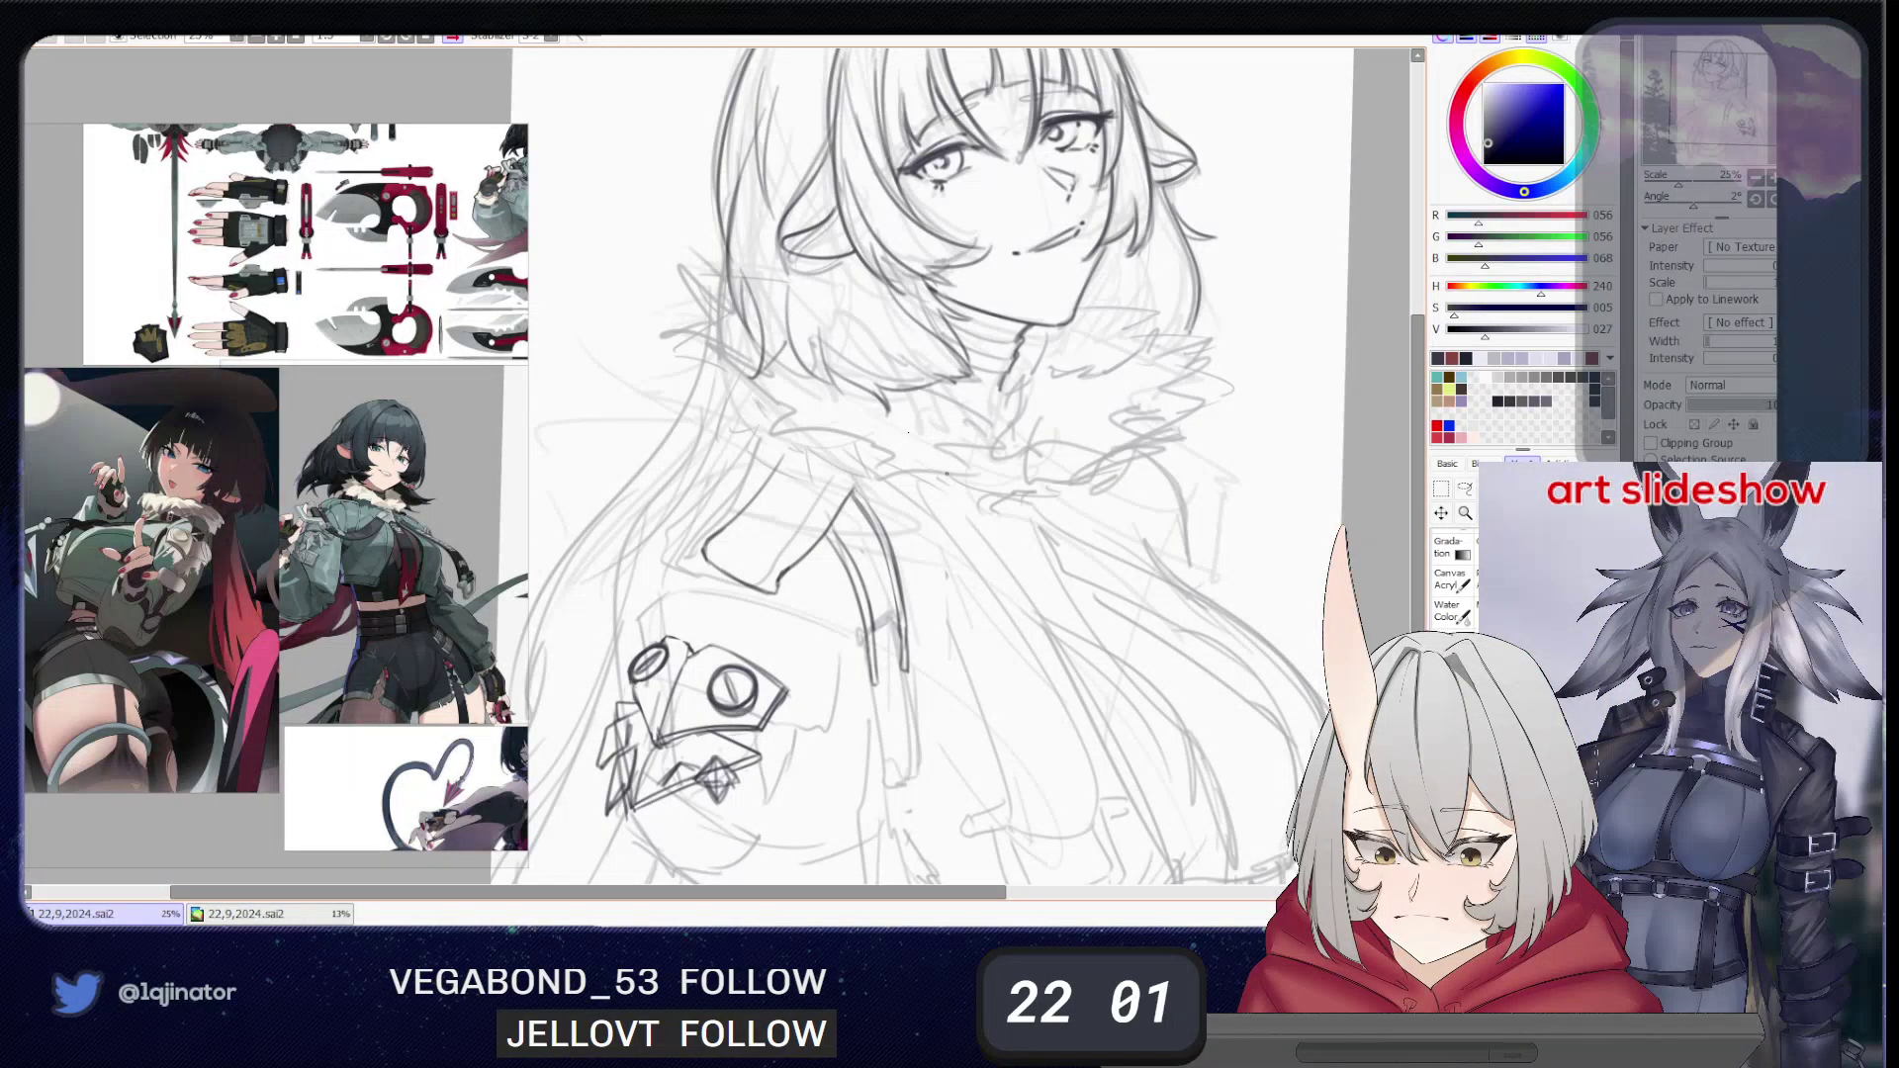
- Refine the outline of the shoulder flap on the jacket's upper sleeve, redrawing and cleaning its side edges to match the character reference
scroll(351, 502, up, 3)
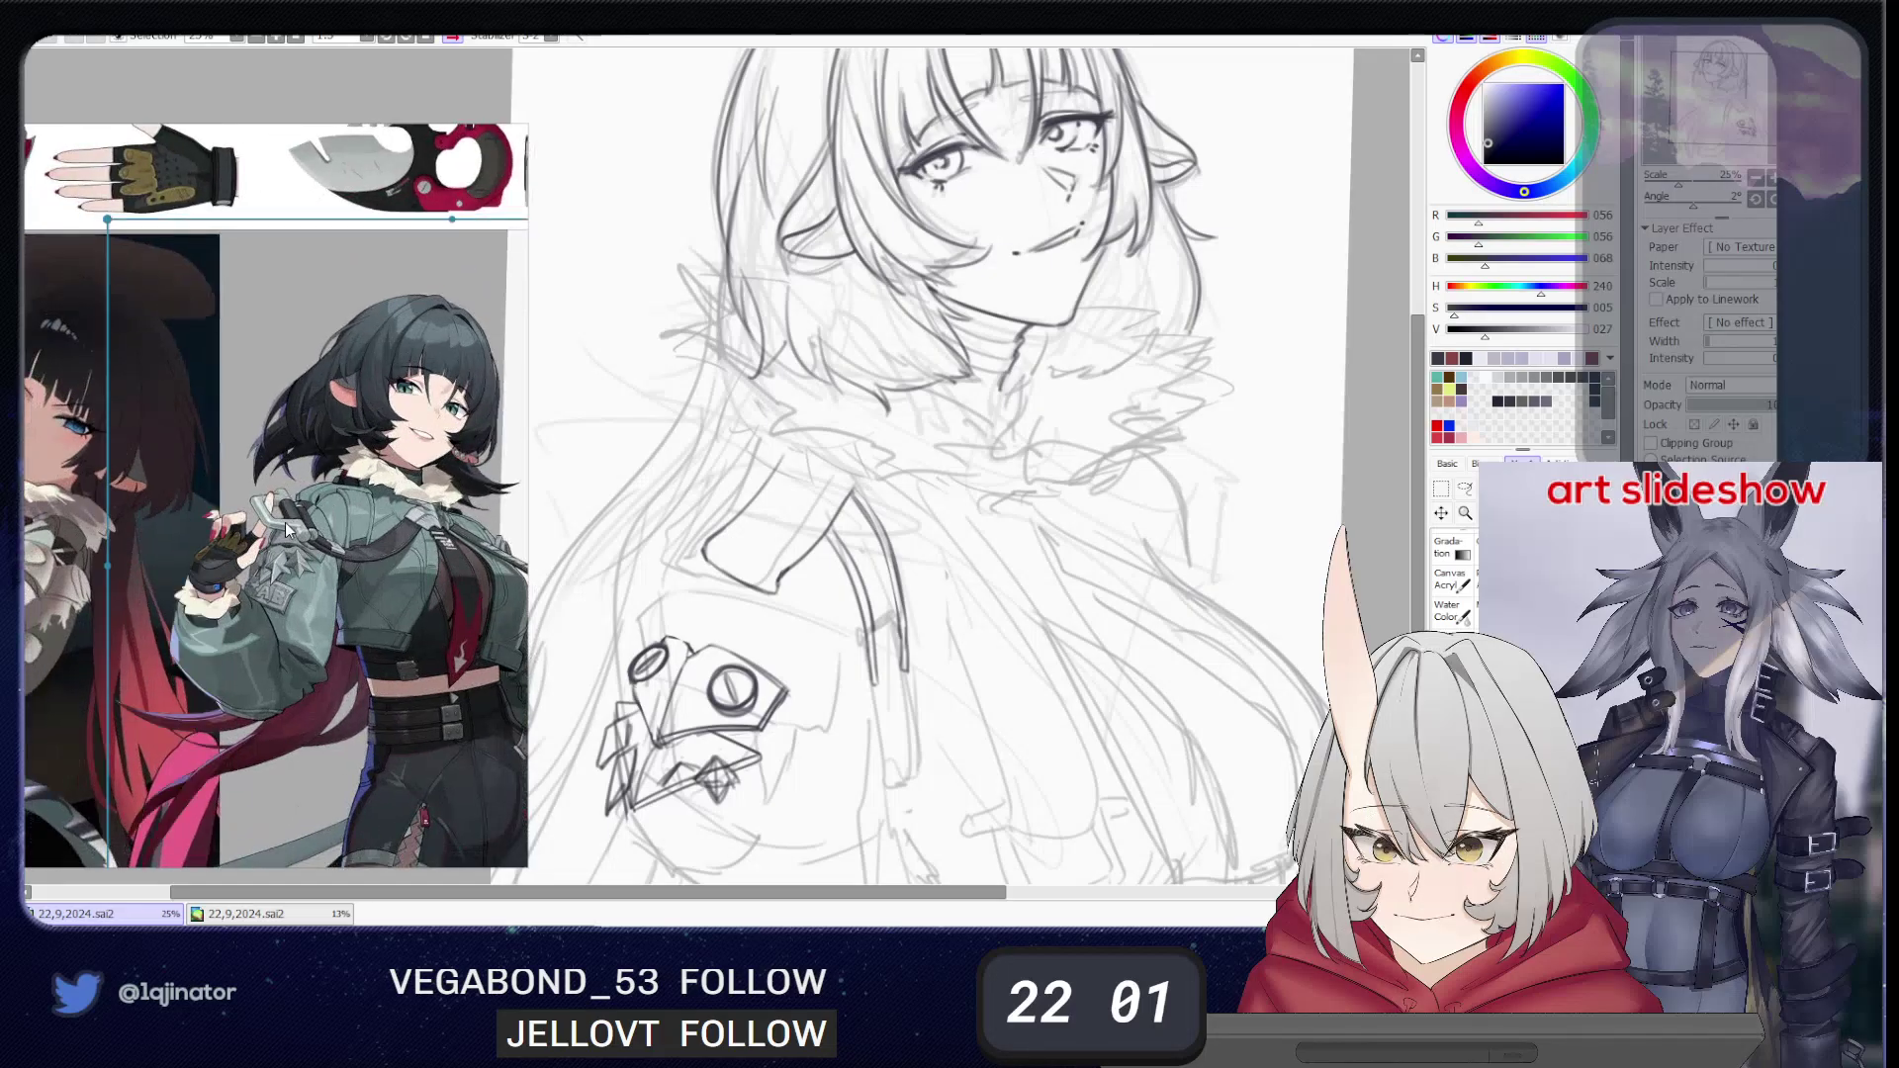
scroll(285, 522, down, 3)
scroll(332, 623, up, 1)
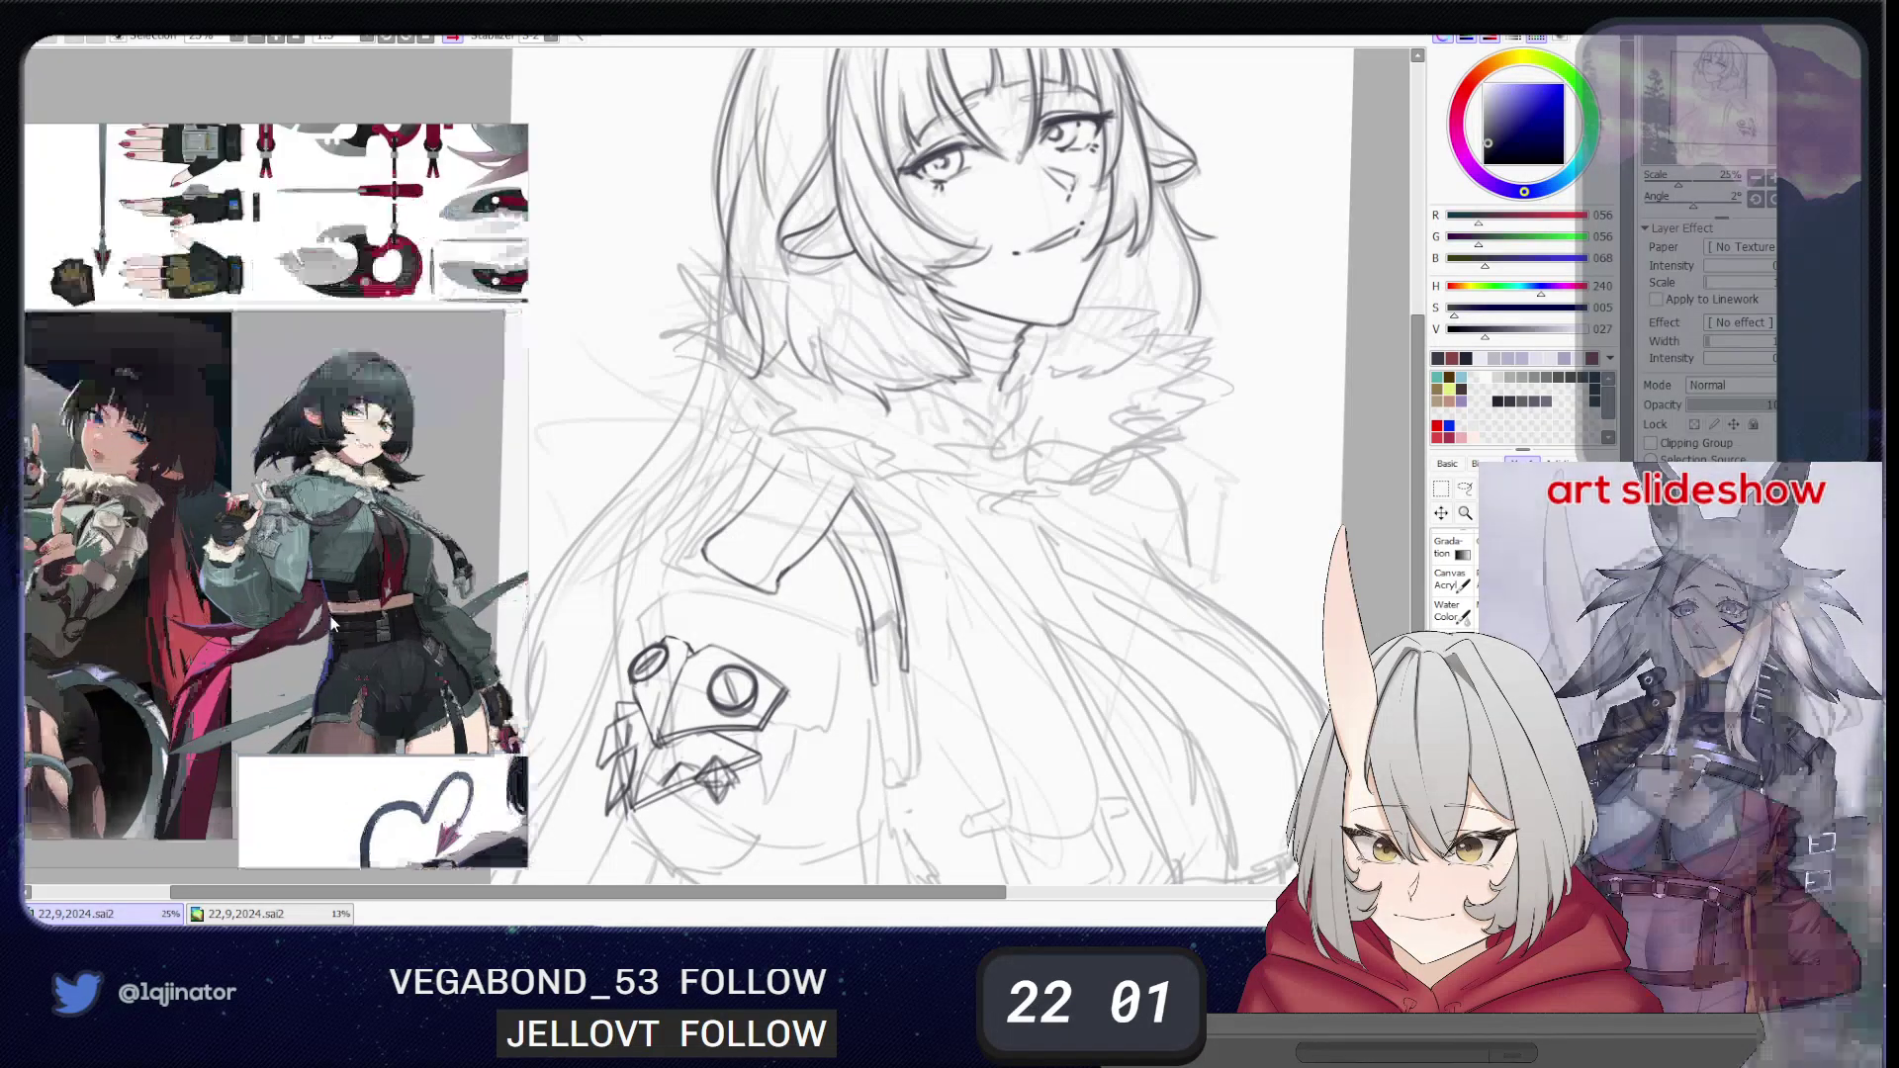
drag(365, 560, 284, 570)
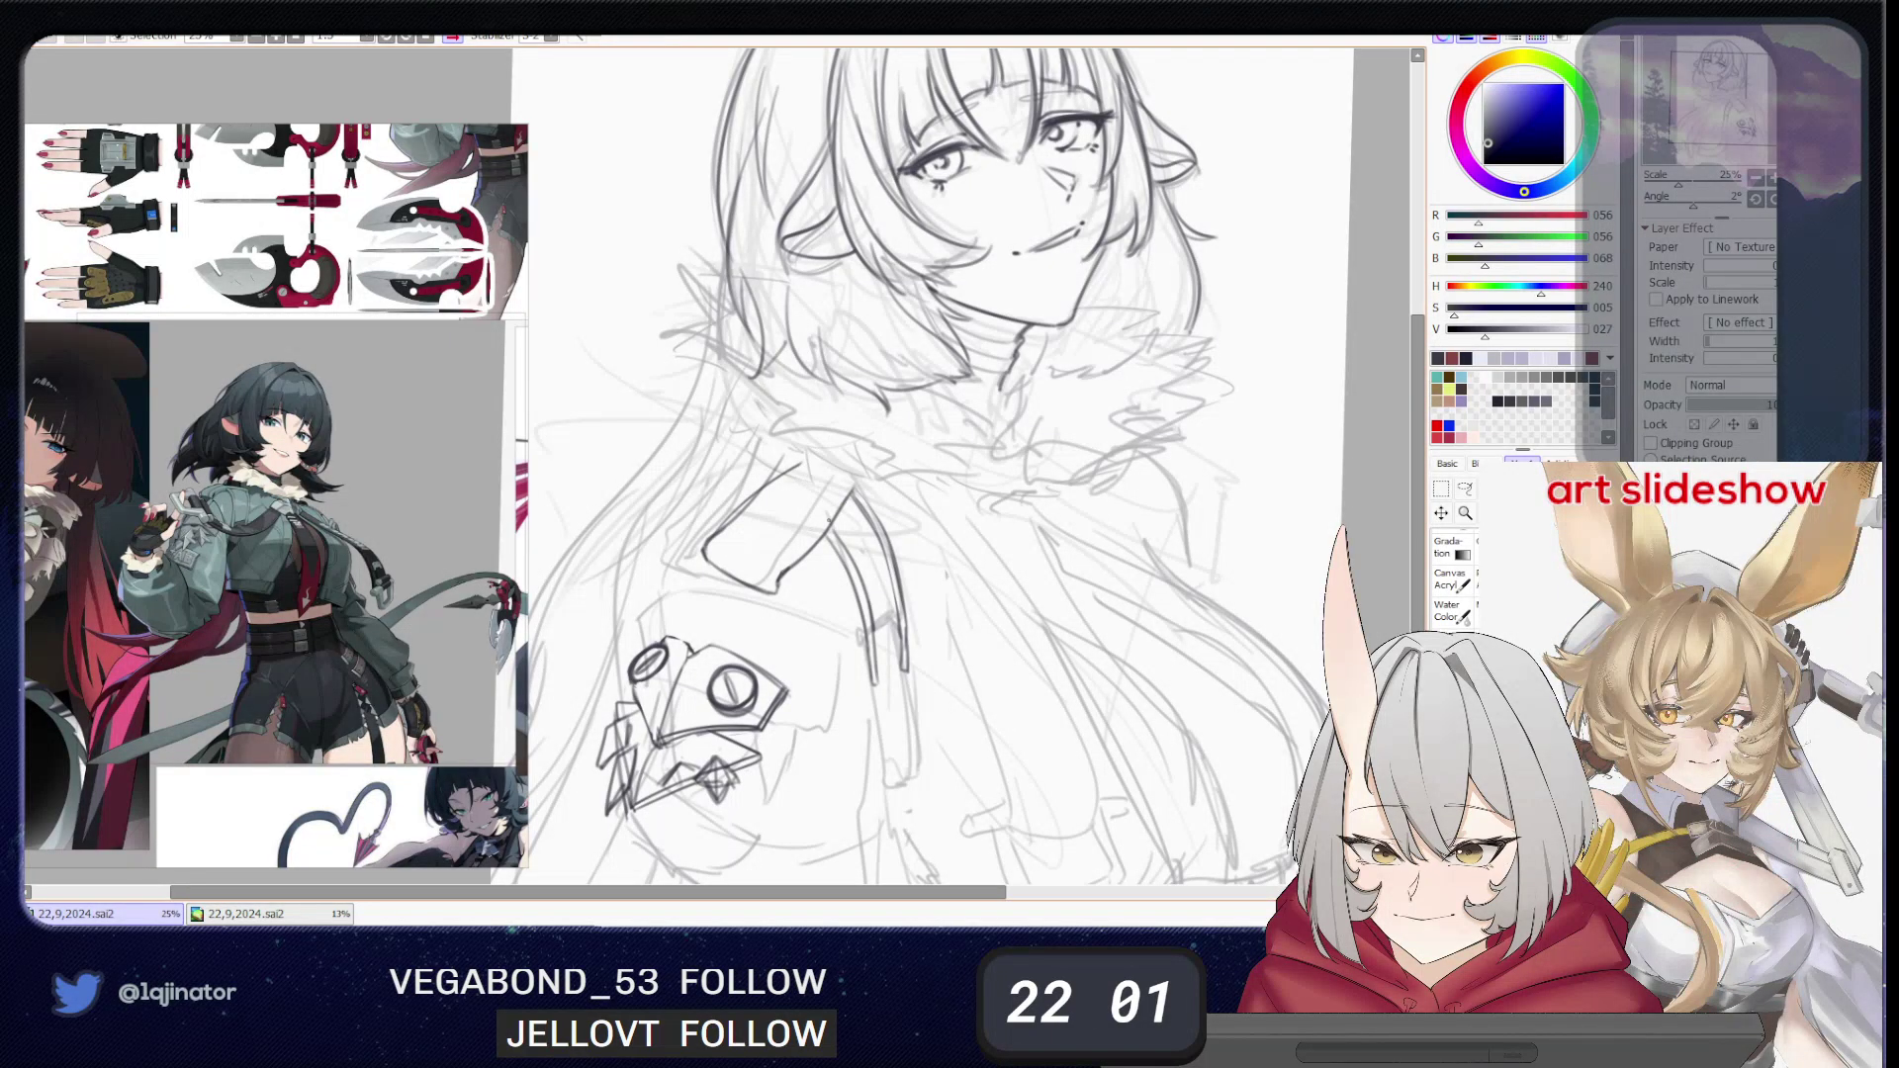
drag(856, 492, 779, 574)
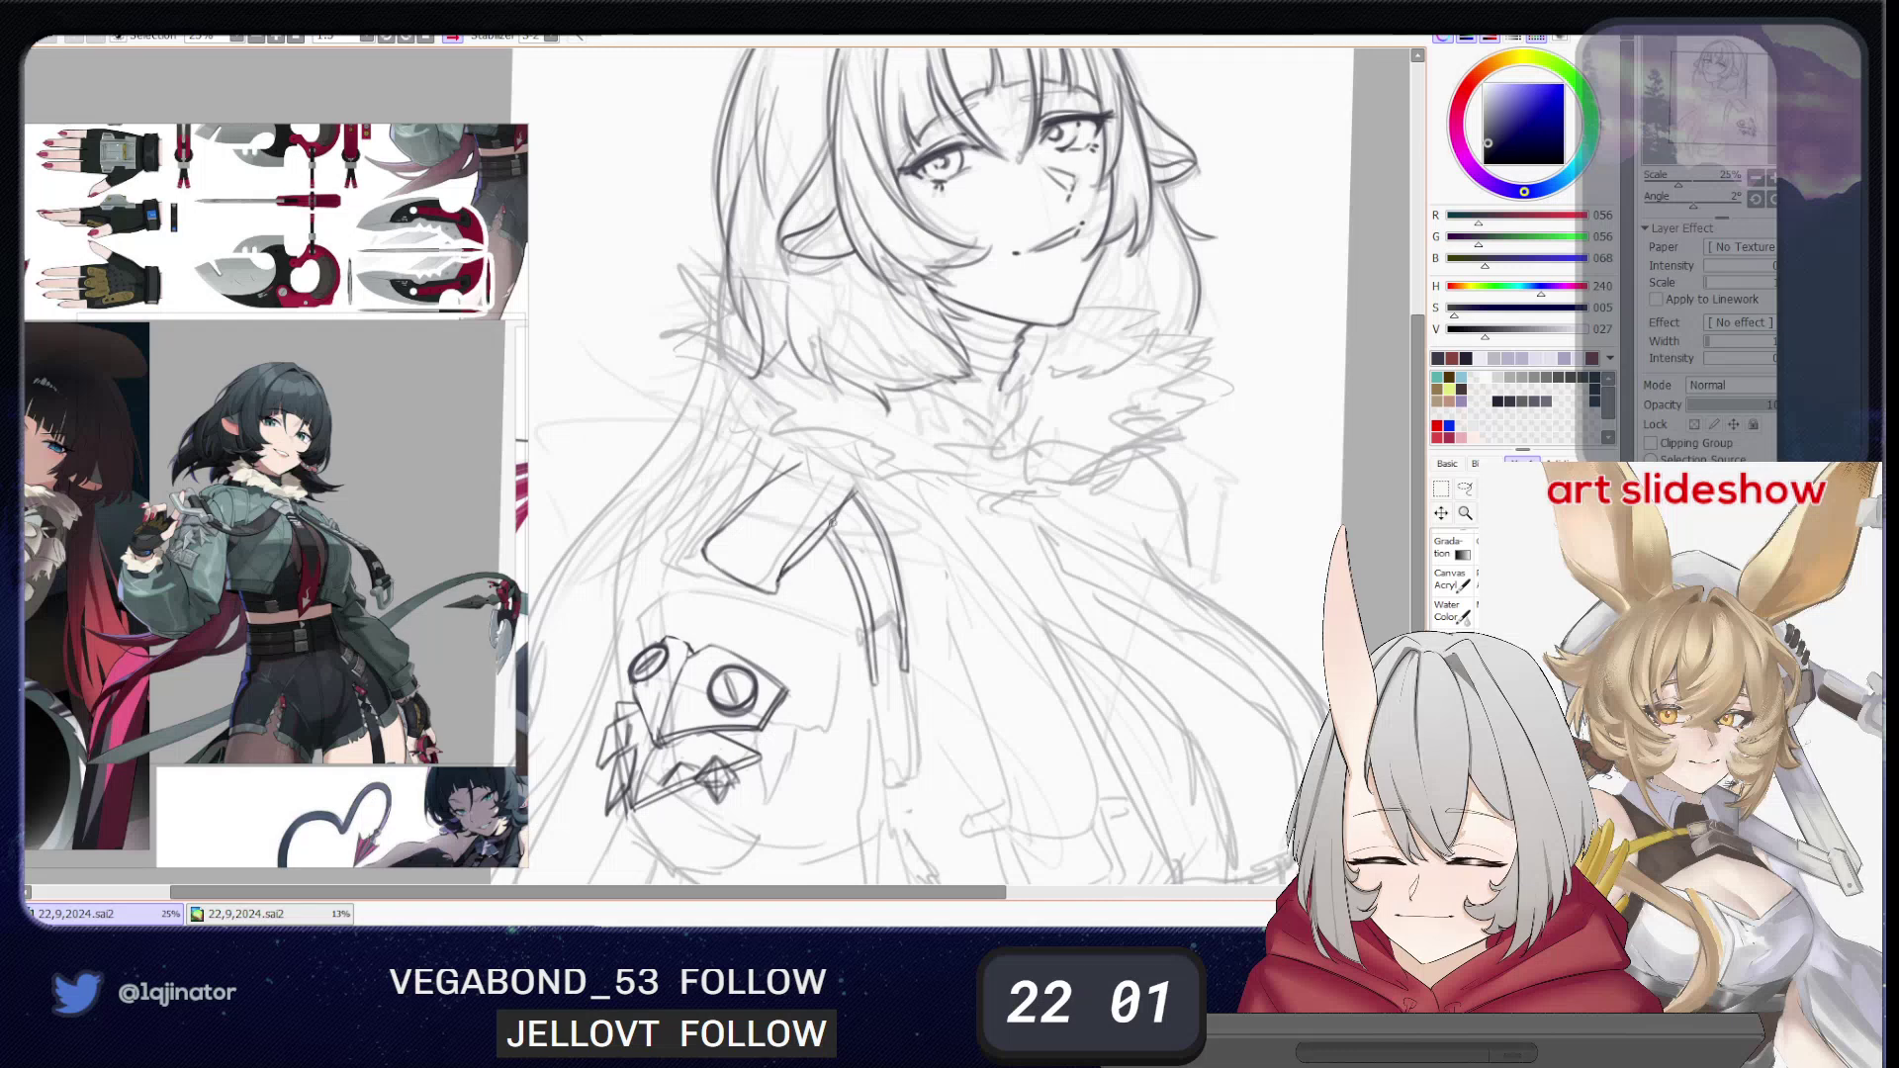
key(e)
drag(840, 519, 786, 572)
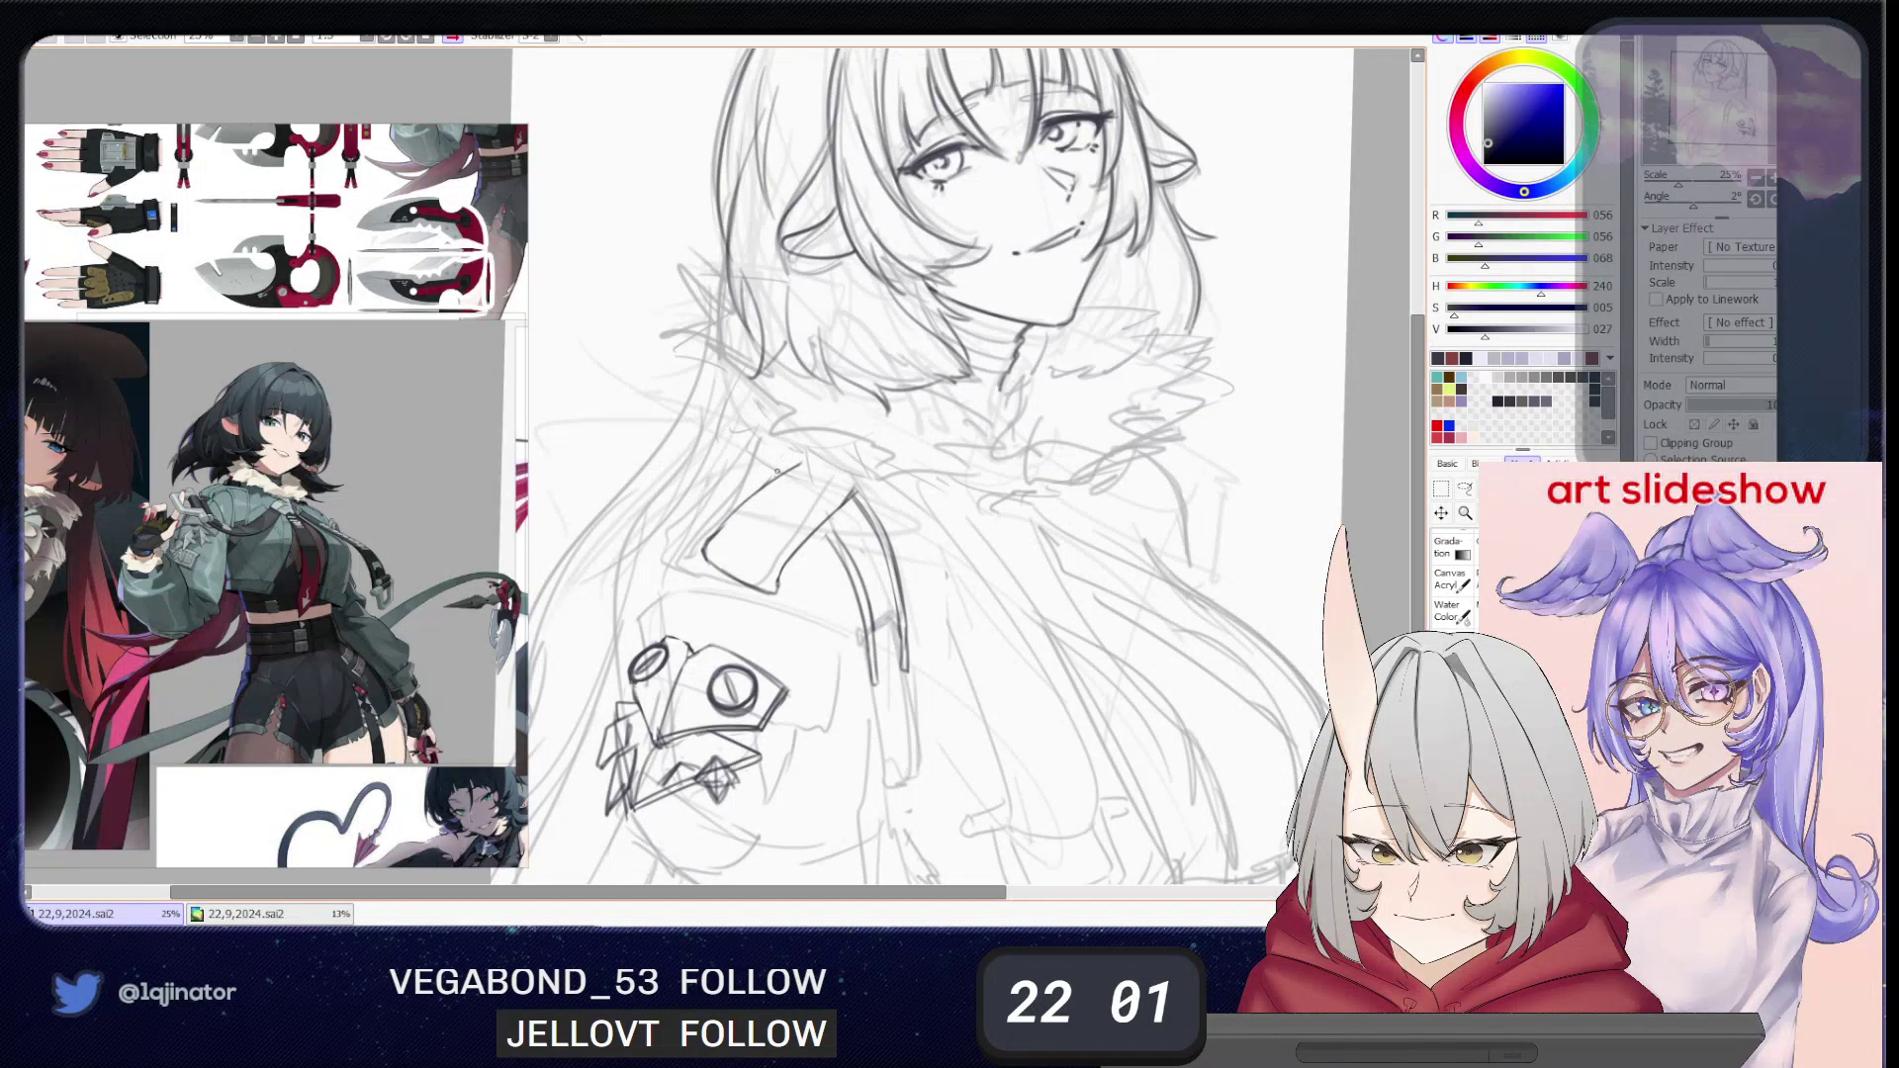
drag(707, 541, 798, 463)
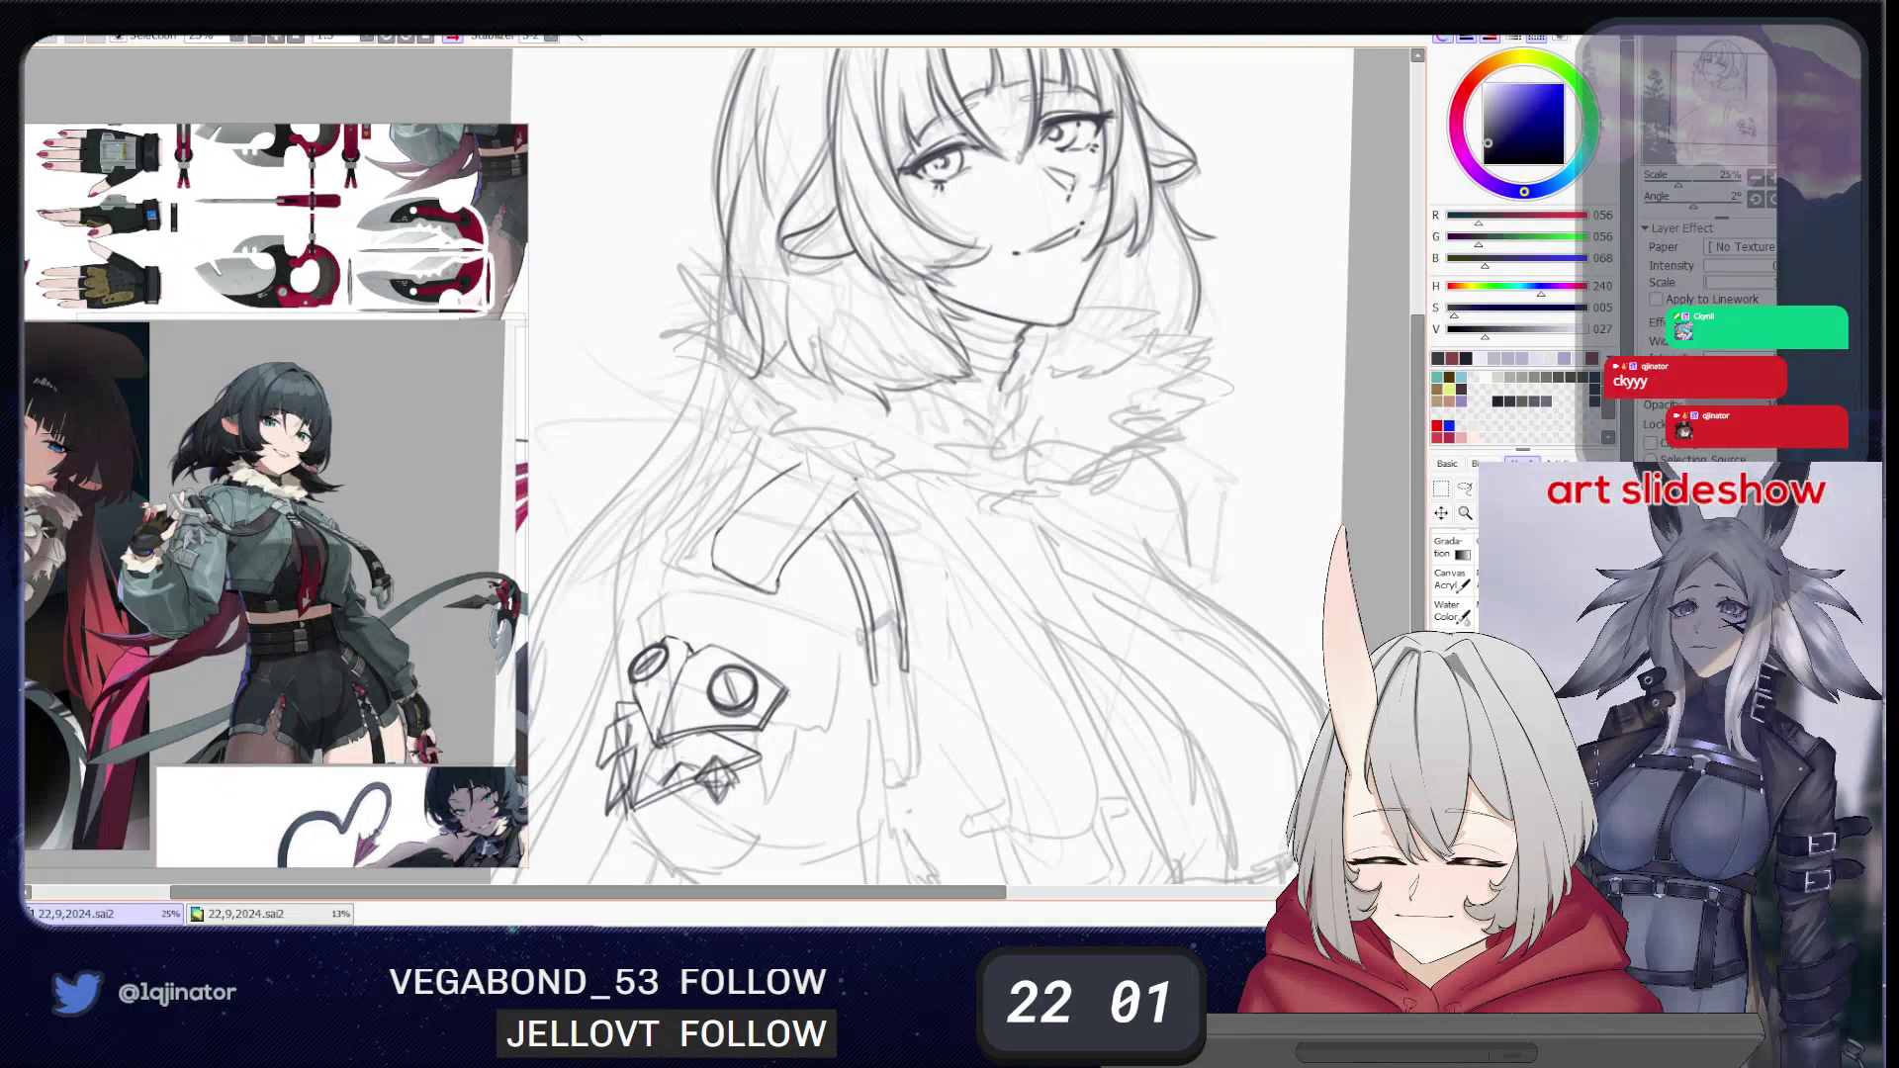
mouse_move(813, 549)
mouse_down()
mouse_move(843, 554)
mouse_move(832, 502)
mouse_up()
- Review the whole sketch and compare it with and without the latest shoulder flap edits
drag(950, 635, 918, 534)
key(Page_Down)
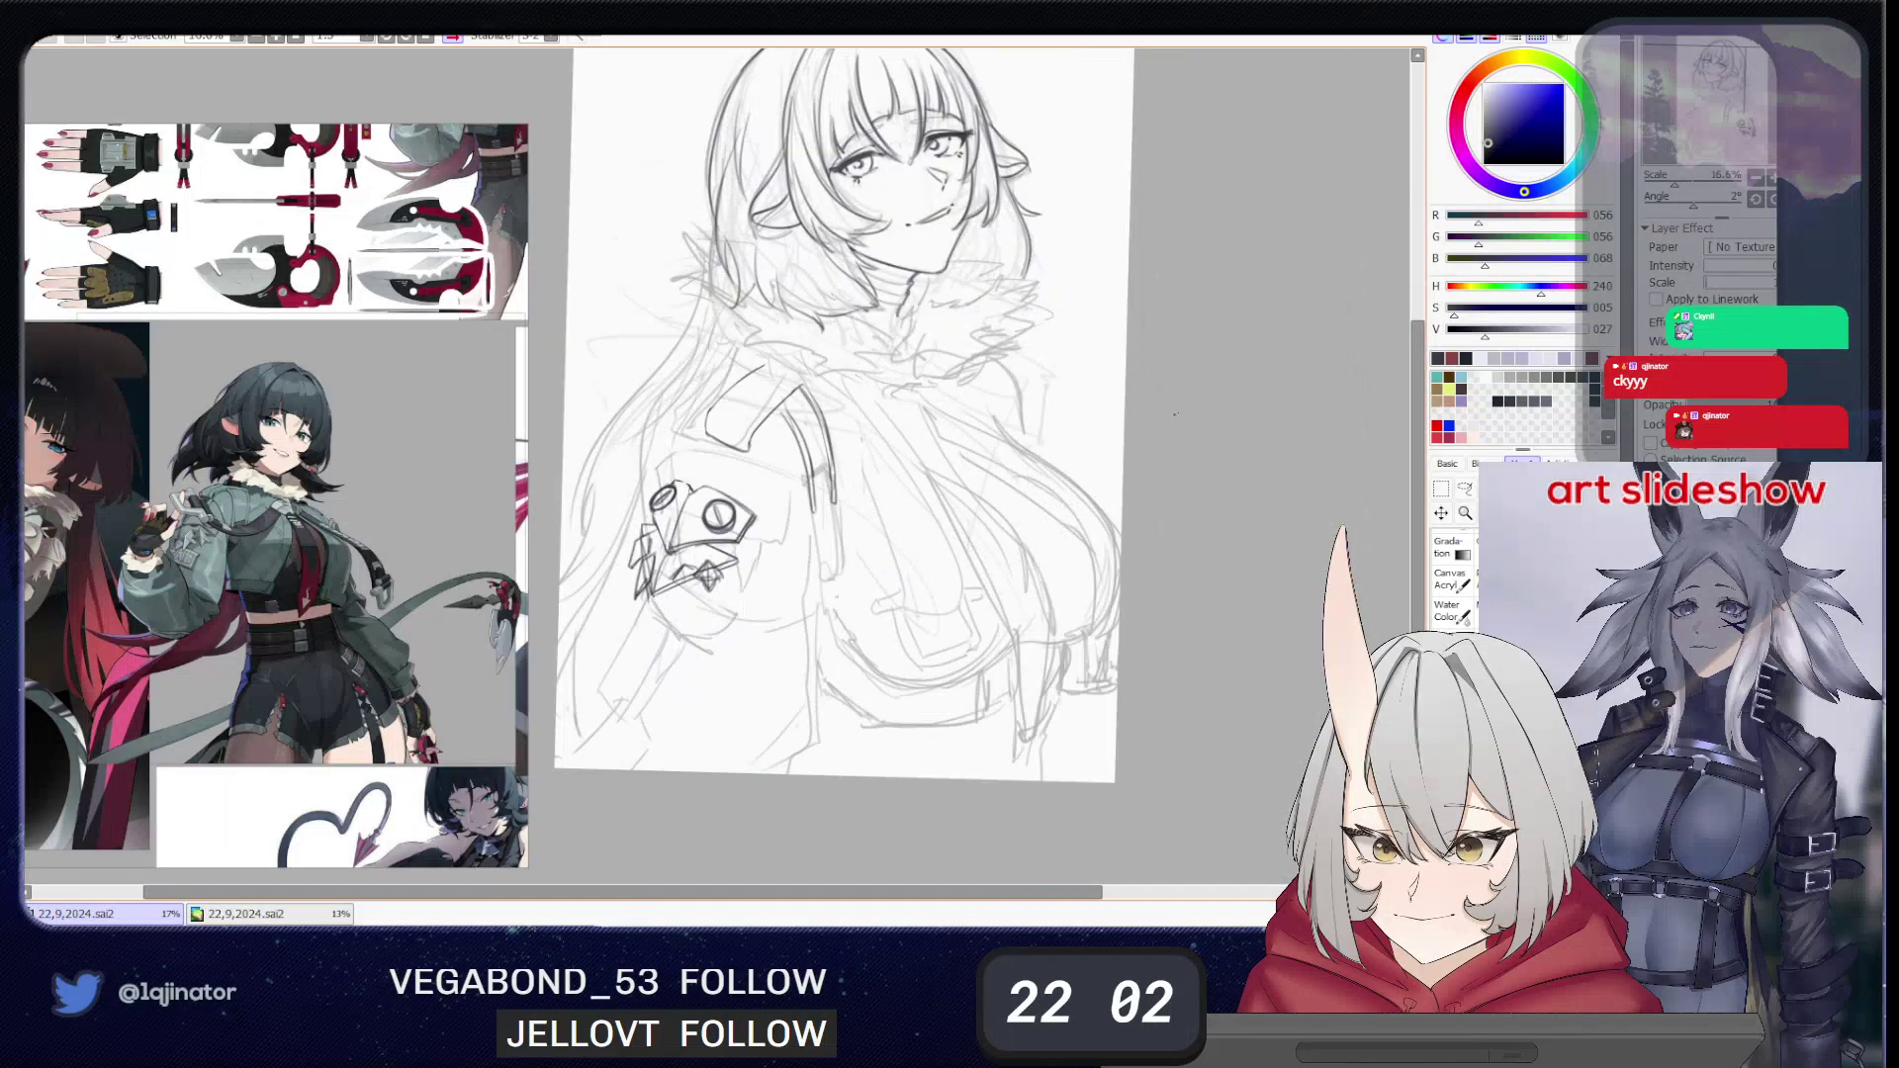
mouse_move(1182, 415)
mouse_down()
mouse_move(1094, 555)
mouse_move(1107, 513)
mouse_up()
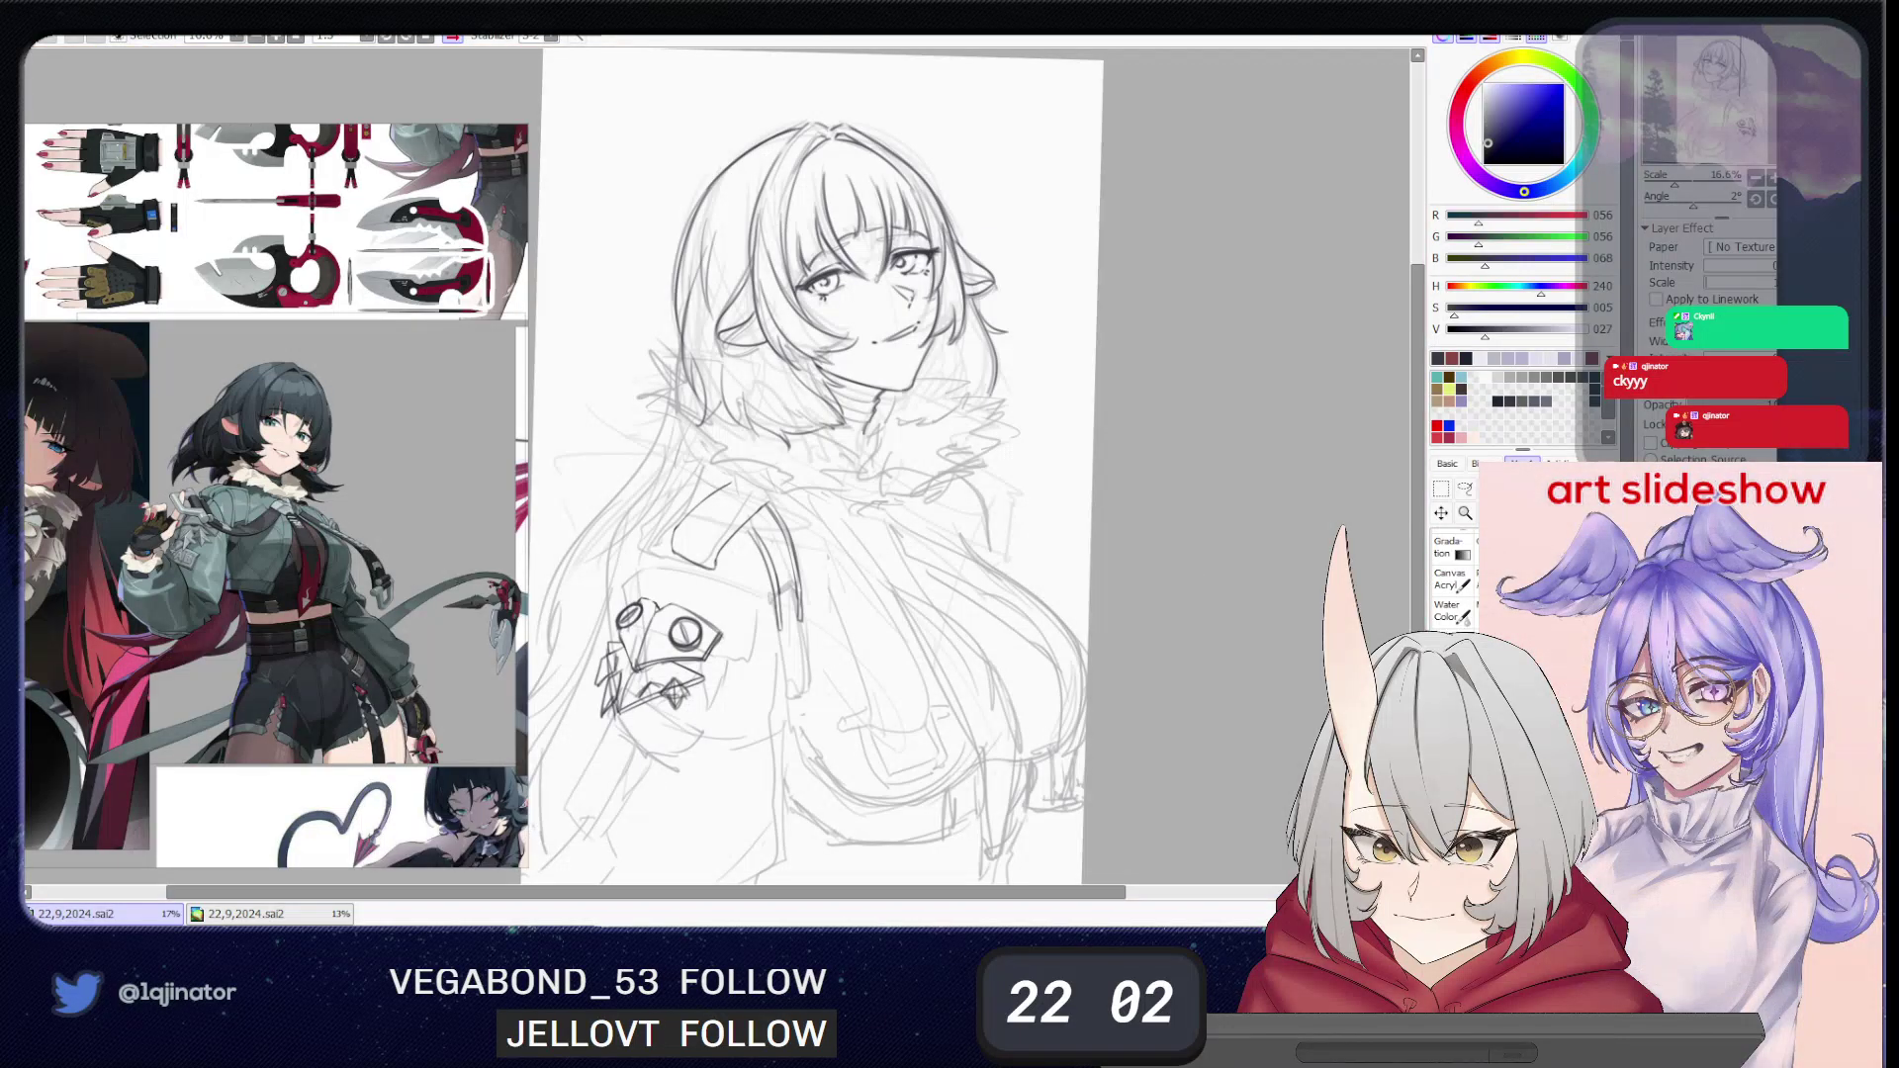
key(ctrl+z)
key(ctrl+y)
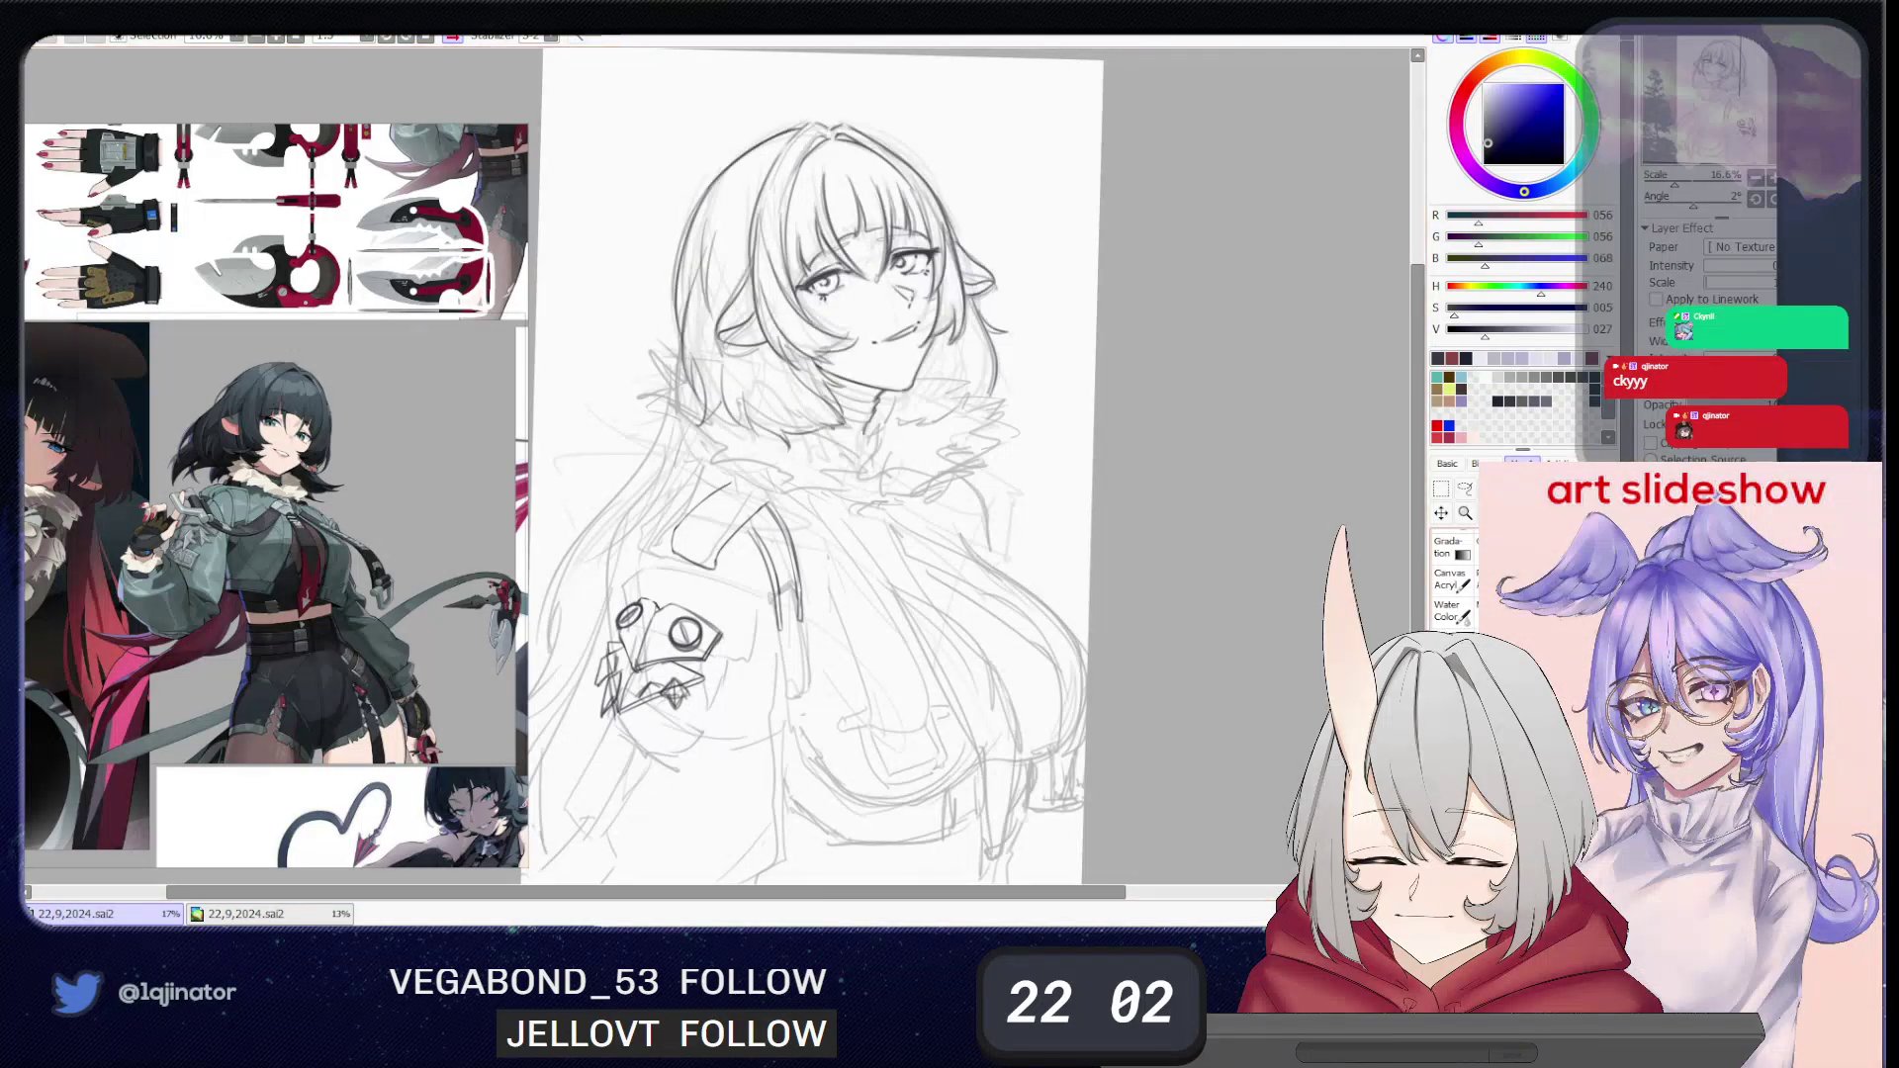
key(ctrl+z)
key(ctrl+y)
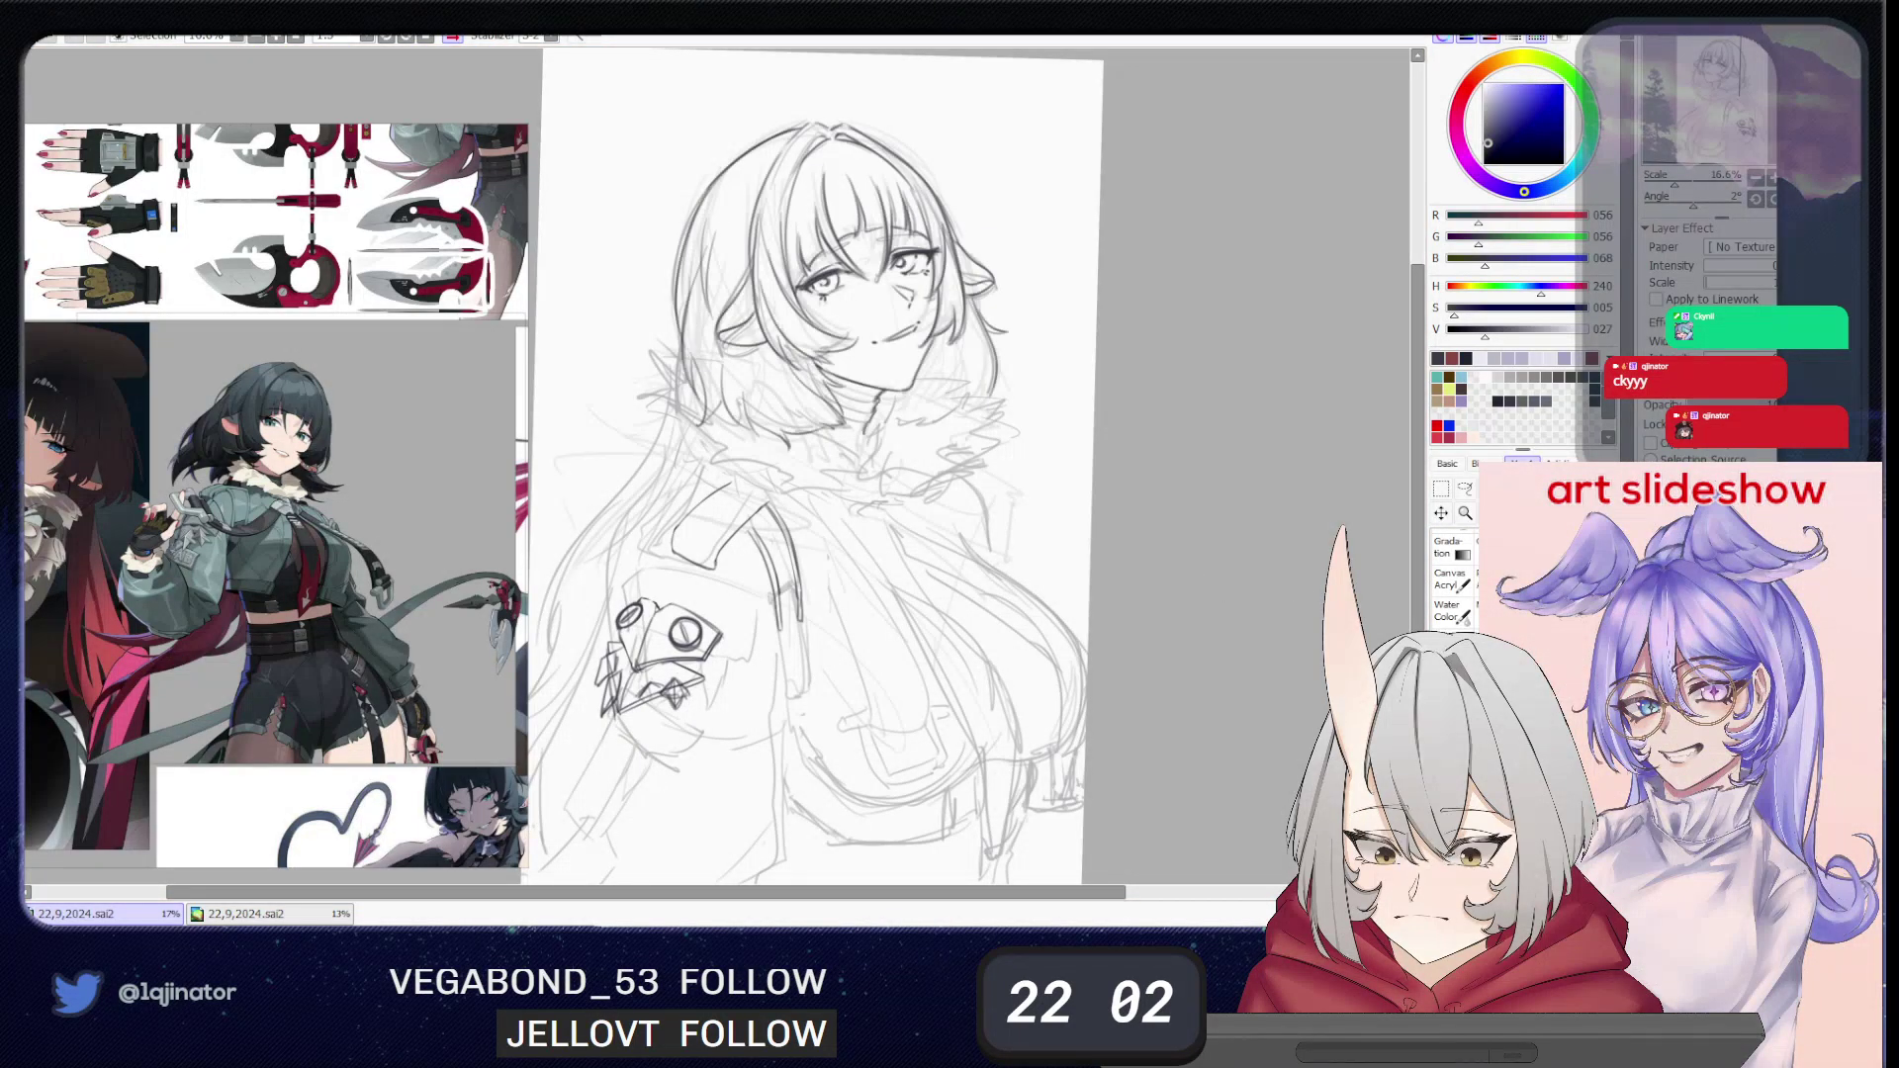
- Compare the head sketch with the refined line layer hidden and shown, and examine the torso down to the canvas's lower edge
drag(1006, 518, 1059, 721)
key(Page_Up)
drag(1034, 418, 1020, 441)
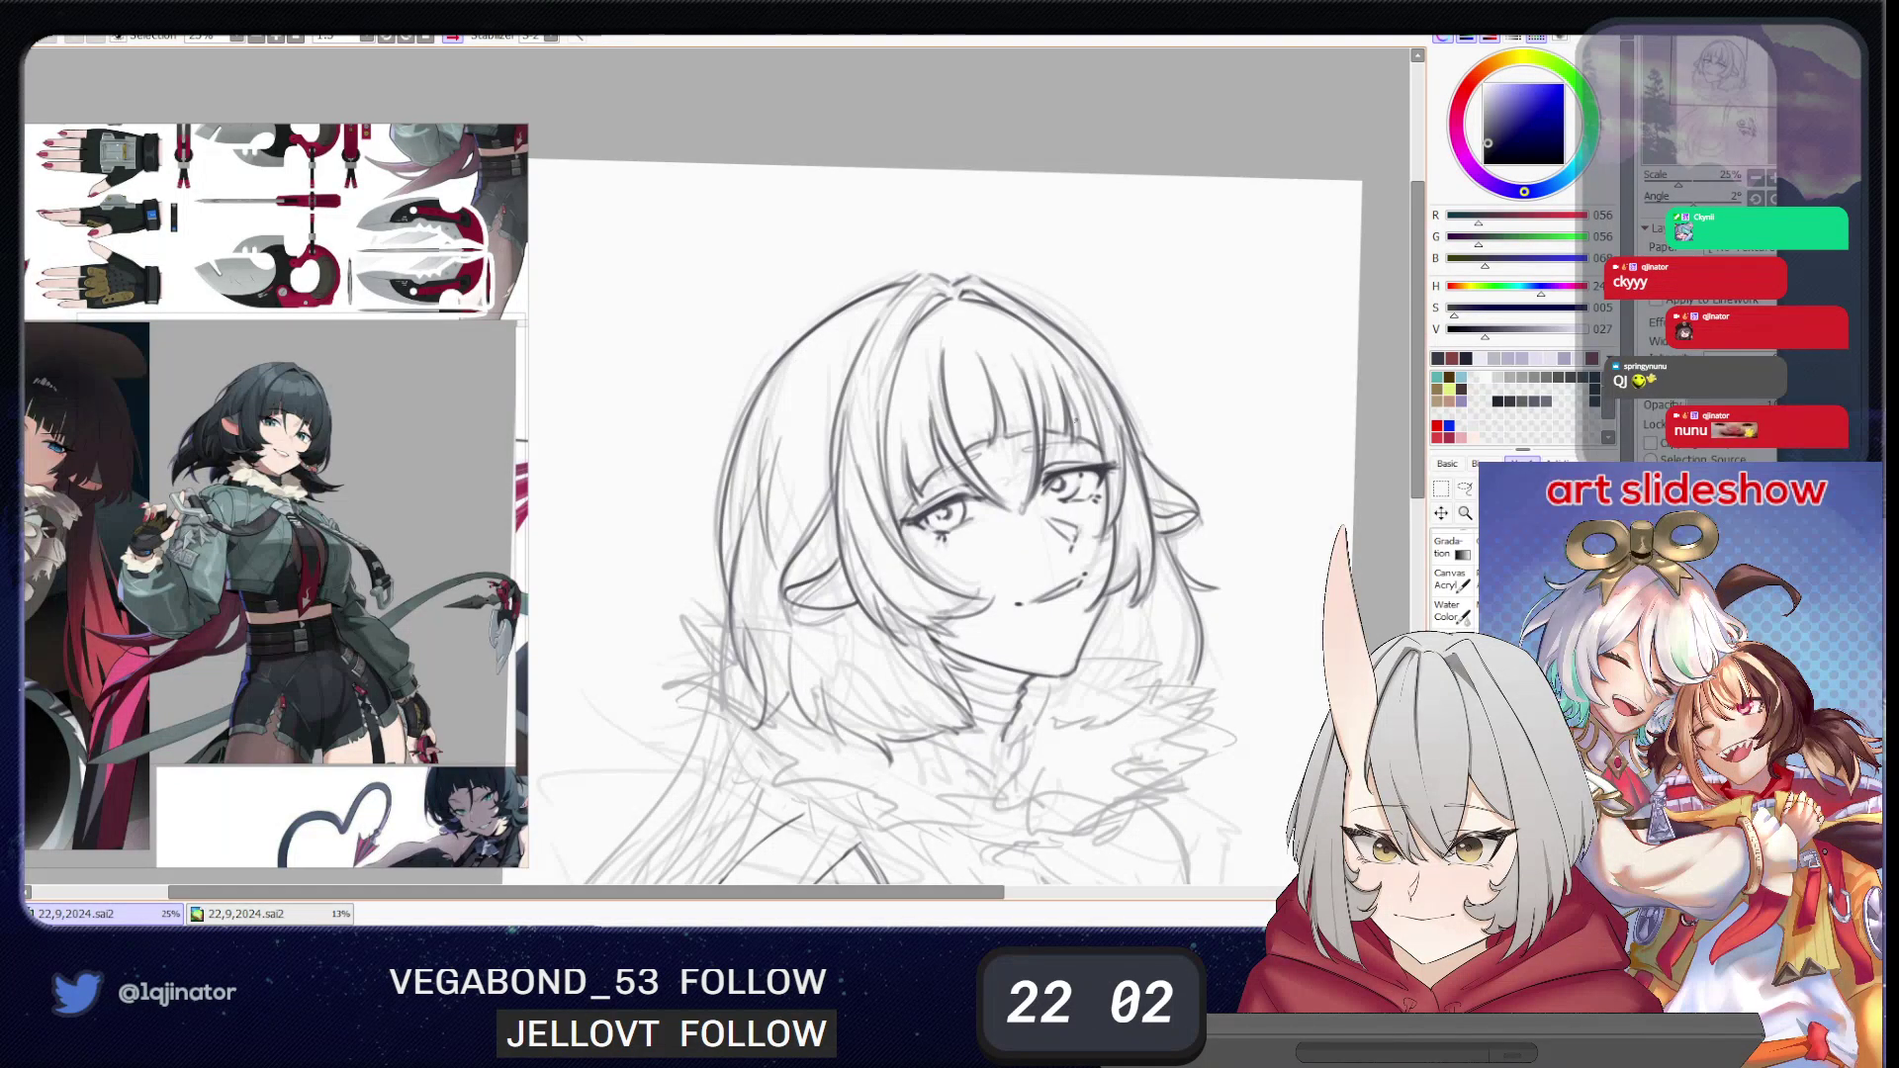
mouse_move(894, 572)
mouse_down()
mouse_move(905, 543)
mouse_move(935, 601)
mouse_up()
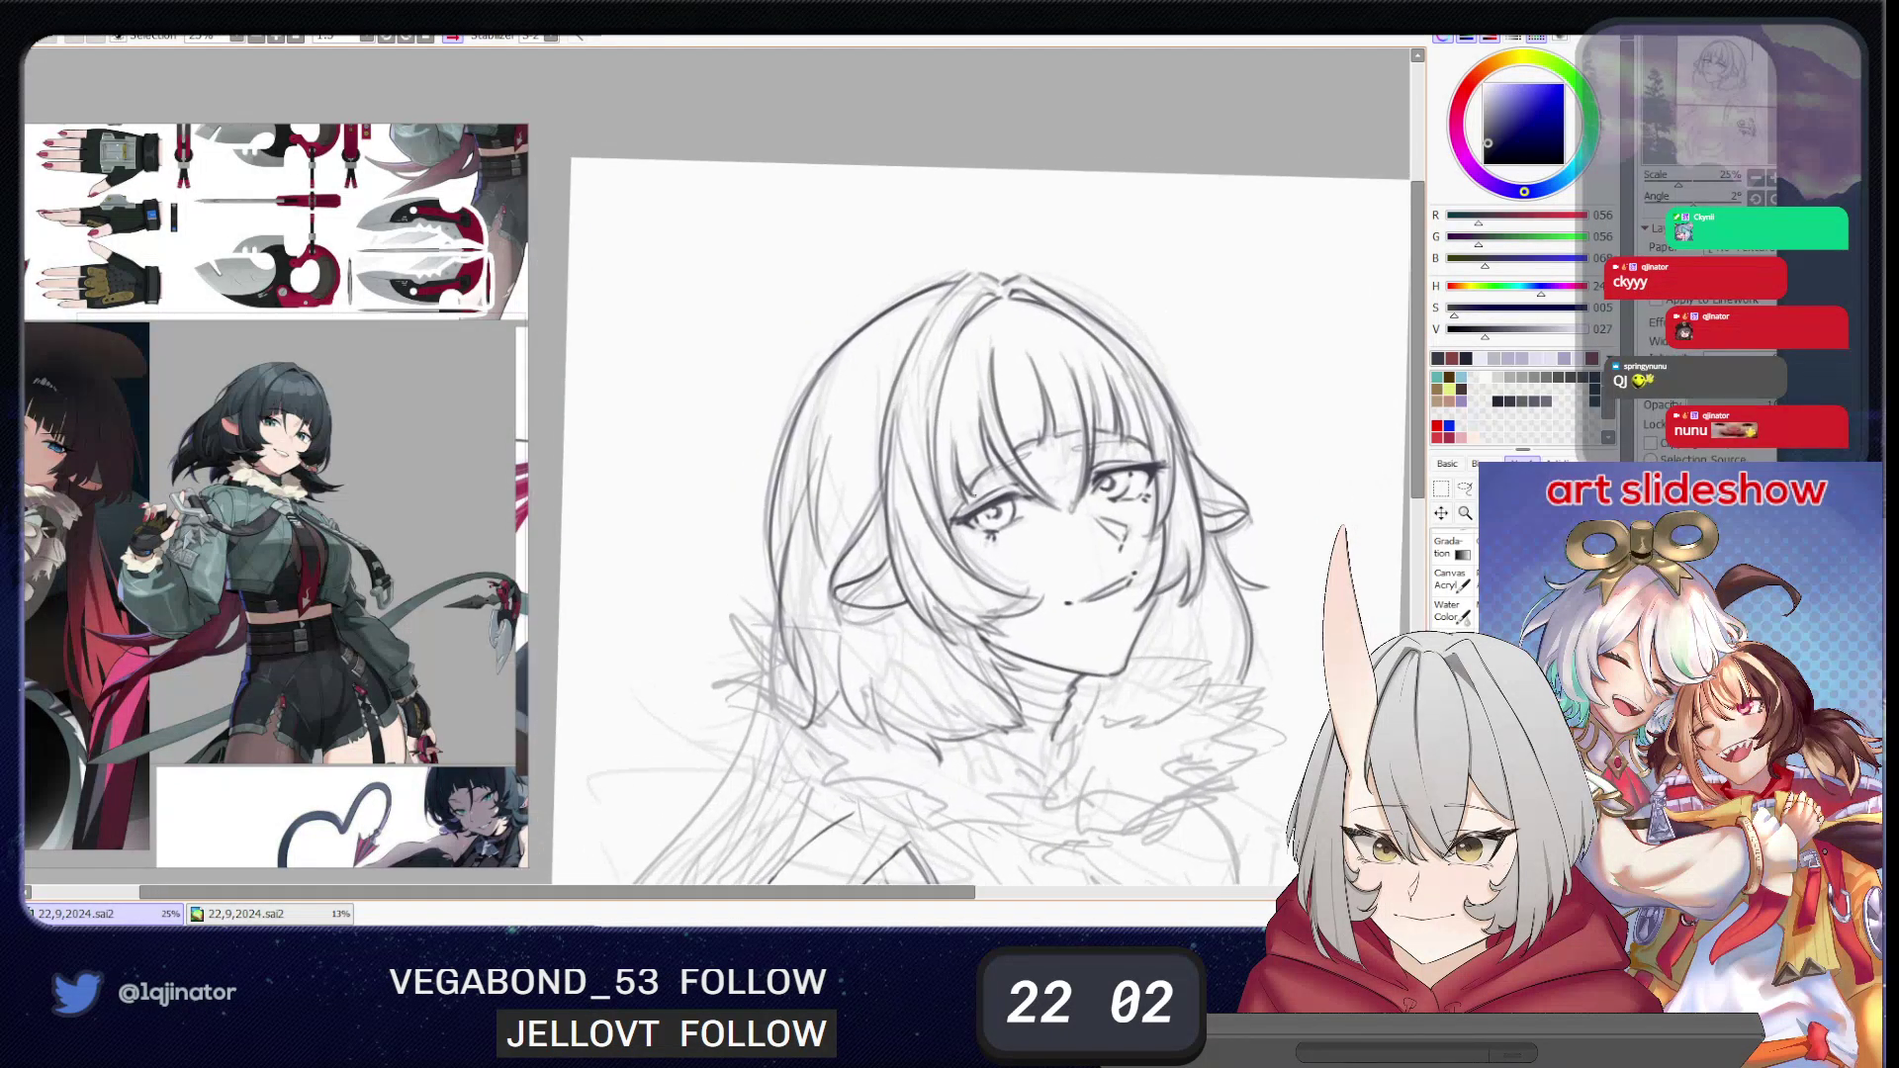
click(1654, 564)
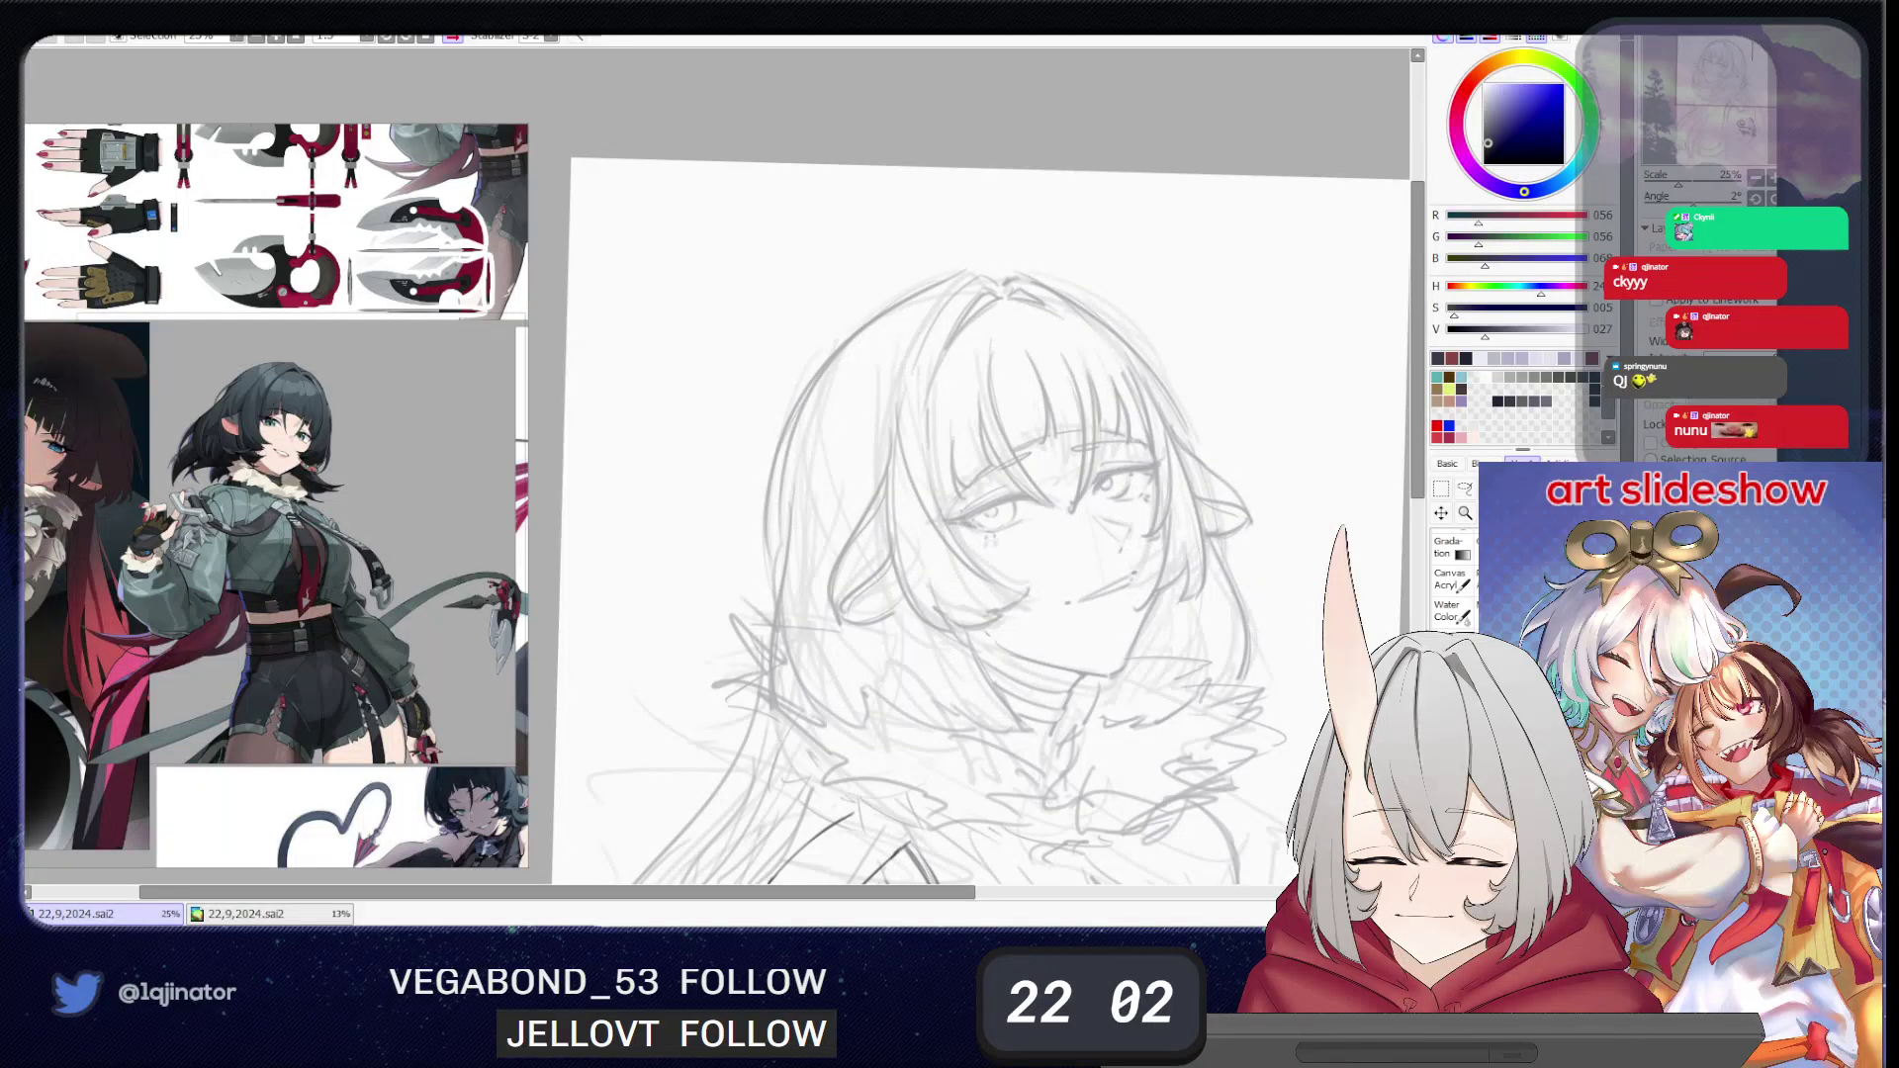
click(1654, 564)
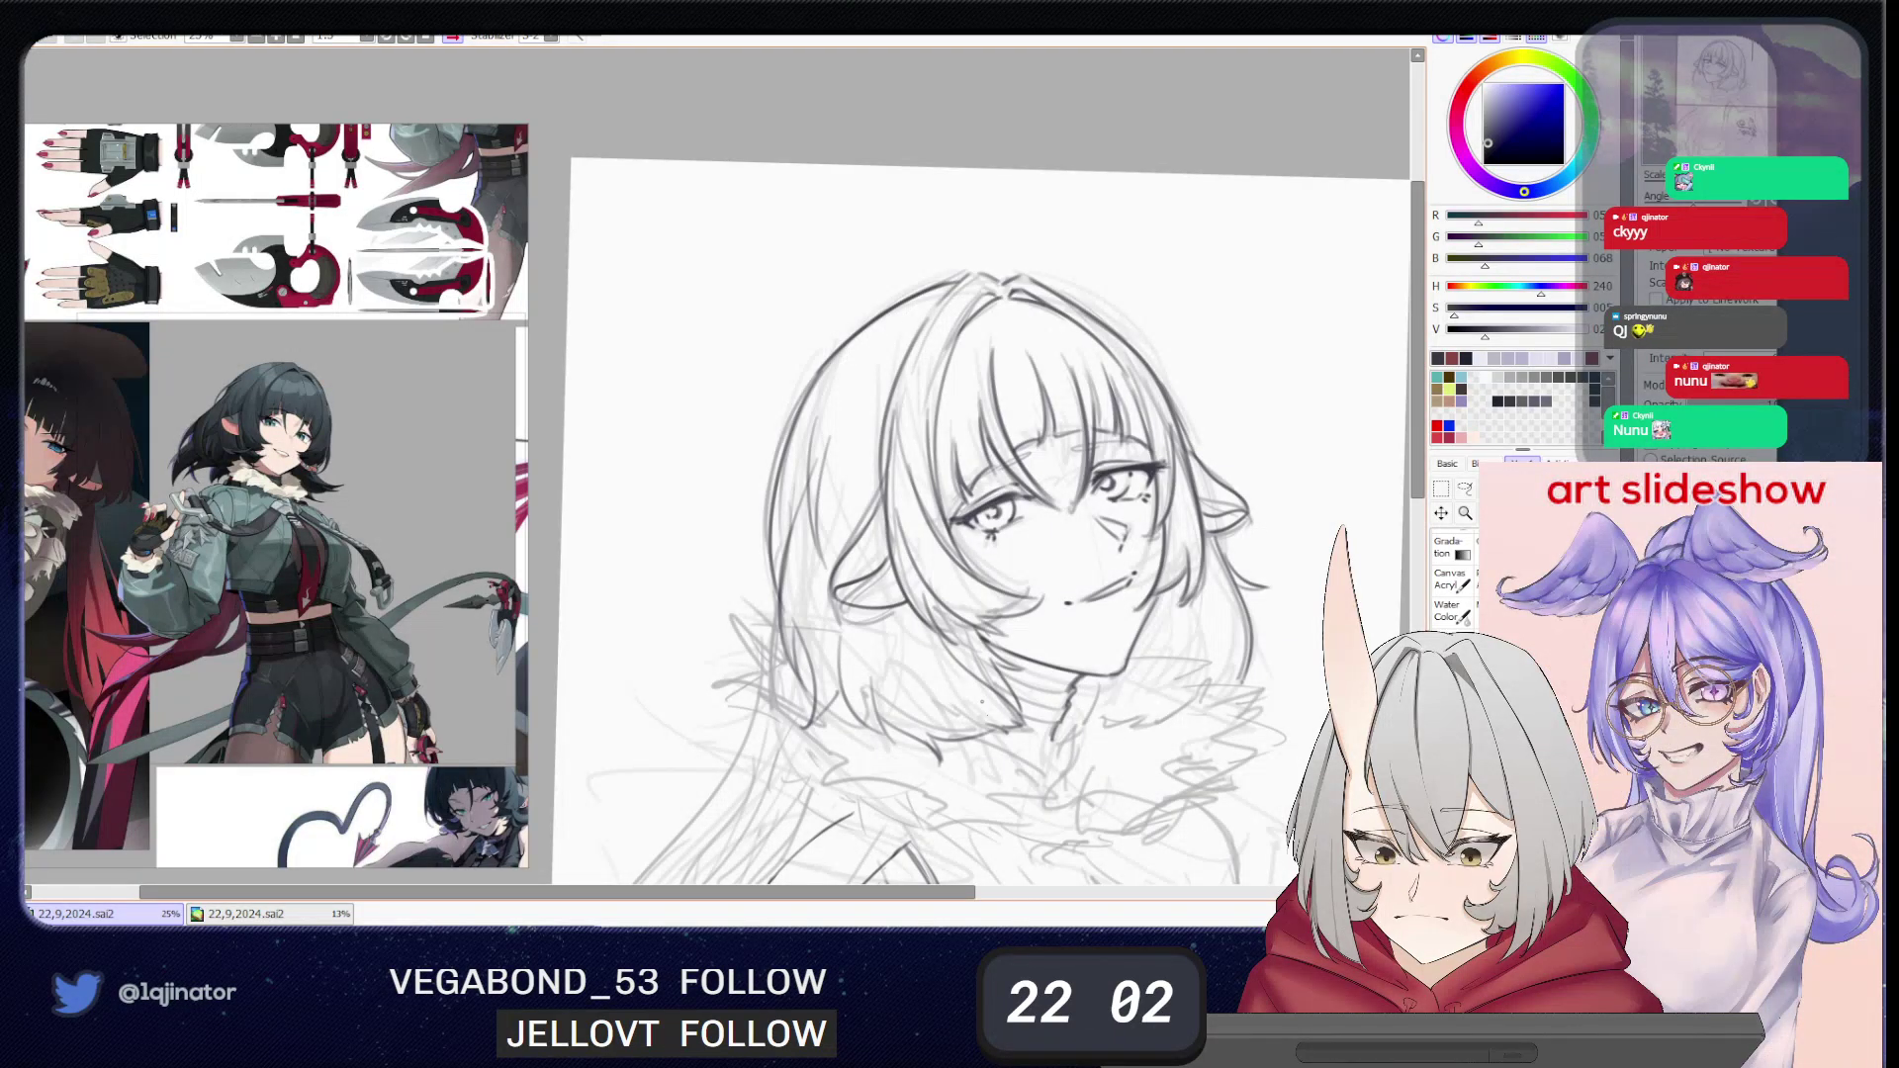
drag(982, 771, 867, 493)
drag(884, 766, 834, 580)
key(Page_Down)
key(Page_Up)
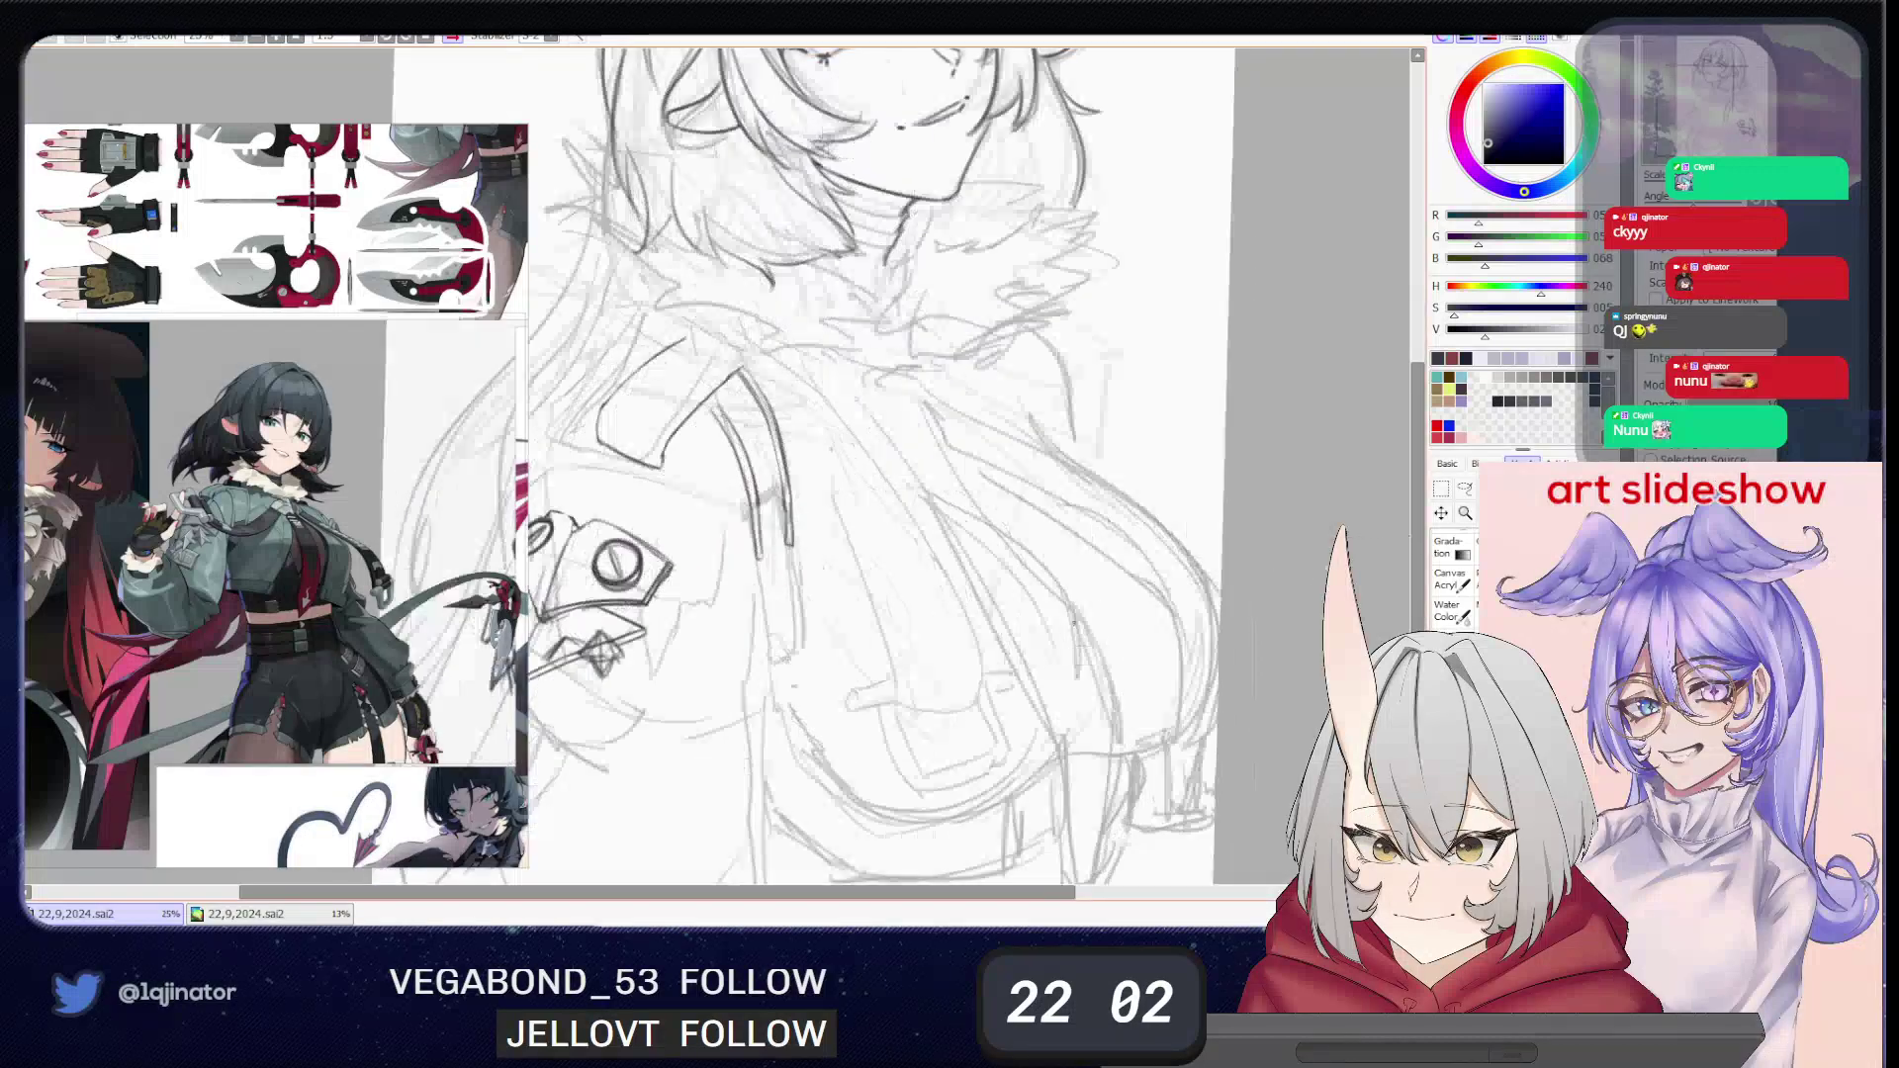
space+drag(1009, 771, 949, 651)
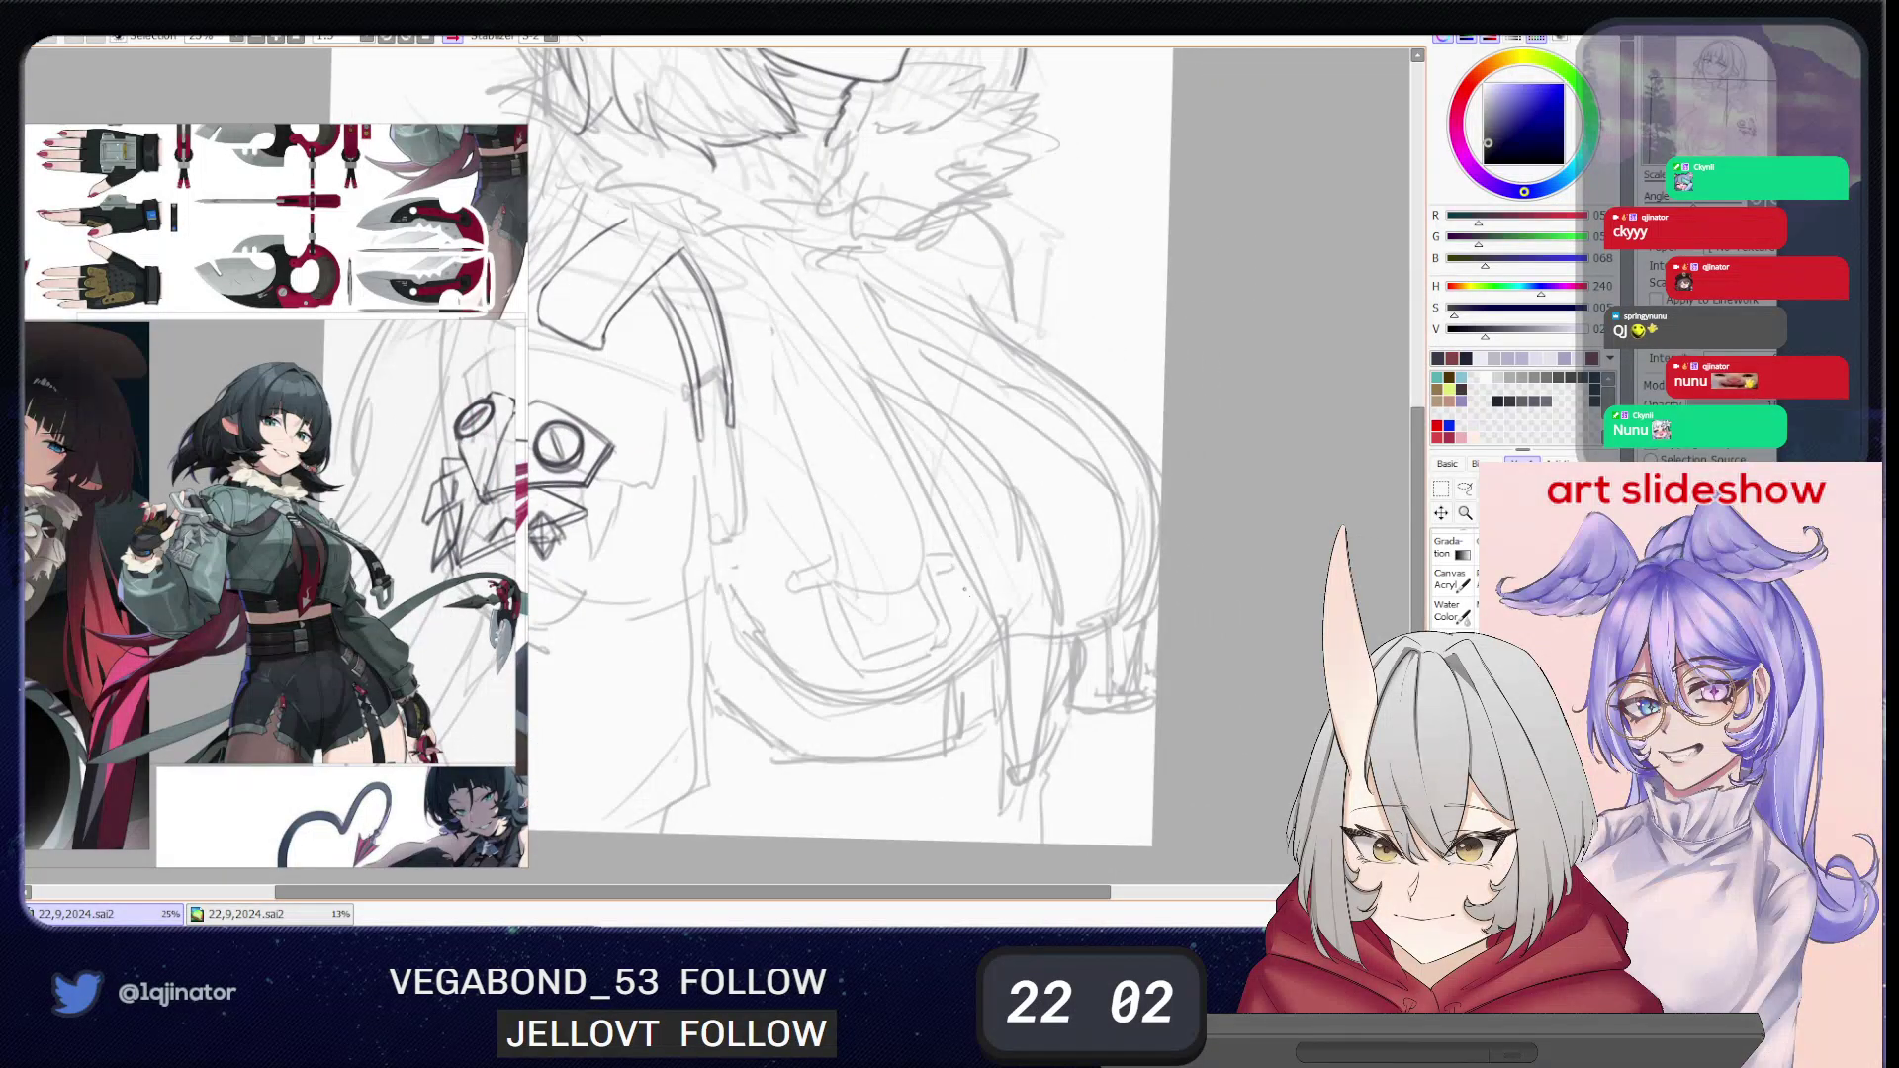
mouse_move(646, 232)
mouse_down()
mouse_move(701, 275)
mouse_move(723, 402)
mouse_move(786, 444)
mouse_move(839, 441)
mouse_move(861, 487)
mouse_up()
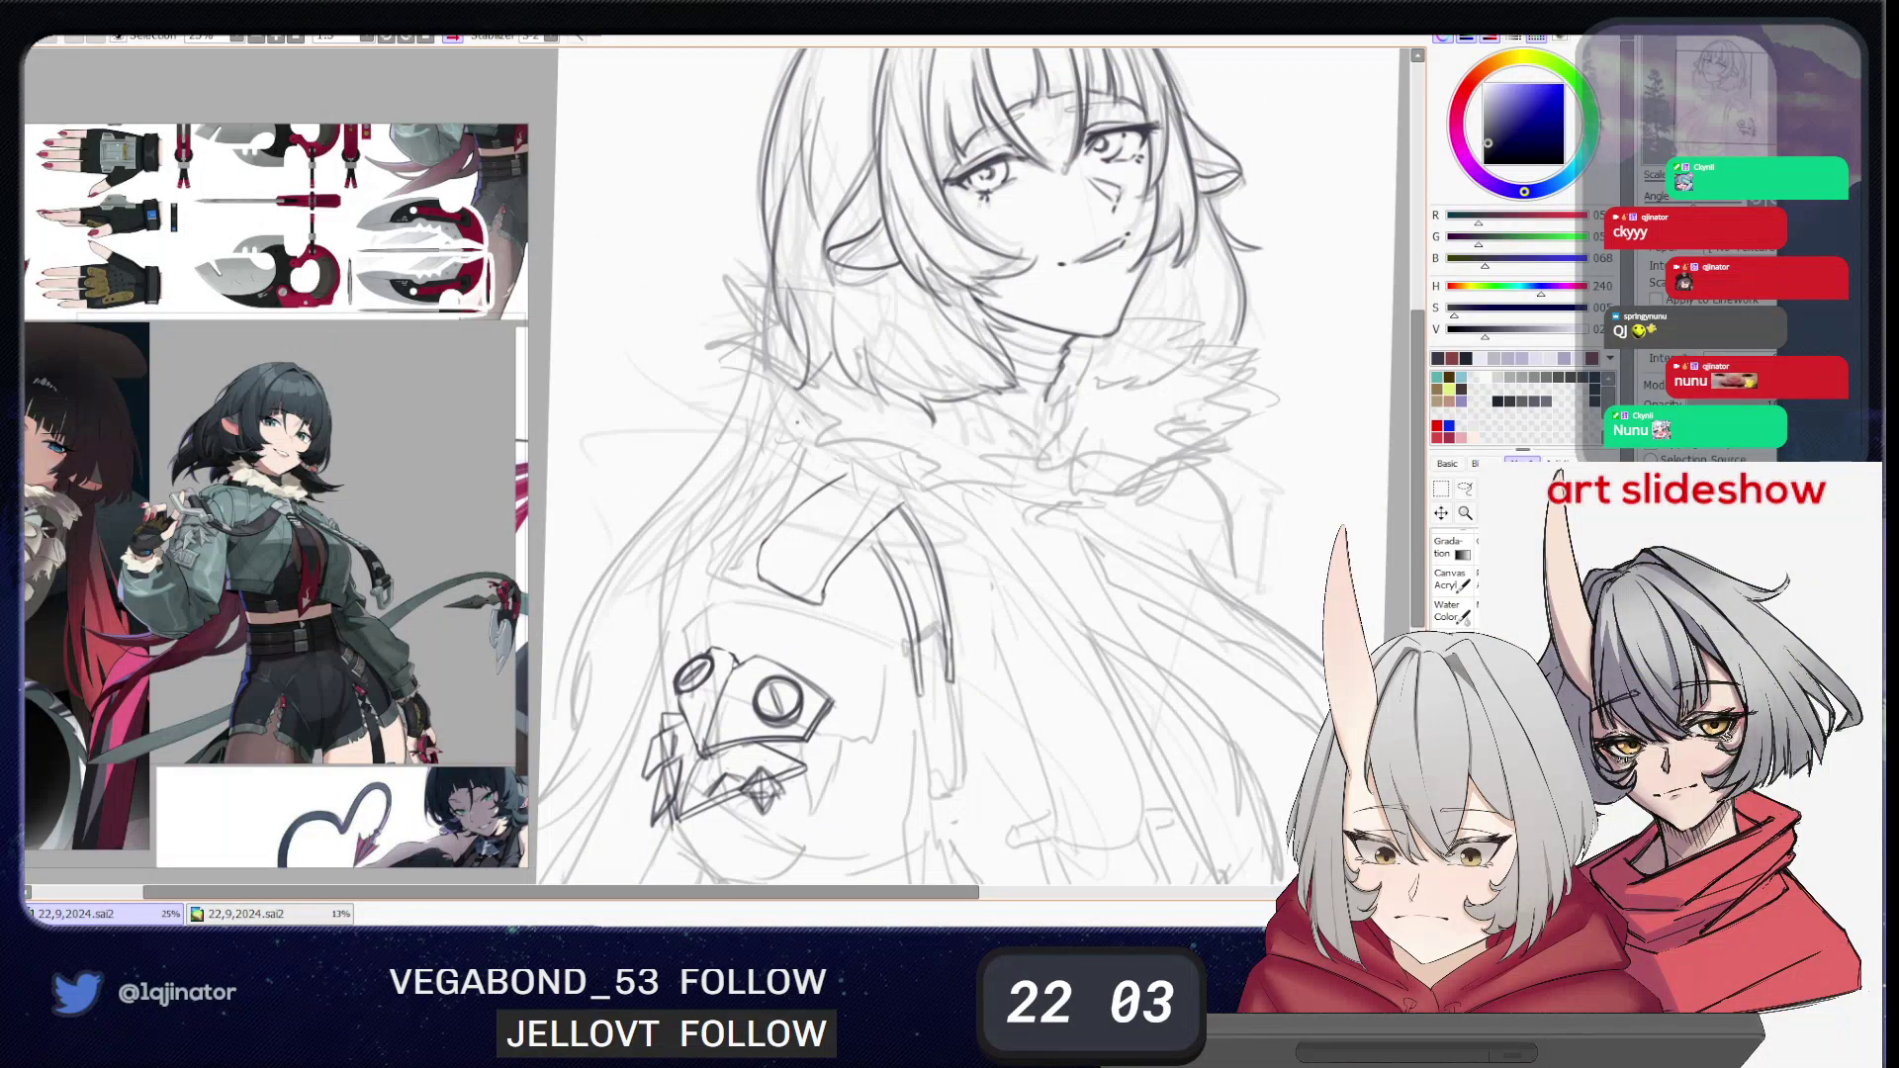
- Sketch a short shoulder line below the fur collar, following the jacket views in the character reference sheet
scroll(336, 445, down, 10)
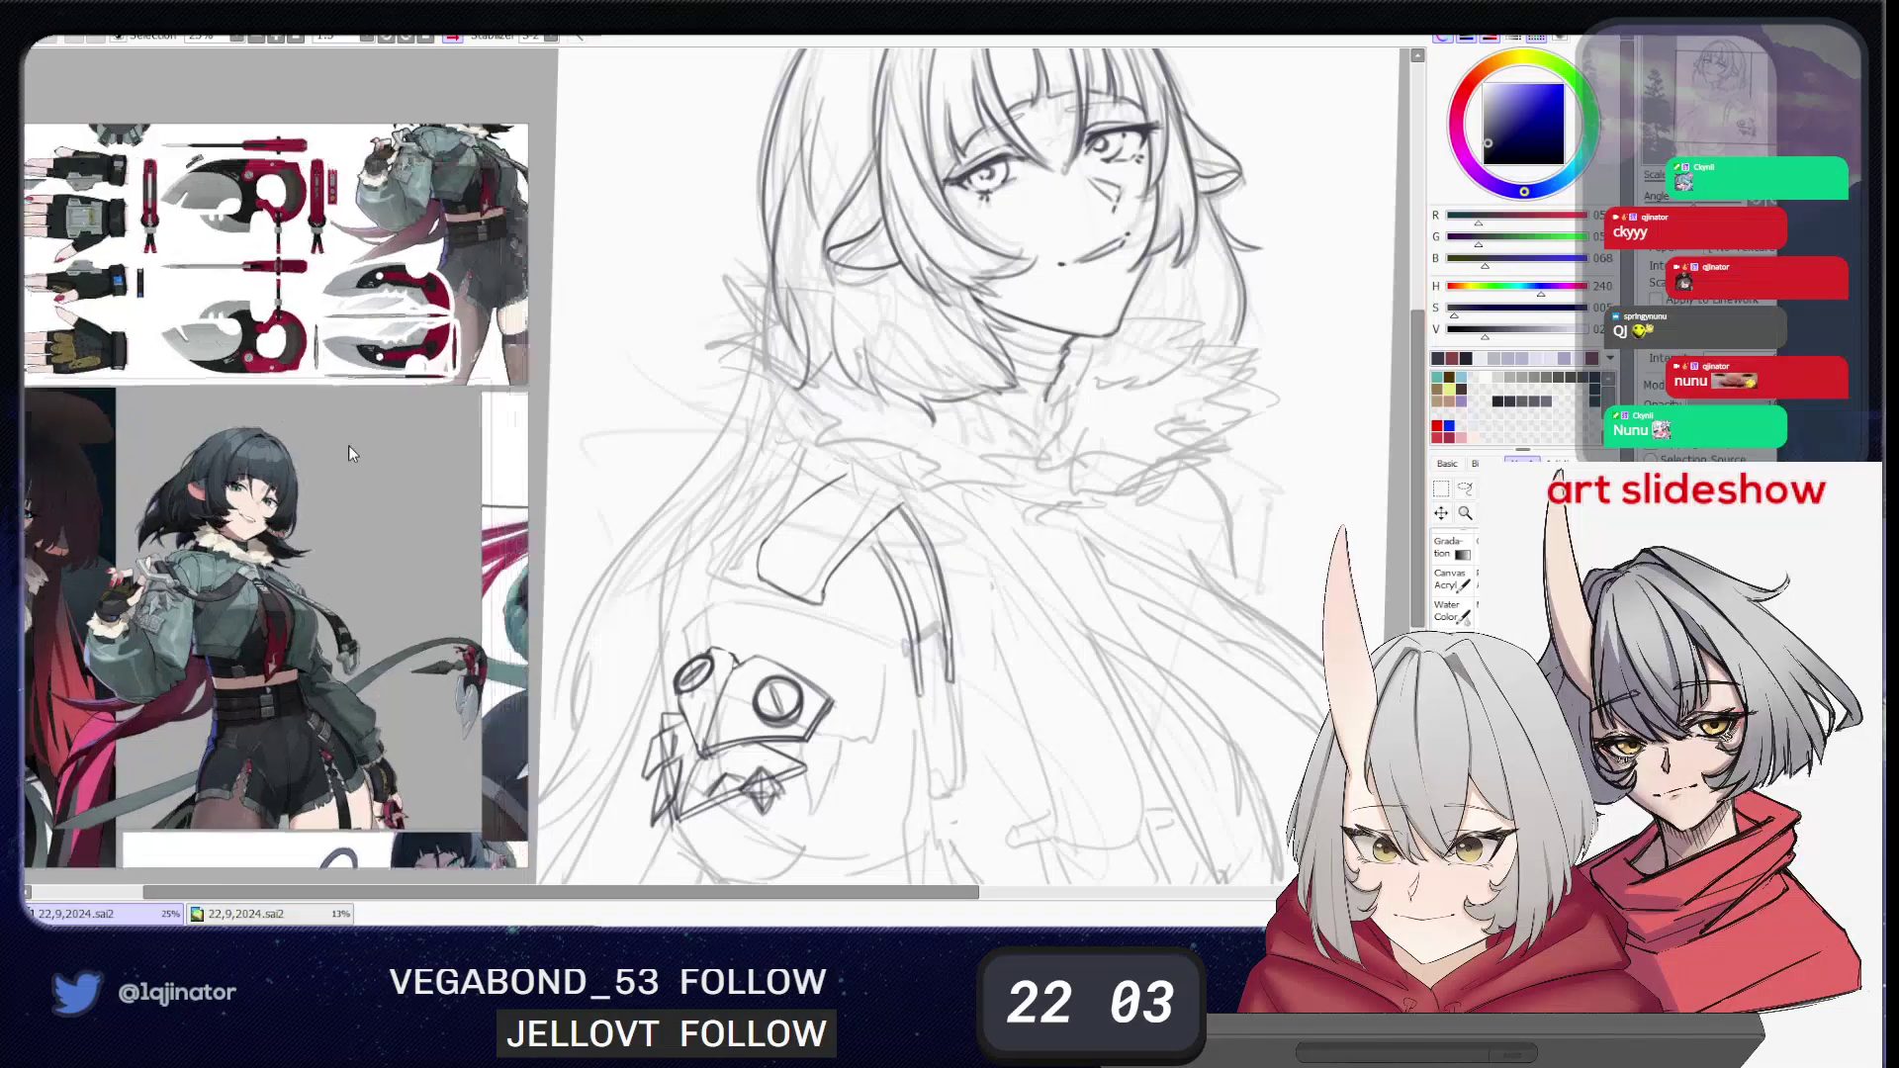
scroll(350, 496, up, 4)
drag(388, 279, 472, 396)
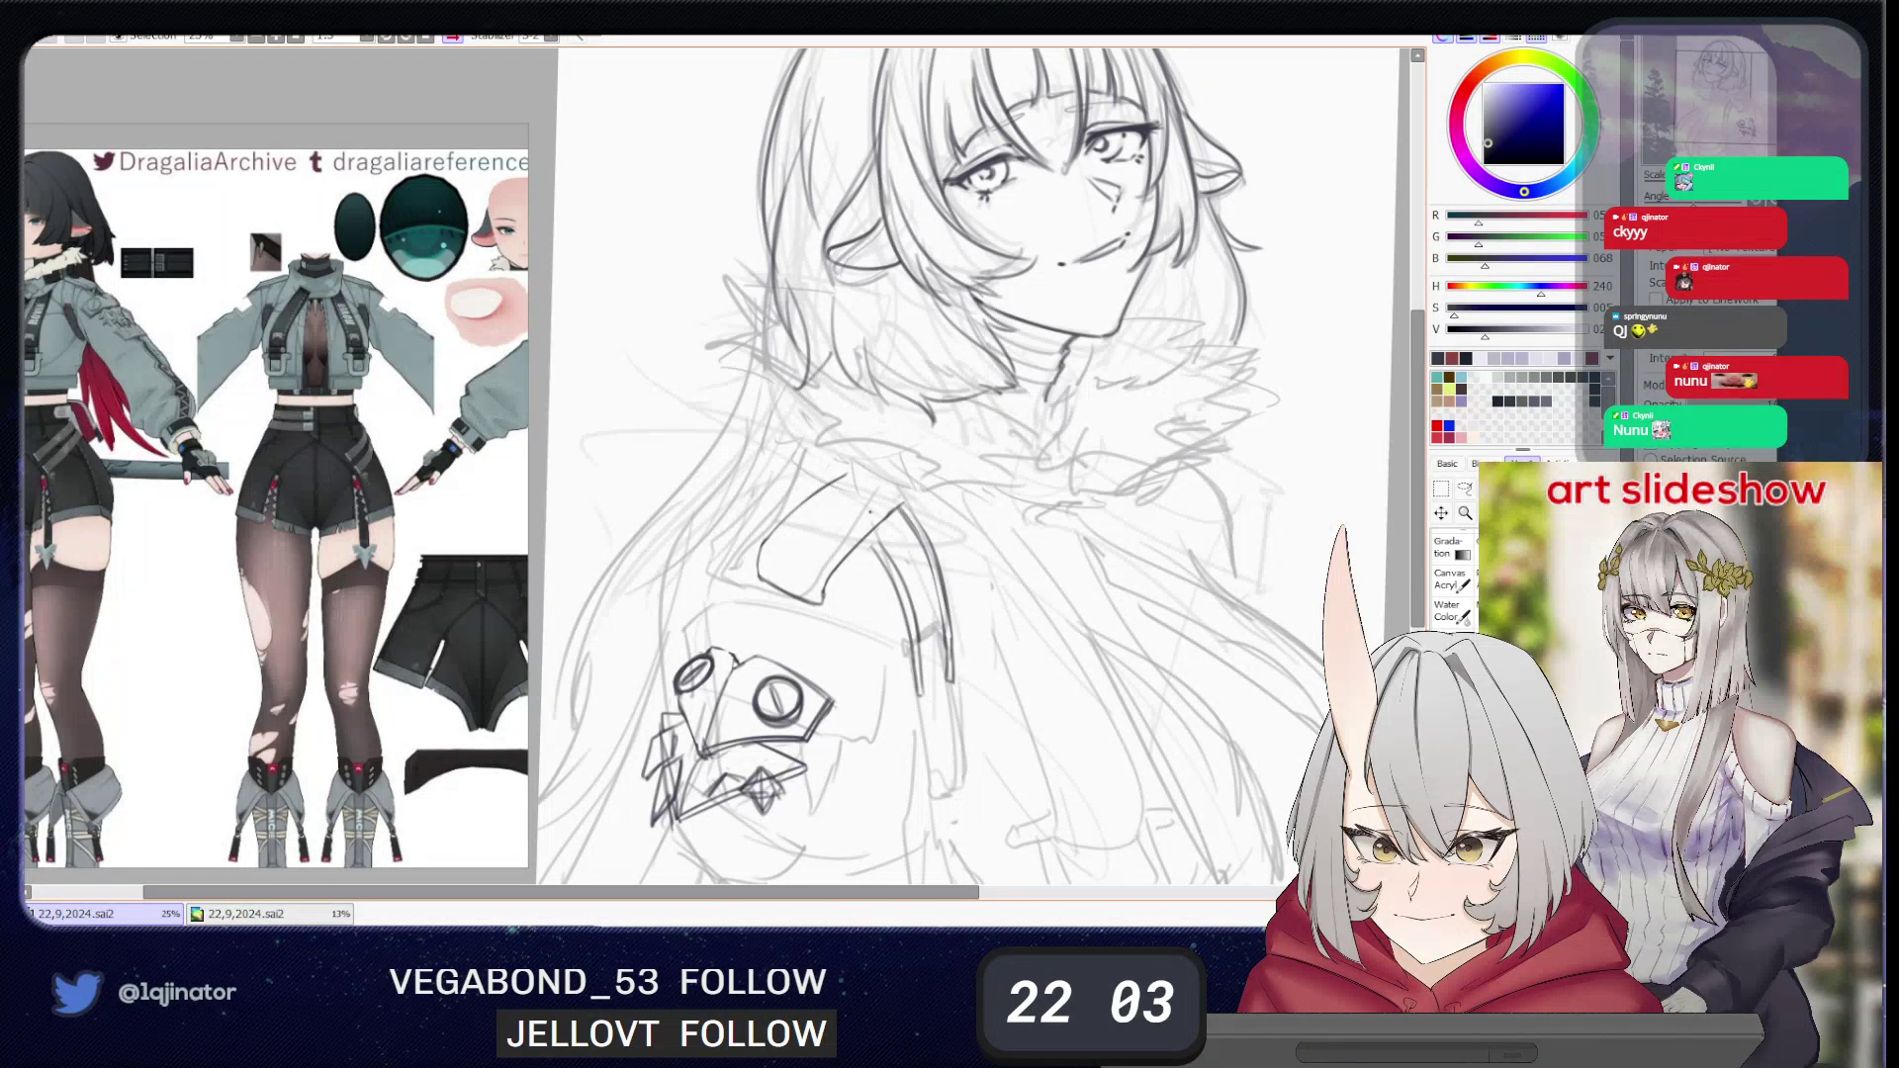
drag(281, 441, 399, 439)
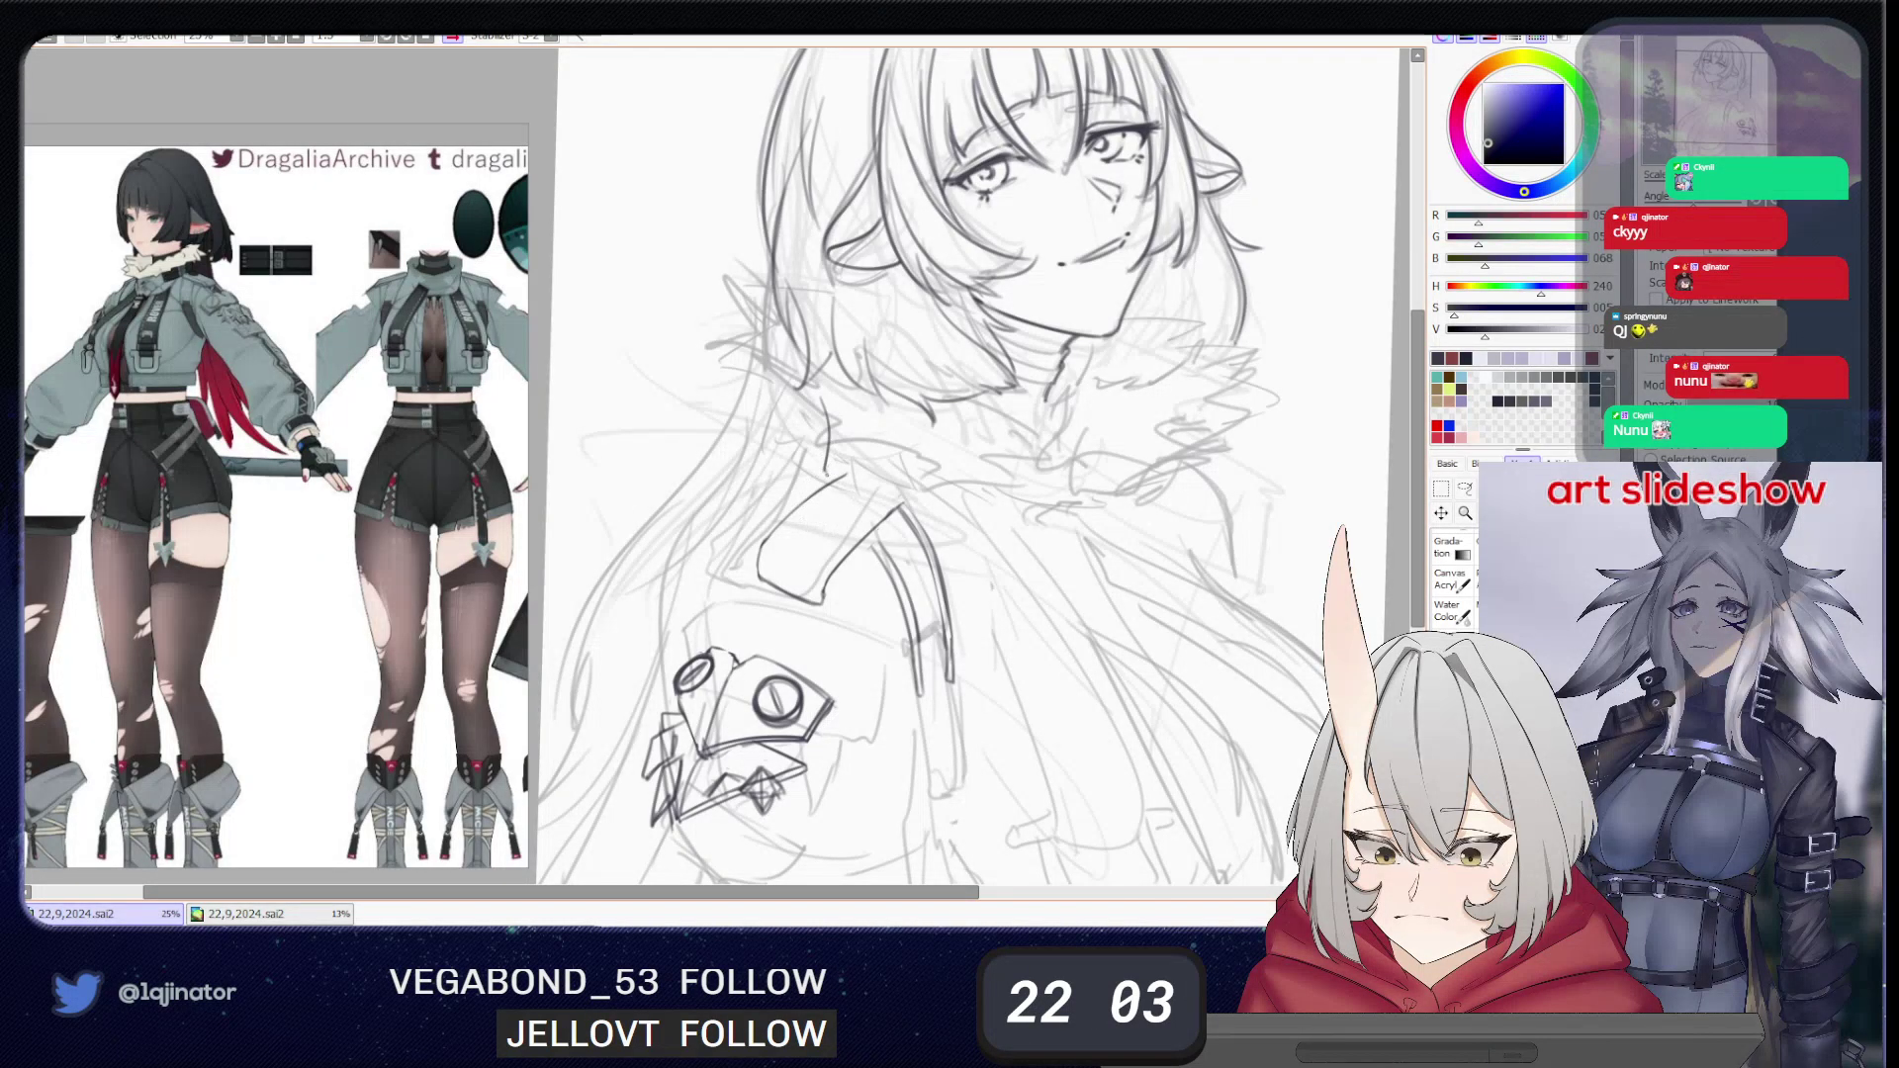
drag(828, 471, 732, 550)
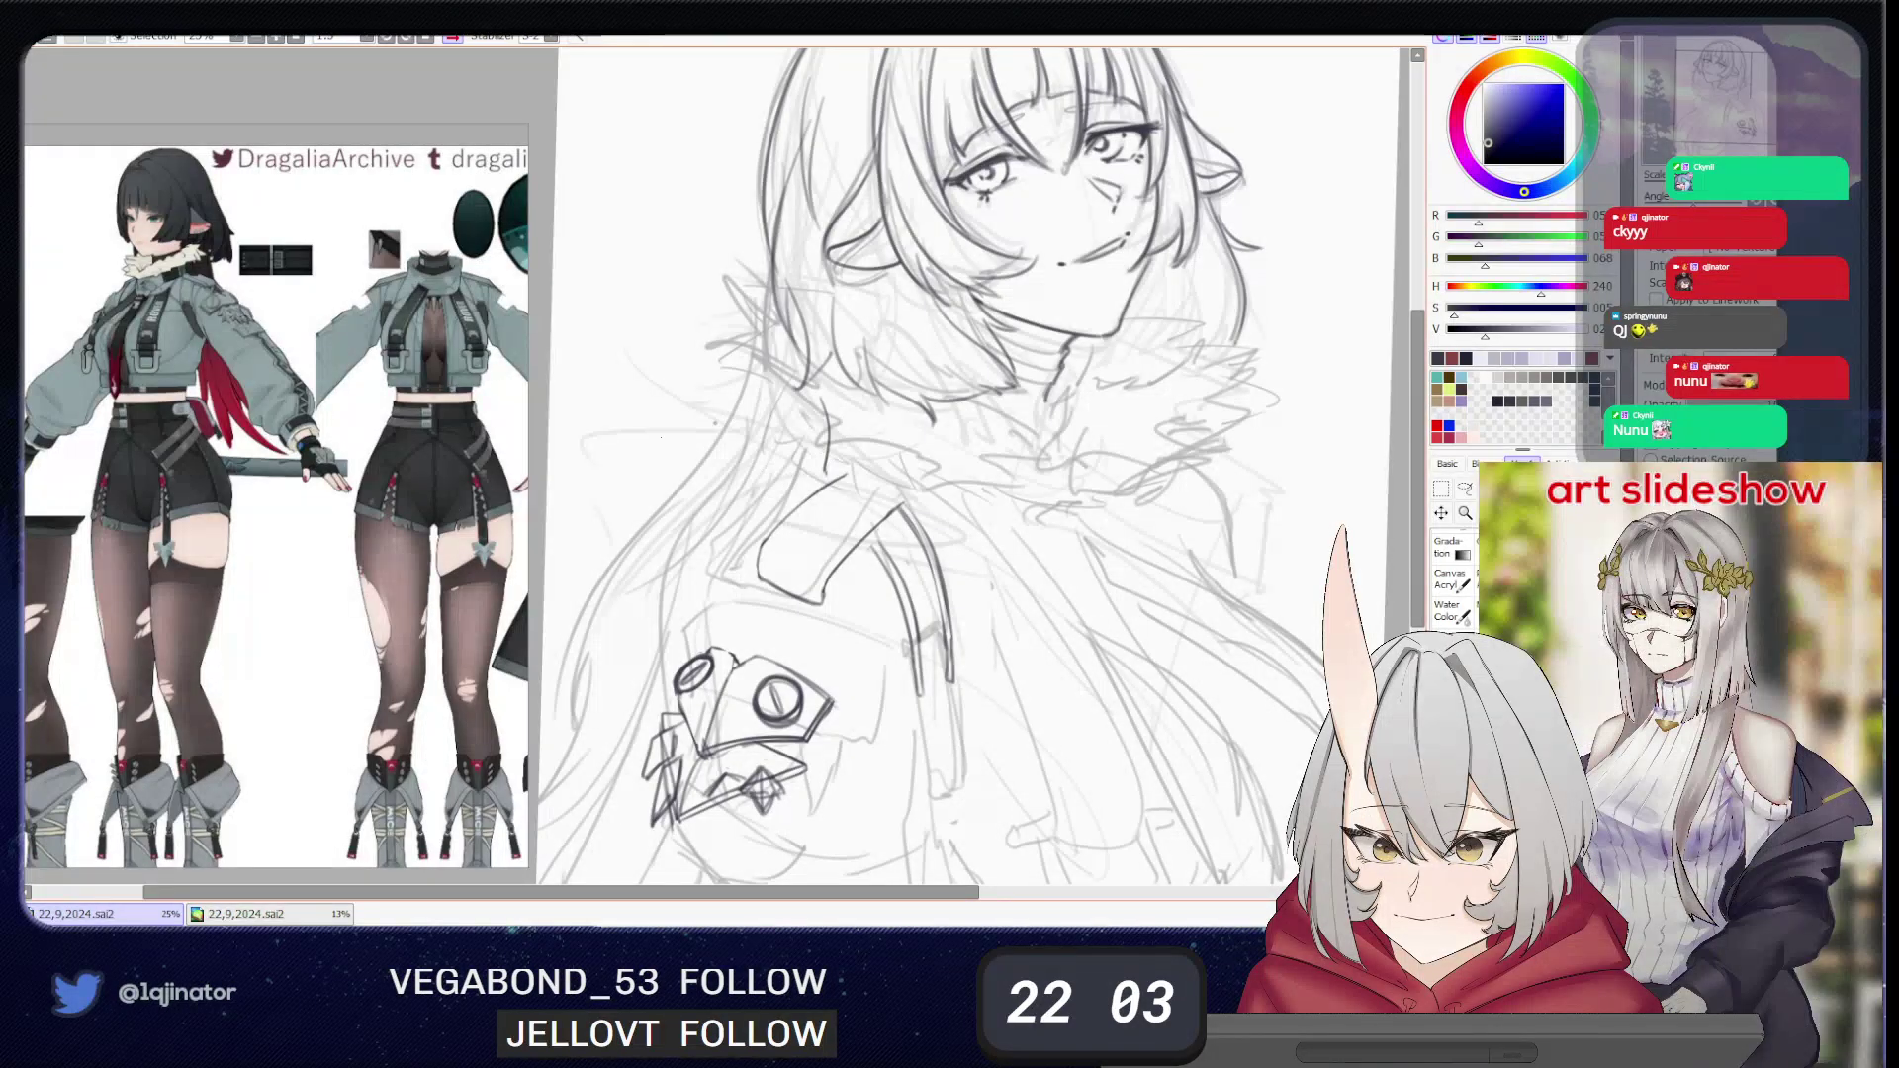
- Try to draw the outer shoulder line from below the collar down around the flap, following the reference sheet's sleeve views
scroll(249, 594, down, 2)
scroll(316, 634, down, 3)
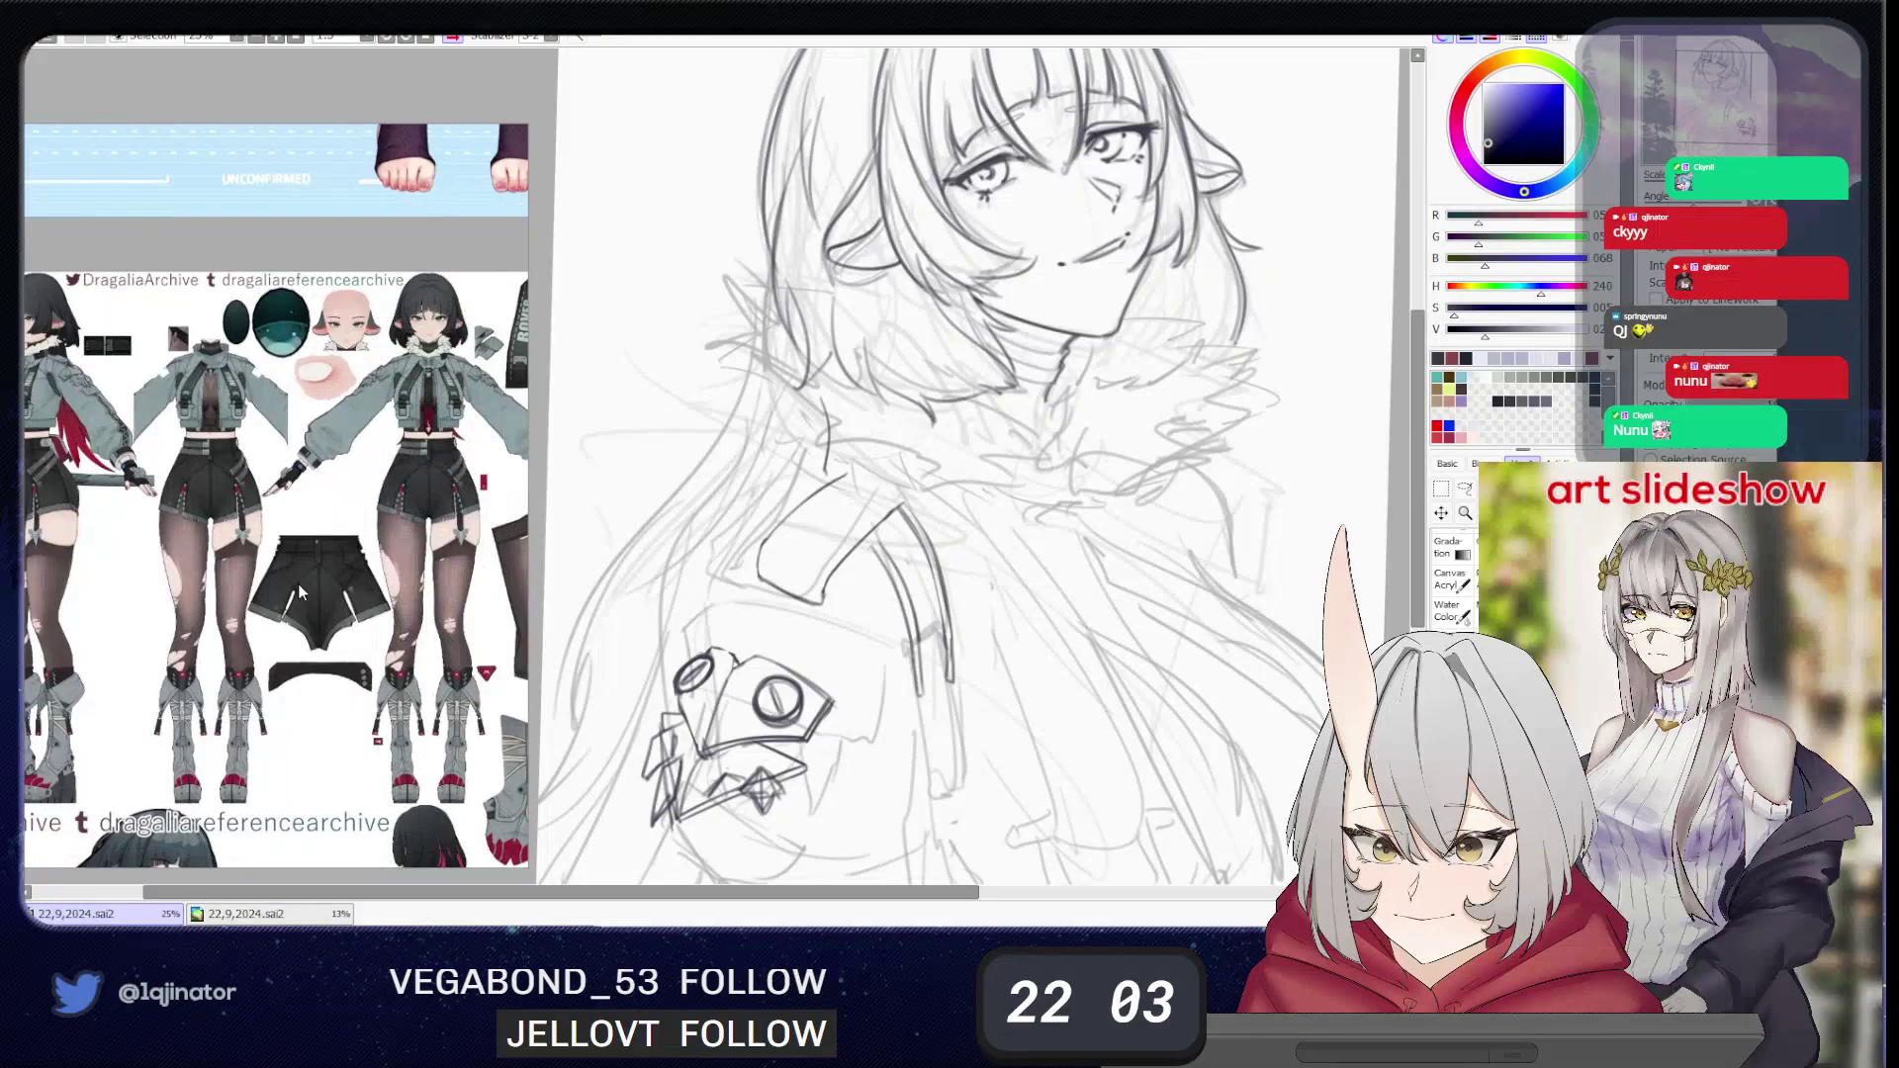
scroll(297, 592, down, 3)
scroll(250, 594, down, 3)
scroll(251, 603, up, 3)
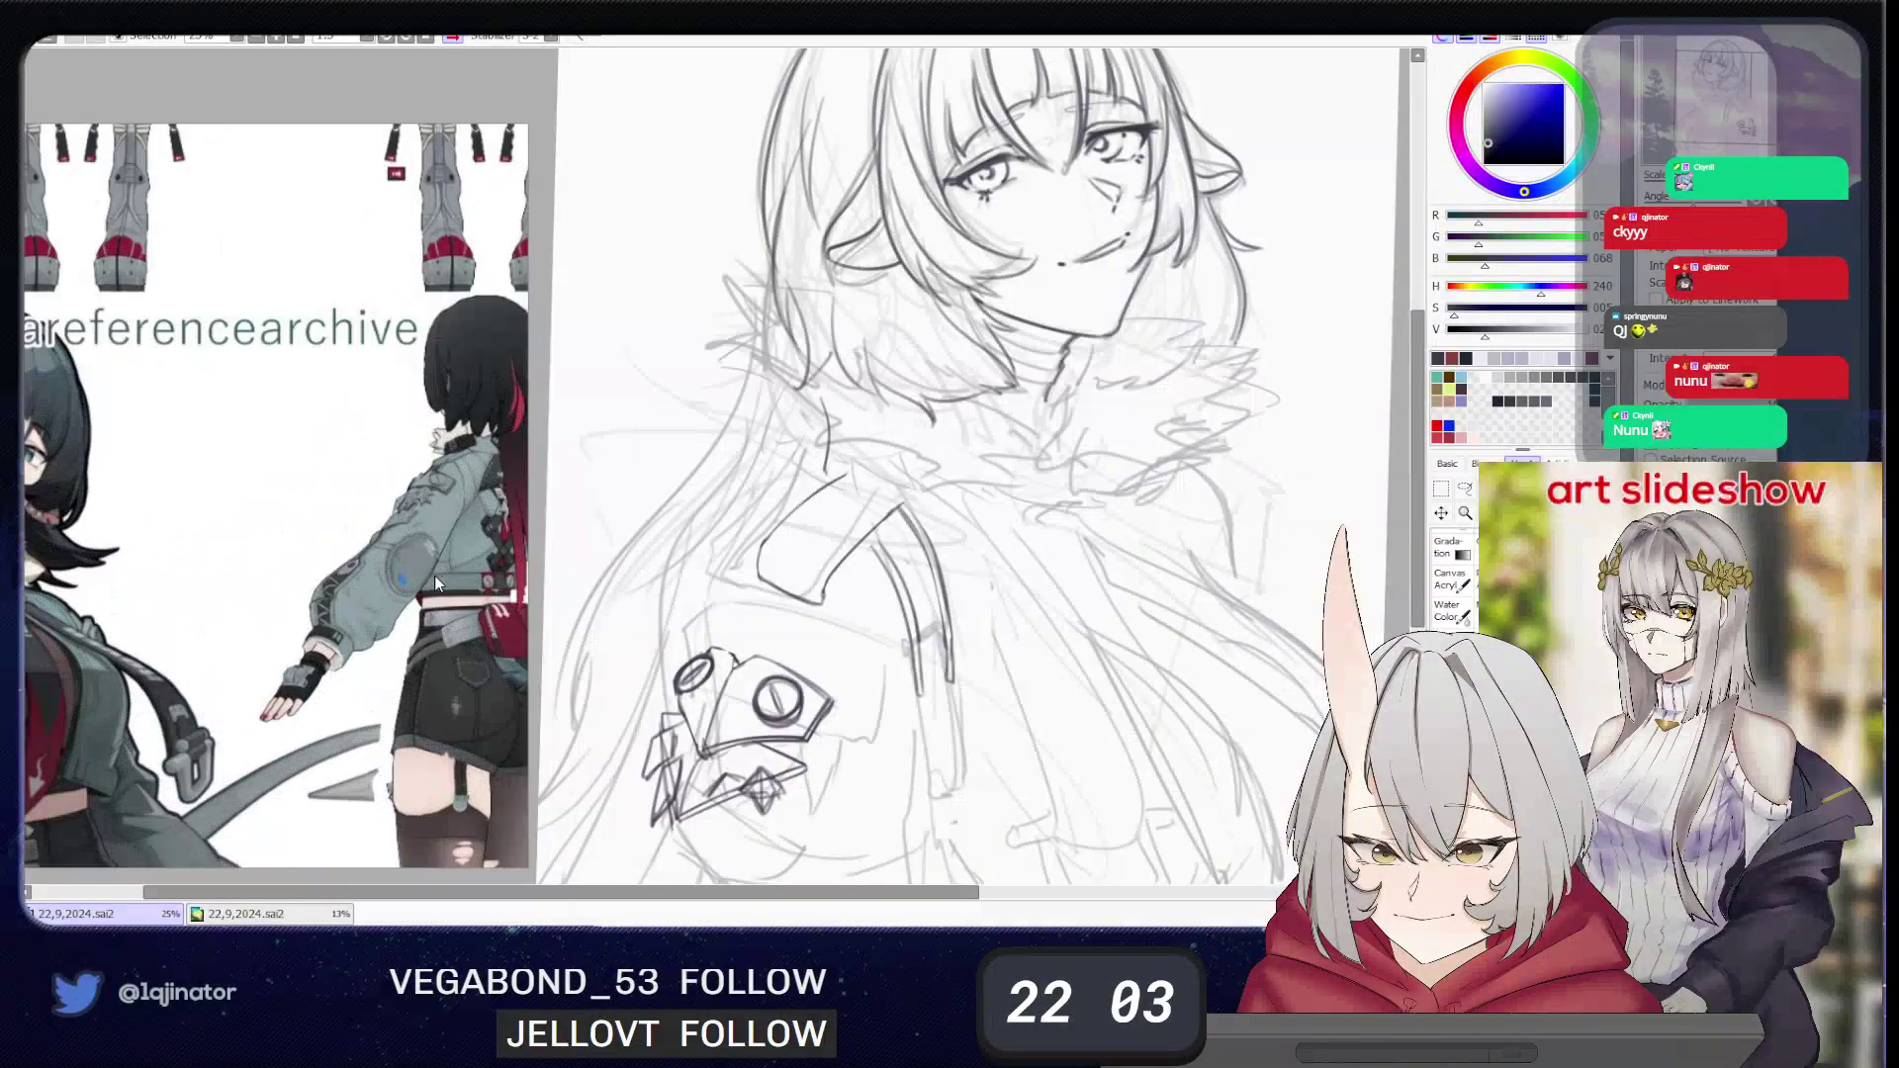
scroll(296, 643, down, 3)
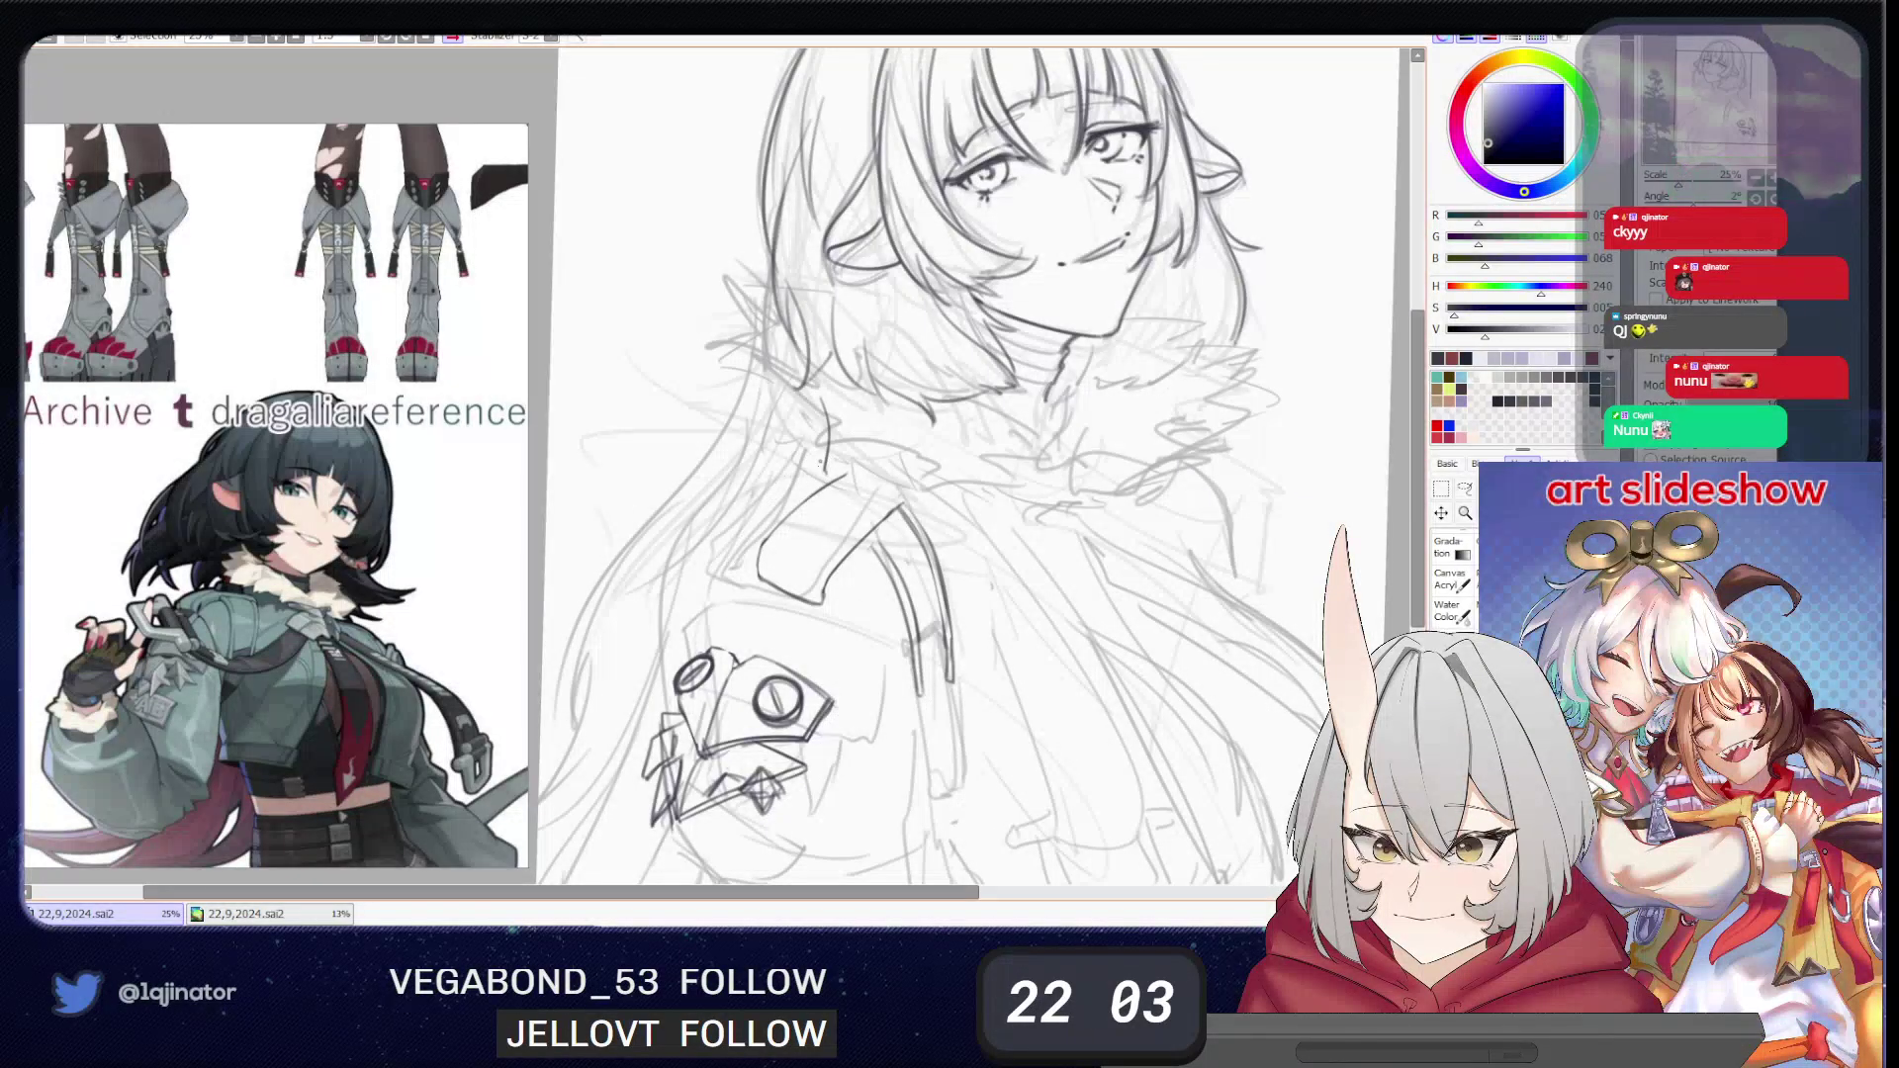
drag(827, 472, 728, 565)
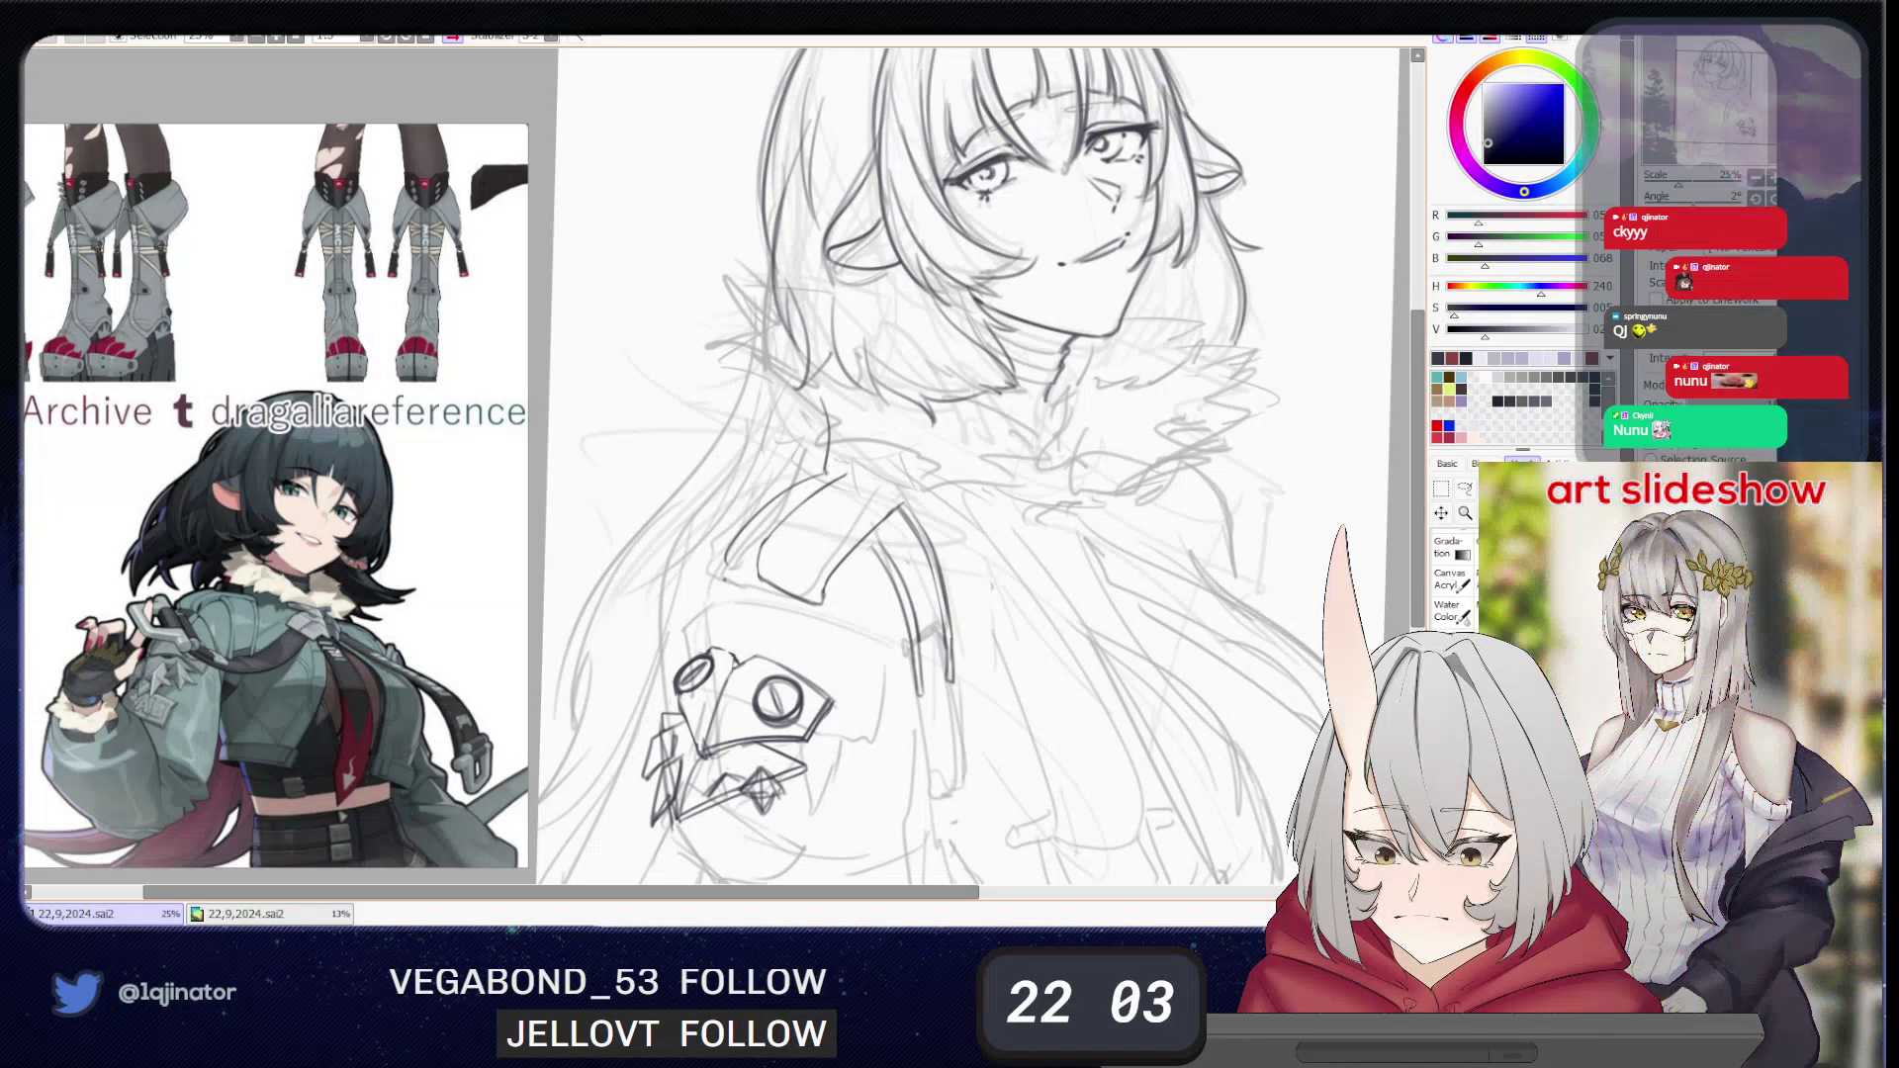
drag(721, 611, 742, 633)
key(ctrl+z)
key(ctrl+z)
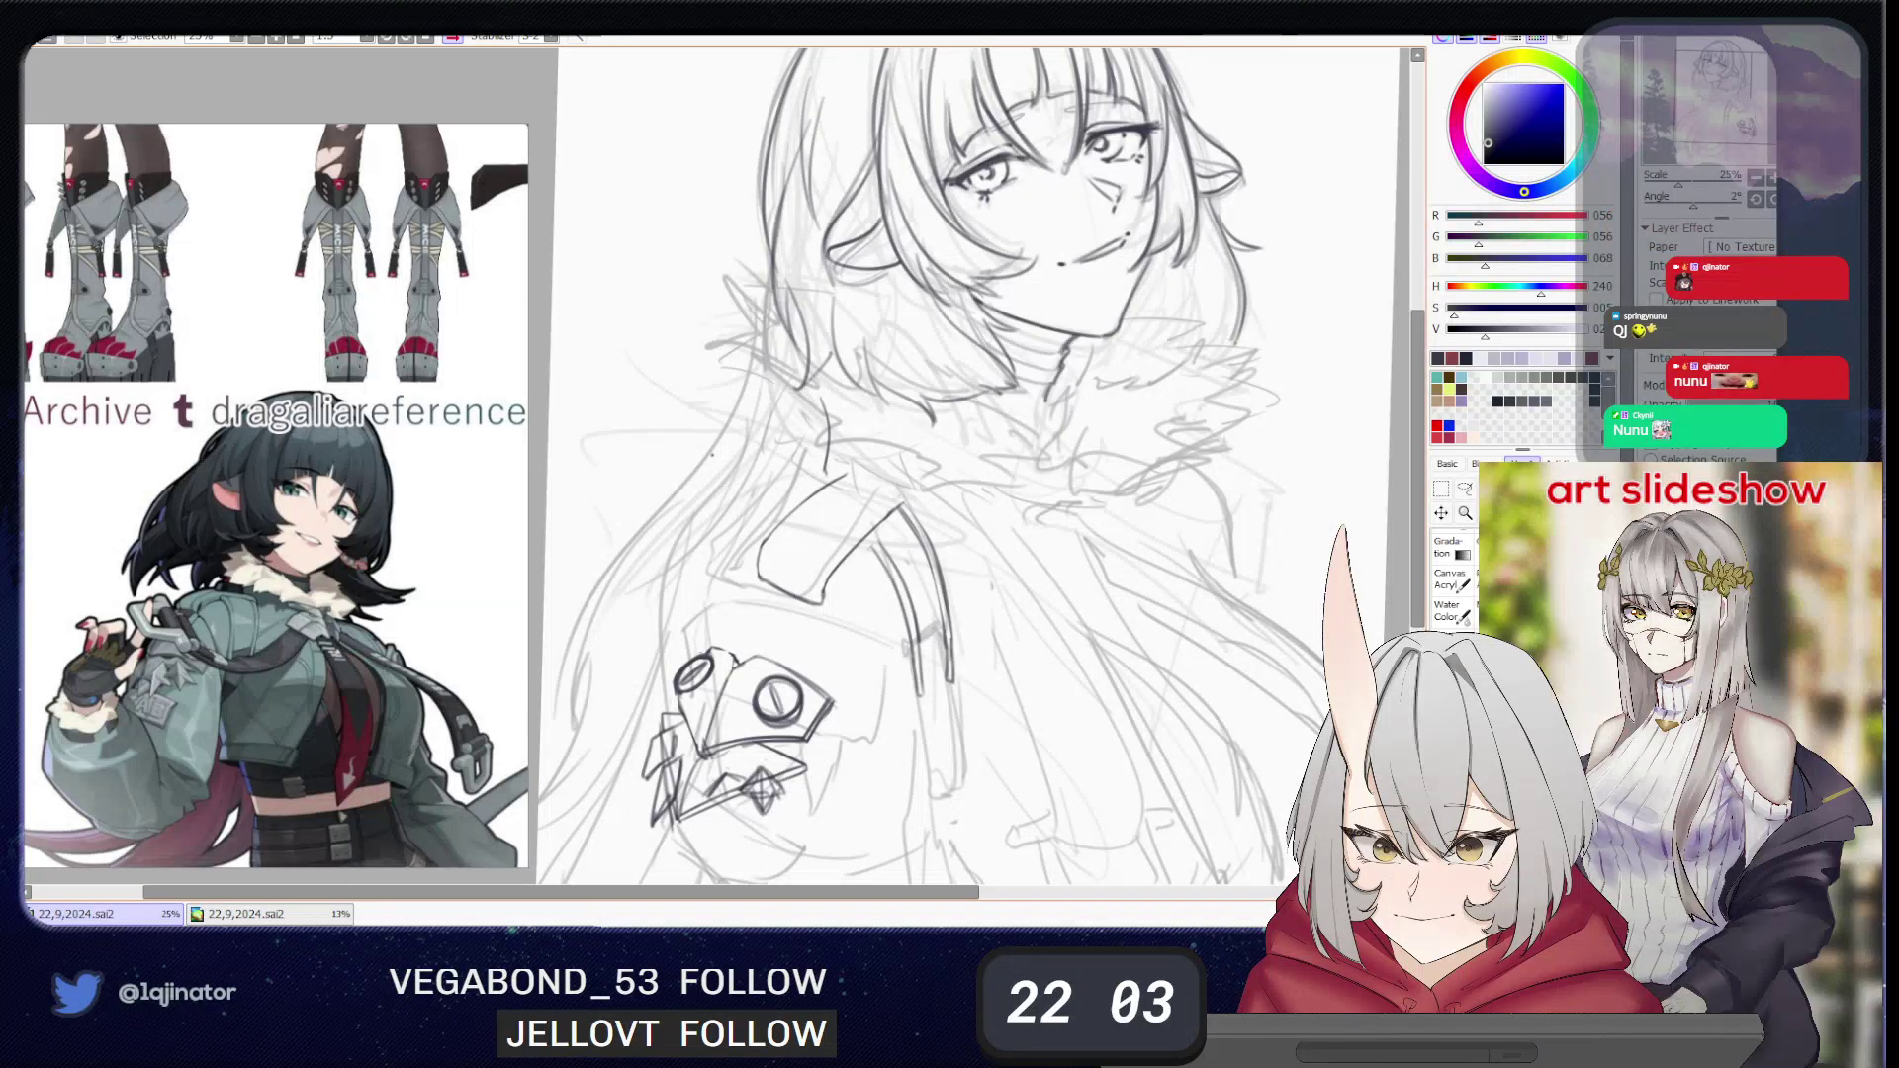
- Erase the shoulder flap's lower edge and redraw it as a thinner line, checking the jacket in the reference images
scroll(342, 605, down, 3)
scroll(331, 656, down, 5)
scroll(321, 672, up, 1)
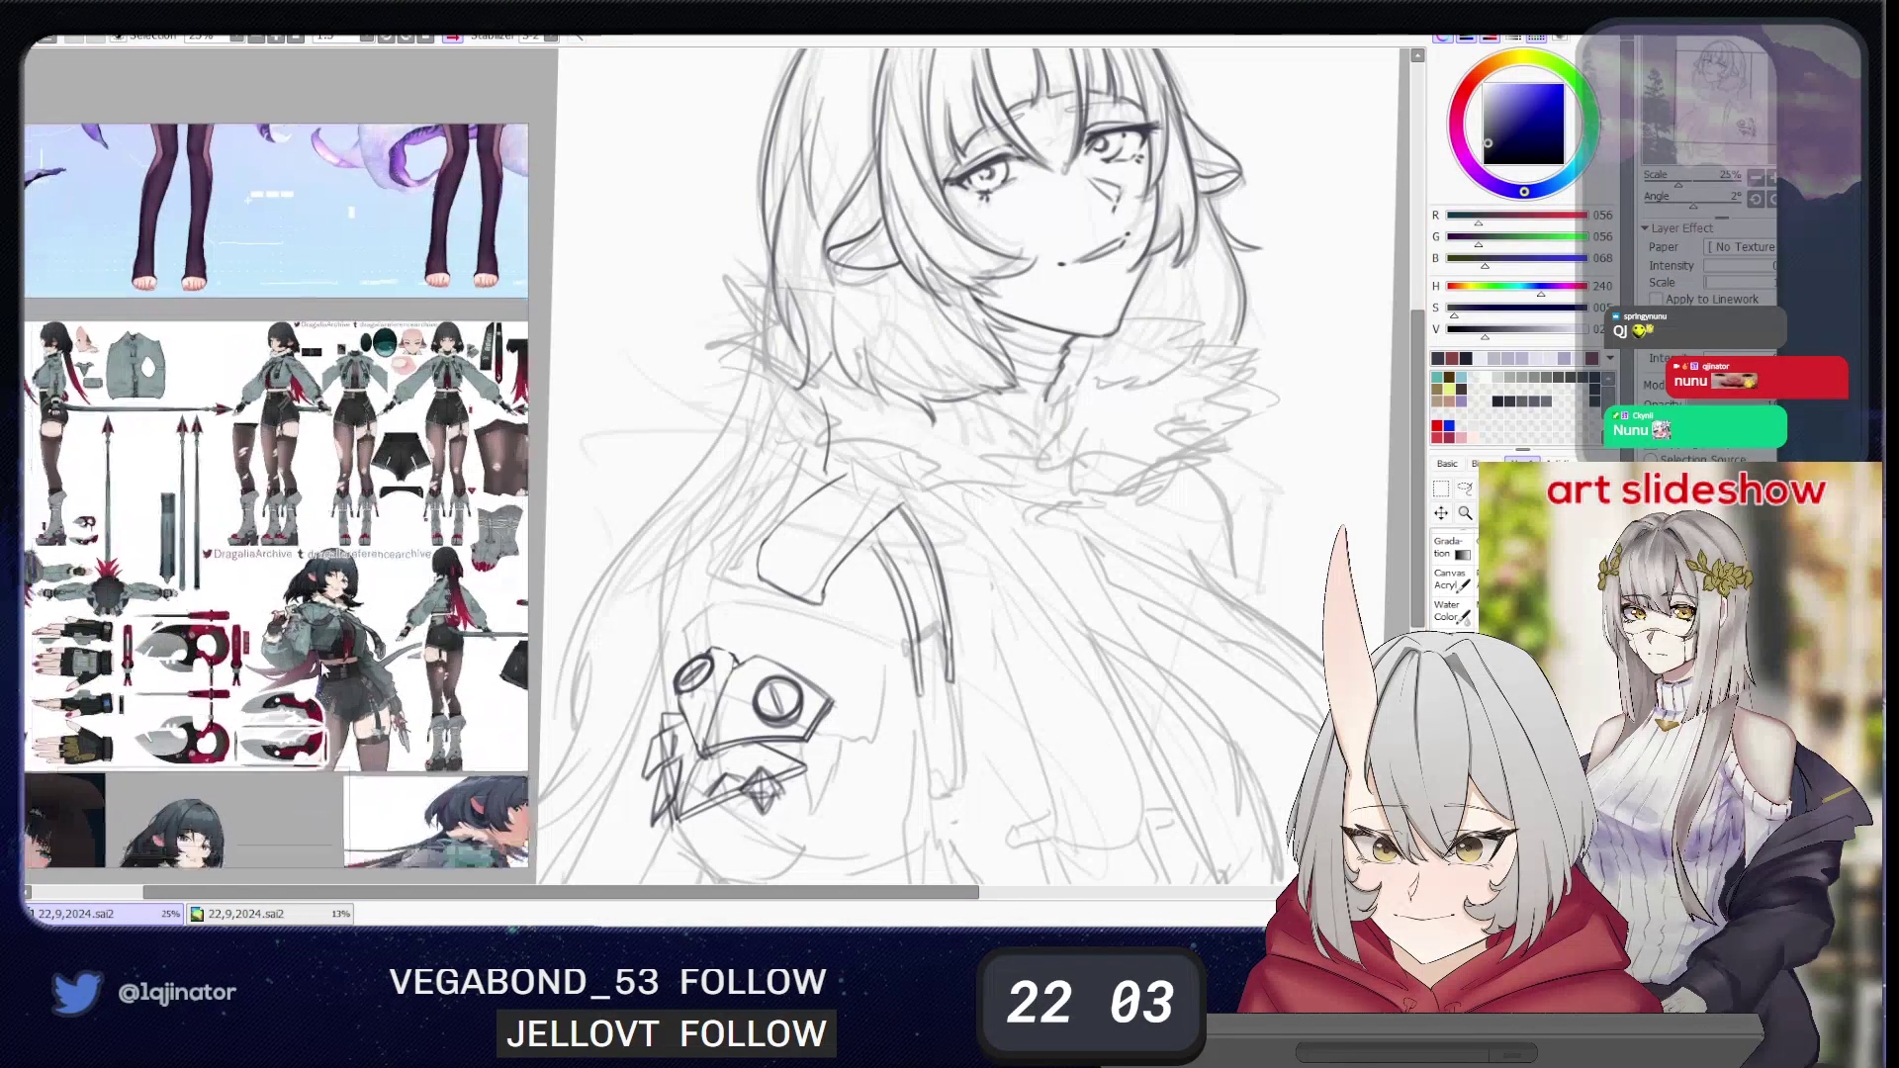
scroll(321, 670, down, 3)
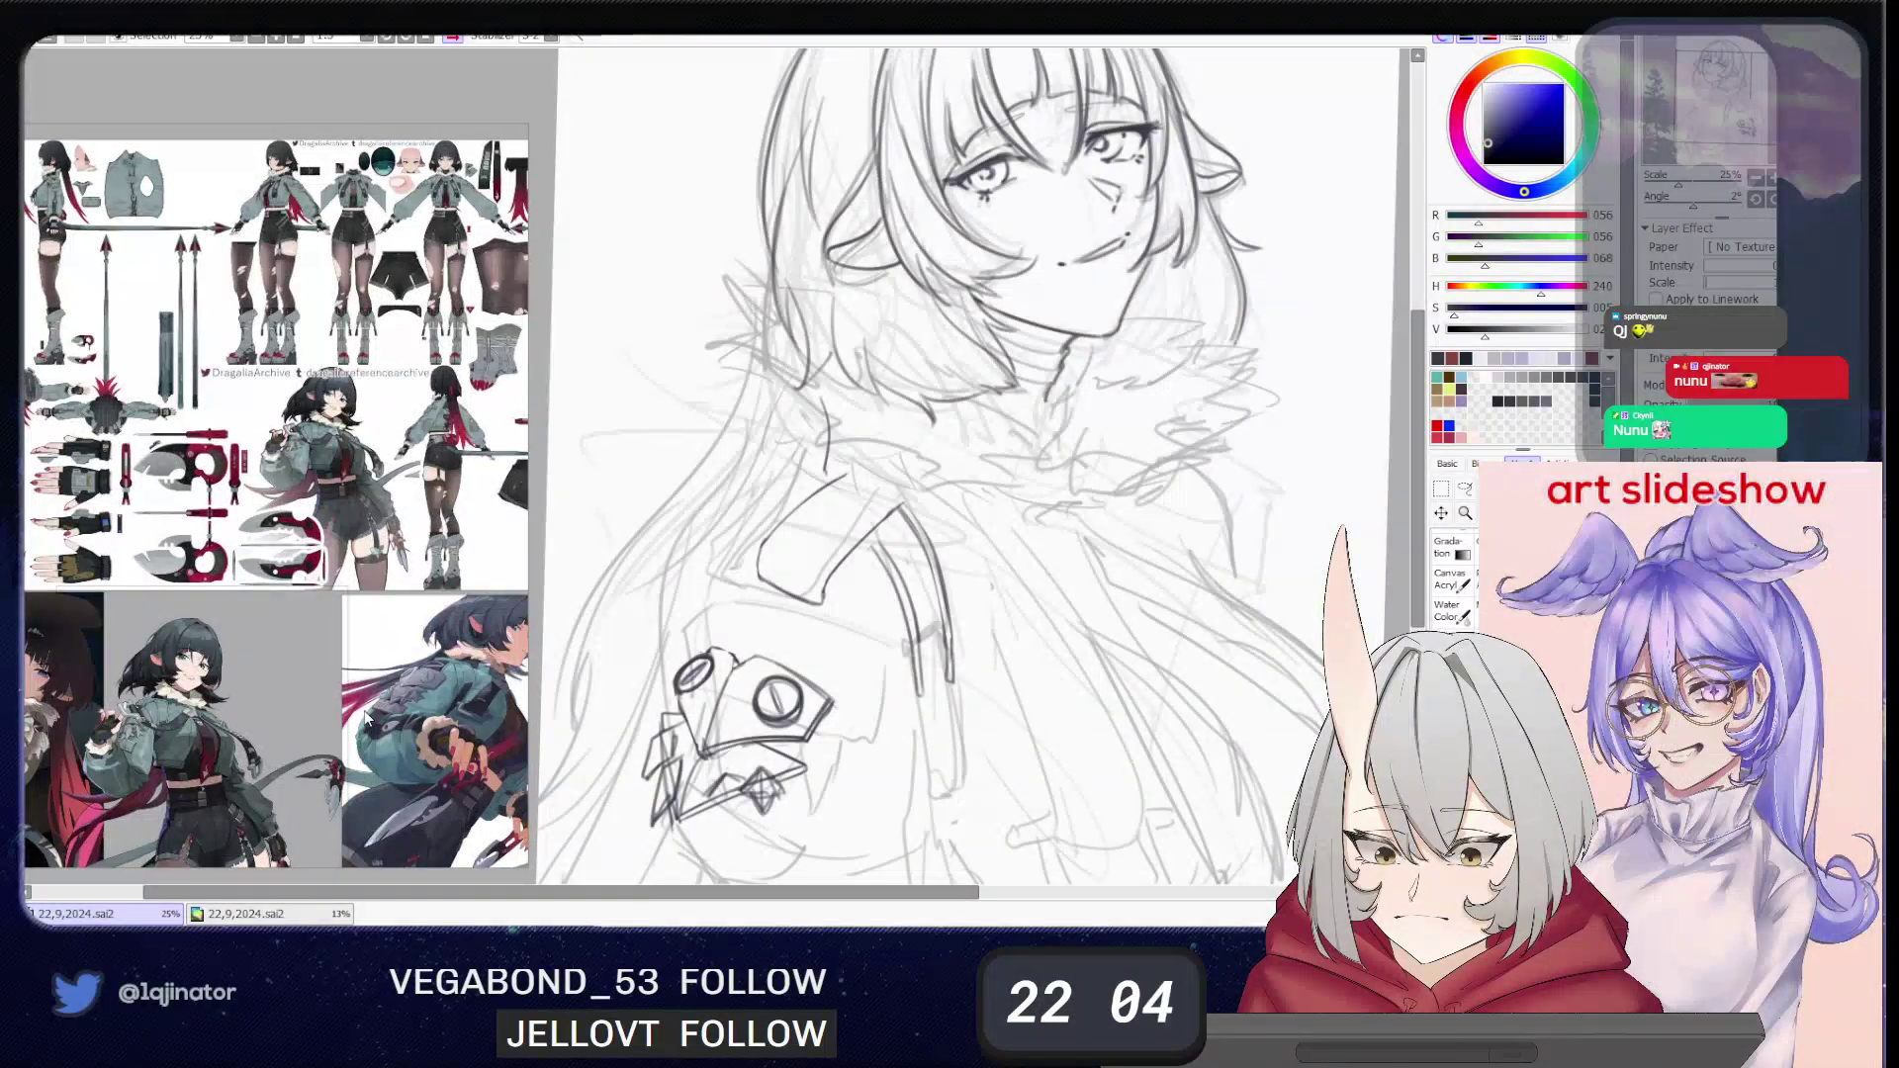
scroll(366, 720, down, 2)
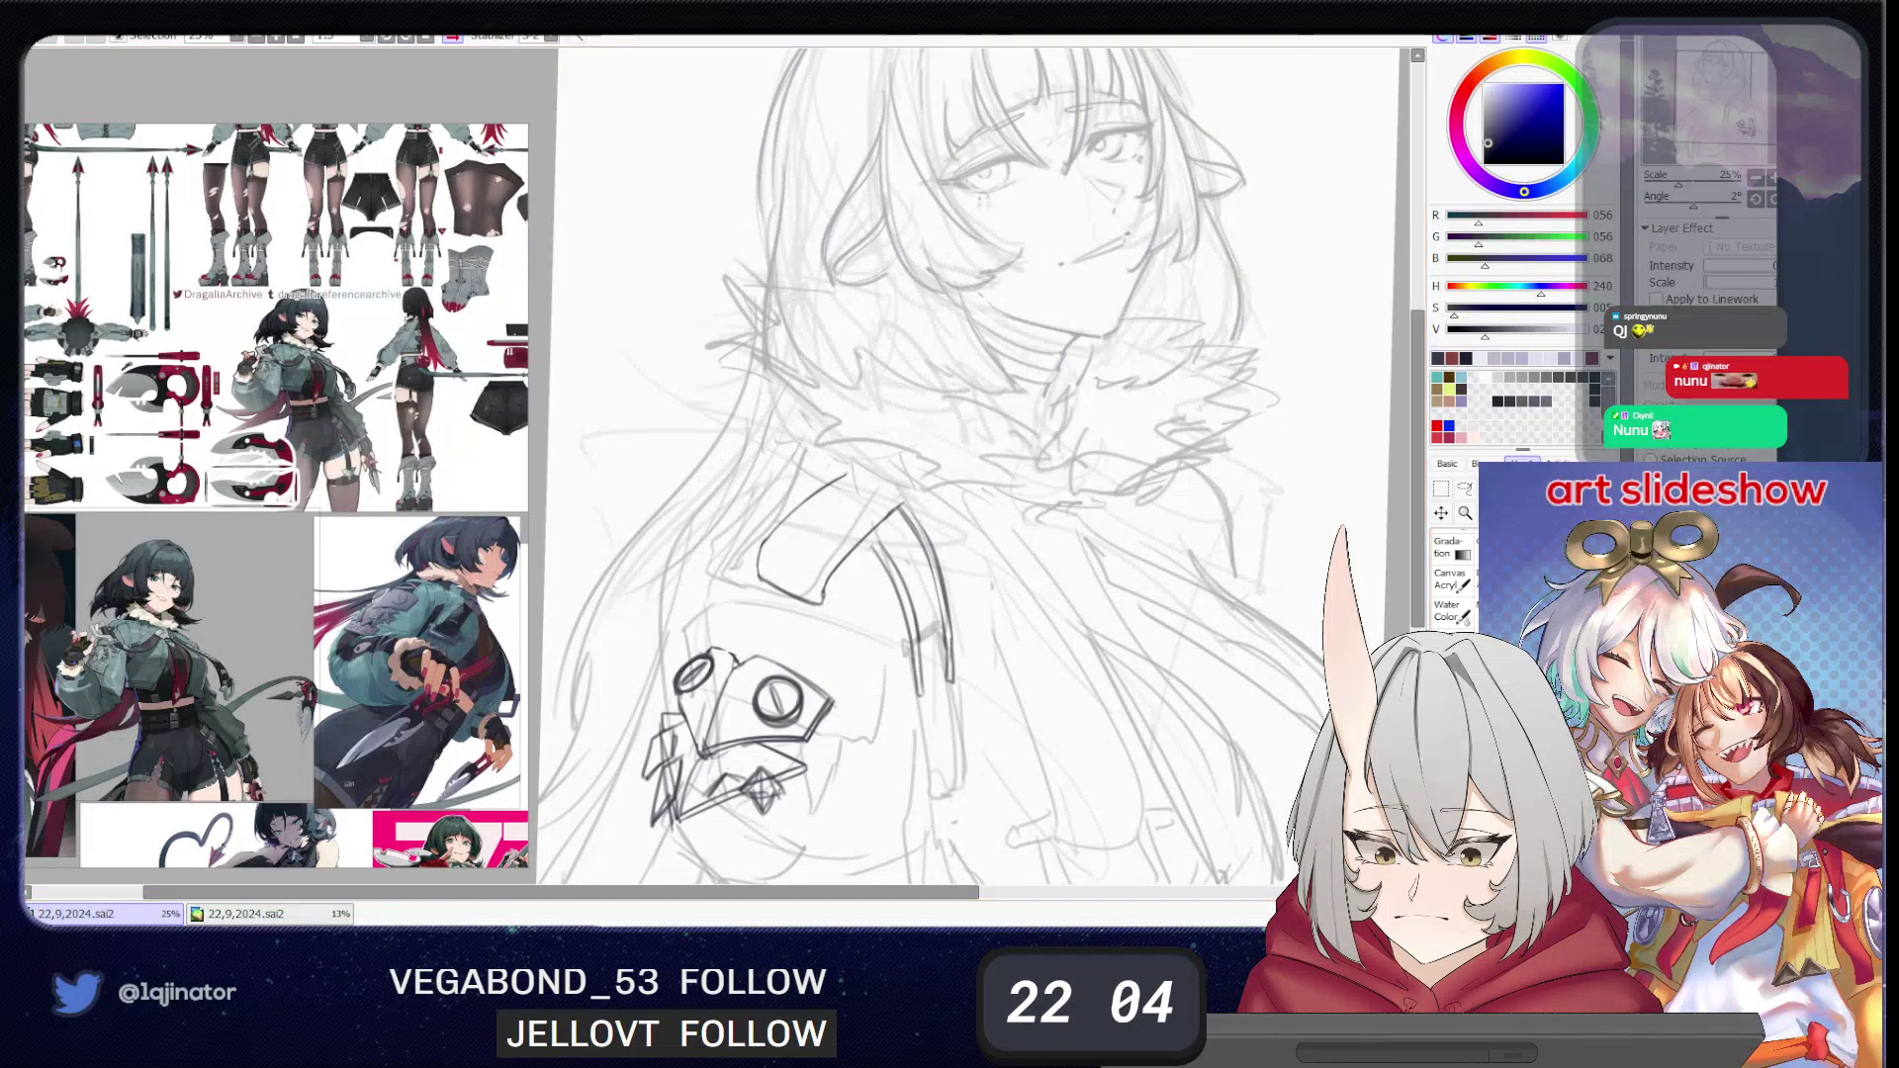
drag(759, 582, 812, 603)
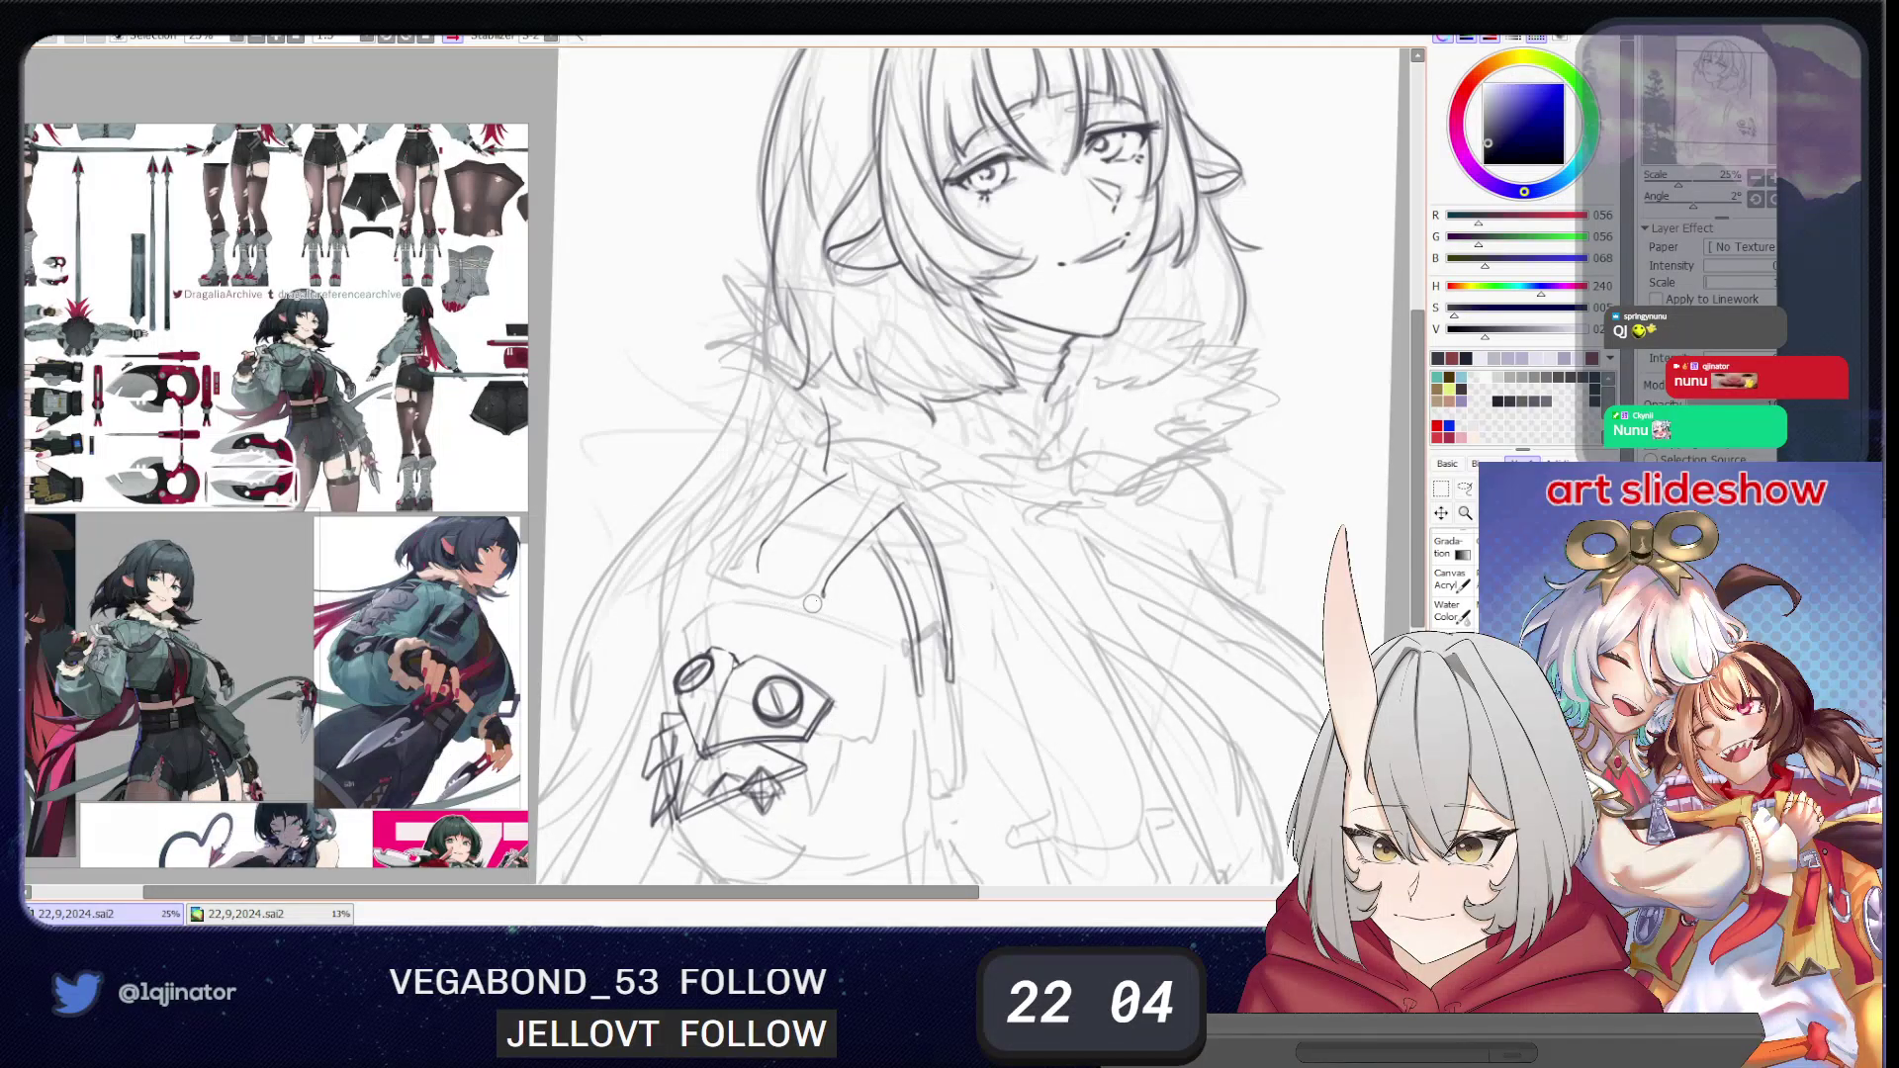
key(alt)
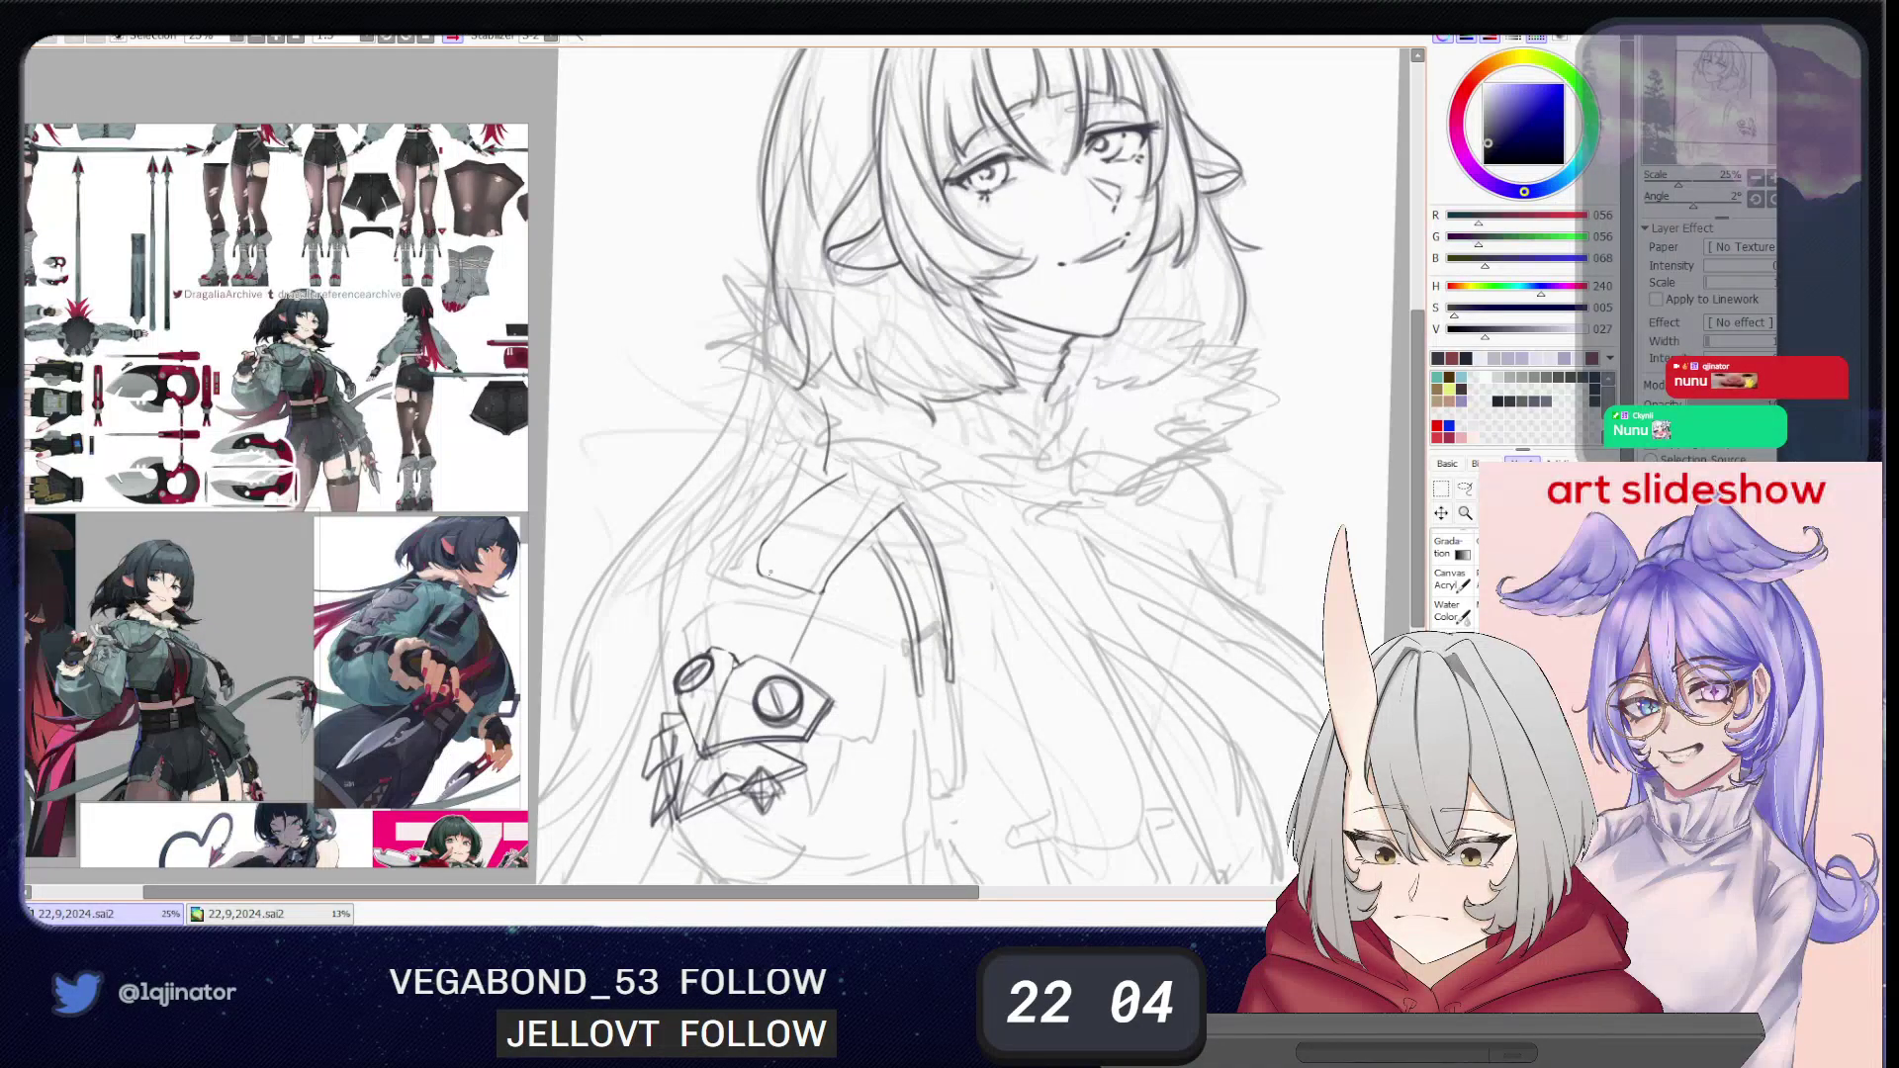
- Draw the two strap lines running from the shoulder flap's lower corners down to the buckle plate on the sleeve
drag(762, 575, 720, 651)
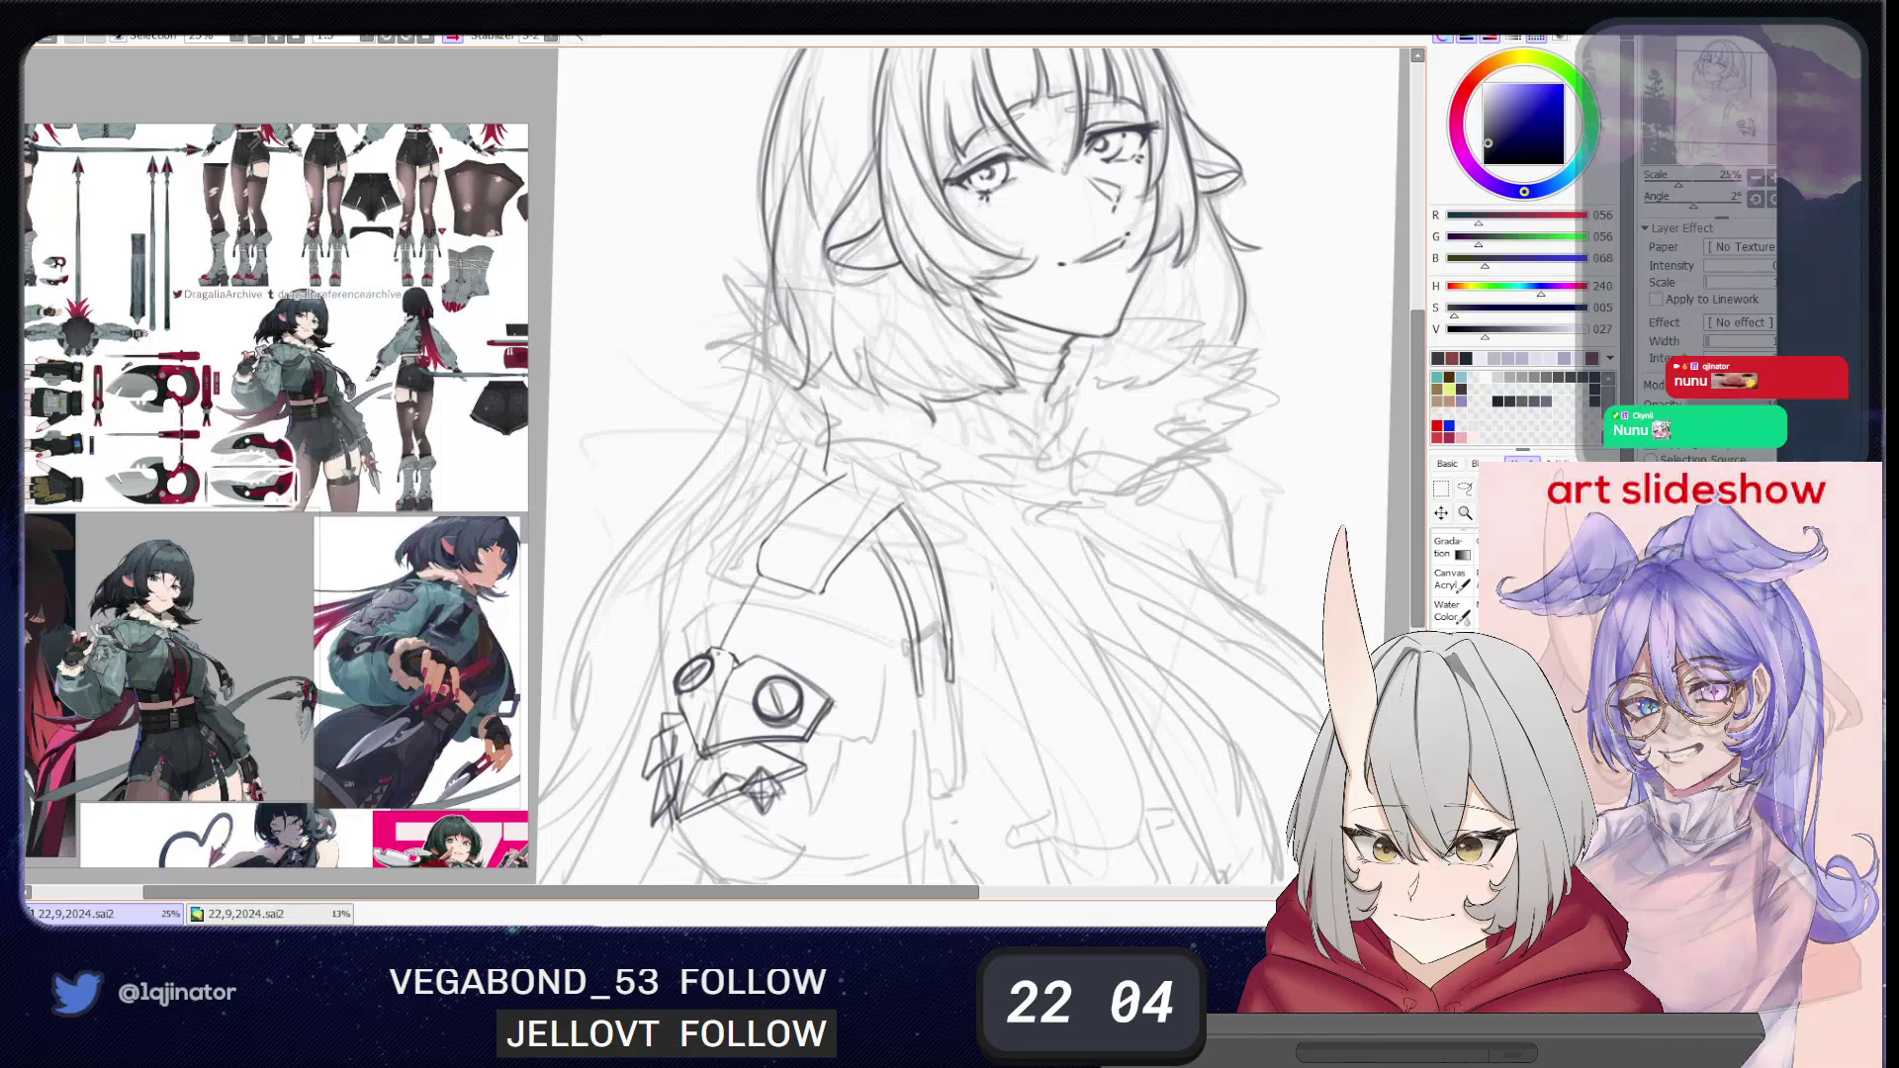
drag(821, 595, 790, 667)
key(ctrl+z)
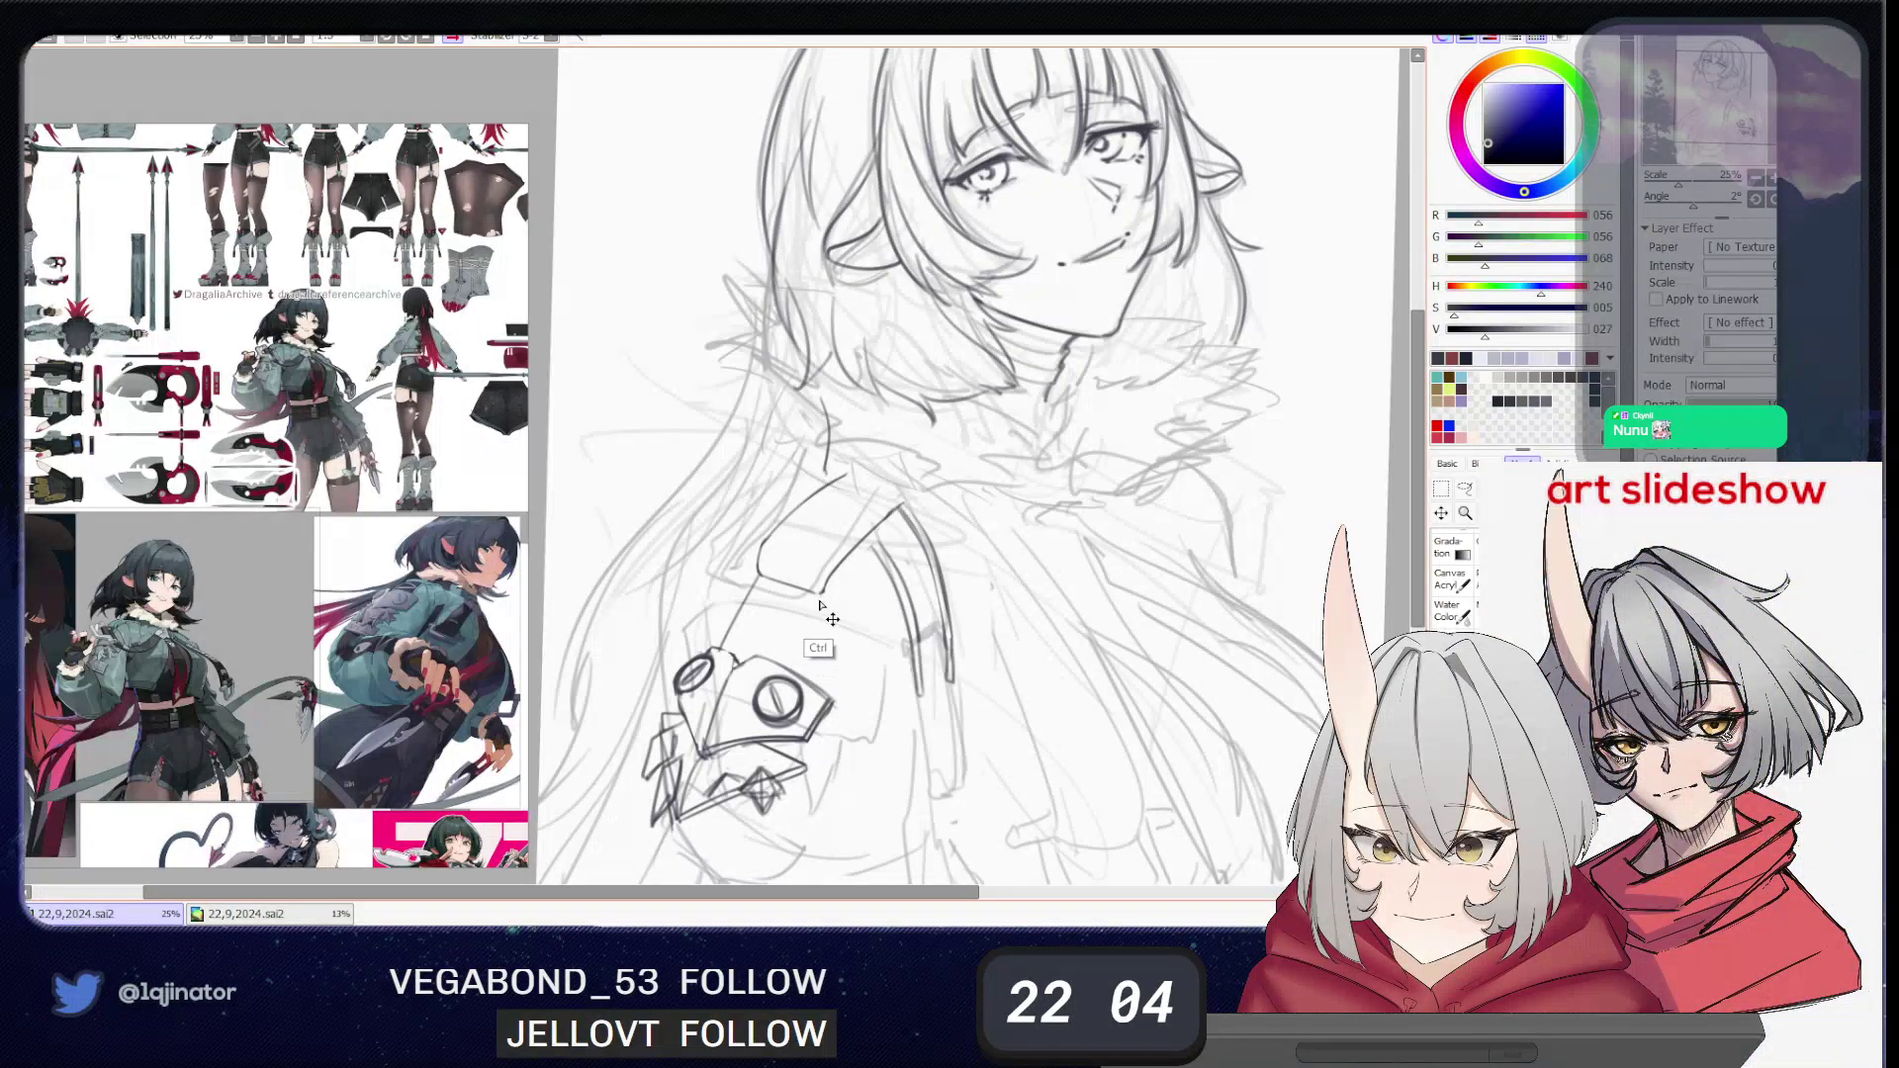
mouse_move(822, 595)
mouse_down()
mouse_move(788, 666)
mouse_move(745, 658)
mouse_up()
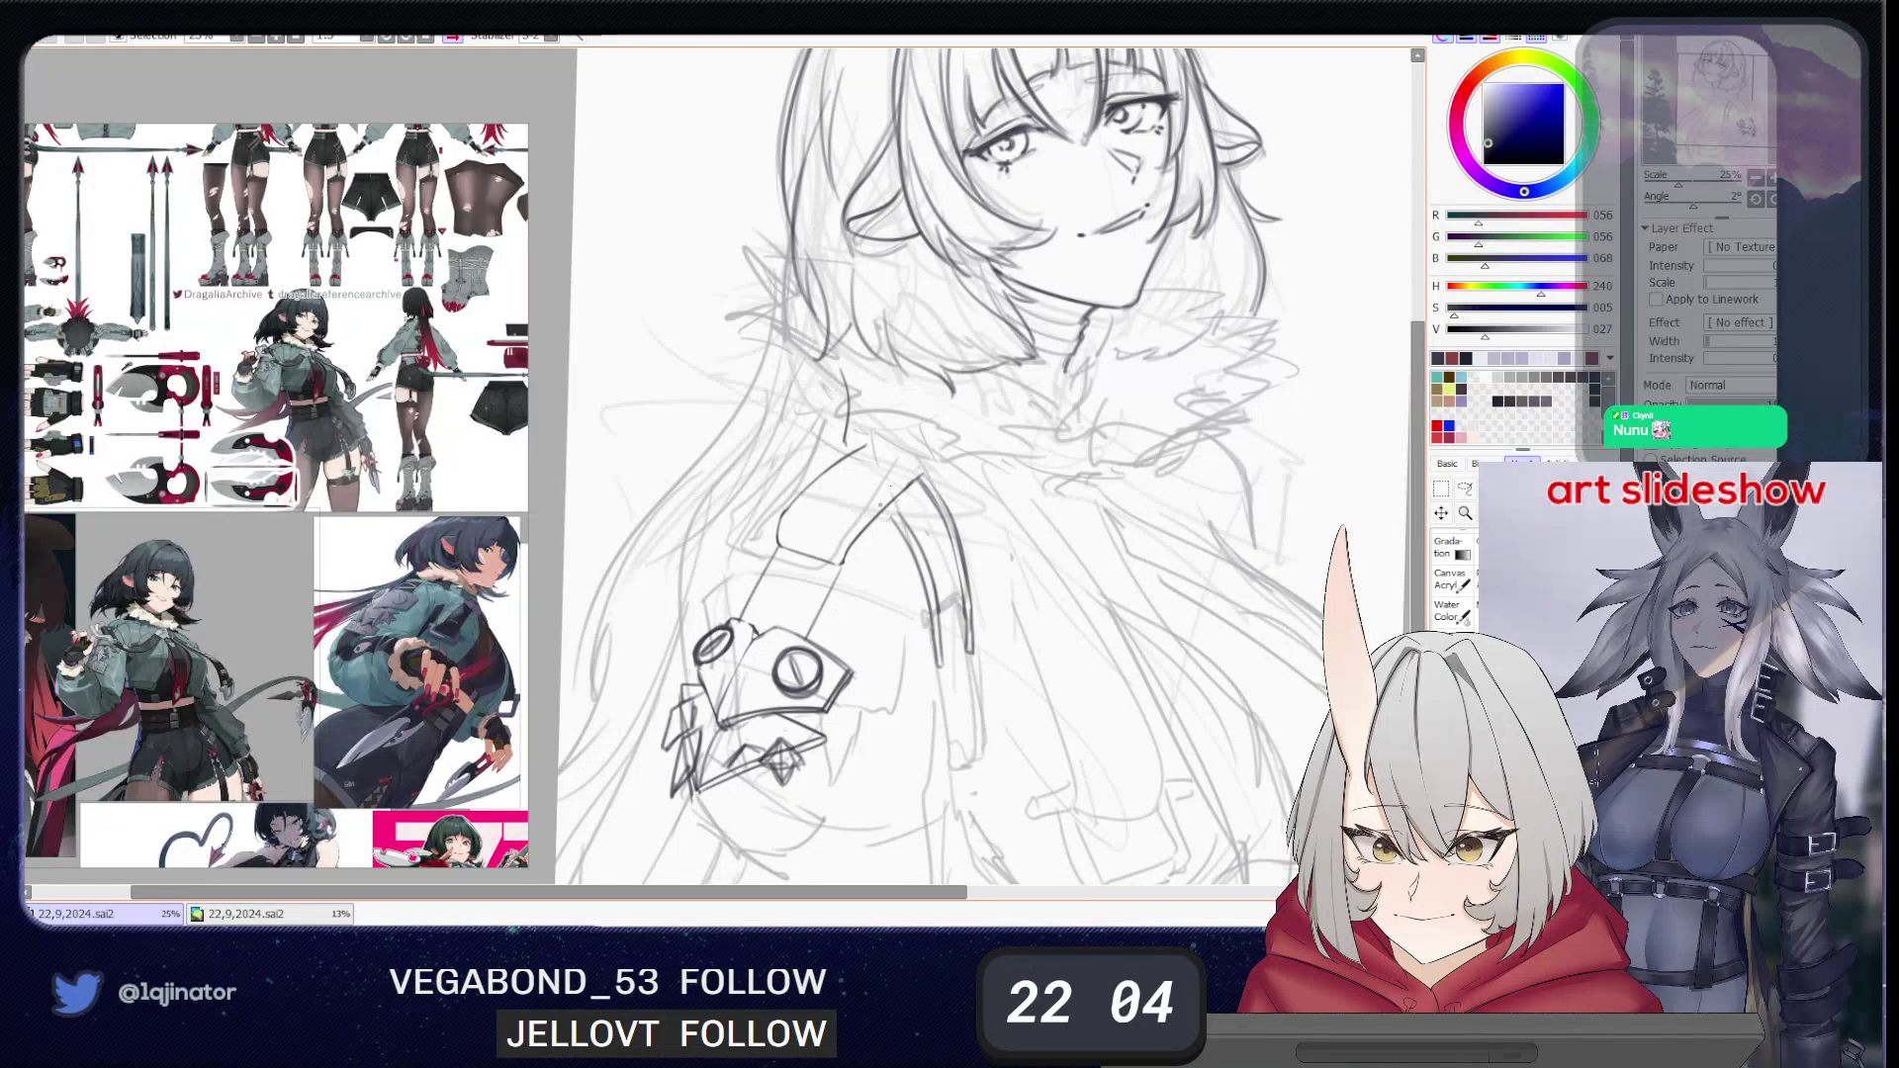
drag(853, 640, 869, 635)
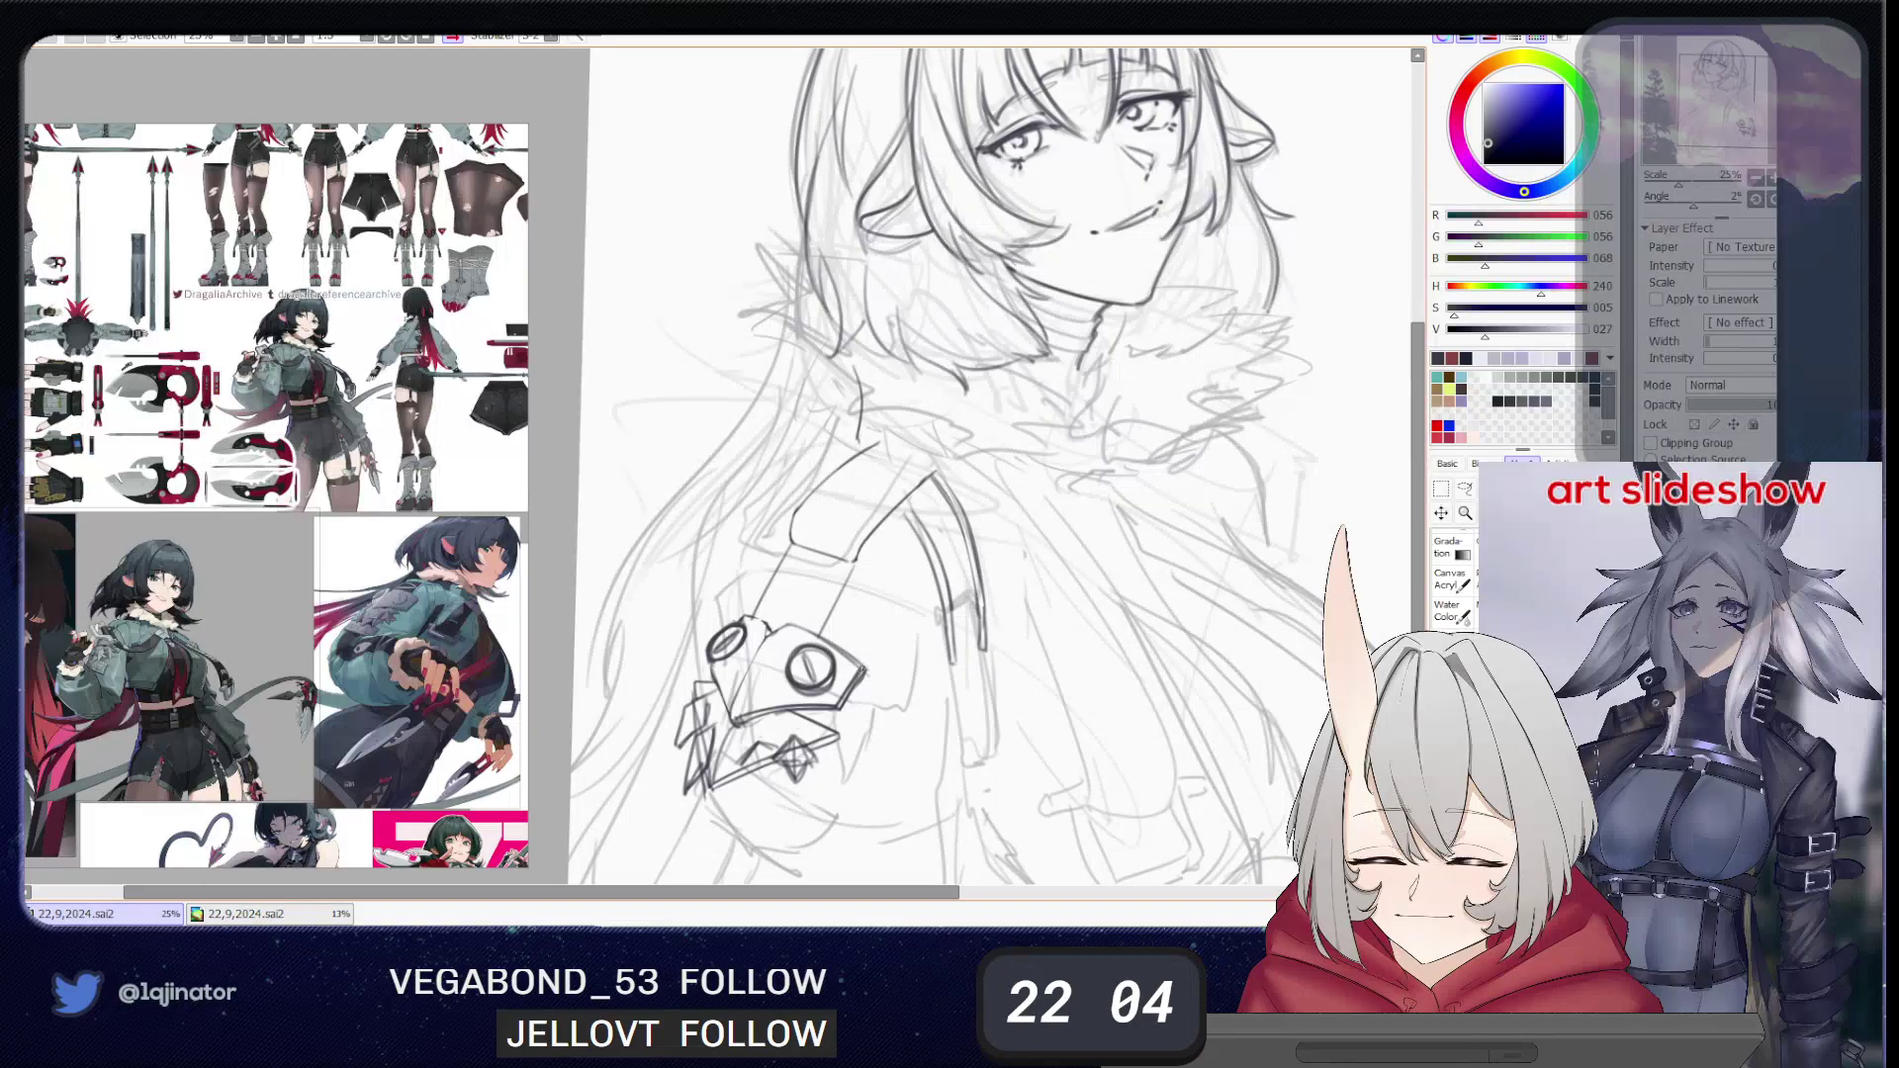
- Draw the star-shaped spikes hanging along the lower edge of the buckle plate on the sleeve
drag(865, 673, 836, 692)
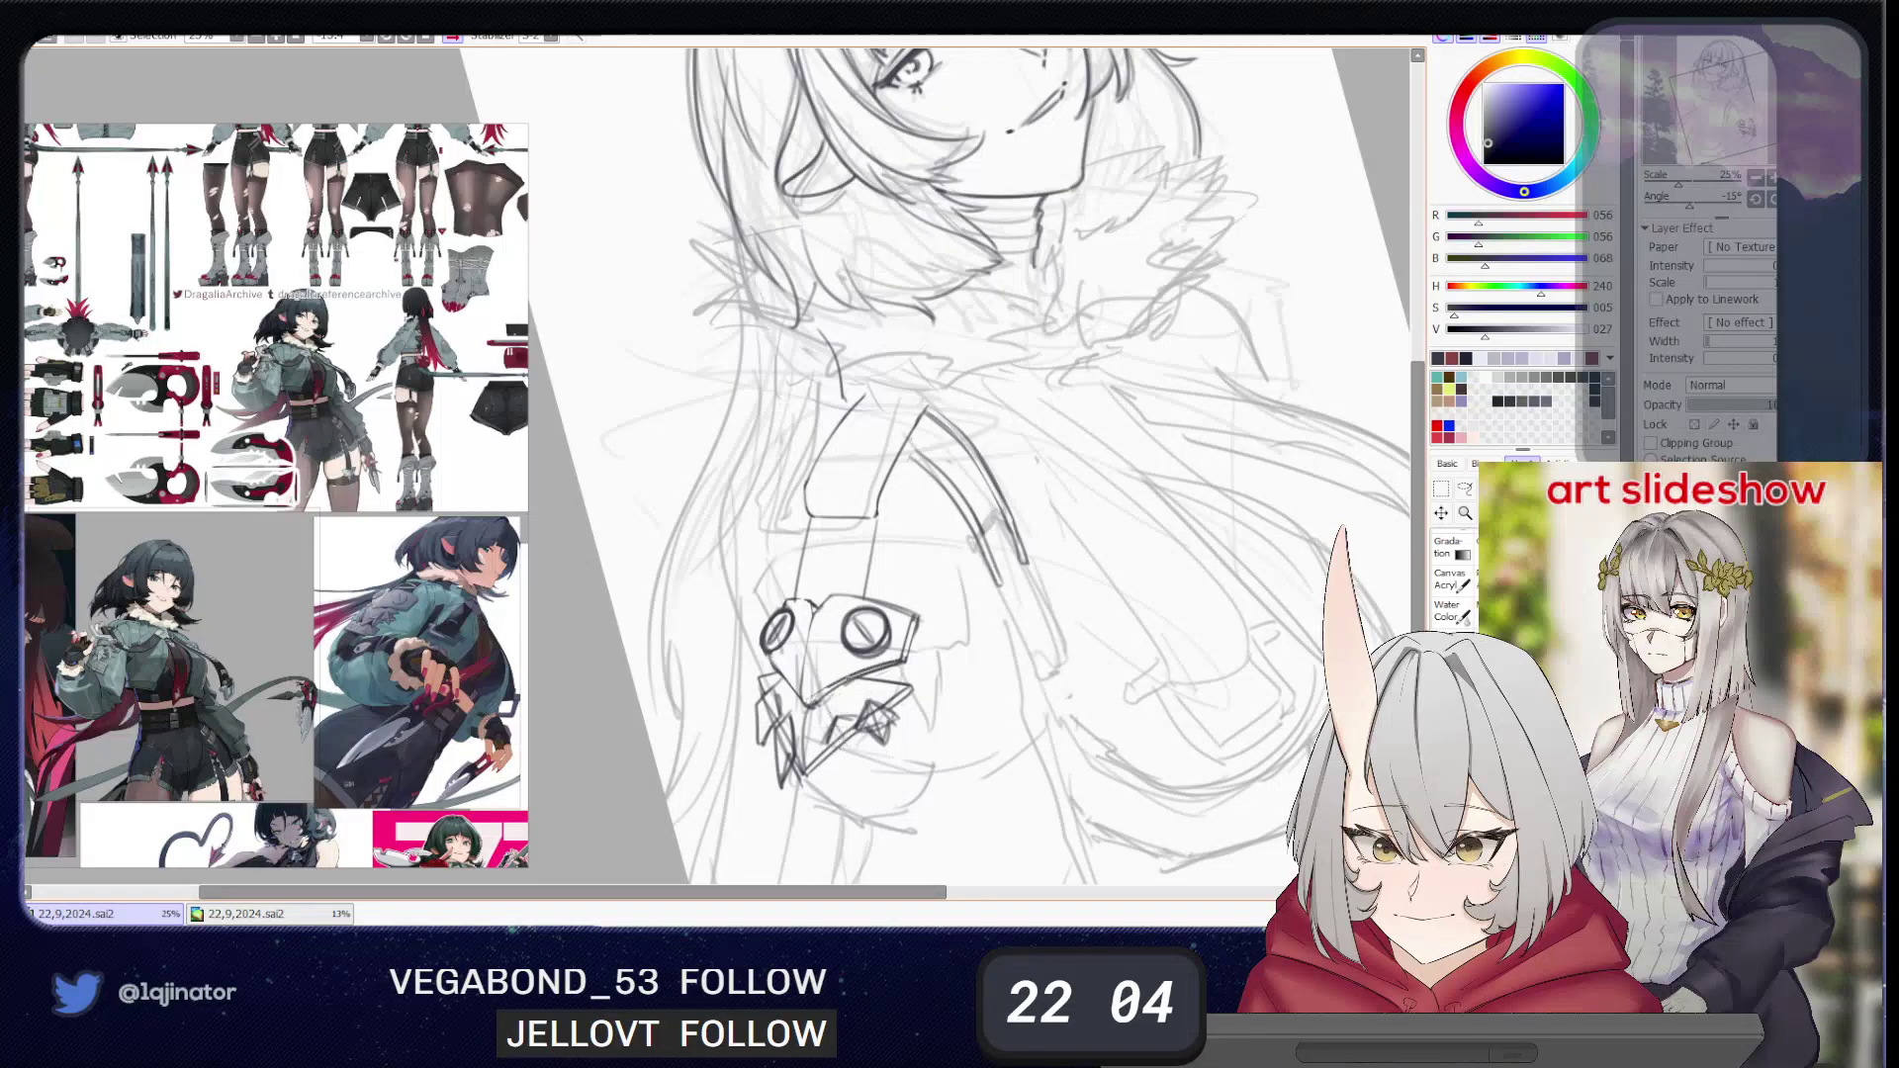
mouse_move(920, 638)
mouse_down()
mouse_move(848, 745)
mouse_move(892, 670)
mouse_up()
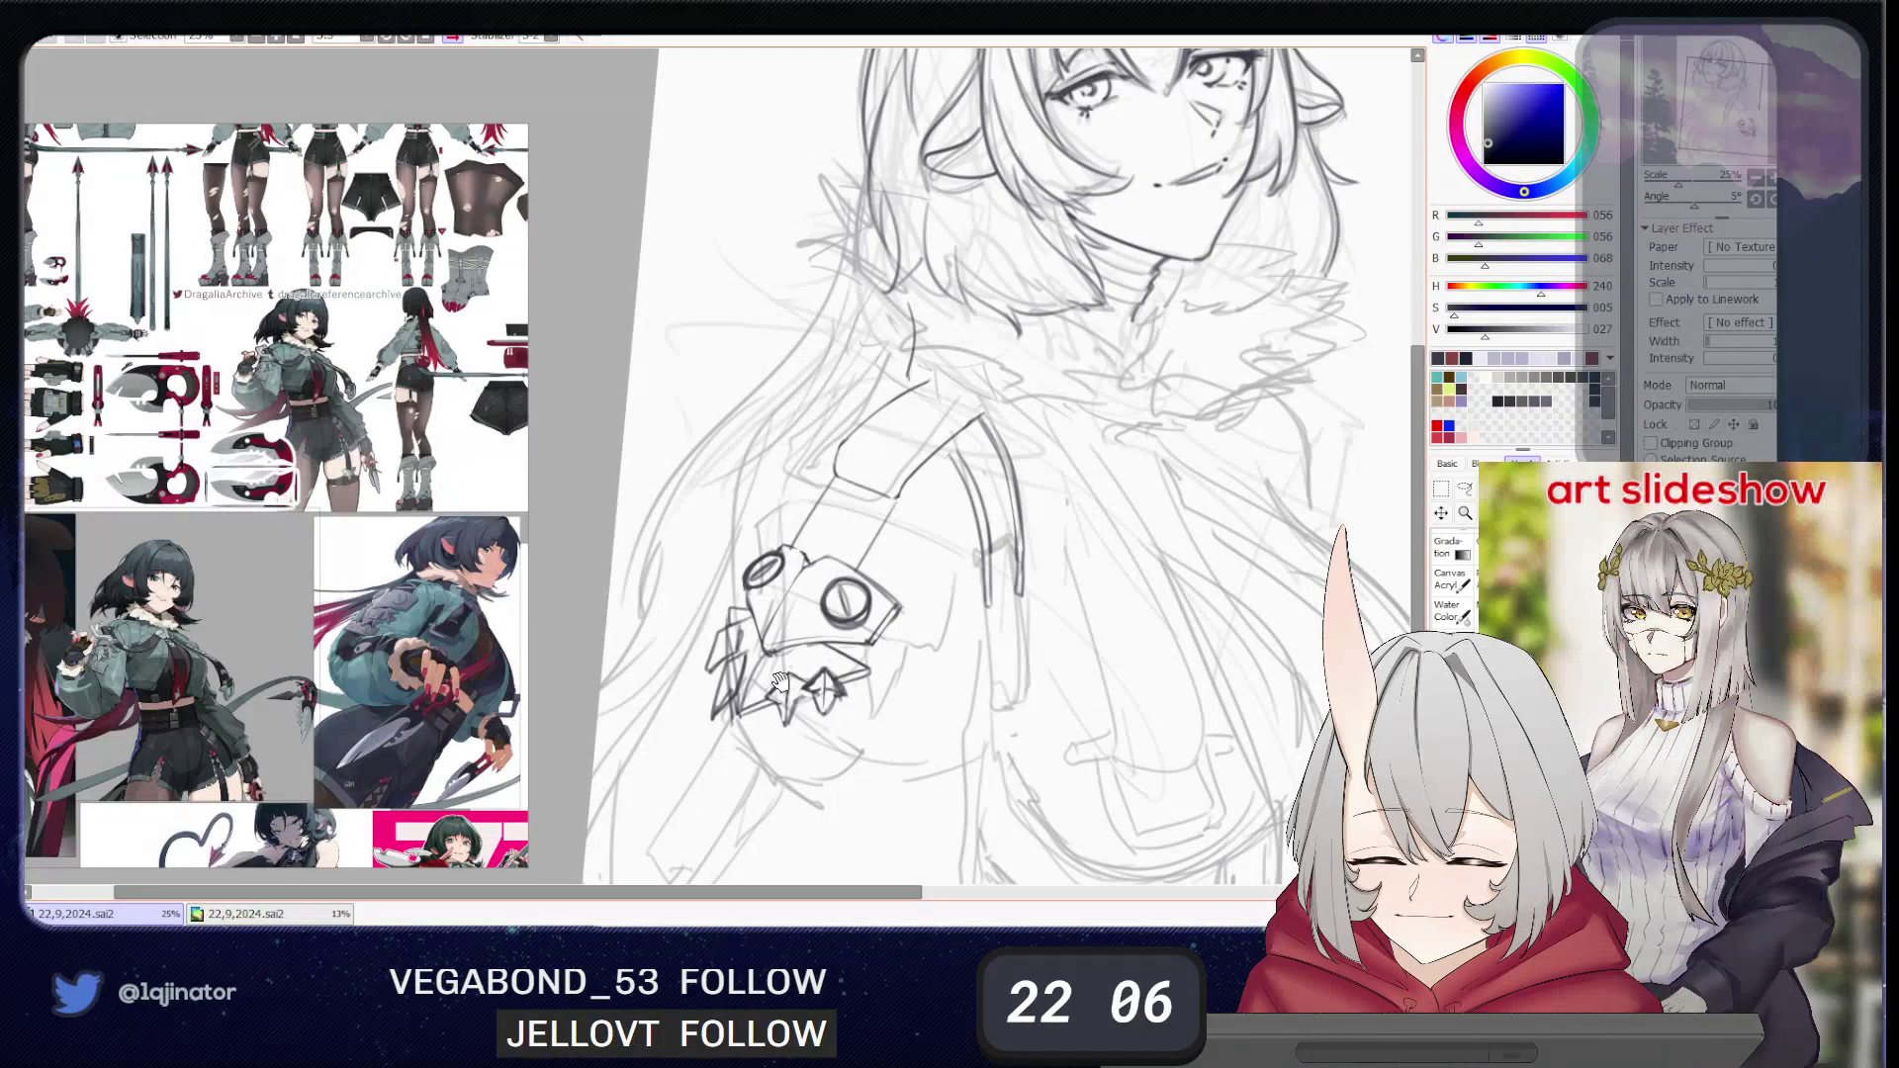
drag(774, 727, 804, 707)
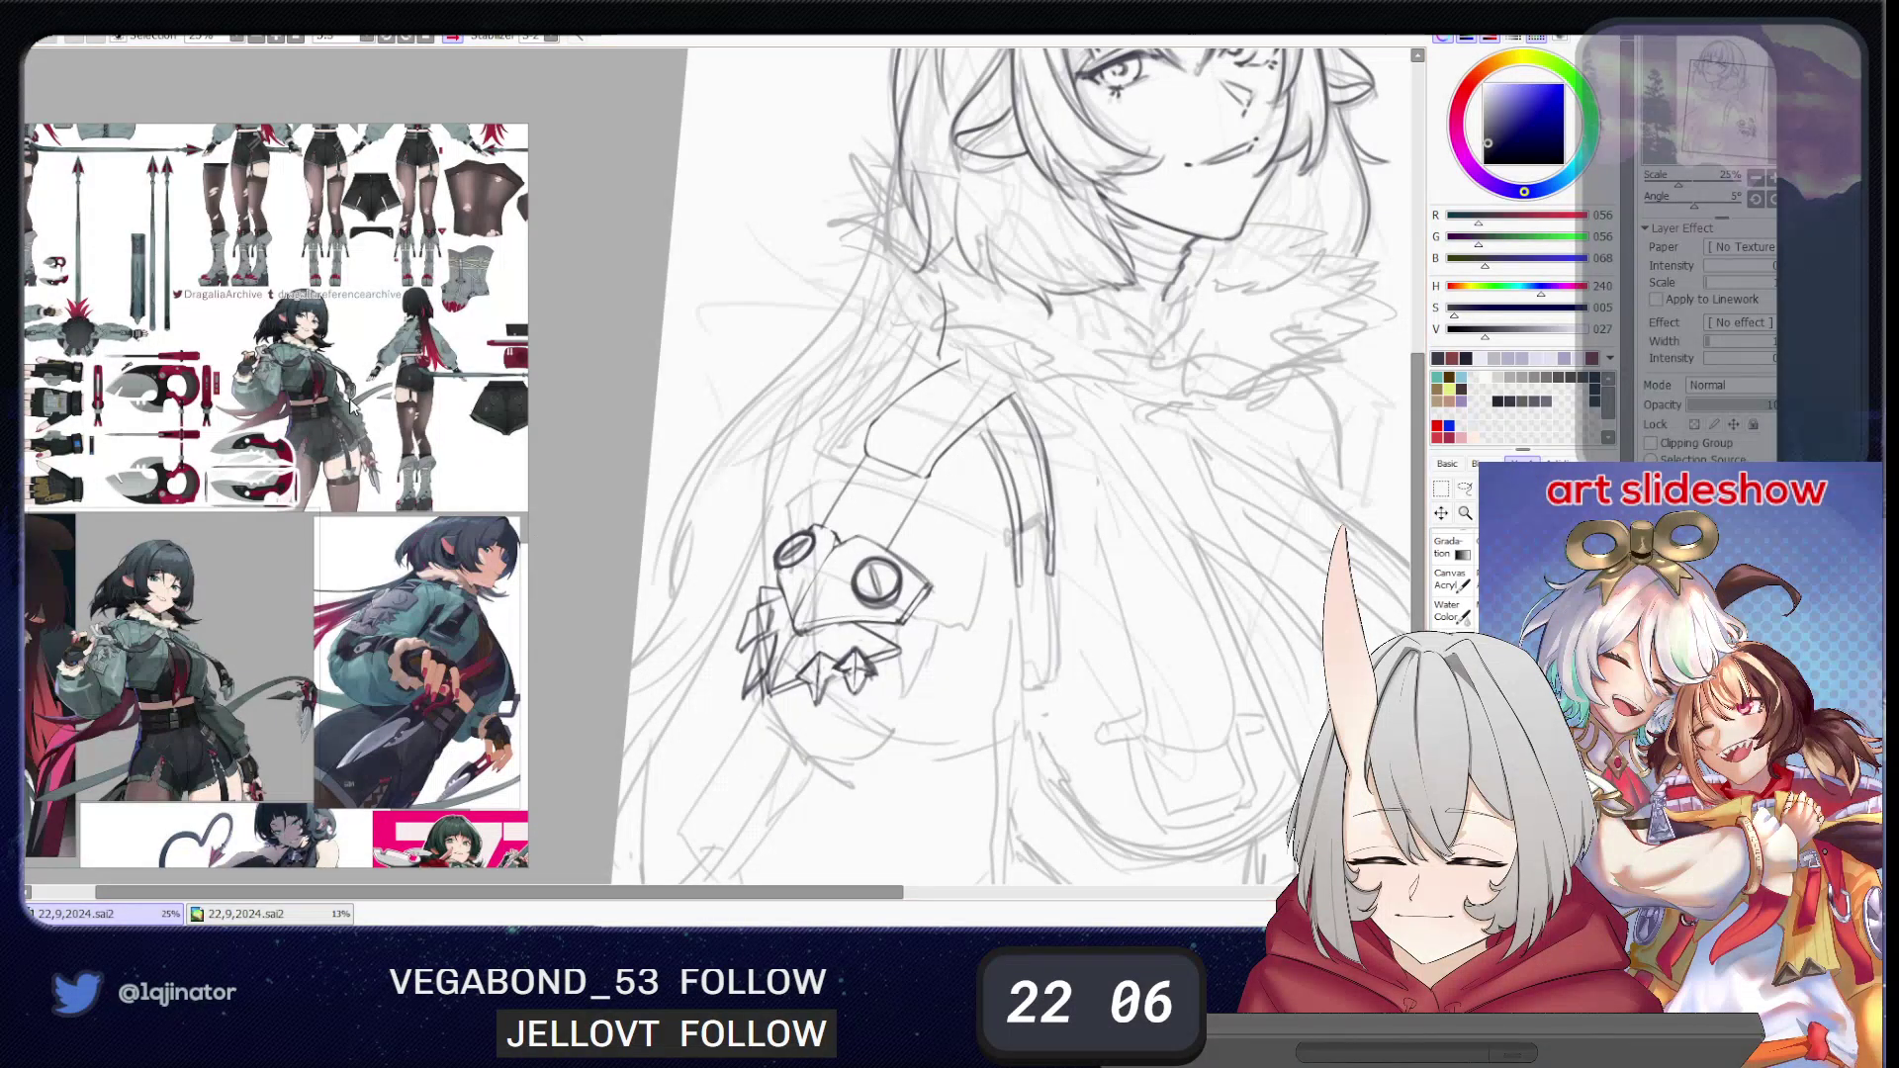
- Redraw the star-shaped spikes at the buckle plate's outer side with cleaner outlines, checking the sleeve in the reference images
drag(314, 366, 88, 452)
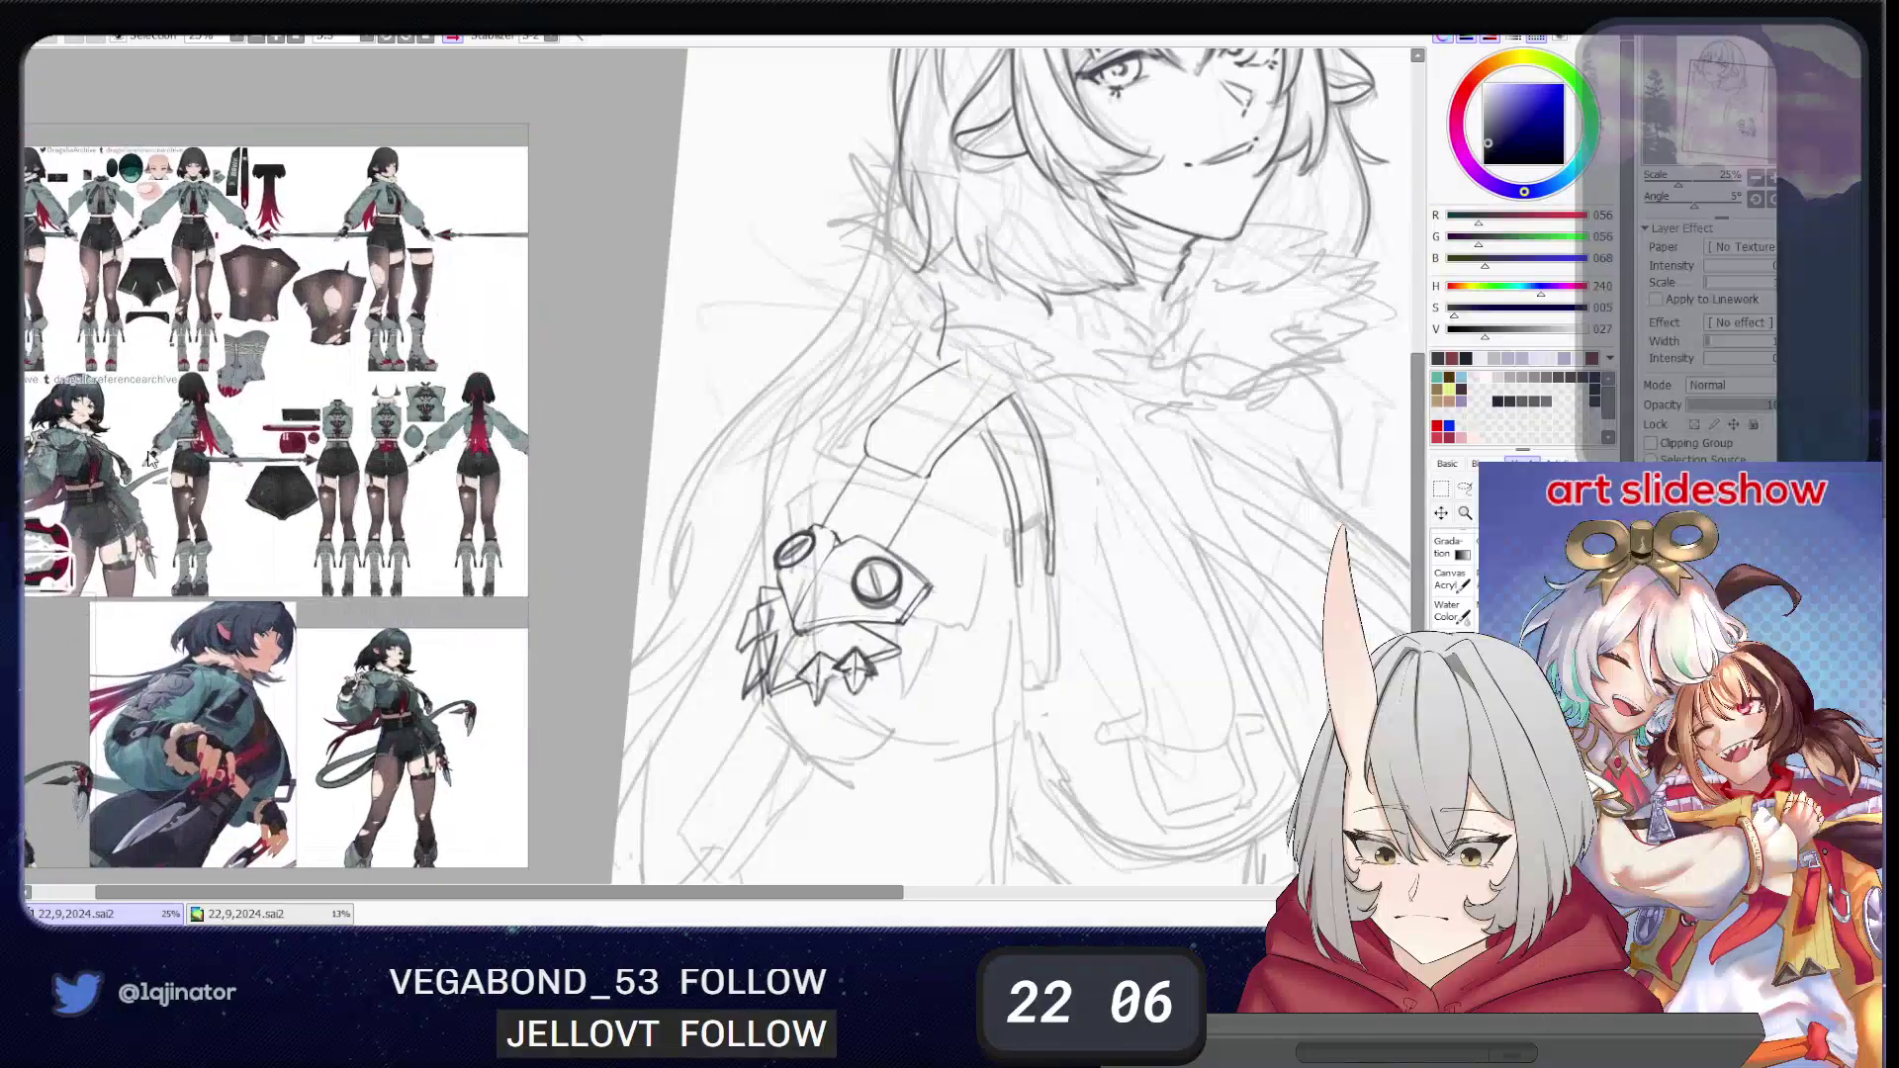
drag(287, 475, 427, 505)
drag(197, 514, 423, 472)
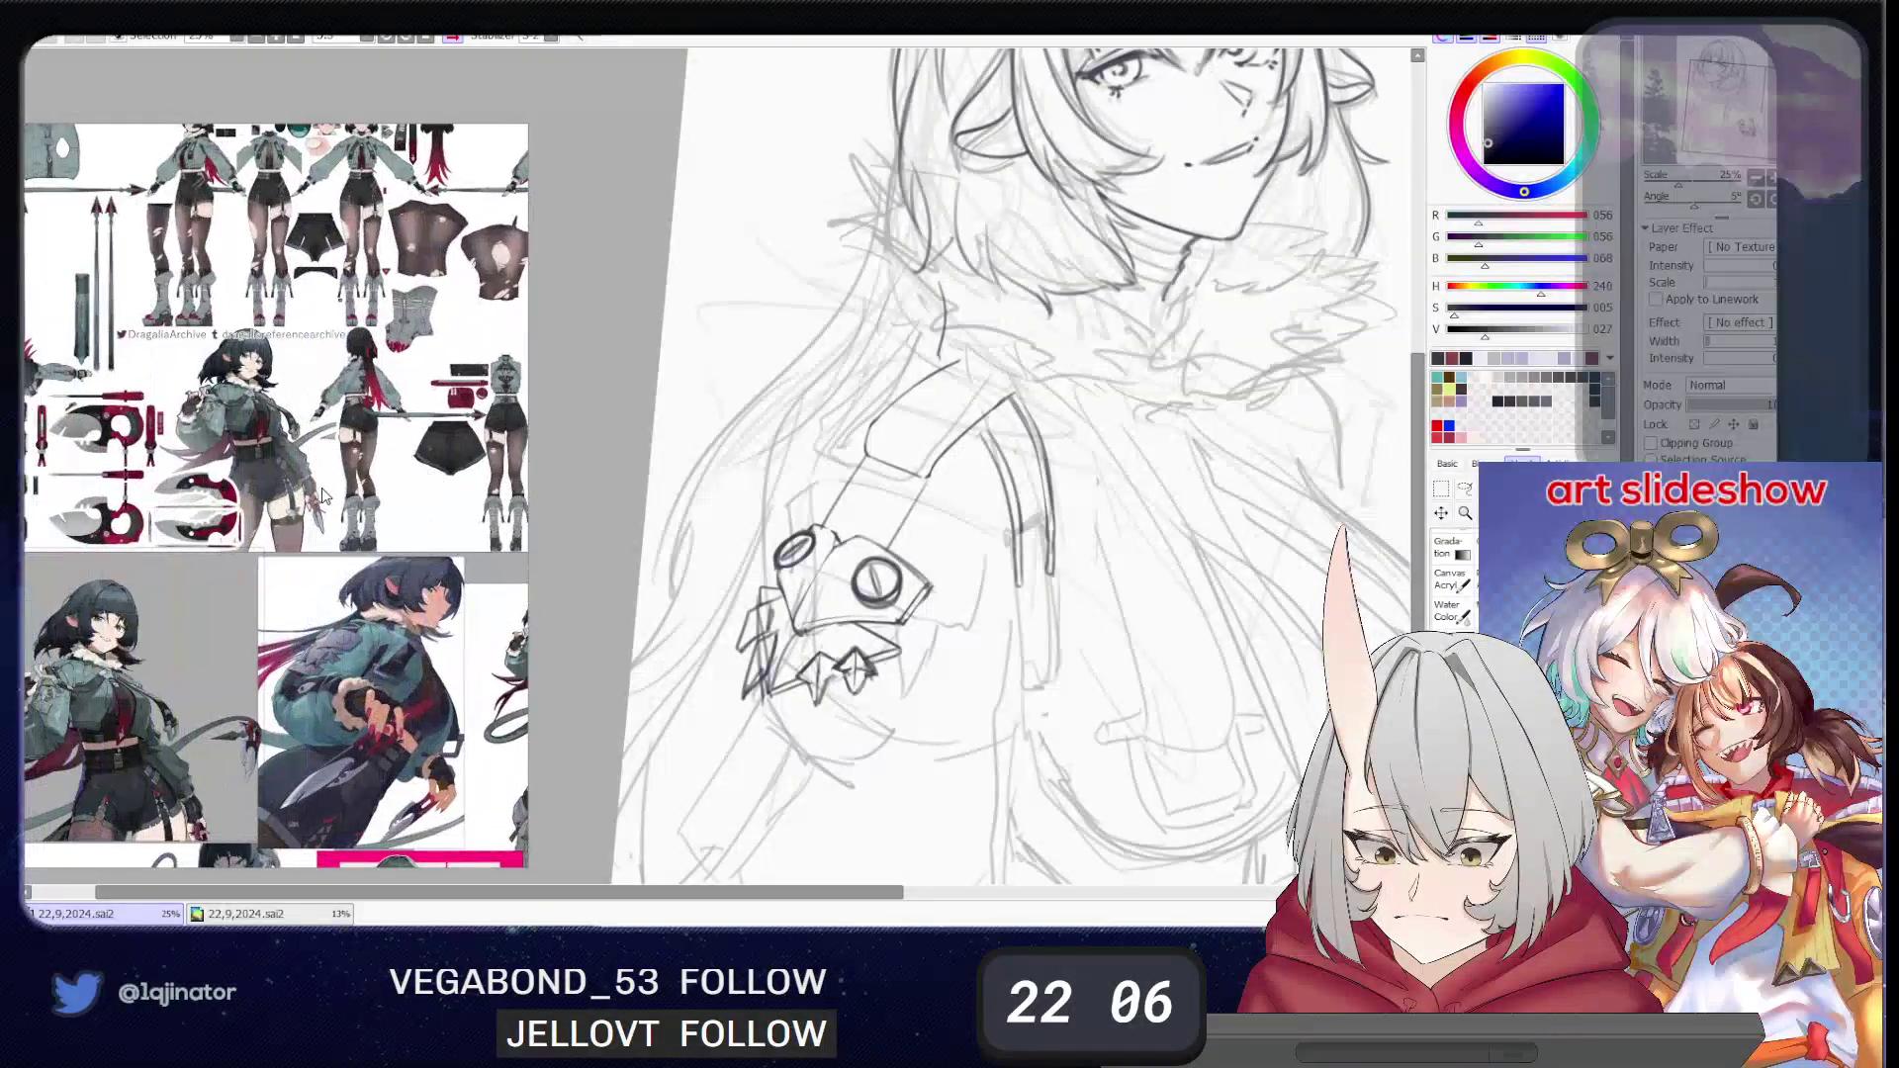
drag(208, 453, 401, 494)
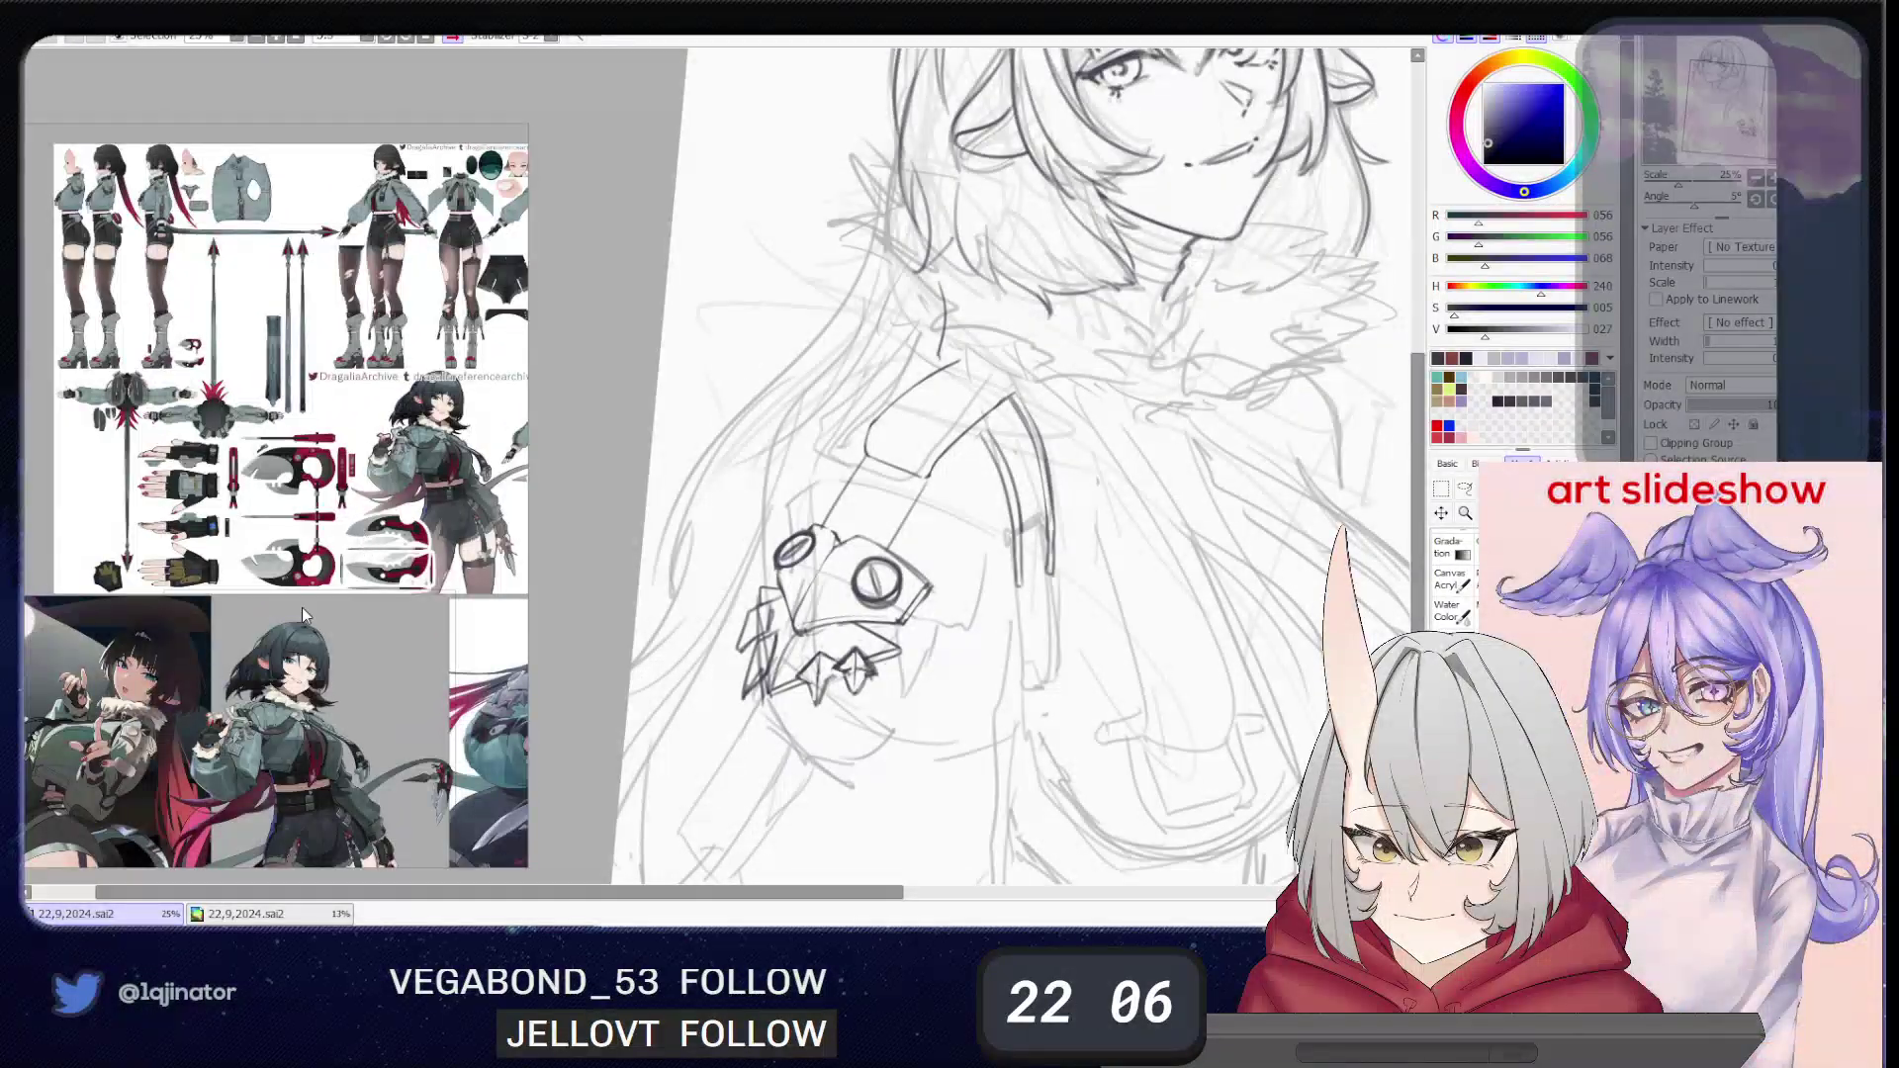
drag(344, 586, 330, 393)
scroll(330, 394, up, 4)
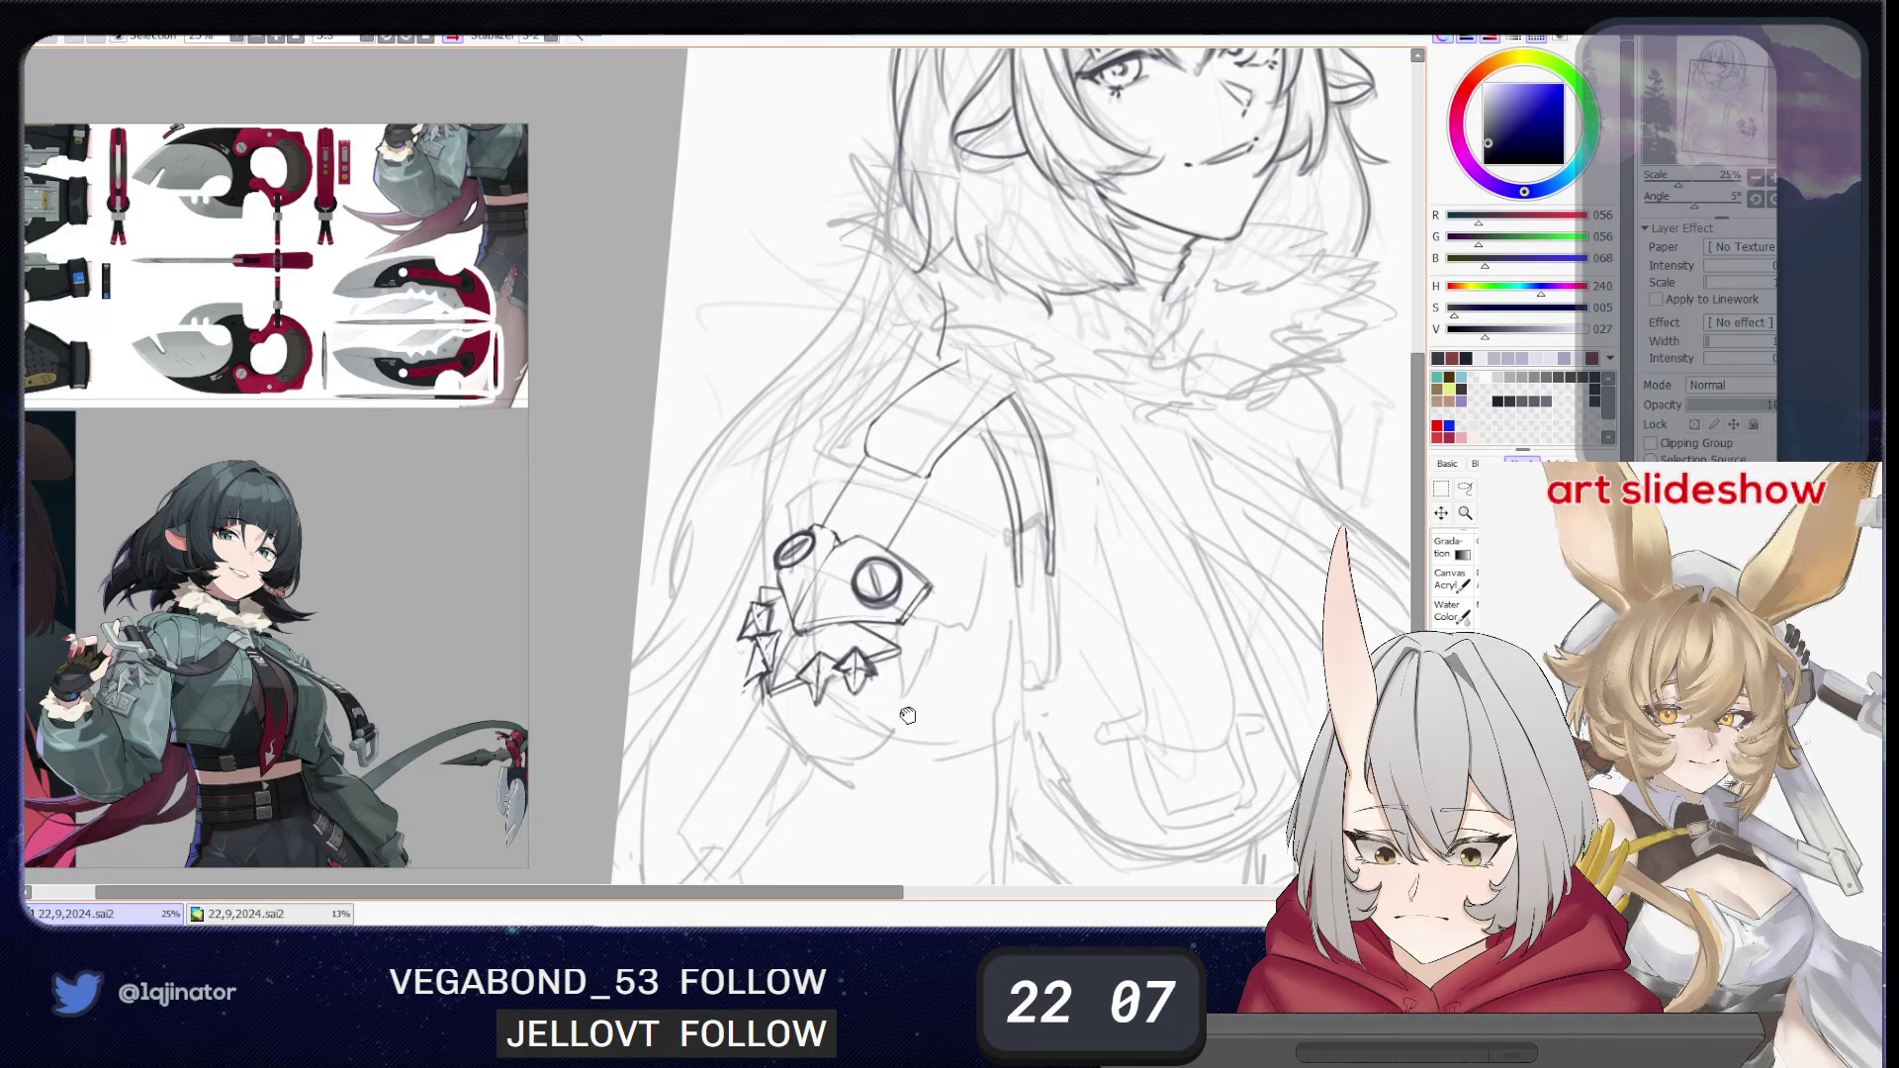
drag(968, 773, 971, 720)
scroll(971, 719, down, 1)
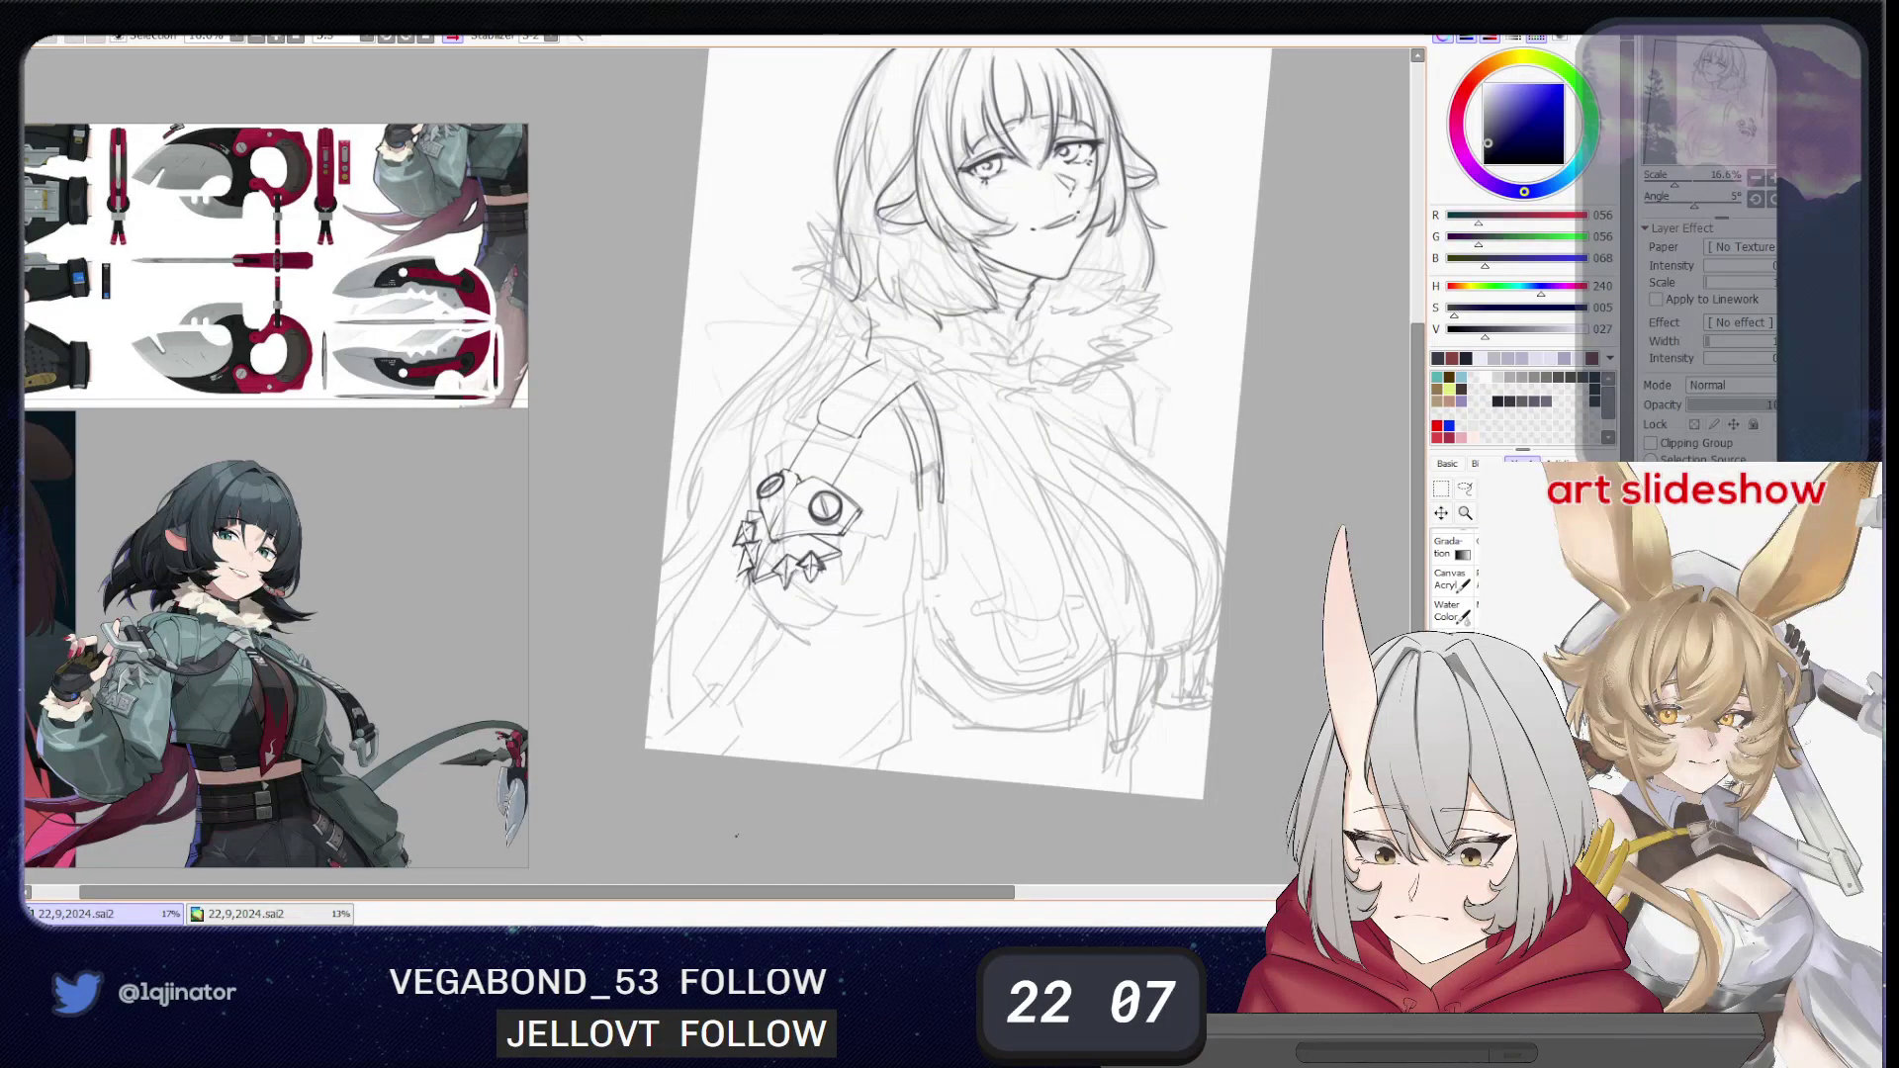
scroll(769, 711, up, 1)
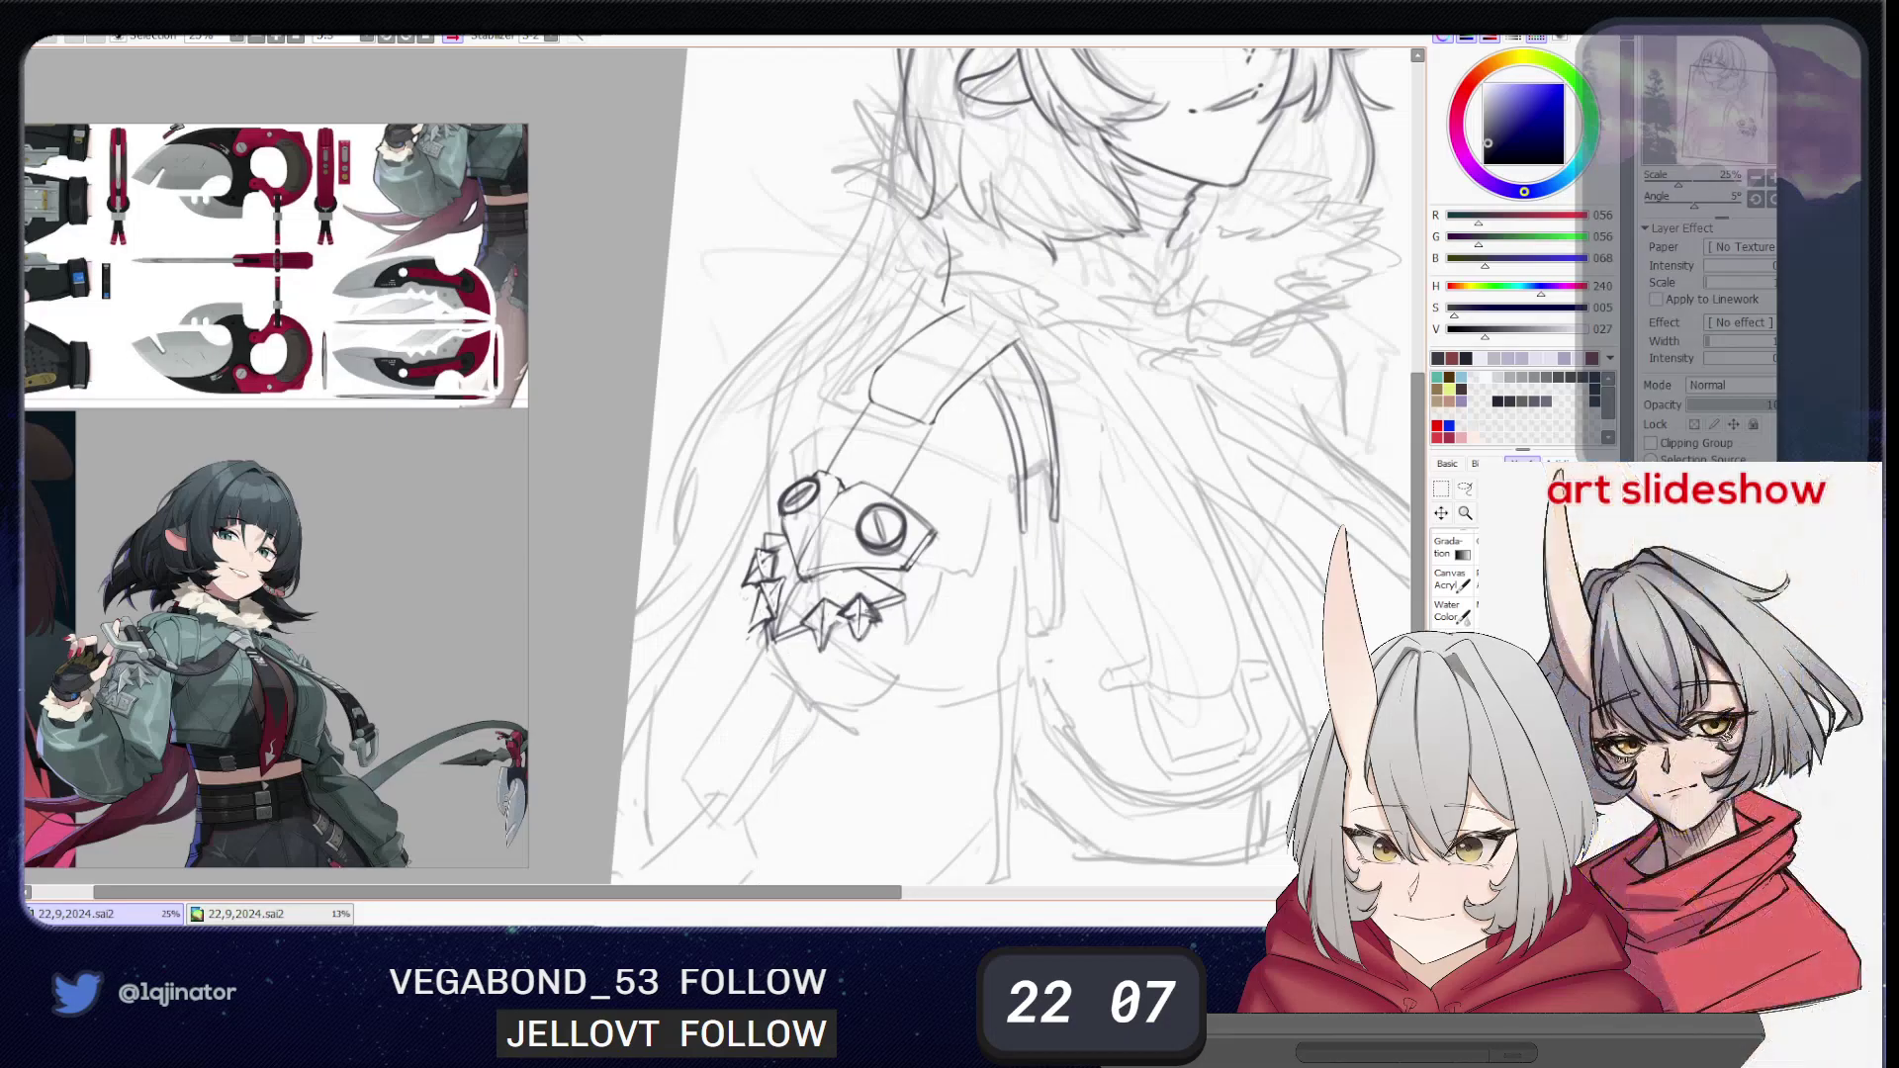
drag(814, 599, 830, 629)
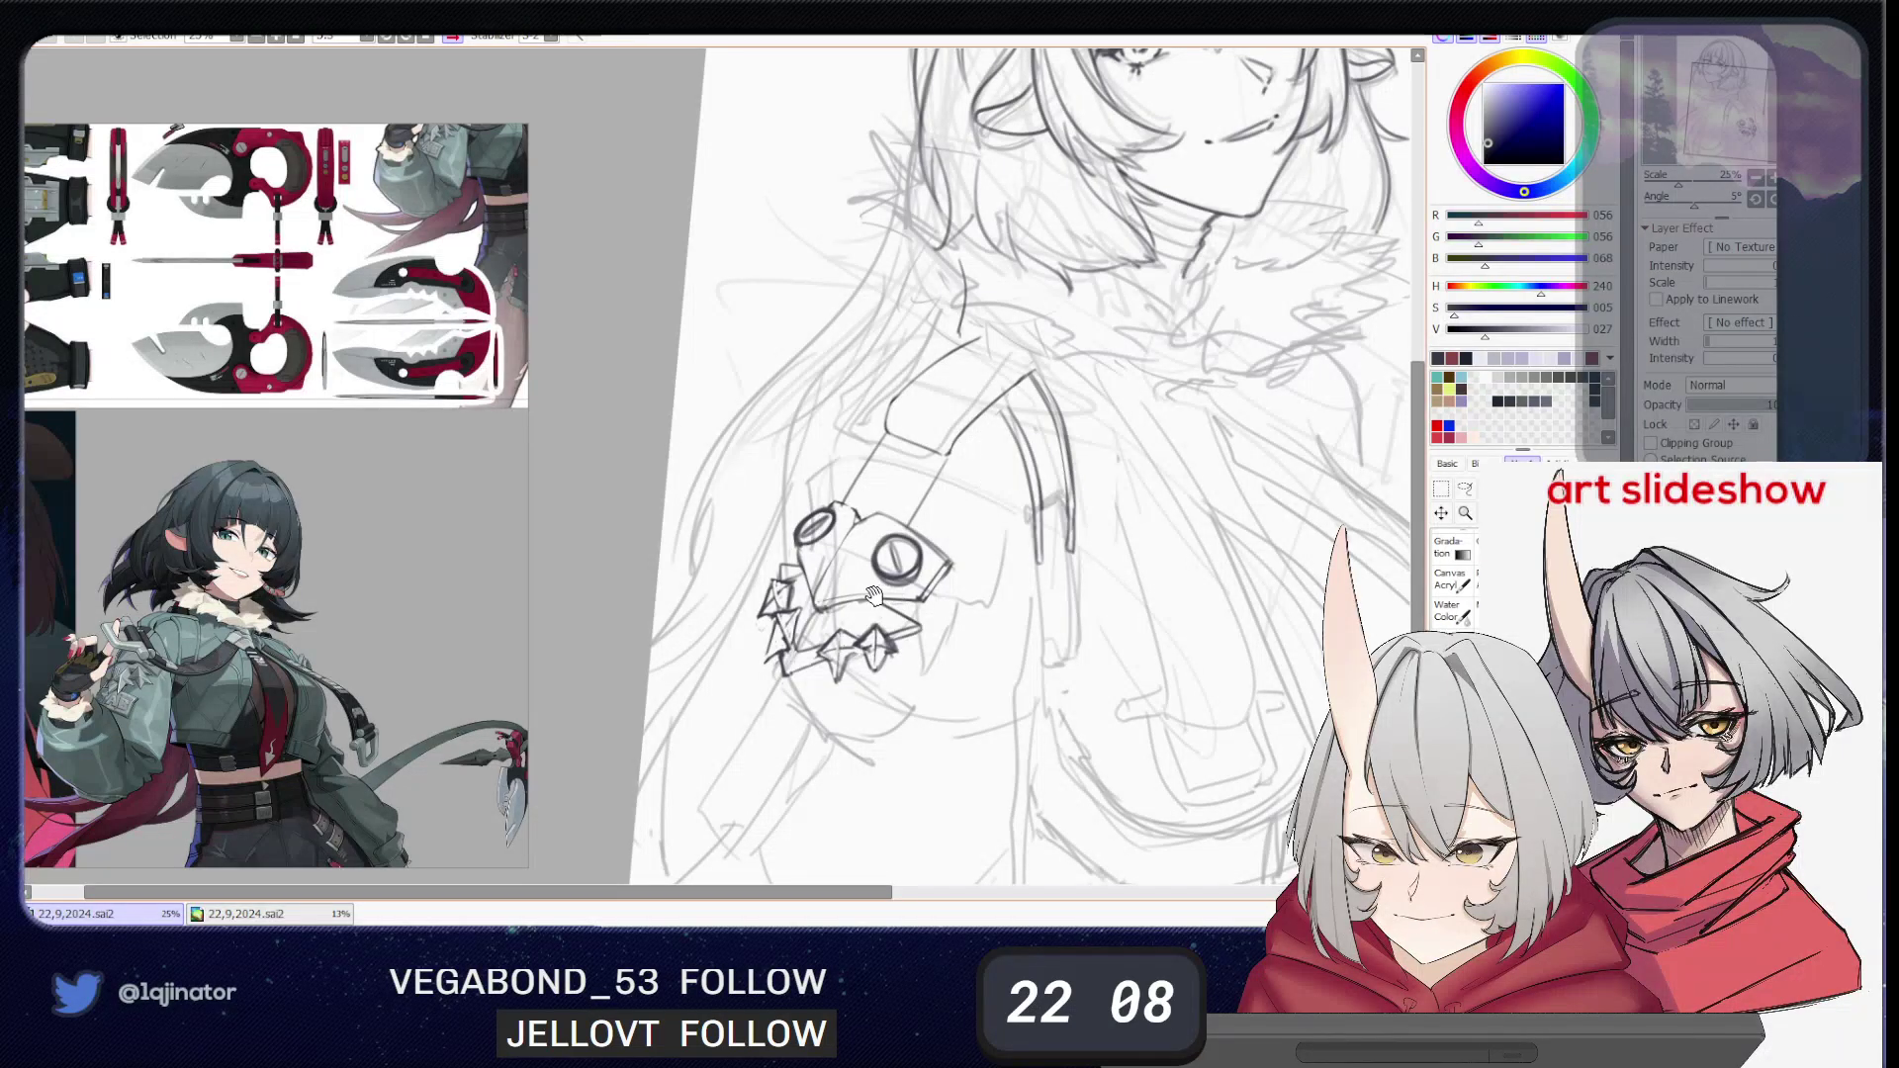
- Sketch a short line at the centre beneath the fur collar, following the jacket's front view in the character reference sheet
drag(1096, 574, 974, 614)
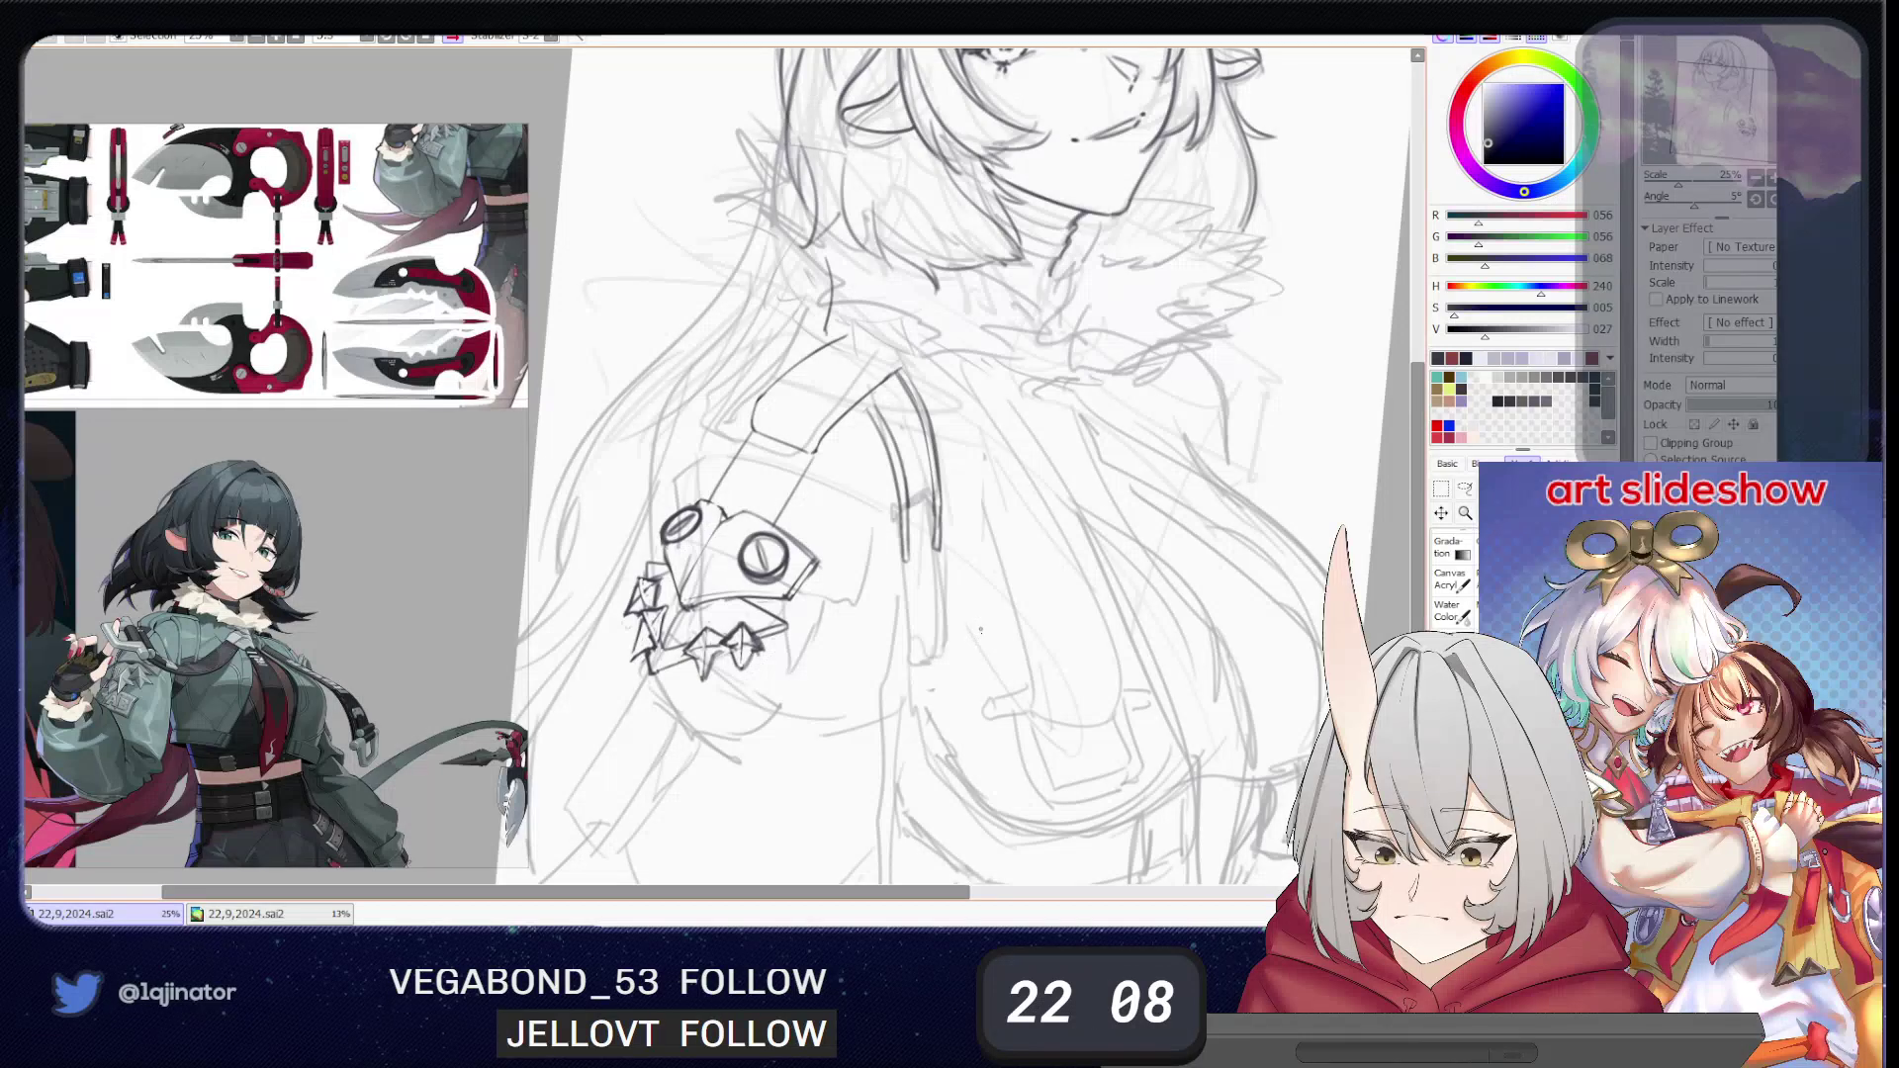
drag(1150, 703, 1054, 588)
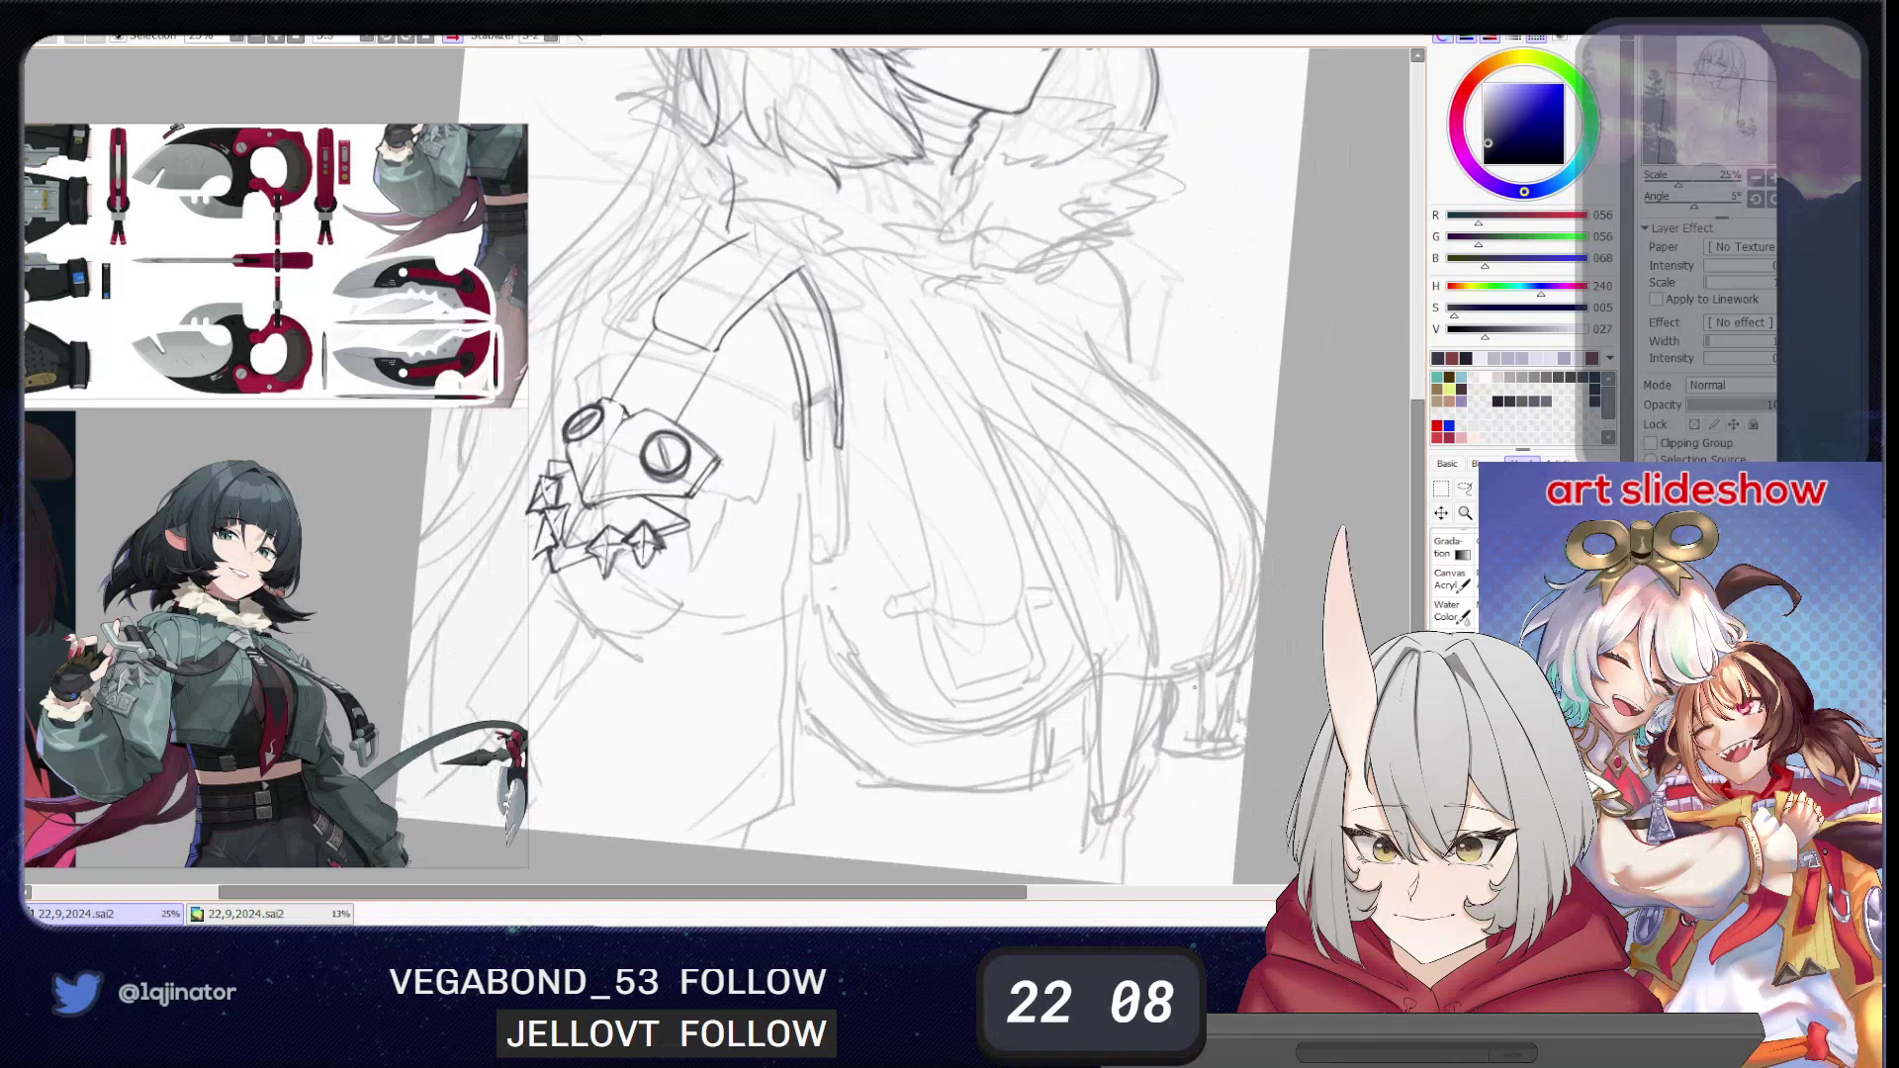
key(Page_Down)
key(Page_Up)
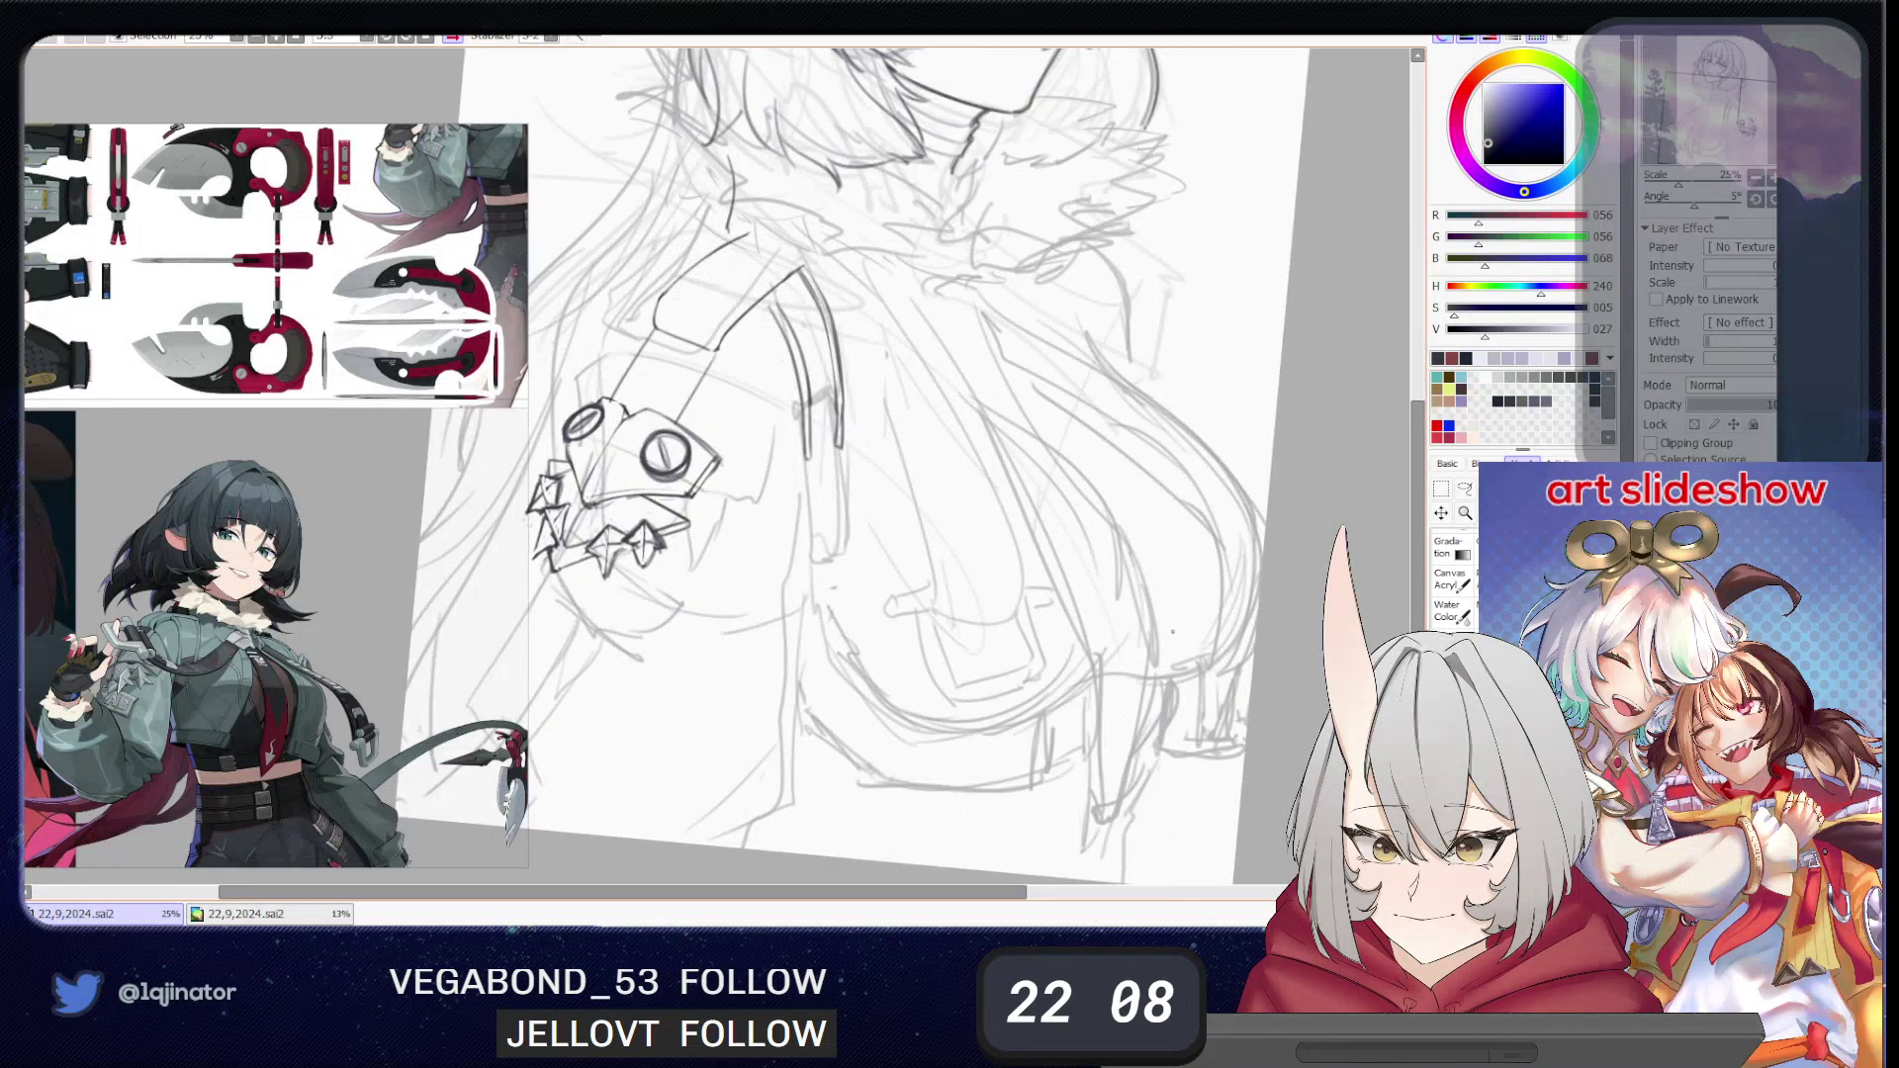
drag(1135, 614, 1083, 651)
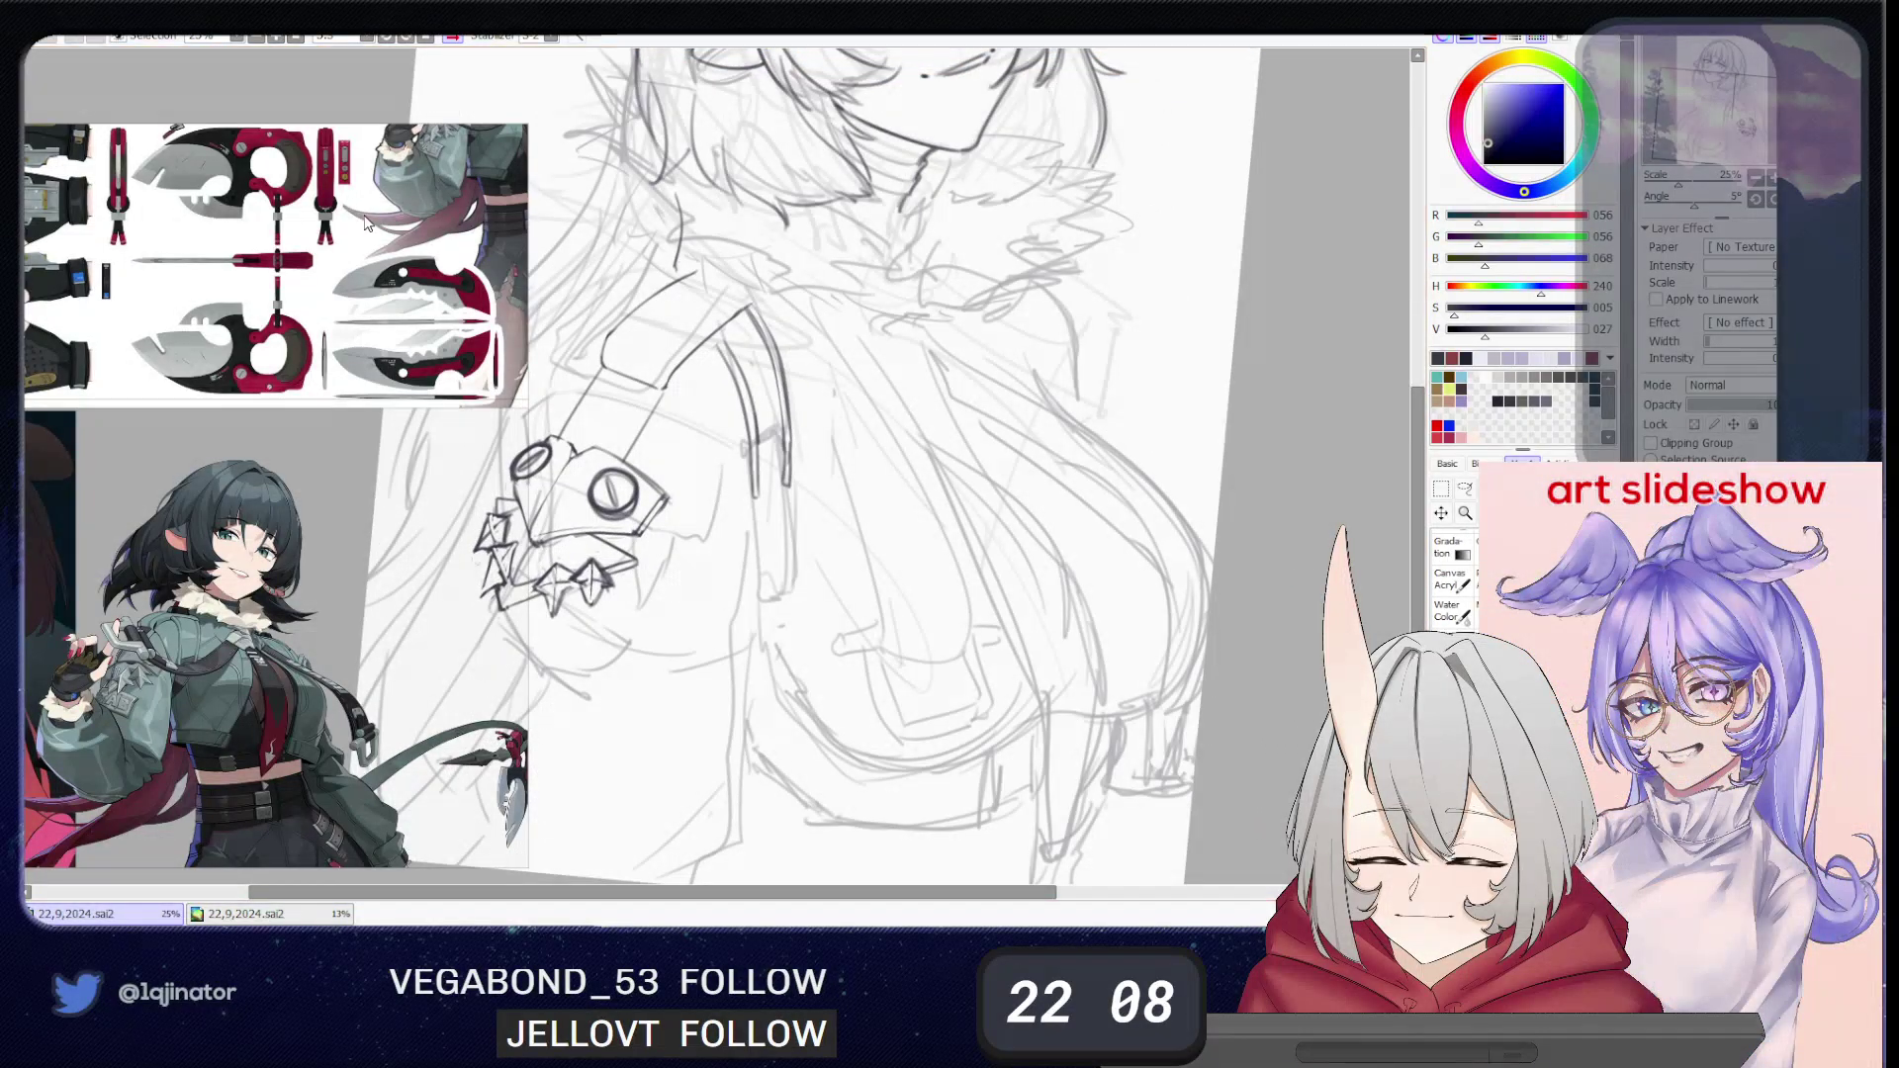
scroll(239, 602, up, 10)
scroll(447, 467, up, 3)
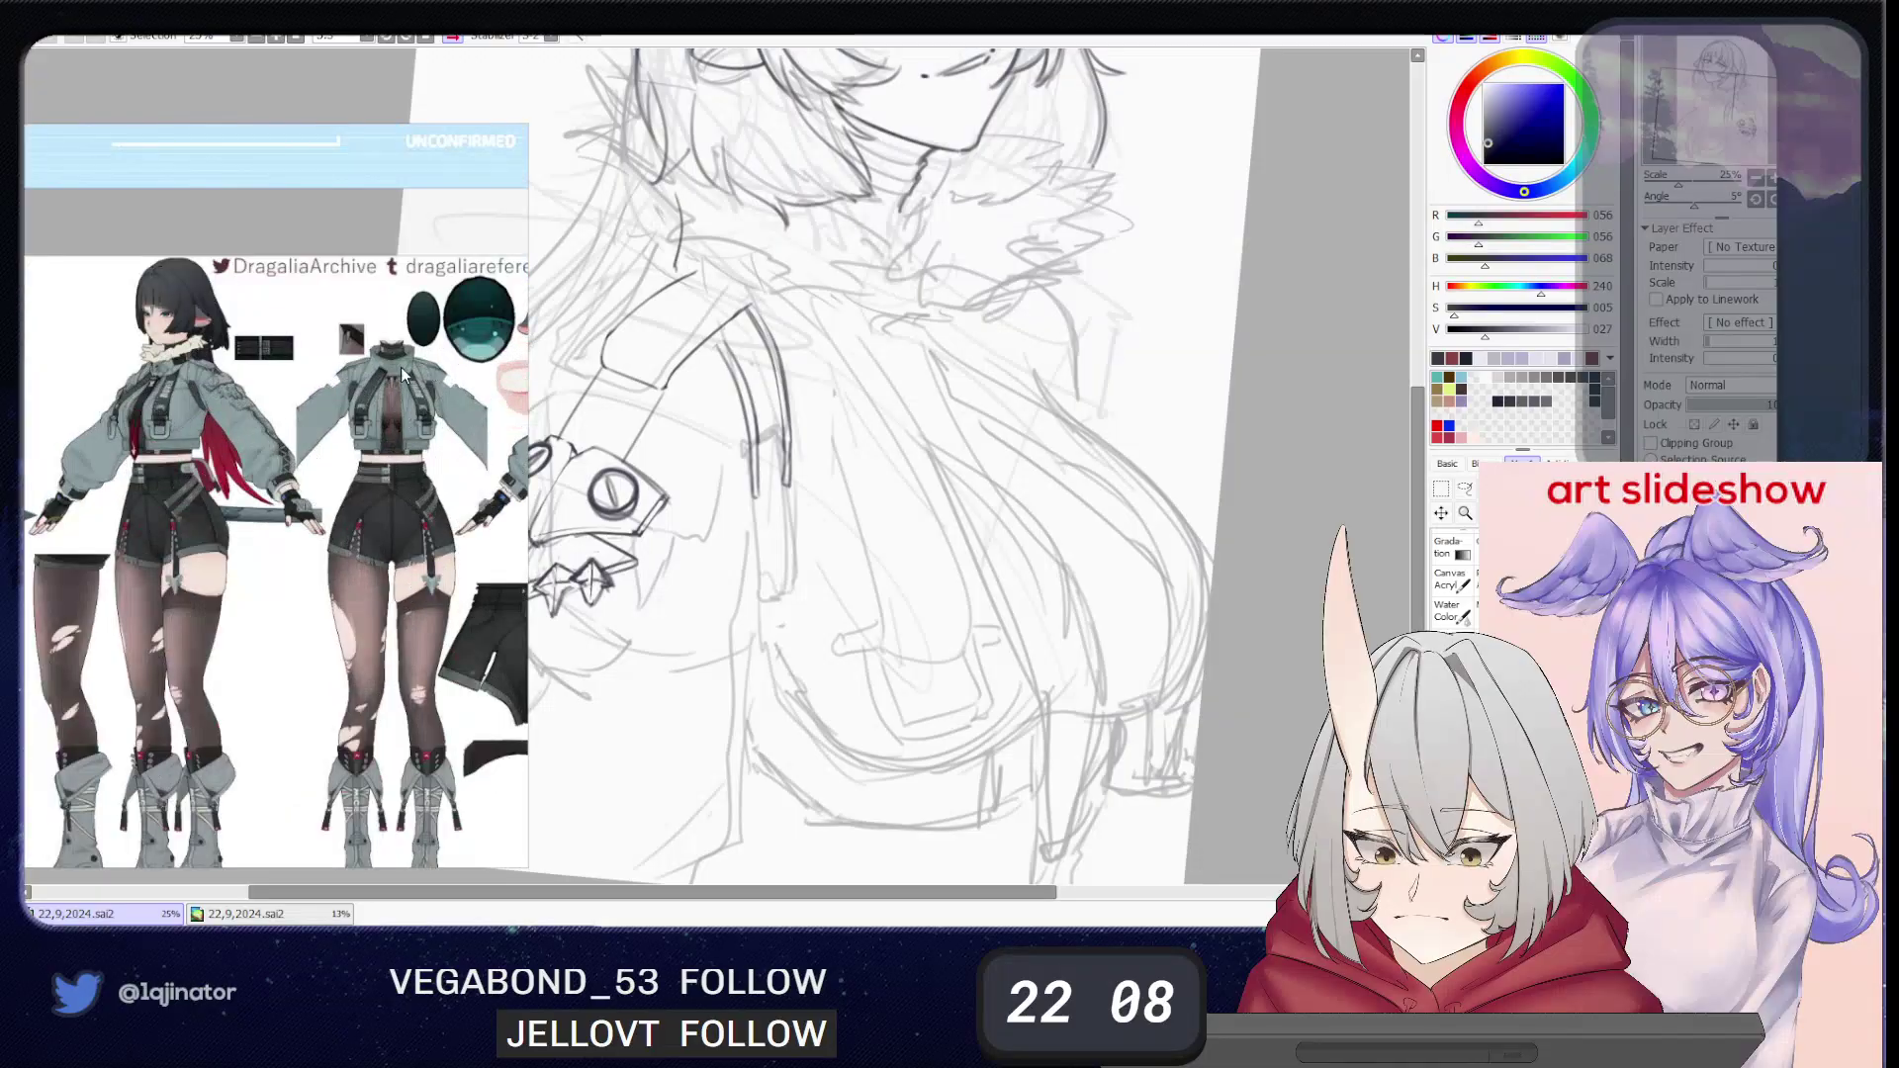
scroll(388, 453, up, 5)
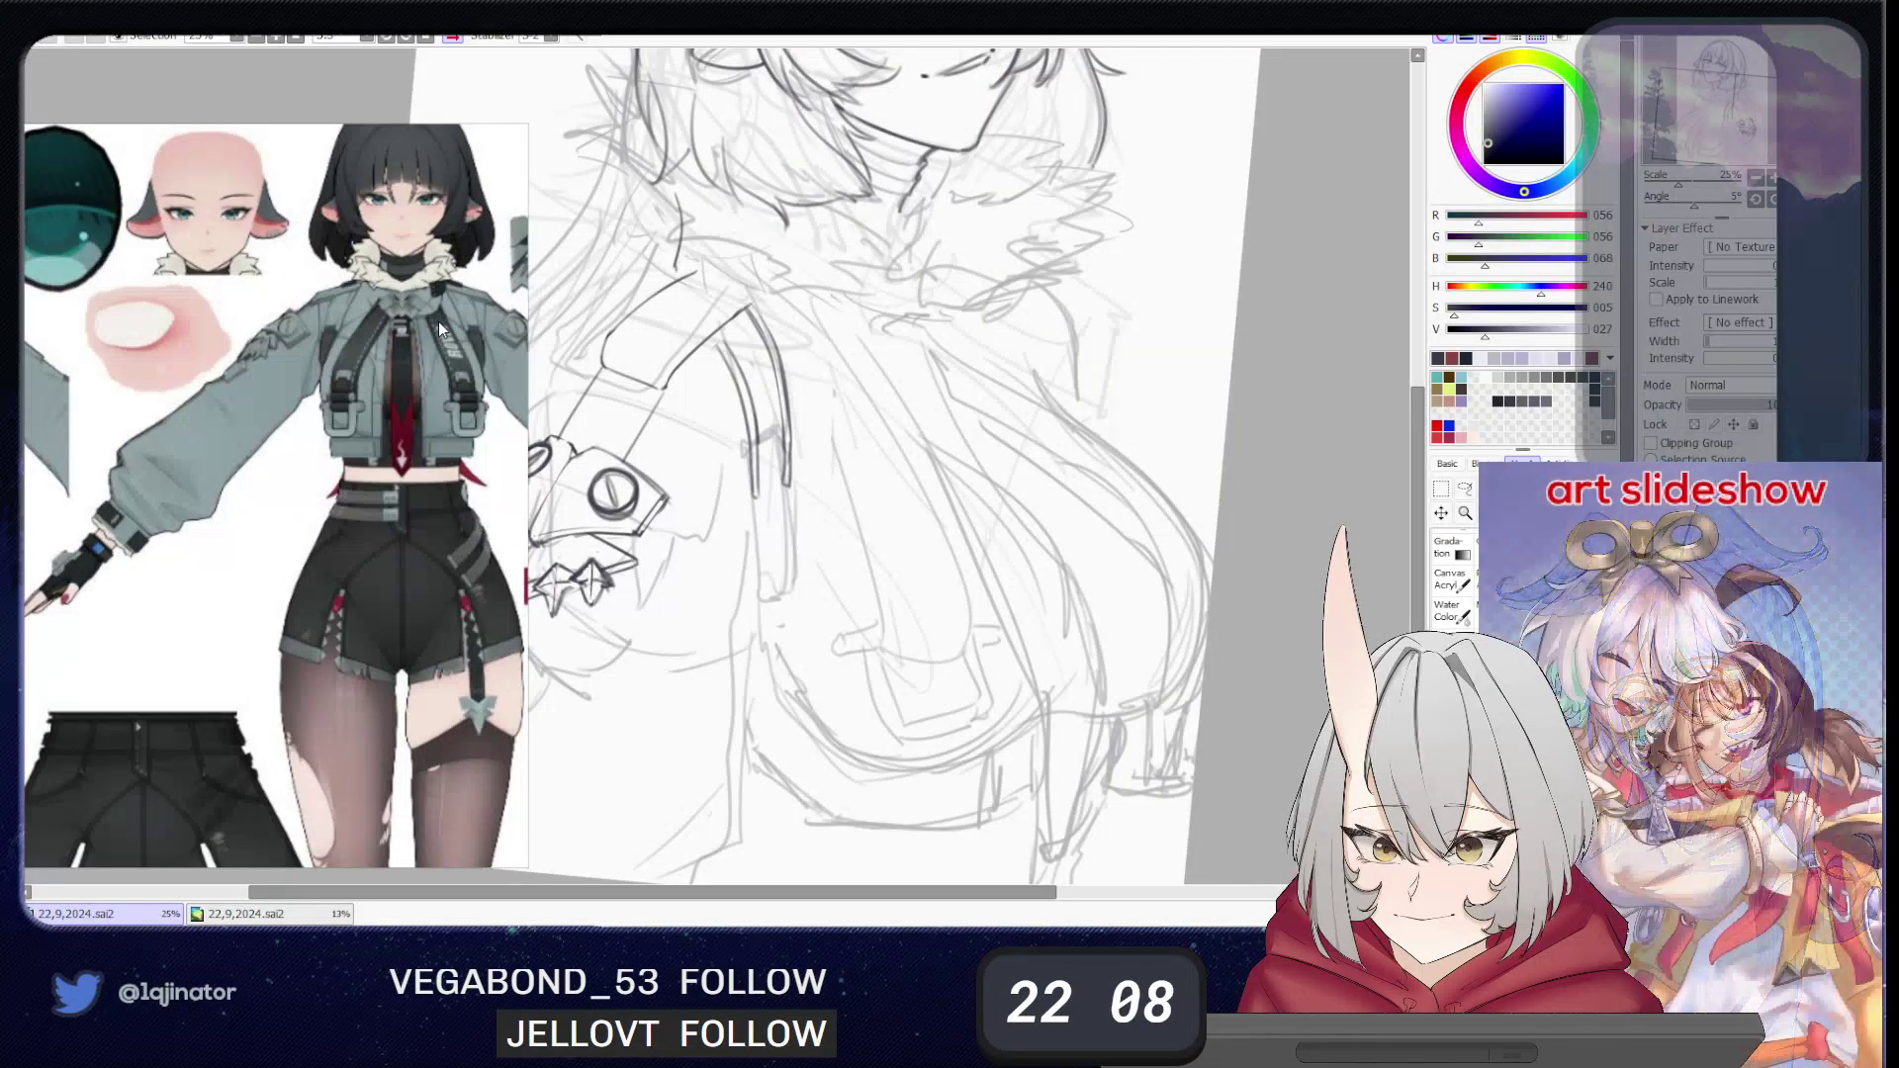
drag(978, 448, 957, 543)
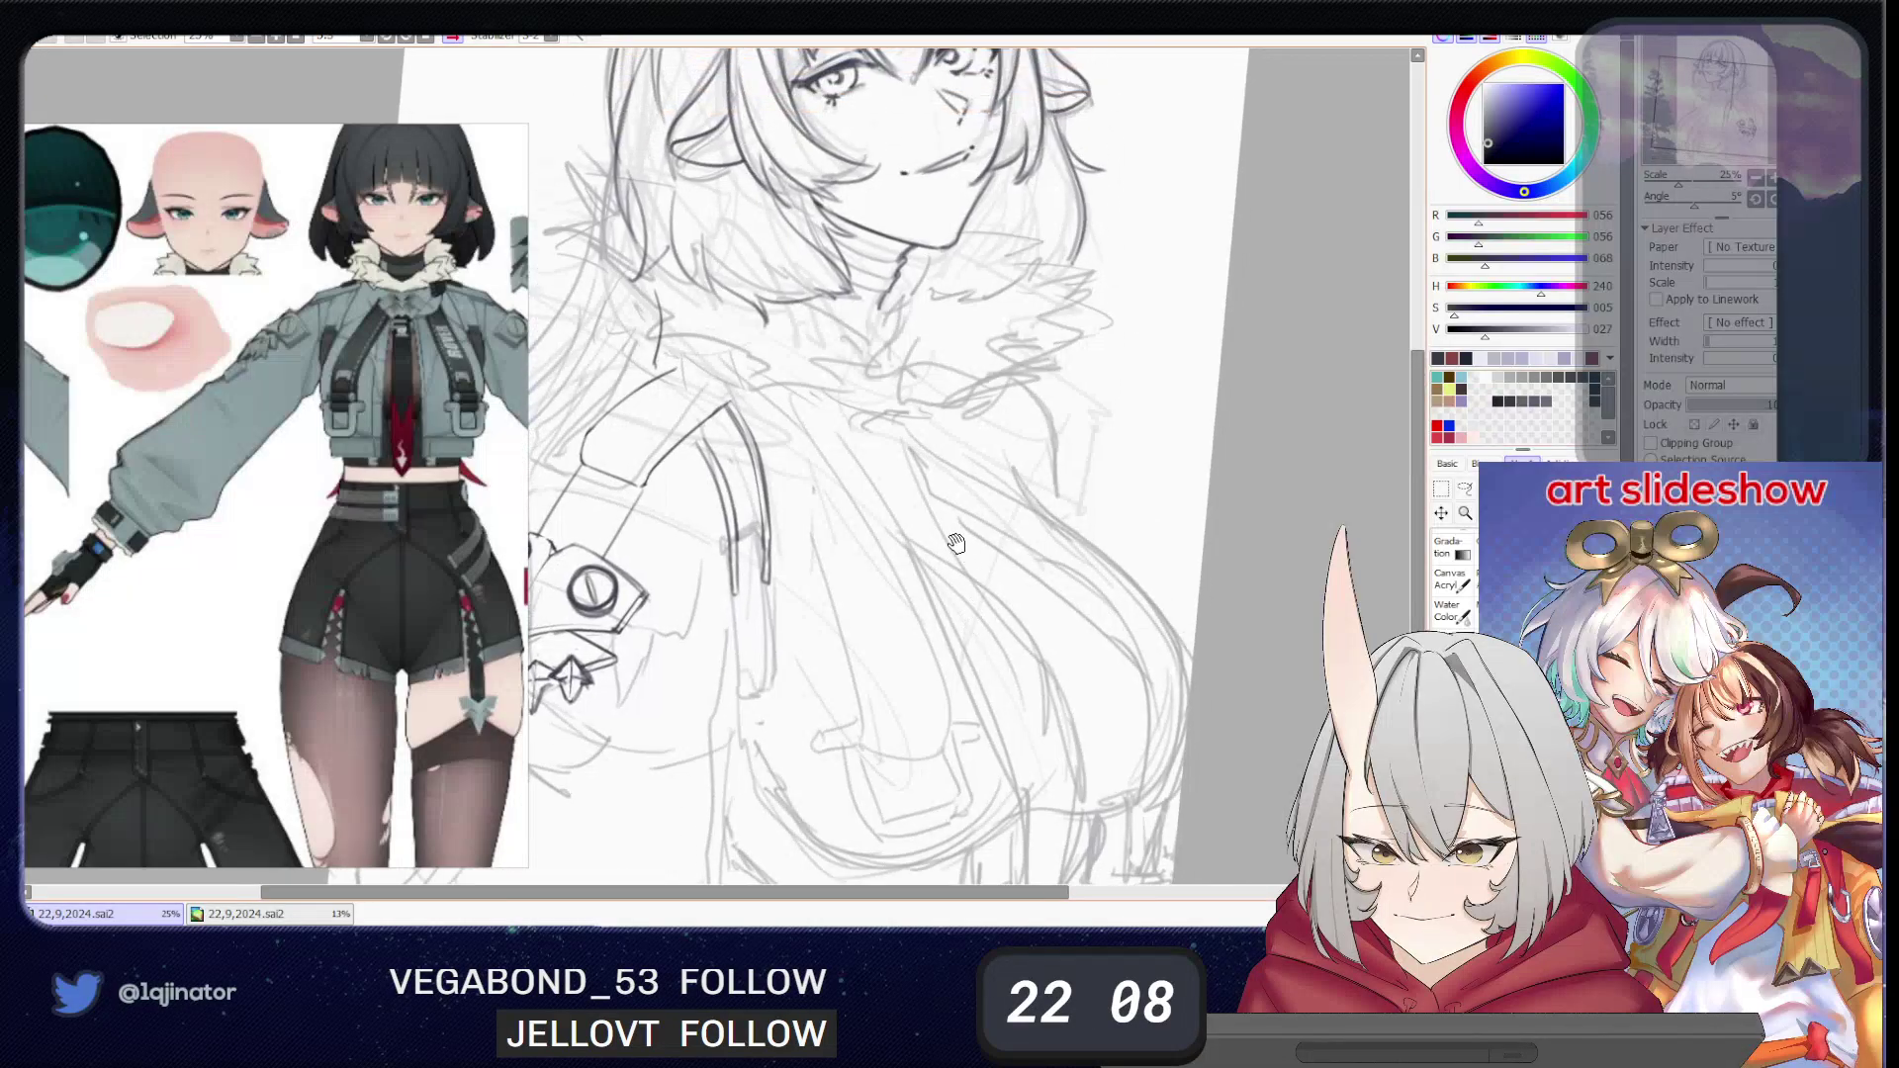
mouse_move(878, 417)
mouse_down()
mouse_move(912, 415)
mouse_move(889, 421)
mouse_up()
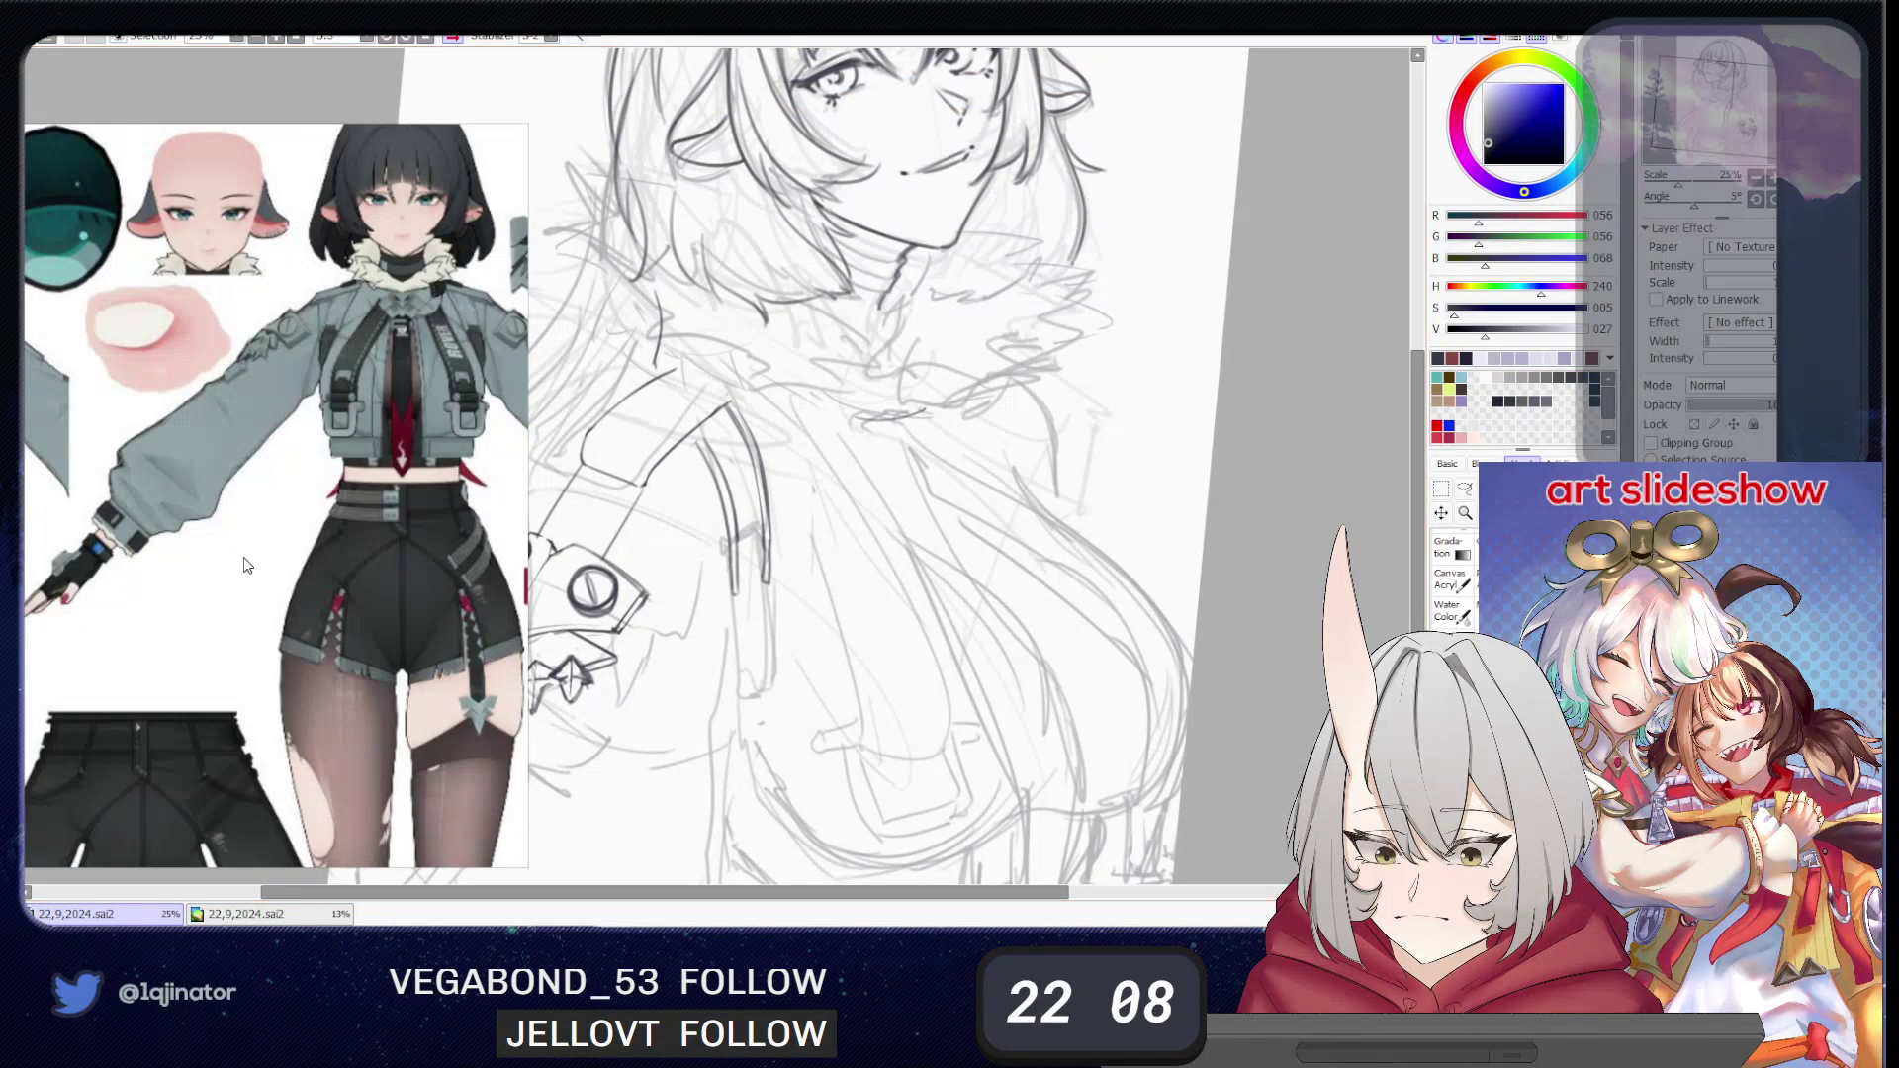
- Sketch the narrow band of the bow-shaped clasp beneath the fur collar, following the collar area in the full-body reference illustration
scroll(307, 475, down, 10)
scroll(305, 474, down, 10)
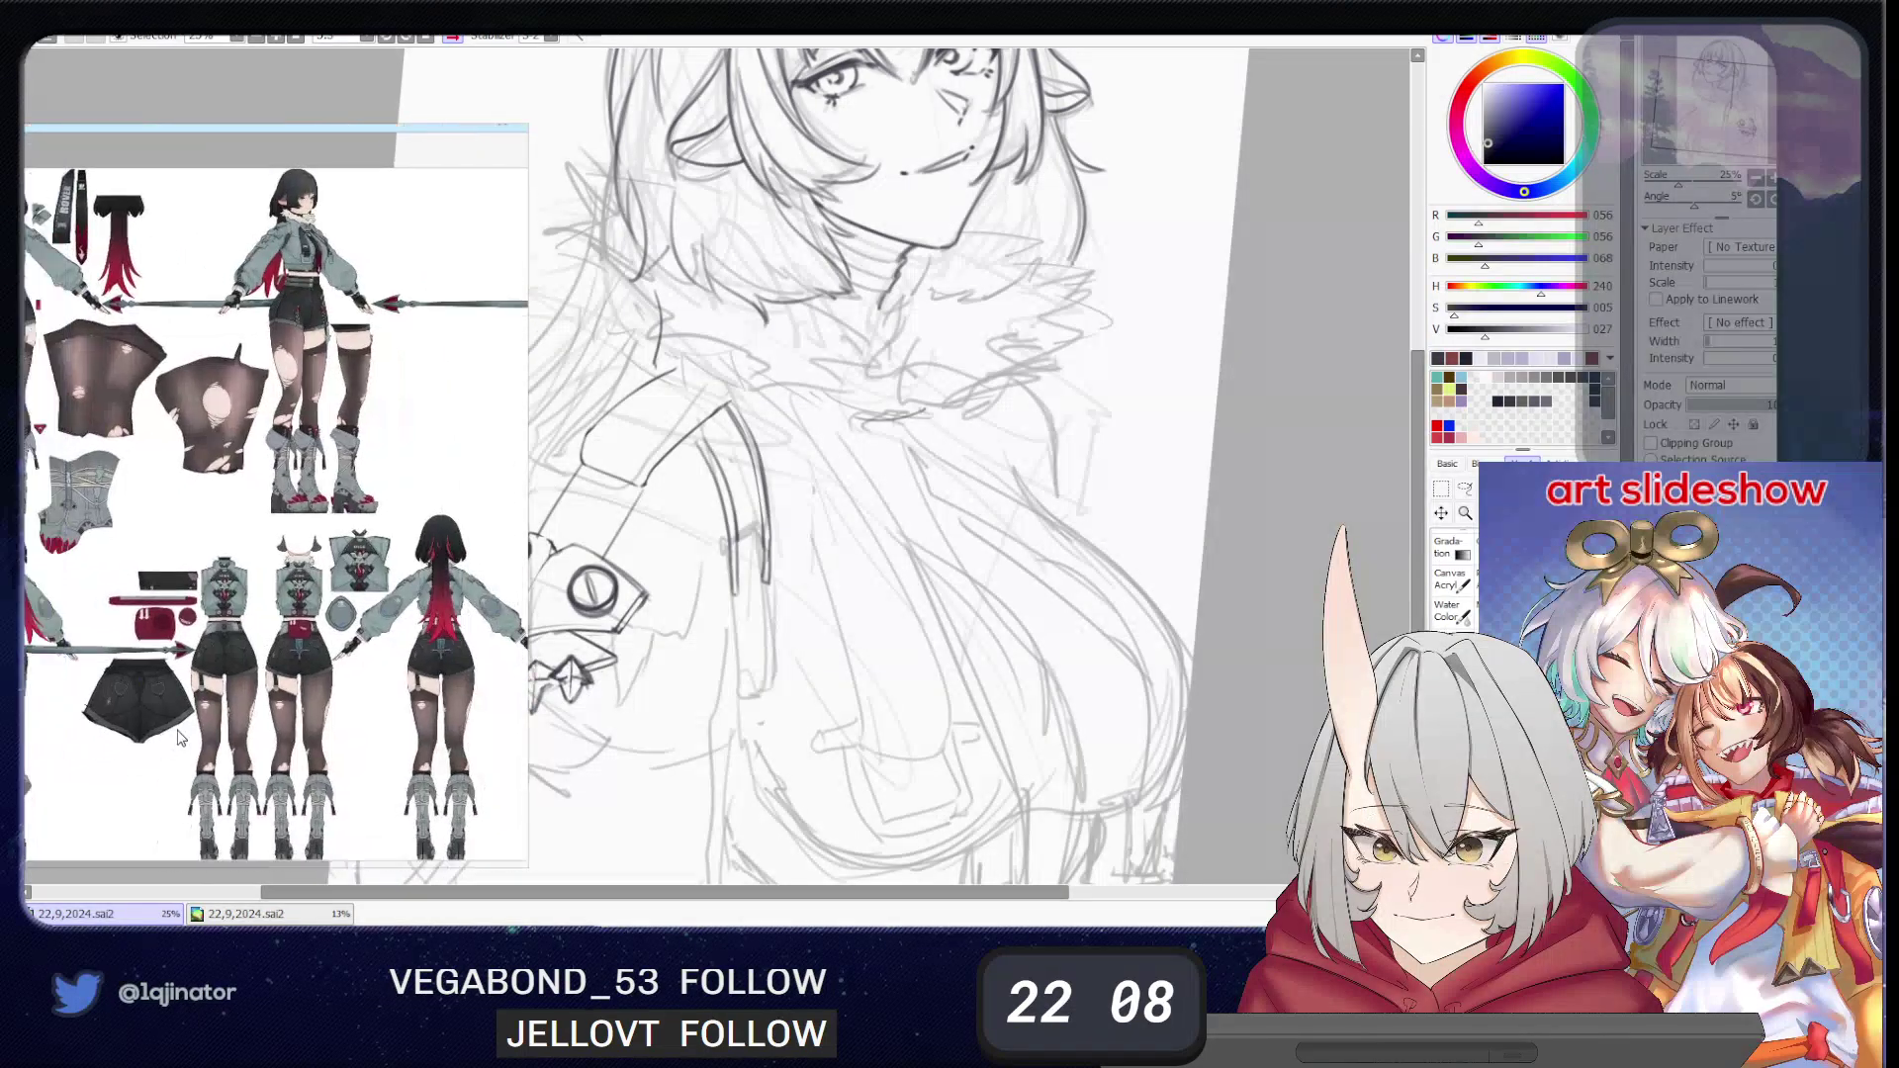
scroll(350, 631, up, 4)
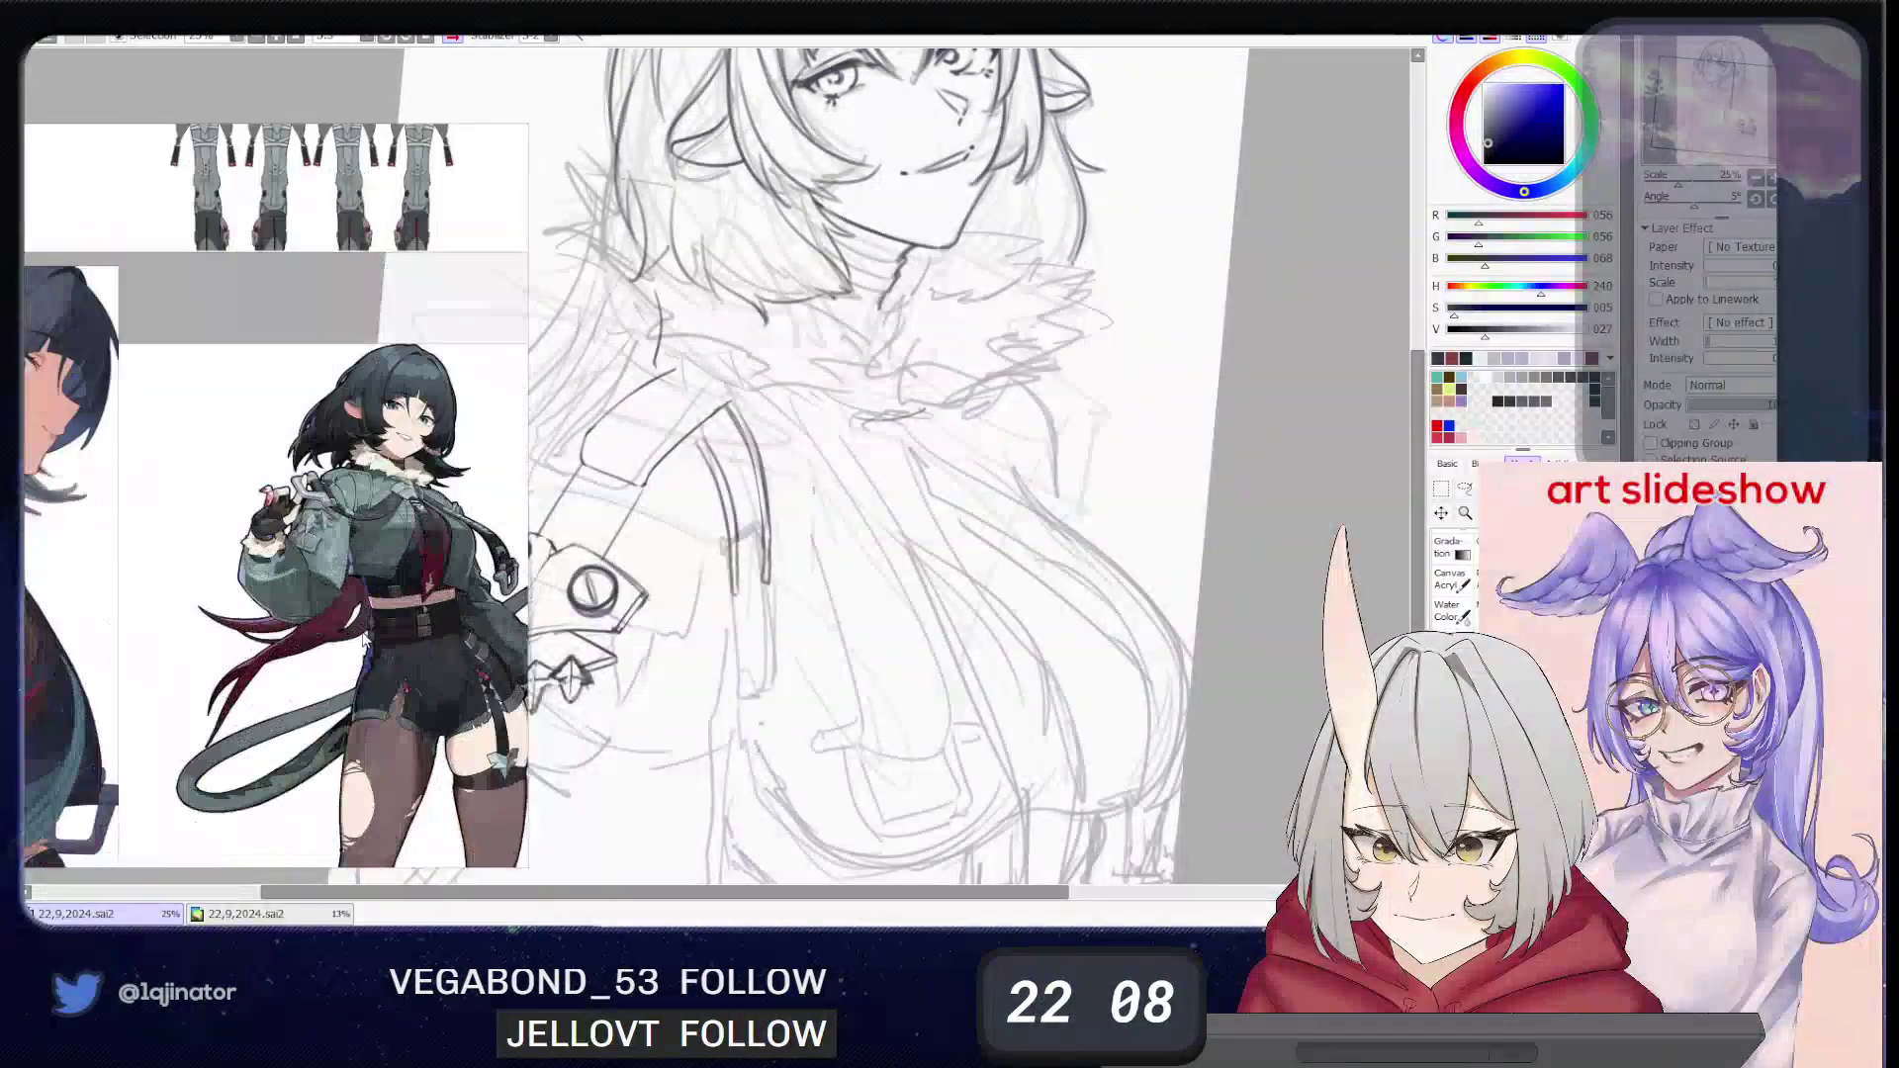
scroll(429, 497, up, 3)
scroll(382, 490, up, 3)
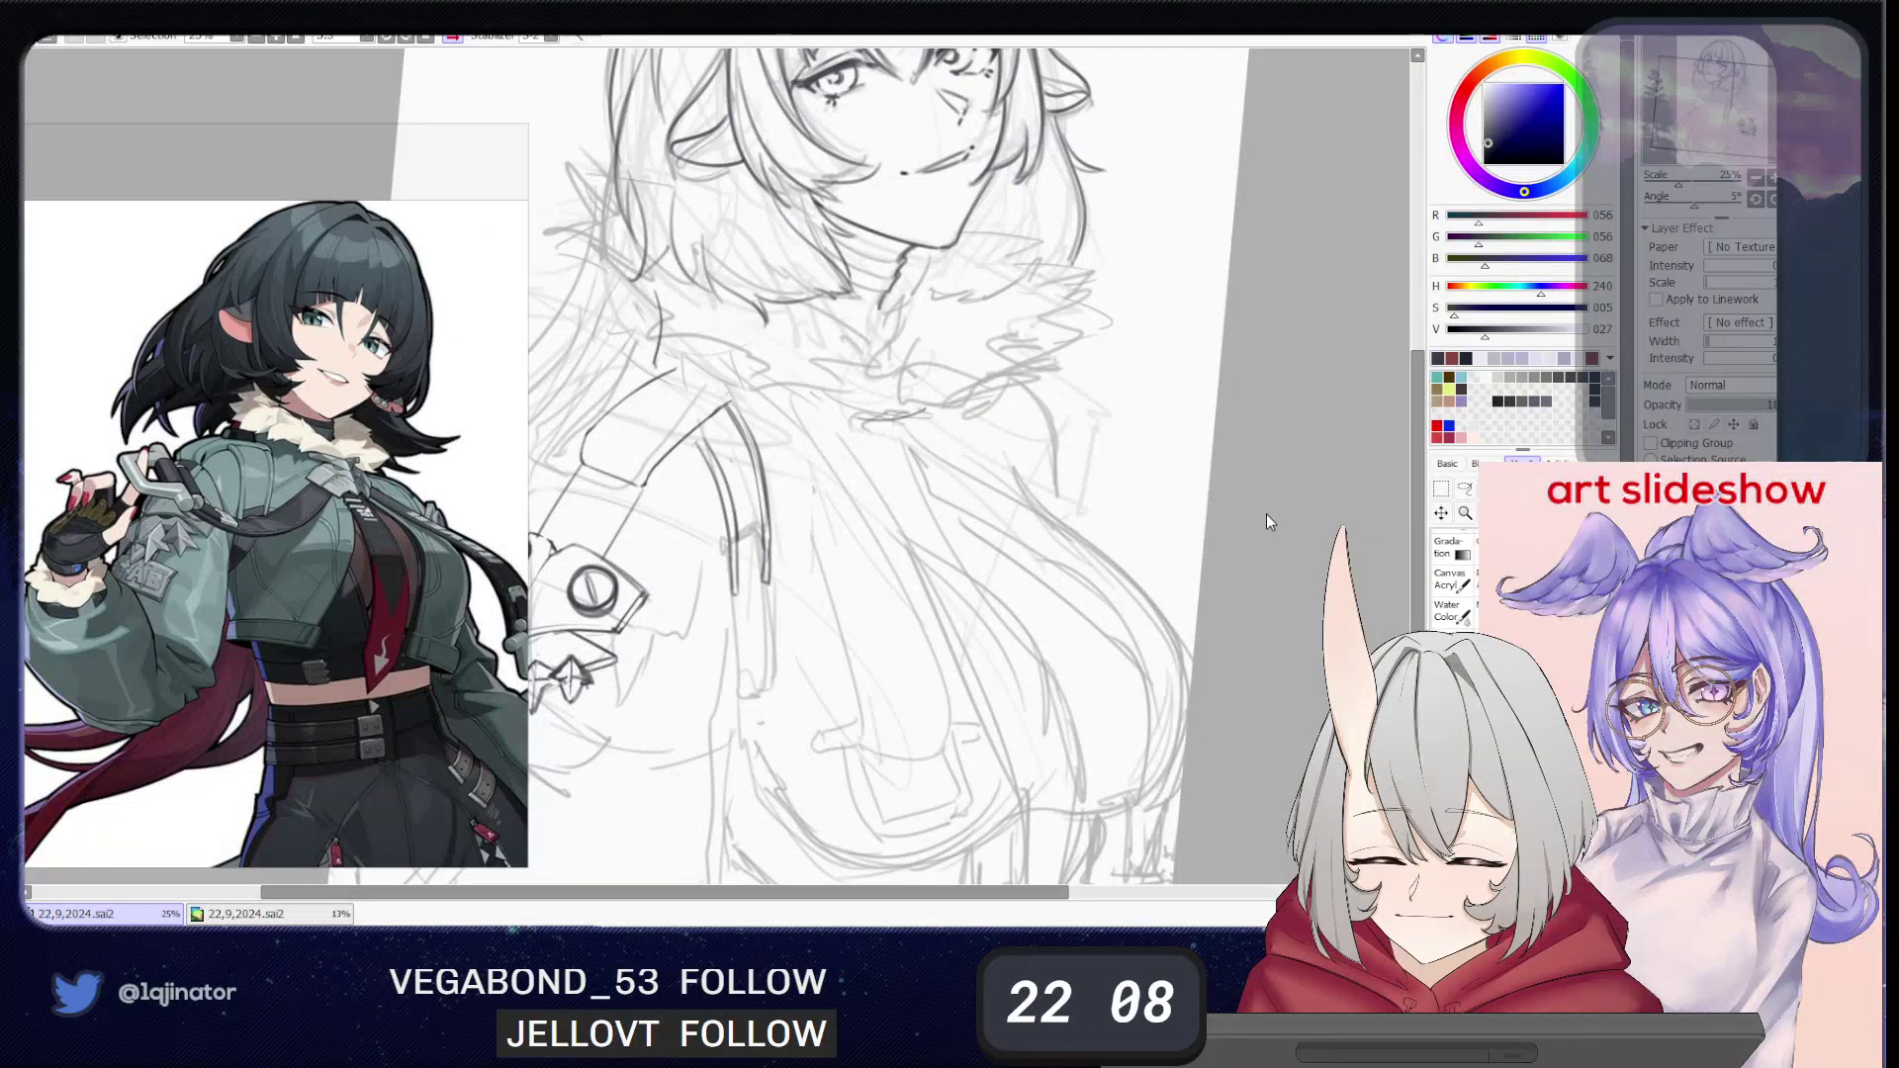
scroll(890, 465, up, 2)
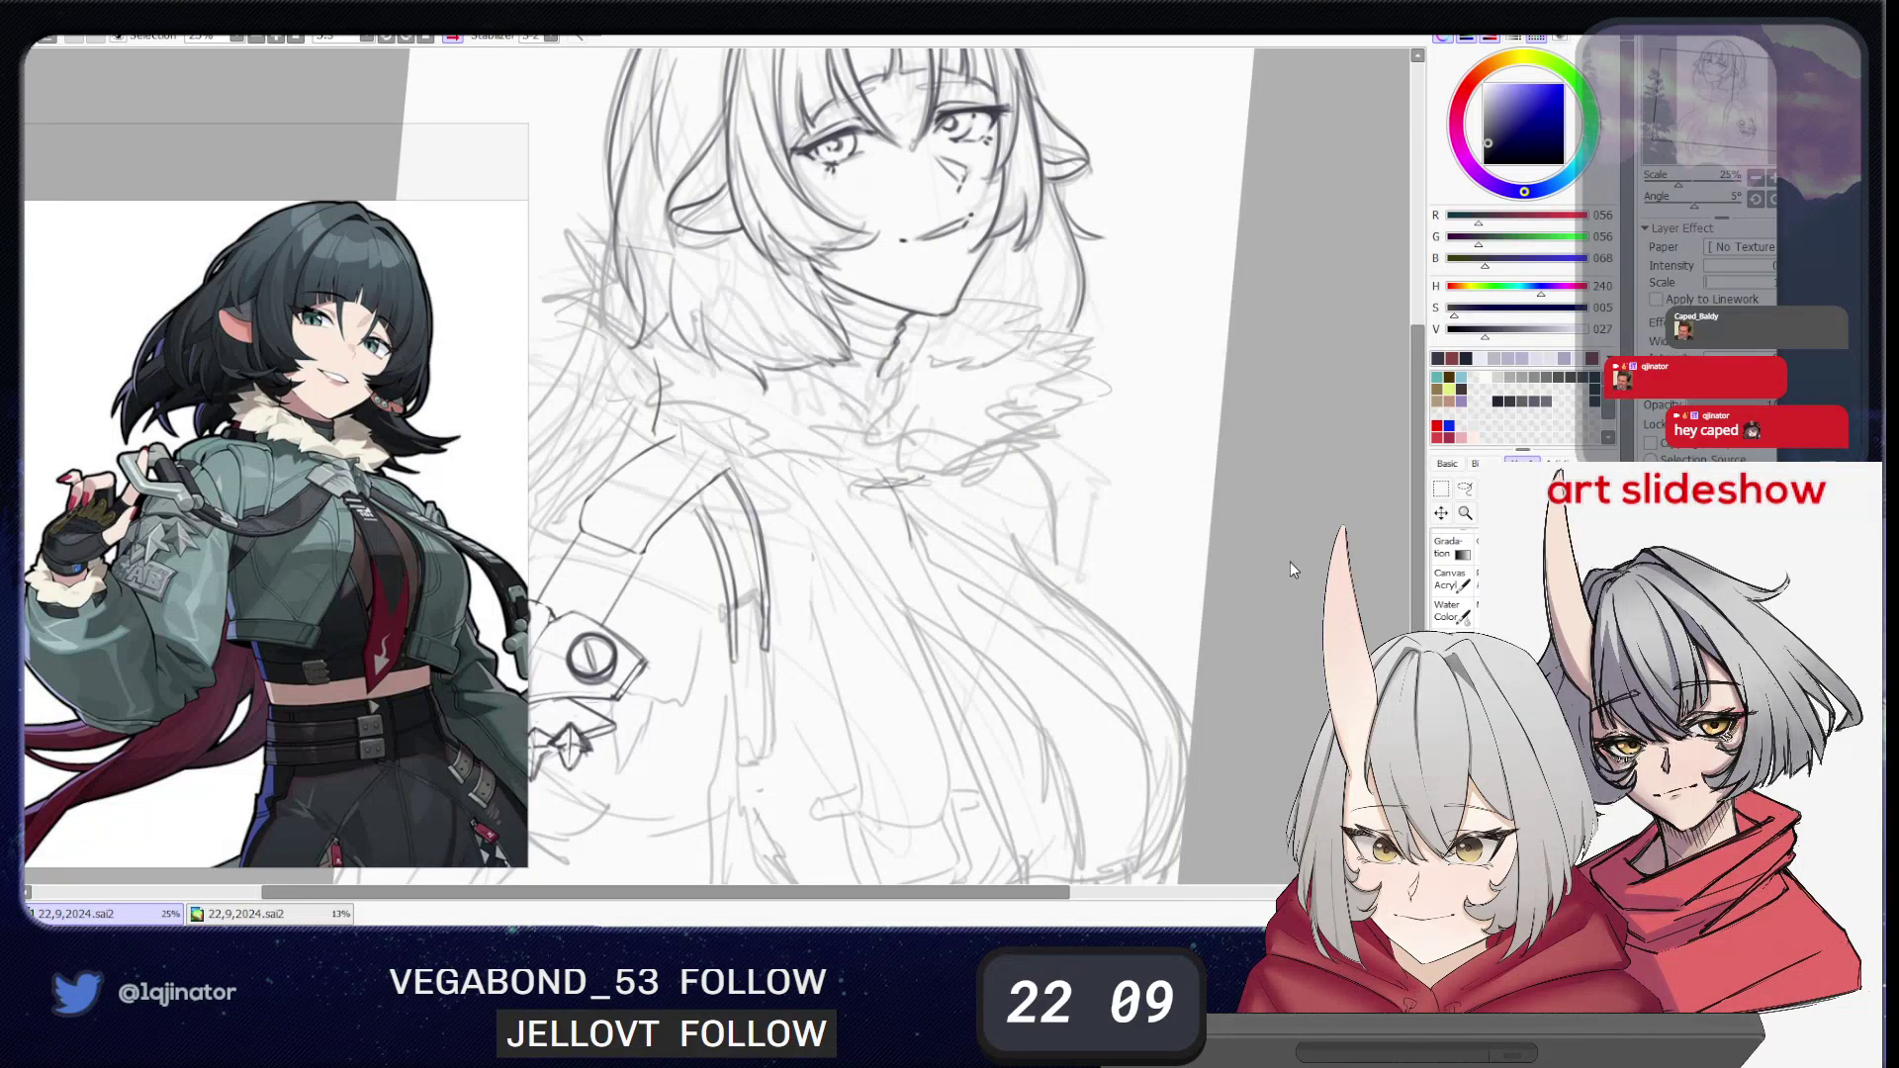
drag(864, 544, 852, 623)
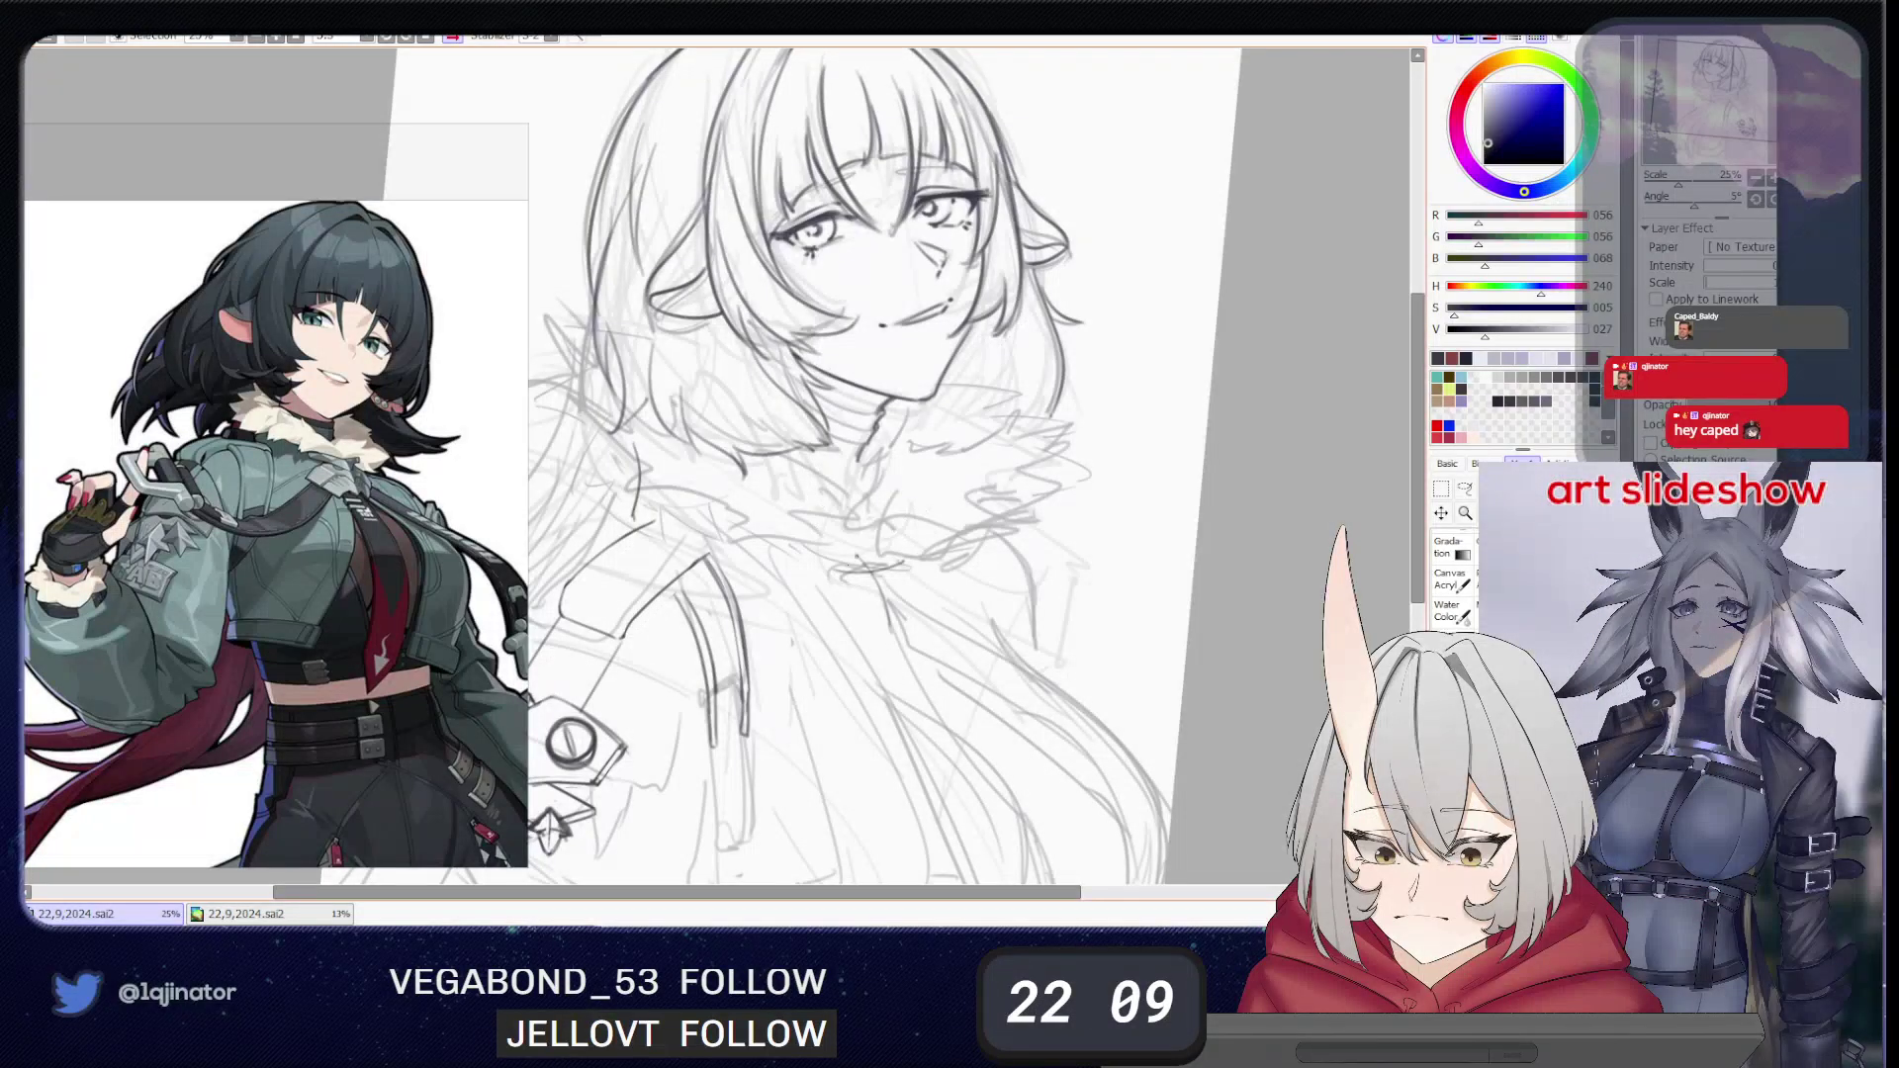
drag(864, 566, 821, 555)
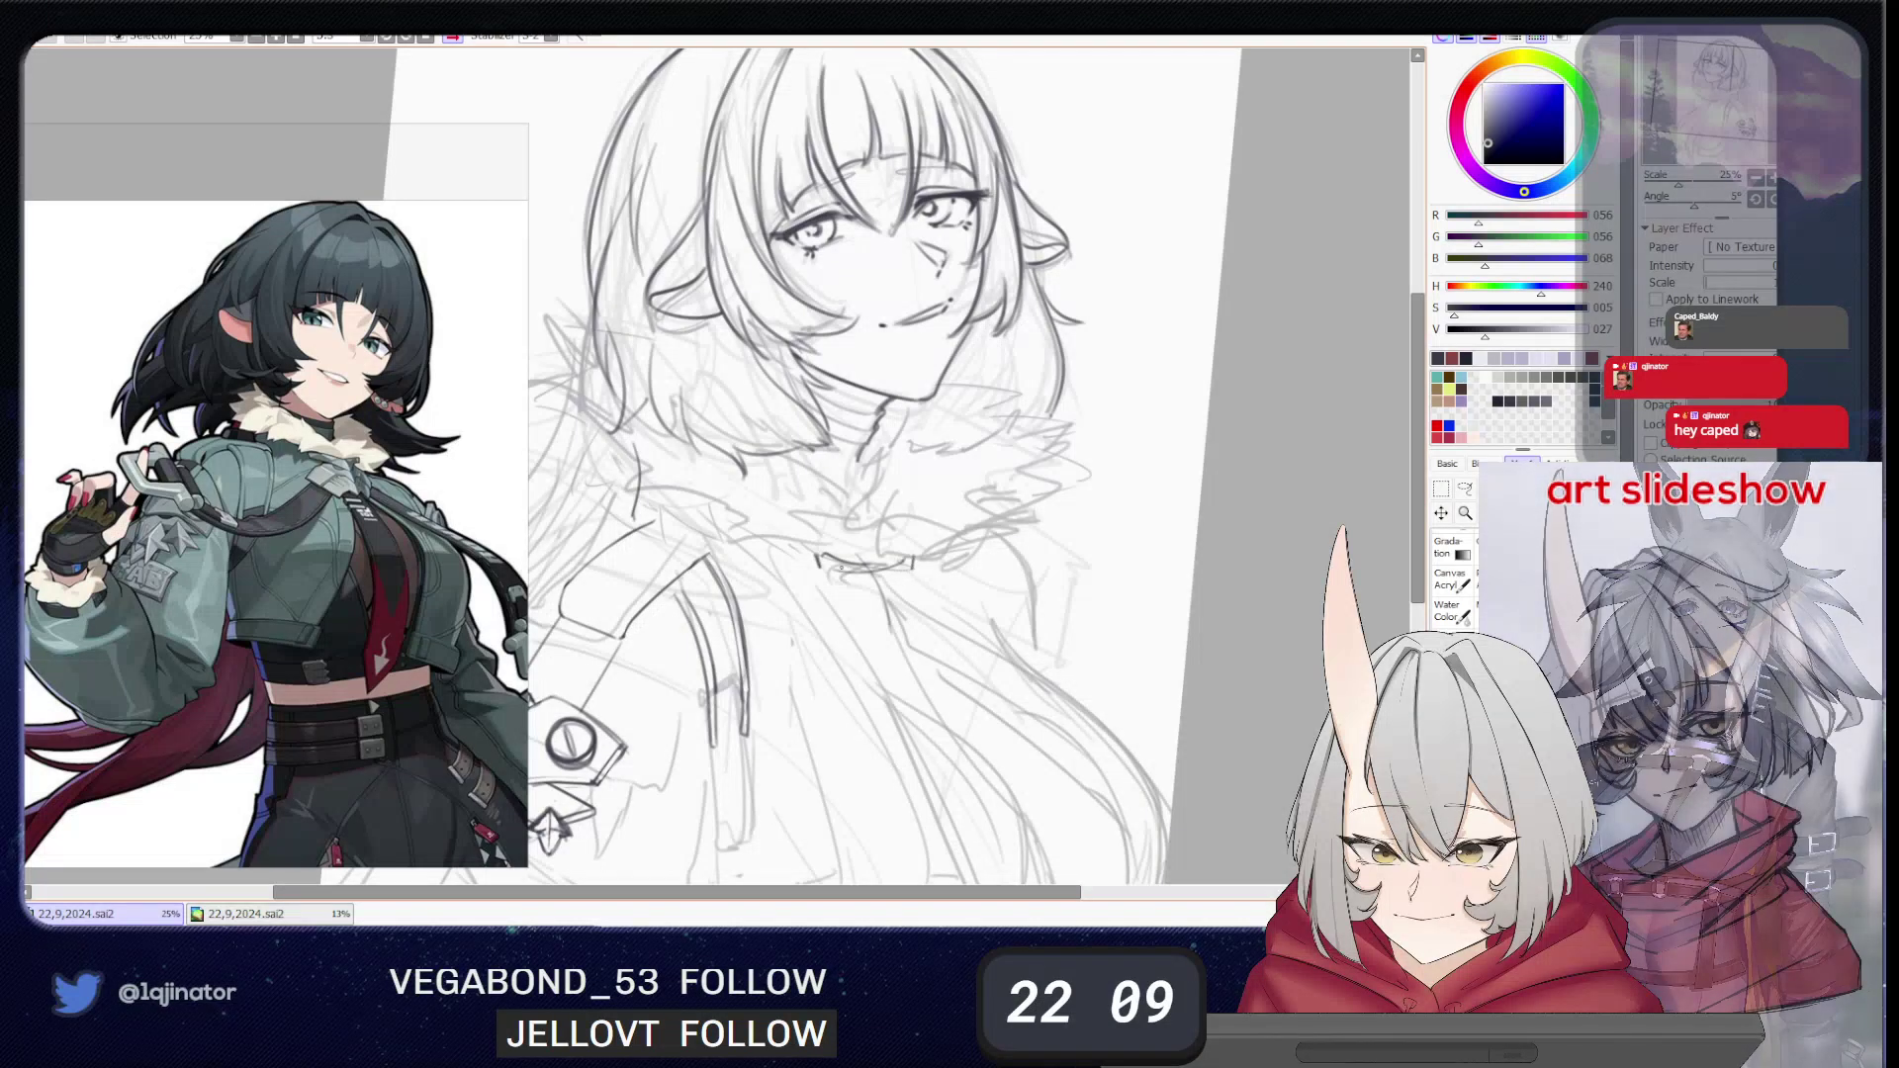
drag(911, 568, 880, 588)
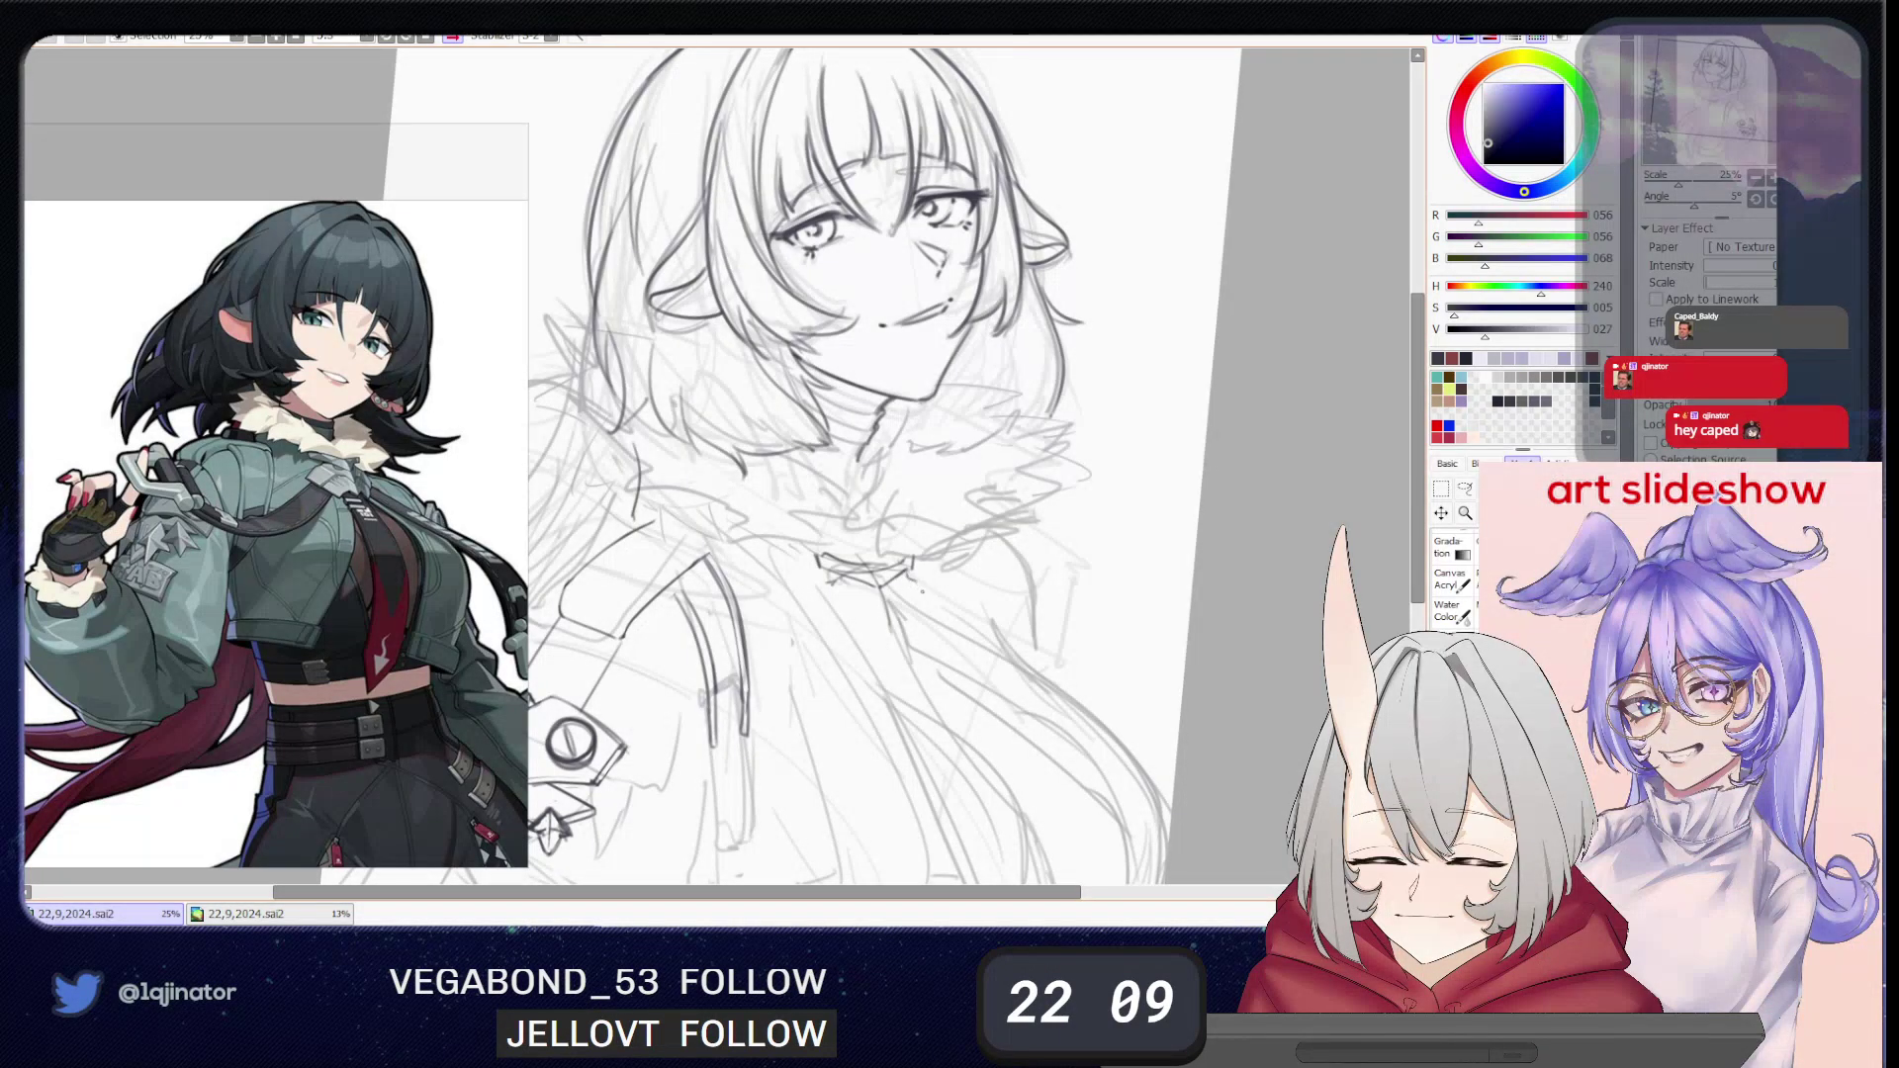
- Draw the side and lower outlines of the bow-shaped clasp hanging below the collar band
drag(922, 591, 931, 638)
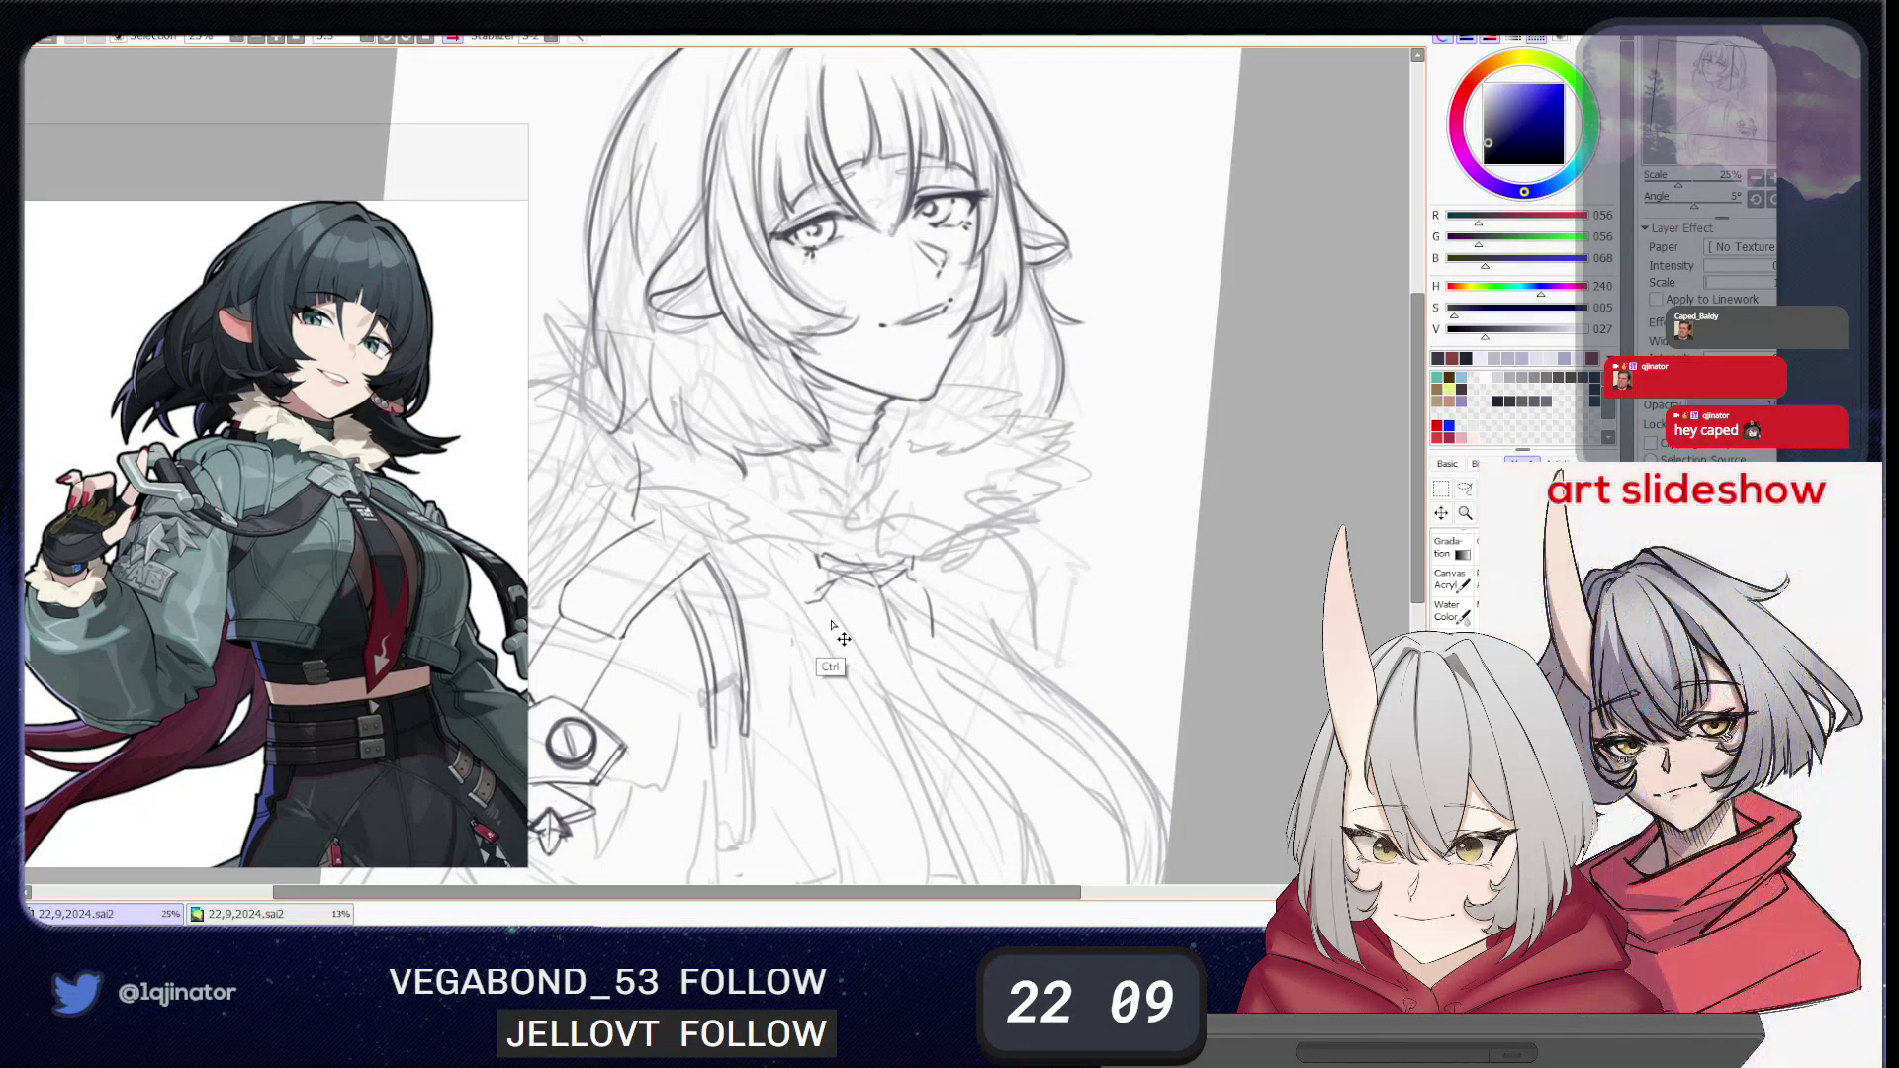
drag(811, 602, 857, 650)
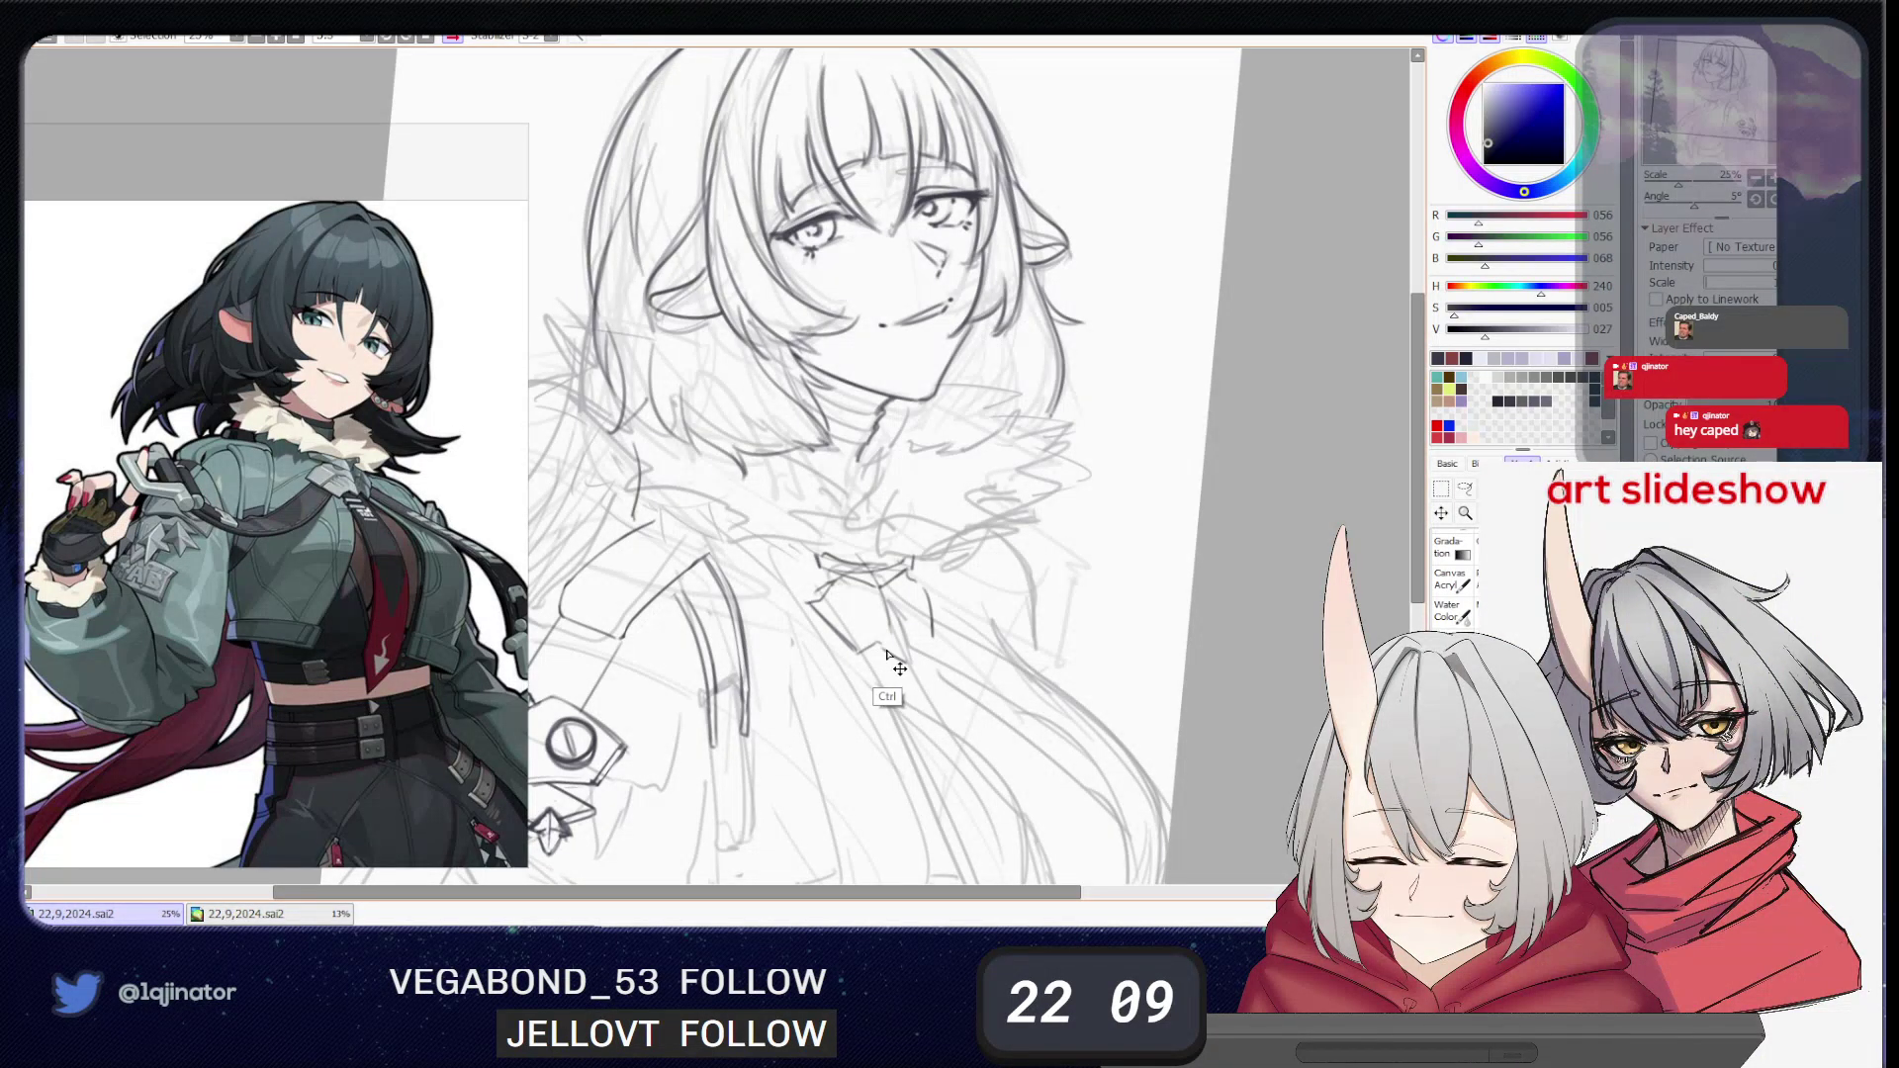
key(ctrl+z)
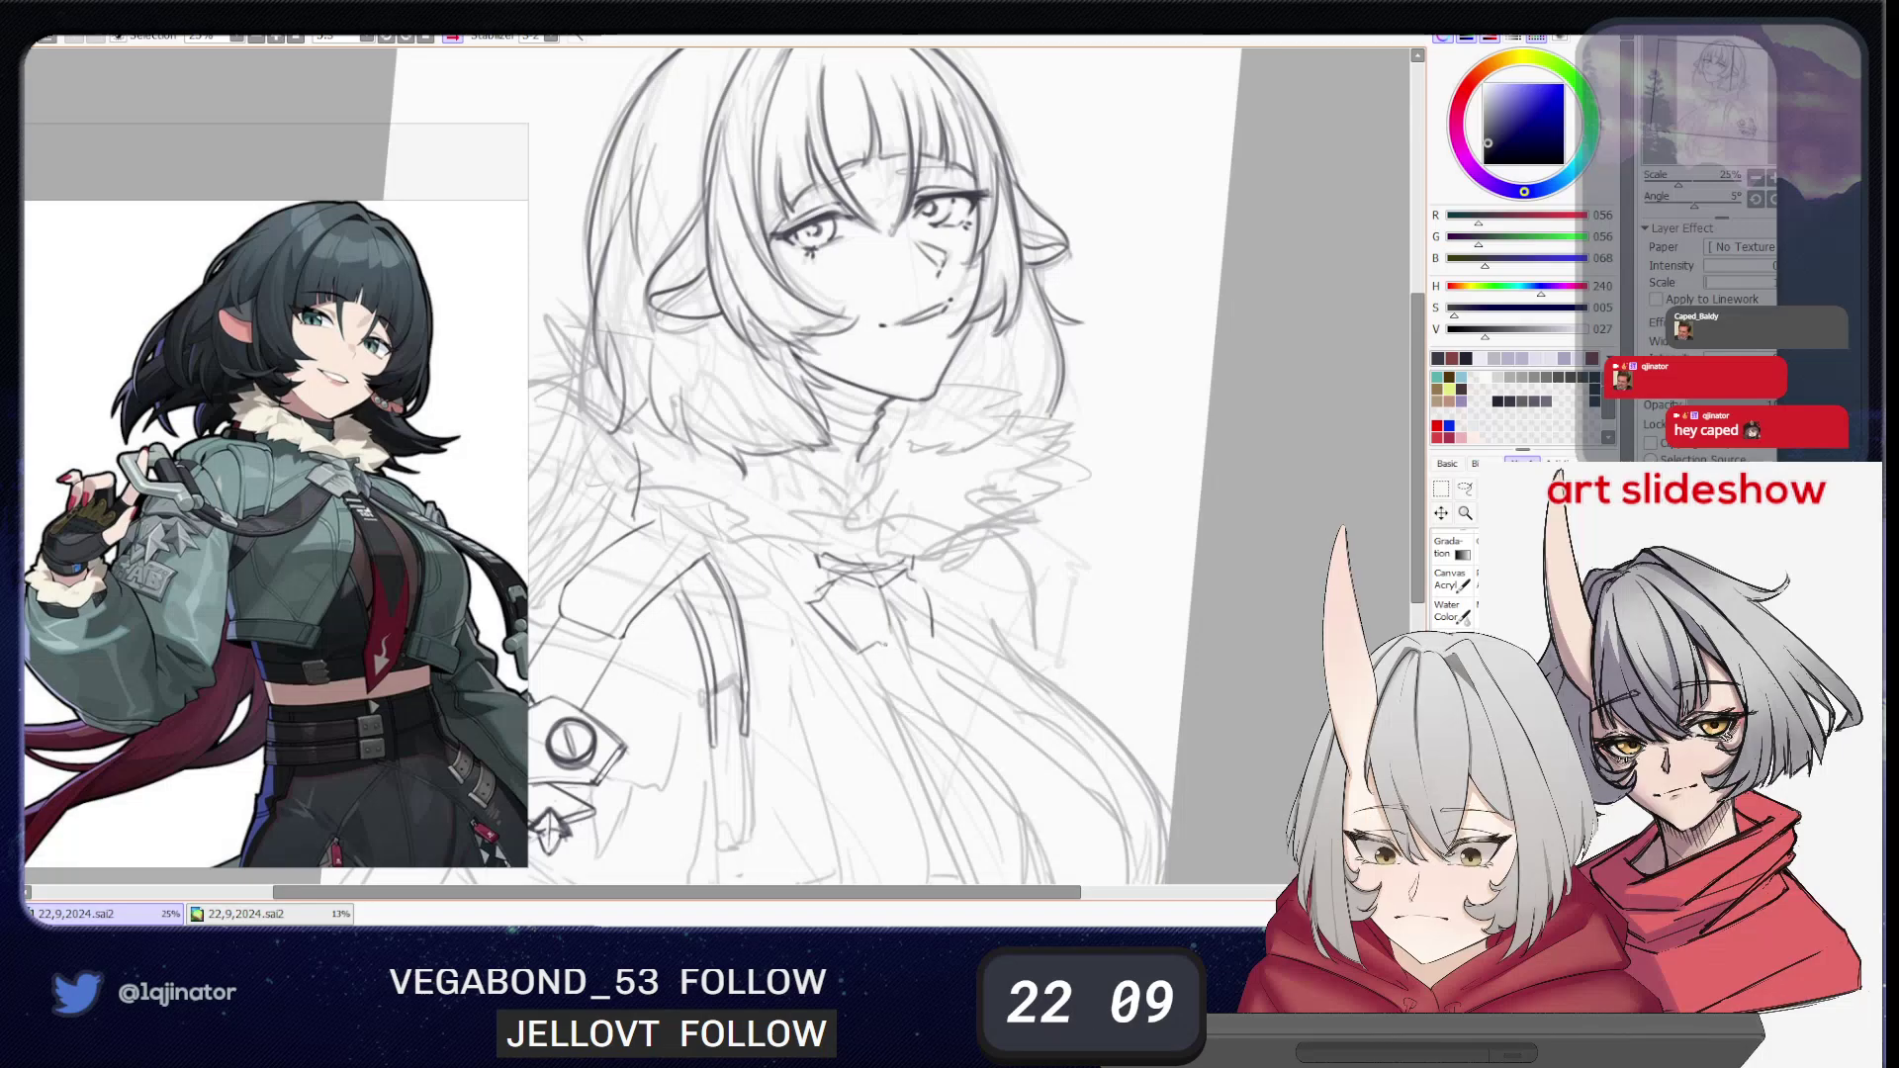
drag(880, 643, 931, 641)
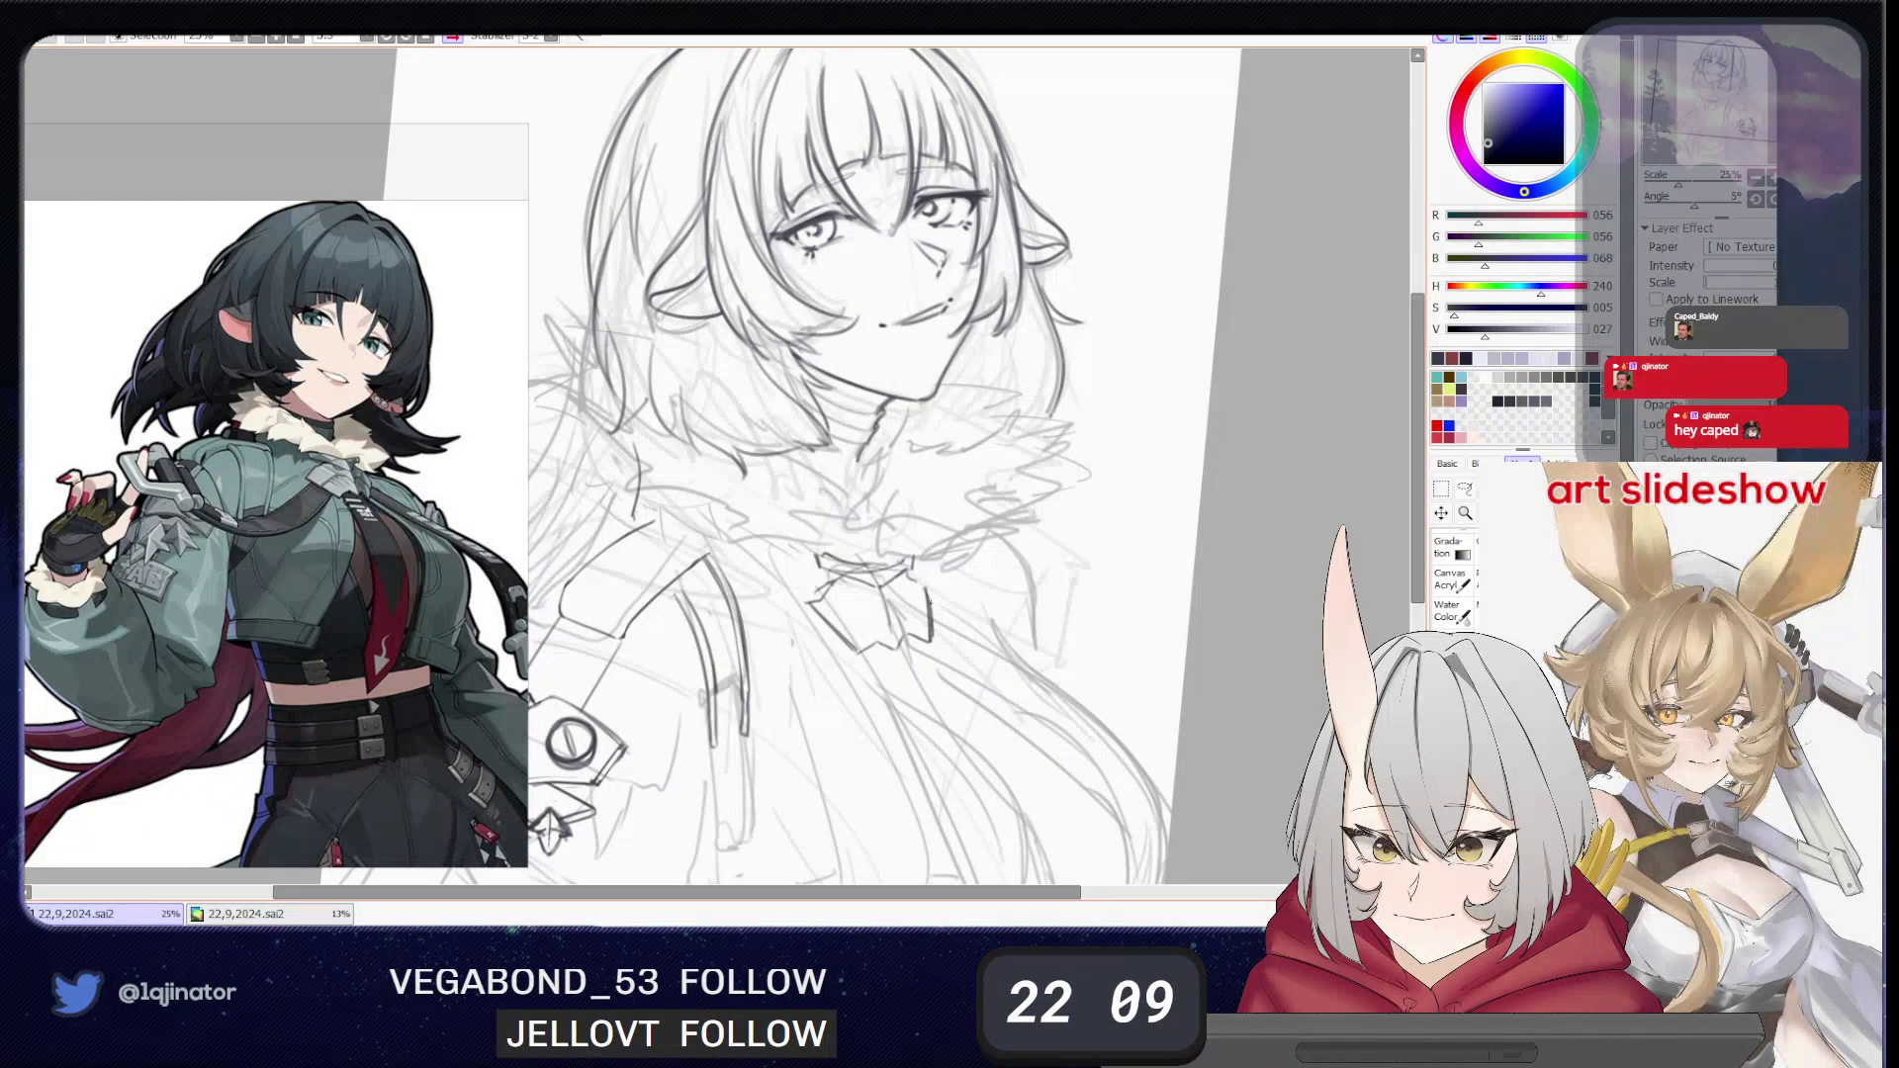
- Undo the clasp's right-hand outline and redraw it farther out to widen that side of the bow shape
key(ctrl+z)
key(ctrl+z)
key(ctrl+z)
key(ctrl+z)
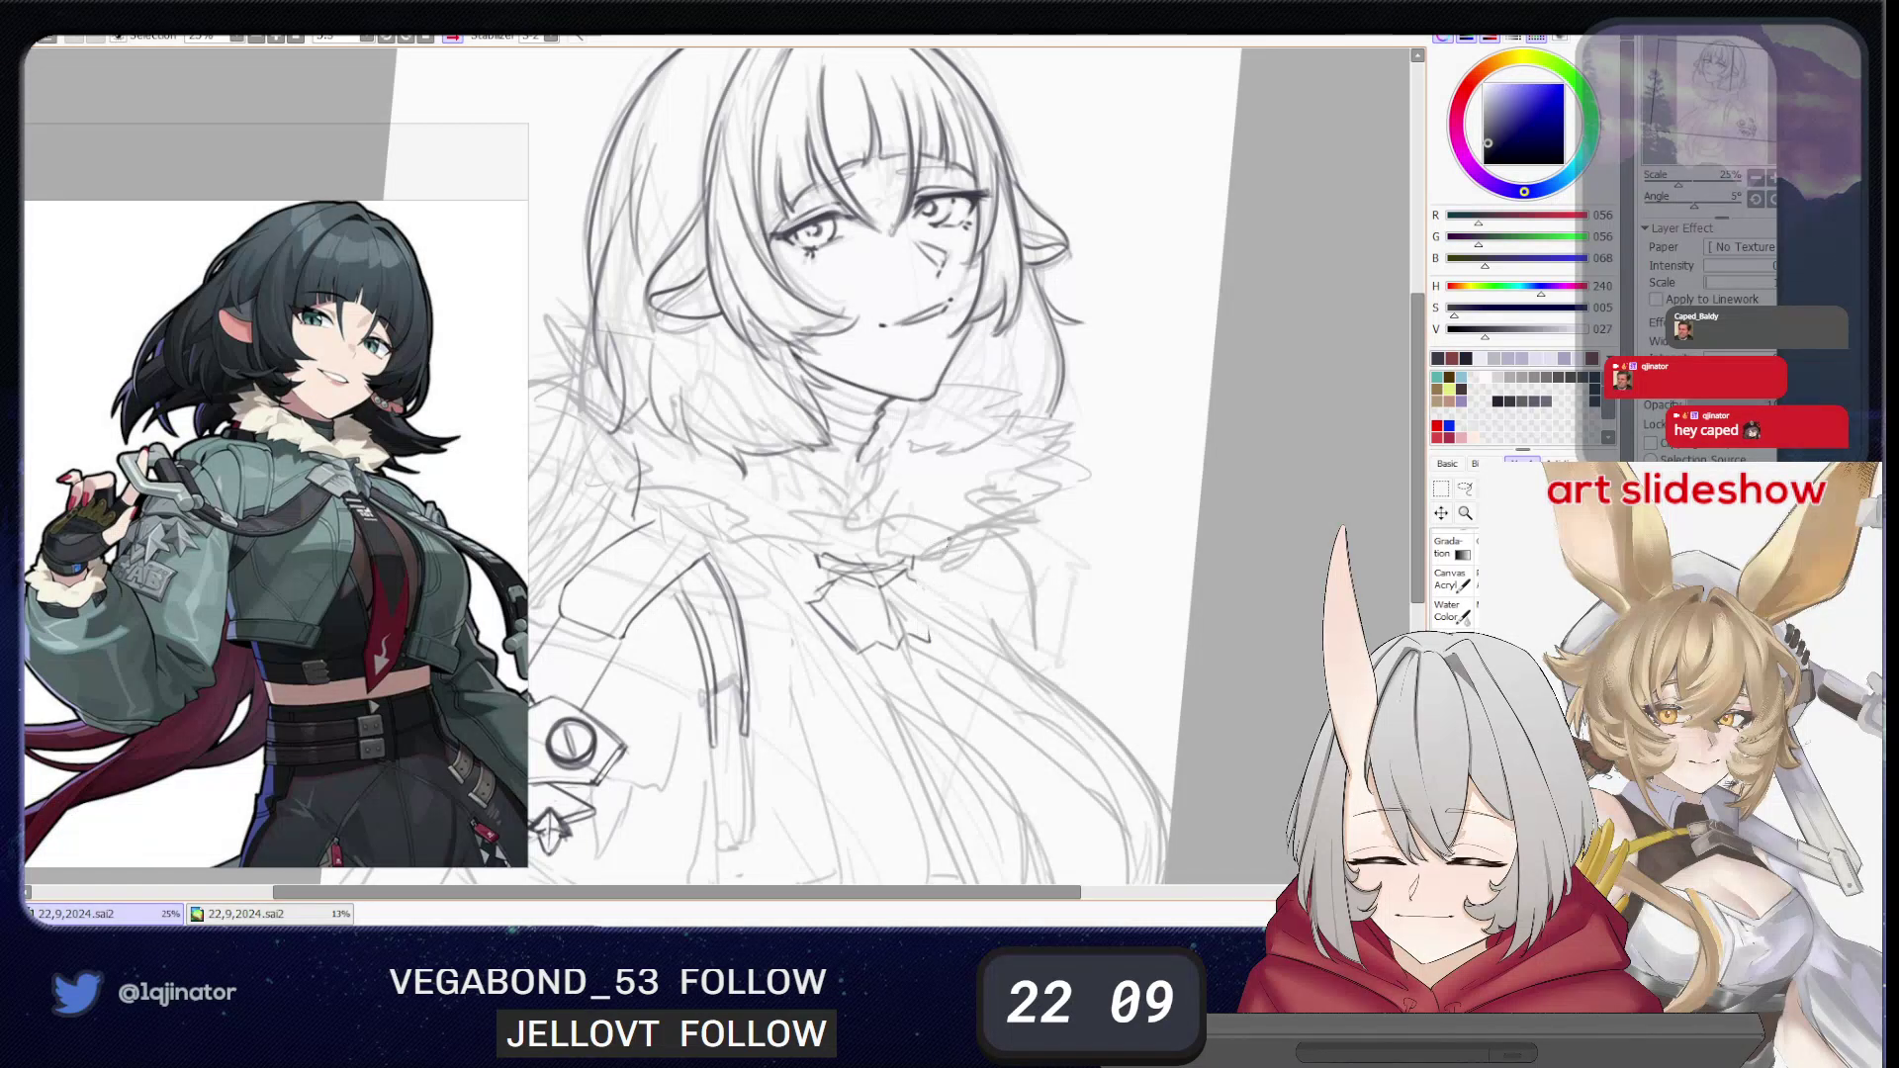
mouse_move(911, 577)
mouse_down()
mouse_move(941, 583)
mouse_move(928, 646)
mouse_up()
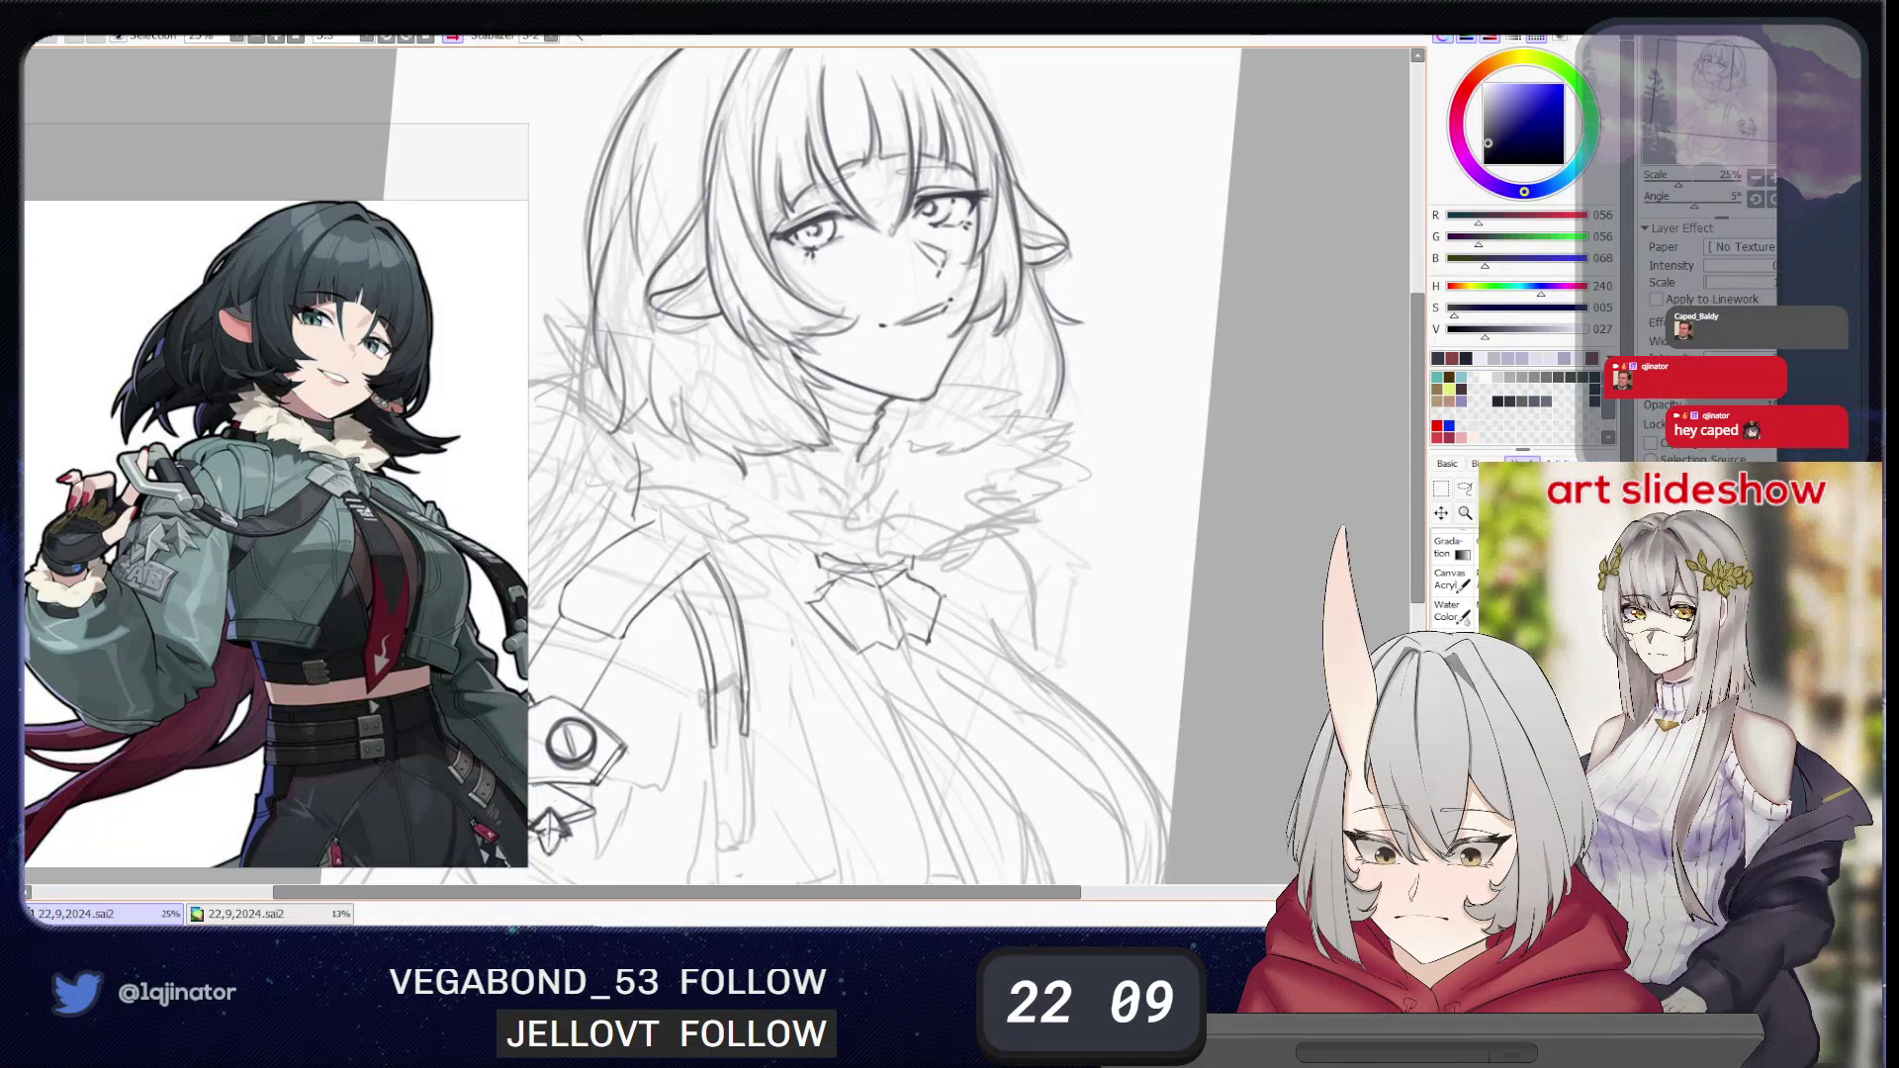
key(ctrl+z)
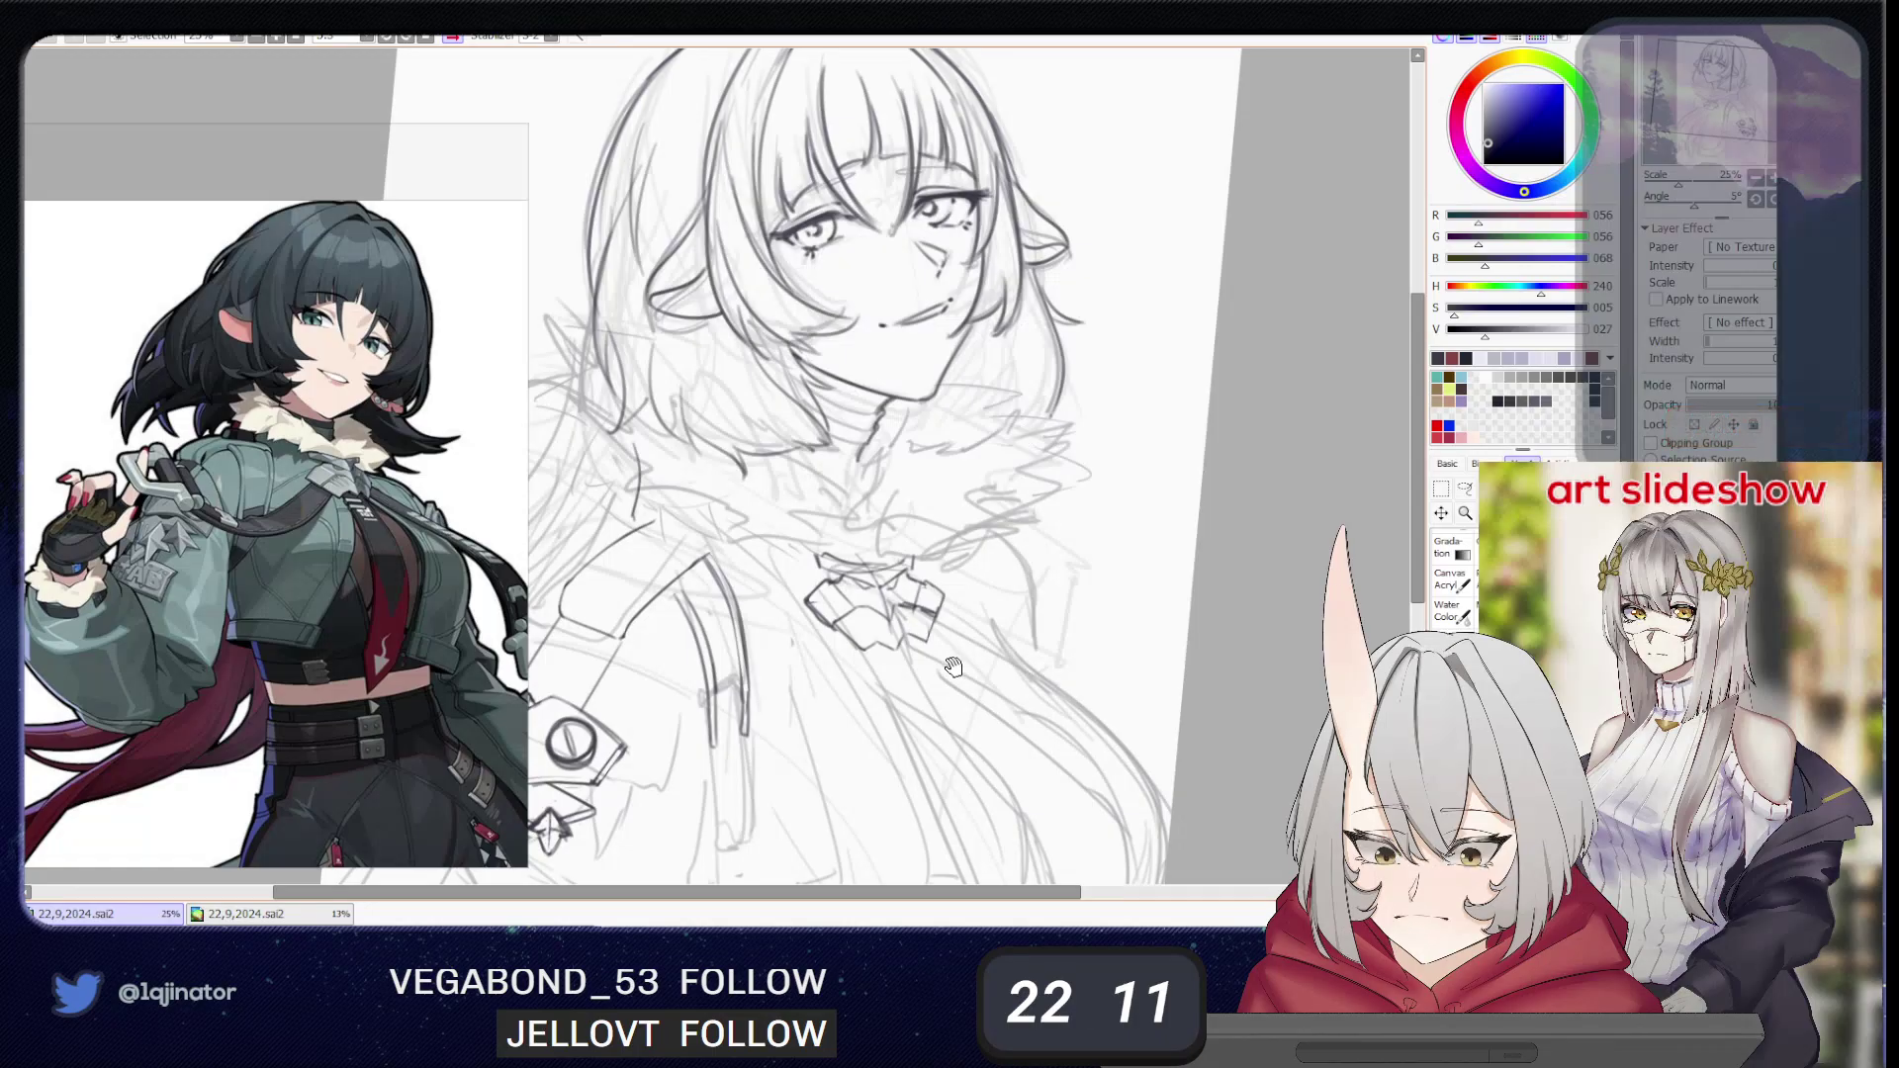
- Try to add a line down the middle of the bow-shaped clasp beneath the collar
drag(954, 668, 963, 638)
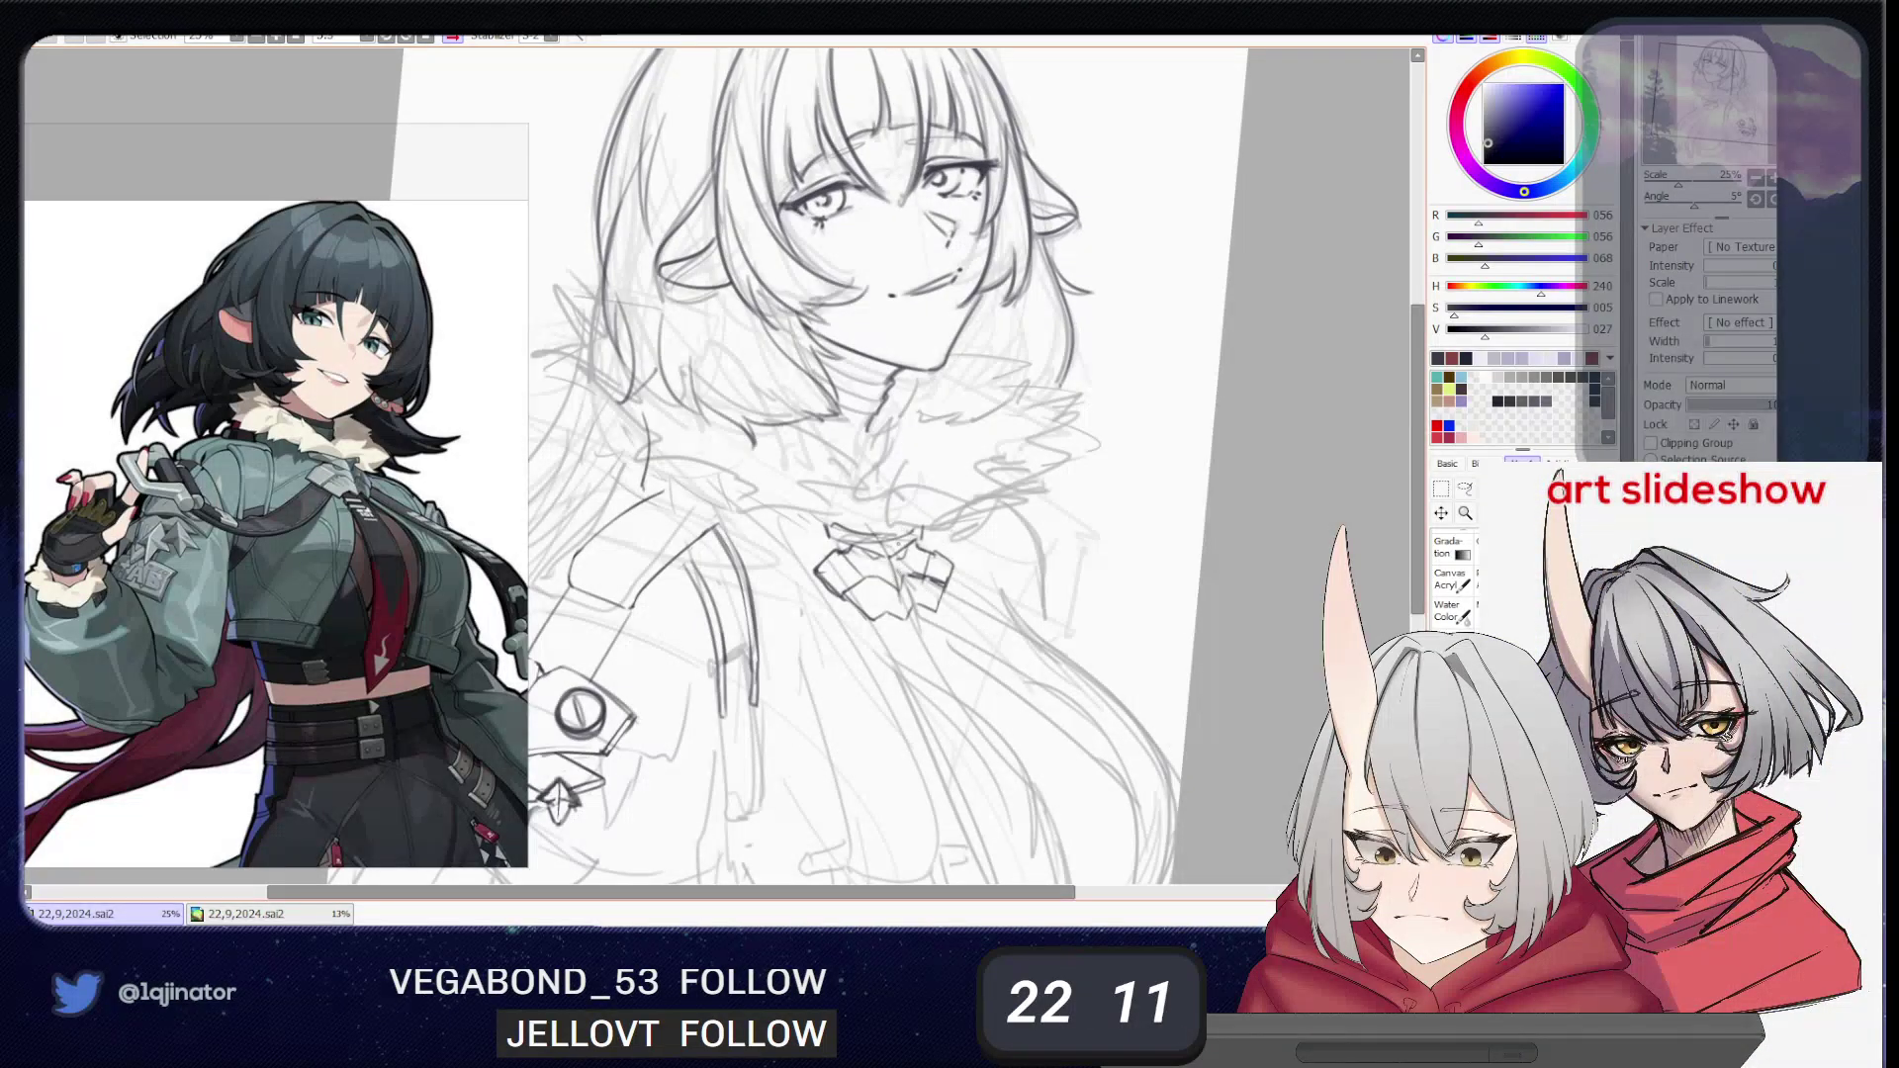
drag(890, 548, 907, 621)
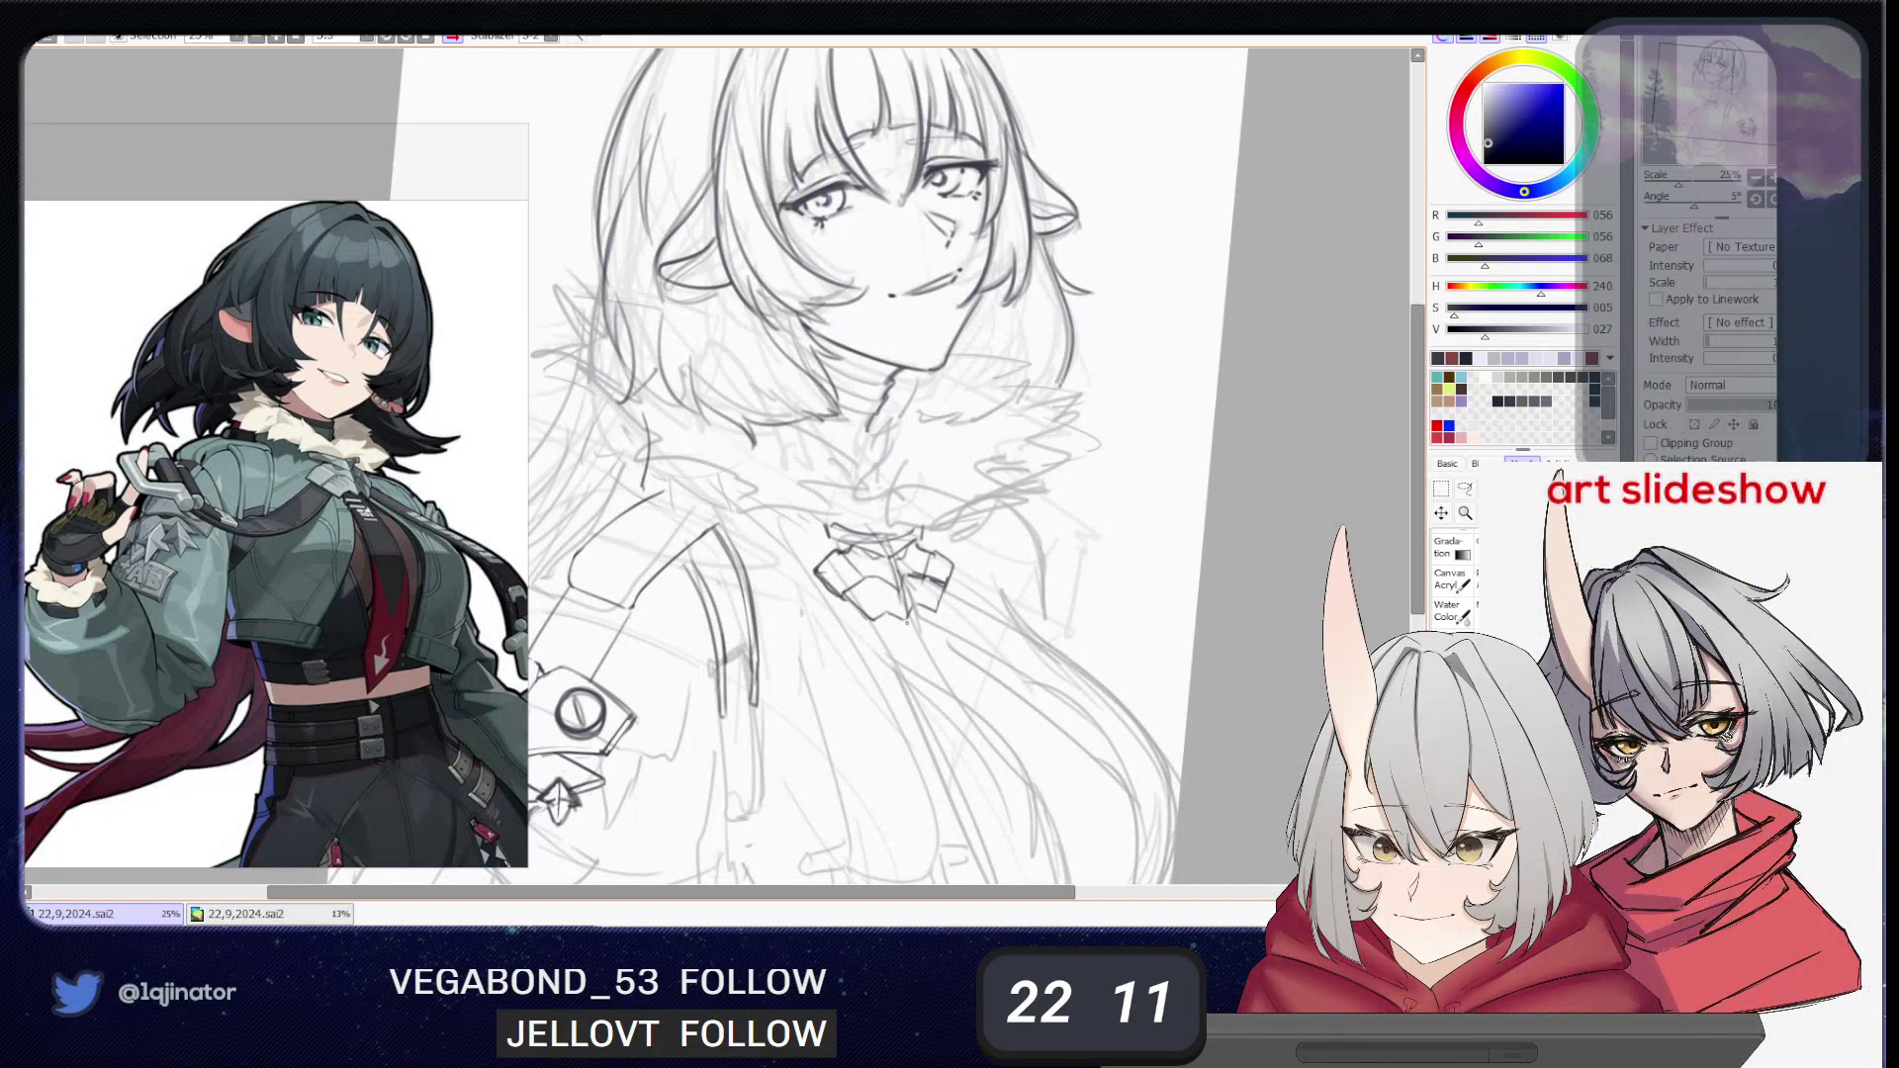
key(ctrl+z)
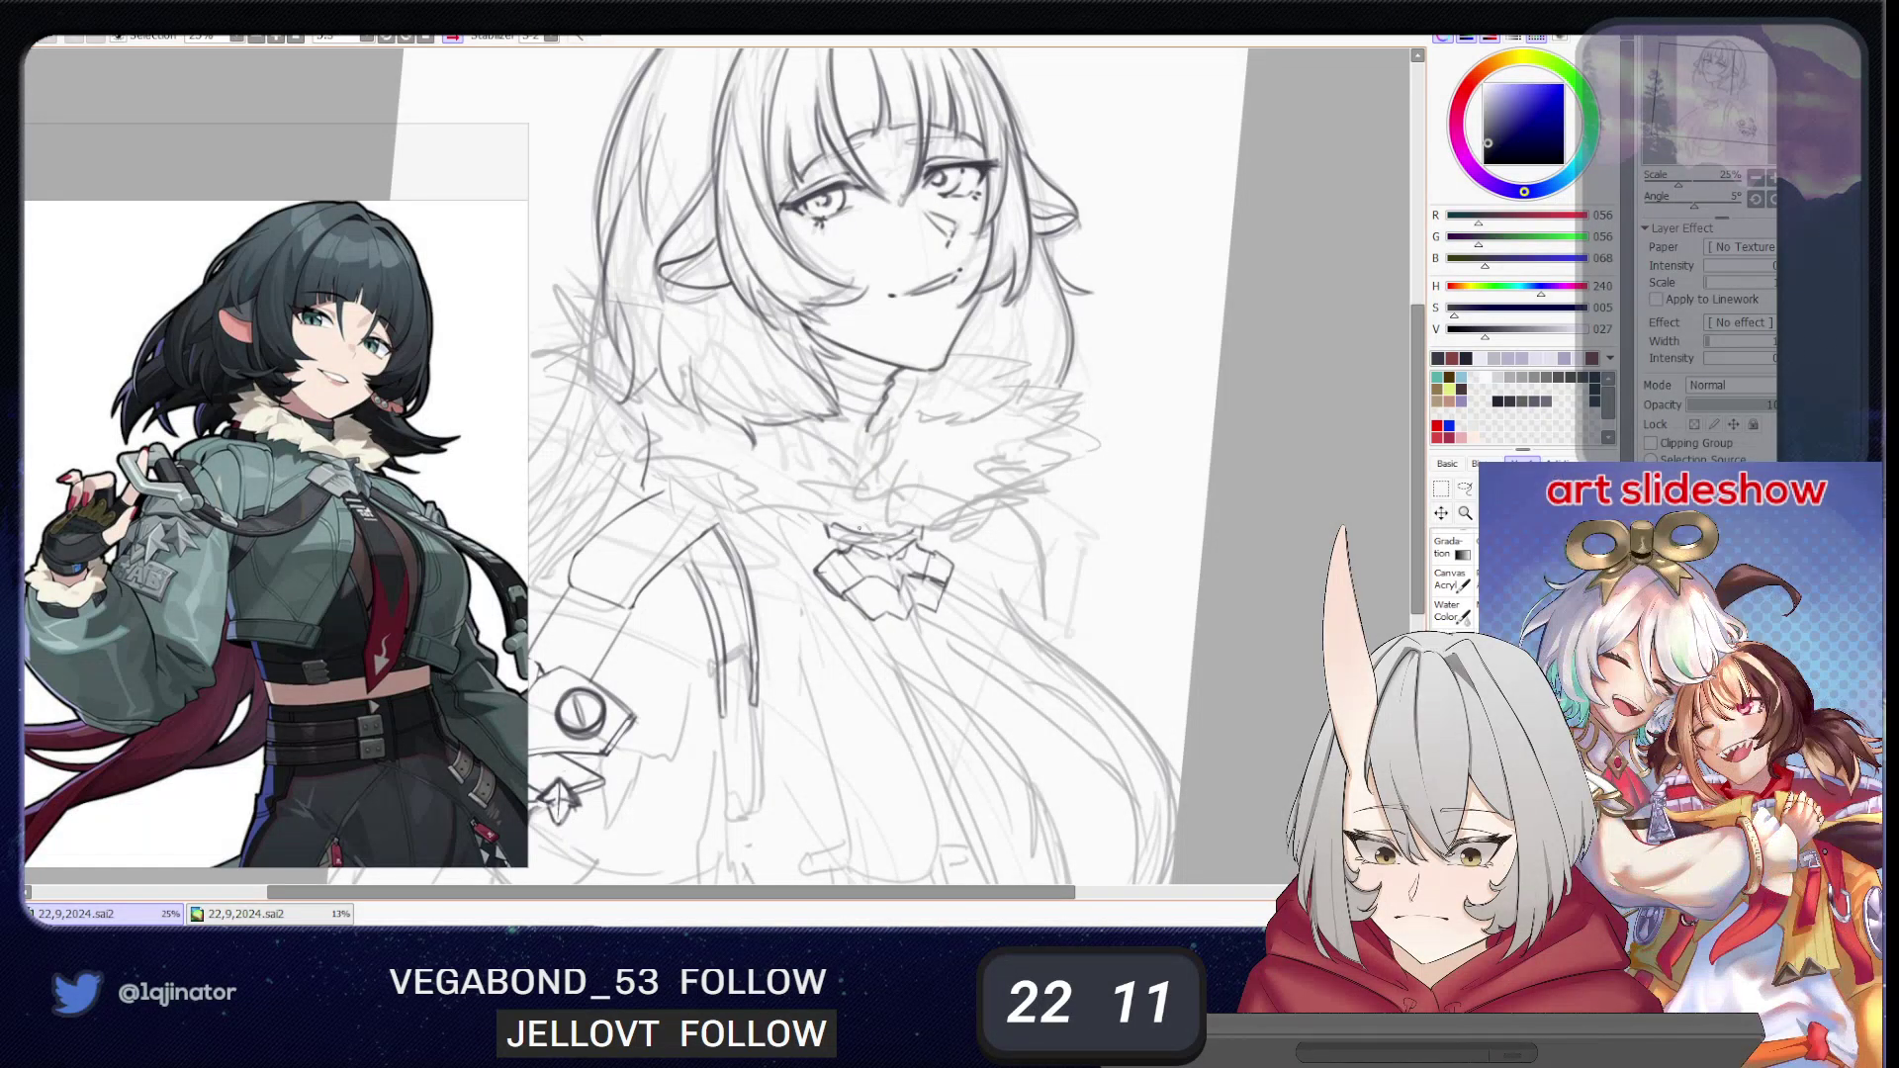
- Strengthen the clasp's upper band under the fur collar and add short fold lines inside its right-hand loop
drag(827, 524, 863, 534)
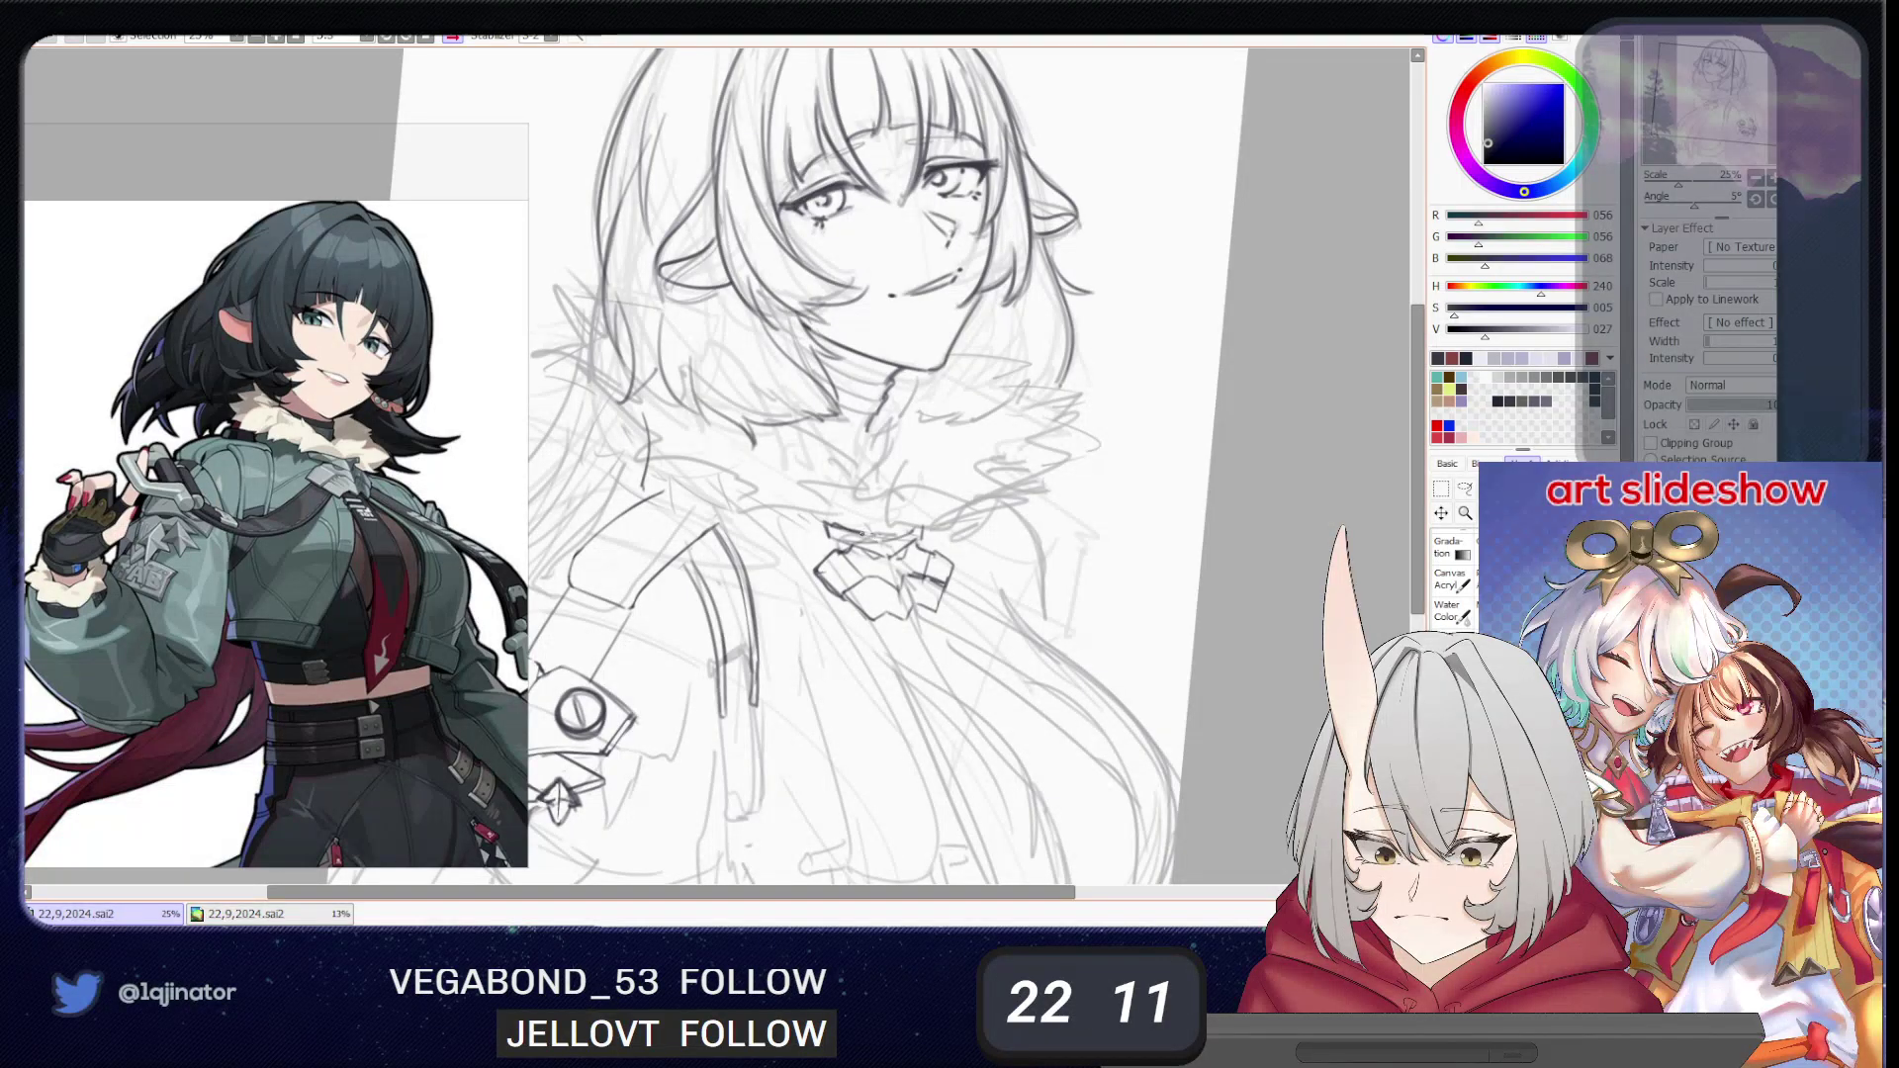
drag(832, 525, 866, 533)
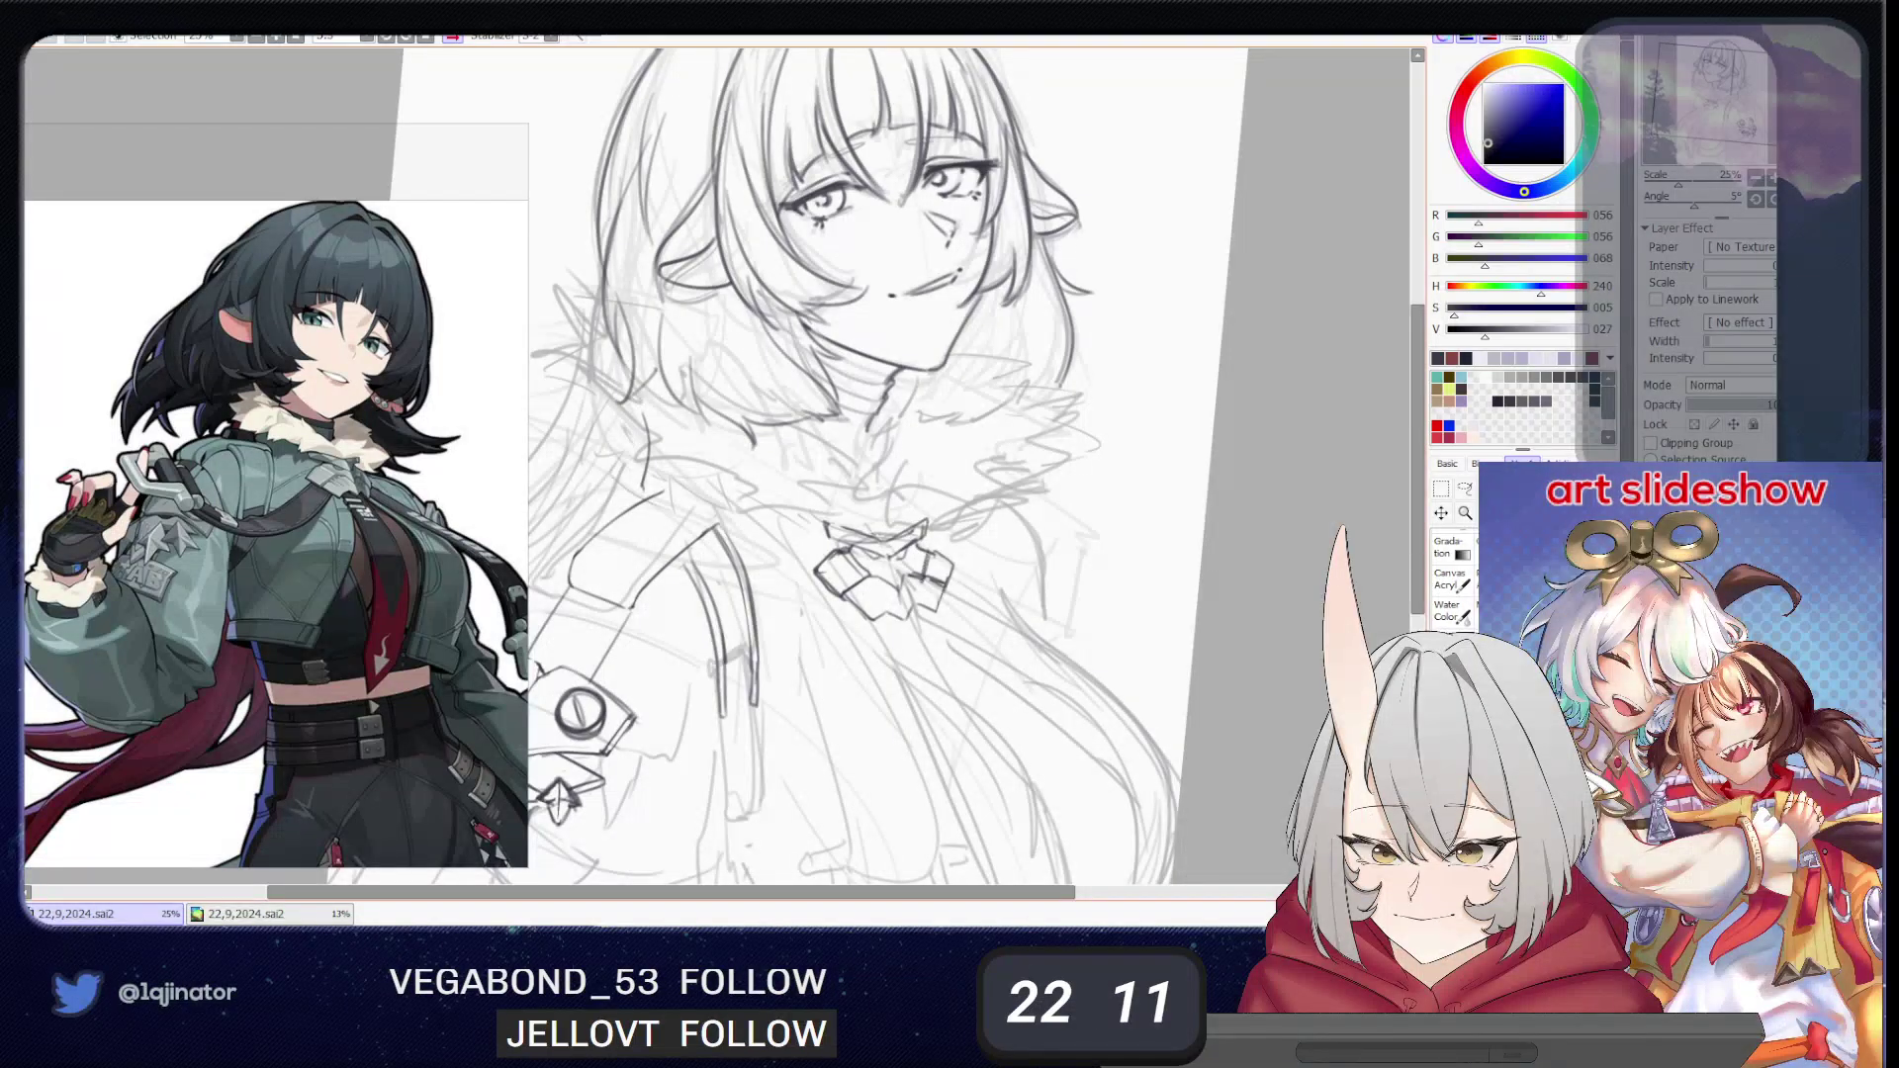
mouse_move(956, 565)
mouse_down()
mouse_move(941, 602)
mouse_move(946, 586)
mouse_up()
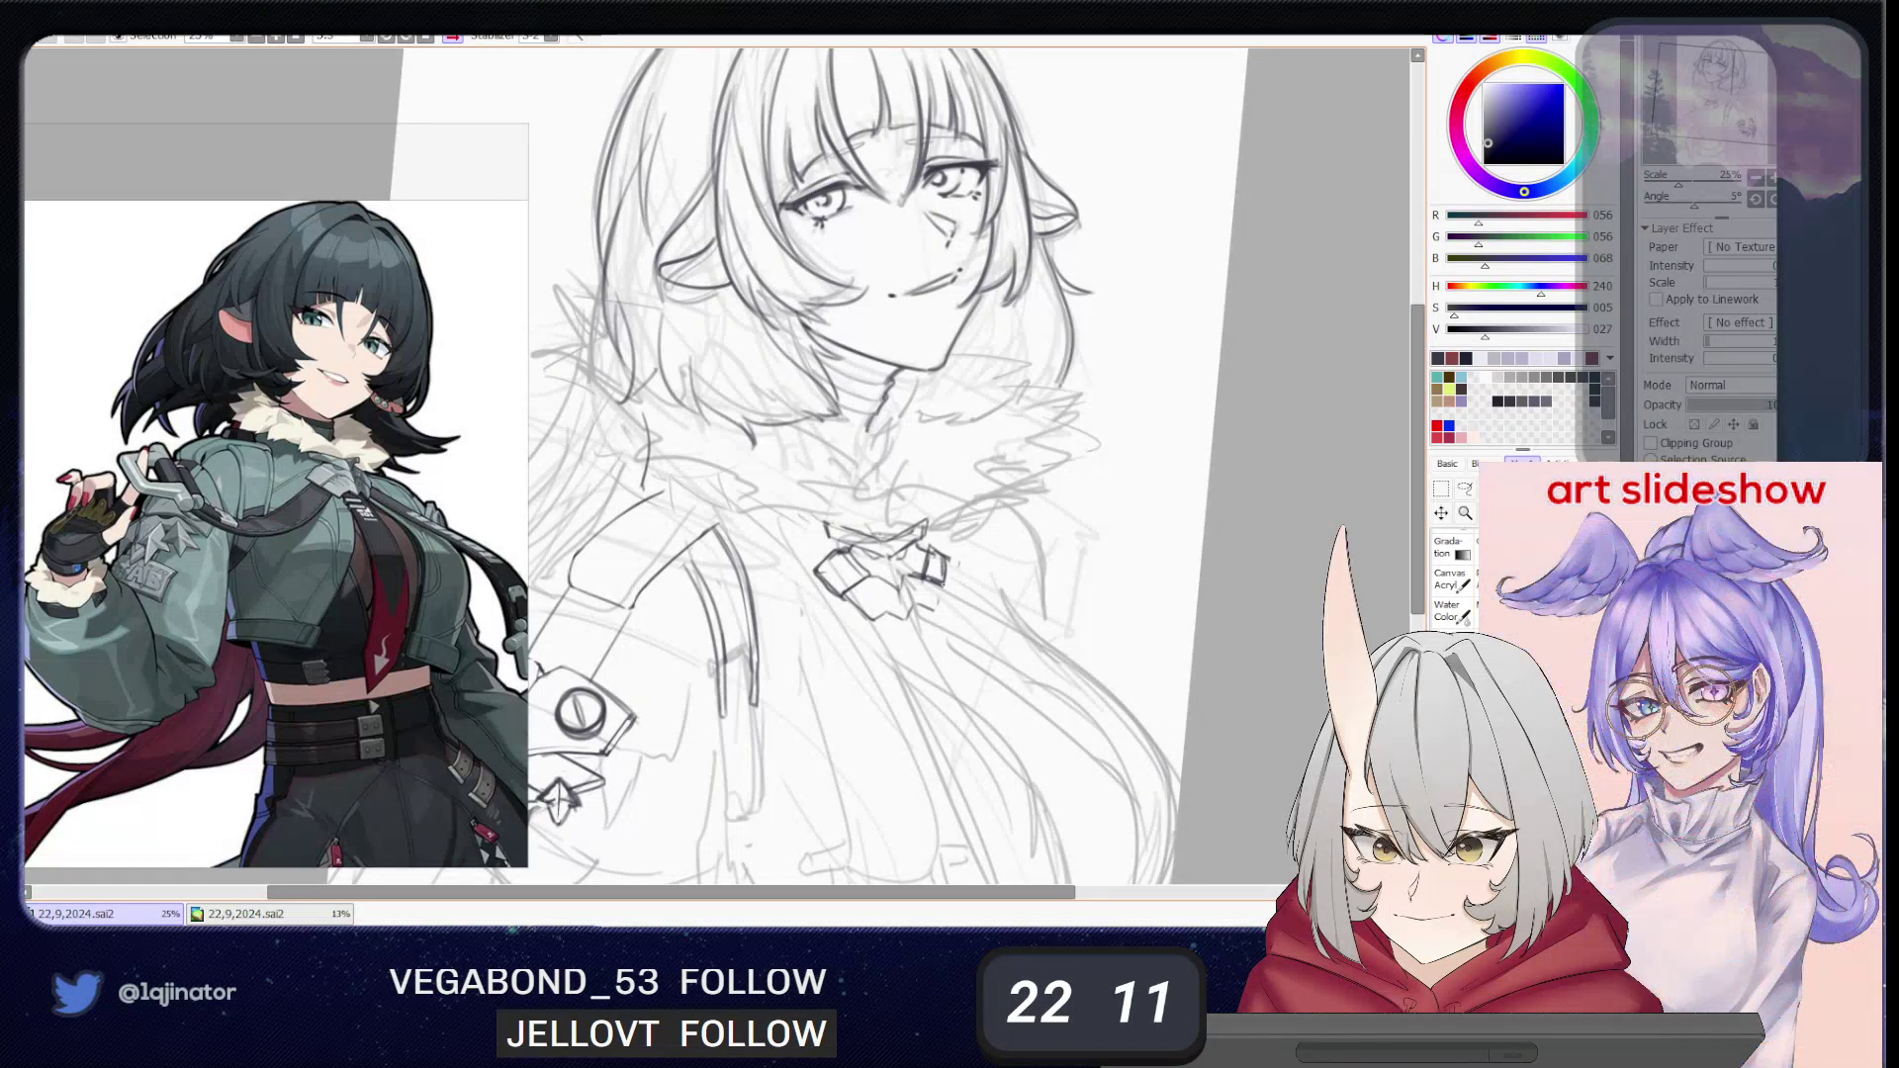
key(ctrl+z)
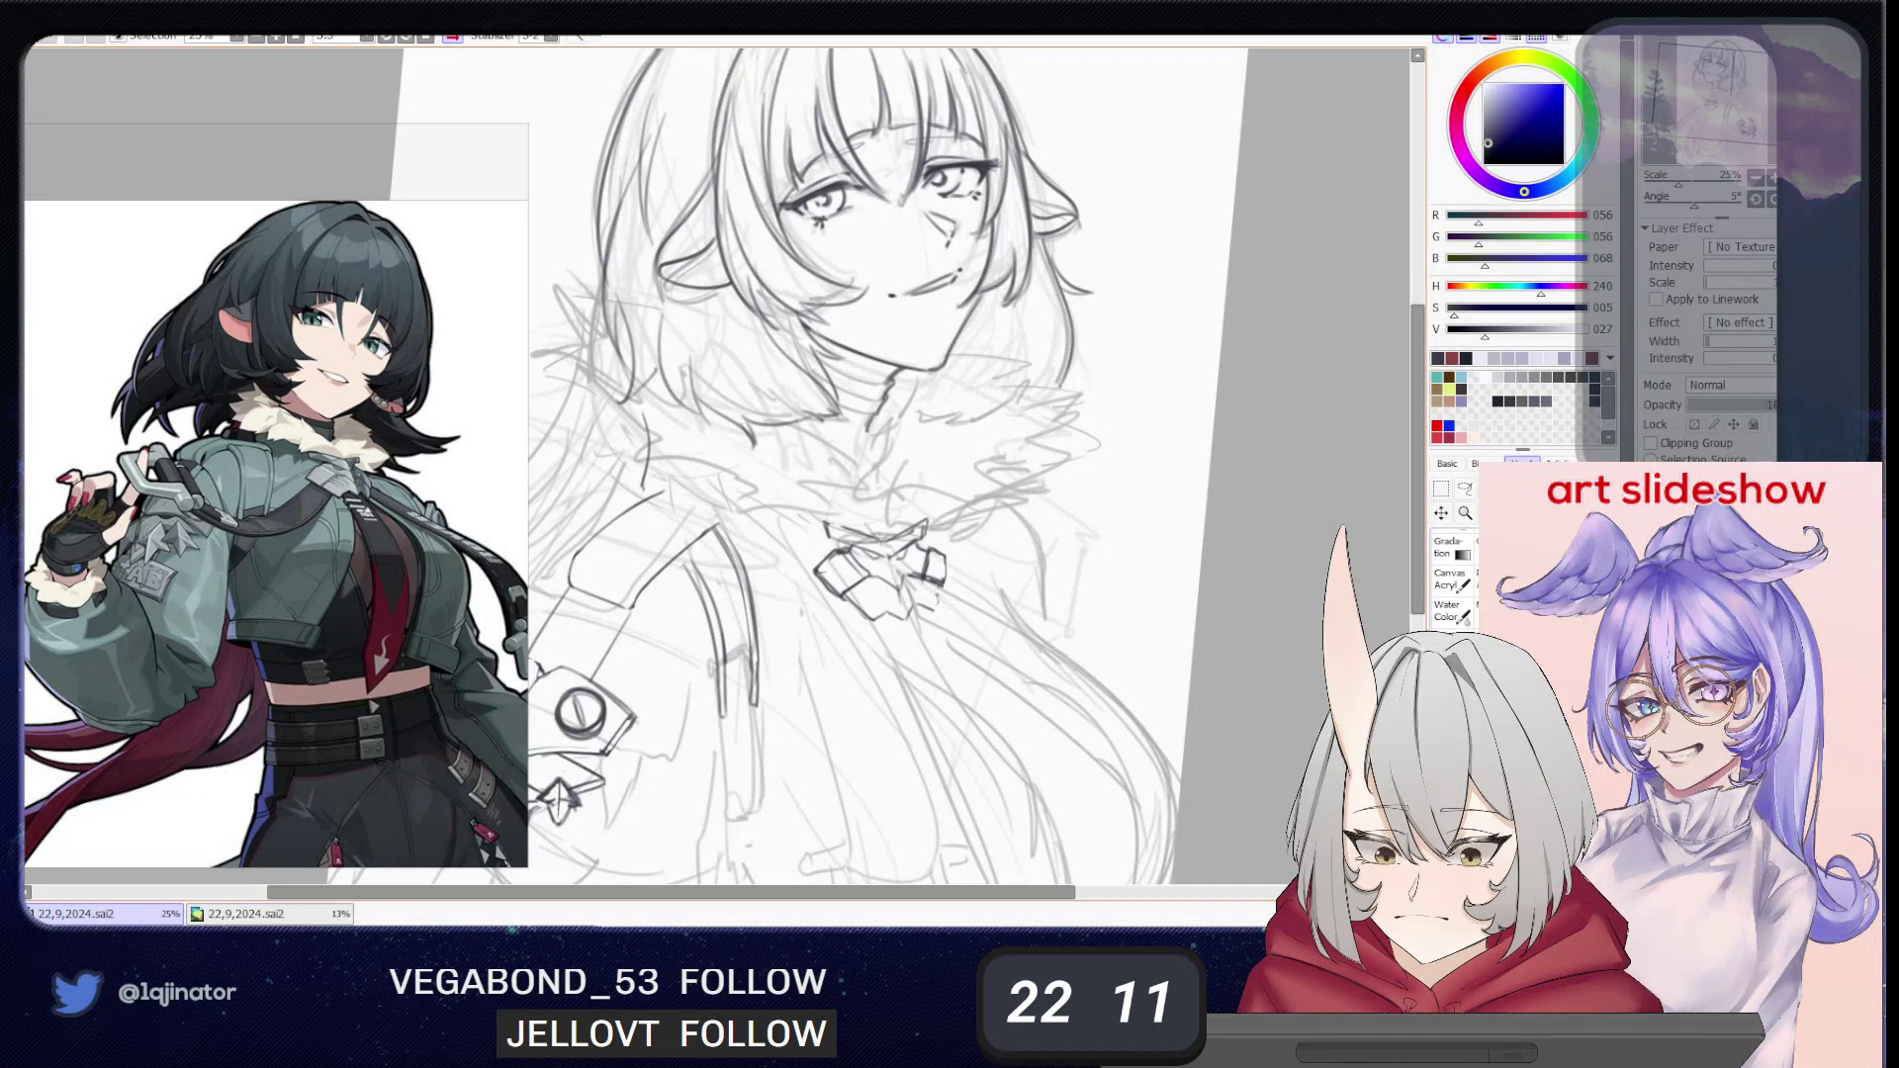
drag(941, 588, 934, 611)
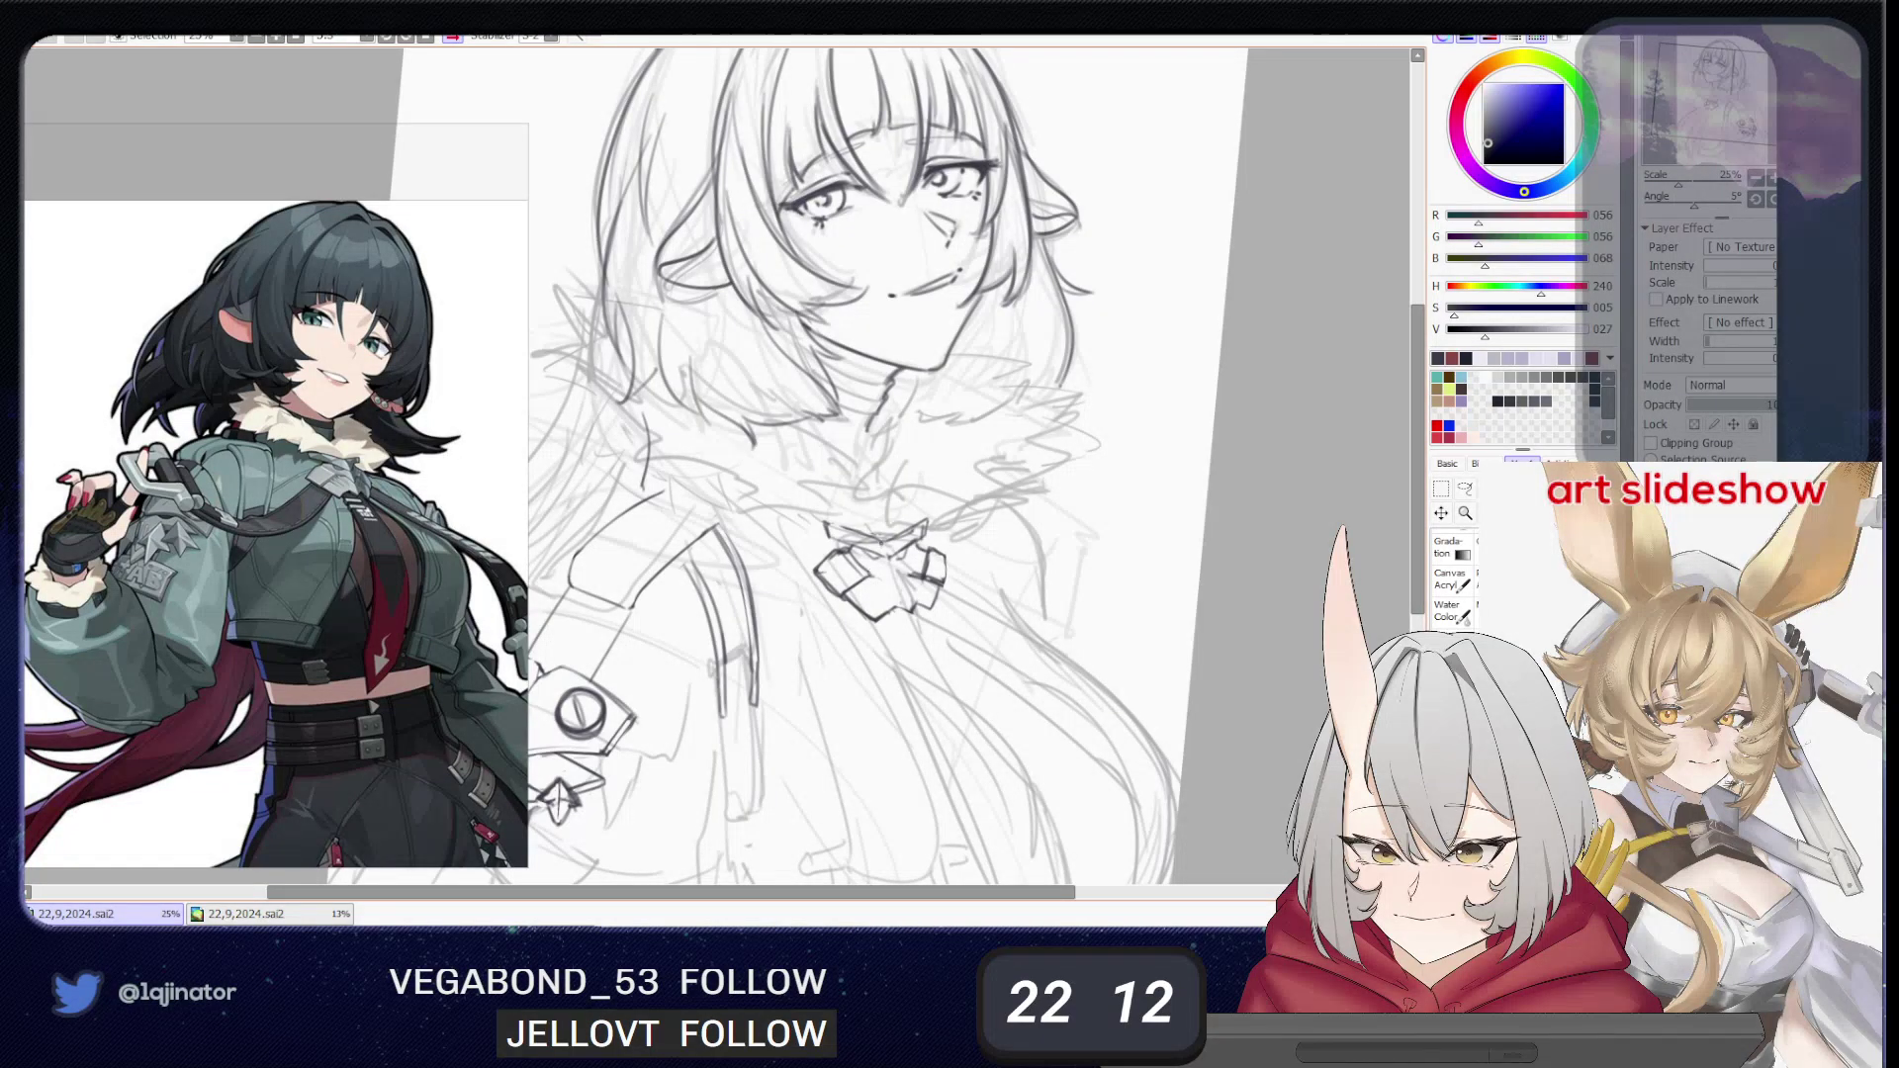
- Undo the recent inner lines of the bow-shaped clasp and rework the outer edge of its right-hand loop
mouse_move(890, 544)
mouse_down()
mouse_move(910, 623)
mouse_move(868, 603)
mouse_up()
key(ctrl+z)
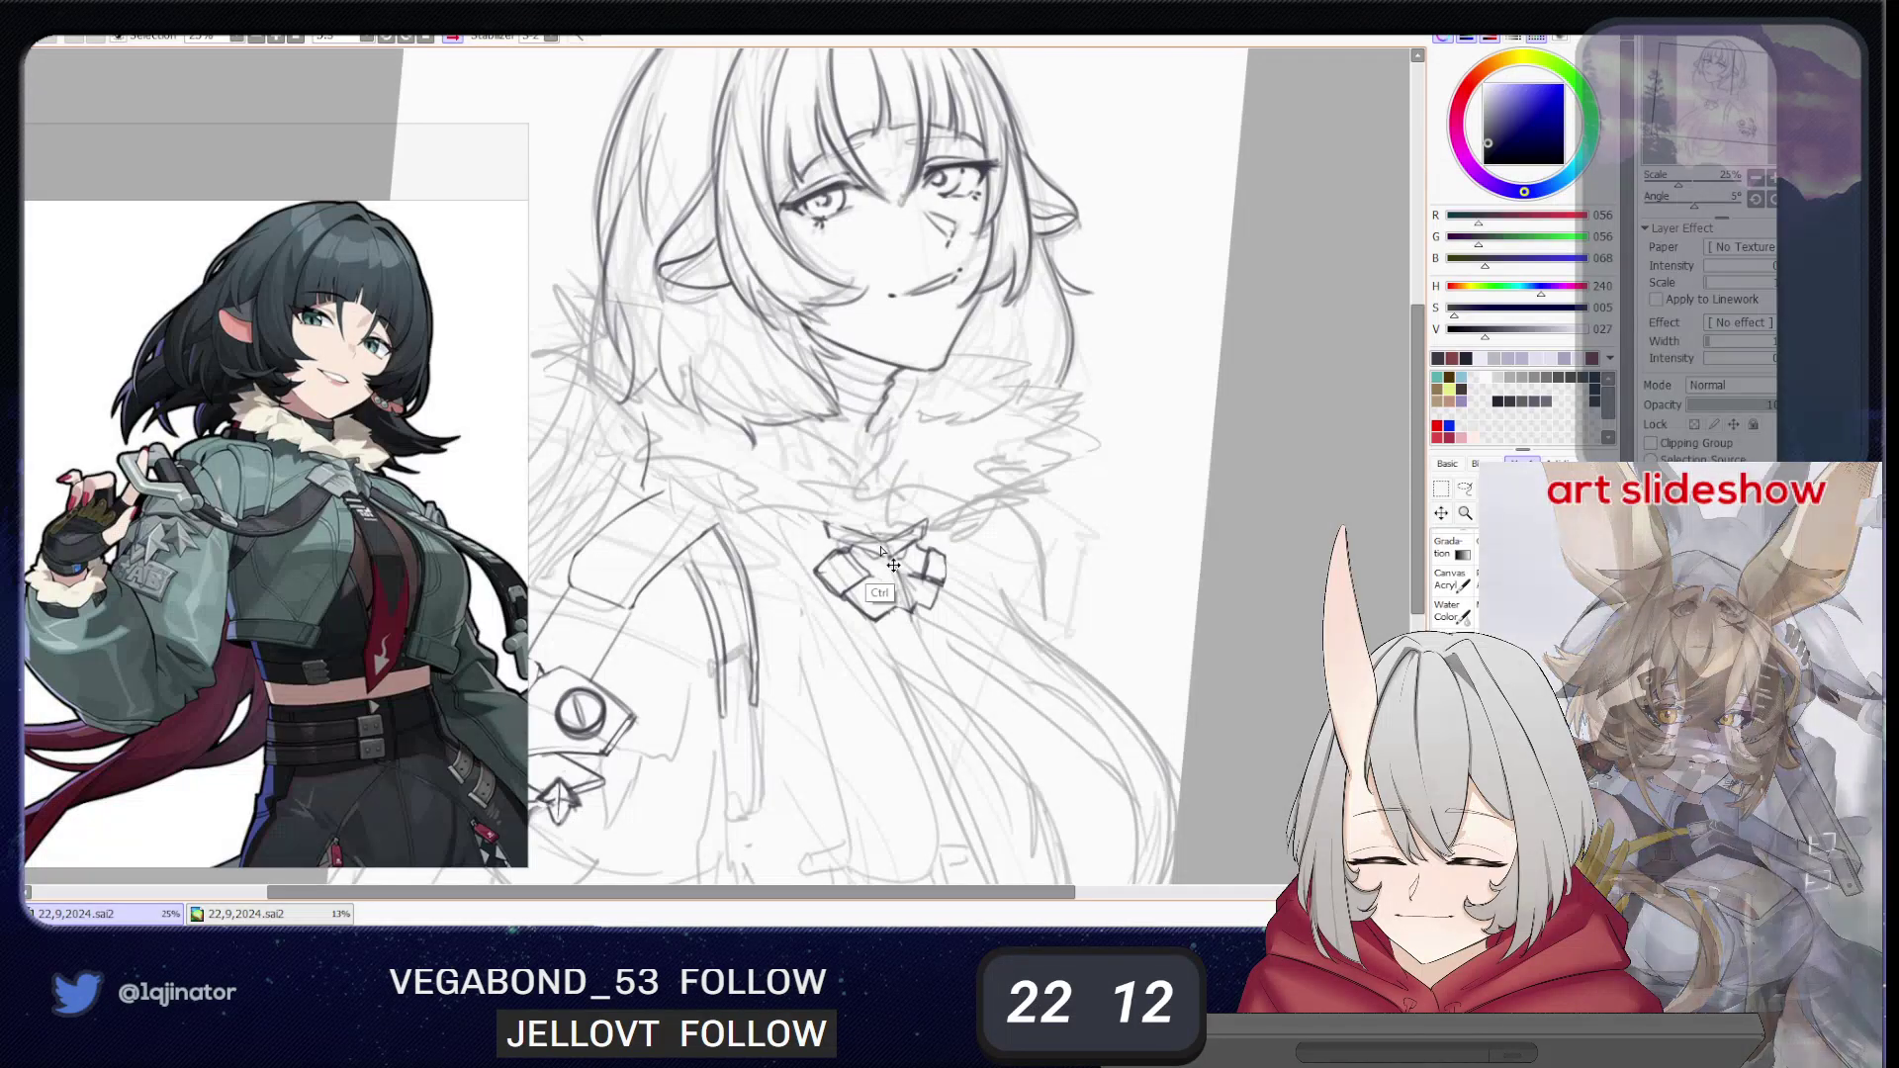
key(ctrl+z)
key(ctrl+z)
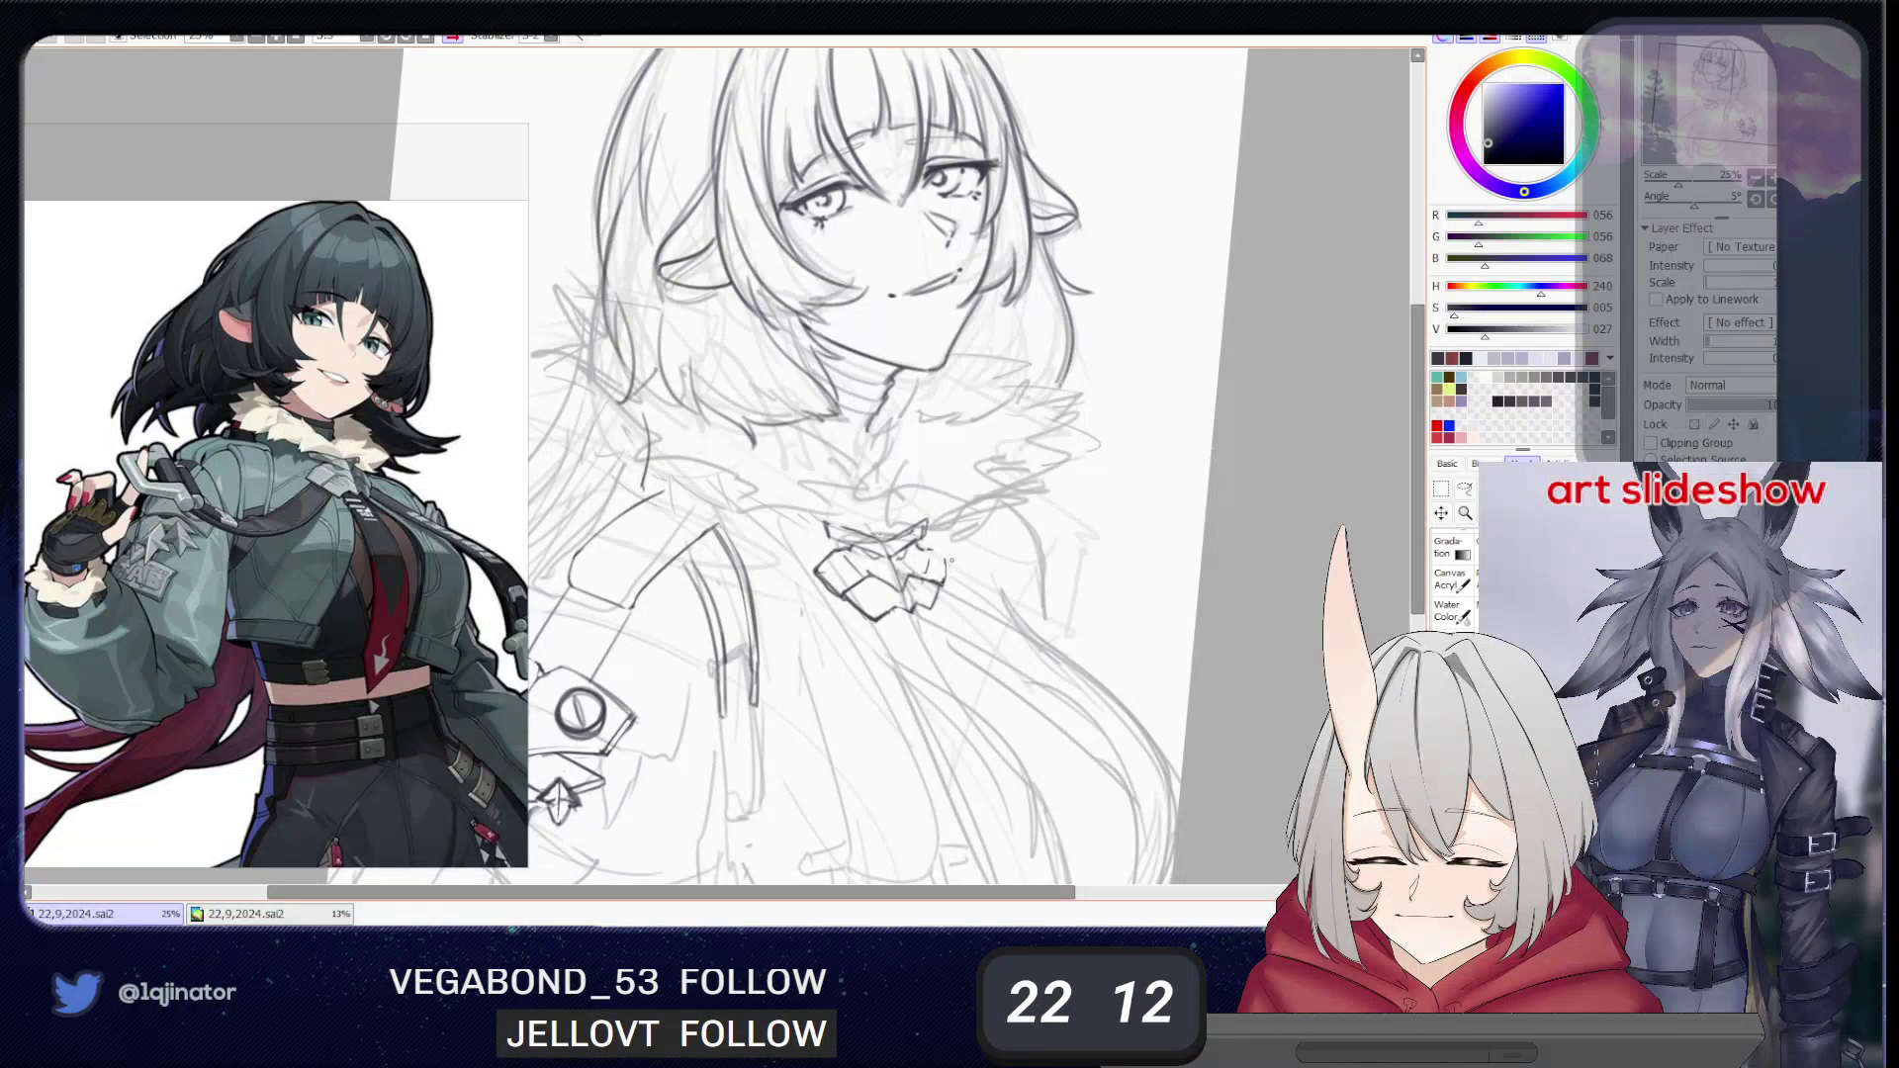
mouse_move(949, 560)
mouse_down()
mouse_move(948, 584)
mouse_move(950, 565)
mouse_up()
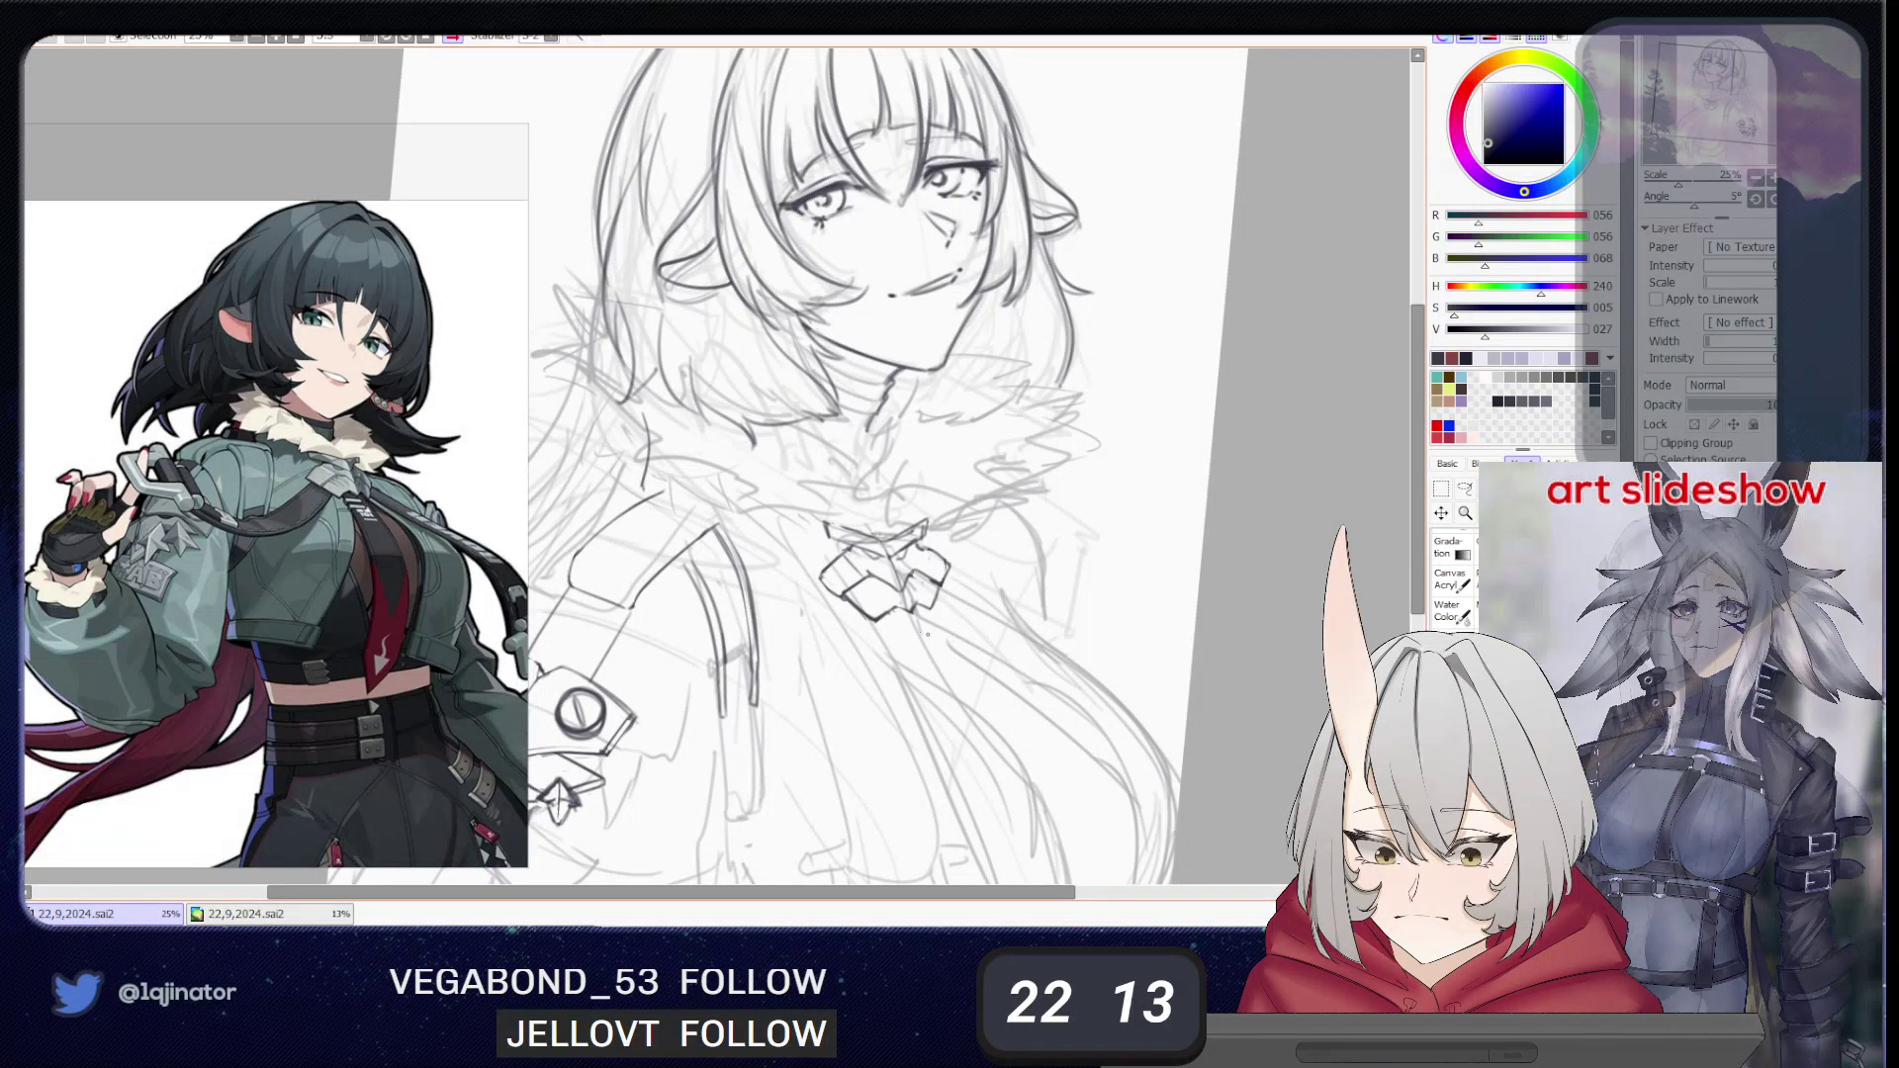
- Examine the whole figure in mirrored view to judge the clasp's shape and placement under the collar
key(Page_Down)
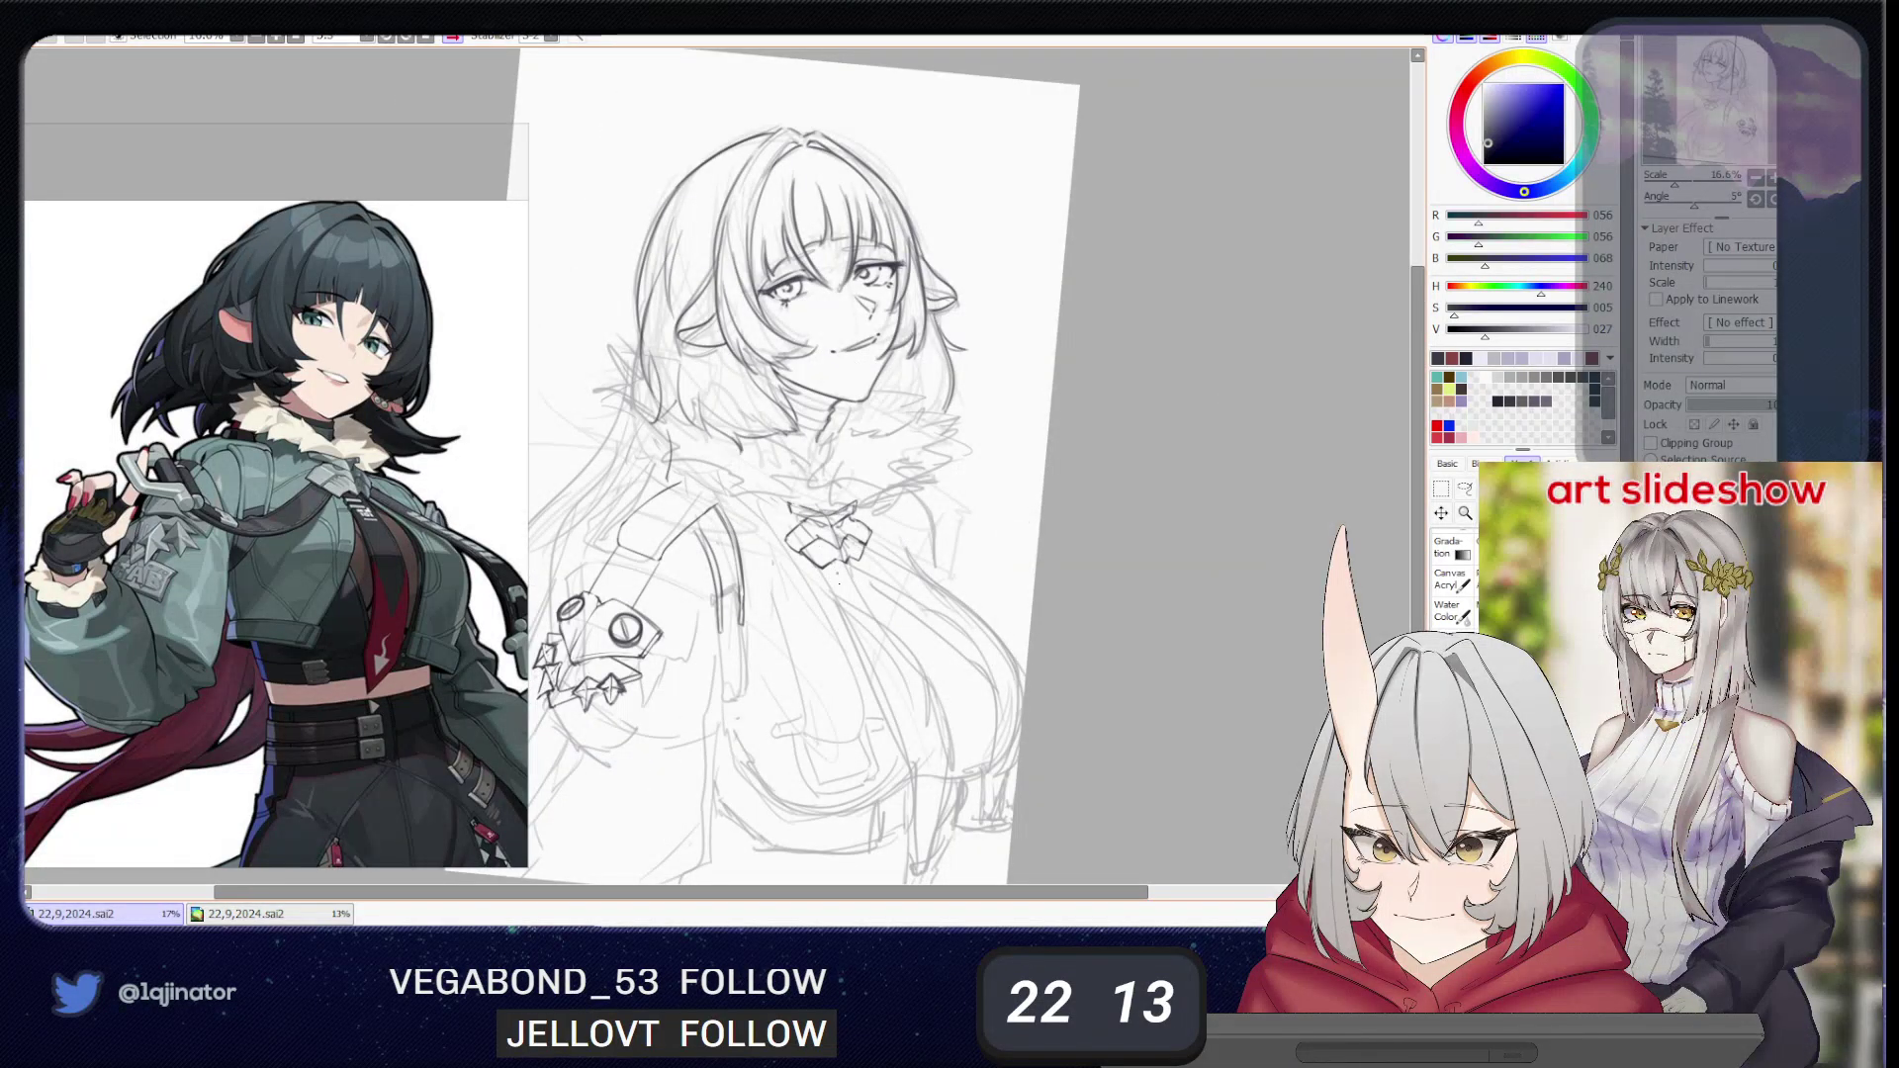
drag(869, 652, 864, 611)
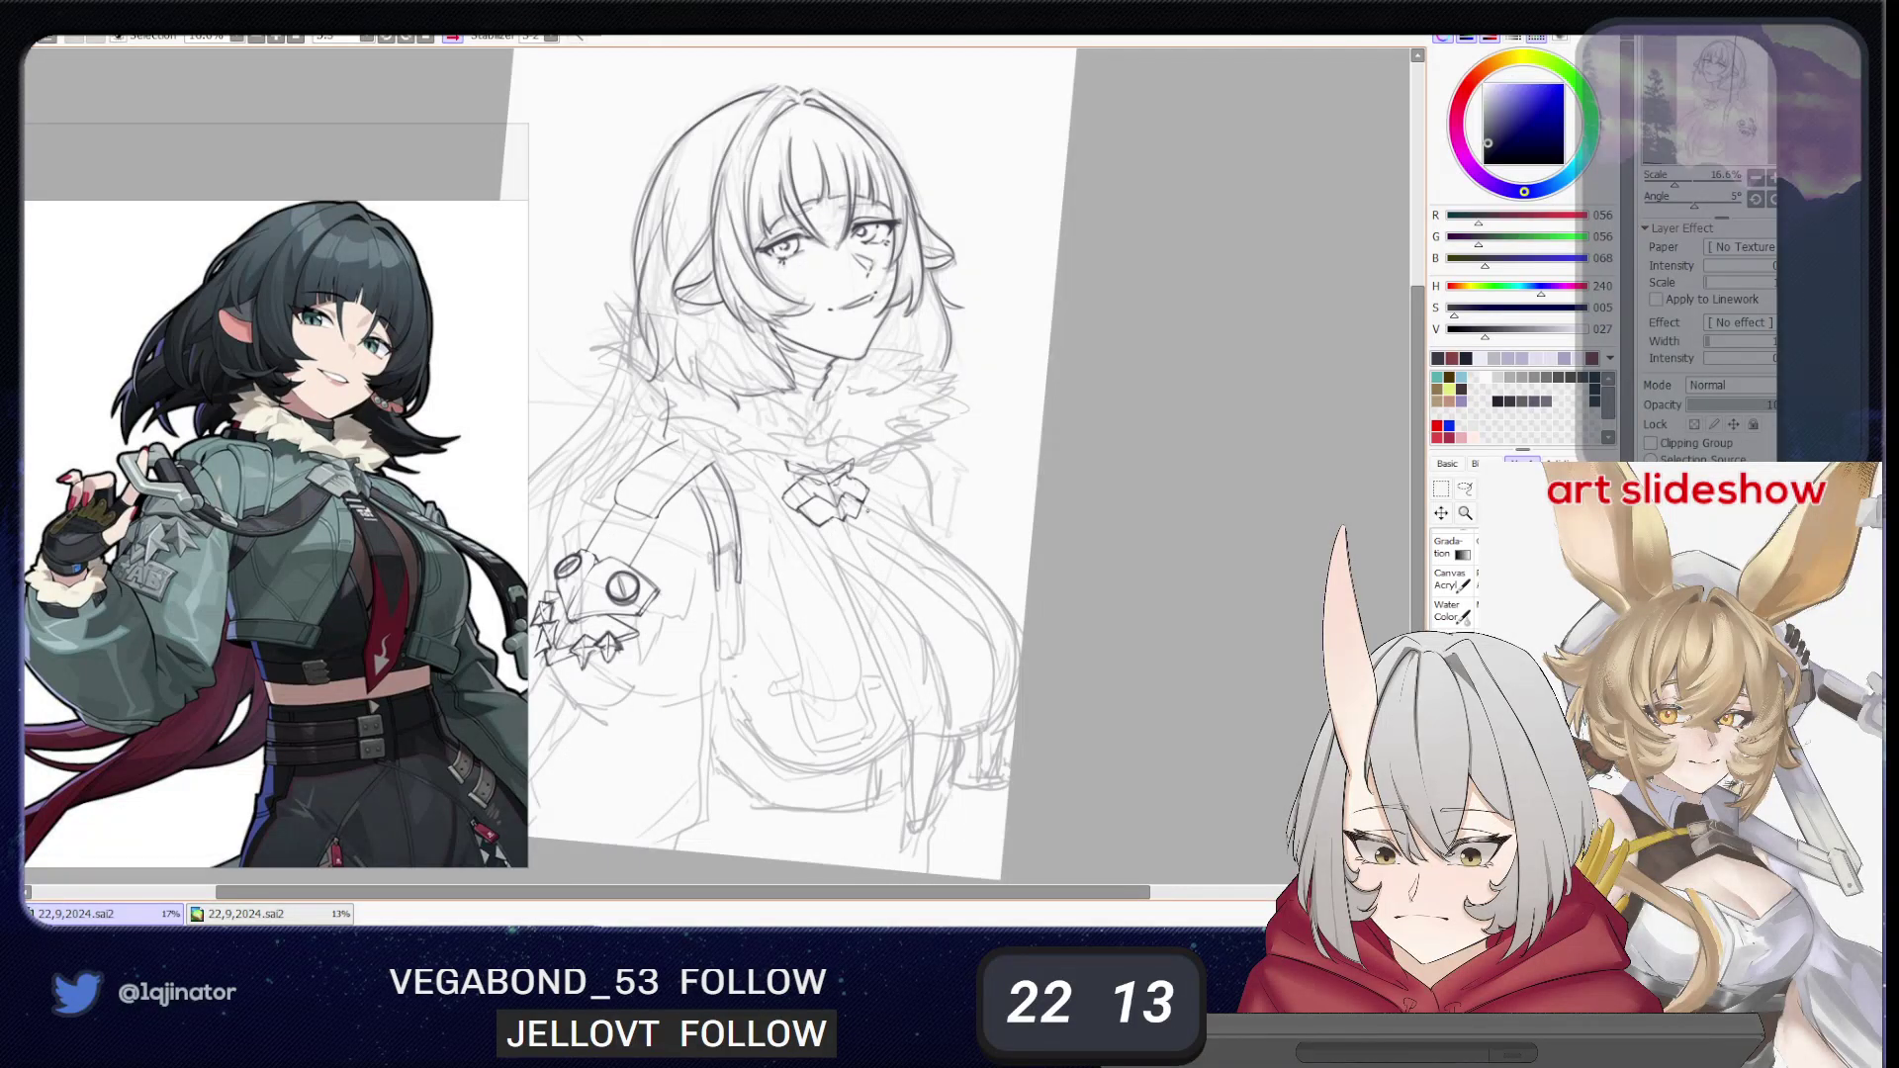
key(h)
drag(773, 581, 895, 615)
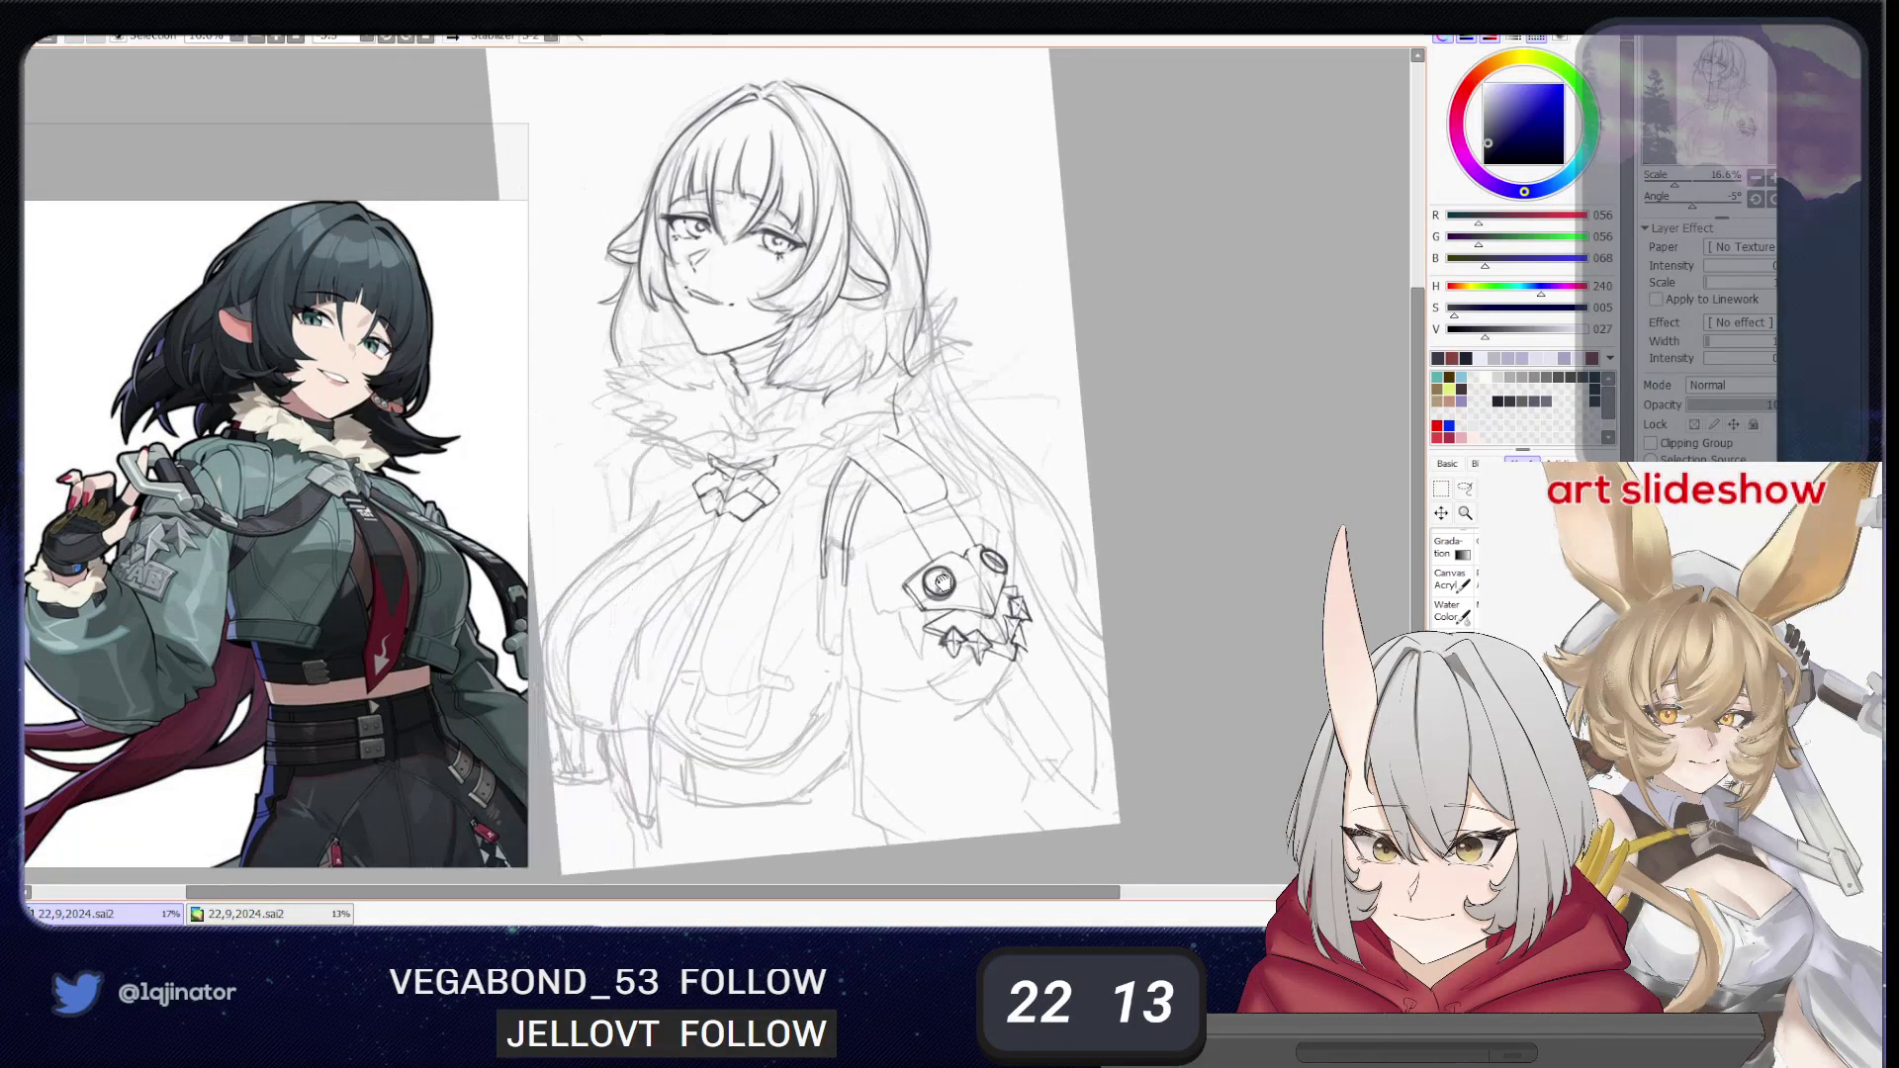
mouse_move(945, 544)
mouse_down()
mouse_move(935, 597)
mouse_move(995, 601)
mouse_up()
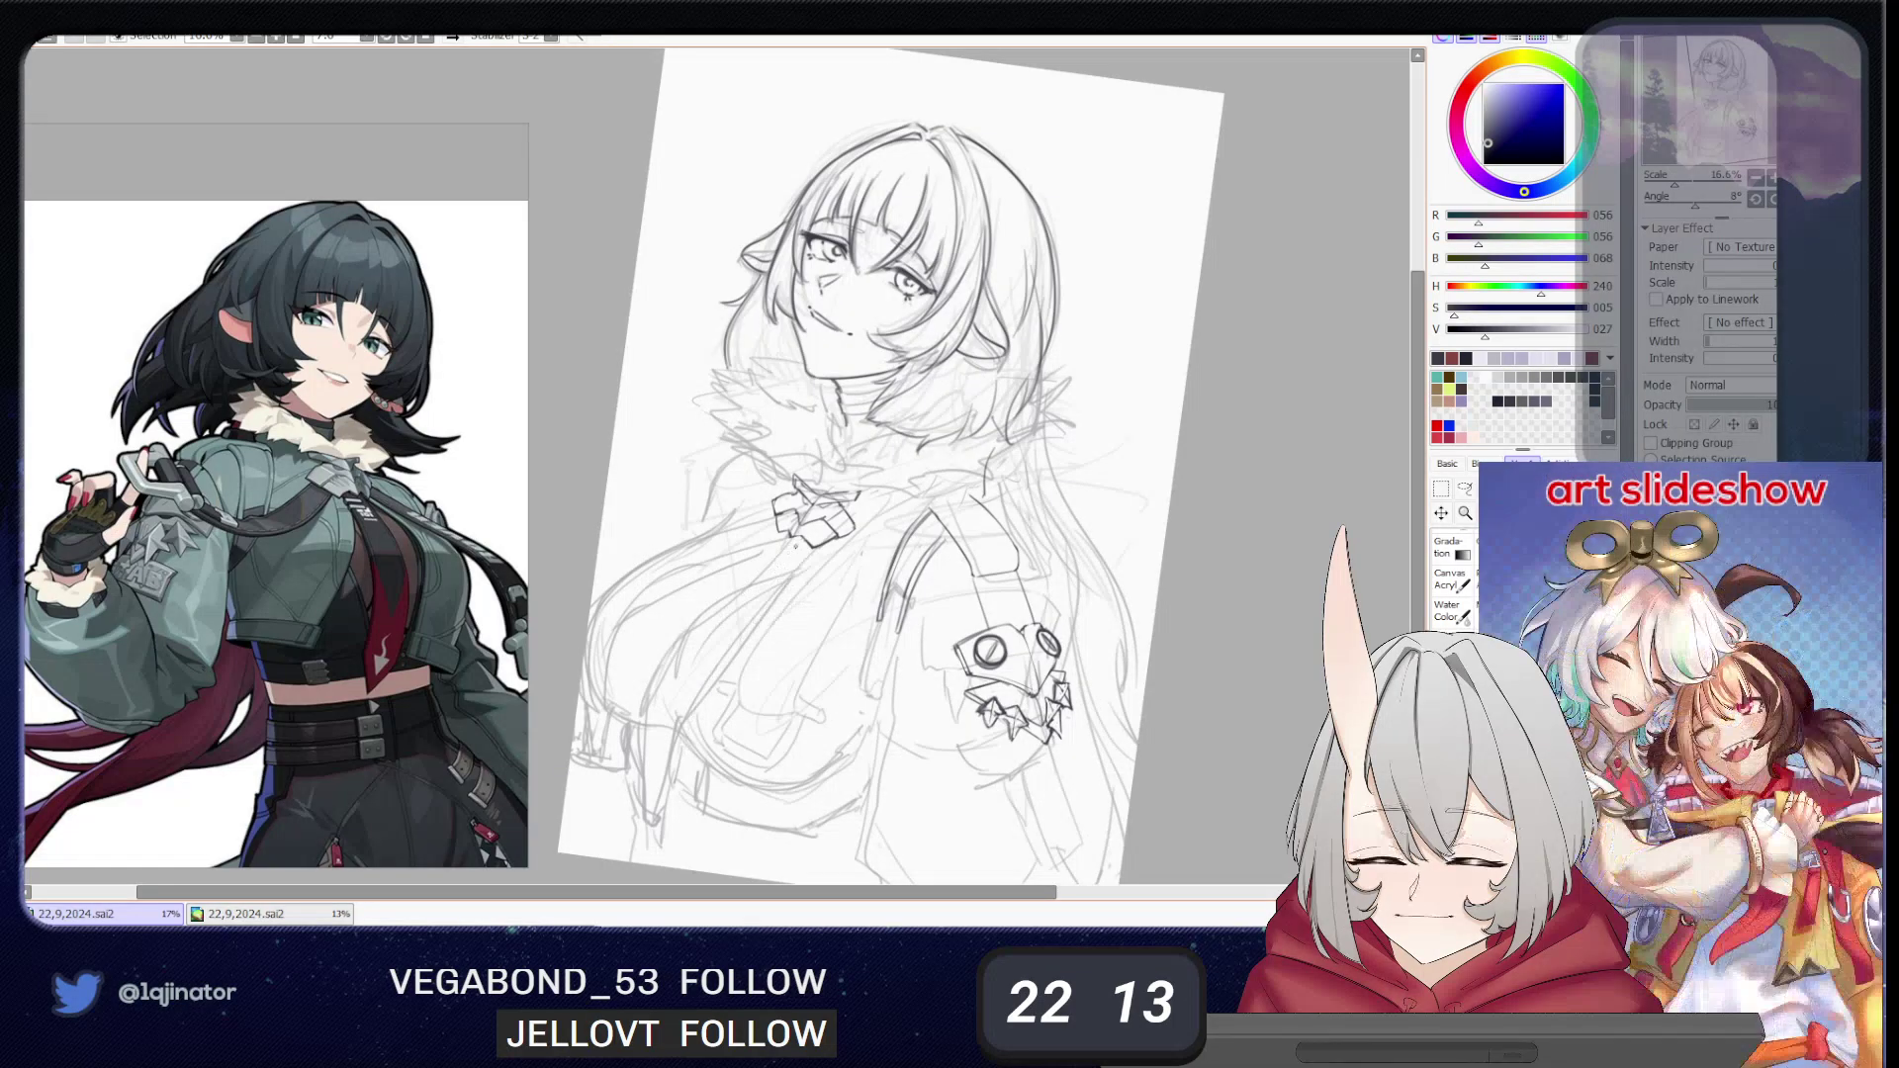
drag(797, 544, 691, 740)
key(ctrl+z)
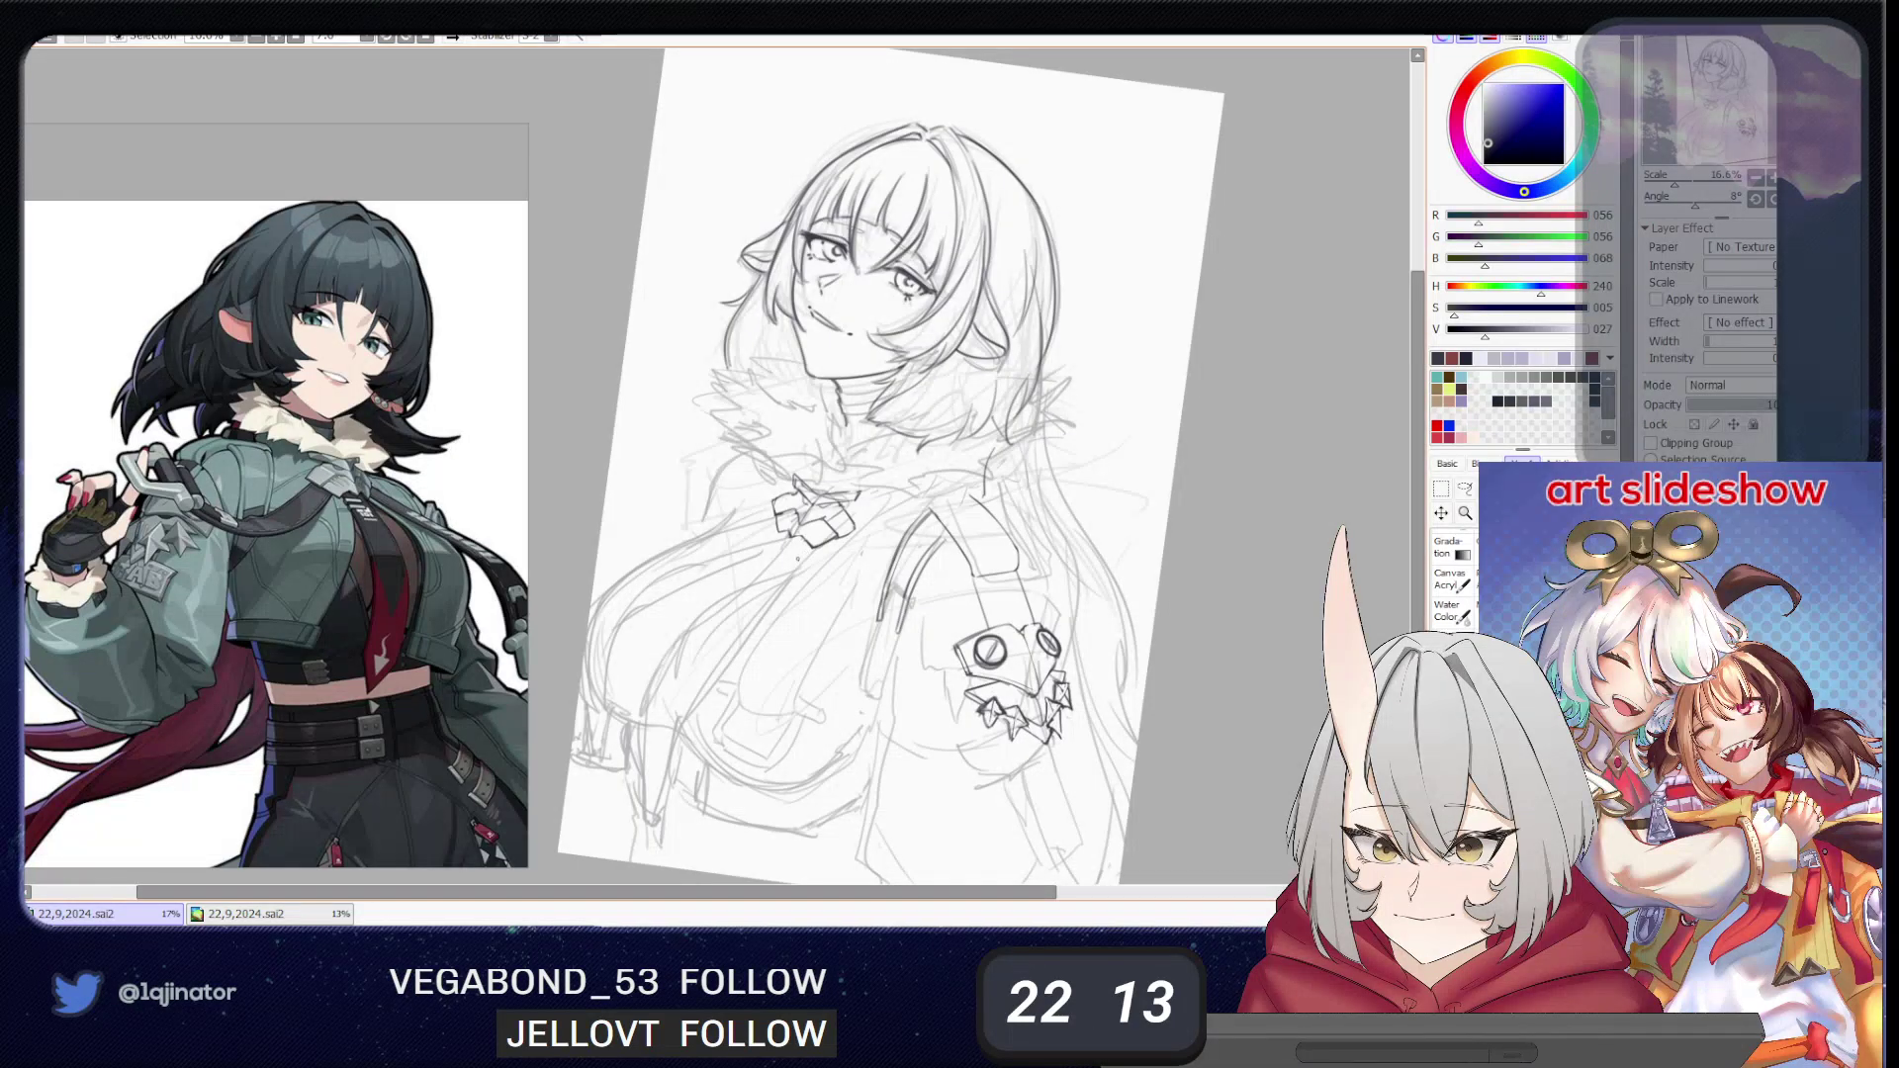
- Lasso the bow-shaped clasp and distort its corners with a free transform to fit the collar's perspective
key(Page_Up)
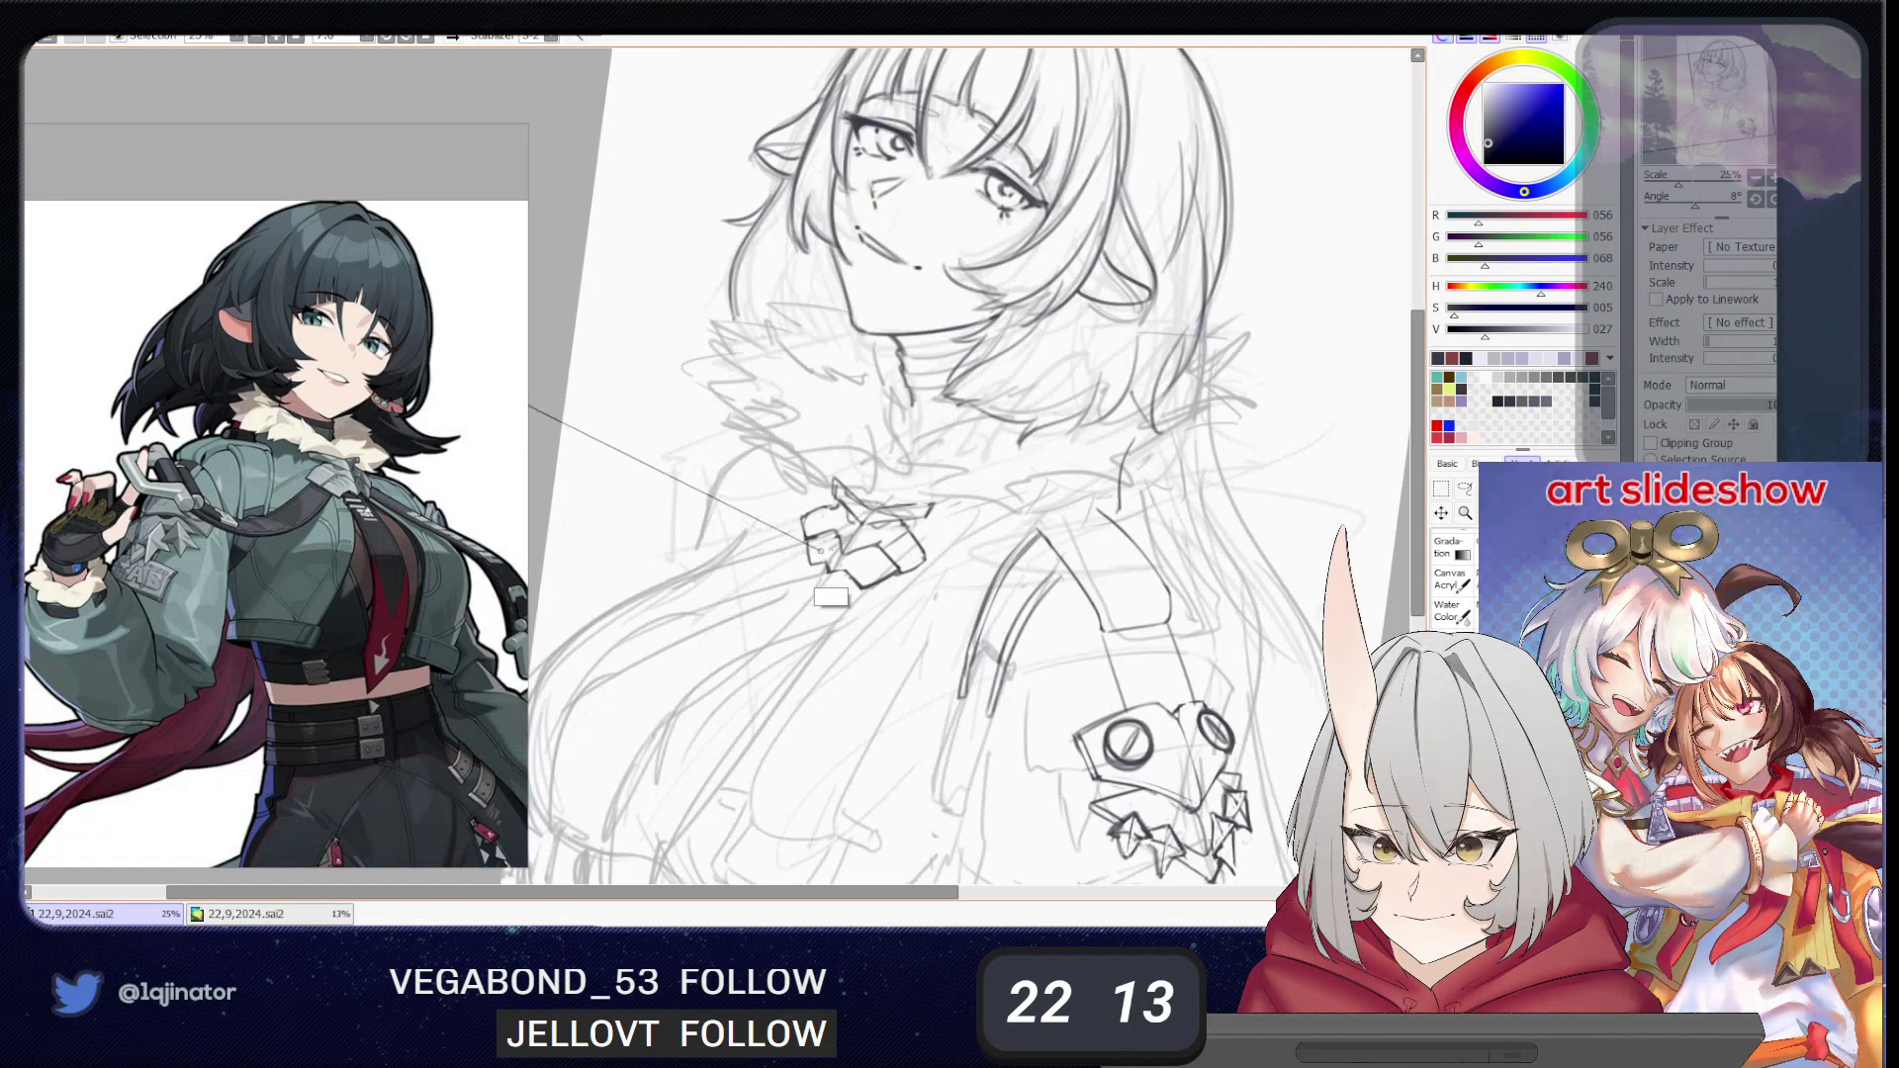
key(l)
mouse_move(919, 550)
mouse_down()
mouse_move(859, 459)
mouse_move(760, 600)
mouse_move(794, 581)
mouse_move(787, 595)
mouse_move(829, 523)
mouse_move(795, 540)
mouse_up()
key(ctrl+t)
drag(927, 607, 943, 591)
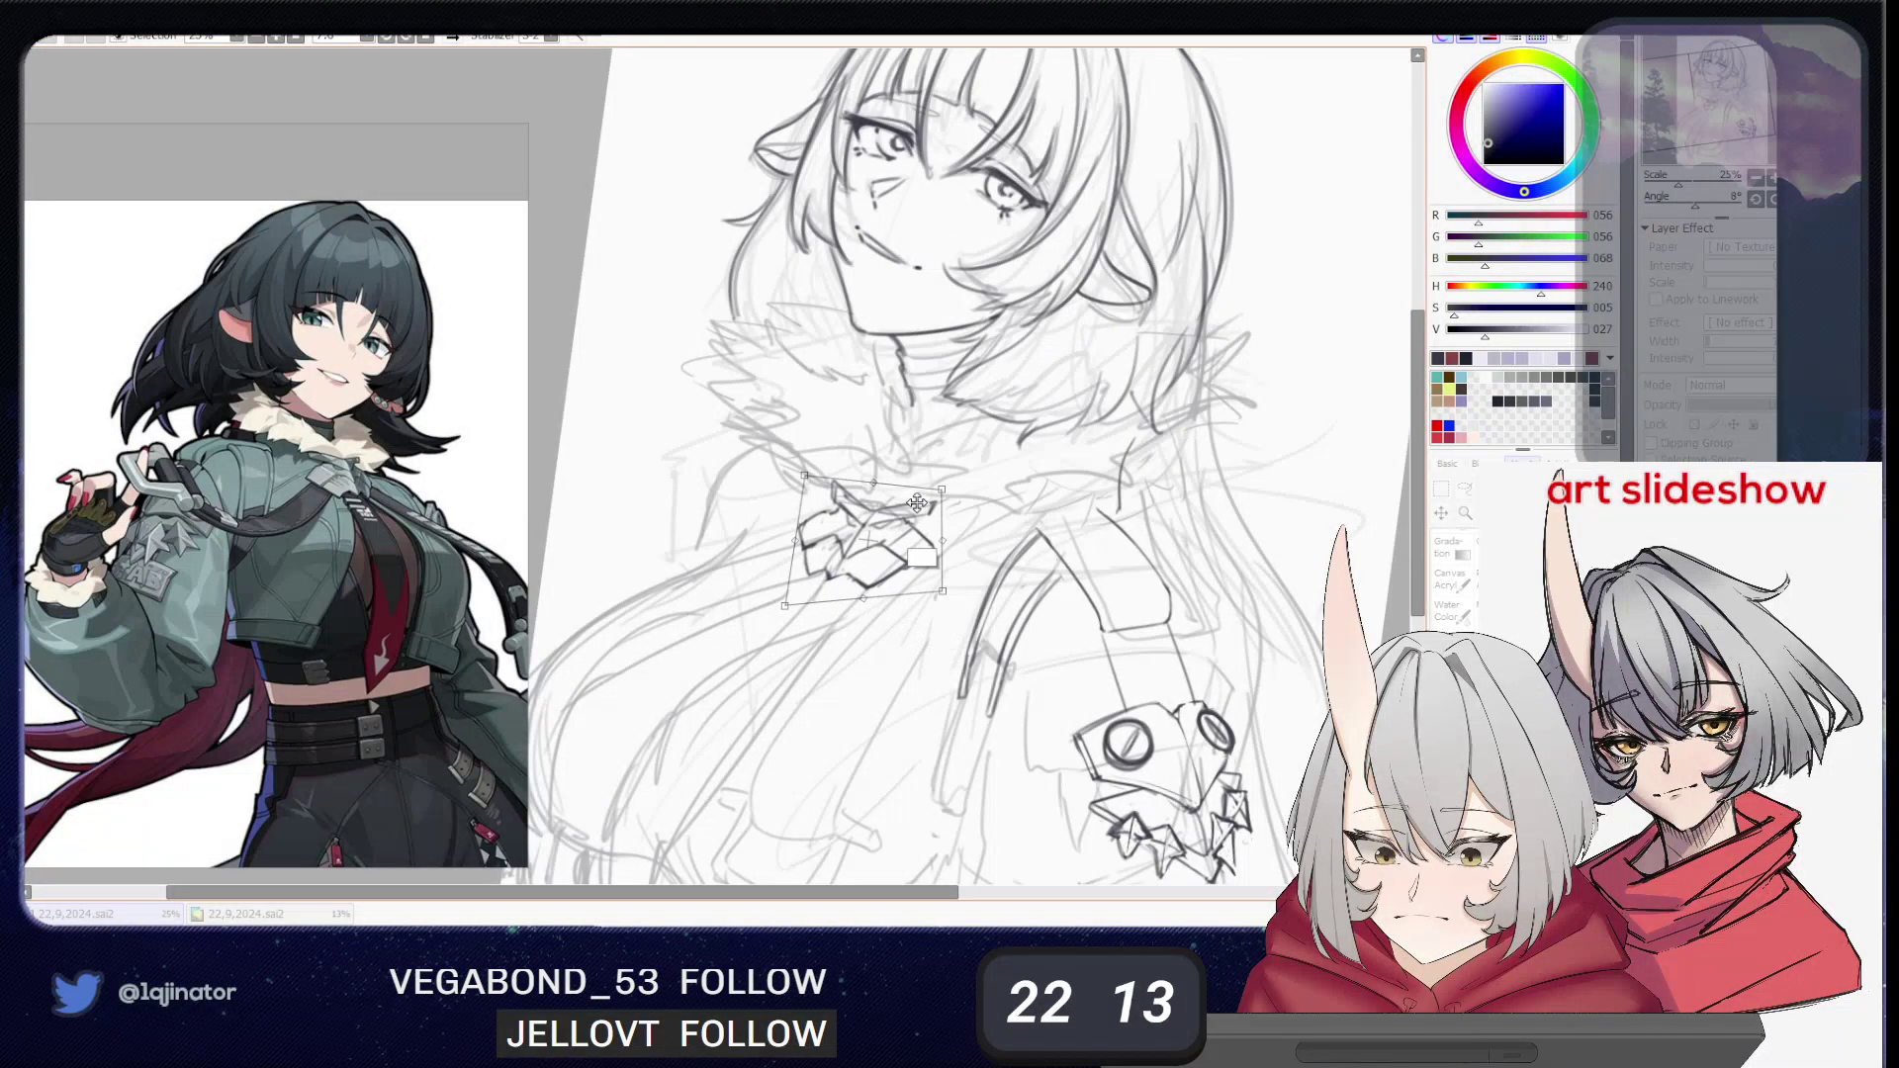
drag(941, 490, 939, 489)
drag(804, 476, 789, 477)
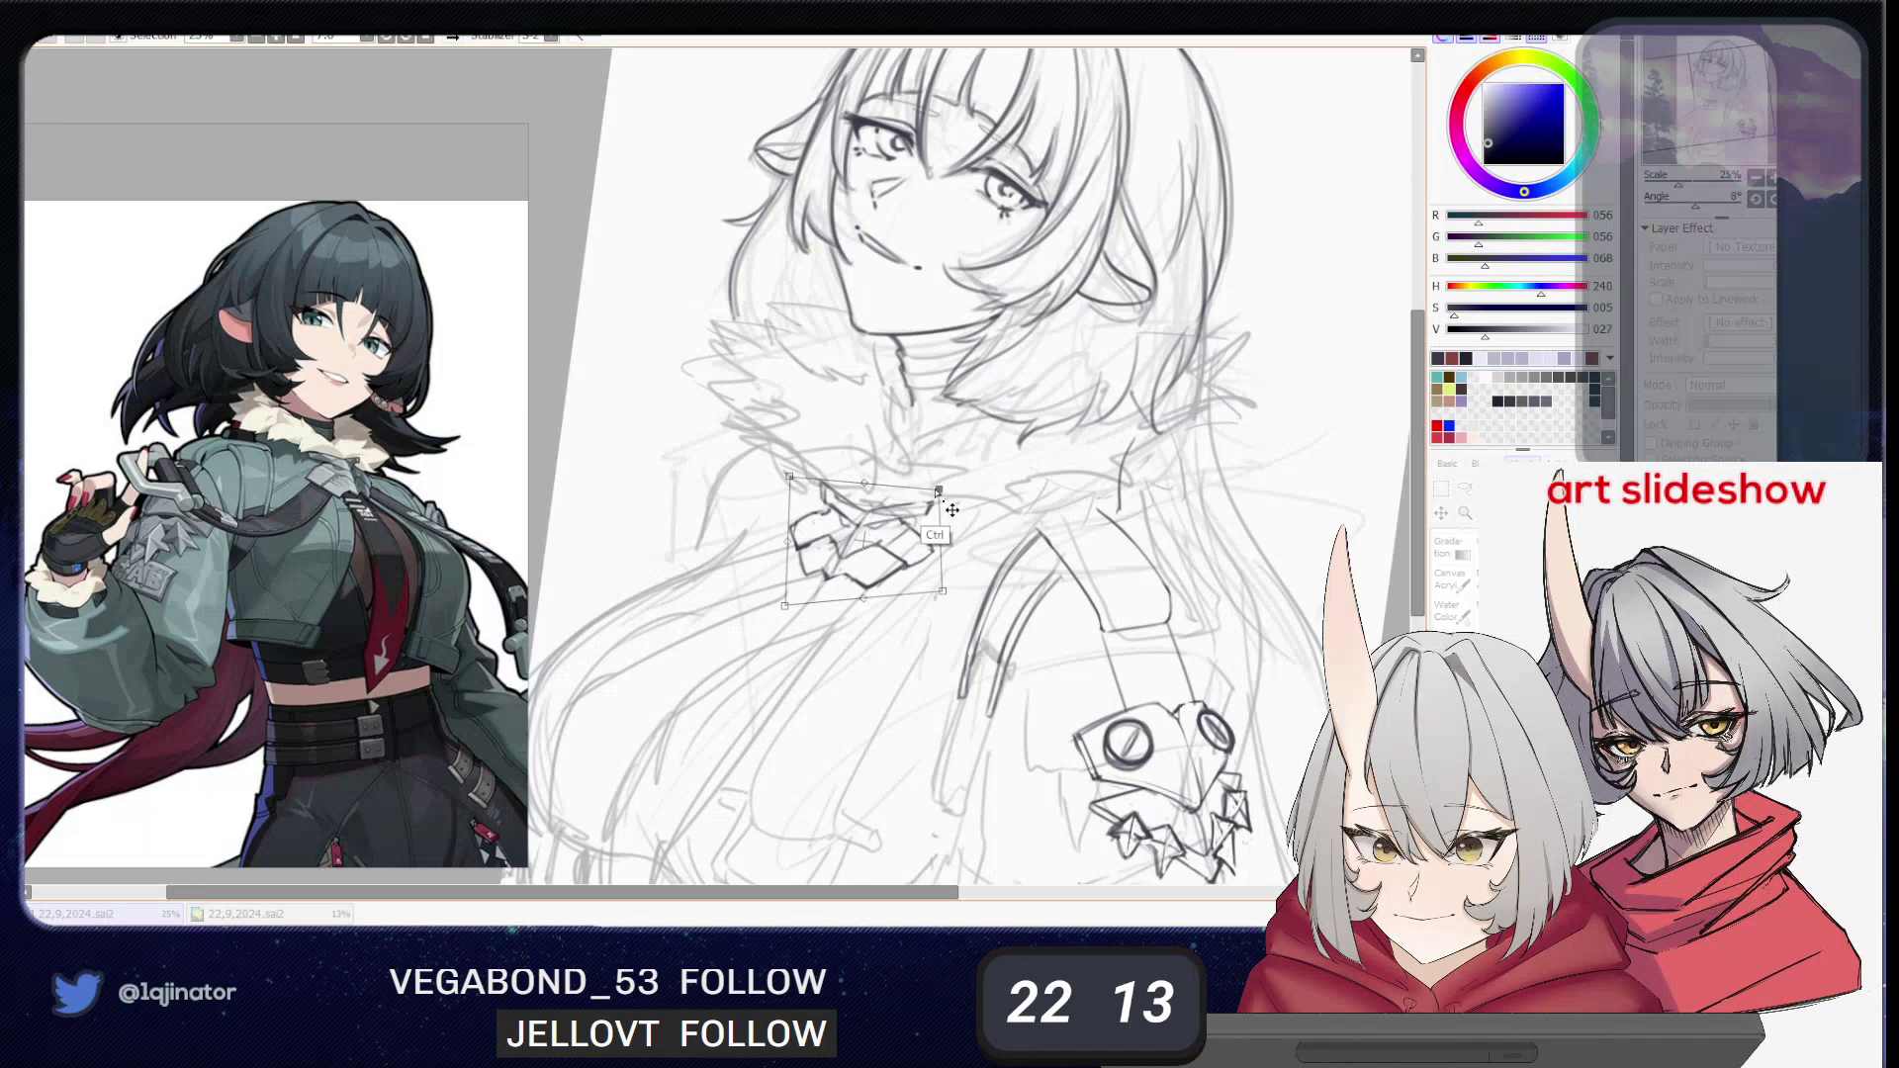
drag(791, 544, 805, 564)
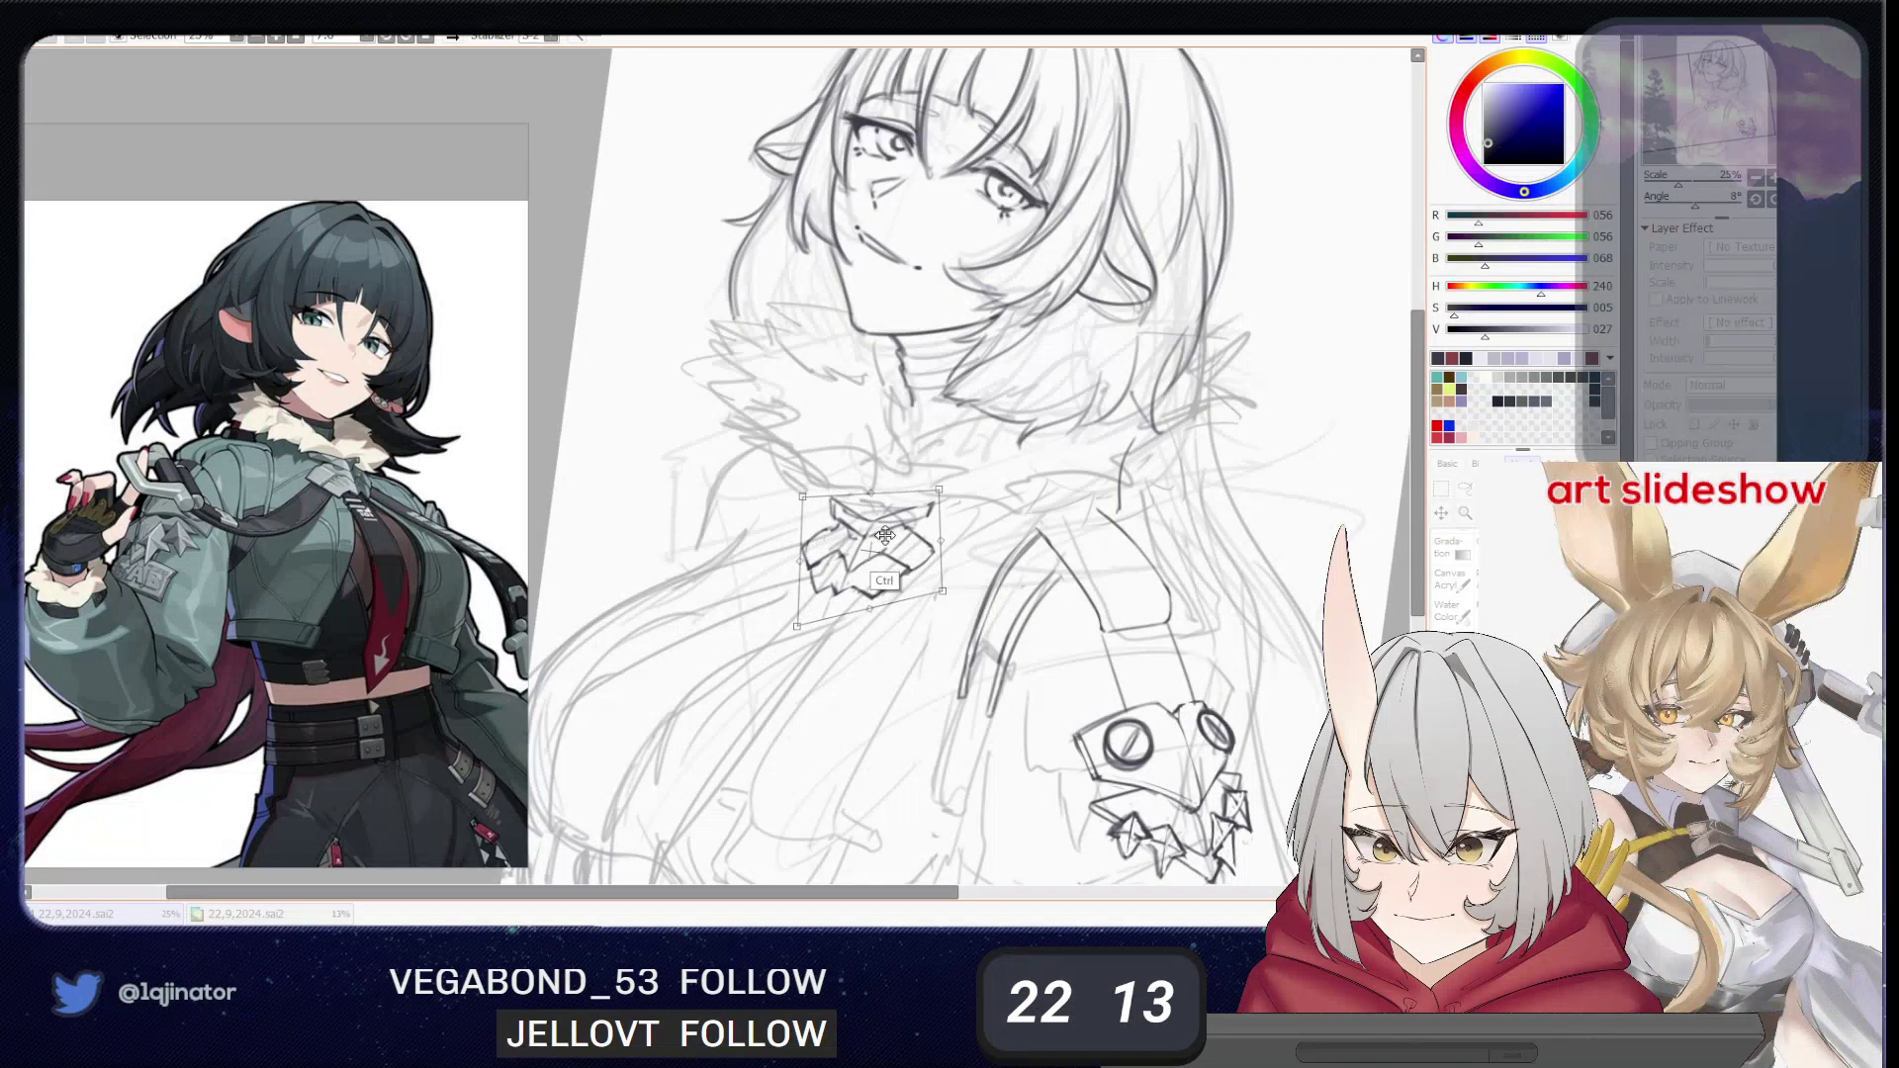
key(Return)
key(ctrl+t)
mouse_move(1003, 471)
mouse_down()
mouse_move(1015, 441)
mouse_move(1001, 458)
mouse_up()
key(Return)
- Redraw the outer edge of the clasp's far loop slightly farther in on the mirrored sketch
key(Page_Down)
scroll(1312, 525, up, 2)
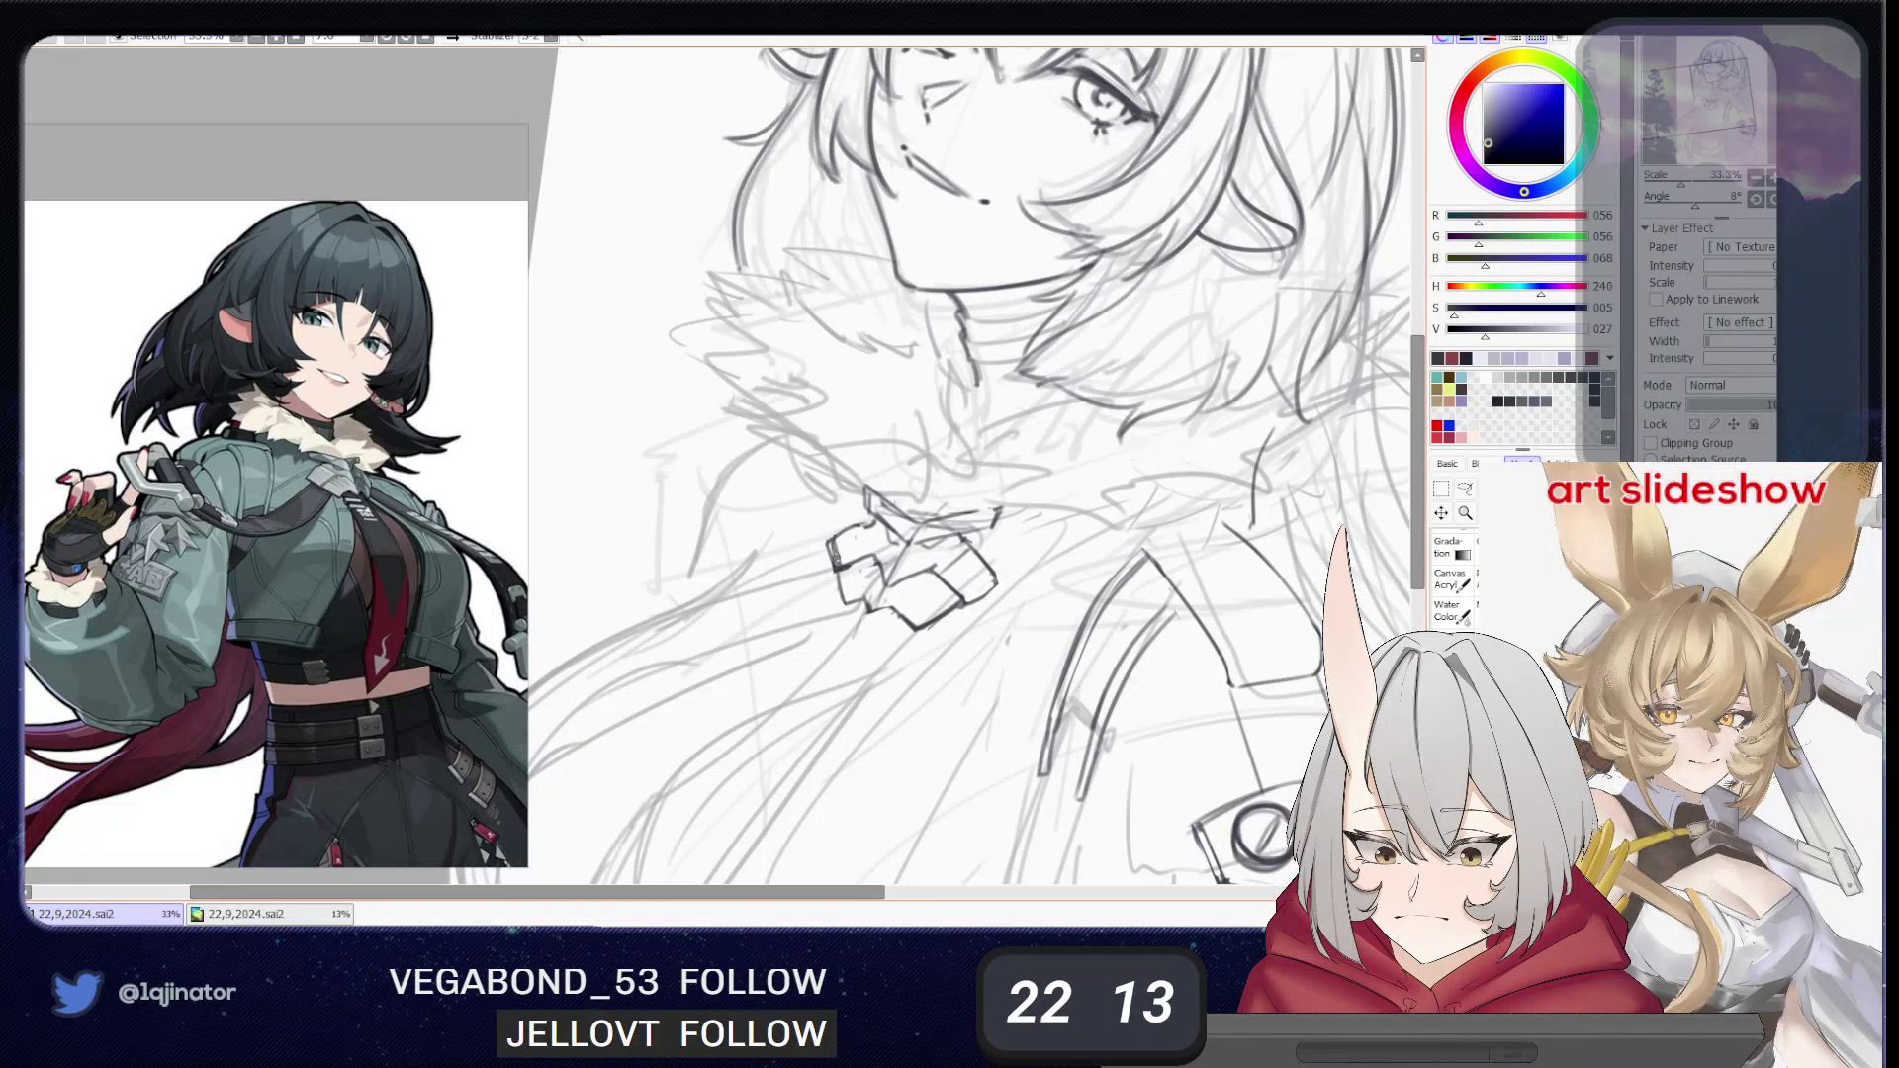
drag(829, 539, 847, 605)
mouse_move(839, 583)
mouse_down()
mouse_move(829, 533)
mouse_move(844, 612)
mouse_move(834, 544)
mouse_move(838, 594)
mouse_move(868, 520)
mouse_move(840, 555)
mouse_move(853, 604)
mouse_move(893, 606)
mouse_up()
key(ctrl+z)
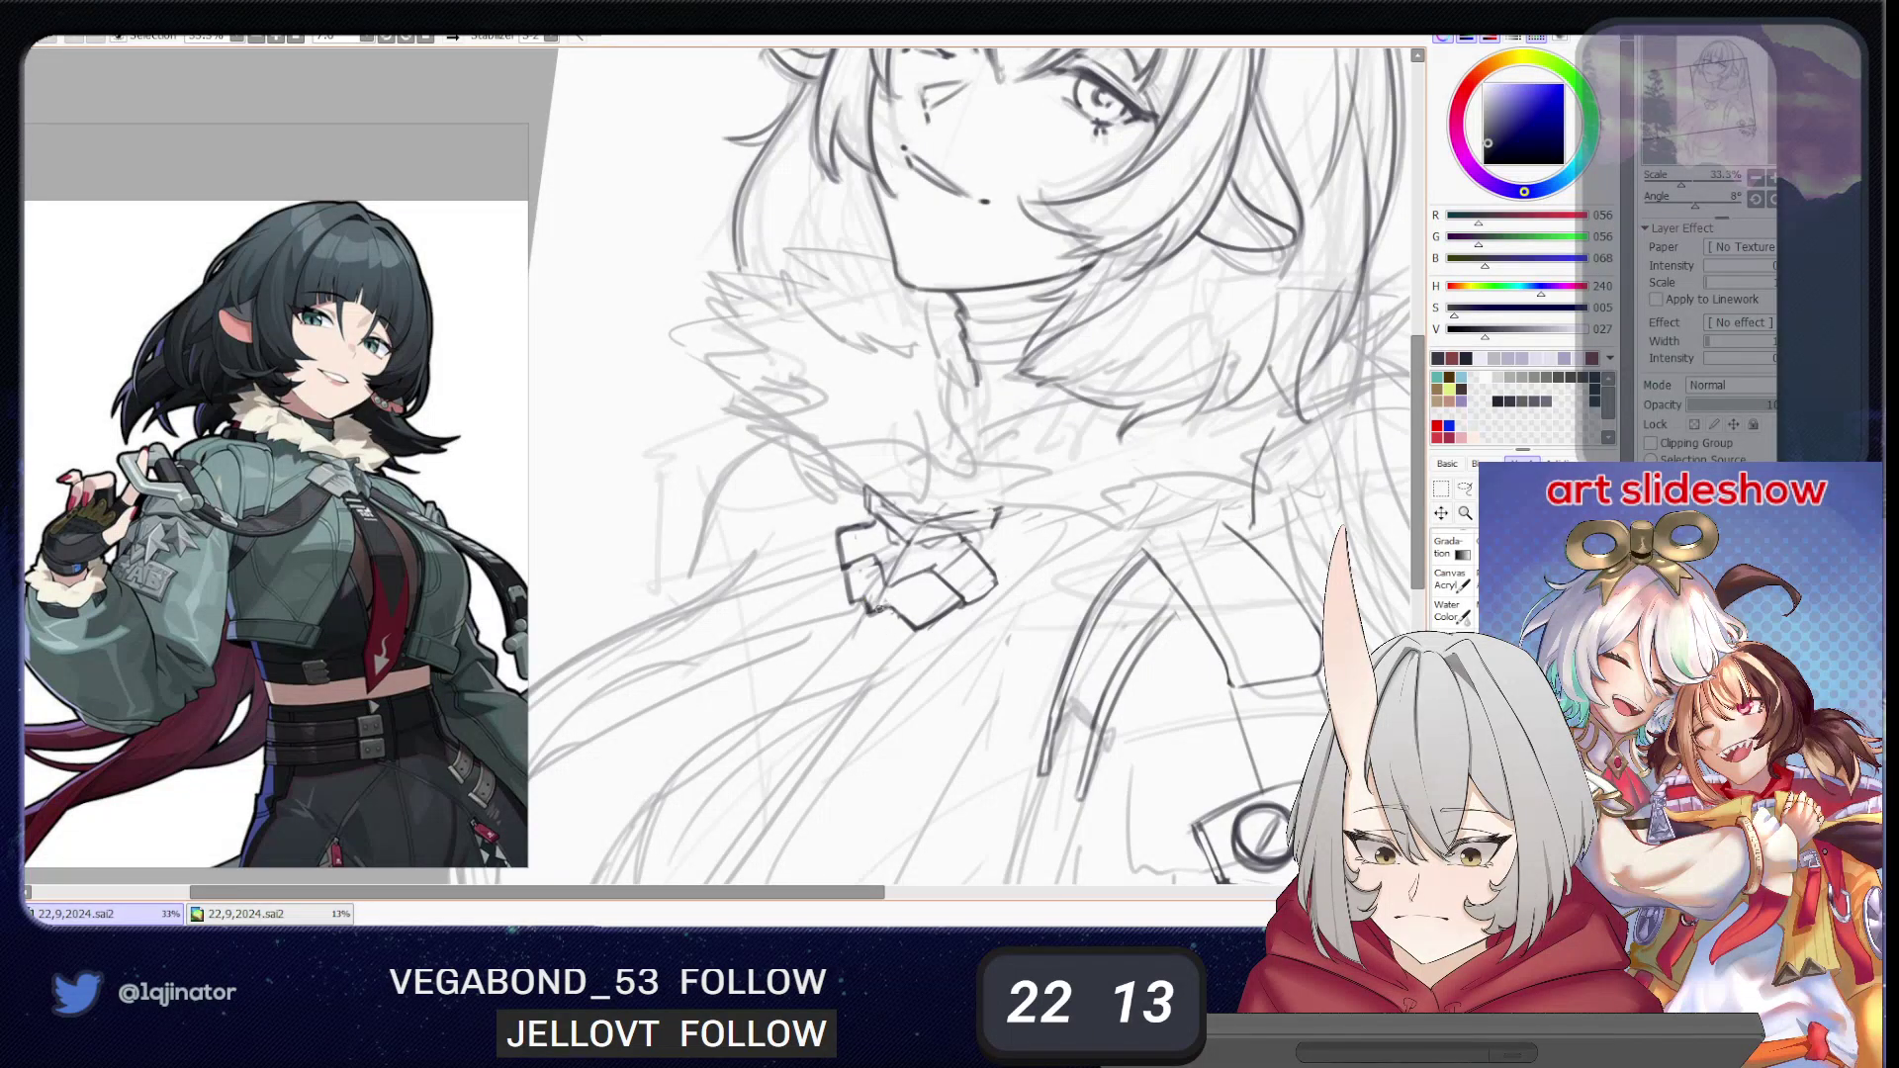
- Darken the clasp's pointed upper band and add short lines along its underside on the mirrored sketch
key(Page_Down)
scroll(974, 526, down, 1)
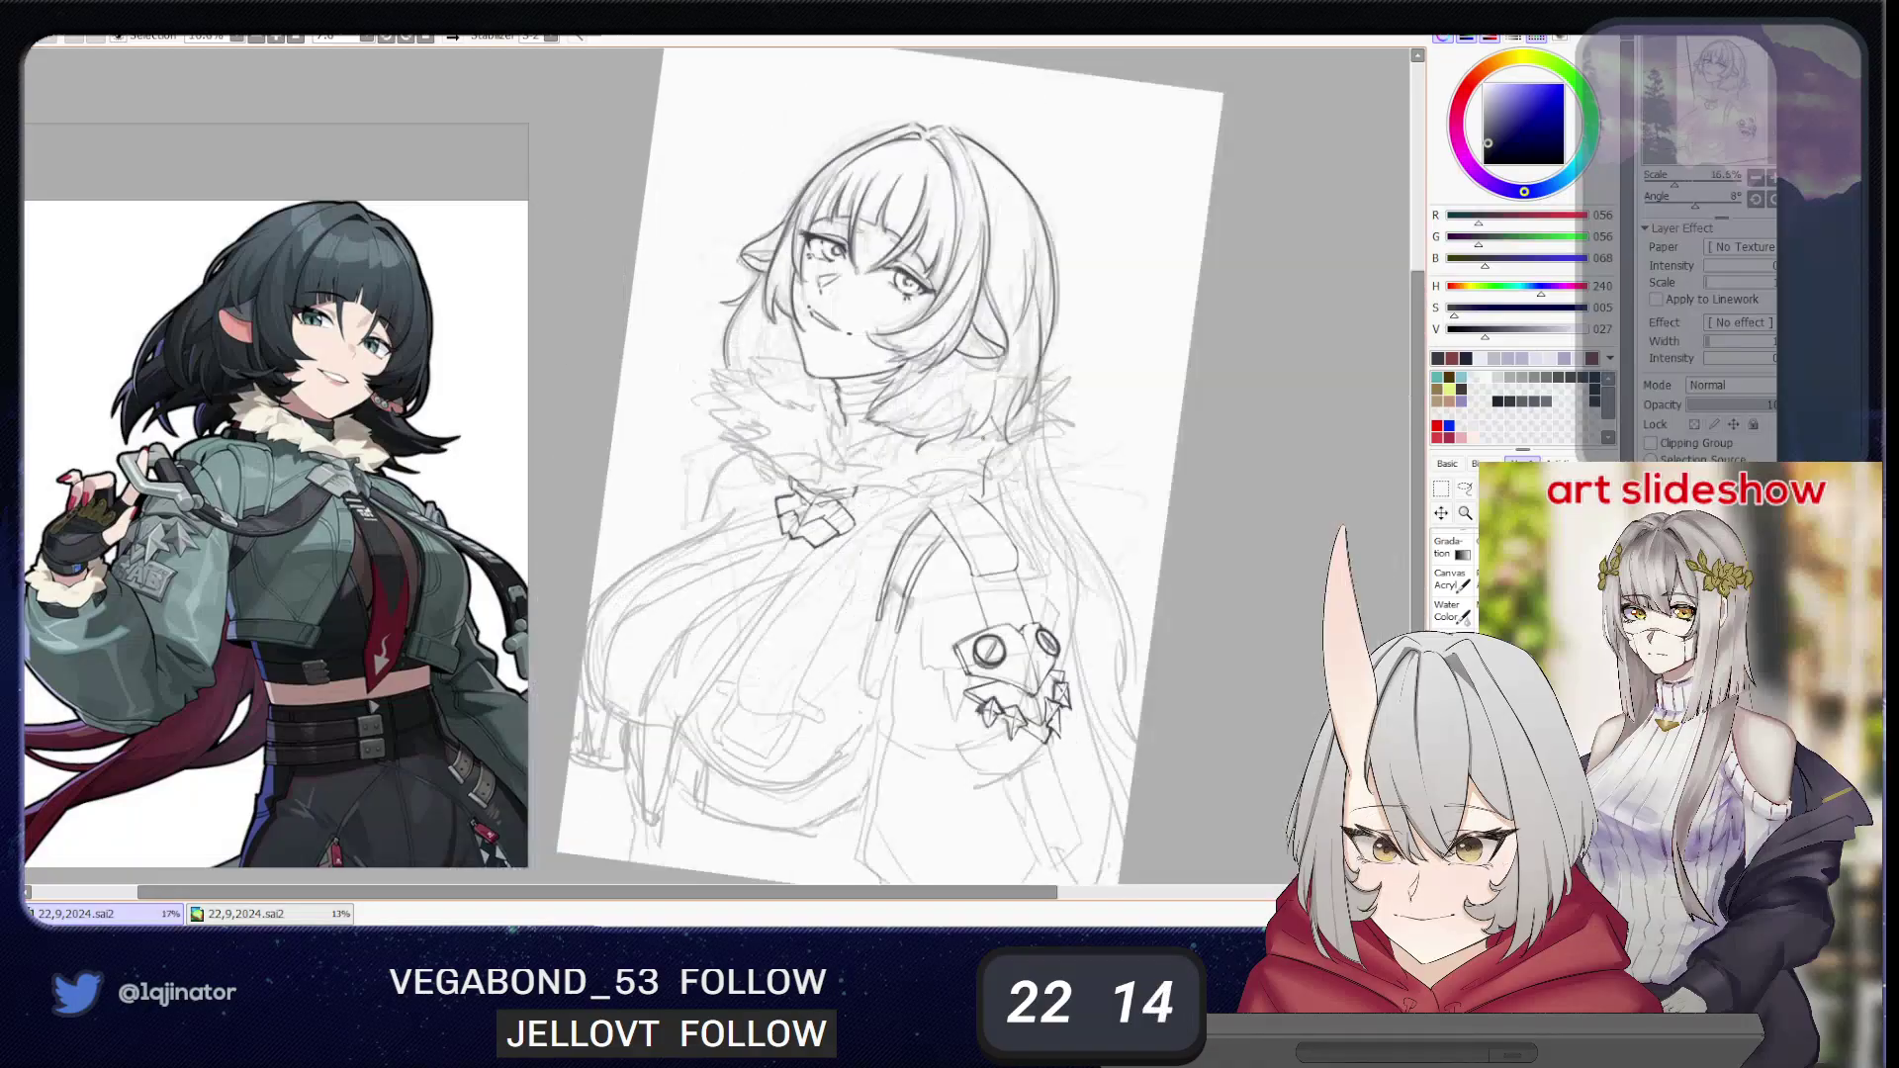
scroll(1221, 497, up, 1)
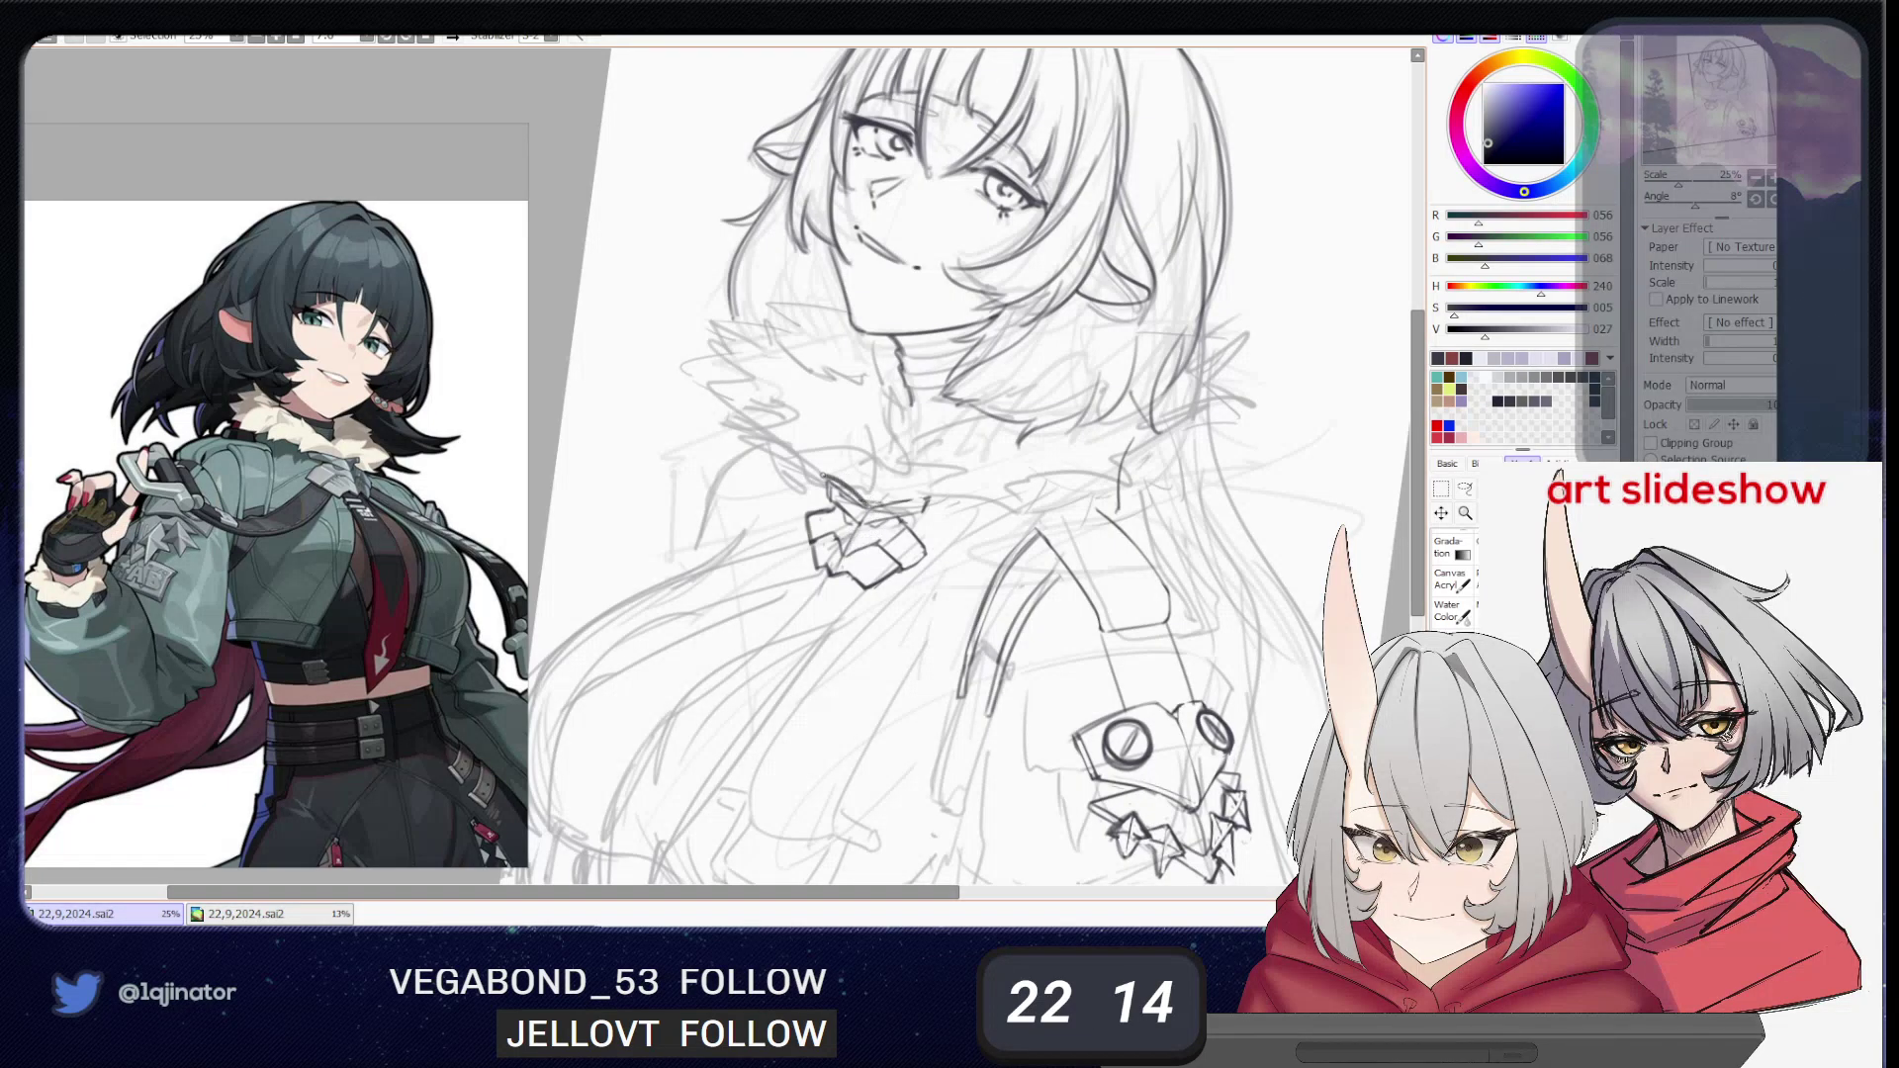
drag(826, 480, 827, 501)
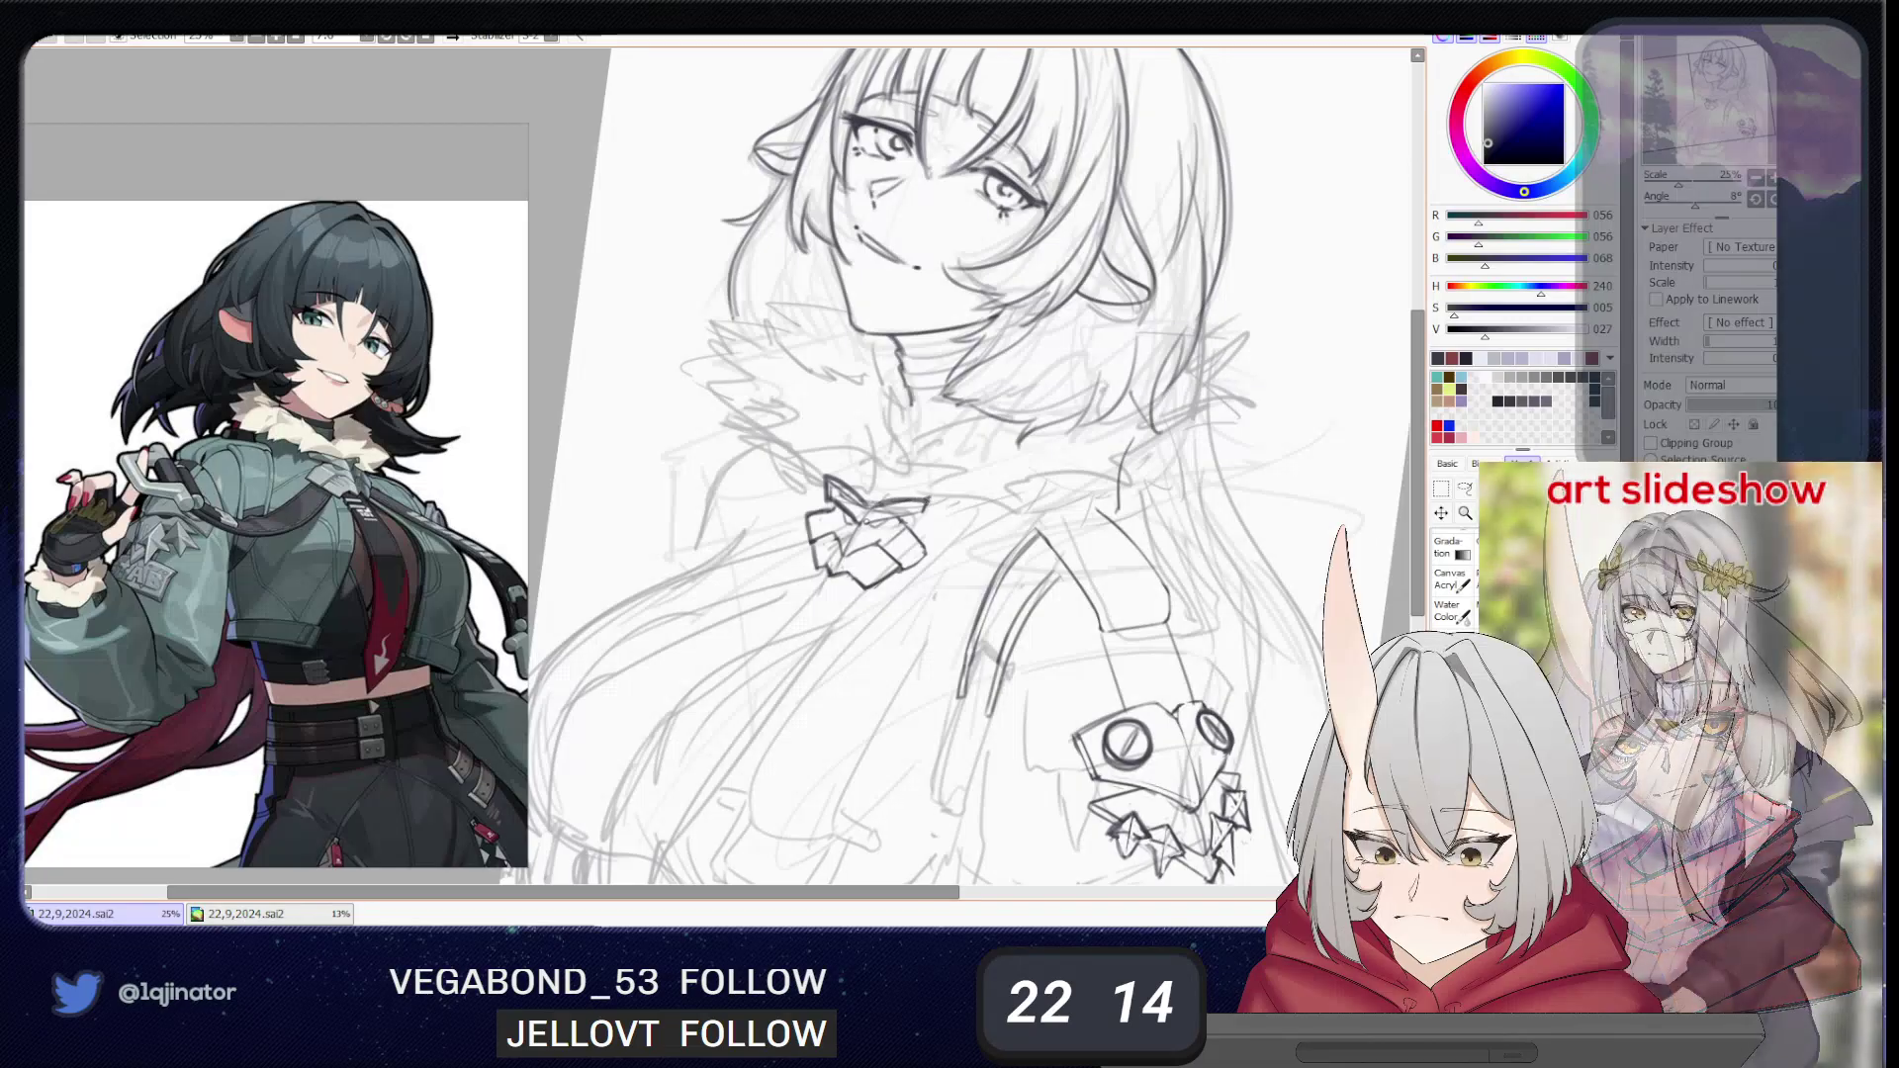
drag(871, 518, 917, 521)
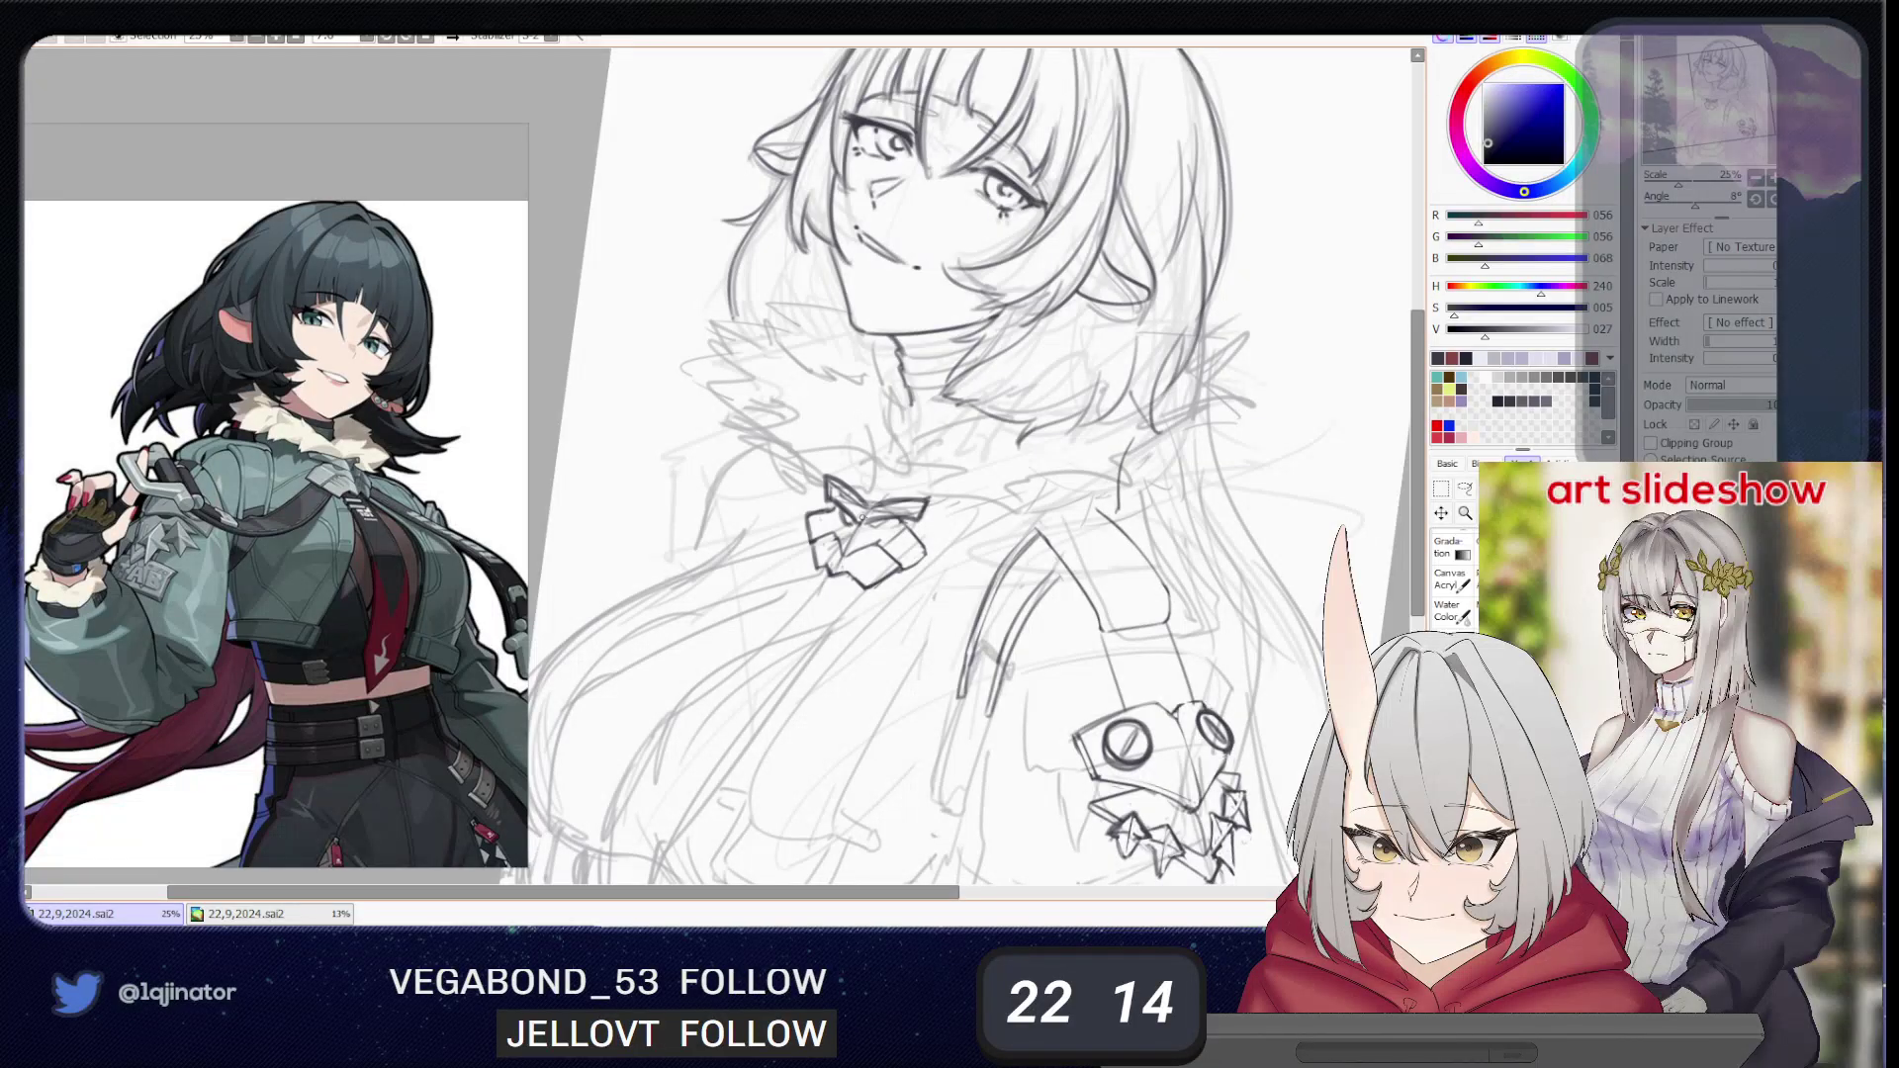
drag(868, 526, 889, 524)
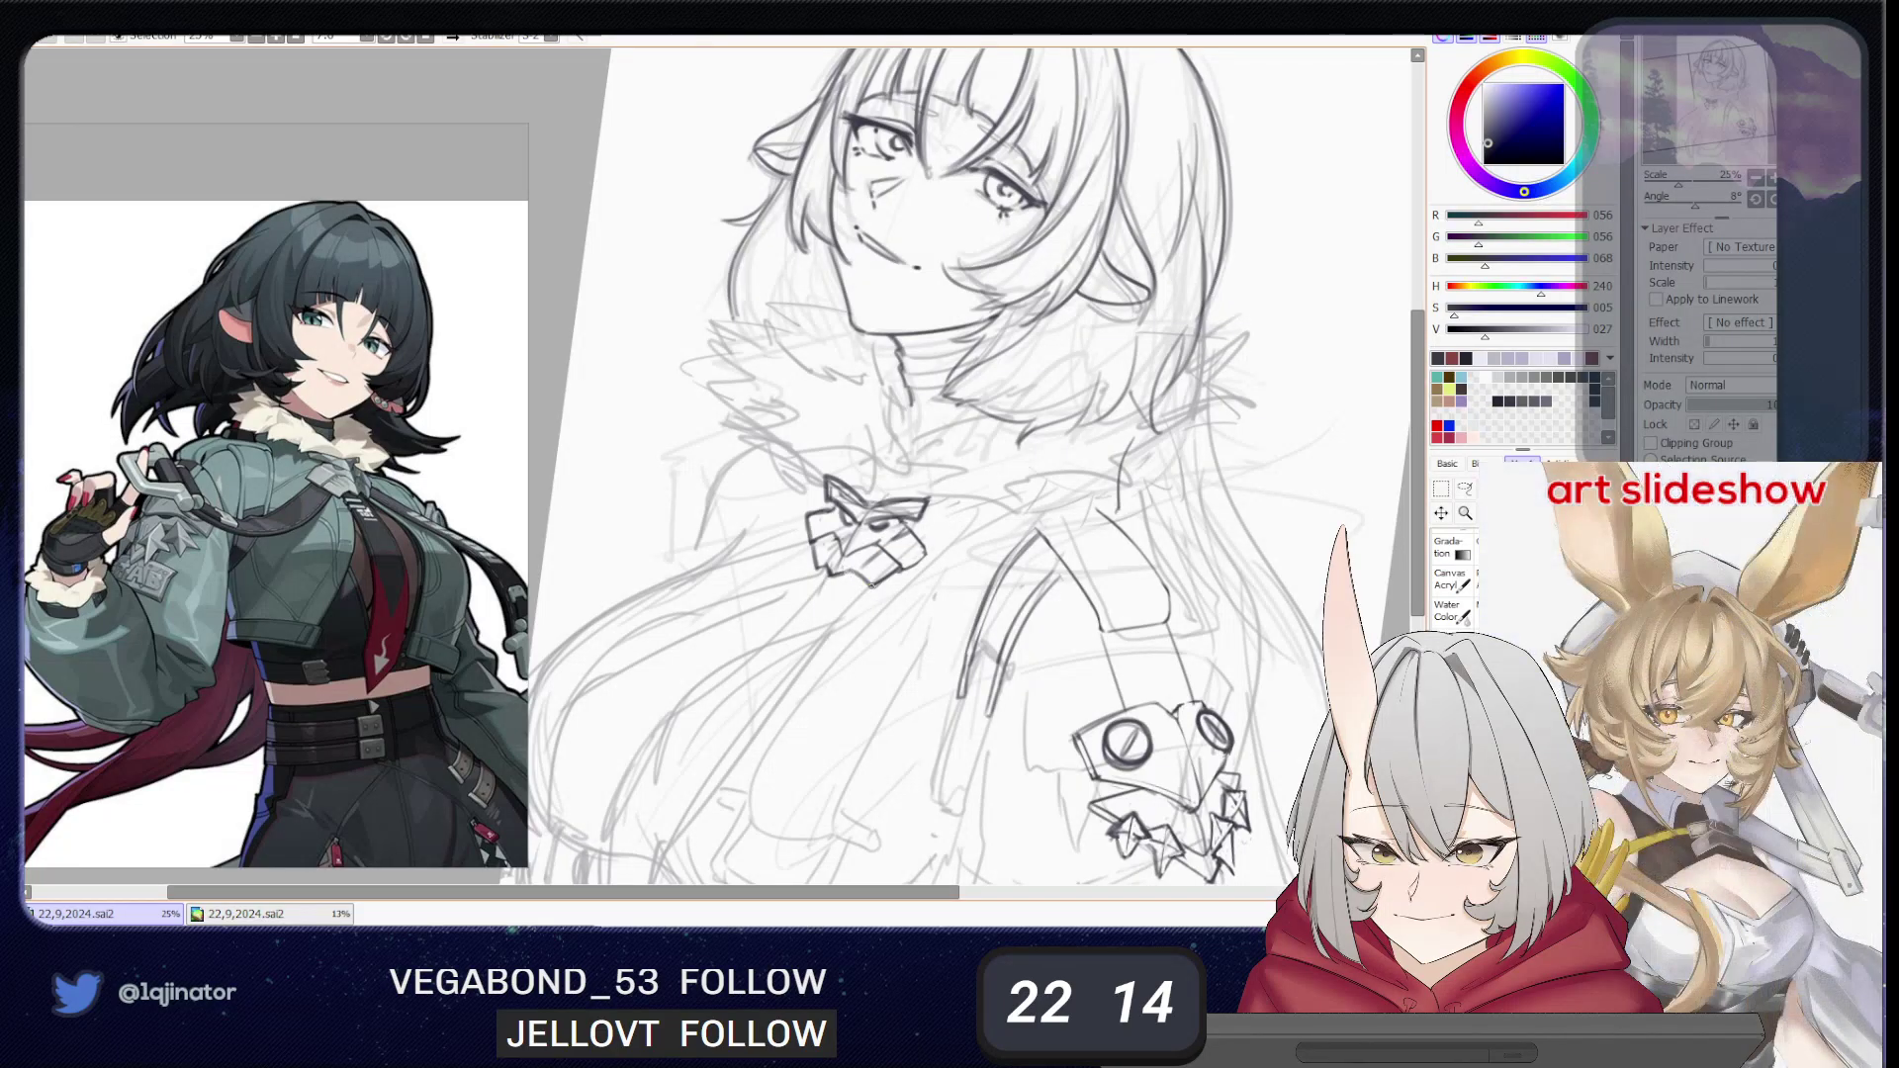
- Flip the canvas back to its normal orientation and redraw the outer and lower edges of the clasp's loops
key(minus)
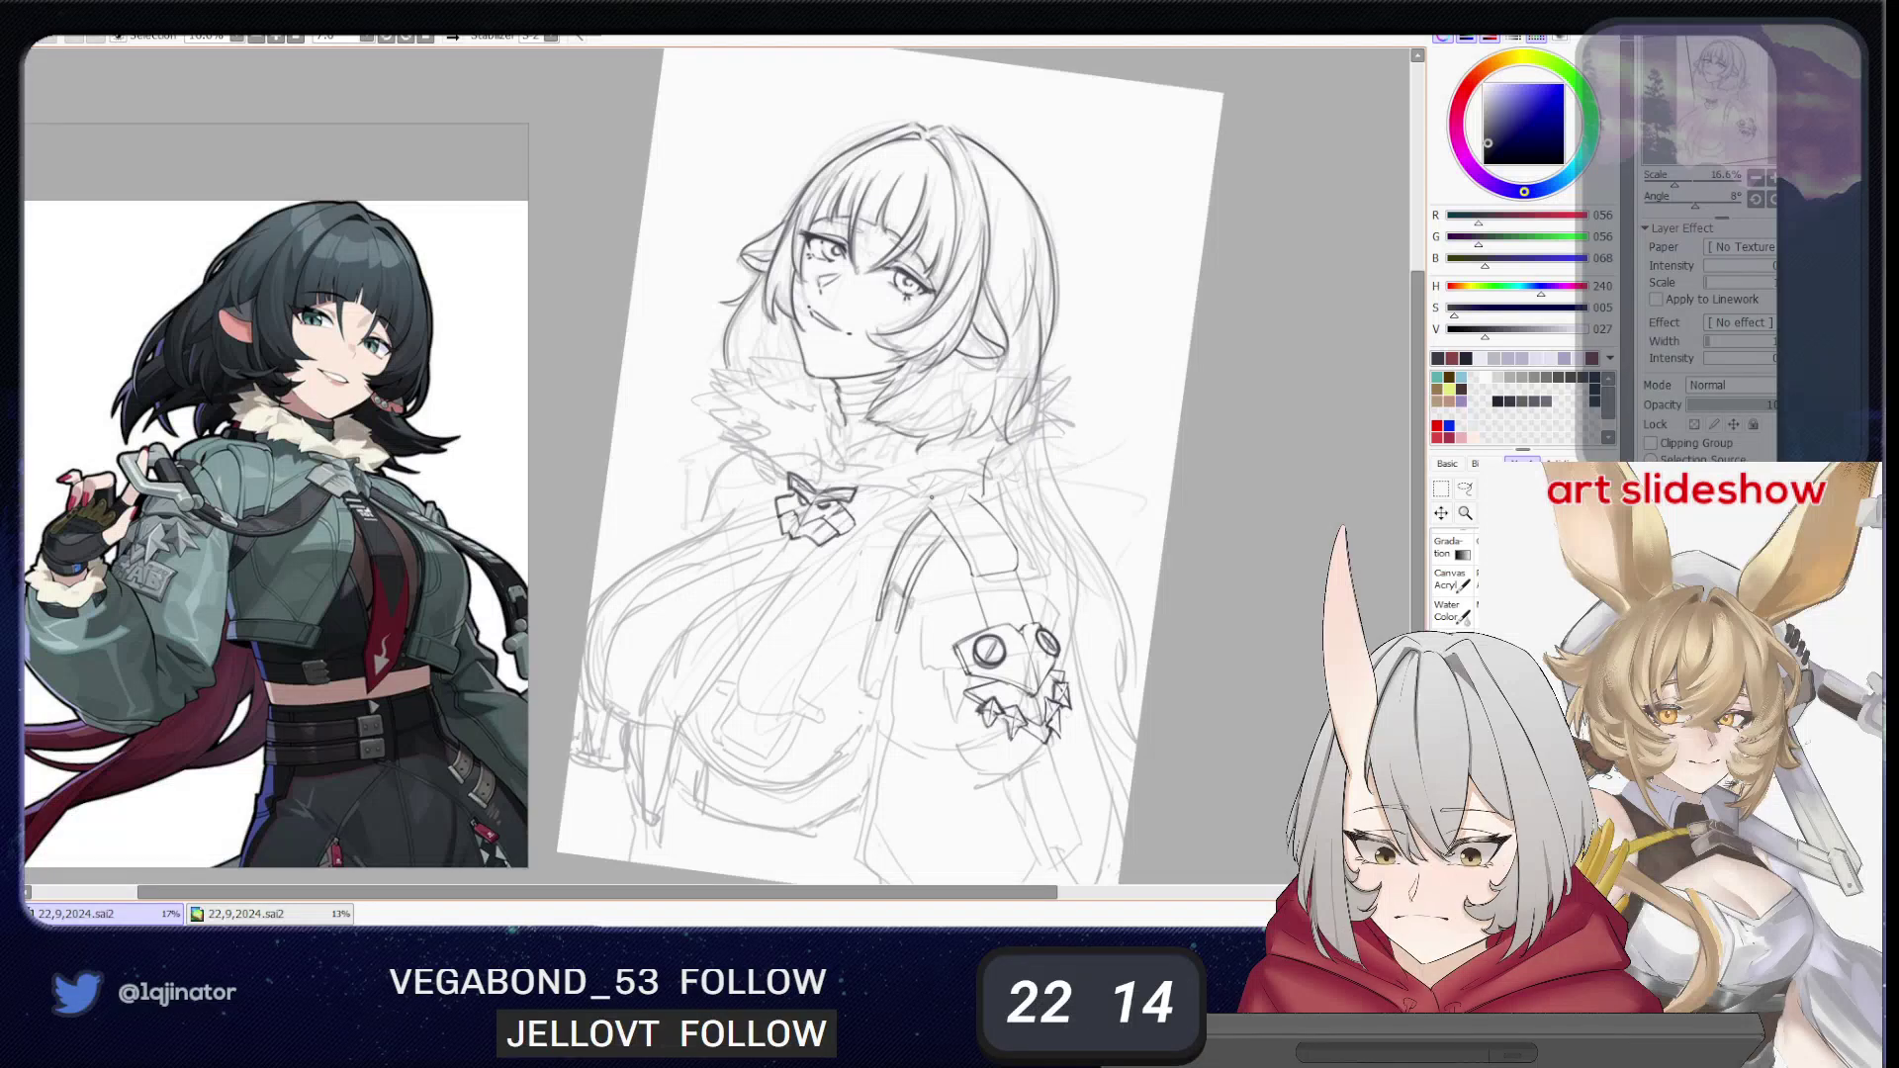
key(plus)
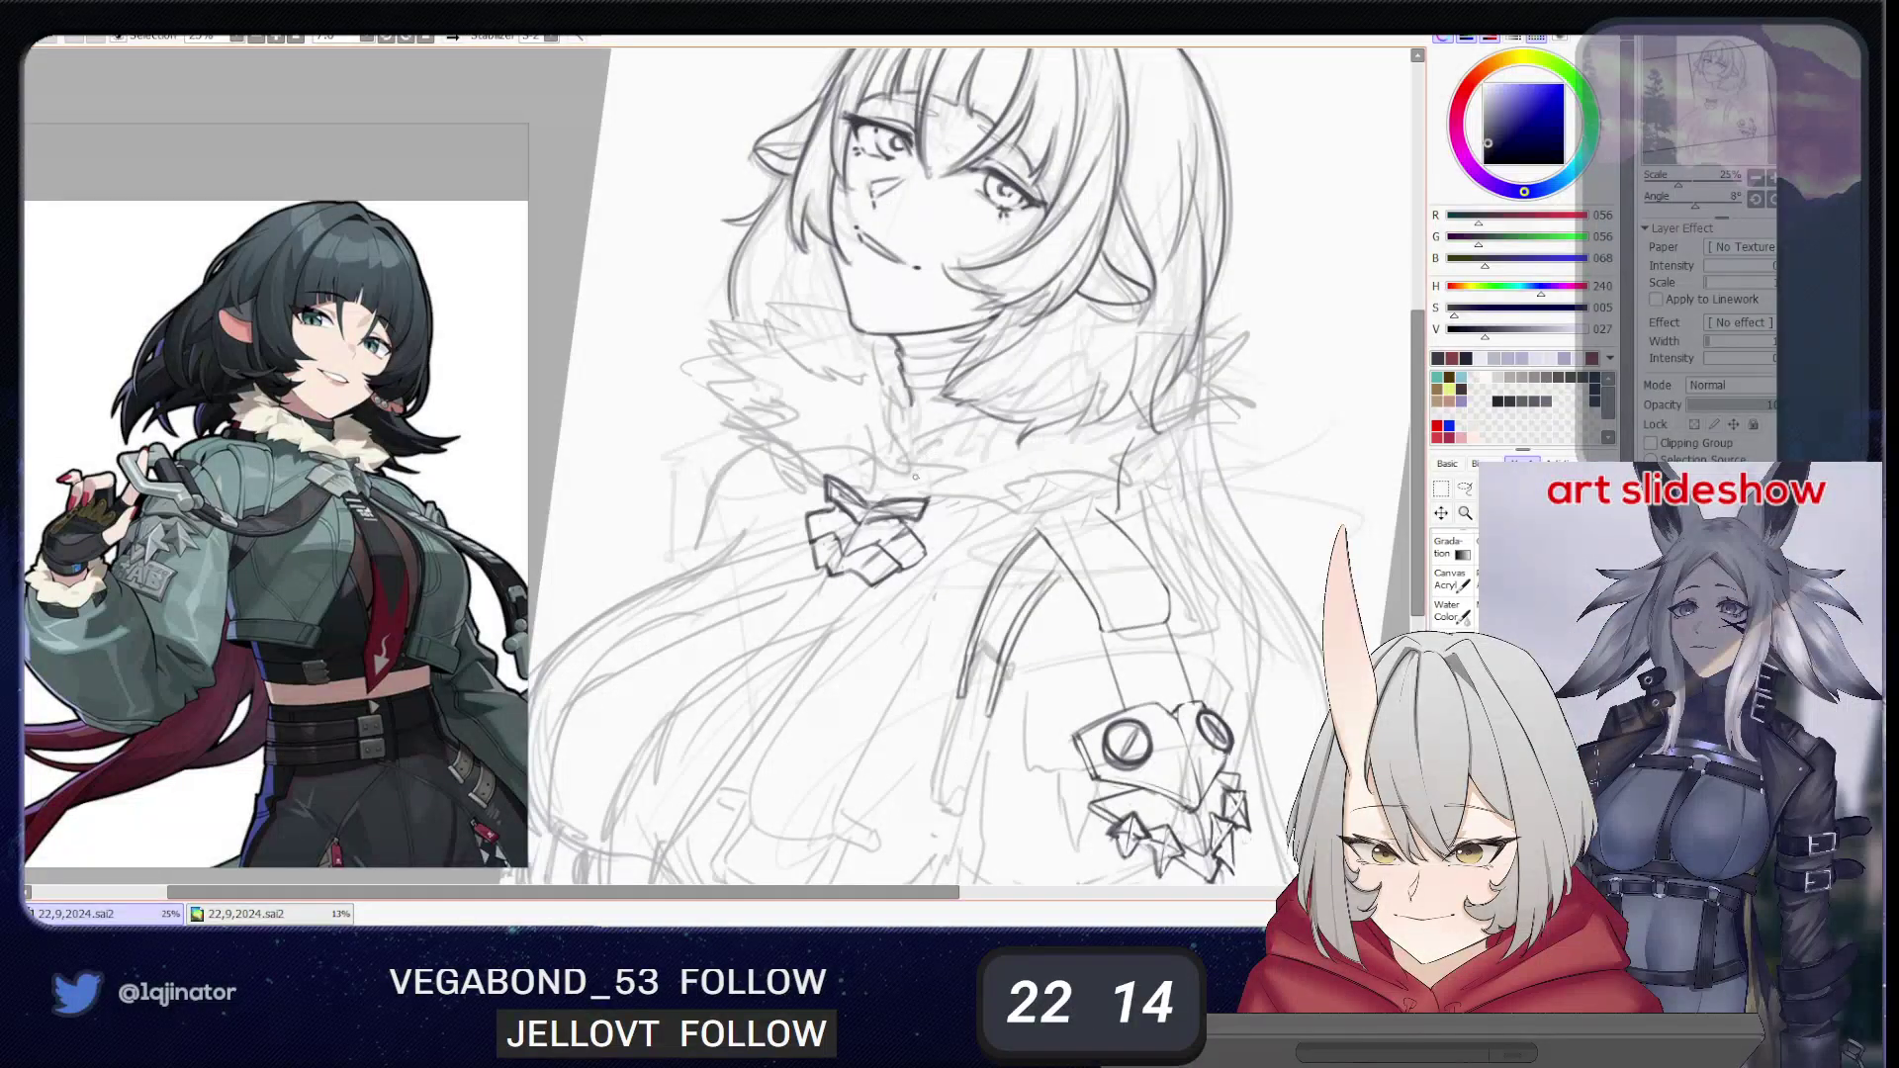
key(h)
drag(829, 574, 1047, 546)
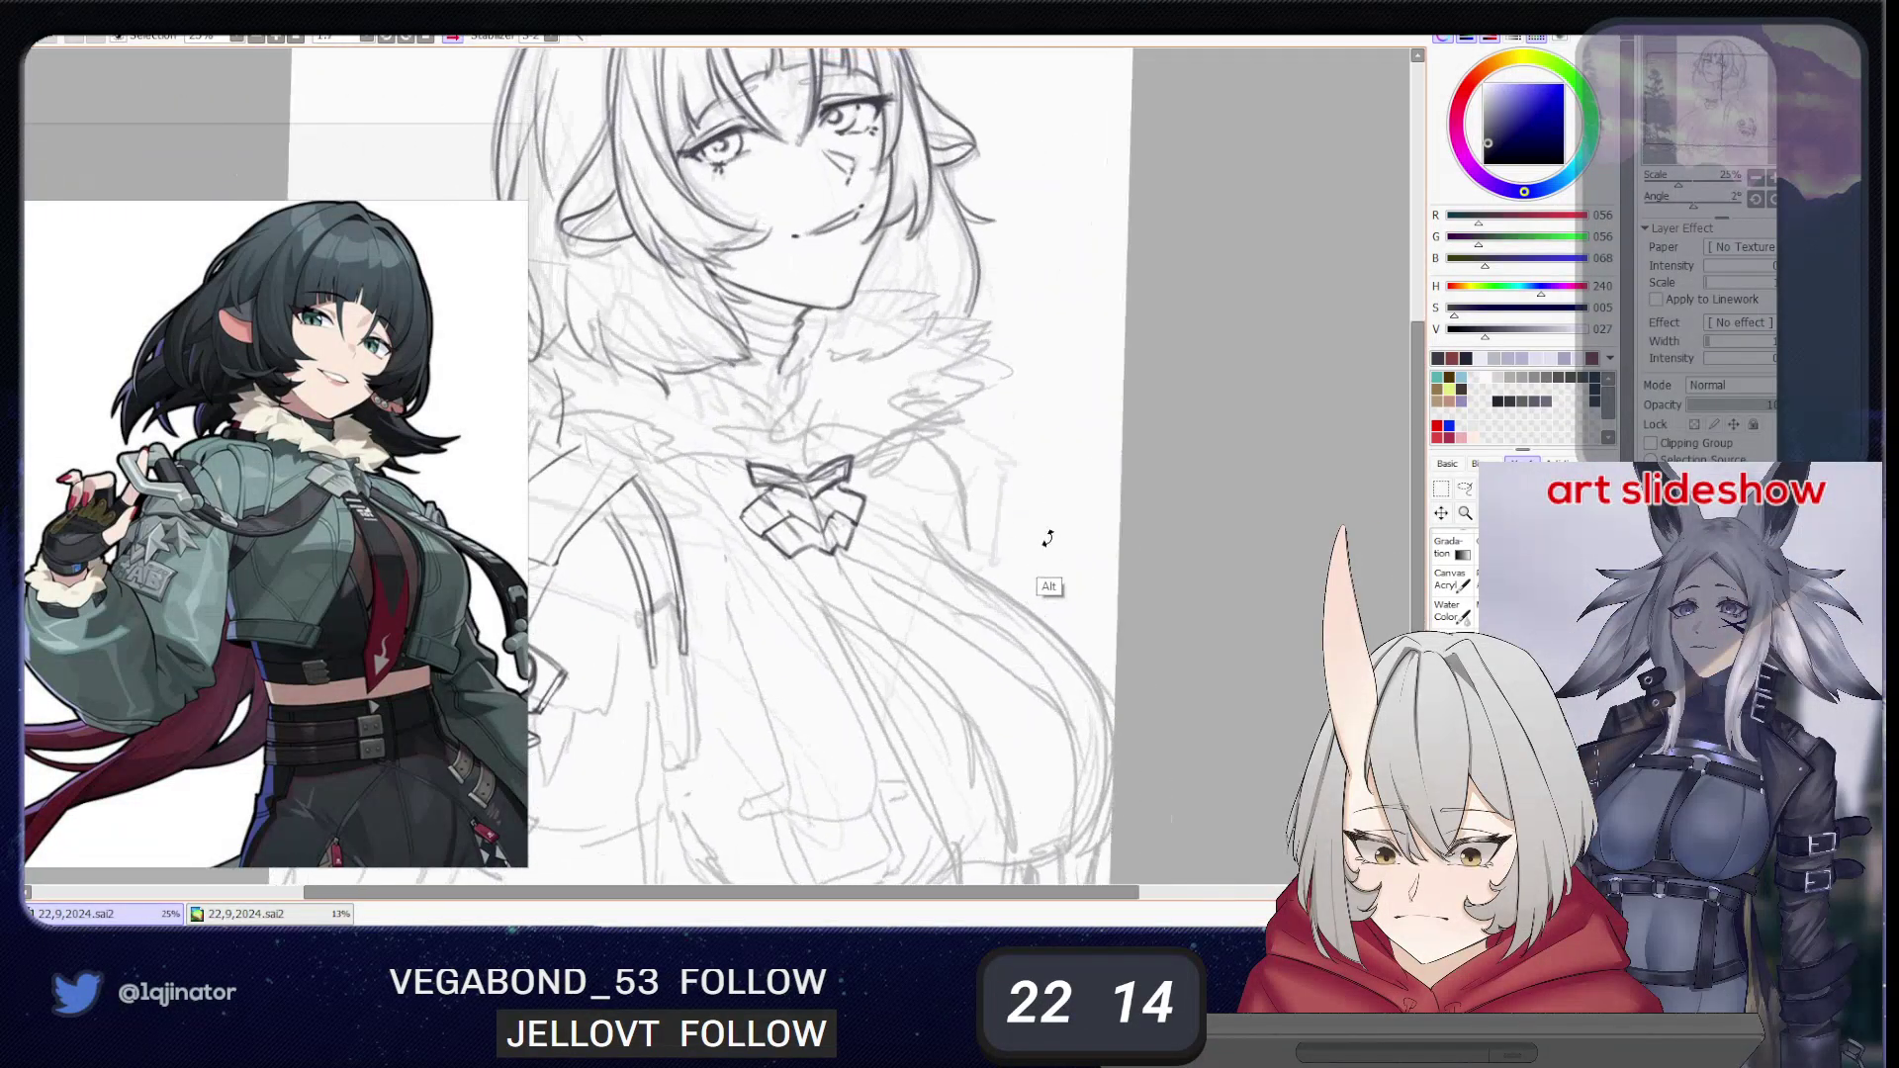
drag(906, 543, 949, 600)
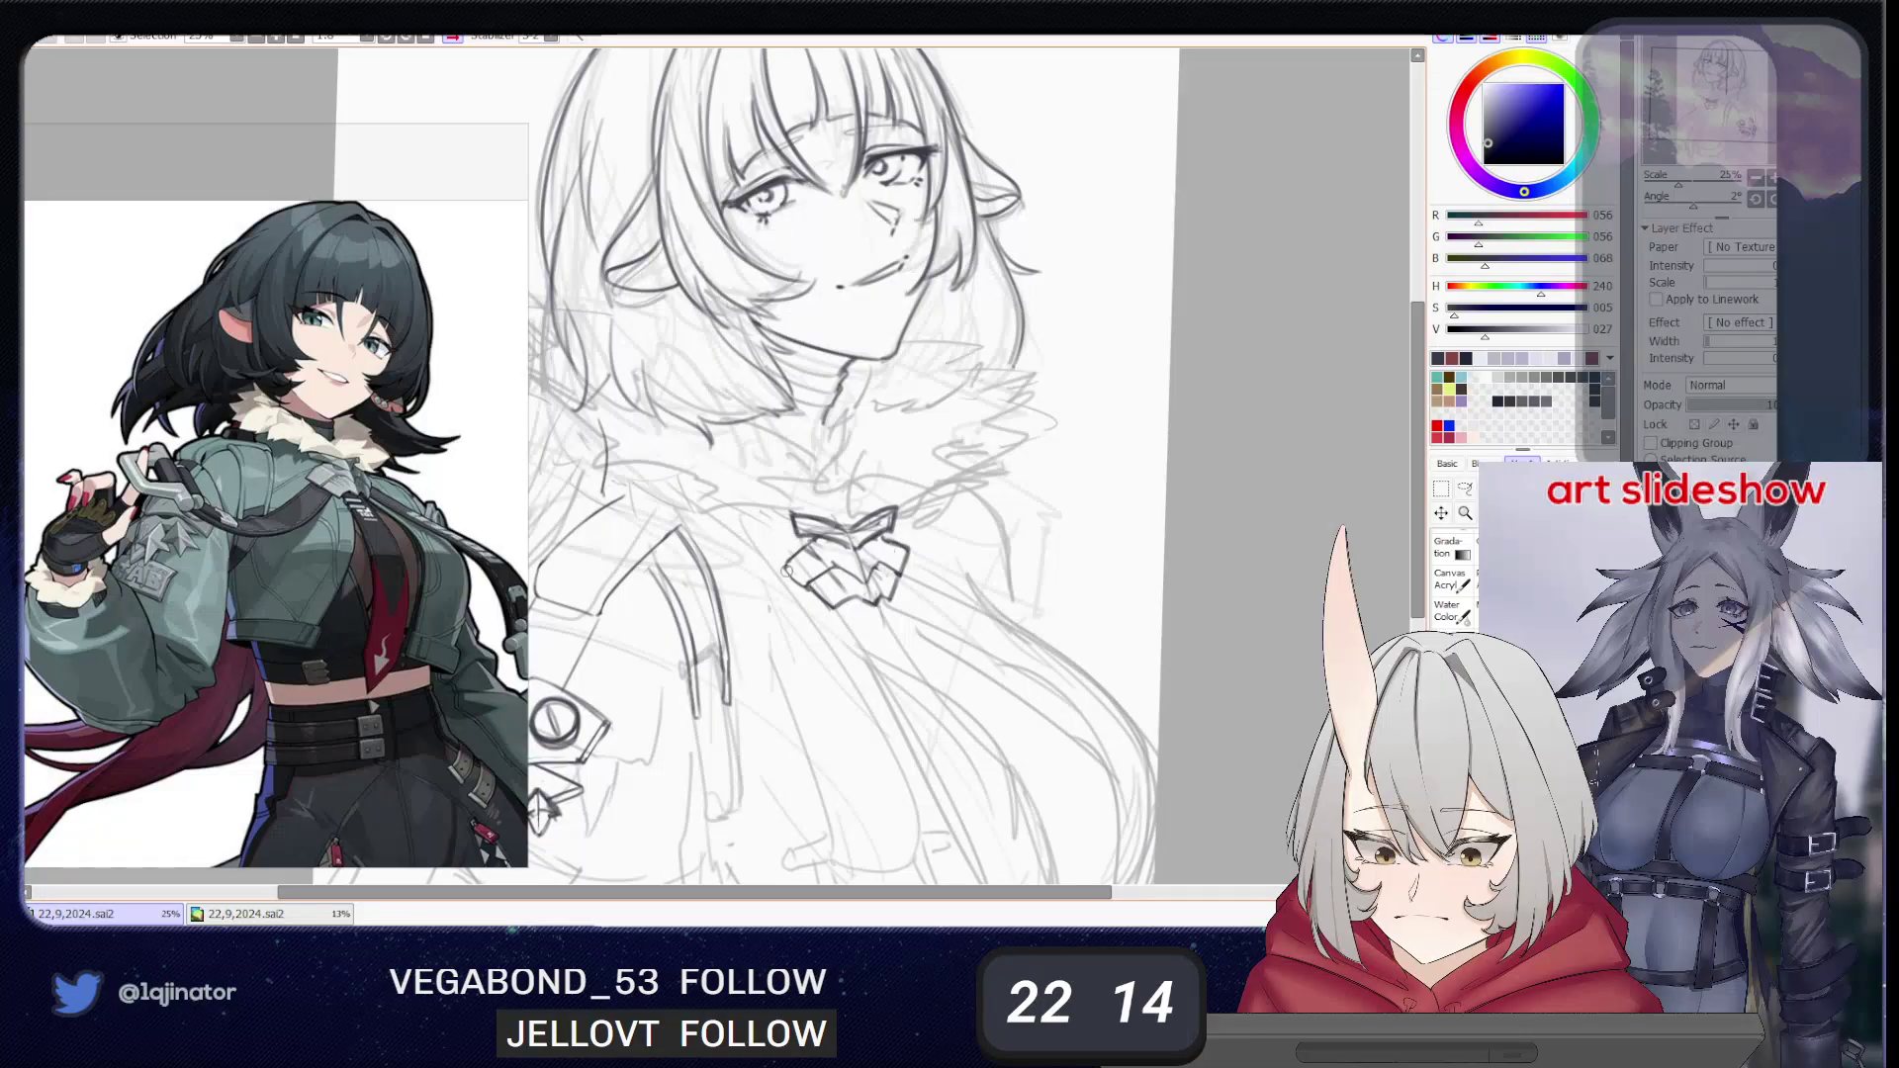
drag(787, 562, 816, 603)
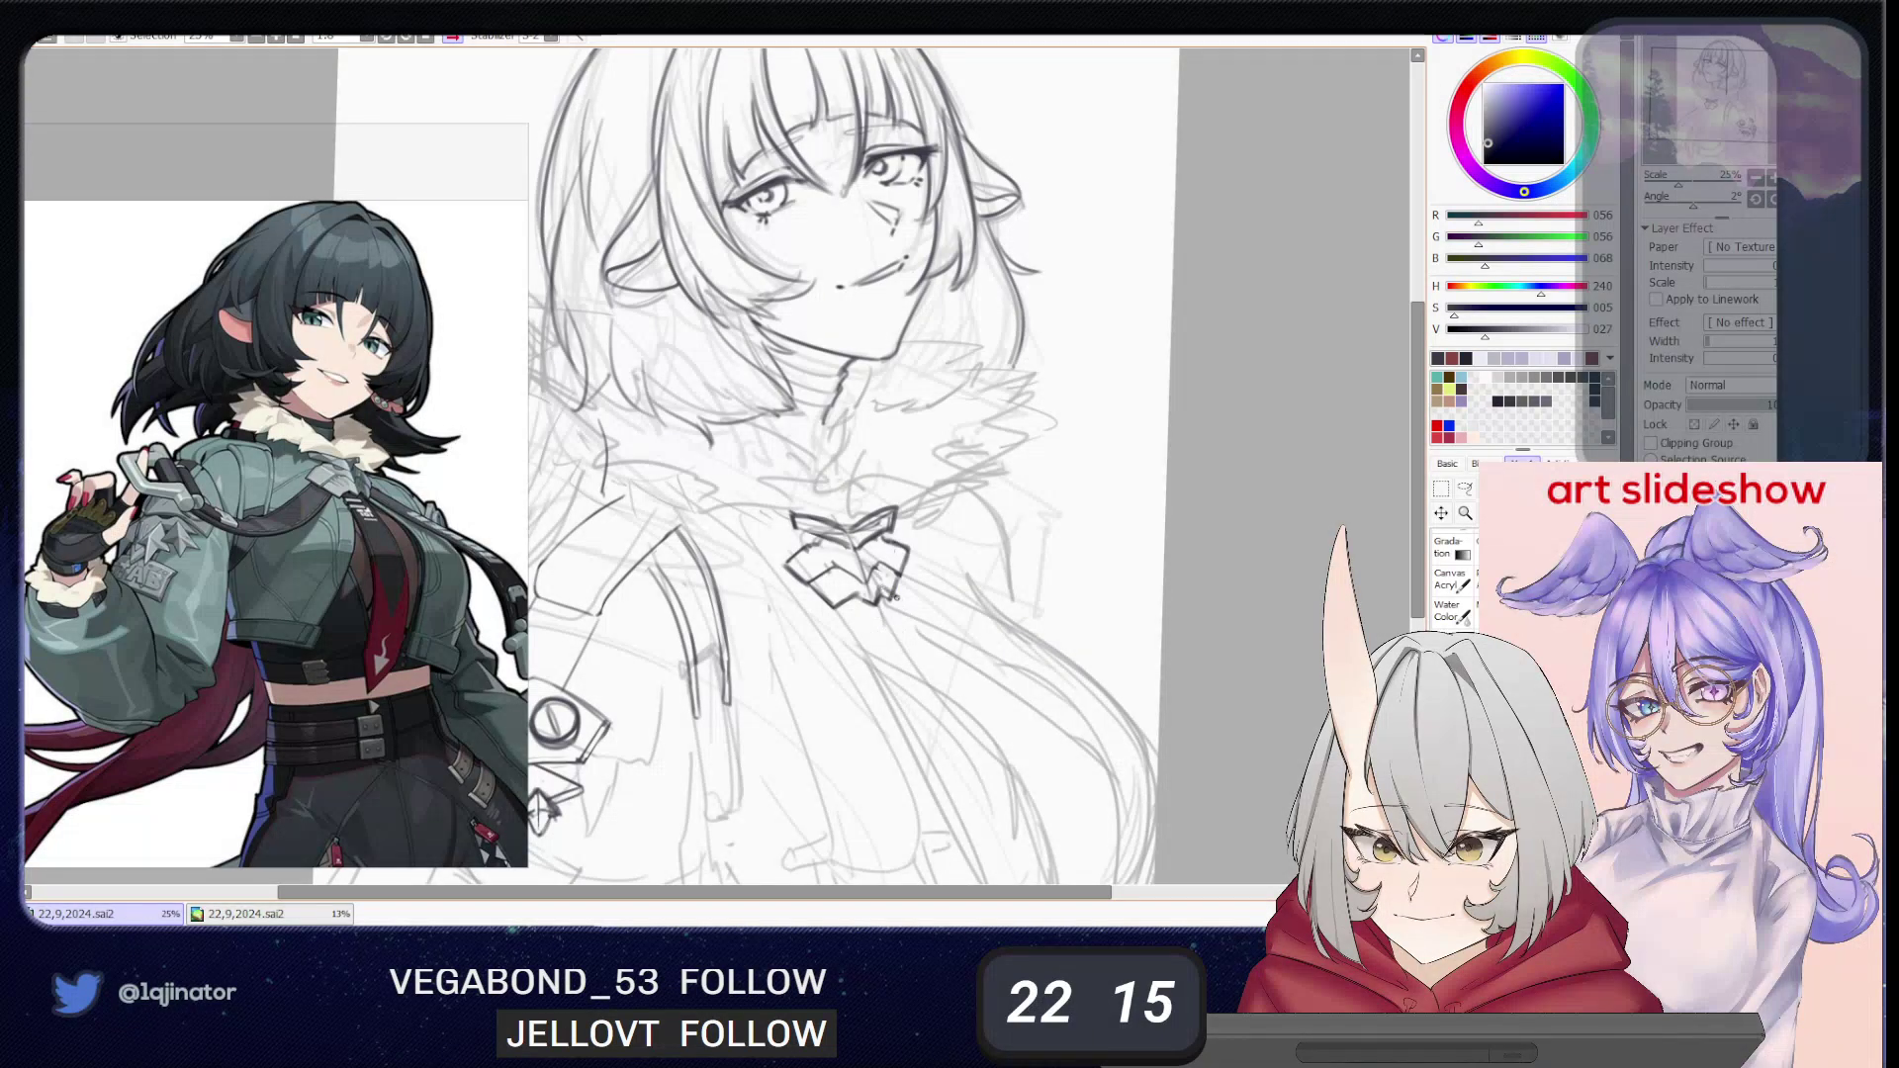
drag(916, 557, 894, 588)
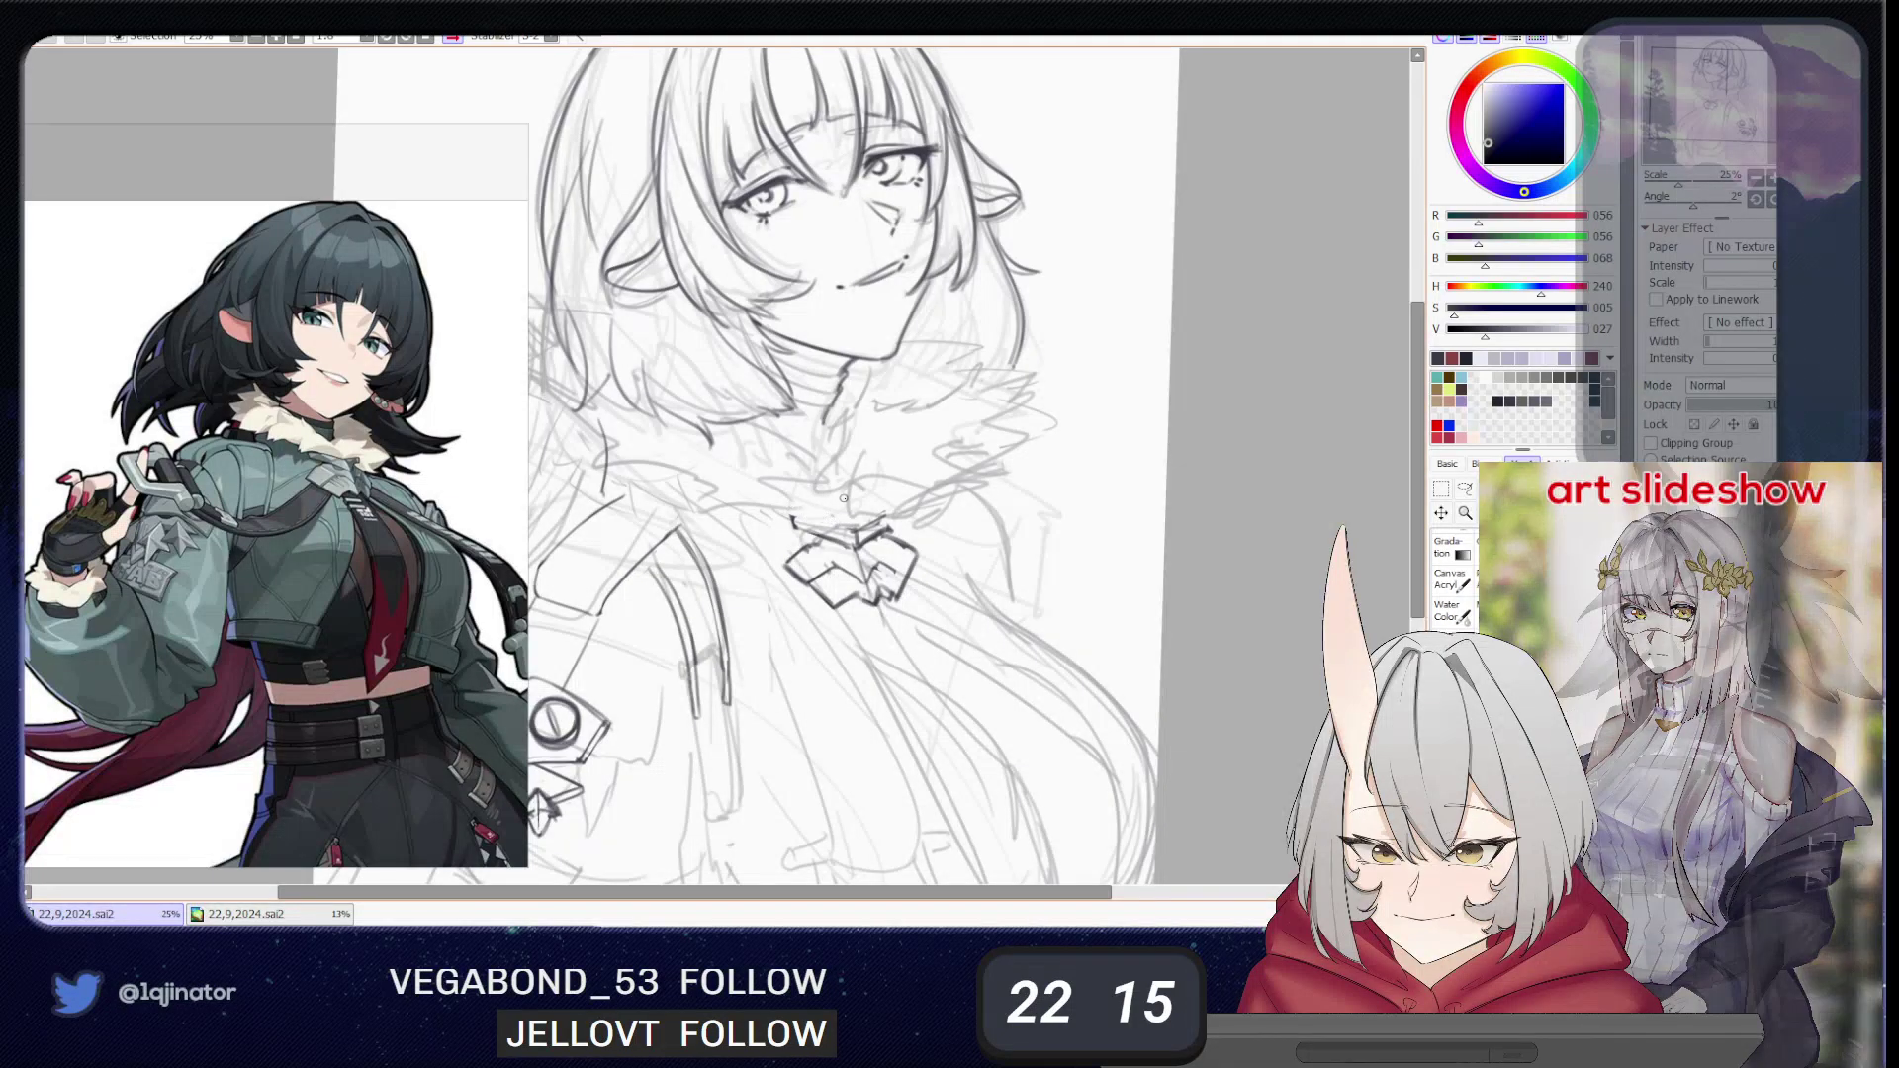
- Undo the trial strokes on the clasp's upper band, then sharpen its pointed tip and centre details
mouse_move(792, 520)
mouse_down()
mouse_move(853, 534)
mouse_move(803, 519)
mouse_up()
key(ctrl+z)
key(ctrl+z)
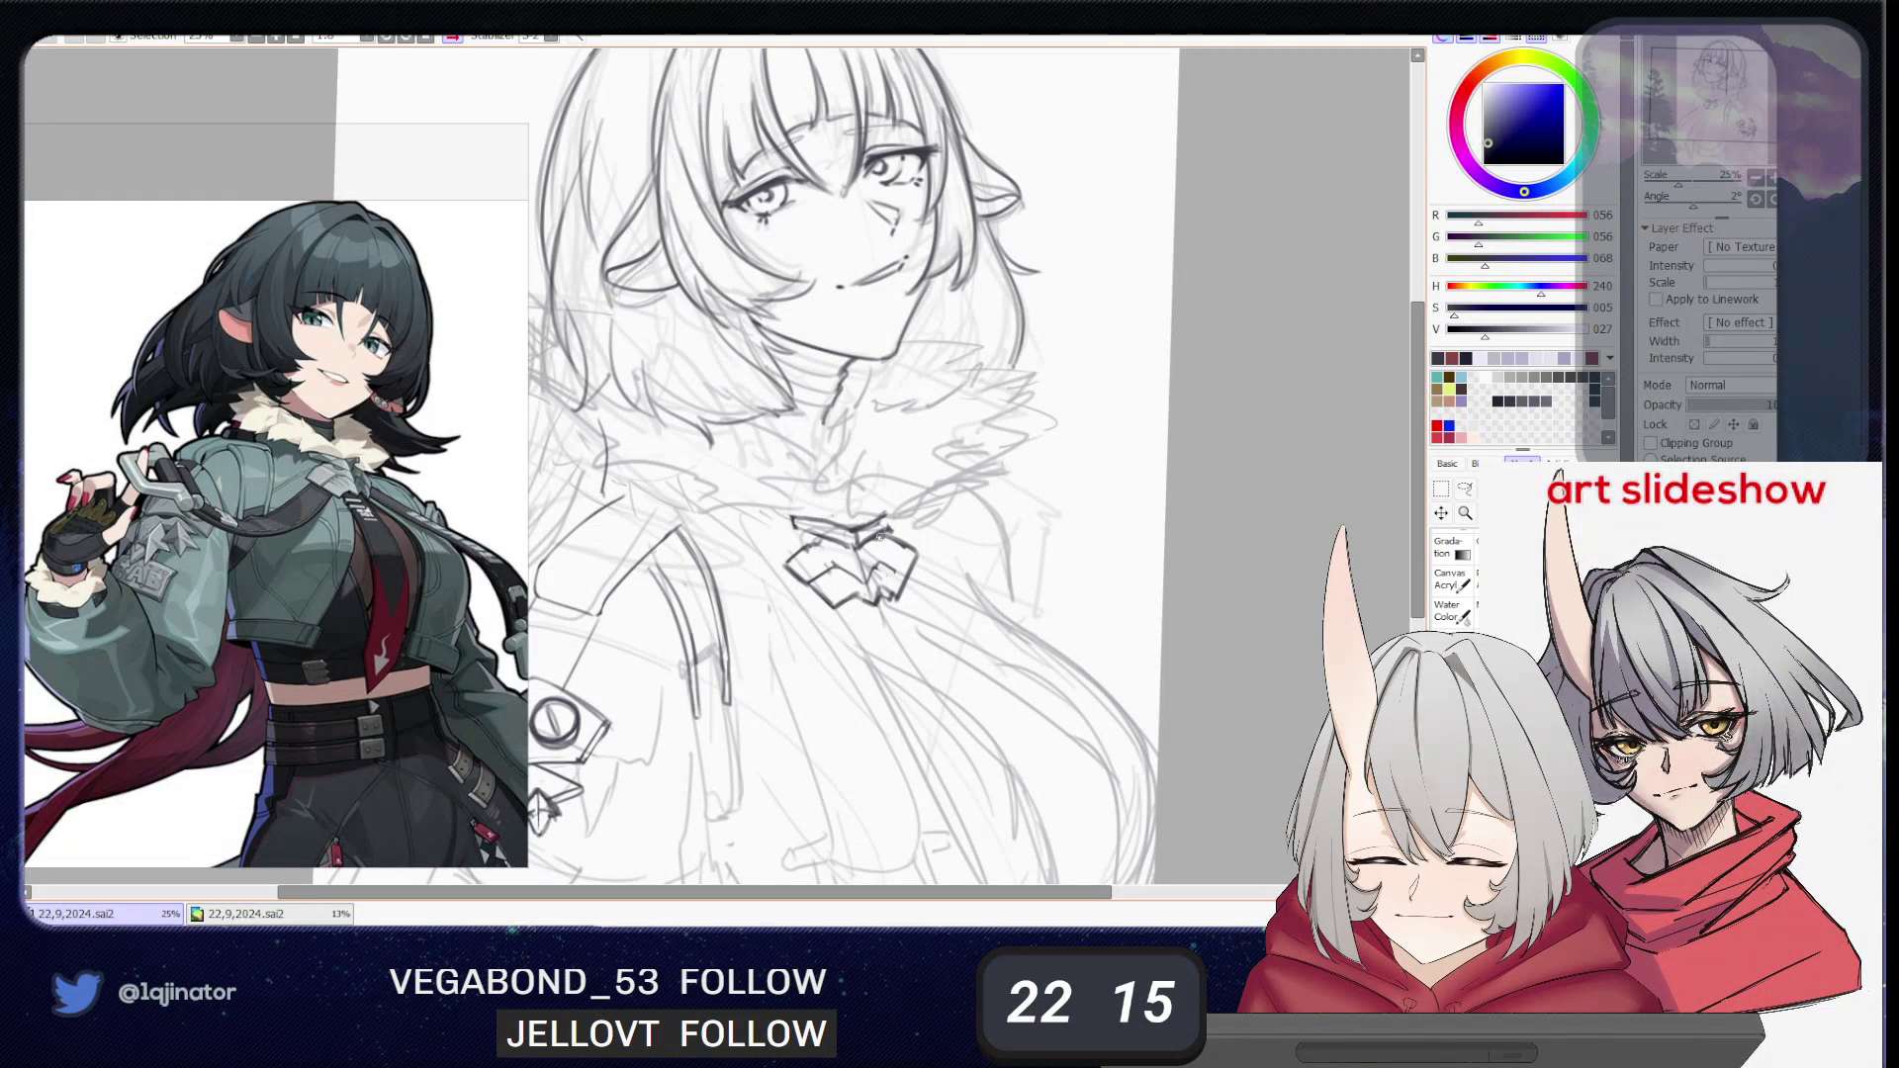
key(bracketright)
drag(891, 532, 869, 549)
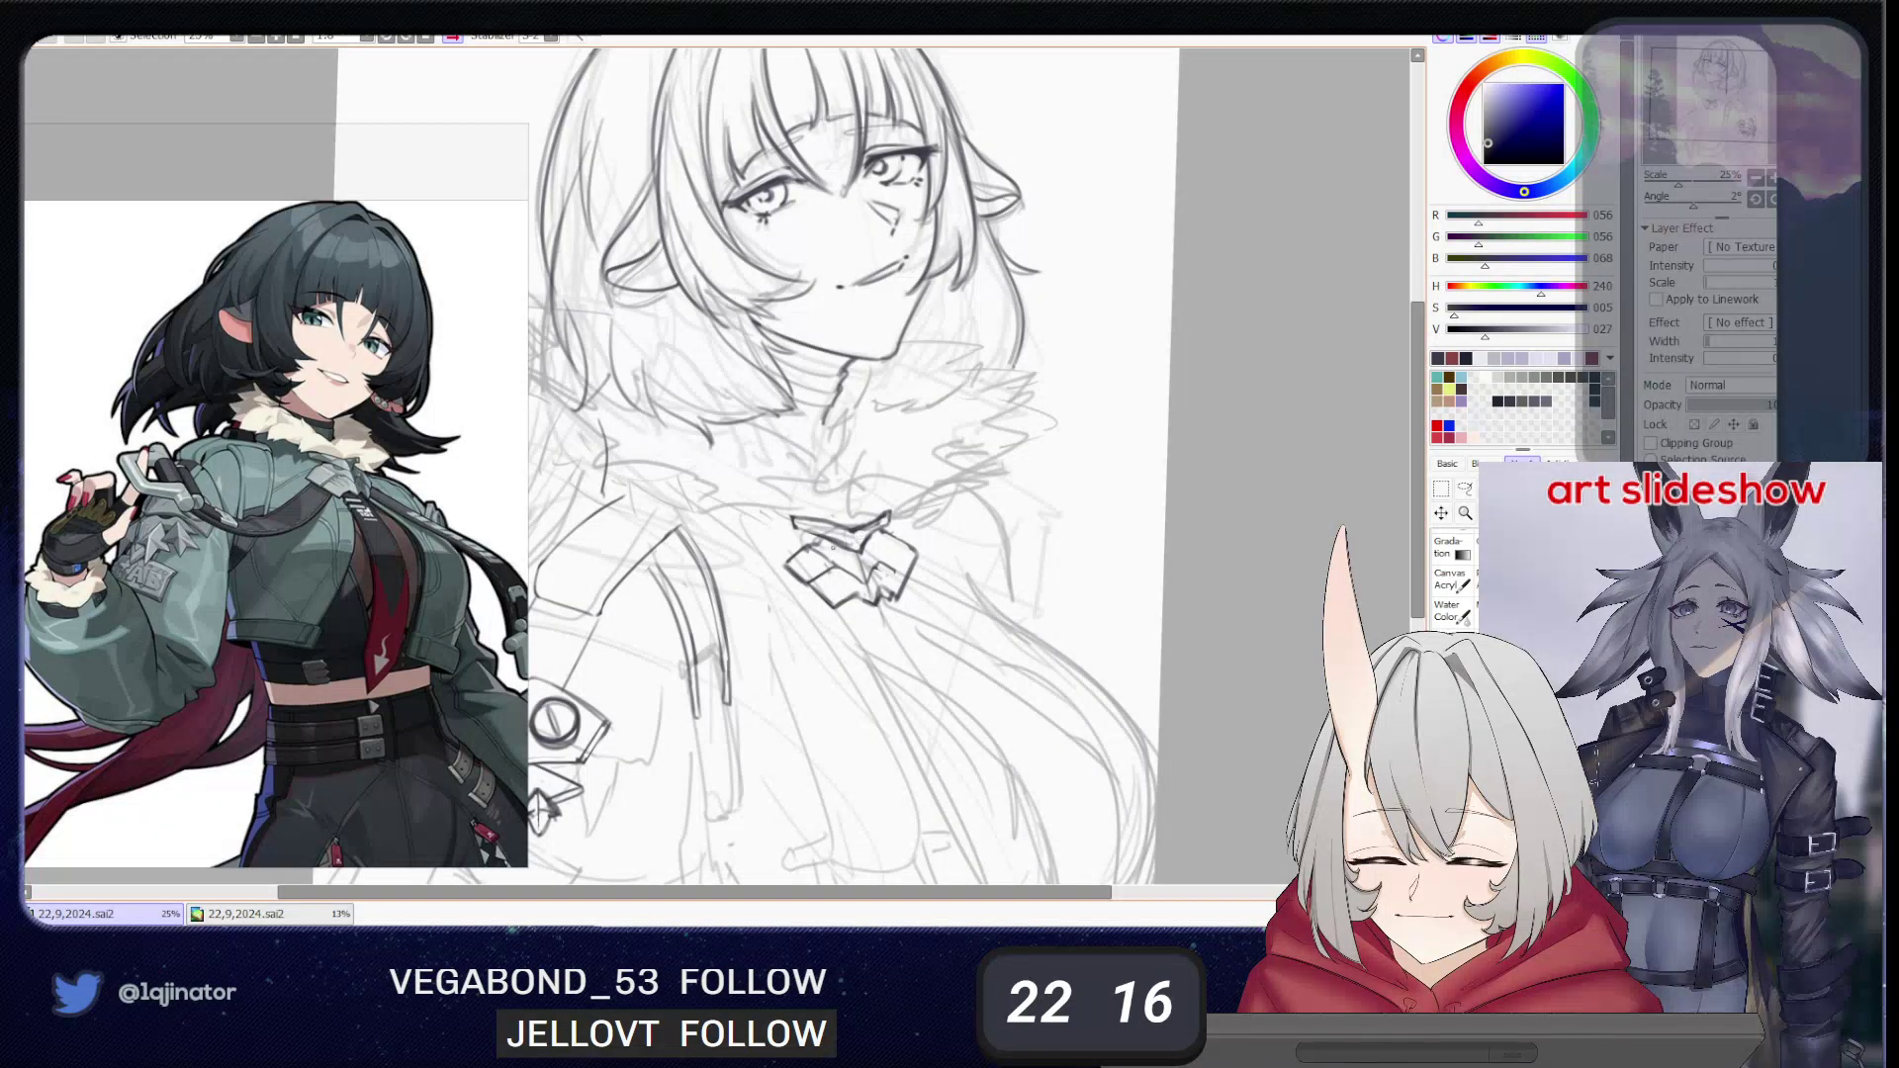
drag(831, 543, 840, 556)
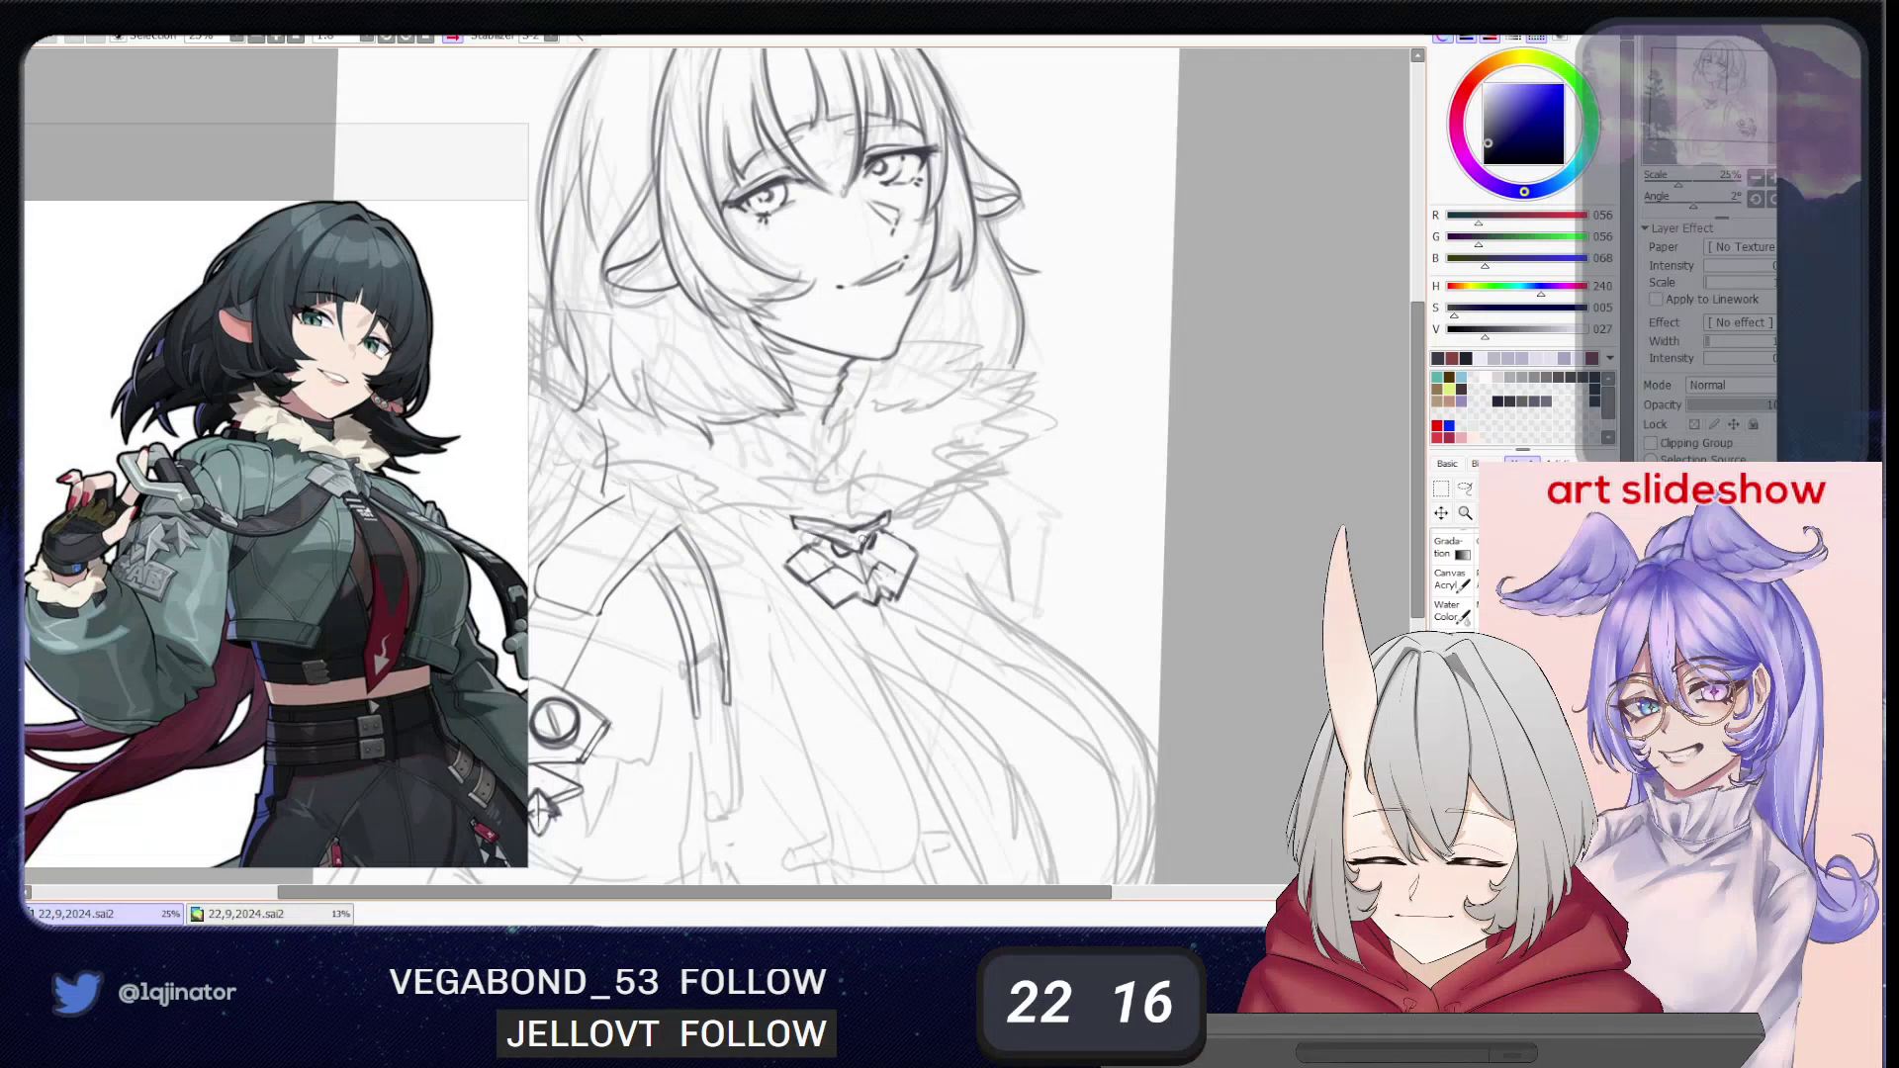
- Erase the entire bow-shaped clasp beneath the fur collar and switch back to the drawing brush
key(e)
mouse_move(989, 566)
mouse_down()
mouse_move(822, 540)
mouse_move(895, 522)
mouse_up()
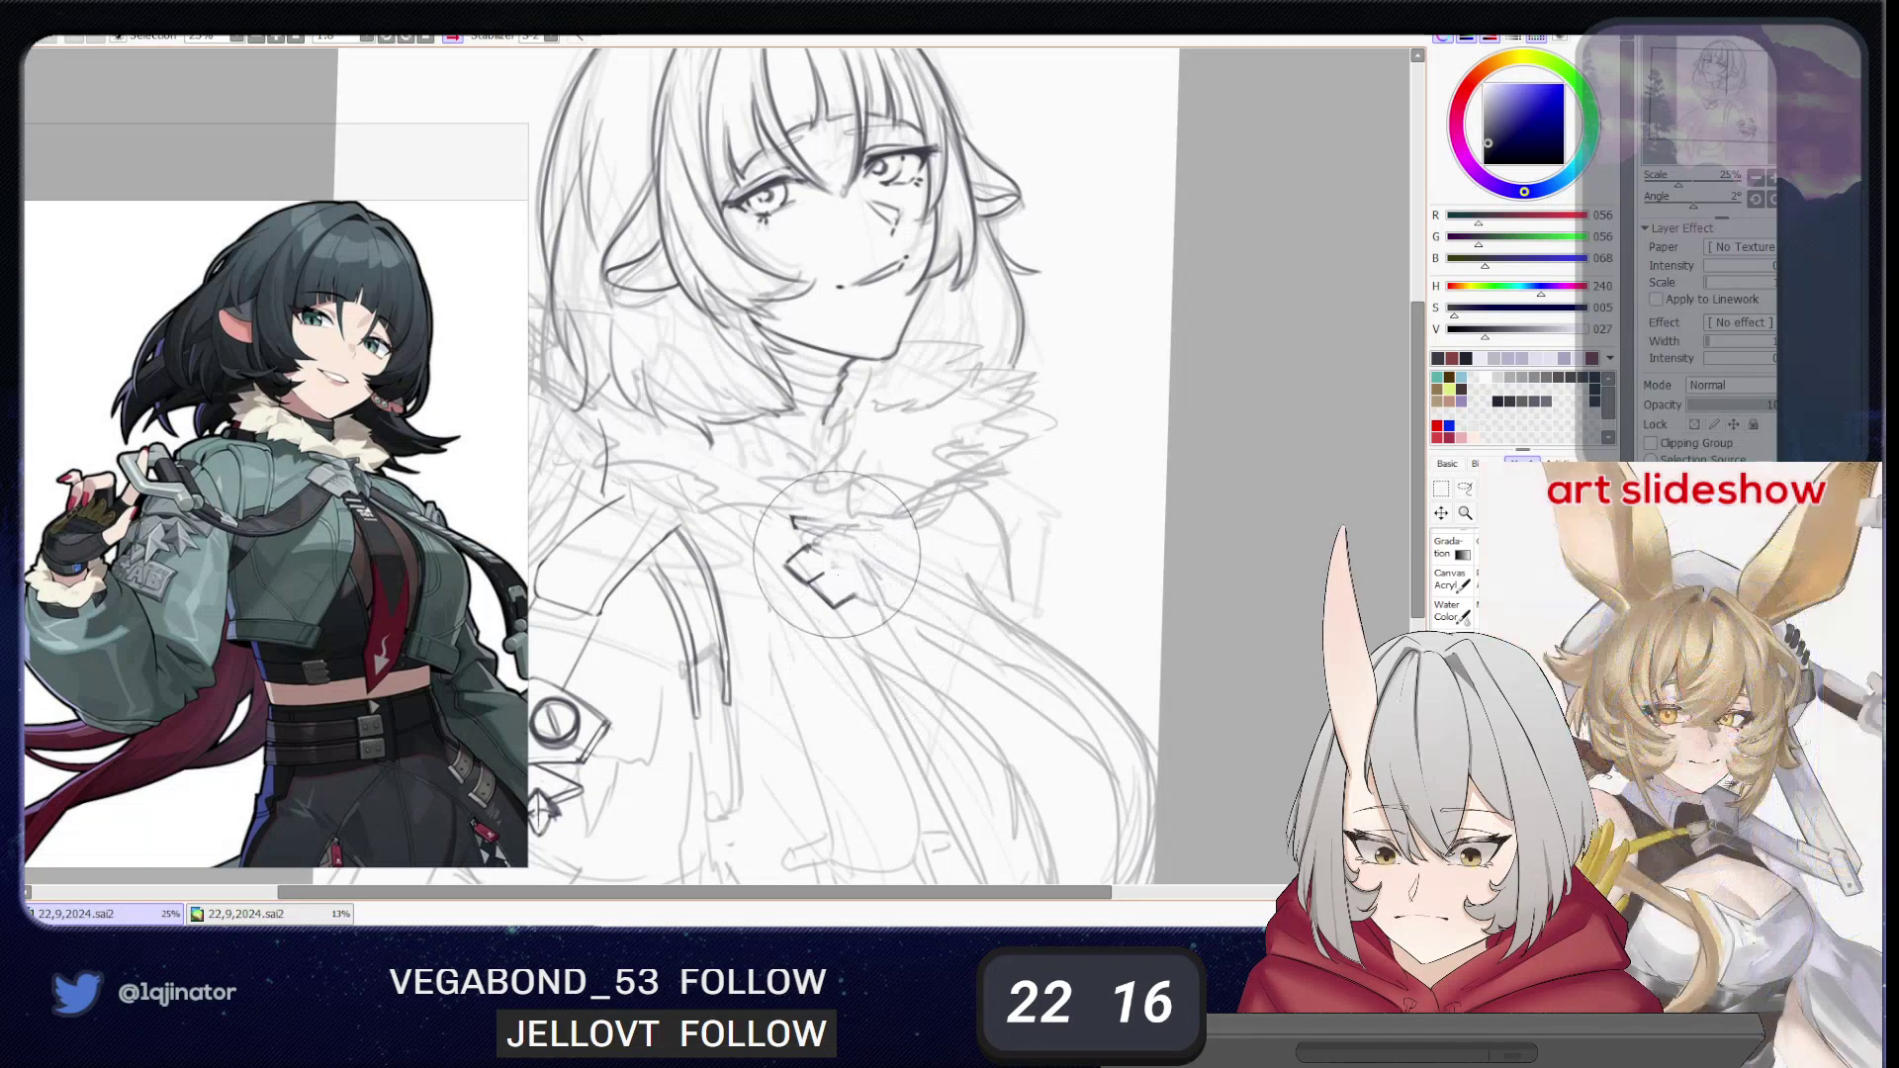
key(n)
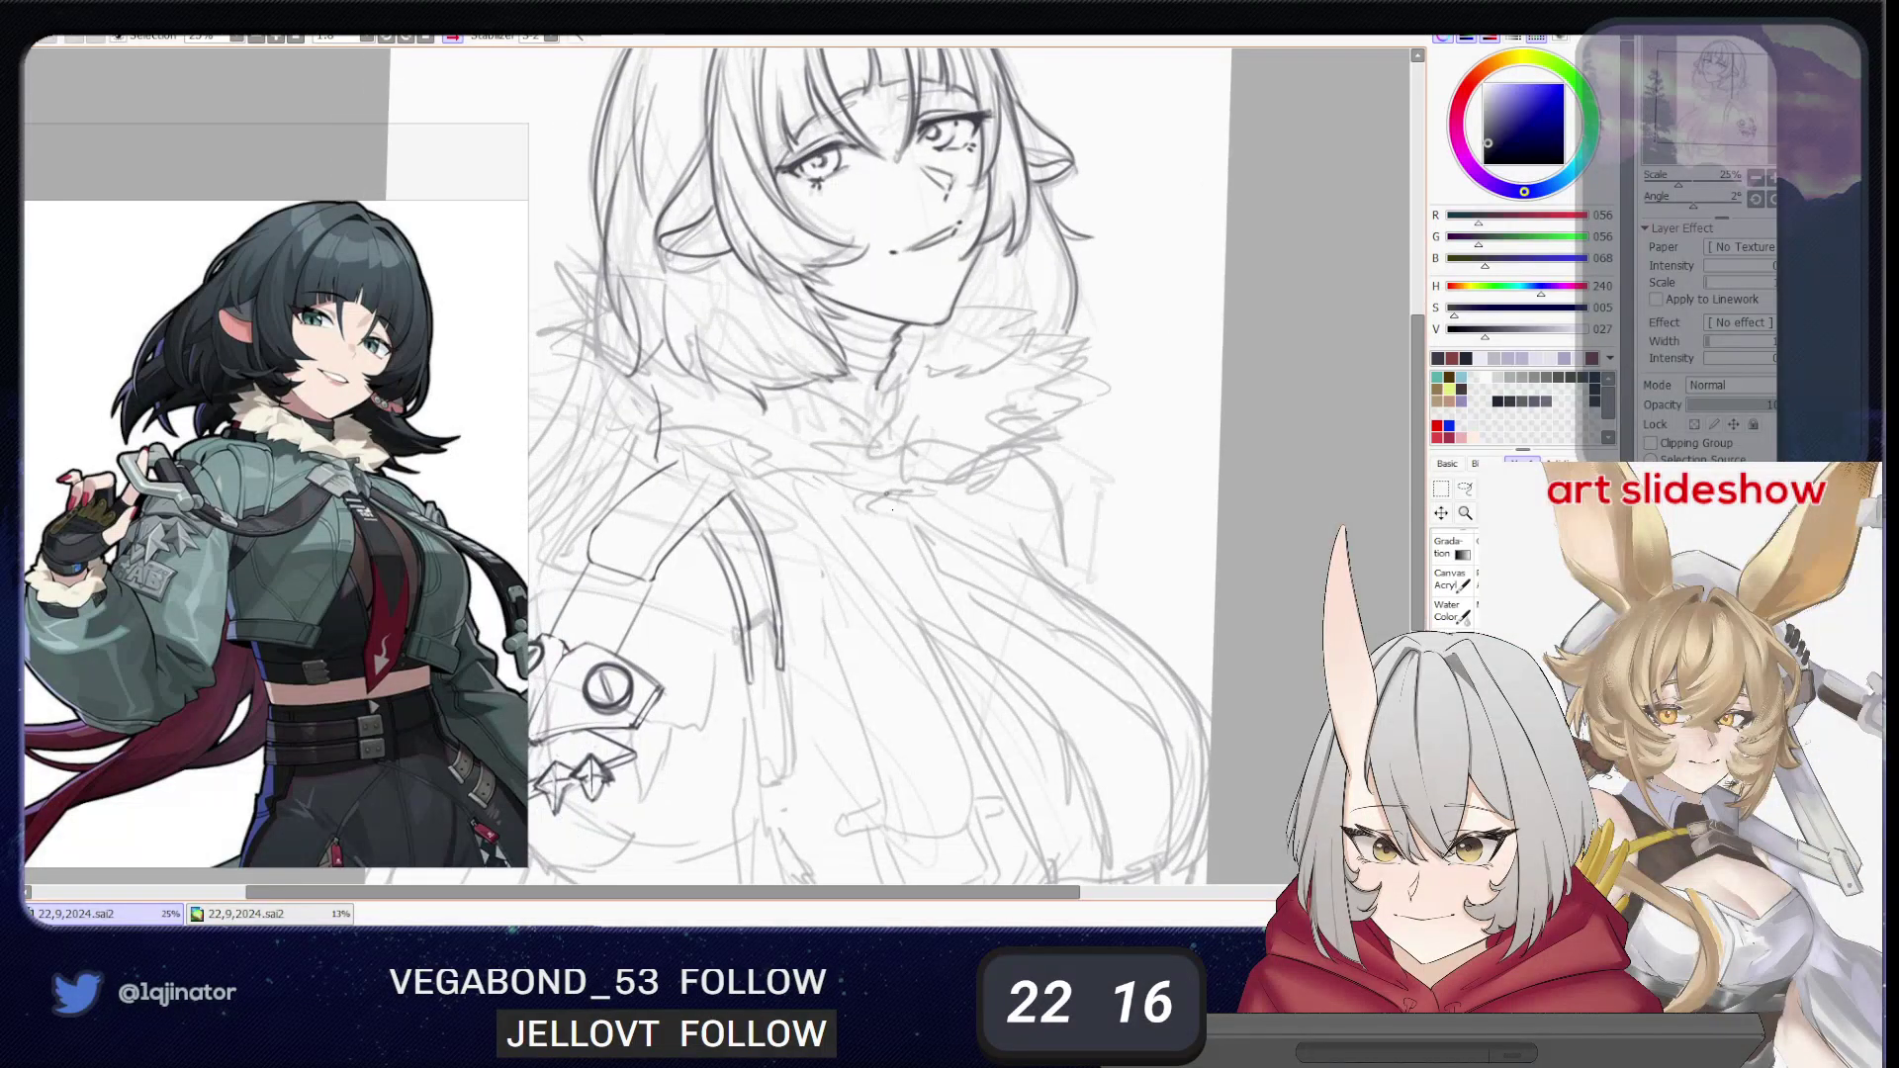
scroll(896, 483, down, 1)
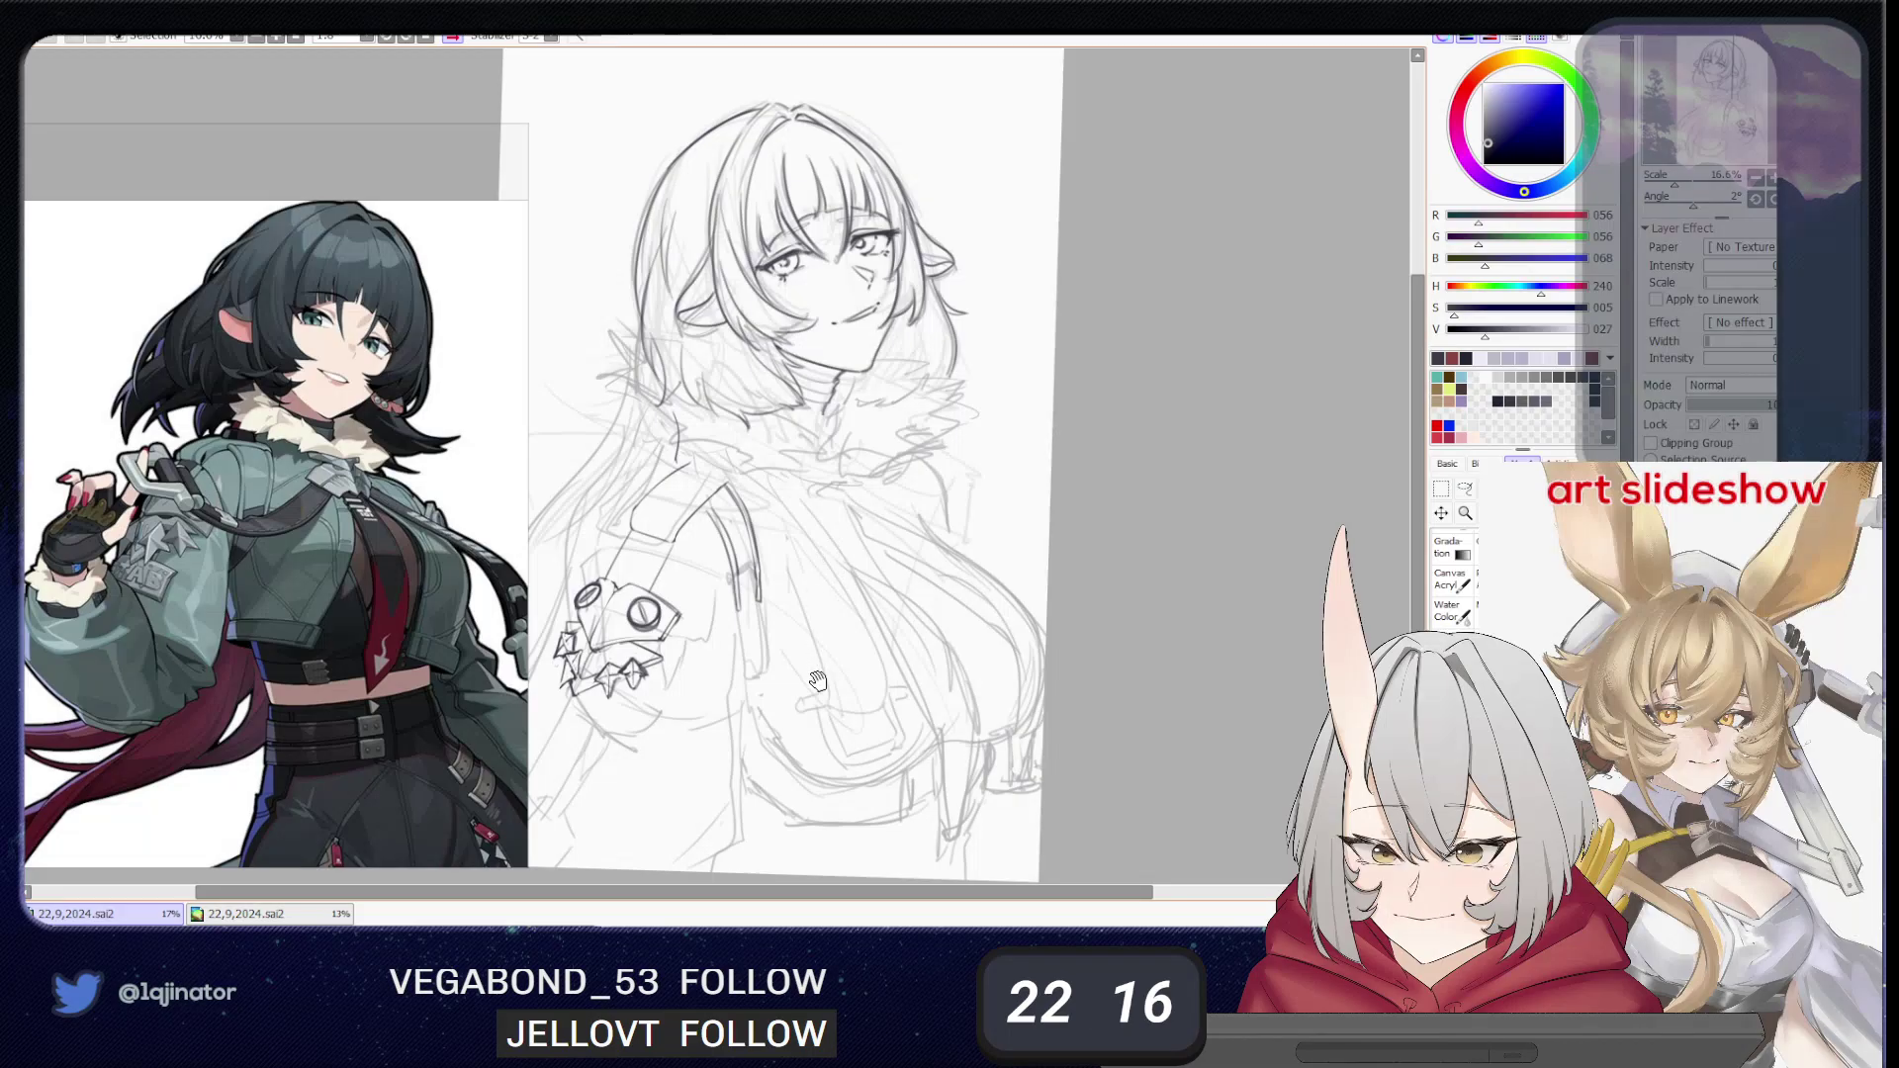
drag(817, 682, 804, 616)
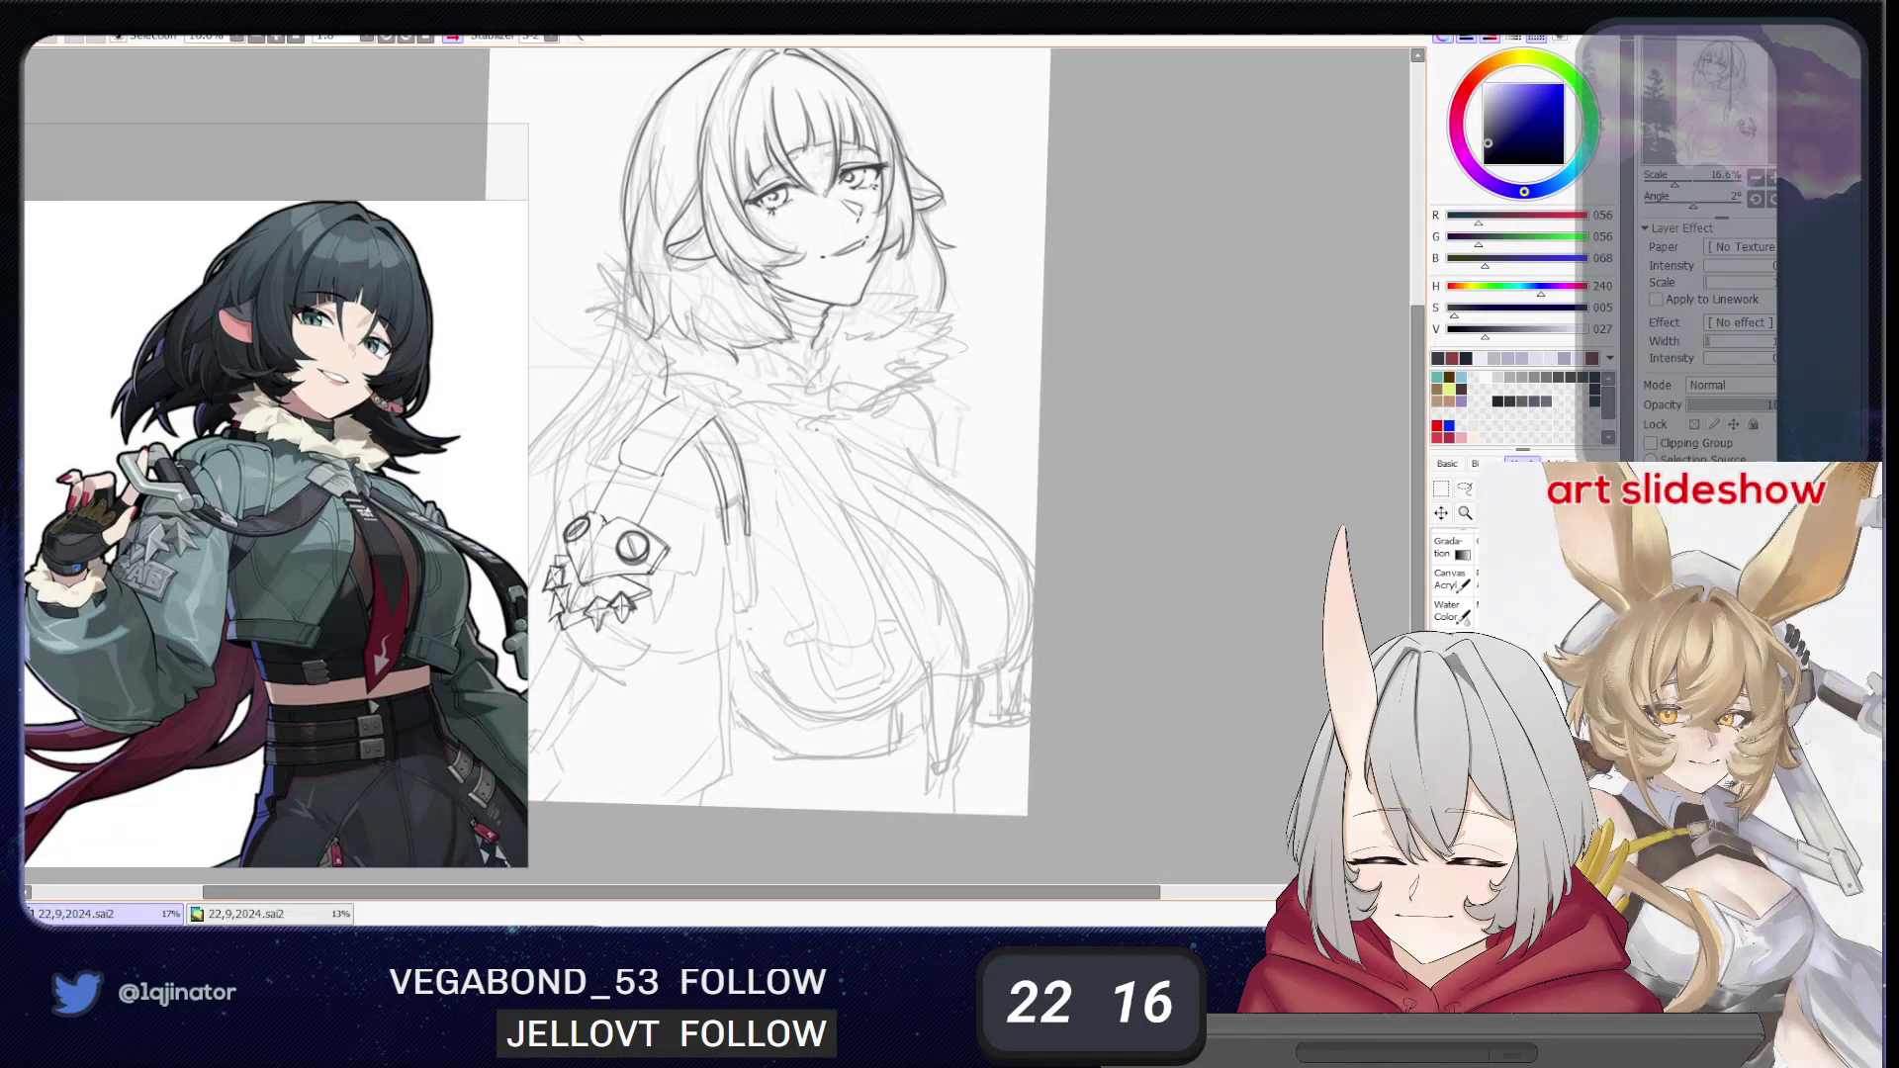
drag(794, 415, 853, 398)
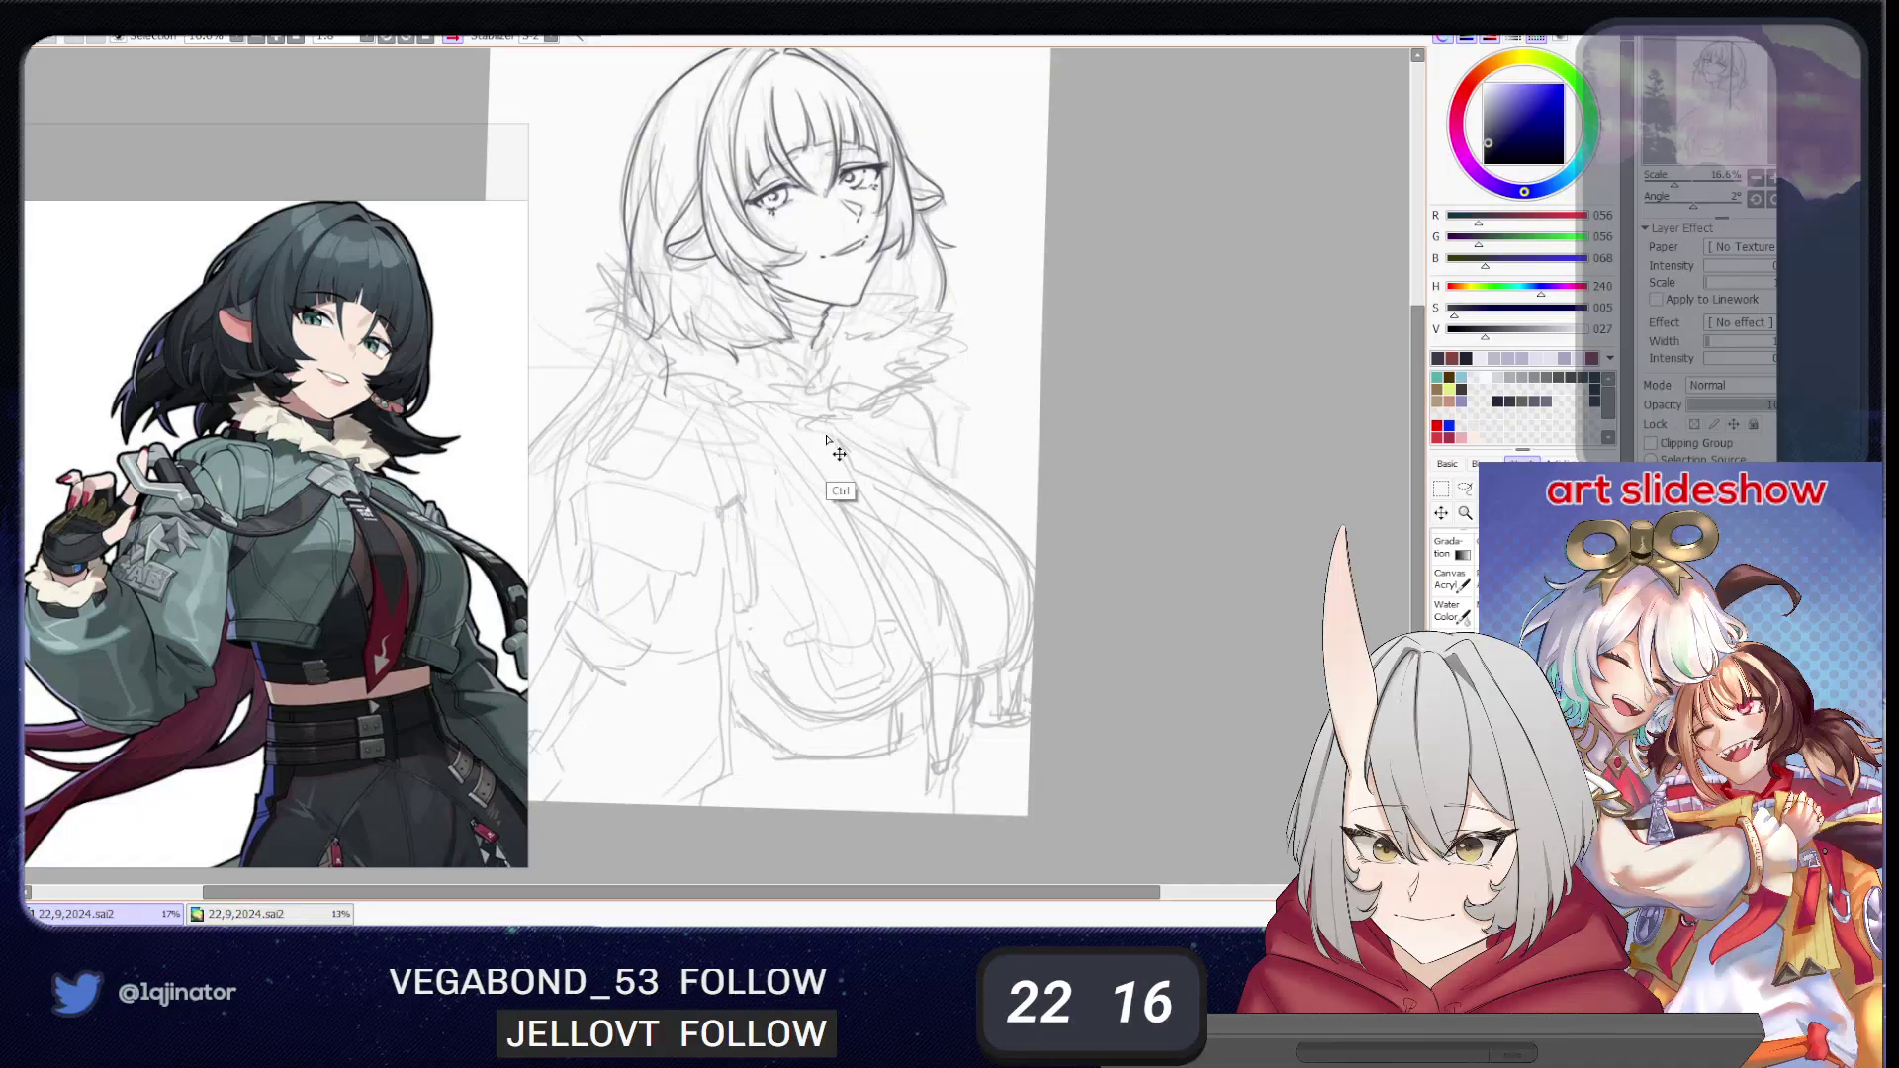
drag(814, 432, 852, 448)
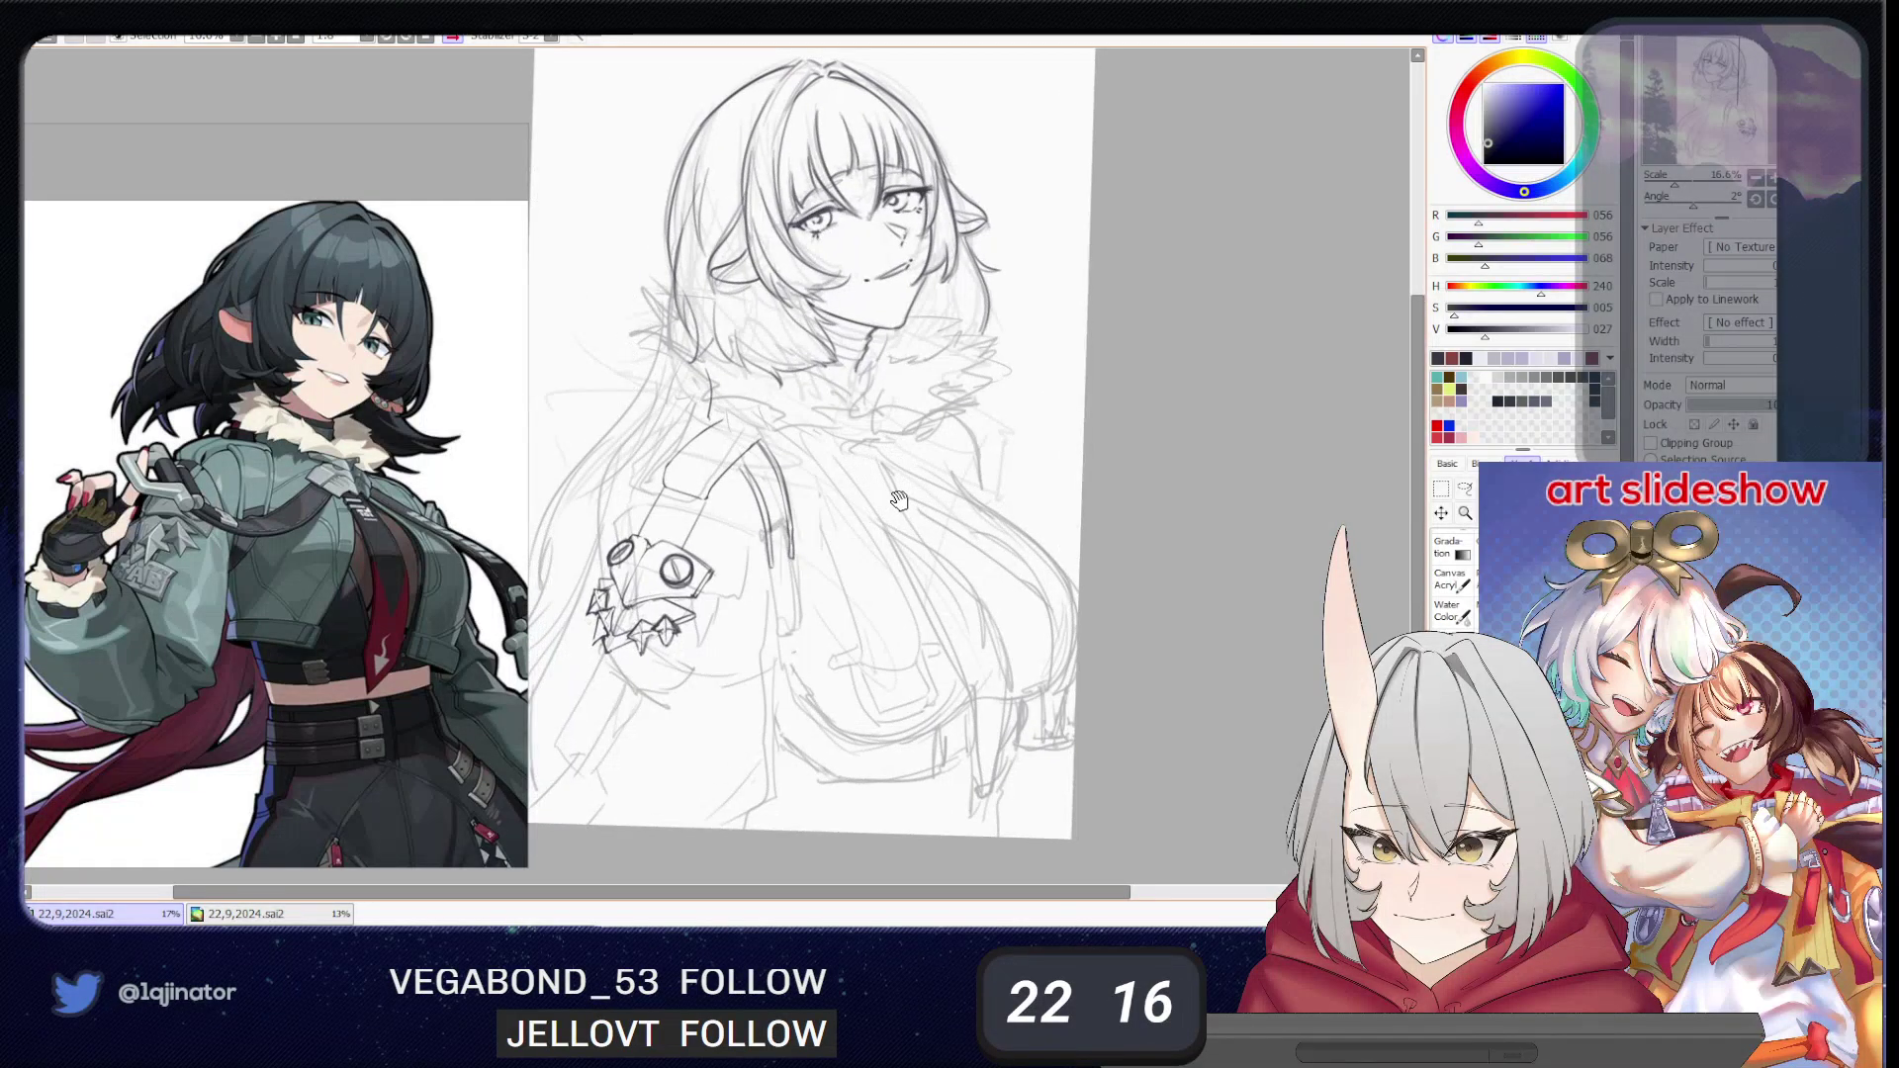
drag(713, 657, 788, 620)
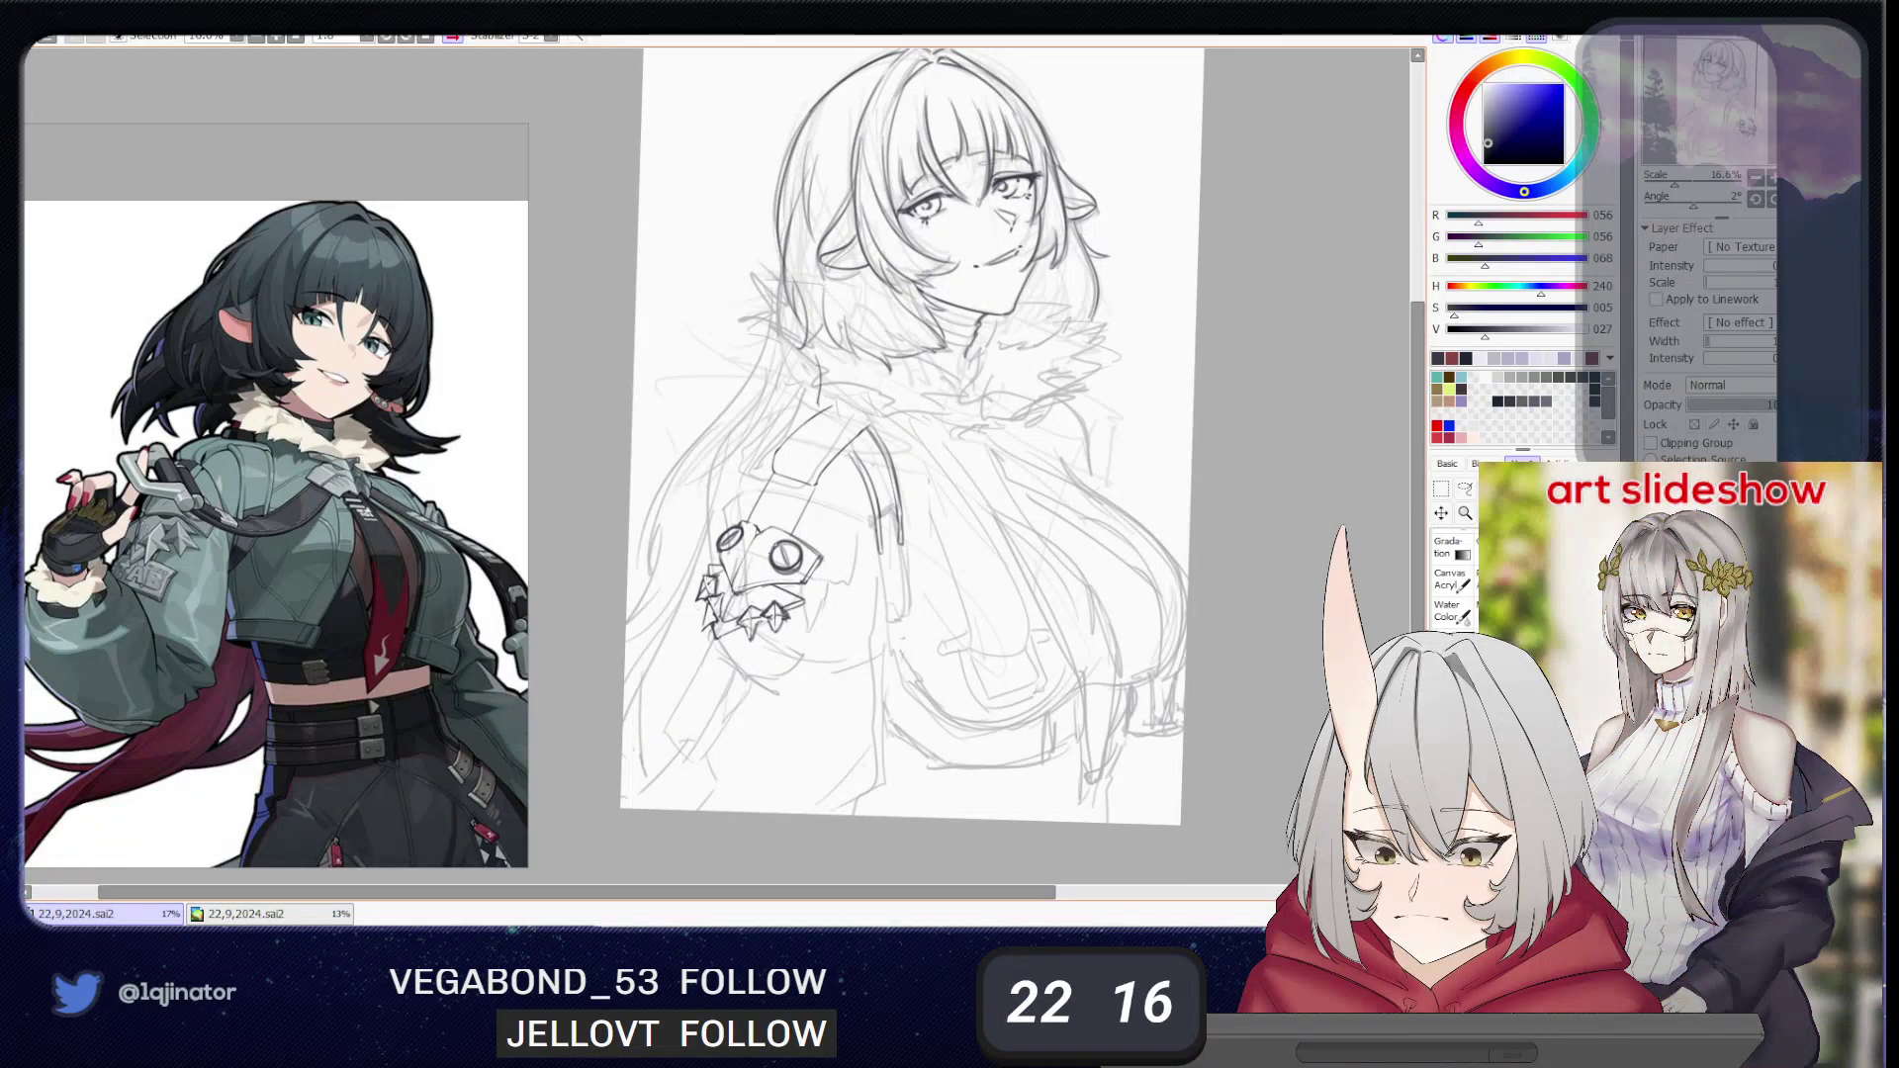
- Add a short accent stroke to the spiked charms hanging below the sleeve's buckle plate
key(Page_Up)
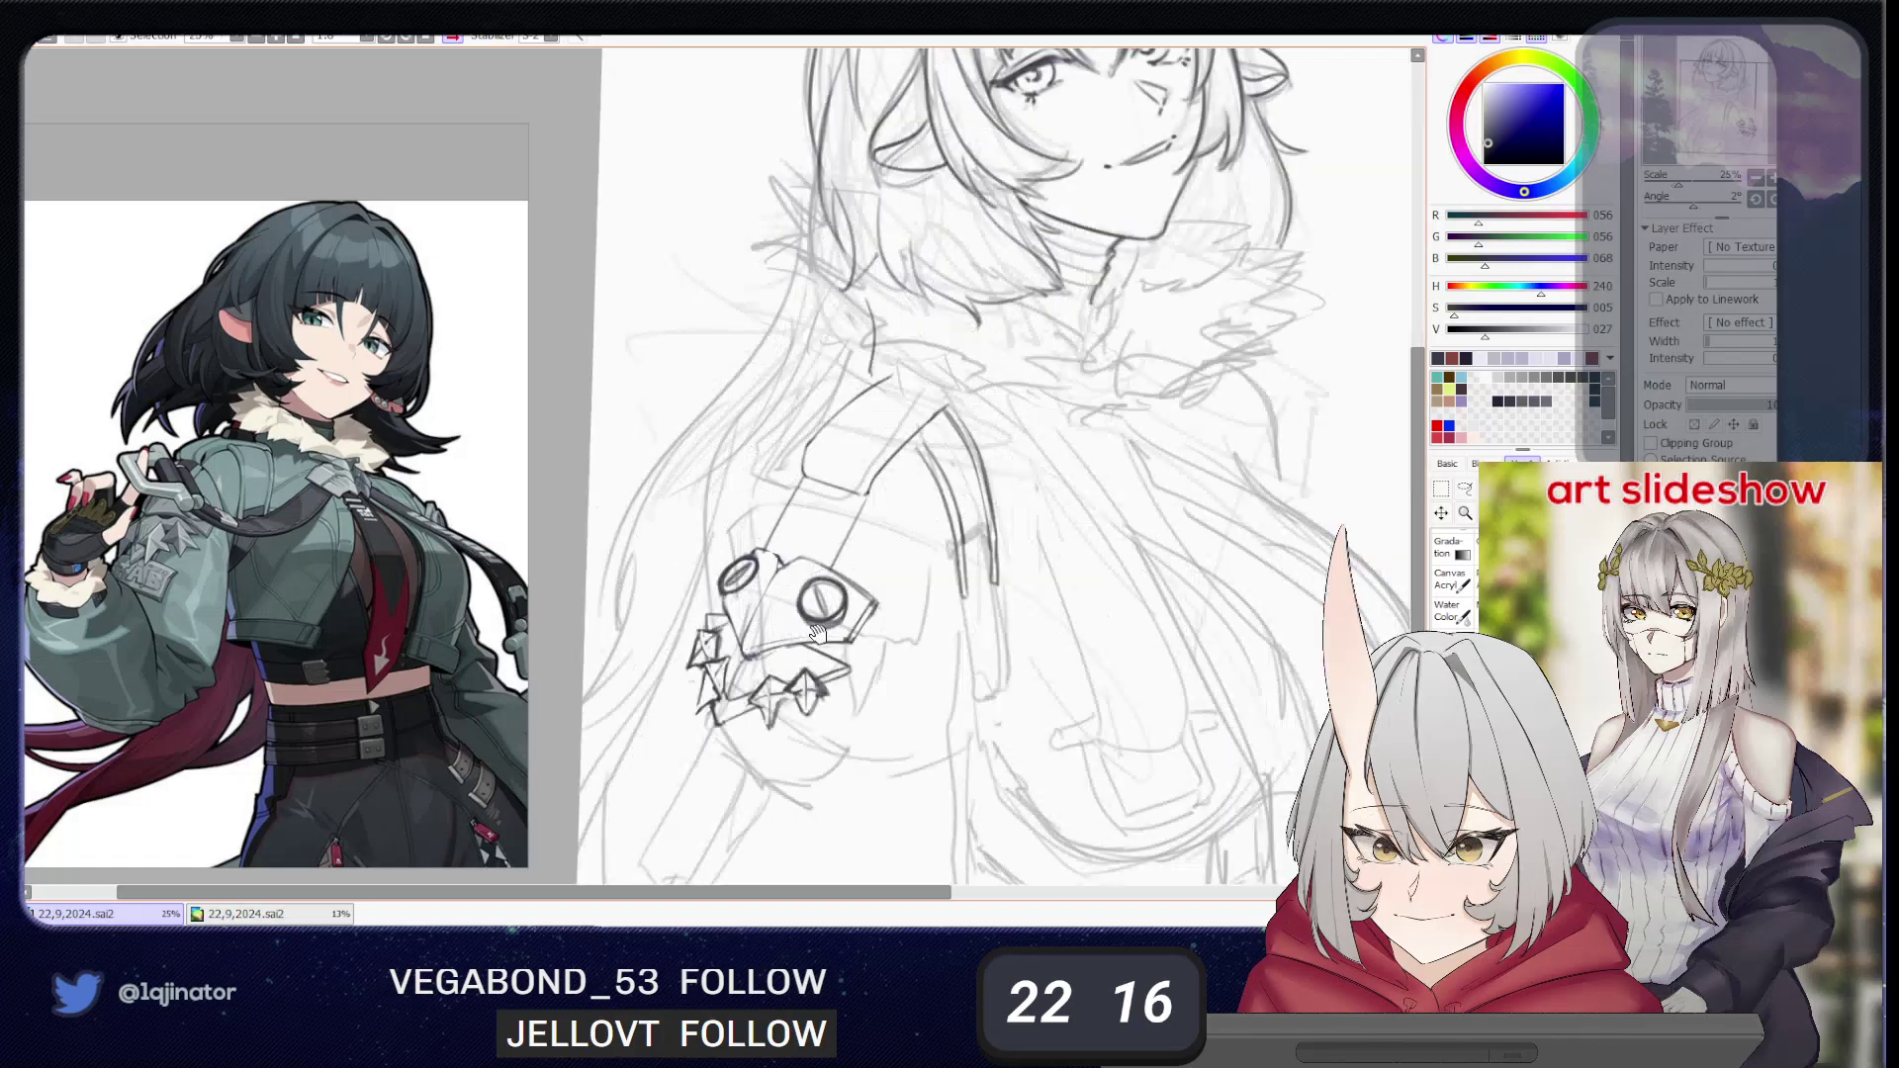
drag(806, 613, 826, 571)
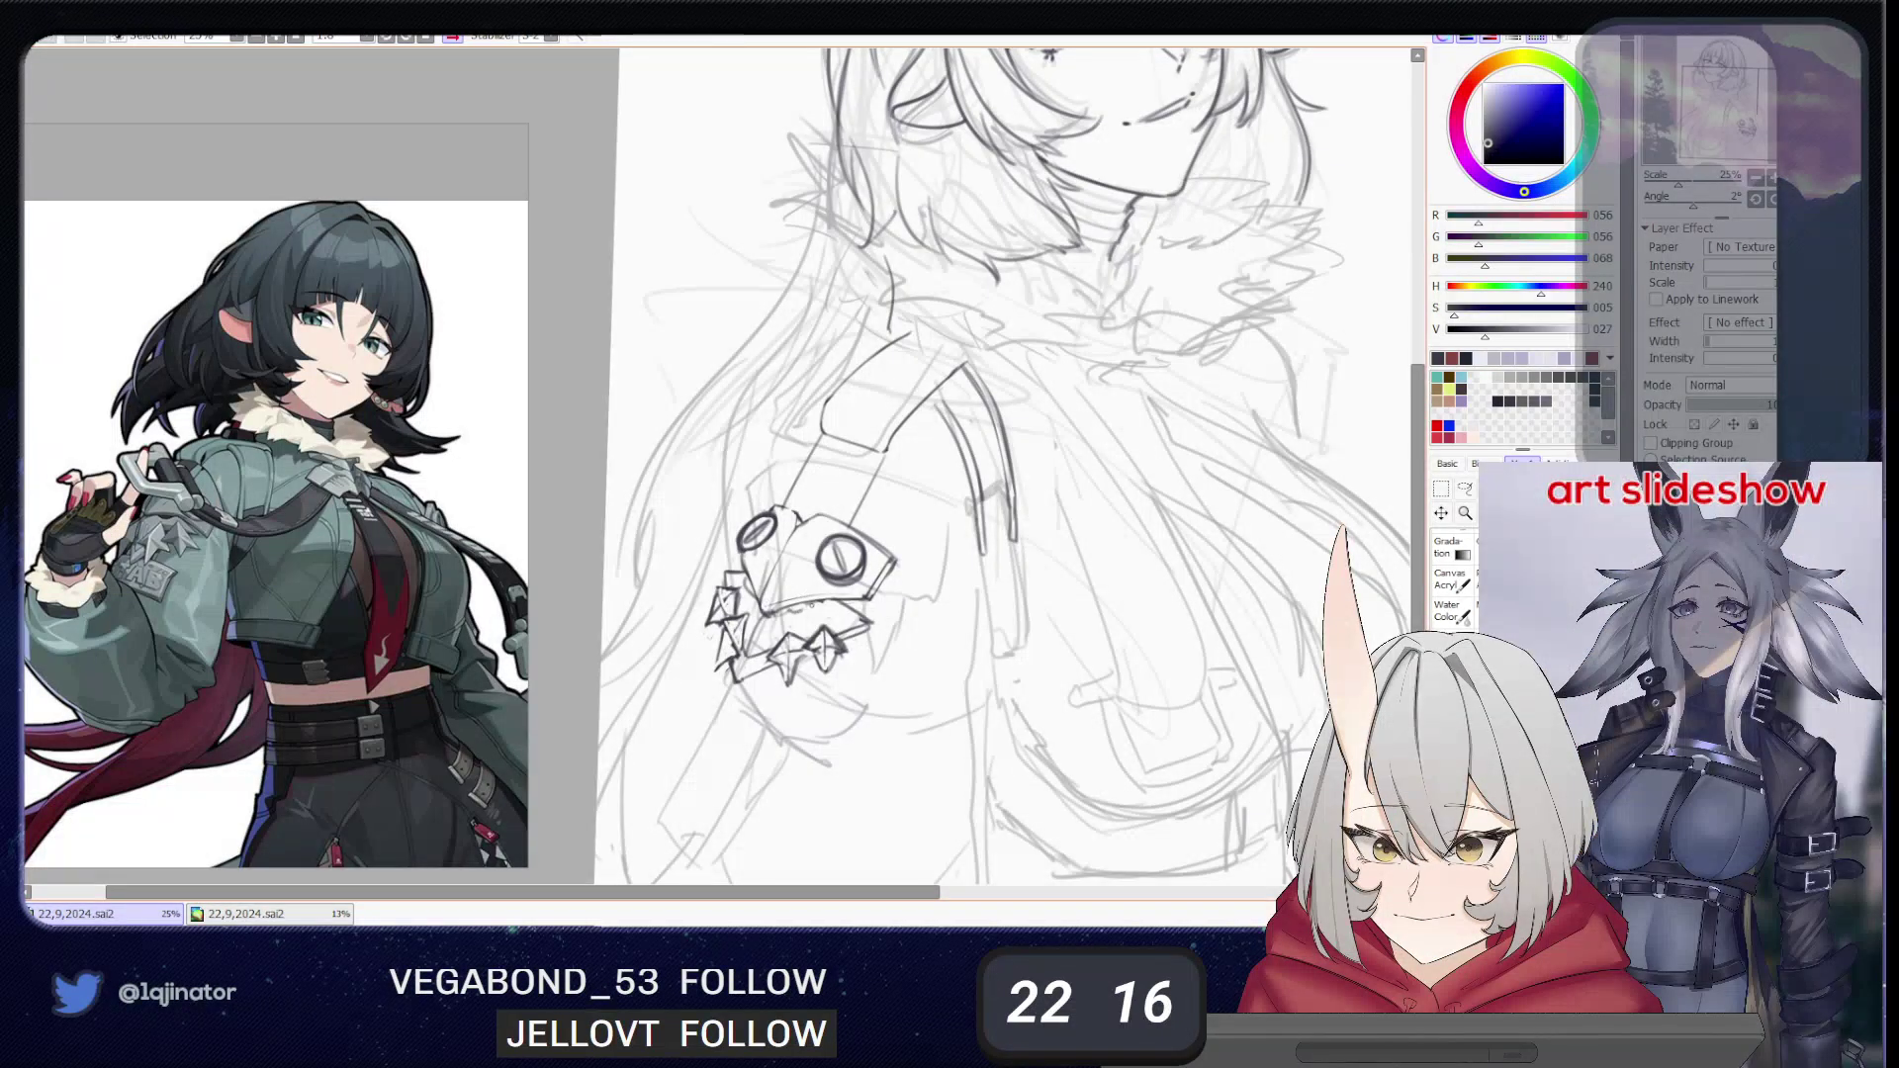
key(Page_Down)
key(Page_Up)
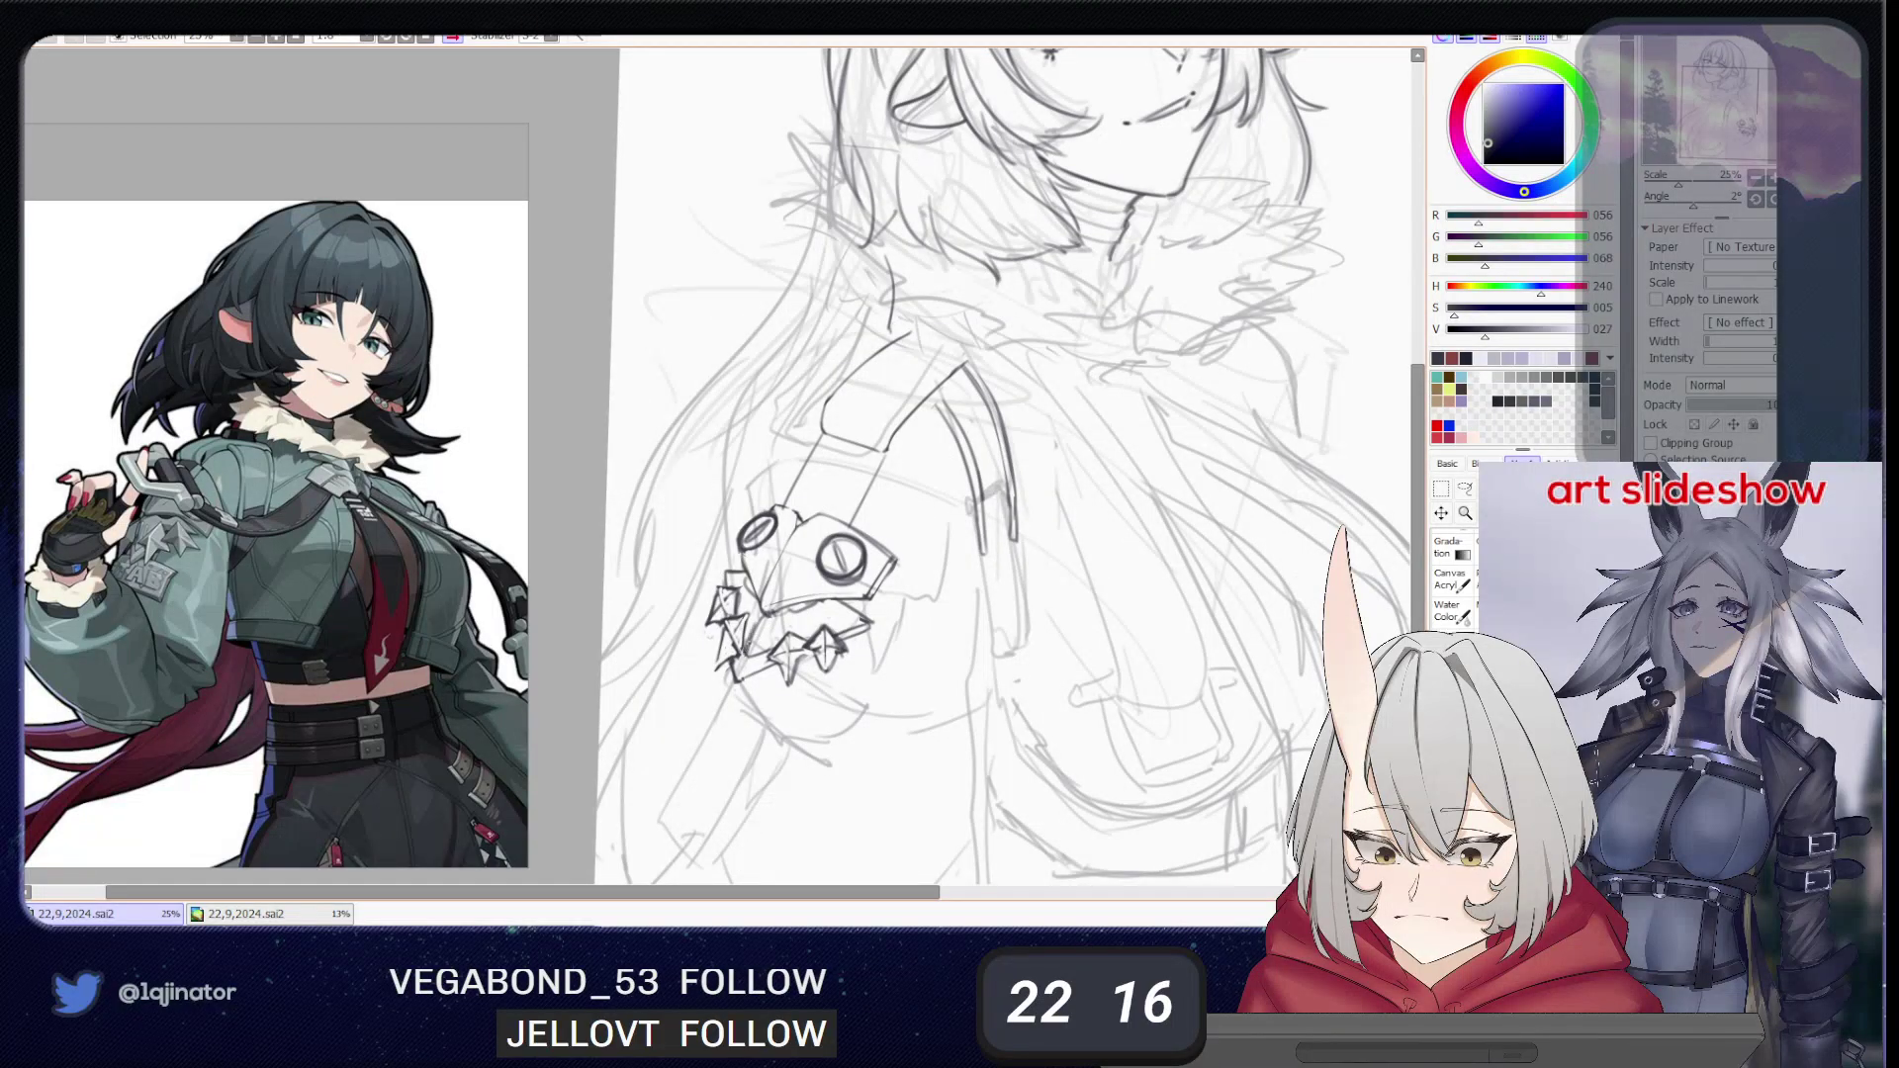
drag(757, 629, 759, 653)
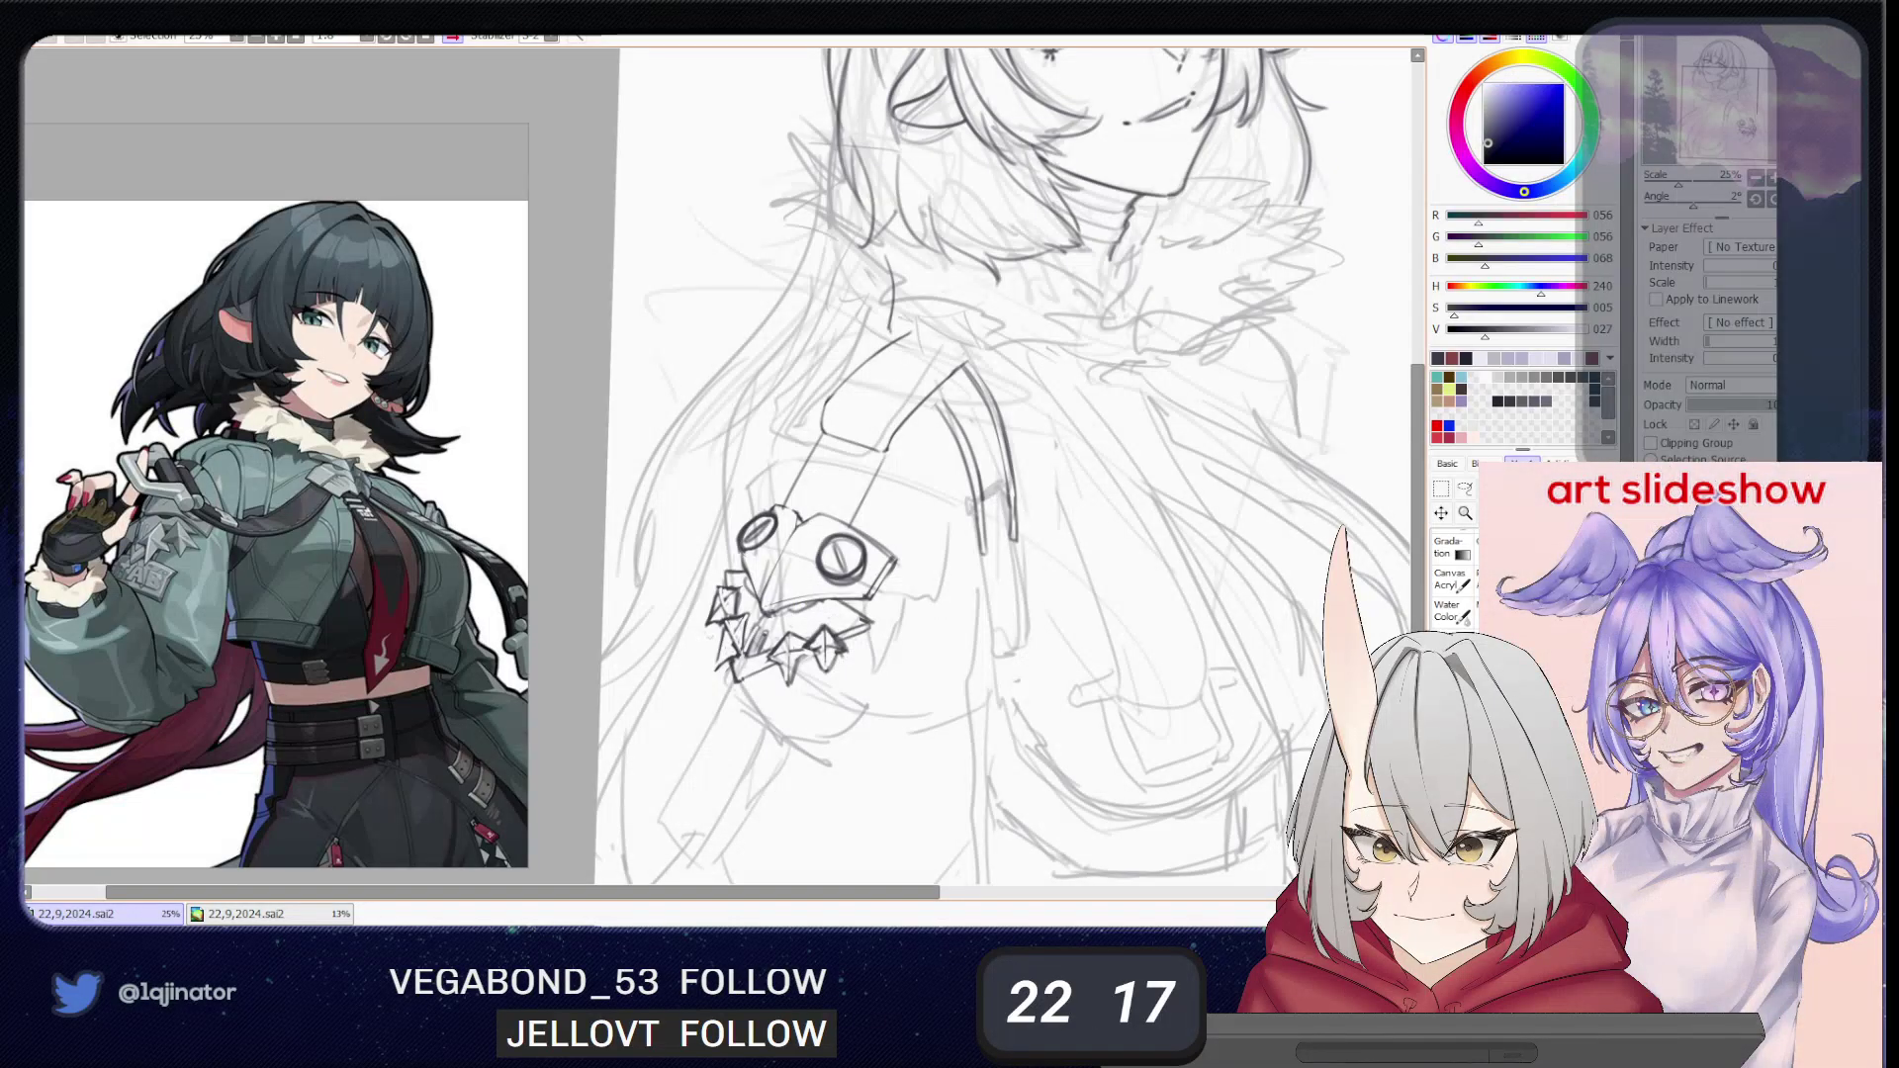
- Browse the character reference sheets and enlarge the front view of the cropped jacket to examine its straps and buckles
key(ctrl+minus)
key(ctrl+minus)
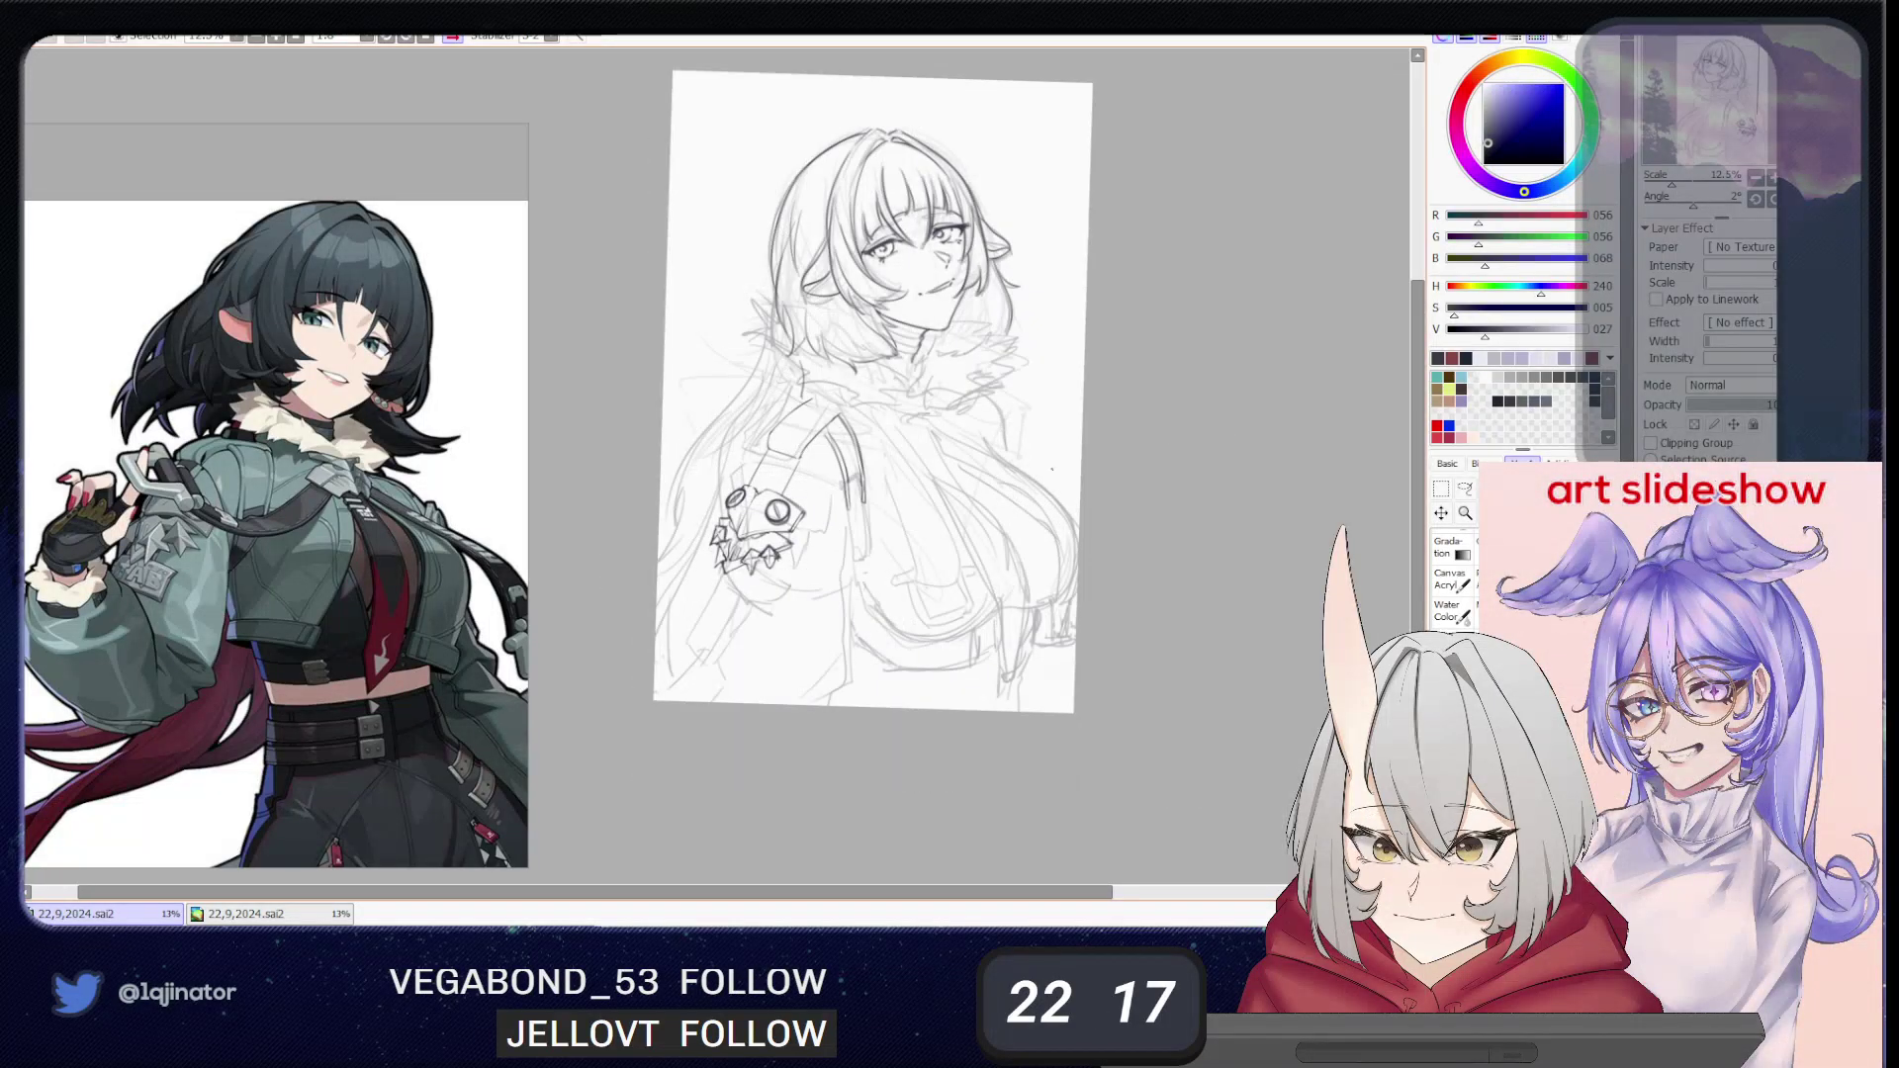
scroll(842, 539, up, 2)
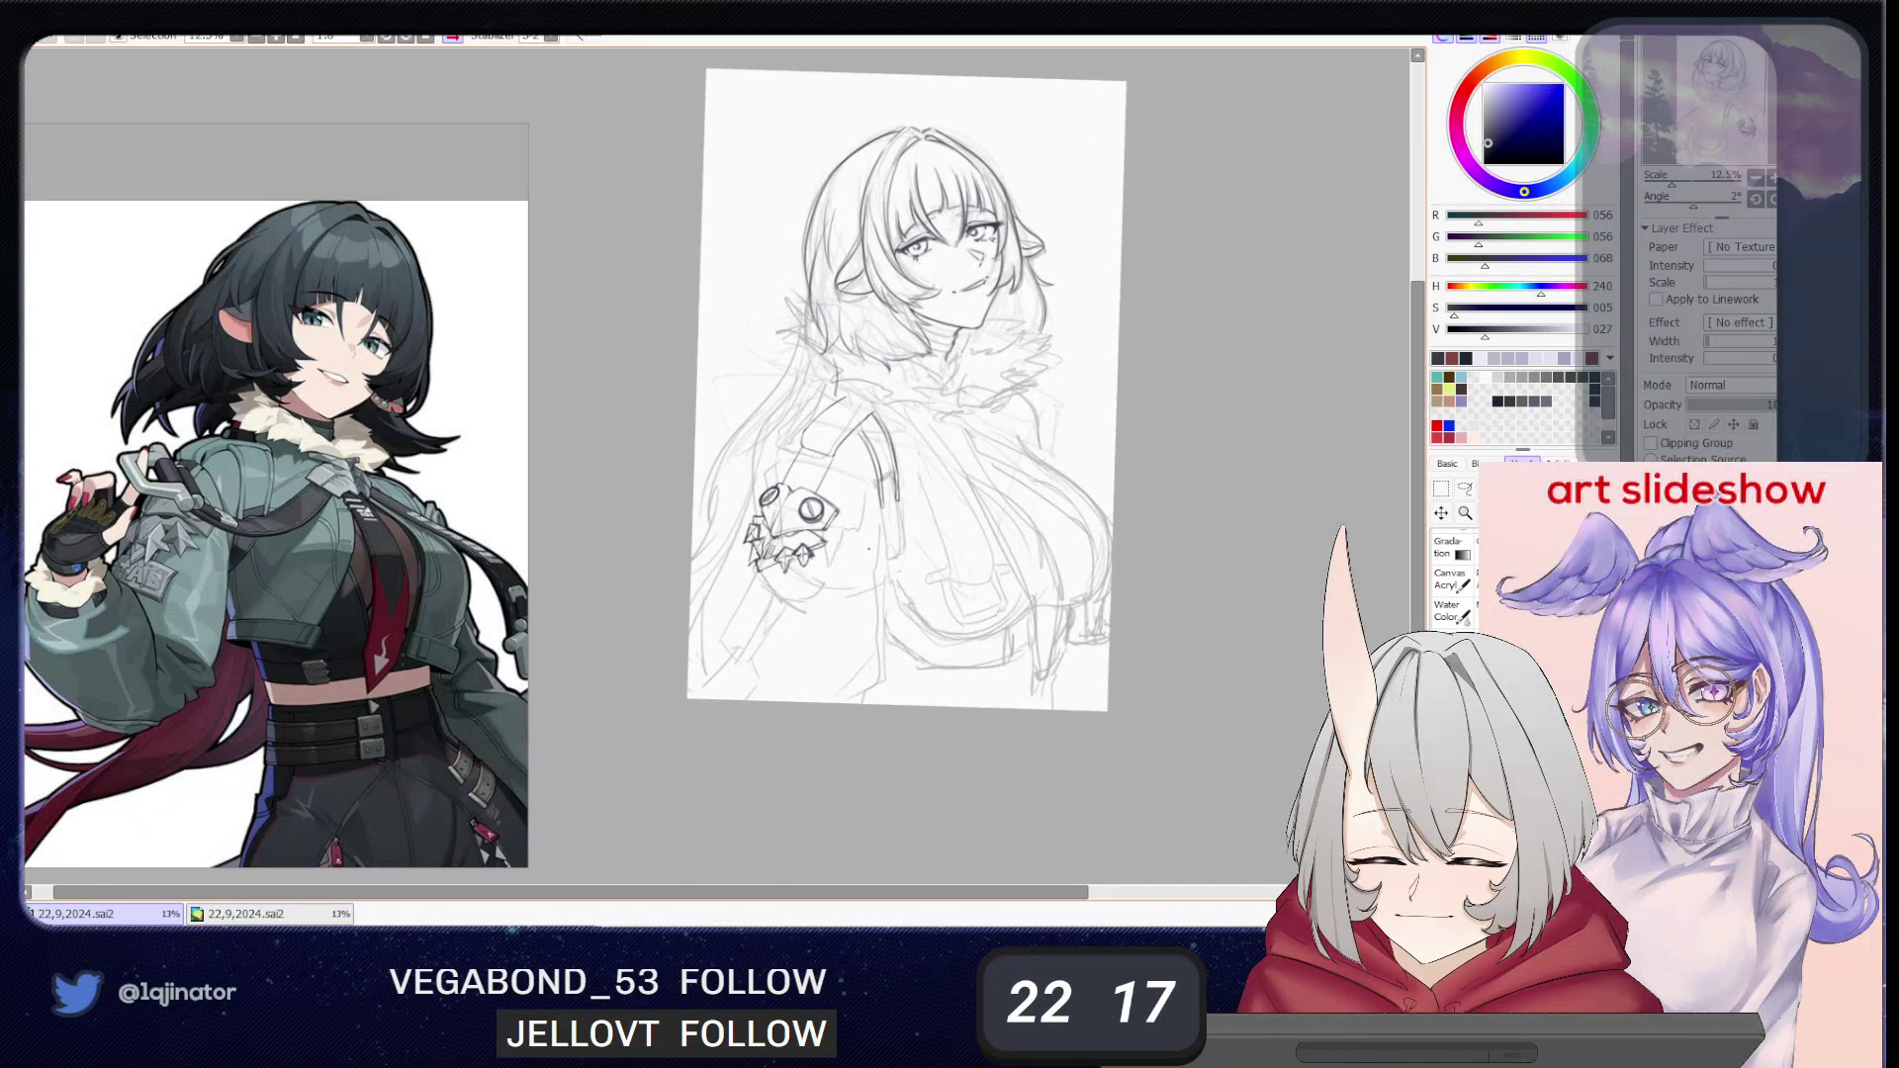
drag(840, 558, 827, 584)
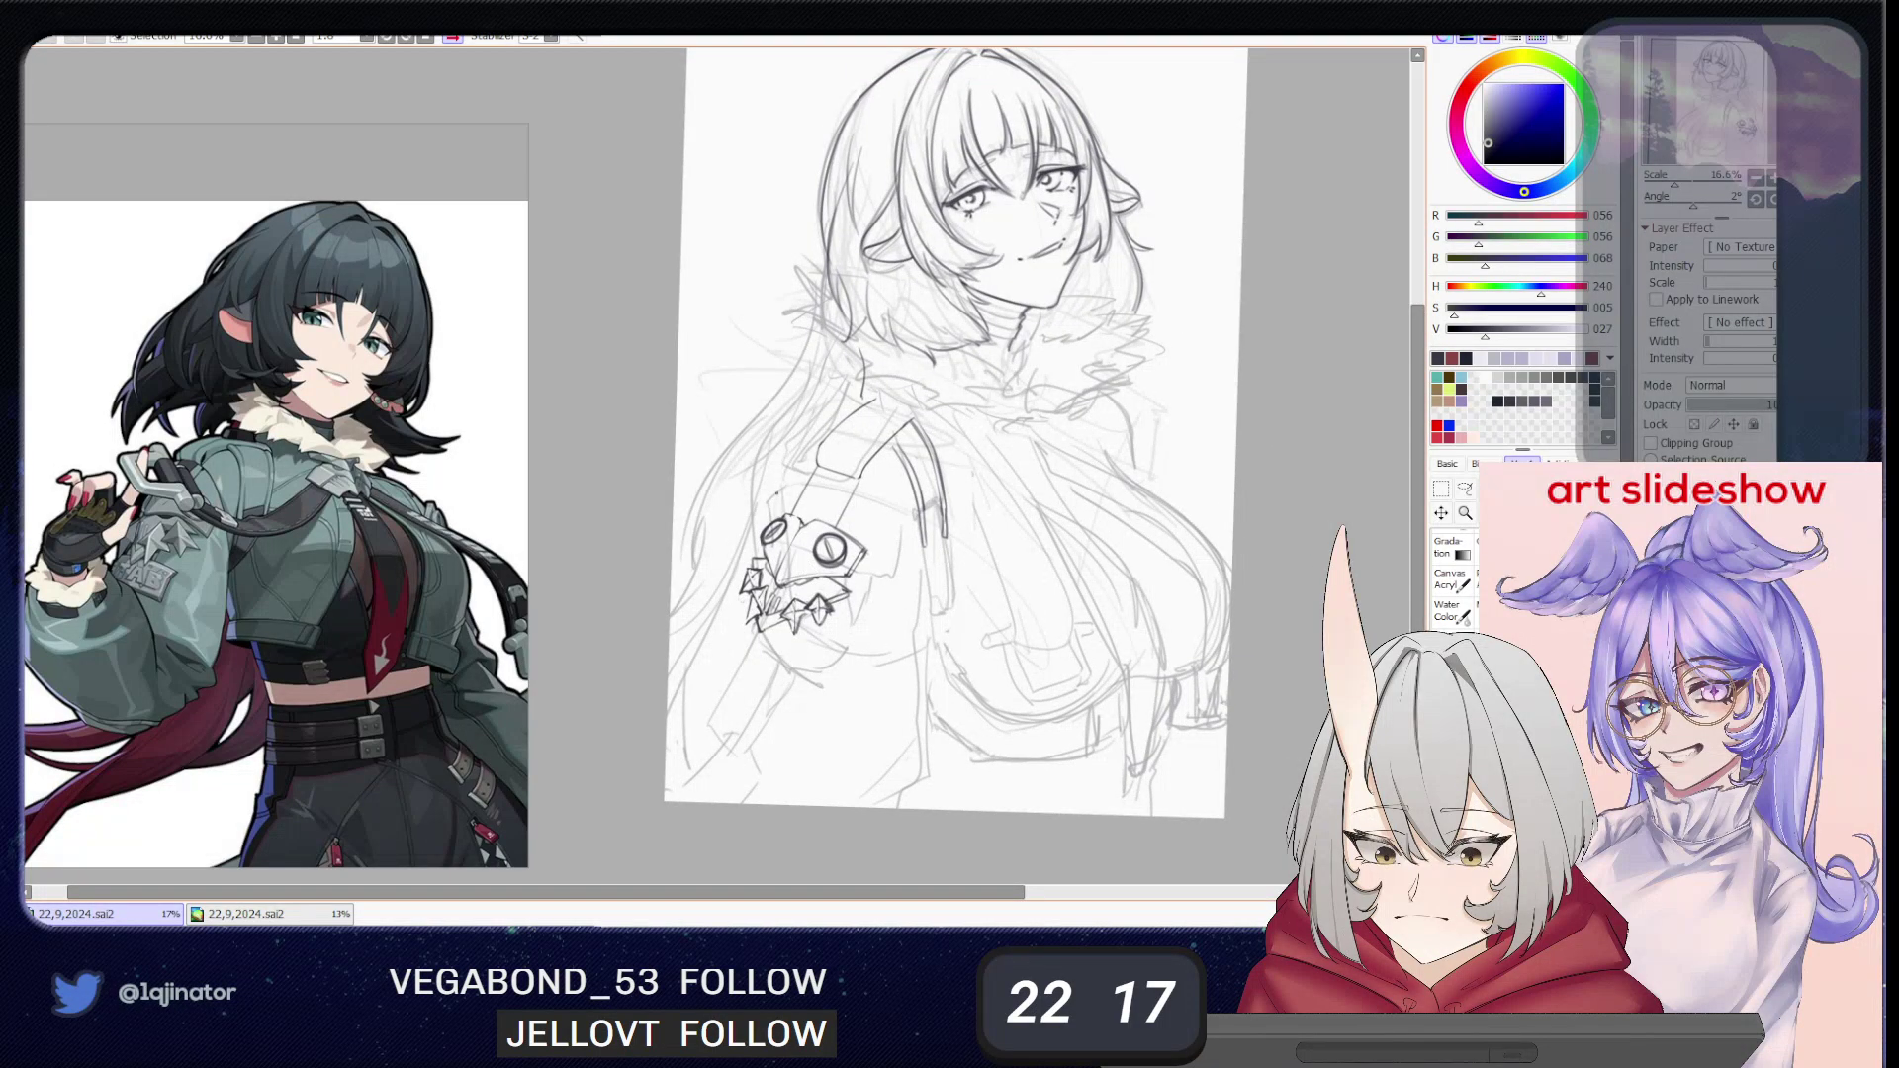
scroll(286, 532, down, 5)
drag(220, 455, 258, 811)
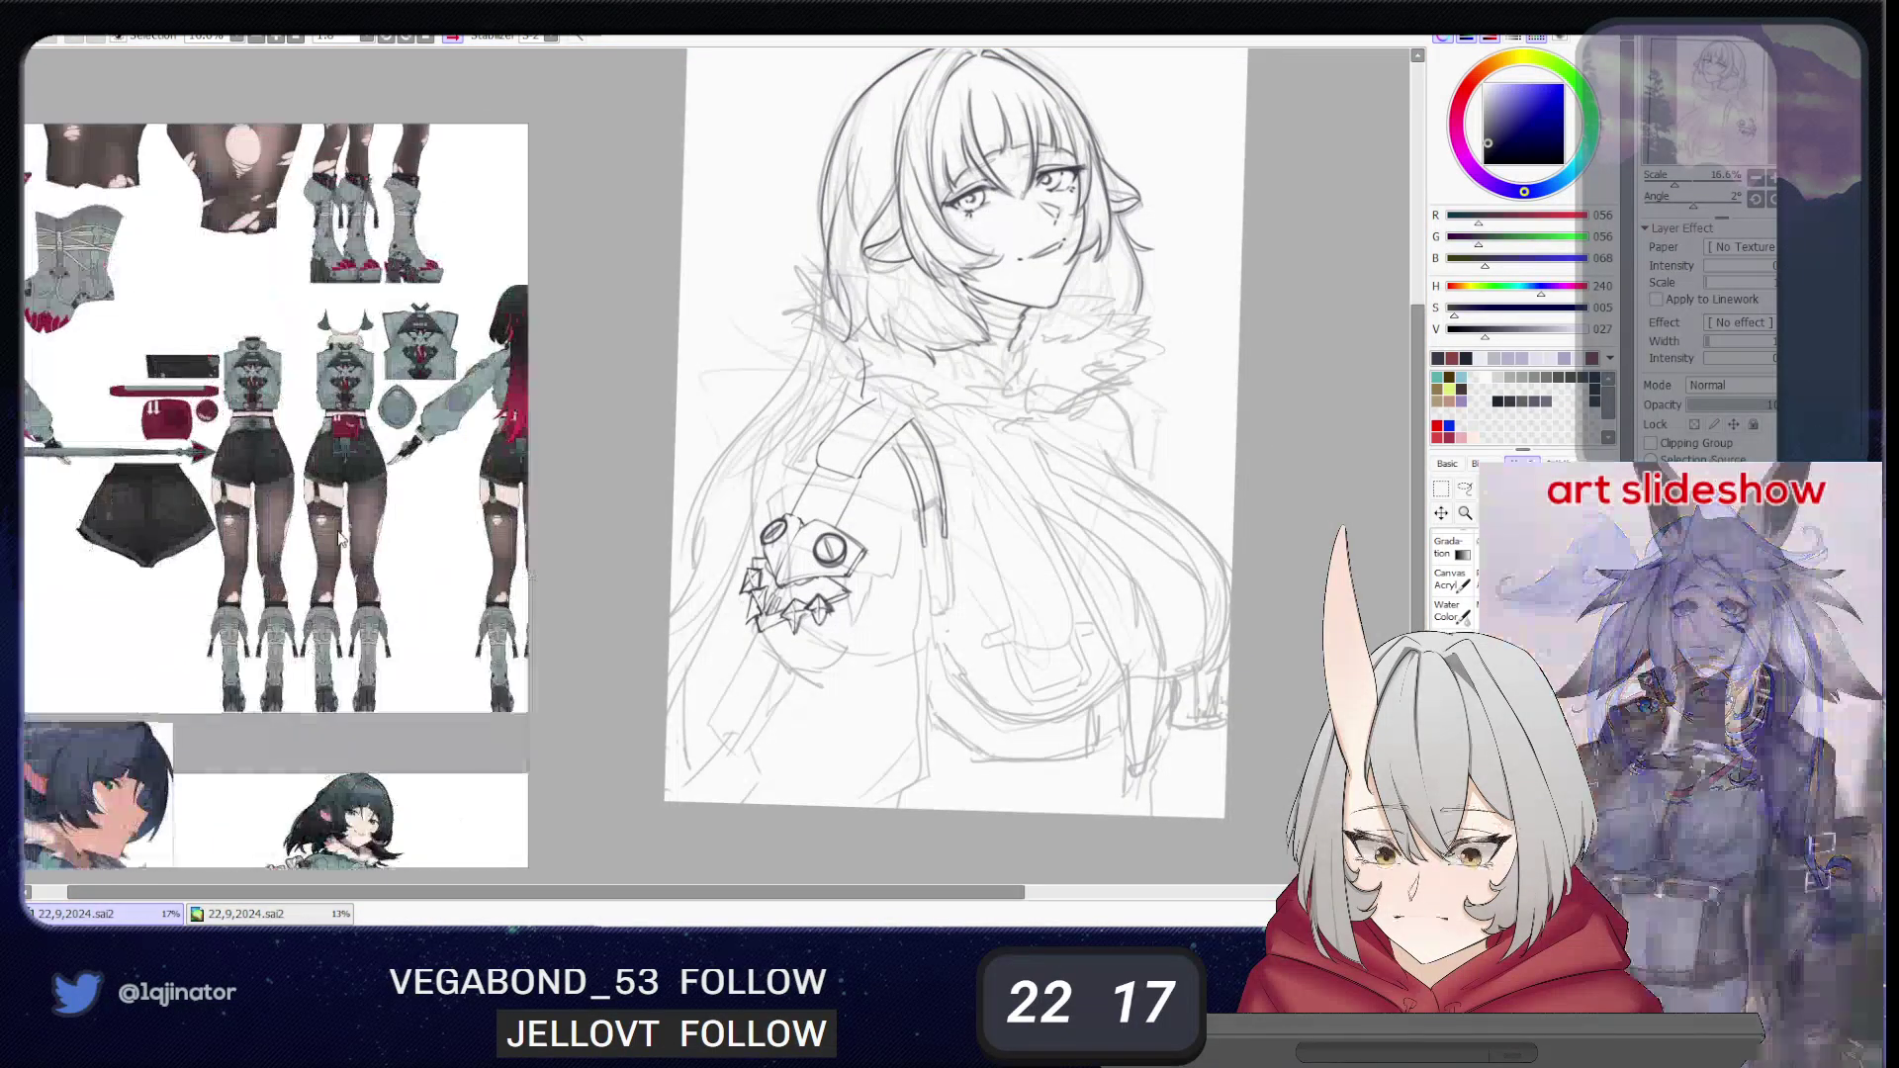
drag(292, 240, 394, 467)
scroll(394, 471, up, 4)
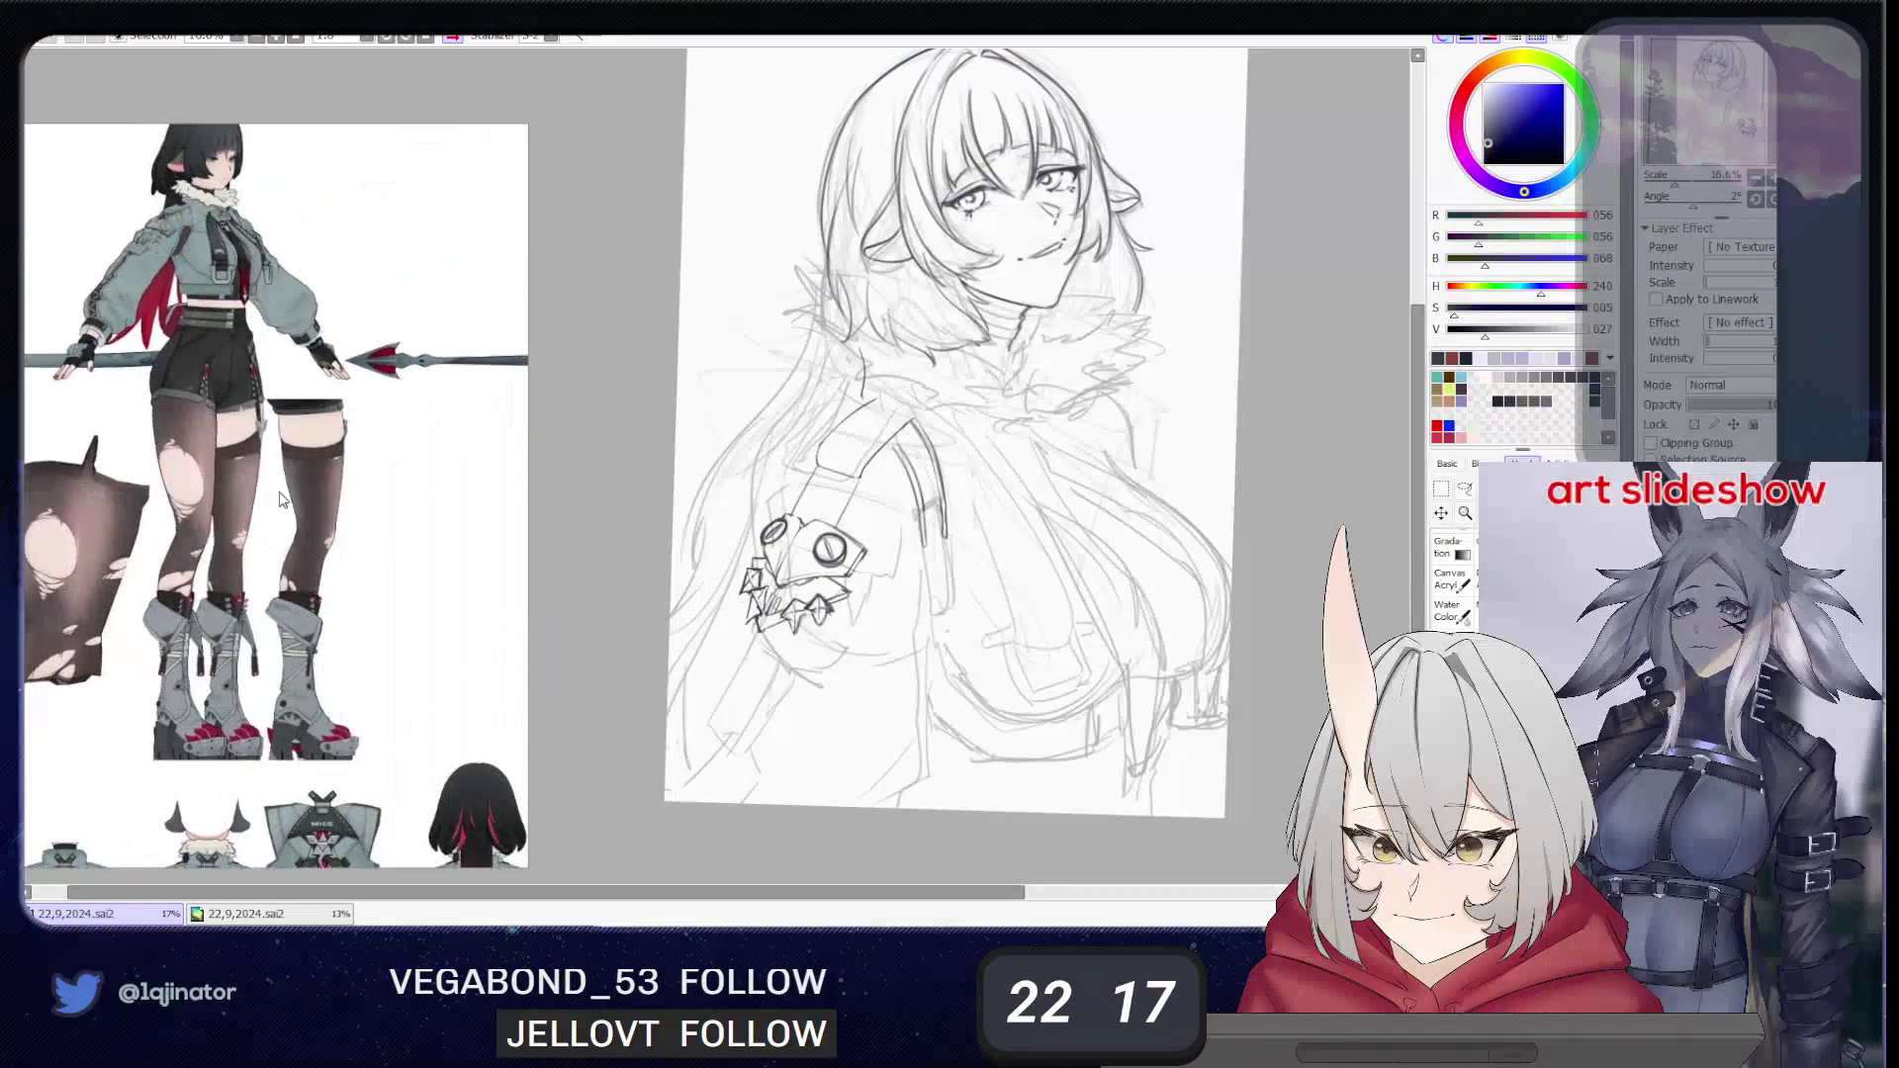
drag(416, 382, 91, 393)
drag(342, 446, 180, 450)
scroll(359, 322, up, 1)
scroll(336, 313, down, 4)
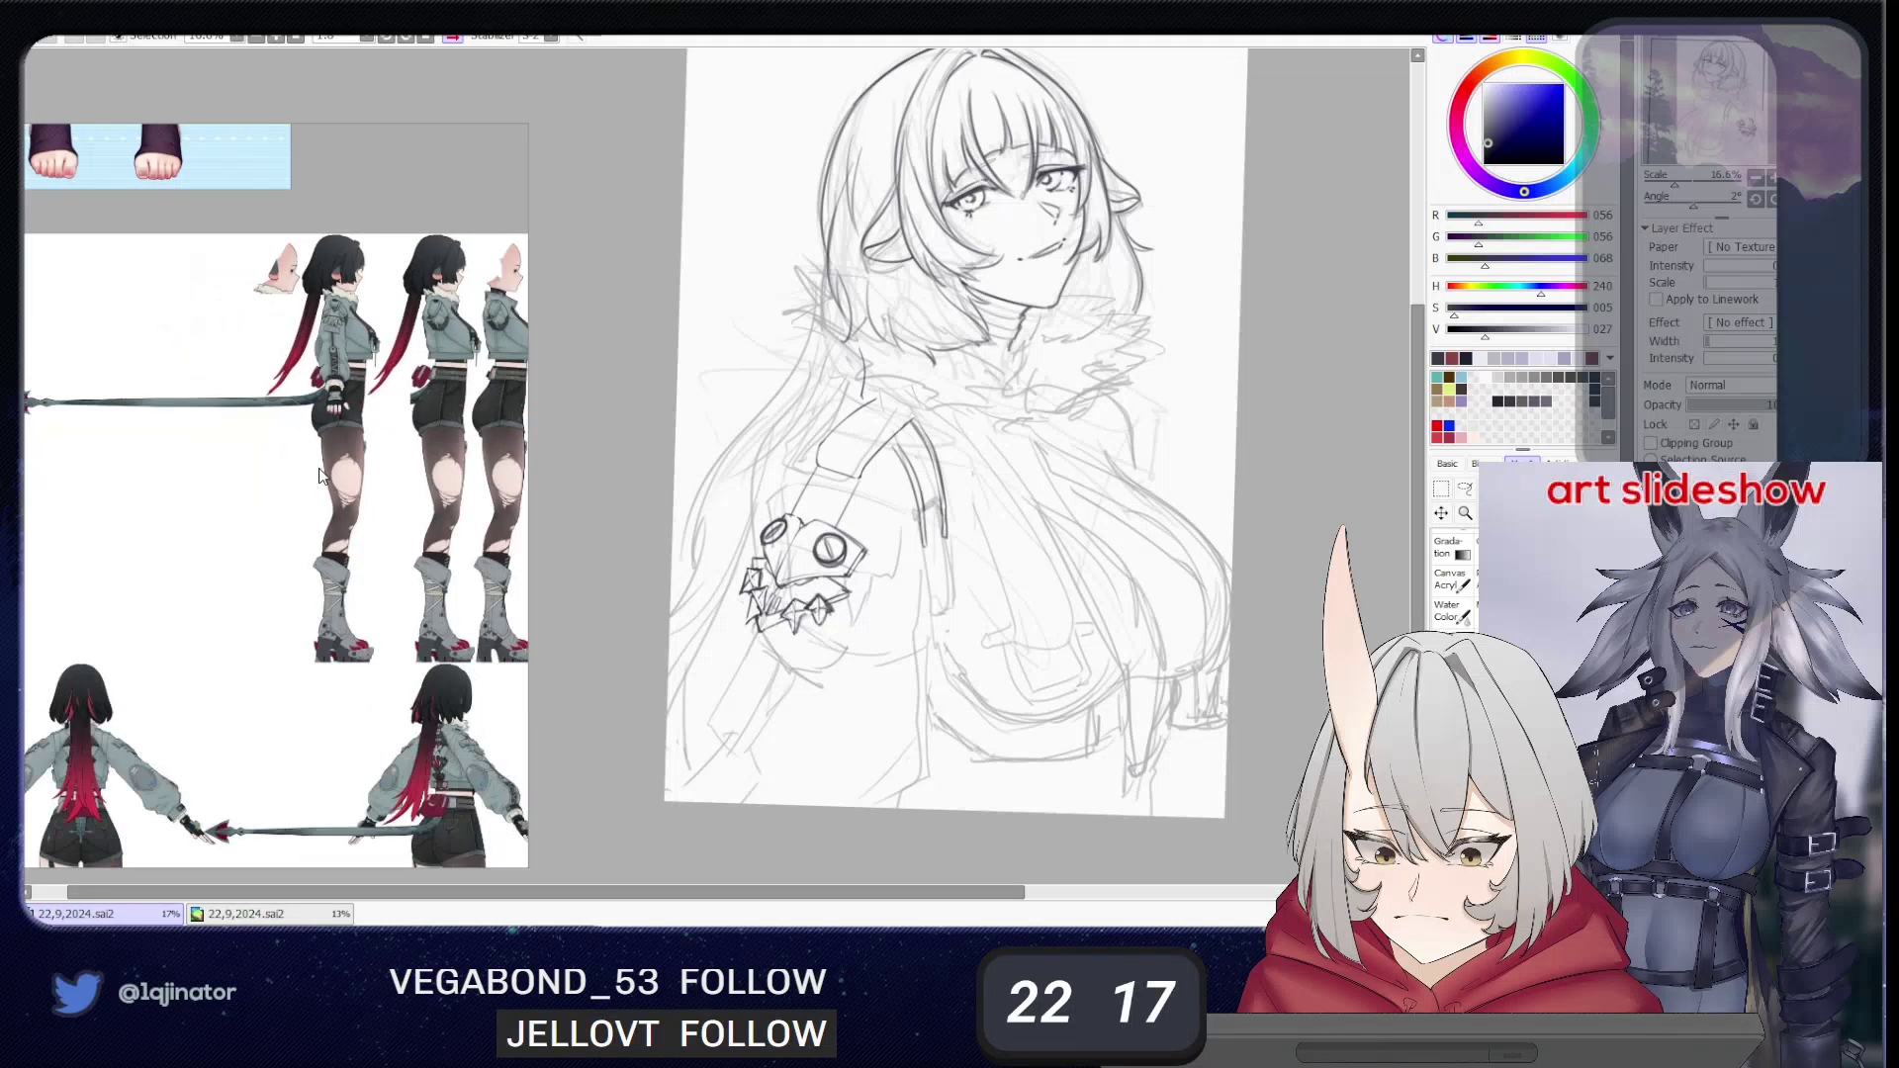
drag(163, 653, 410, 540)
drag(113, 460, 376, 500)
drag(188, 473, 372, 490)
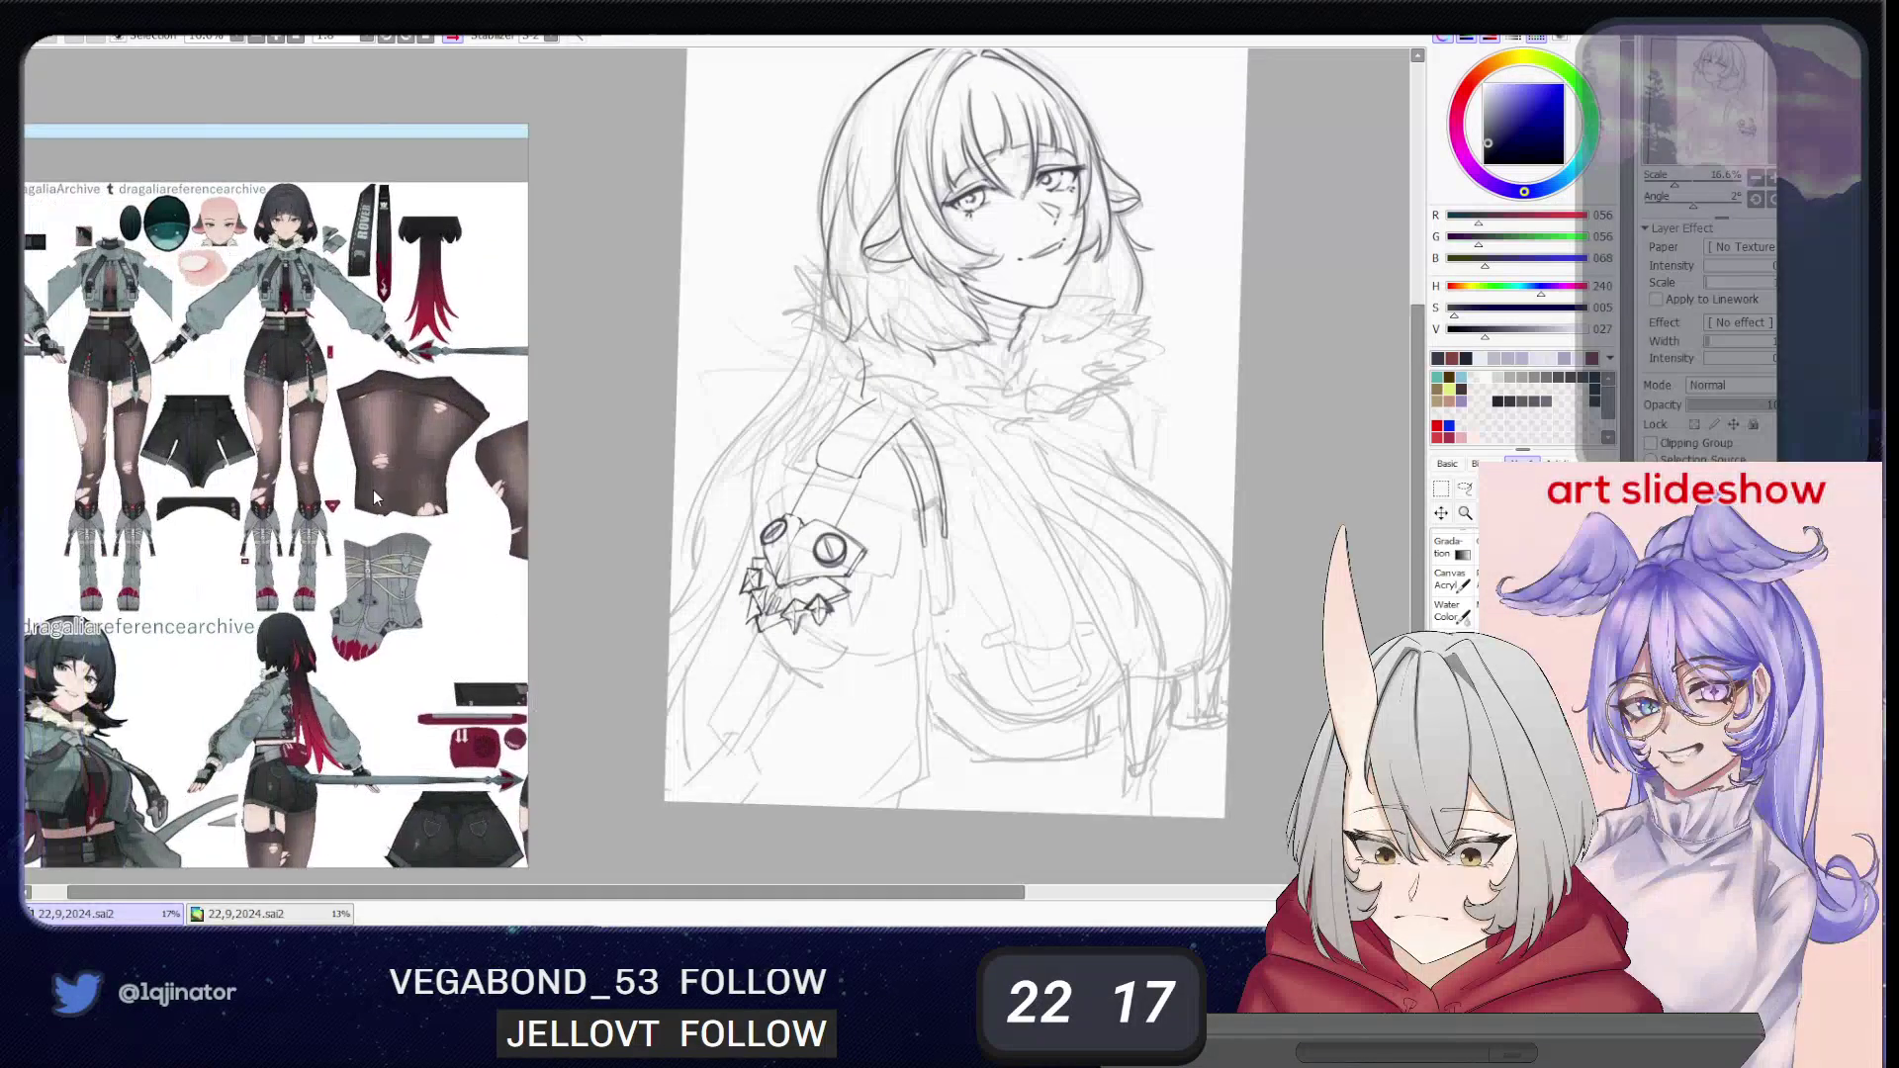
scroll(366, 490, up, 3)
scroll(360, 491, down, 2)
scroll(366, 488, up, 3)
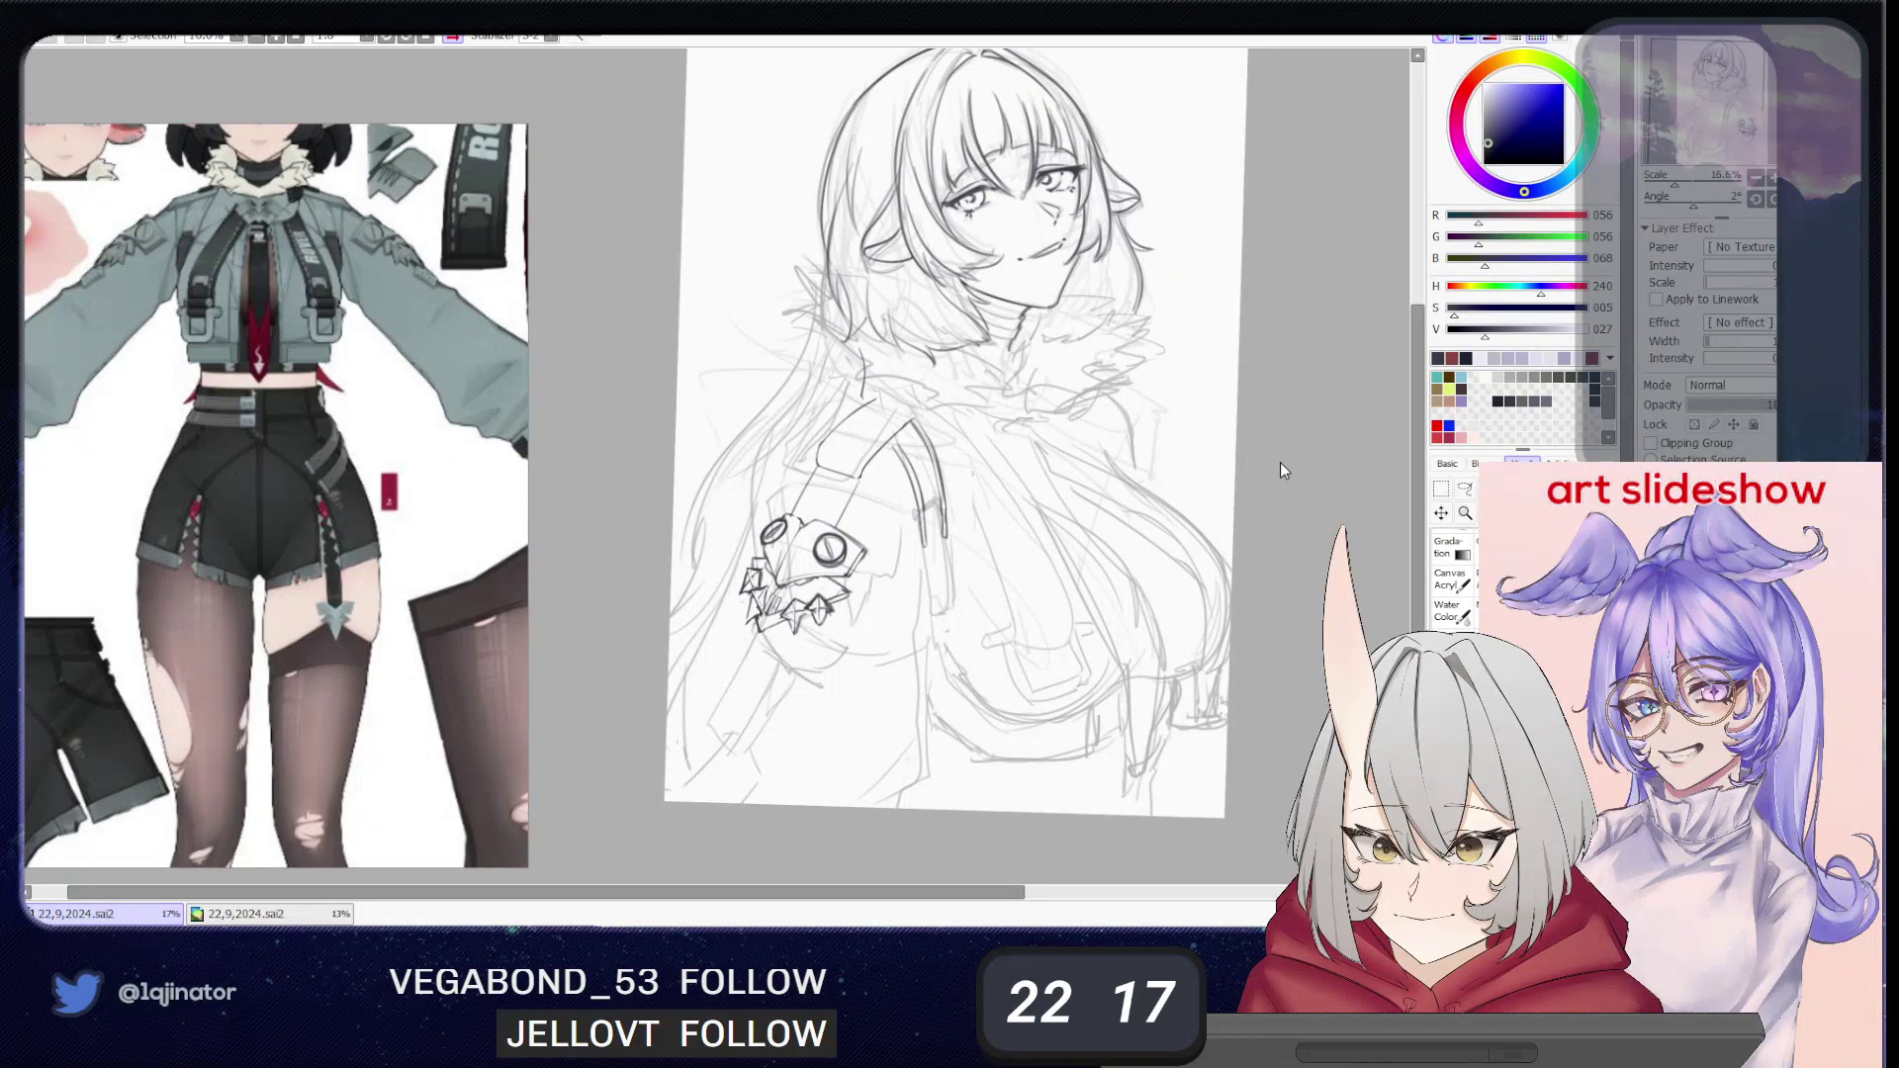
- Erase the trial pointed clasp beneath the fur collar and switch back to the drawing brush
drag(1038, 515, 911, 571)
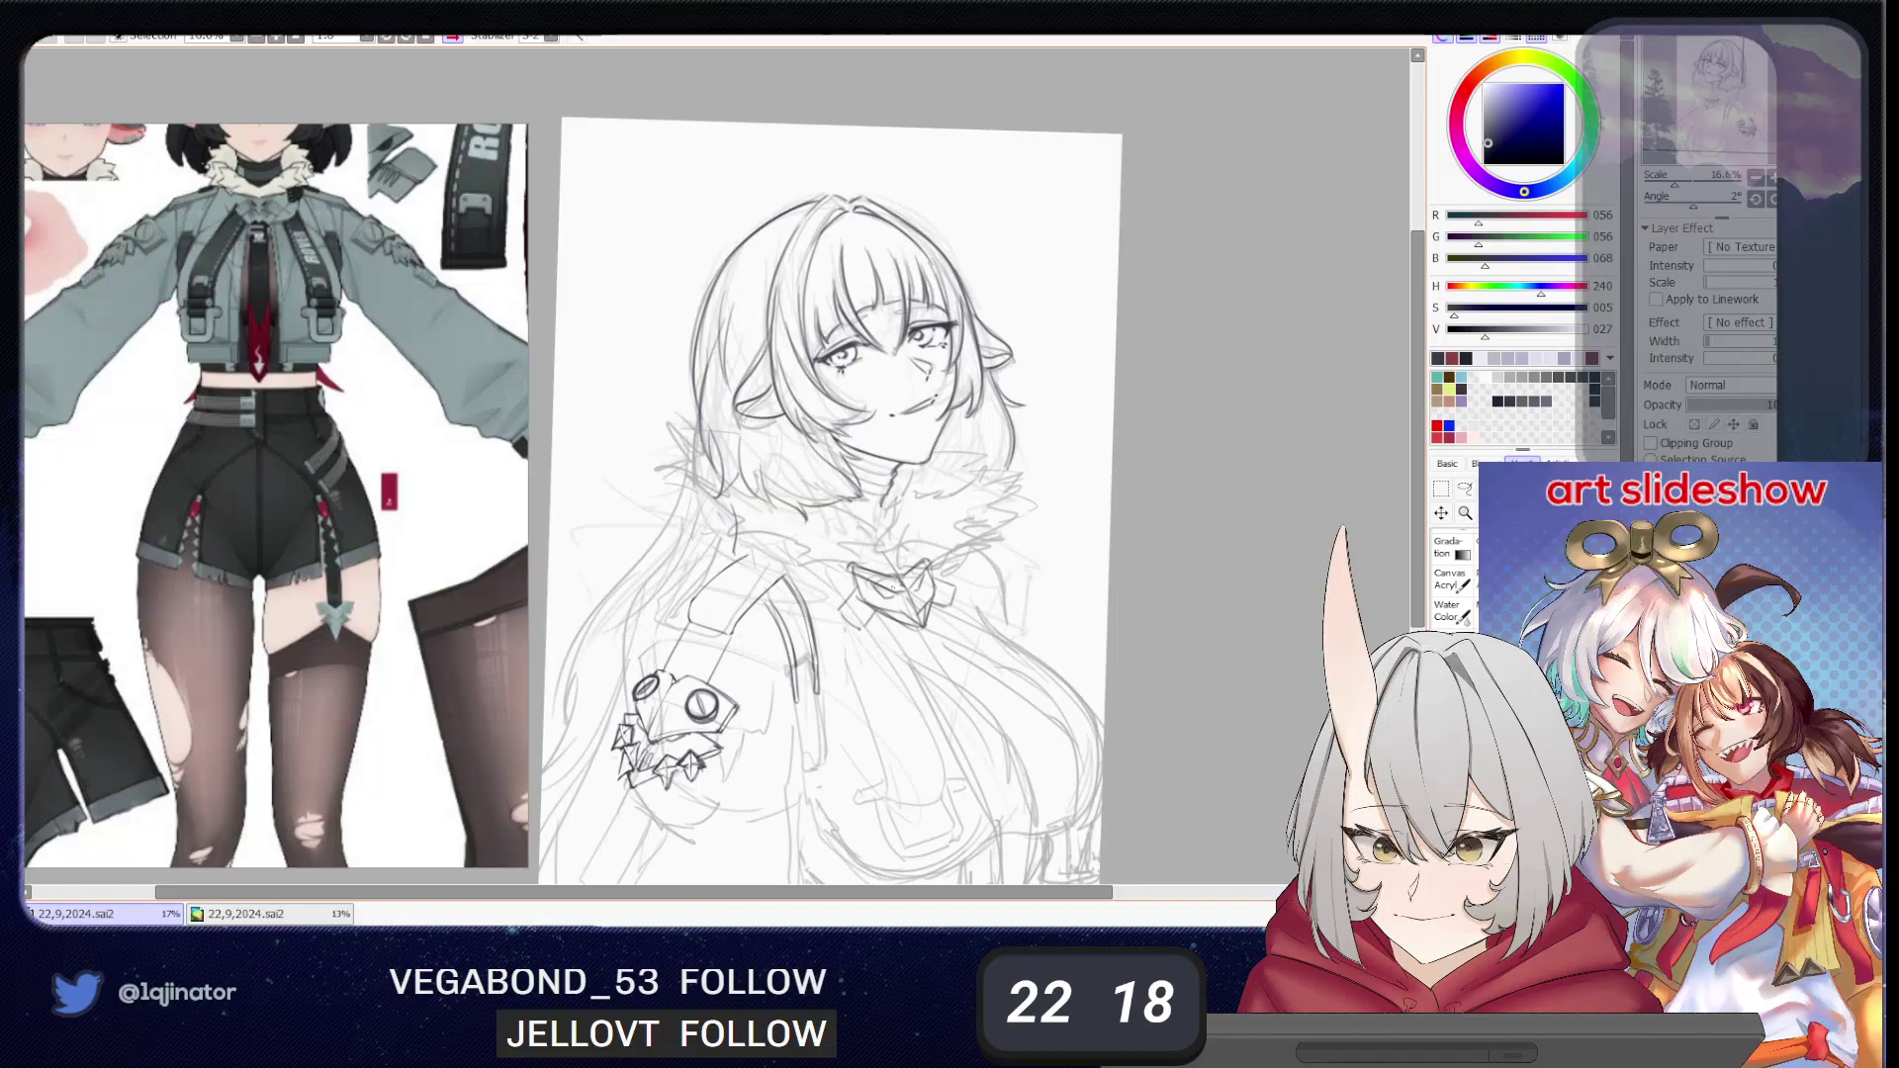
key(e)
drag(902, 605, 902, 652)
key(n)
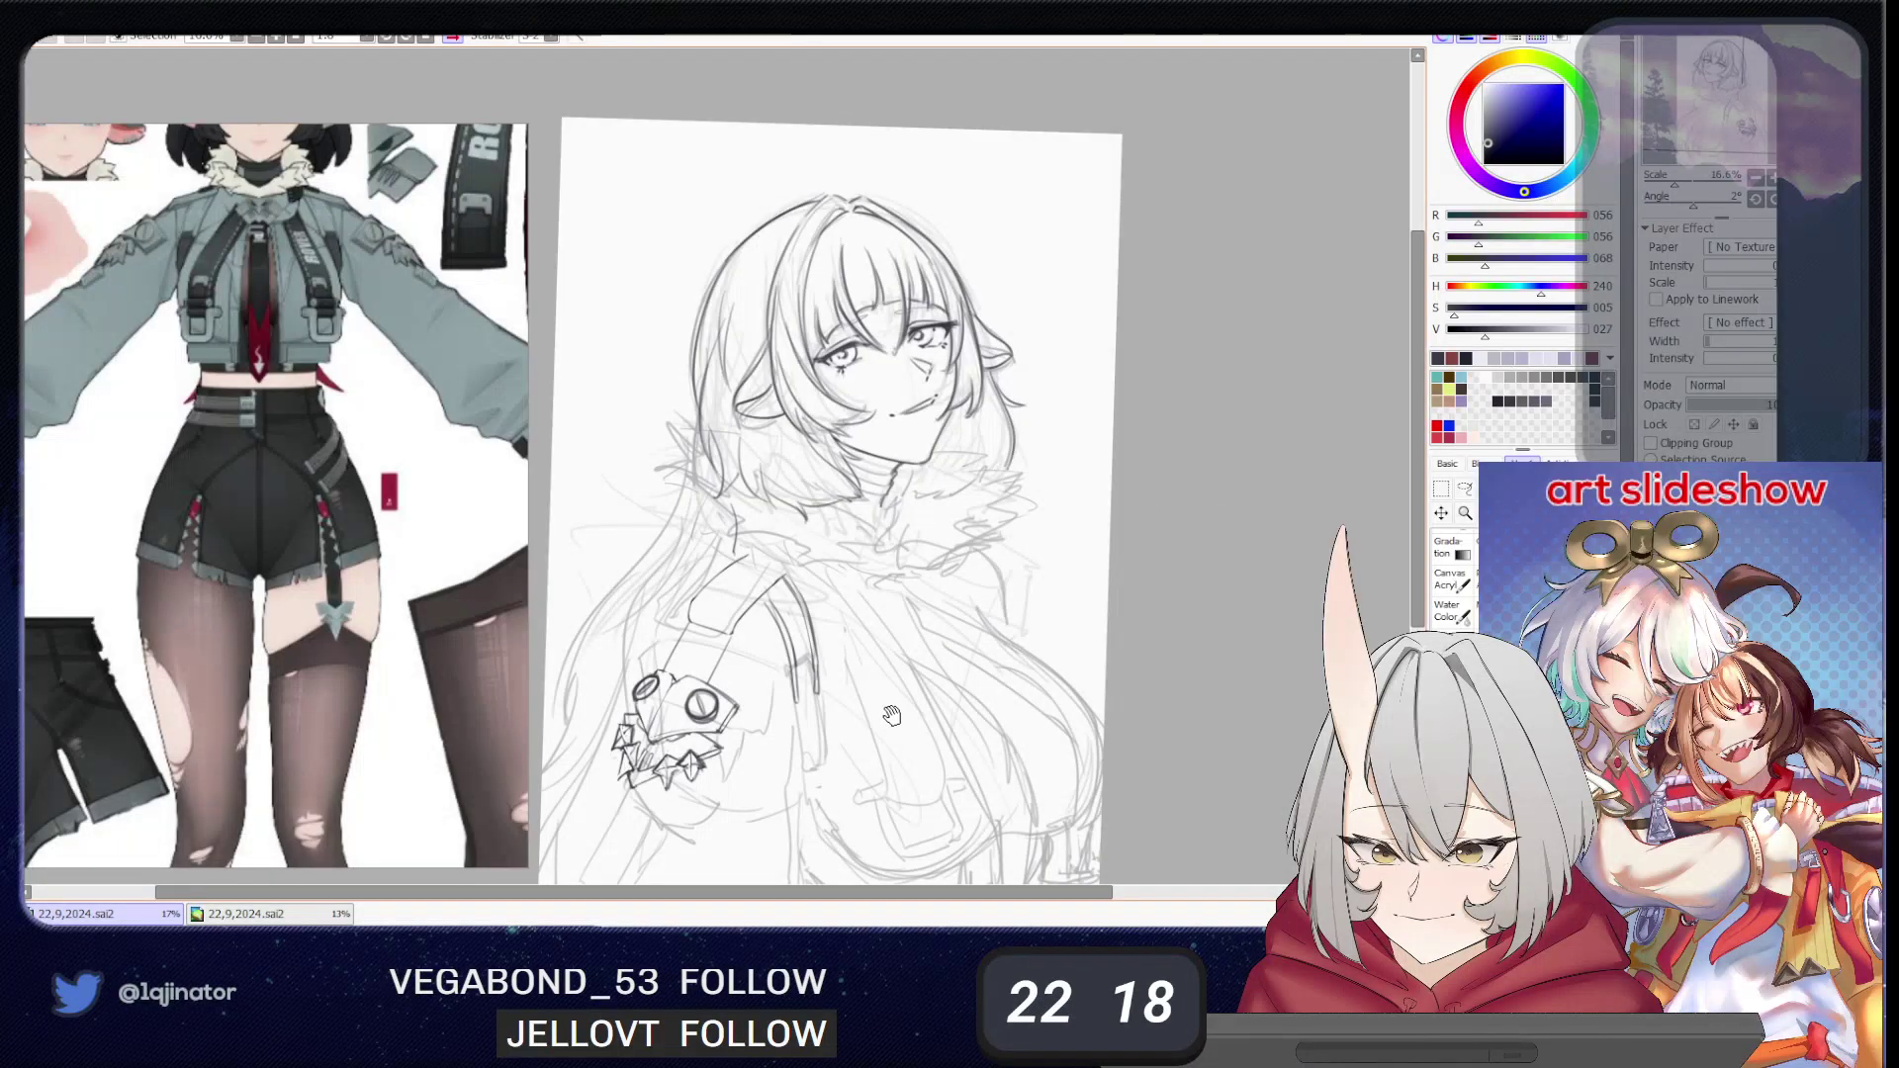
- Draw the two long edges of the chest strap running down from the fur collar, redoing the inner one
drag(894, 710, 863, 582)
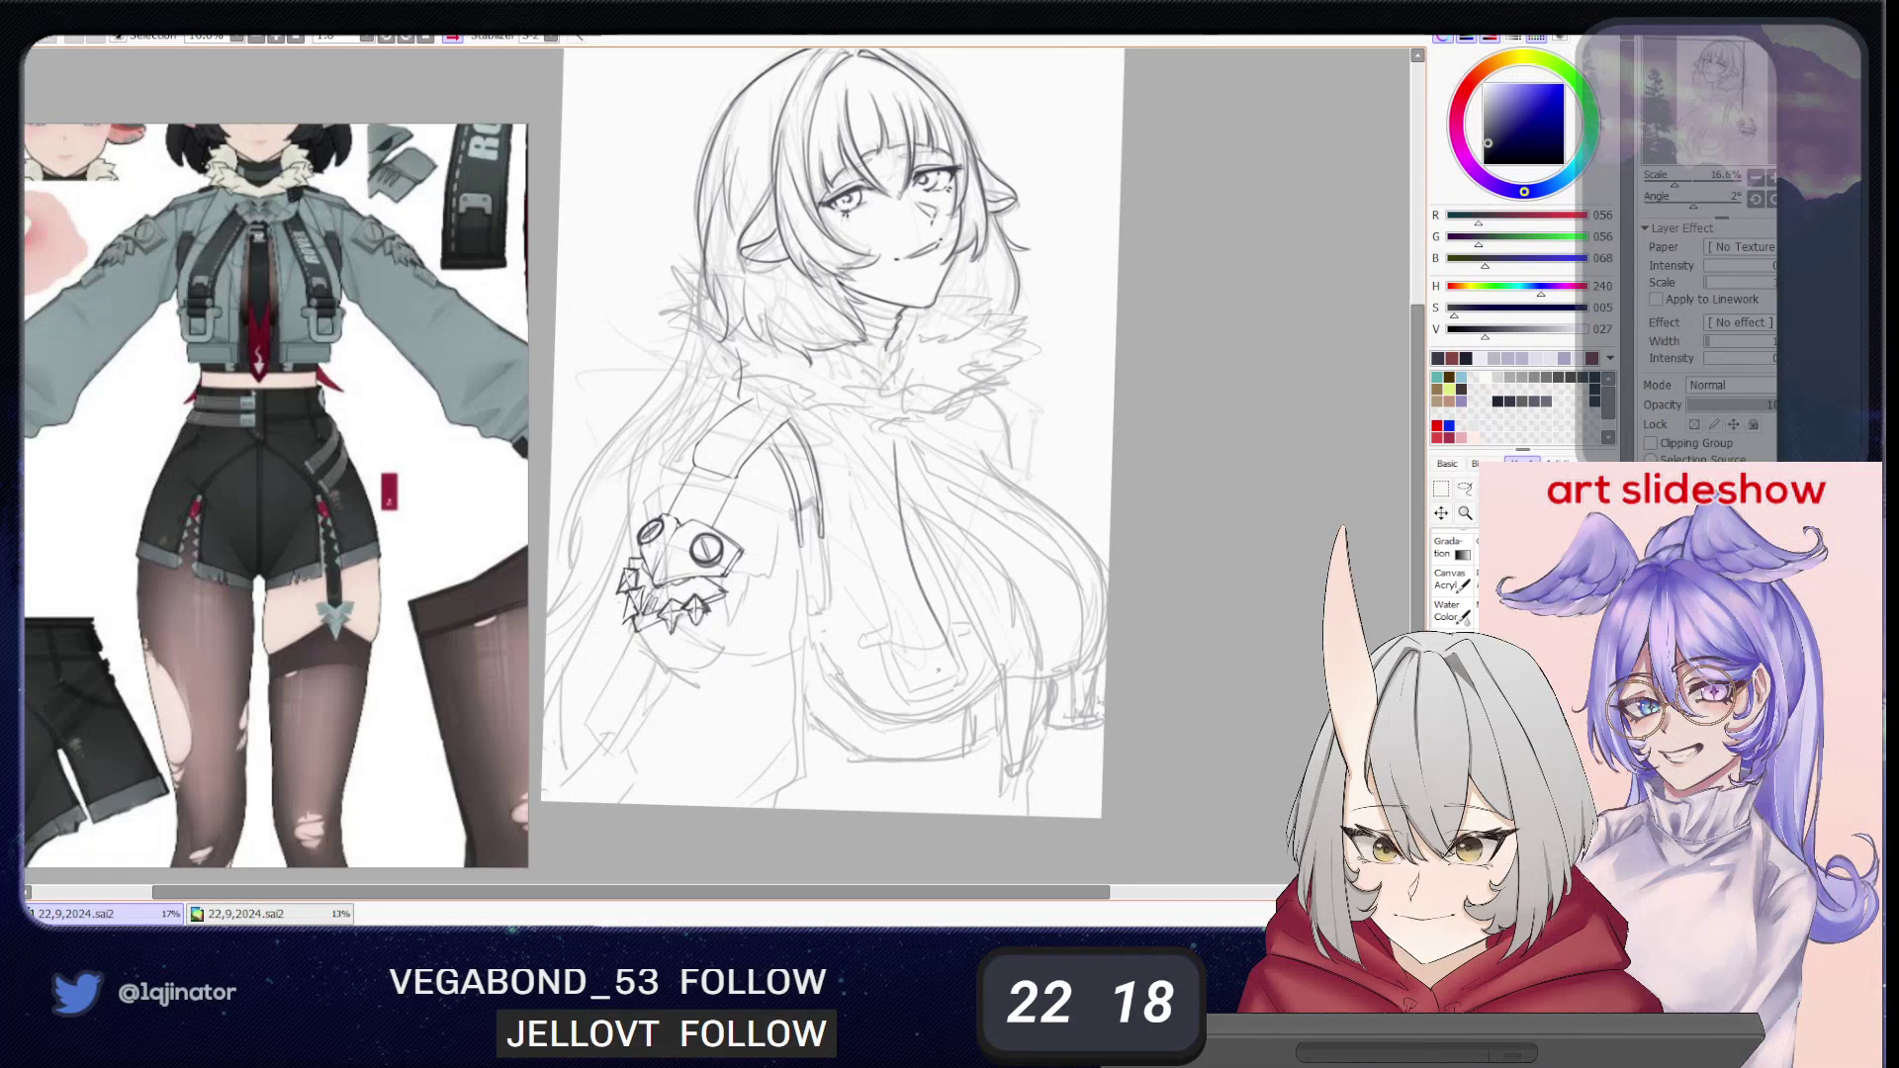
drag(894, 465, 955, 641)
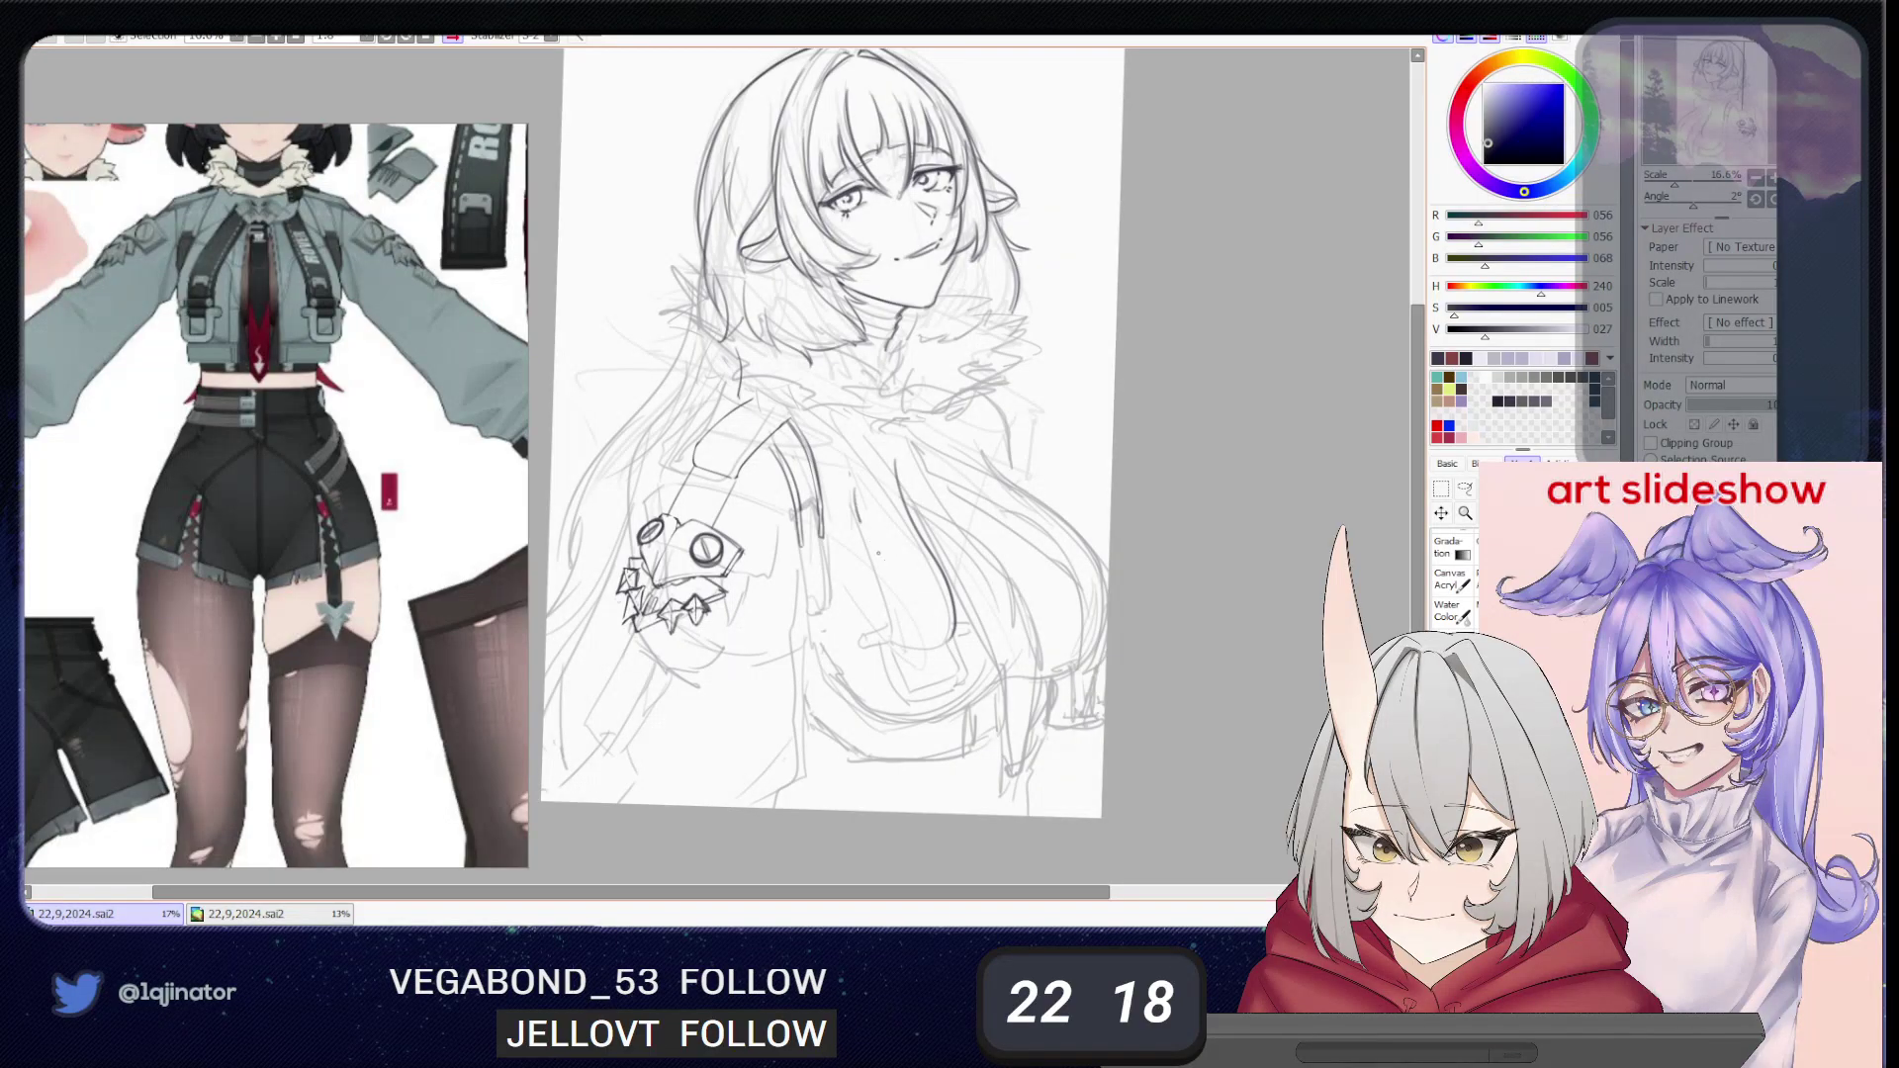
drag(849, 485, 894, 641)
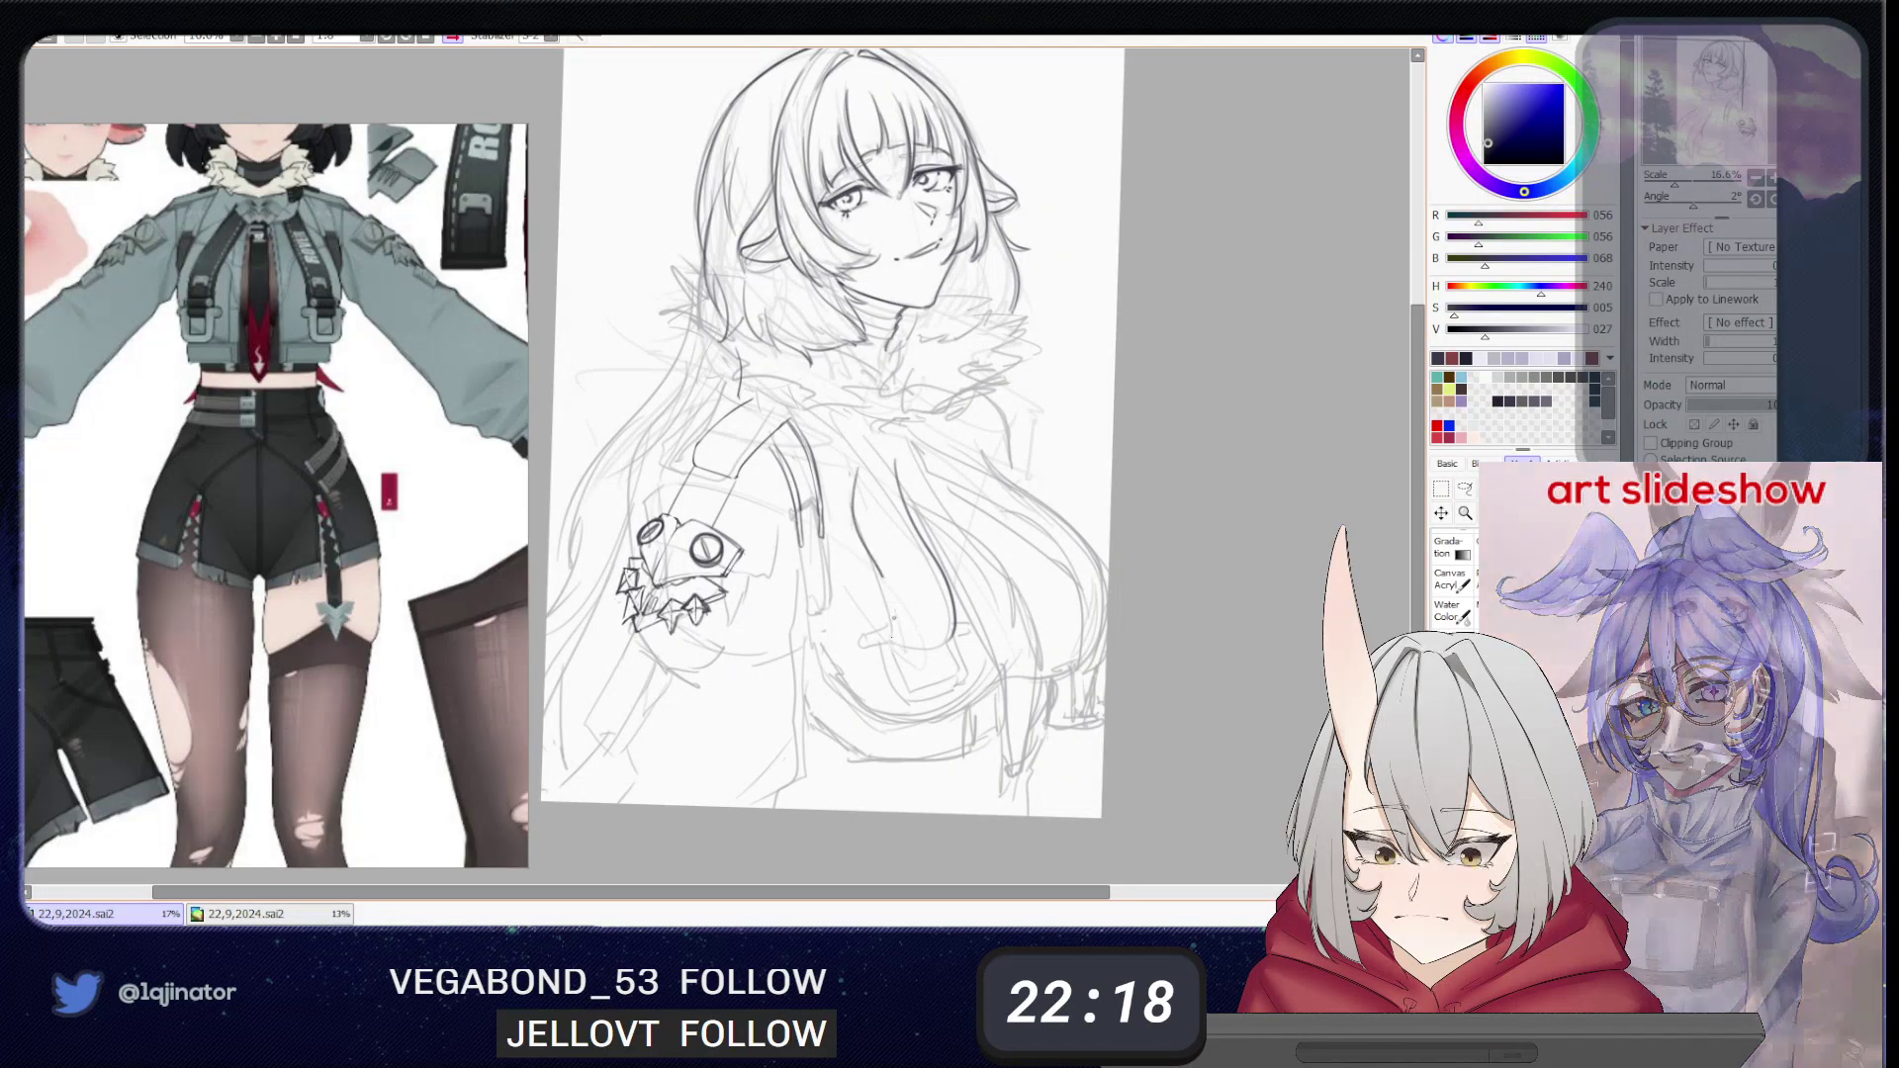
key(ctrl+z)
key(ctrl+z)
drag(858, 467, 895, 643)
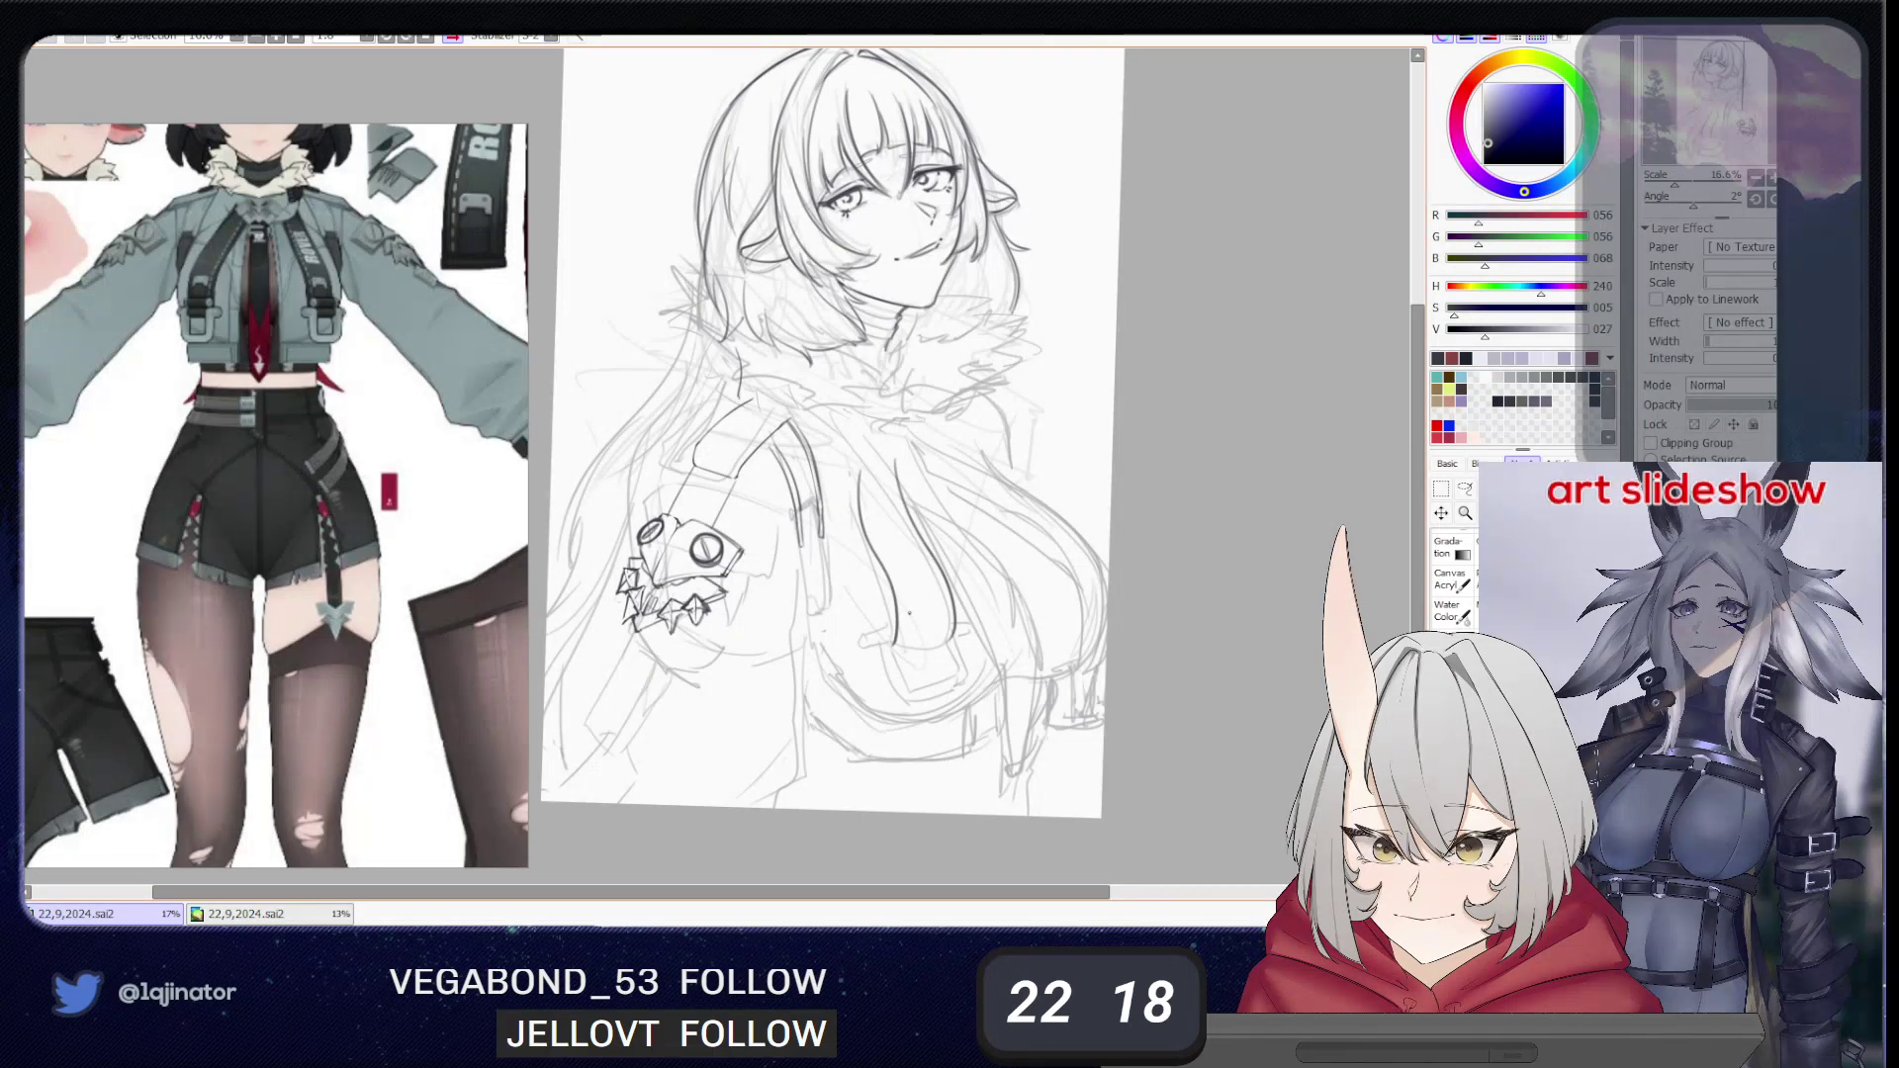
- Draw a small rectangular buckle at the strap's lower end and start a wider crossbar beneath it
mouse_move(904, 610)
mouse_down()
mouse_move(957, 605)
mouse_move(957, 620)
mouse_up()
key(ctrl+z)
key(ctrl+z)
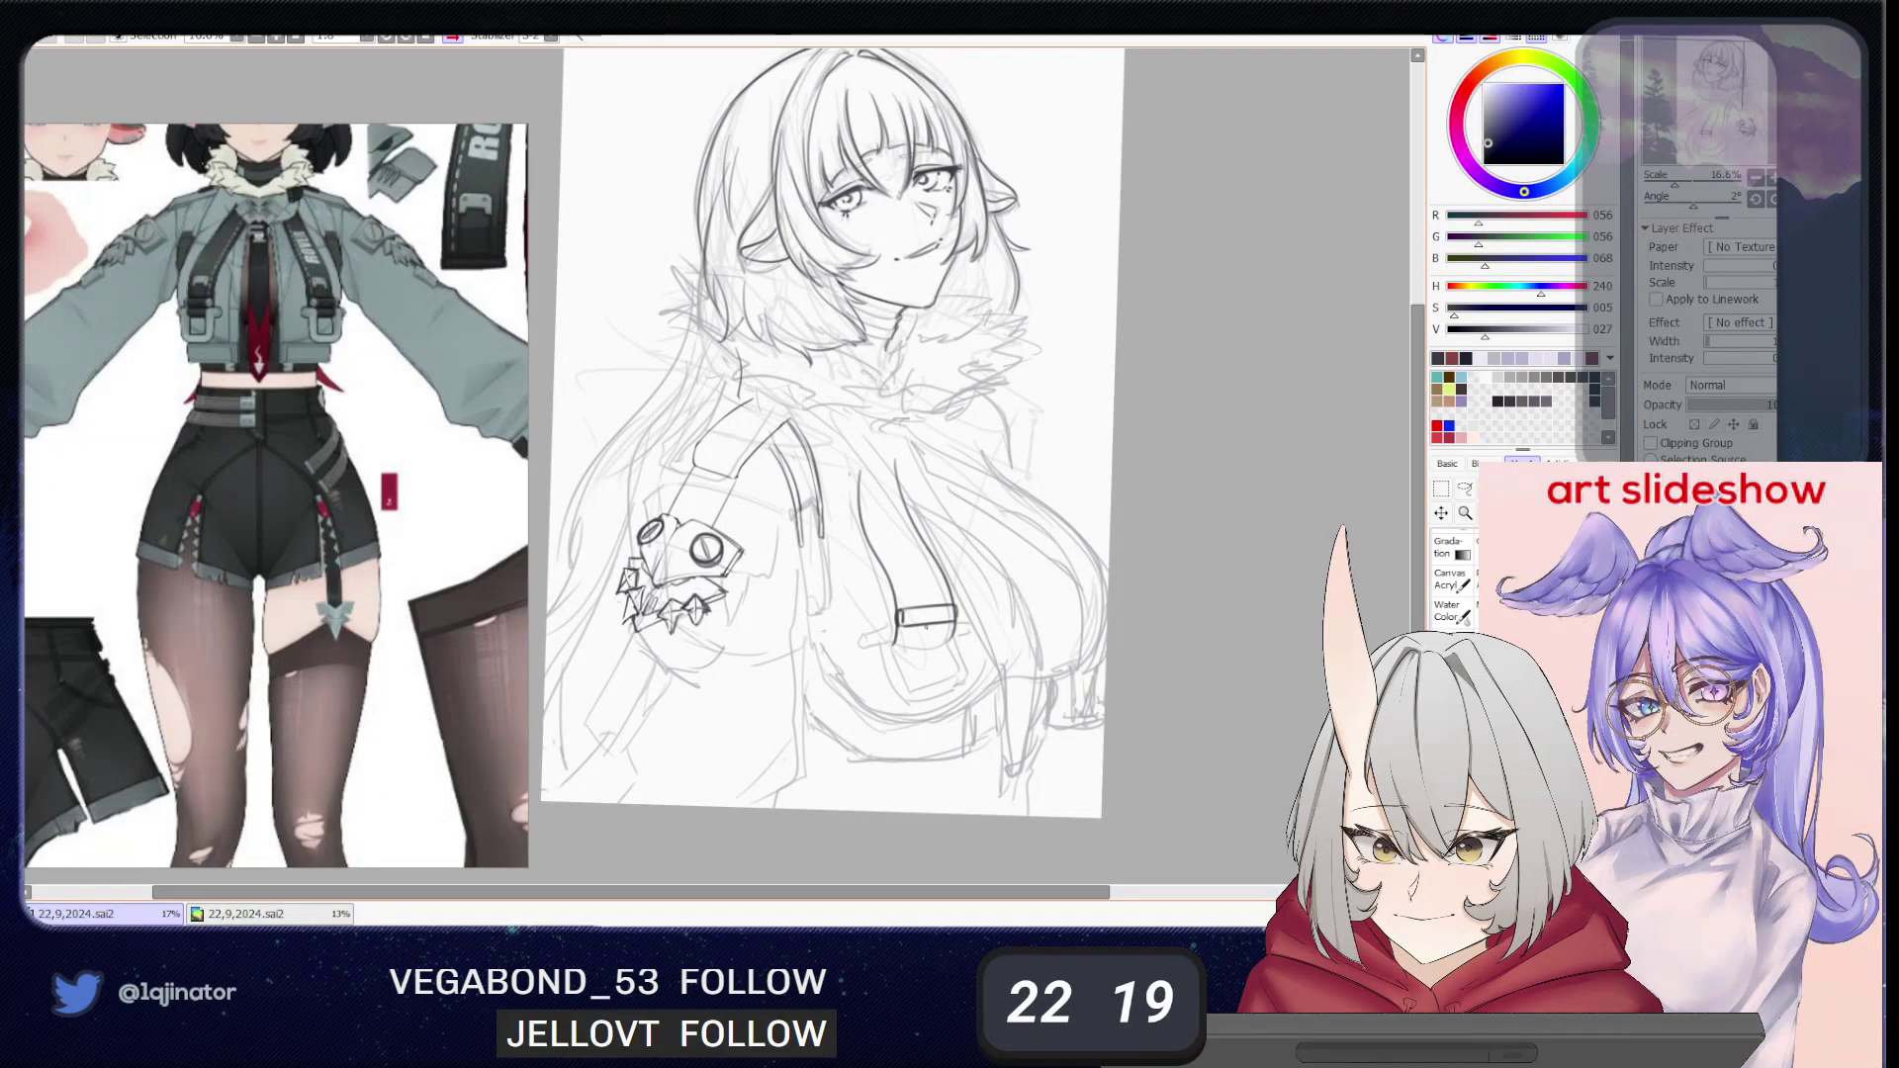
drag(905, 628, 955, 623)
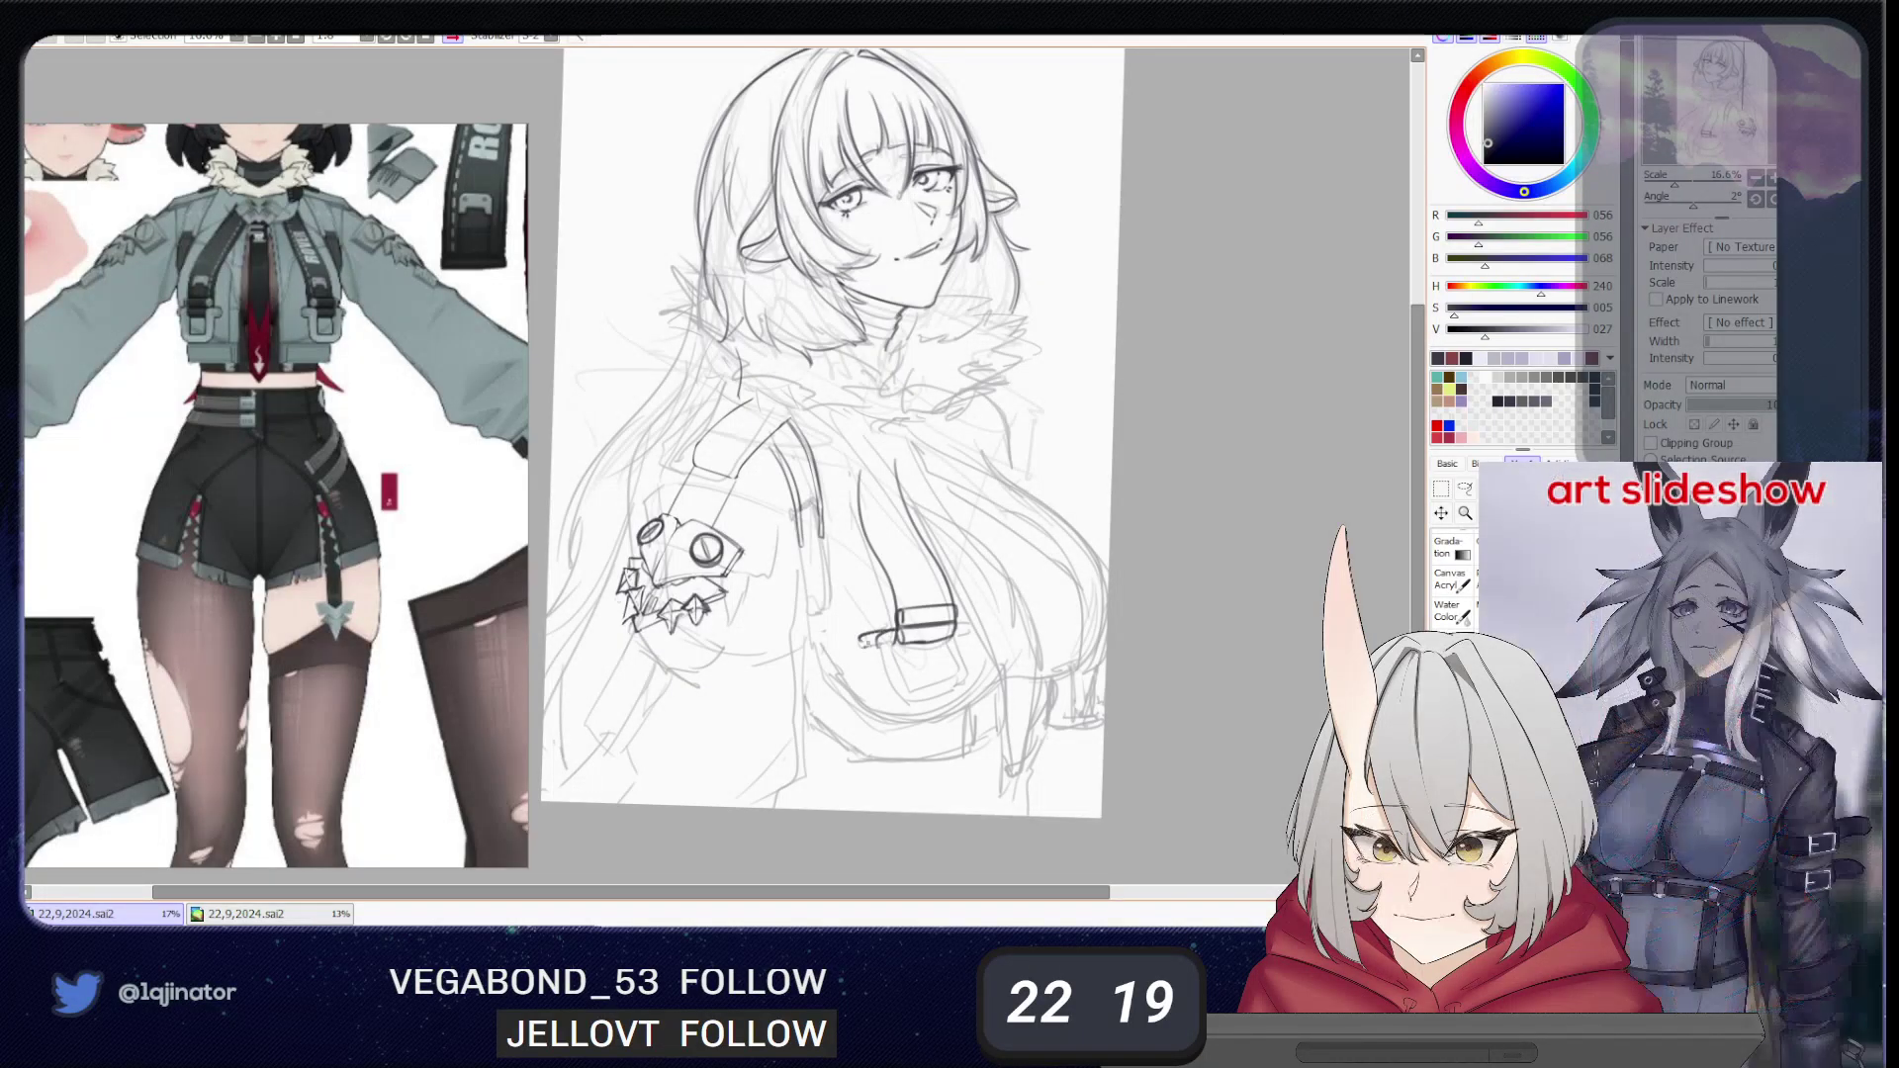
drag(863, 648, 891, 638)
- Undo the trial strokes under the crossbar and rework the buckle with a narrower bar and a rounded body below
key(e)
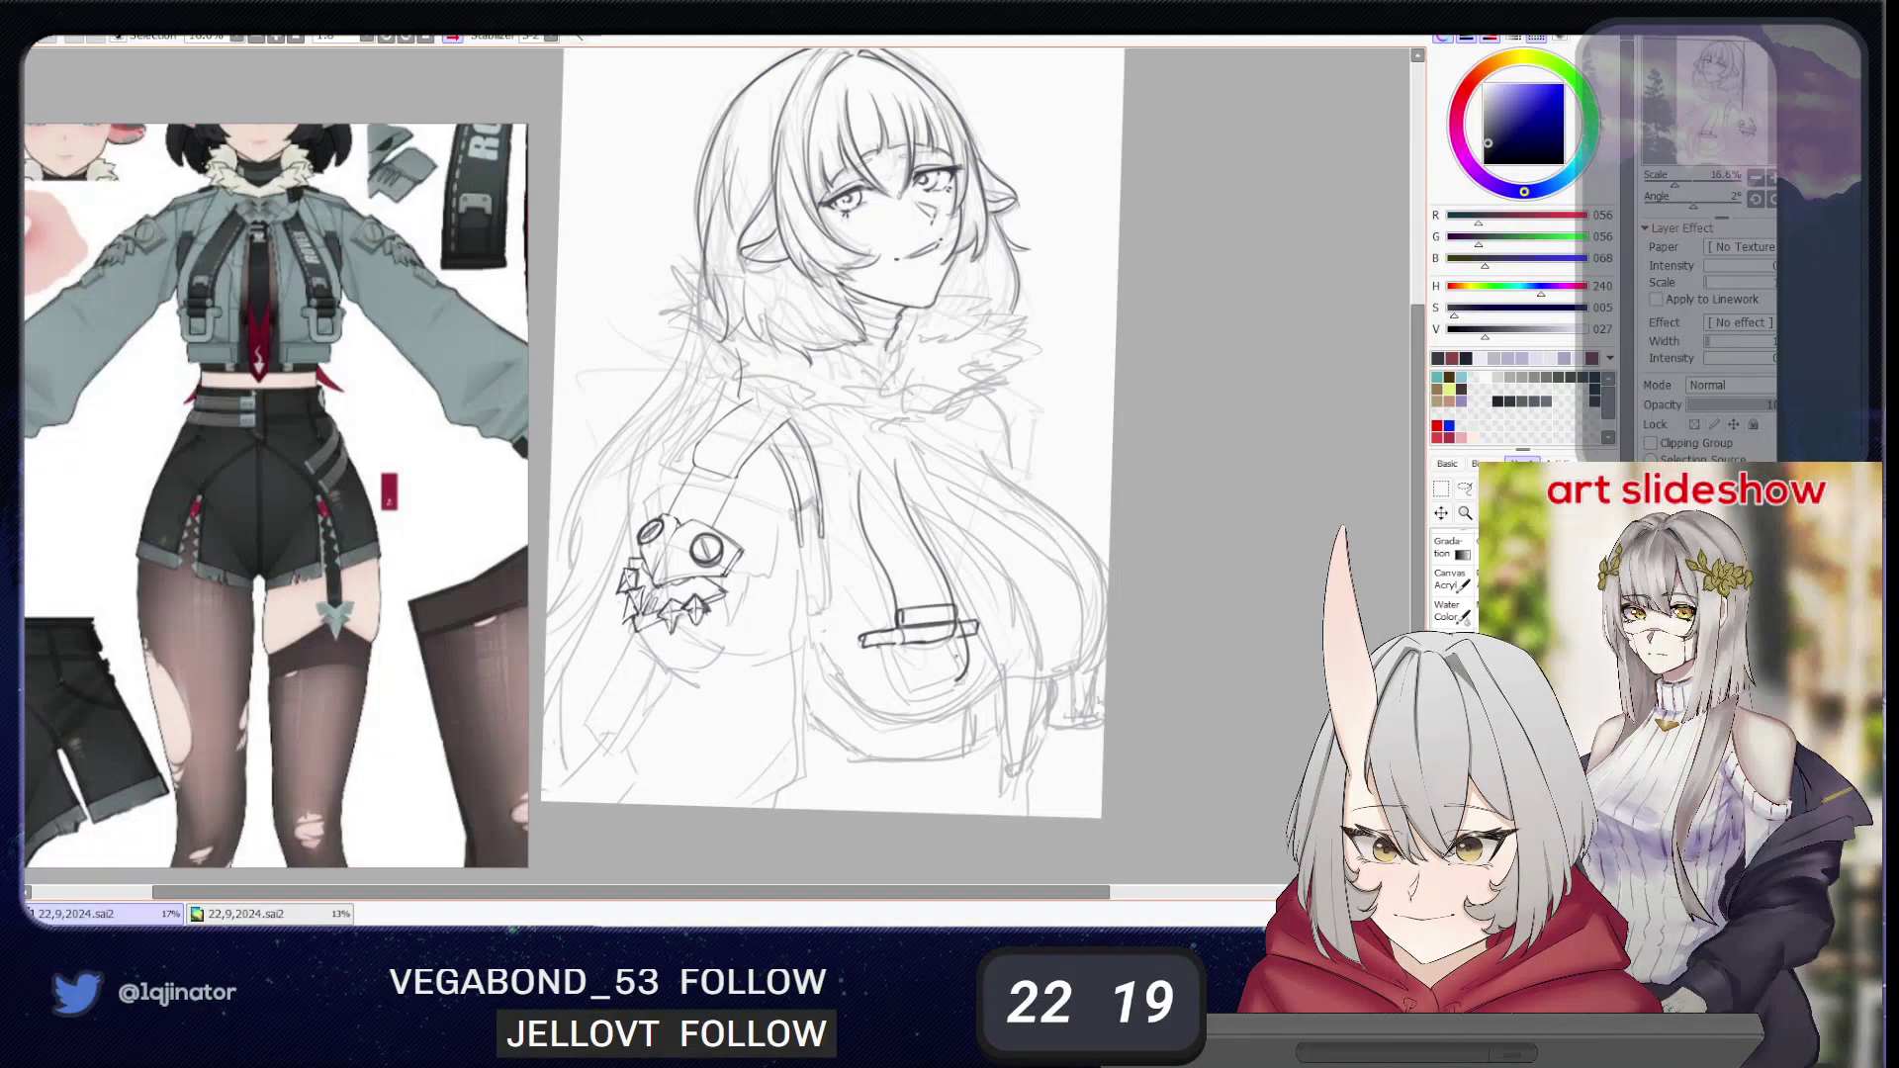
mouse_move(957, 663)
mouse_down()
mouse_move(954, 682)
mouse_move(904, 690)
mouse_move(896, 661)
mouse_move(896, 687)
mouse_move(956, 675)
mouse_up()
key(ctrl+z)
key(ctrl+z)
key(ctrl+z)
key(ctrl+z)
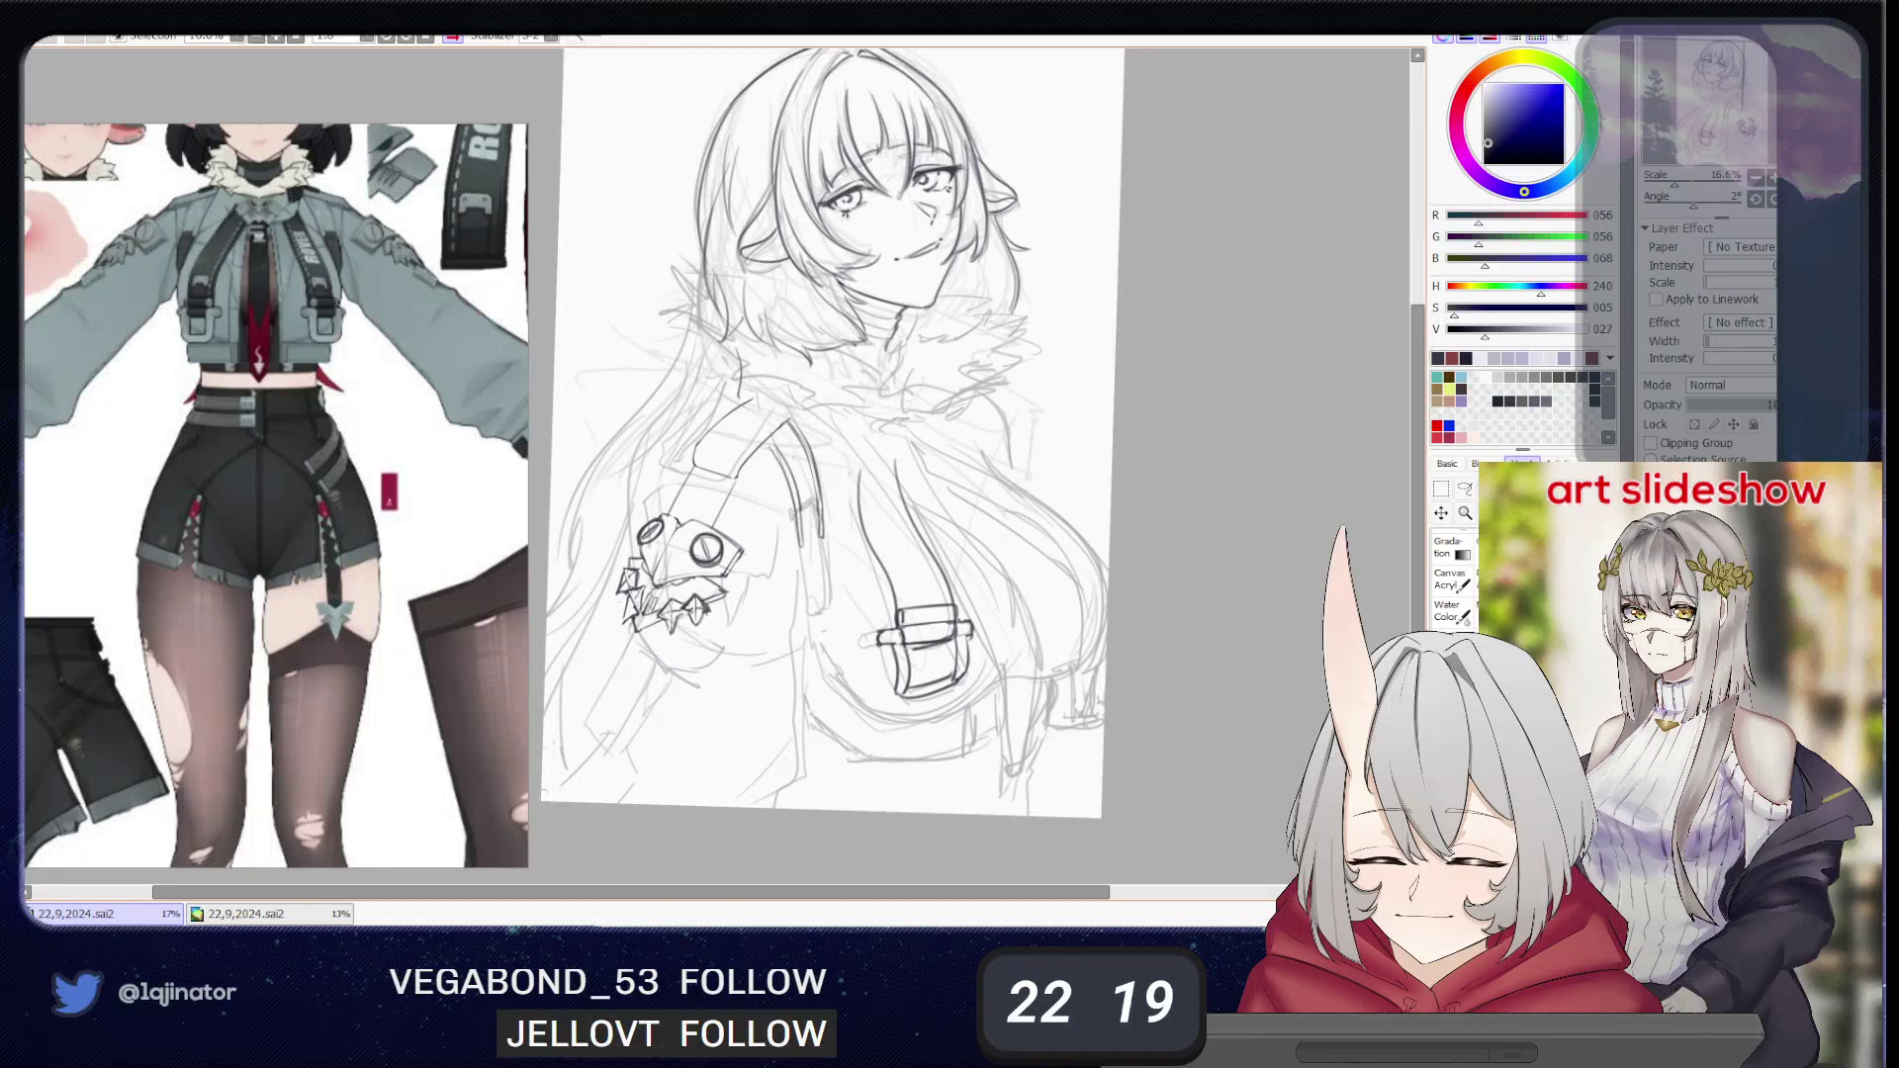
key(ctrl)
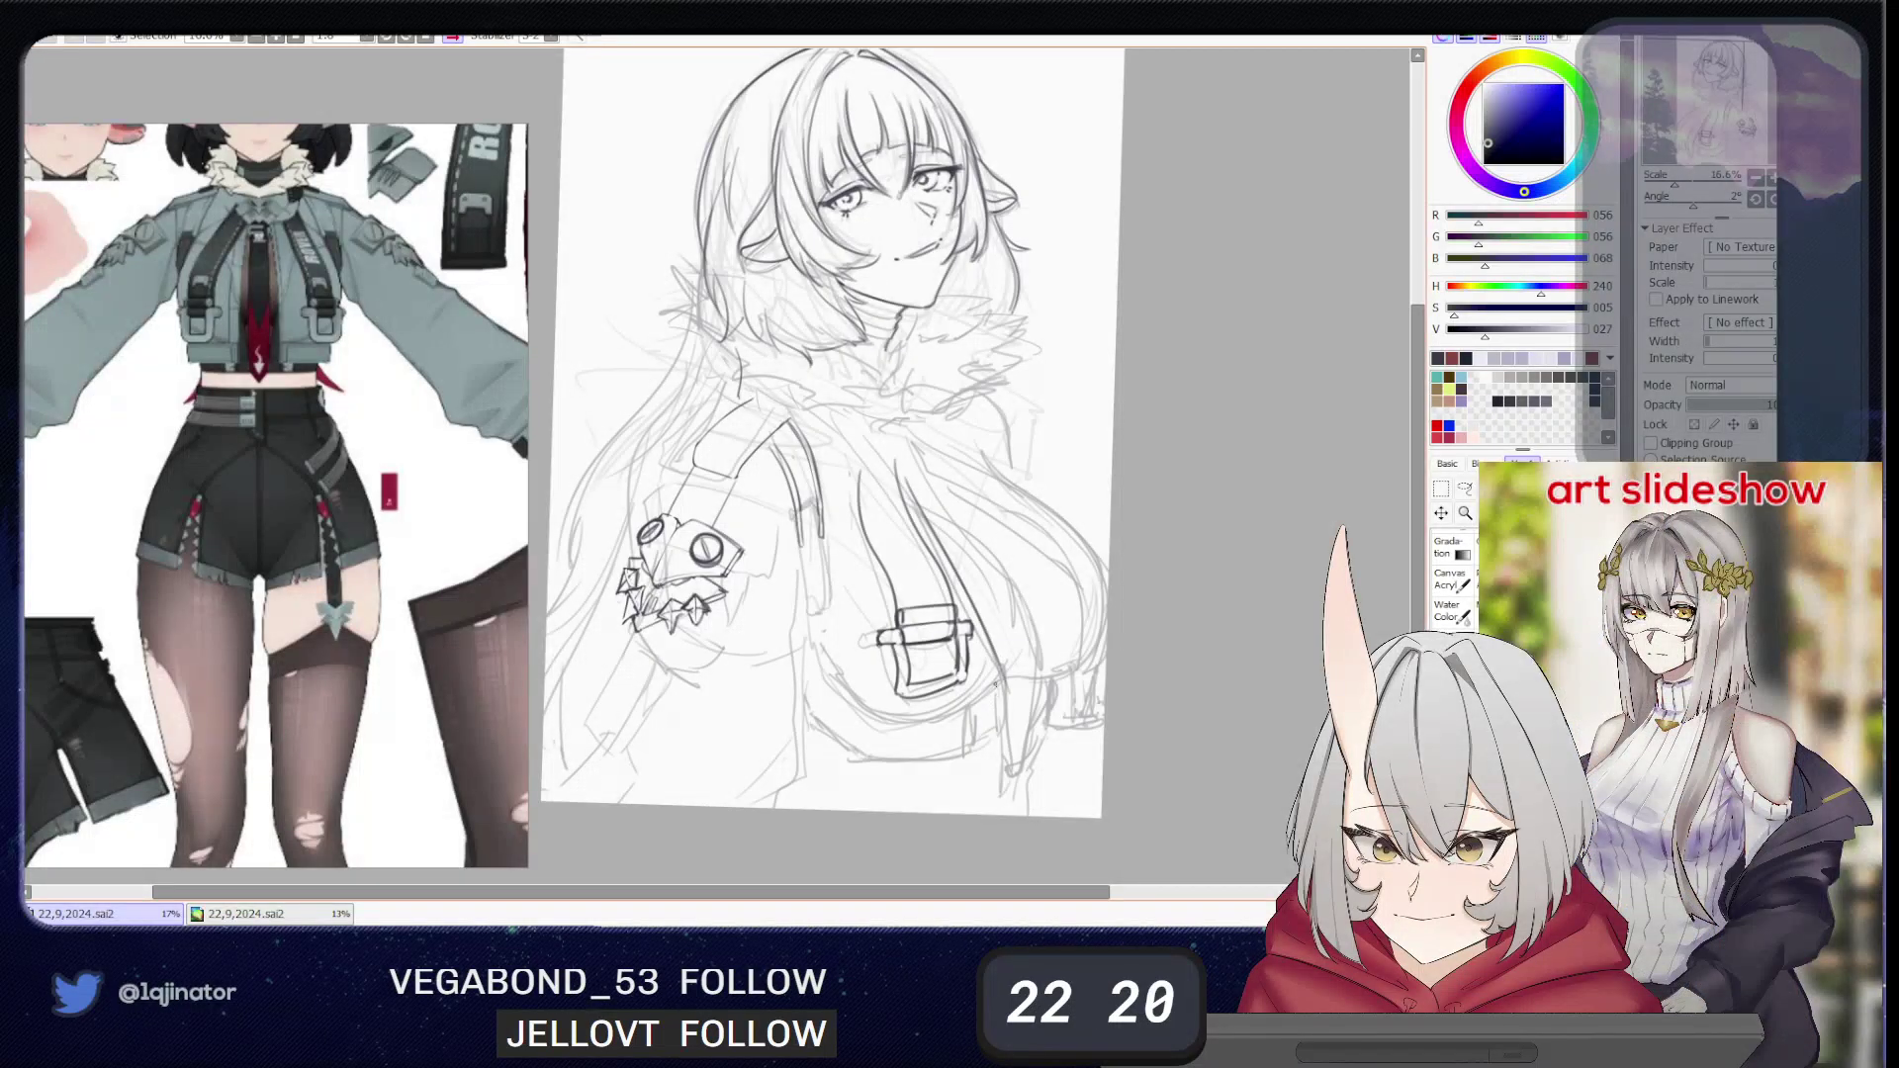
- Draw the lower front edge of the jacket beside the strap buckle, redoing the vertical stroke
mouse_move(1002, 678)
mouse_down()
mouse_move(997, 742)
mouse_move(1011, 732)
mouse_up()
key(ctrl+z)
drag(1003, 660, 997, 769)
key(ctrl+z)
drag(1003, 675, 996, 779)
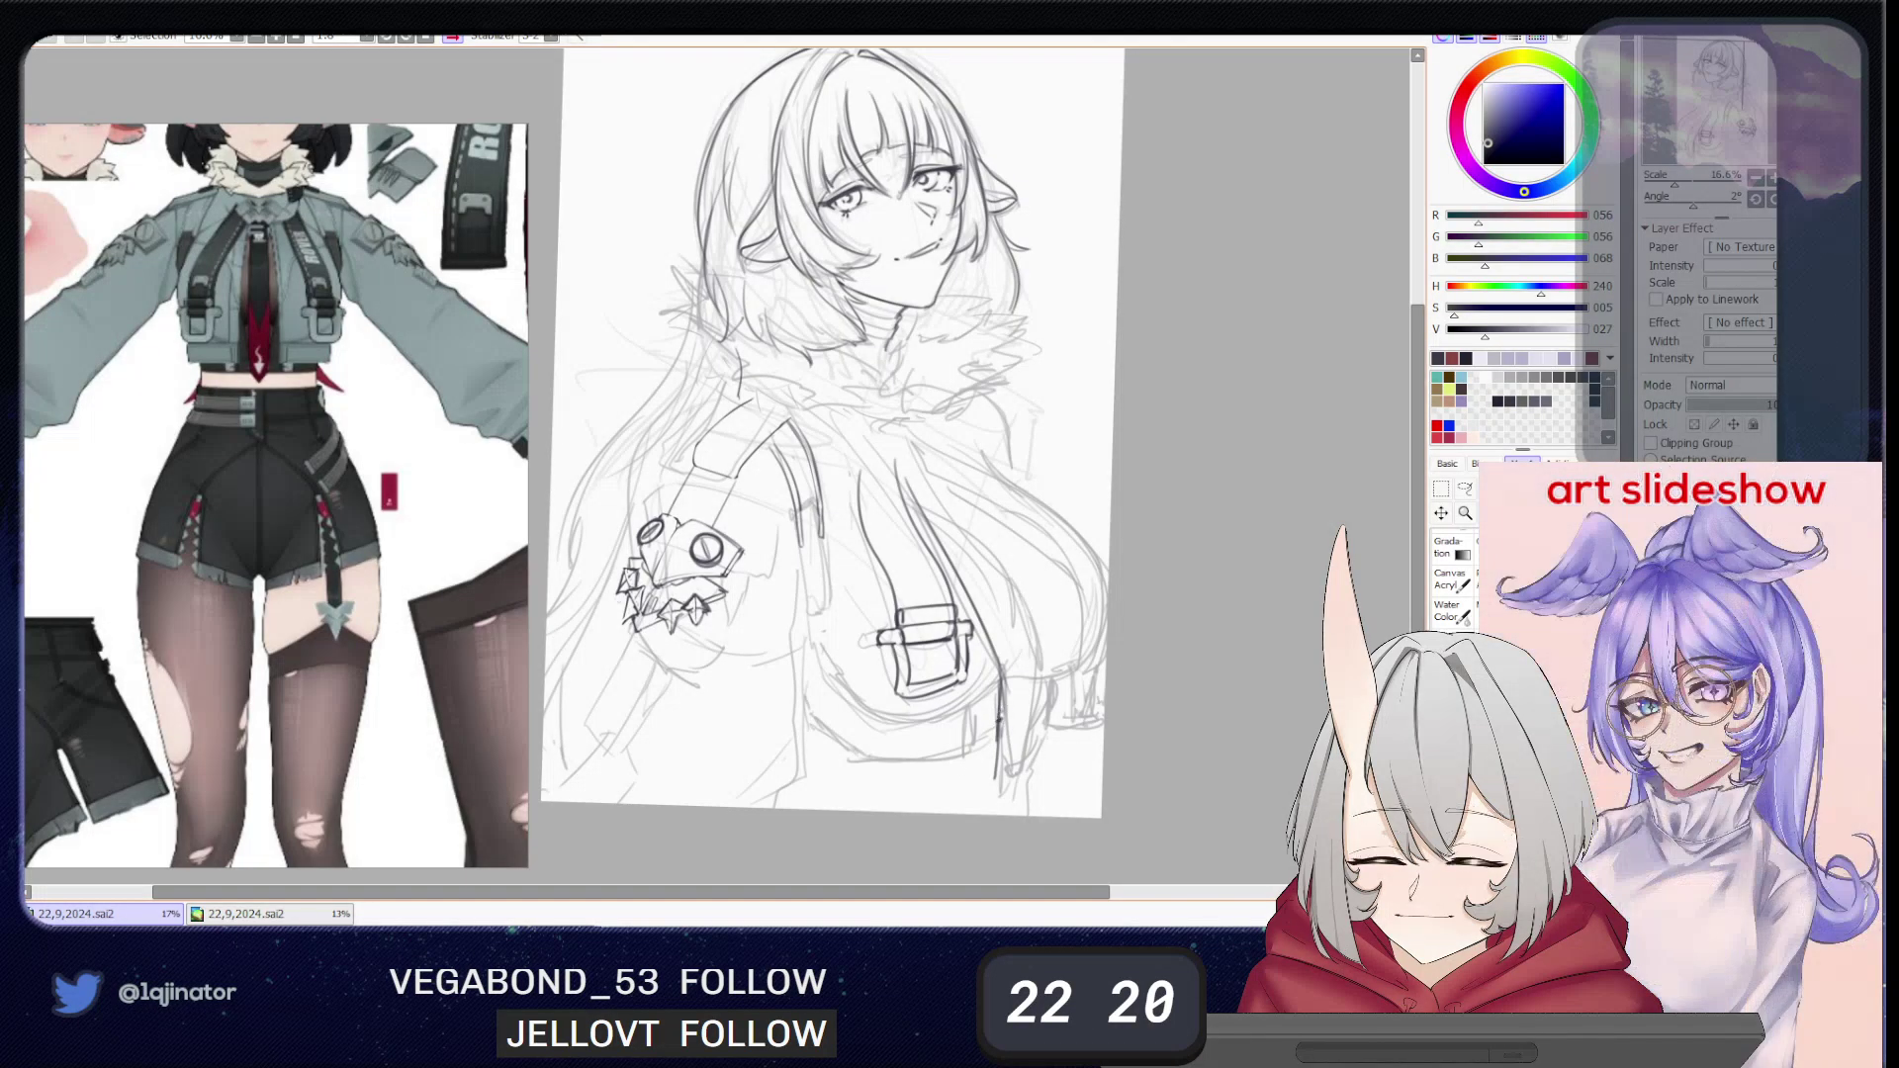
- Rotate the canvas, draw the outer curve of the jacket's hem, and try parallel inner curves
mouse_move(1003, 717)
mouse_down()
mouse_move(999, 781)
mouse_move(692, 817)
mouse_move(688, 673)
mouse_move(595, 591)
mouse_move(597, 566)
mouse_up()
key(ctrl+z)
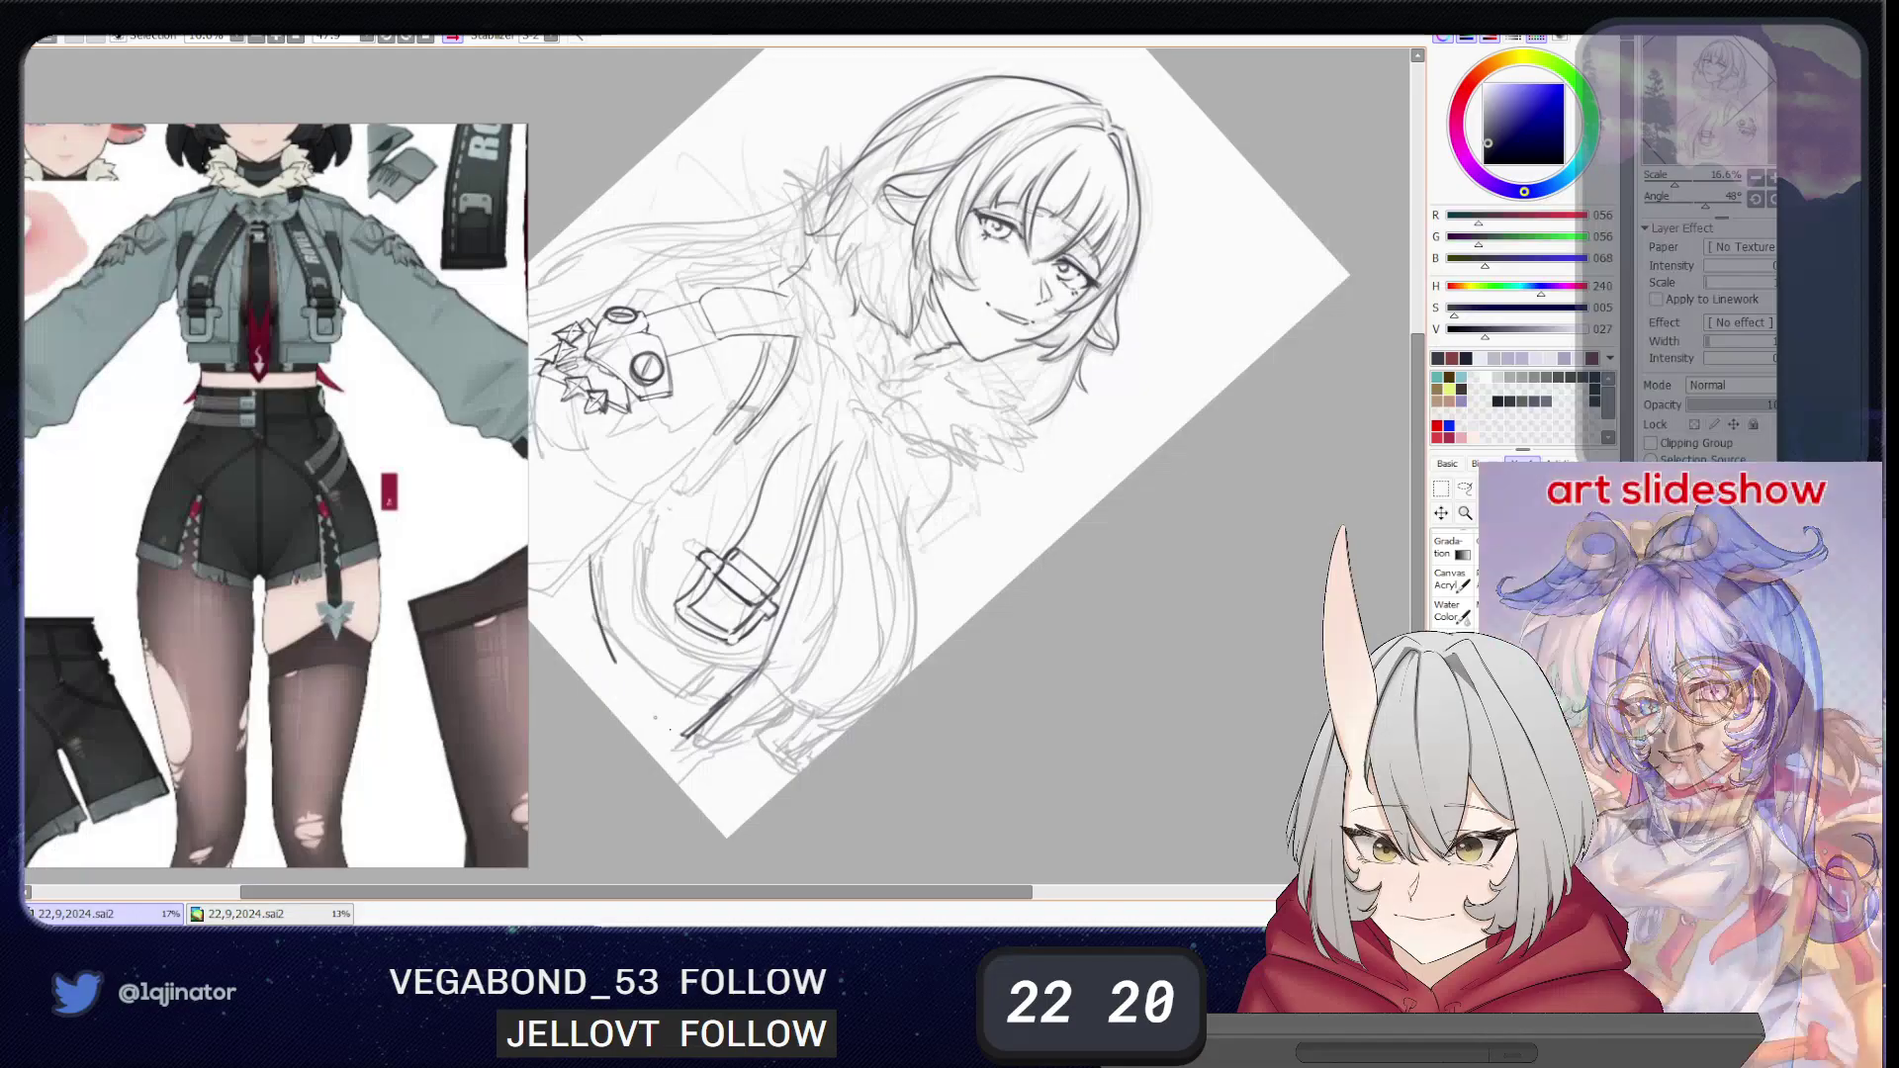
mouse_move(618, 544)
mouse_down()
mouse_move(644, 615)
mouse_move(724, 692)
mouse_up()
key(ctrl+z)
drag(619, 545, 713, 700)
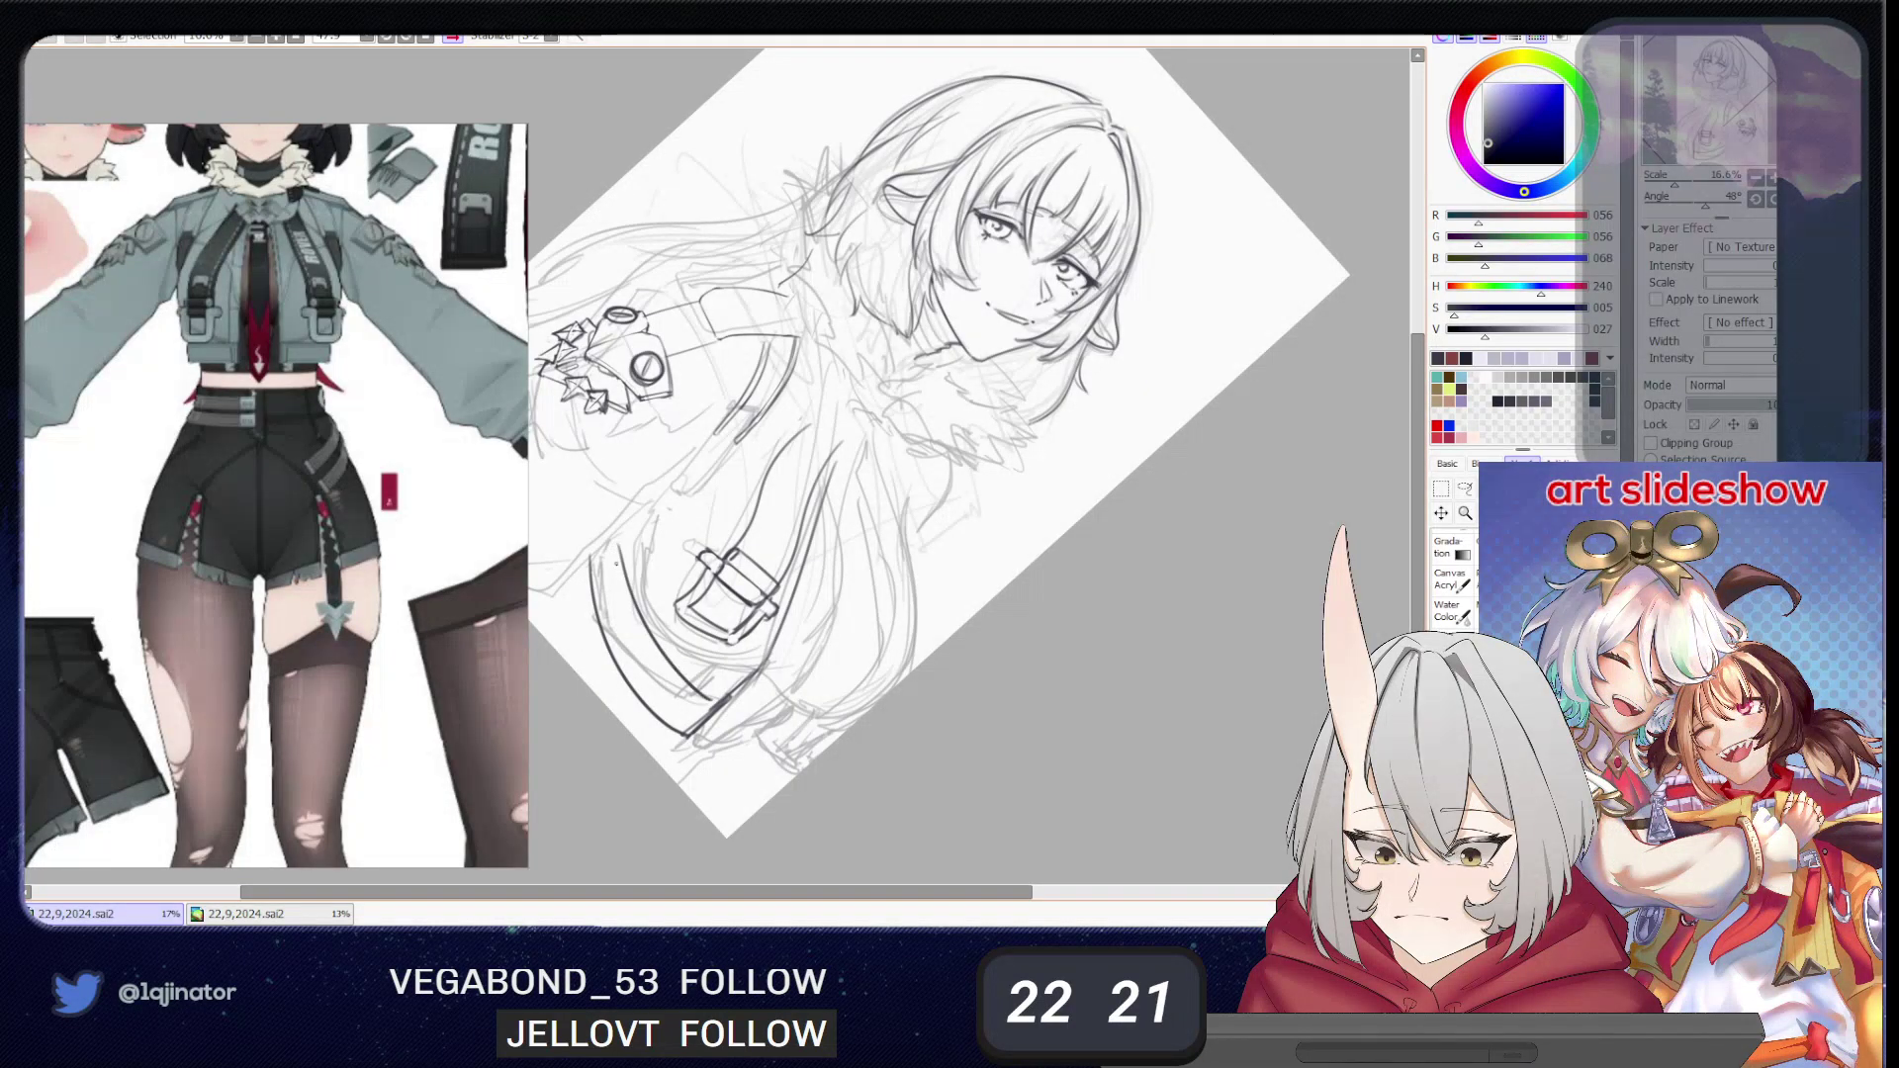
key(ctrl+z)
drag(621, 541, 703, 698)
key(ctrl+z)
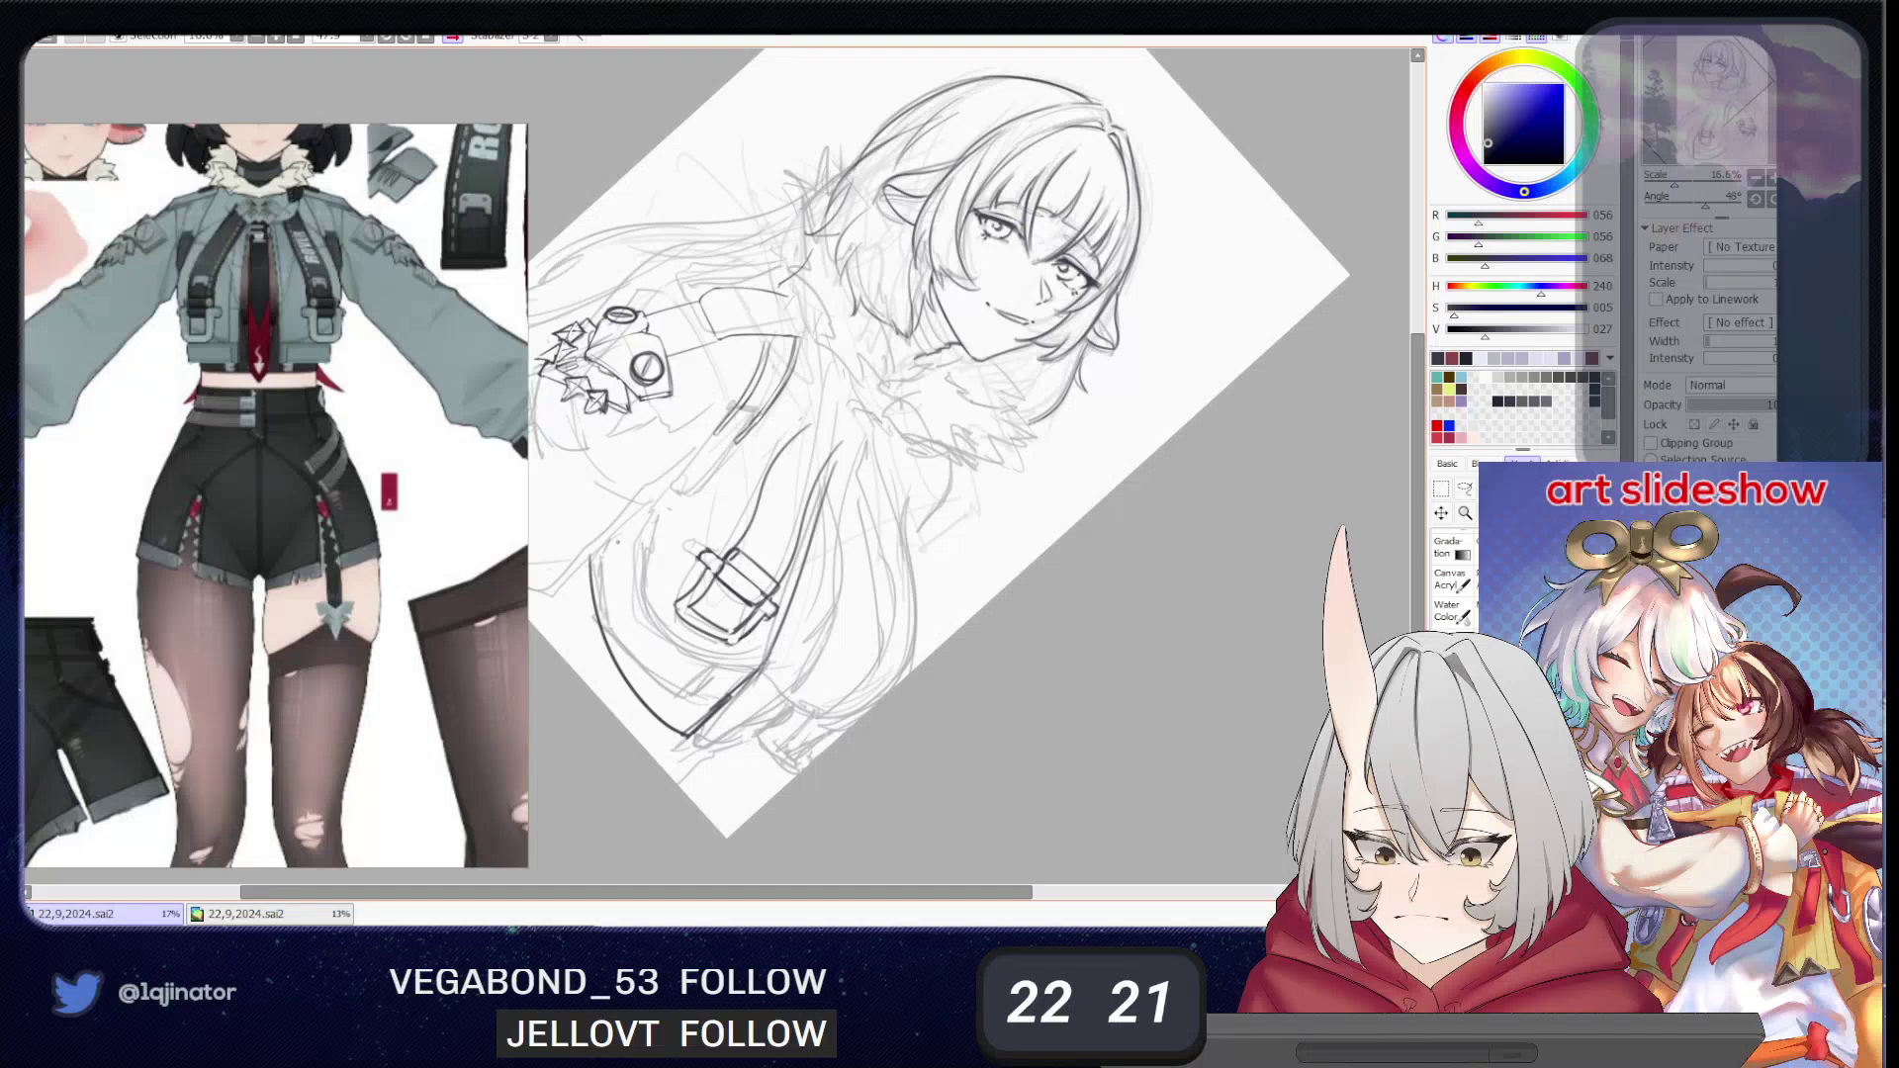
- Redraw the hem band's inner curve across to the jacket's front edge and turn the canvas back nearly upright
drag(618, 543, 711, 695)
key(ctrl+z)
mouse_move(618, 543)
mouse_down()
mouse_move(712, 698)
mouse_move(747, 669)
mouse_up()
drag(798, 719, 911, 709)
drag(897, 582, 779, 712)
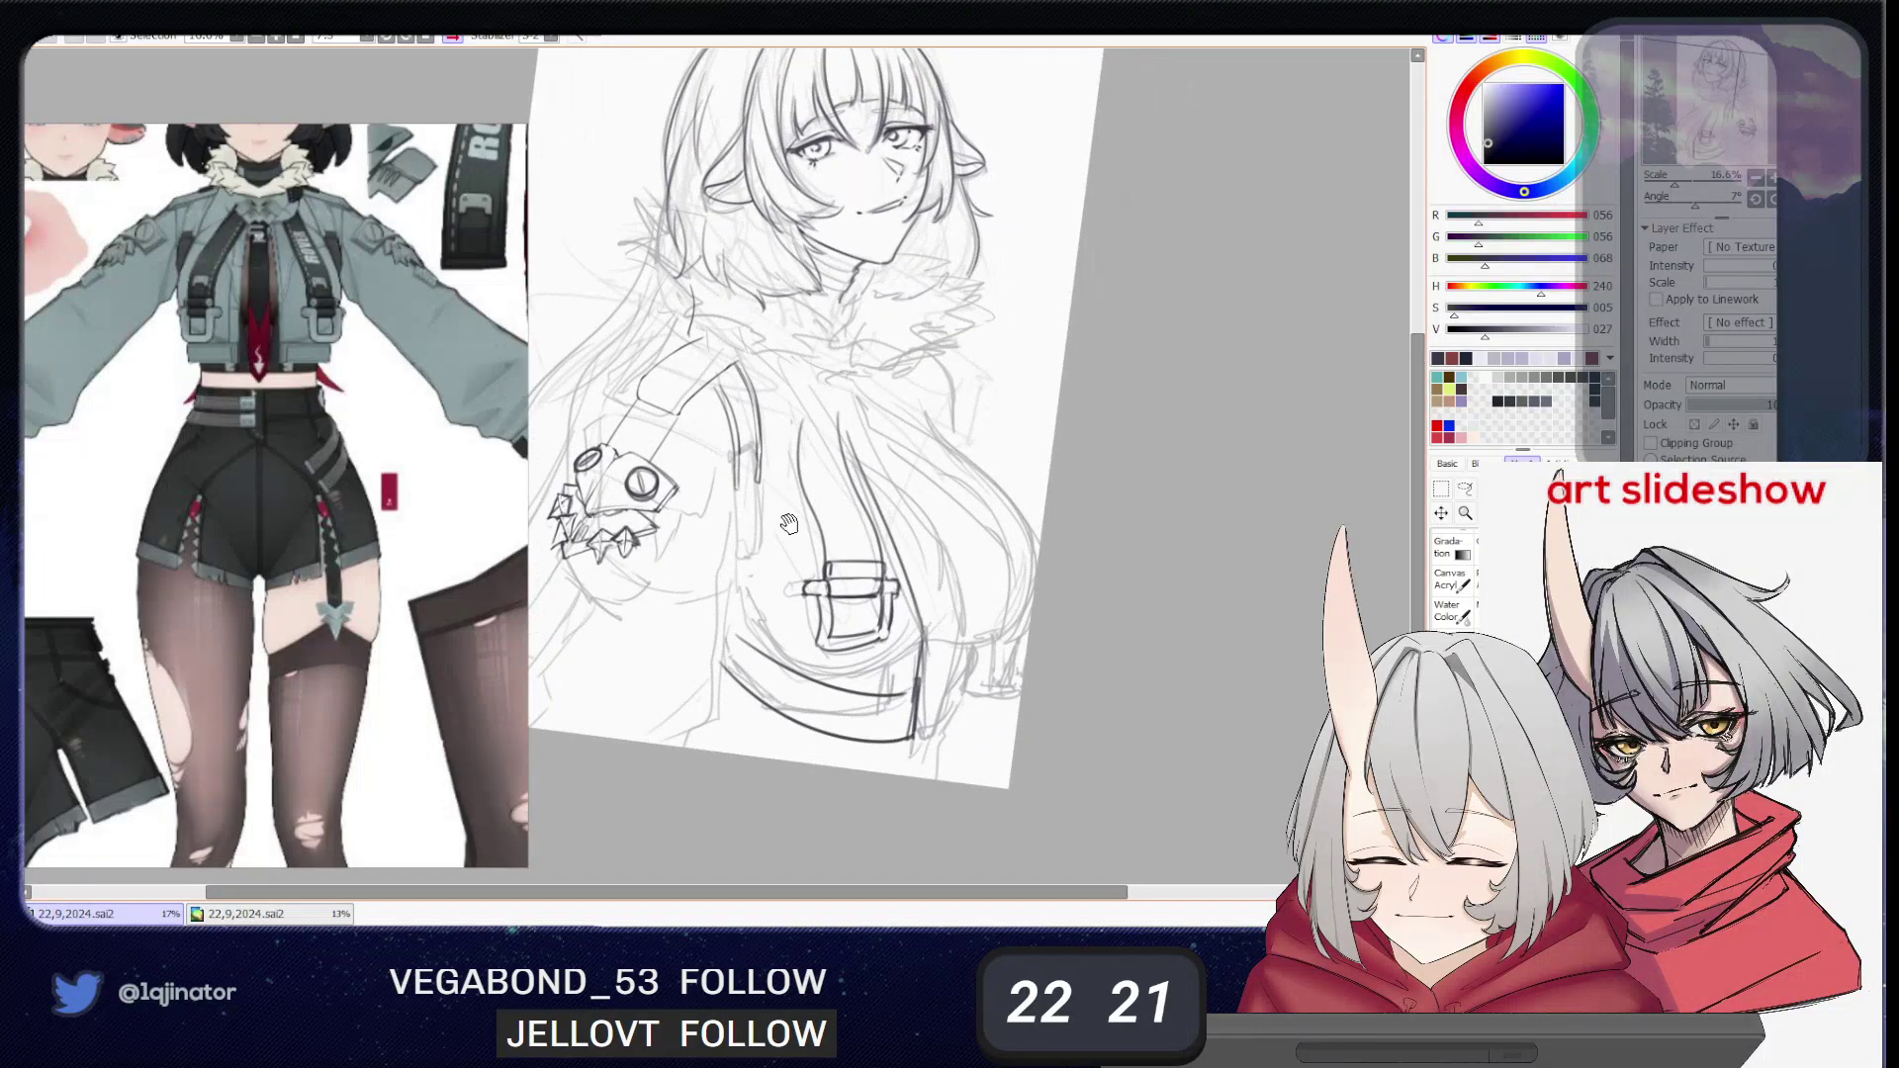
drag(754, 630, 791, 667)
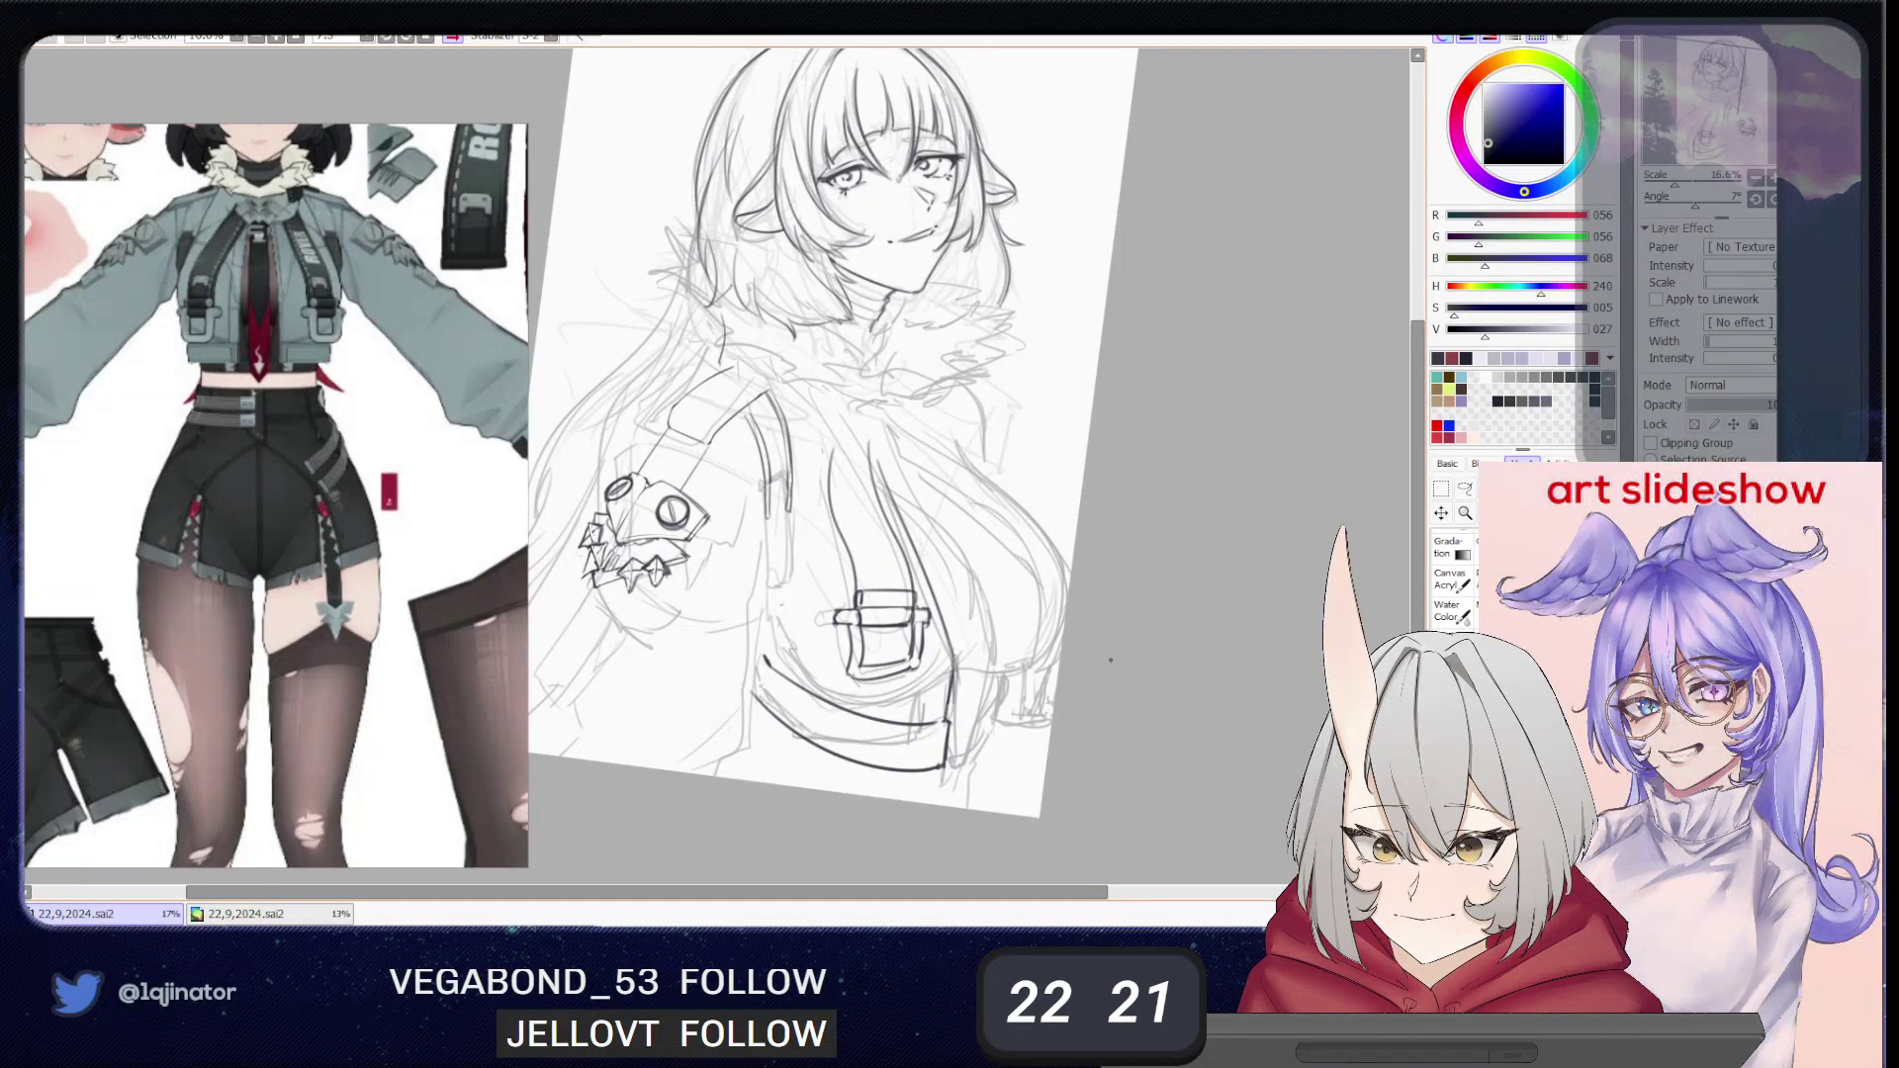
drag(908, 712, 930, 702)
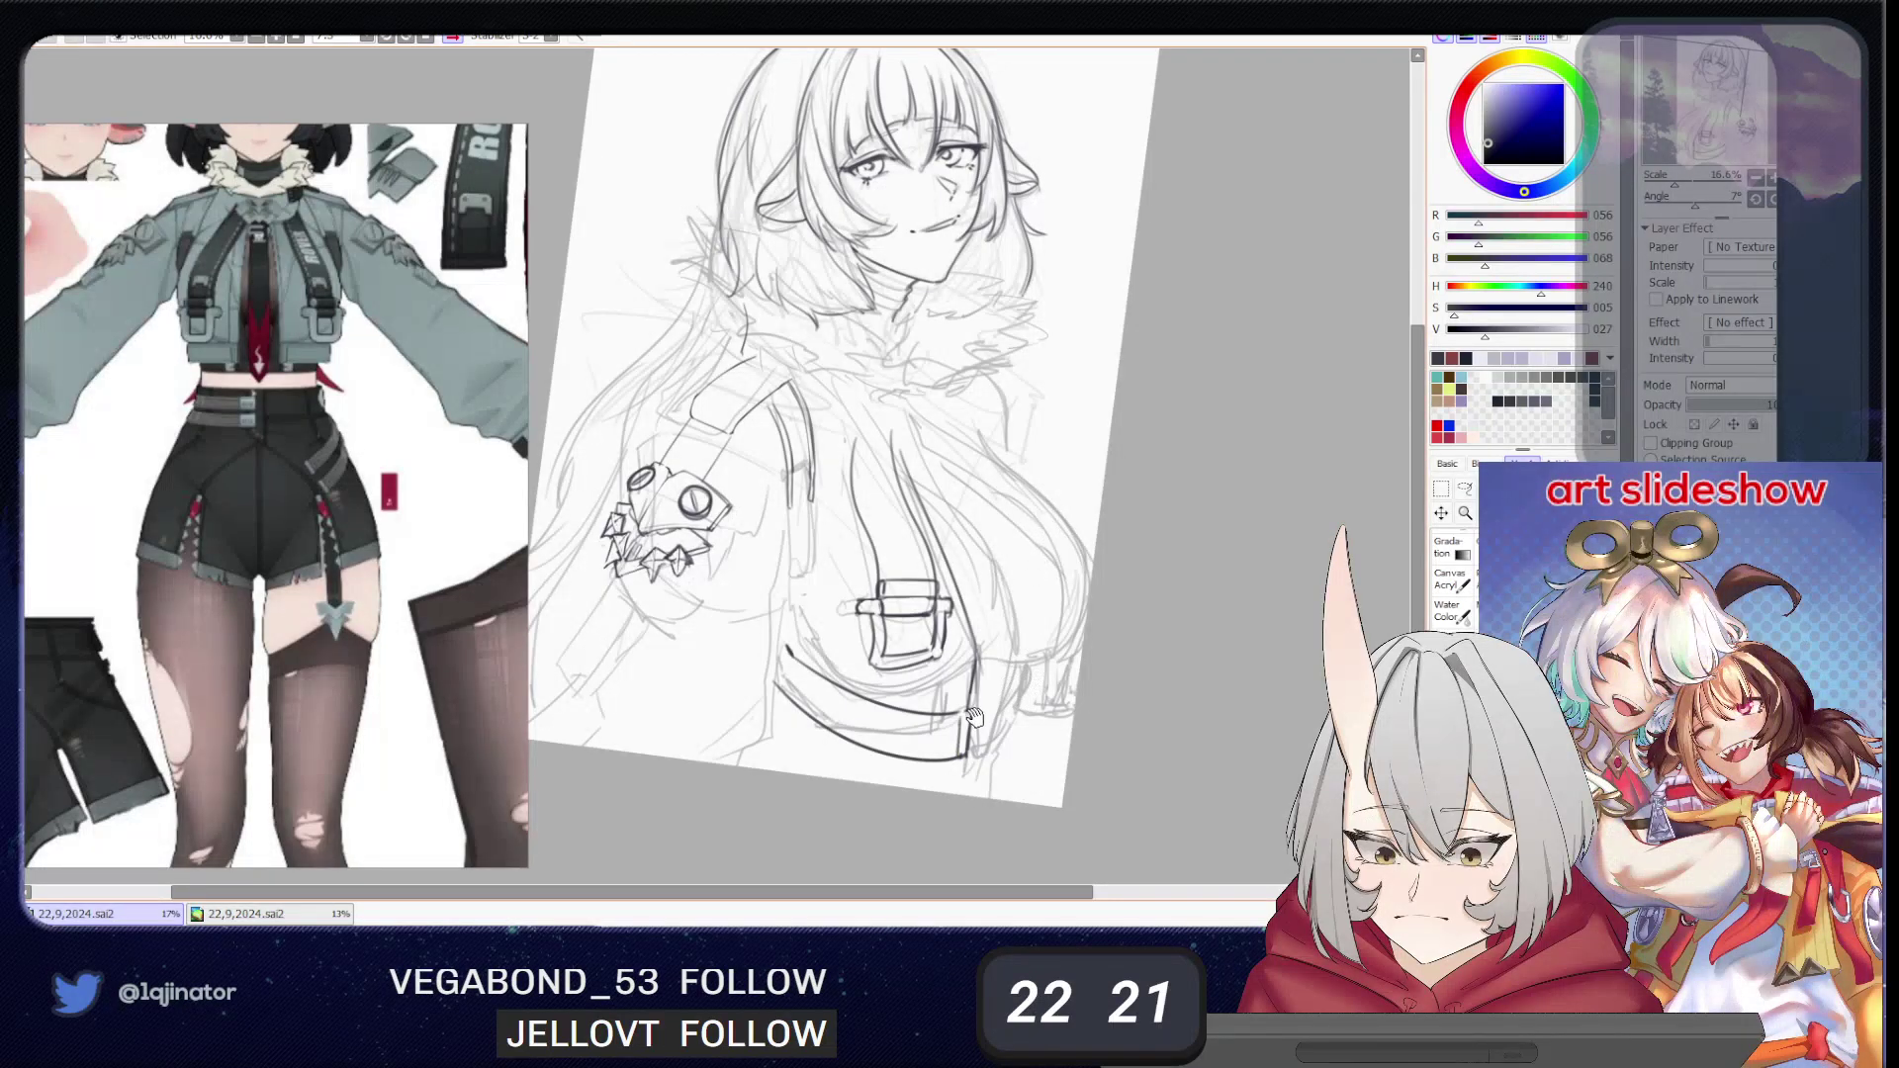
- Straighten the canvas, mirror its view horizontally and recentre the portrait
drag(974, 718, 969, 660)
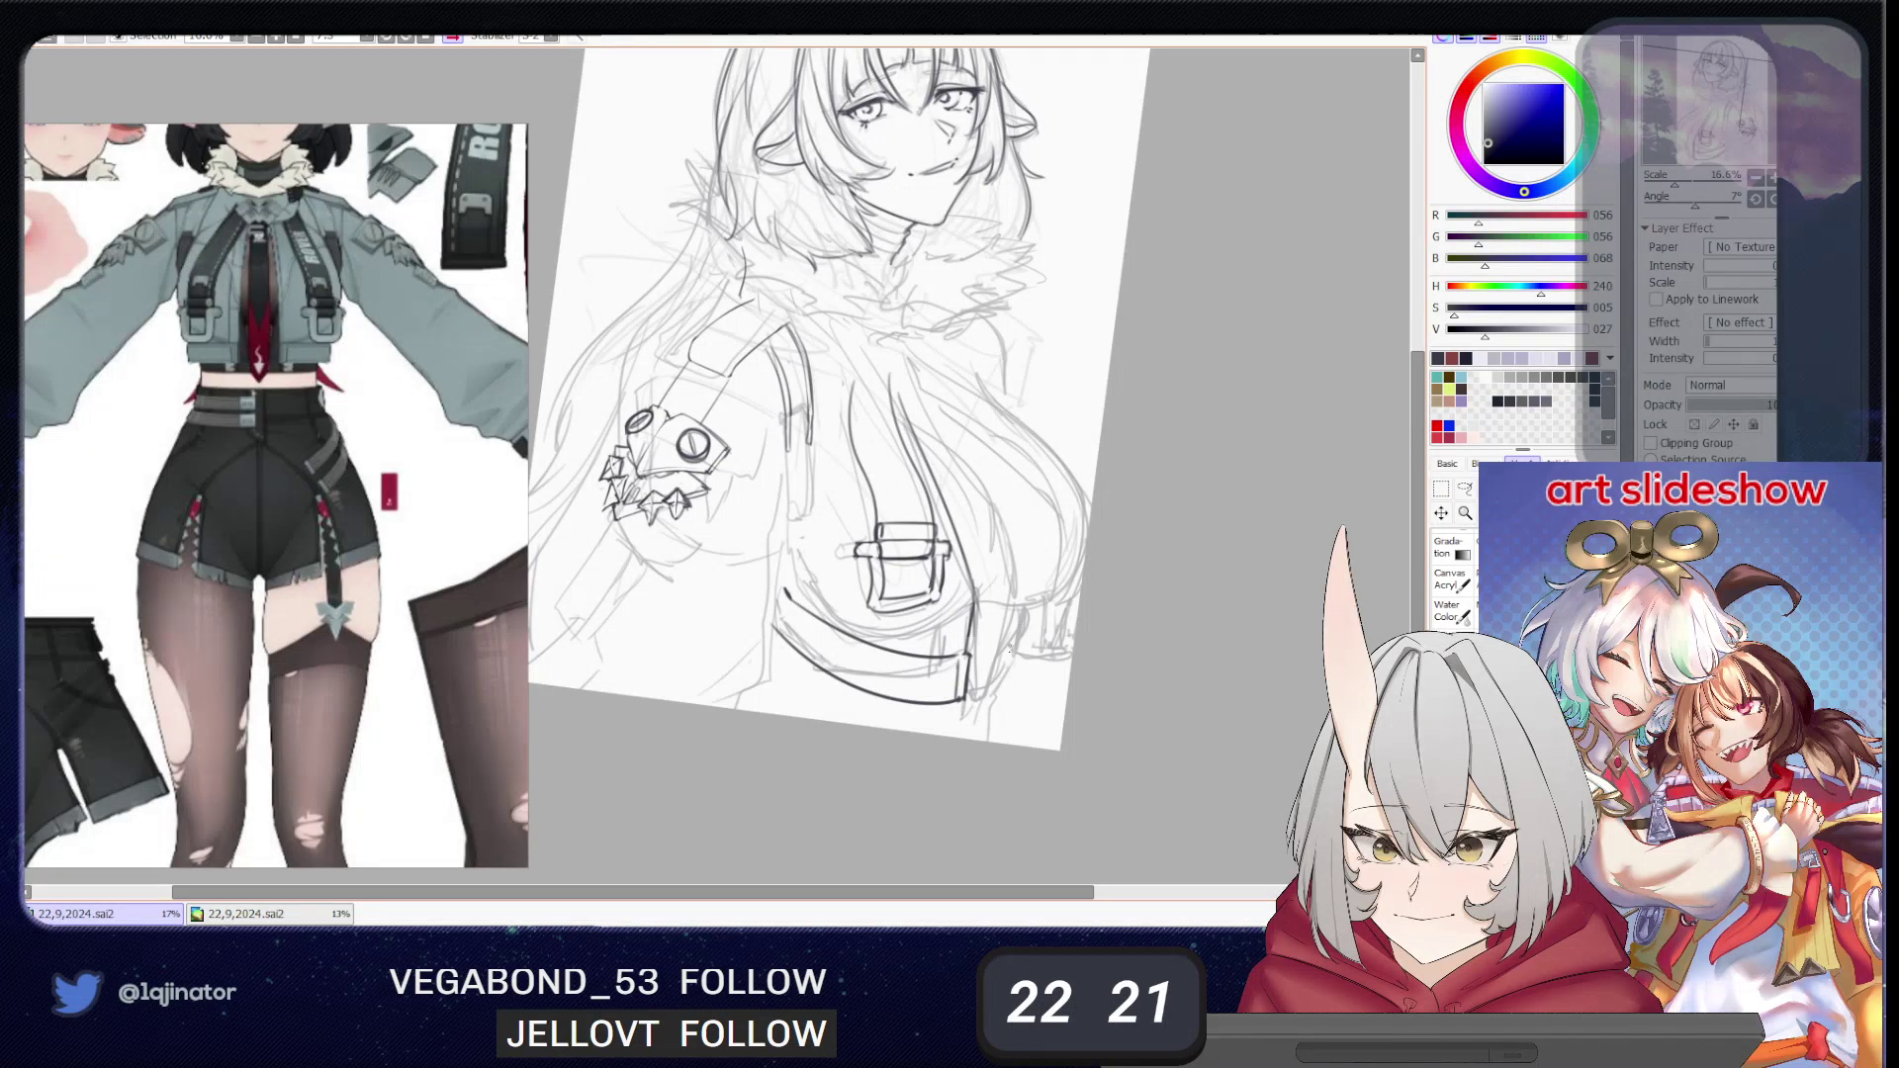
drag(1042, 748, 1067, 727)
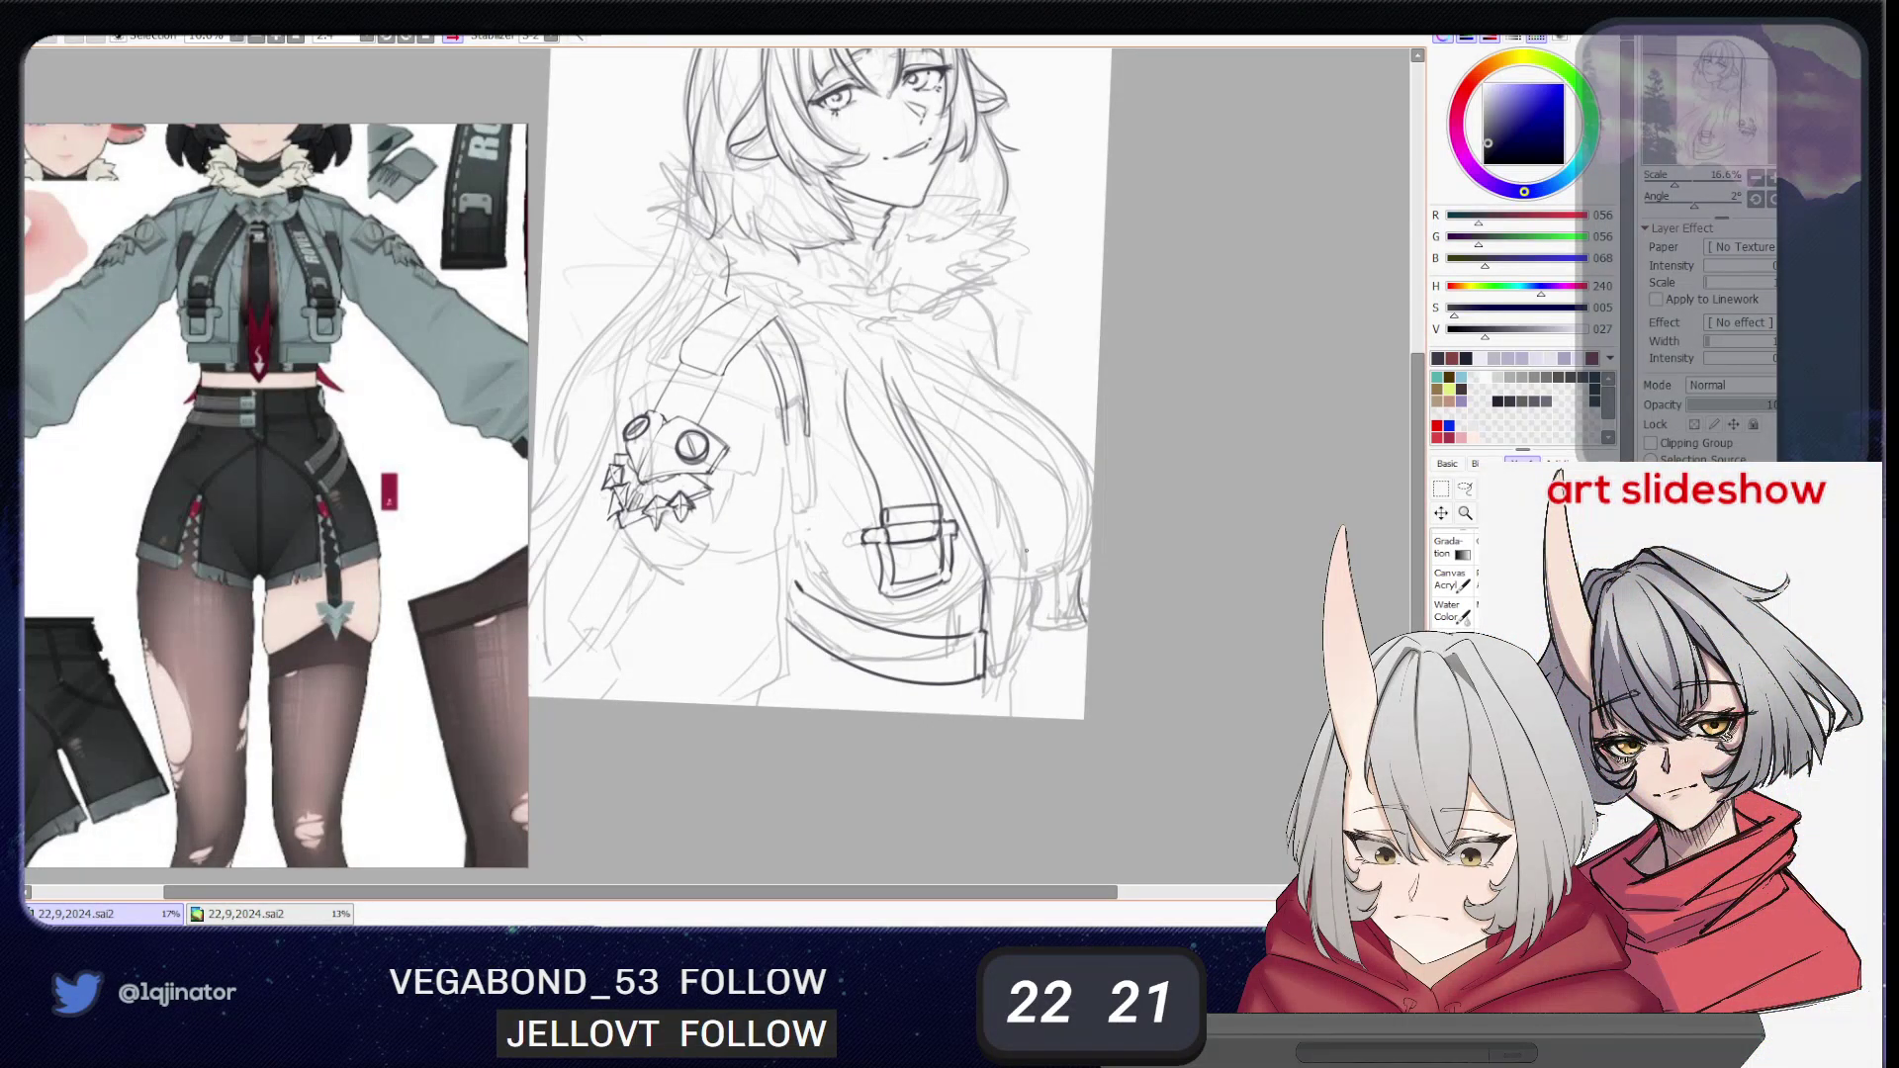
key(h)
drag(461, 388, 835, 494)
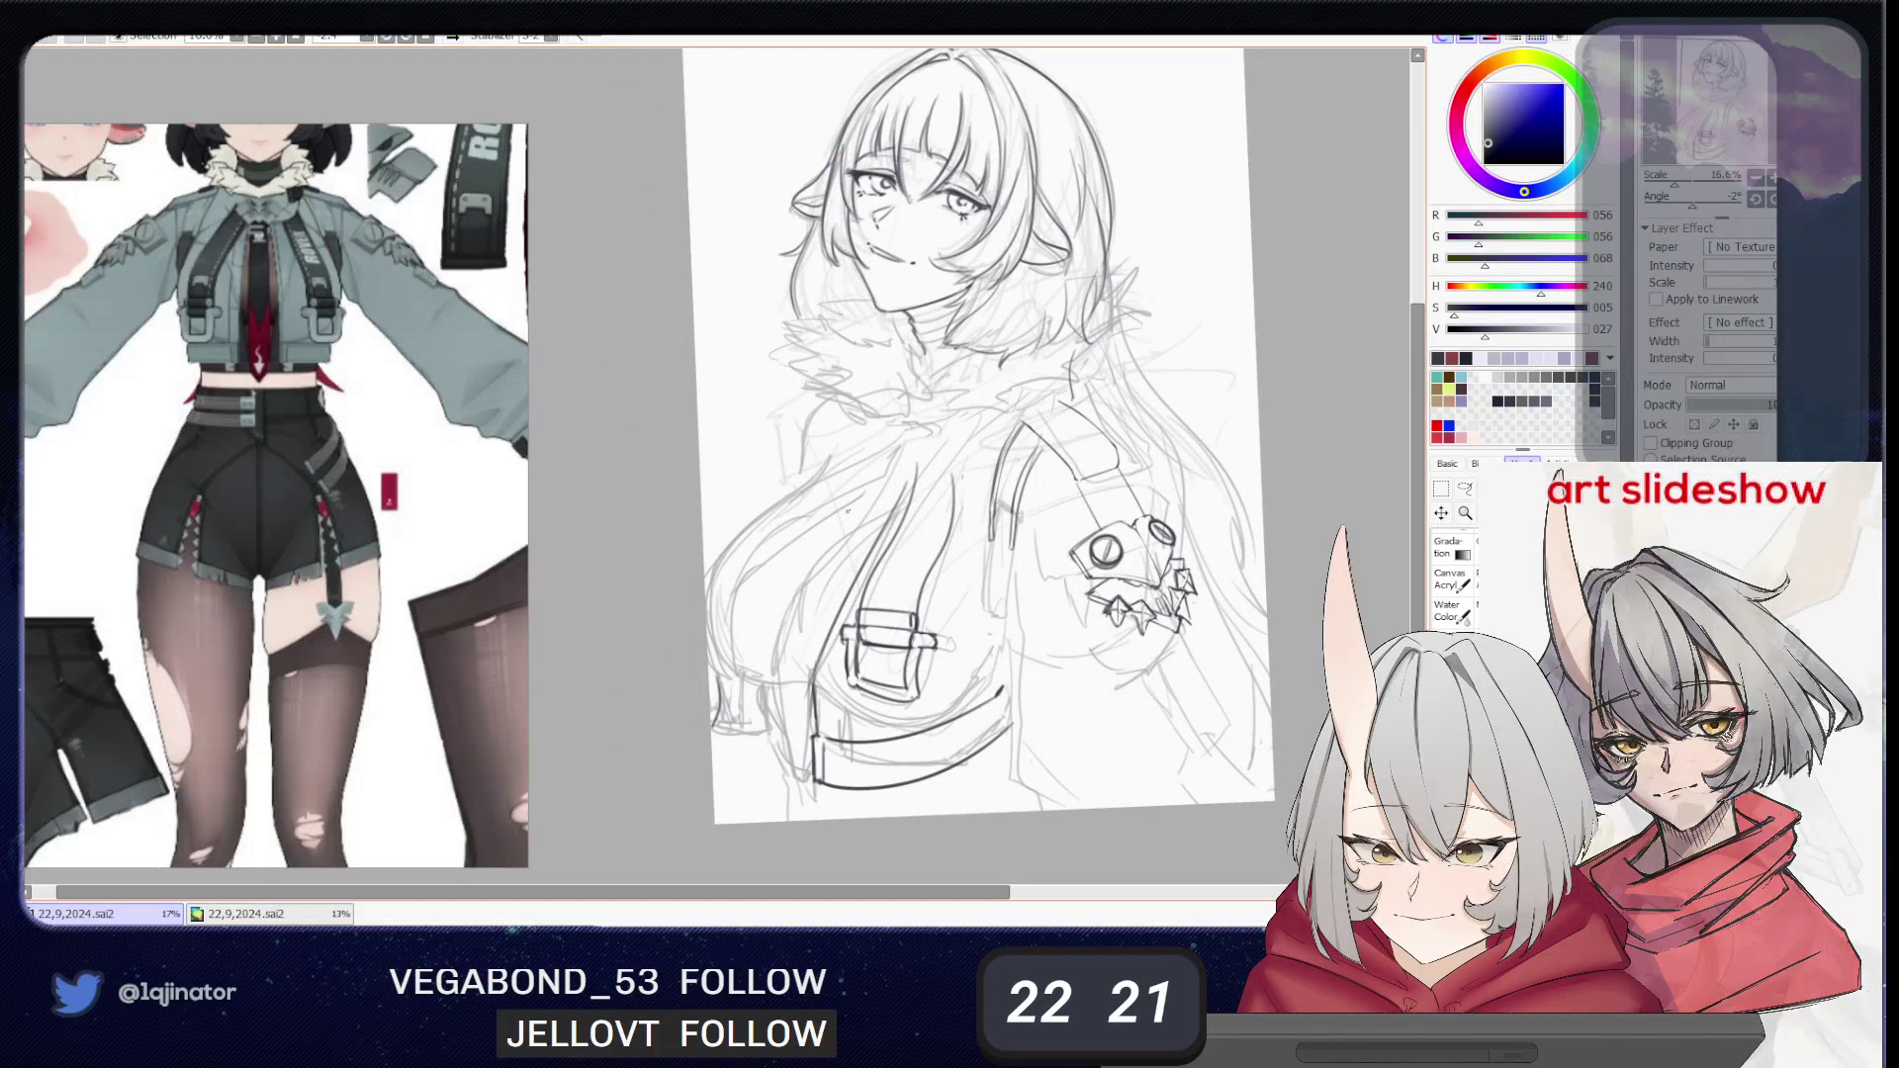
drag(858, 484, 744, 742)
key(ctrl+z)
drag(787, 537, 760, 736)
key(ctrl+z)
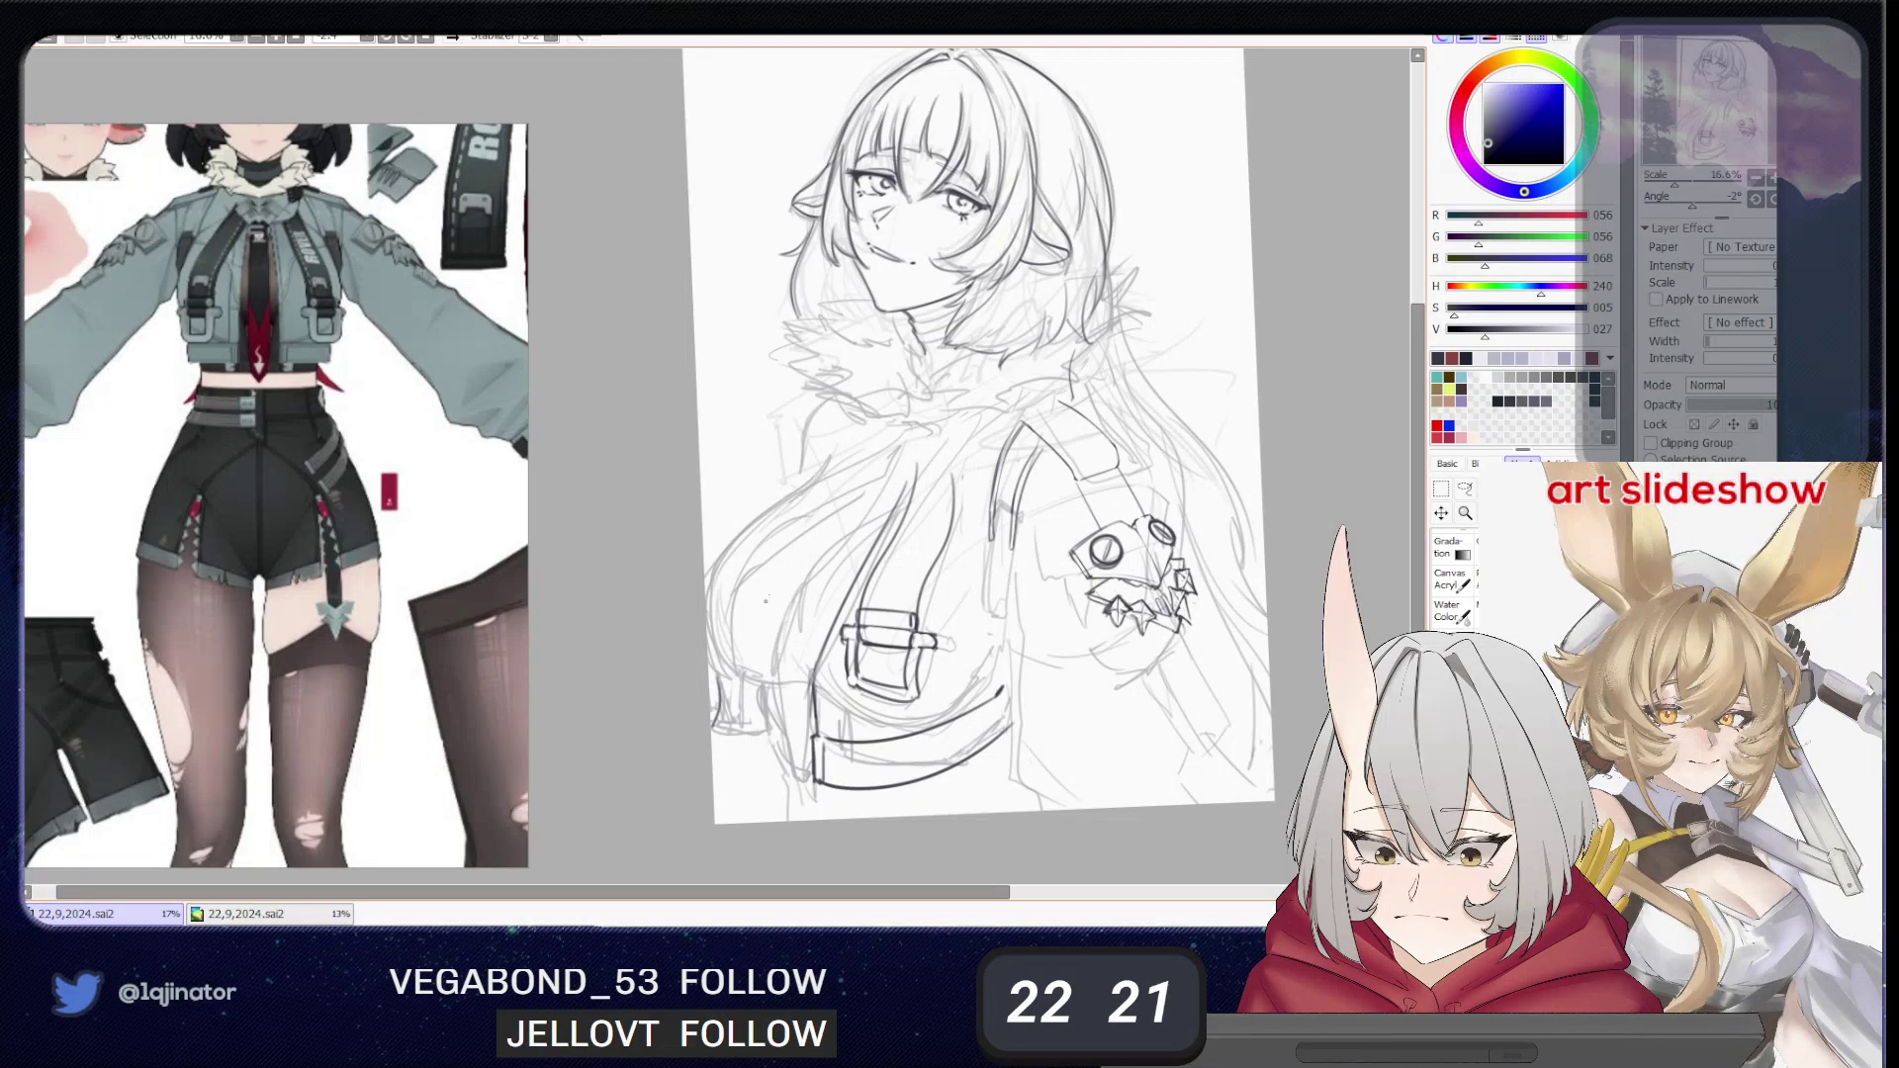
mouse_move(770, 583)
mouse_down()
mouse_move(760, 697)
mouse_move(723, 739)
mouse_move(760, 710)
mouse_up()
mouse_move(754, 733)
mouse_down()
mouse_move(723, 743)
mouse_move(762, 704)
mouse_move(762, 750)
mouse_up()
key(ctrl+z)
key(ctrl+z)
key(ctrl+z)
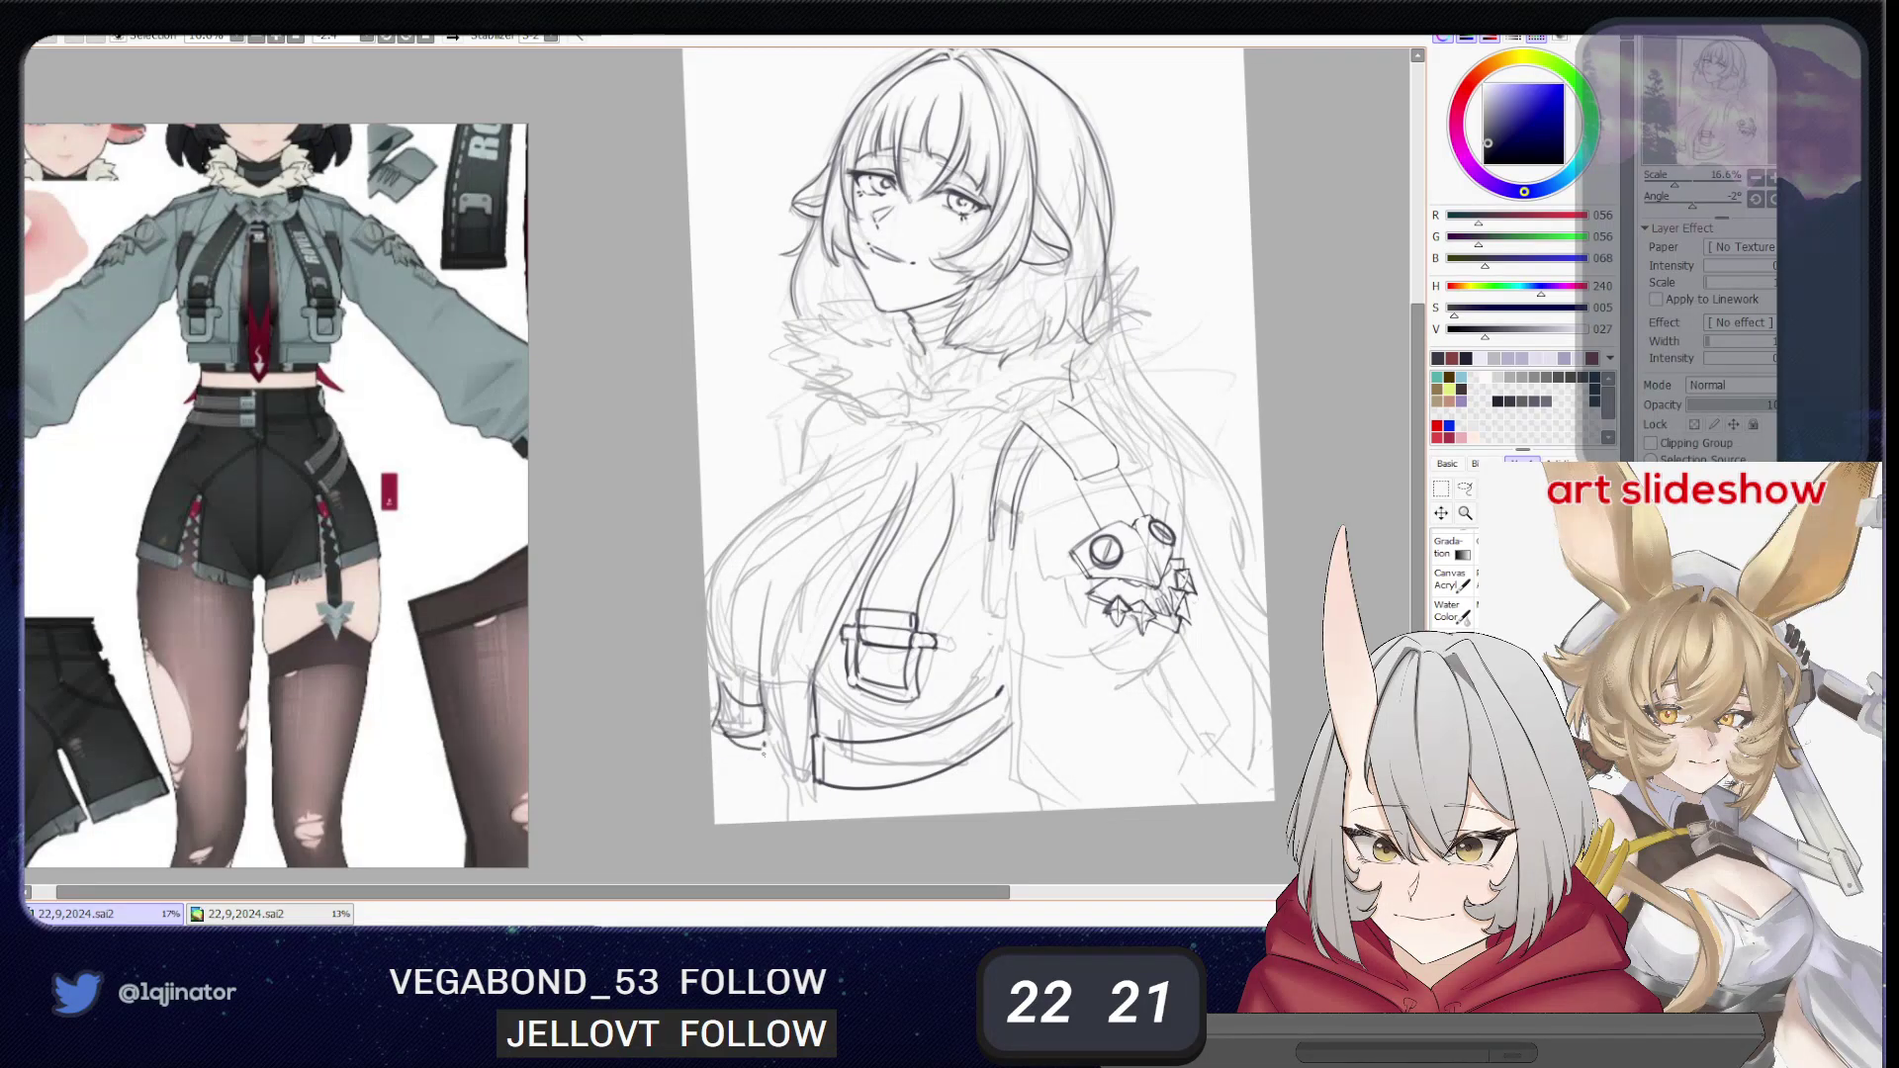
- Draw the jacket's far lower corner and trace the outer chest contour up toward the shoulder
mouse_move(719, 681)
mouse_down()
mouse_move(712, 720)
mouse_move(739, 736)
mouse_up()
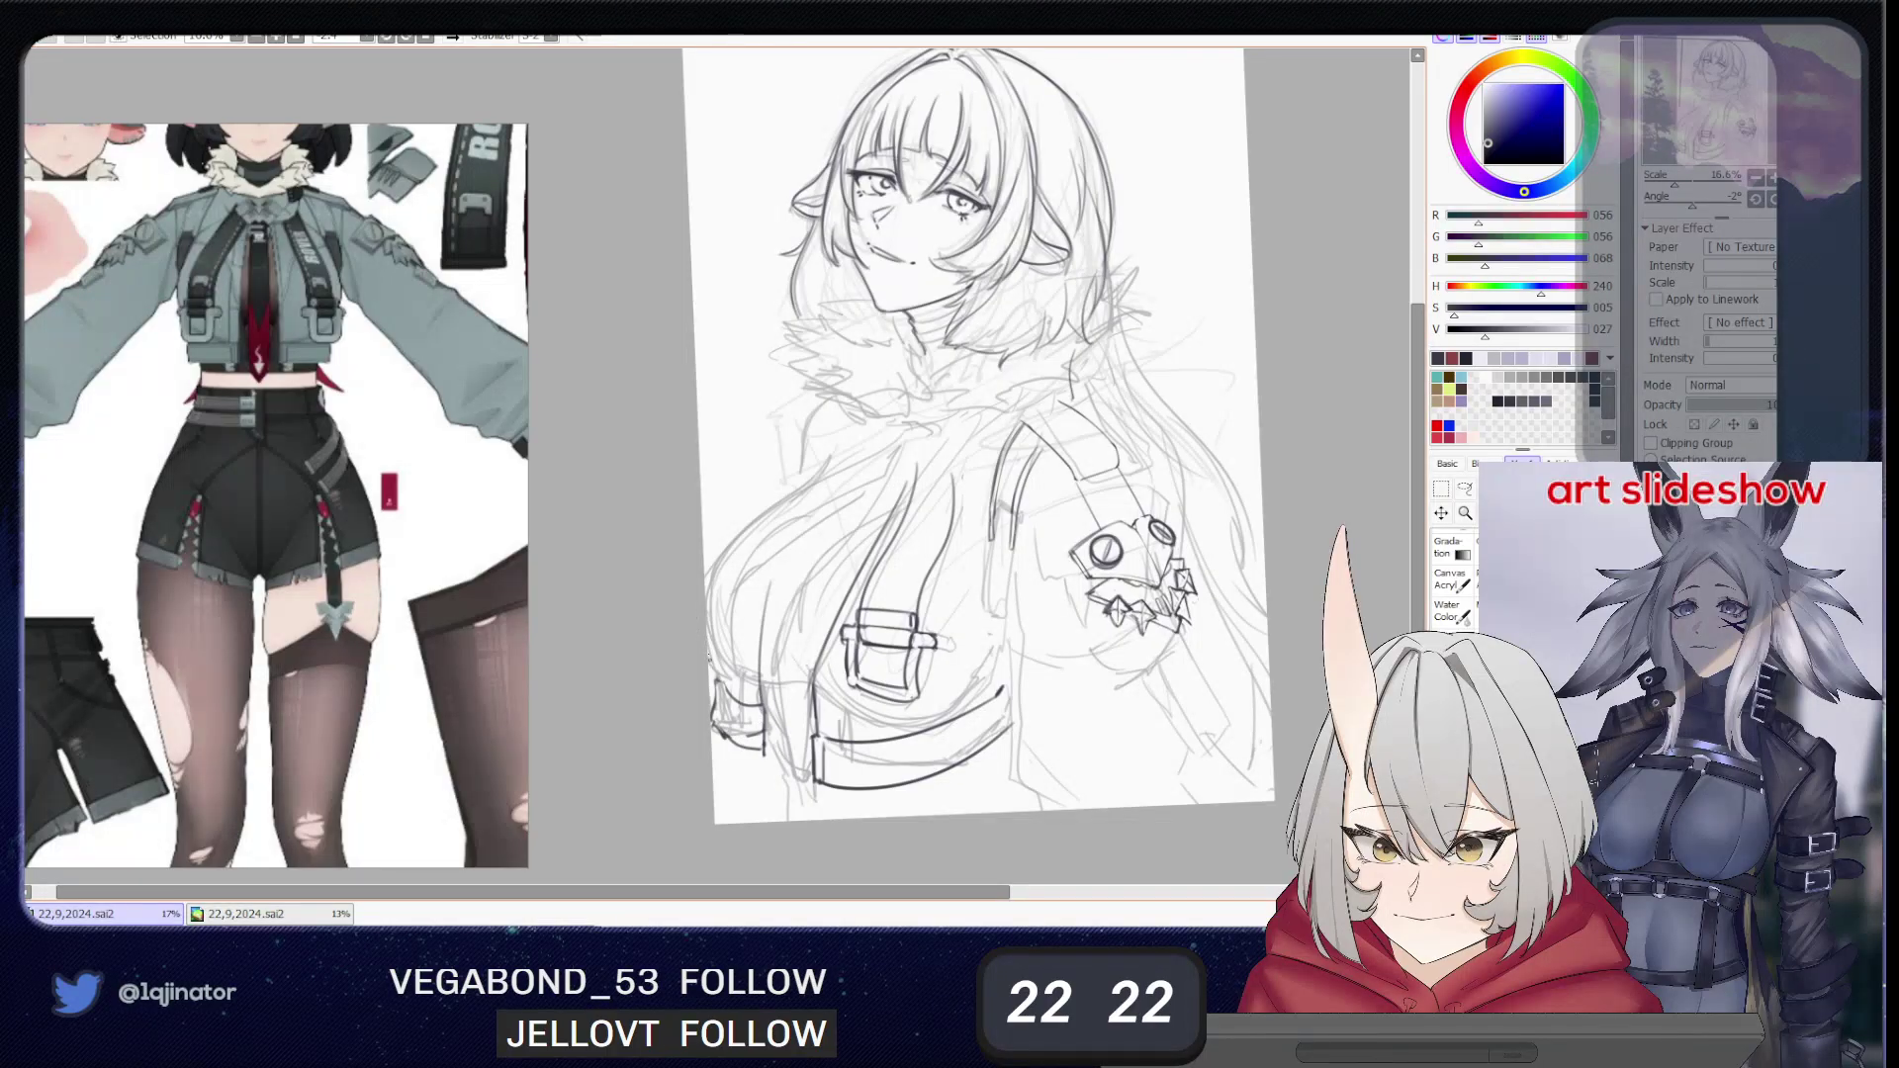
drag(708, 655, 719, 684)
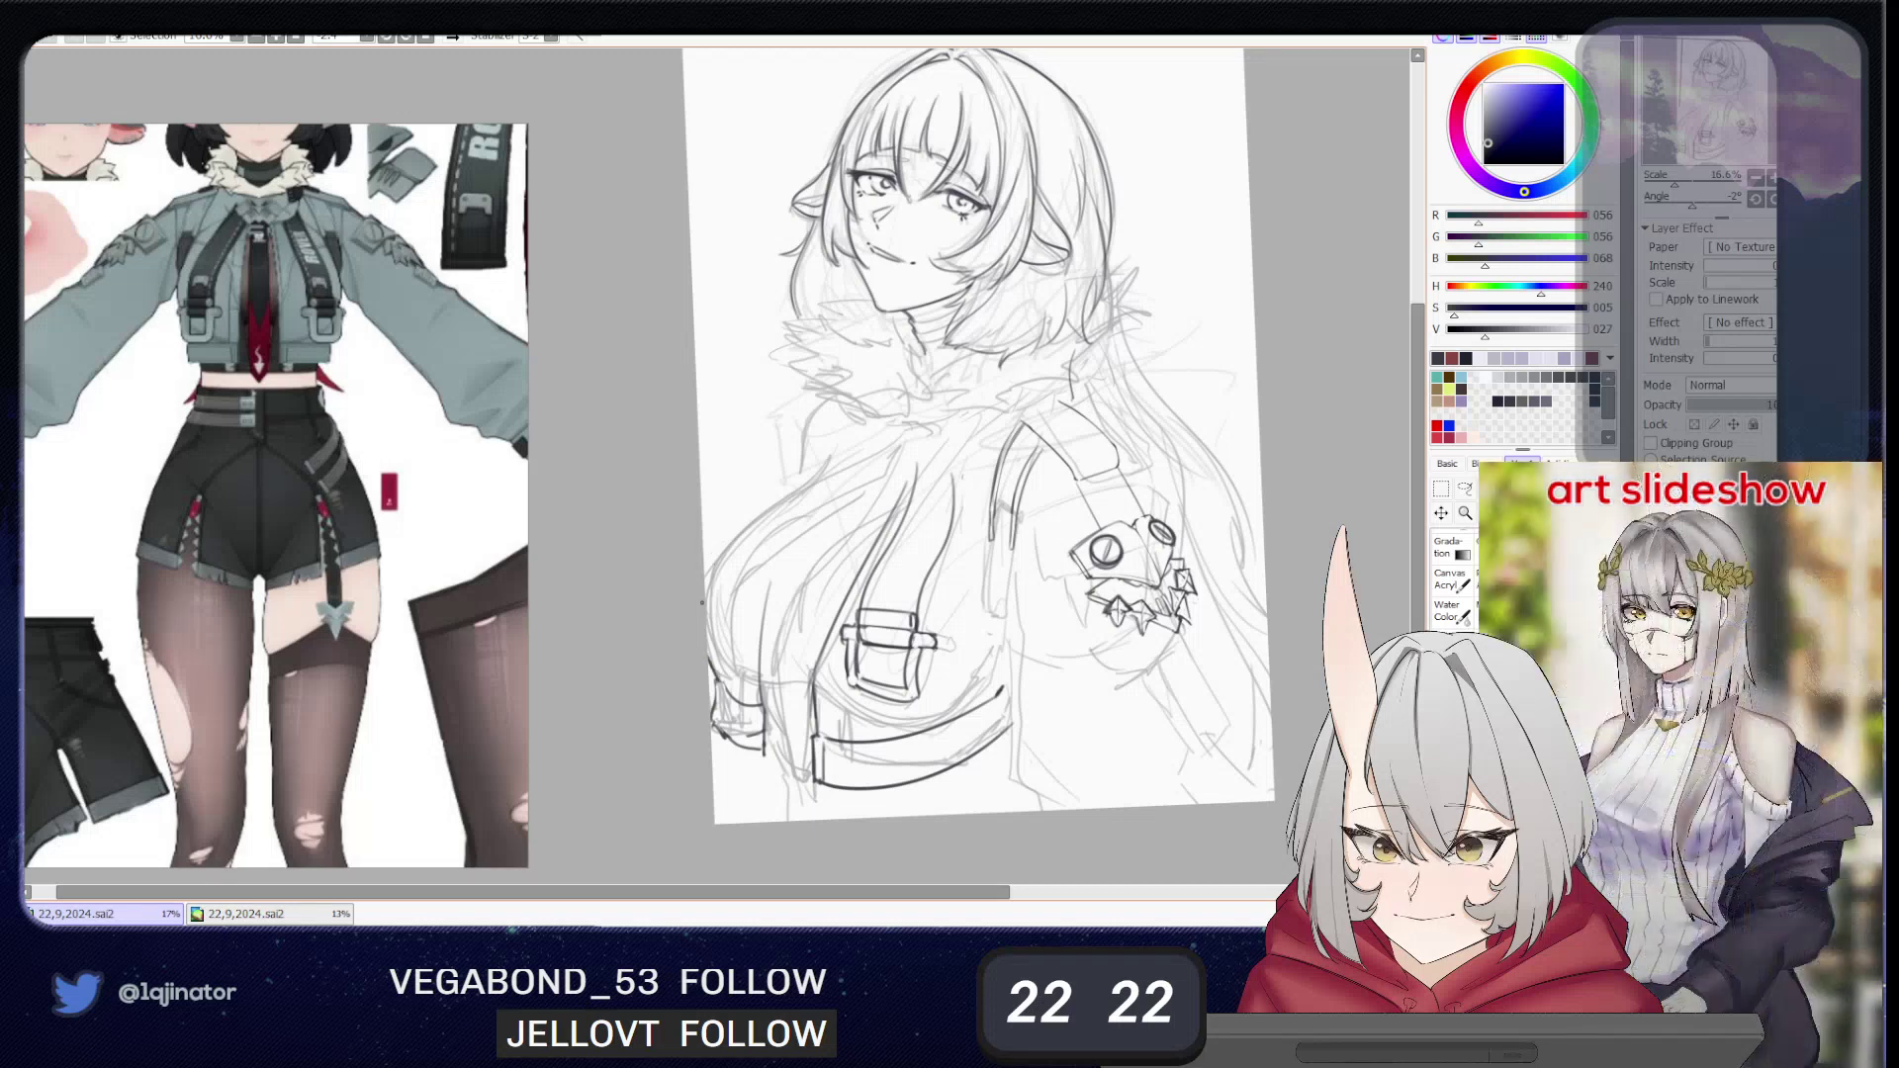
drag(706, 592, 820, 480)
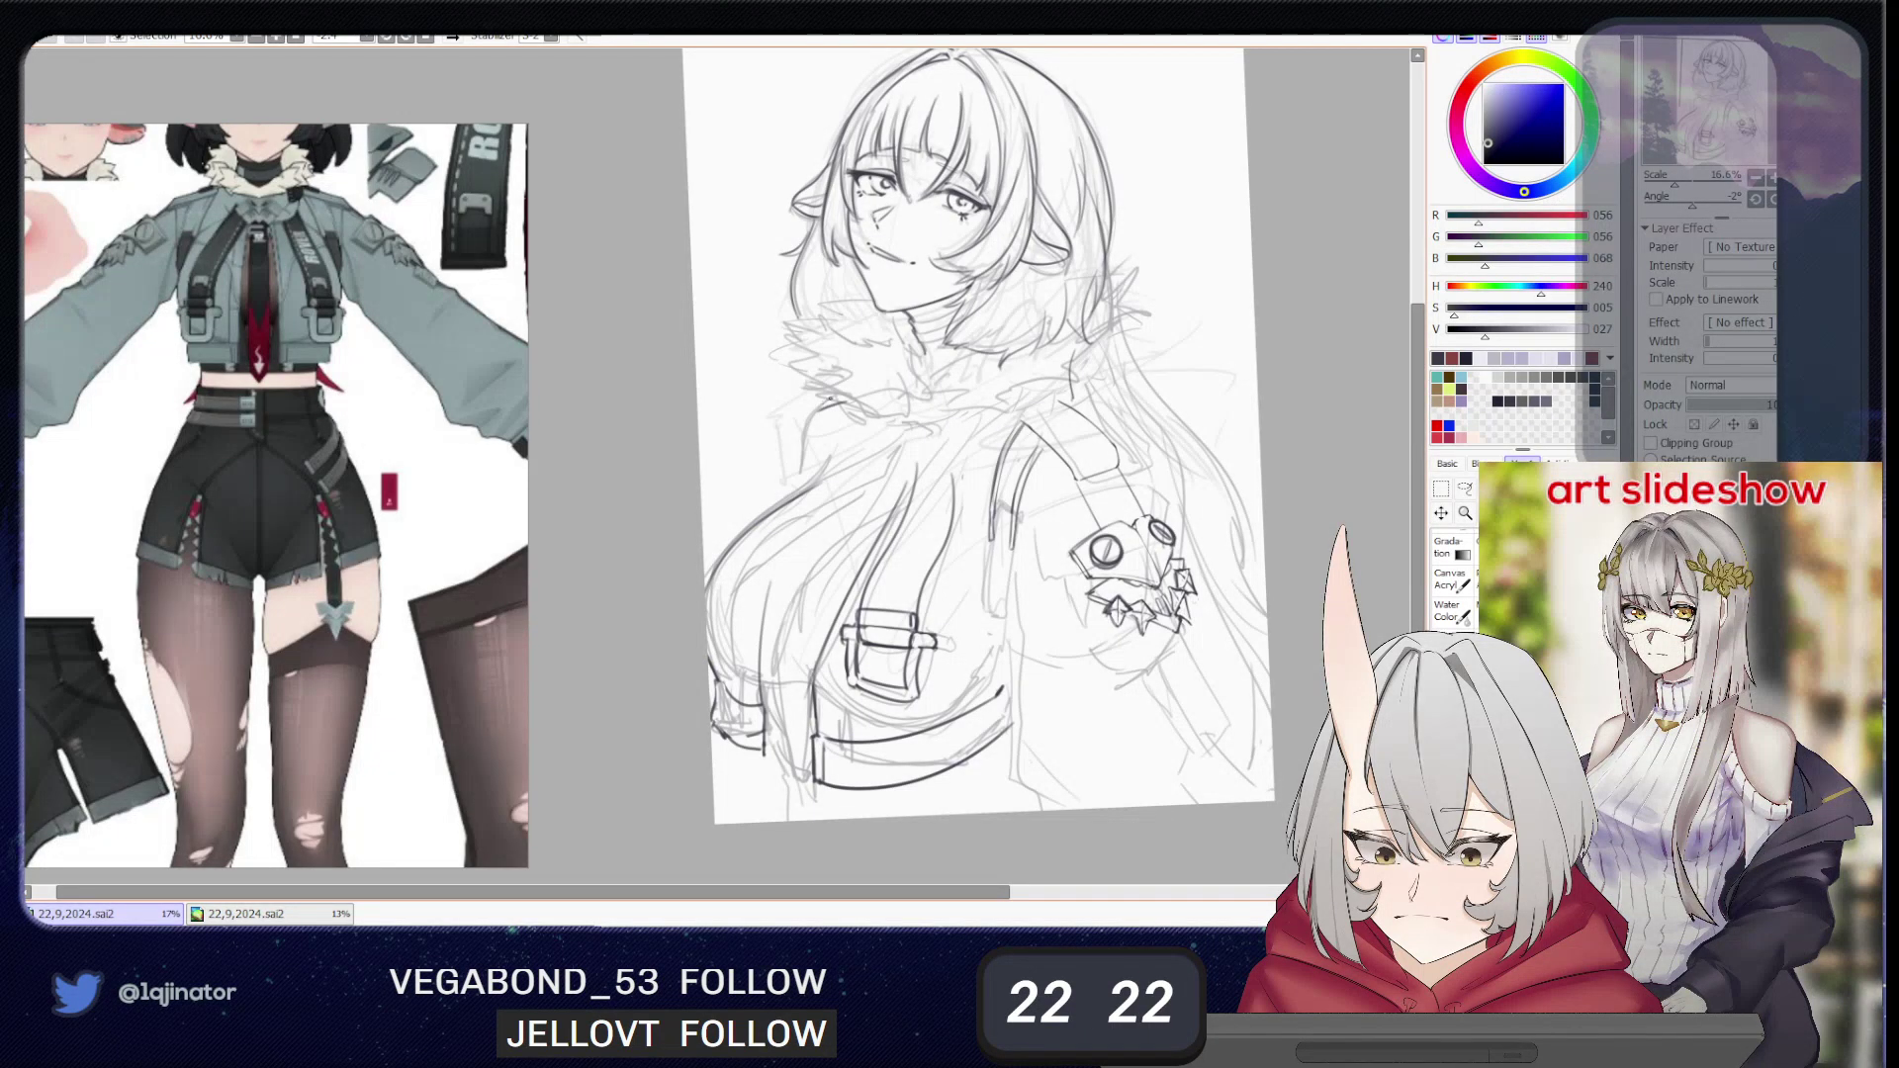
- Draw the far shoulder's contour beneath the fur collar and a short strap beside it, redoing the strap lines
drag(816, 400, 817, 411)
drag(802, 440, 779, 508)
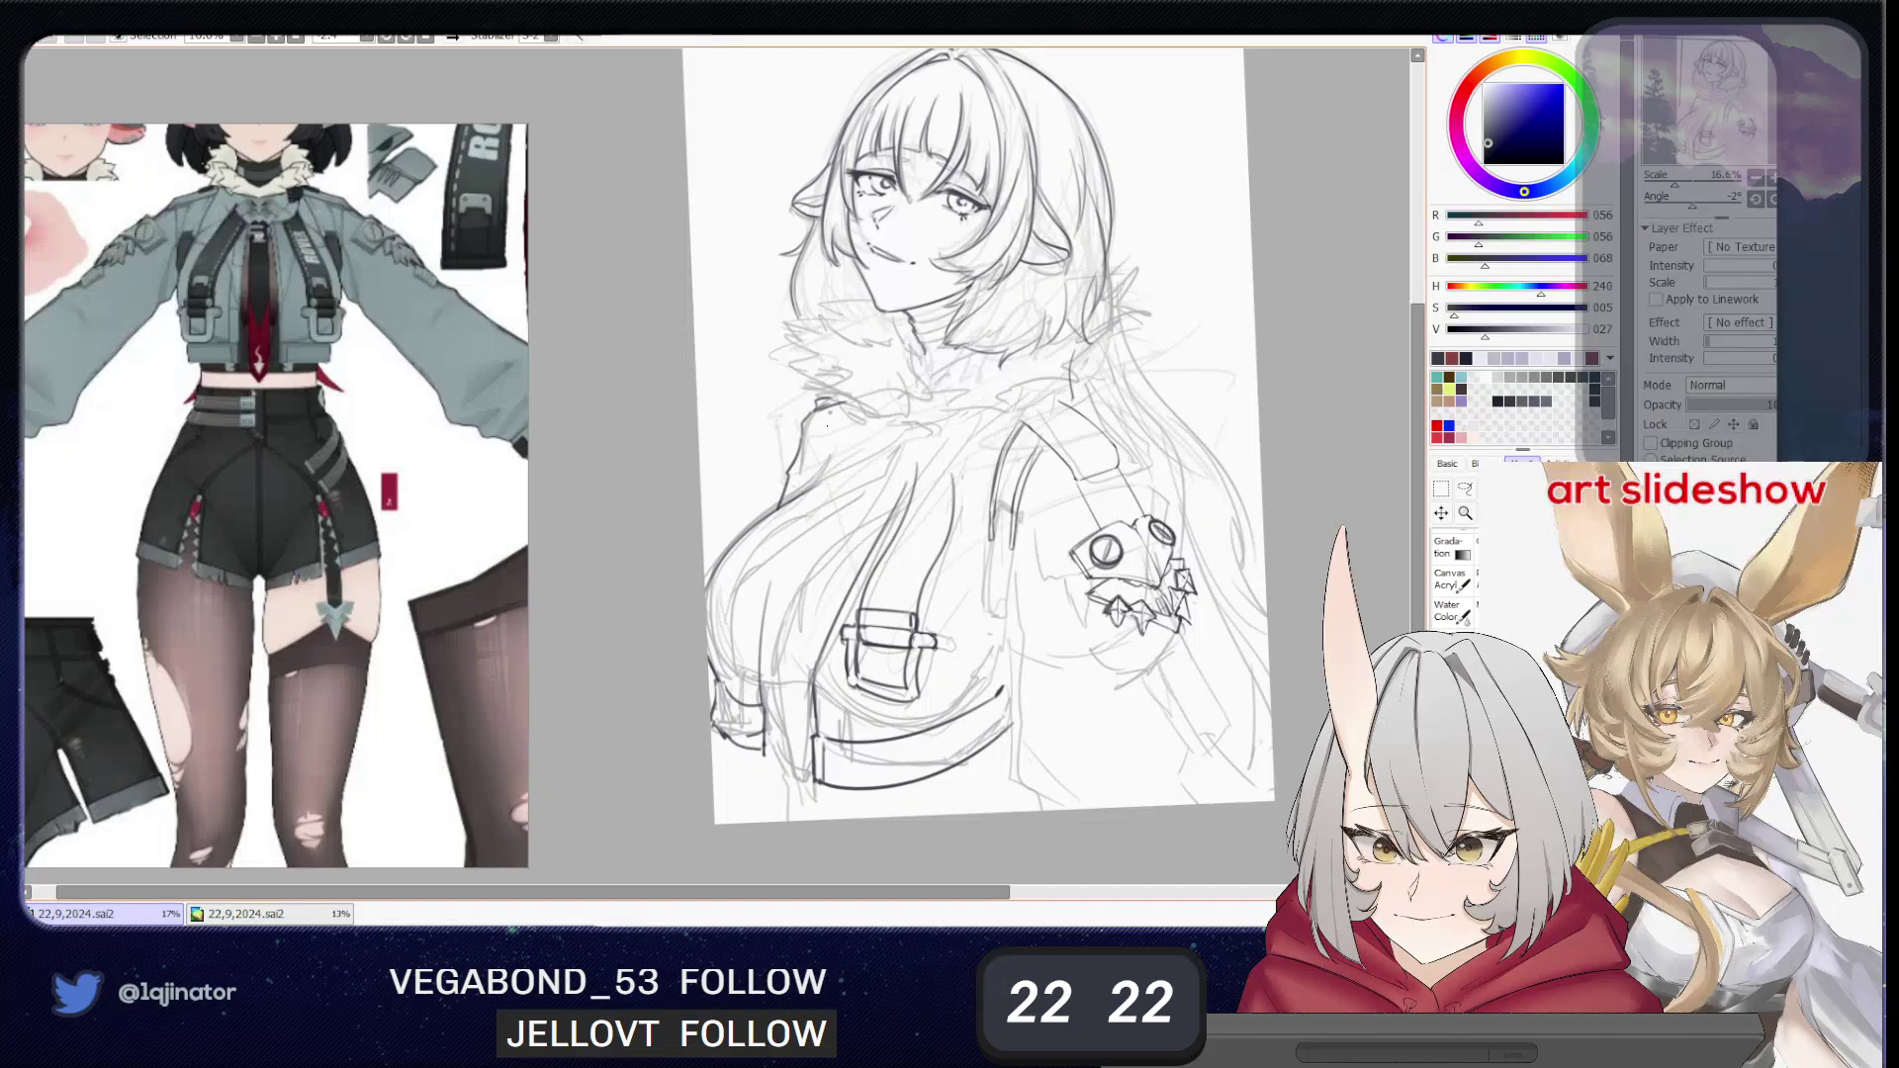
mouse_move(839, 419)
mouse_down()
mouse_move(820, 475)
mouse_move(838, 469)
mouse_up()
key(ctrl+z)
key(ctrl+z)
key(ctrl+z)
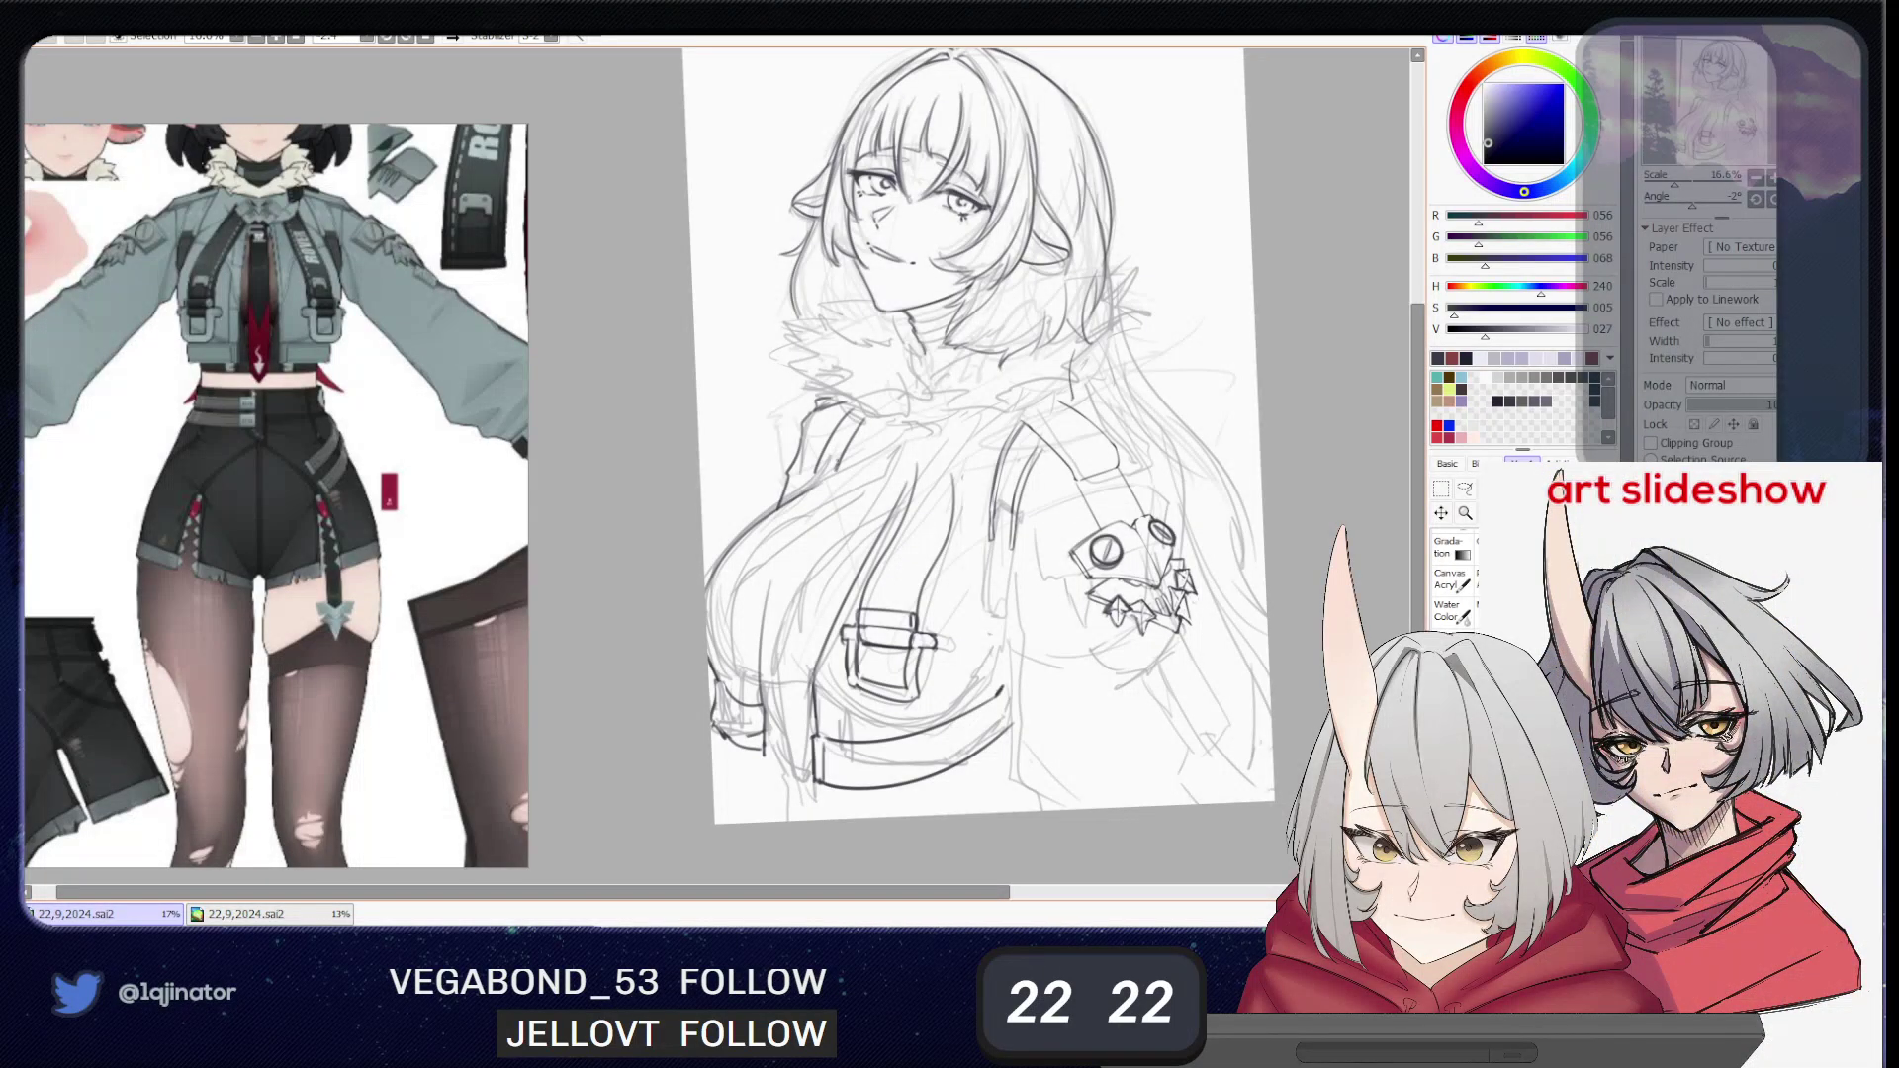
drag(828, 447, 809, 491)
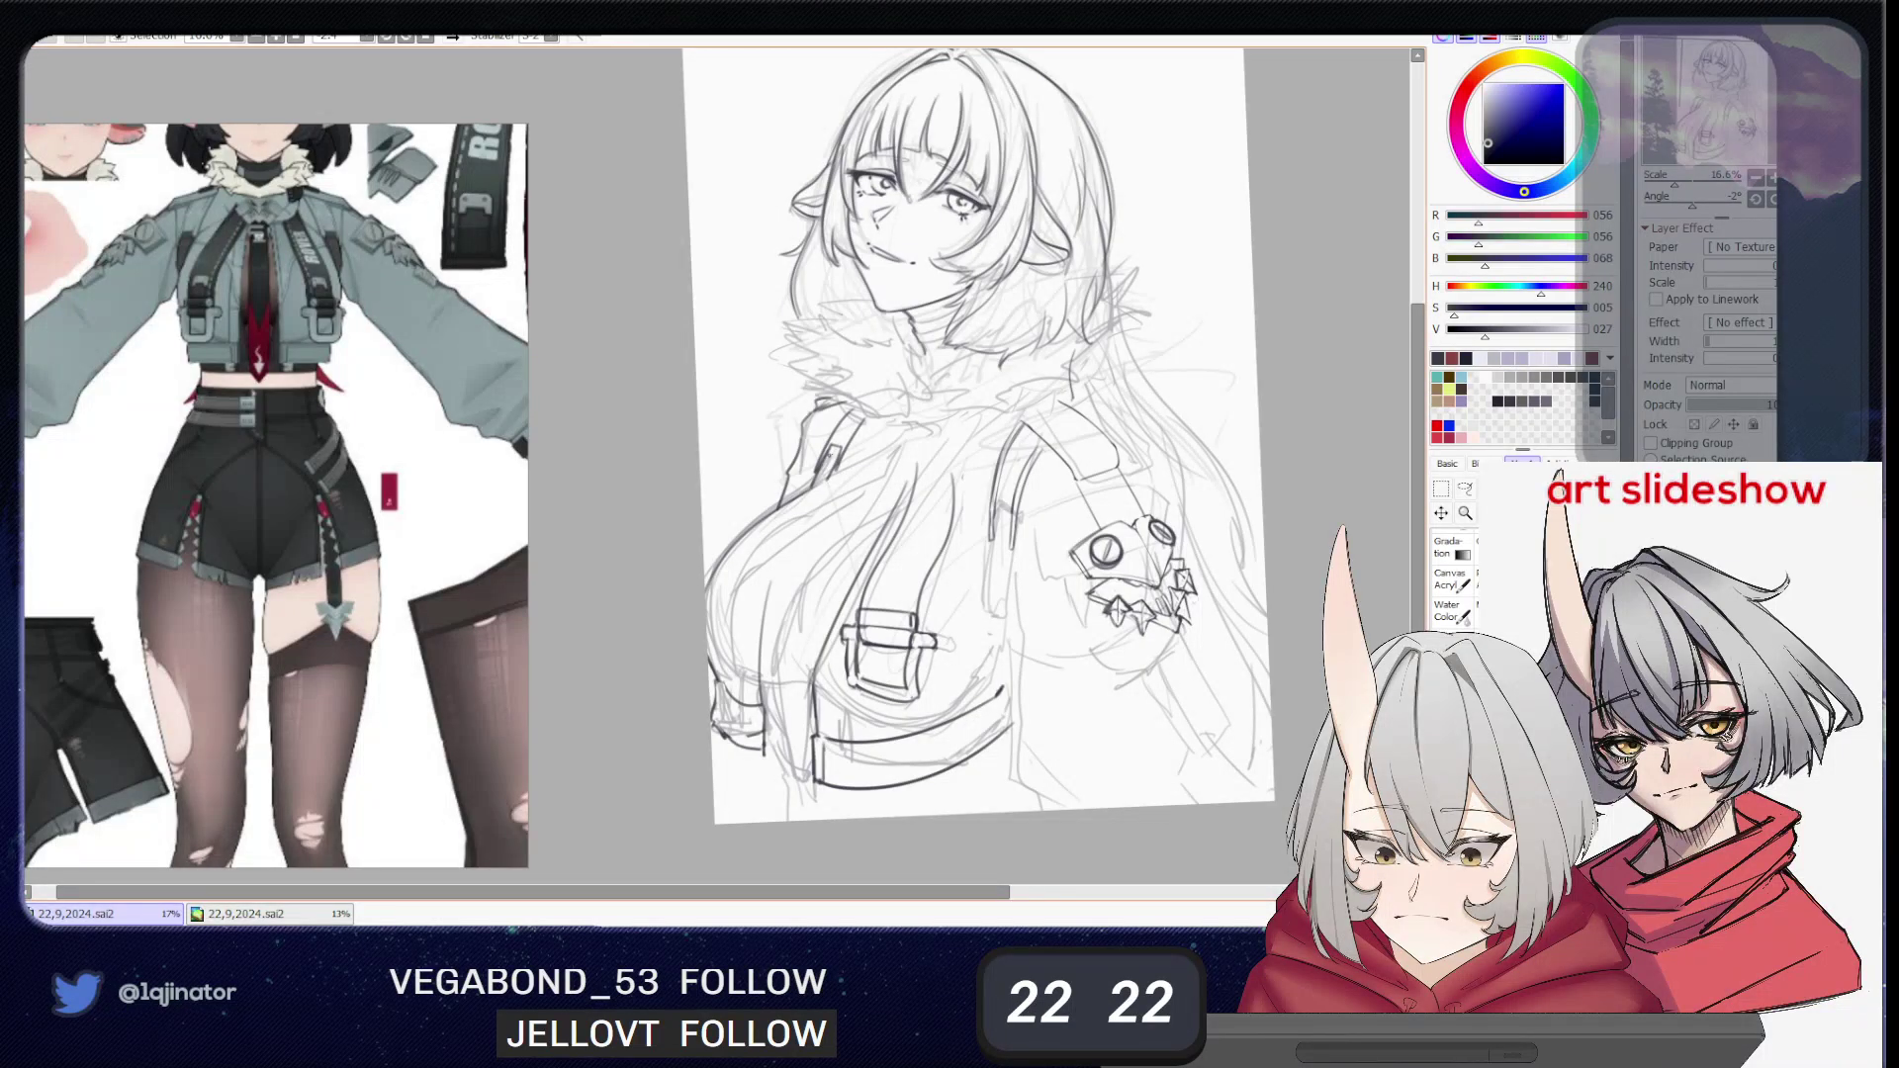
- Tilt the canvas and redraw the line between torso and near arm as one long stroke down to the hem
mouse_move(1150, 555)
mouse_down()
mouse_move(1073, 579)
mouse_move(1068, 602)
mouse_up()
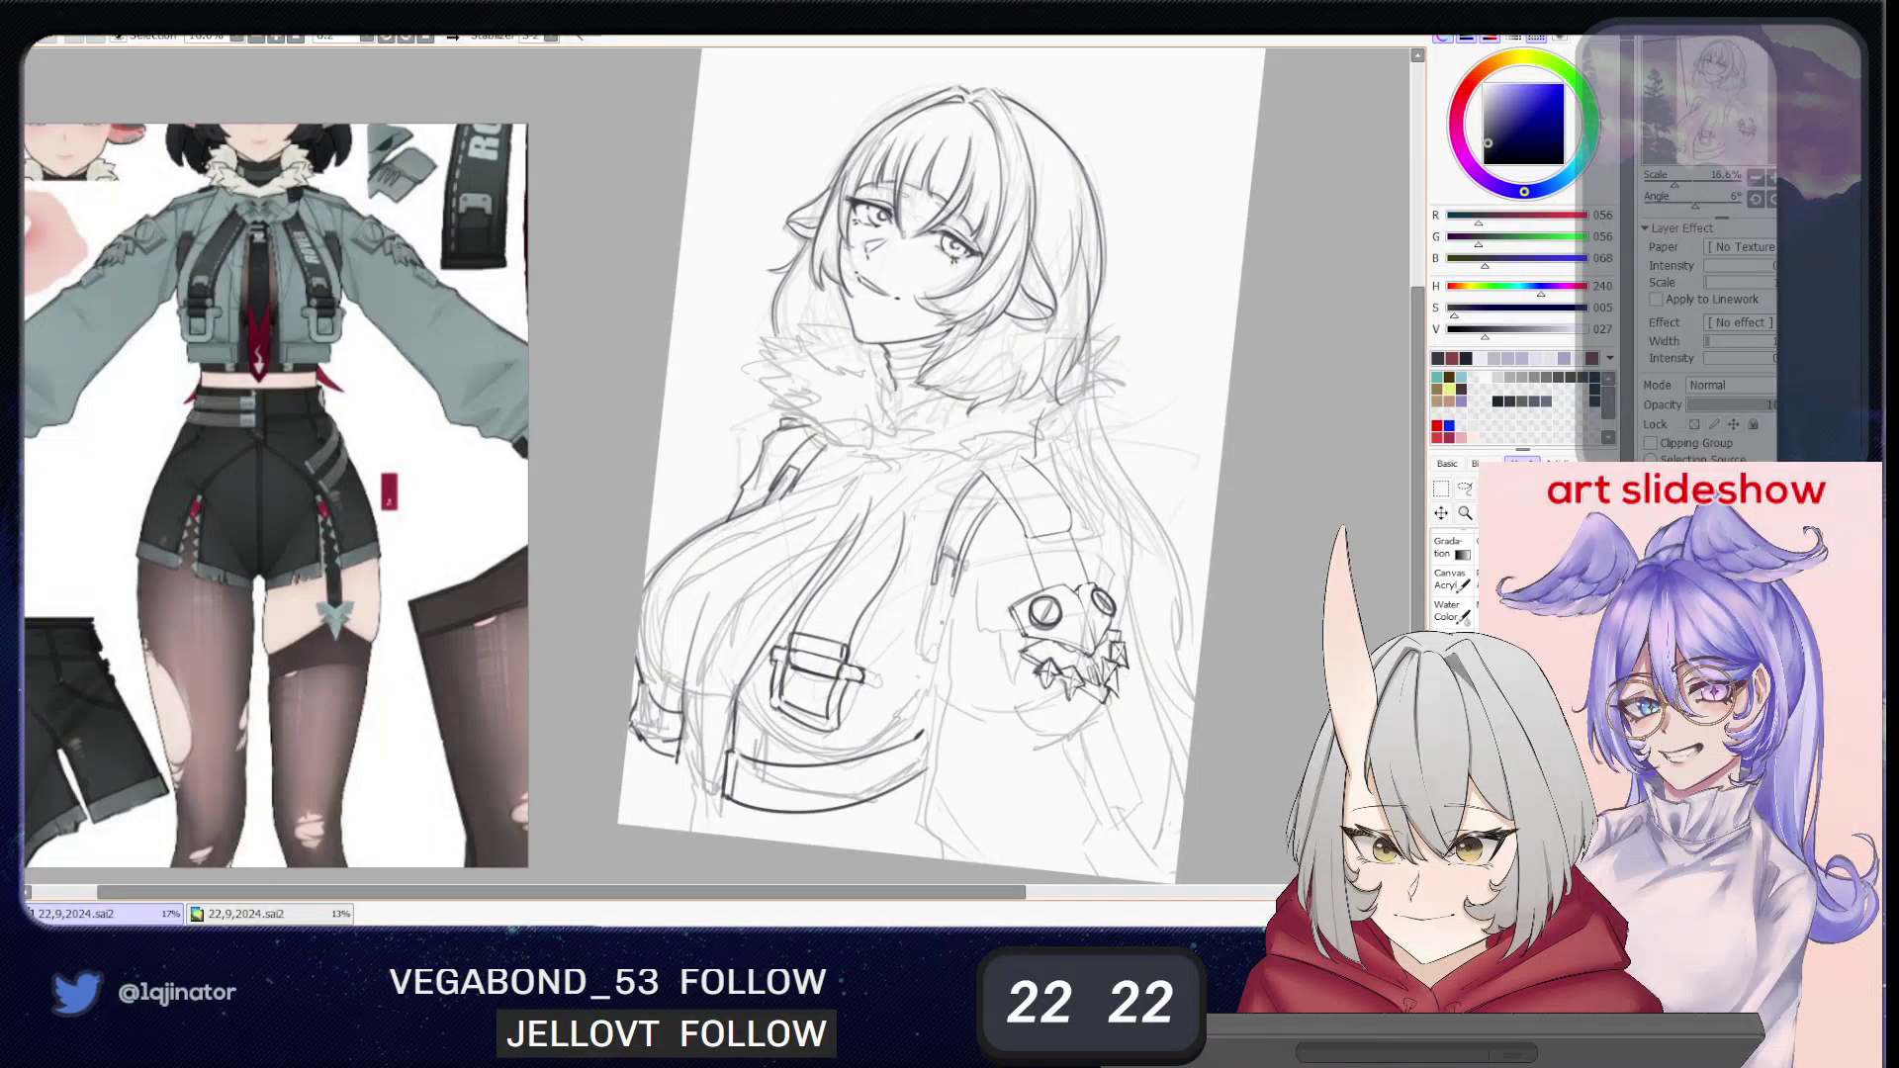
drag(951, 578, 946, 652)
key(ctrl+z)
key(ctrl+z)
drag(936, 583, 929, 658)
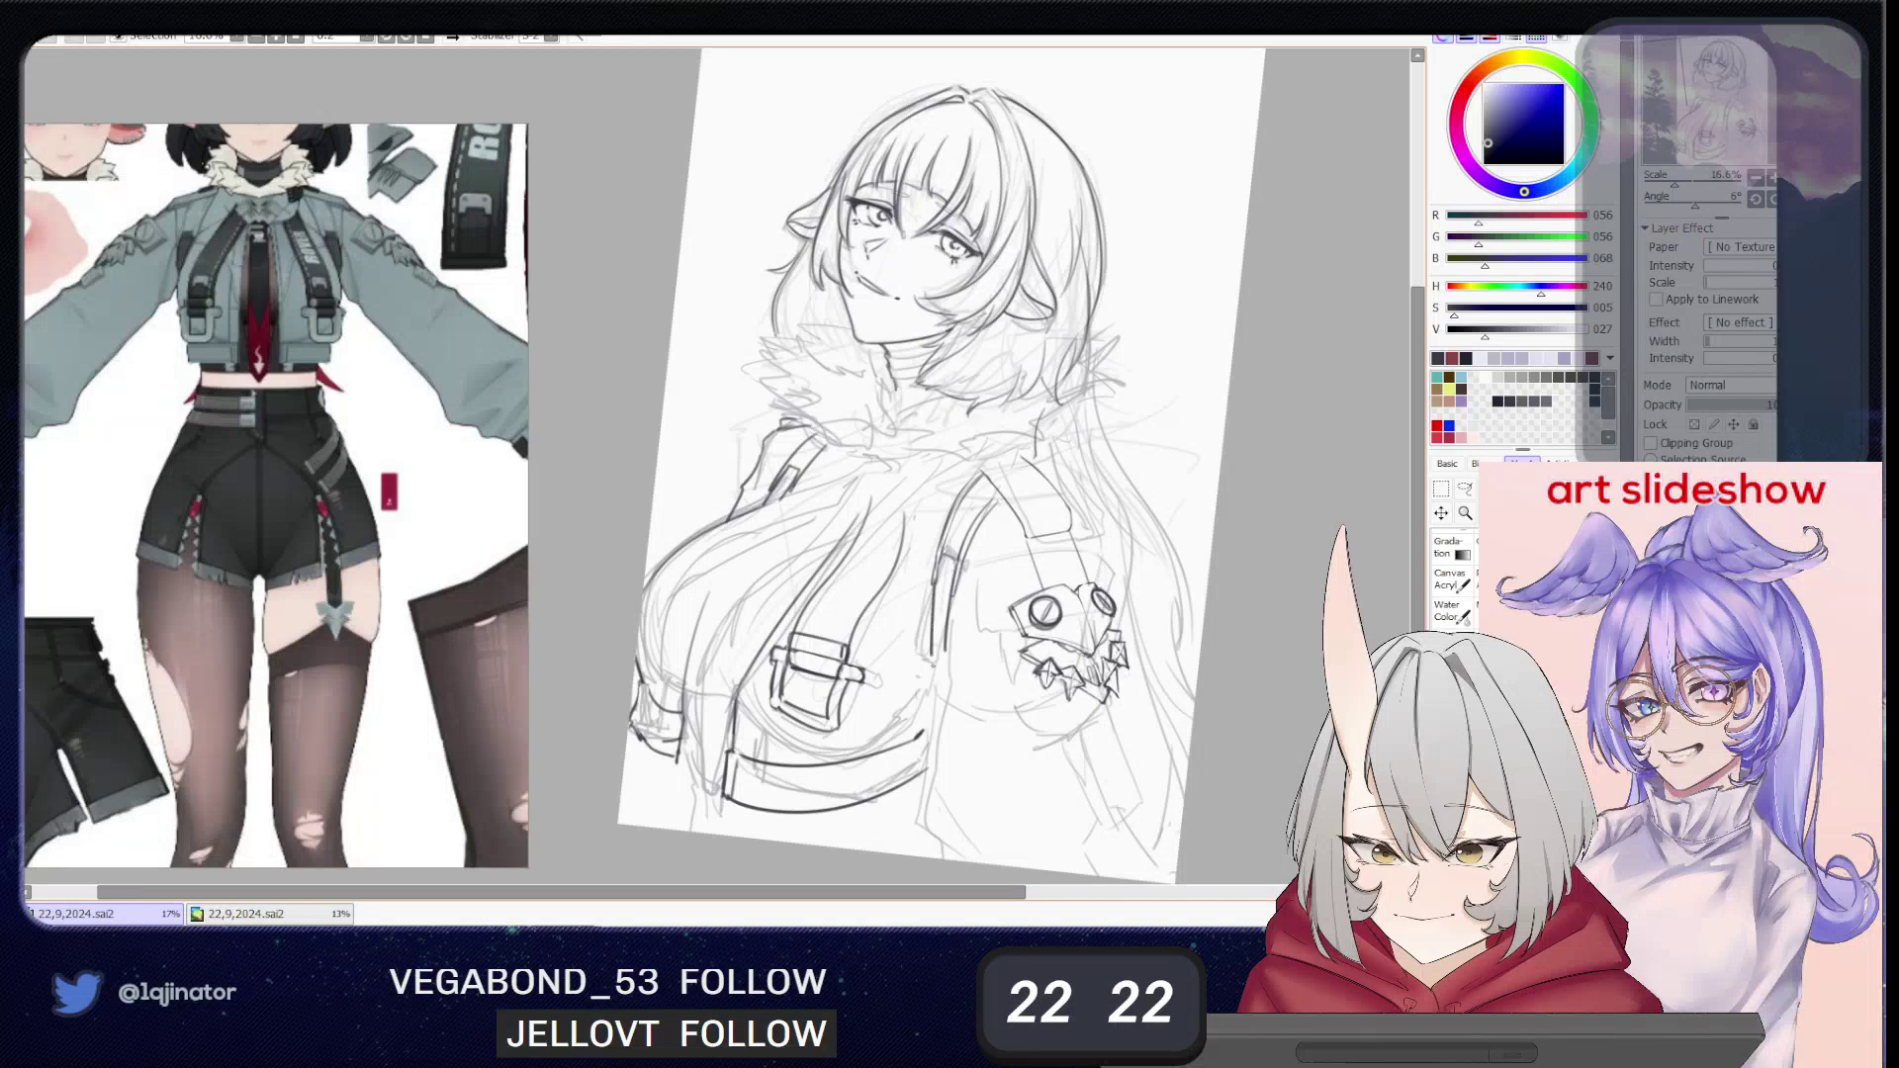
key(ctrl+z)
mouse_move(937, 578)
mouse_down()
mouse_move(946, 653)
mouse_move(974, 586)
mouse_move(923, 781)
mouse_up()
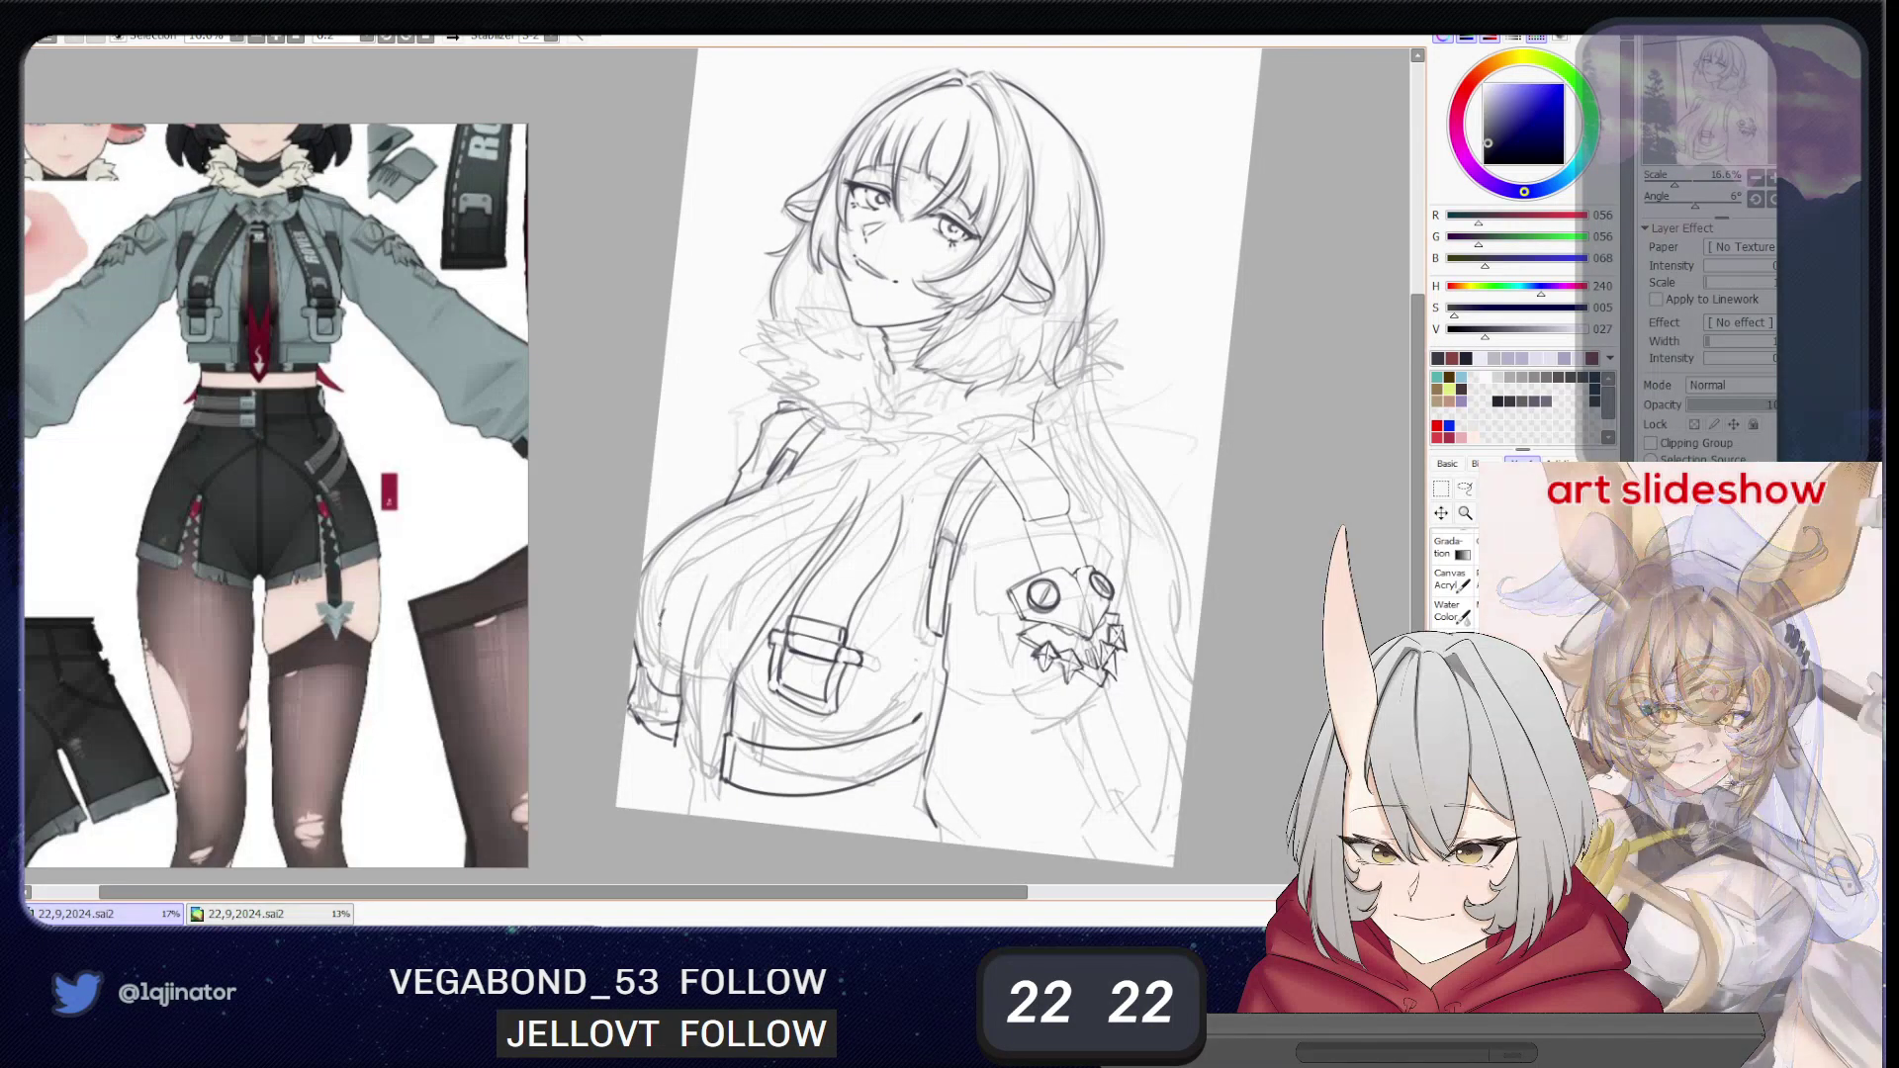
- Sketch a small buckle with a crossbar and body on the far side of the chest
drag(662, 617, 684, 631)
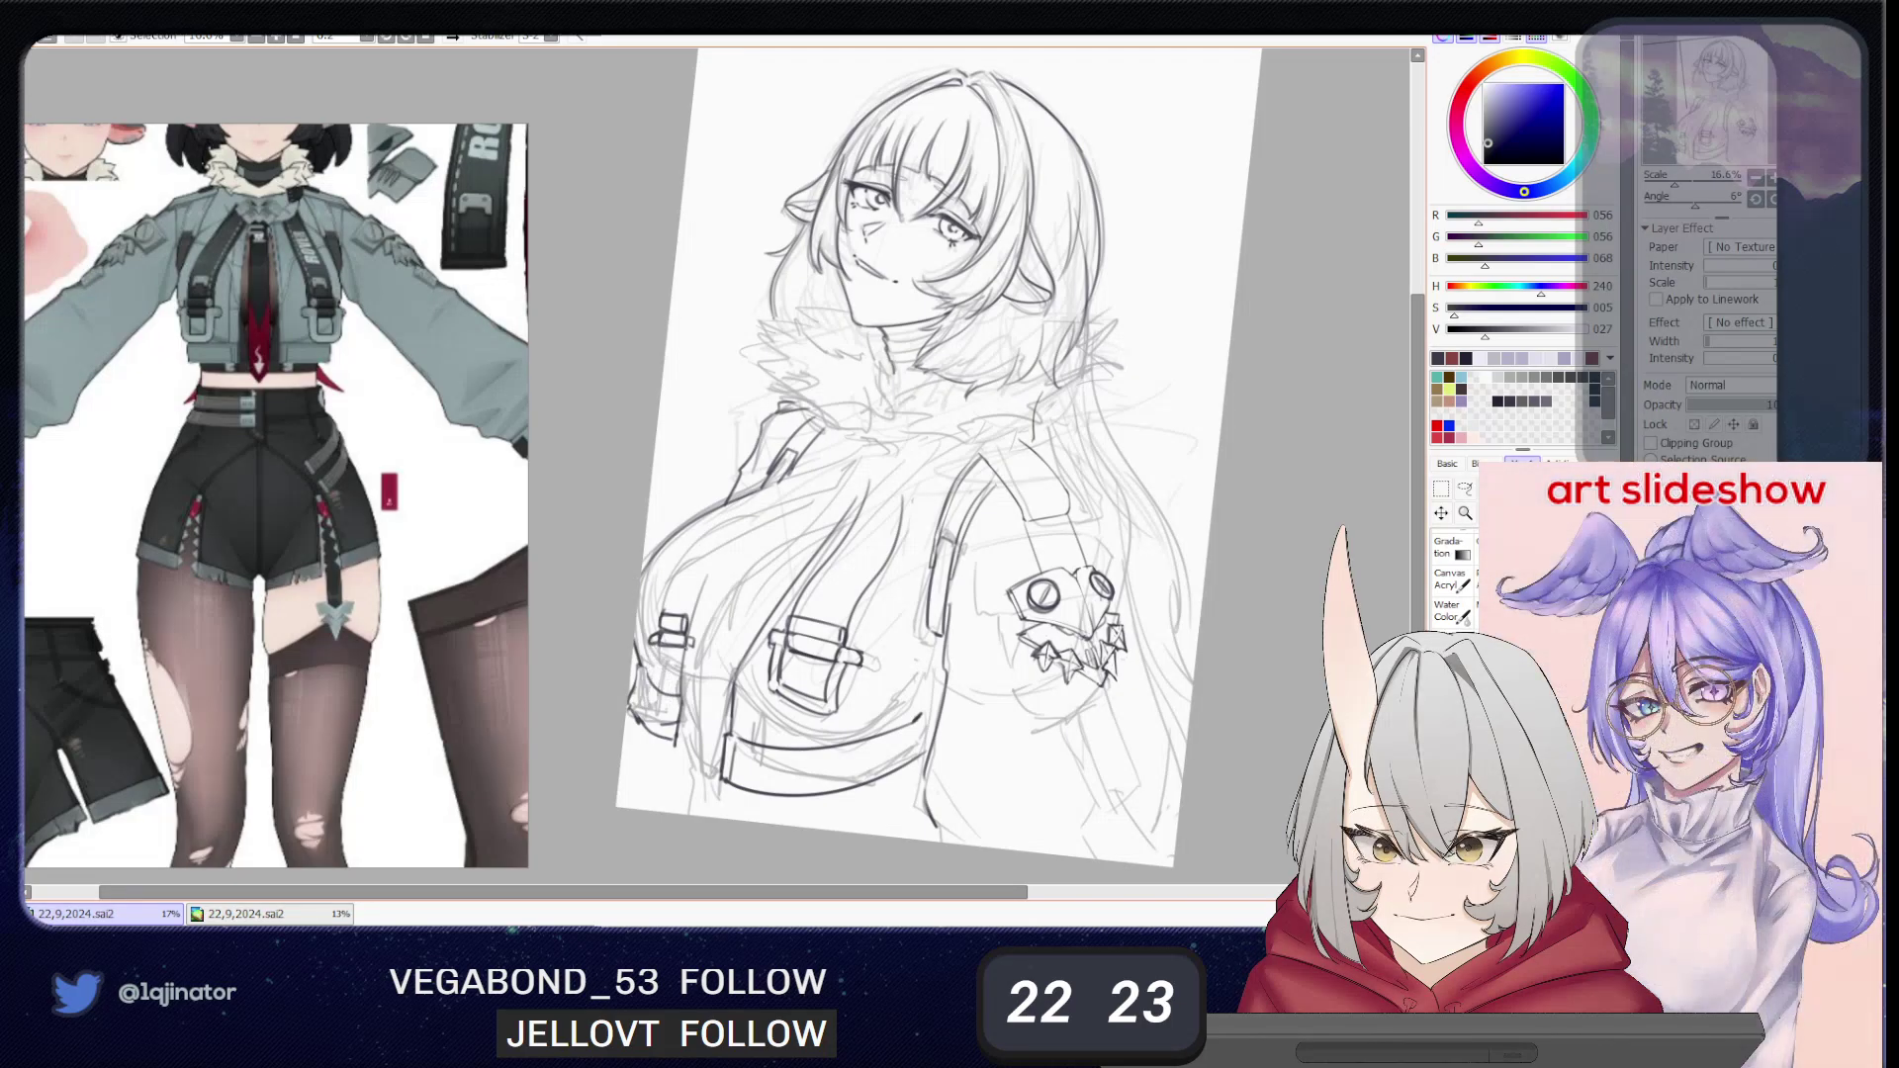
mouse_move(677, 674)
mouse_down()
mouse_move(683, 654)
mouse_move(676, 677)
mouse_move(643, 670)
mouse_move(684, 666)
mouse_move(646, 666)
mouse_move(666, 671)
mouse_up()
key(e)
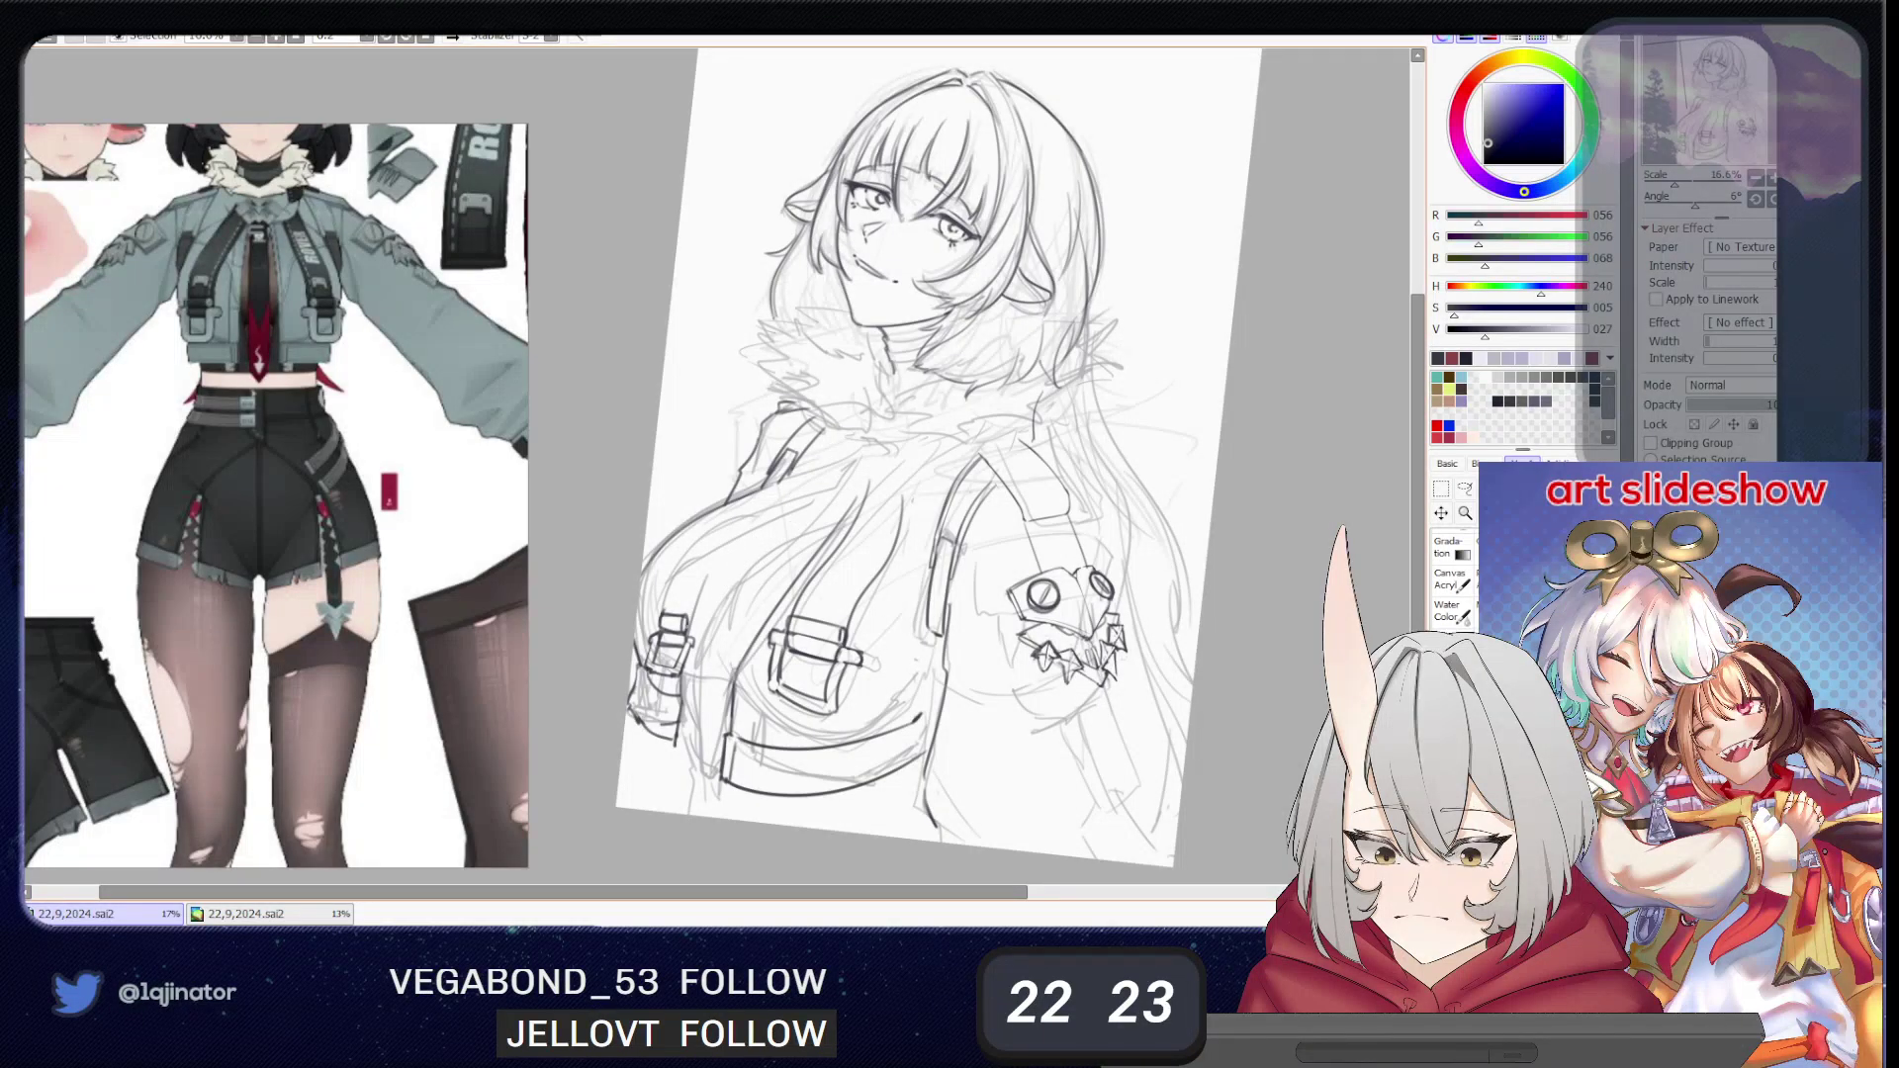
- Draw the far chest strap as two parallel curves from its buckle up toward the collar, redoing both strokes
drag(689, 628, 823, 498)
key(ctrl+z)
drag(691, 623, 845, 498)
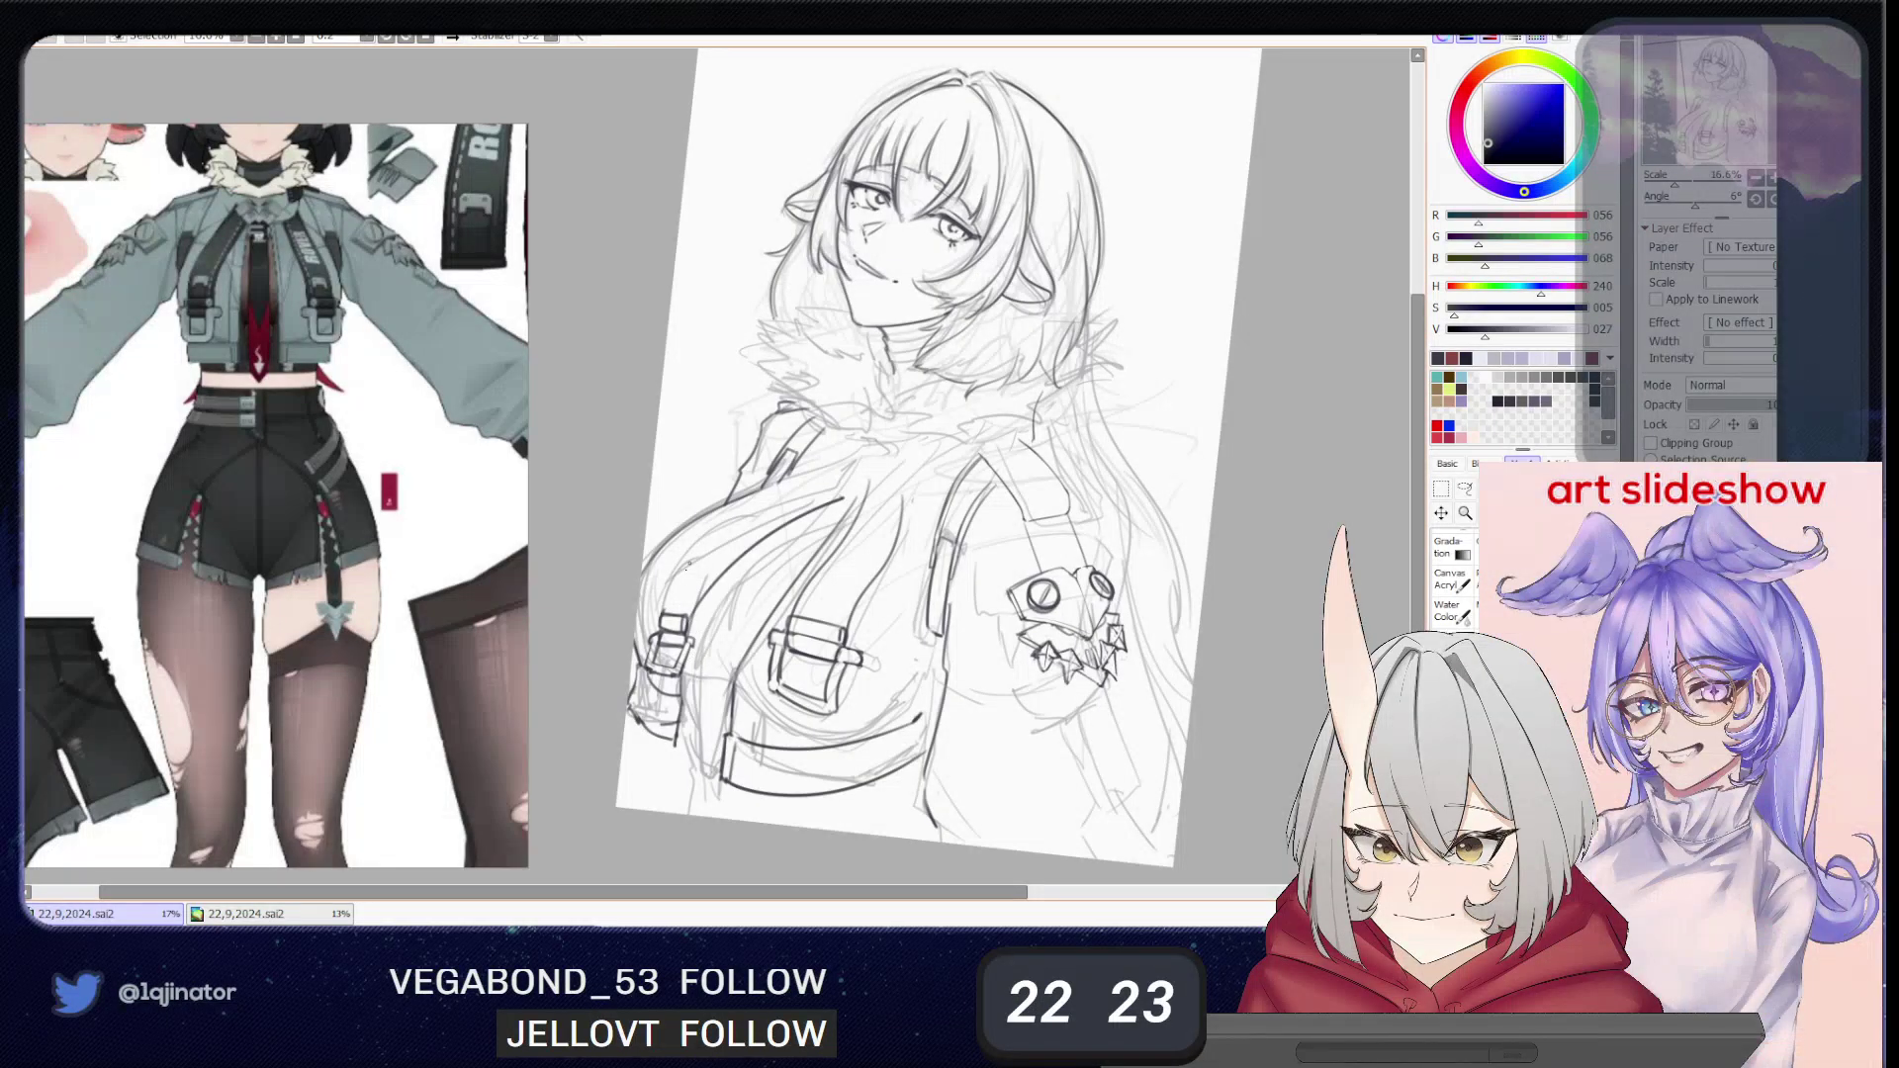
mouse_move(656, 630)
mouse_down()
mouse_move(741, 523)
mouse_move(818, 492)
mouse_up()
key(ctrl+z)
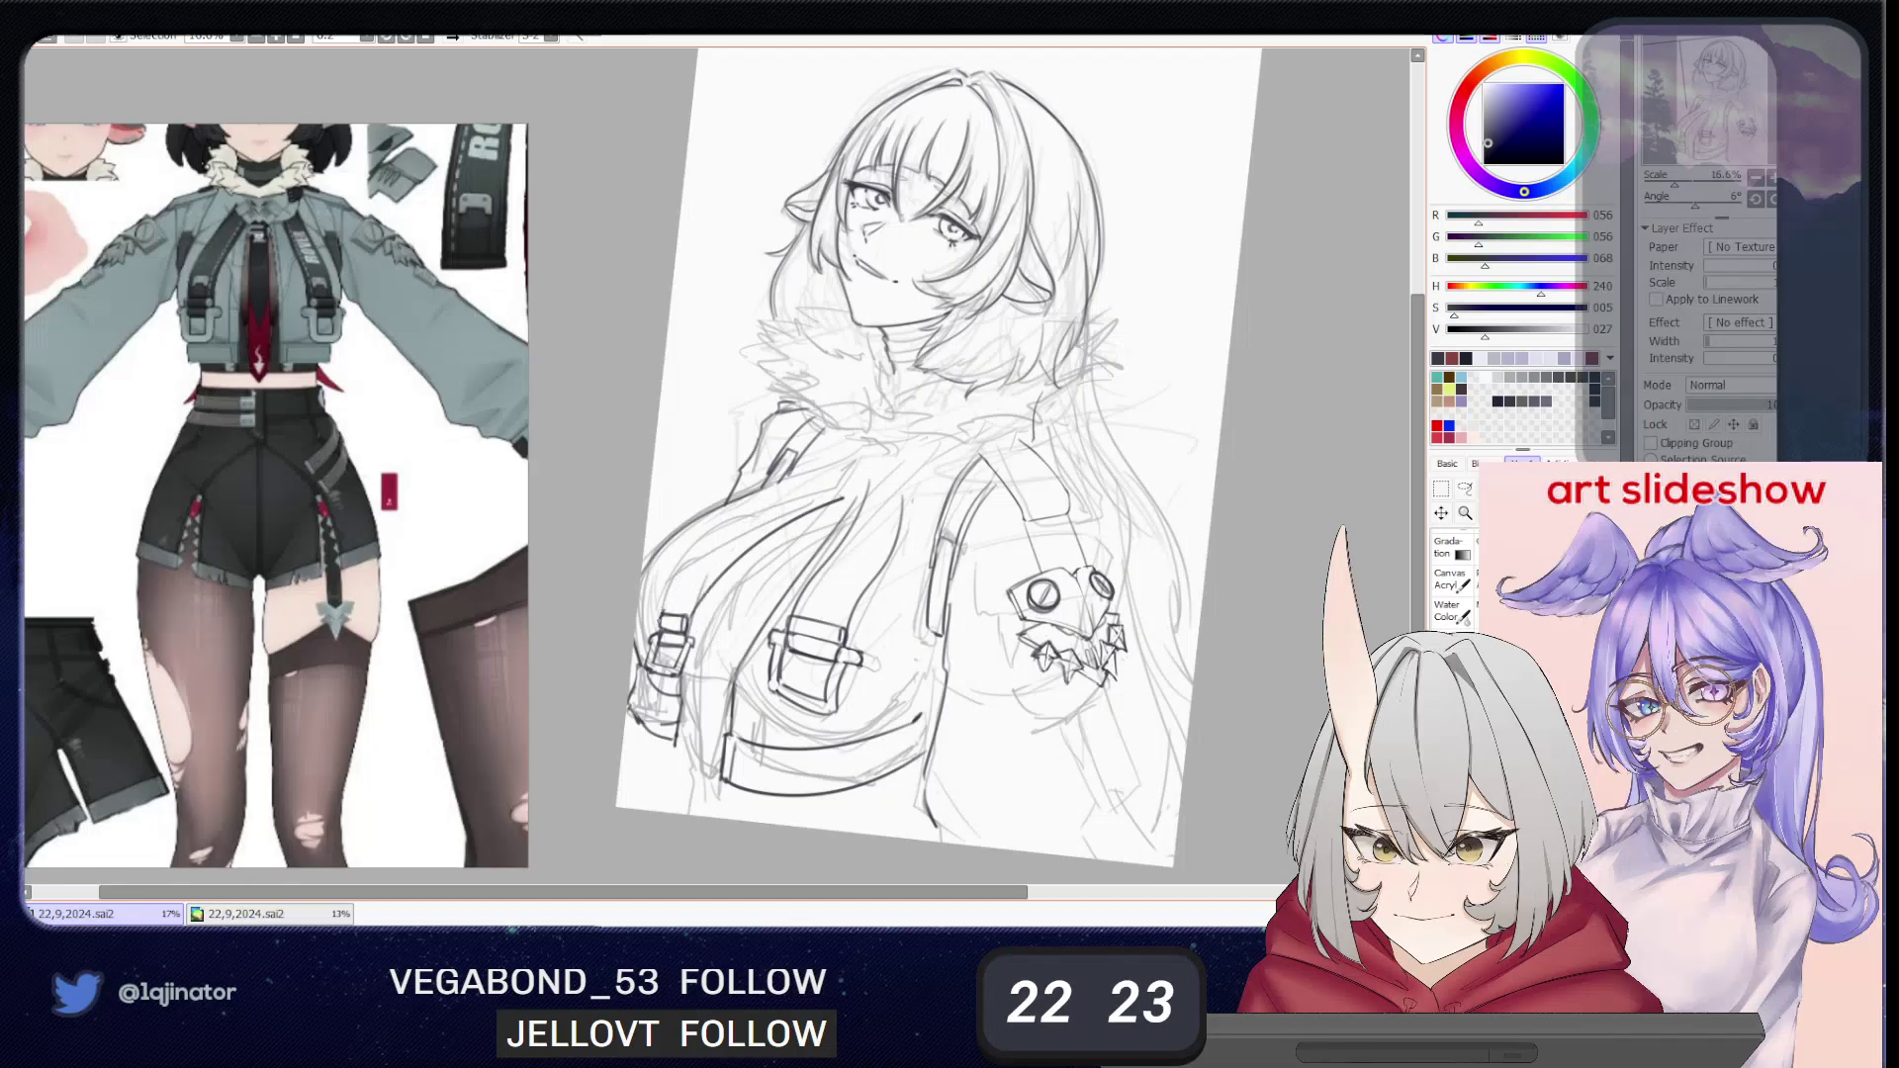
drag(657, 628, 827, 484)
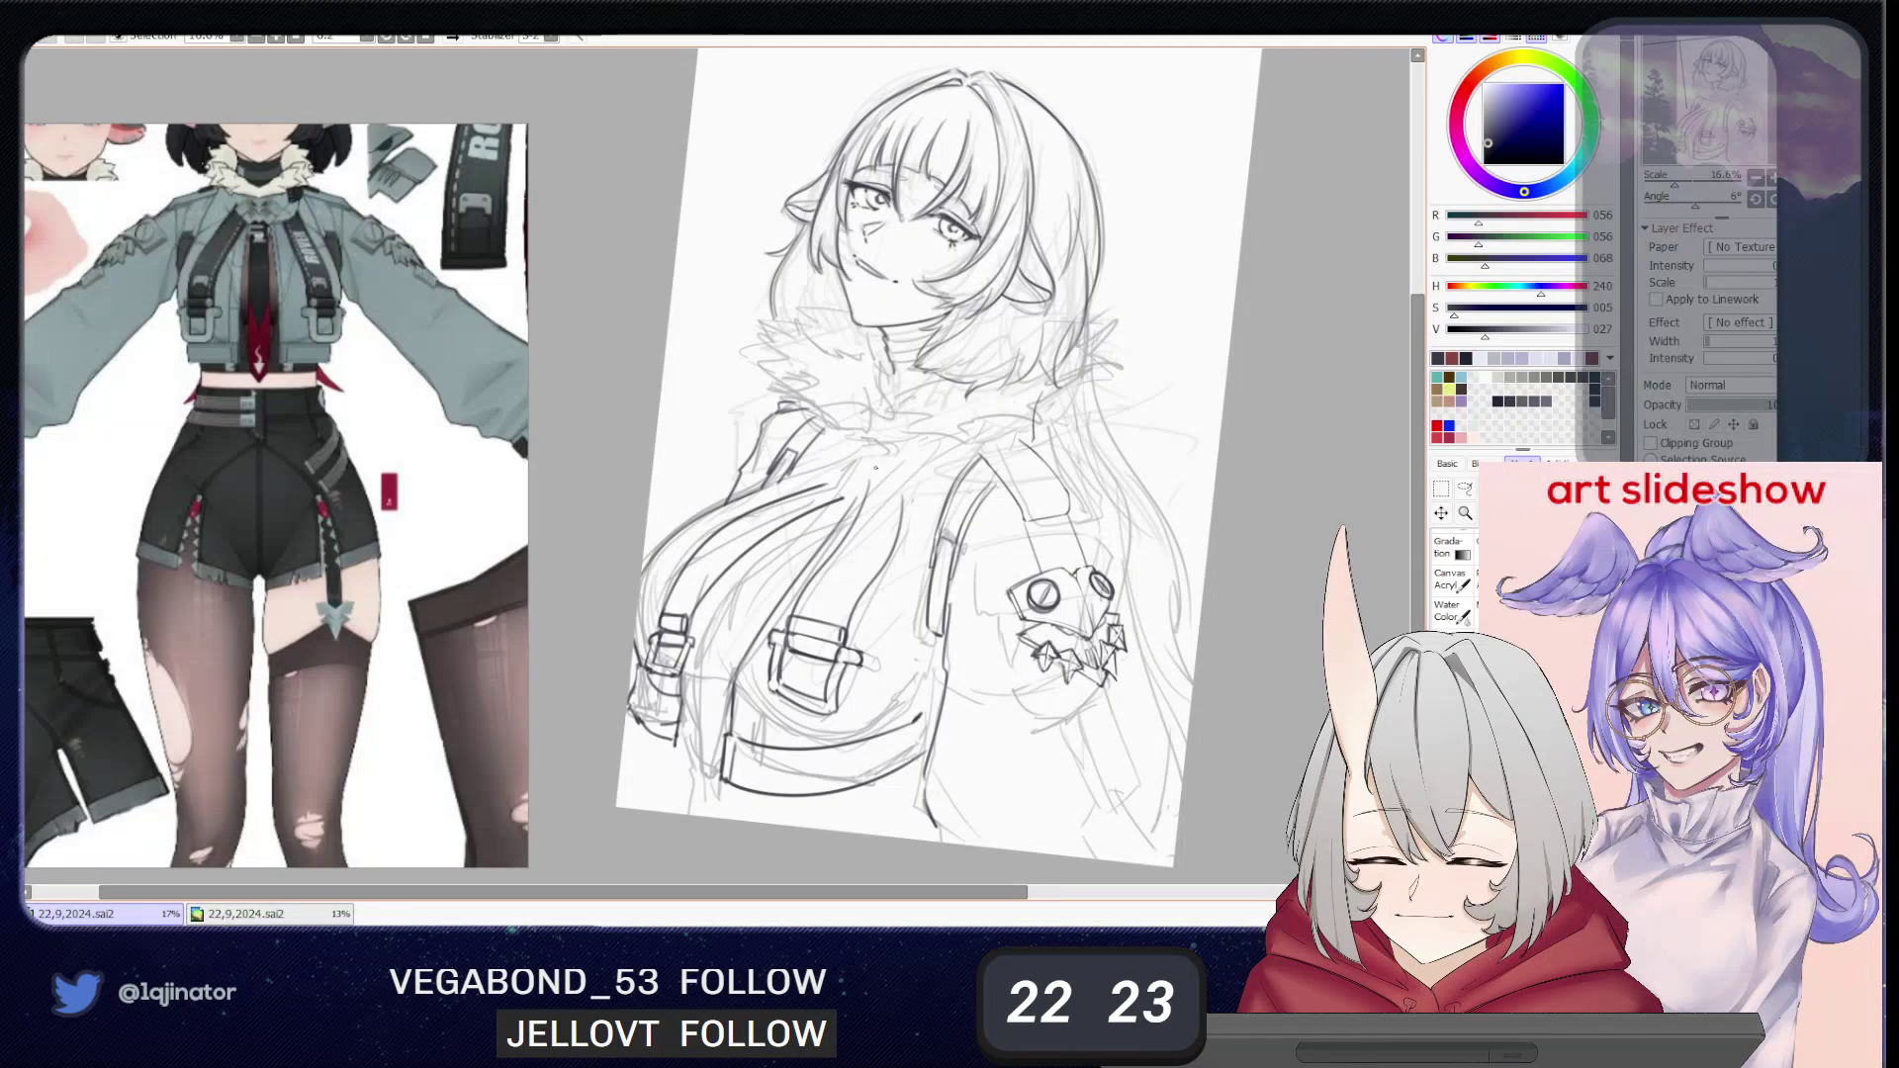
- Draw the jacket's far front edge as a curve from the collar down beside the far buckle, retrying the stroke
drag(791, 519, 818, 545)
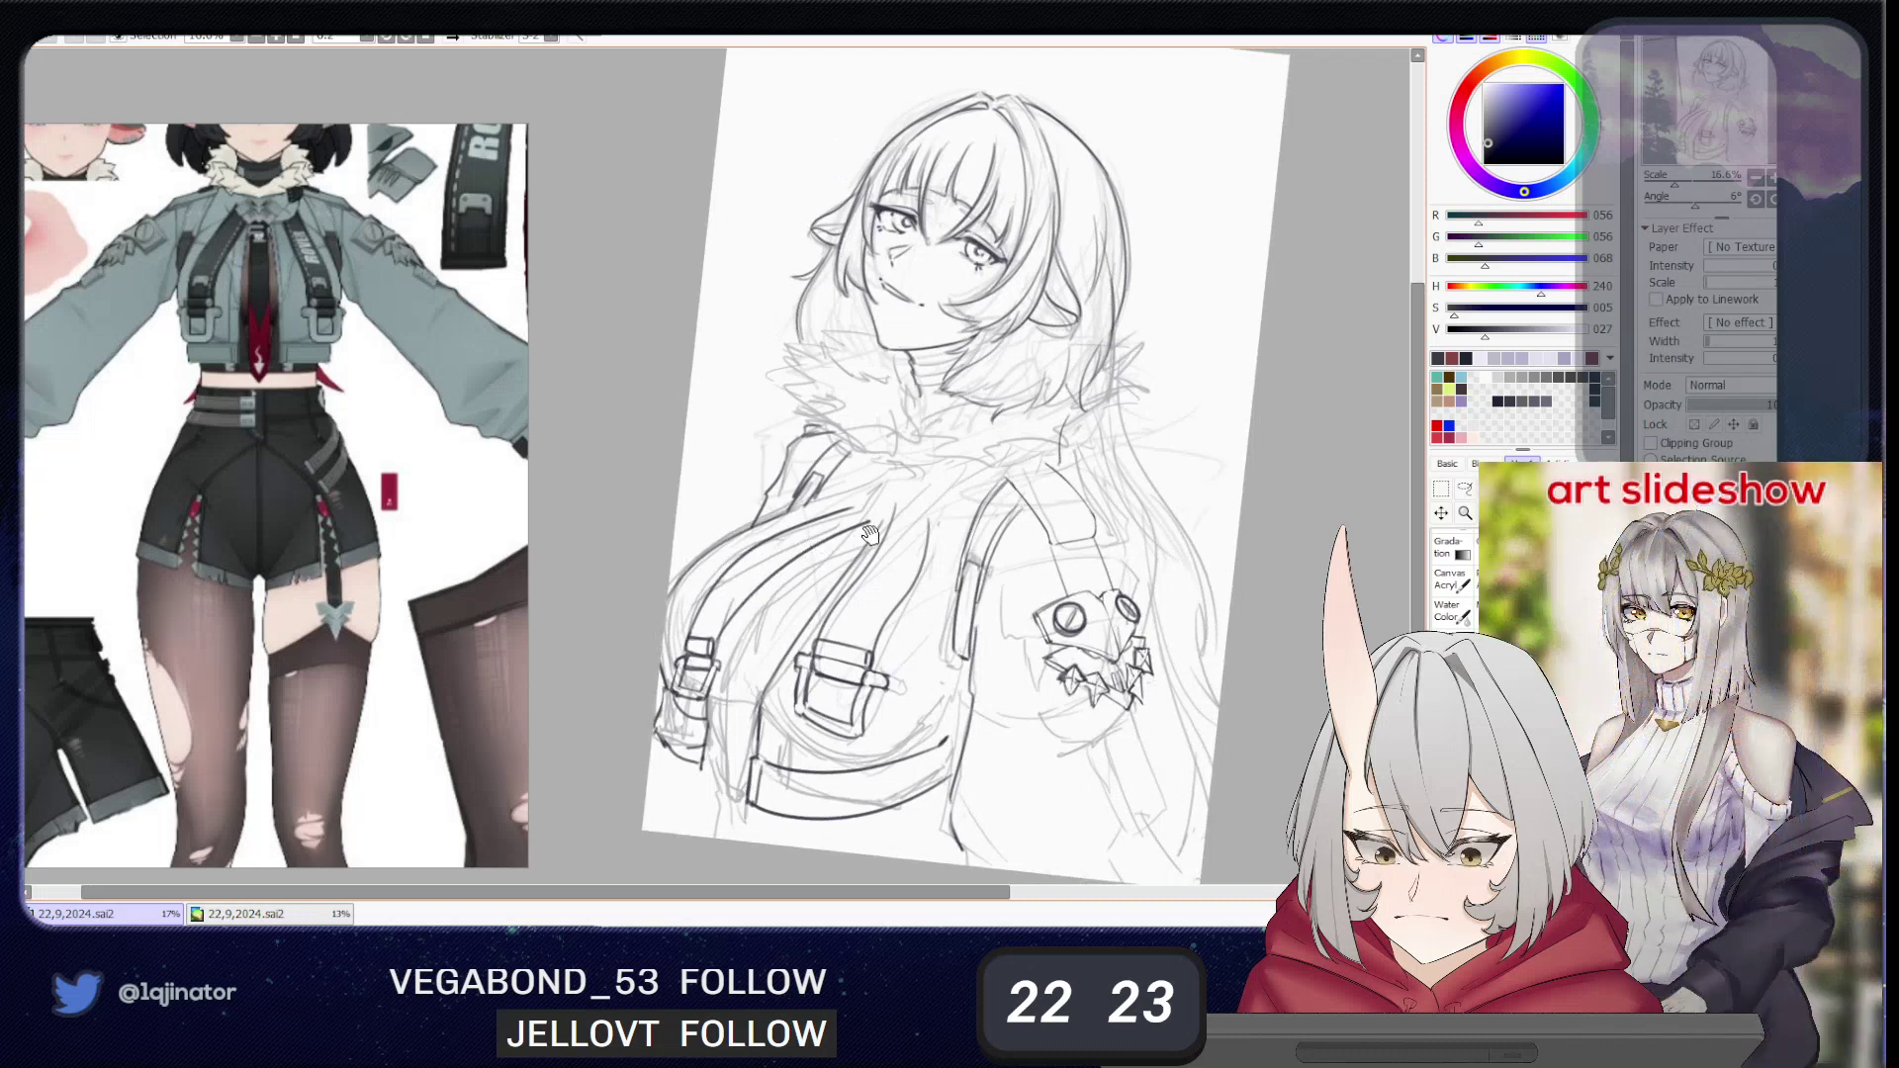
drag(976, 558, 883, 567)
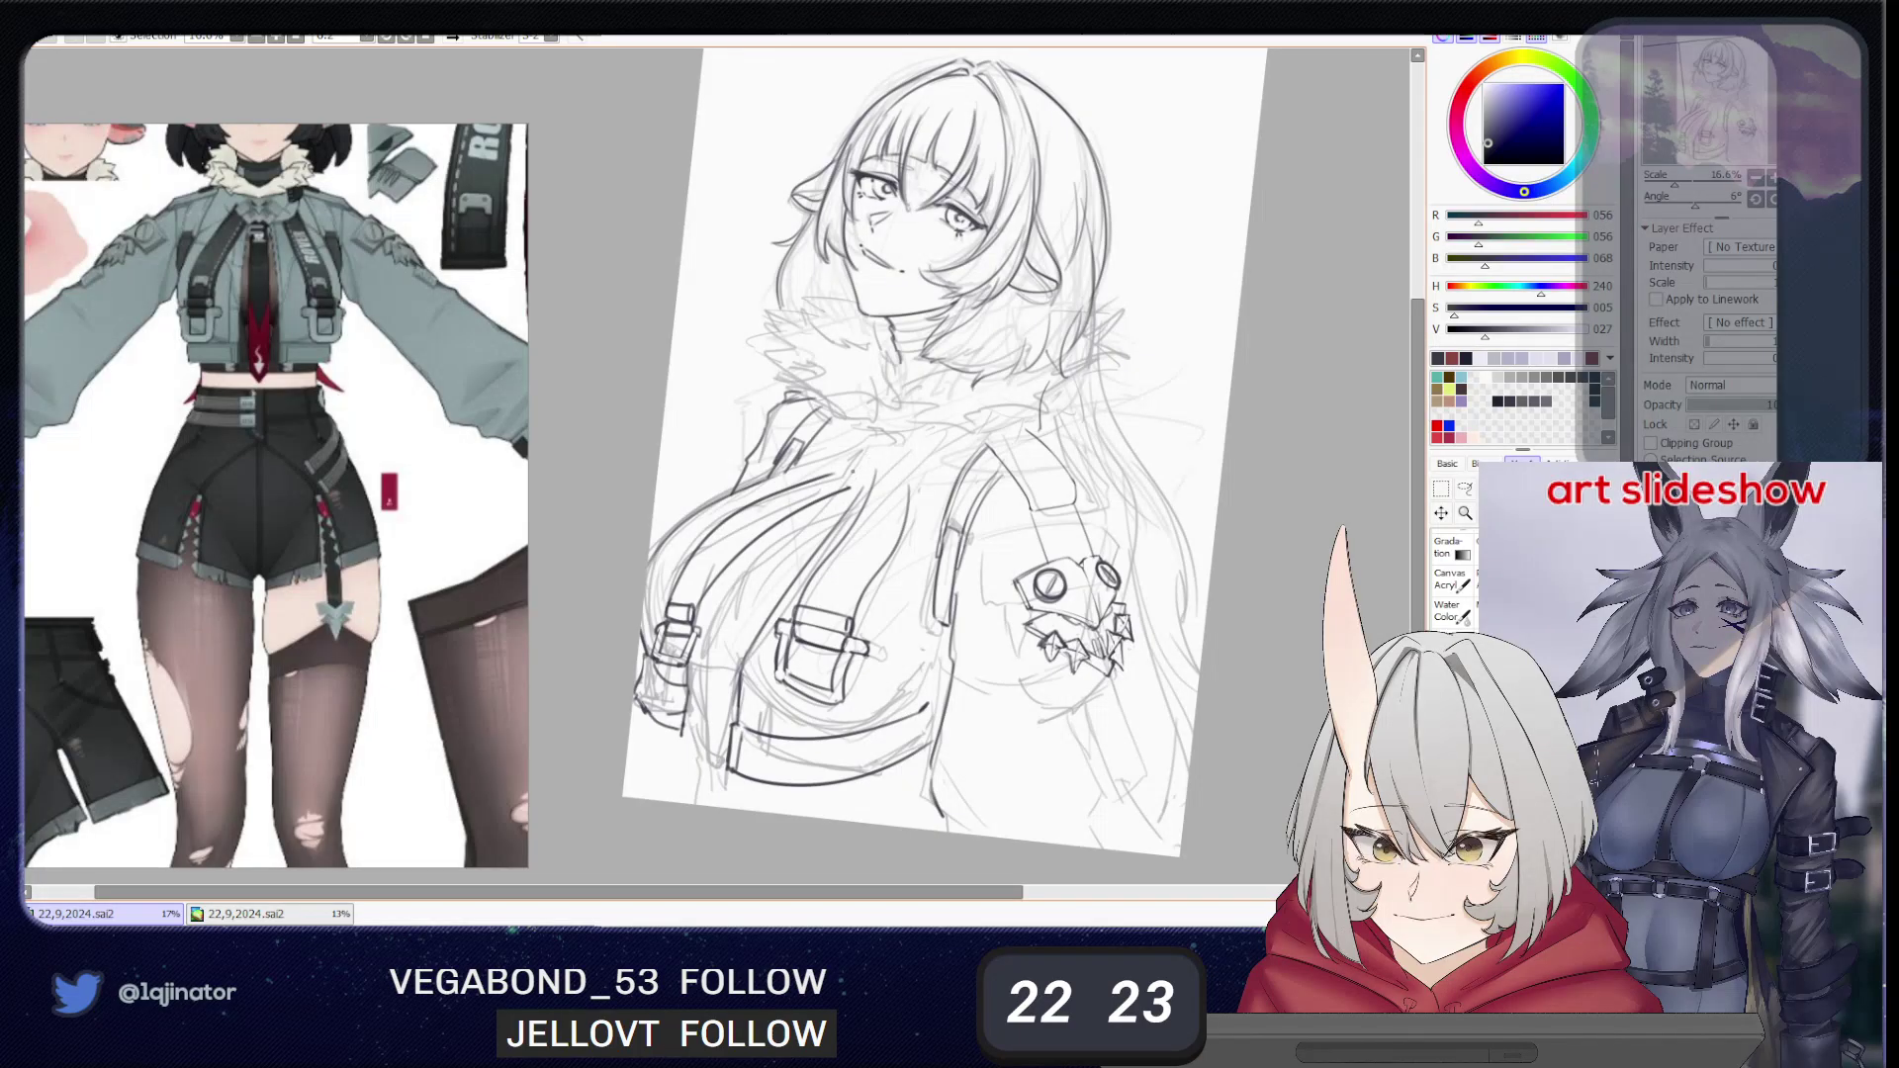
drag(858, 479, 697, 648)
key(ctrl+z)
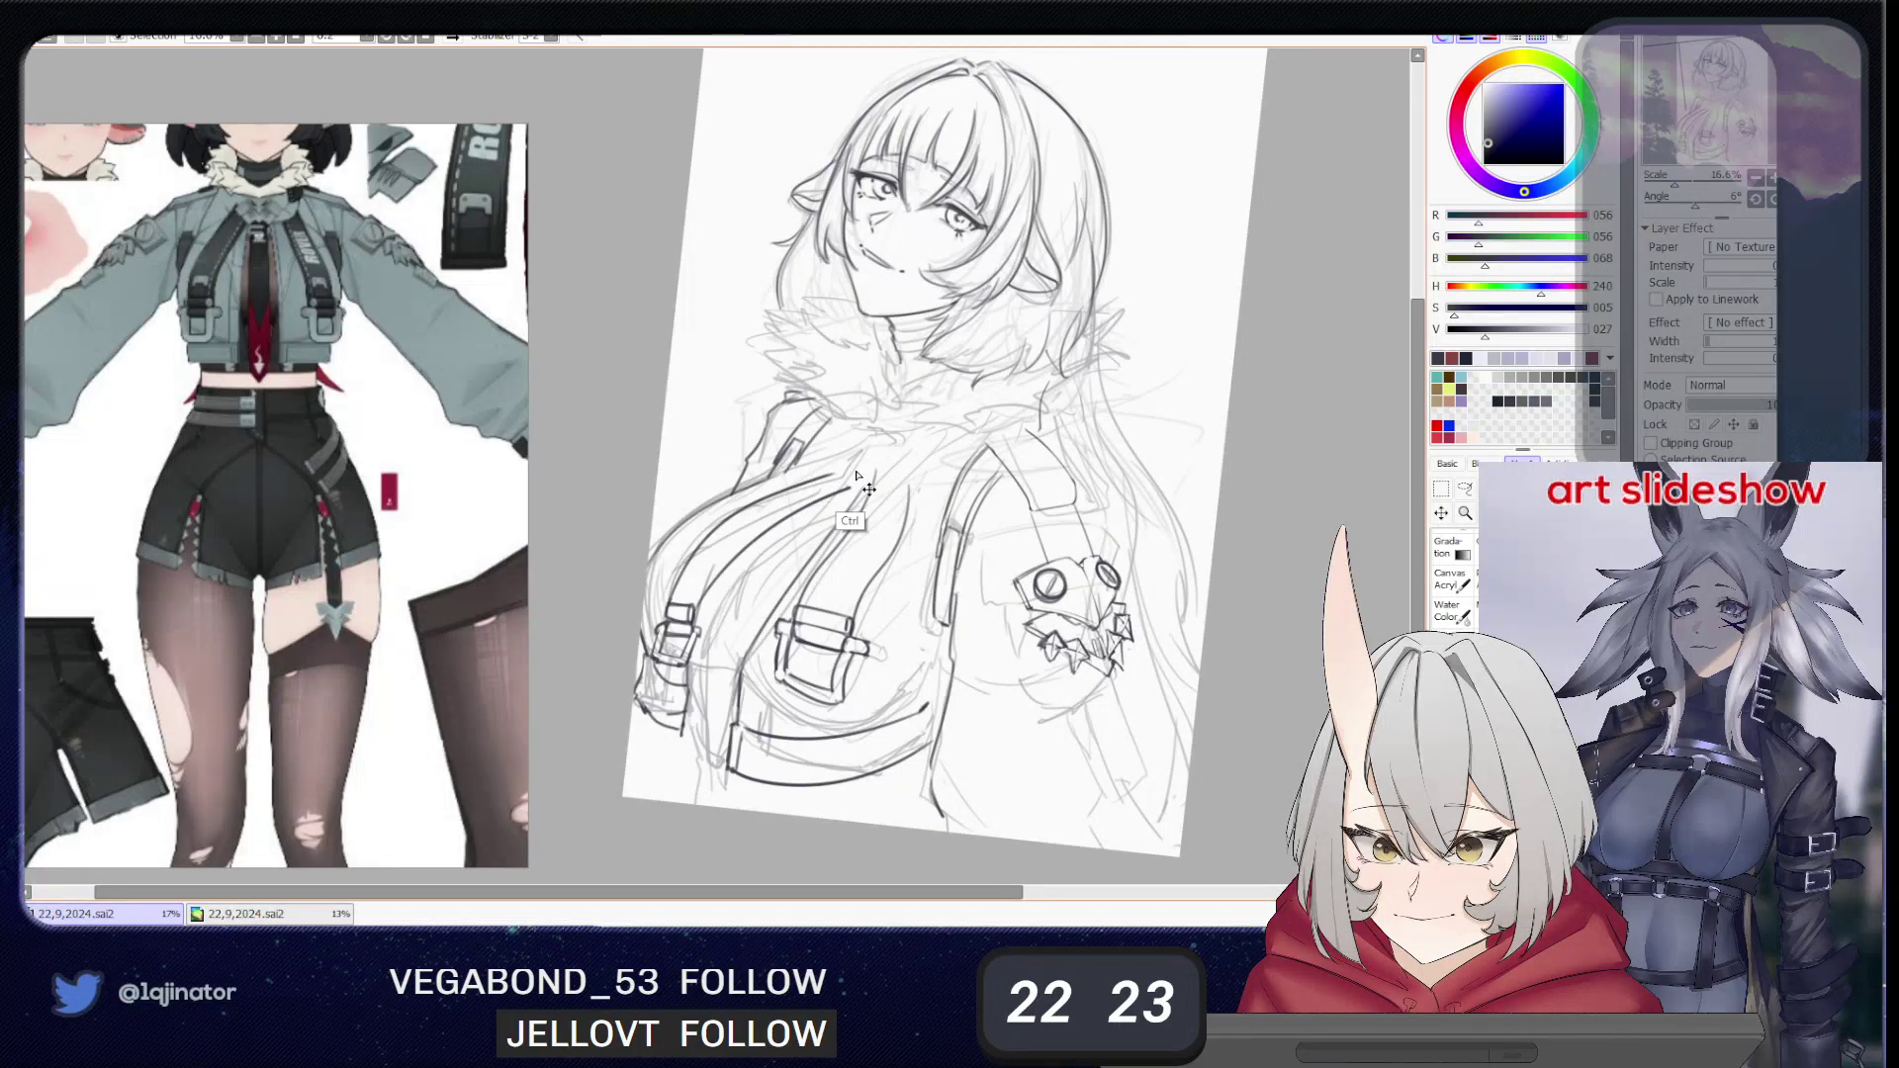
drag(858, 474, 707, 640)
key(ctrl+z)
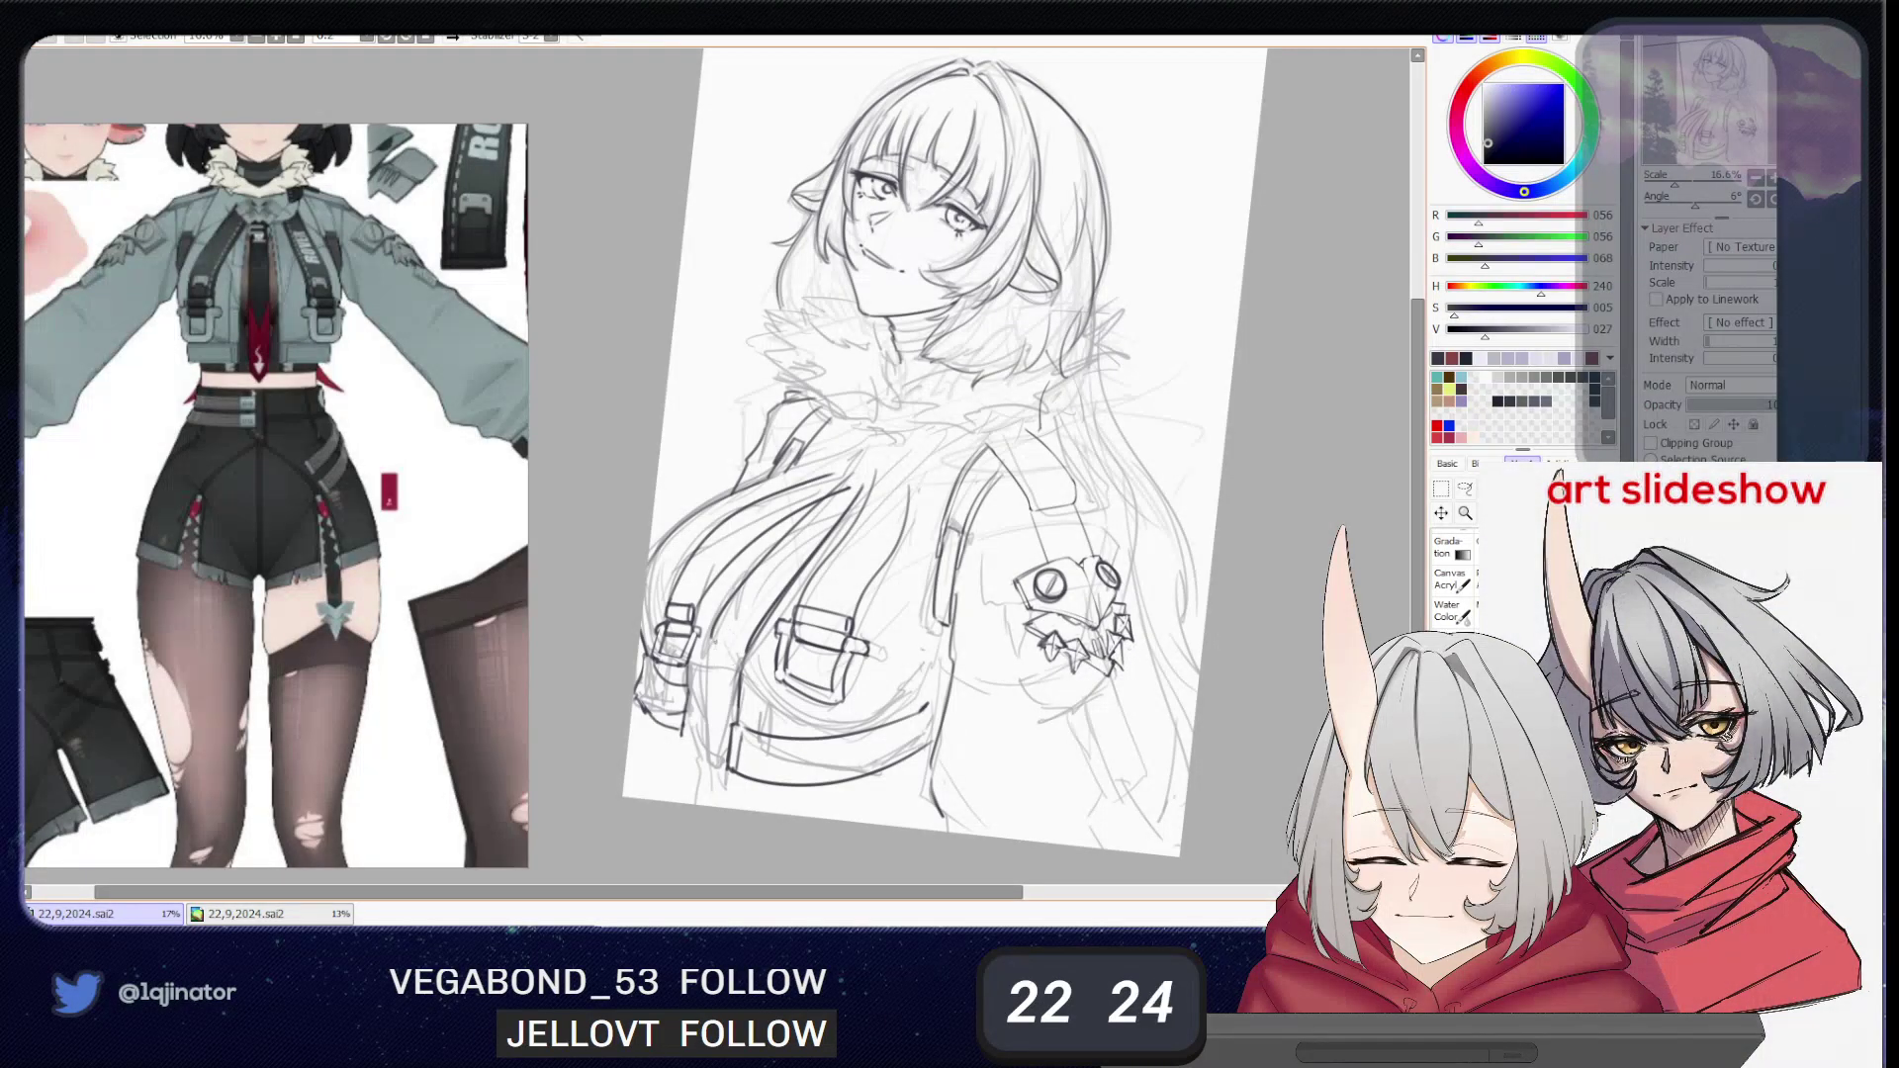
- Extend the far front edge down to the hem and add the pointed end between the jacket fronts
mouse_move(714, 631)
mouse_down()
mouse_move(718, 687)
mouse_move(738, 654)
mouse_move(708, 695)
mouse_move(710, 671)
mouse_move(704, 788)
mouse_up()
key(ctrl+z)
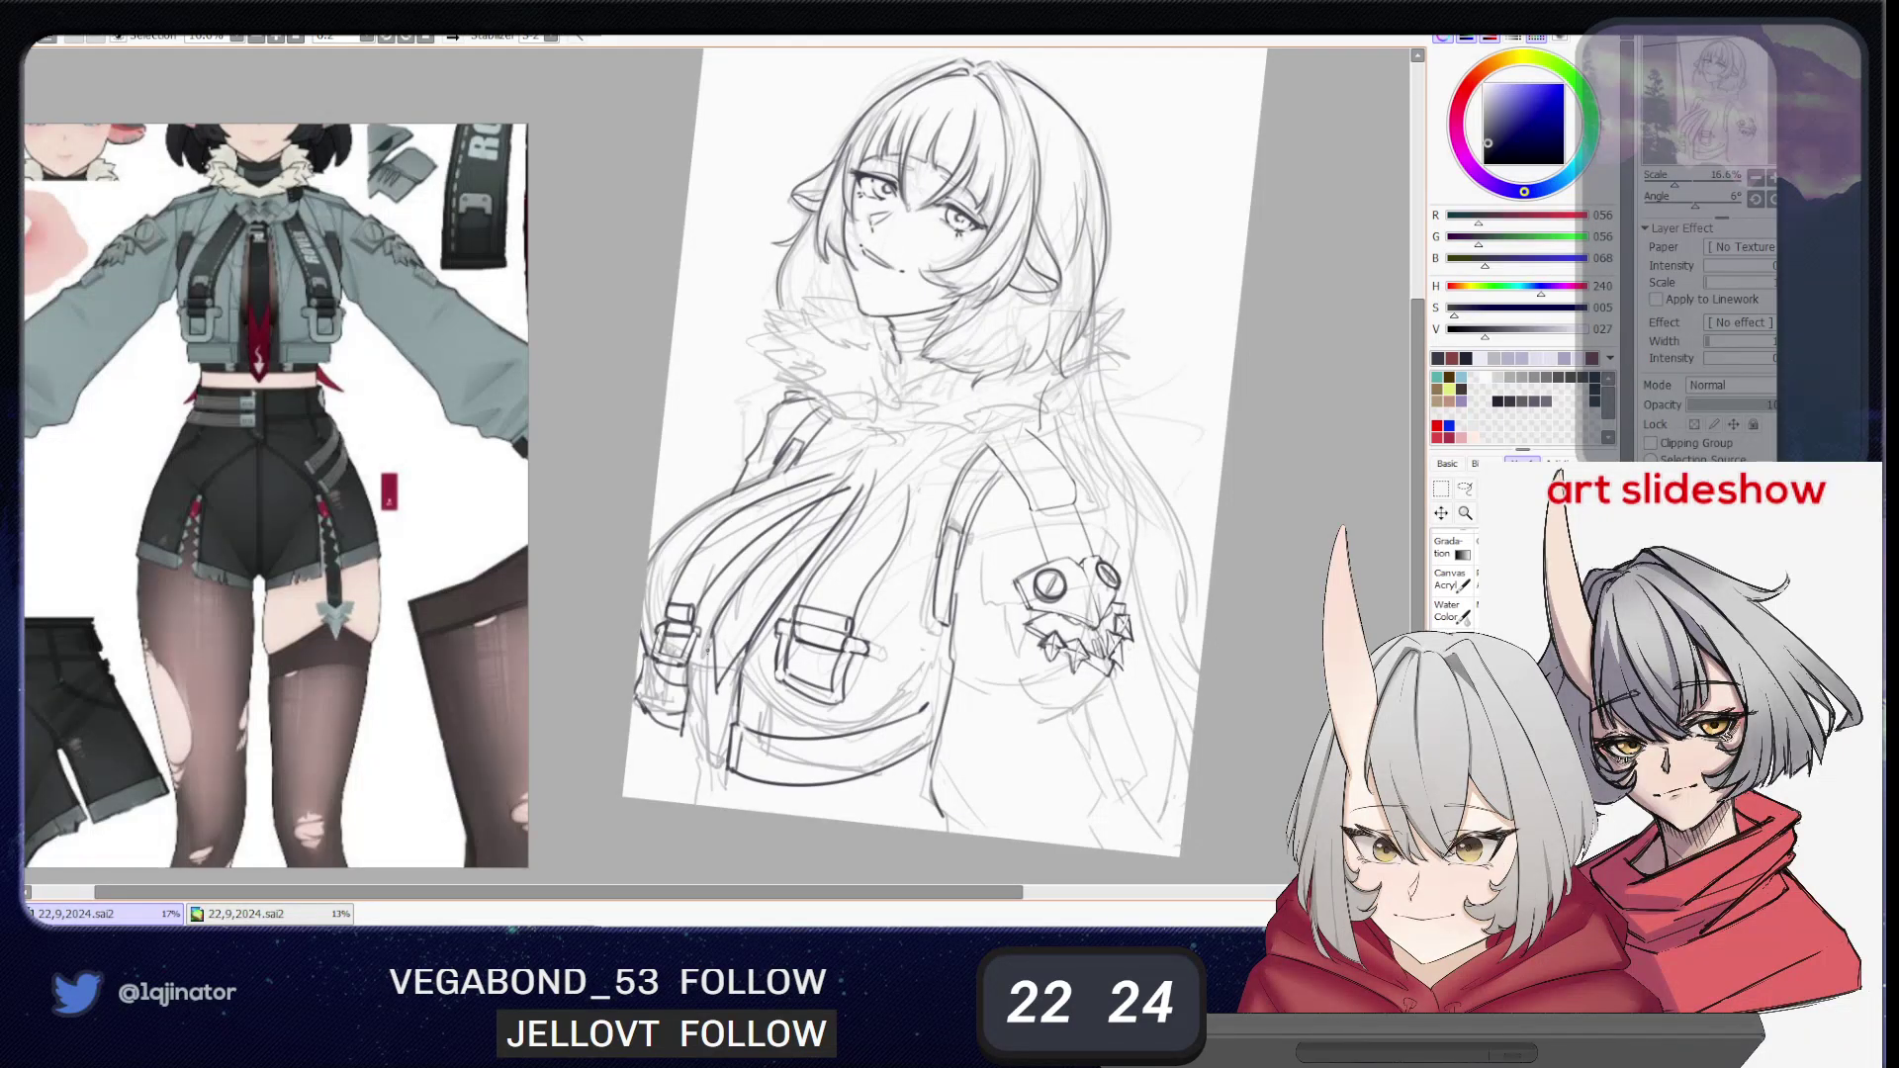
drag(712, 636, 701, 782)
key(ctrl+z)
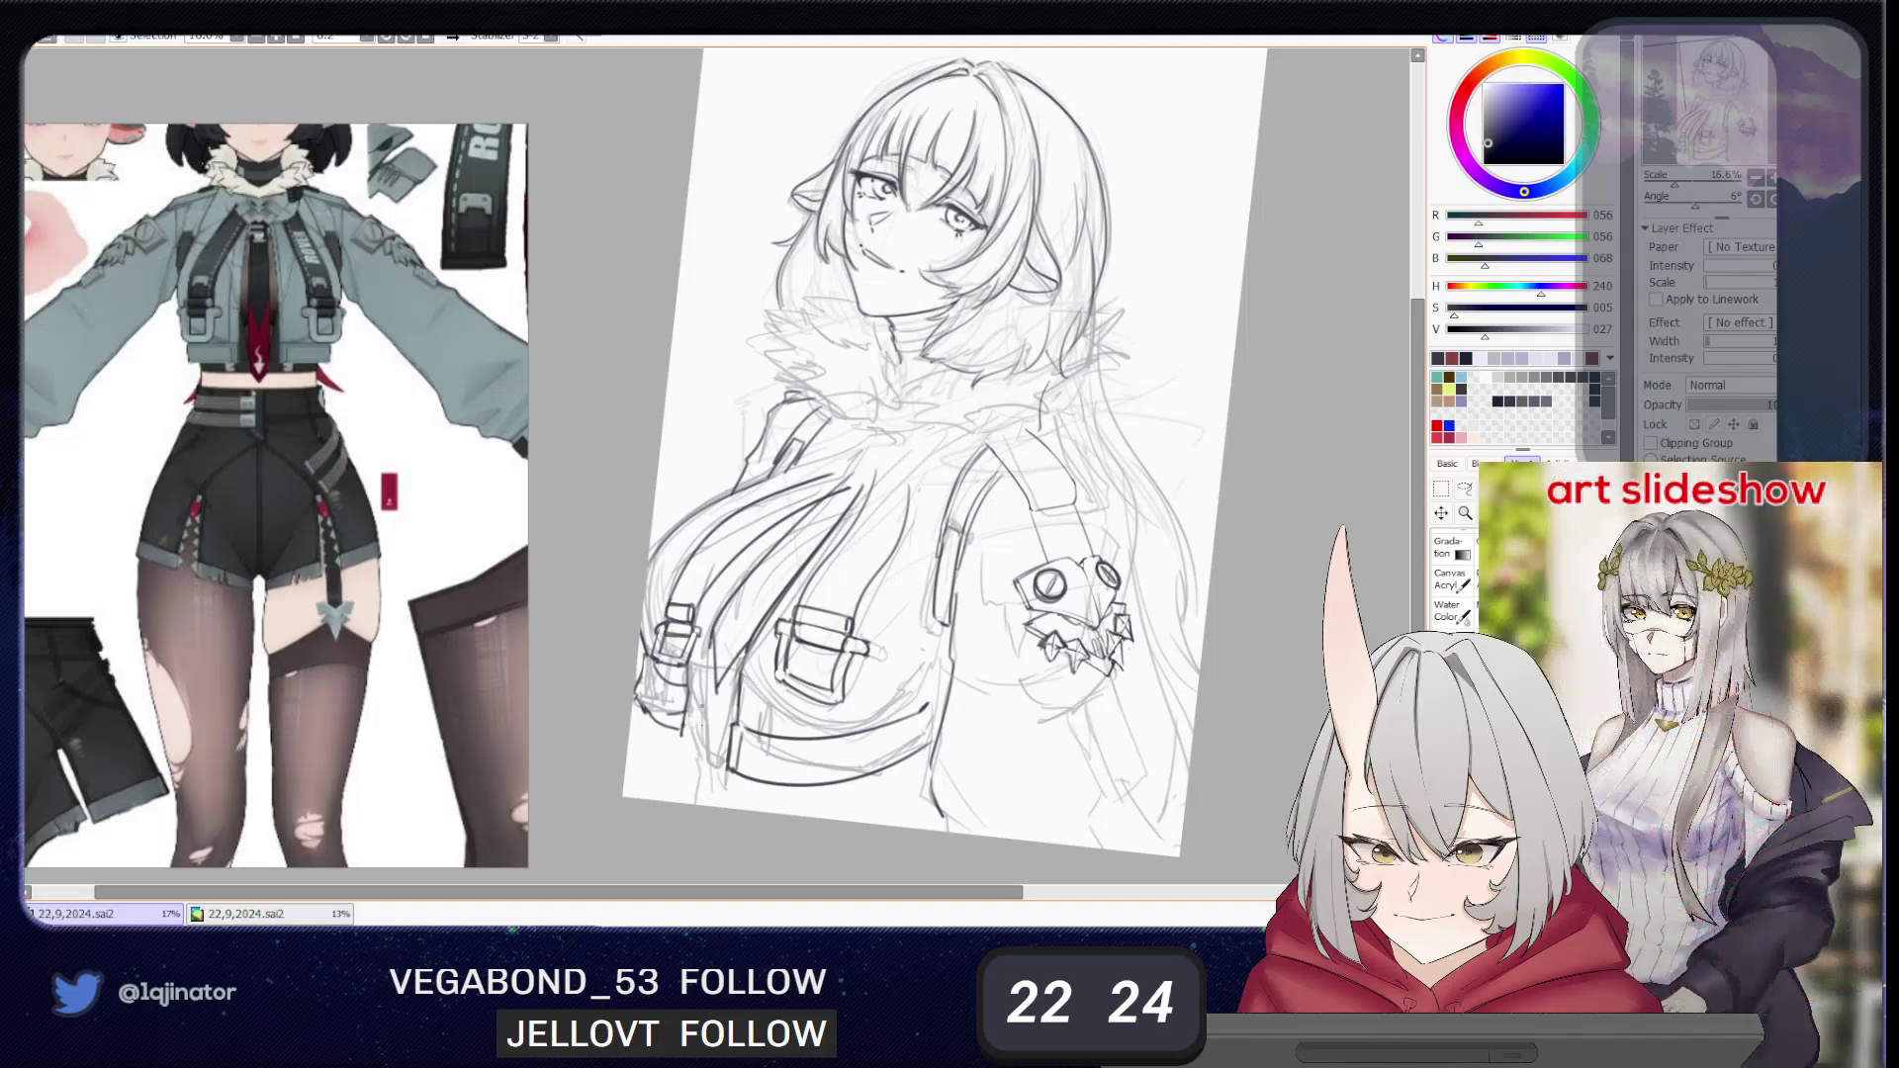
drag(710, 649, 700, 797)
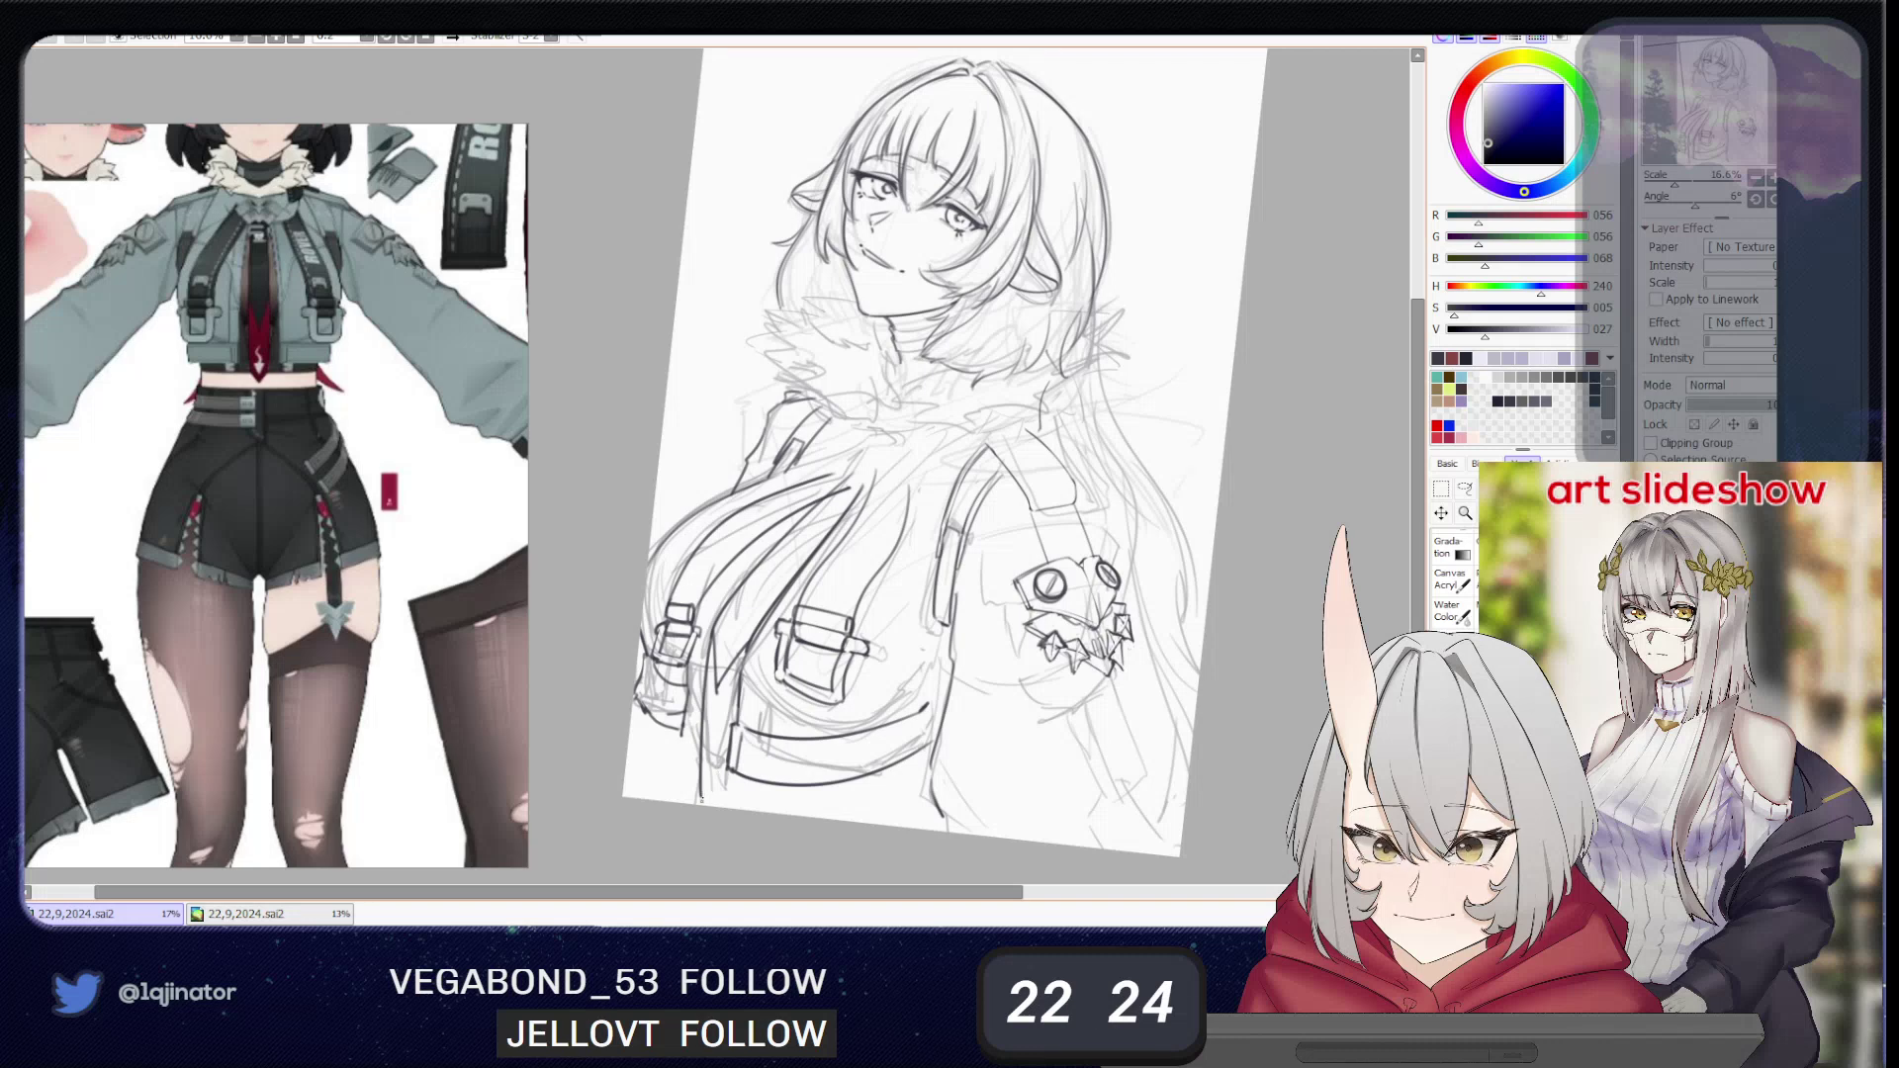
drag(700, 768, 697, 803)
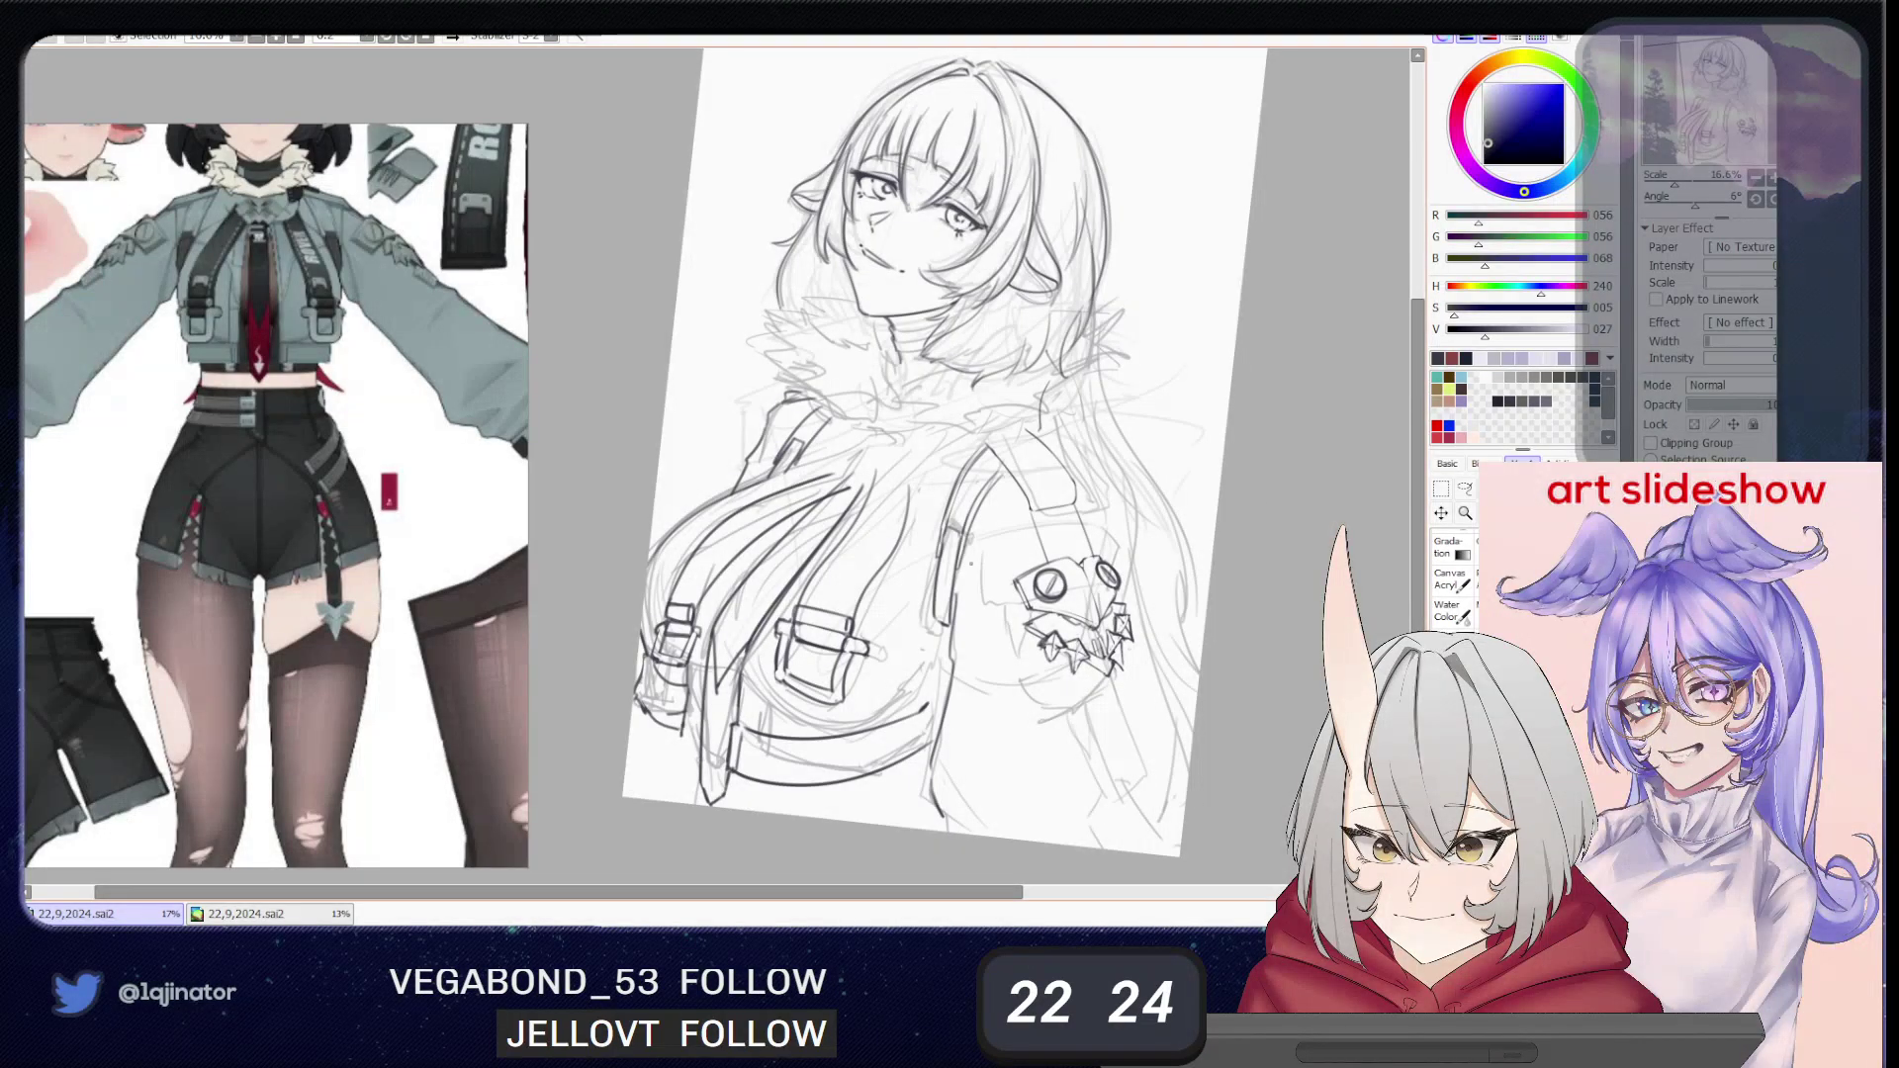
- Examine the upper part of the portrait against the full outfit on the reference sheet
drag(952, 594, 907, 689)
drag(1238, 524, 1243, 478)
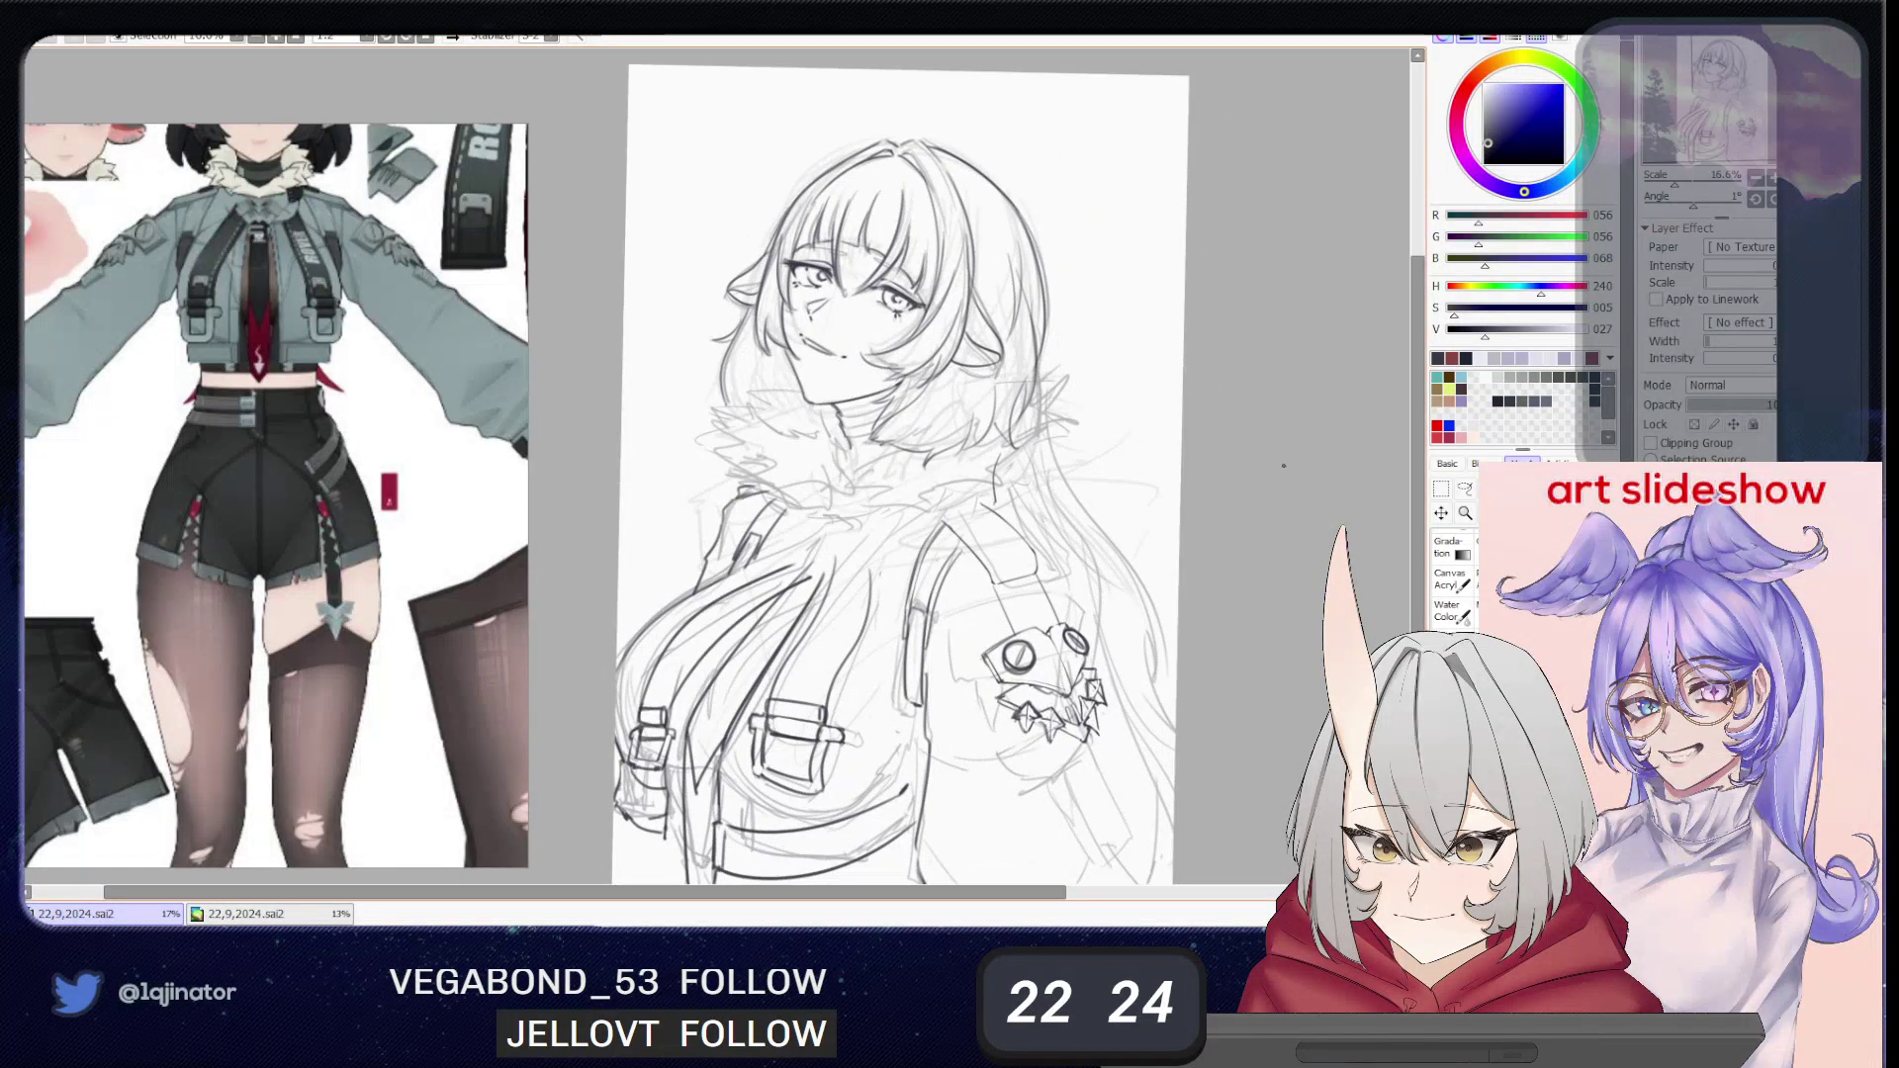
drag(935, 537, 921, 619)
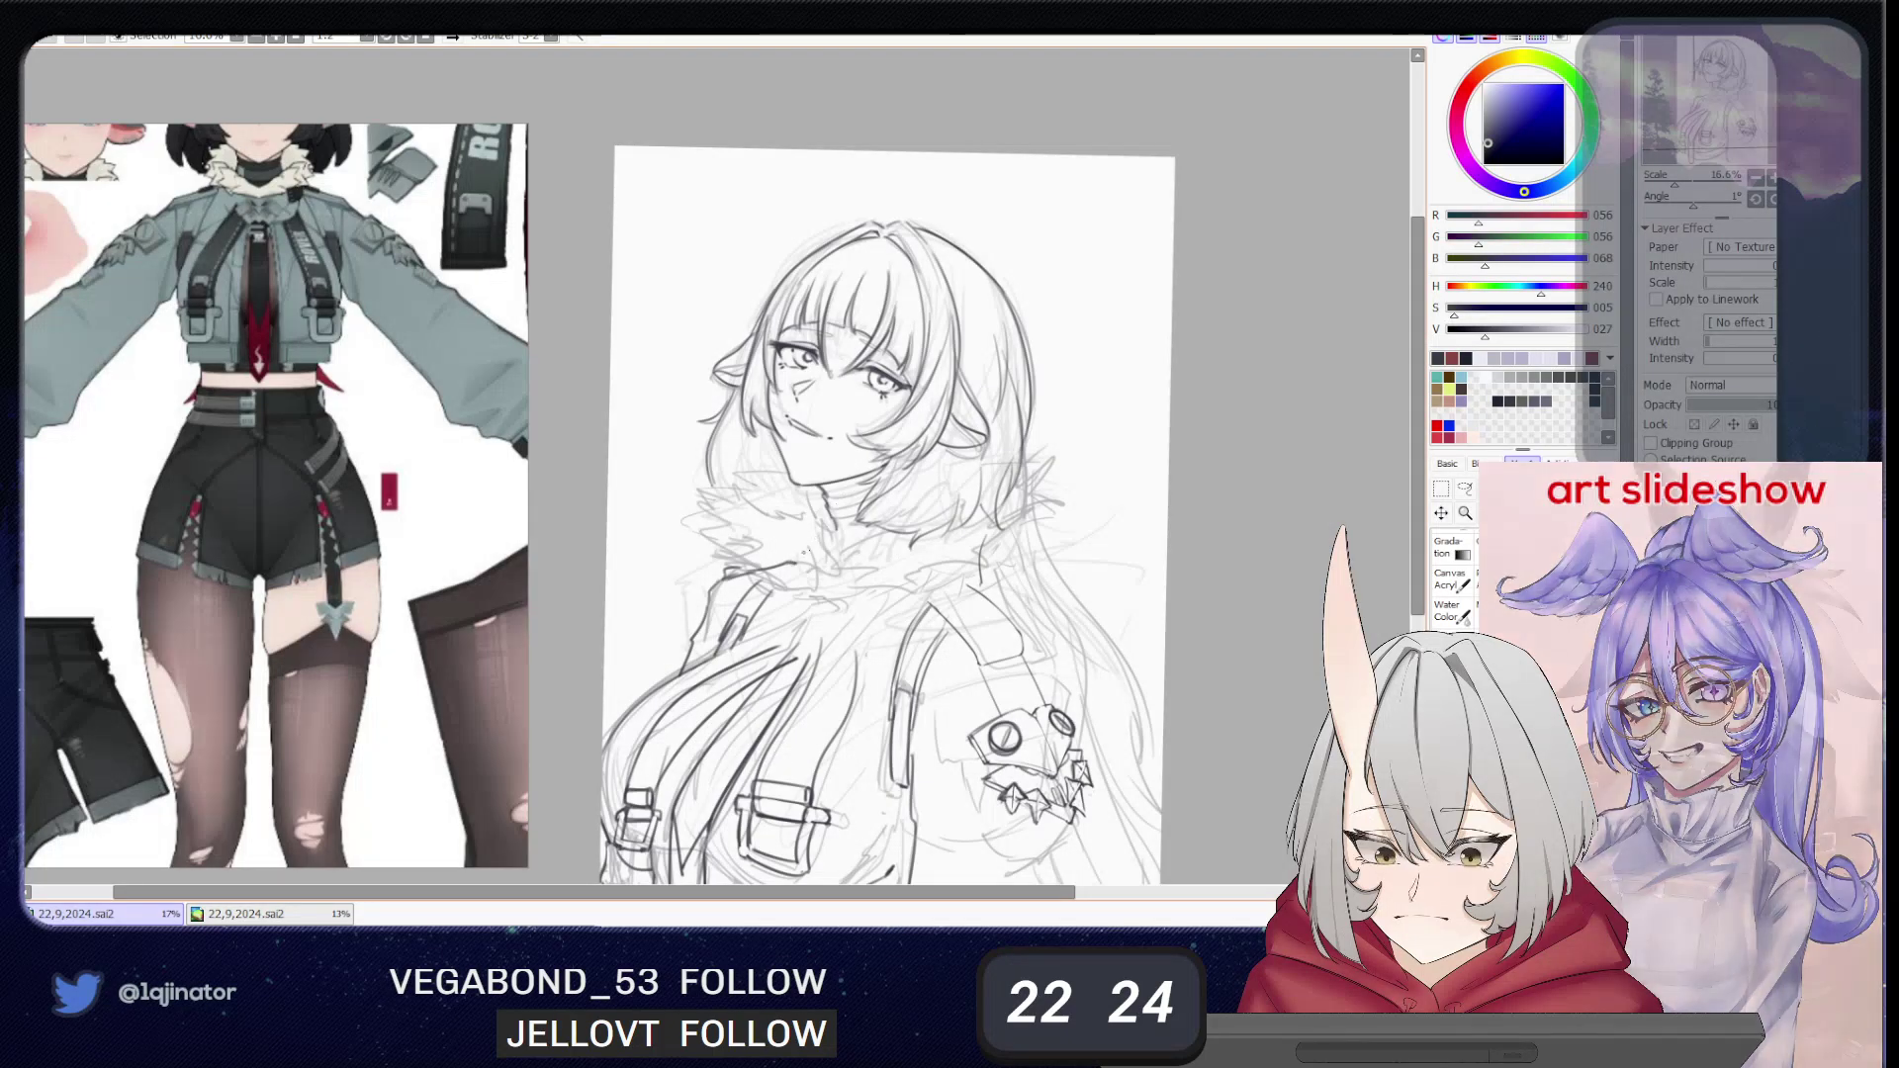
drag(863, 543, 833, 584)
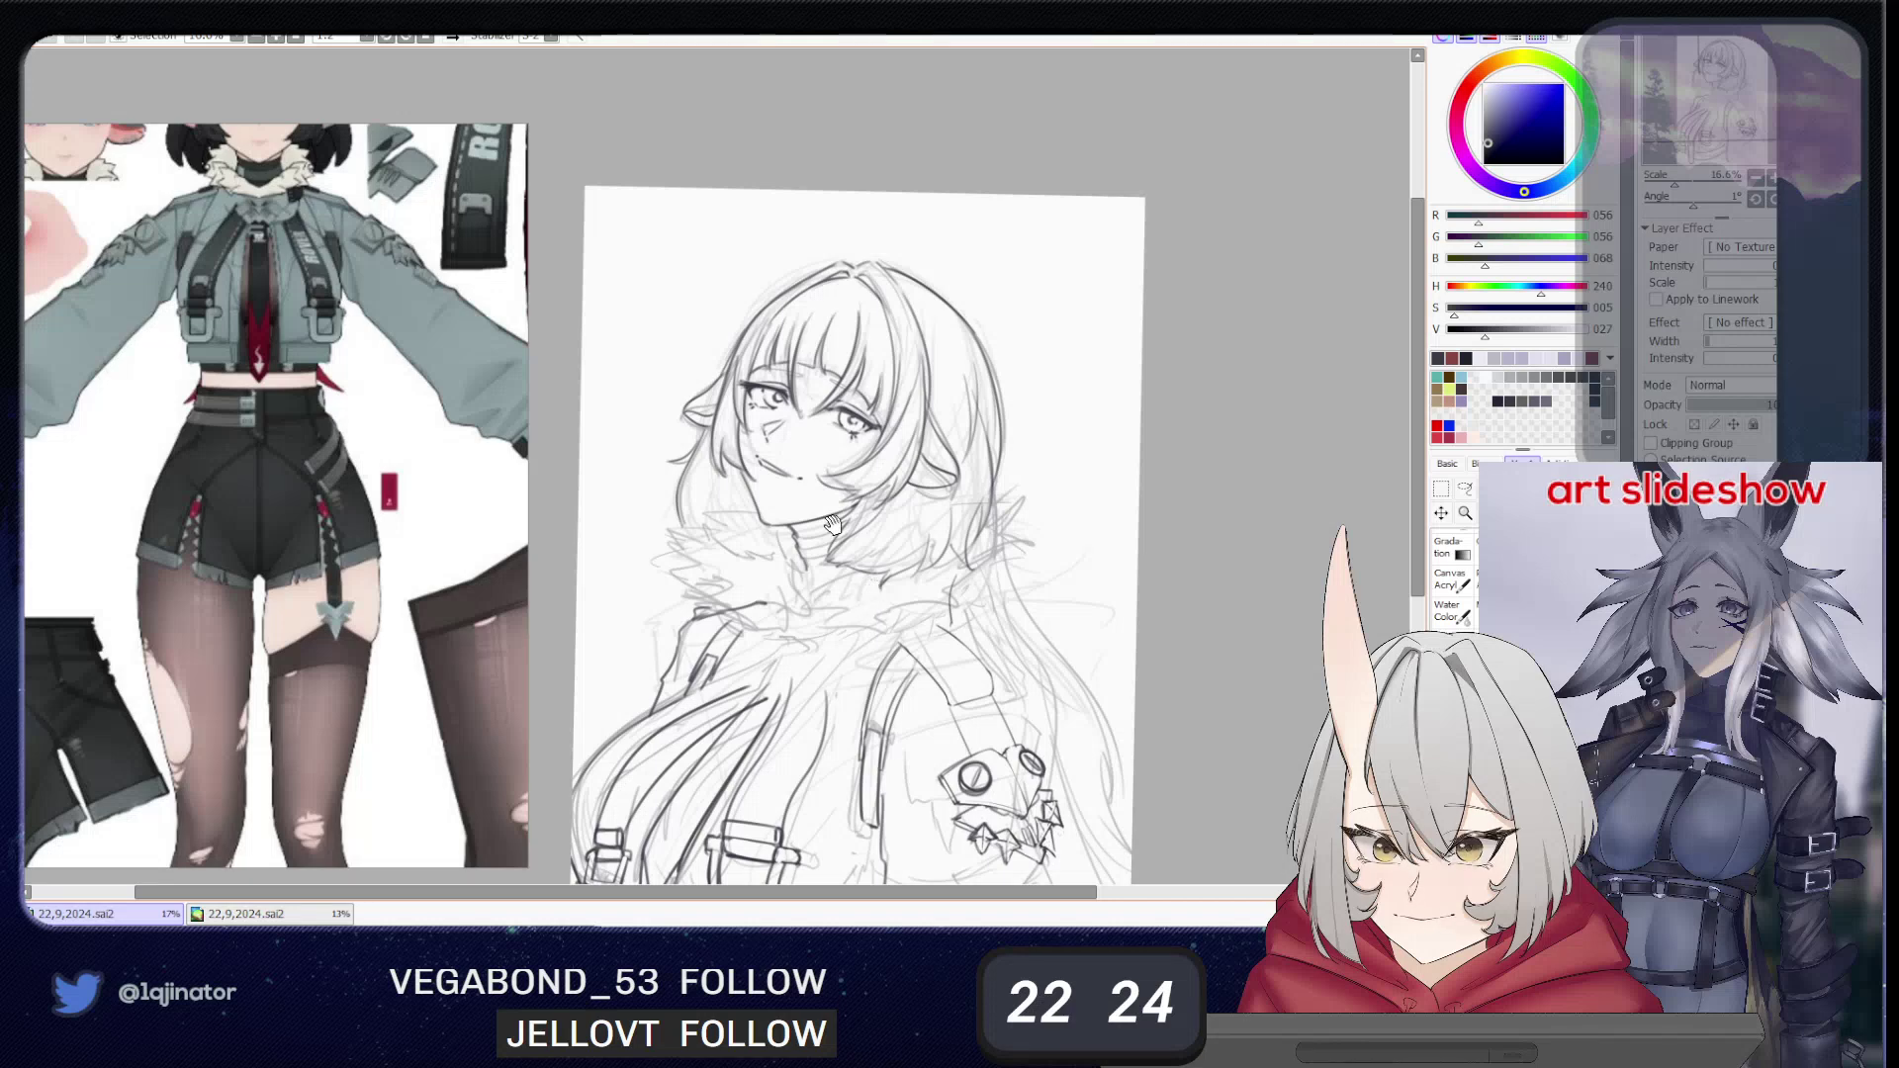
scroll(312, 417, down, 2)
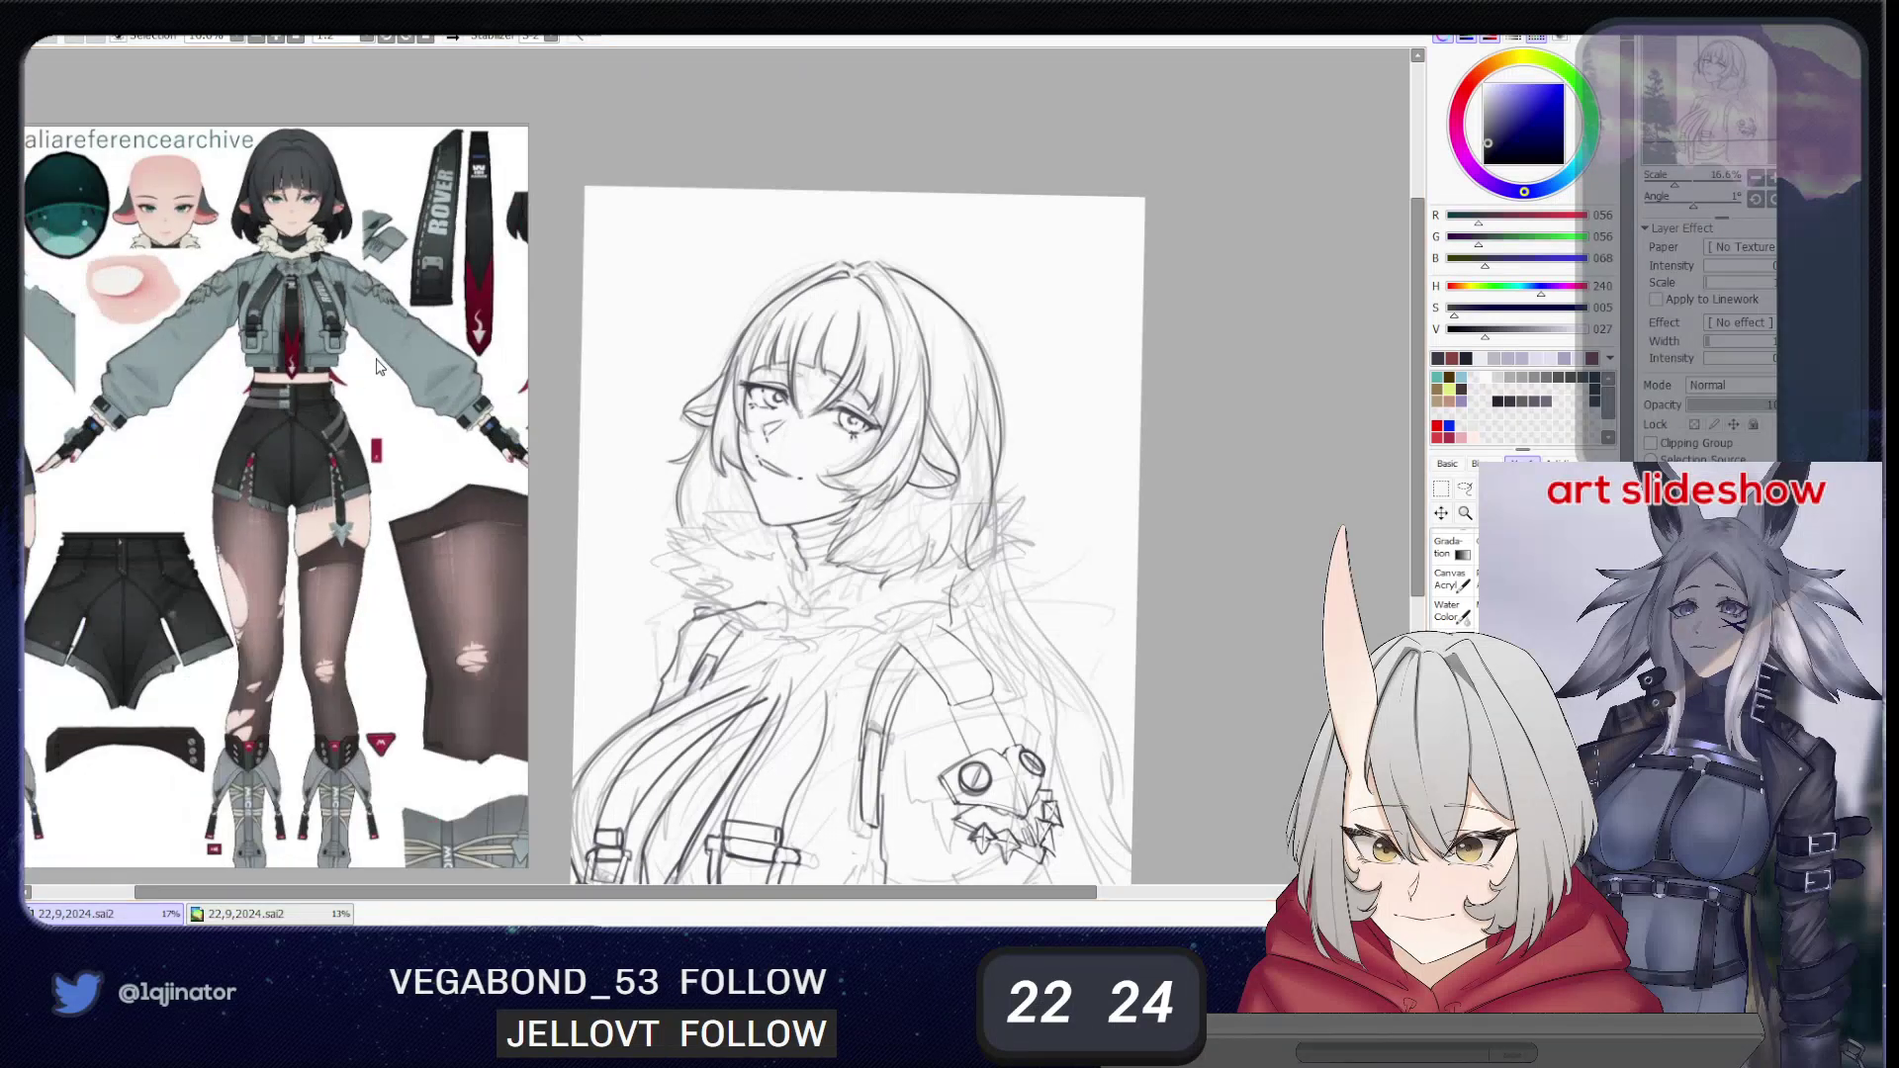
scroll(313, 418, up, 1)
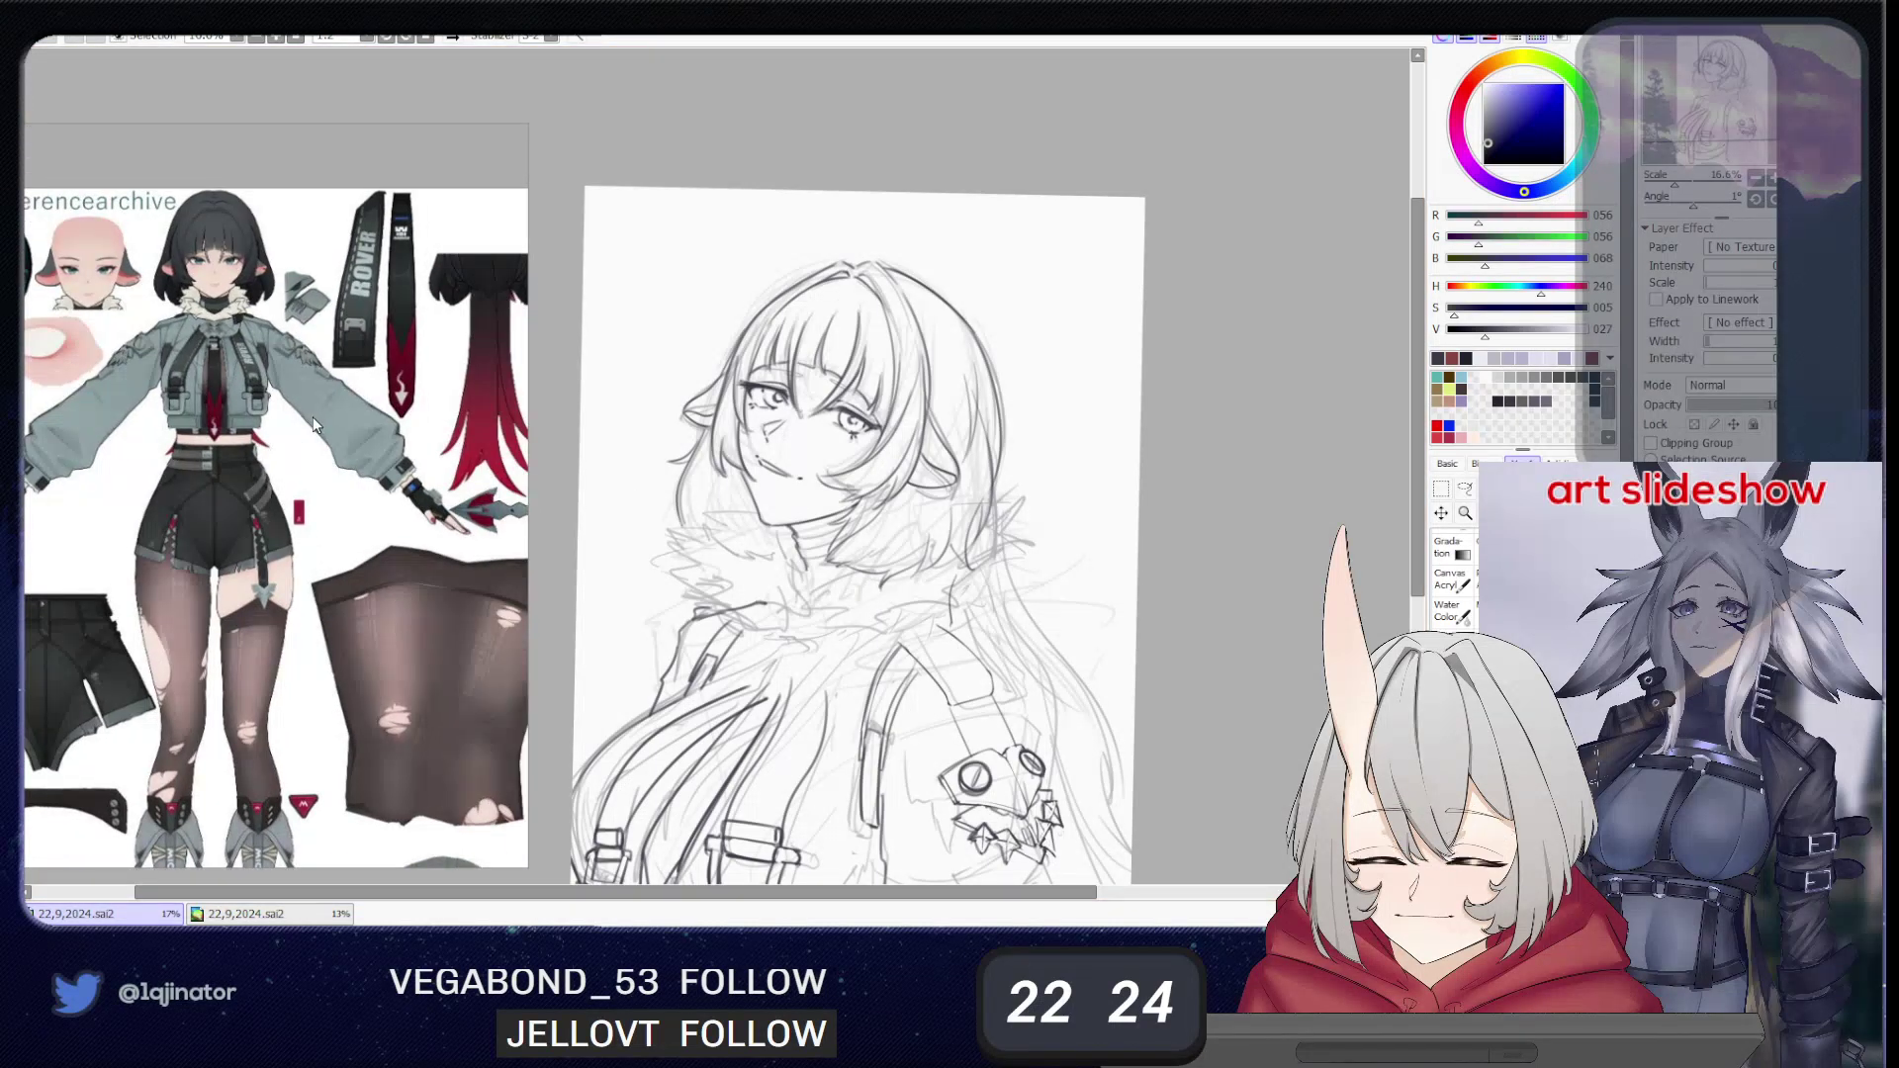
- Lasso the near chest strap with its buckle and transform them slightly smaller, repositioned on the chest
mouse_move(850, 752)
mouse_down()
mouse_move(887, 618)
mouse_move(973, 650)
mouse_up()
click(1465, 489)
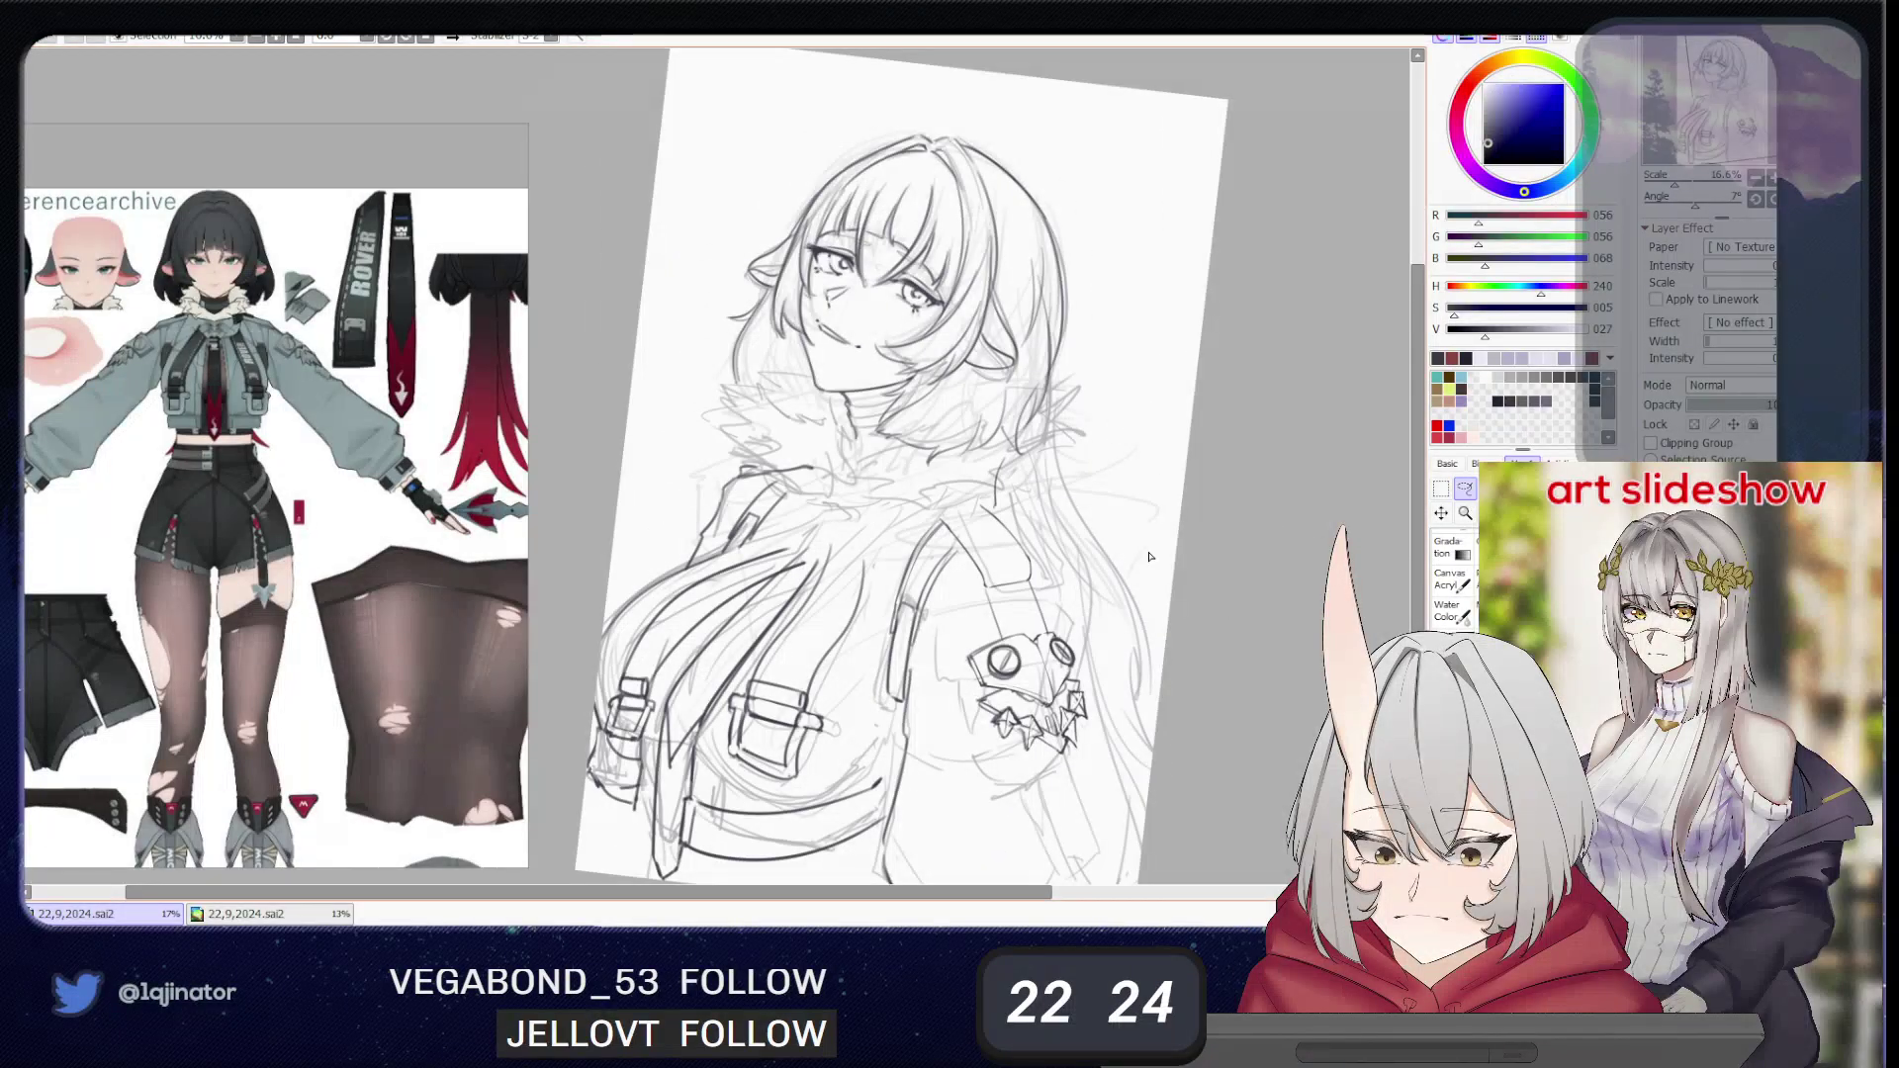
mouse_move(875, 614)
mouse_down()
mouse_move(869, 544)
mouse_move(821, 571)
mouse_up()
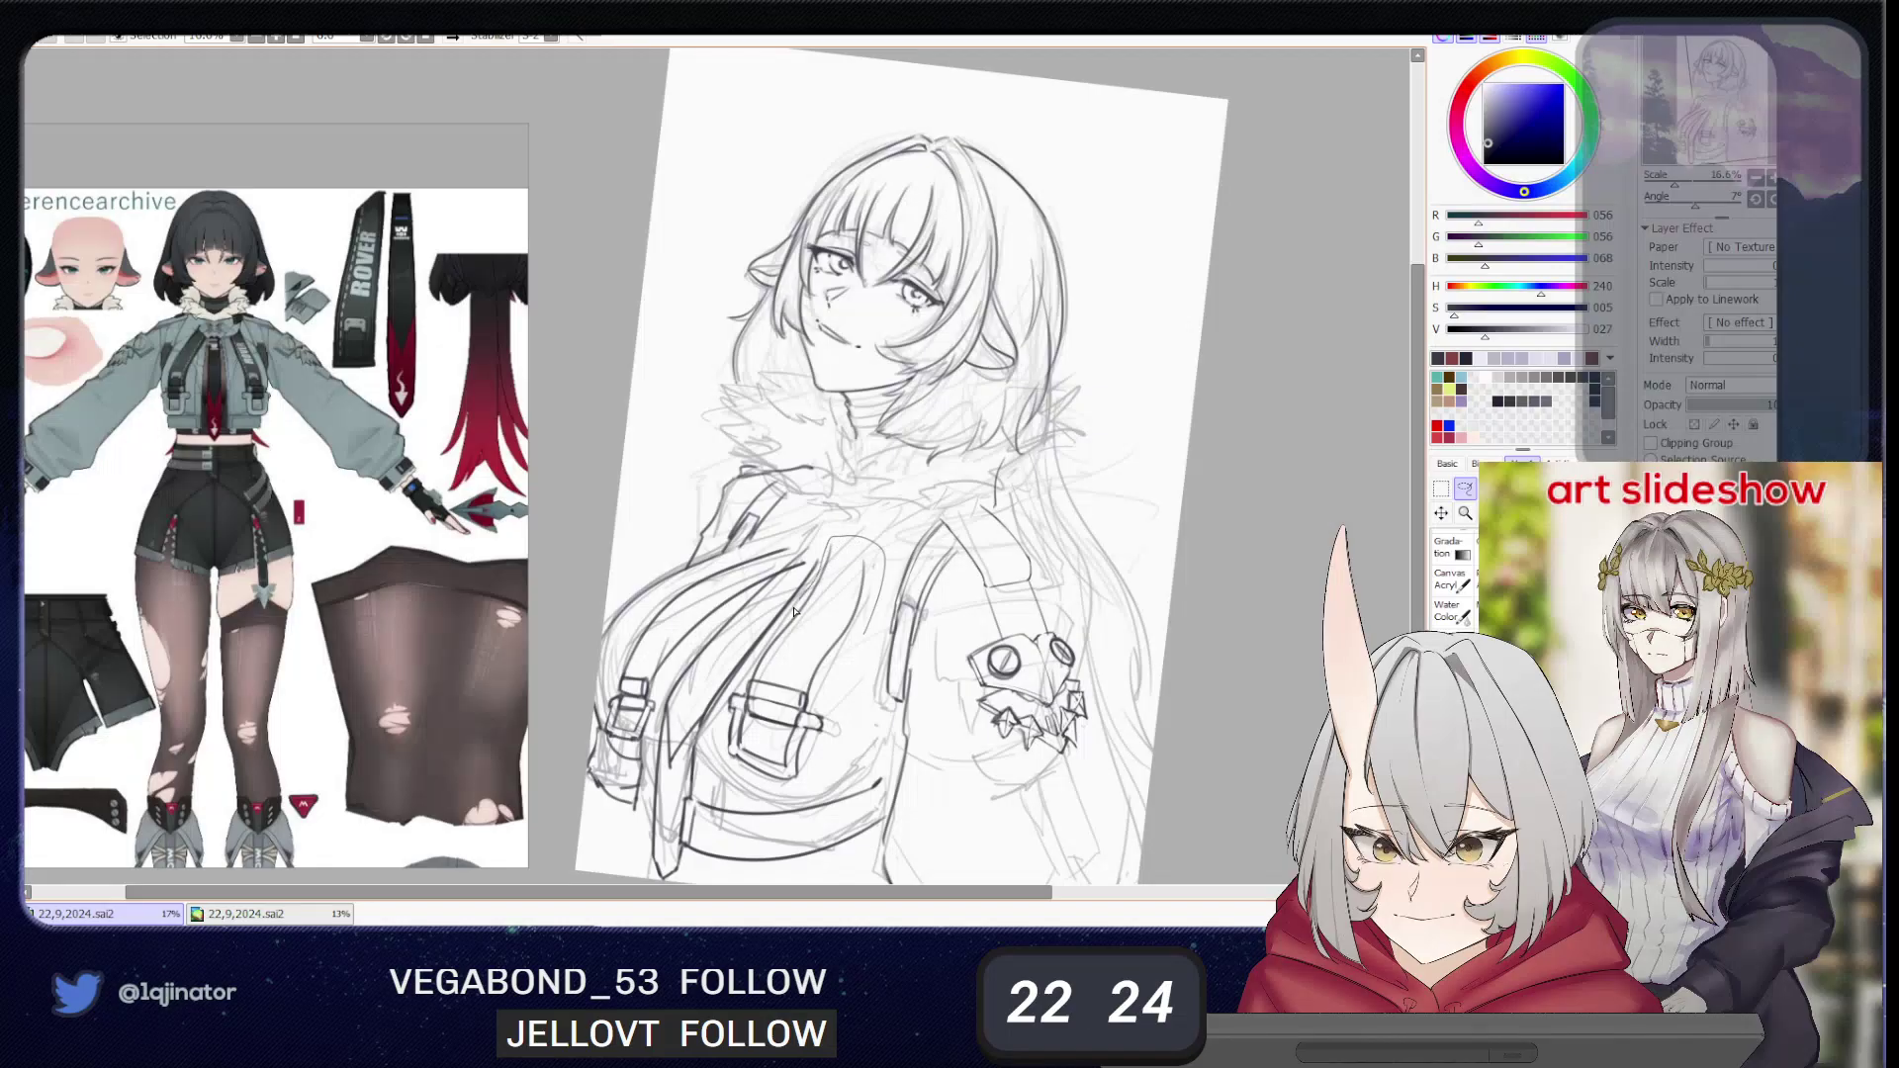
drag(753, 660, 714, 739)
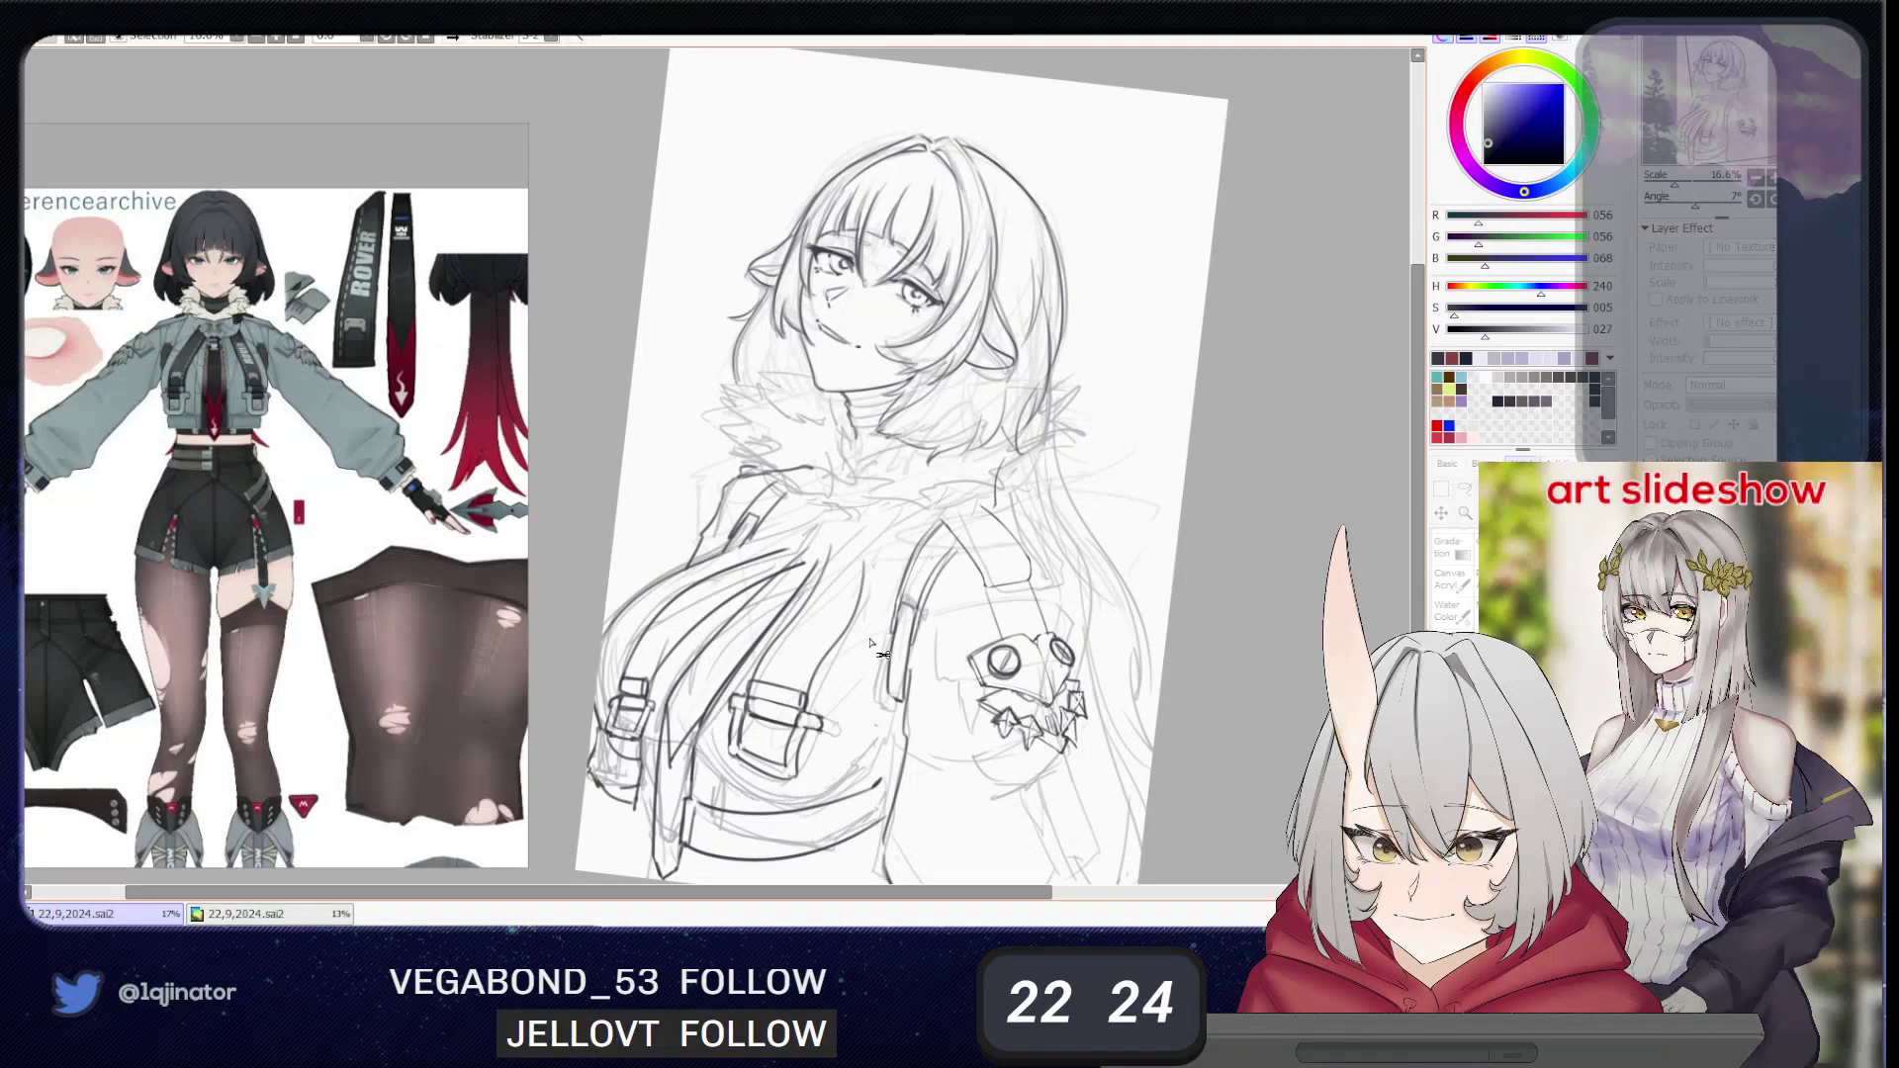
key(ctrl+t)
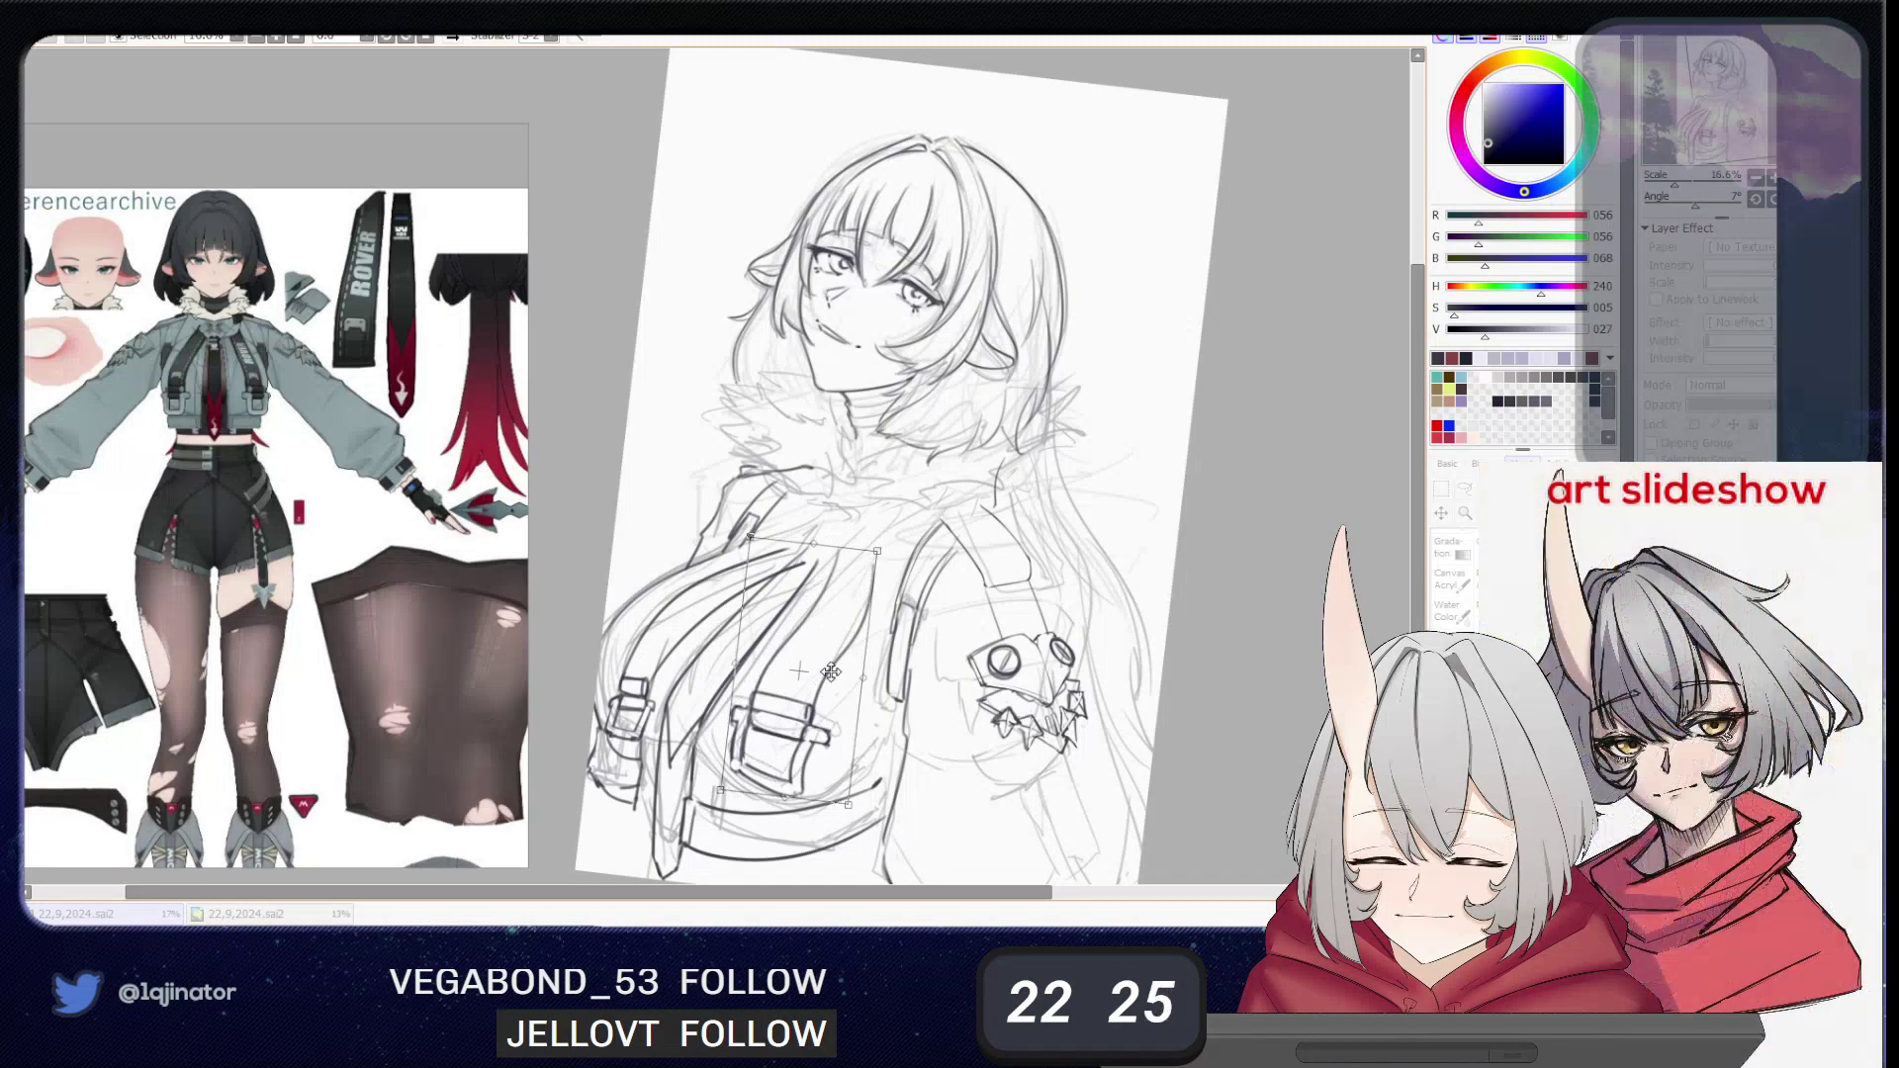
drag(878, 553, 839, 613)
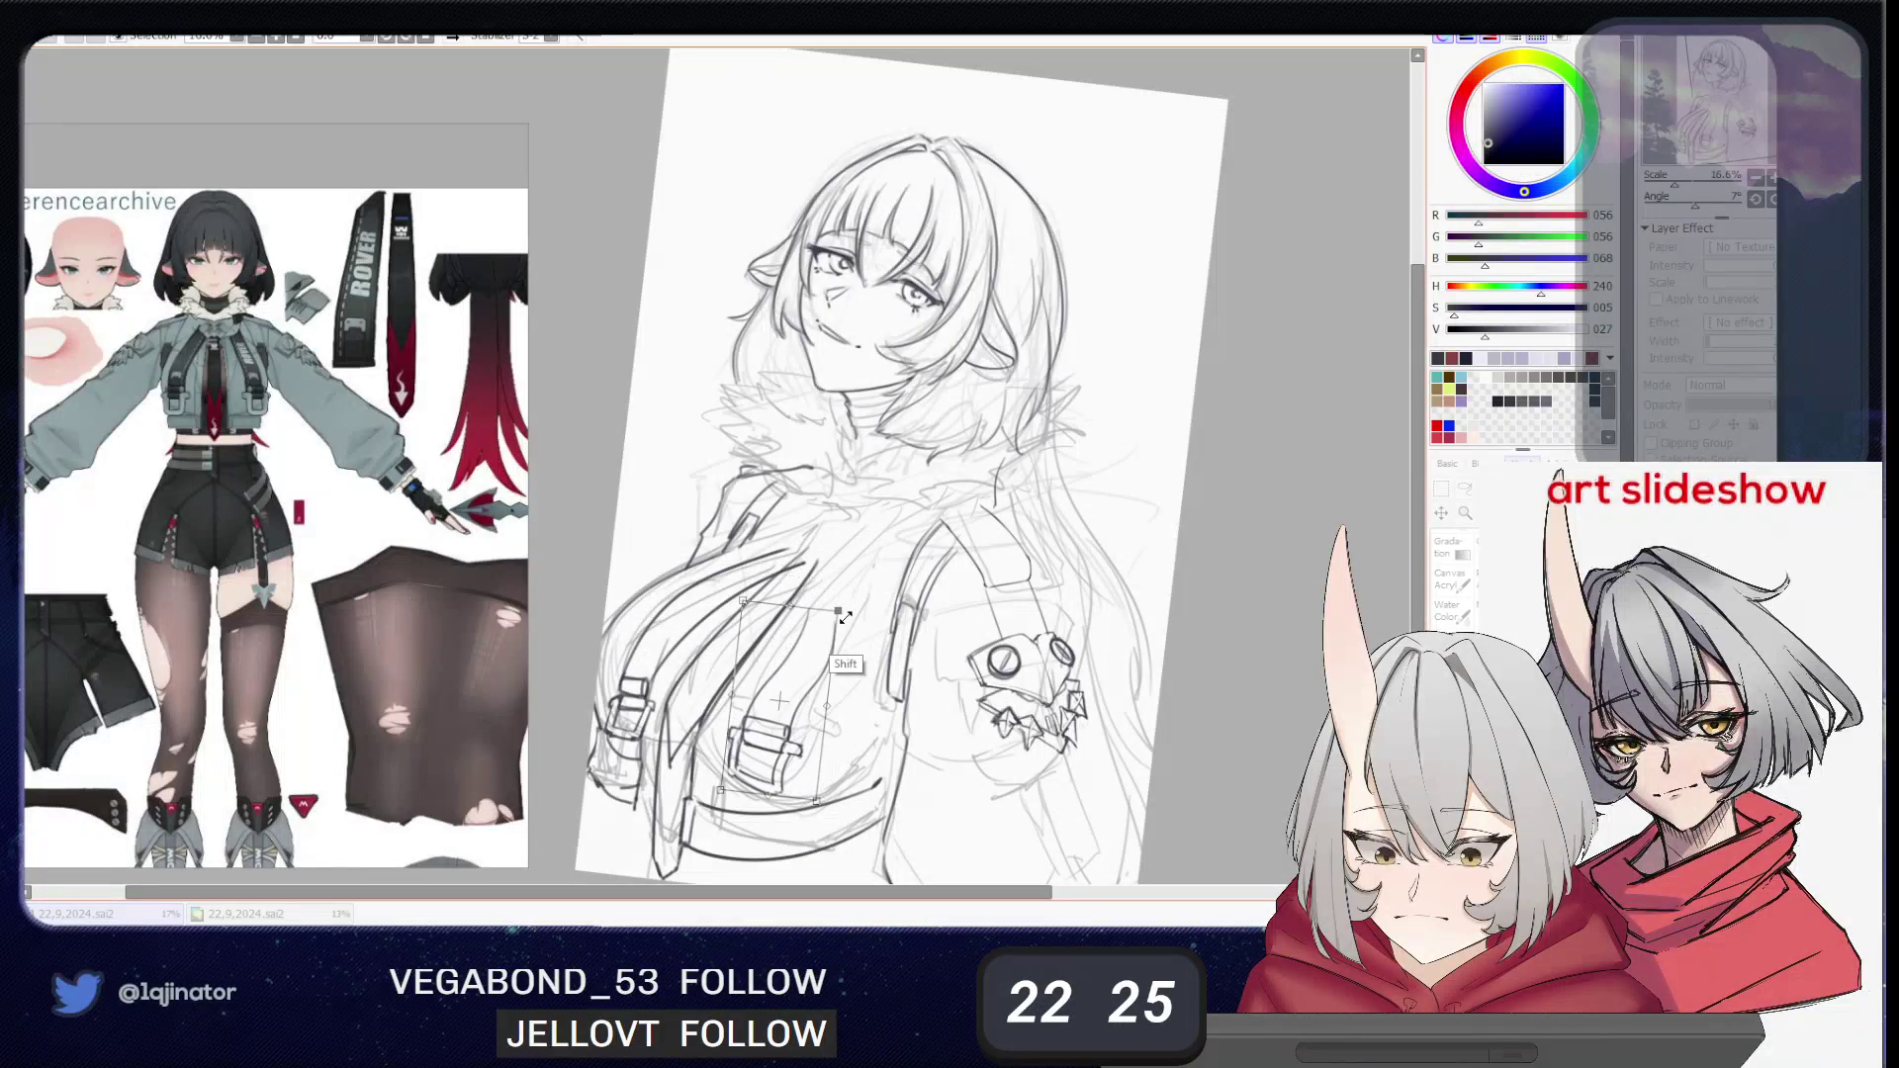
drag(799, 695, 678, 646)
drag(716, 566, 692, 617)
drag(646, 685, 790, 708)
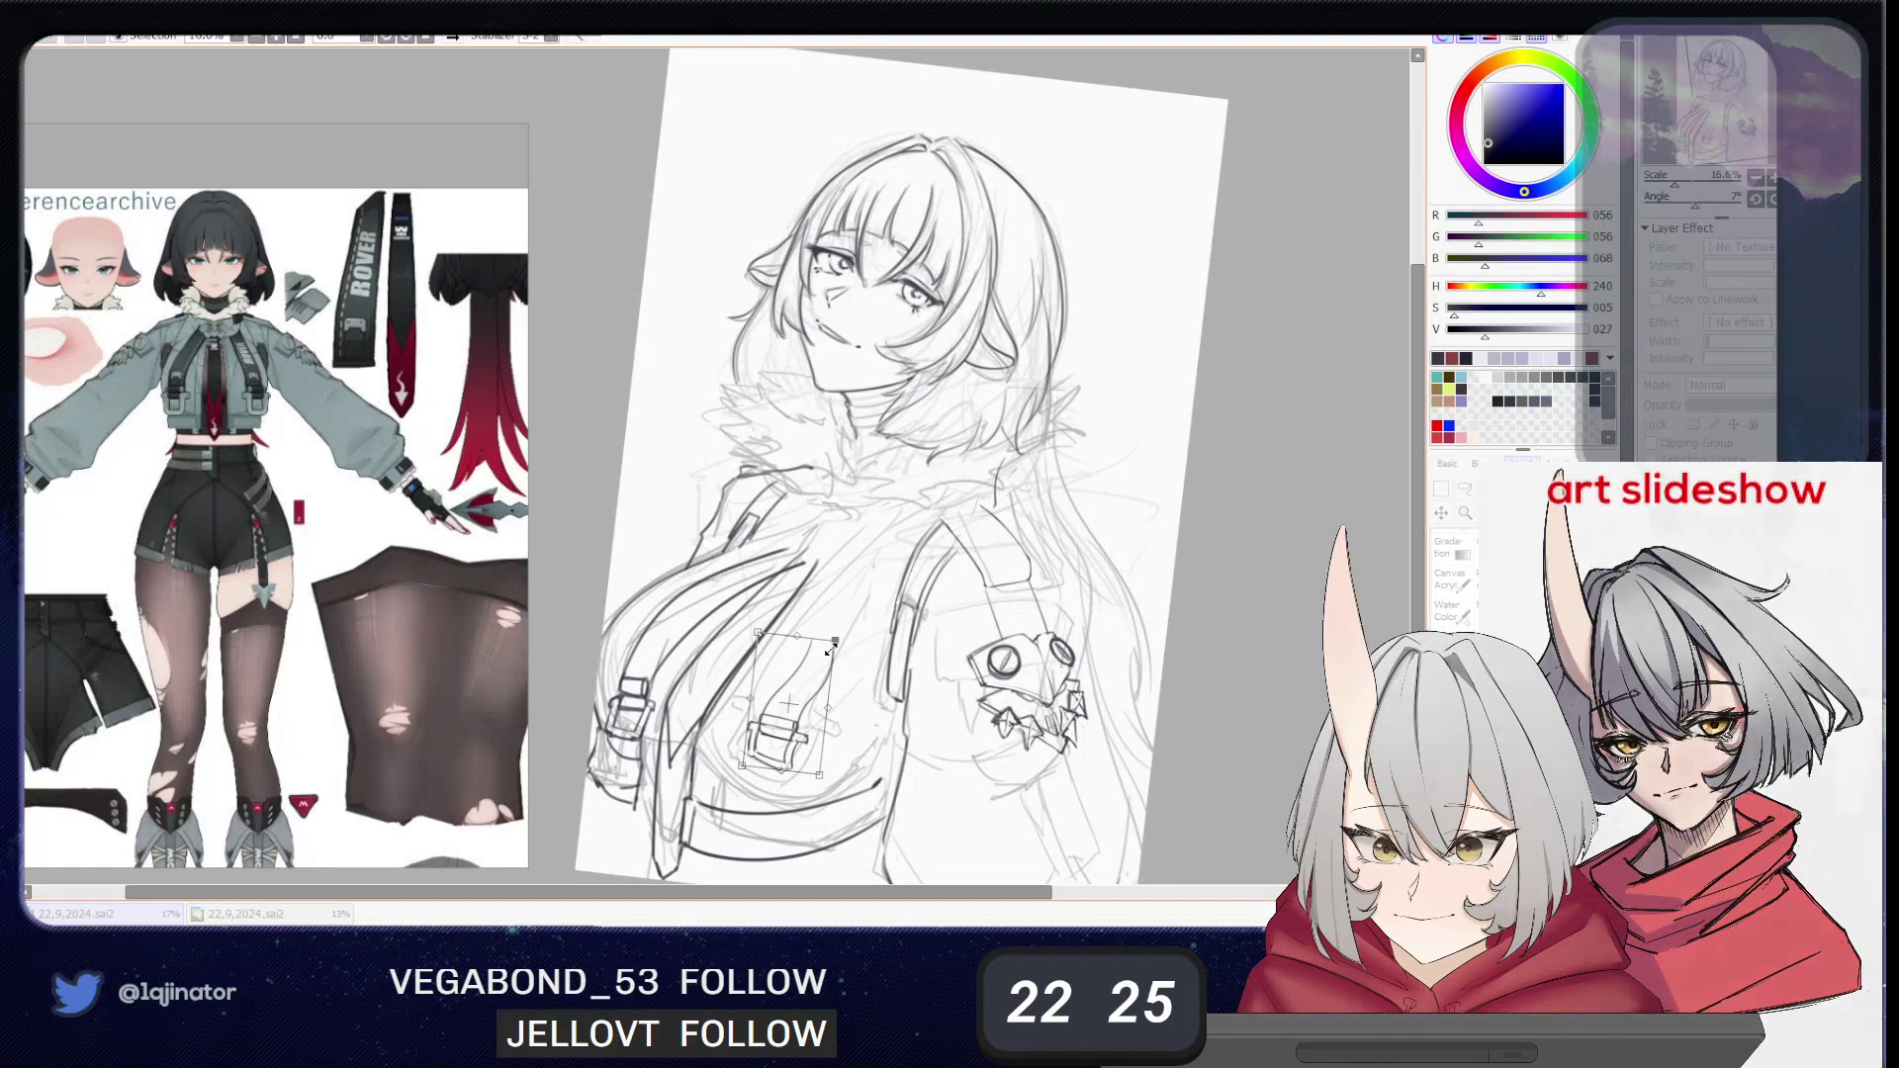
drag(797, 706, 791, 703)
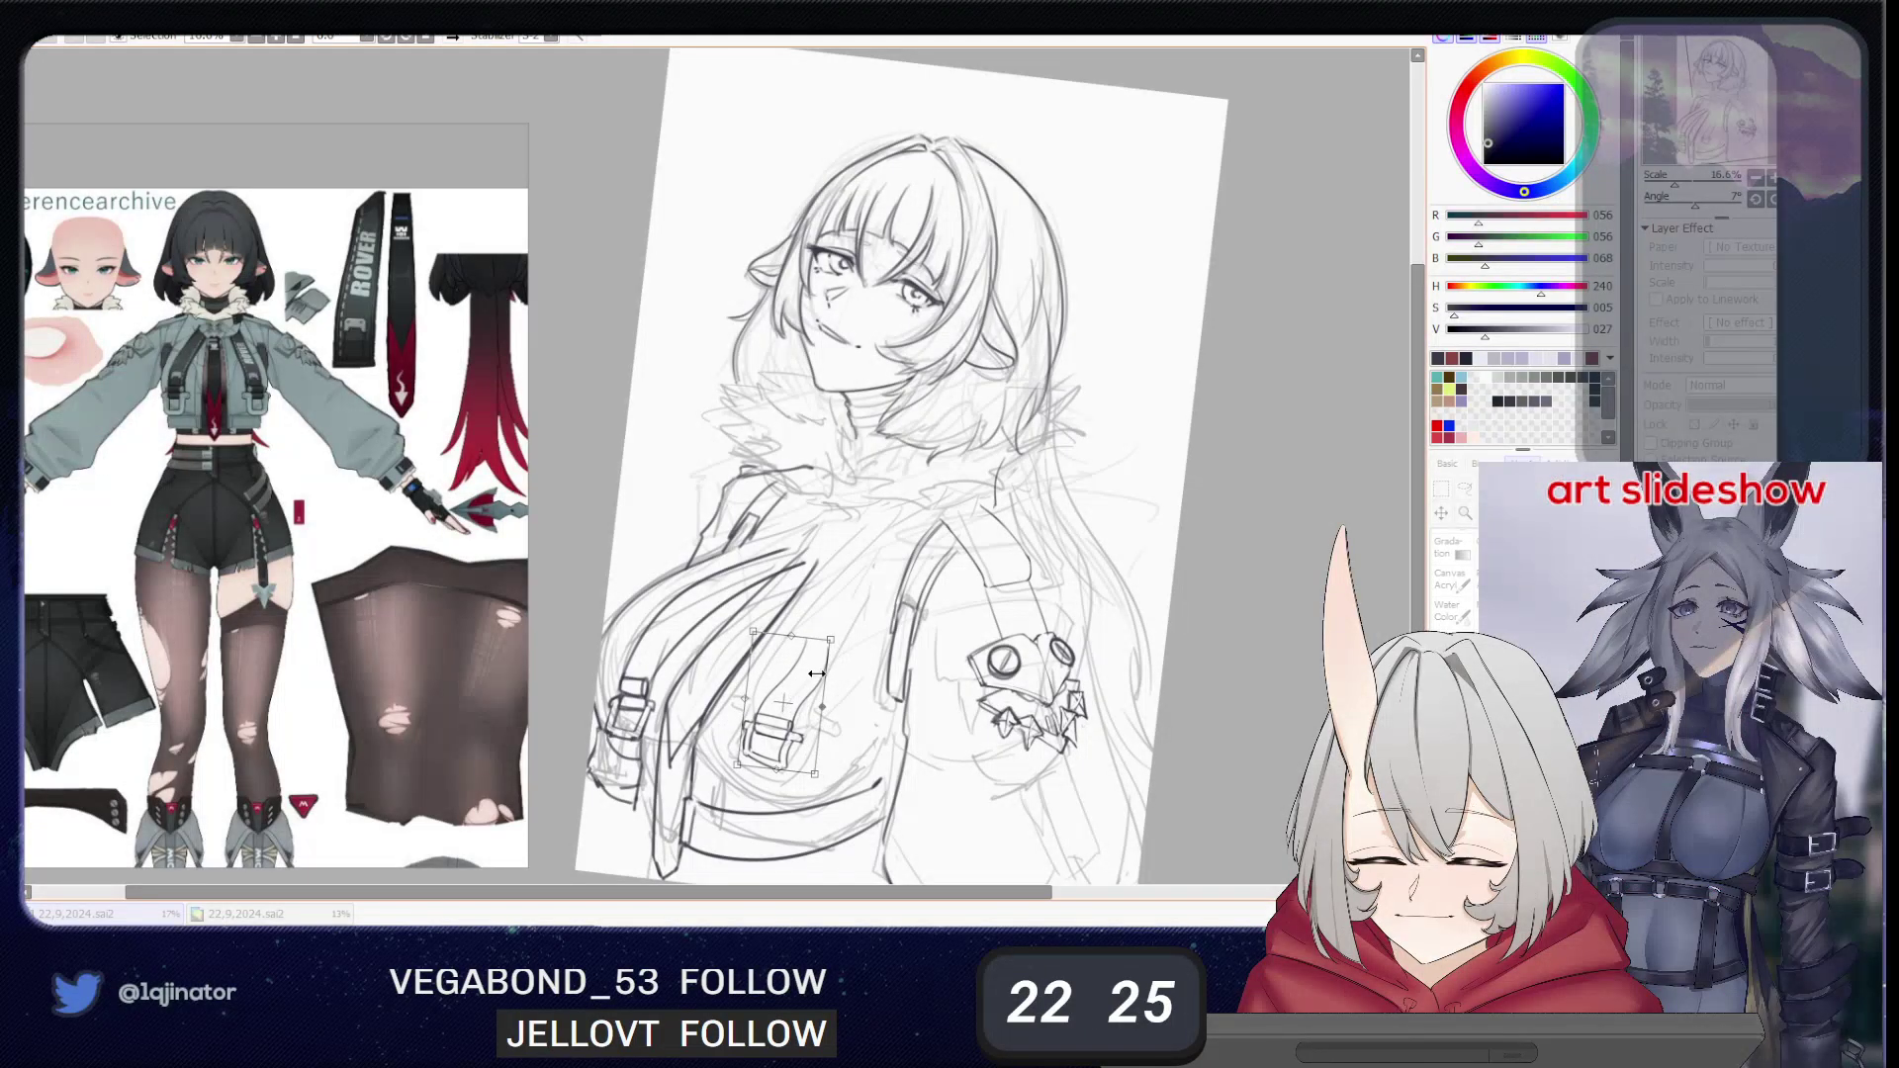
drag(829, 640, 838, 628)
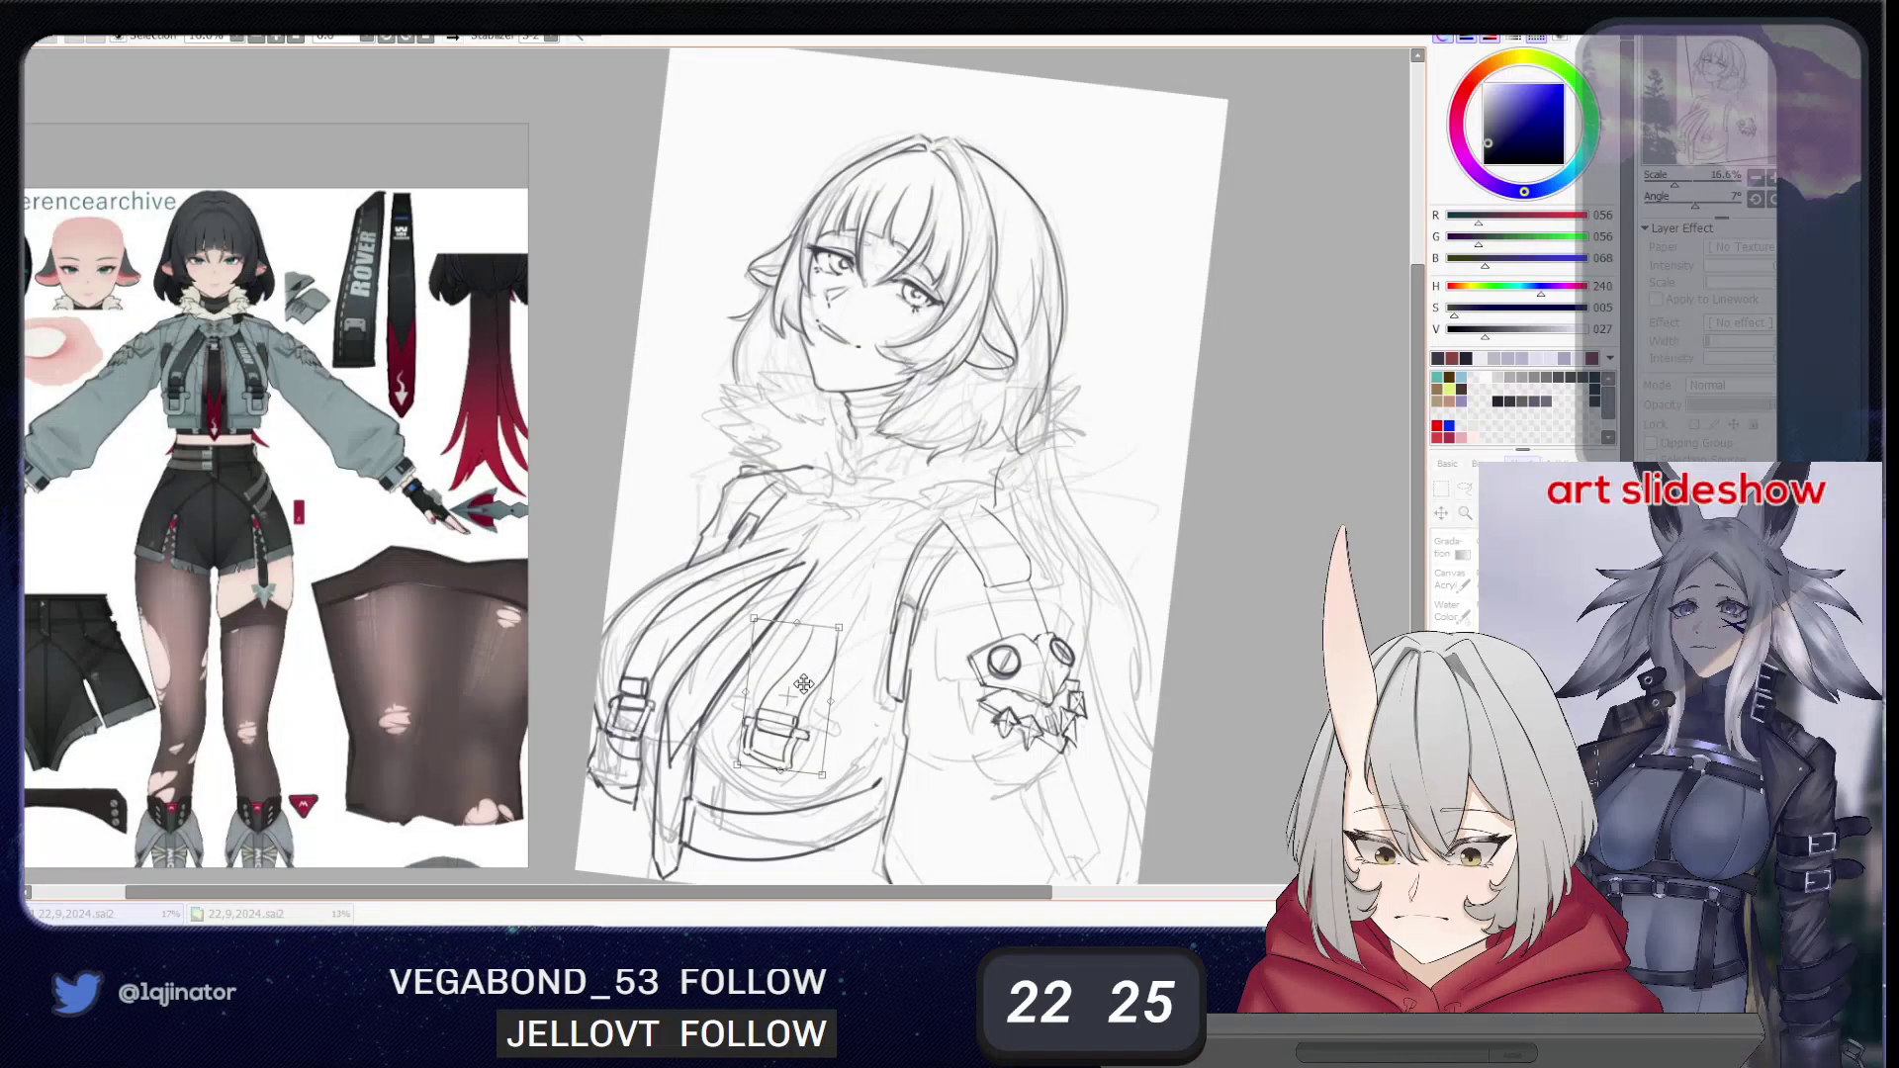
drag(839, 627, 861, 600)
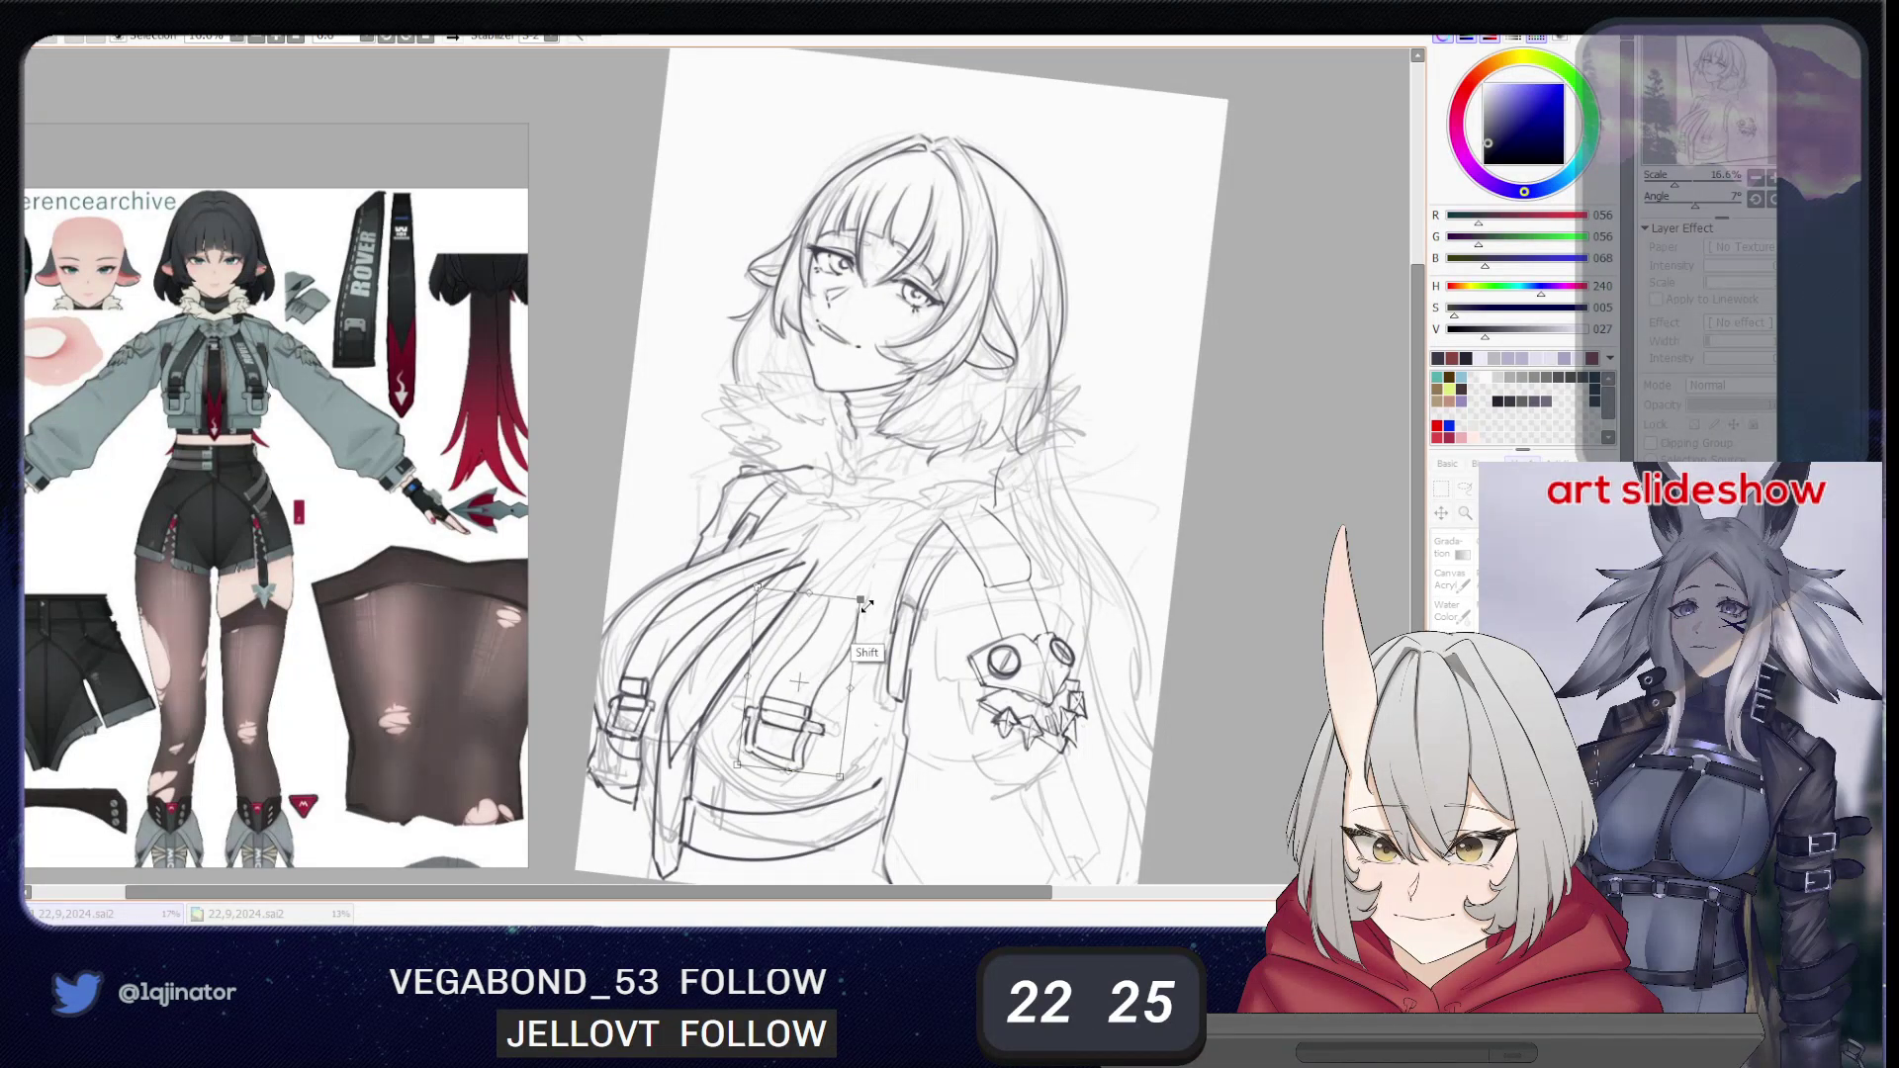
key(Return)
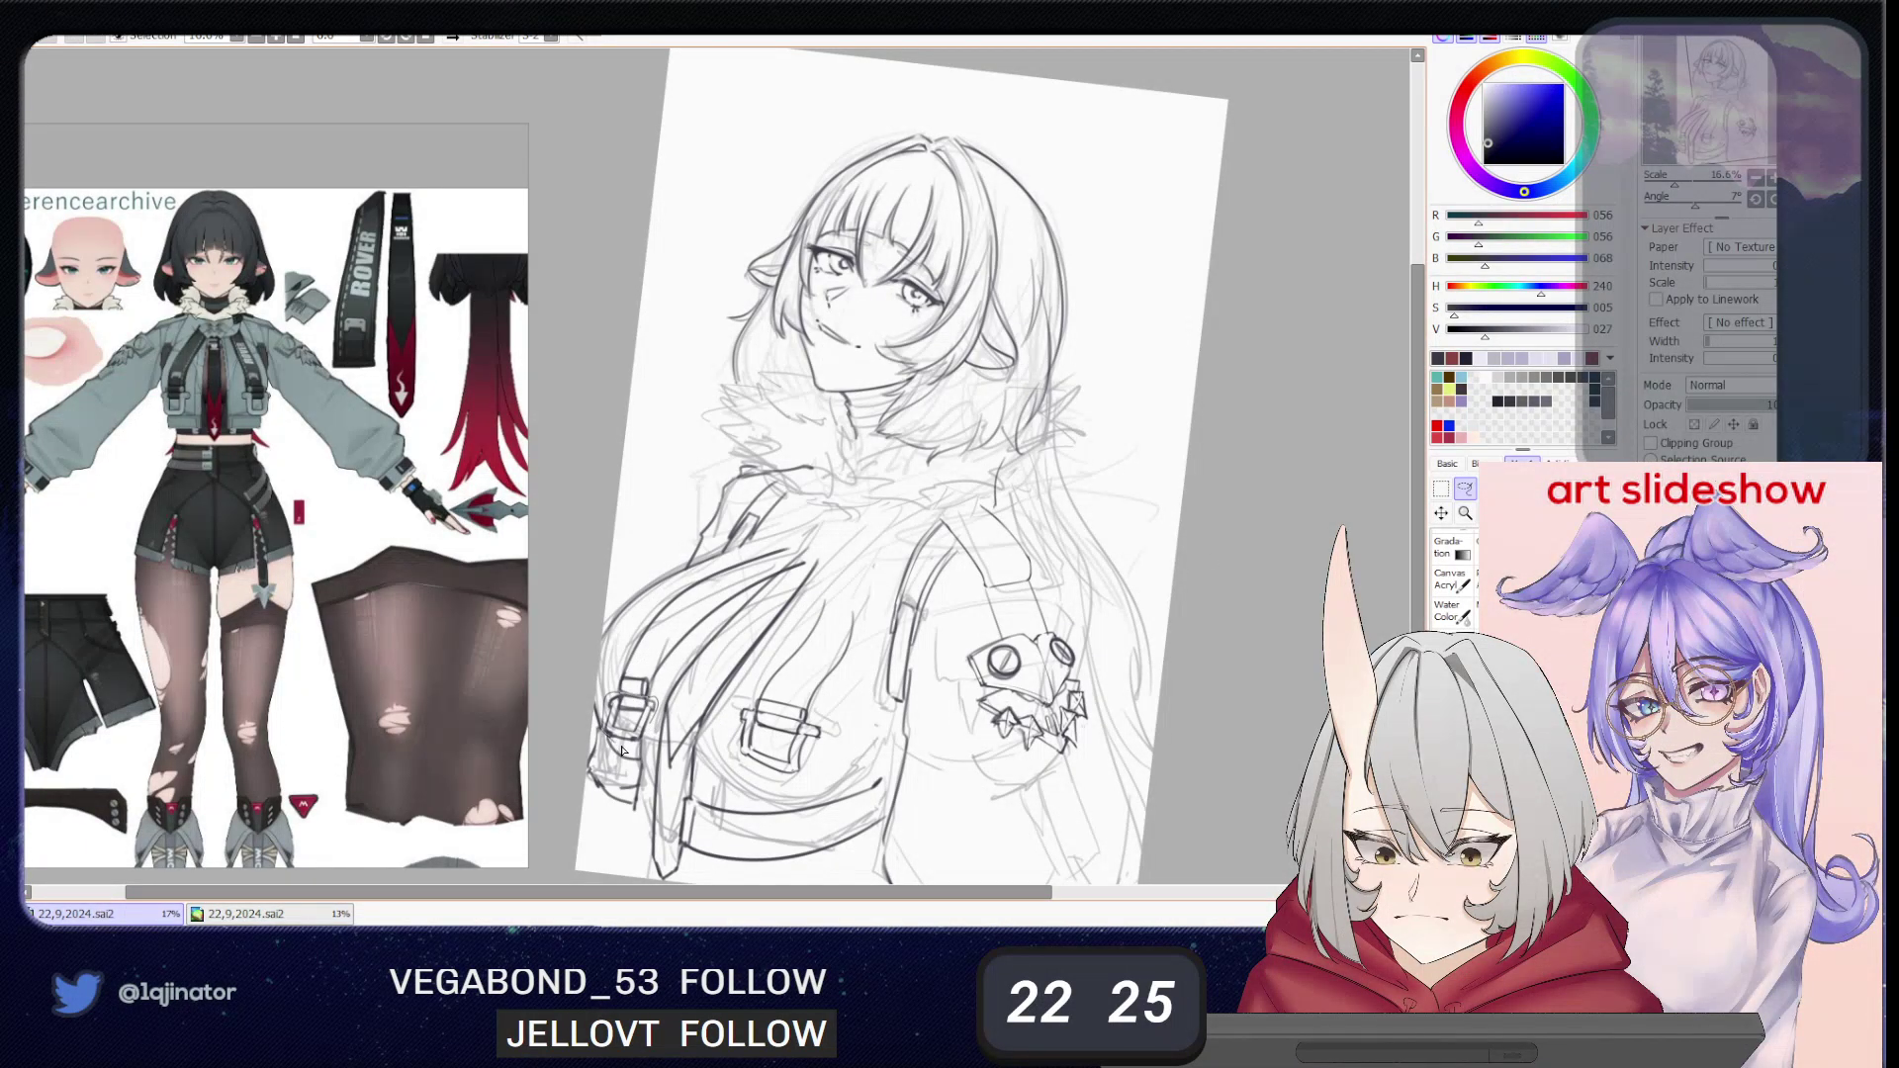
- Transform the lassoed far chest buckle to adjust its position and tilt slightly
key(ctrl+t)
mouse_move(641, 748)
mouse_down()
mouse_move(665, 692)
mouse_move(632, 722)
mouse_up()
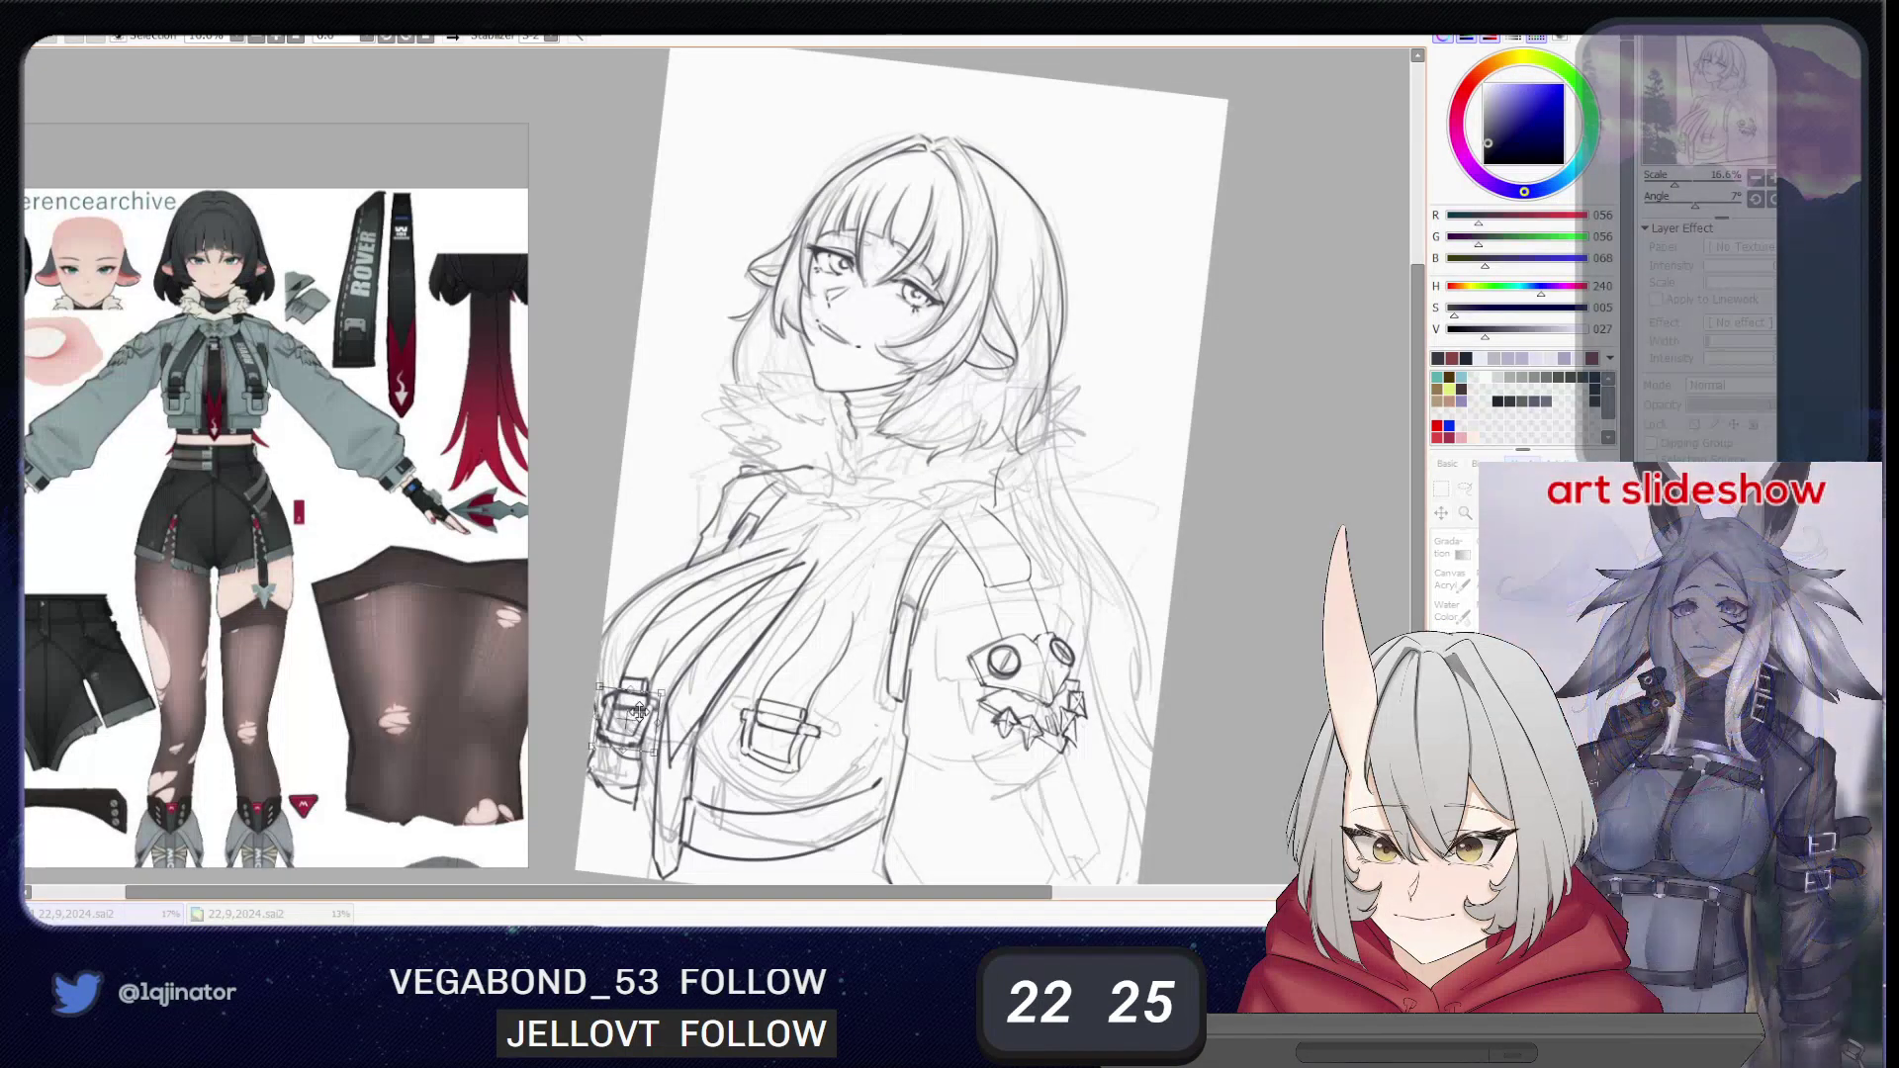
key(Return)
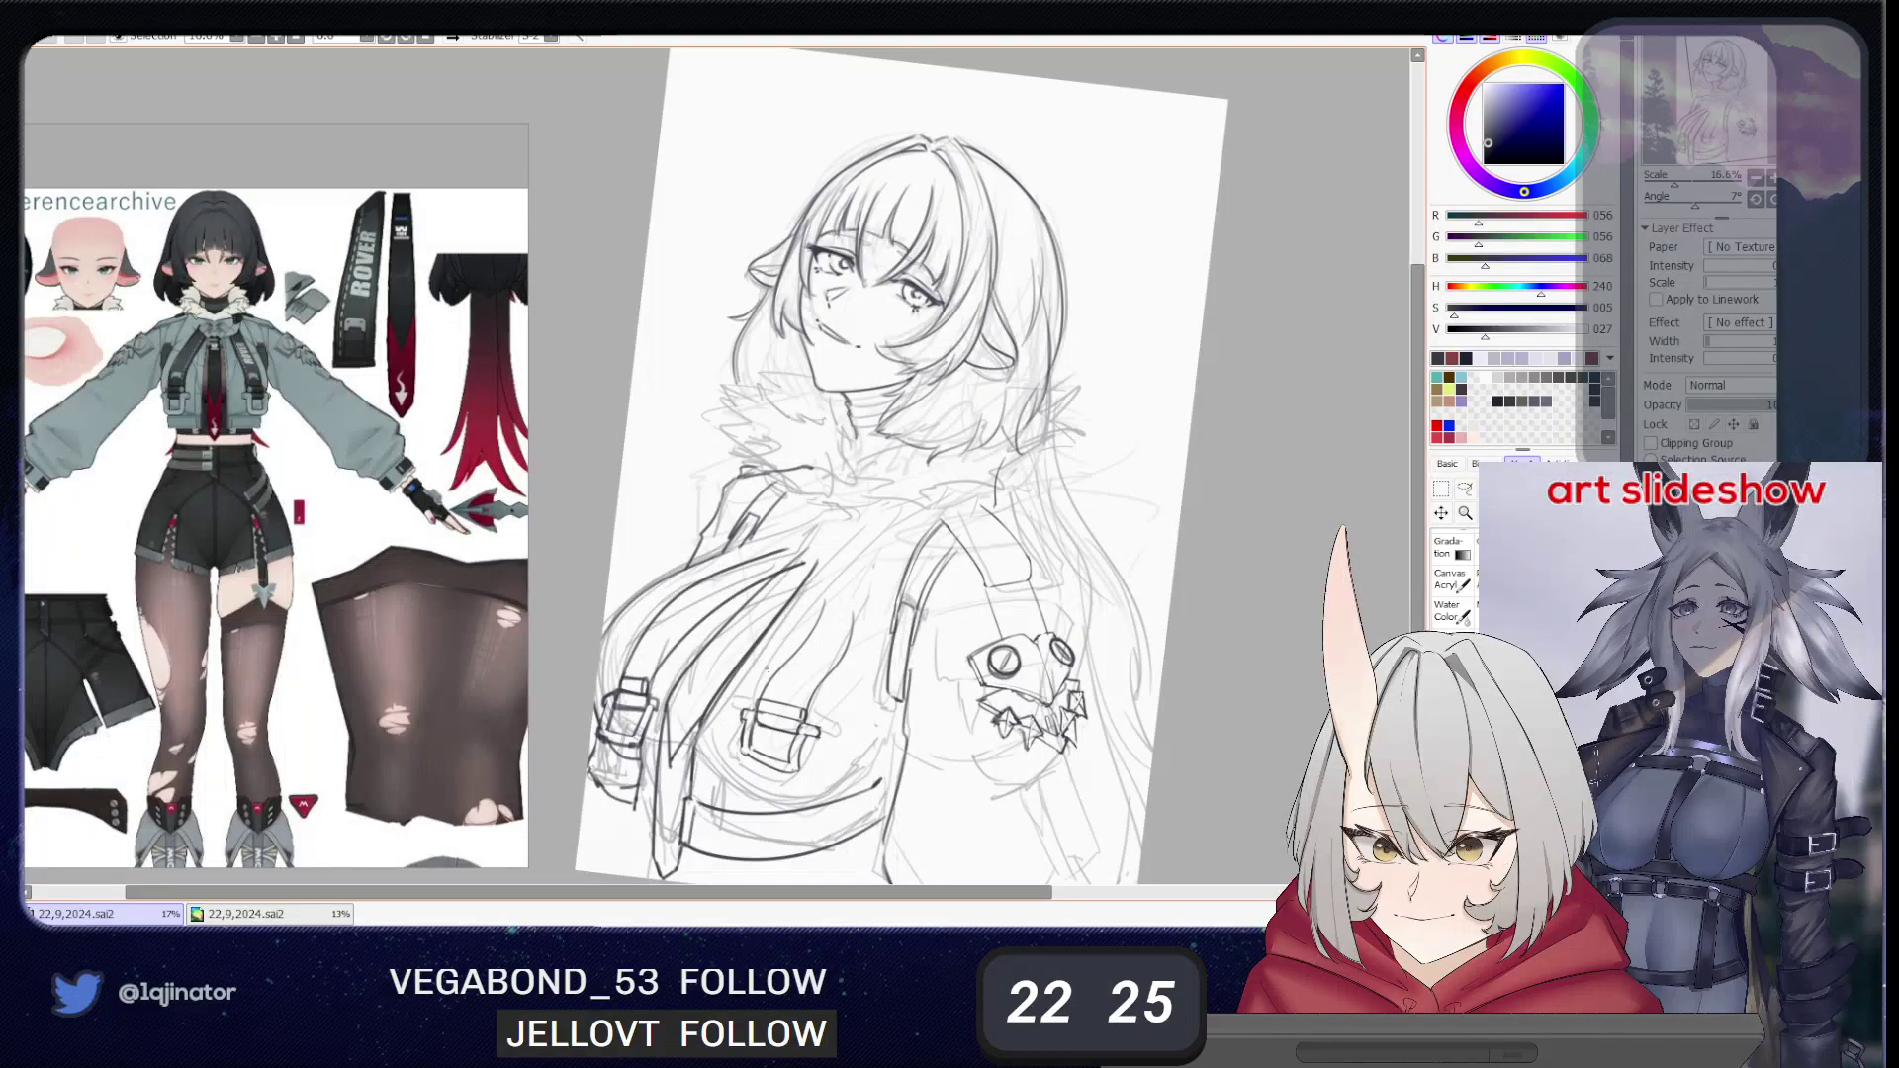
- Redraw the far chest strap as two curves from its buckle up toward the collar, retrying the outer stroke
drag(754, 729, 753, 753)
key(ctrl+z)
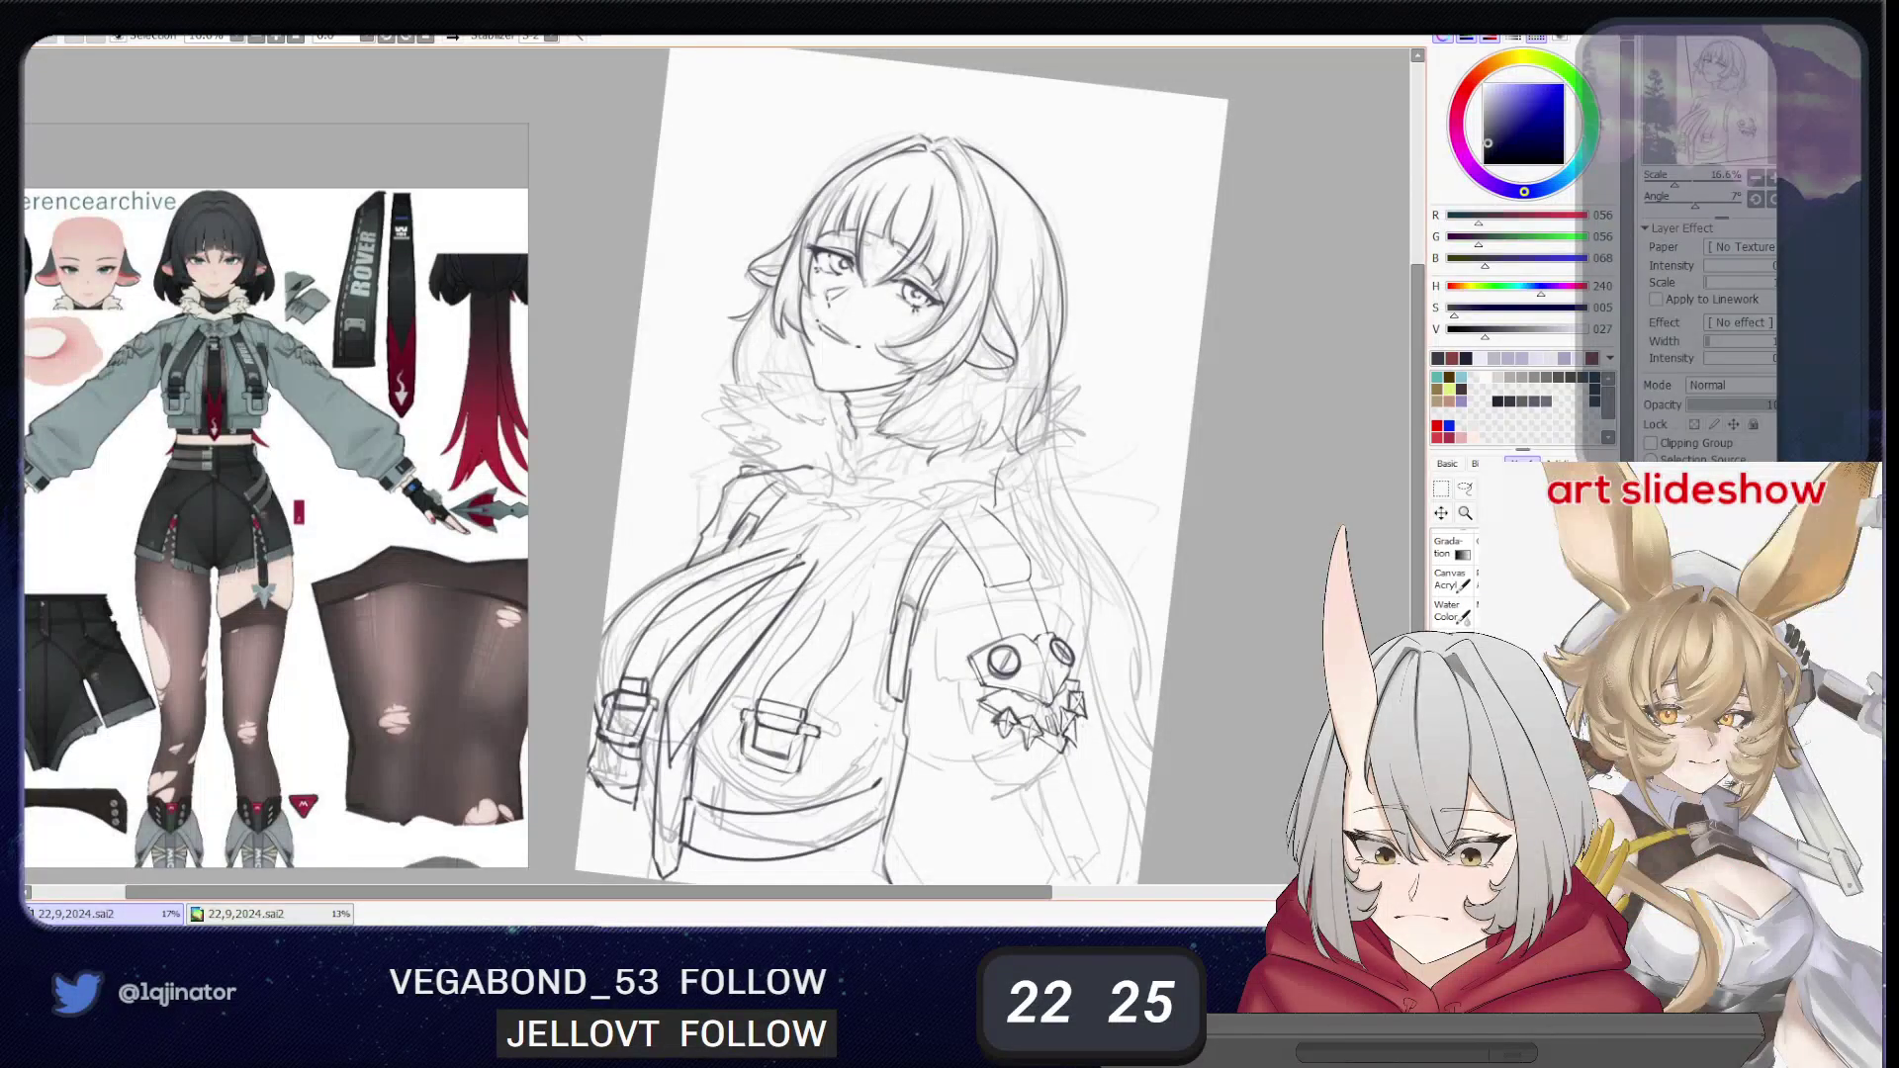
ctrl+alt+drag(797, 611, 789, 573)
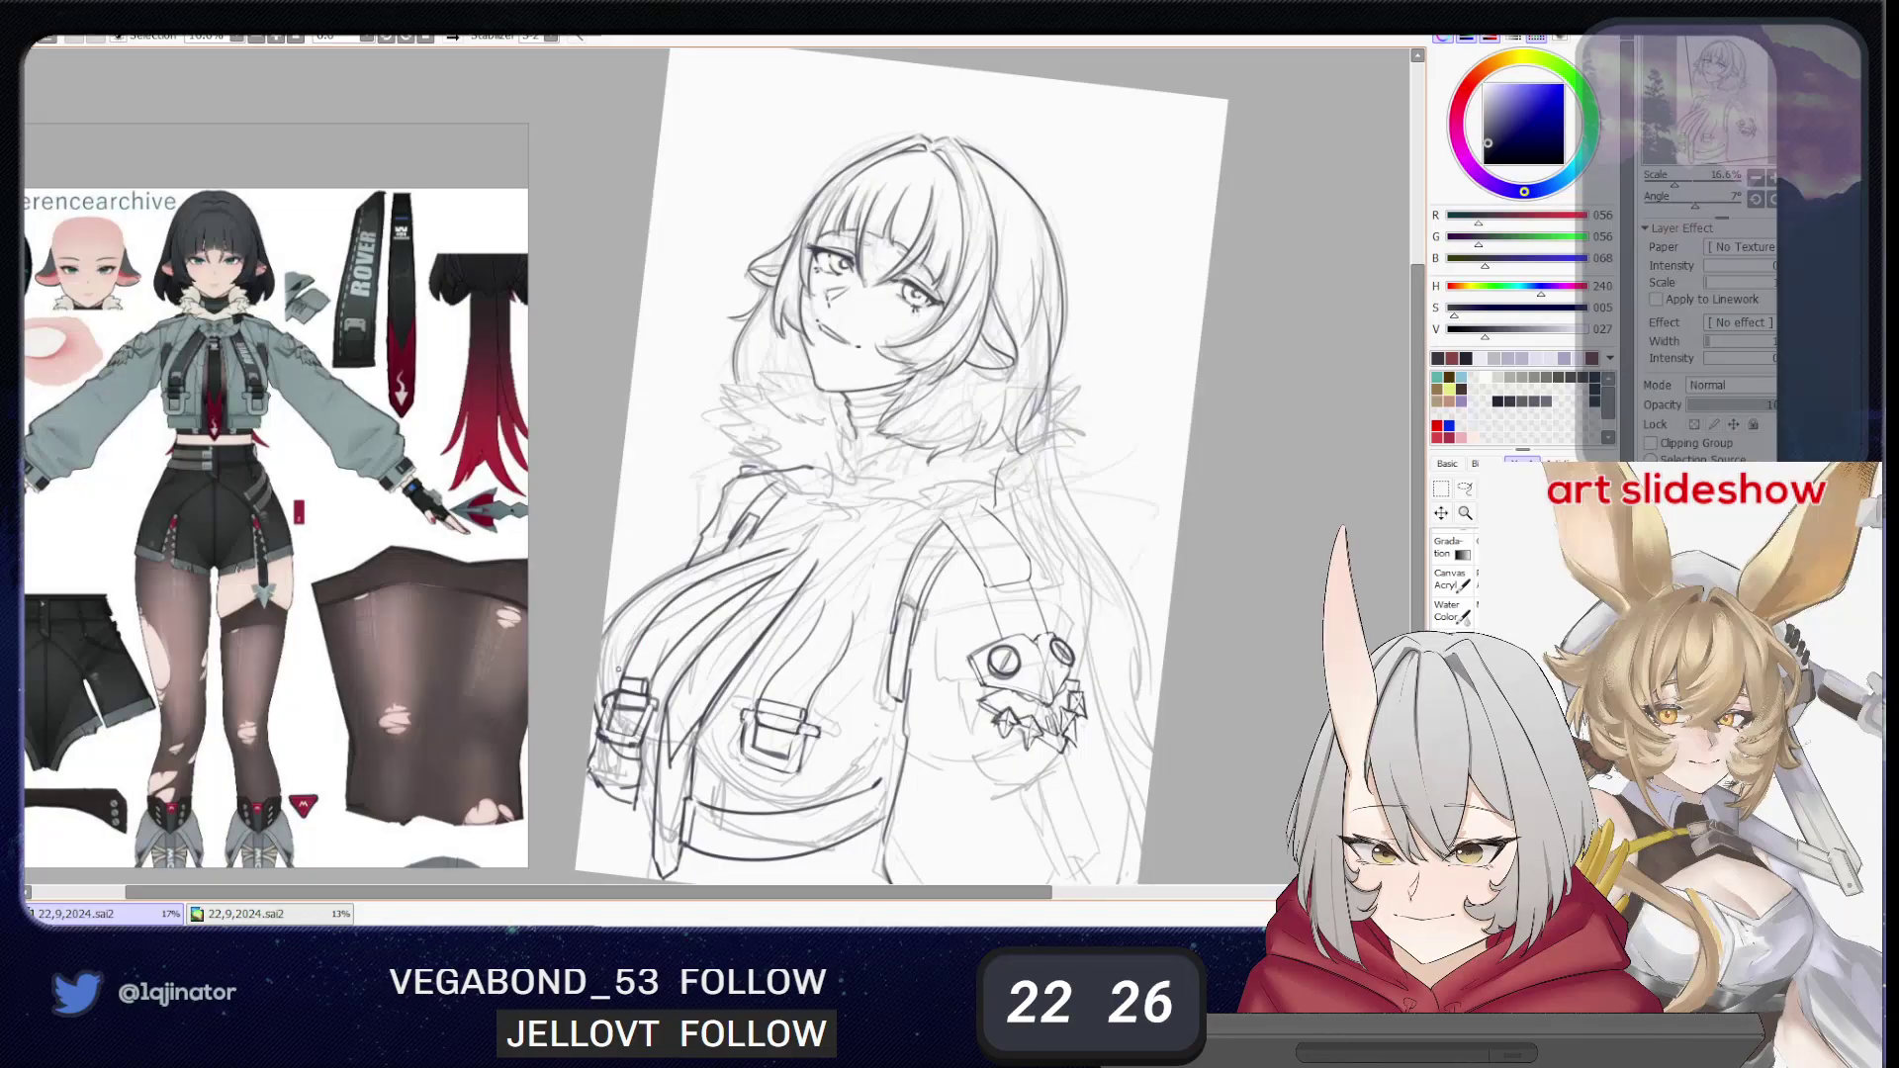
drag(623, 680, 780, 546)
key(ctrl+z)
mouse_move(625, 673)
mouse_down()
mouse_move(642, 636)
mouse_move(780, 545)
mouse_up()
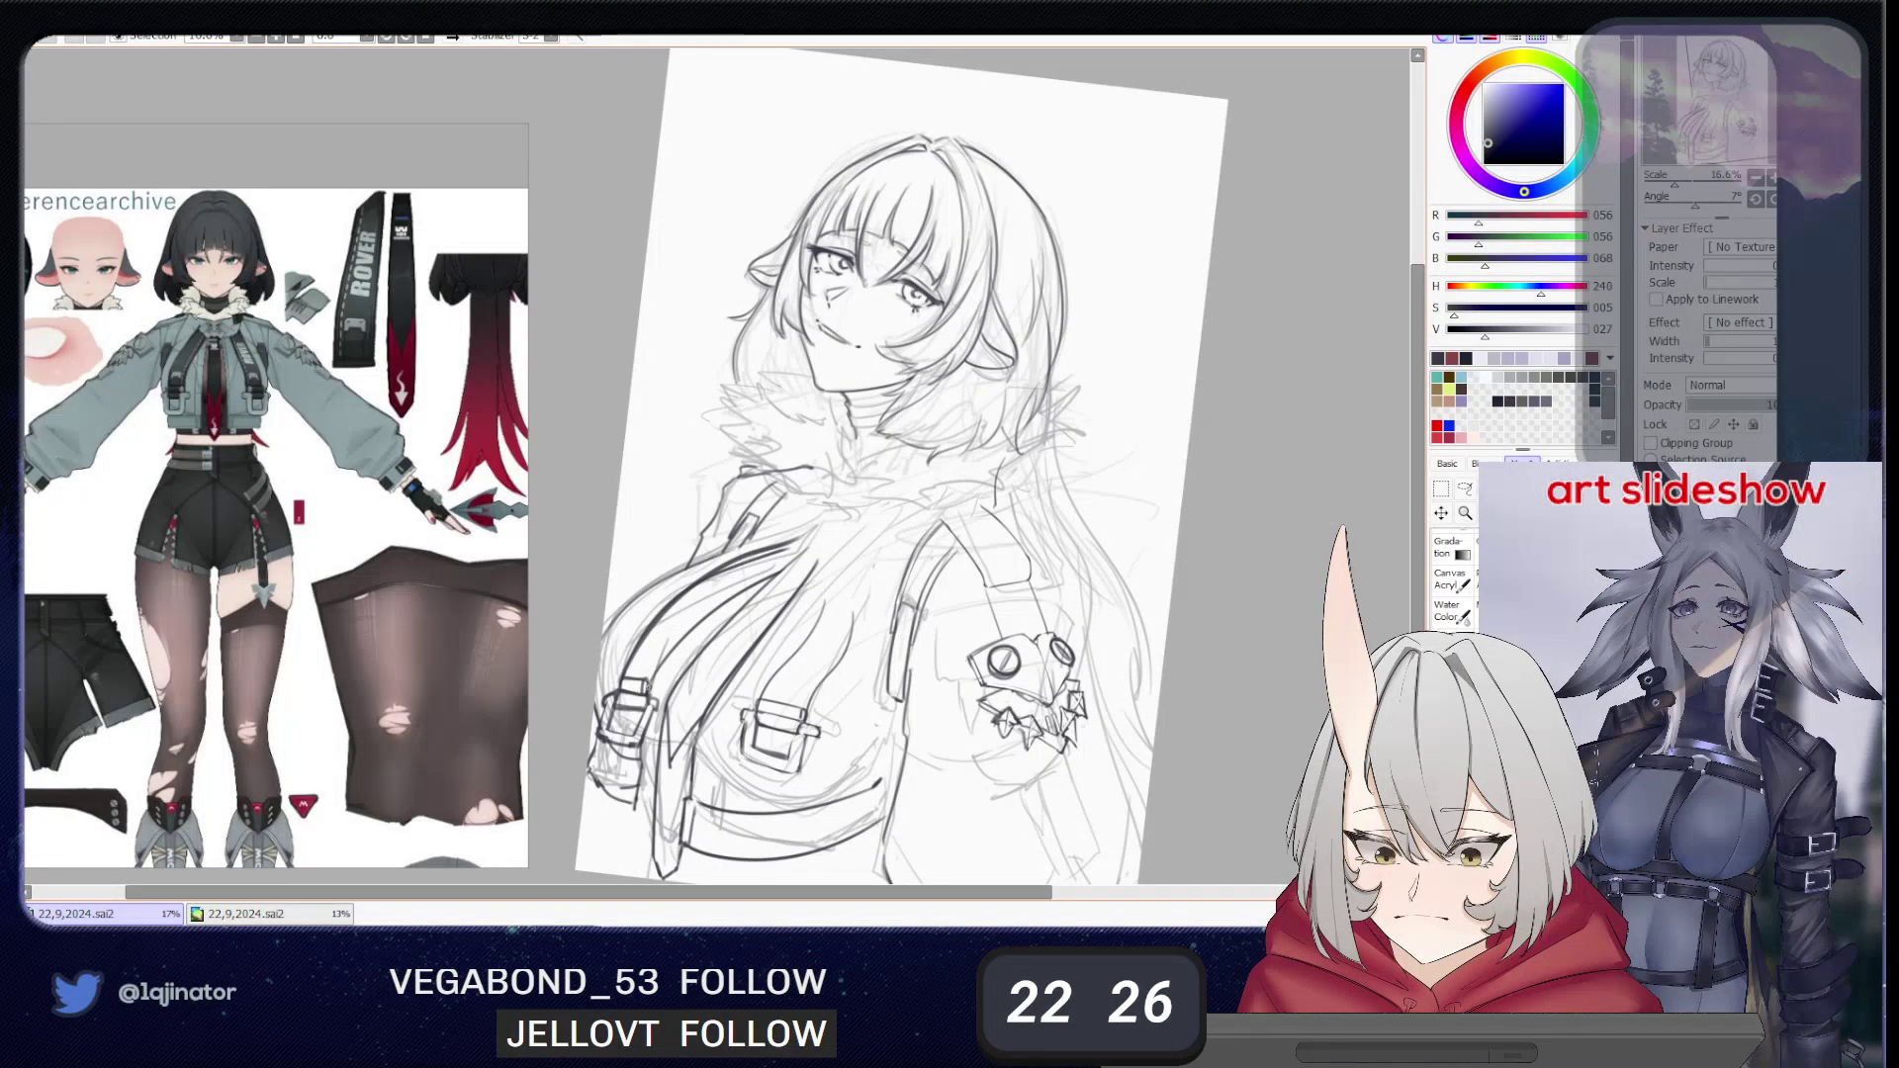
mouse_move(651, 684)
mouse_down()
mouse_move(790, 552)
mouse_move(703, 595)
mouse_up()
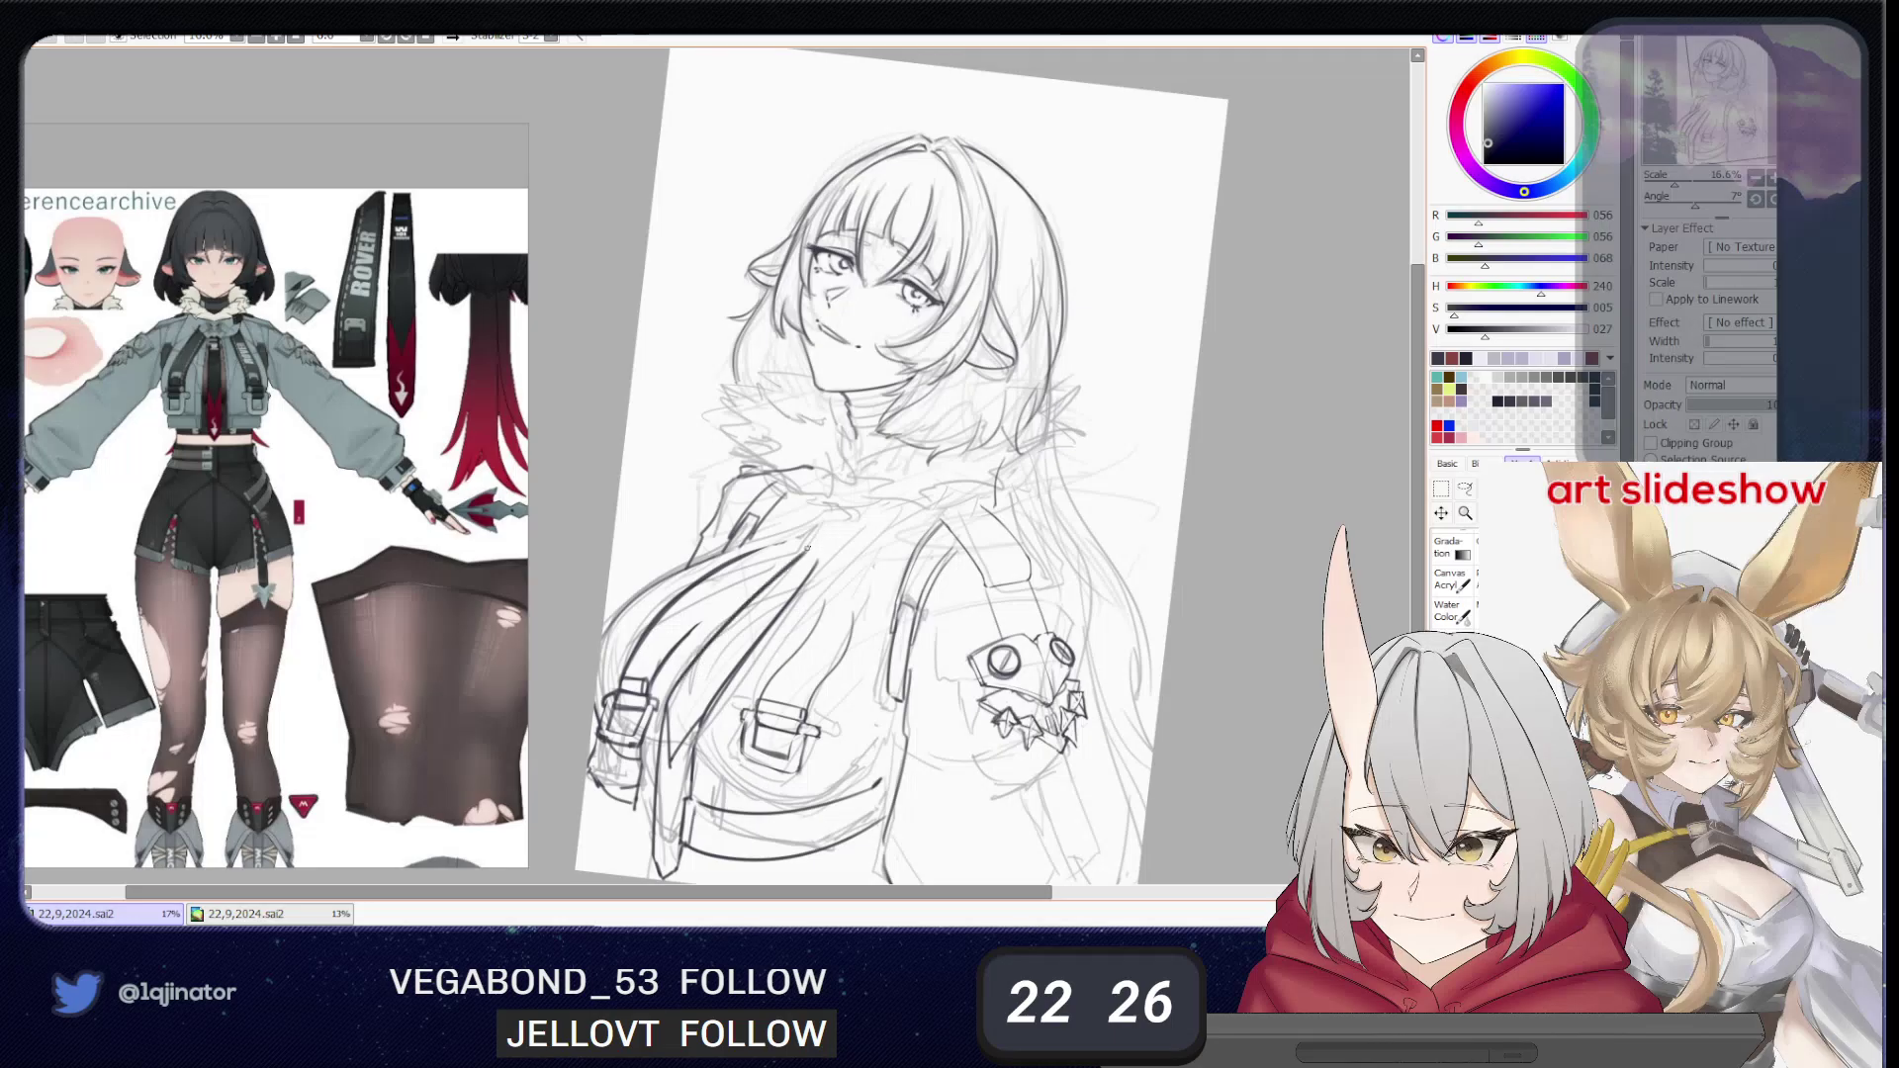
key(ctrl)
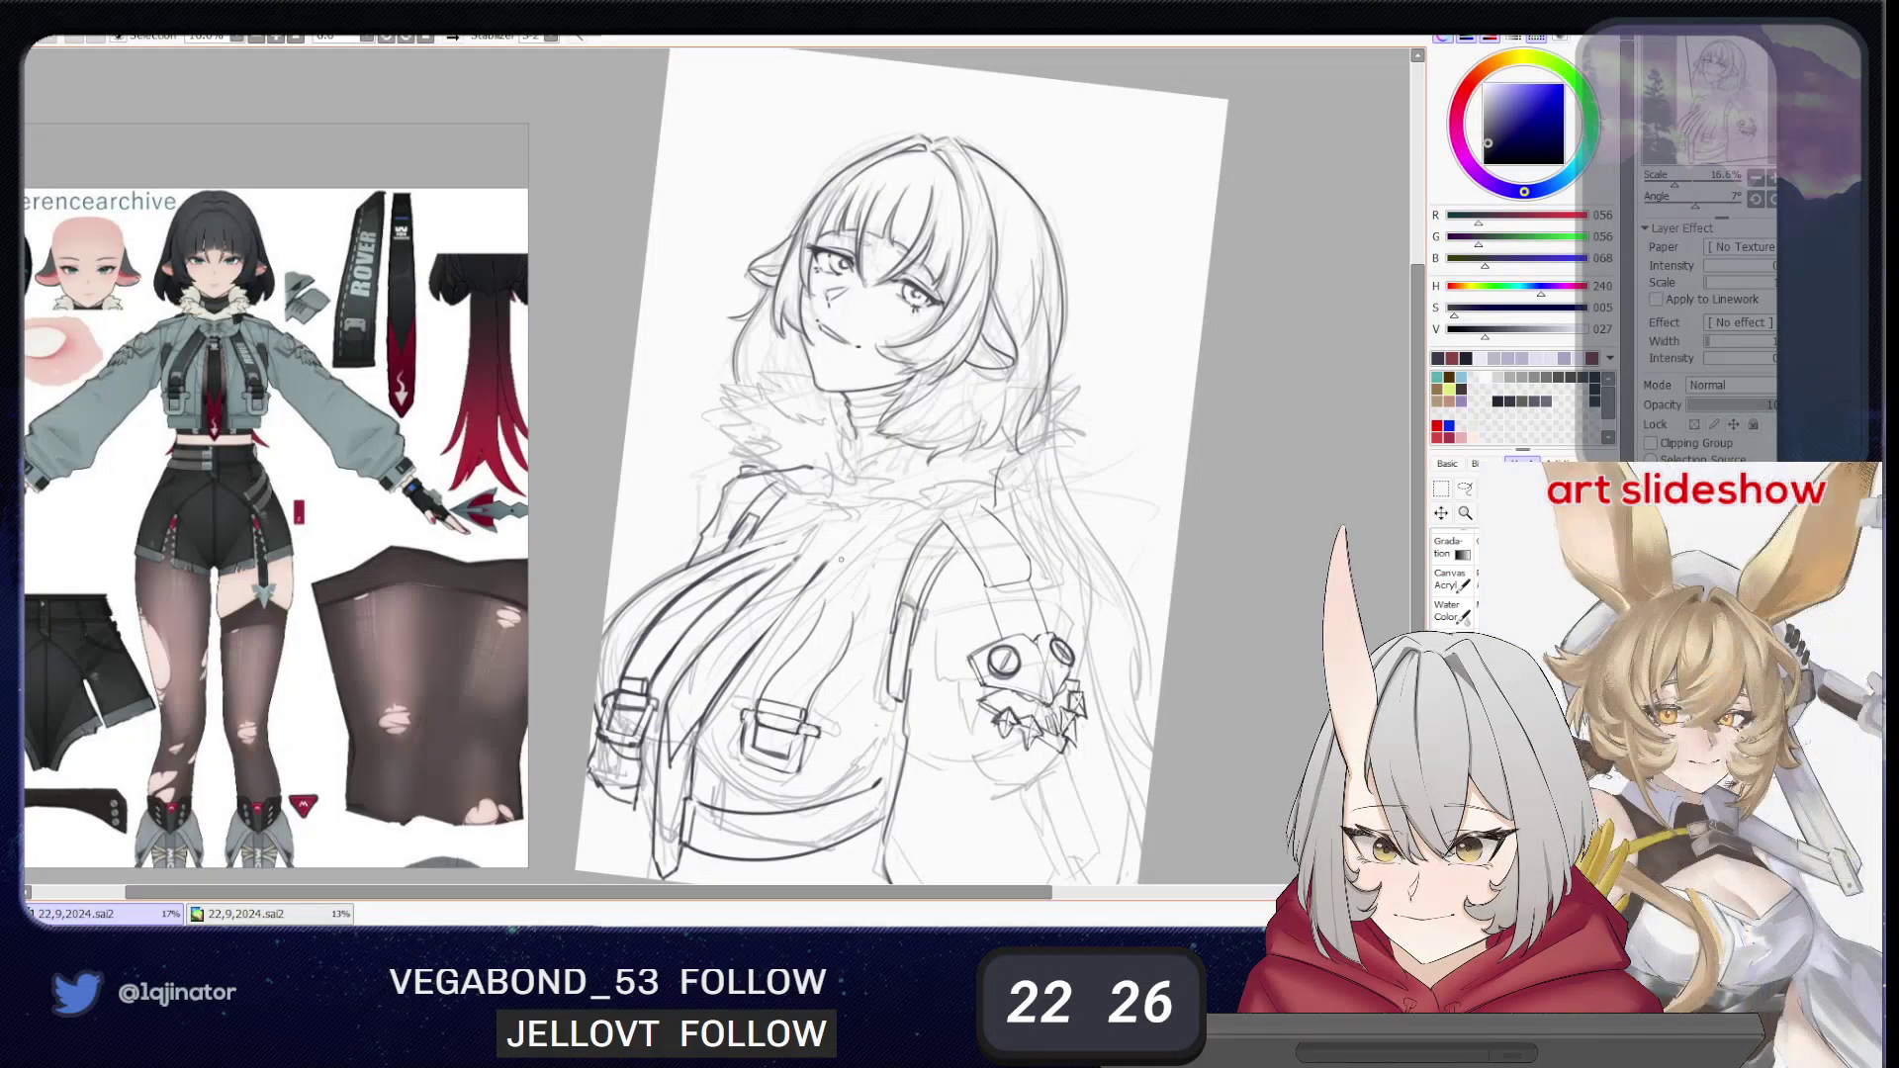
- Mirror the canvas view and examine the jacket and straps against the character's full-body illustration on the reference sheet
key(h)
drag(800, 571, 1043, 513)
drag(890, 514, 867, 557)
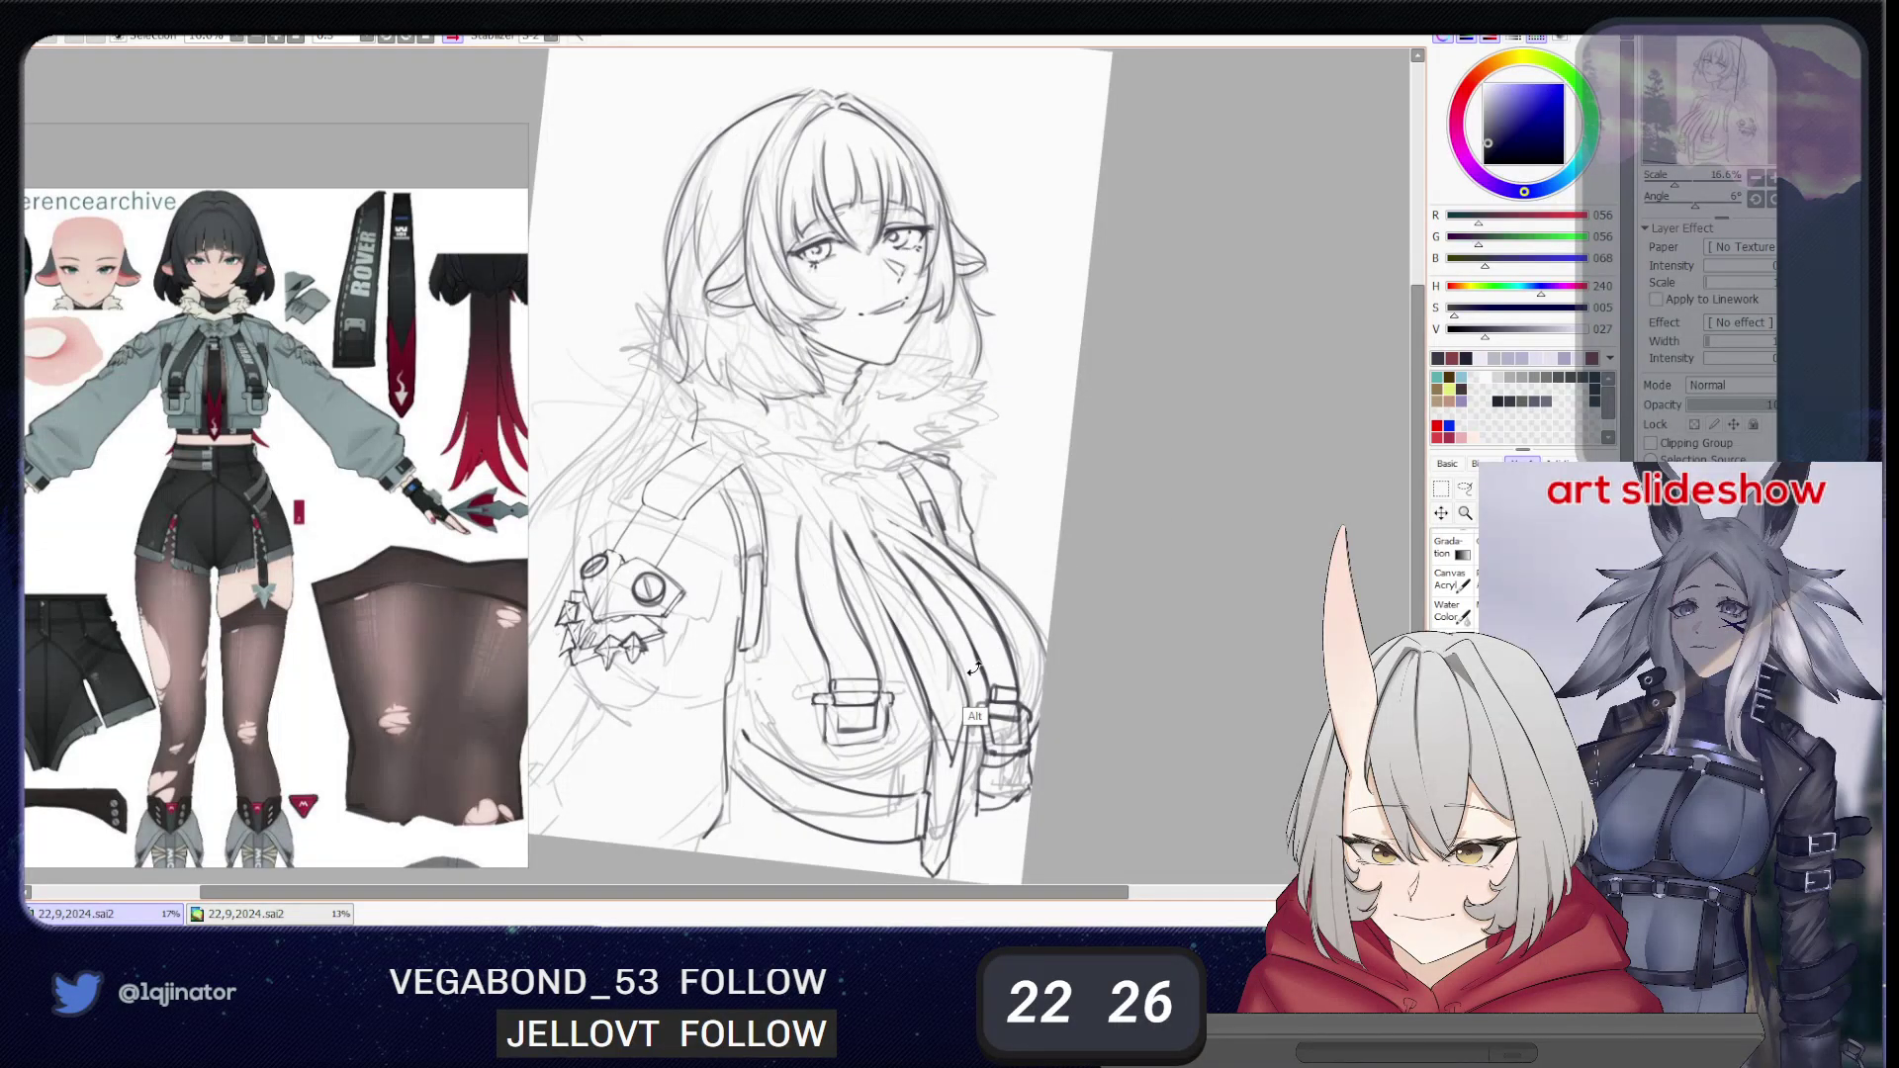
drag(987, 742, 999, 733)
drag(922, 595, 934, 660)
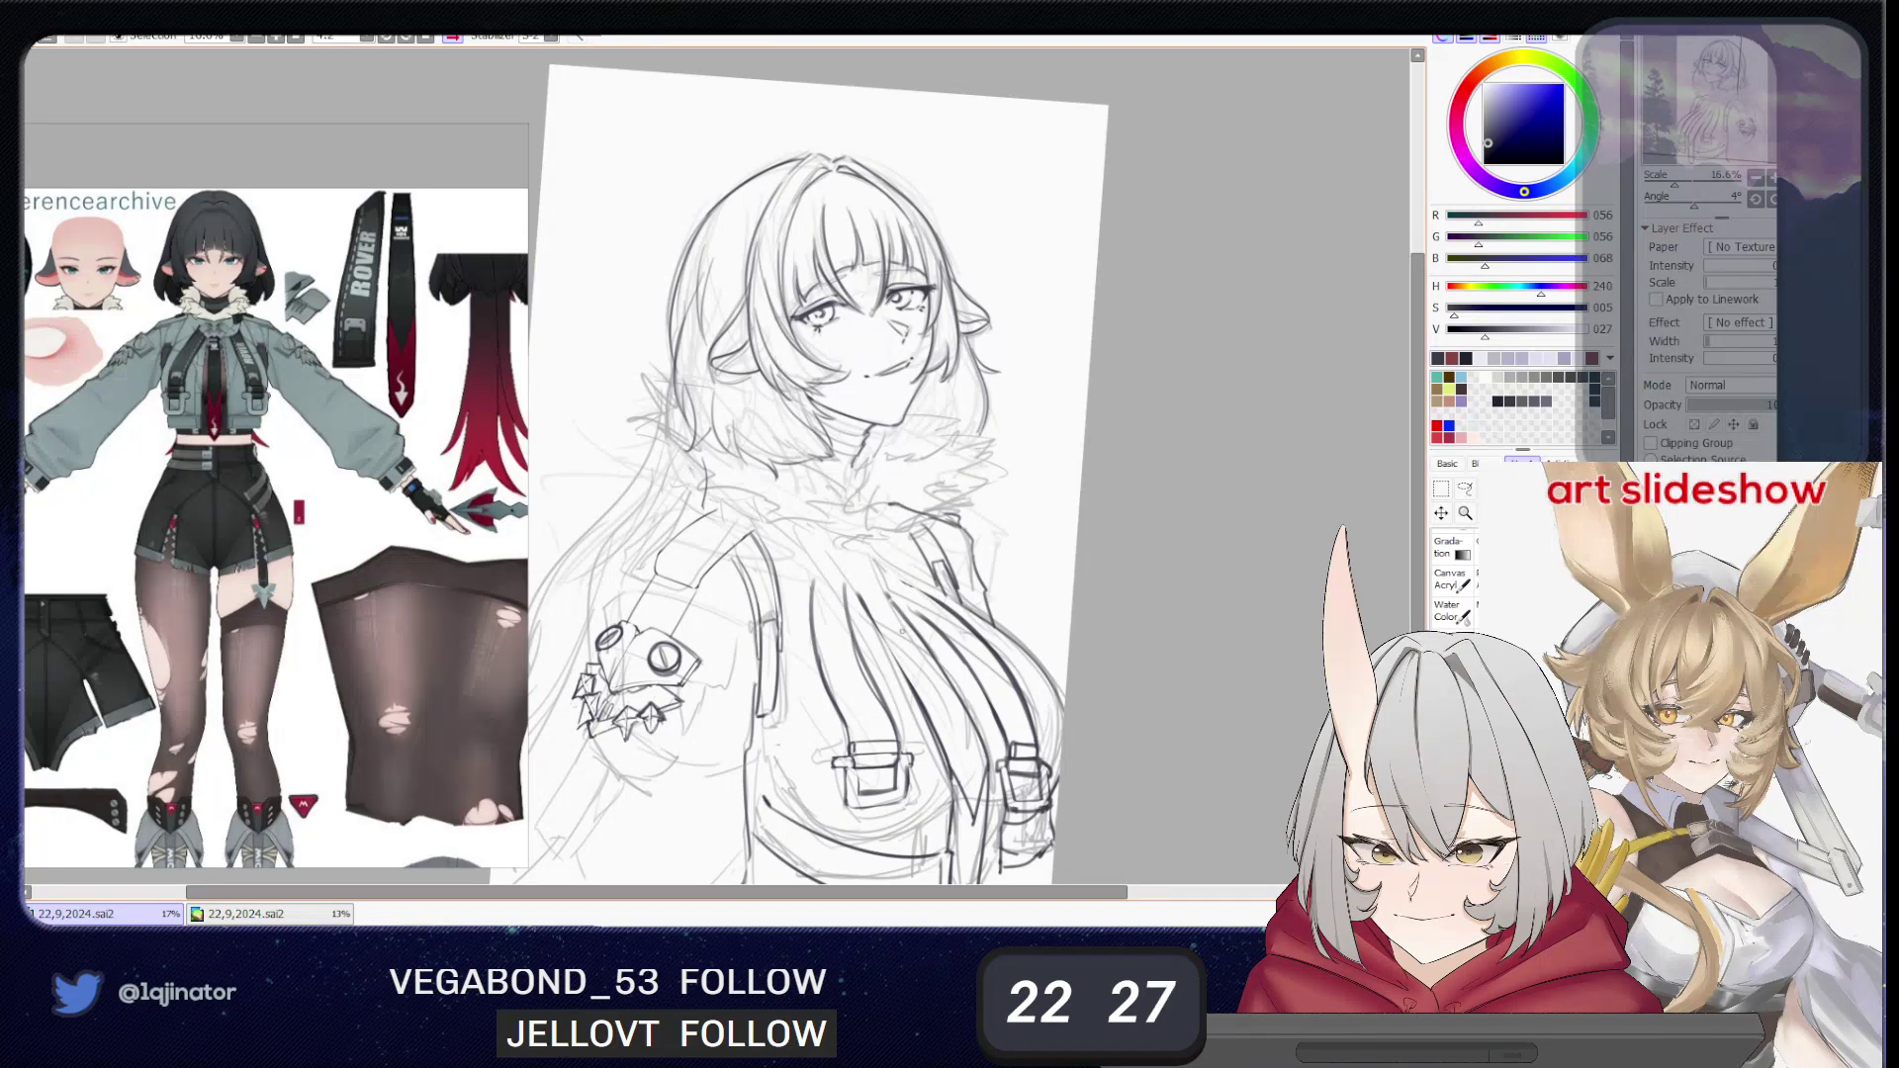
scroll(69, 567, down, 20)
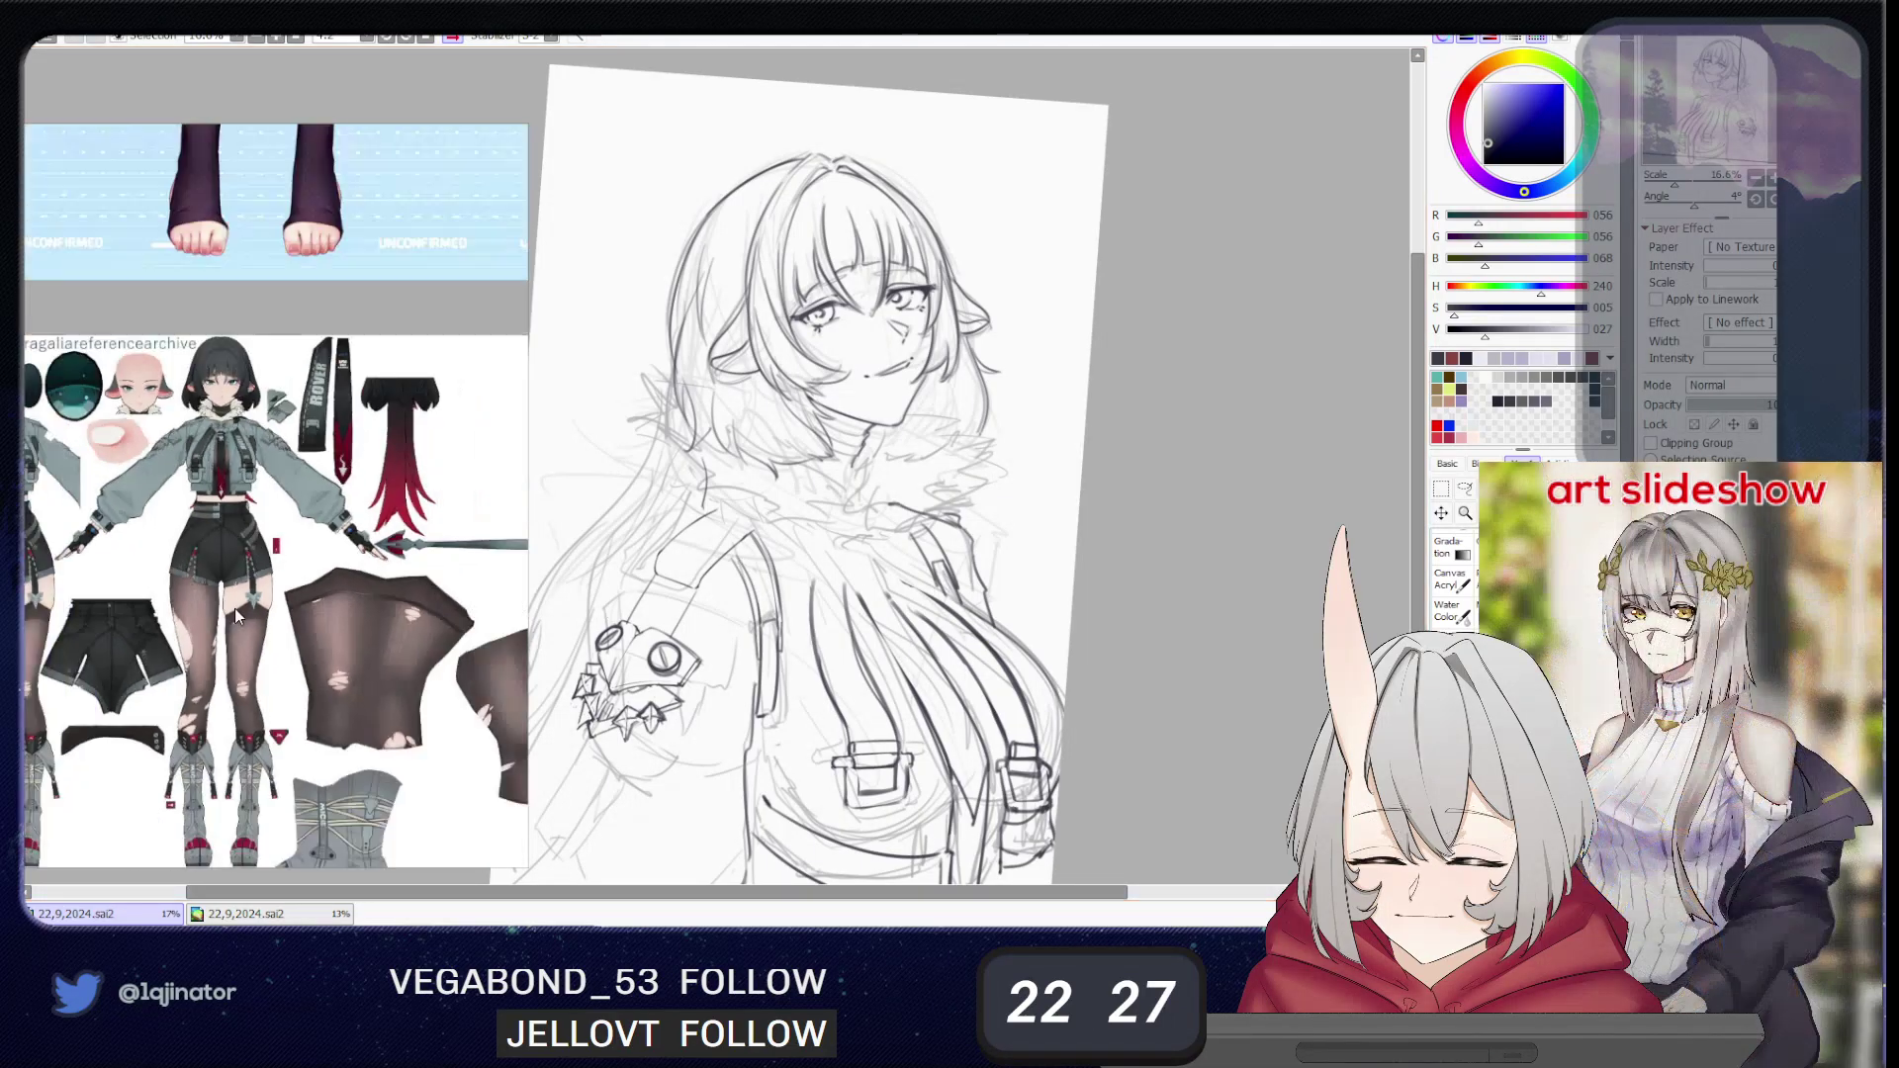
scroll(312, 570, up, 3)
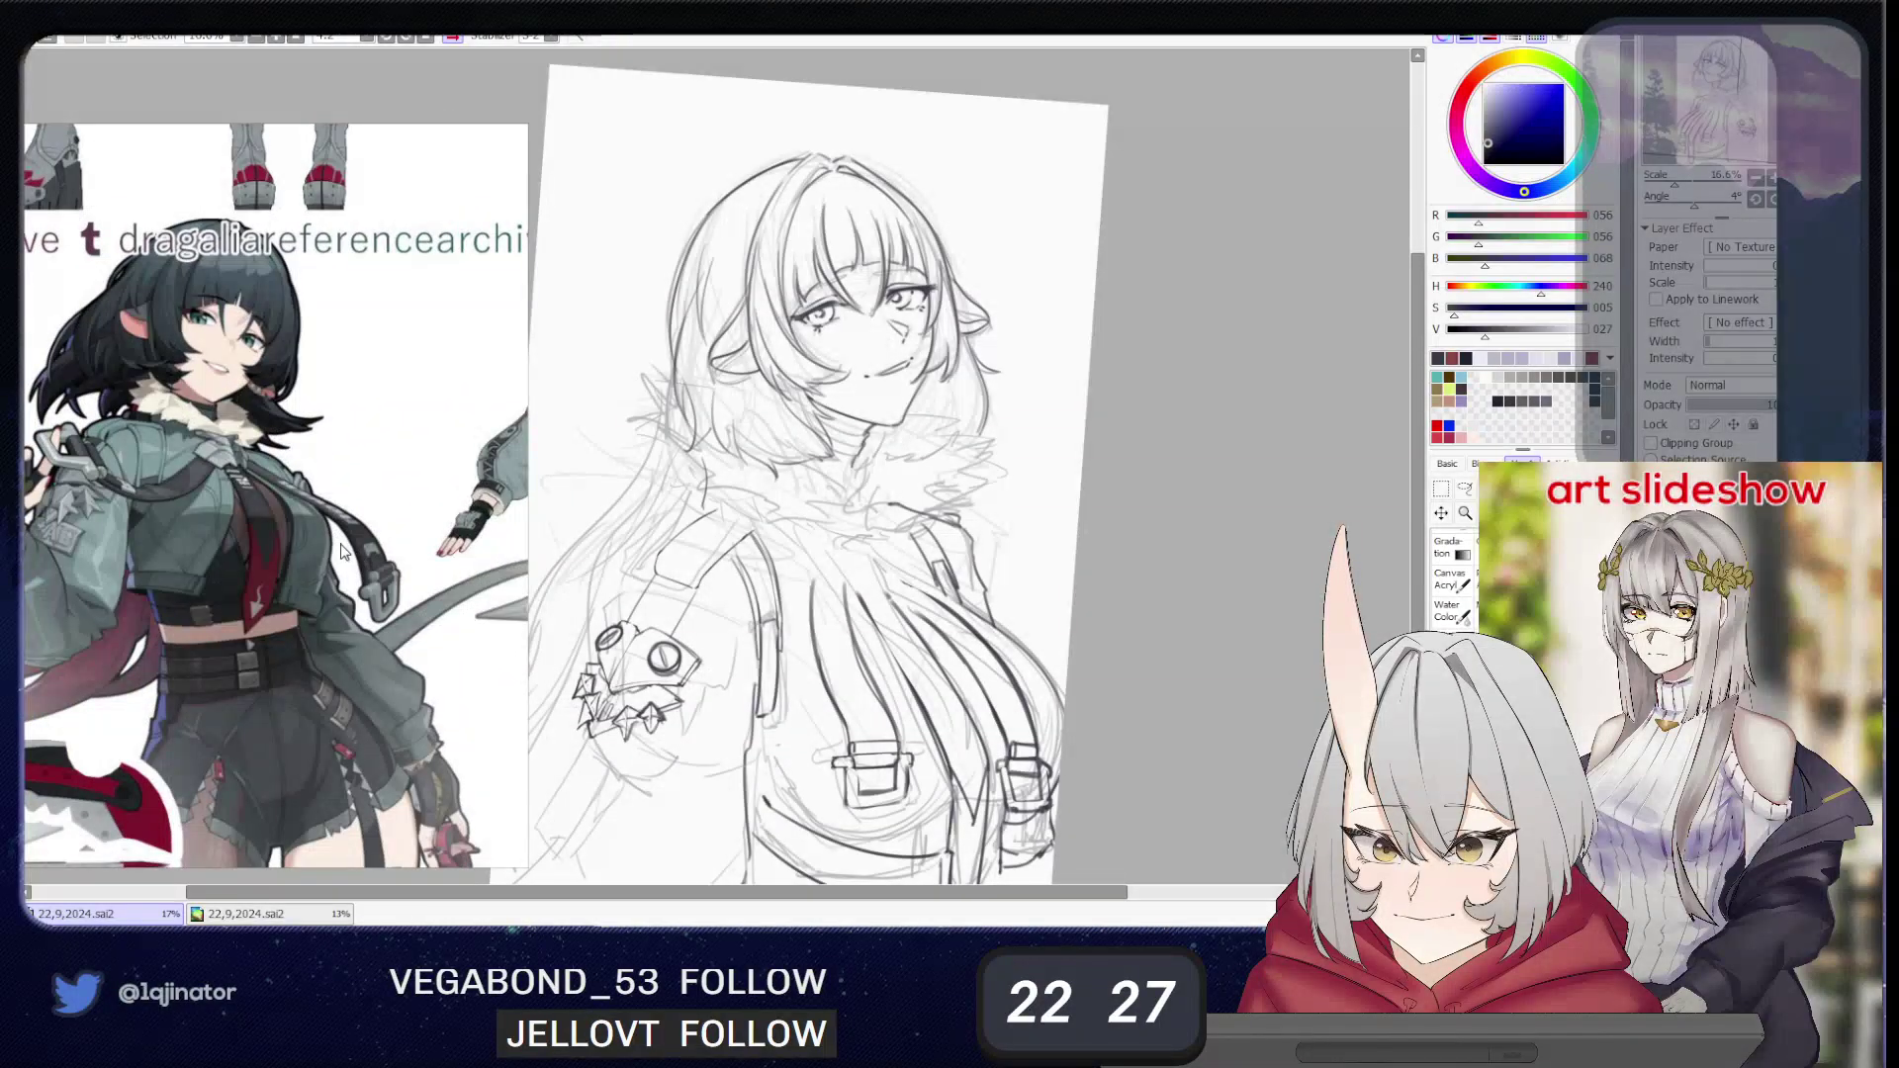
drag(907, 778, 922, 697)
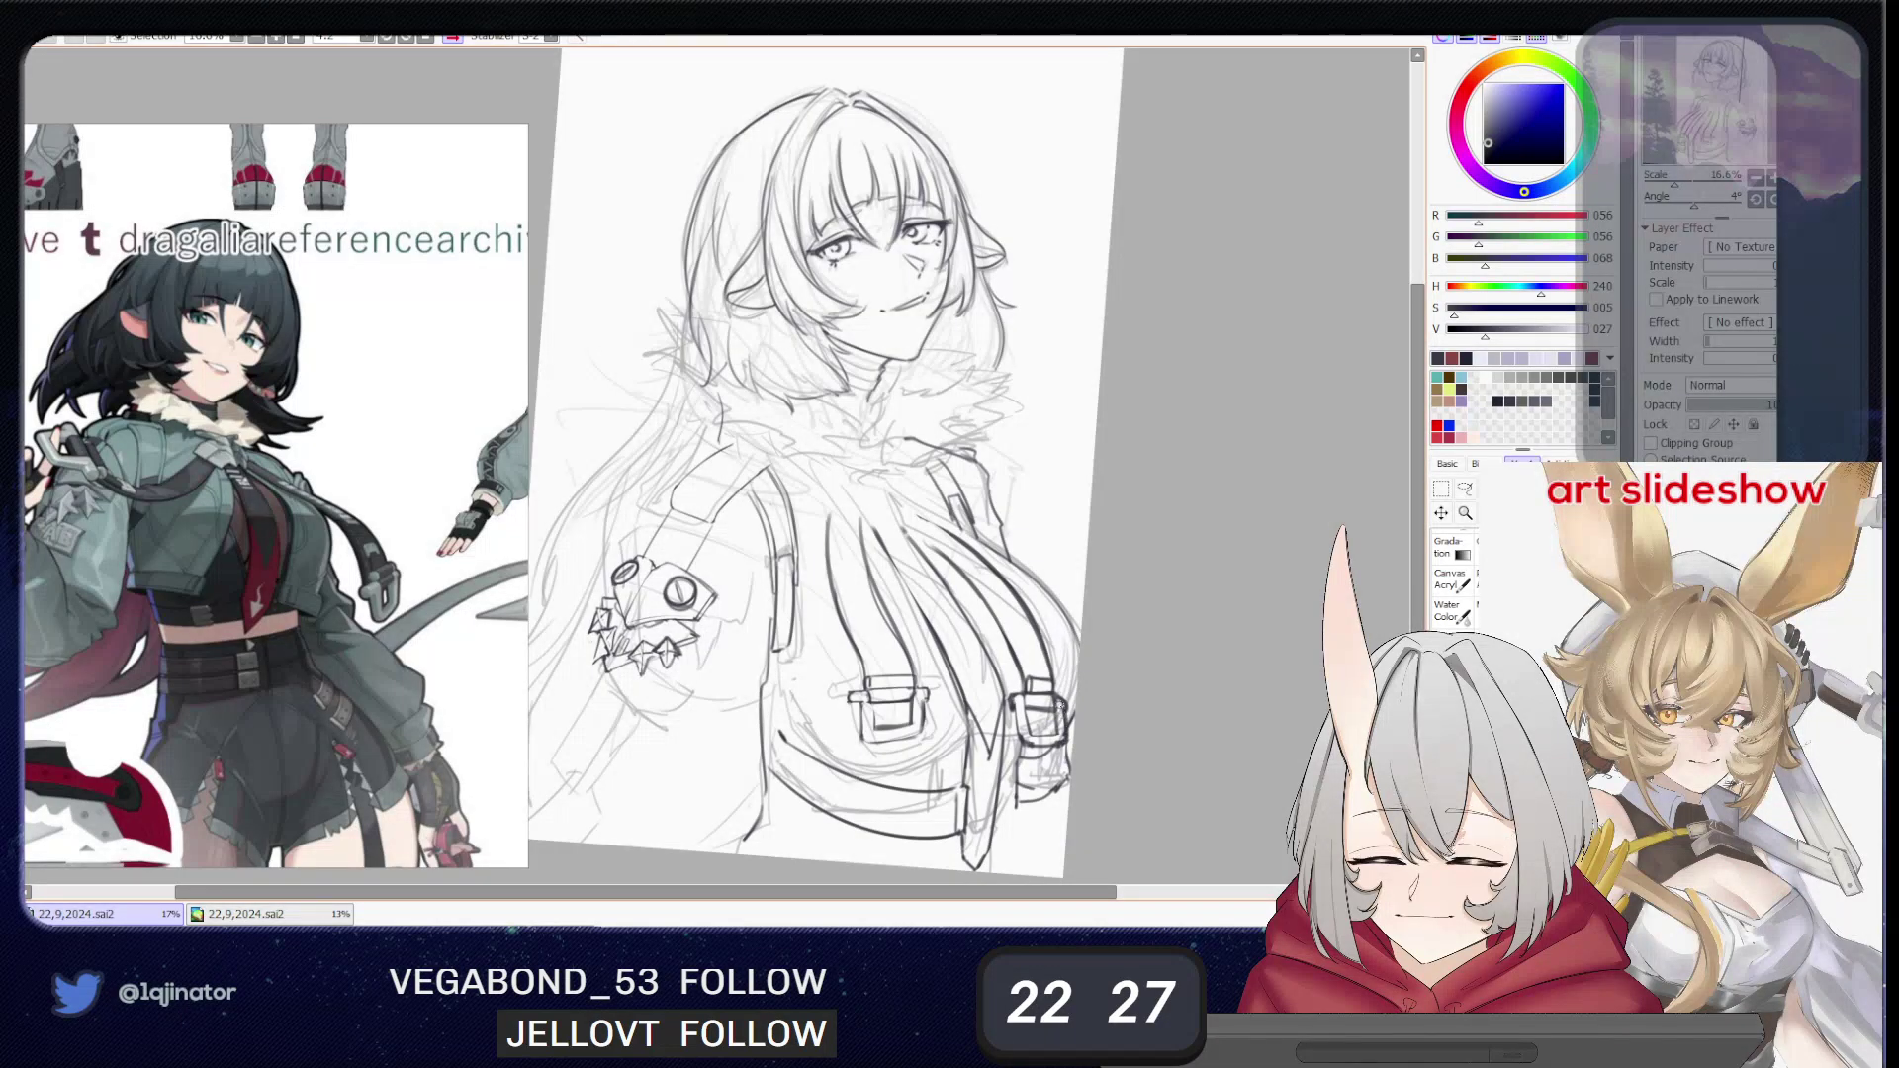
- Darken and refine the lines of the far chest buckle
drag(1058, 695, 1067, 713)
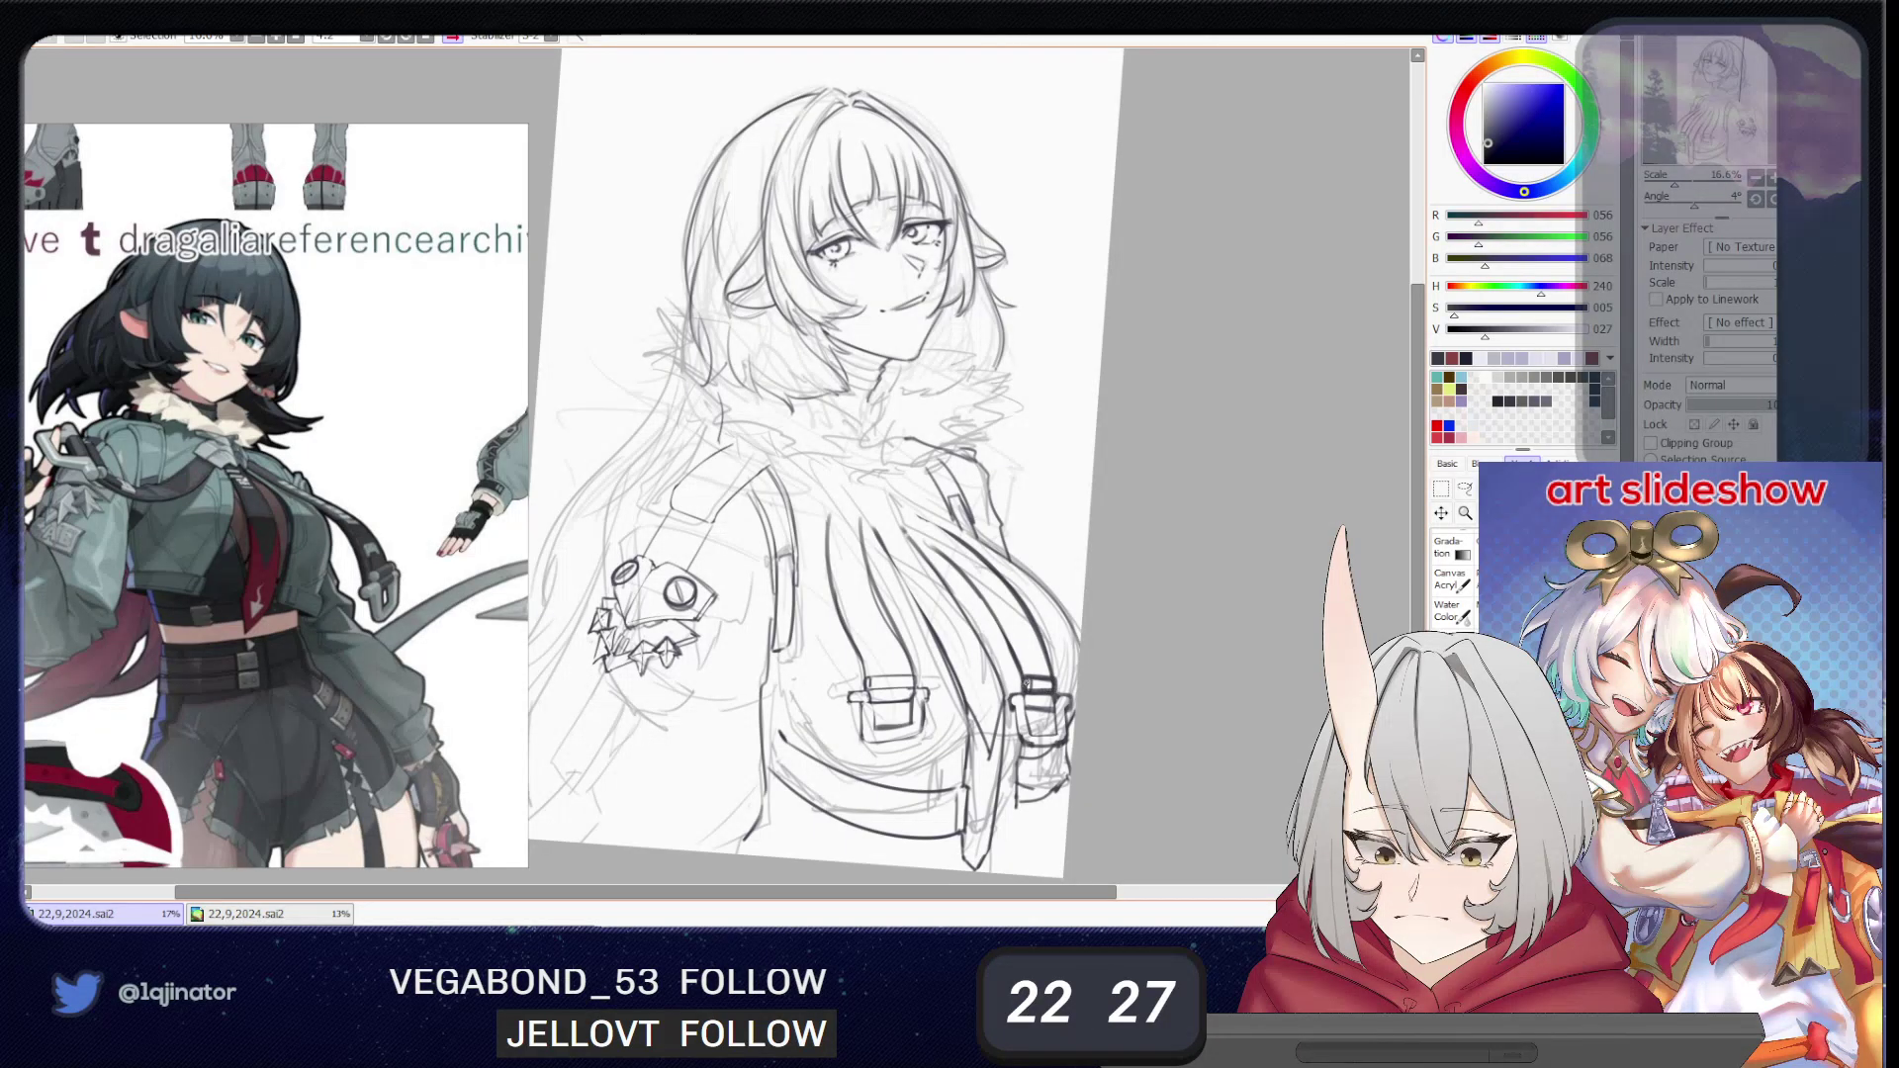
key(bracketleft)
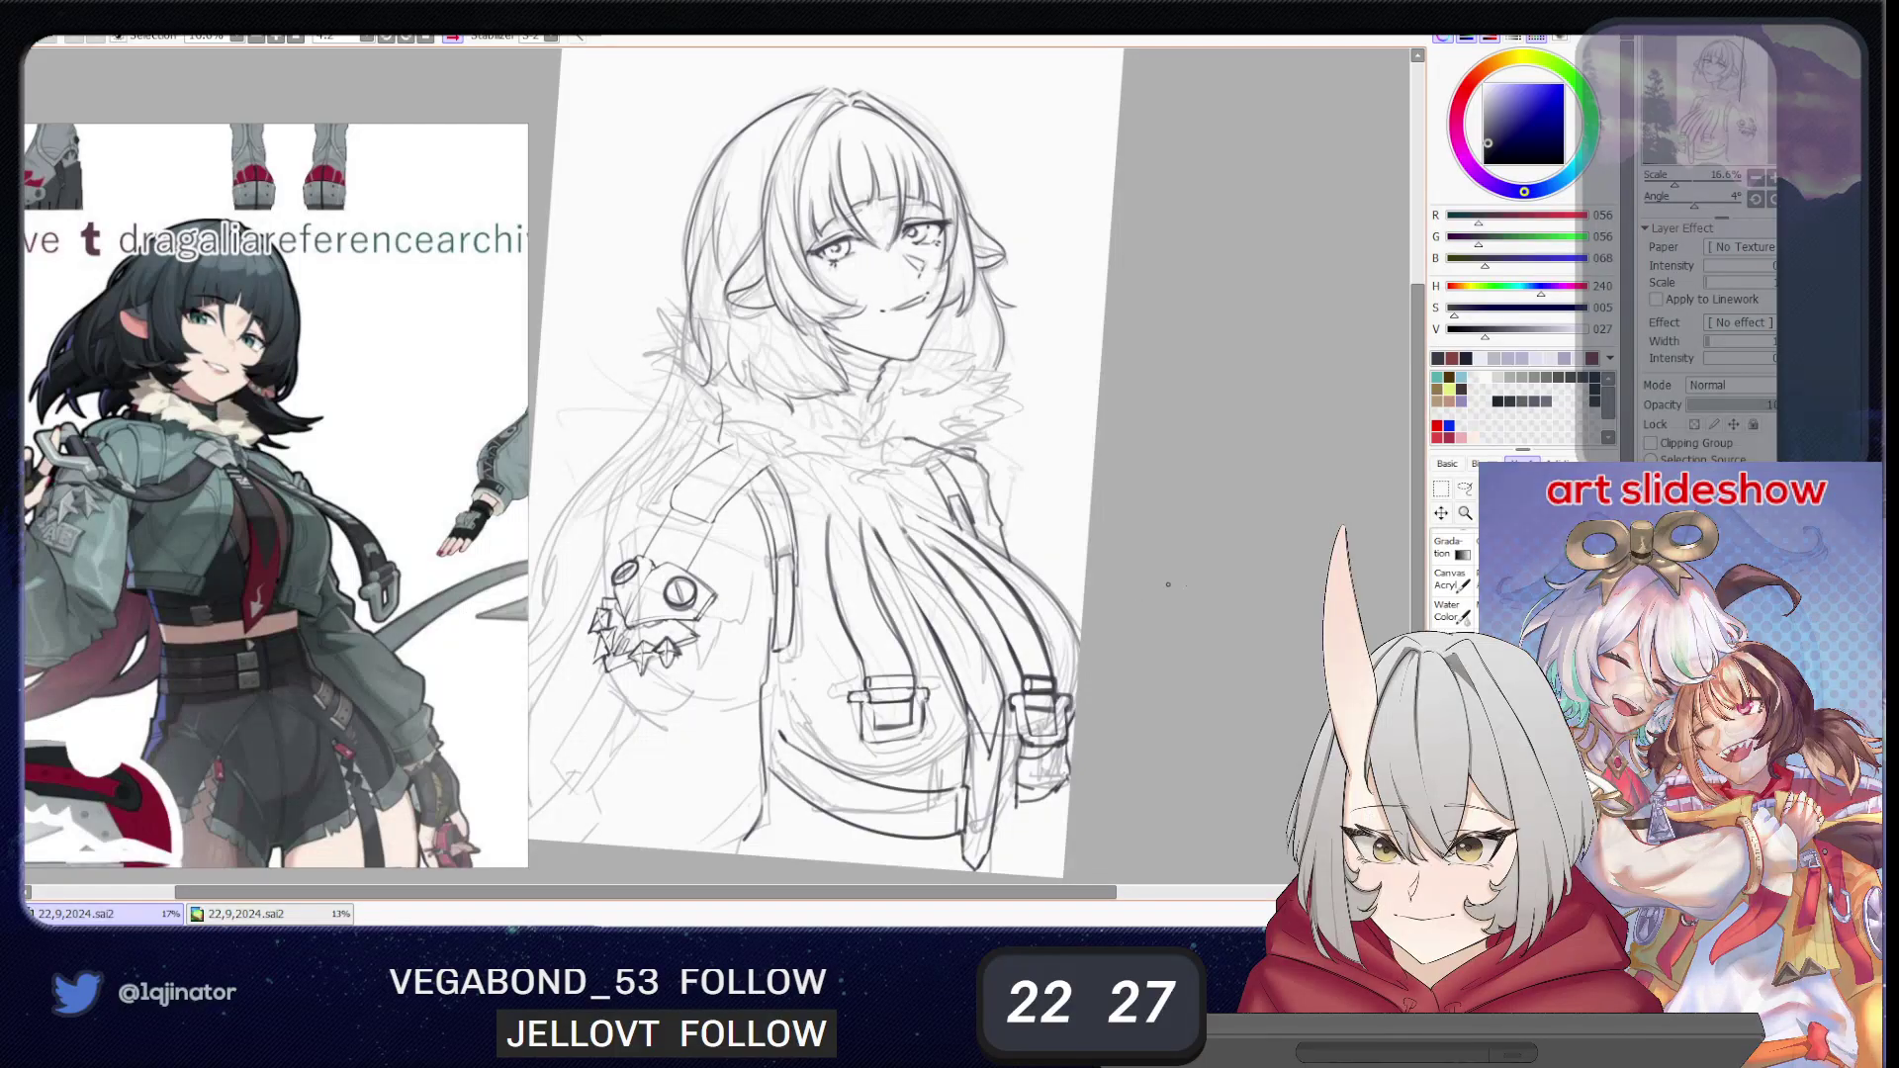
drag(1025, 549, 1126, 548)
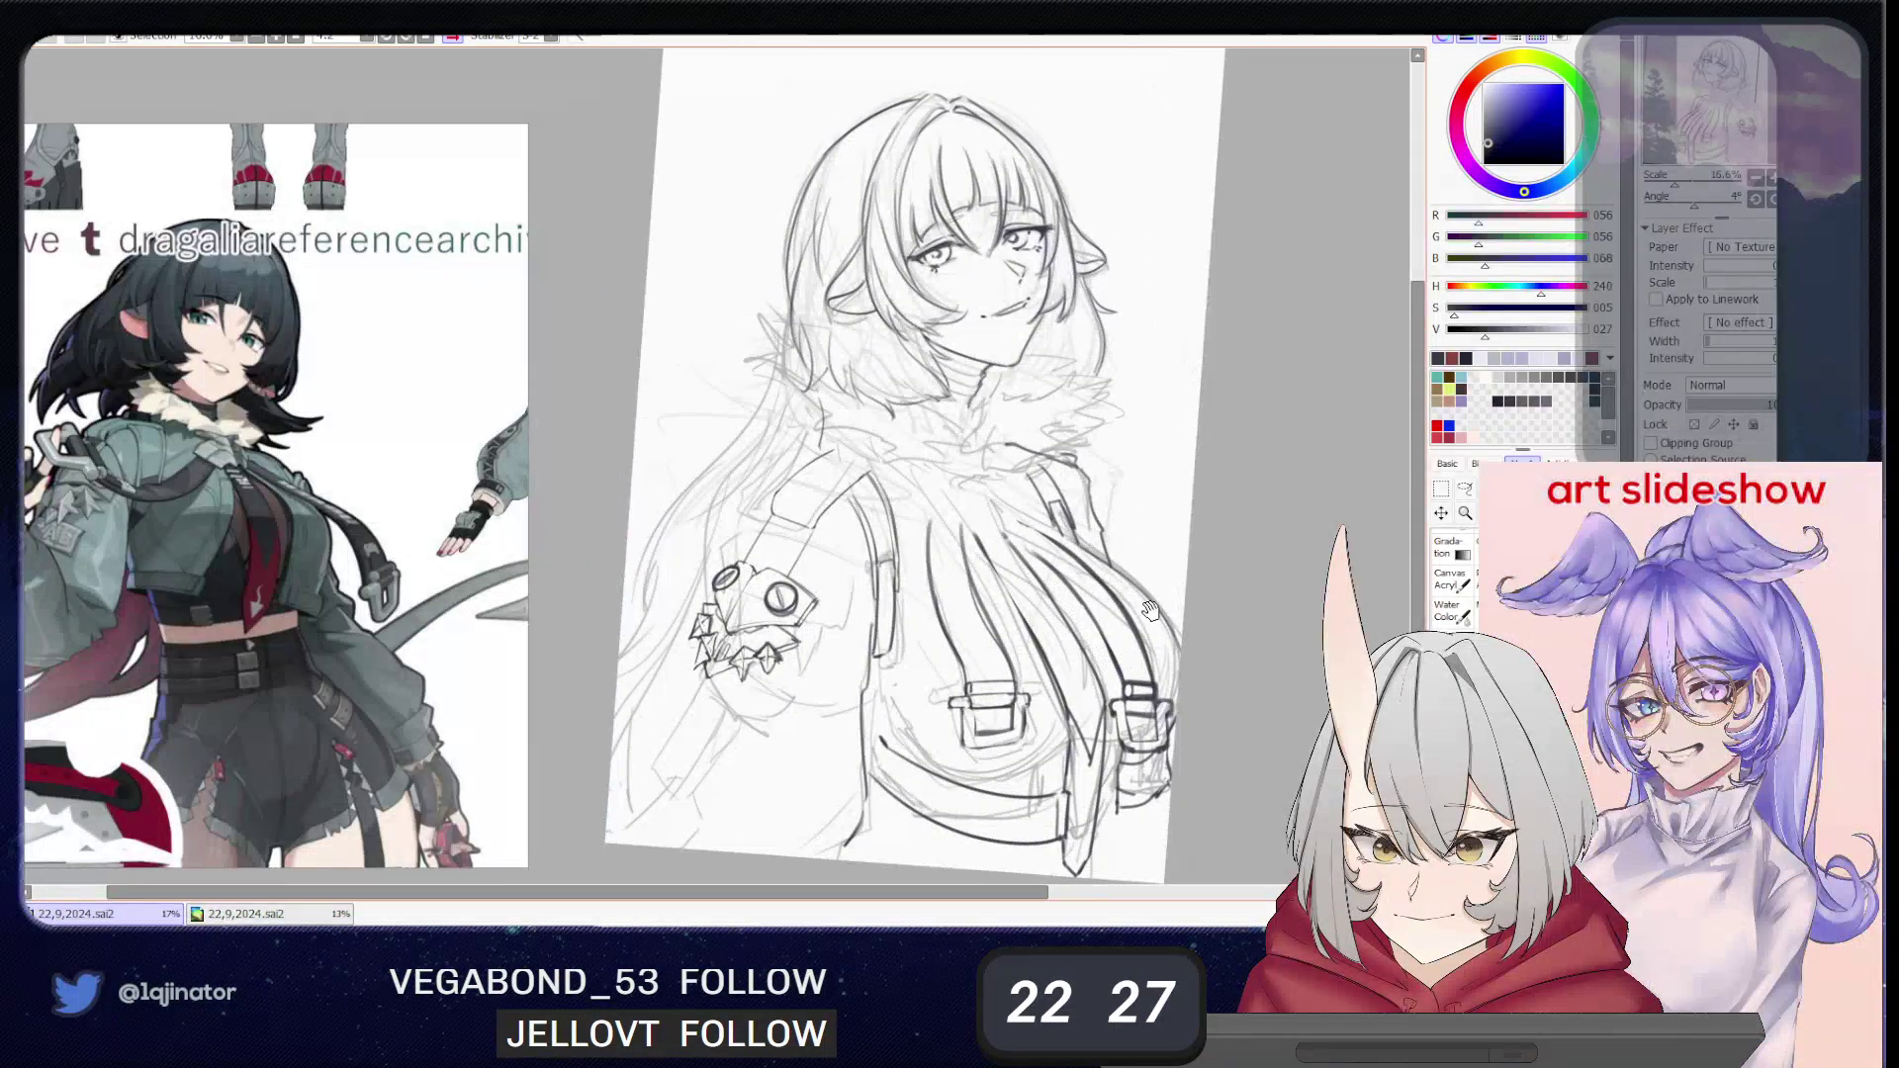
drag(1149, 611, 1090, 591)
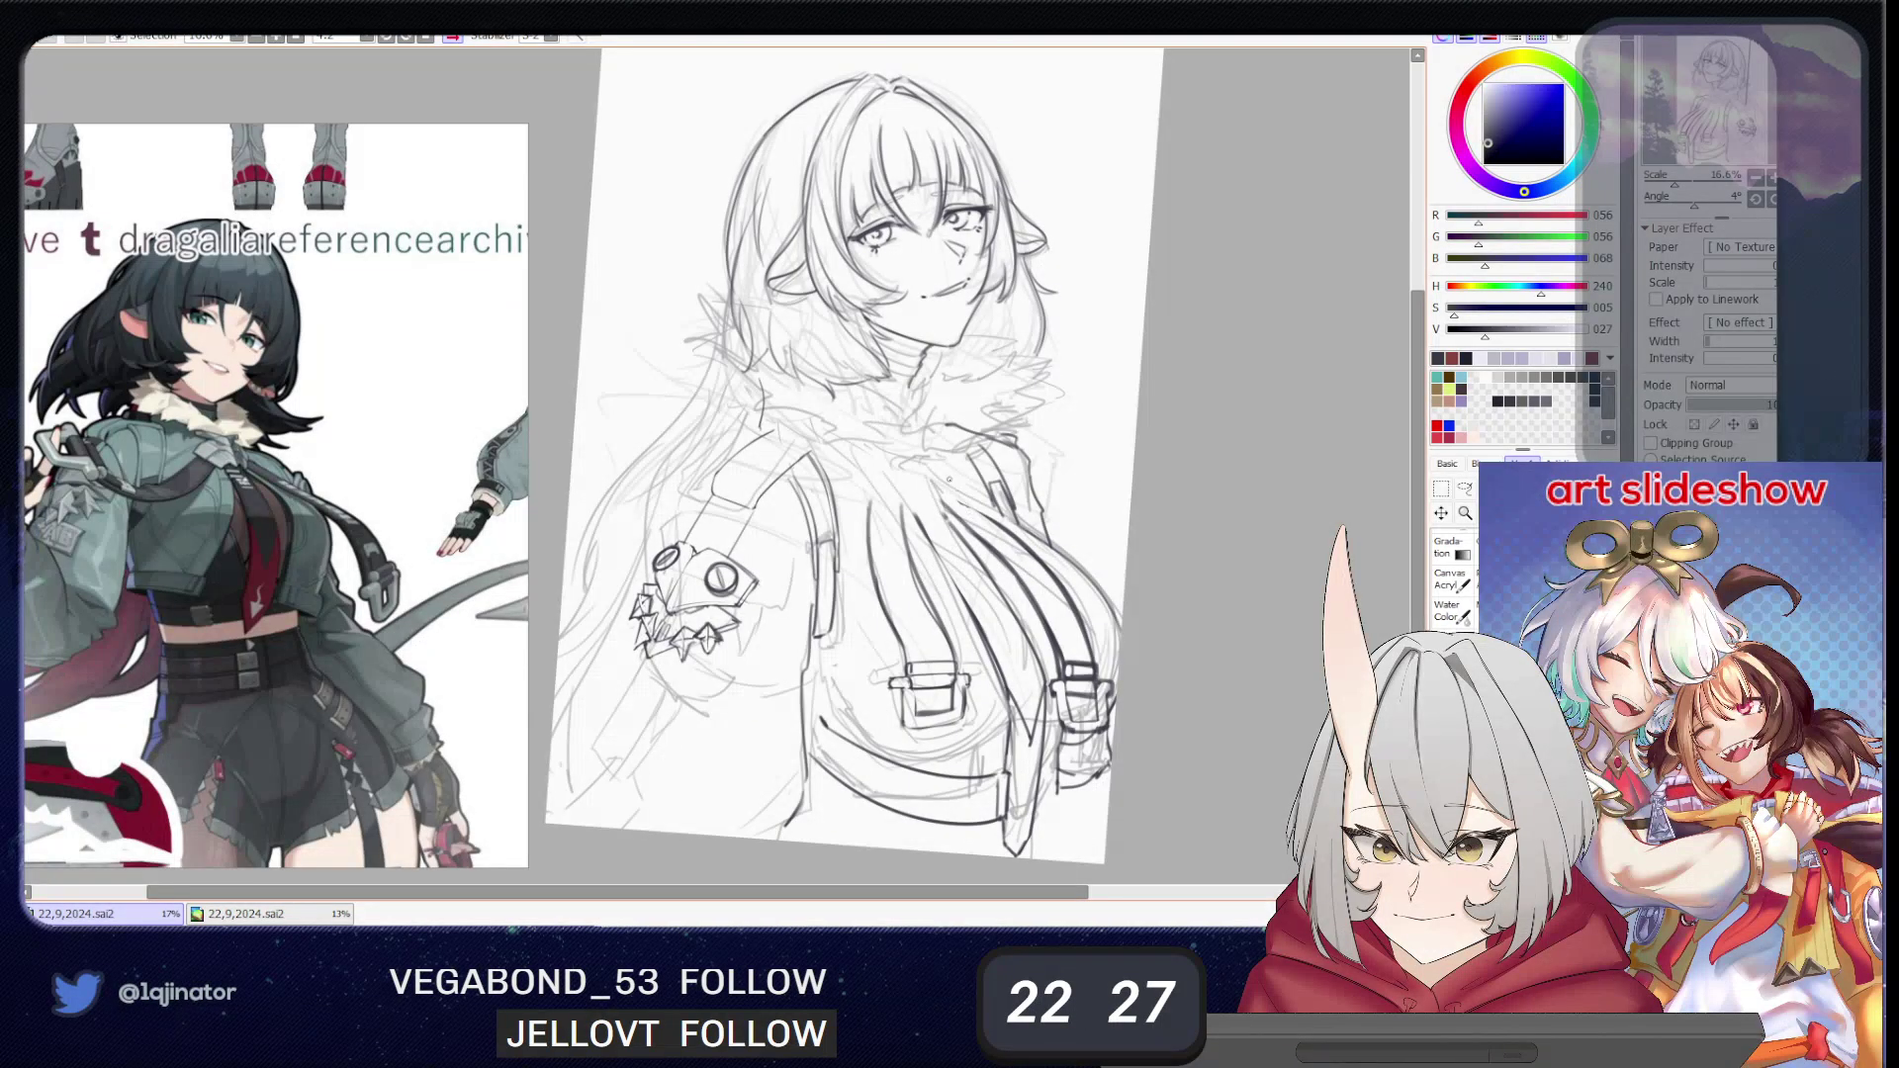
drag(942, 492, 997, 525)
mouse_move(890, 499)
mouse_down()
mouse_move(902, 536)
mouse_move(944, 519)
mouse_up()
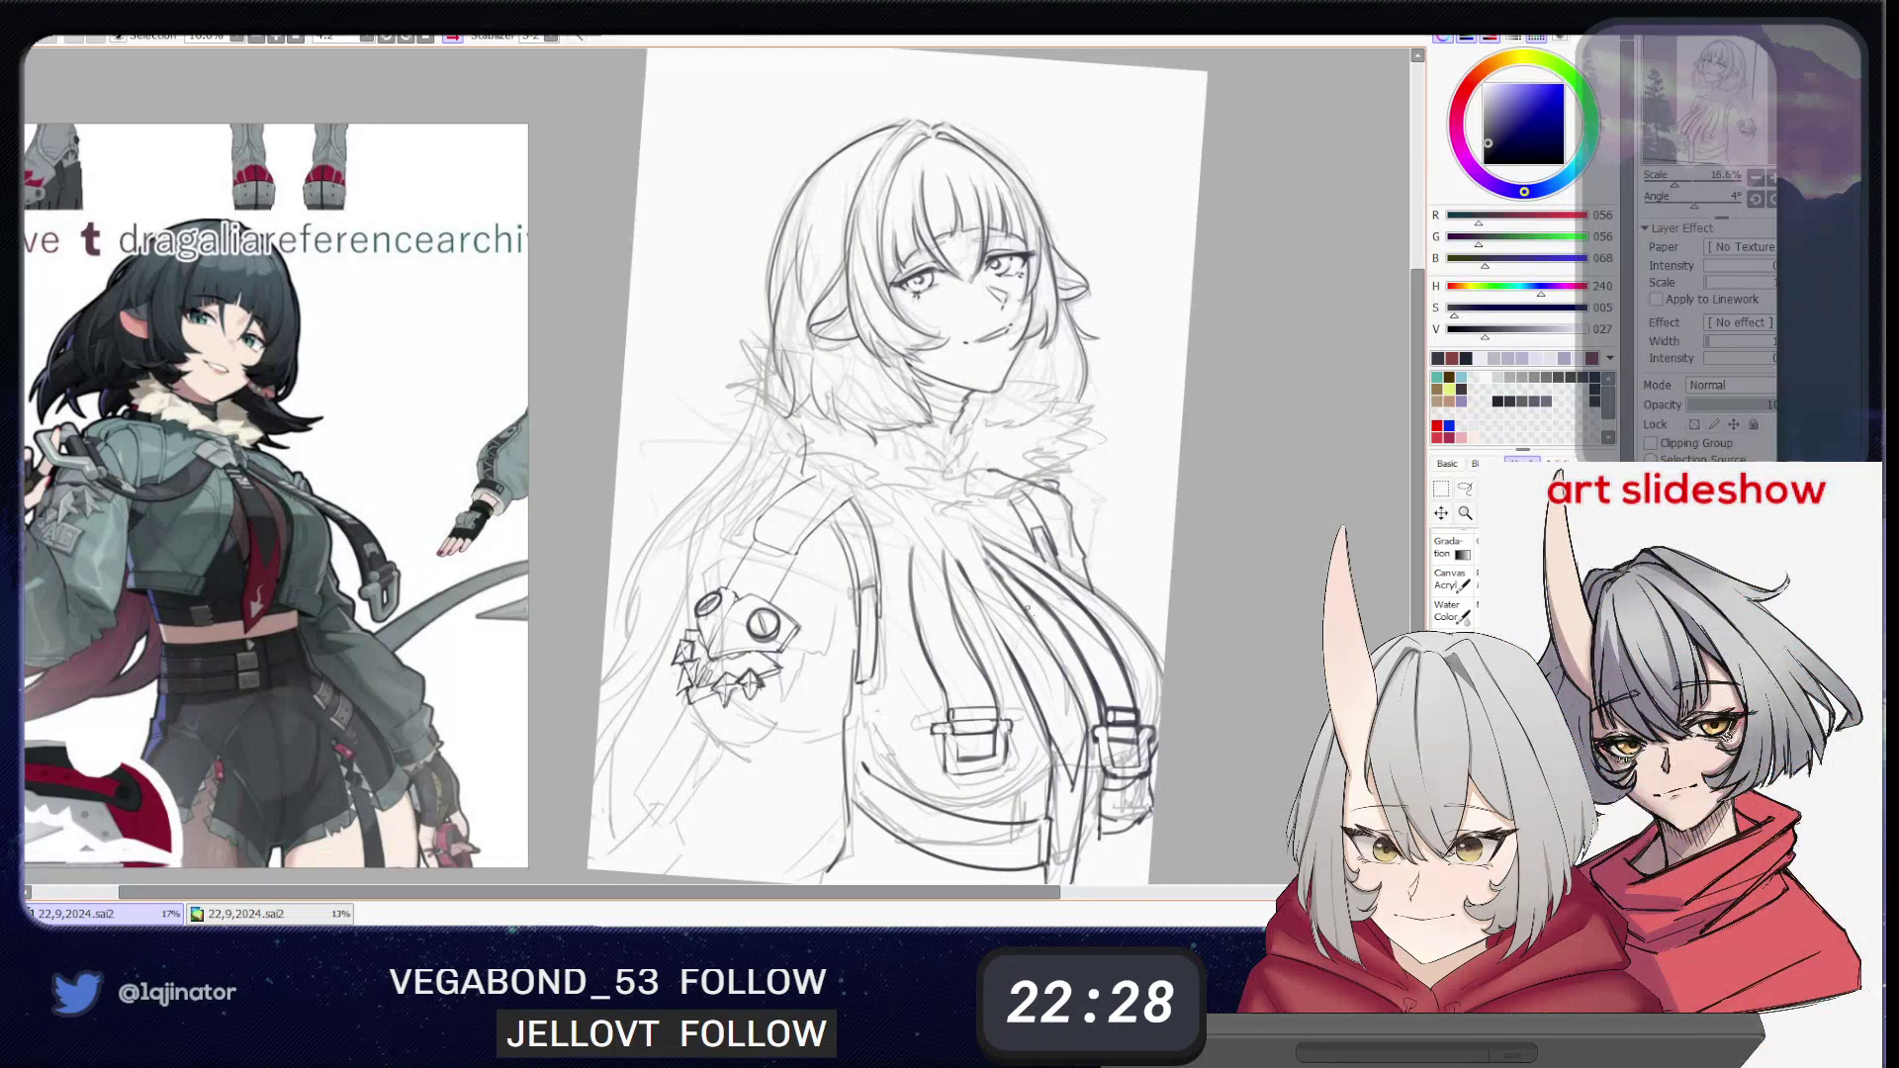
- Draw the short angled lines of the jacket's collar opening just below the fur, undoing trial strokes between the jacket fronts
drag(1004, 580, 1078, 710)
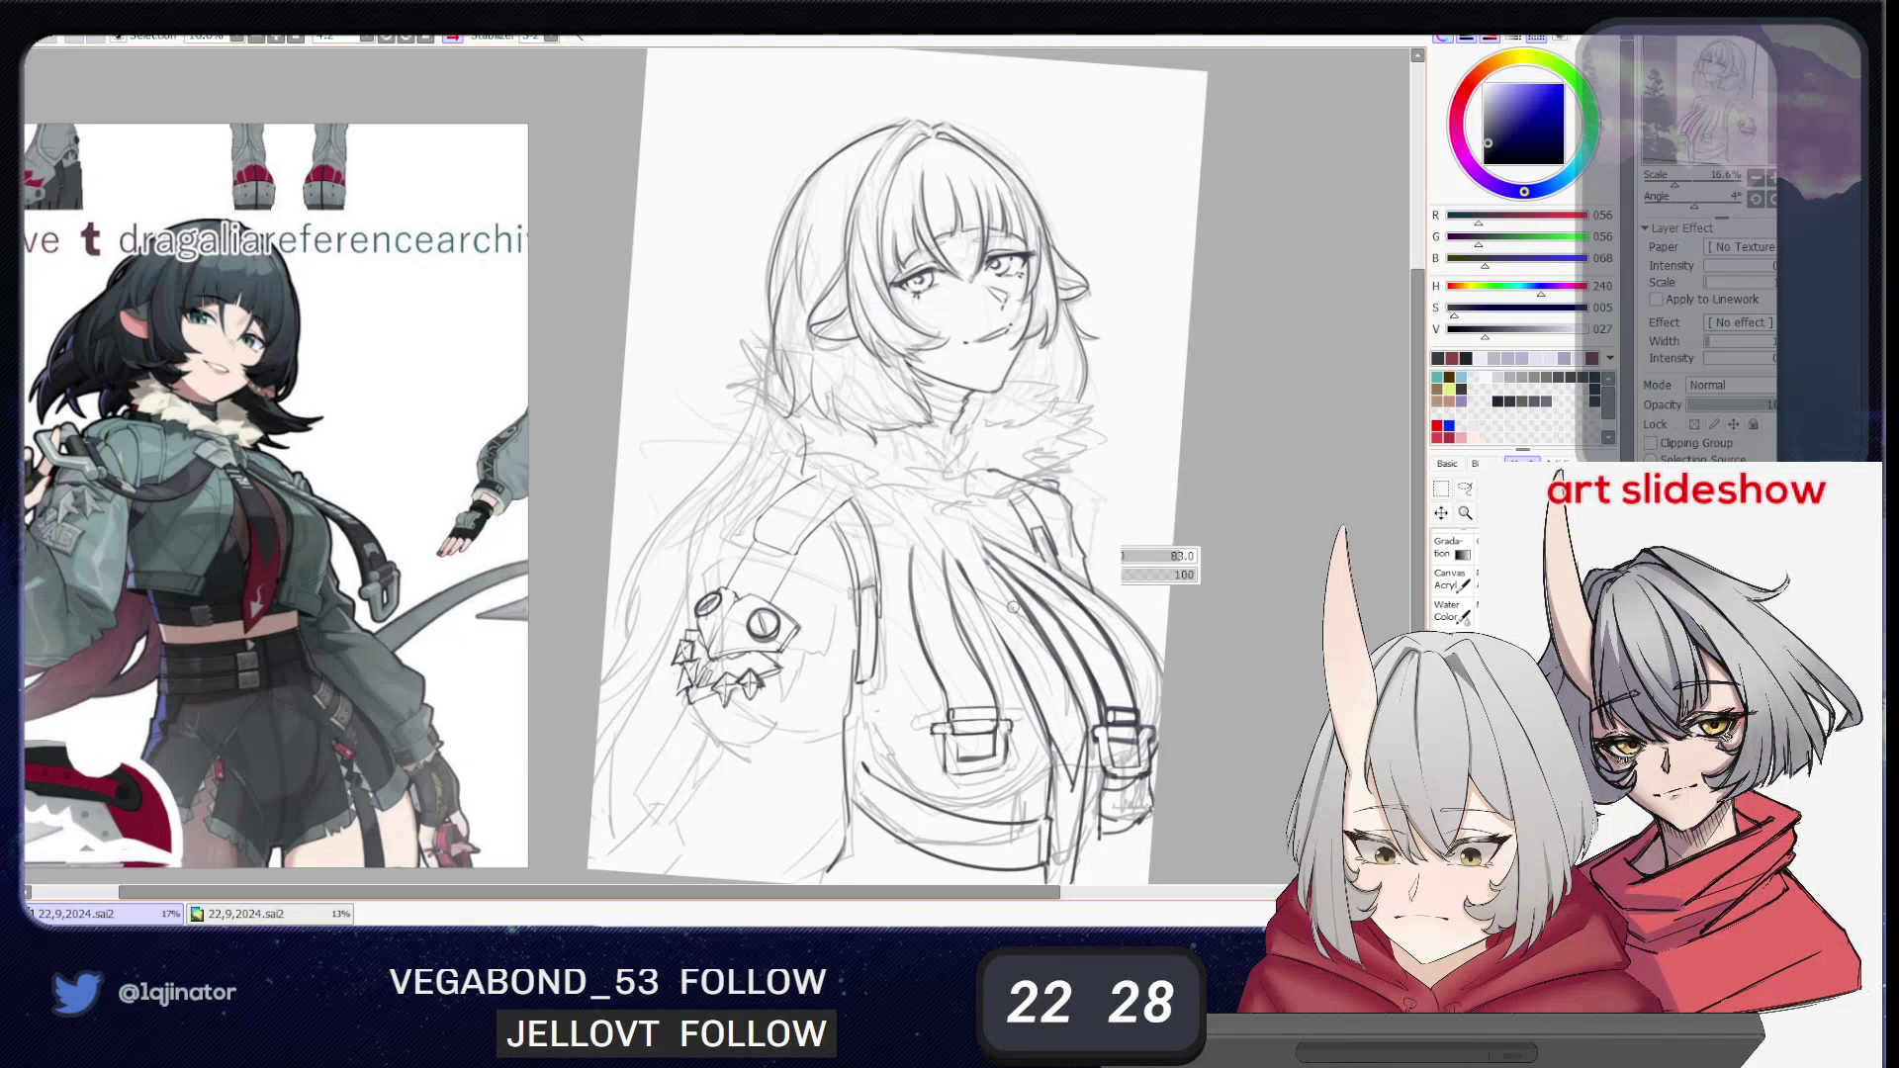
key(ctrl+z)
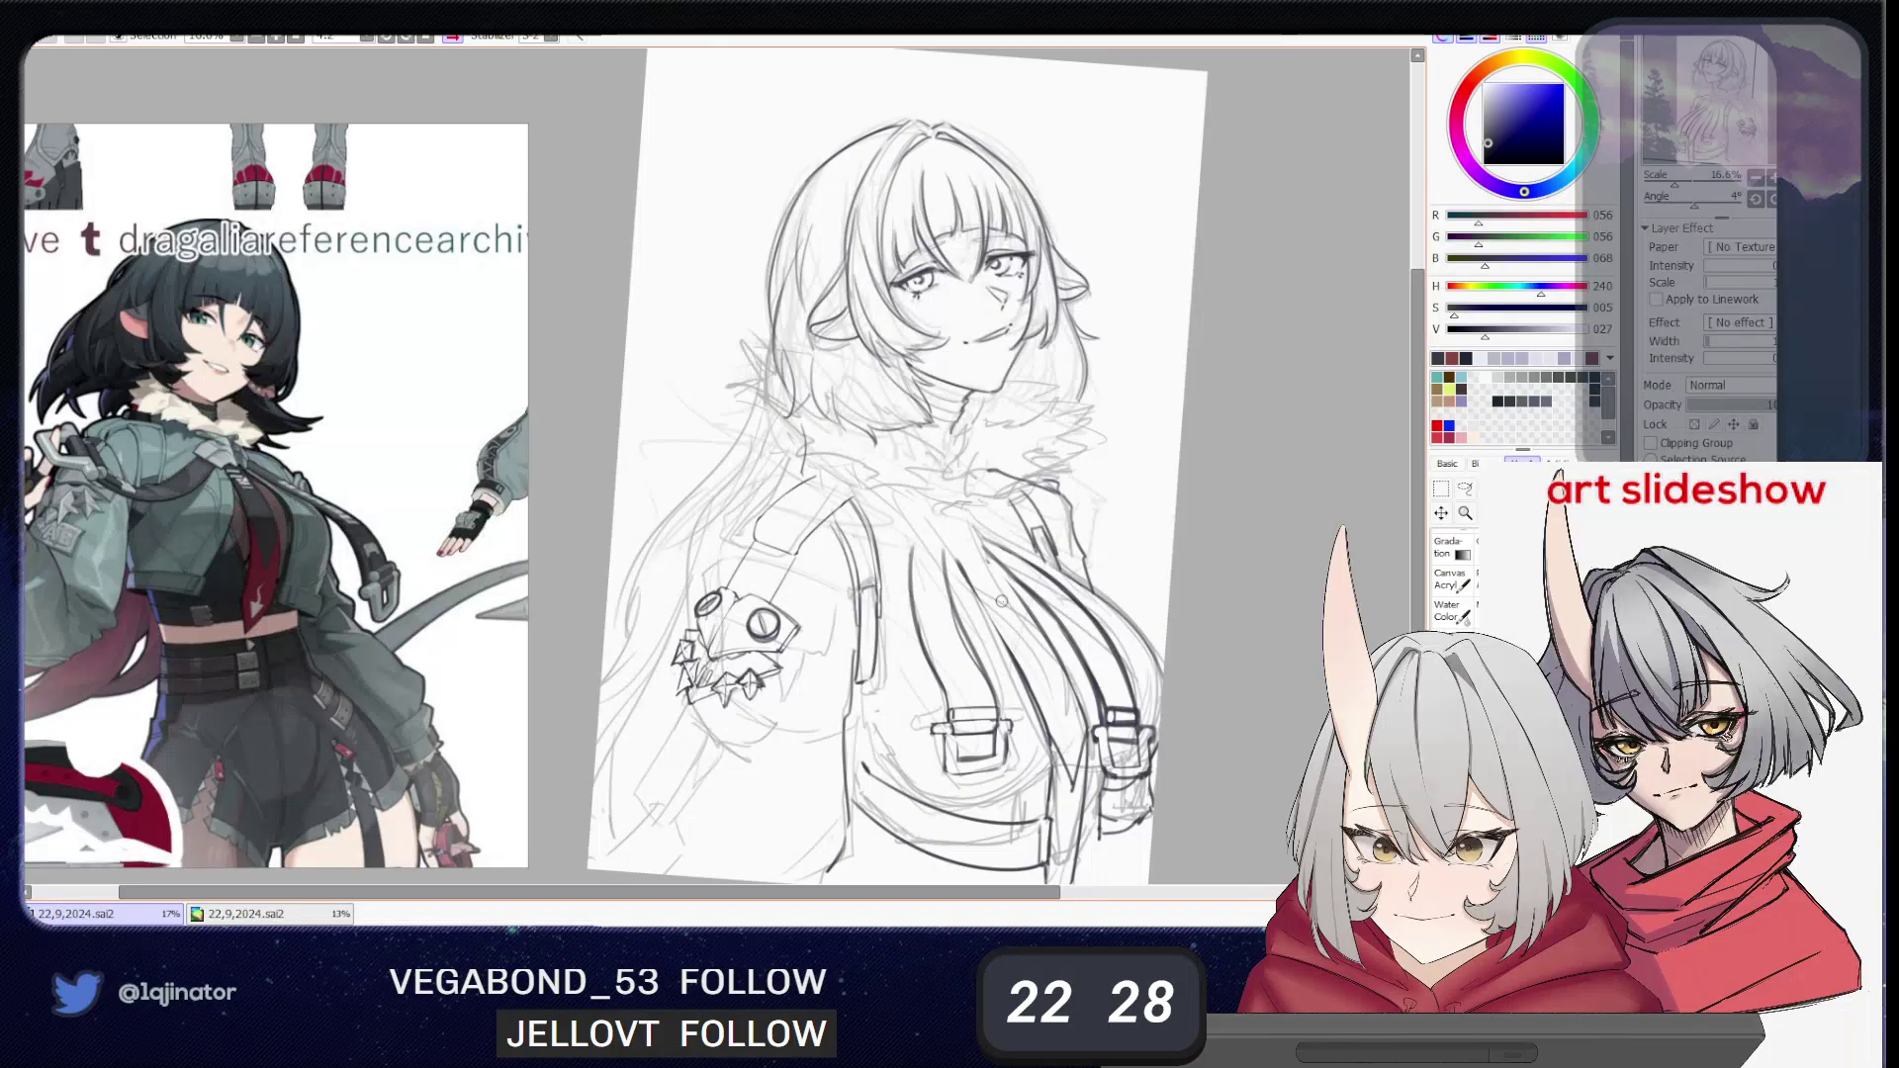
drag(979, 554, 1033, 628)
key(ctrl+z)
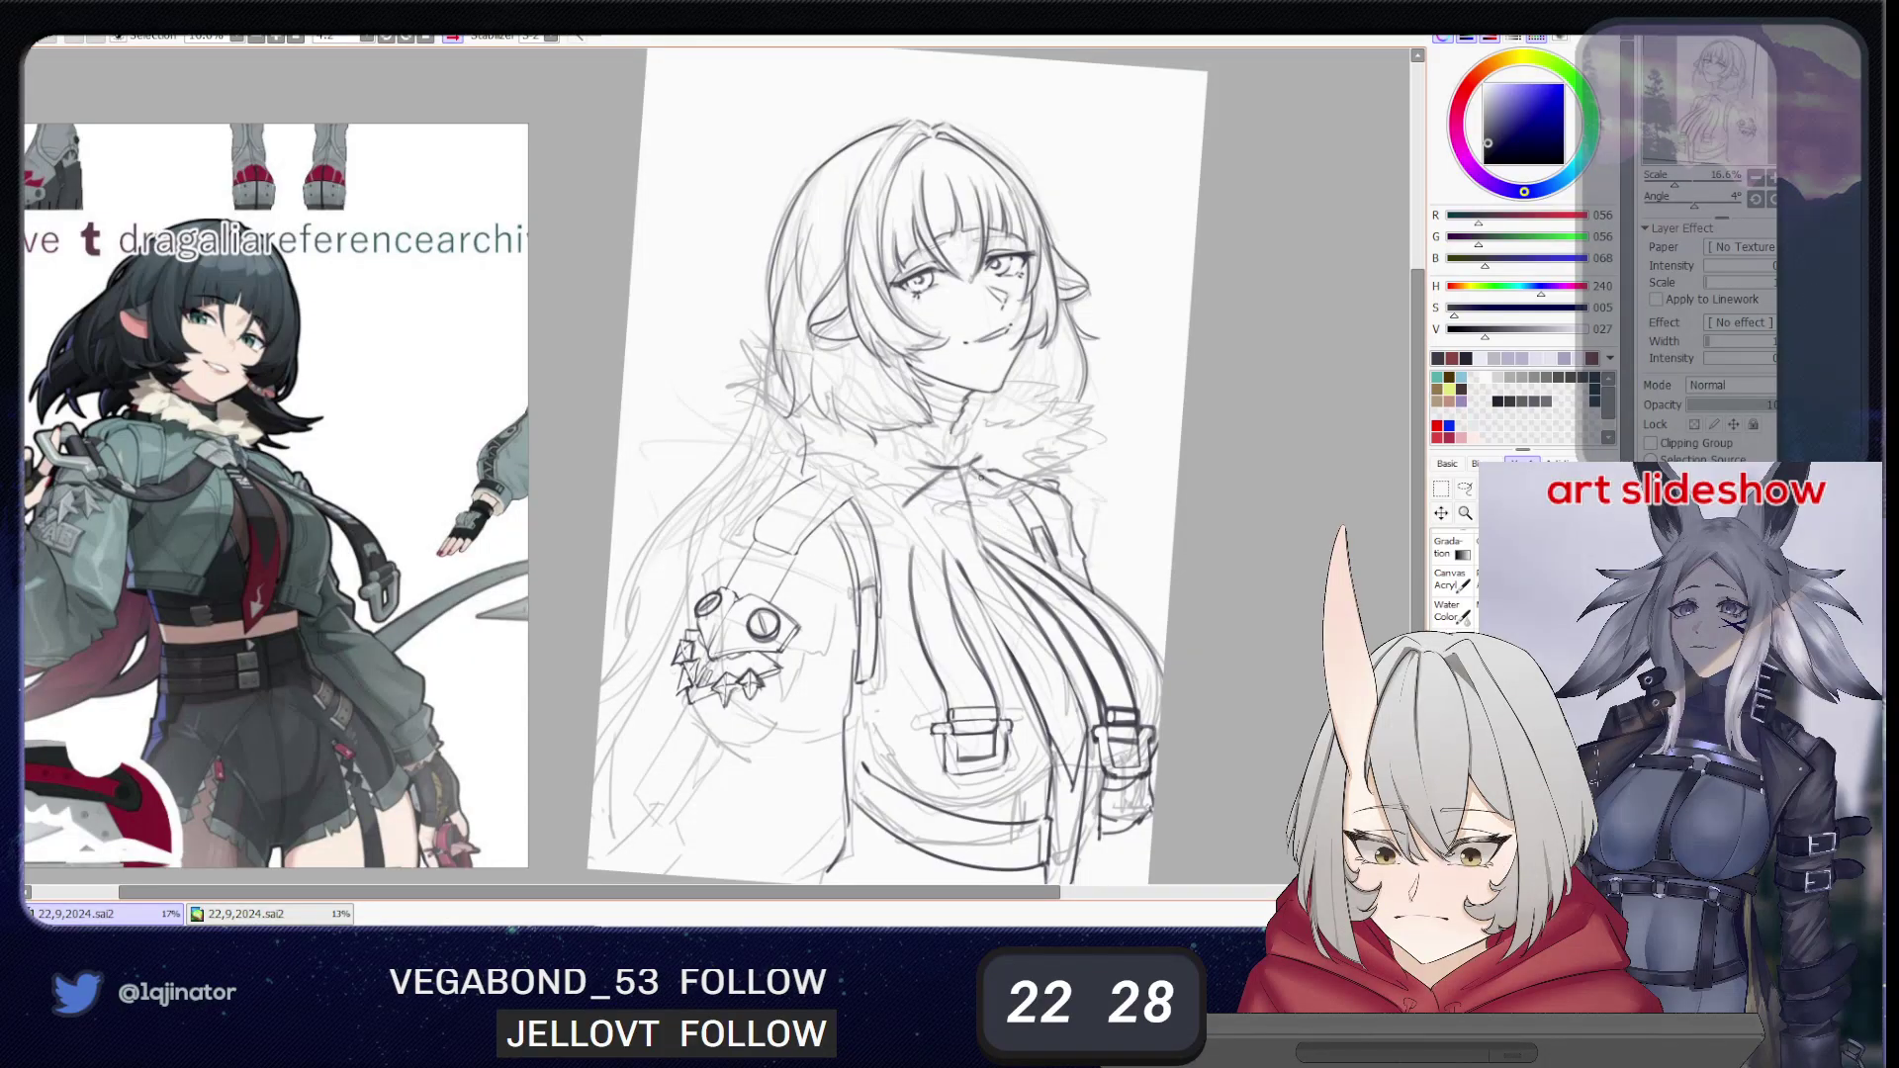
drag(1006, 497, 993, 522)
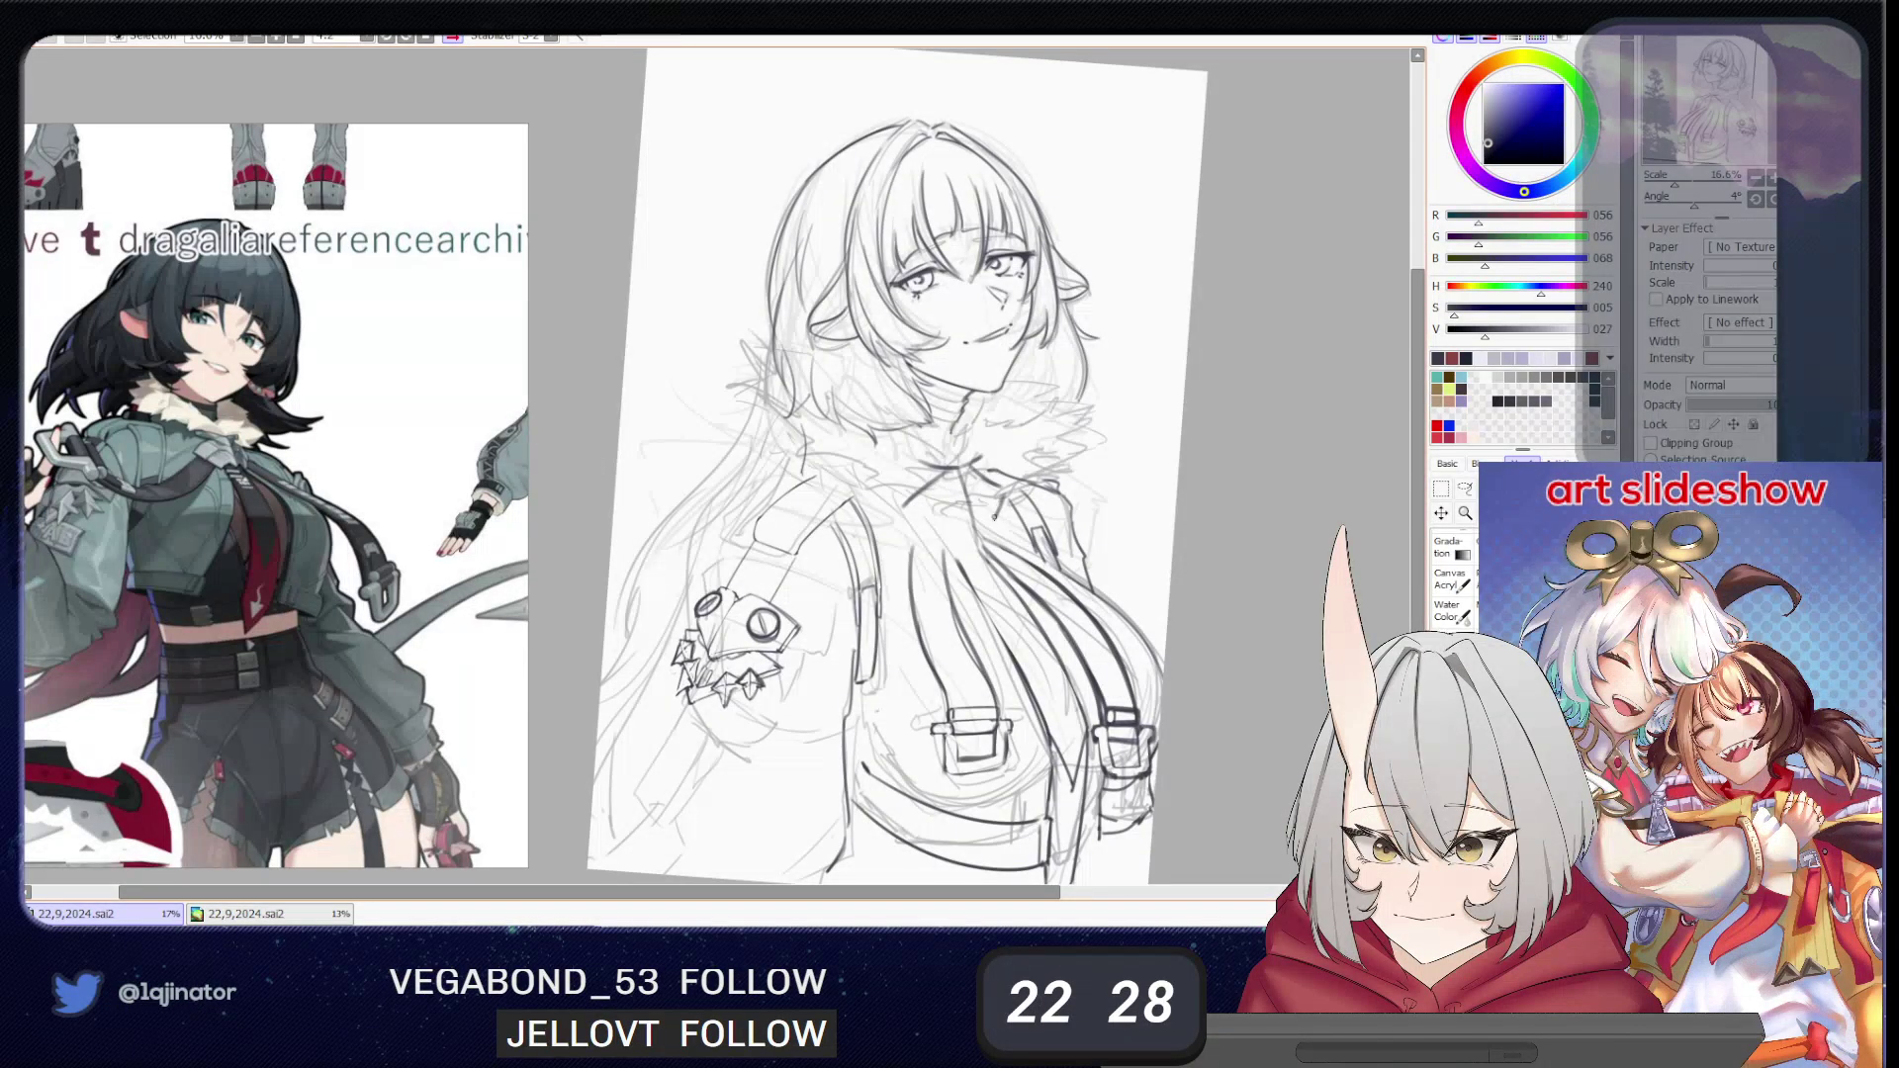
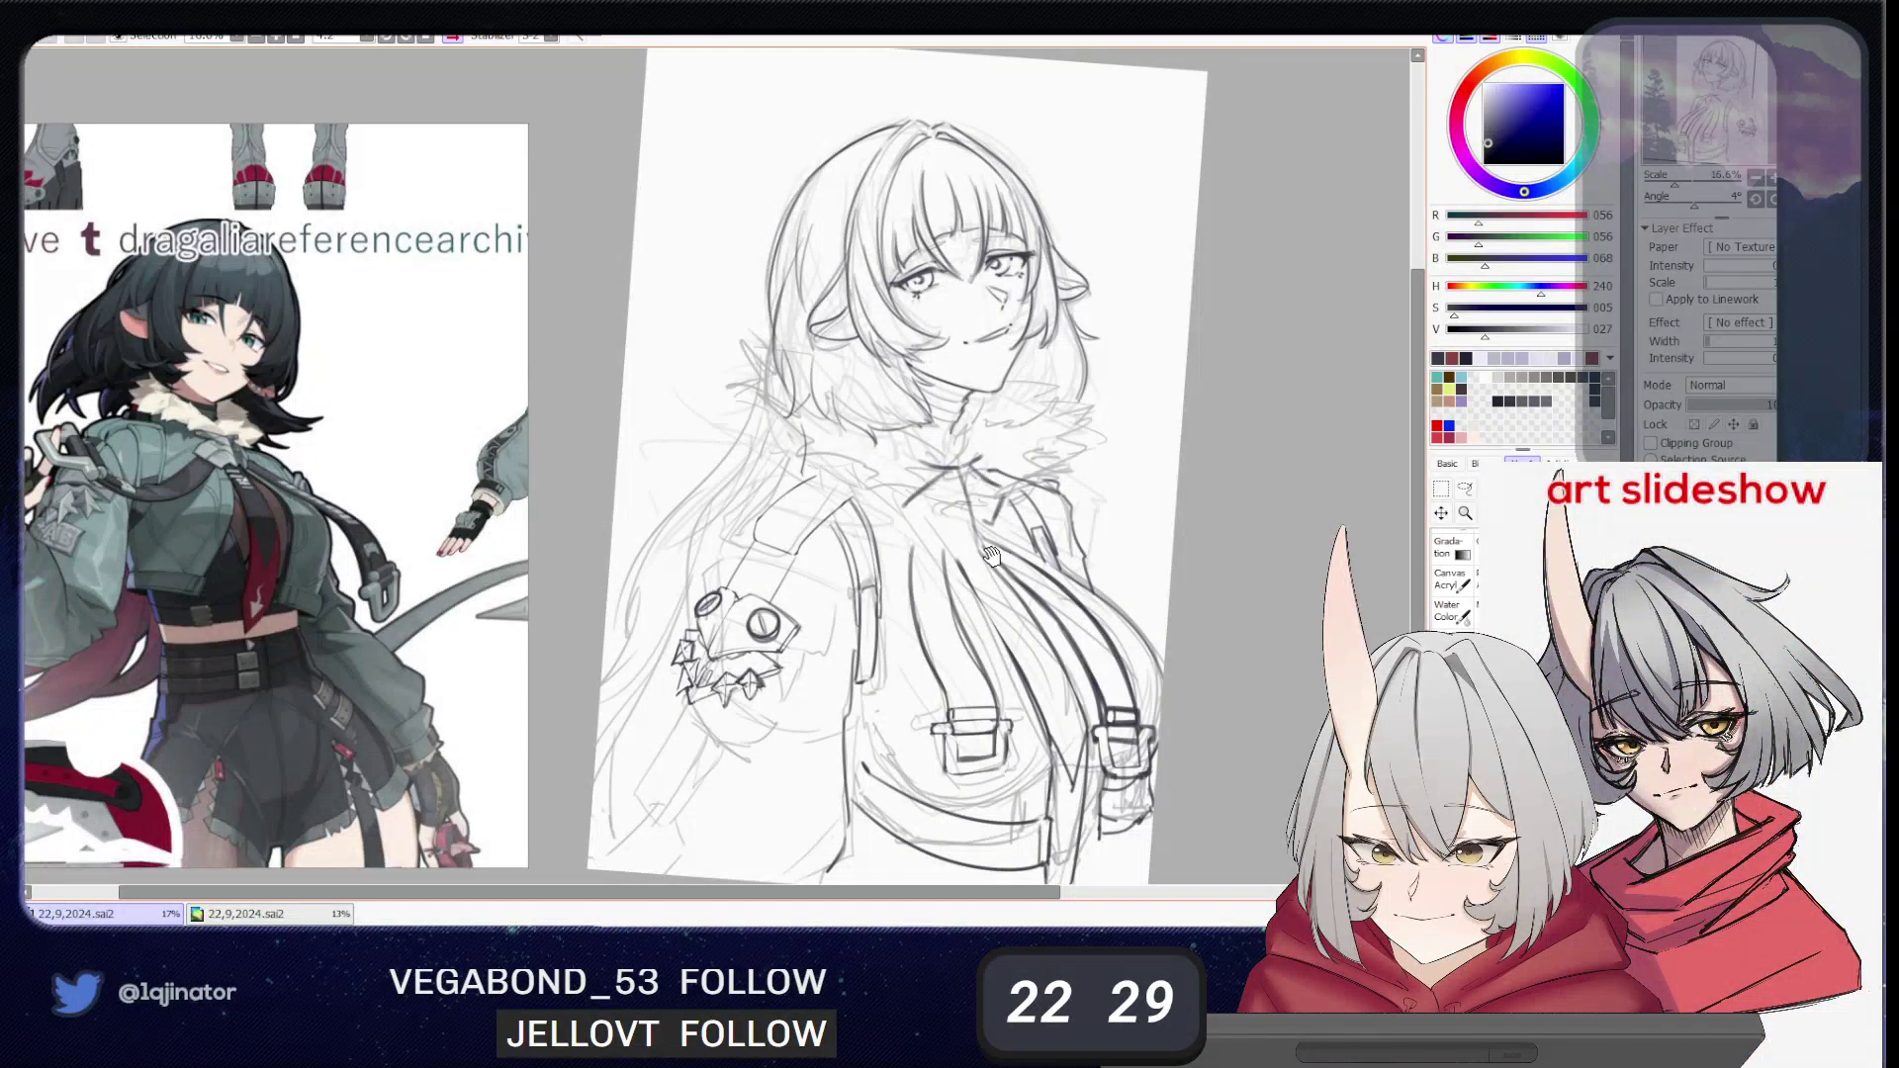
drag(992, 557, 951, 618)
drag(981, 501, 1004, 523)
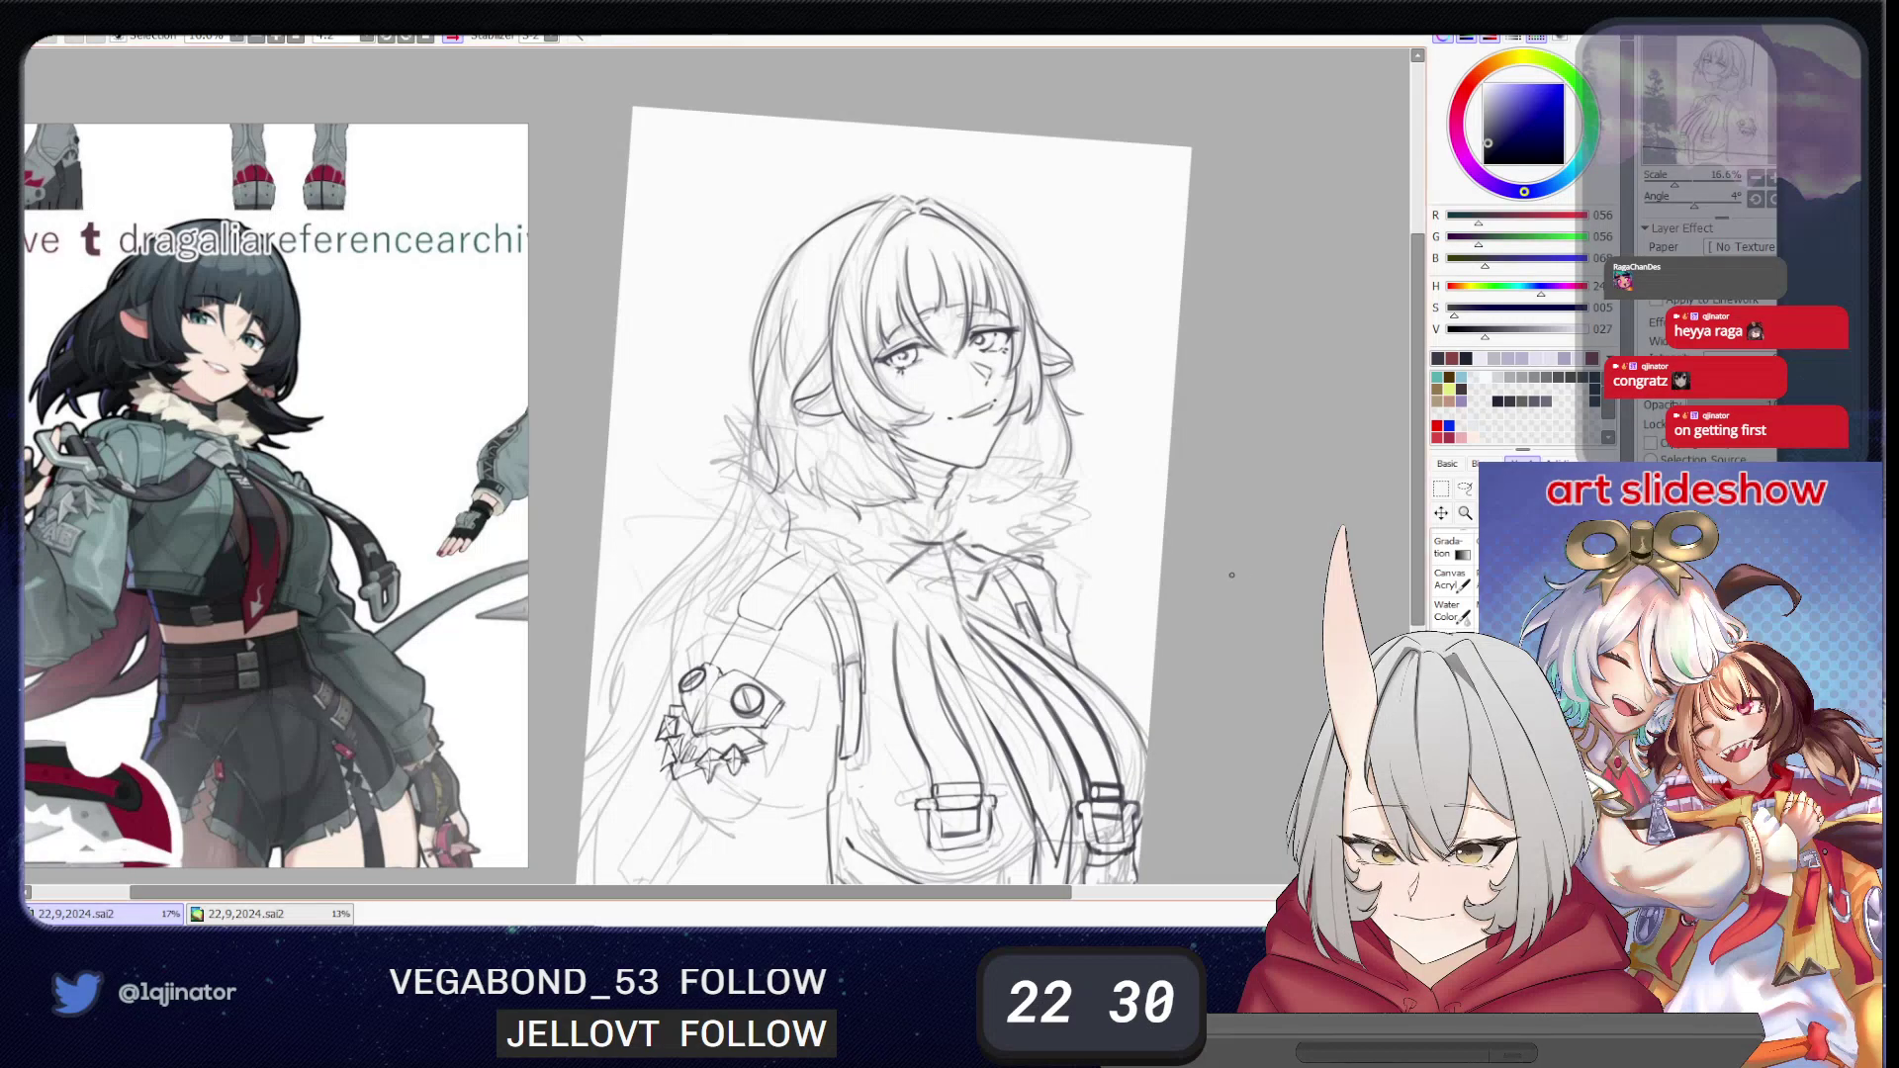
- Lasso the far chest strap with its buckle and transform the selection, shifting it outward and rotating it slightly along the chest's outer curve
mouse_move(1152, 599)
mouse_down()
mouse_move(1121, 663)
mouse_move(1026, 579)
mouse_up()
mouse_move(1187, 608)
mouse_down()
mouse_move(1201, 471)
mouse_move(1080, 508)
mouse_up()
click(1465, 488)
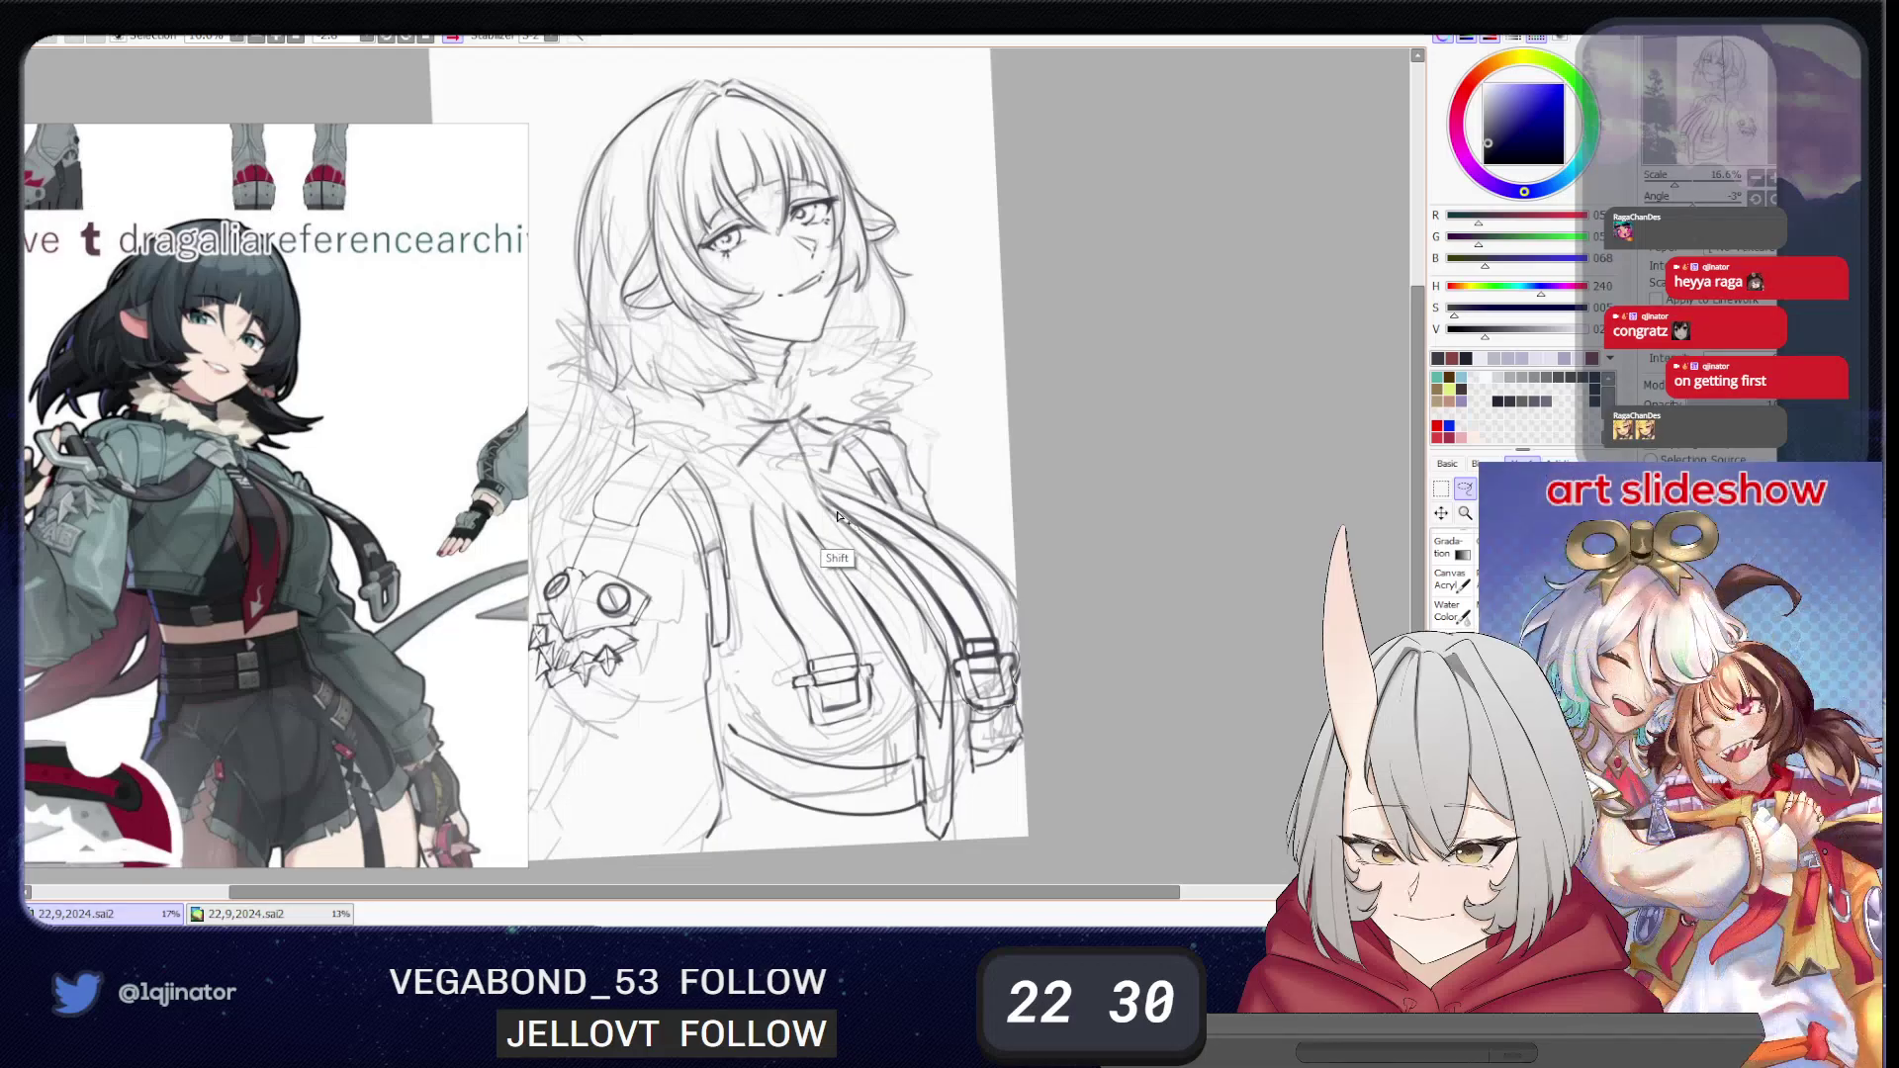
mouse_move(830, 506)
mouse_down()
mouse_move(837, 482)
mouse_move(920, 523)
mouse_move(1010, 627)
mouse_move(1017, 665)
mouse_up()
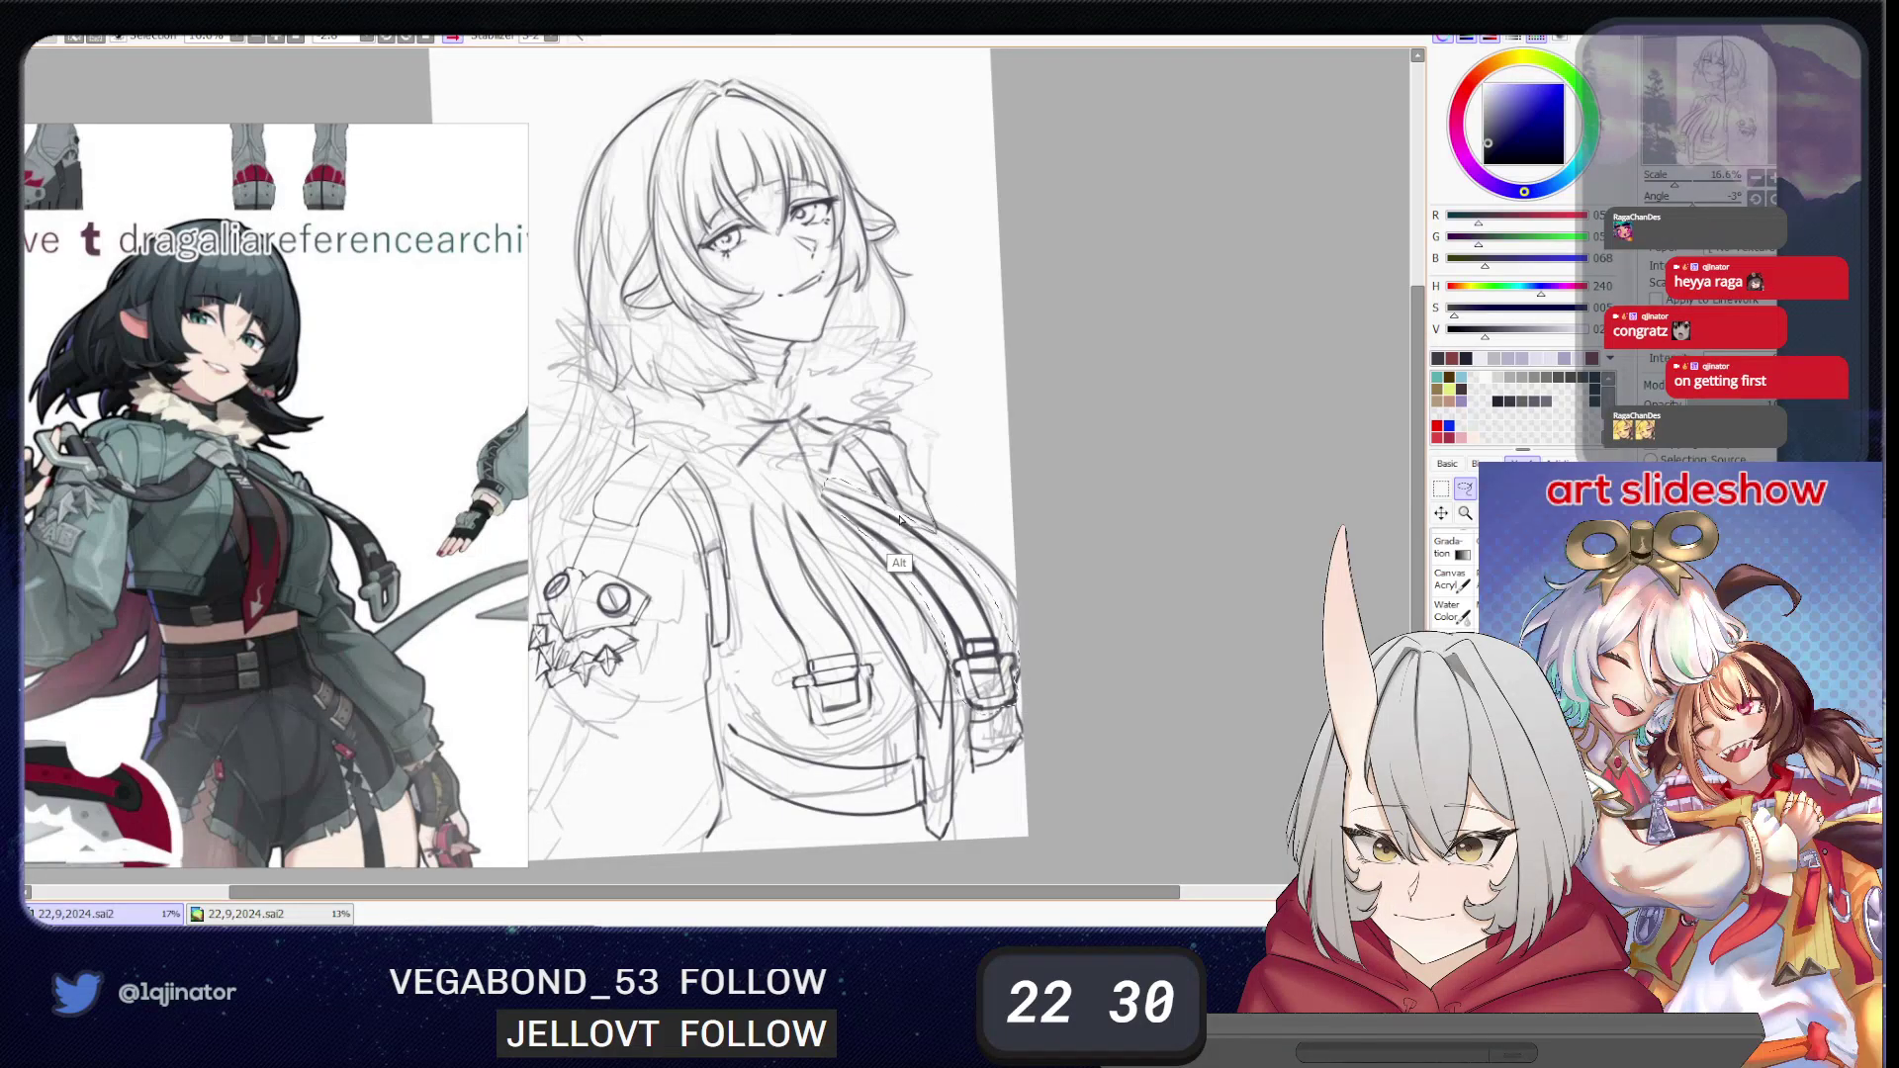
key(ctrl+t)
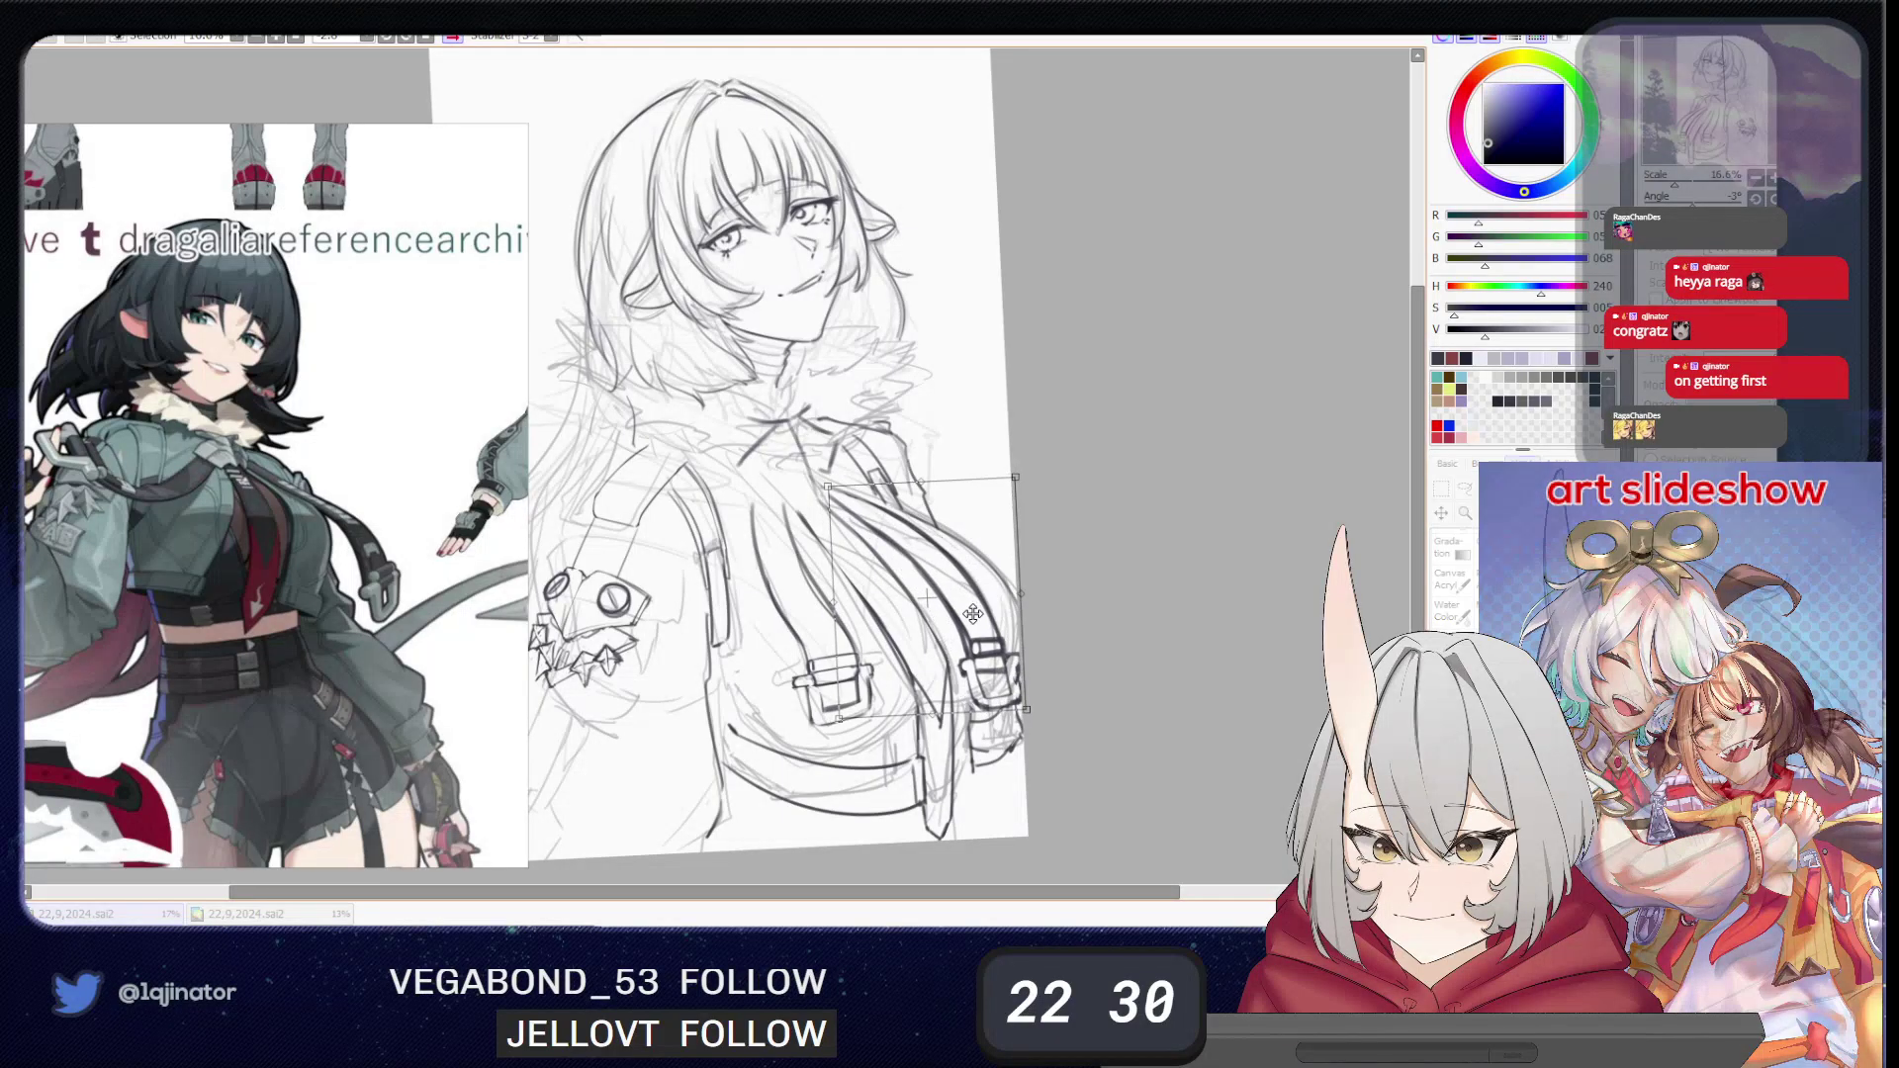
drag(1081, 534, 1075, 529)
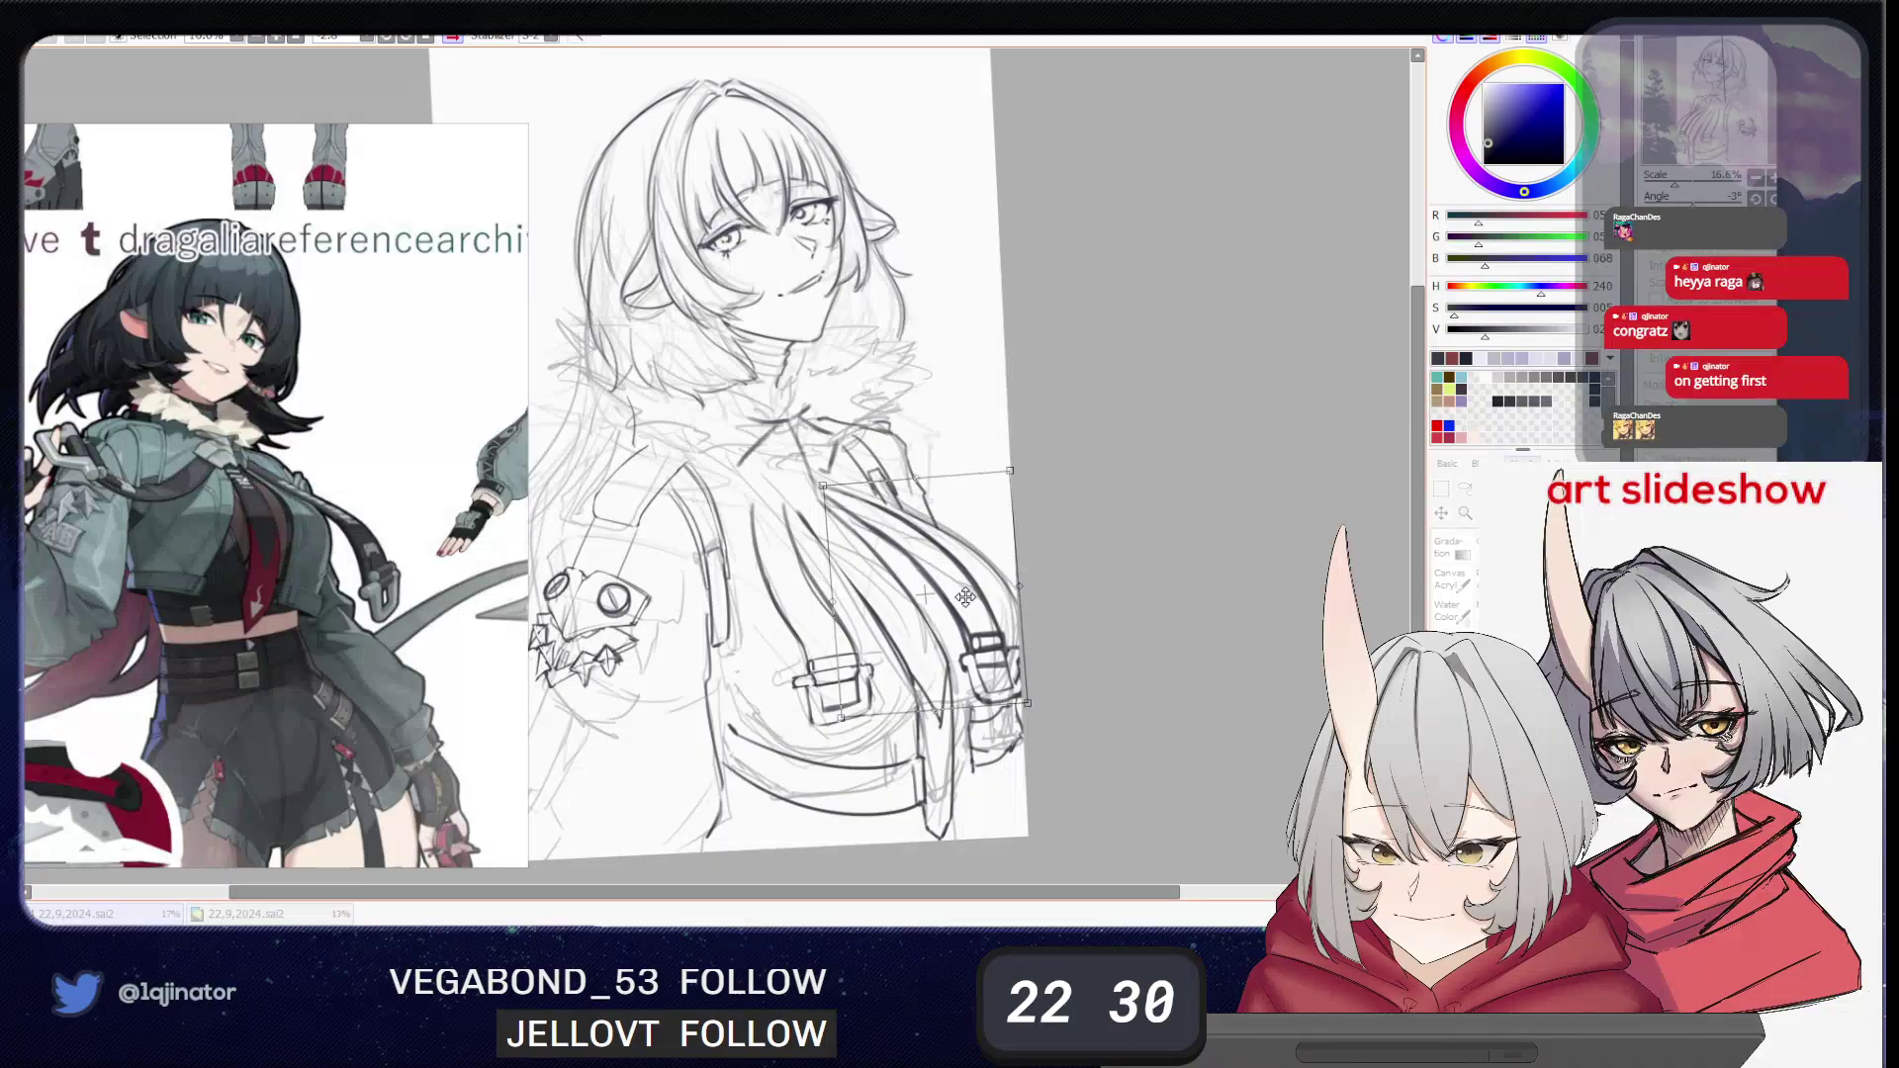
drag(961, 600, 966, 601)
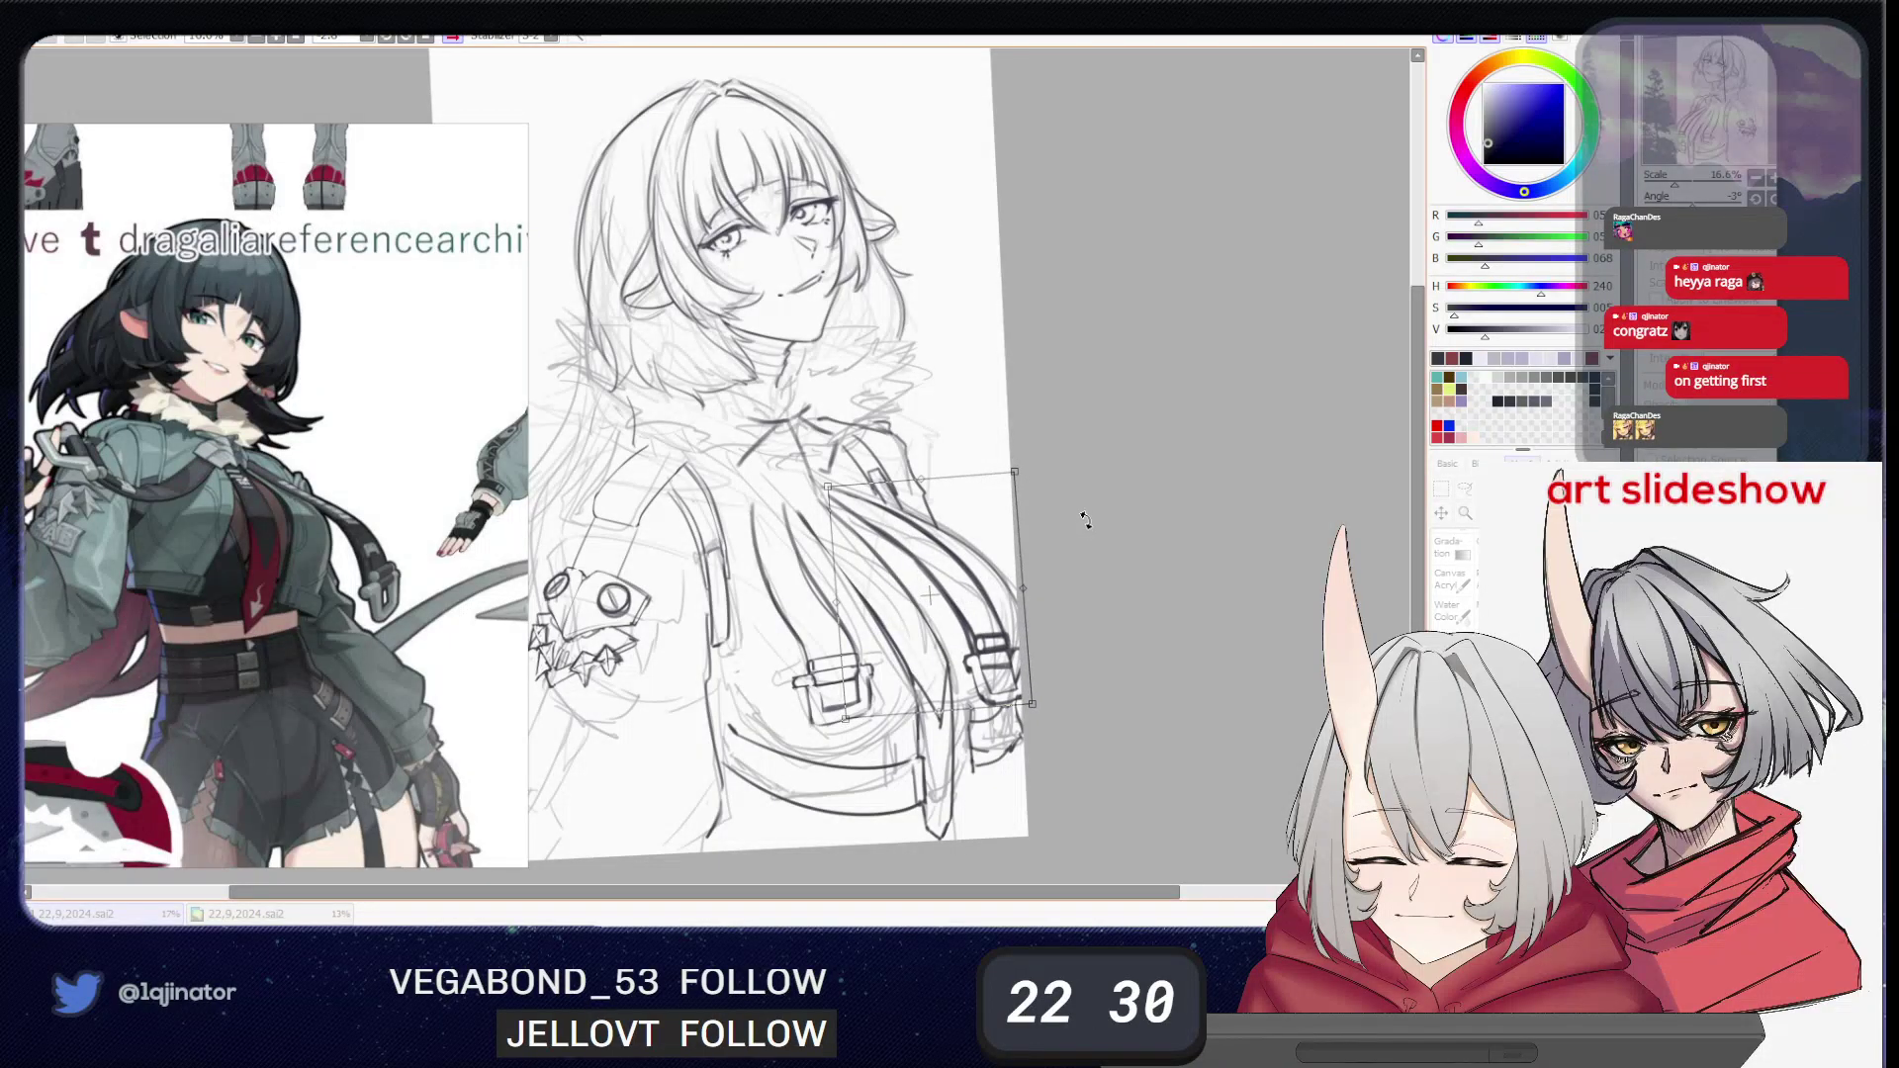
drag(1102, 538, 1105, 531)
drag(955, 632, 994, 614)
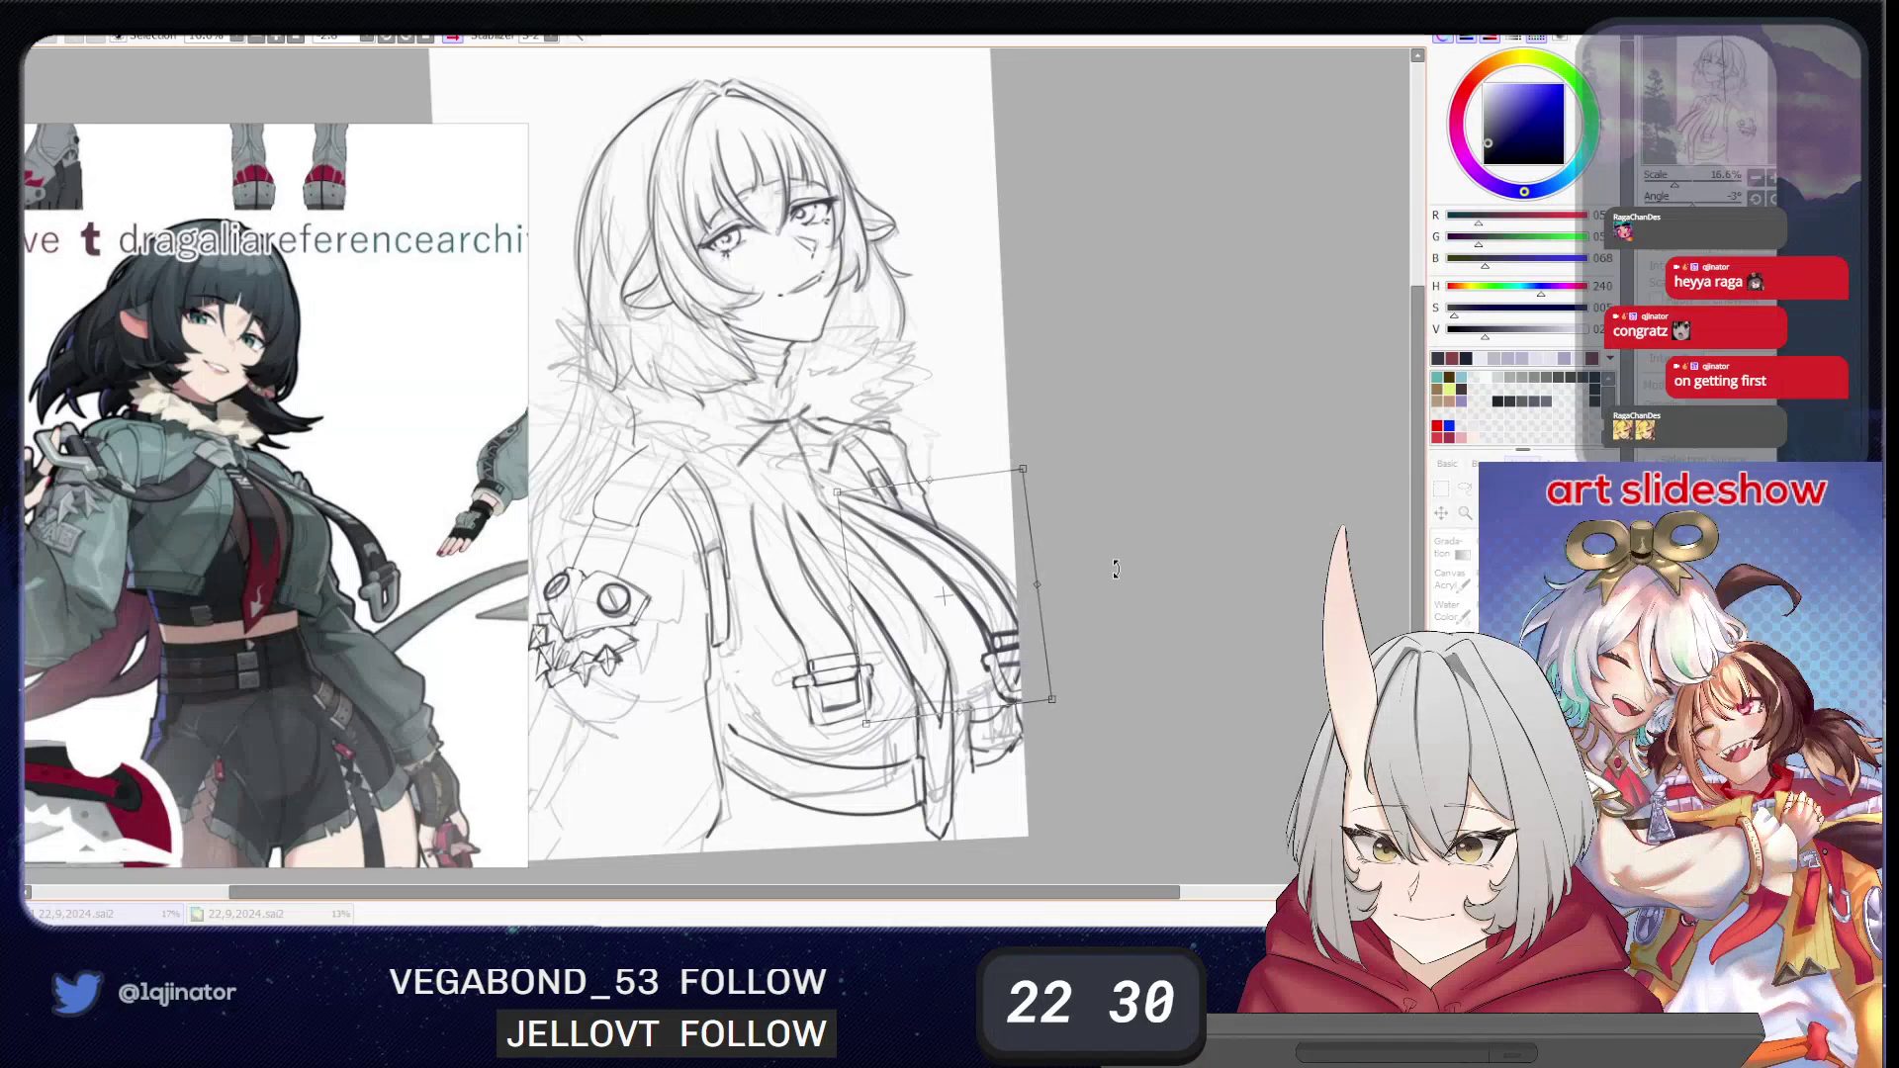
drag(1134, 571, 1128, 544)
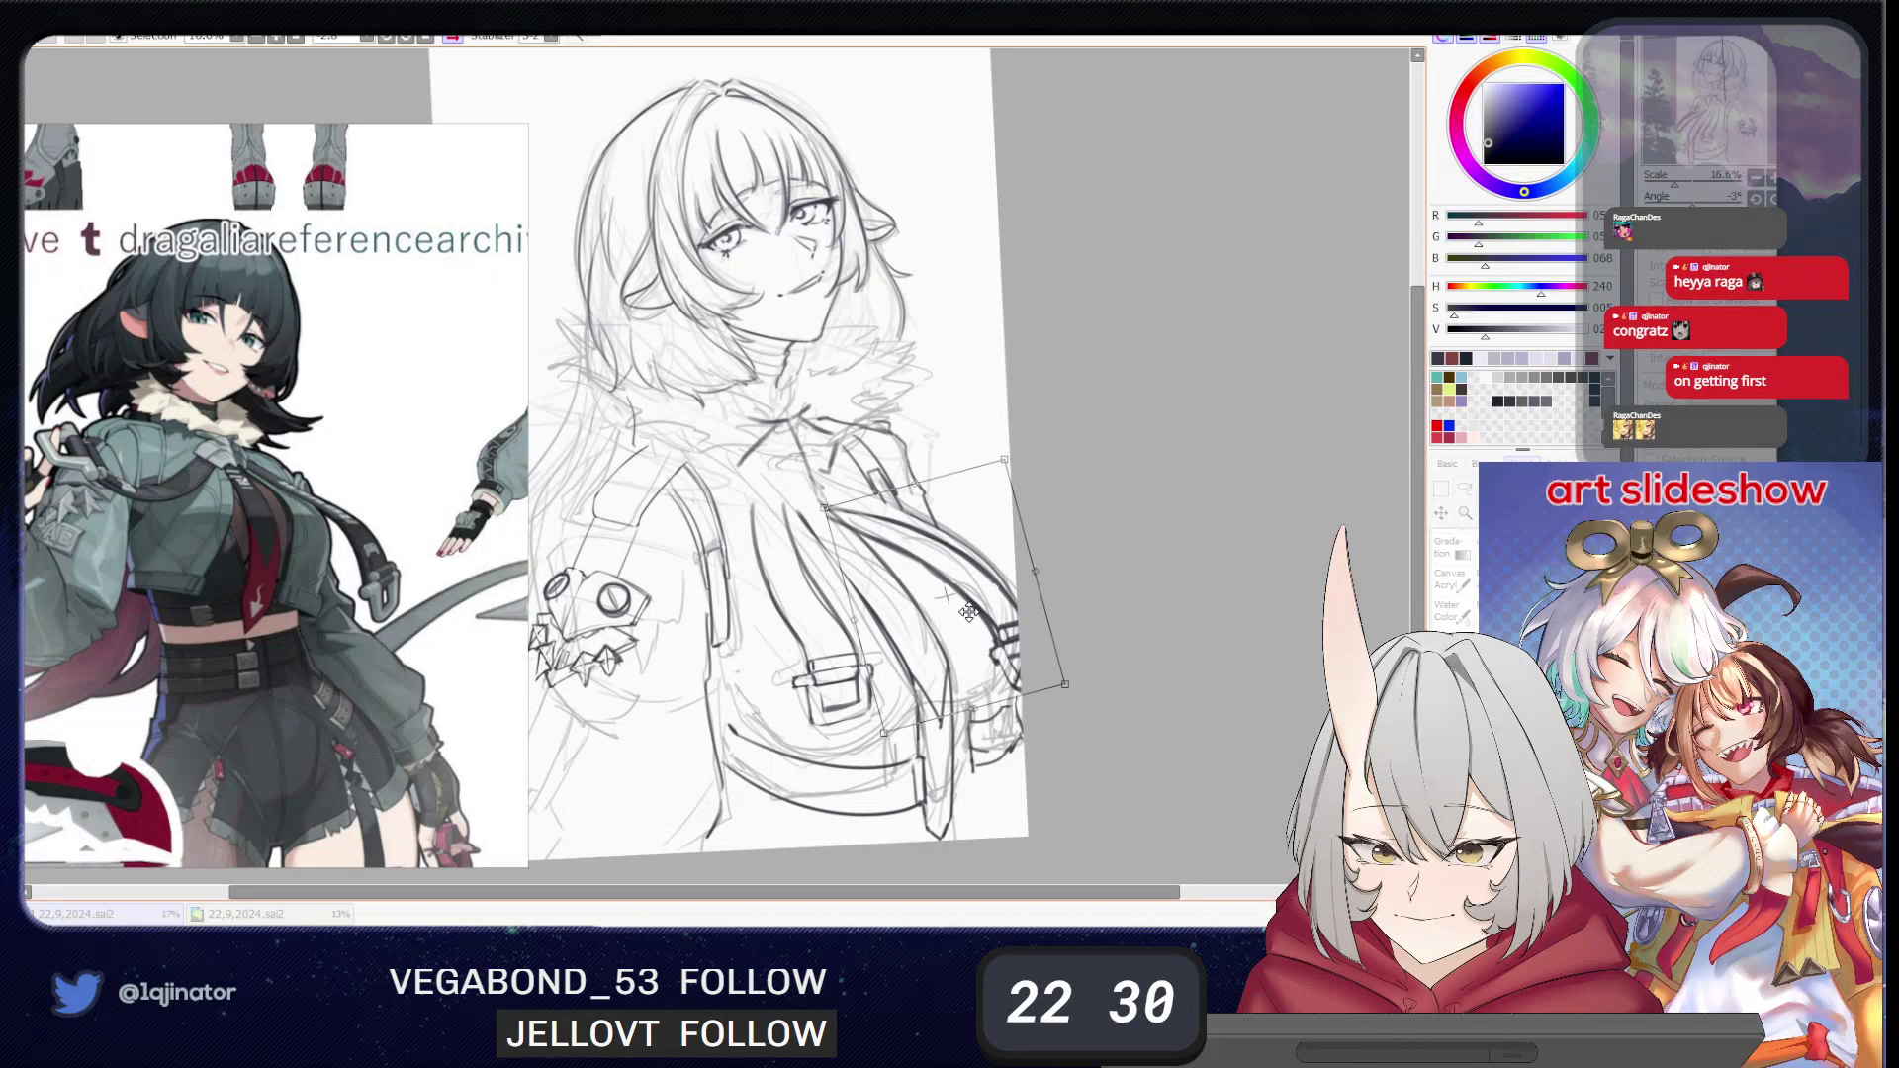
mouse_move(970, 616)
mouse_down()
mouse_move(1094, 610)
mouse_move(1000, 638)
mouse_move(981, 616)
mouse_up()
drag(1074, 561, 1081, 547)
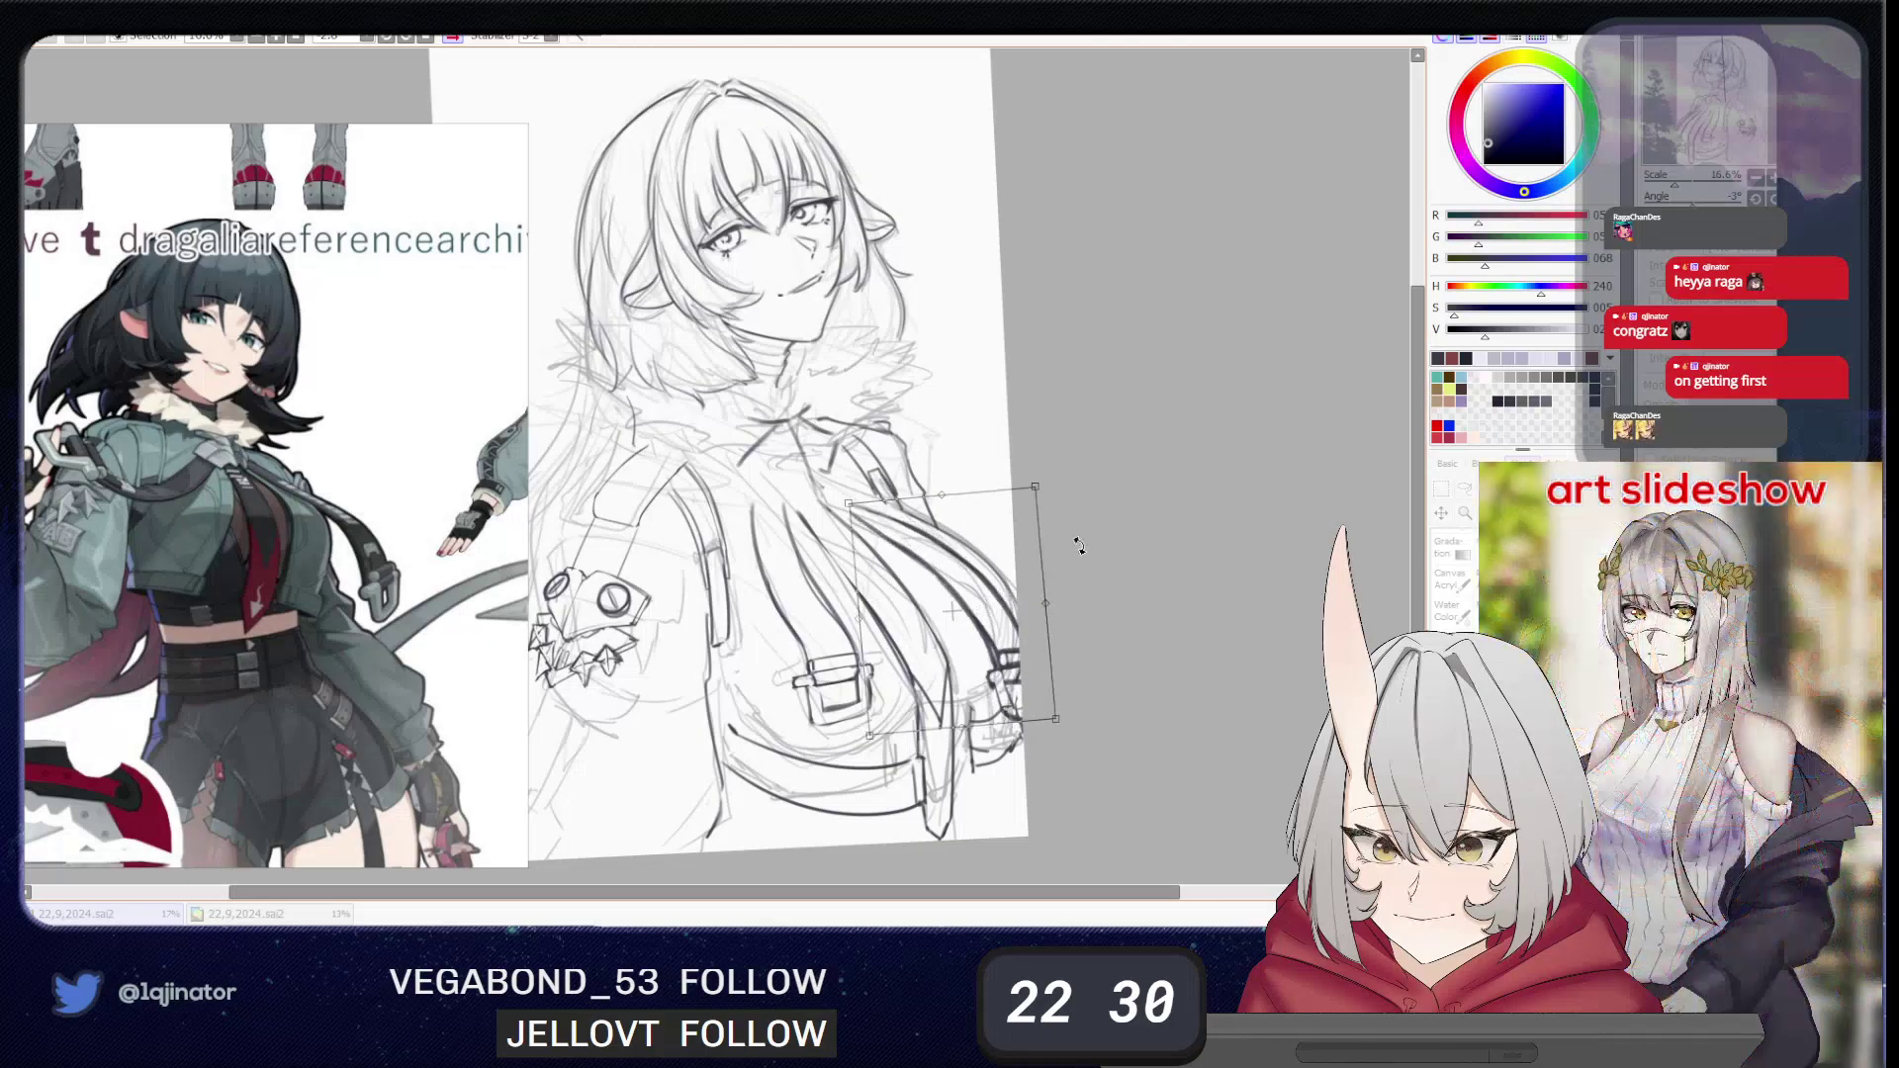
drag(983, 624, 986, 615)
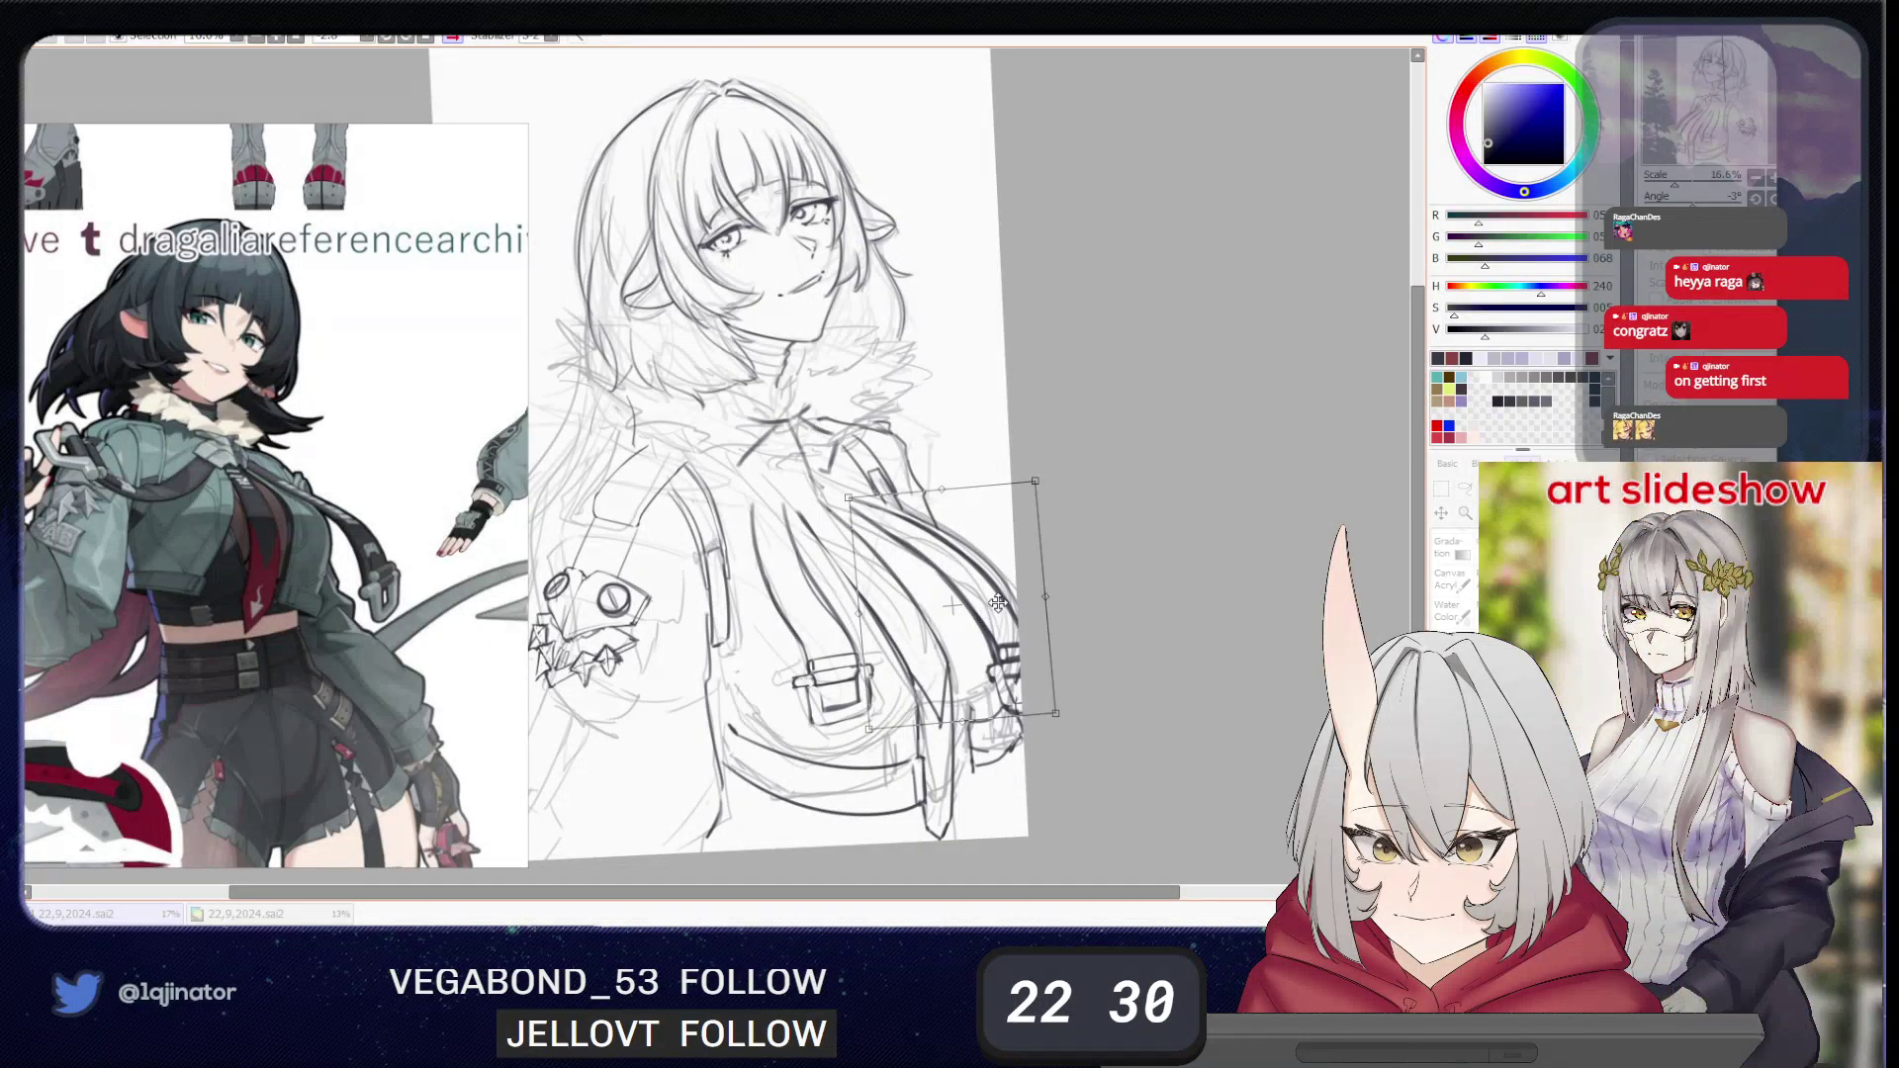
key(Return)
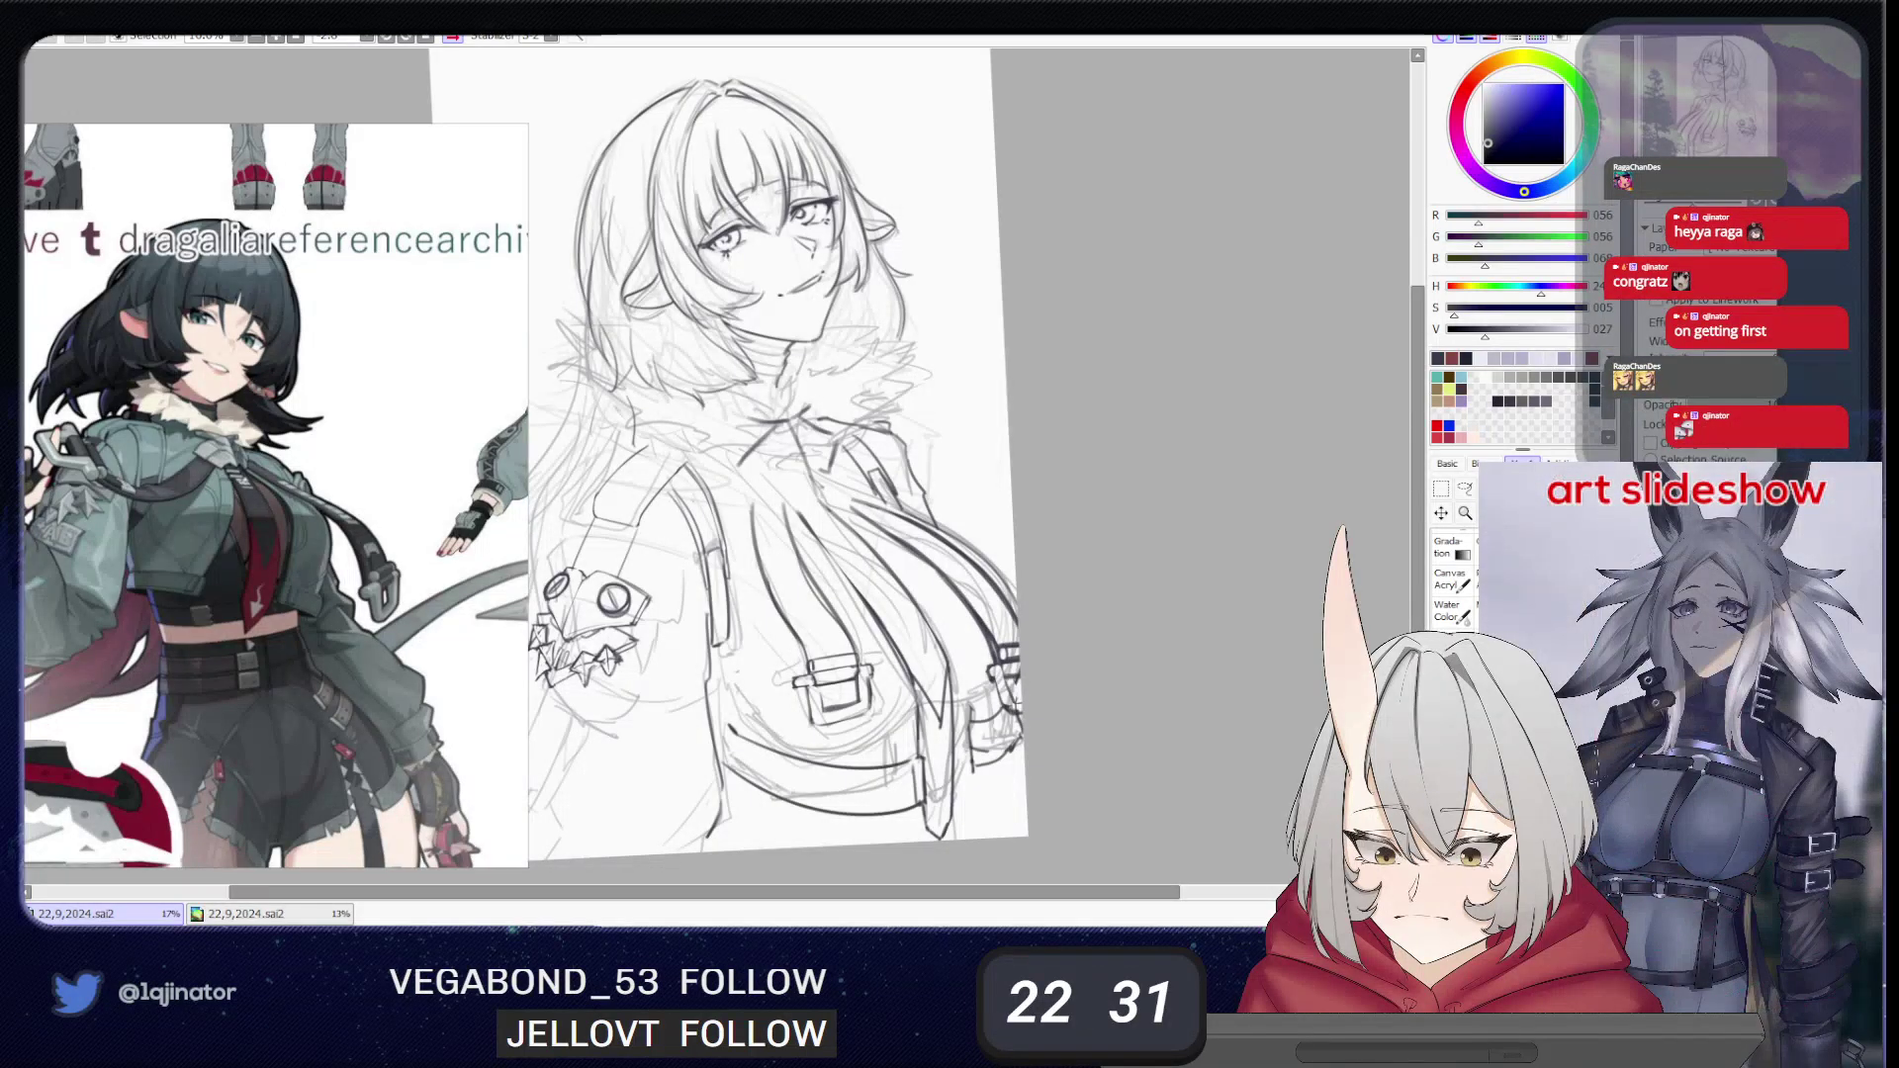
- Deselect the strap and check its new placement in a mirrored view, trying strokes along the jacket's front edge
click(426, 39)
click(452, 39)
drag(750, 497, 959, 525)
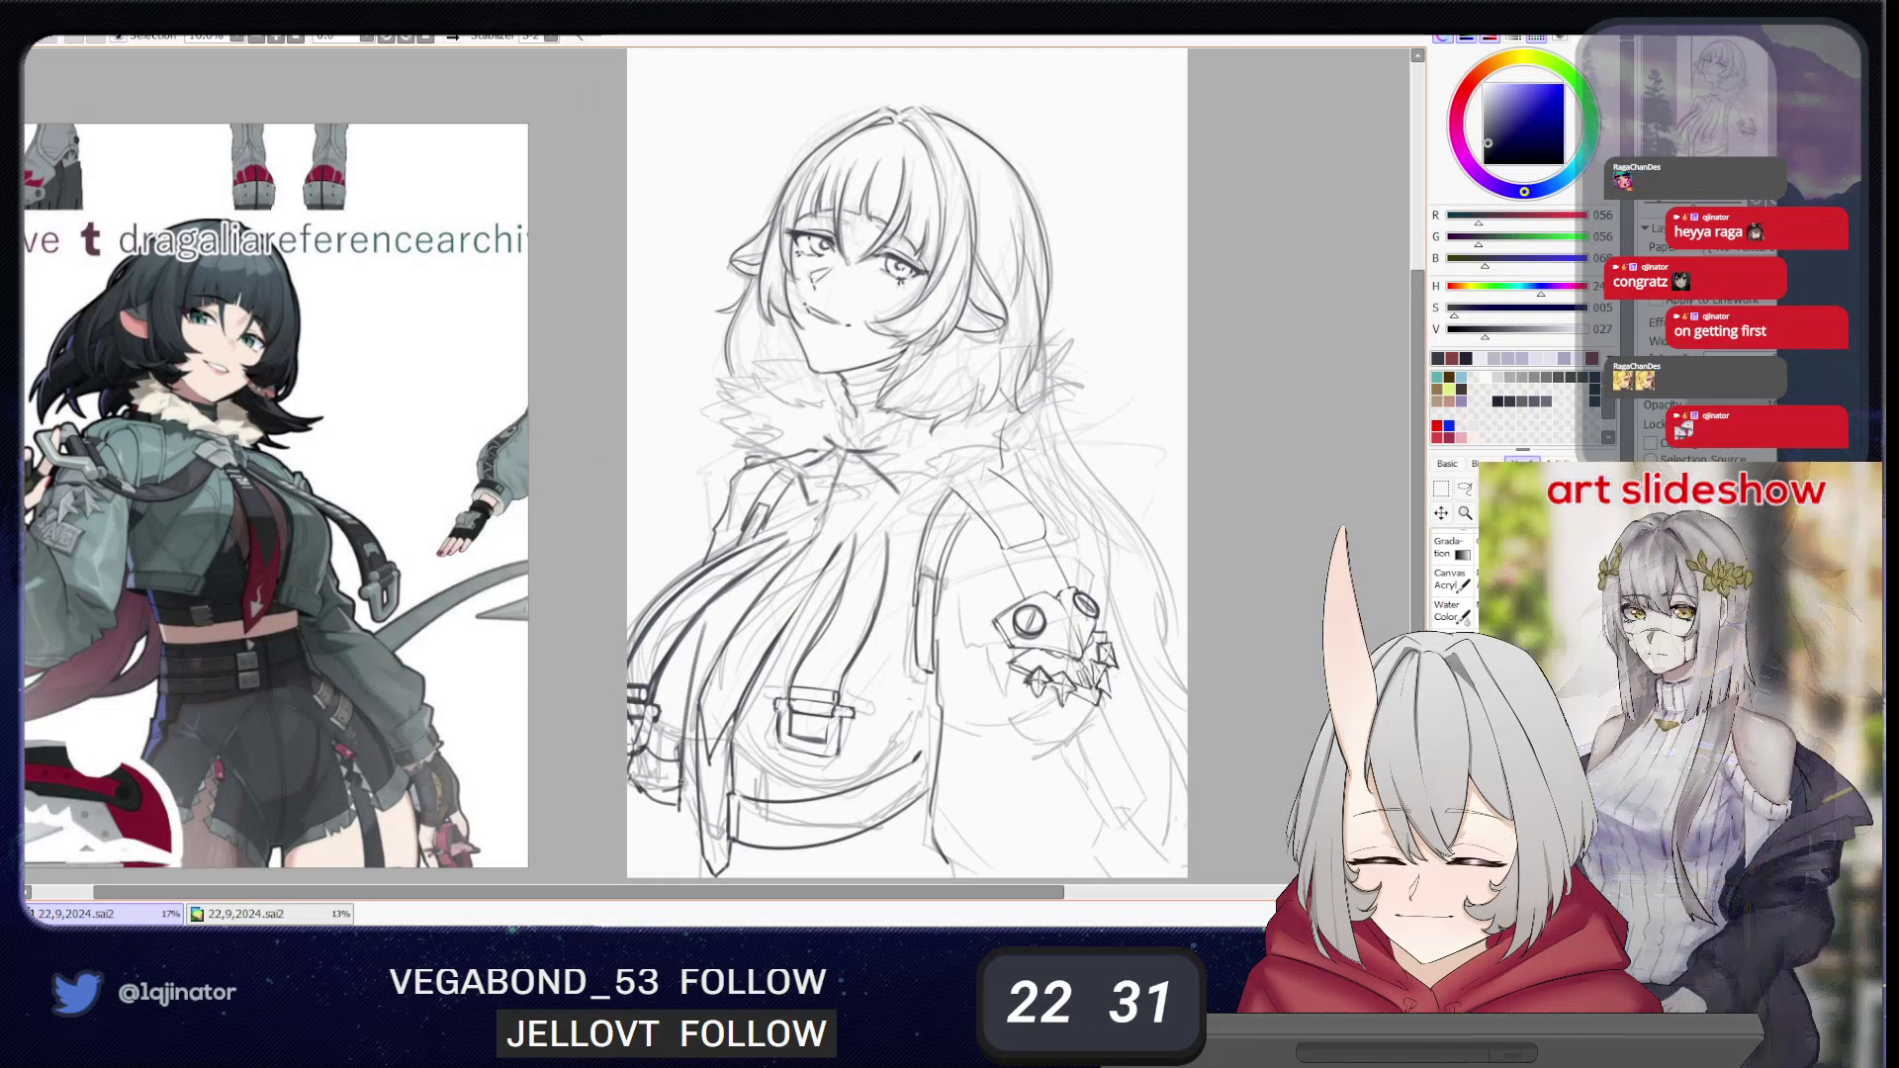
drag(709, 629, 680, 807)
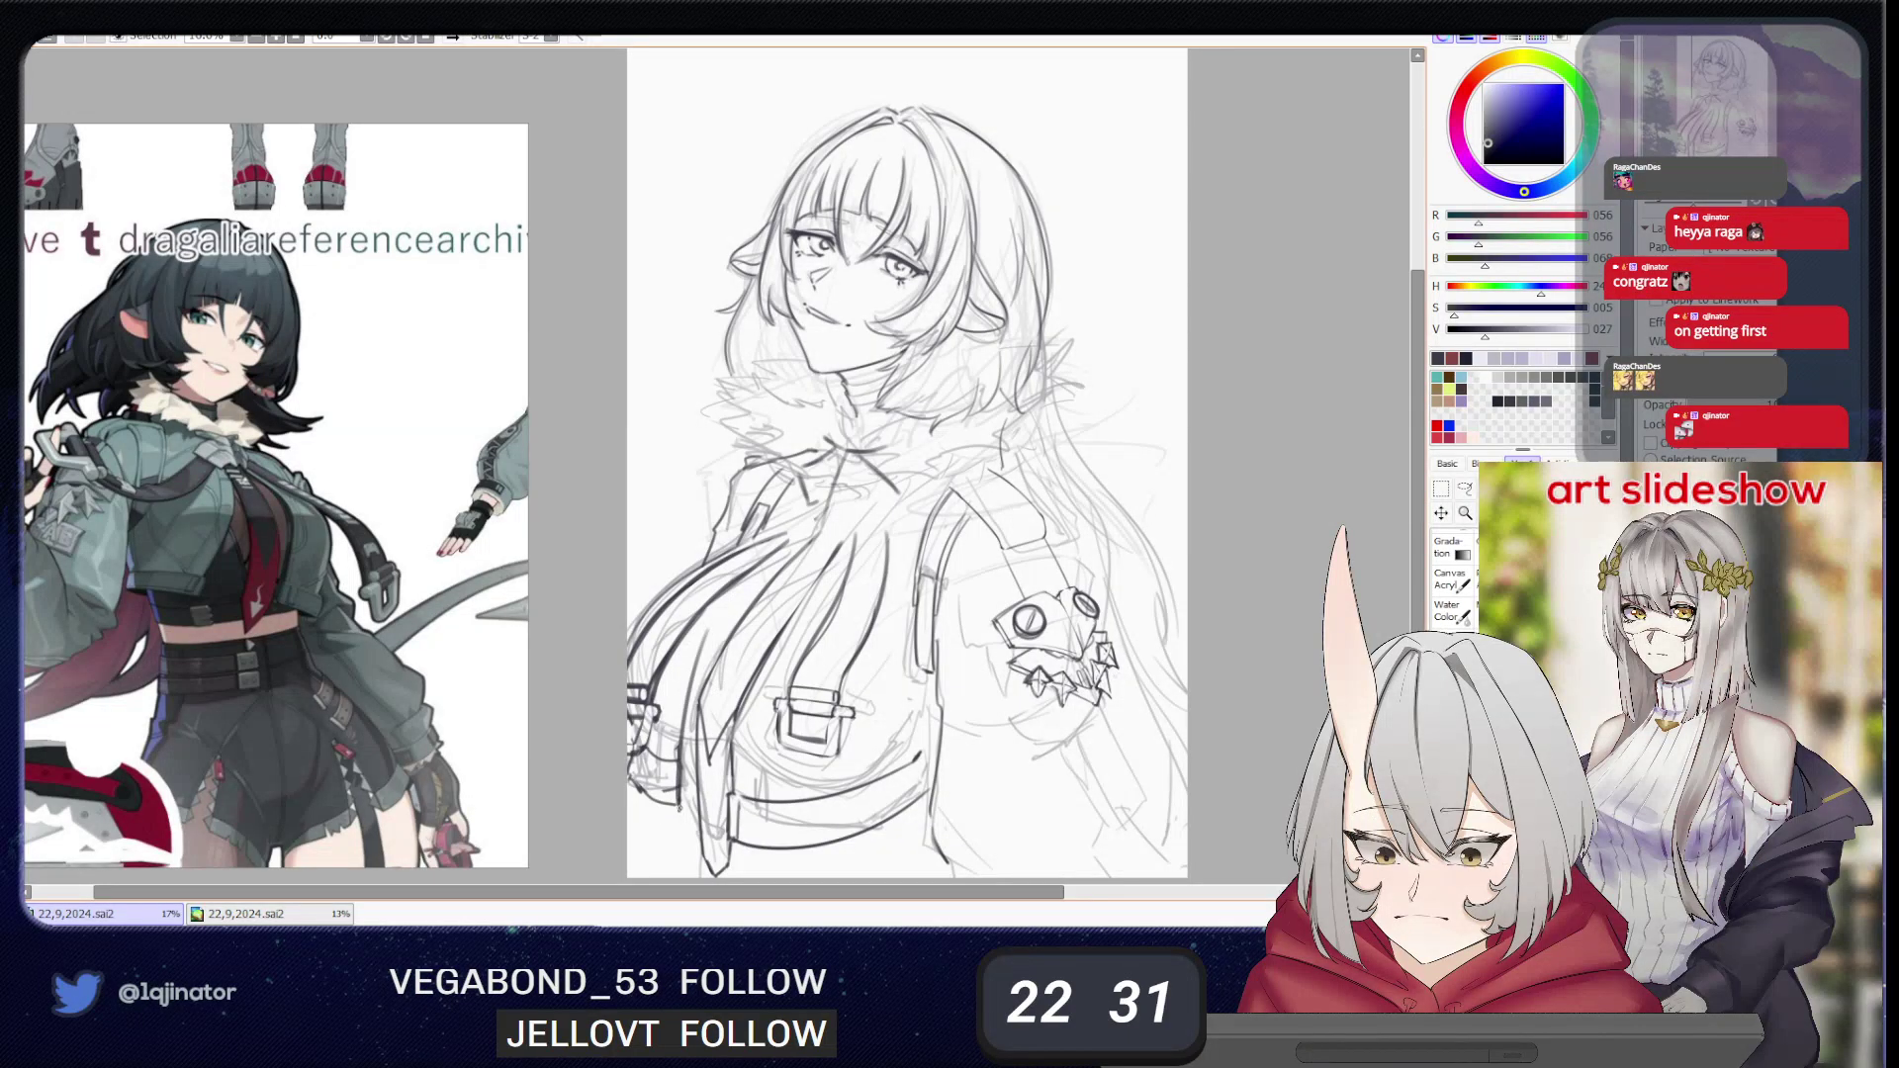
drag(710, 627, 758, 580)
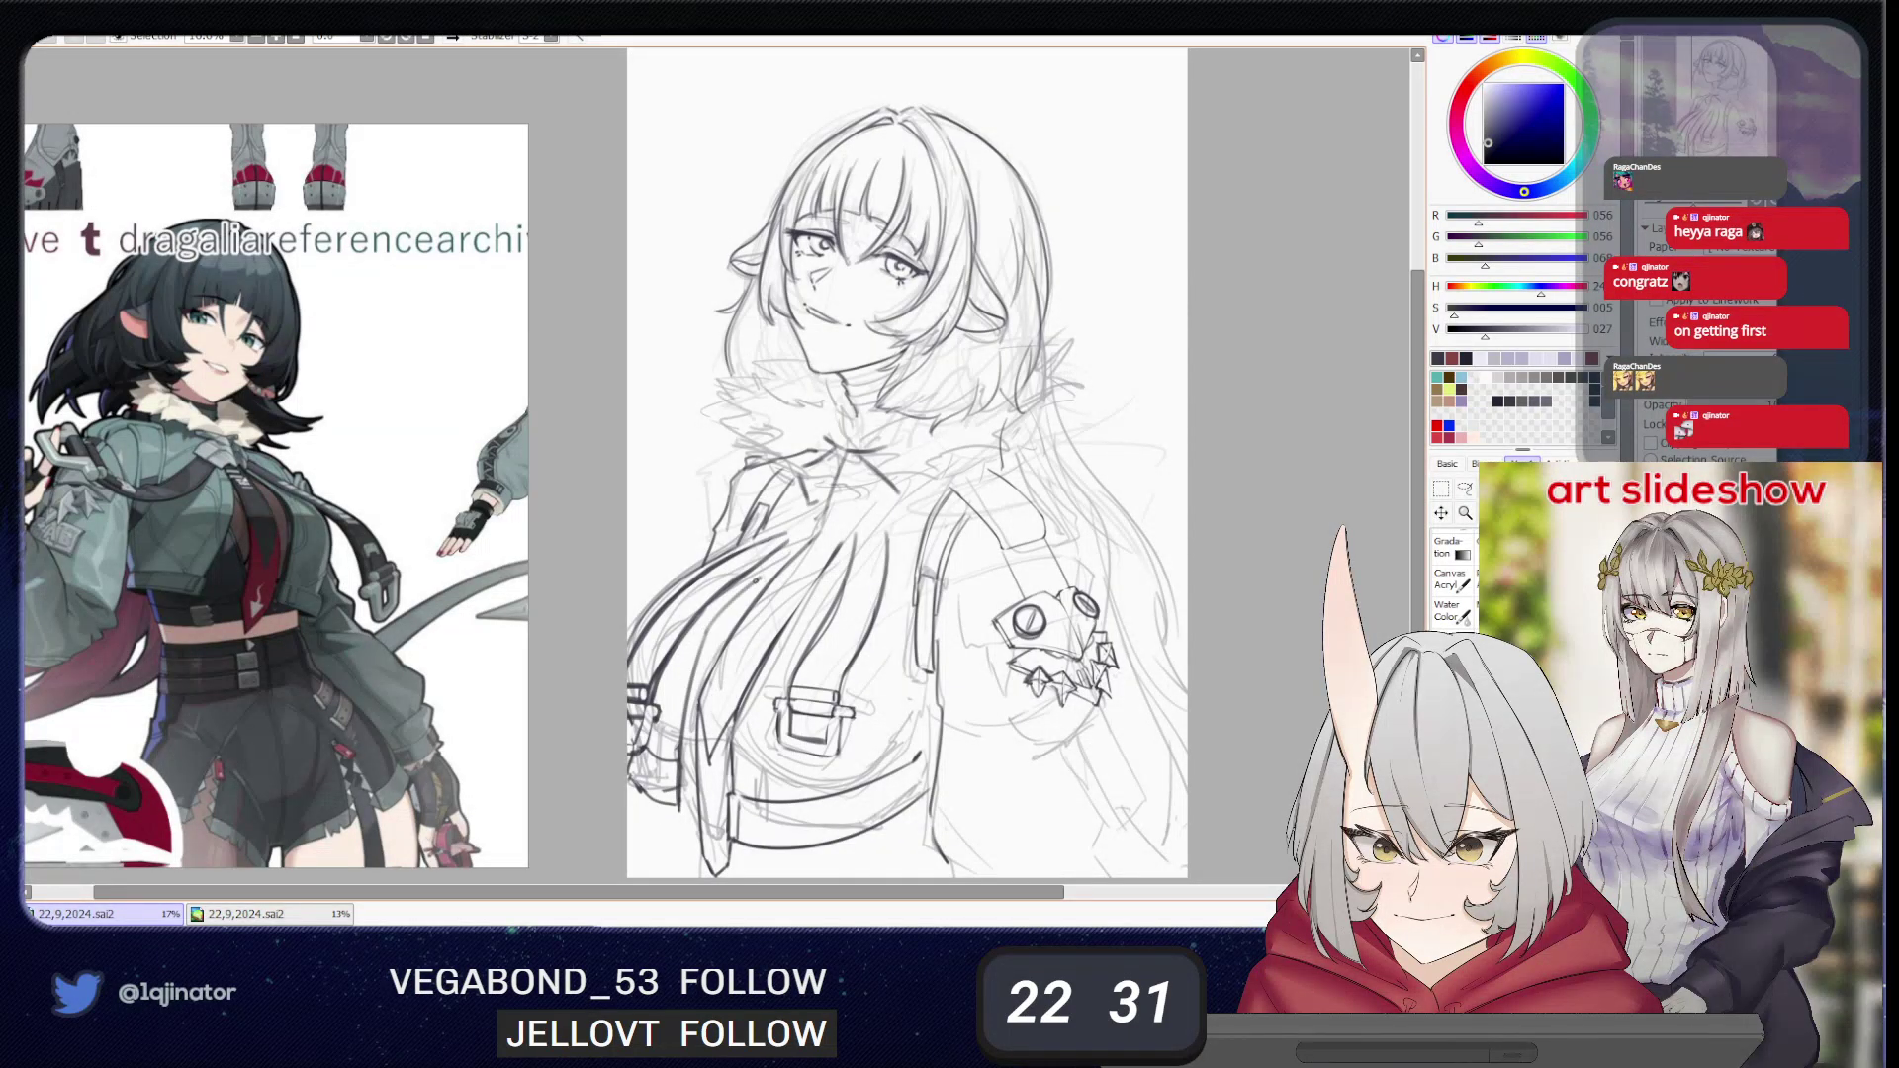
key(h)
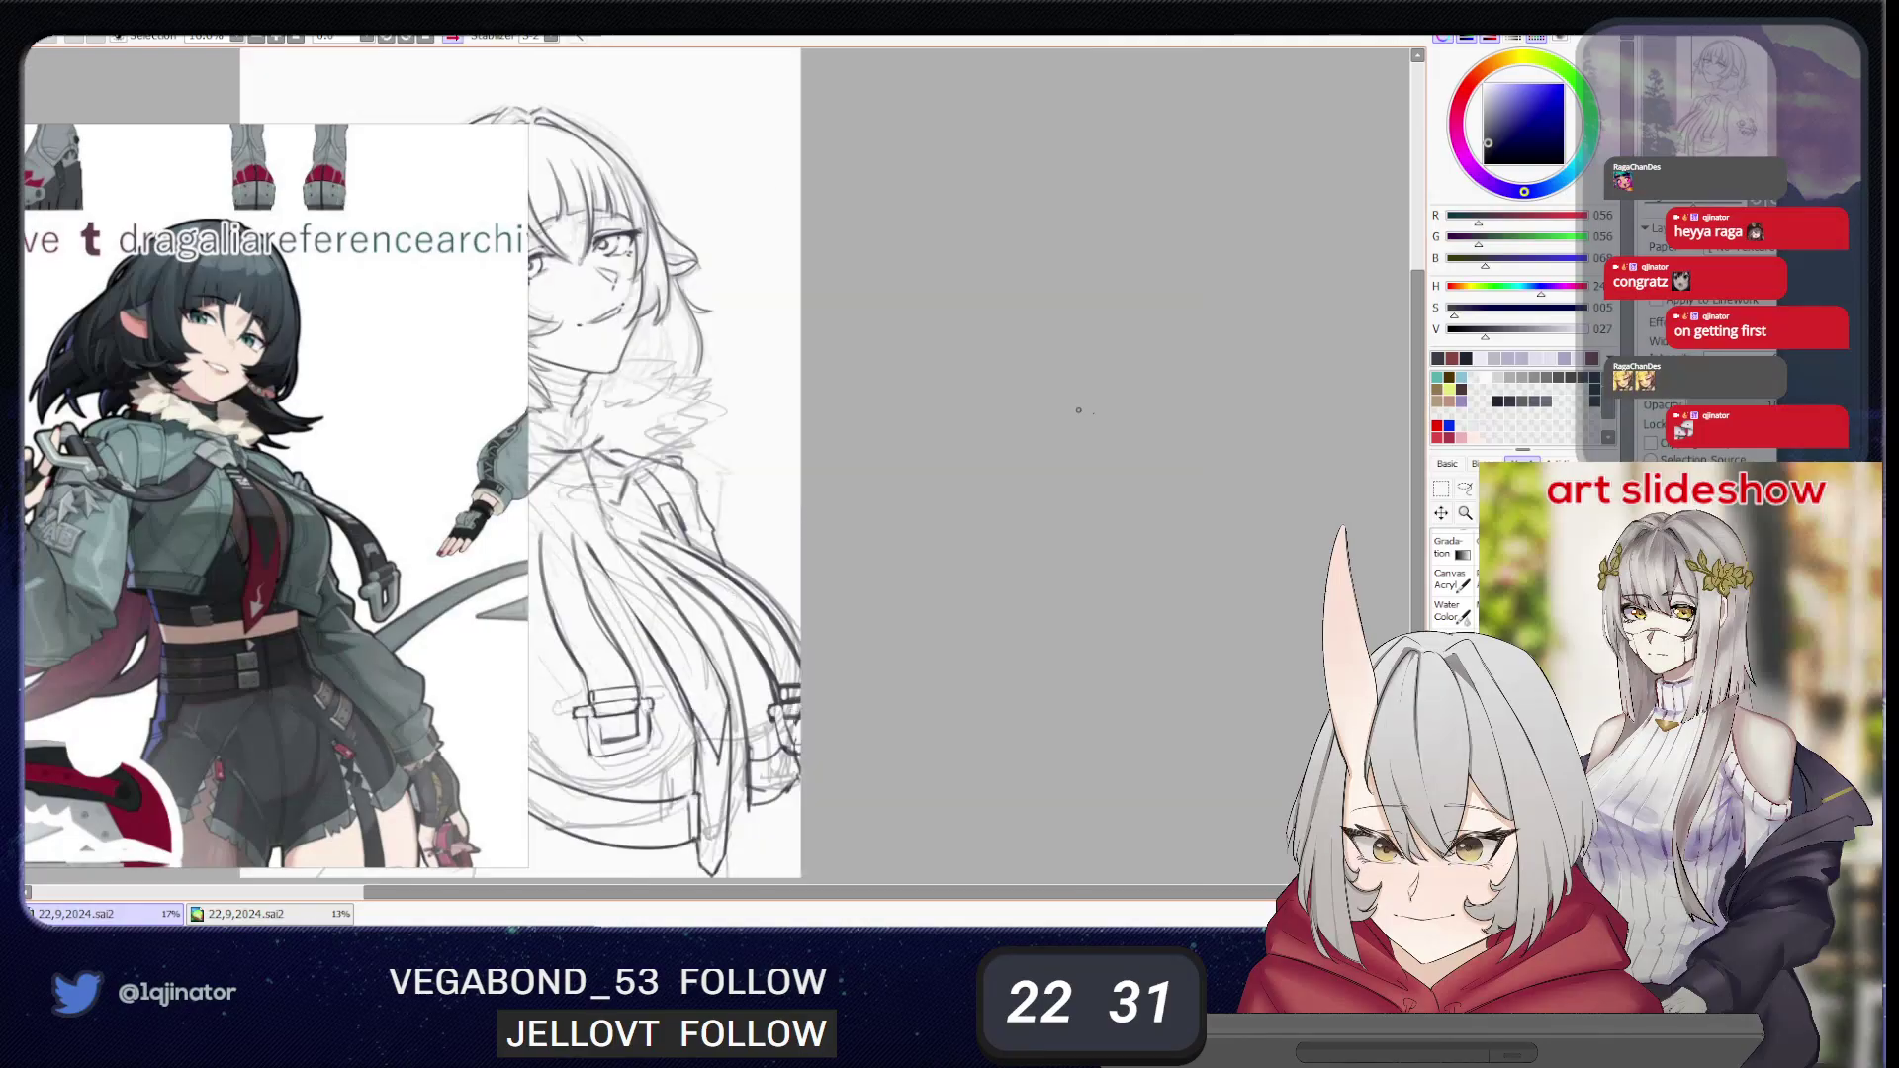
scroll(1078, 409, left, 1)
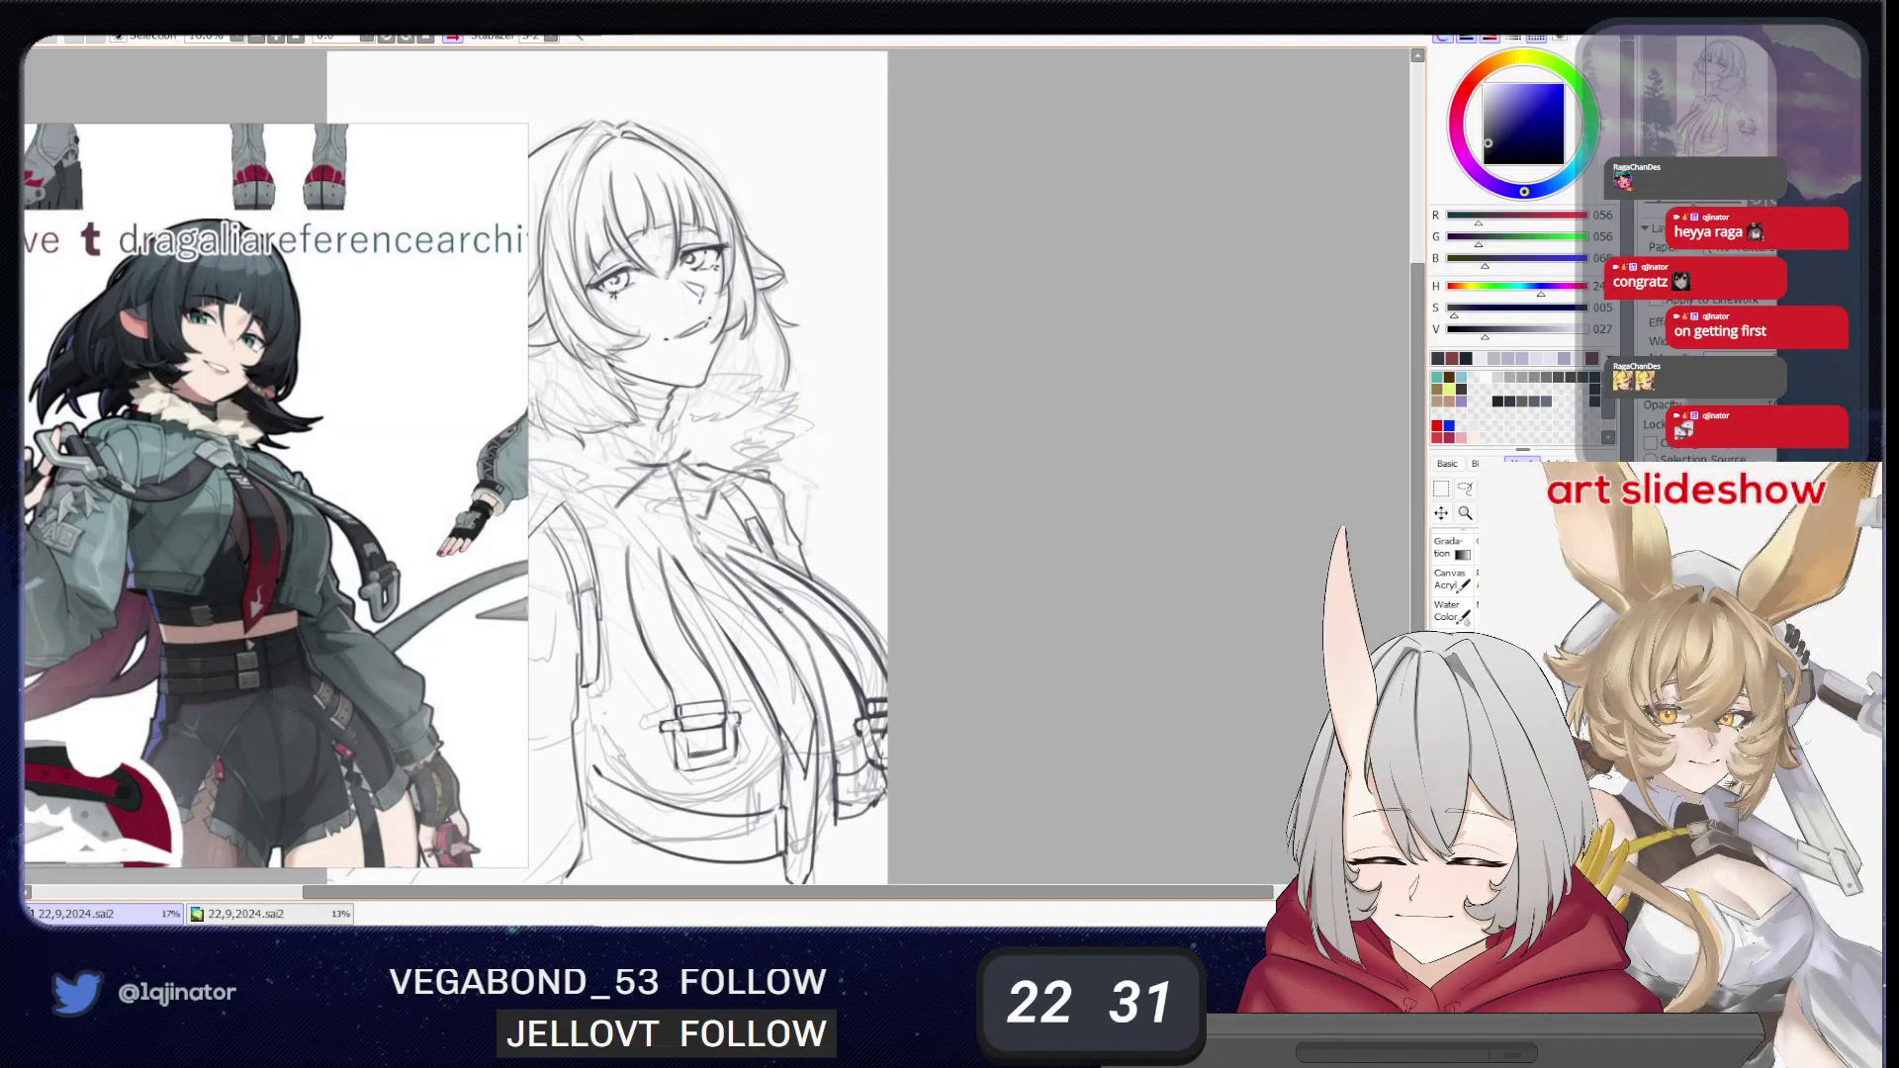
key(ctrl+z)
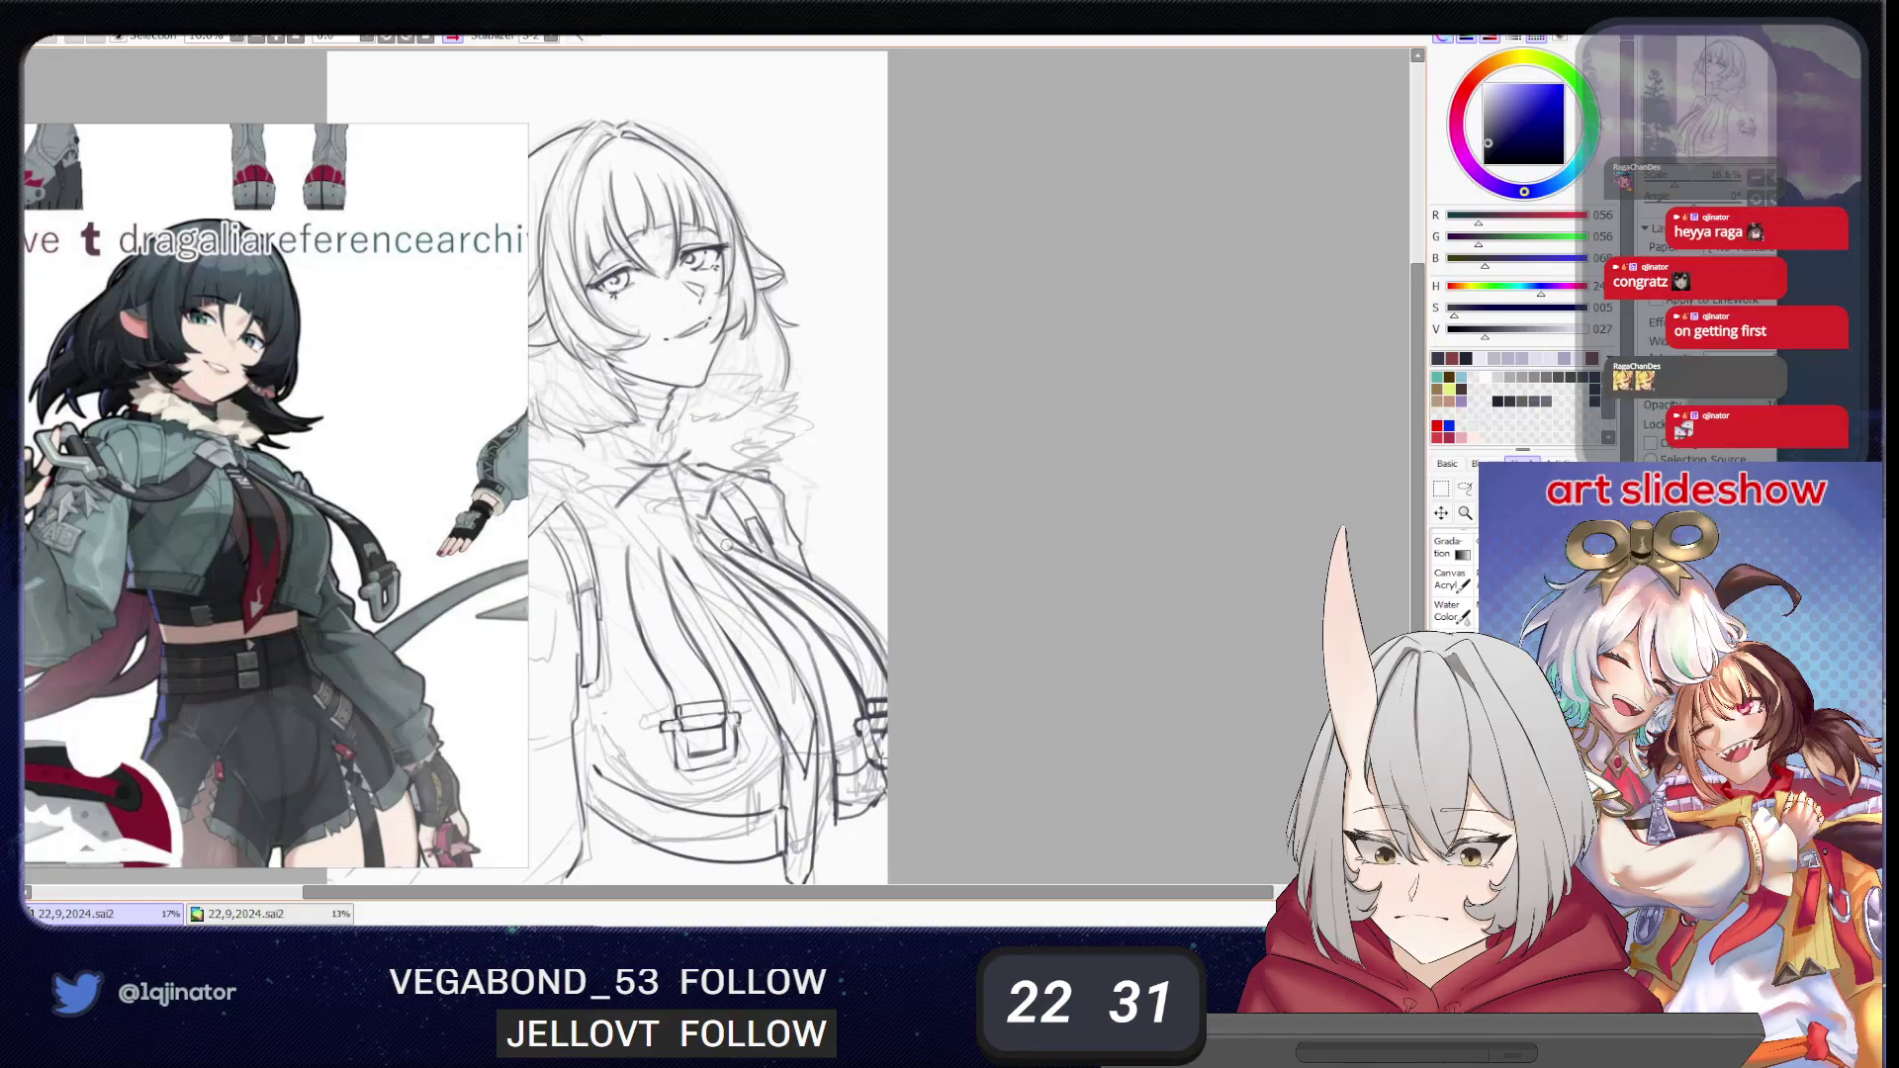
drag(753, 641, 811, 631)
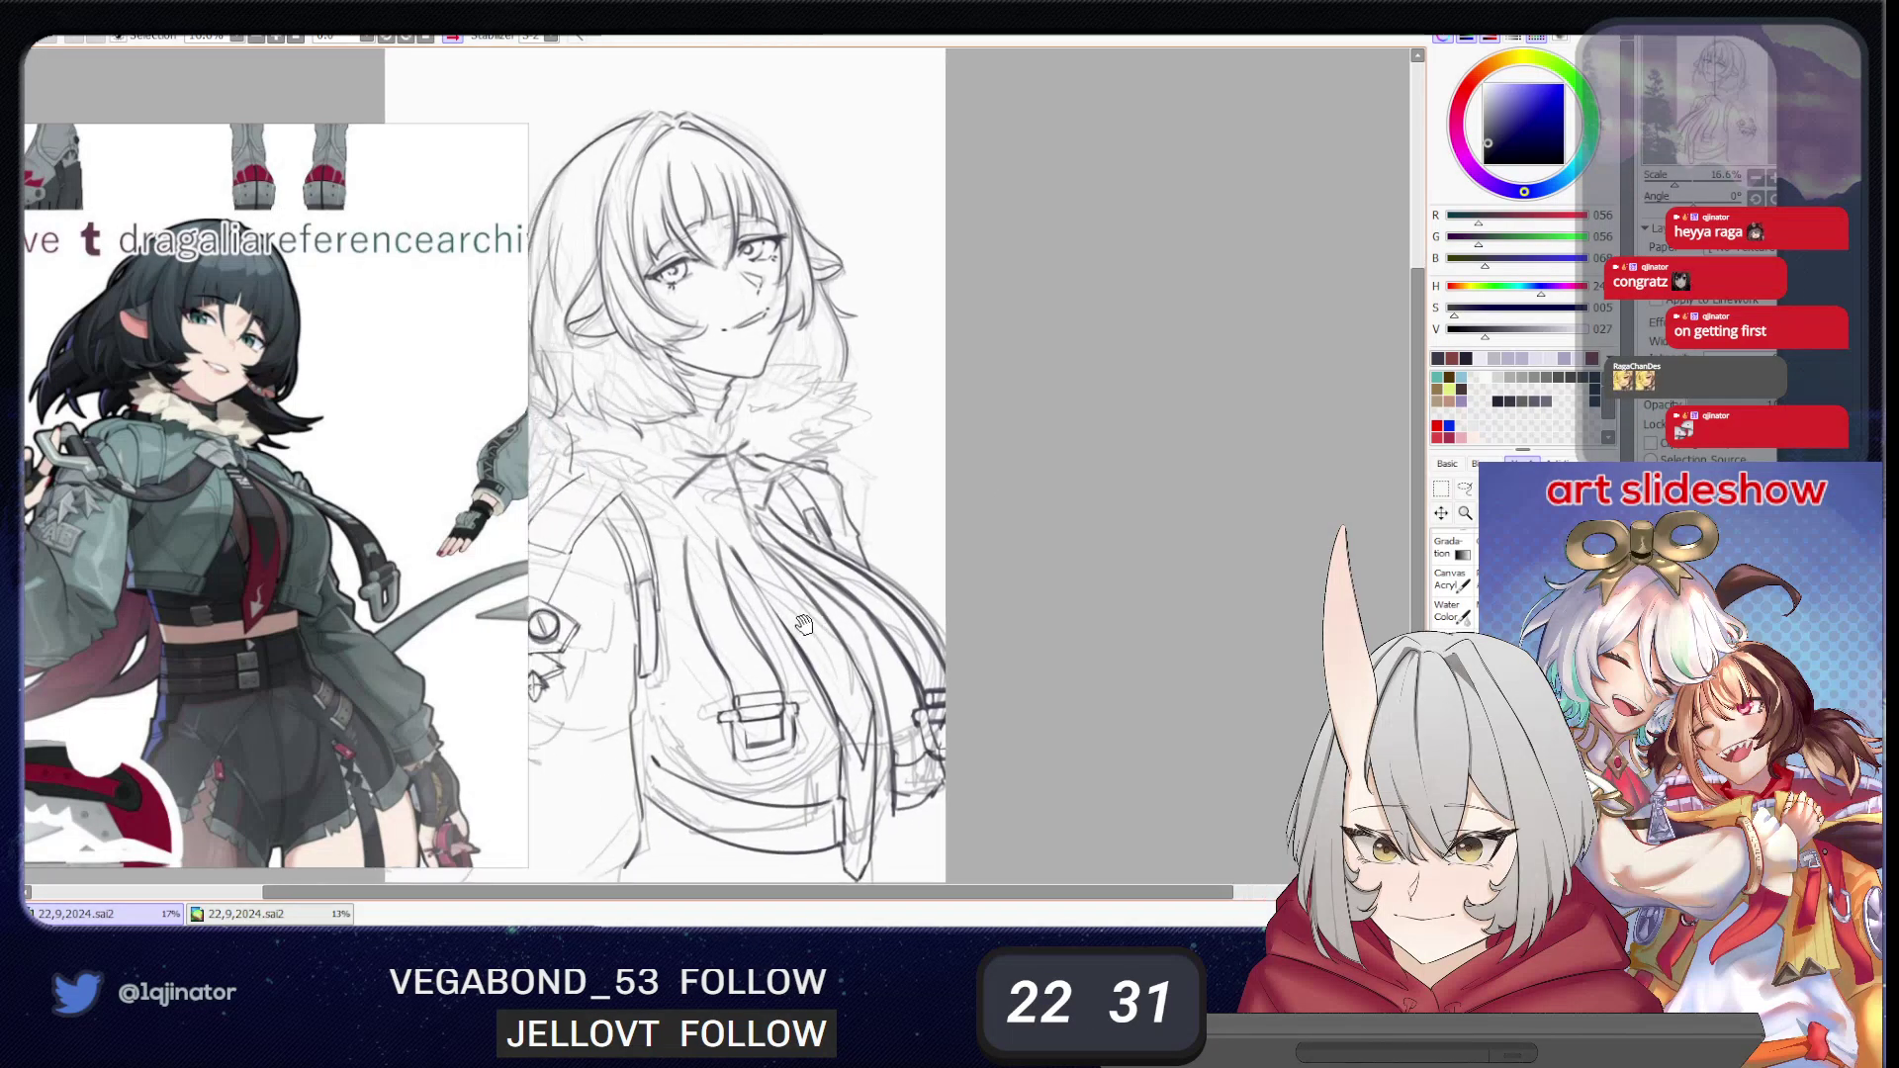
- Adjust the brush size and rework the near chest buckle with darker, cleaner lines
drag(1019, 539, 1045, 539)
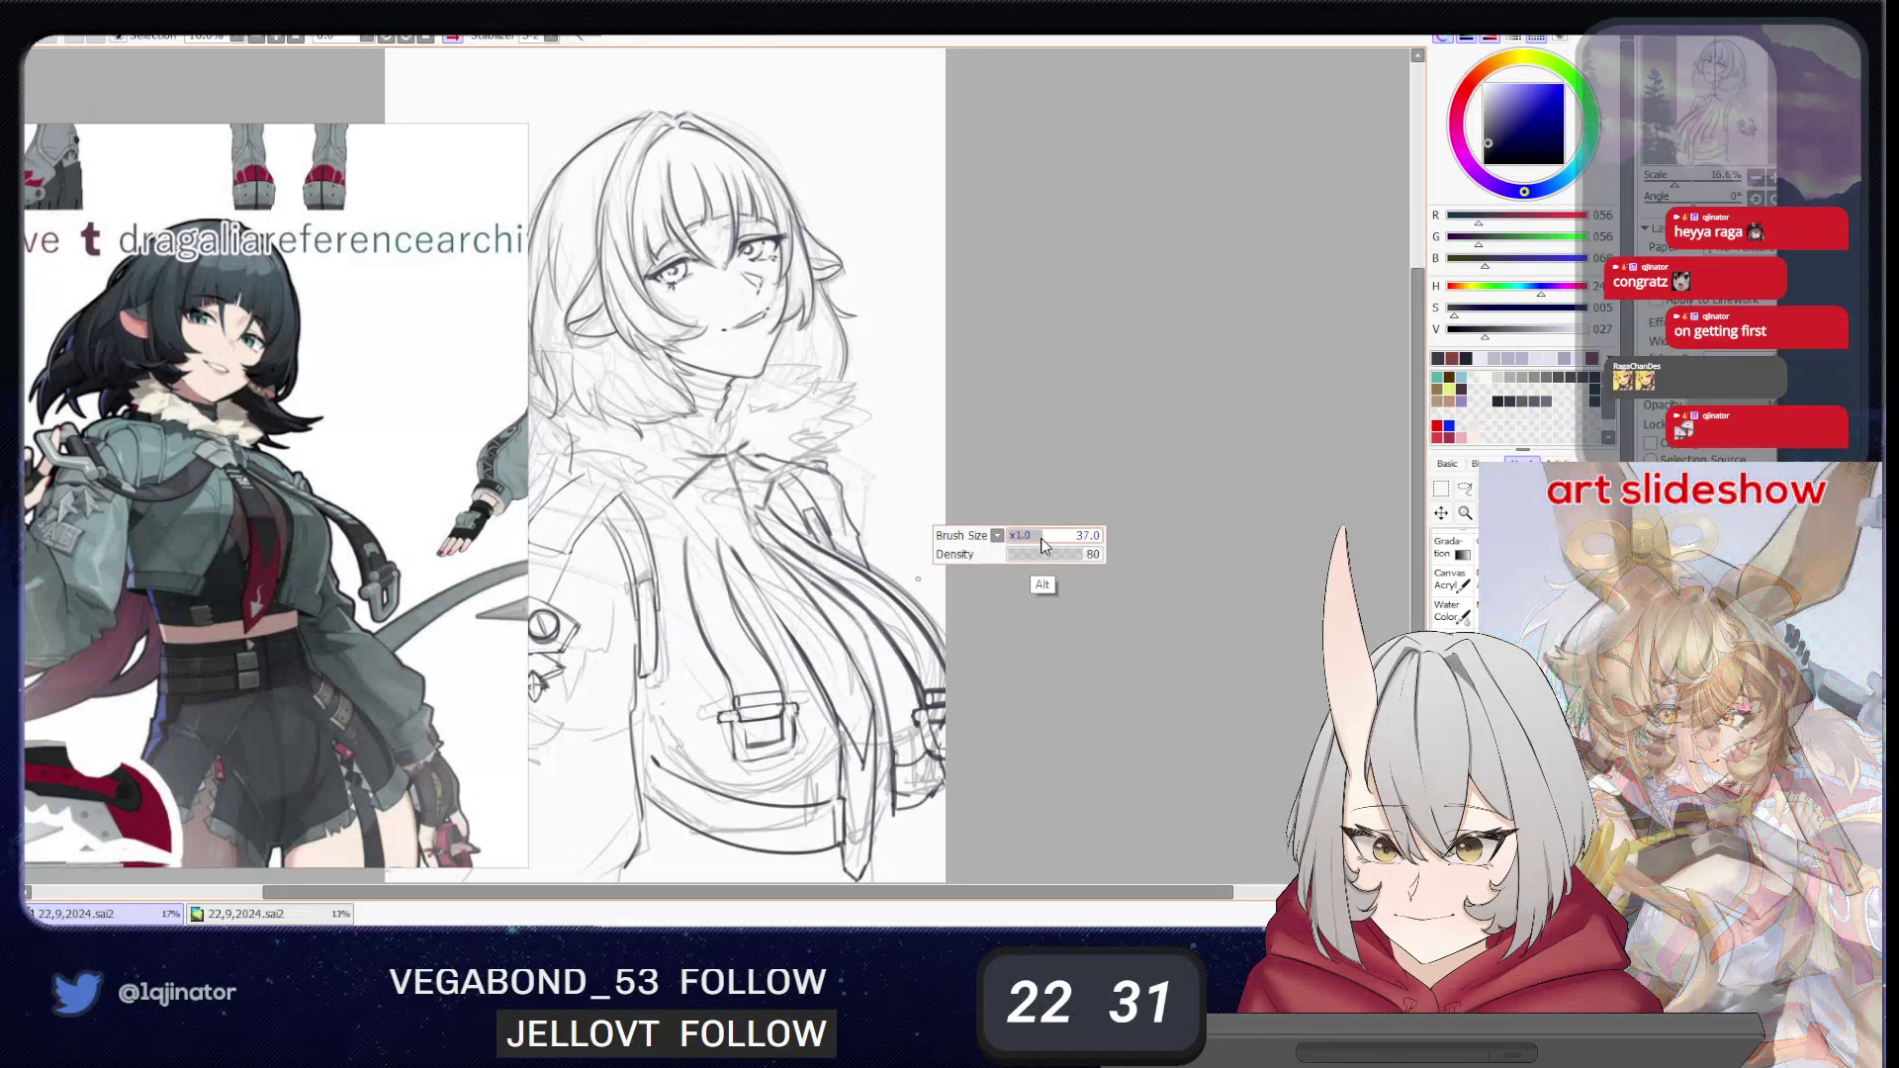
drag(744, 735, 846, 657)
drag(846, 656, 911, 585)
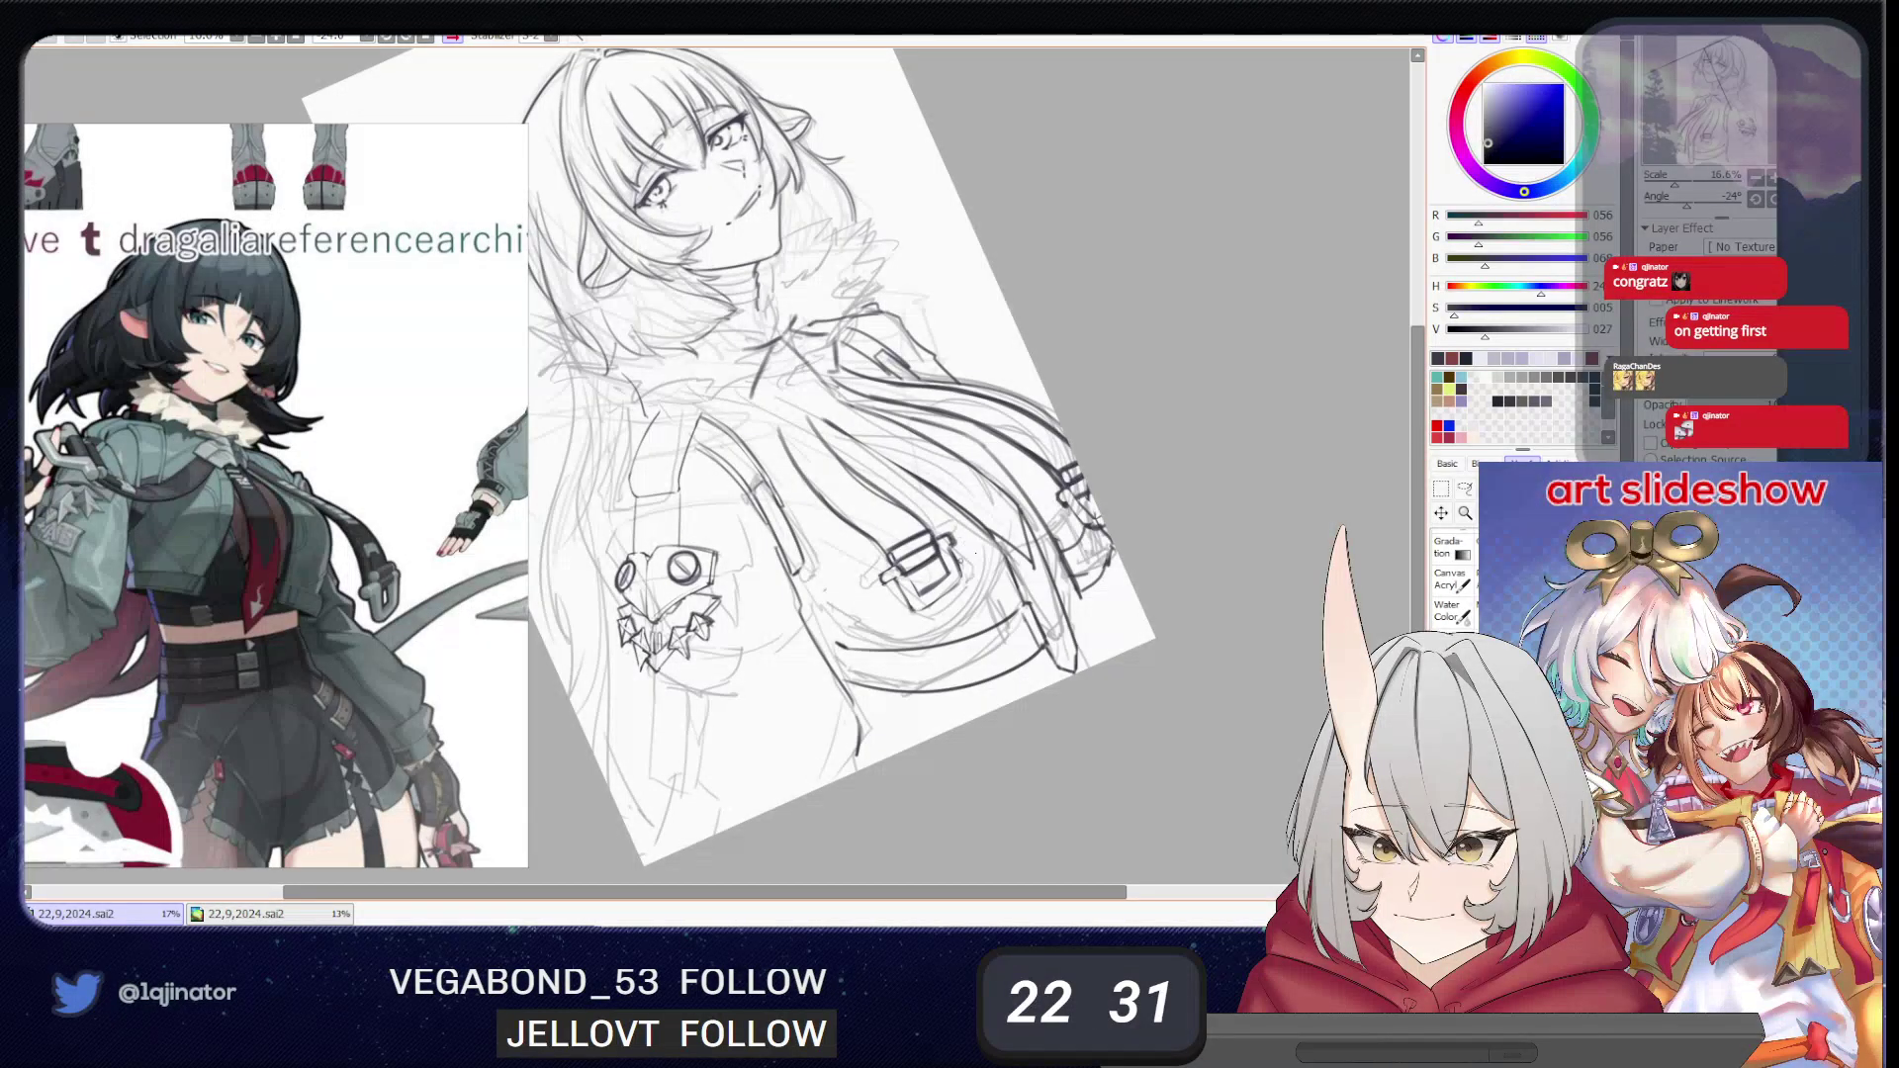
drag(929, 605, 959, 587)
mouse_move(1193, 440)
mouse_down()
mouse_move(1123, 564)
mouse_move(1100, 554)
mouse_move(1132, 505)
mouse_up()
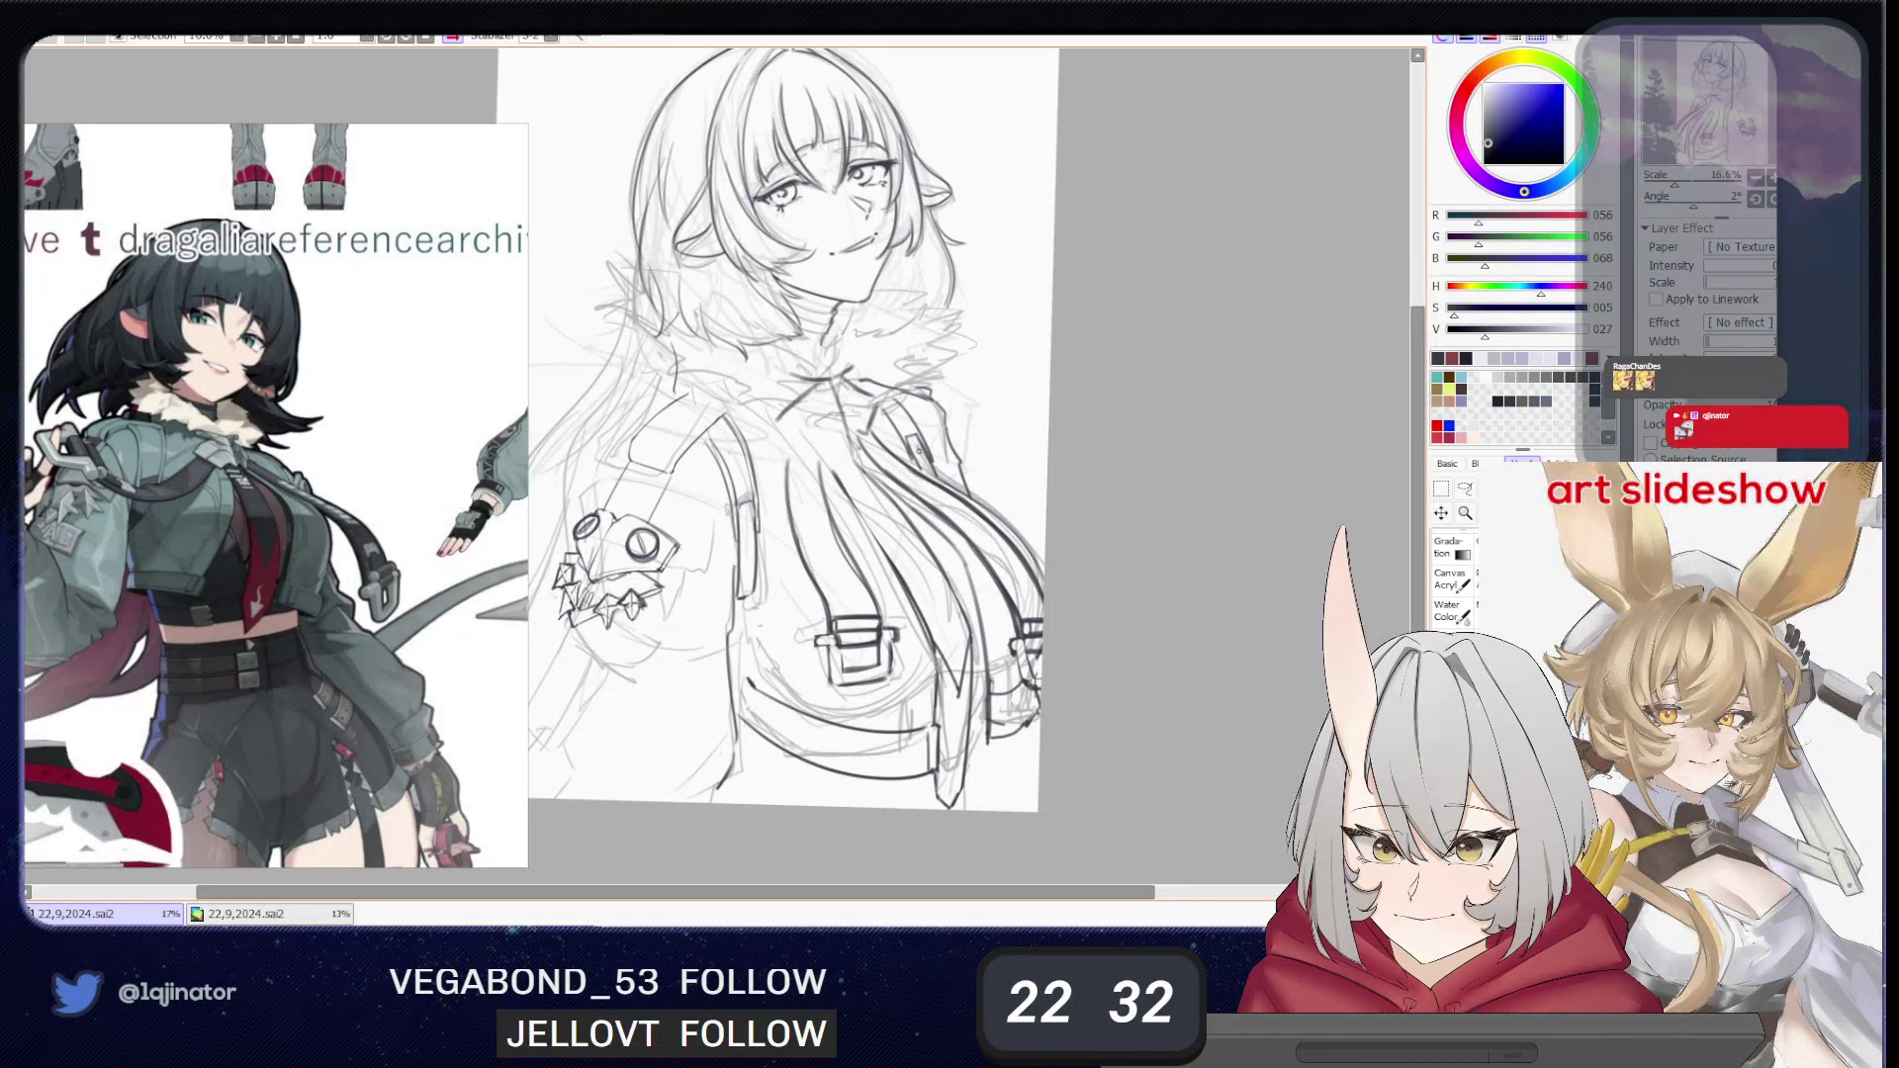
- Block in a thick V-shaped clasp at the collar just below the fur and carve it into narrow outlined bars
drag(923, 549, 903, 650)
drag(857, 531, 809, 537)
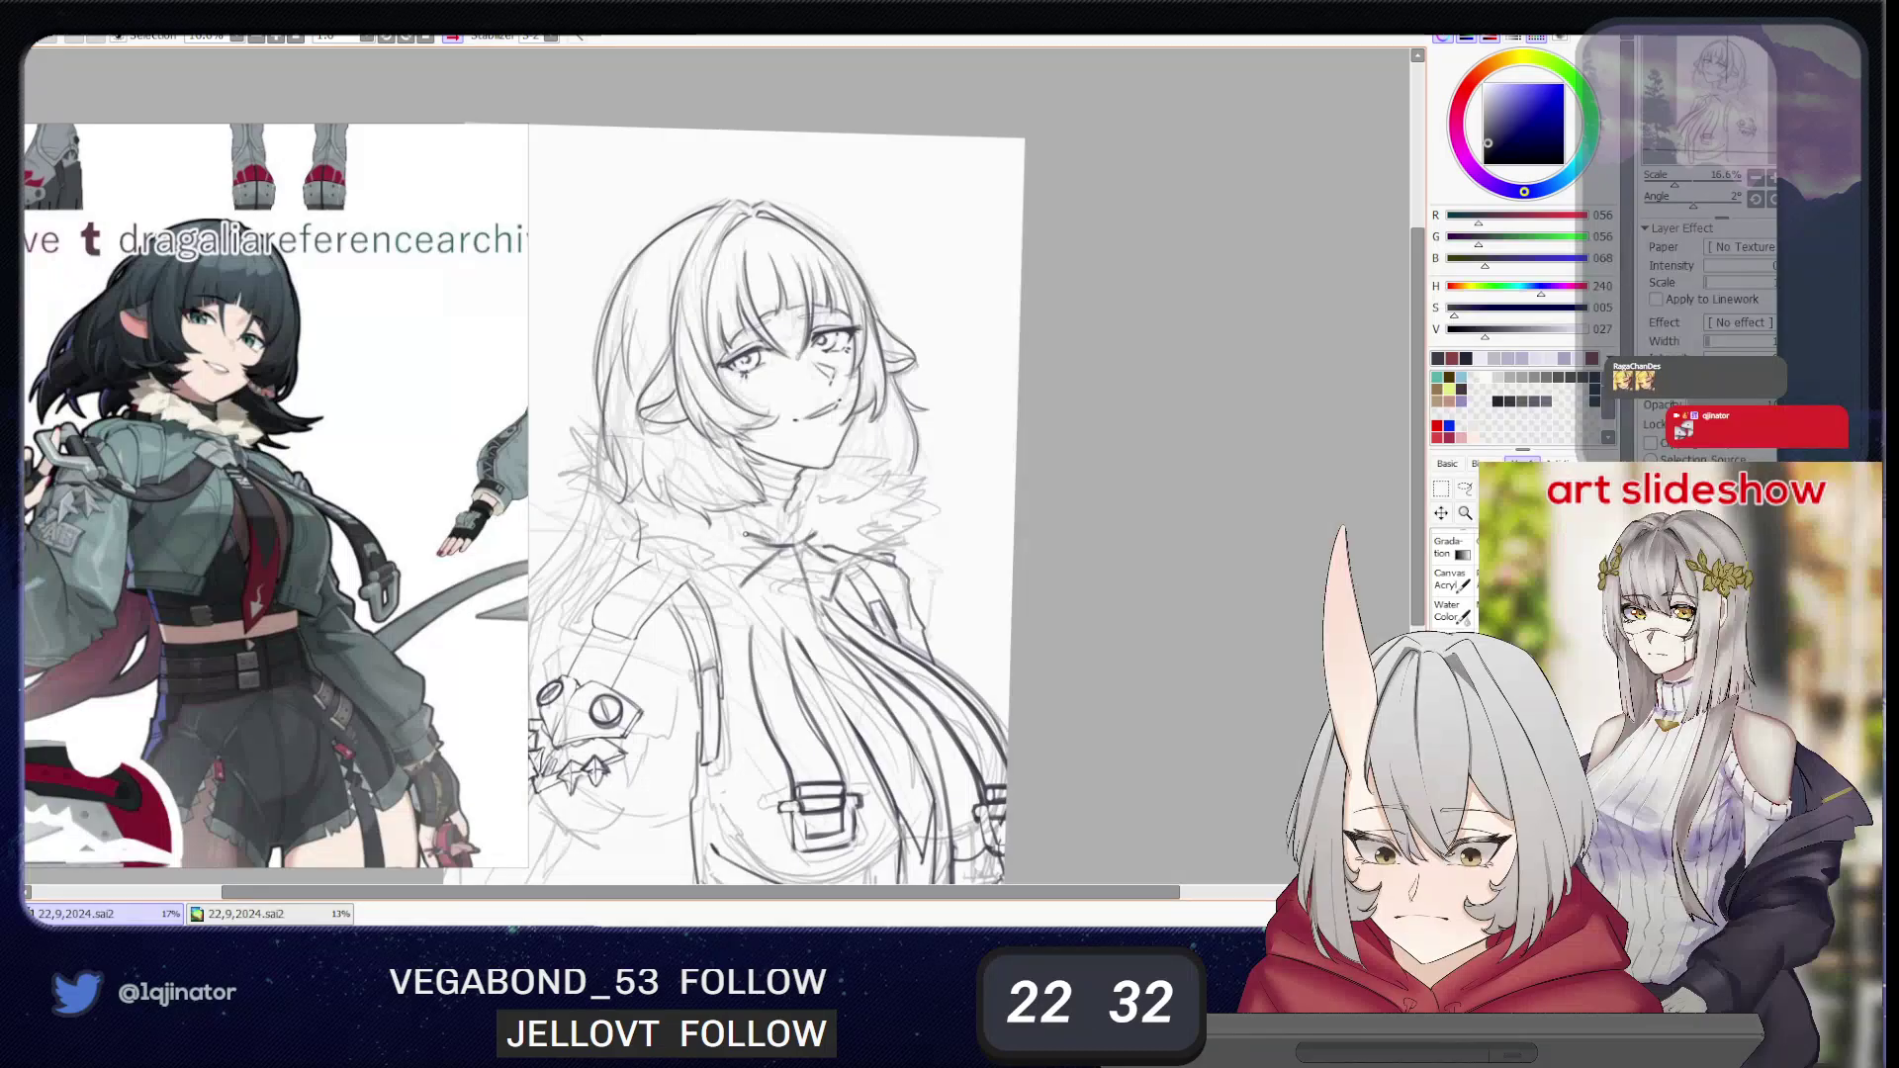
mouse_move(749, 536)
mouse_down()
mouse_move(786, 548)
mouse_move(817, 528)
mouse_up()
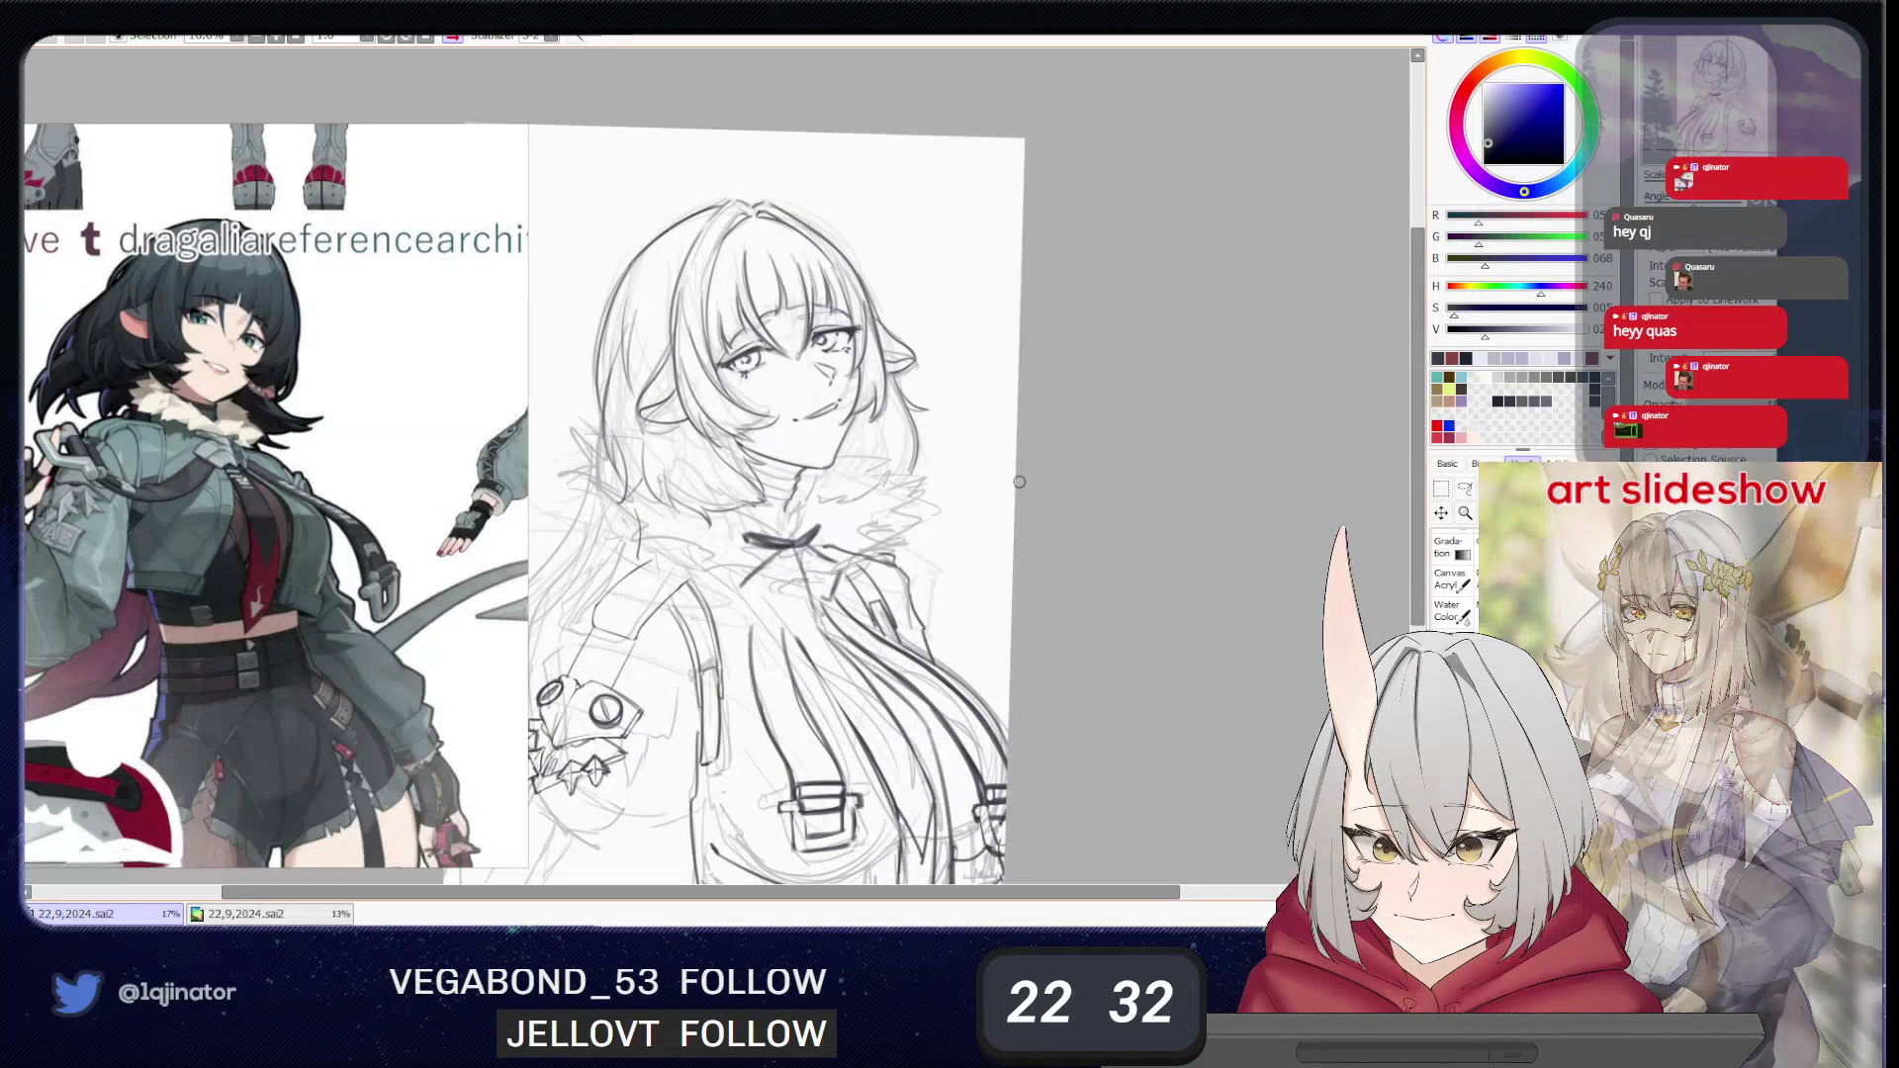
scroll(916, 547, up, 2)
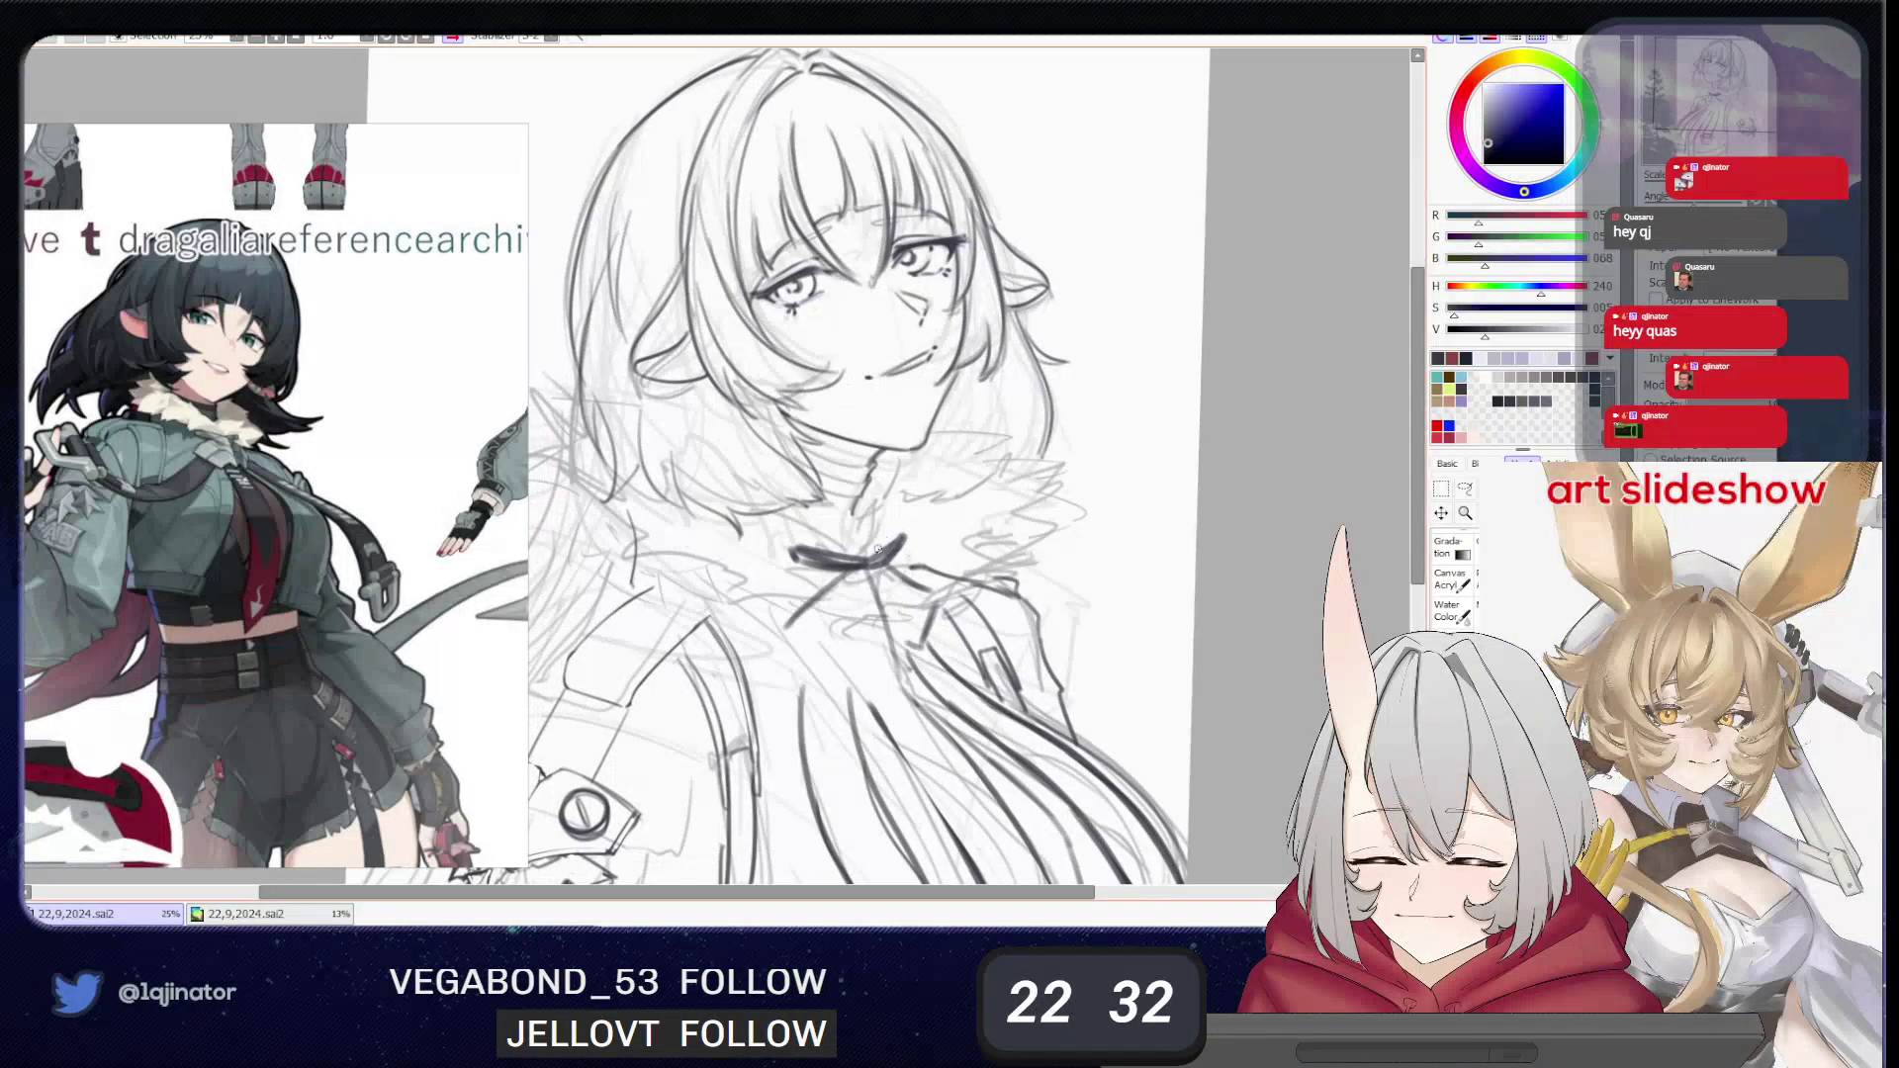
ctrl+alt+click(888, 561)
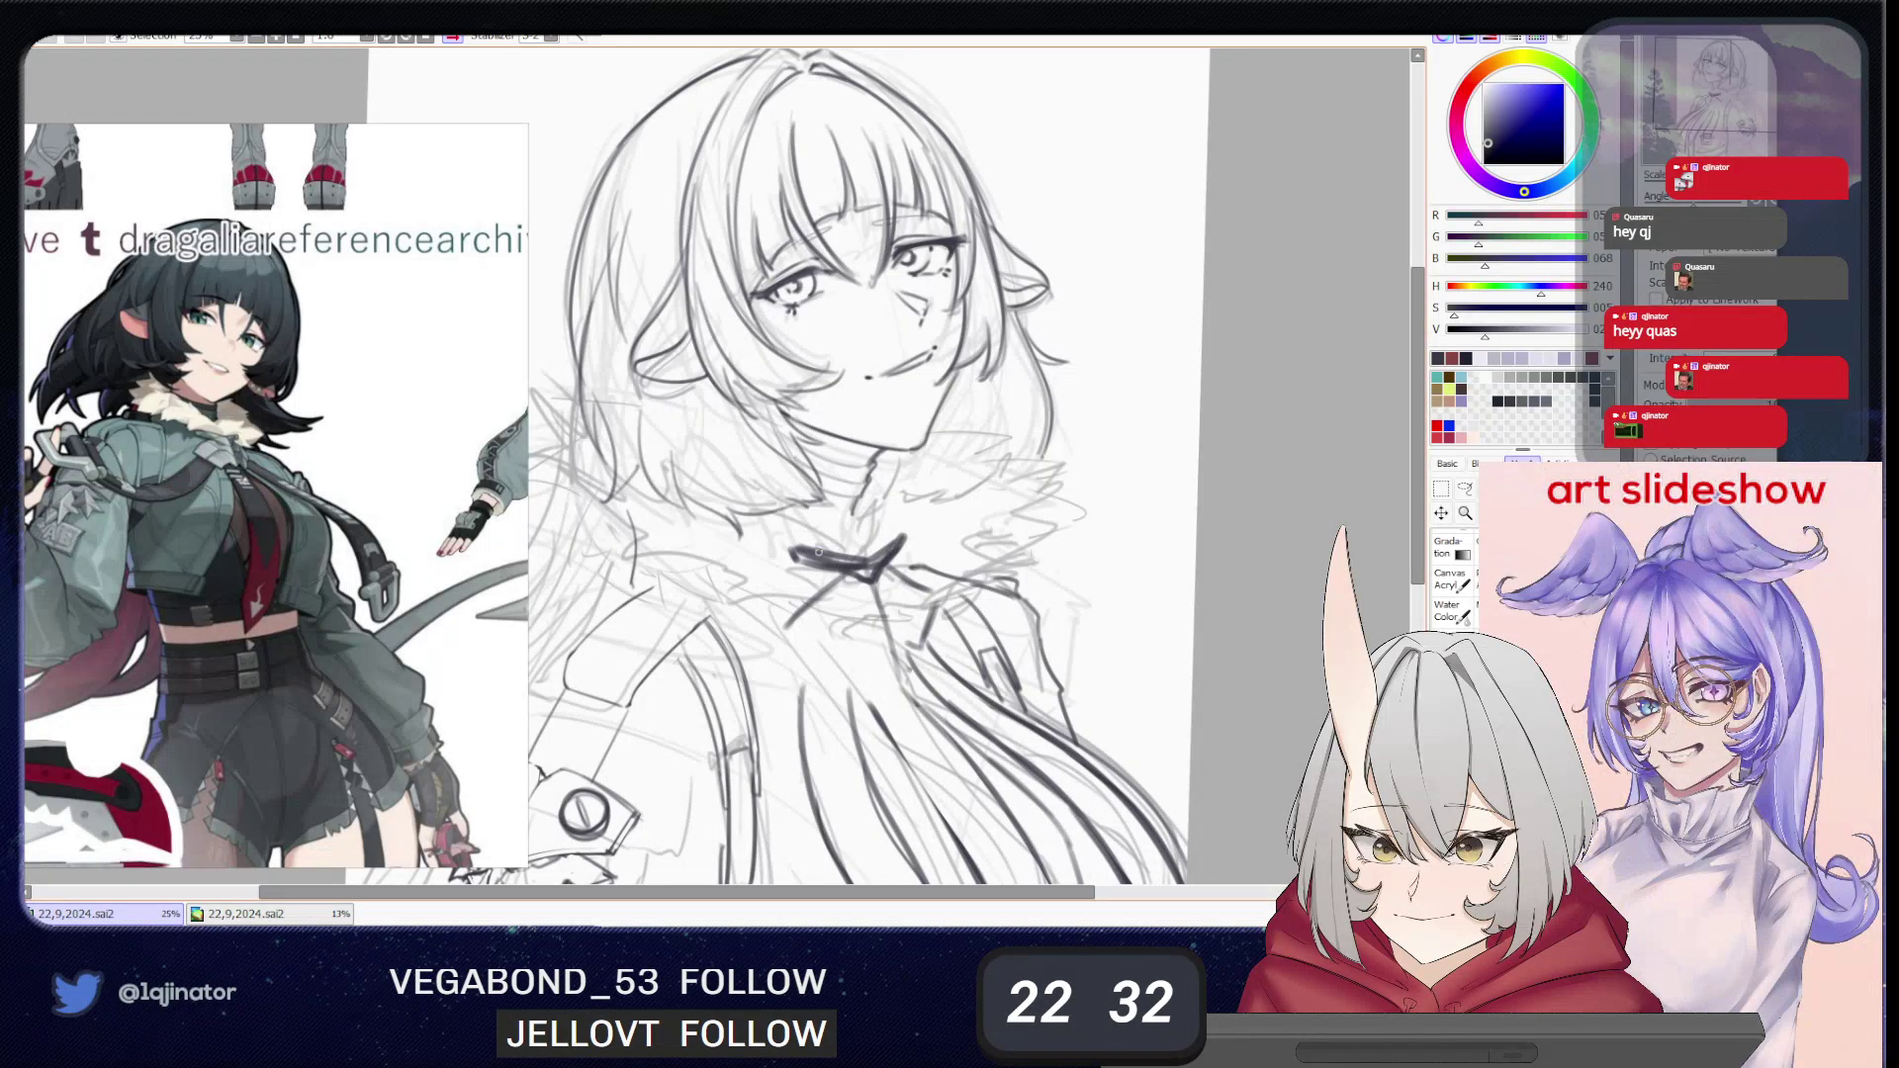
drag(803, 556, 865, 570)
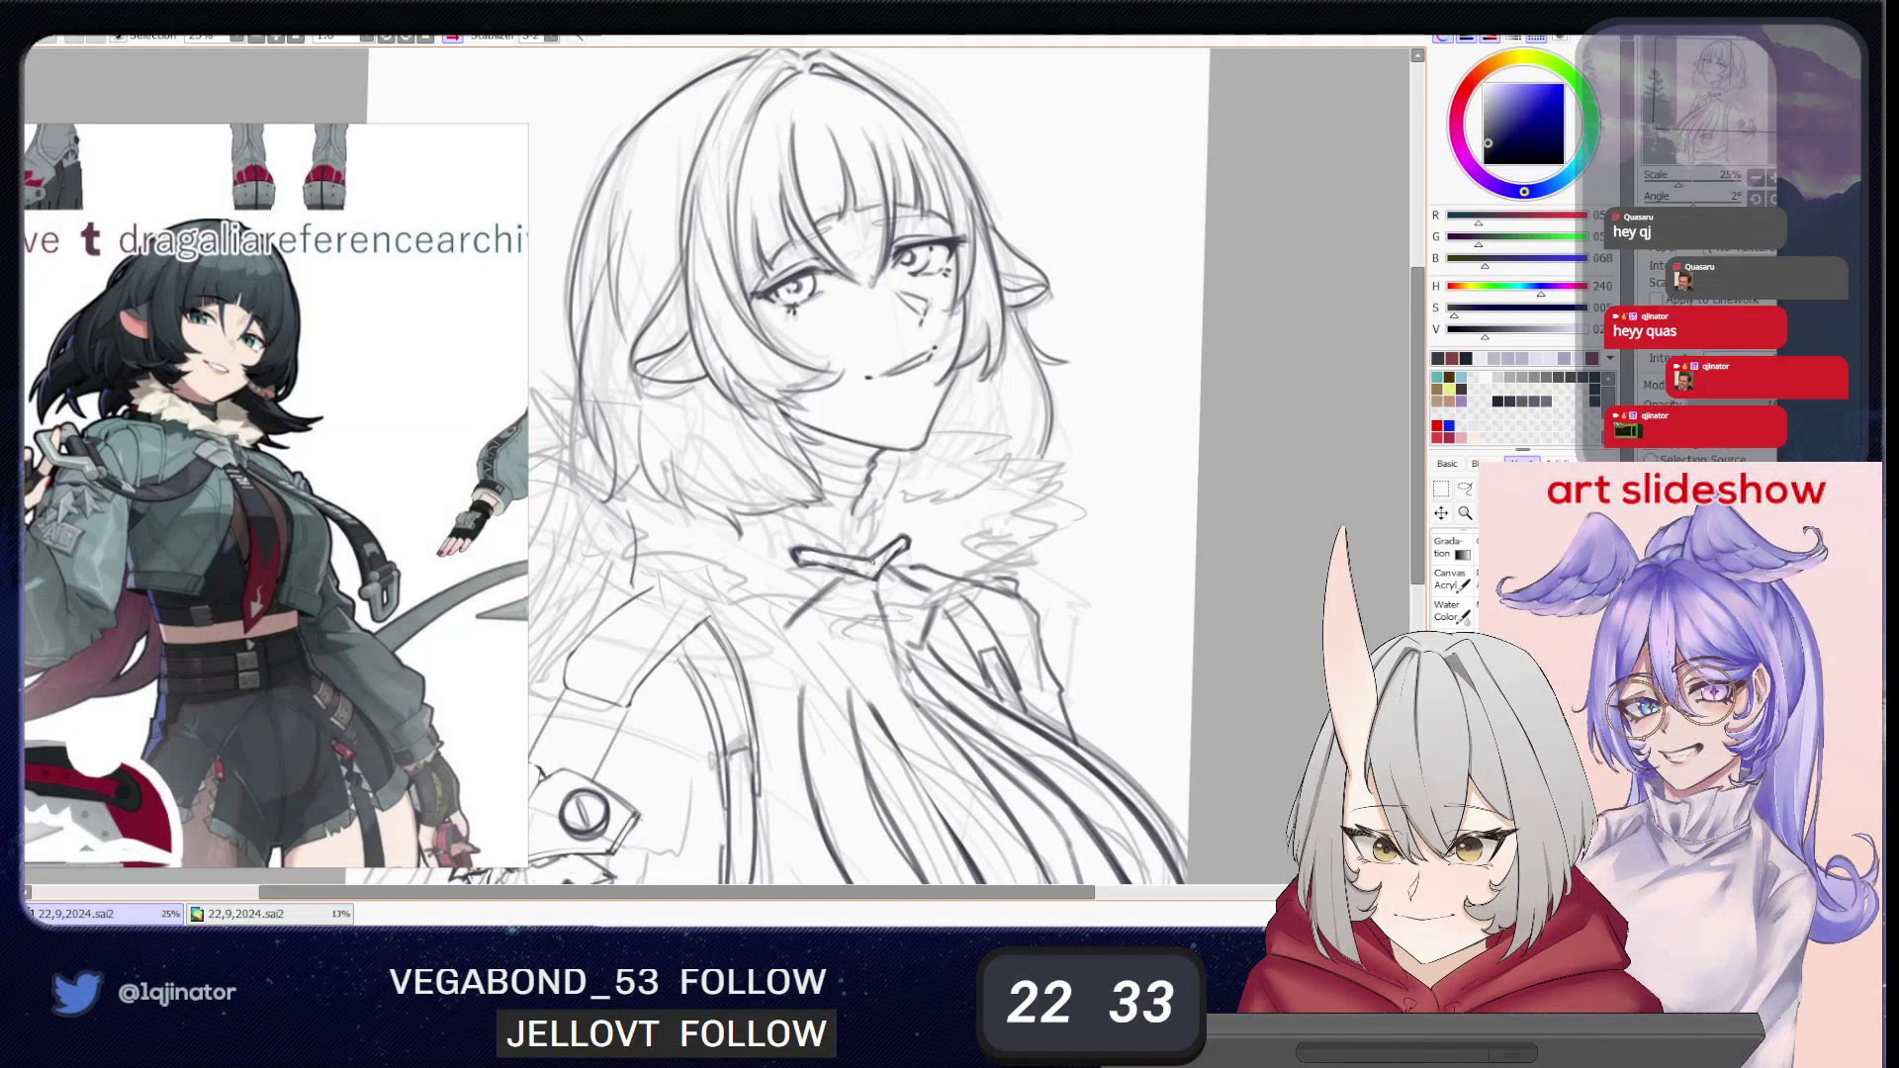
- Draw the angular folded flaps hanging beneath the collar clasp, undoing a trial stroke at their lower edge
drag(883, 615, 879, 593)
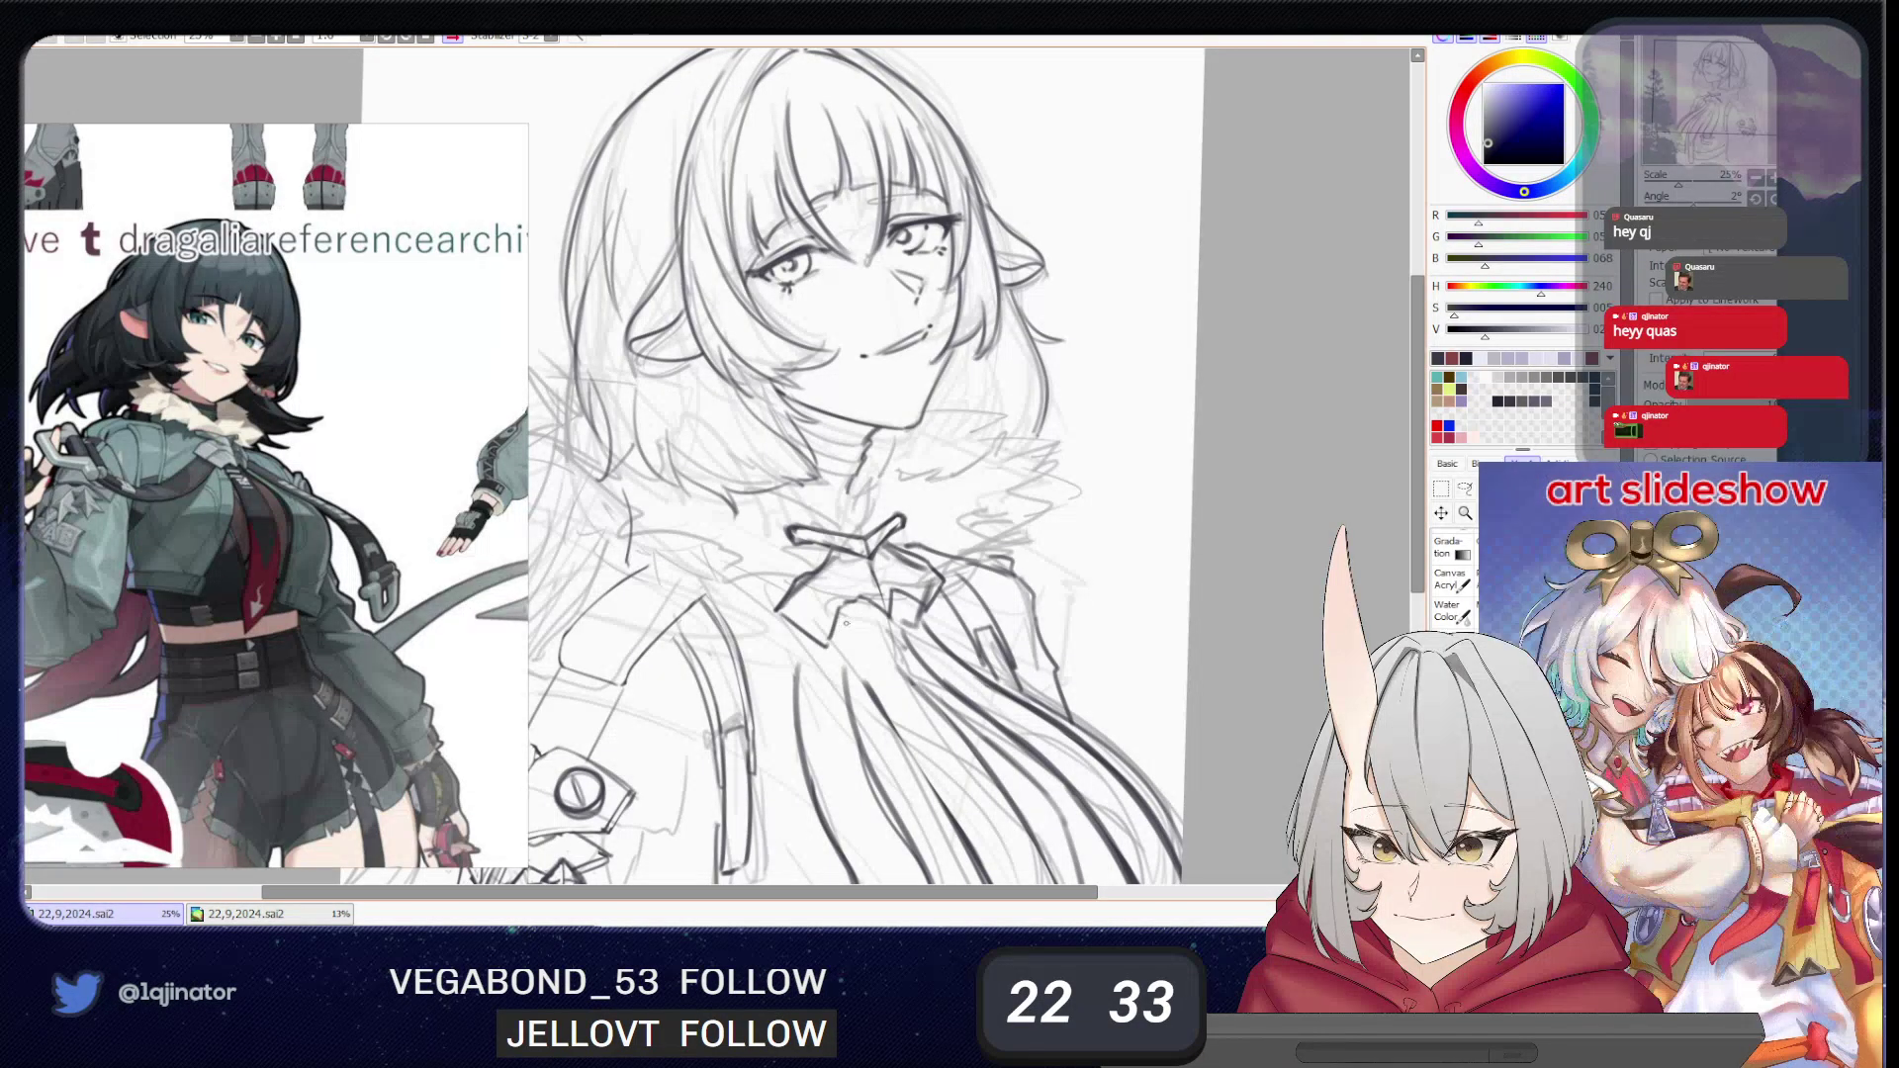
drag(837, 639, 868, 657)
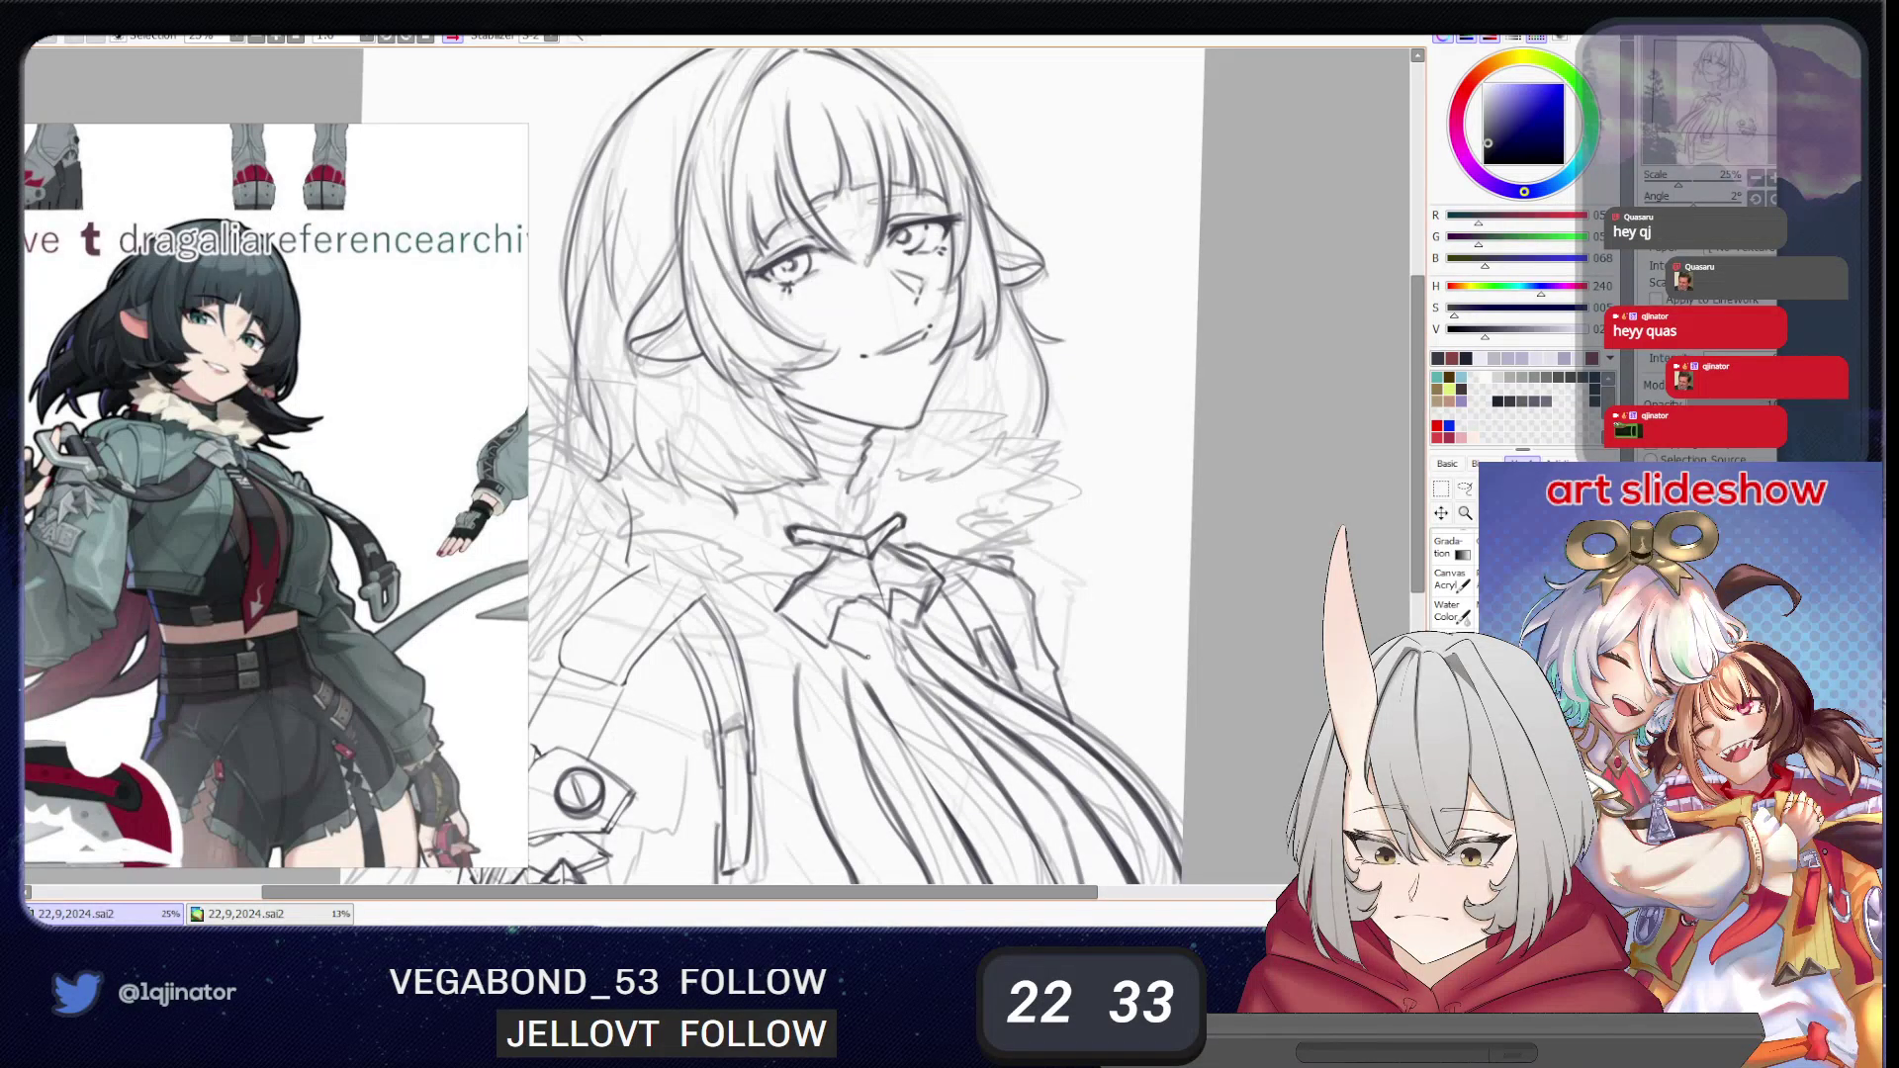
key(ctrl+z)
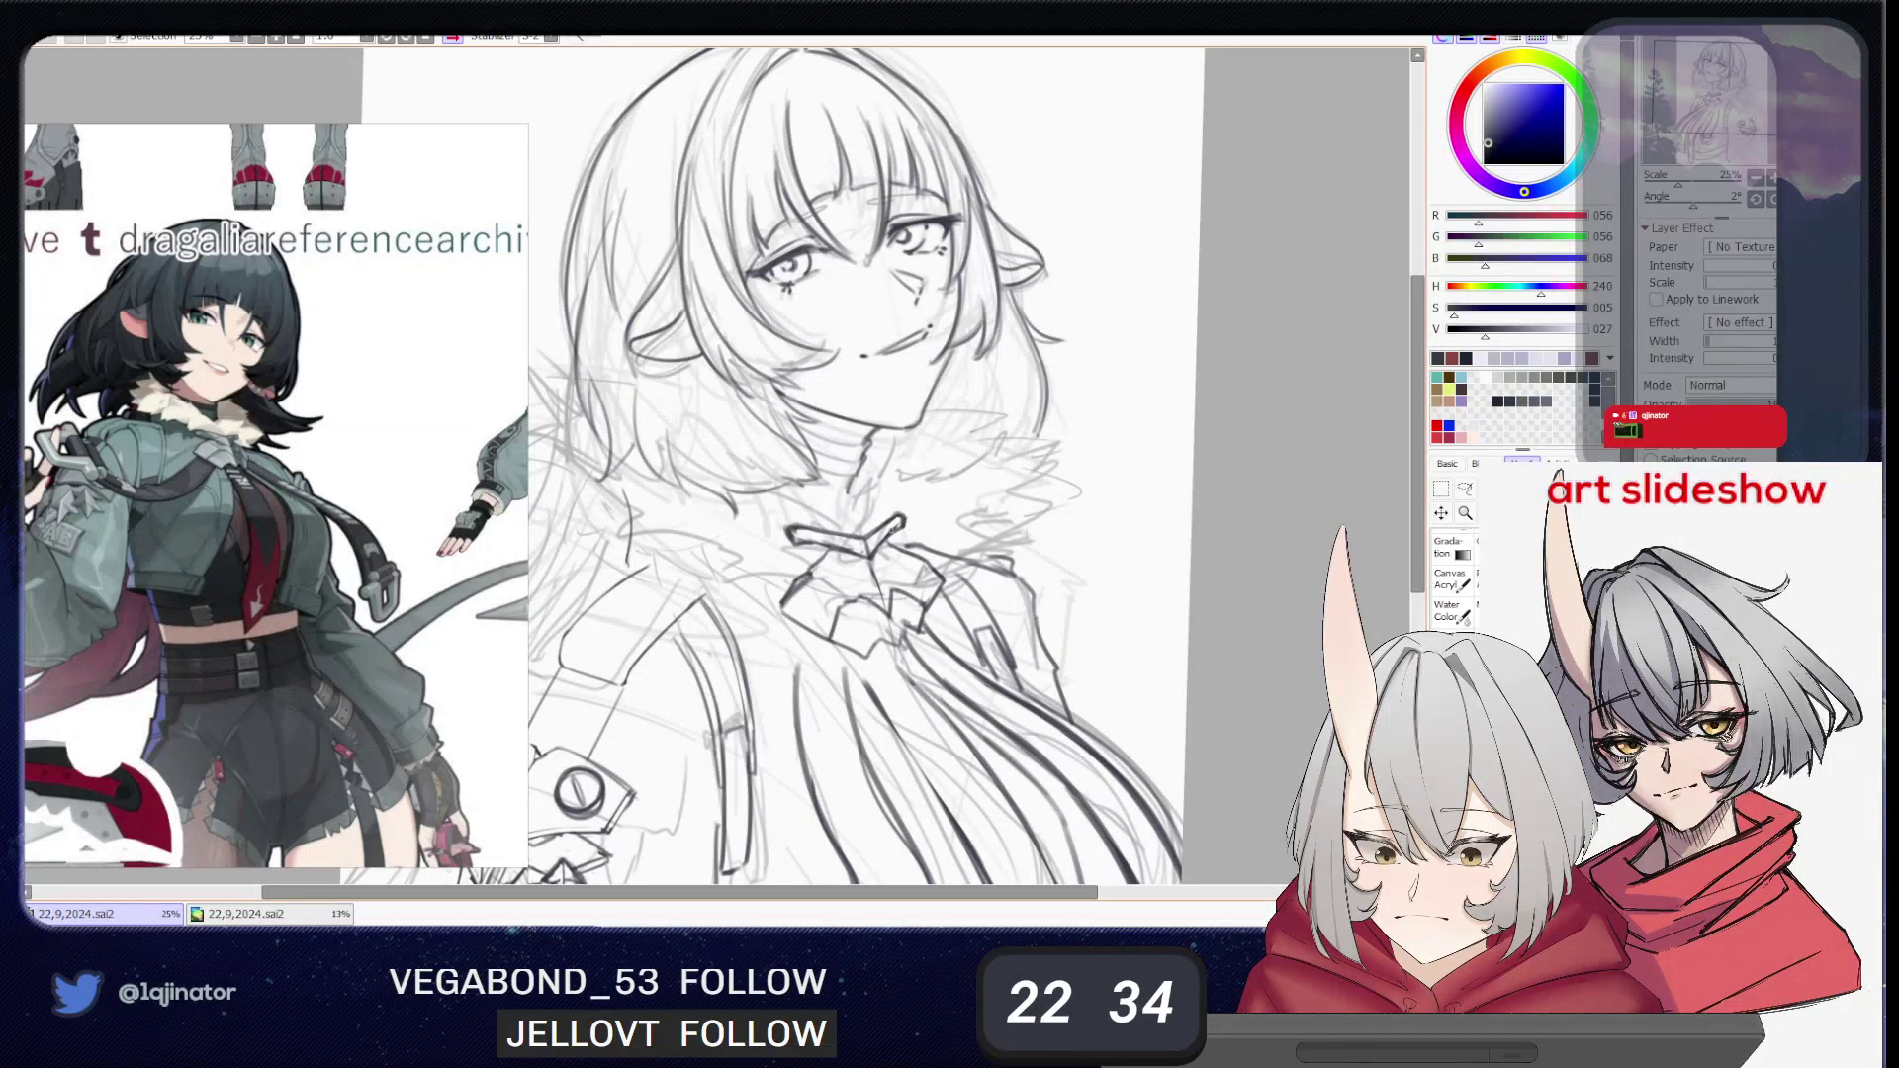
- Mirror the canvas view and examine the collar clasp and straps within the whole figure before restoring the normal orientation
key(h)
drag(755, 566, 957, 566)
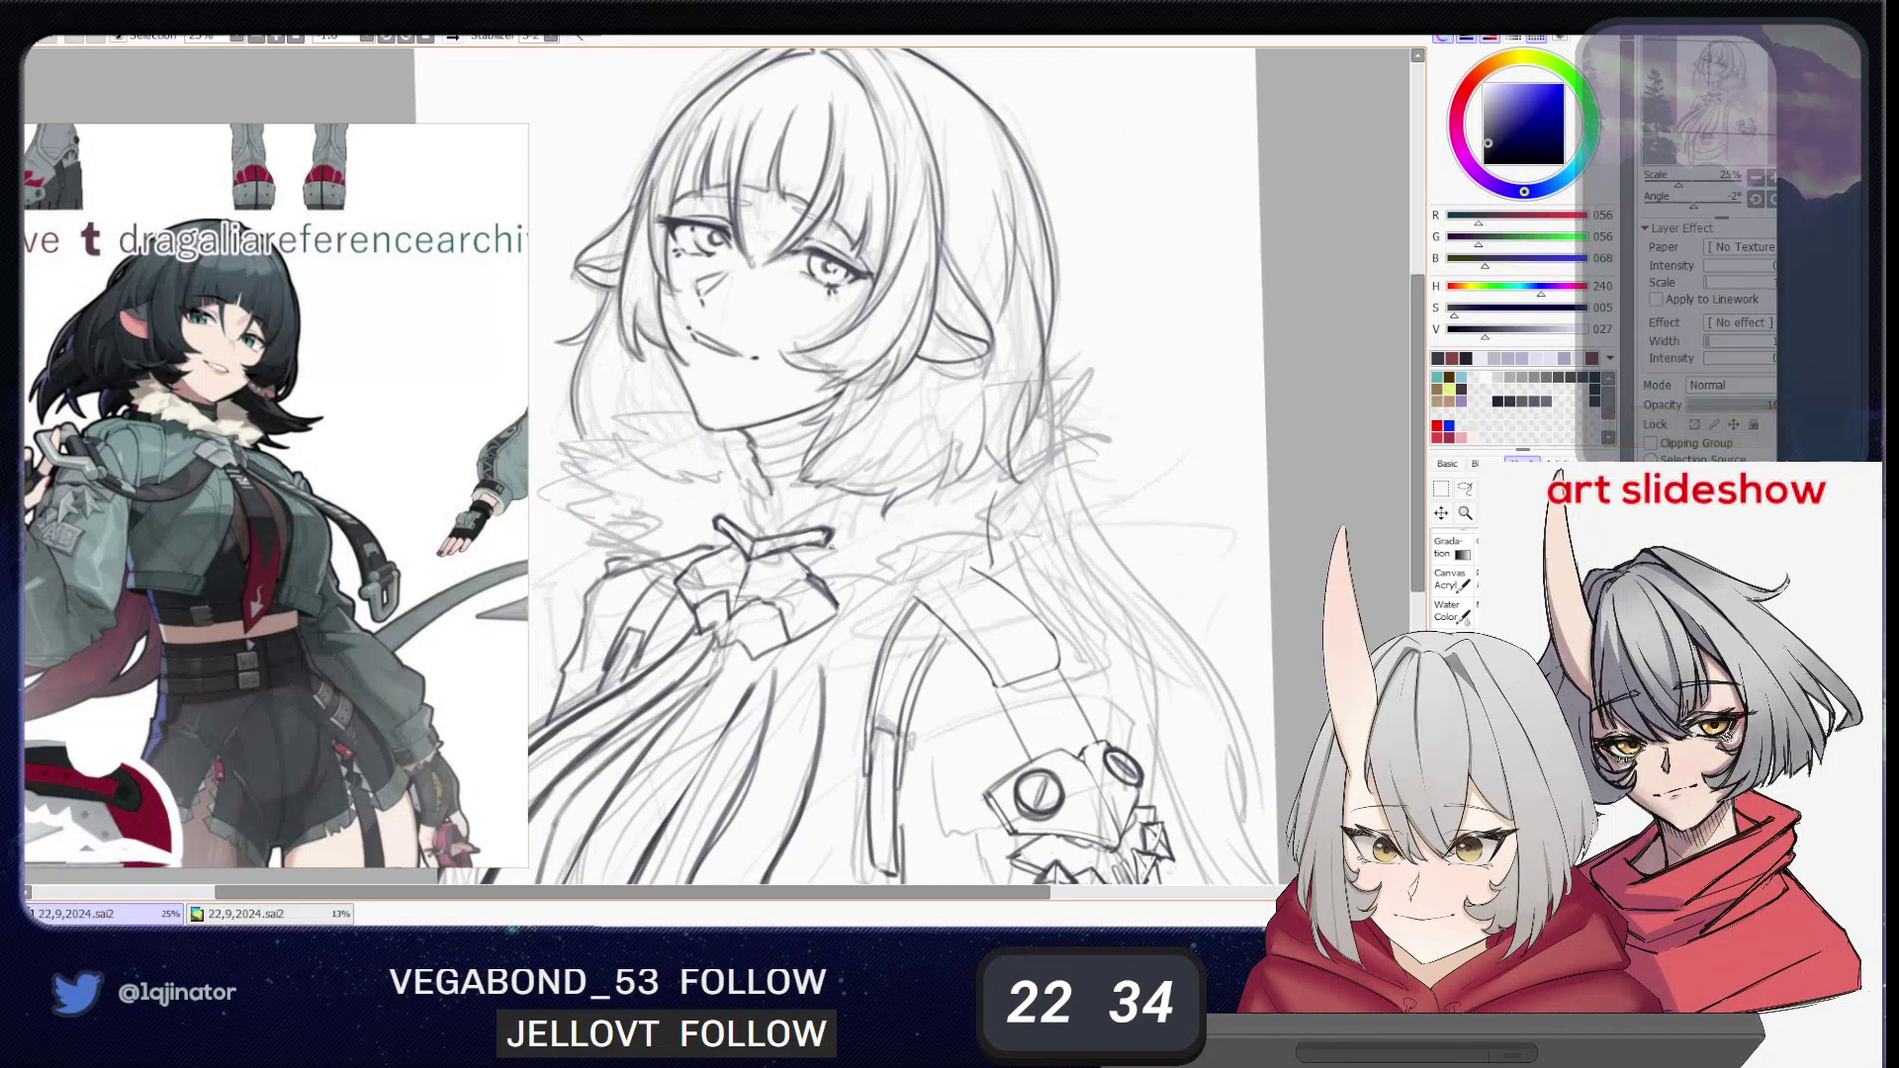
drag(800, 522, 862, 533)
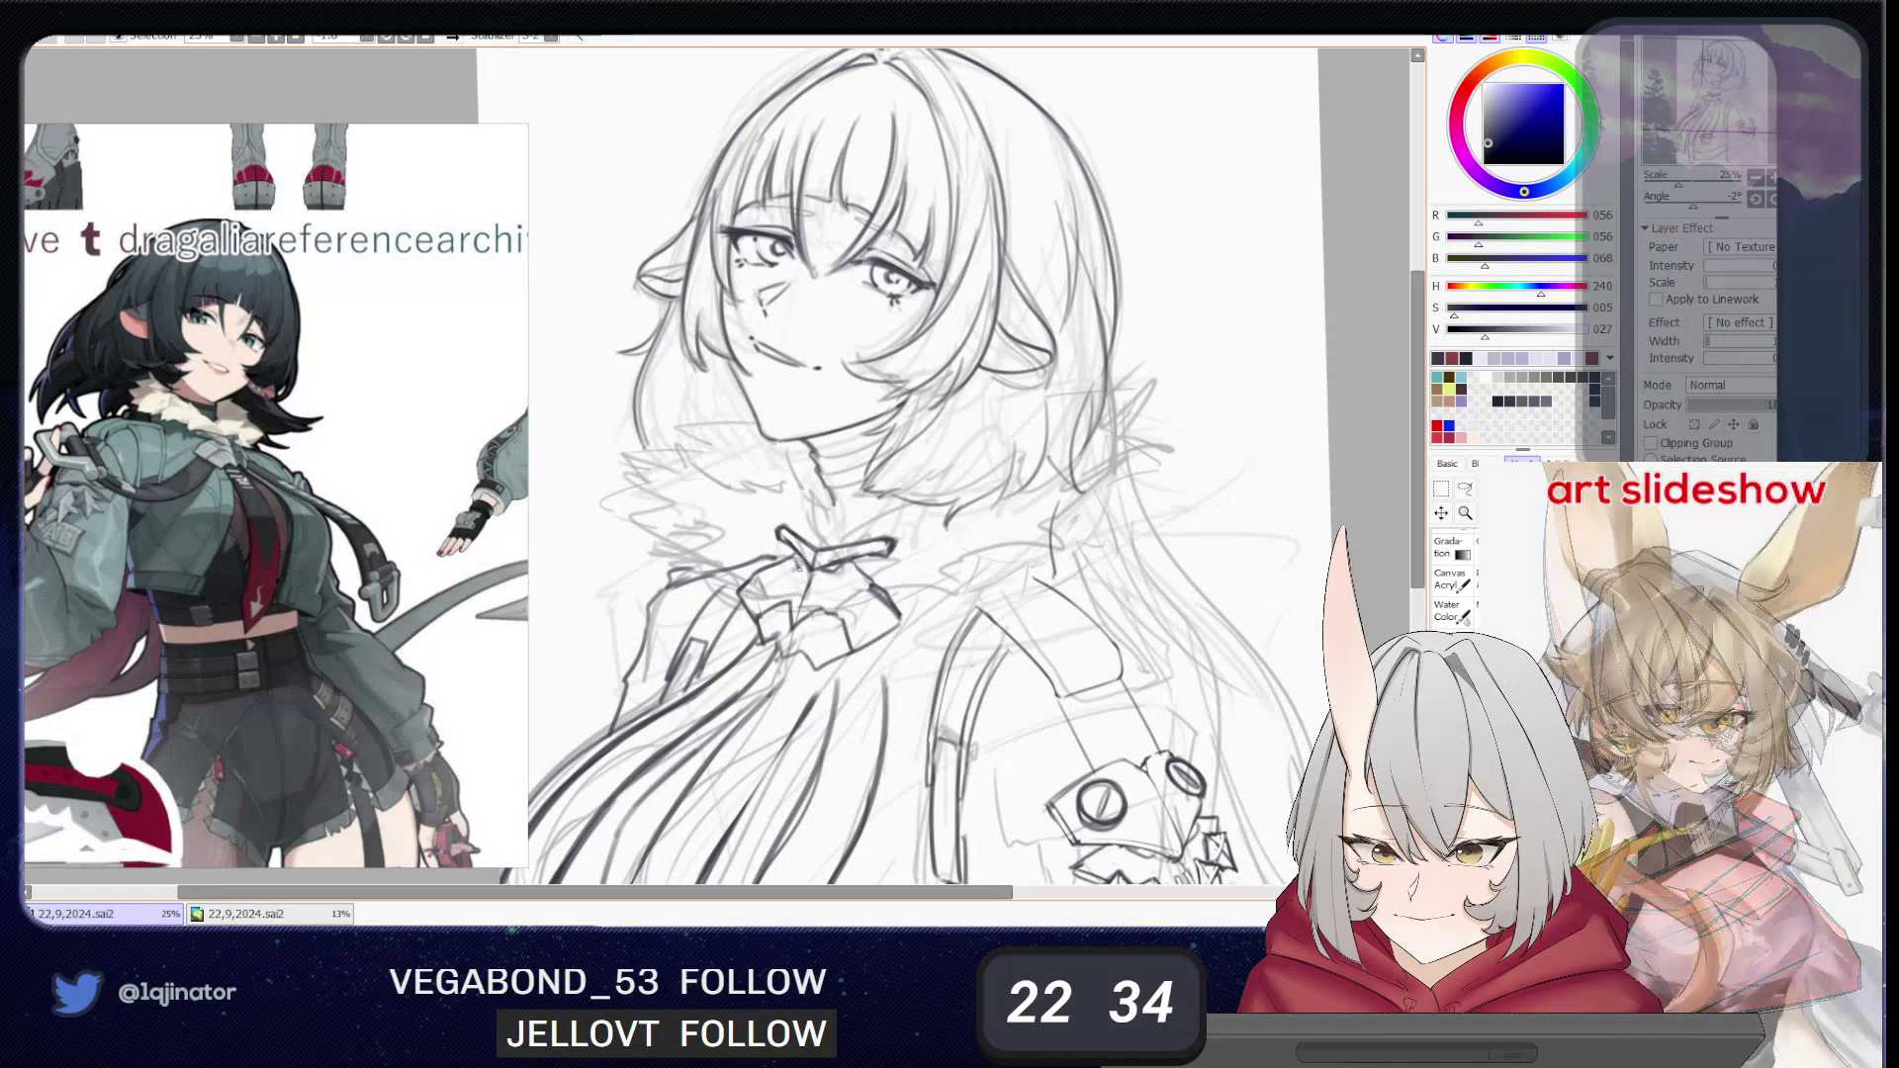
key(Page_Down)
key(Page_Down)
drag(965, 558, 1022, 555)
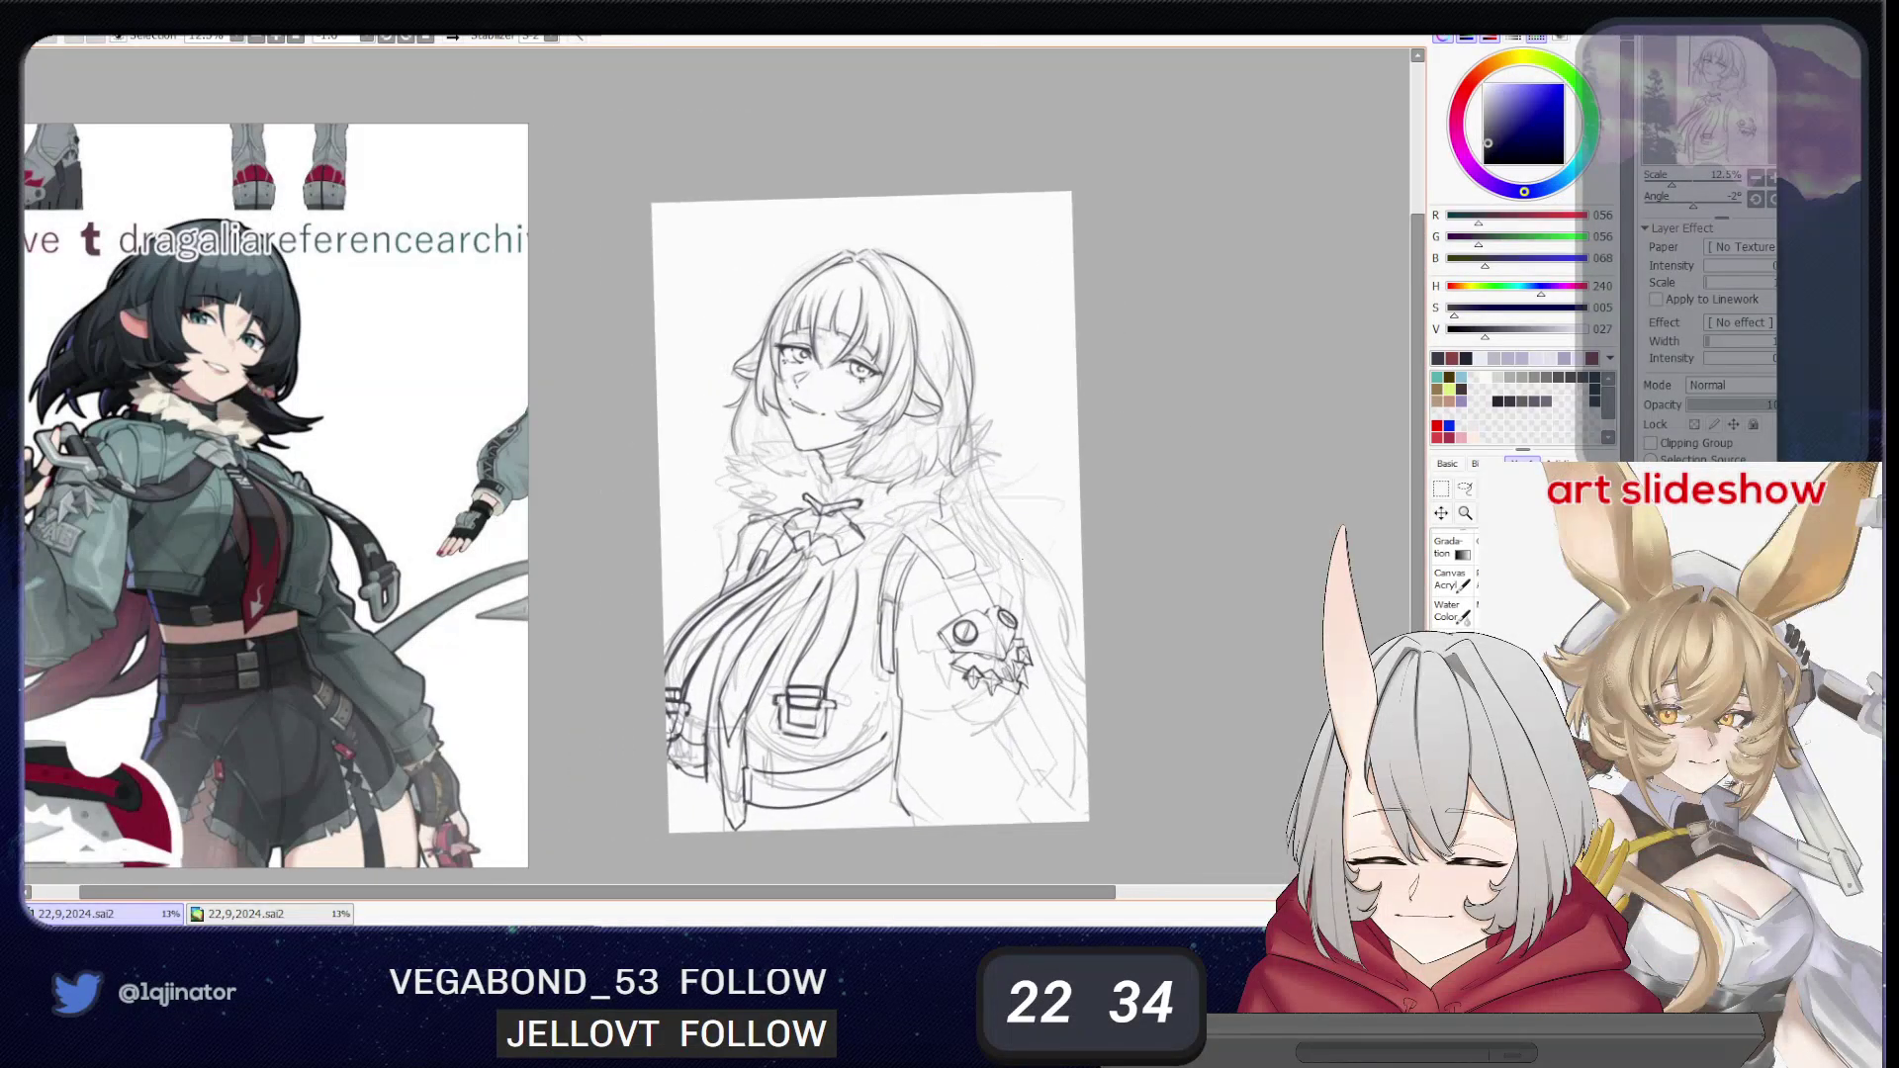
key(h)
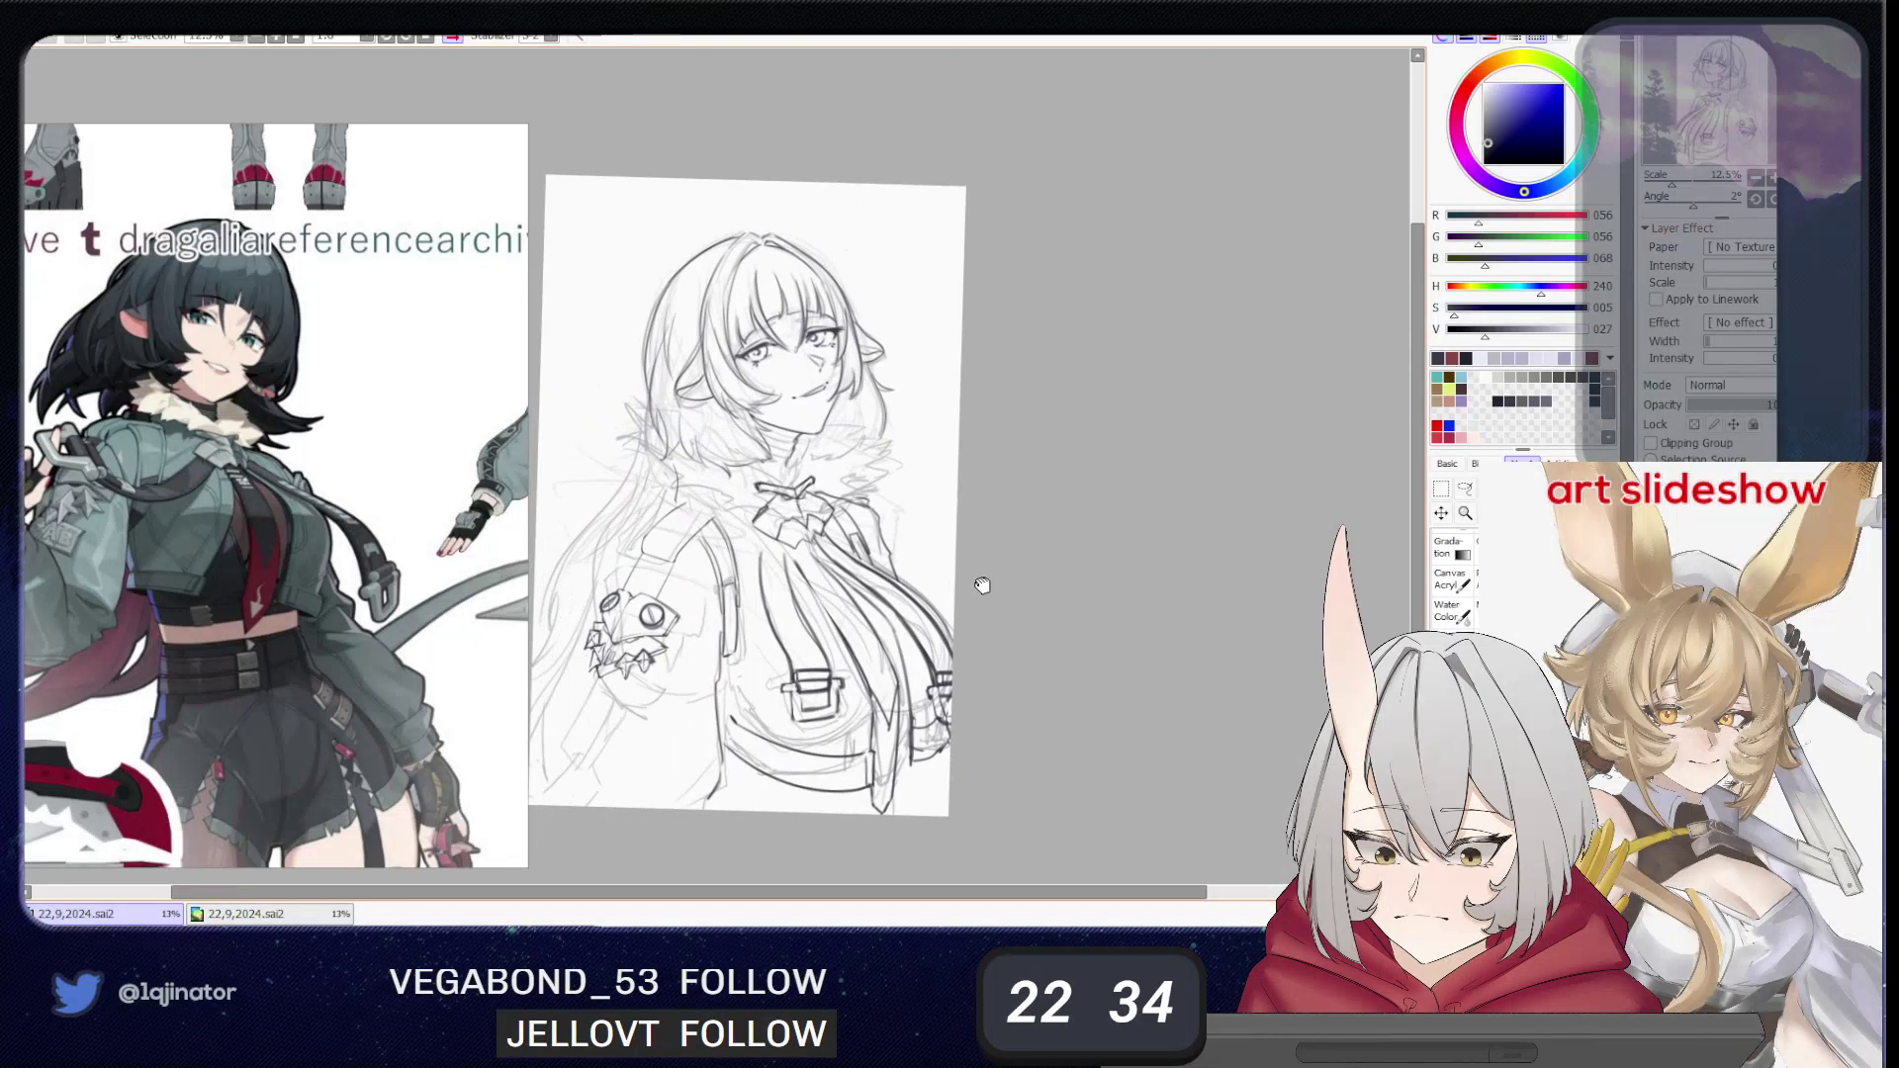
drag(874, 617, 937, 627)
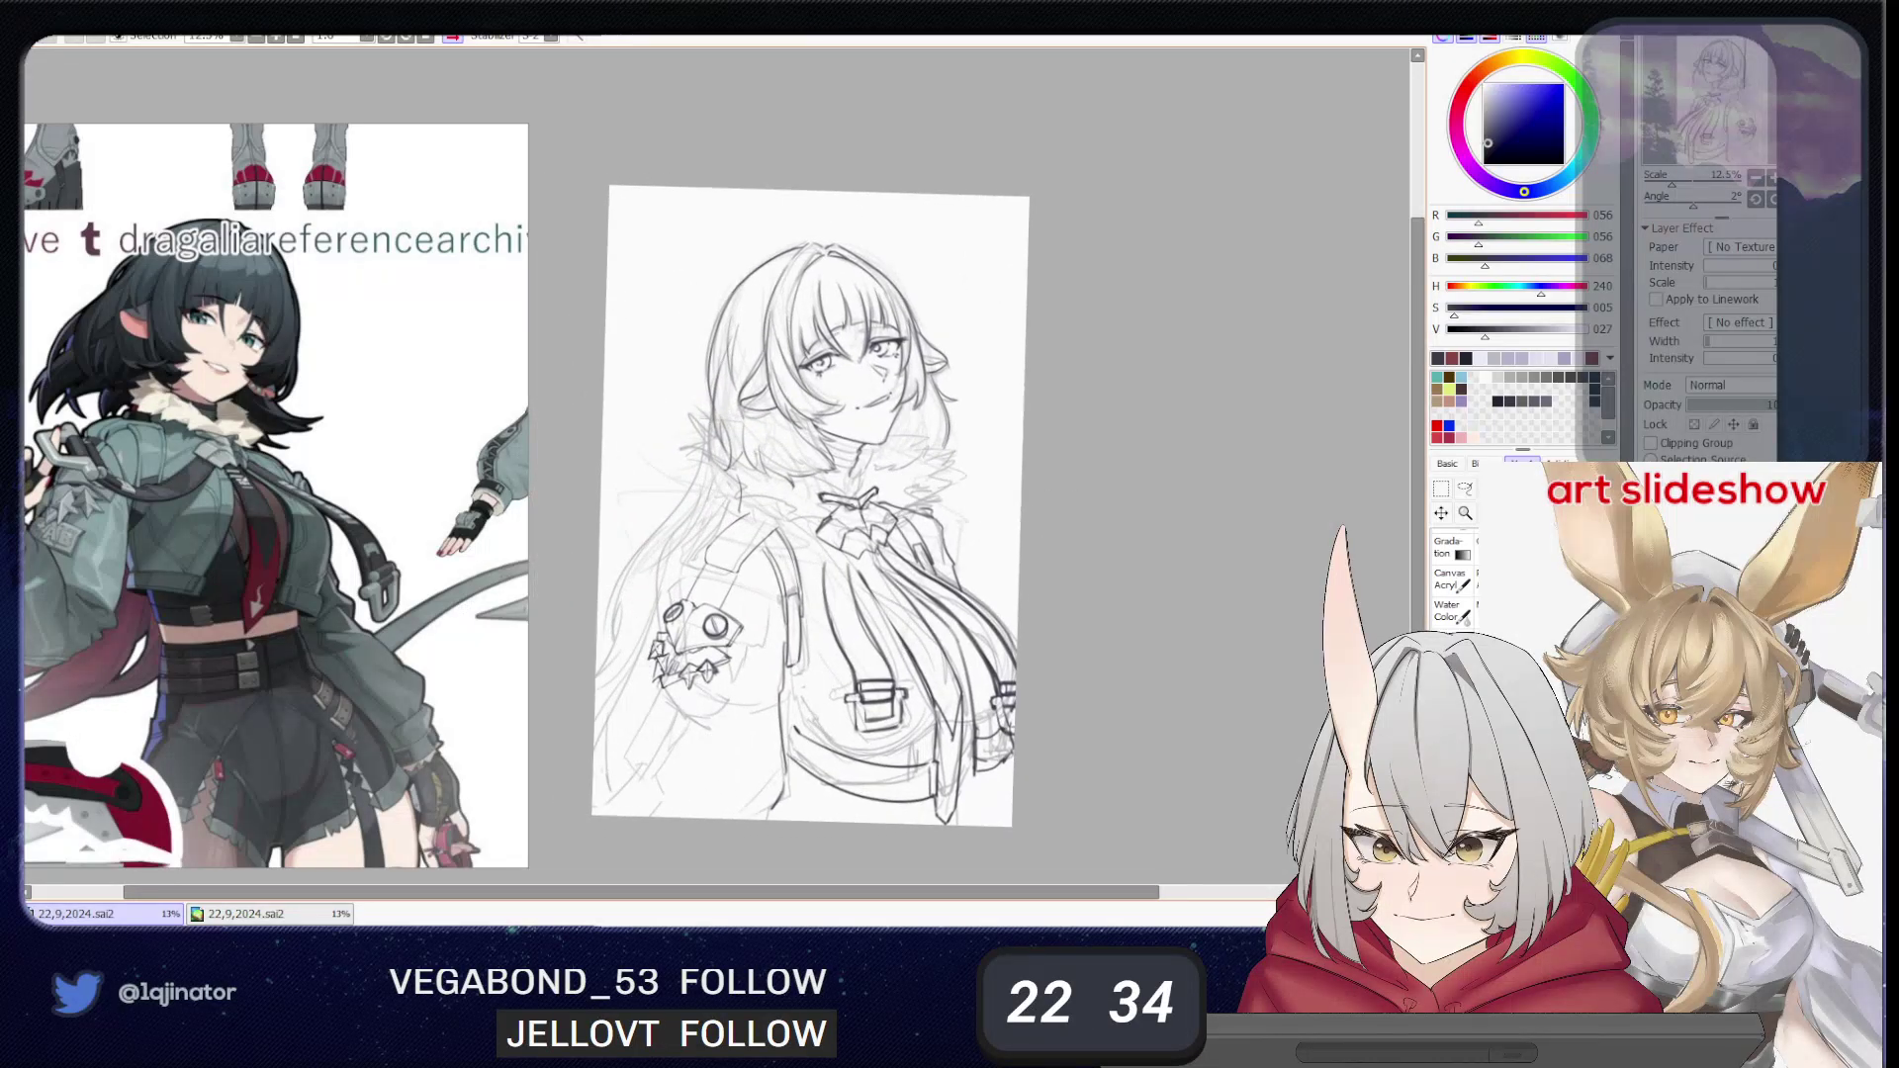
- Try a fold line running down the chest from beneath the collar clasp toward the near buckle, undoing each attempt
key(Page_Up)
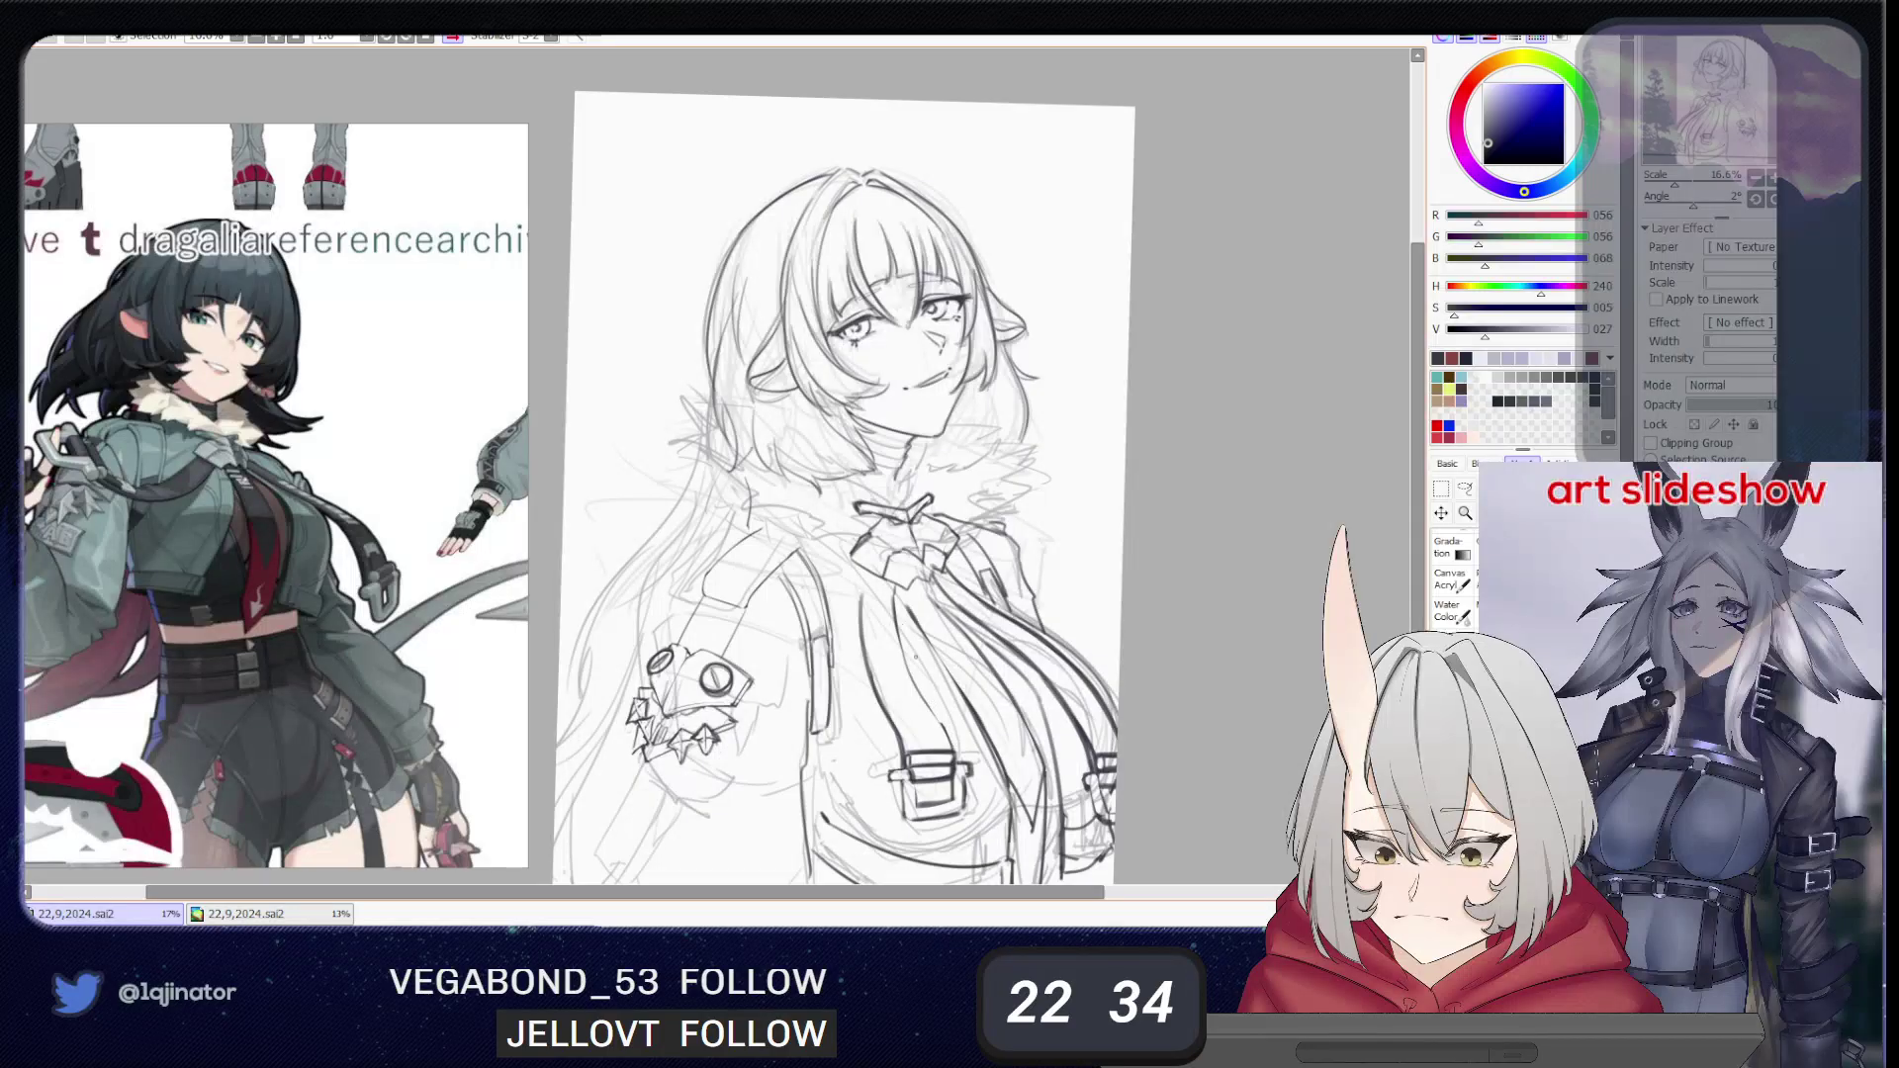
drag(863, 581, 875, 682)
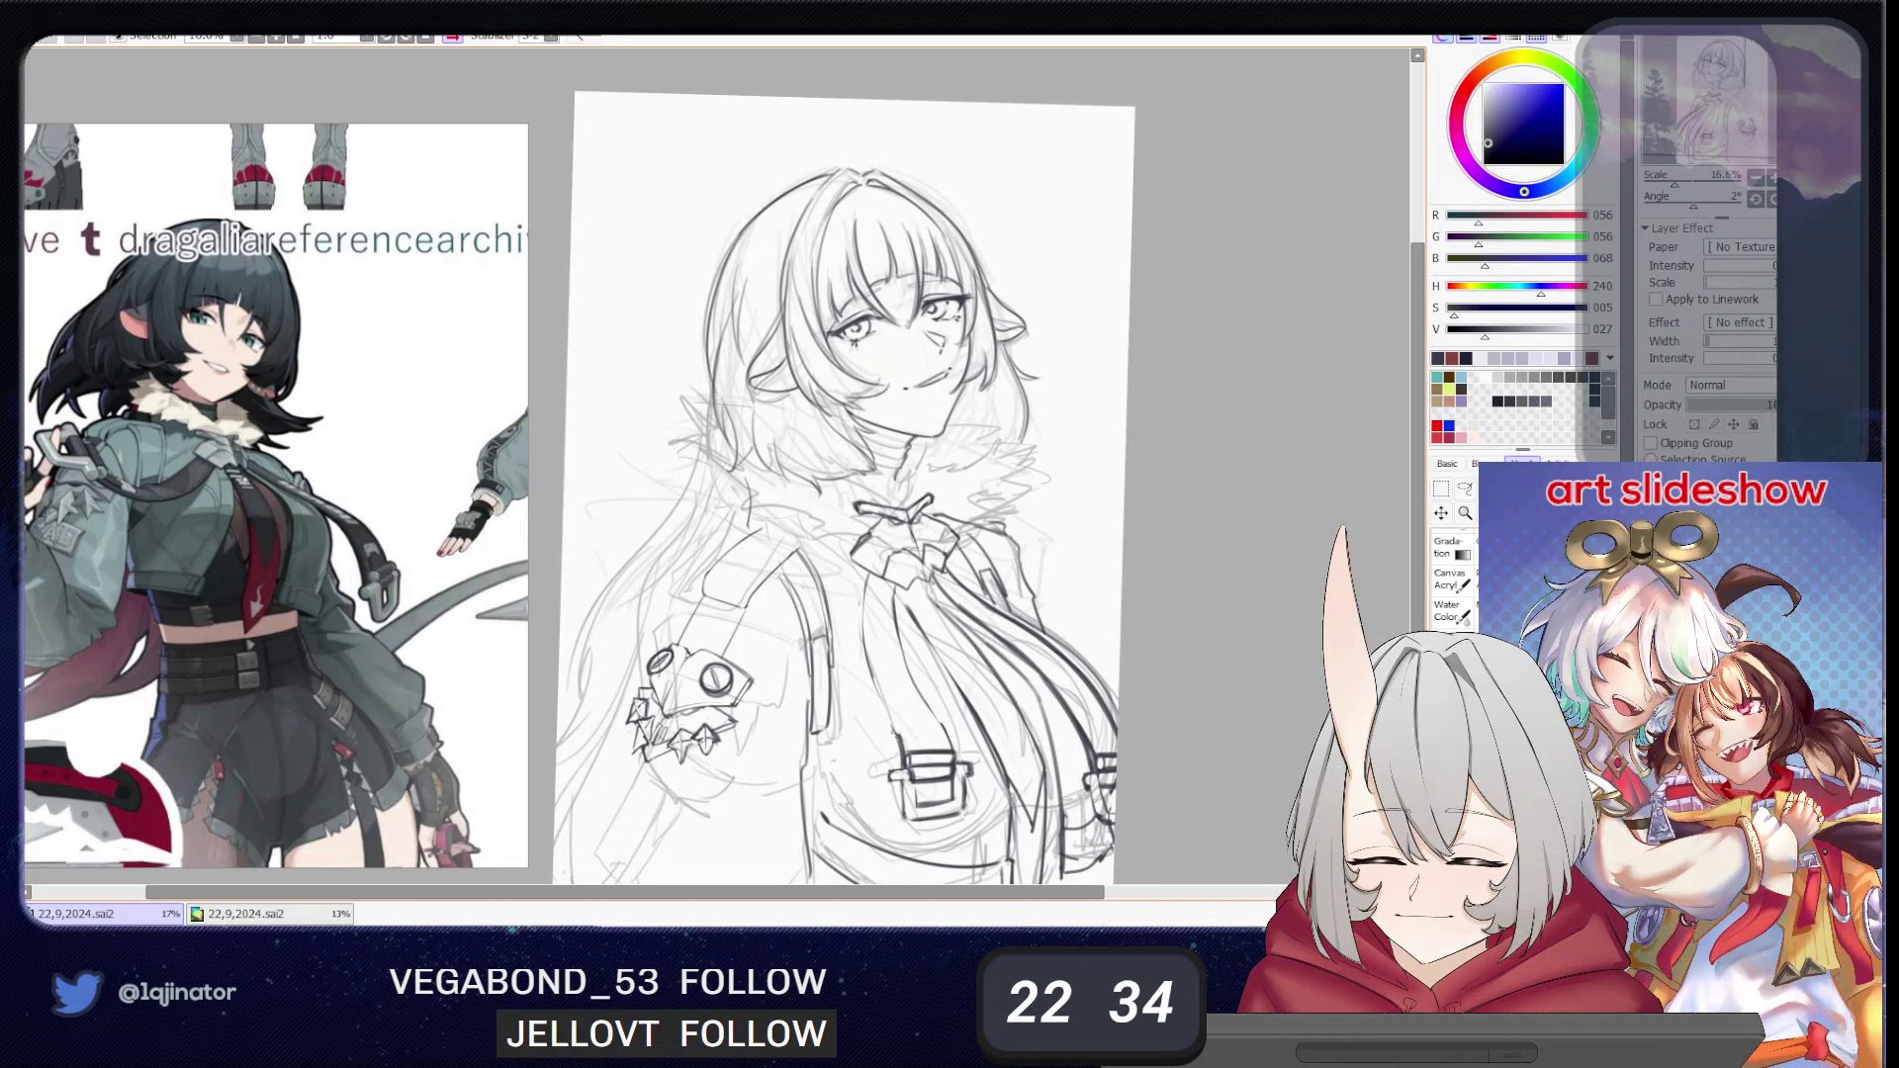
key(ctrl+z)
drag(871, 669, 898, 749)
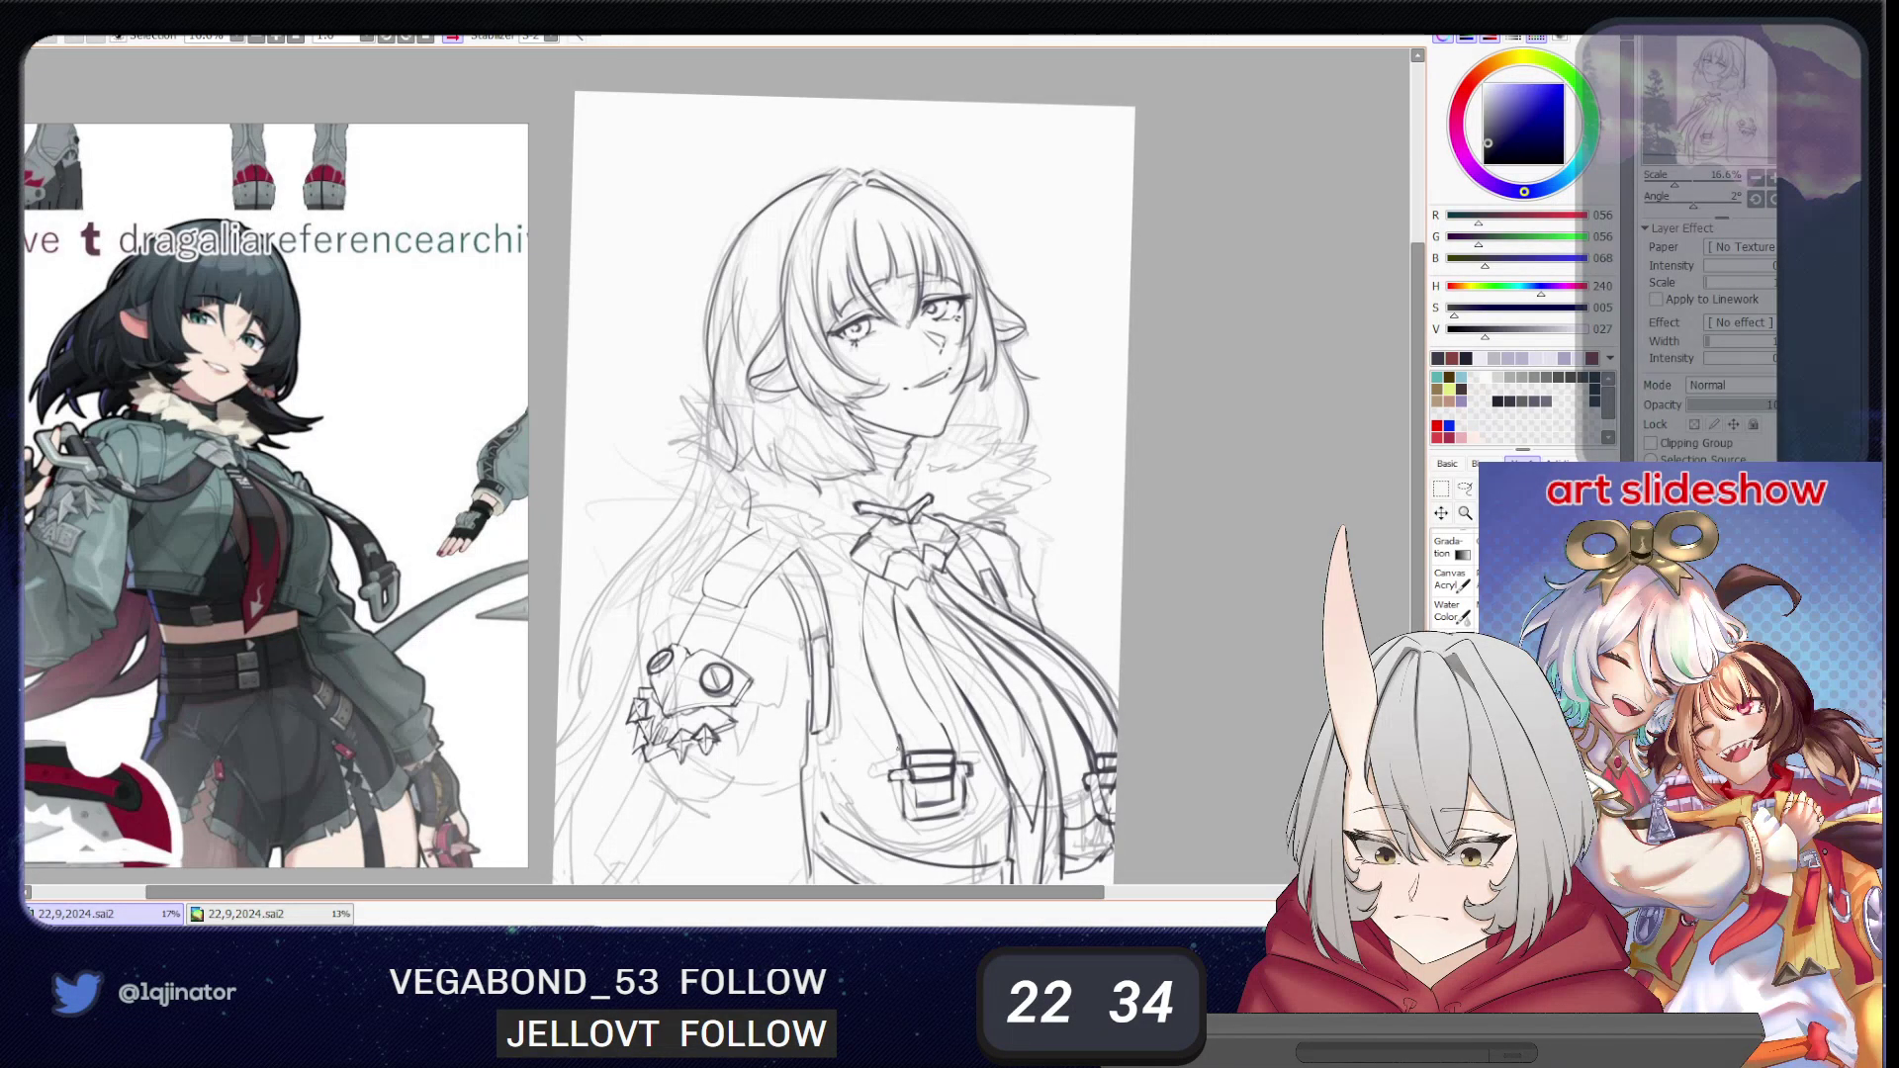
key(ctrl+z)
drag(873, 678, 898, 749)
key(ctrl+z)
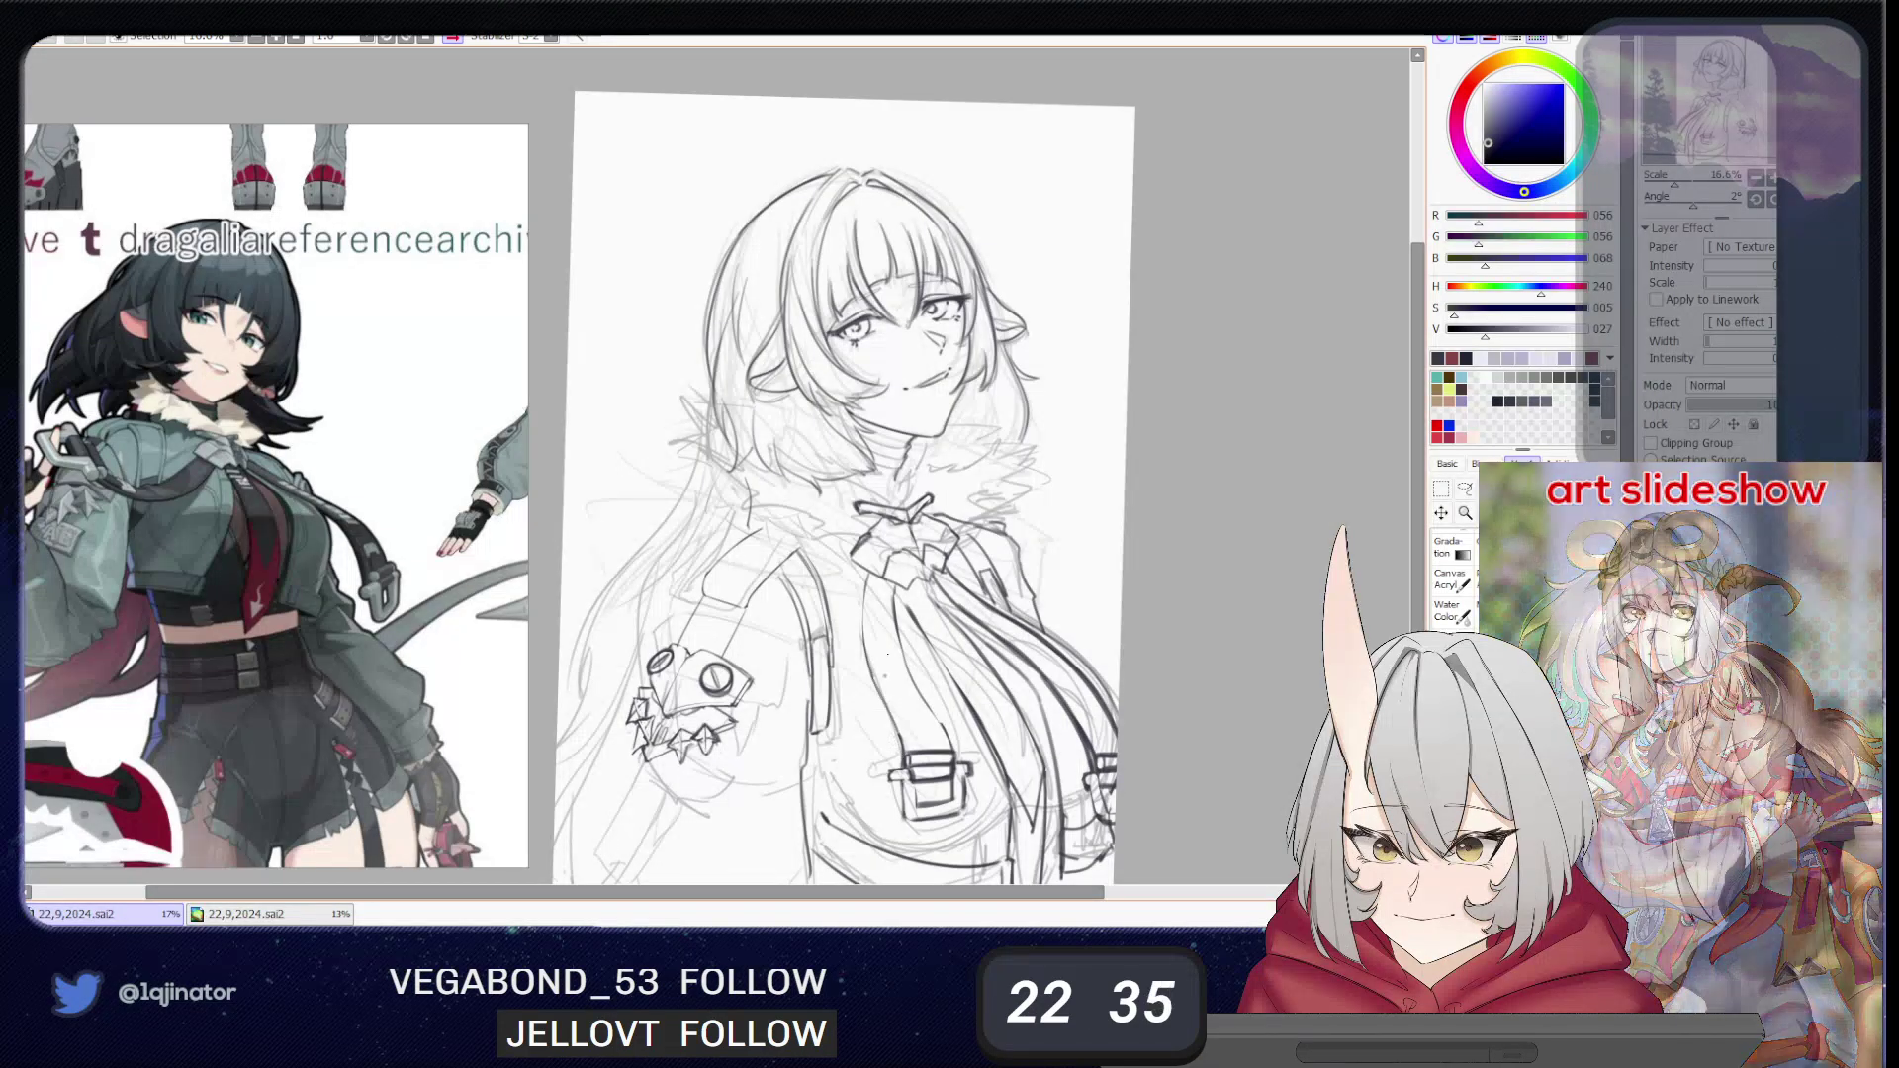
- Examine the collar, chest straps and jacket hem up close and within the whole figure
drag(1086, 612, 1035, 515)
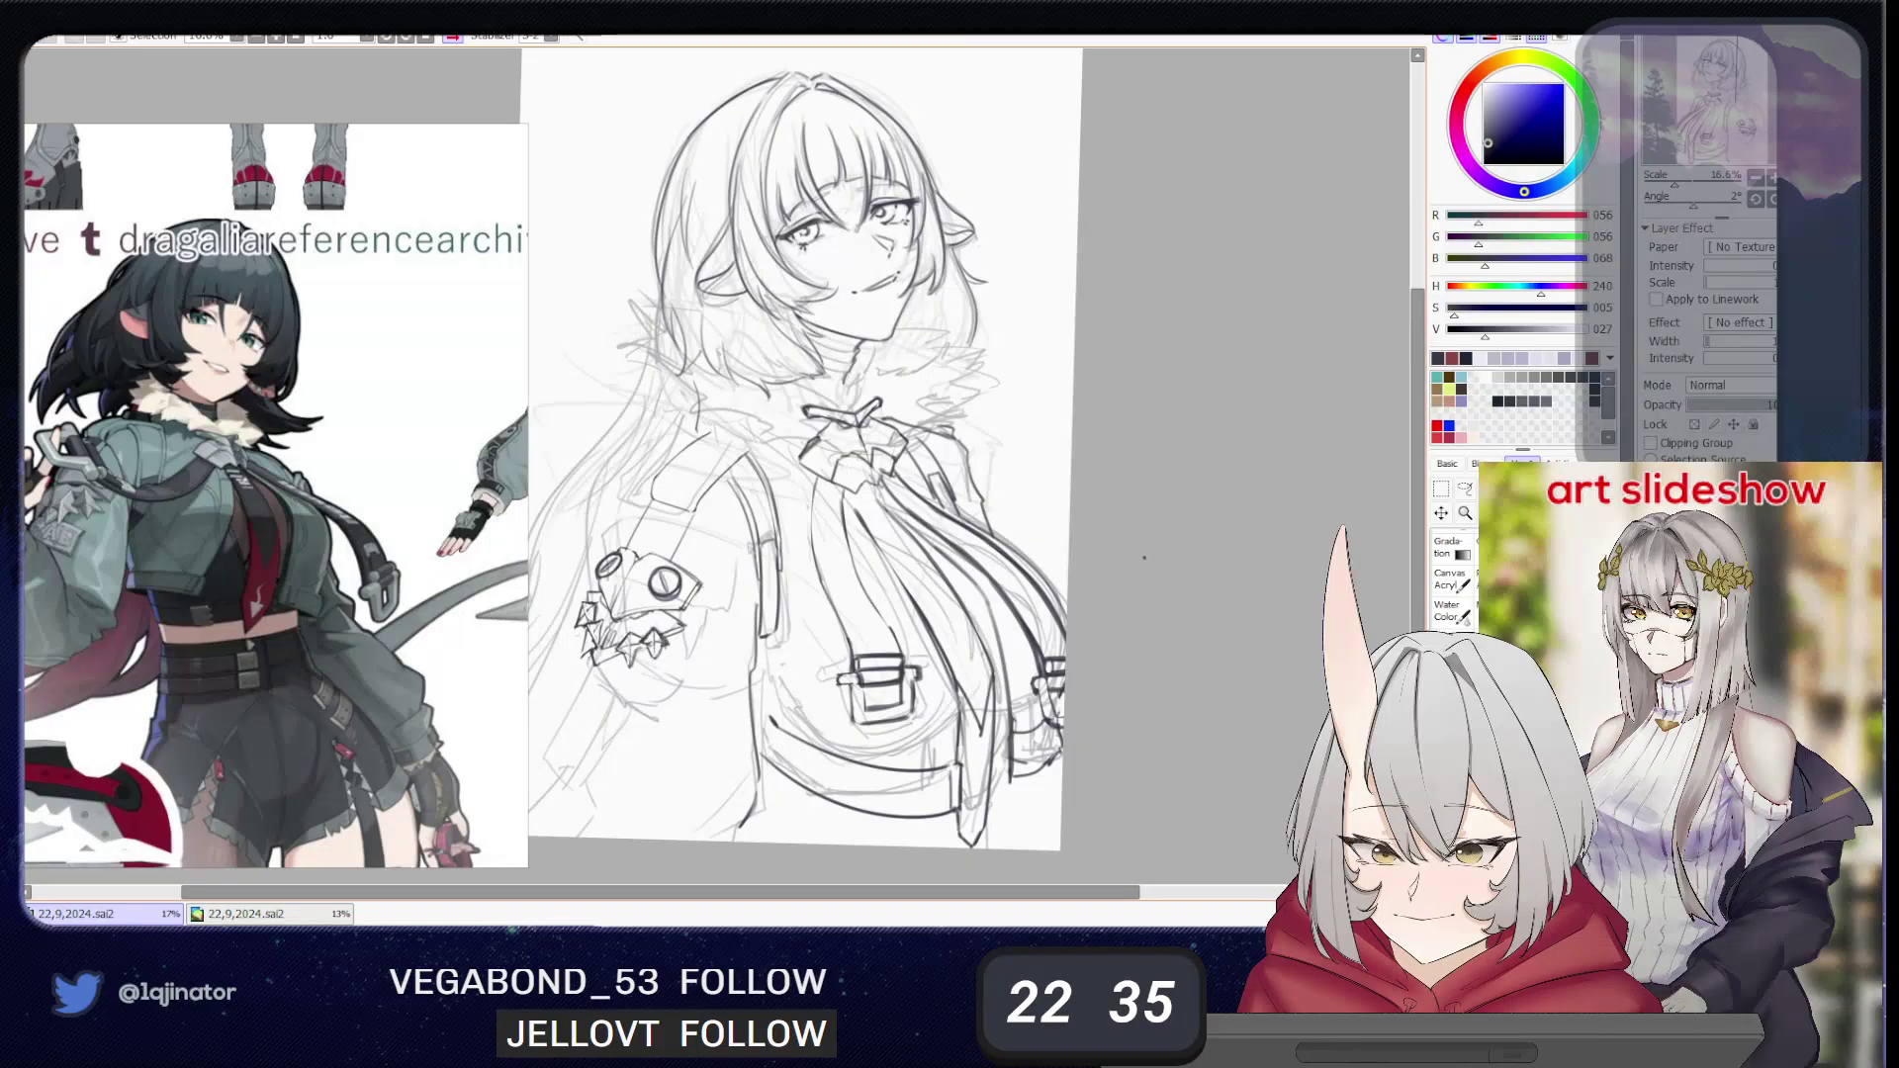
drag(1083, 497, 1101, 508)
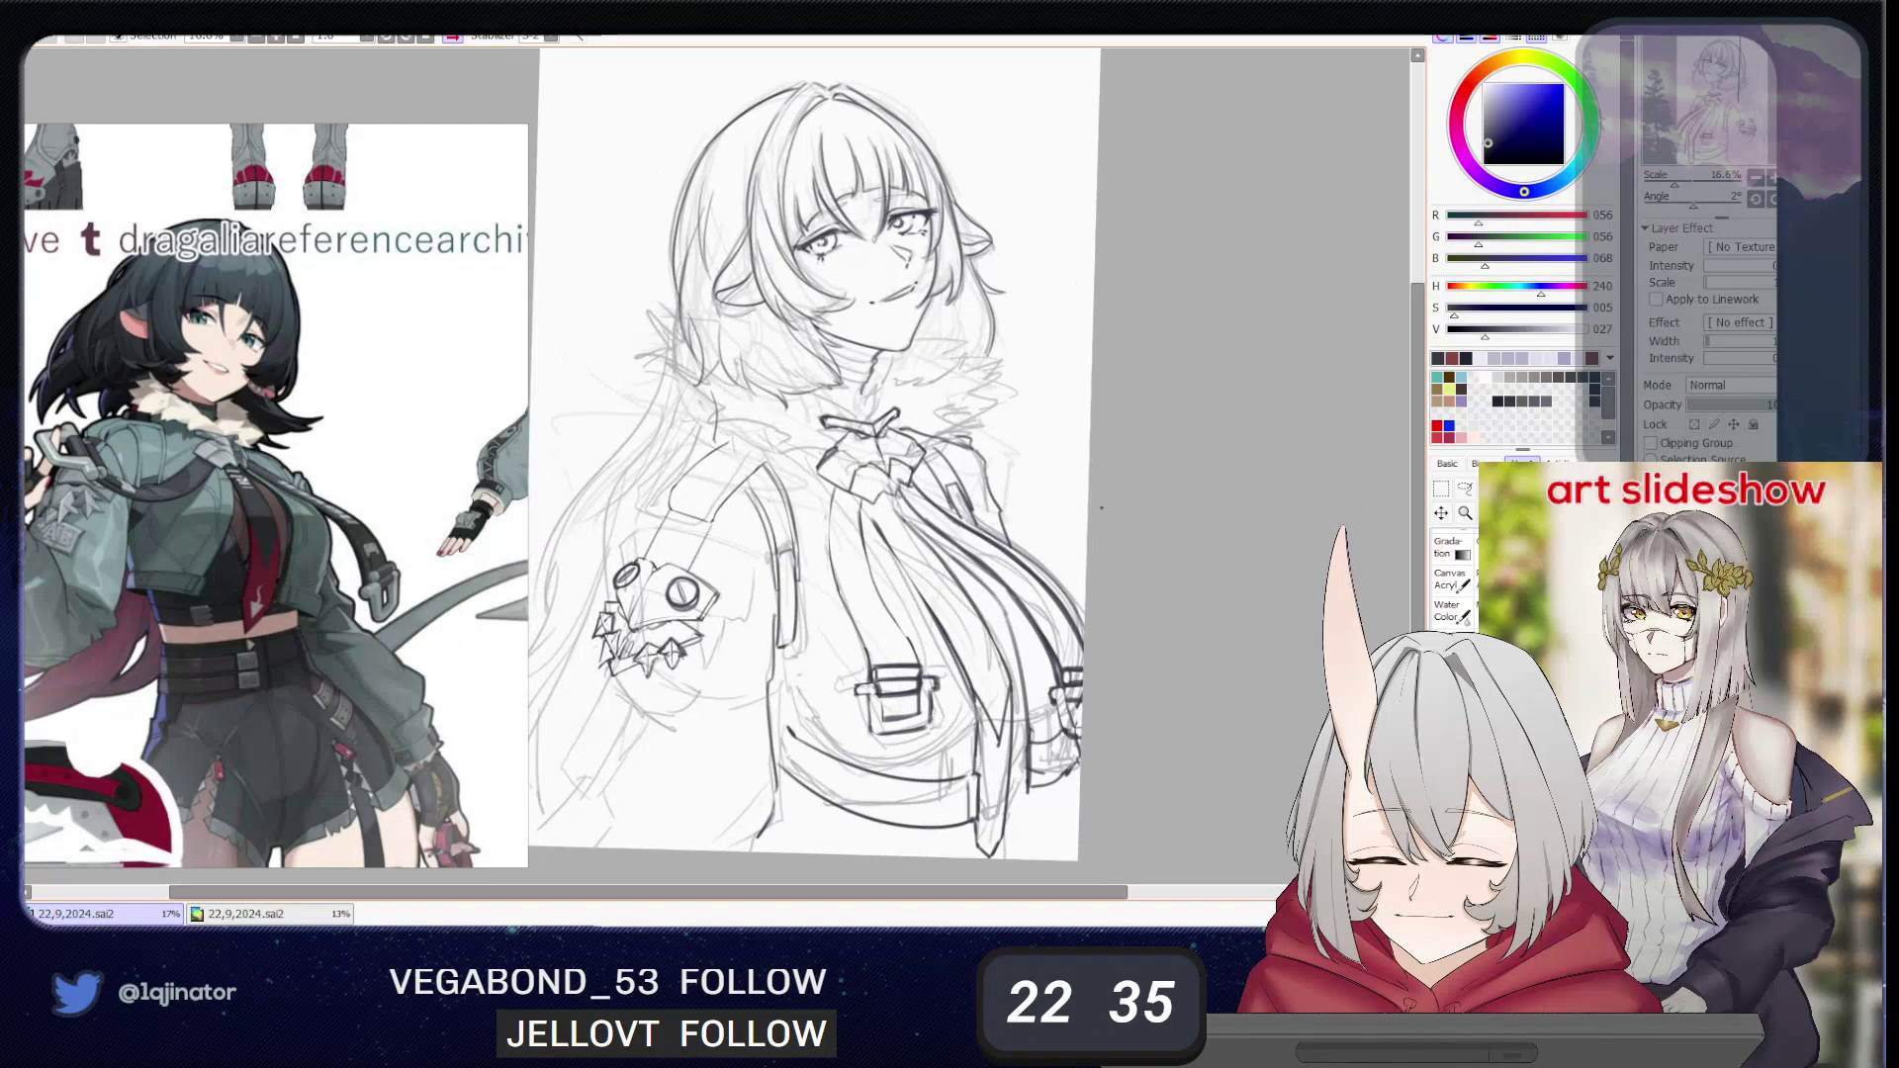
drag(811, 554, 820, 574)
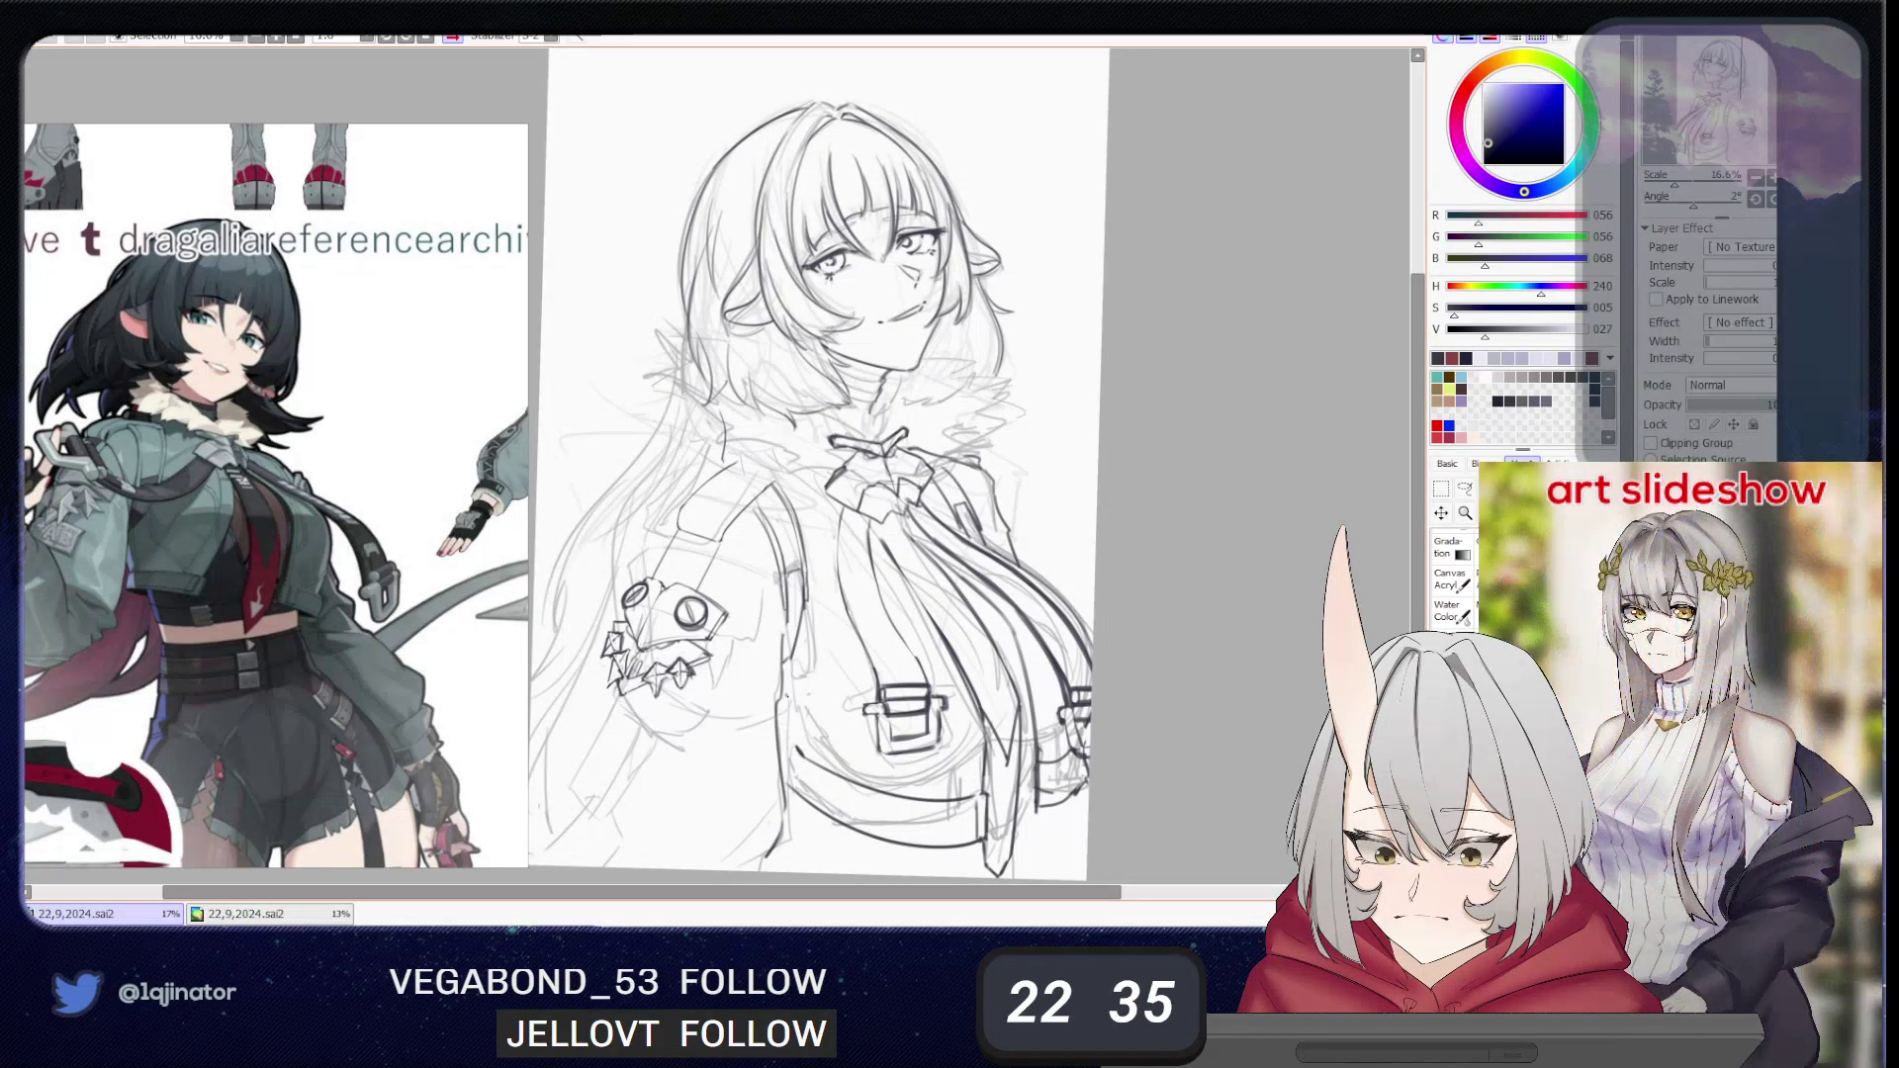
key(Page_Down)
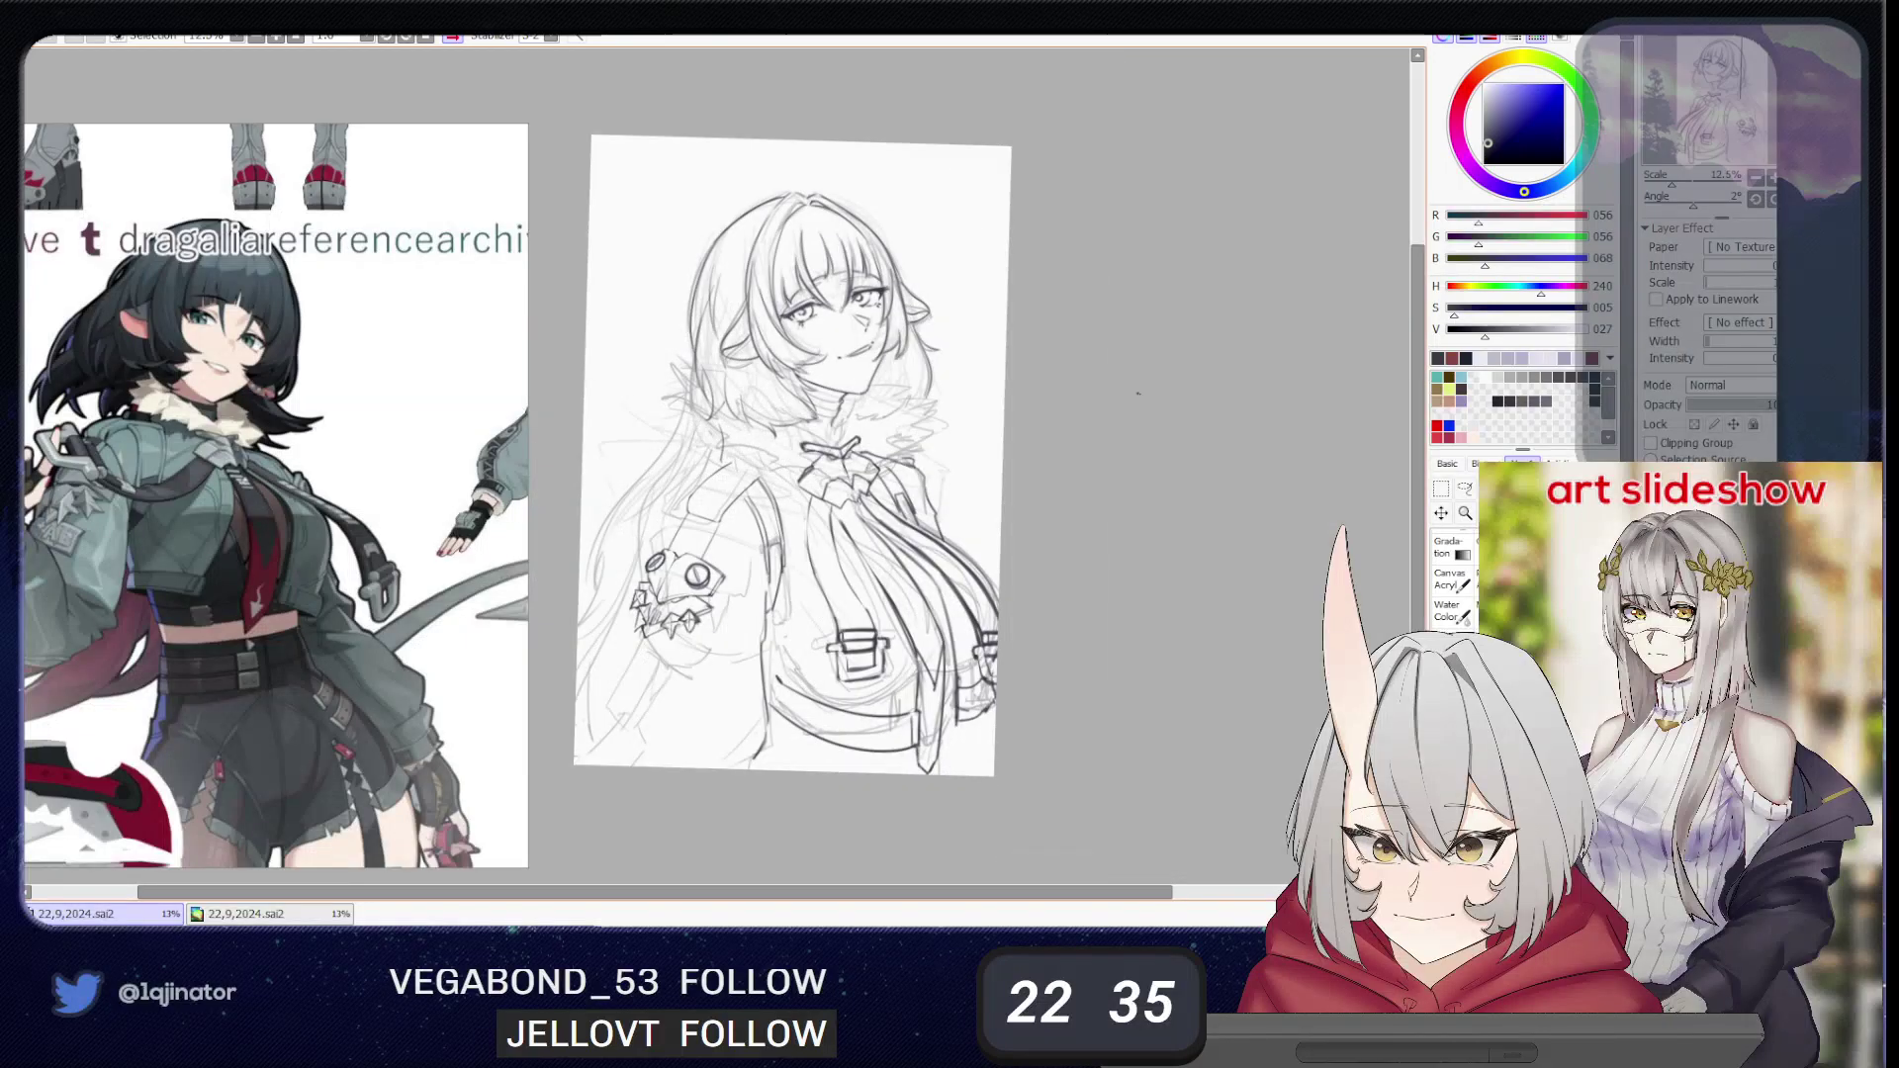
key(Page_Up)
drag(930, 671, 926, 654)
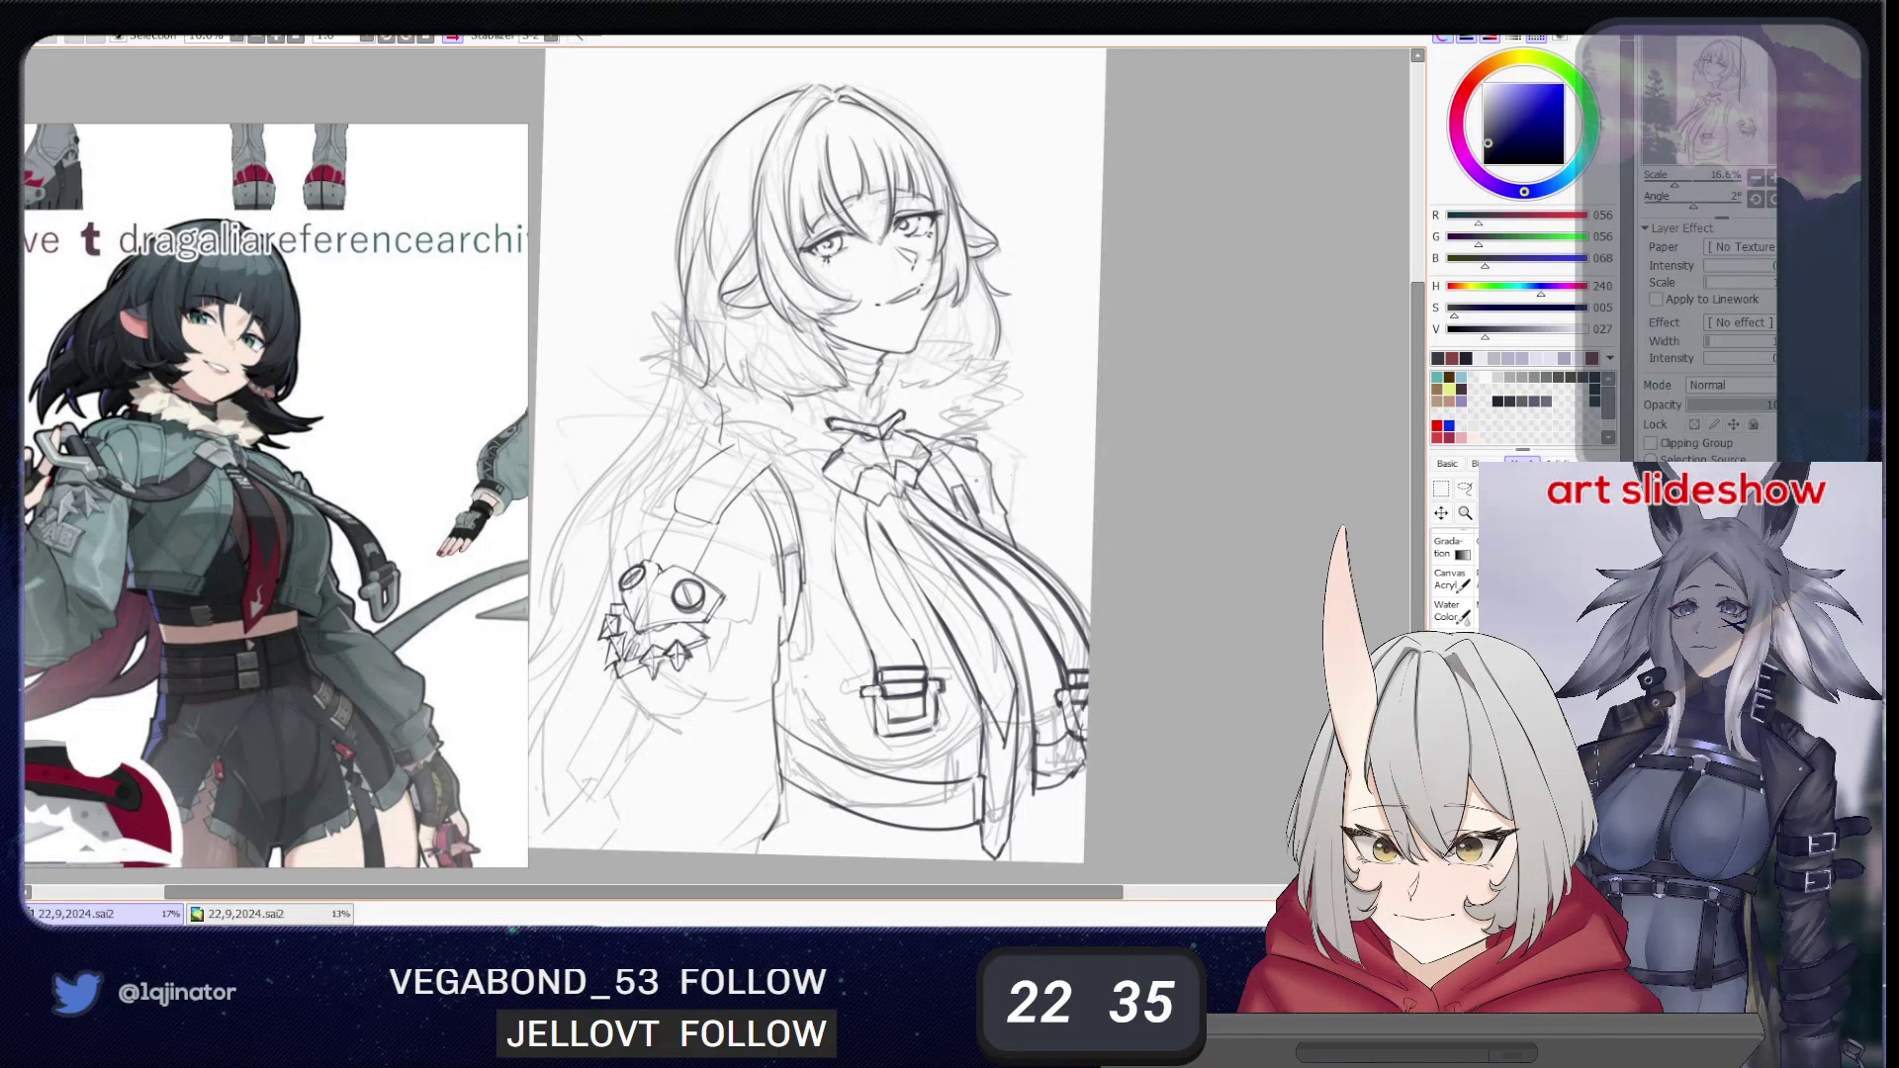
drag(1030, 613, 1006, 516)
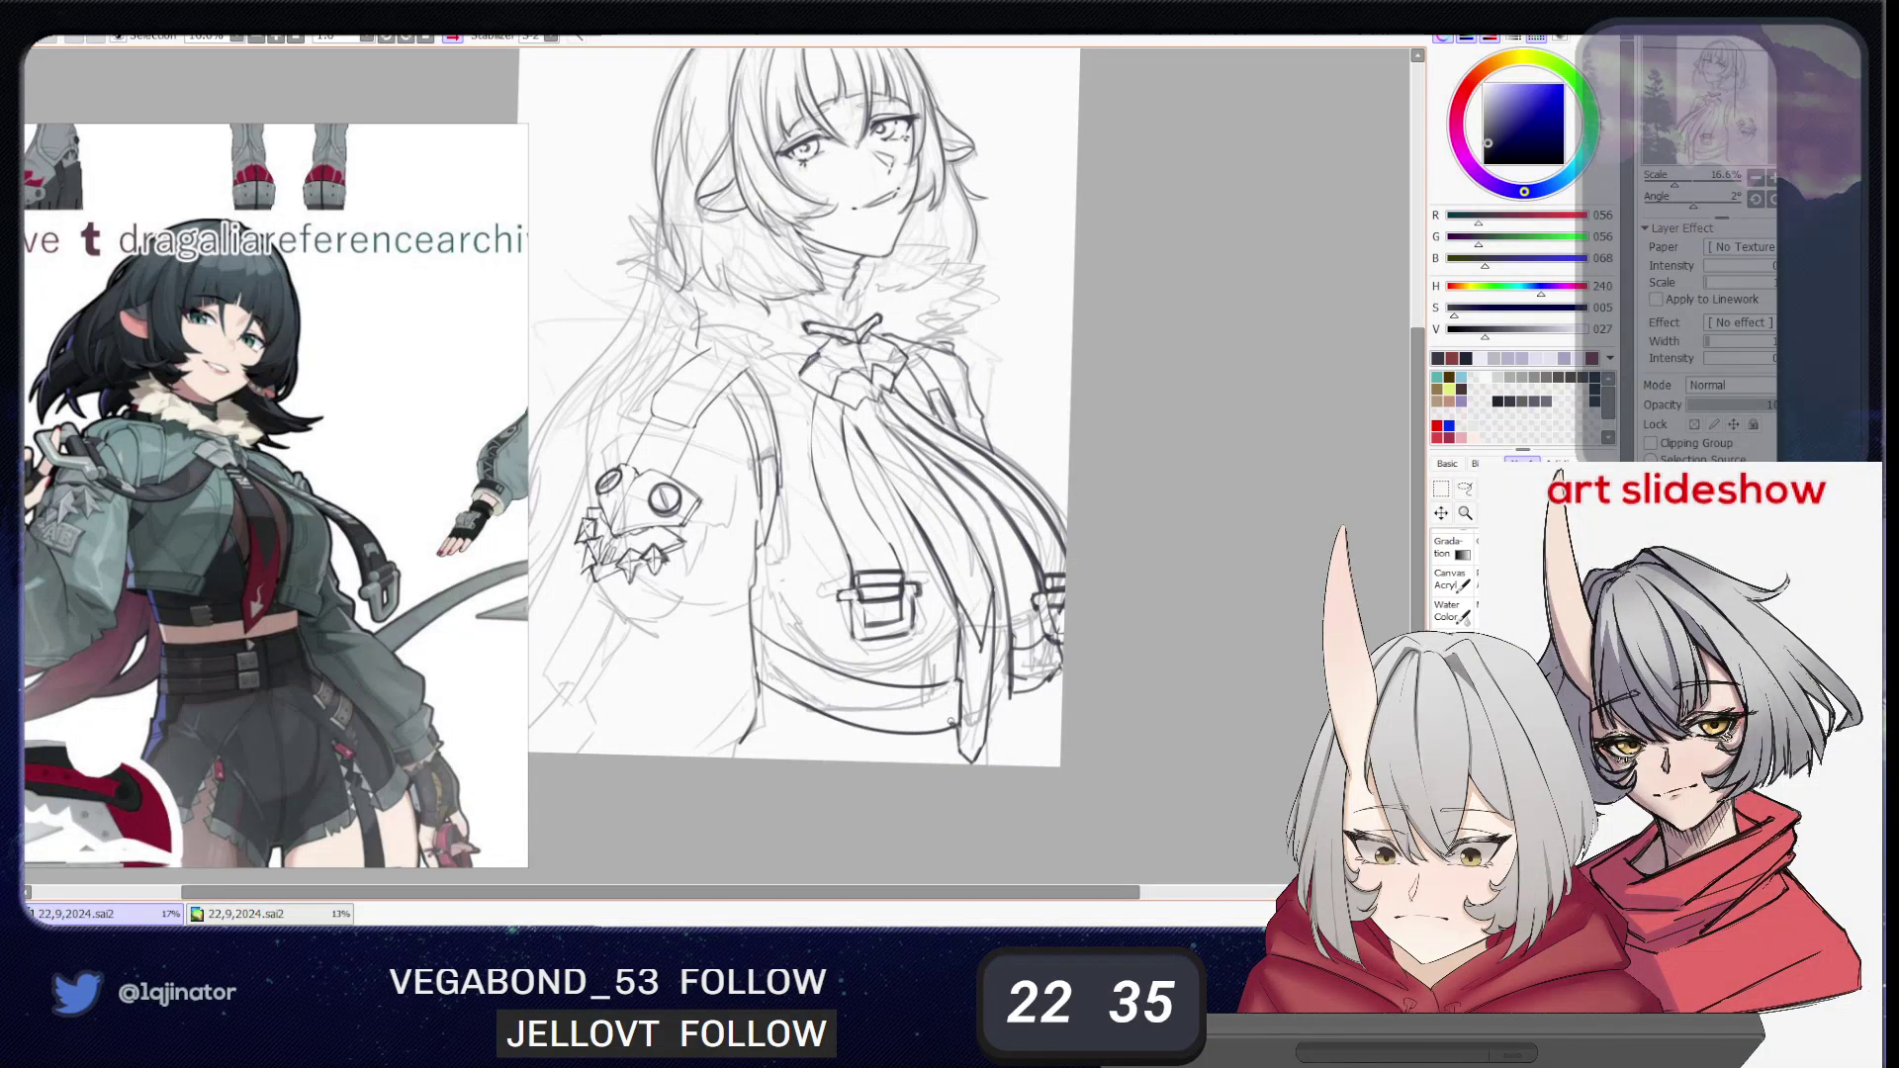
- Rotate the canvas and draw the curved band along the cropped jacket's hem, redoing trial strokes and closing its end beside the hanging strap
mouse_move(1026, 631)
mouse_down()
mouse_move(696, 697)
mouse_move(885, 674)
mouse_up()
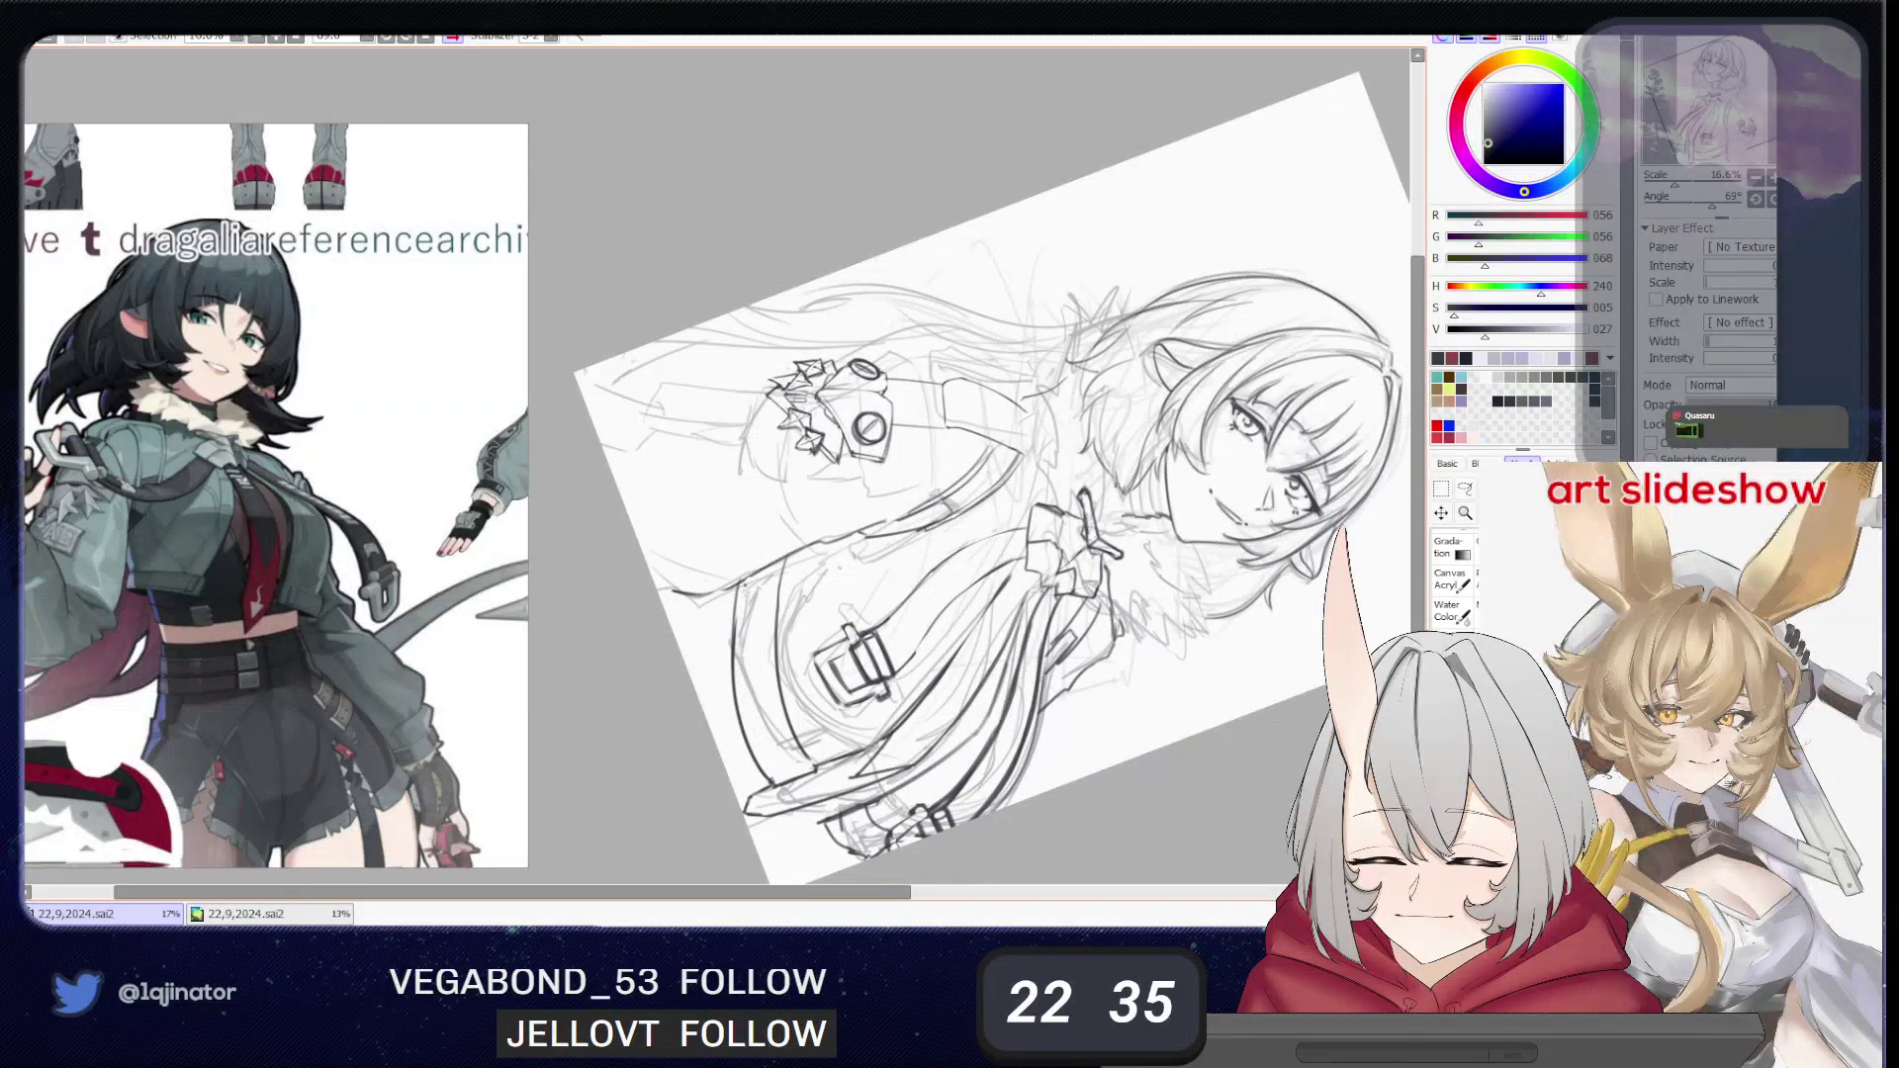
key(ctrl+z)
mouse_move(743, 588)
mouse_down()
mouse_move(740, 679)
mouse_move(774, 780)
mouse_up()
key(ctrl+z)
drag(740, 668, 773, 776)
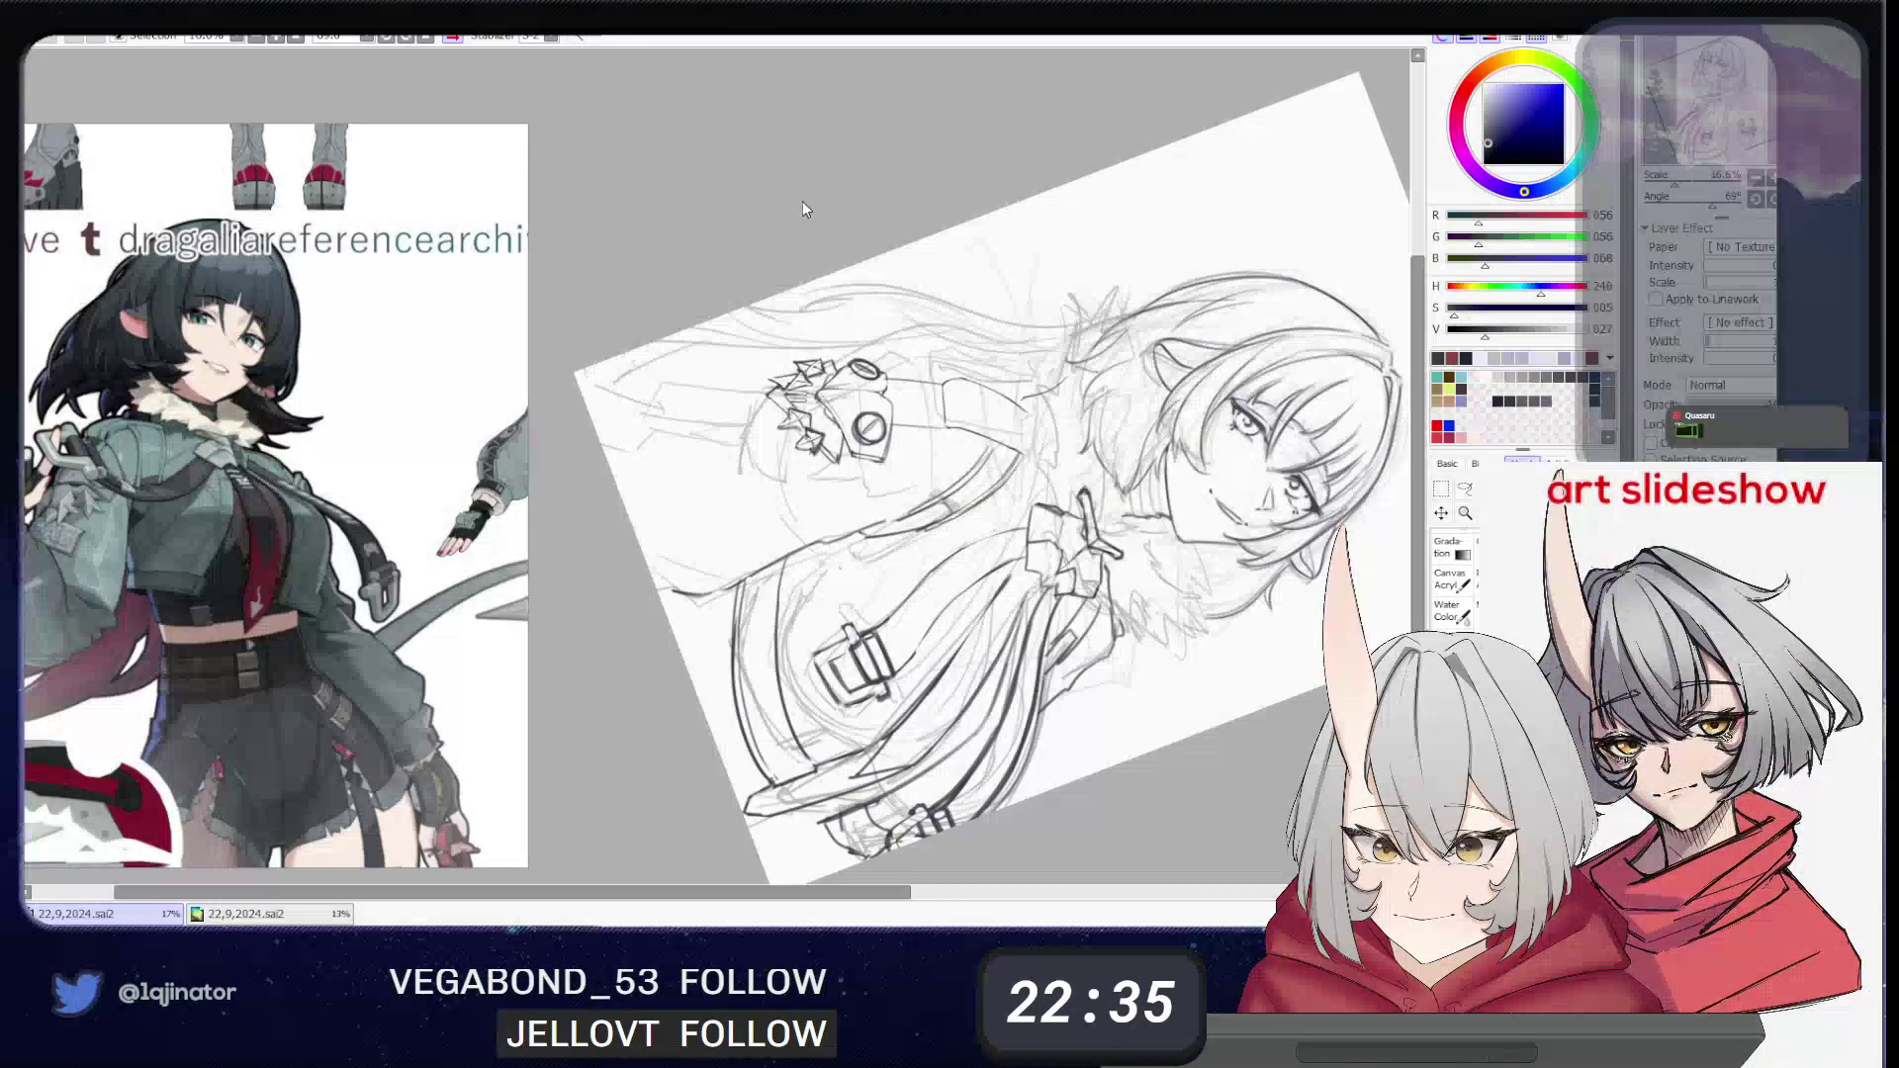
key(alt)
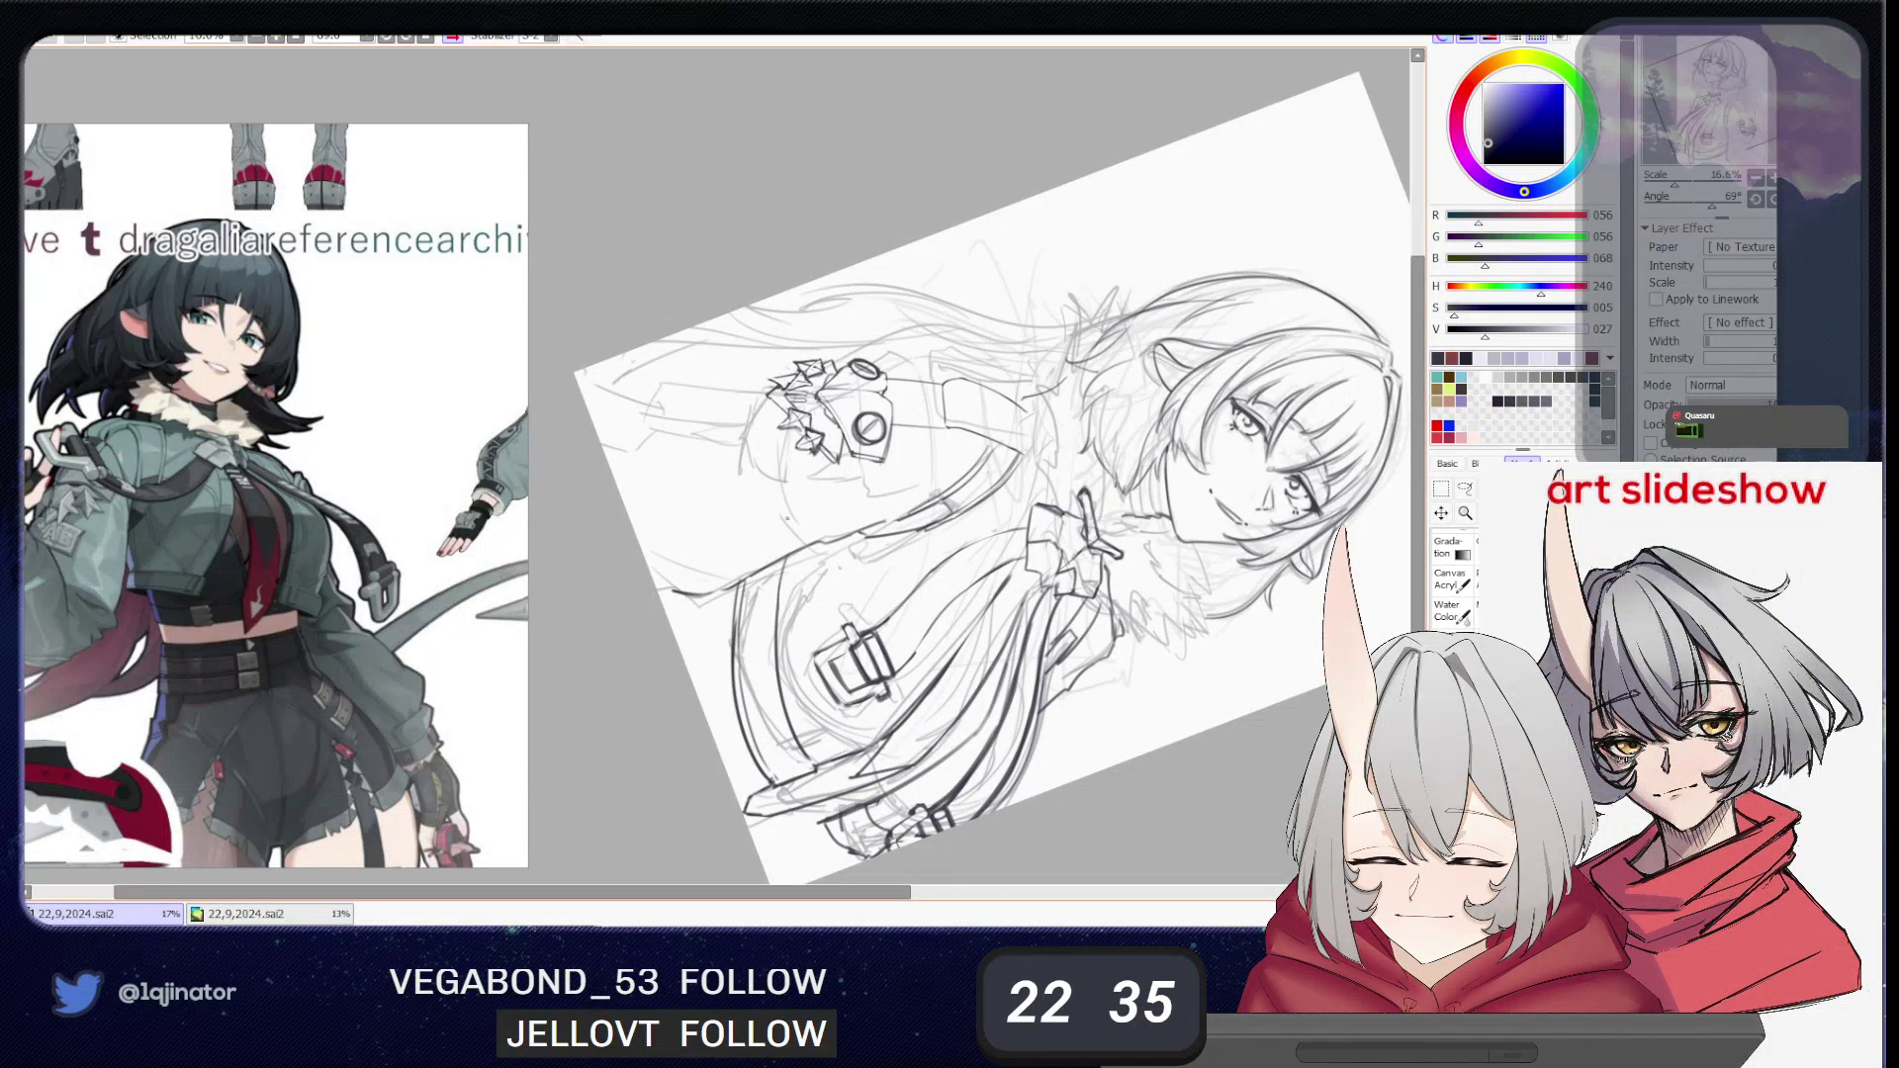
mouse_move(782, 561)
mouse_down()
mouse_move(771, 665)
mouse_move(801, 757)
mouse_up()
drag(779, 841, 866, 712)
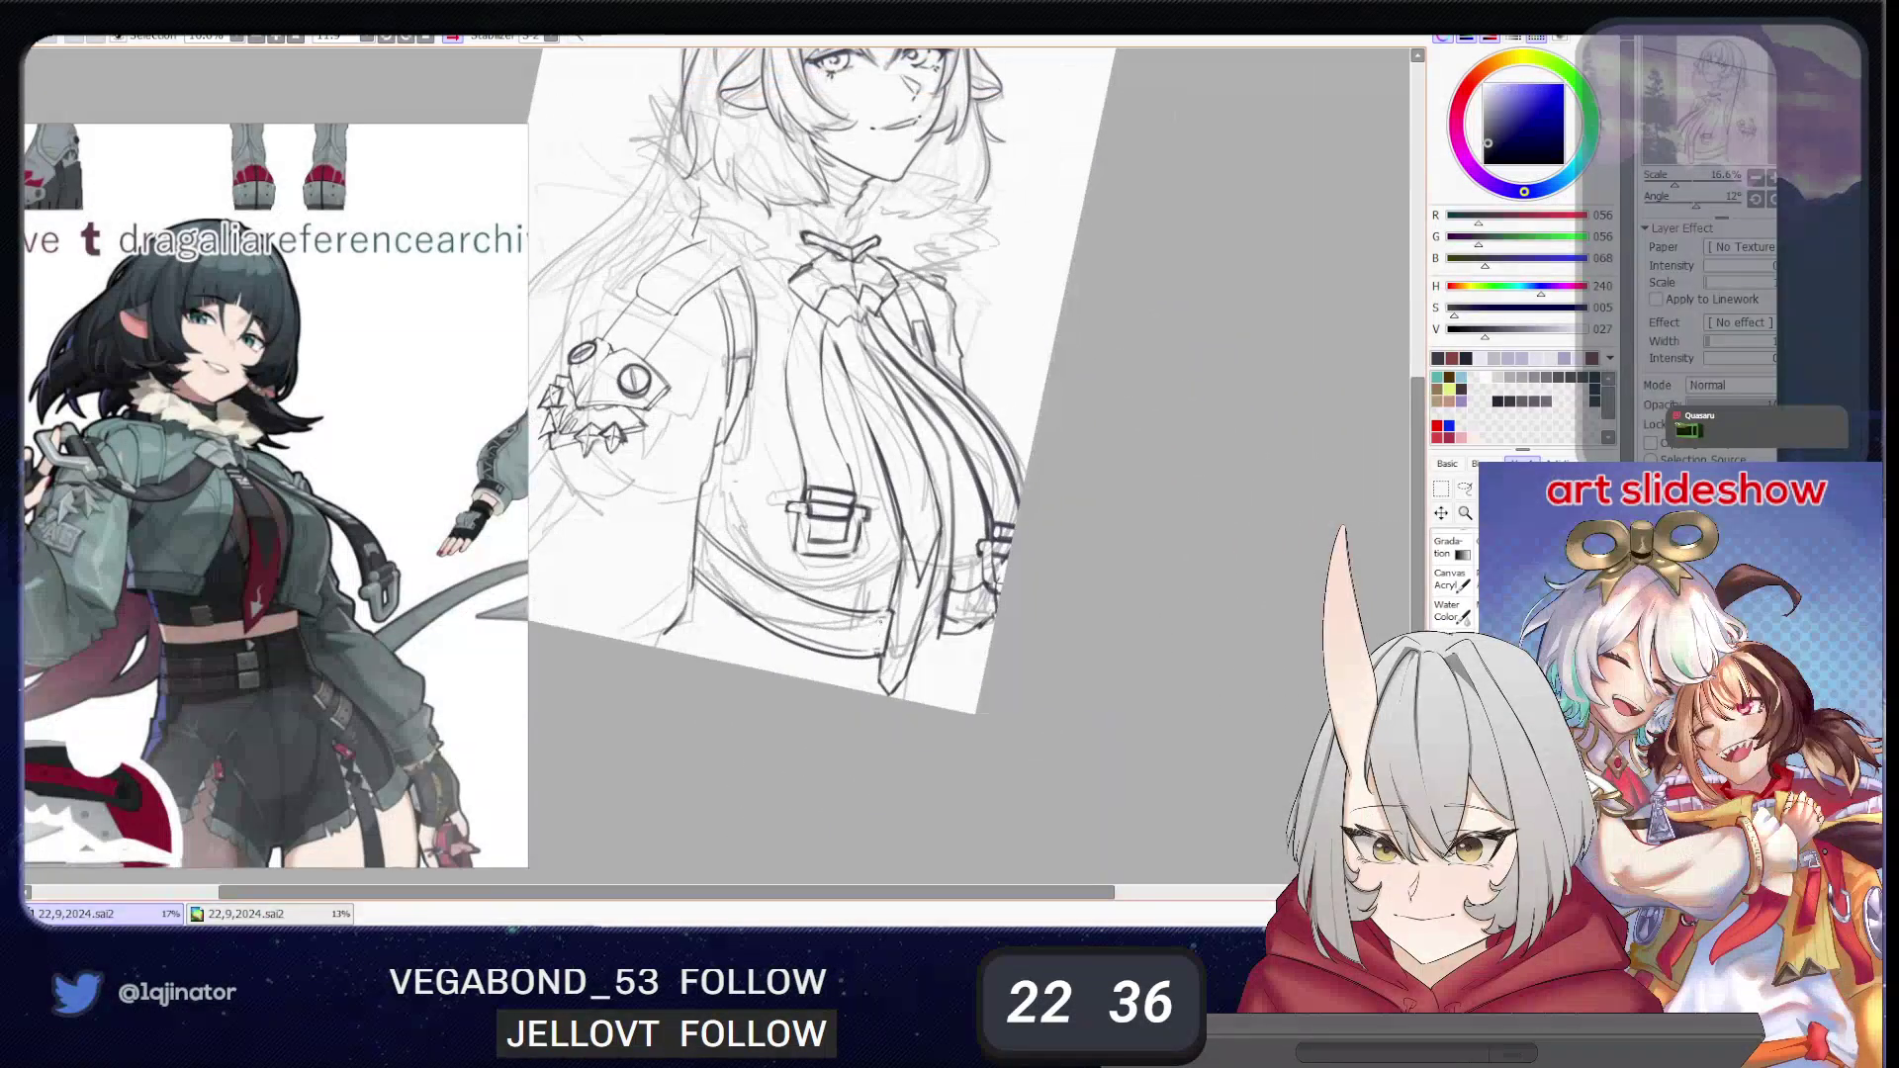
drag(882, 618, 876, 653)
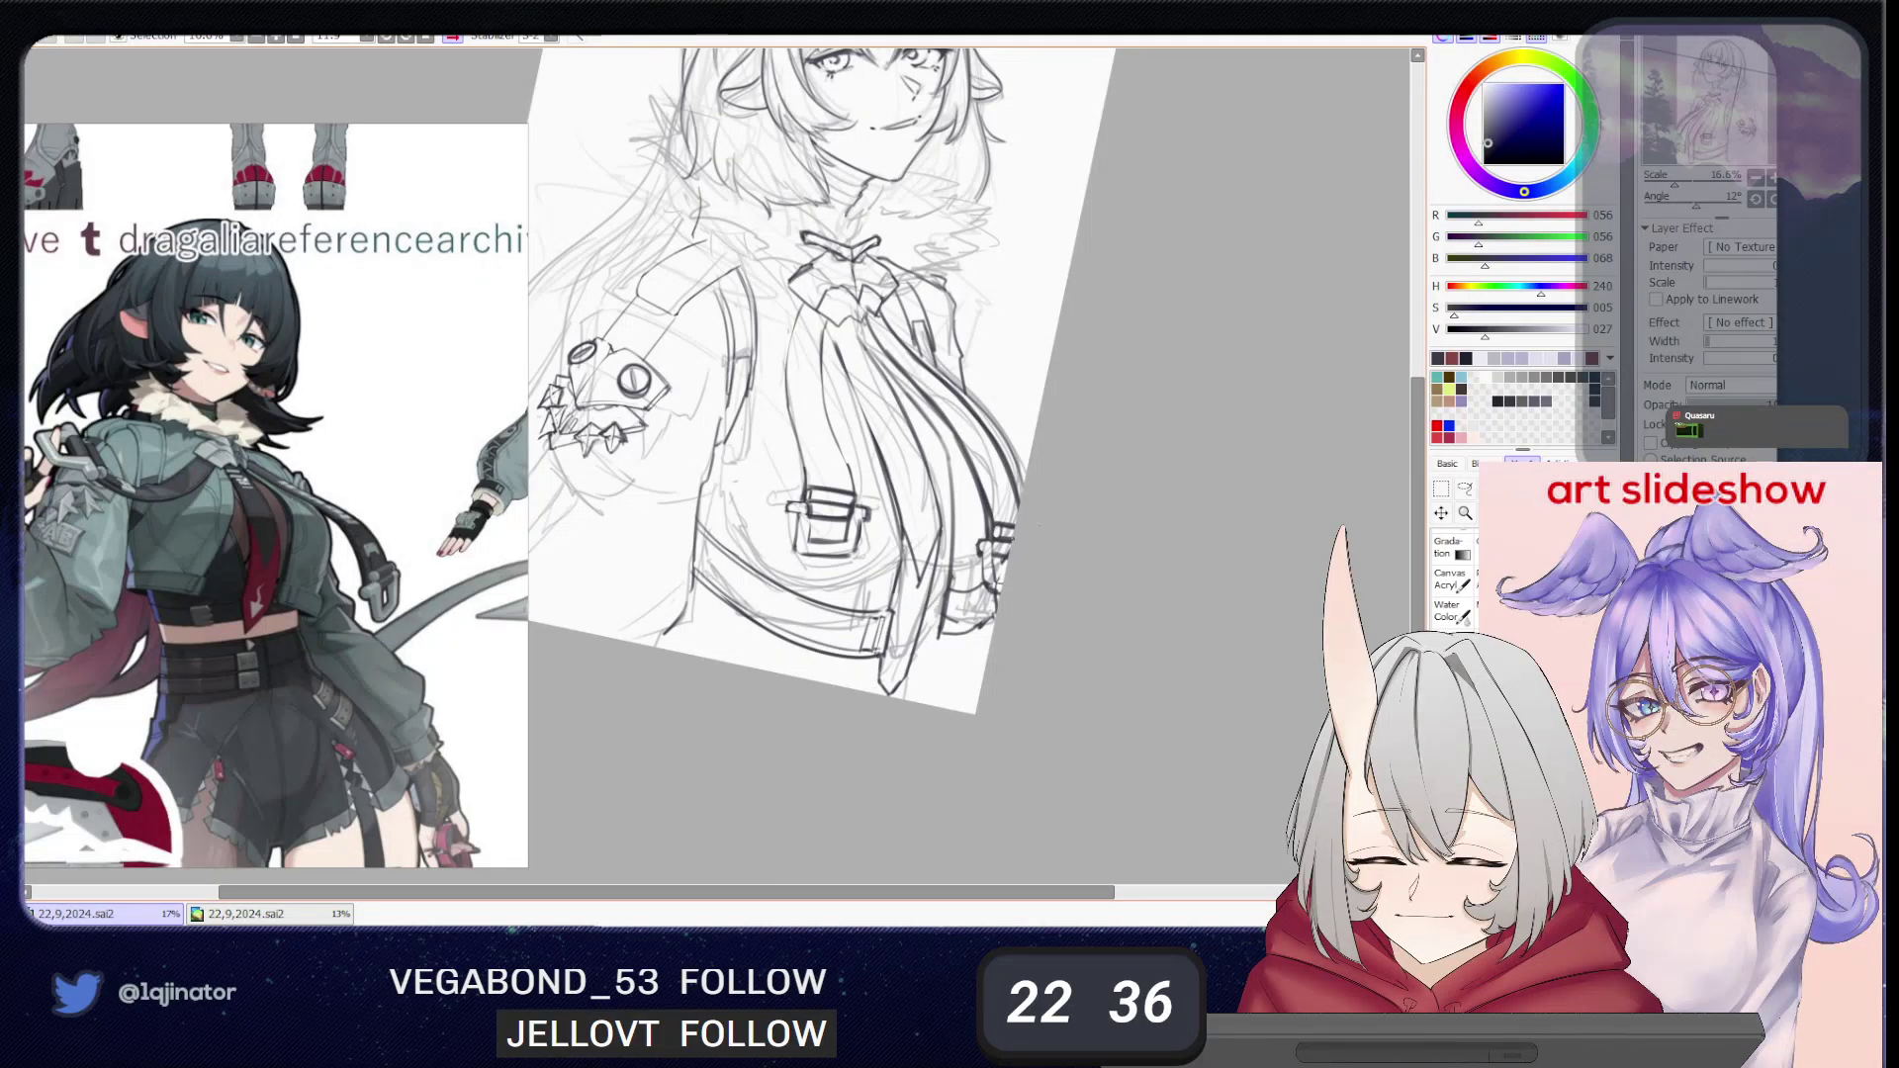
- Build up the strap end under the far chest buckle and erase stray lines around the hanging strap tip and hem
drag(984, 542, 928, 589)
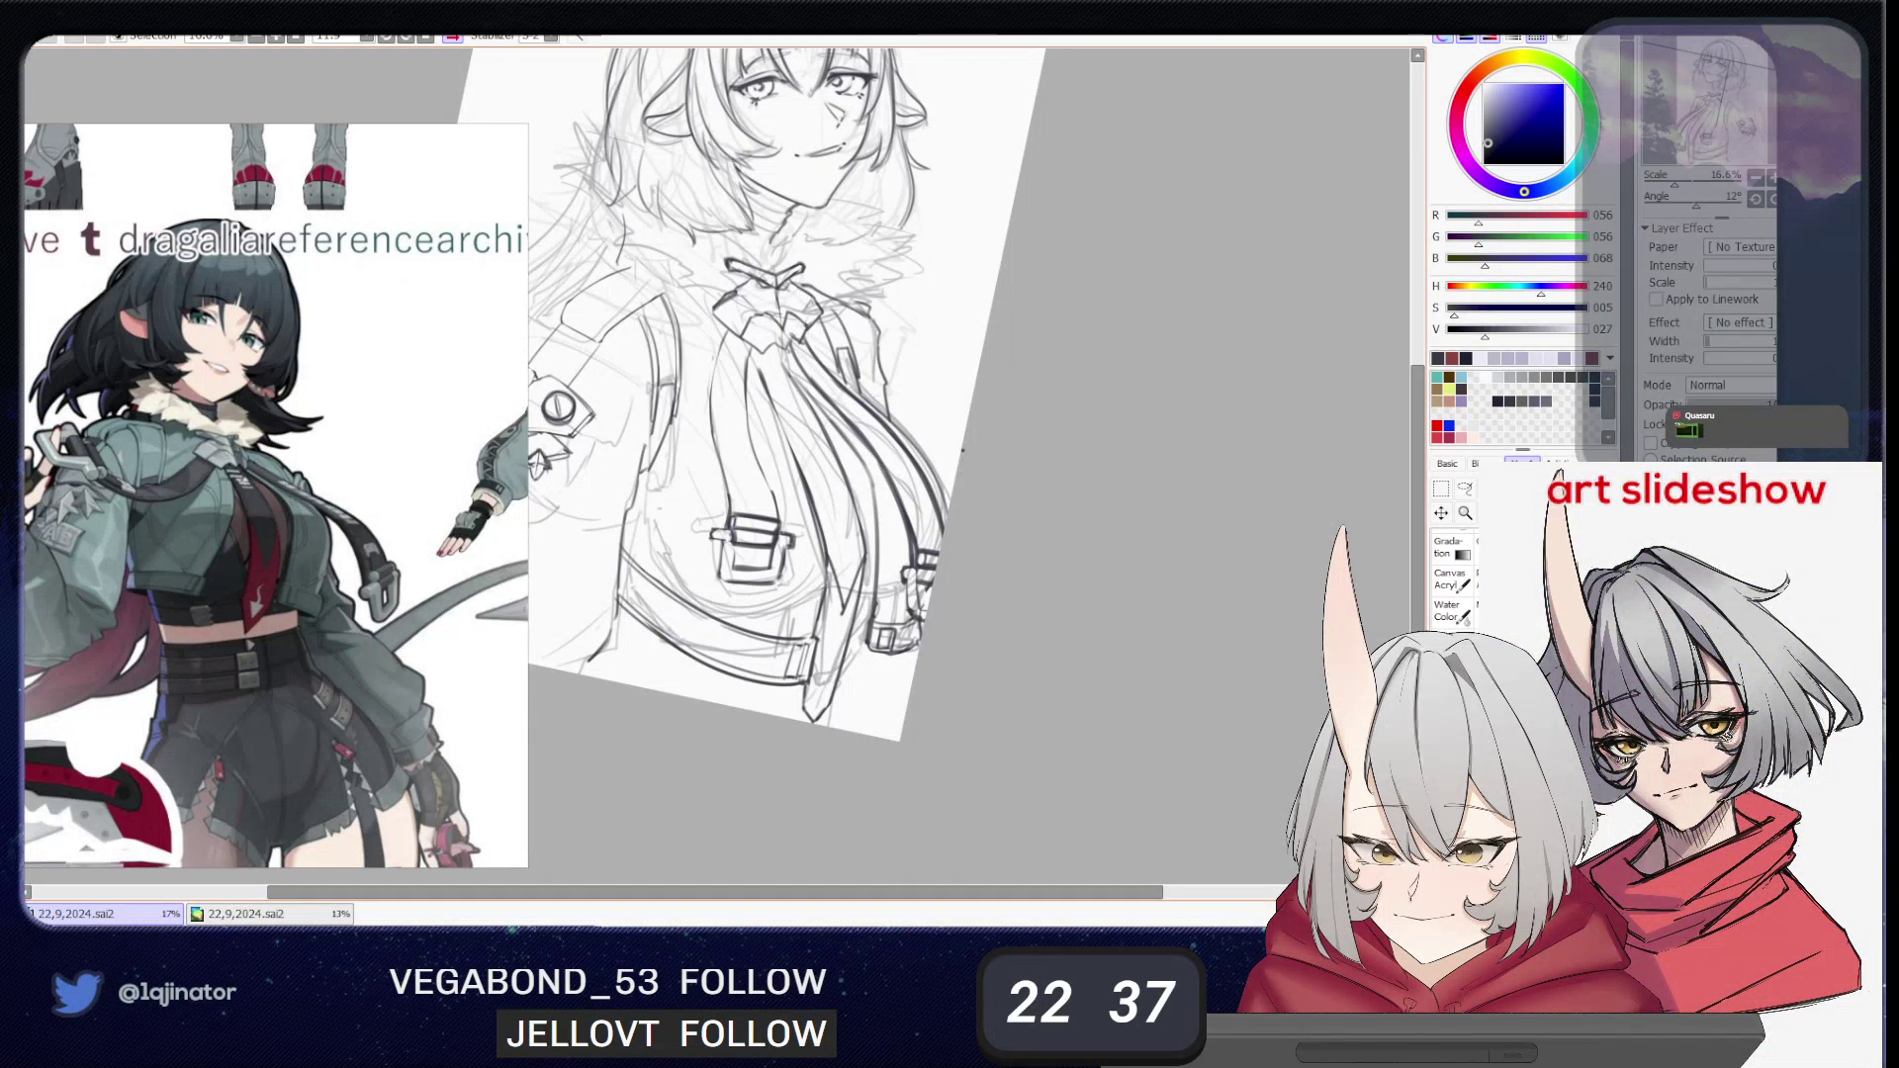
key(e)
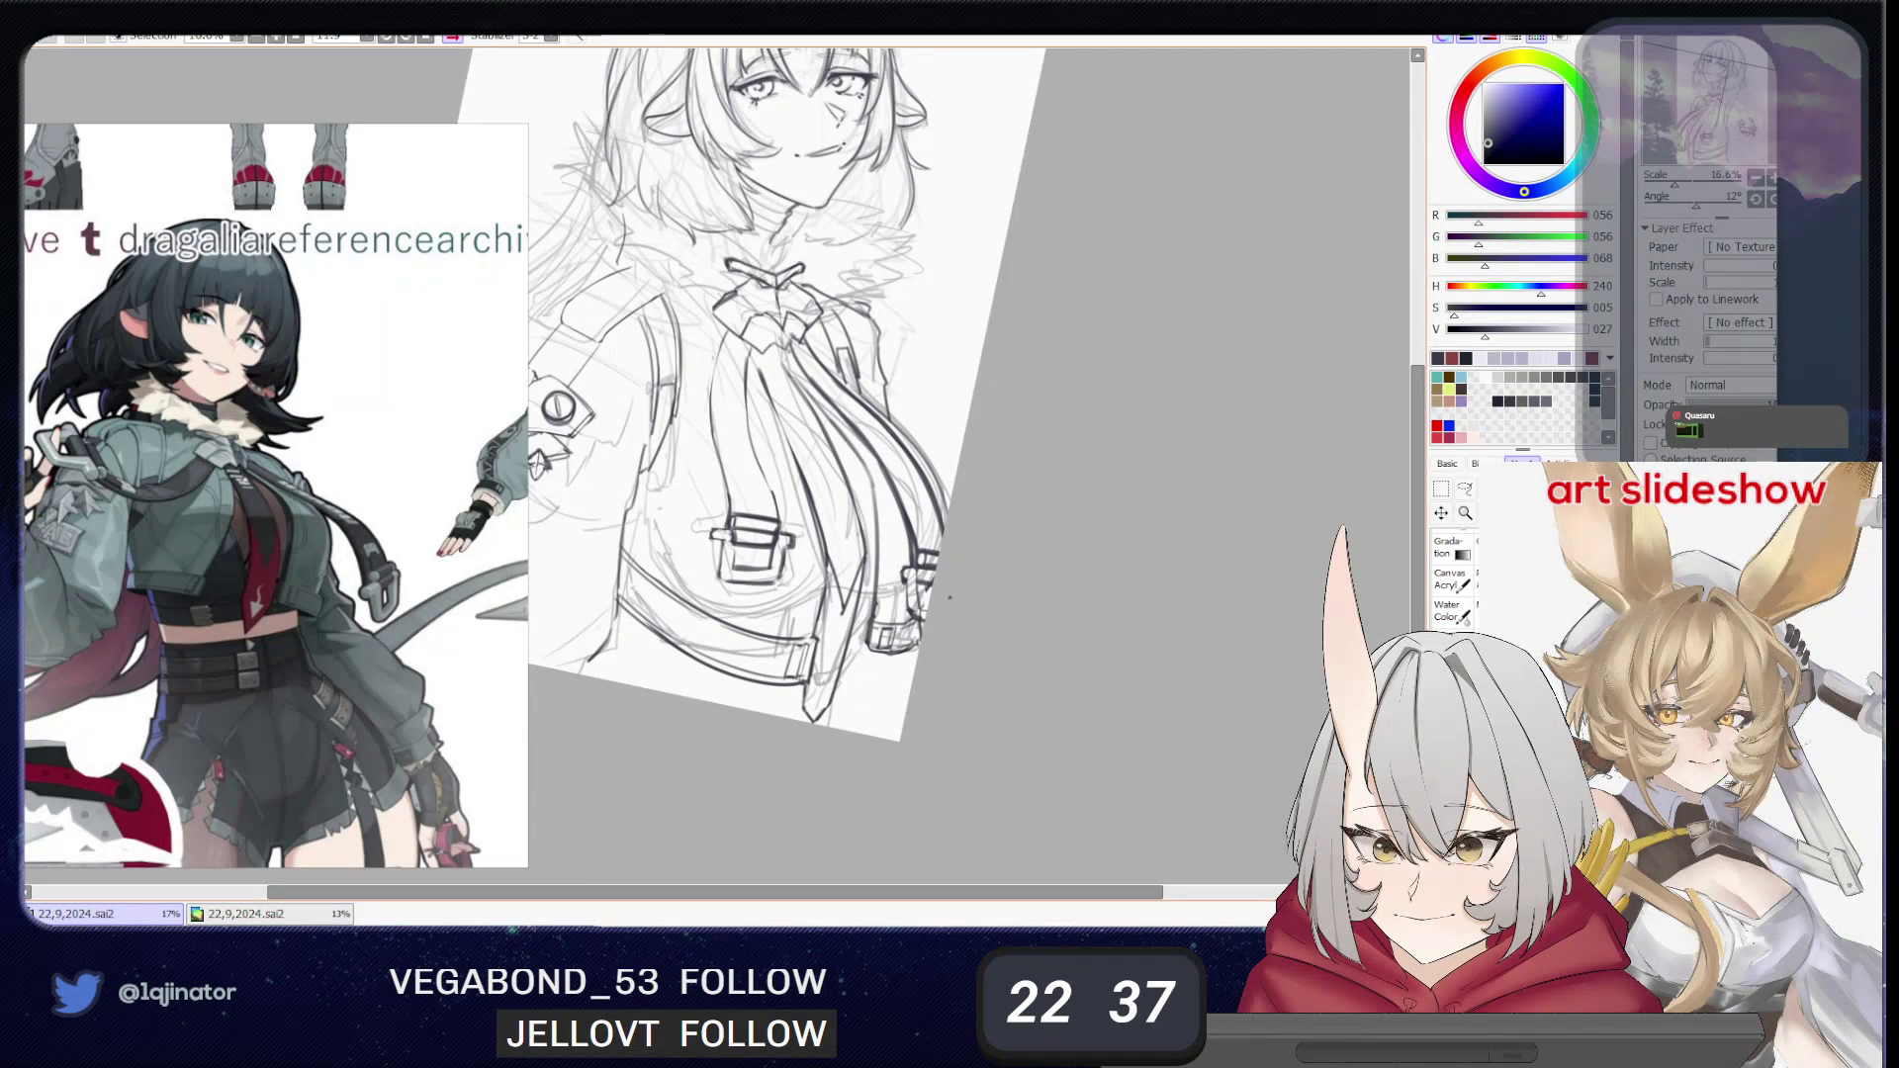
drag(813, 597, 822, 693)
drag(742, 633, 791, 692)
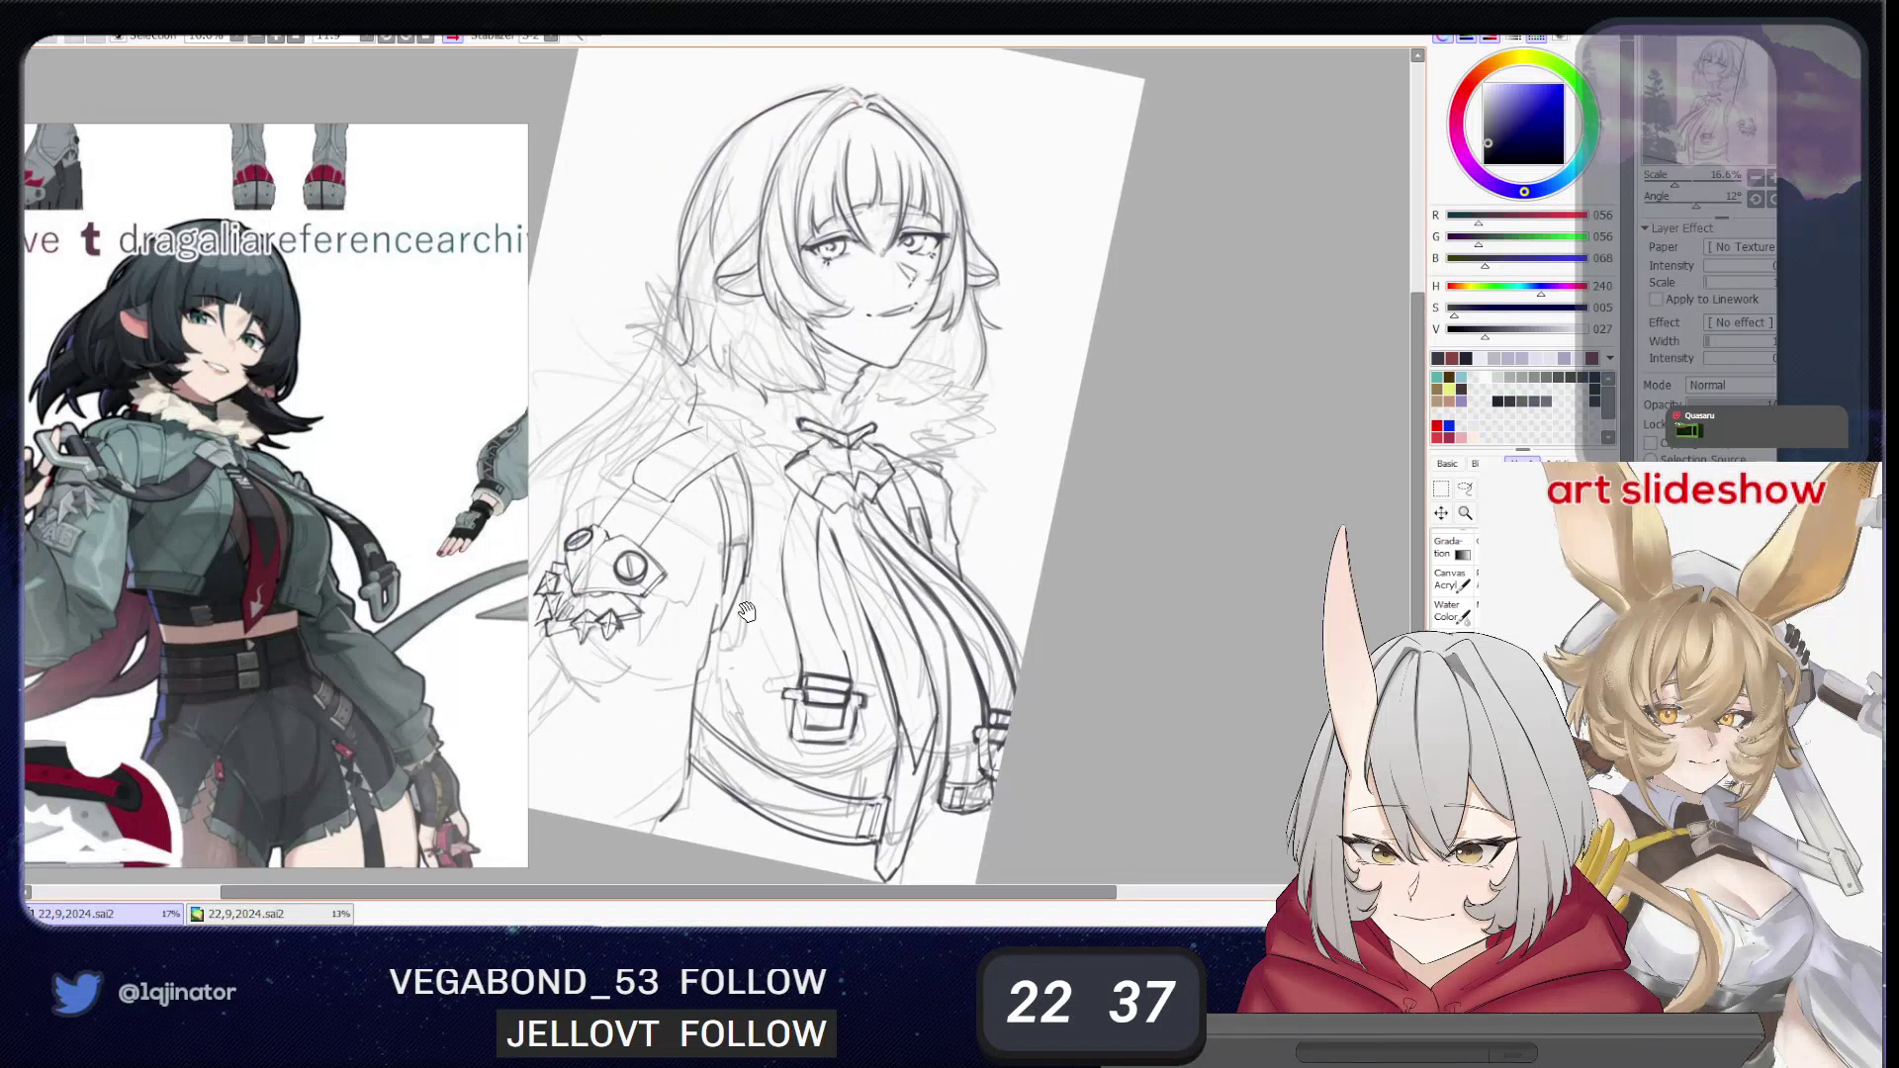
drag(734, 610, 791, 655)
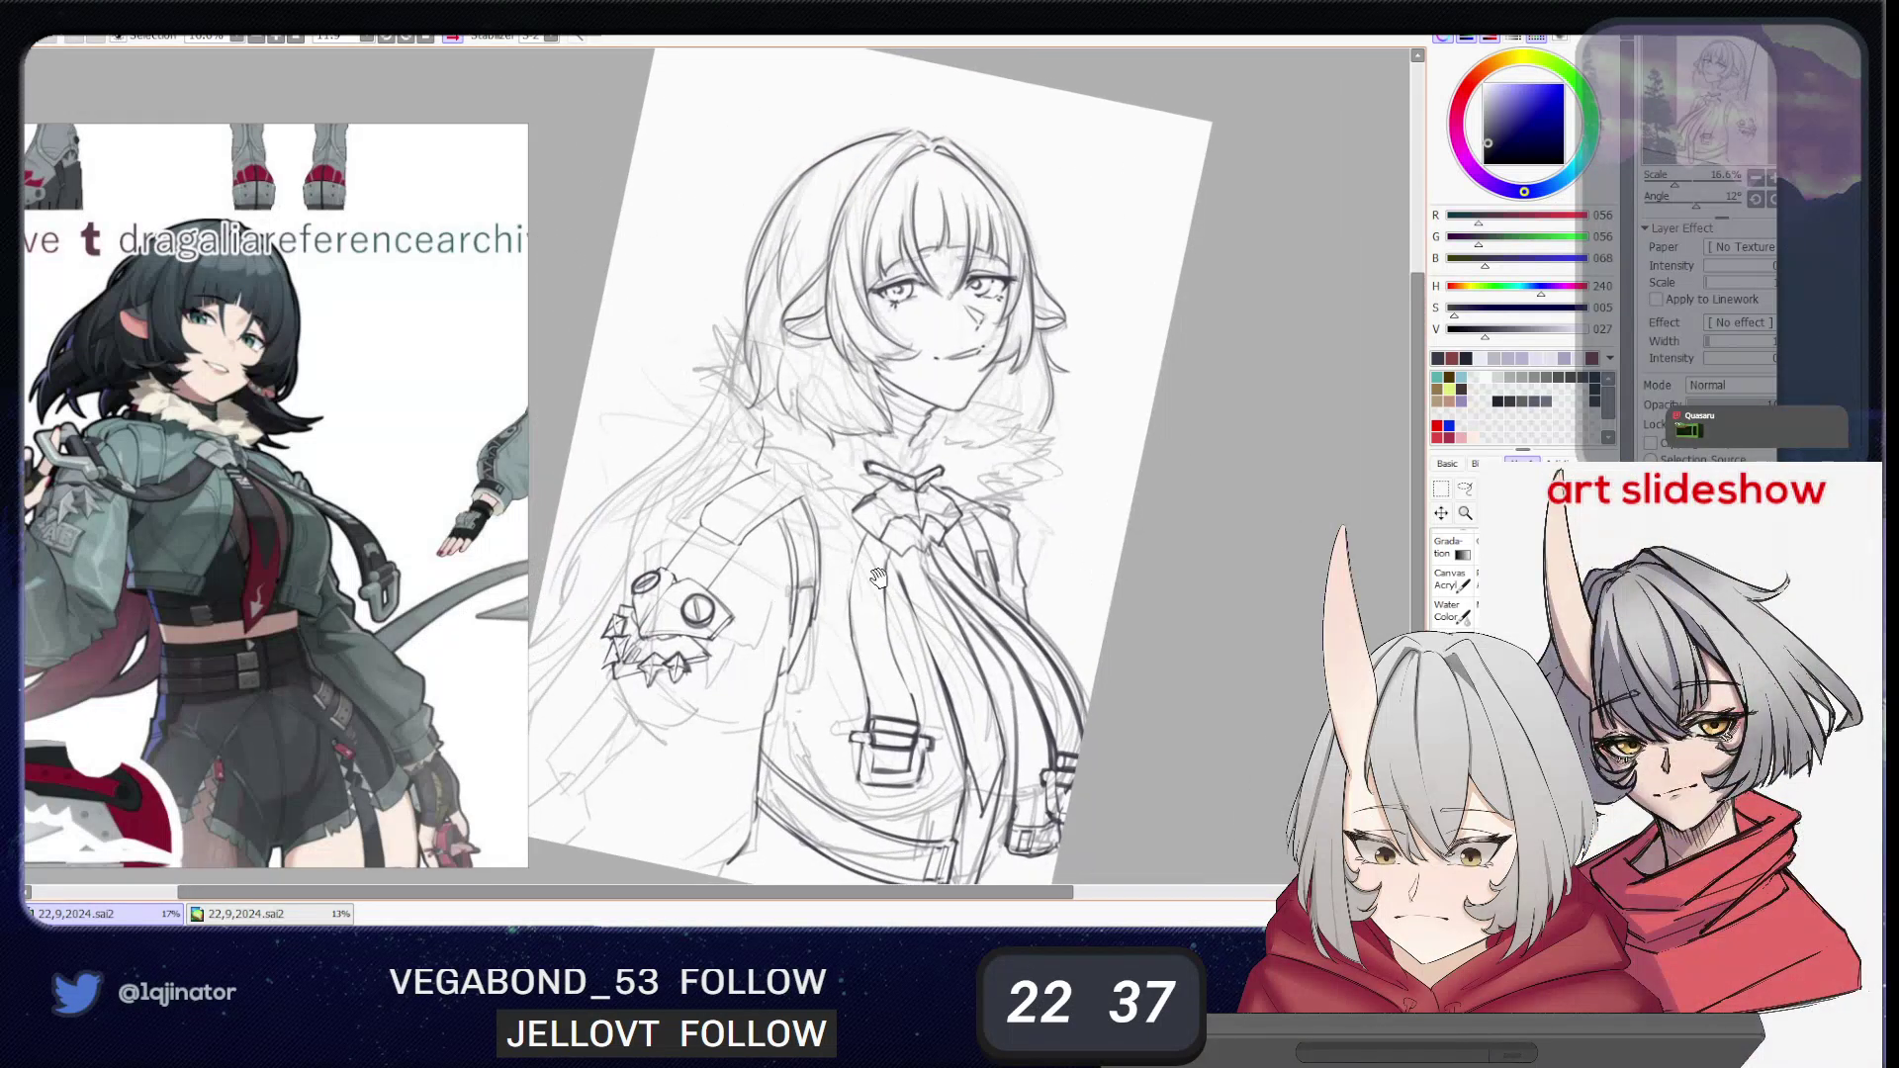
- Mirror the canvas view and redraw the upper edge of the chest strap below the collar clasp with a resized brush
key(h)
drag(939, 655, 923, 576)
drag(923, 576, 873, 640)
drag(873, 640, 939, 661)
drag(794, 539, 666, 622)
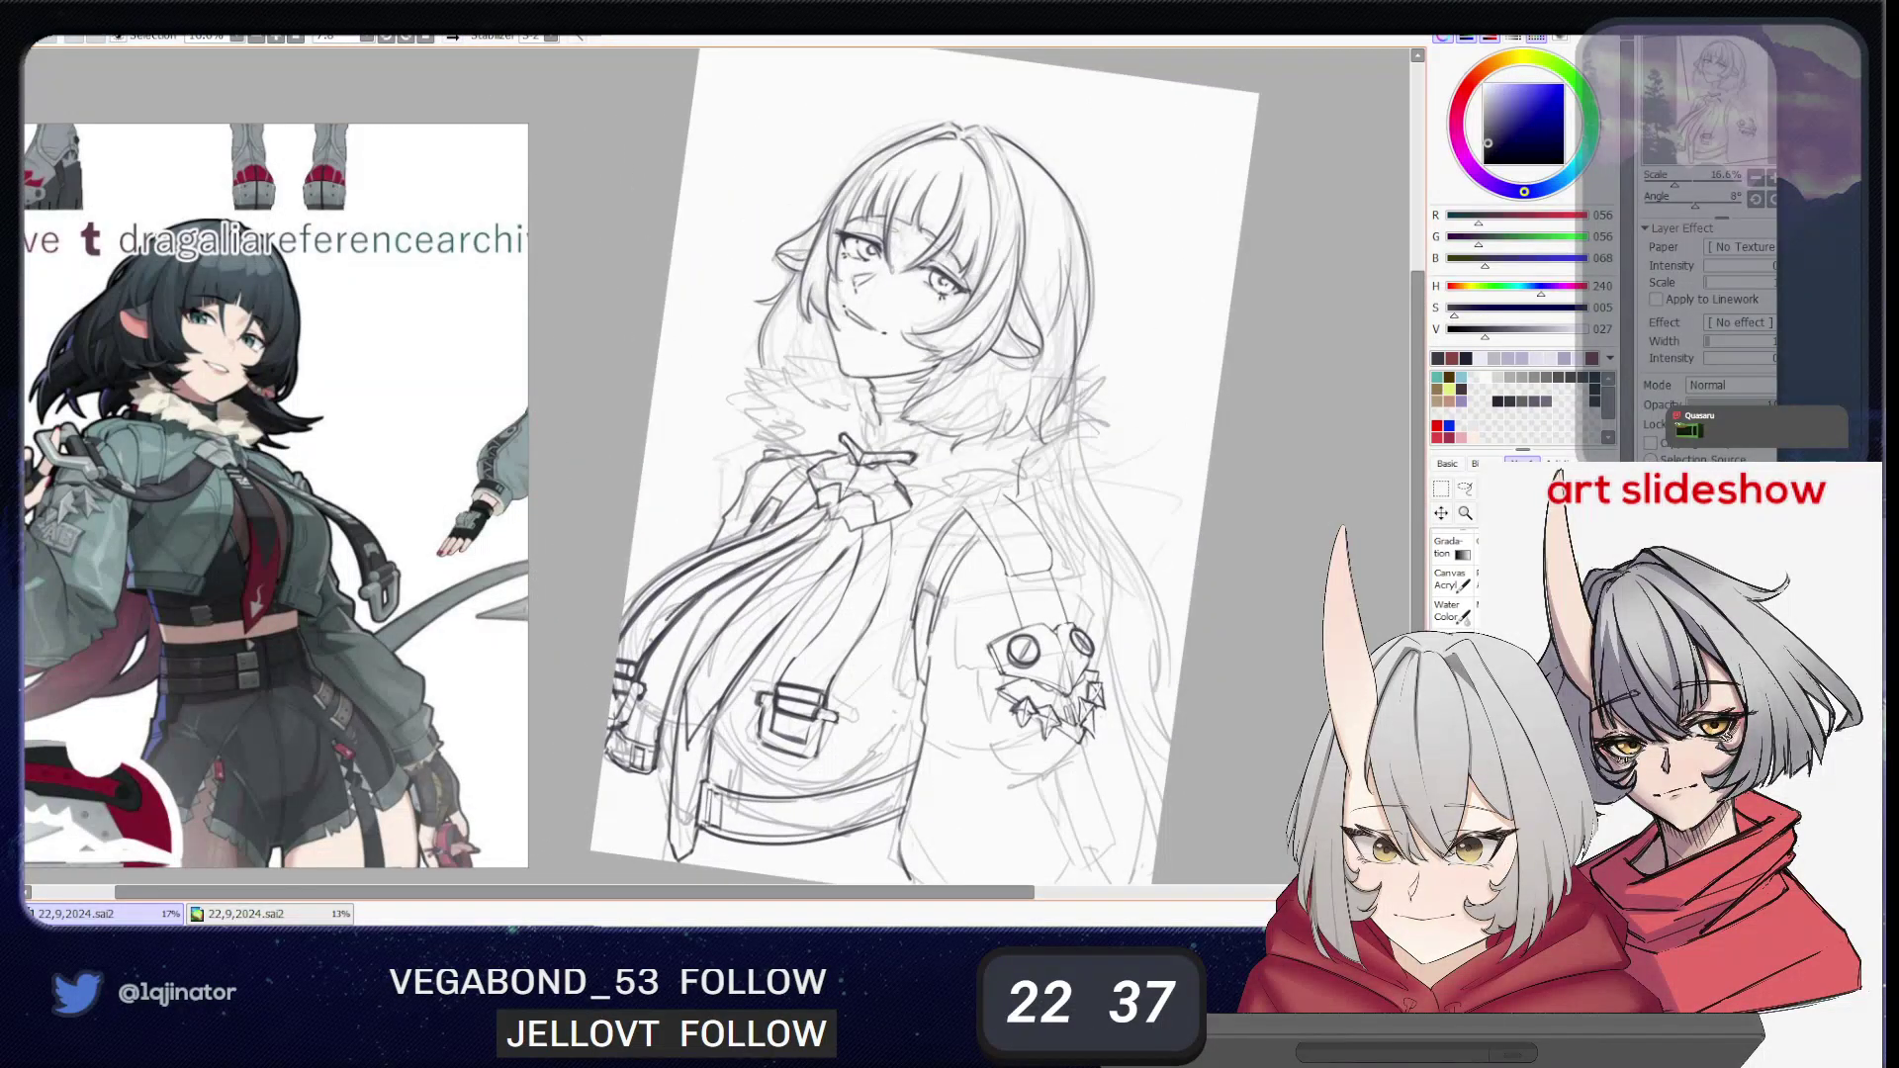
key([)
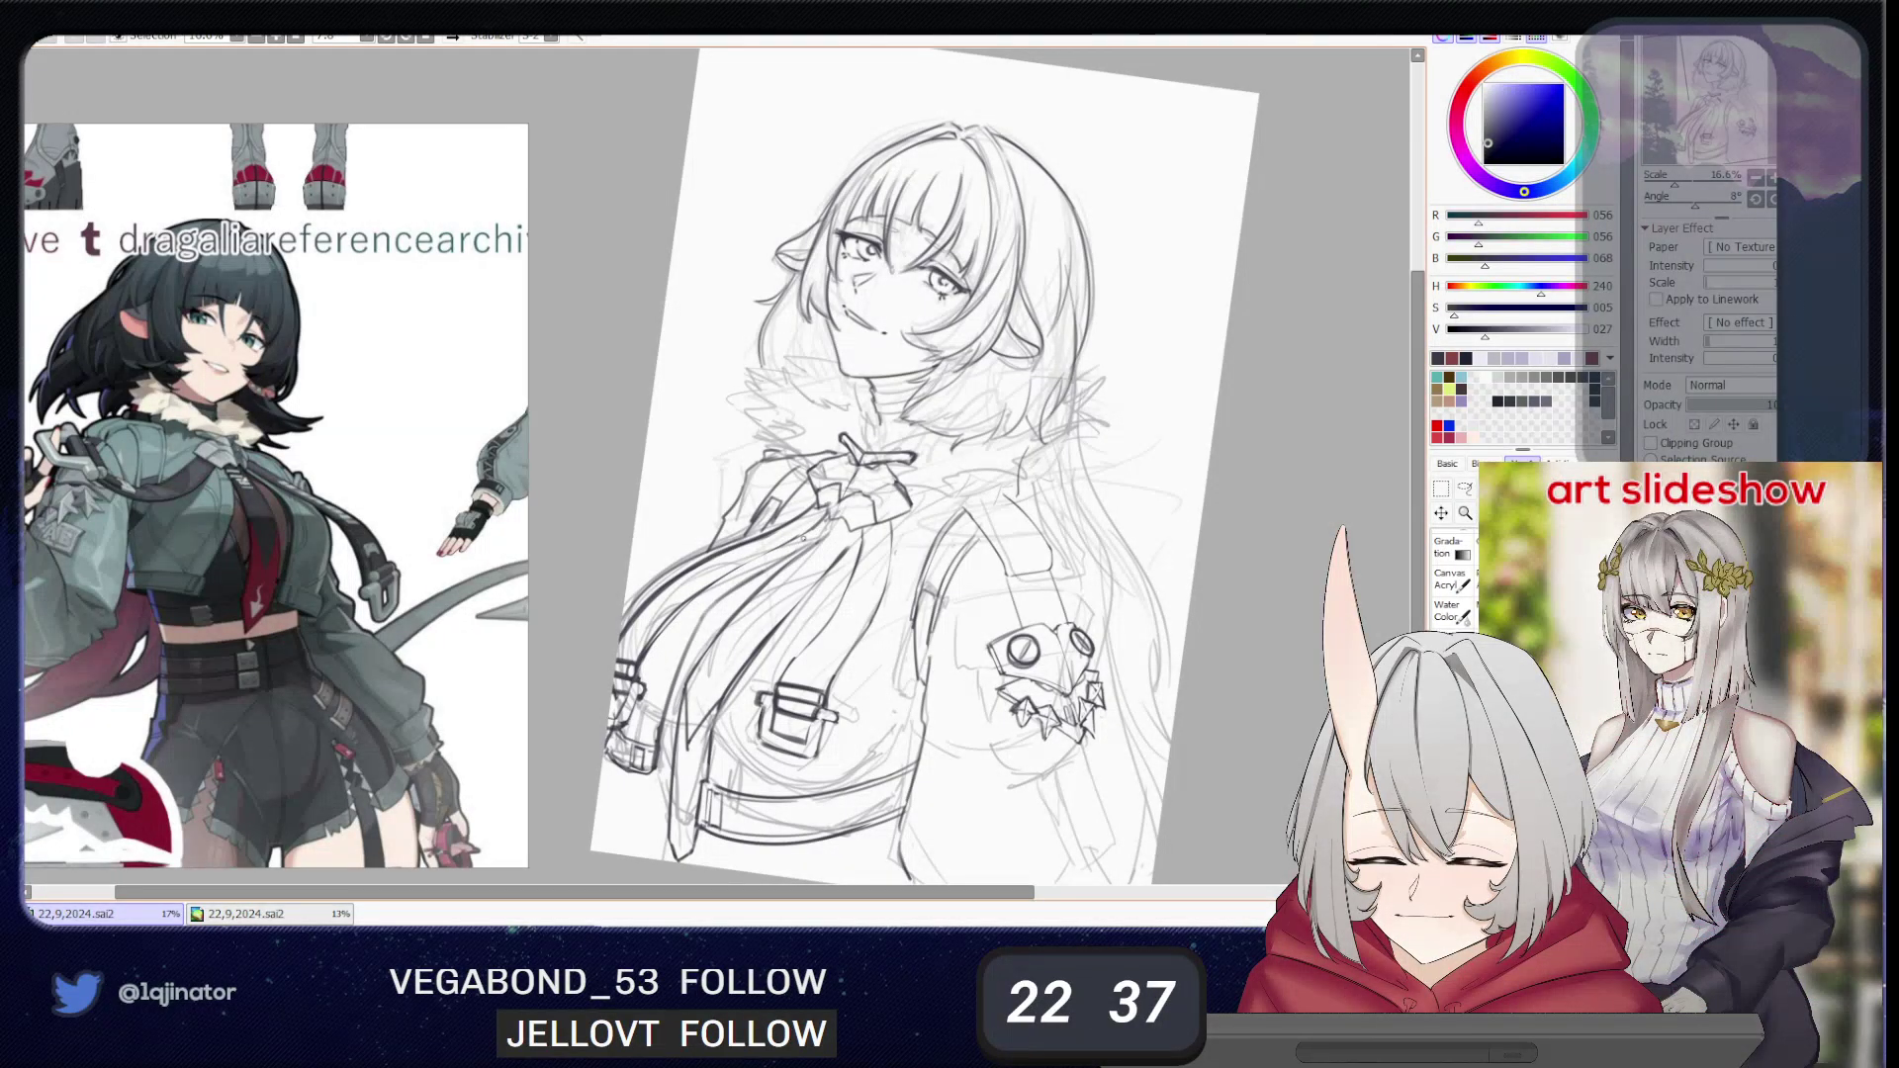
drag(644, 649, 759, 556)
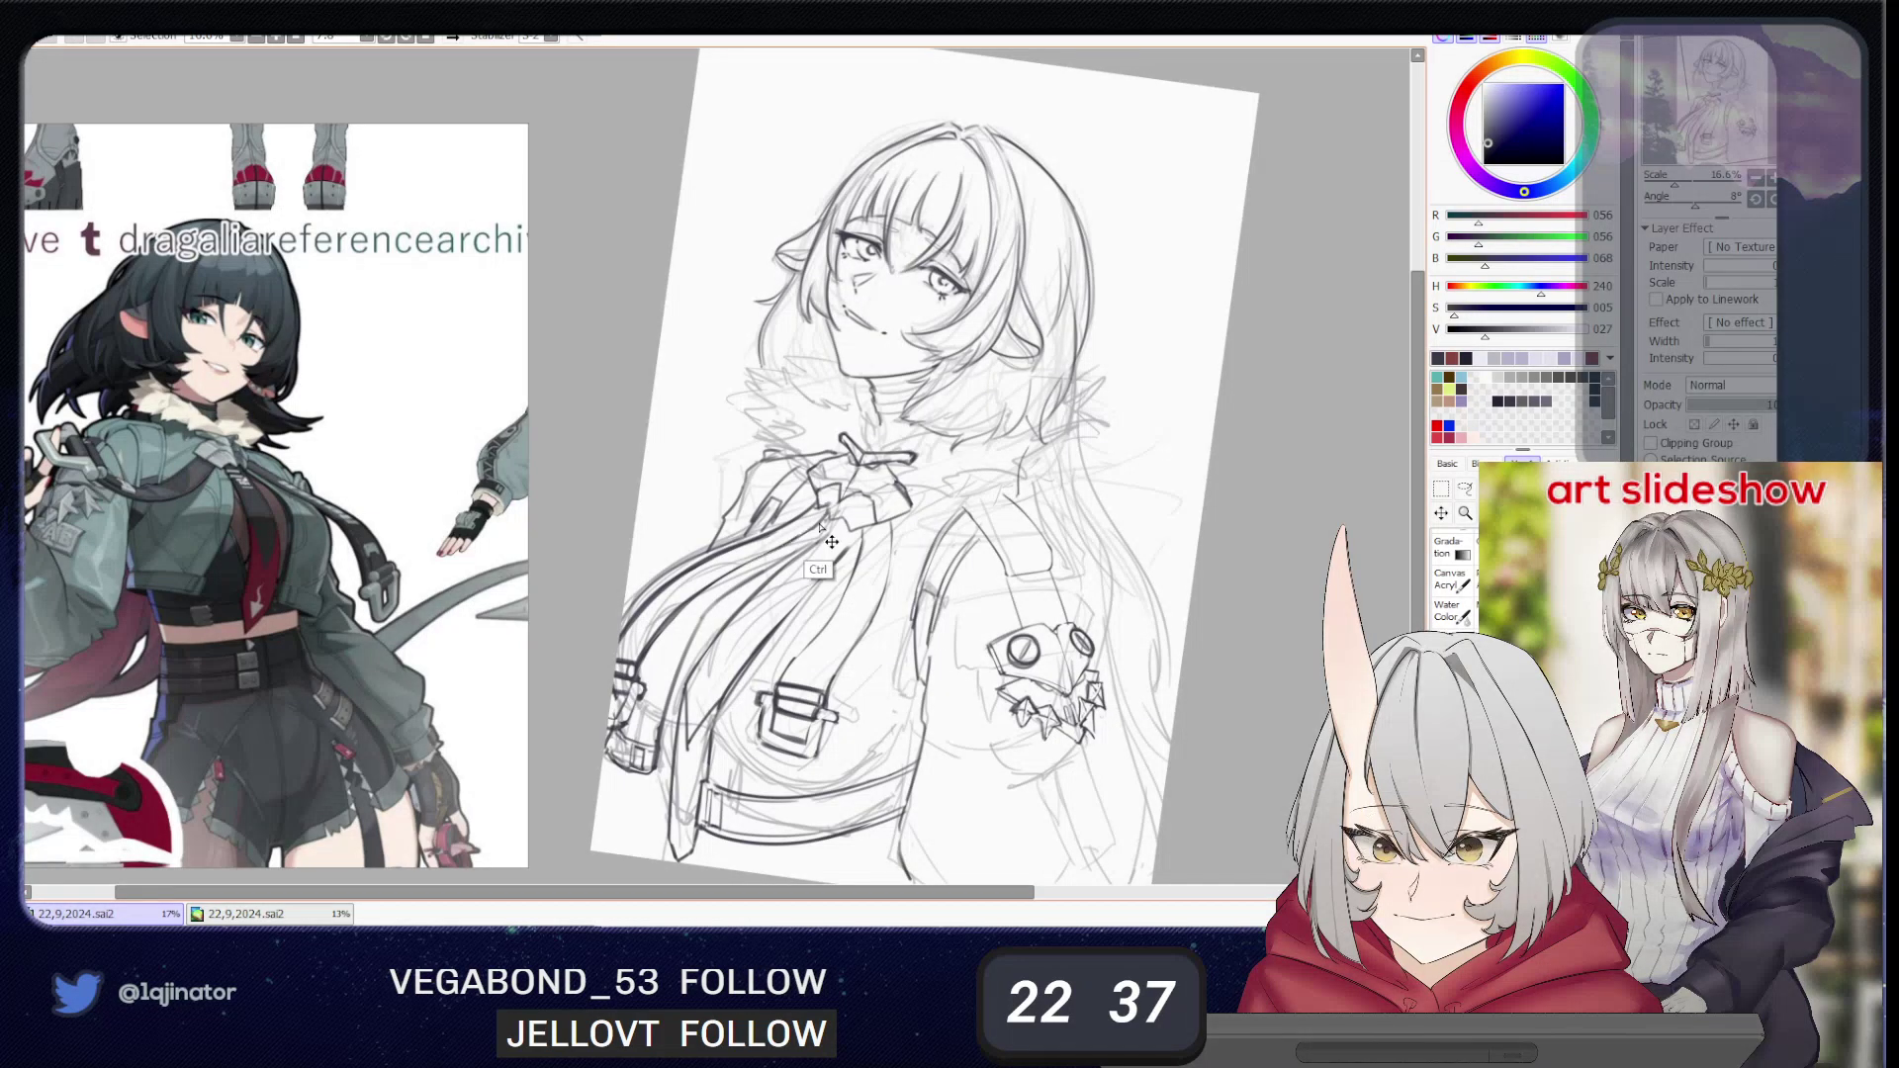
key(ctrl+z)
drag(824, 518, 702, 588)
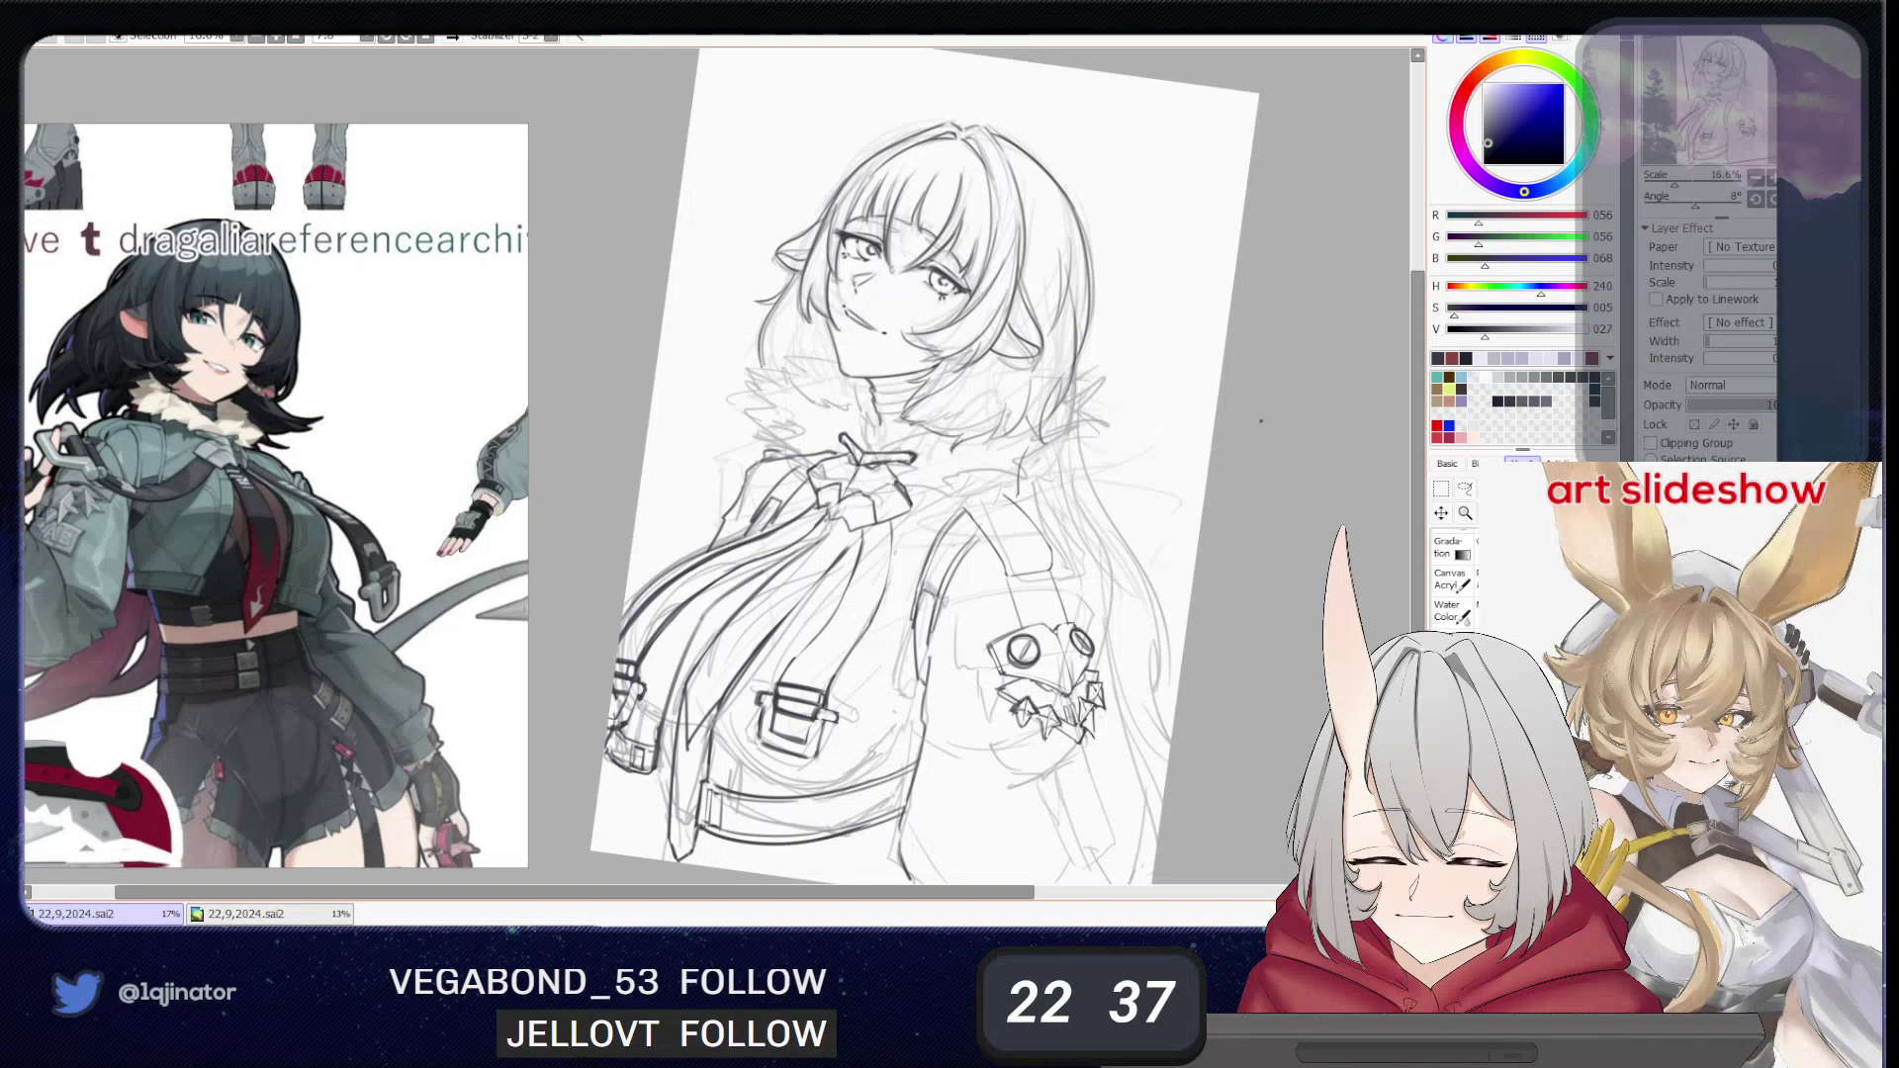
- Lasso the collar clasp, scale it down slightly with a transform, apply it and deselect
drag(1019, 495, 930, 579)
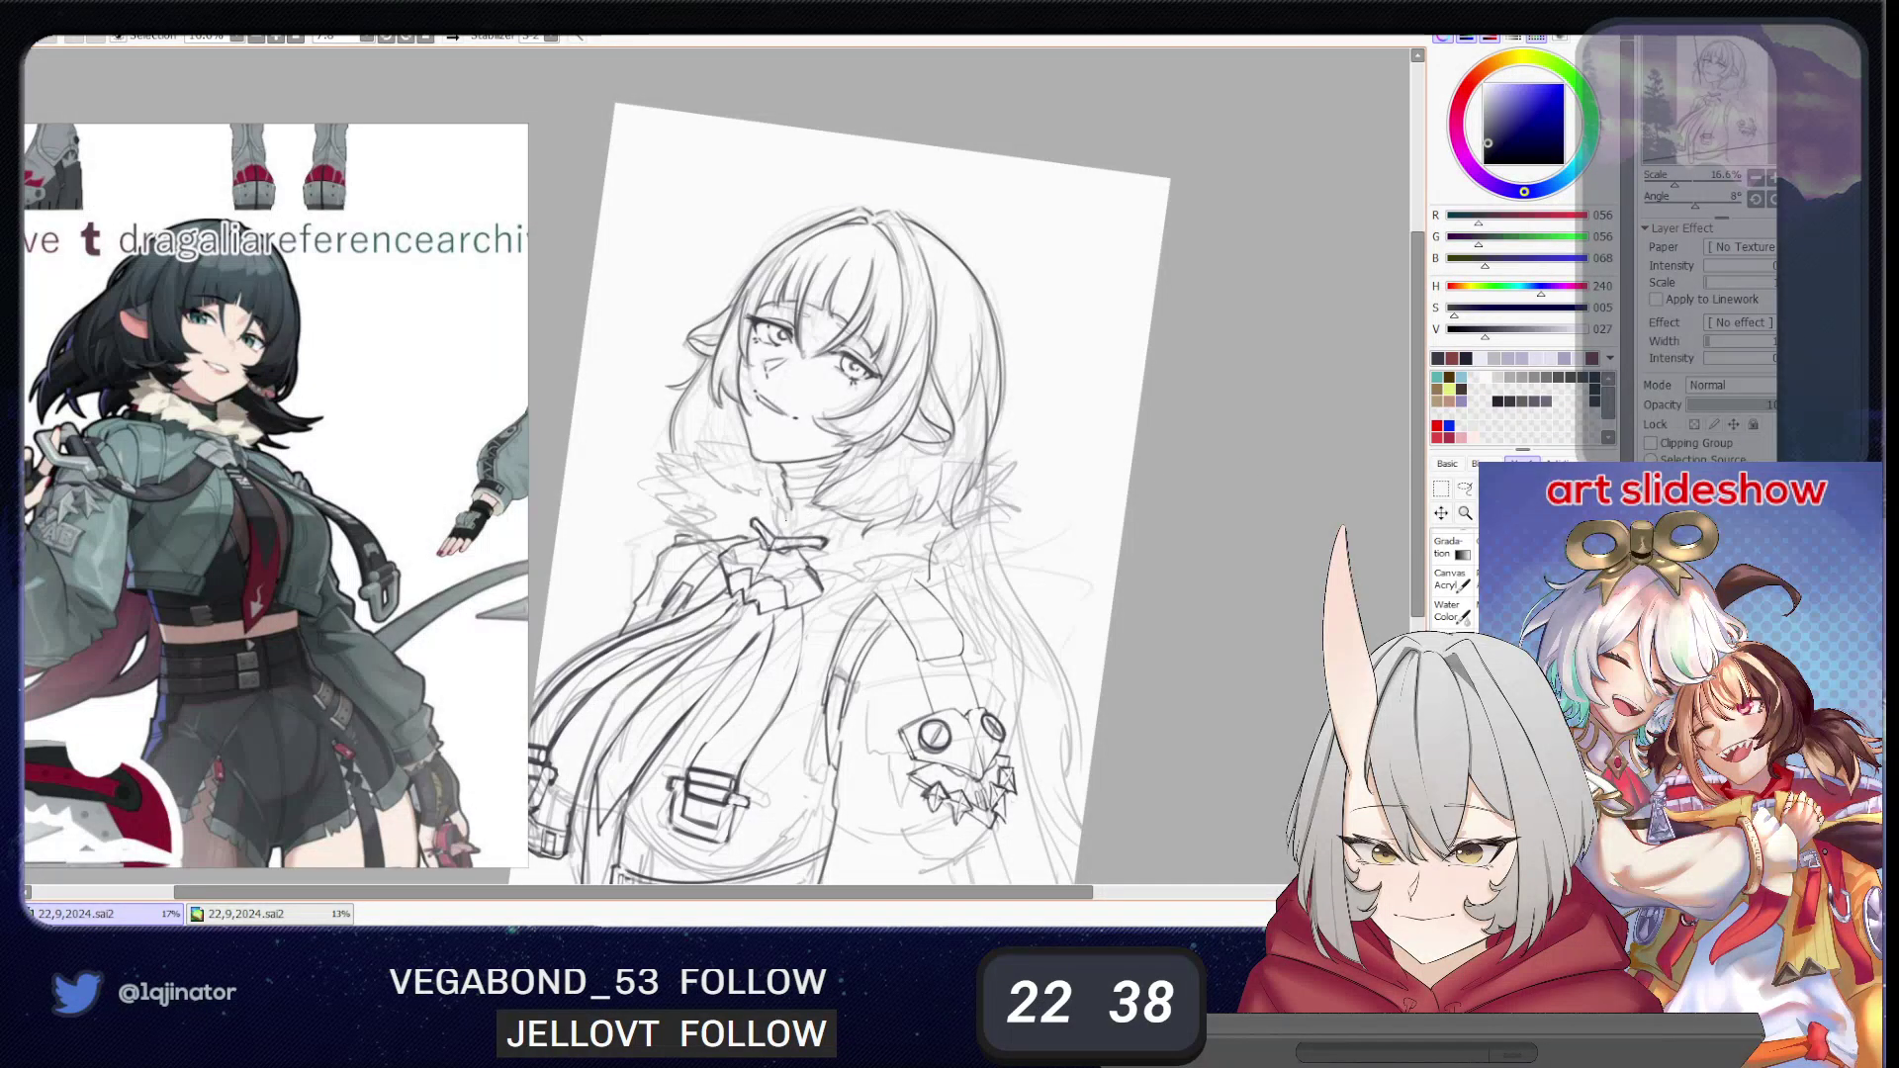
drag(776, 540, 771, 568)
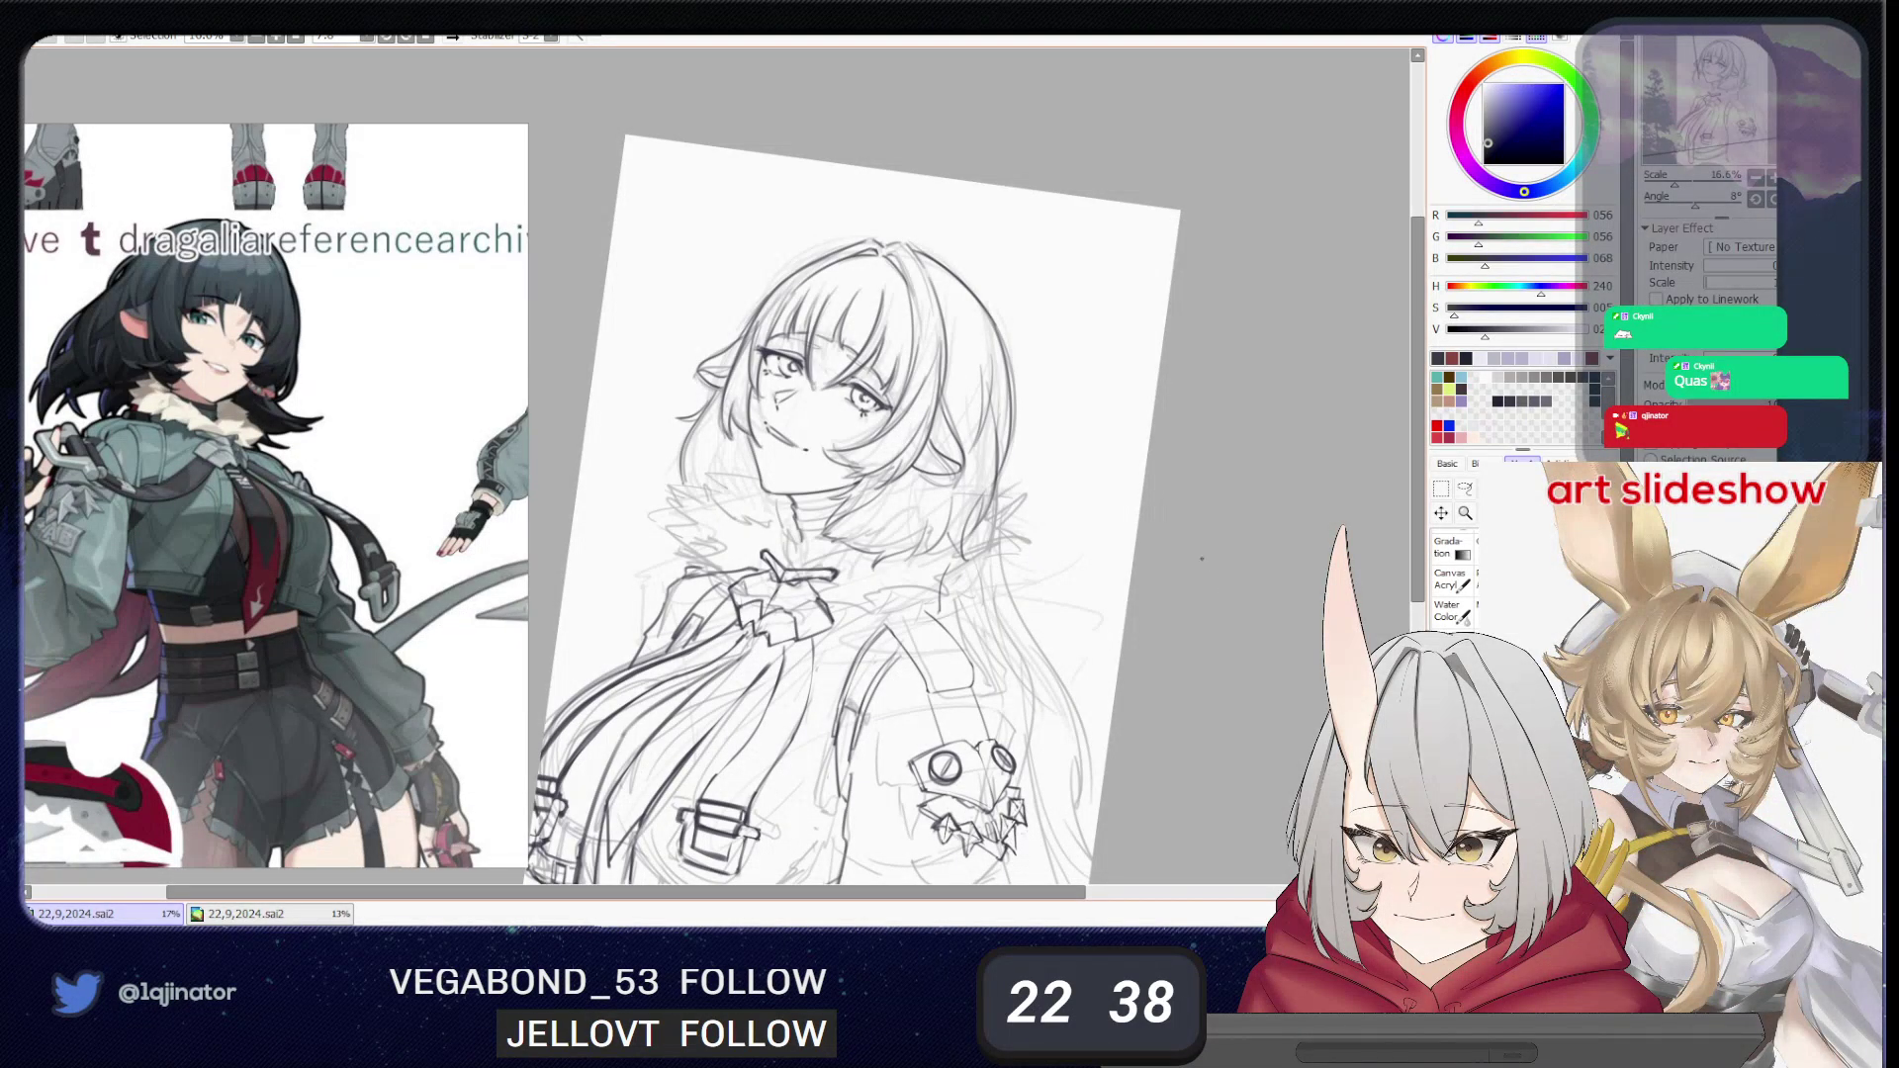
key(alt)
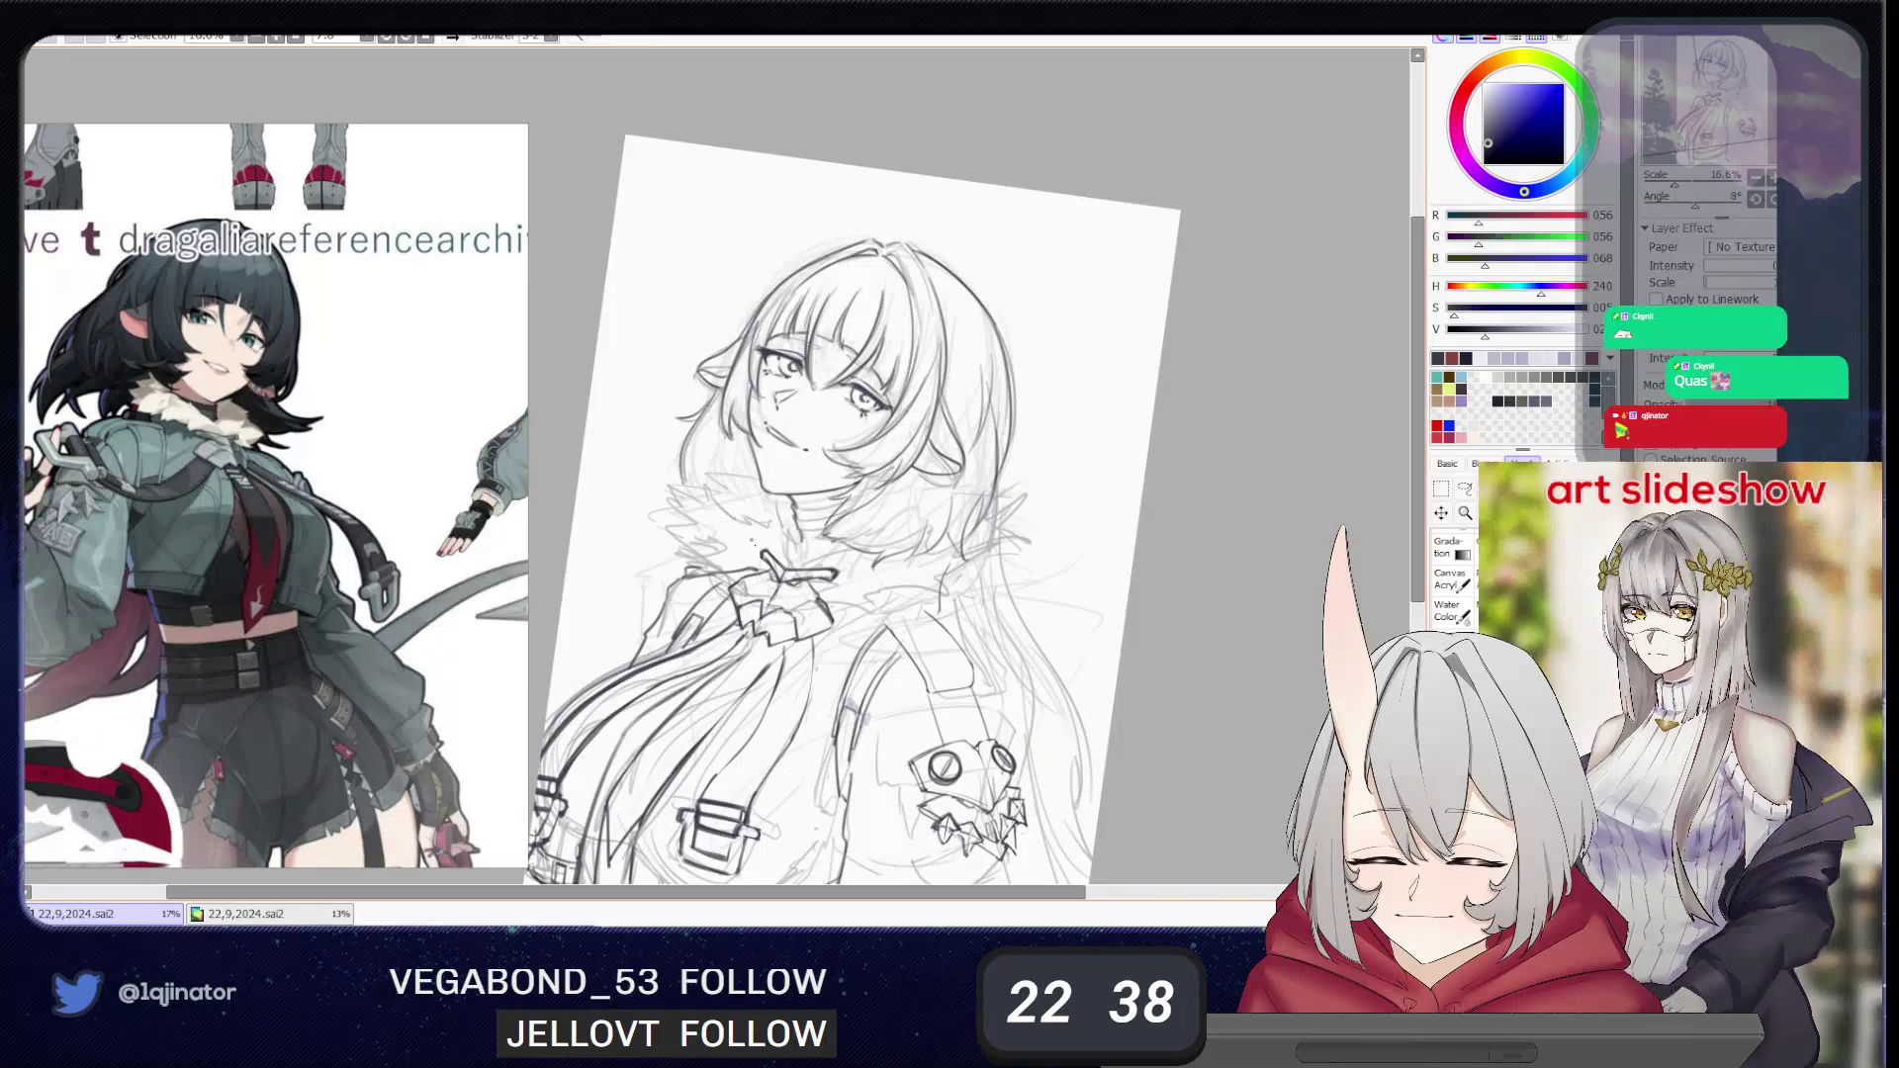
key(l)
drag(849, 603, 839, 629)
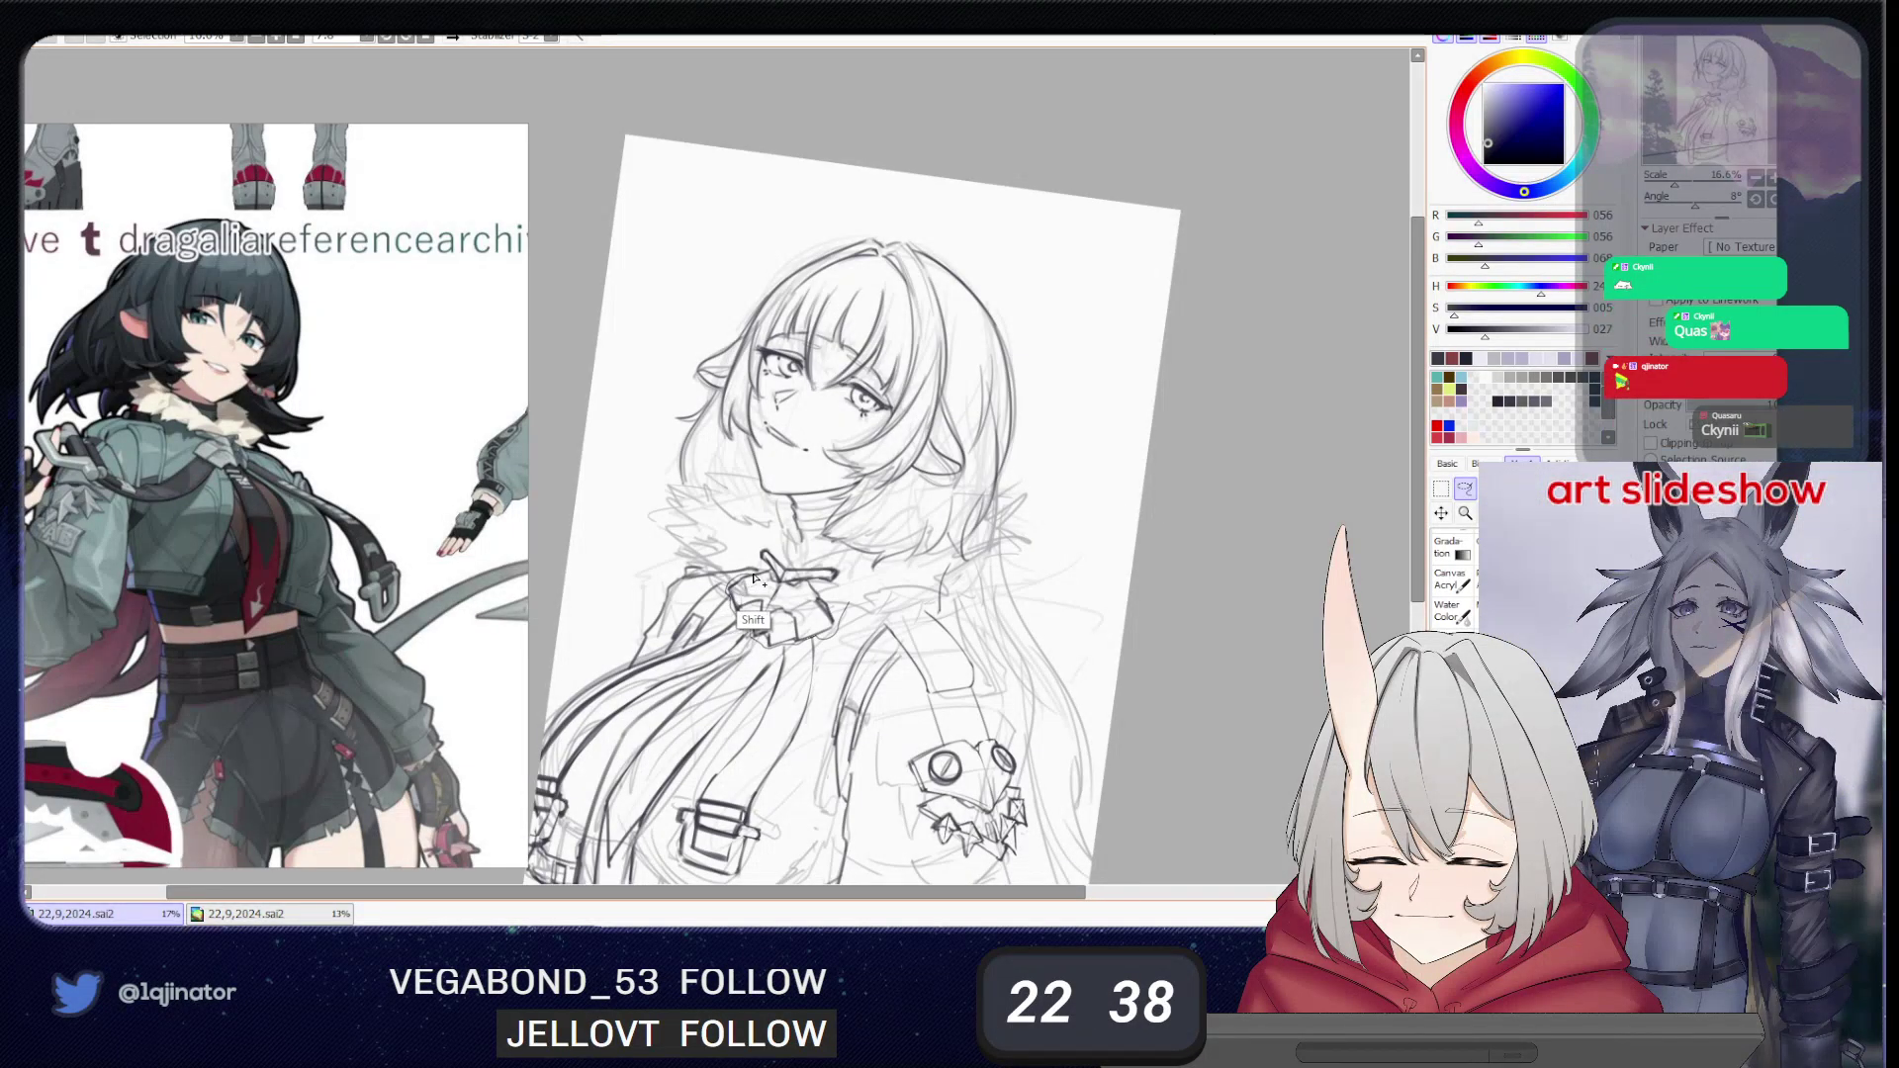
mouse_move(754, 578)
mouse_down()
mouse_move(850, 566)
mouse_move(843, 612)
mouse_up()
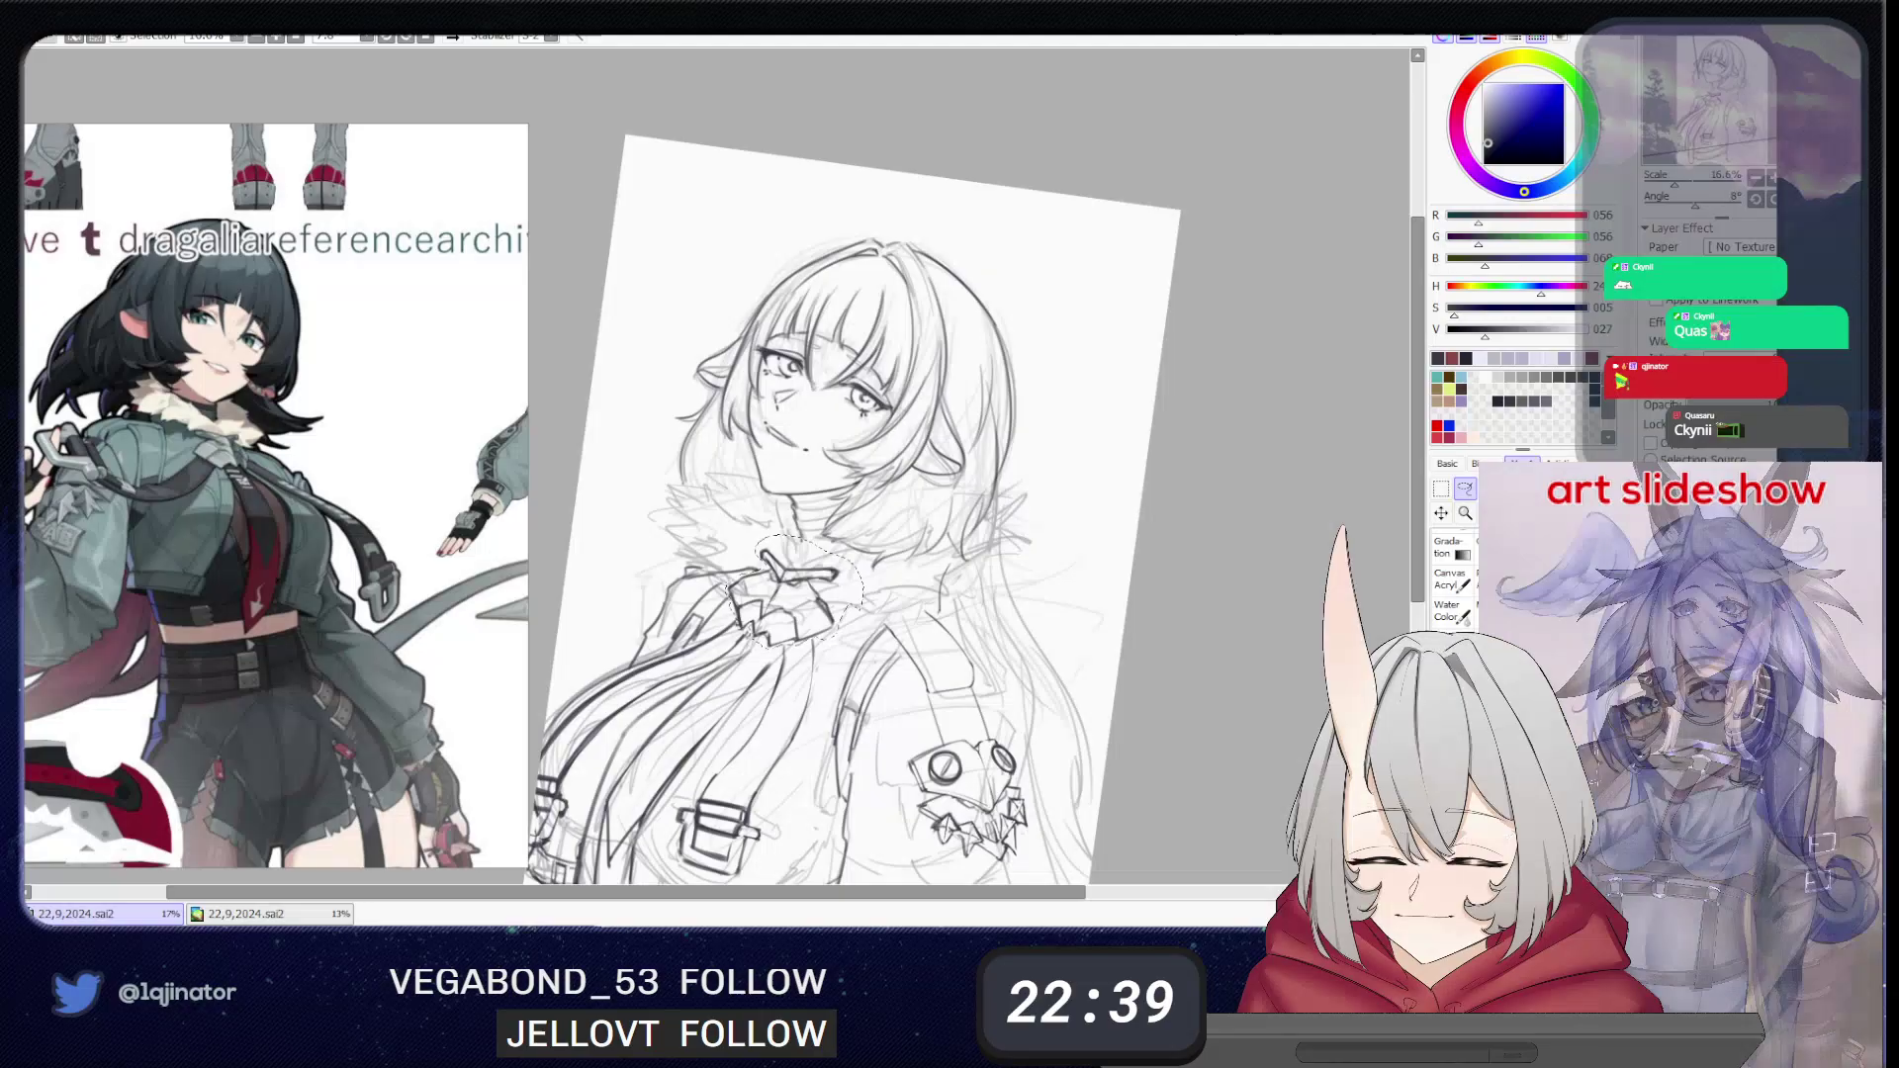
key(ctrl+t)
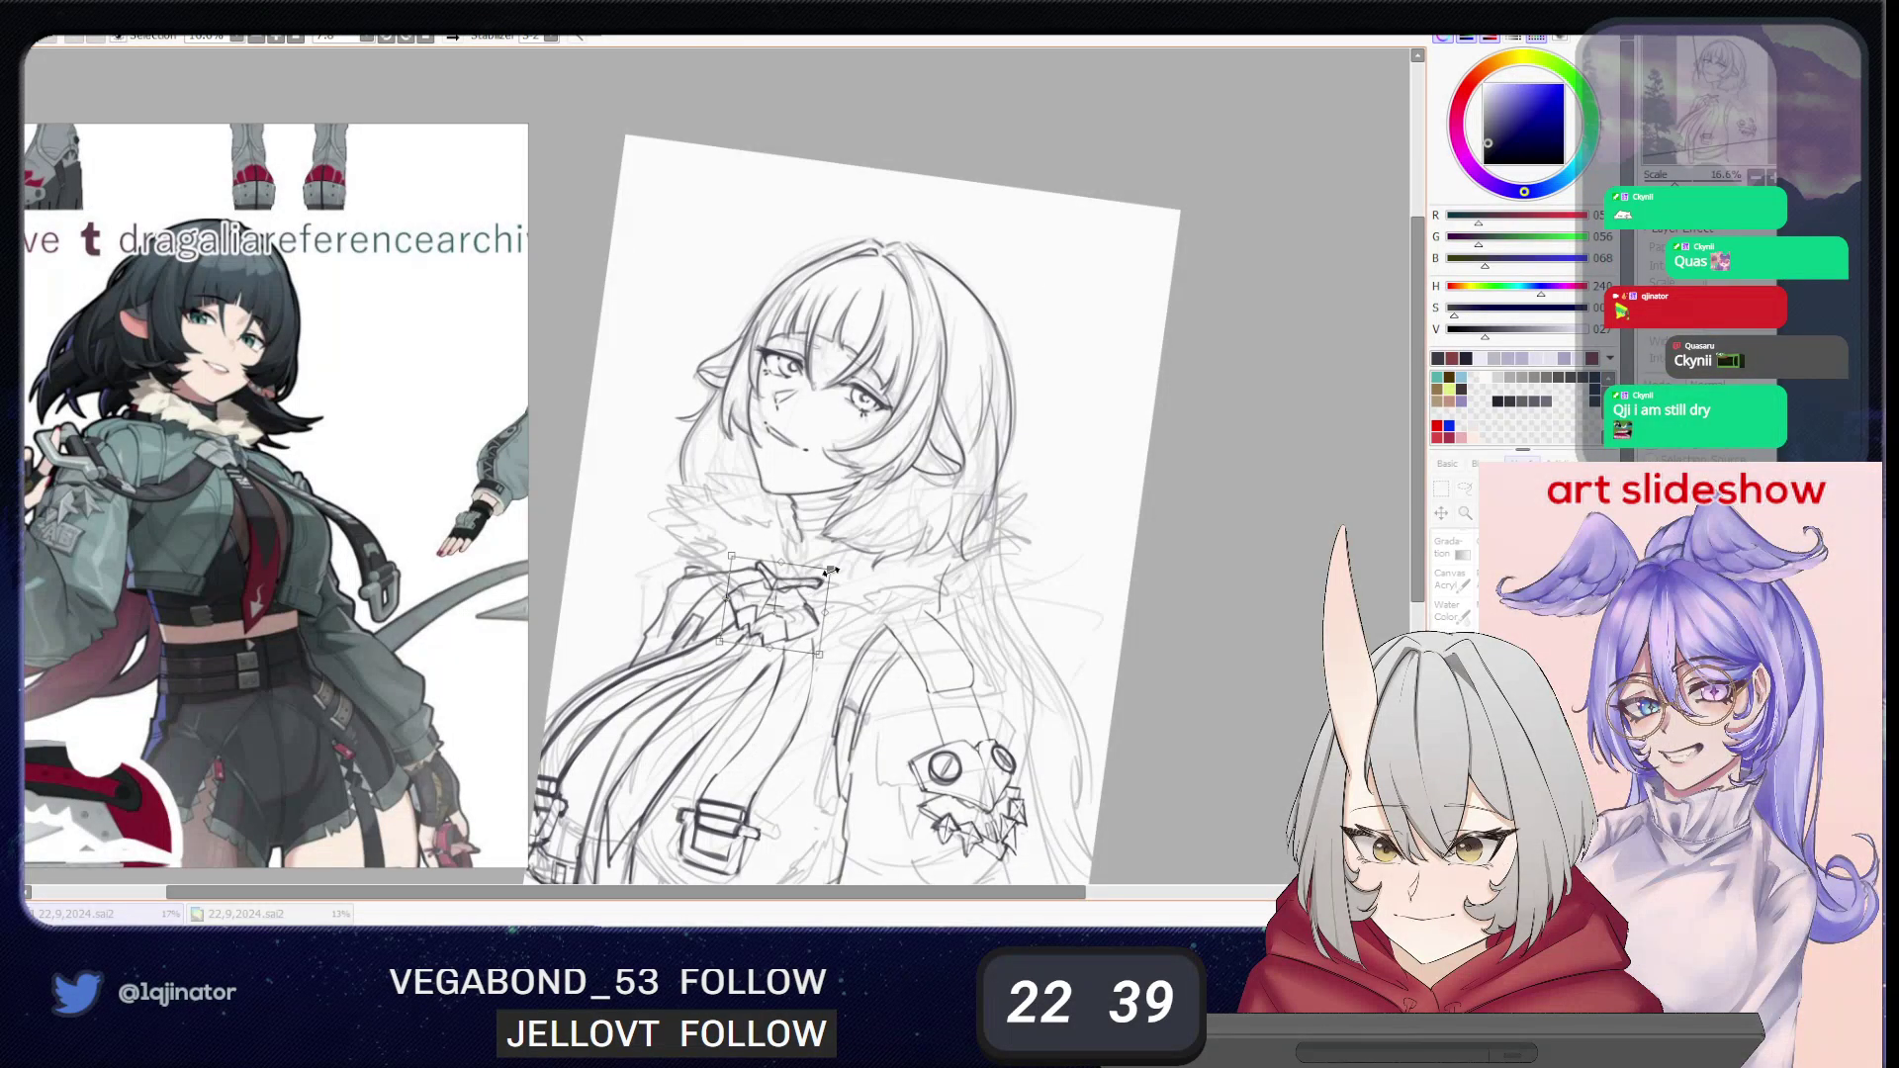
drag(829, 572, 799, 607)
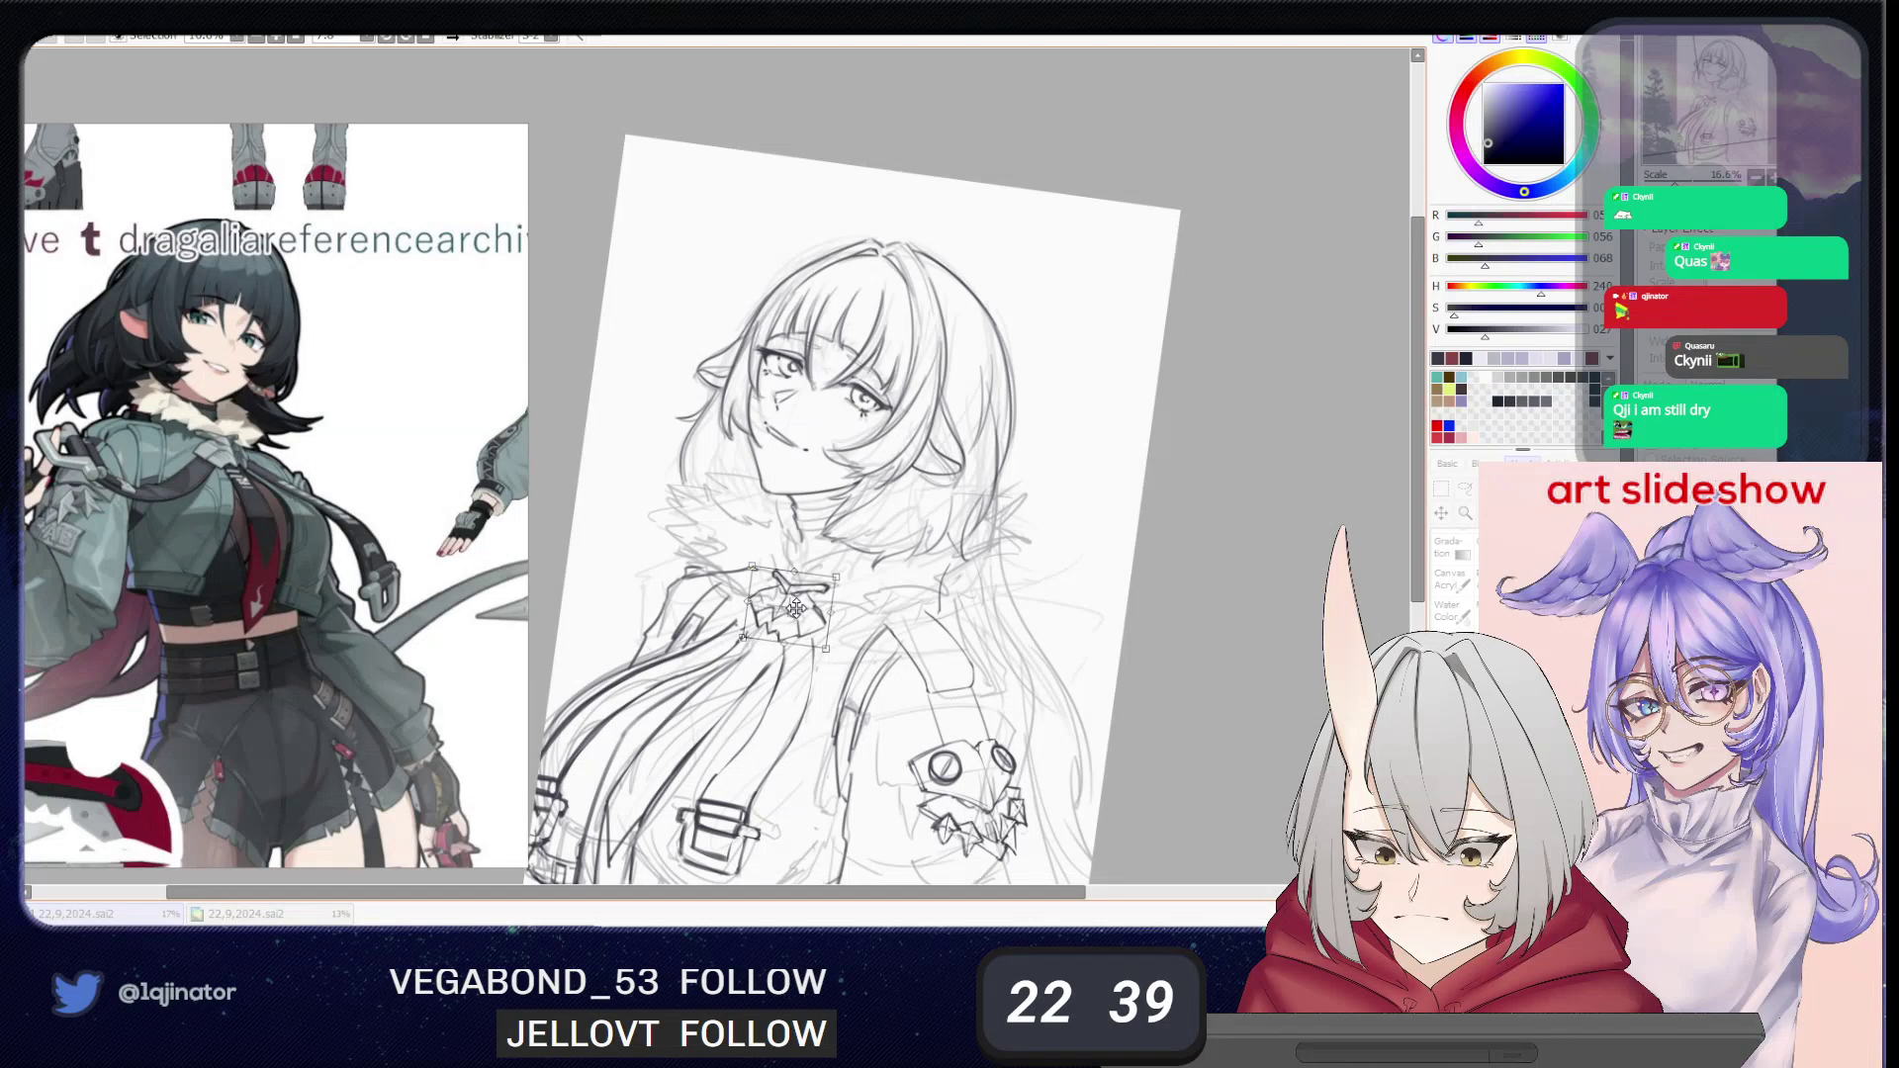
key(Return)
key(ctrl+d)
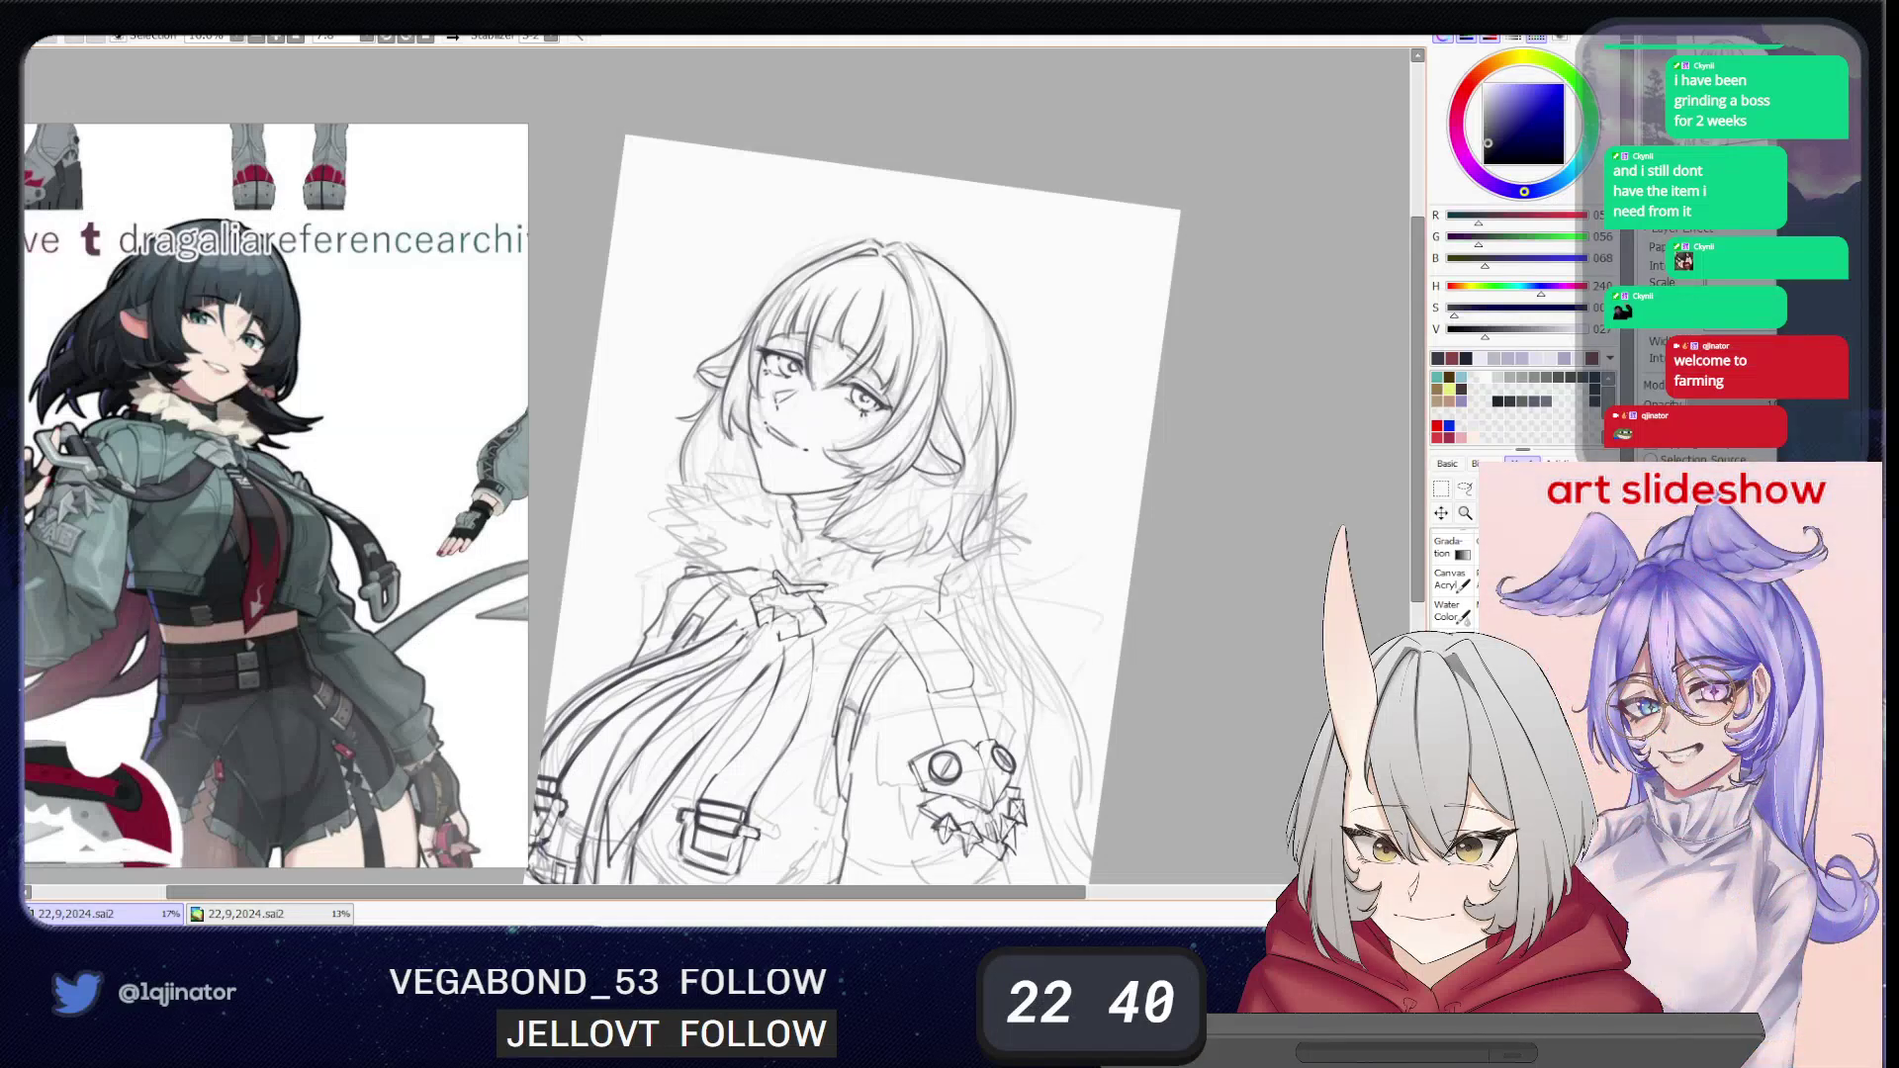
- Examine the resized collar clasp up close and against the whole mirrored figure
key(Page_Up)
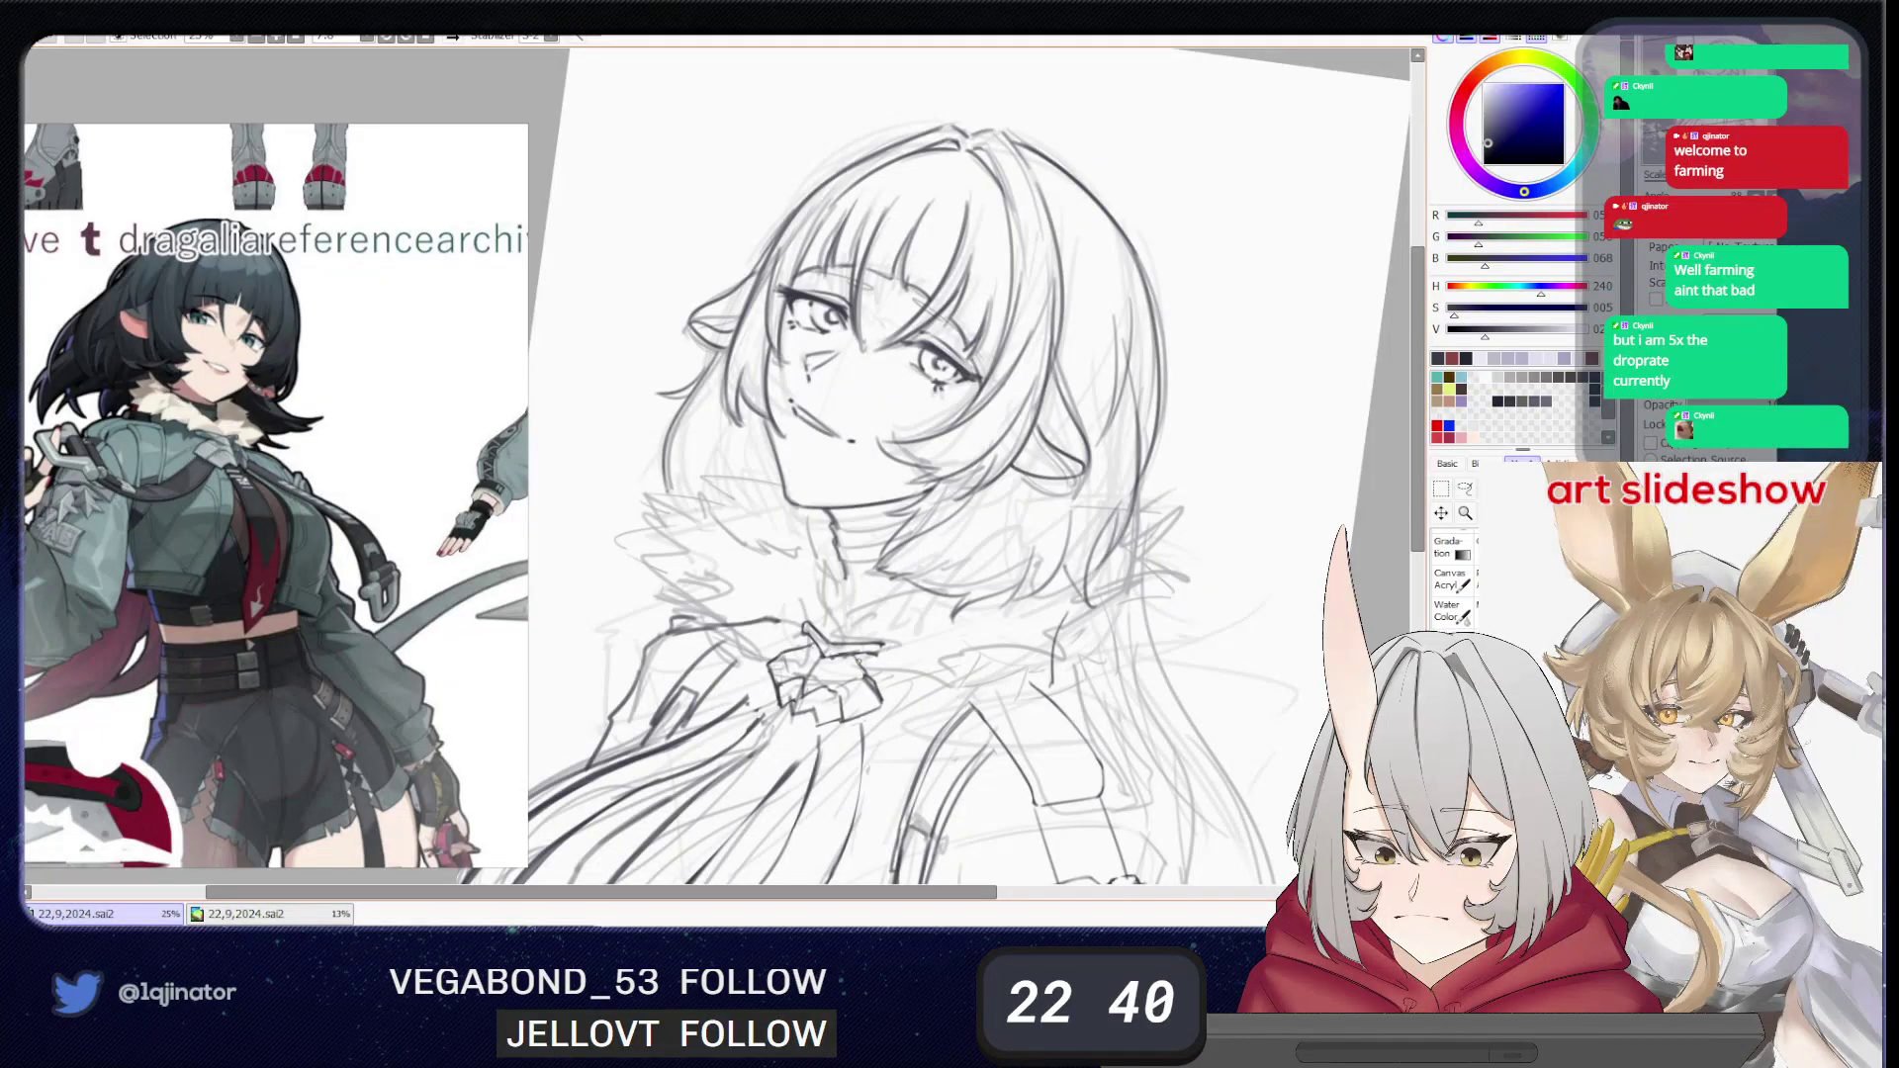
key(Page_Down)
key(Page_Down)
drag(1016, 672, 1053, 633)
key(Page_Up)
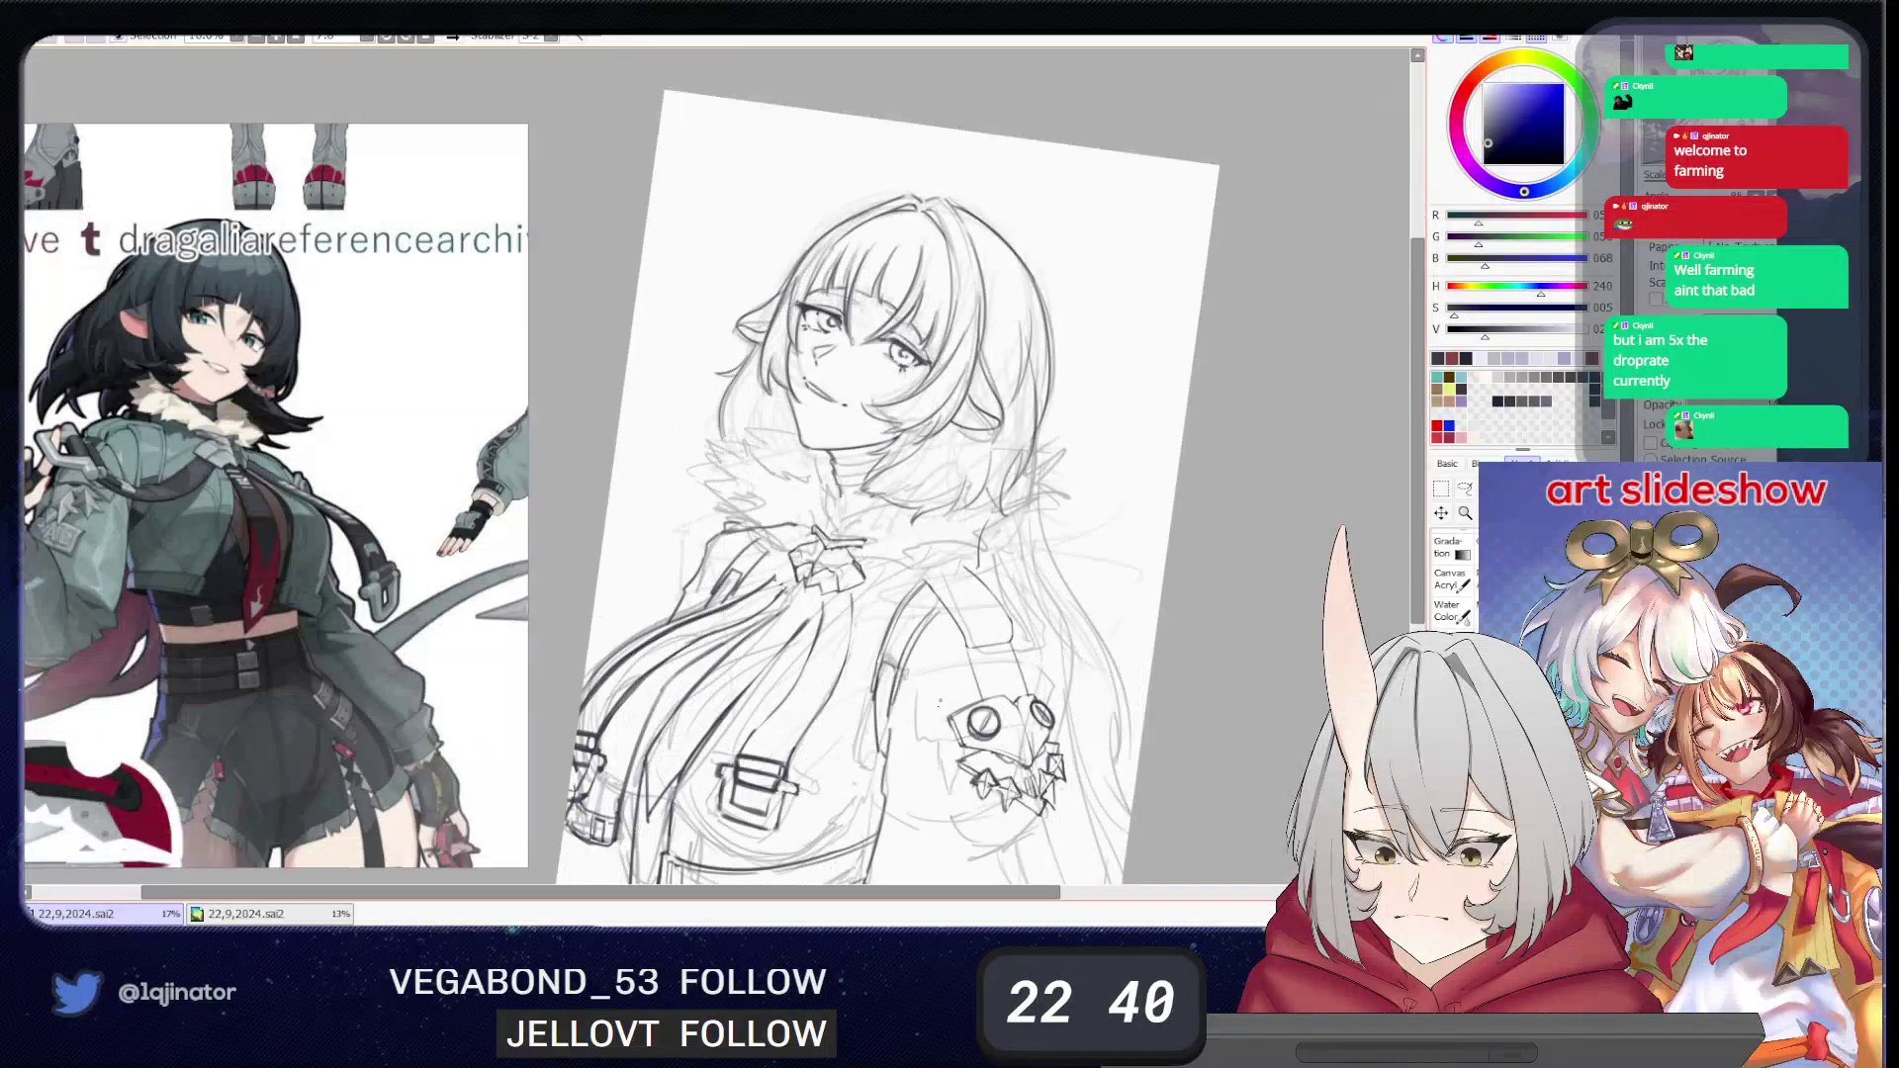
mouse_move(912, 757)
mouse_down()
mouse_move(920, 692)
mouse_move(964, 737)
mouse_move(947, 753)
mouse_move(914, 734)
mouse_move(985, 679)
mouse_move(961, 705)
mouse_up()
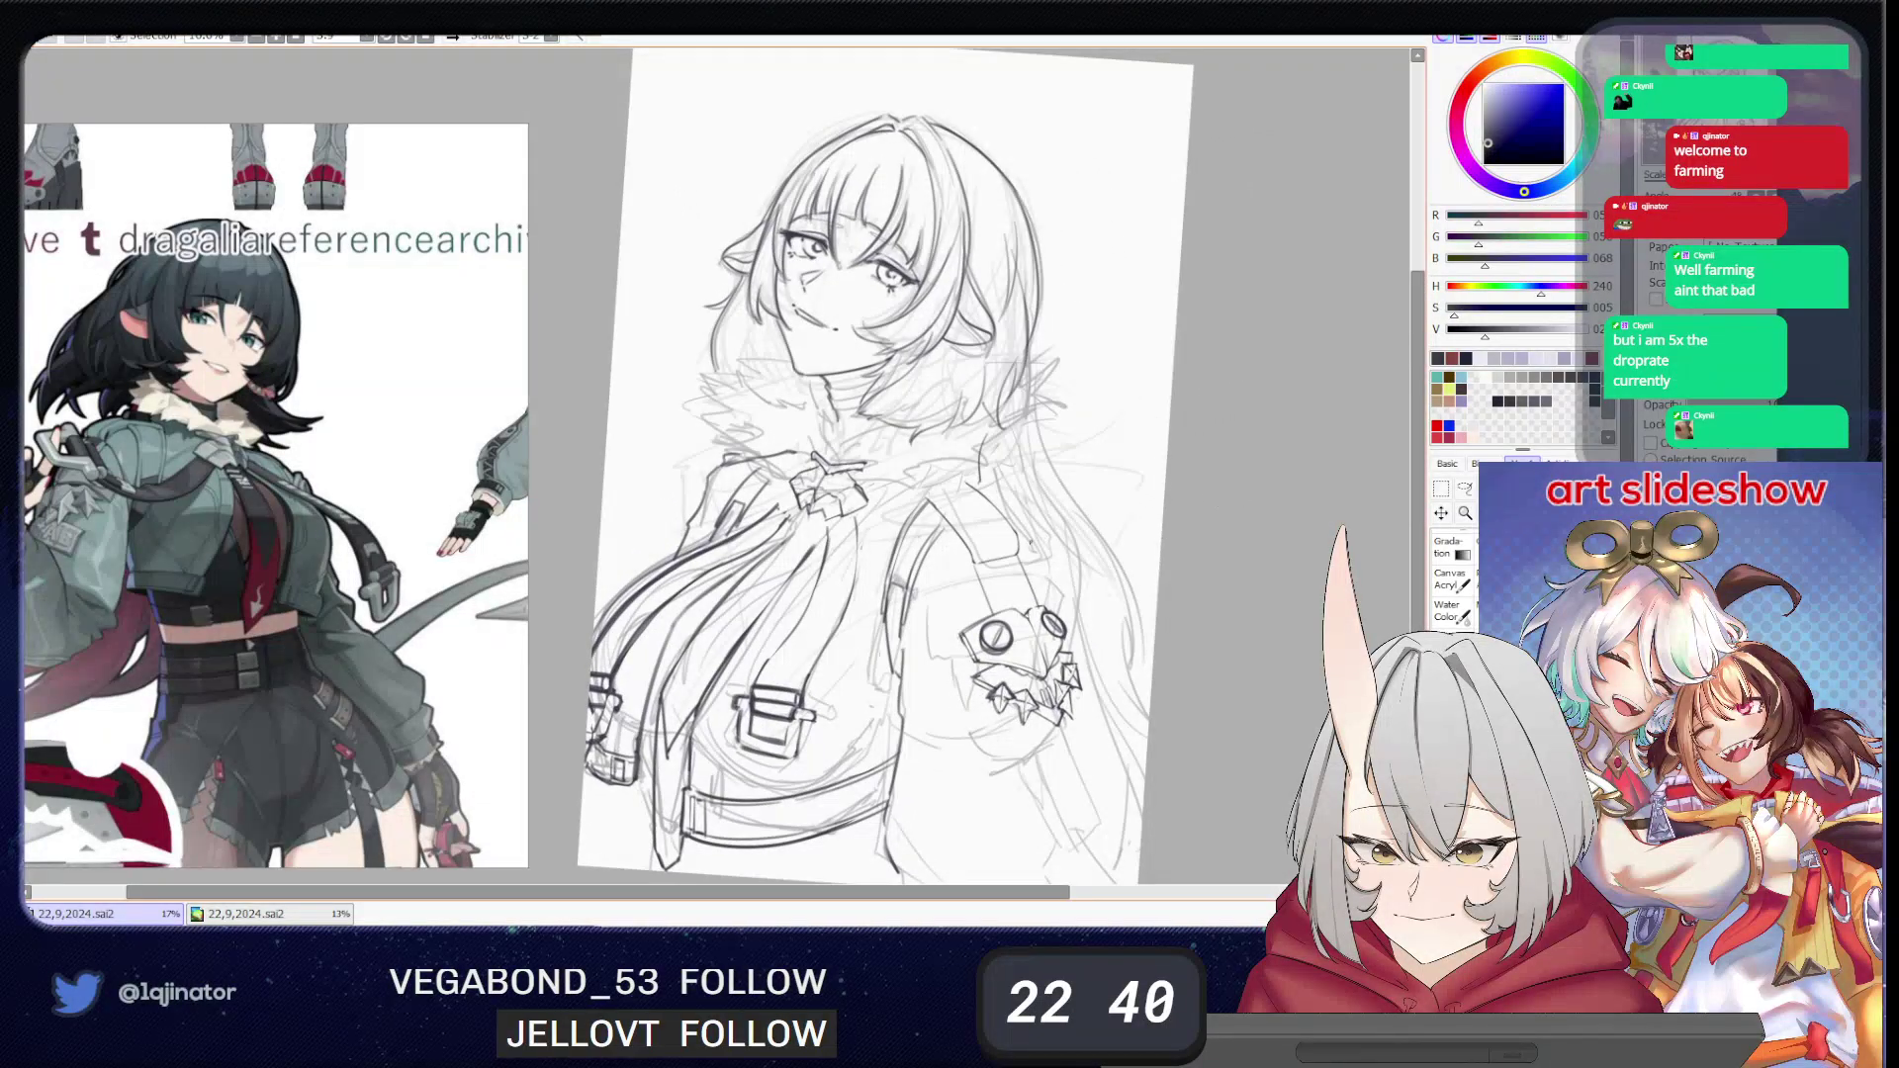
drag(963, 561, 960, 607)
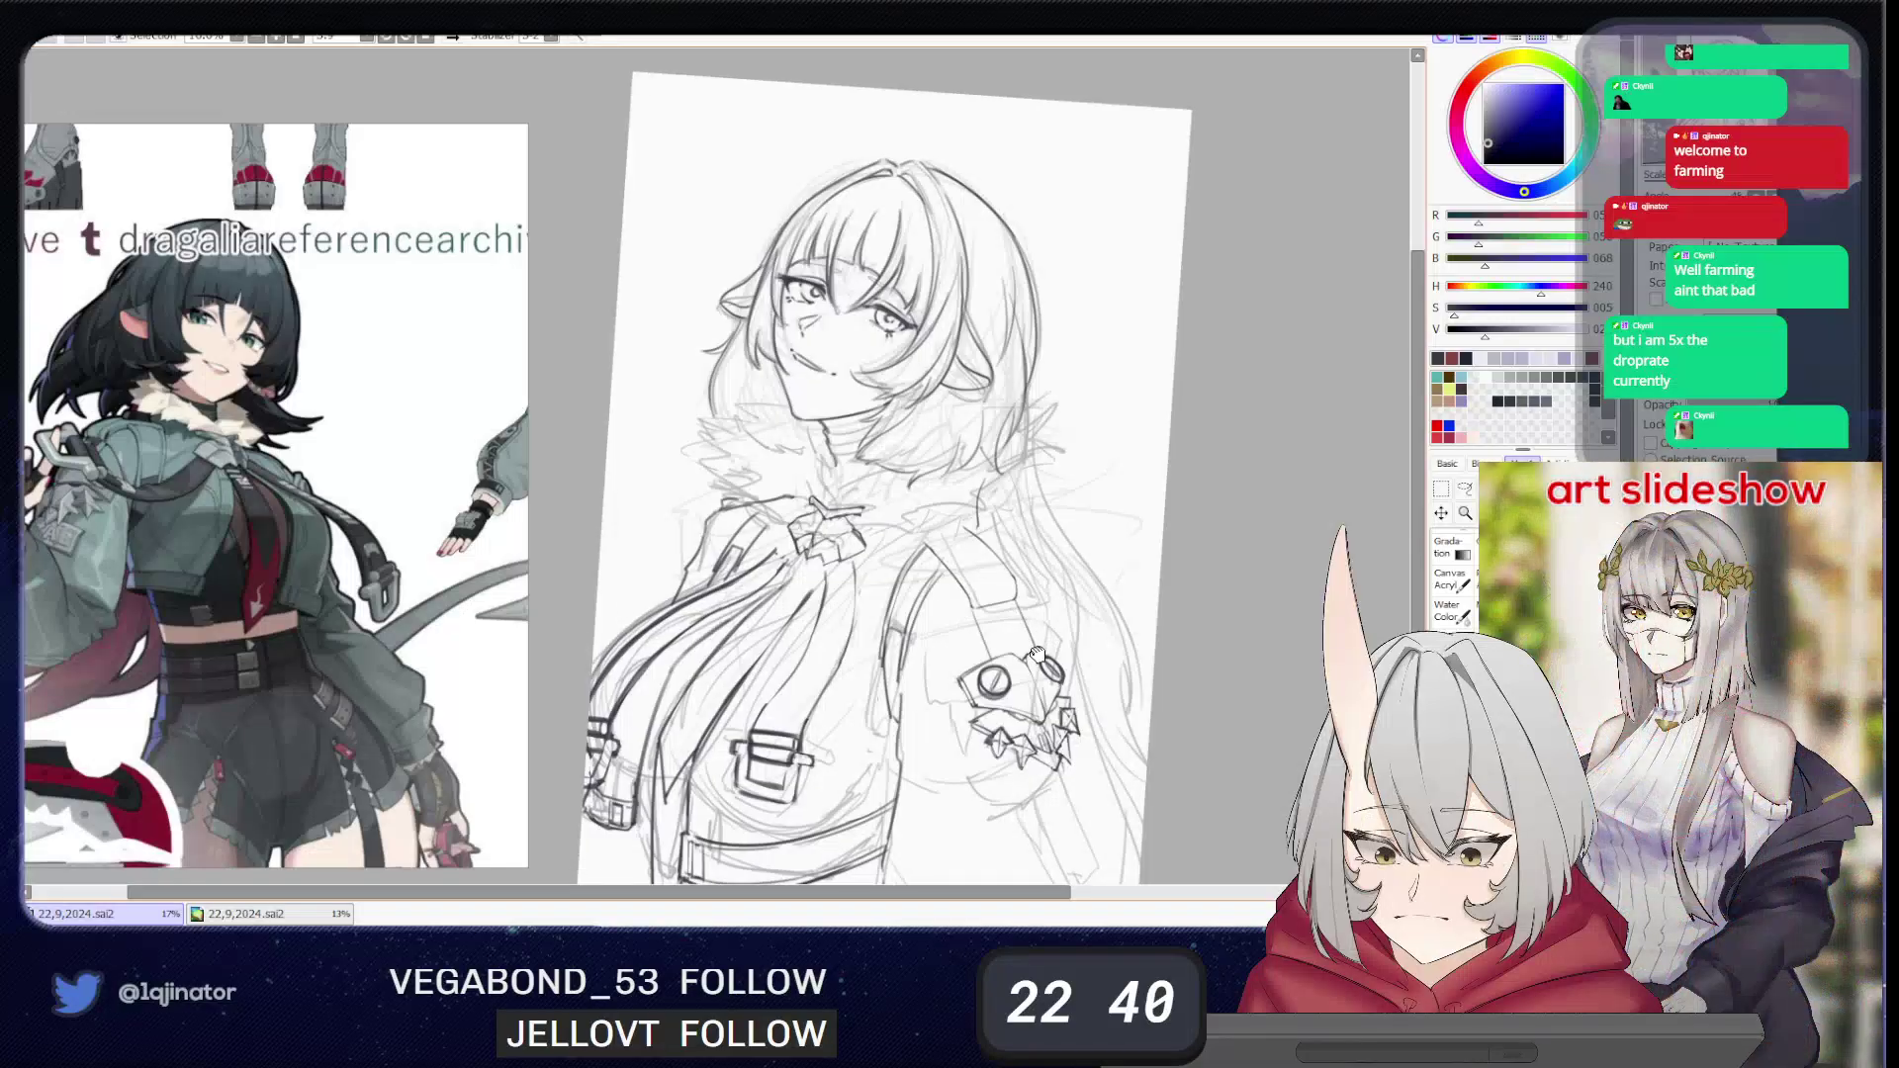
- Touch up the collar clasp's lines with the brush at size 22 and mirror the canvas view
drag(1036, 654, 977, 563)
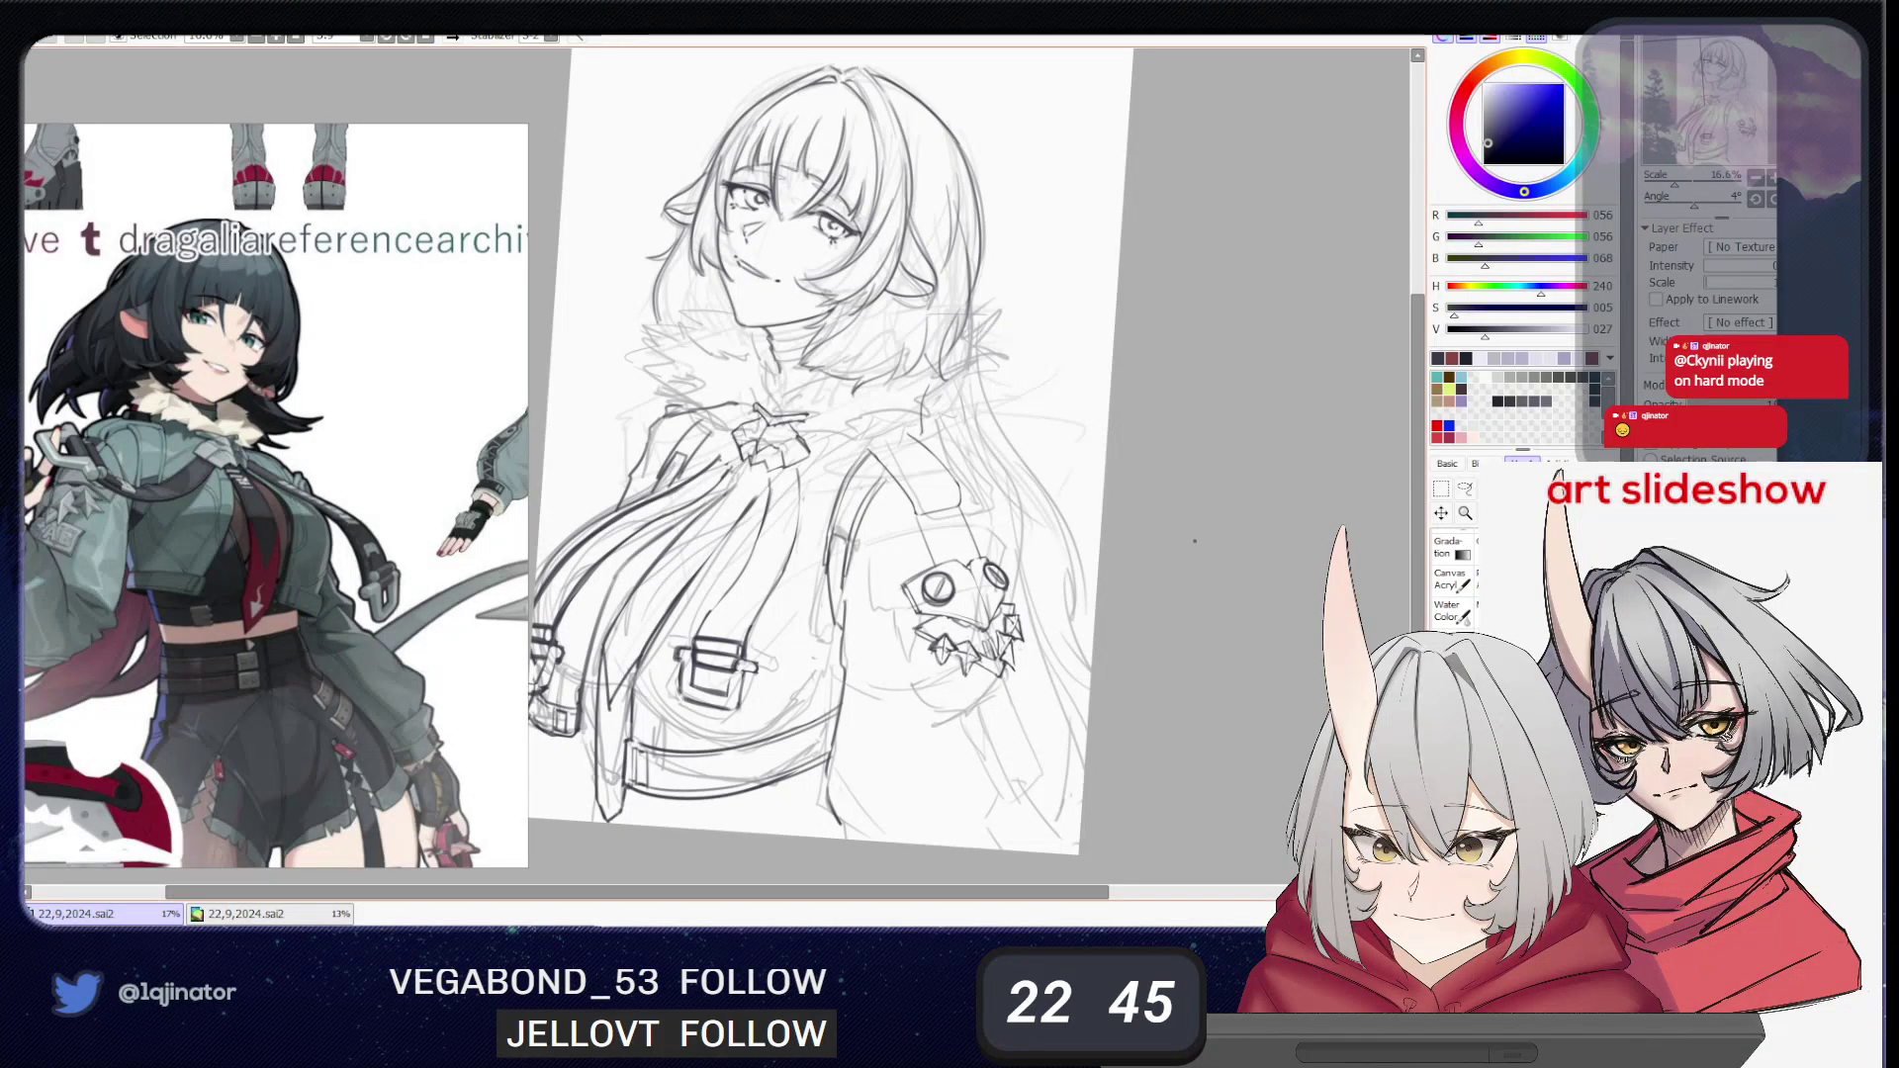
scroll(791, 485, up, 2)
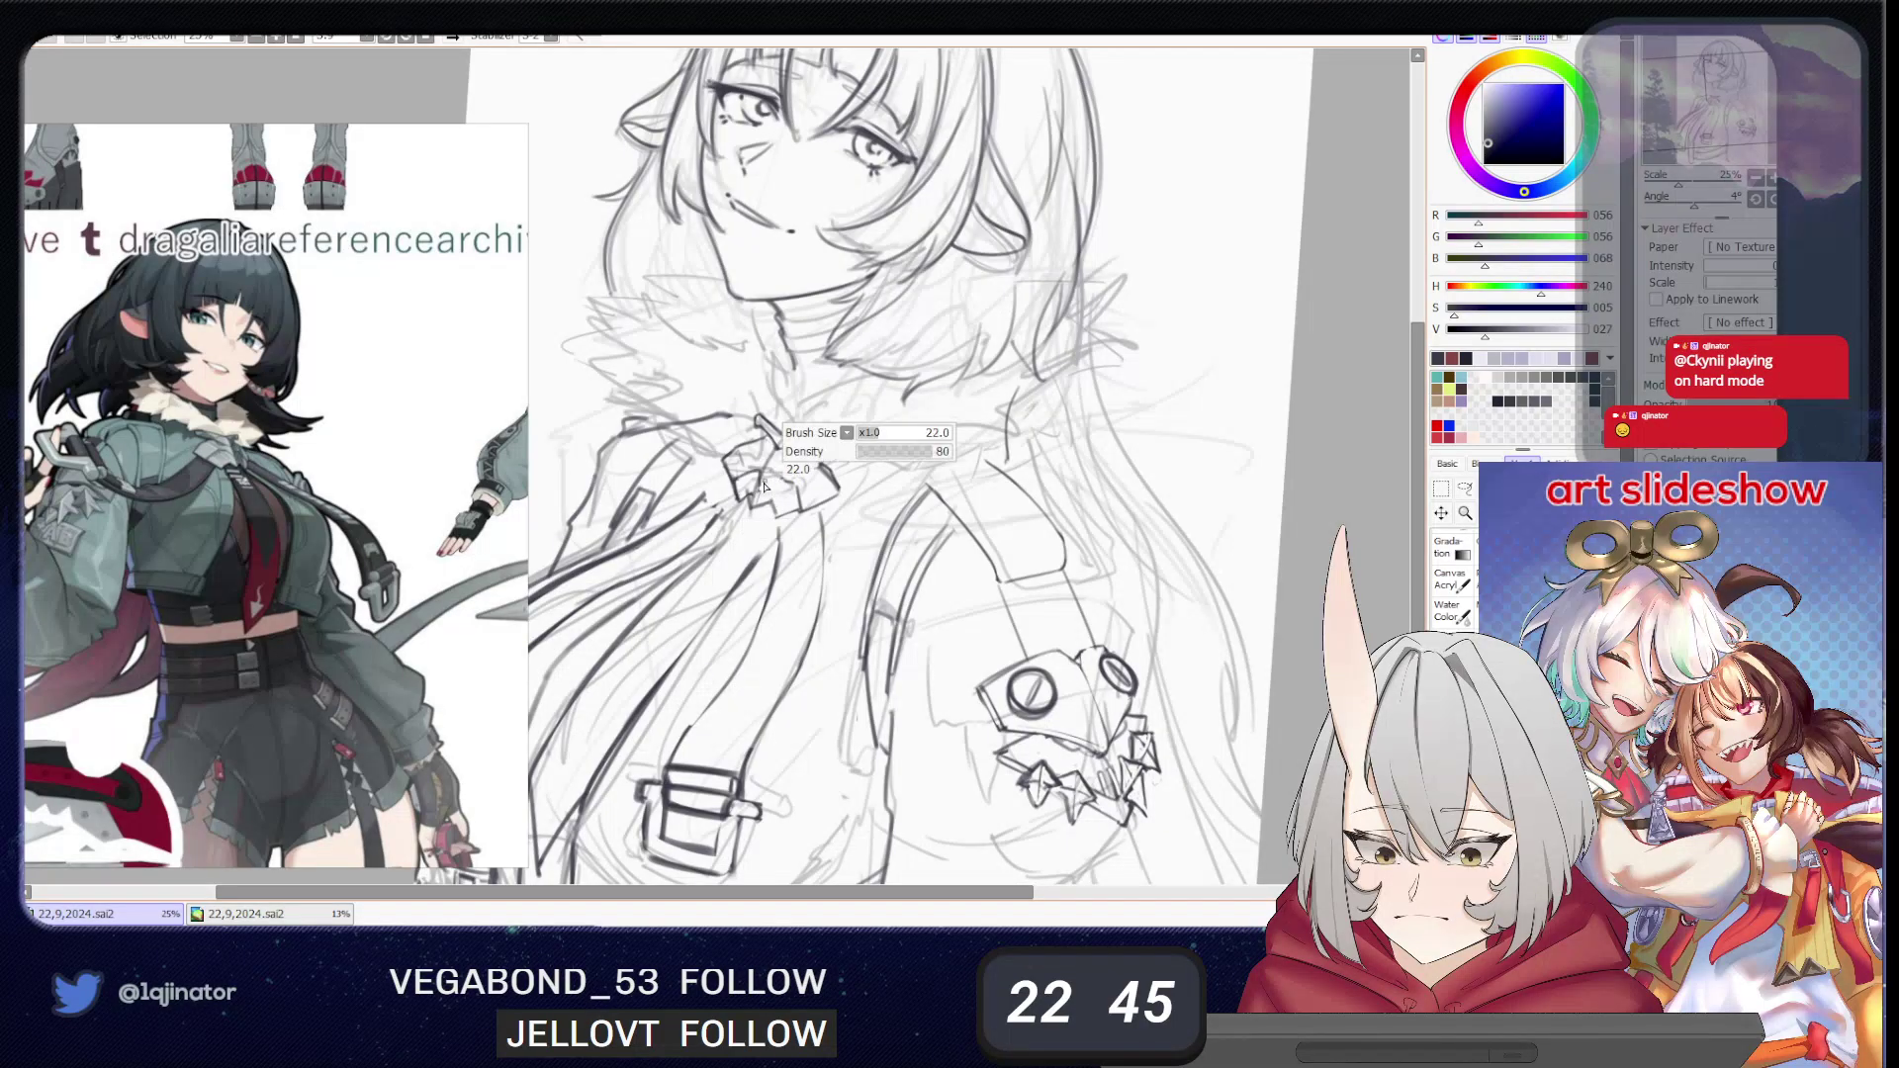
drag(761, 482, 778, 477)
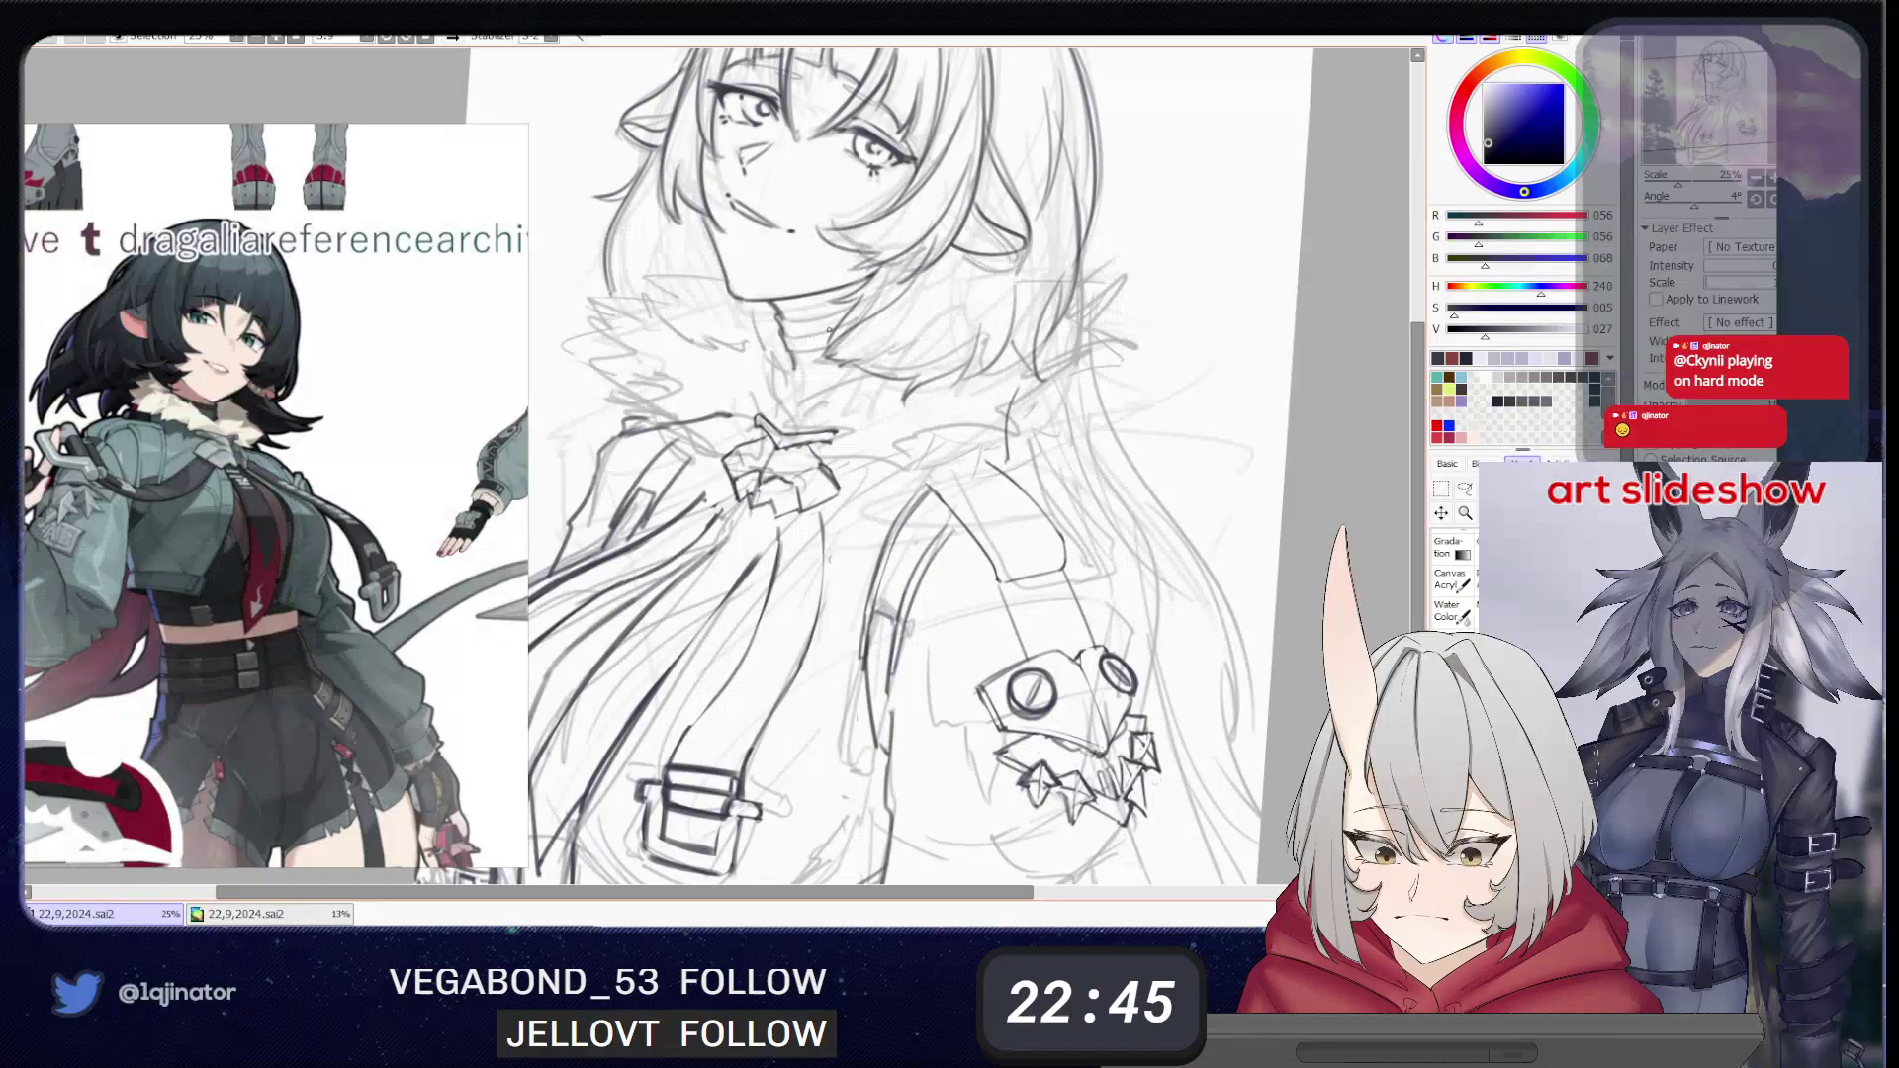
click(454, 38)
drag(833, 385, 908, 386)
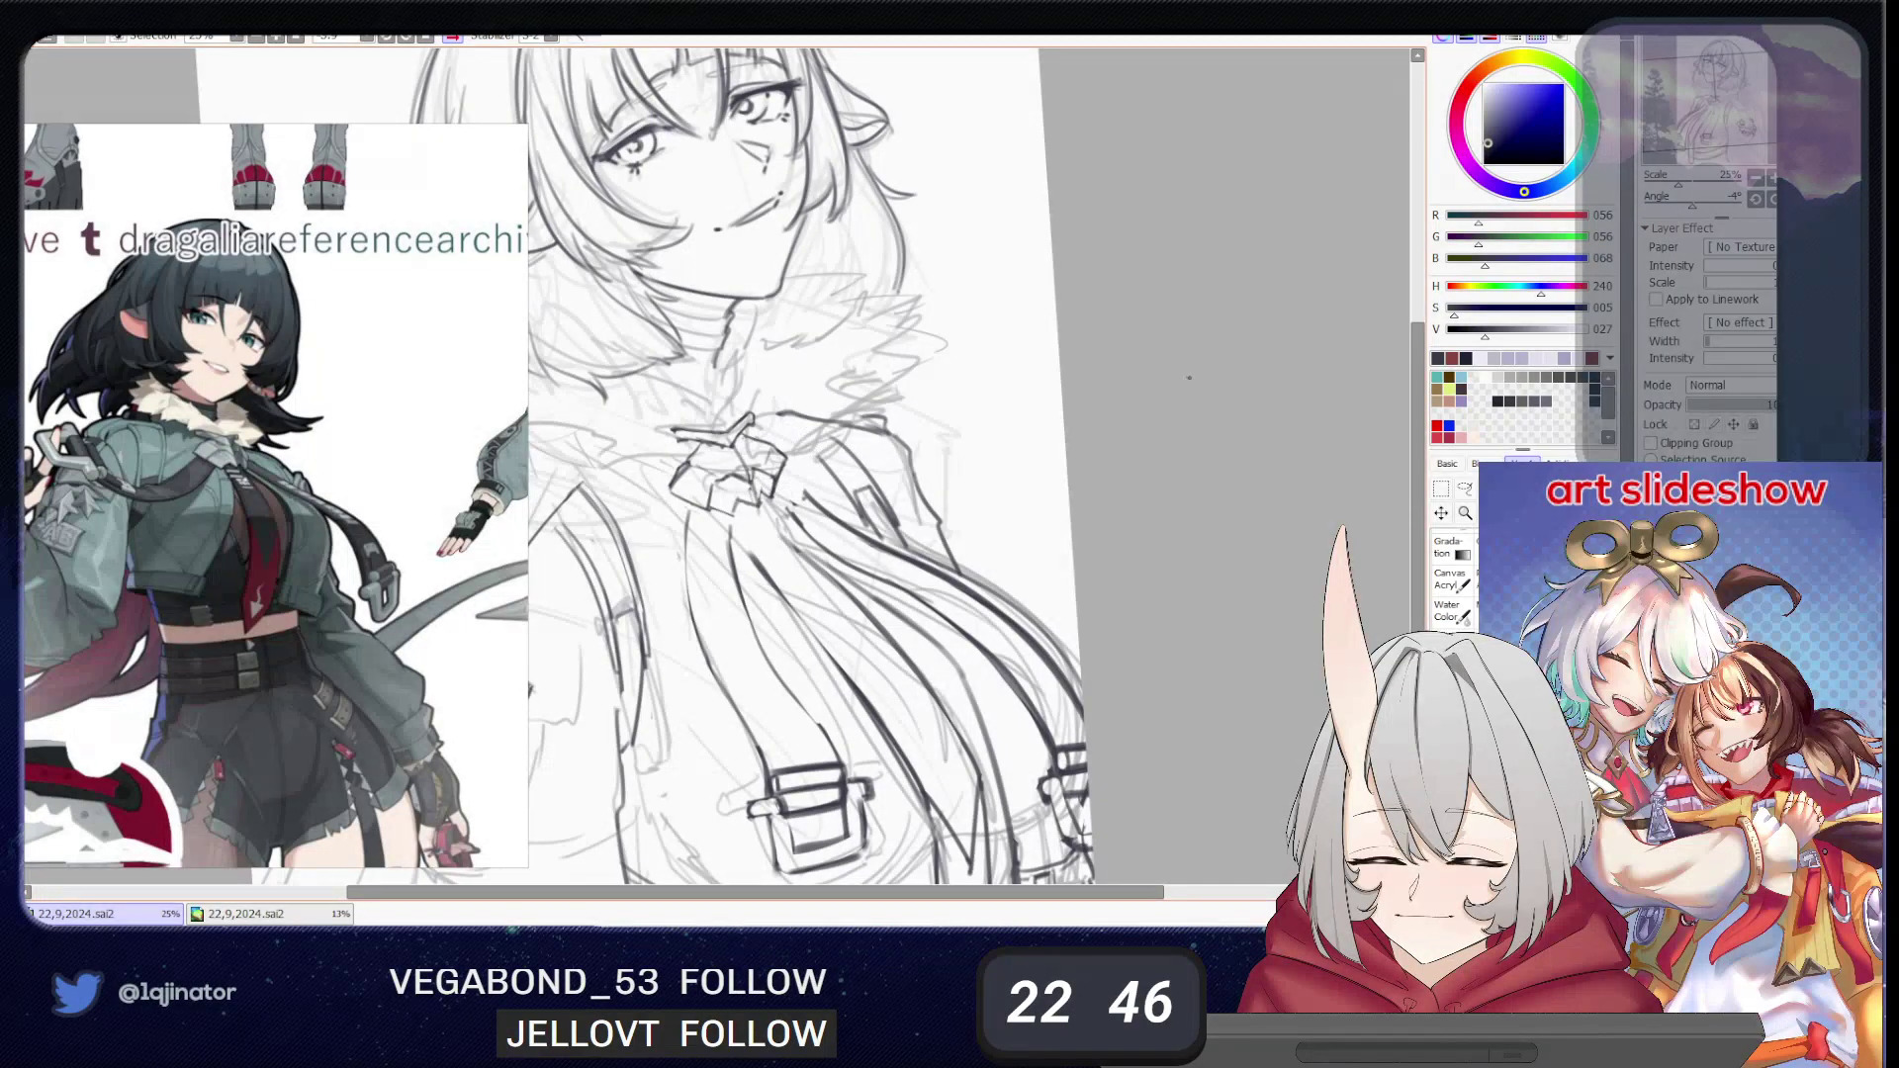
- Examine the chest straps and buckles on the jacket reference alongside the whole figure with the canvas rotation reset
key(Page_Down)
mouse_move(836, 482)
mouse_down()
mouse_move(879, 410)
mouse_move(963, 399)
mouse_up()
mouse_move(1114, 340)
mouse_down()
mouse_move(1112, 447)
mouse_move(1105, 425)
mouse_up()
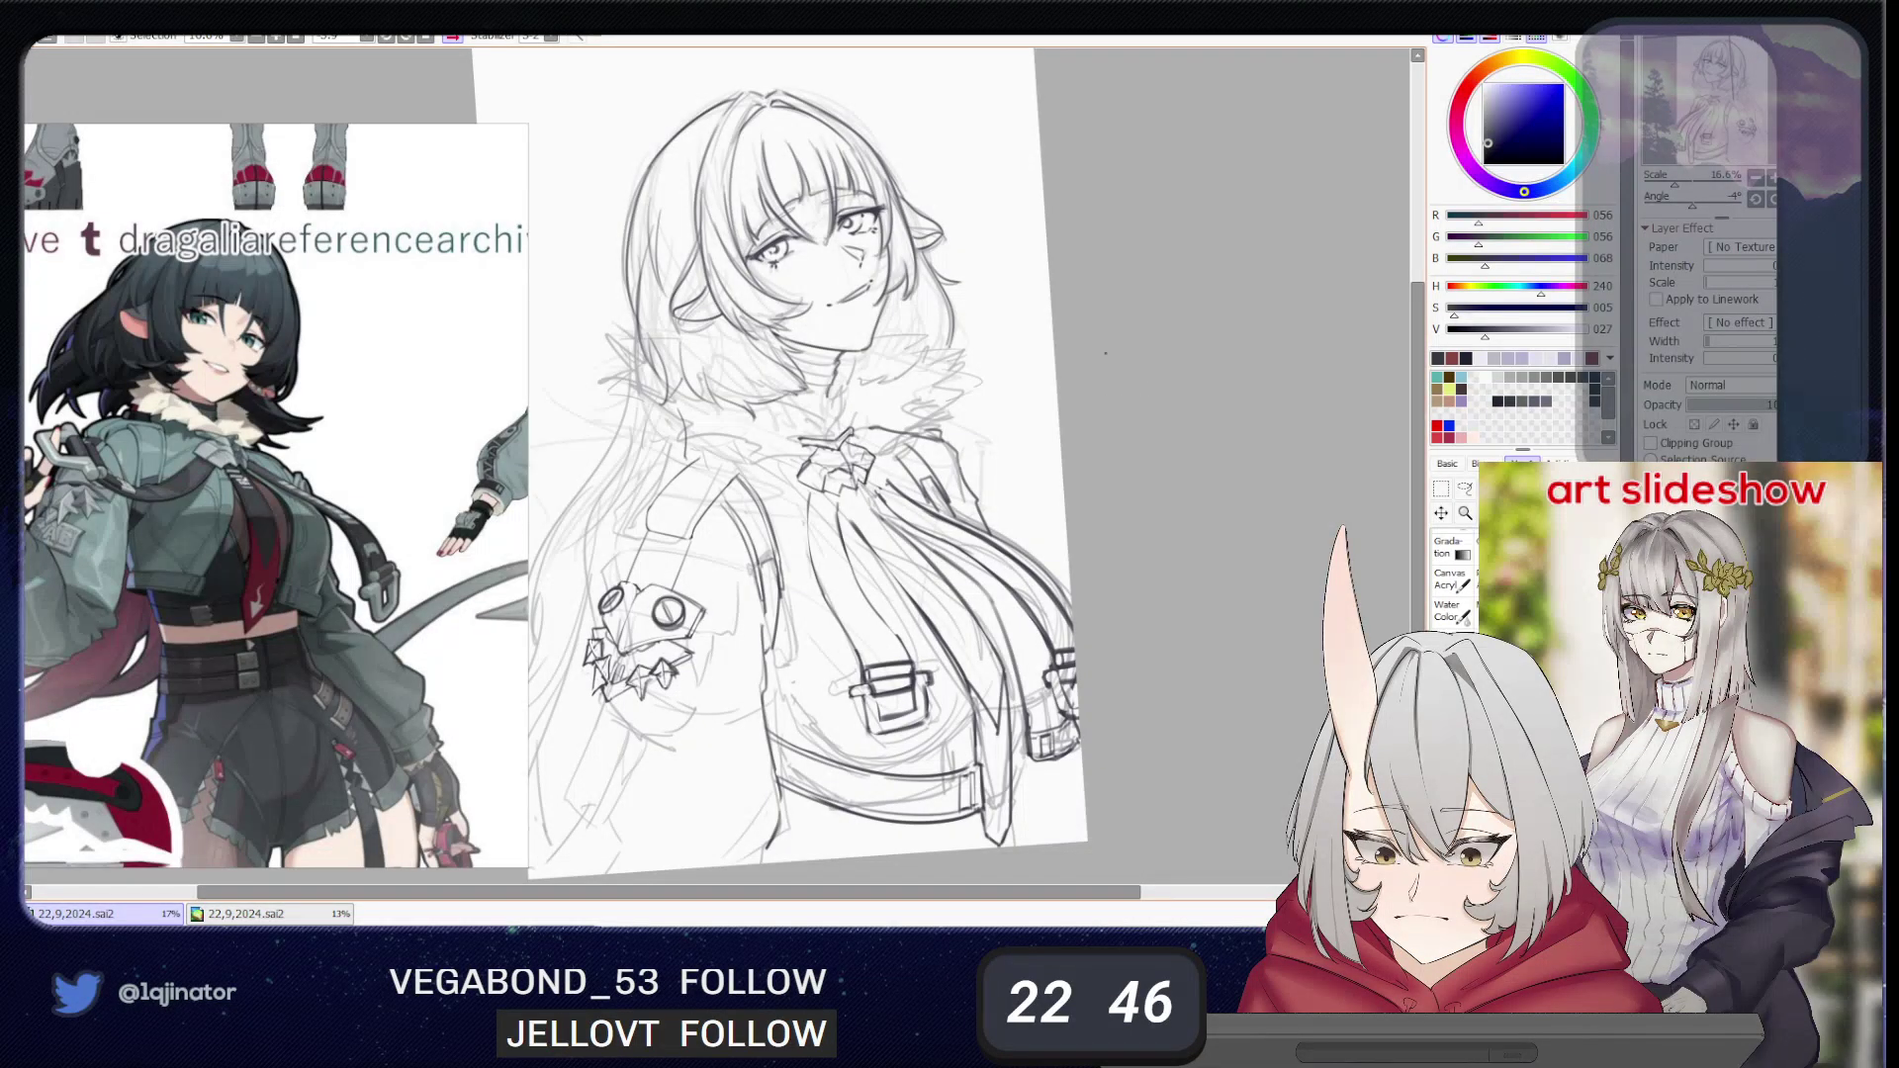
scroll(470, 237, up, 10)
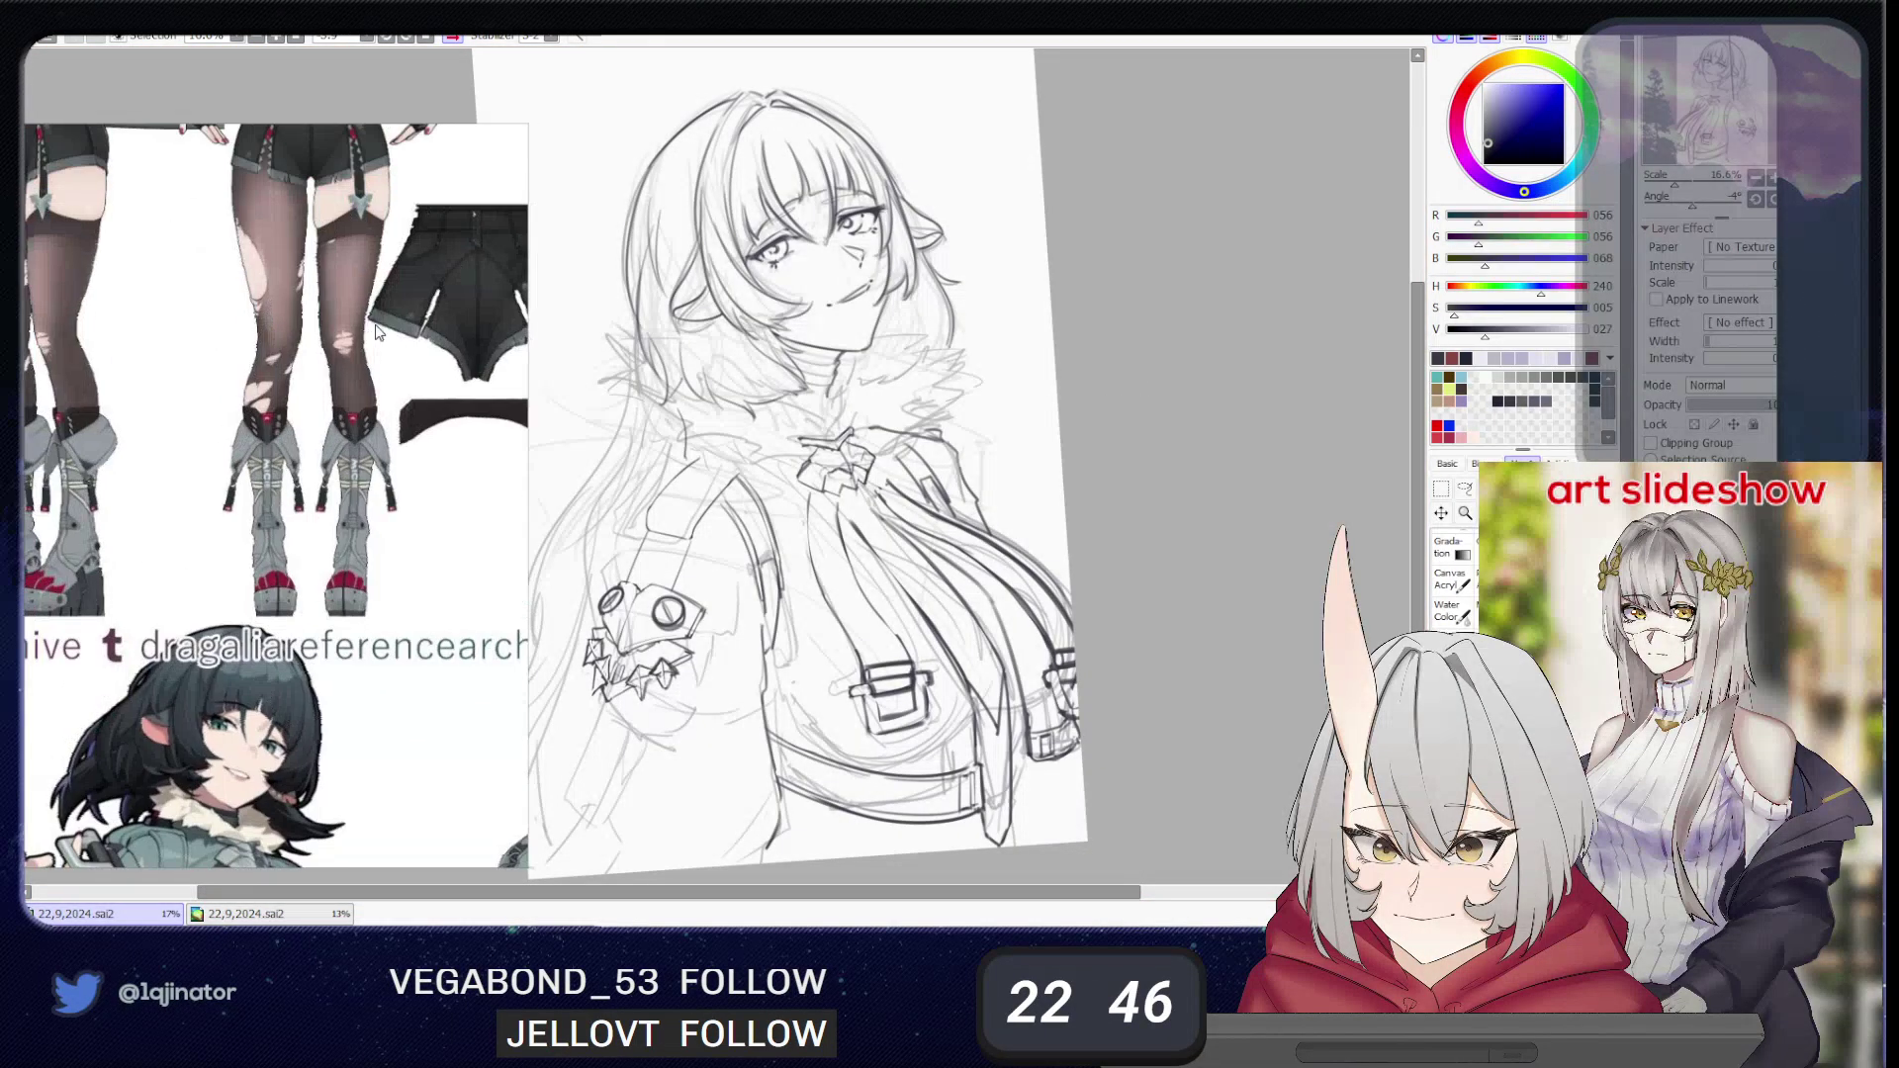
scroll(469, 231, up, 3)
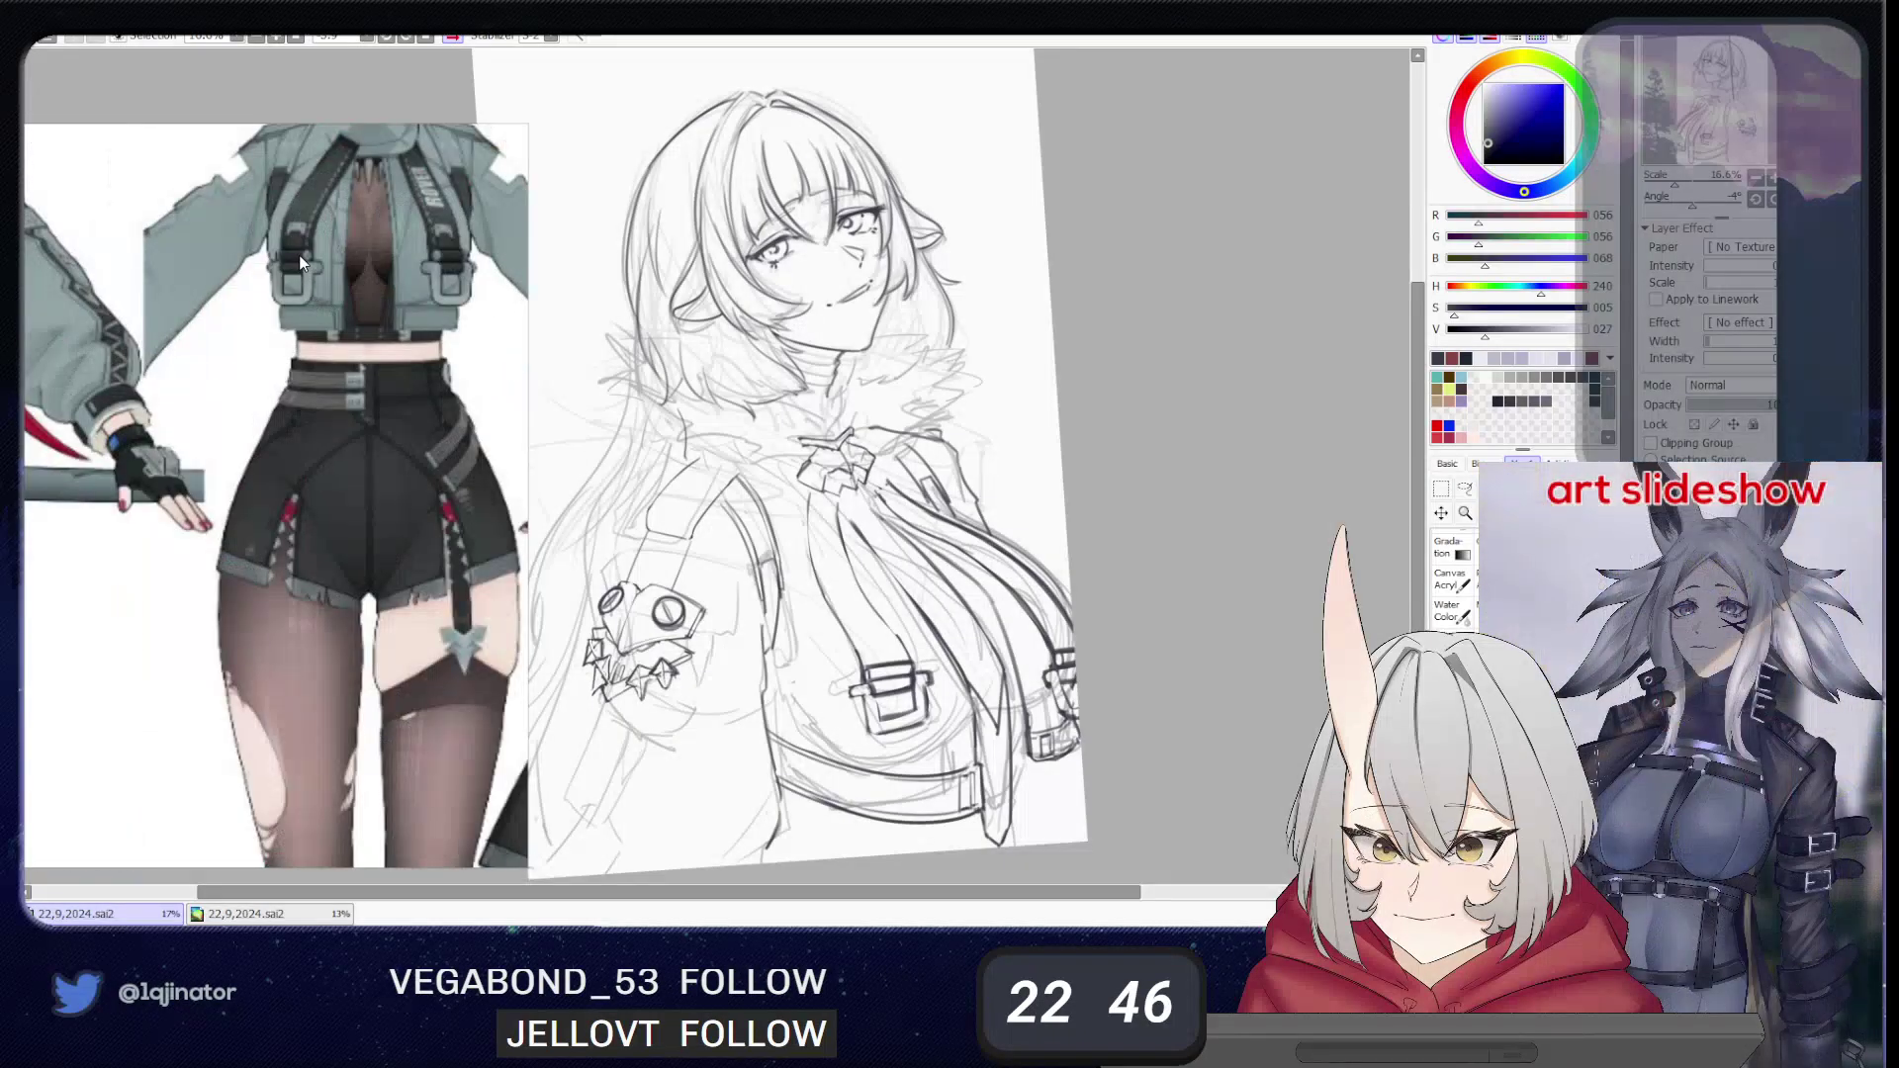
drag(1170, 579, 1095, 546)
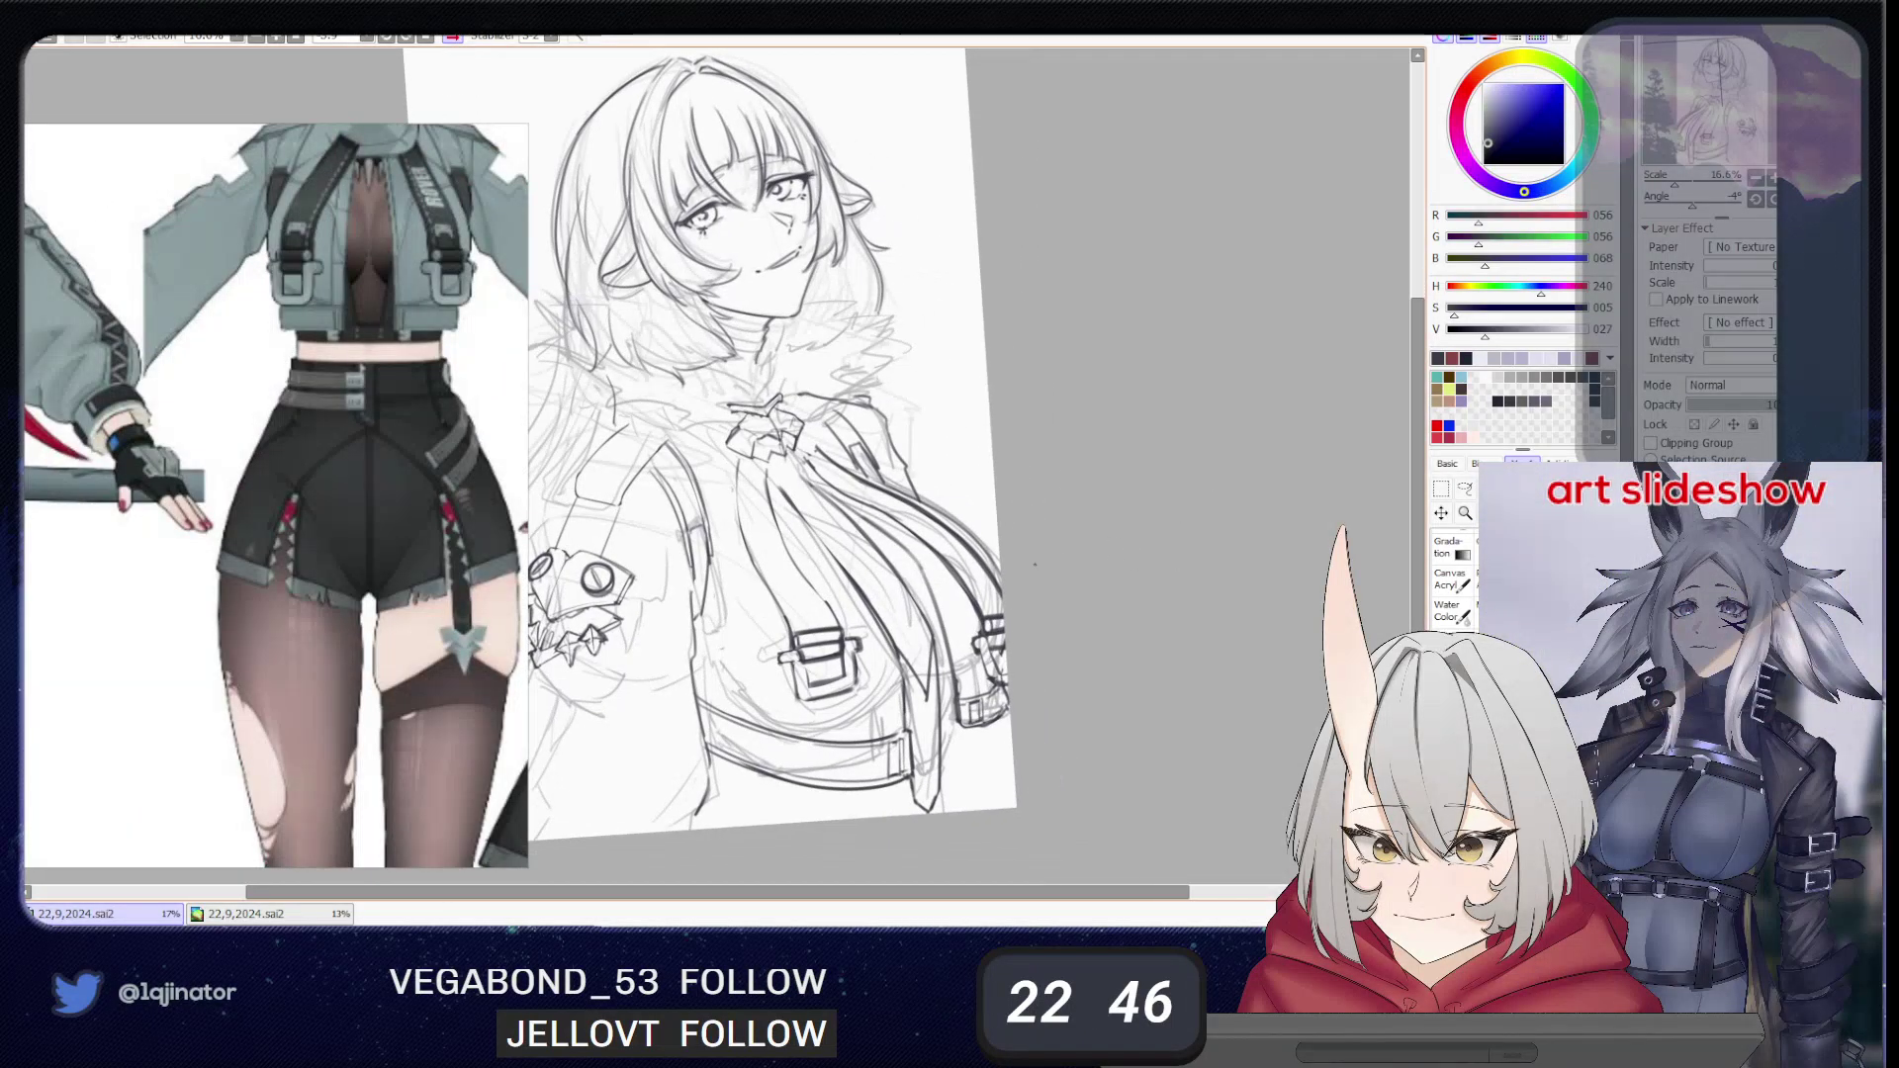
key(Home)
drag(1103, 431, 1072, 409)
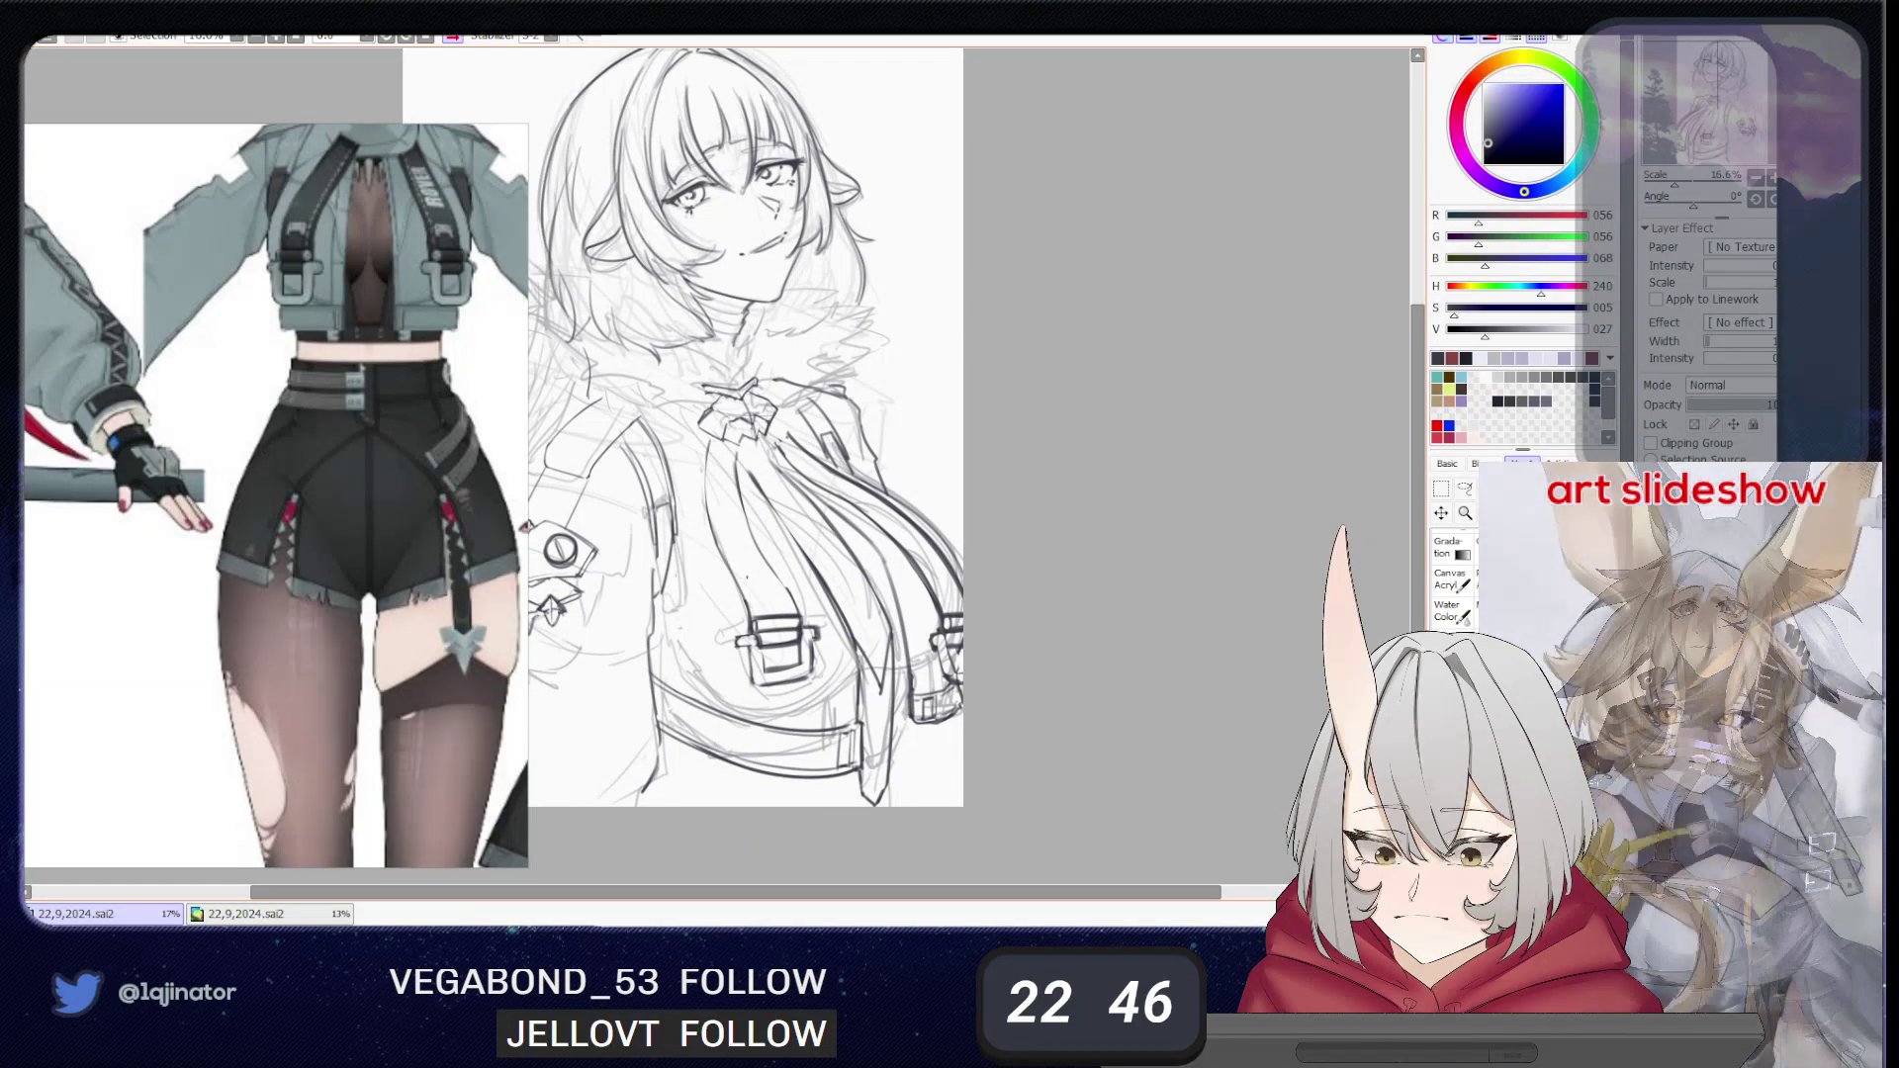
- Draw a small strap loop above the near chest buckle with the brush at size 28, redoing the first attempt
key(ctrl+alt)
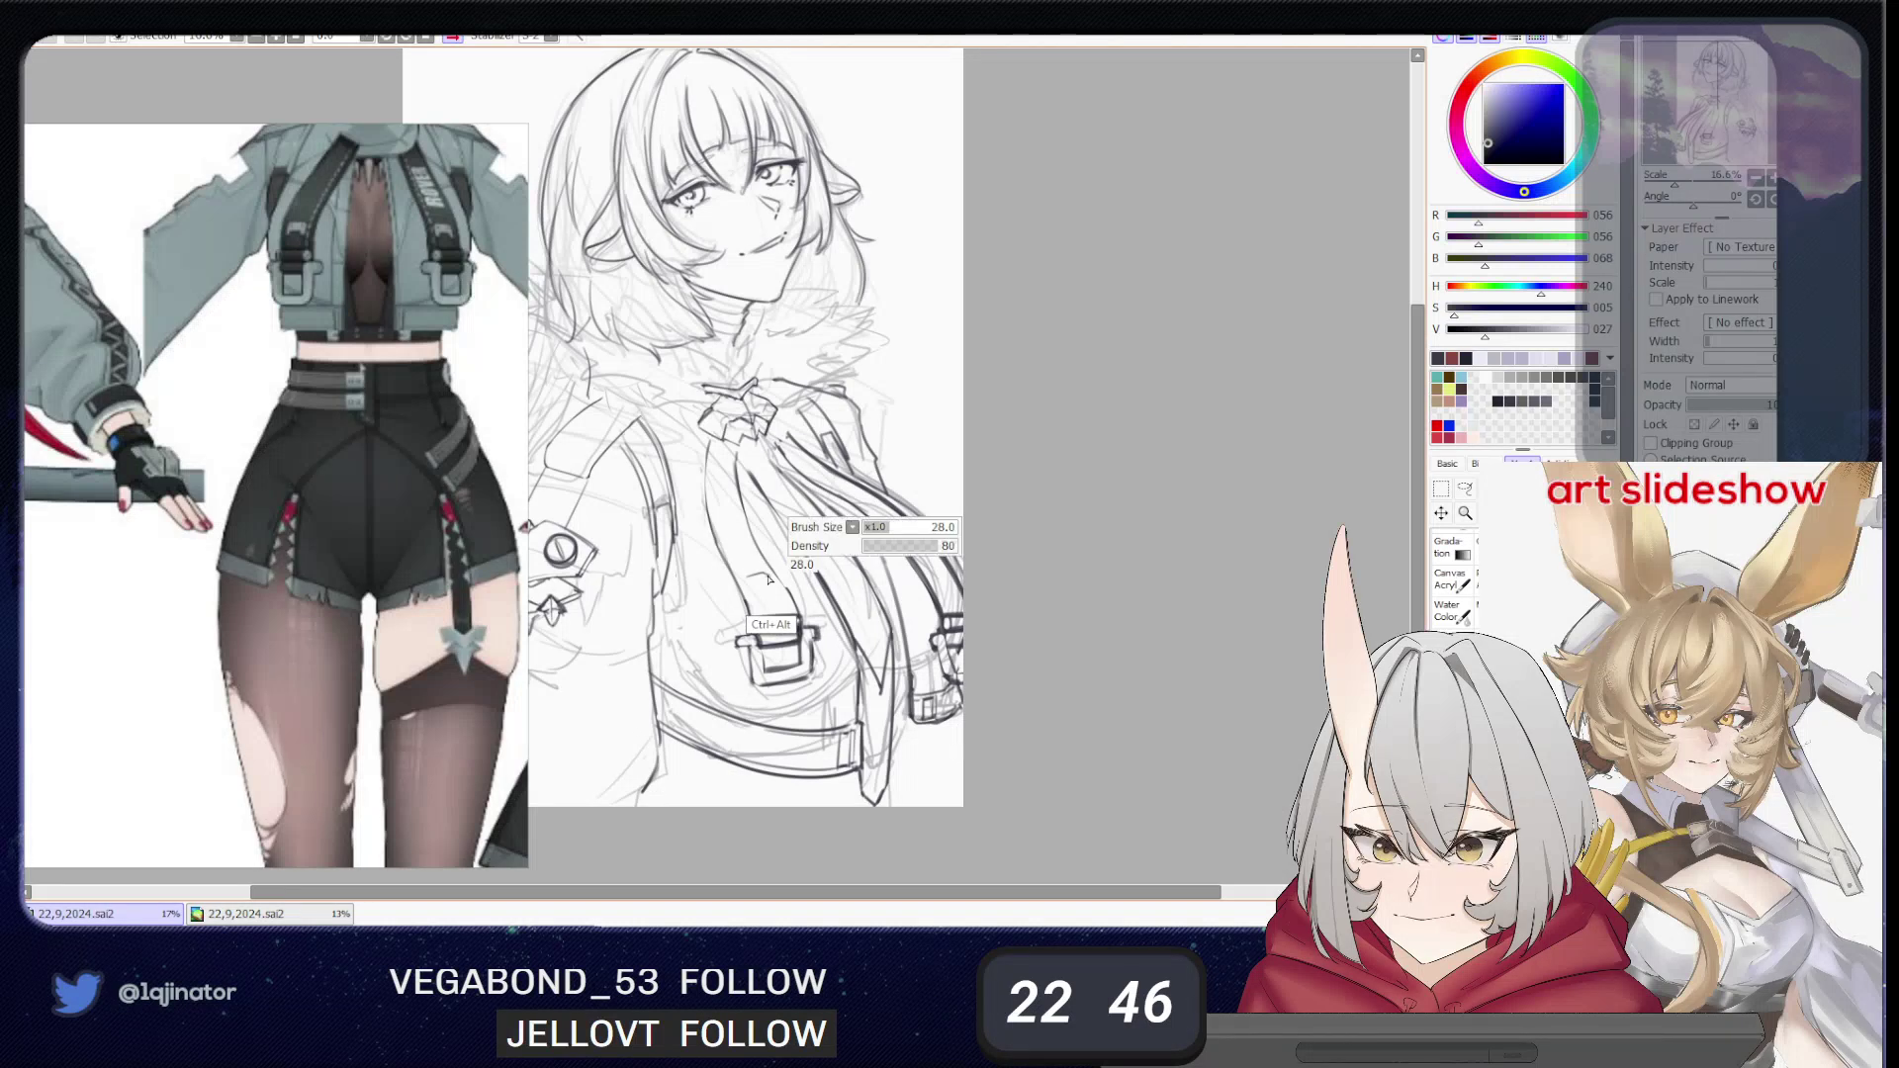
drag(769, 577, 777, 587)
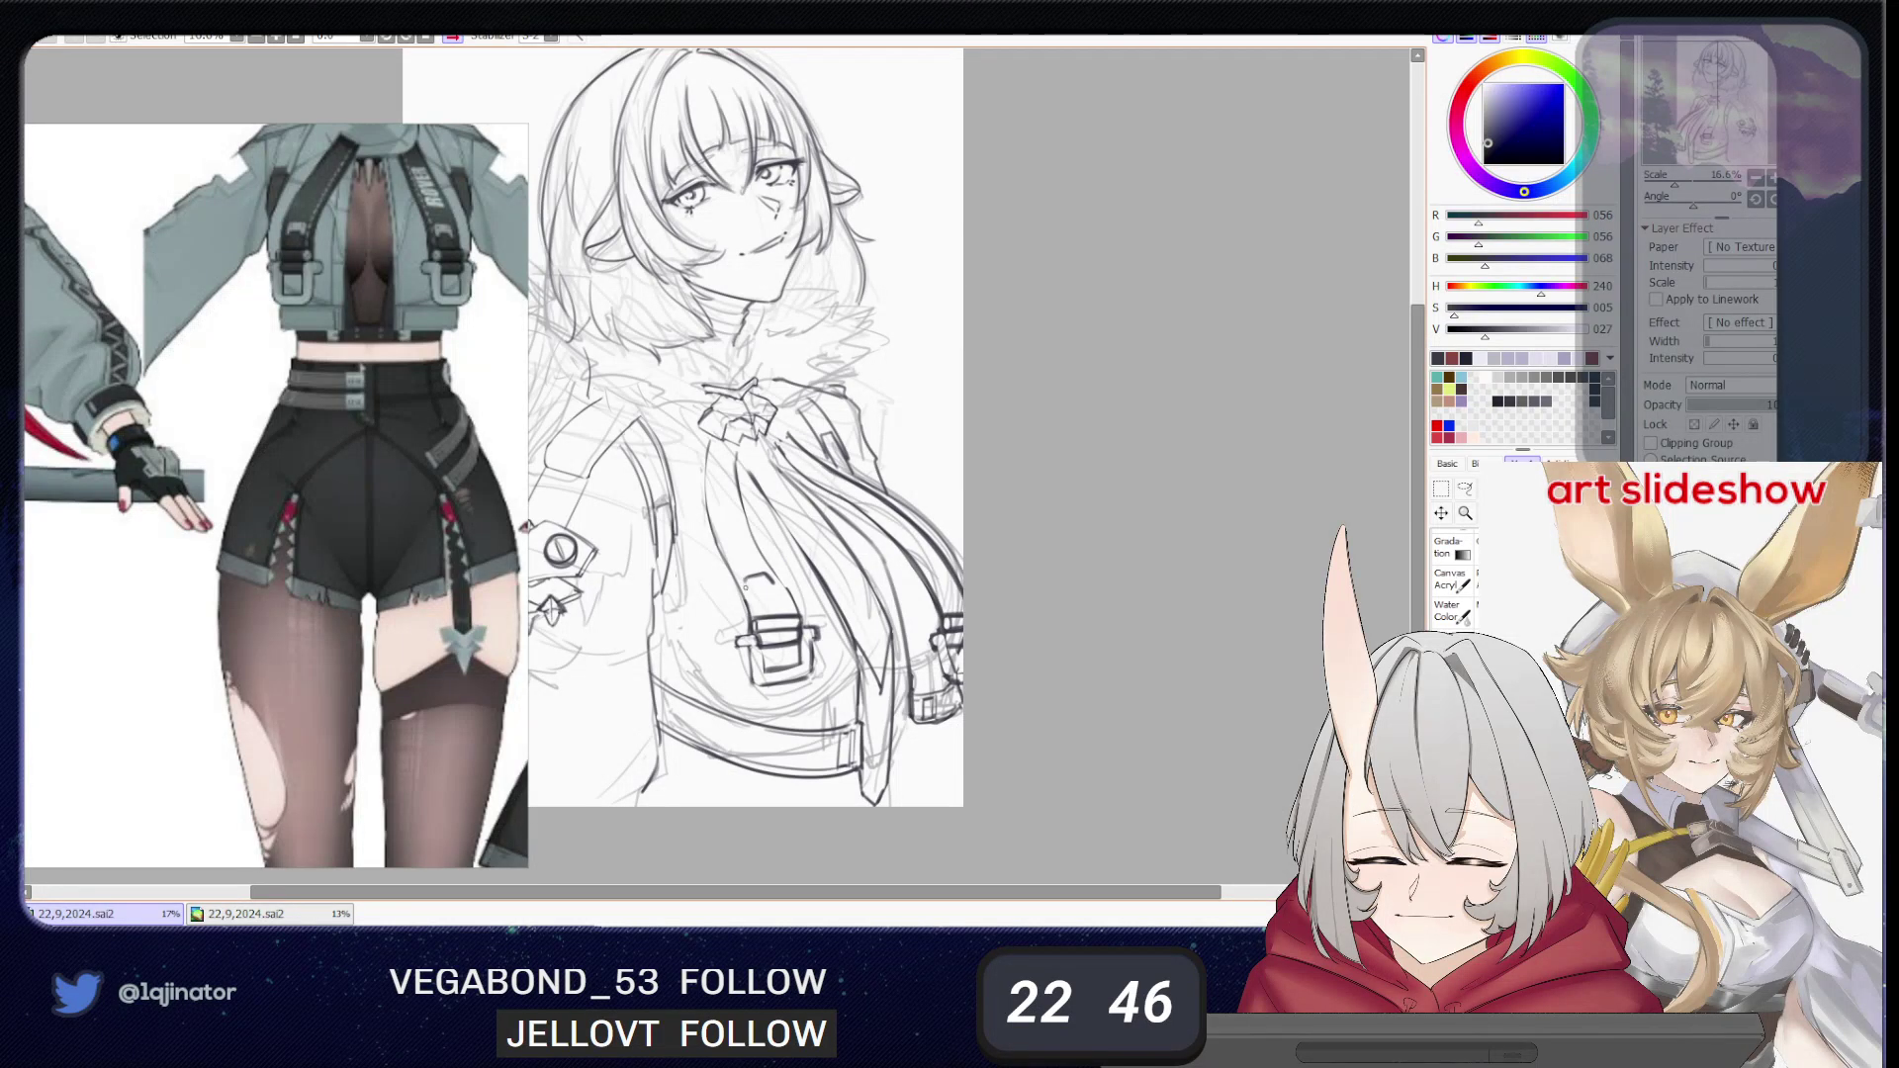
key(ctrl+z)
drag(749, 576, 745, 596)
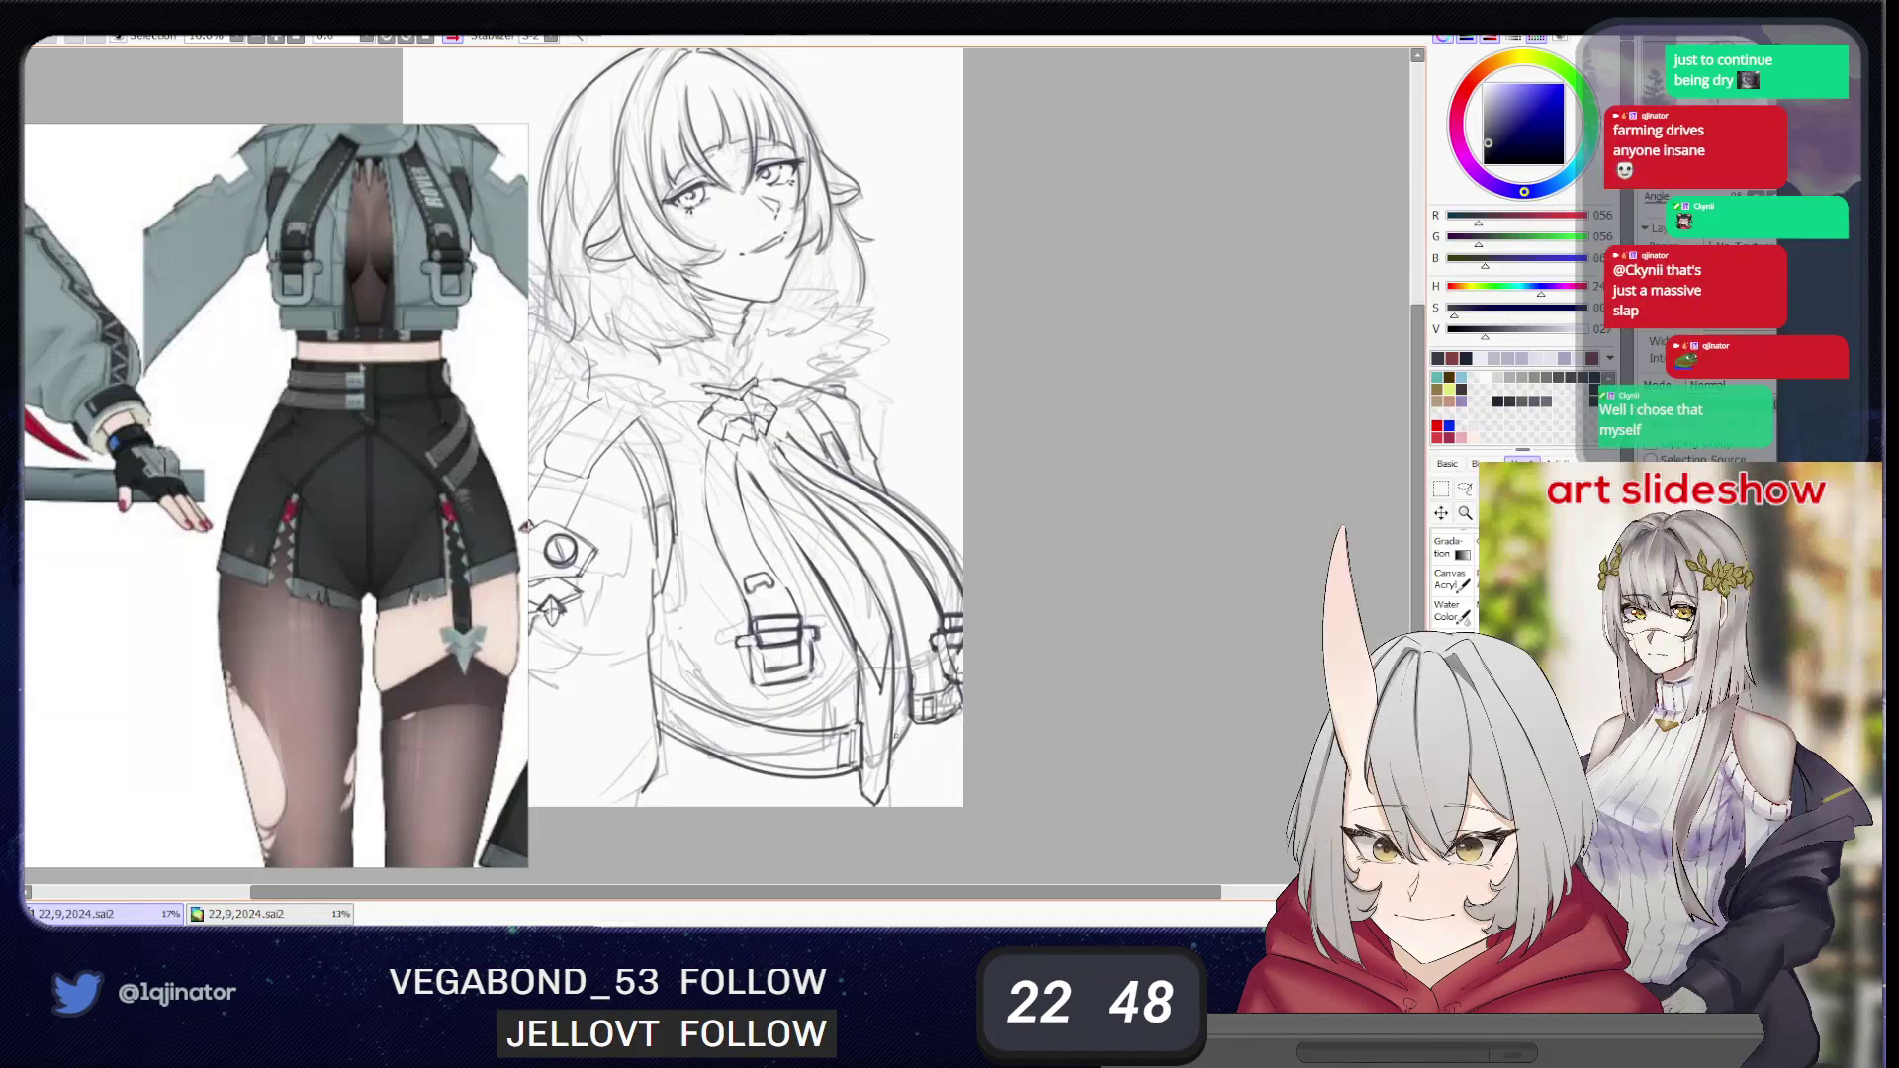
key(ctrl+z)
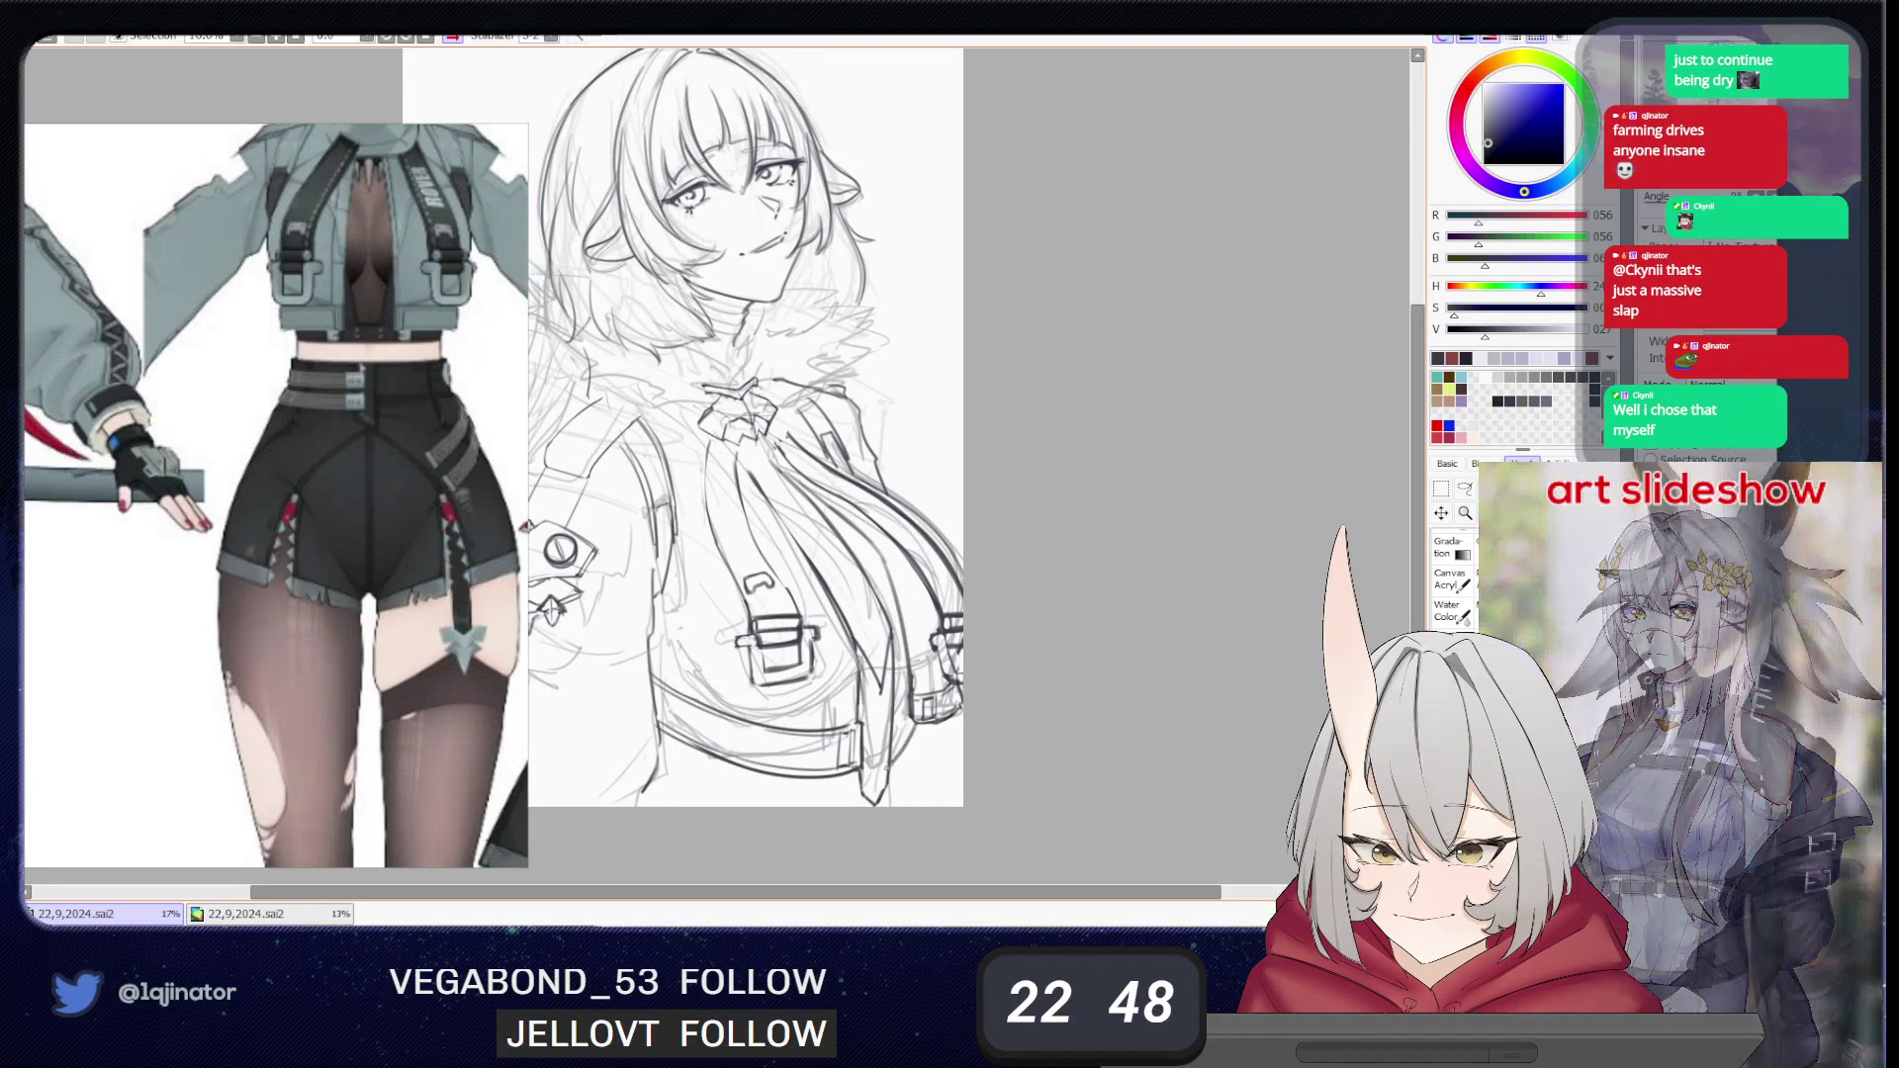
- Sketch the curved waist lines beneath the jacket's hem band
key(ctrl)
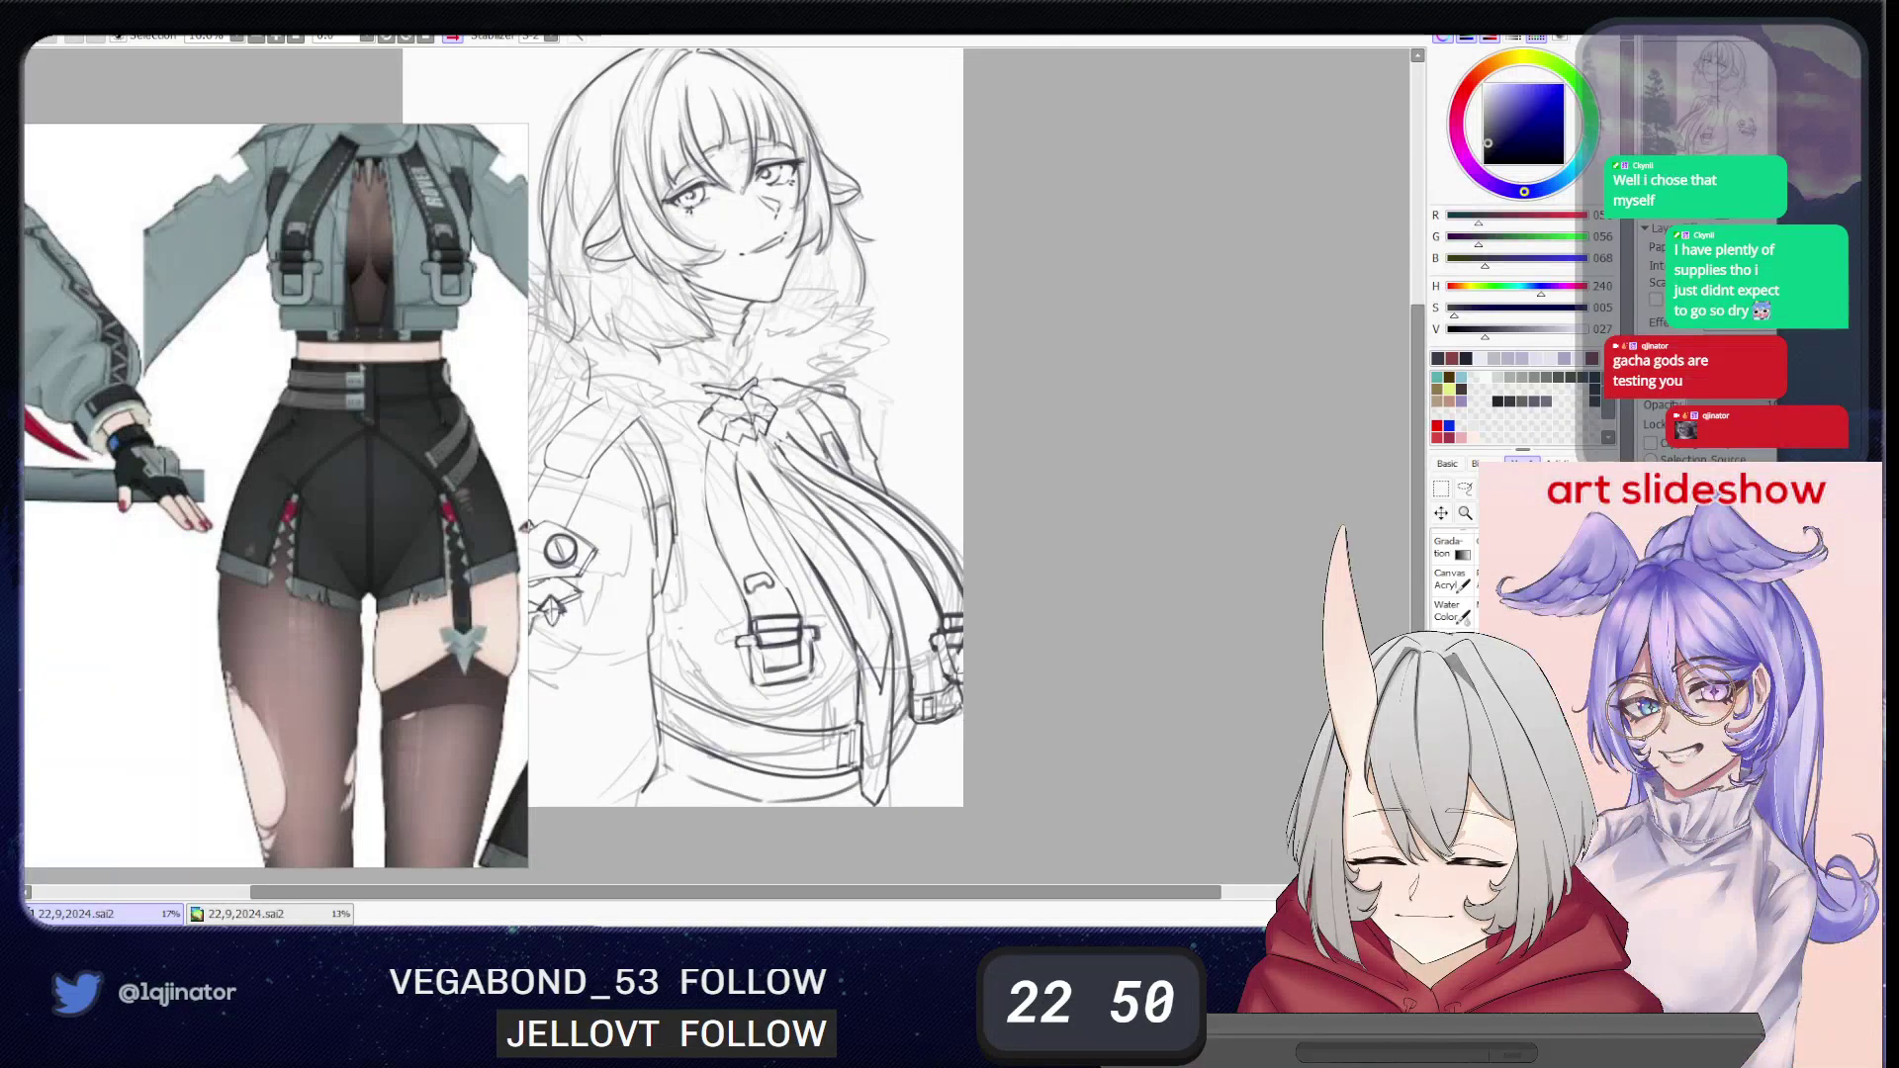
click(1069, 578)
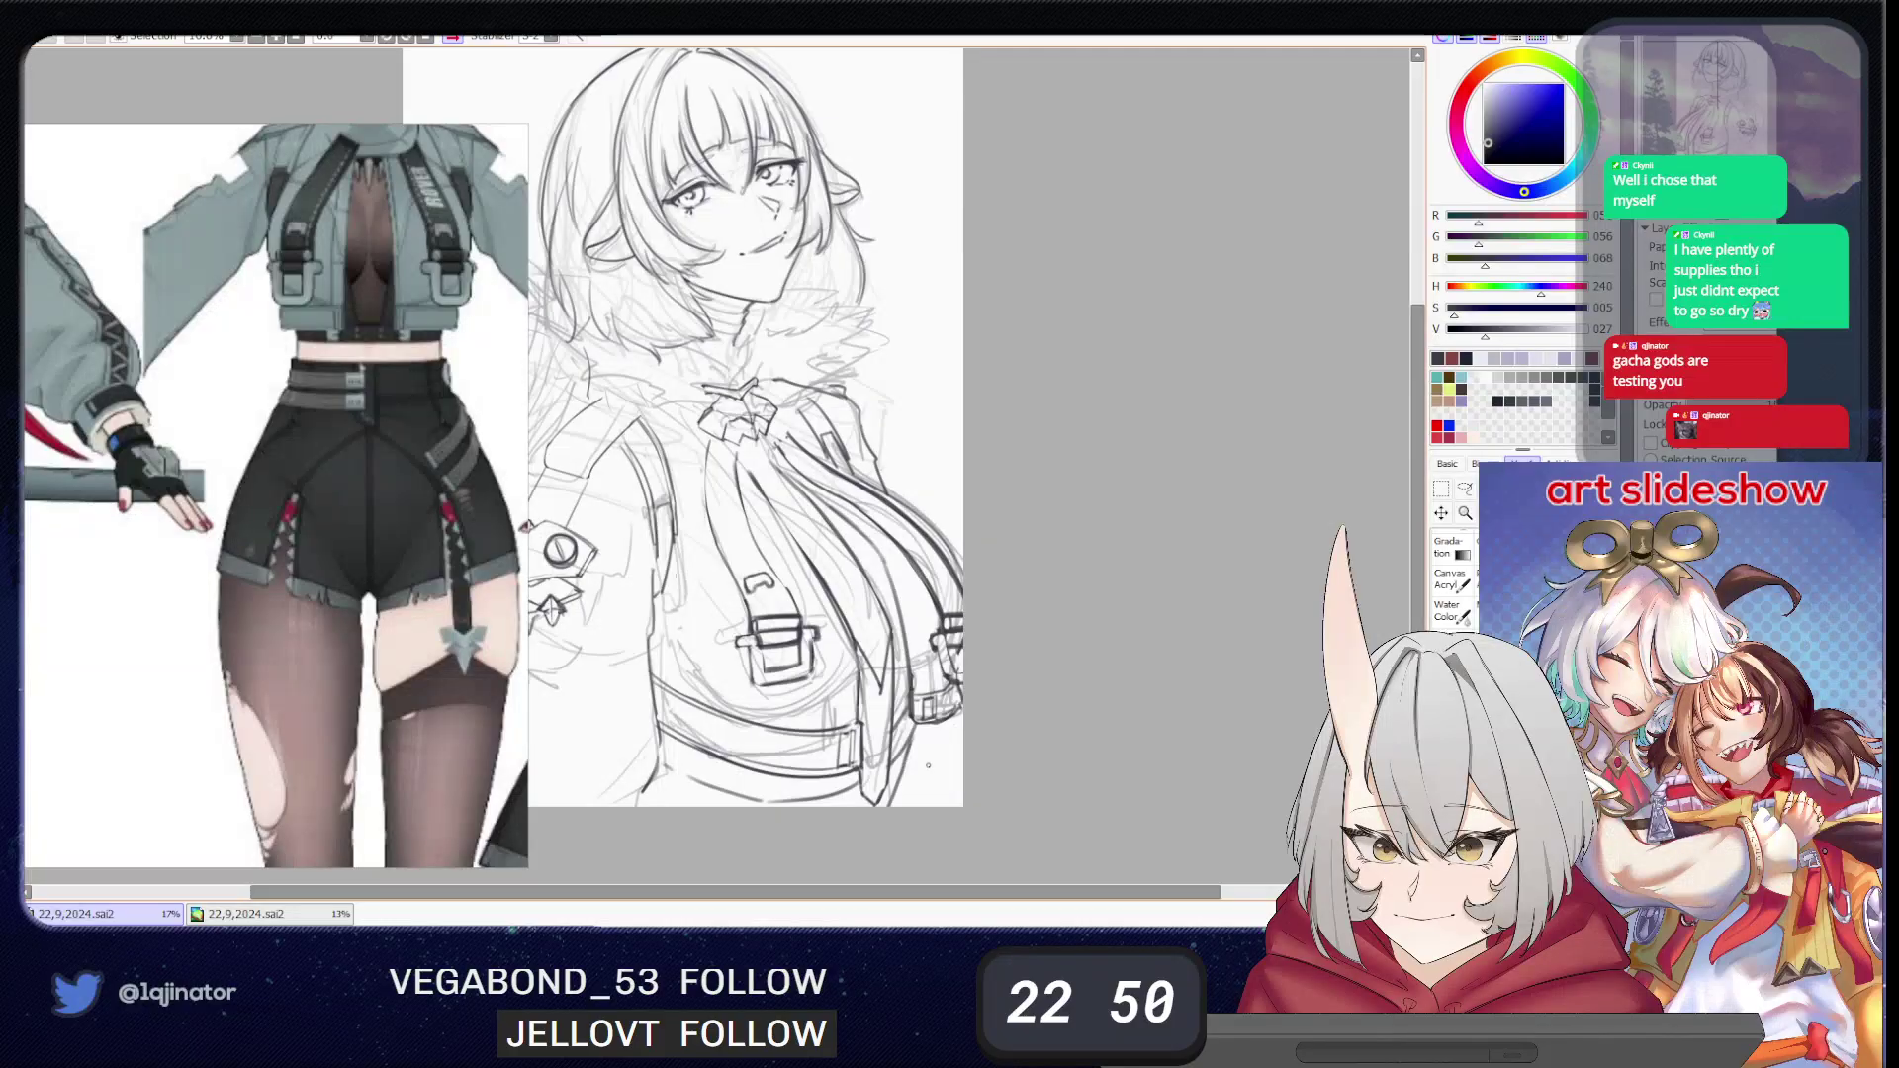
key(ctrl)
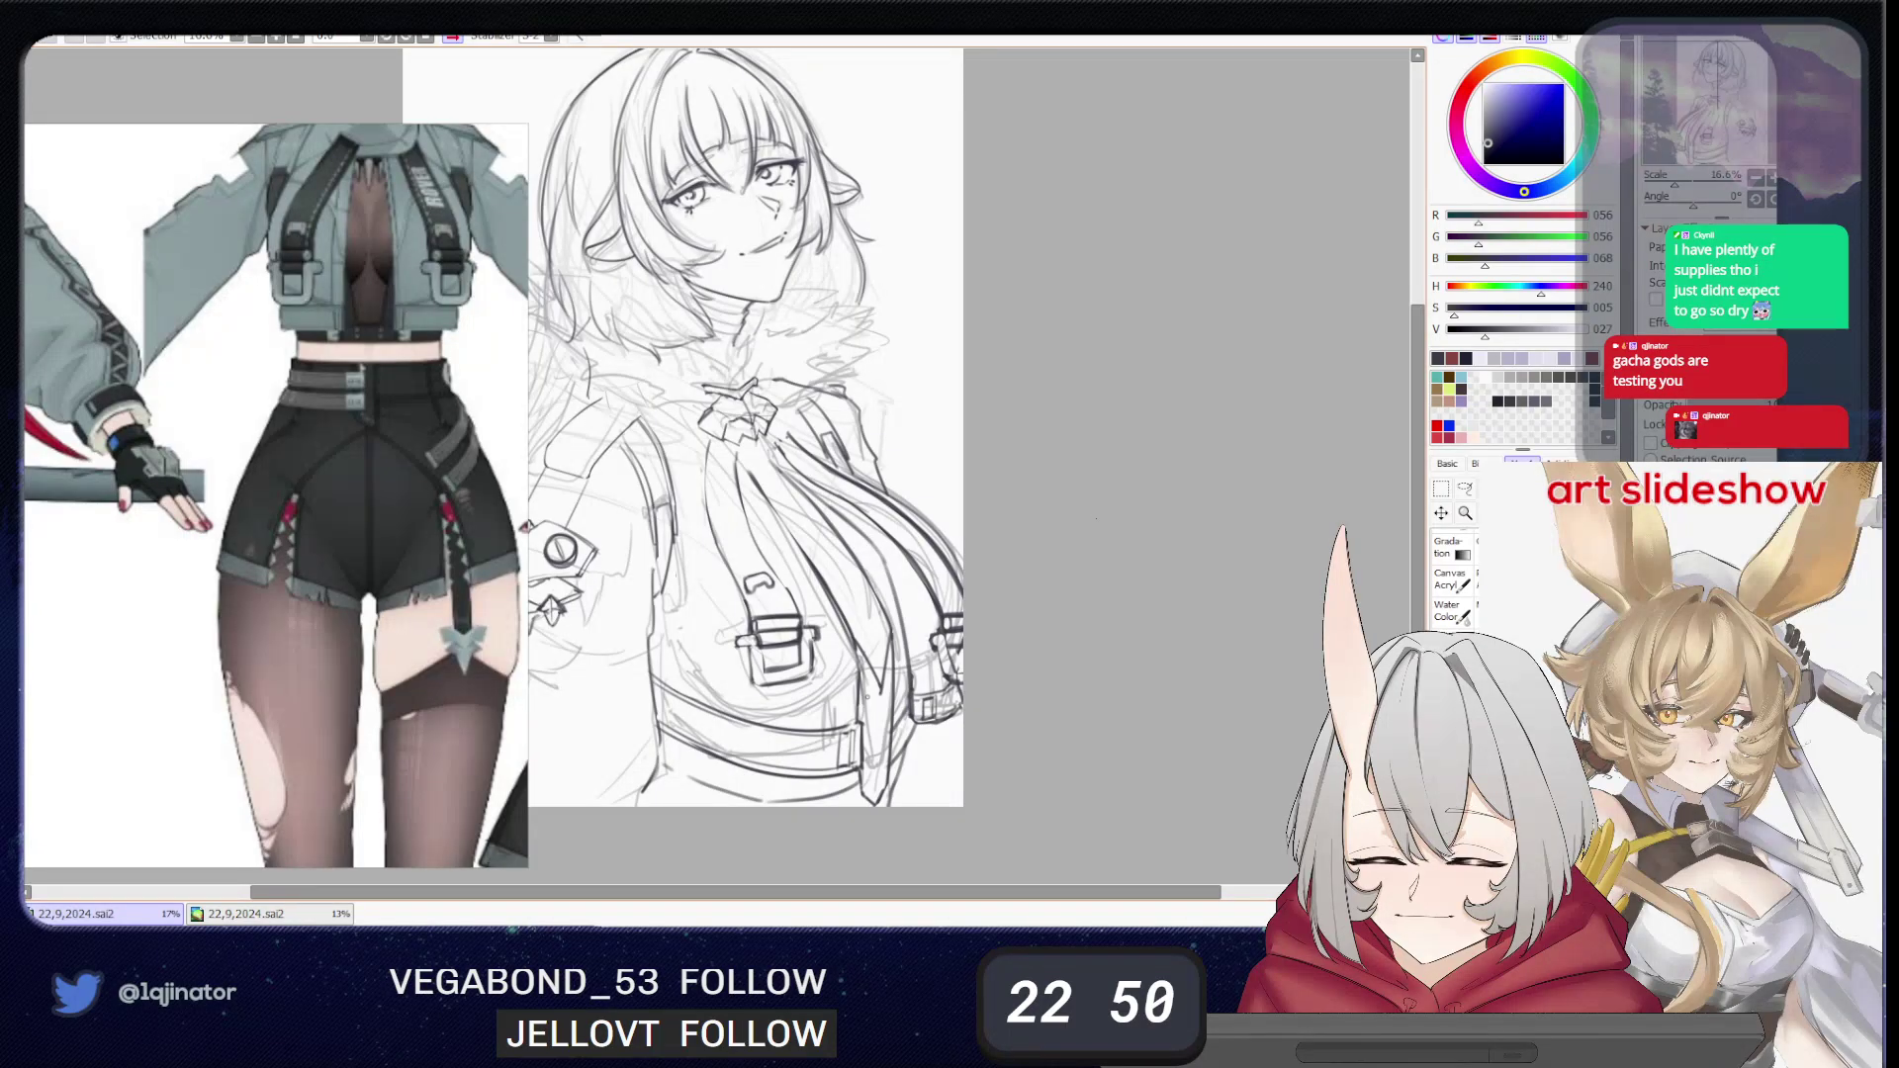
mouse_move(760, 571)
mouse_down()
mouse_move(772, 591)
mouse_move(765, 573)
mouse_up()
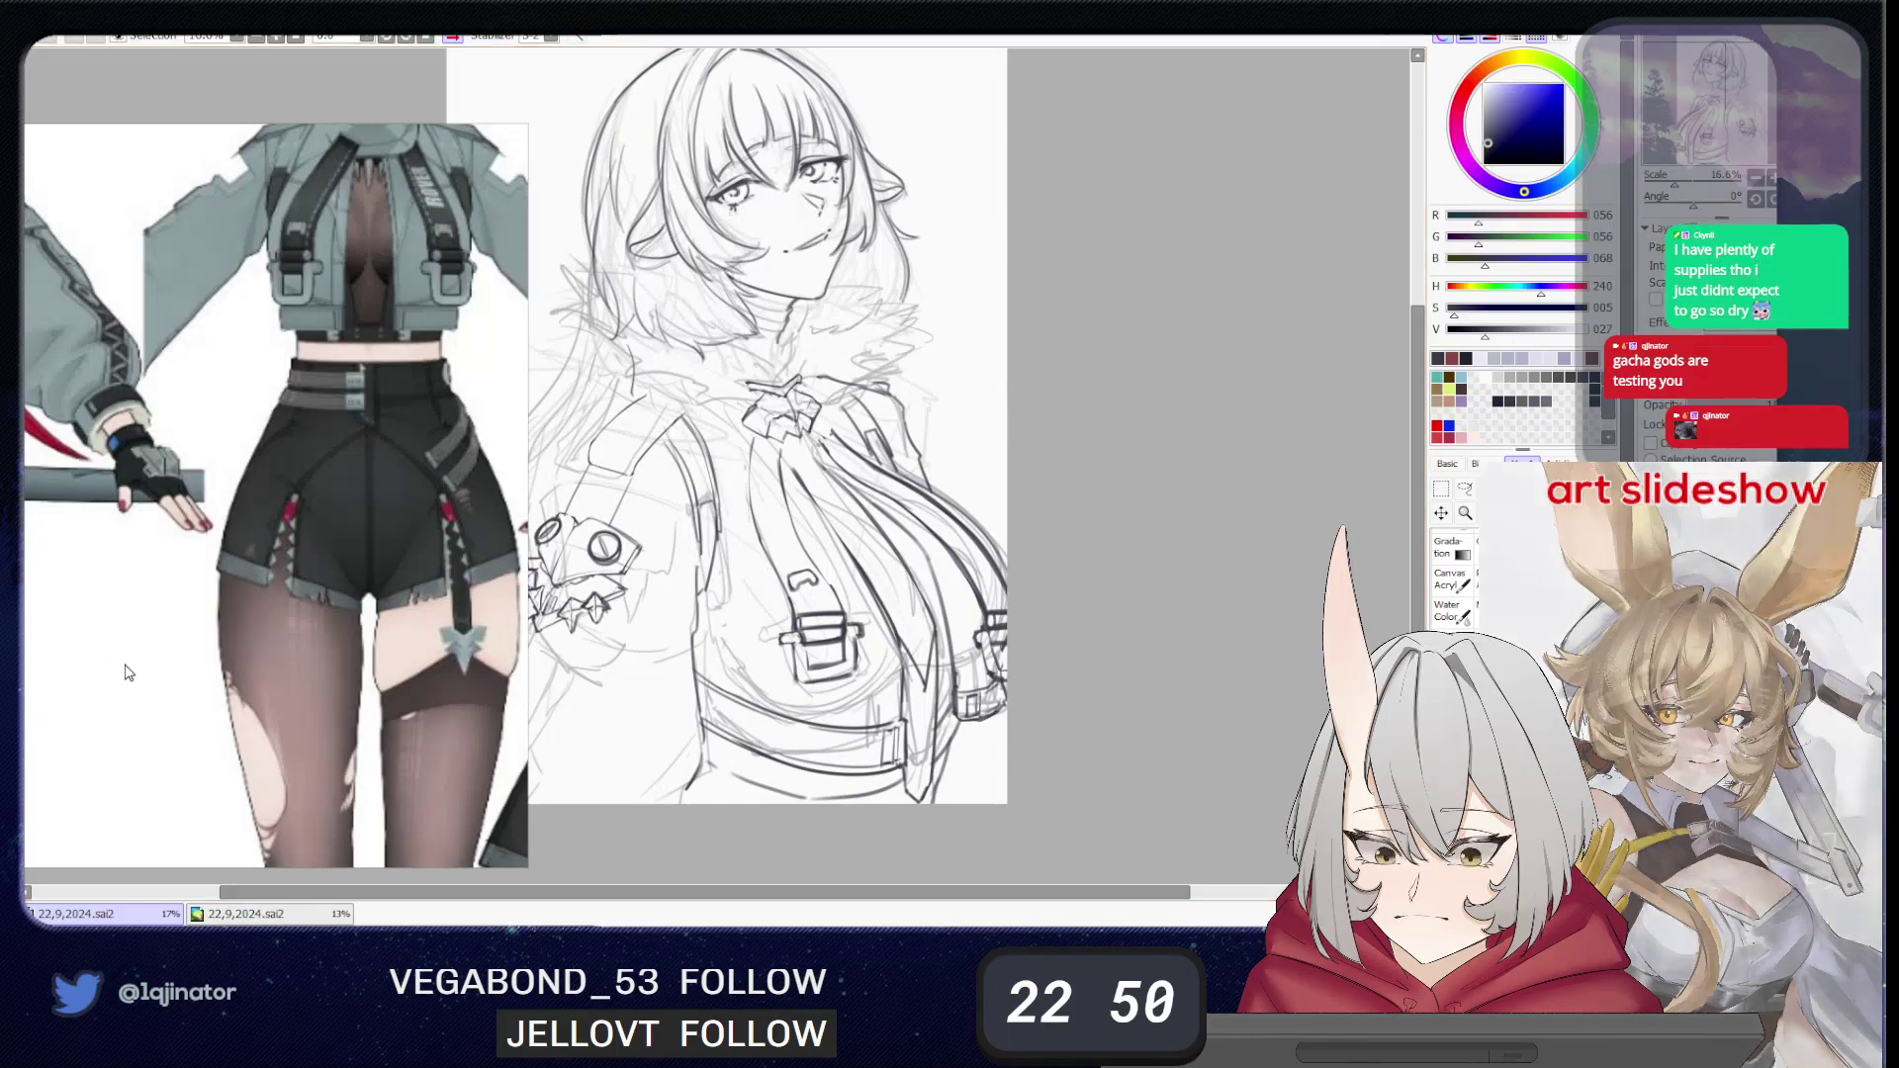
- Using the full-body reference, draw an angled band below the sleeve emblem's spikes and darken the shoulder strap's edges
scroll(128, 648, down, 4)
drag(128, 646, 330, 526)
scroll(329, 525, up, 2)
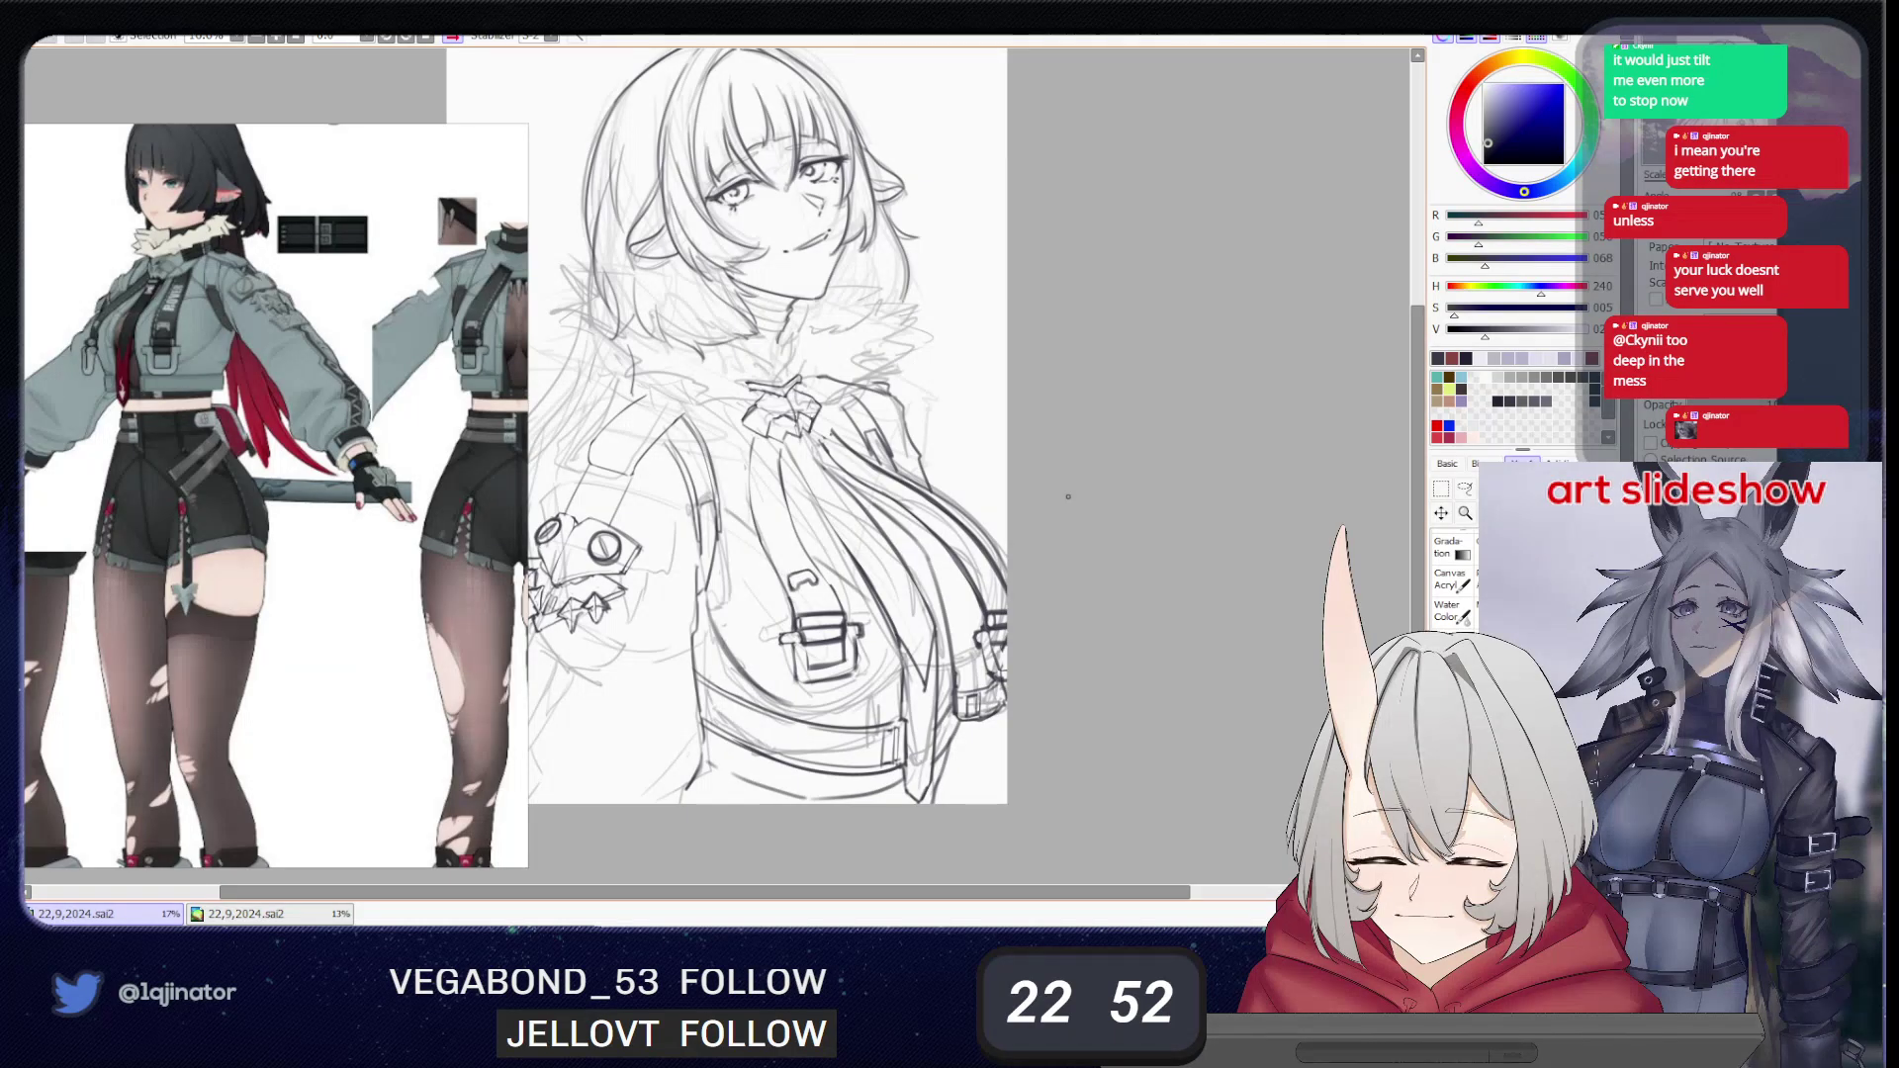
drag(686, 658, 746, 626)
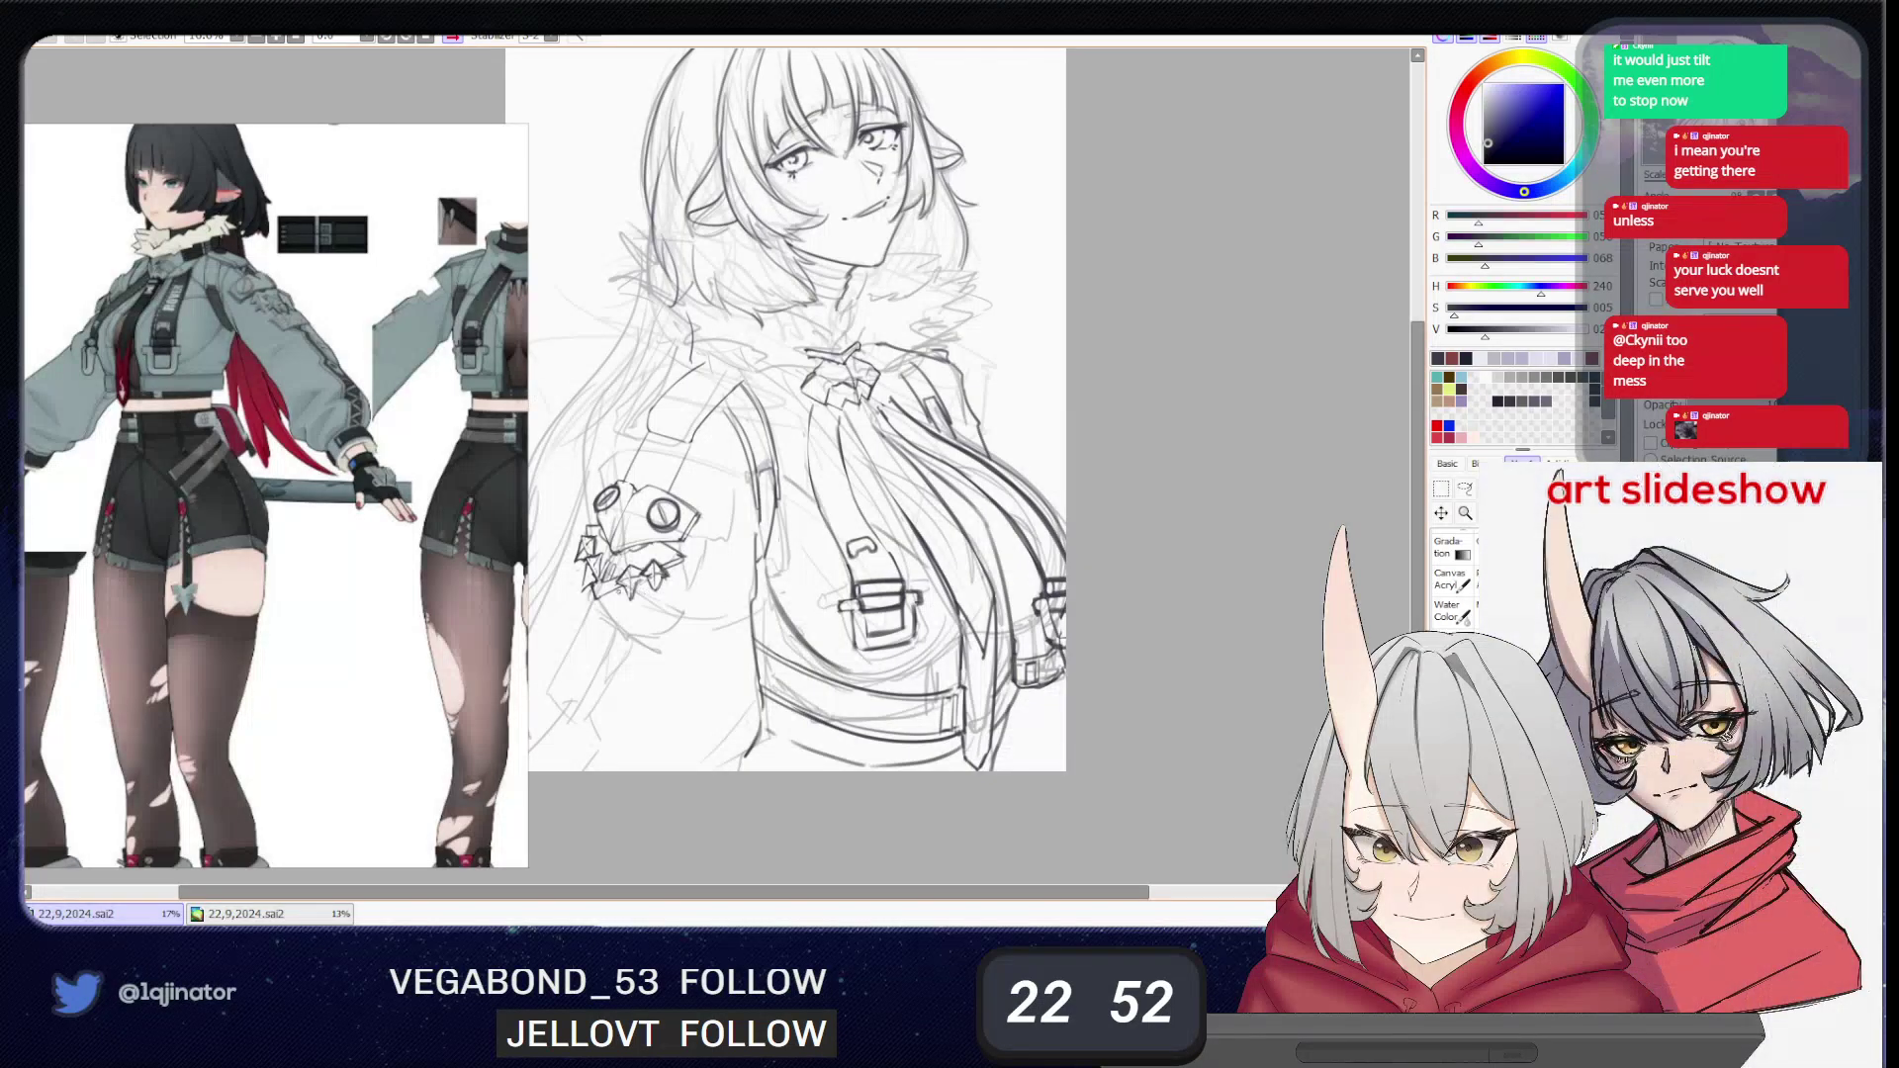
drag(634, 589, 681, 621)
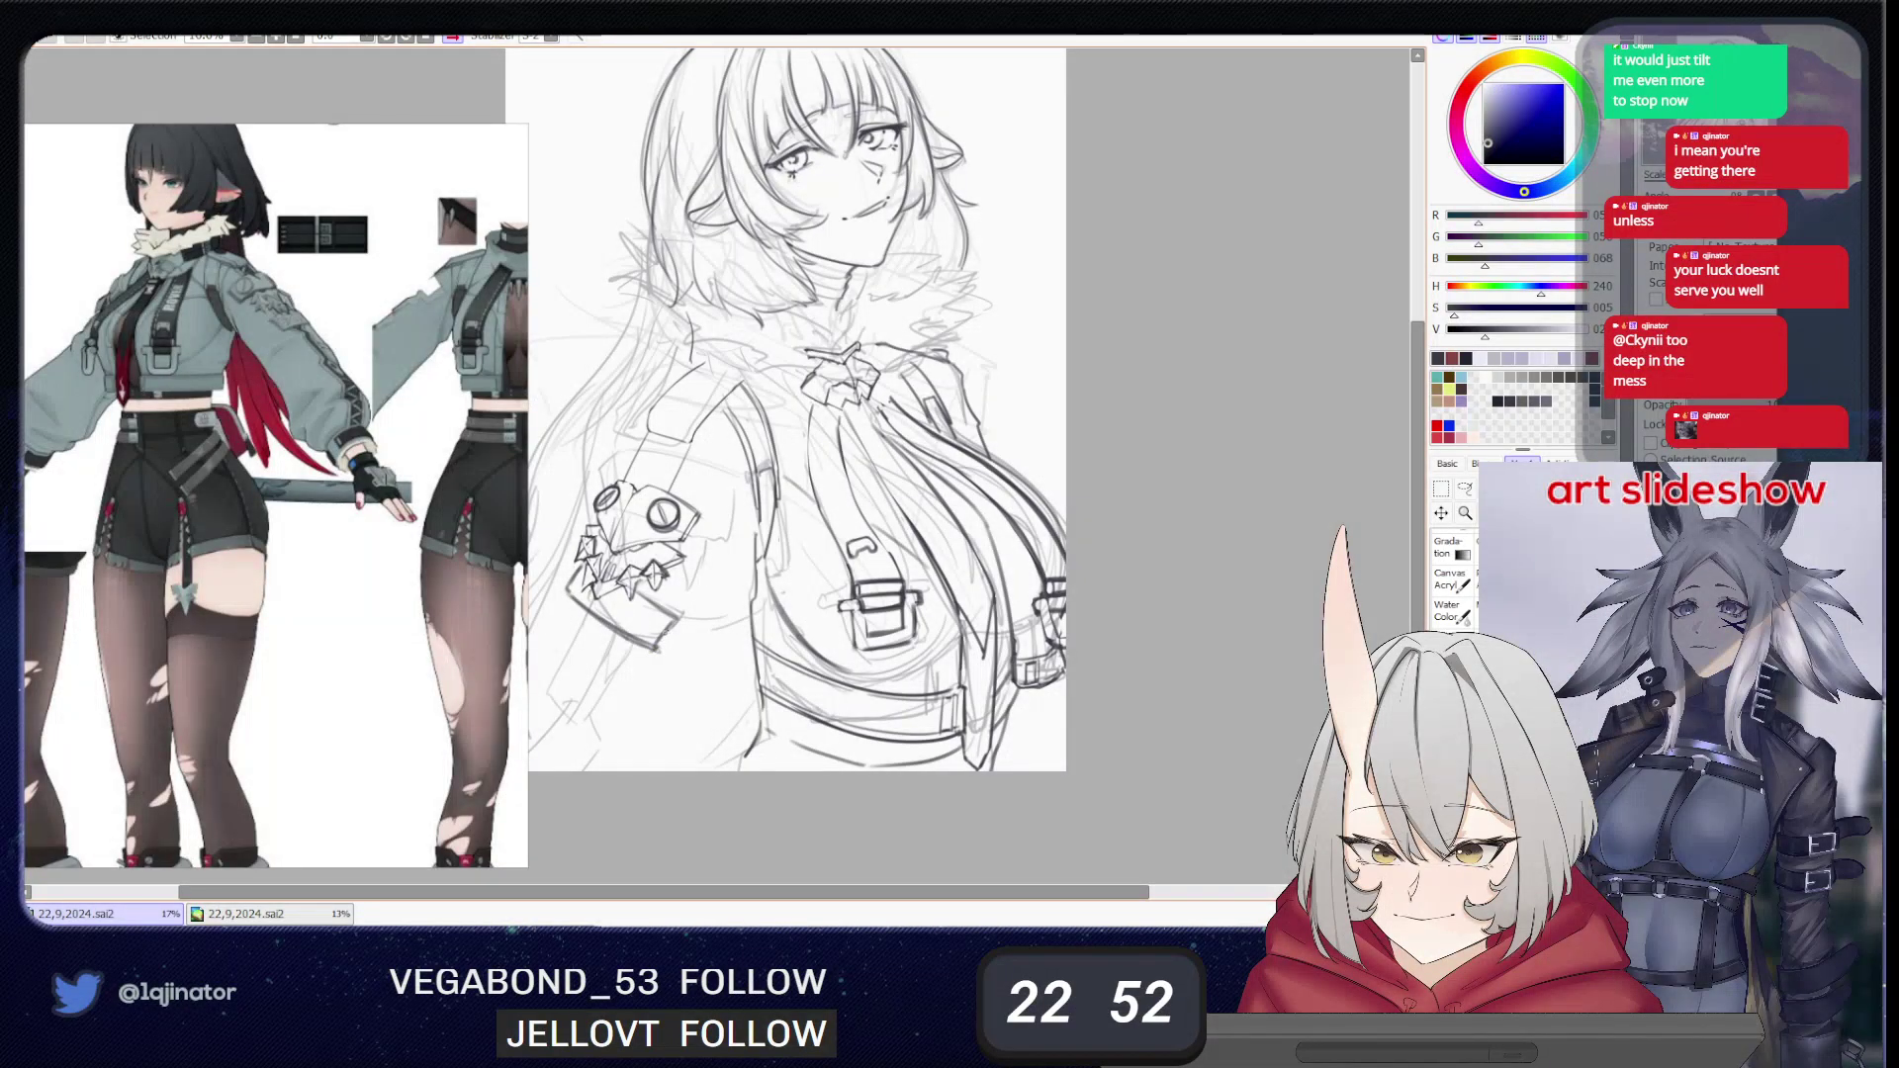
drag(678, 616, 657, 647)
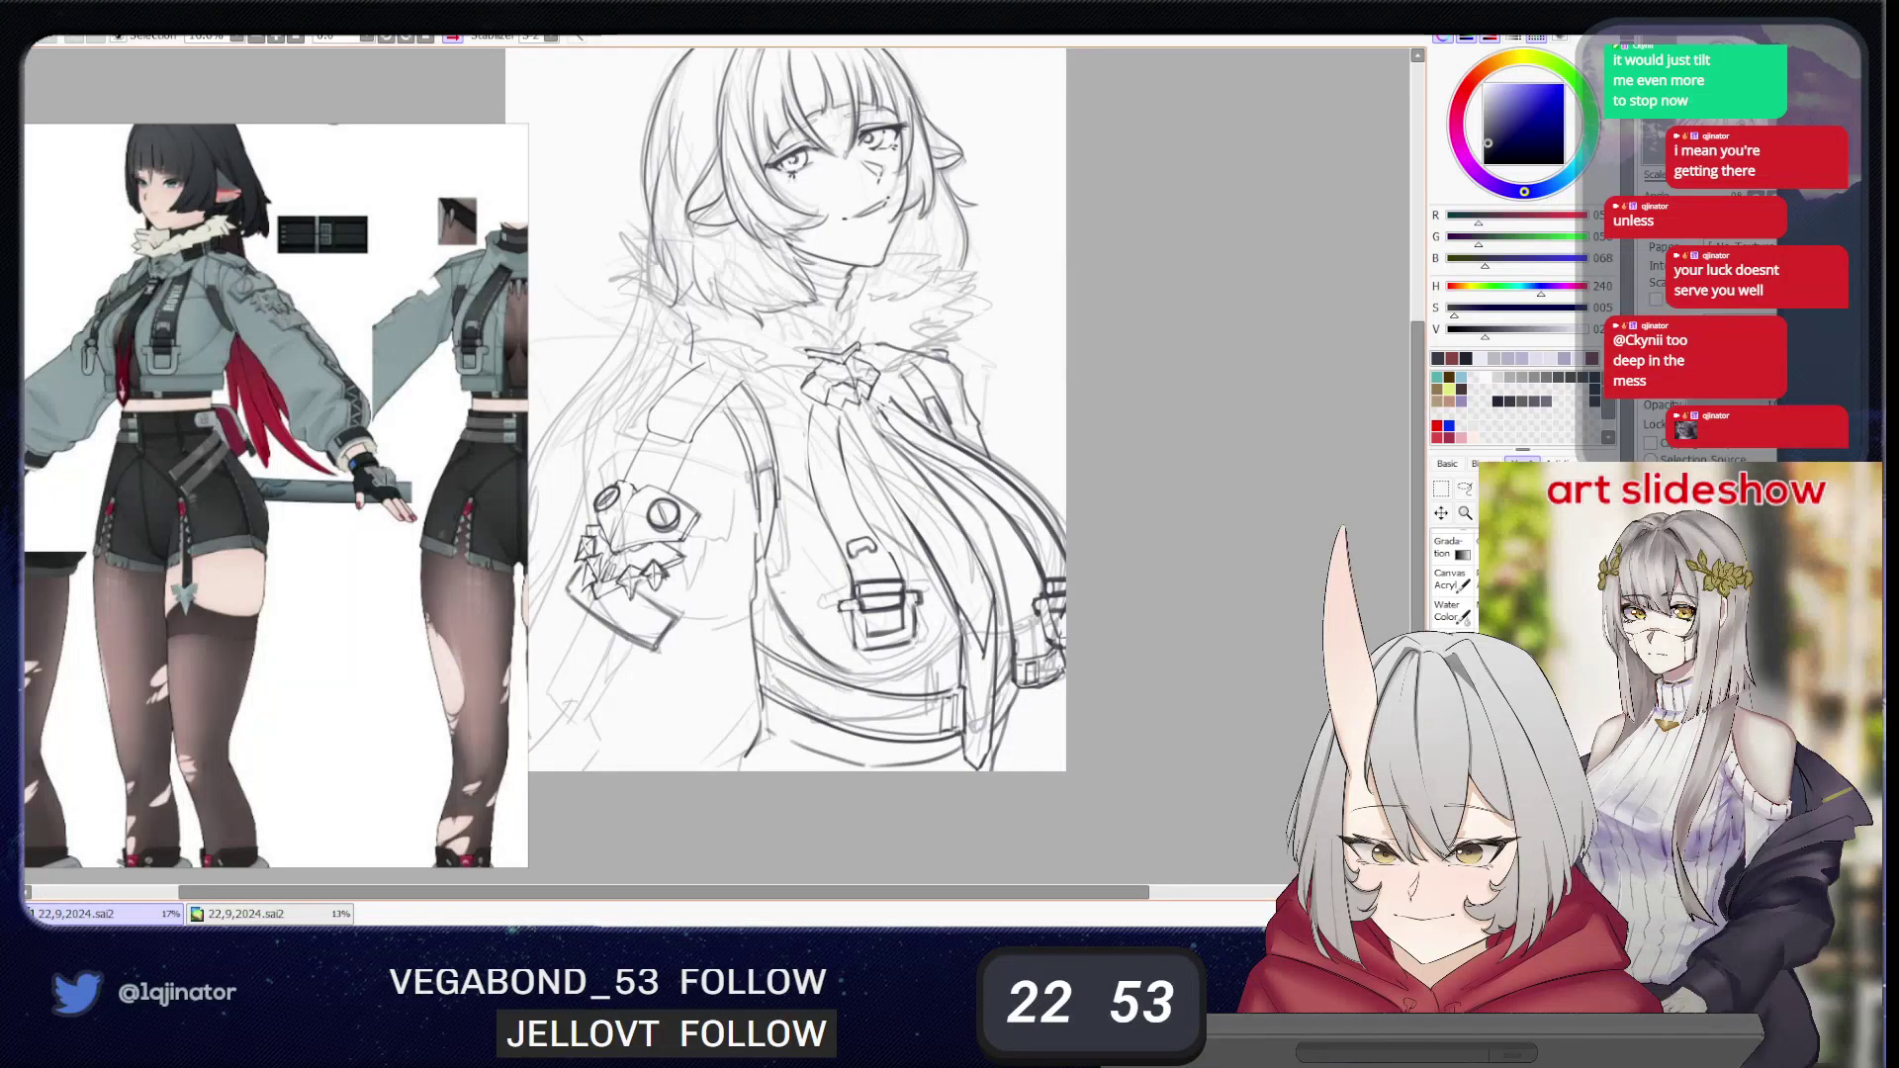
drag(665, 621, 670, 638)
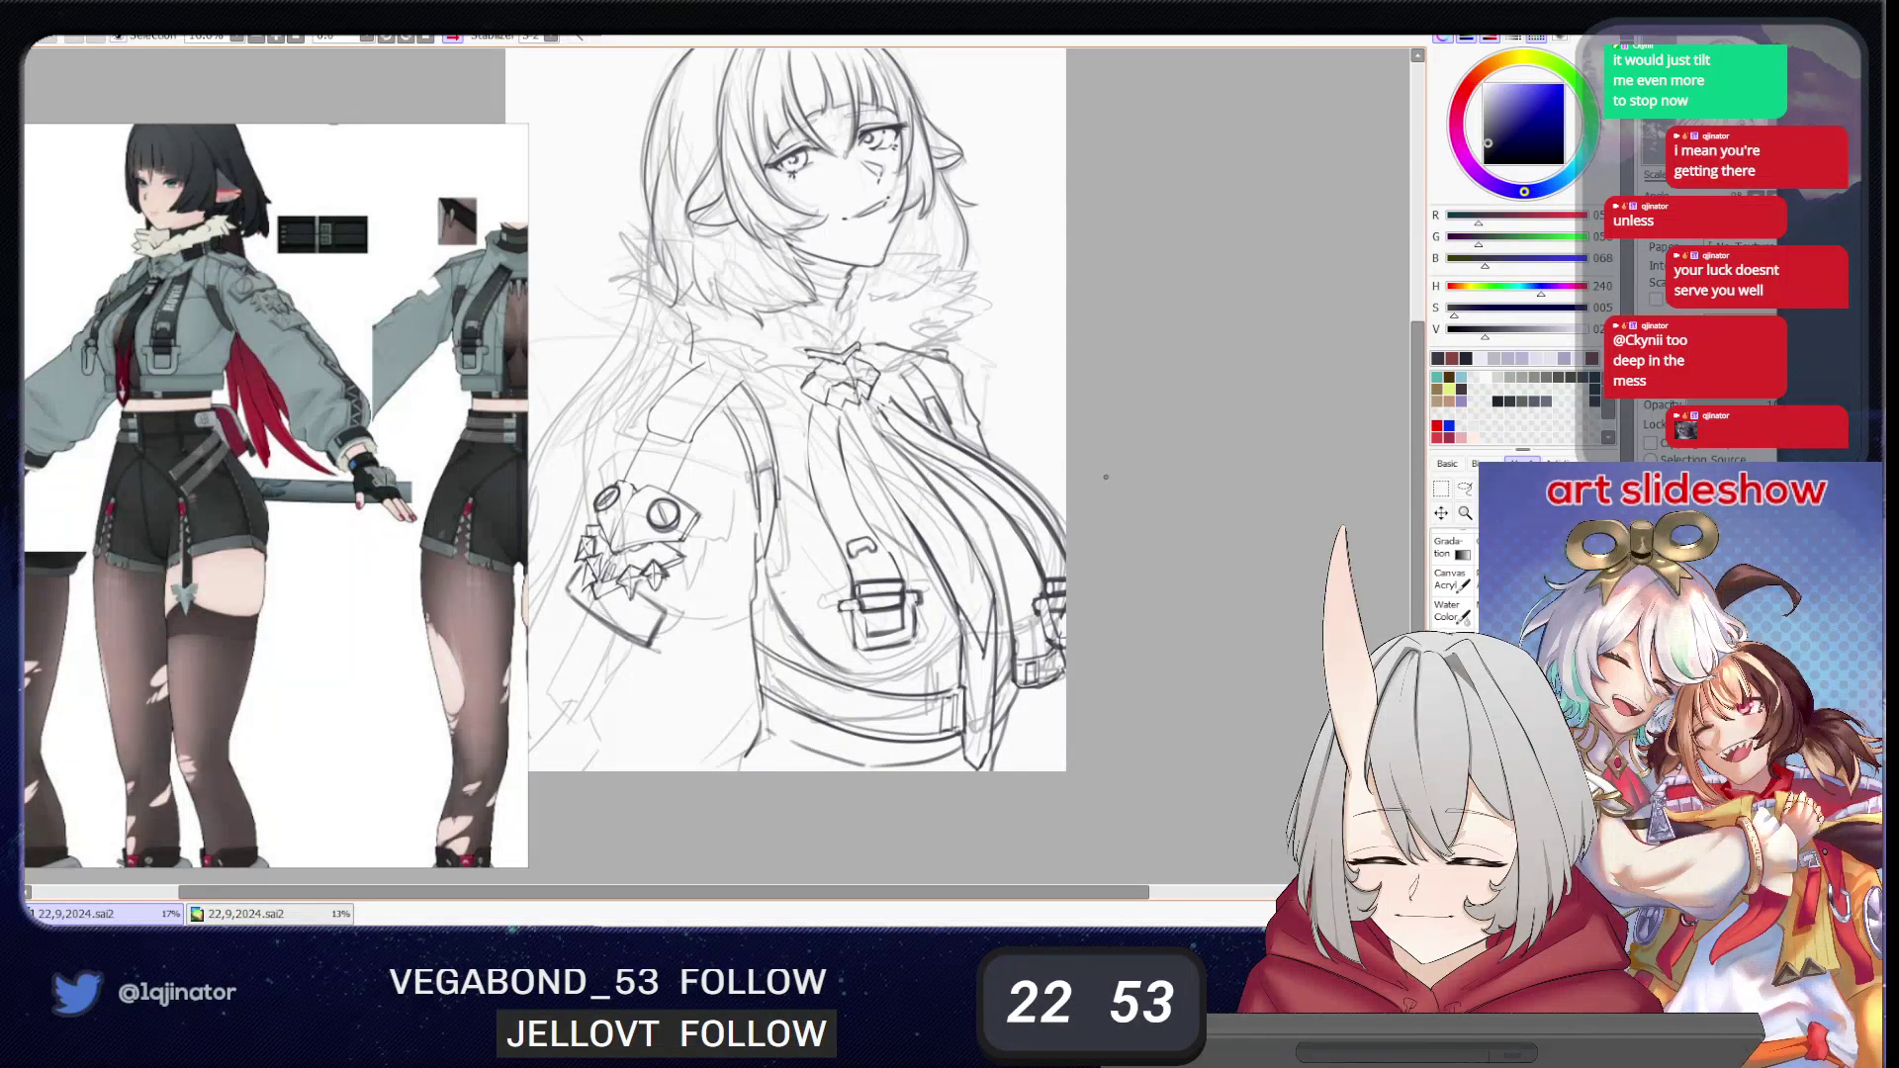
drag(722, 383, 731, 436)
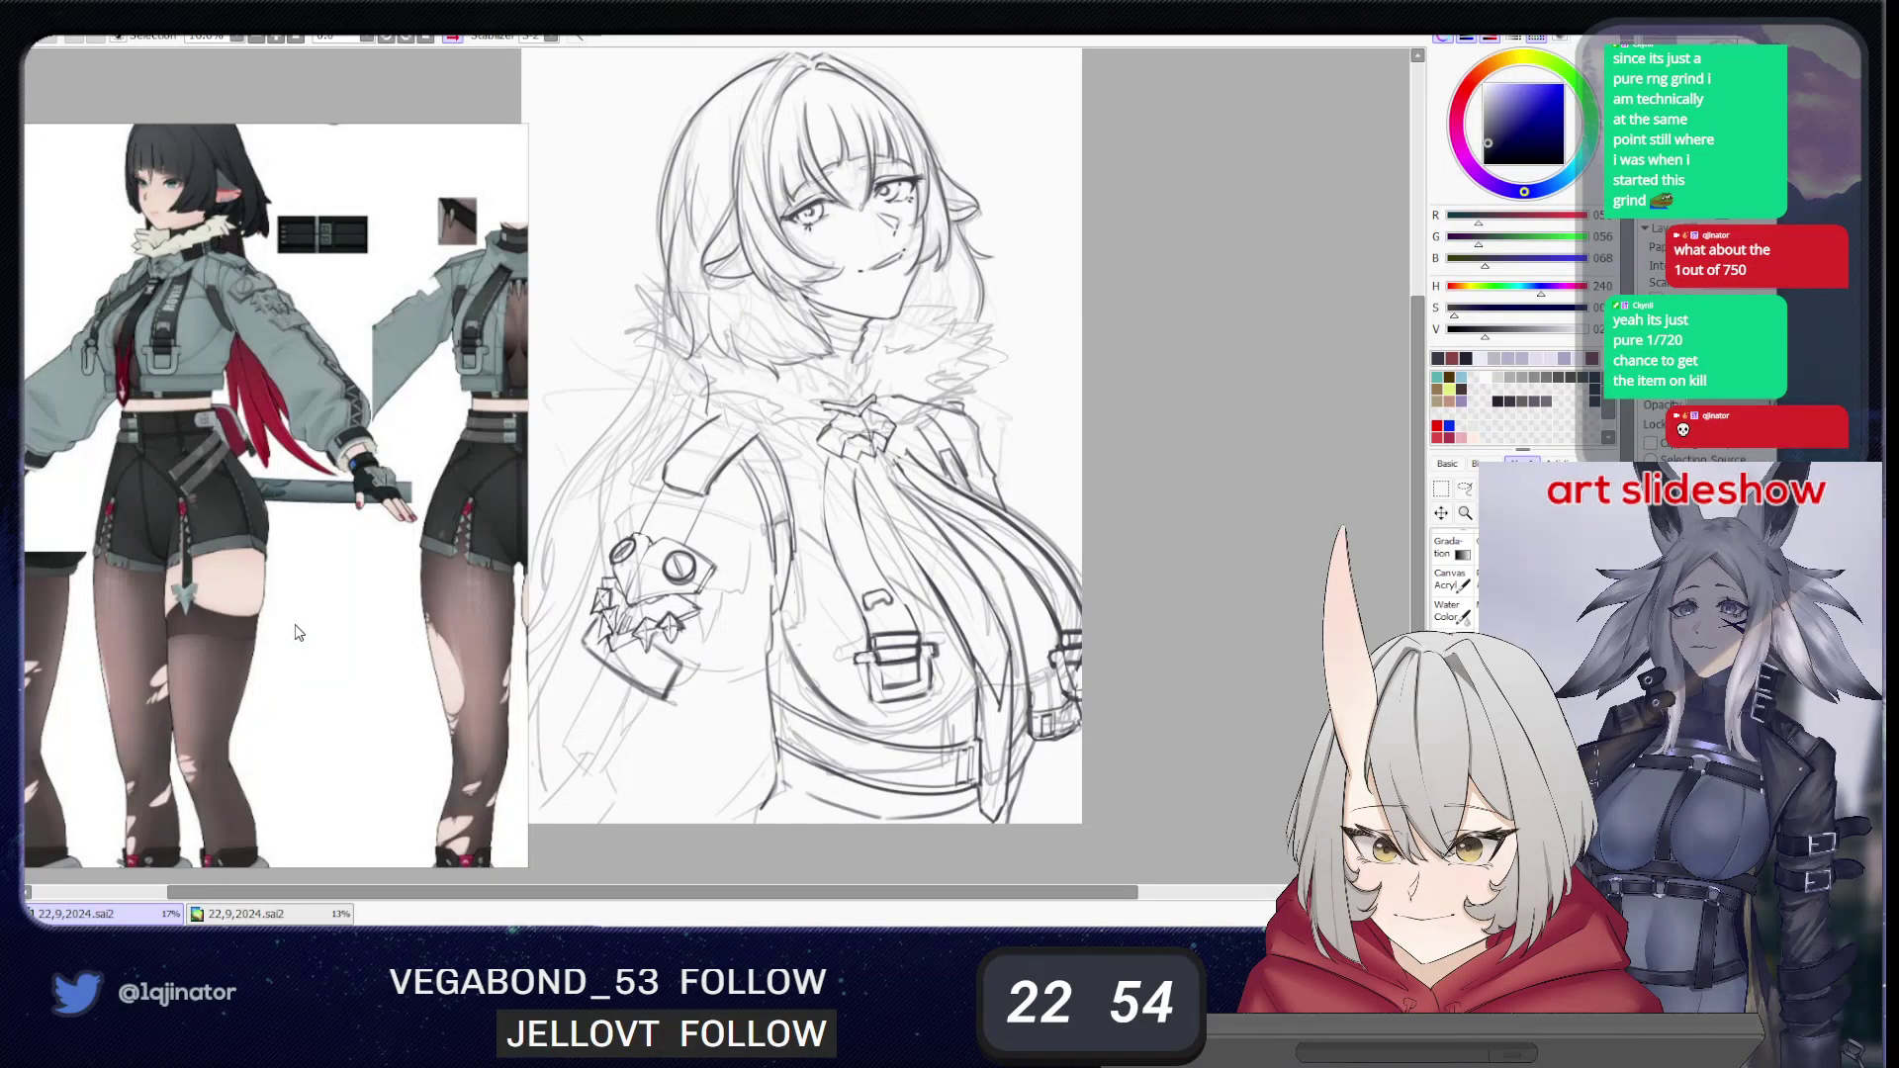
- Examine the puffed sleeve and its arm details in the close-up reference illustration of the character's side
scroll(308, 684, down, 5)
scroll(308, 685, down, 4)
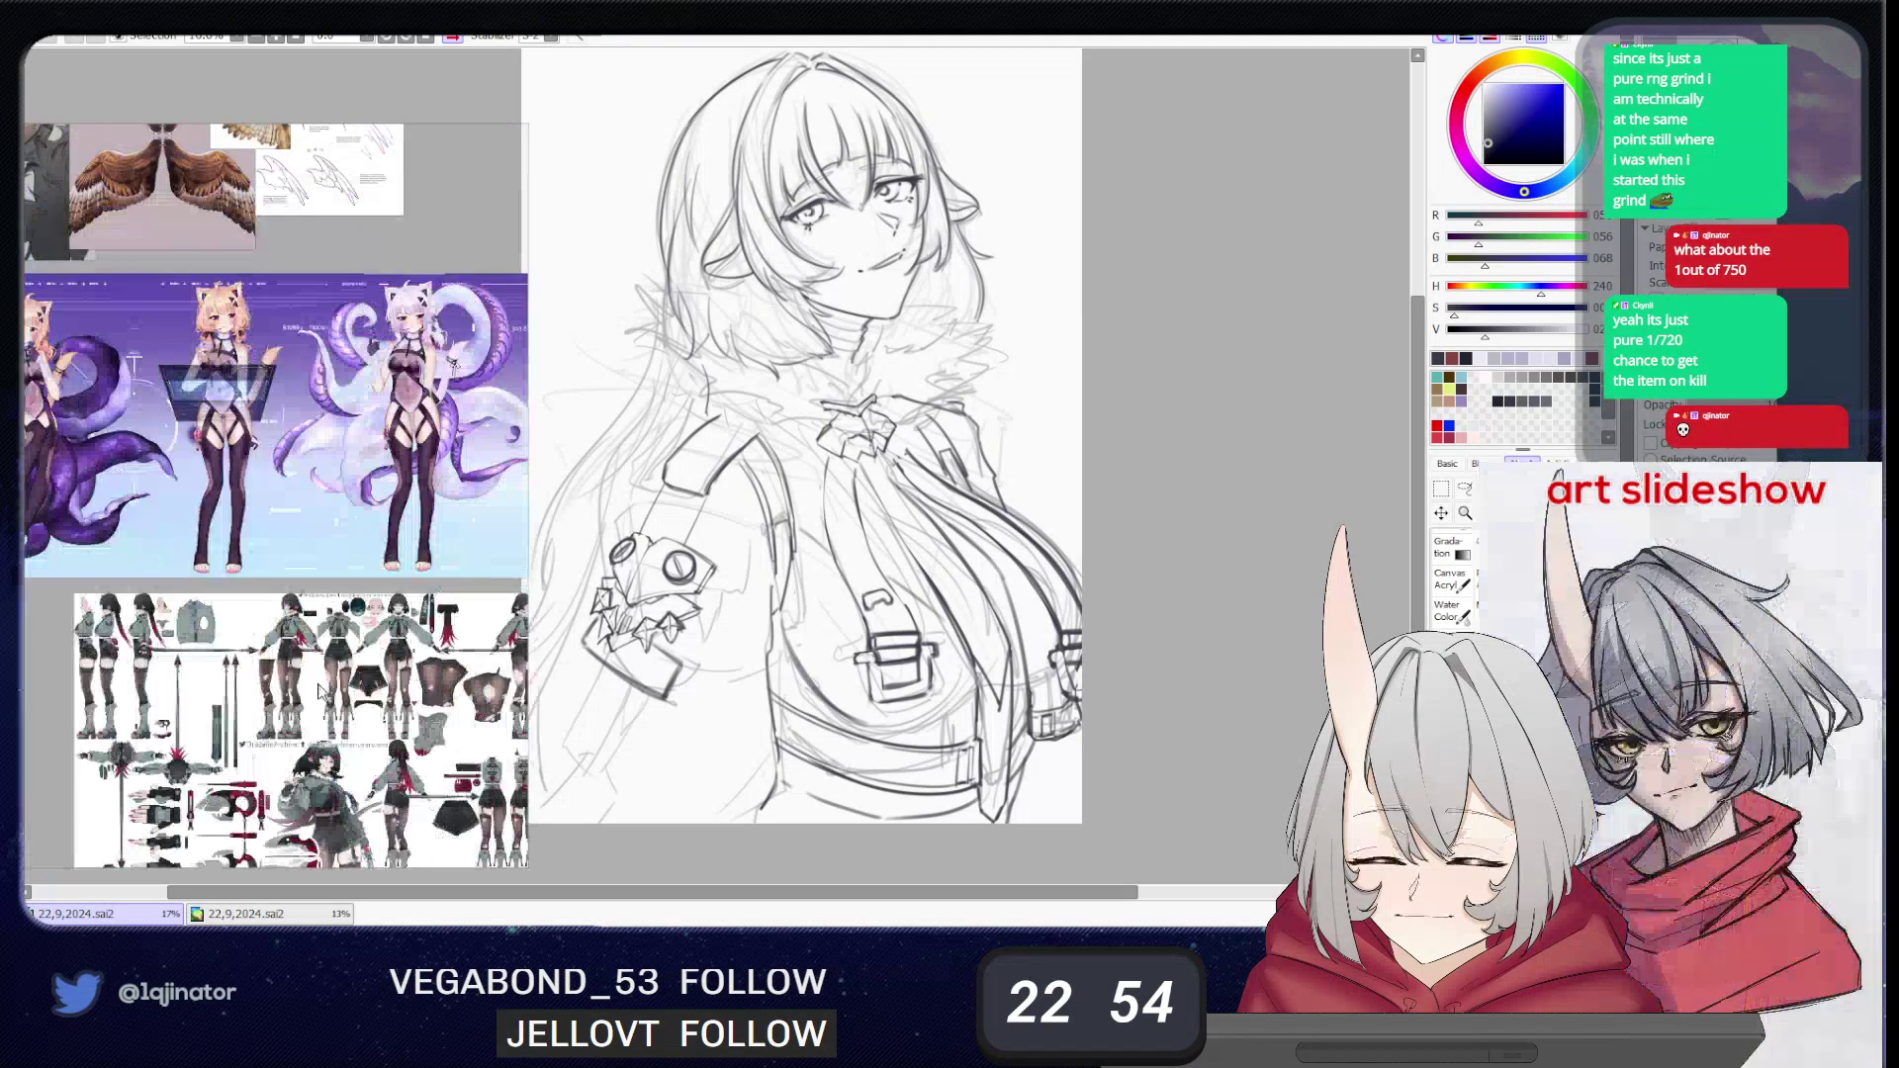
drag(309, 684, 289, 371)
scroll(299, 625, up, 3)
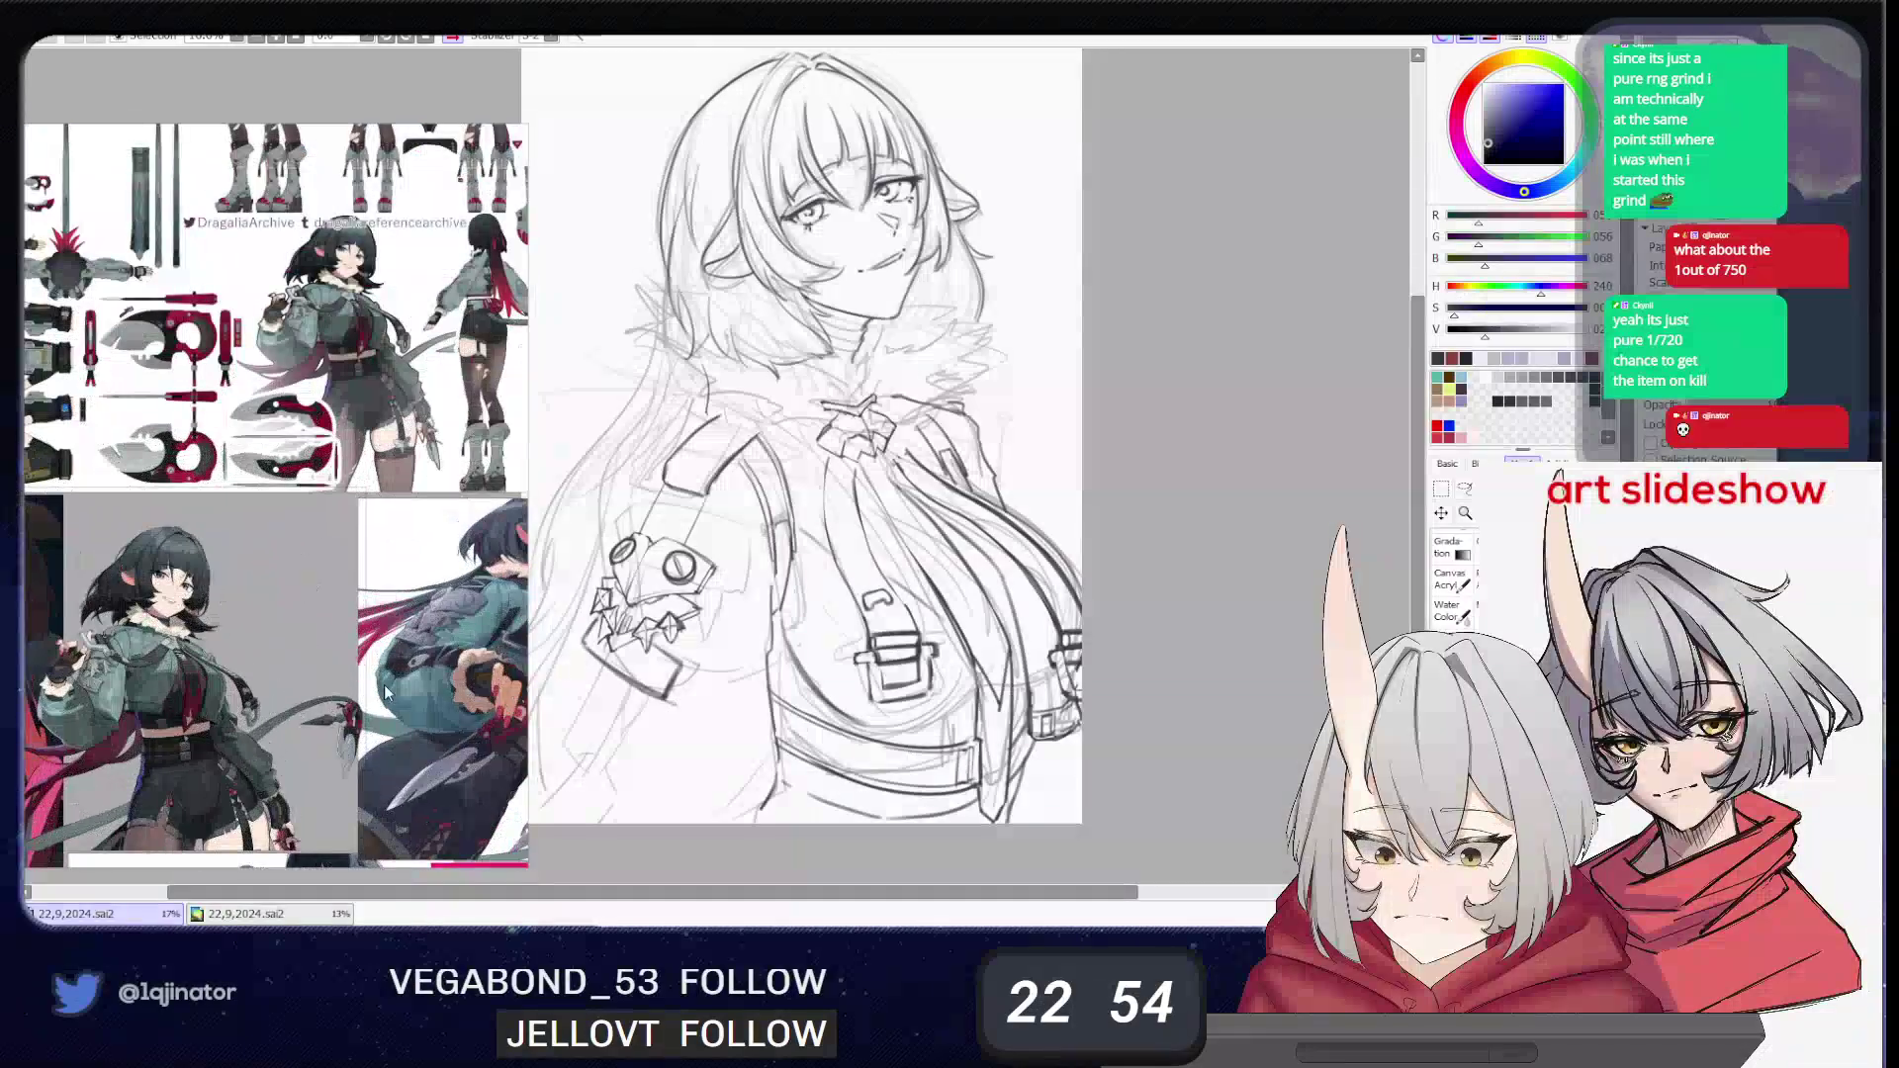
scroll(274, 641, up, 1)
scroll(313, 616, up, 1)
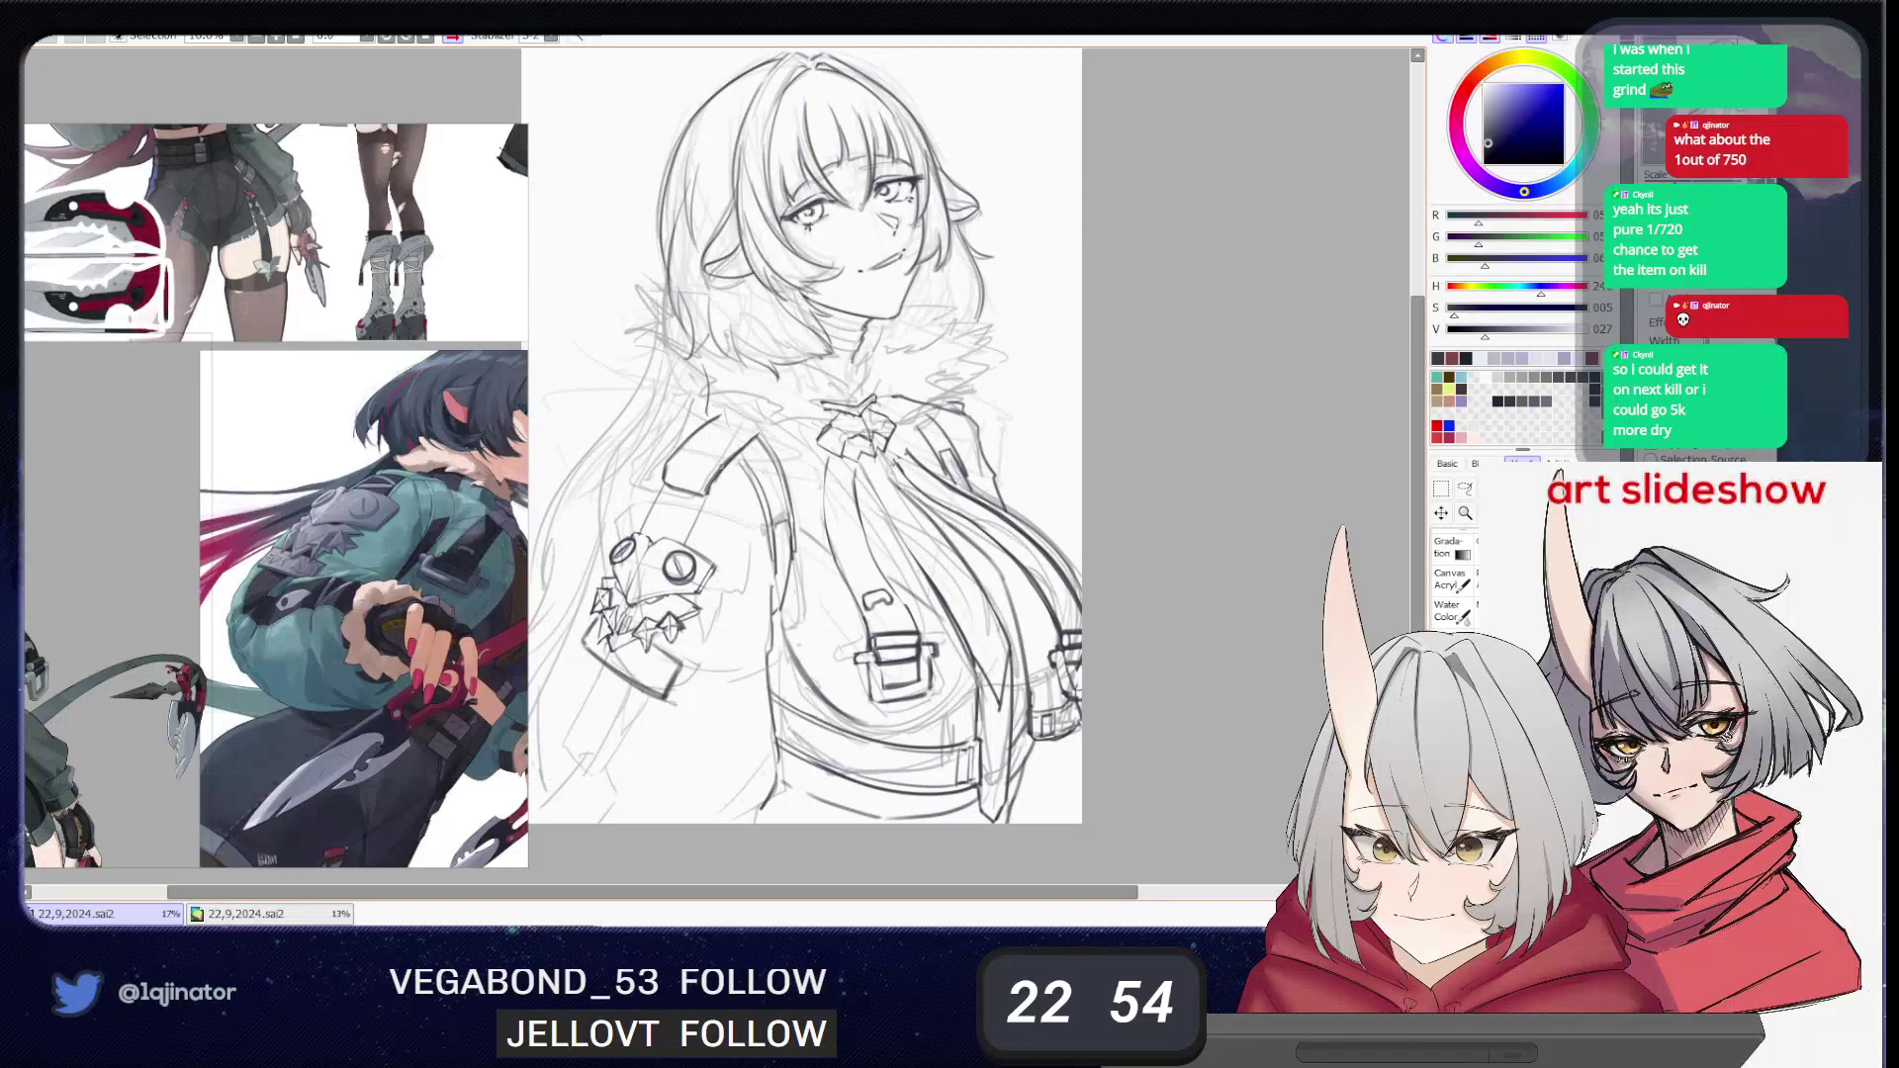
drag(650, 505, 681, 497)
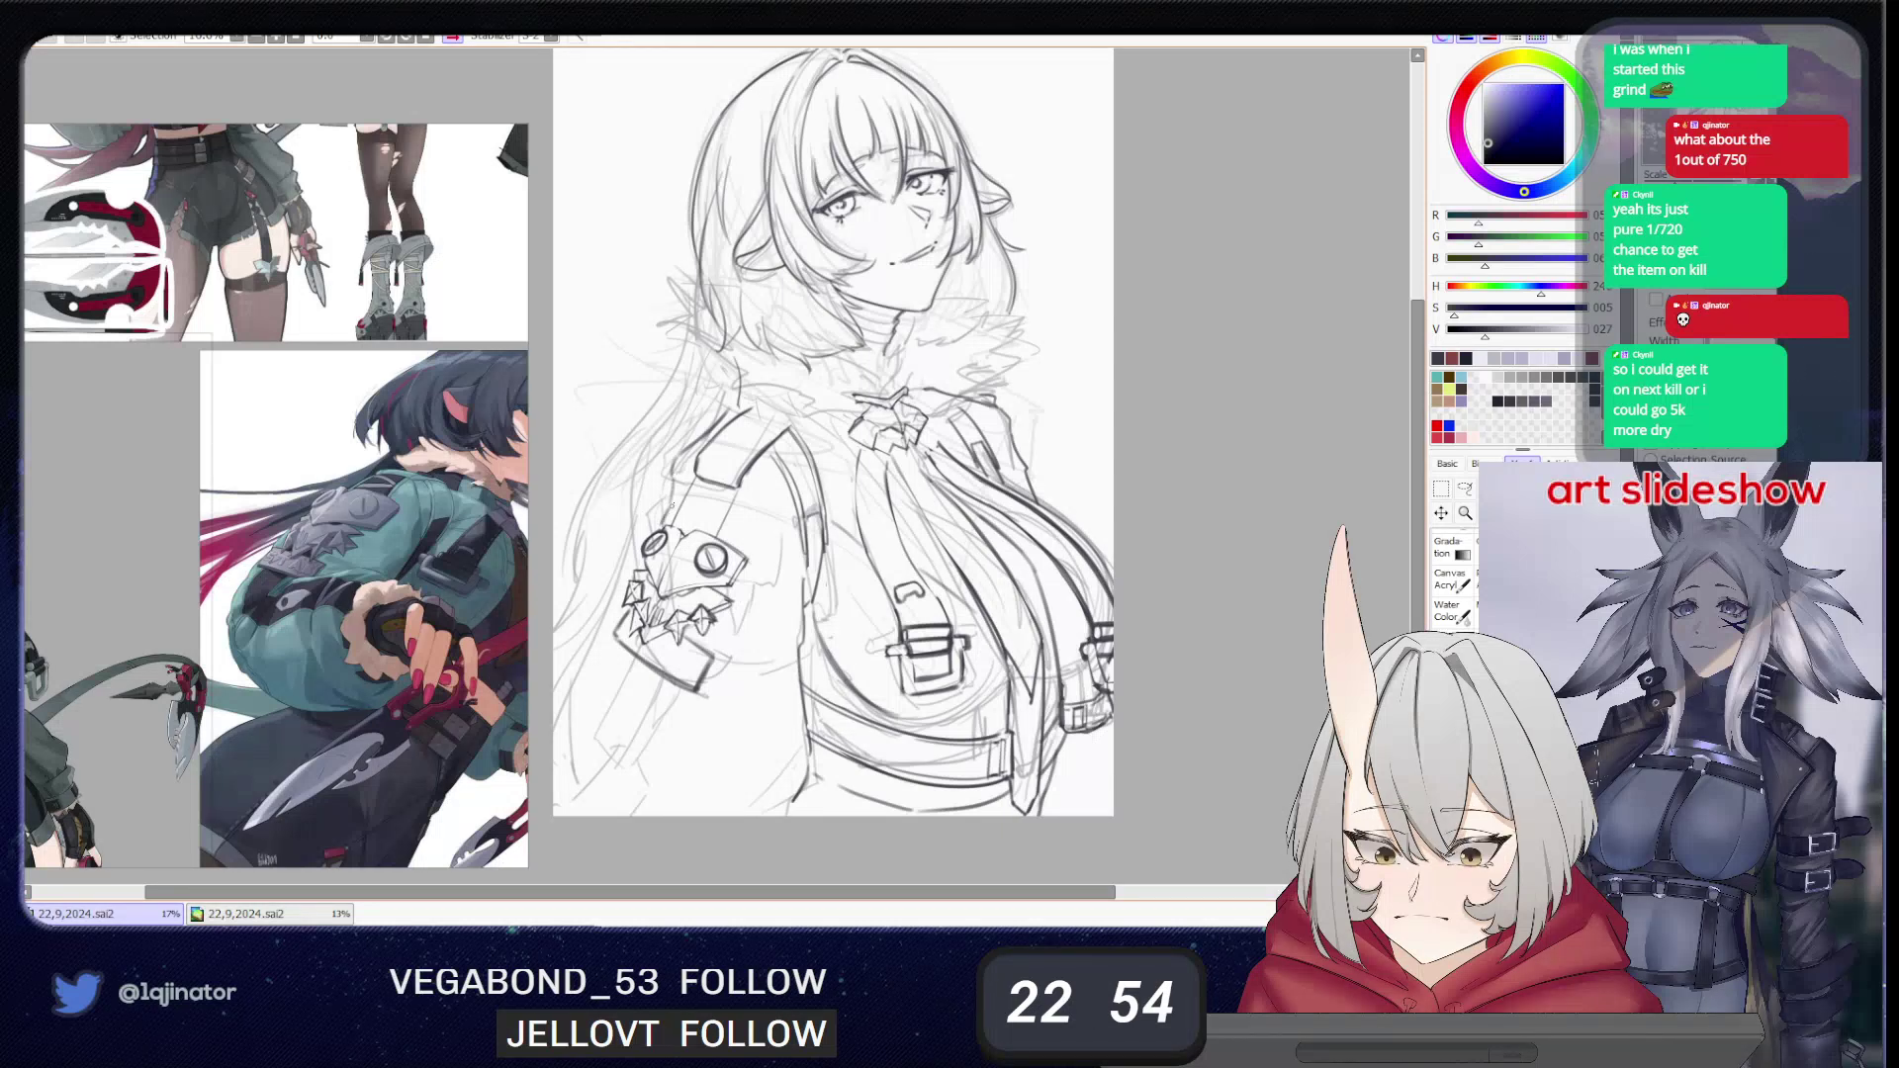
mouse_move(632, 594)
mouse_down()
mouse_move(658, 517)
mouse_move(642, 561)
mouse_up()
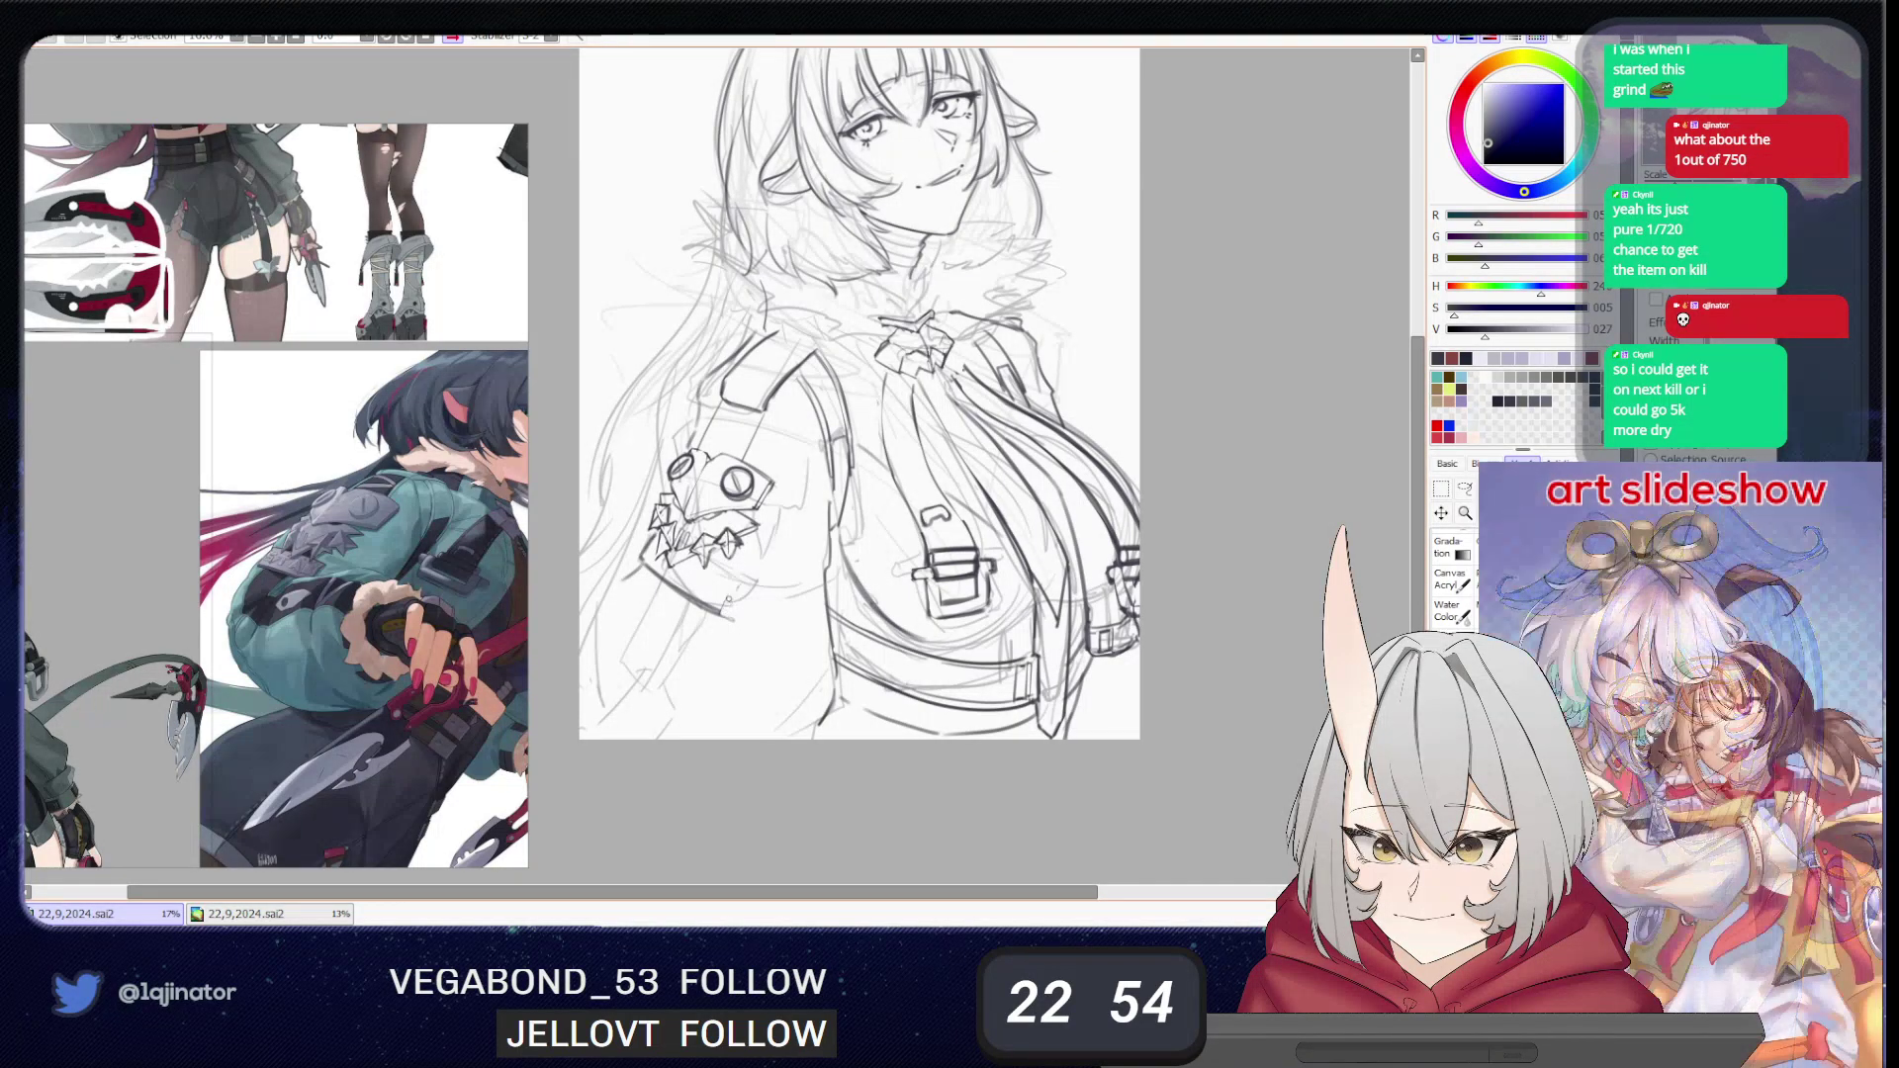
- Redraw the arm band's end and lower edge below the sleeve emblem in the dark sketch colour
key(x)
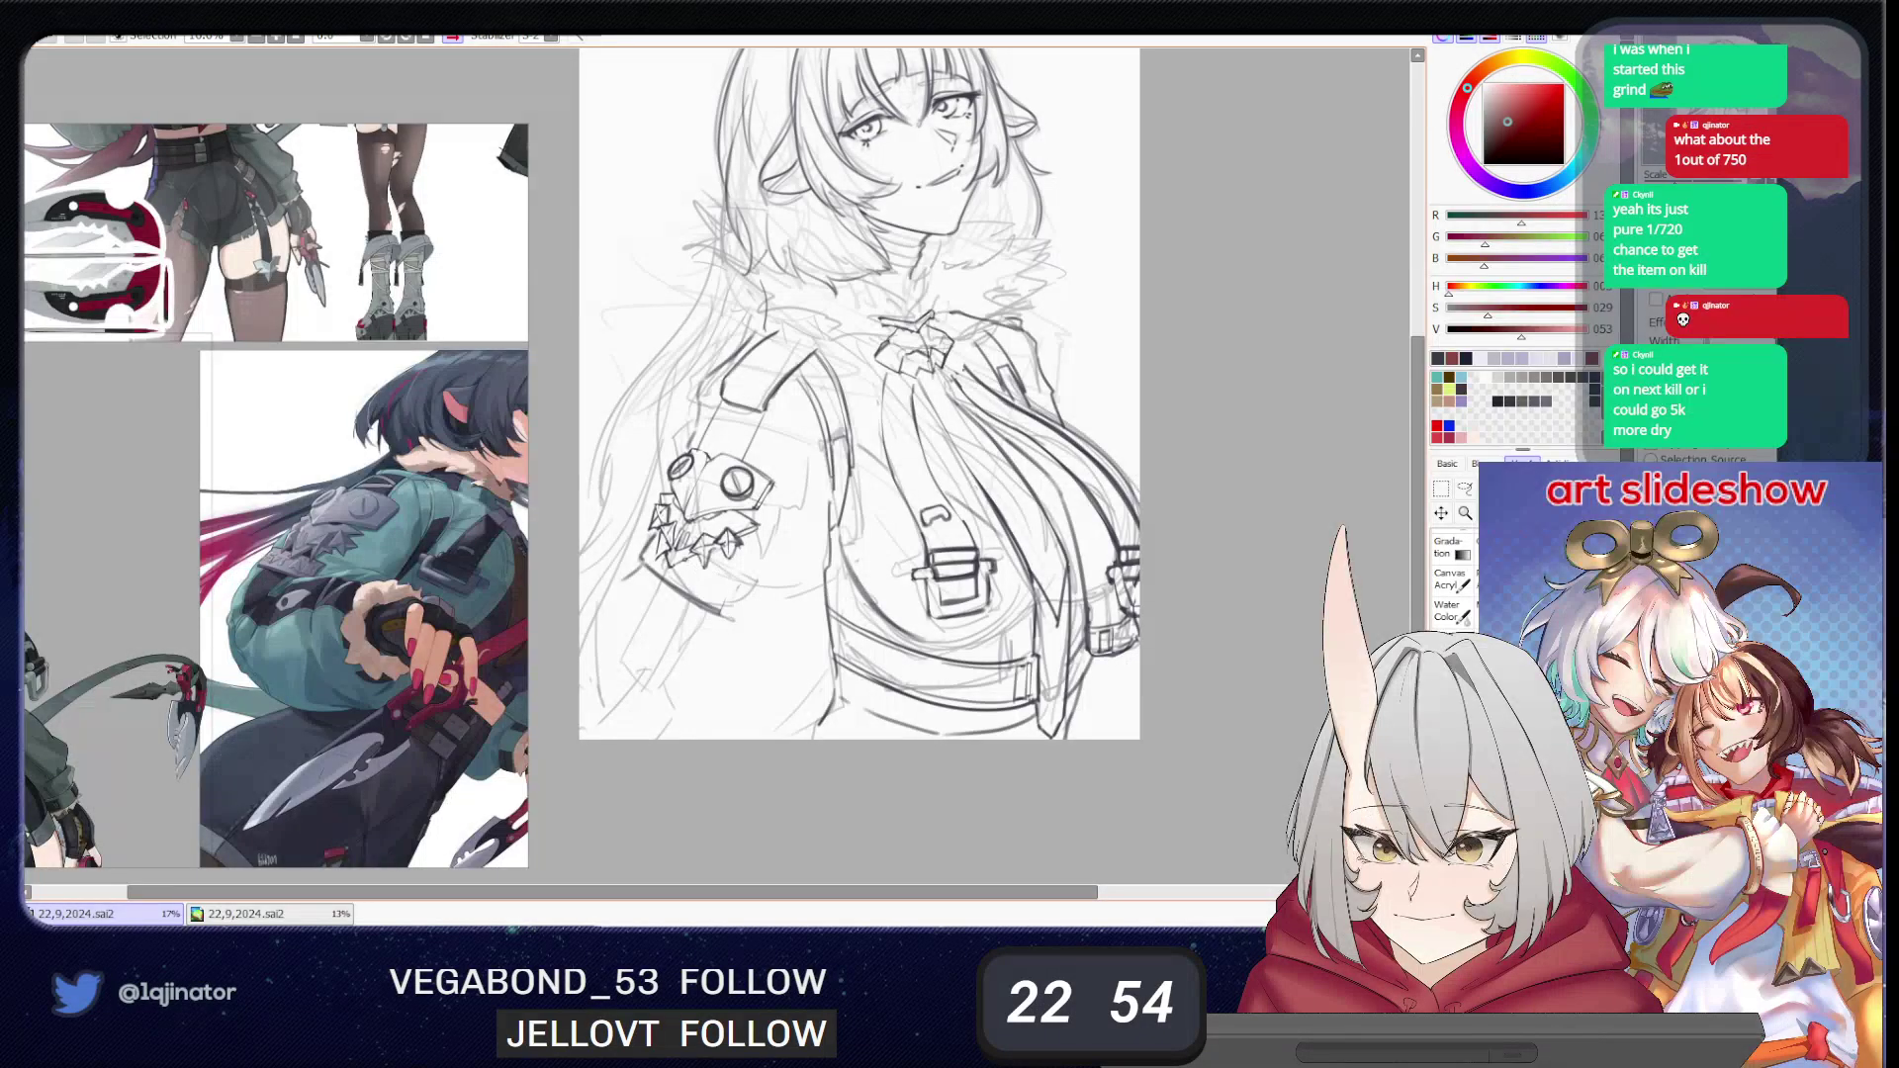
drag(684, 557, 707, 570)
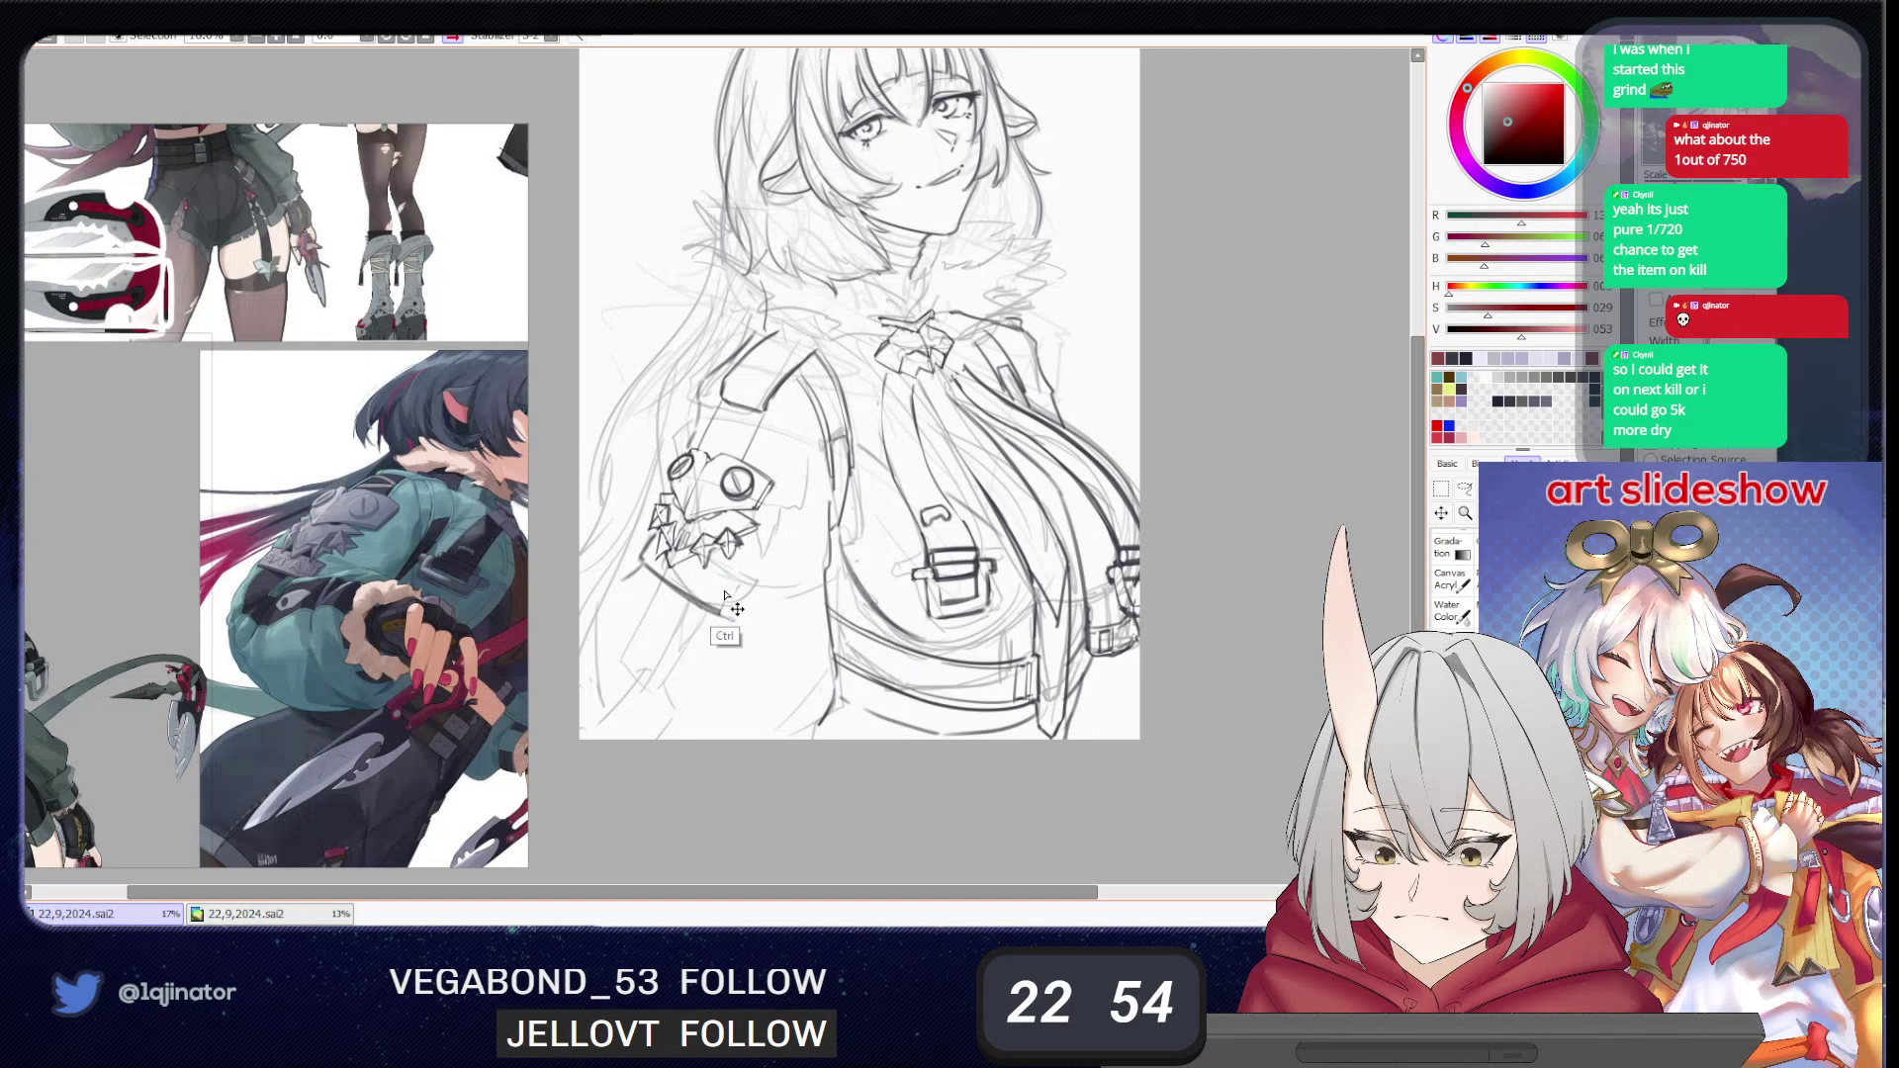
click(1452, 359)
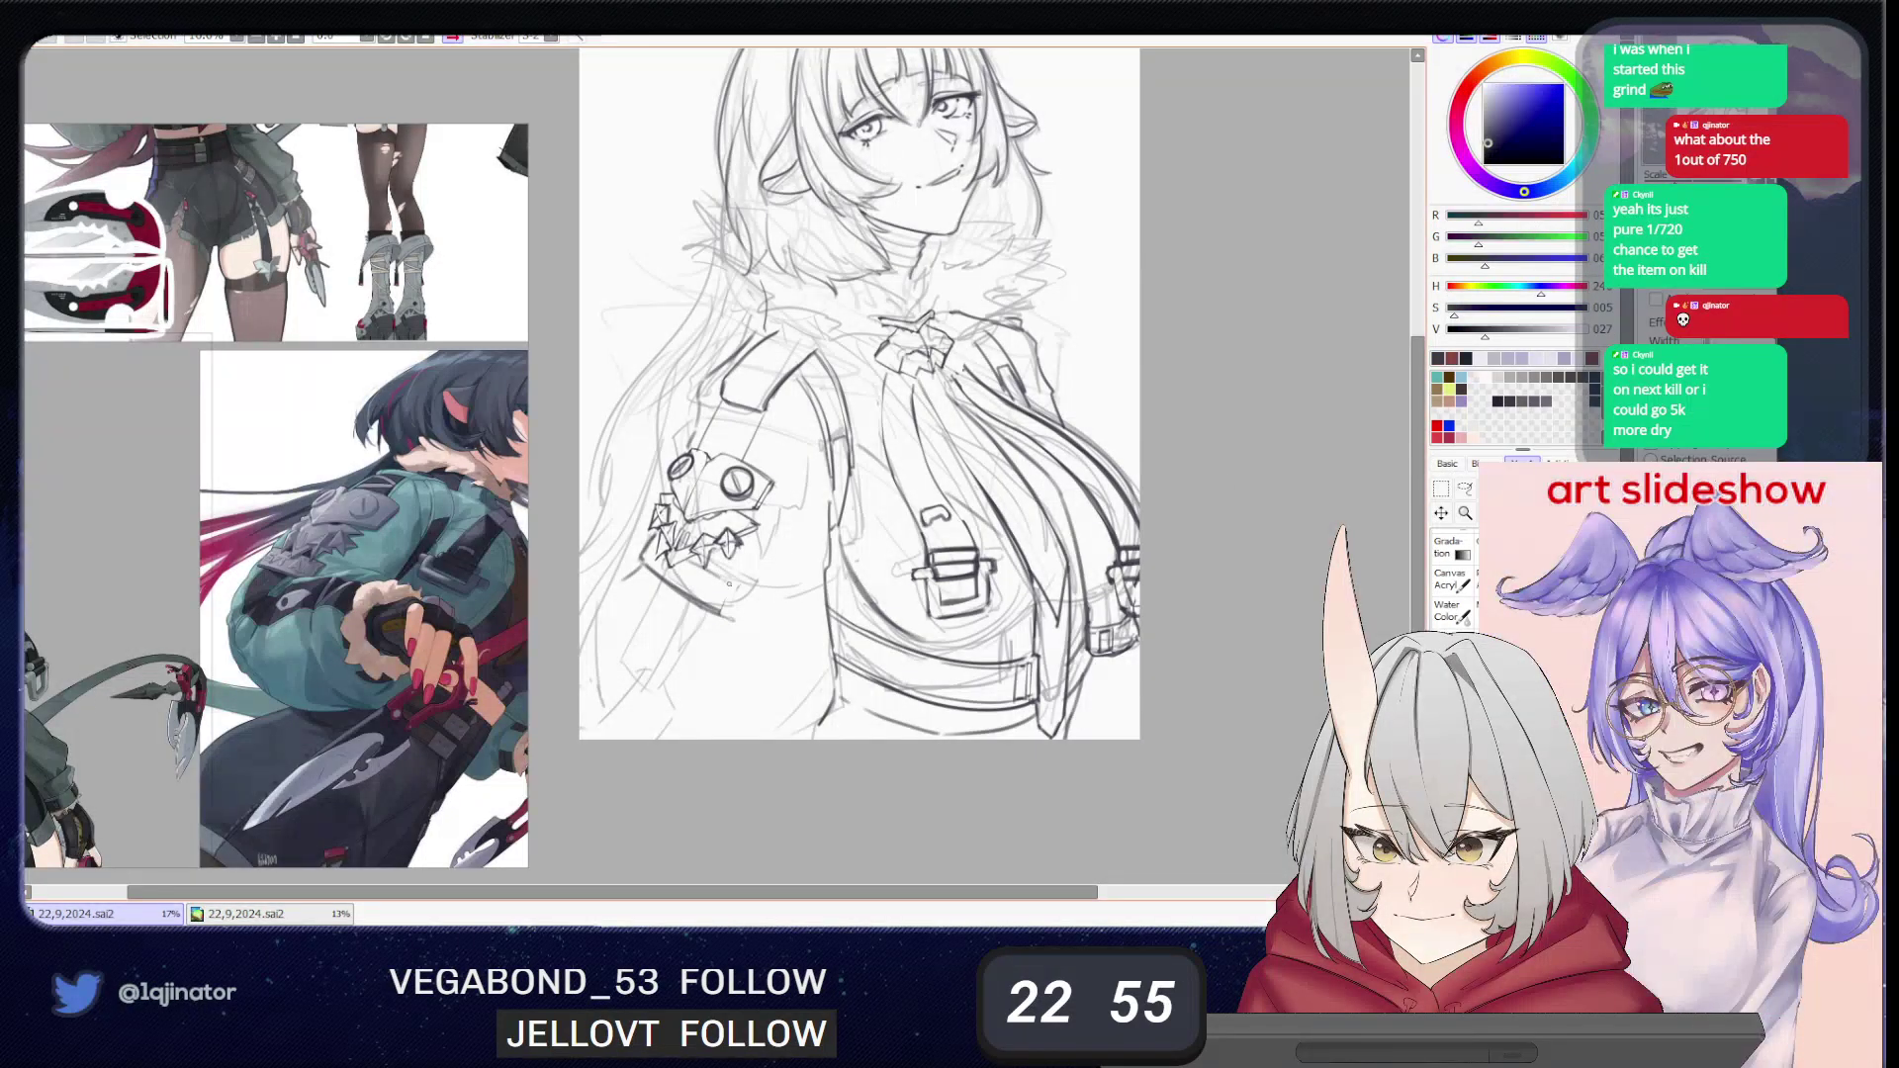
drag(725, 600, 712, 610)
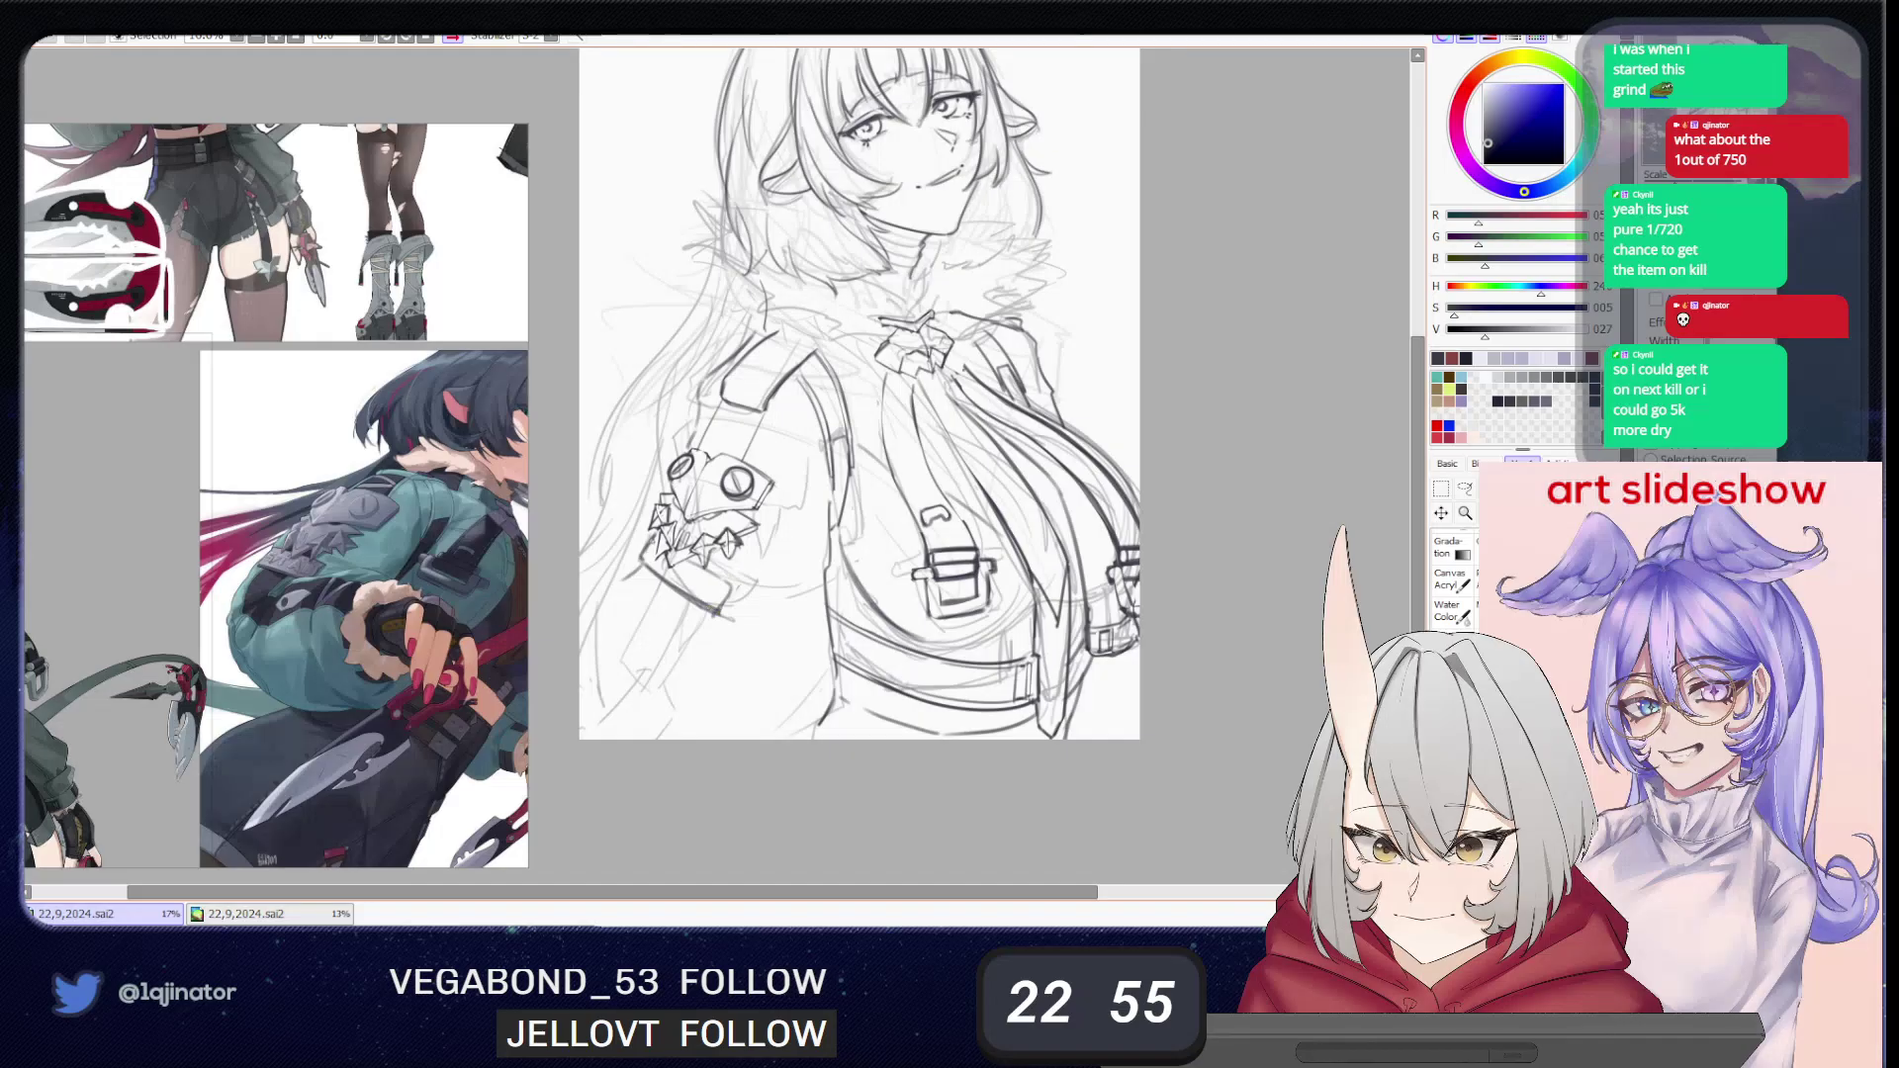
mouse_move(652, 540)
mouse_down()
mouse_move(670, 594)
mouse_move(713, 612)
mouse_move(657, 582)
mouse_move(707, 615)
mouse_up()
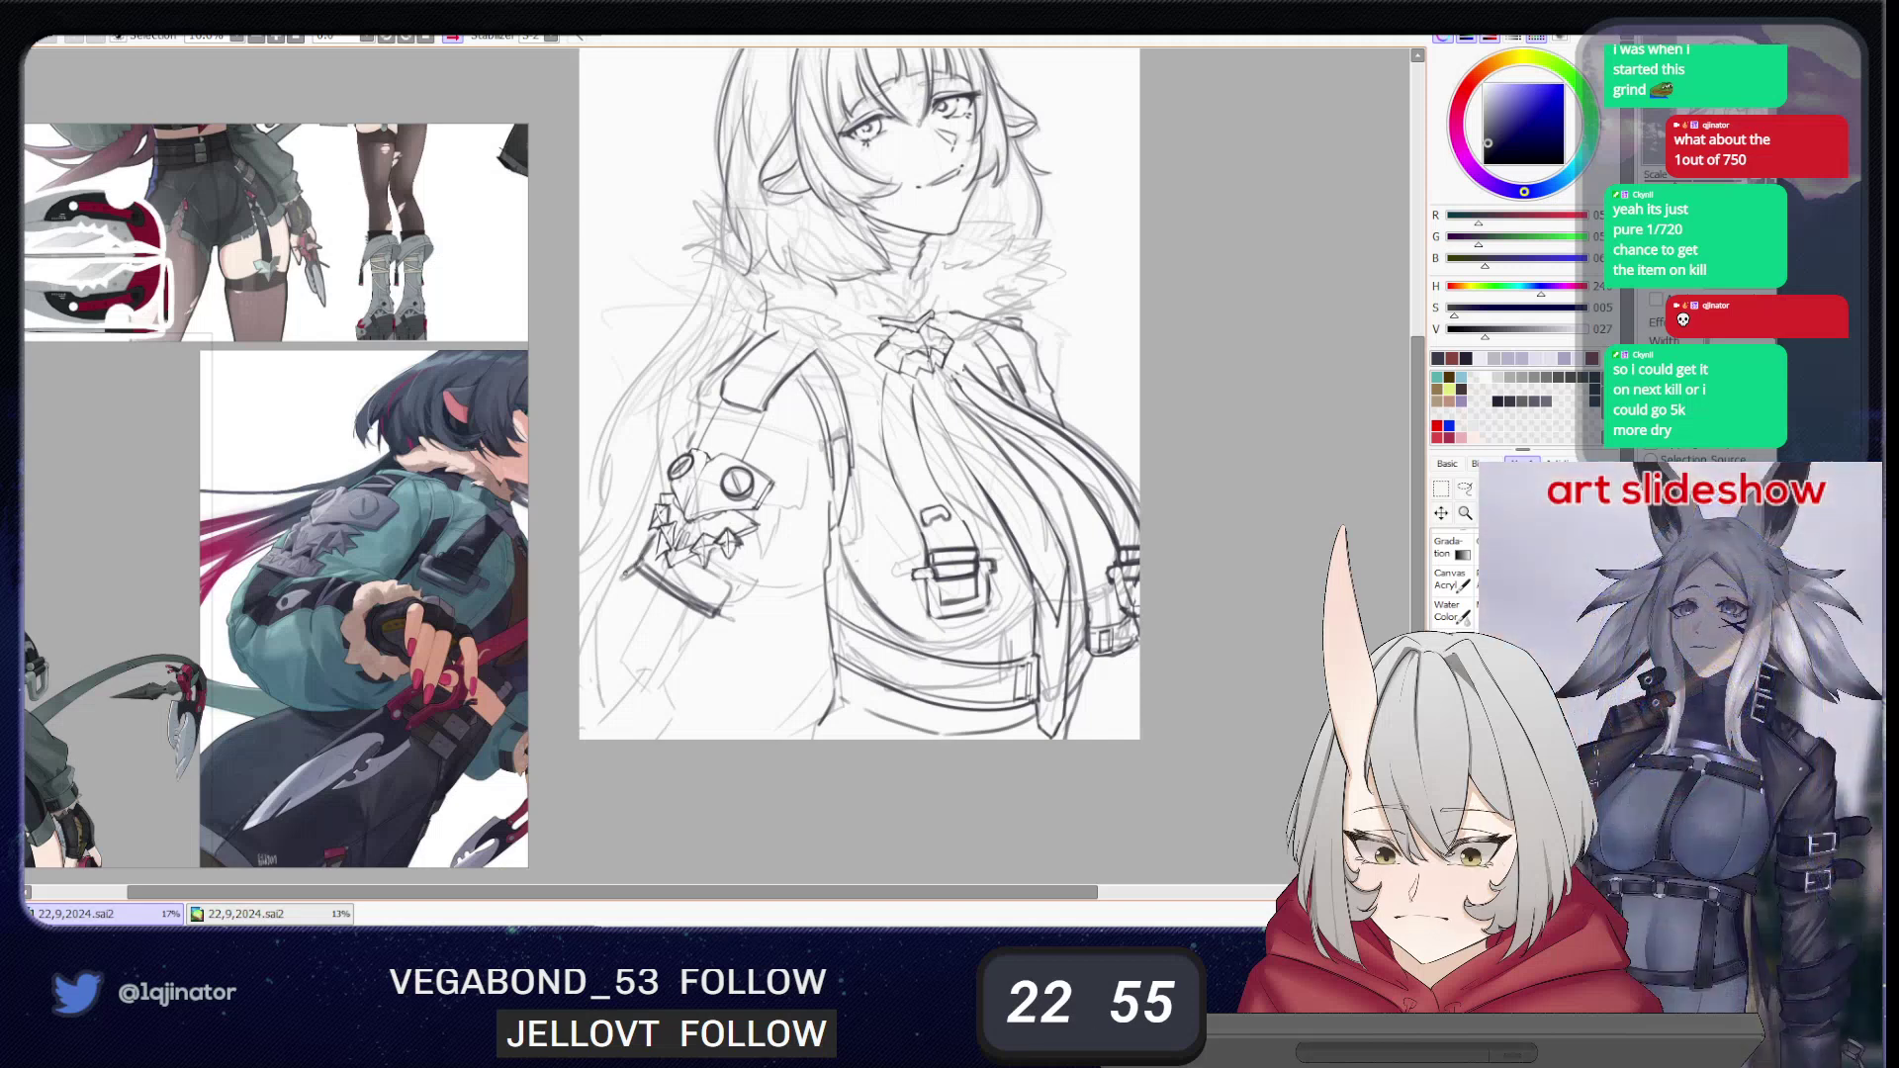
- Draw the outer and inner contours of the lower sleeve from the arm band down to the canvas edge
drag(588, 649, 585, 734)
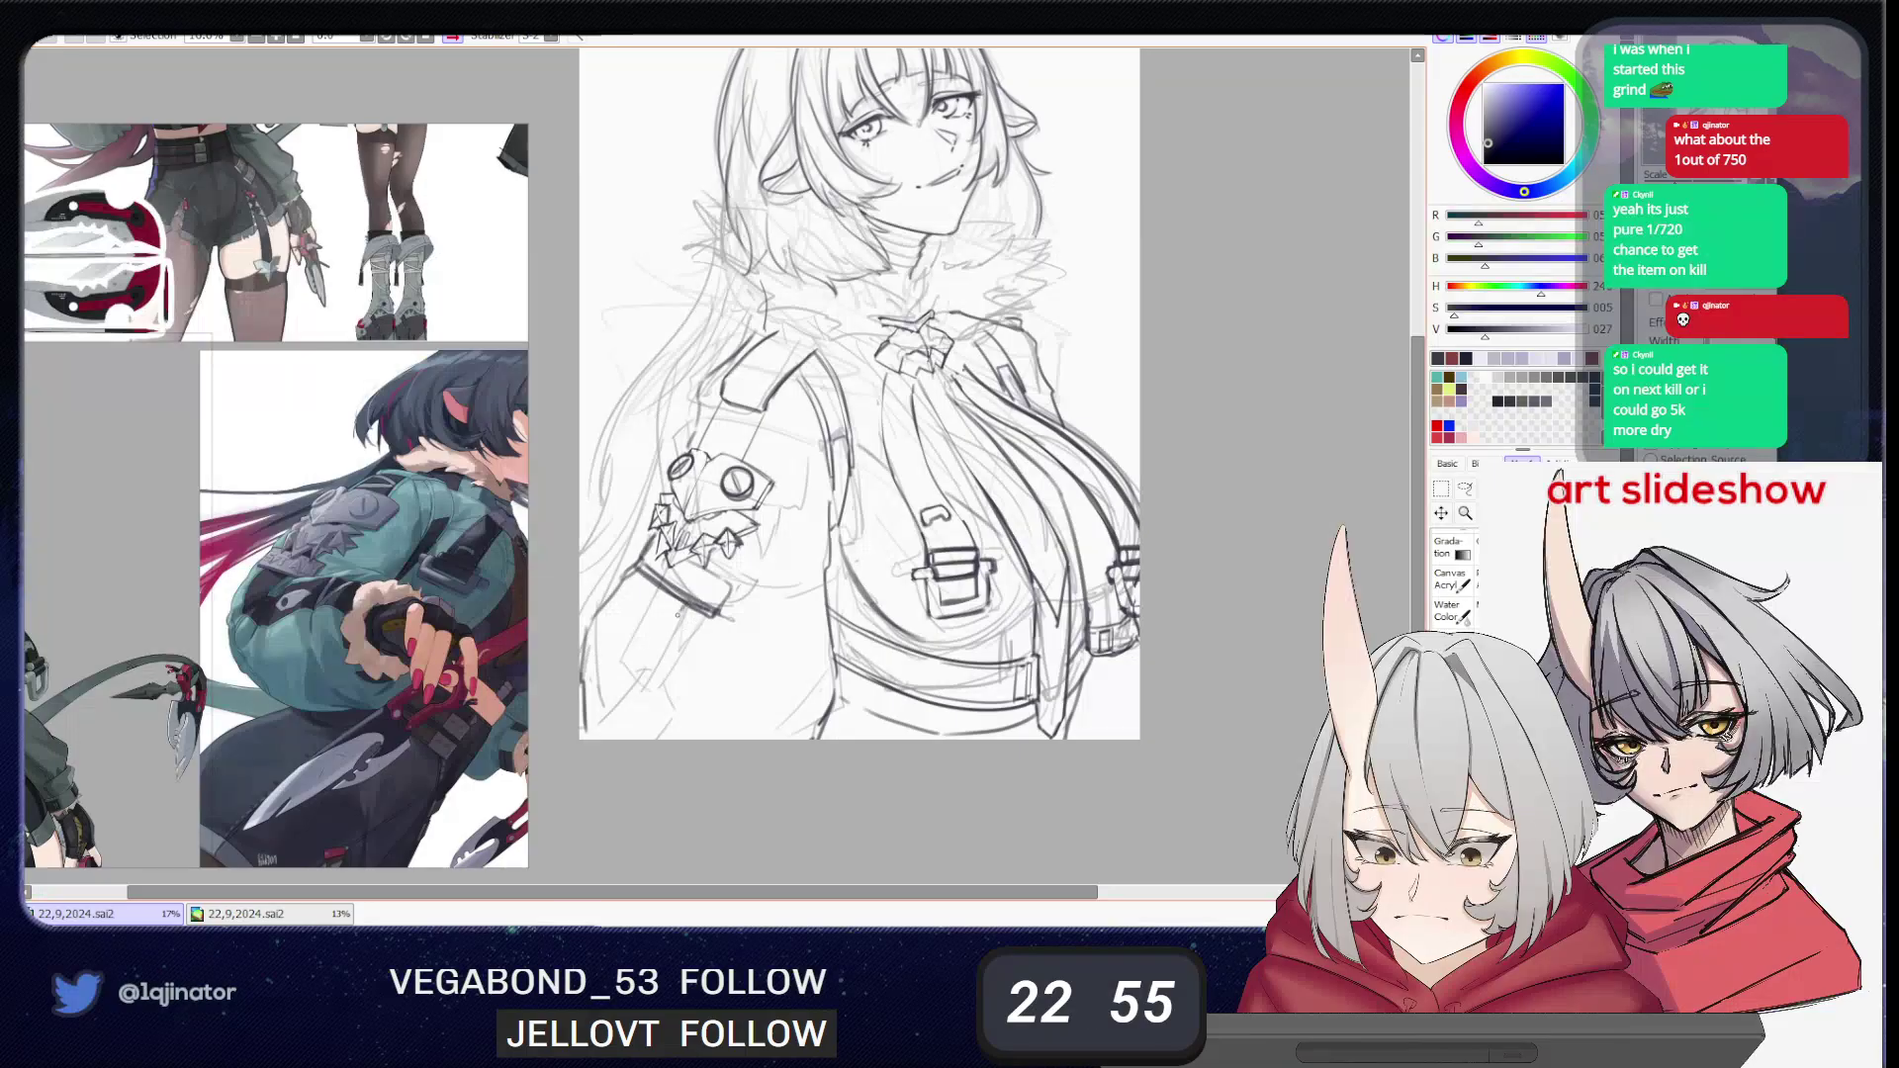
mouse_move(678, 615)
mouse_down()
mouse_move(658, 648)
mouse_move(678, 740)
mouse_up()
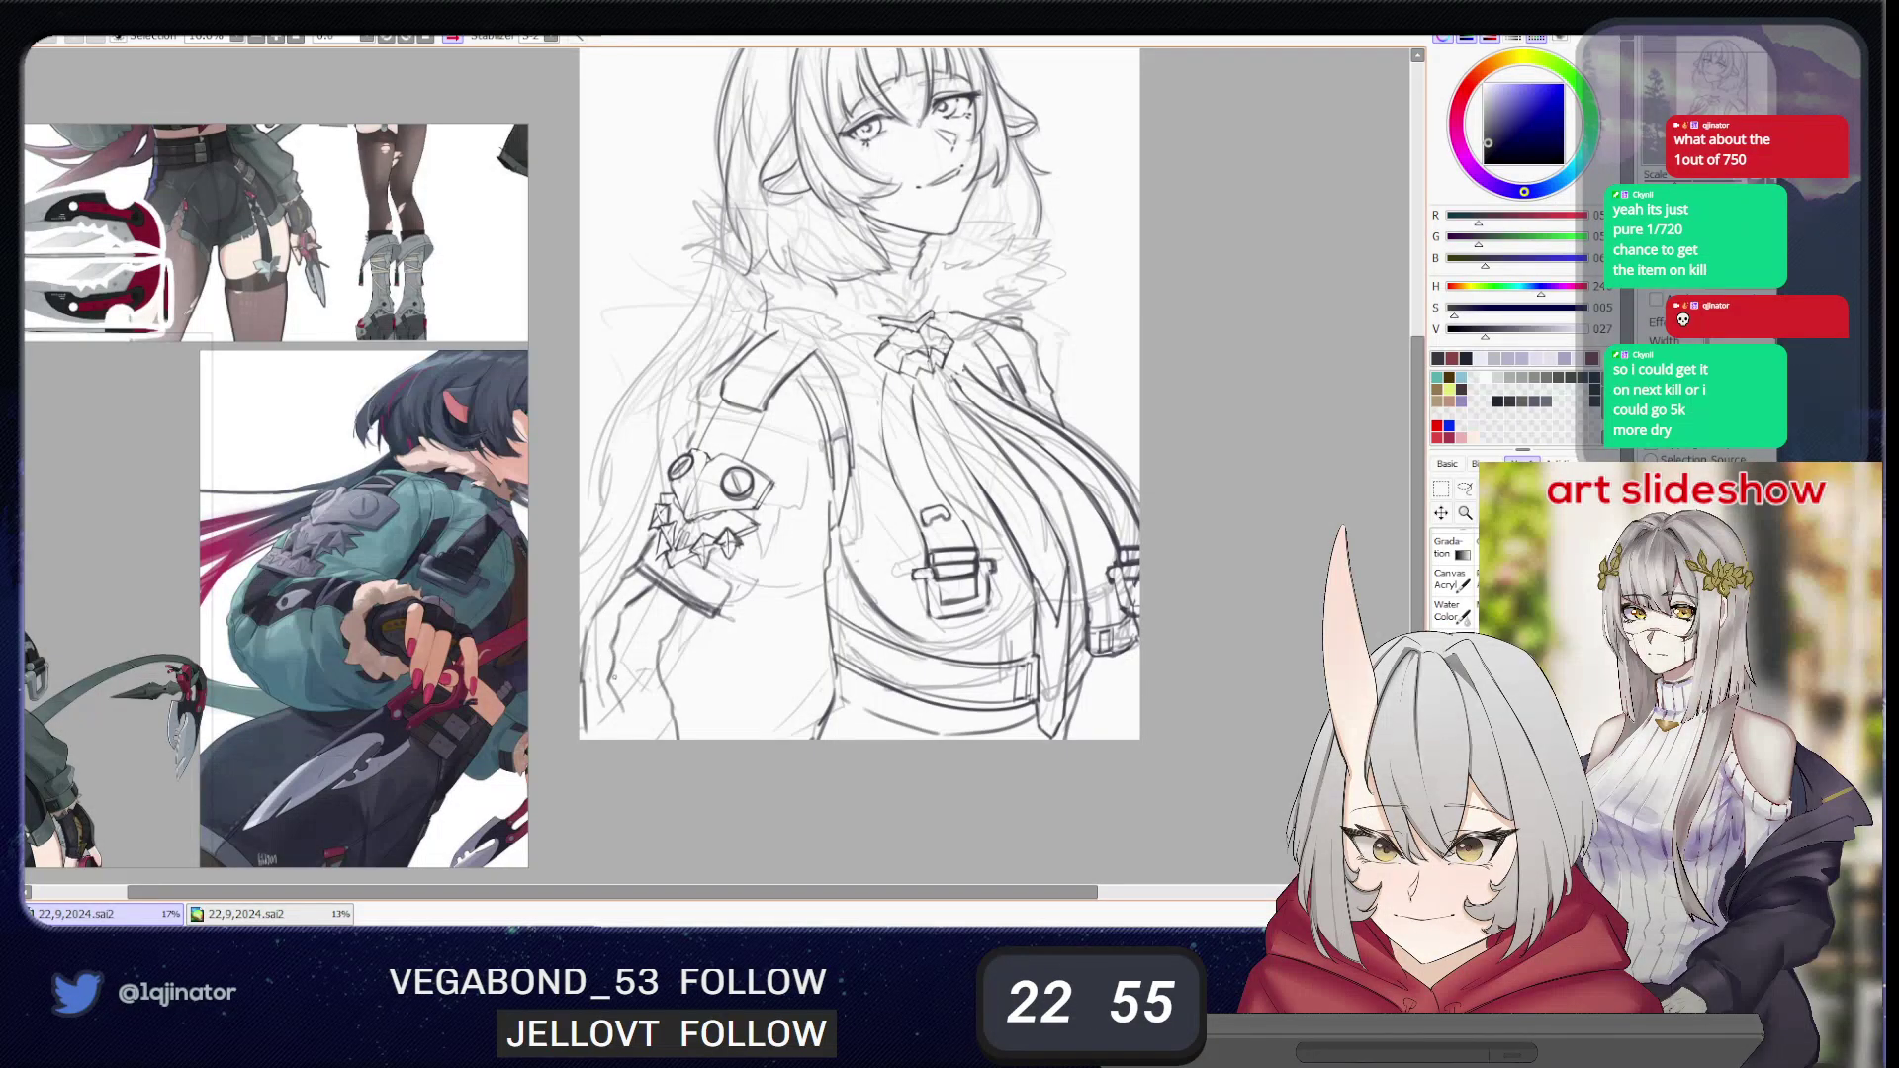
- Add a short contour line to the lower sleeve near the canvas edge, consulting the character's side-view reference illustration
drag(620, 696, 628, 734)
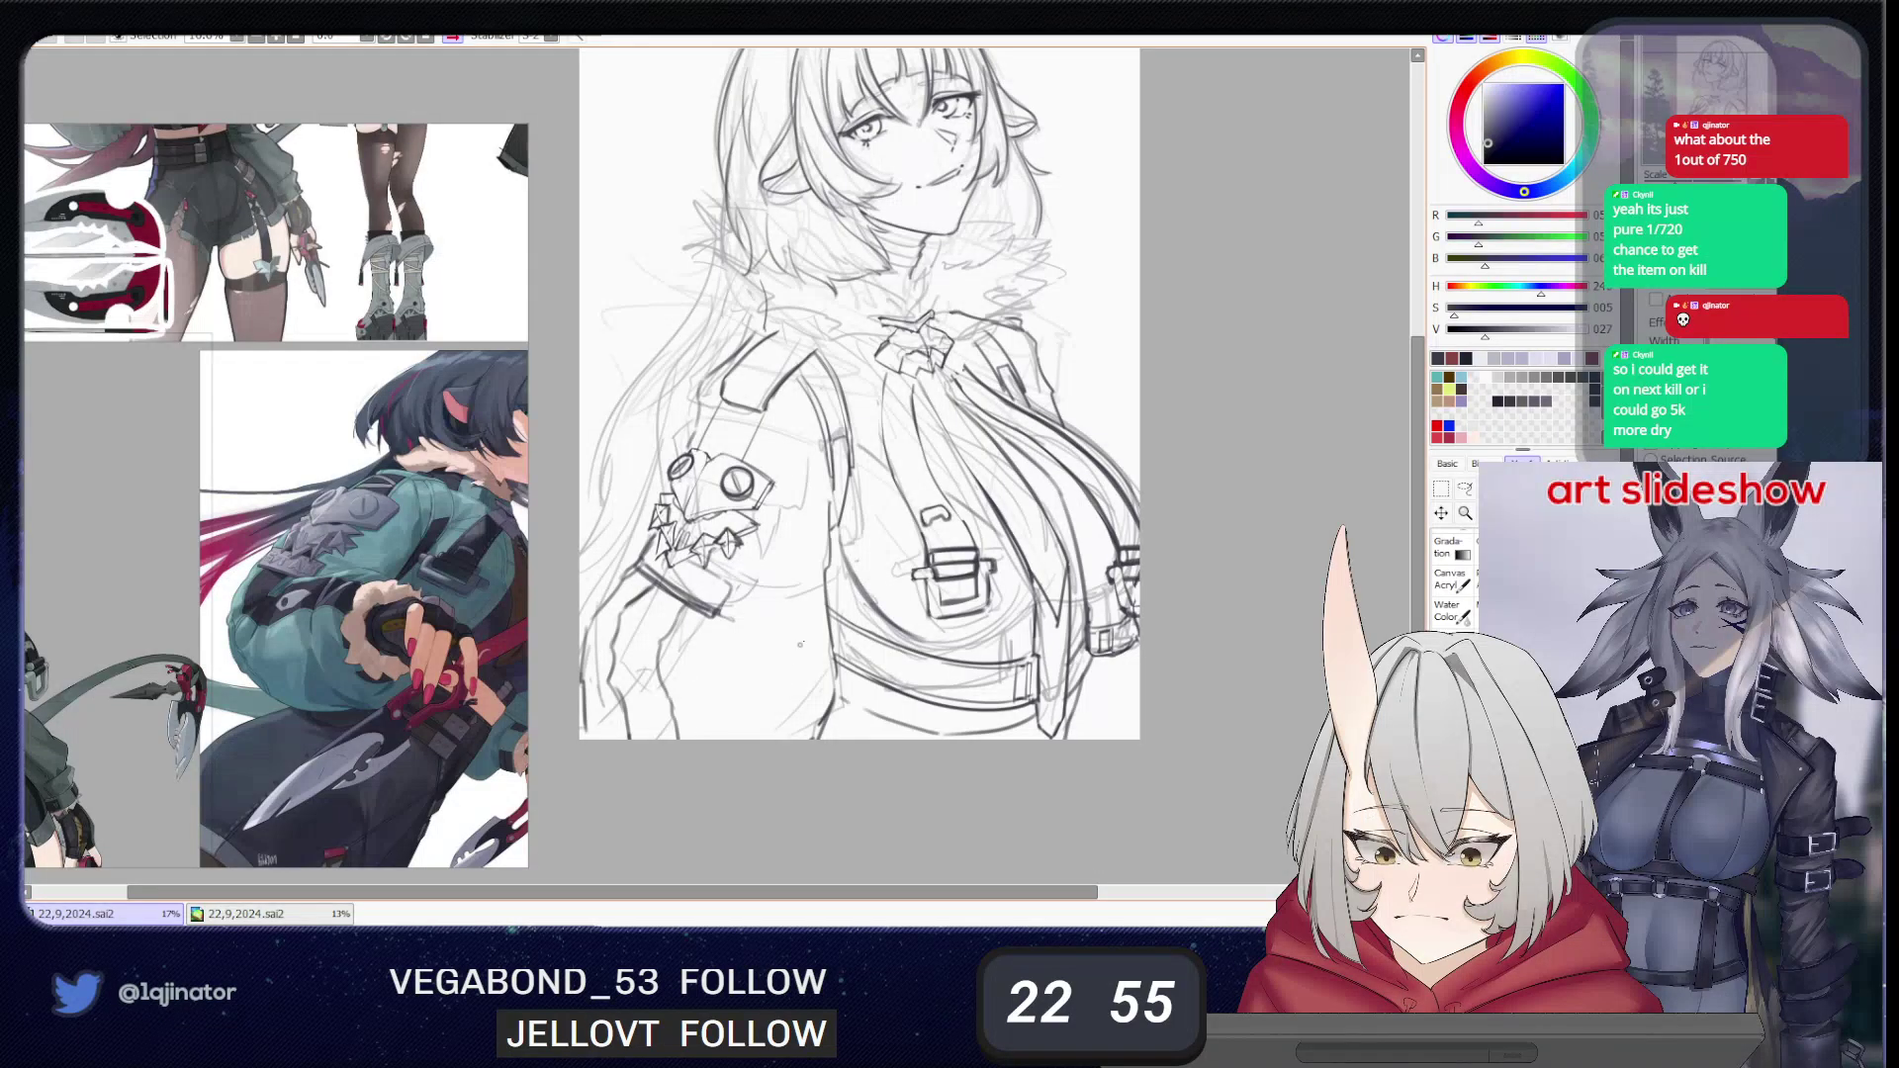
drag(1233, 430, 1098, 433)
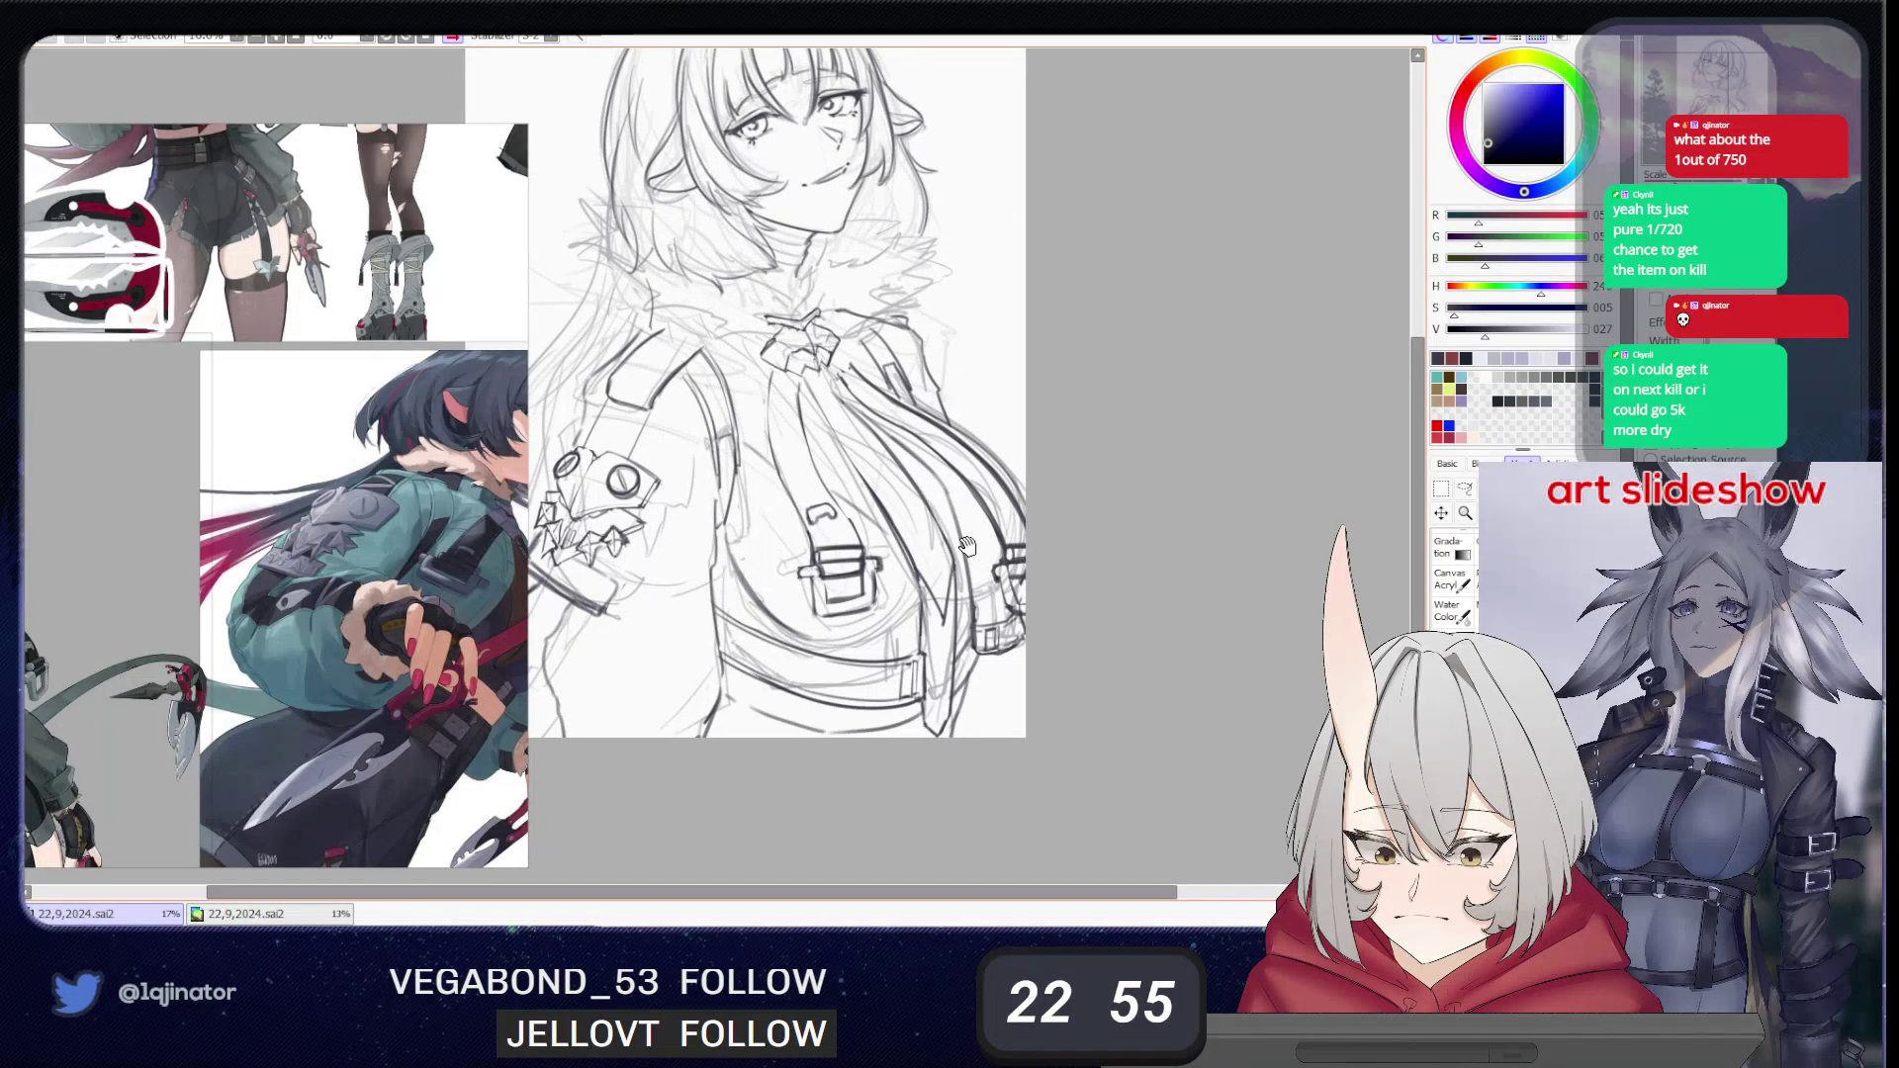
drag(969, 546, 946, 539)
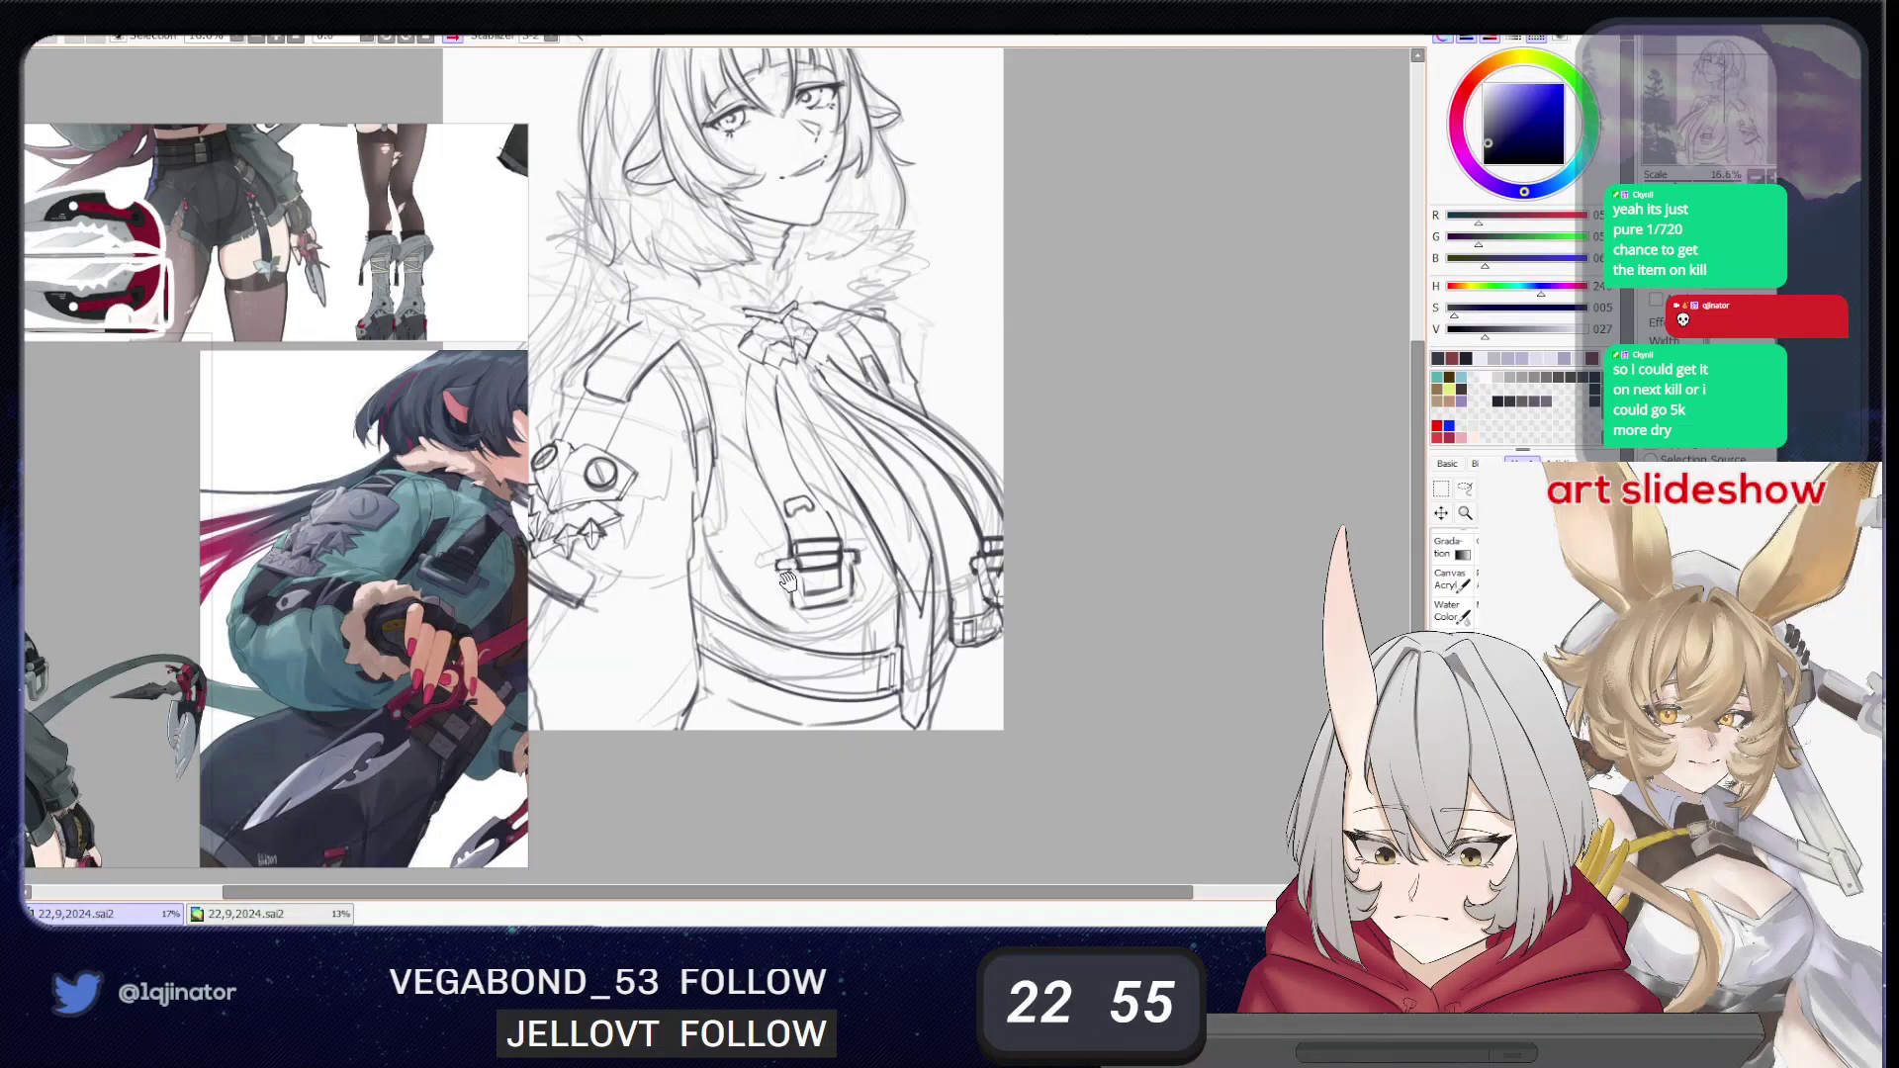
drag(793, 585, 834, 594)
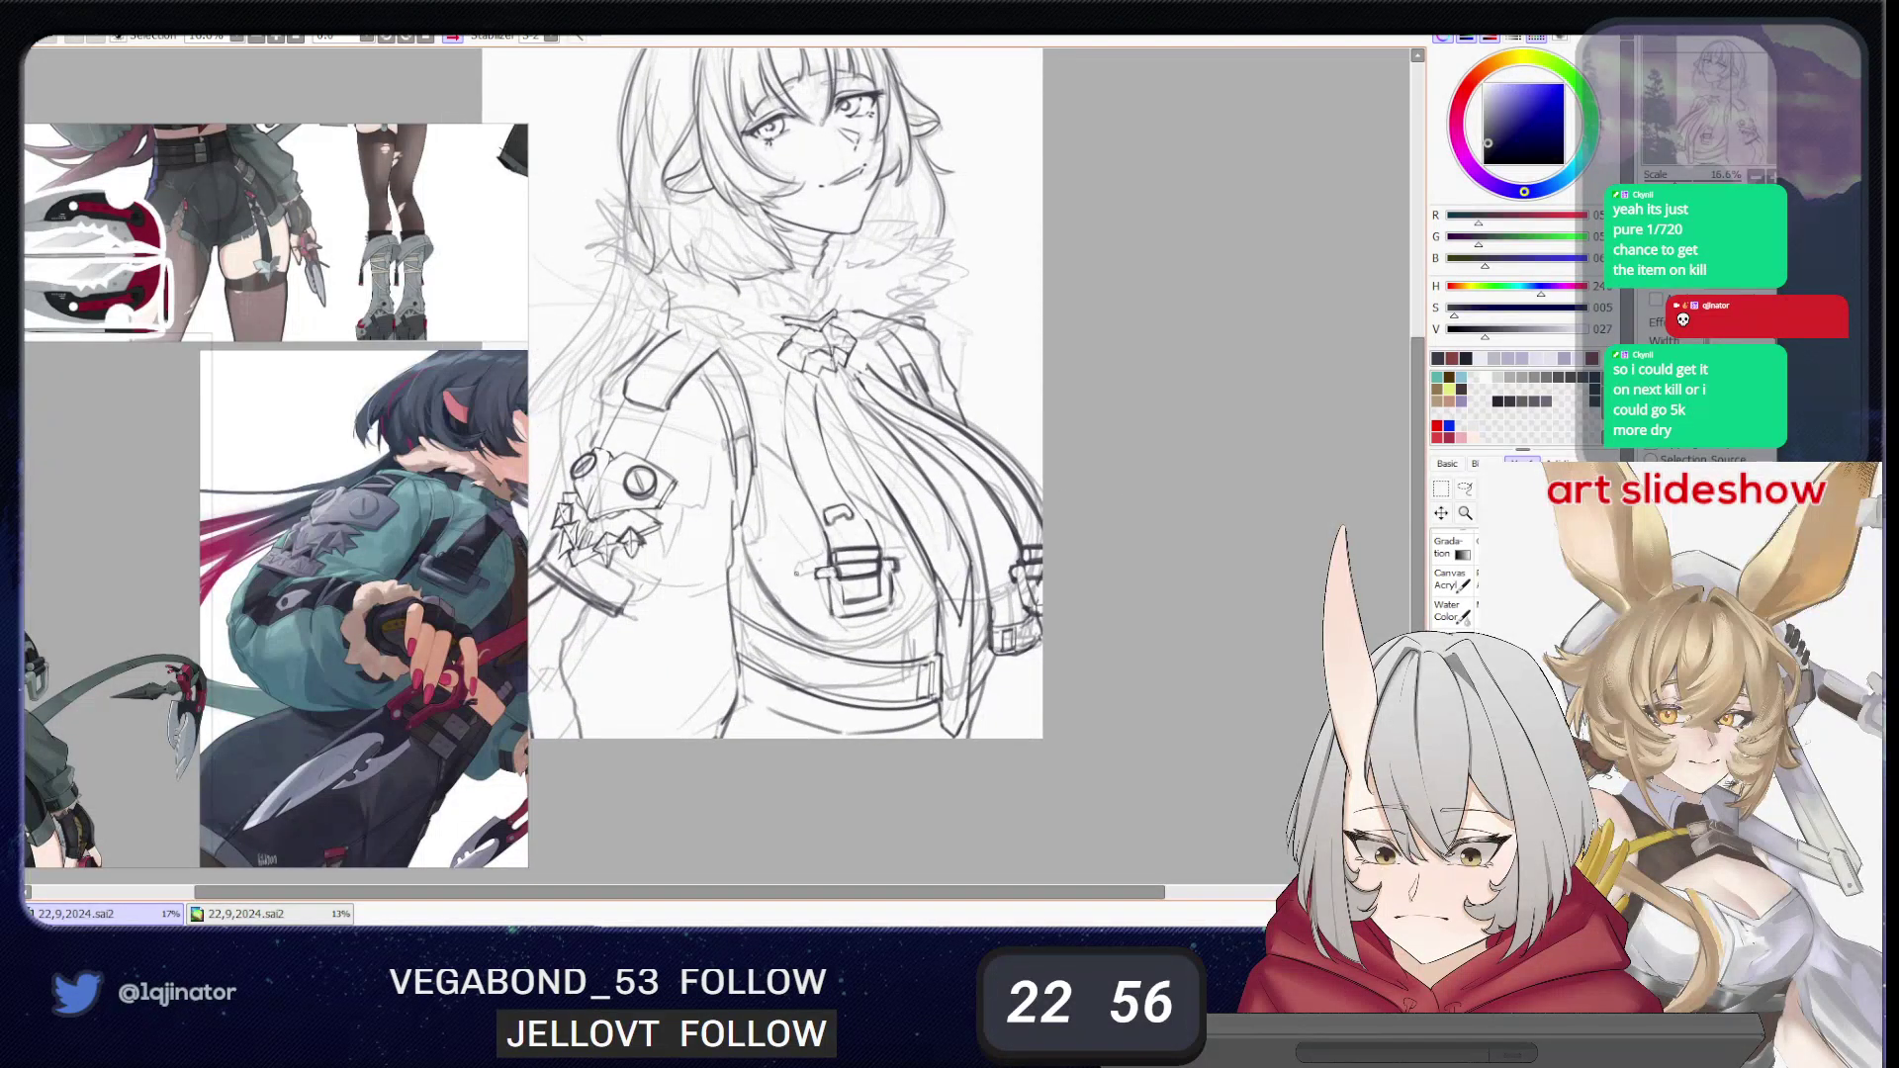
drag(445, 613, 341, 590)
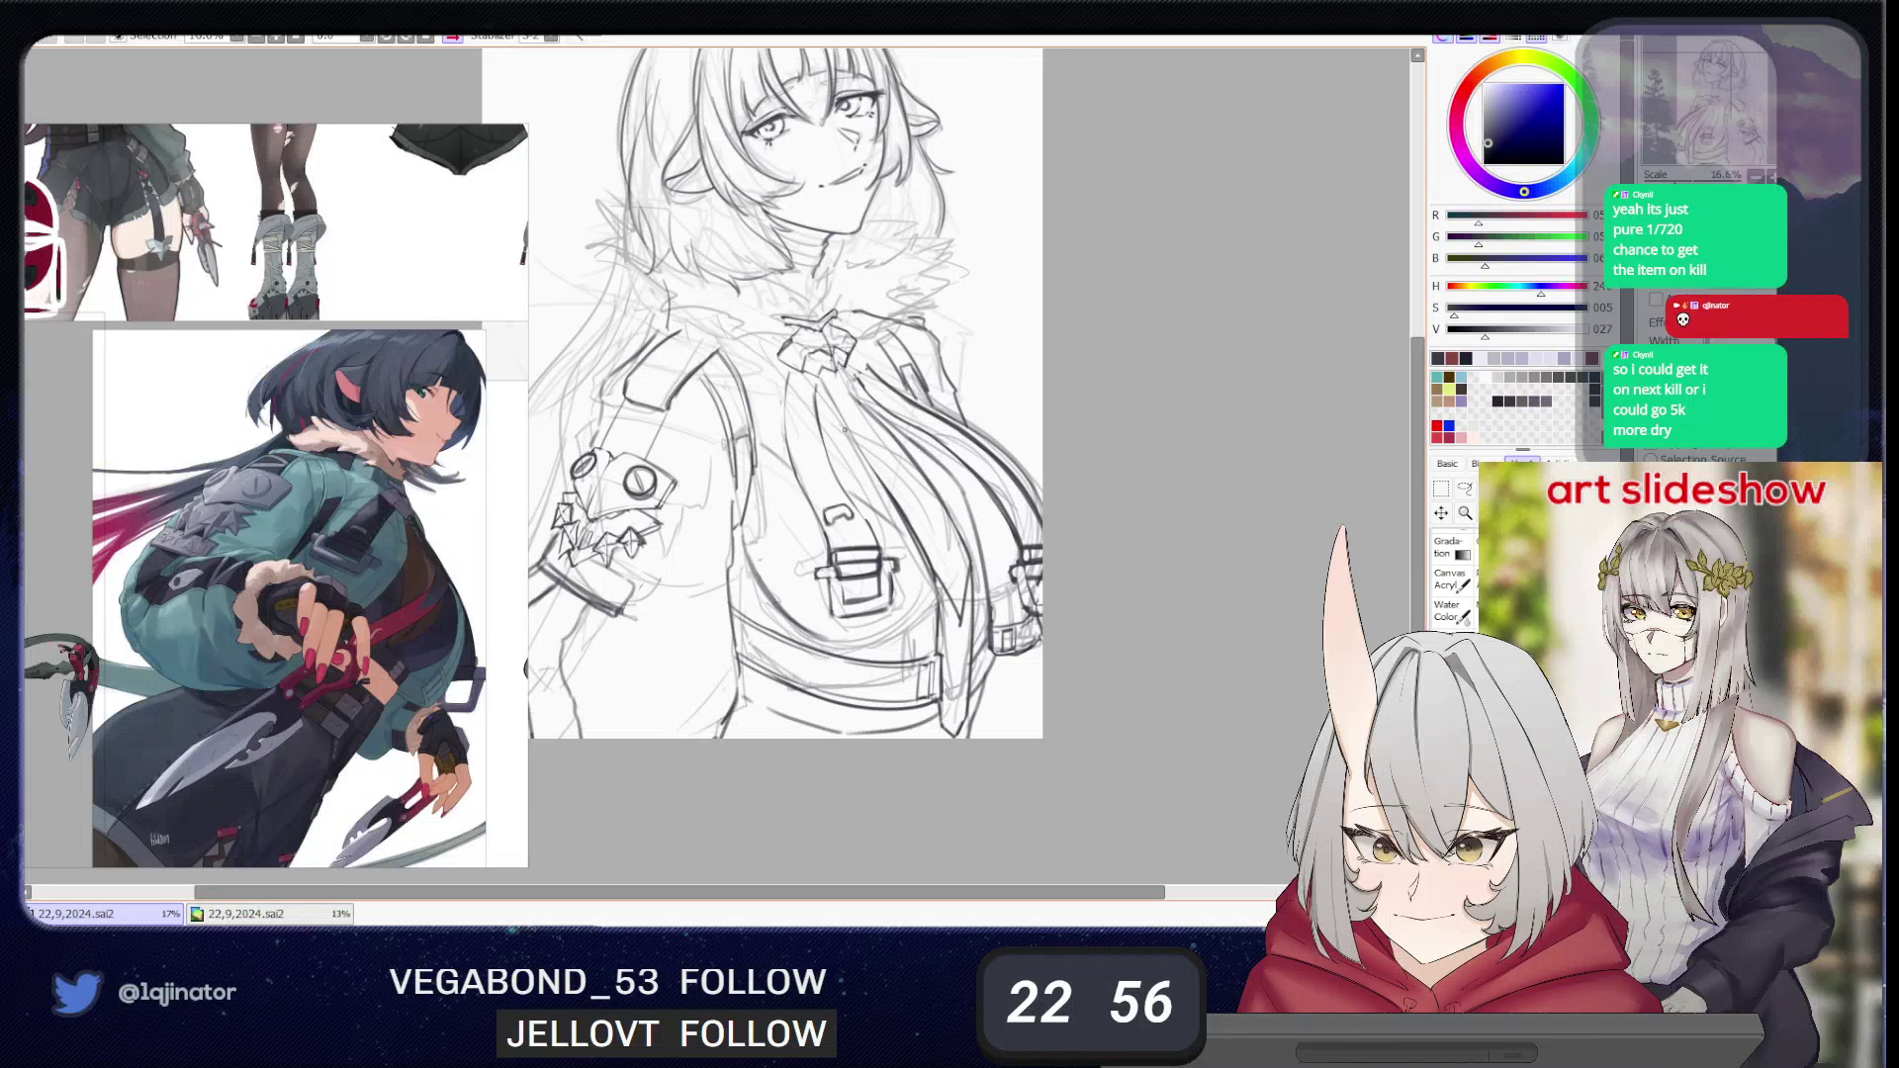
- Strengthen the jacket's front opening line across the chest and the armhole seam between sleeve and torso
drag(836, 407, 934, 621)
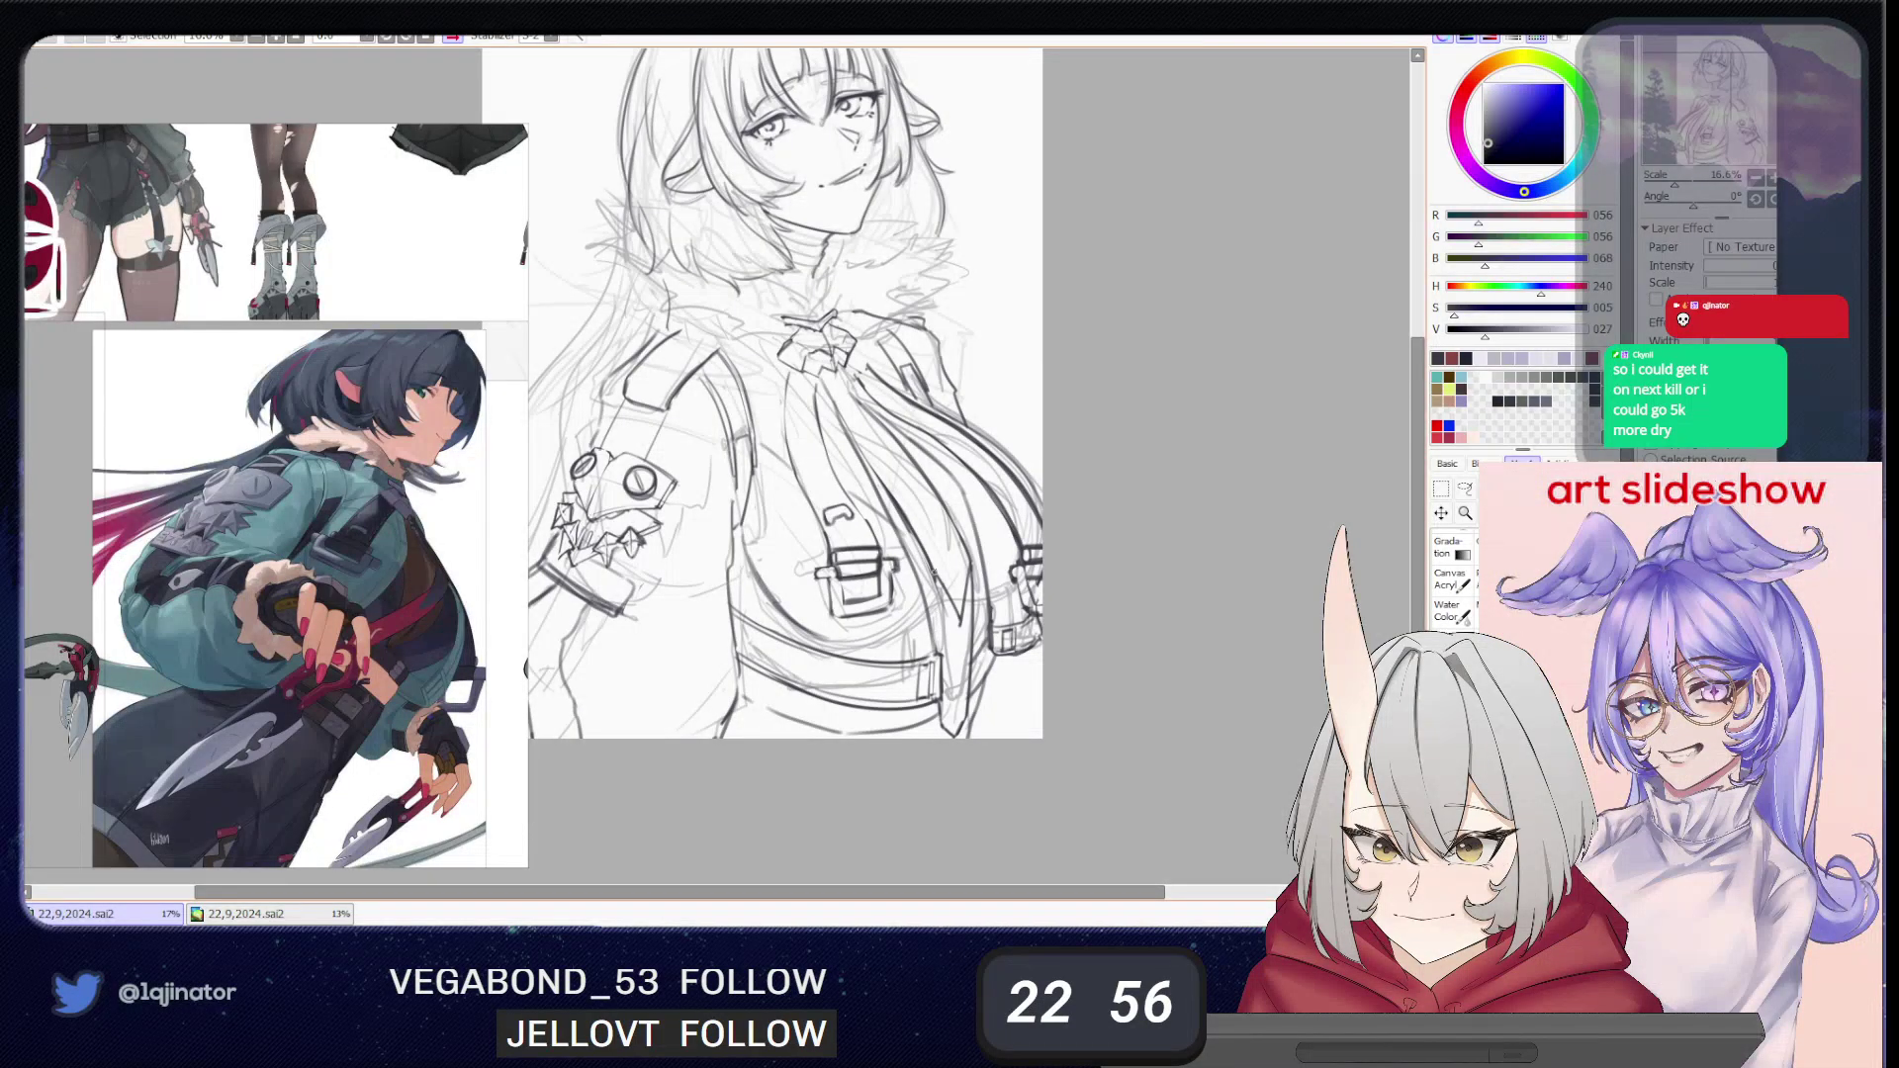
drag(934, 585, 937, 641)
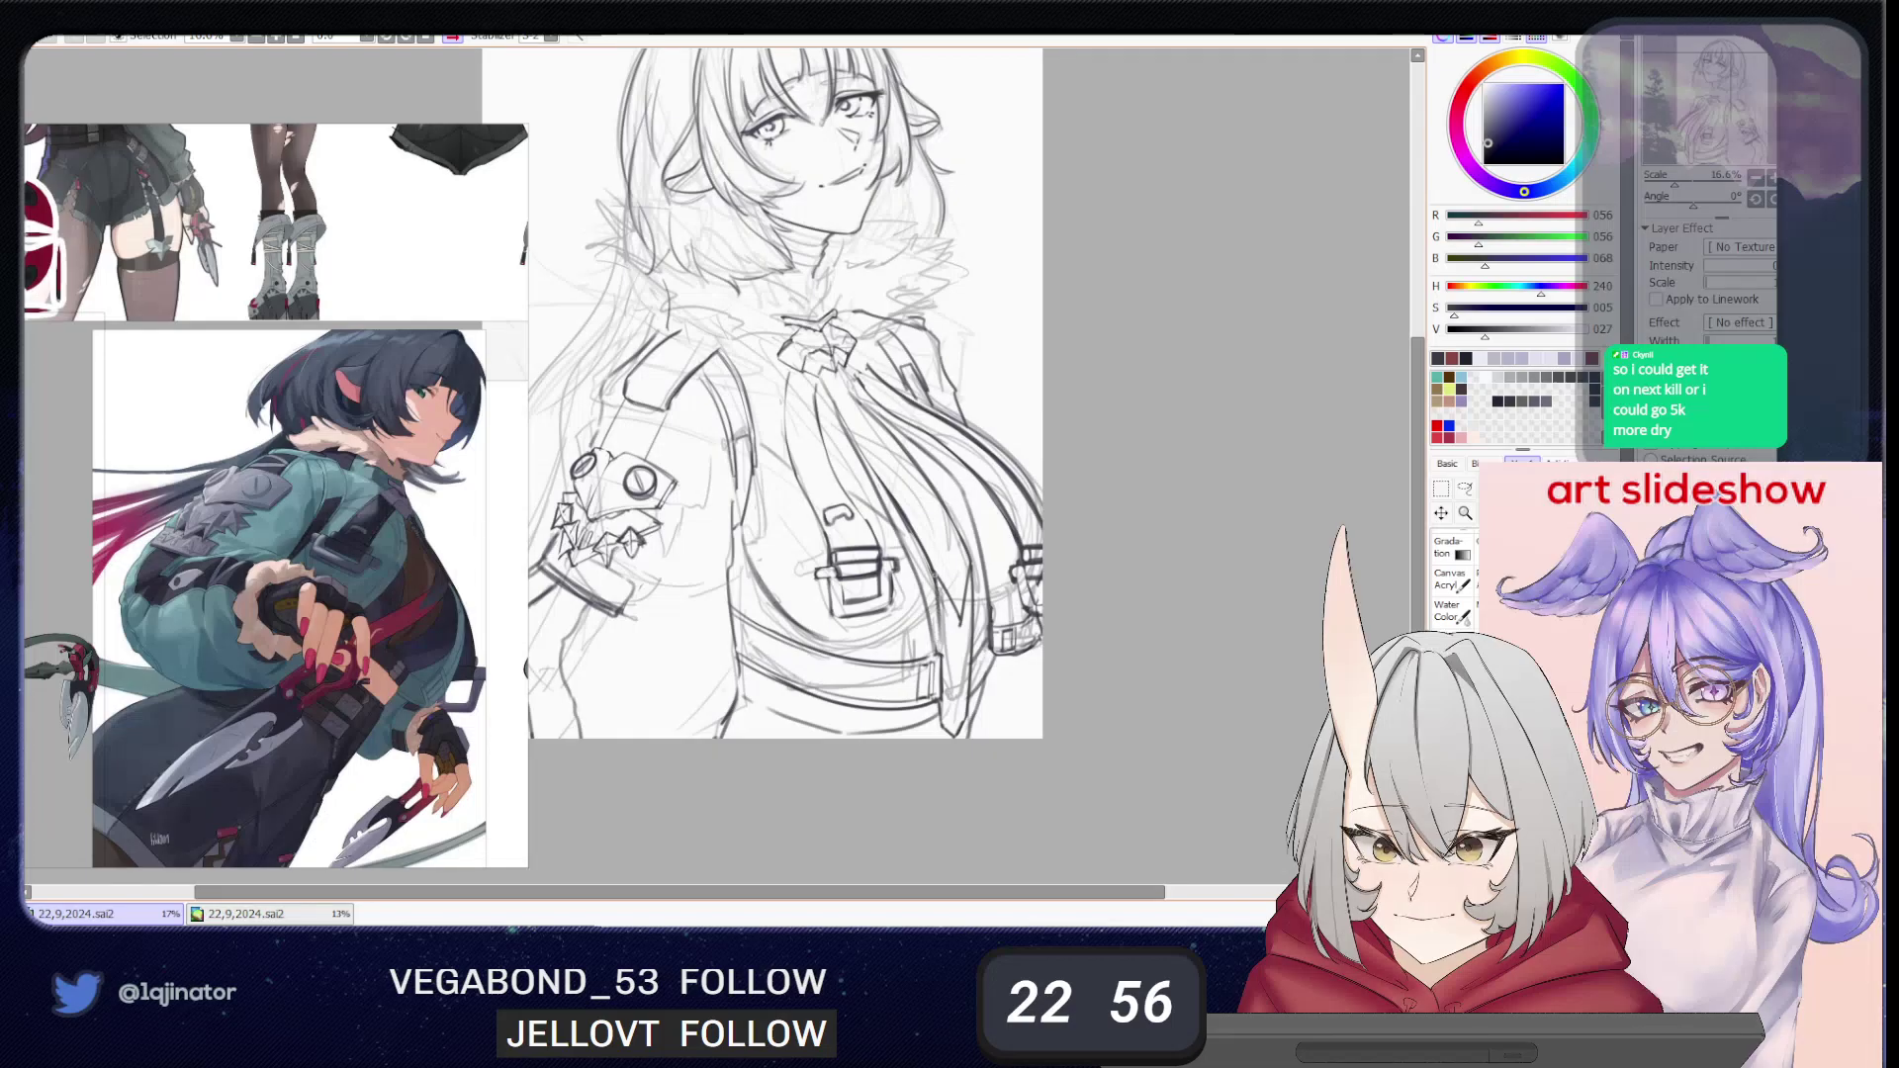
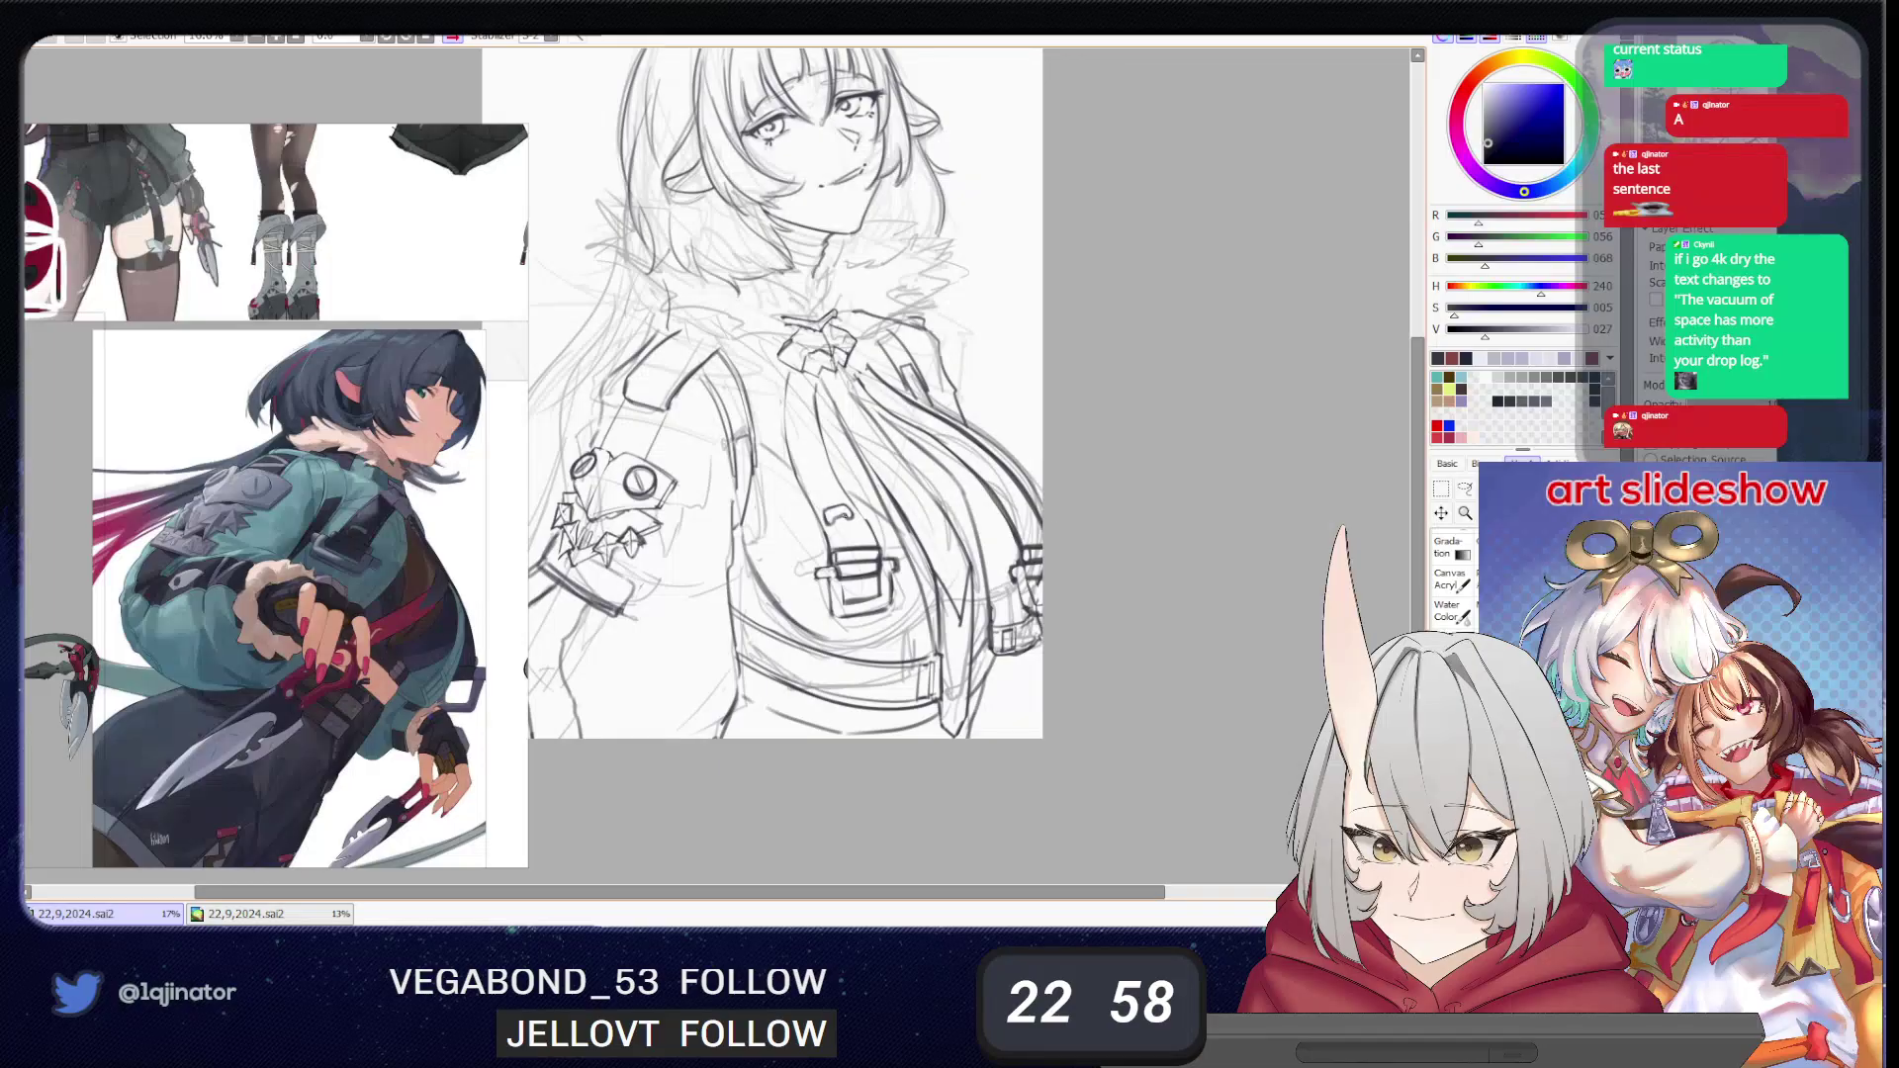
drag(753, 468, 734, 559)
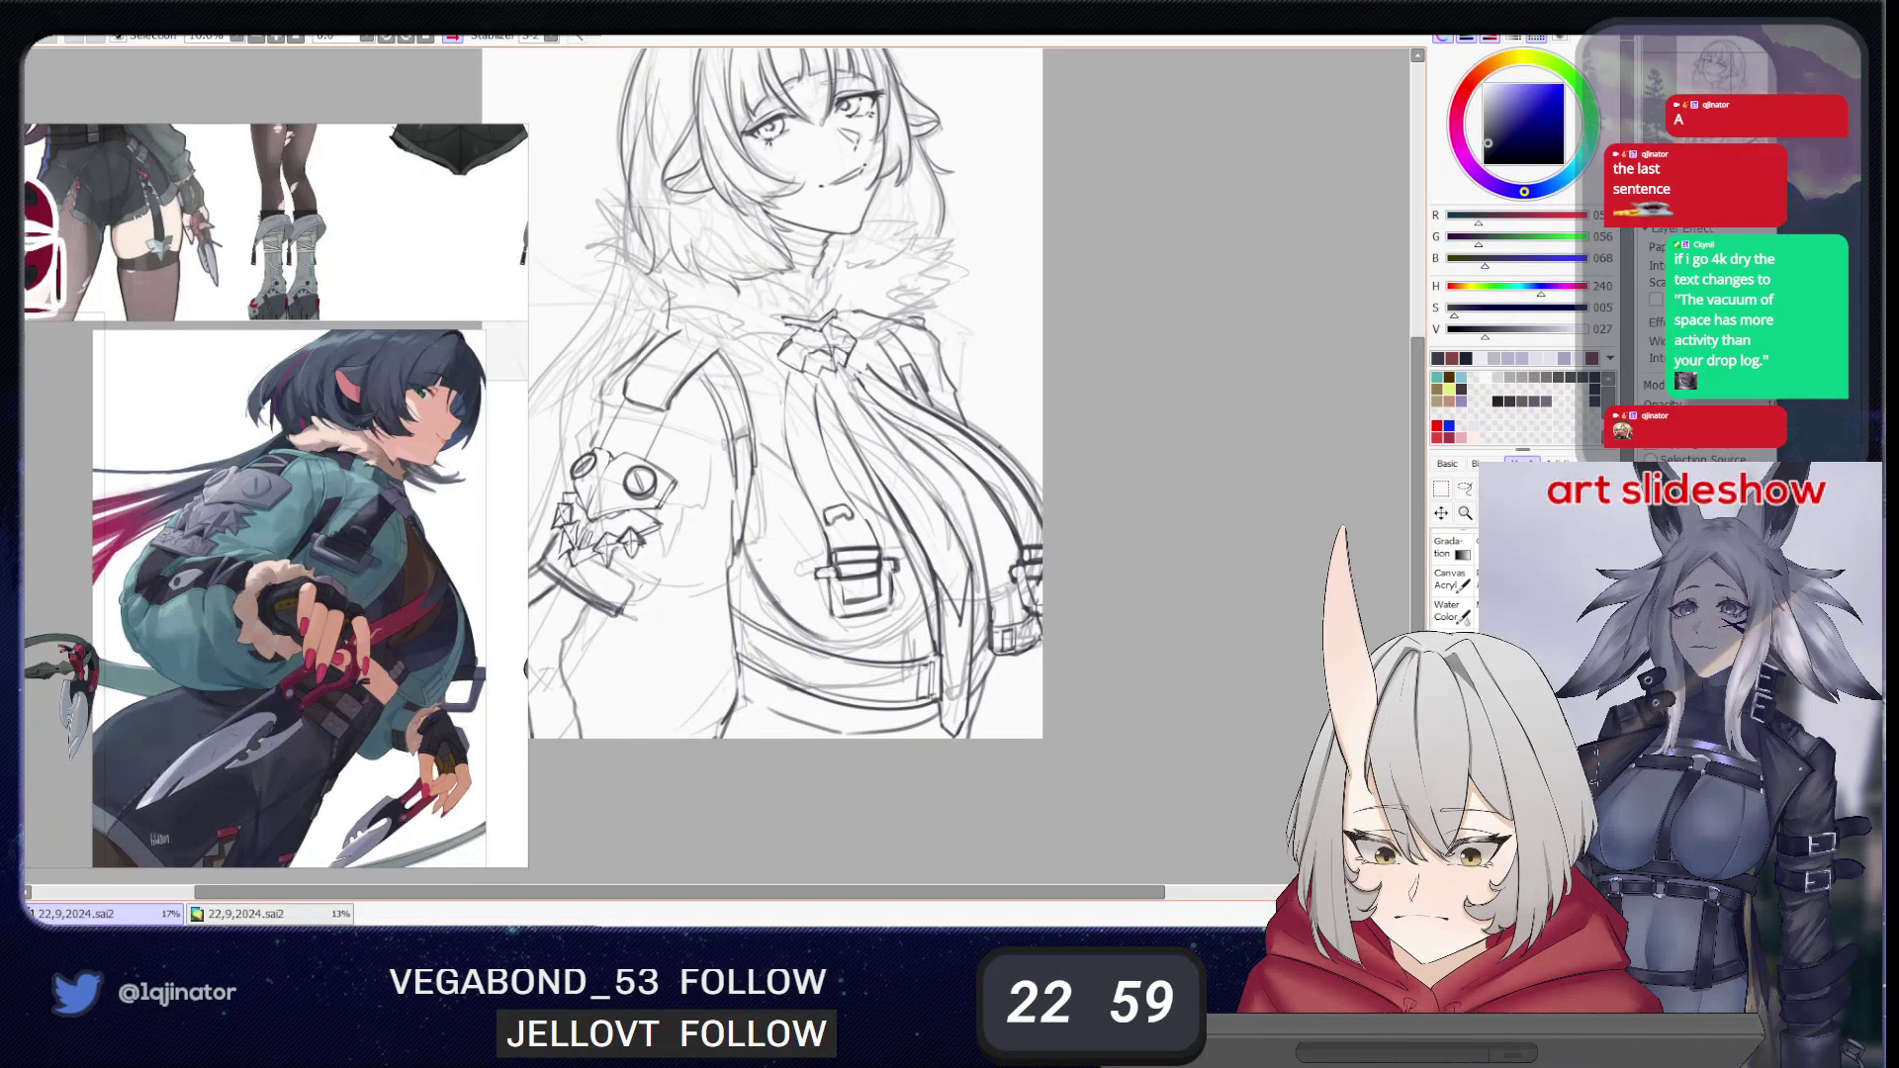
key(ctrl+z)
key(ctrl+y)
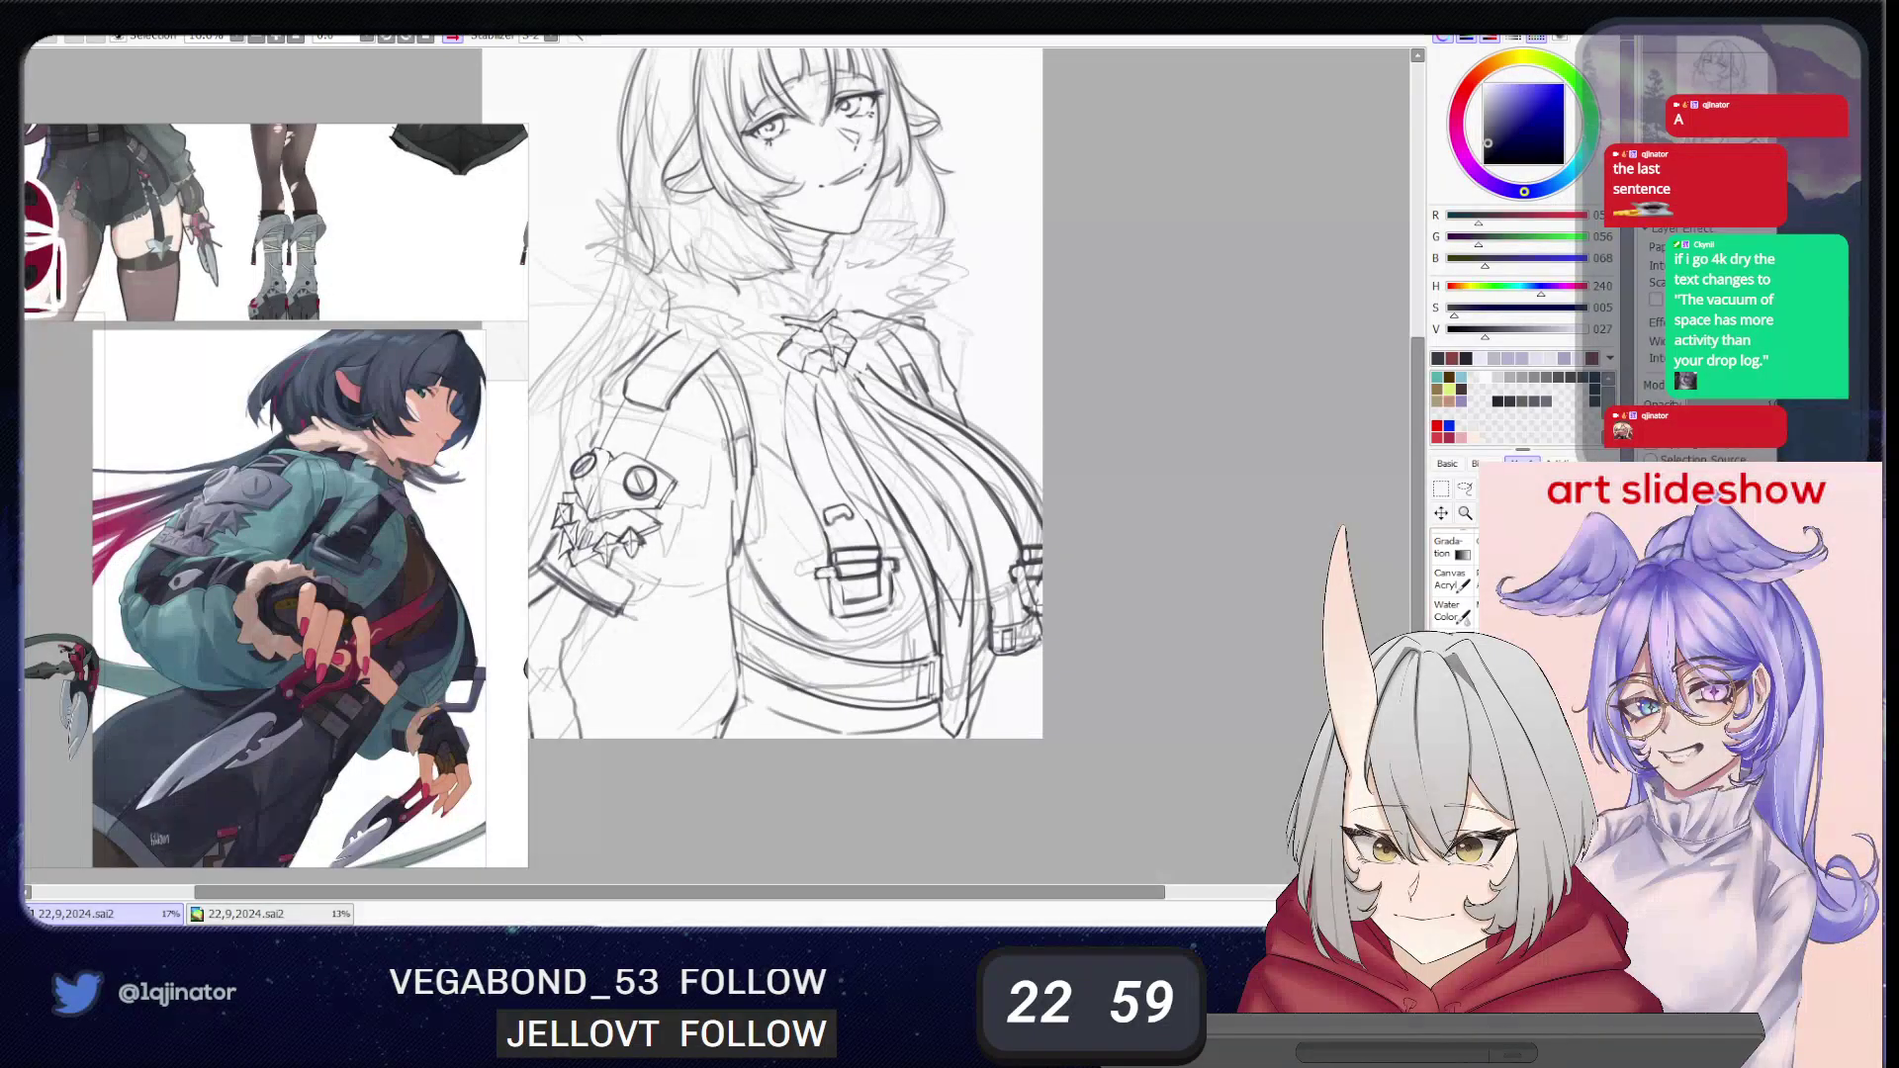
click(1466, 489)
mouse_move(674, 285)
mouse_down()
mouse_move(655, 305)
mouse_move(684, 302)
mouse_up()
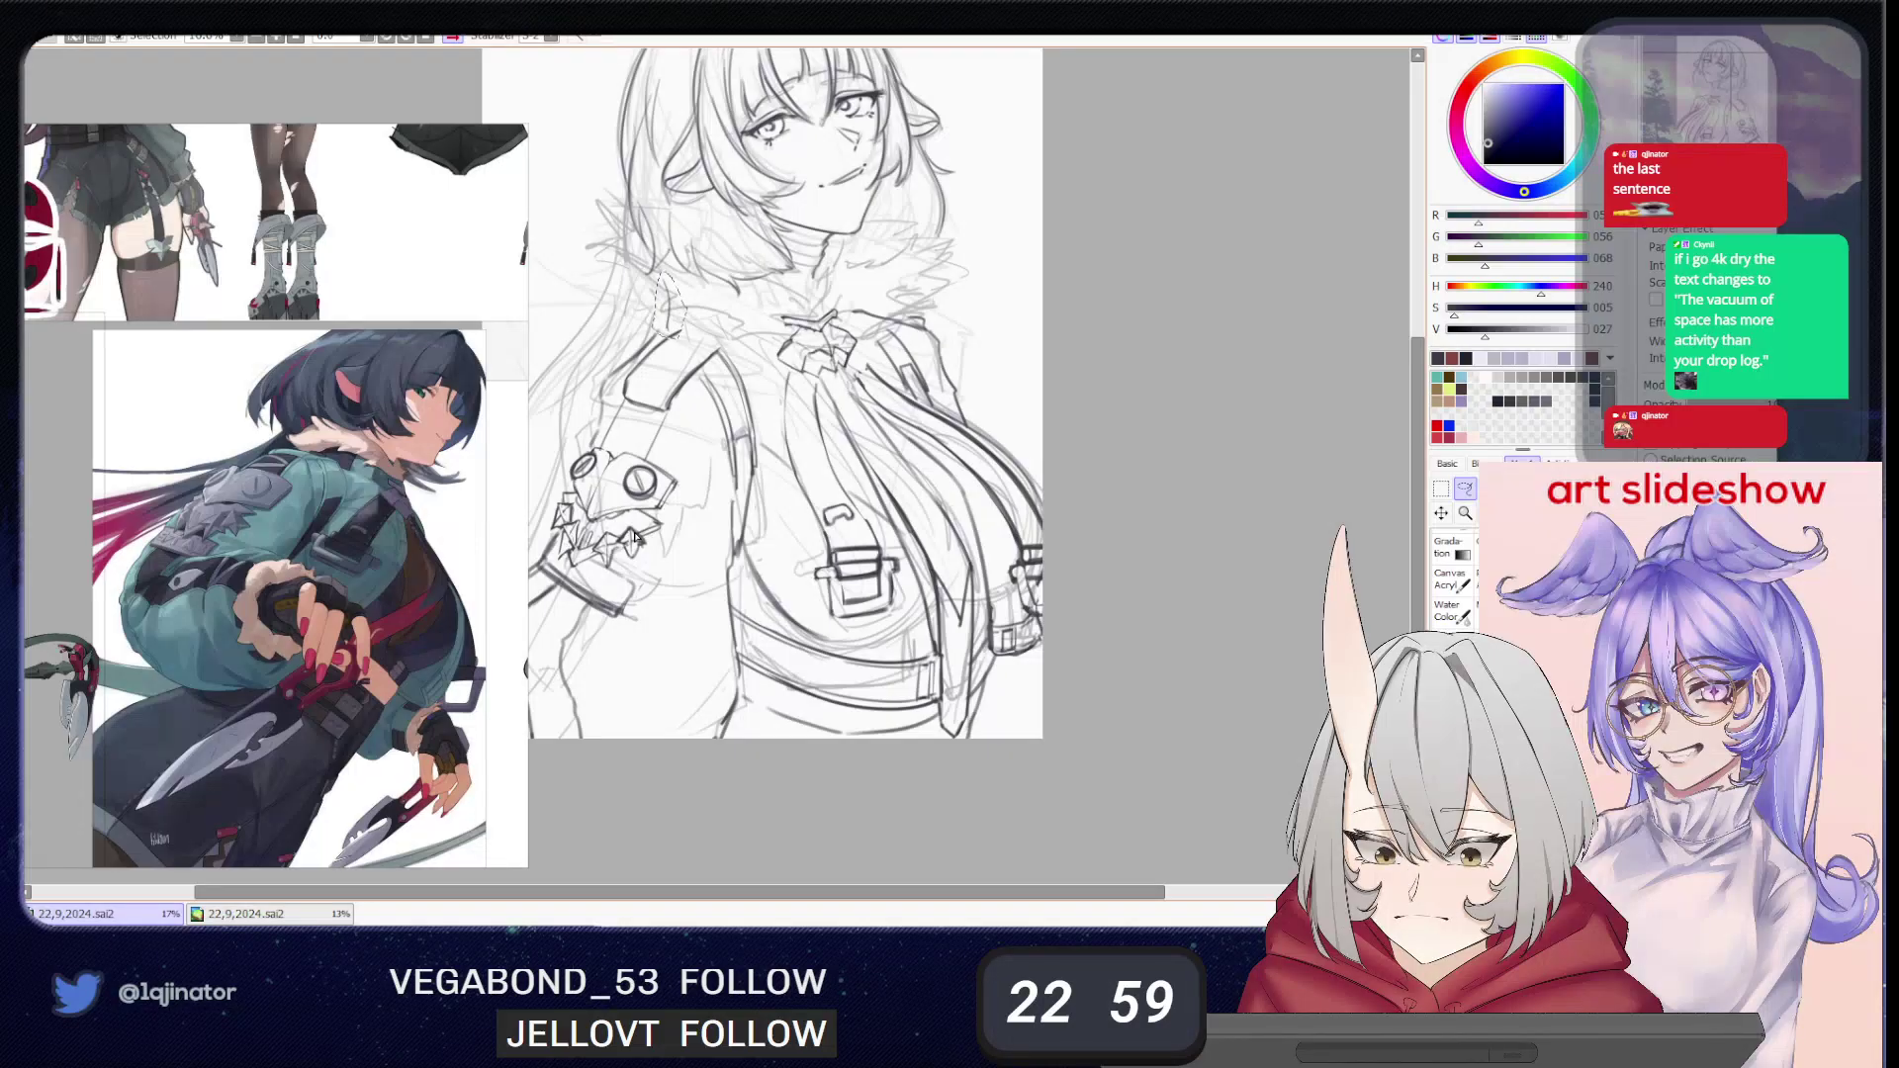
click(1208, 547)
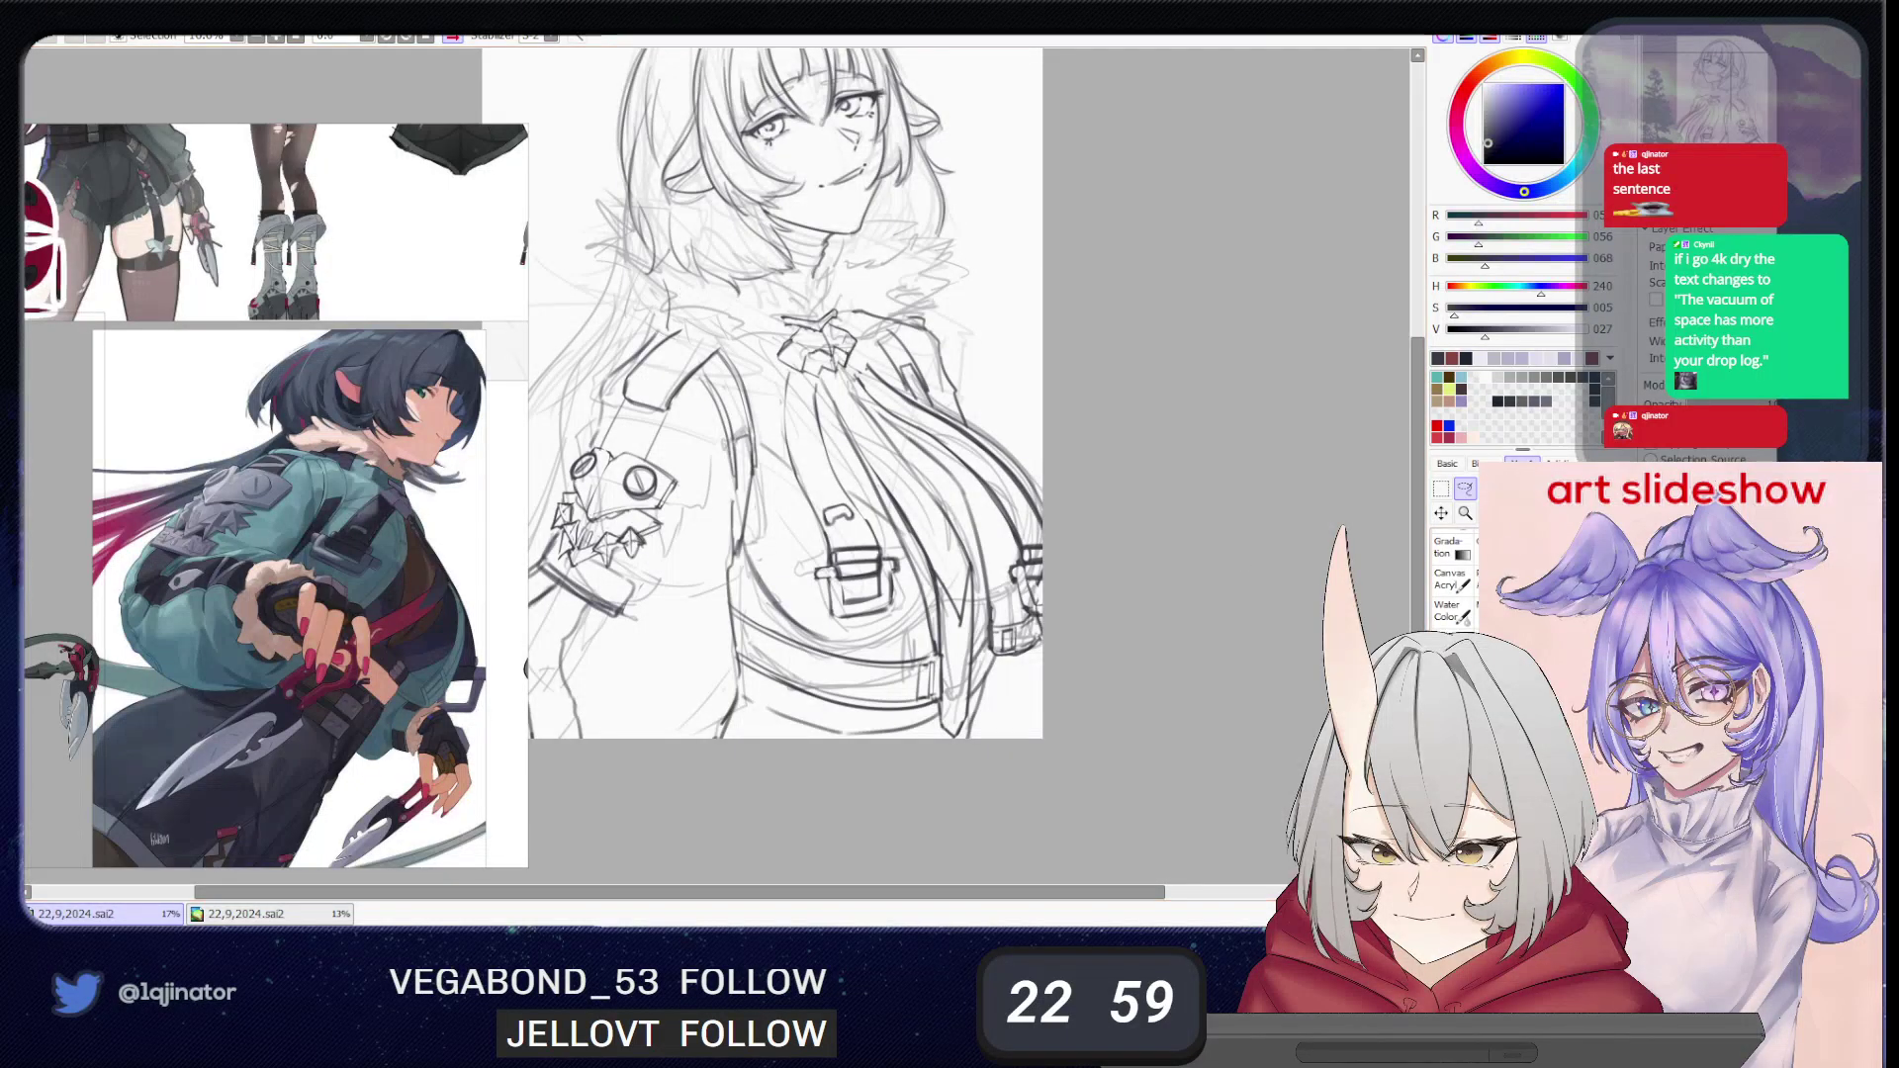
- Fade the jacket line sketch and draw jagged fur tufts on the collar's far side with the soft brush
scroll(1456, 605, up, 3)
click(1455, 578)
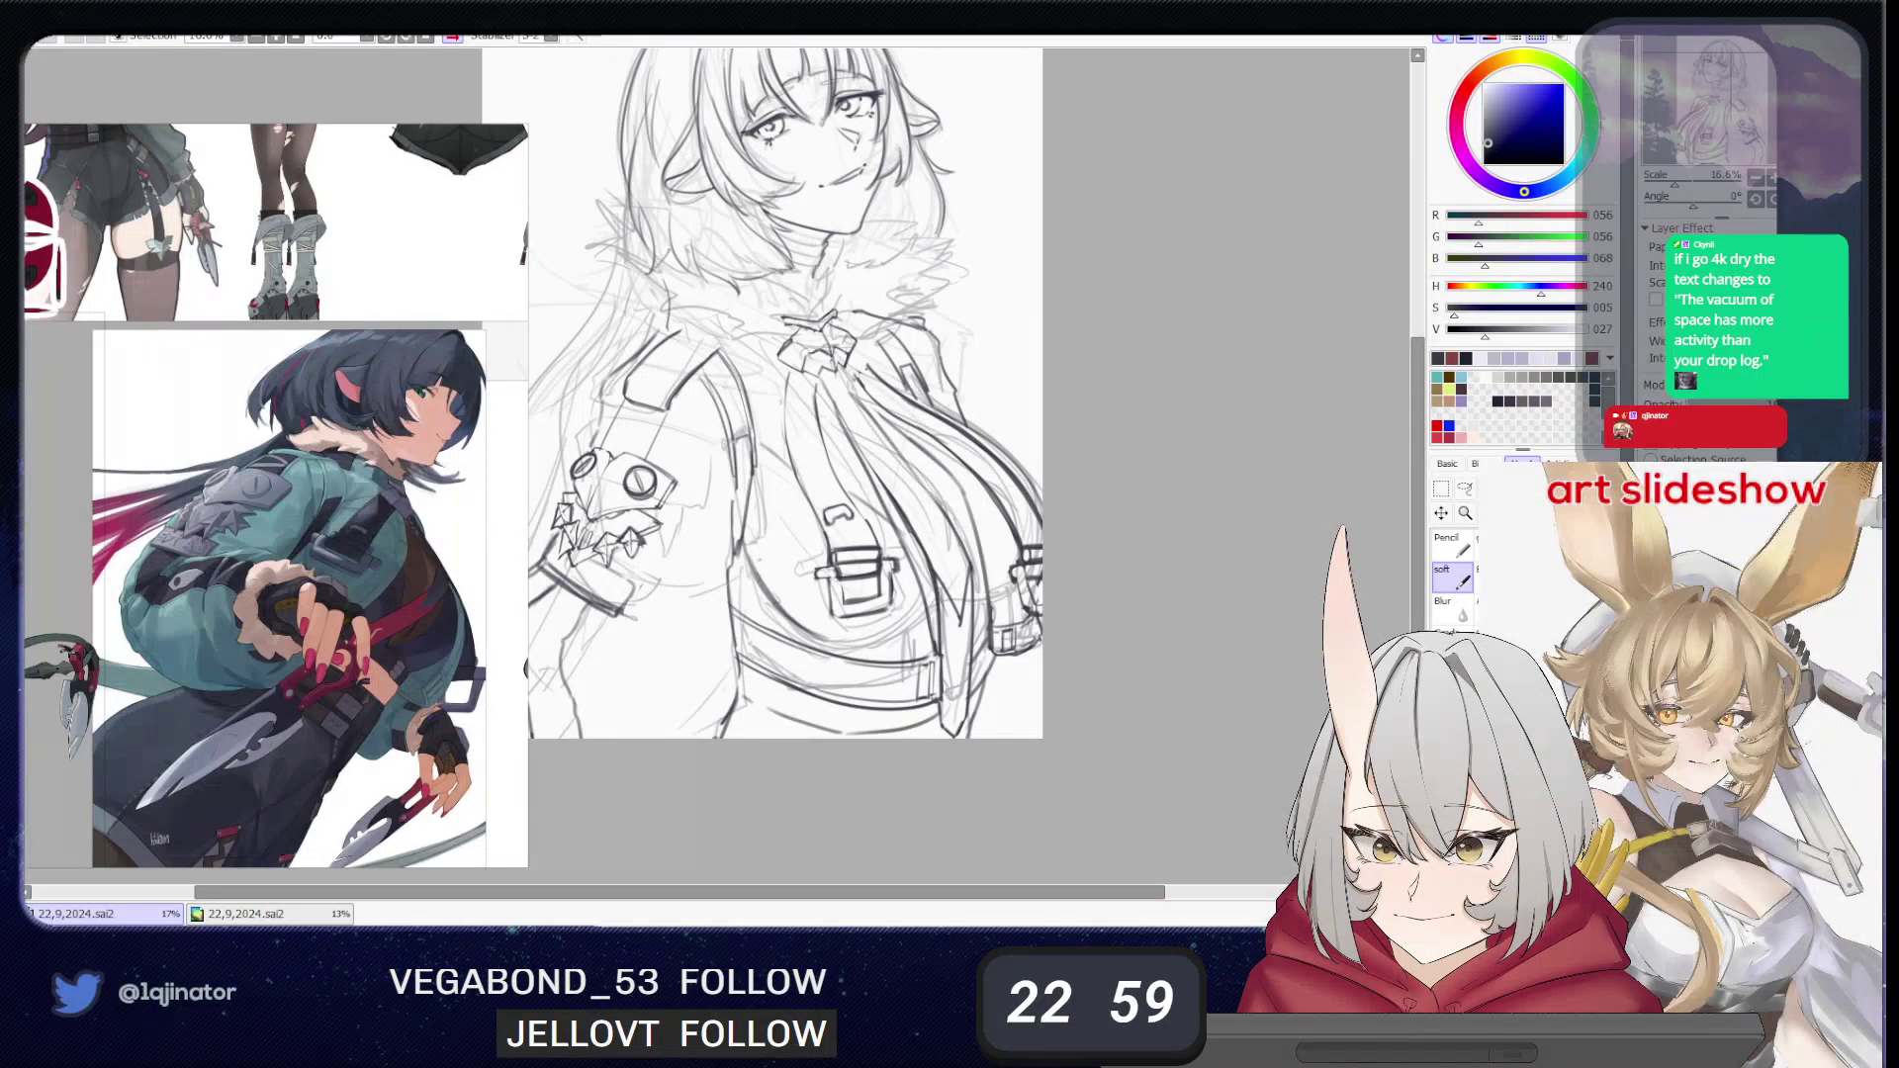
key(e)
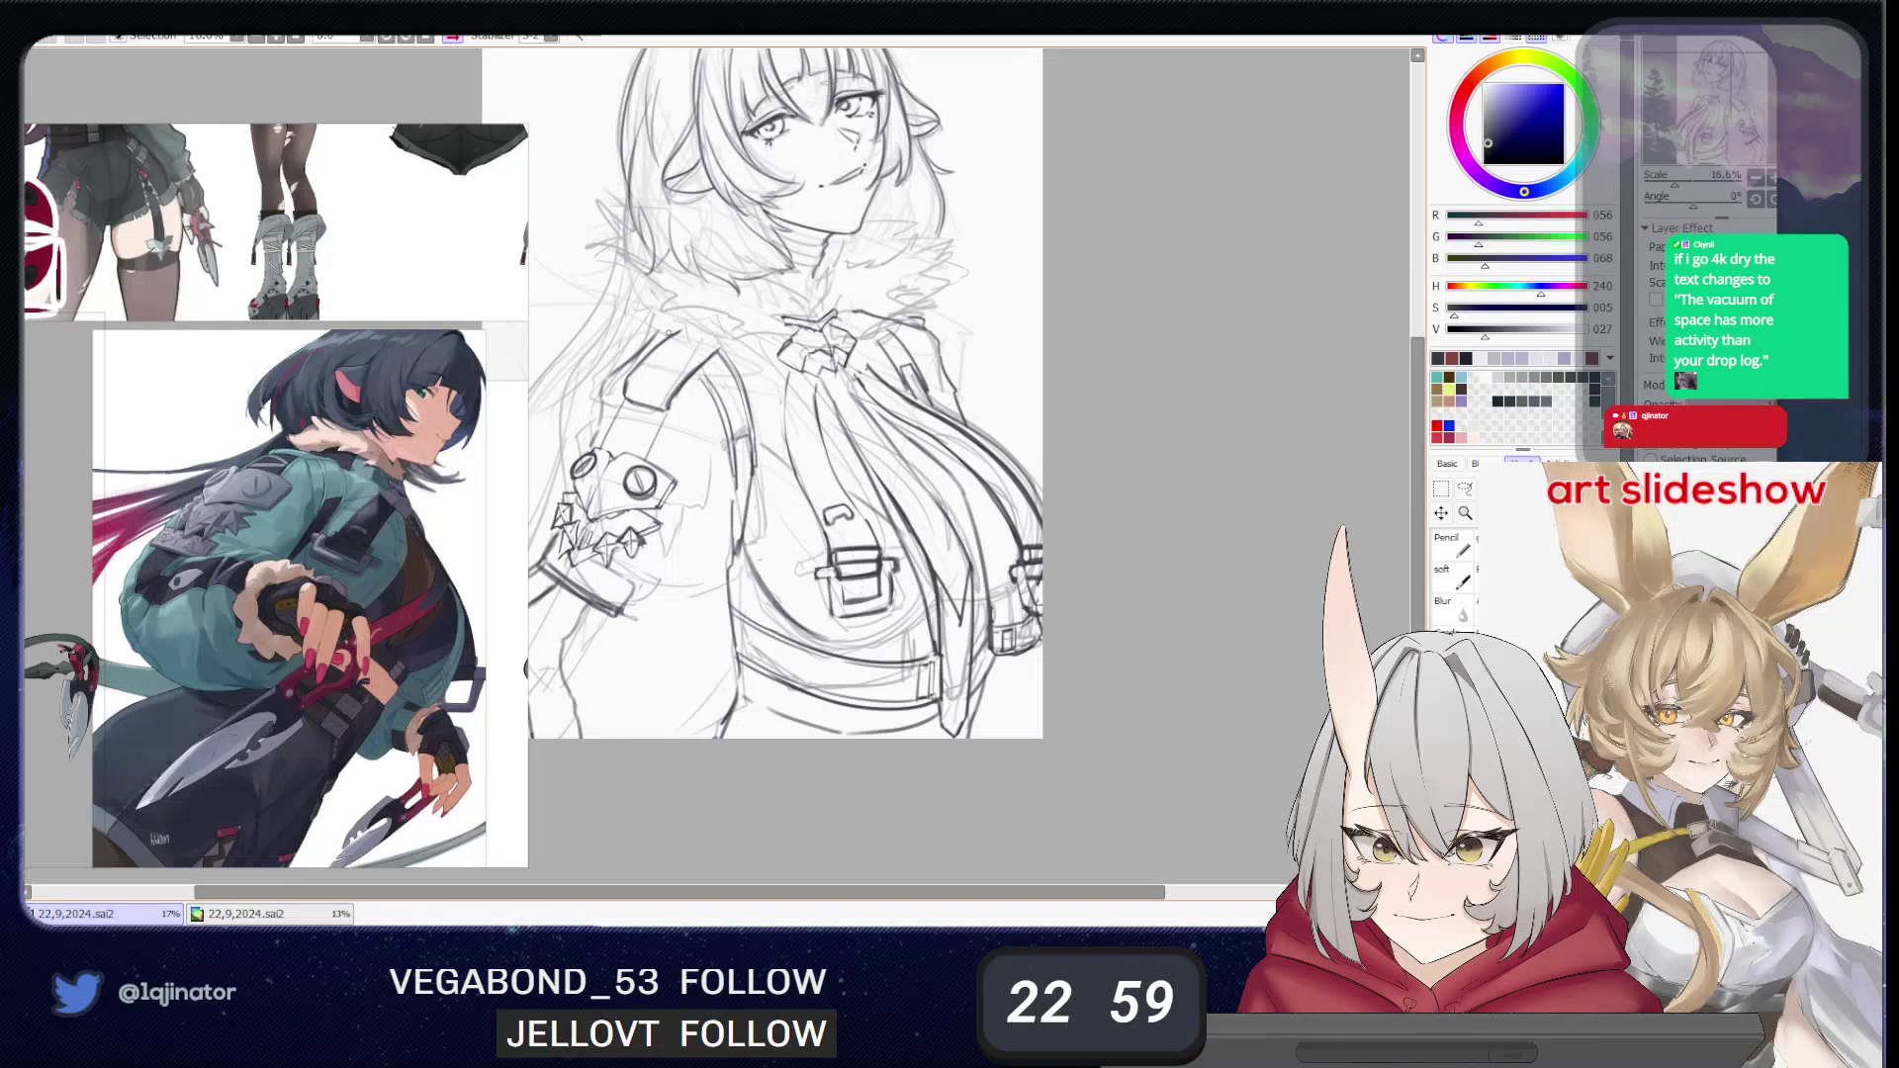
click(1452, 576)
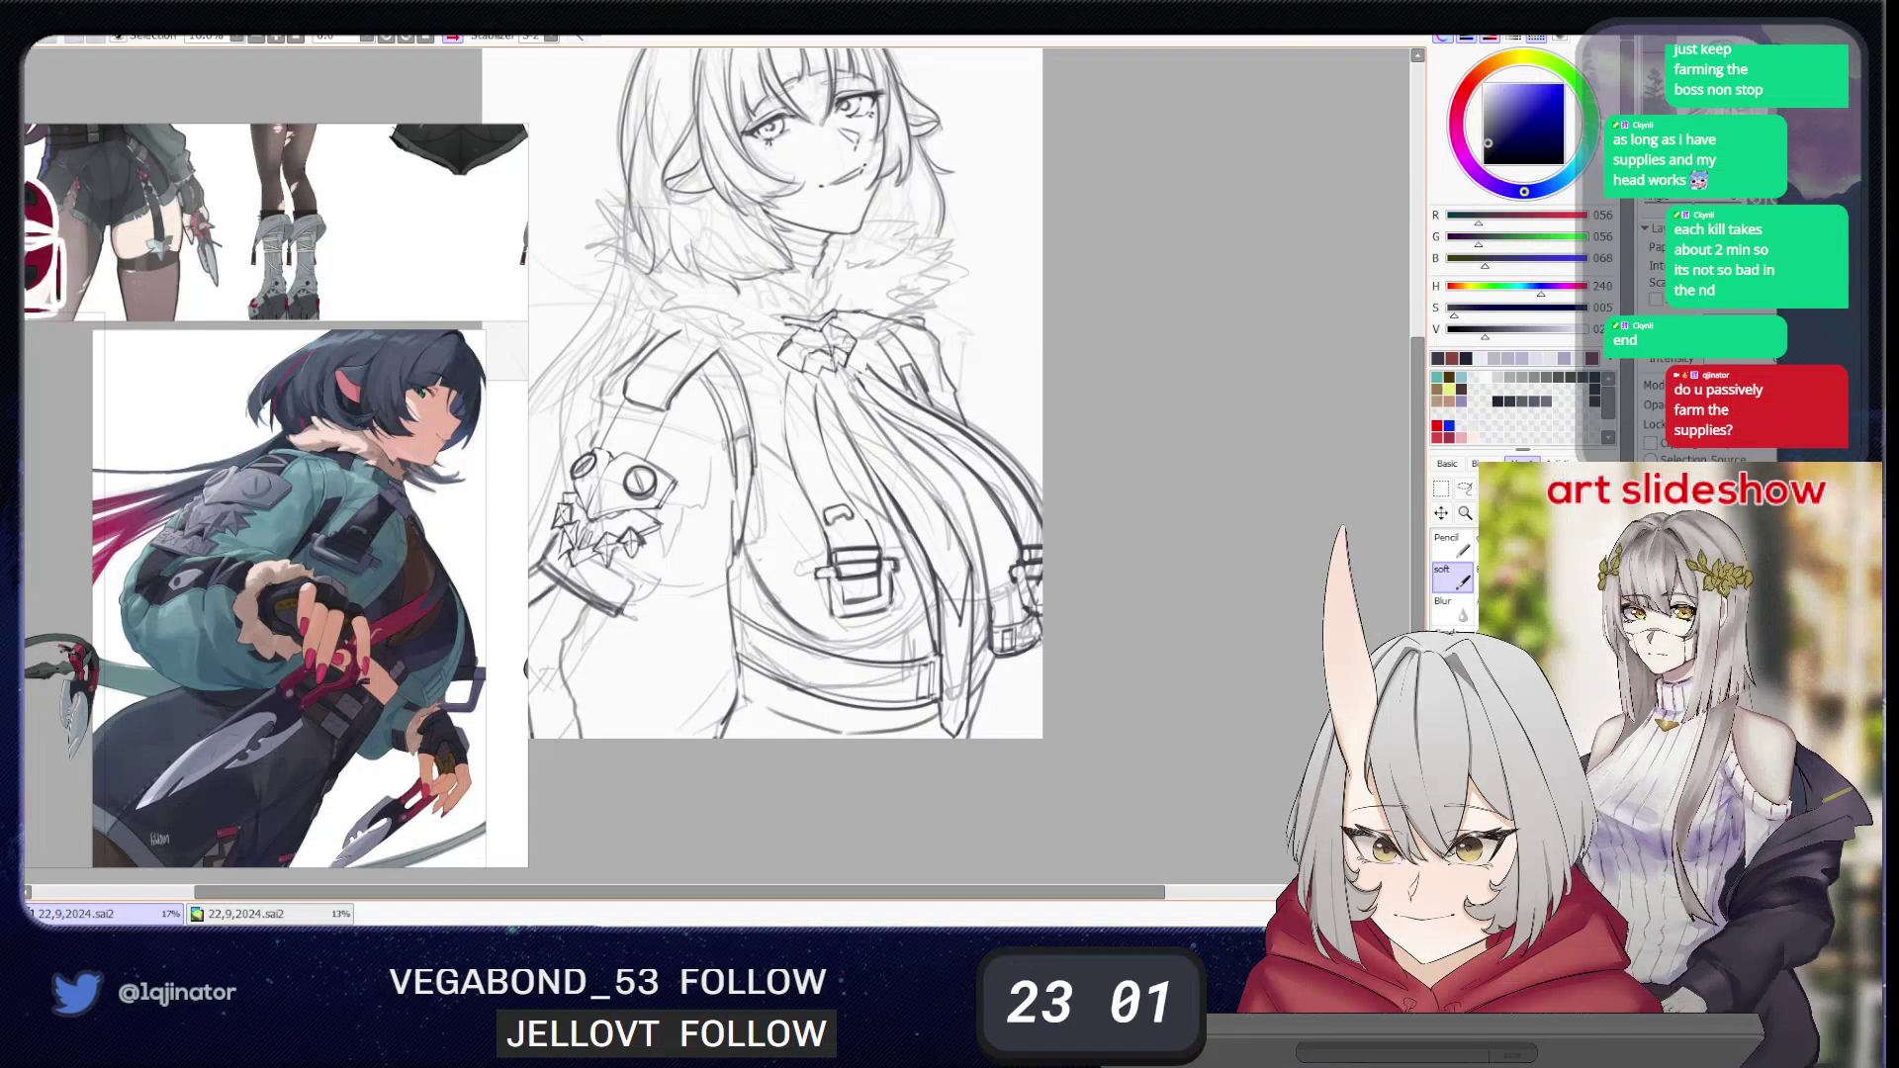
click(1747, 457)
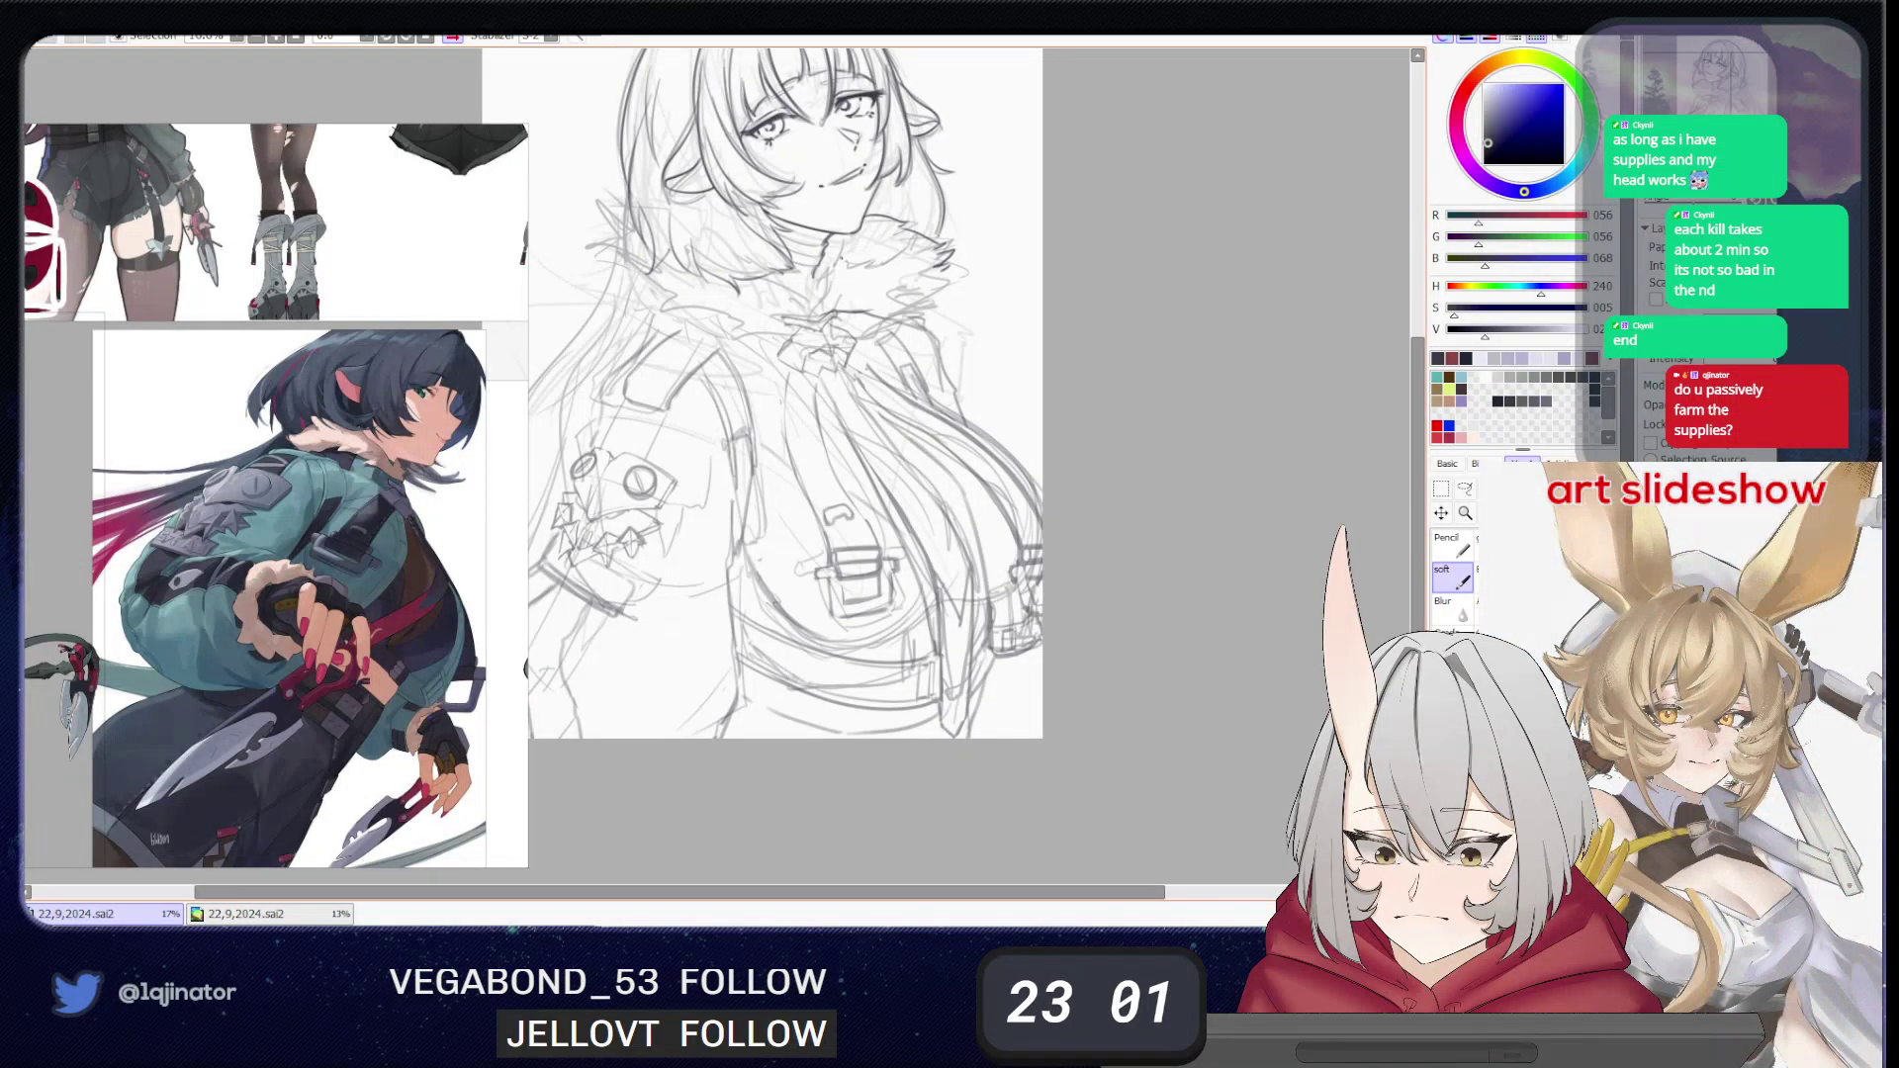
- Using the full-body reference, draw the fur collar's tufts over the near shoulder and below the hair
scroll(248, 491, down, 6)
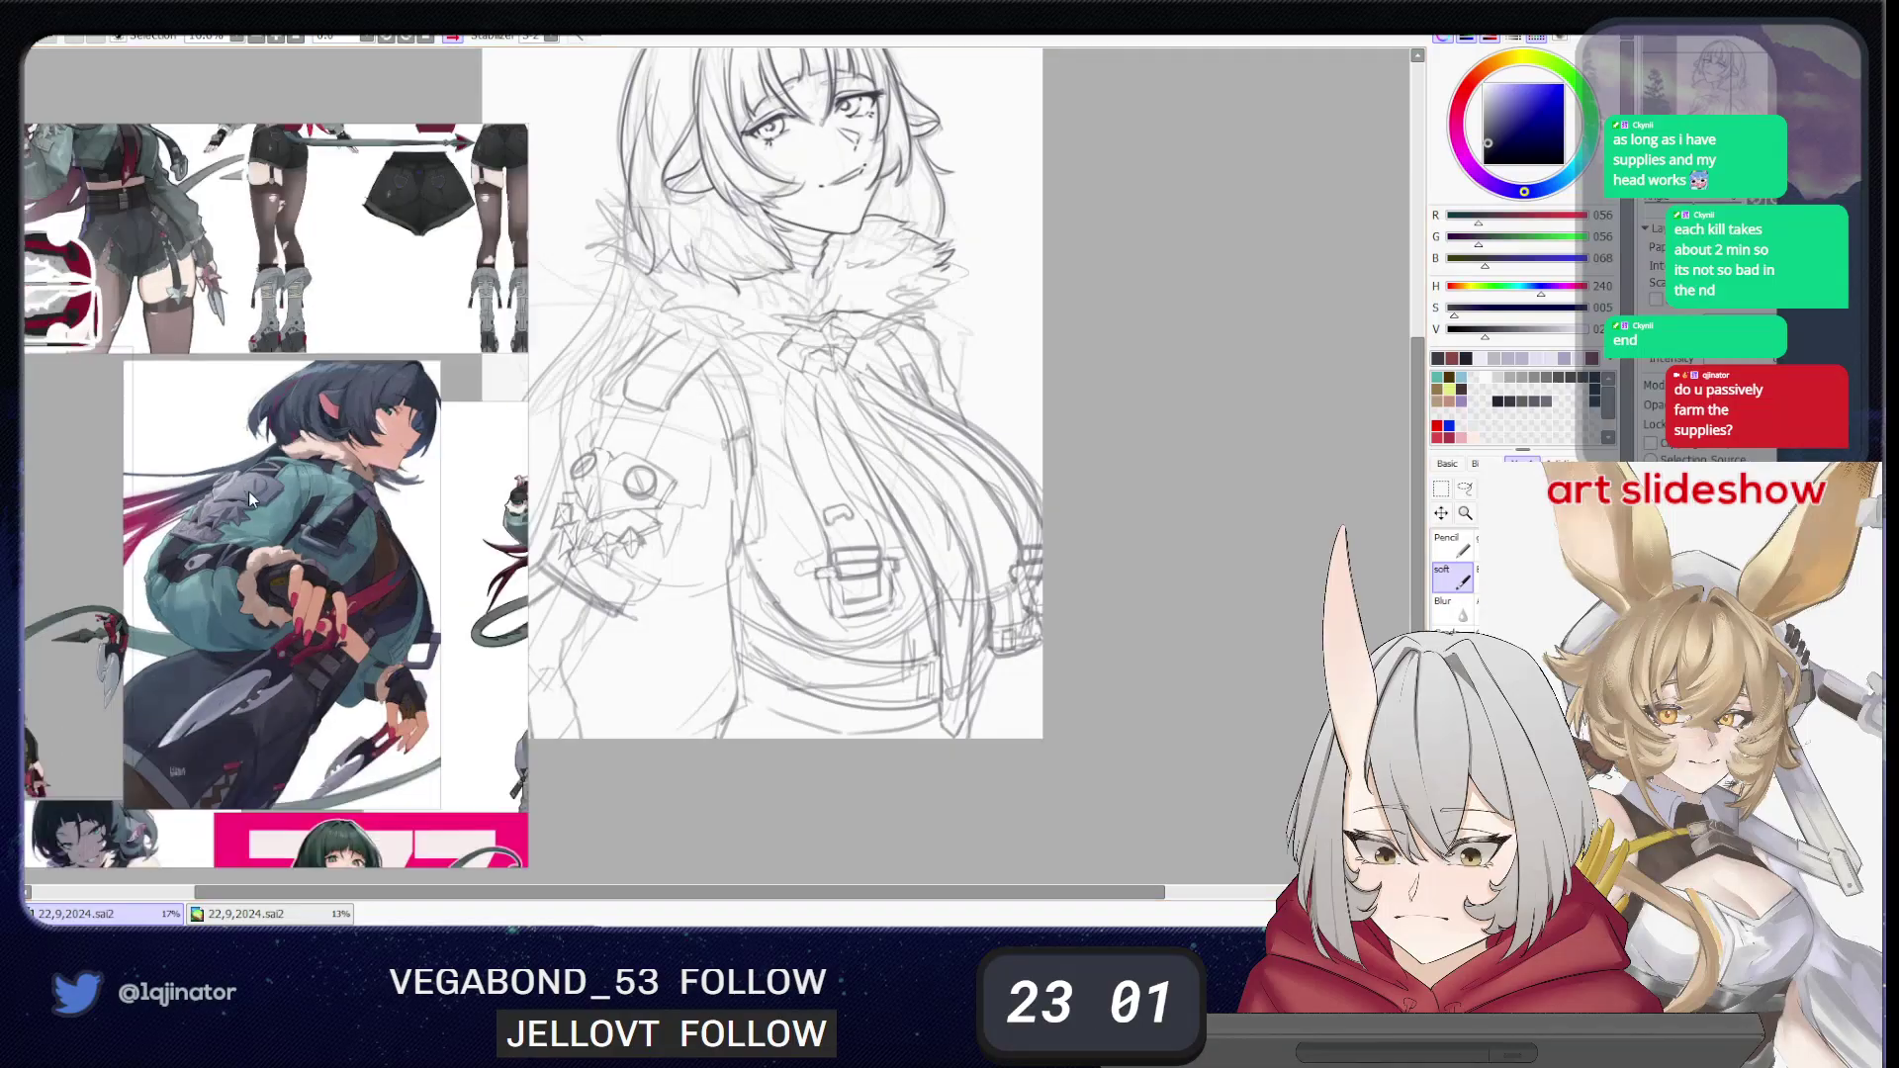
scroll(376, 520, up, 3)
scroll(400, 522, up, 5)
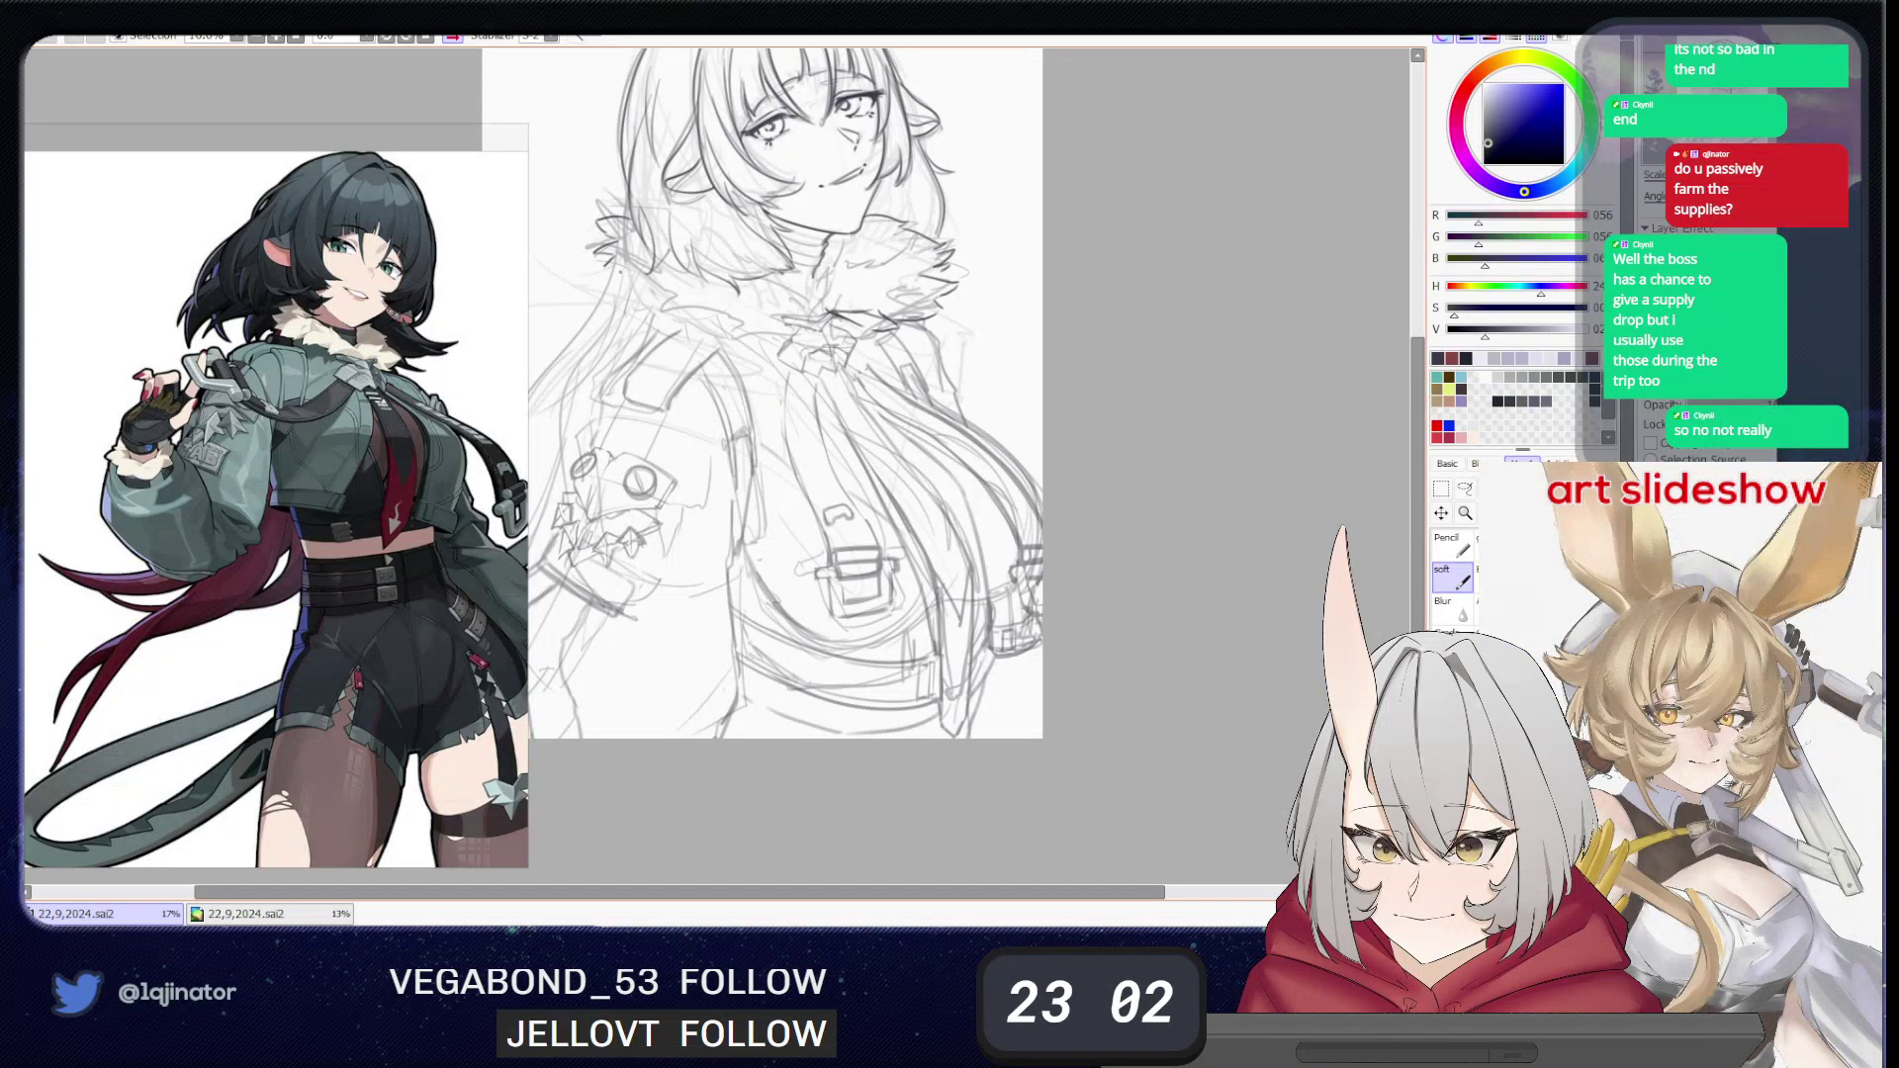
key(ctrl+z)
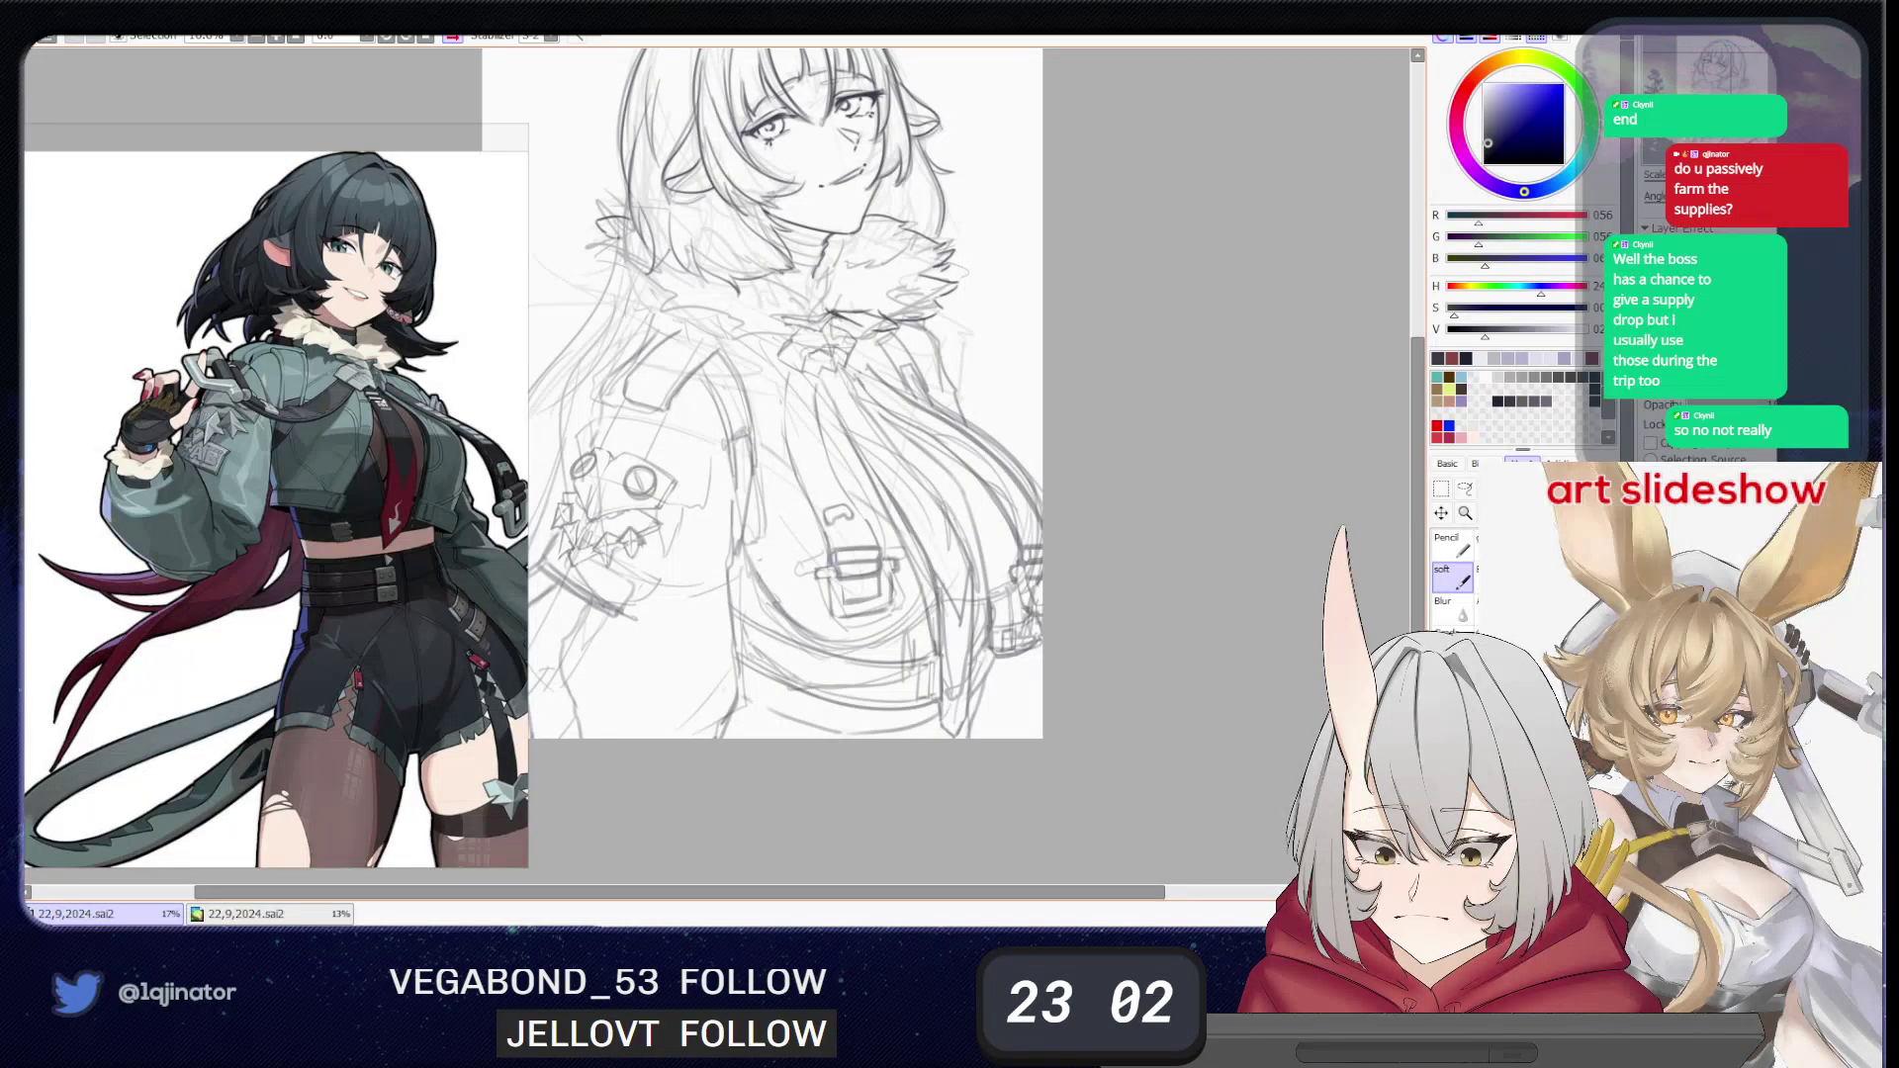
mouse_move(603, 253)
mouse_down()
mouse_move(684, 339)
mouse_move(741, 353)
mouse_up()
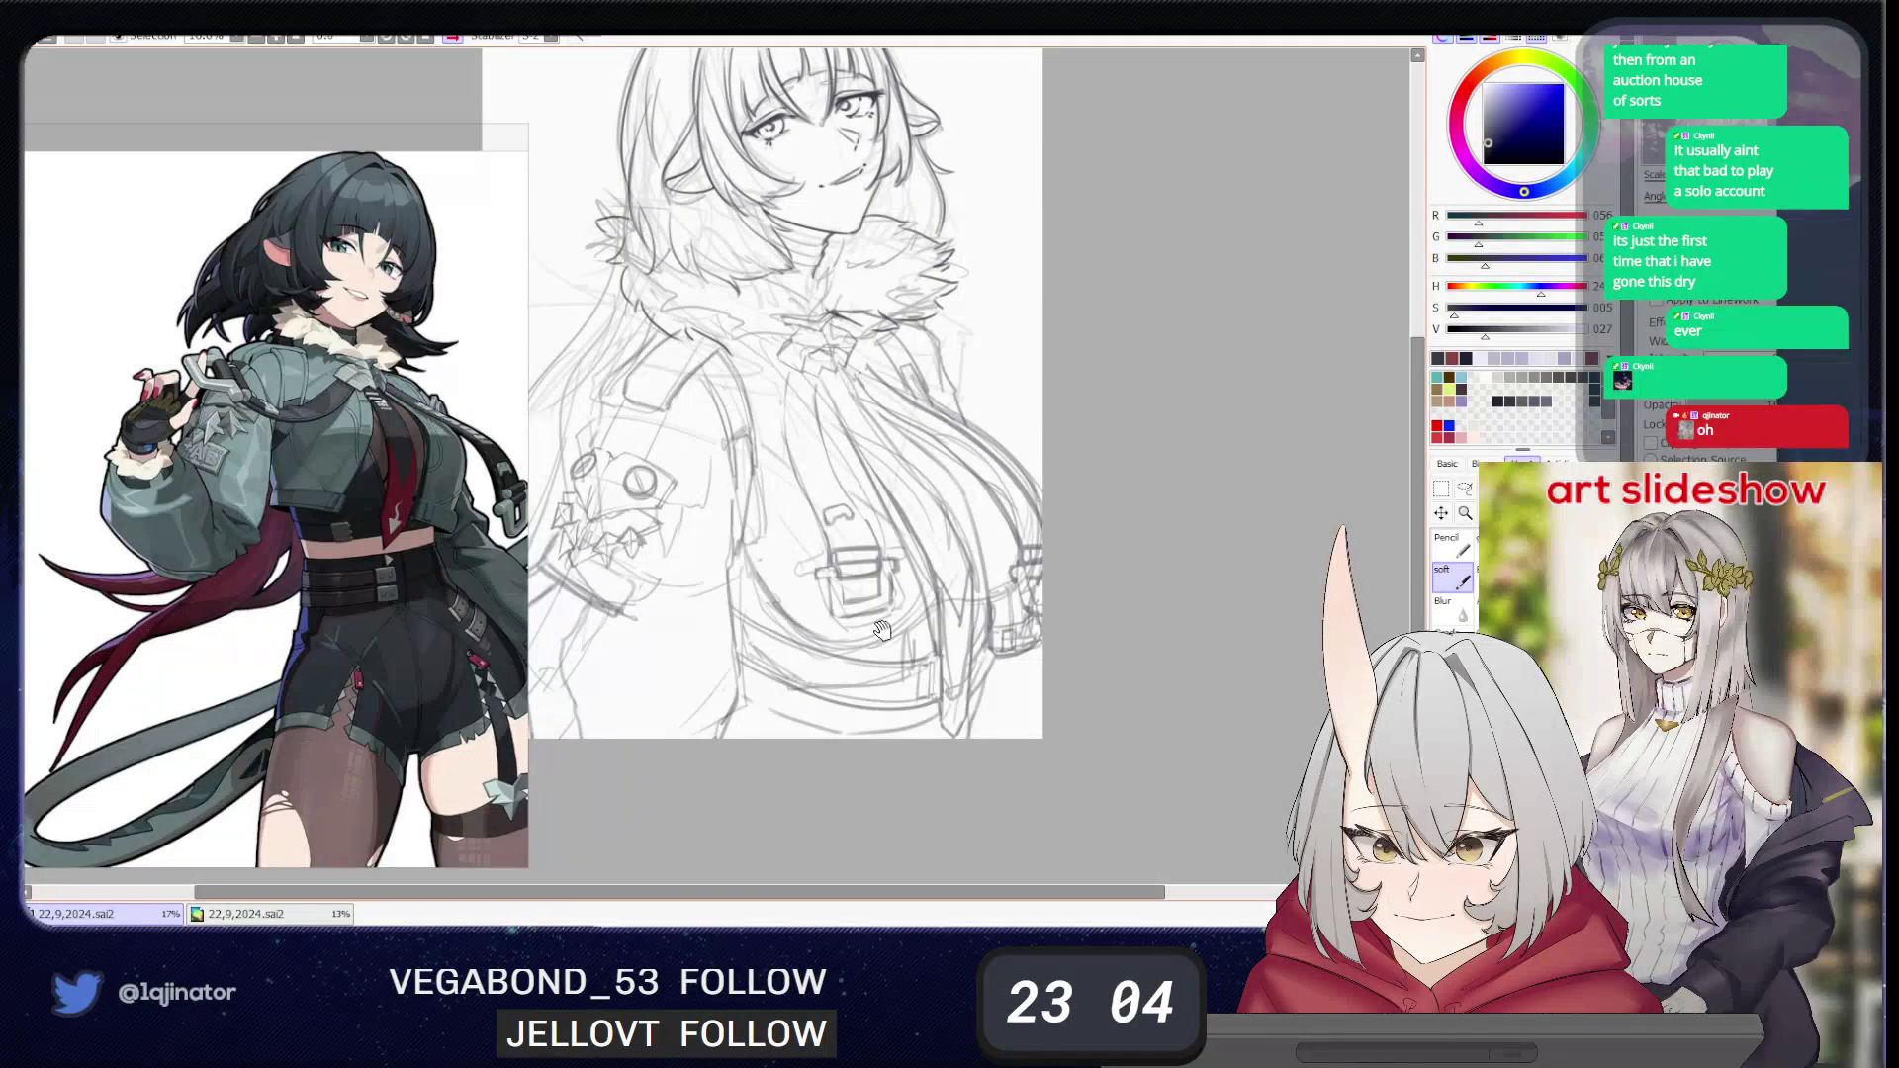
- Clean up the outer tufts of the fur collar's far side with the eraser and soft brush
scroll(1088, 473, up, 2)
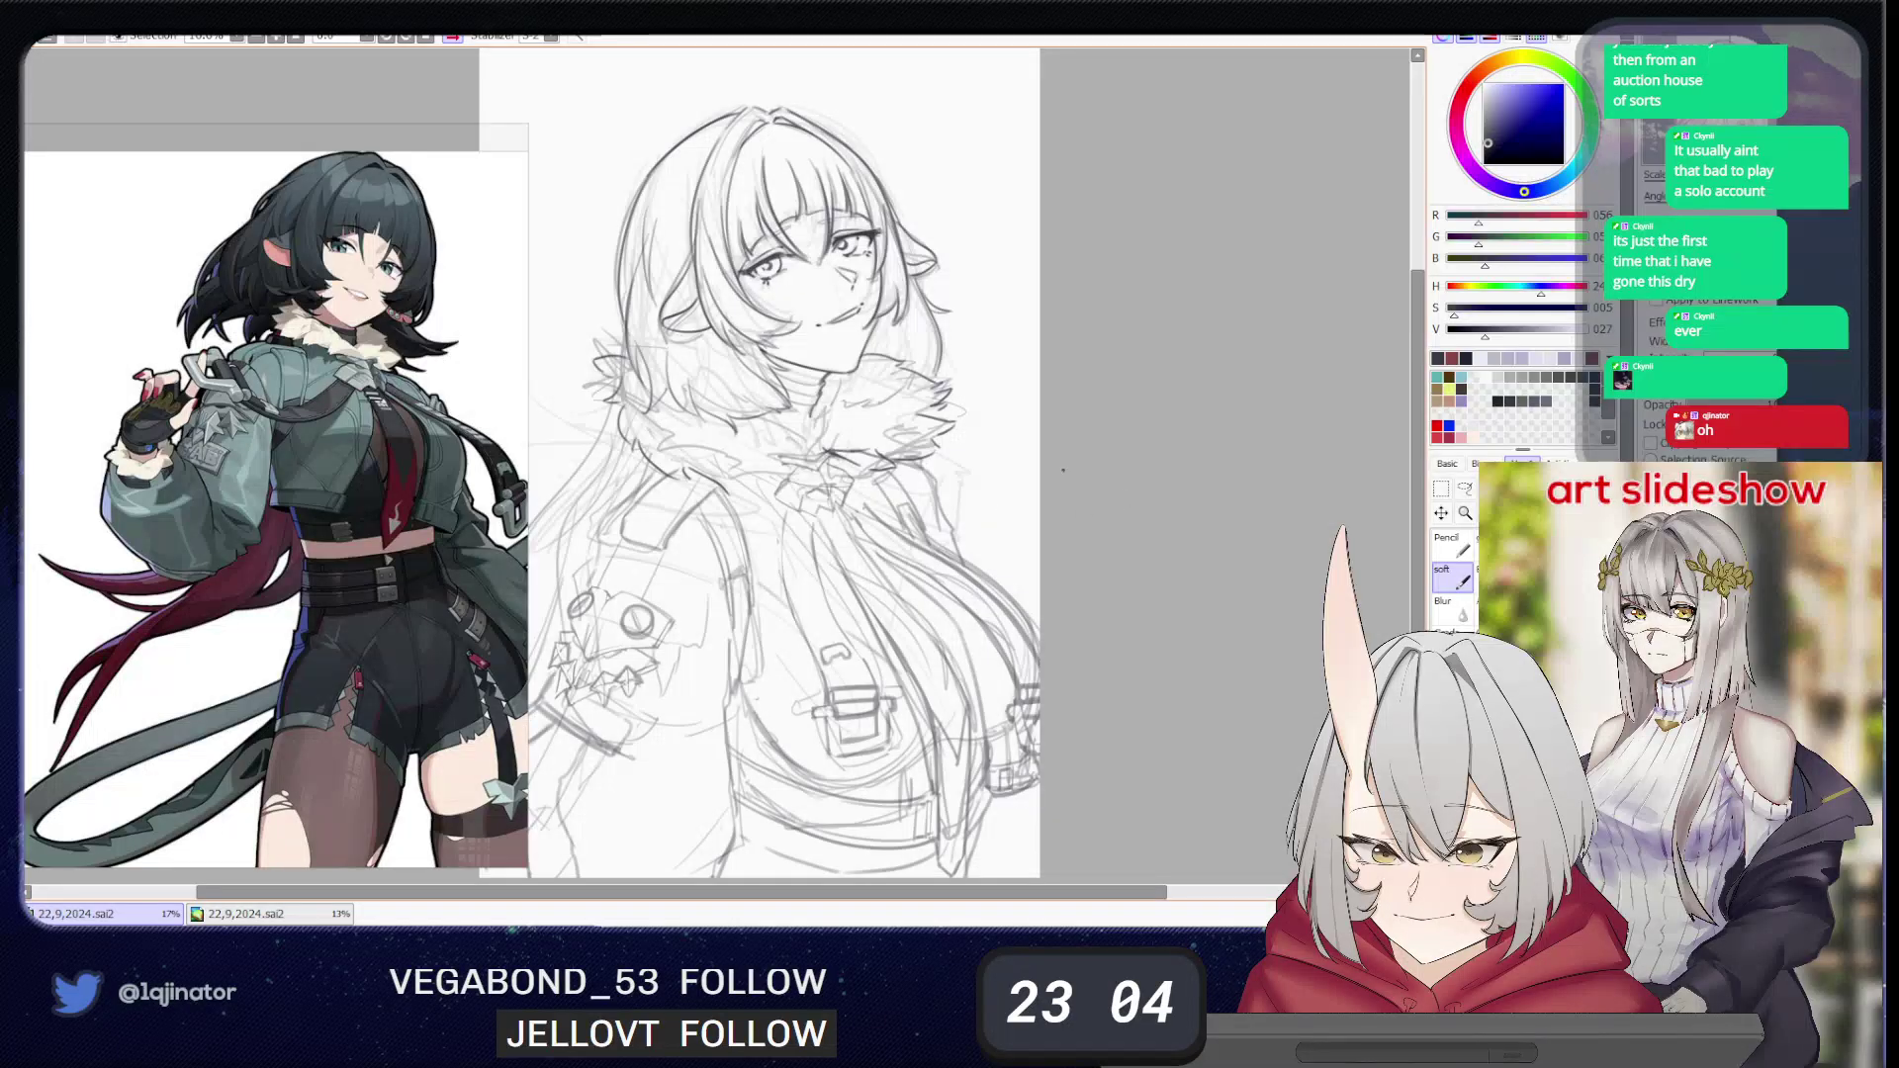
drag(859, 498, 841, 613)
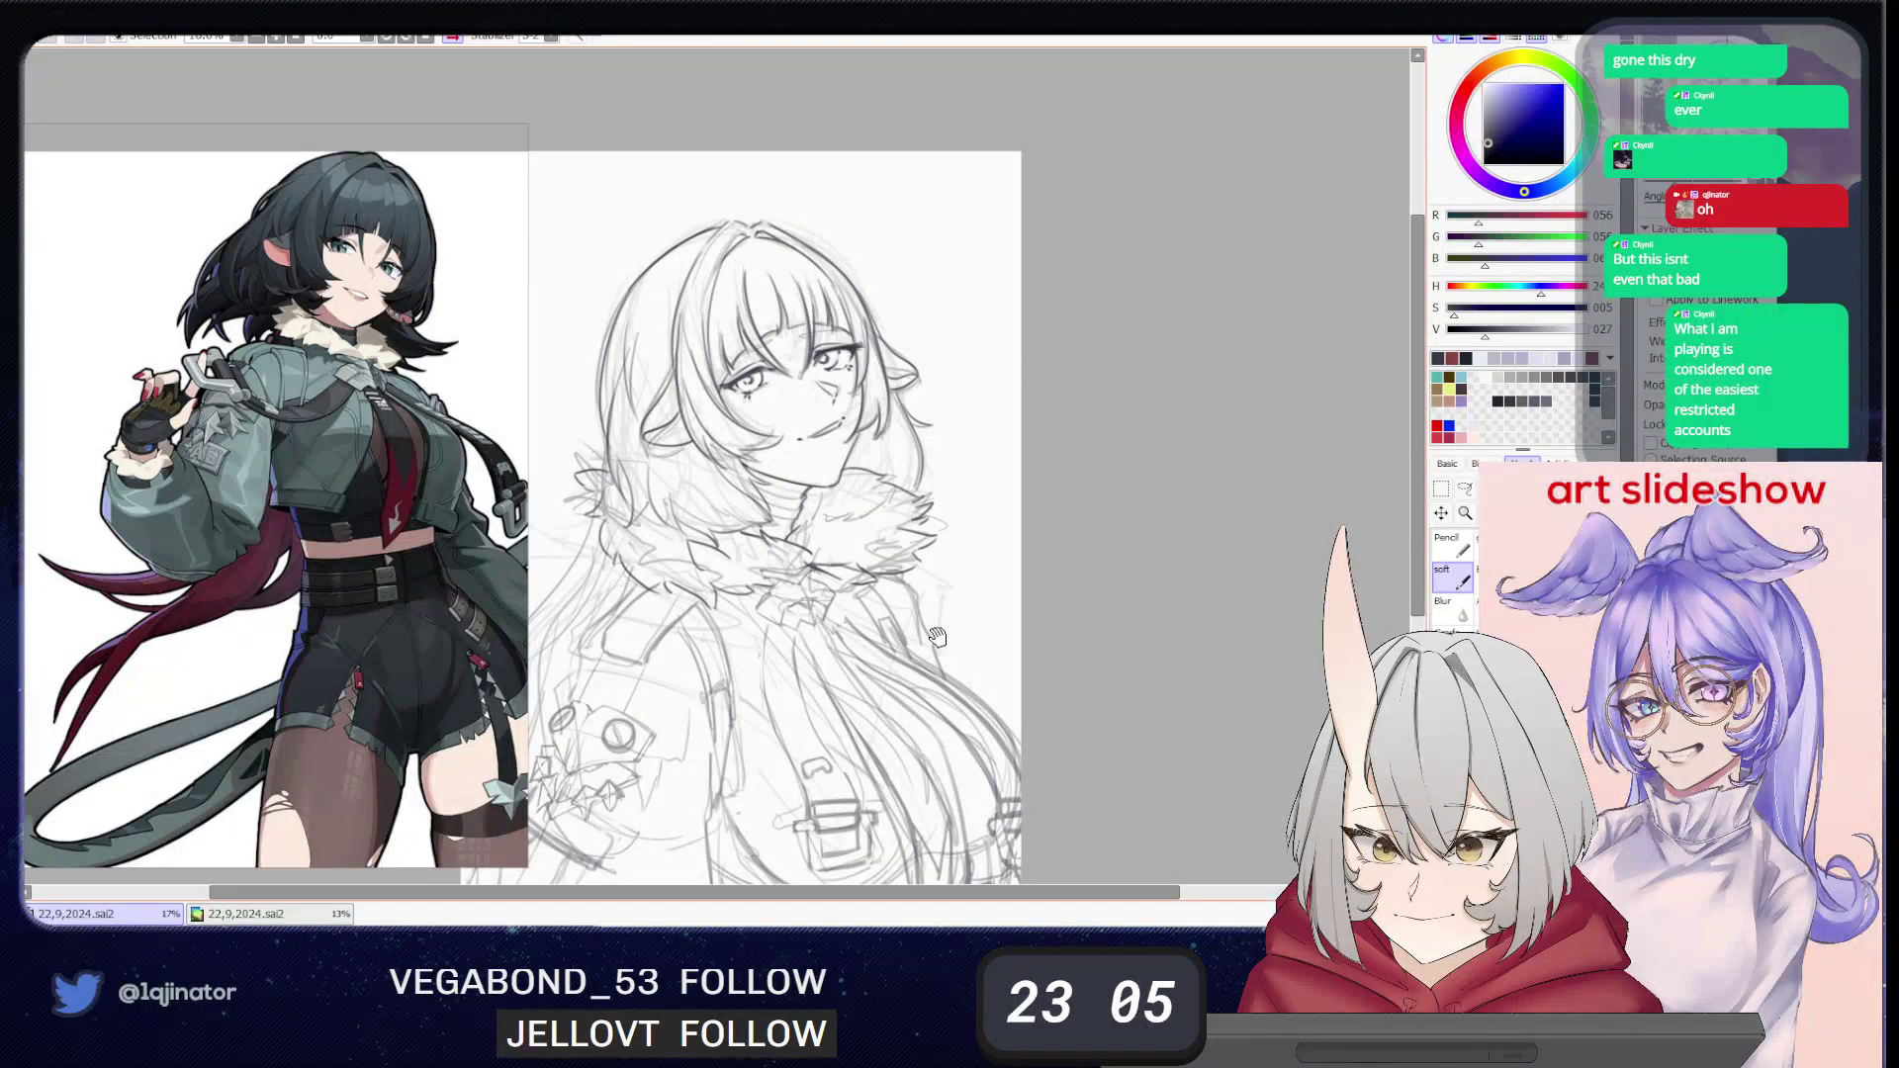
drag(935, 641, 908, 582)
drag(934, 517, 944, 540)
key(e)
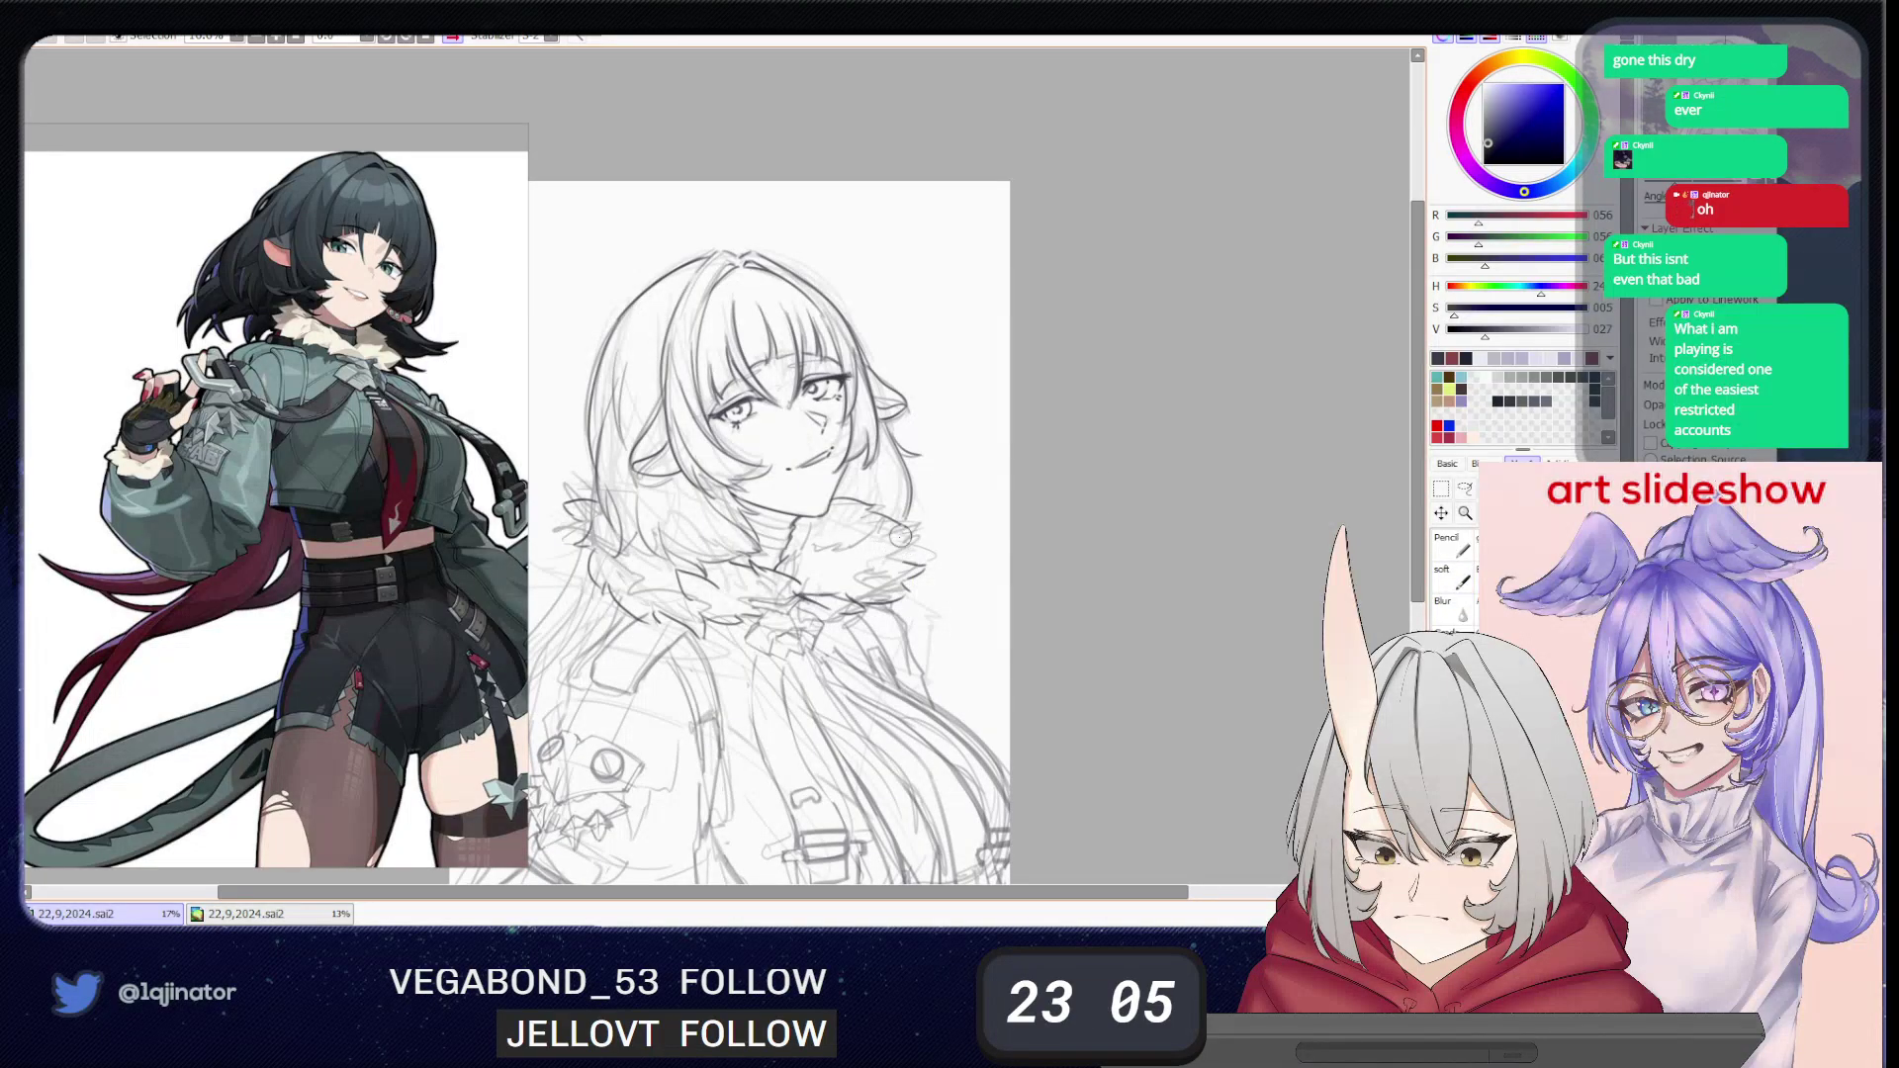
key(b)
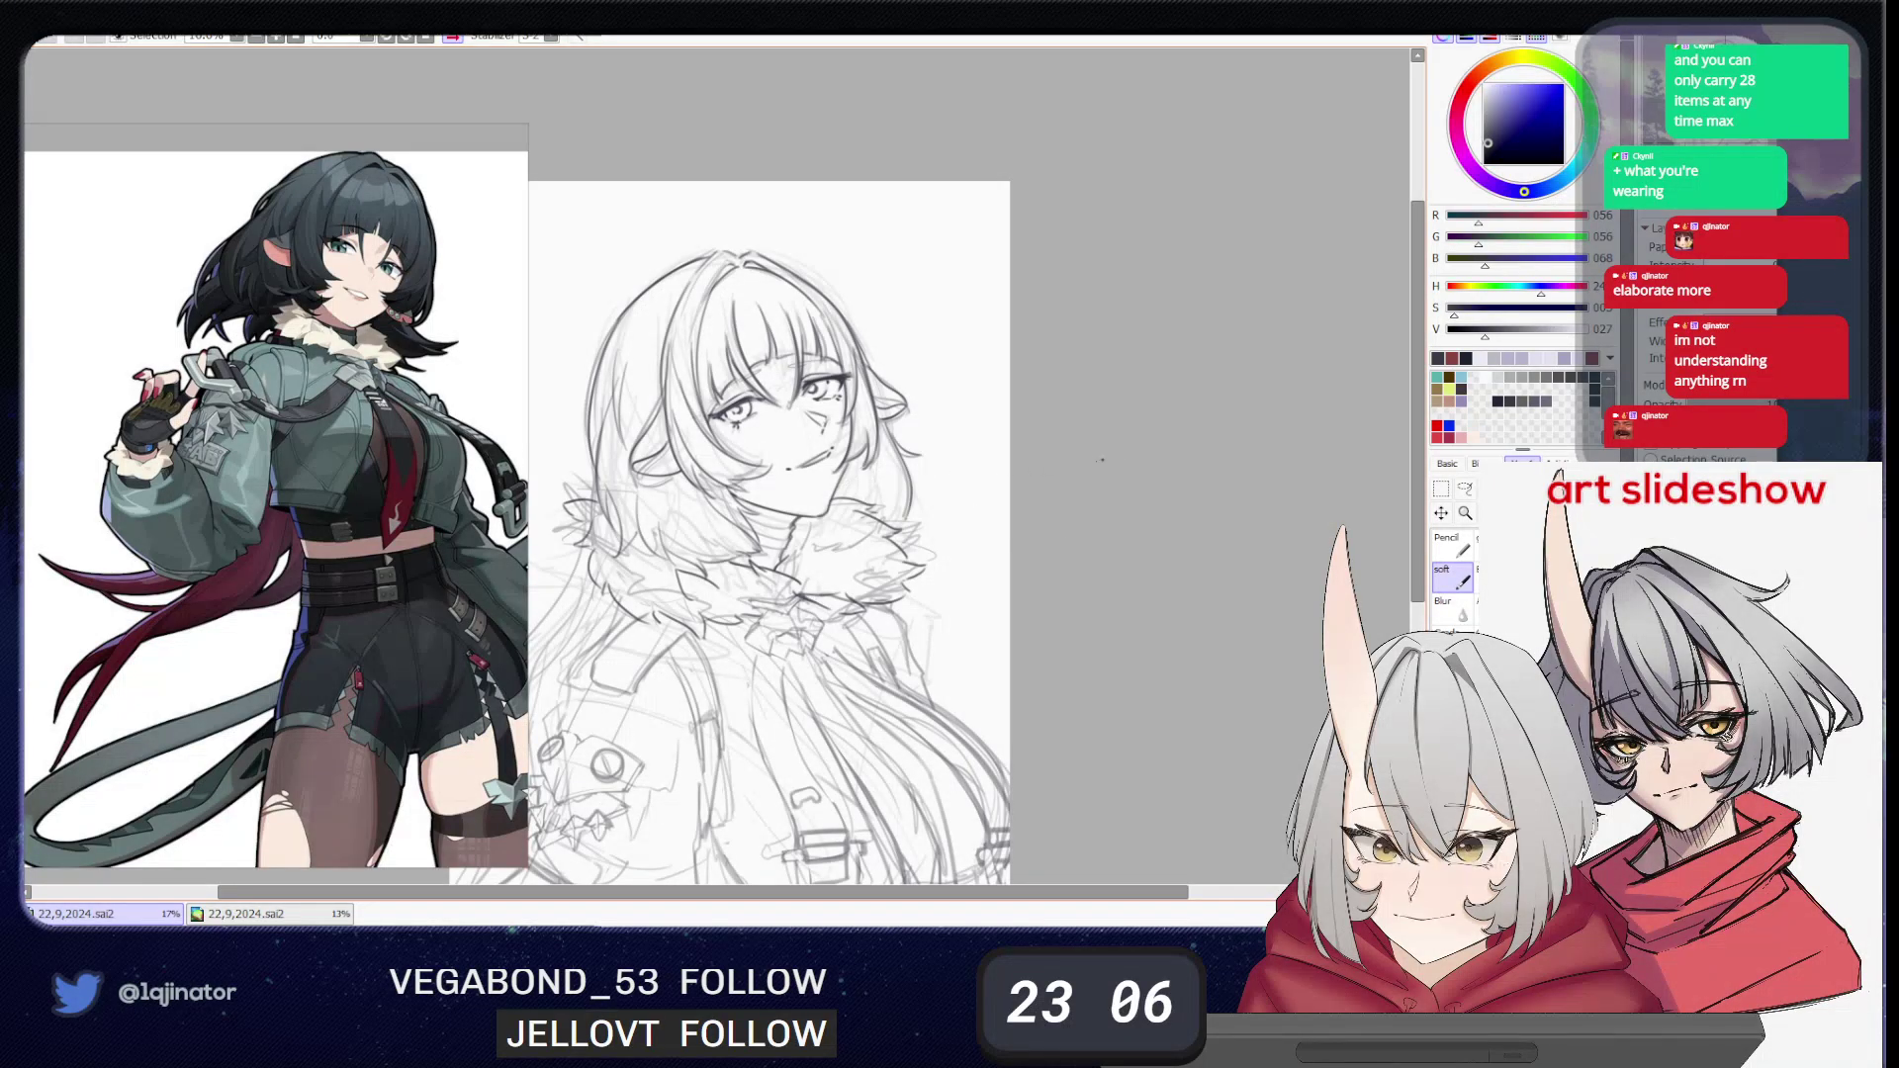
- Erase part of the far-side collar fur and redraw its tufts beside the neck with the soft brush
drag(840, 595, 884, 536)
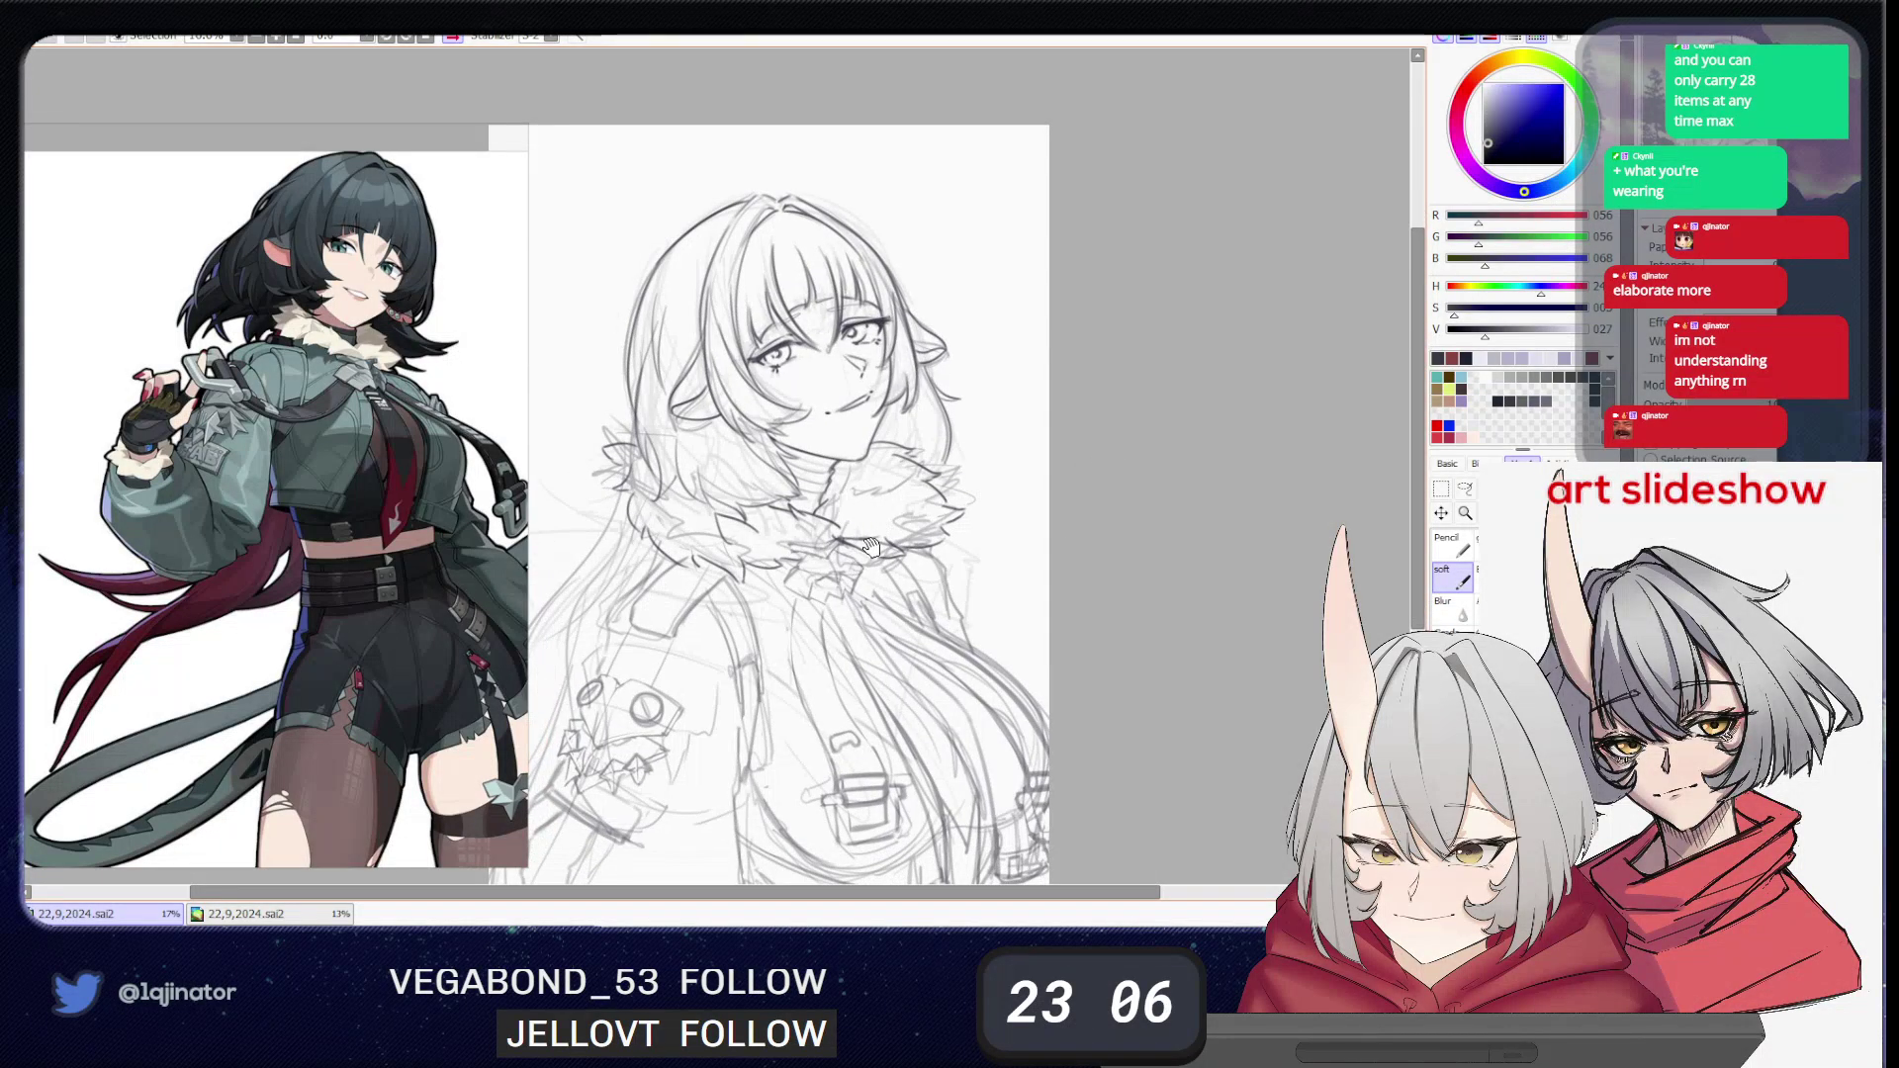
drag(866, 544, 793, 627)
key(e)
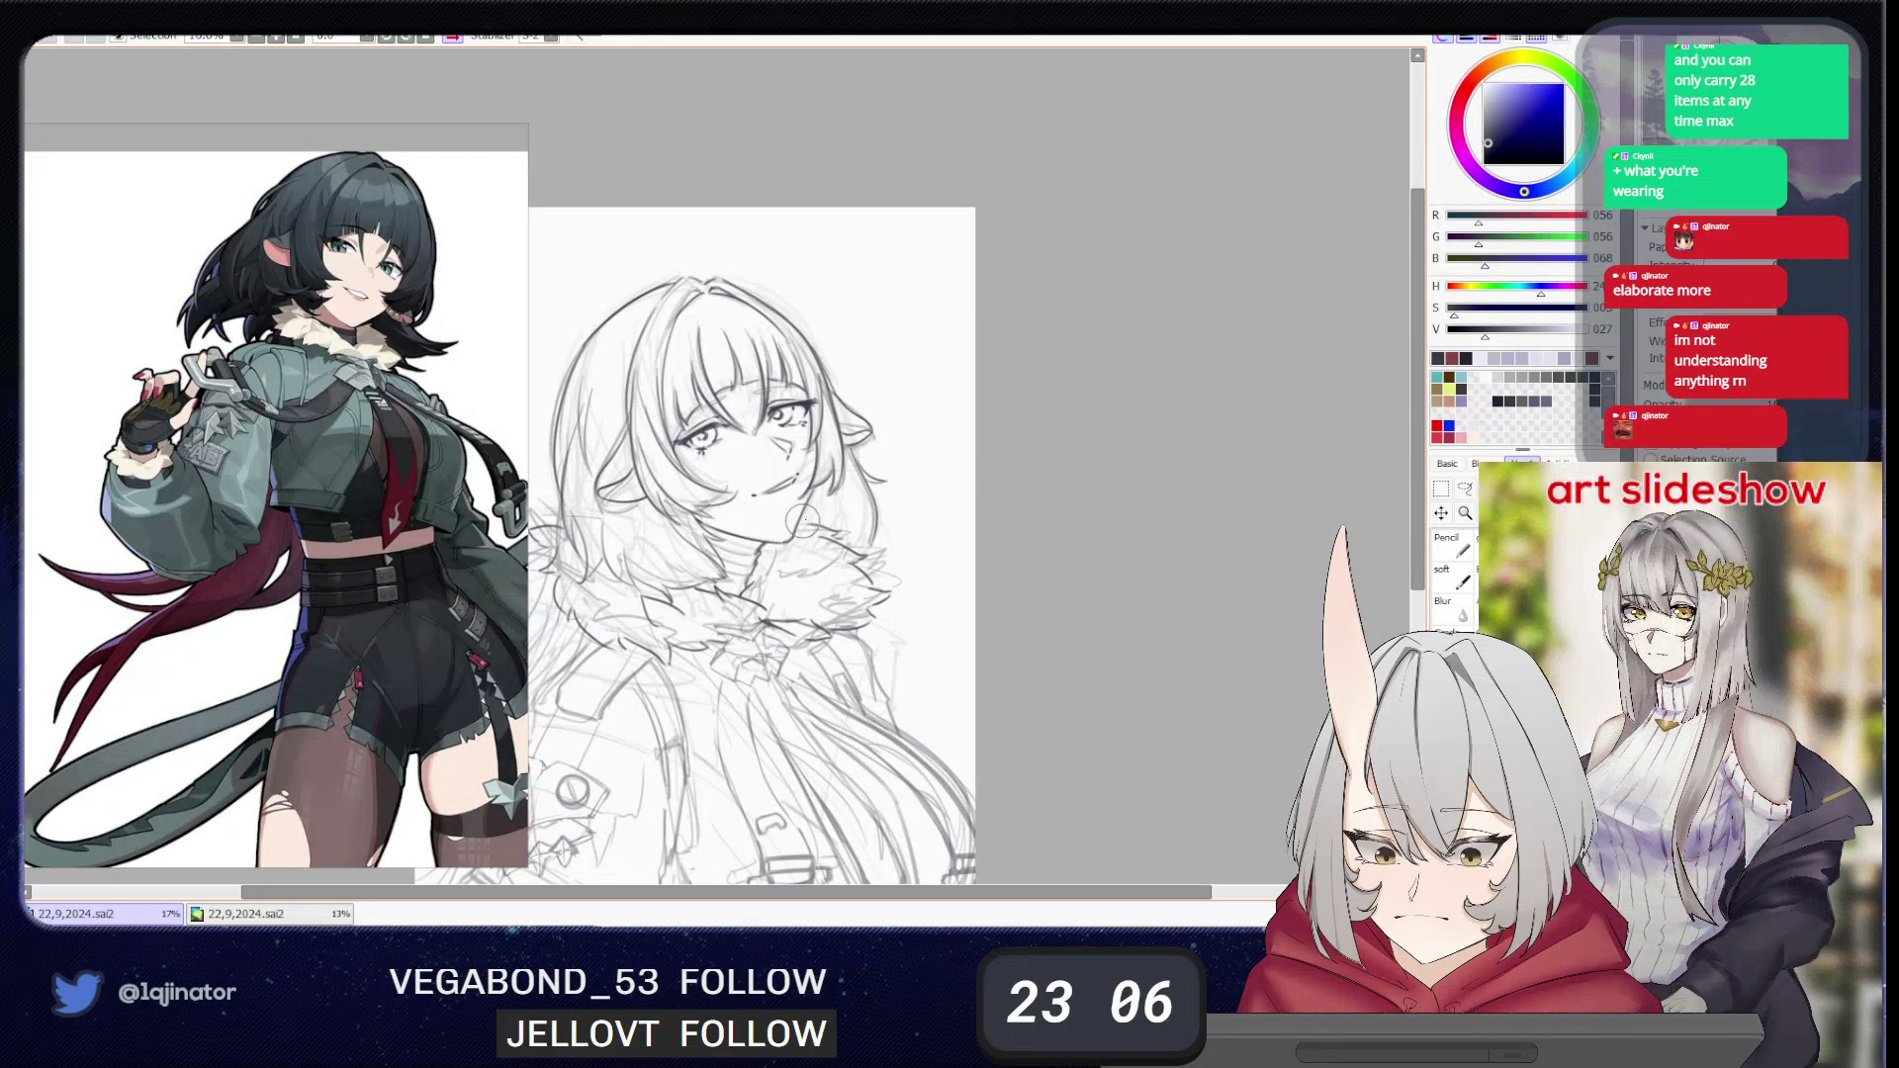
drag(803, 529, 881, 578)
key(b)
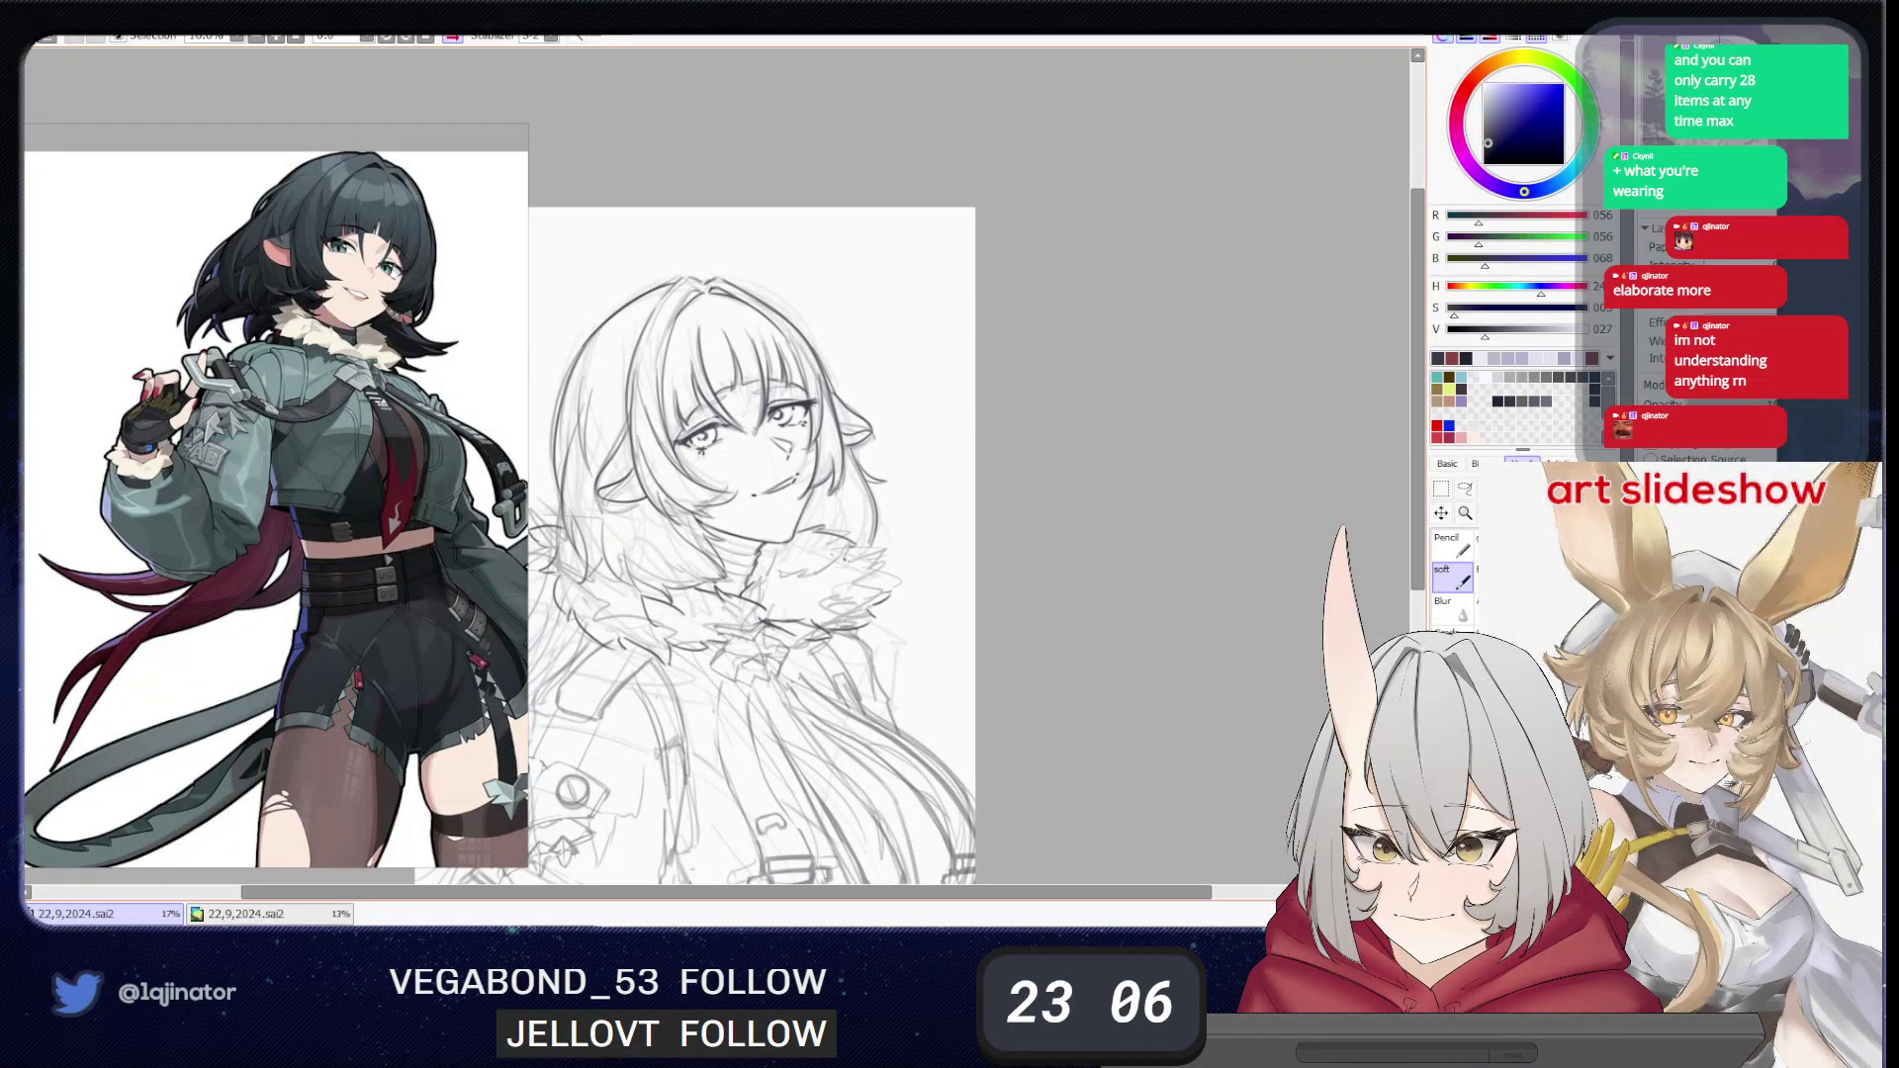
drag(864, 571, 883, 607)
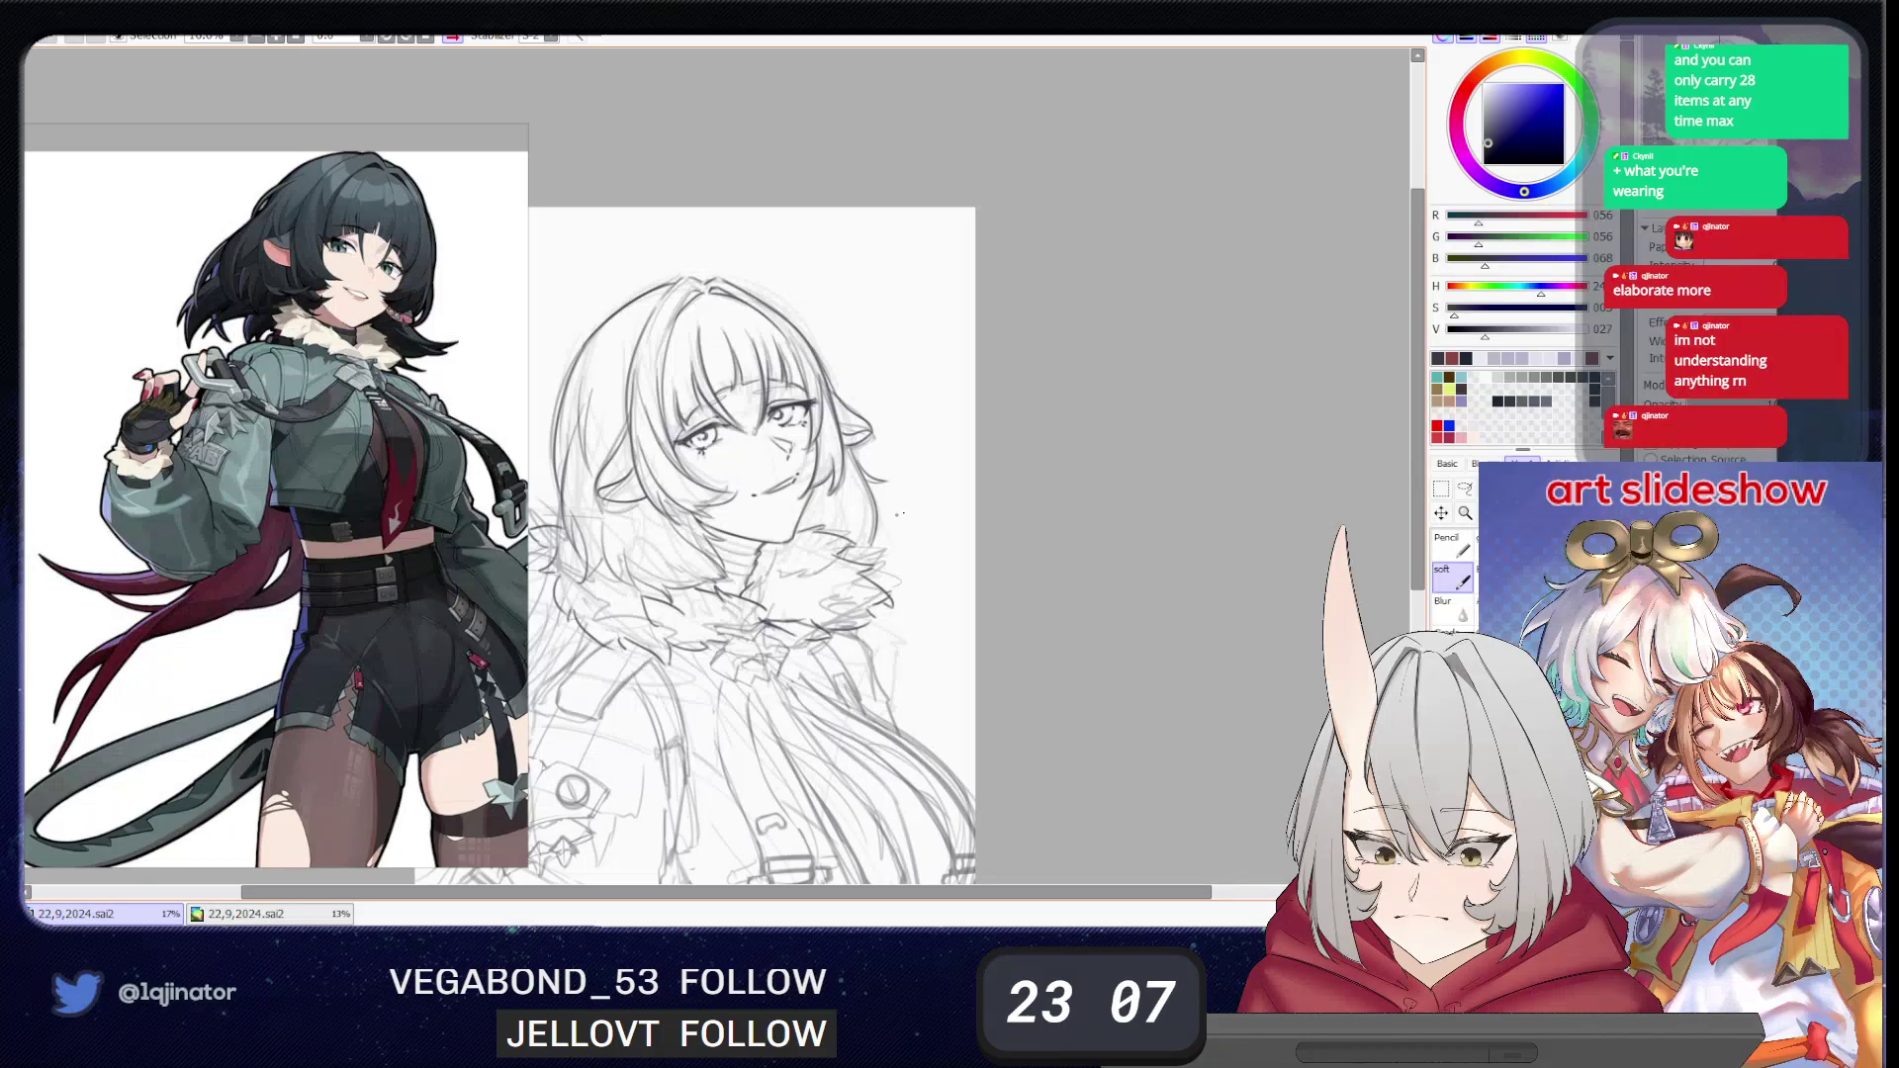
- Check the whole portrait and sharpen the collar's fur strands beside the neck and above the collar clasp
key(ctrl+minus)
key(ctrl+minus)
key(ctrl+plus)
key(ctrl+plus)
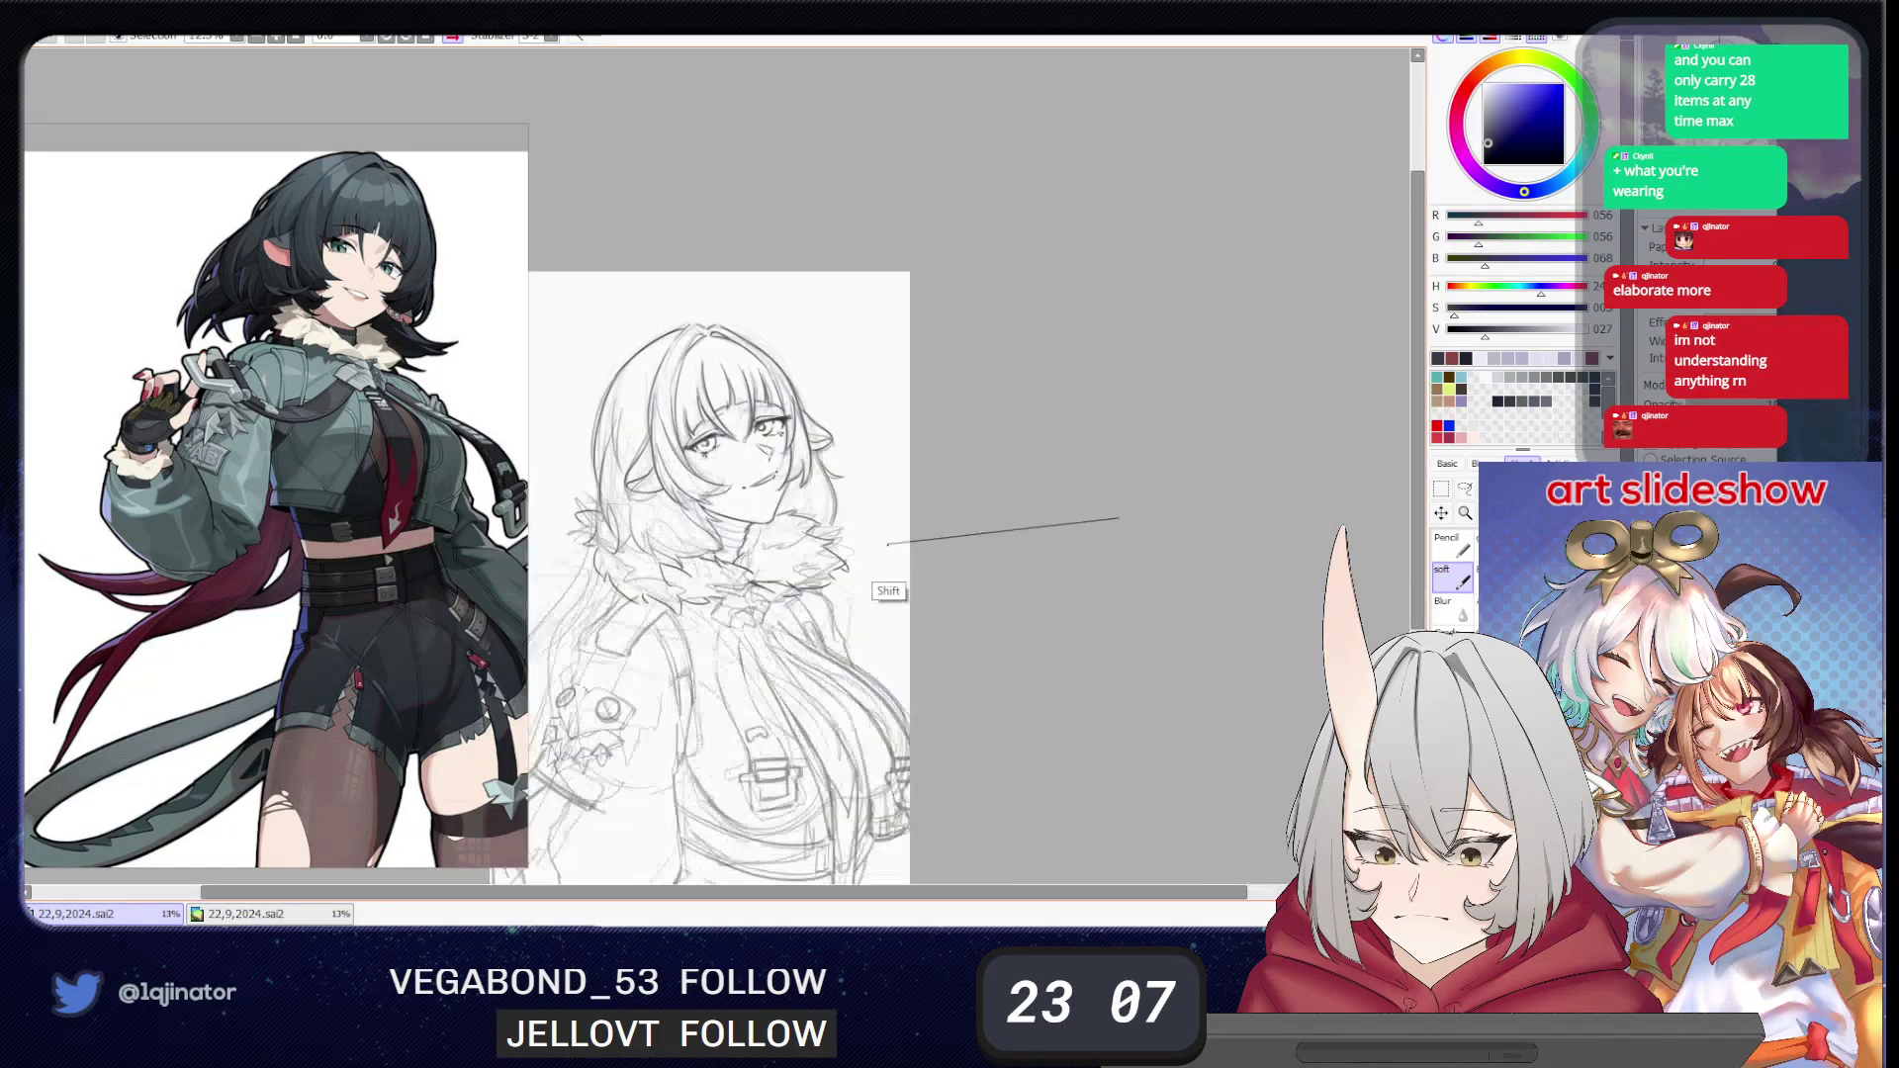
scroll(775, 541, up, 1)
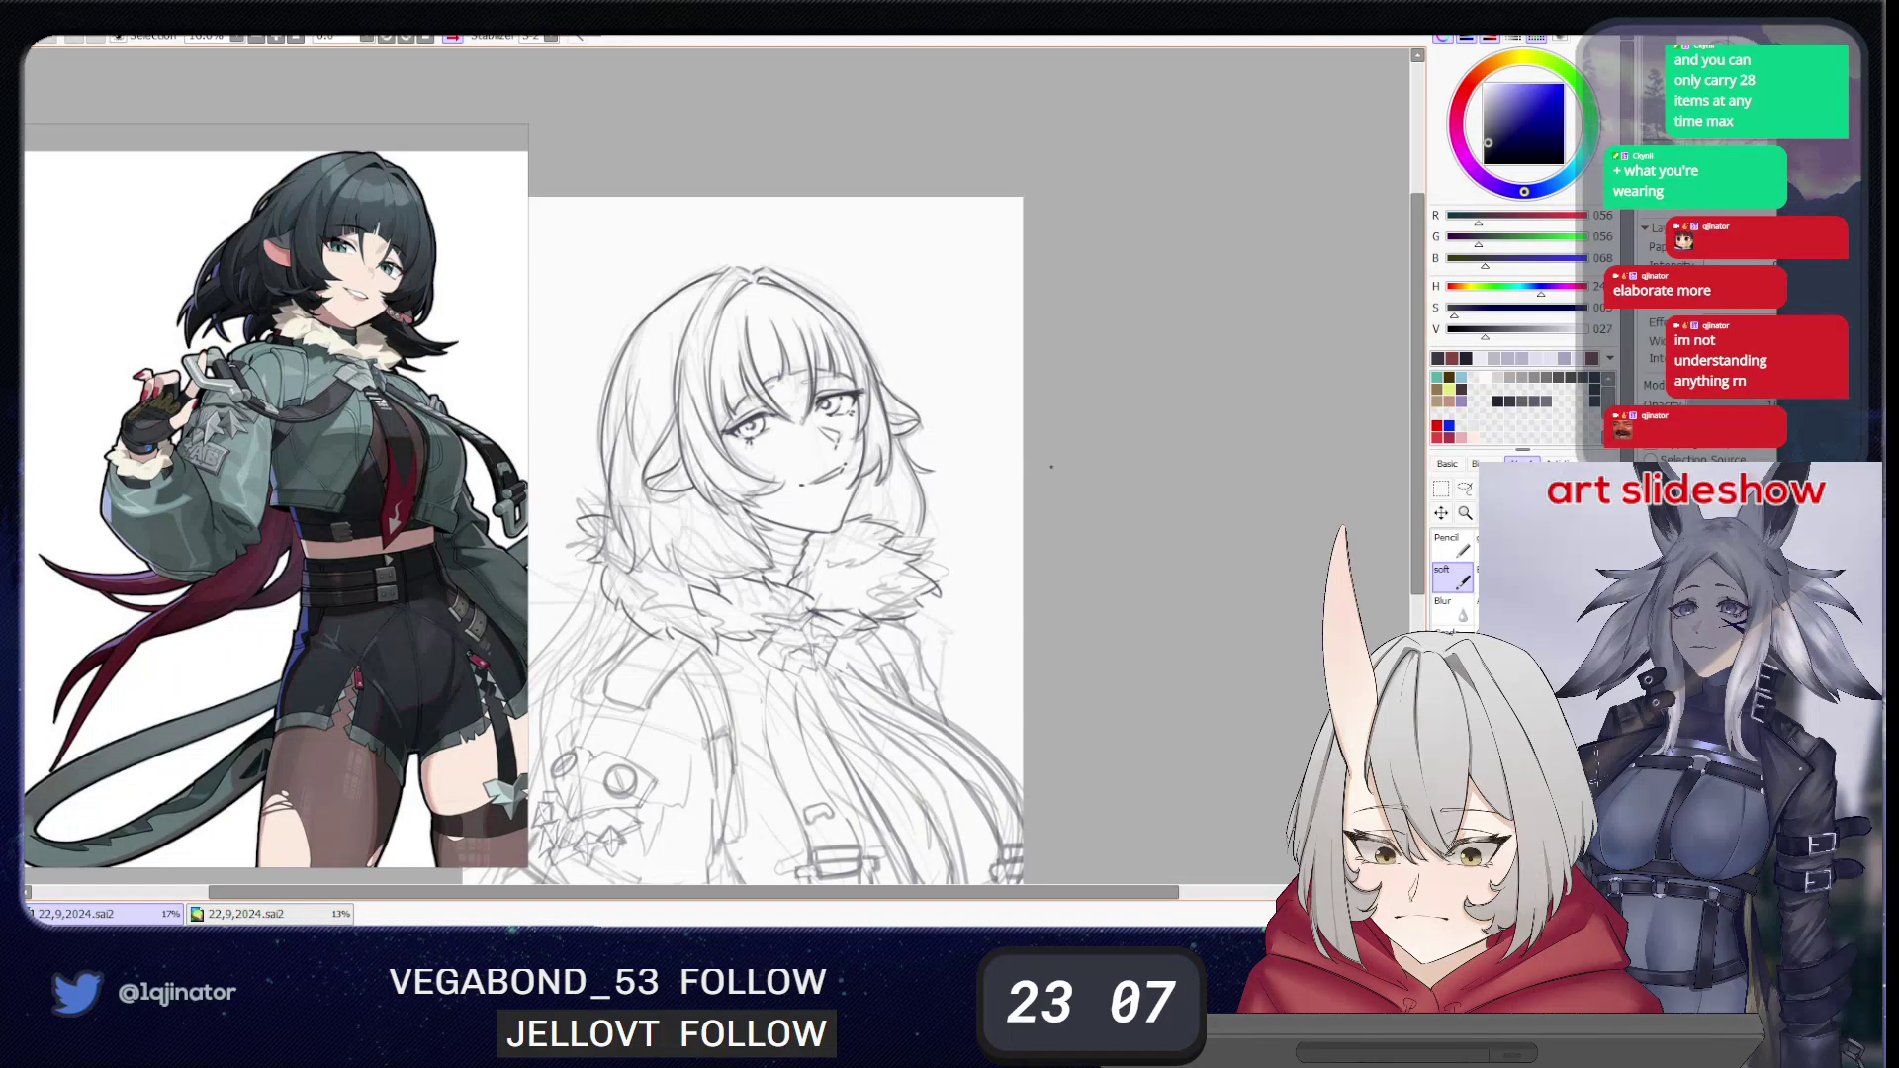
drag(908, 649, 958, 626)
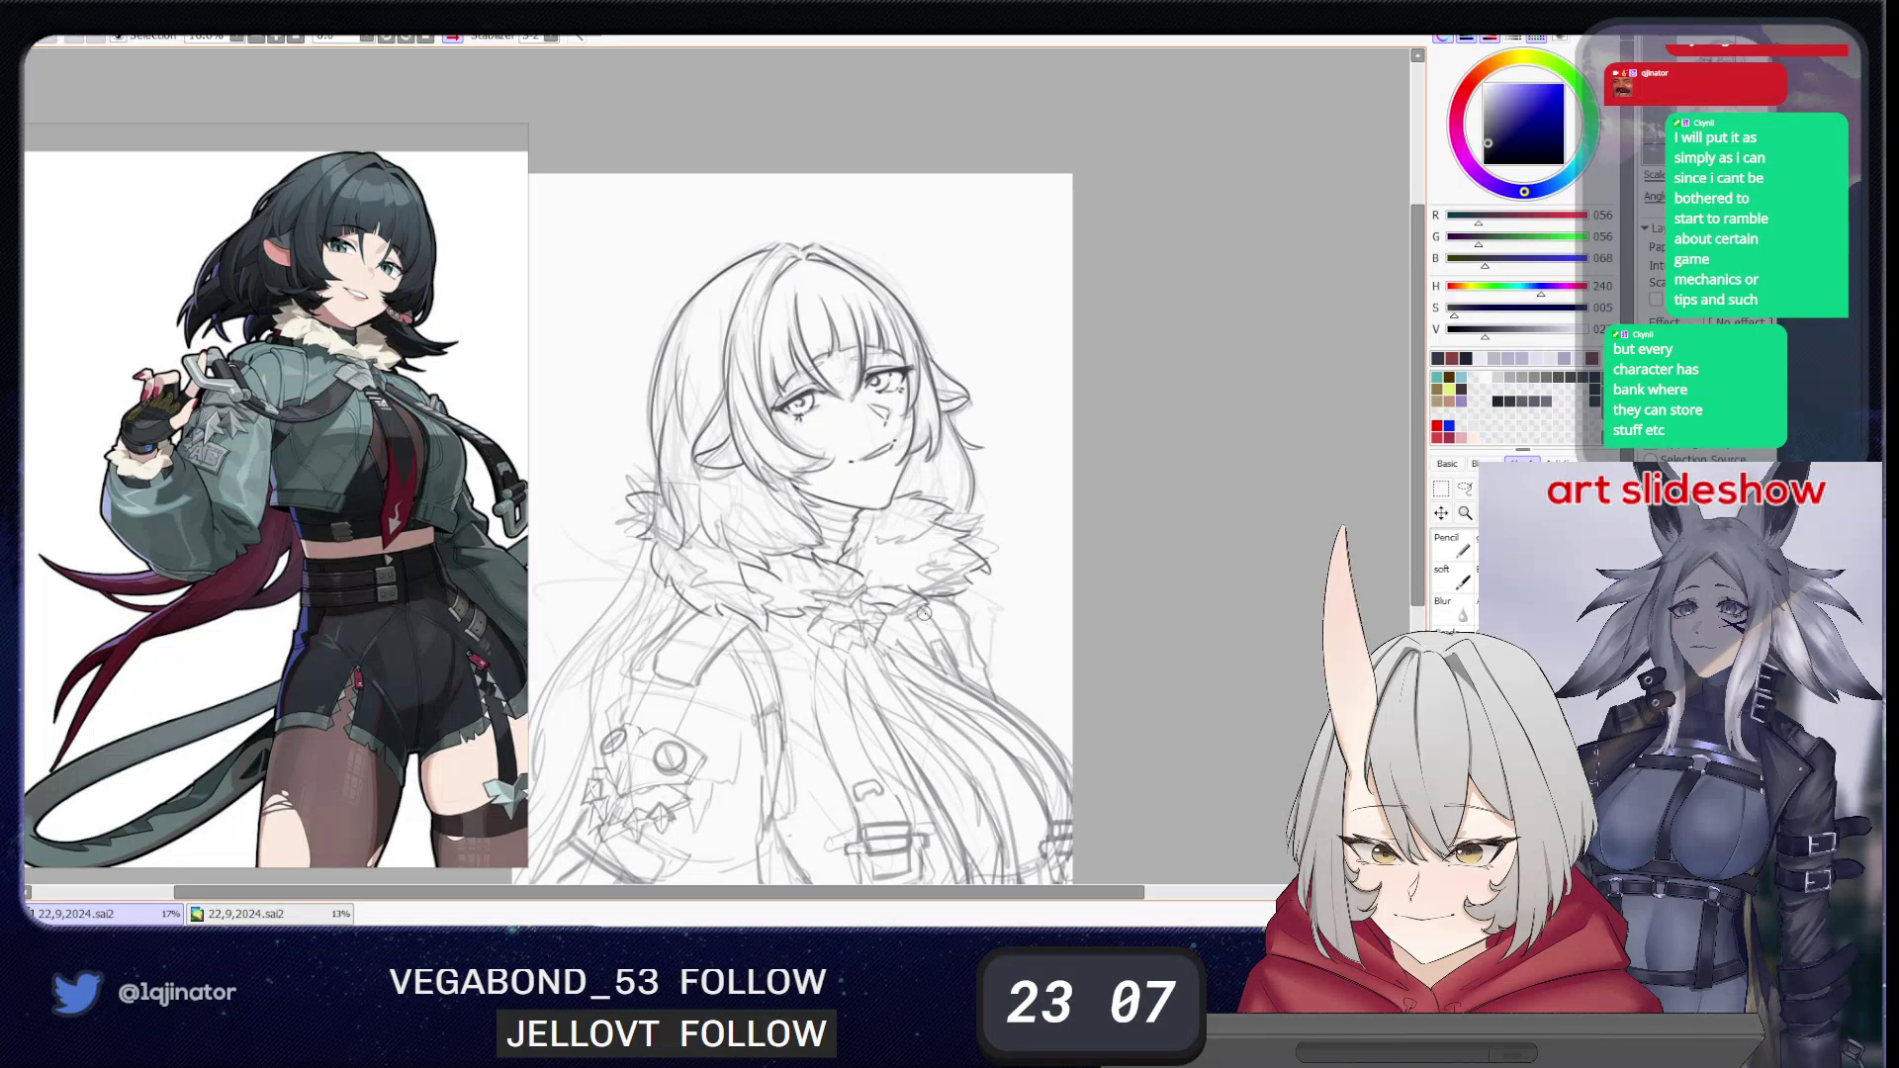
key(b)
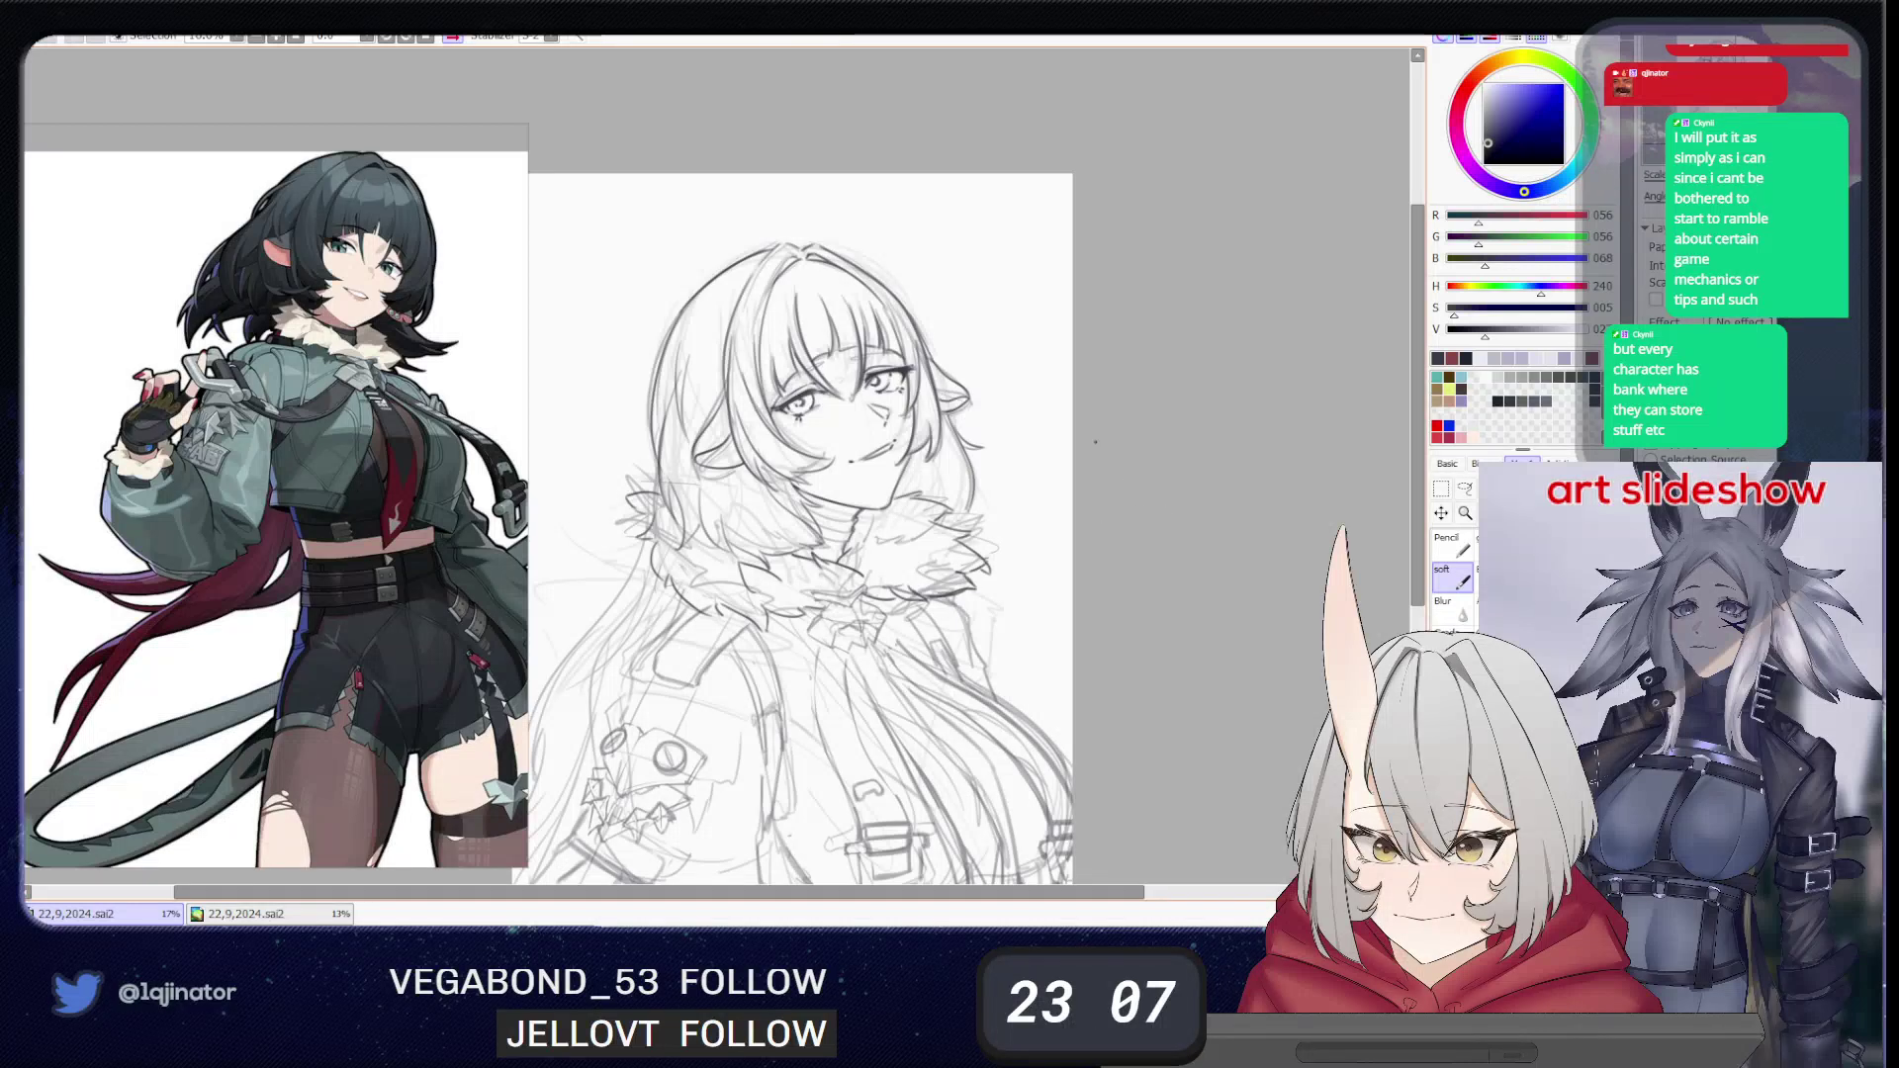
drag(912, 670, 933, 643)
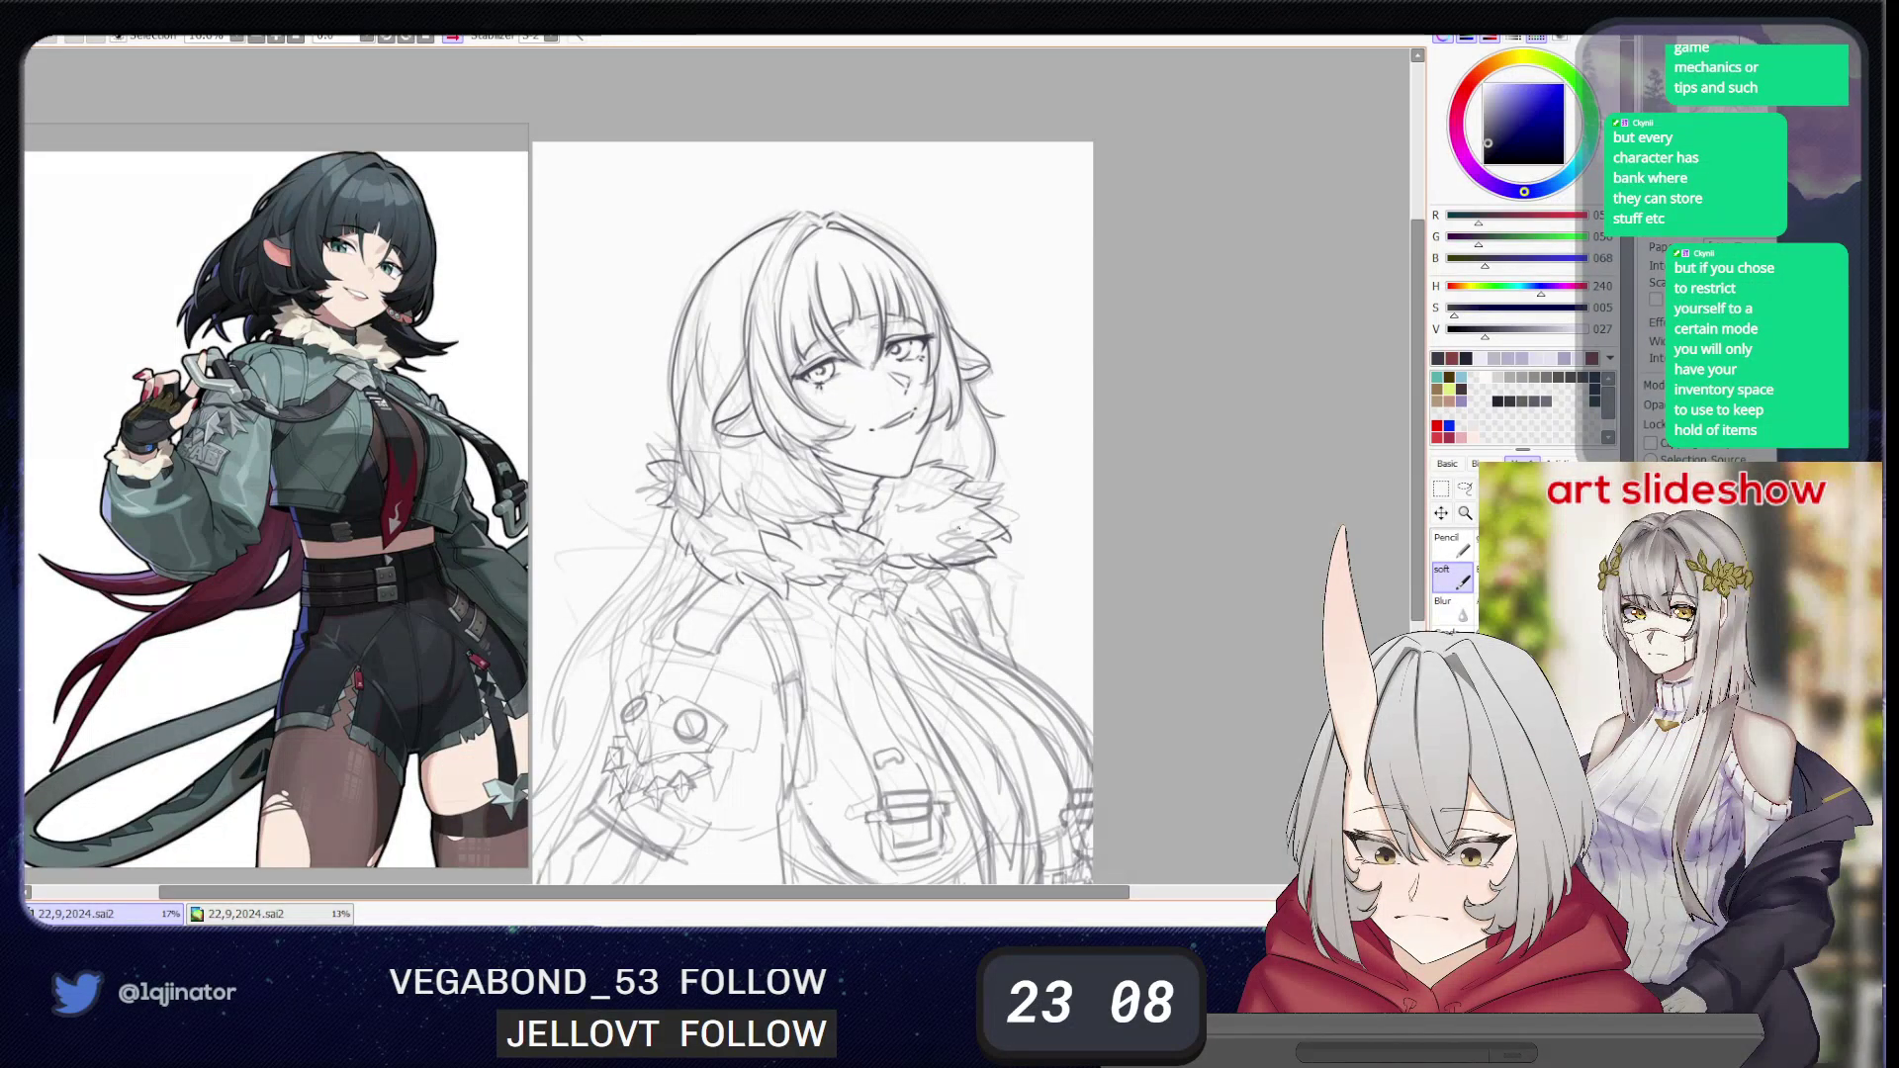
drag(906, 538, 942, 515)
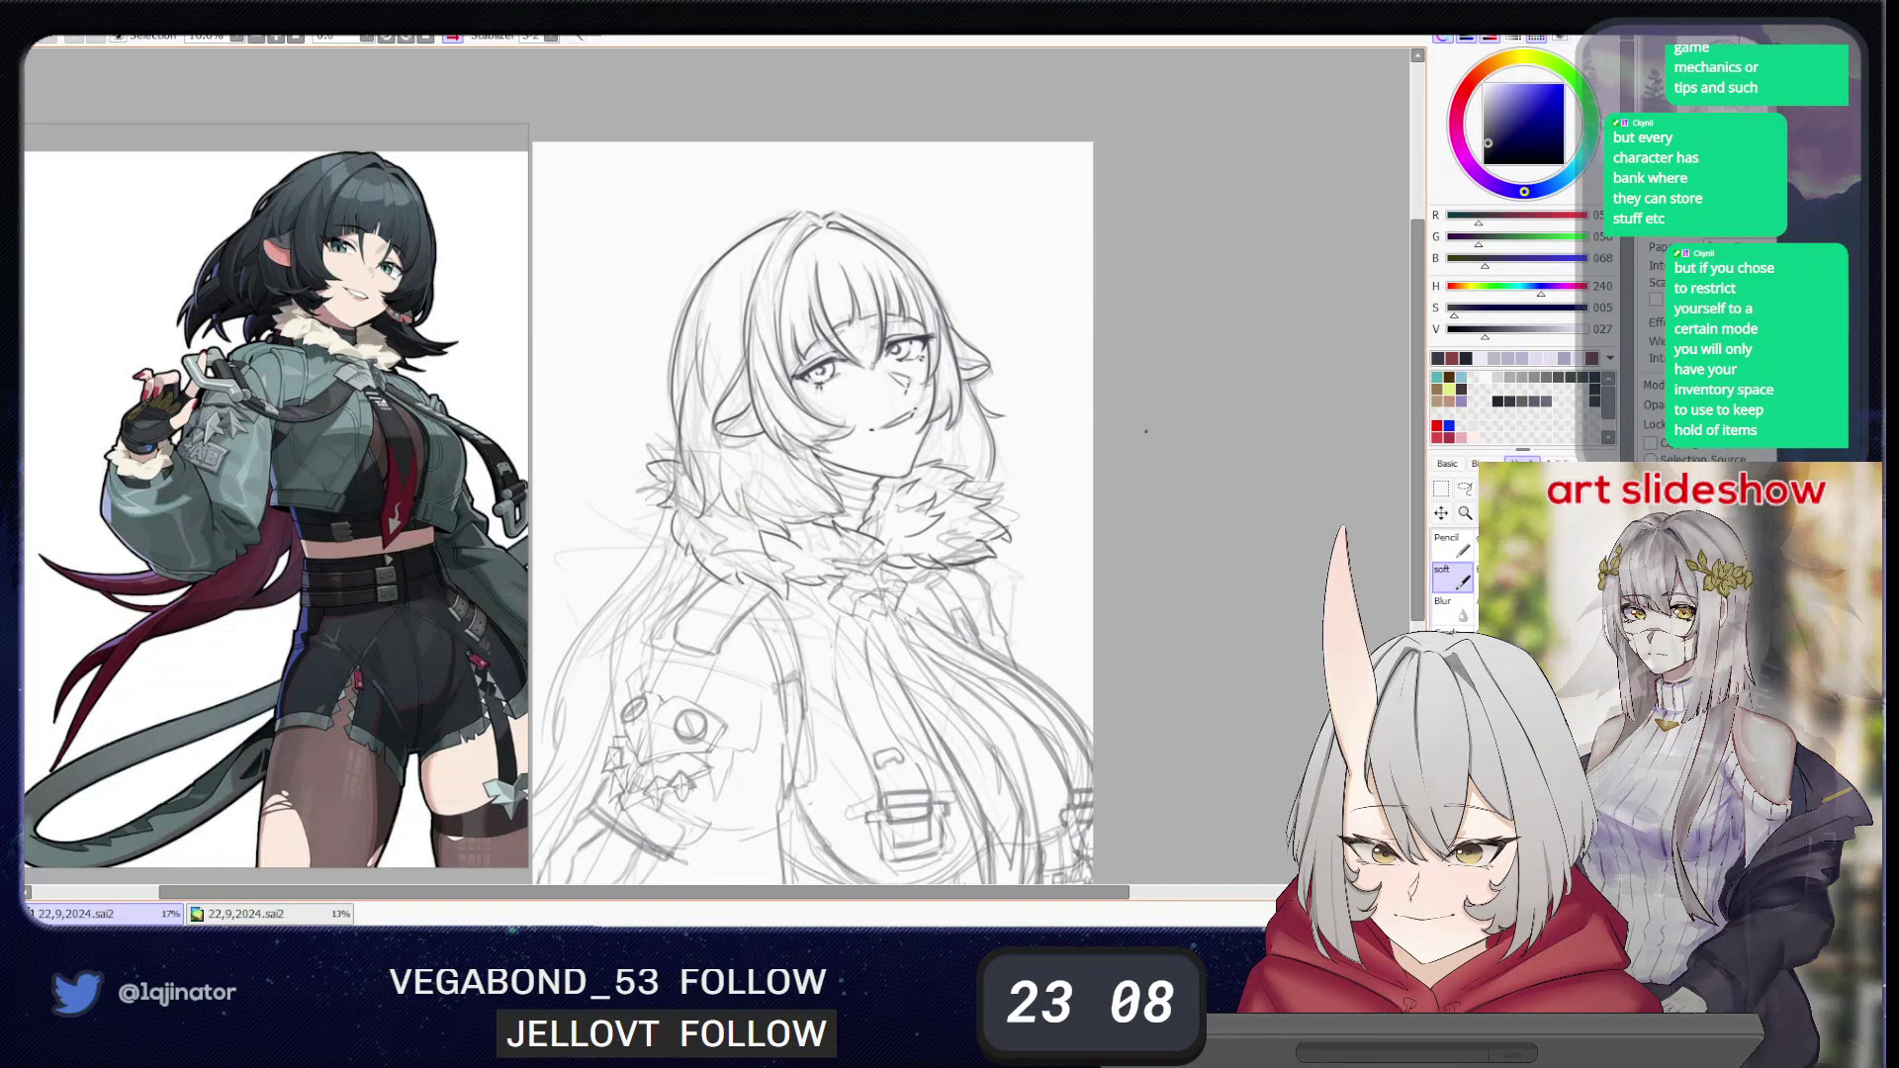
mouse_move(908, 586)
mouse_down()
mouse_move(940, 559)
mouse_move(883, 607)
mouse_up()
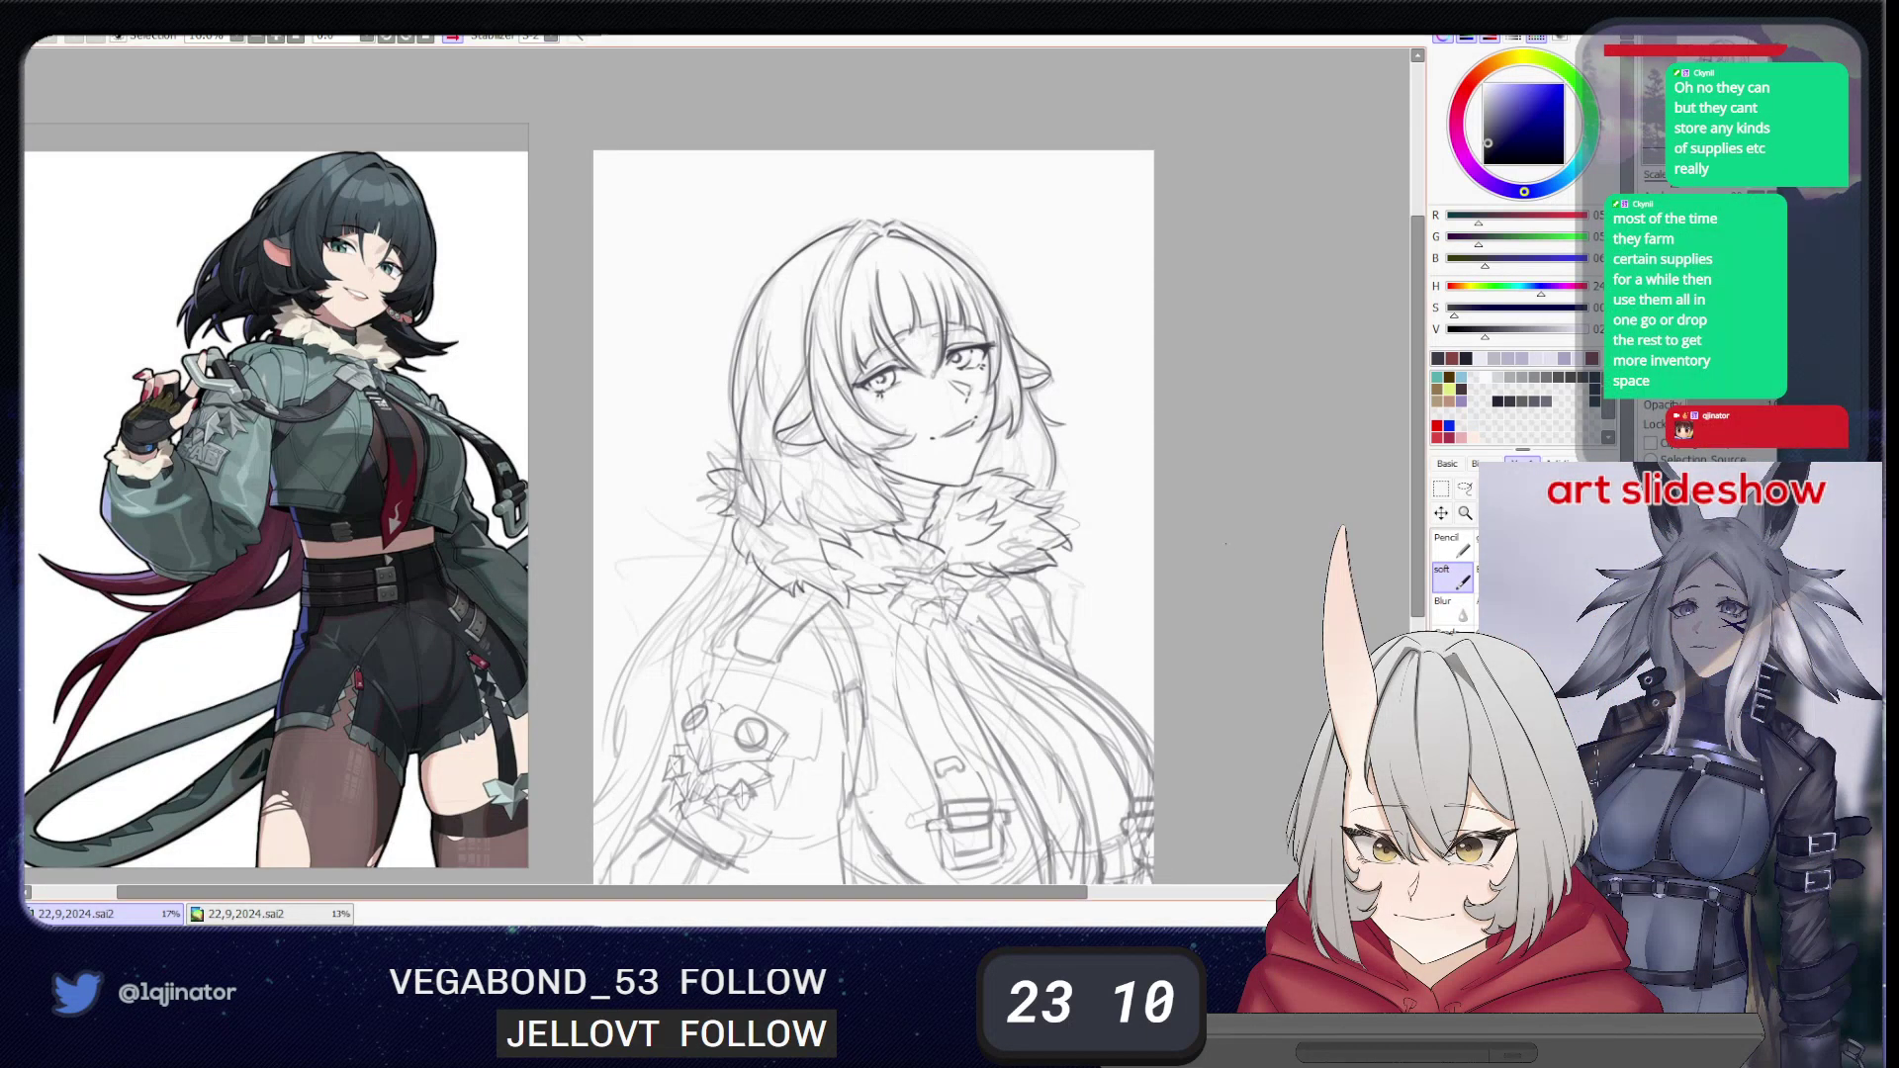
- Check the whole portrait and darken the jacket line art by raising its layer opacity
mouse_move(918, 707)
mouse_down()
mouse_move(867, 636)
mouse_move(823, 689)
mouse_up()
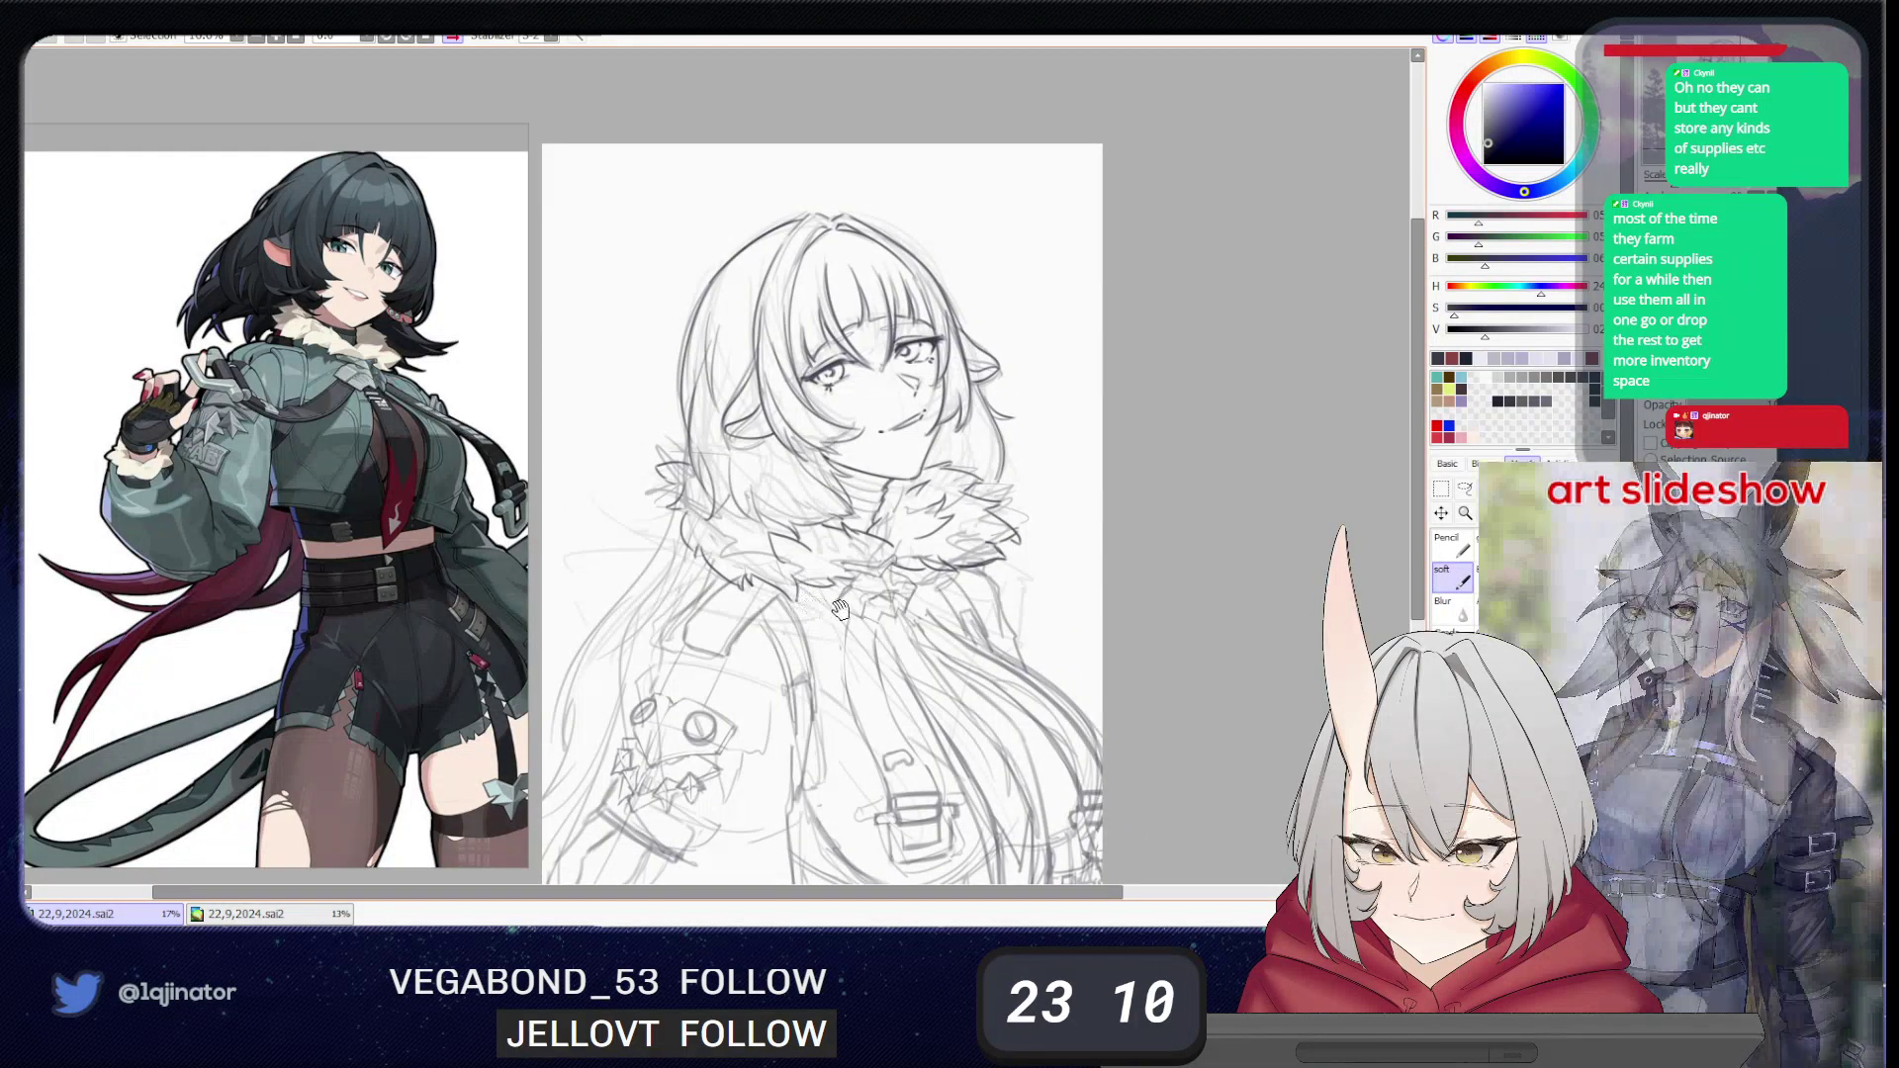
drag(852, 618, 833, 642)
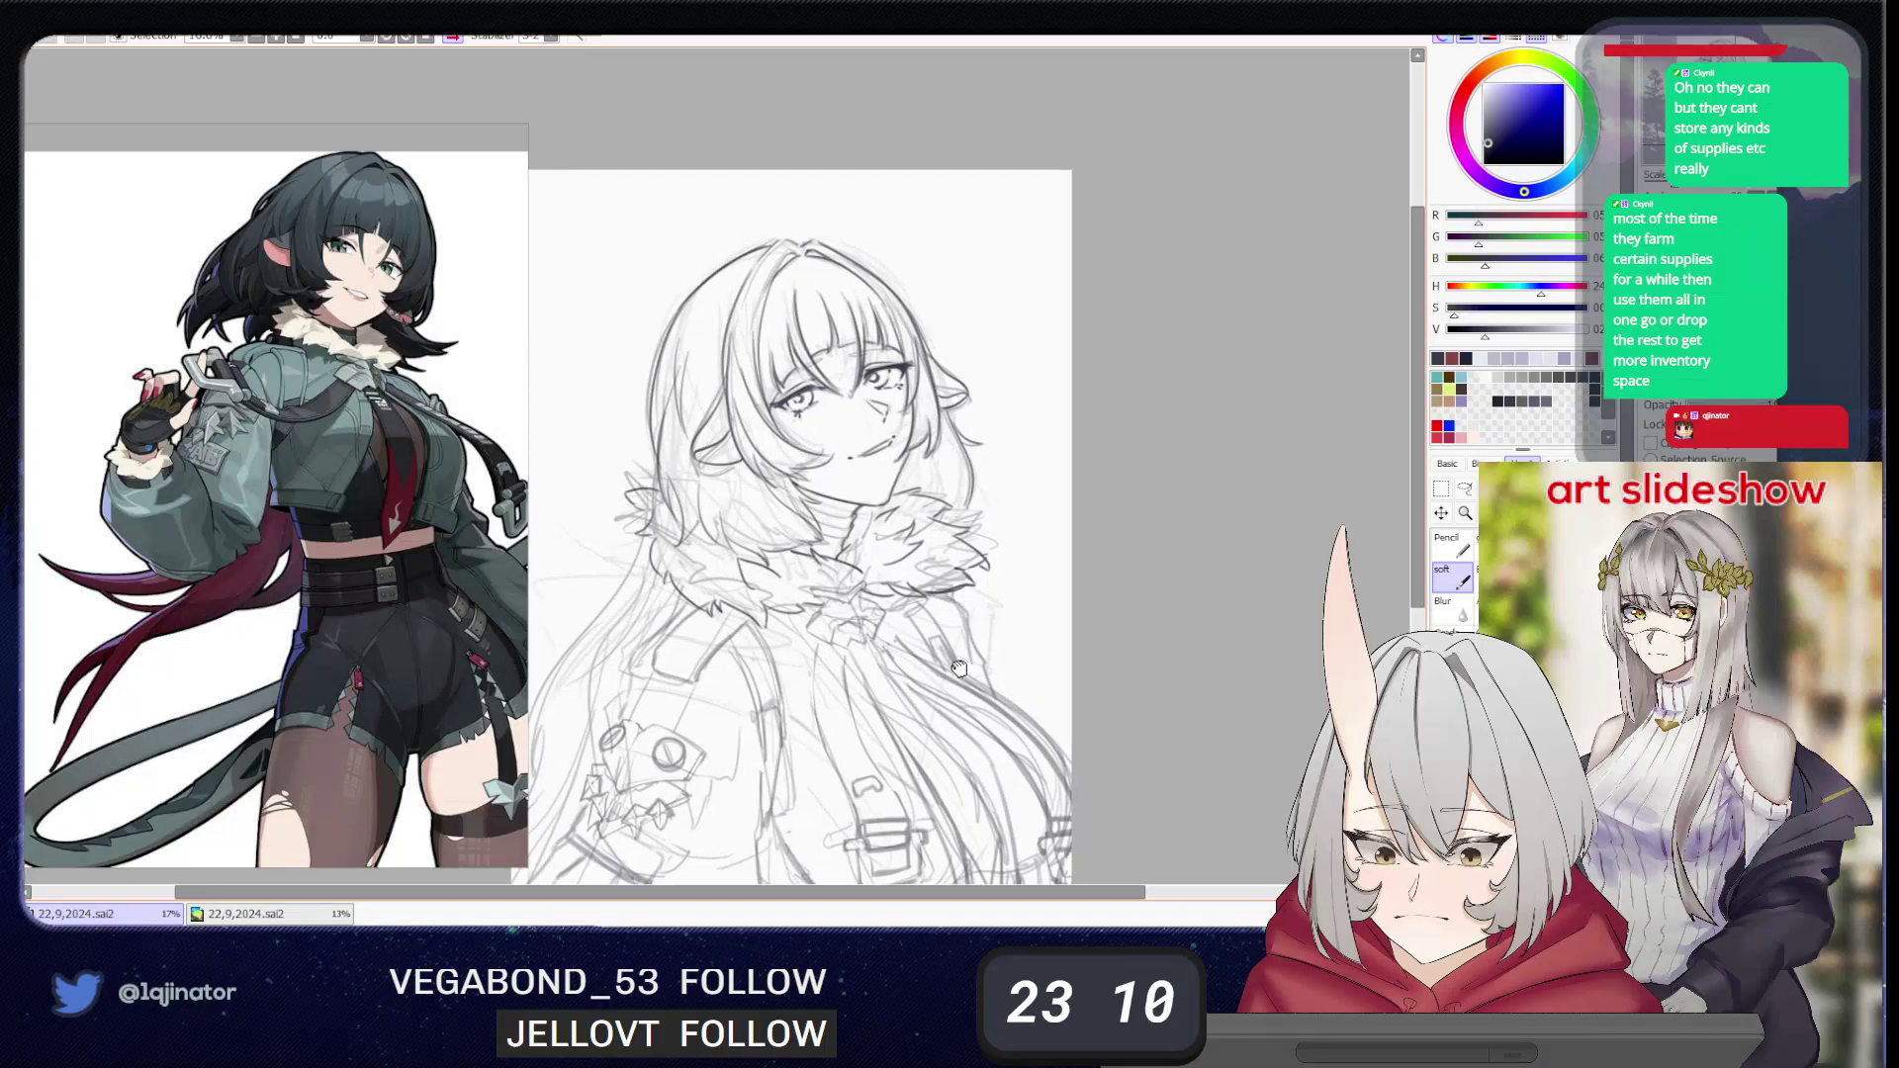
drag(974, 653, 940, 644)
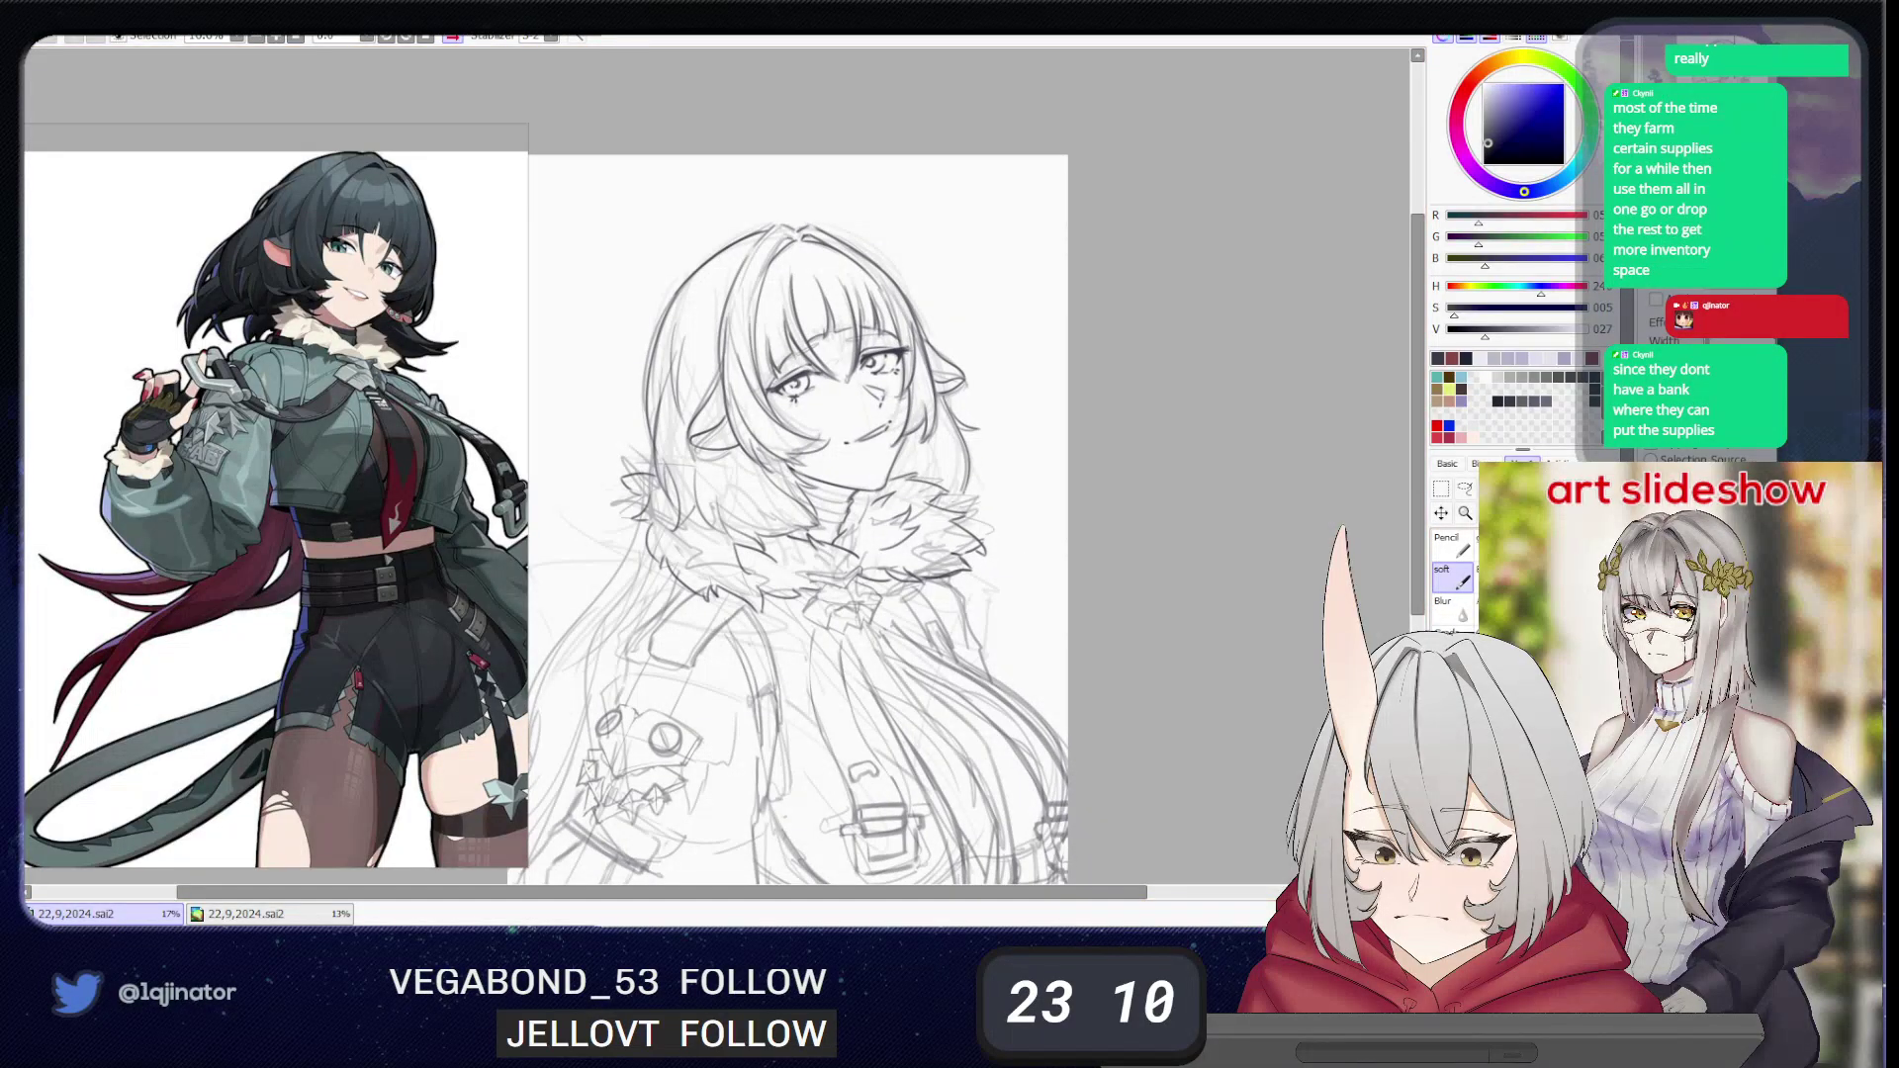
drag(1124, 693, 1170, 559)
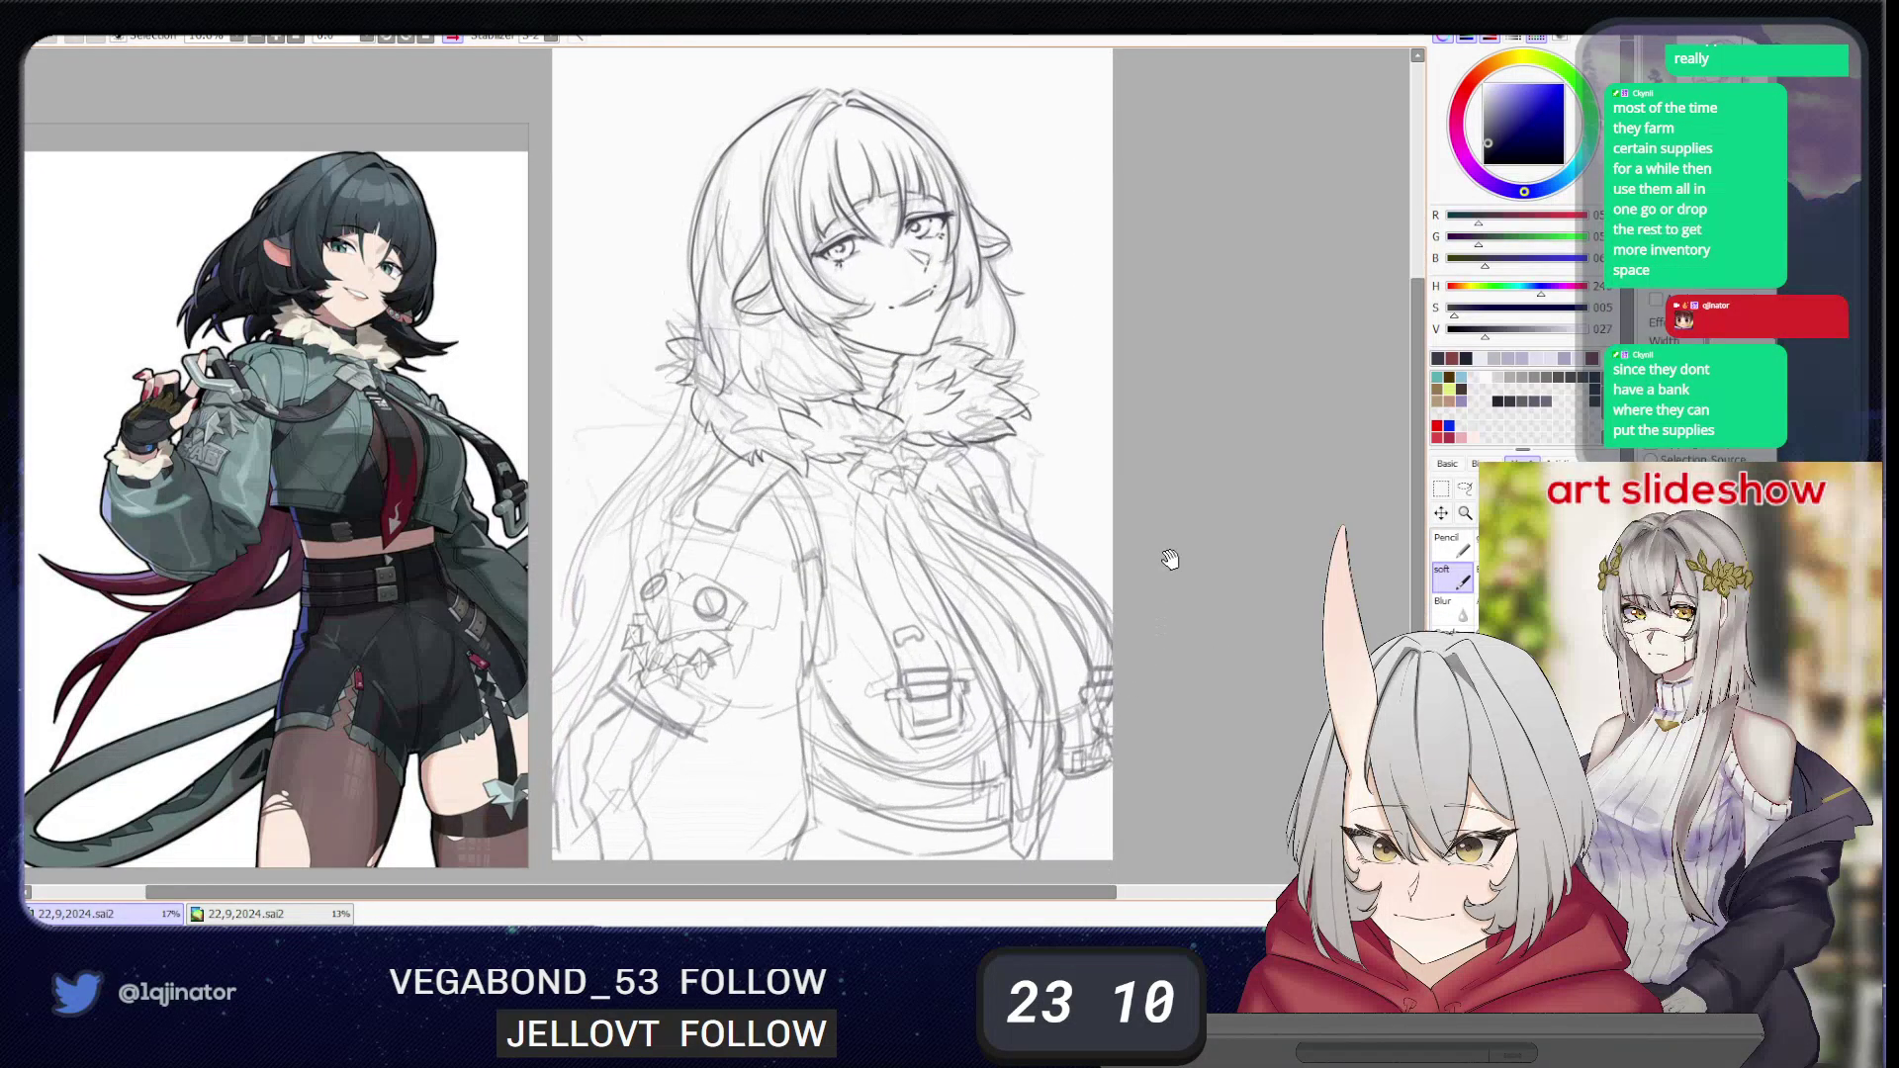
mouse_move(1175, 649)
mouse_down()
mouse_move(1150, 599)
mouse_move(1168, 616)
mouse_up()
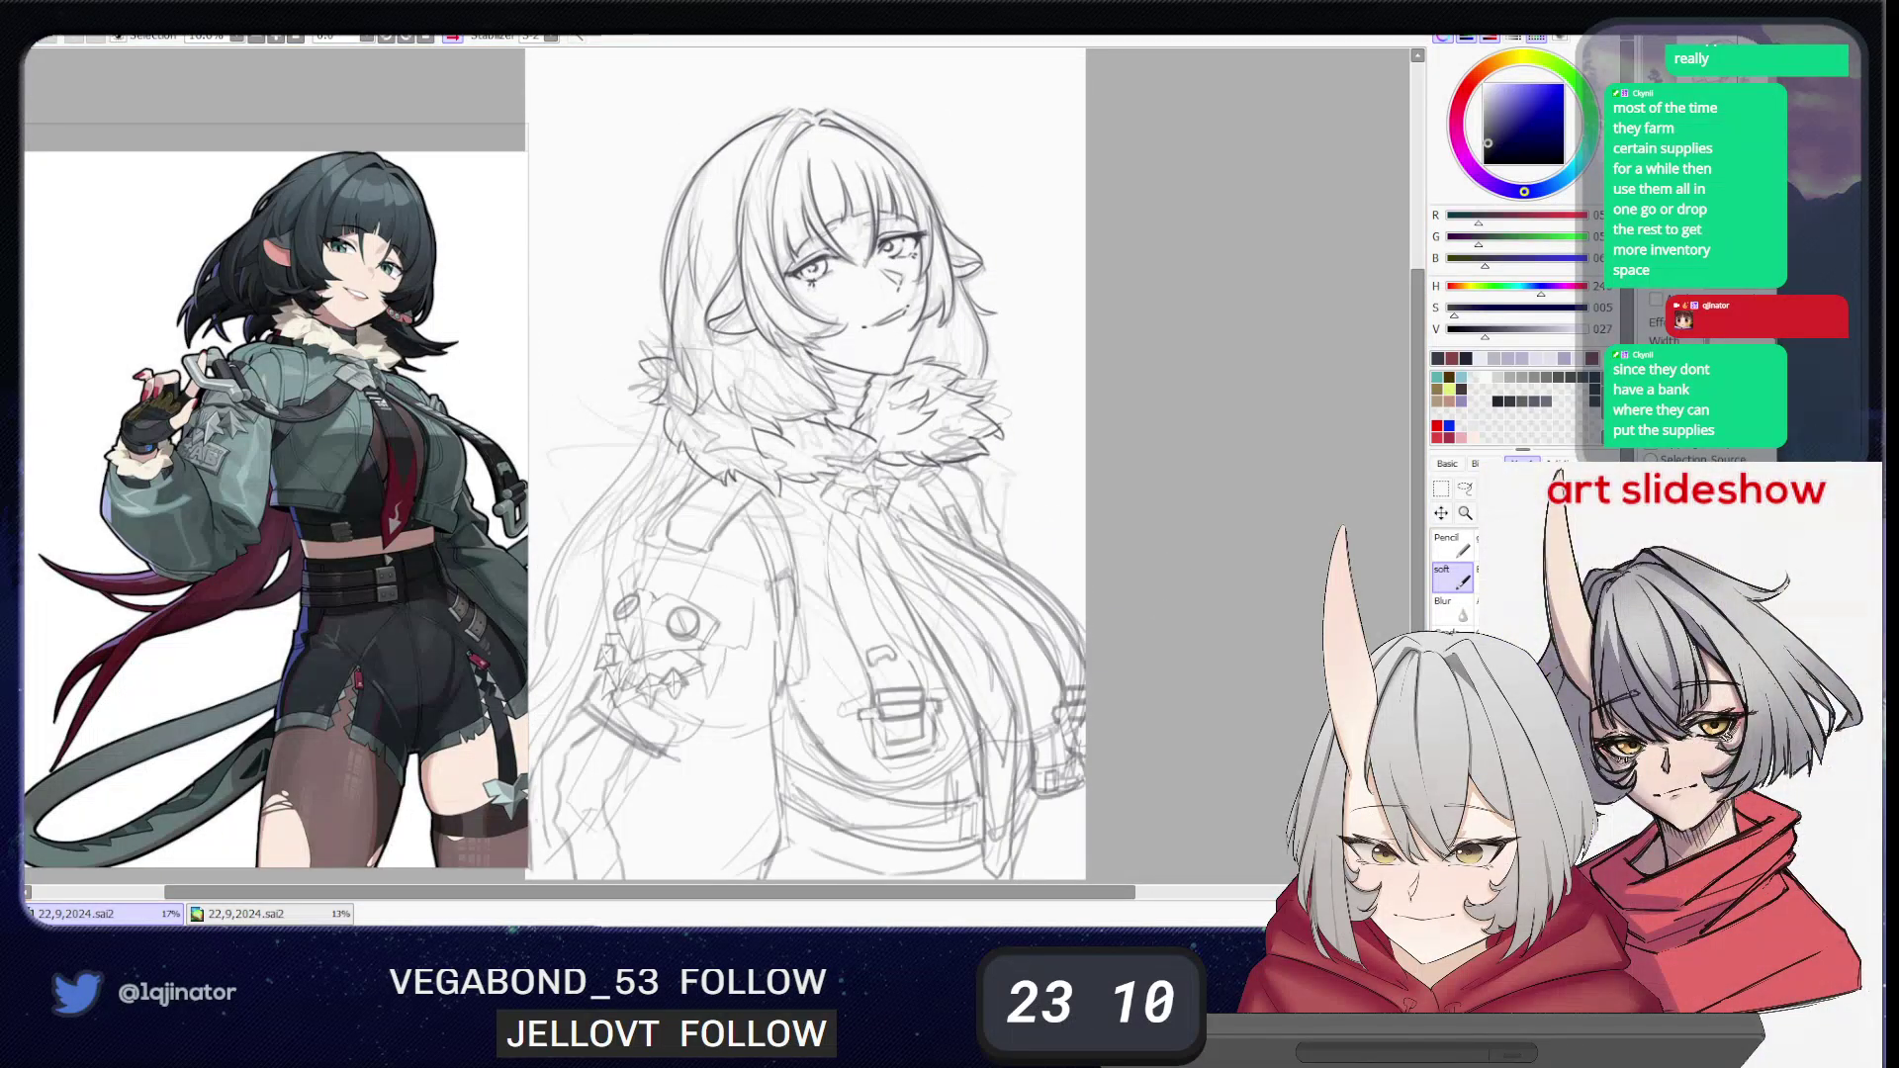
drag(1716, 405, 1765, 404)
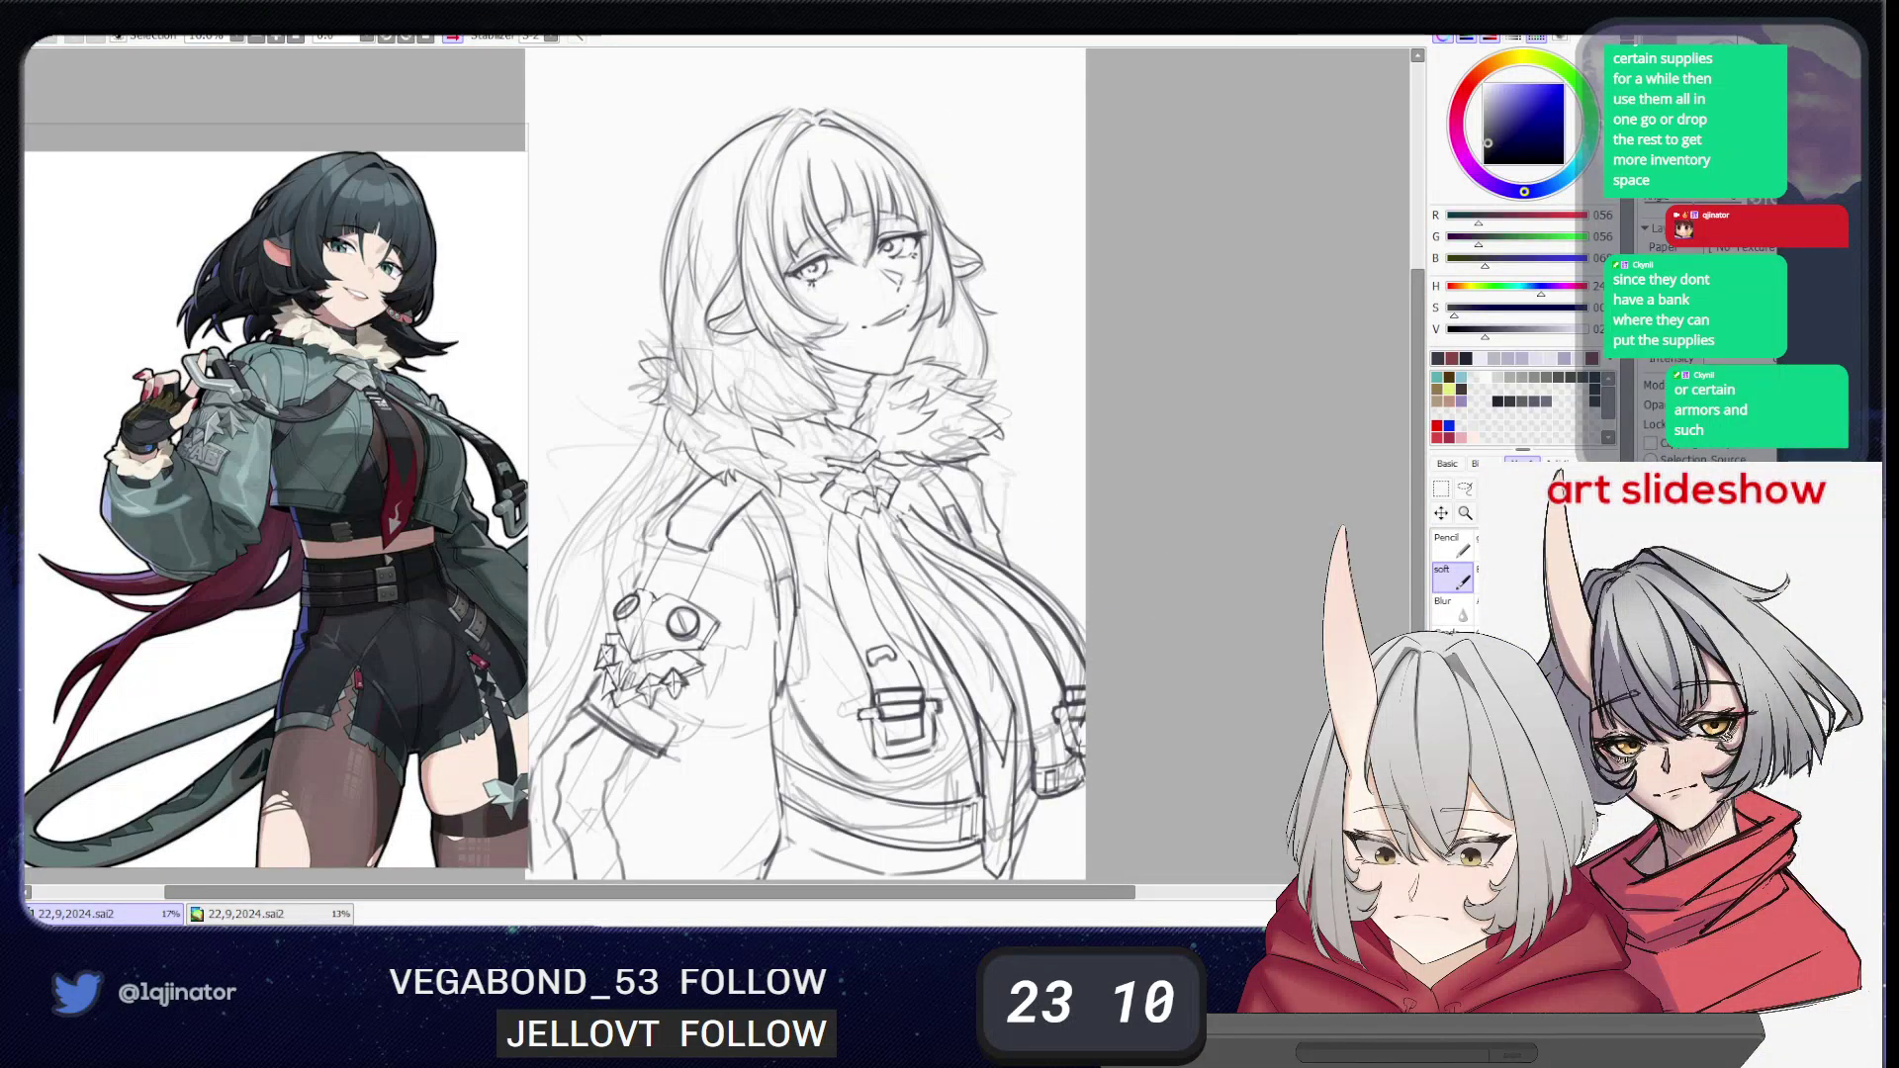
- Erase the lines overlapping the fur collar around the clasp, comparing the result before and after
click(1650, 593)
click(1650, 593)
key(e)
drag(902, 455, 944, 447)
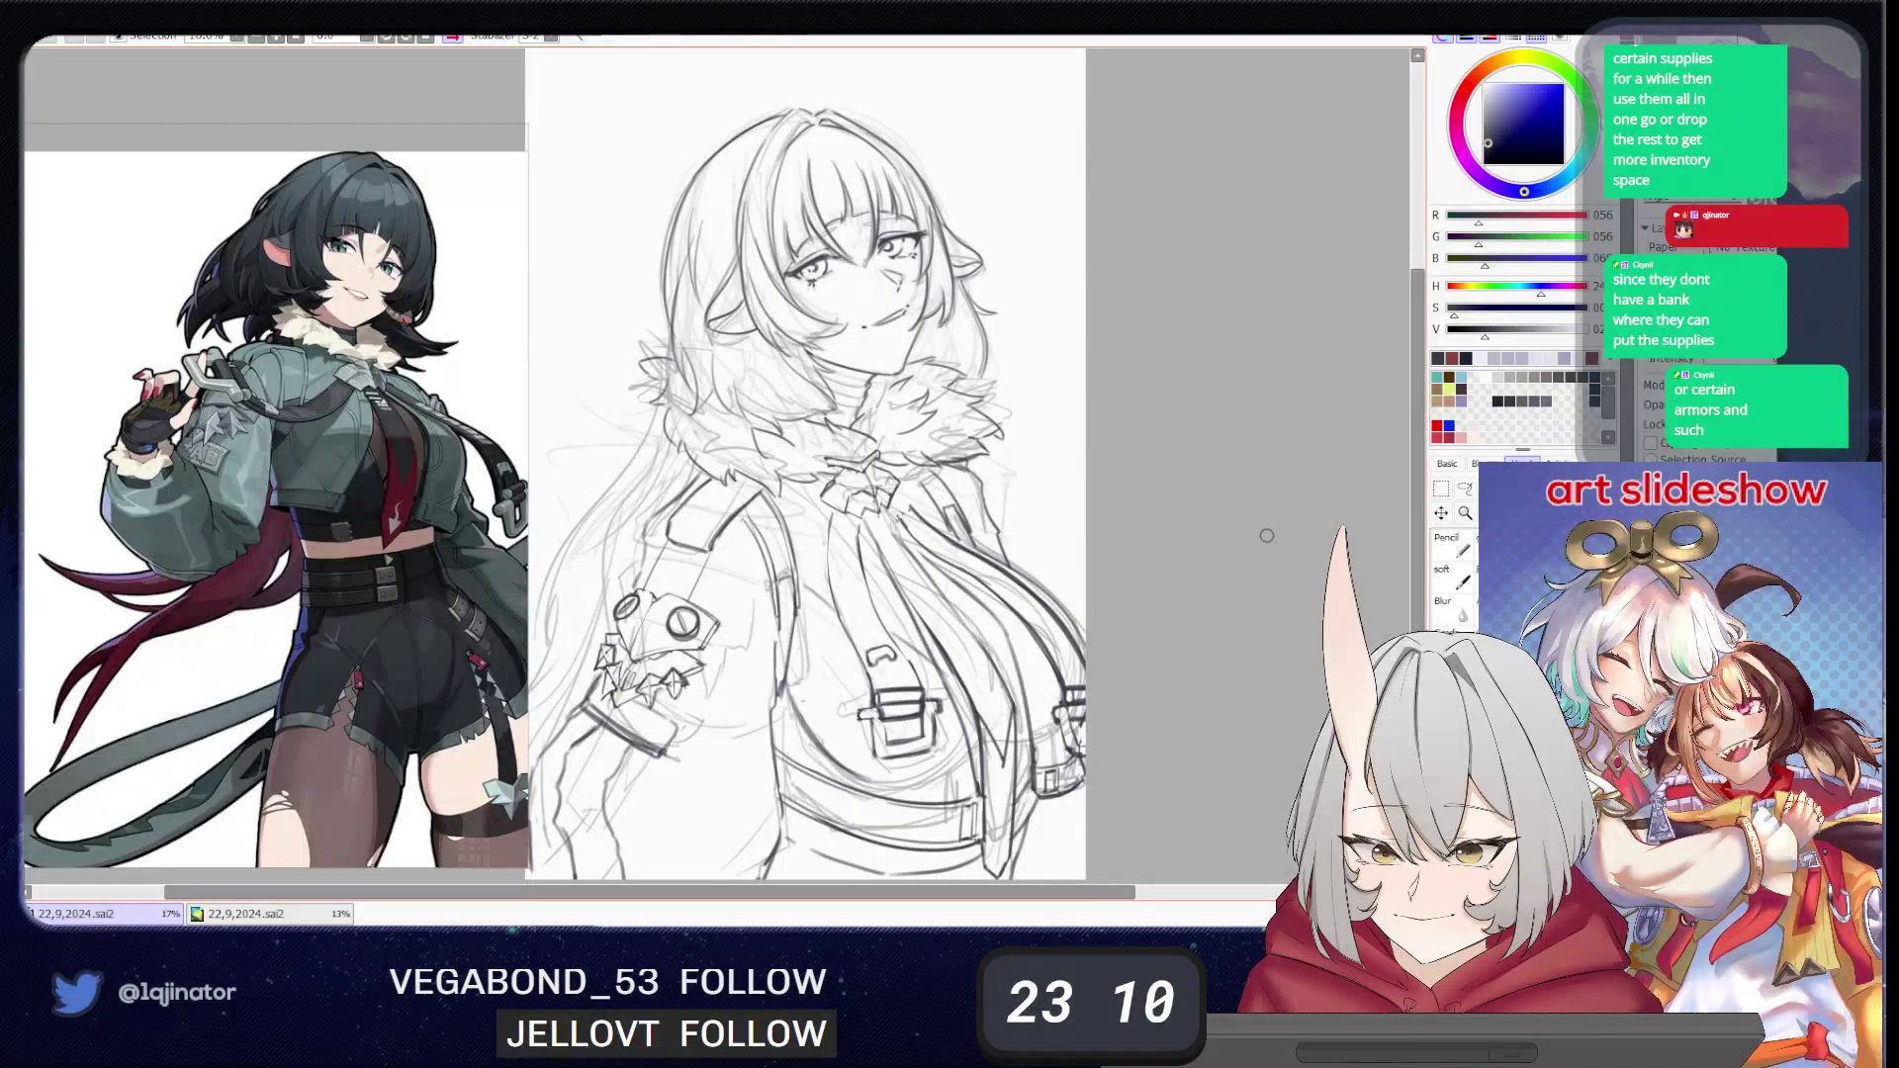
key(ctrl+z)
key(ctrl+y)
key(ctrl+z)
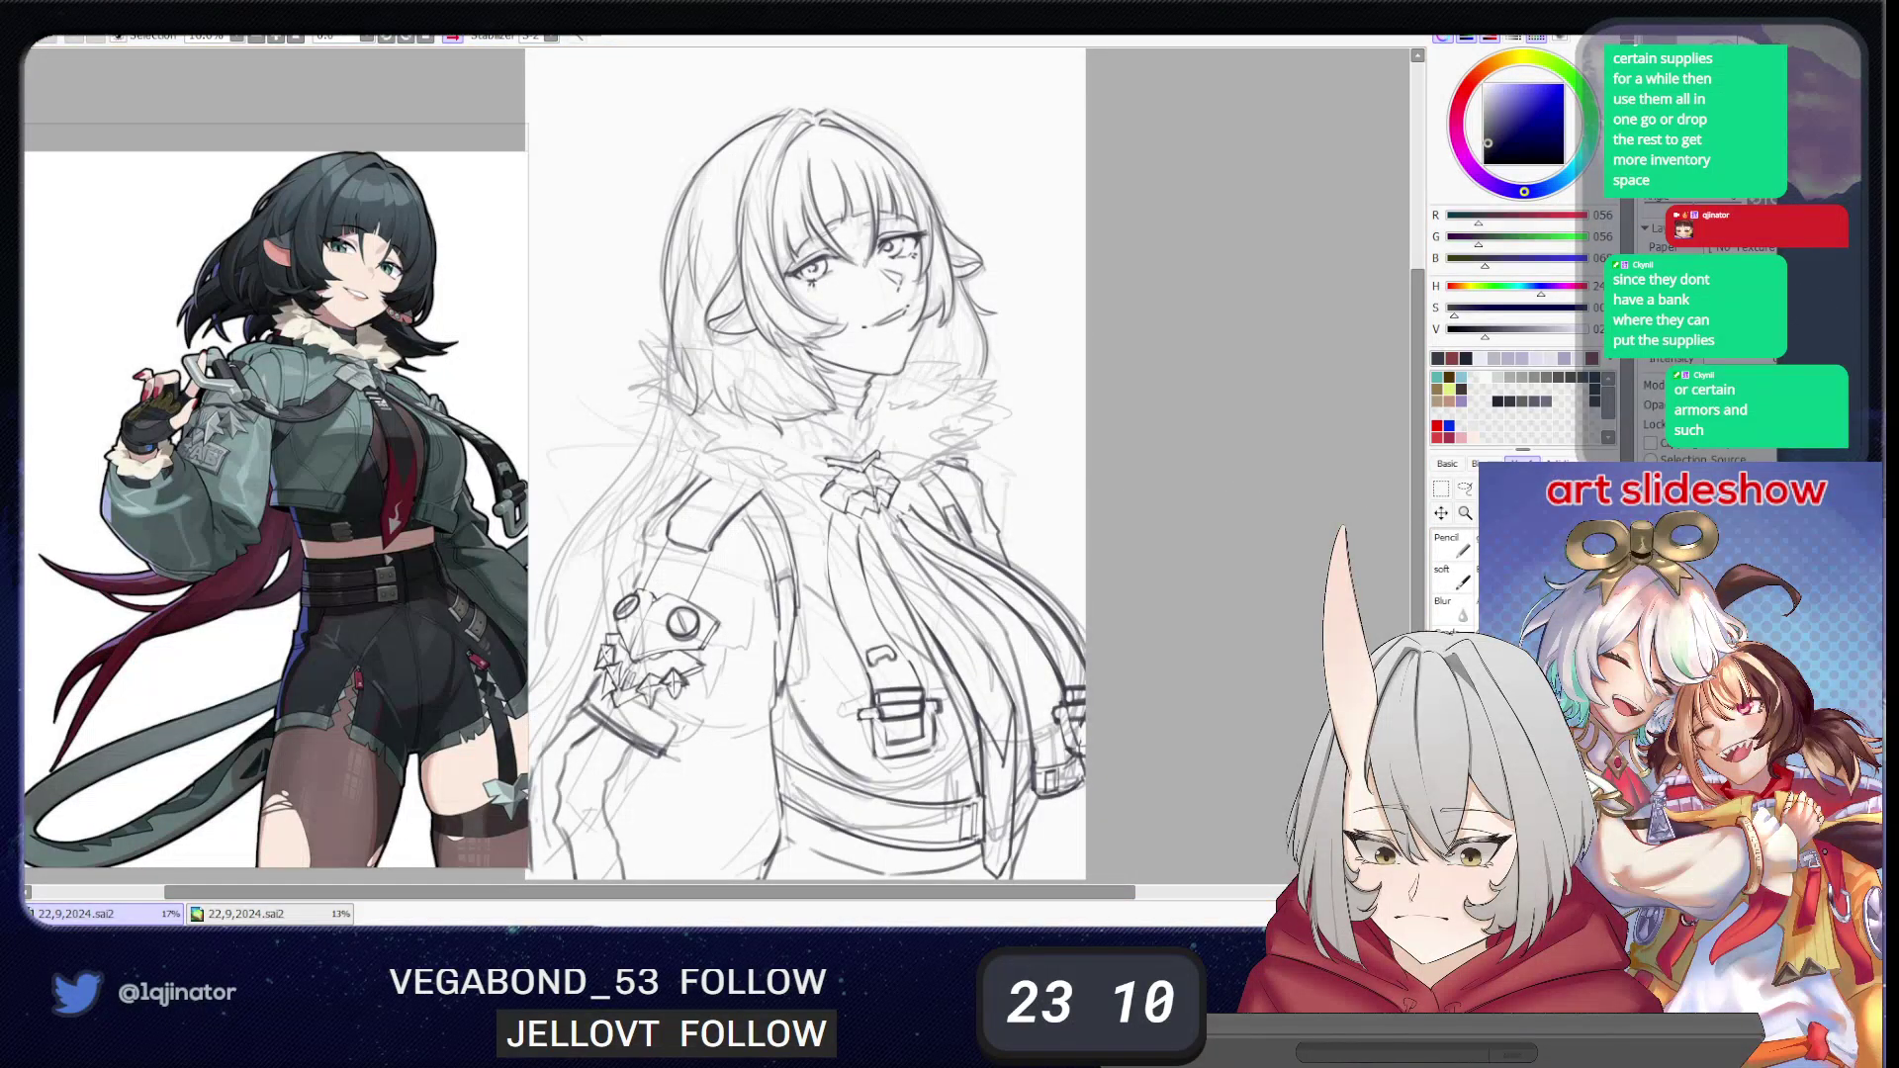
key(ctrl+y)
key(b)
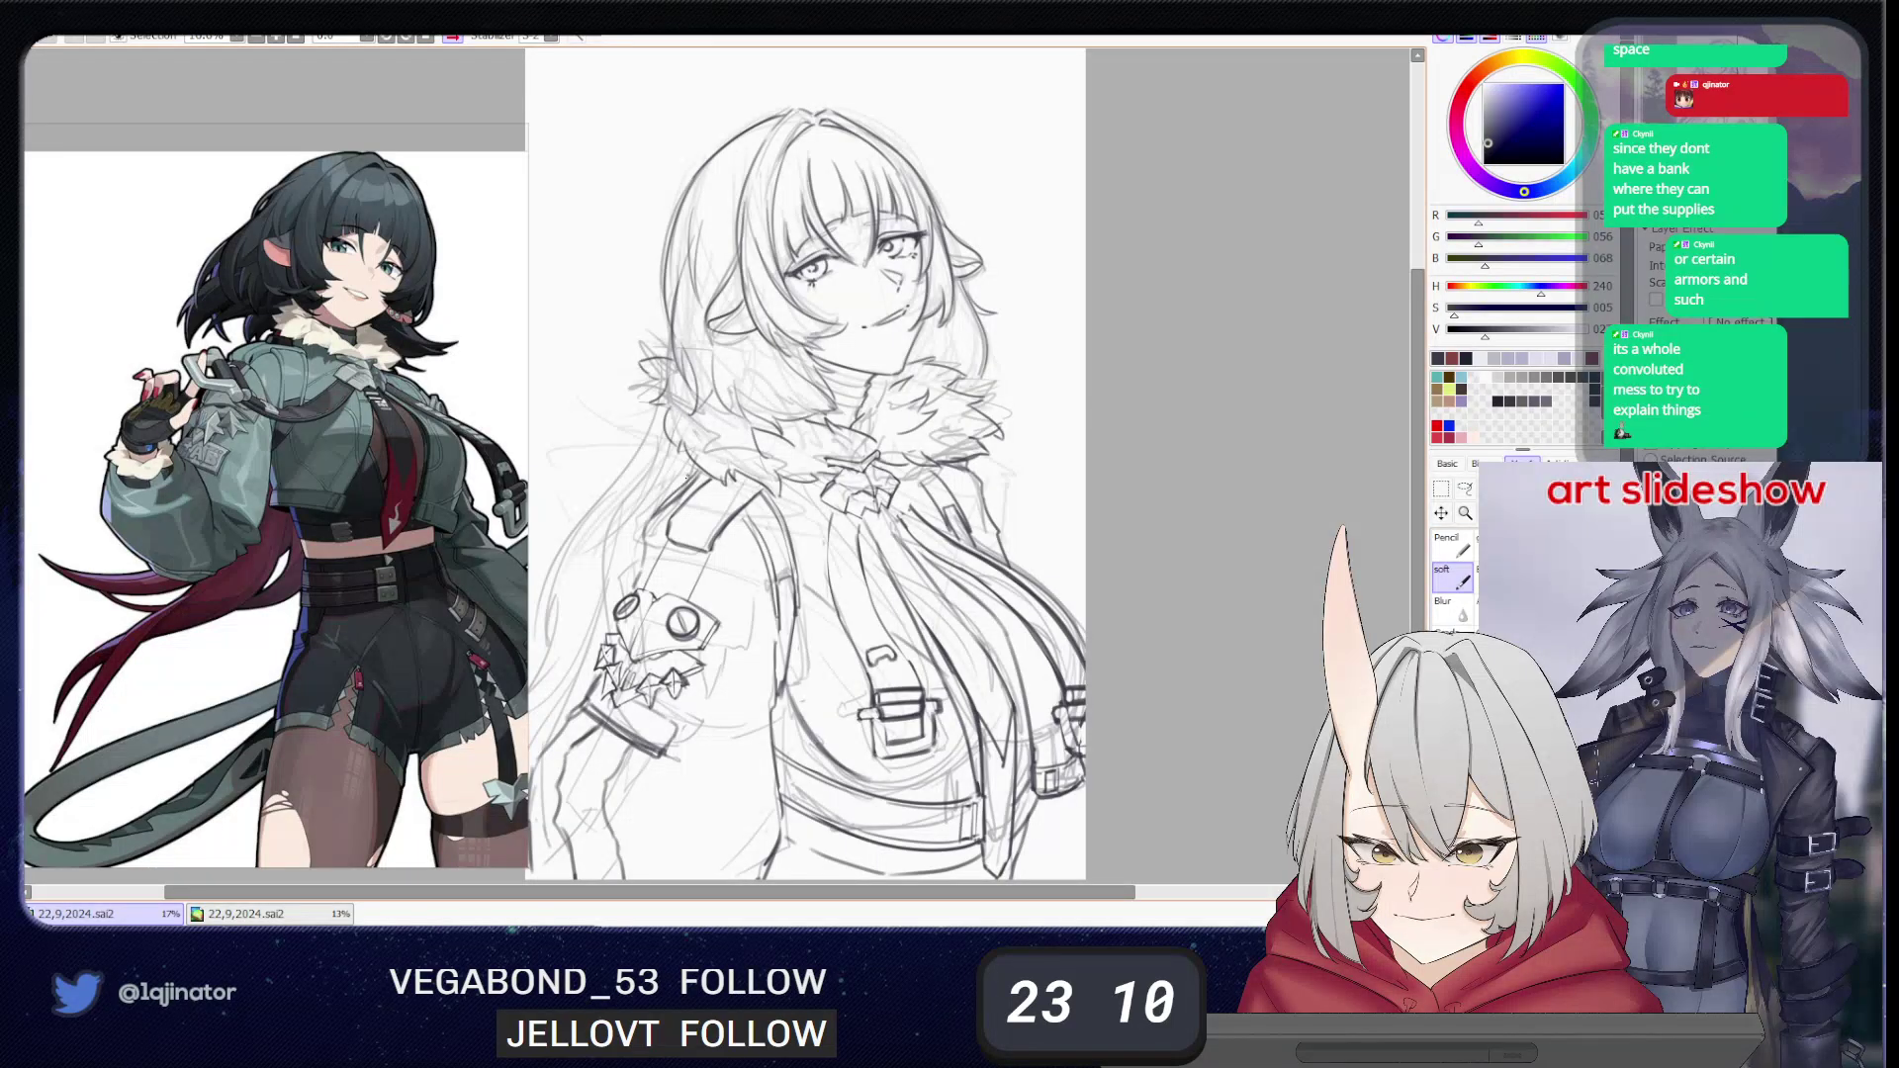
- Draw the shoulder strap's lines down toward the arm plate and bring the side-view jacket reference into close view
drag(699, 469, 644, 531)
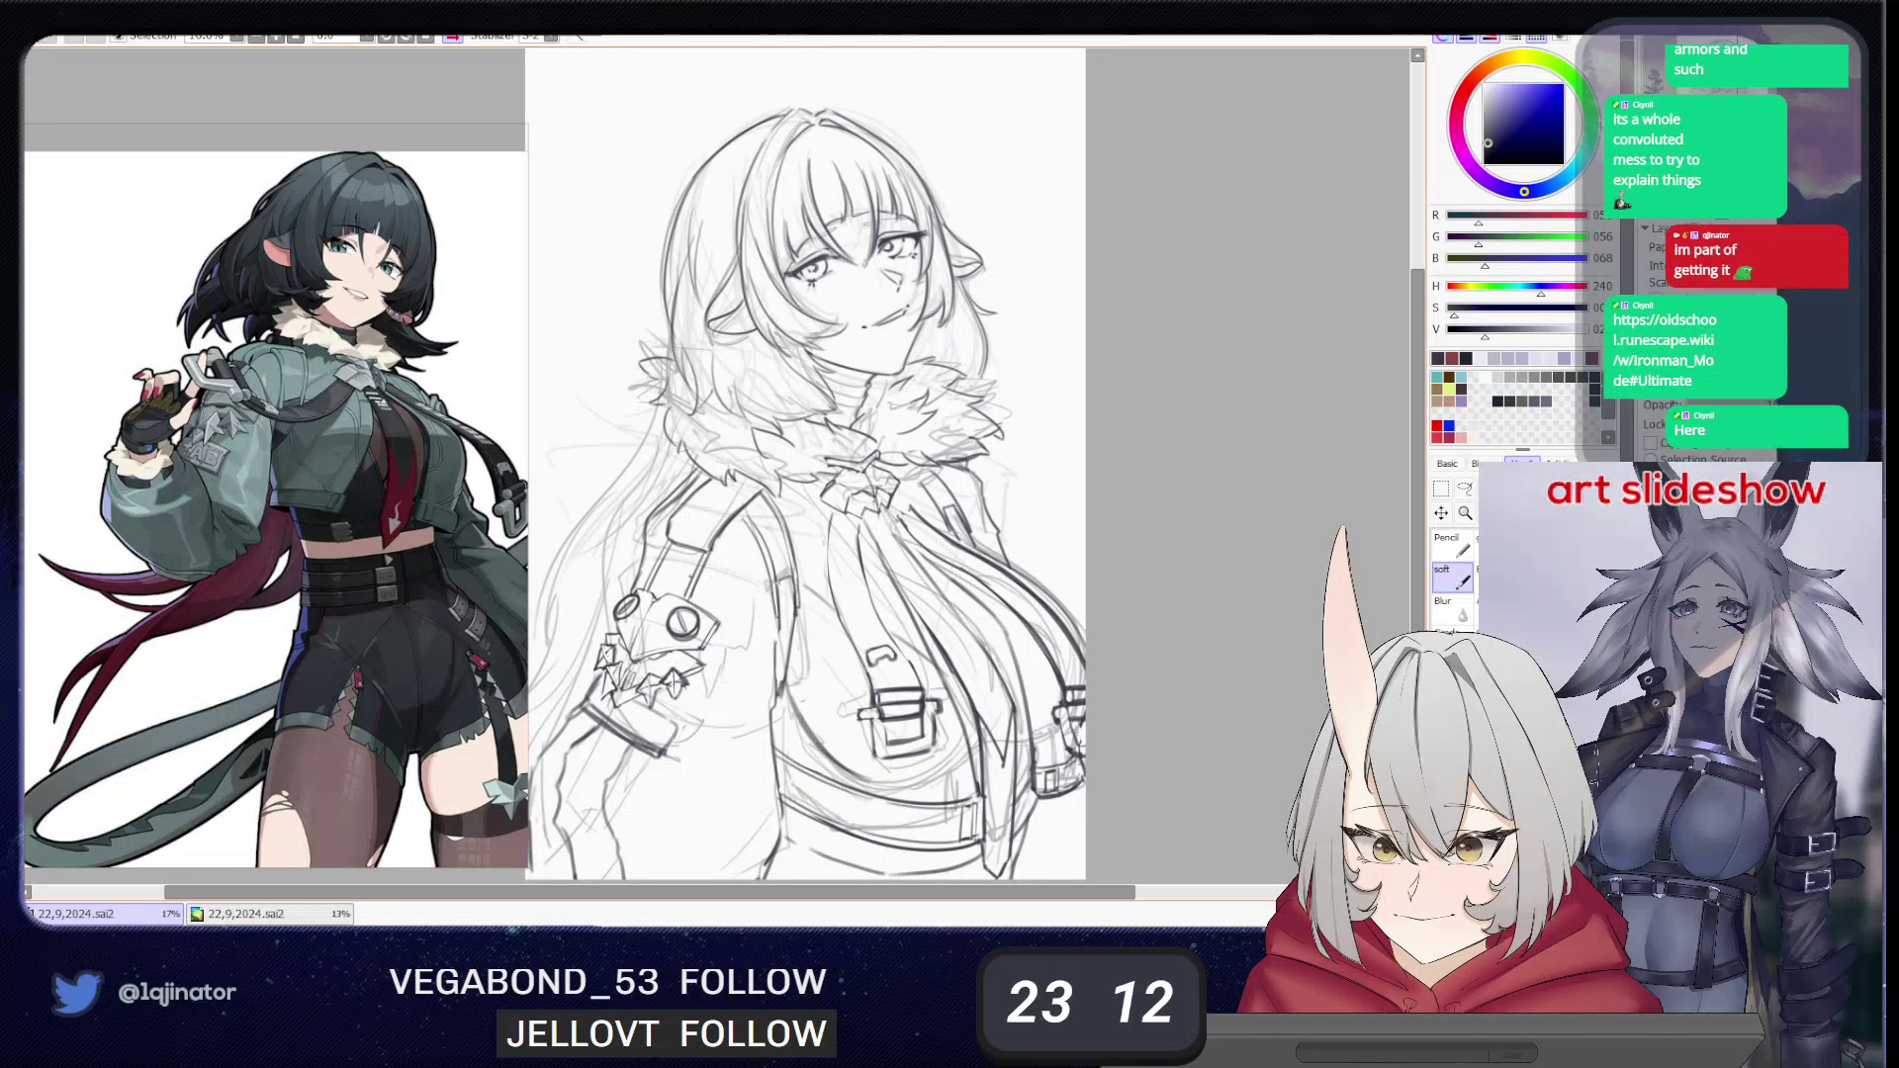
drag(633, 700, 682, 586)
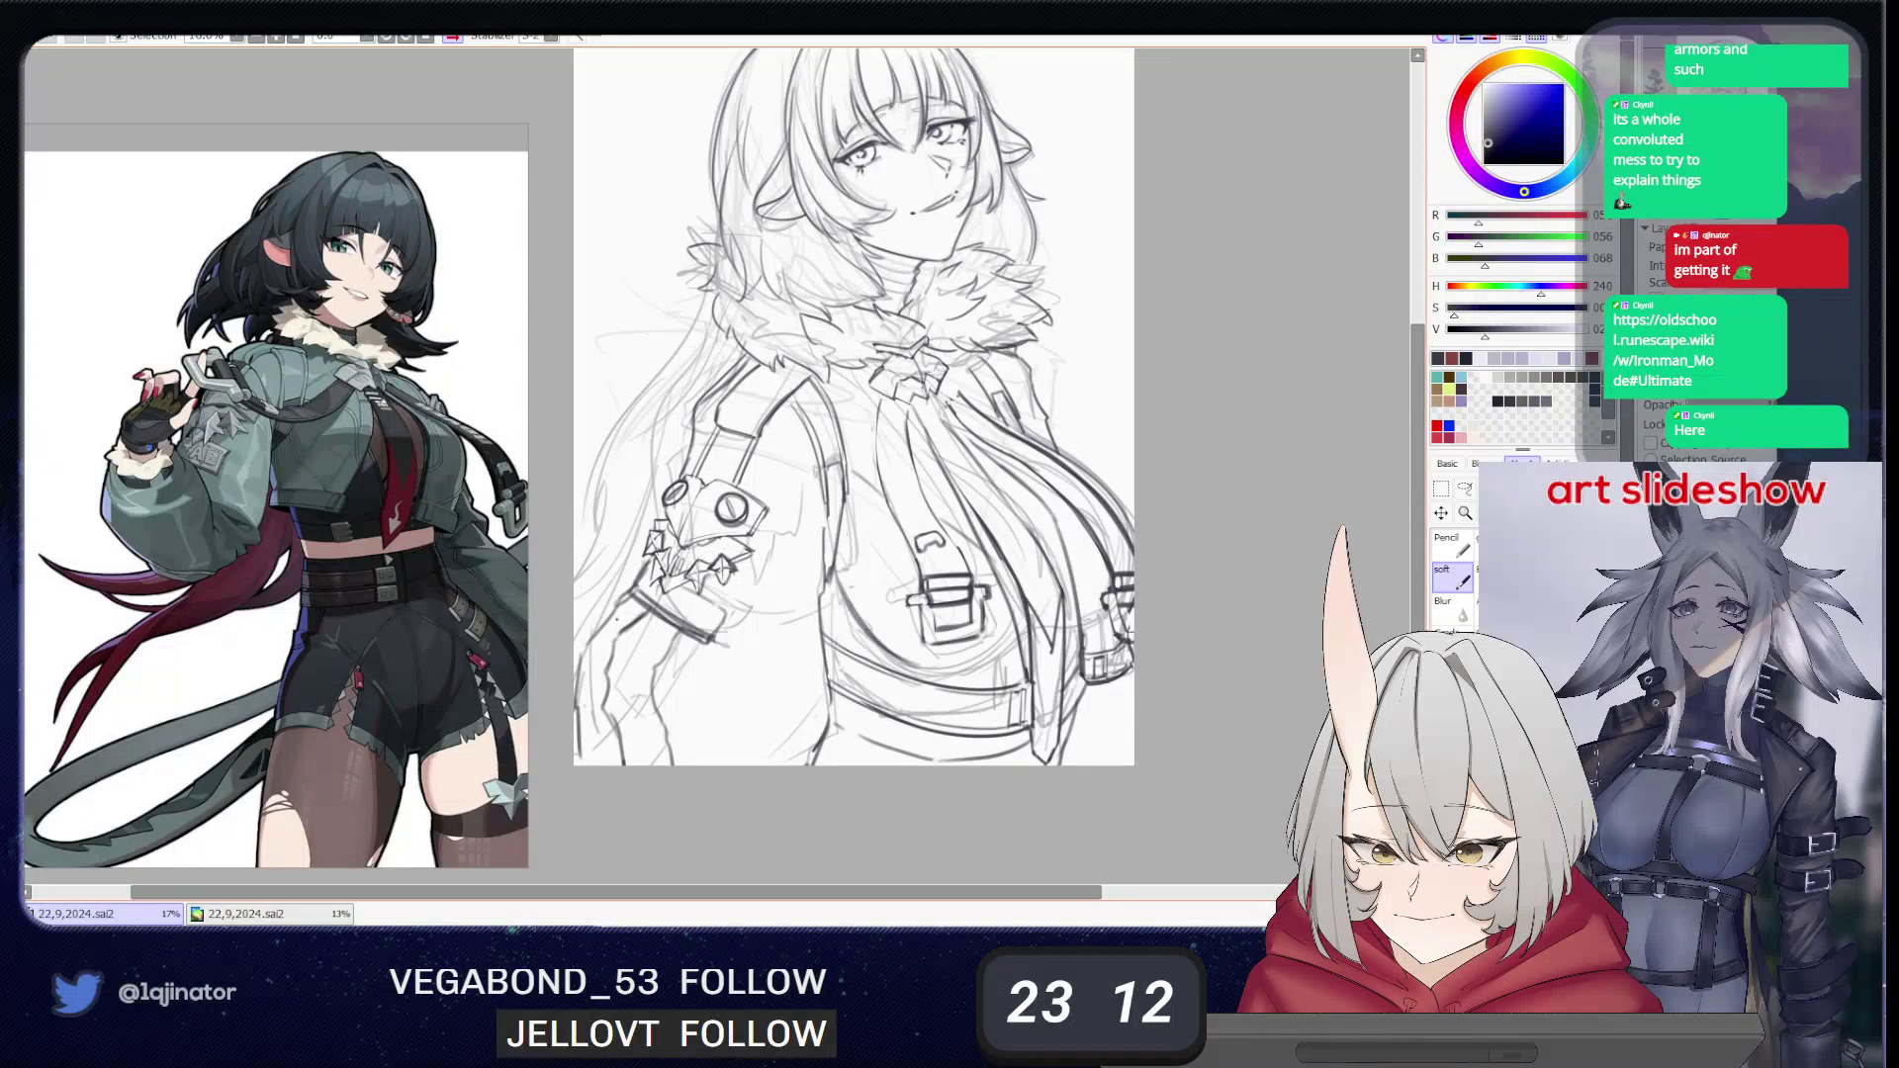
scroll(224, 666, down, 4)
drag(198, 739, 340, 568)
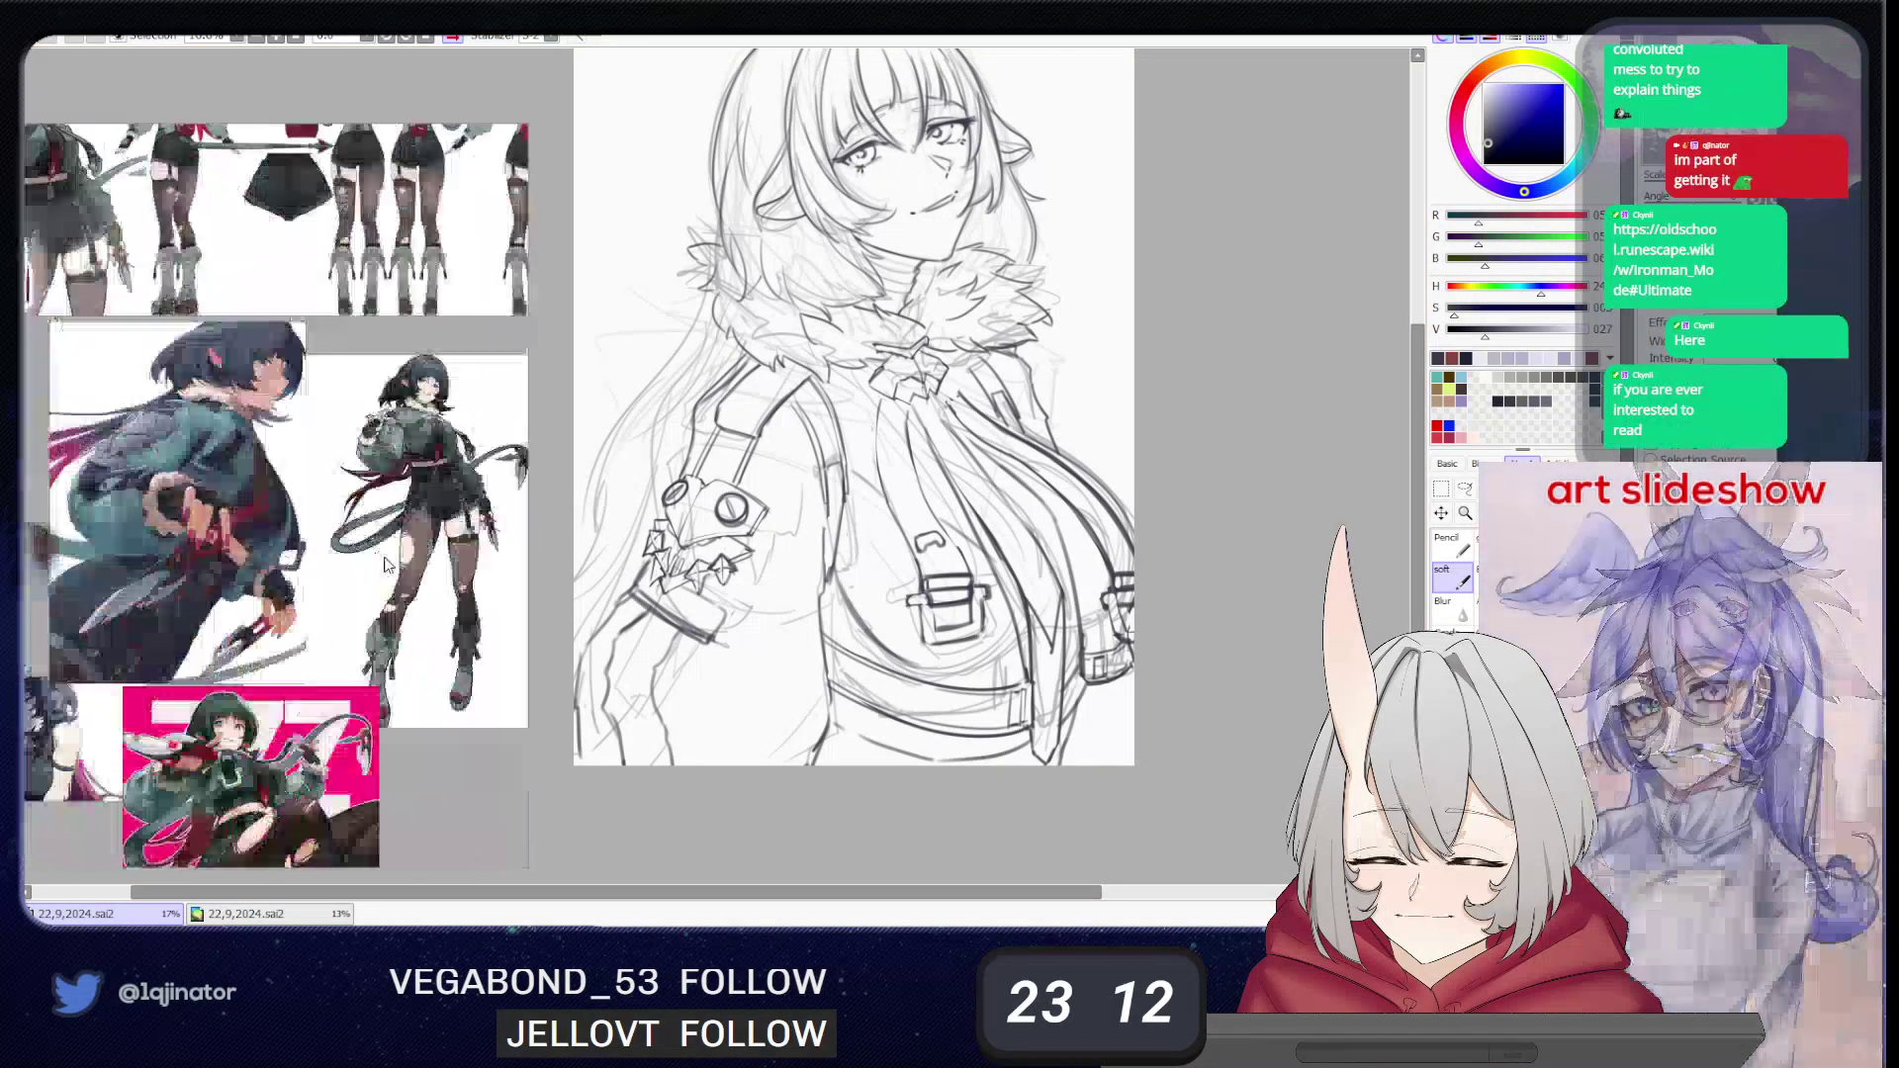
scroll(327, 564, up, 3)
drag(278, 458, 461, 510)
drag(238, 424, 381, 525)
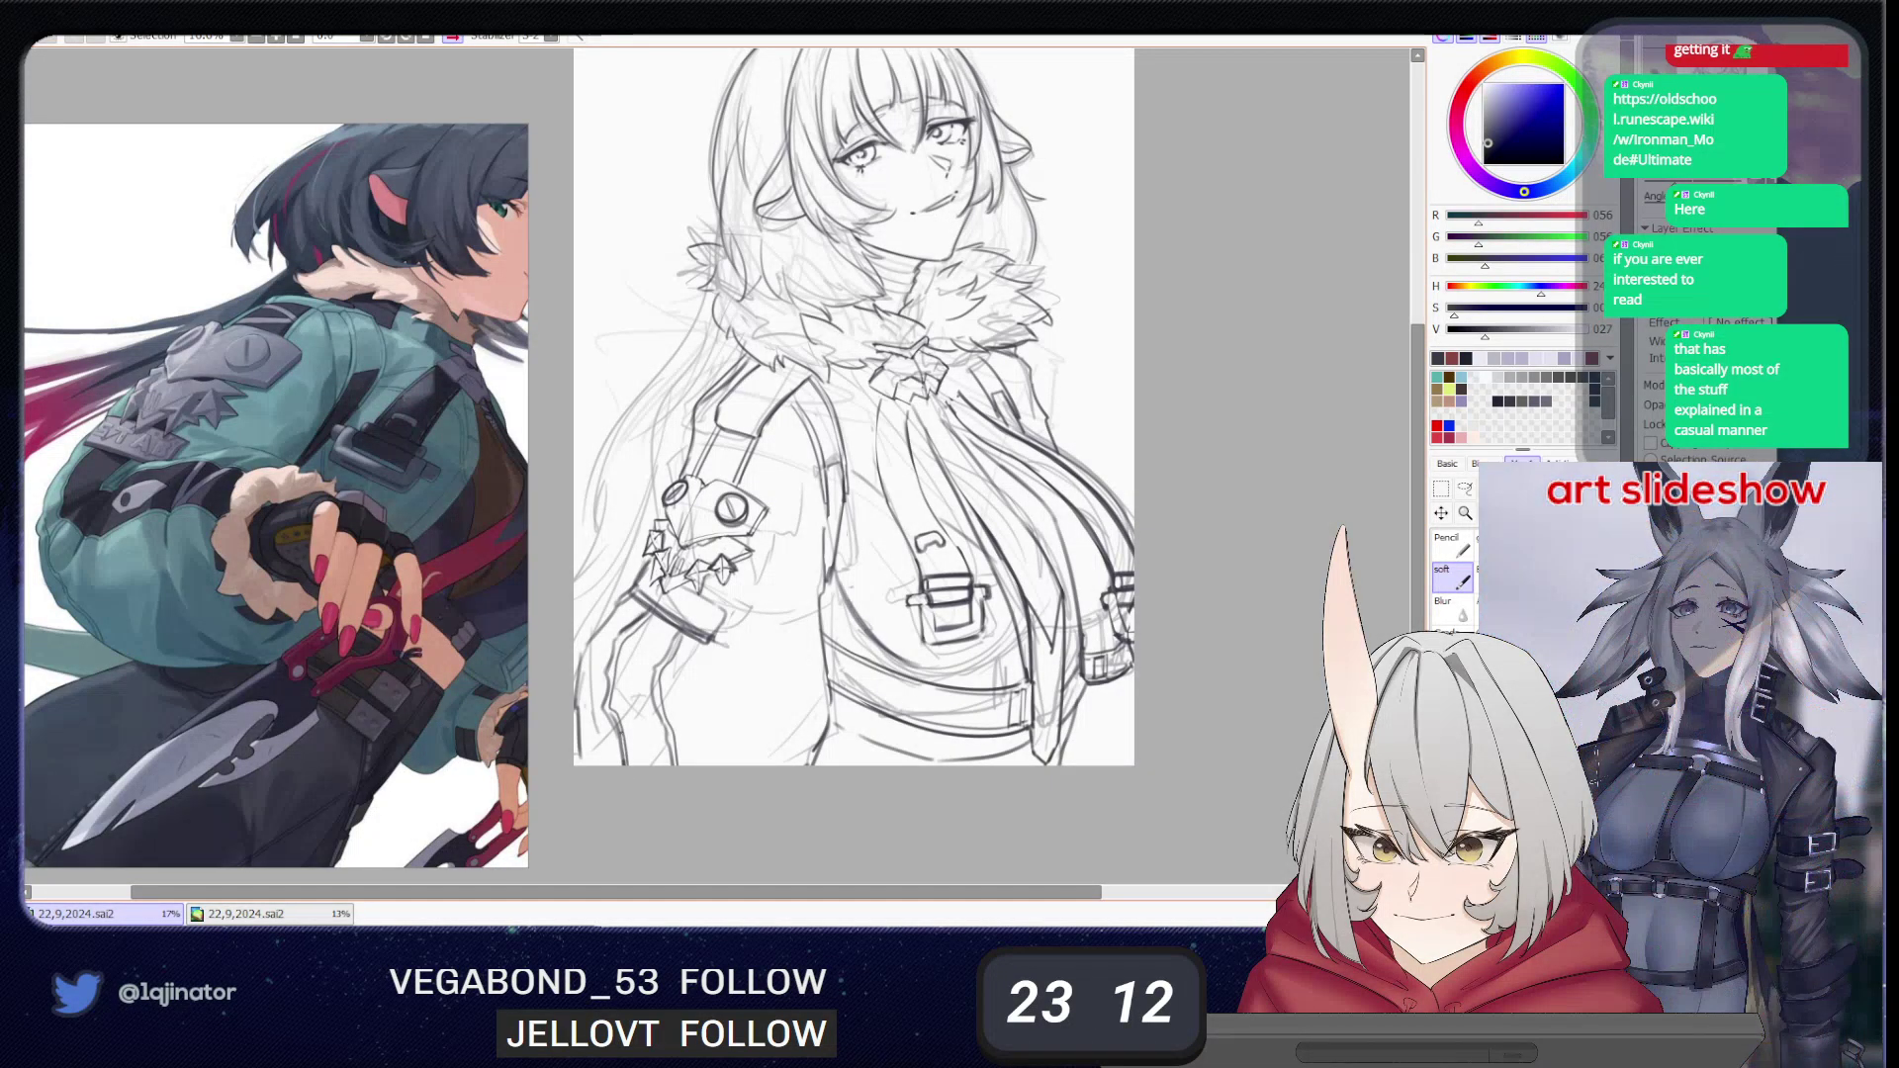
- Using the side-view reference, rework the near sleeve's lines around the arm band with the soft brush and eraser
drag(613, 716, 621, 760)
key(b)
key(e)
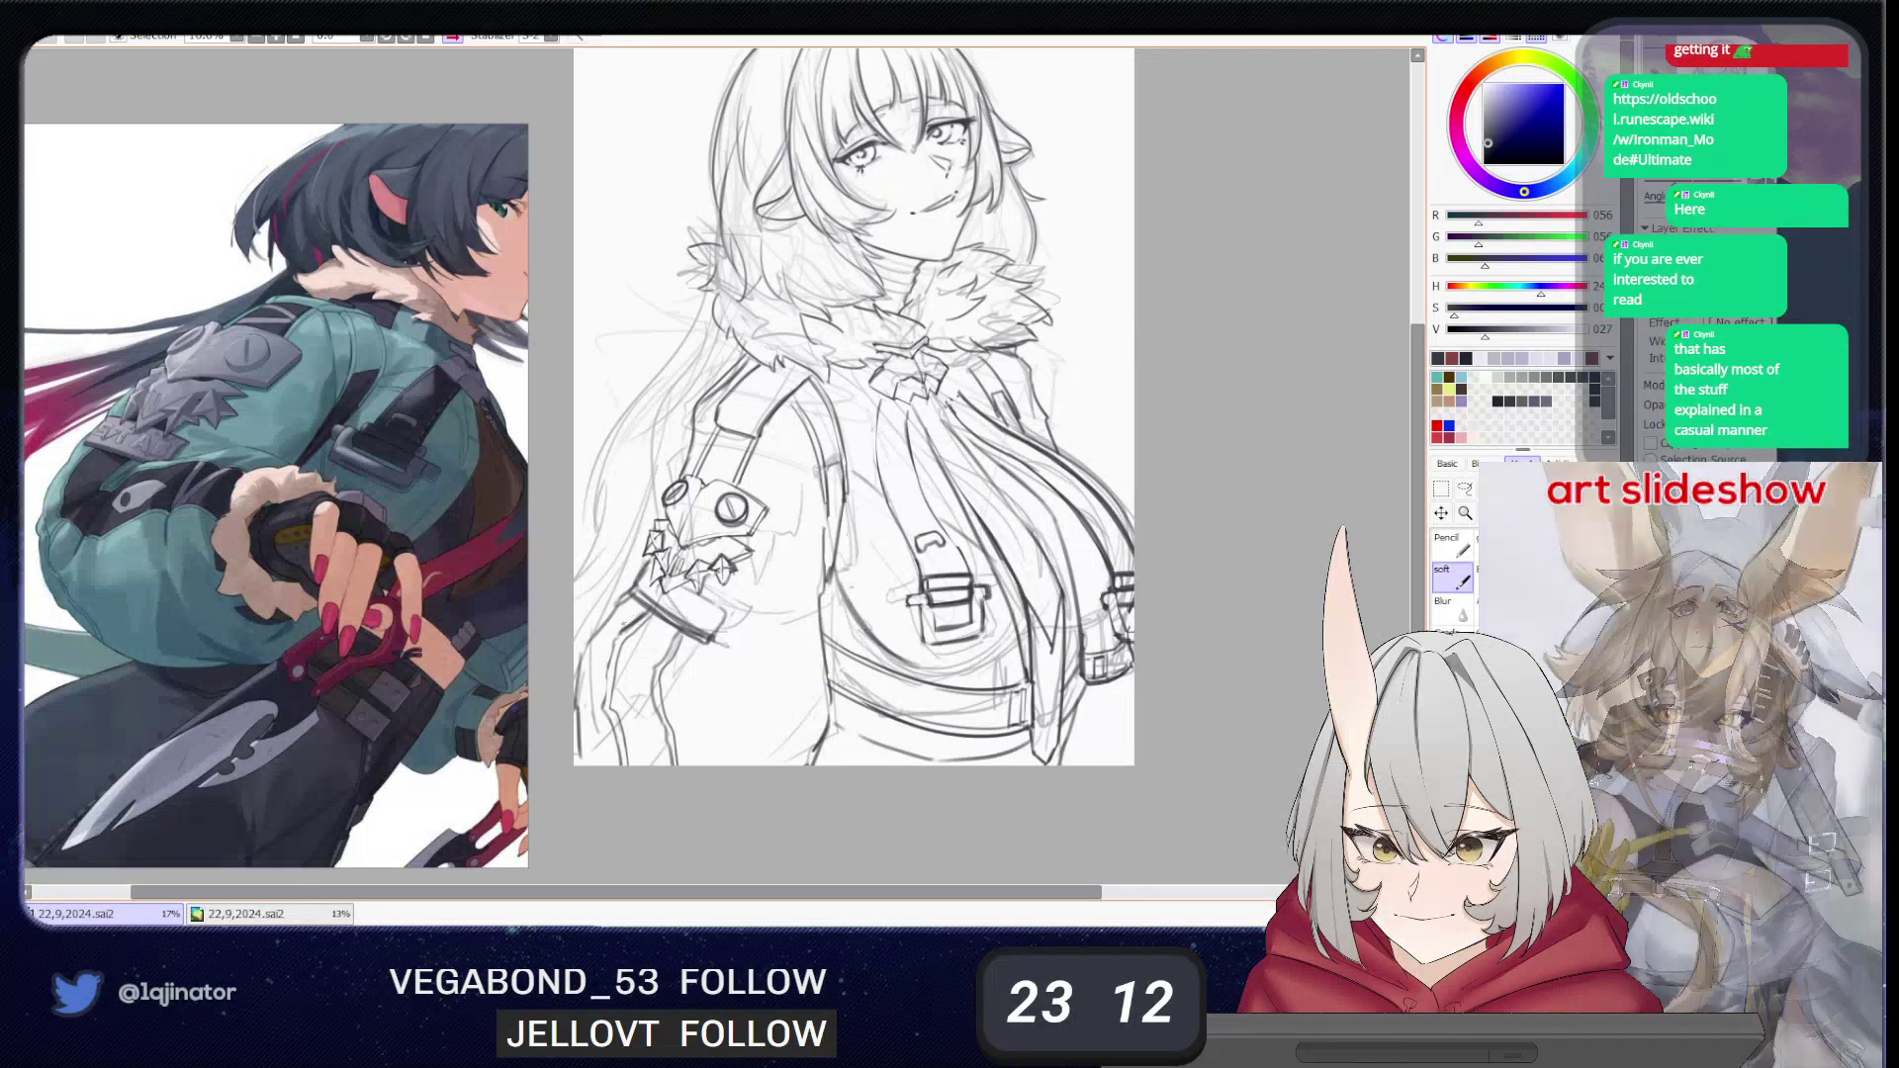
key(e)
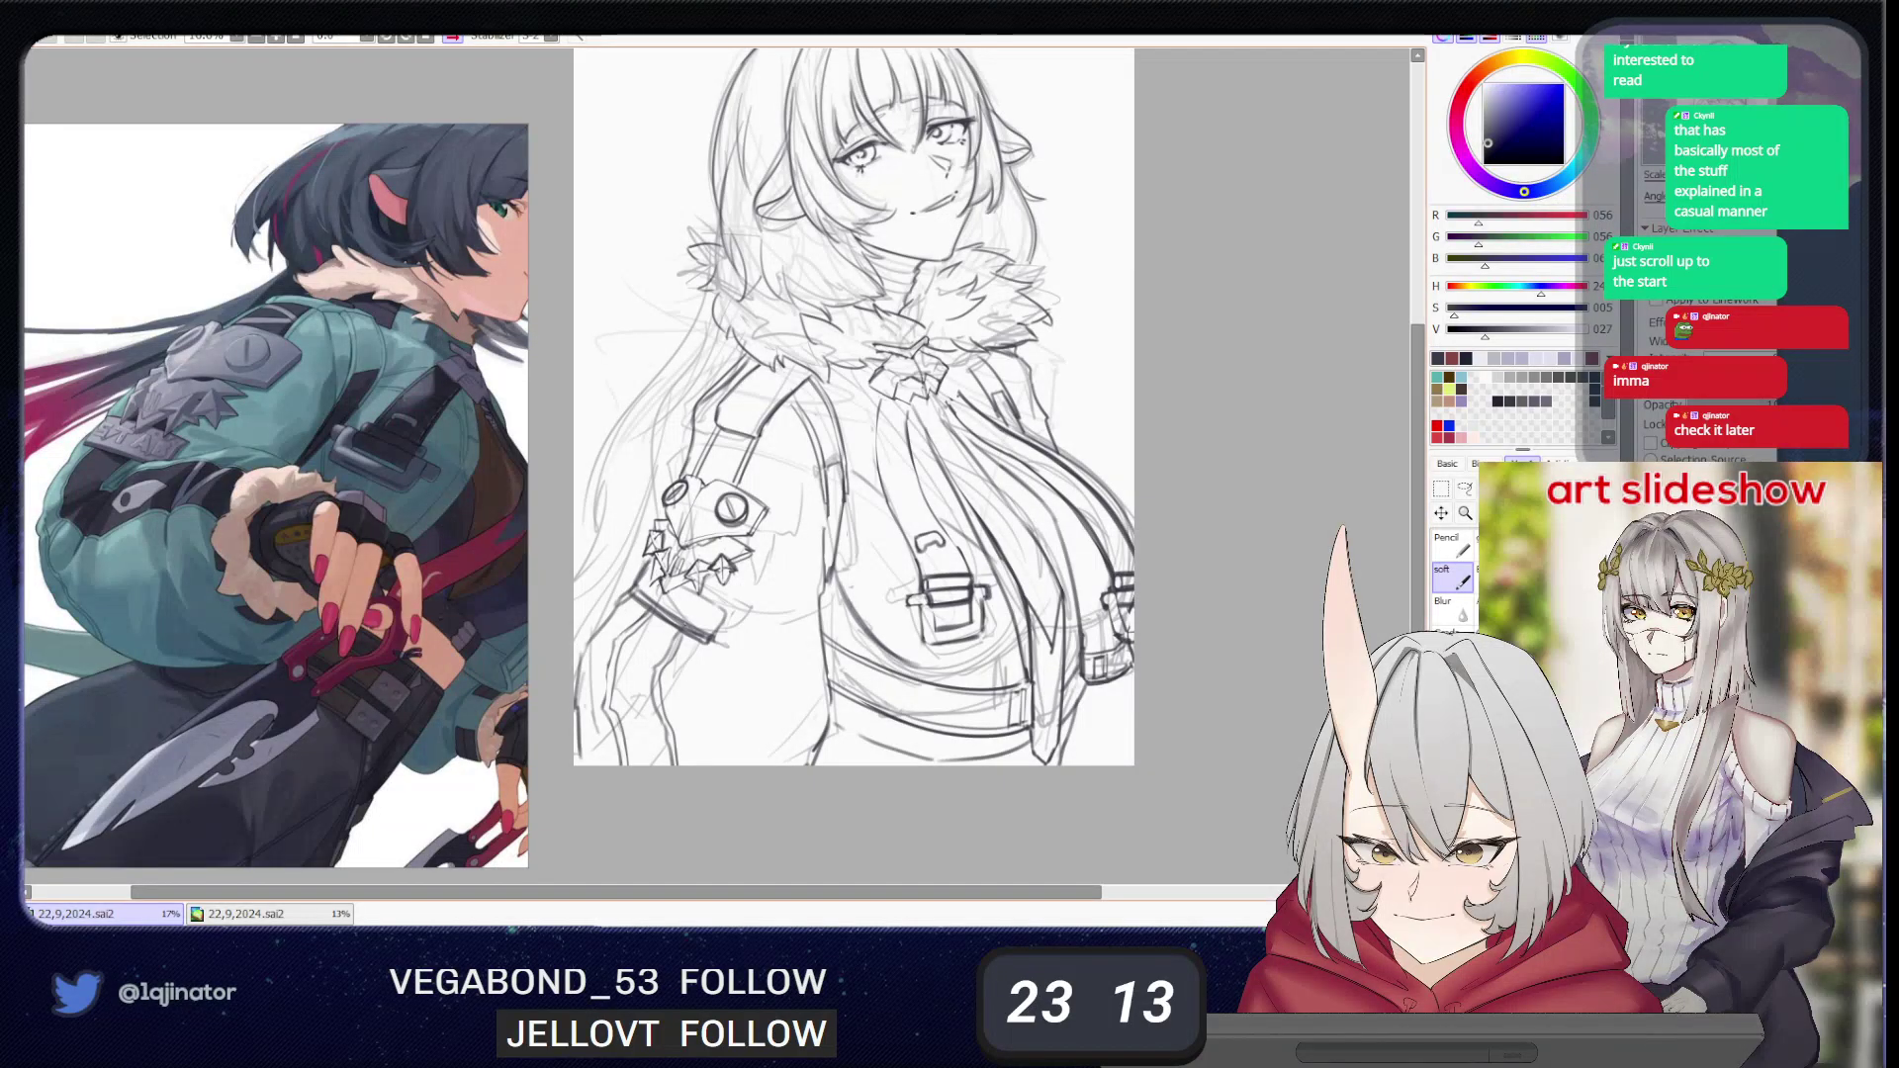
key(e)
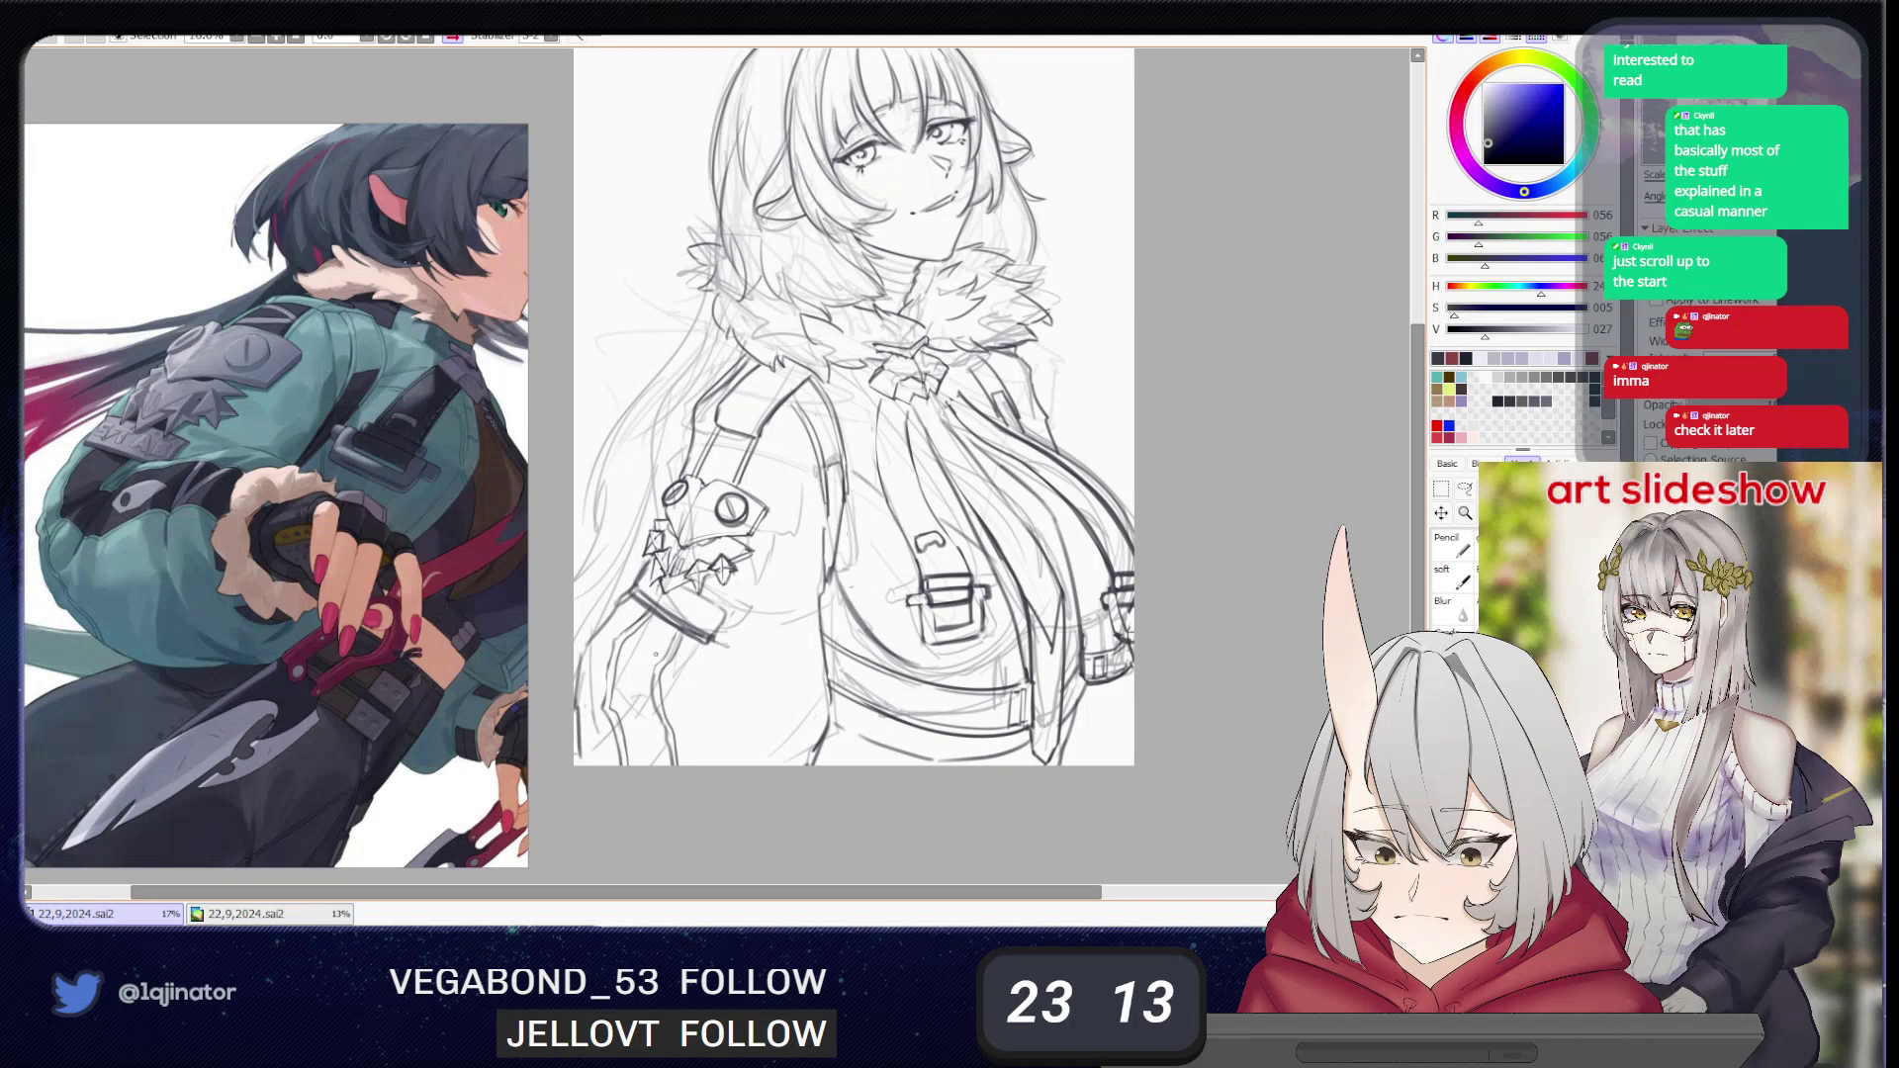
key(e)
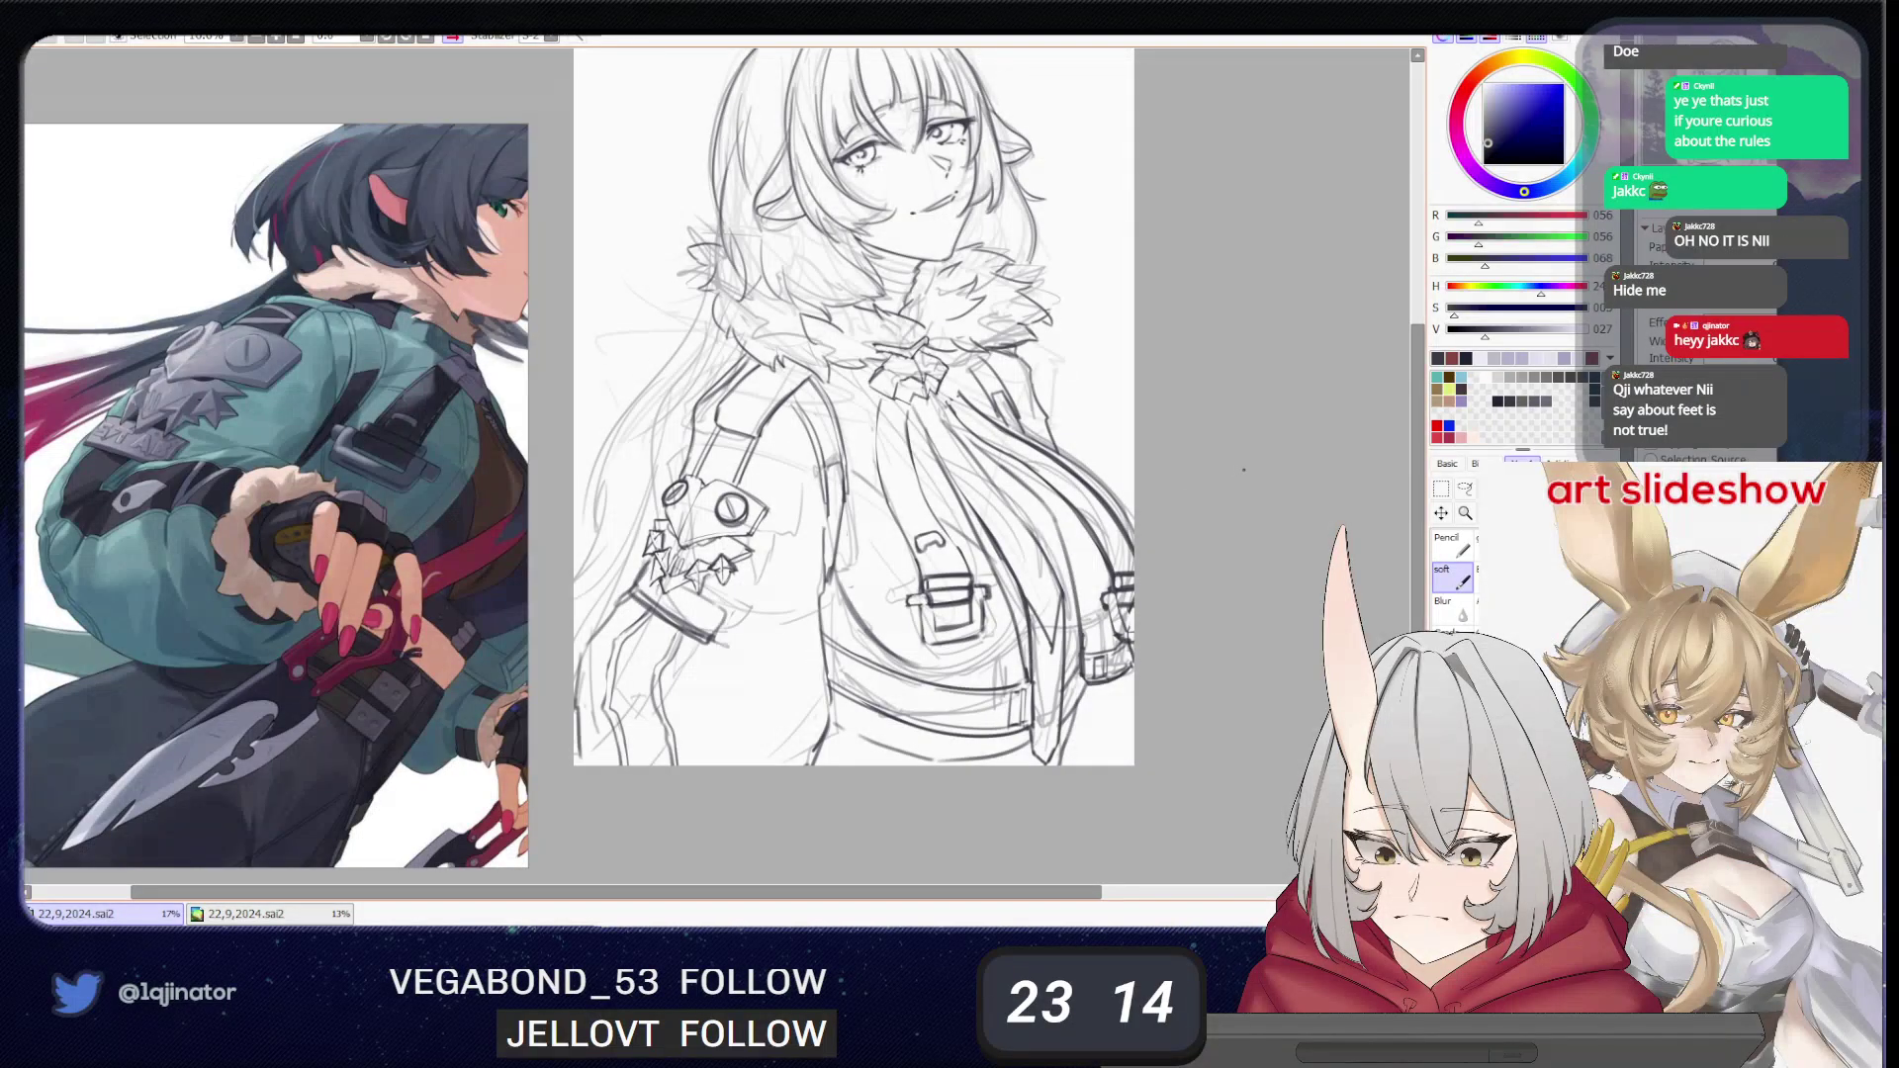
- Refine the near shoulder strap and the spiked arm plate's details with the soft brush
scroll(1213, 486, up, 2)
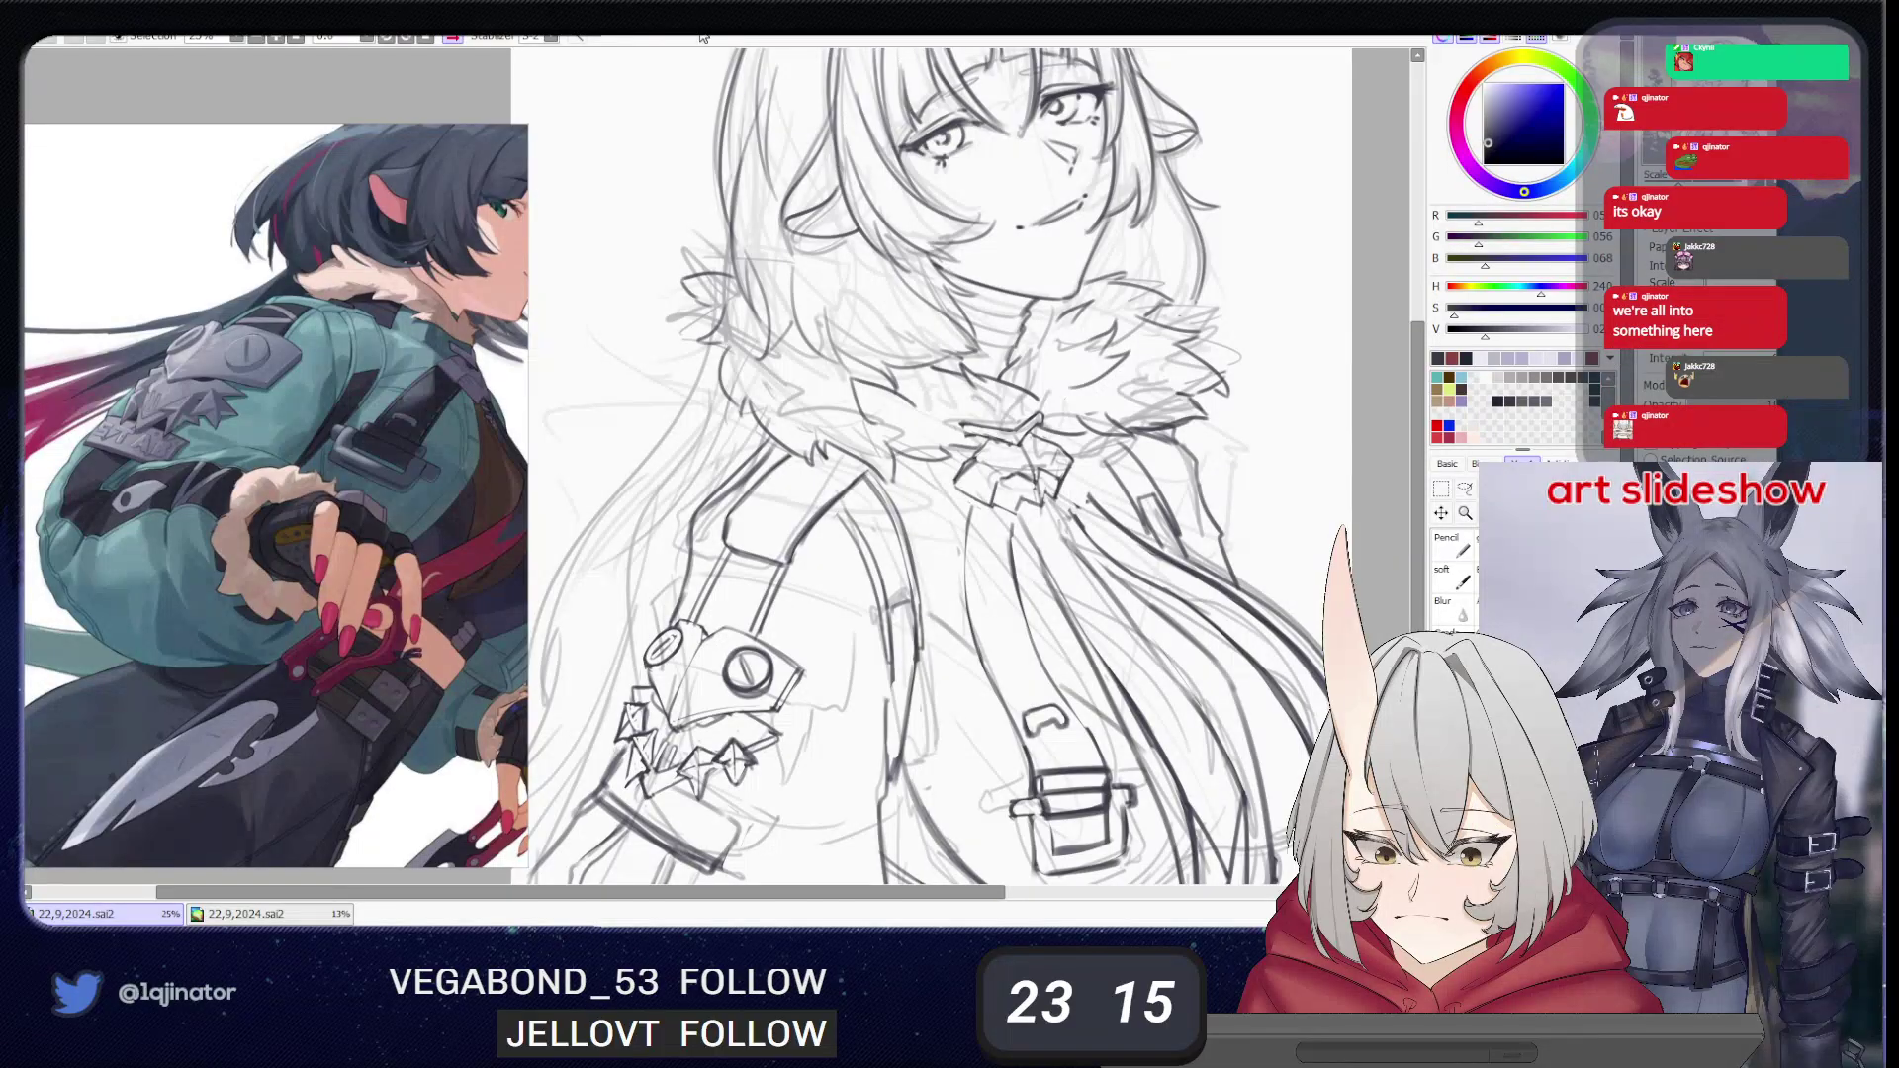
click(1452, 579)
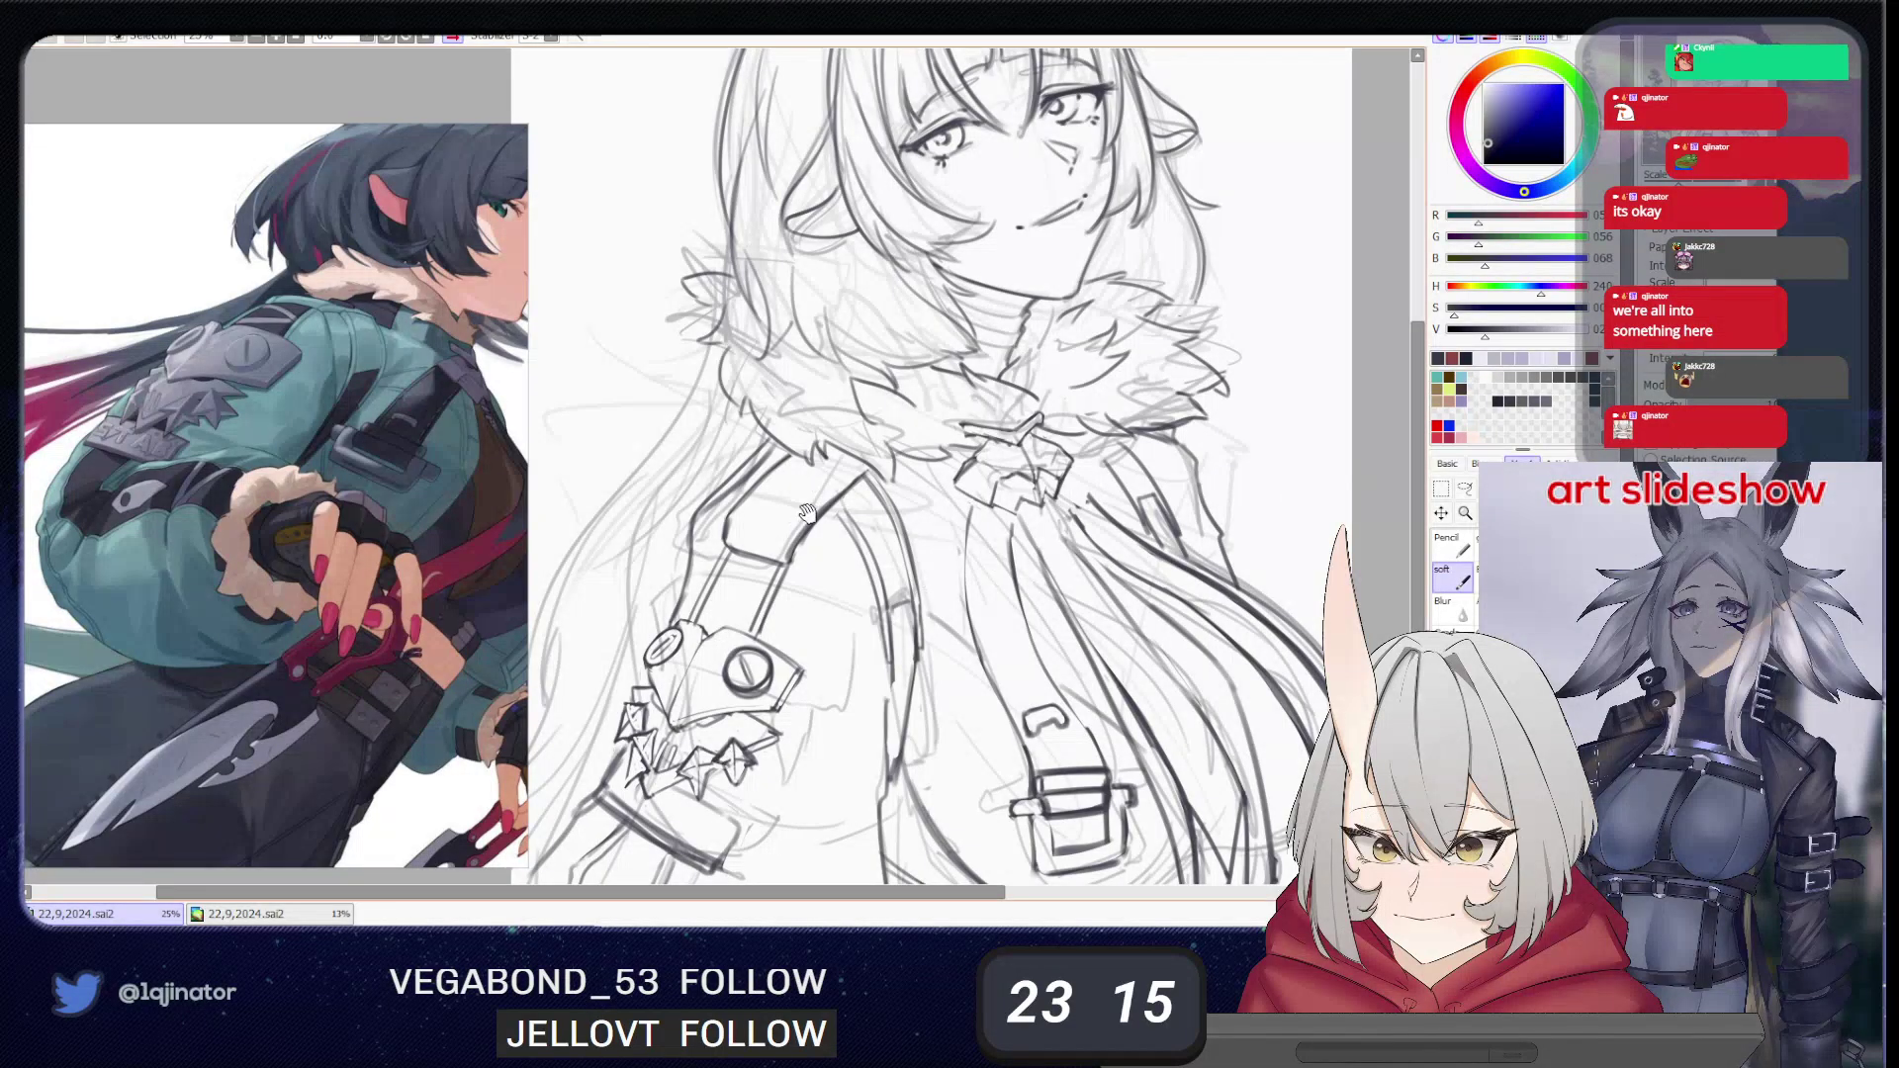
drag(841, 513, 794, 470)
drag(796, 563, 826, 456)
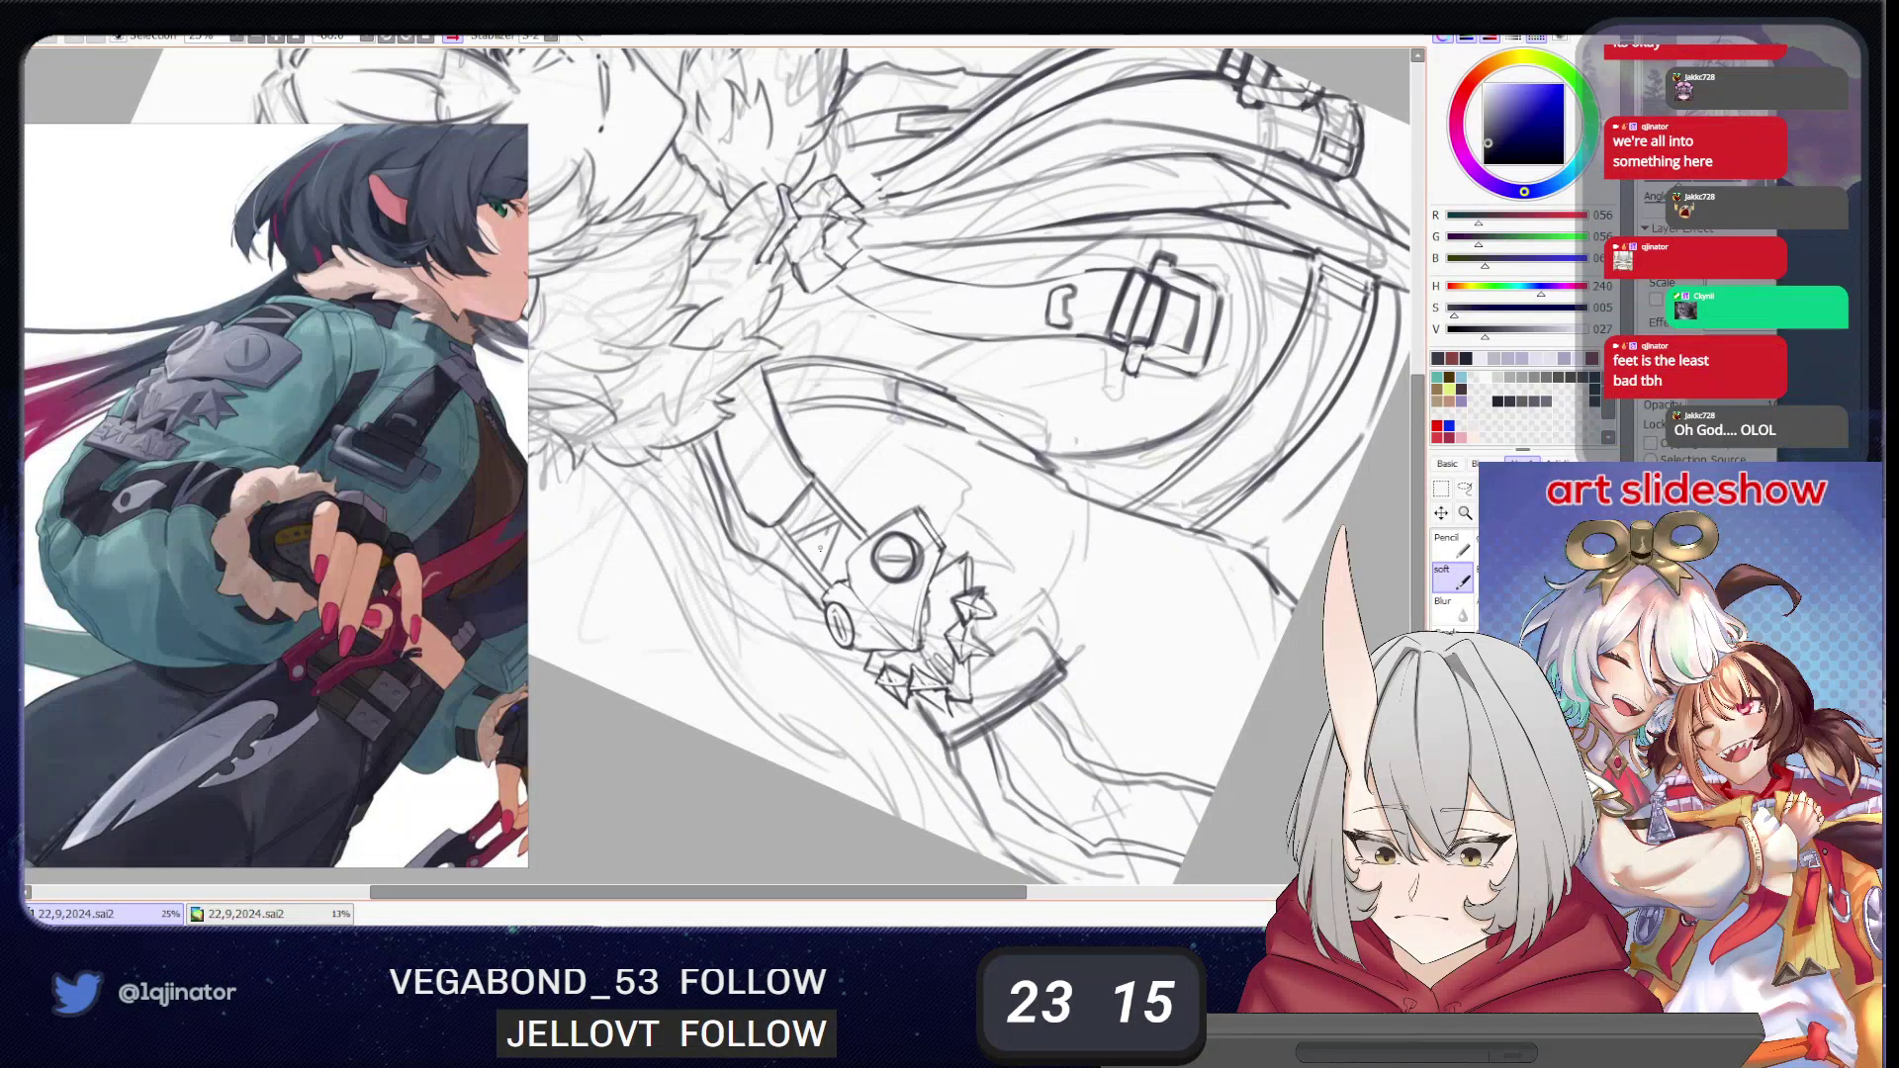
drag(1006, 474, 757, 747)
scroll(758, 747, down, 2)
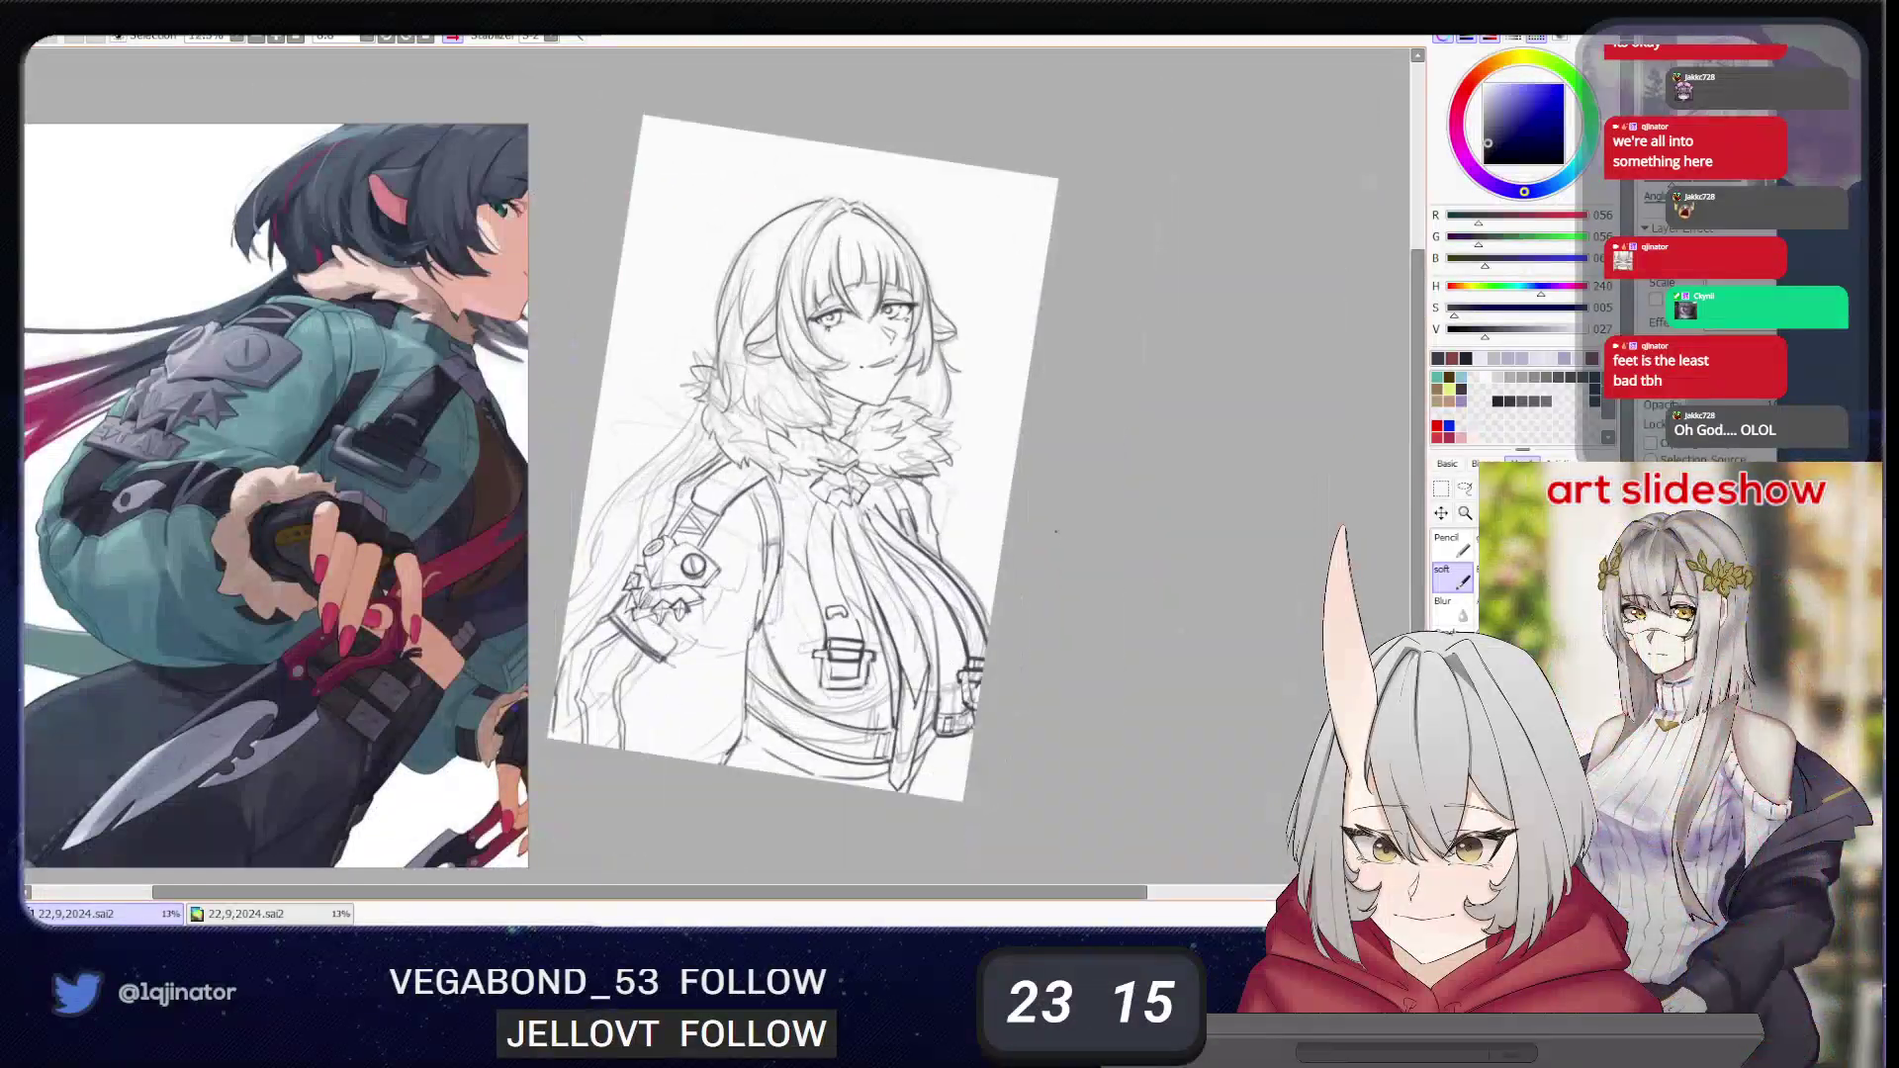
- Try a contour stroke beside the tie toward the far buckle, undo it and erase lines at the buckle's lower corner
drag(946, 629, 972, 580)
drag(1098, 586, 984, 546)
scroll(962, 582, up, 1)
mouse_move(945, 653)
mouse_down()
mouse_move(884, 660)
mouse_move(825, 611)
mouse_move(828, 571)
mouse_move(853, 717)
mouse_up()
key(e)
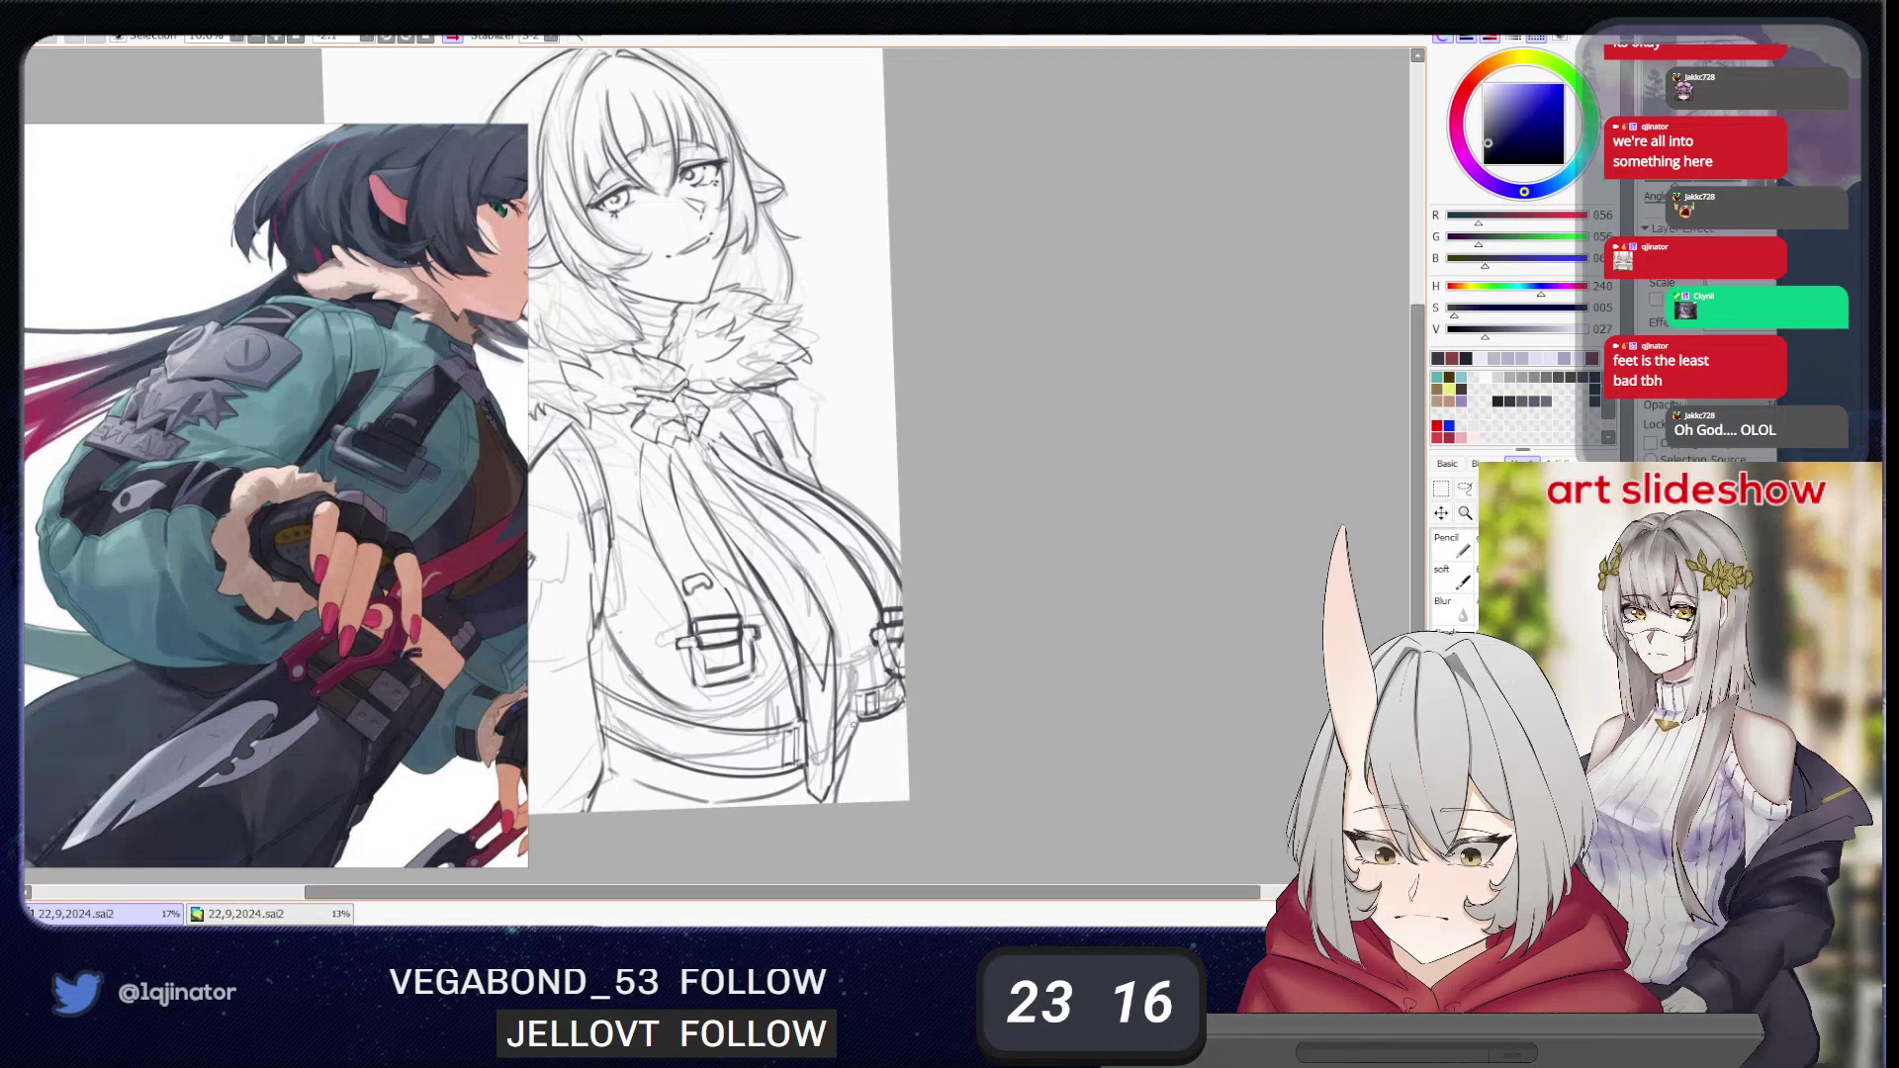
key(b)
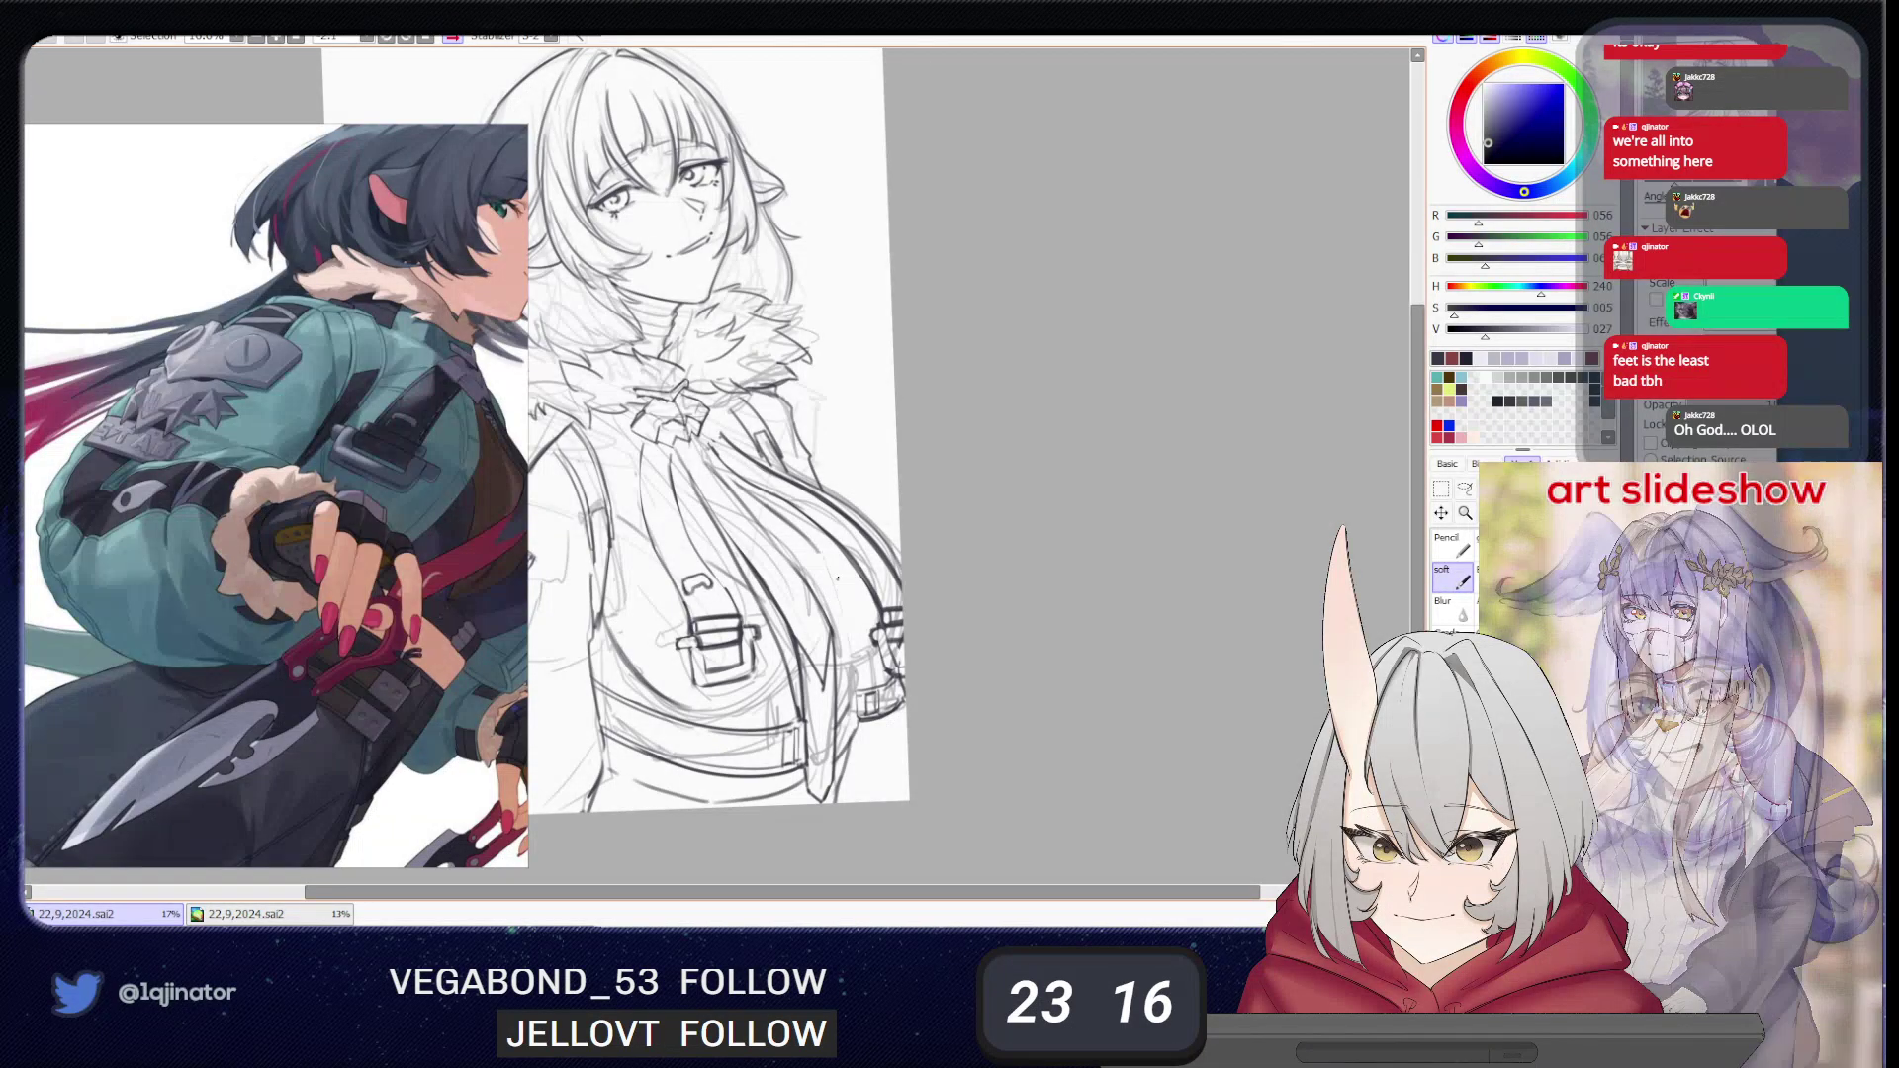
drag(839, 583, 859, 716)
key(ctrl+z)
key(ctrl+z)
key(e)
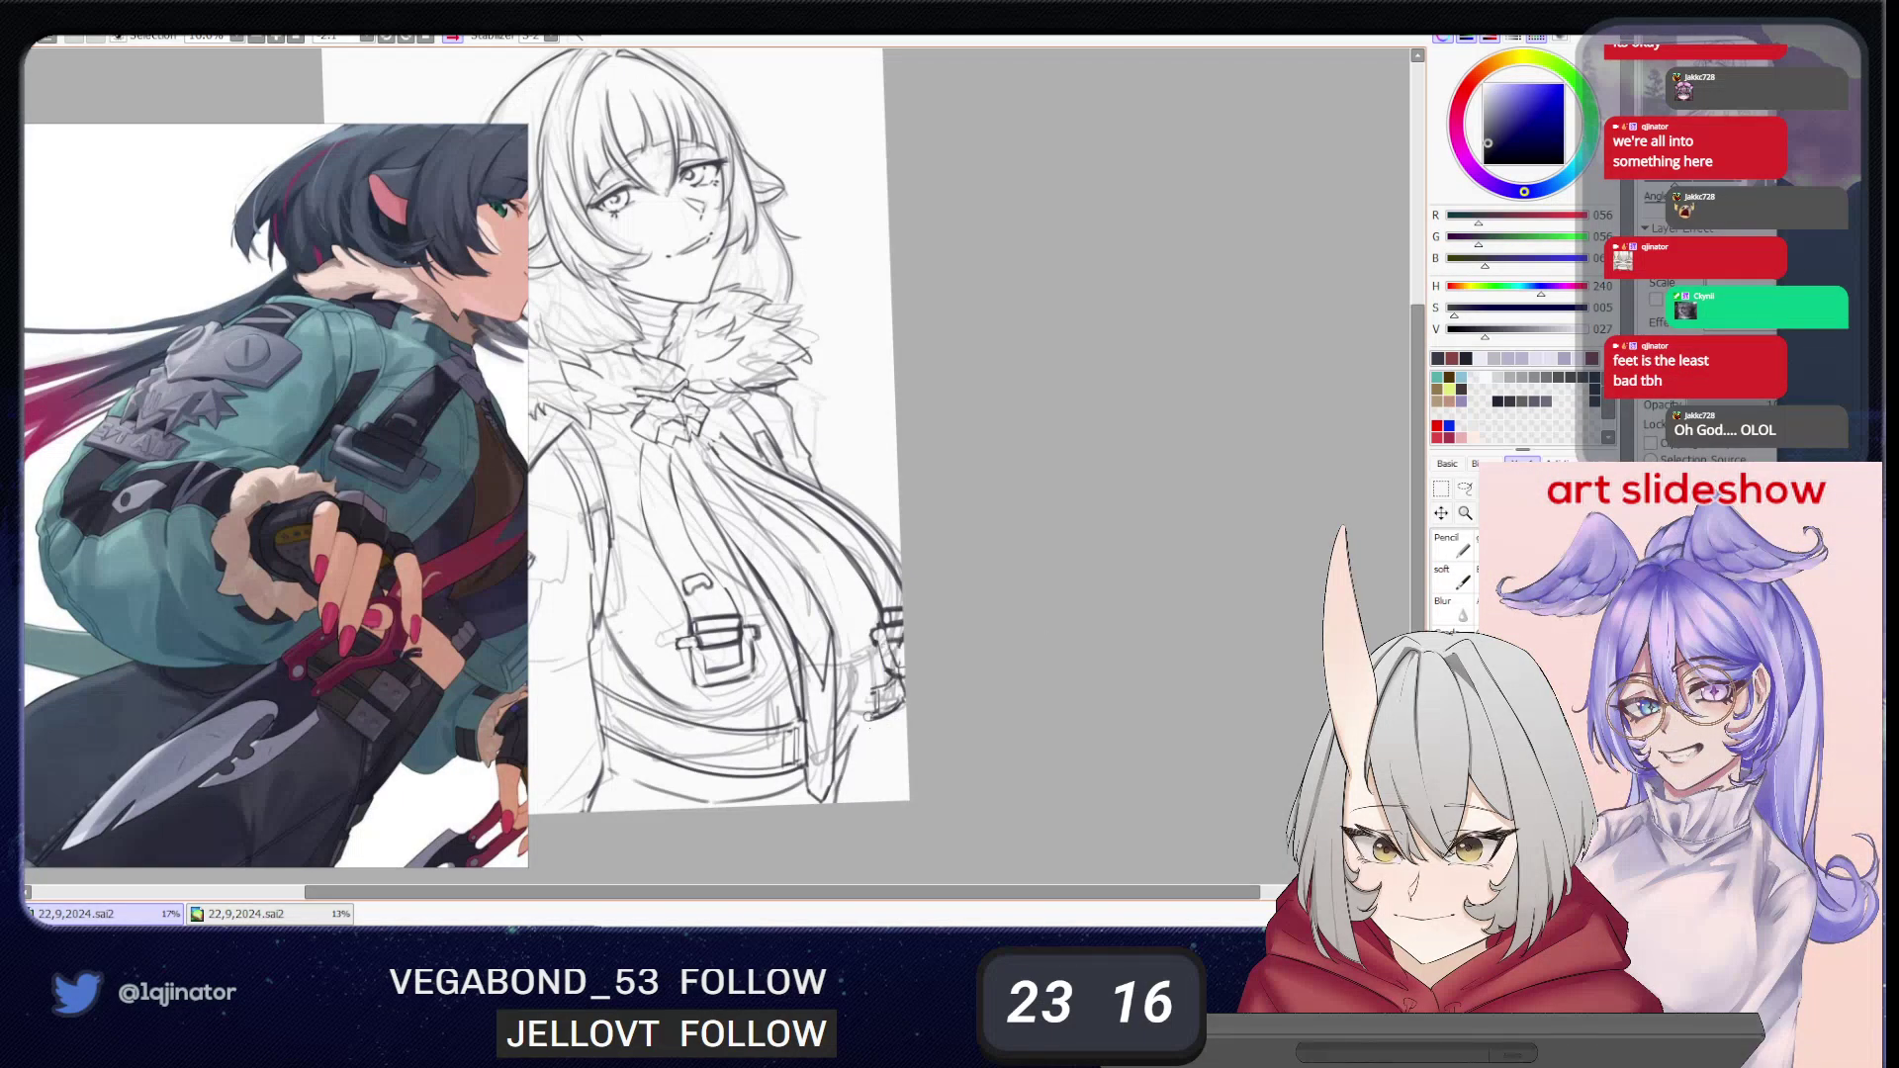
- Redraw the far chest contour down to the lower edge of the far buckle with the soft brush
key(b)
drag(836, 578, 873, 718)
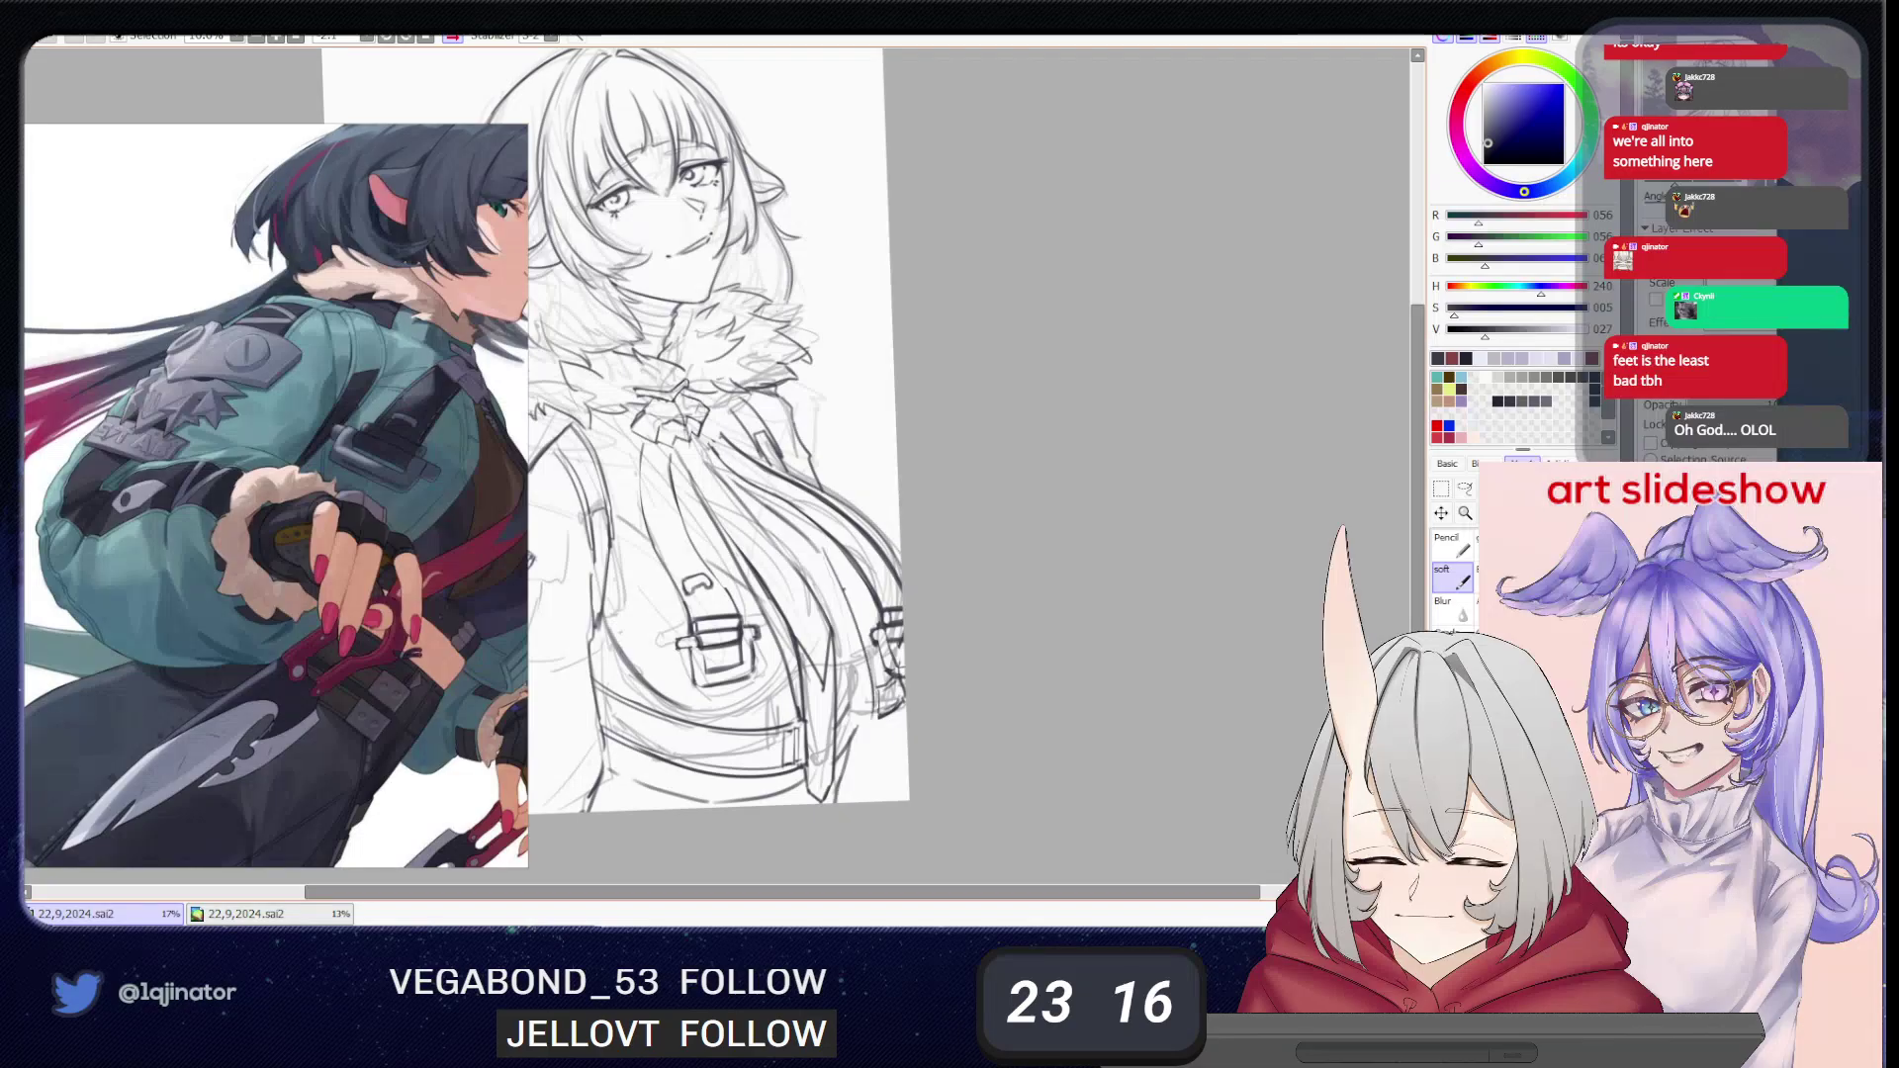
key(ctrl+z)
drag(807, 541, 876, 720)
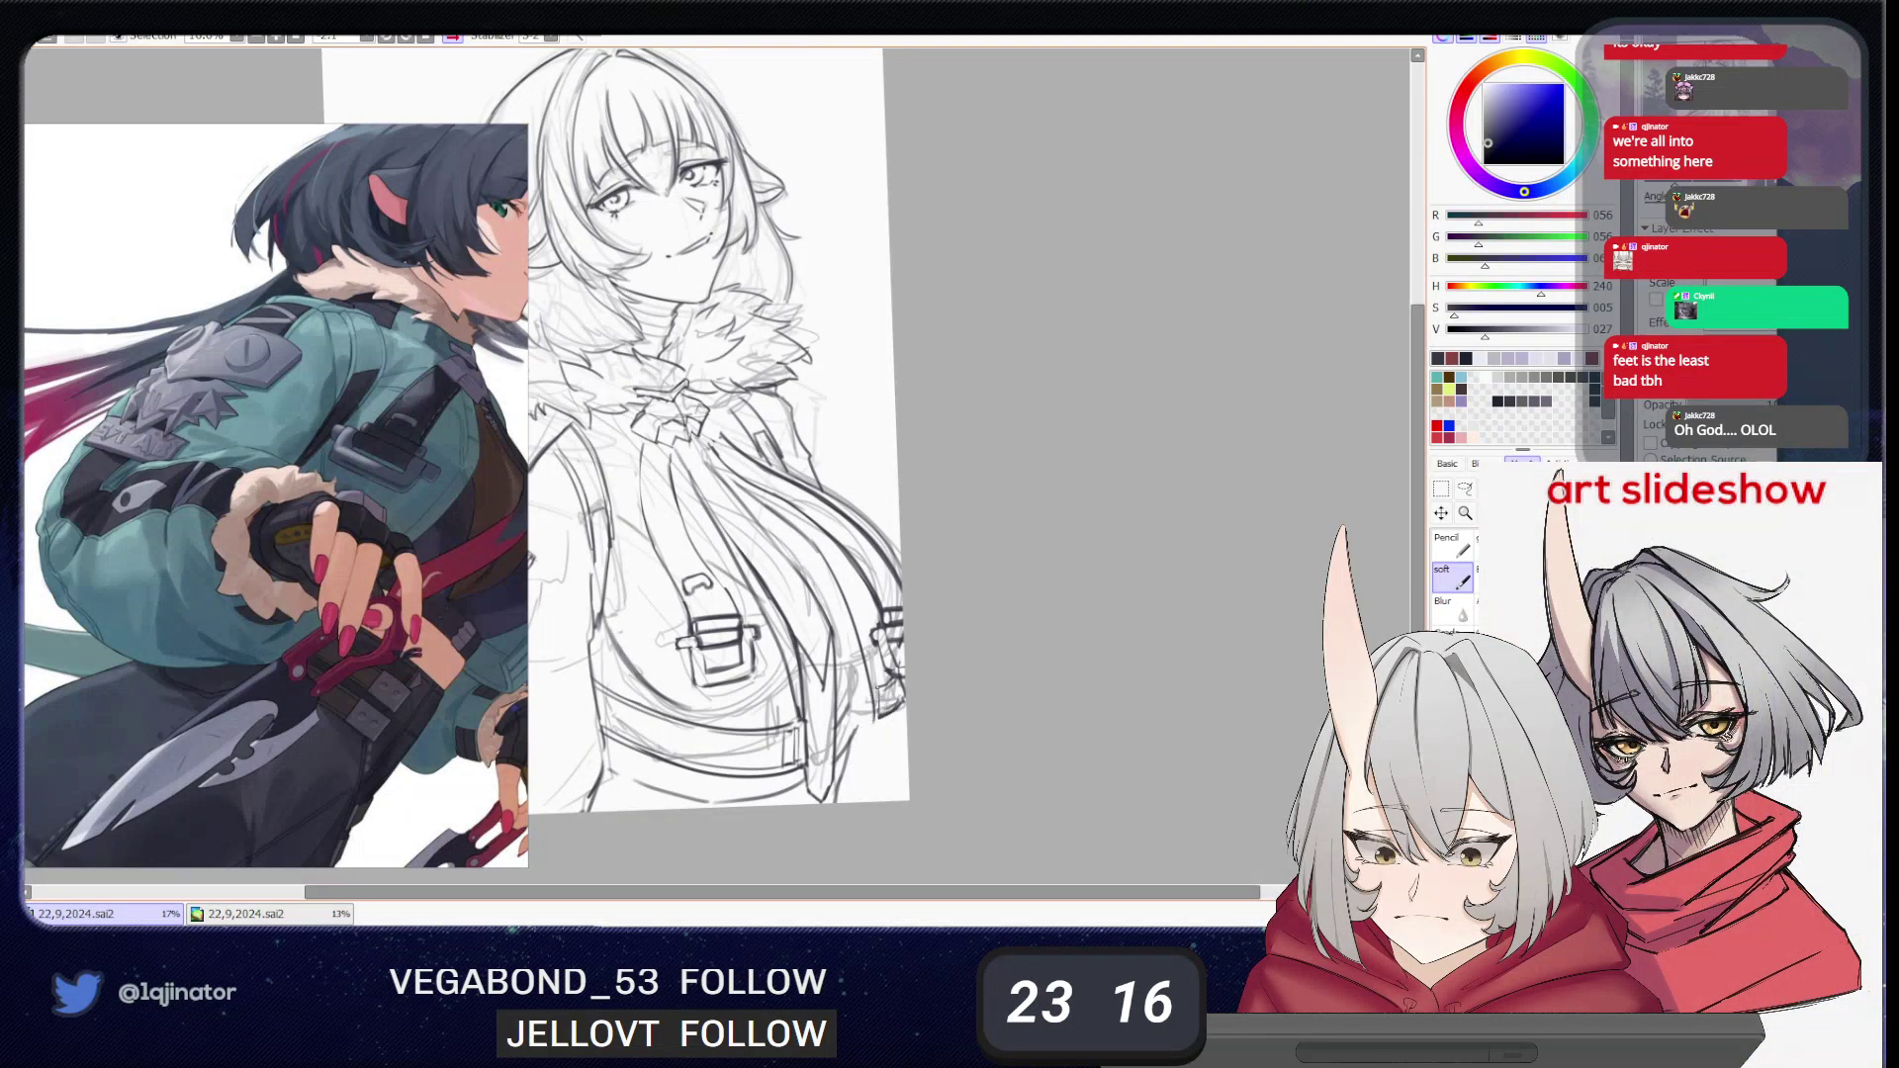
drag(871, 692, 874, 718)
key(e)
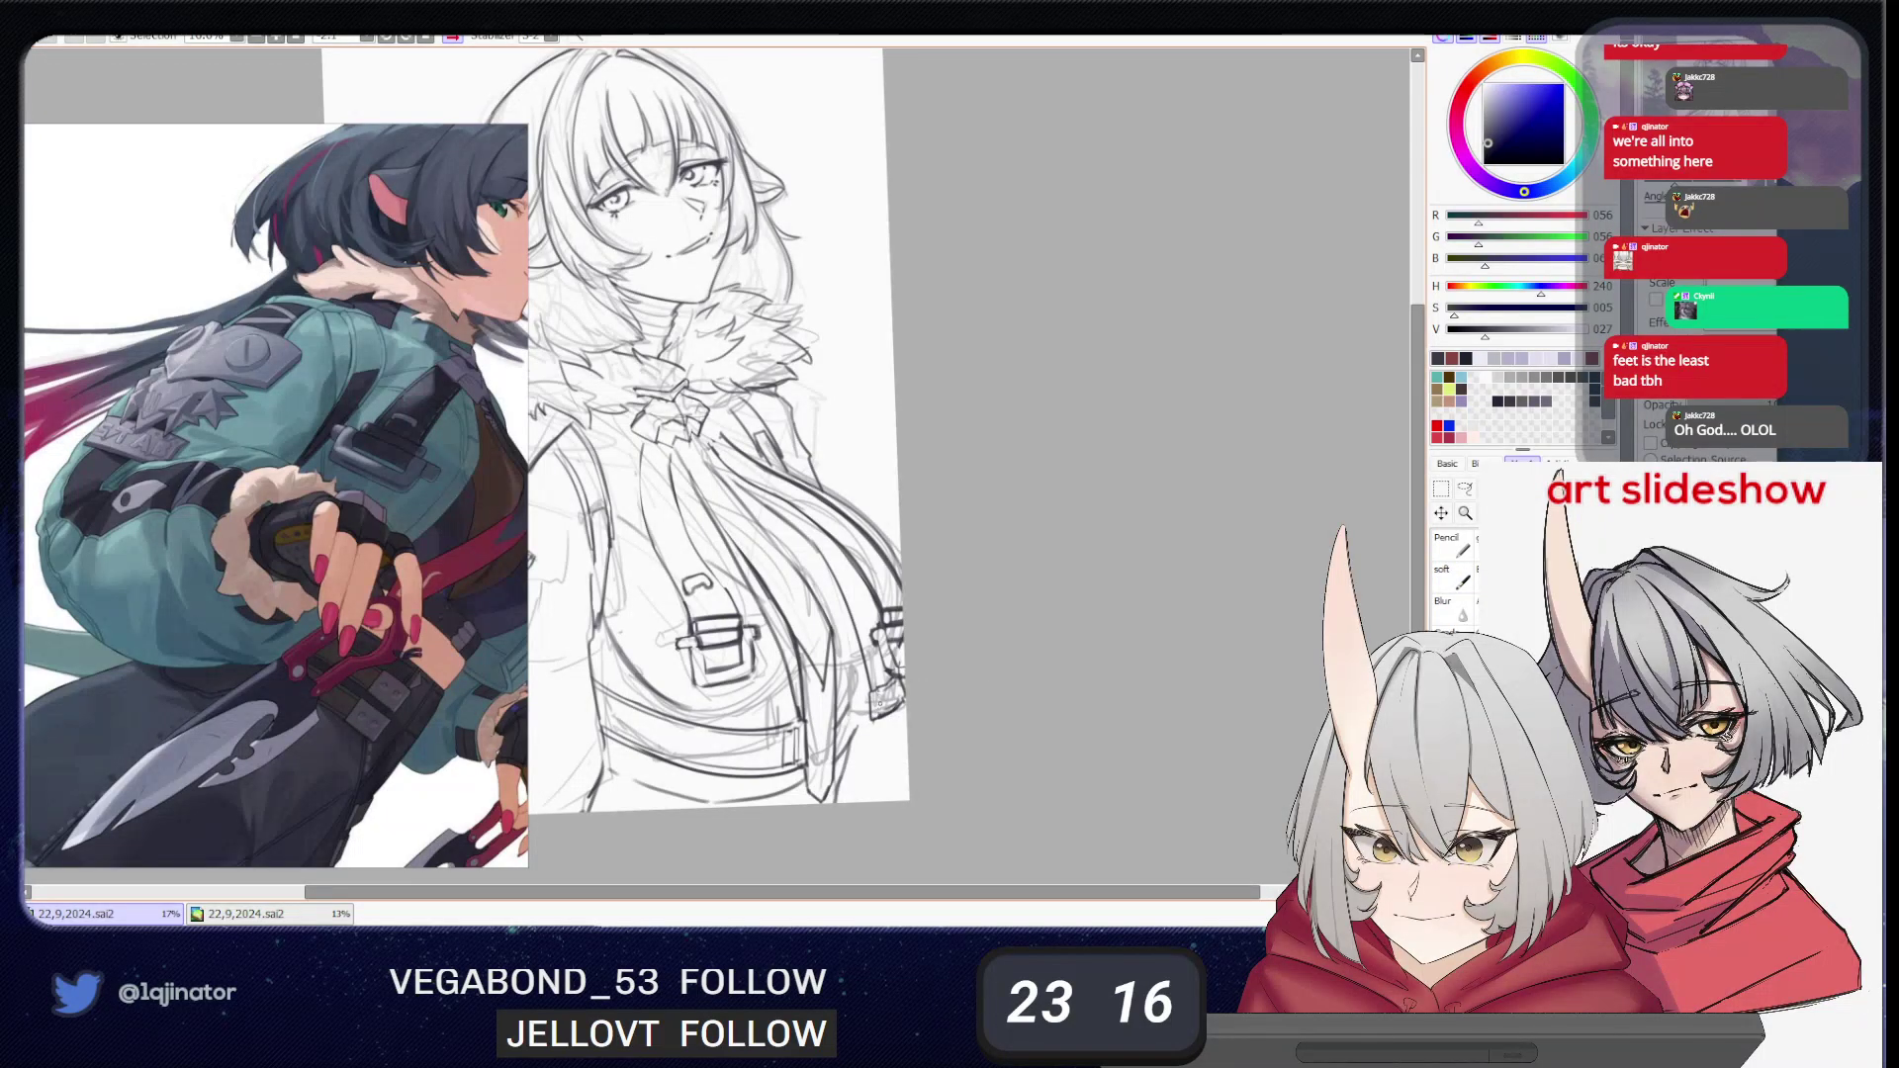
key(b)
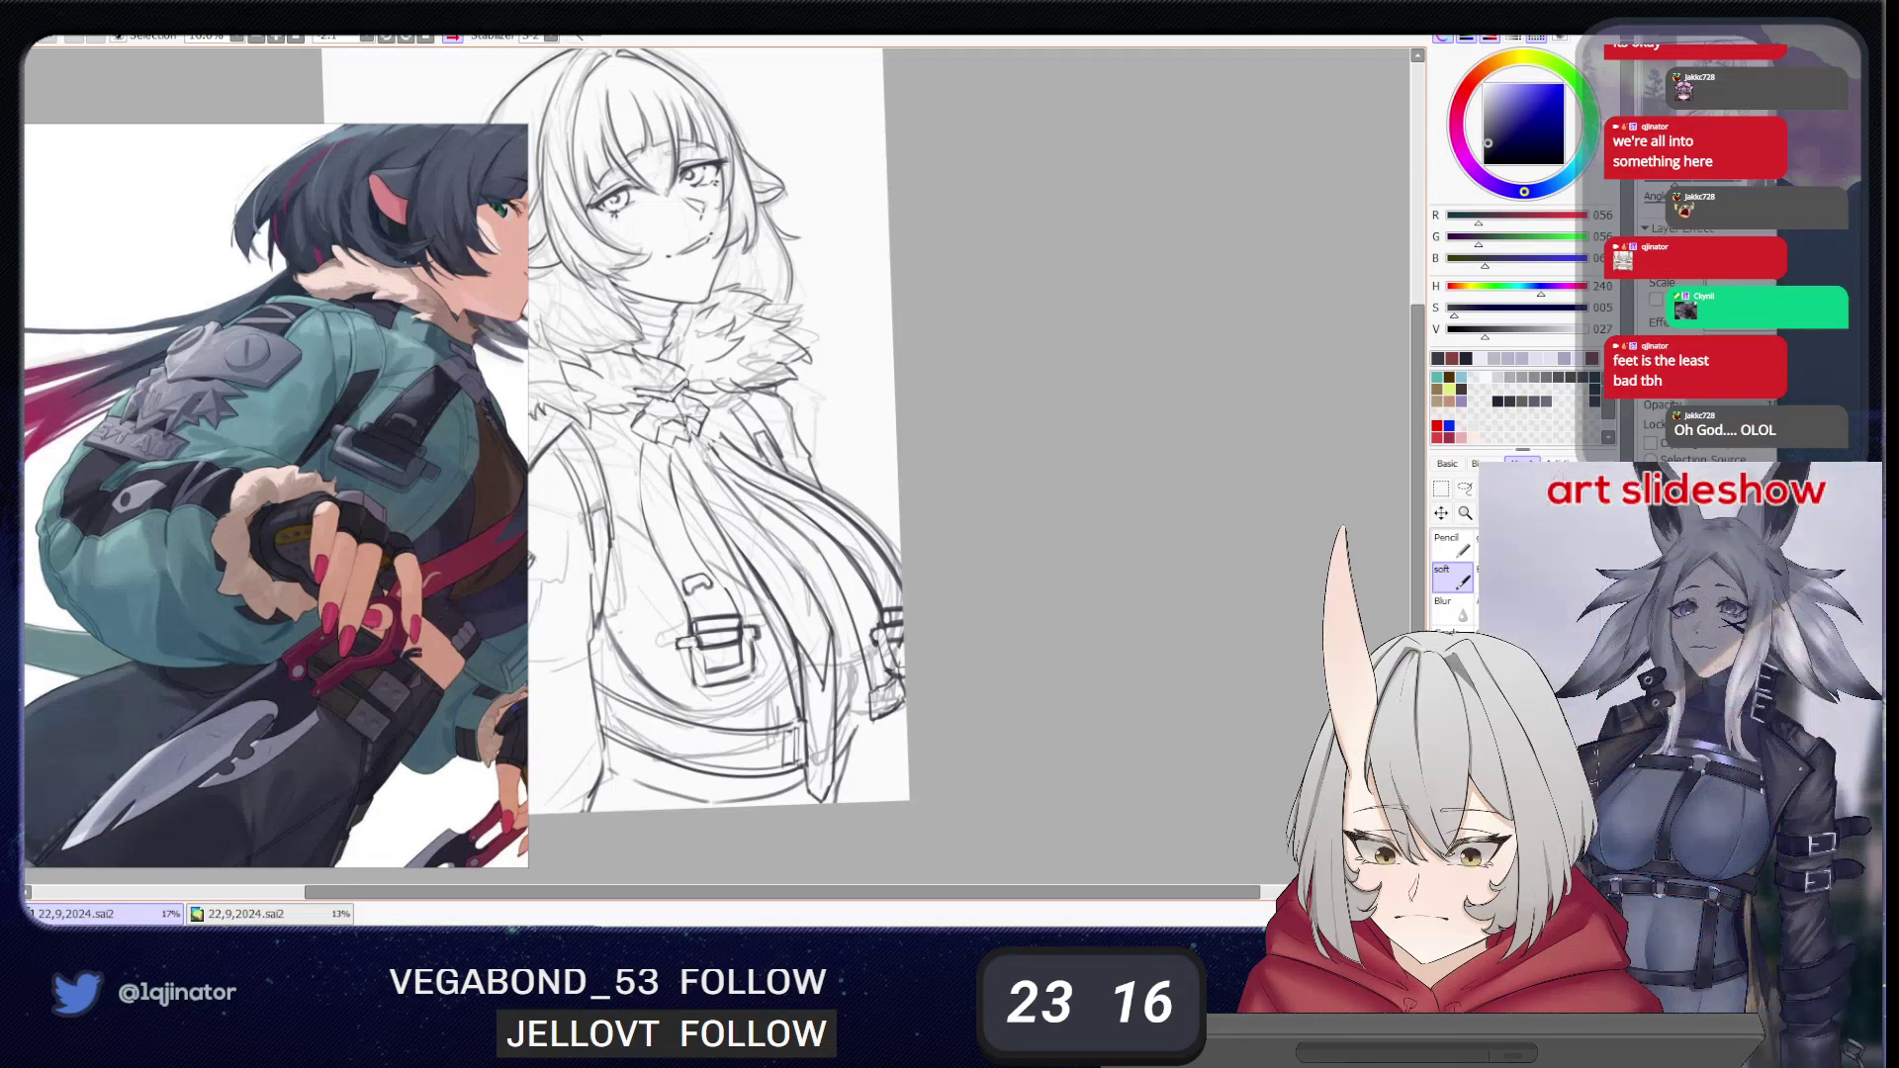
- Clean up below the far buckle with the eraser at size 52 and draw the torso's side line down to the waist
key(e)
key(b)
key(e)
key(b)
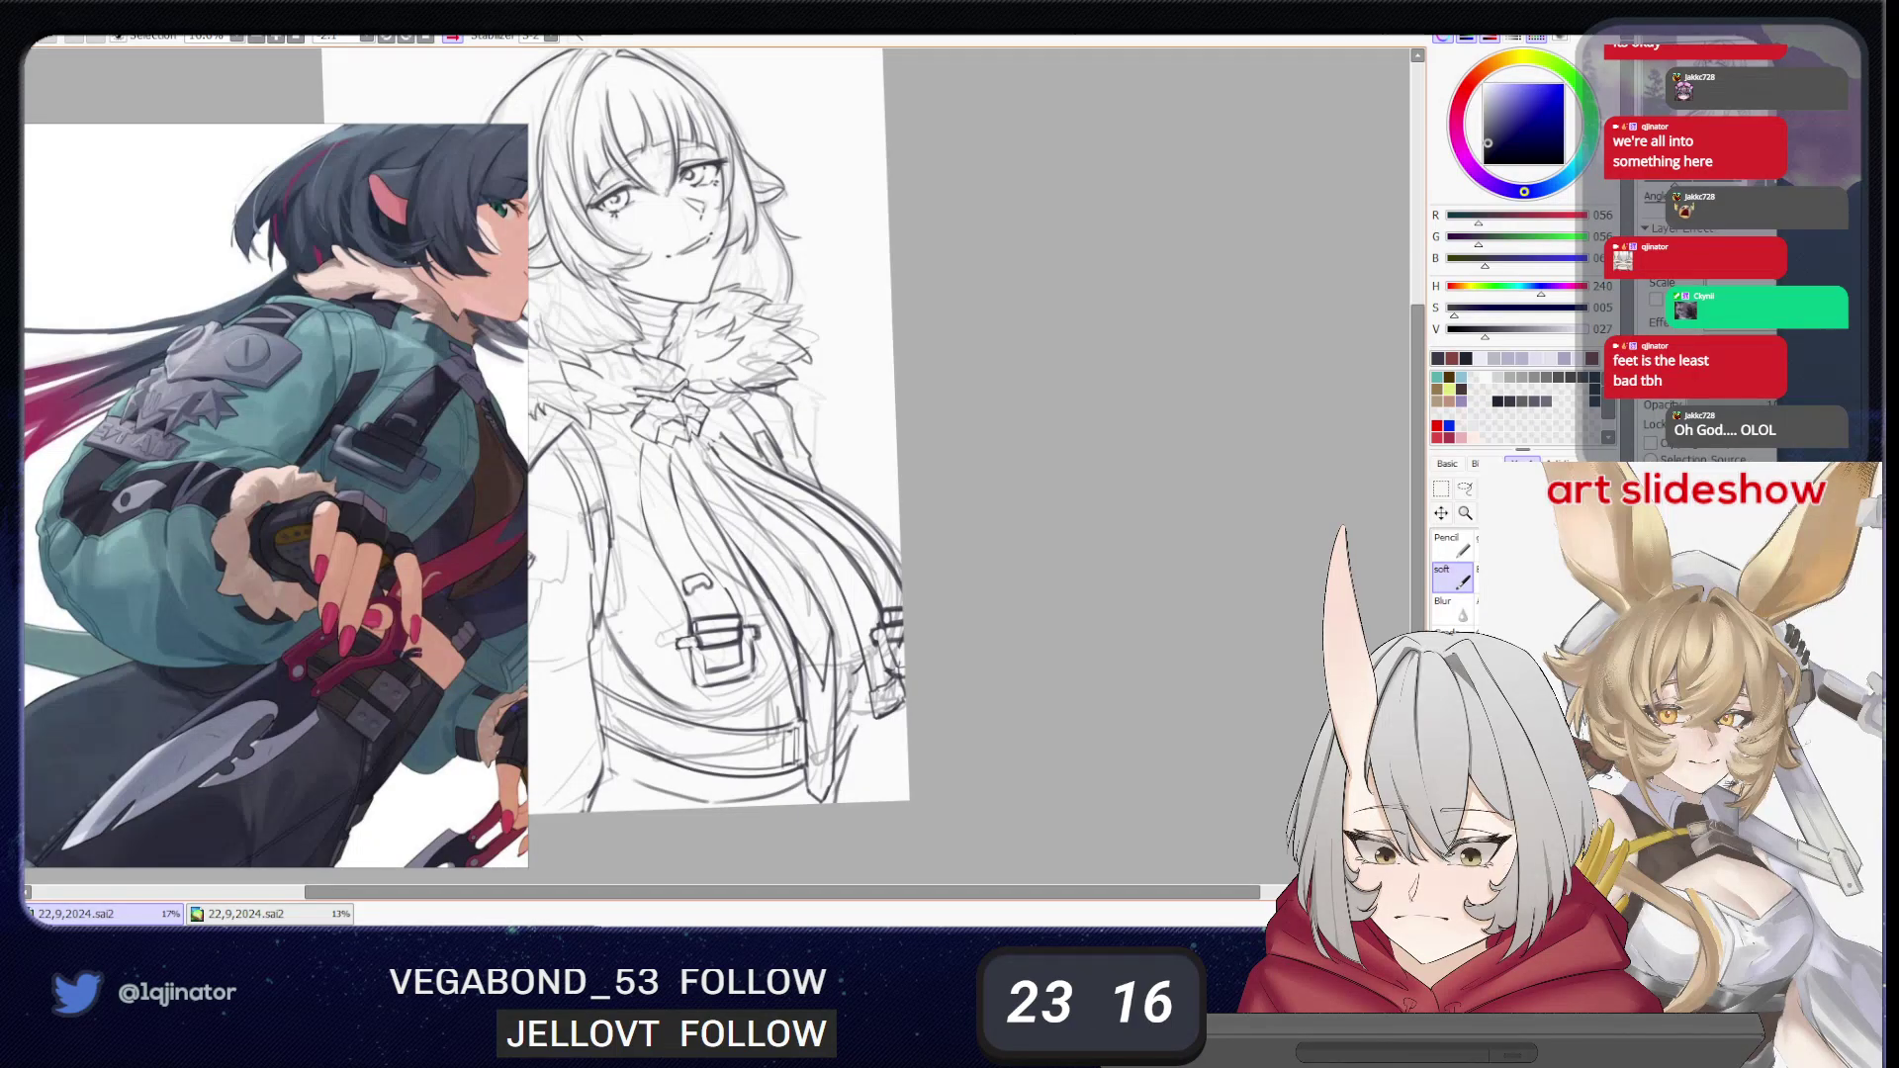
key(e)
key(])
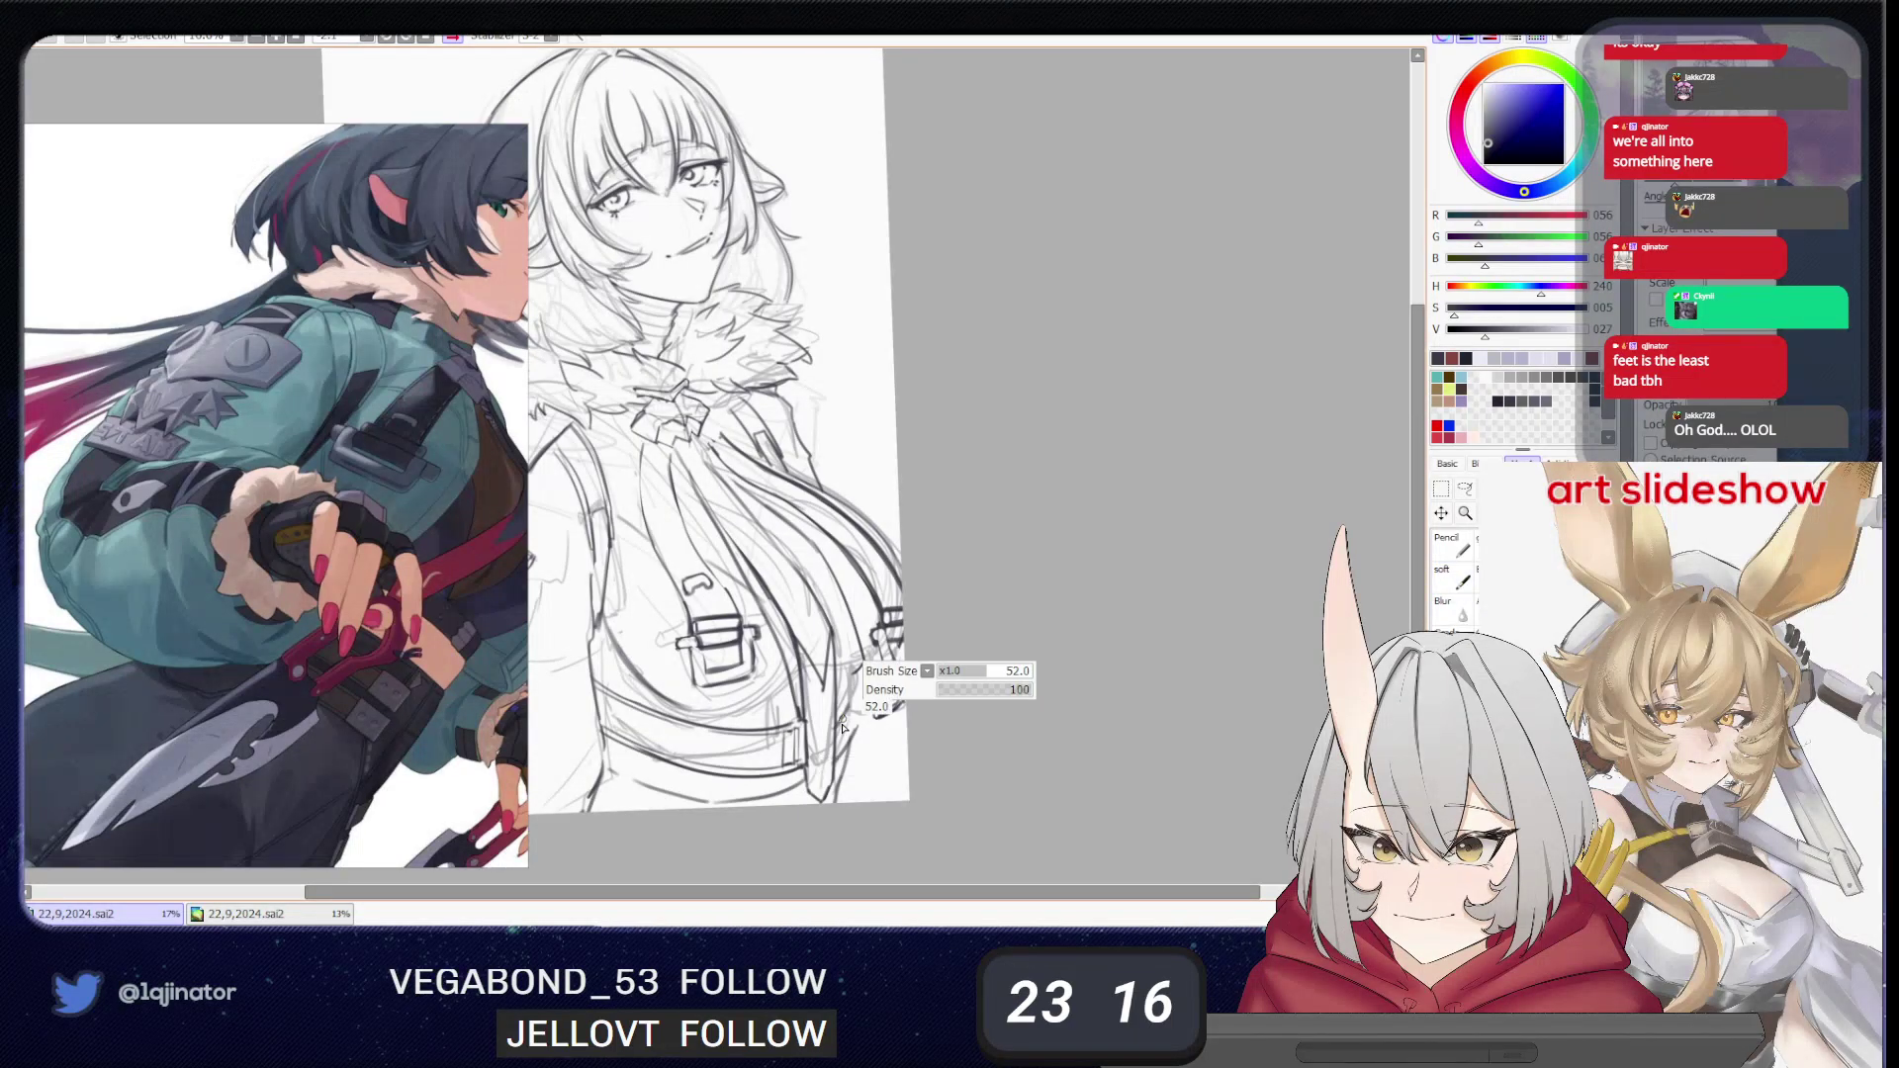
key(b)
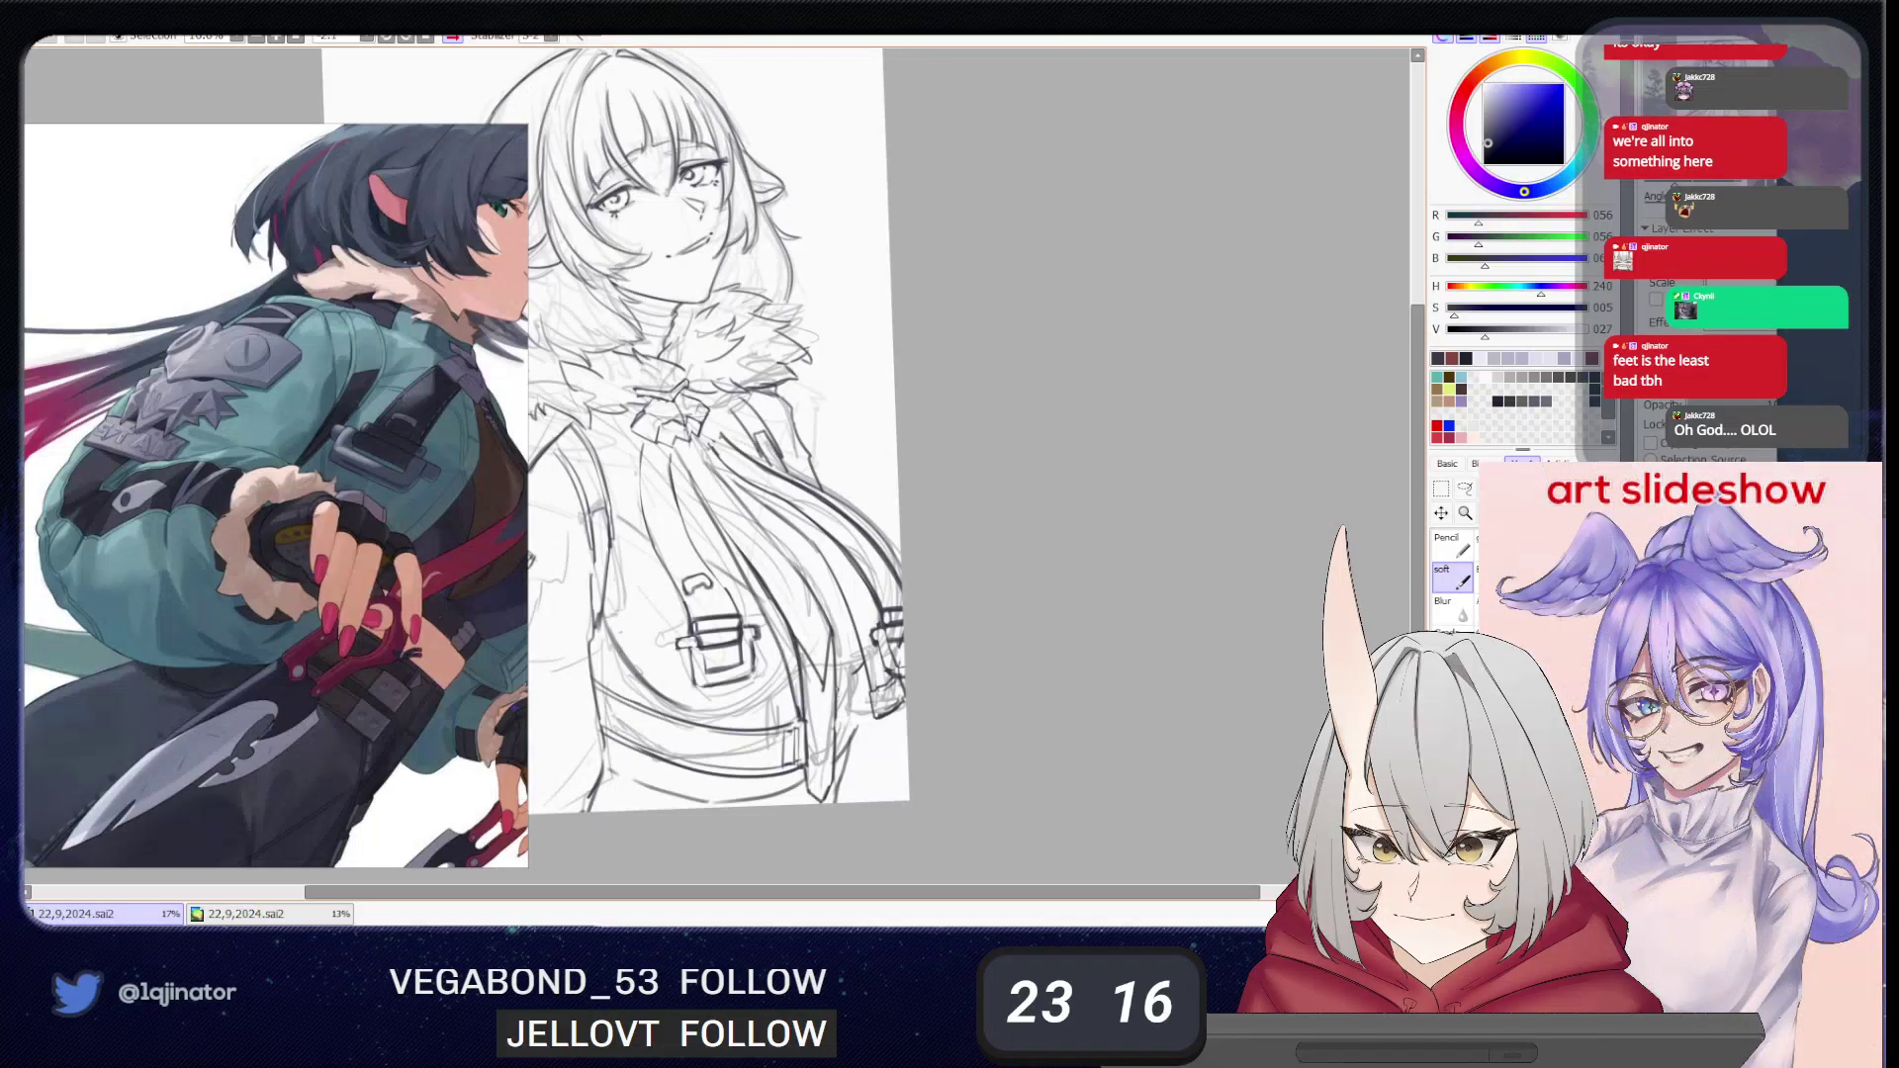
drag(839, 690, 836, 768)
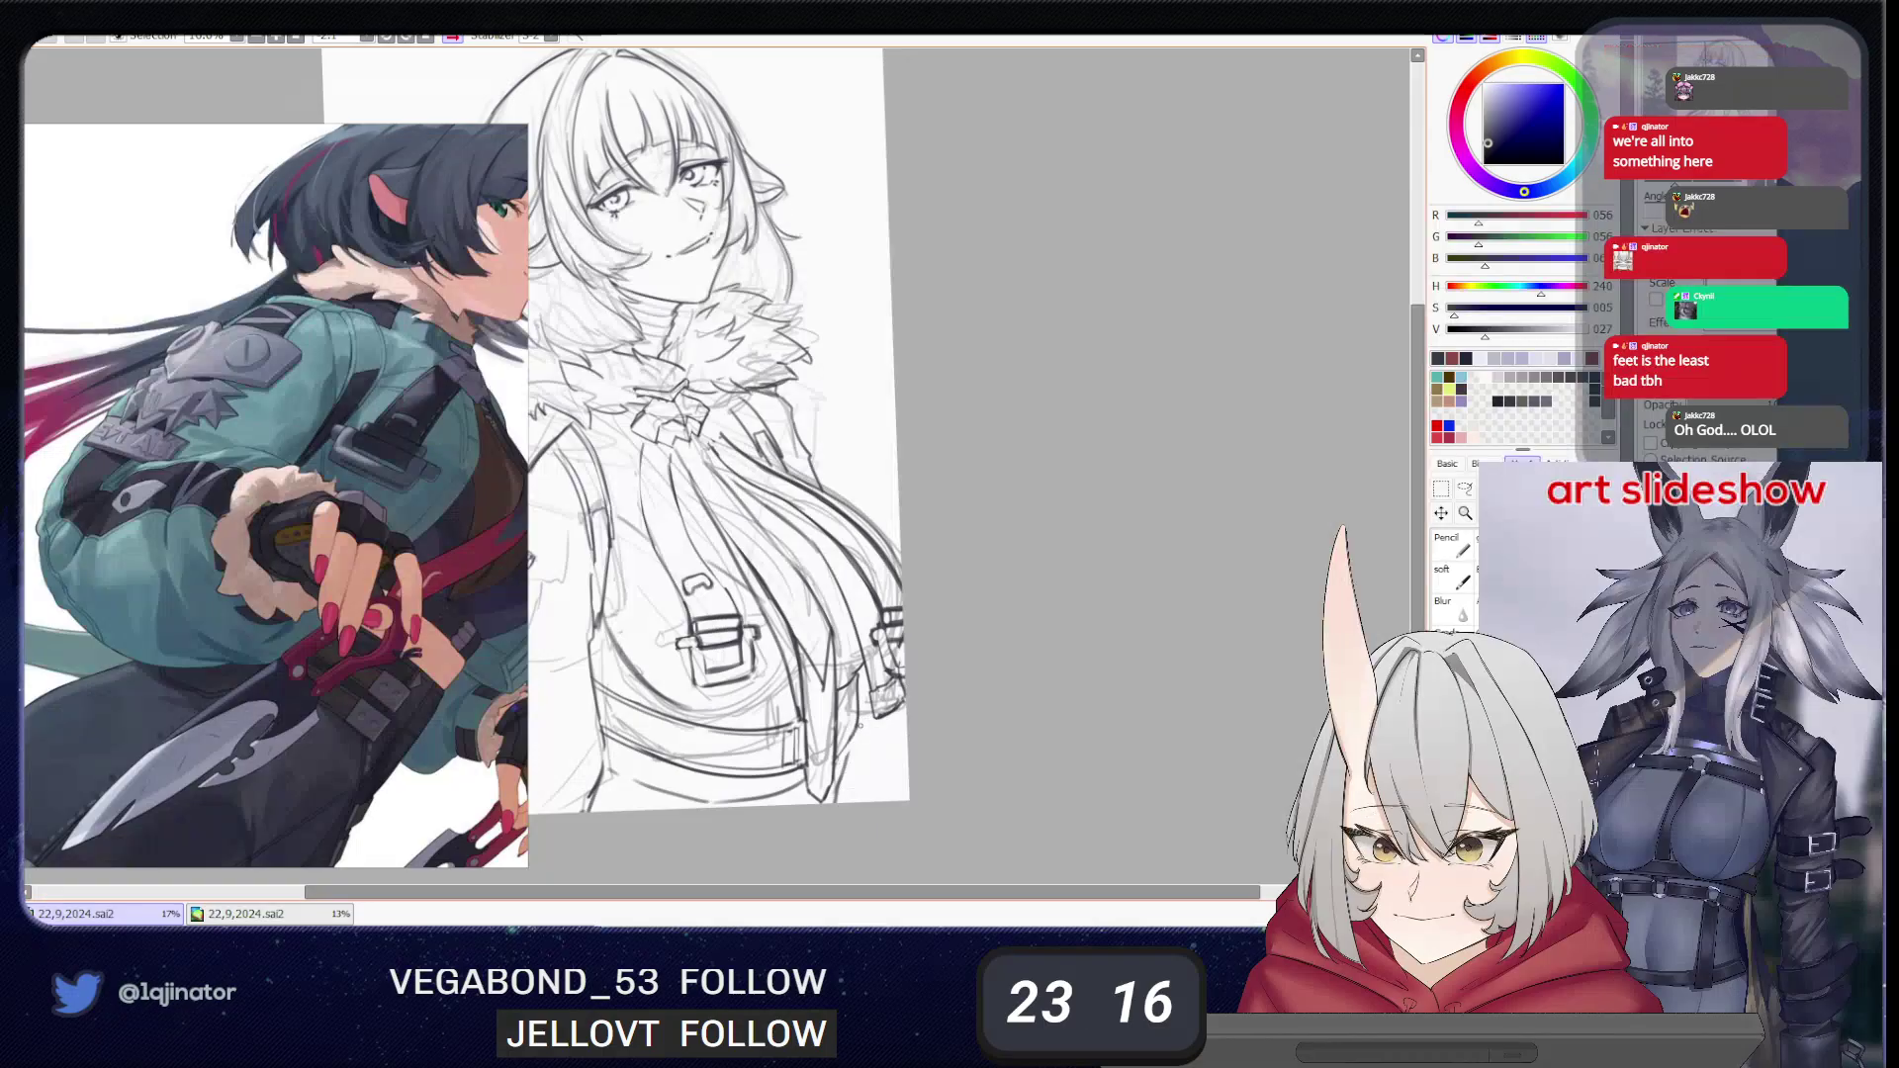
key(b)
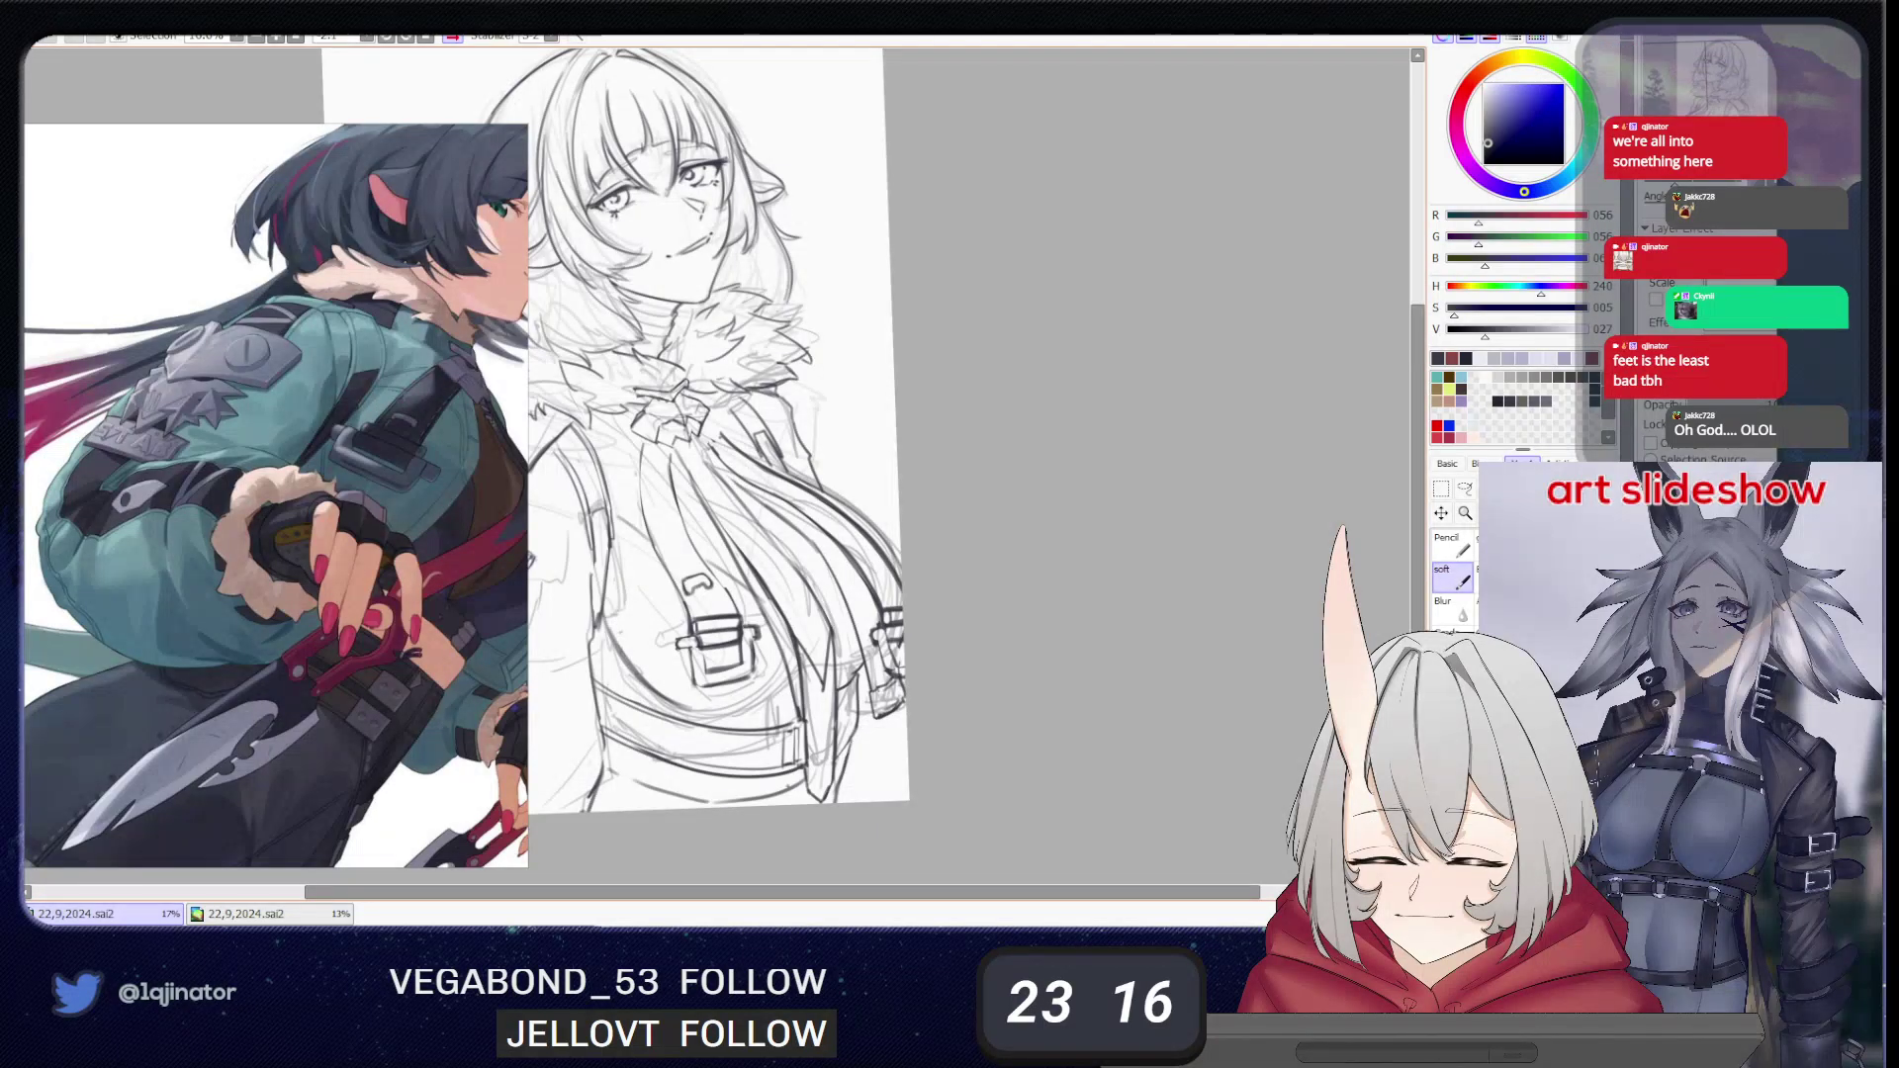
- Rework the outer end and lower edge of the band under the chest with the soft brush and eraser
drag(721, 832, 962, 734)
drag(988, 636, 919, 732)
key(e)
drag(990, 643, 917, 742)
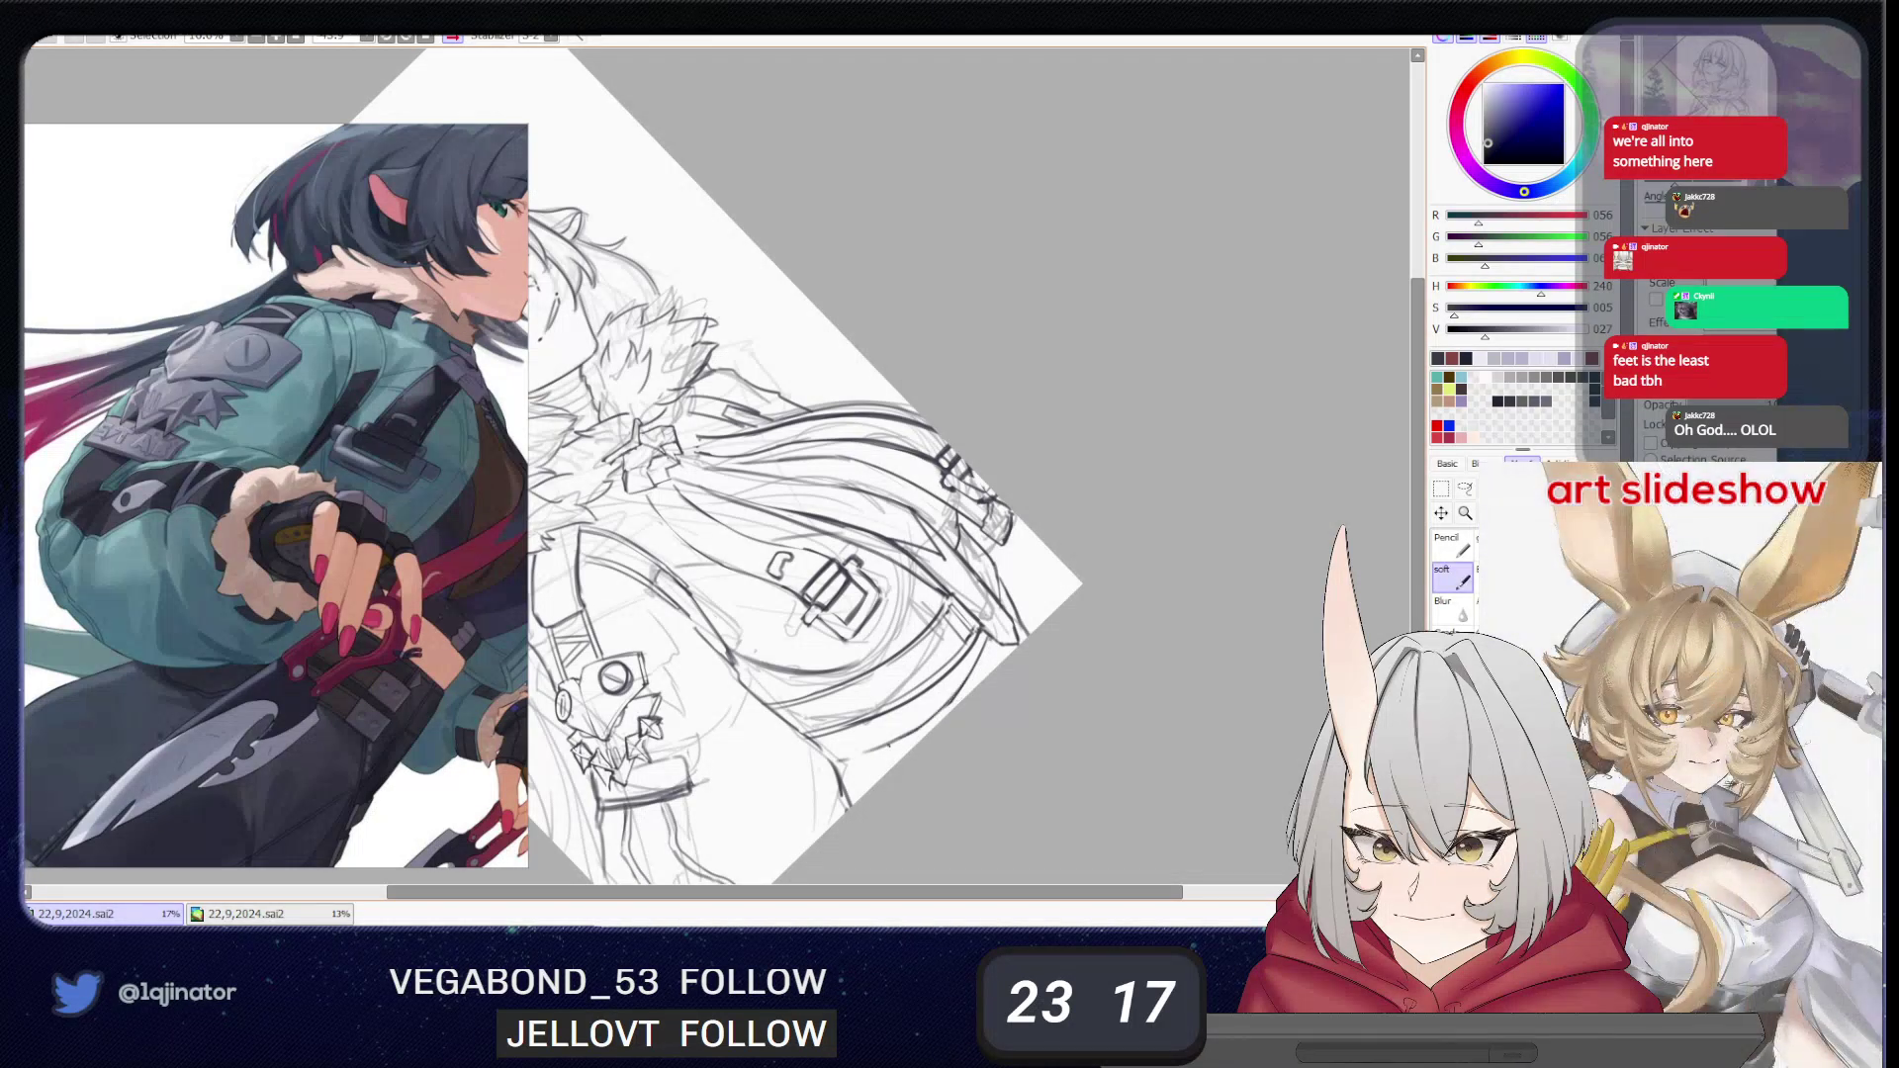
mouse_move(927, 724)
mouse_down()
mouse_move(955, 701)
mouse_move(967, 755)
mouse_move(818, 806)
mouse_up()
key(b)
key(e)
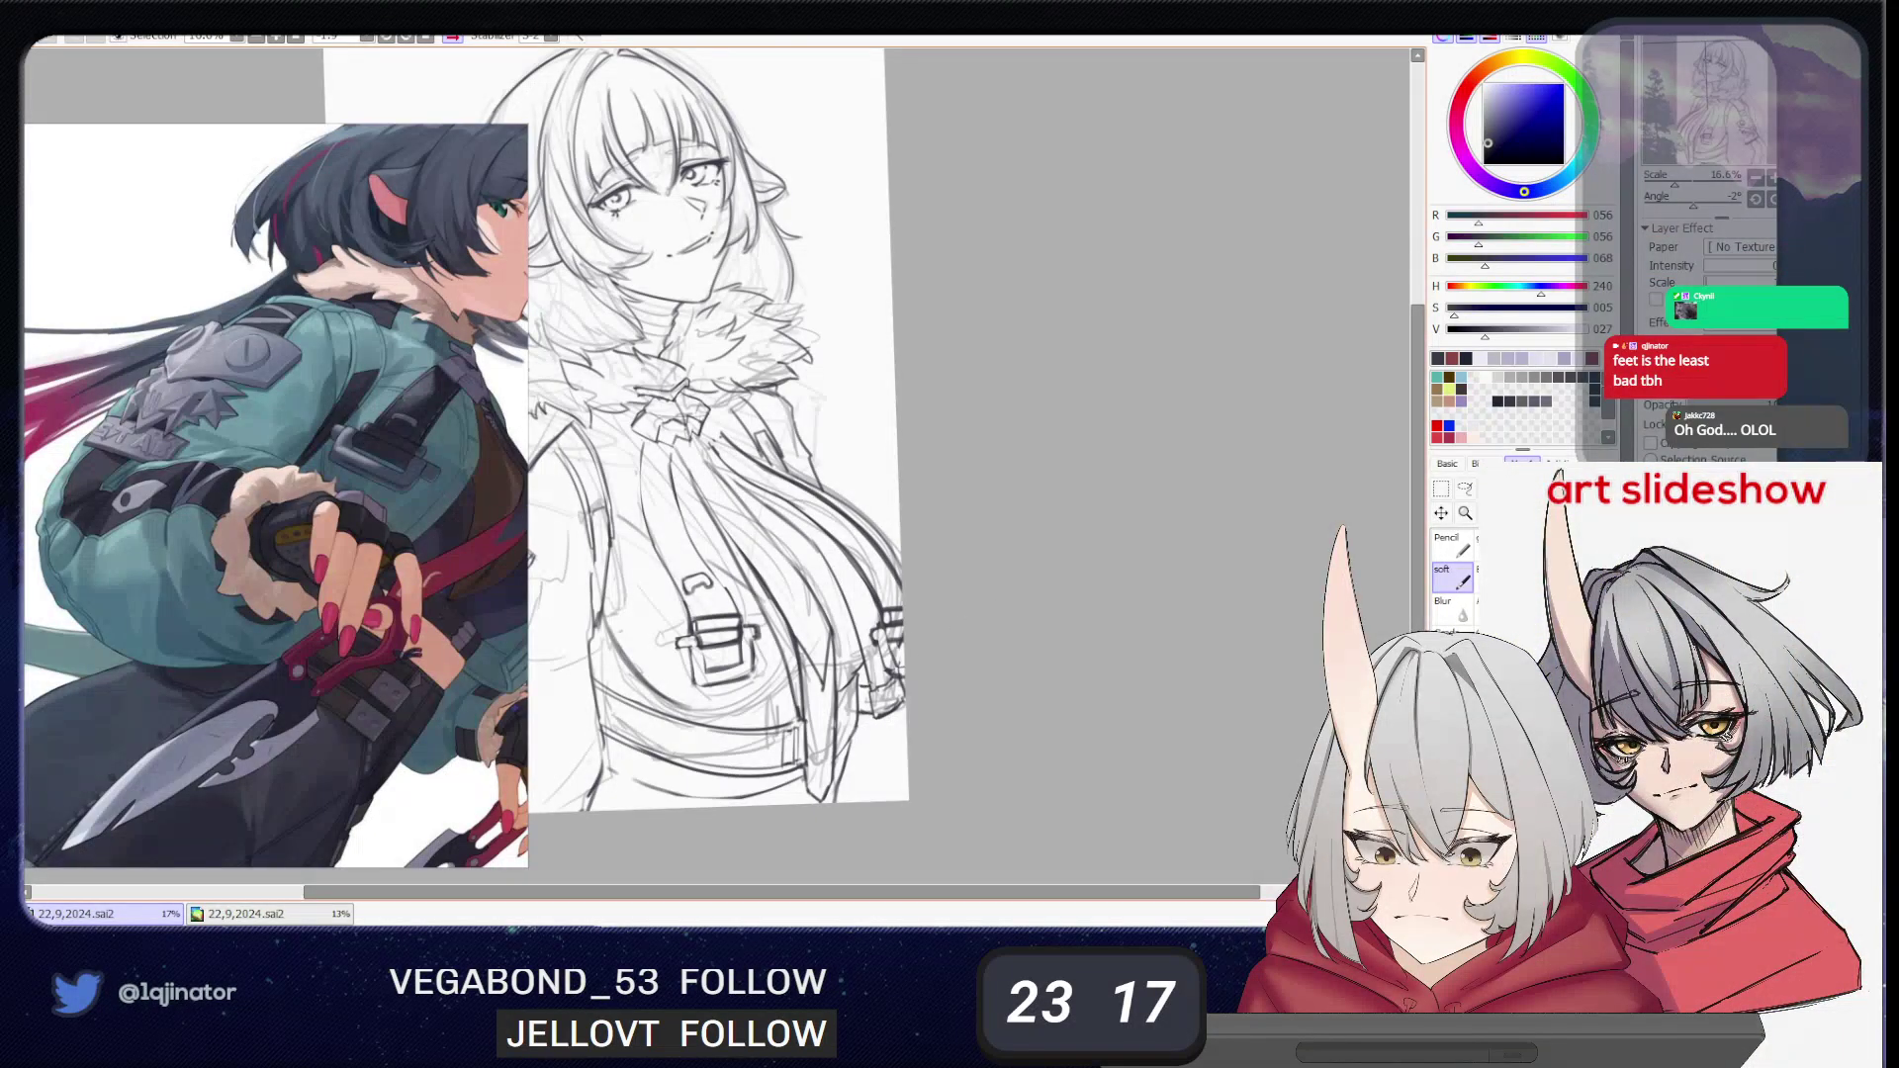
- Remove the last change after comparing it, and touch up the near chest's lower curve beside the near buckle
drag(916, 638, 1021, 650)
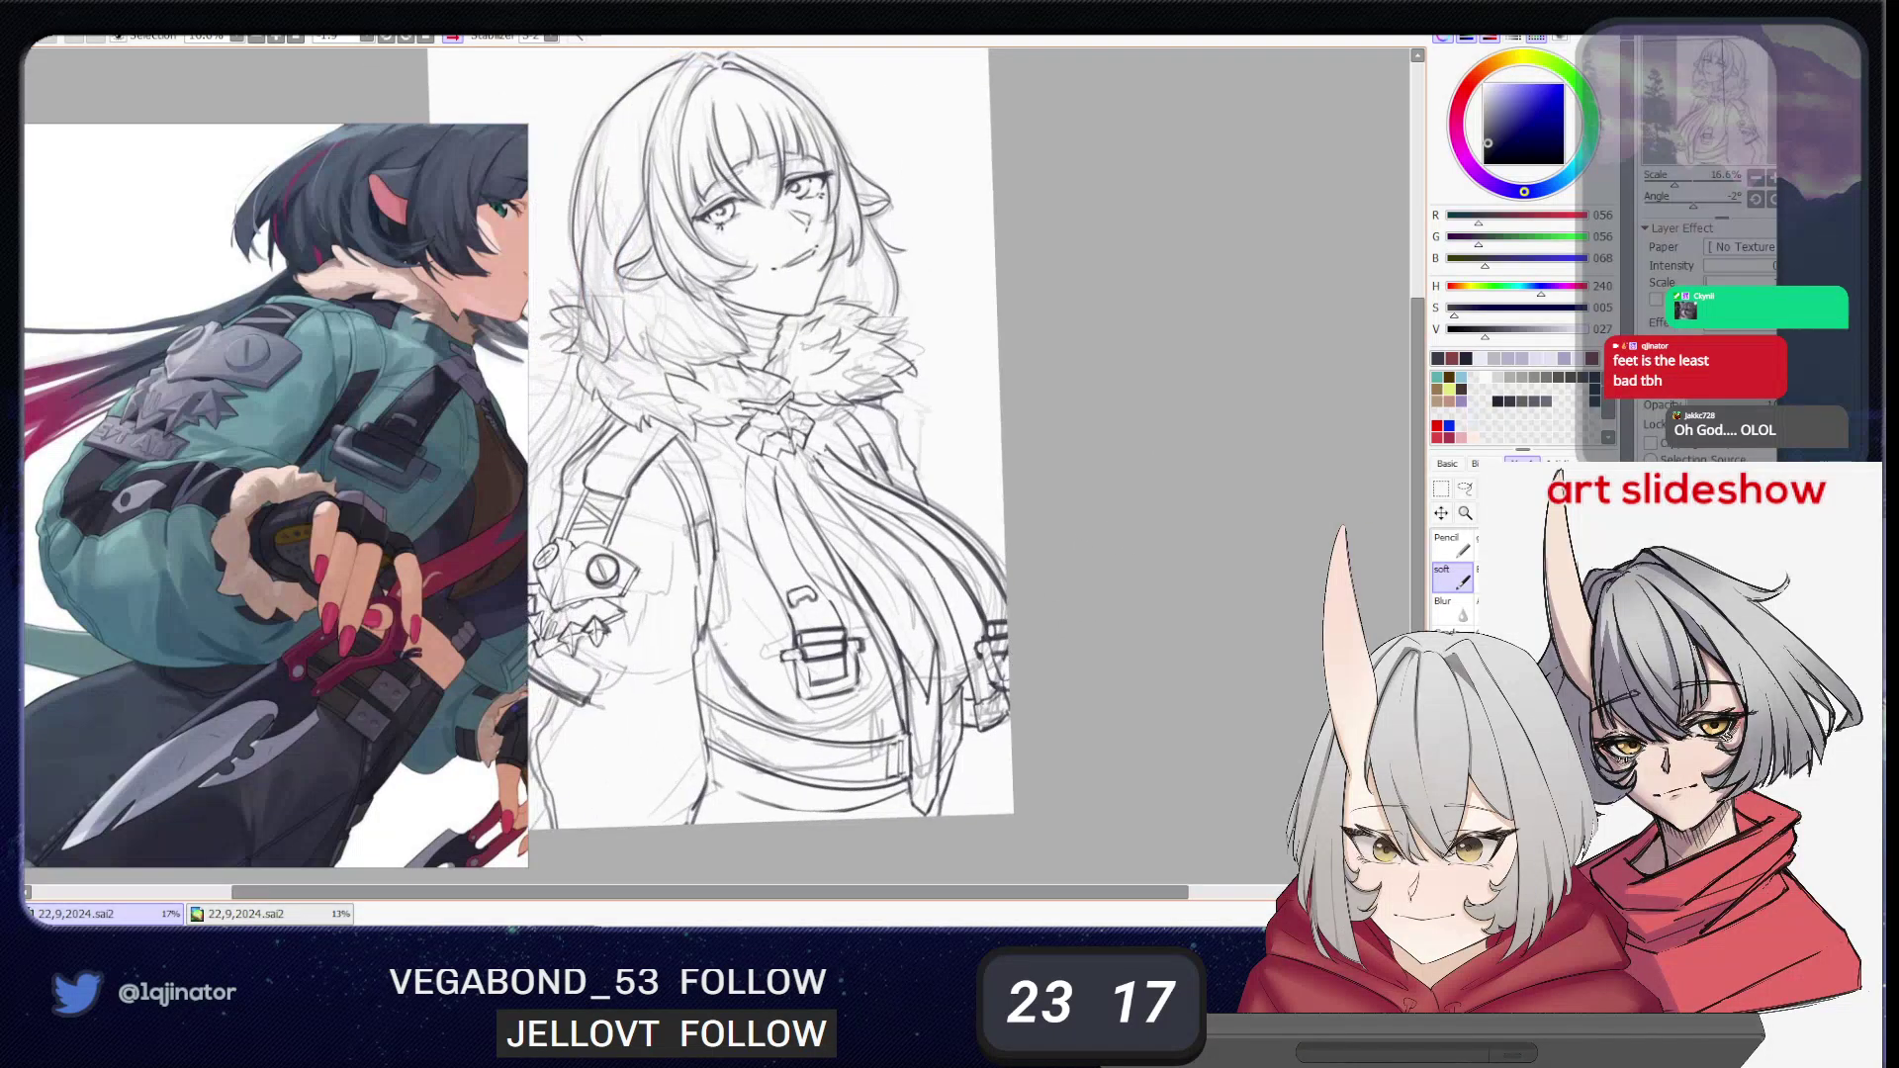
drag(939, 579, 973, 630)
drag(779, 651, 813, 642)
key(e)
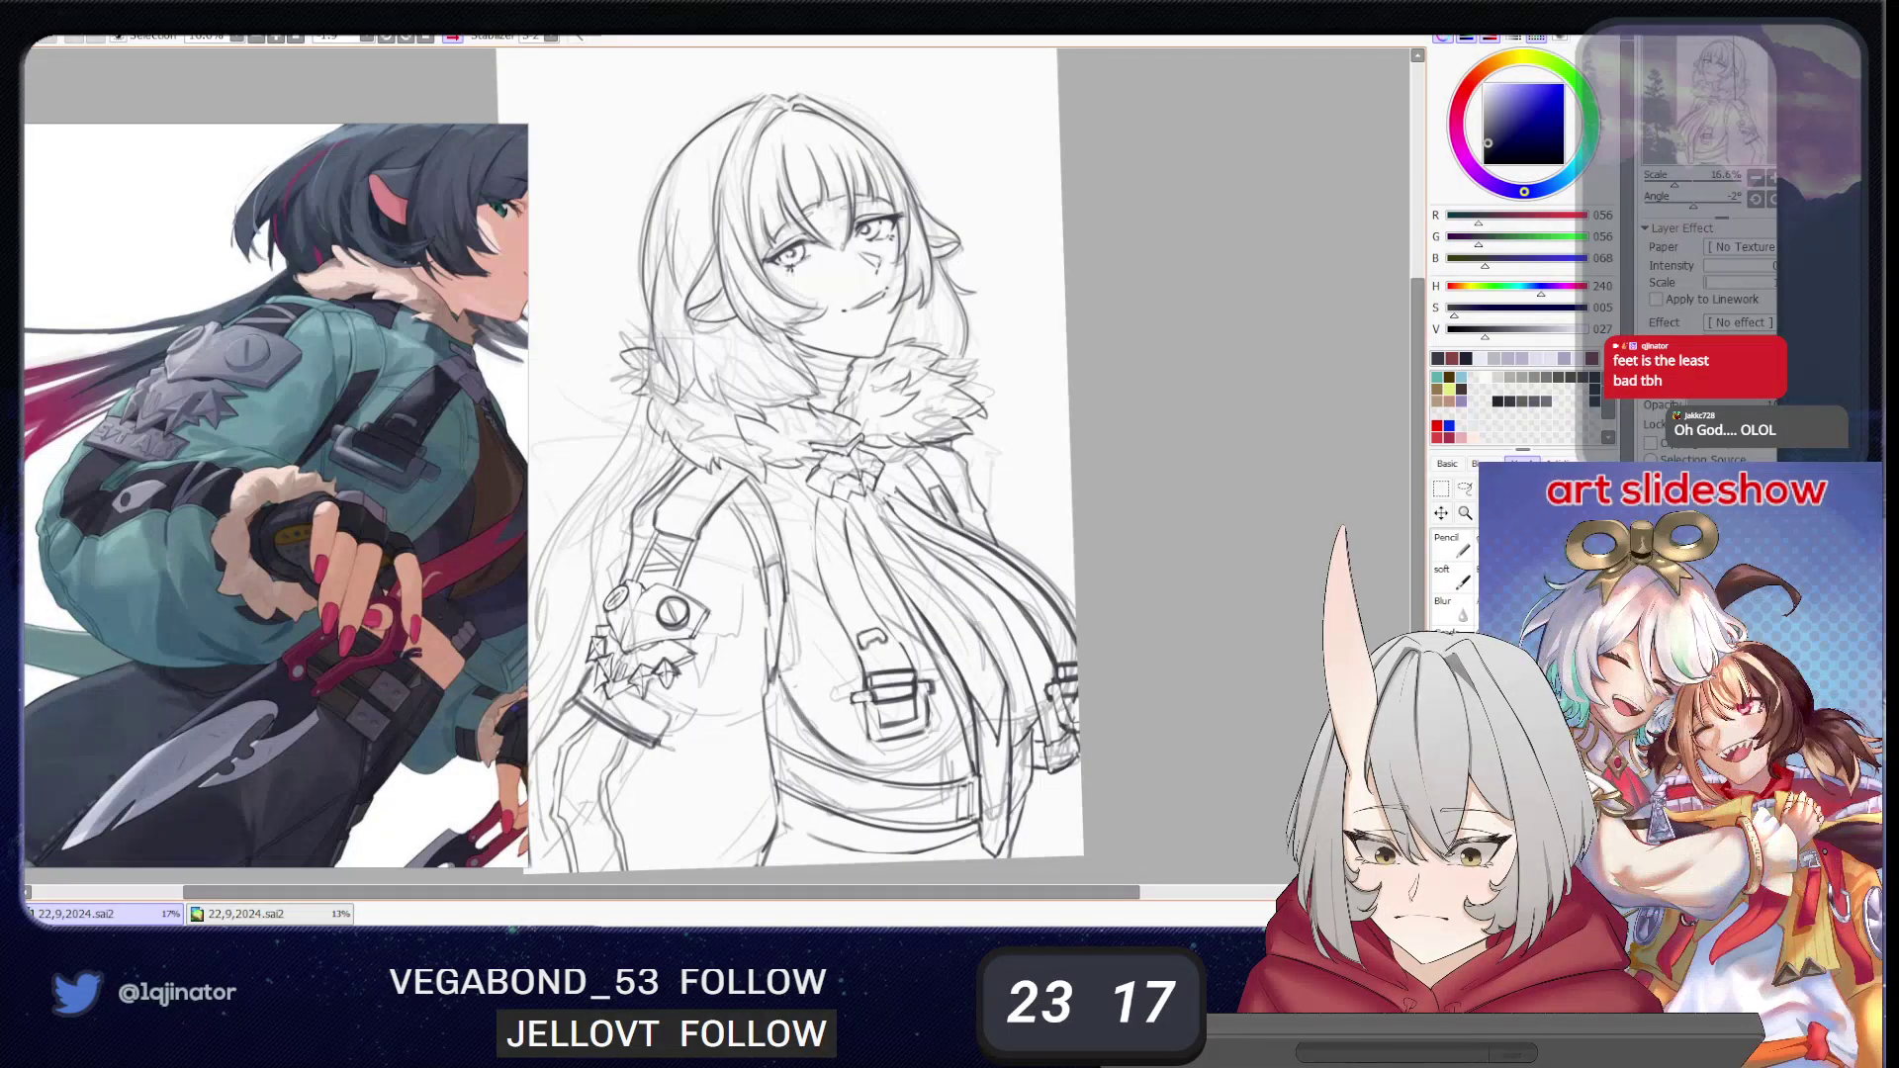
key(ctrl+z)
key(ctrl+y)
key(ctrl+z)
drag(780, 670, 865, 764)
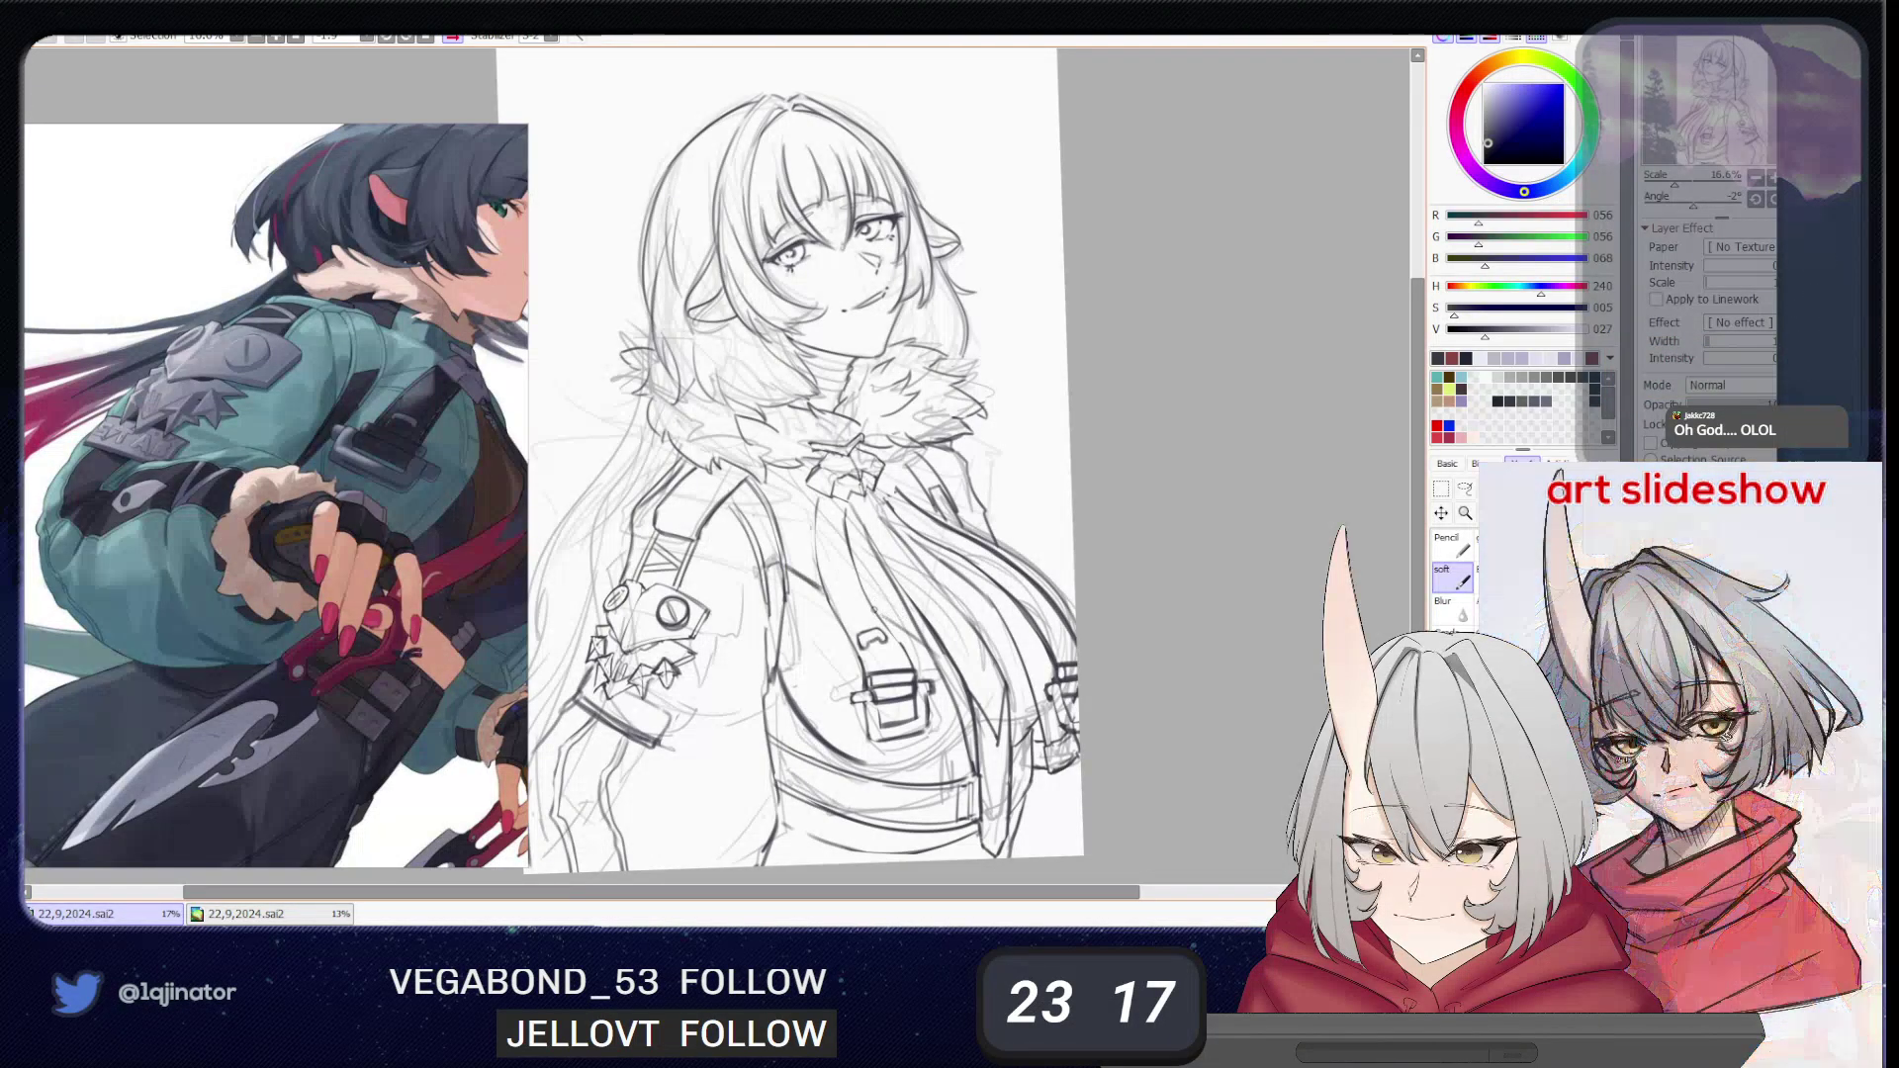
- Try erasing the sketch lines across the near chest above the buckle, and undo the erasure
key(e)
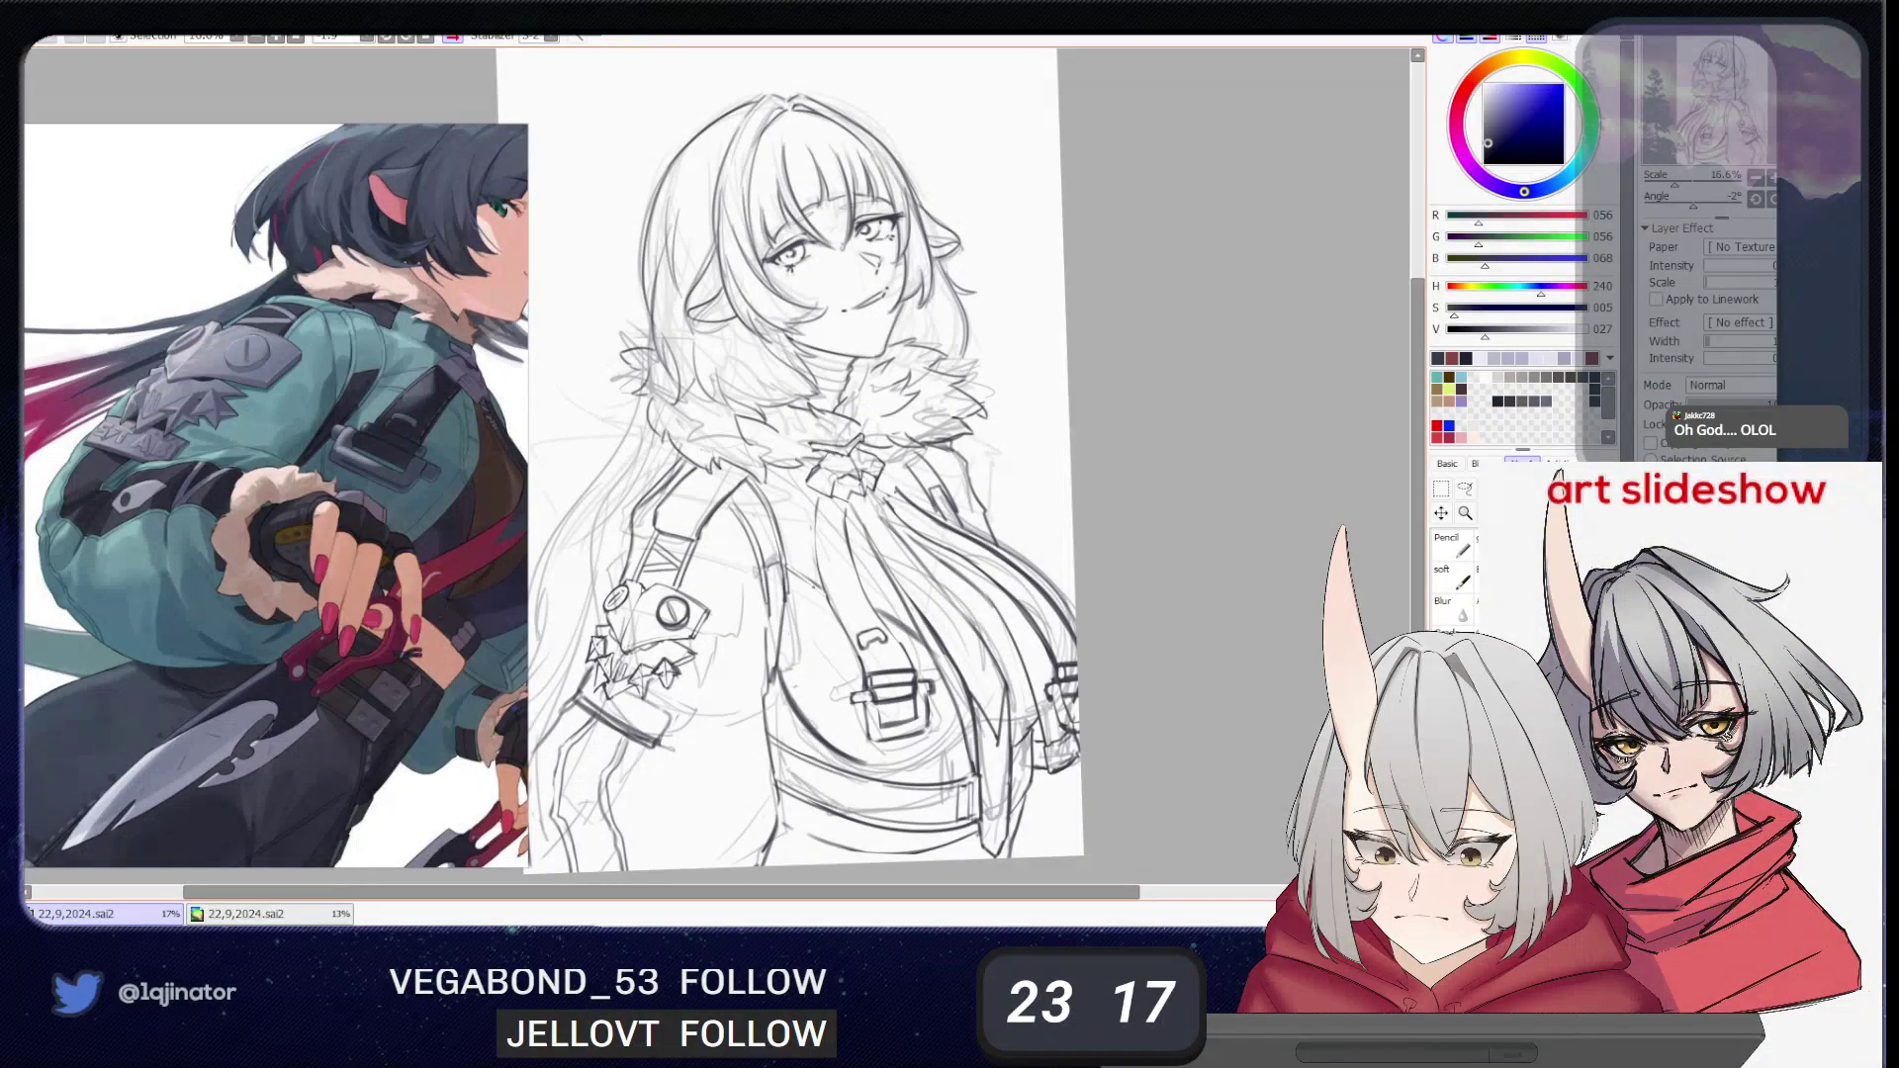
drag(789, 568, 908, 630)
key(ctrl+z)
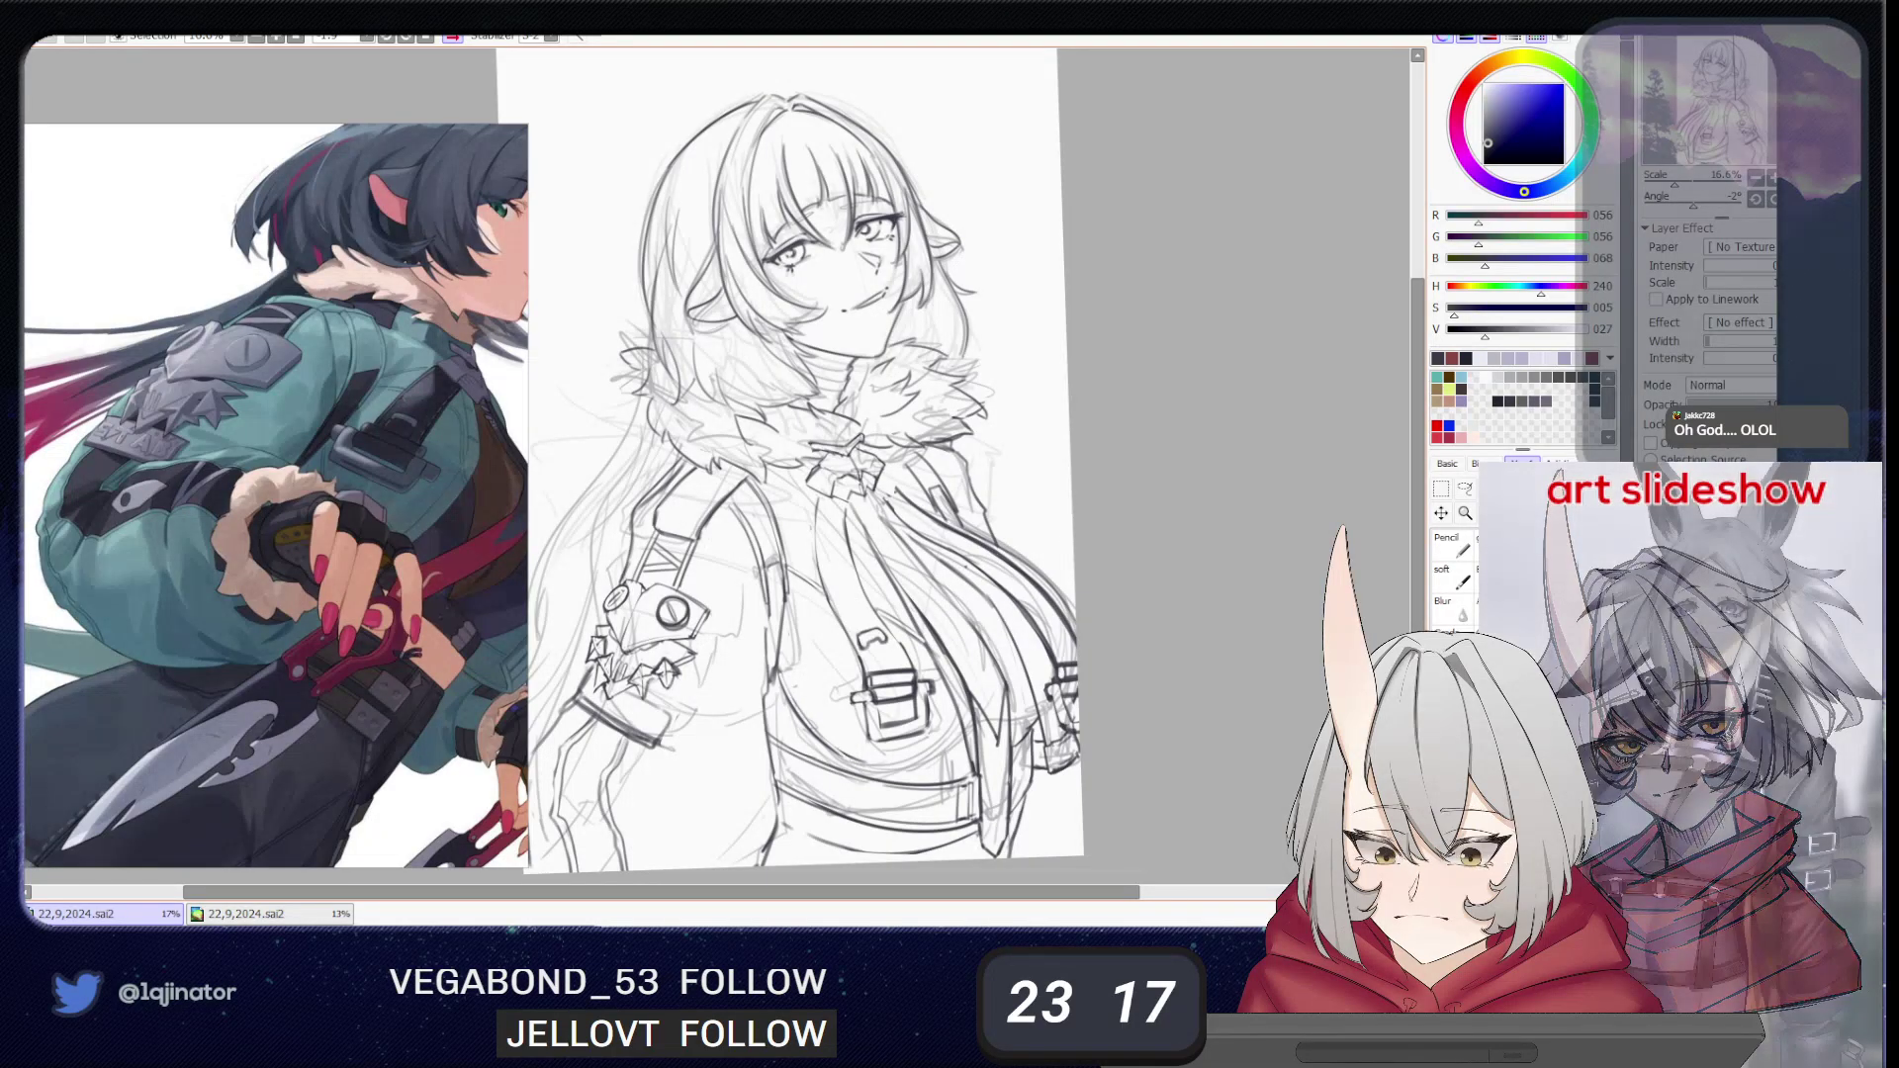
- Refine the near chest contour between the jacket edge and the near buckle with the soft brush
key(b)
drag(1009, 682, 927, 626)
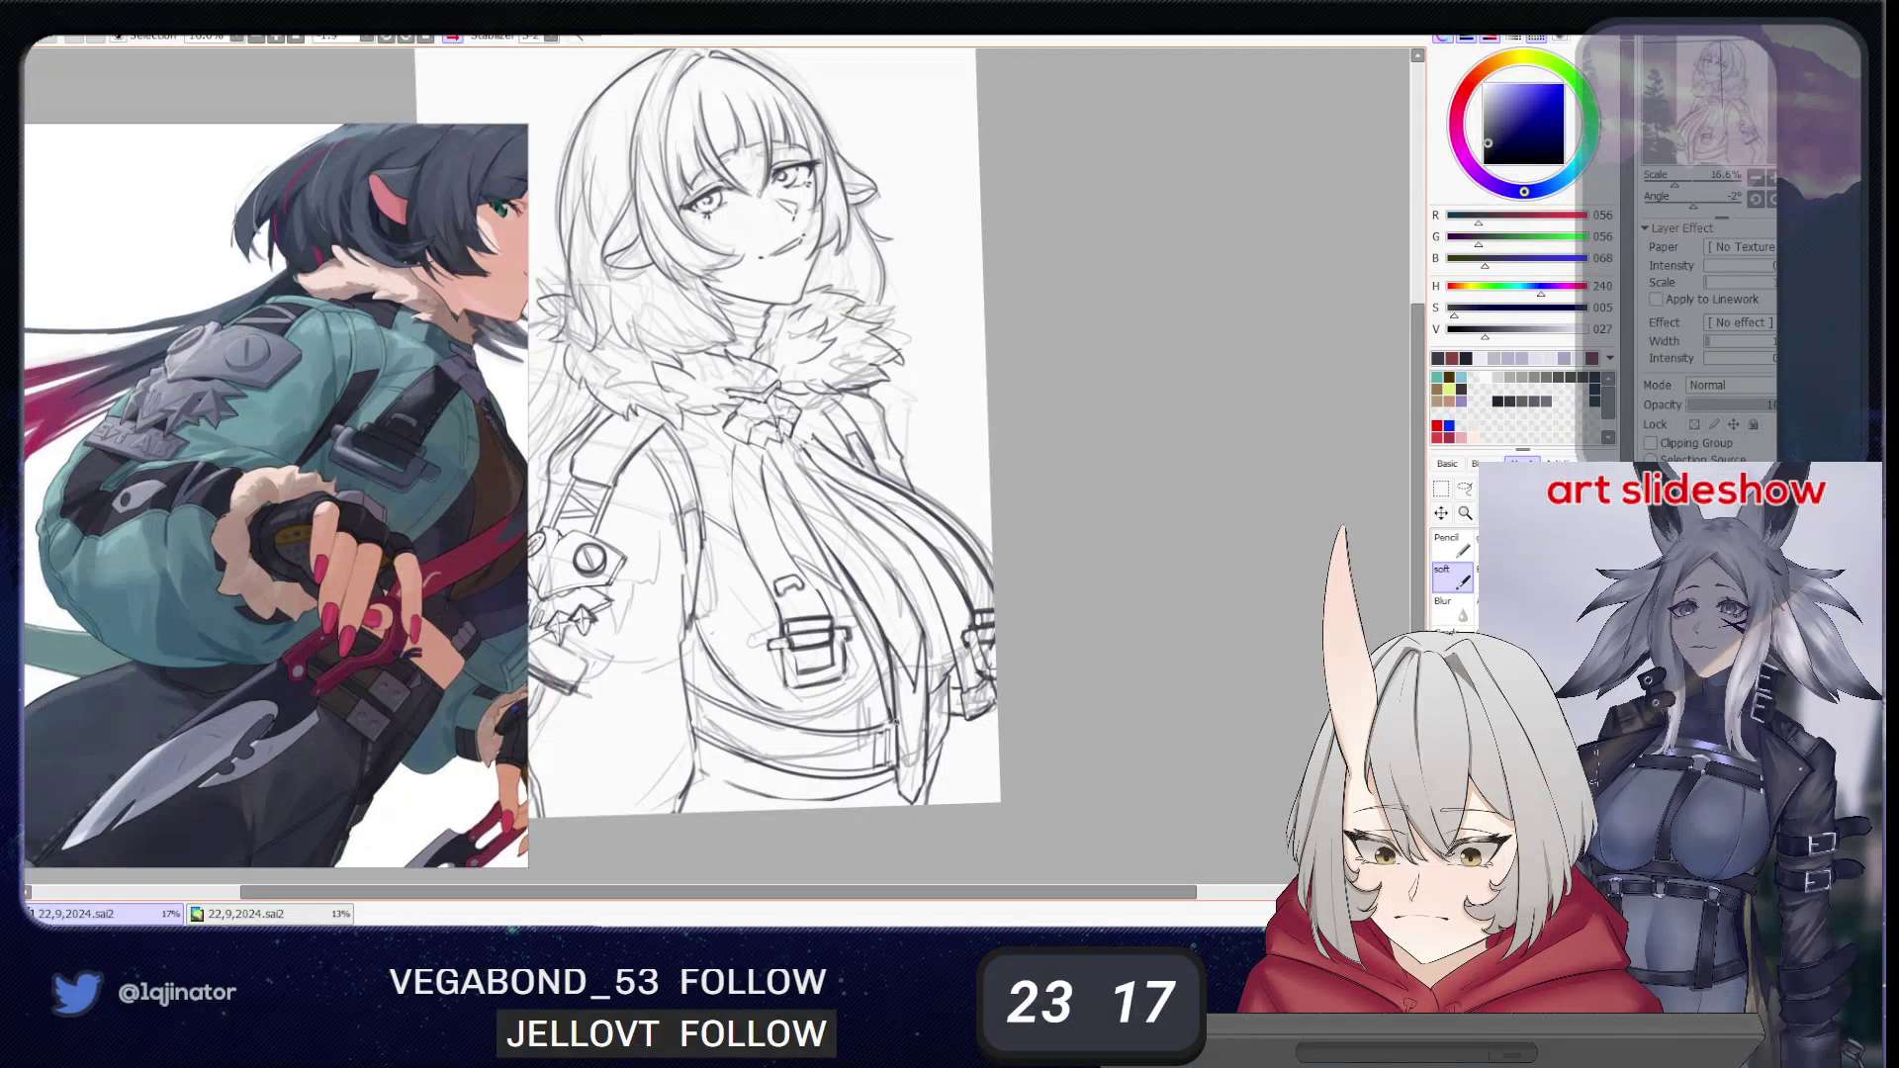
key(e)
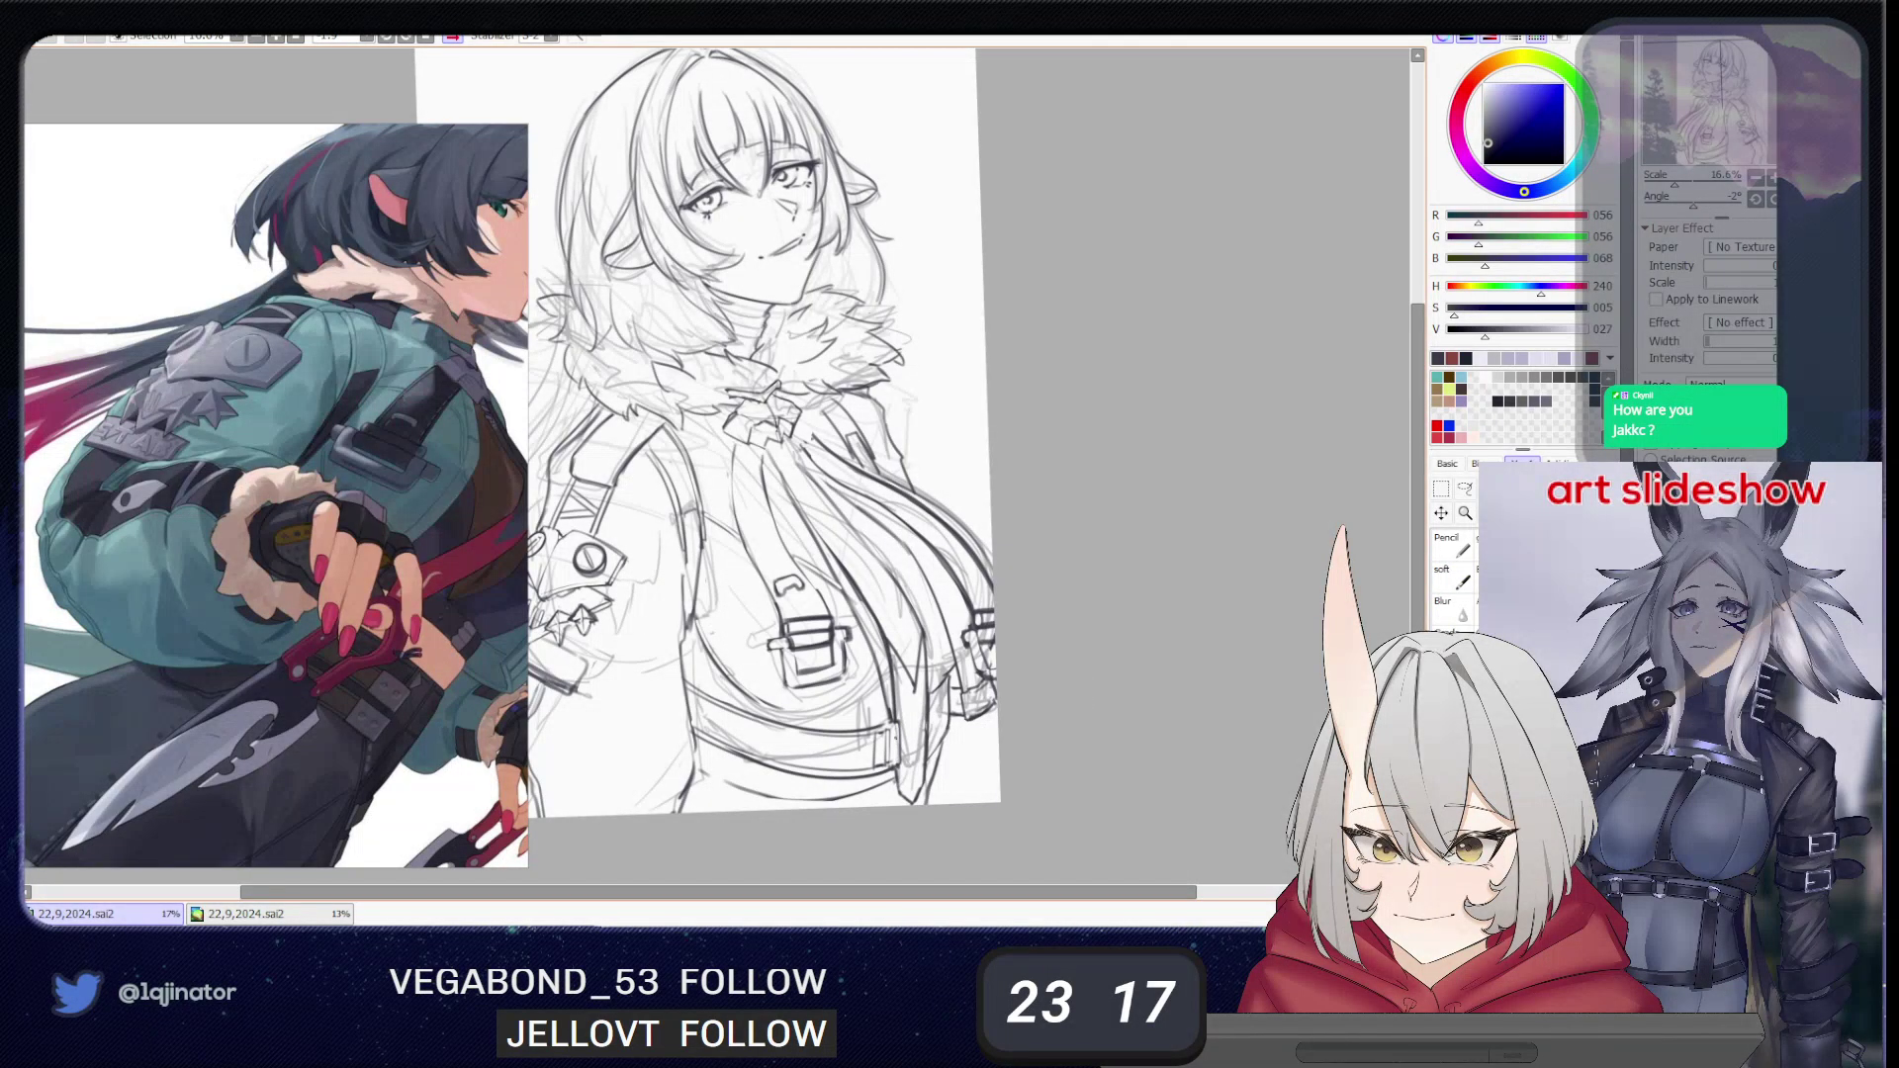
key(b)
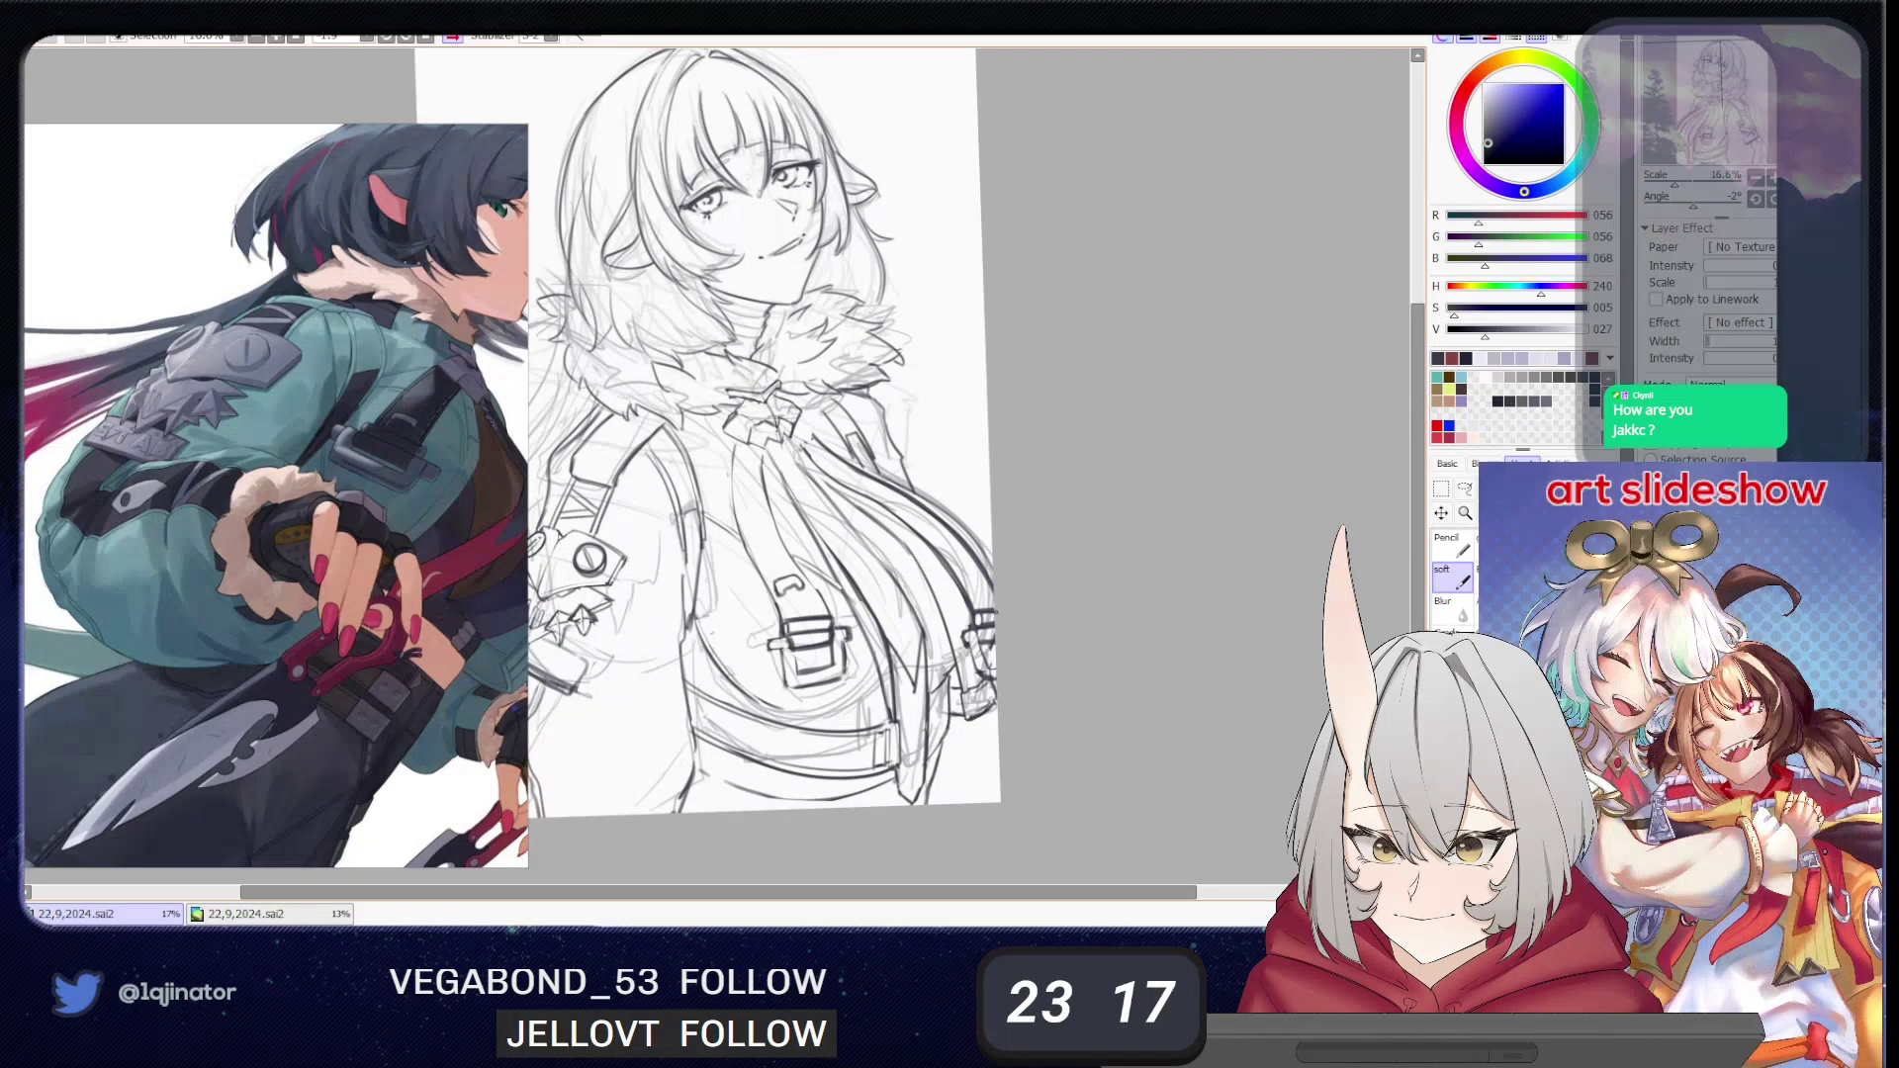
drag(713, 633, 769, 676)
drag(906, 615, 926, 632)
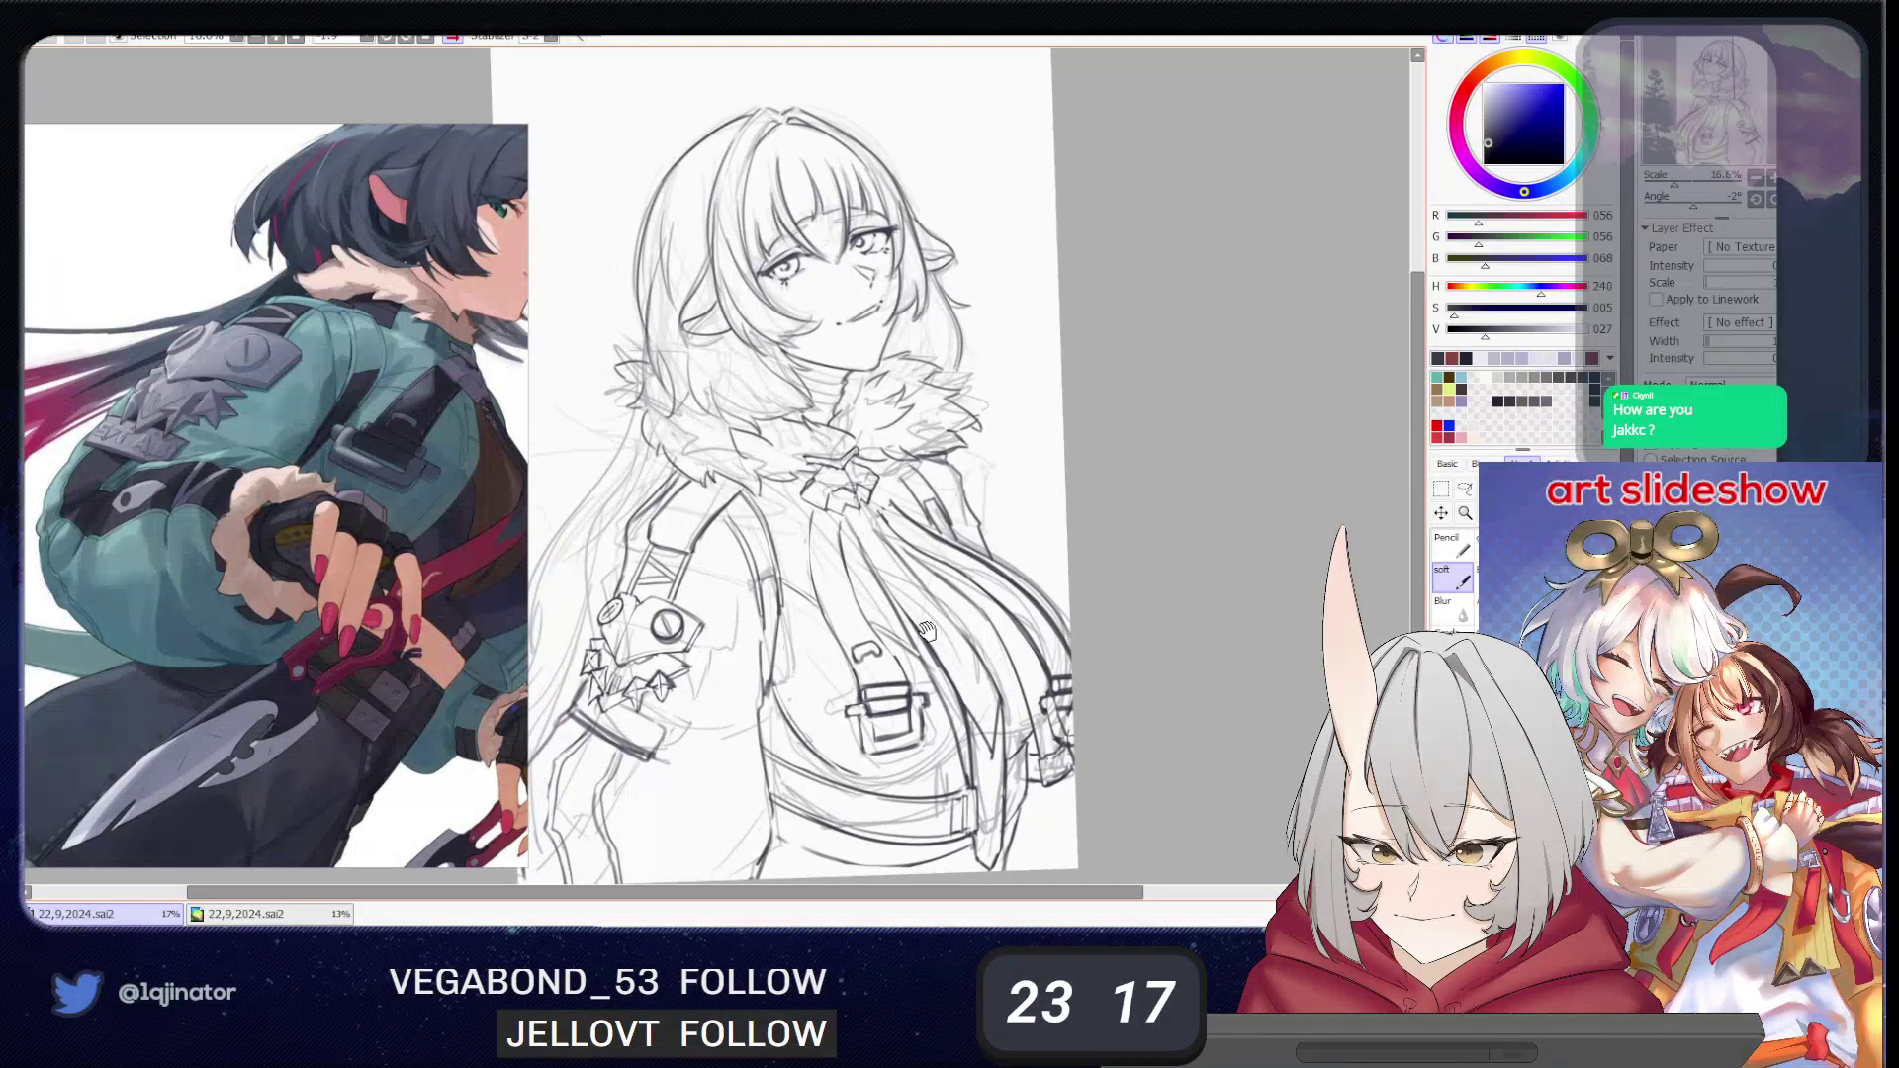
drag(728, 674, 804, 659)
drag(660, 712, 670, 713)
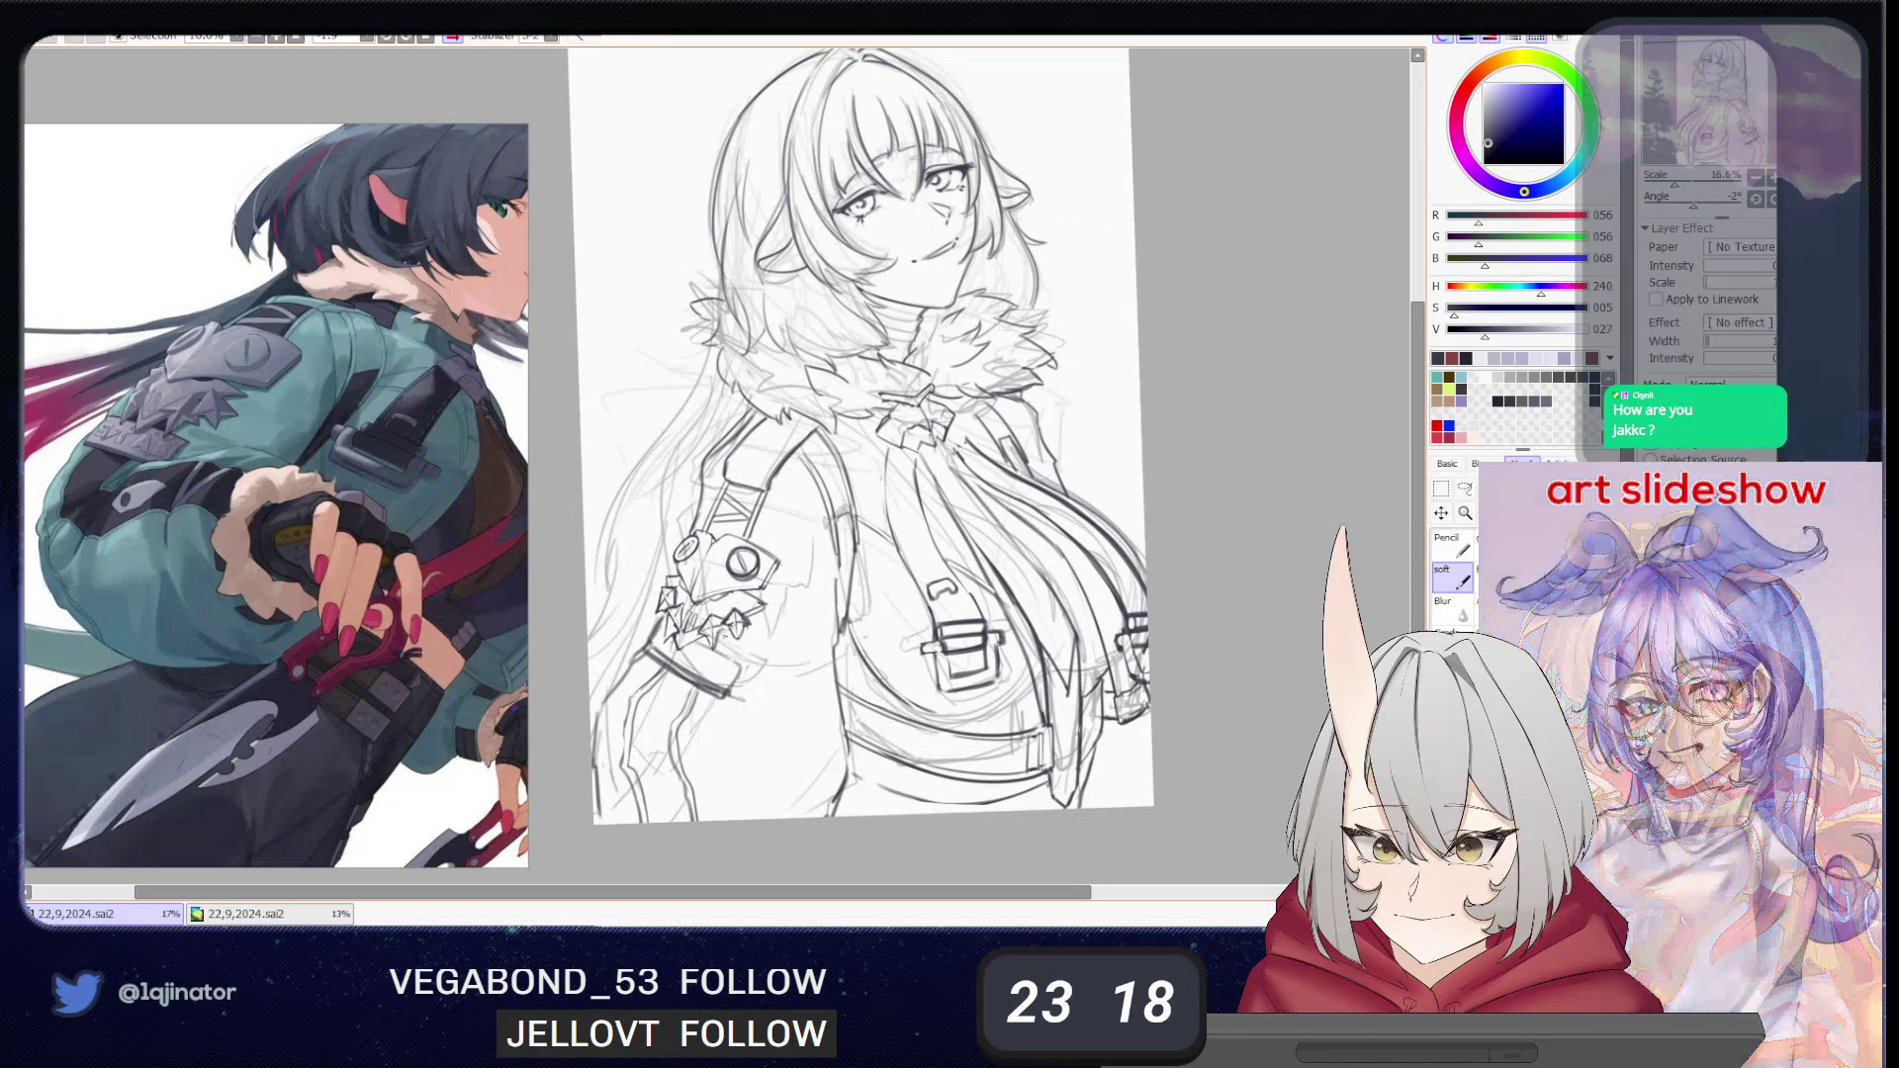
- Lighten and rework the sleeve band below the arm plate with eraser and soft brush, and redraw the sleeve line beneath it
key(e)
drag(653, 650, 705, 680)
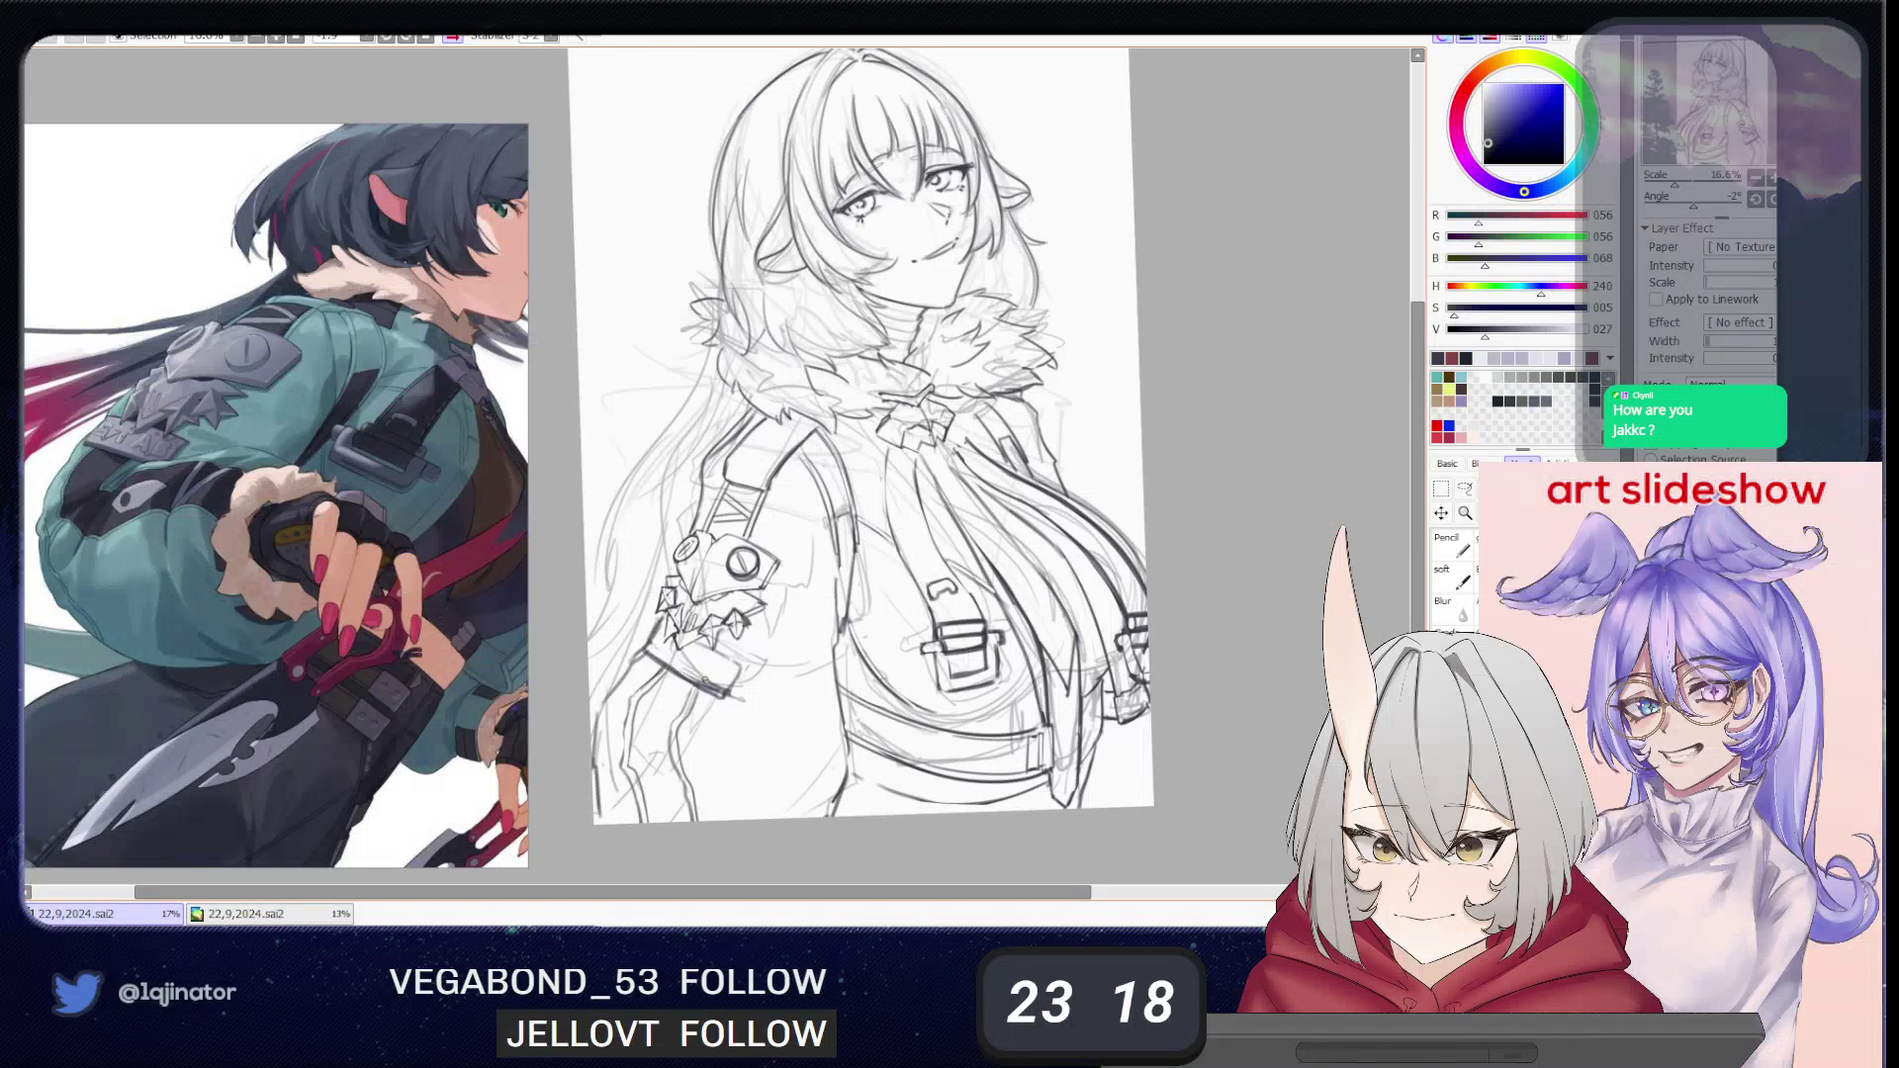
key(b)
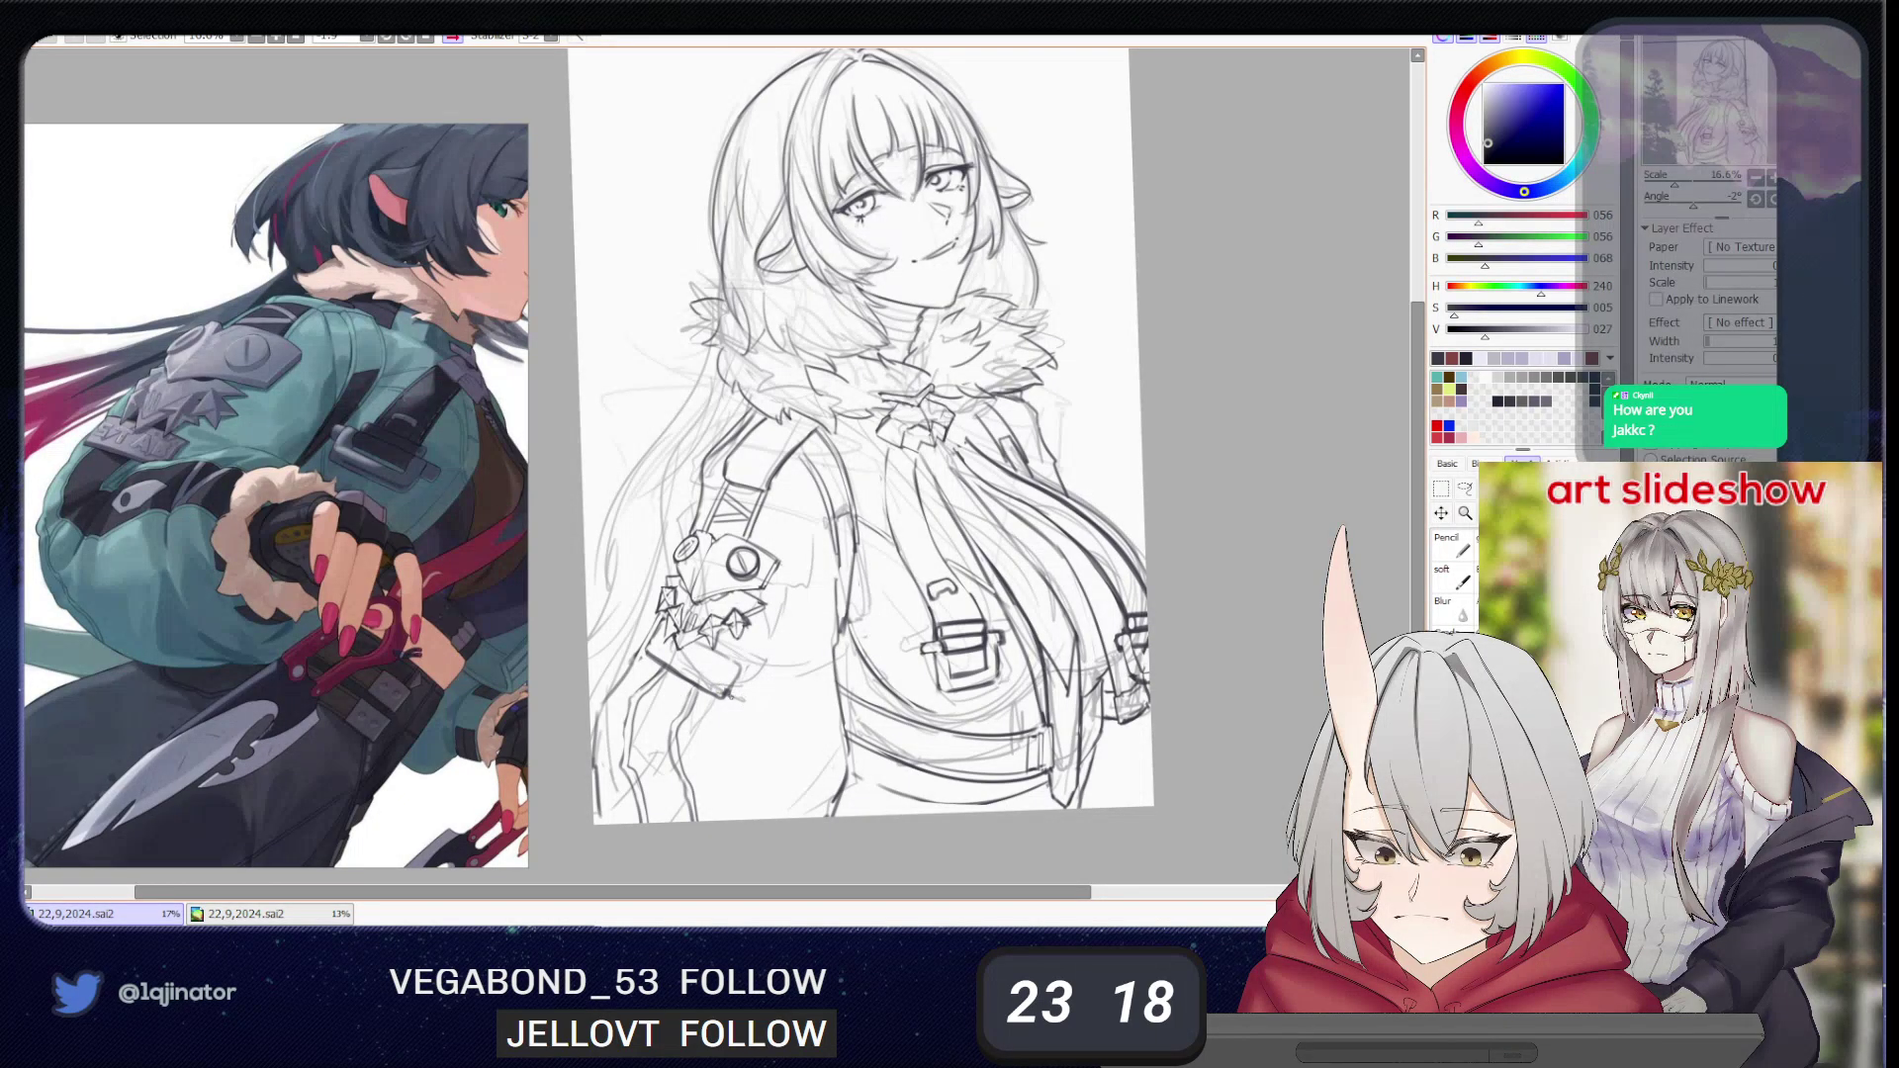
drag(745, 668, 733, 691)
key(b)
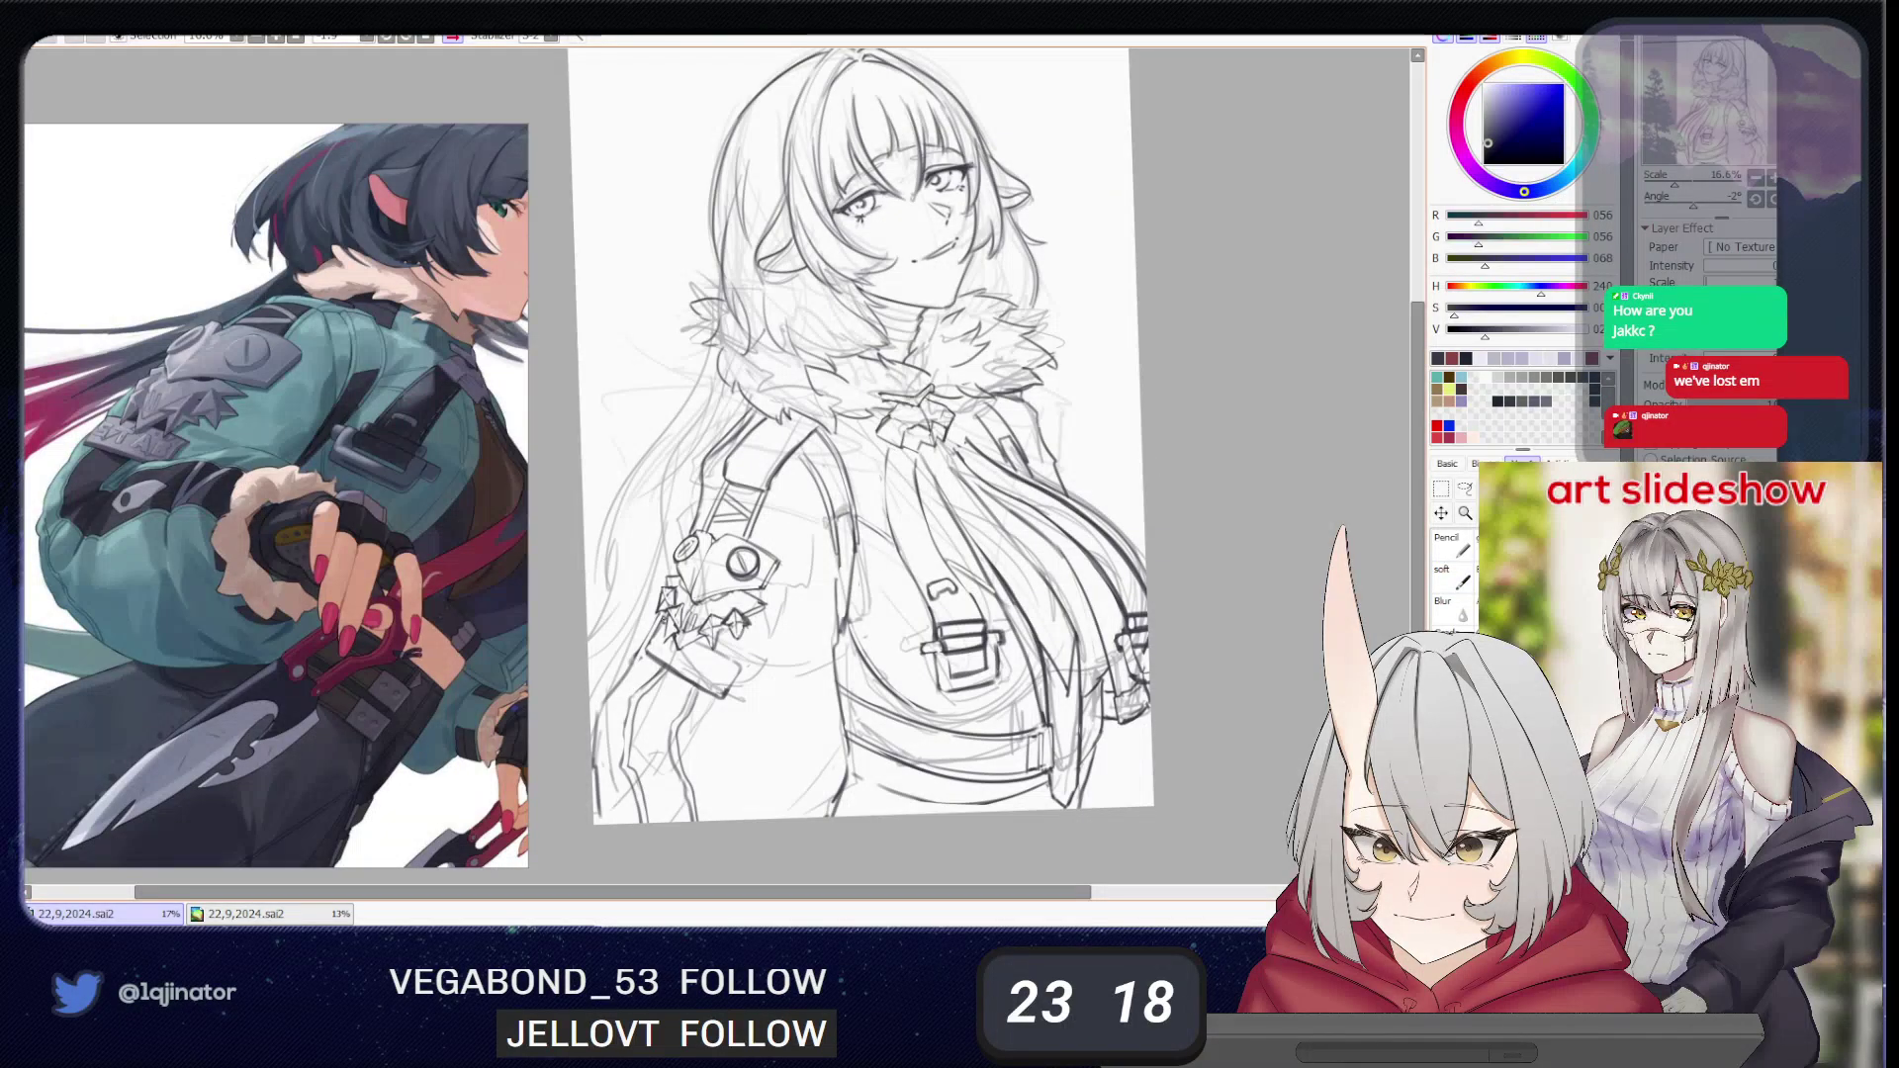
key(b)
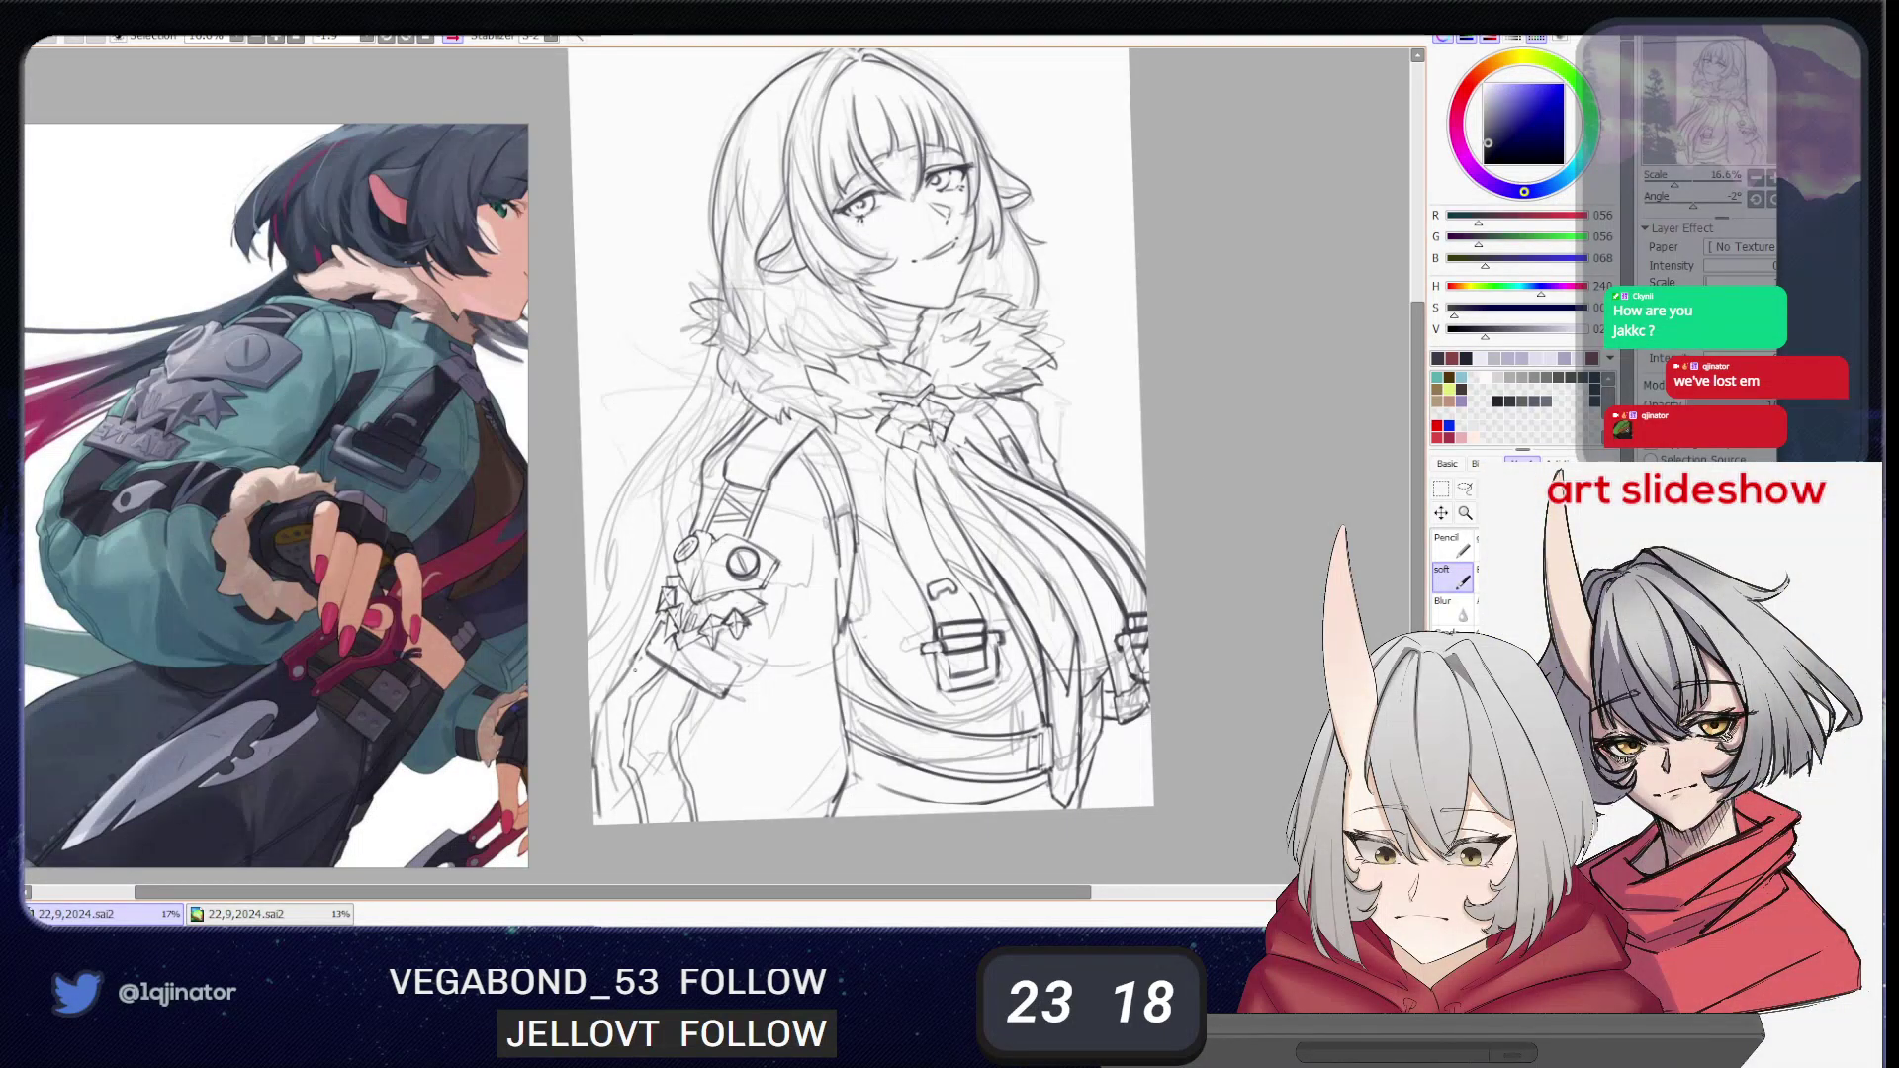
mouse_move(644, 681)
mouse_down()
mouse_move(678, 671)
mouse_move(630, 706)
mouse_move(631, 819)
mouse_up()
key(e)
key(b)
drag(1140, 479, 1050, 505)
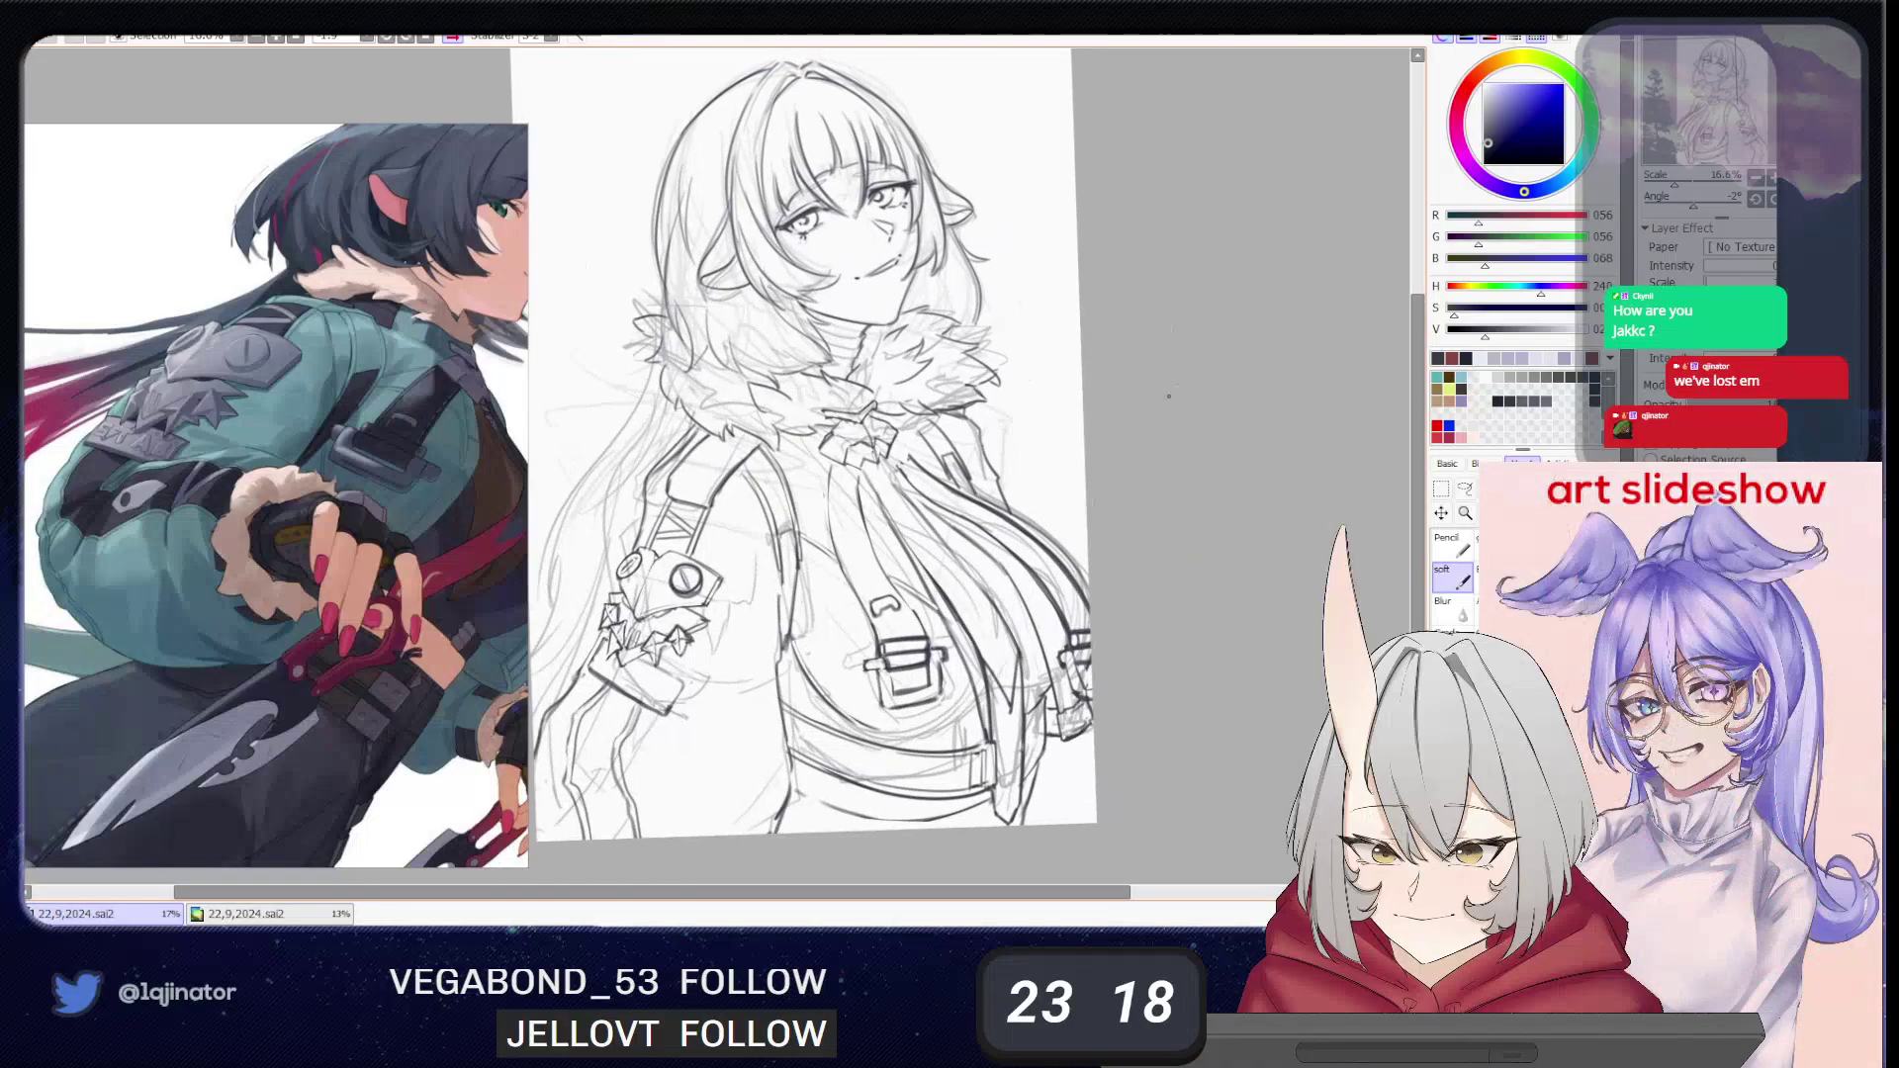
drag(1079, 431, 1120, 470)
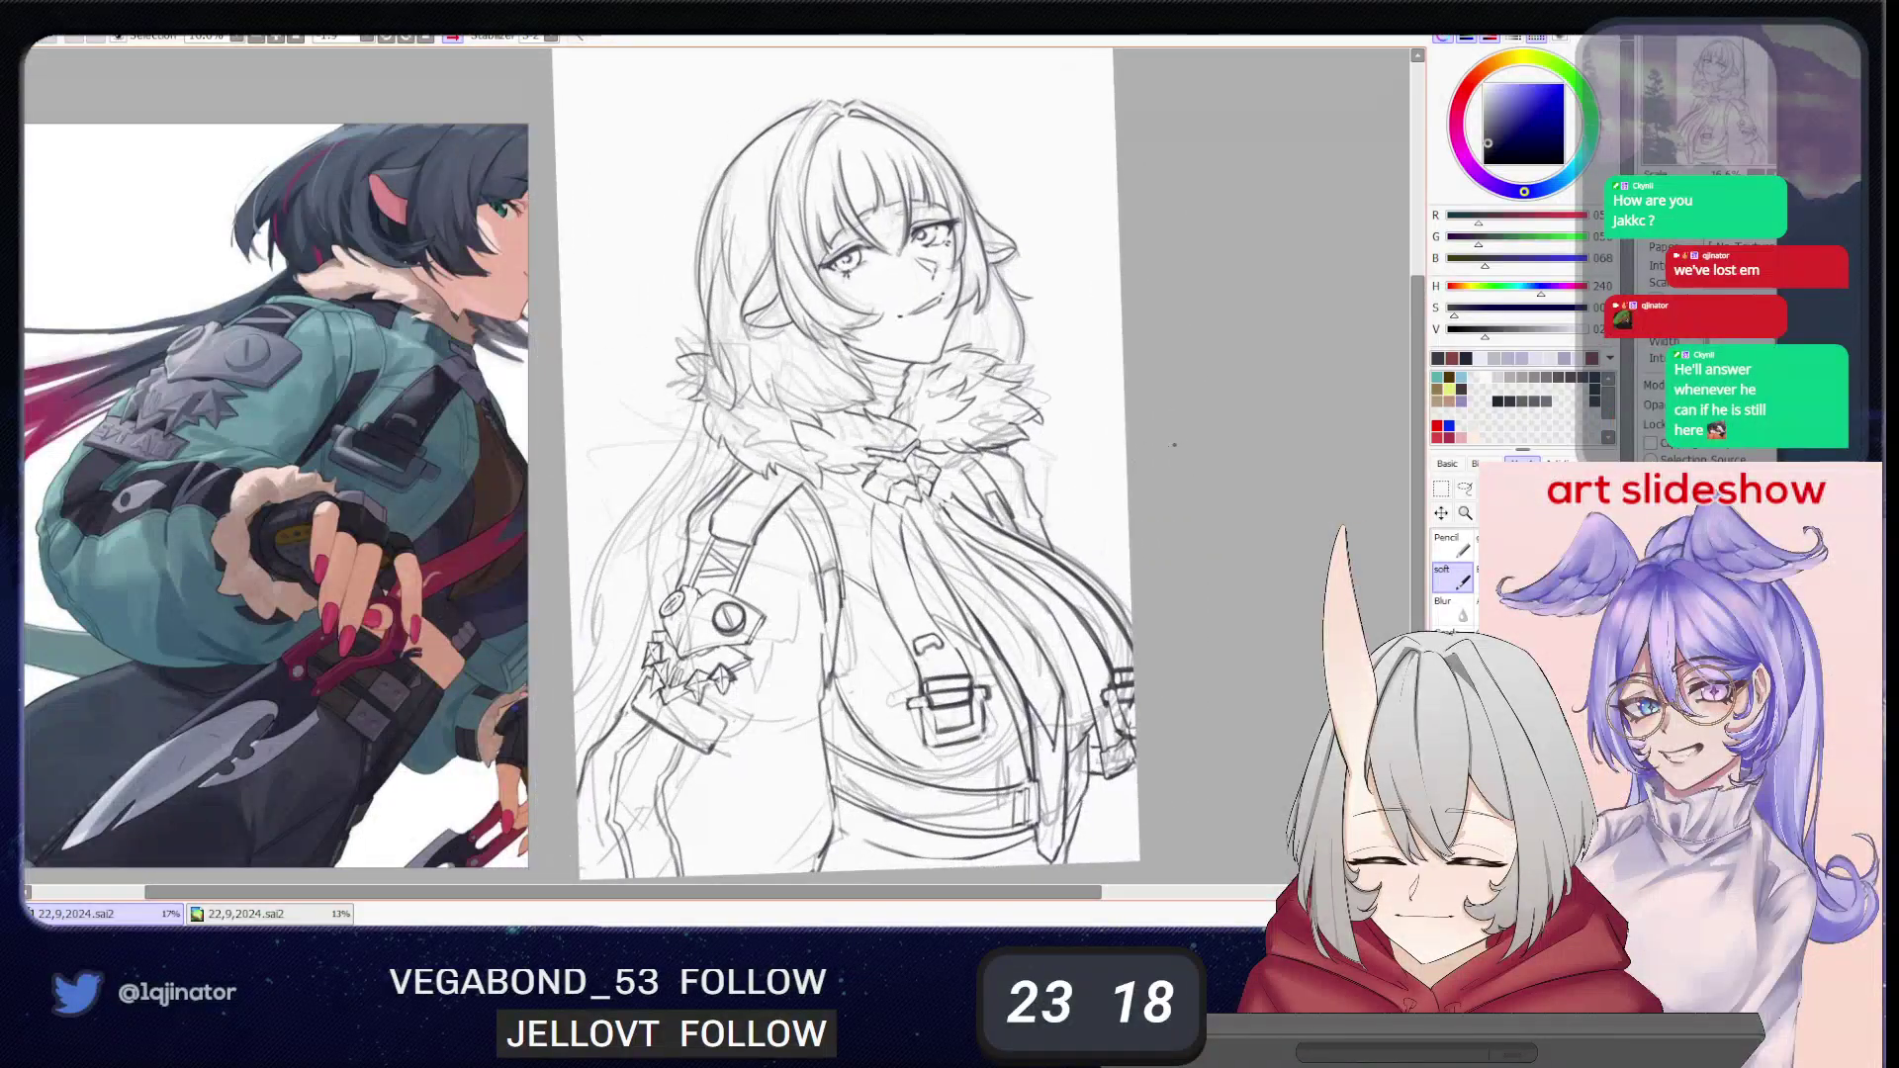
drag(954, 545, 960, 528)
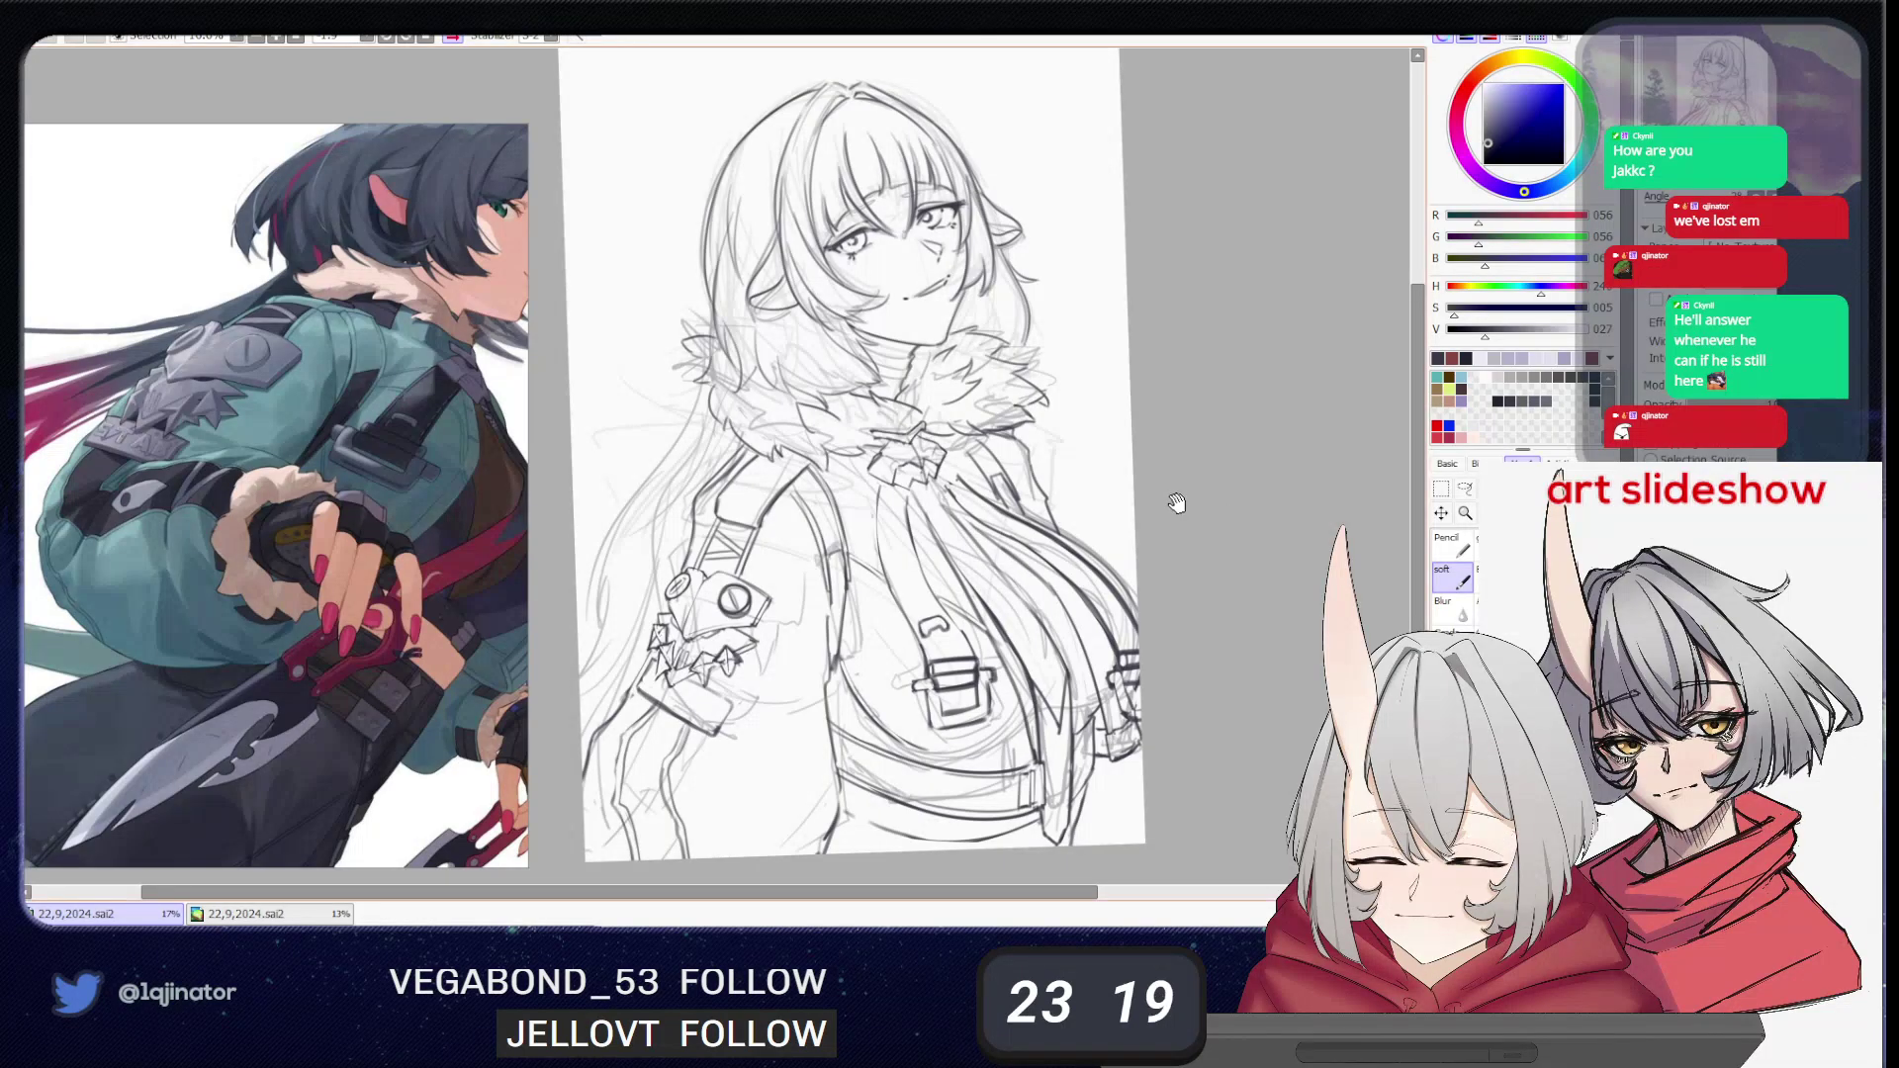
drag(1193, 489, 1027, 570)
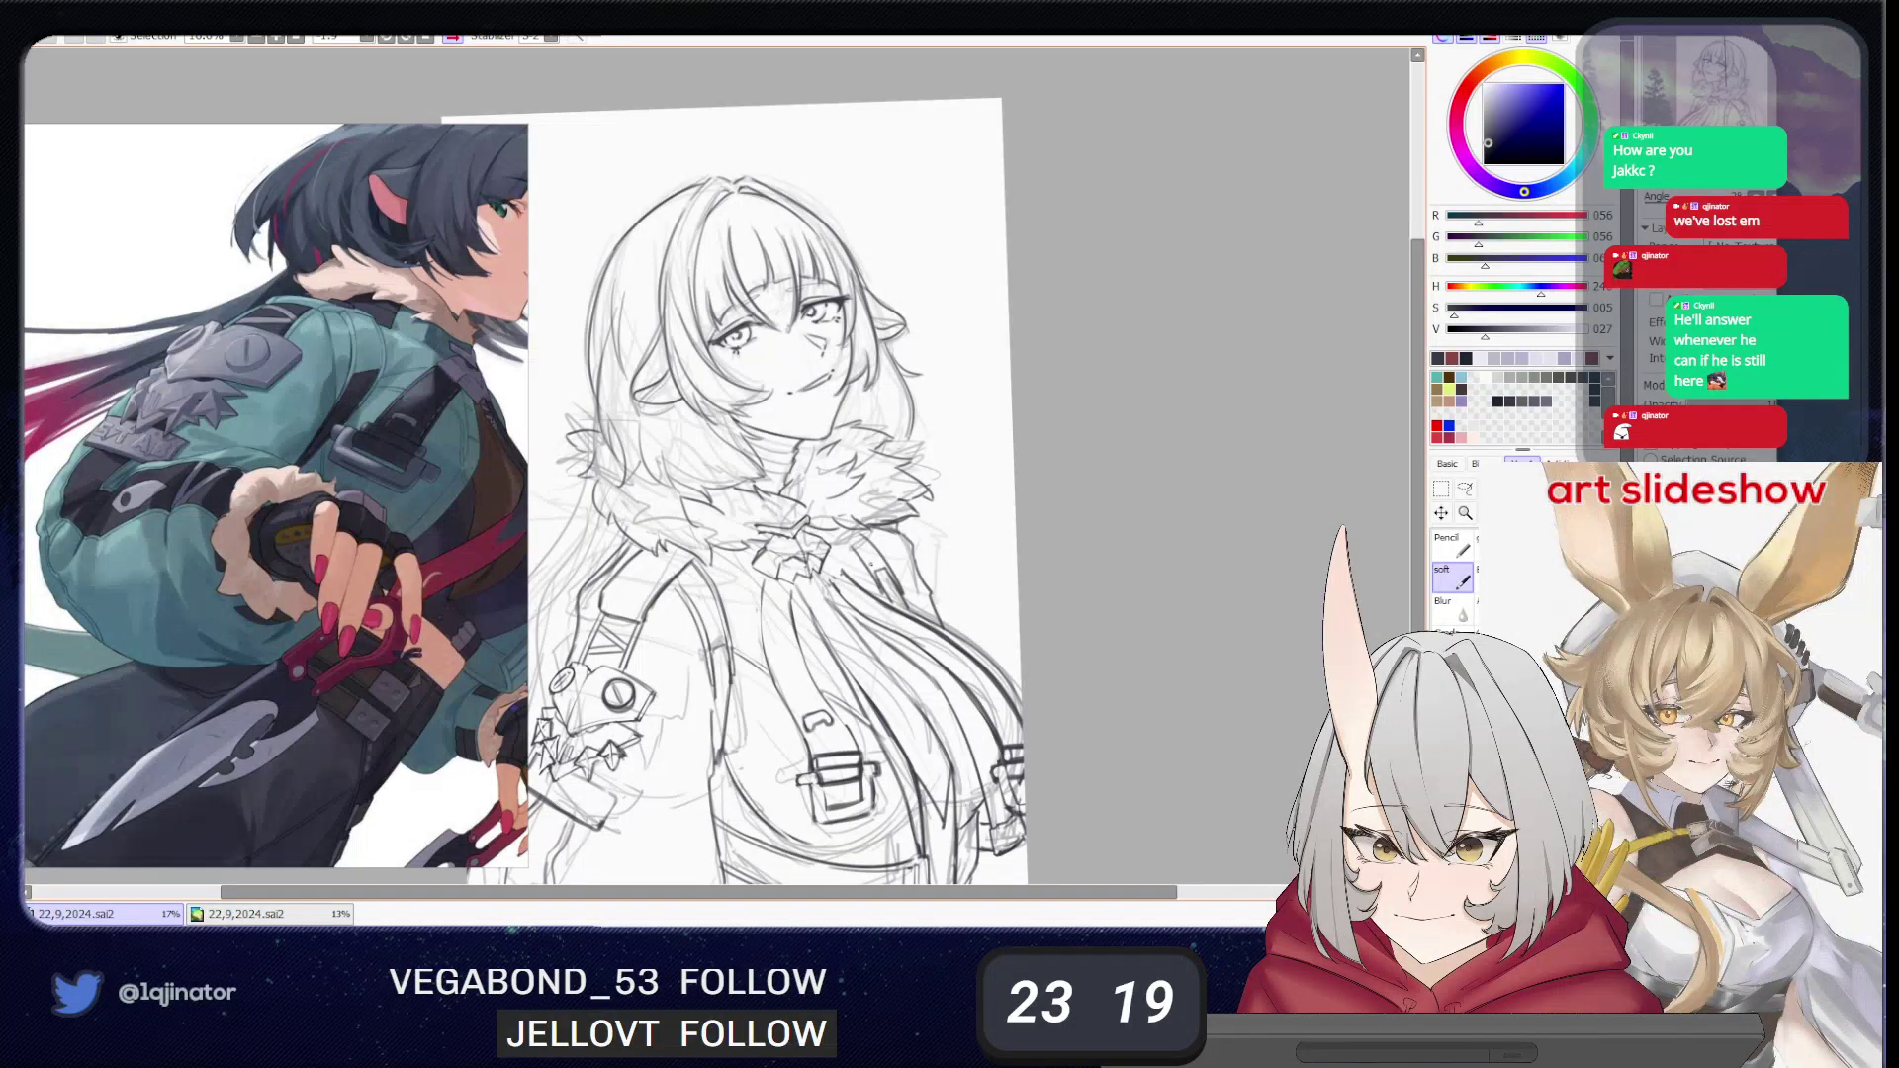
- Clean up the clothing fold lines on the chest just below the fur collar with the eraser and soft brush
key(e)
mouse_move(858, 556)
mouse_down()
mouse_move(865, 542)
mouse_move(897, 582)
mouse_up()
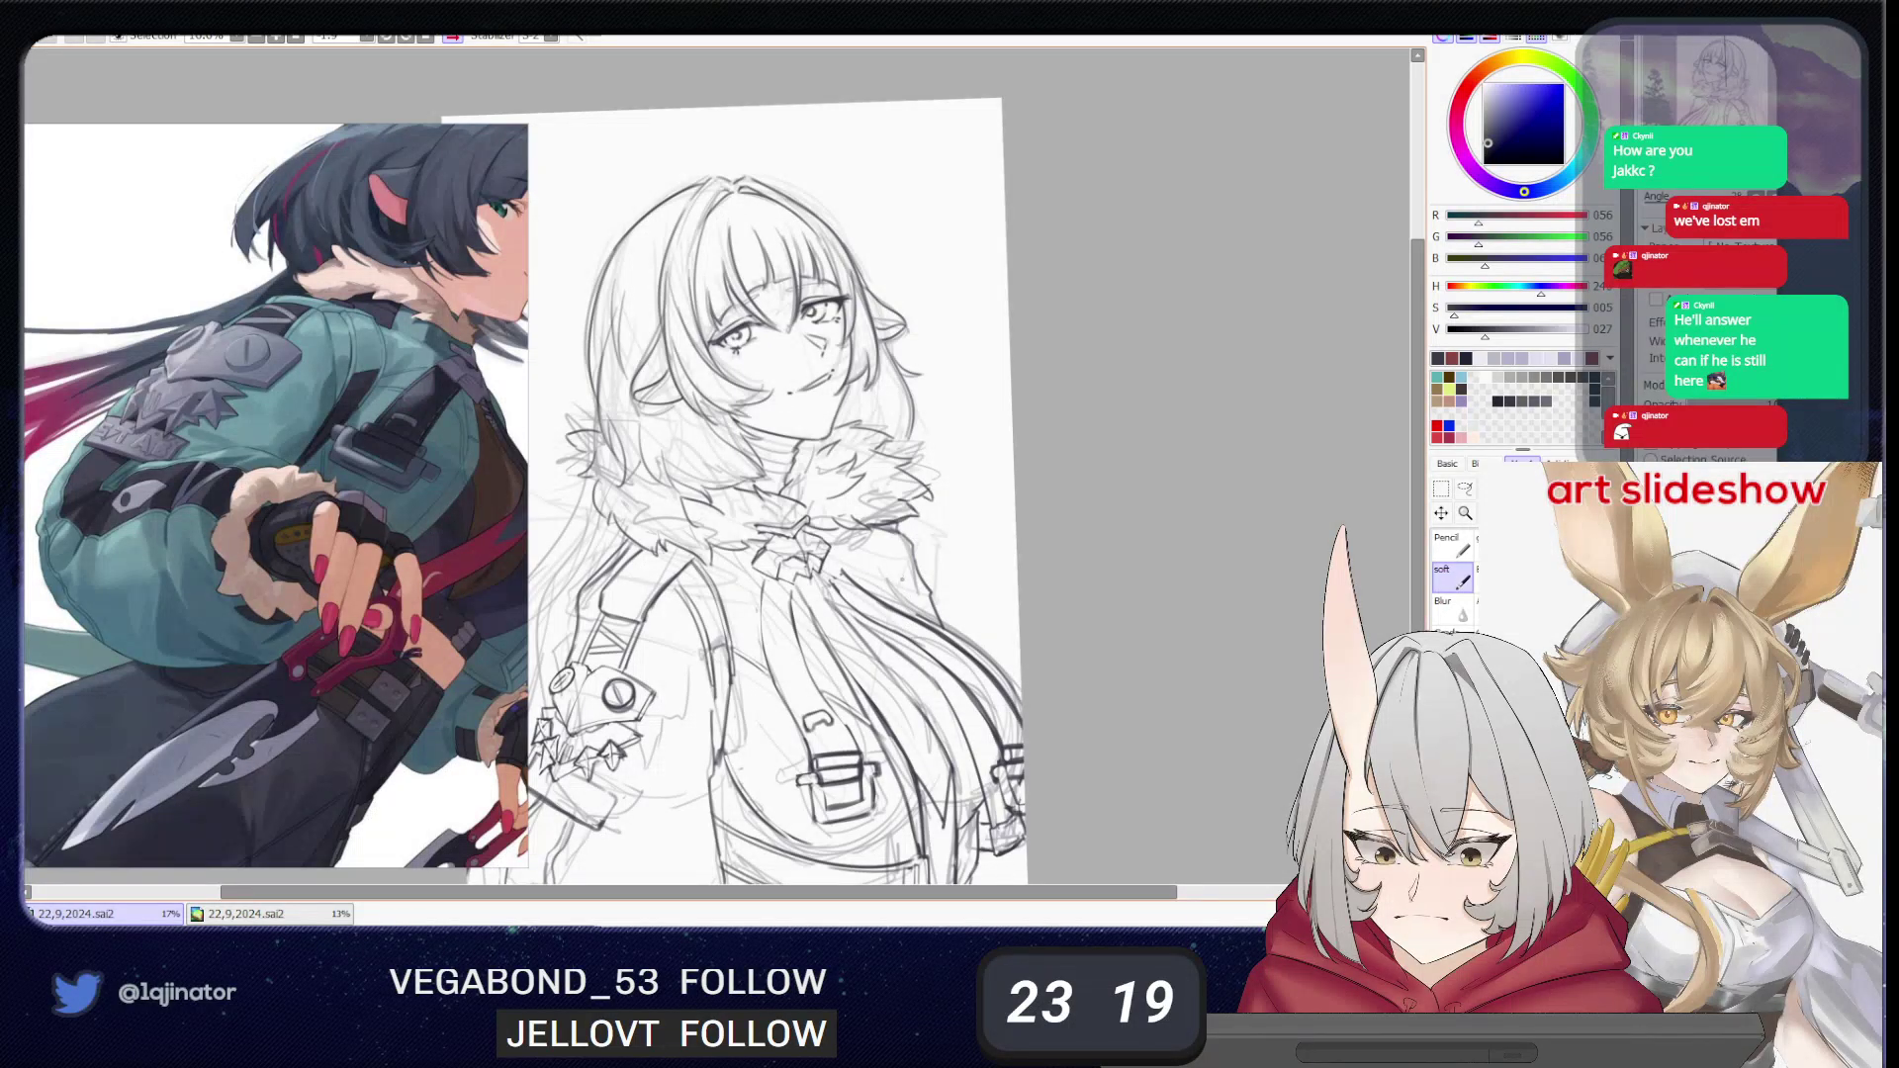
drag(1081, 590, 1029, 550)
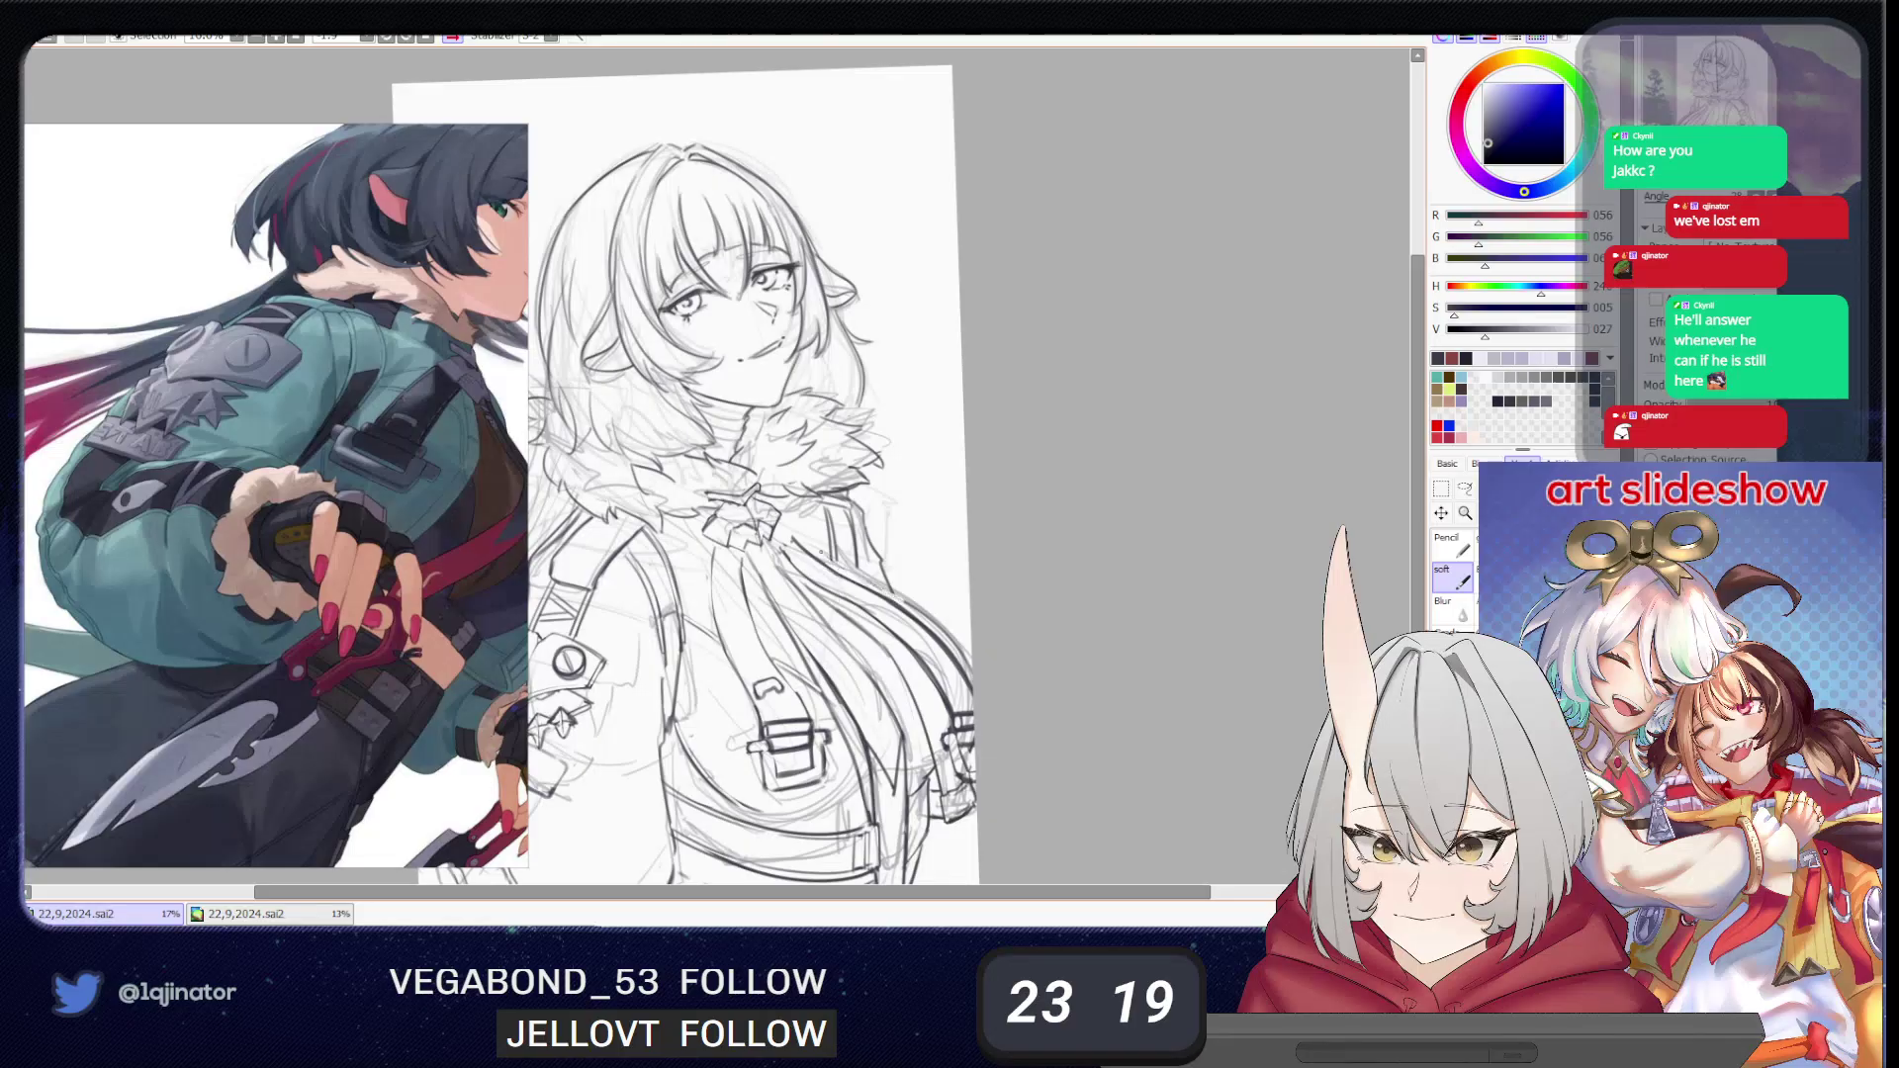
key(e)
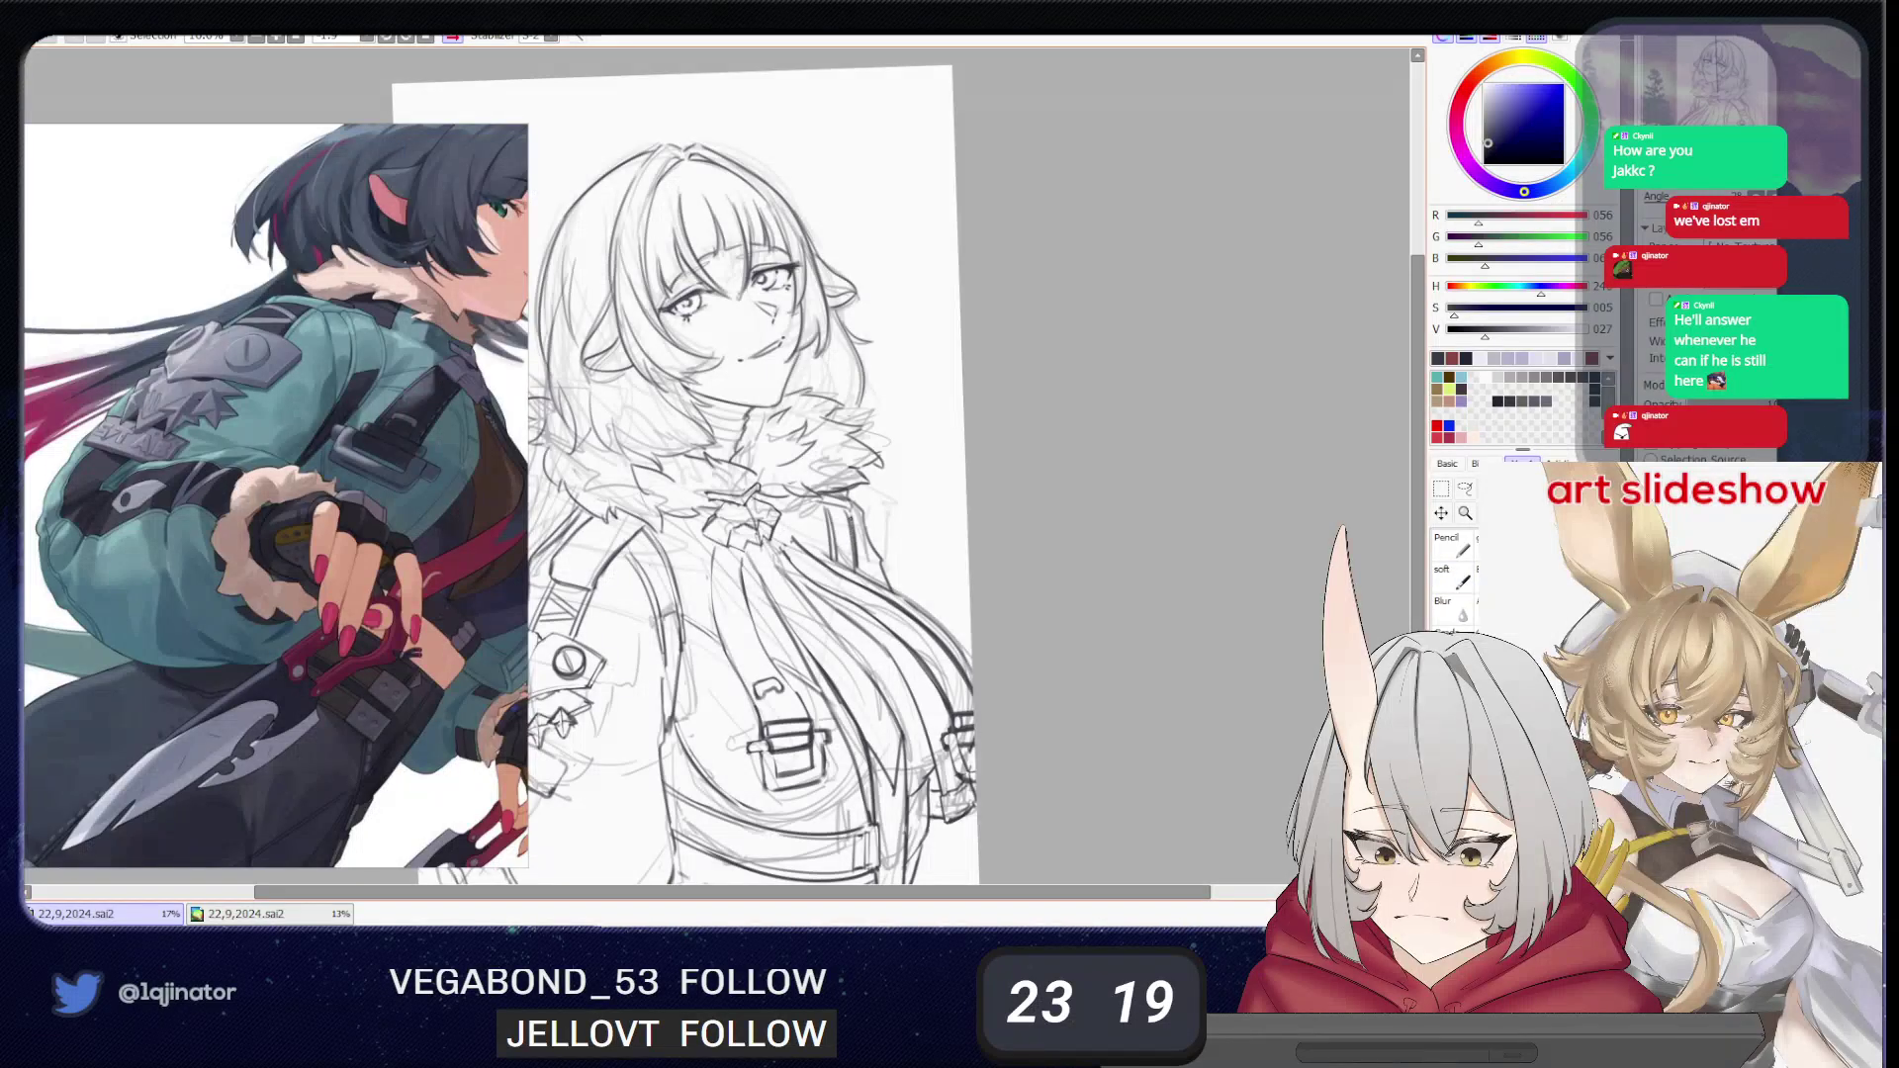
key(b)
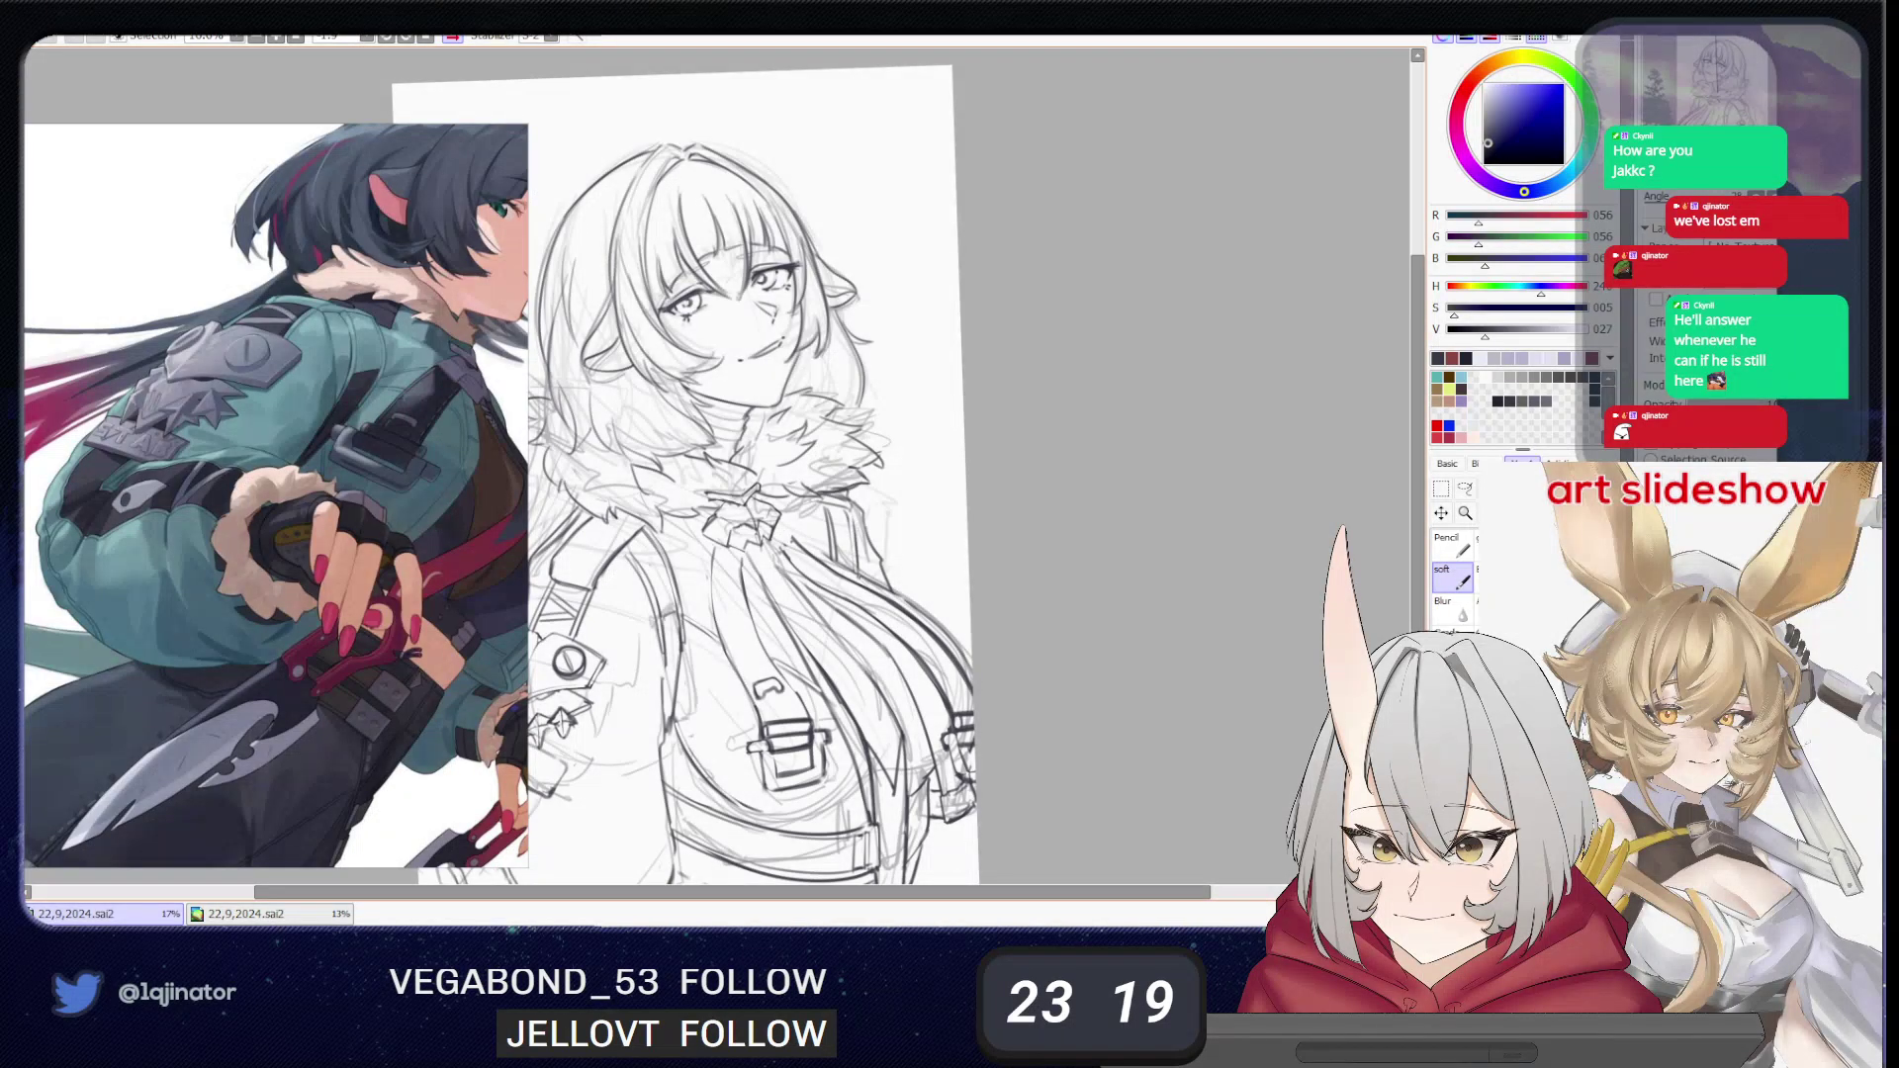
- Try a short downward stroke below the strap buckle at the canvas edge, and undo it
drag(900, 614, 963, 587)
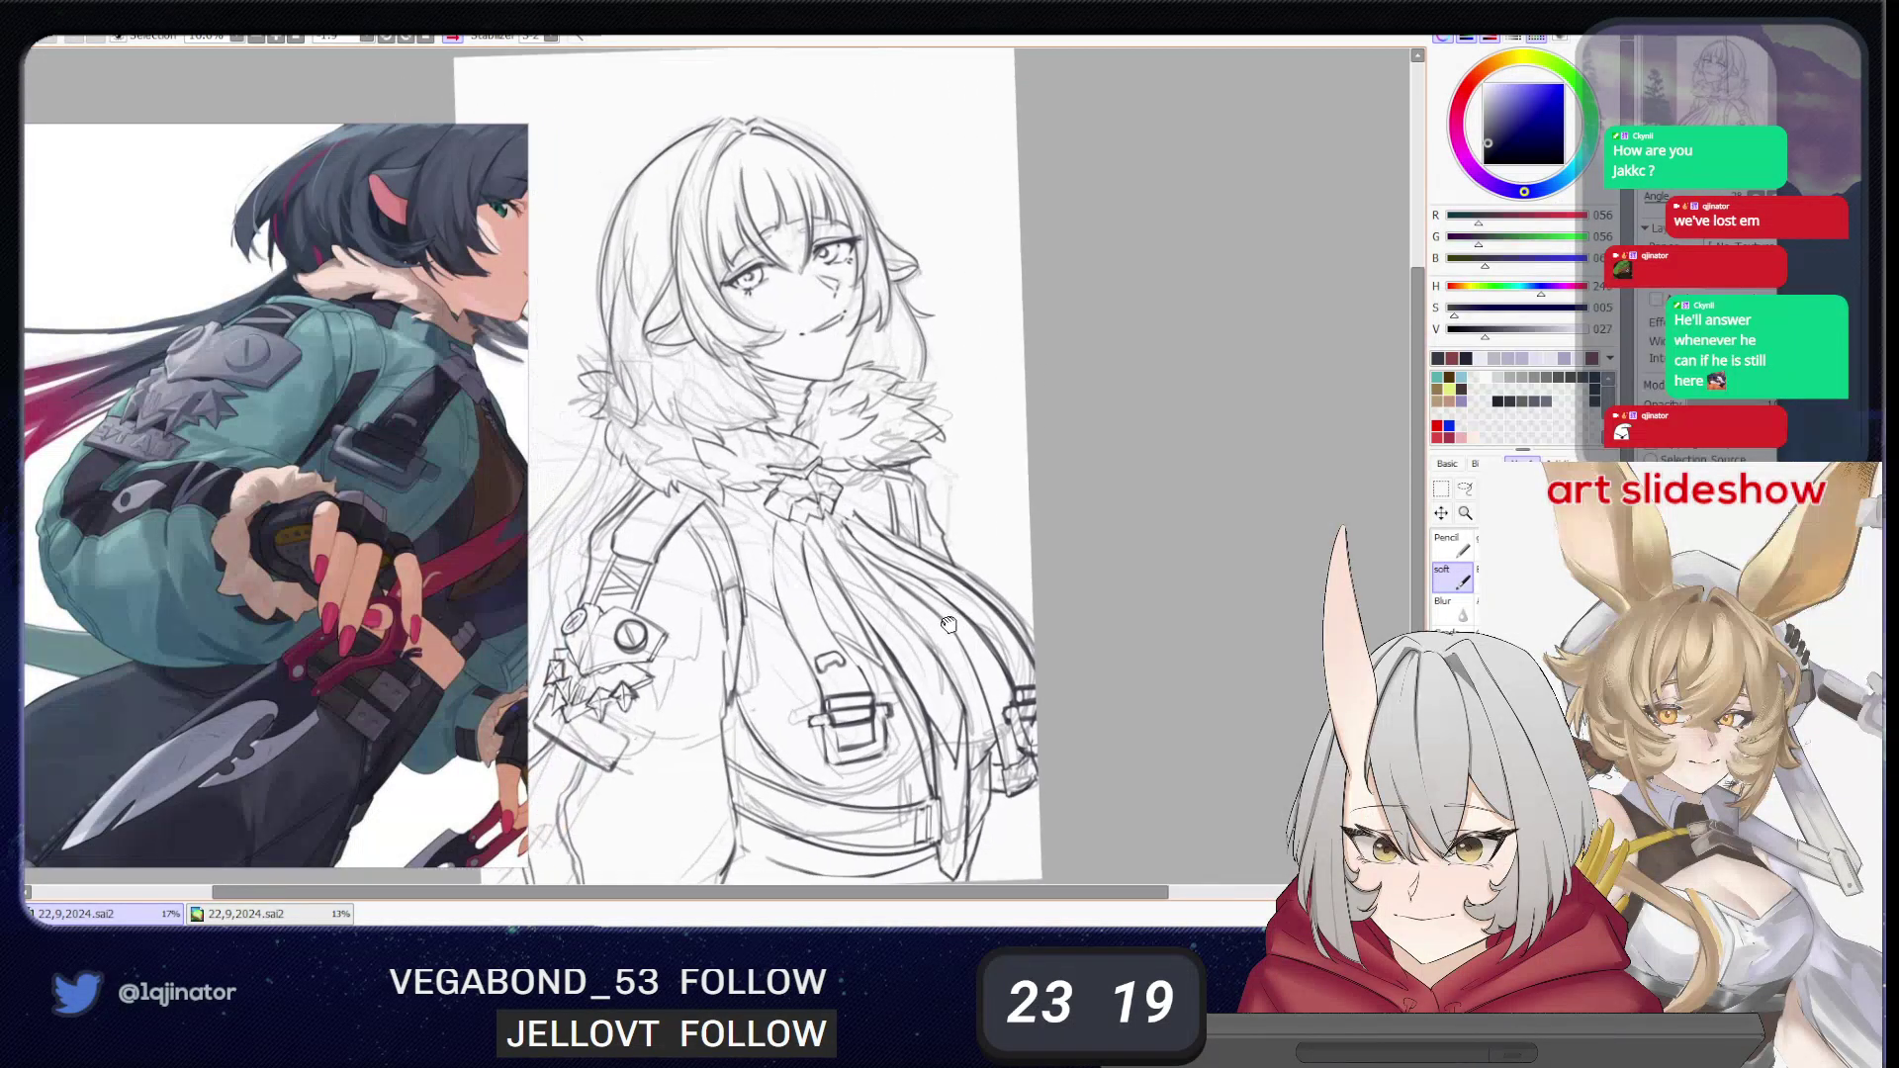
mouse_move(836, 615)
mouse_down()
mouse_move(910, 570)
mouse_move(863, 597)
mouse_move(876, 589)
mouse_move(841, 586)
mouse_up()
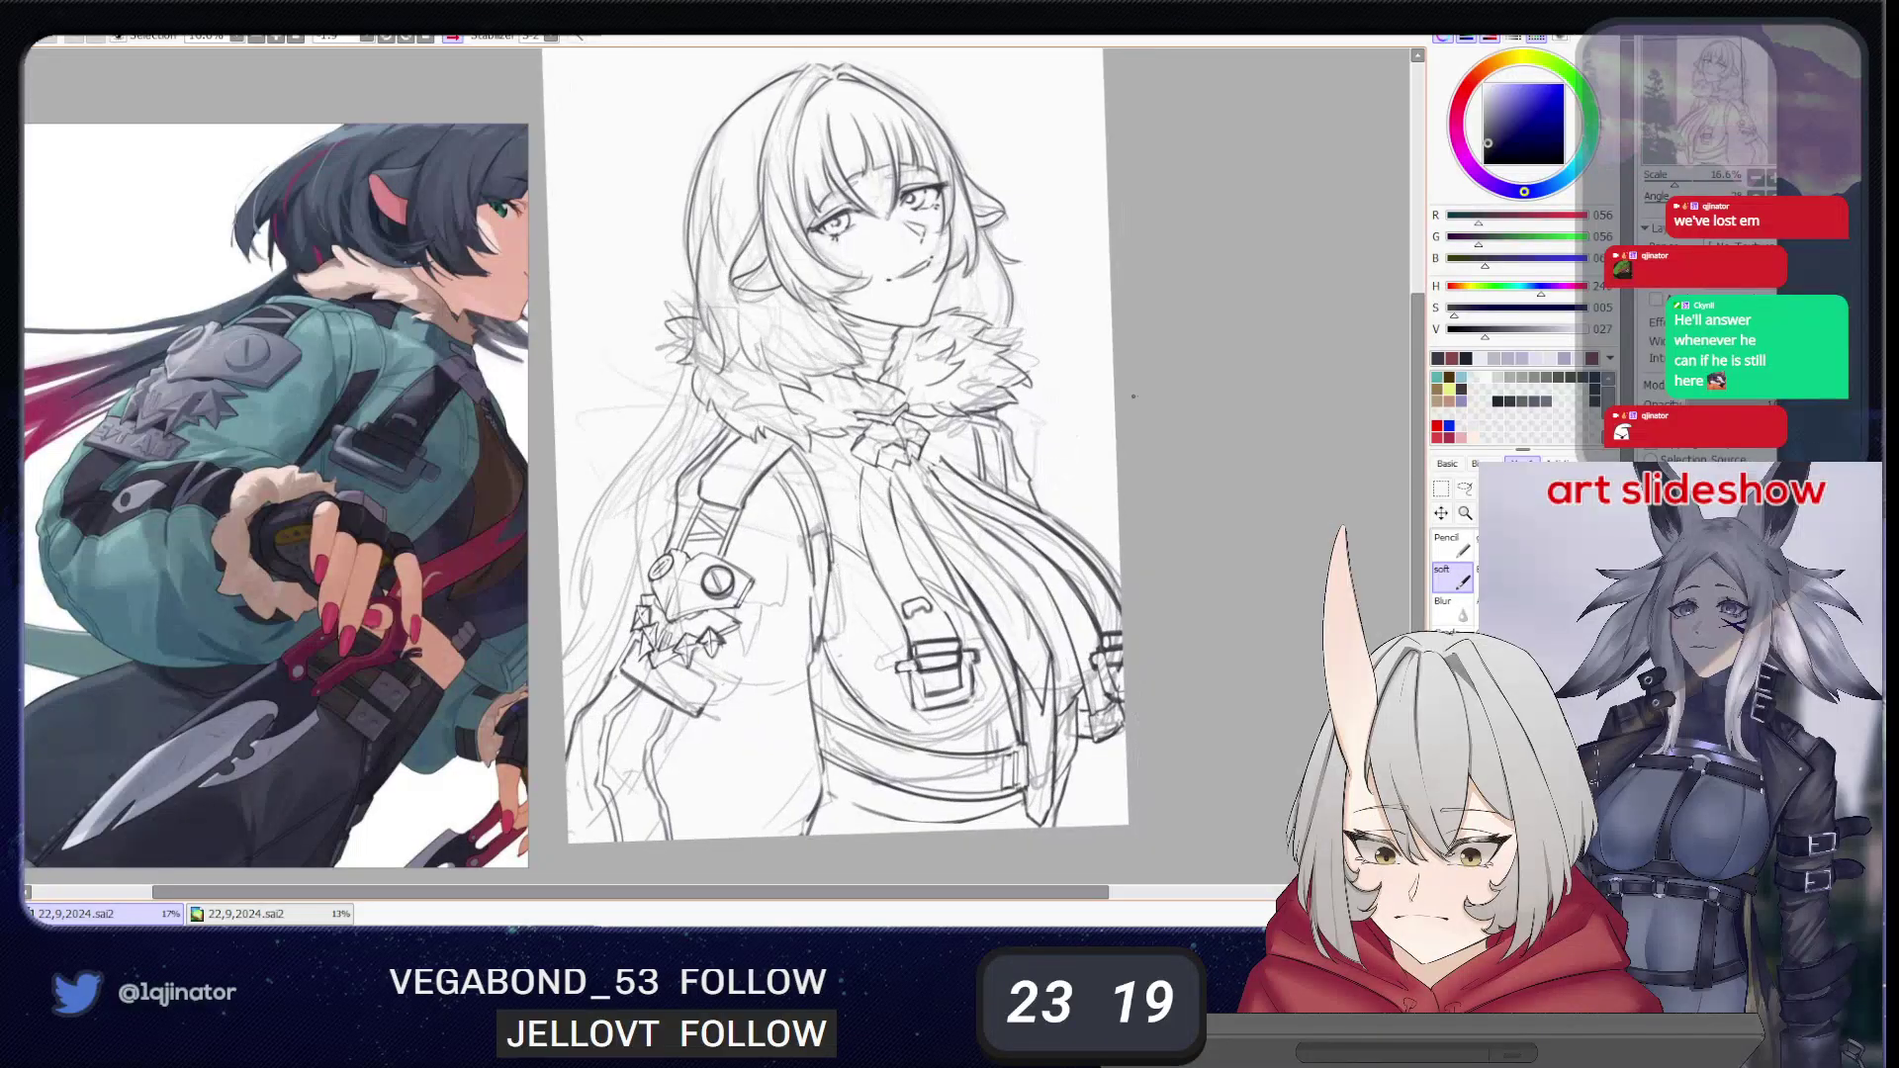
drag(947, 543, 894, 501)
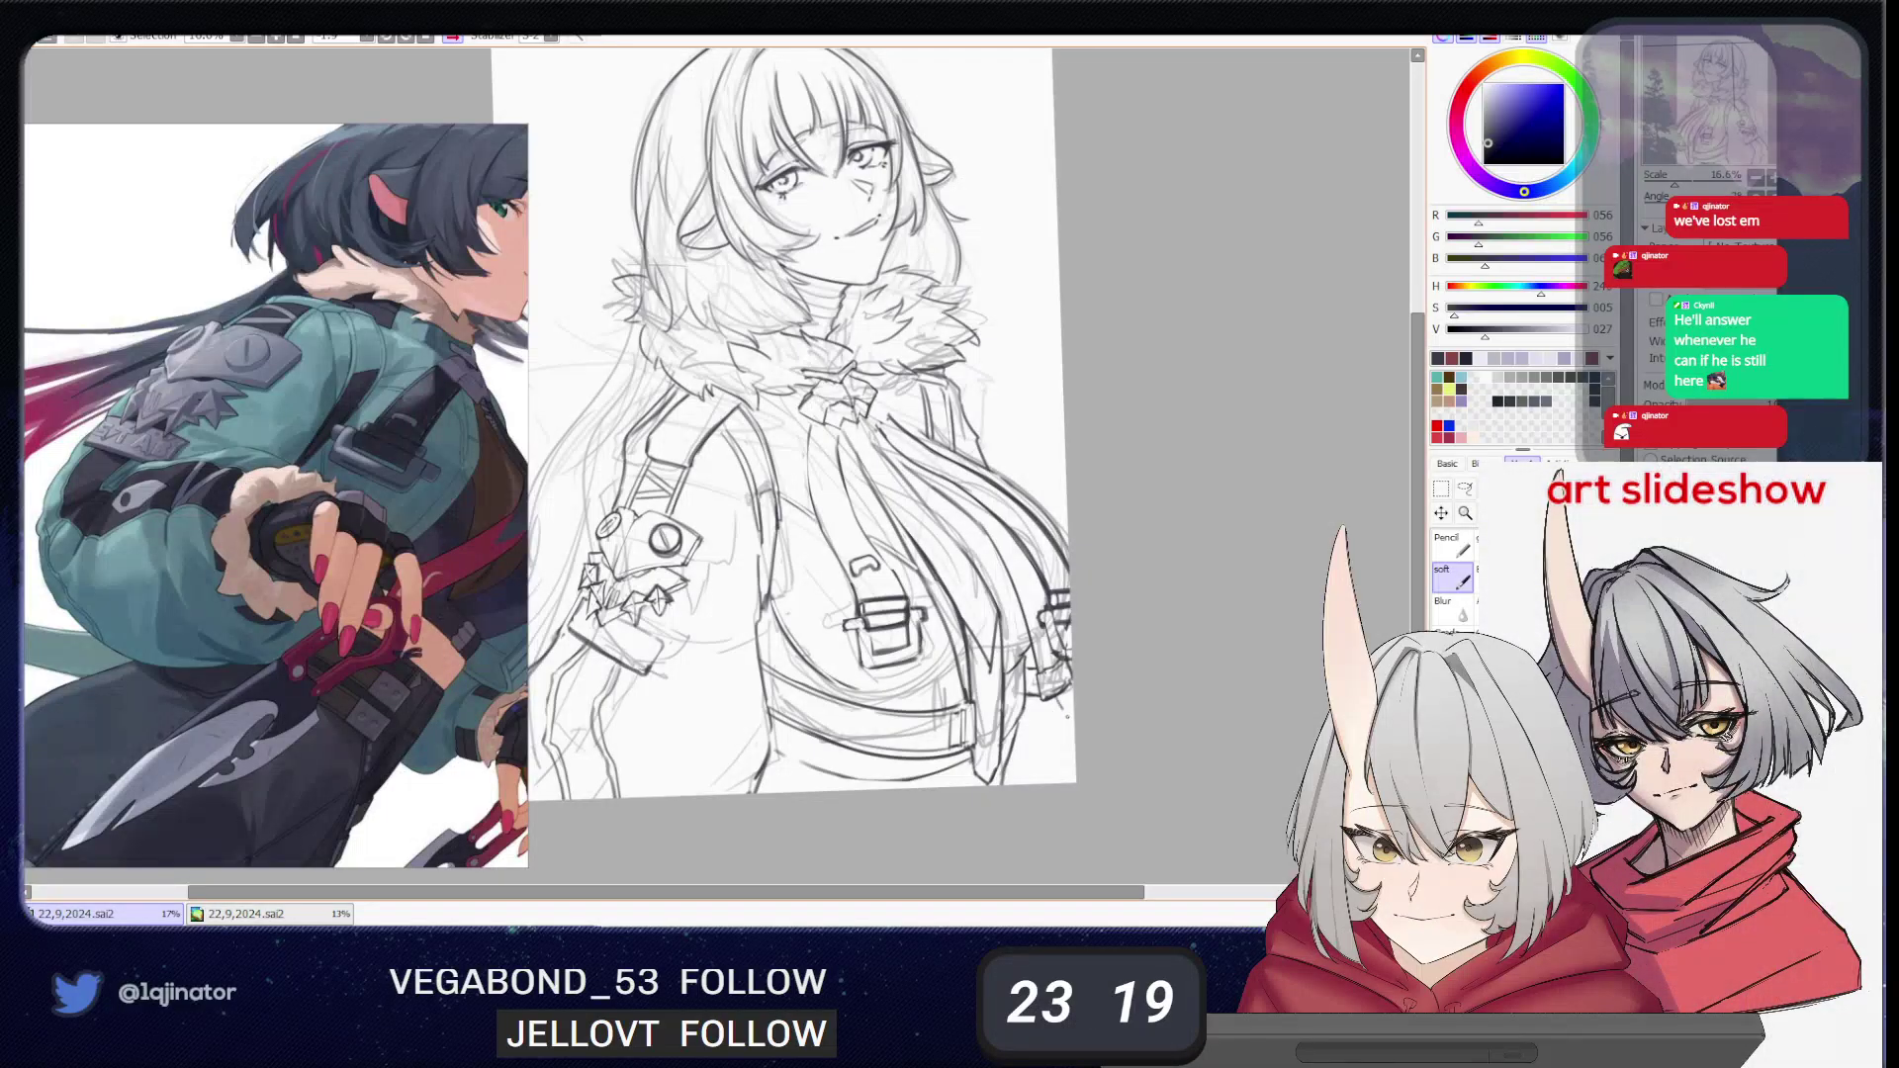
drag(1067, 714, 1075, 762)
key(ctrl+z)
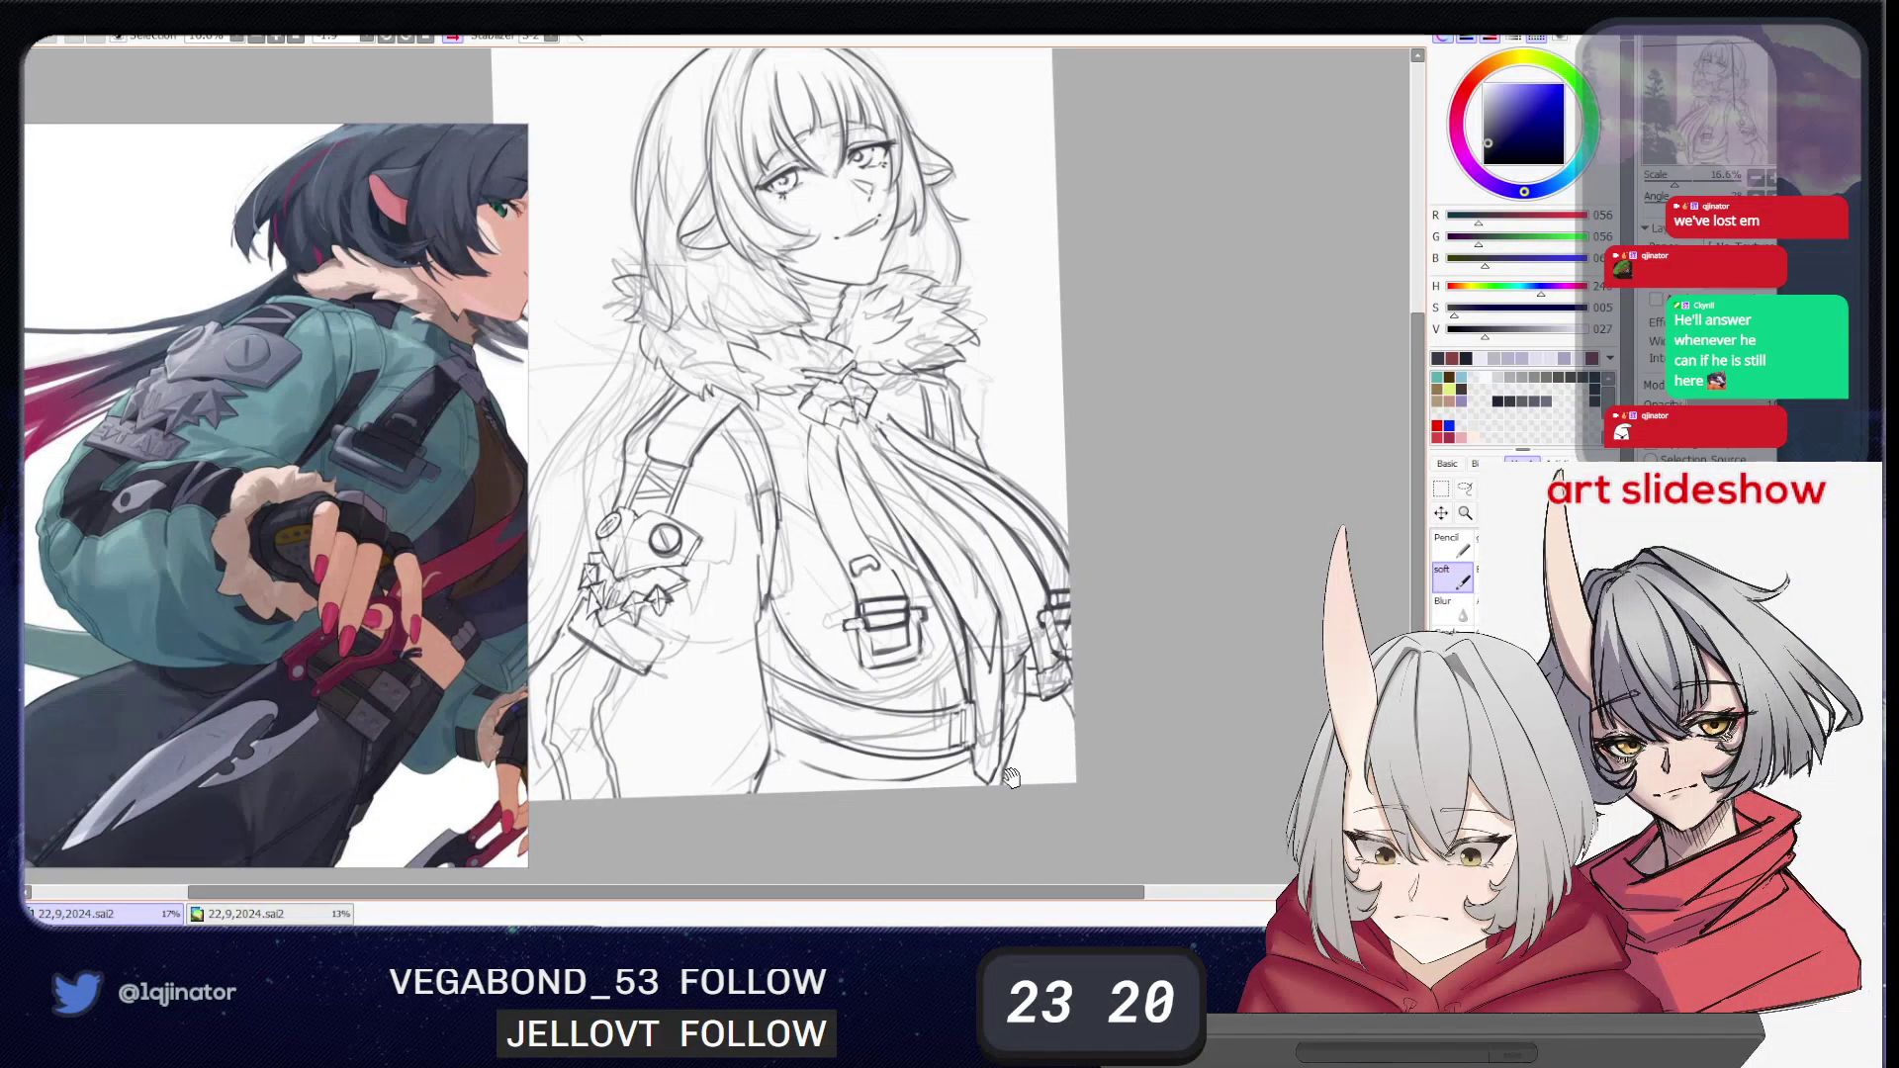
- Add short soft-brush strokes to the hanging straps beside the buckle at the canvas edge
drag(1011, 777, 1014, 739)
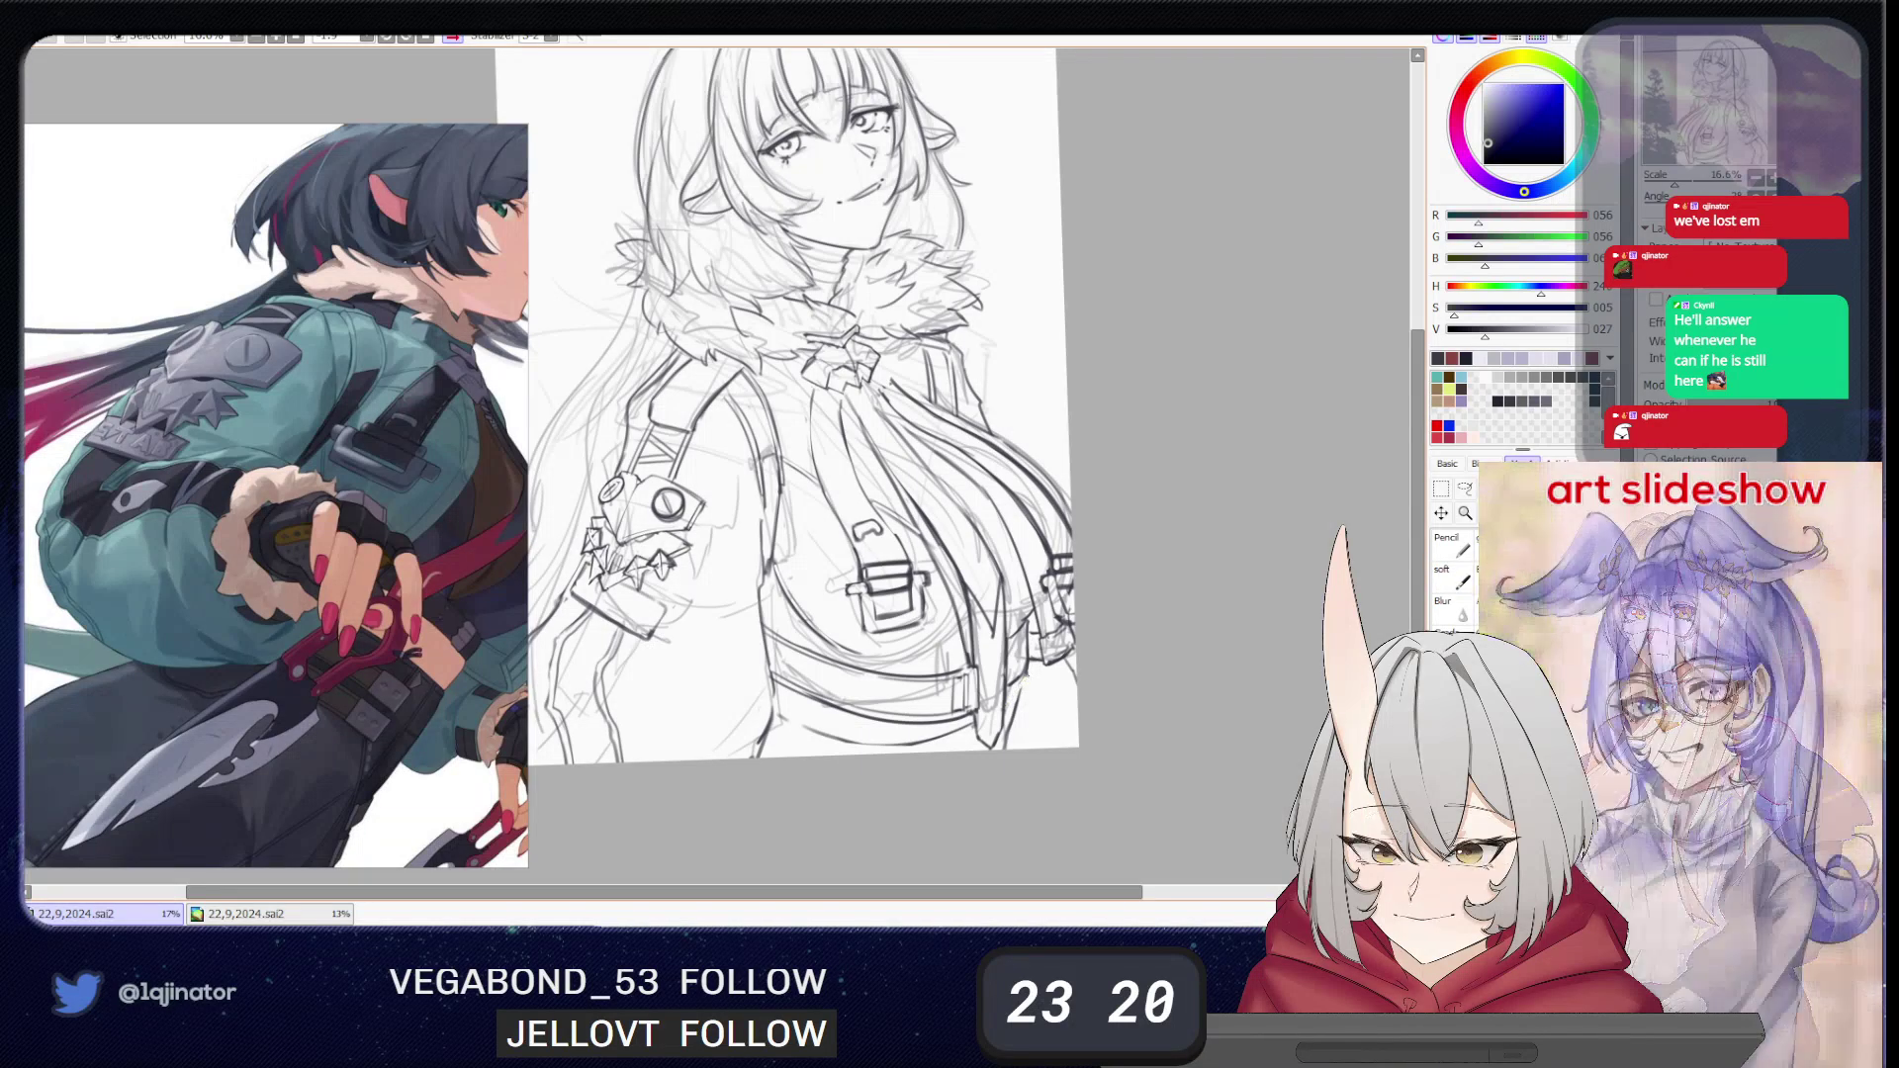
key(b)
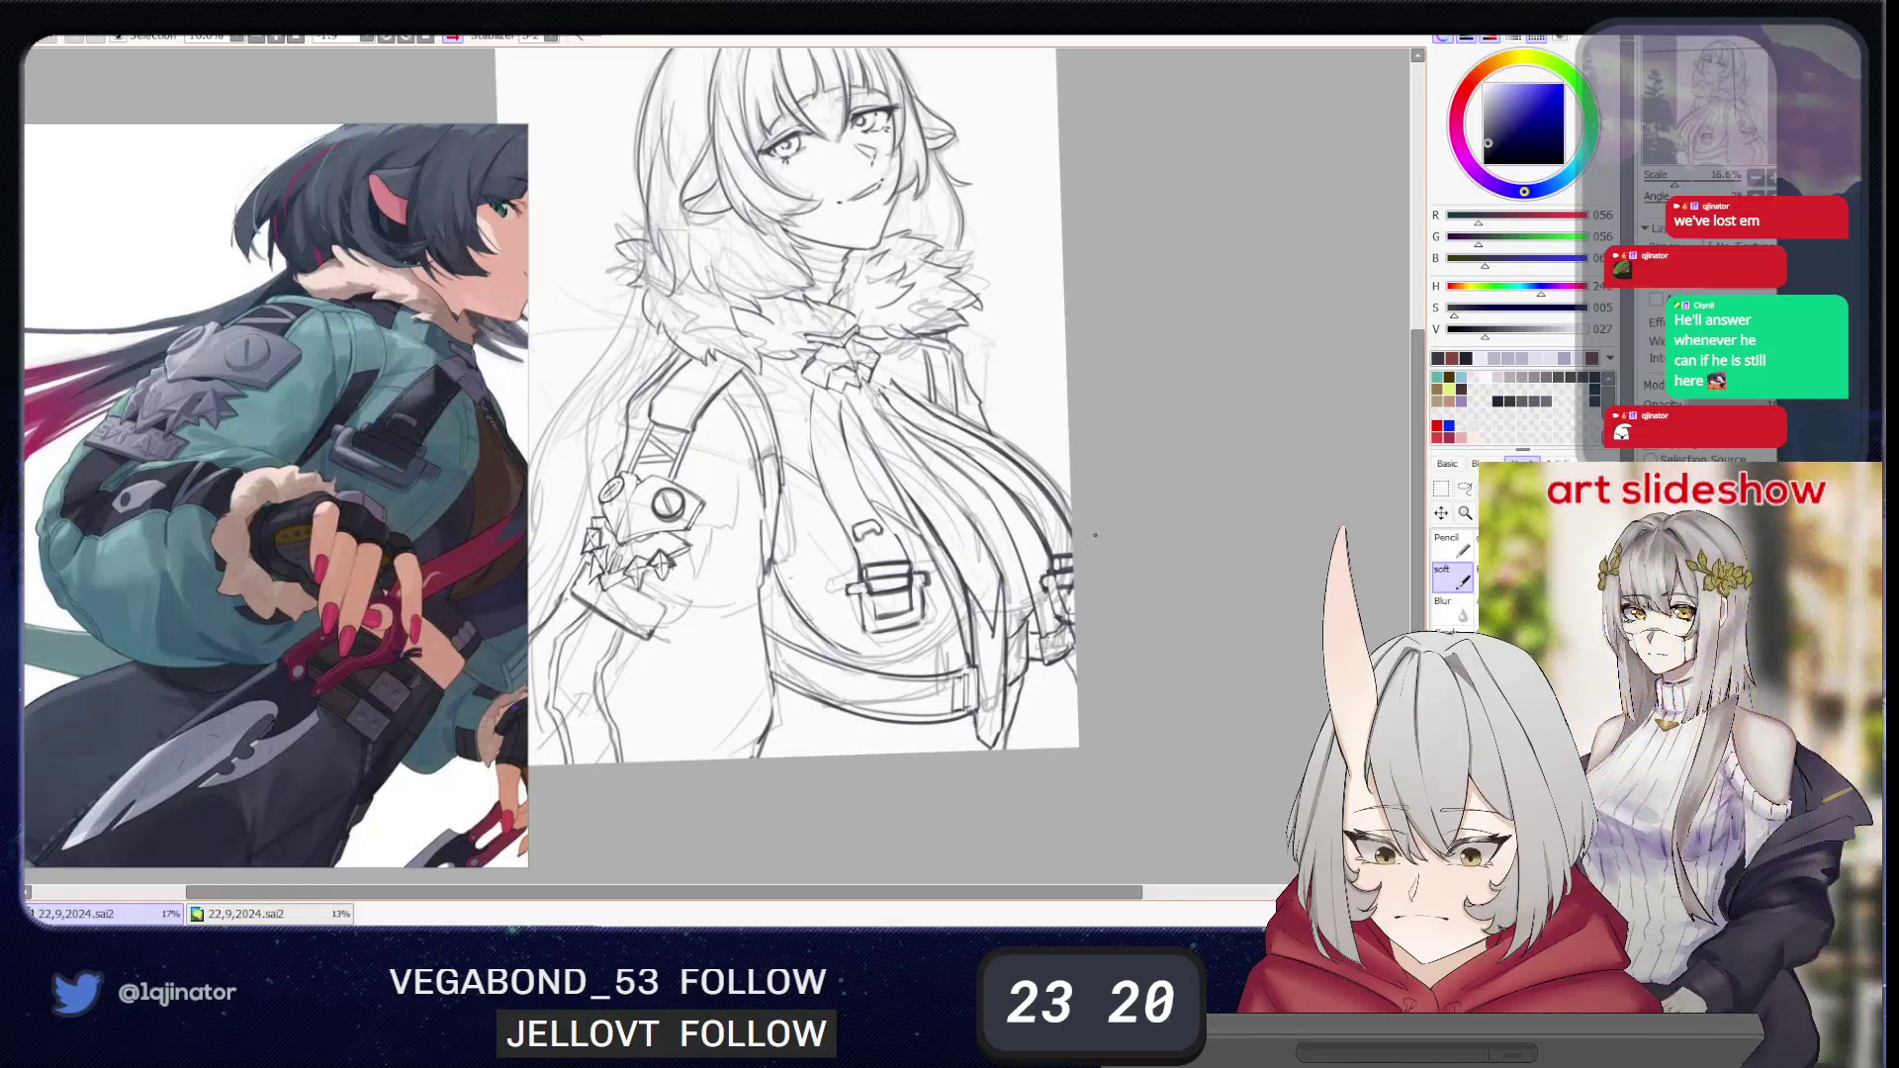
drag(1040, 665, 1029, 687)
mouse_move(1029, 602)
mouse_down()
mouse_move(1057, 654)
mouse_move(985, 614)
mouse_move(989, 593)
mouse_move(970, 649)
mouse_move(930, 669)
mouse_move(1044, 584)
mouse_move(1029, 594)
mouse_up()
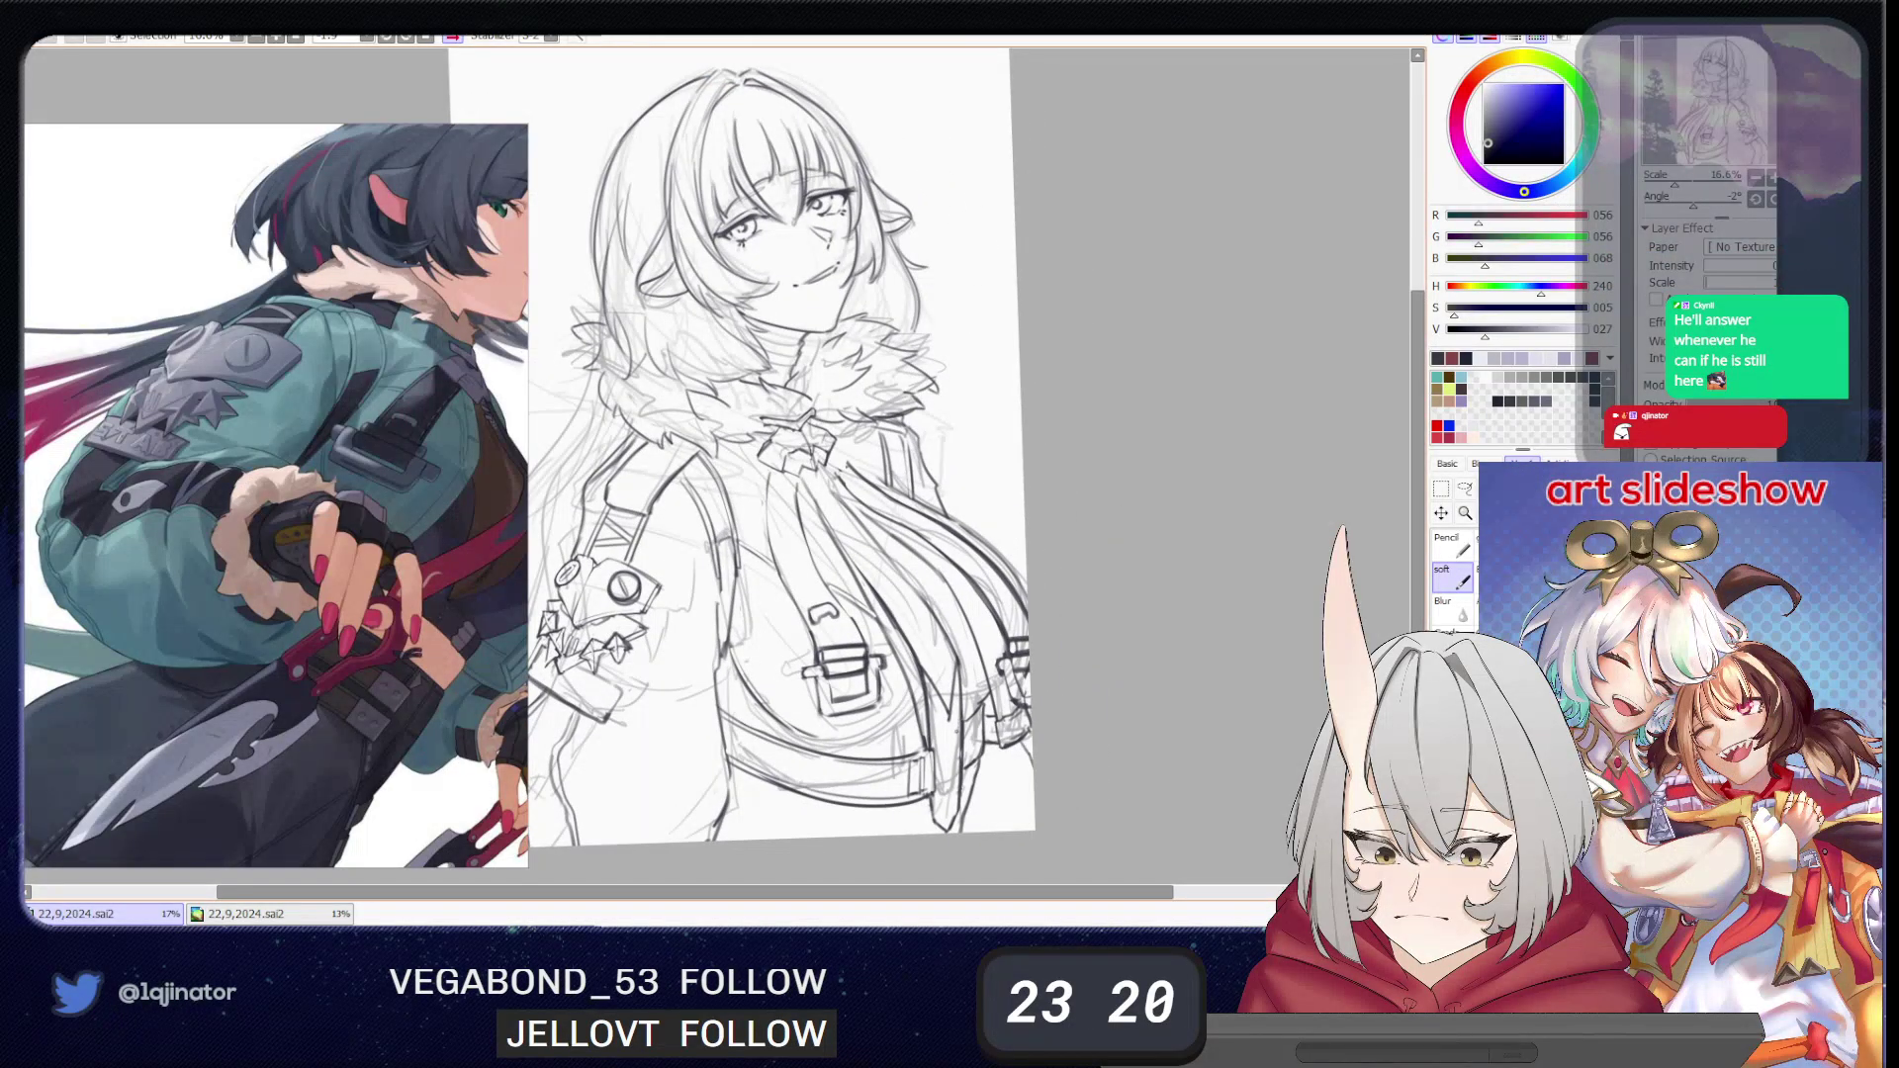
mouse_move(976, 561)
mouse_down()
mouse_move(1016, 568)
mouse_move(896, 643)
mouse_move(871, 725)
mouse_move(886, 797)
mouse_up()
scroll(912, 574, down, 1)
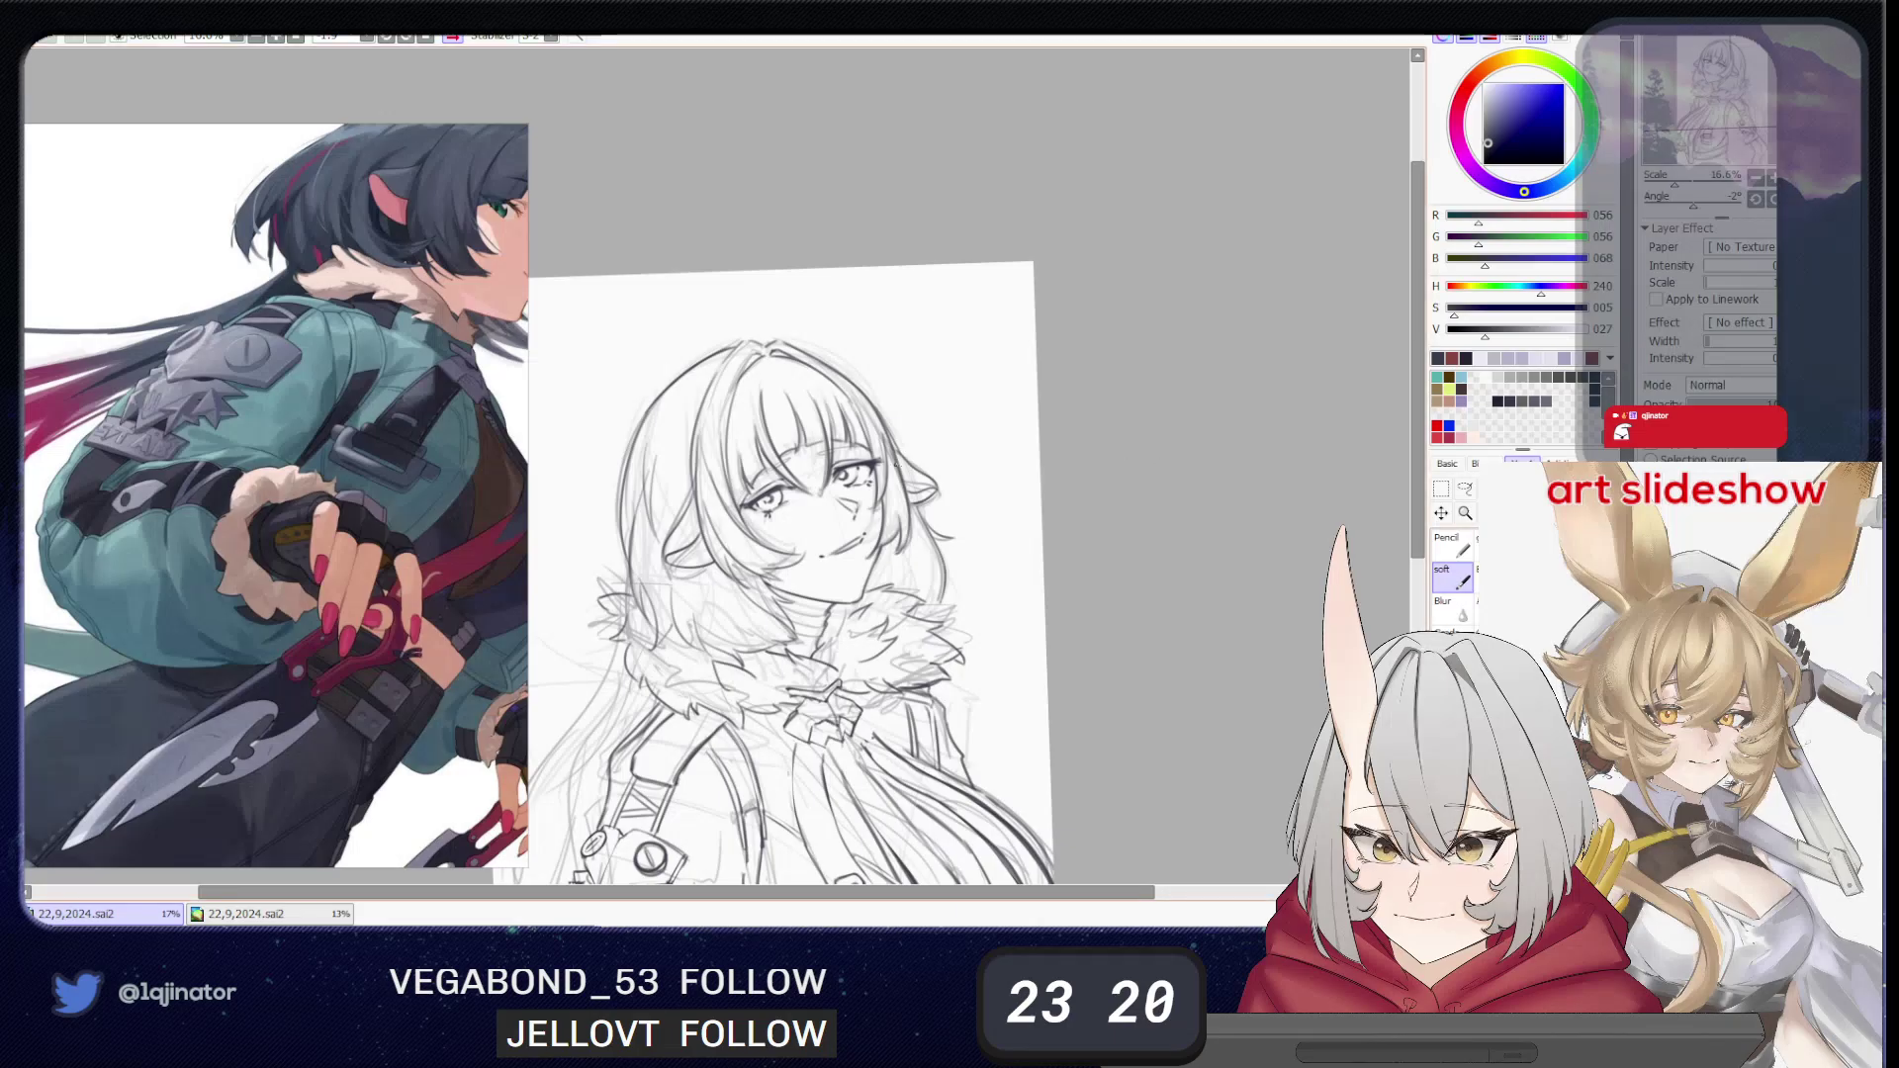
- Touch up both eyes of the sketched face, alternating between the eraser and the soft brush
key(Page_Up)
key(e)
drag(940, 509, 947, 509)
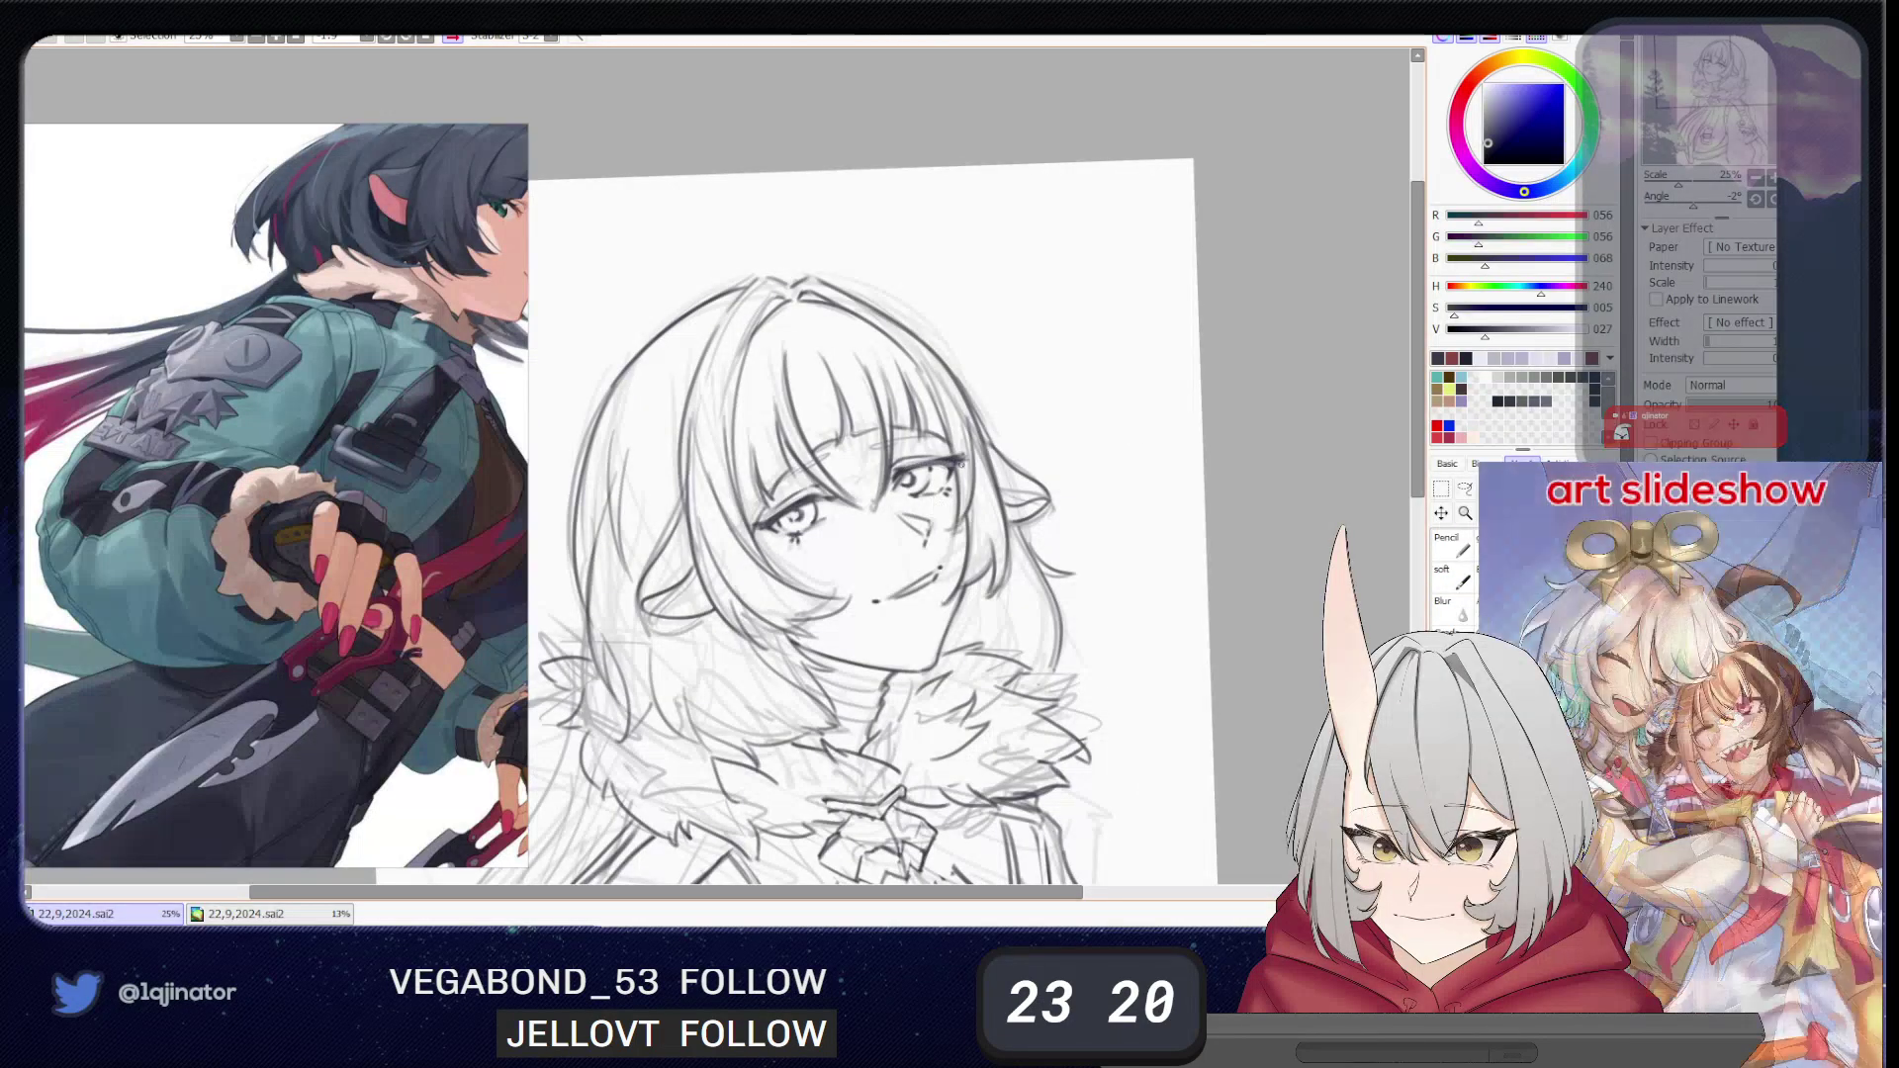
drag(930, 461, 939, 461)
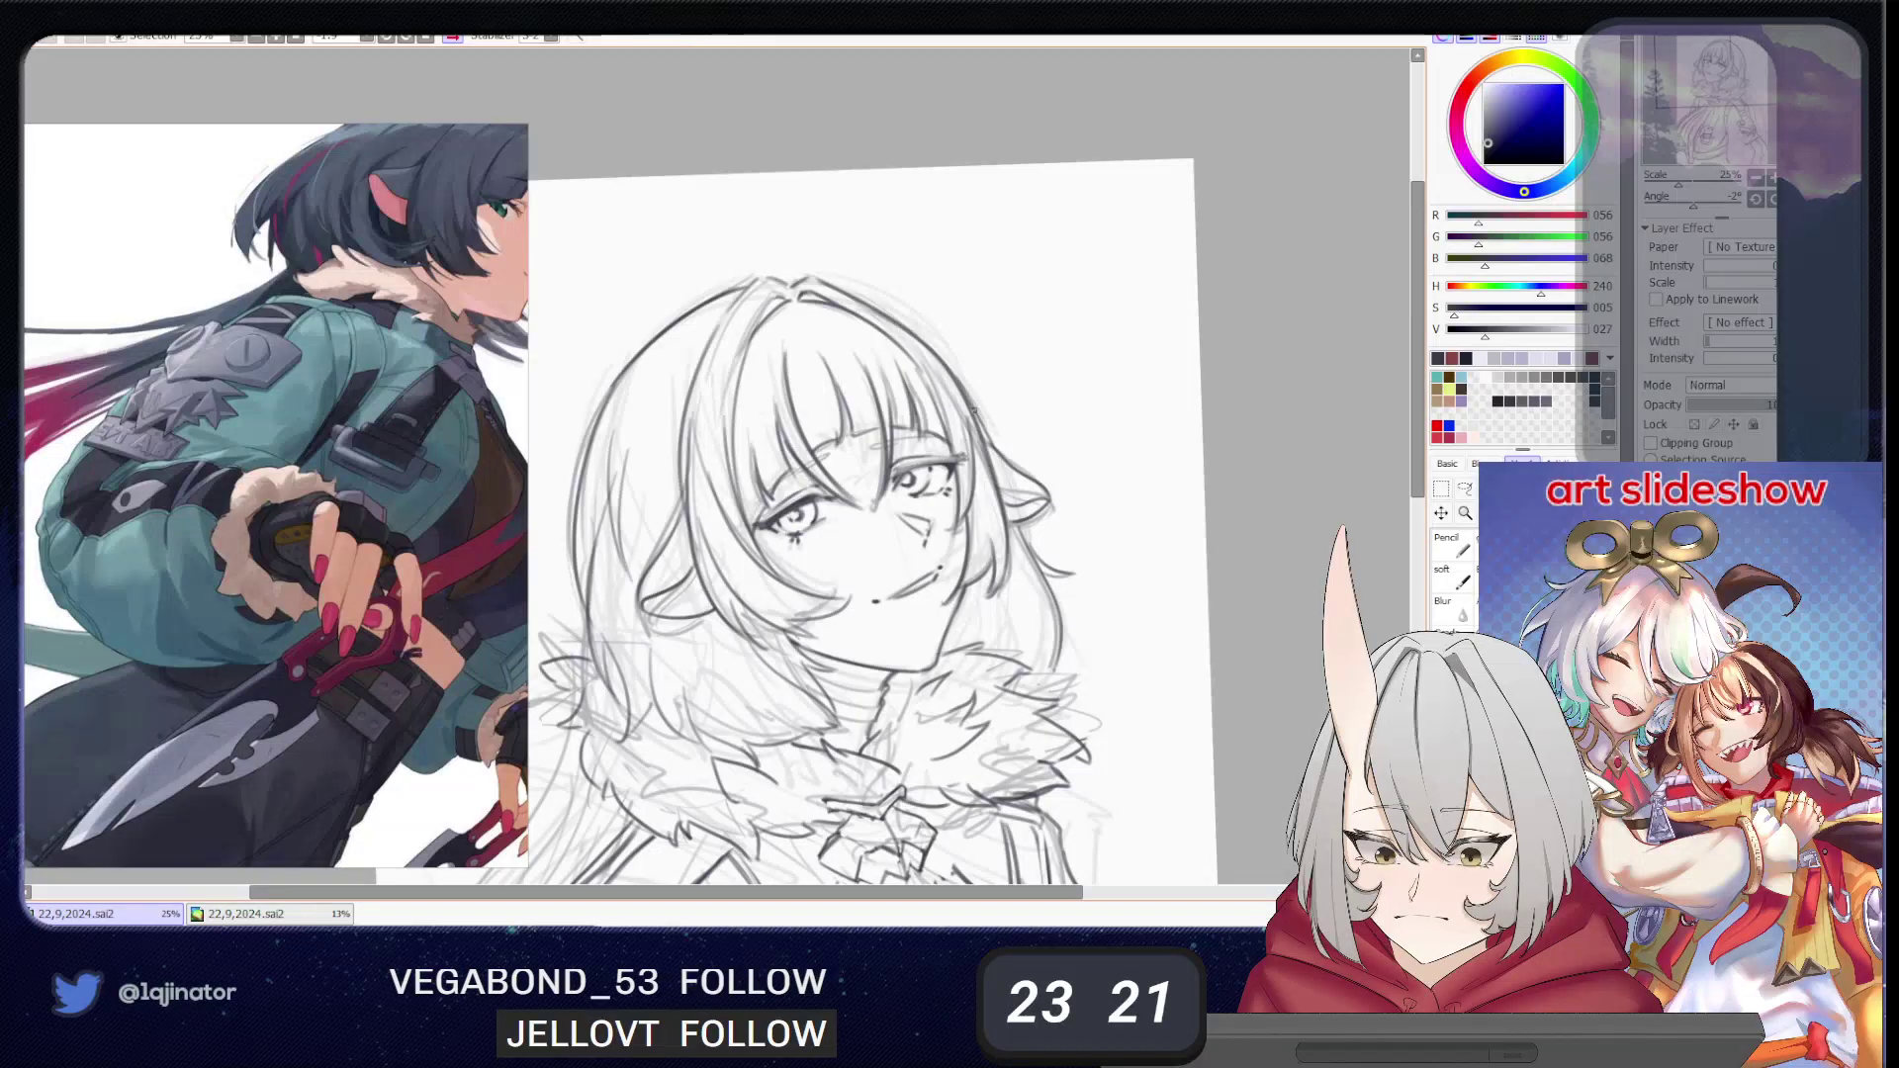
mouse_move(813, 500)
mouse_down()
mouse_move(765, 524)
mouse_move(819, 497)
mouse_up()
key(b)
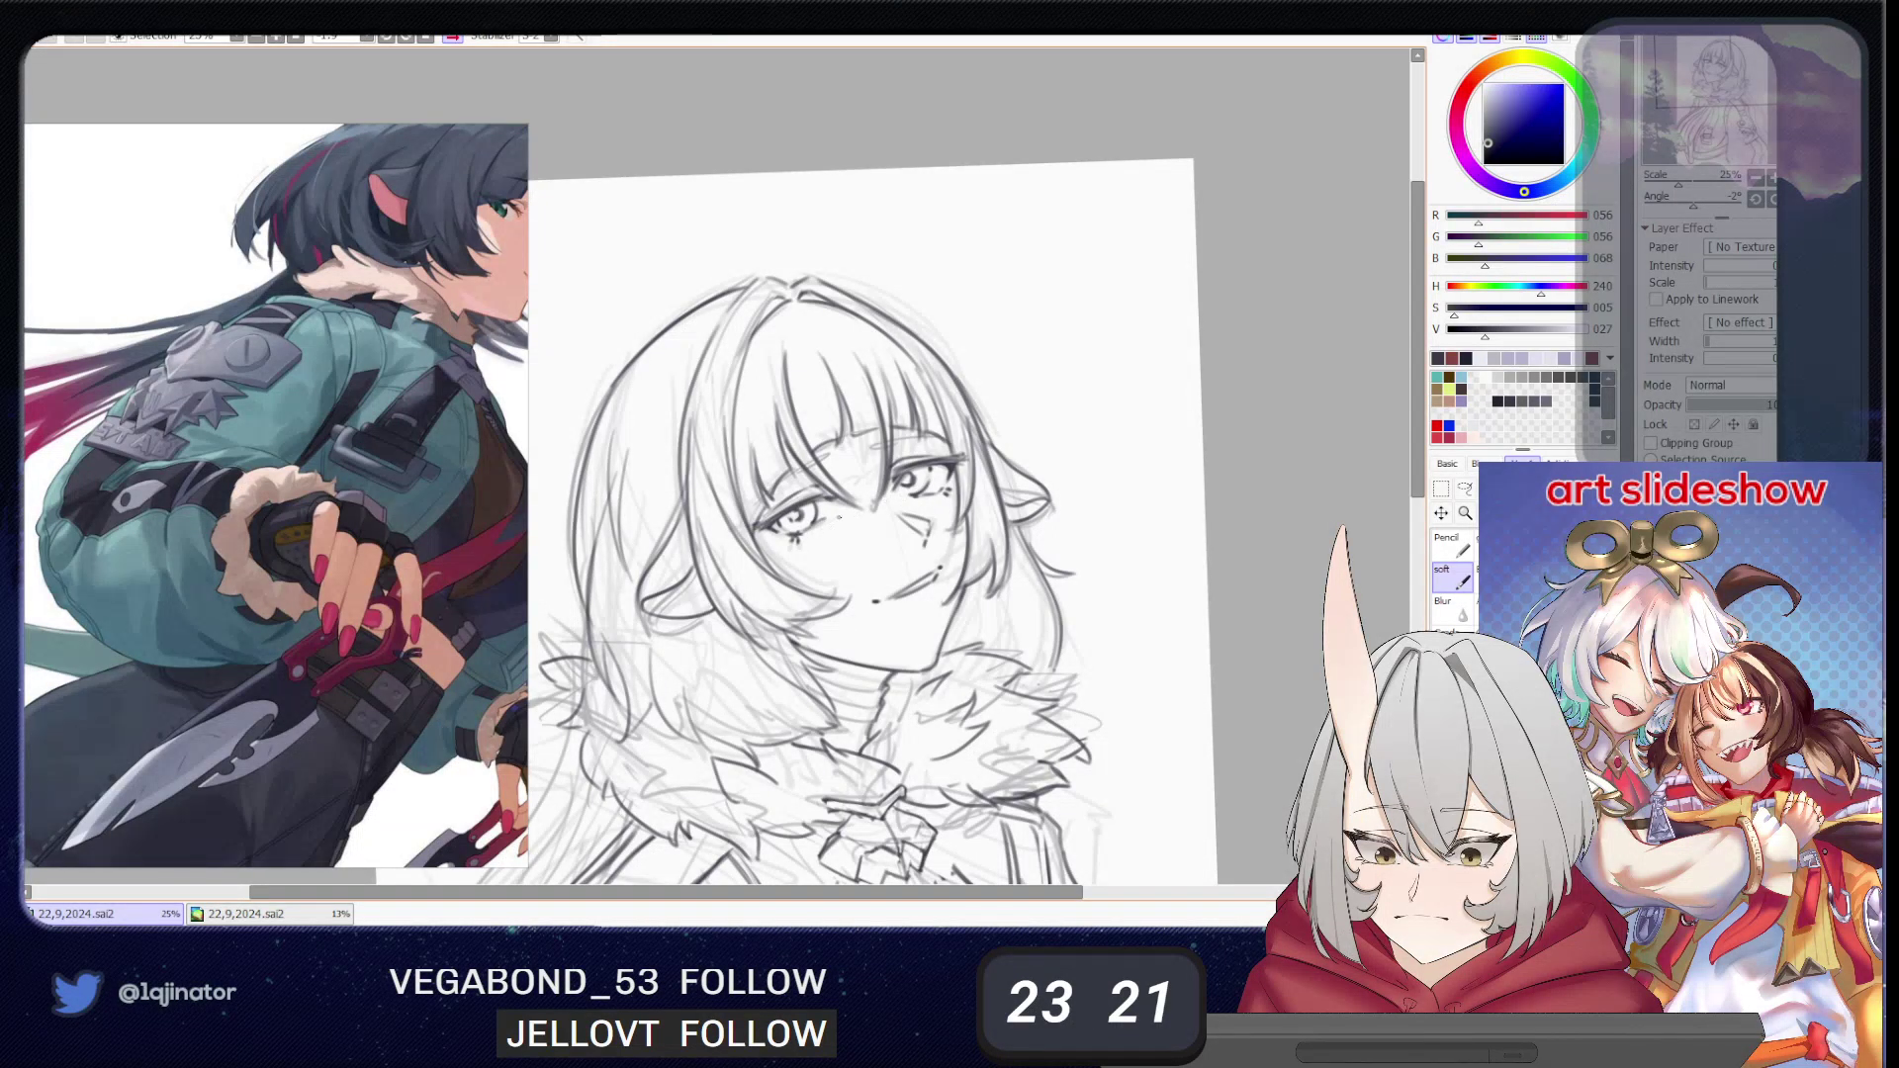
key(e)
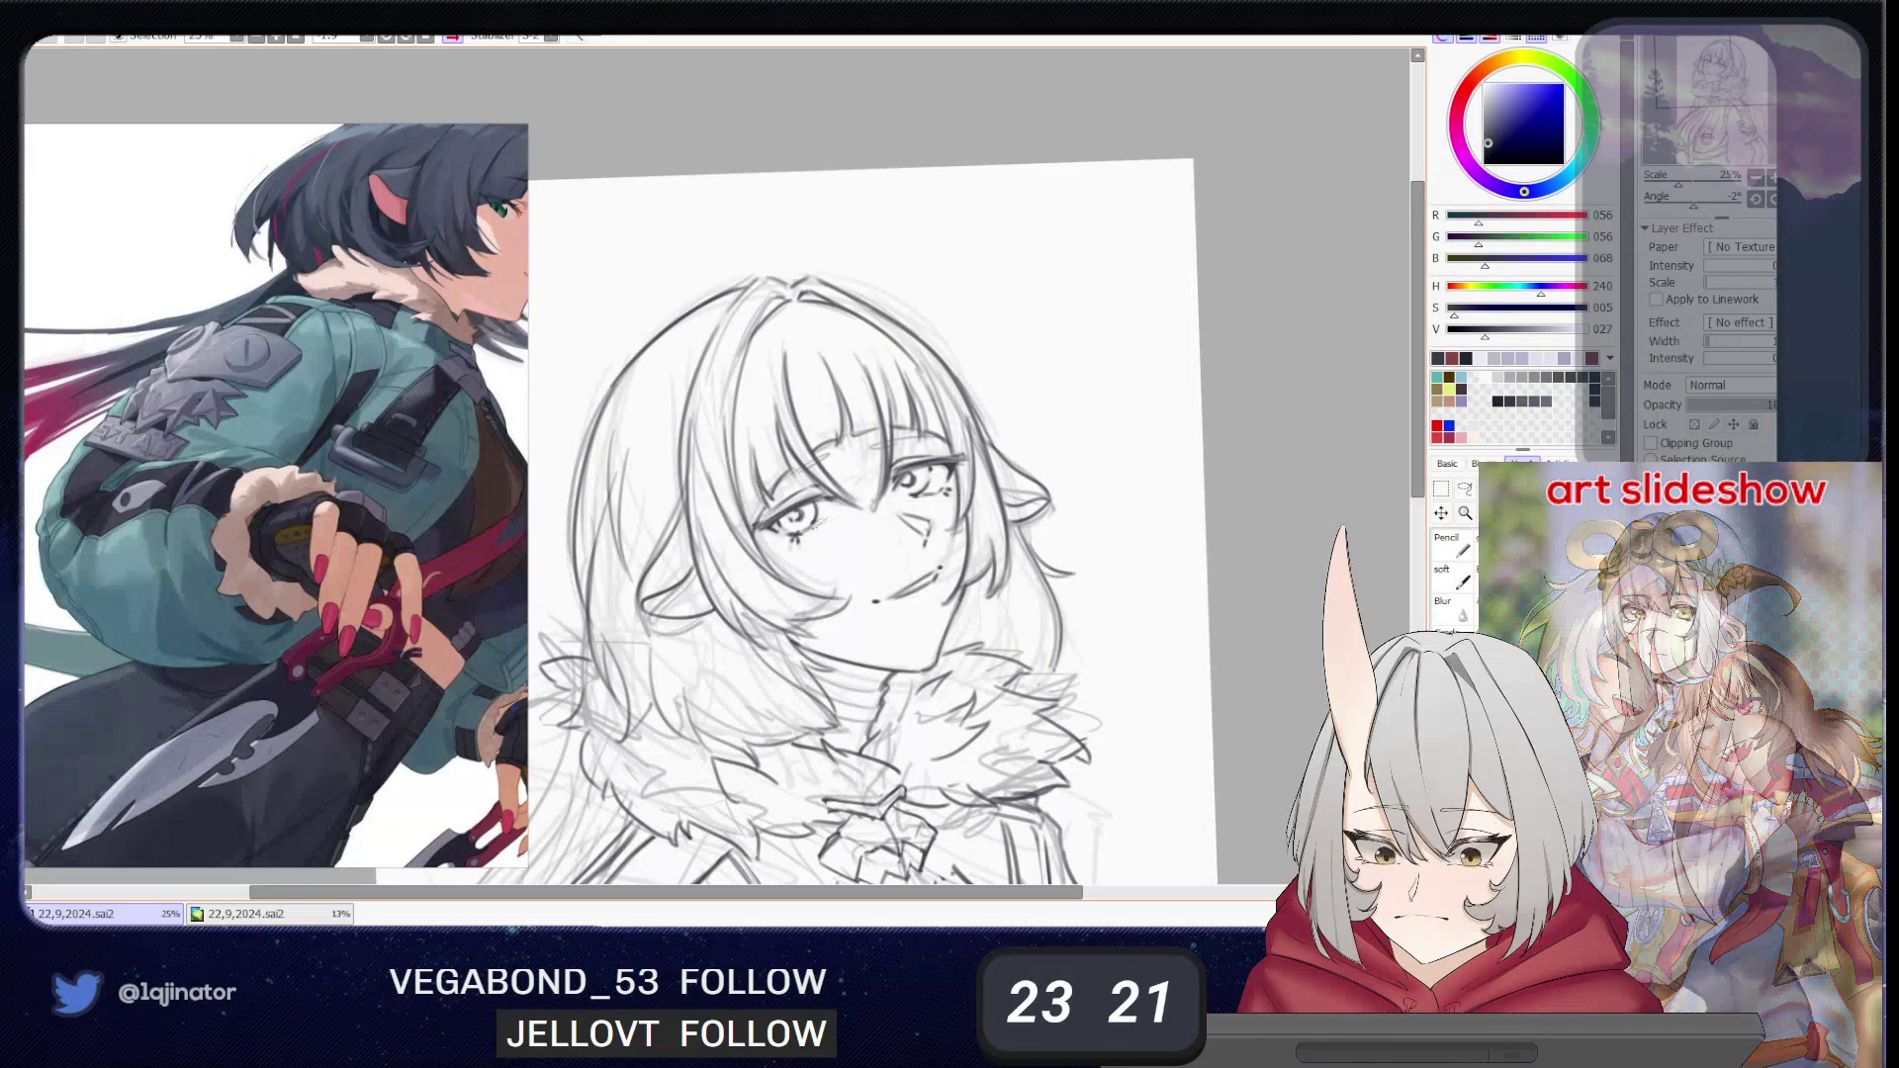
key(b)
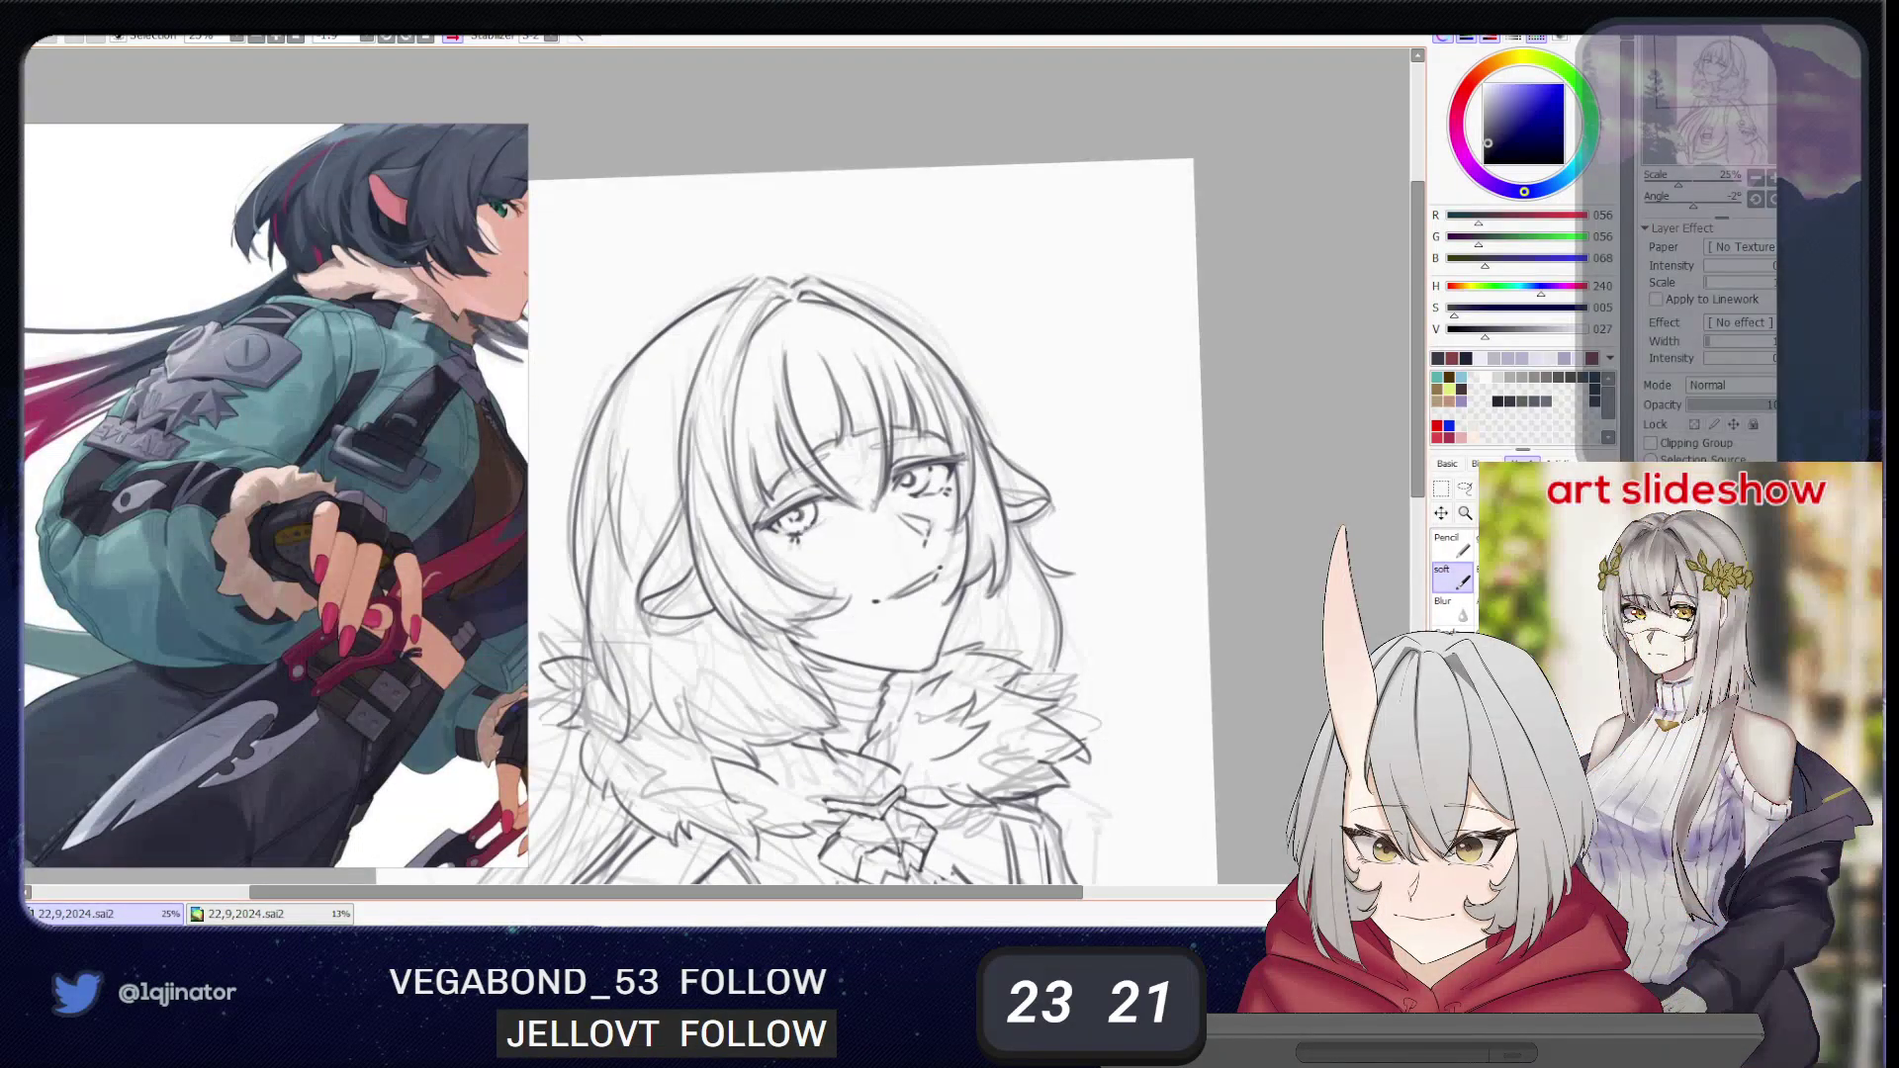
- Rework the mouth and lower face lines of the sketch with the eraser and soft brush
key(e)
key(e)
drag(995, 674, 1004, 528)
mouse_move(993, 606)
mouse_down()
mouse_move(969, 626)
mouse_move(1035, 626)
mouse_move(1026, 643)
mouse_up()
drag(842, 514, 887, 586)
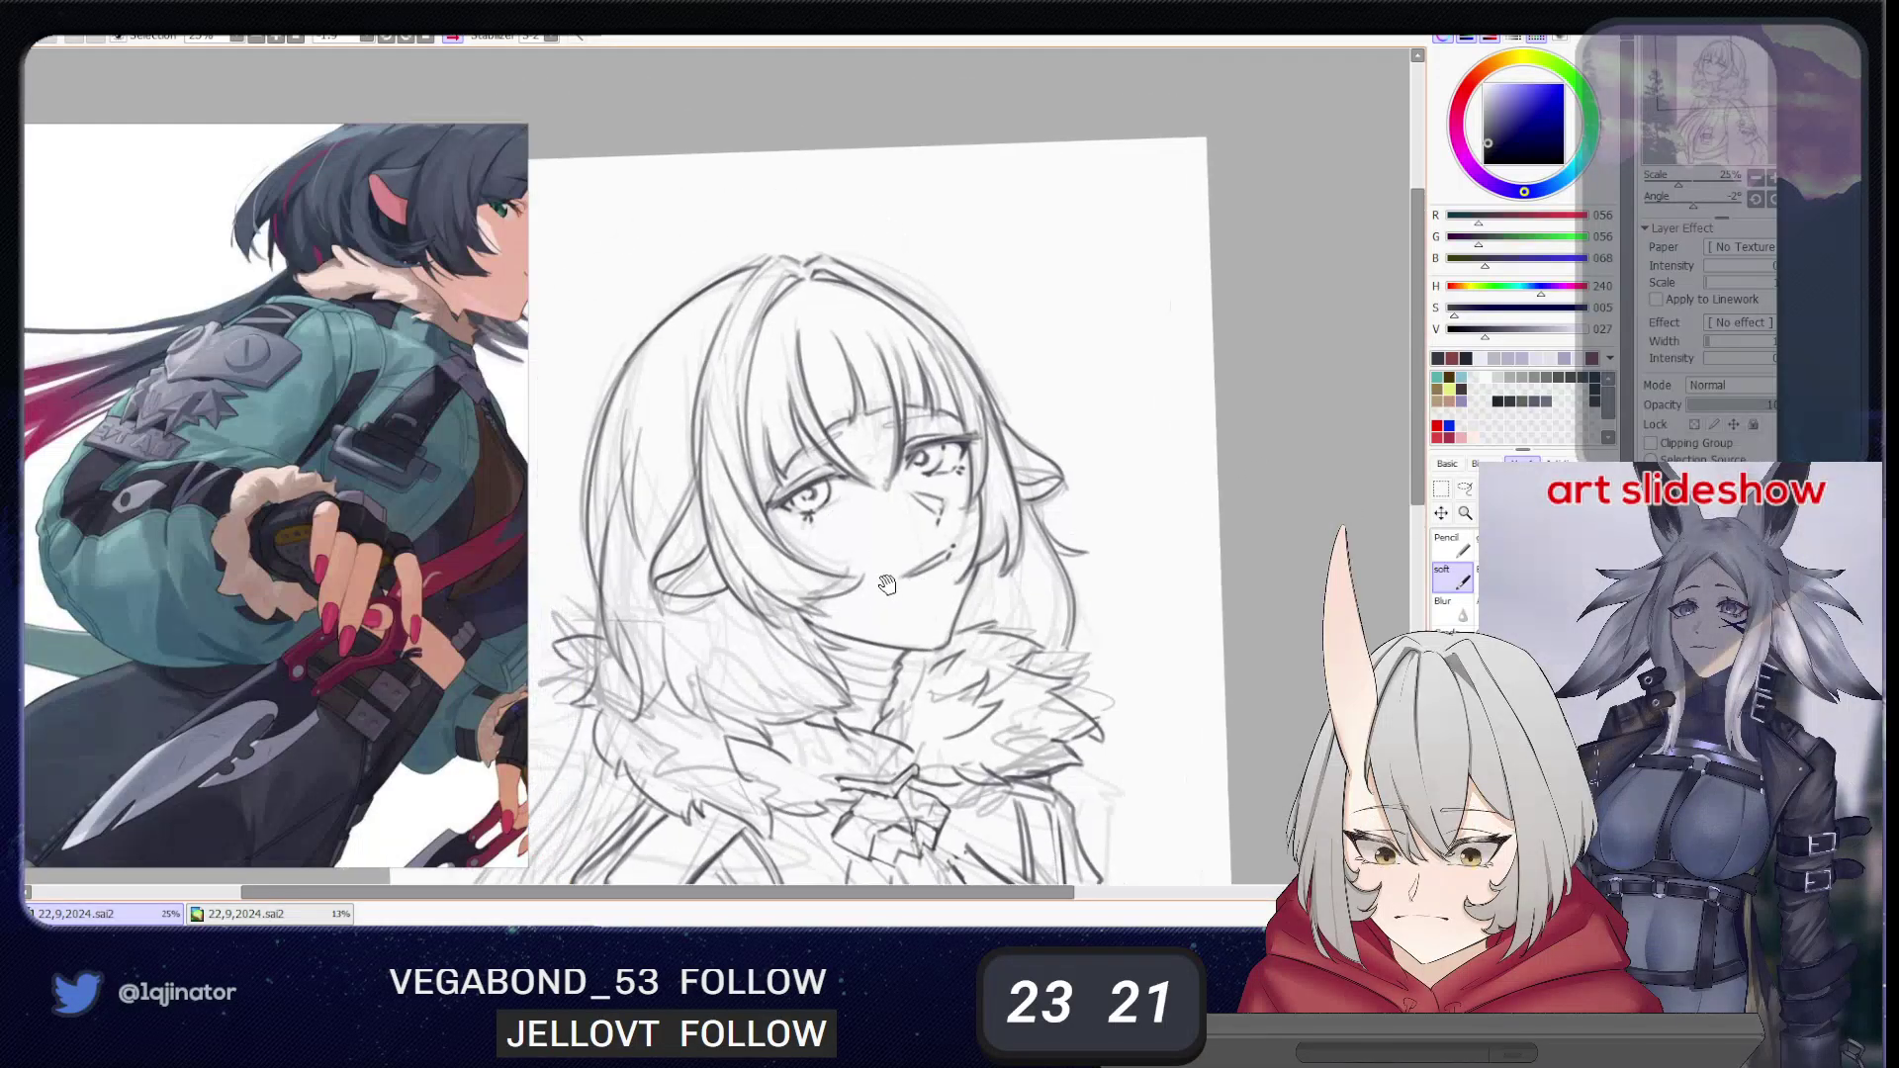
key(e)
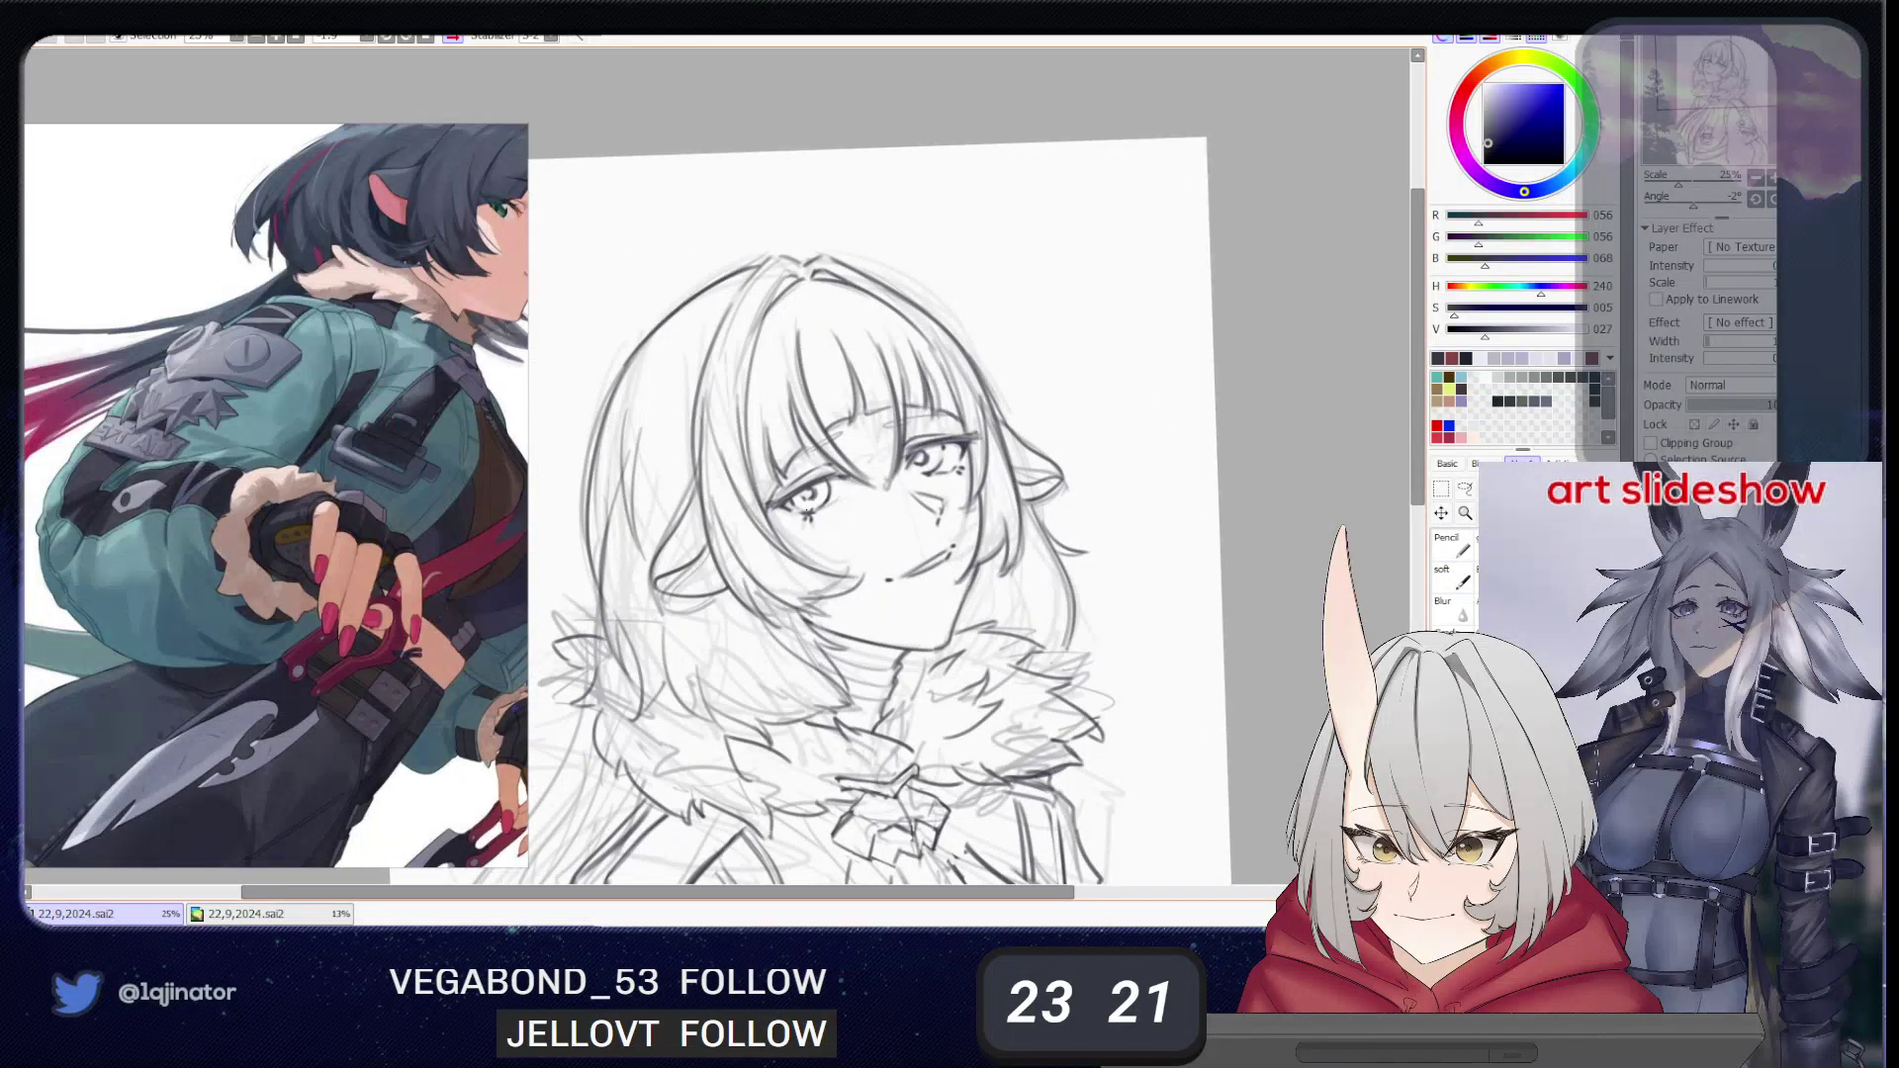
key(b)
key(Page_Down)
drag(968, 554, 1008, 597)
key(Page_Up)
key(shift)
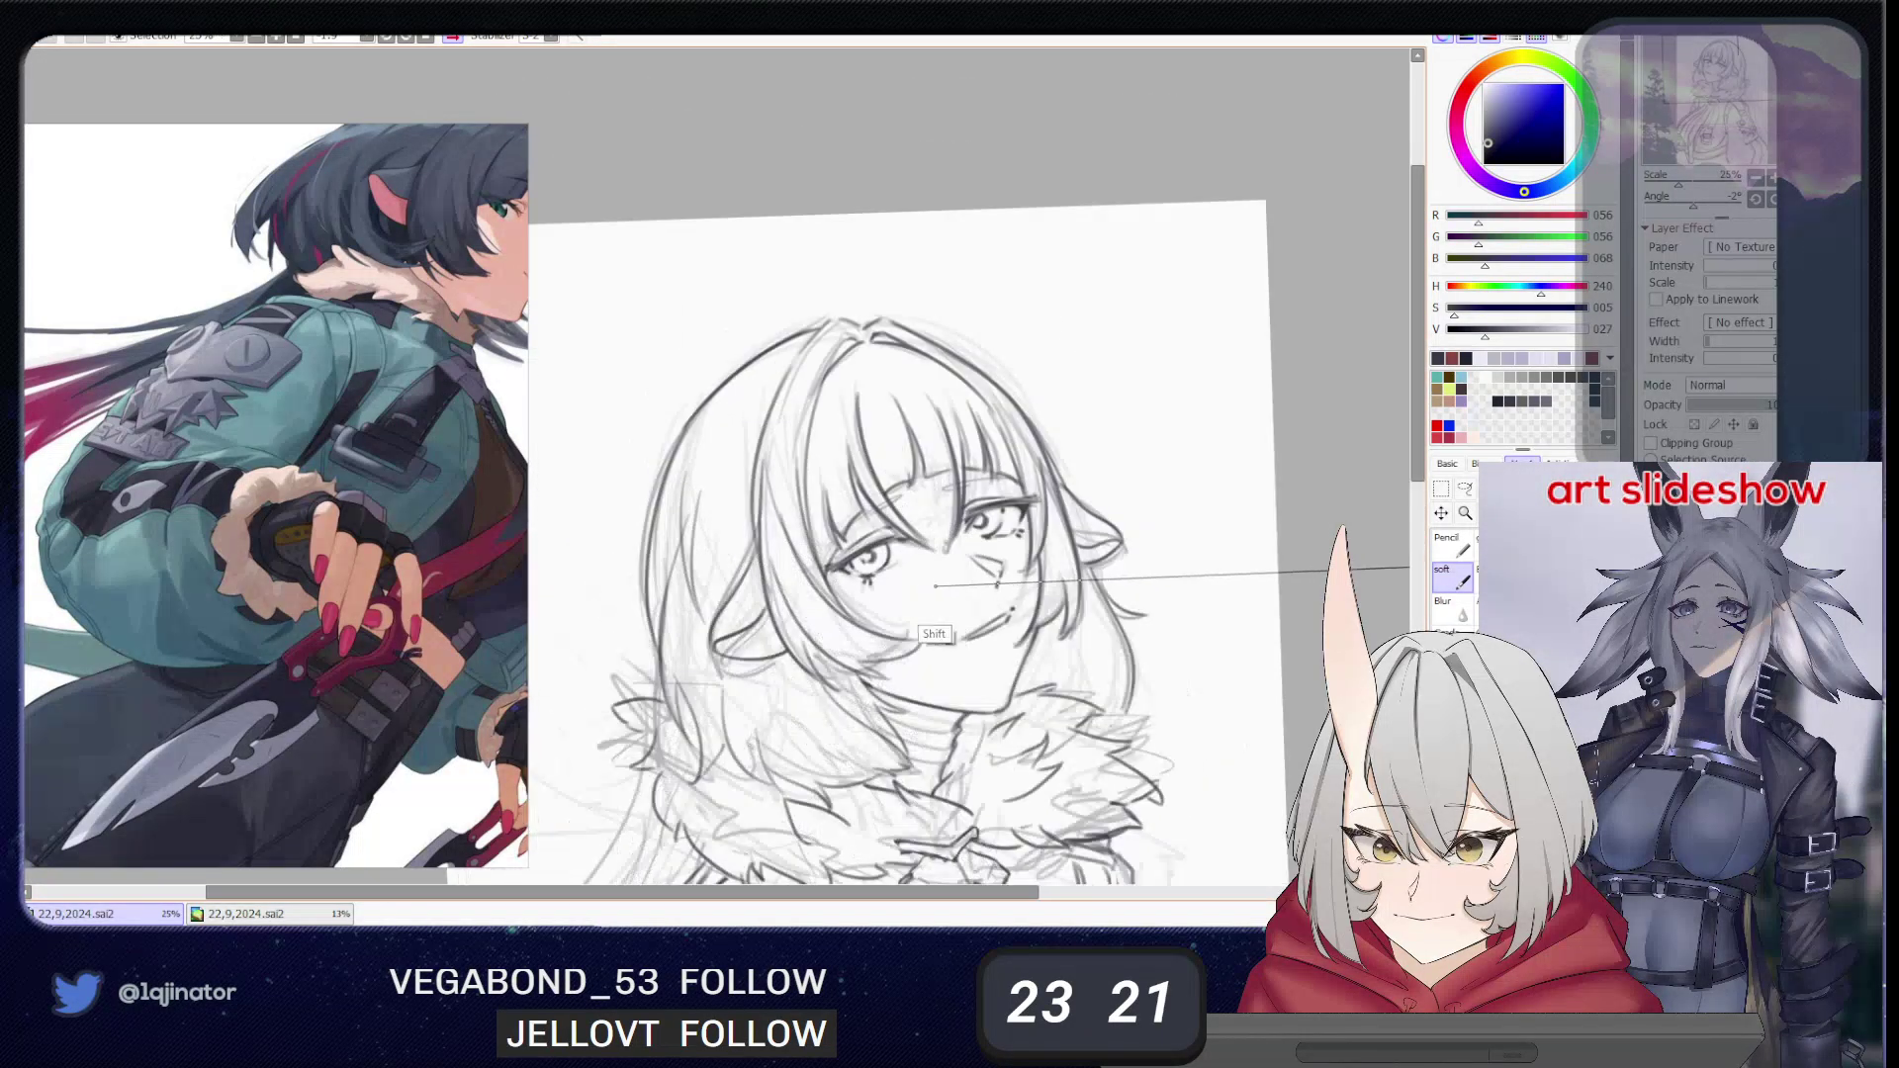
key(e)
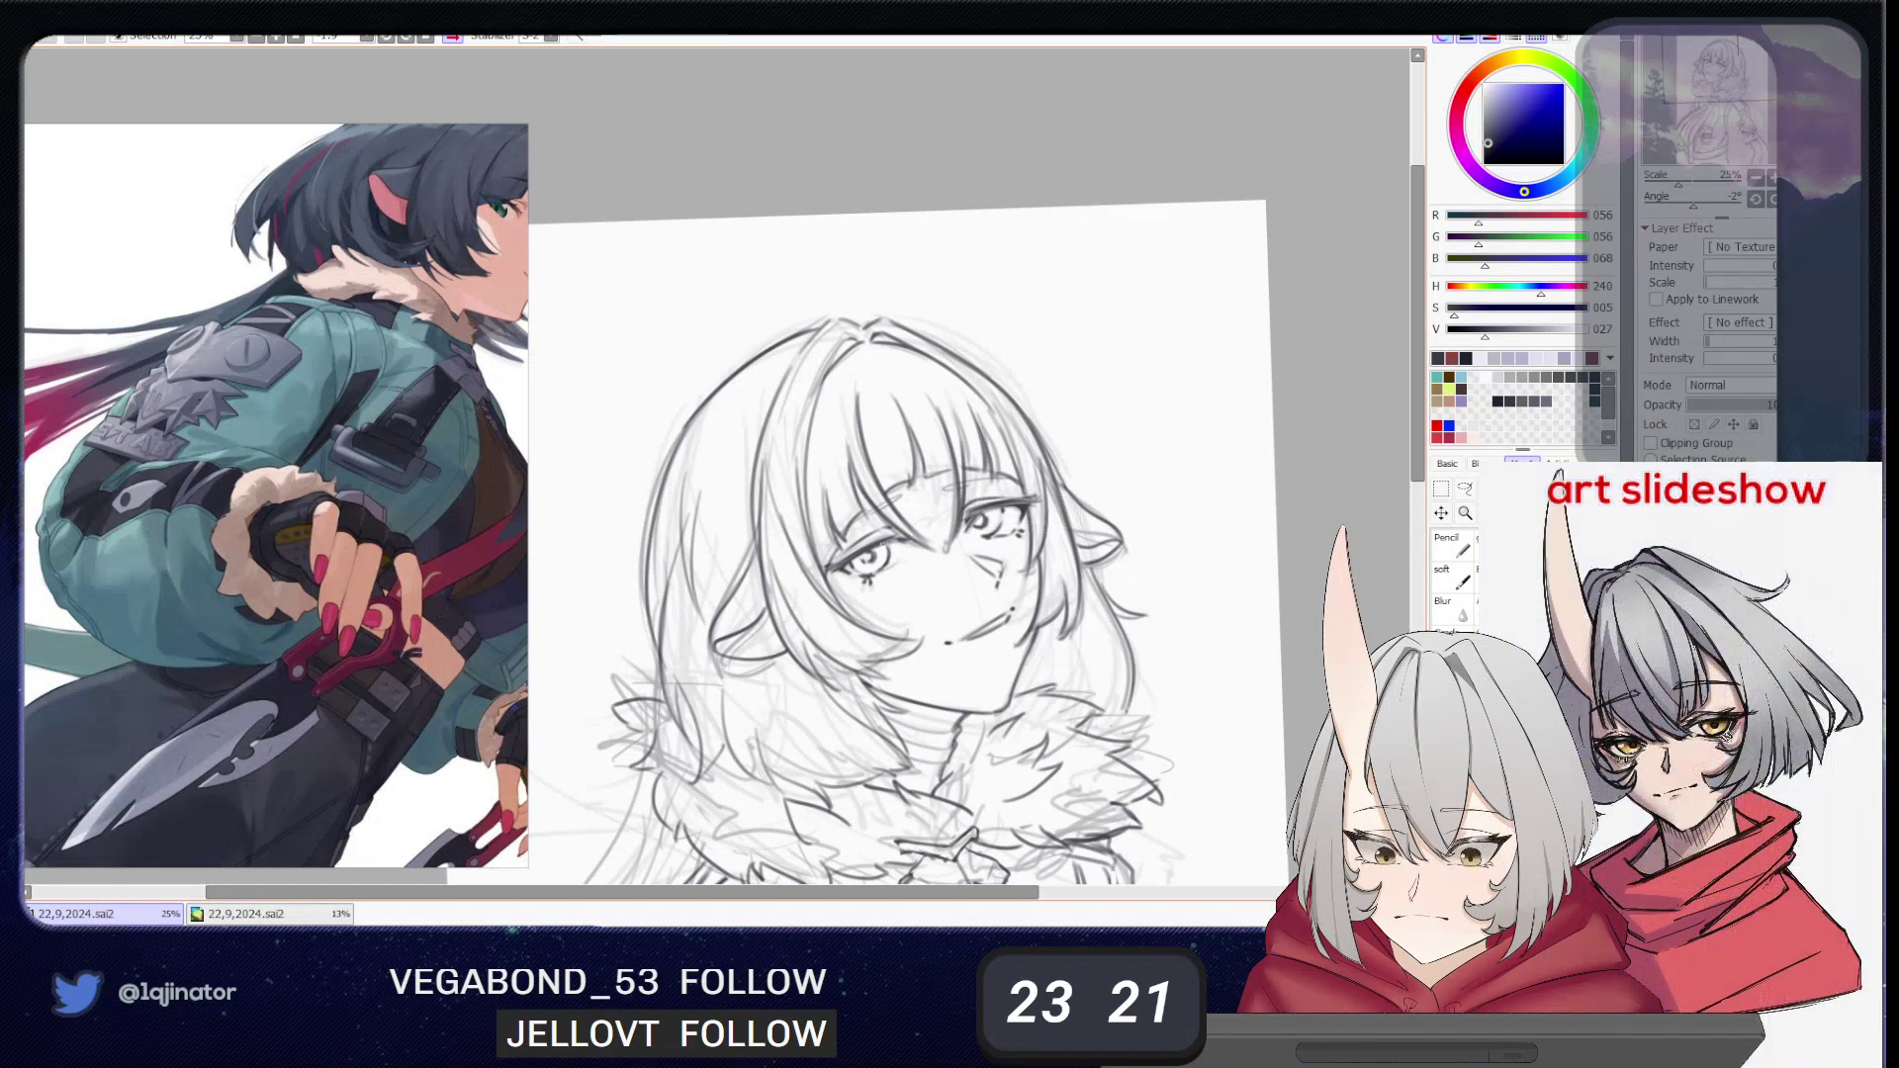
key(e)
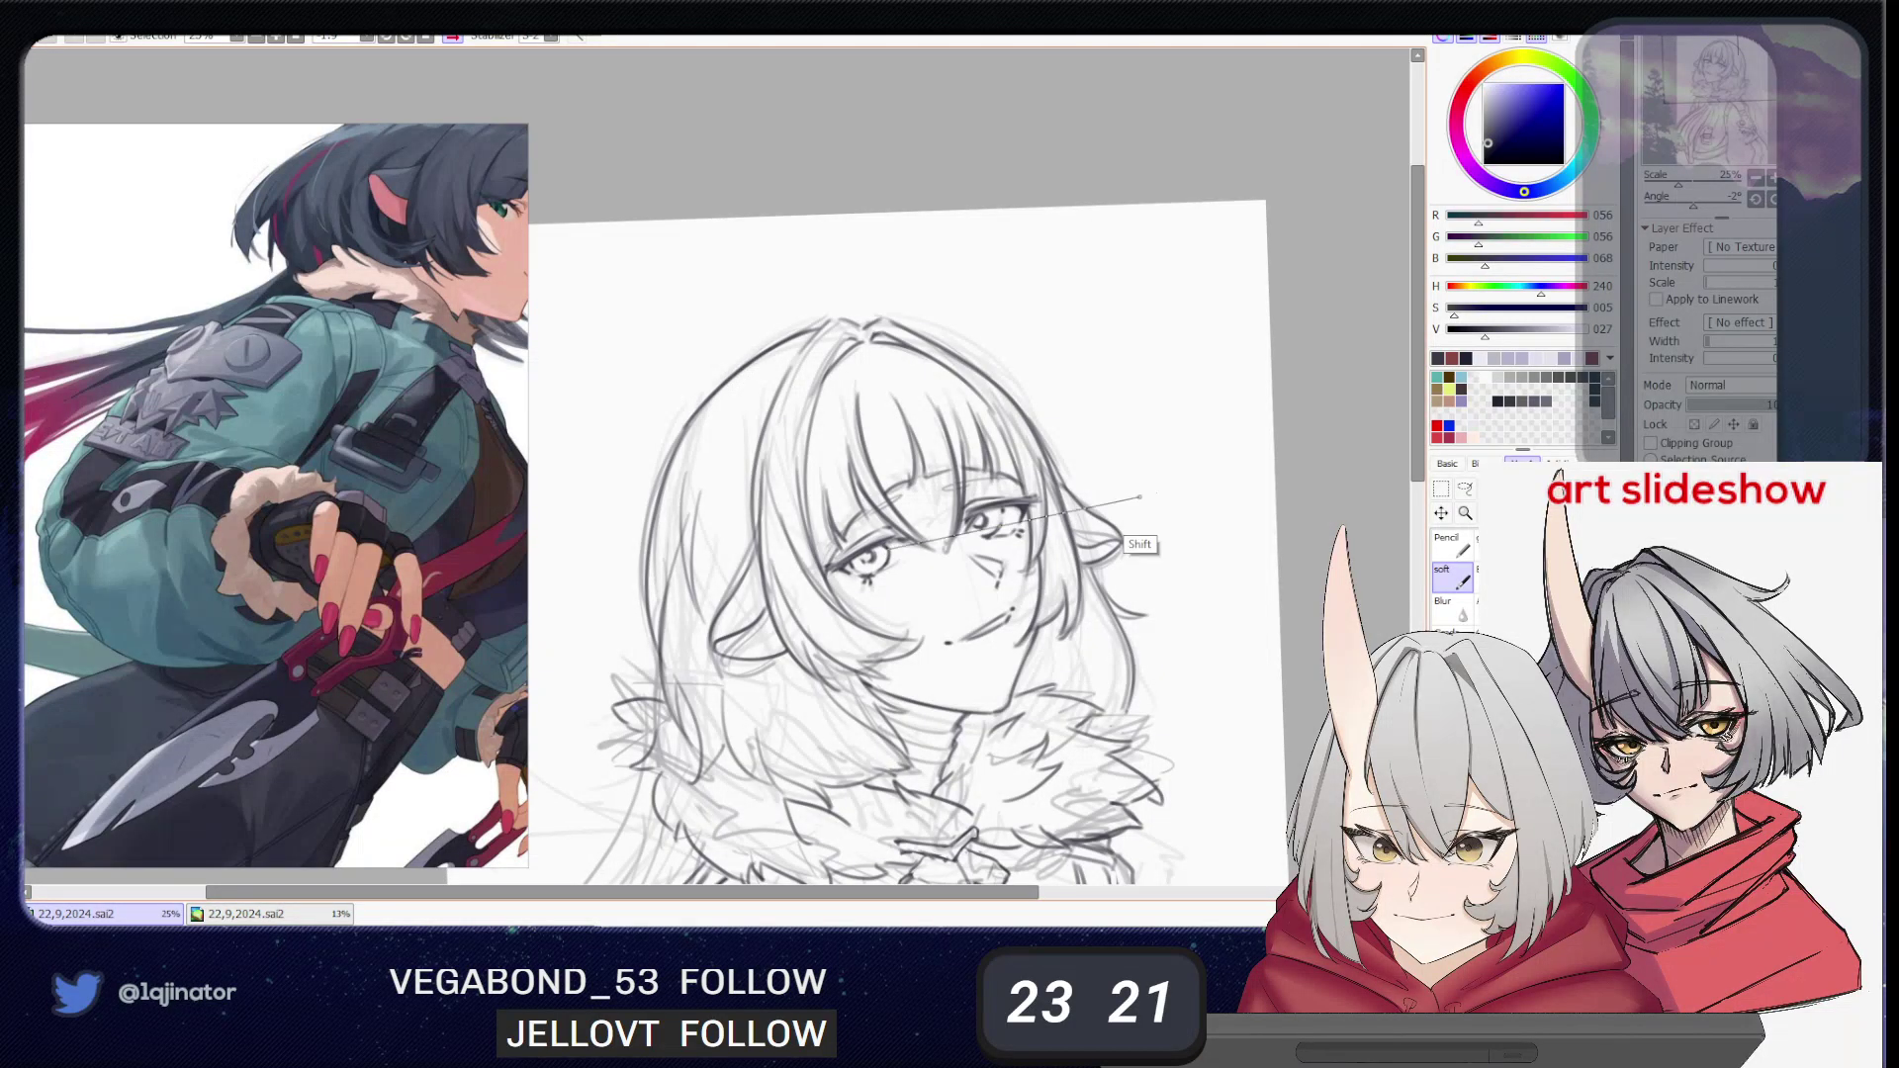
- Examine the character's full-body front and back views on the reference board for the outfit details
key(Page_Down)
drag(1056, 649, 1050, 475)
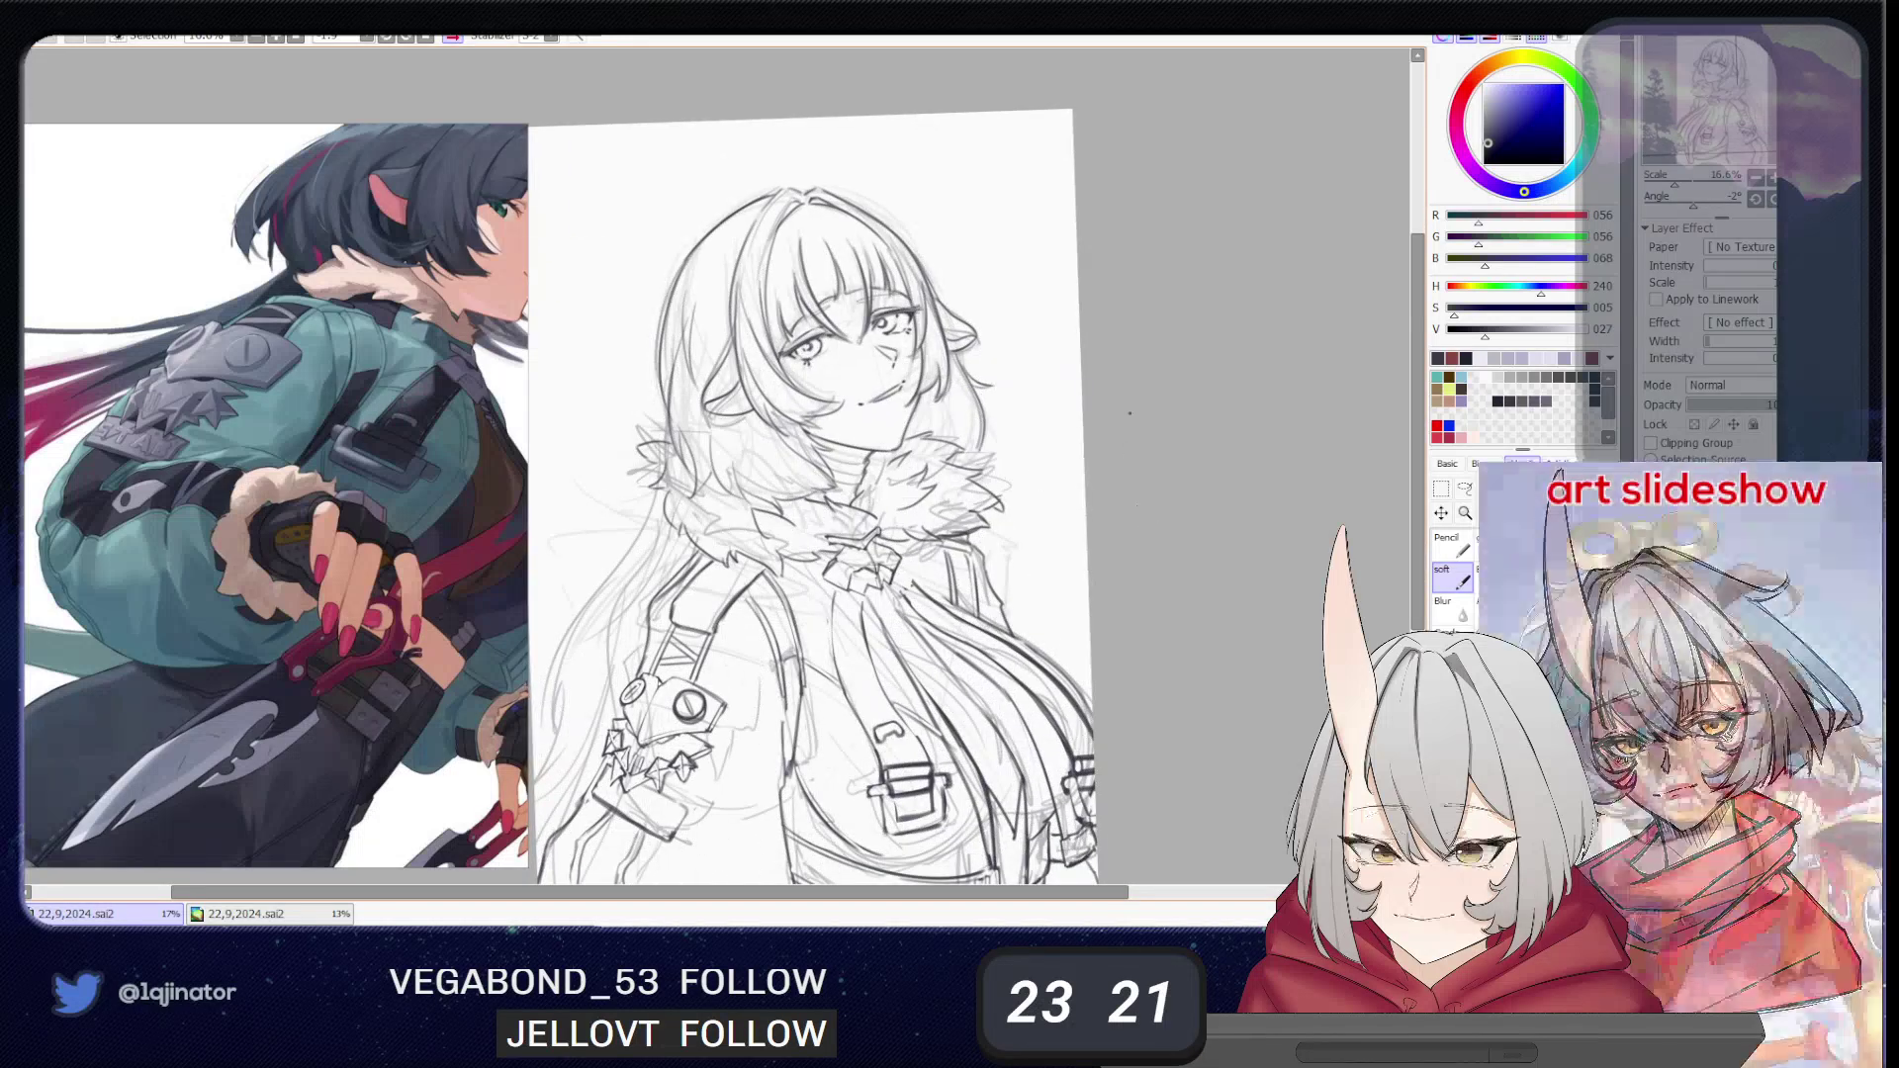
scroll(1138, 534, down, 3)
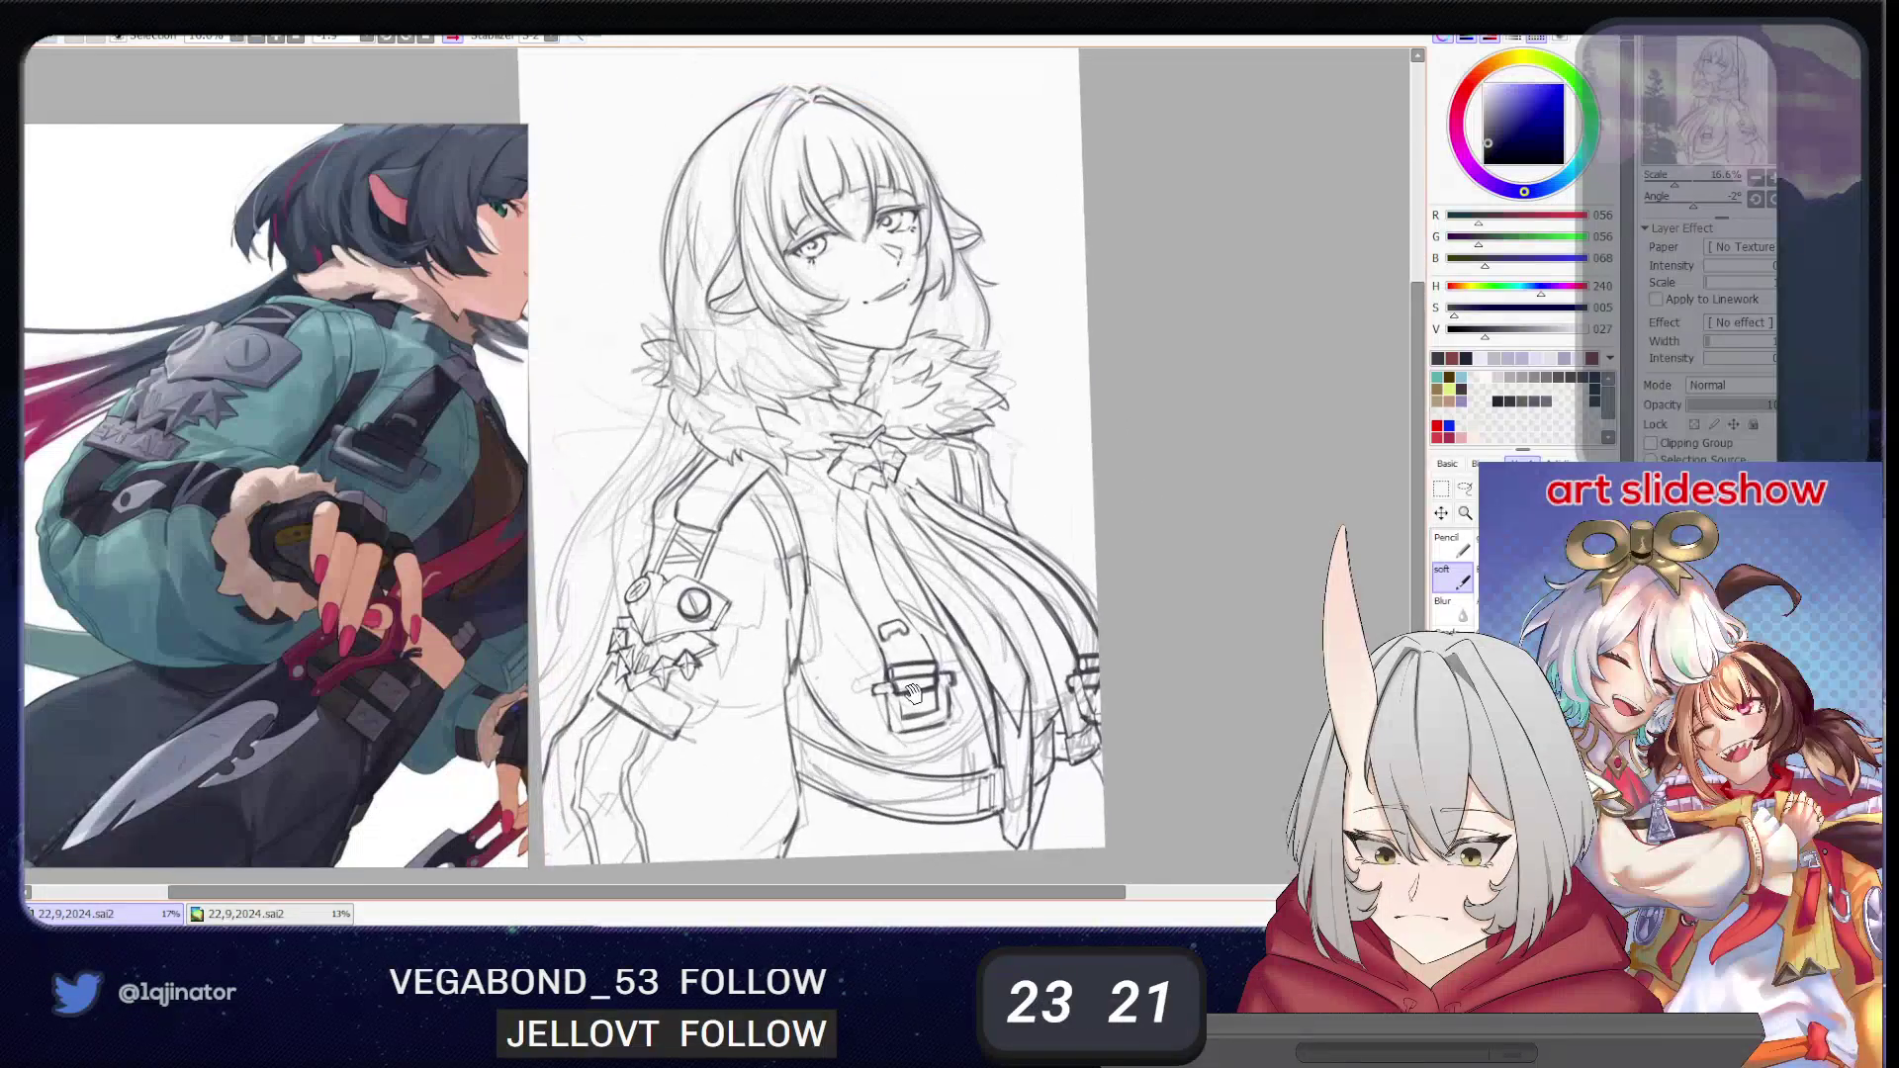
scroll(915, 683, down, 3)
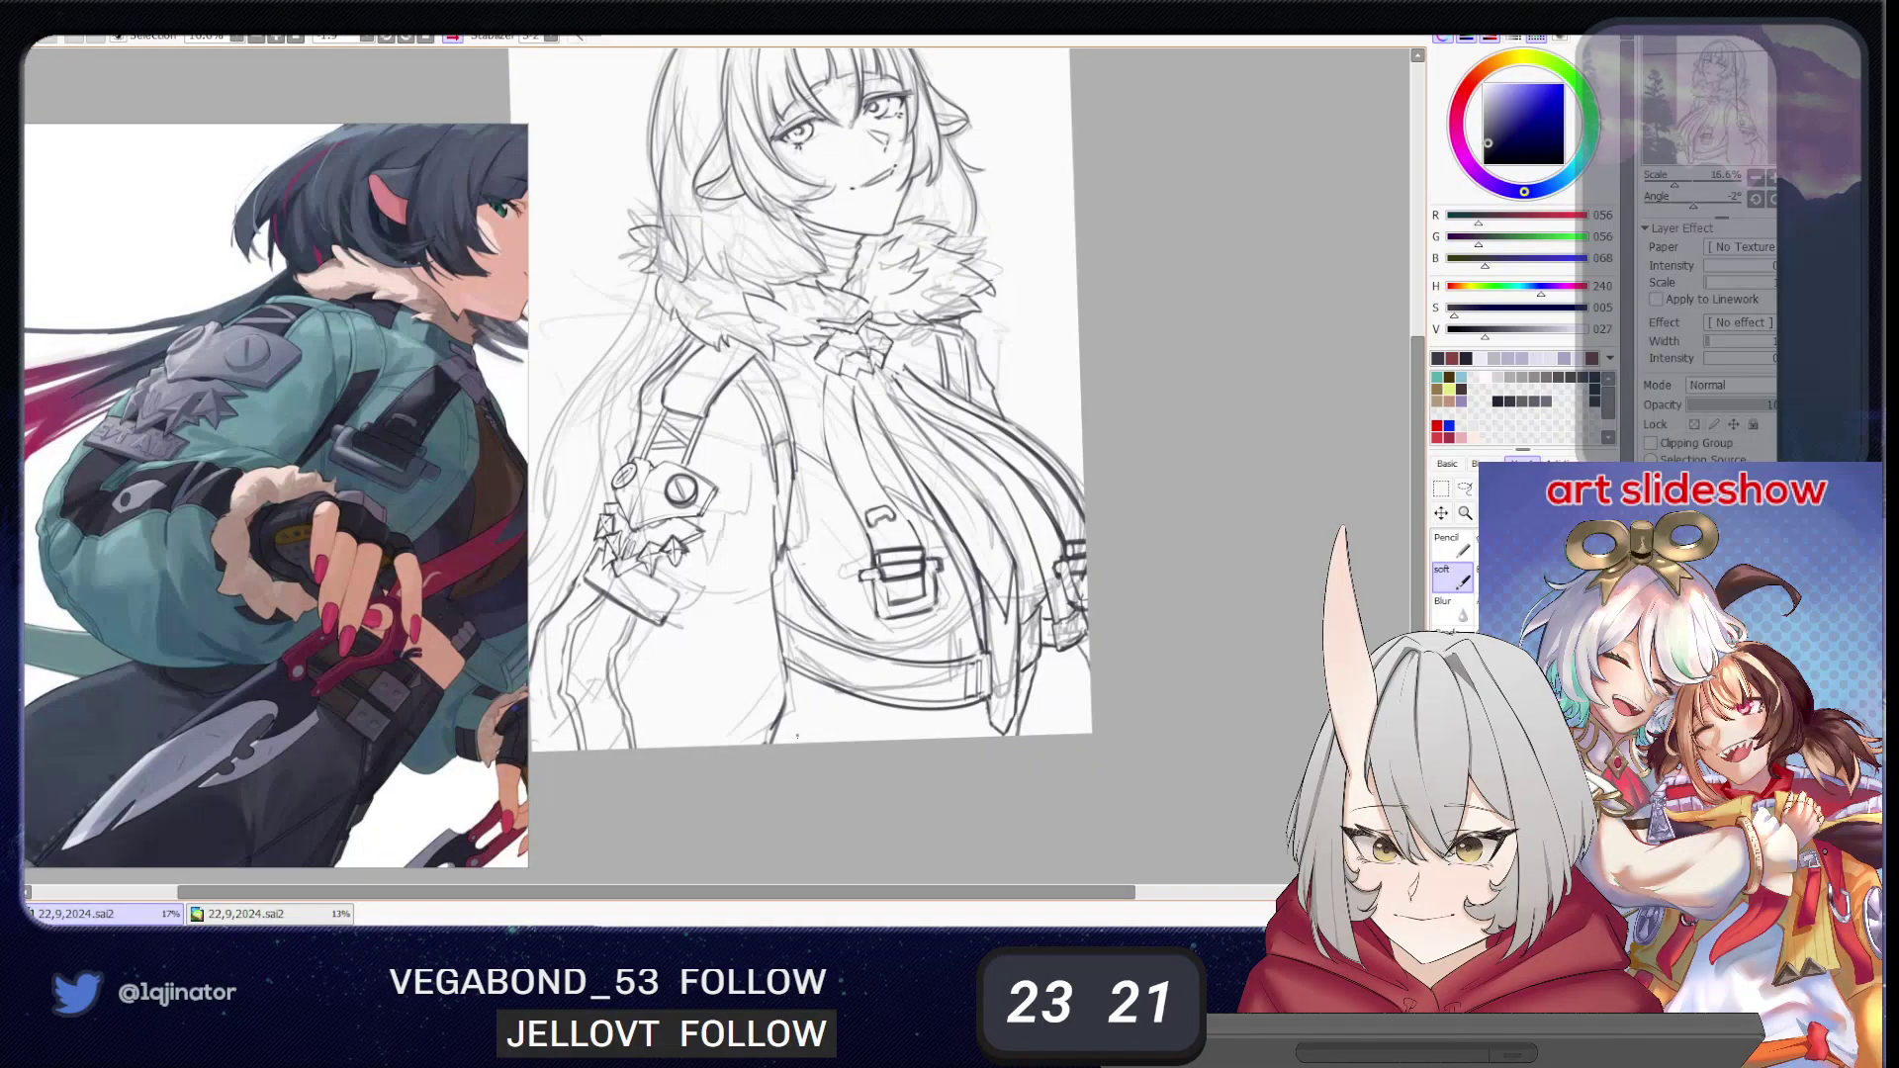
scroll(240, 427, down, 8)
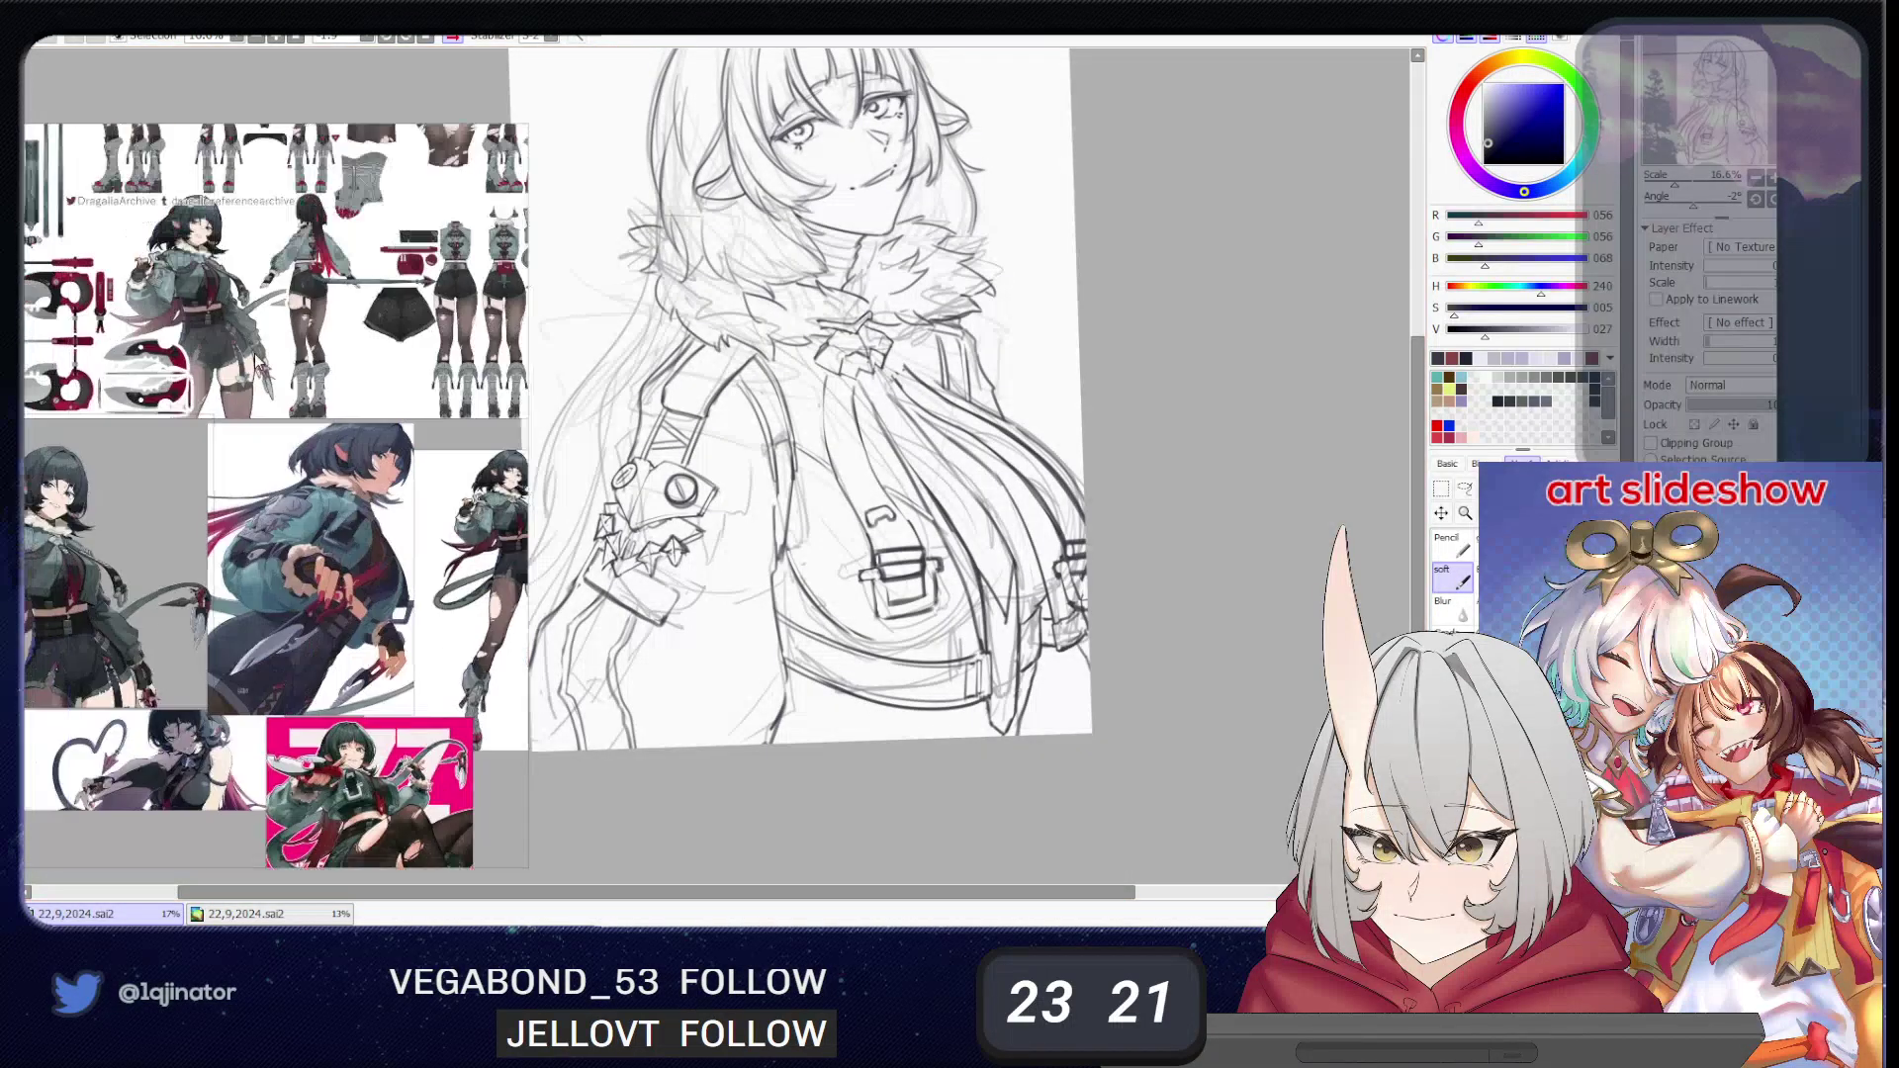
scroll(316, 485, up, 5)
scroll(404, 490, up, 3)
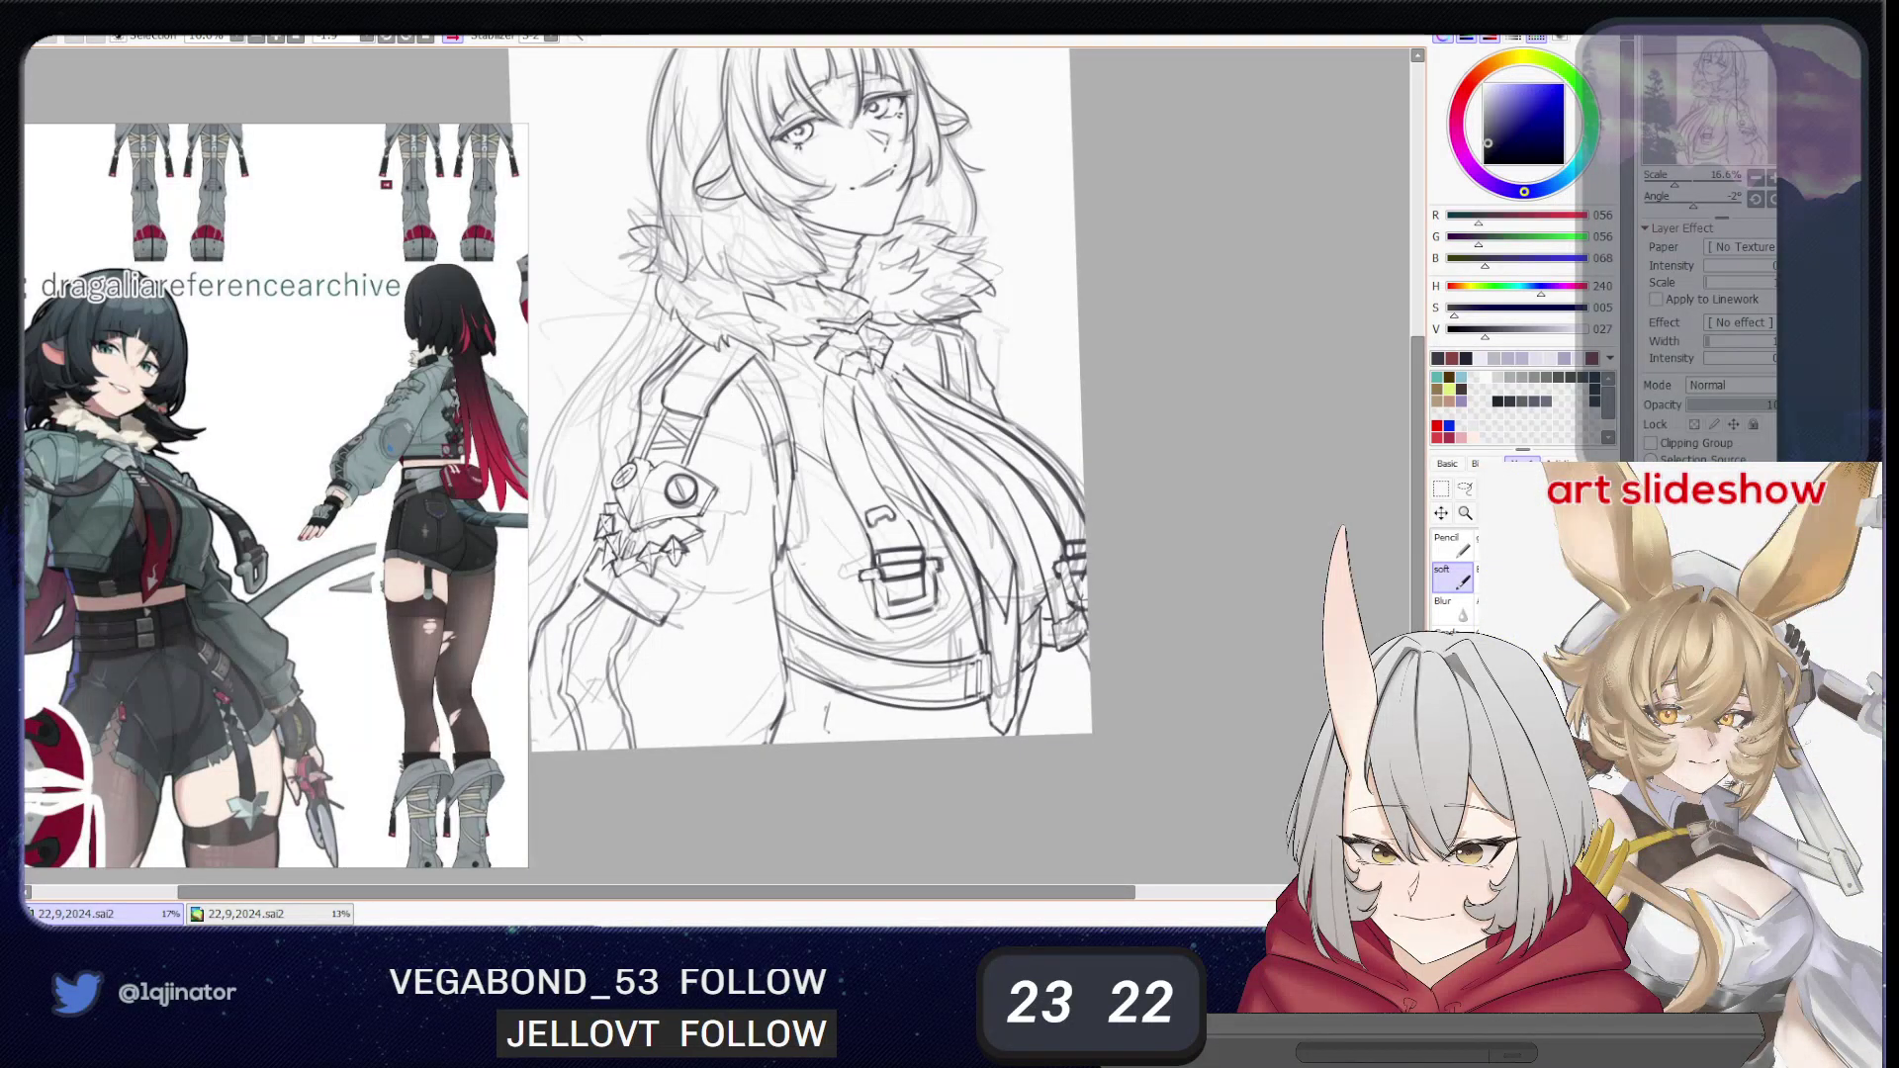
- Refine the strap lines between the jacket opening and the buckle at the canvas edge, alternating eraser and soft brush
key(e)
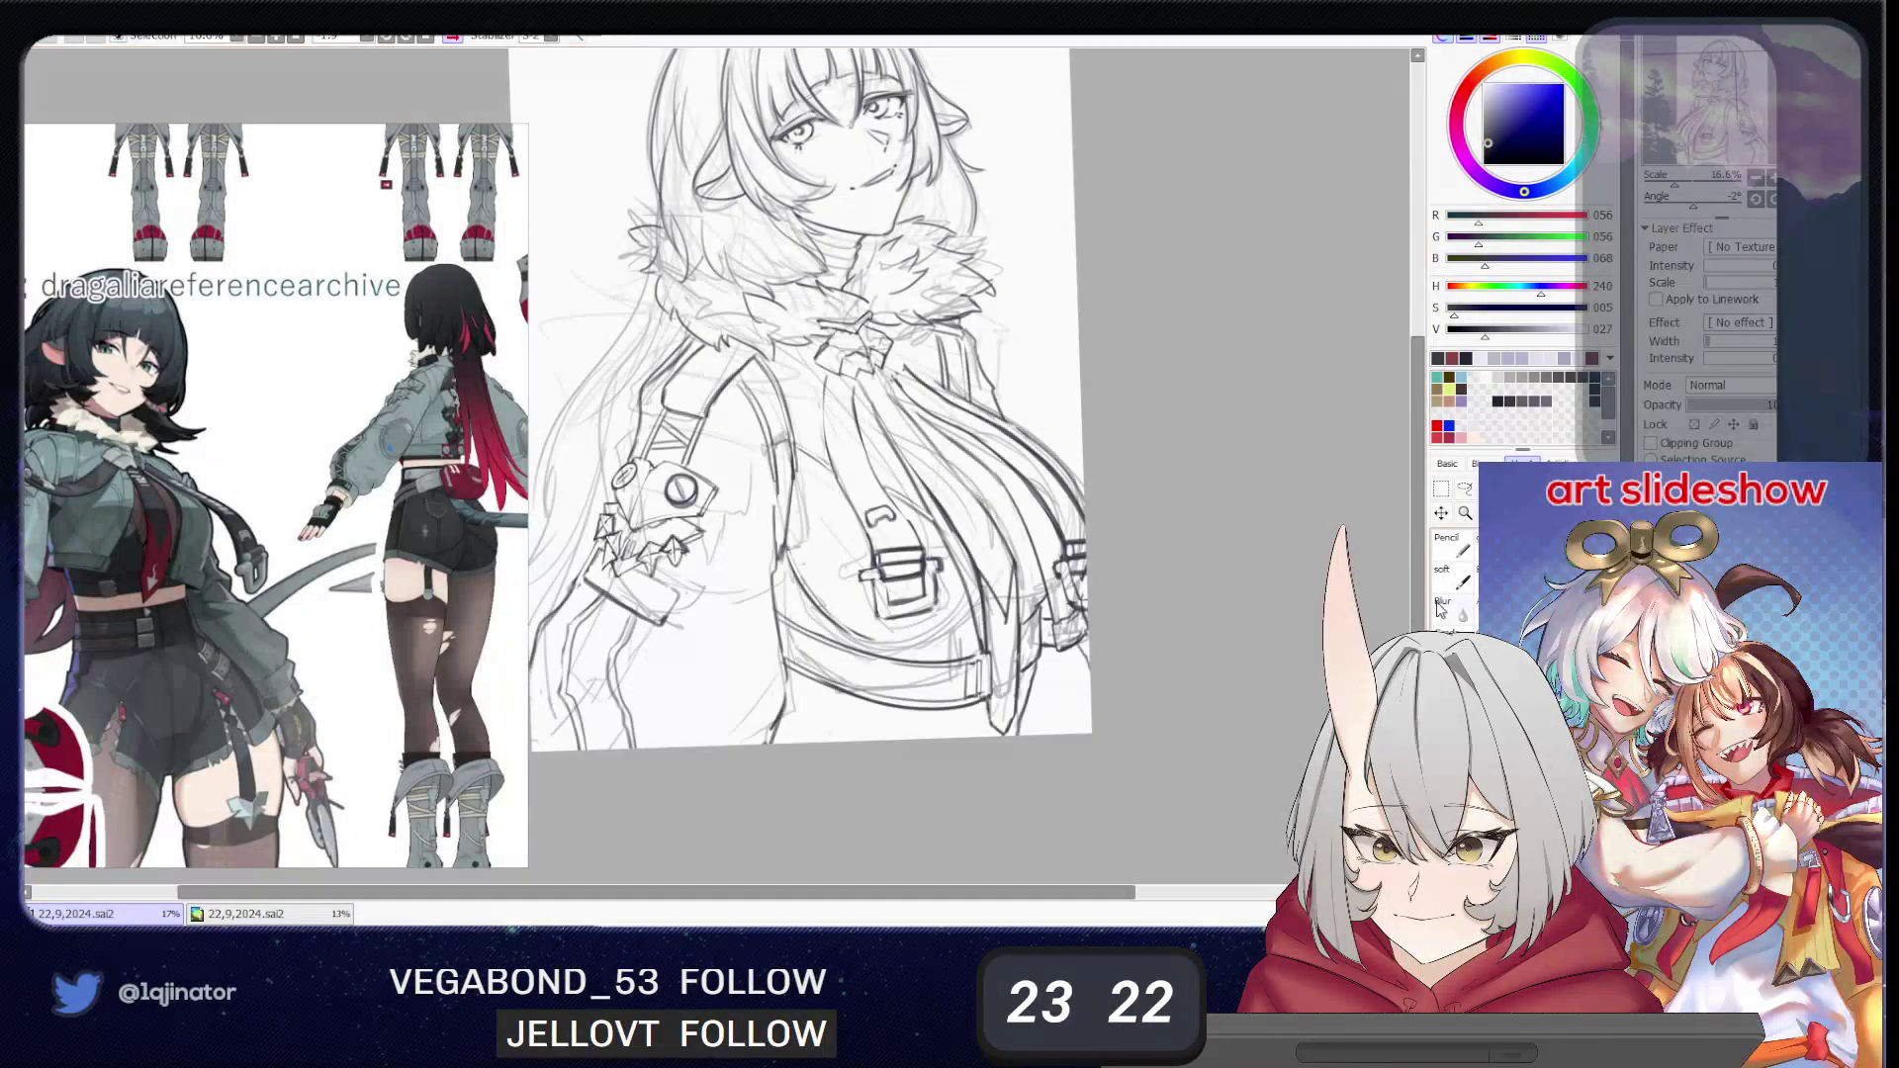
key(b)
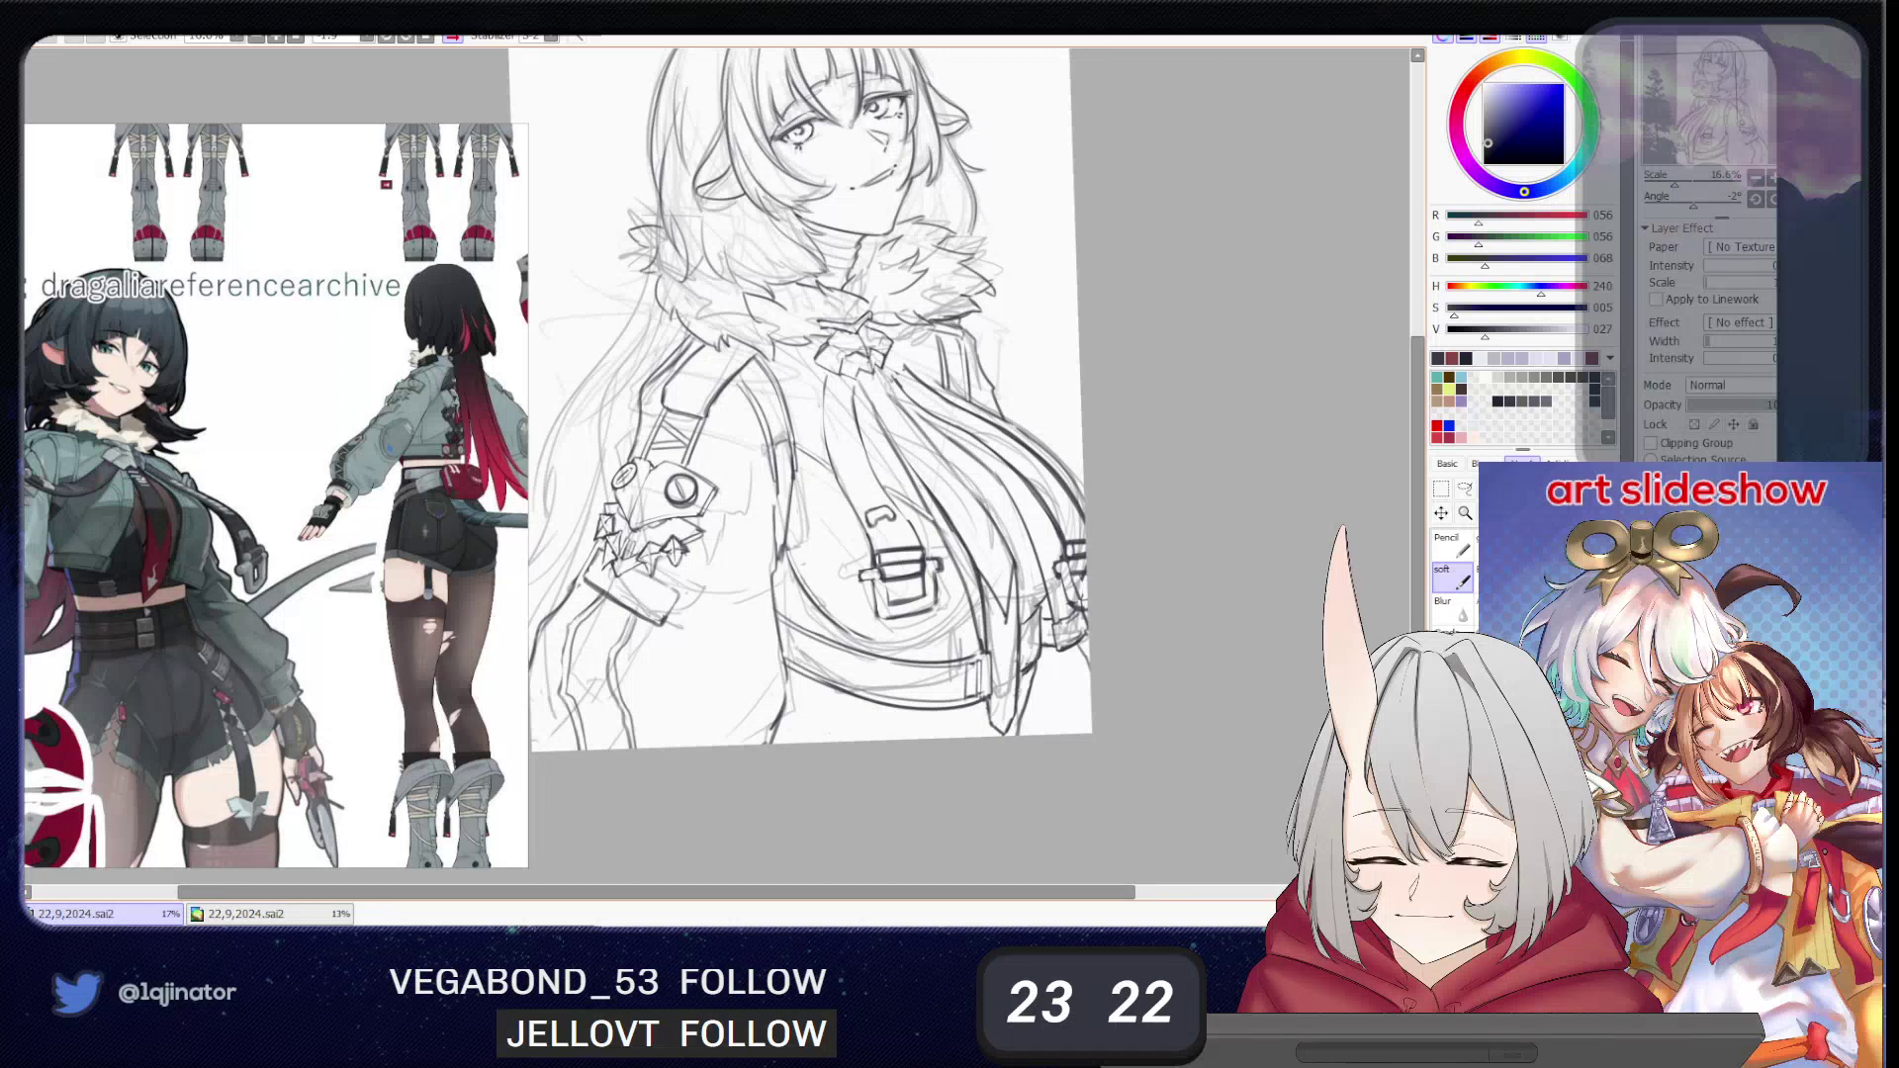
key(e)
key(b)
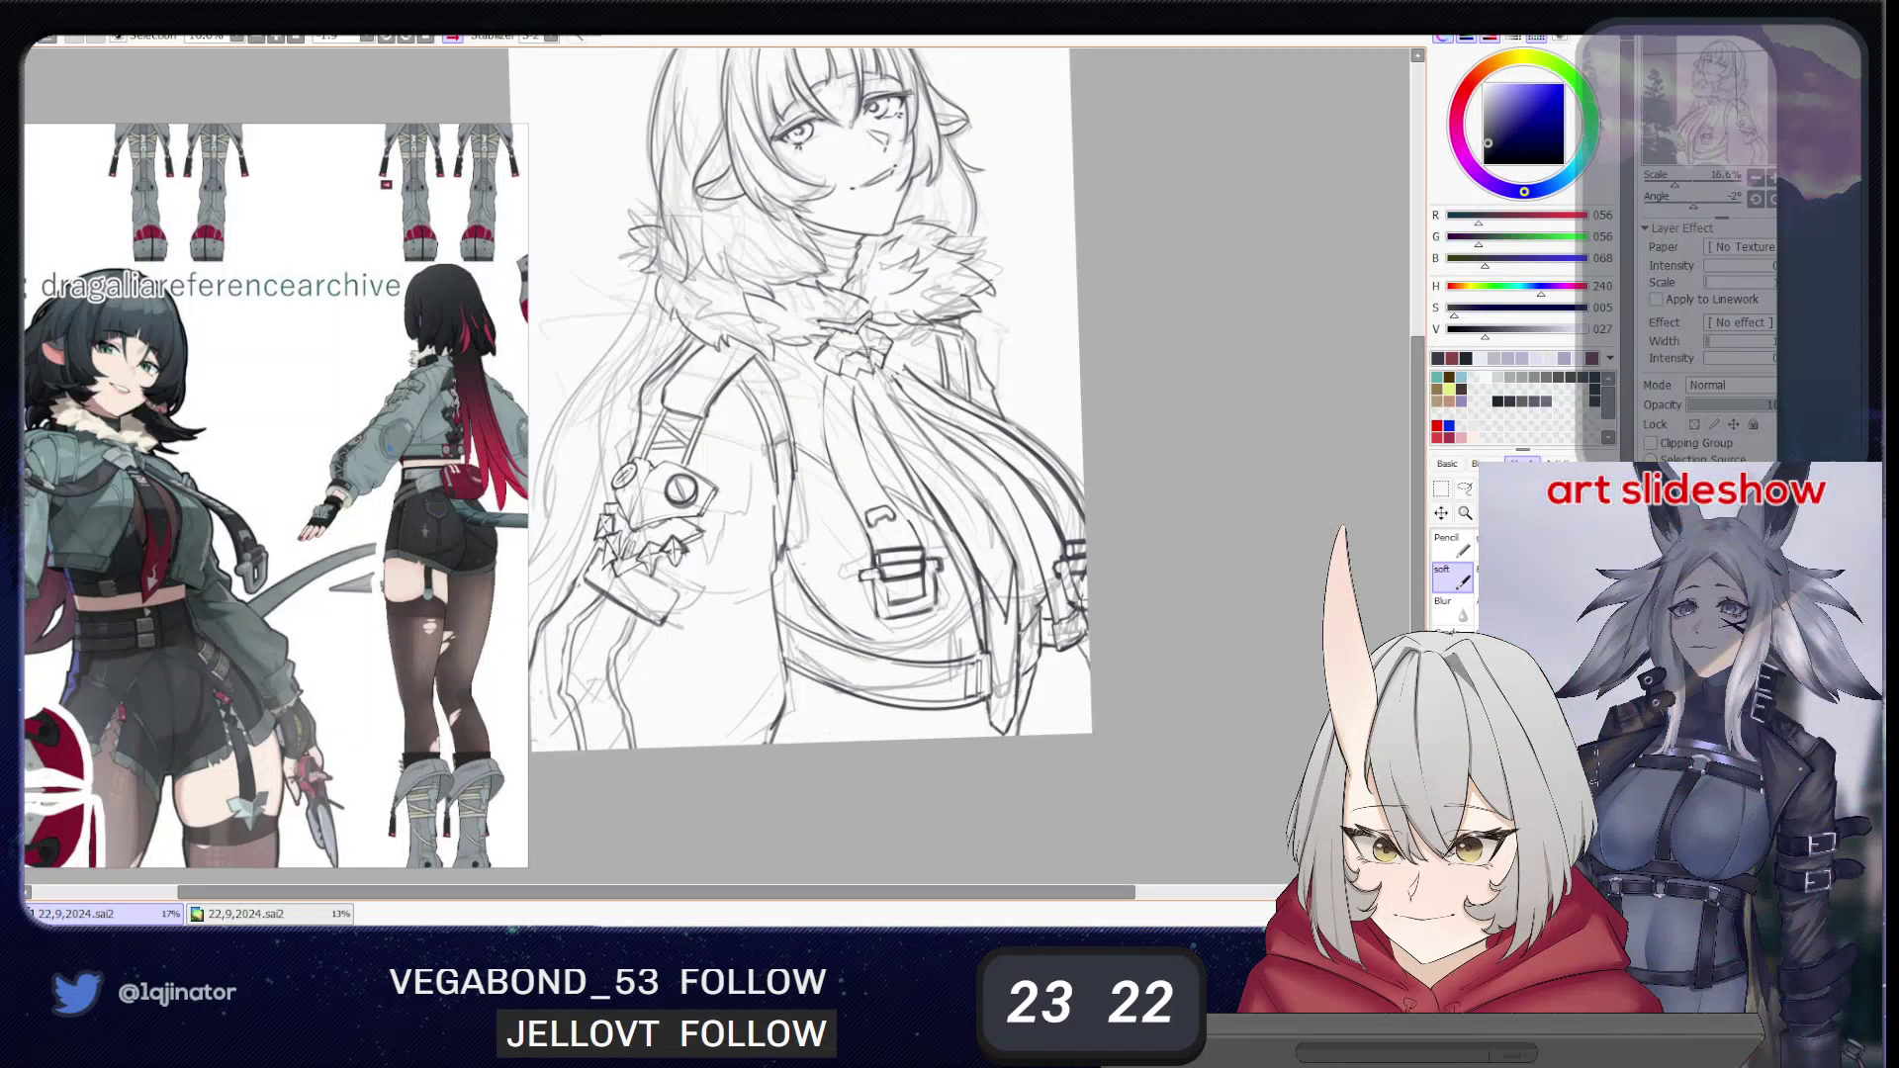
drag(1038, 612, 1024, 634)
key(e)
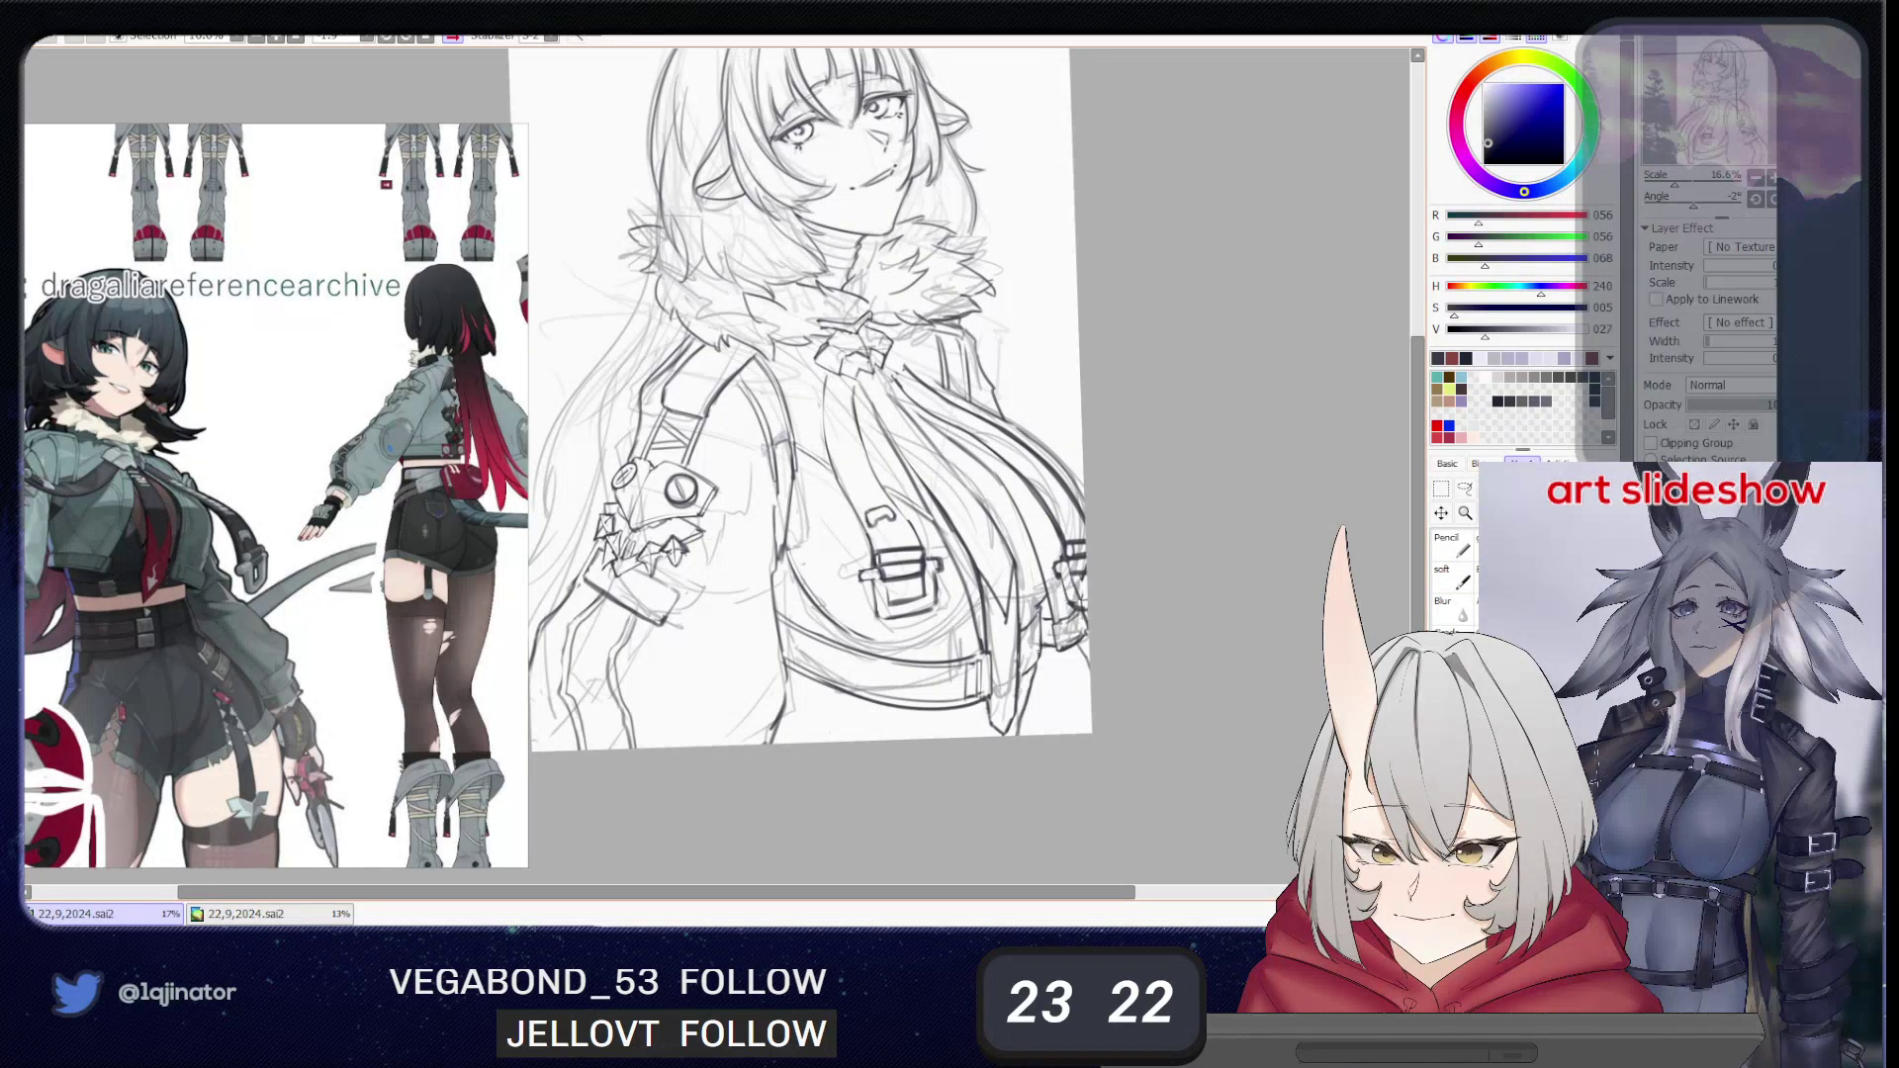
key(b)
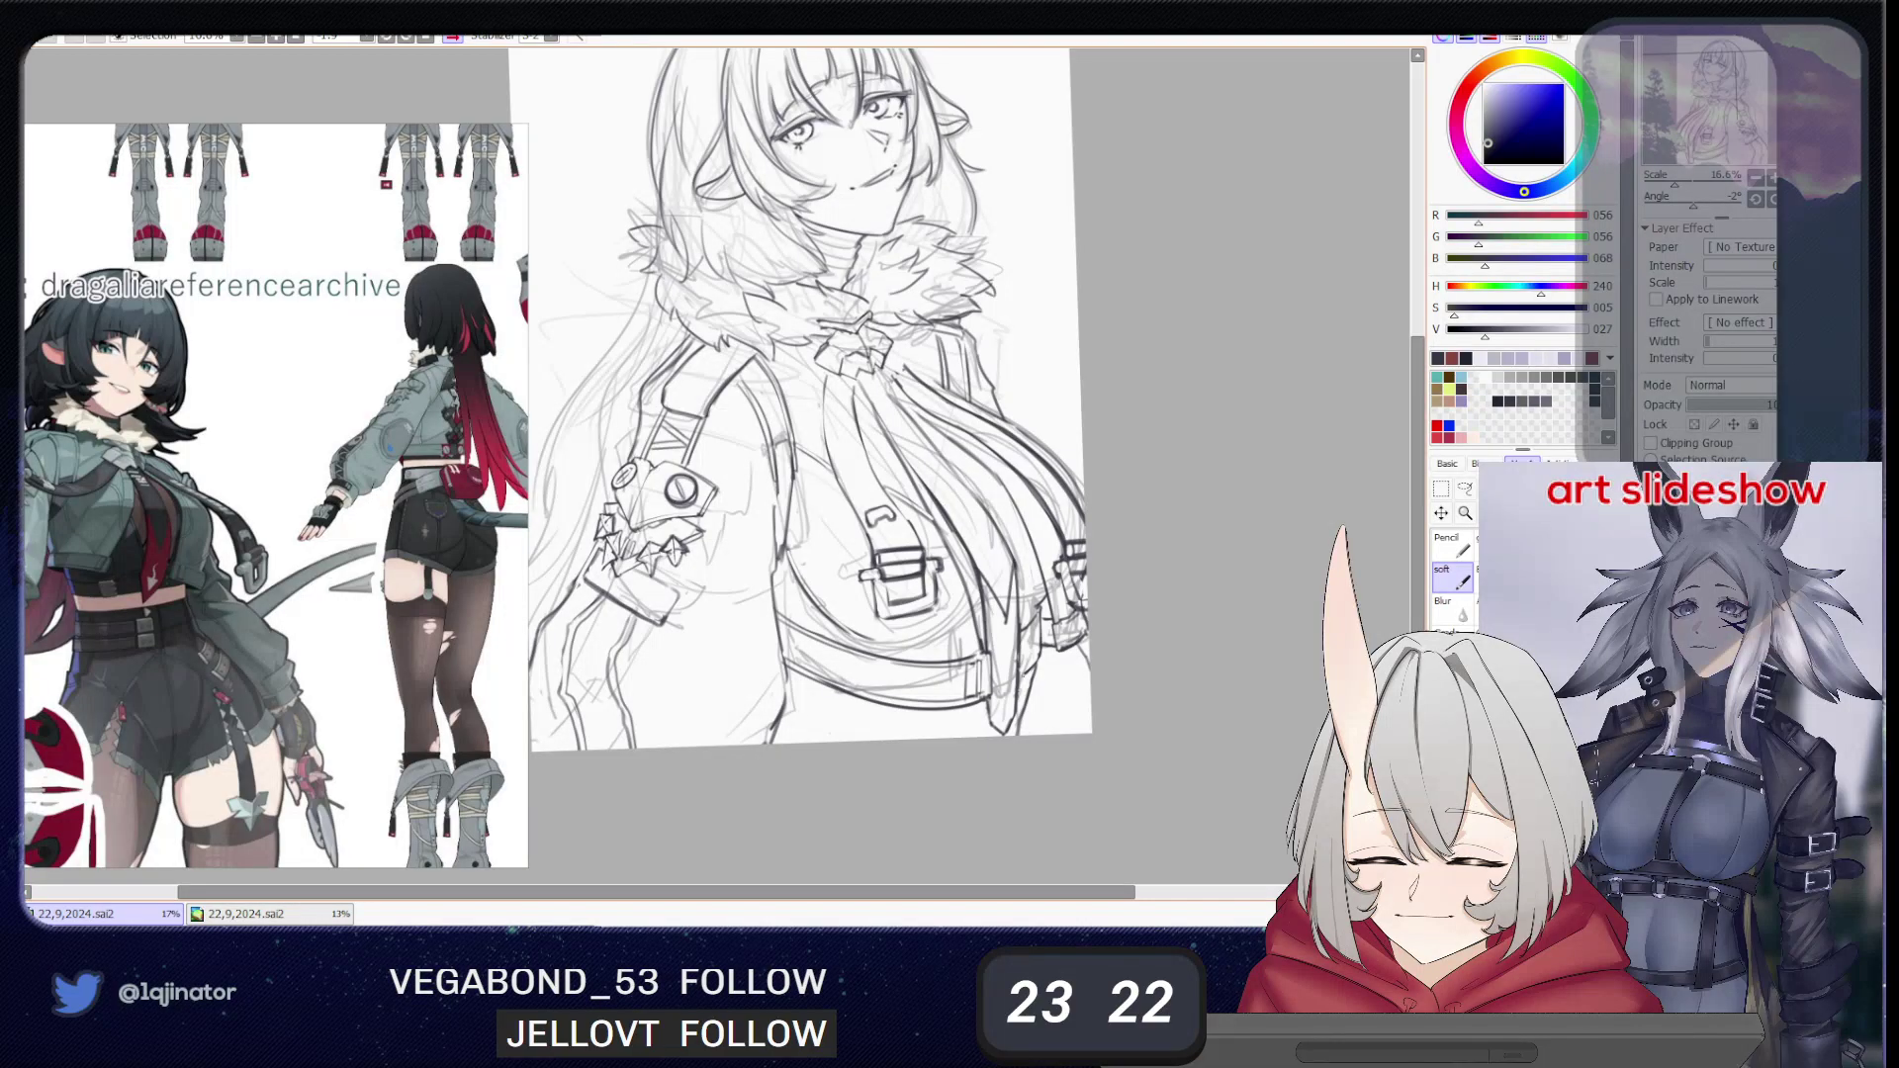
key(e)
key(b)
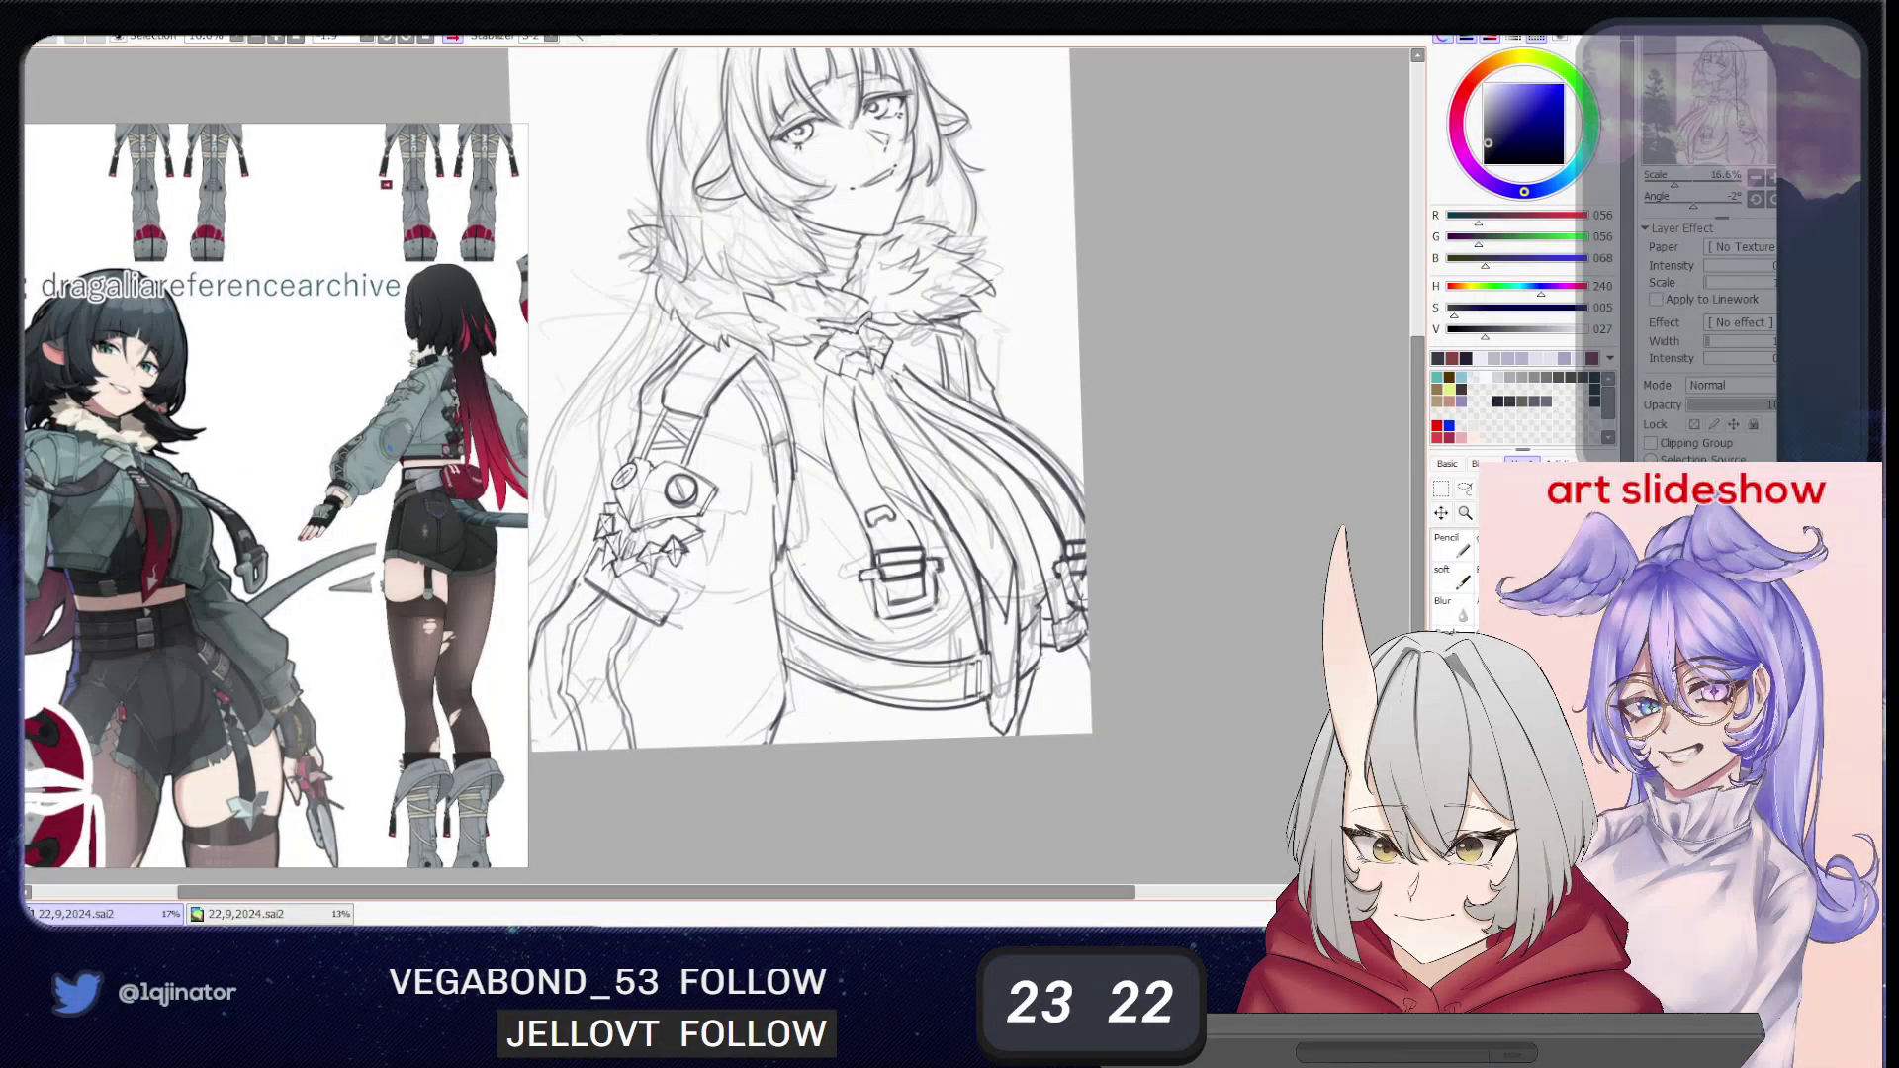
- Draw the lower edge of the belt at the waist, retrying the stroke and checking the sketch mirrored and rotated
drag(987, 704, 867, 729)
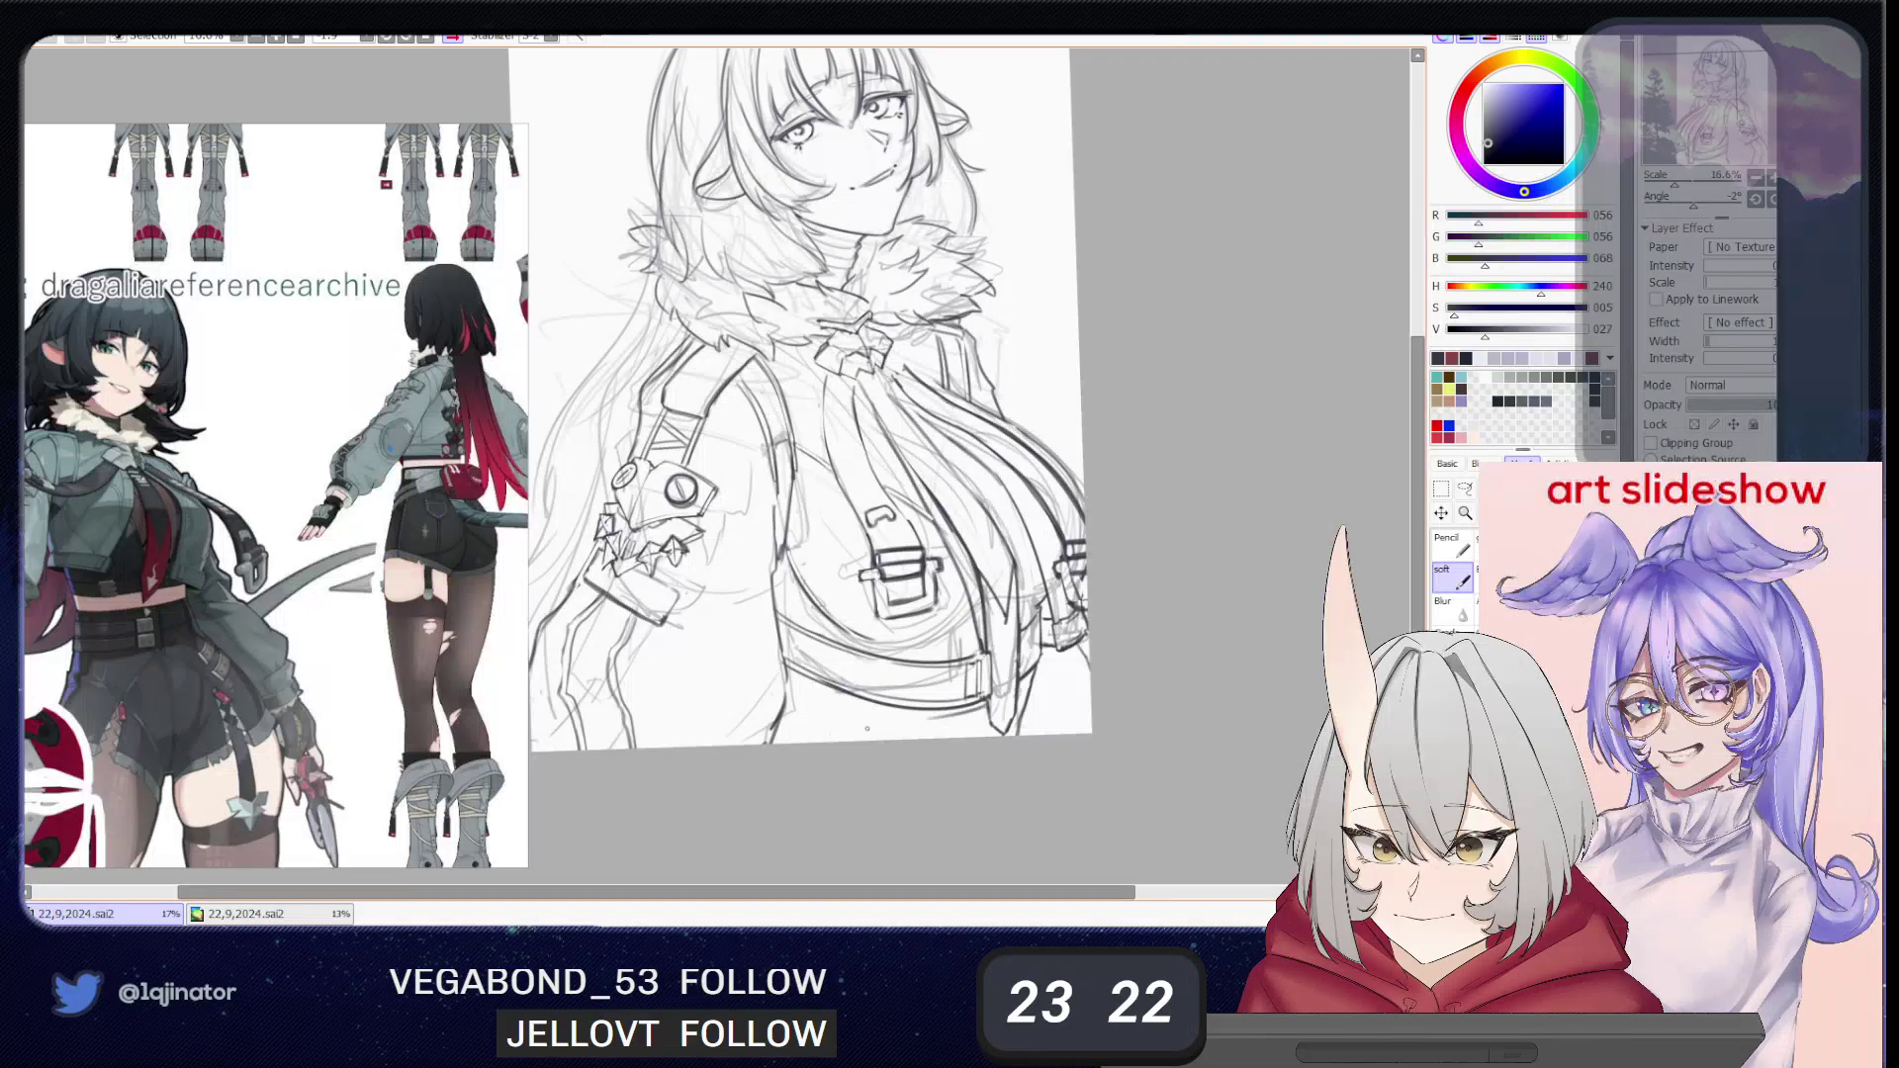
key(ctrl+z)
drag(989, 703, 888, 722)
key(ctrl+z)
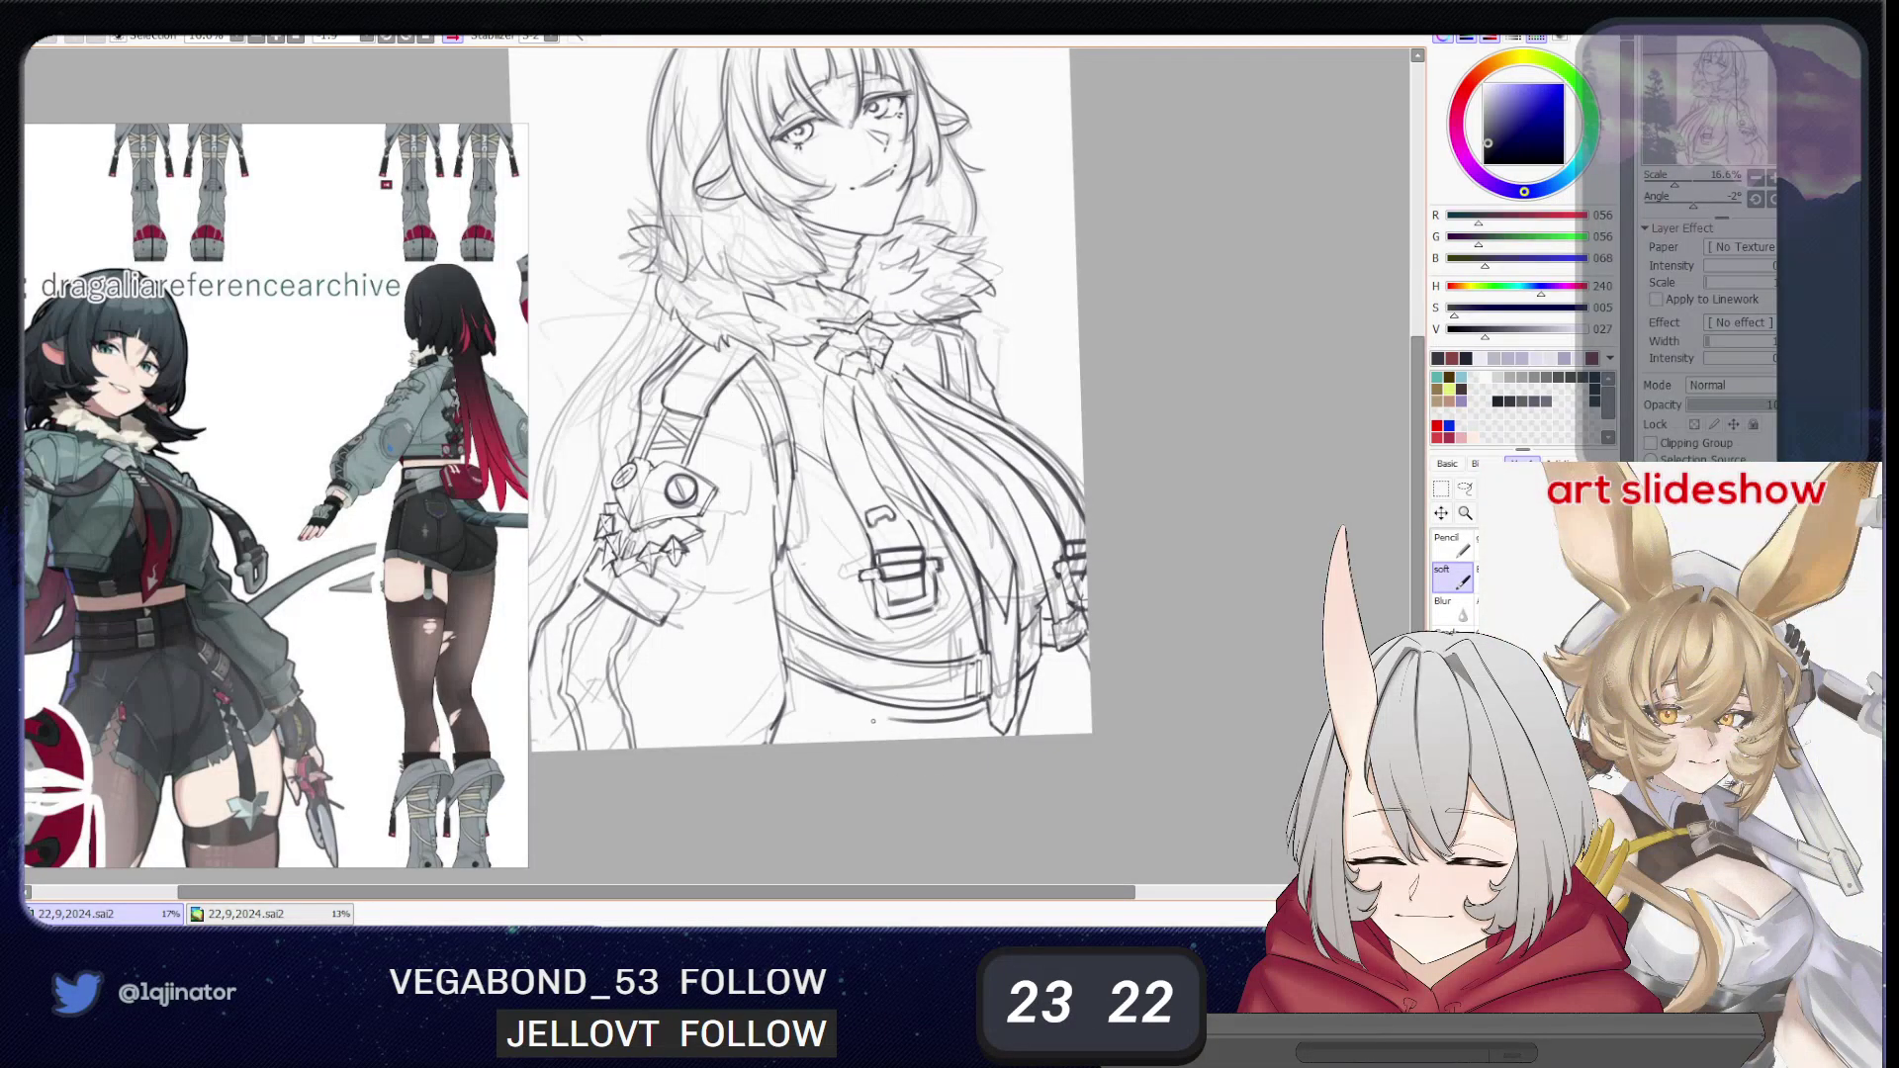
key(h)
drag(748, 708, 1014, 647)
alt+drag(1014, 647, 653, 718)
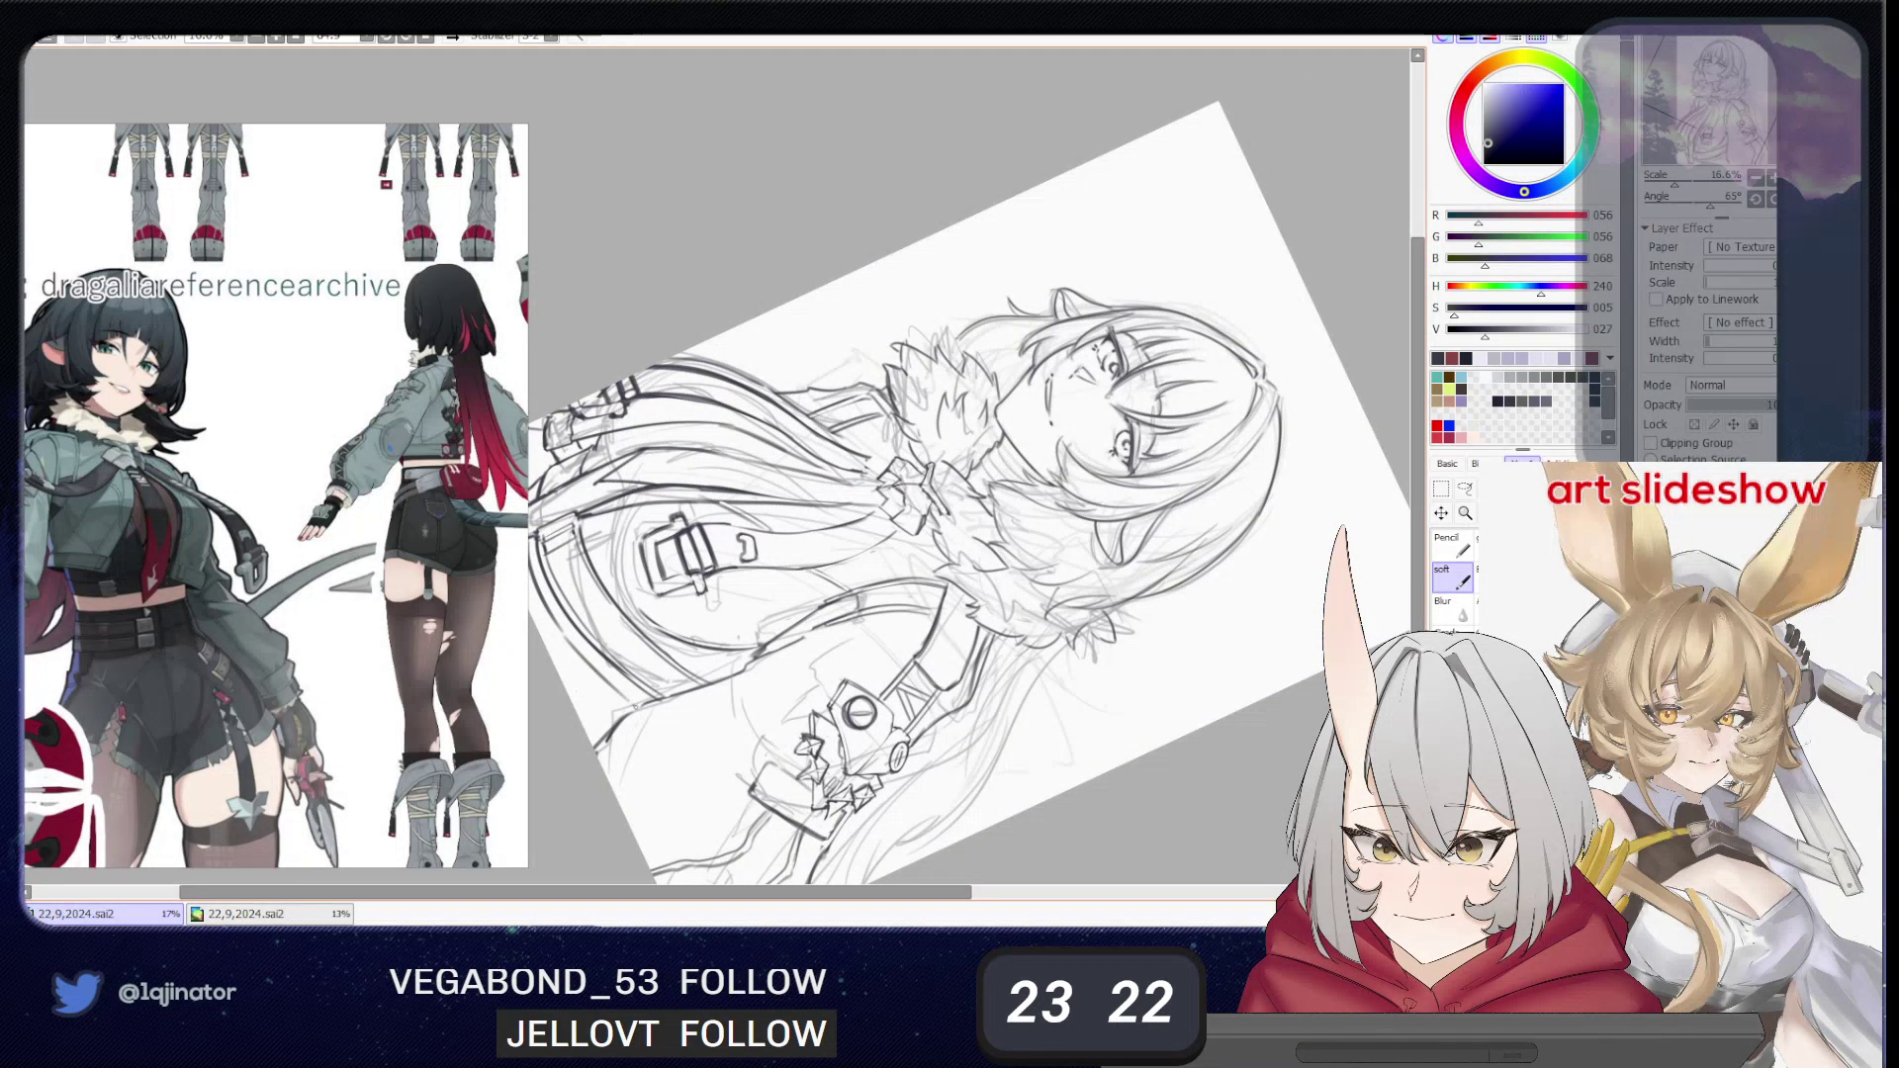
alt+drag(630, 791, 835, 691)
key(Home)
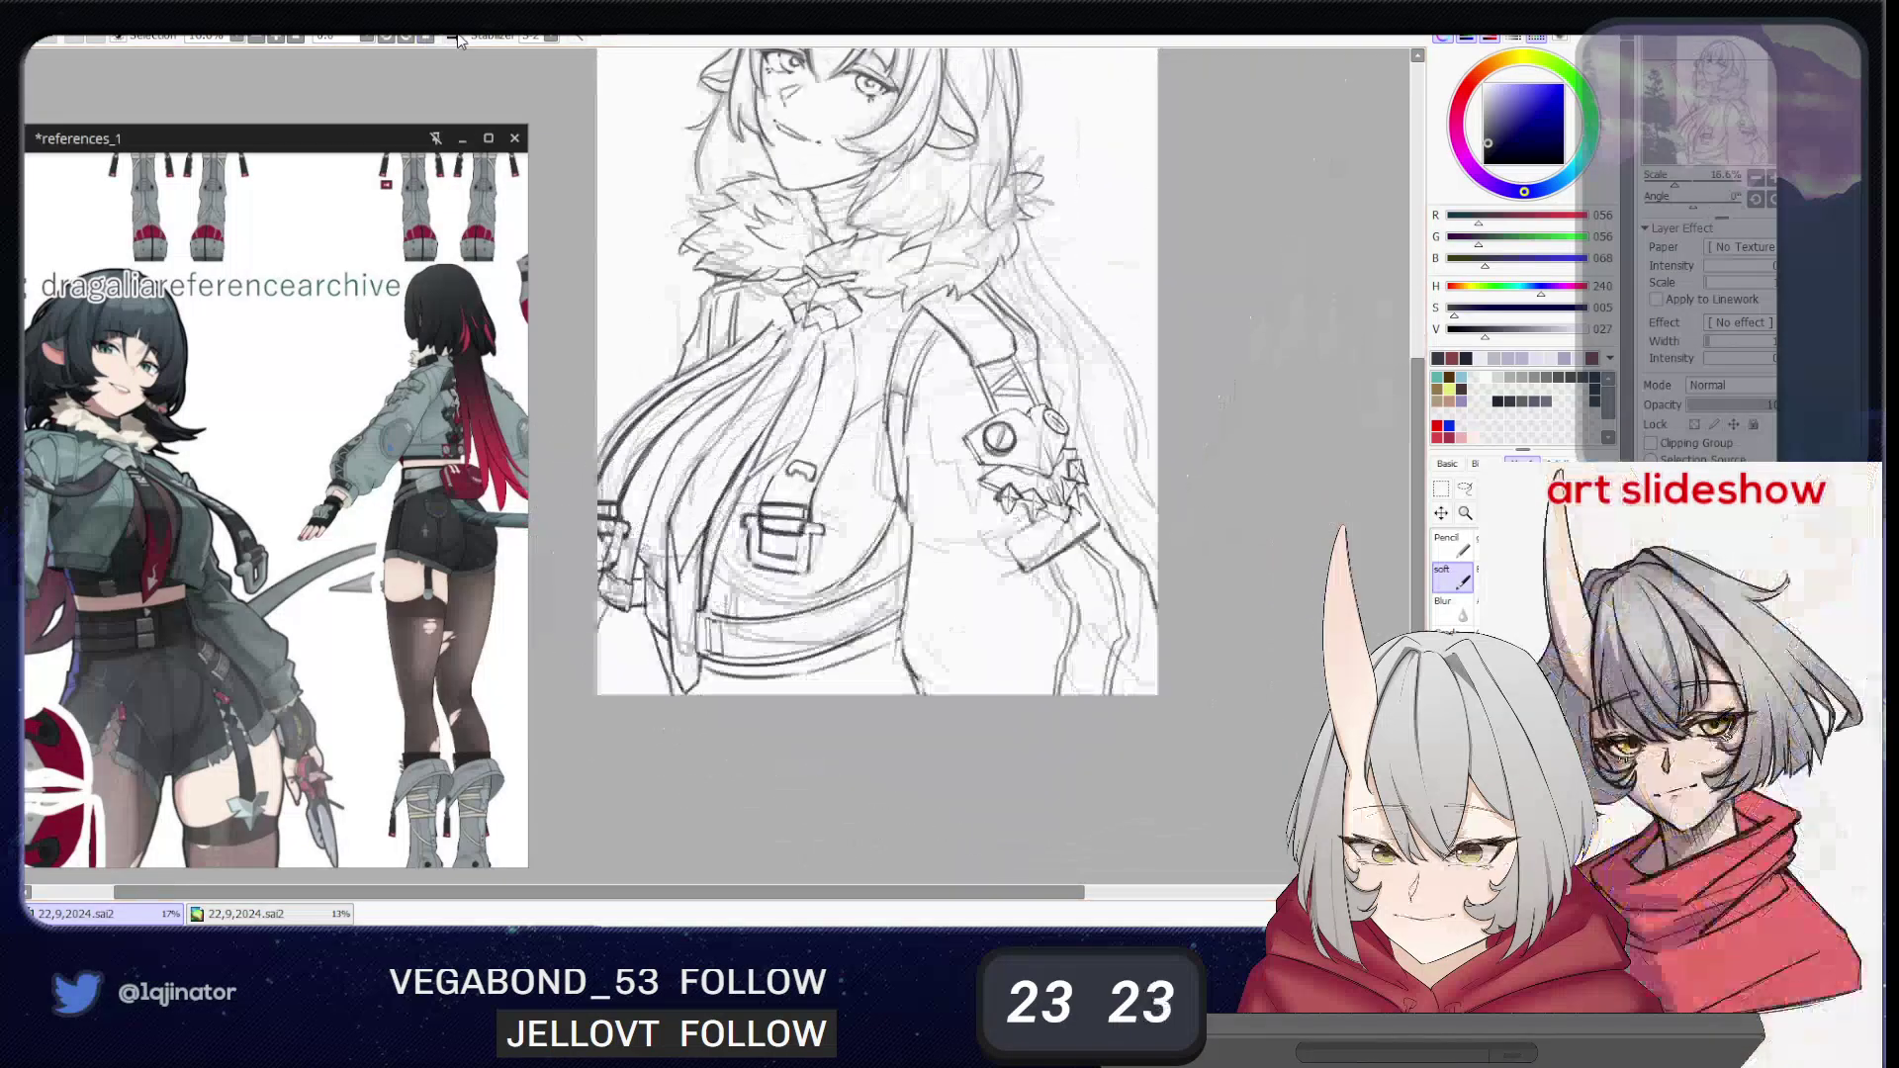
key(h)
drag(581, 690, 855, 722)
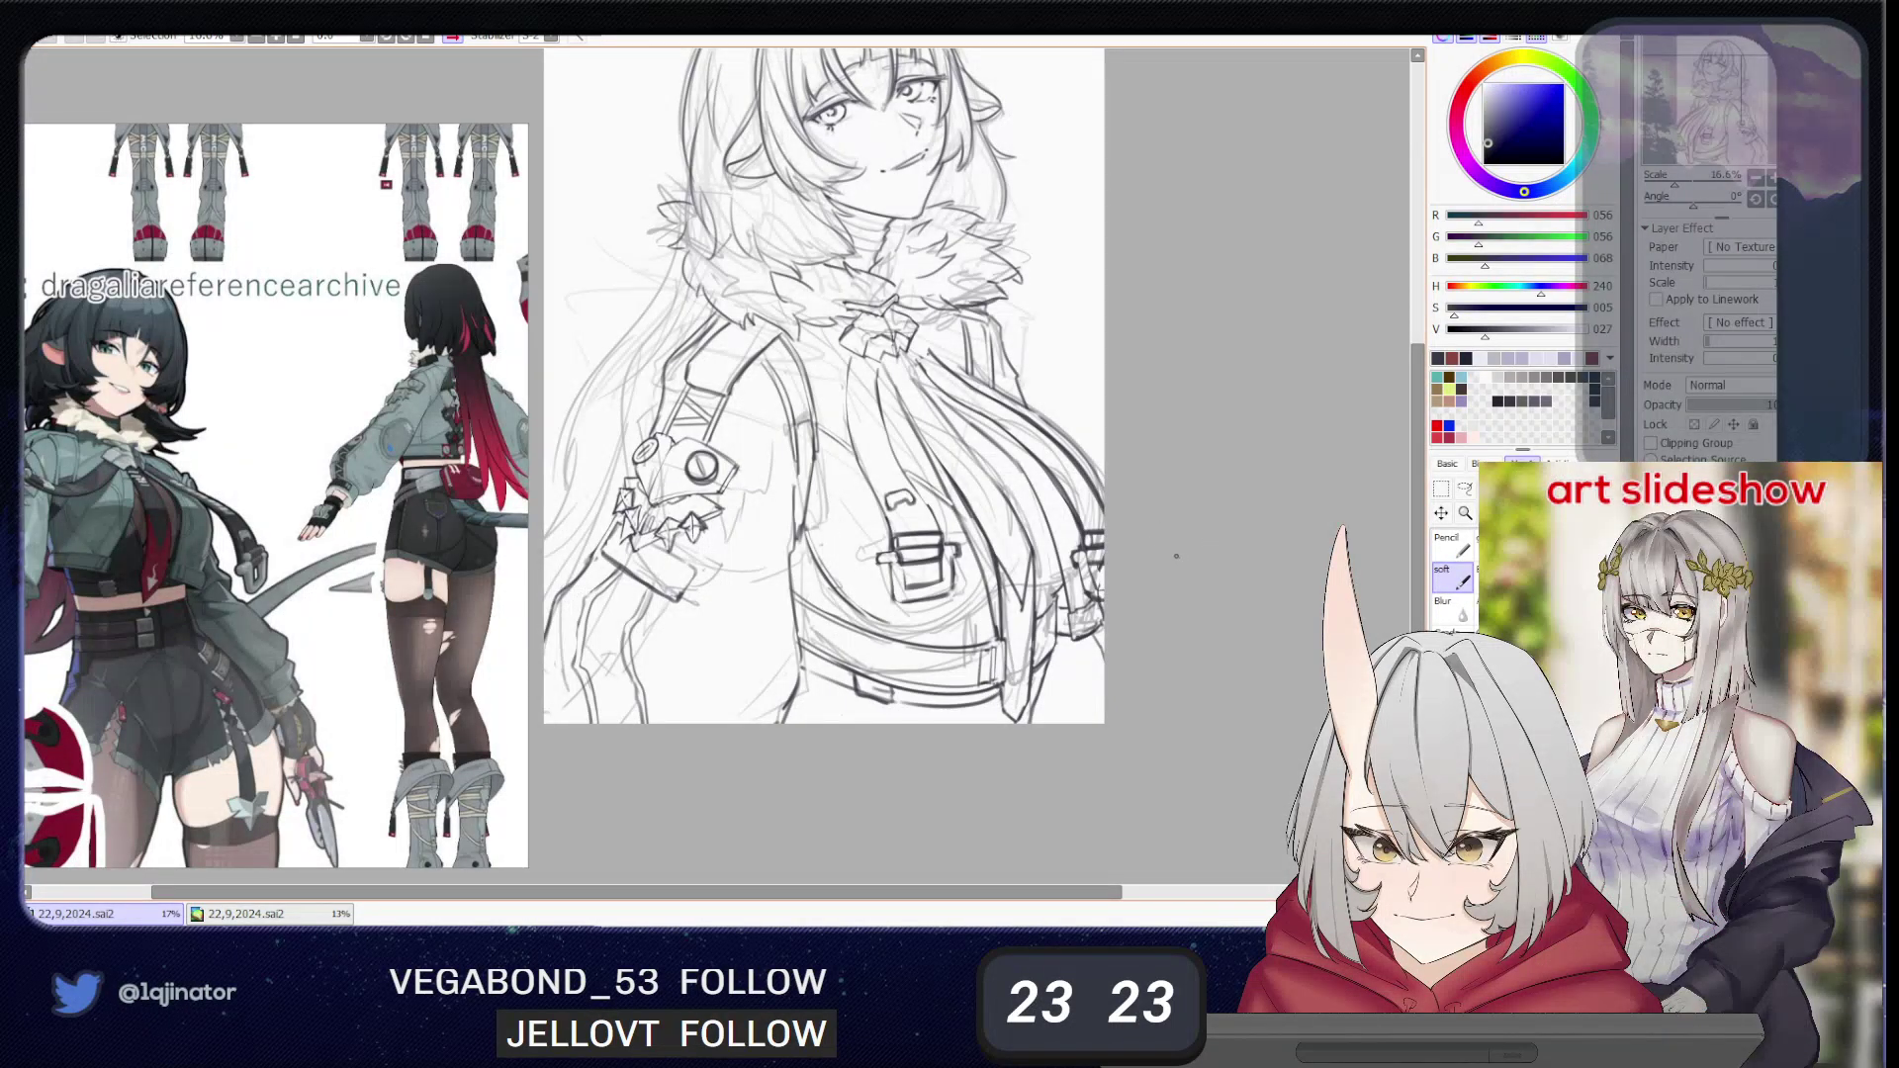
- Touch up the hanging strap and lower jacket lines near the edge buckle, alternating eraser and soft brush
key(e)
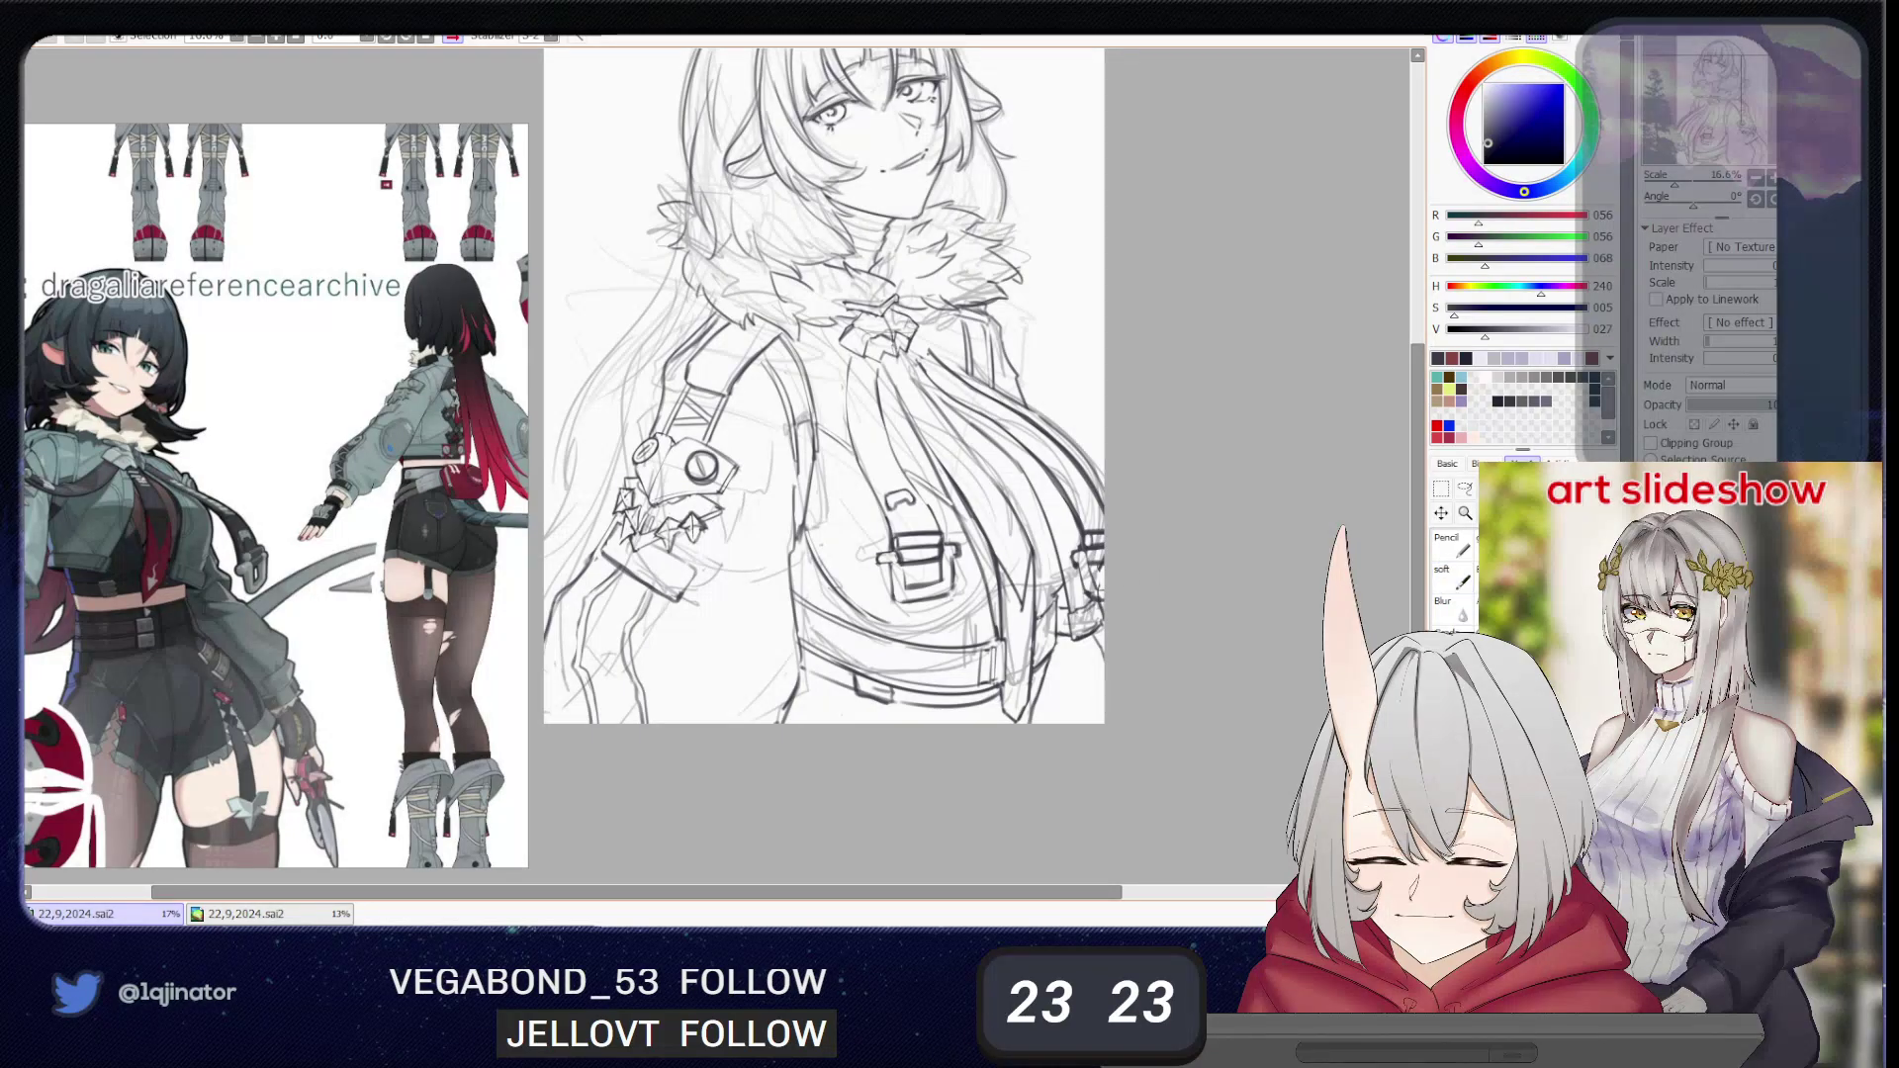
key(b)
drag(1054, 605, 1034, 628)
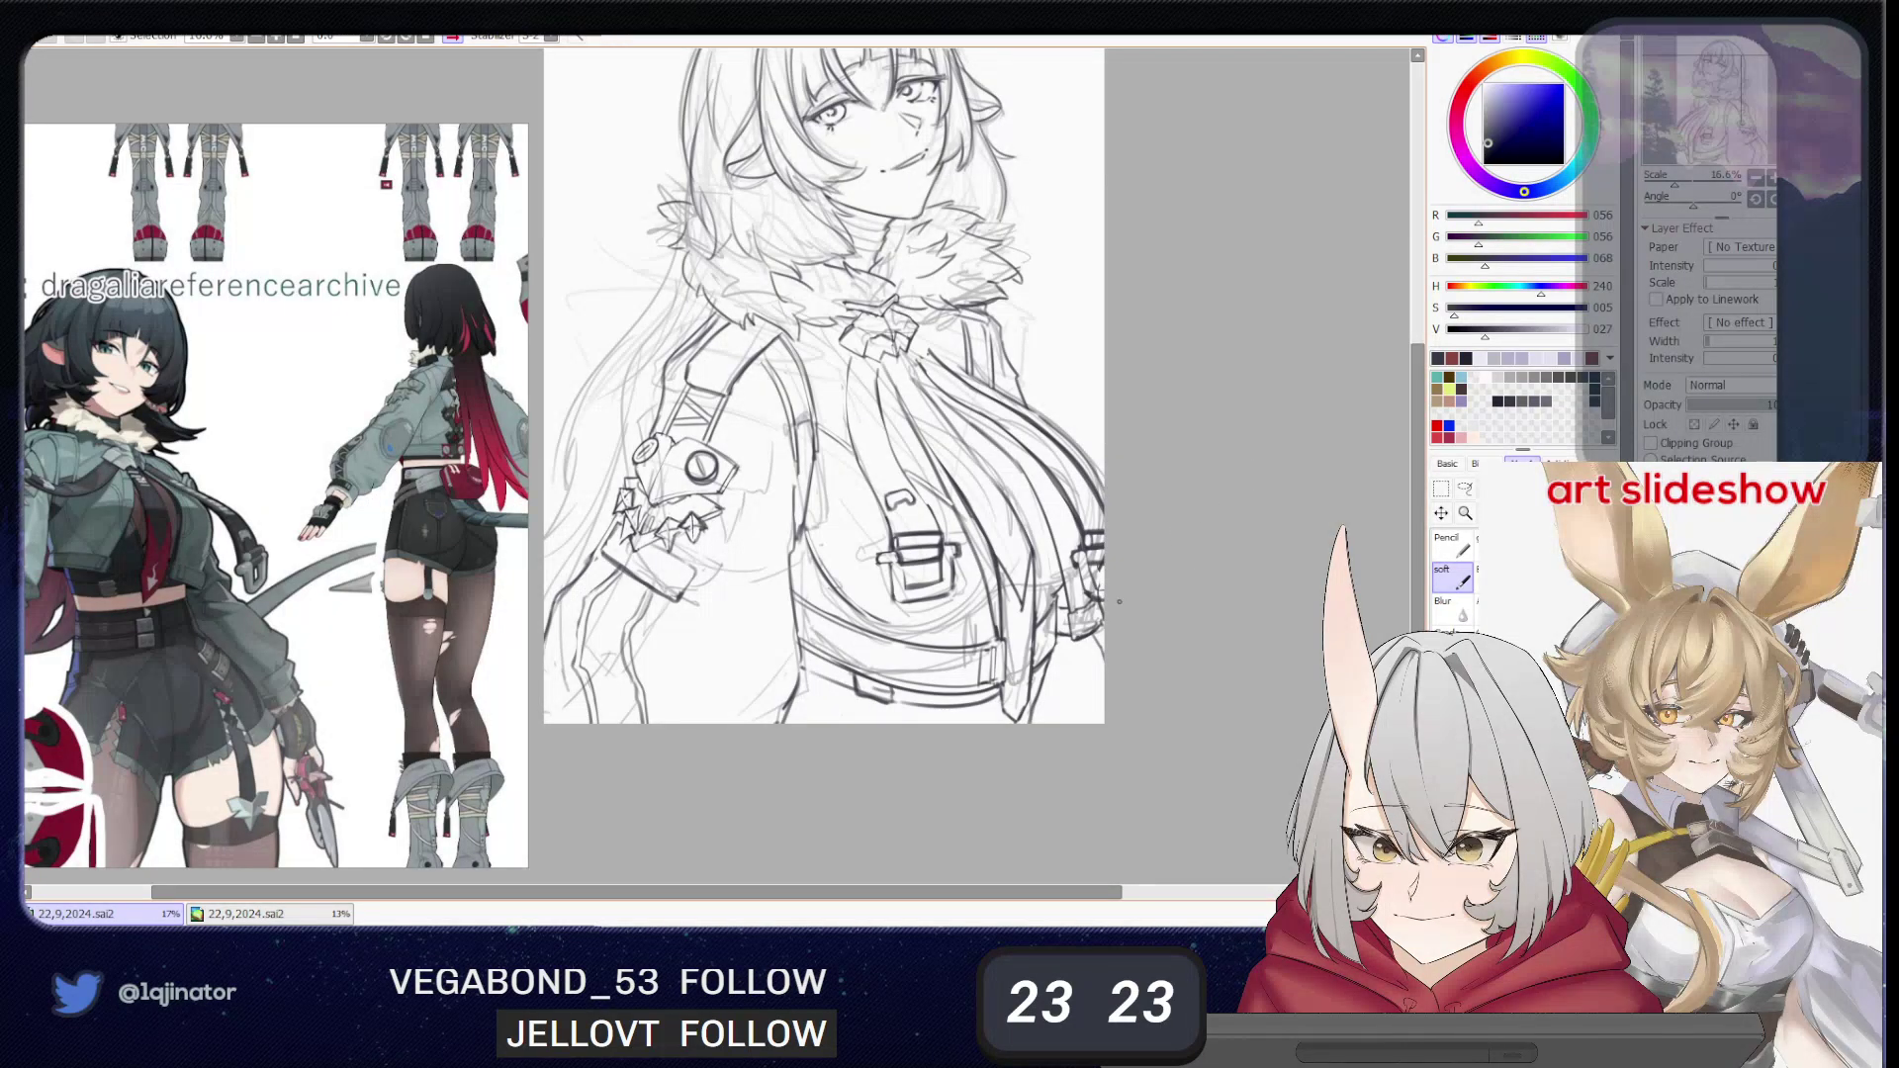
mouse_move(1012, 610)
mouse_down()
mouse_move(979, 714)
mouse_move(923, 653)
mouse_up()
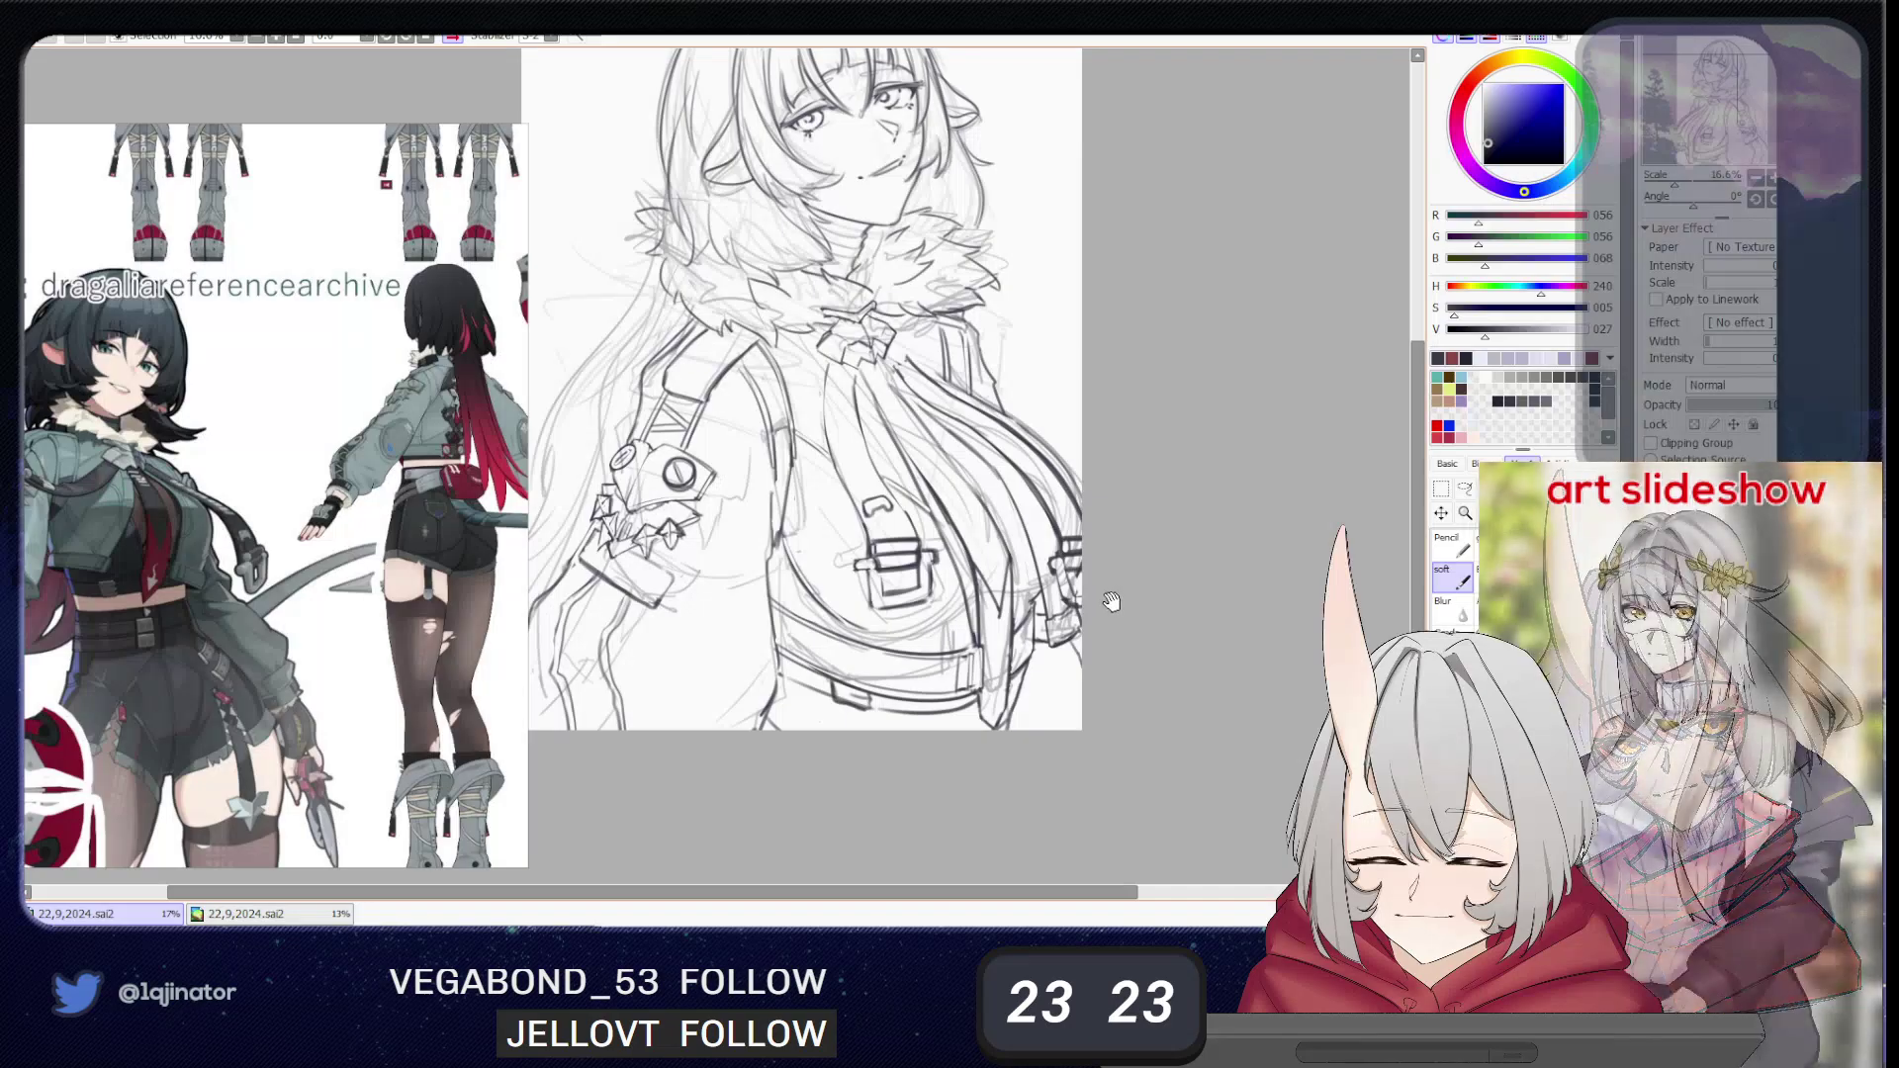
drag(1111, 602, 1082, 627)
key(e)
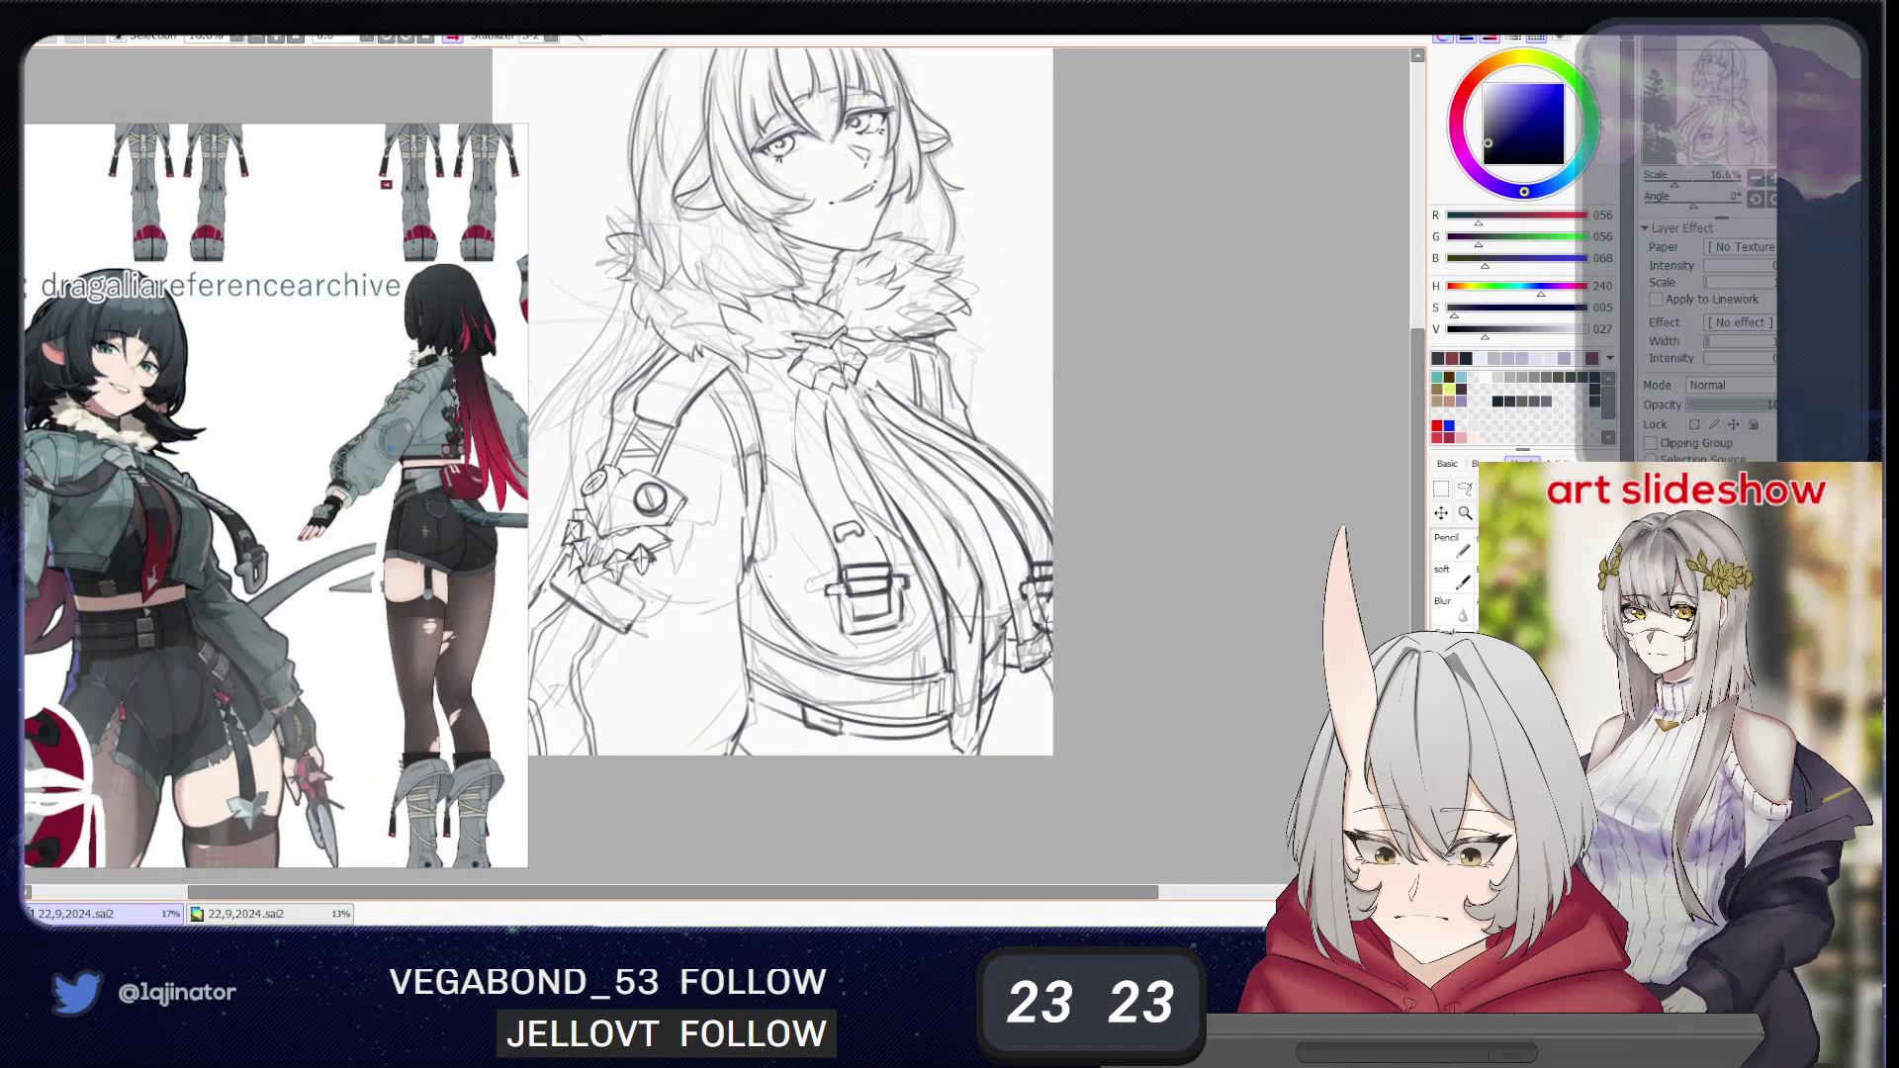
key(e)
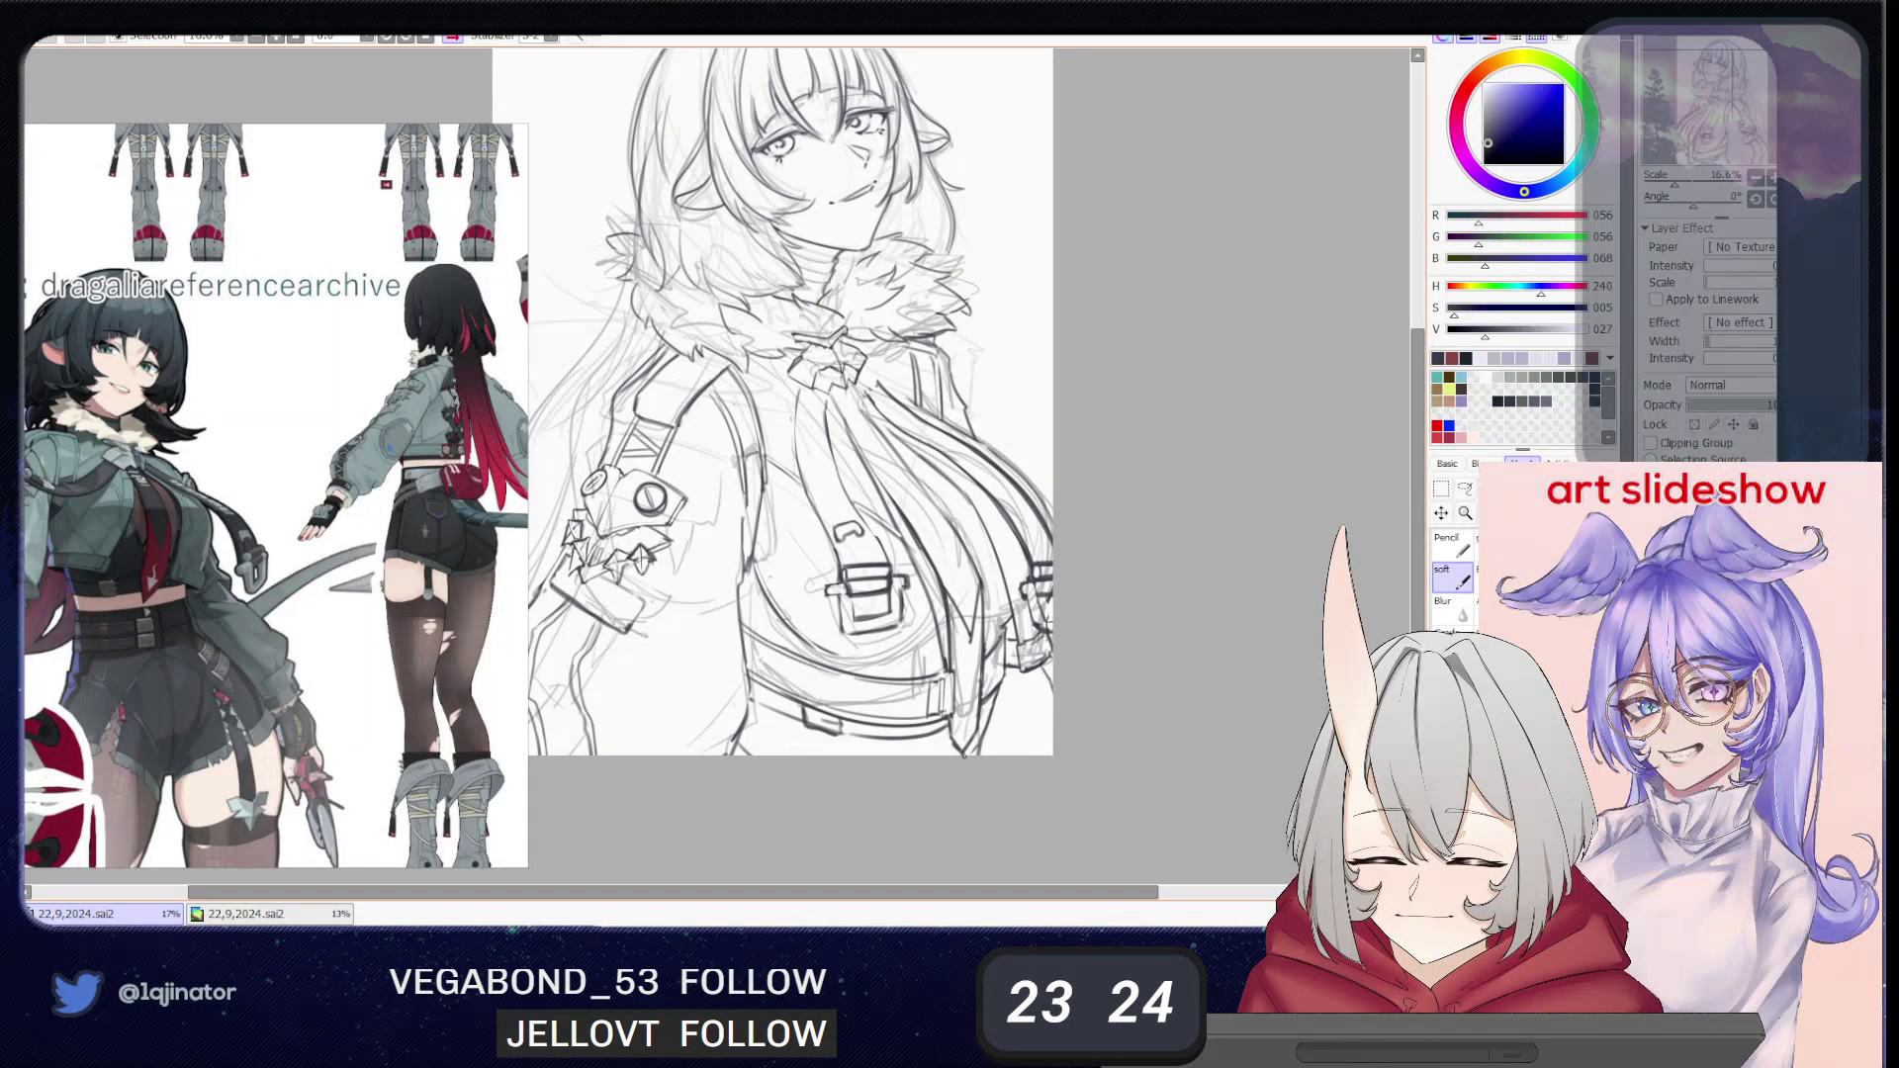
key(e)
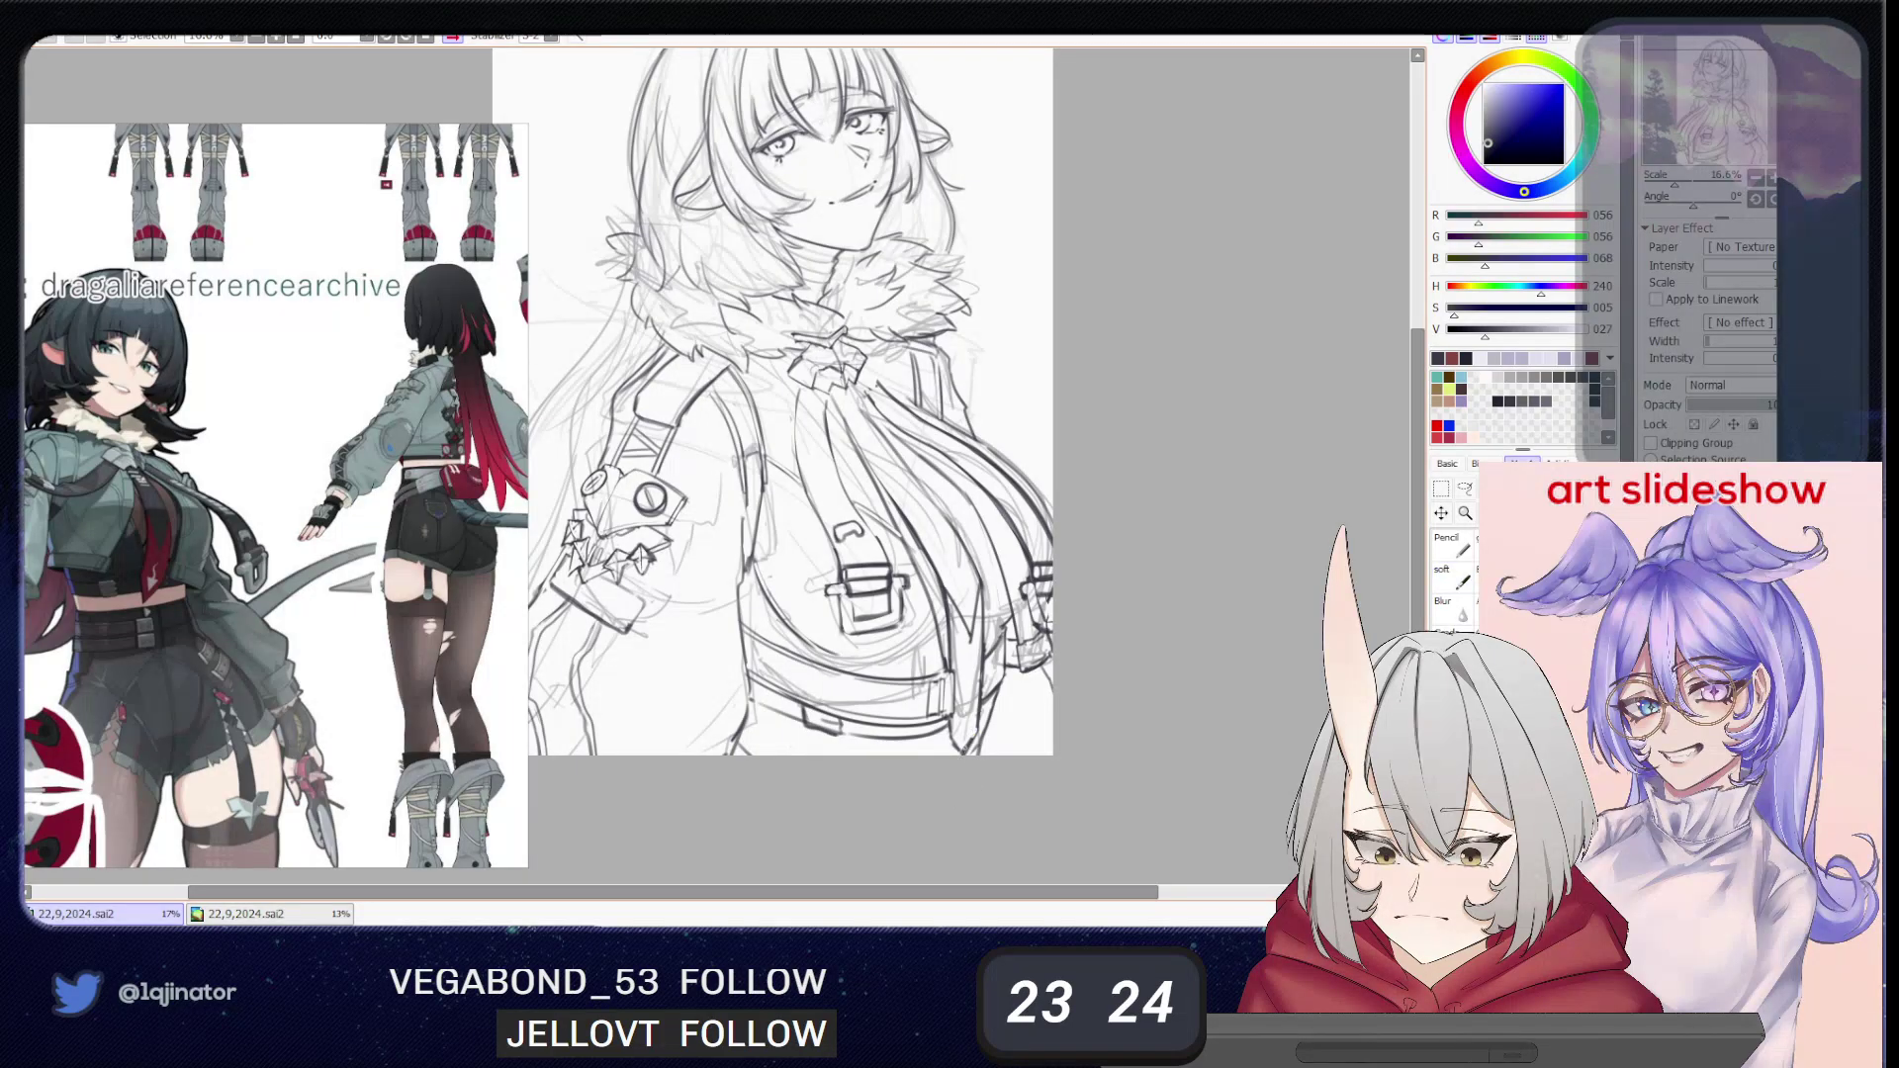
key(b)
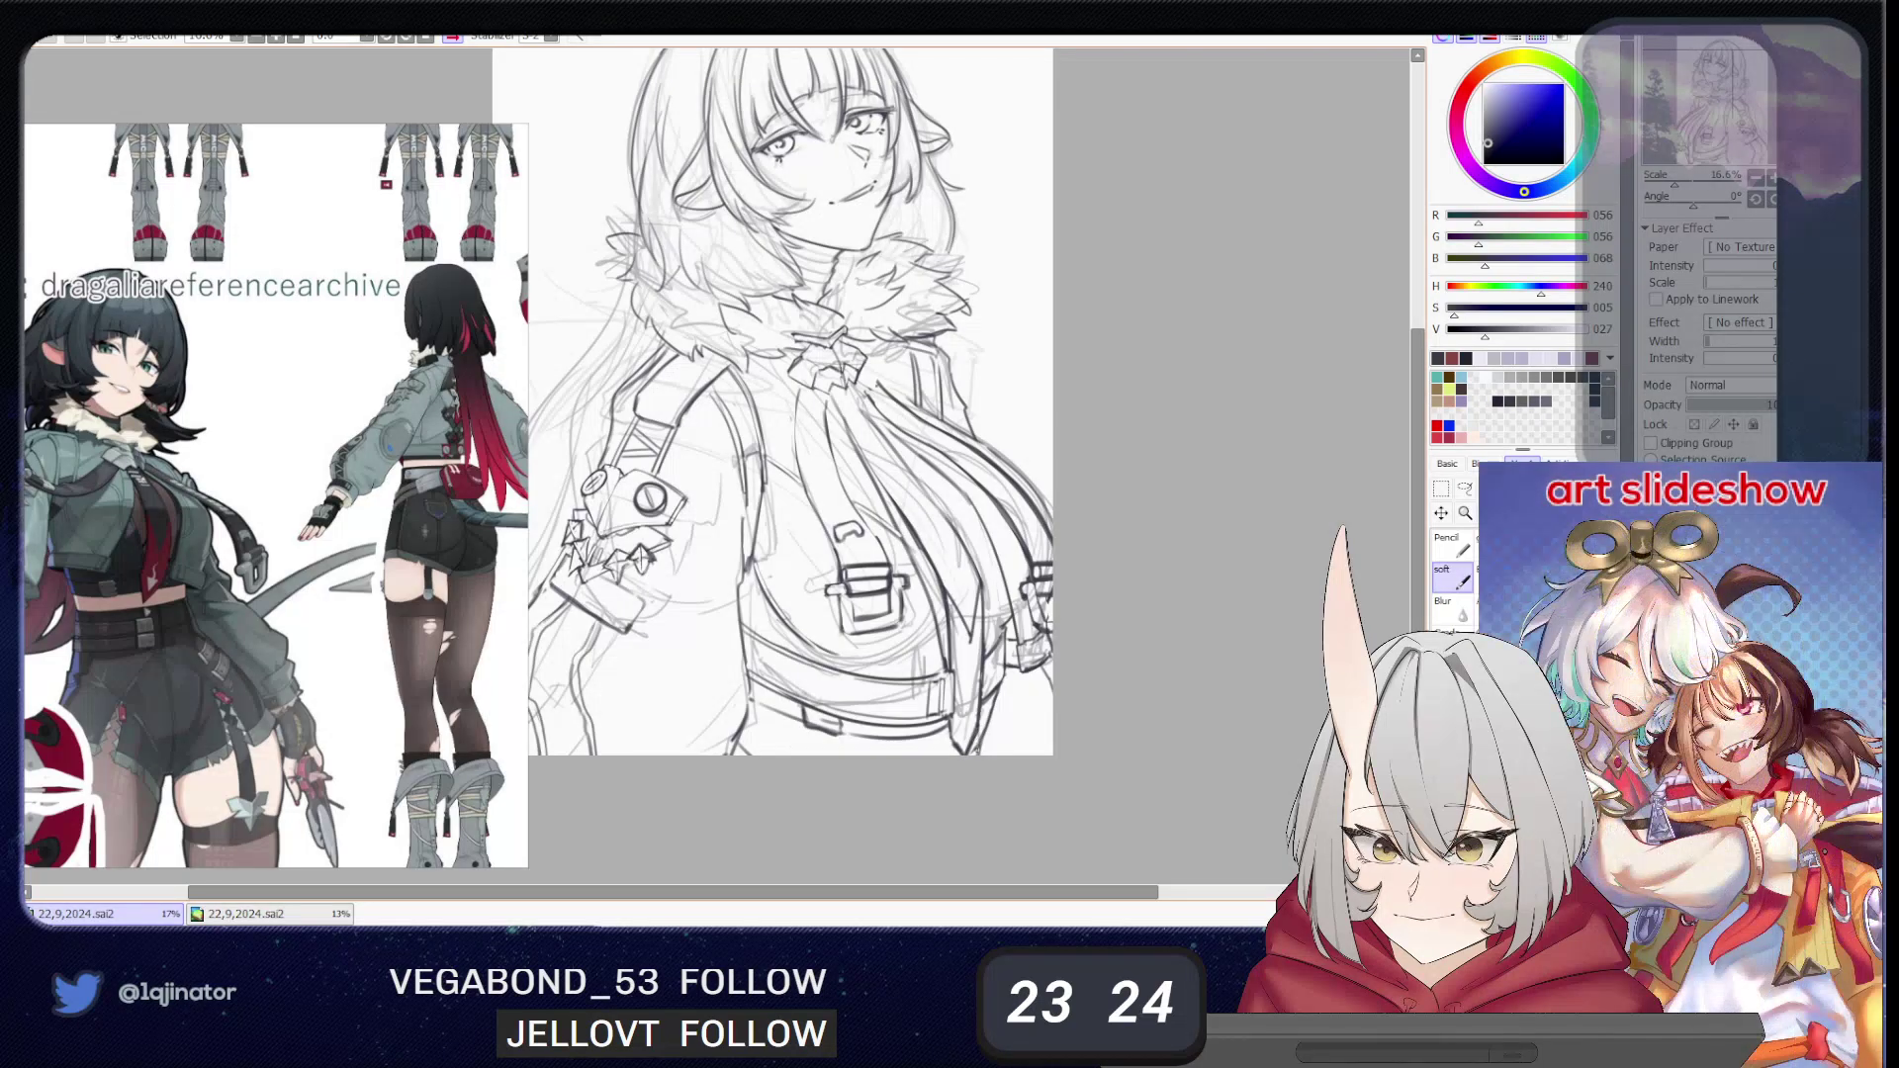
- Redraw the hair outline along the back of the head and the hair tips above the fur collar
drag(1112, 598, 1123, 672)
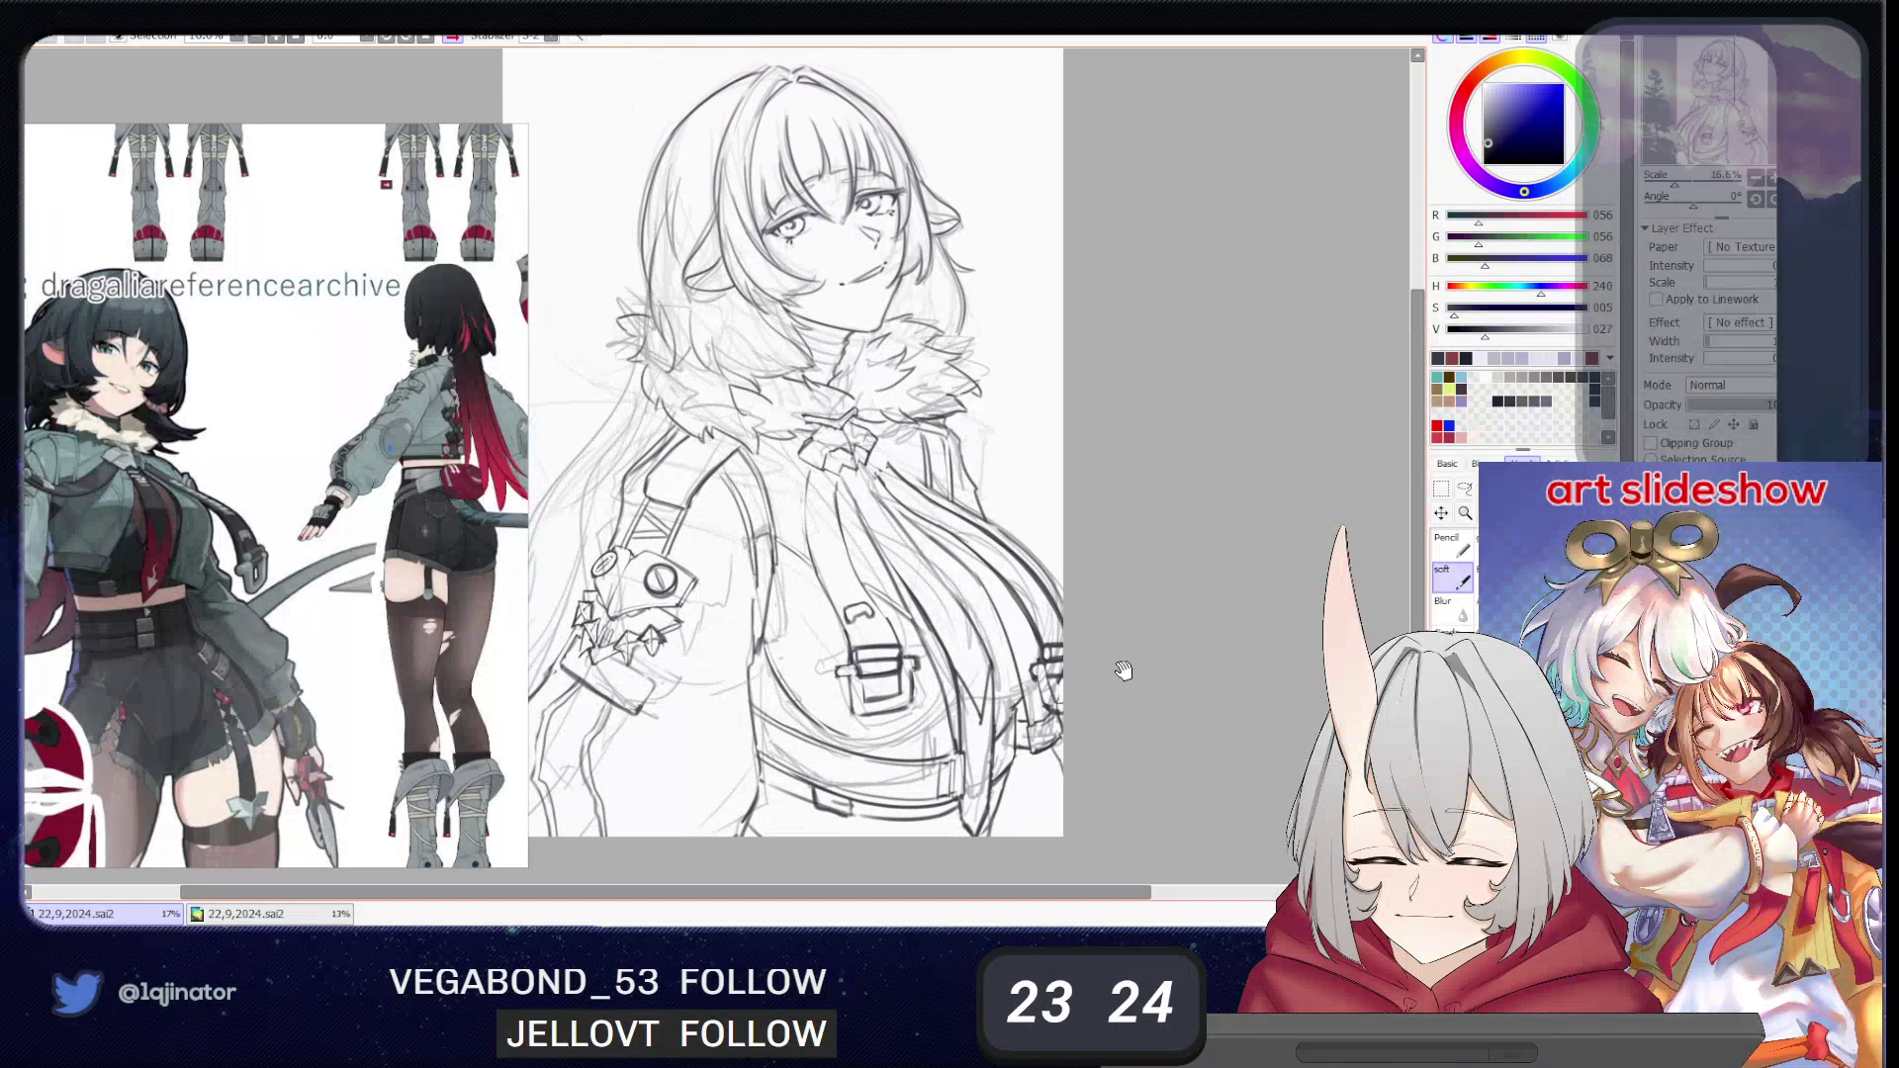
drag(1059, 579, 1104, 598)
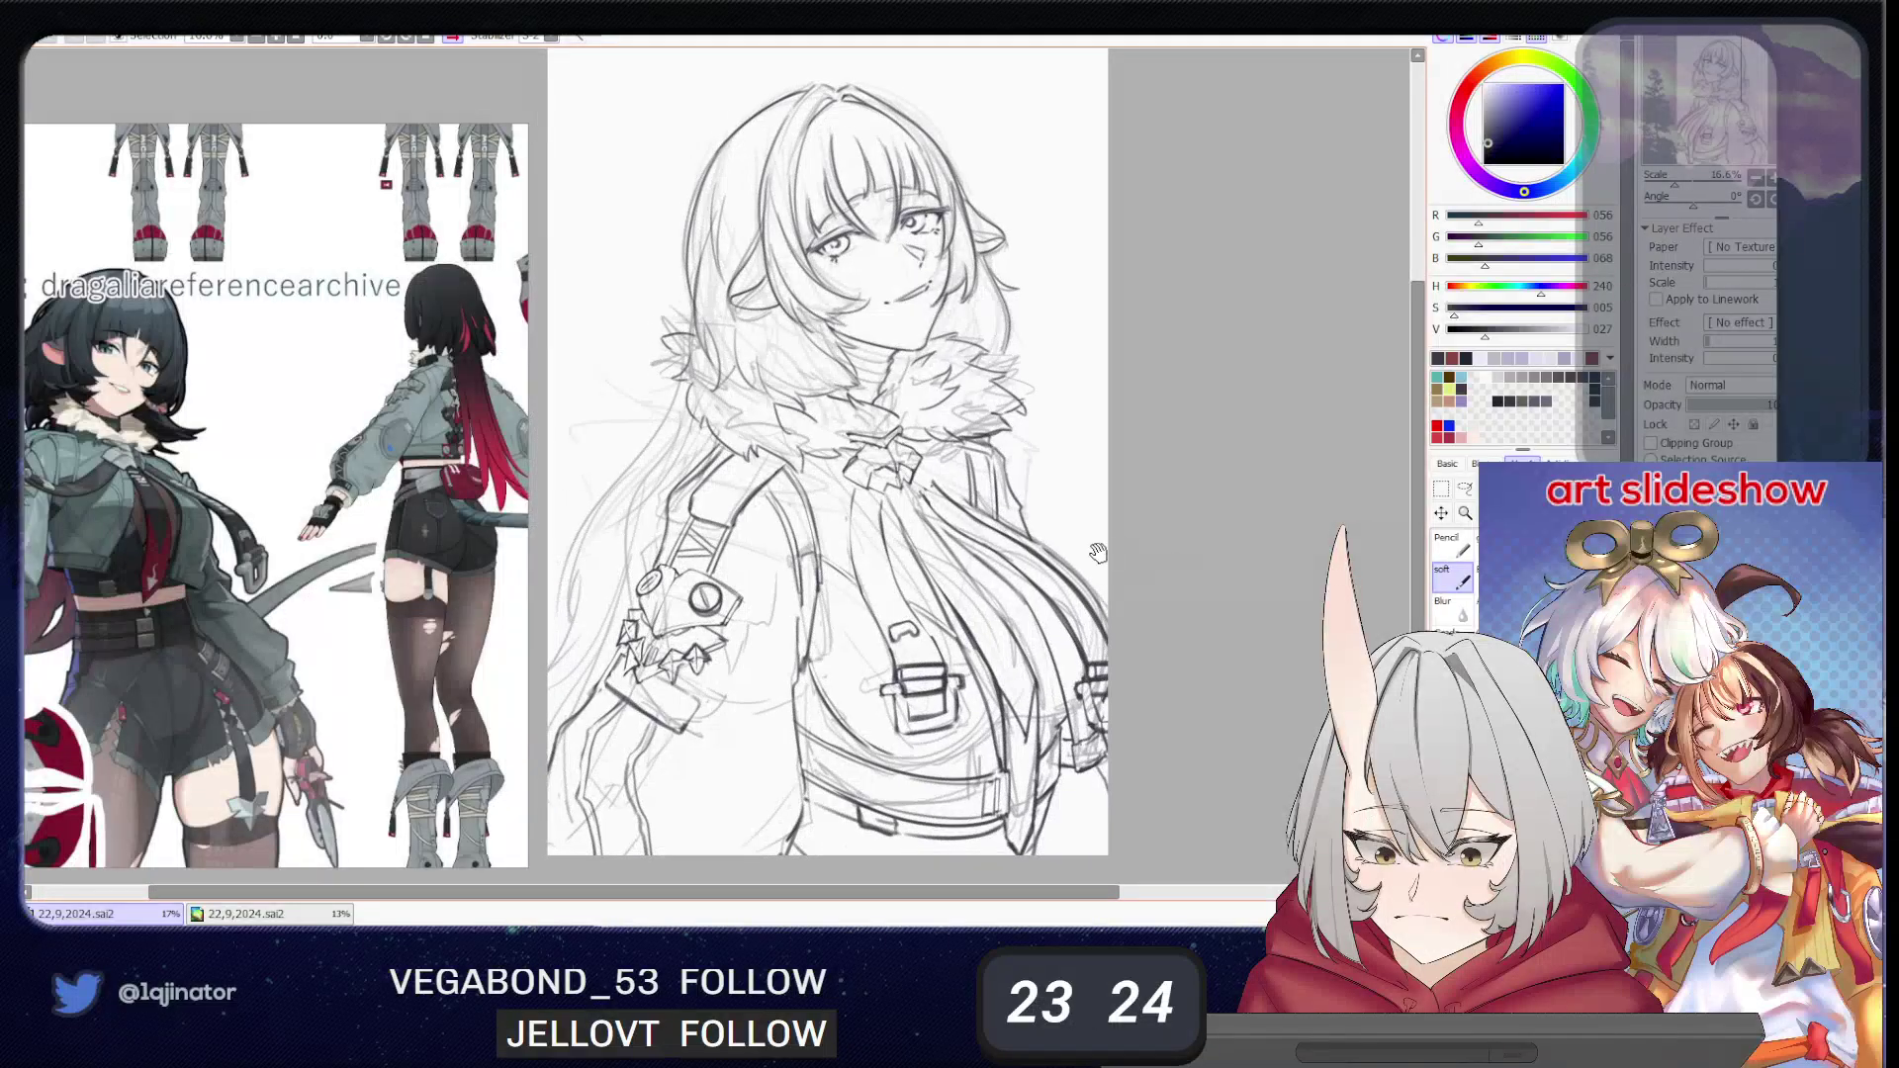
drag(1035, 651, 1012, 663)
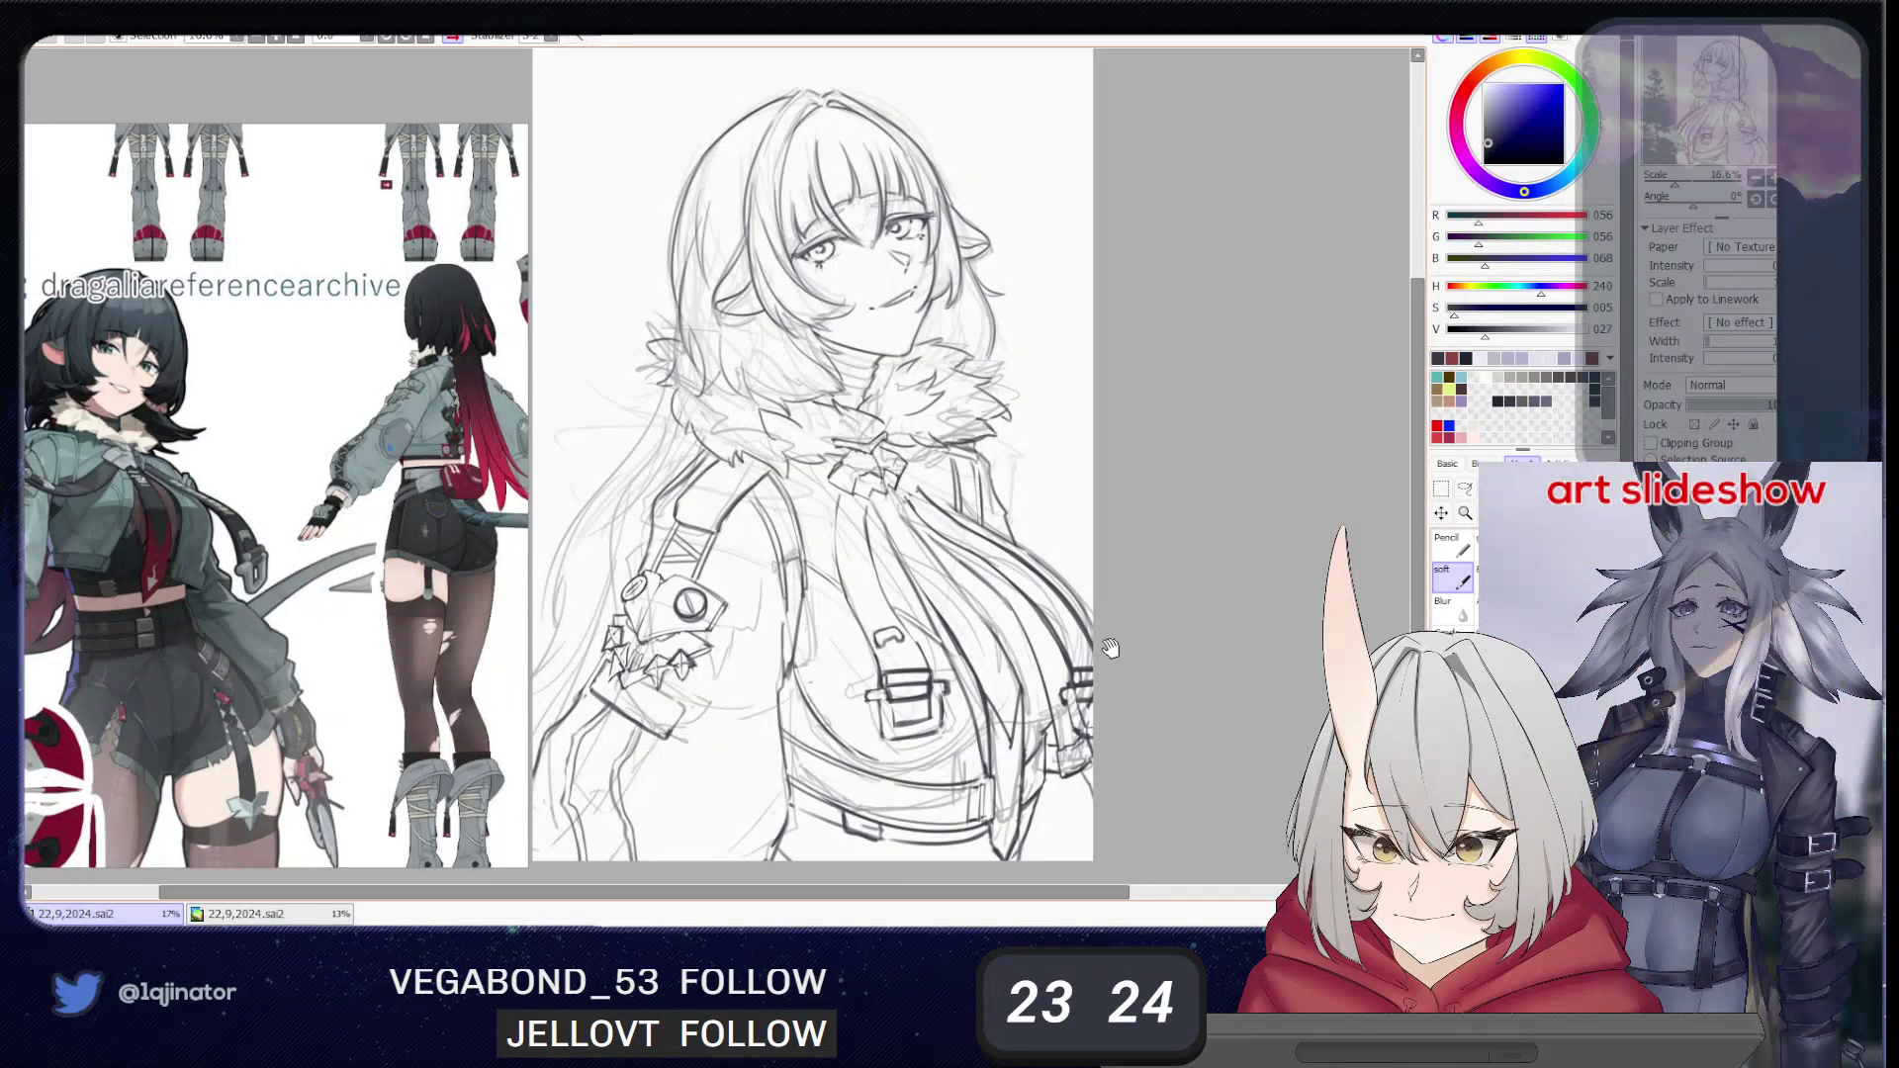
mouse_move(1088, 634)
mouse_down()
mouse_move(1101, 681)
mouse_move(1080, 649)
mouse_up()
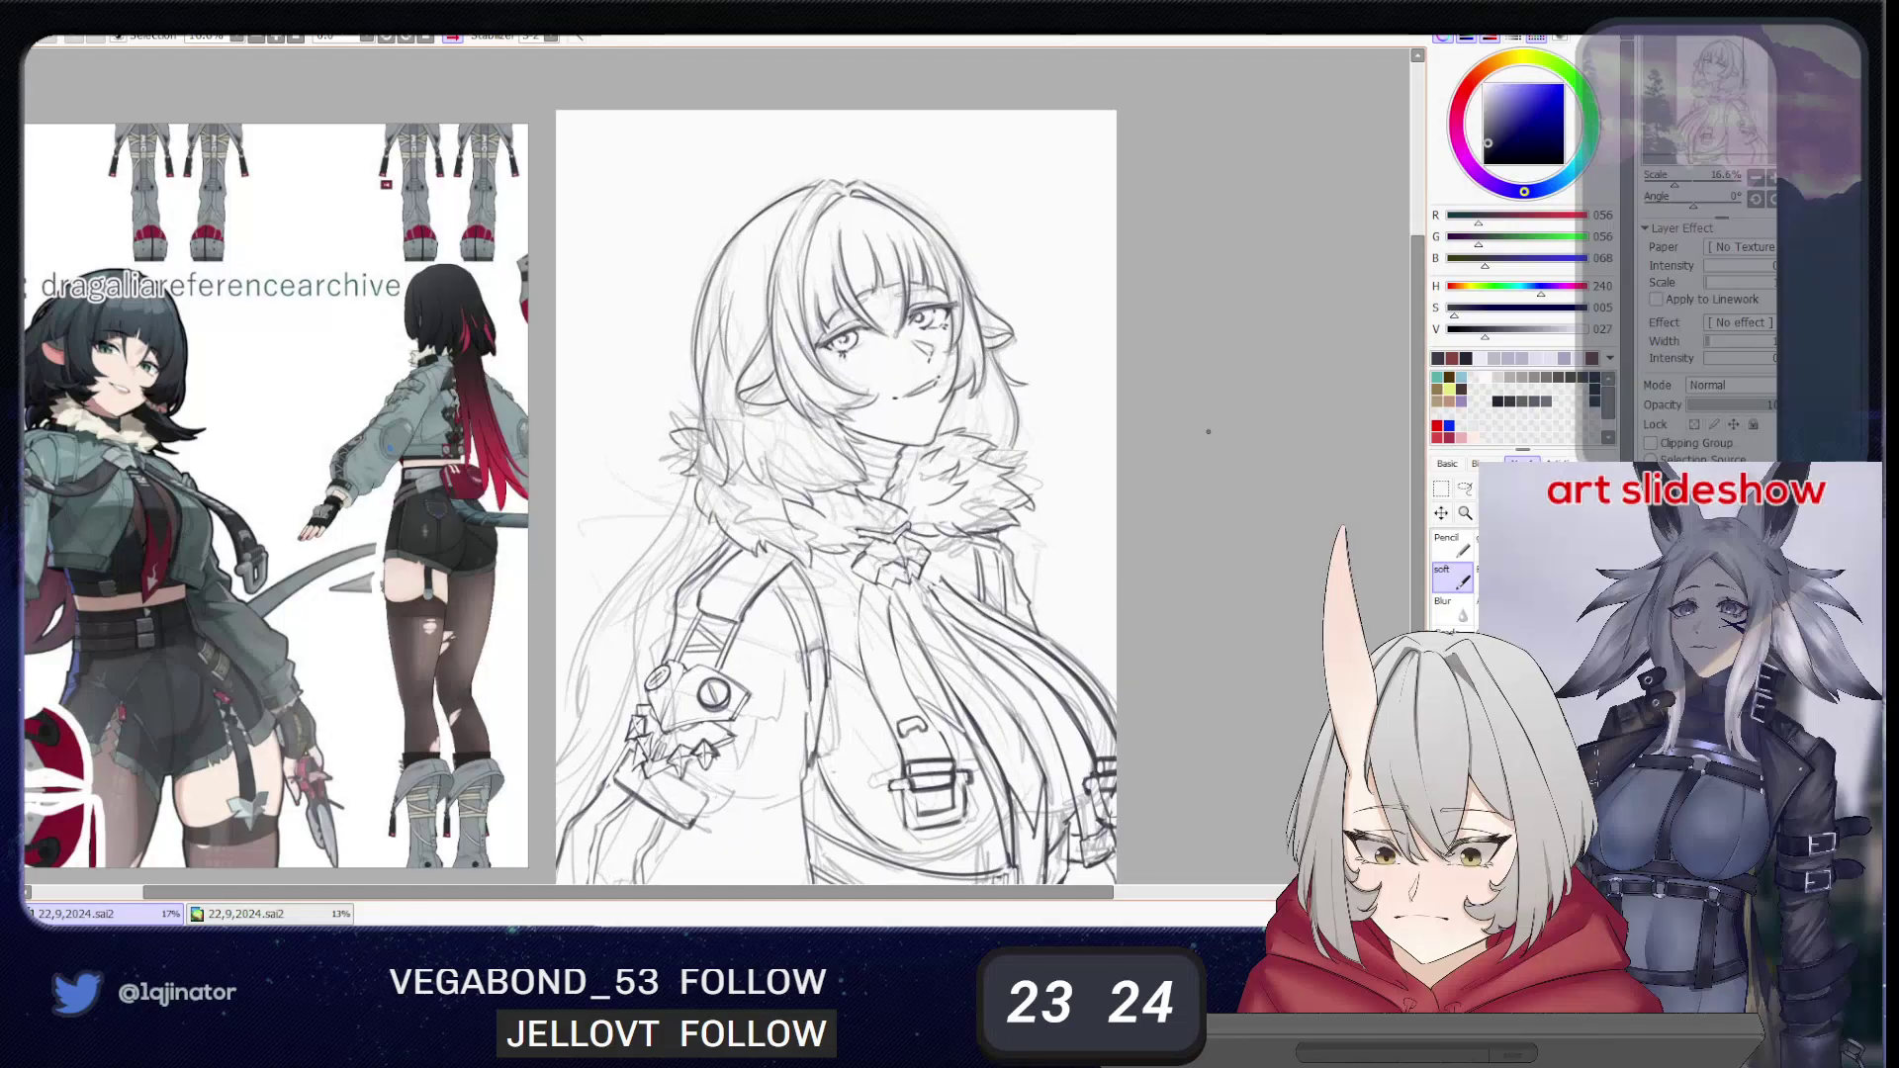
drag(1193, 634, 1215, 599)
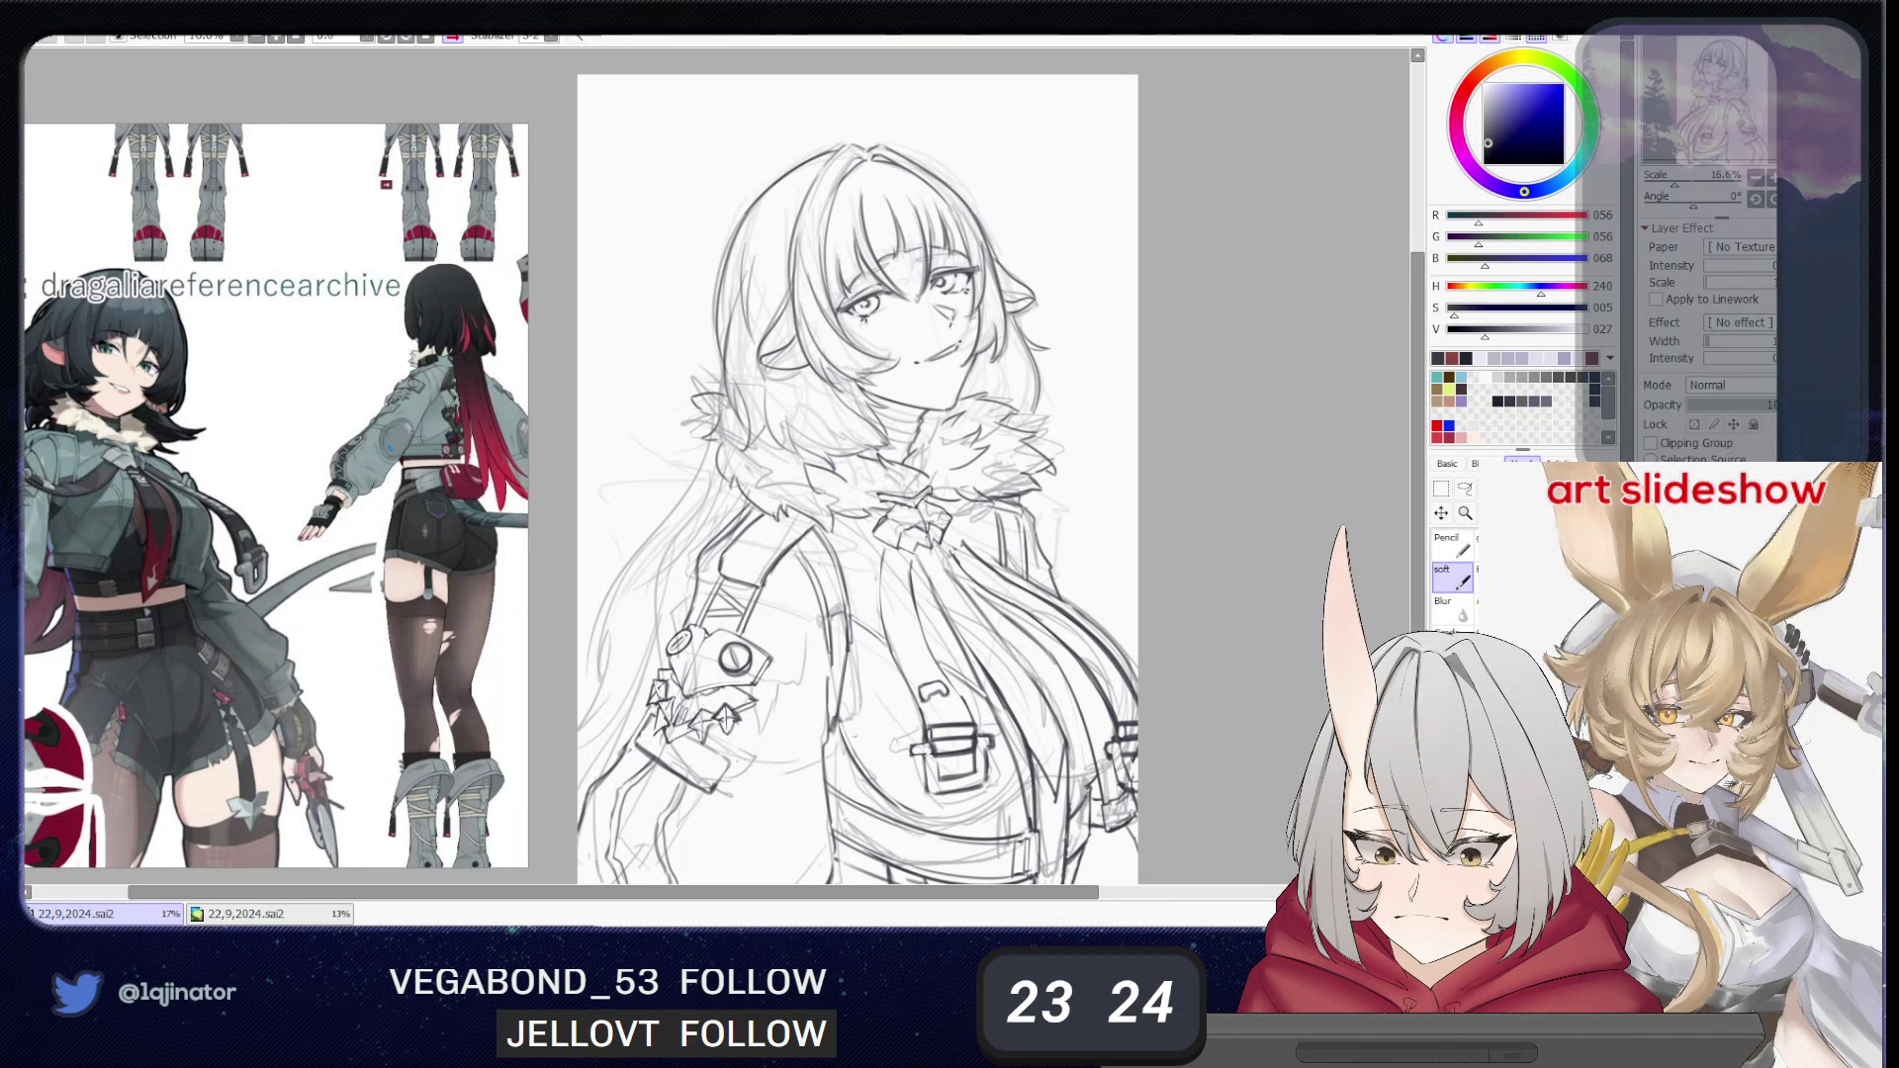
drag(941, 620, 930, 765)
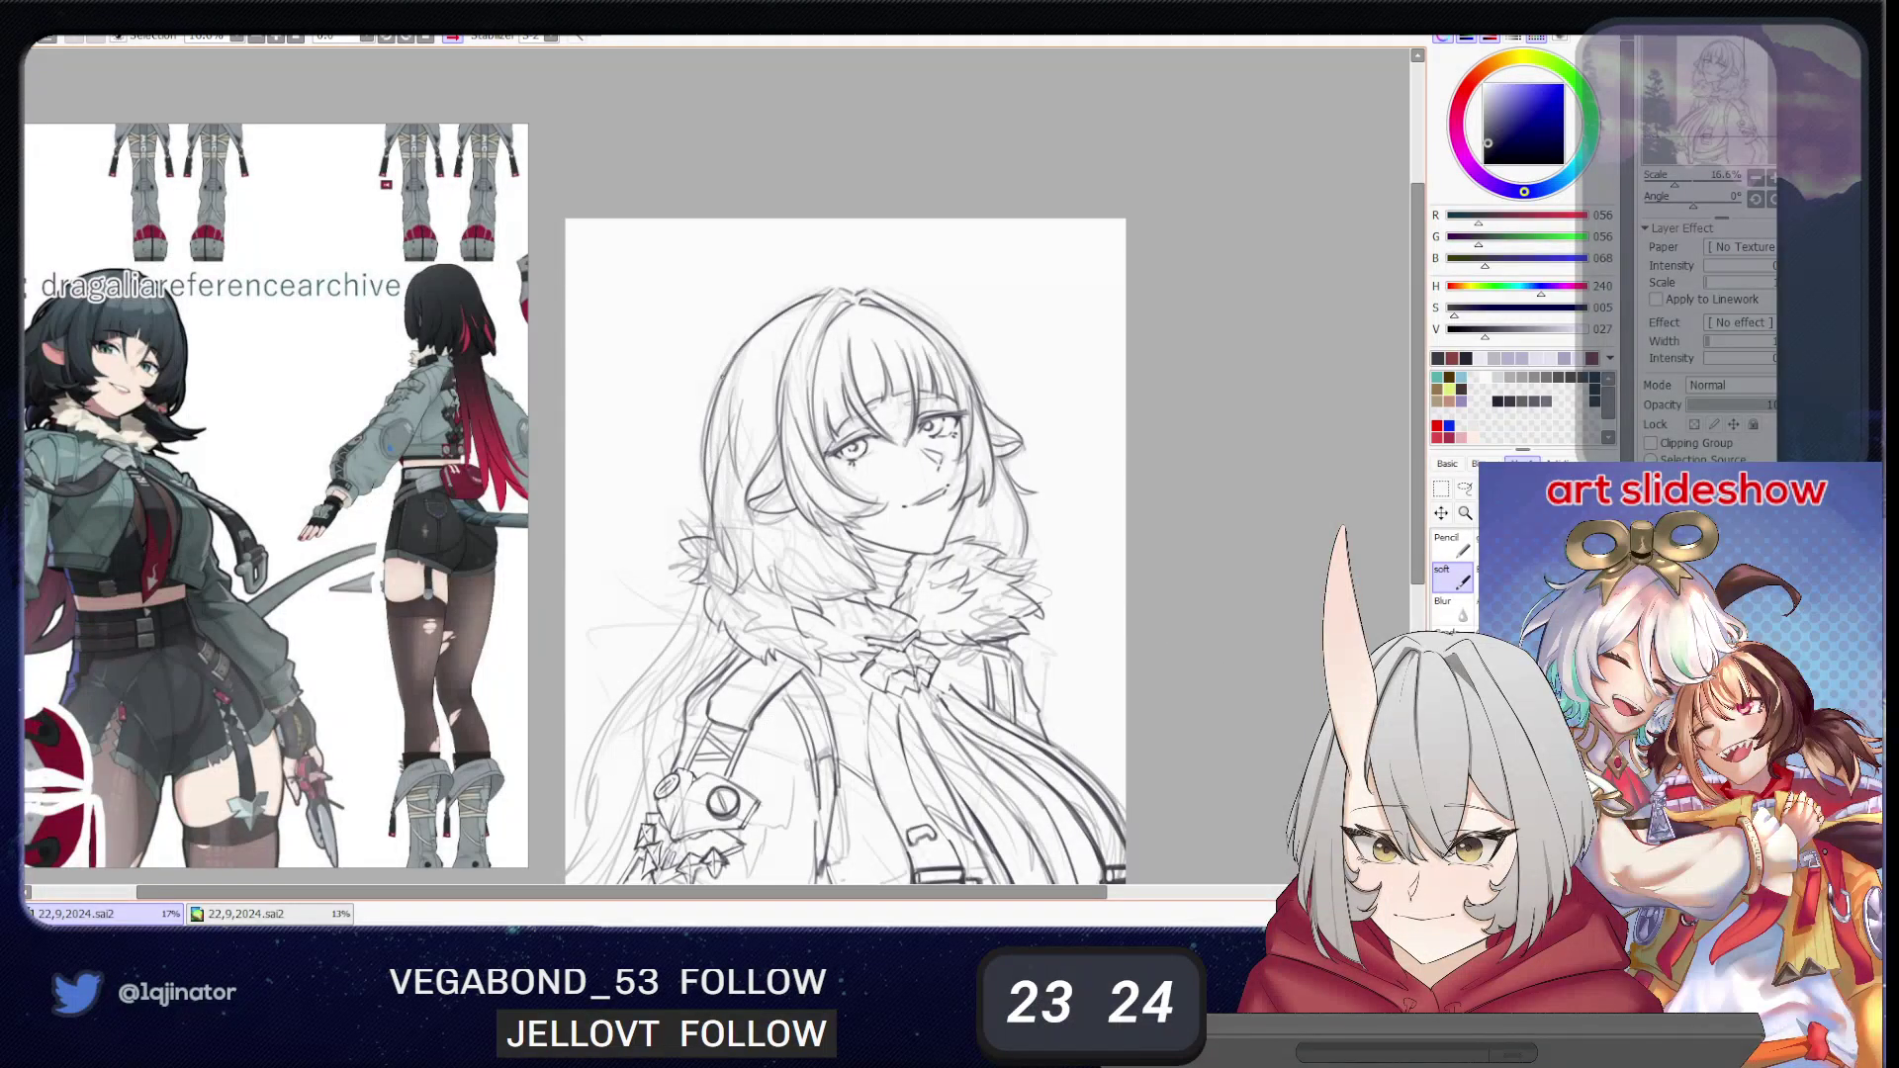
drag(727, 369, 709, 502)
key(ctrl+z)
mouse_move(744, 345)
mouse_down()
mouse_move(722, 592)
mouse_move(749, 576)
mouse_move(748, 535)
mouse_move(750, 598)
mouse_up()
key(ctrl+z)
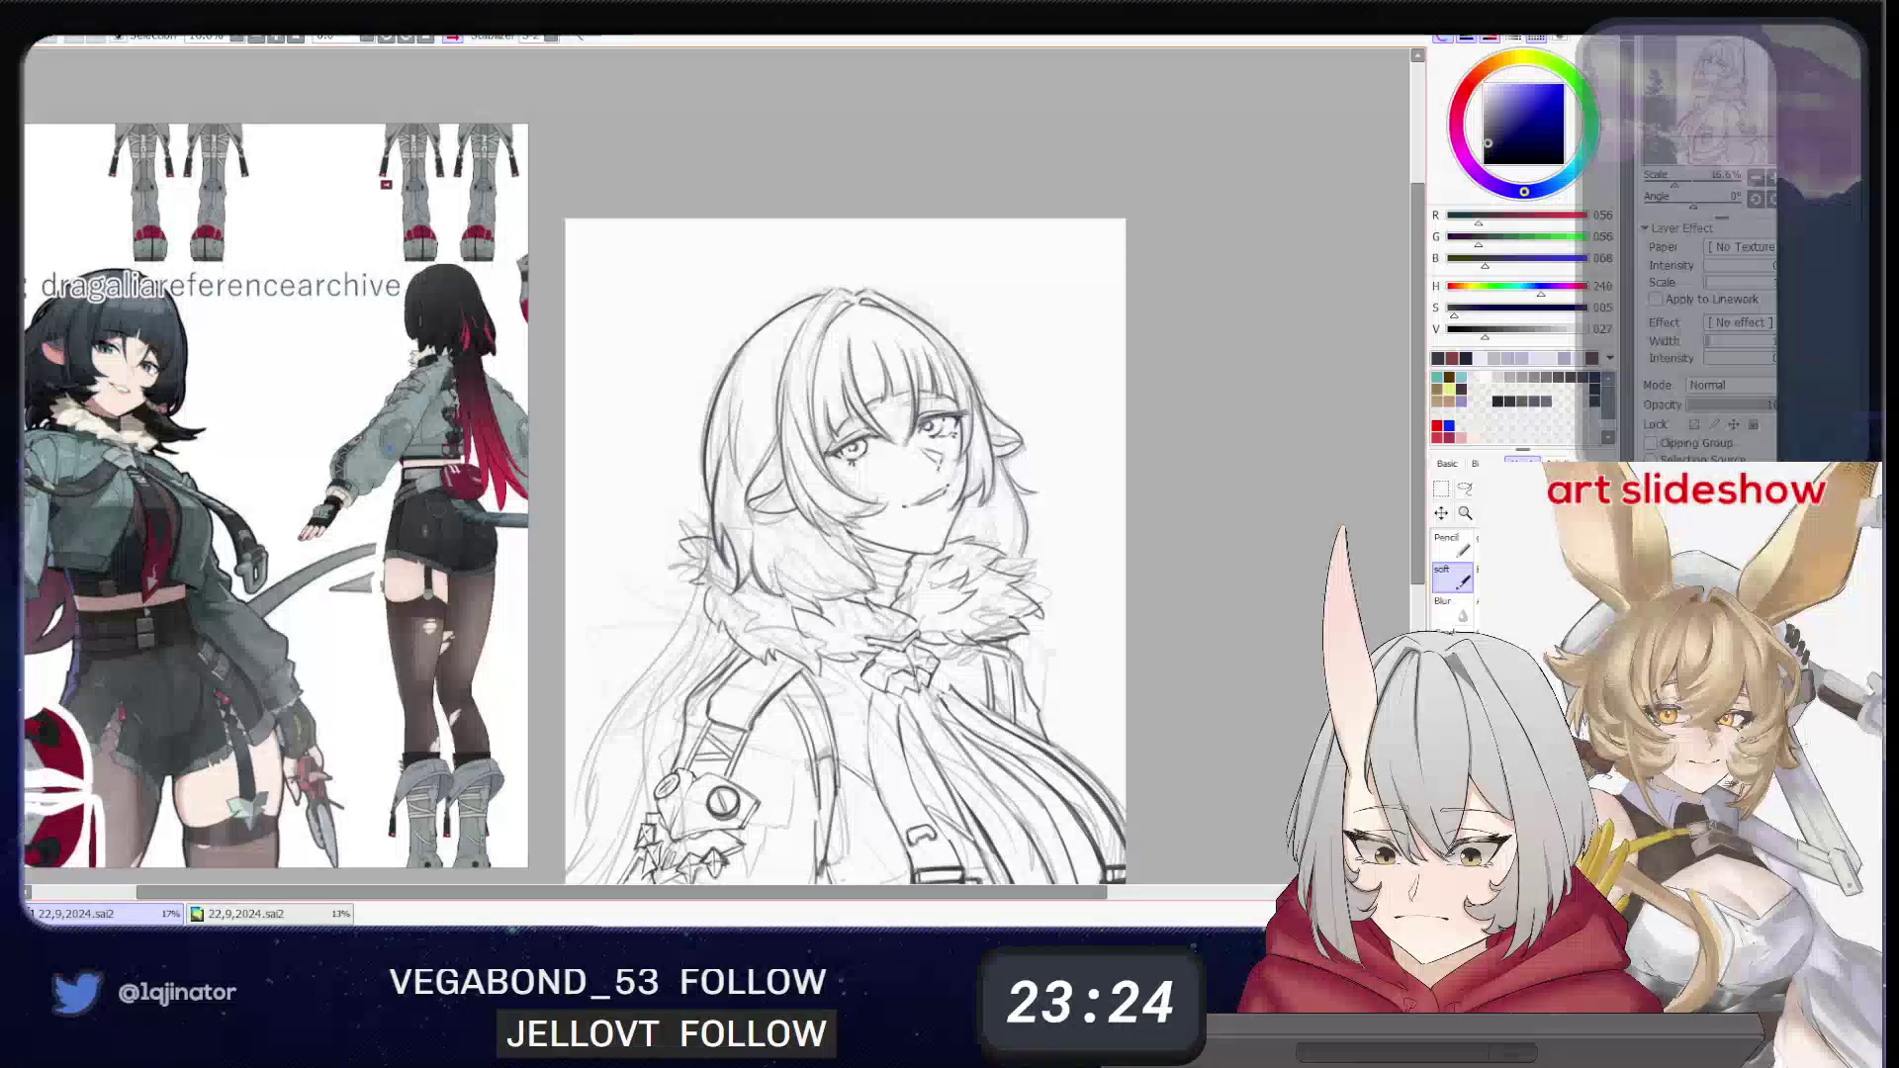
key(ctrl+z)
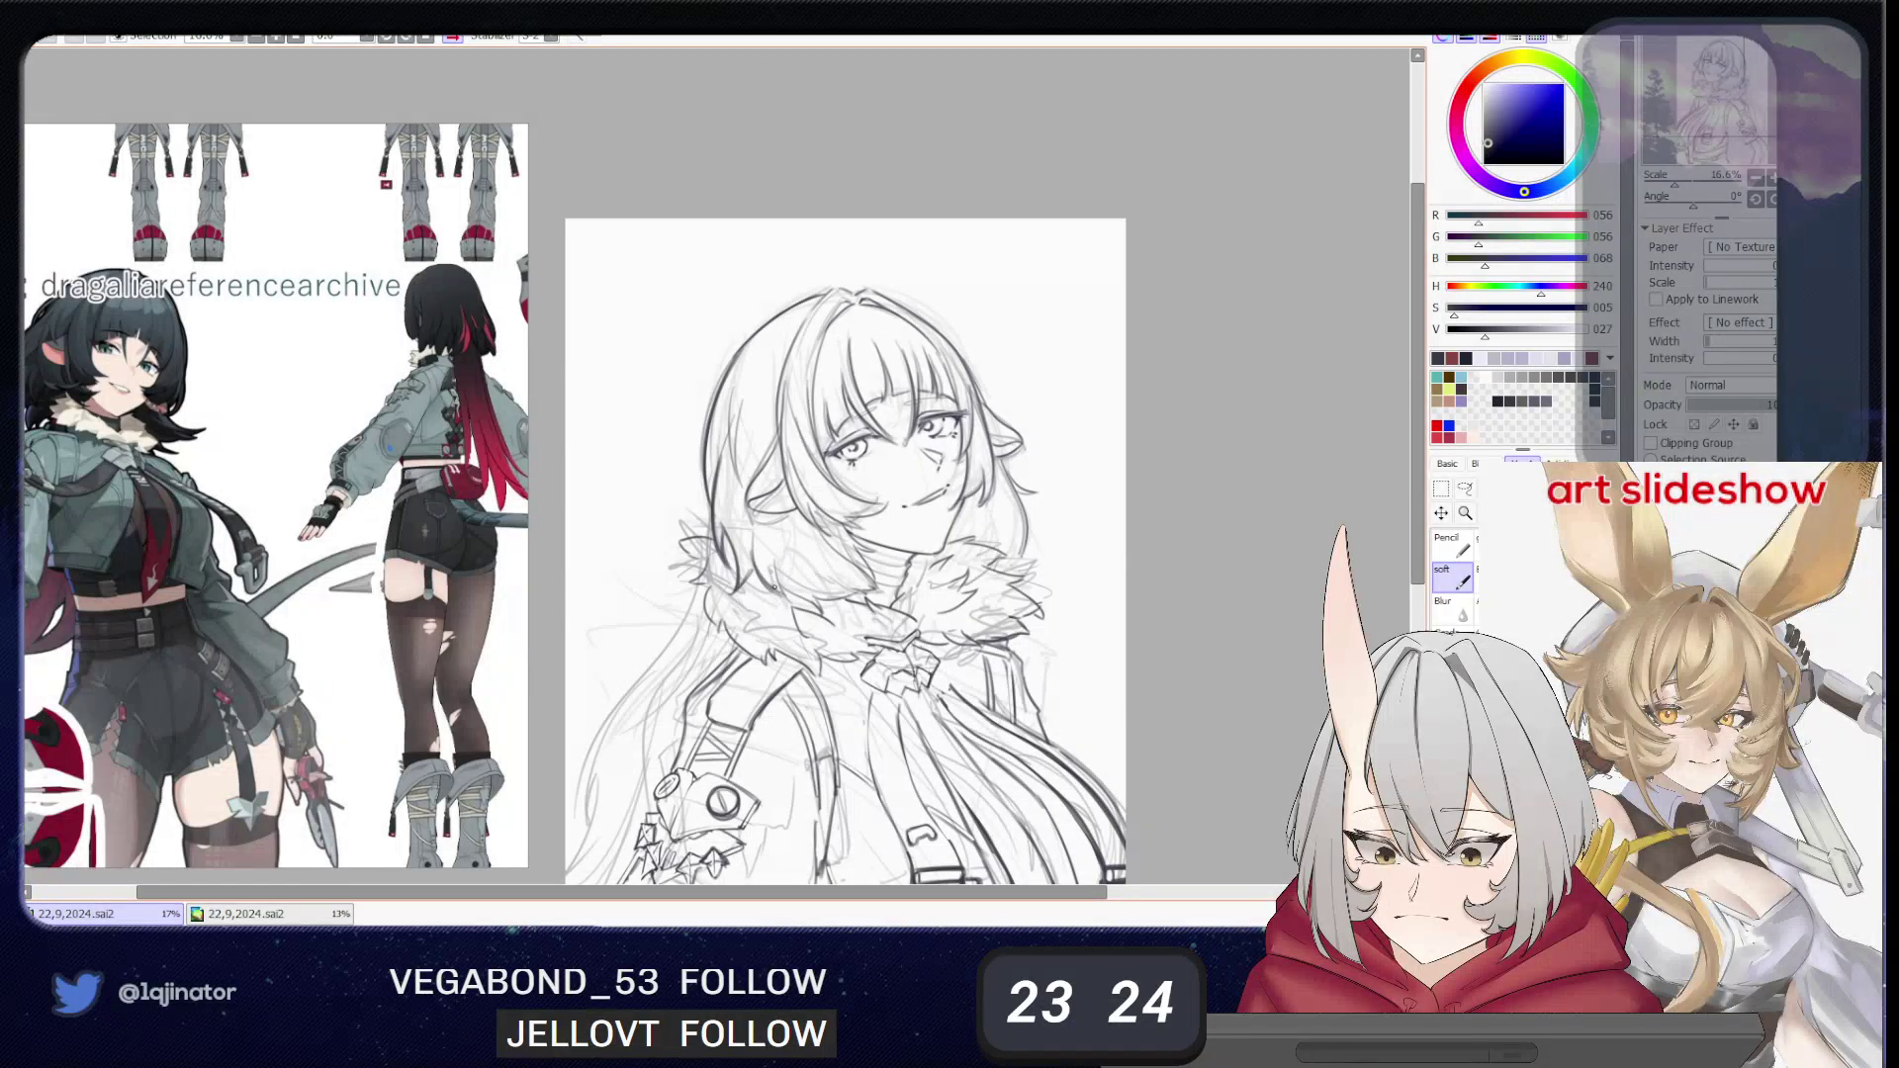
mouse_move(780, 568)
mouse_down()
mouse_move(819, 623)
mouse_move(862, 597)
mouse_up()
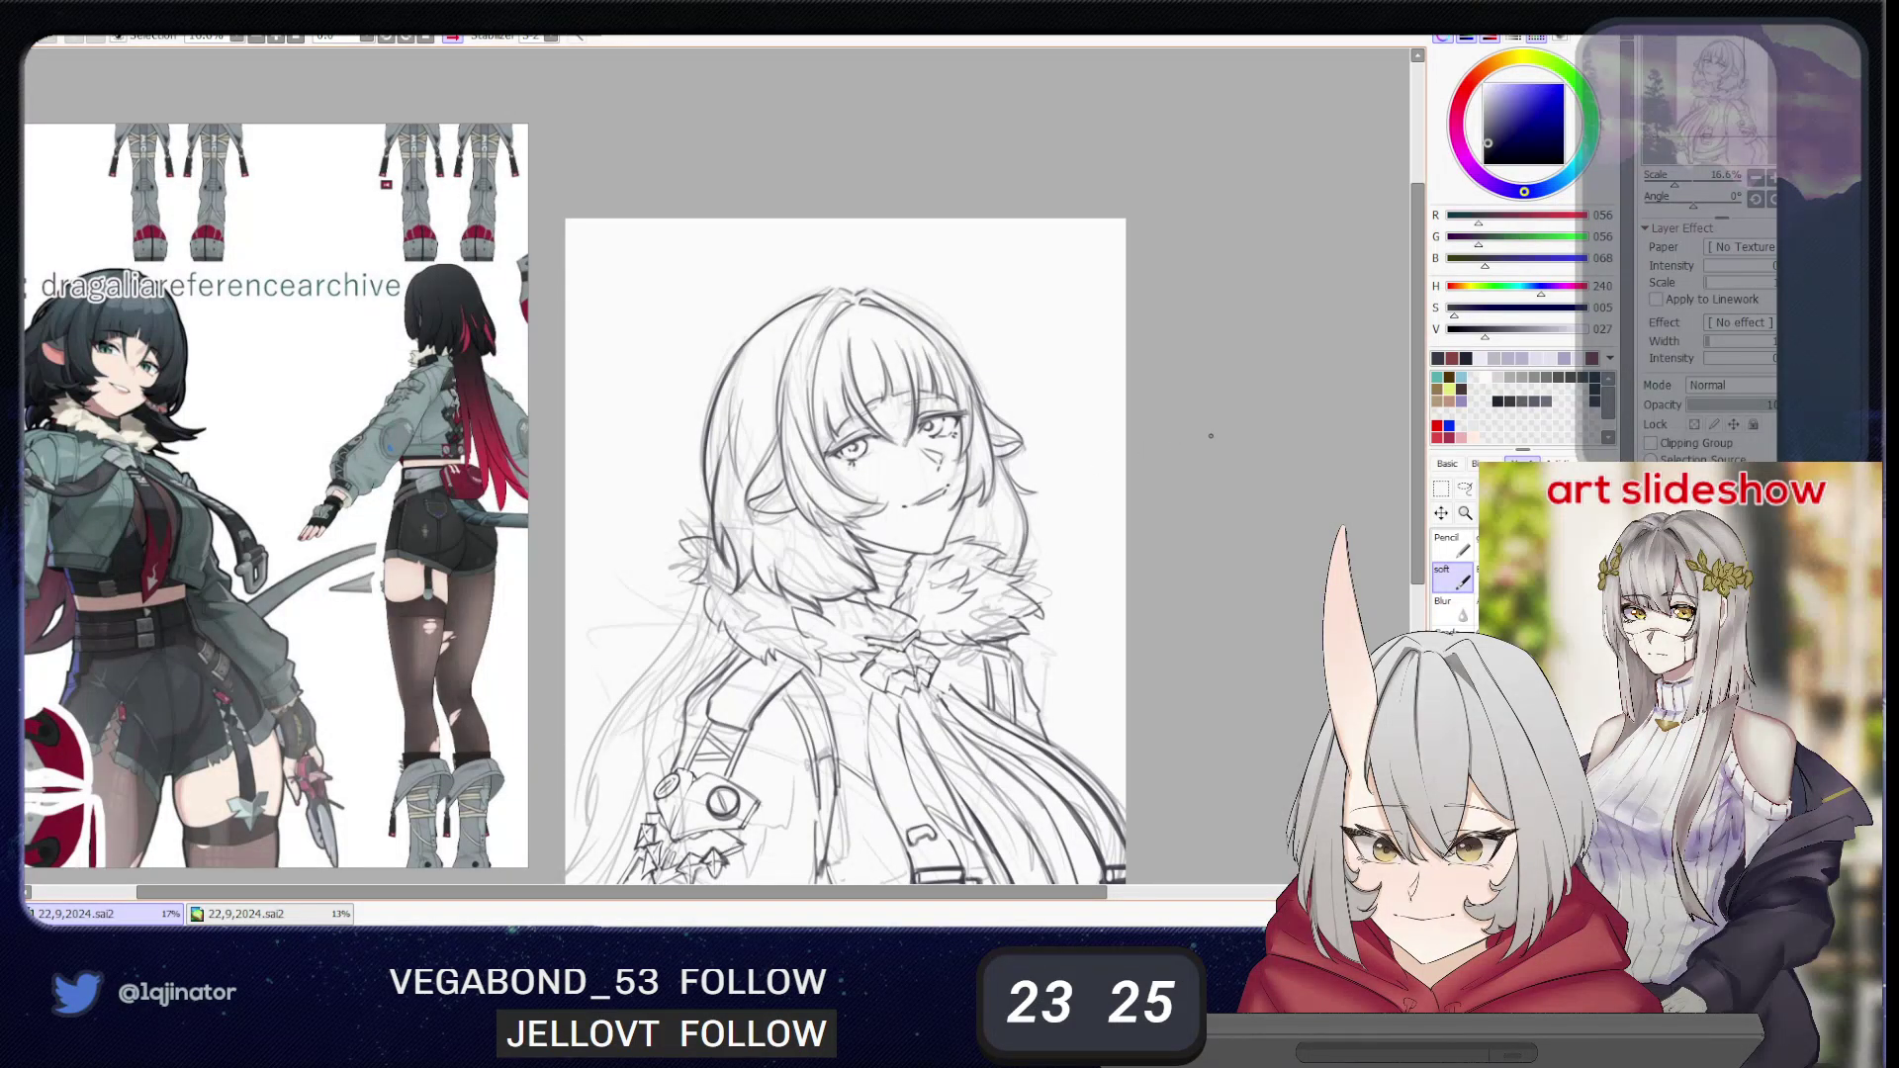
- Draw the inner long hair strand falling from the fur collar behind the patched sleeve
drag(784, 600, 851, 522)
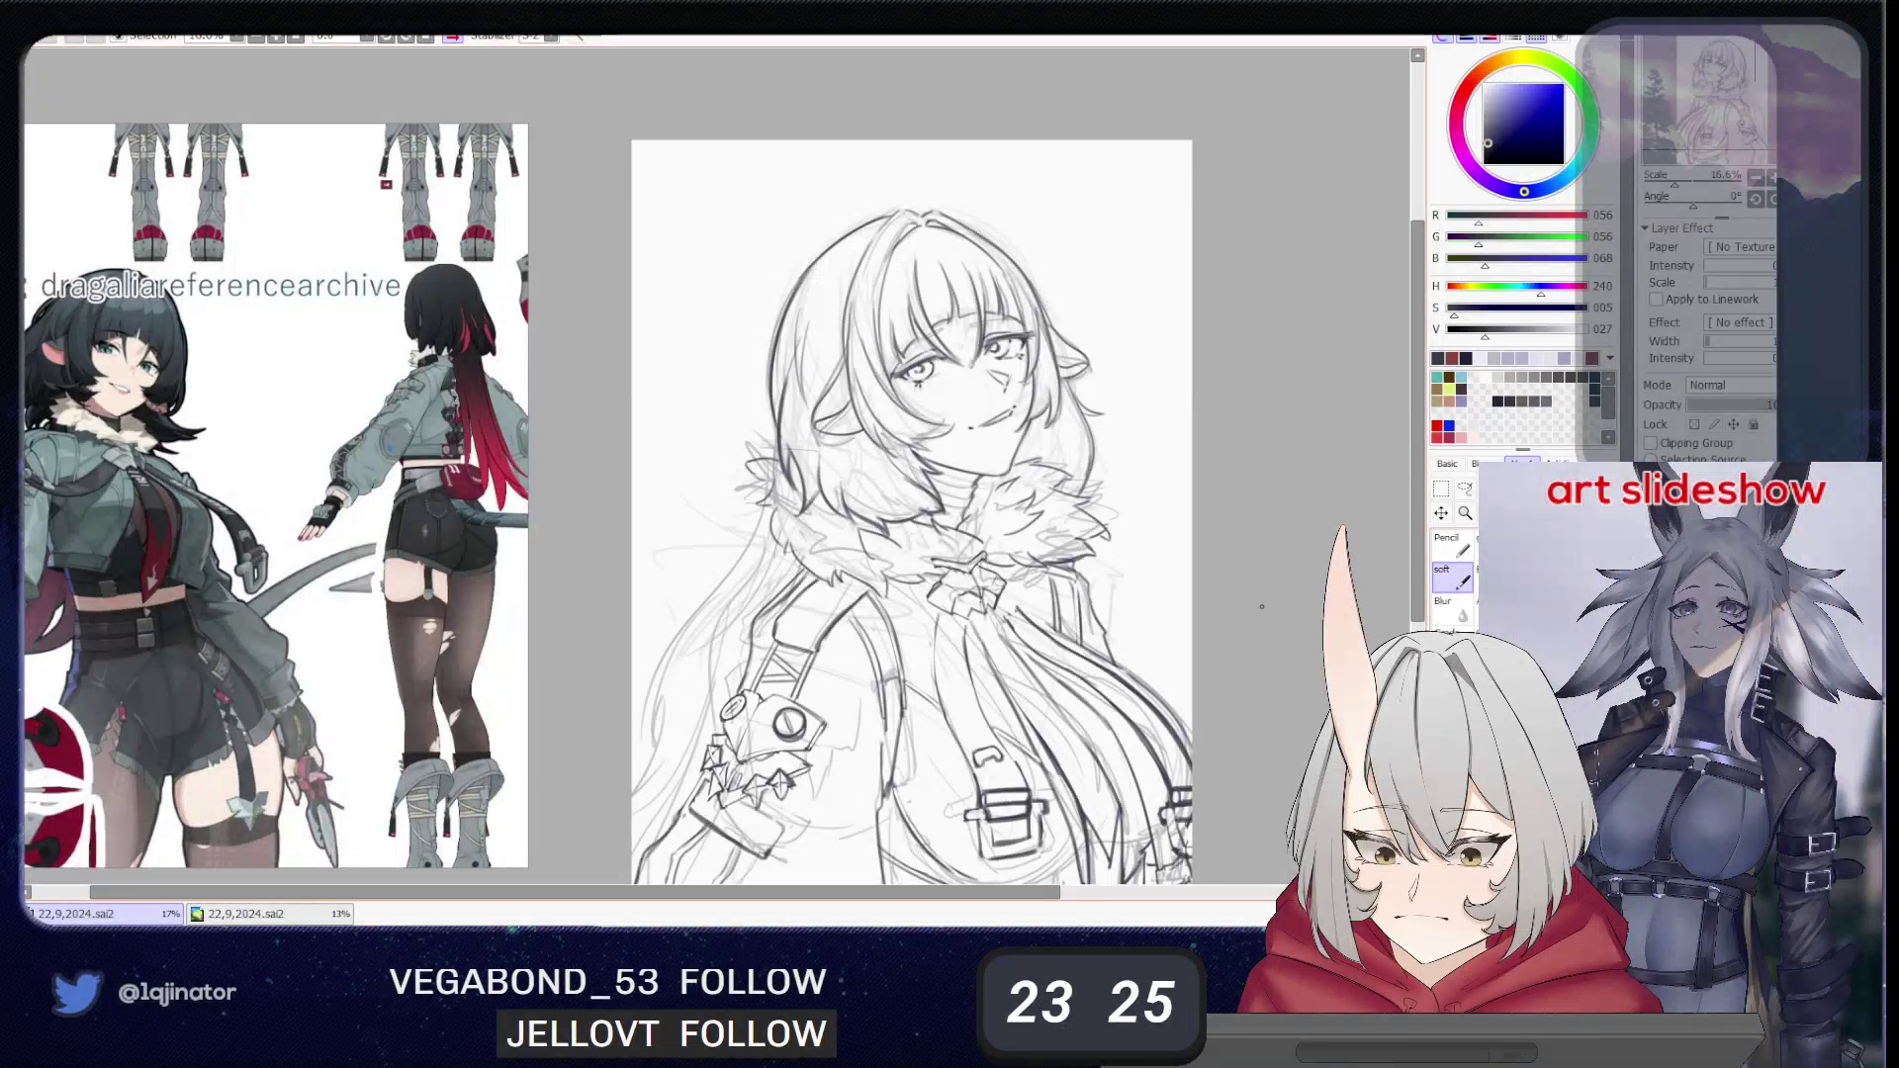
drag(1135, 633, 1094, 594)
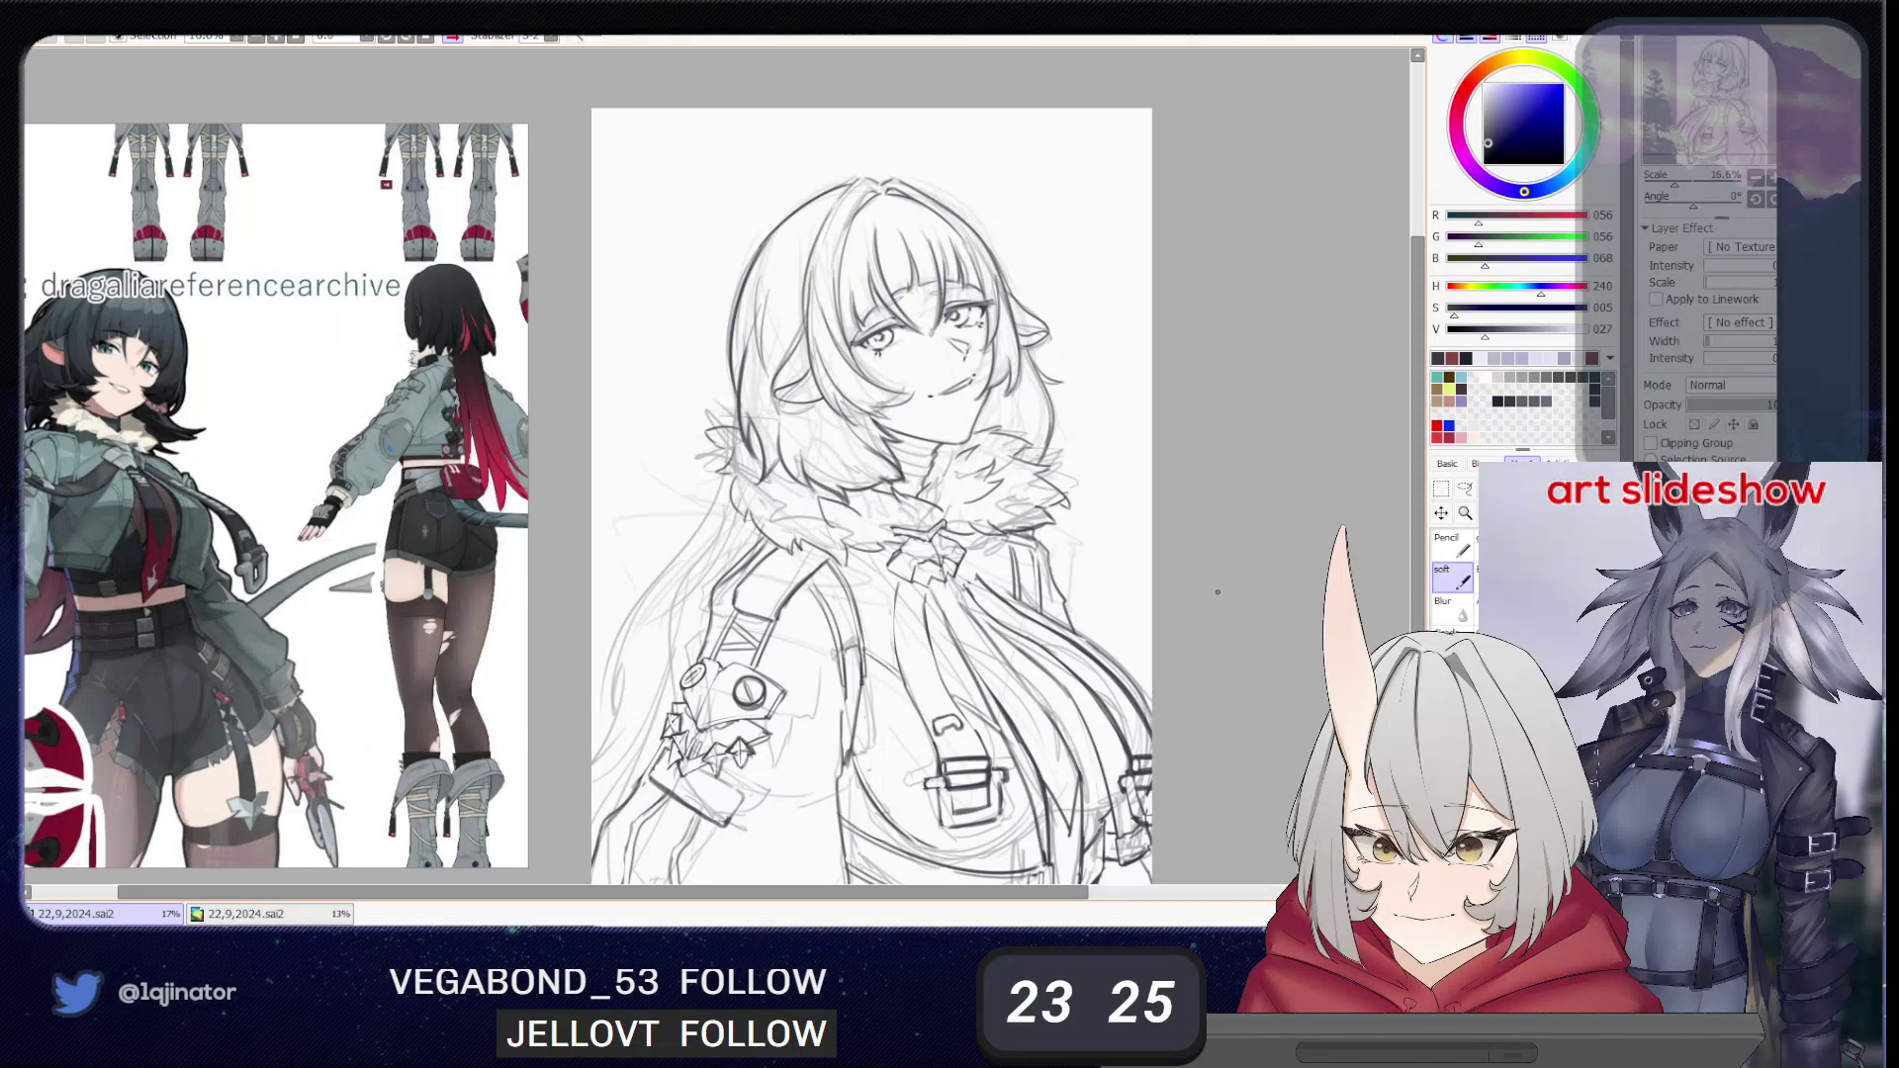
drag(1015, 619, 1049, 641)
drag(893, 644, 935, 625)
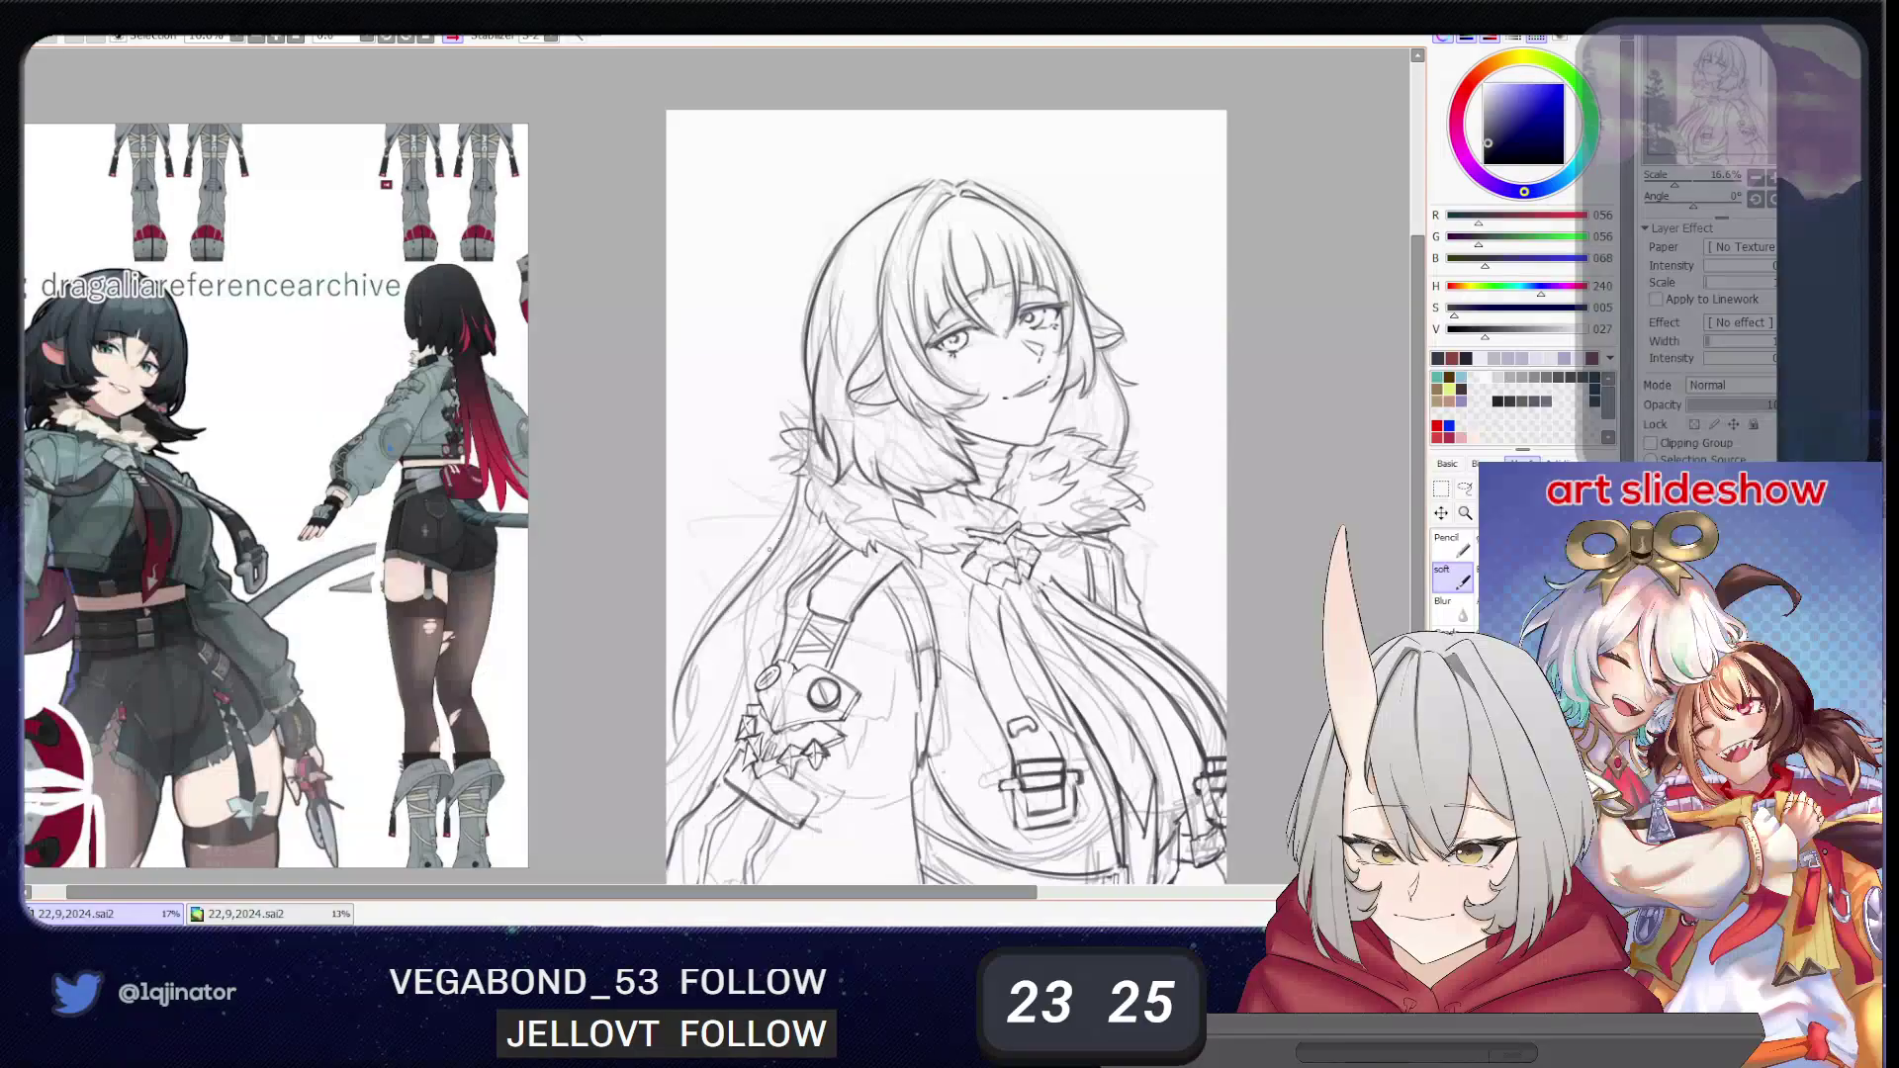
key(ctrl+z)
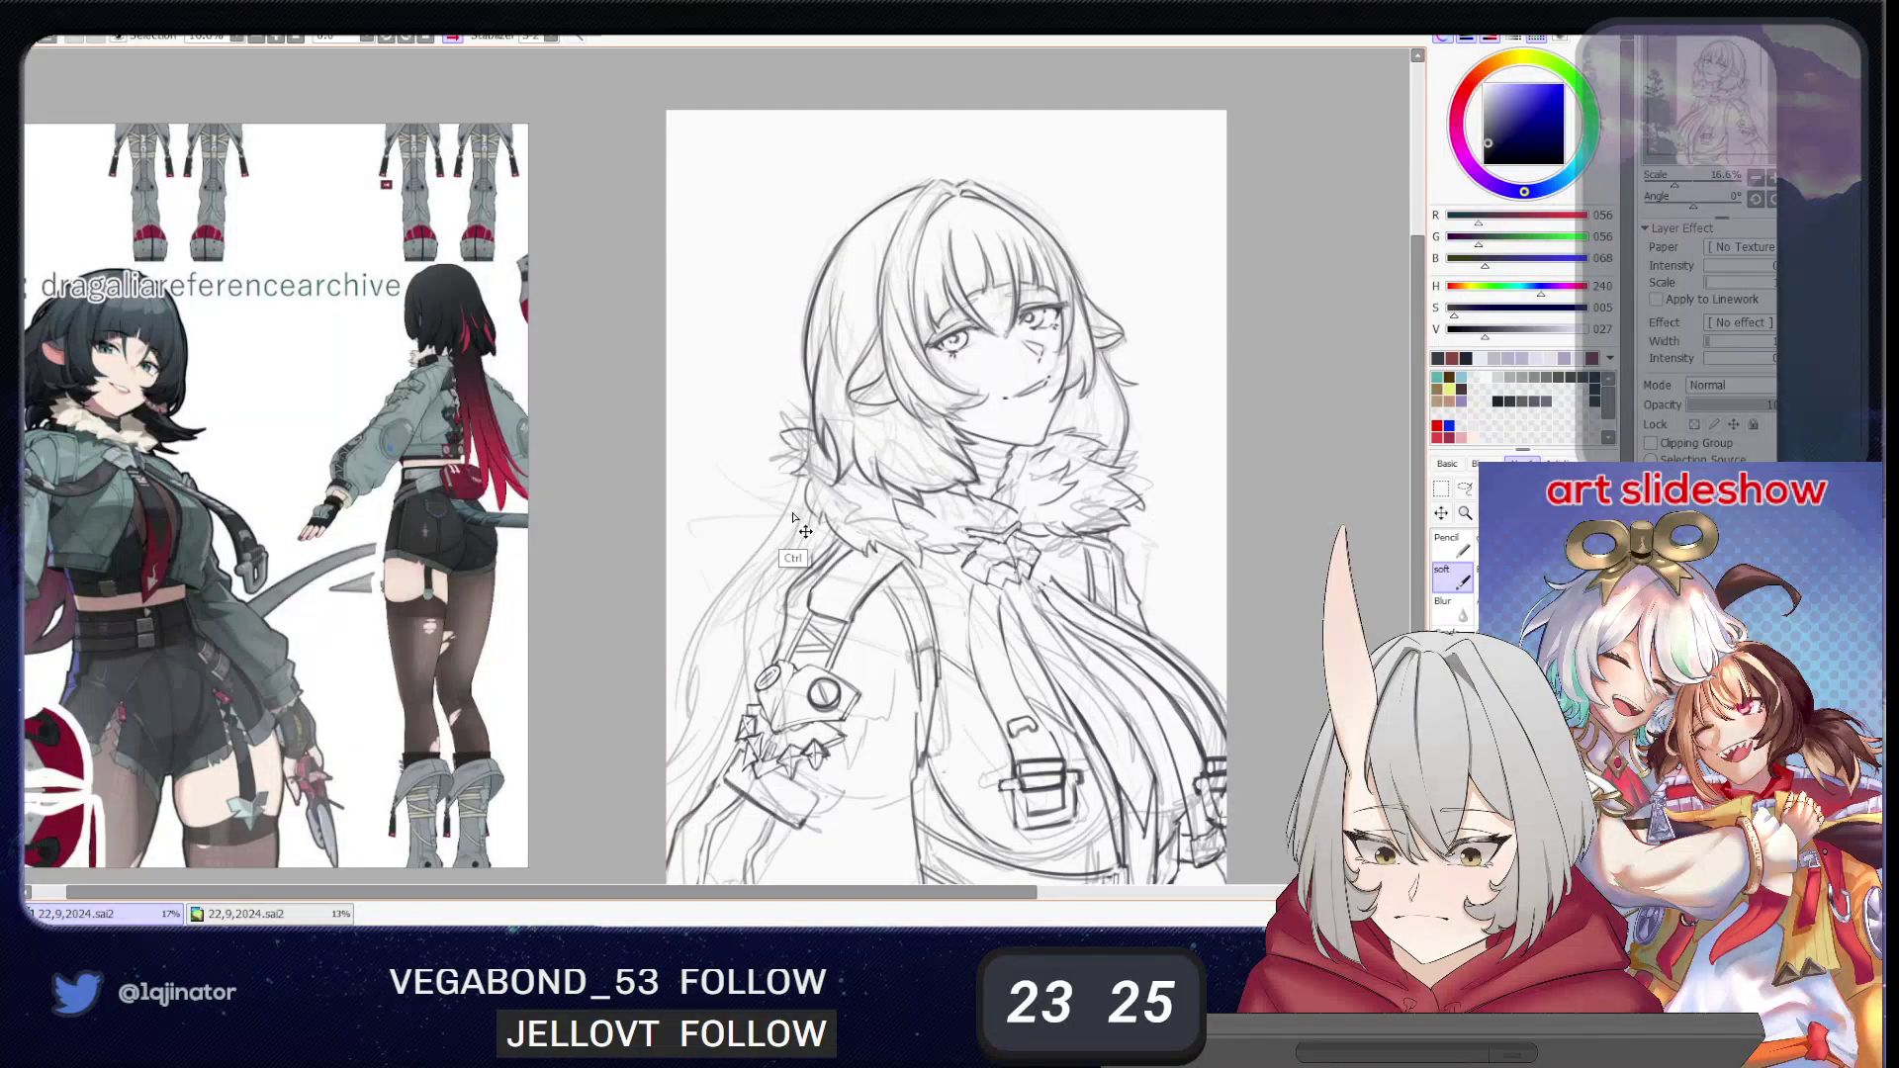
drag(802, 482, 713, 763)
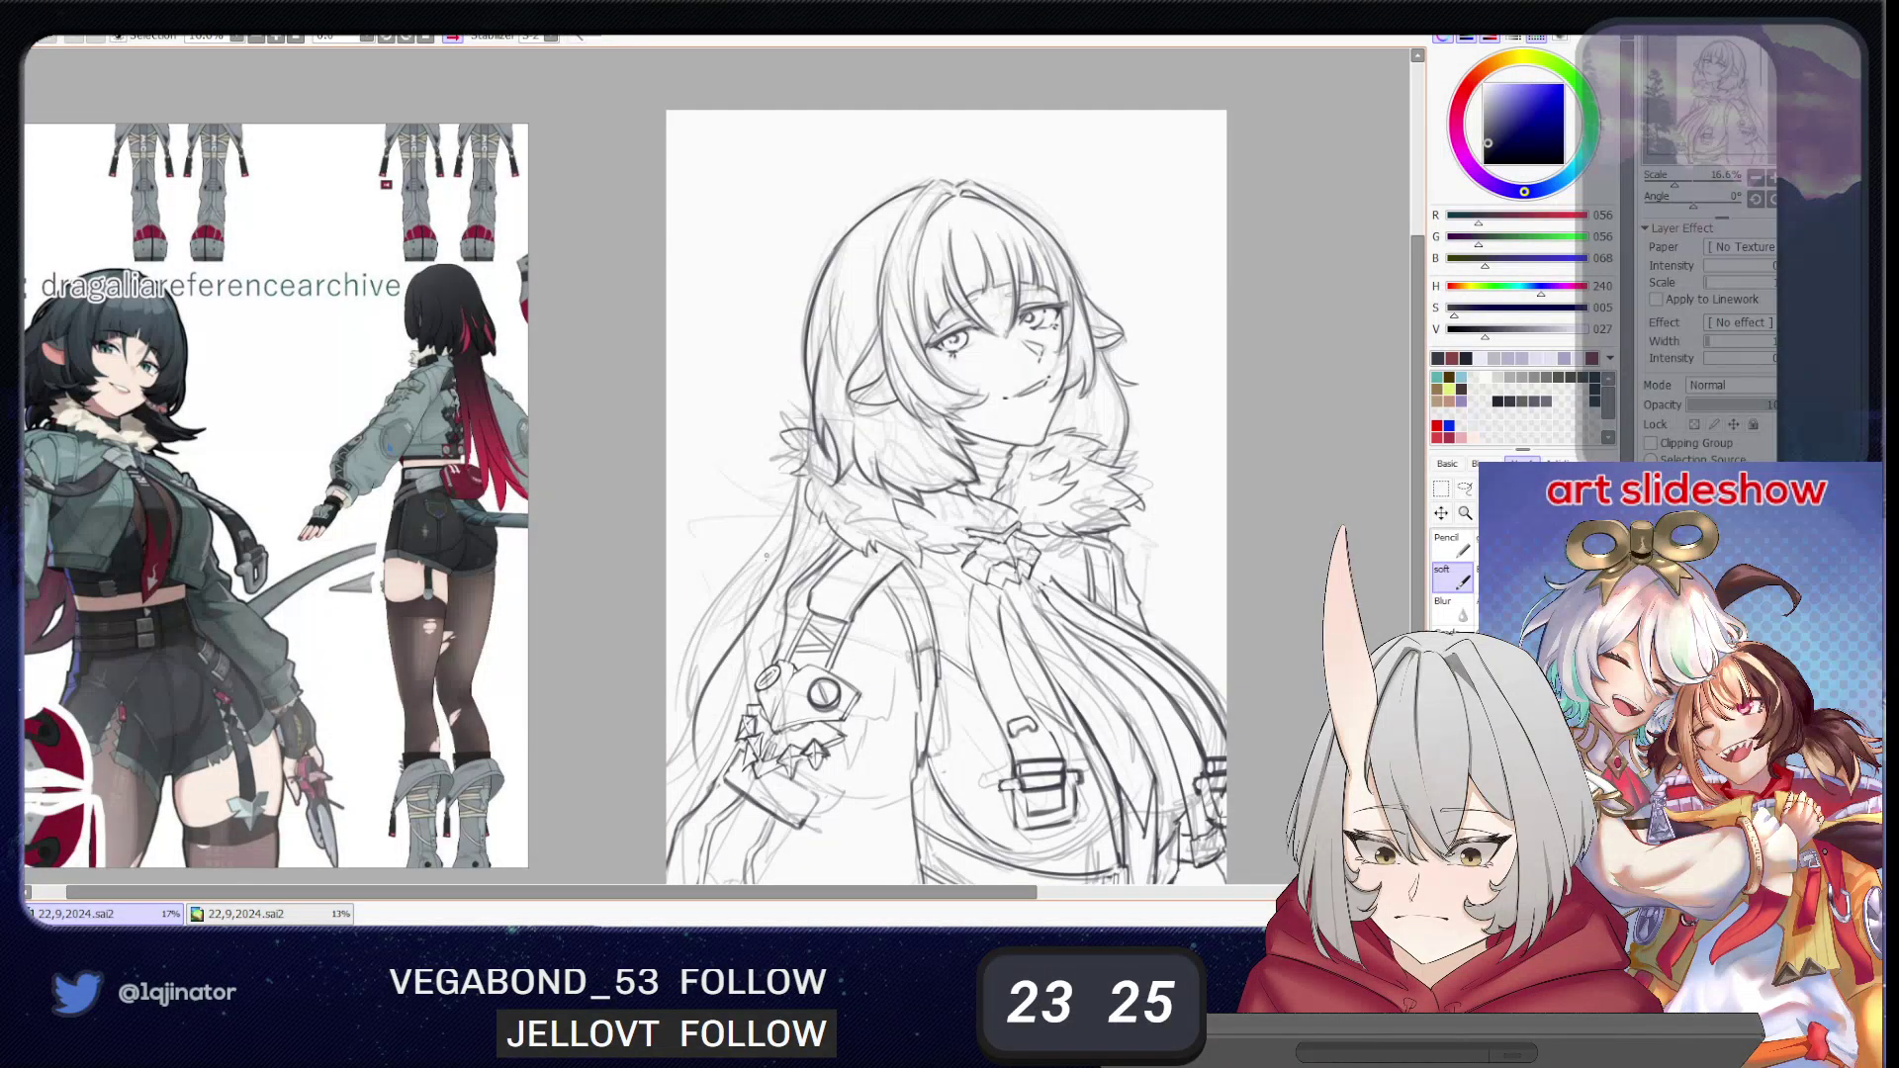
- Draw the outer long hair strands curving away from the fur collar behind the shoulder, retrying strokes until they flow
drag(788, 516, 669, 655)
key(ctrl+z)
mouse_move(792, 512)
mouse_down()
mouse_move(712, 615)
mouse_move(689, 685)
mouse_up()
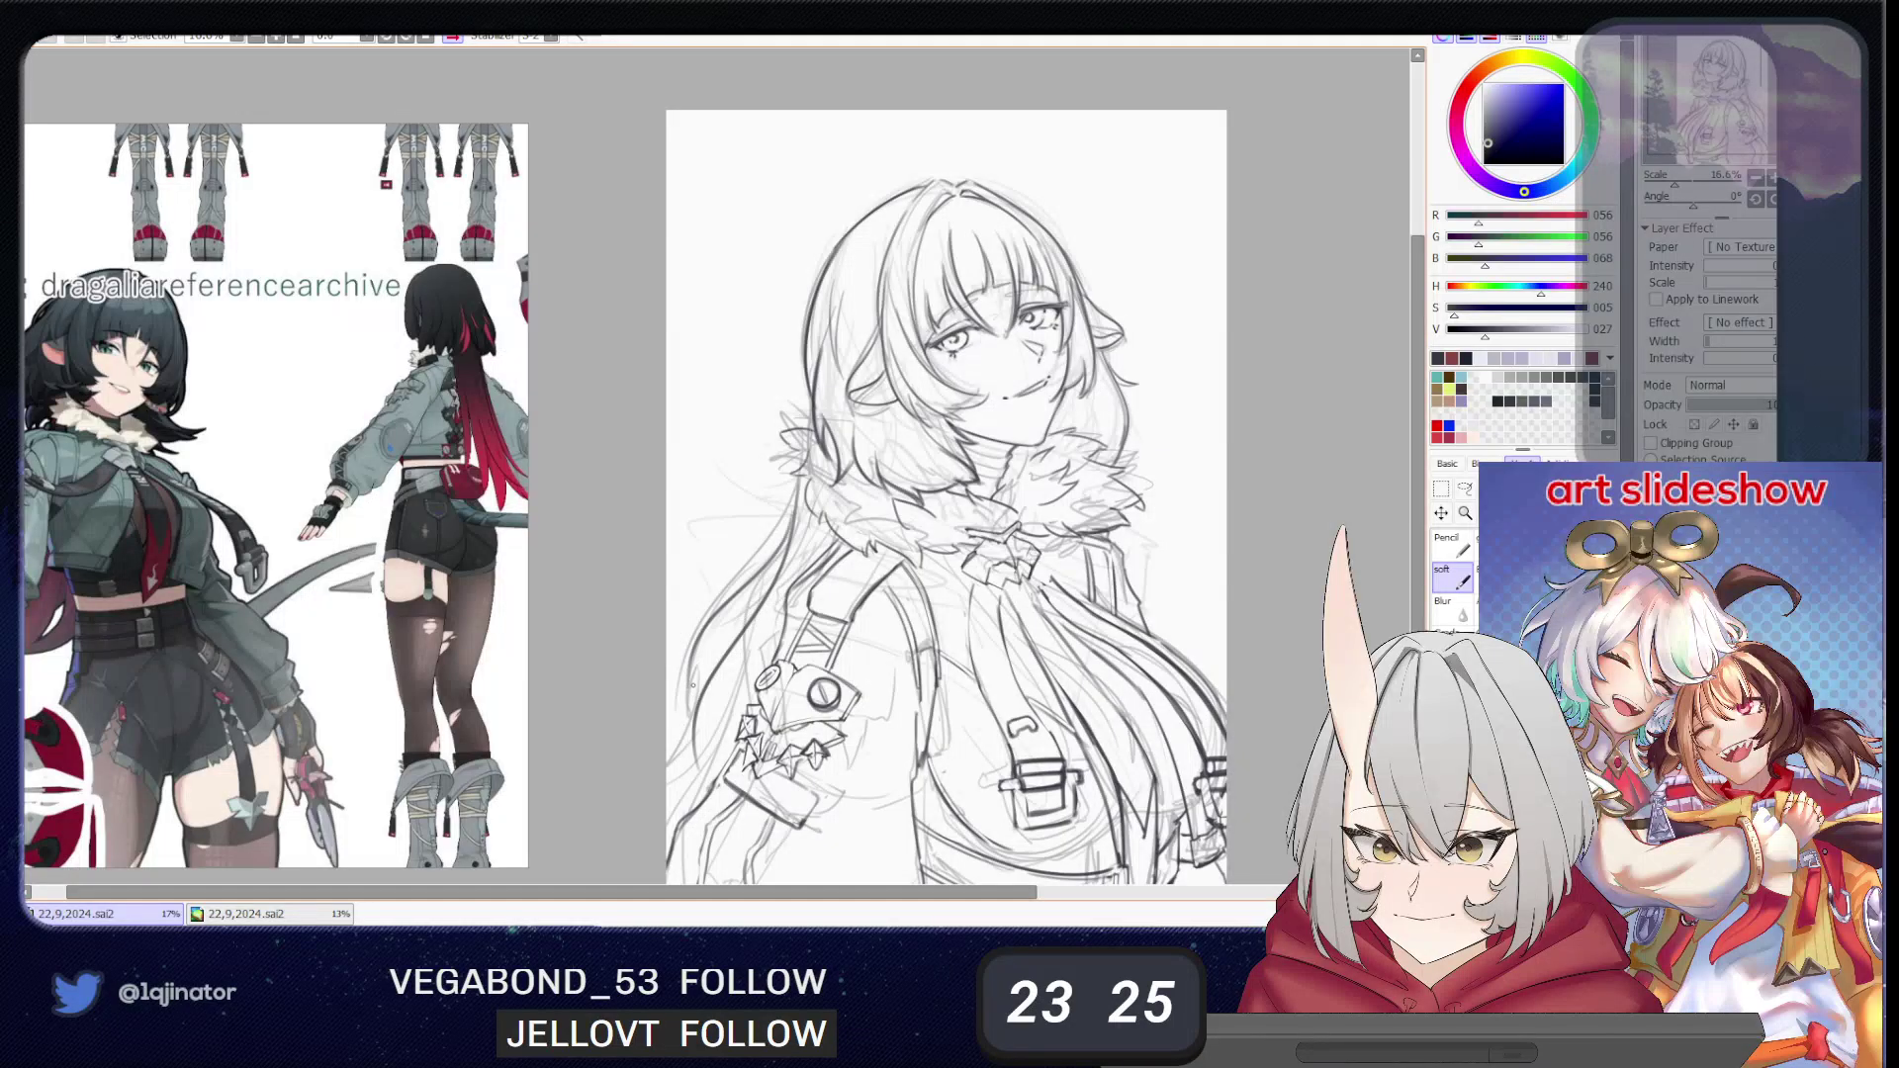
key(ctrl+z)
drag(789, 522, 695, 639)
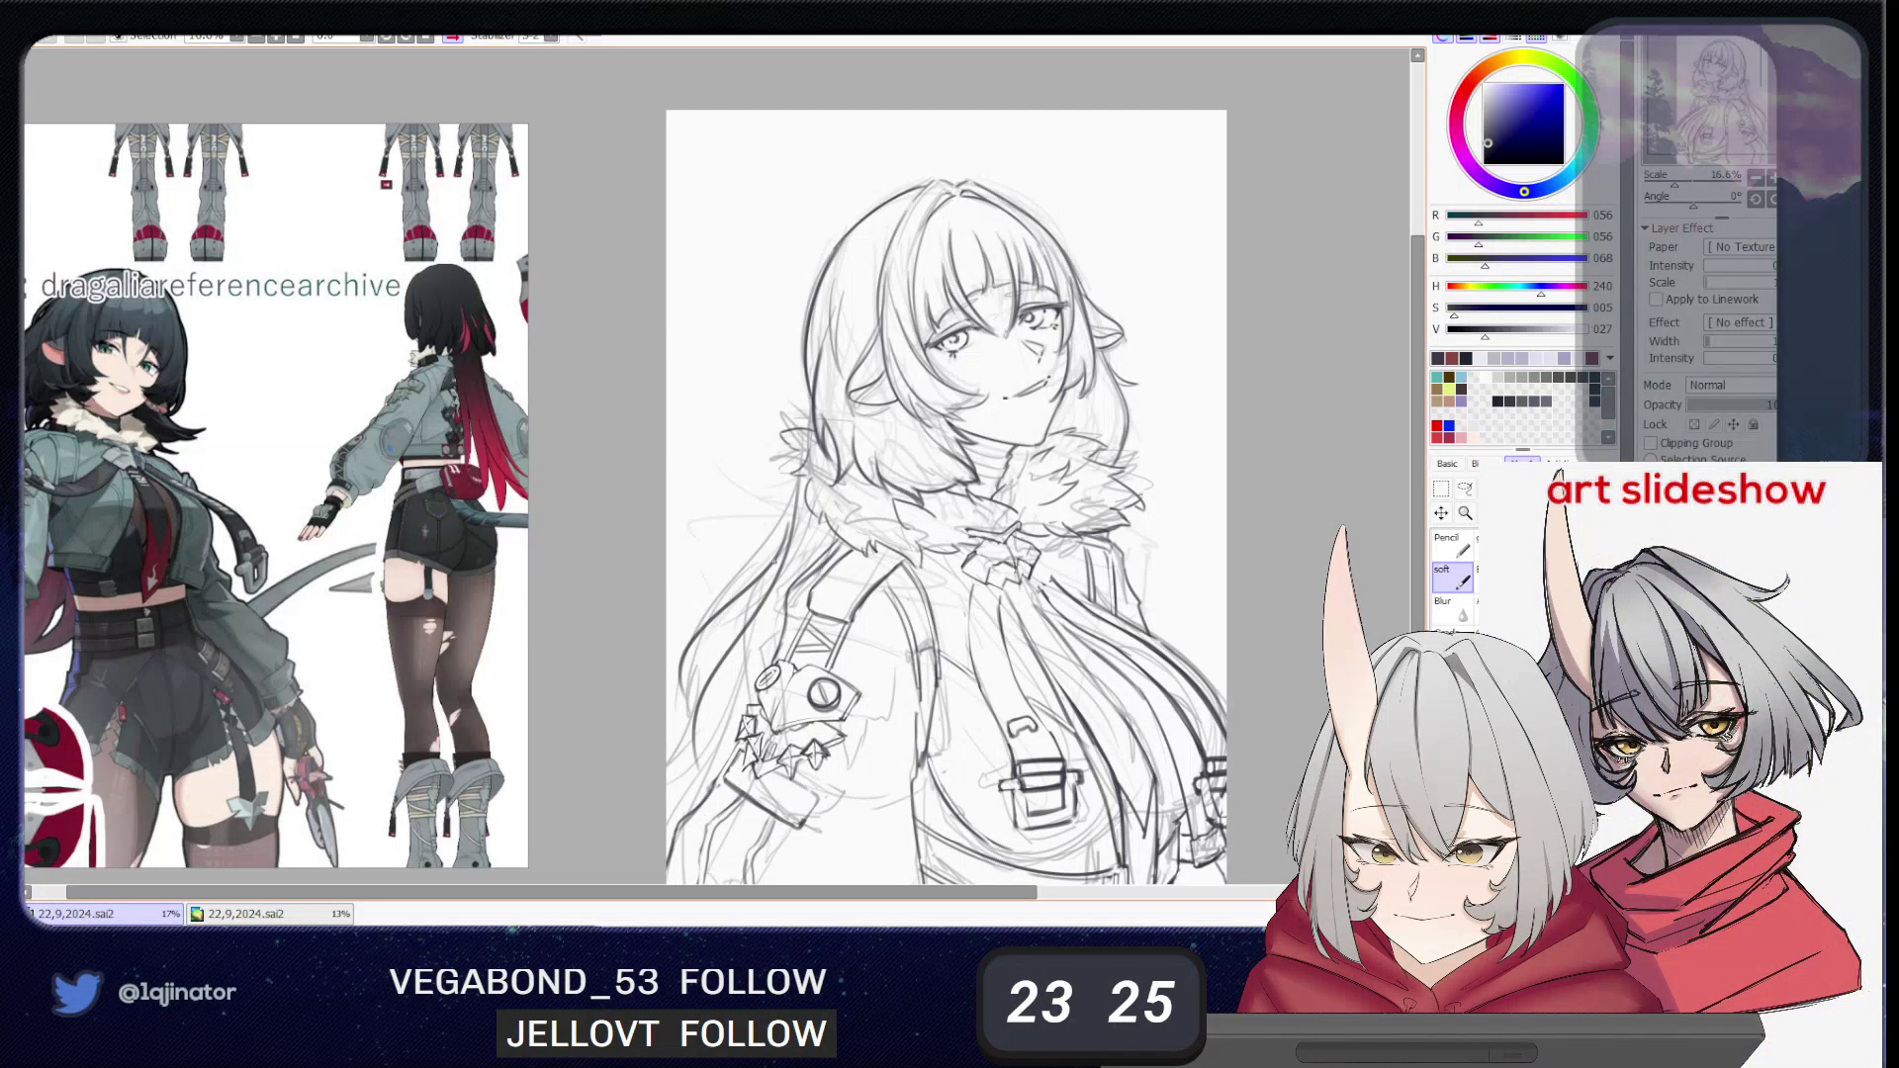
key(ctrl+z)
drag(755, 607, 697, 655)
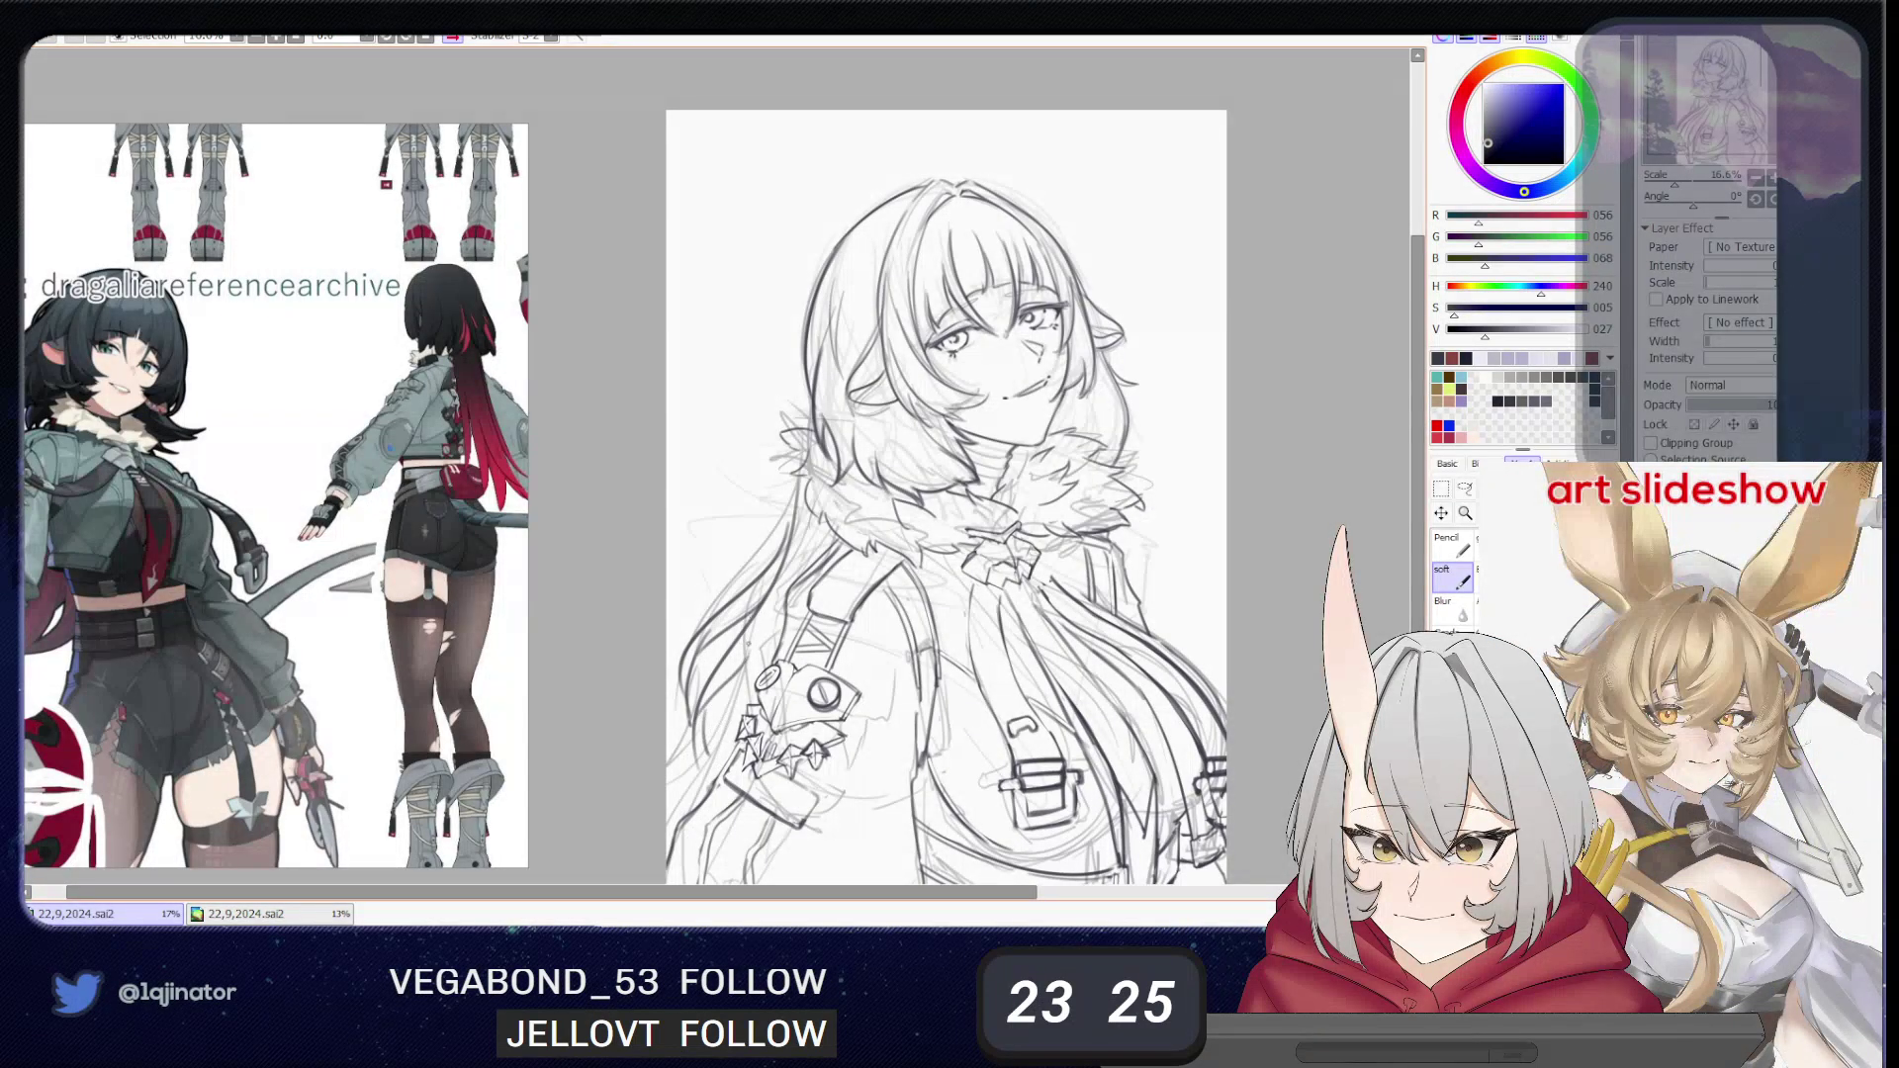
- Extend the long hair from beside the shoulder strap down to the canvas edge with a sweeping strand
mouse_move(754, 620)
mouse_down()
mouse_move(678, 820)
mouse_move(743, 690)
mouse_move(668, 815)
mouse_up()
key(ctrl+z)
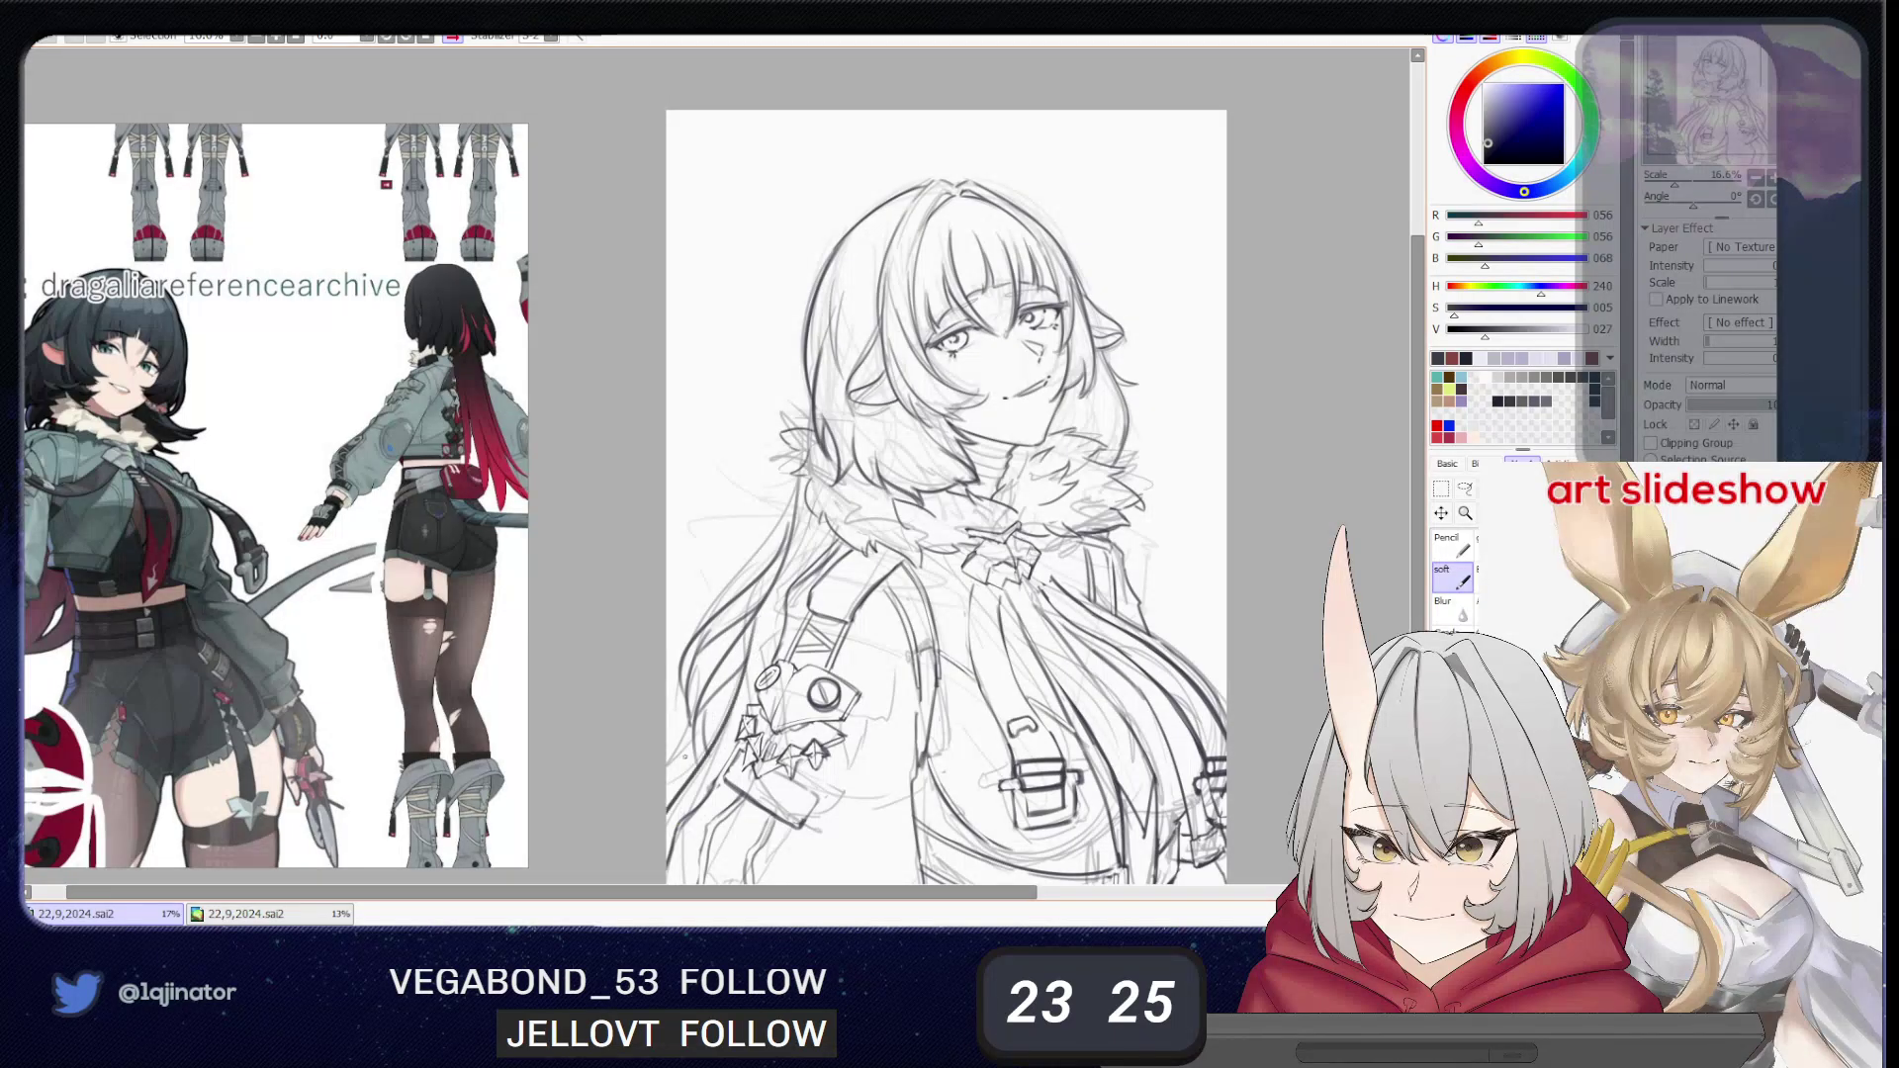
key(ctrl+z)
drag(757, 628, 667, 805)
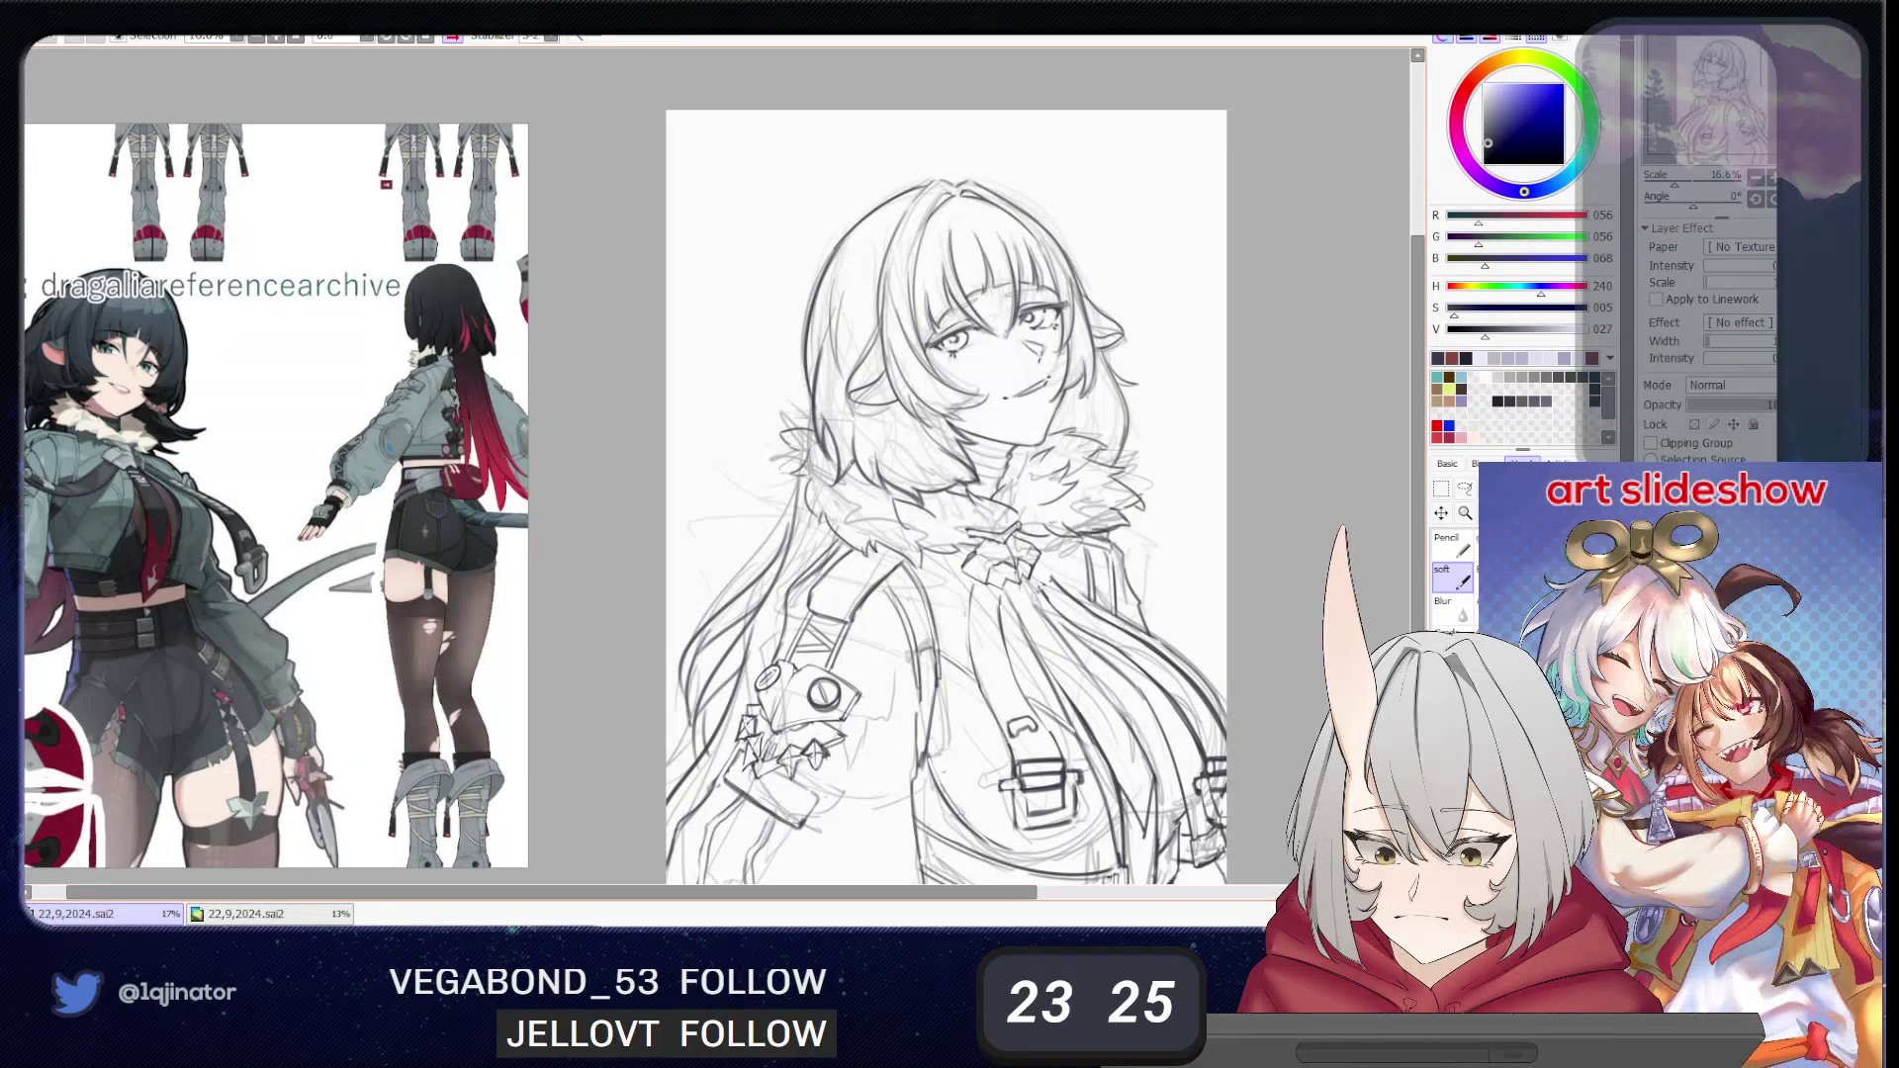
- Lighten the rough construction lines around the chest and its buckled strap using the eraser at size 72
drag(1065, 466, 945, 477)
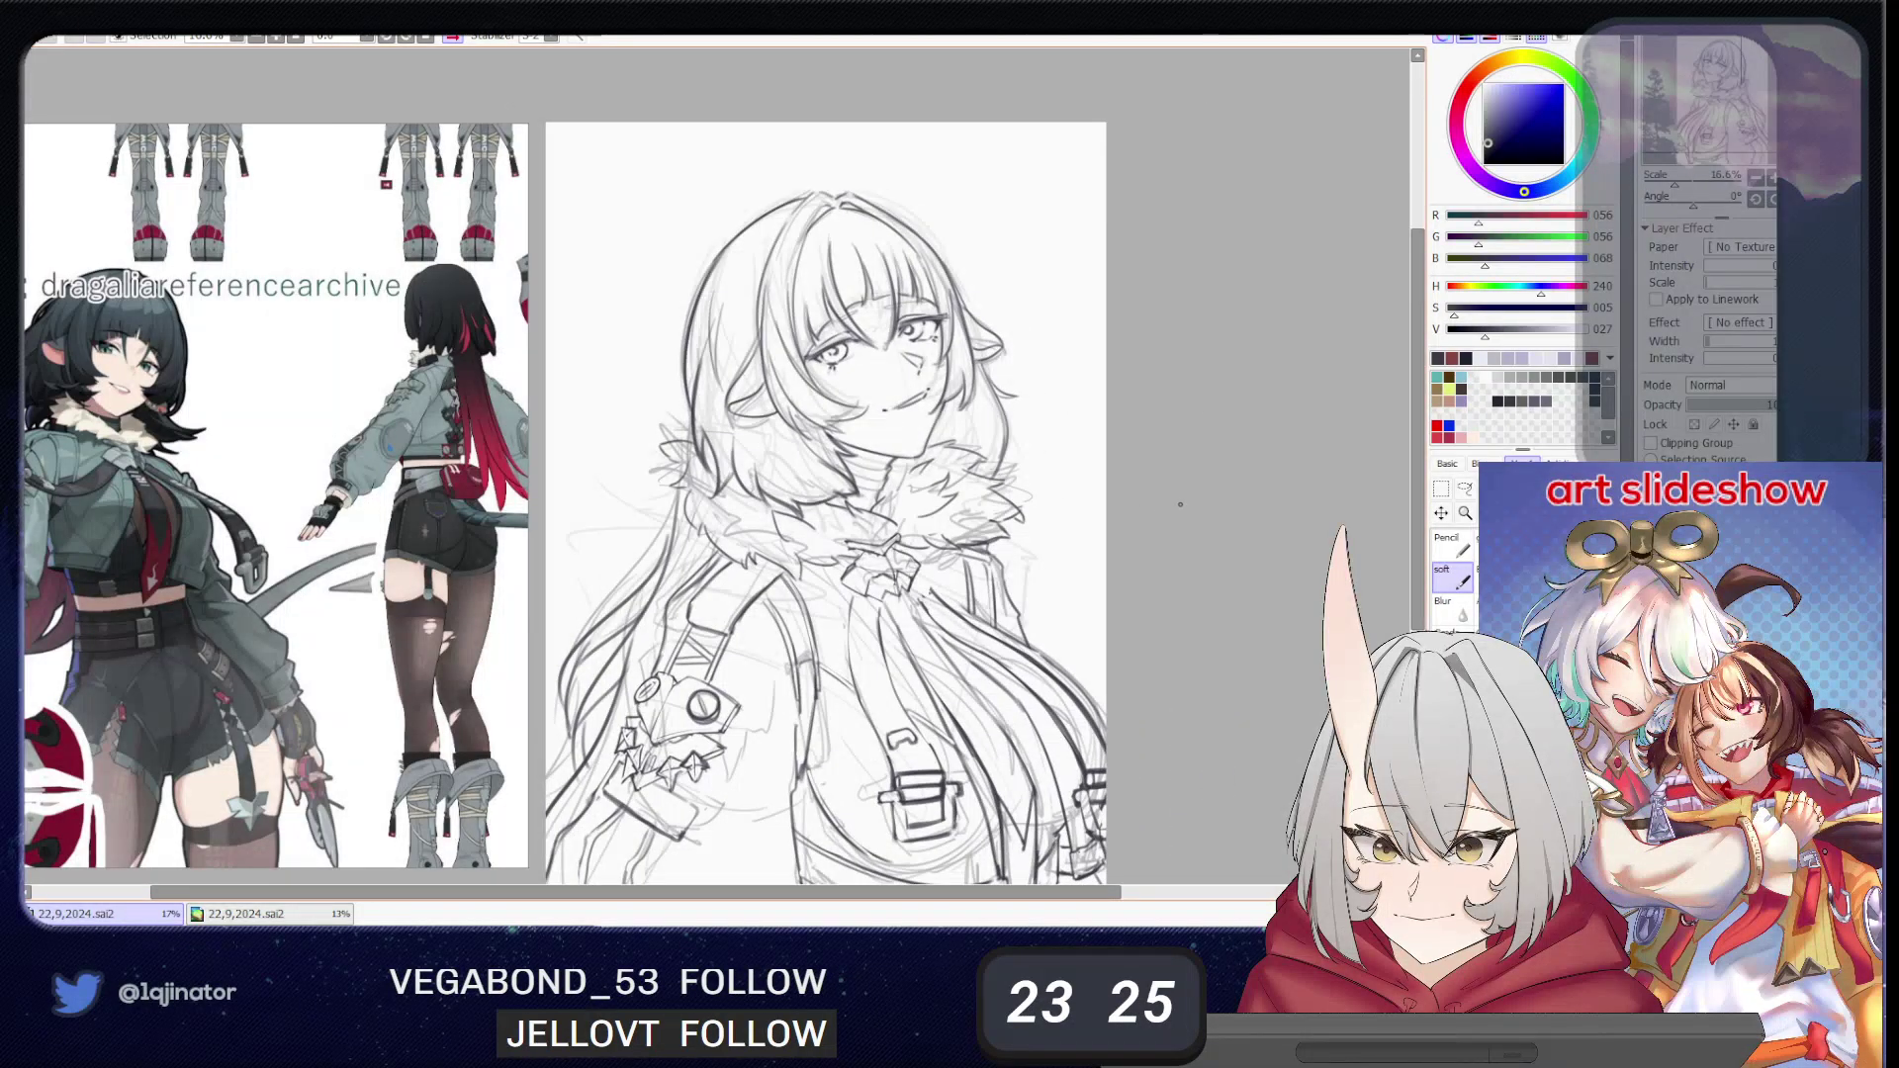
drag(1040, 568, 1091, 487)
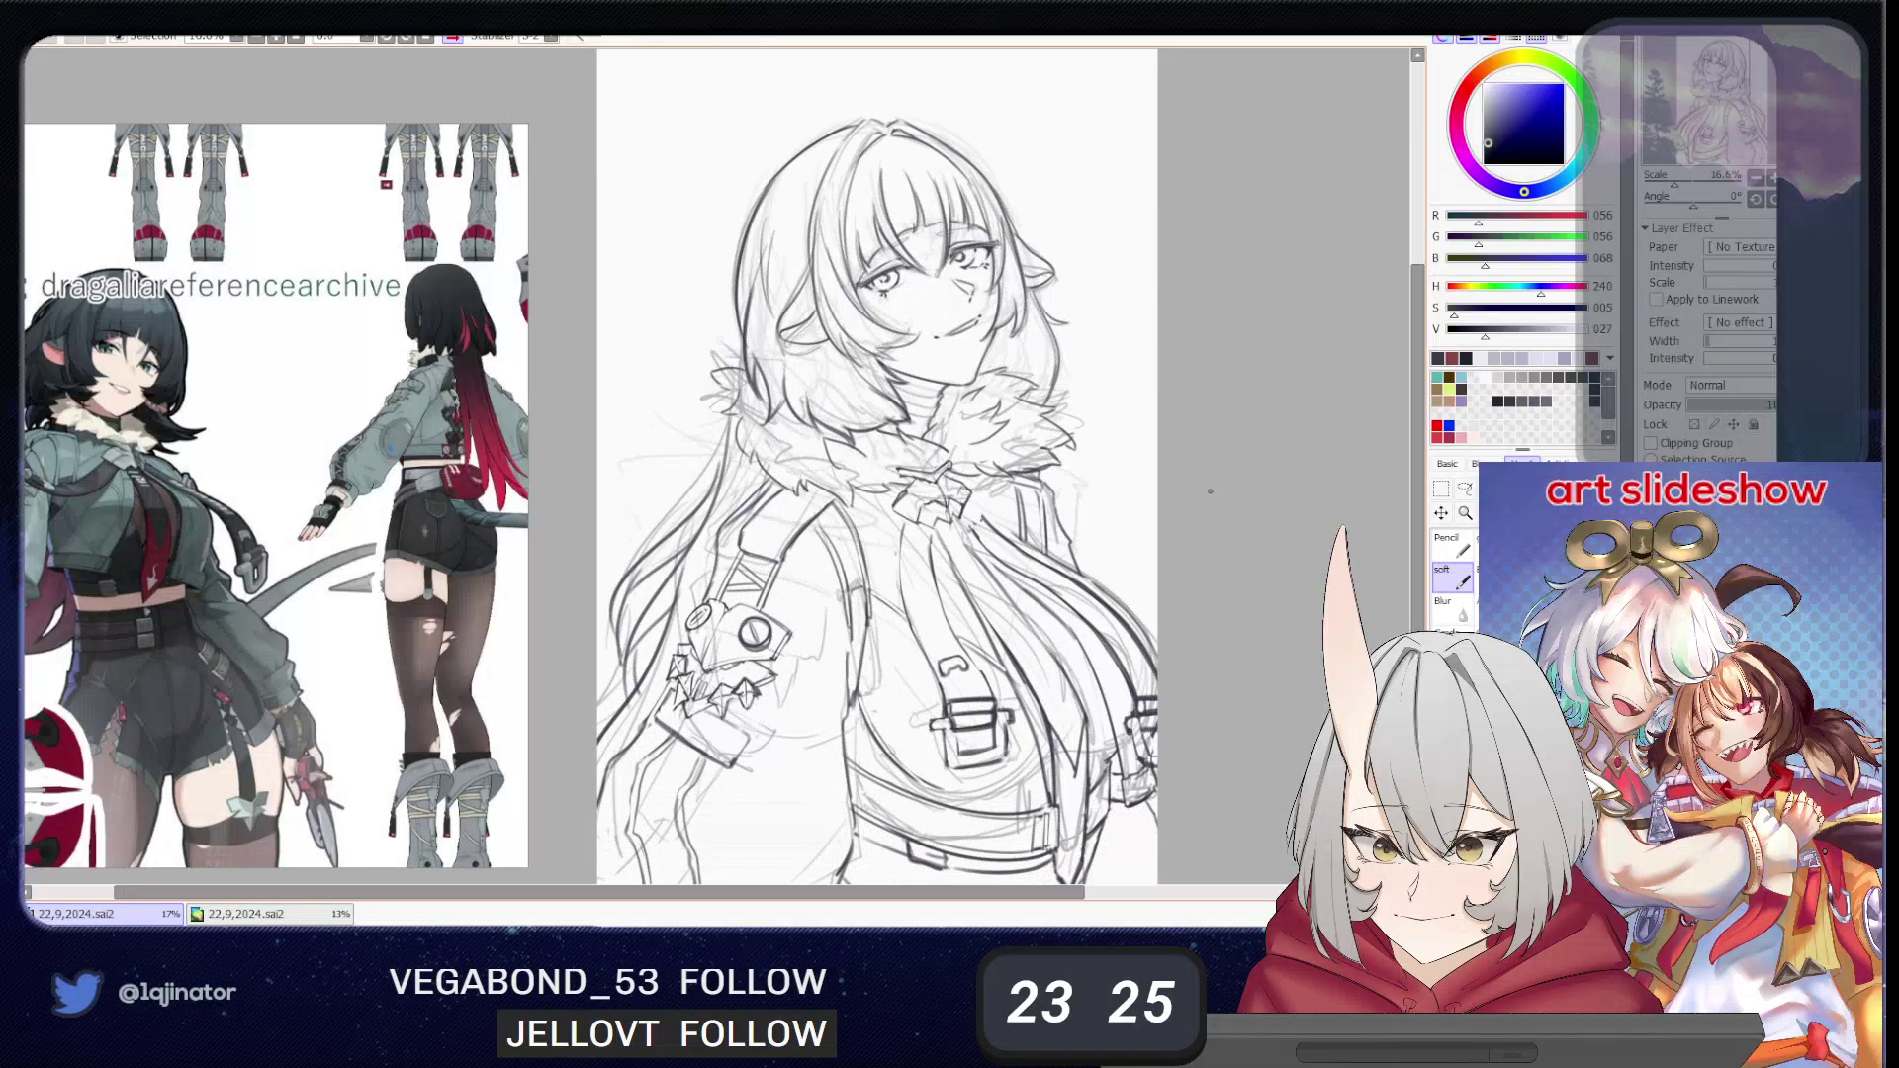
mouse_move(1163, 550)
mouse_down()
mouse_move(1159, 512)
mouse_move(1140, 555)
mouse_up()
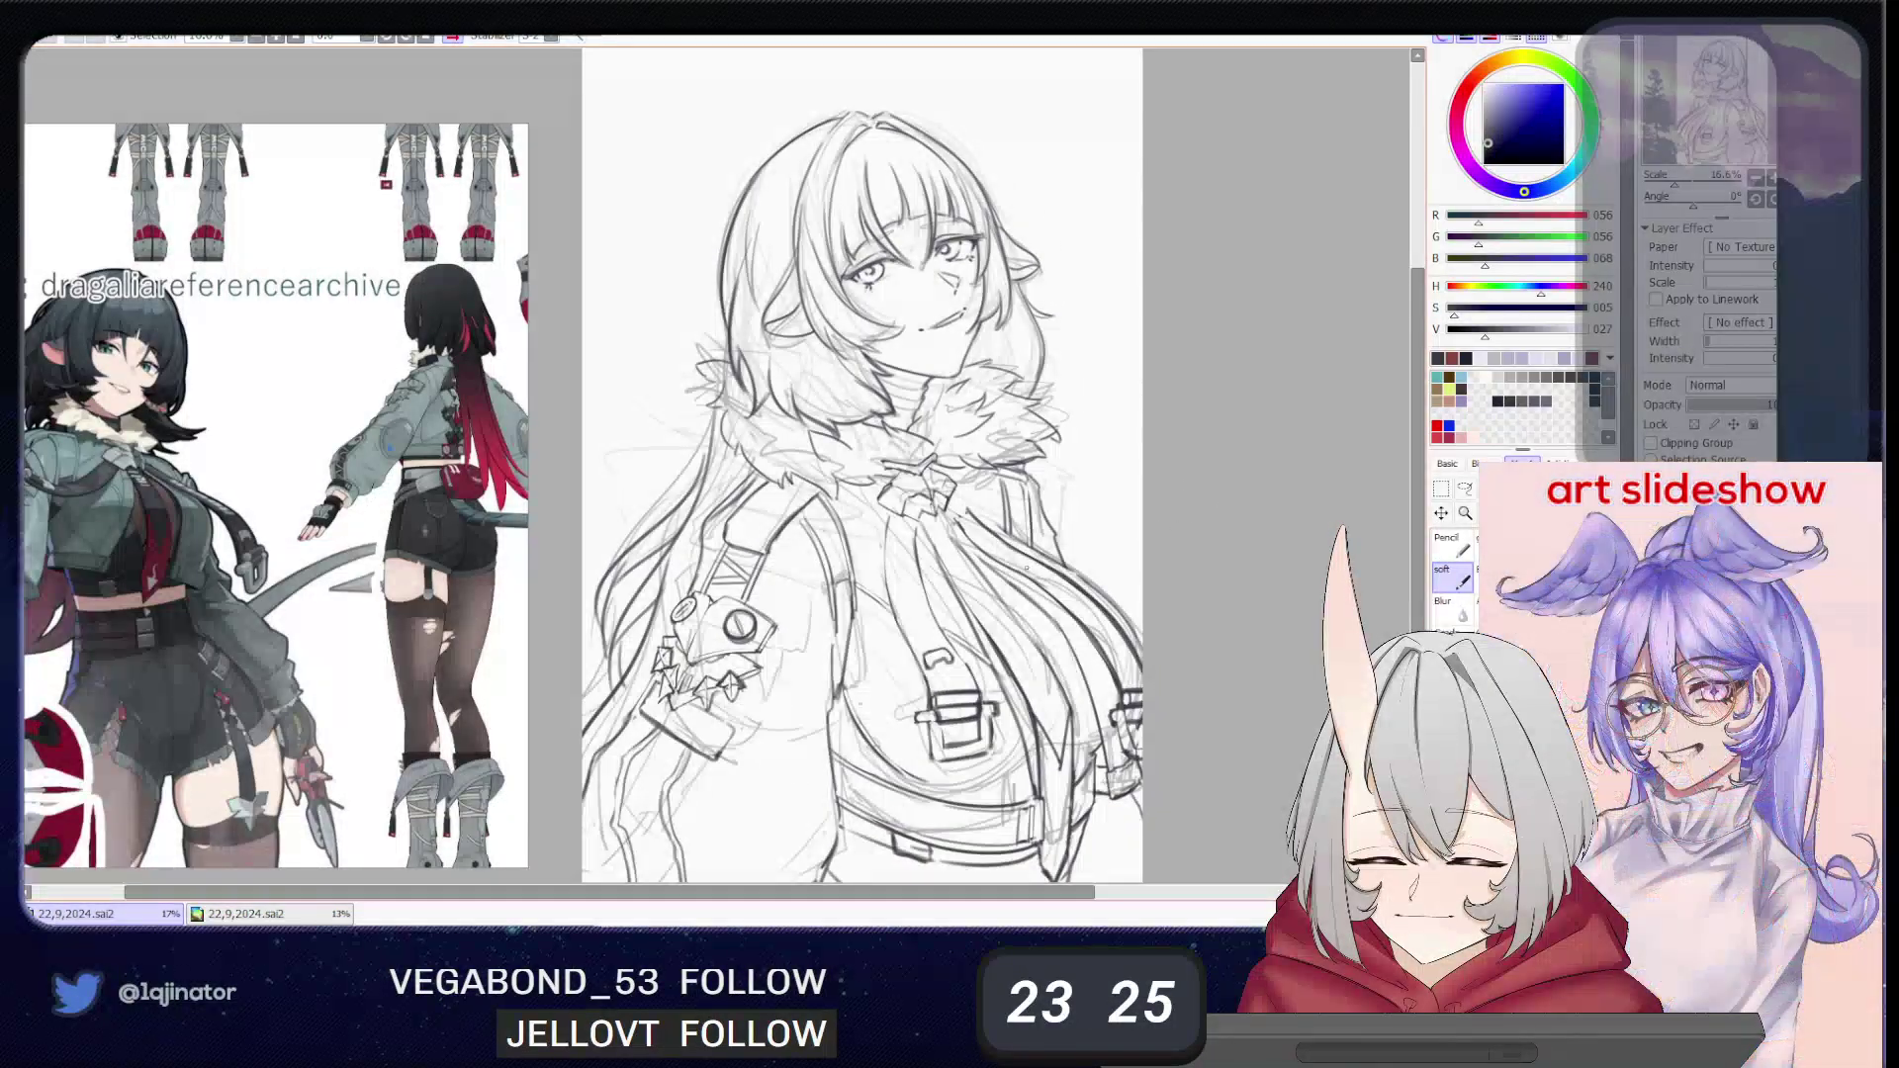
key(e)
ctrl+shift+click(974, 611)
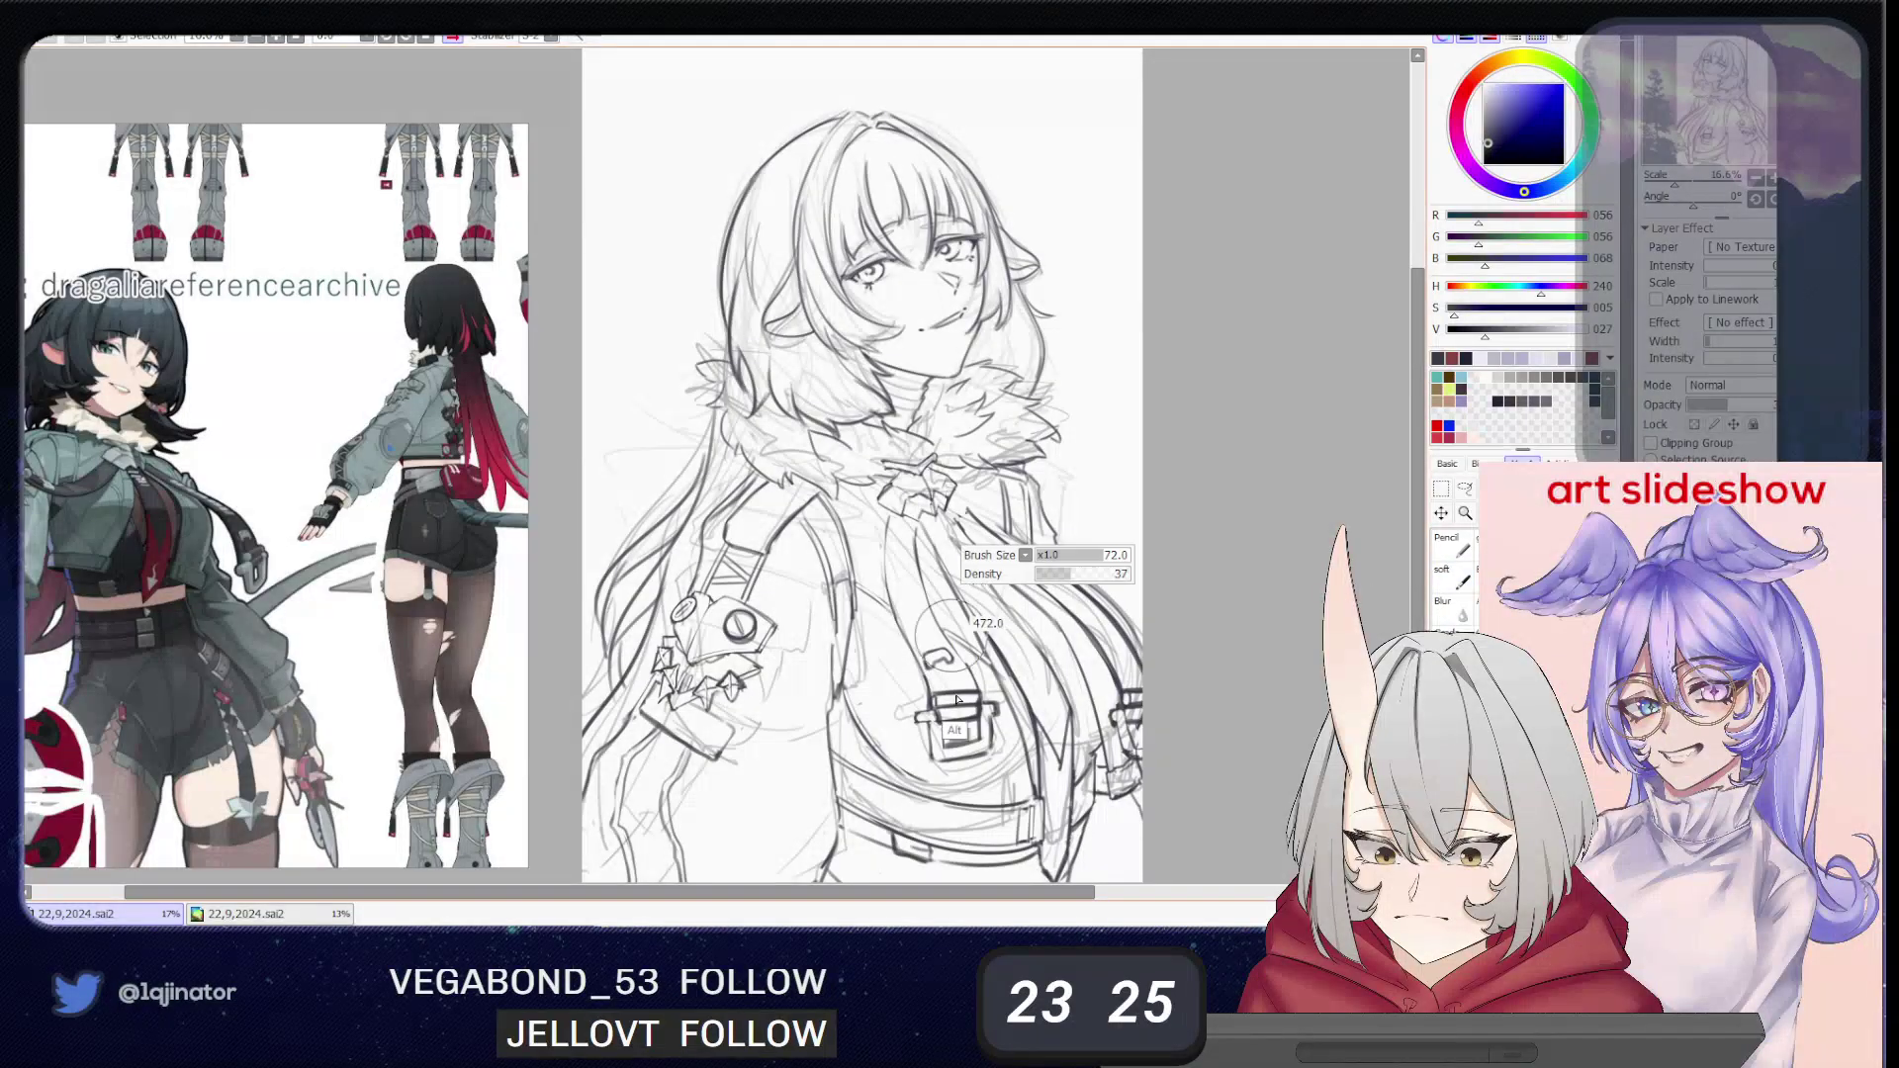
mouse_move(948, 654)
mouse_down()
mouse_move(966, 708)
mouse_move(977, 684)
mouse_up()
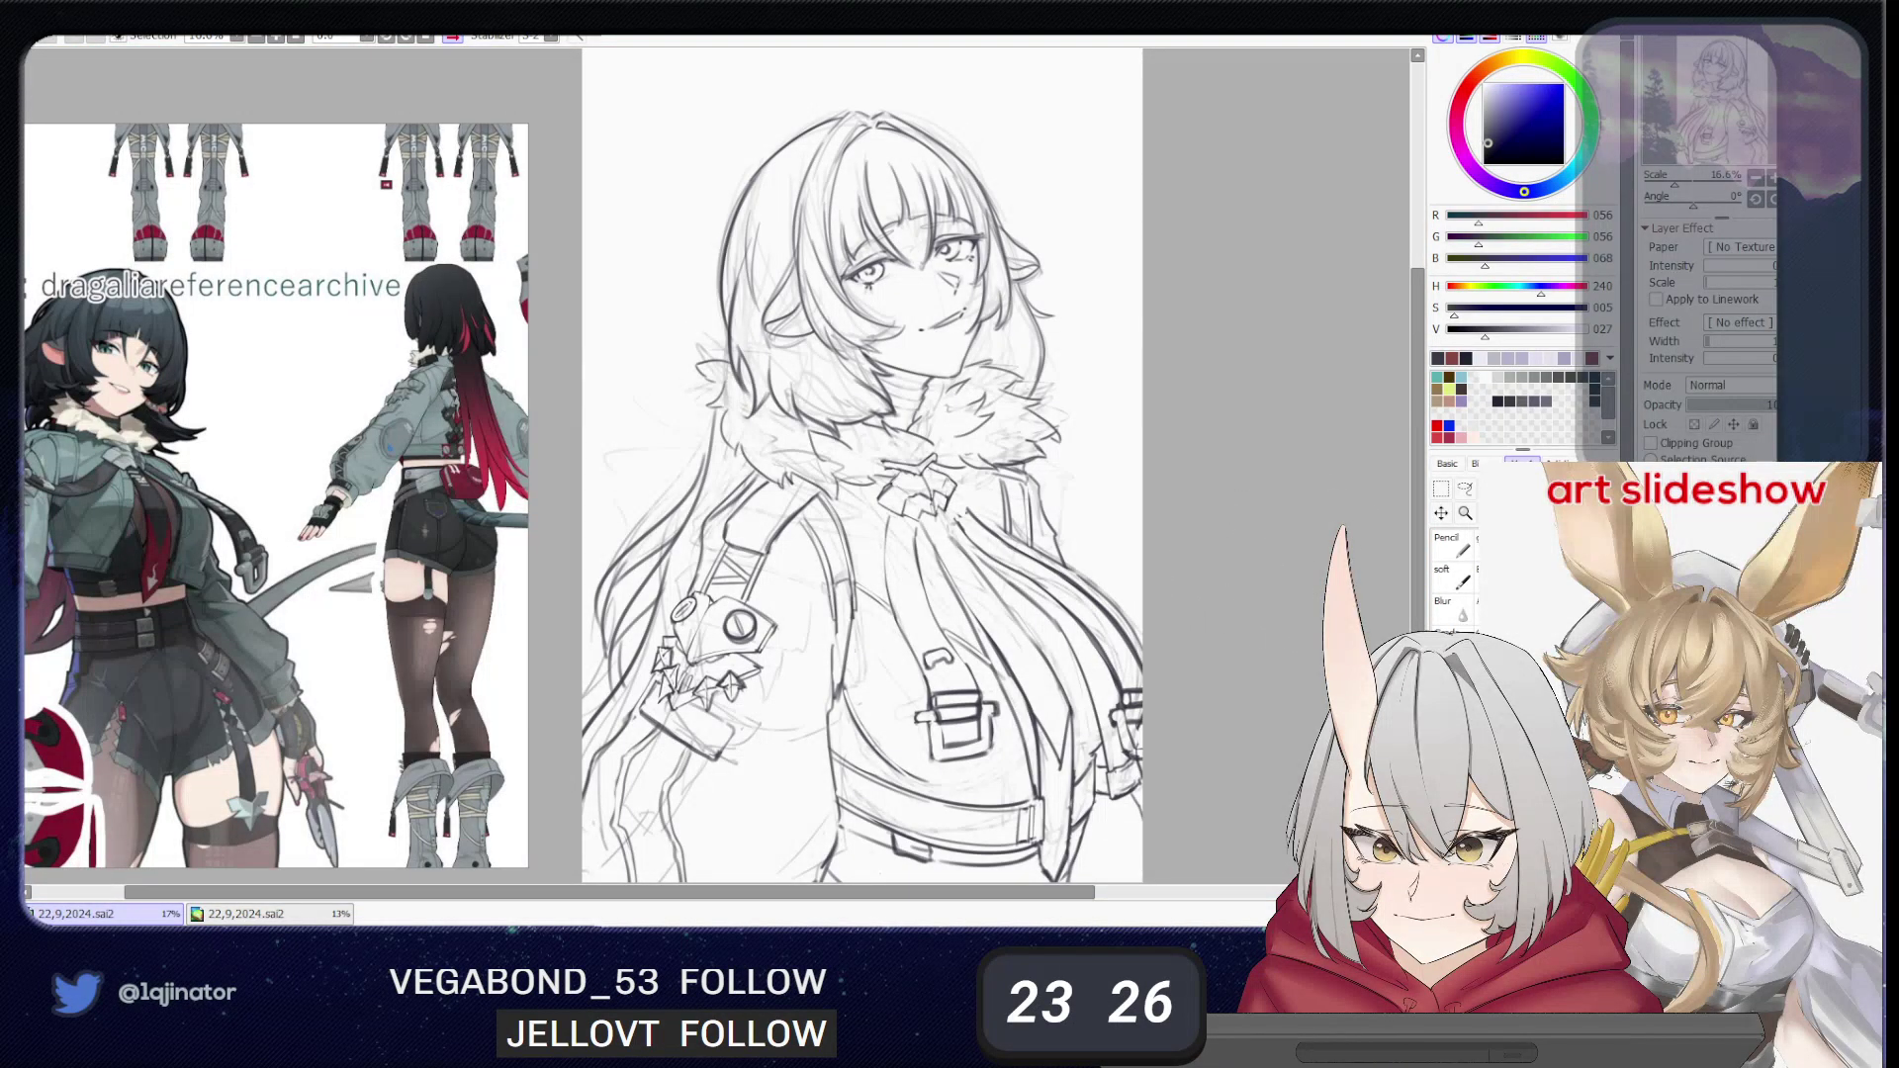
mouse_move(1180, 695)
mouse_down()
mouse_move(1162, 656)
mouse_move(1208, 676)
mouse_move(1201, 691)
mouse_move(1192, 669)
mouse_up()
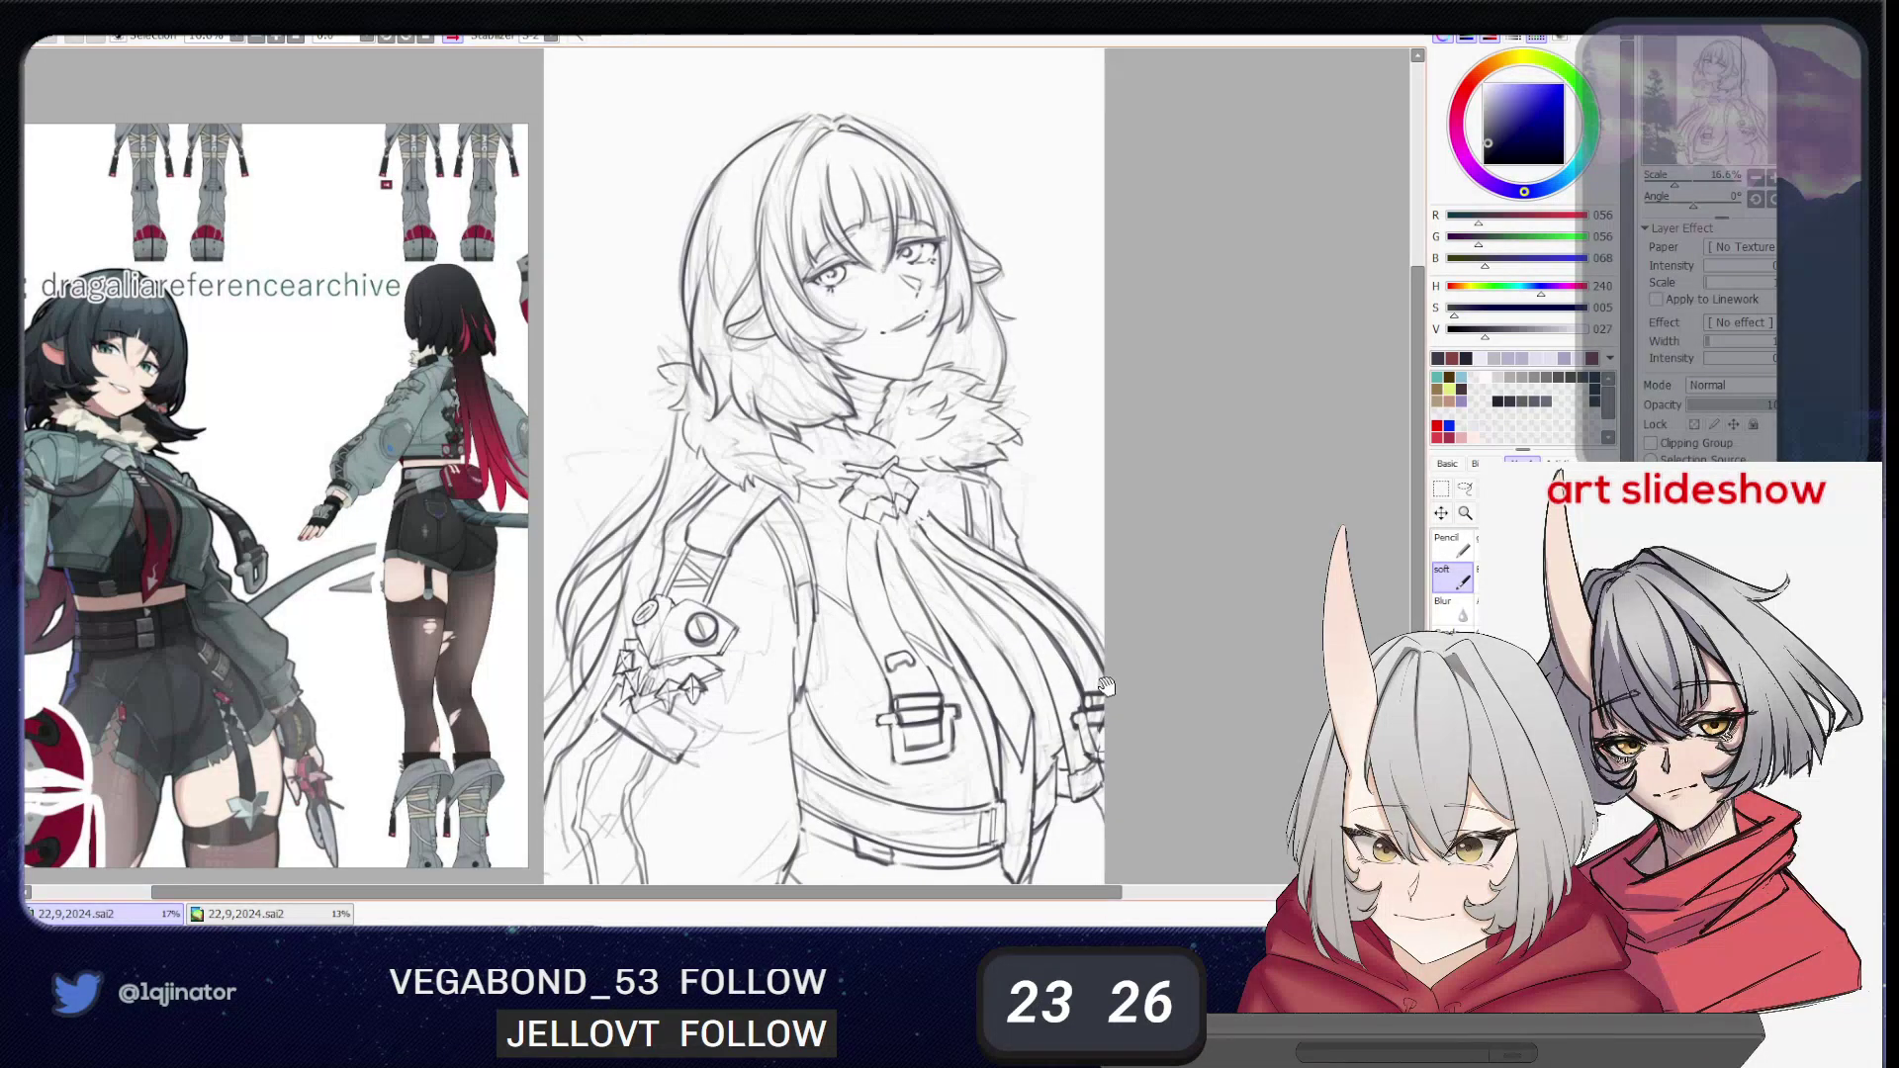
- Mirror the canvas view and move the whole sketch slightly right and down on the canvas with a transform
drag(841, 495, 851, 473)
key(h)
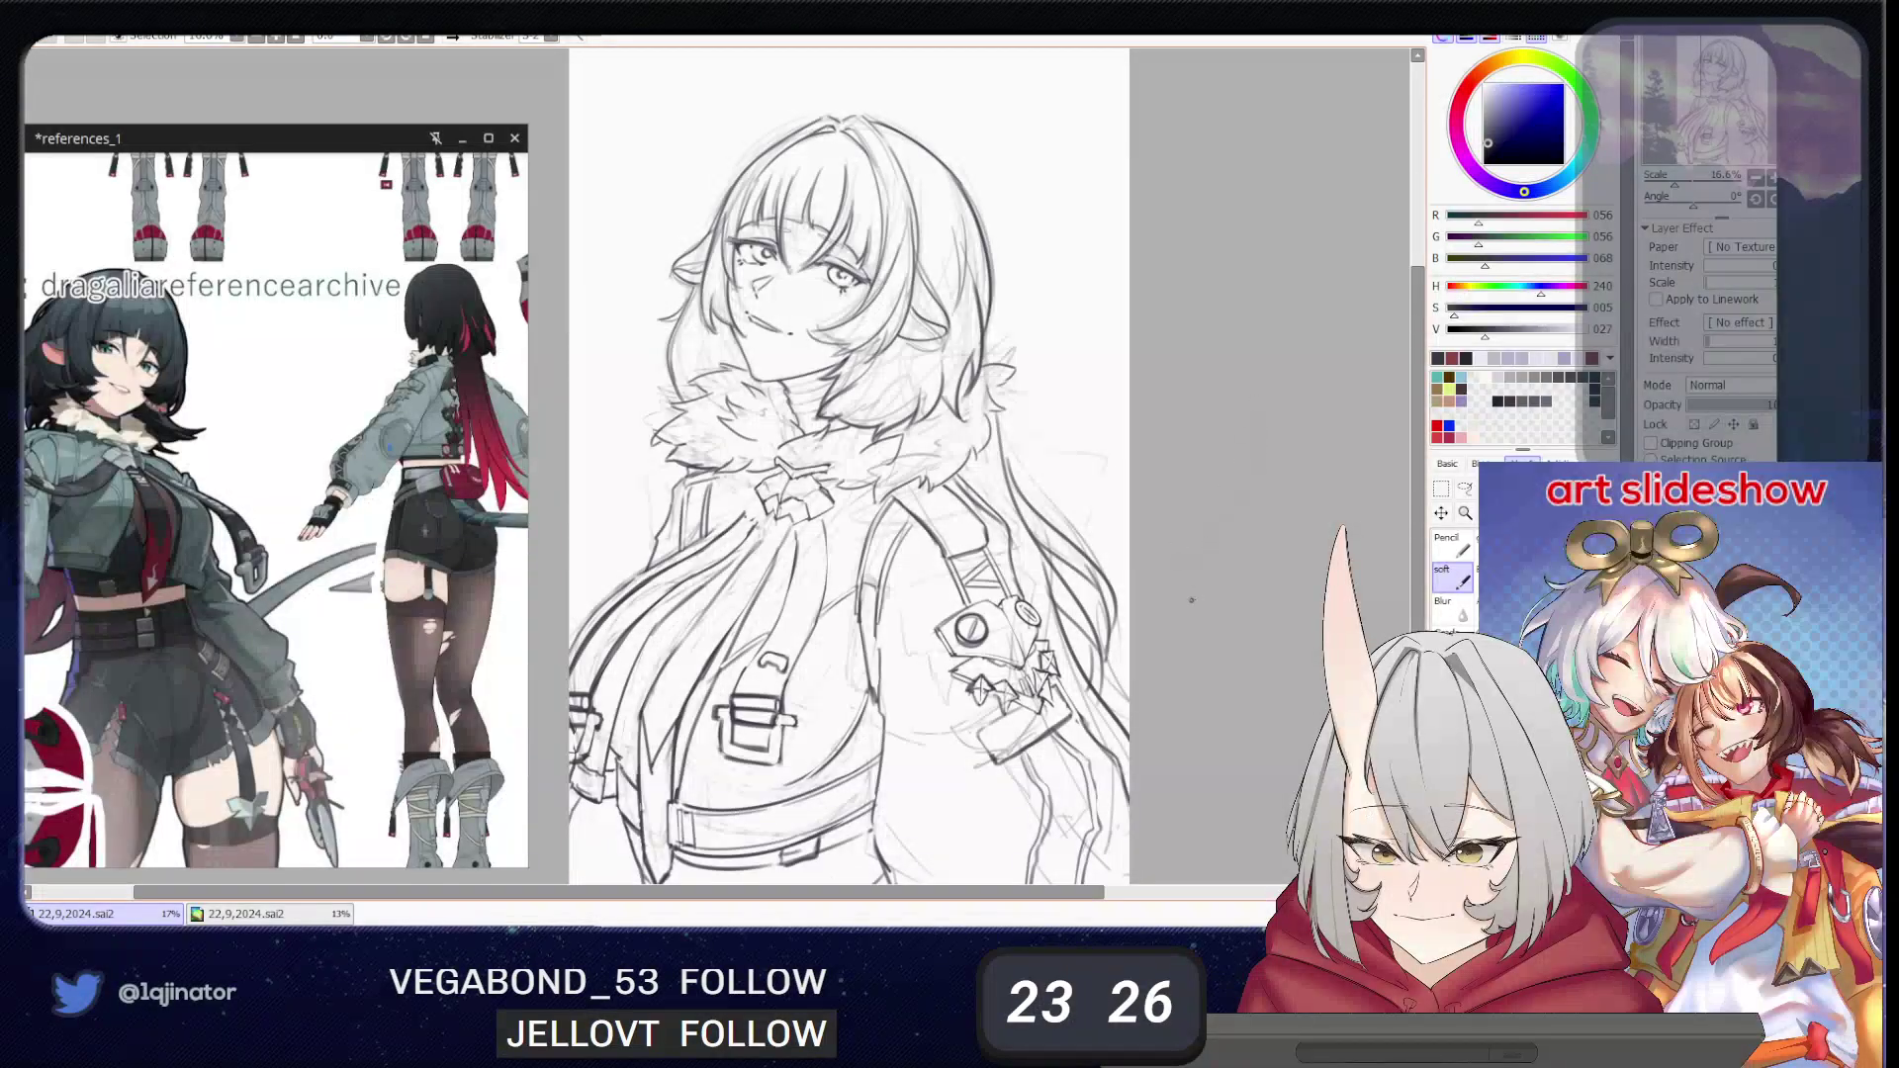
drag(1184, 567, 1186, 565)
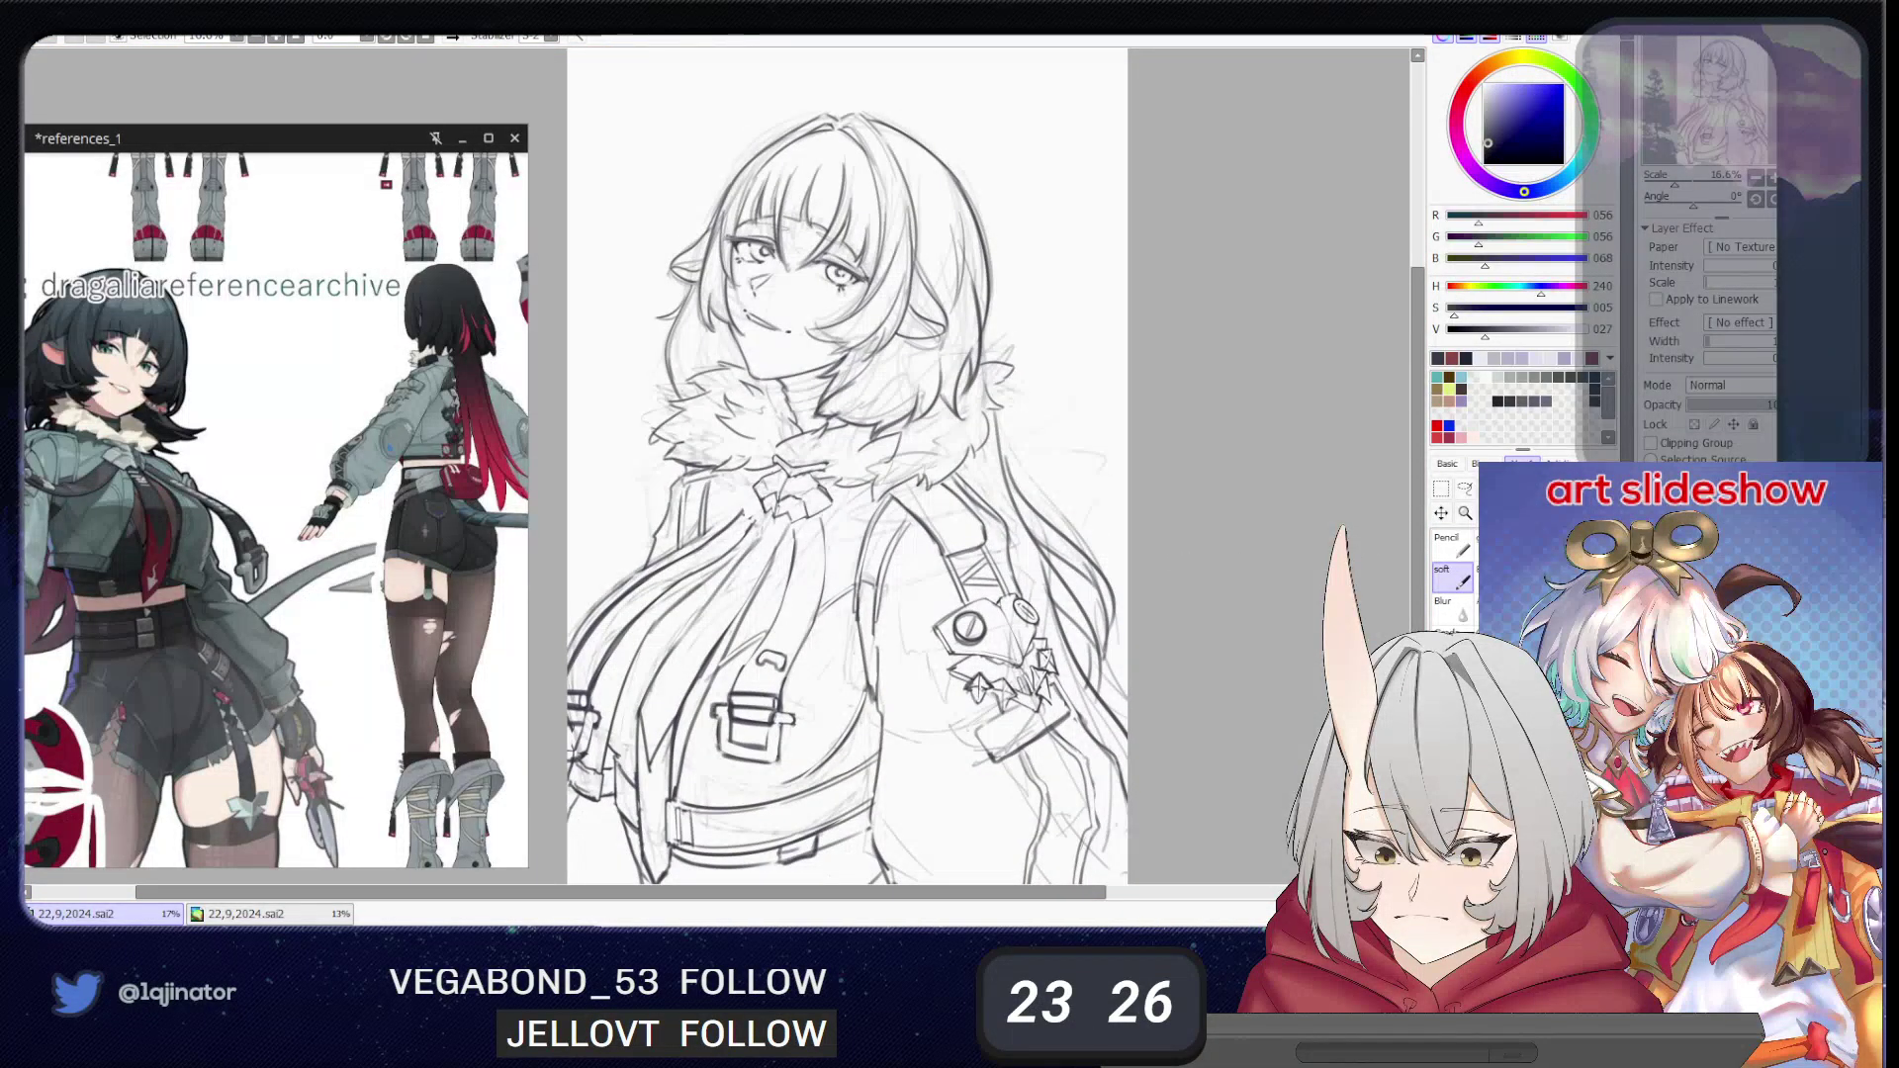
drag(1190, 653, 1199, 641)
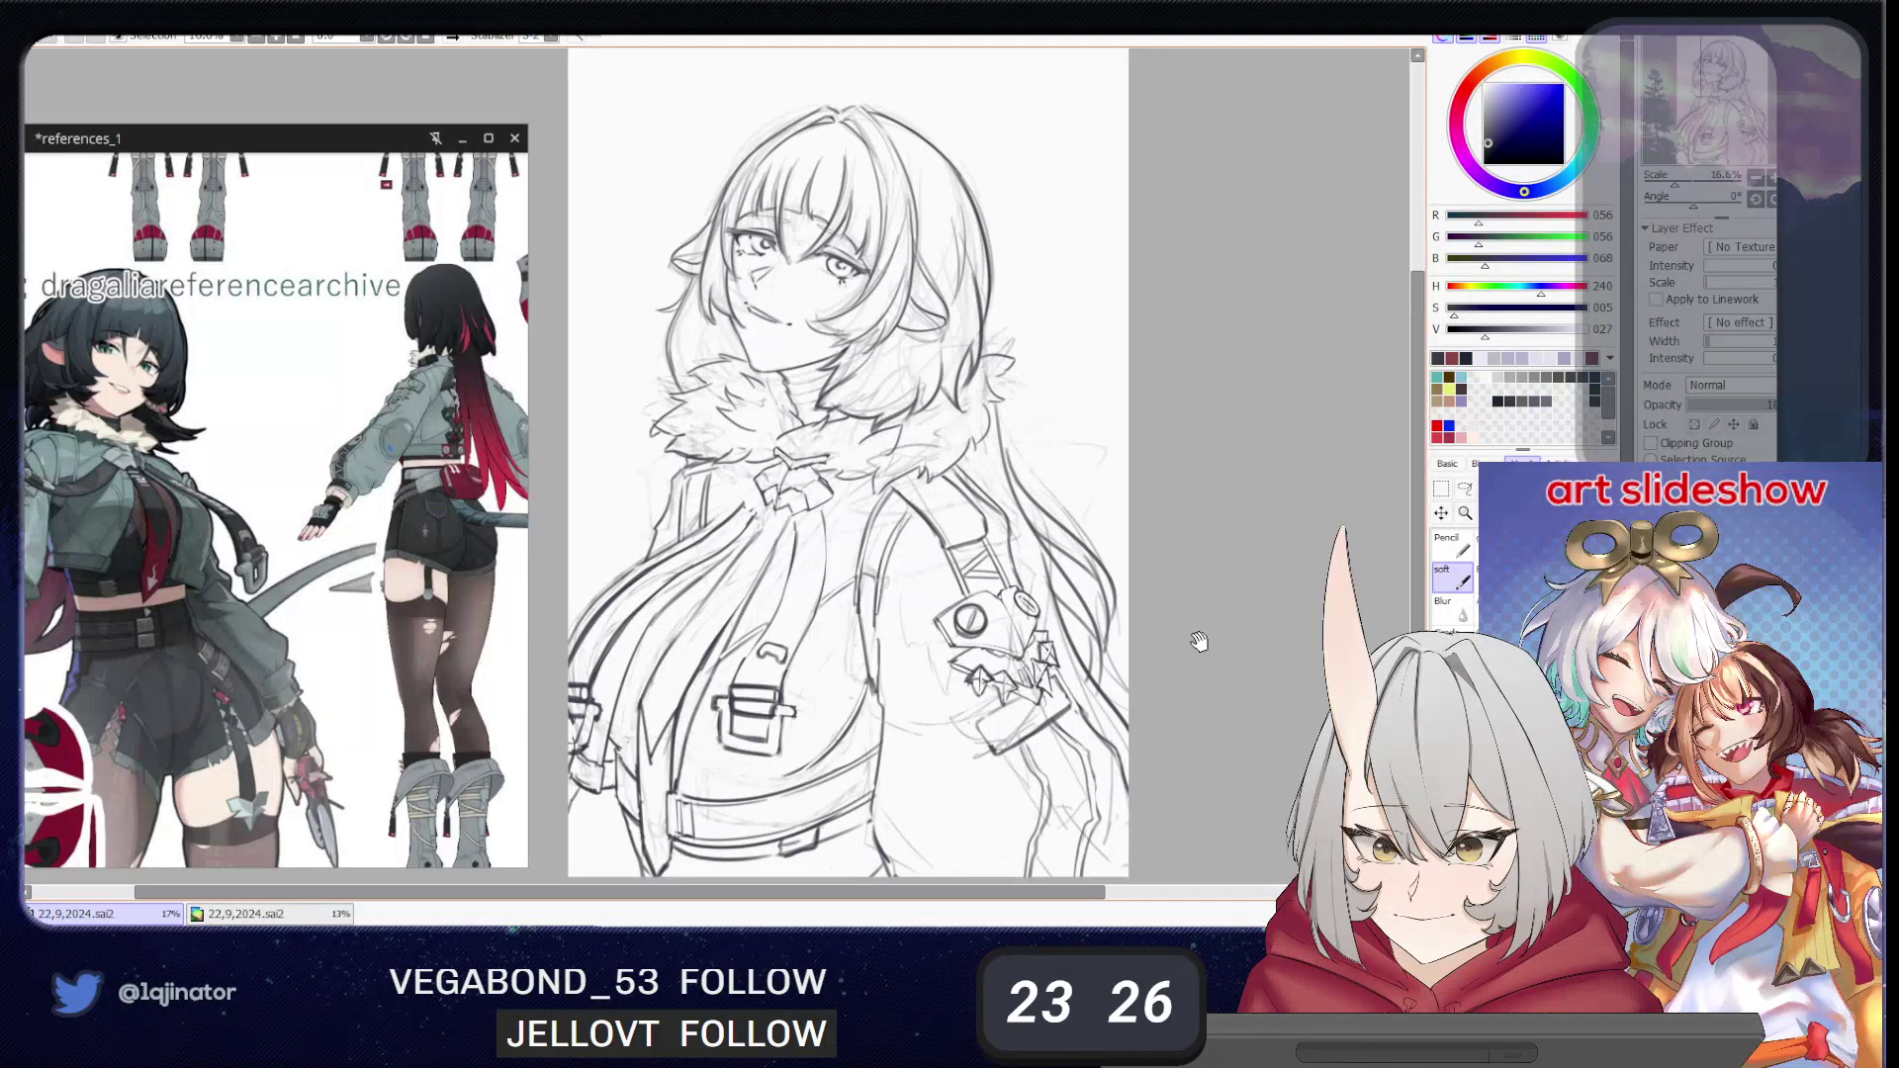
key(ctrl+t)
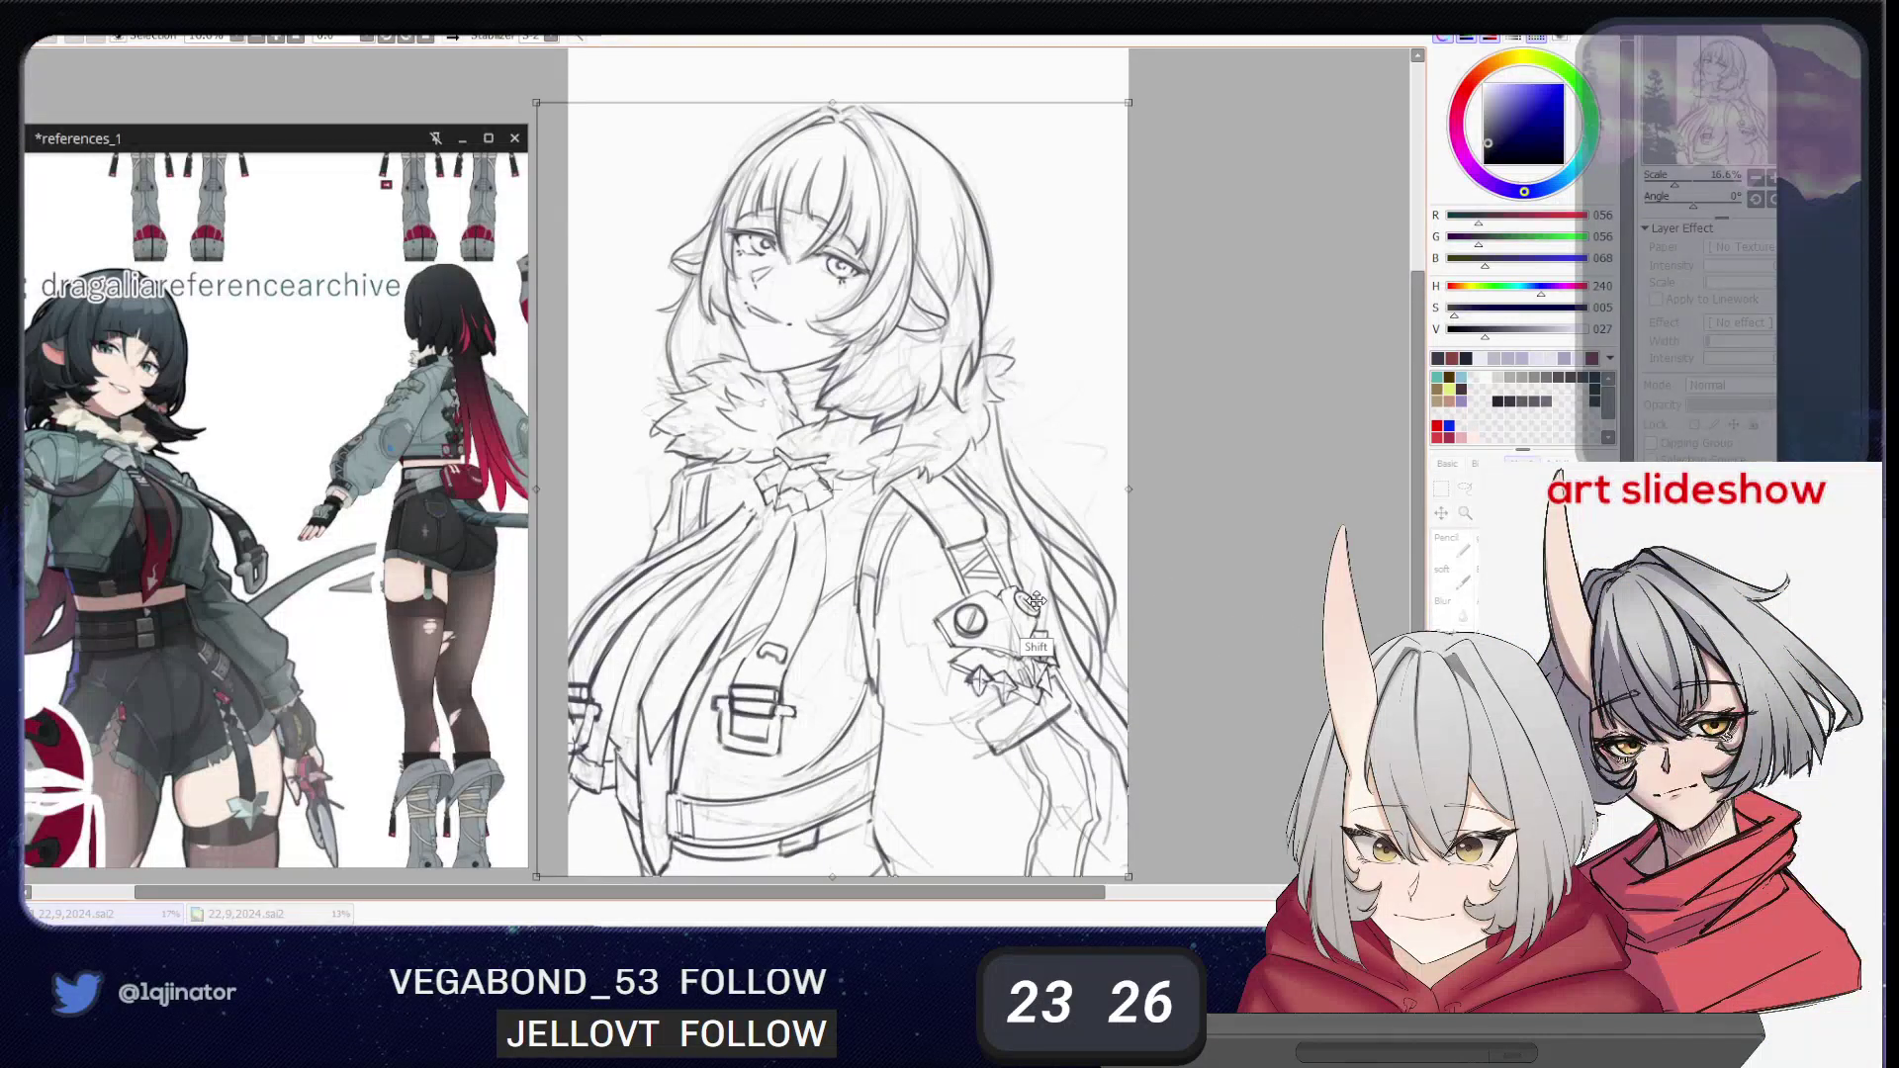
drag(1035, 600, 1015, 643)
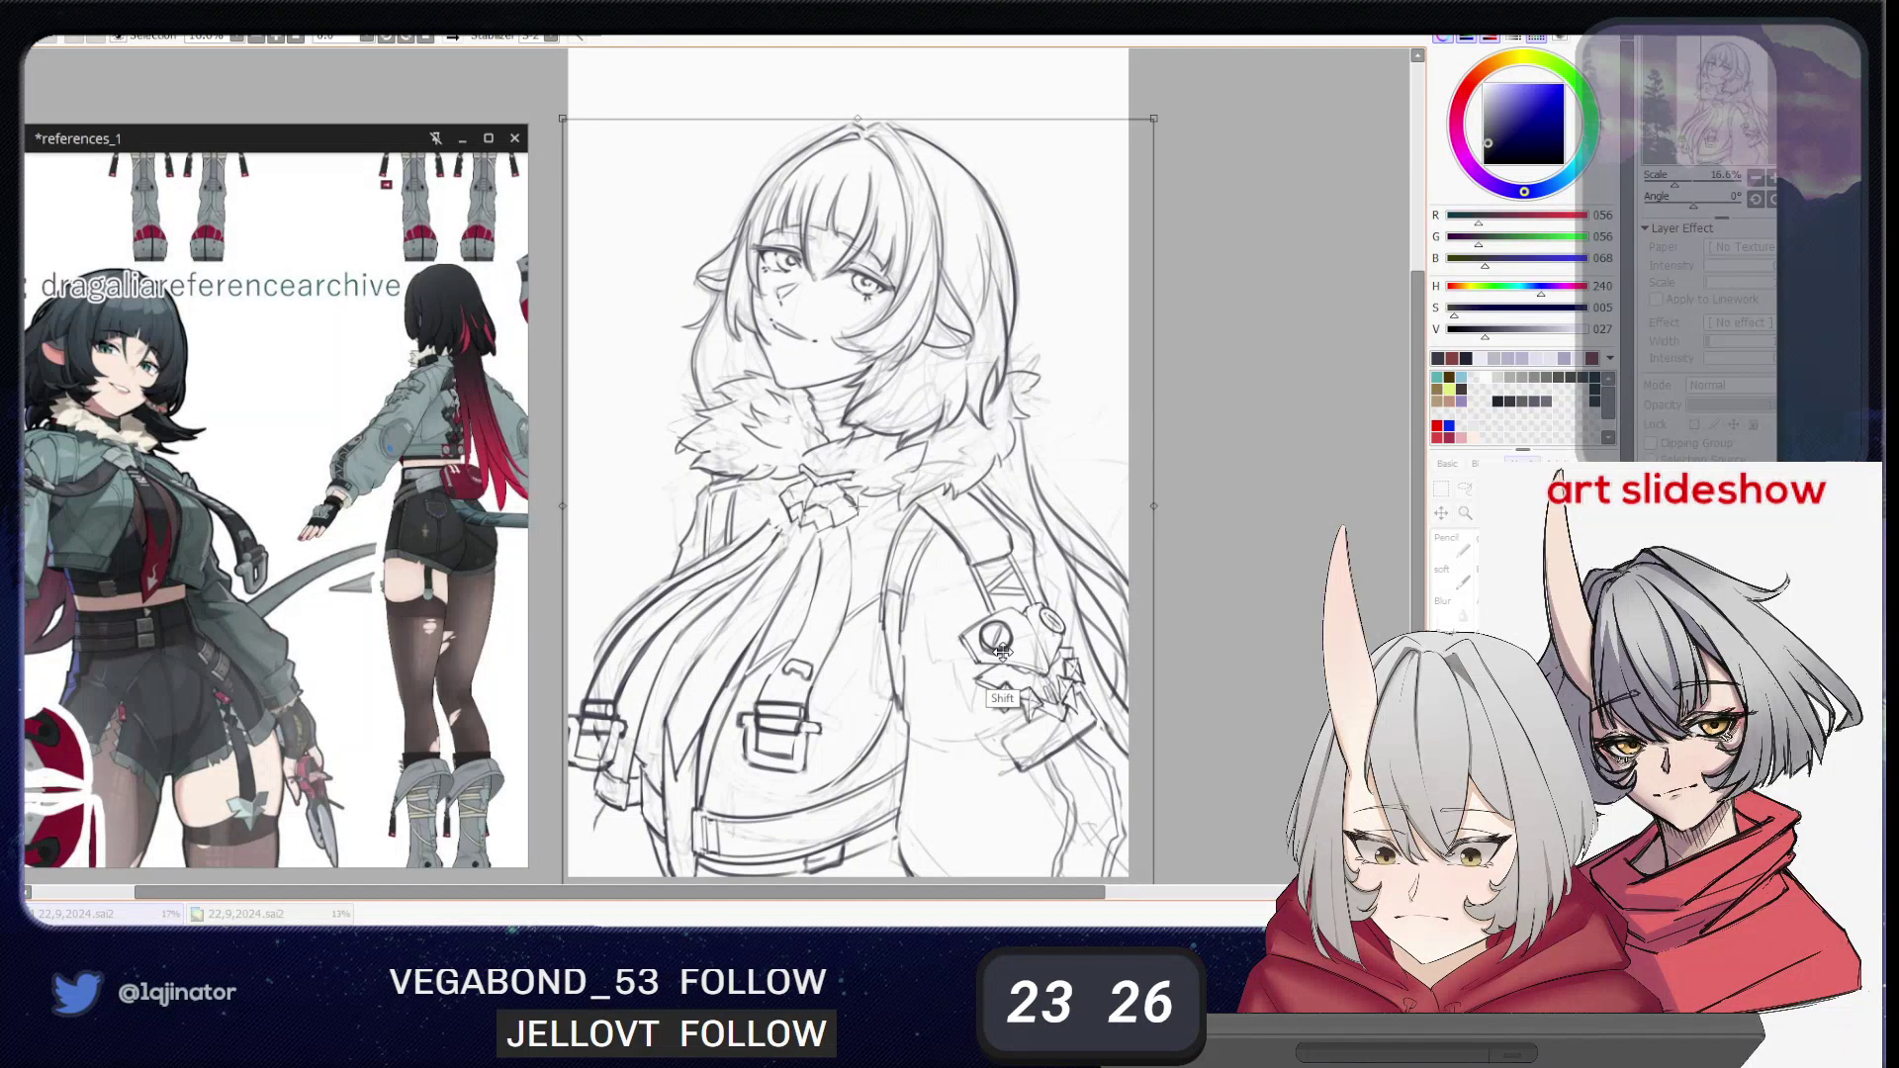
drag(1002, 653, 995, 656)
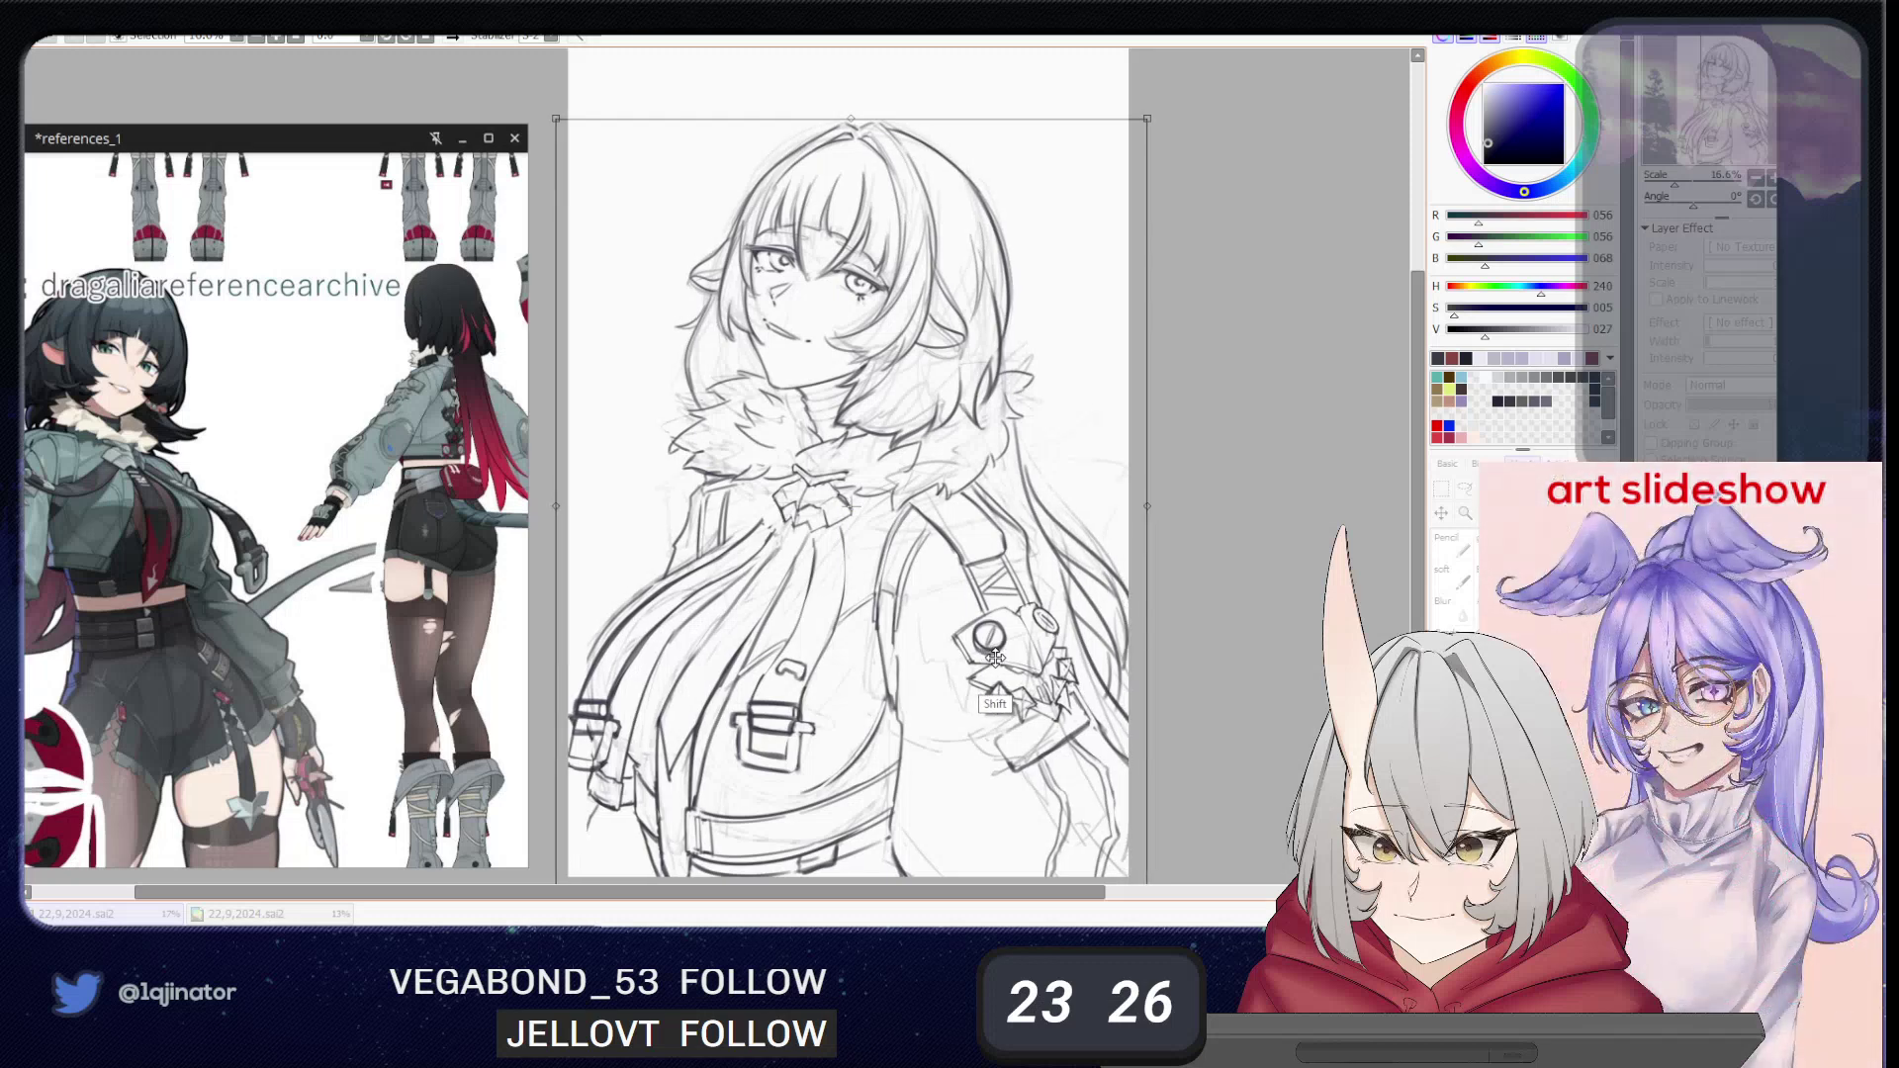
key(Return)
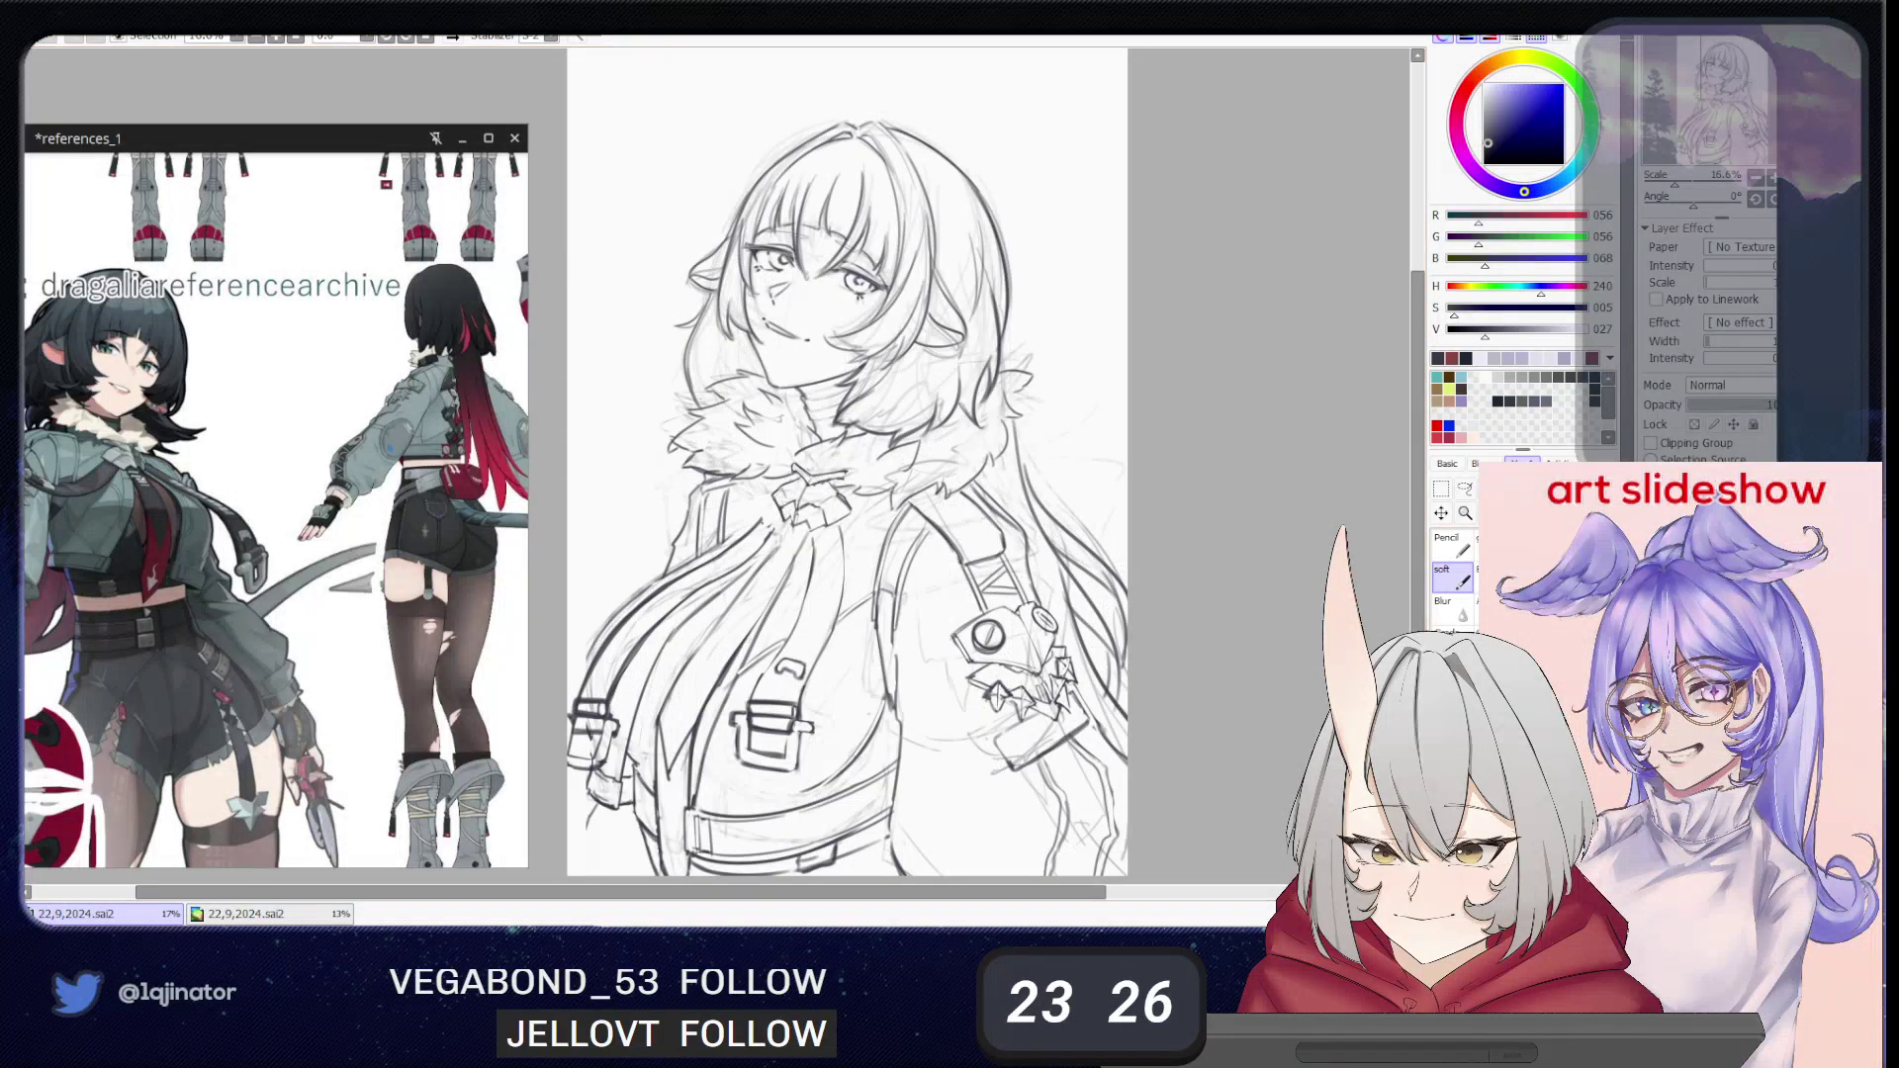
- Lasso the torso from chest to belt and fill it with light grey (RGB 212, 212, 212) as a base tone beneath the lines
click(1538, 392)
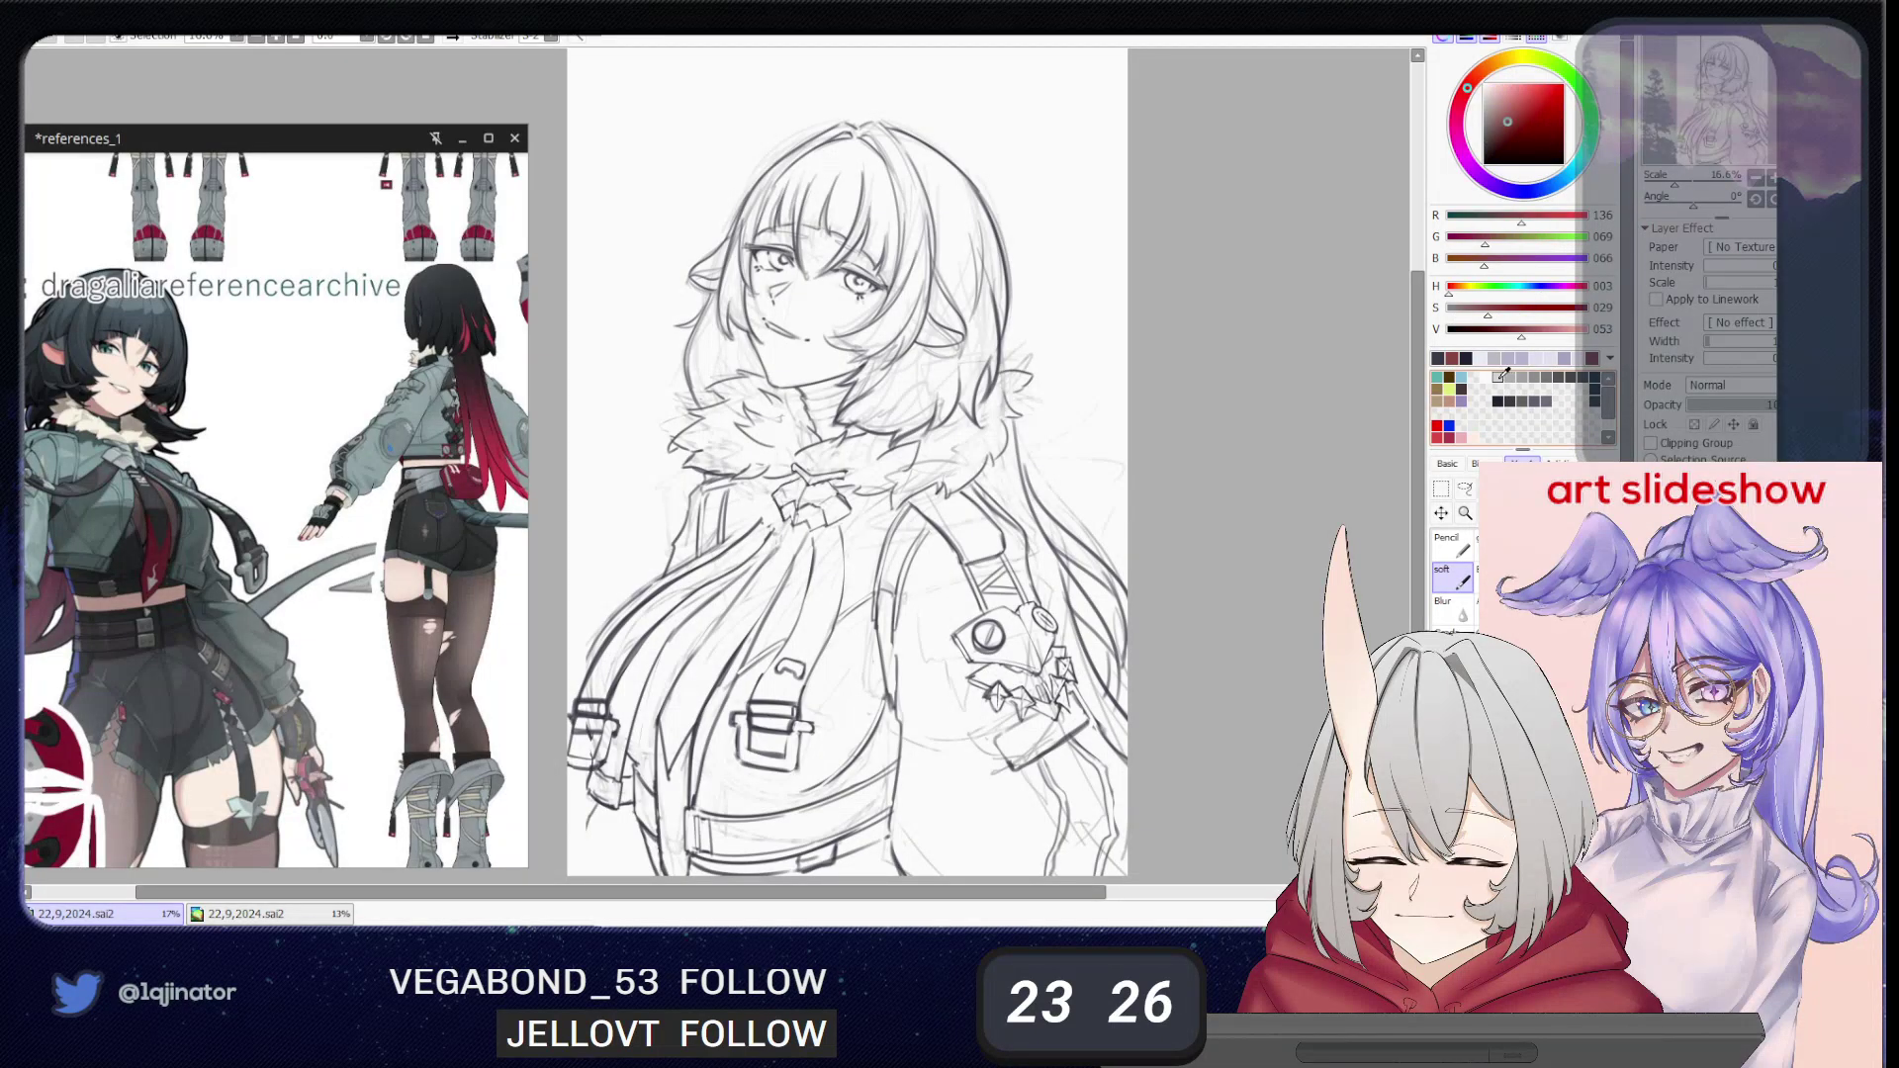
click(1505, 376)
click(1465, 487)
drag(795, 704, 789, 674)
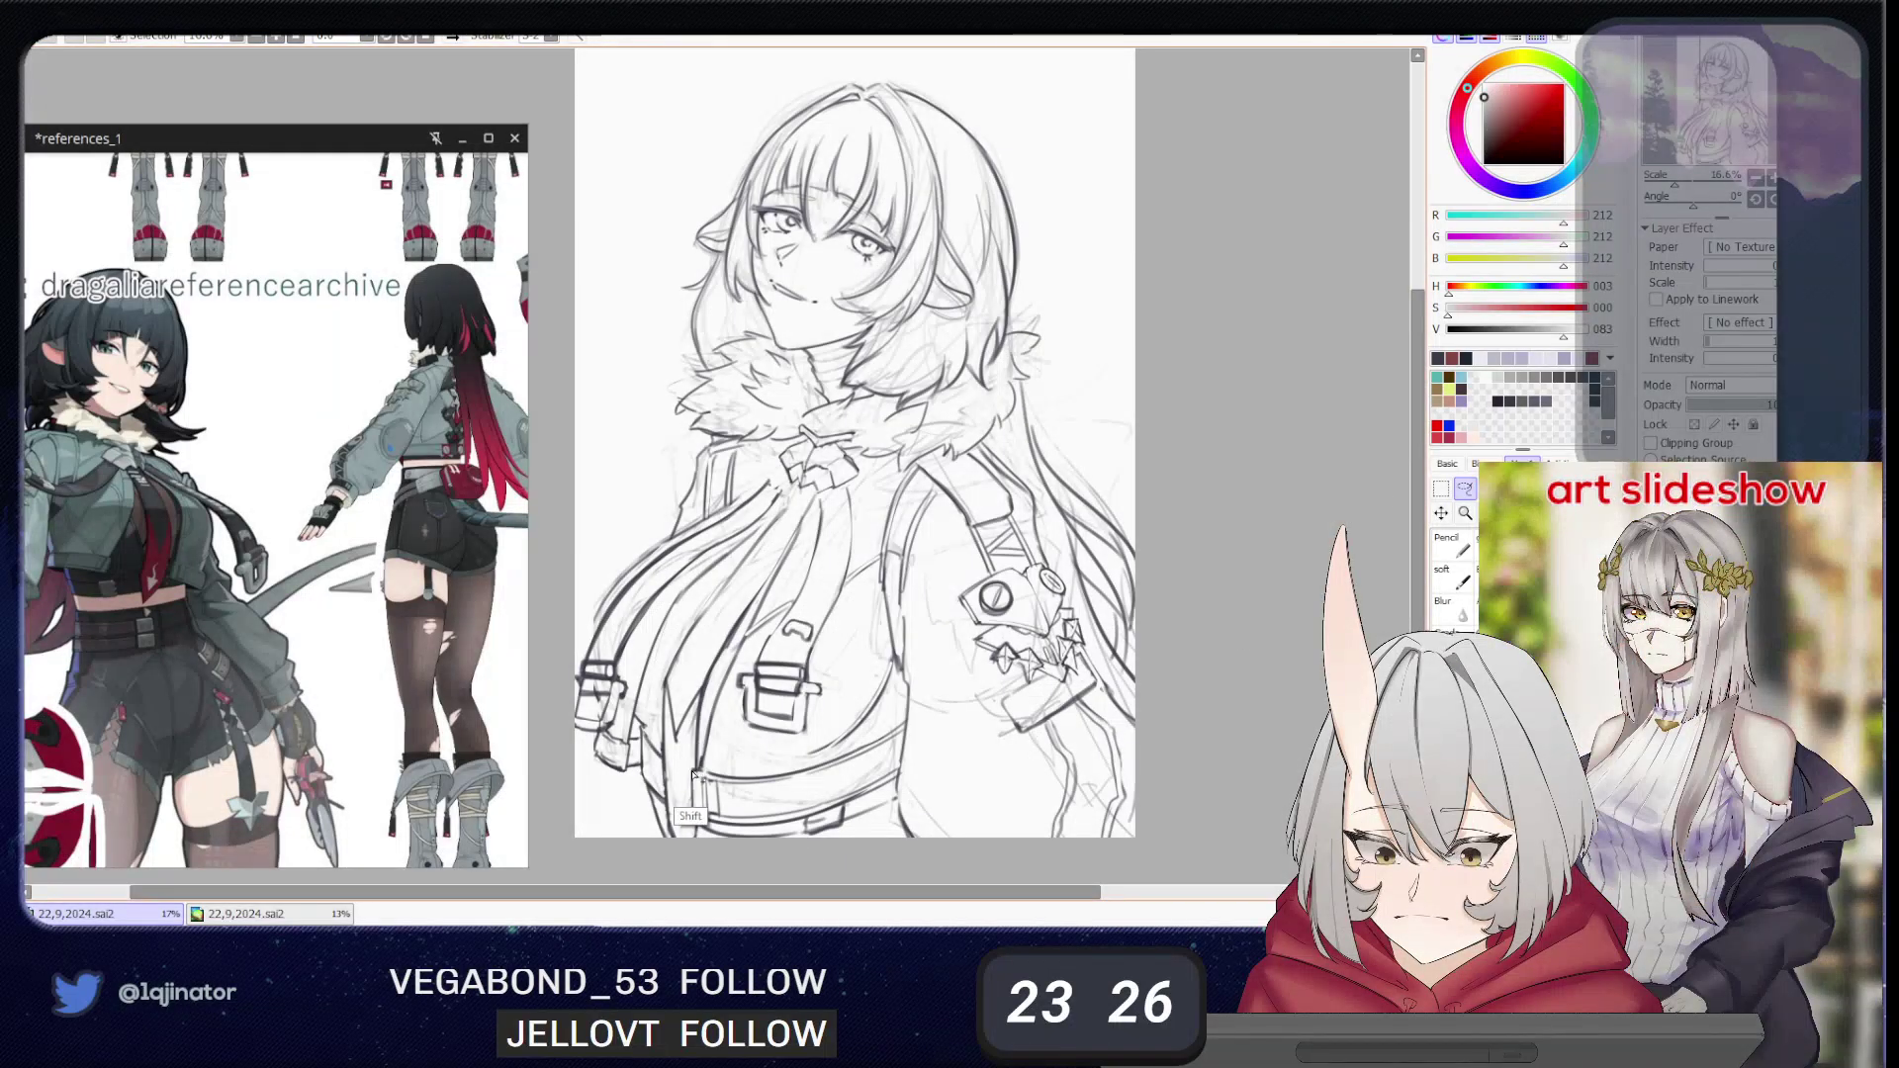
key(x)
key(b)
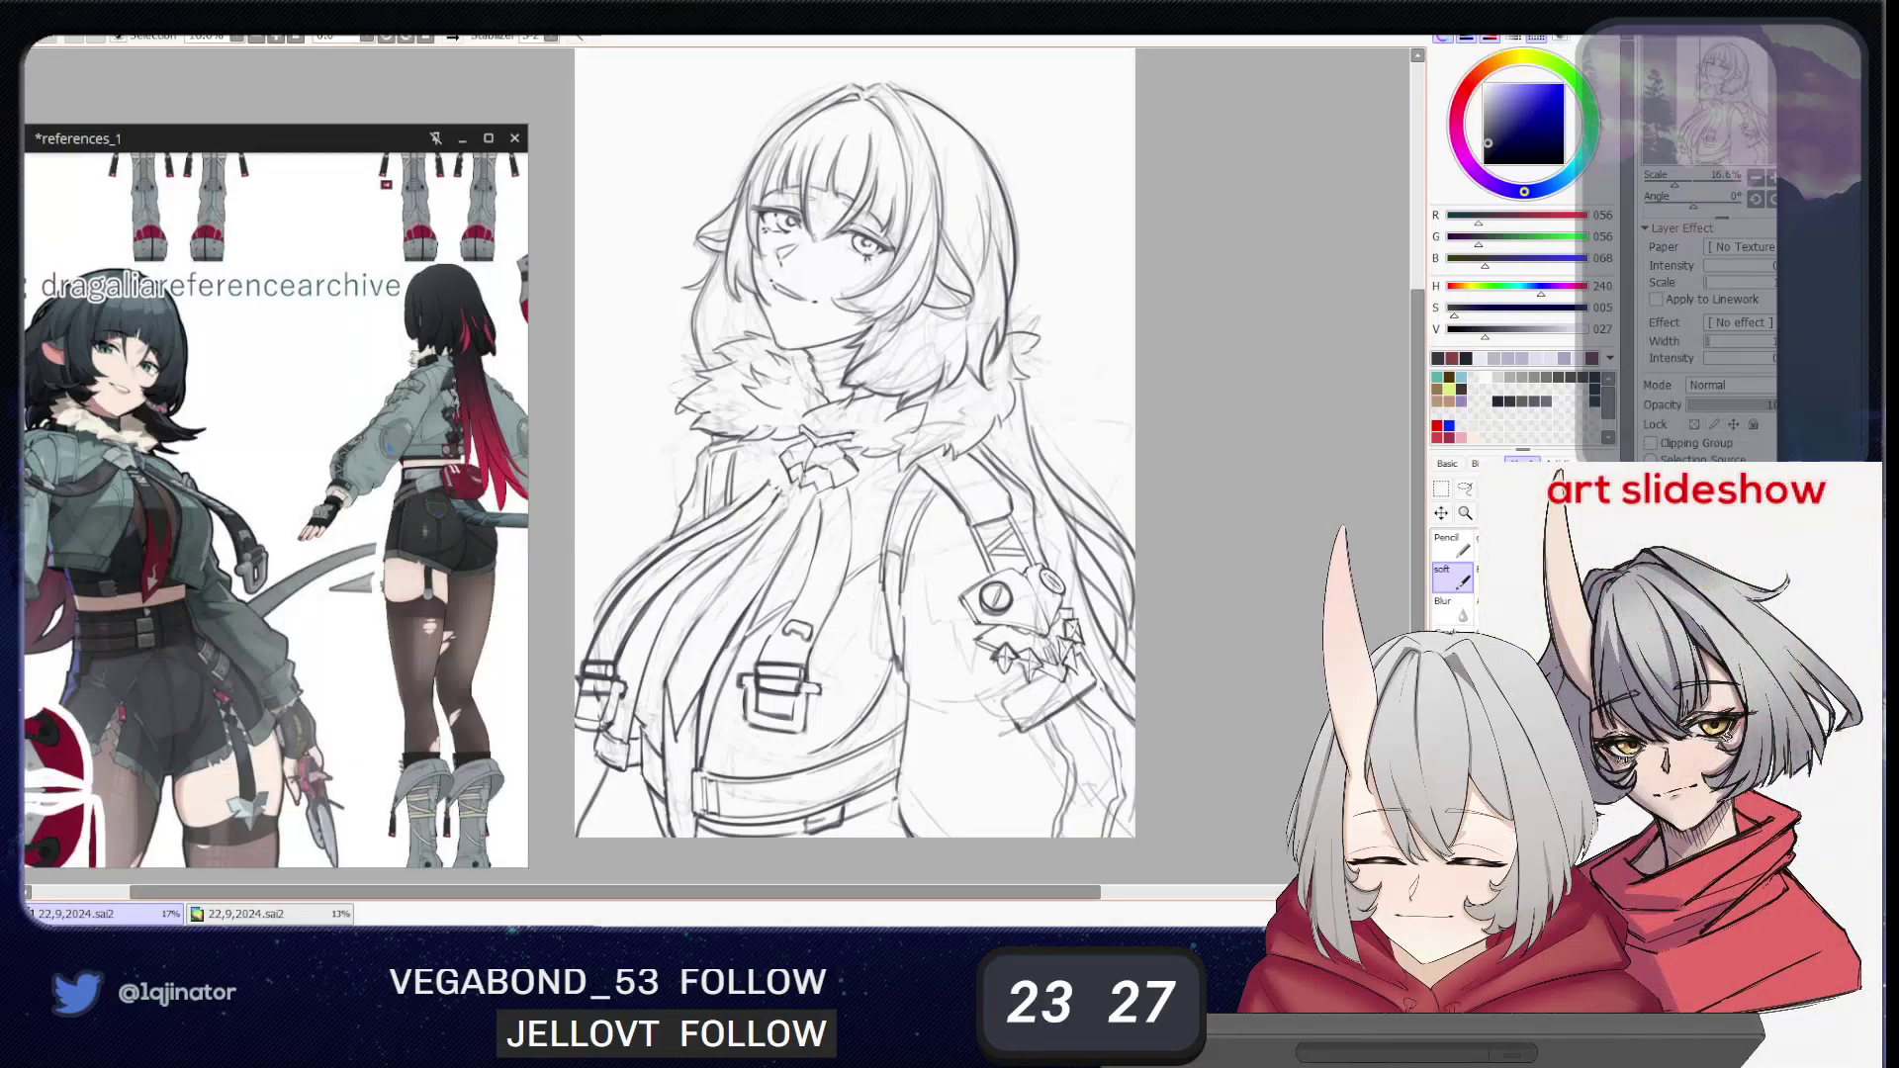
key(g)
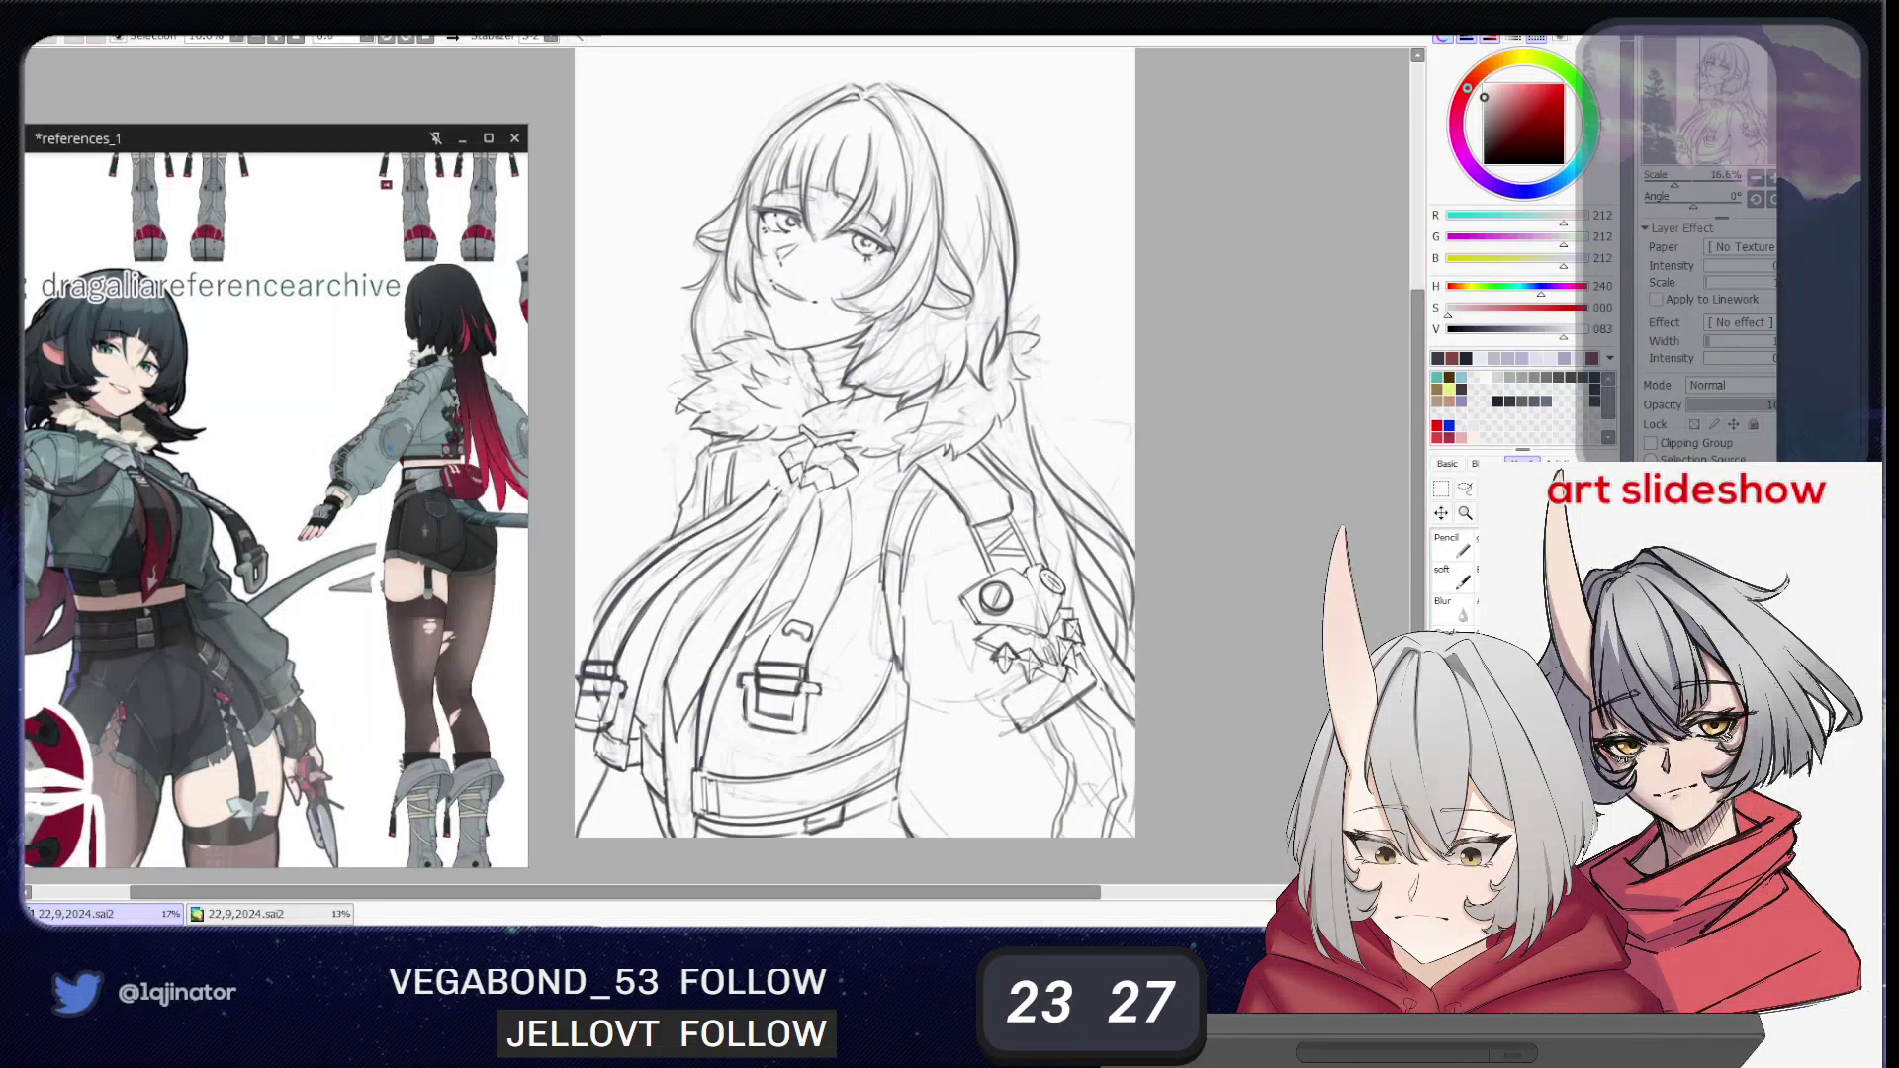
key(l)
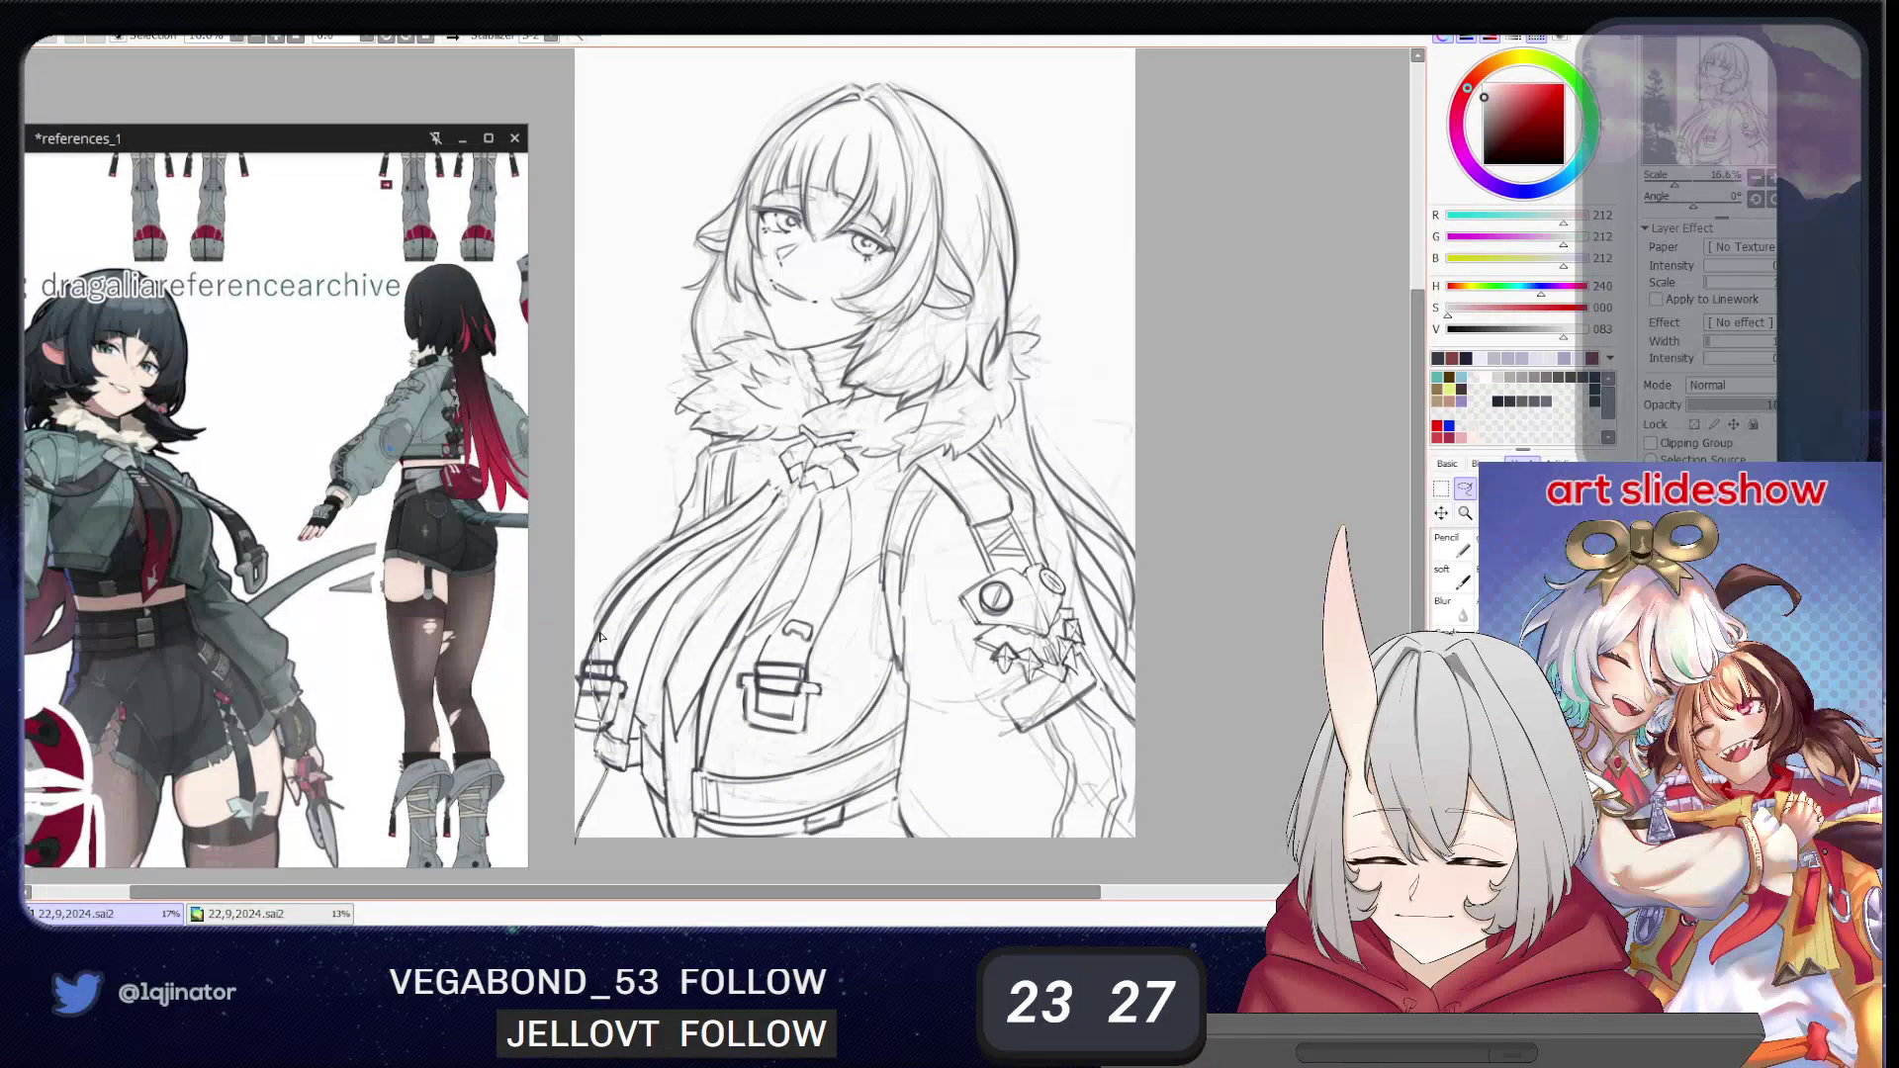
mouse_move(732, 524)
mouse_down()
mouse_move(840, 516)
mouse_move(943, 574)
mouse_up()
mouse_move(1018, 719)
mouse_down()
mouse_move(1021, 792)
mouse_move(826, 859)
mouse_up()
click(1465, 489)
key(ctrl+d)
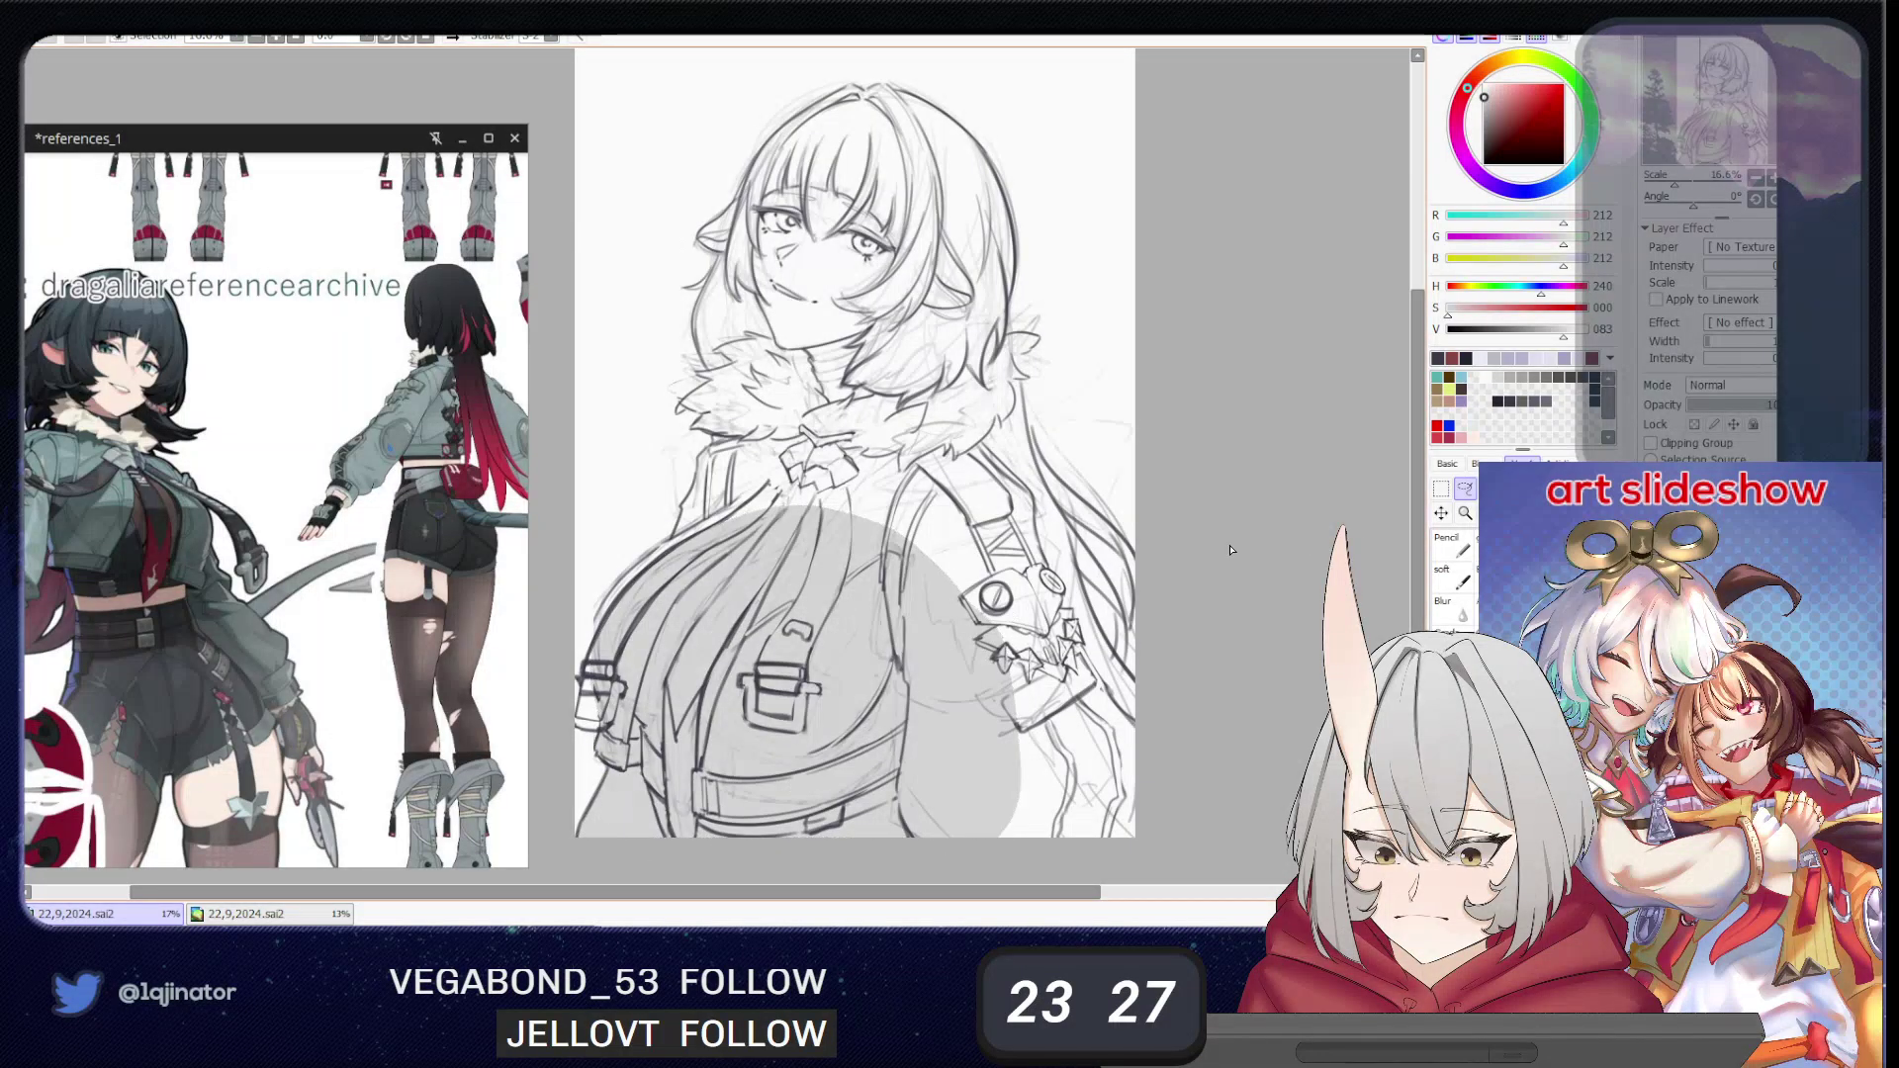
- Extend the grey base fill over the face, fur collar and patched sleeve by lassoing around the figure
key(shift)
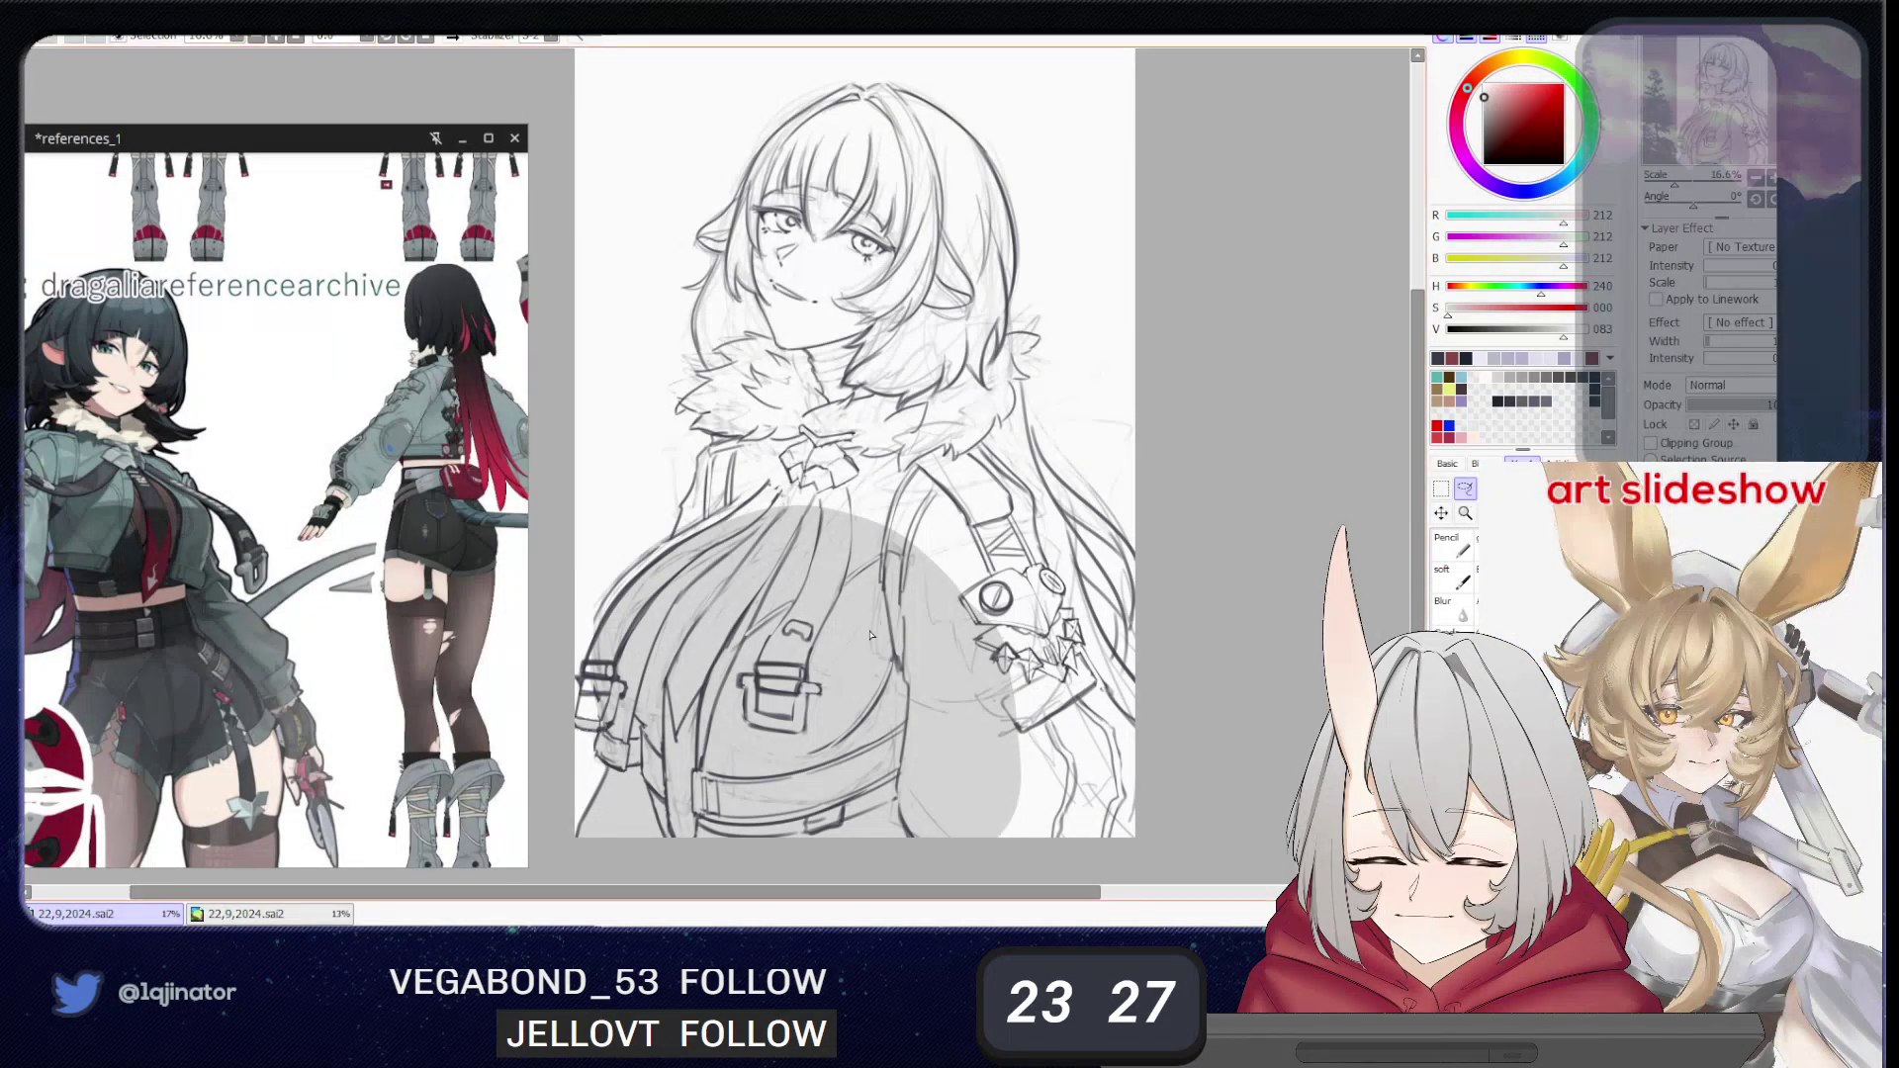
key(shift)
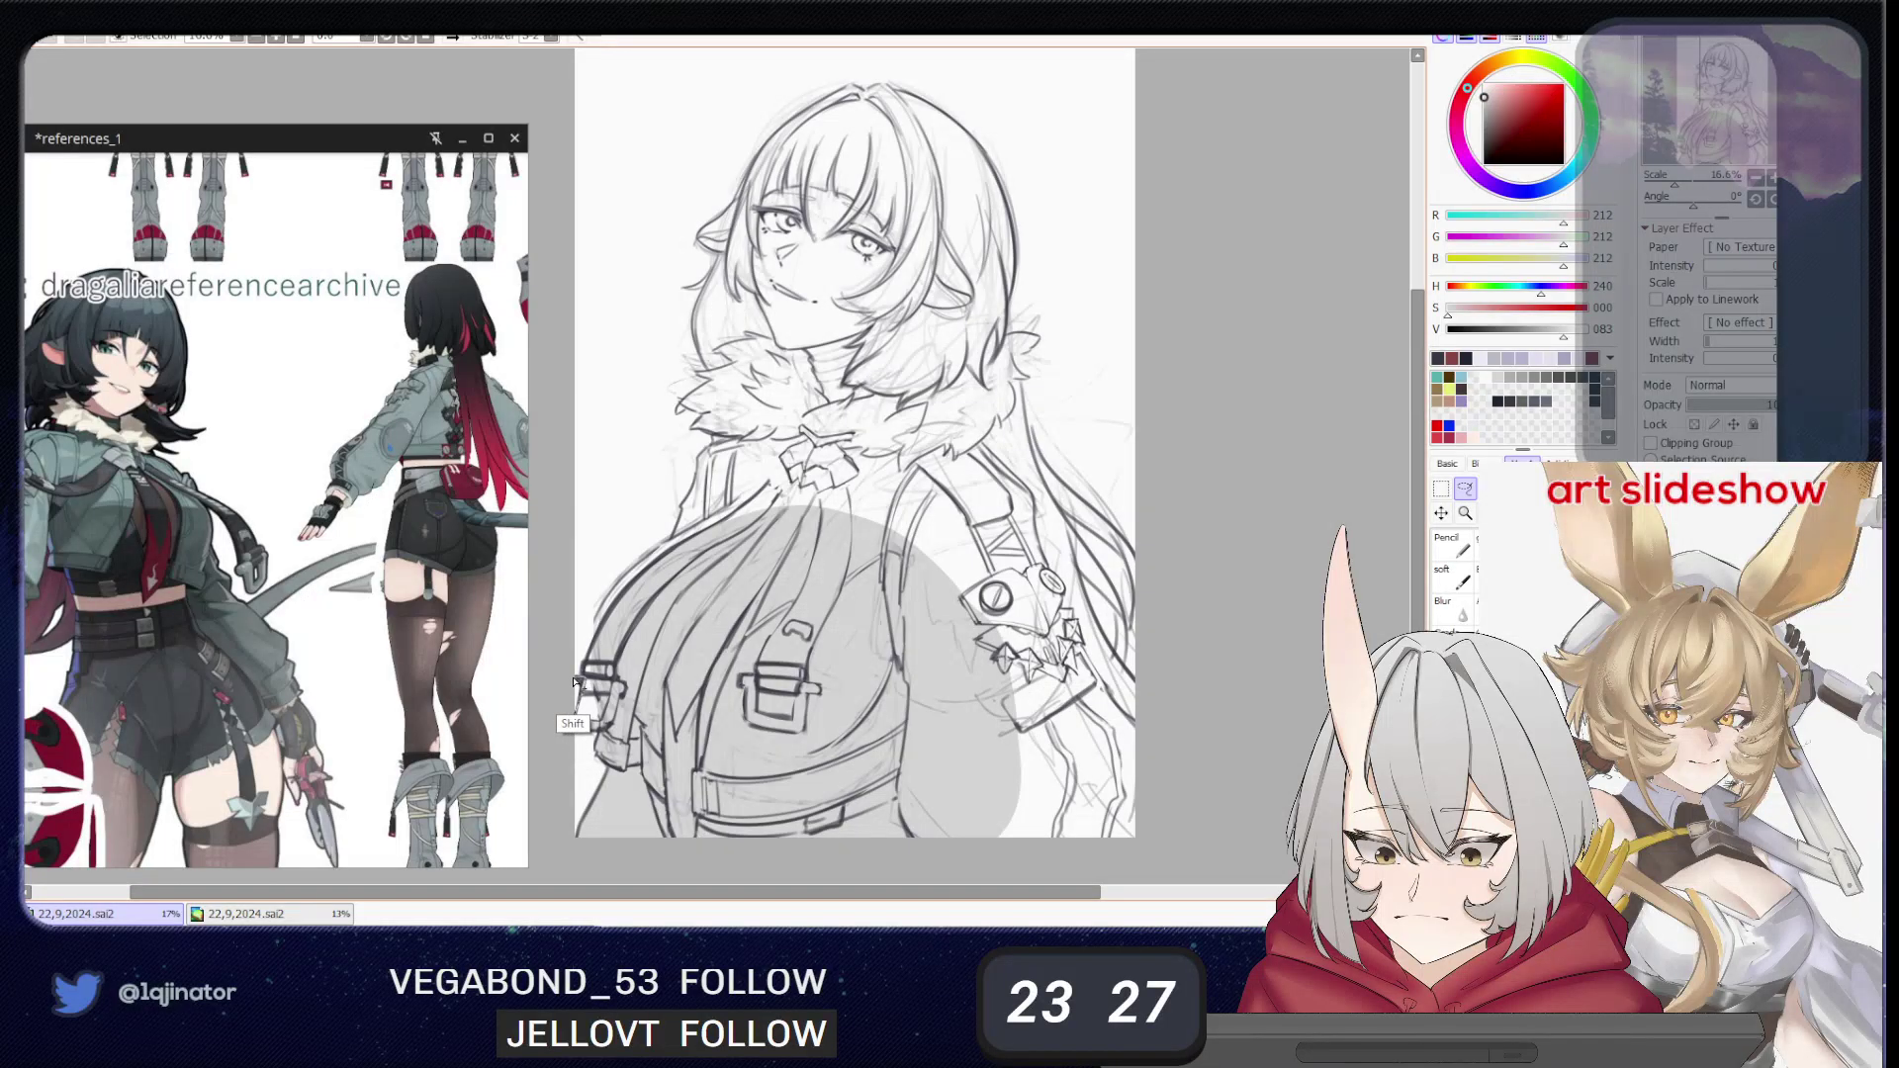
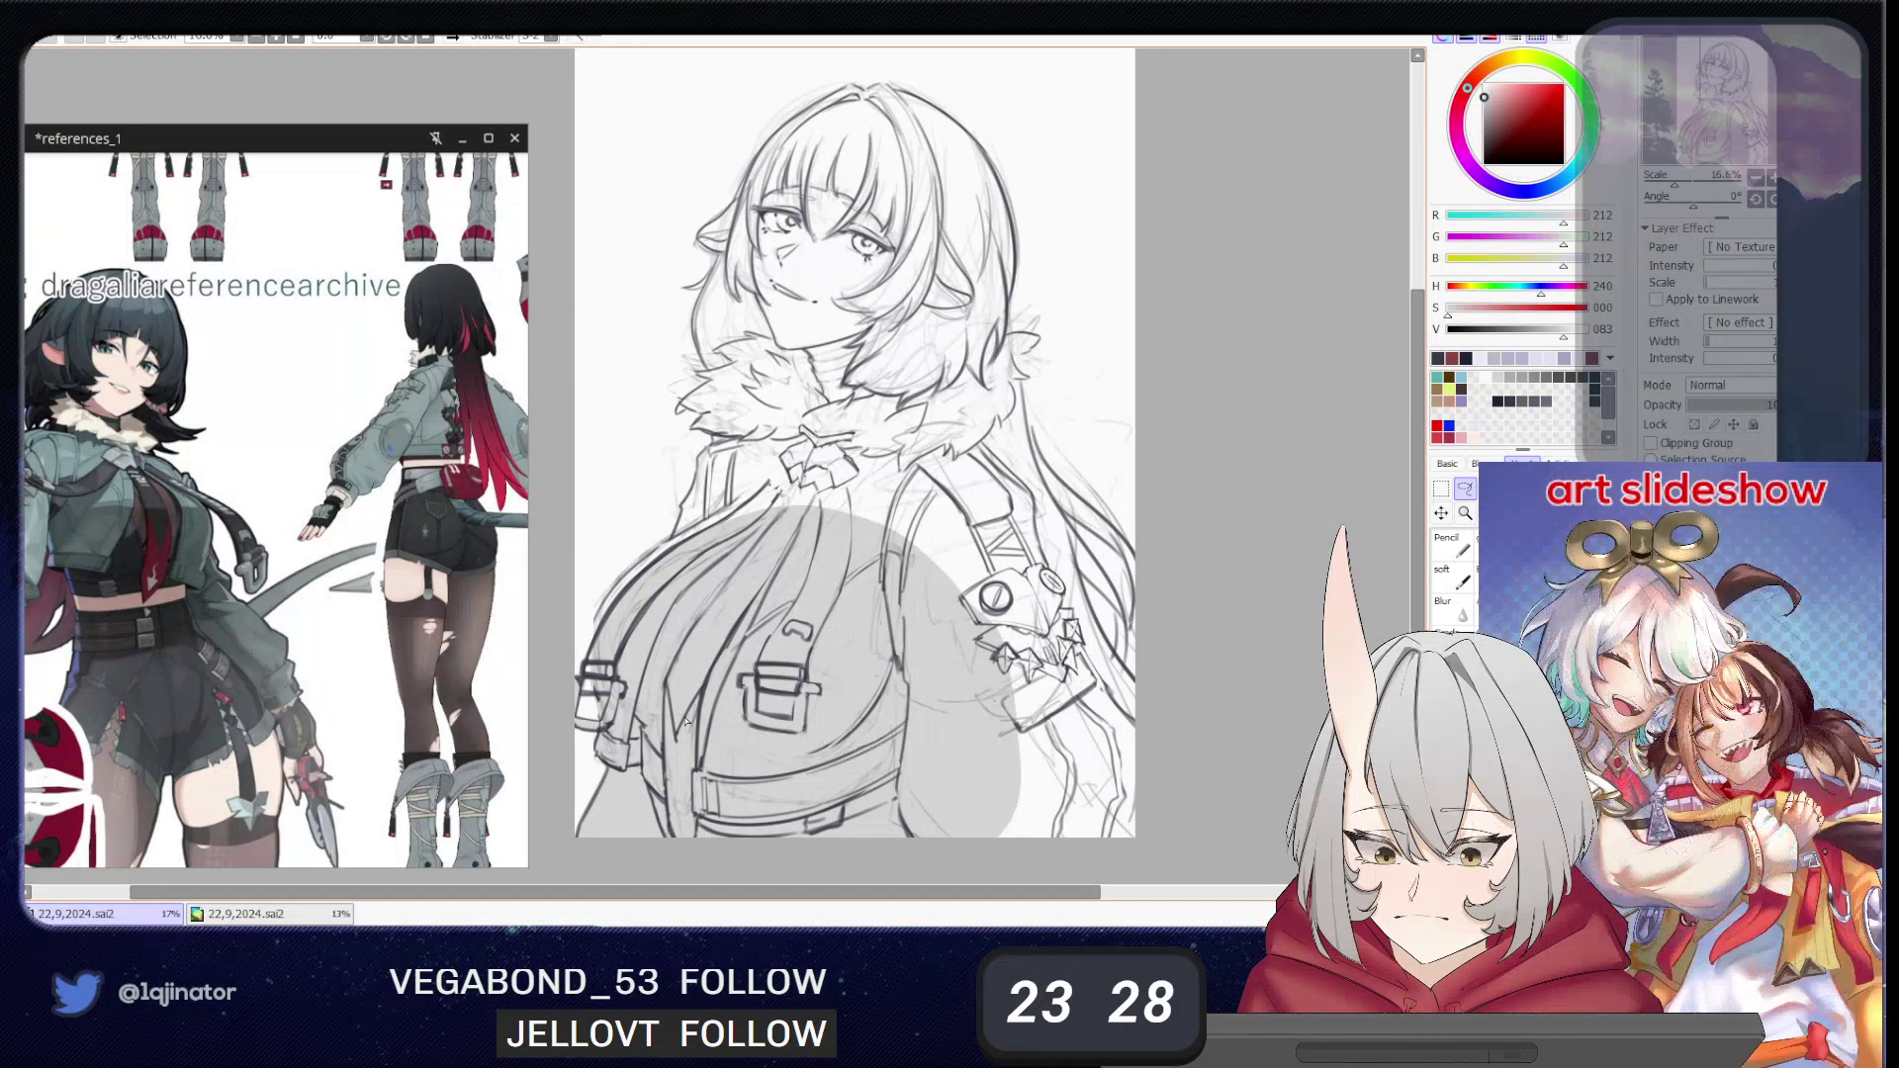
key(b)
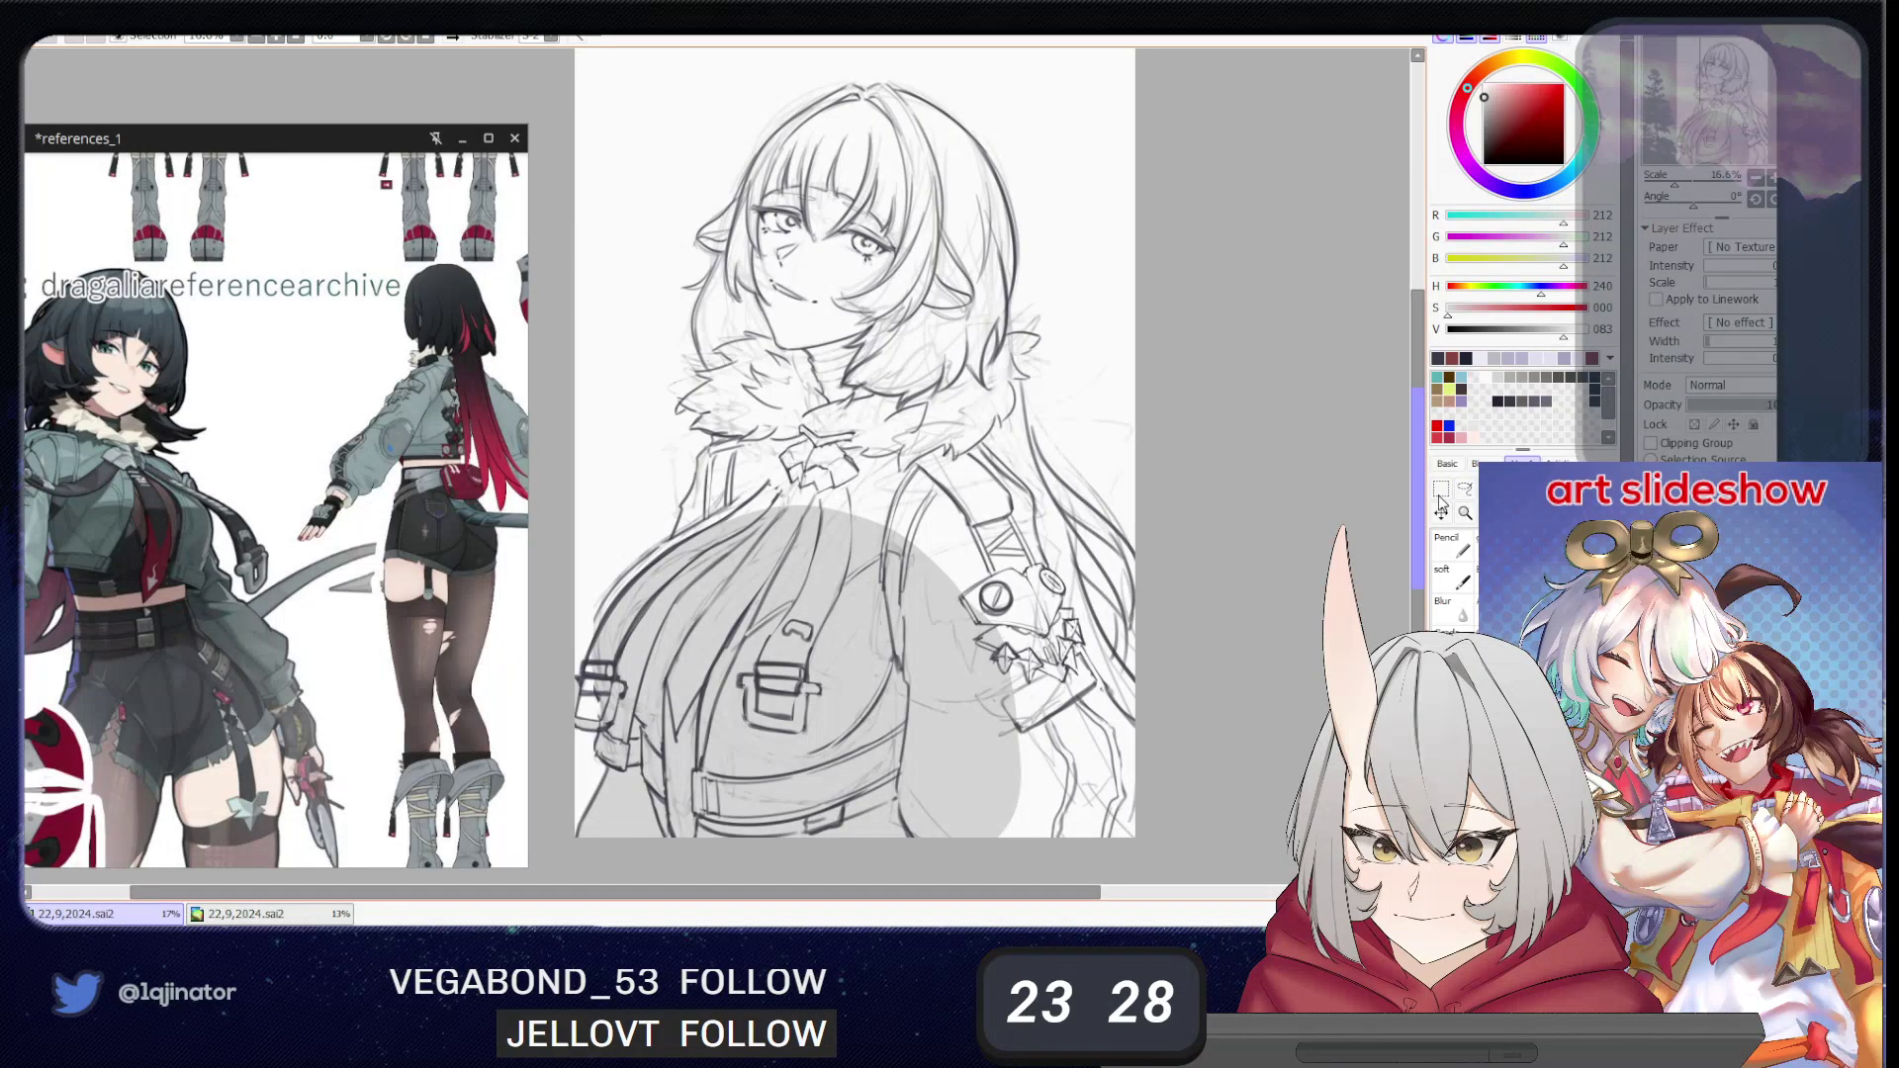
key(l)
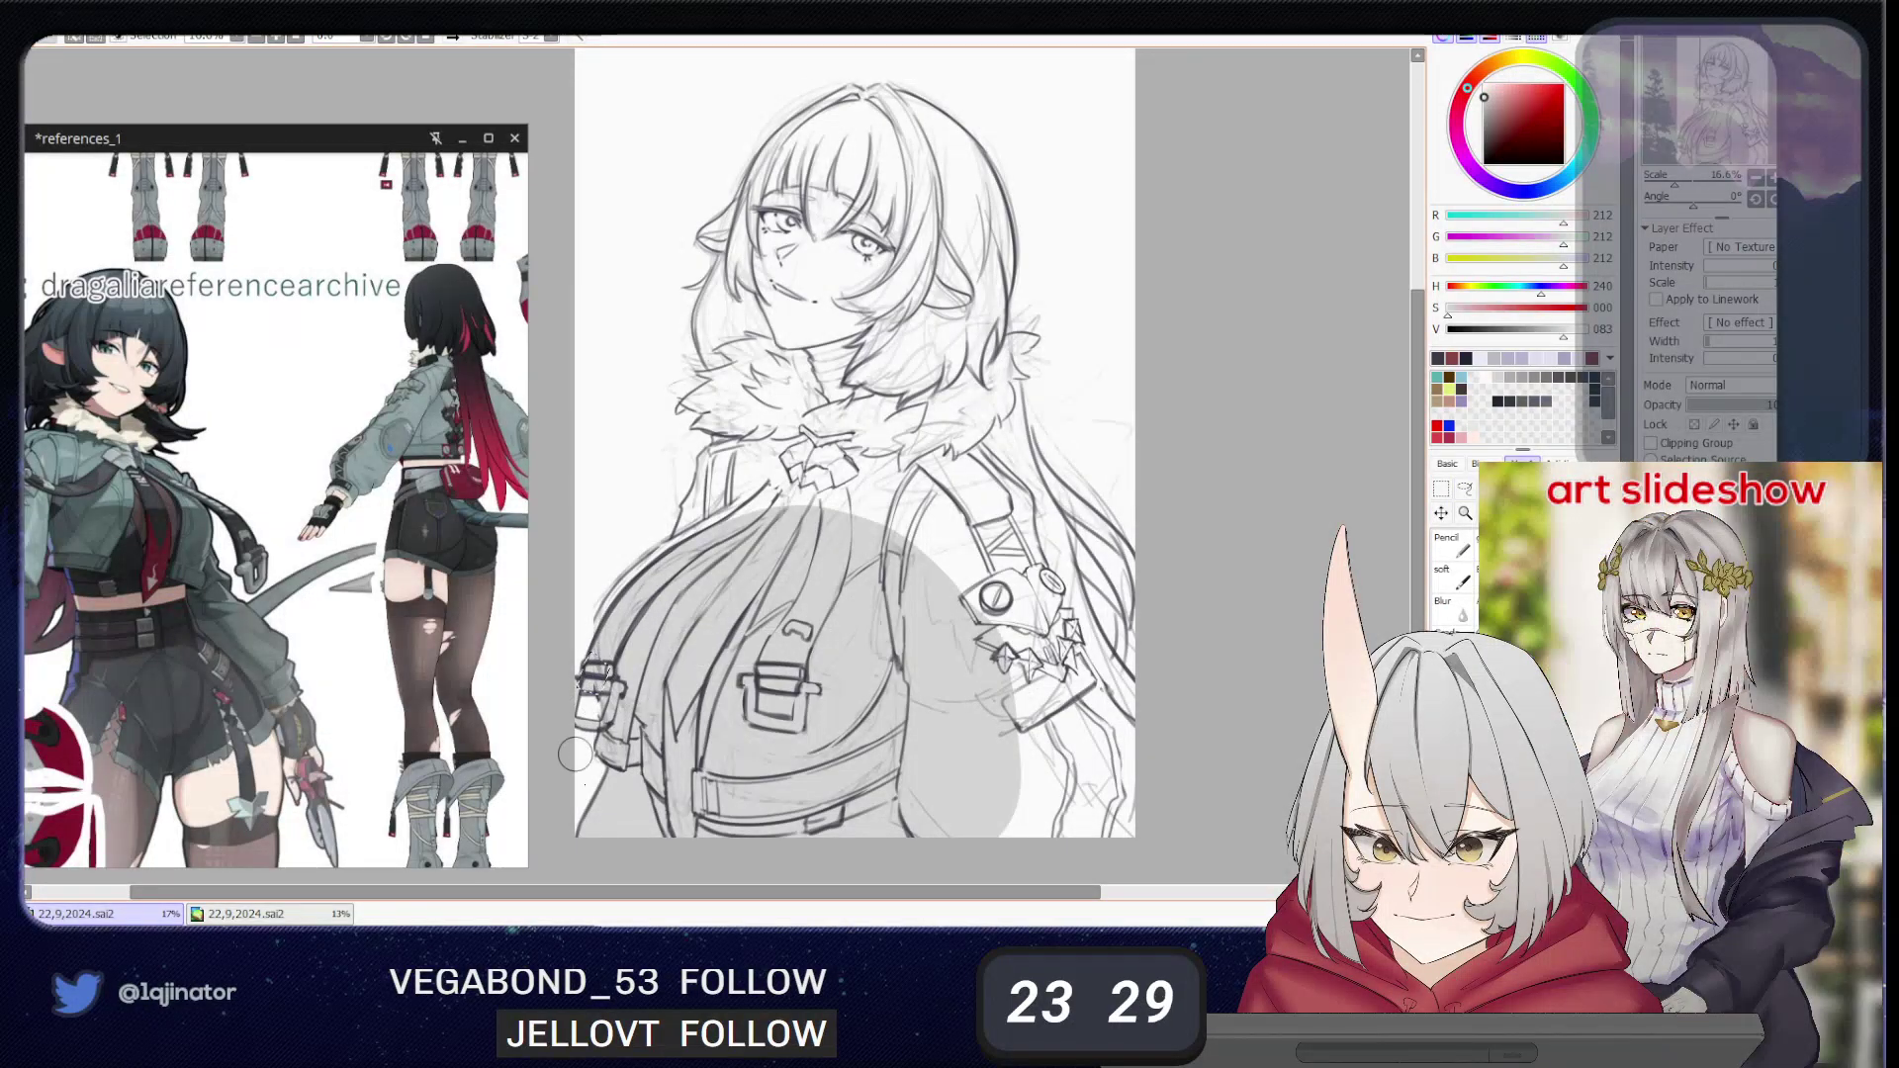
click(1464, 488)
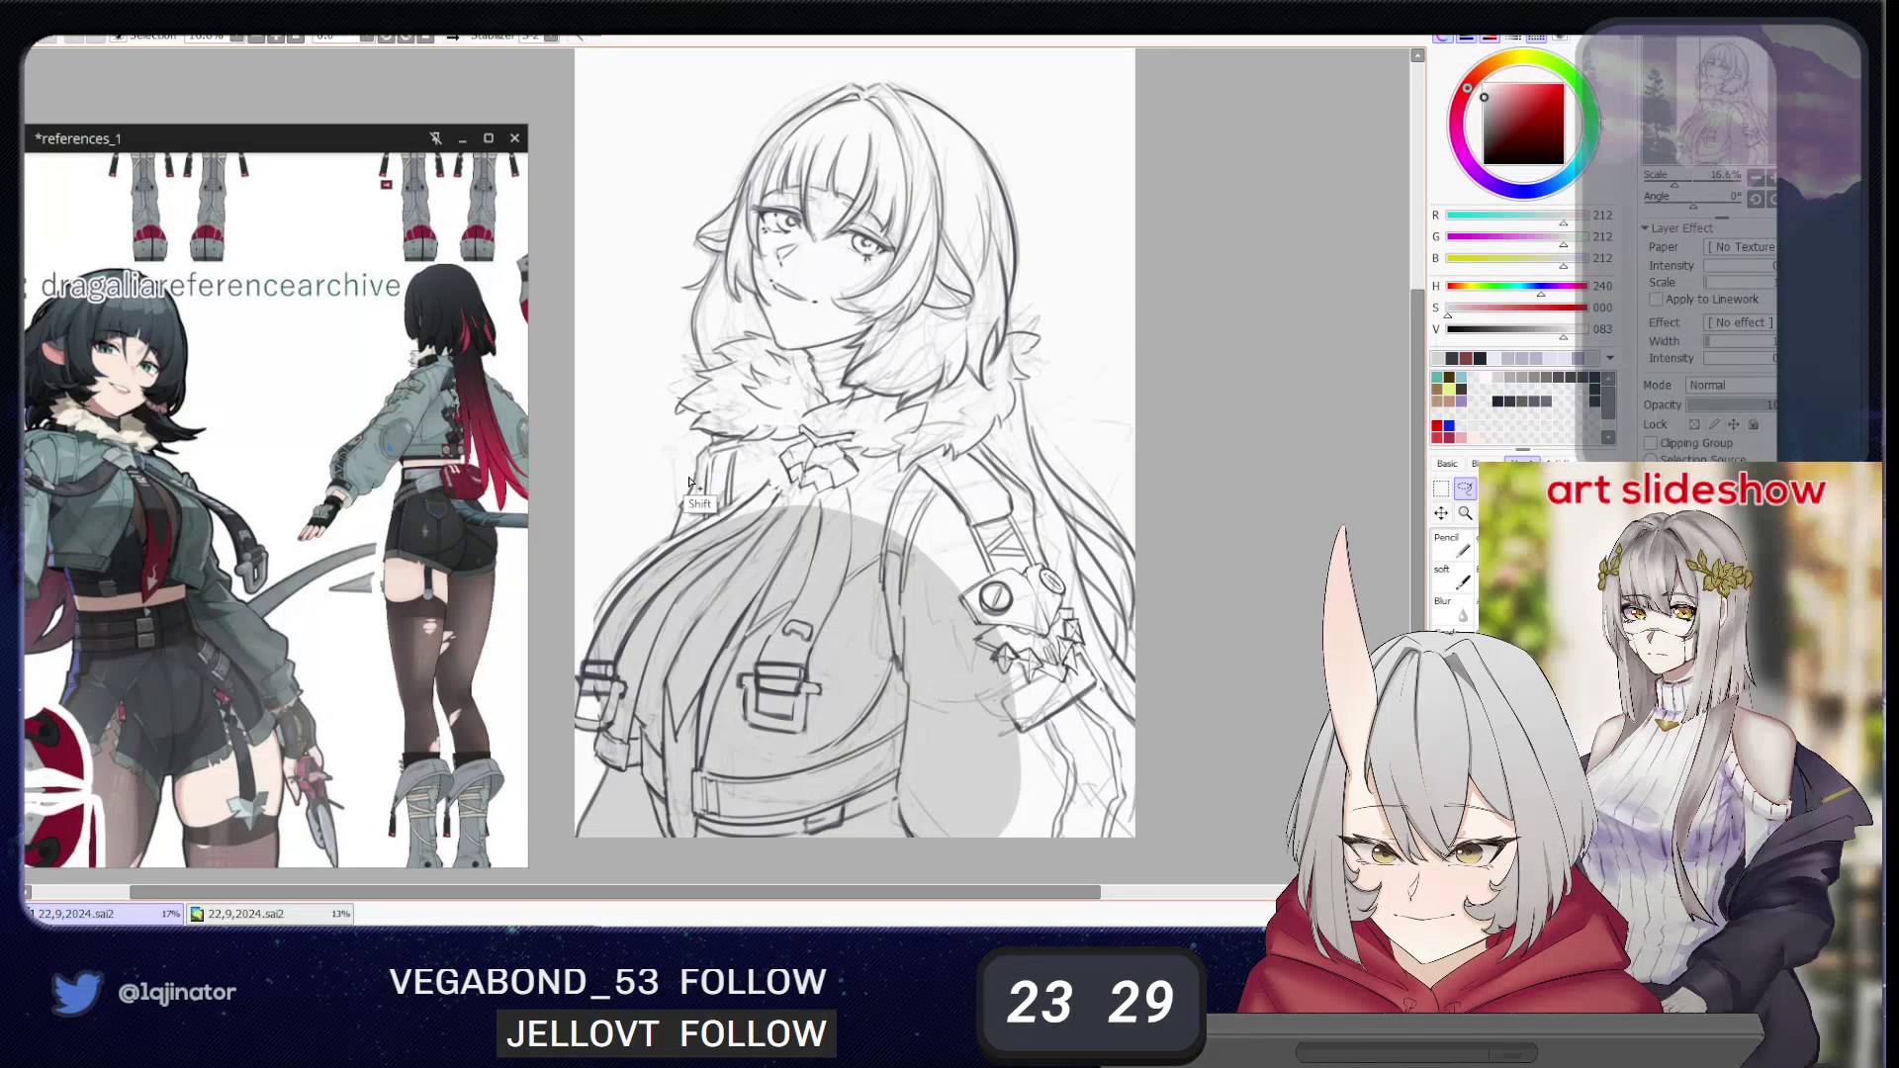
key(shift)
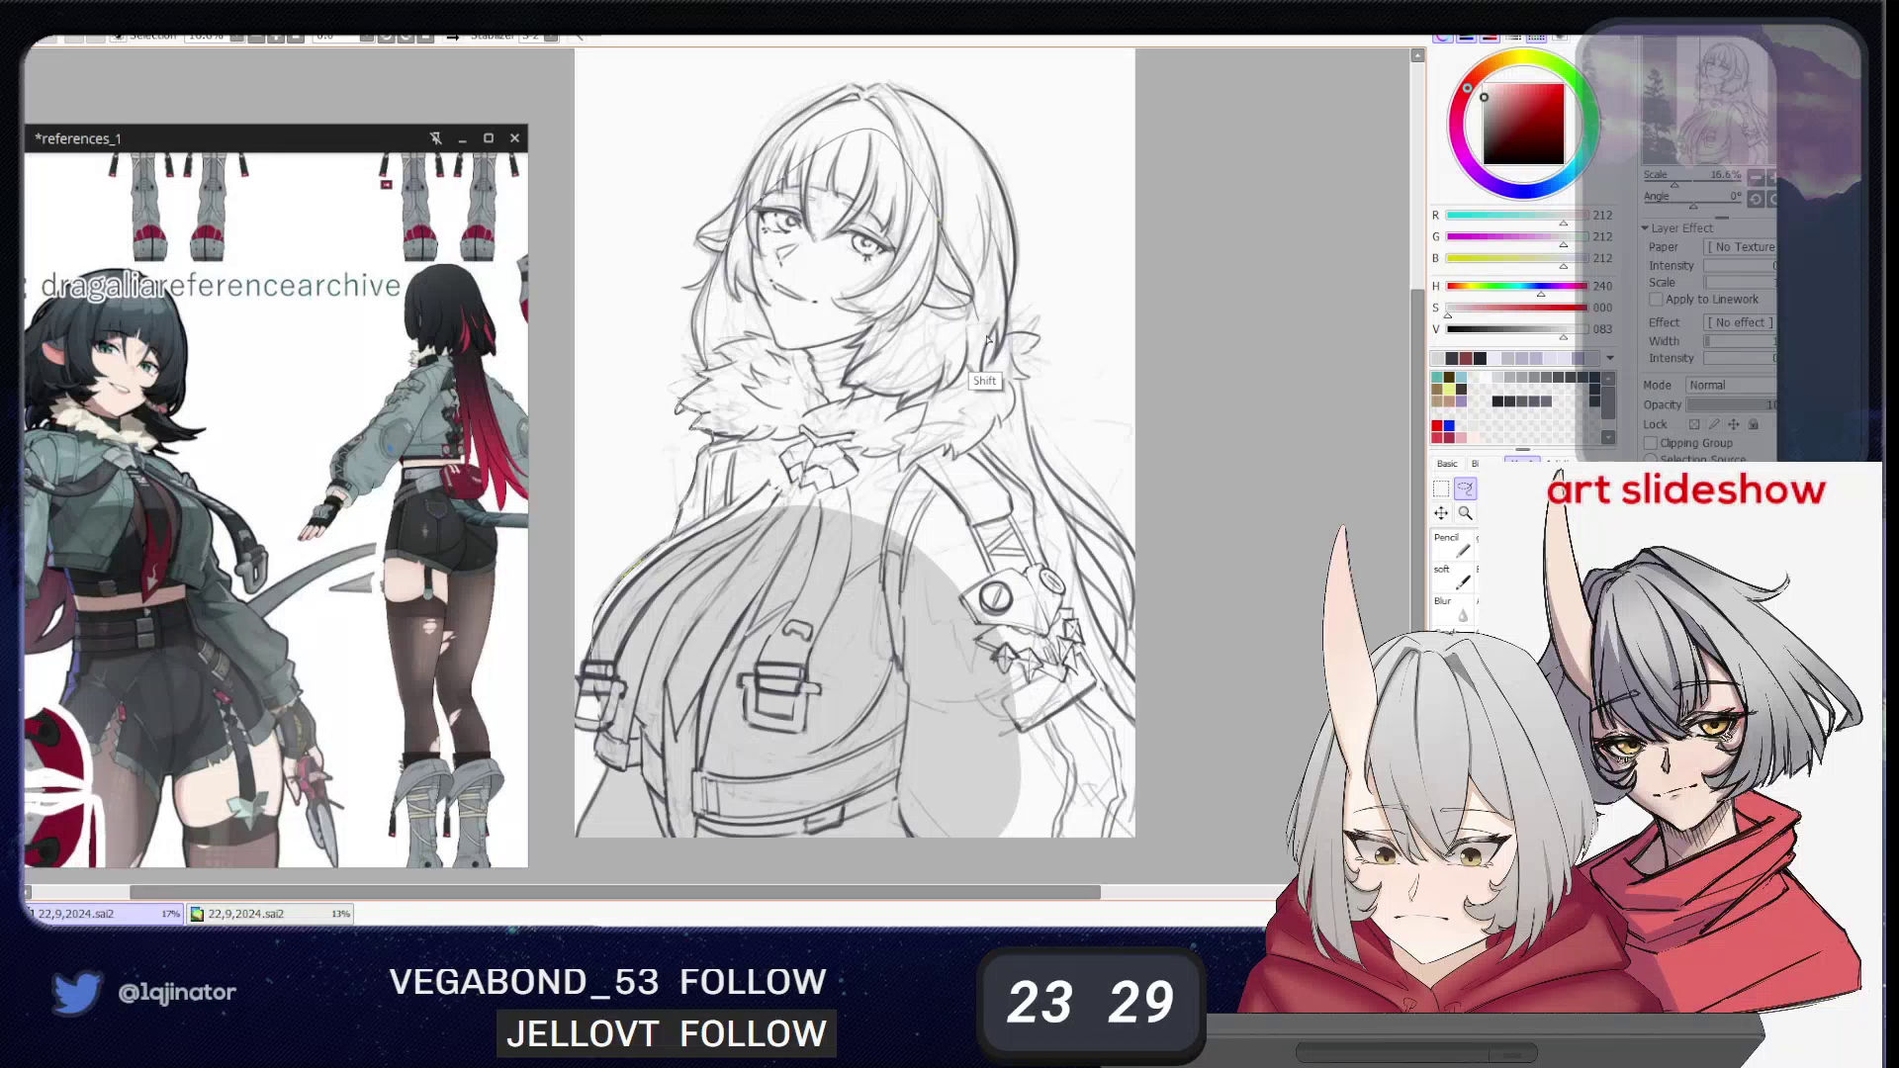
mouse_move(1038, 510)
mouse_down()
mouse_move(1128, 727)
mouse_move(989, 866)
mouse_move(787, 859)
mouse_up()
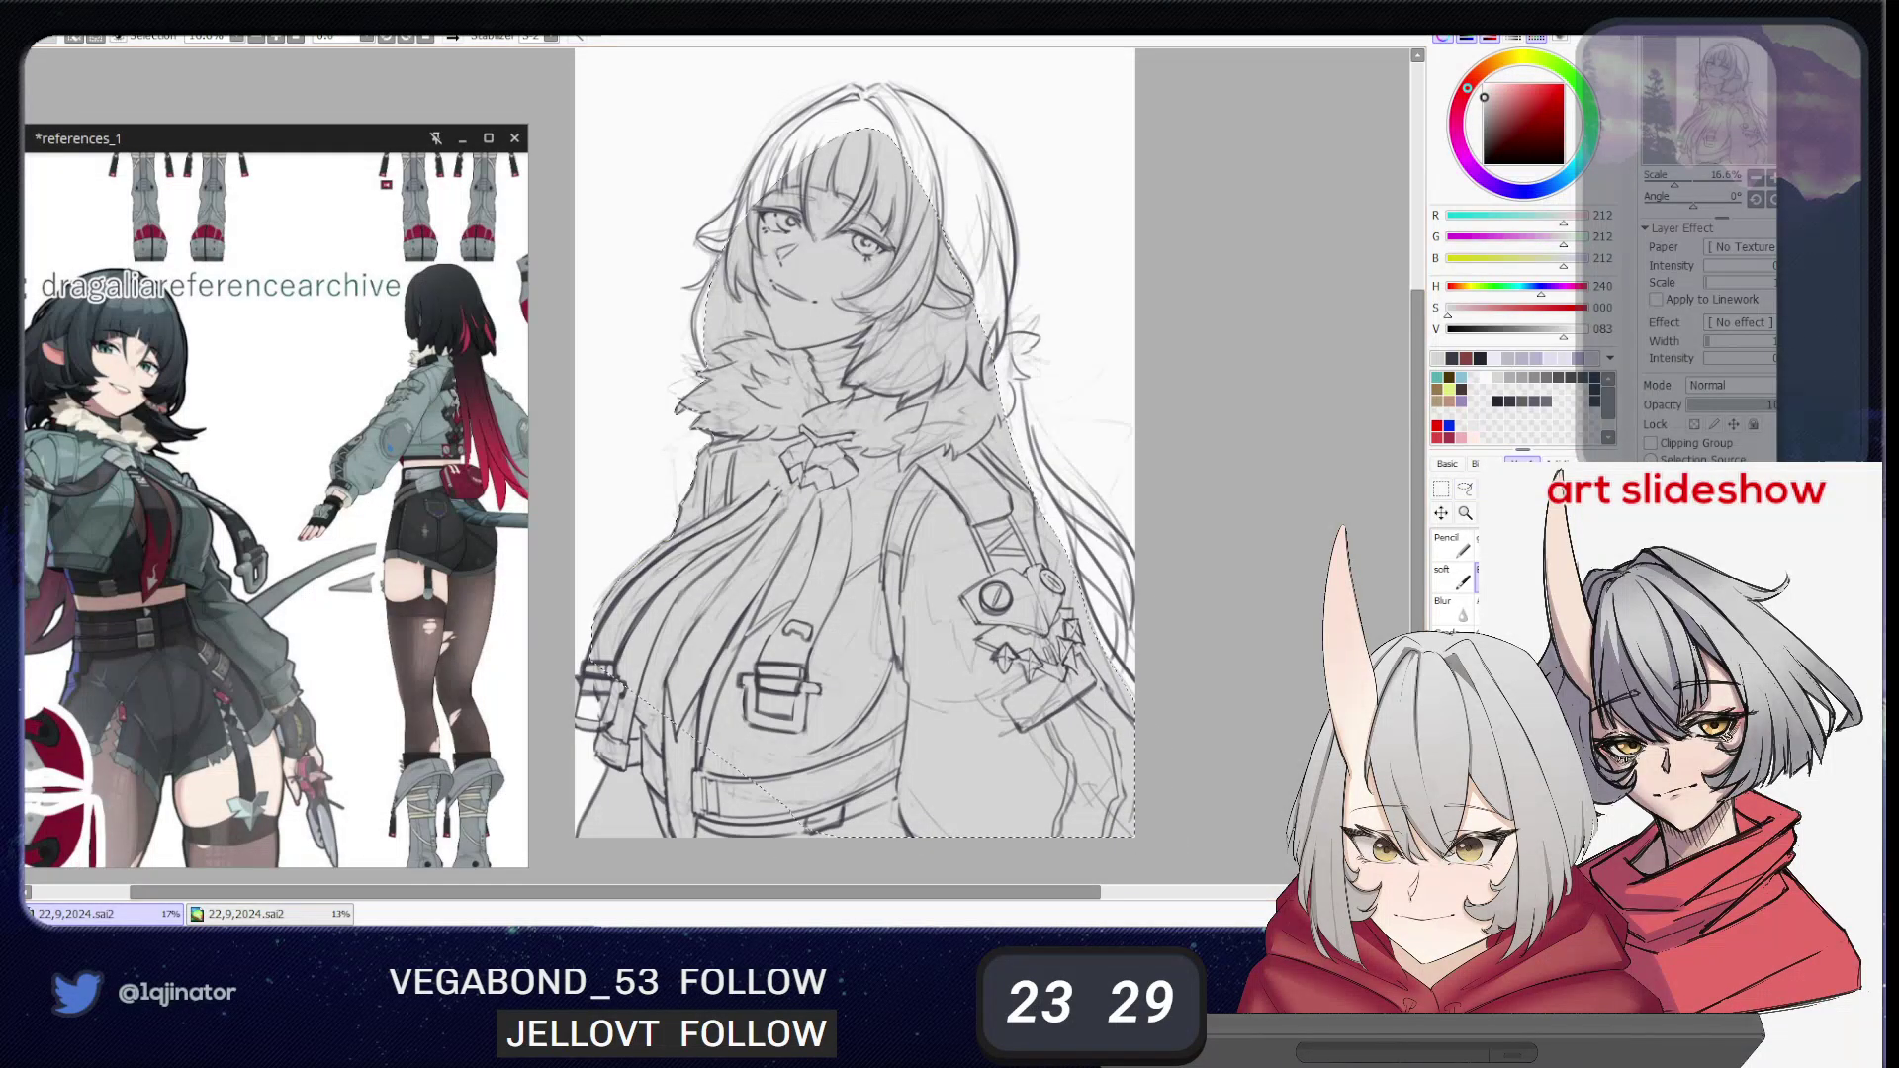
- Fill the hair along the back of the head down to the fur collar with the same grey, then clear the selection
drag(1106, 665, 1072, 683)
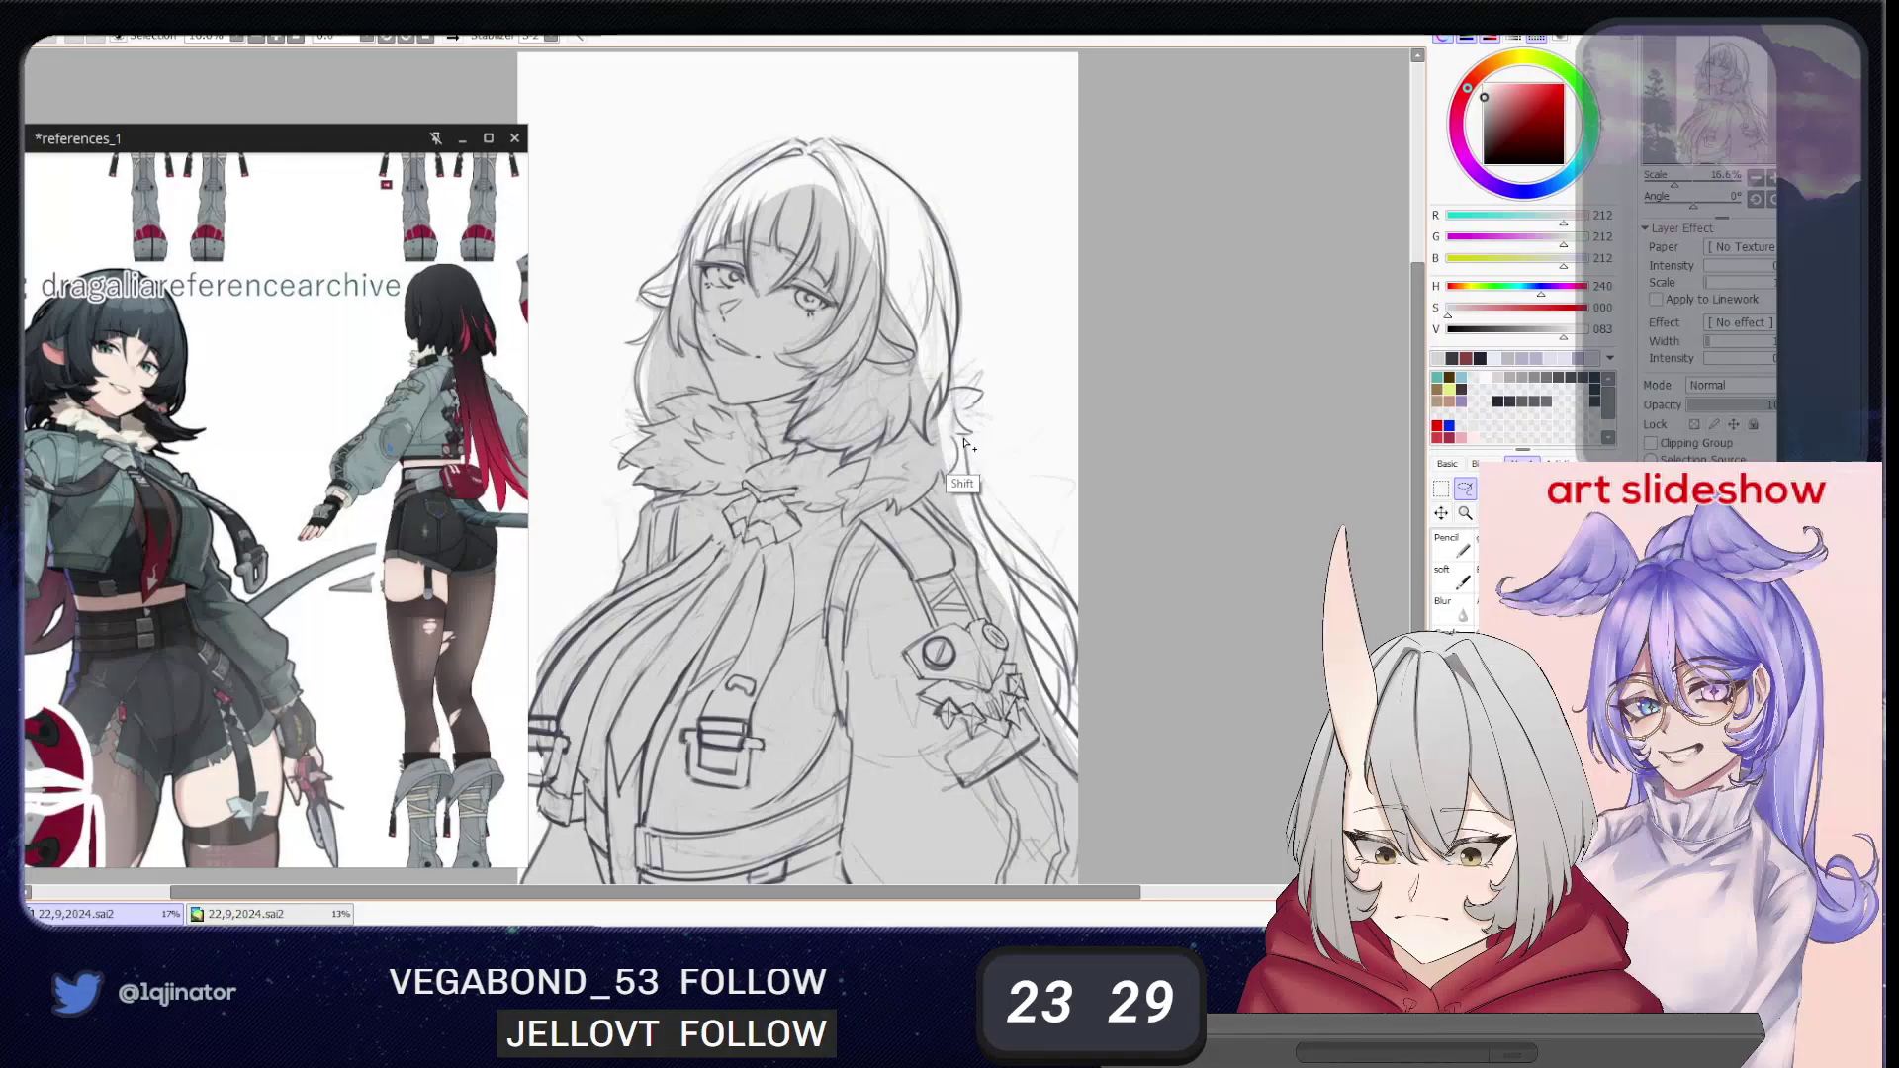
mouse_move(970, 452)
mouse_down()
mouse_move(1025, 630)
mouse_move(820, 430)
mouse_move(777, 166)
mouse_move(844, 164)
mouse_move(934, 234)
mouse_move(958, 300)
mouse_up()
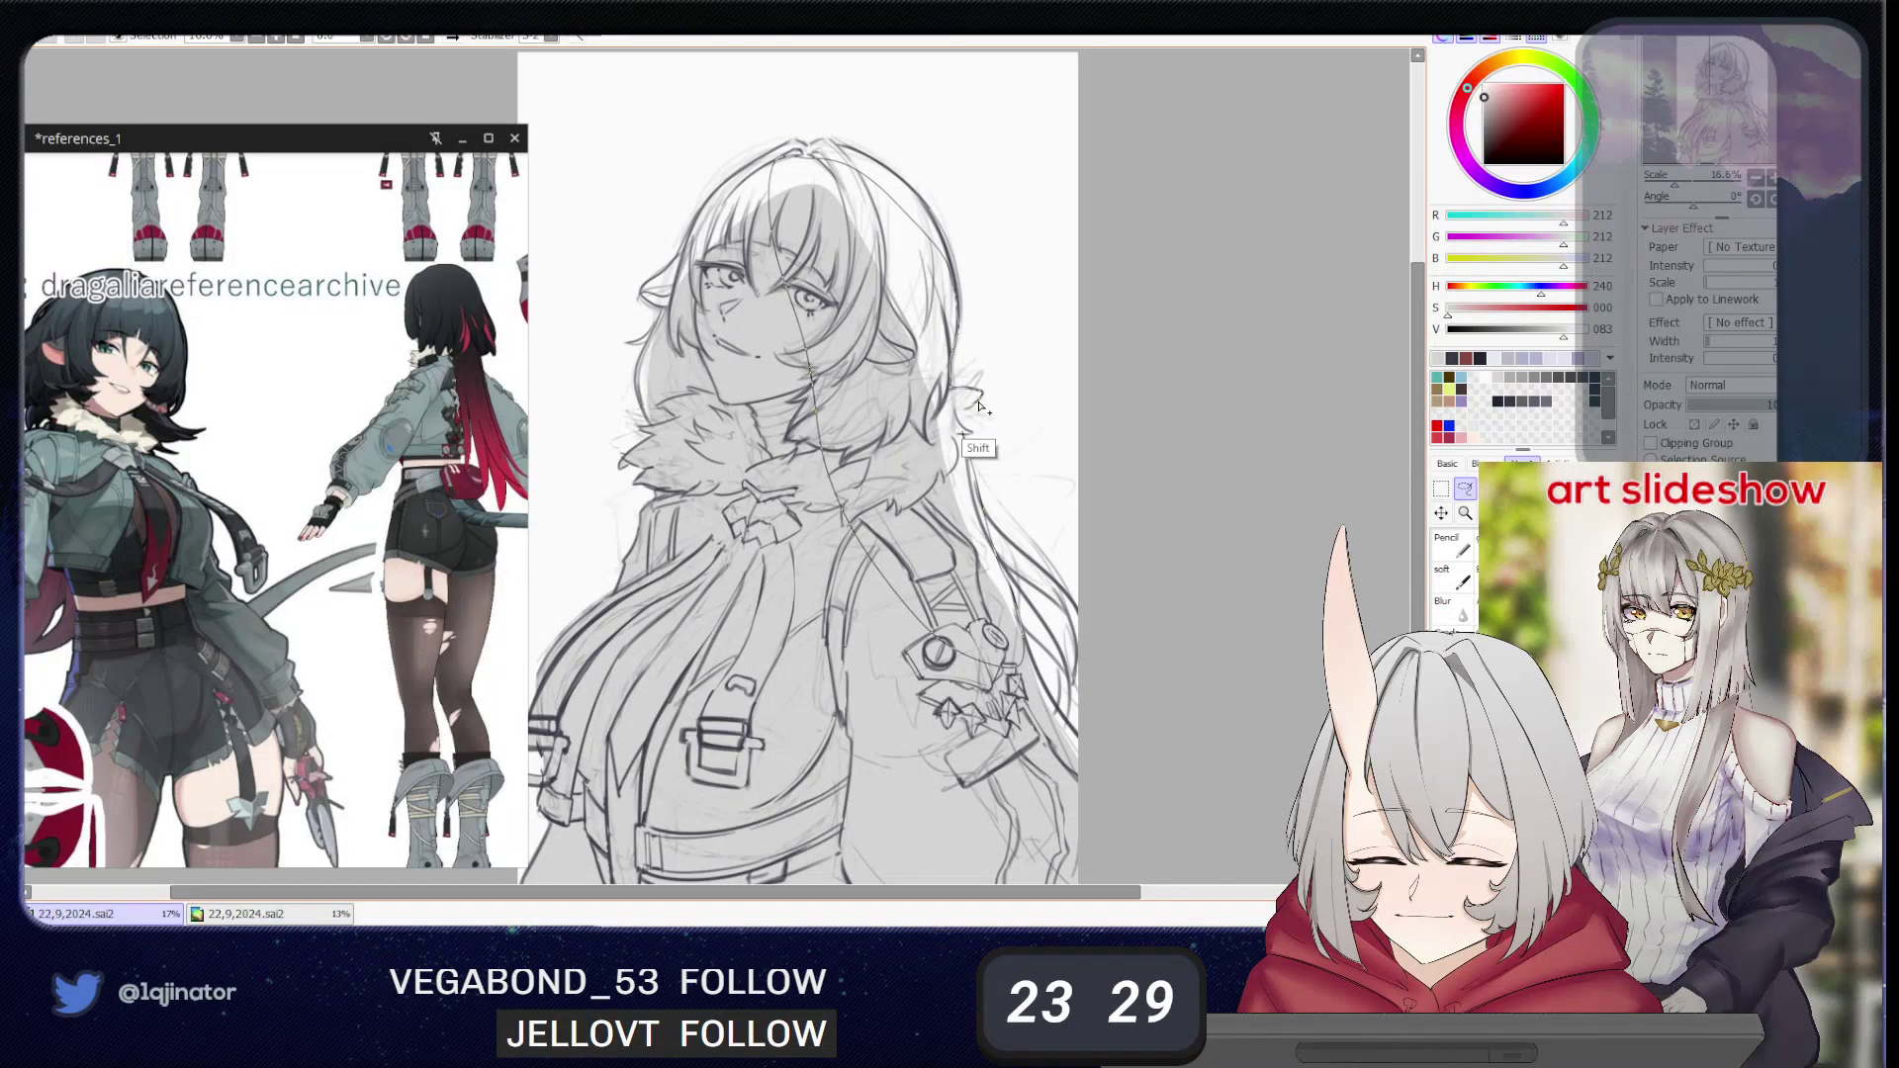
drag(965, 408, 973, 433)
key(g)
click(935, 386)
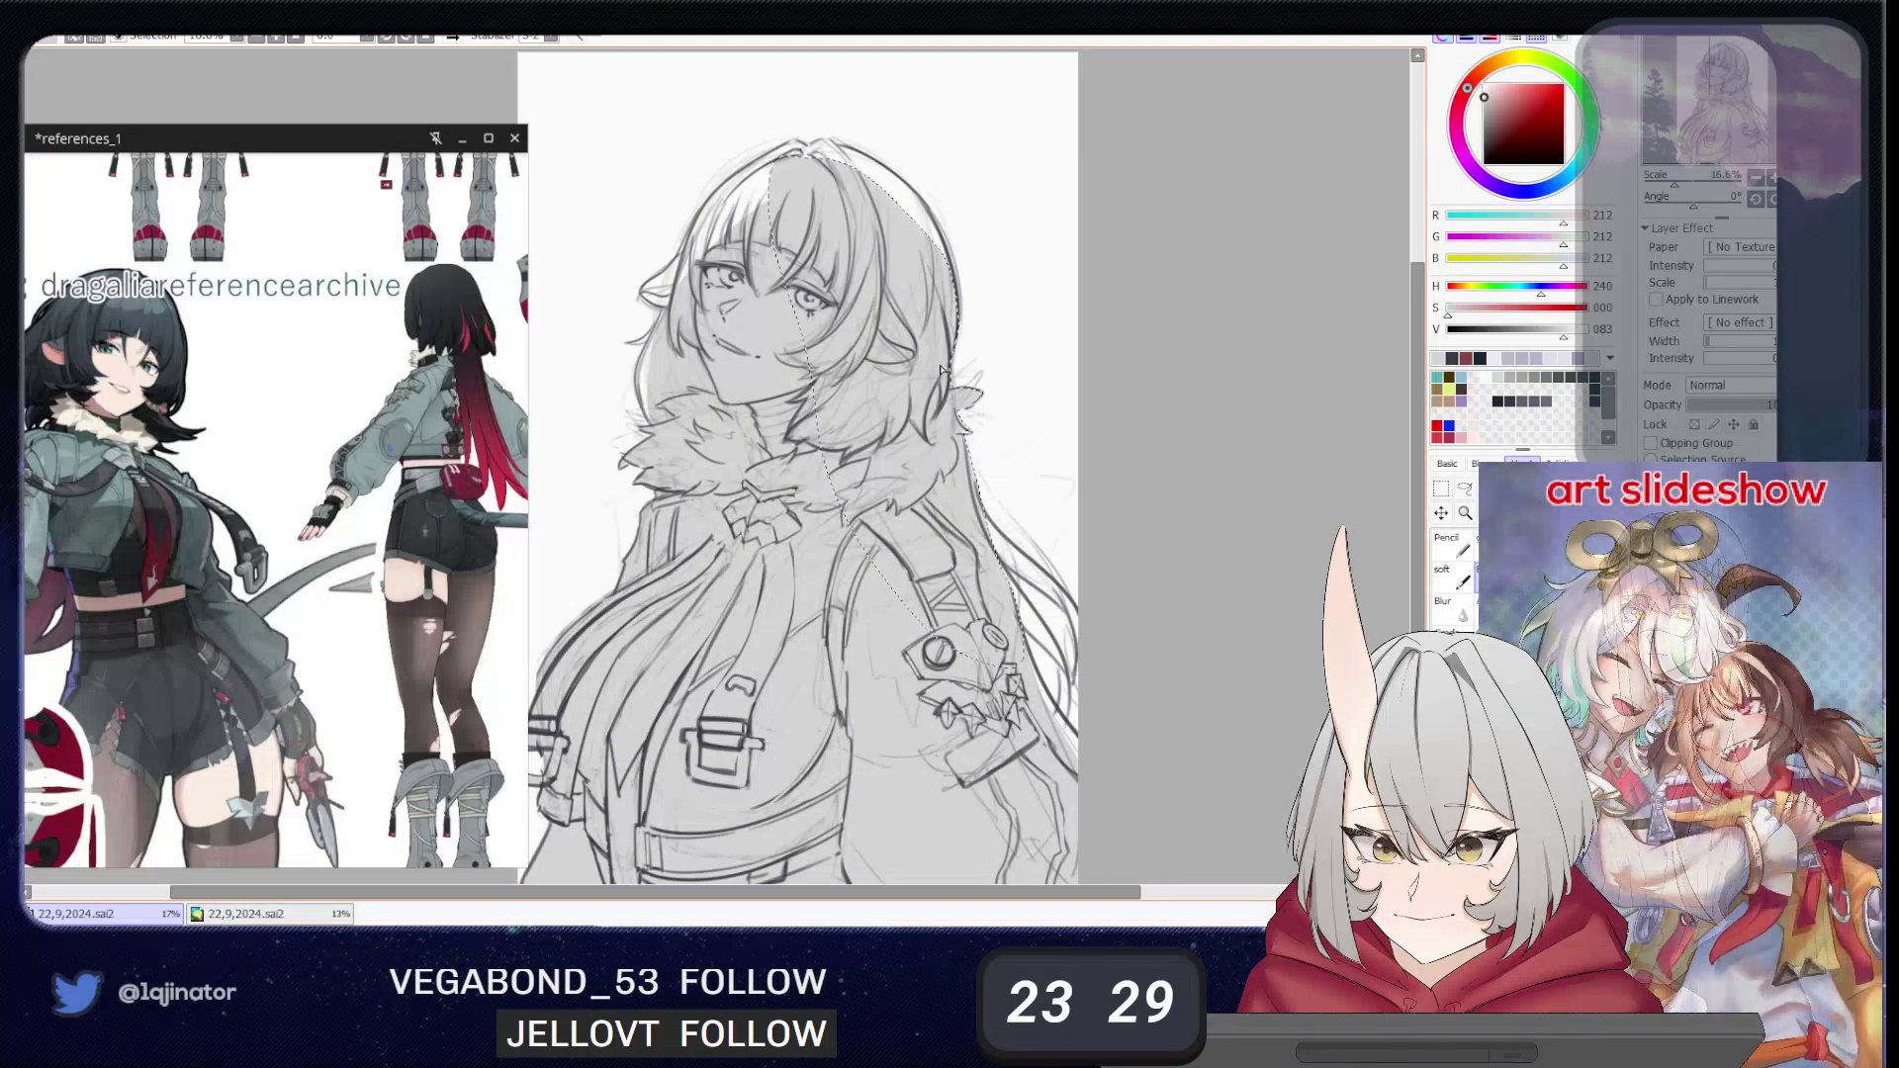
click(1465, 488)
click(1313, 605)
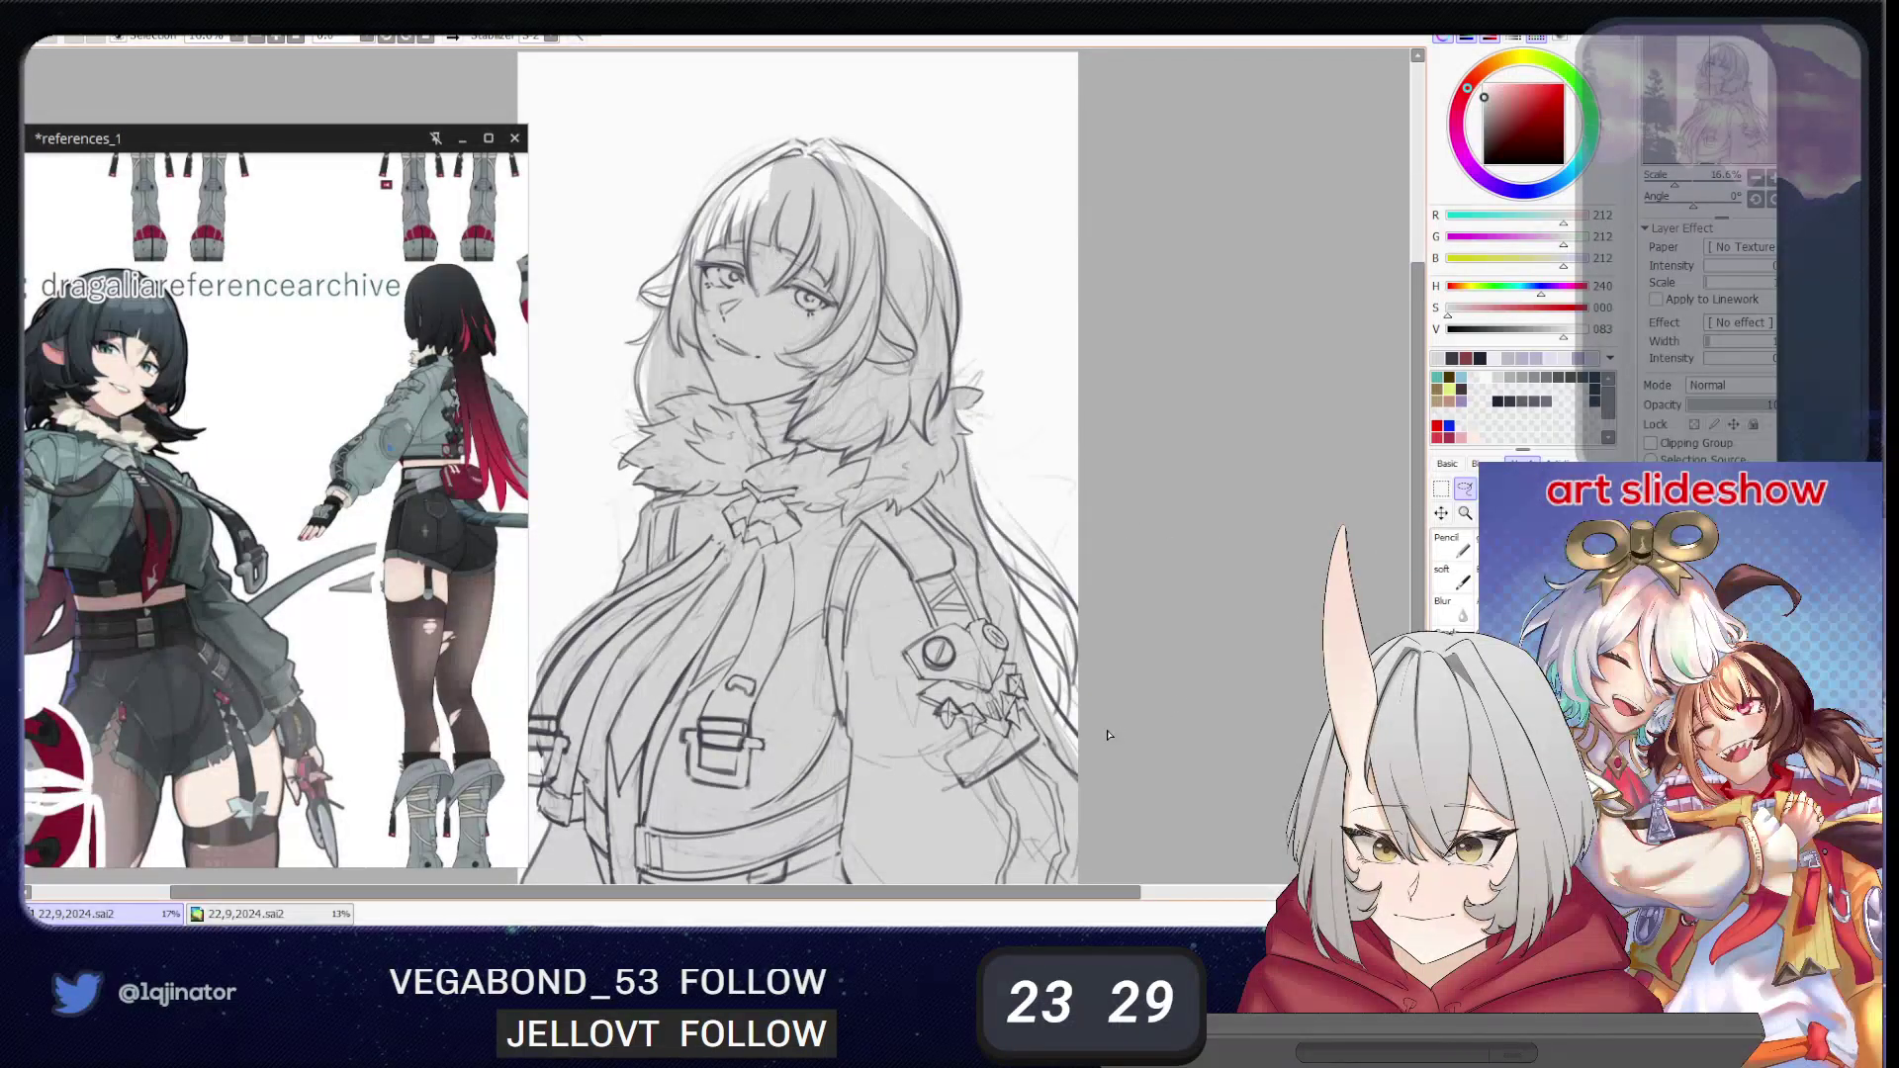
- Lasso and fill the remaining gaps beside the patched sleeve and the lower outer hair strands with grey
mouse_move(1018, 618)
mouse_down()
mouse_move(1105, 783)
mouse_move(994, 825)
mouse_move(994, 737)
mouse_up()
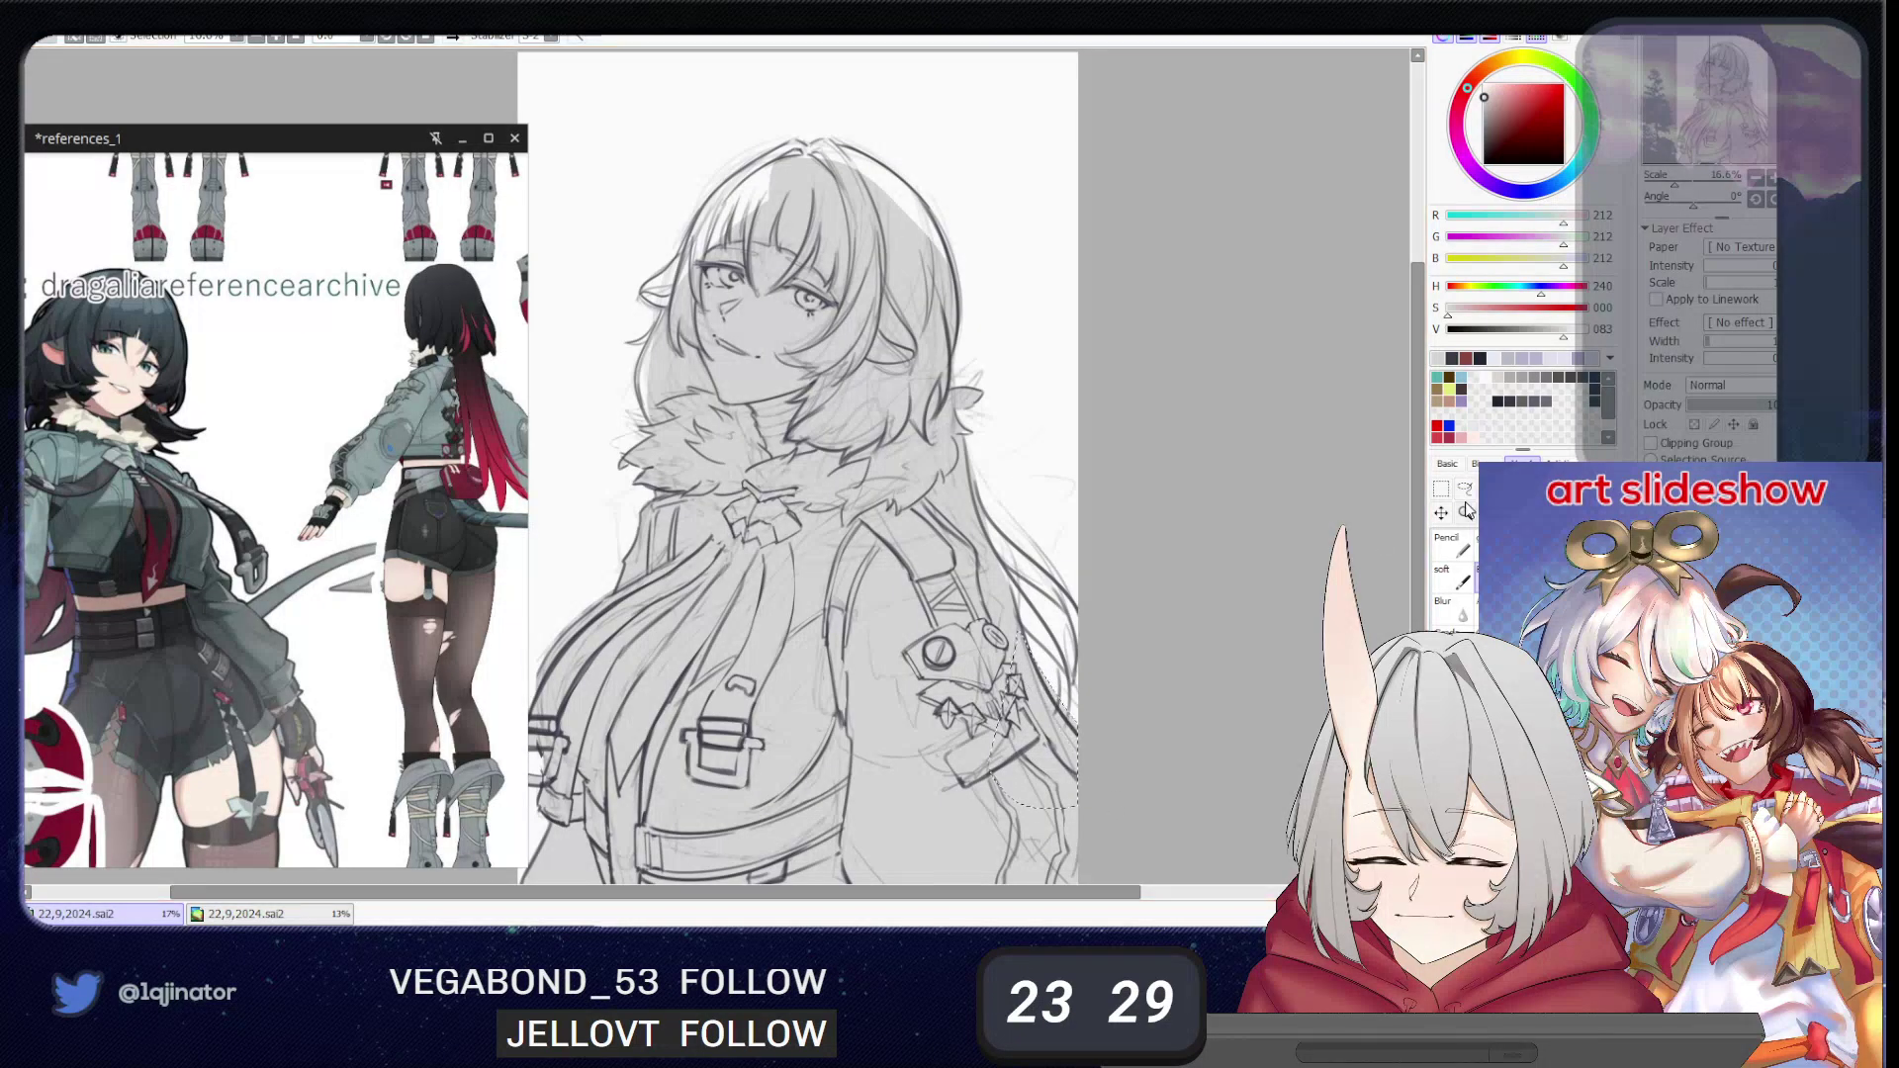
key(shift)
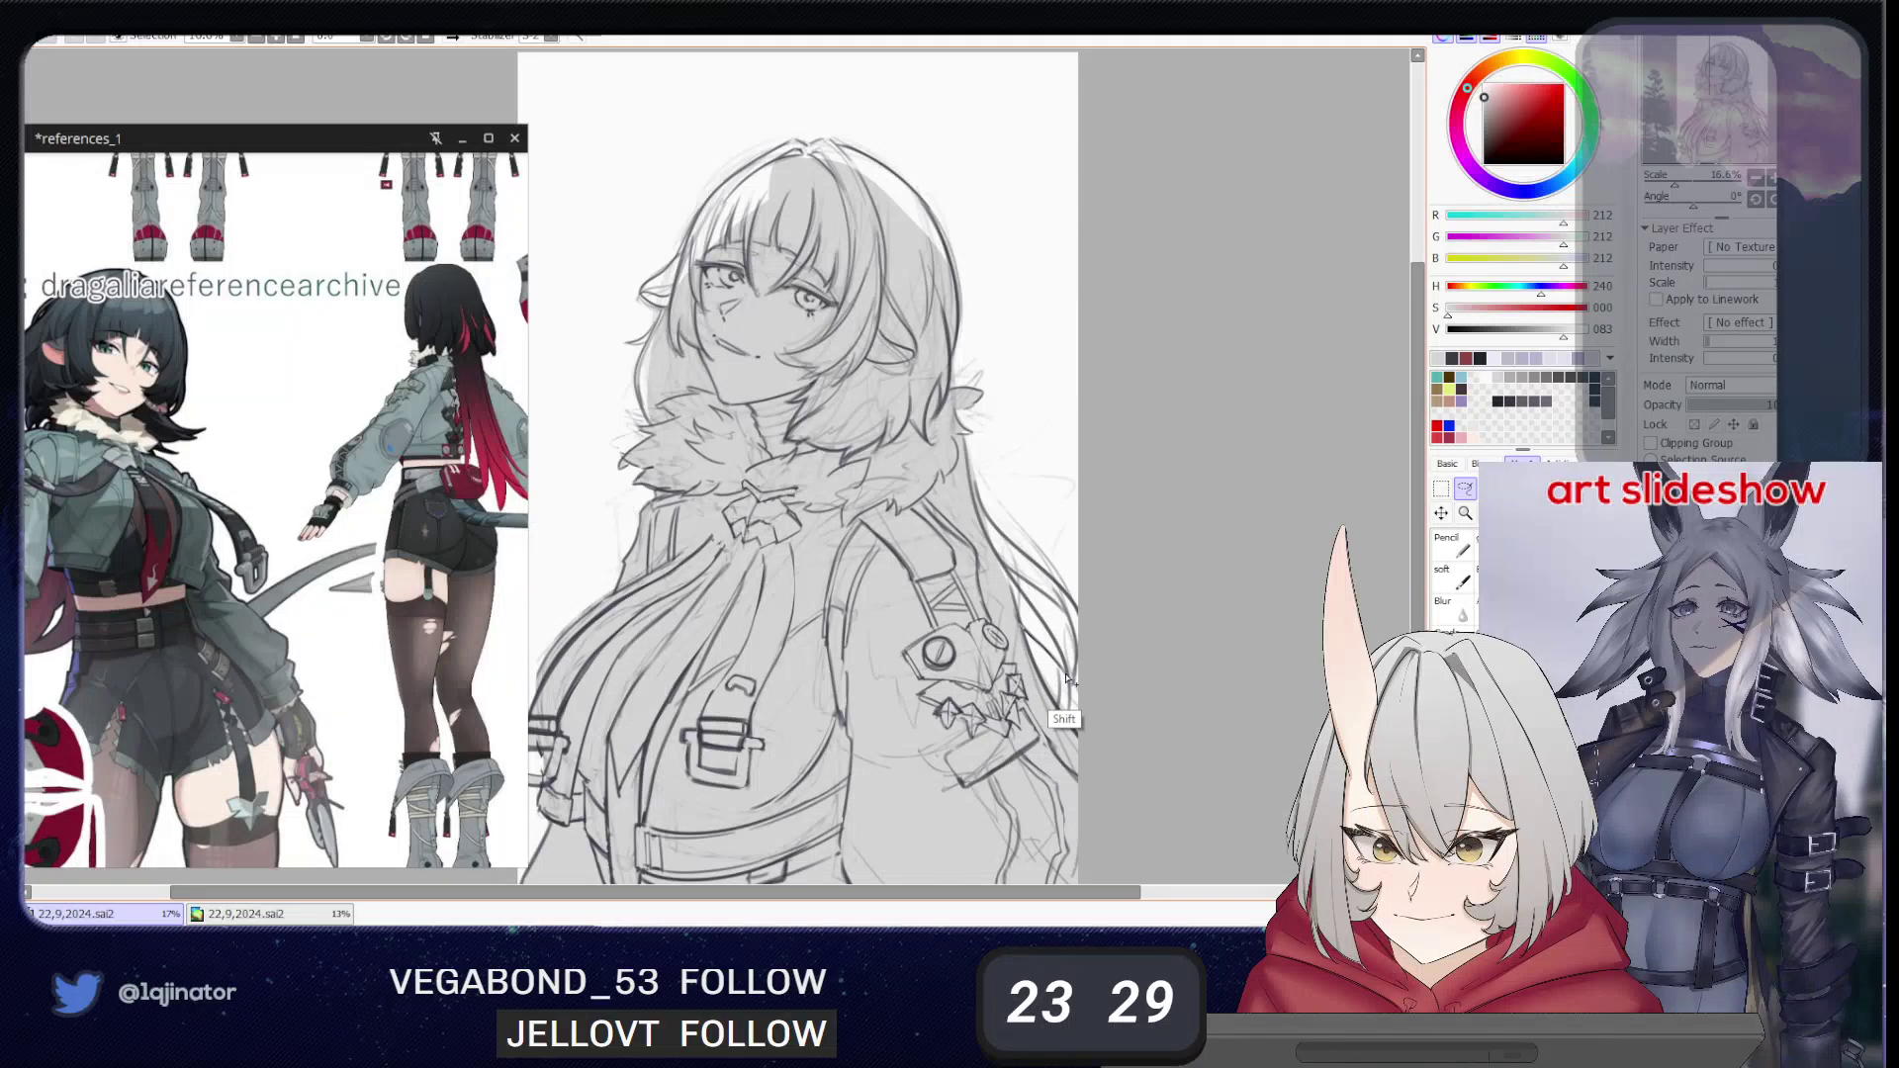
mouse_move(1039, 616)
mouse_down()
mouse_move(995, 564)
mouse_move(988, 603)
mouse_move(1062, 653)
mouse_up()
key(b)
- Lasso the long hair strand falling from the fur collar behind the shoulder and fill it with grey
click(1465, 487)
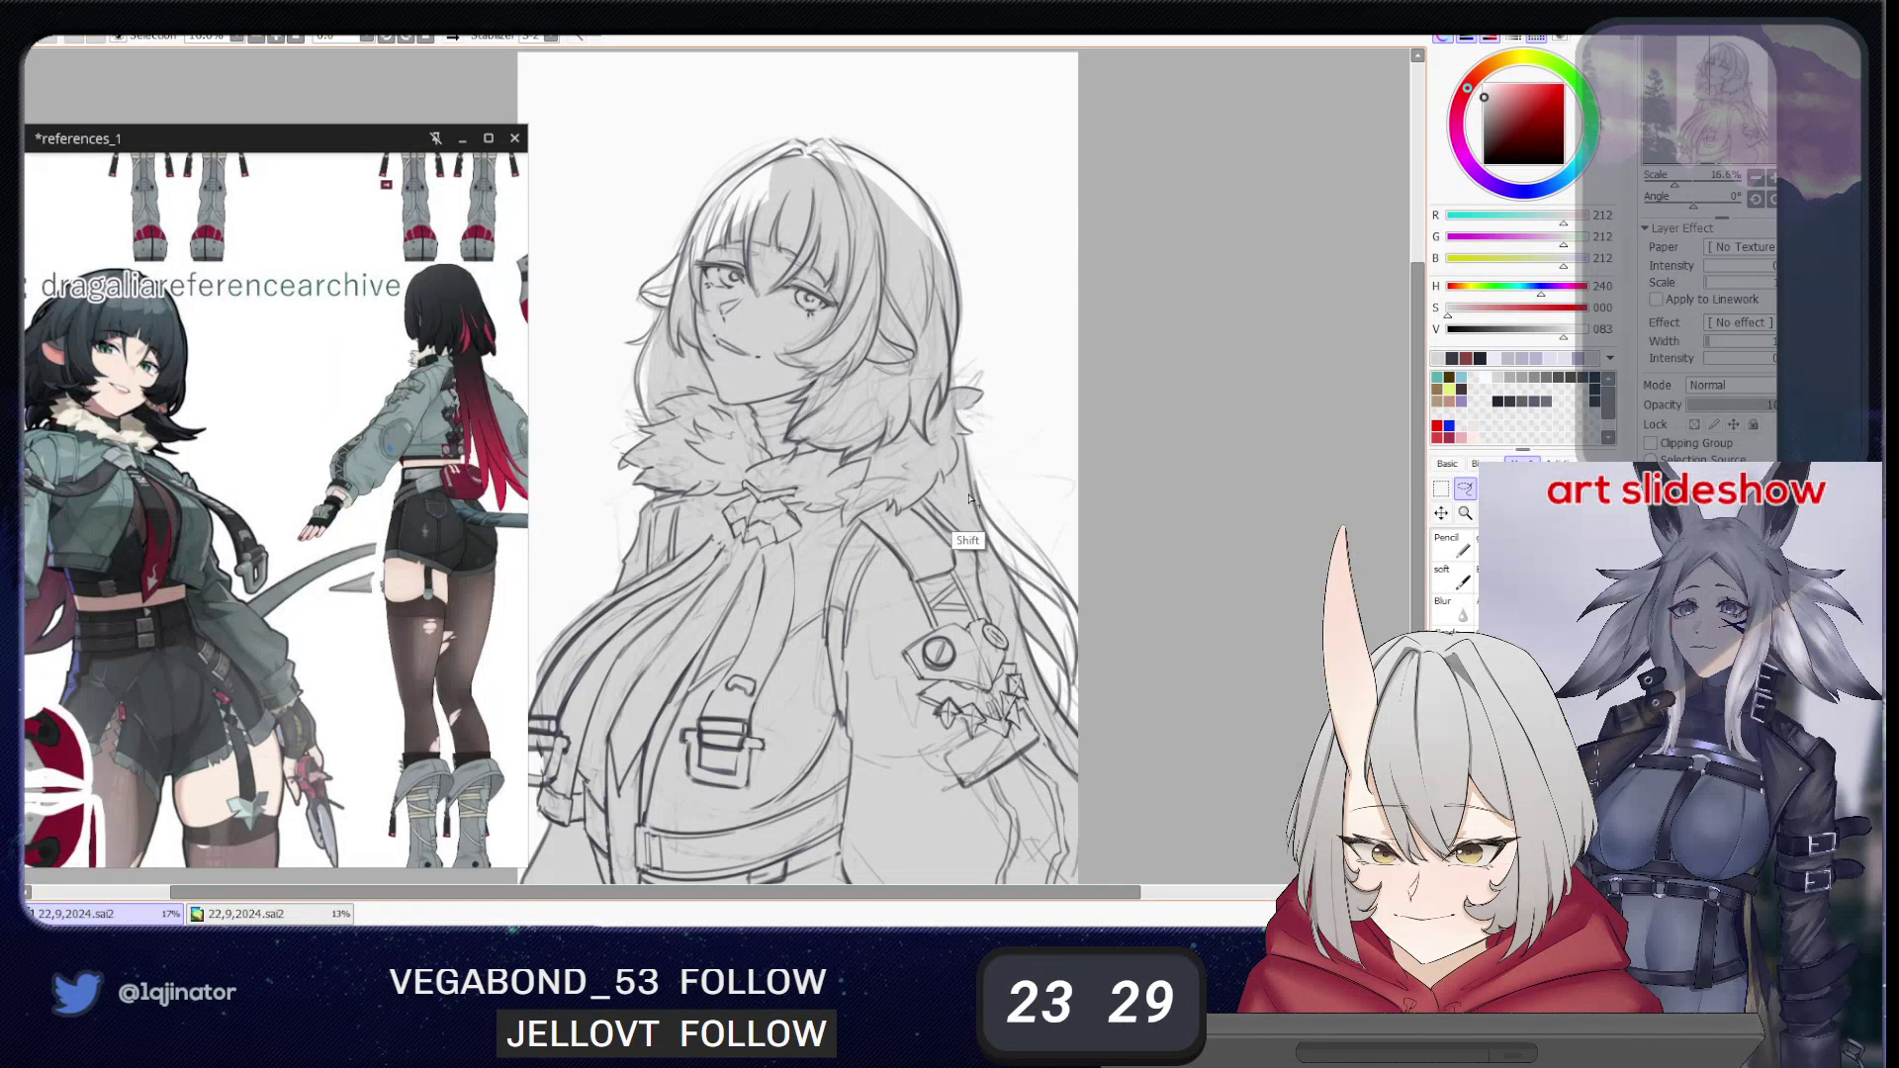
key(shift)
mouse_move(994, 529)
mouse_down()
mouse_move(1086, 621)
mouse_move(1078, 687)
mouse_move(1068, 617)
mouse_move(977, 524)
mouse_up()
key(g)
click(1024, 574)
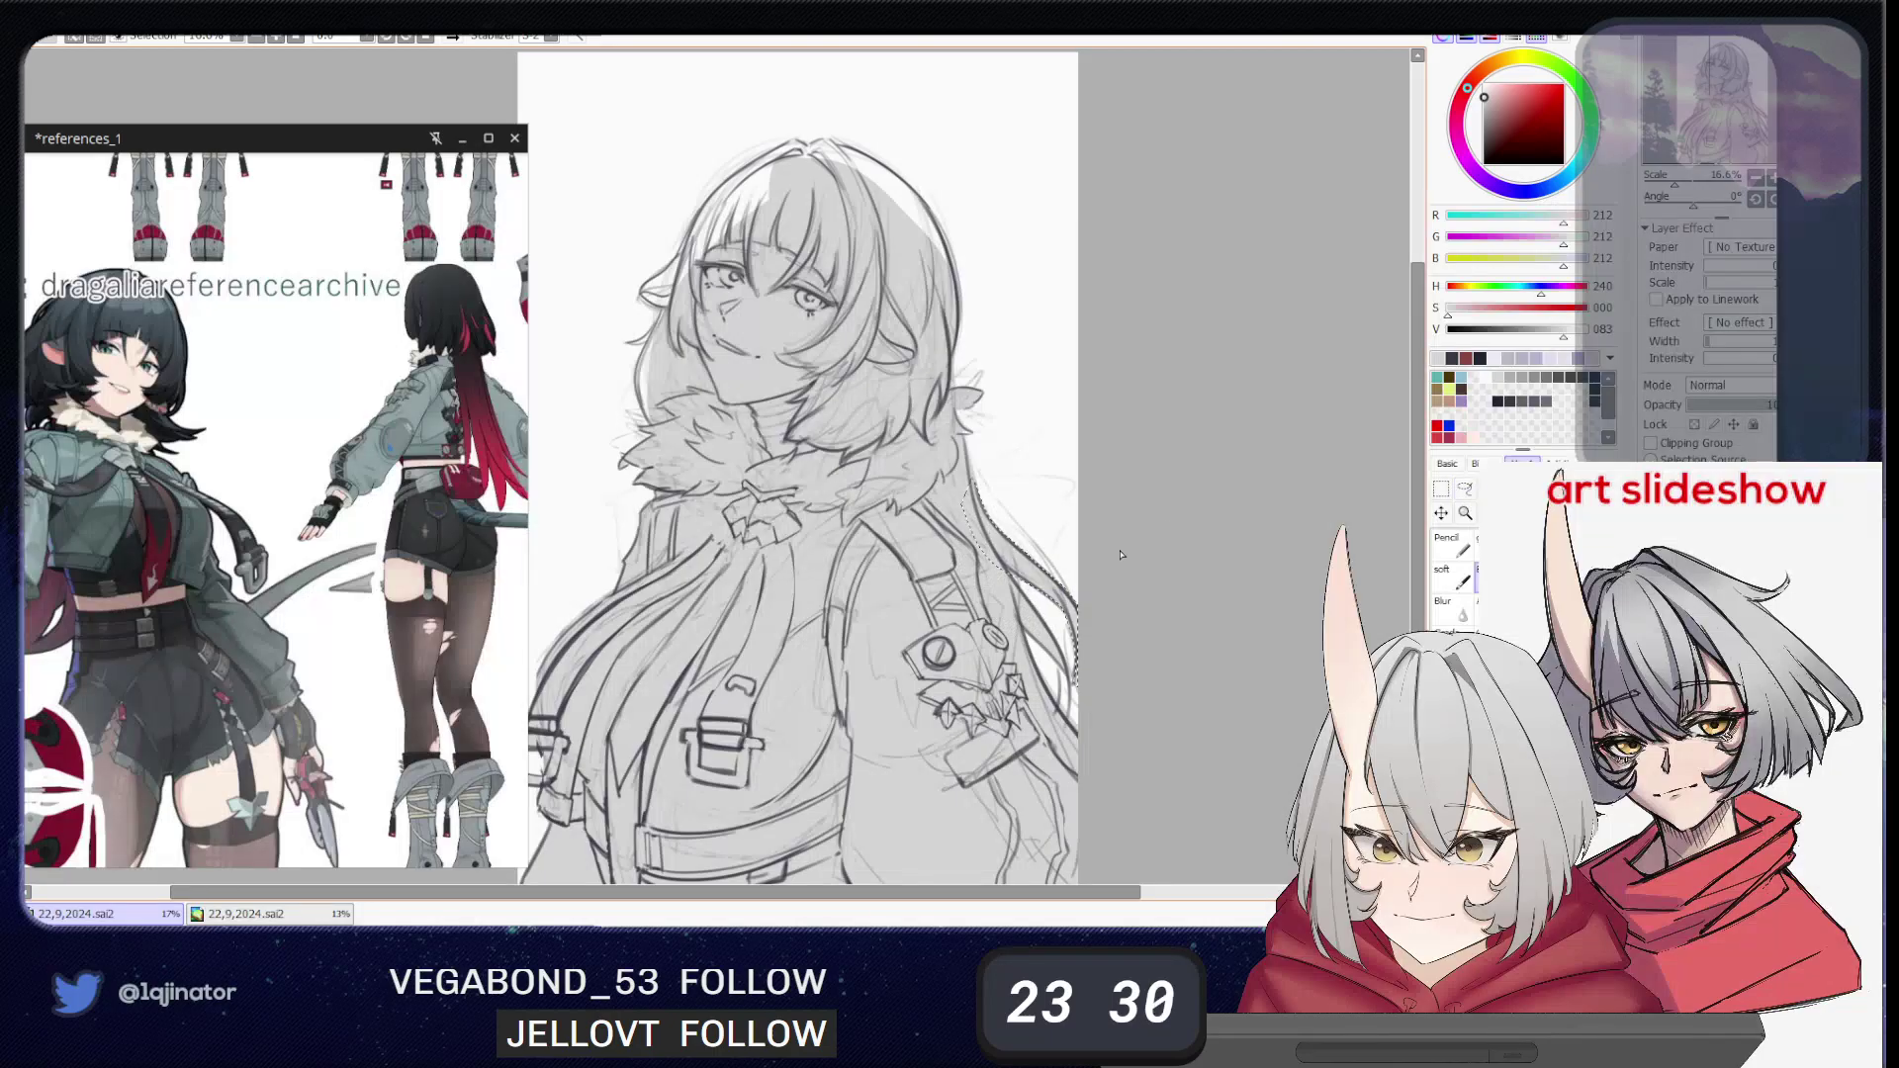
- Lasso the remaining gap in the lower outer hair strand beside the patched sleeve and fill it with grey
key(ctrl+d)
key(l)
drag(1068, 734, 1061, 656)
key(g)
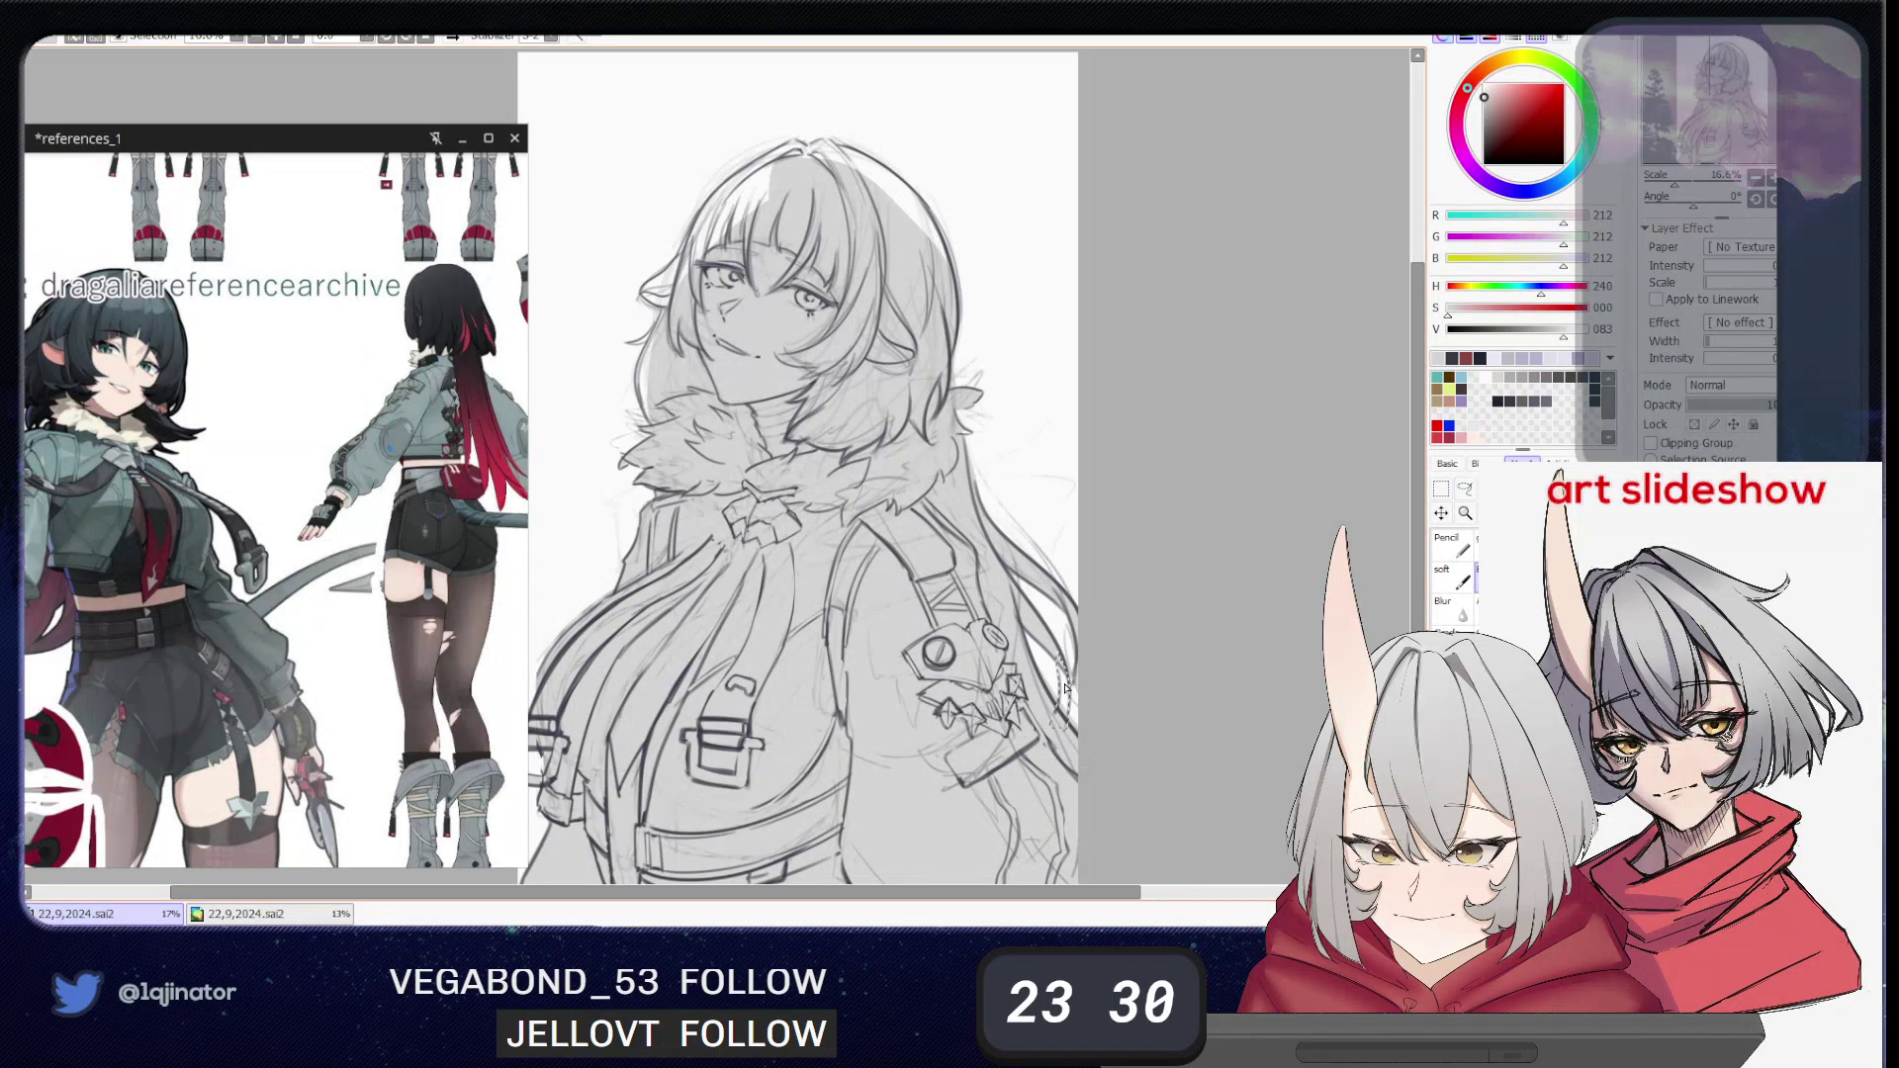
- Clear the selection, lasso the small tuft sticking out behind the head above the fur collar, and fill it with grey
key(ctrl+d)
click(1466, 490)
drag(975, 390, 997, 586)
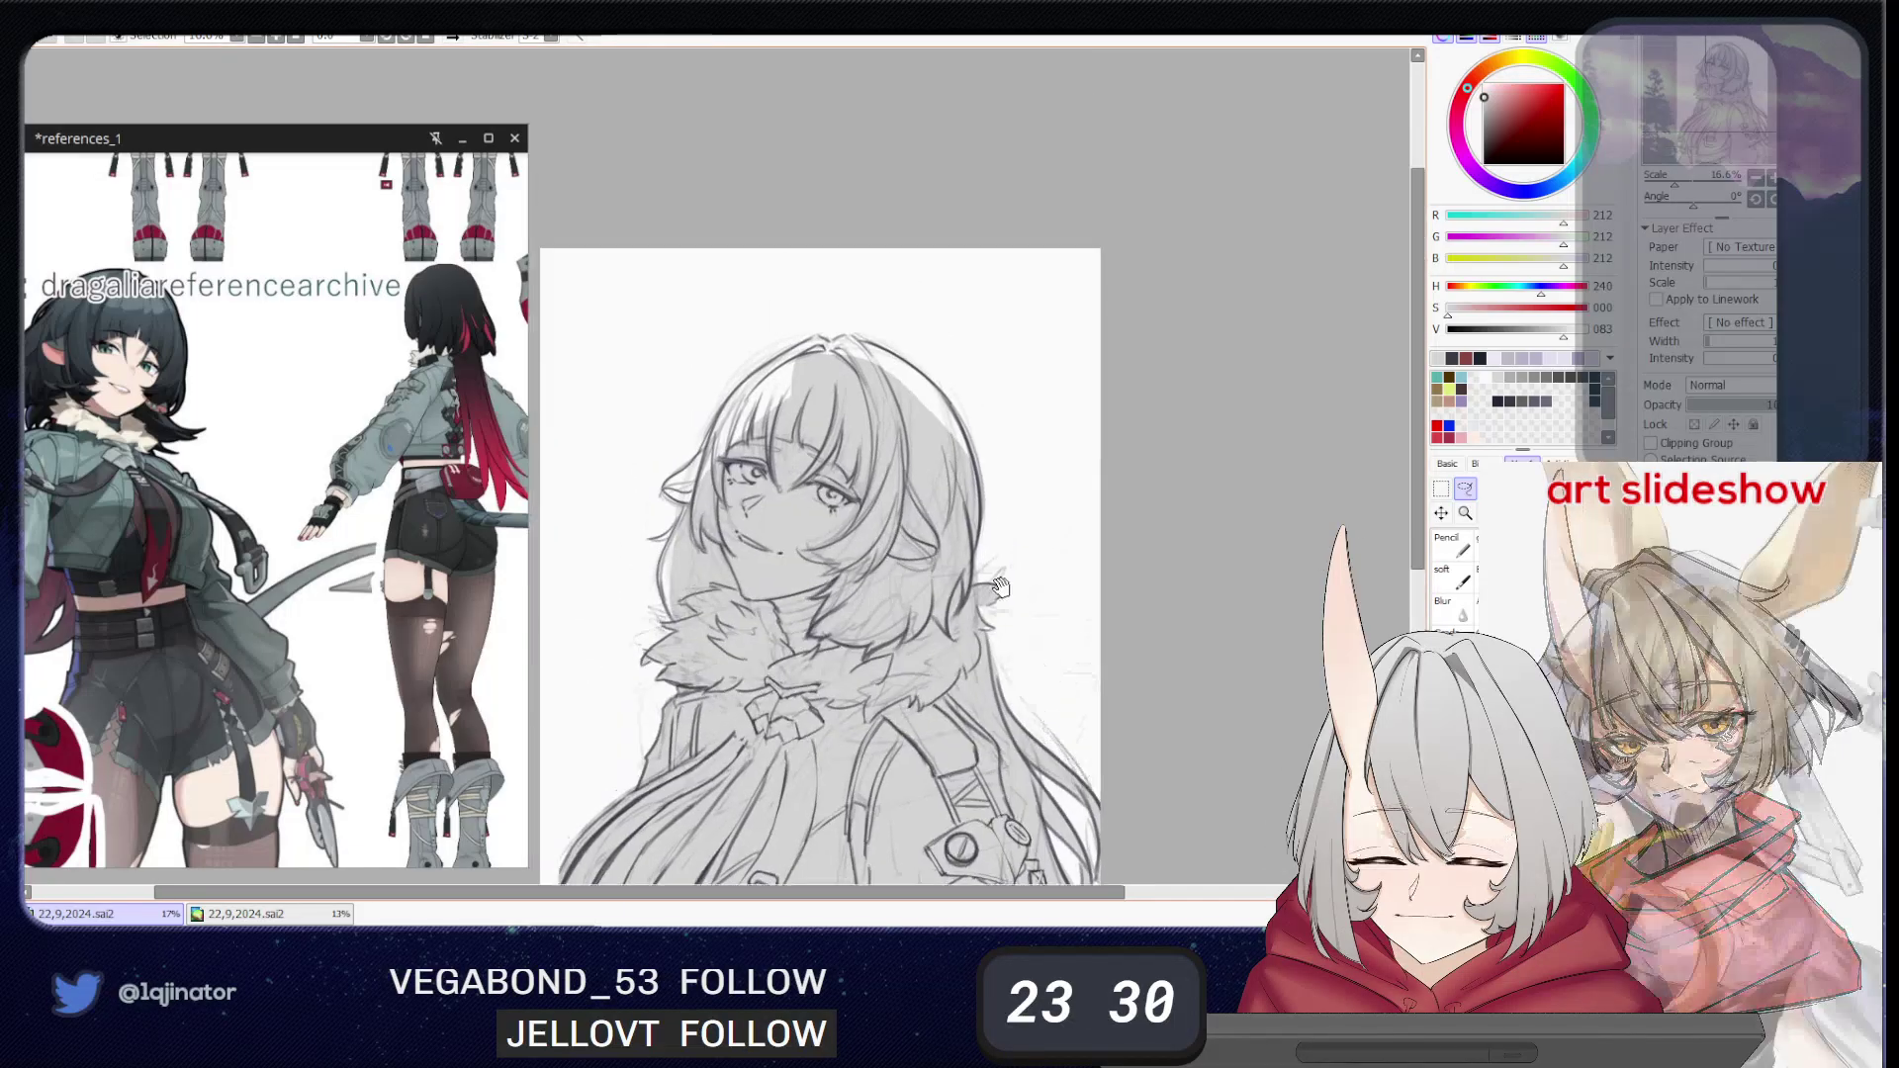
key(g)
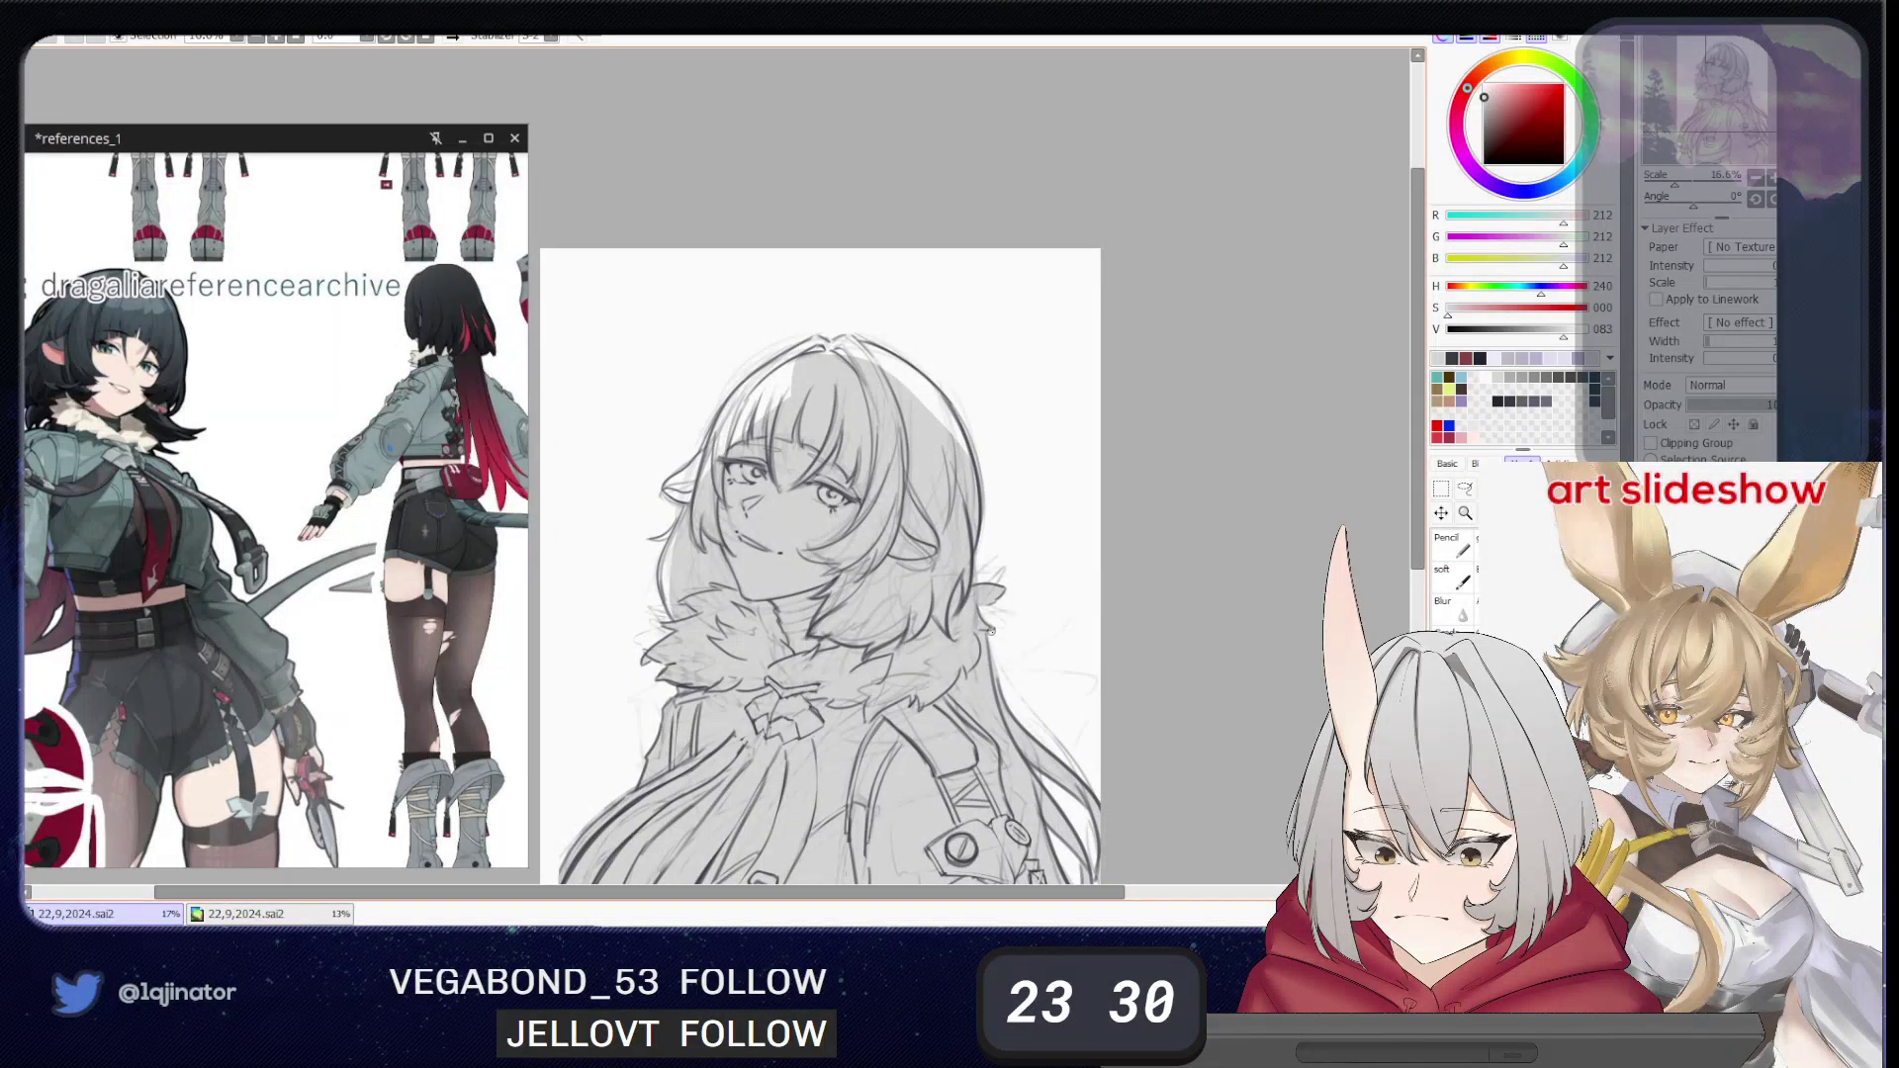
- Brush grey over the unfilled white areas along the crown and upper back of the hair
drag(895, 648, 1014, 676)
key(n)
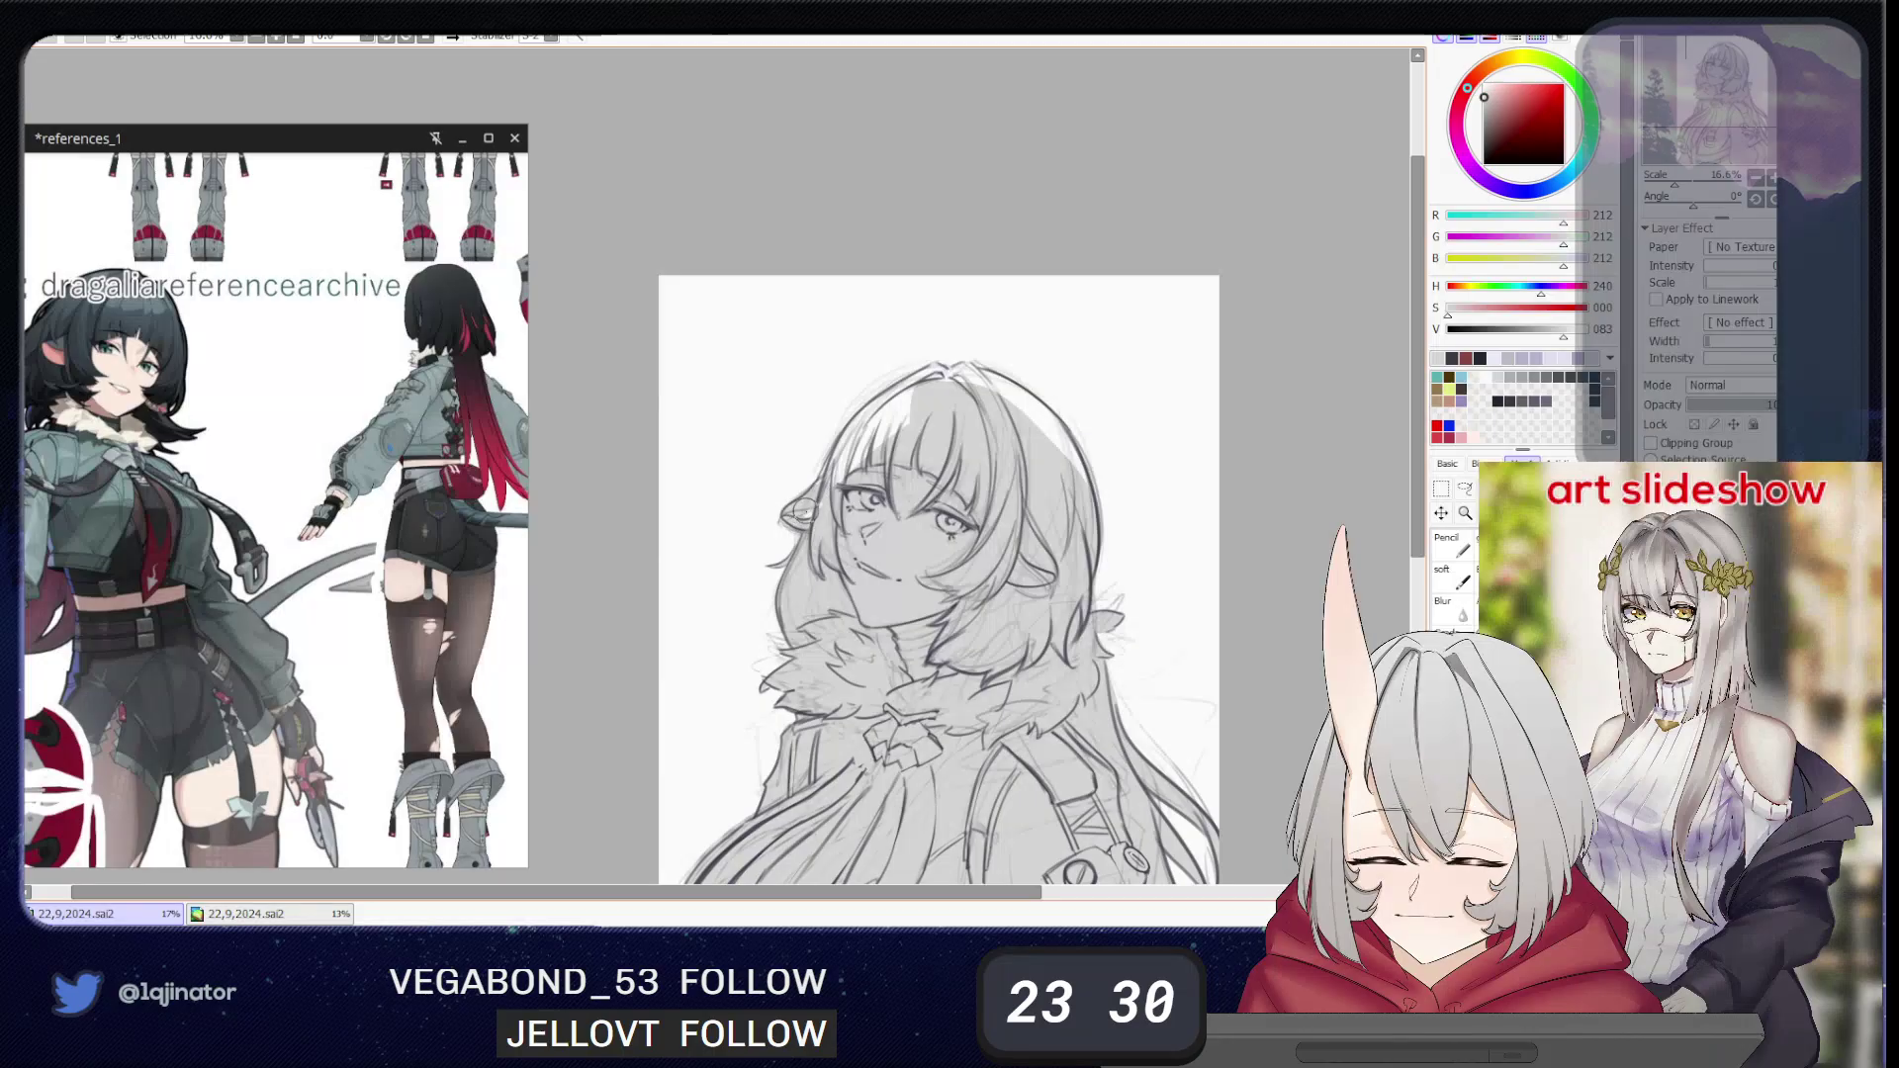
mouse_move(827, 484)
mouse_down()
mouse_move(871, 426)
mouse_move(830, 507)
mouse_move(930, 376)
mouse_up()
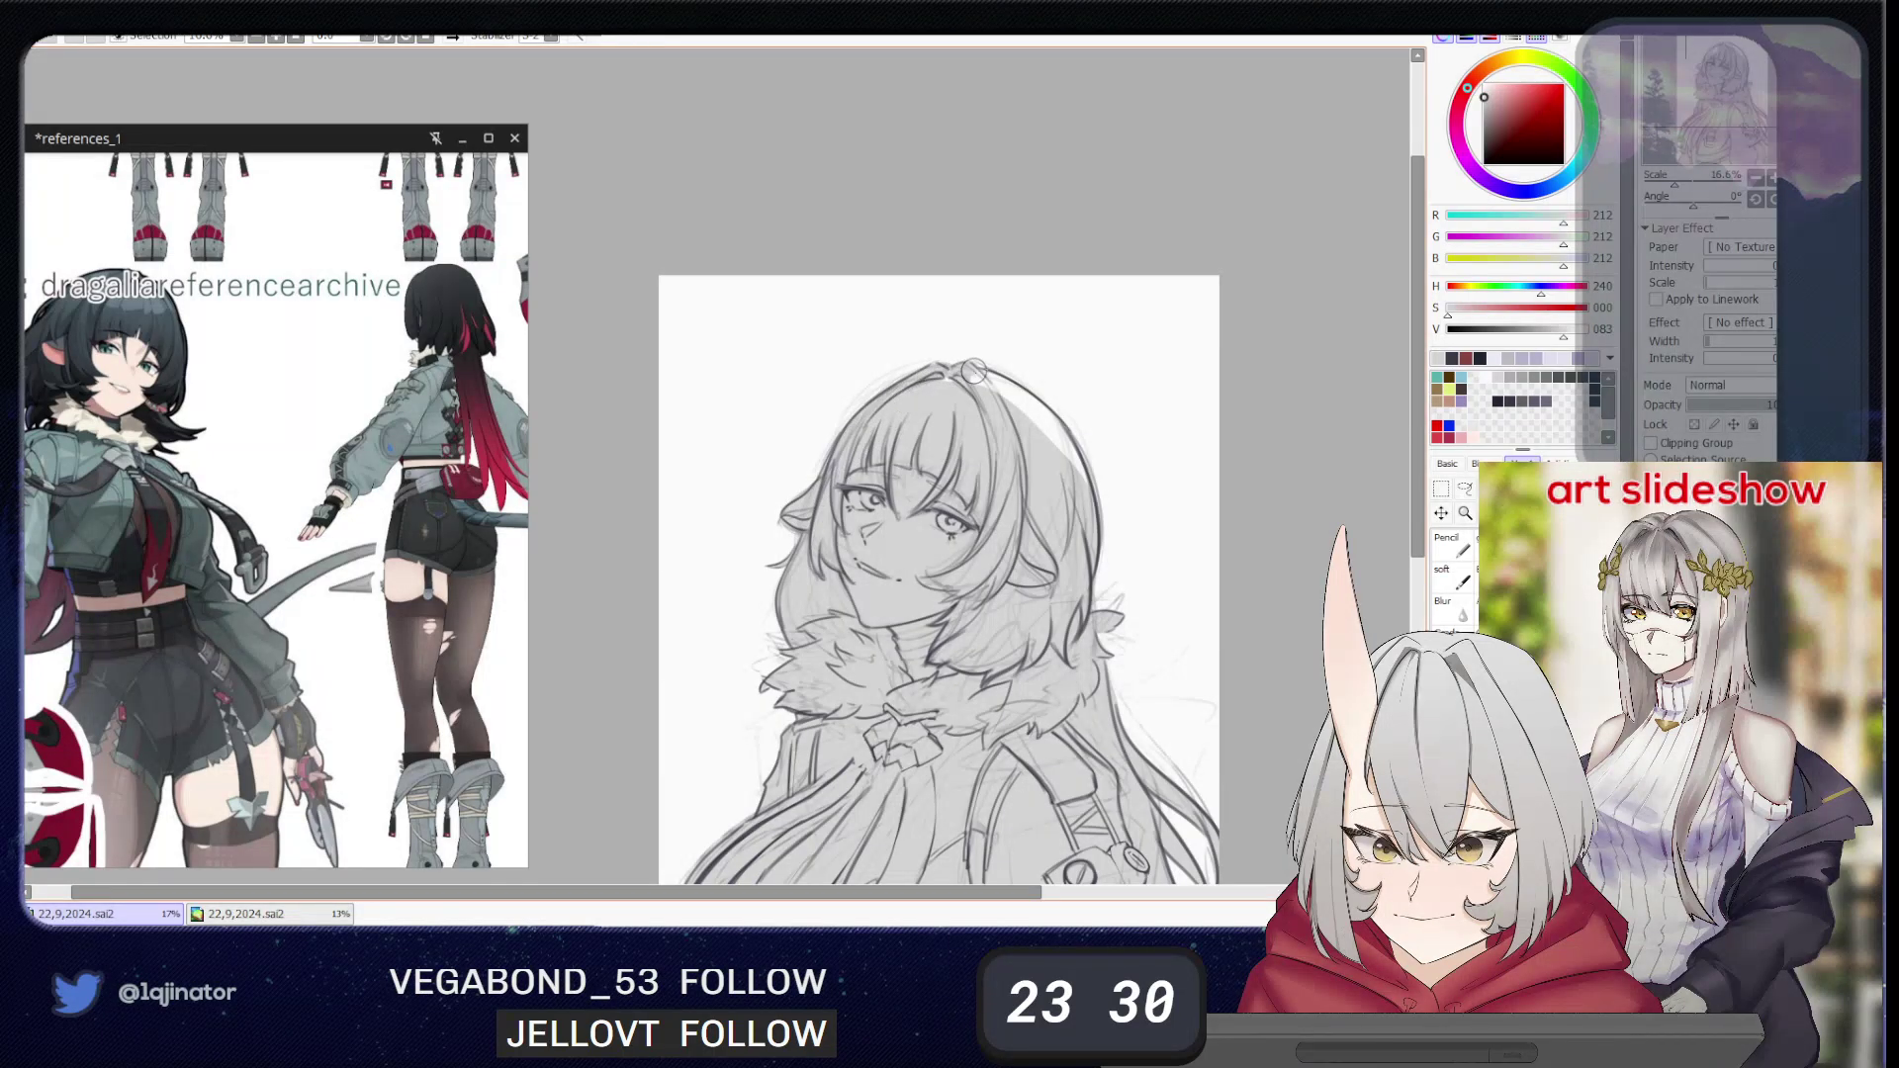
mouse_move(997, 387)
mouse_down()
mouse_move(1069, 489)
mouse_move(1024, 393)
mouse_move(1089, 500)
mouse_up()
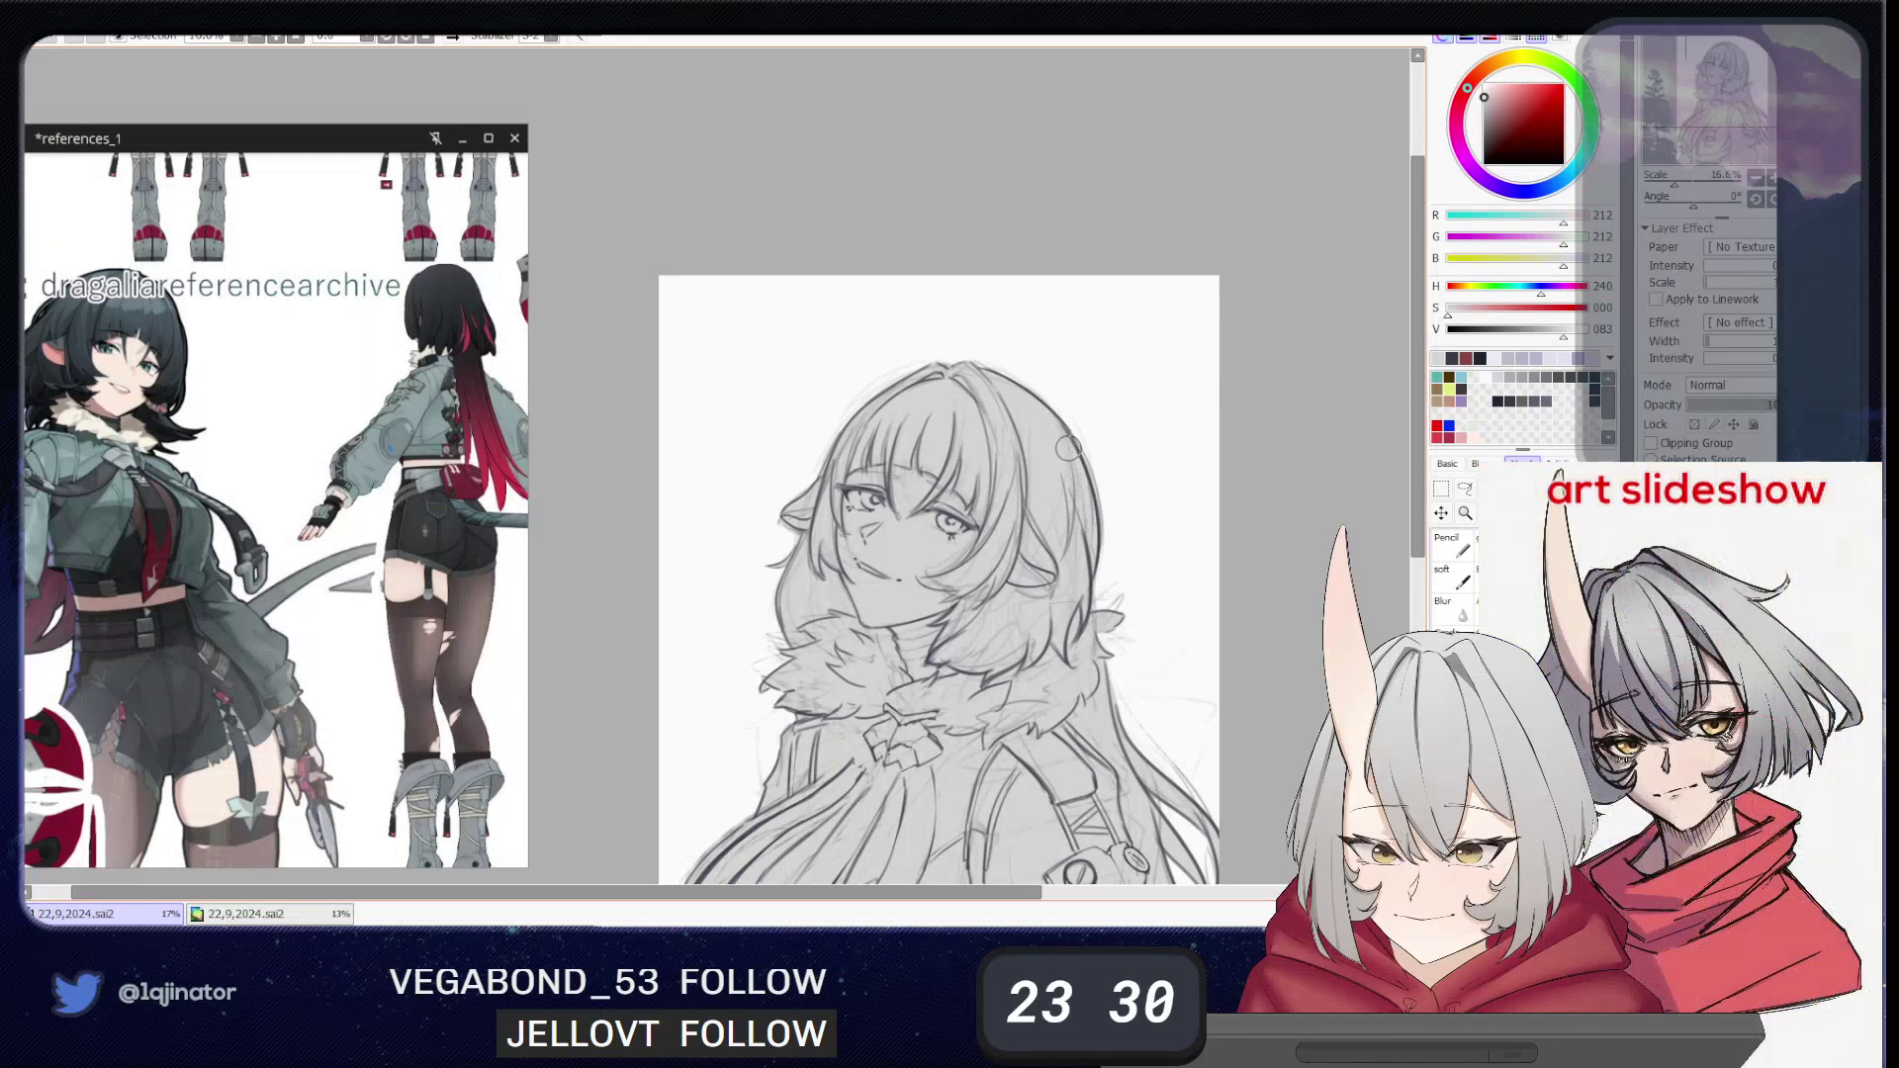
- Inspect the grey base silhouette for gaps by previewing its layer at a luminance of -93 in Hue/Saturation, without applying it
drag(1074, 771, 1069, 555)
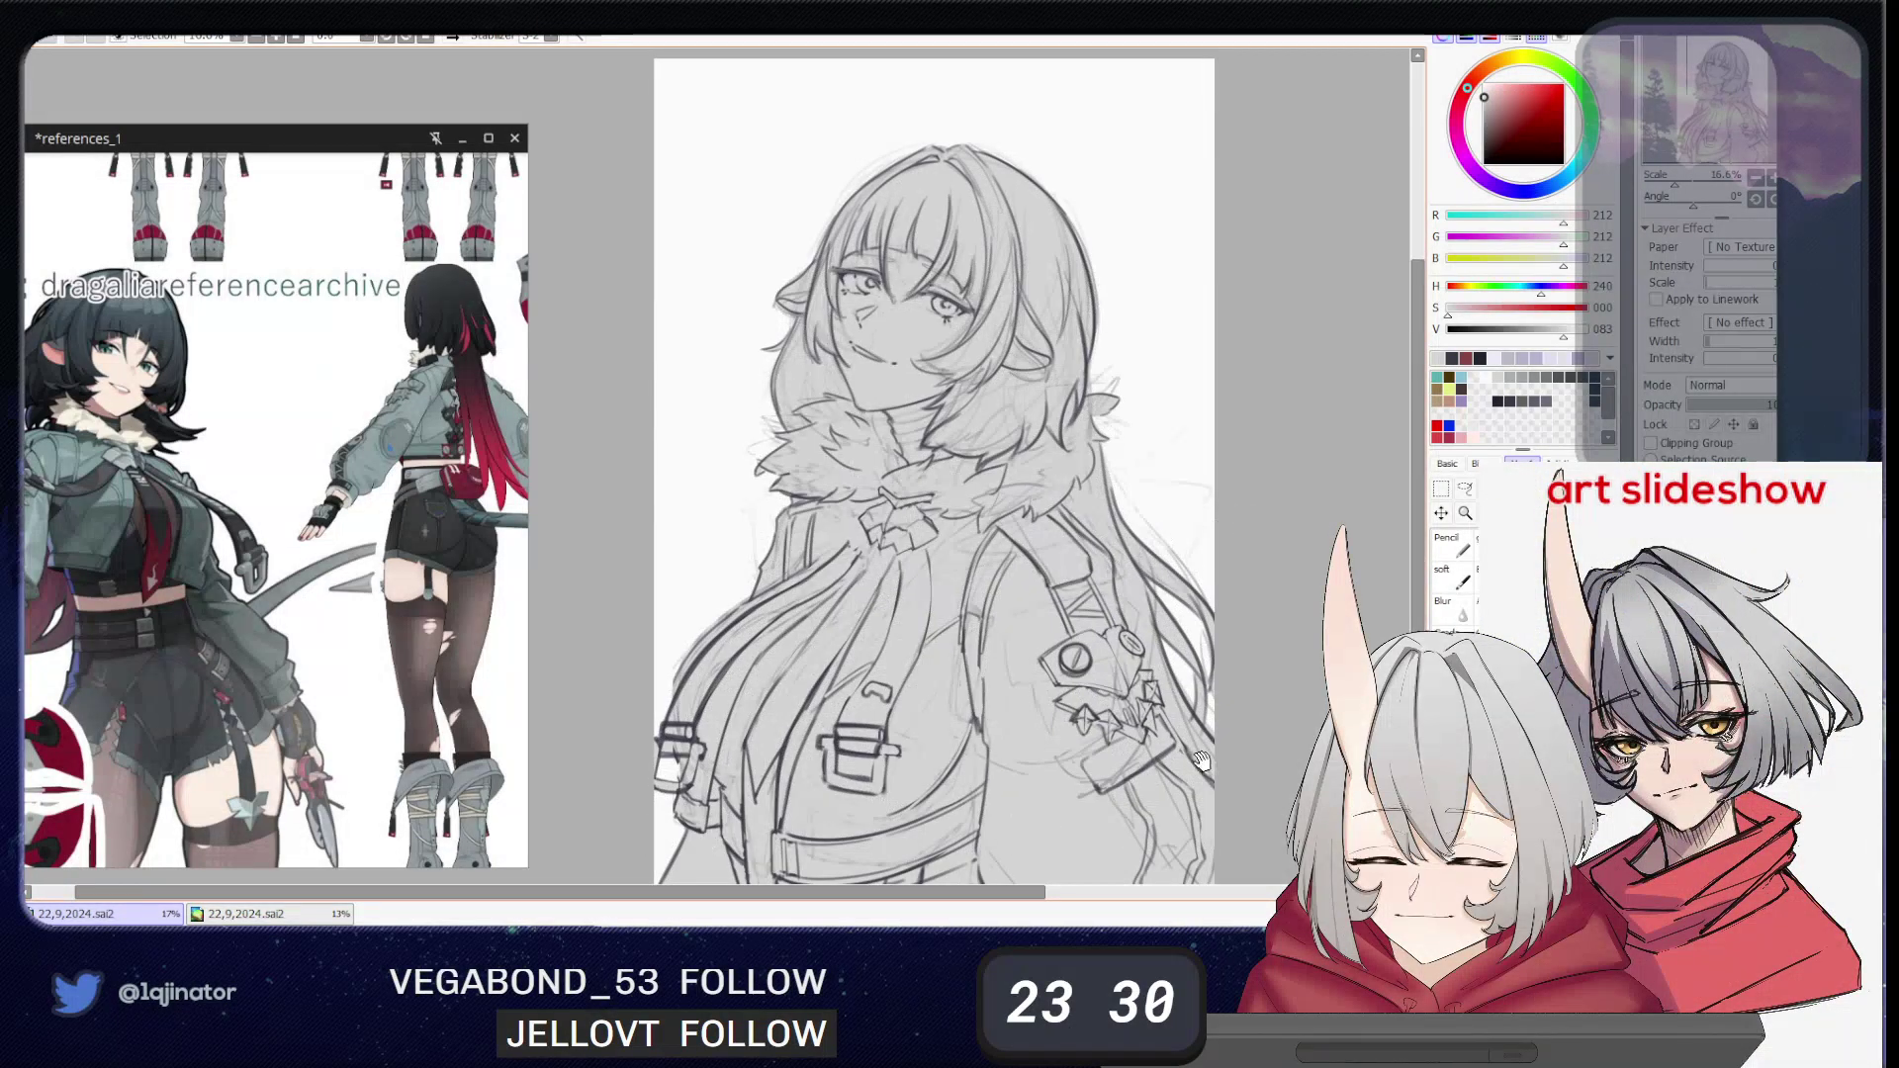
mouse_move(1200, 759)
mouse_down()
mouse_move(1162, 714)
mouse_move(1229, 640)
mouse_move(1188, 675)
mouse_up()
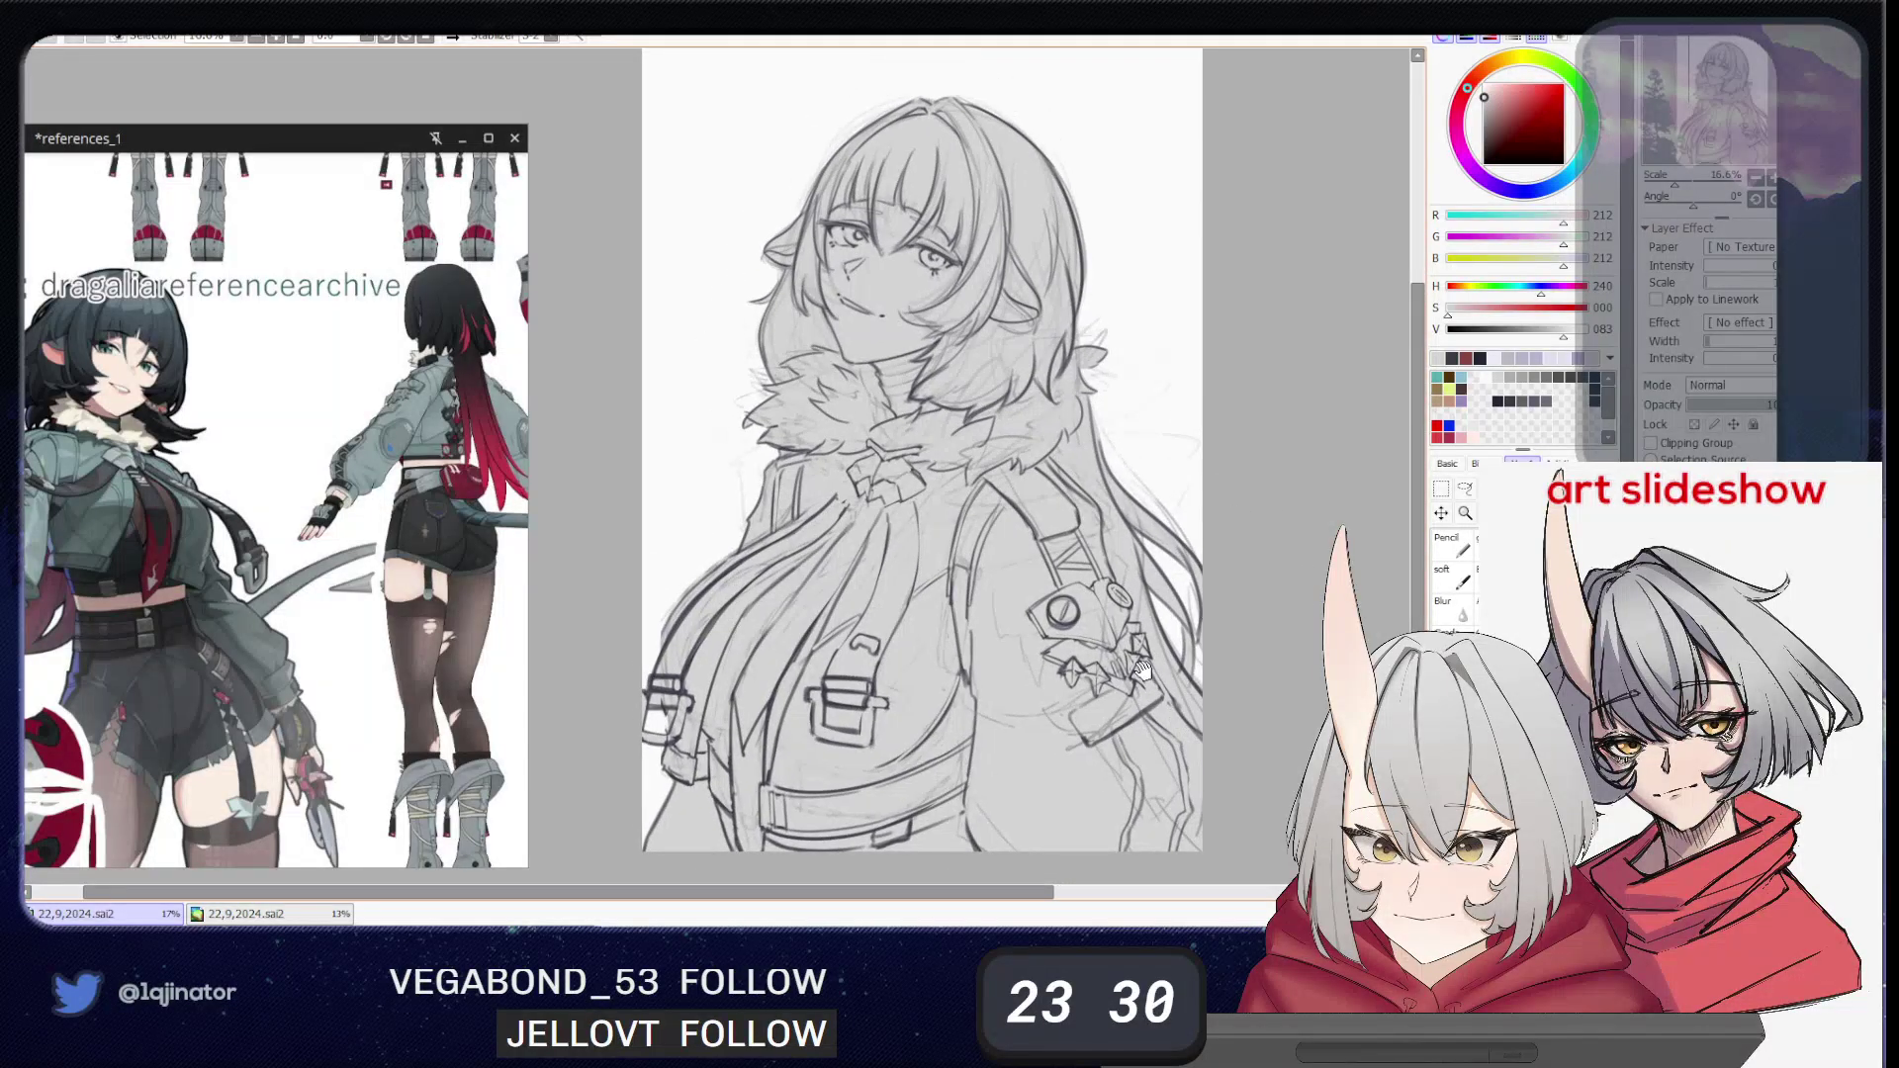
drag(1003, 728, 1071, 728)
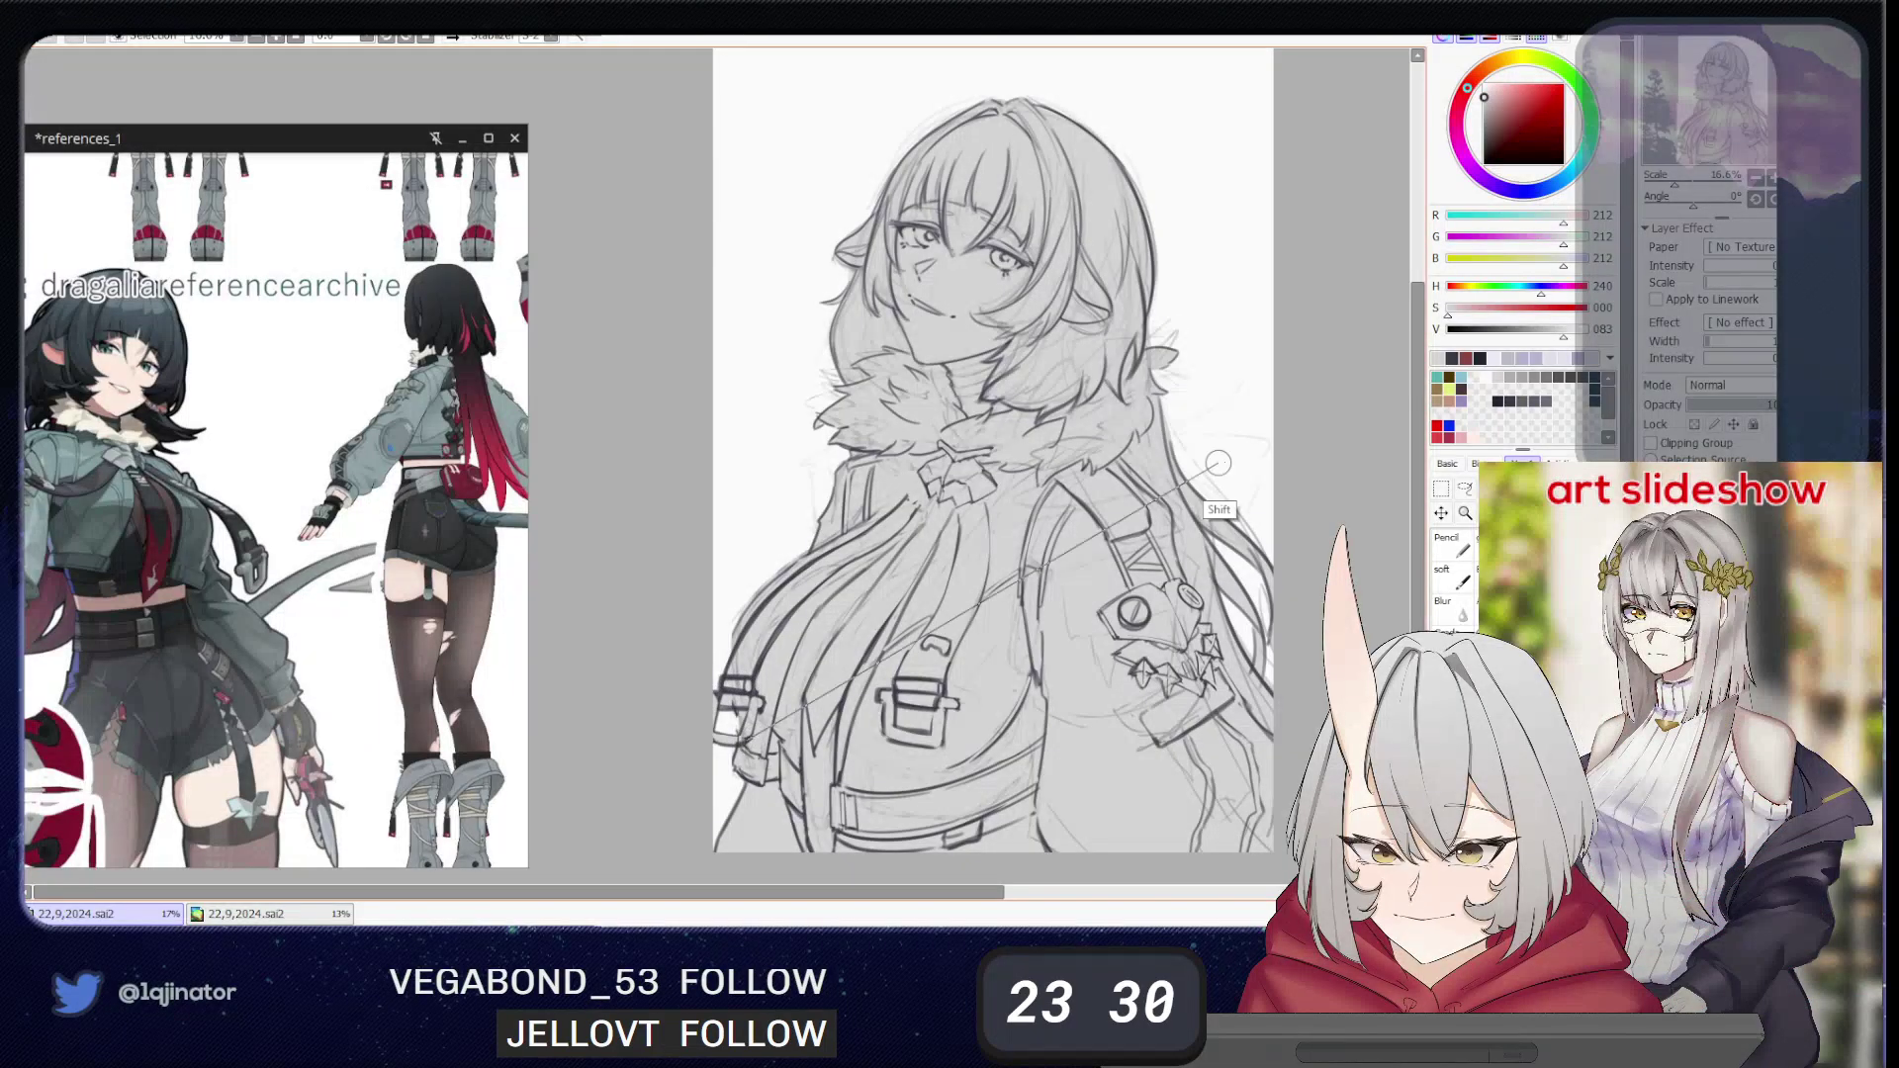
scroll(1221, 511, down, 1)
click(1650, 593)
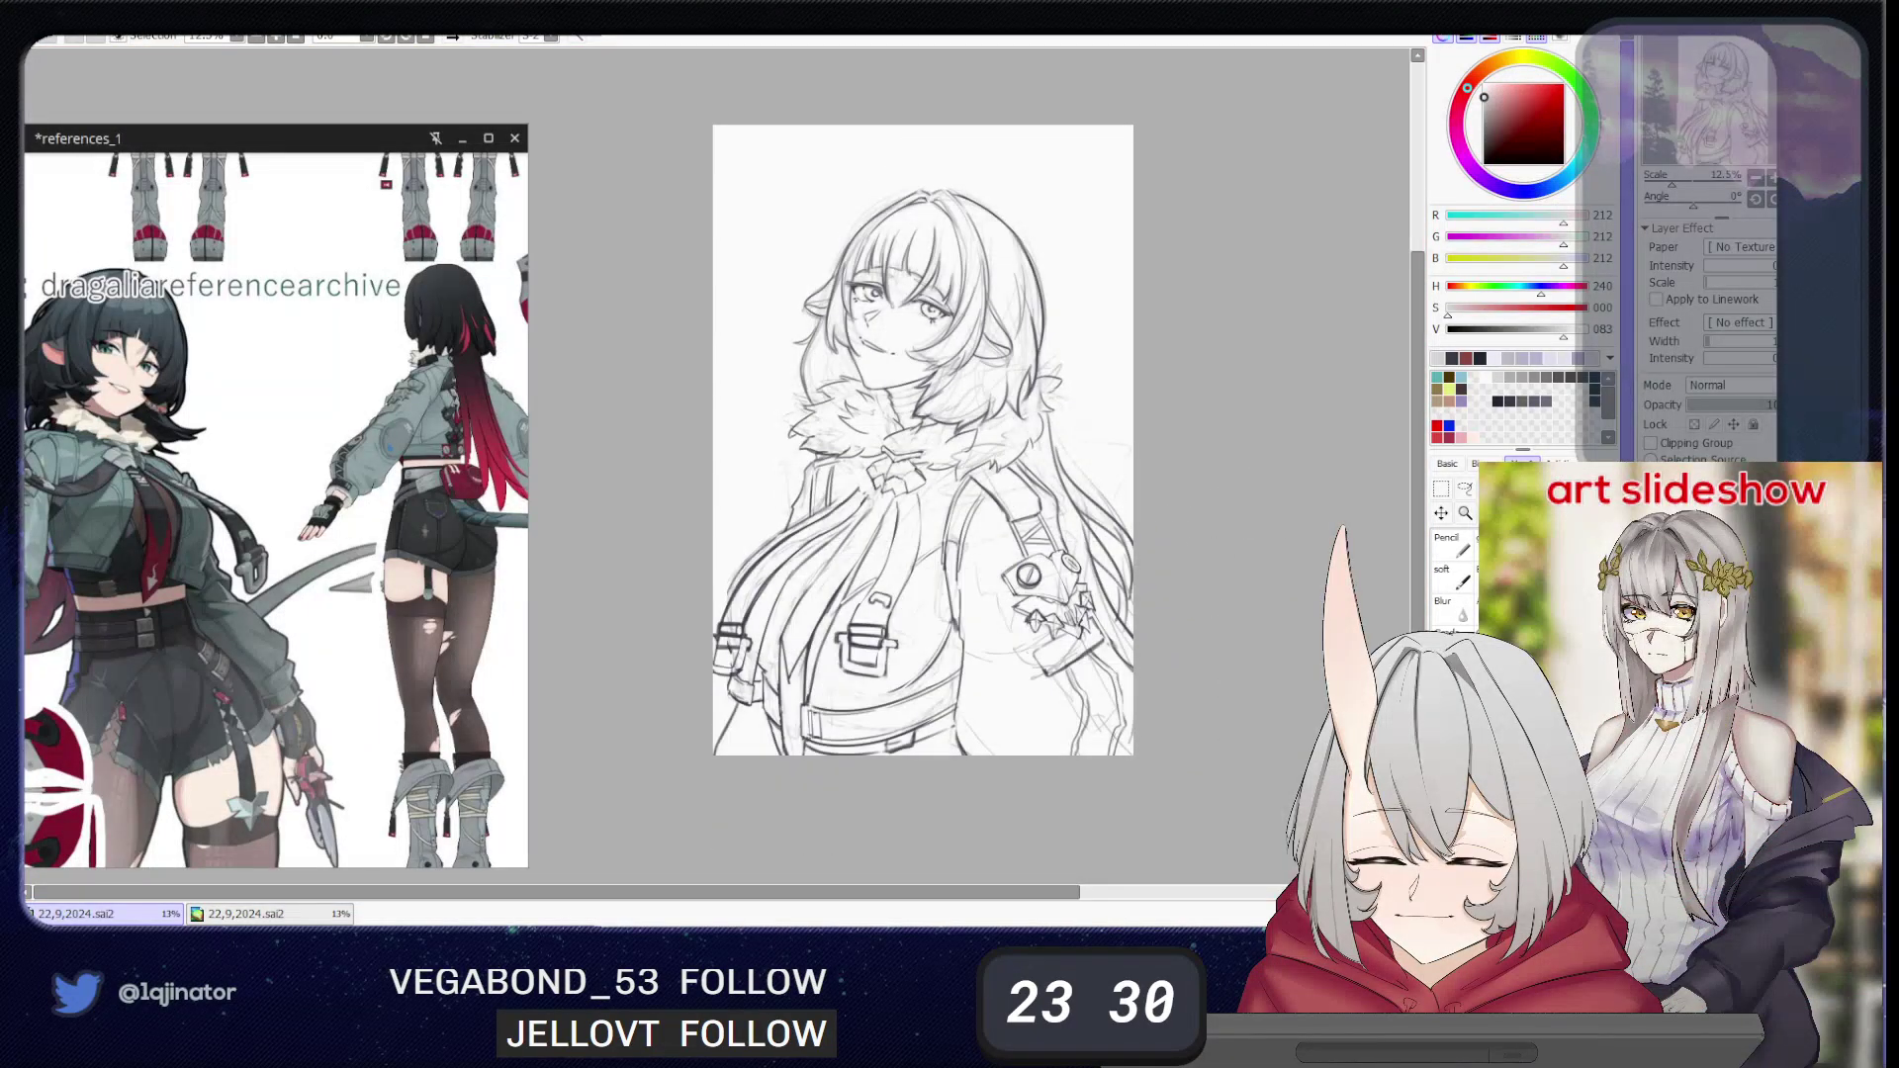
key(ctrl+u)
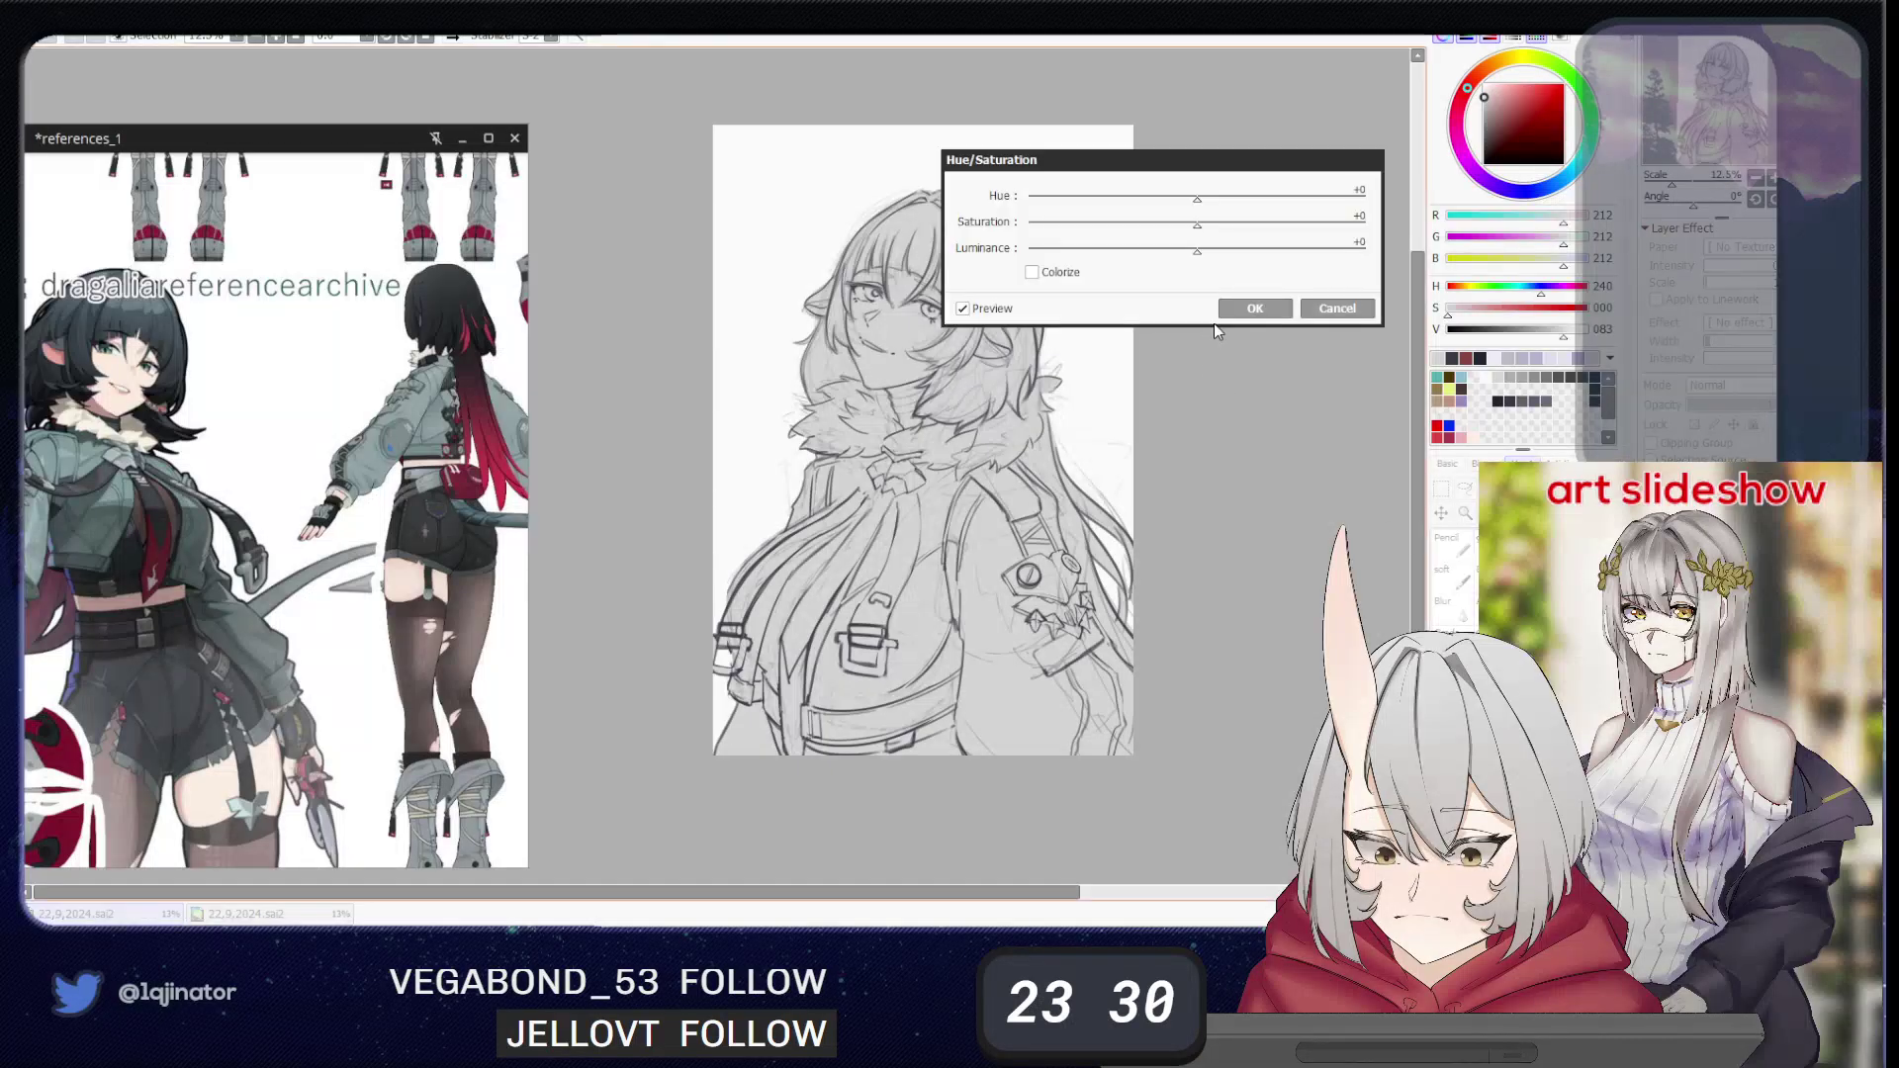
drag(1197, 249, 1042, 249)
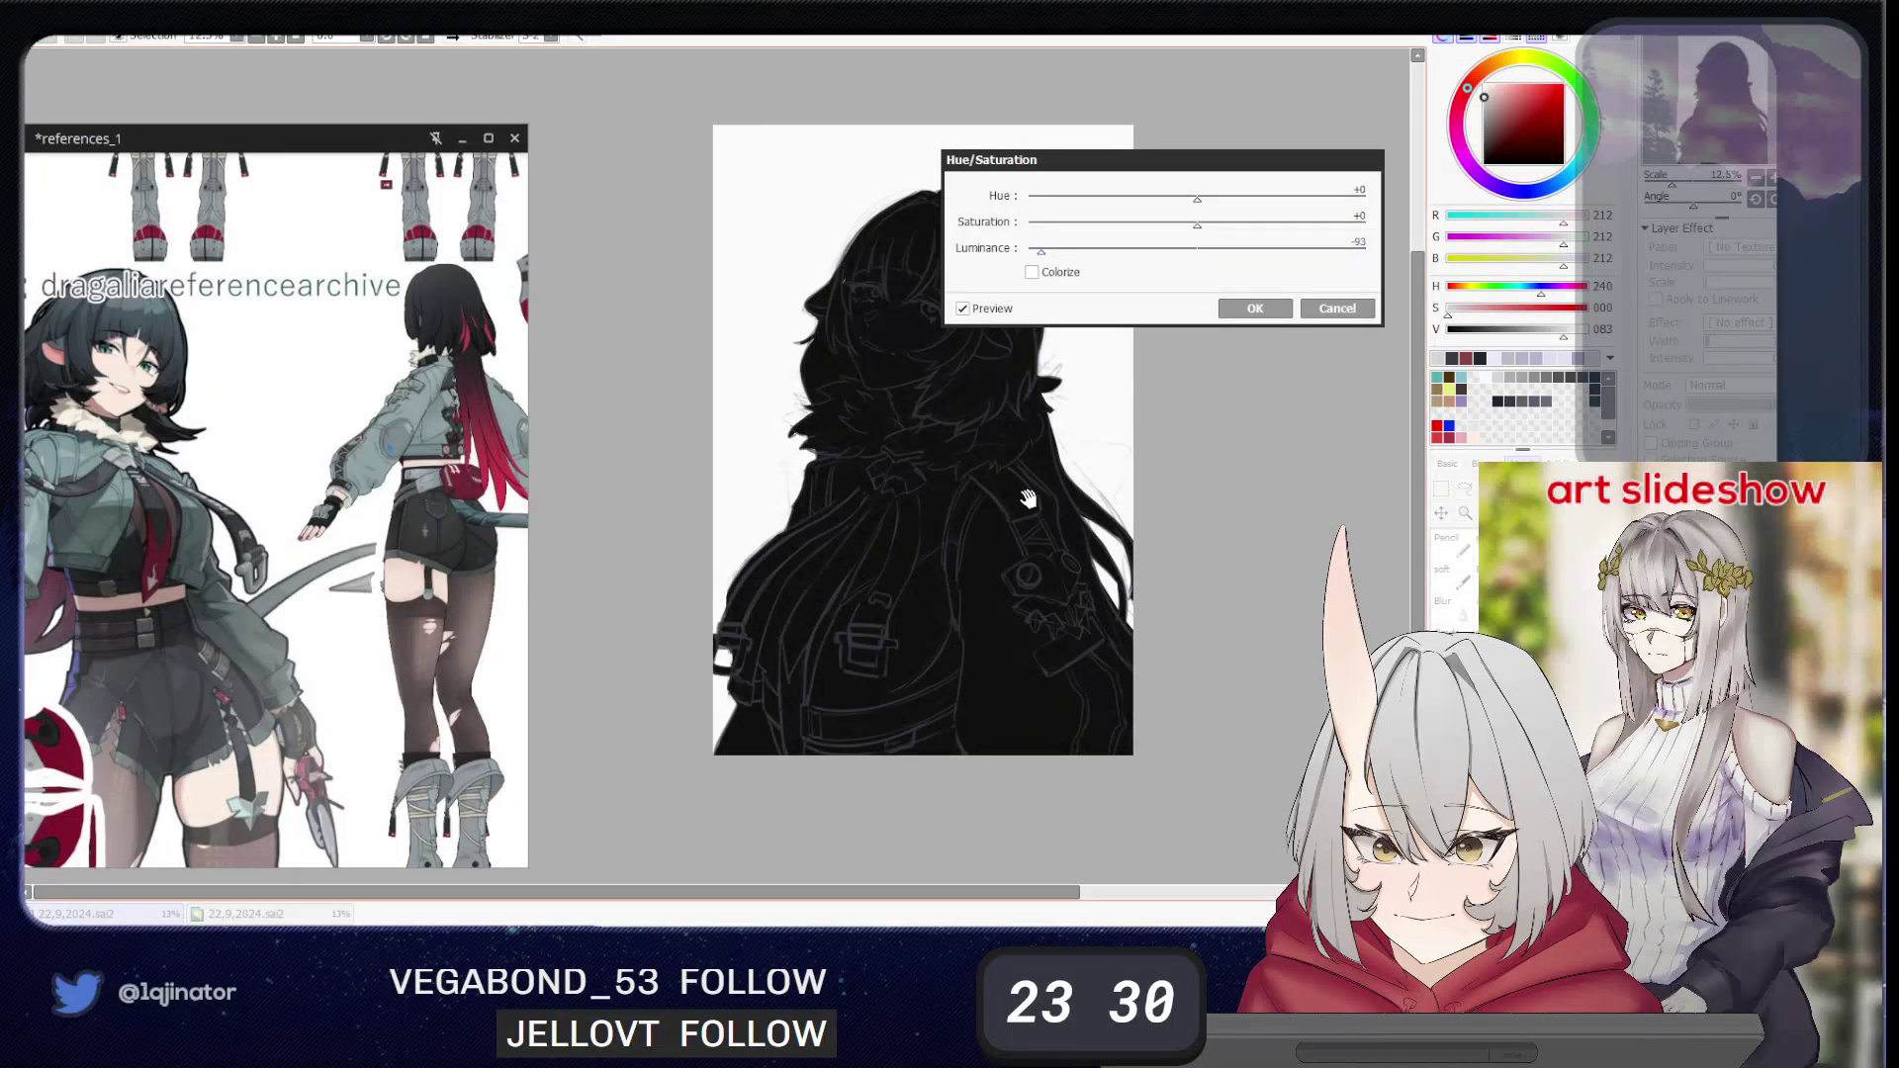
drag(1026, 515, 963, 487)
ctrl+click(985, 652)
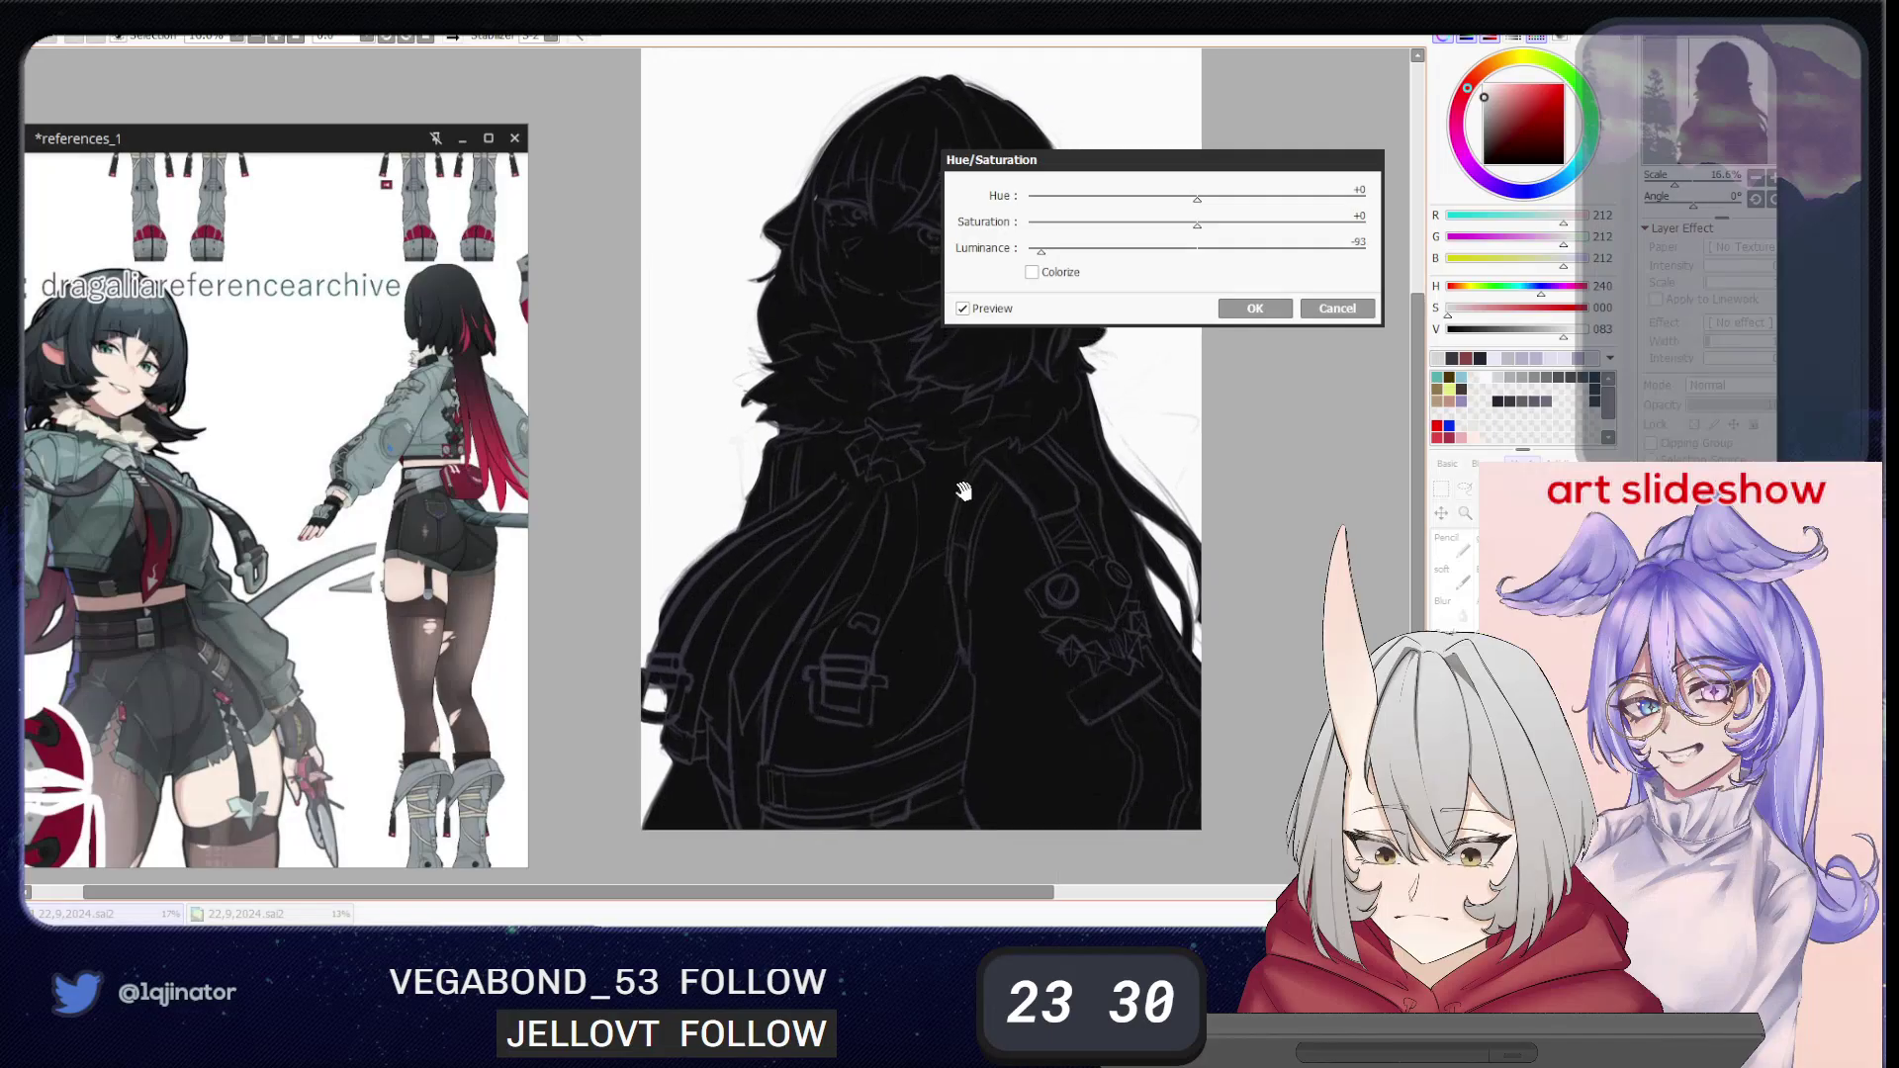
click(1321, 315)
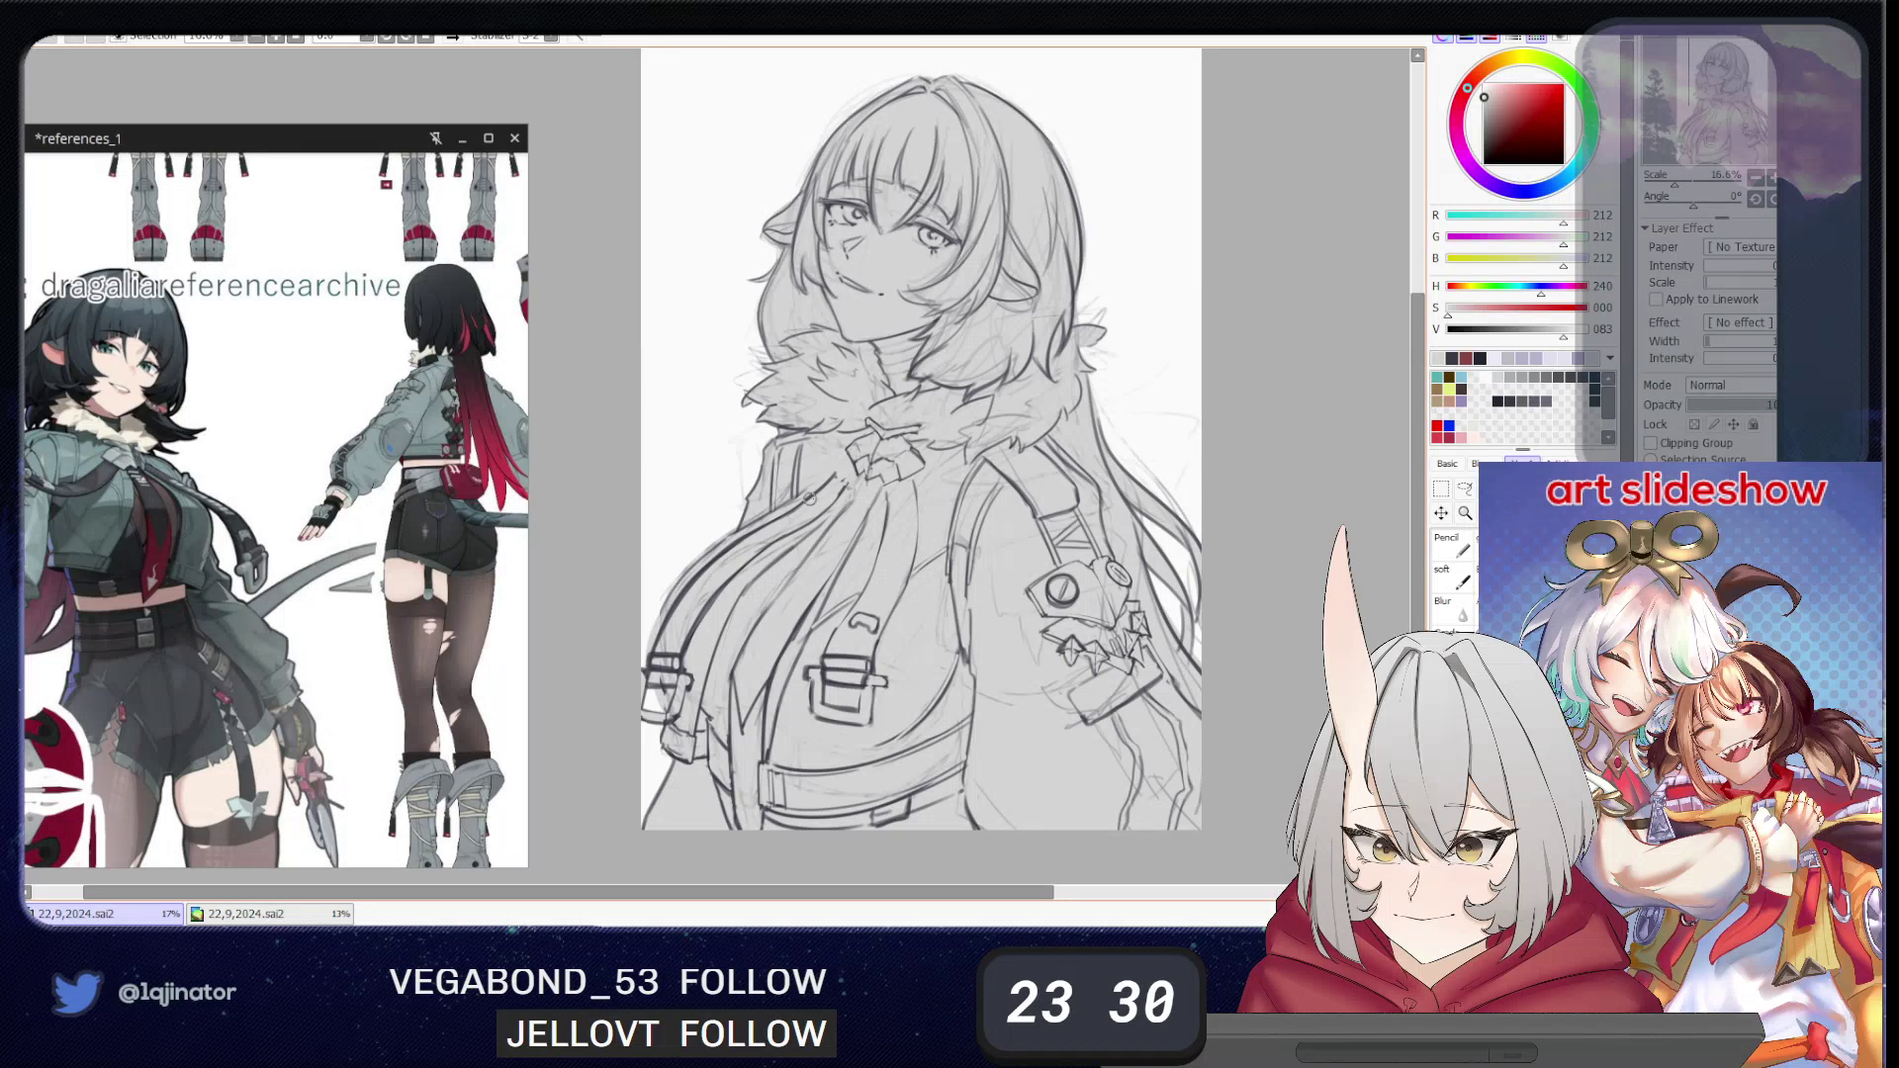
drag(836, 572, 830, 720)
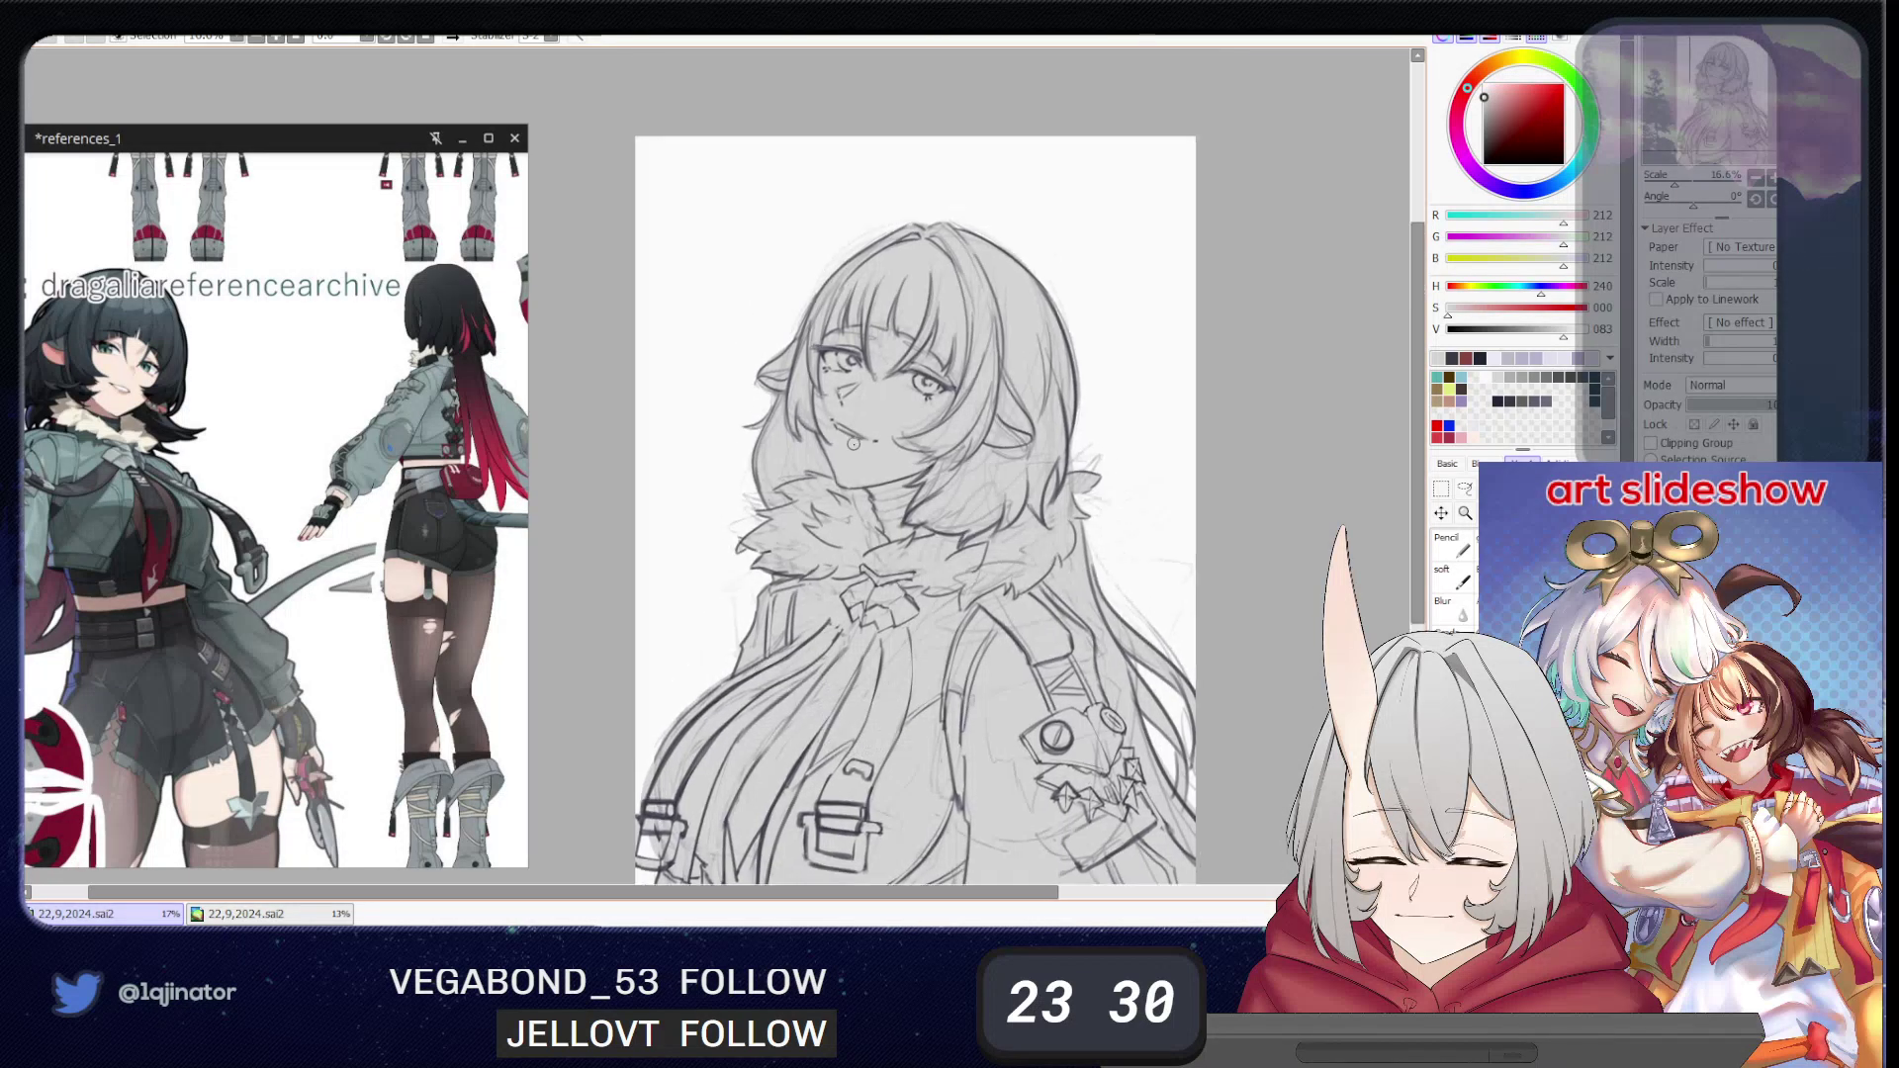
key(ctrl+u)
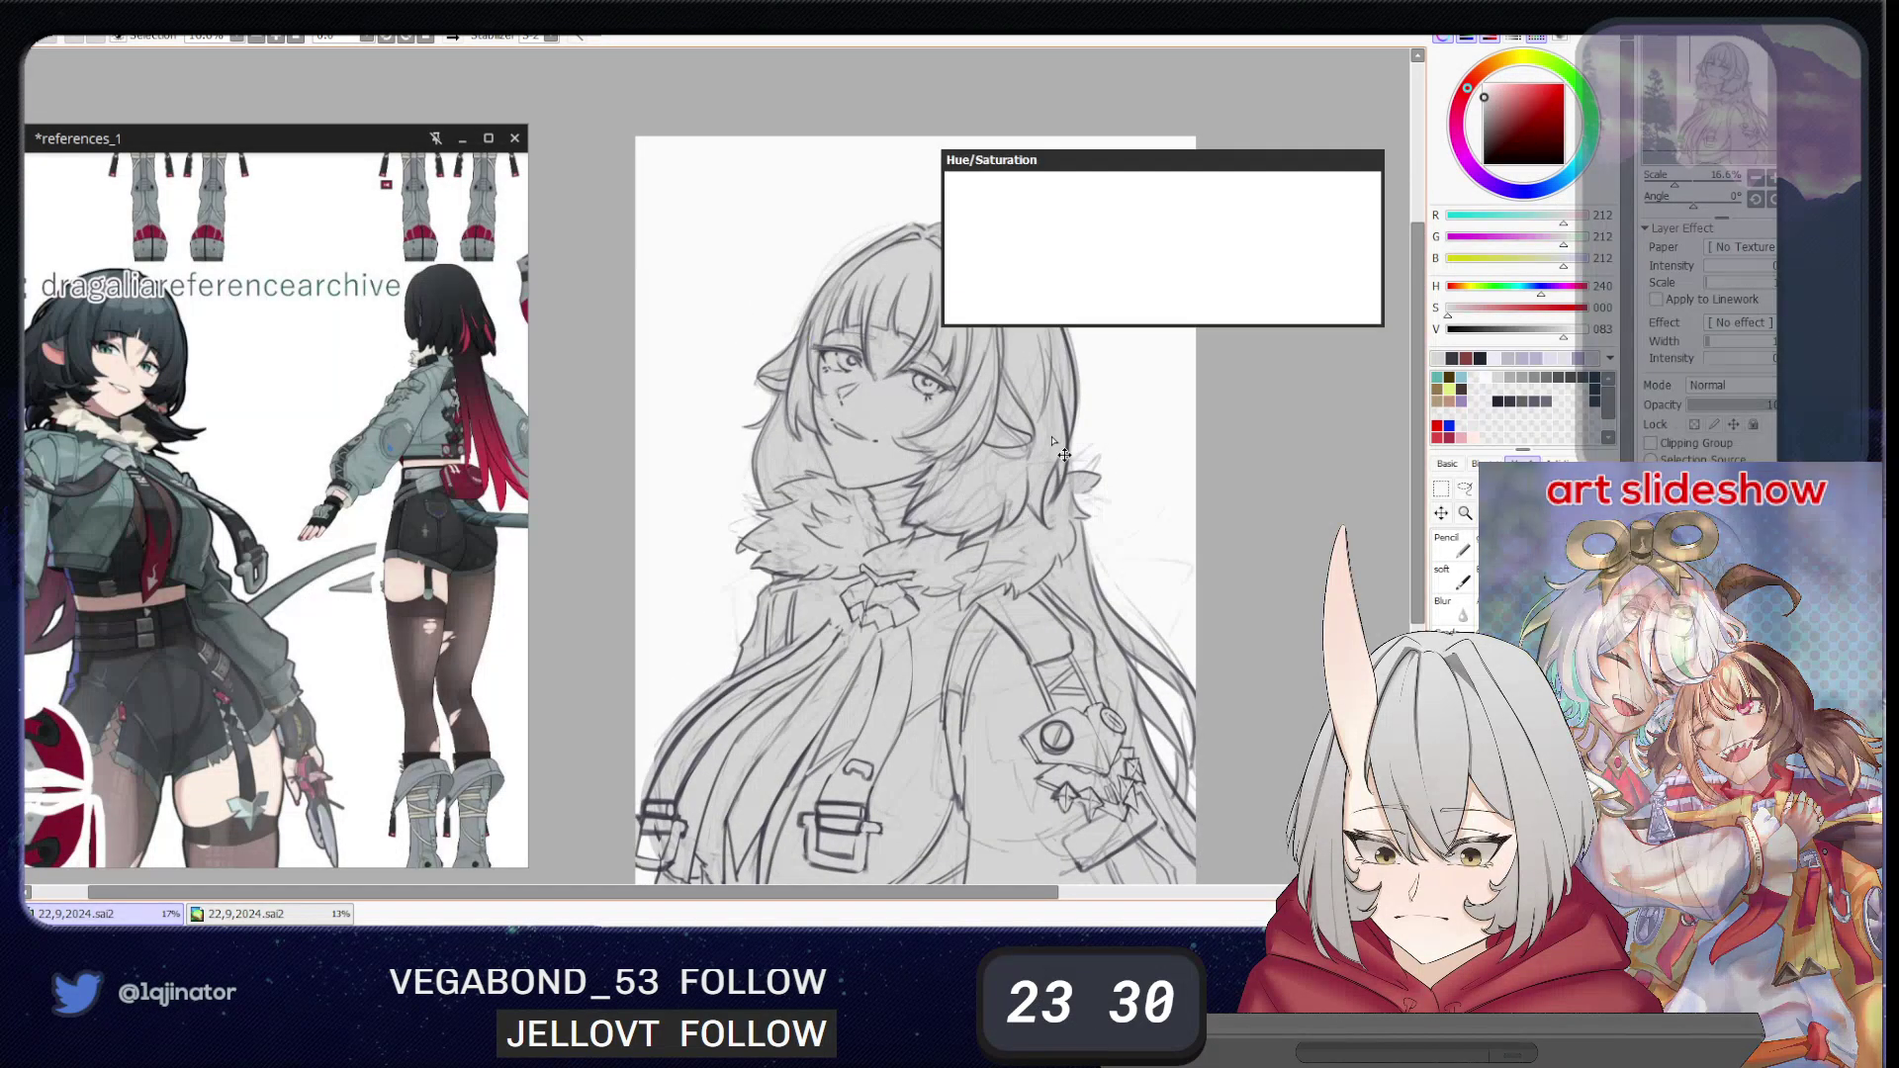
drag(1197, 247, 1057, 247)
key(Escape)
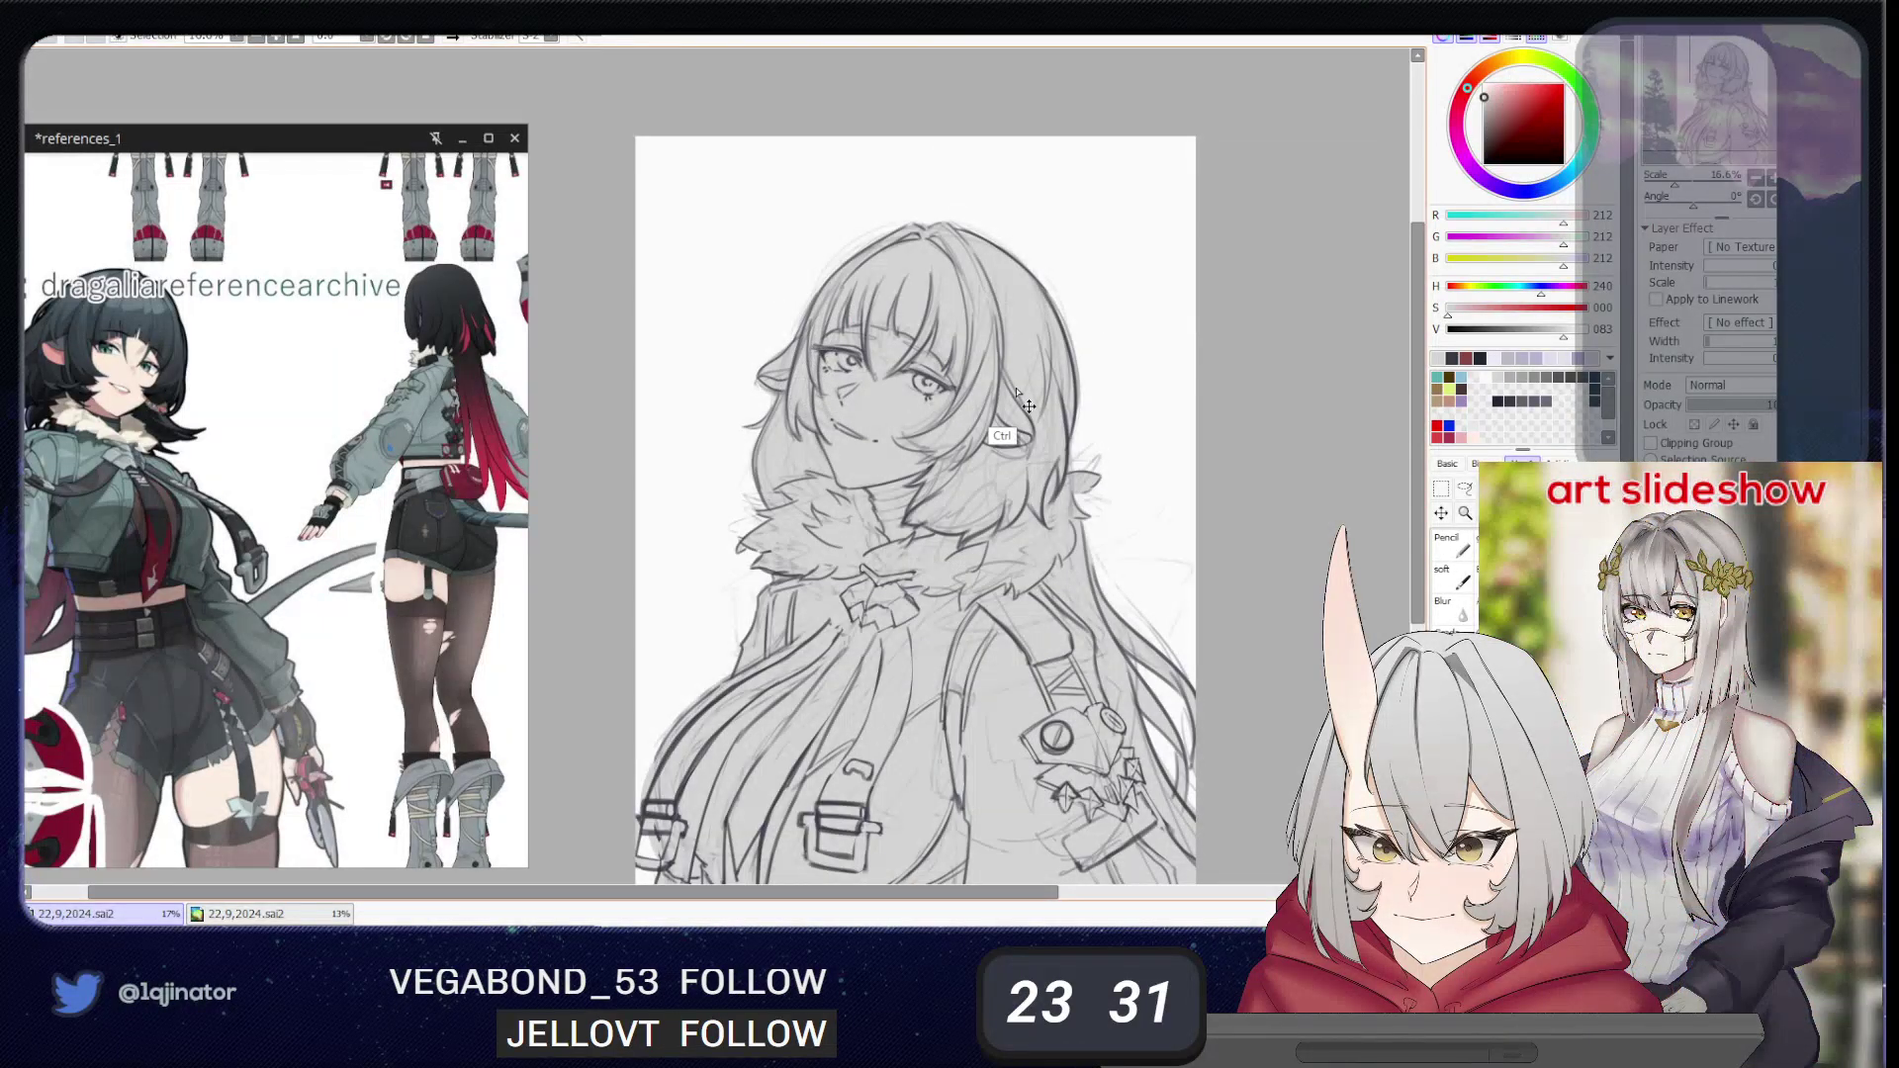
key(ctrl+u)
drag(1197, 249, 1108, 249)
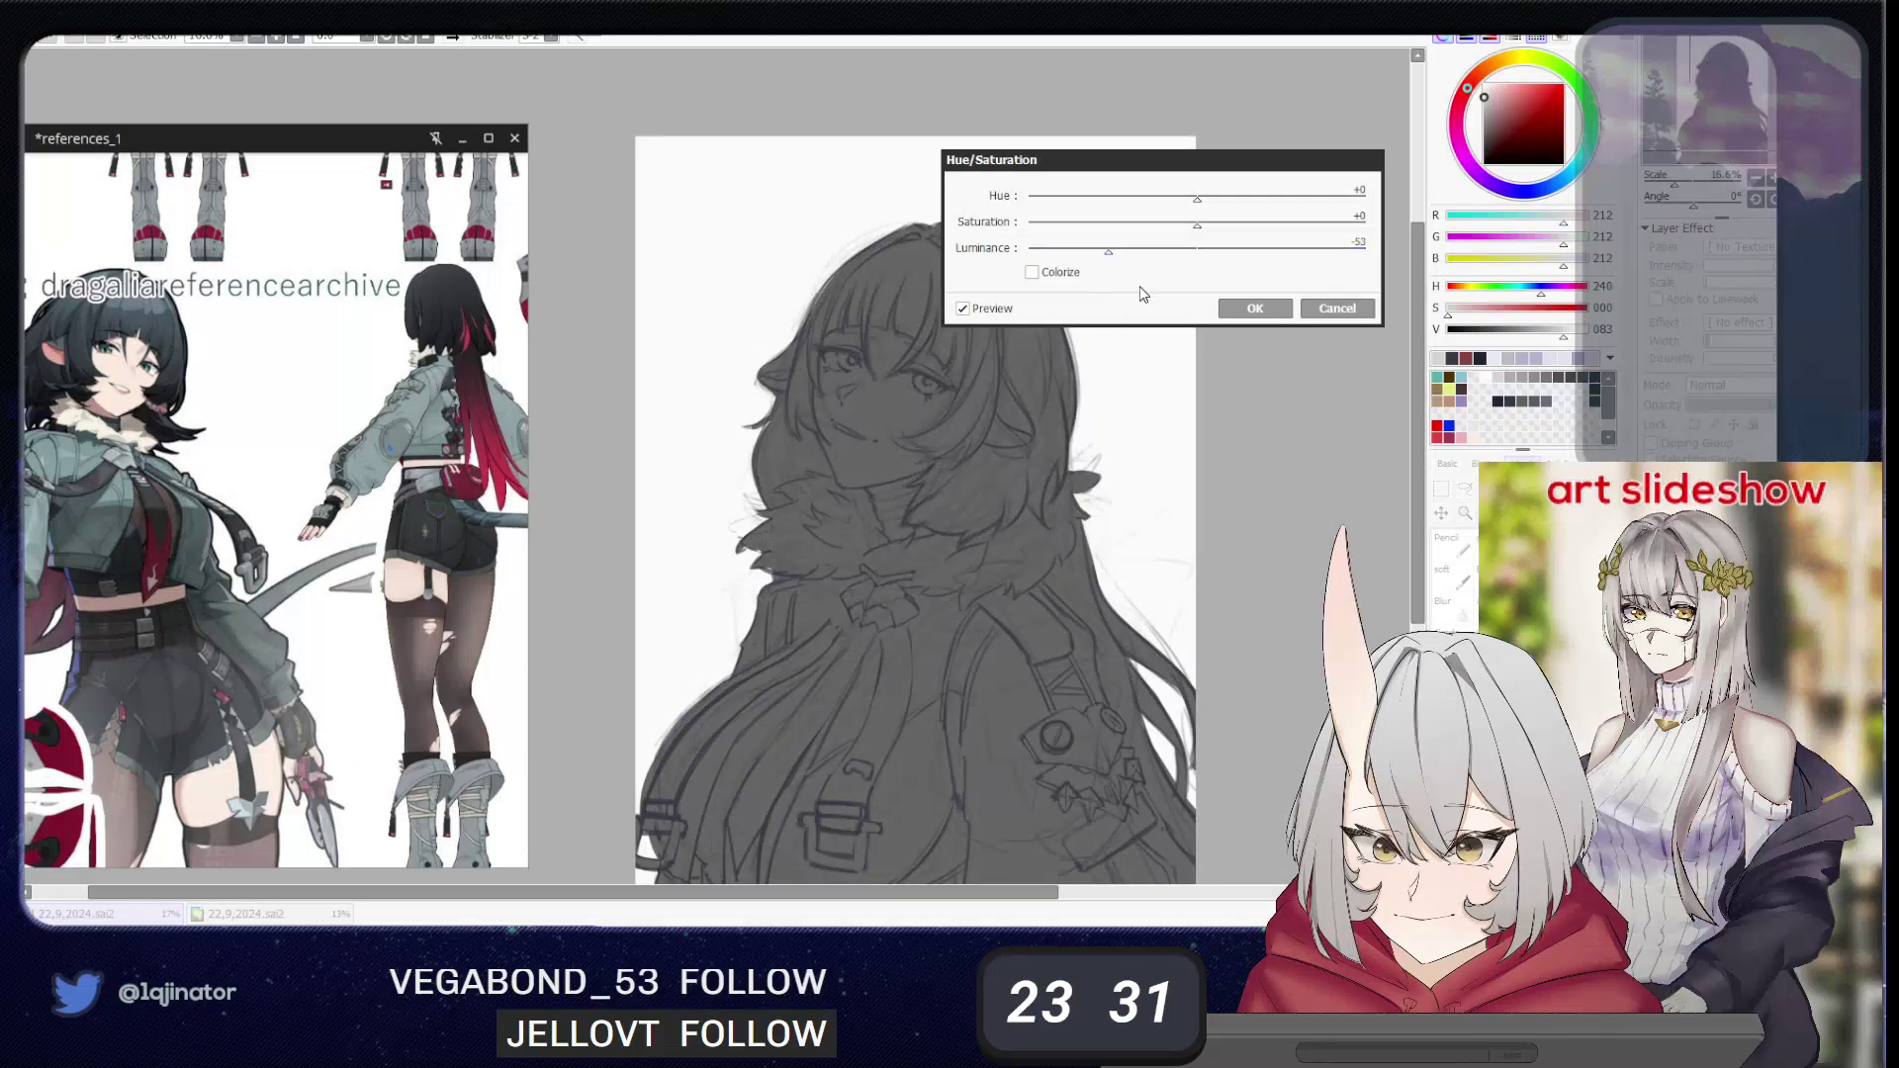
click(1338, 308)
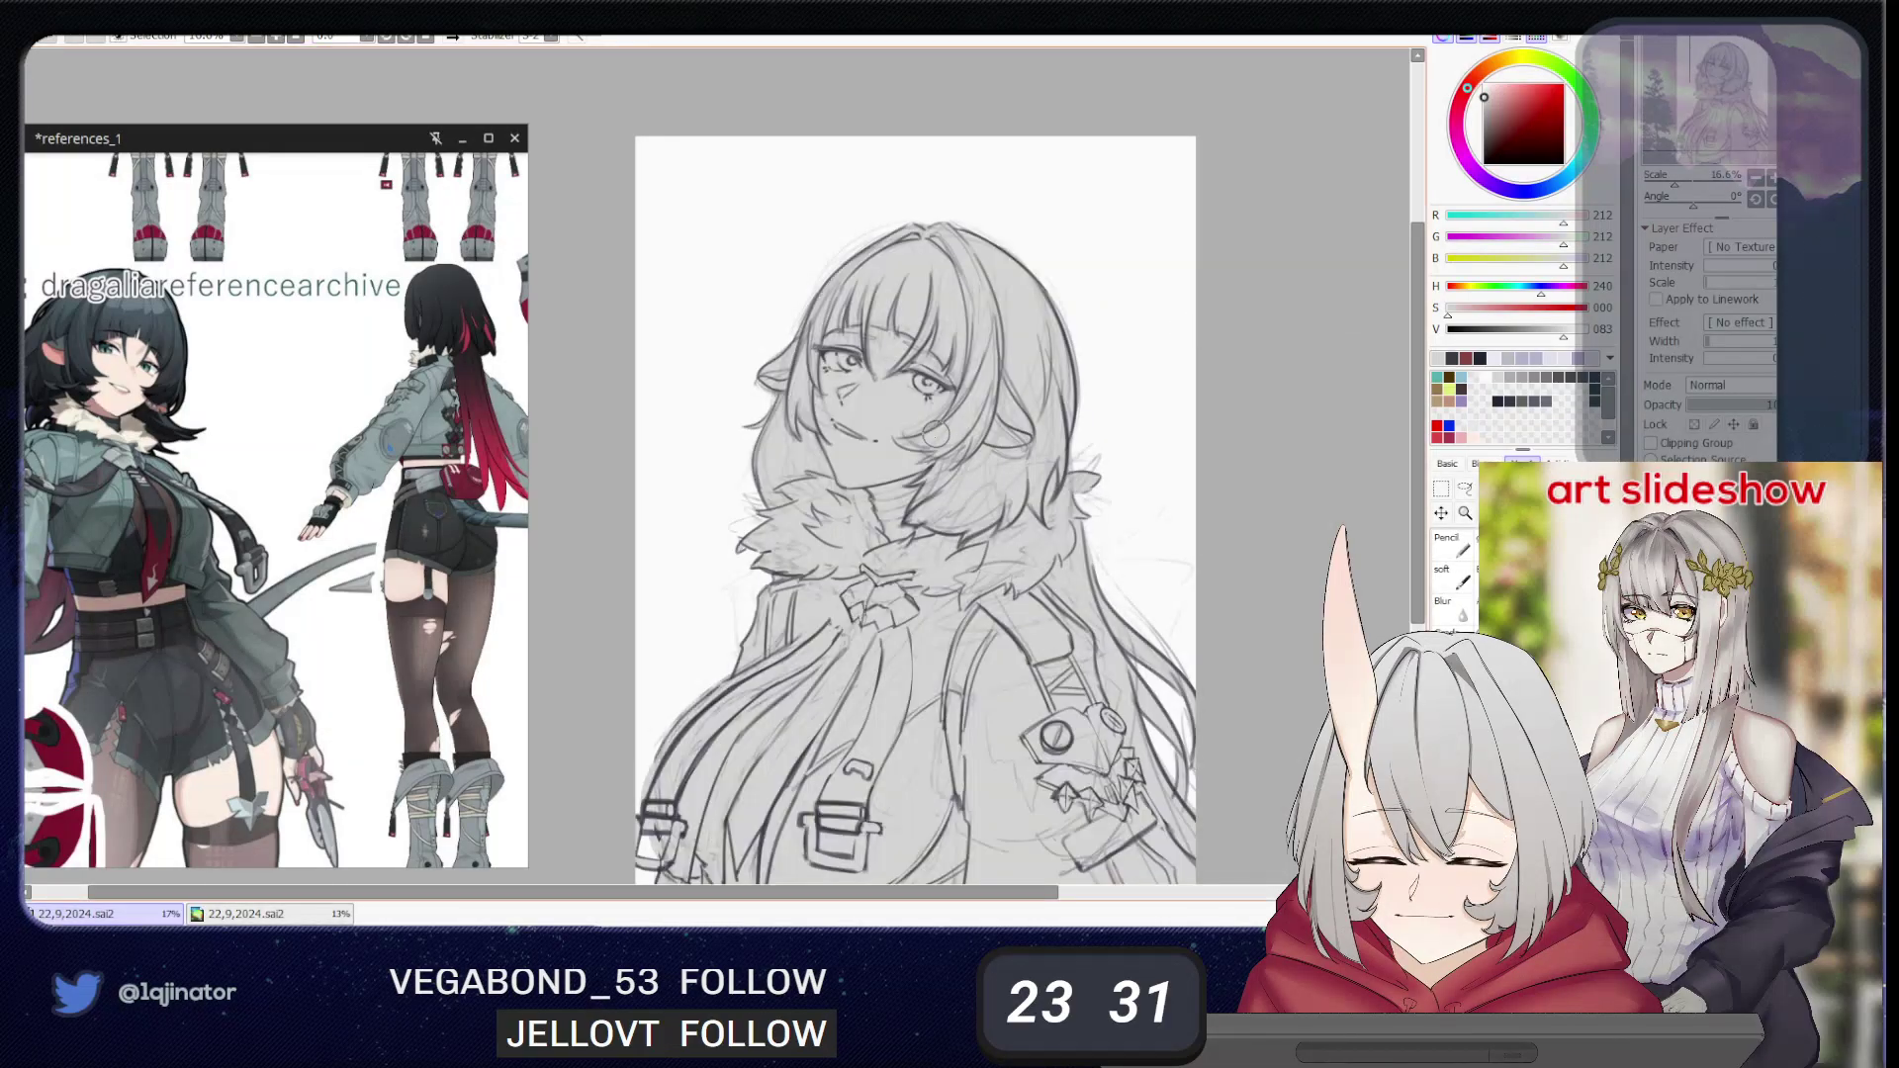
- Darken the grey base silhouette with Hue/Saturation by setting its luminance to -32
key(ctrl+u)
drag(1177, 254, 1128, 251)
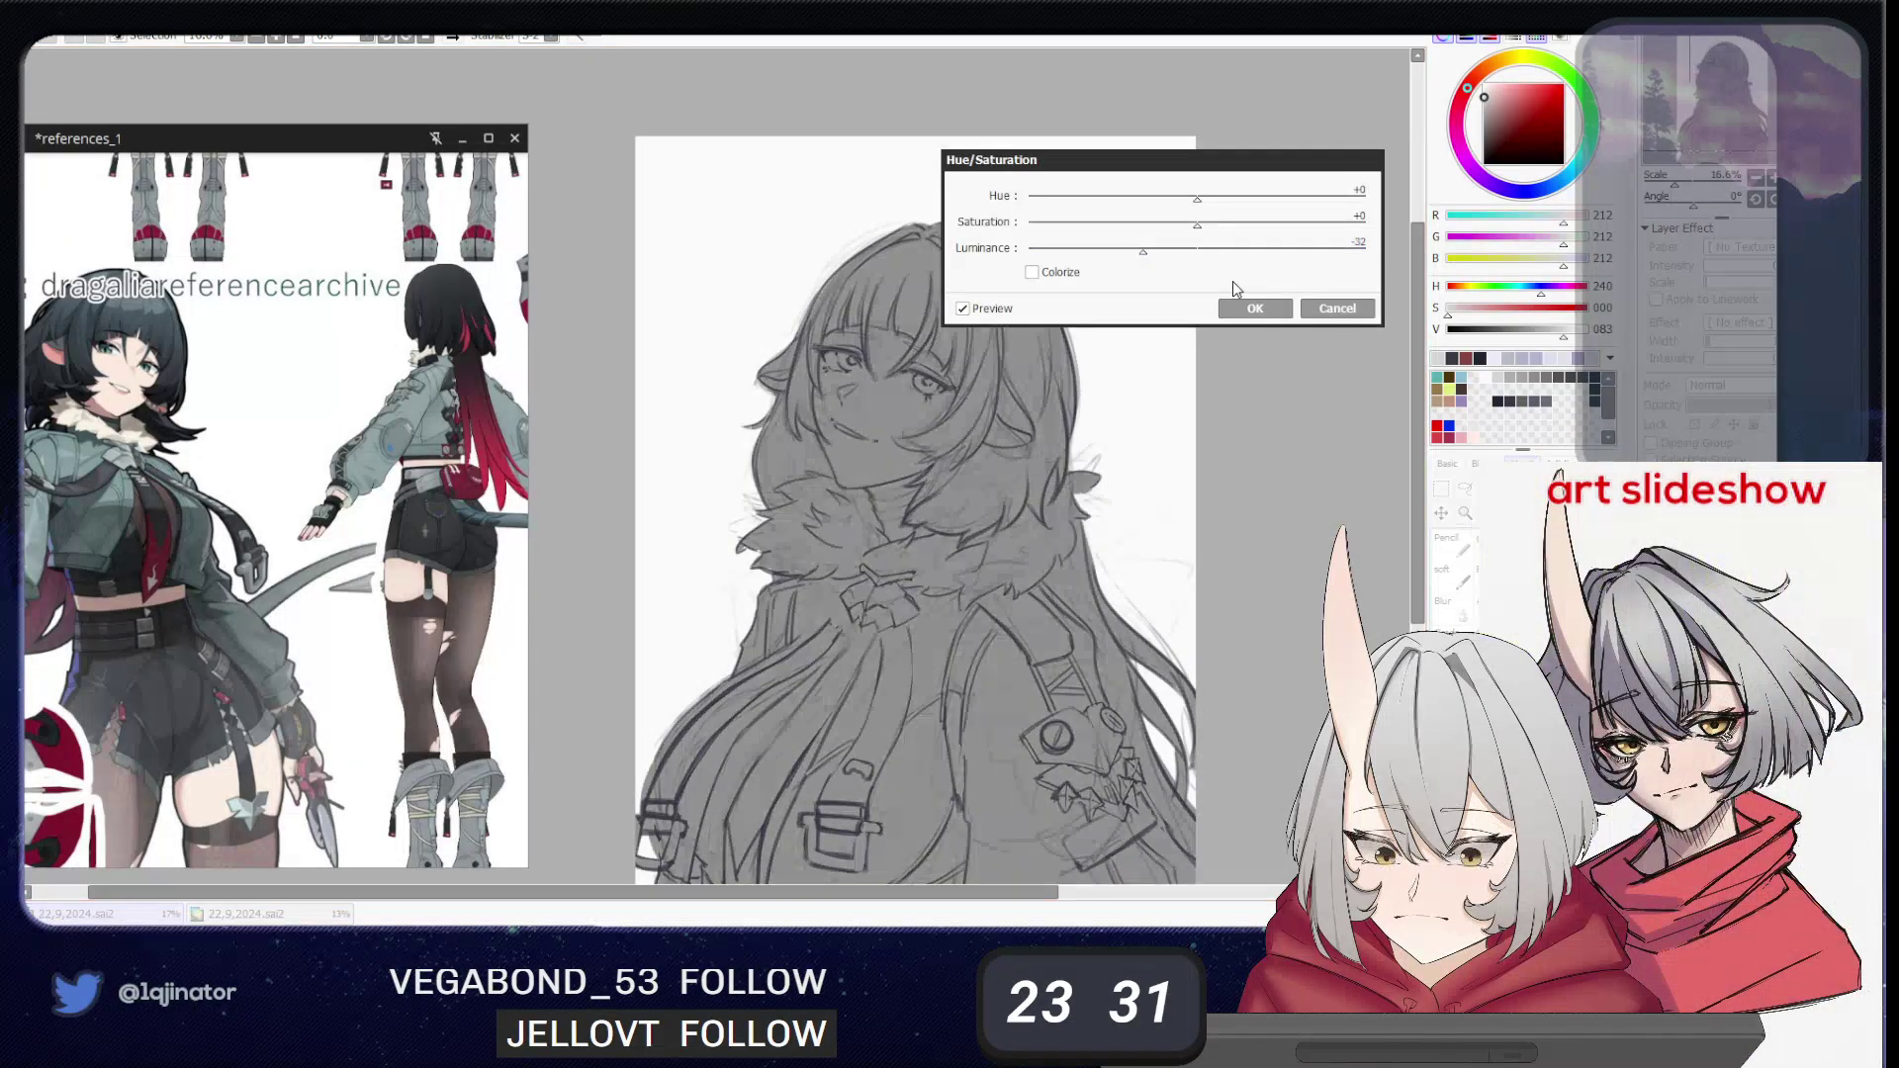
click(1258, 314)
- Sample the darkened grey from the figure and touch up the outer edge of the fur collar with a smaller brush
key(Page_Up)
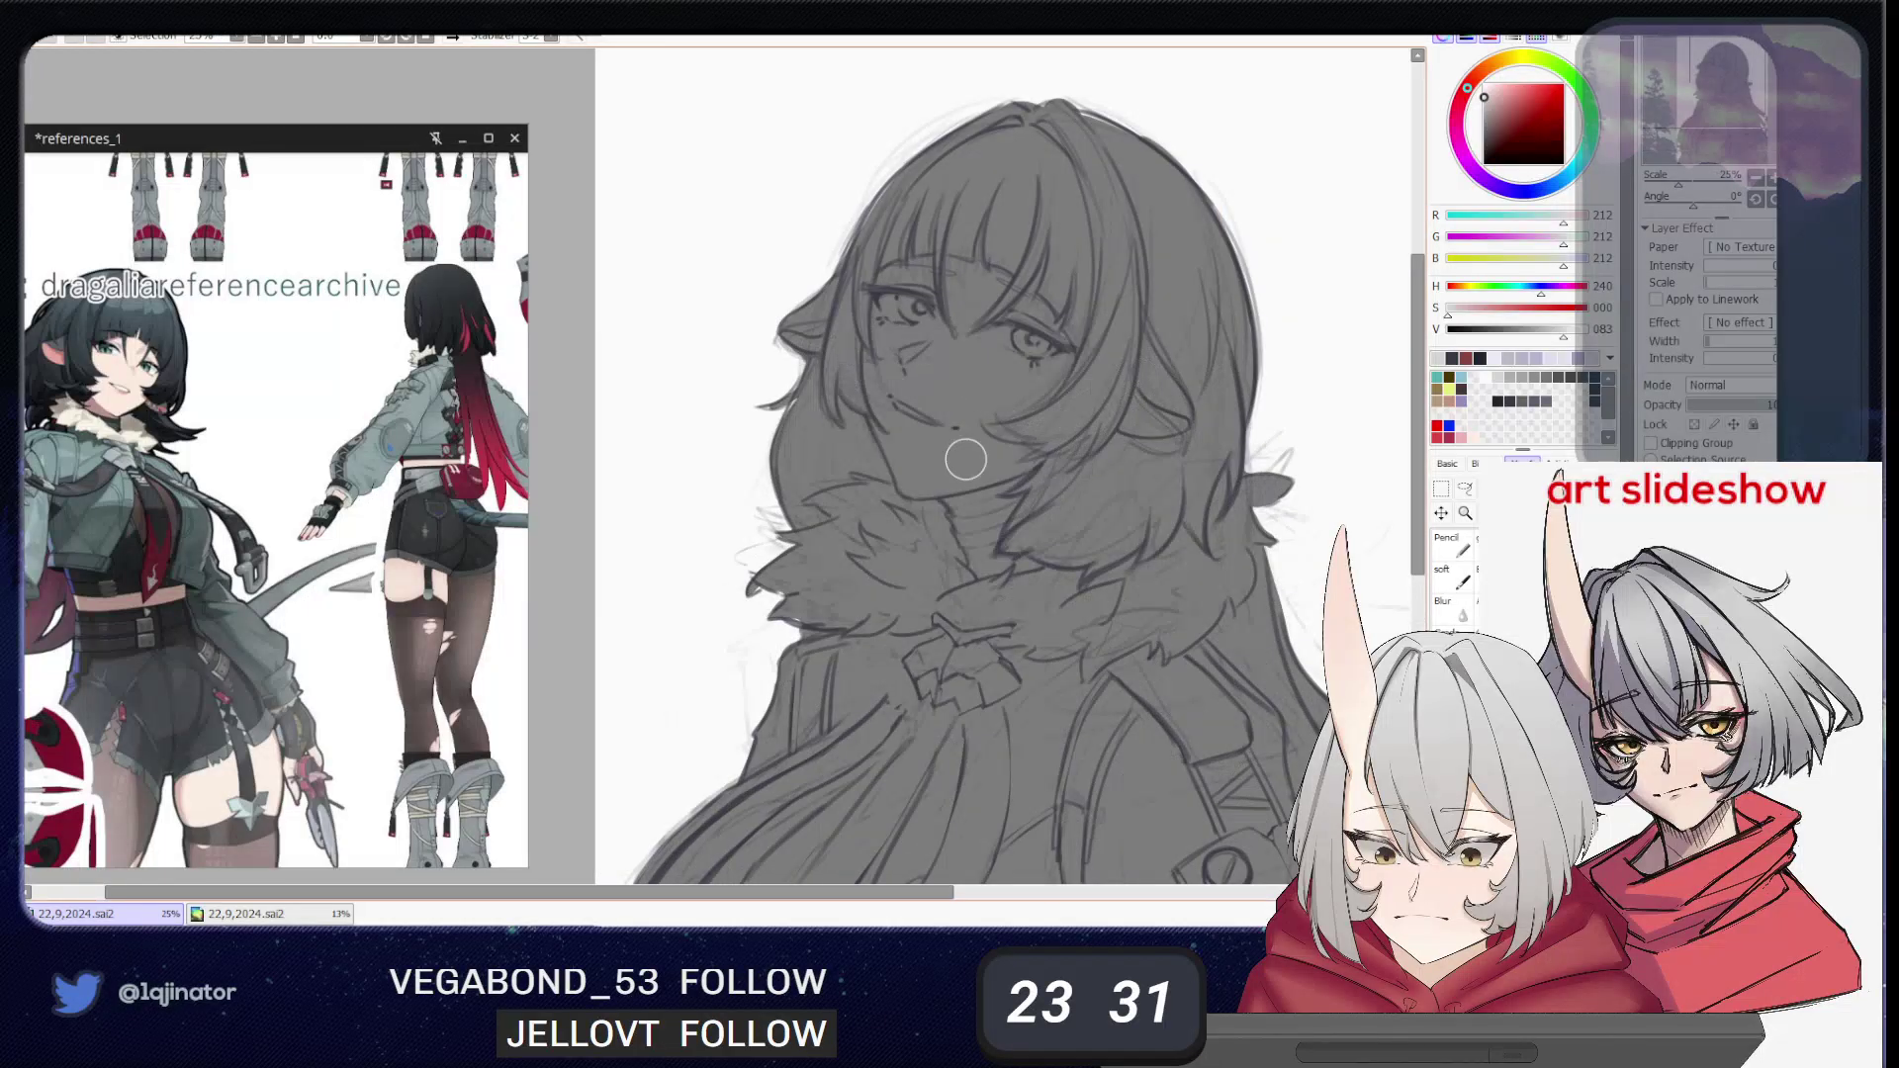
right_click(930, 502)
drag(814, 417, 777, 405)
key(bracketleft)
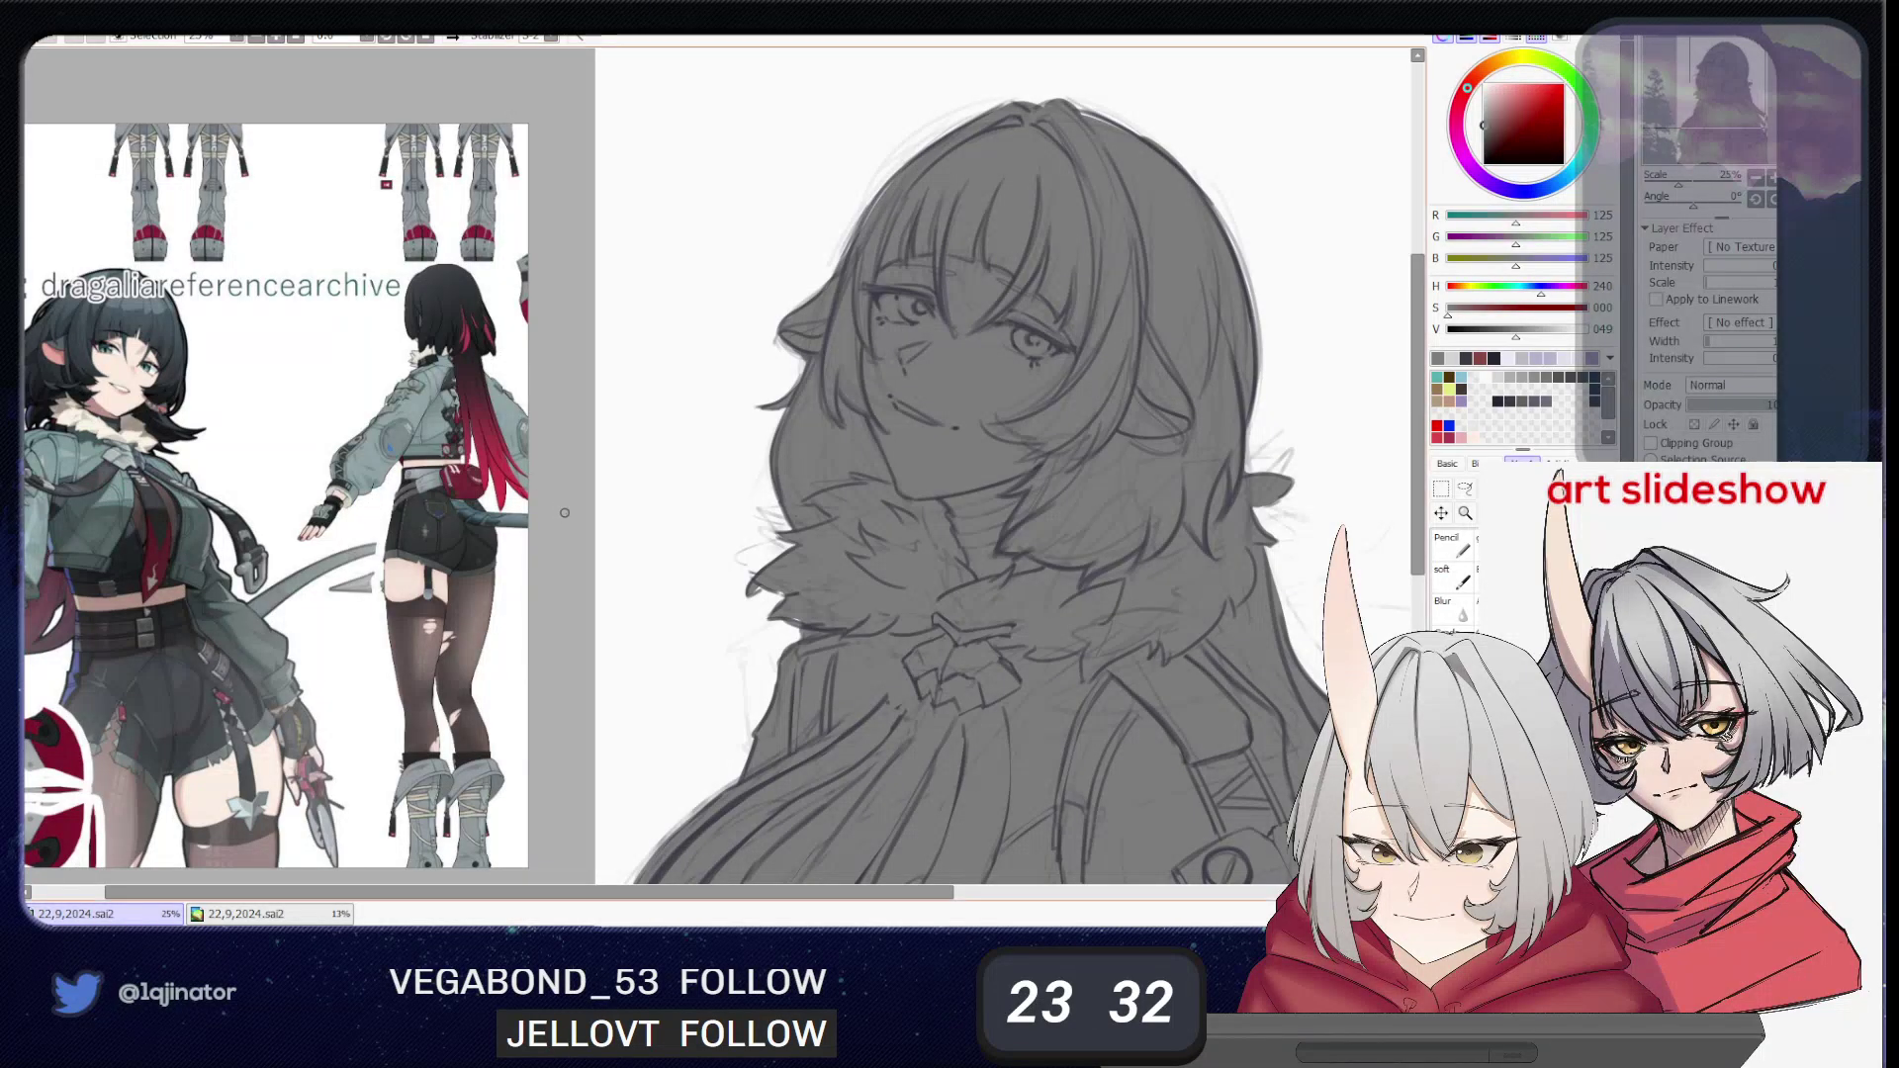
drag(911, 579, 840, 507)
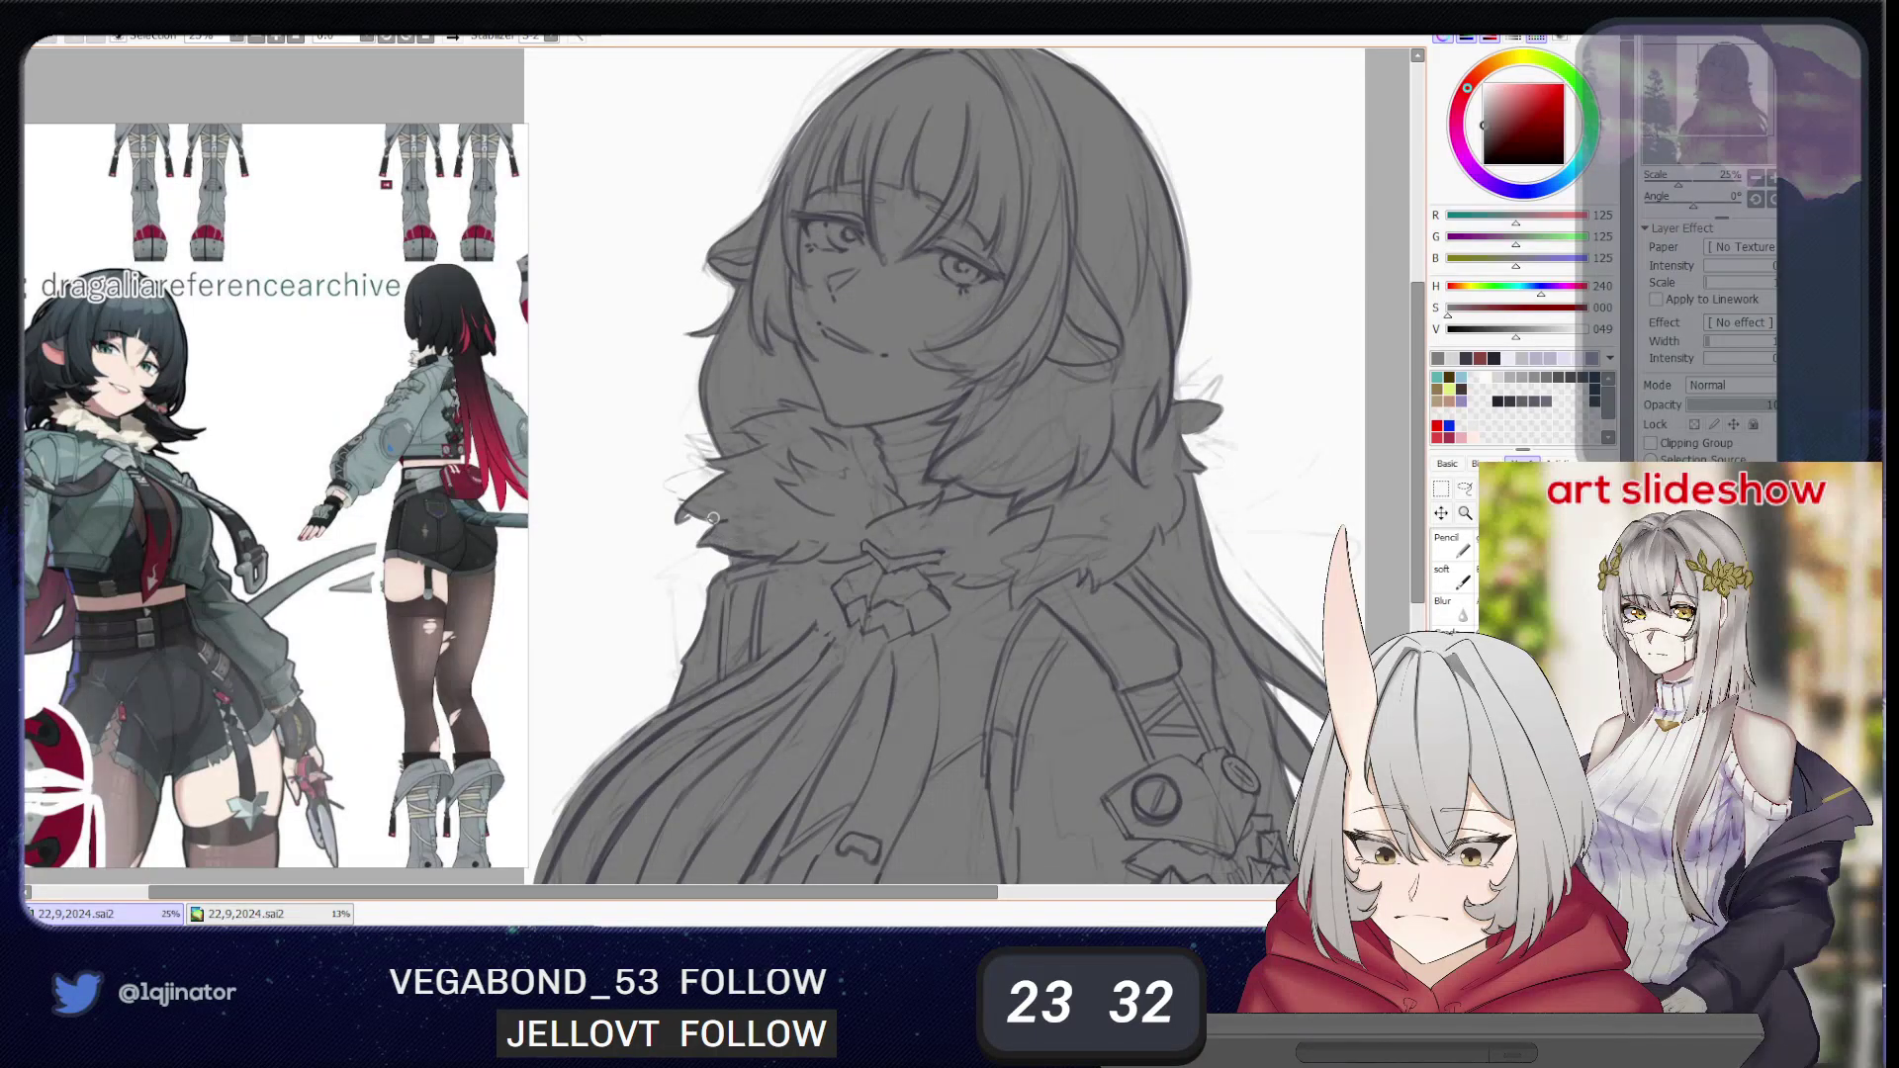
key([)
drag(695, 513, 682, 521)
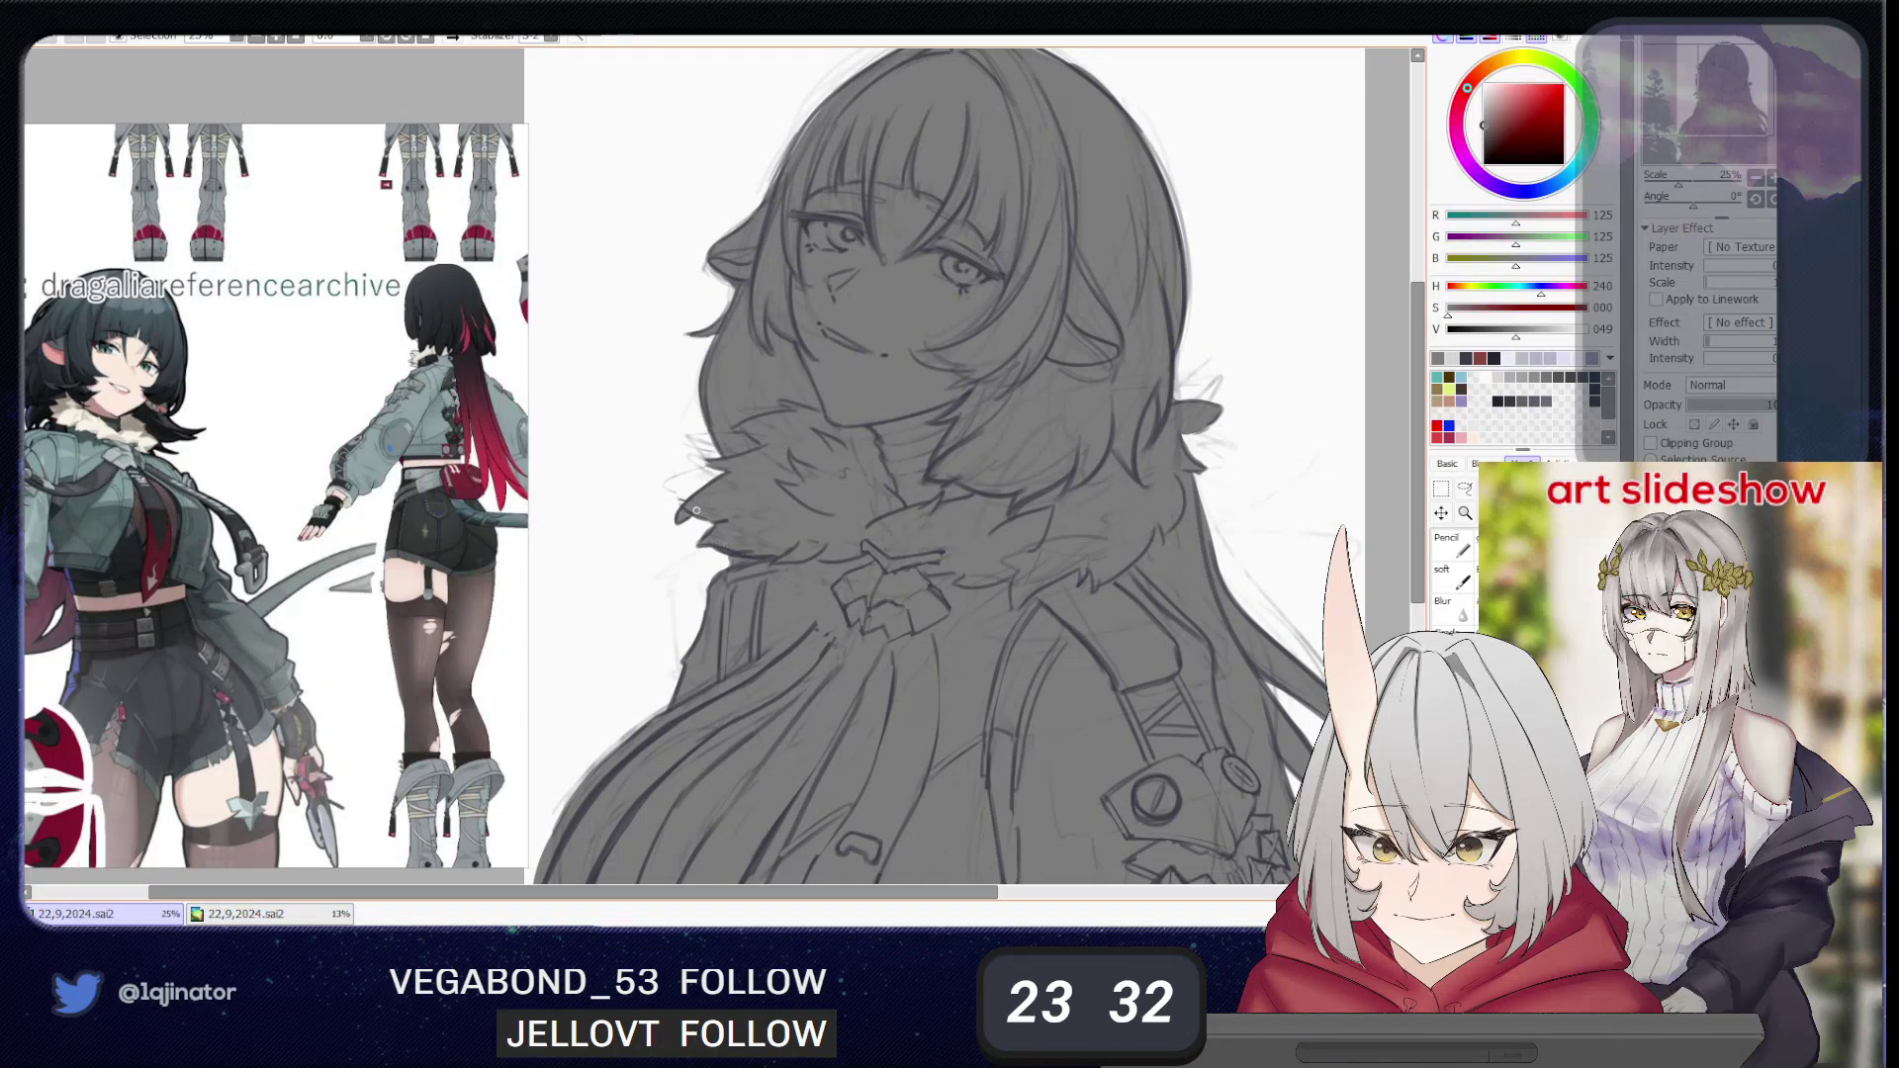
- Flip the canvas horizontally and examine the silhouette's edges around the hair, fur collar, sleeve and chest
mouse_move(1226, 480)
mouse_down()
mouse_move(1059, 486)
mouse_move(1029, 621)
mouse_up()
key(h)
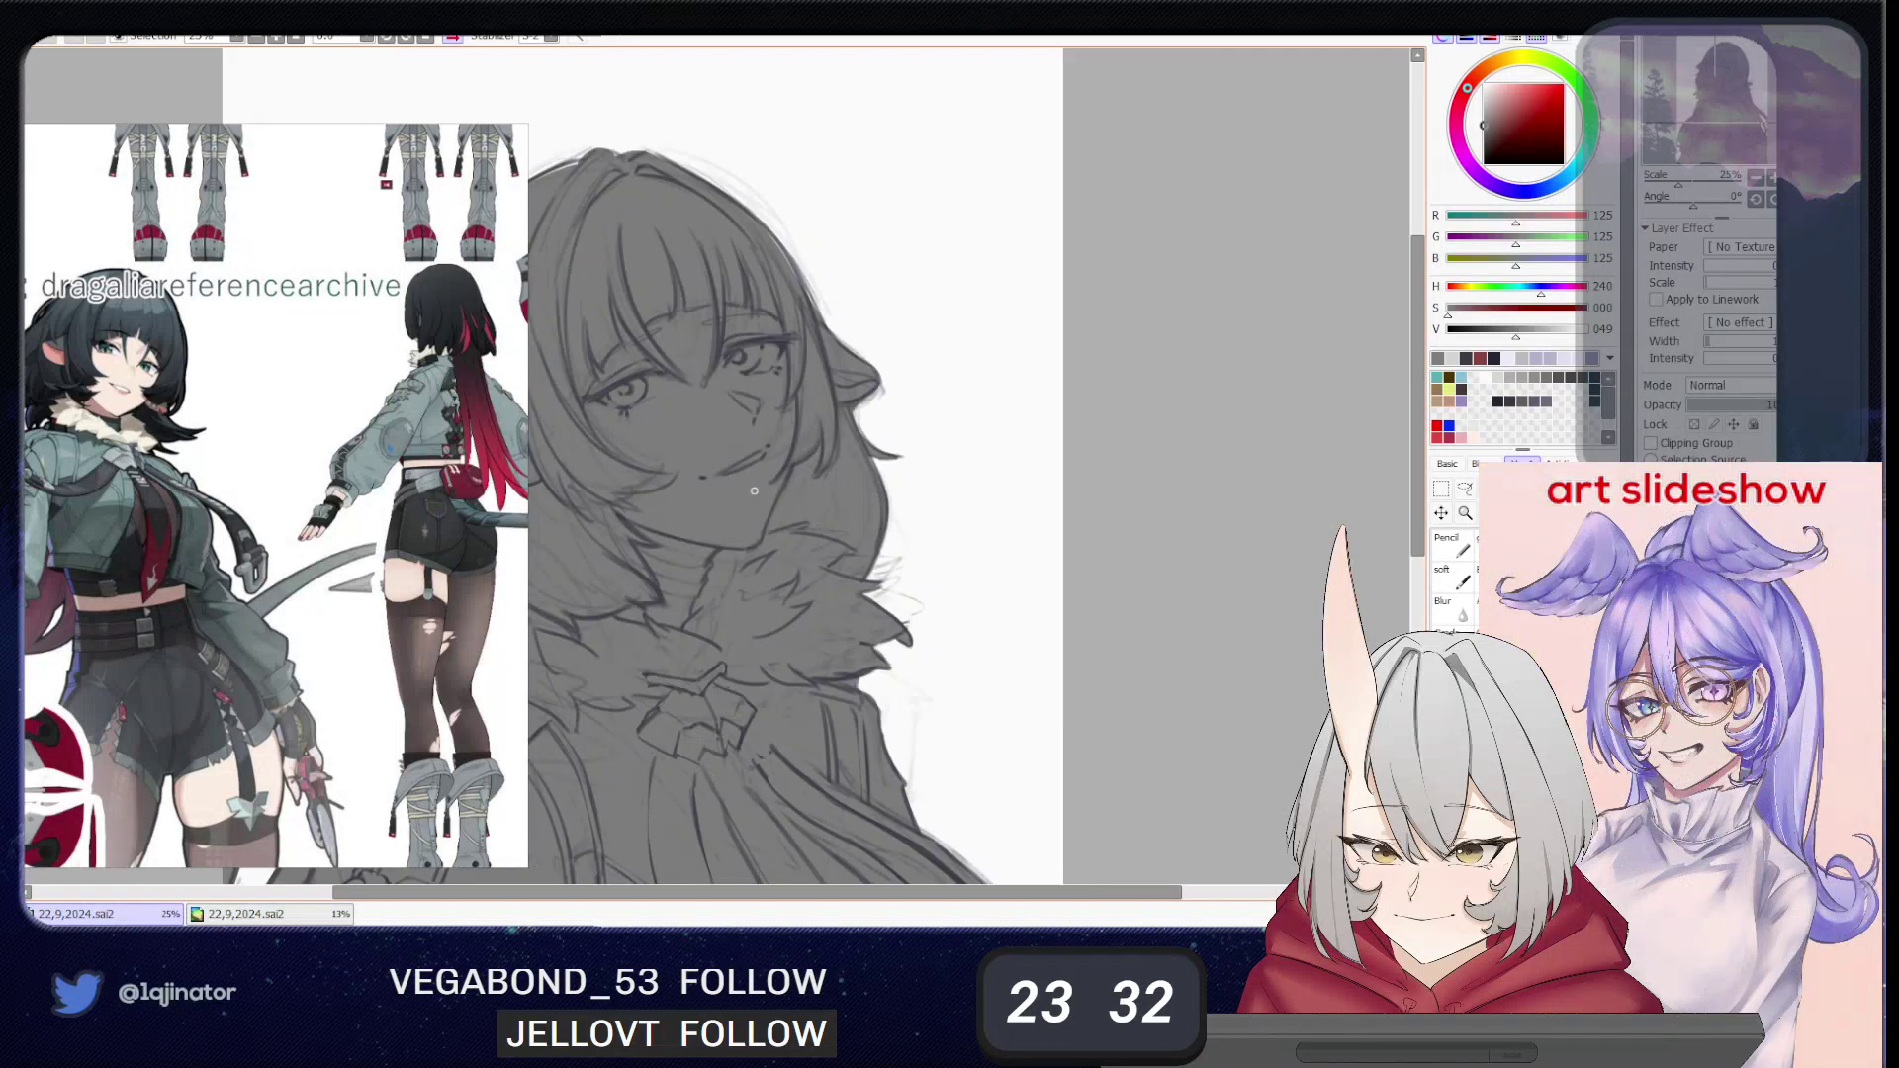
mouse_move(752, 375)
mouse_down()
mouse_move(937, 482)
mouse_move(807, 536)
mouse_up()
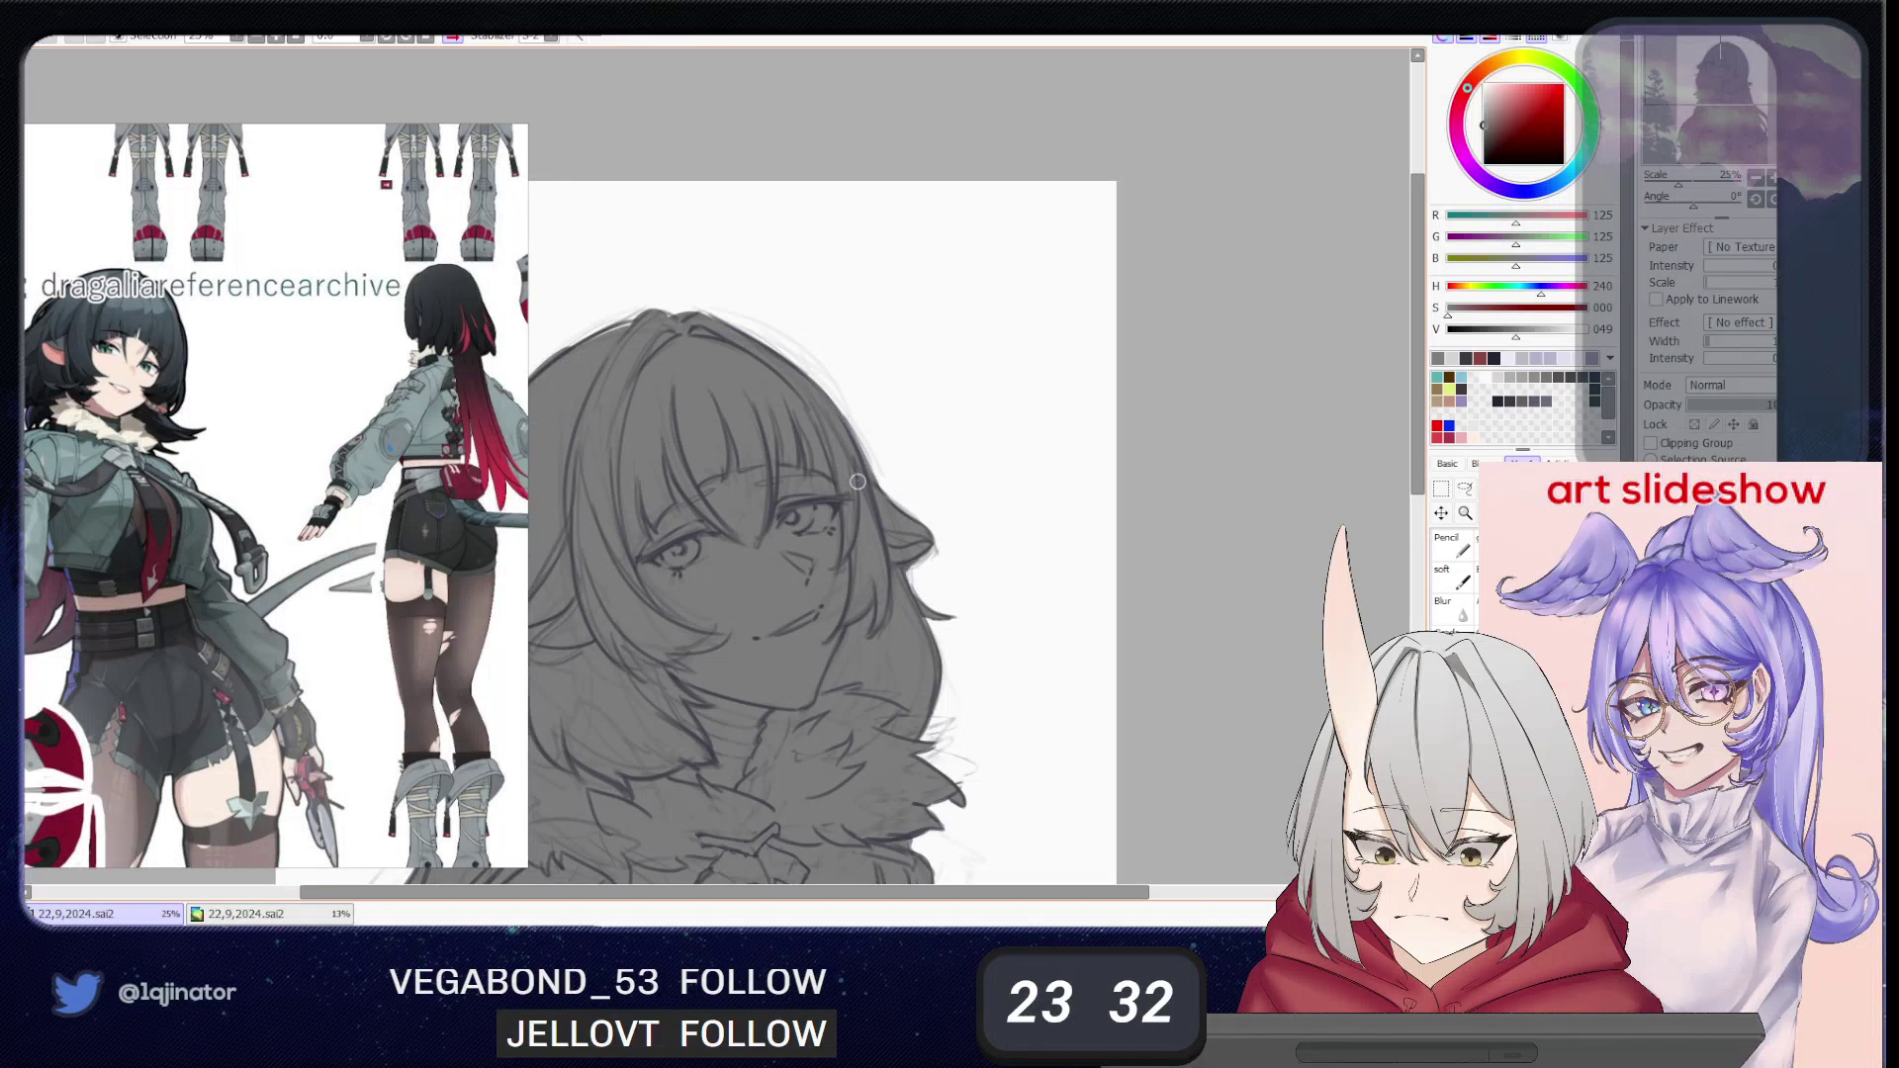
mouse_move(792, 480)
mouse_down()
mouse_move(939, 435)
mouse_move(1024, 449)
mouse_up()
drag(718, 437, 717, 506)
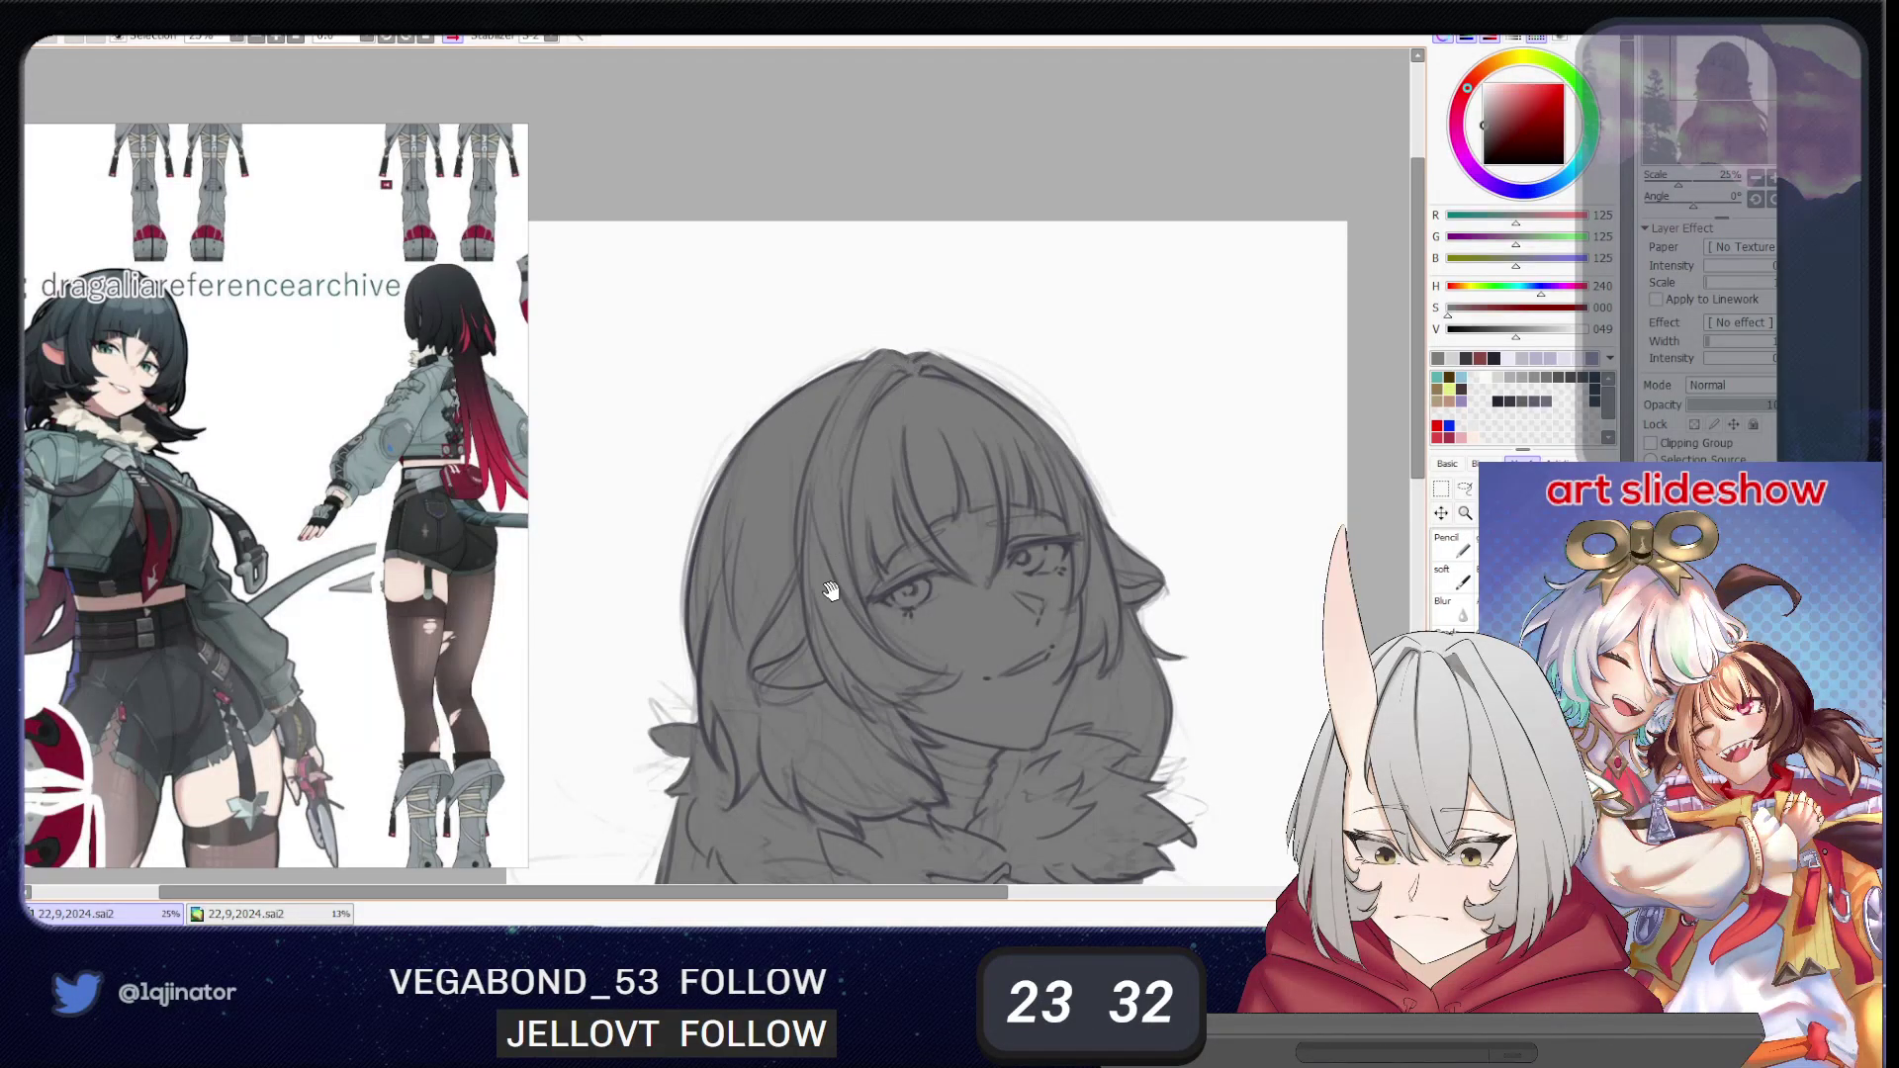
drag(923, 376, 894, 391)
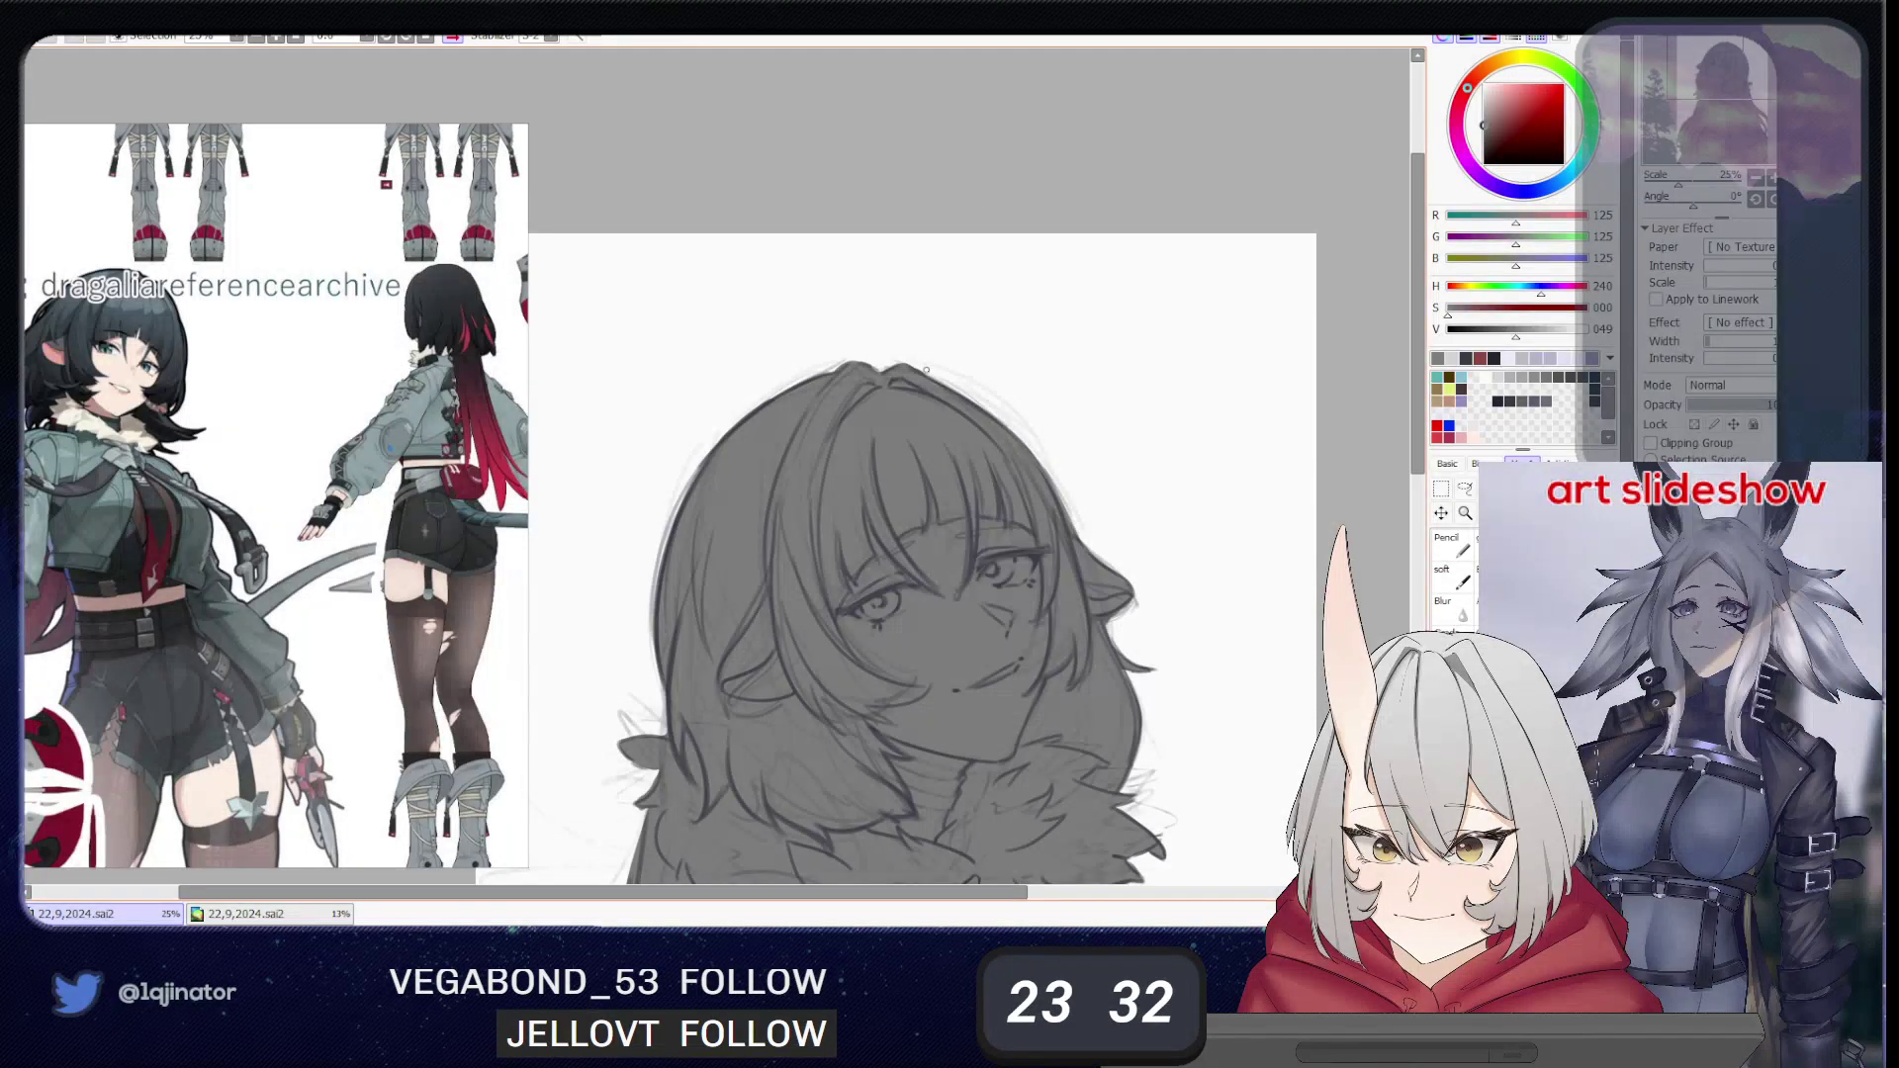
drag(789, 652, 848, 400)
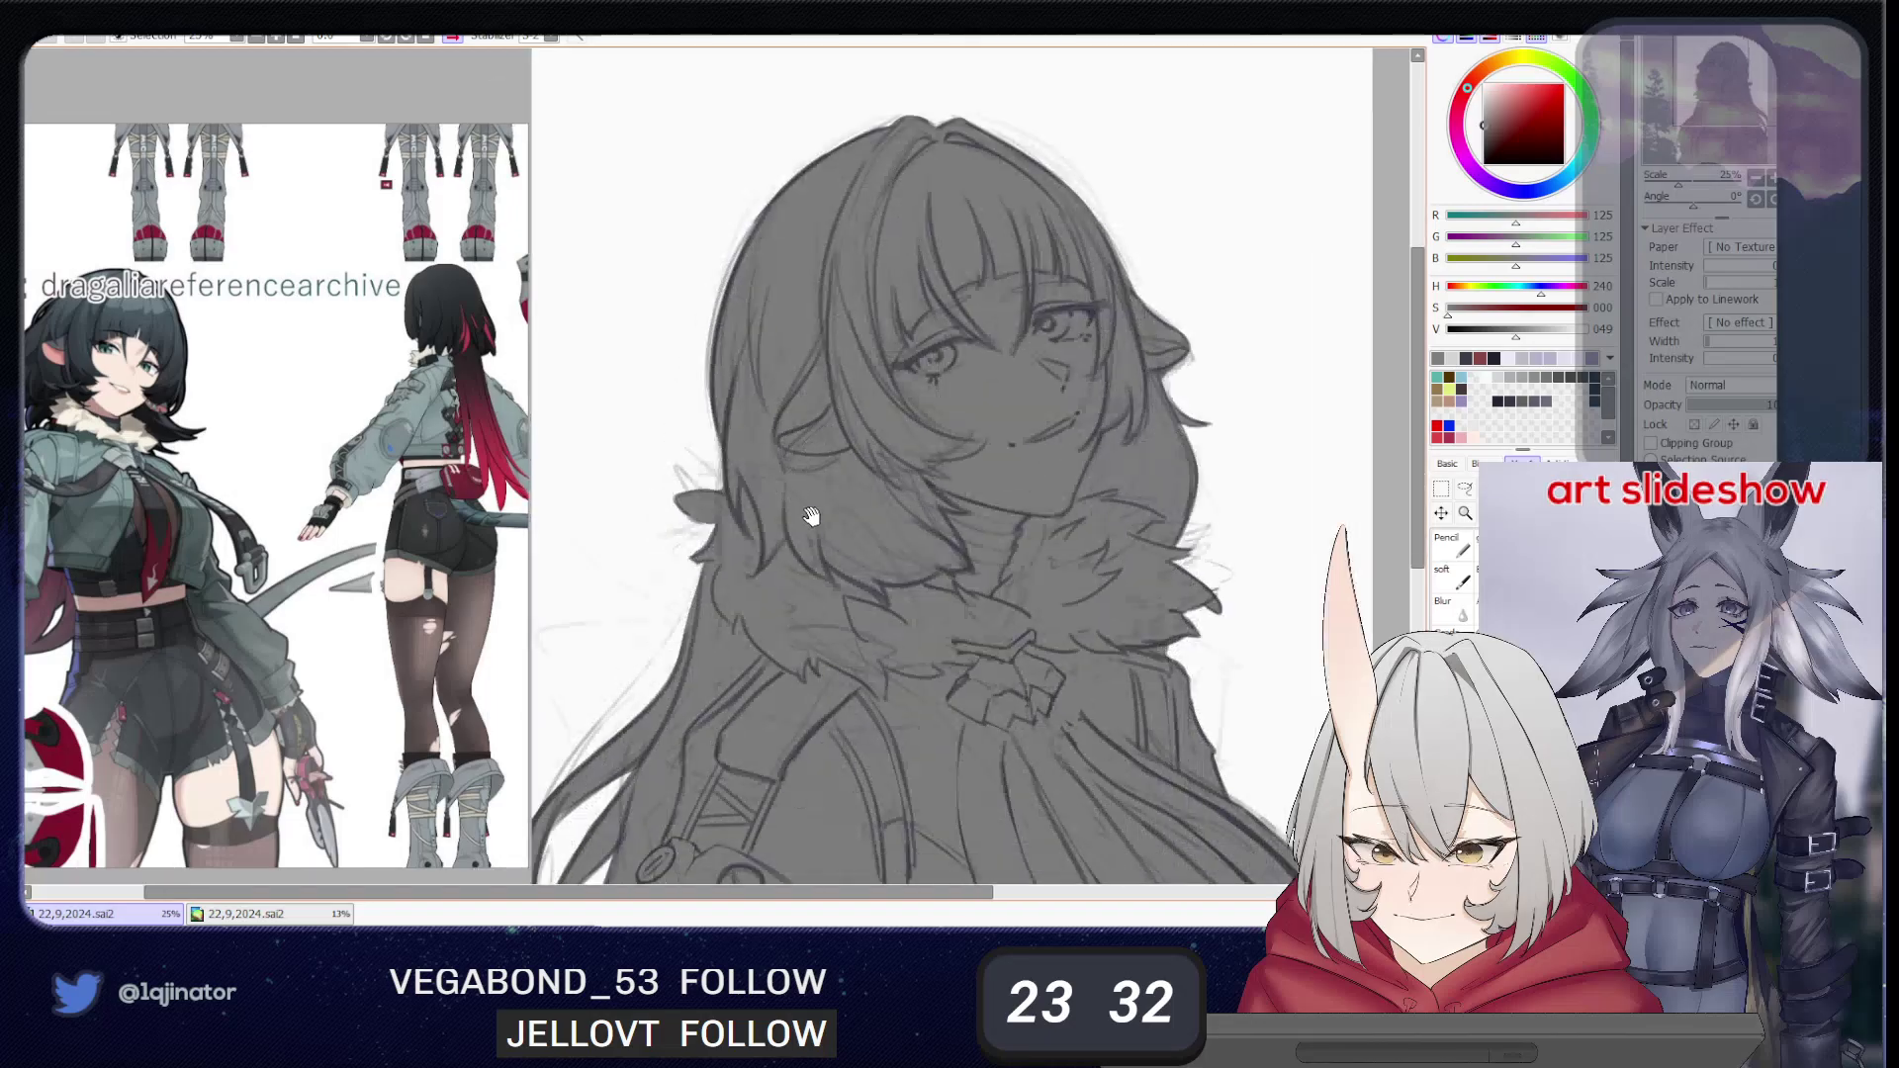
drag(769, 732, 873, 480)
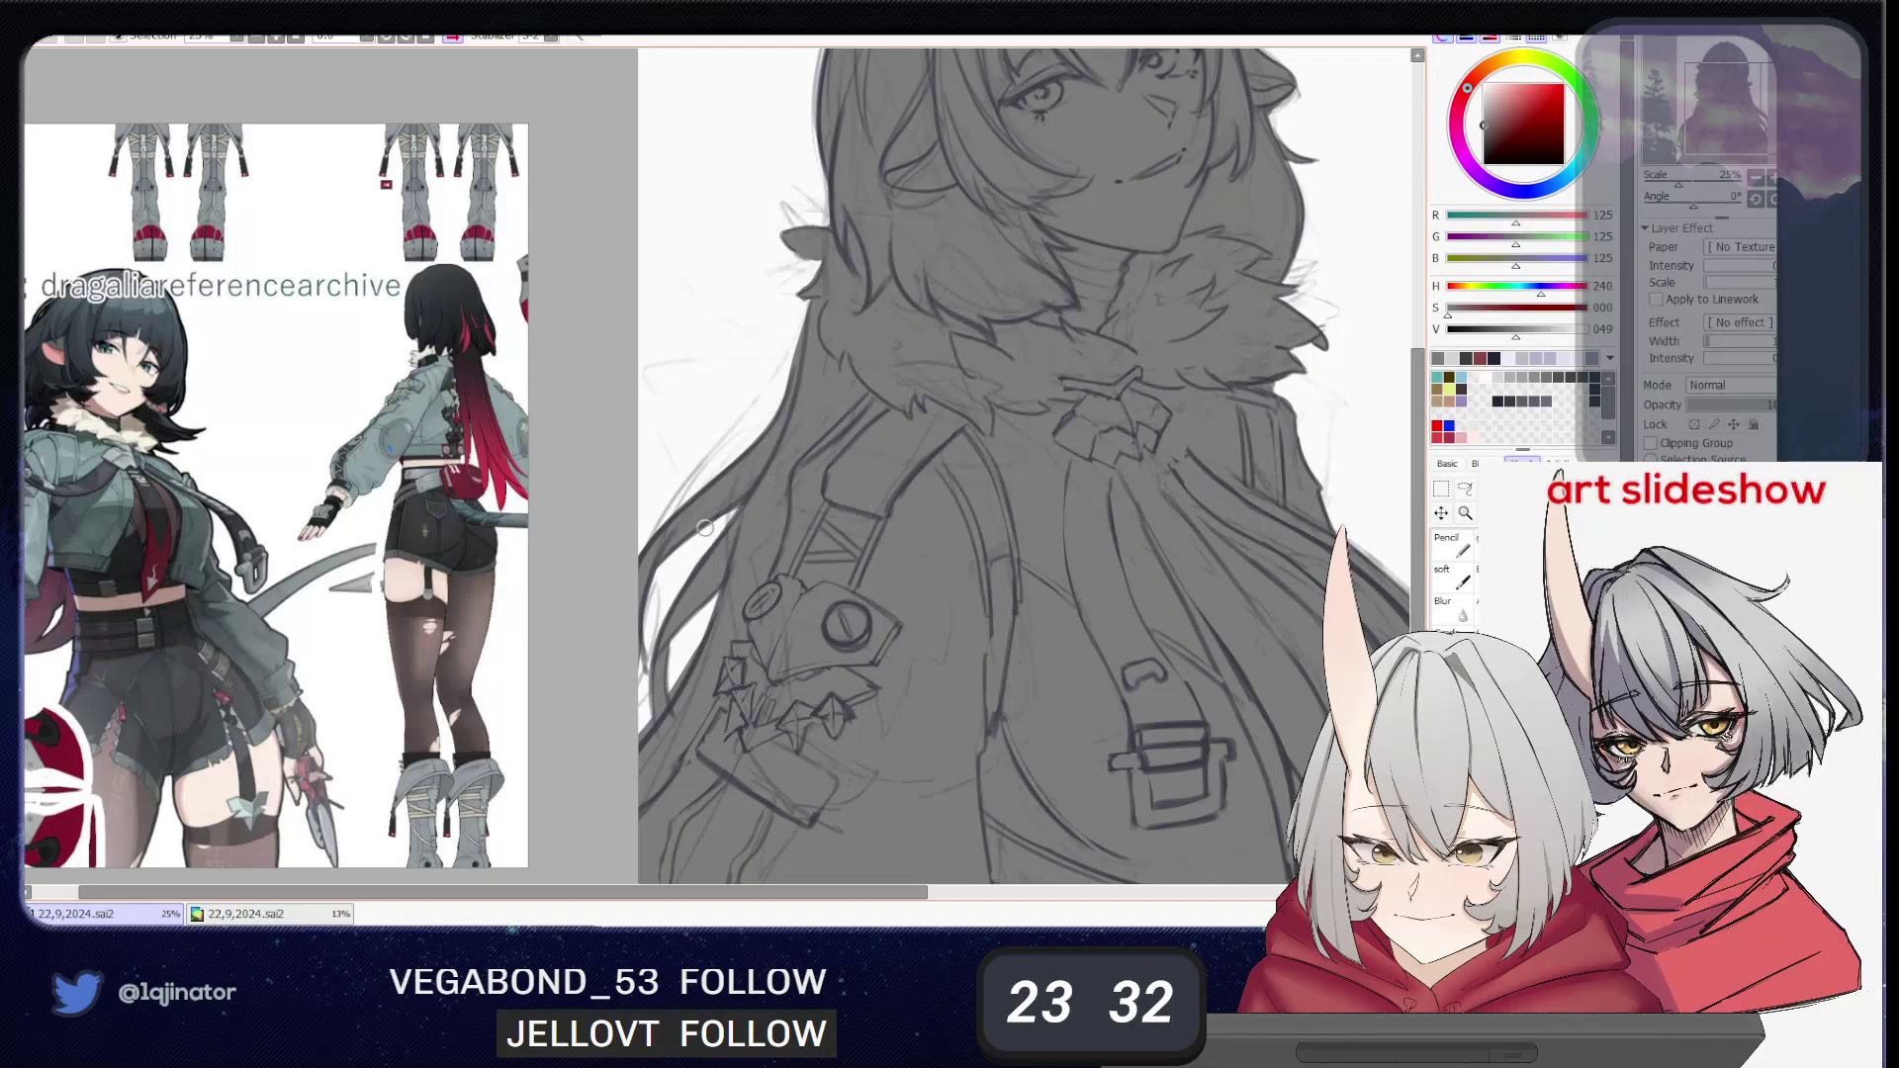
key(Page_Down)
key(minus)
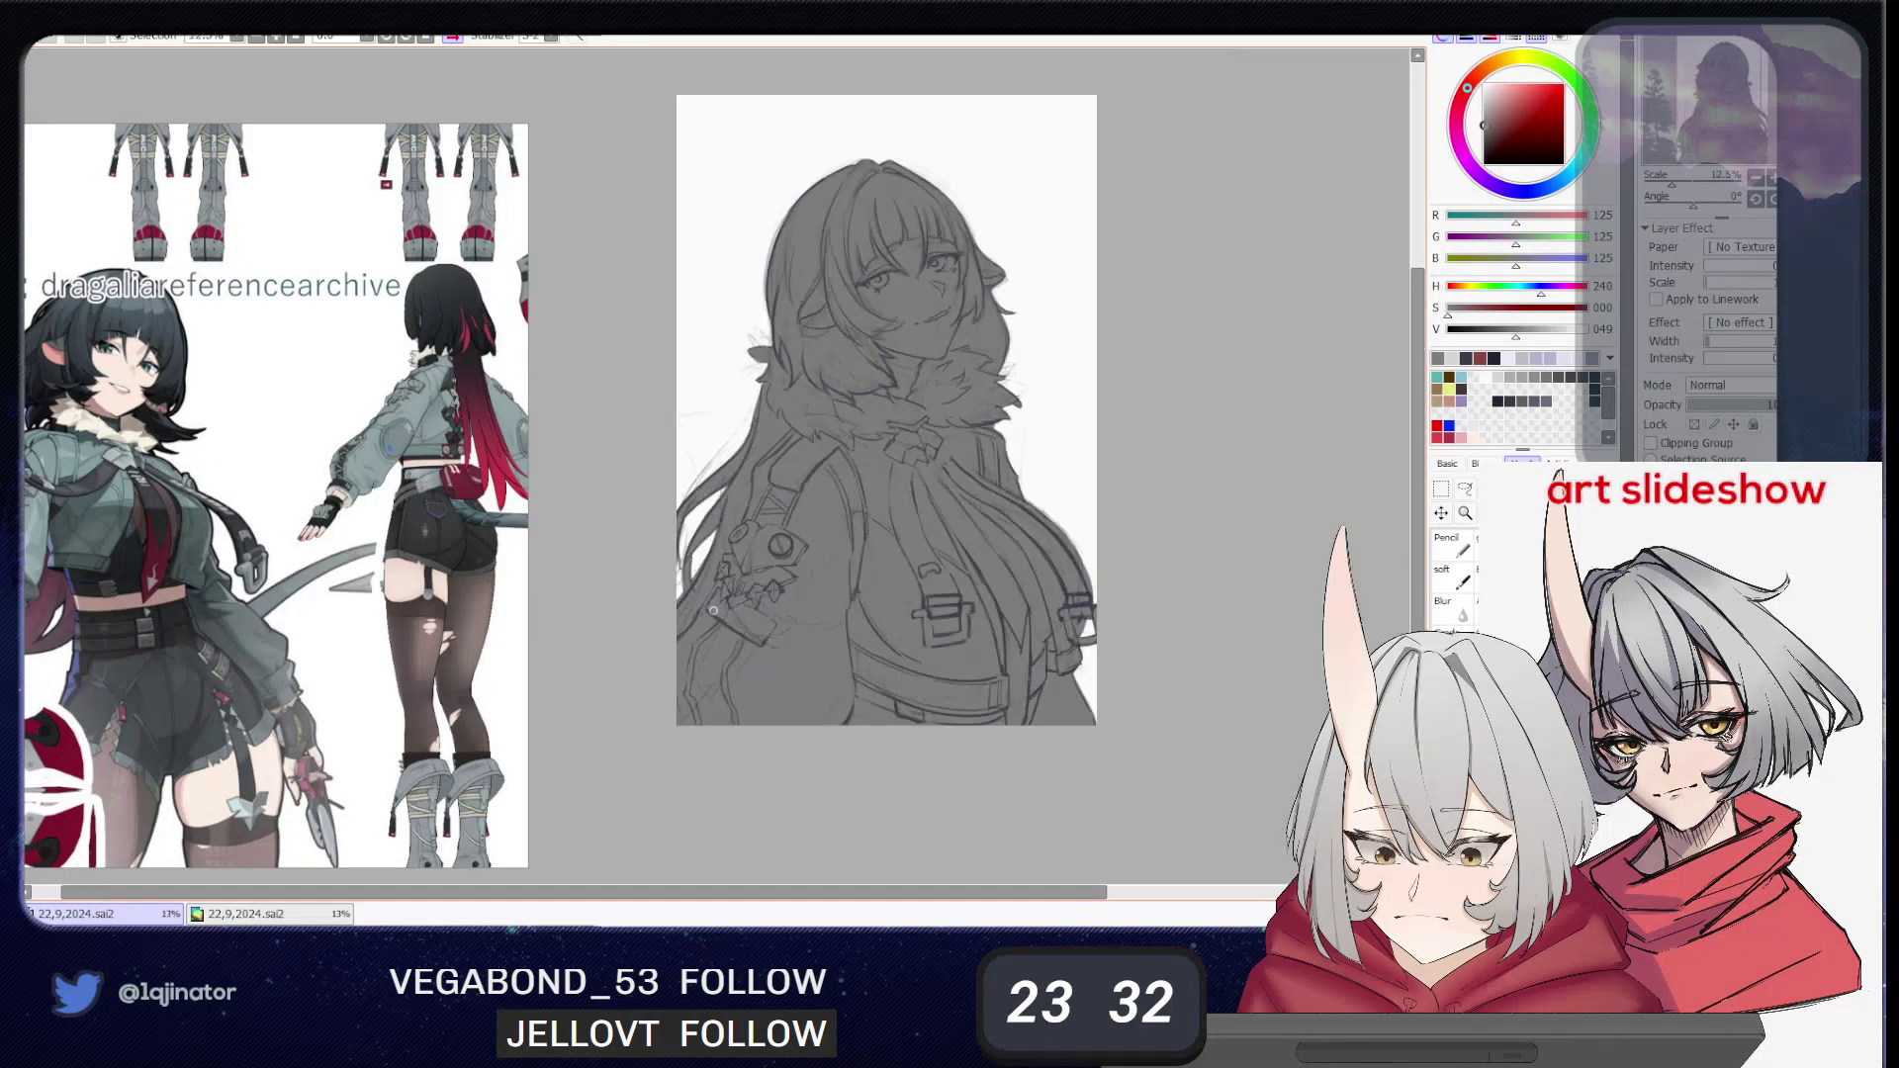
drag(1077, 539, 959, 543)
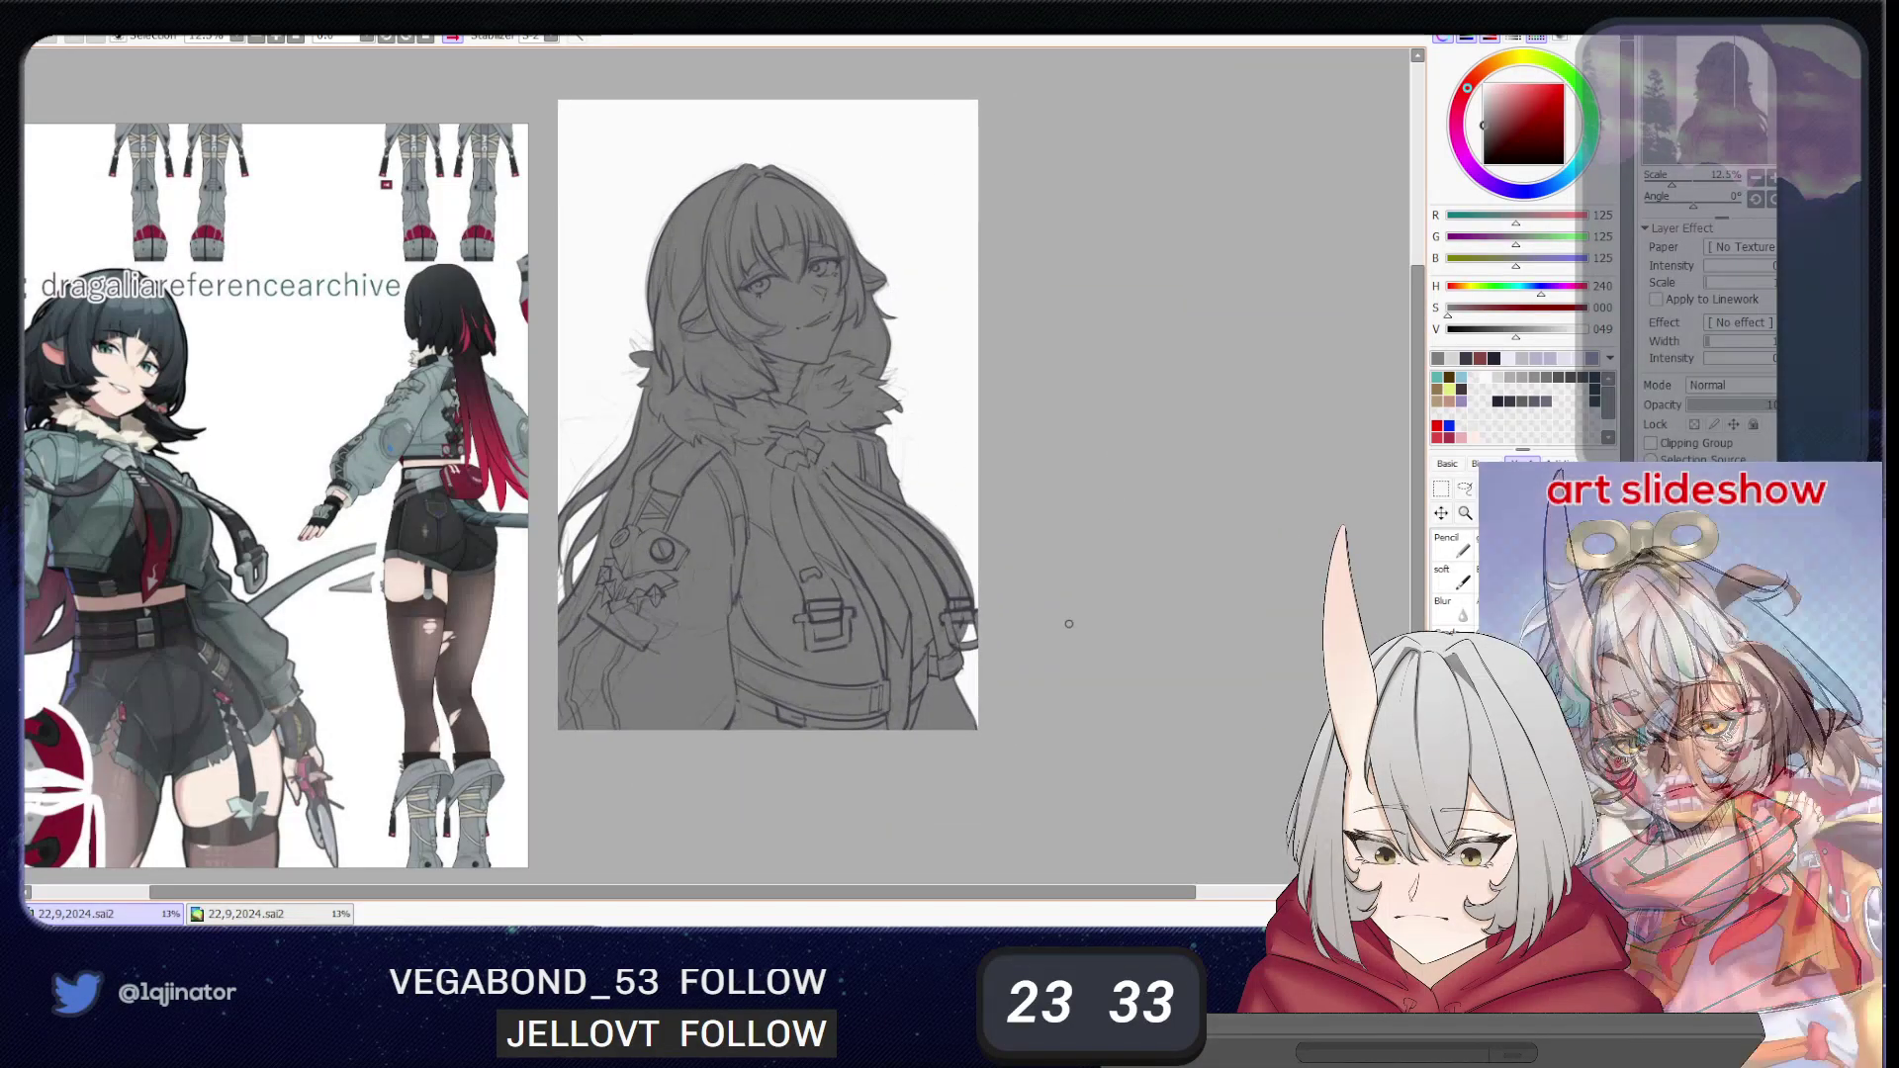
key(plus)
drag(1110, 638, 925, 600)
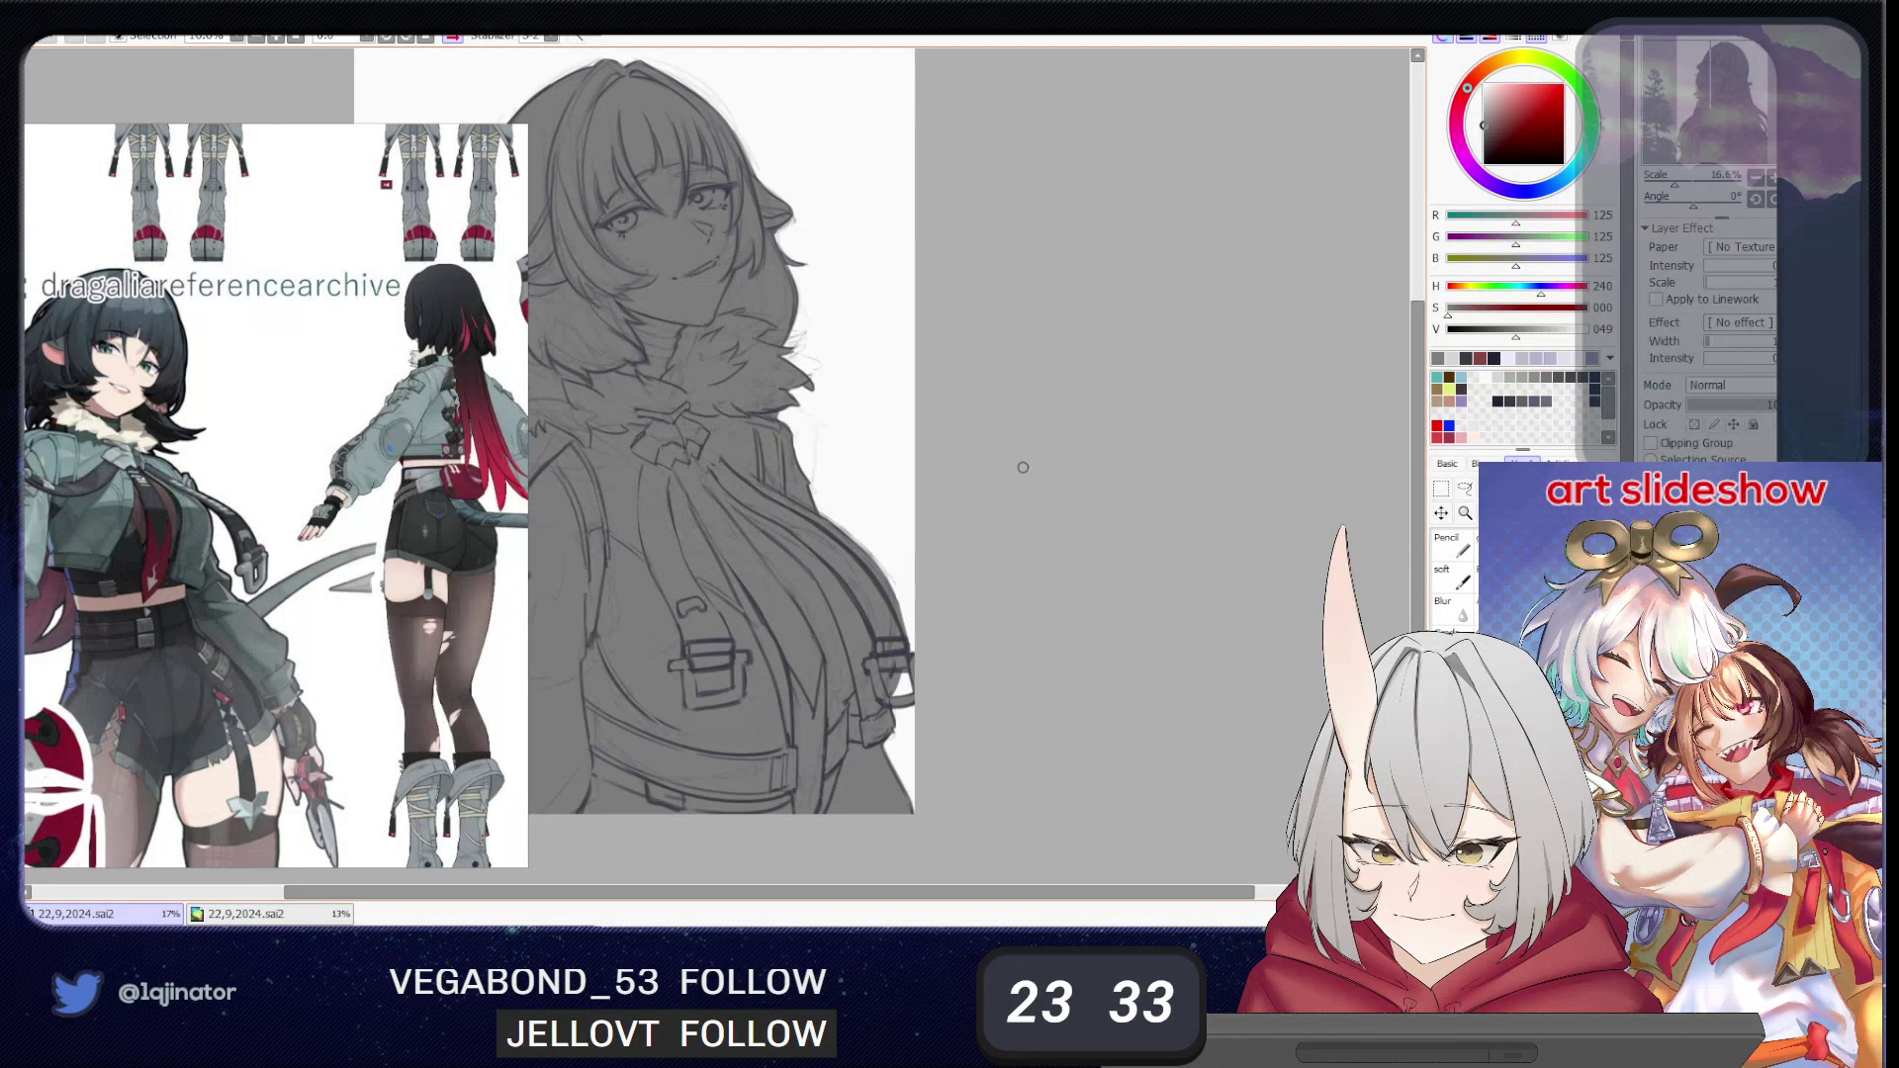
- Examine the grey silhouette up close around the face, hair and fur collar, and as a whole on the canvas
key(alt+Tab)
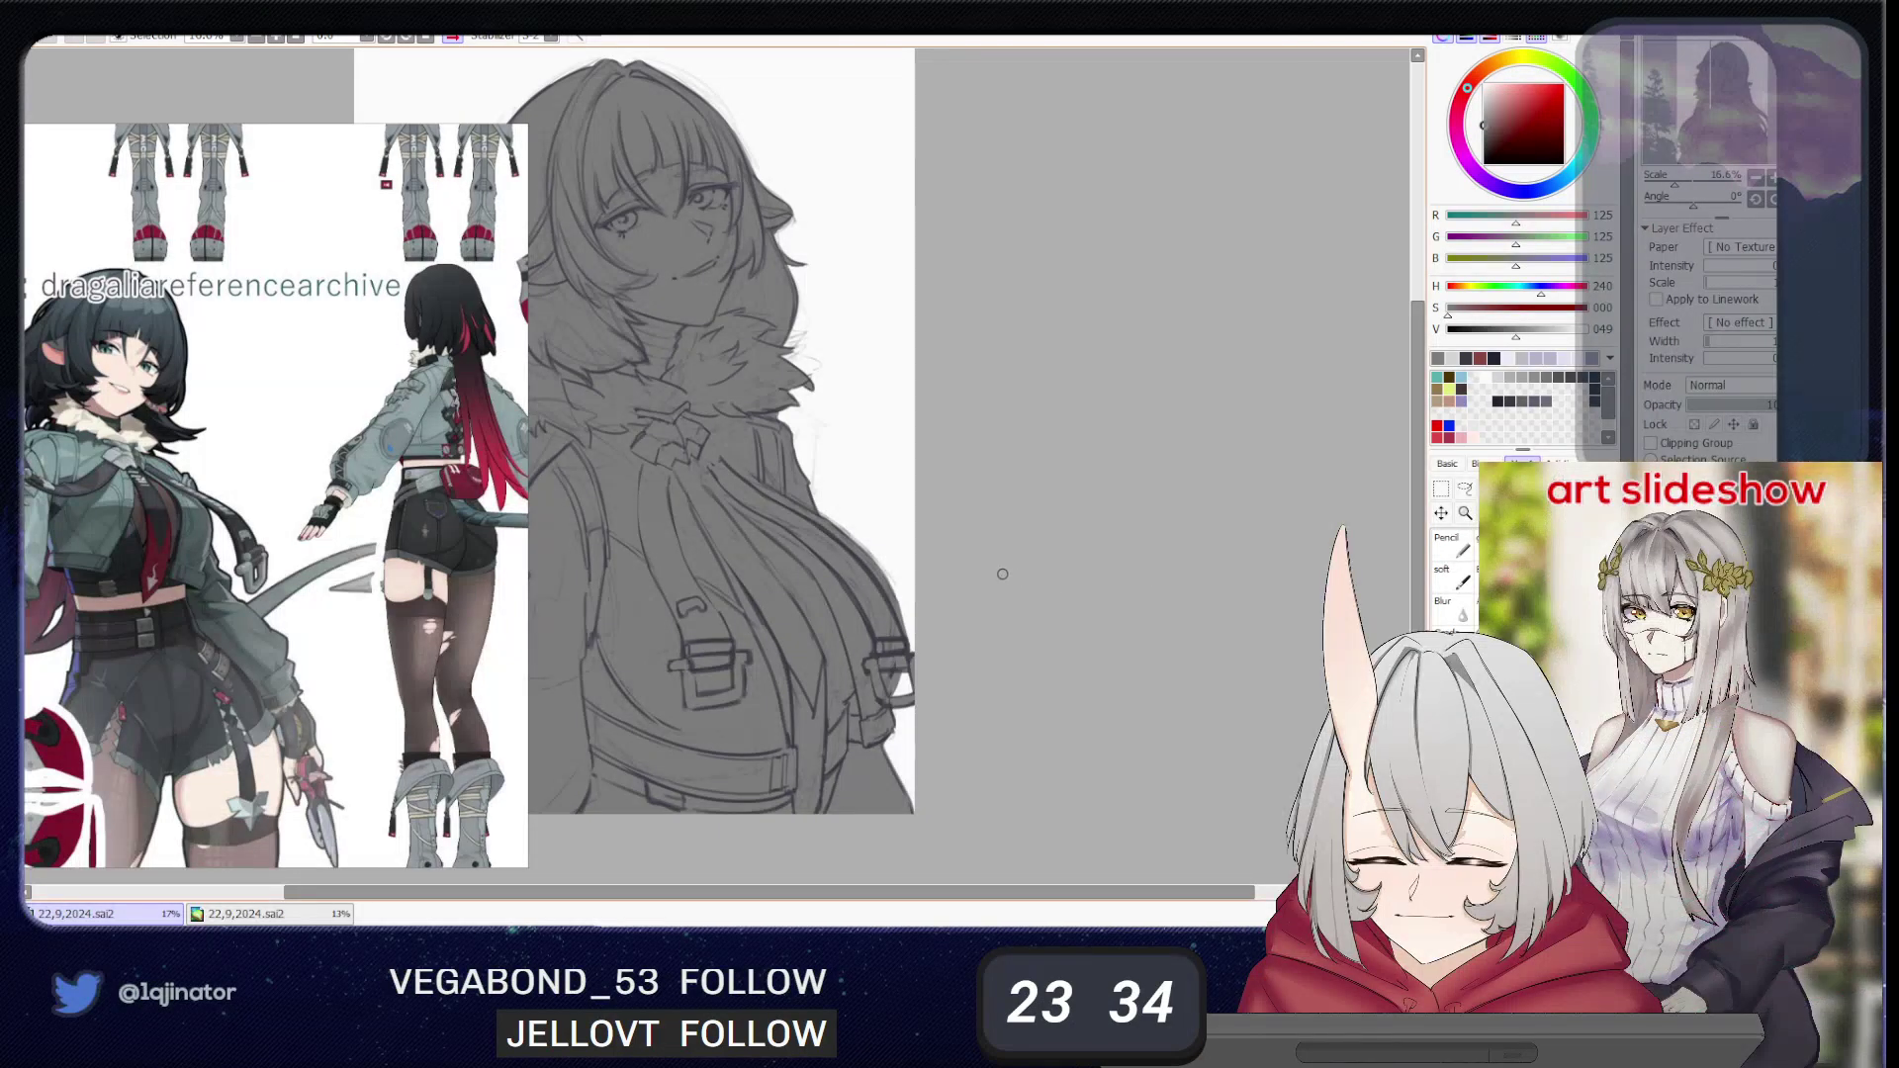
drag(932, 581, 979, 760)
drag(952, 556, 928, 680)
key(Page_Up)
key(Page_Up)
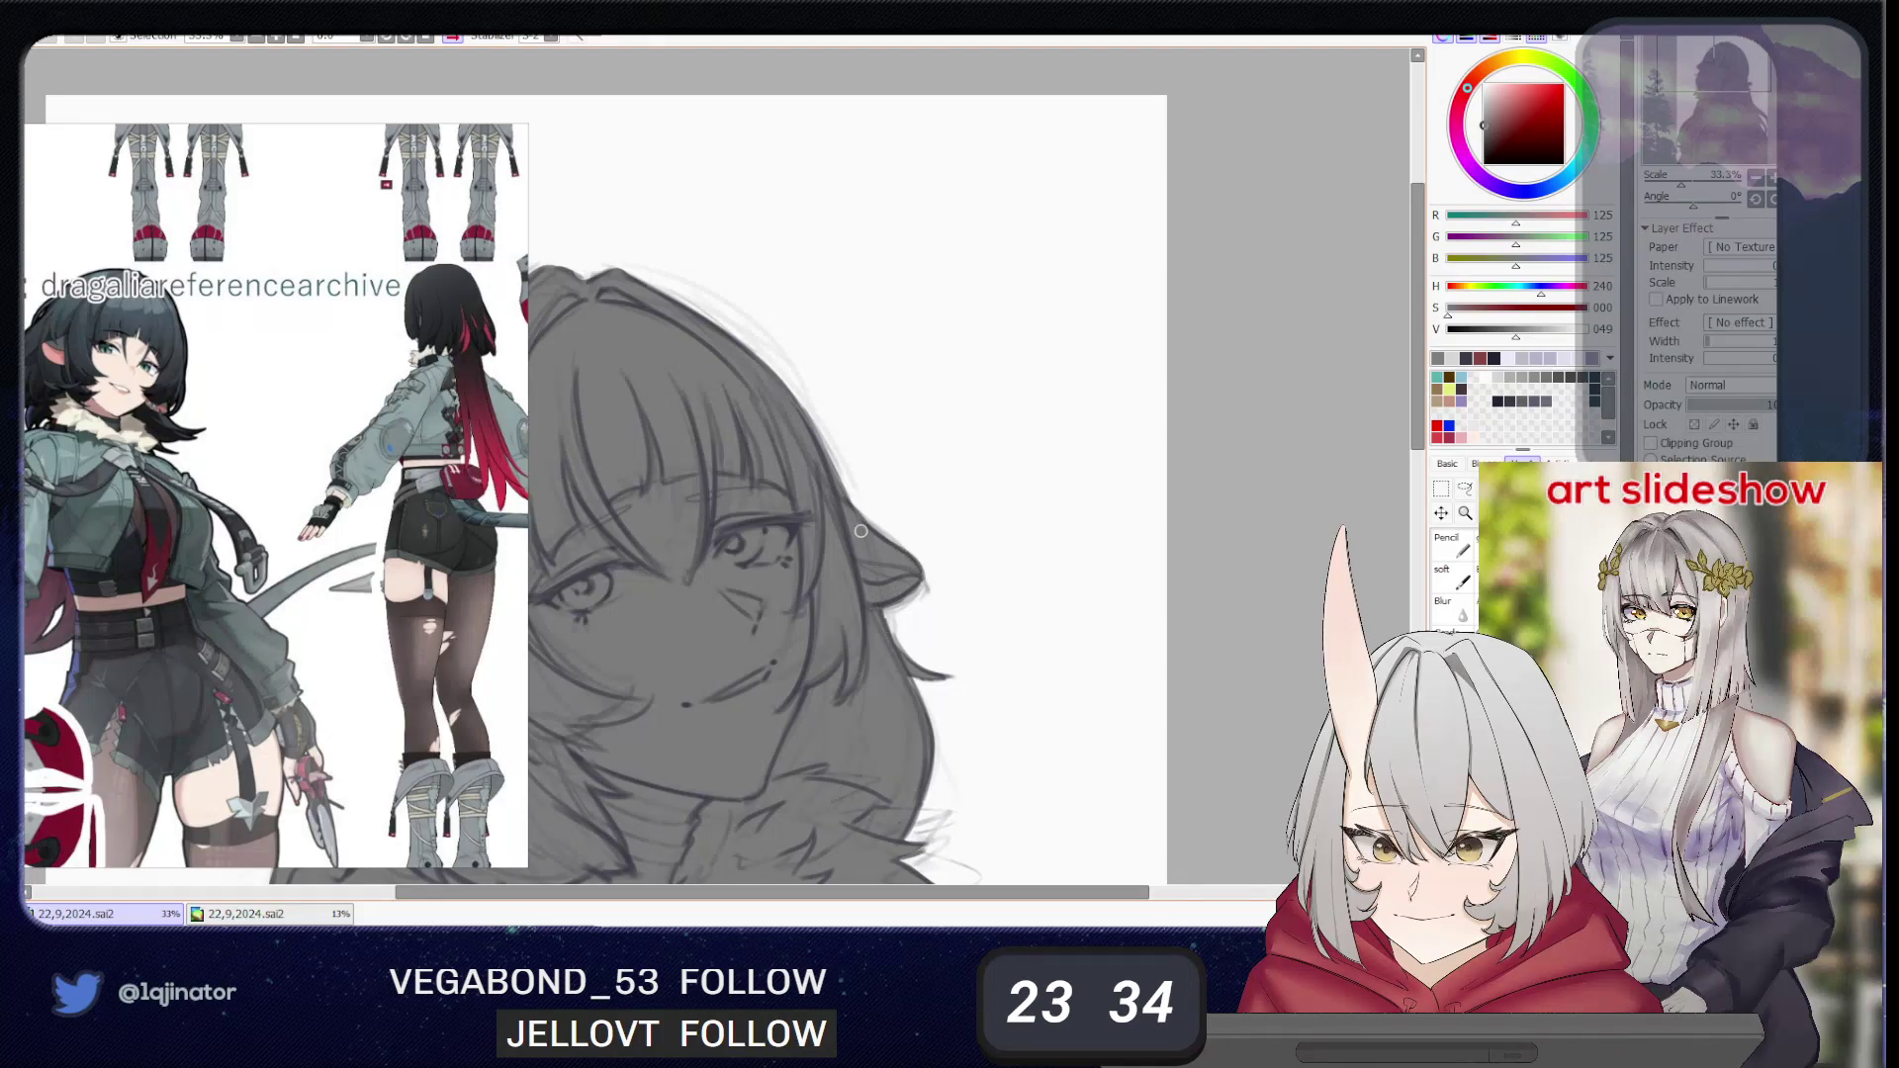
key(Page_Down)
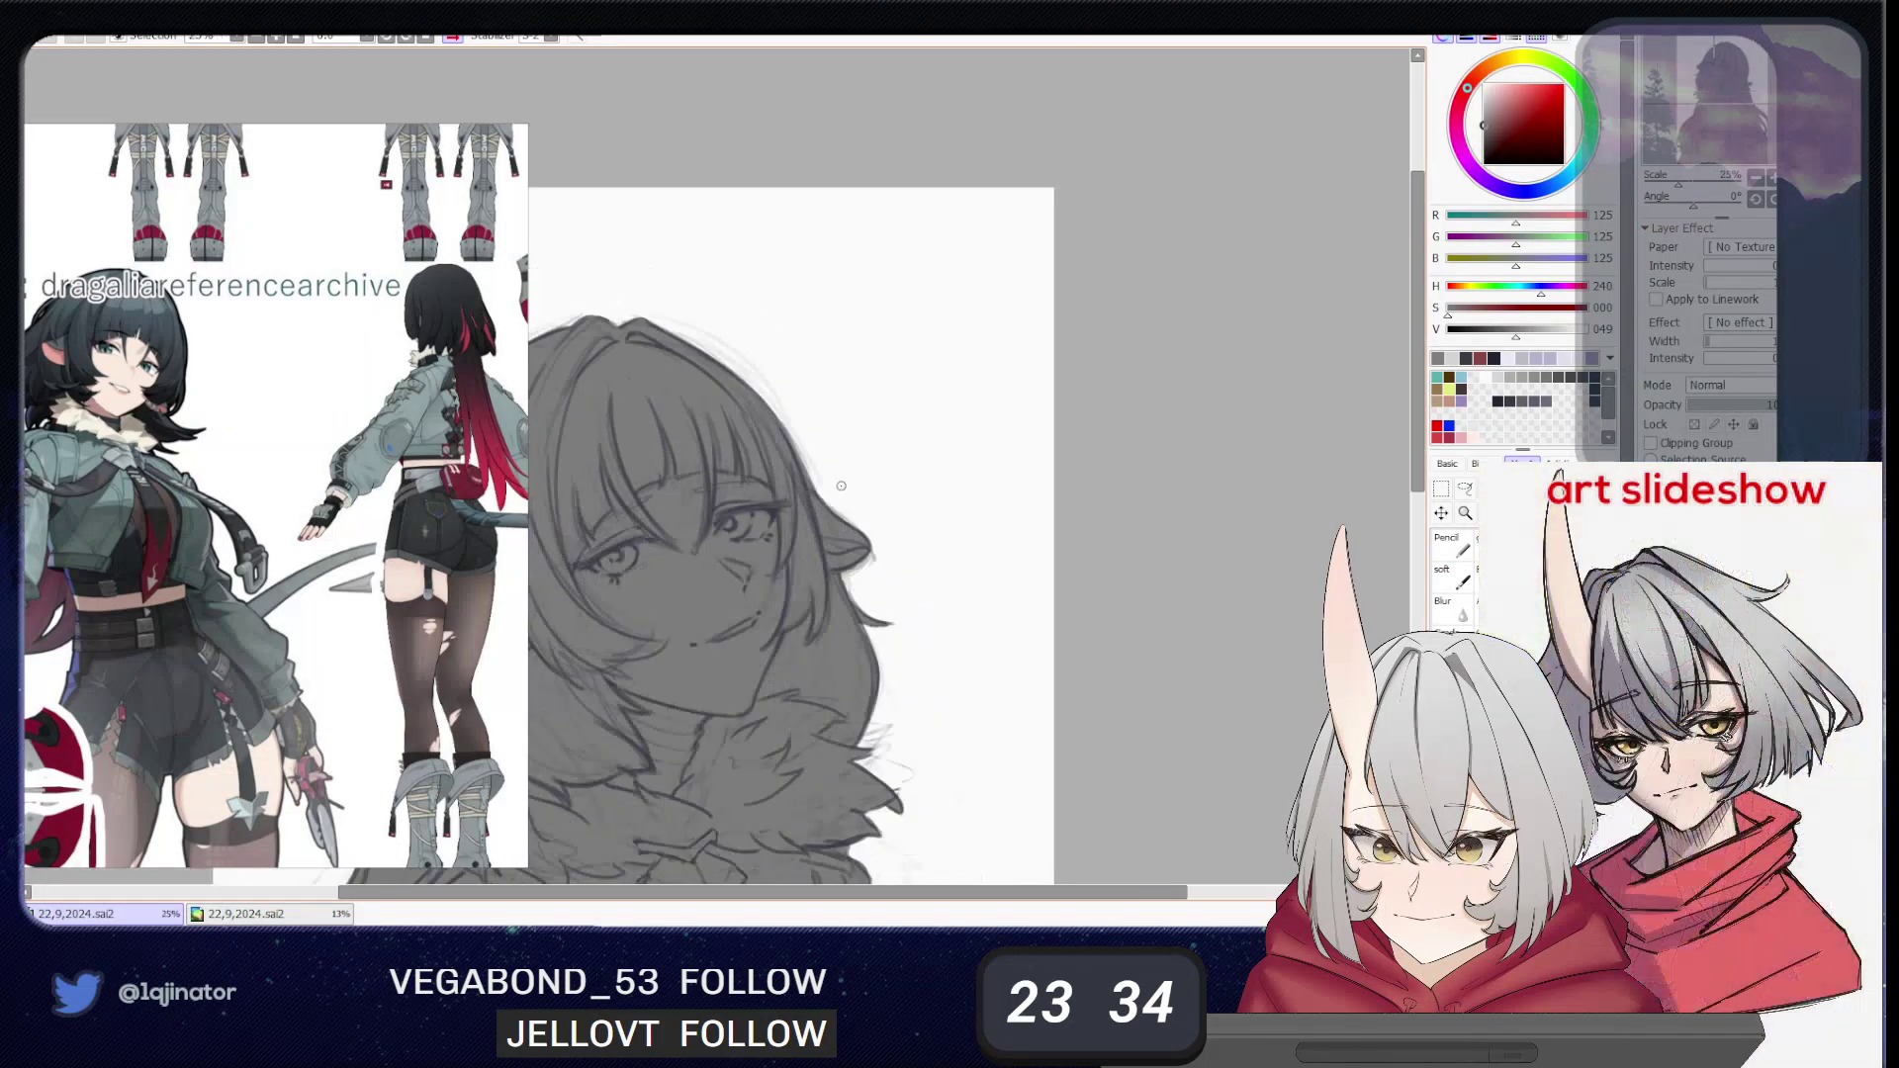
drag(940, 657, 1190, 561)
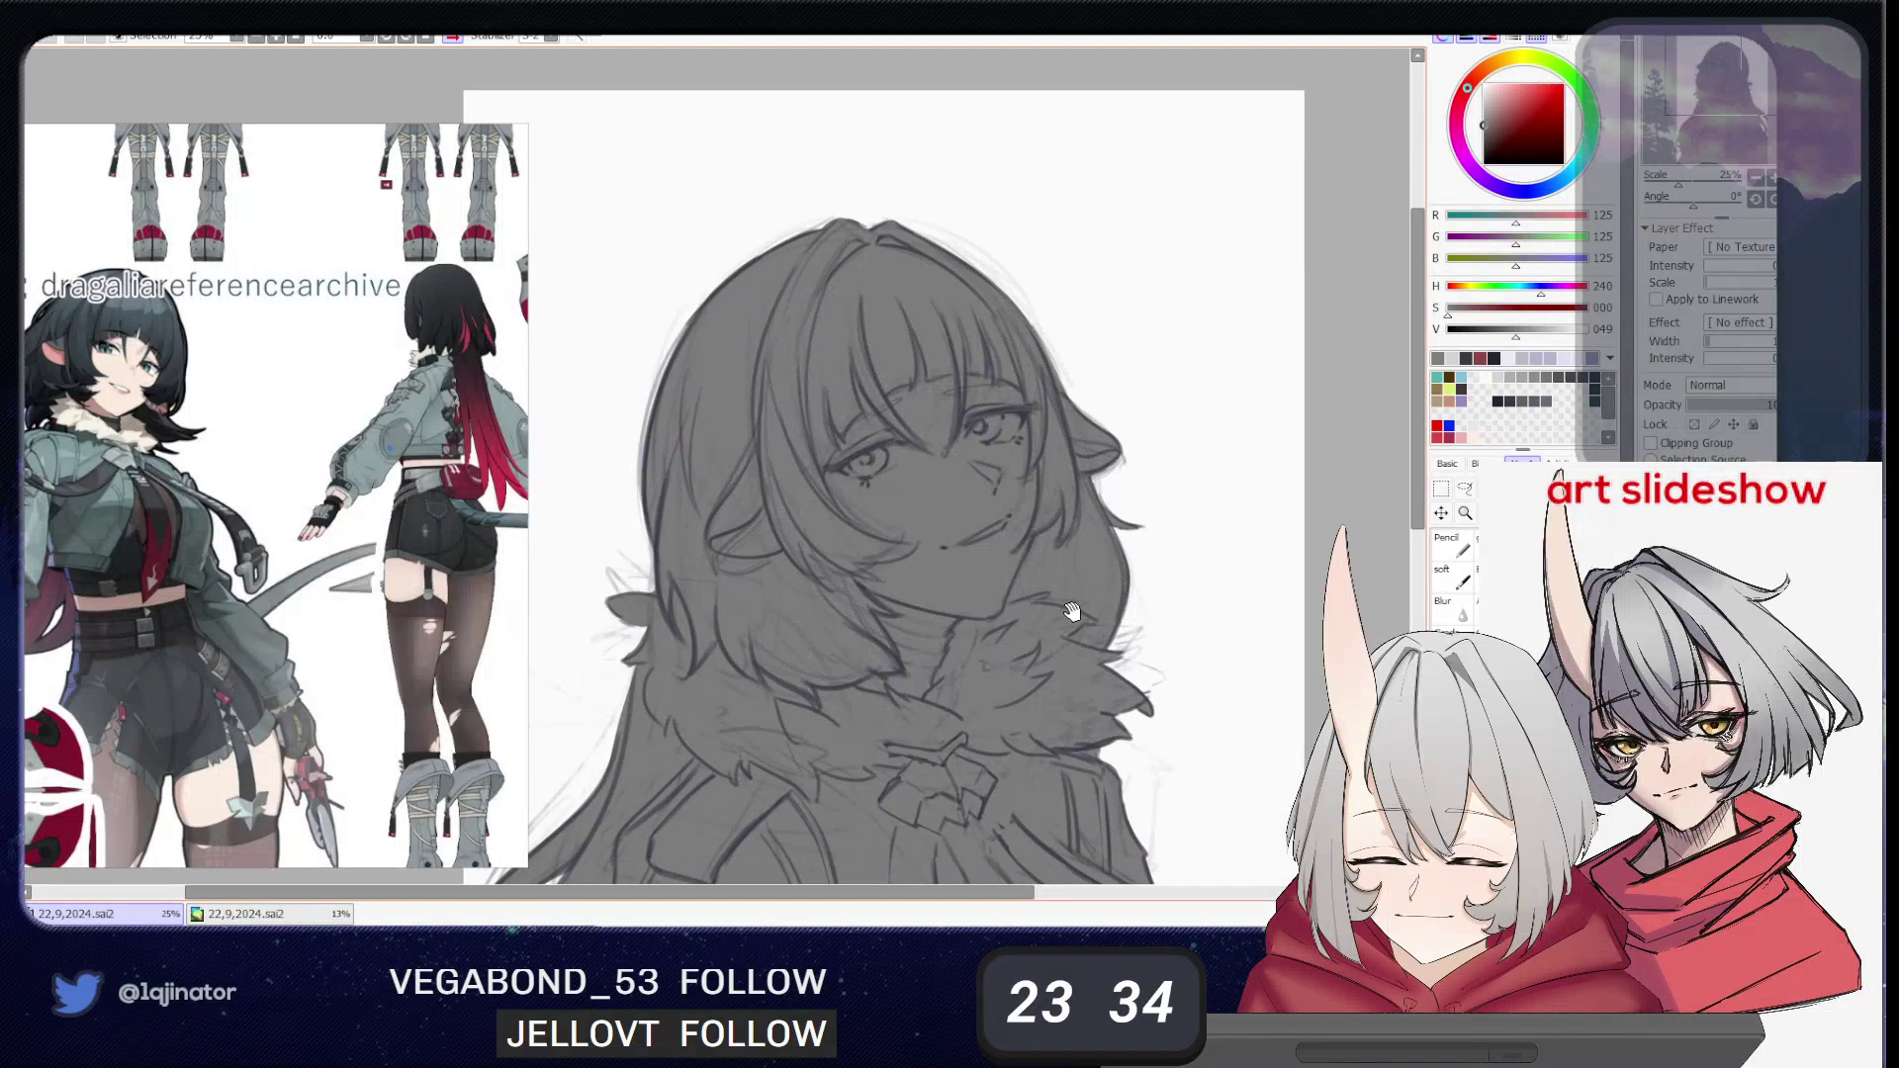
key(minus)
drag(1028, 683, 1073, 546)
mouse_move(1113, 629)
mouse_down()
mouse_move(1068, 644)
mouse_move(1079, 689)
mouse_up()
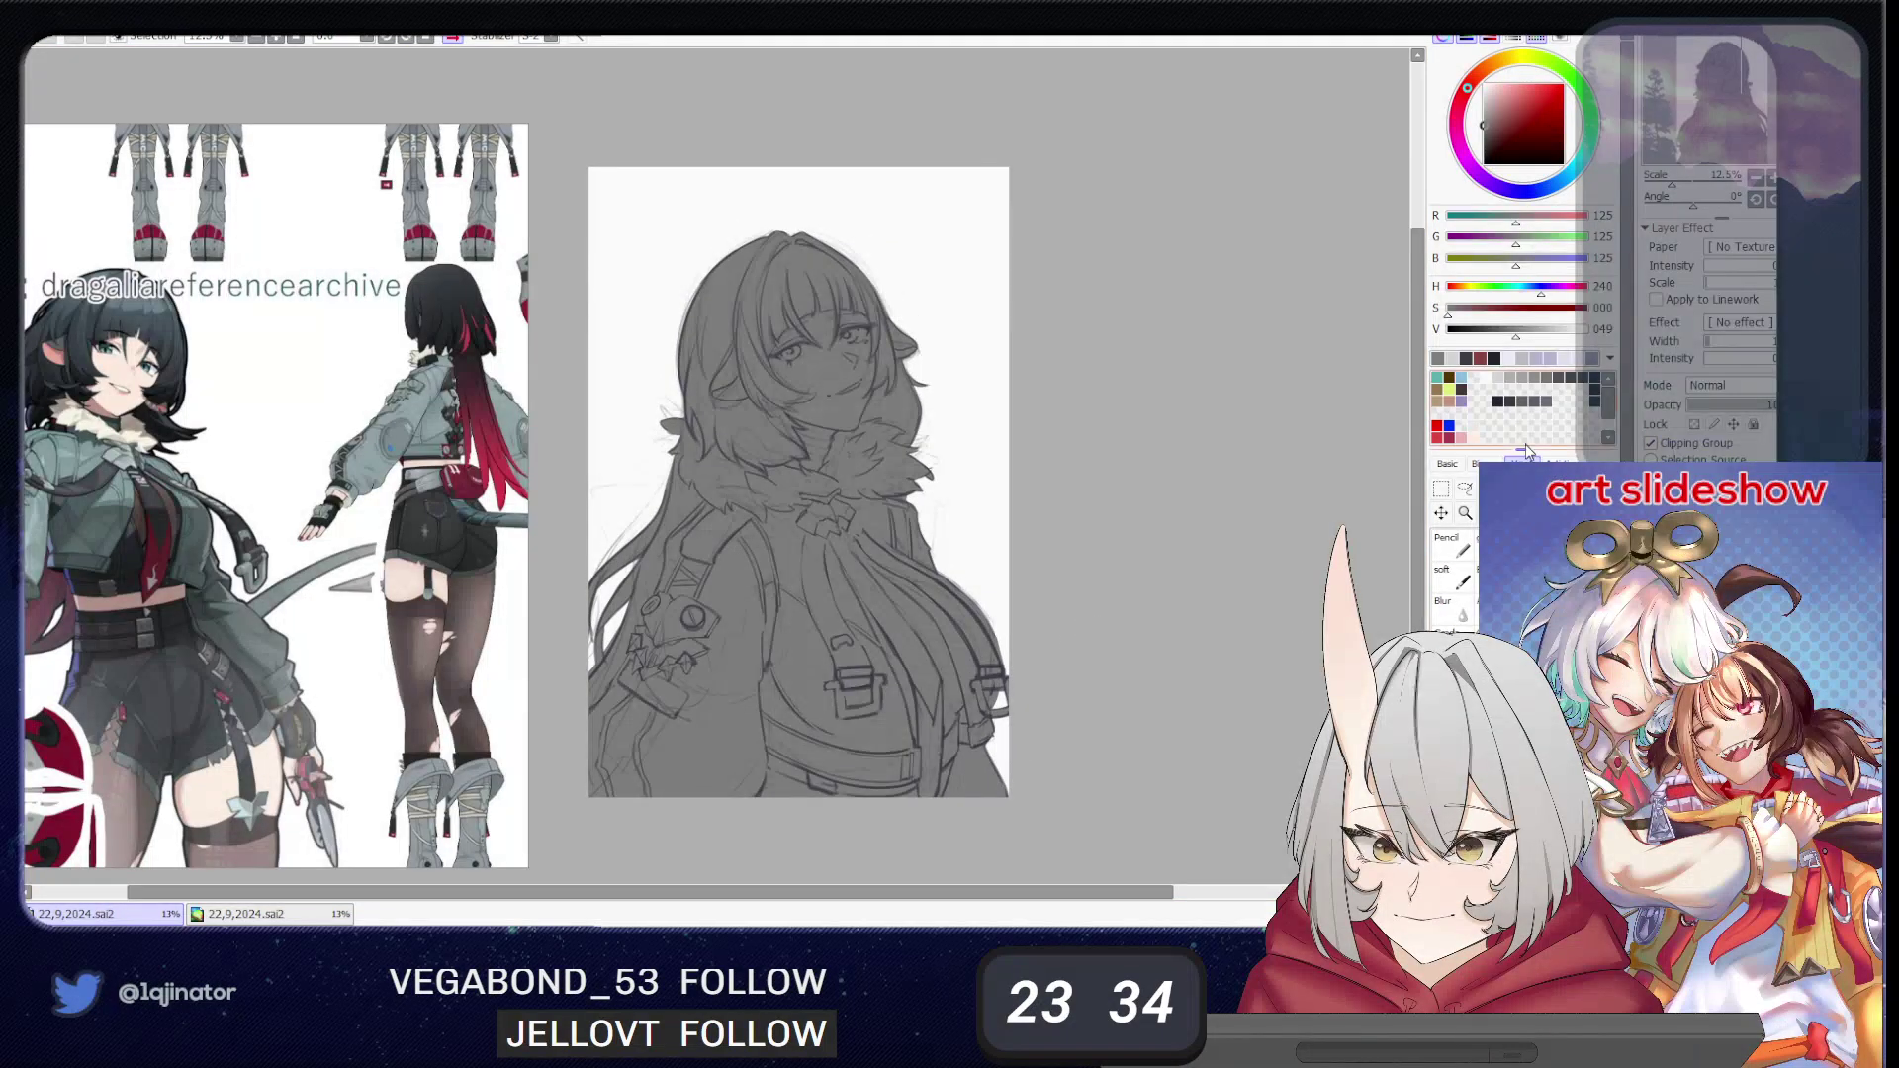
mouse_move(1022, 563)
mouse_down()
mouse_move(1031, 616)
mouse_move(1063, 616)
mouse_up()
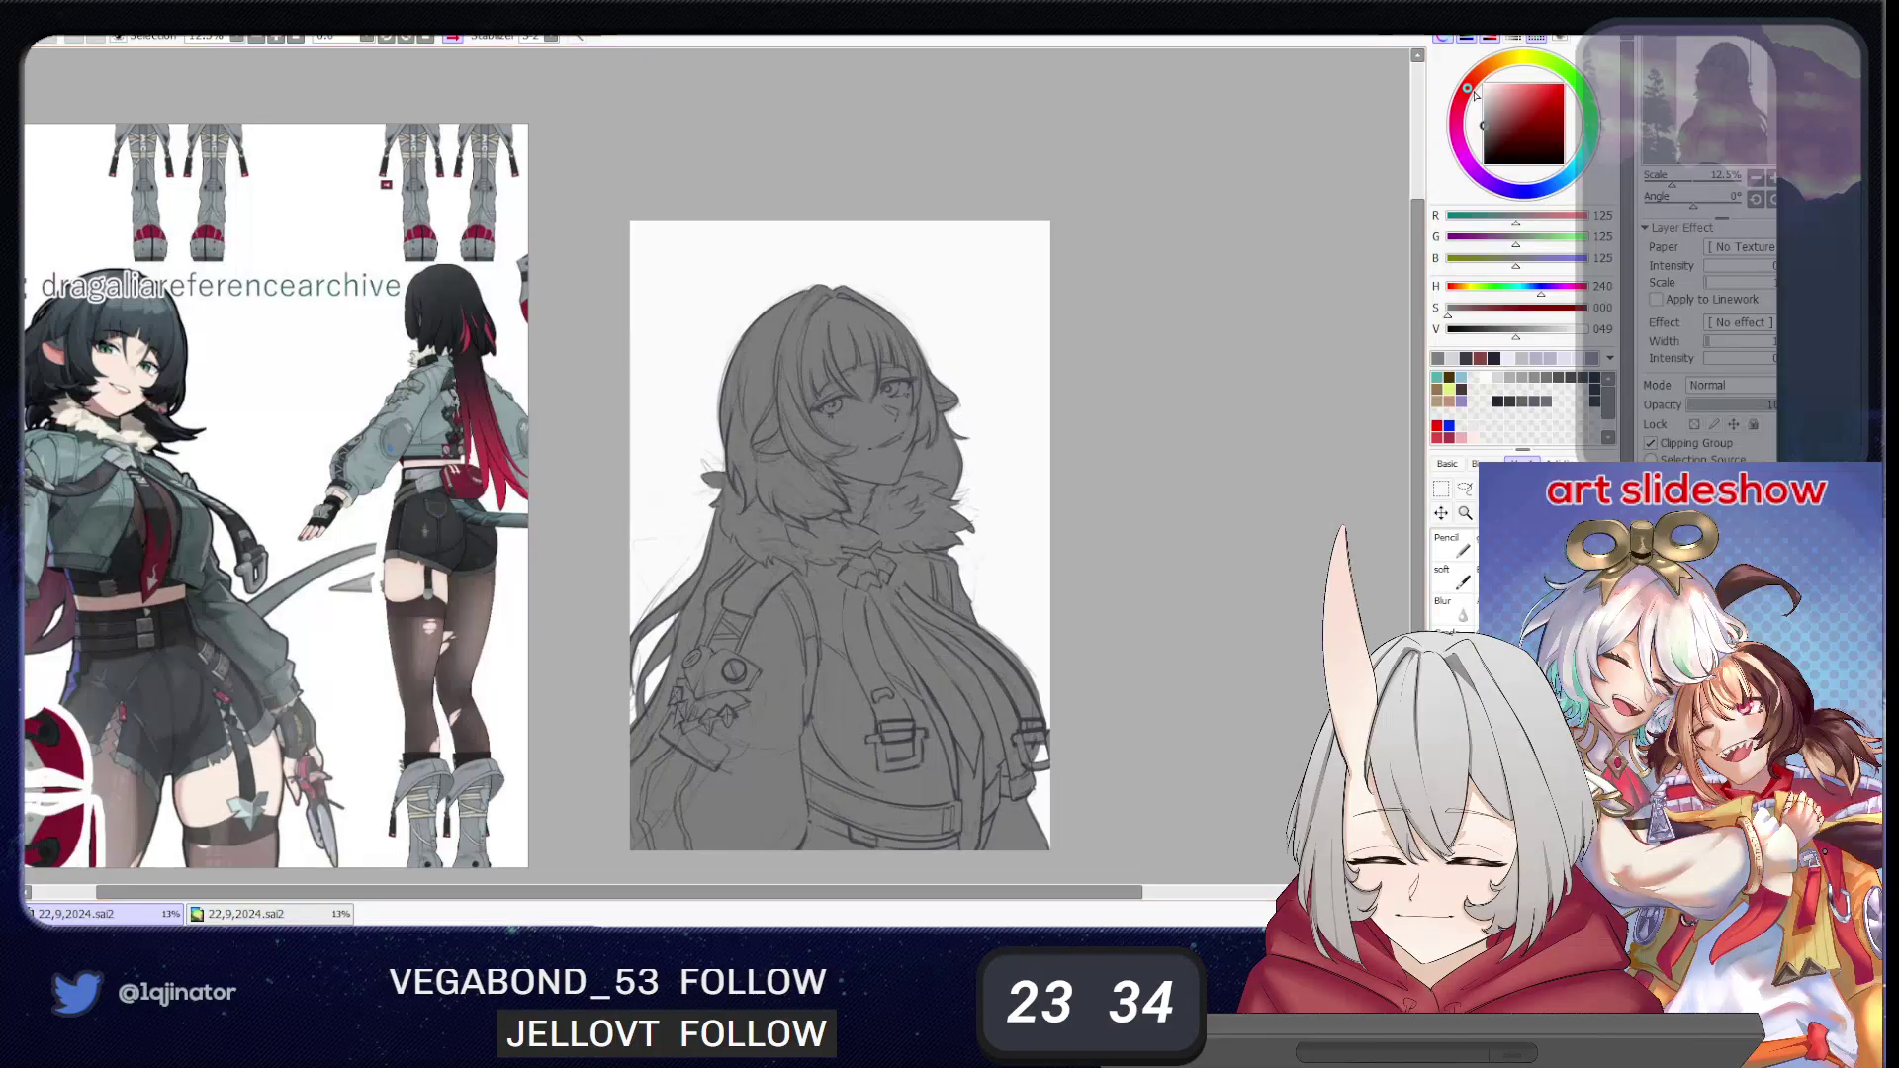
- Choose a muted warm grey (RGB 189, 172, 163) and a large custom brush, and paint blocky halftone texture over the background around the head
mouse_move(1474, 94)
mouse_down()
mouse_move(1508, 69)
mouse_move(1553, 90)
mouse_move(1535, 177)
mouse_move(1490, 172)
mouse_move(1463, 103)
mouse_up()
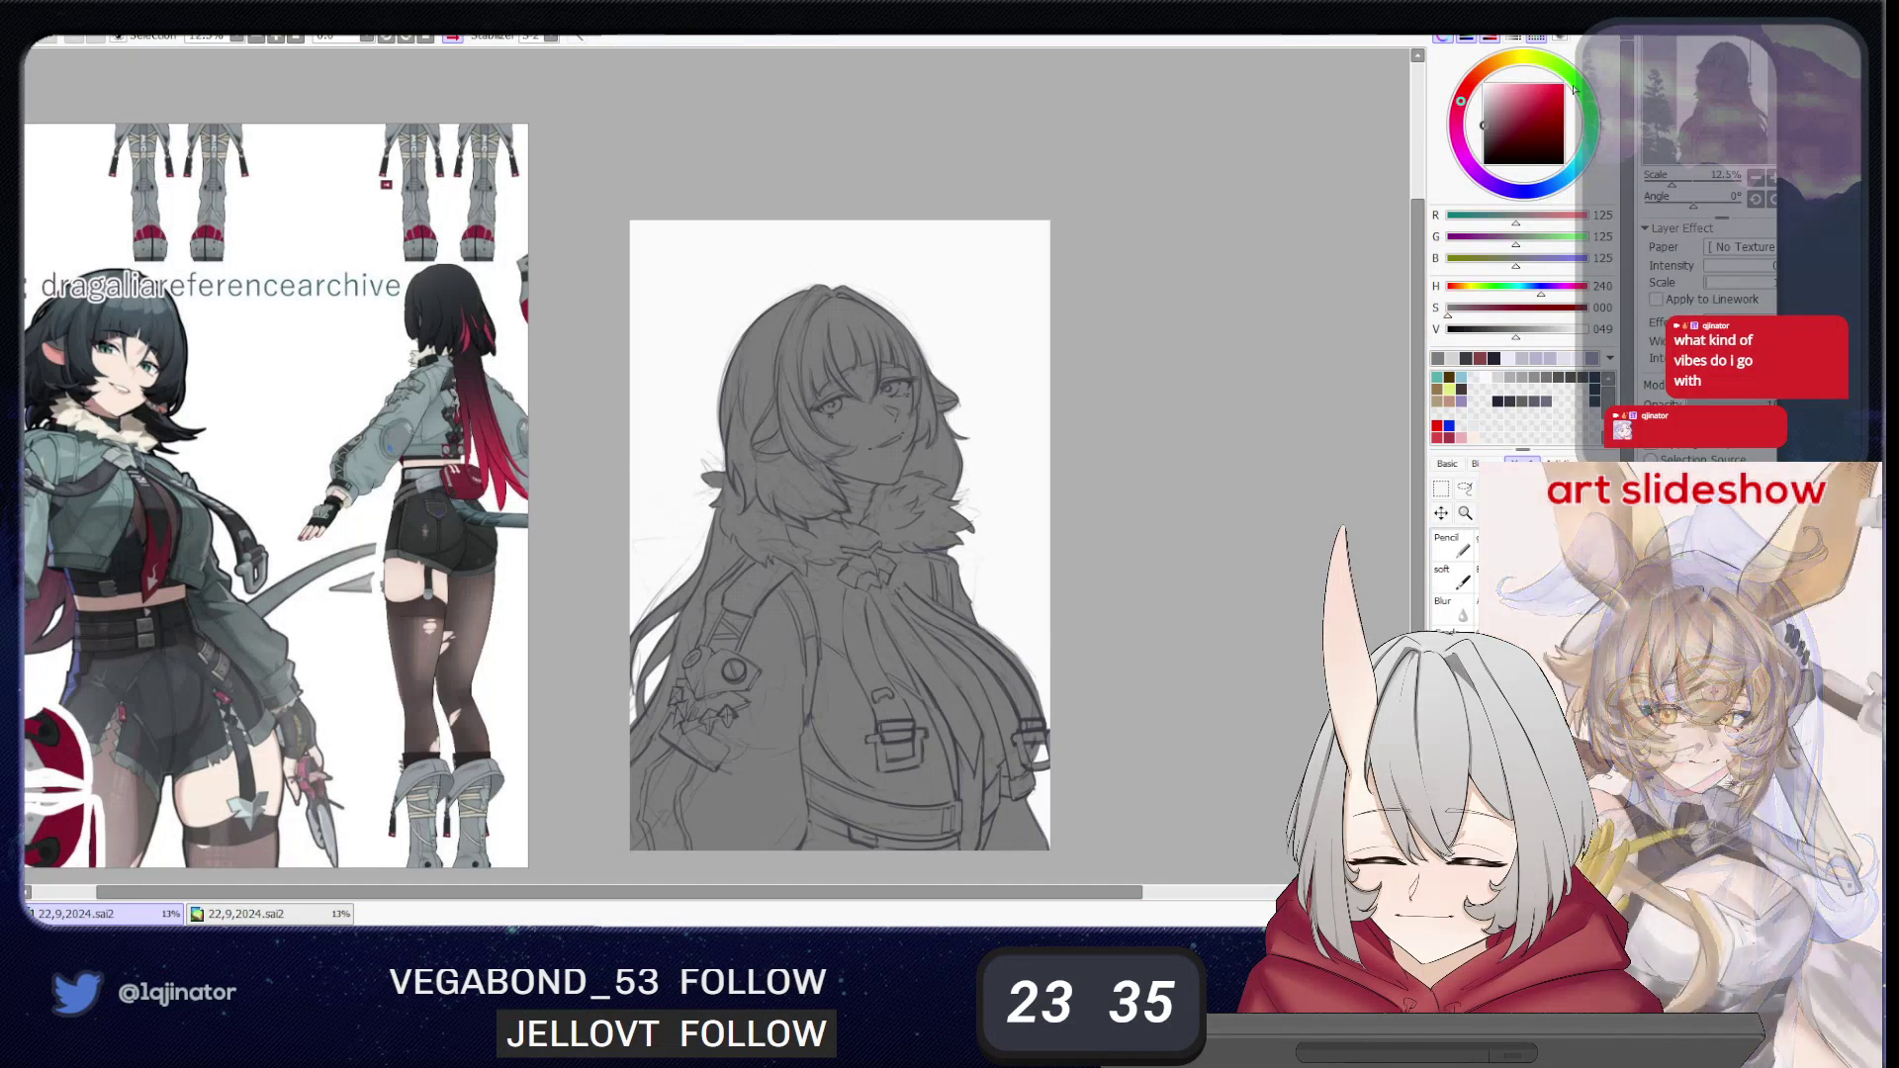
click(1485, 75)
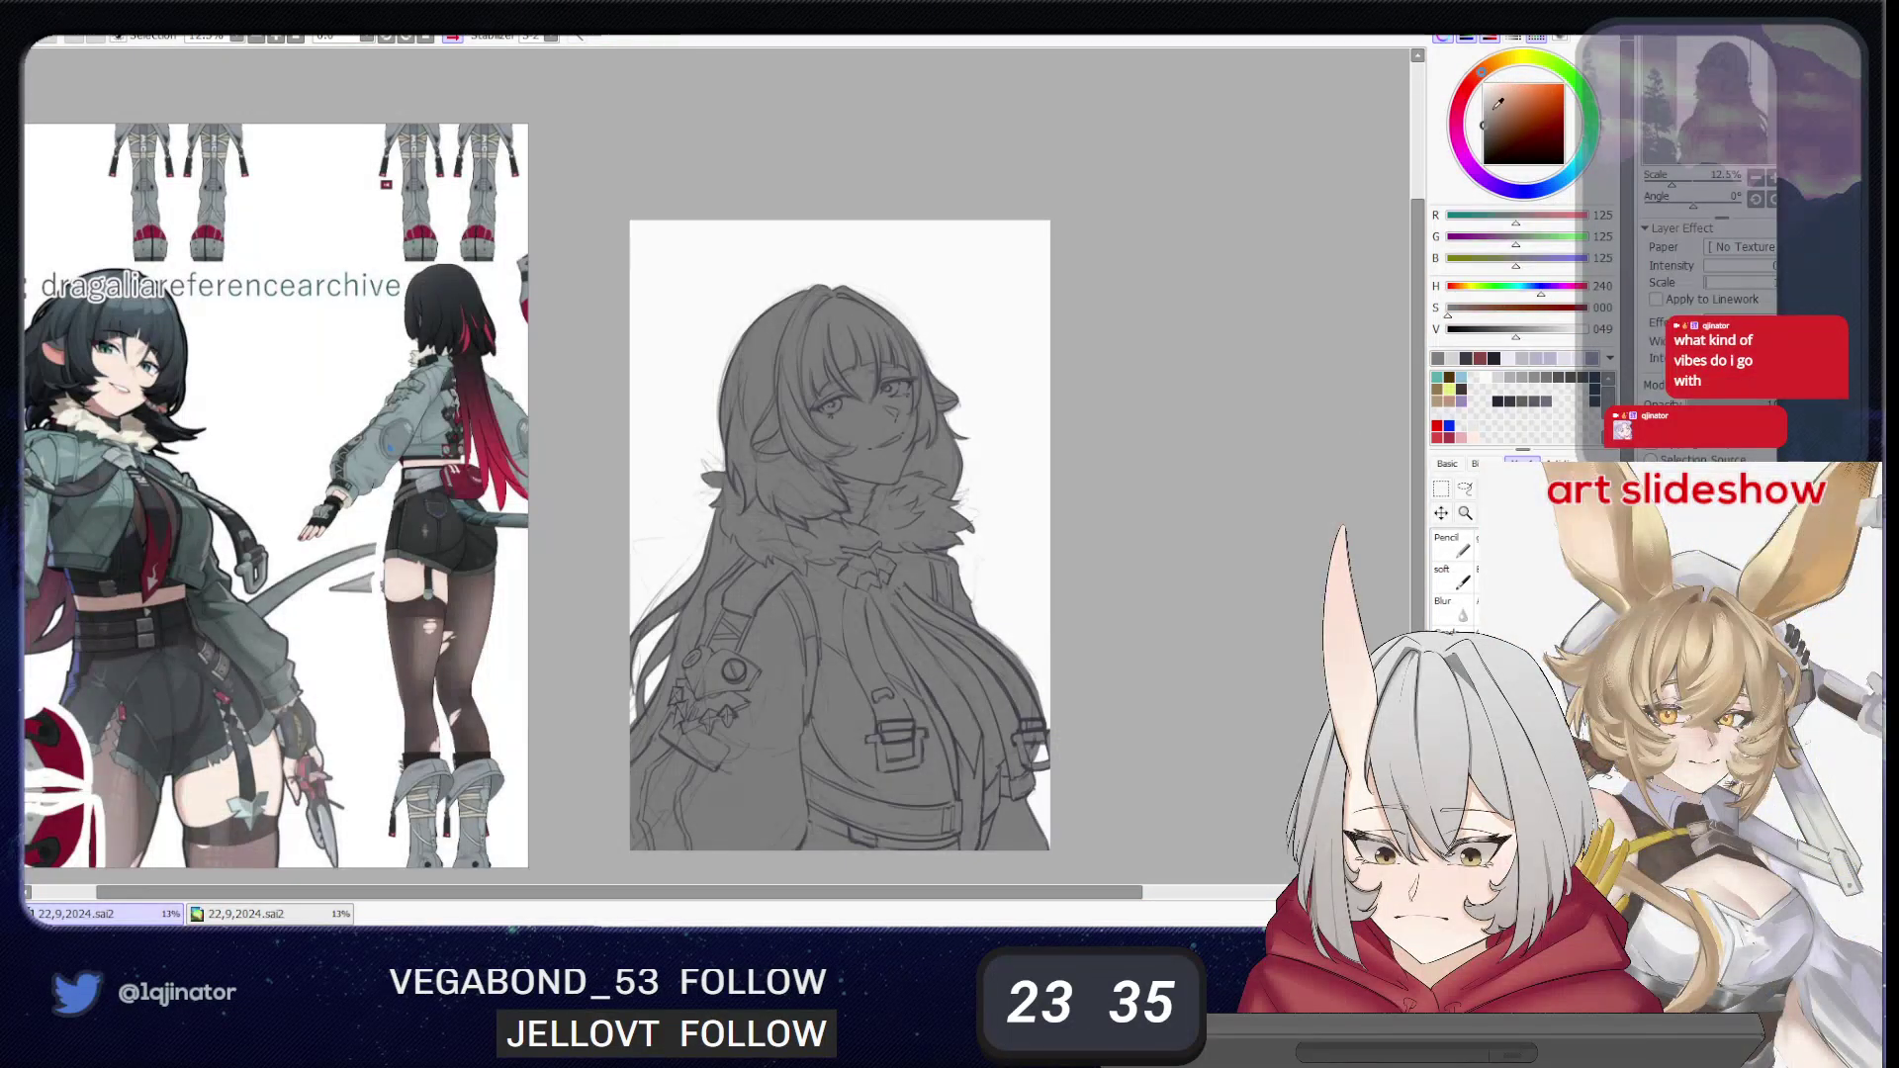
click(1498, 102)
scroll(1484, 578, down, 5)
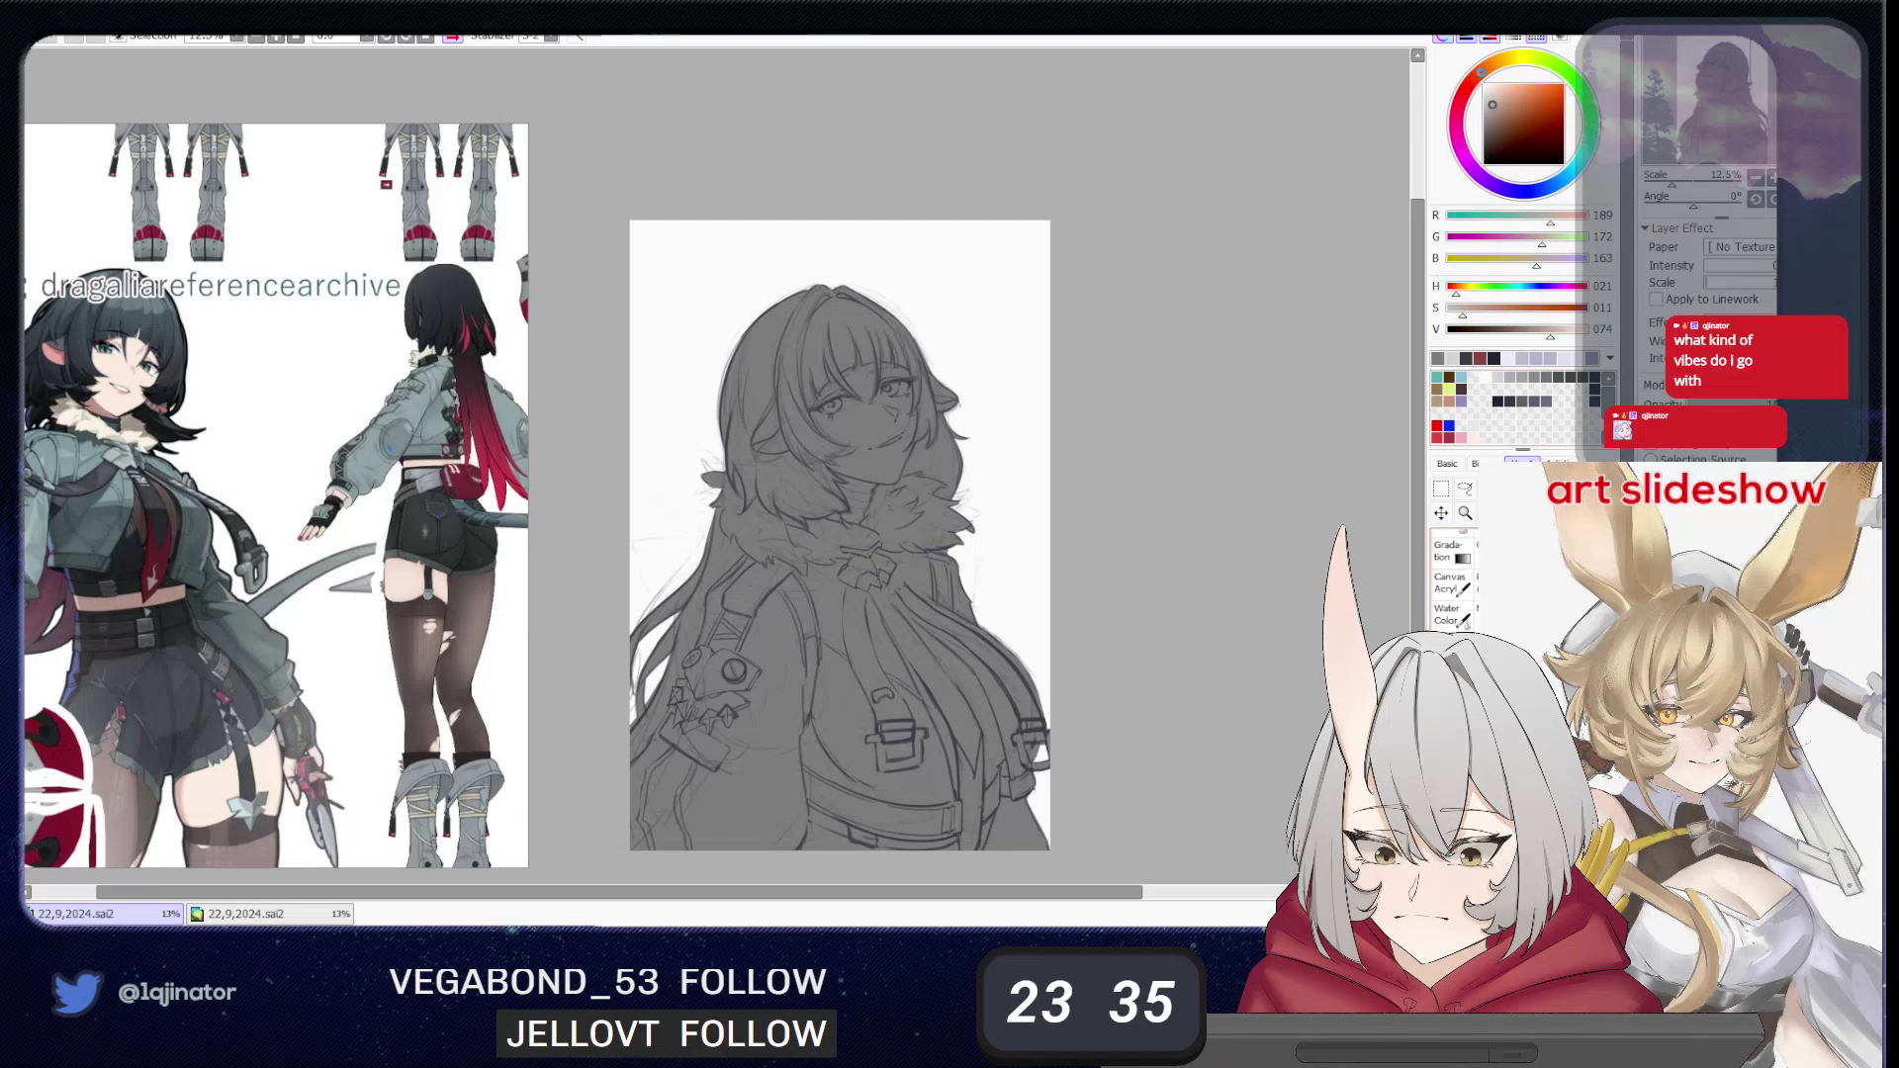
click(1493, 553)
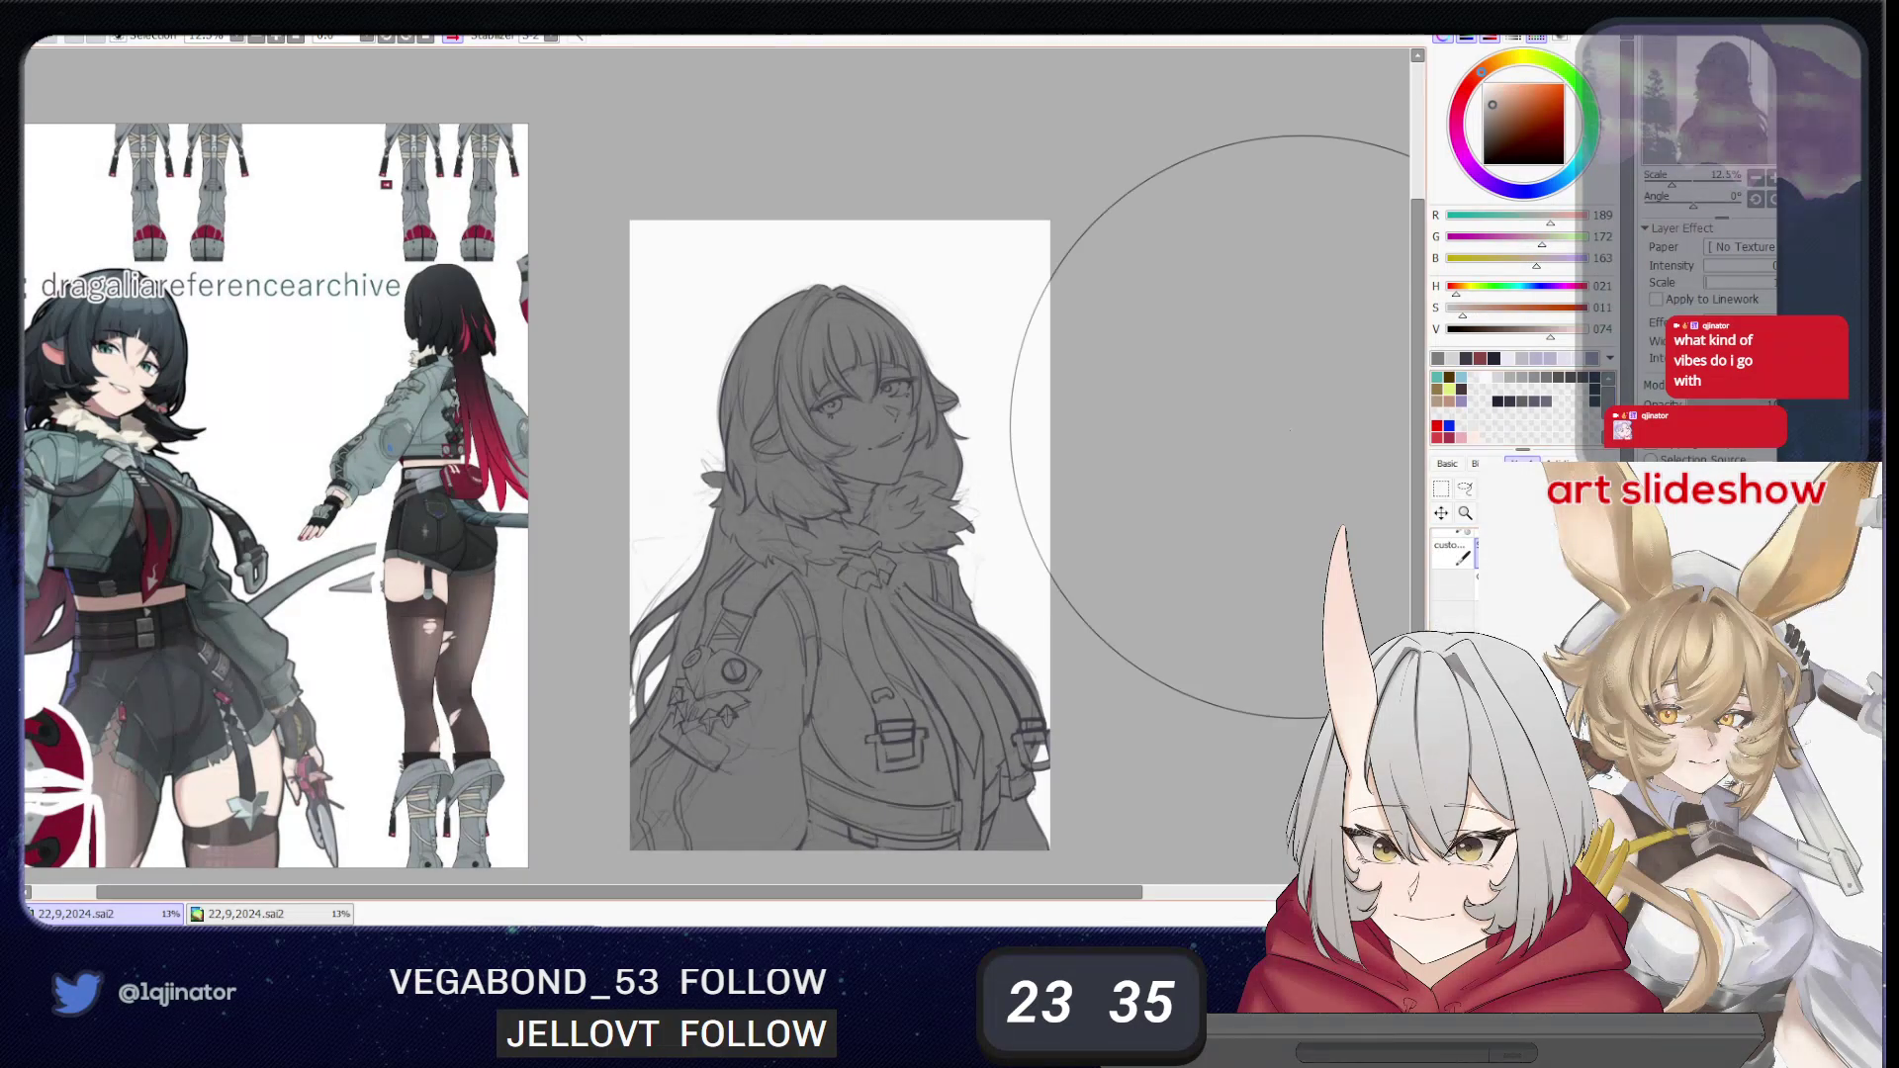
mouse_move(991, 415)
mouse_down()
mouse_move(818, 398)
mouse_move(818, 541)
mouse_move(807, 358)
mouse_move(853, 571)
mouse_move(904, 511)
mouse_move(935, 514)
mouse_move(834, 388)
mouse_move(808, 473)
mouse_up()
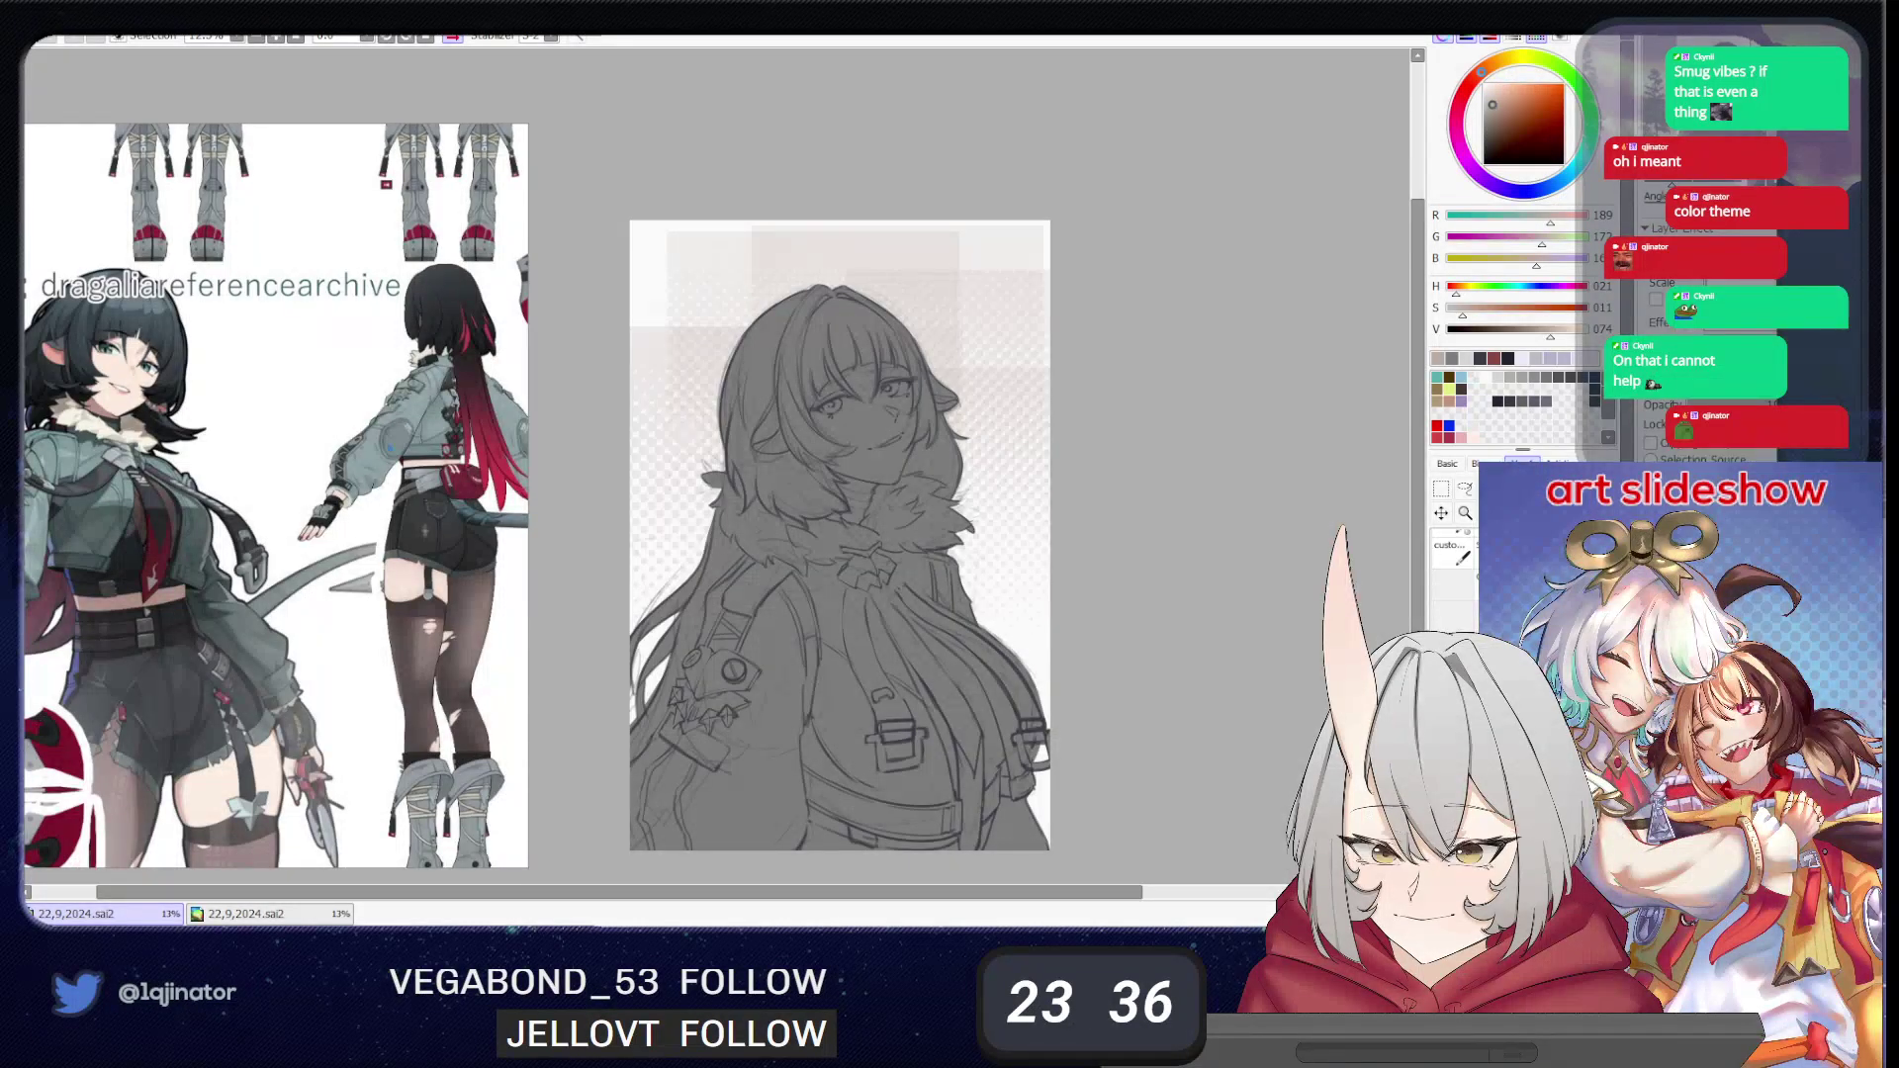
- Try a different brush shape from the Unorganized group with a stroke across the background behind the head
click(1513, 821)
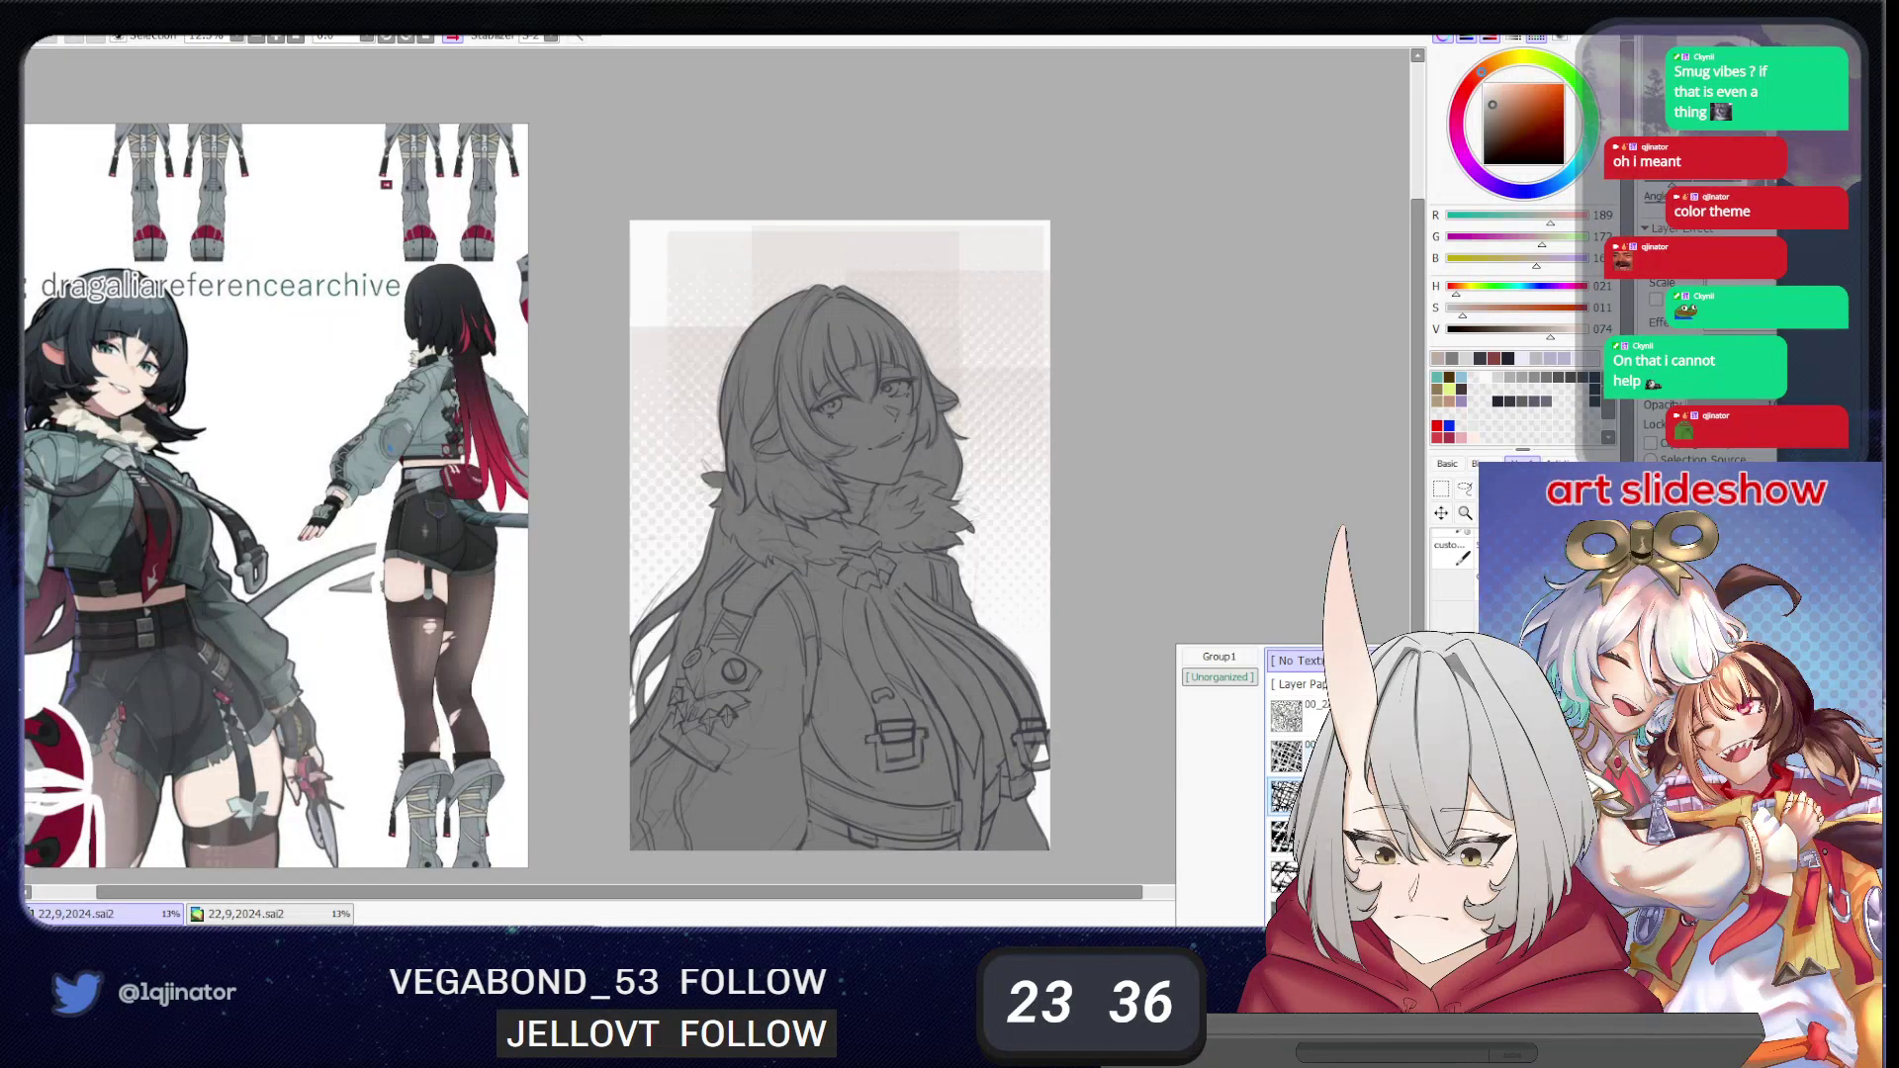
click(1513, 799)
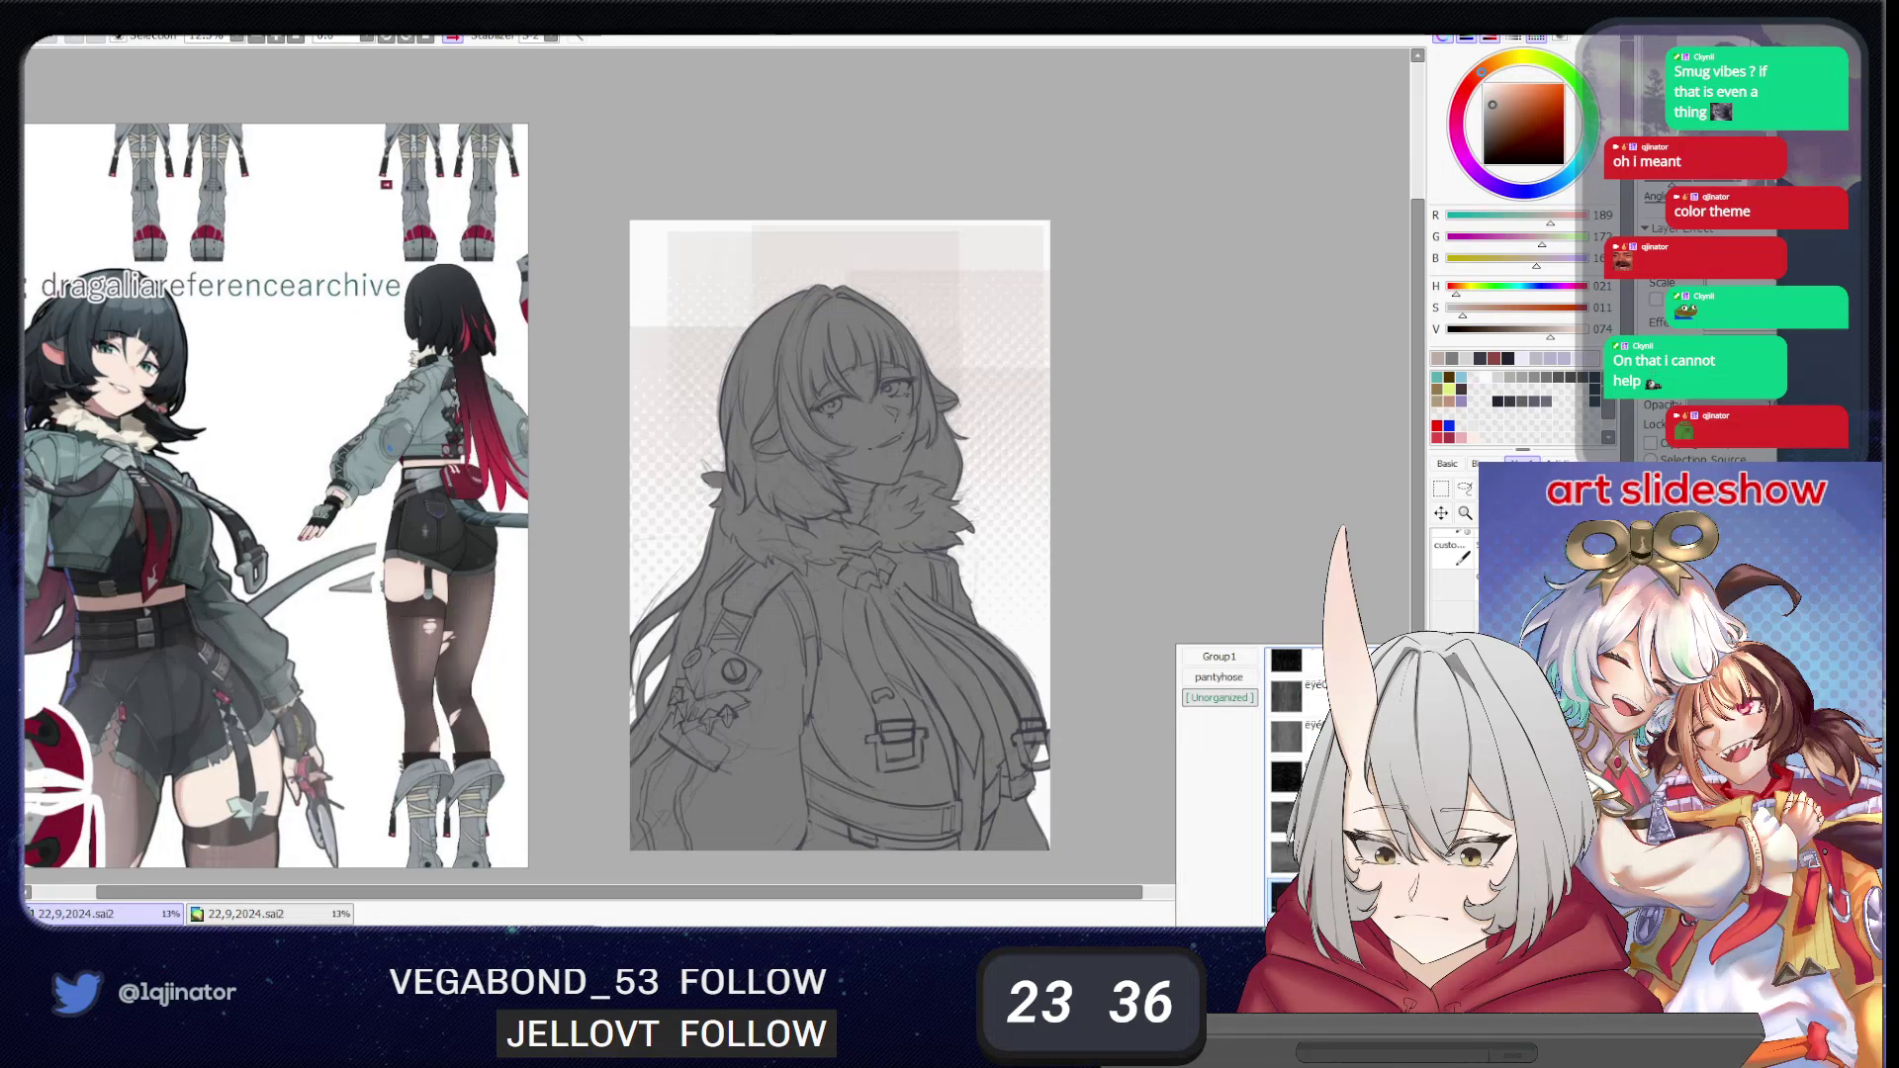
click(1316, 898)
mouse_move(886, 448)
mouse_down()
mouse_move(1034, 495)
mouse_move(1143, 425)
mouse_up()
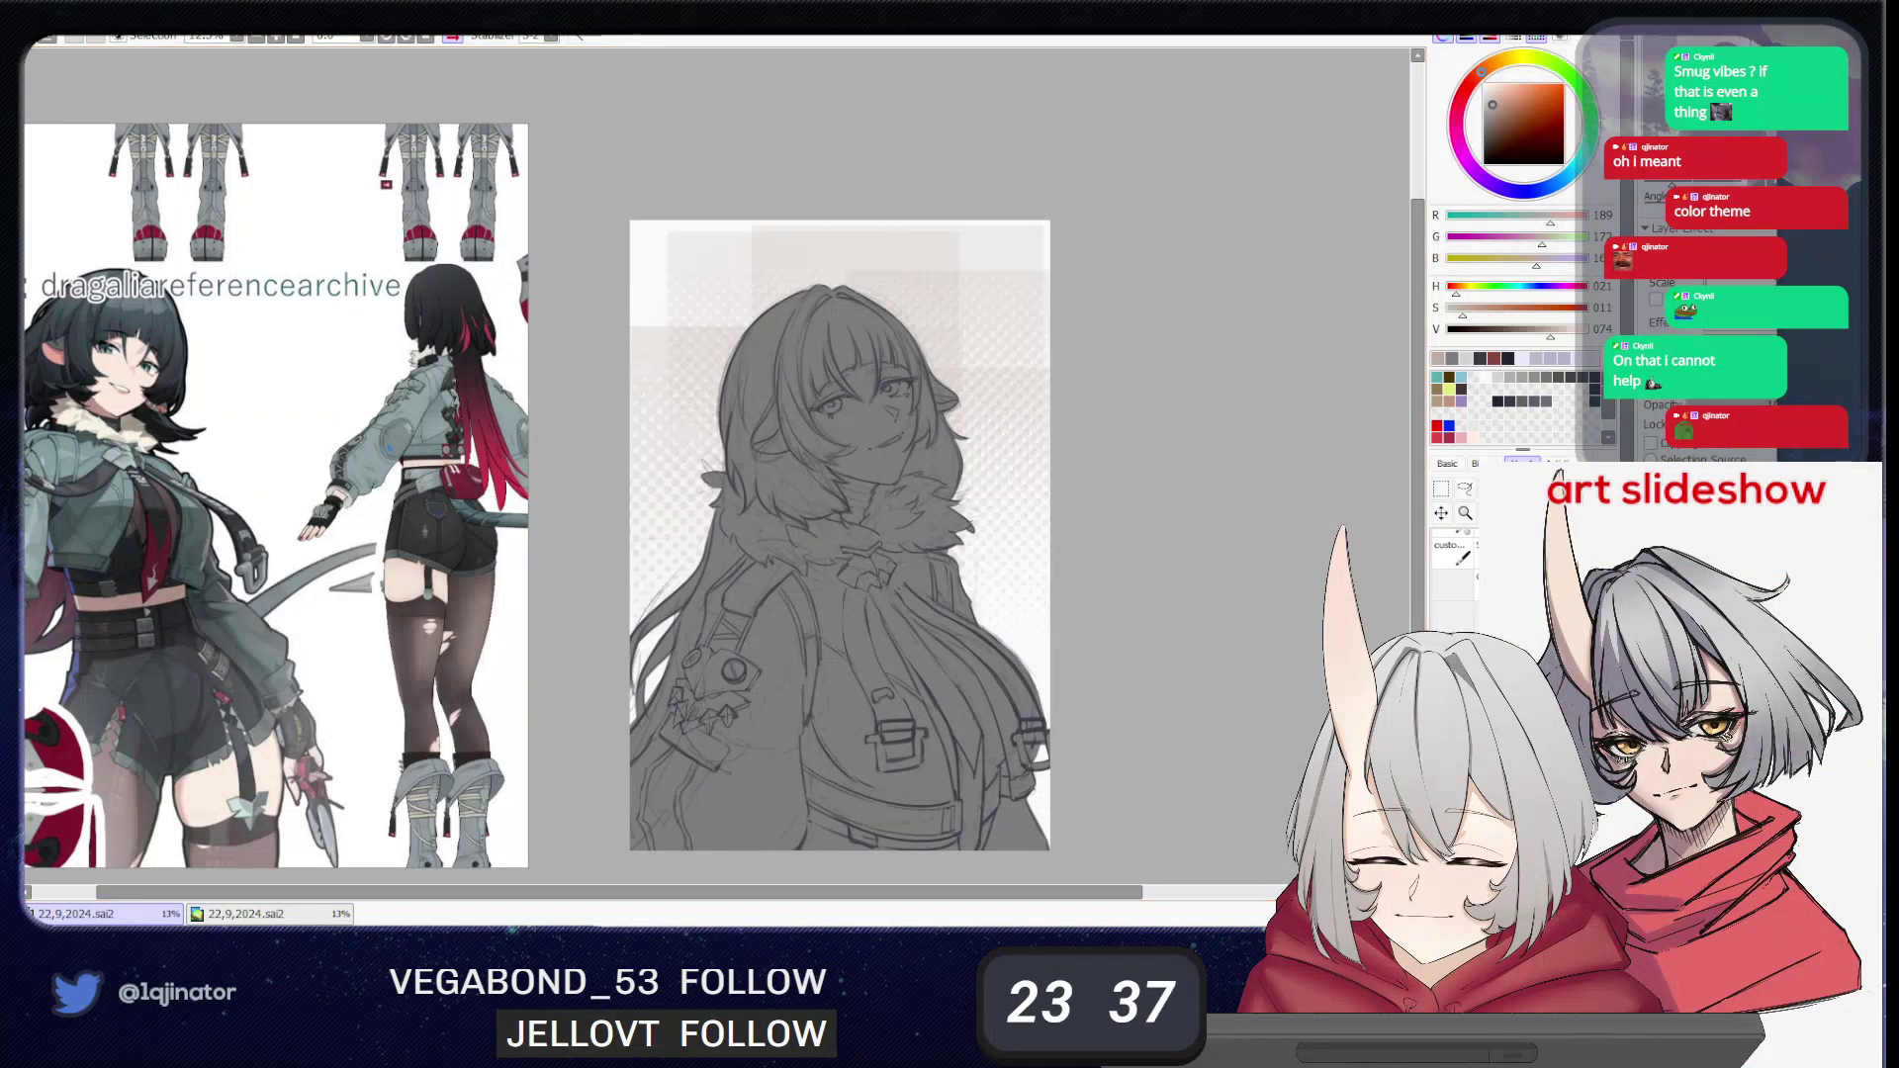
- Try a darker, more saturated brown with another brush setting on the background around the figure
drag(1541, 333, 1529, 332)
click(1482, 311)
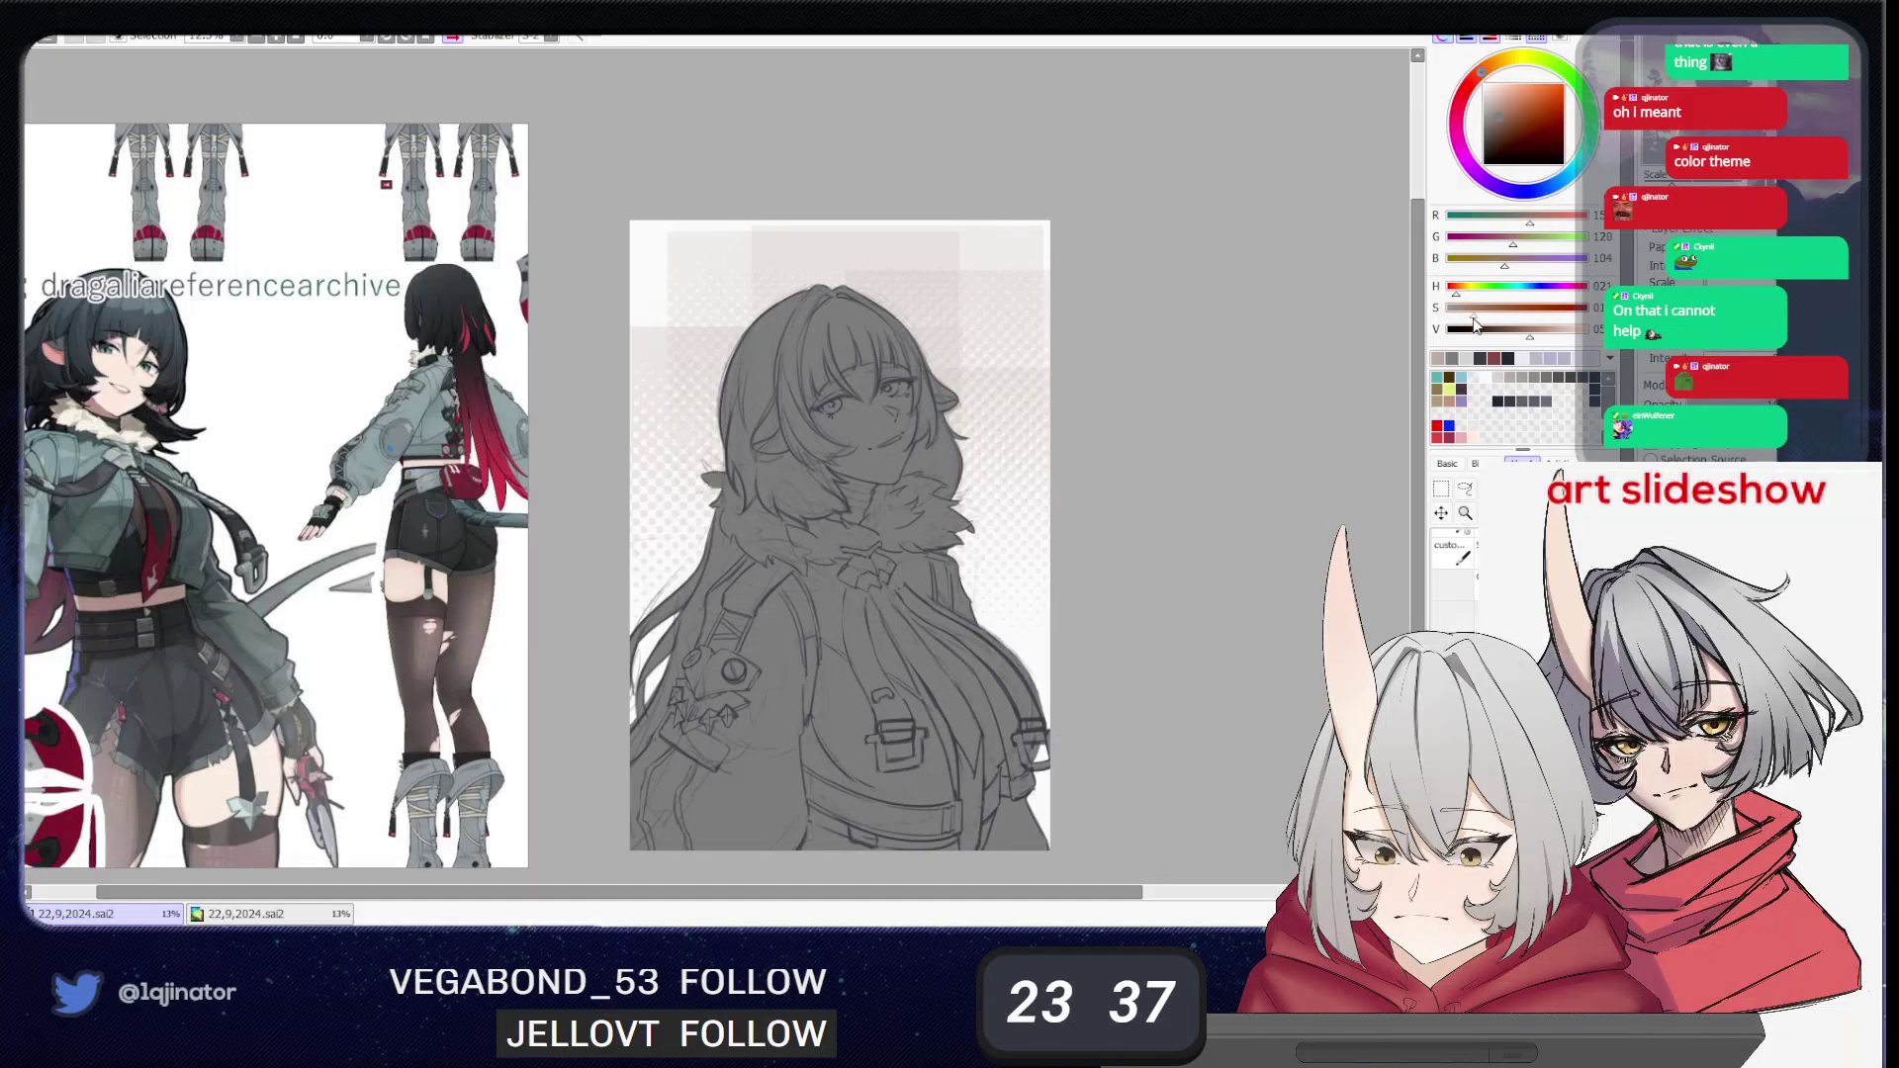
click(1504, 792)
click(1385, 791)
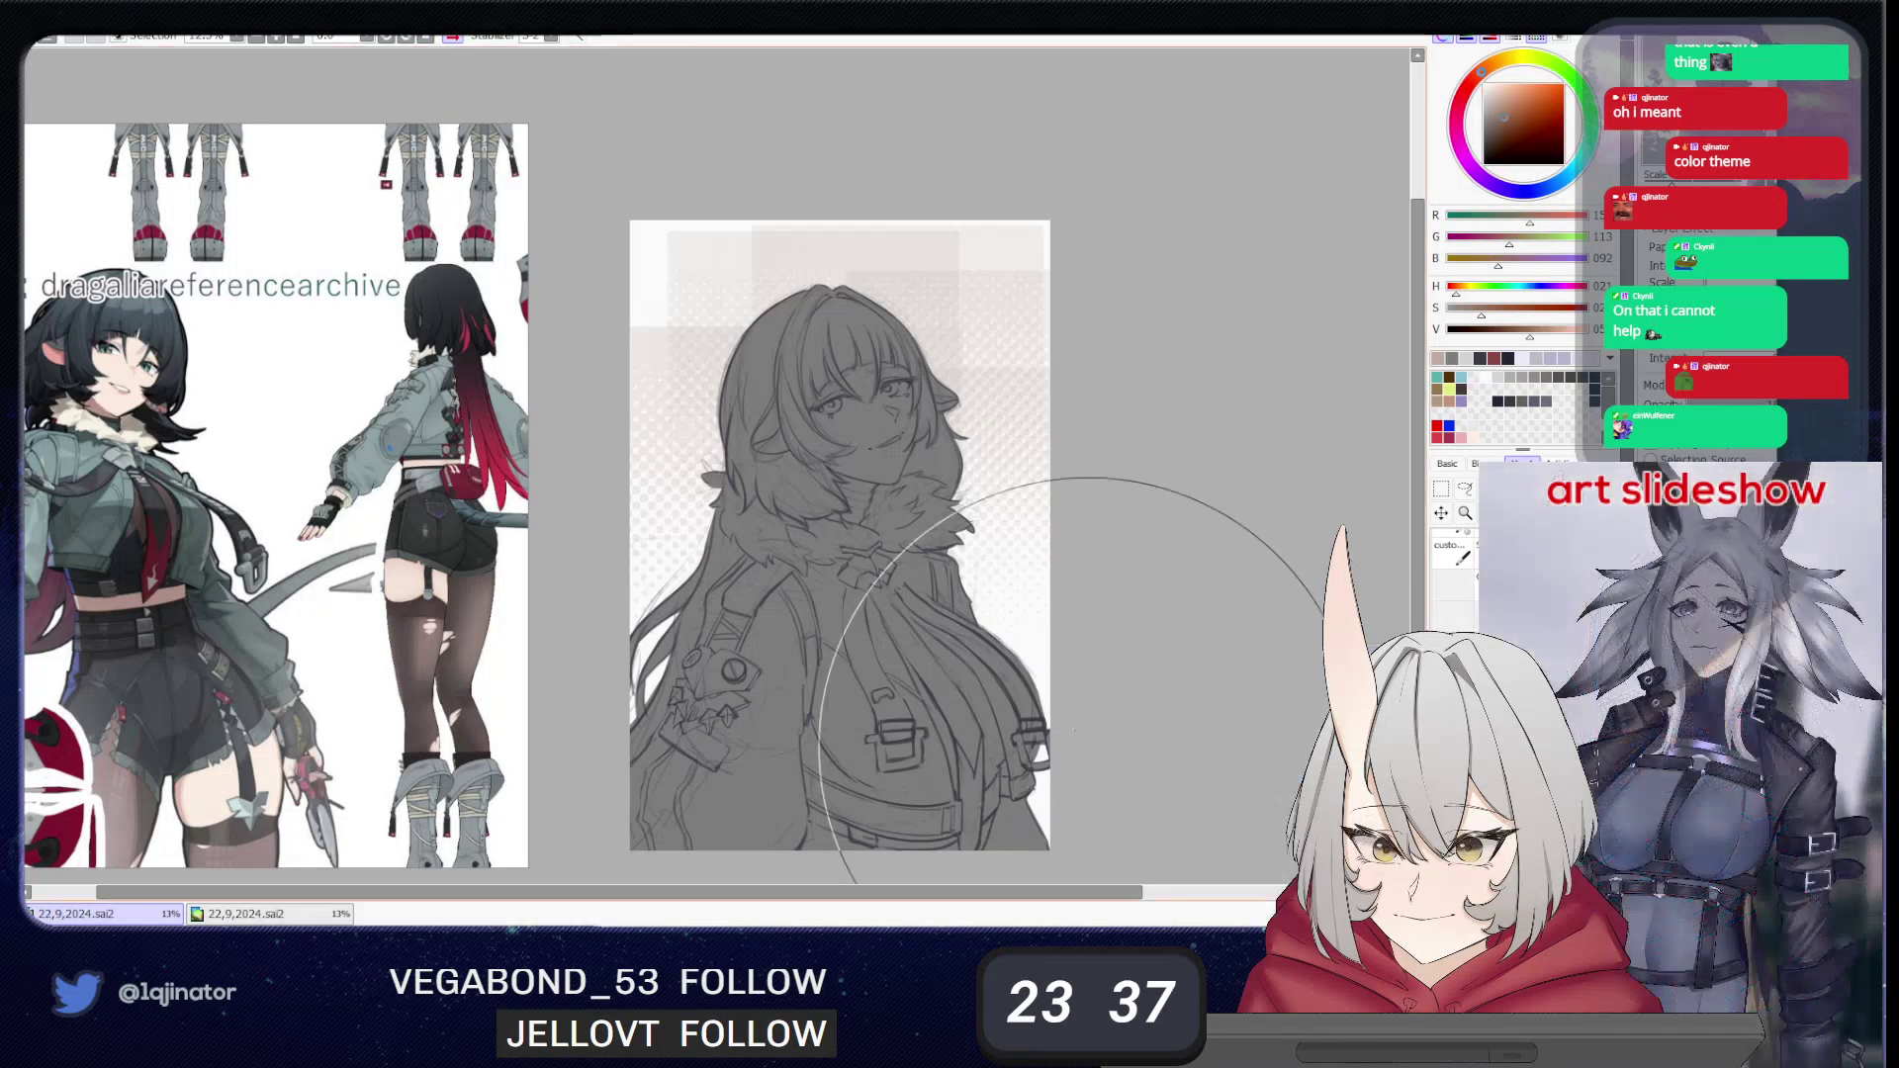
drag(841, 429, 735, 430)
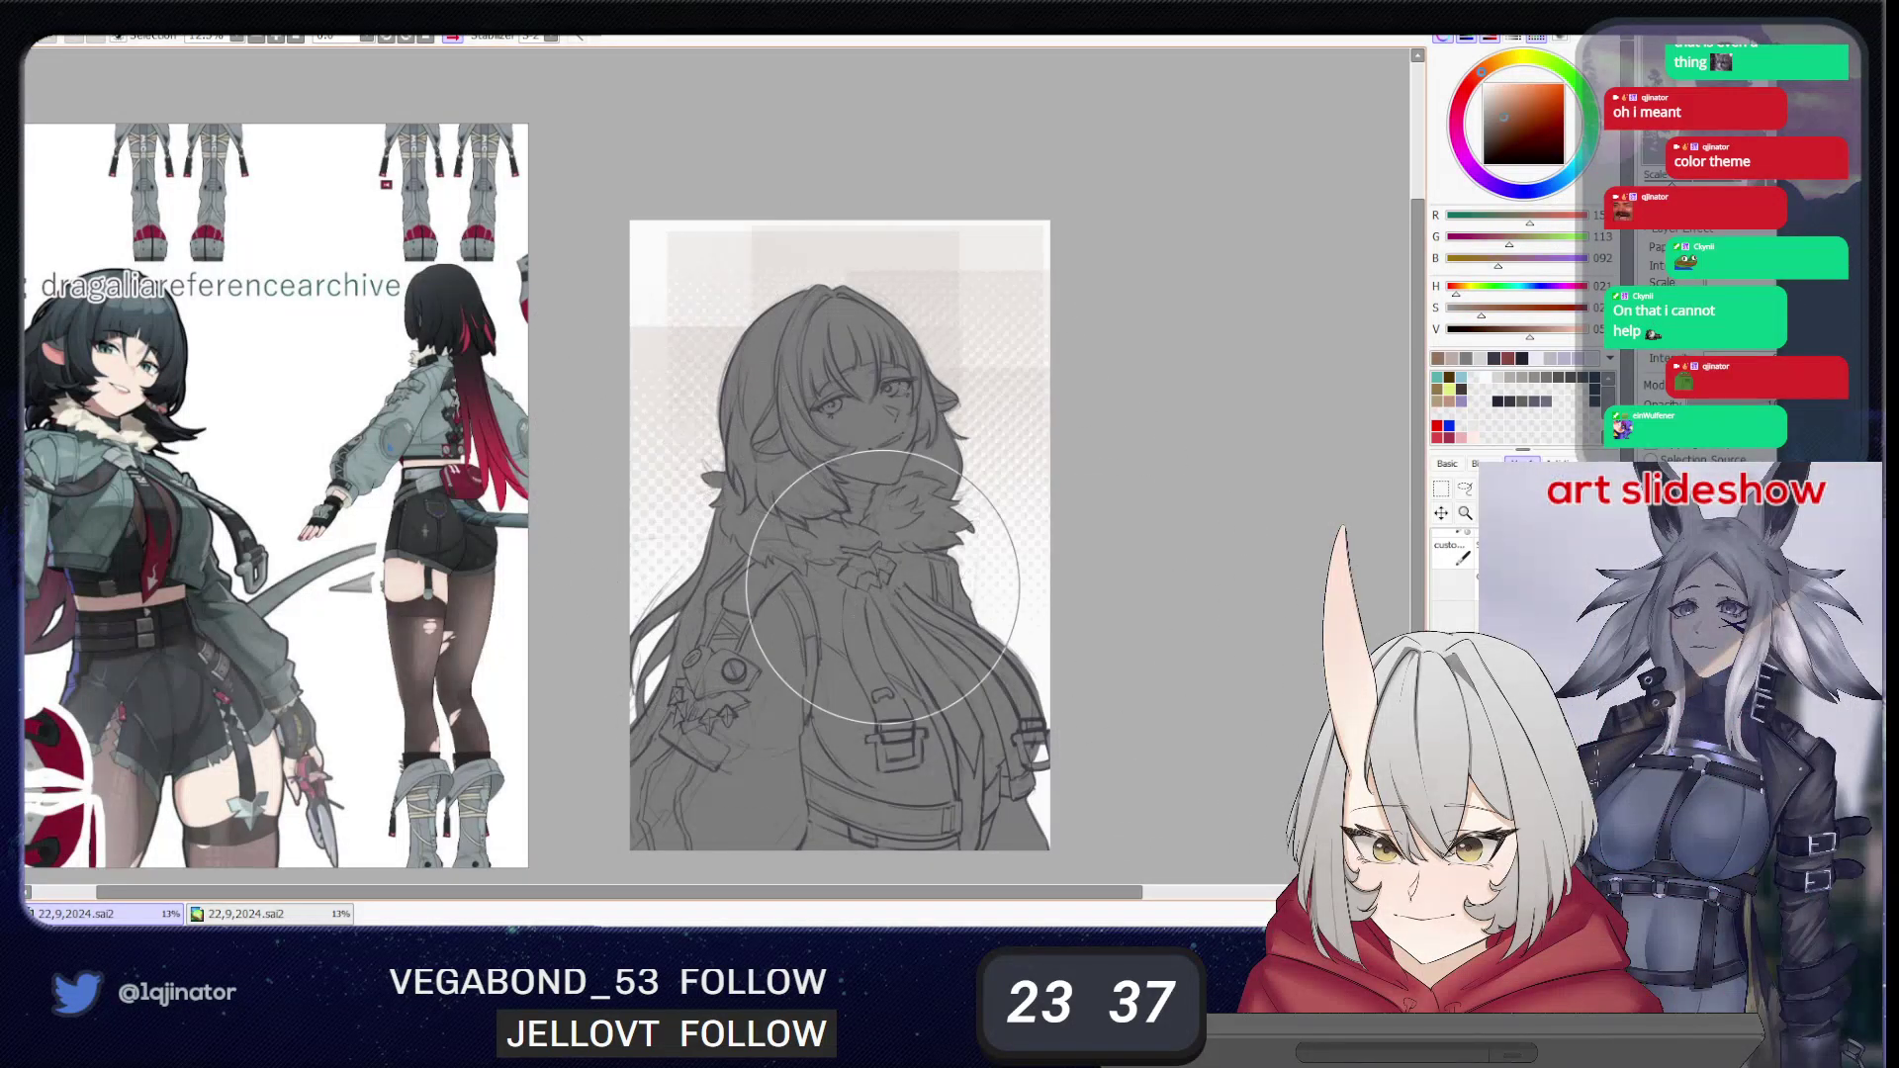
- Choose a dark red (RGB 115, 4, 9), test it on the background around the head, and undo the strokes
click(1524, 128)
click(1465, 93)
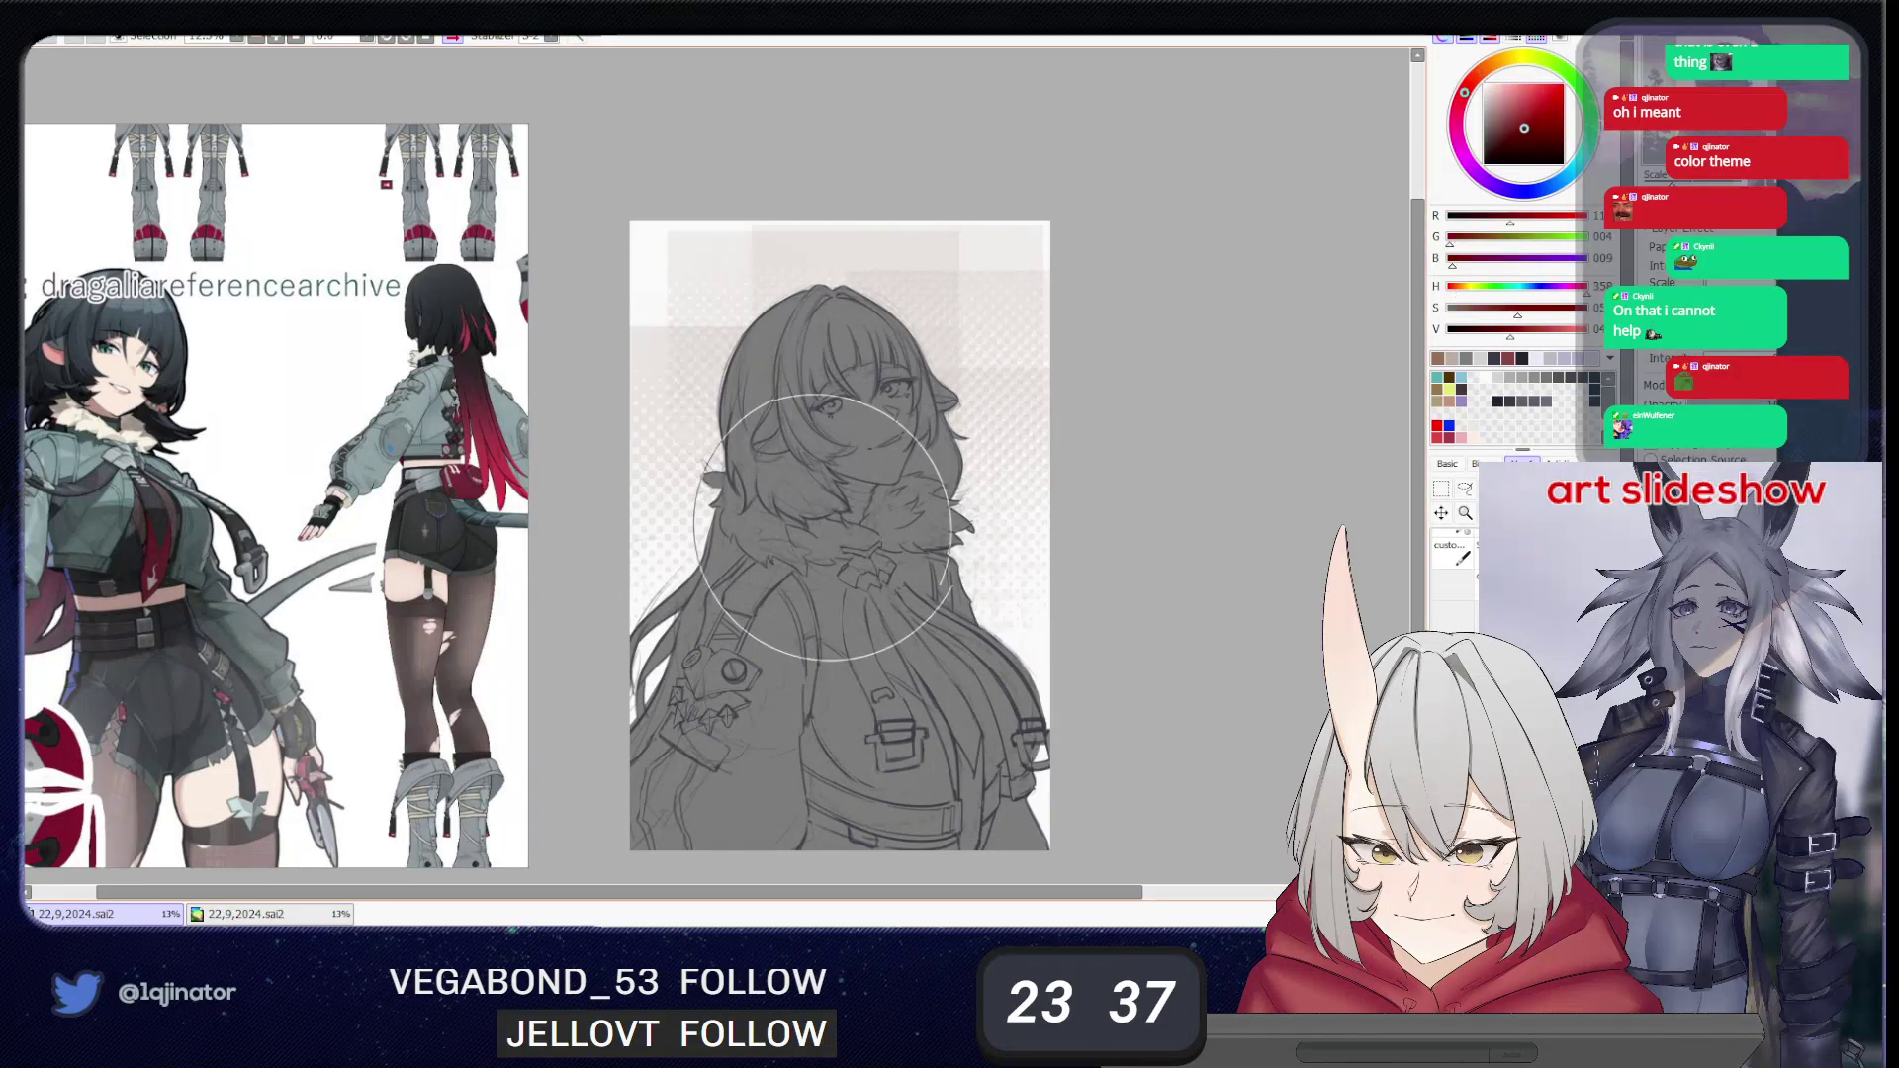
mouse_move(737, 412)
mouse_down()
mouse_move(723, 416)
mouse_move(807, 297)
mouse_up()
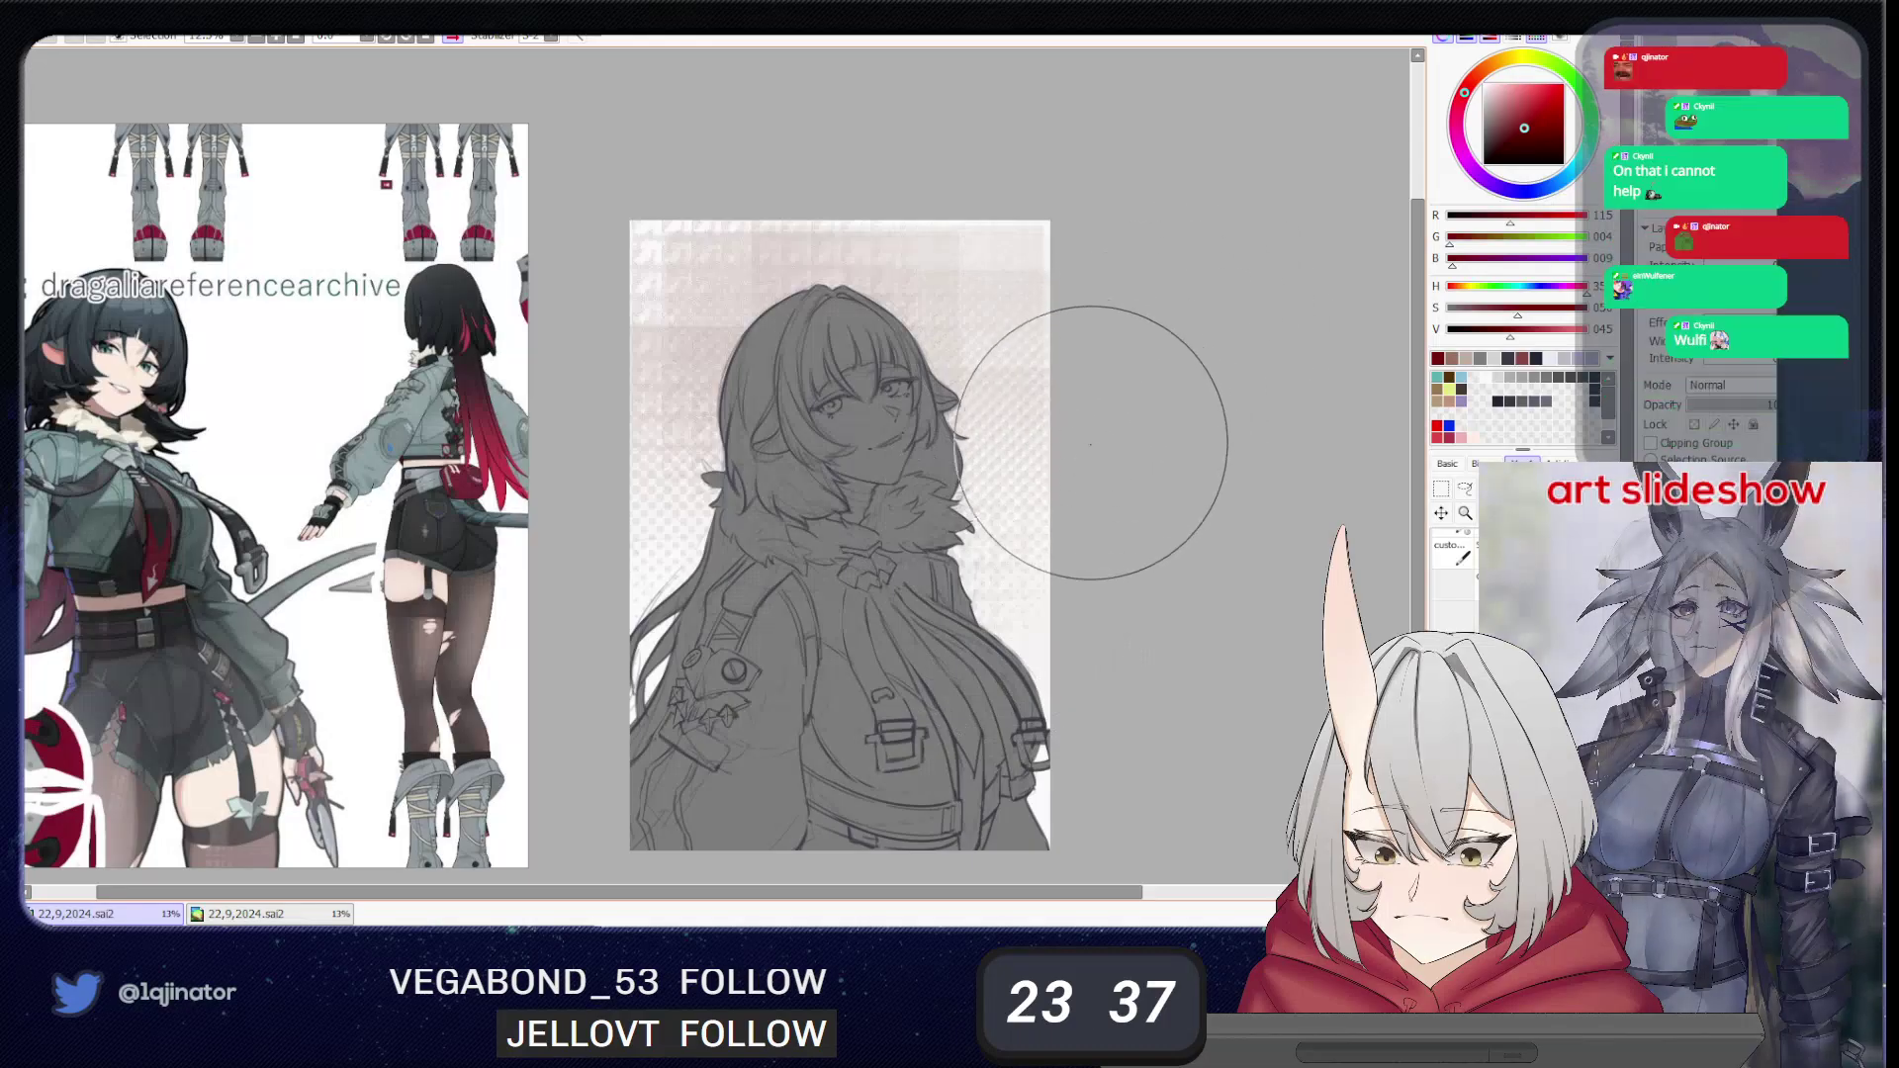
mouse_move(878, 648)
mouse_down()
mouse_move(886, 620)
mouse_move(869, 630)
mouse_up()
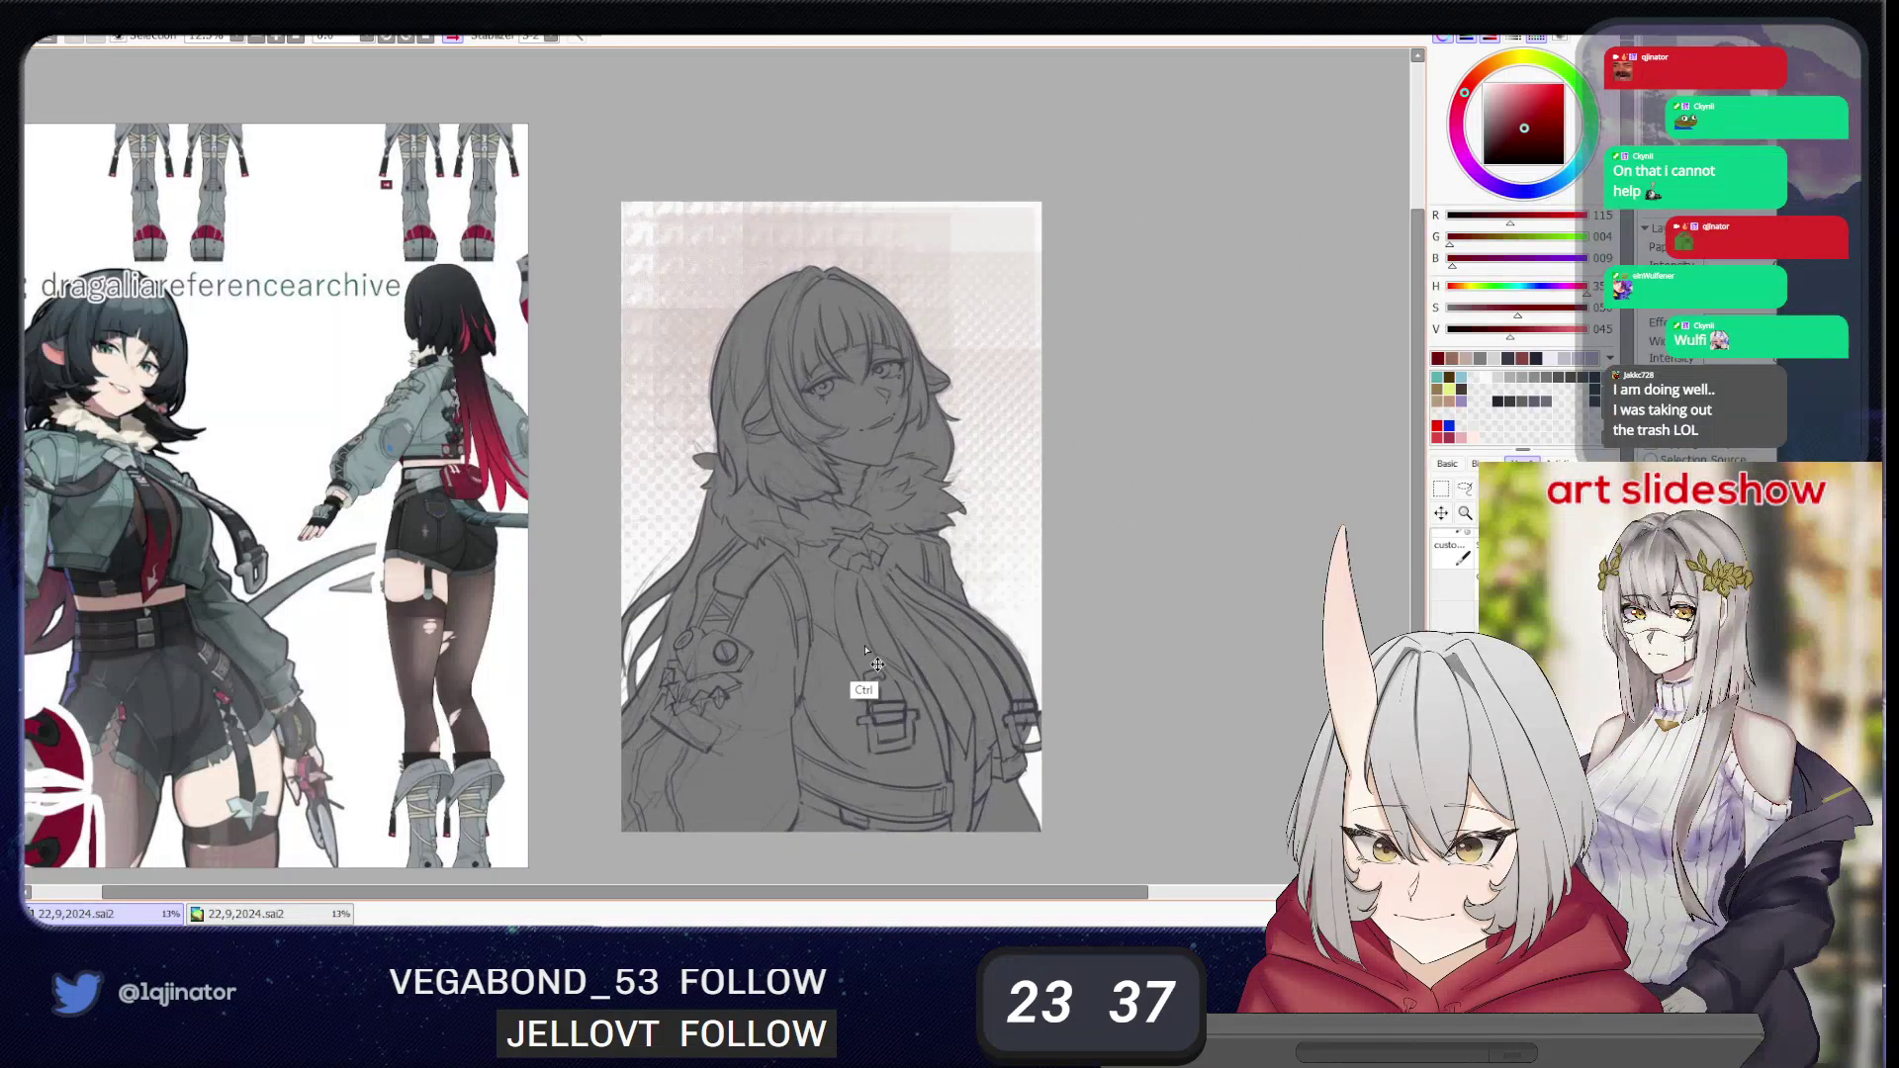
key(ctrl+z)
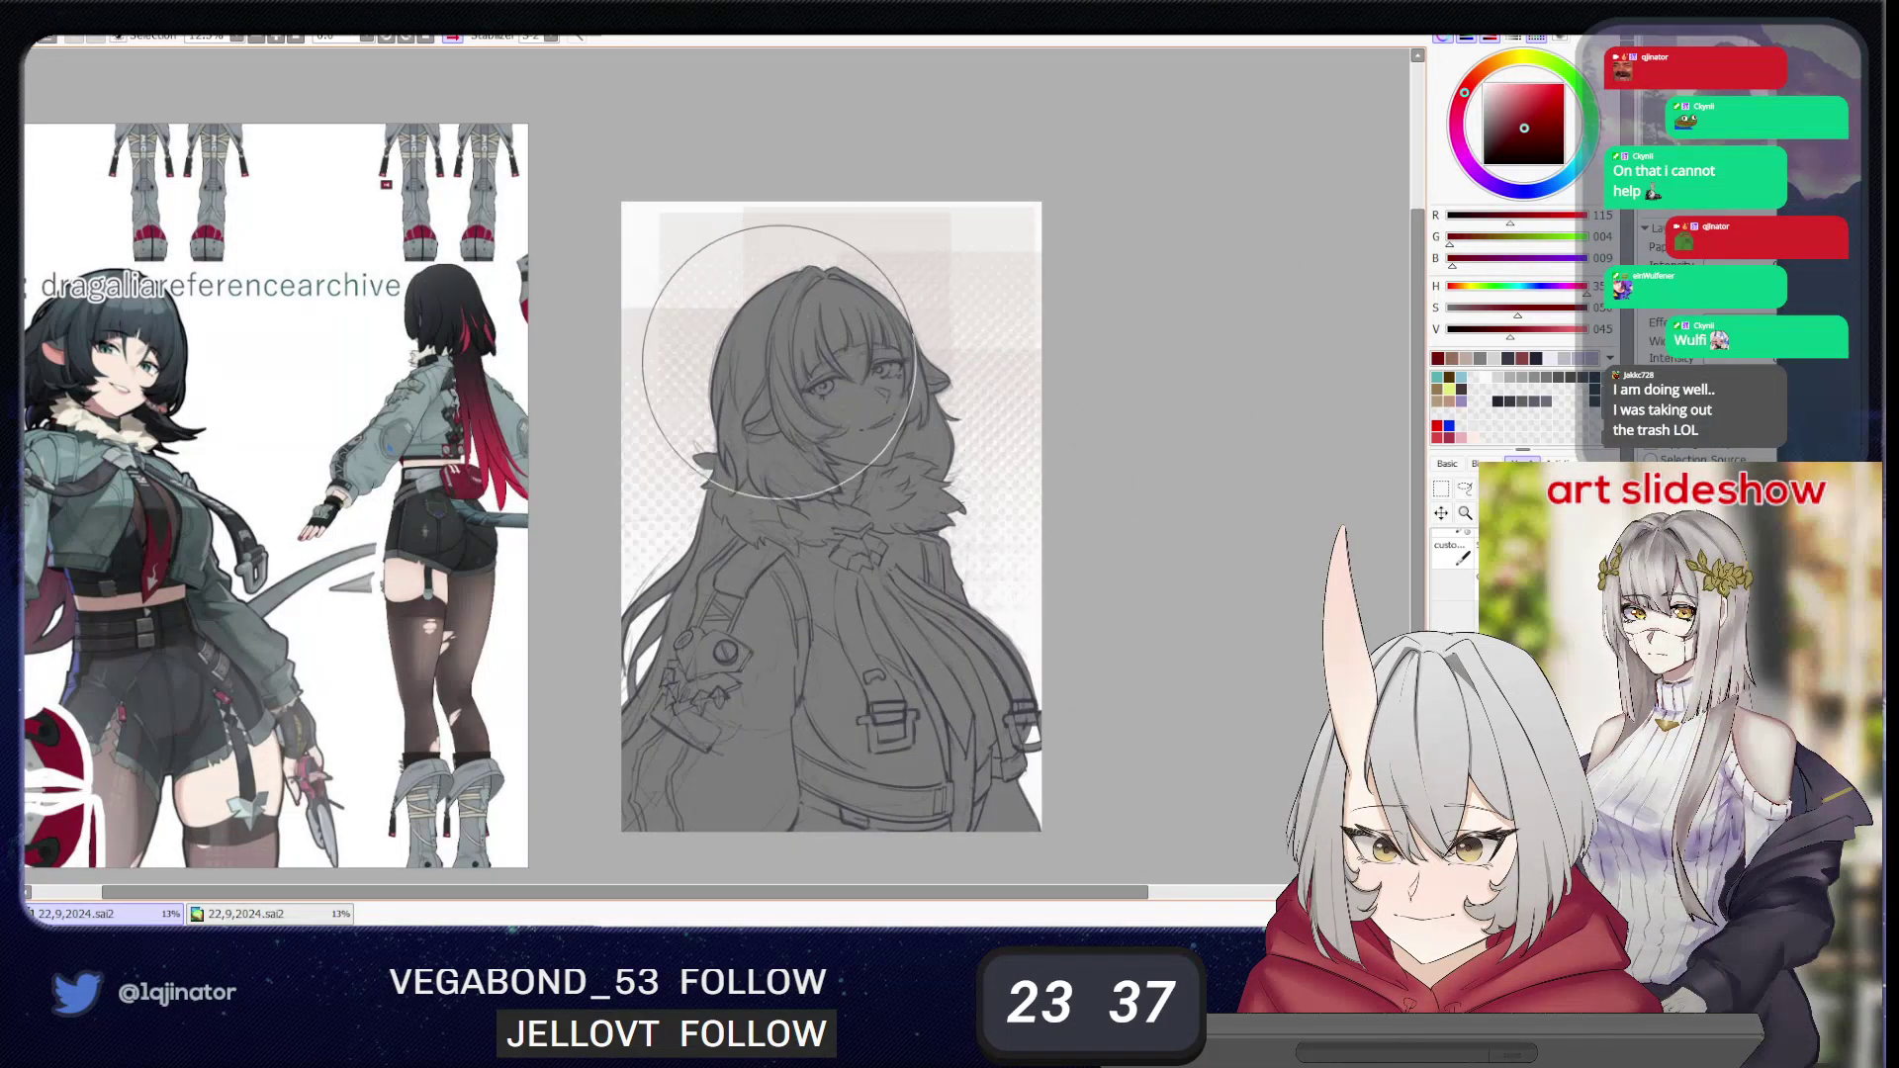
- Try textured dark red strokes behind the figure with two brush shapes, and undo them back to the pale background
mouse_move(740, 509)
mouse_down()
mouse_move(752, 352)
mouse_move(880, 470)
mouse_up()
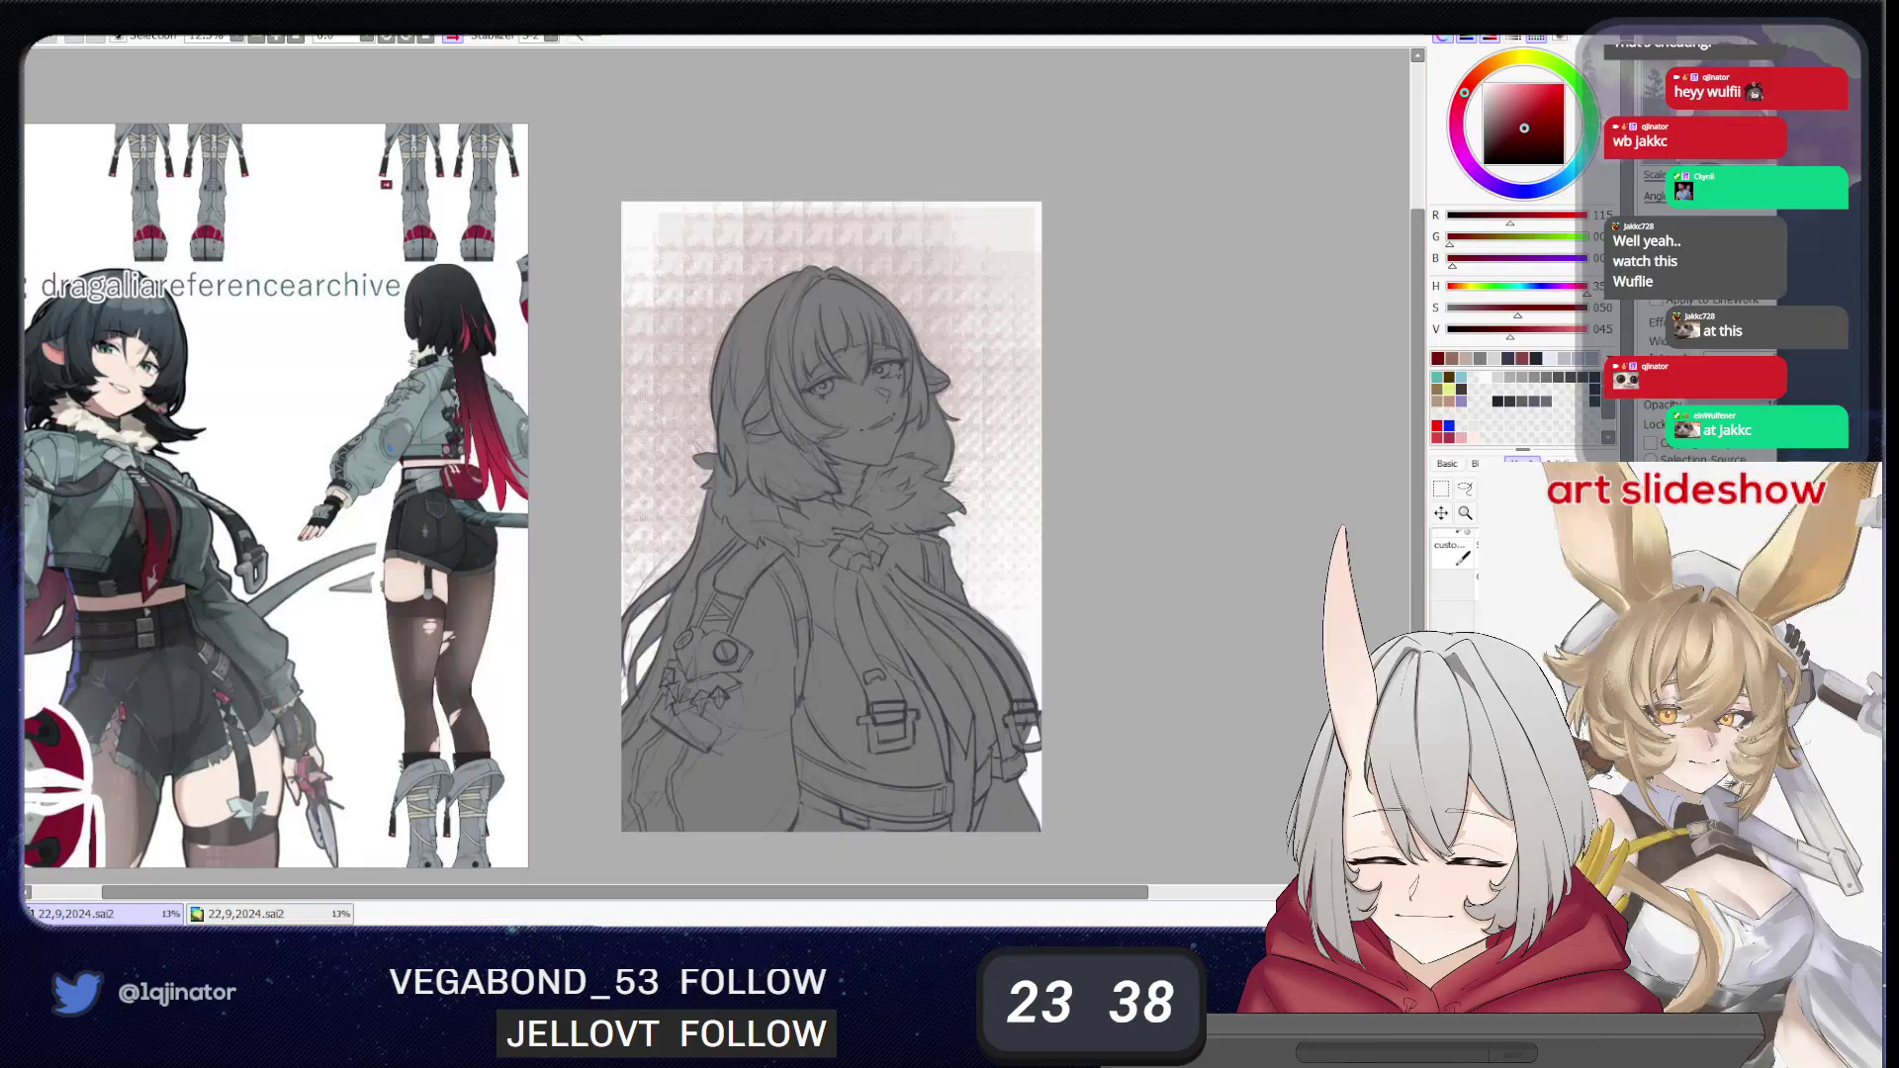
click(1513, 791)
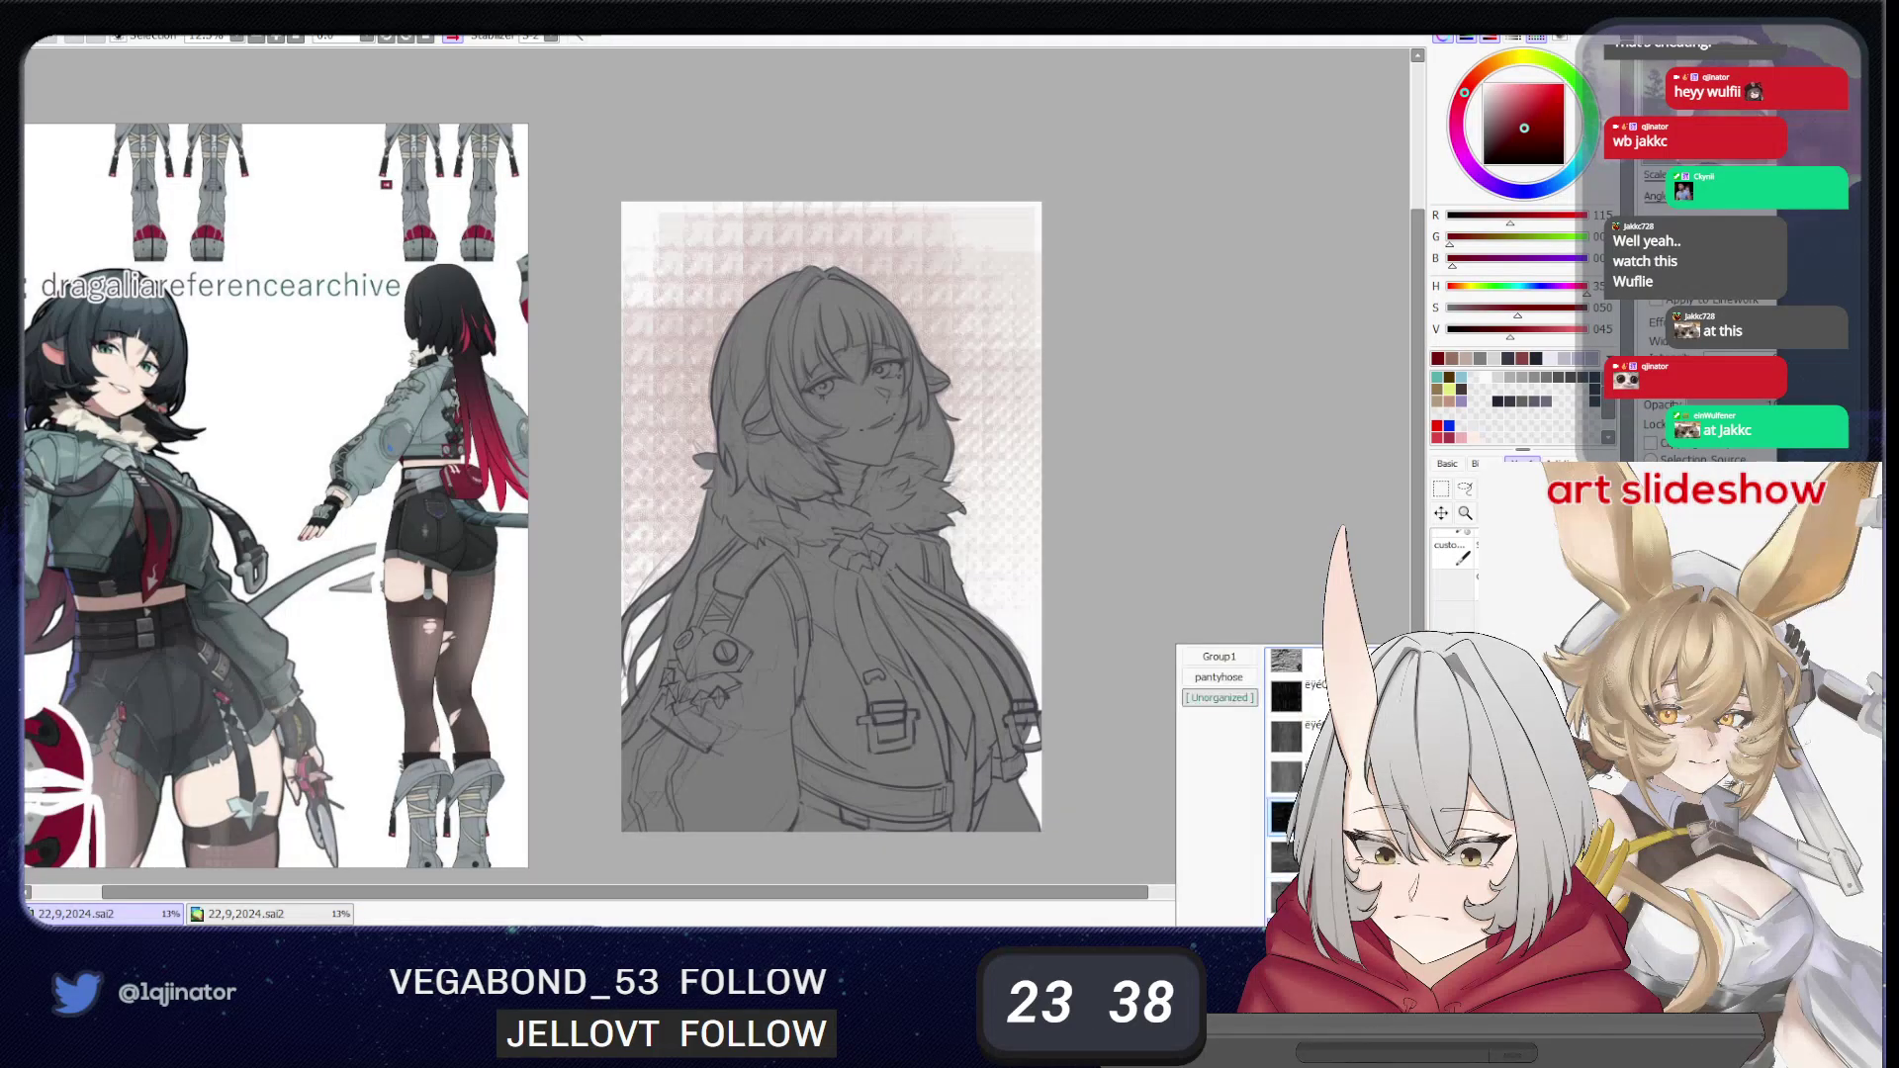
click(1325, 817)
key(ctrl+z)
mouse_move(720, 424)
mouse_down()
mouse_move(876, 431)
mouse_move(777, 334)
mouse_move(812, 472)
mouse_move(865, 475)
mouse_up()
key(ctrl+z)
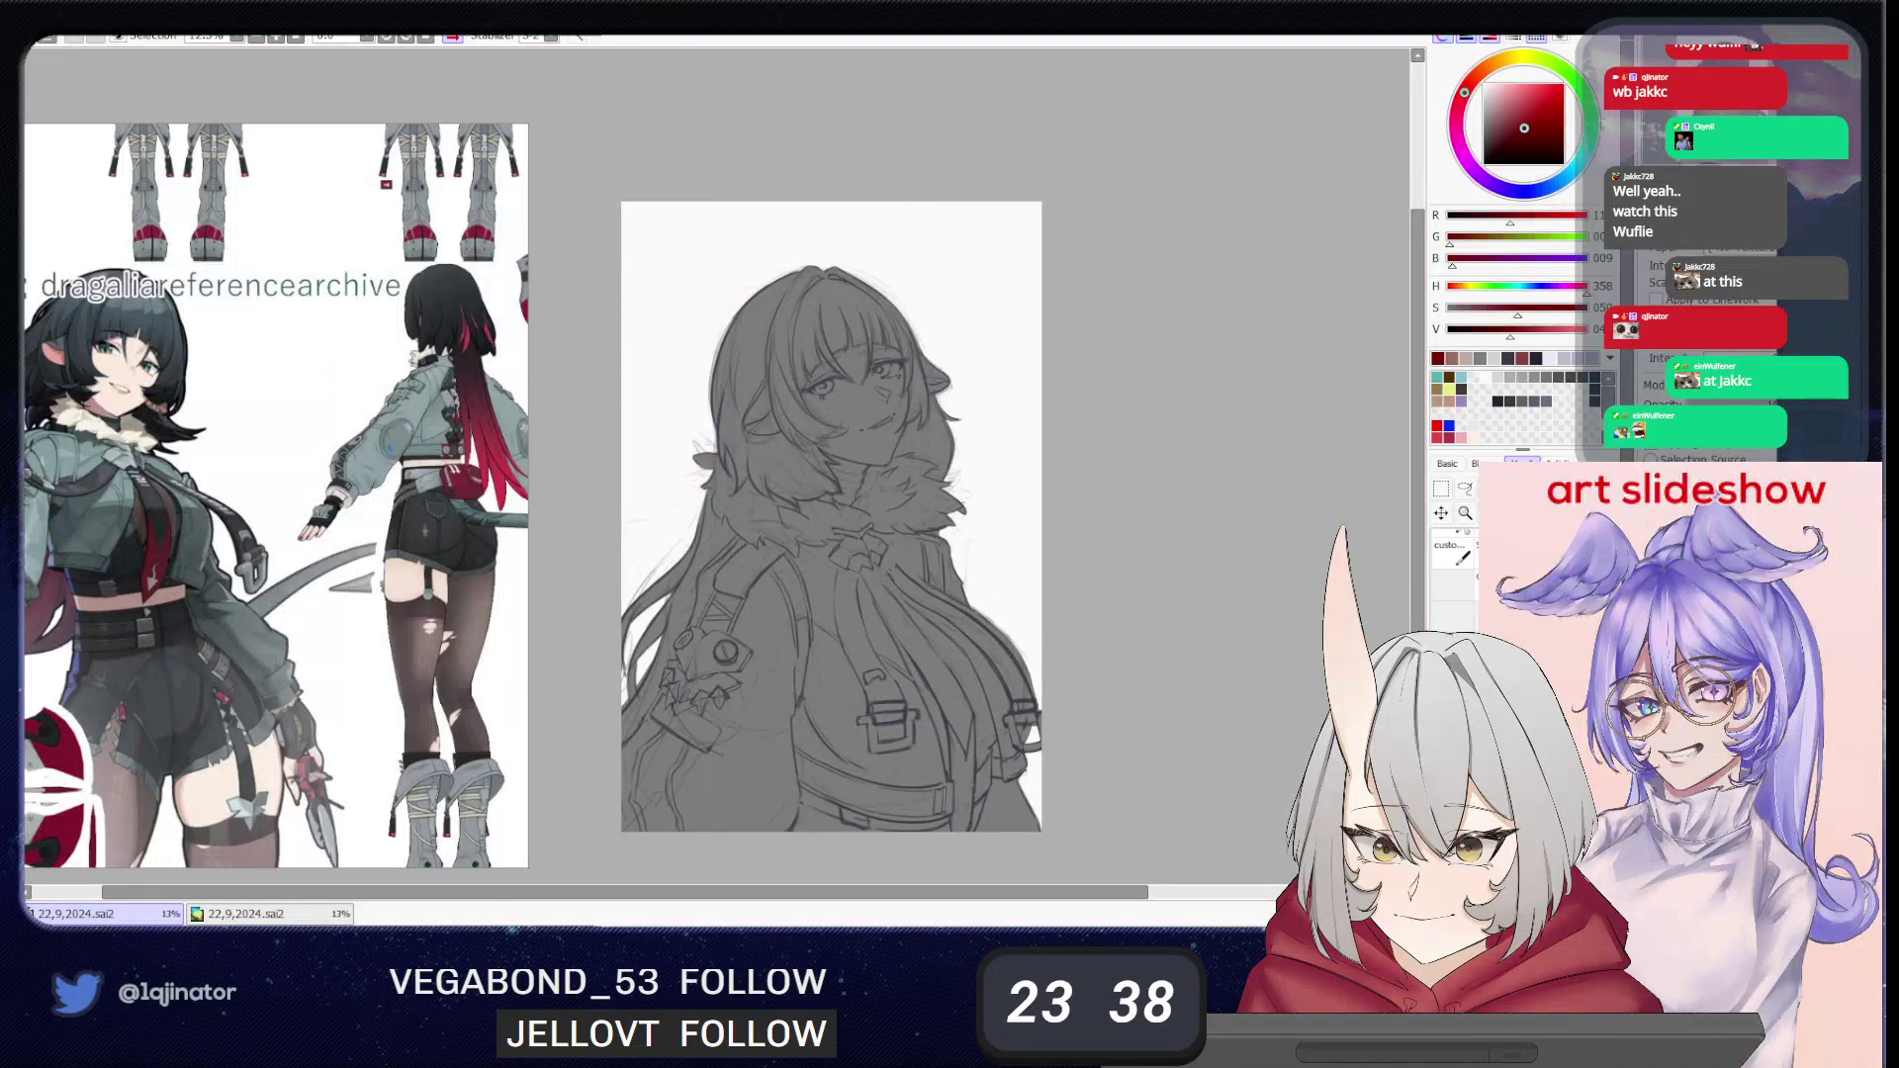
key(ctrl+z)
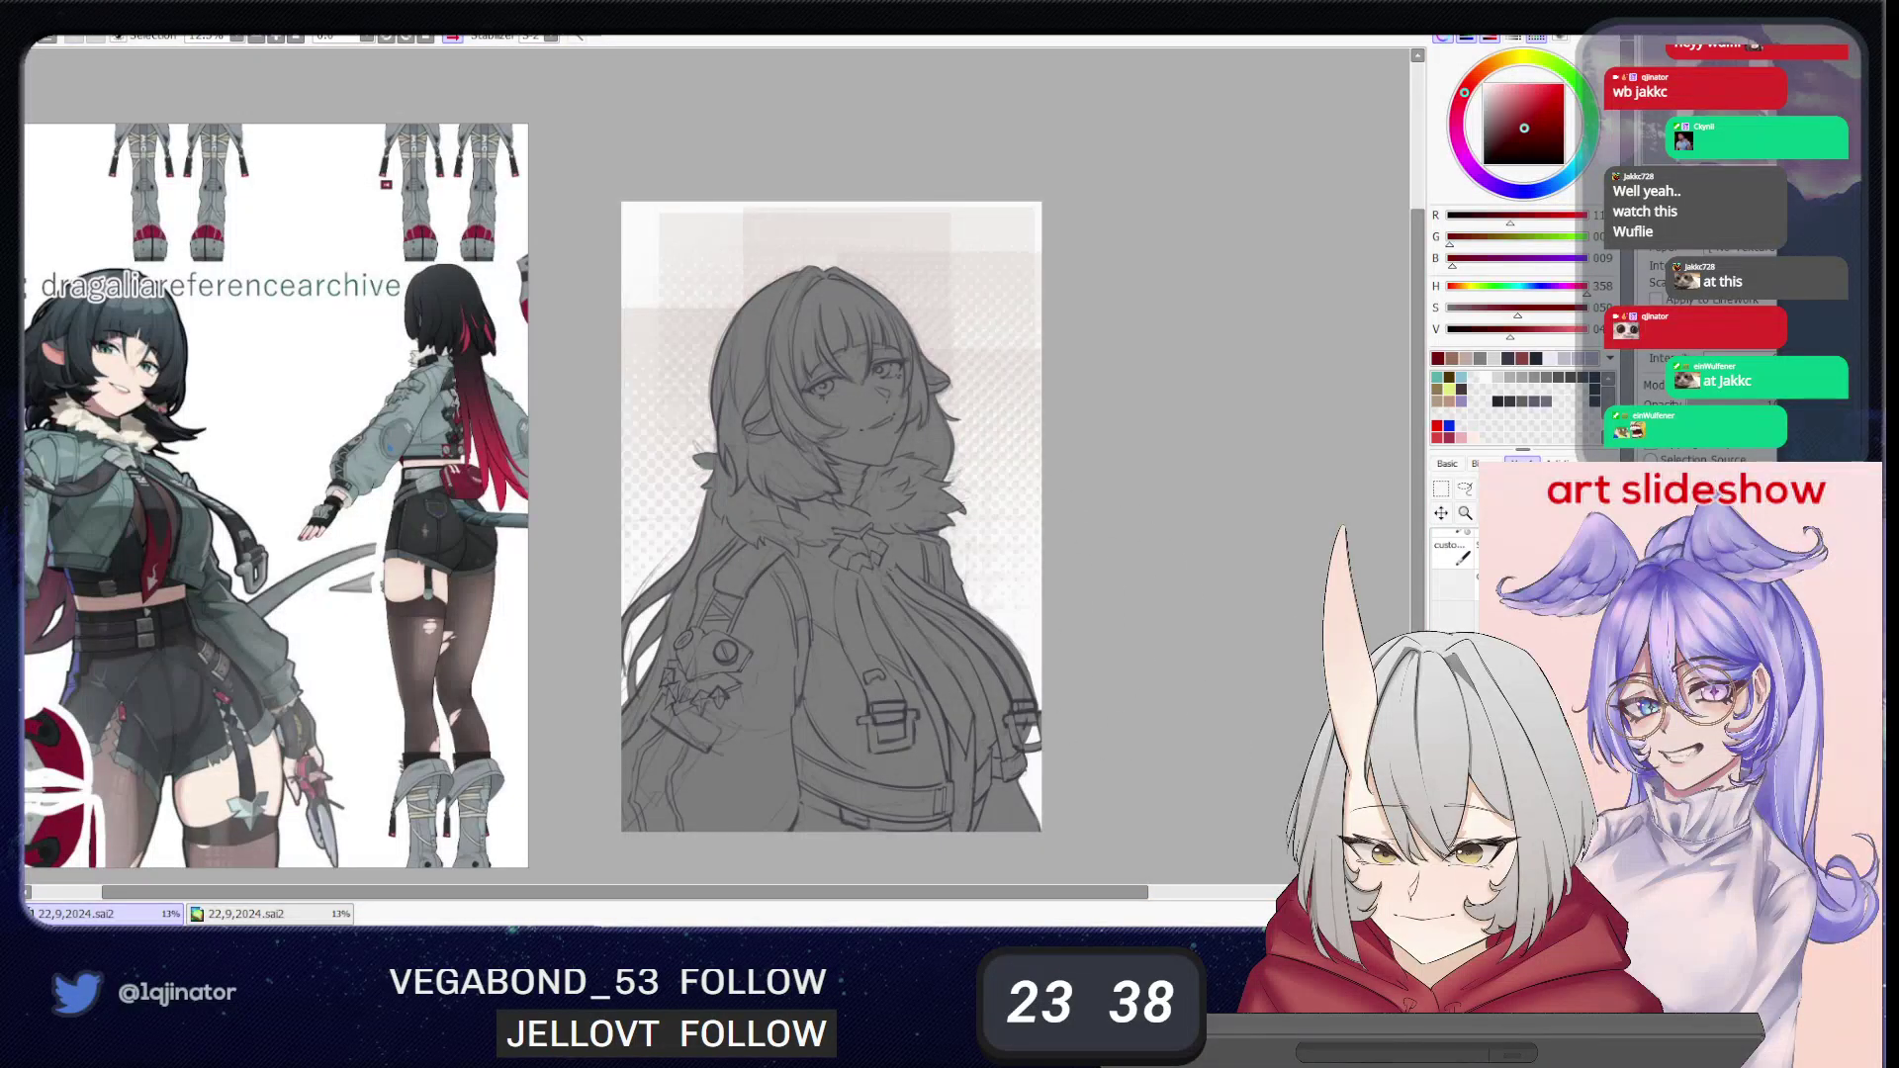
- Try other brush shapes from the Unorganized group for the background brush
click(1503, 837)
click(1385, 715)
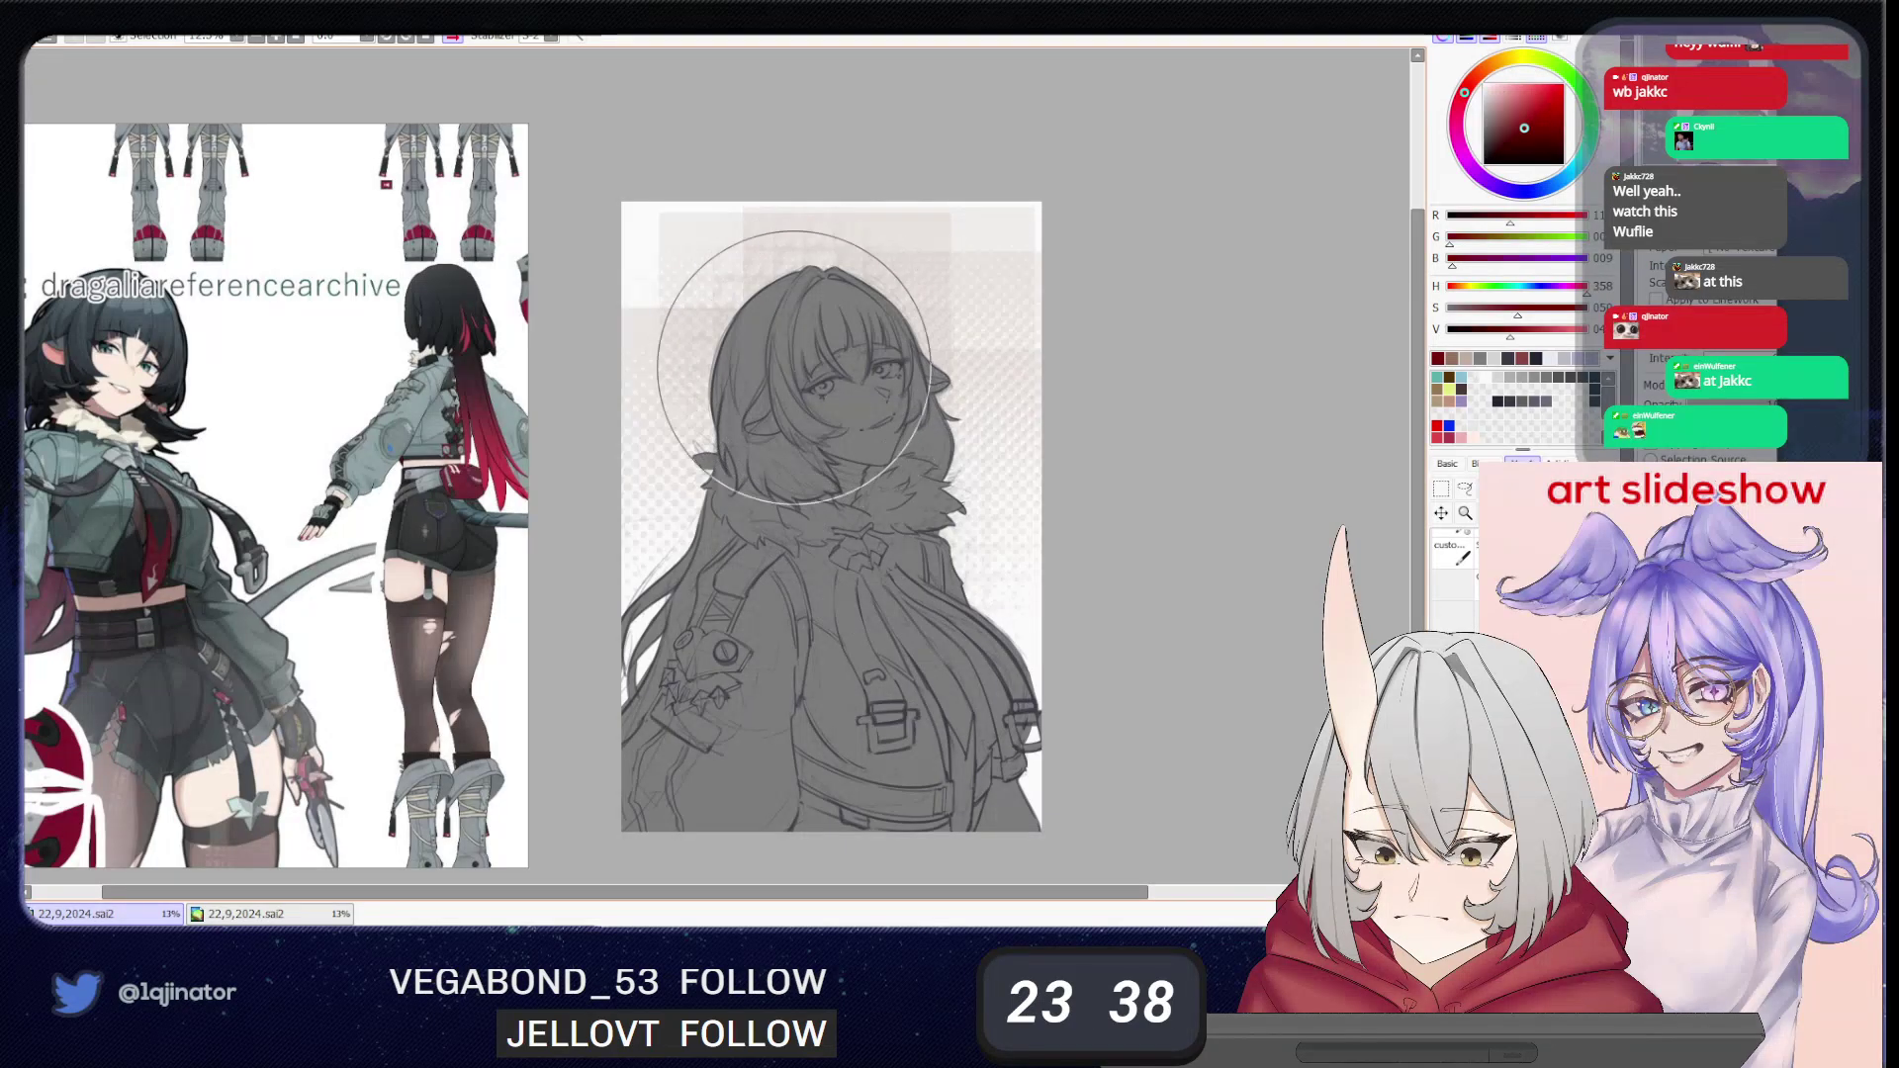
click(1503, 836)
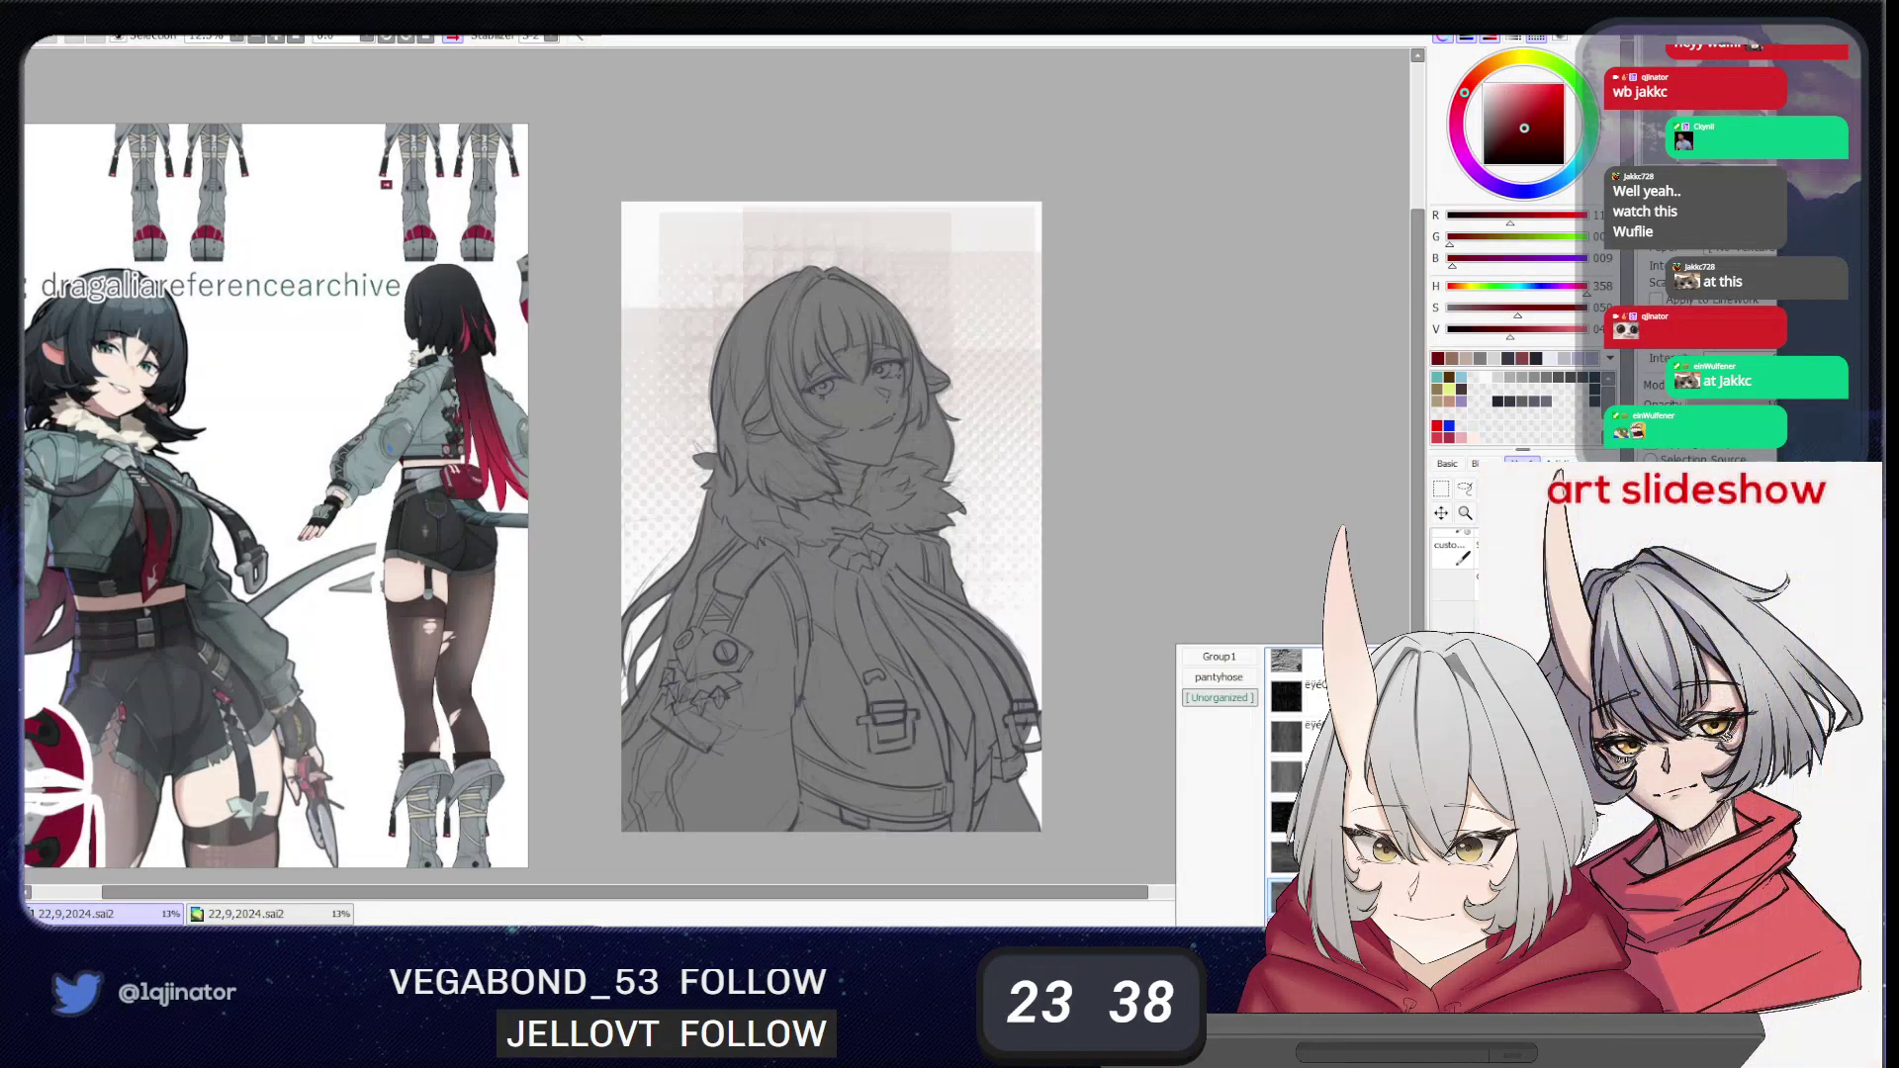
scroll(1385, 870, down, 5)
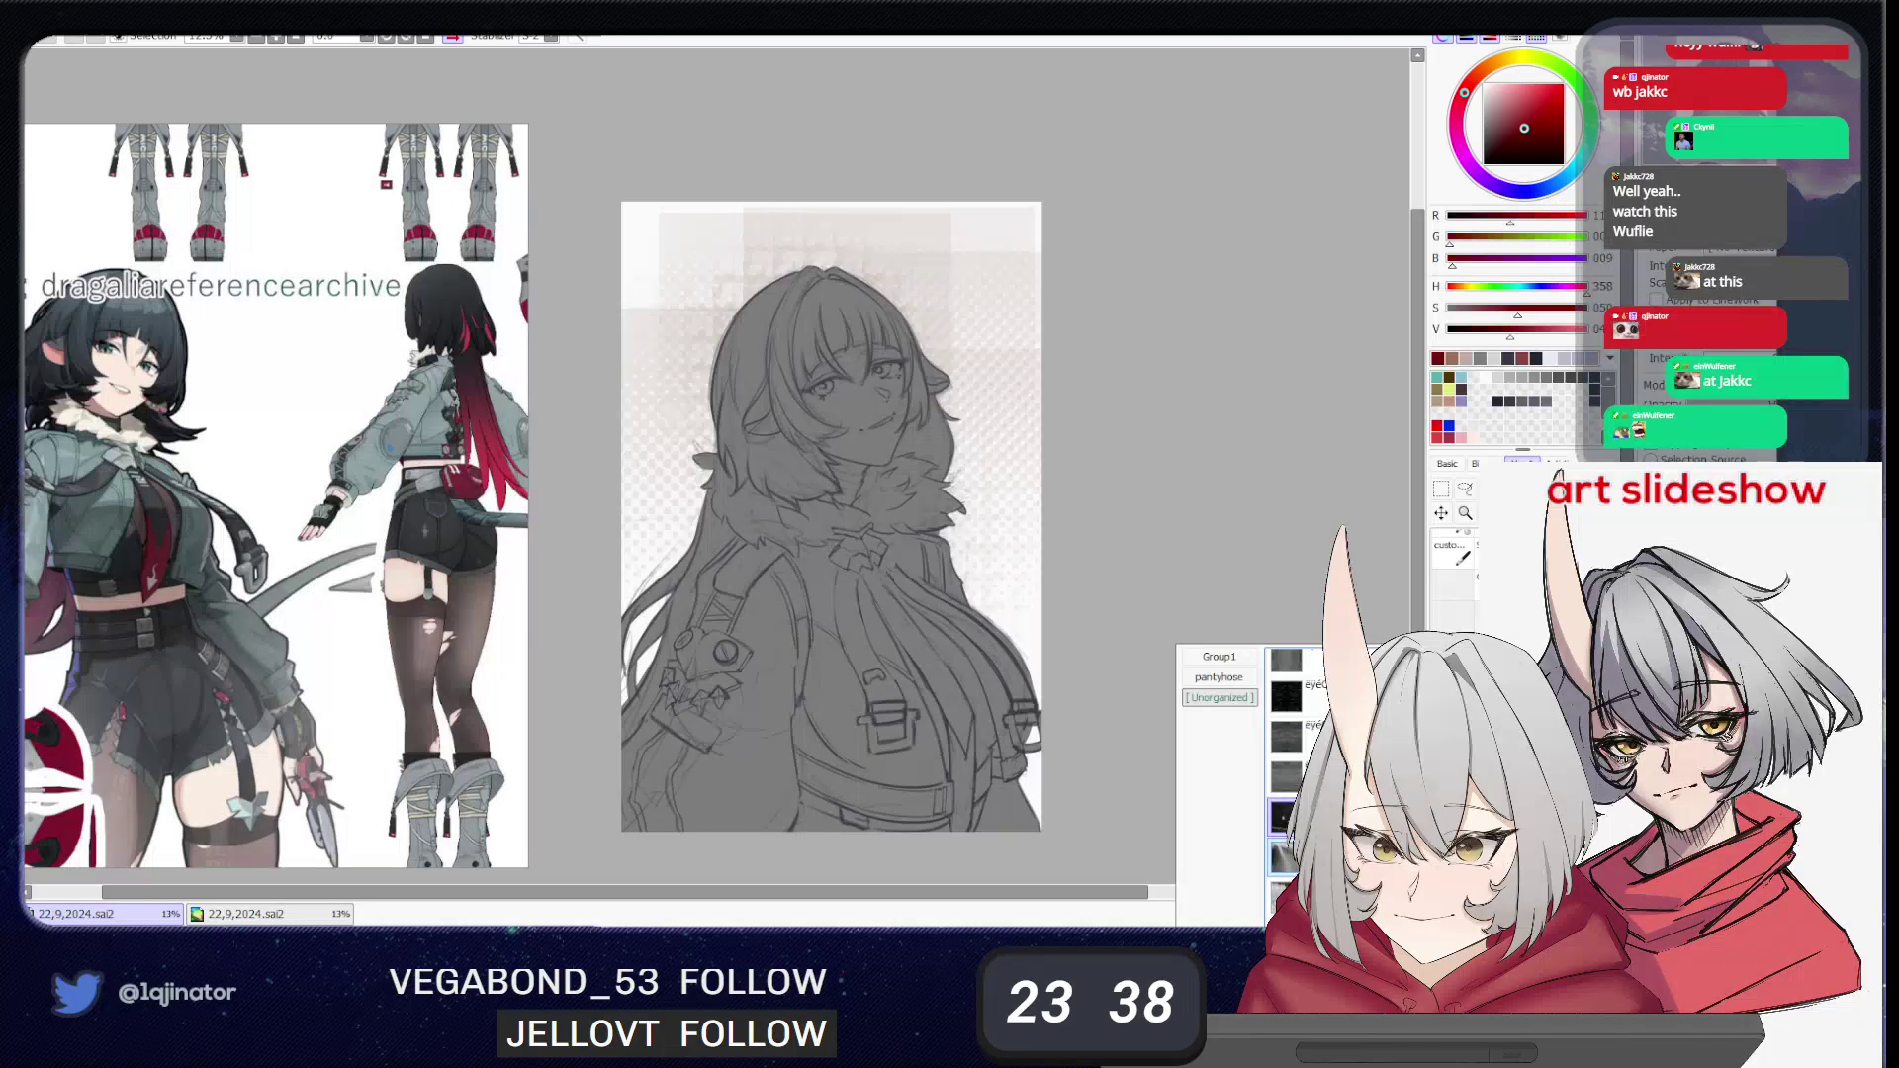
click(1385, 859)
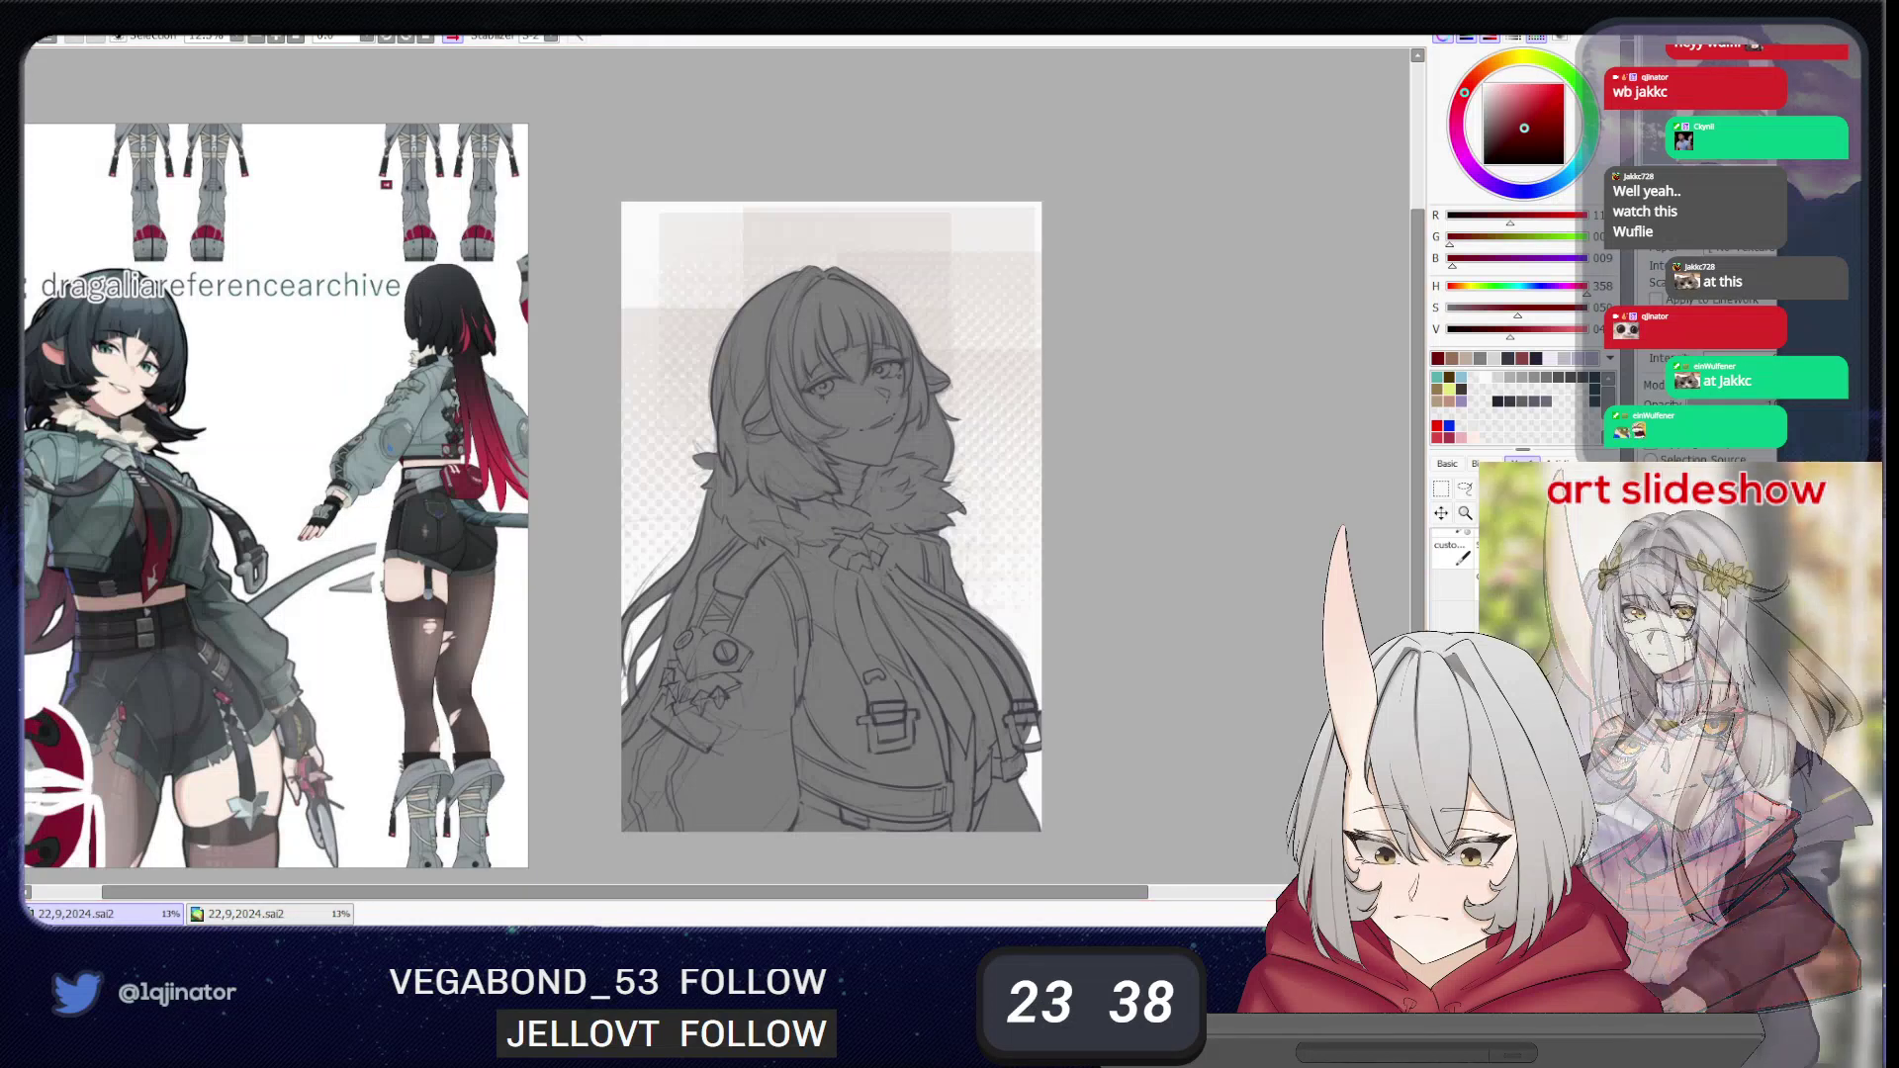
- Select the chevron-like brush shape from the Unorganized group and paint a soft dark red glow around the head
click(1513, 863)
scroll(1385, 758, up, 10)
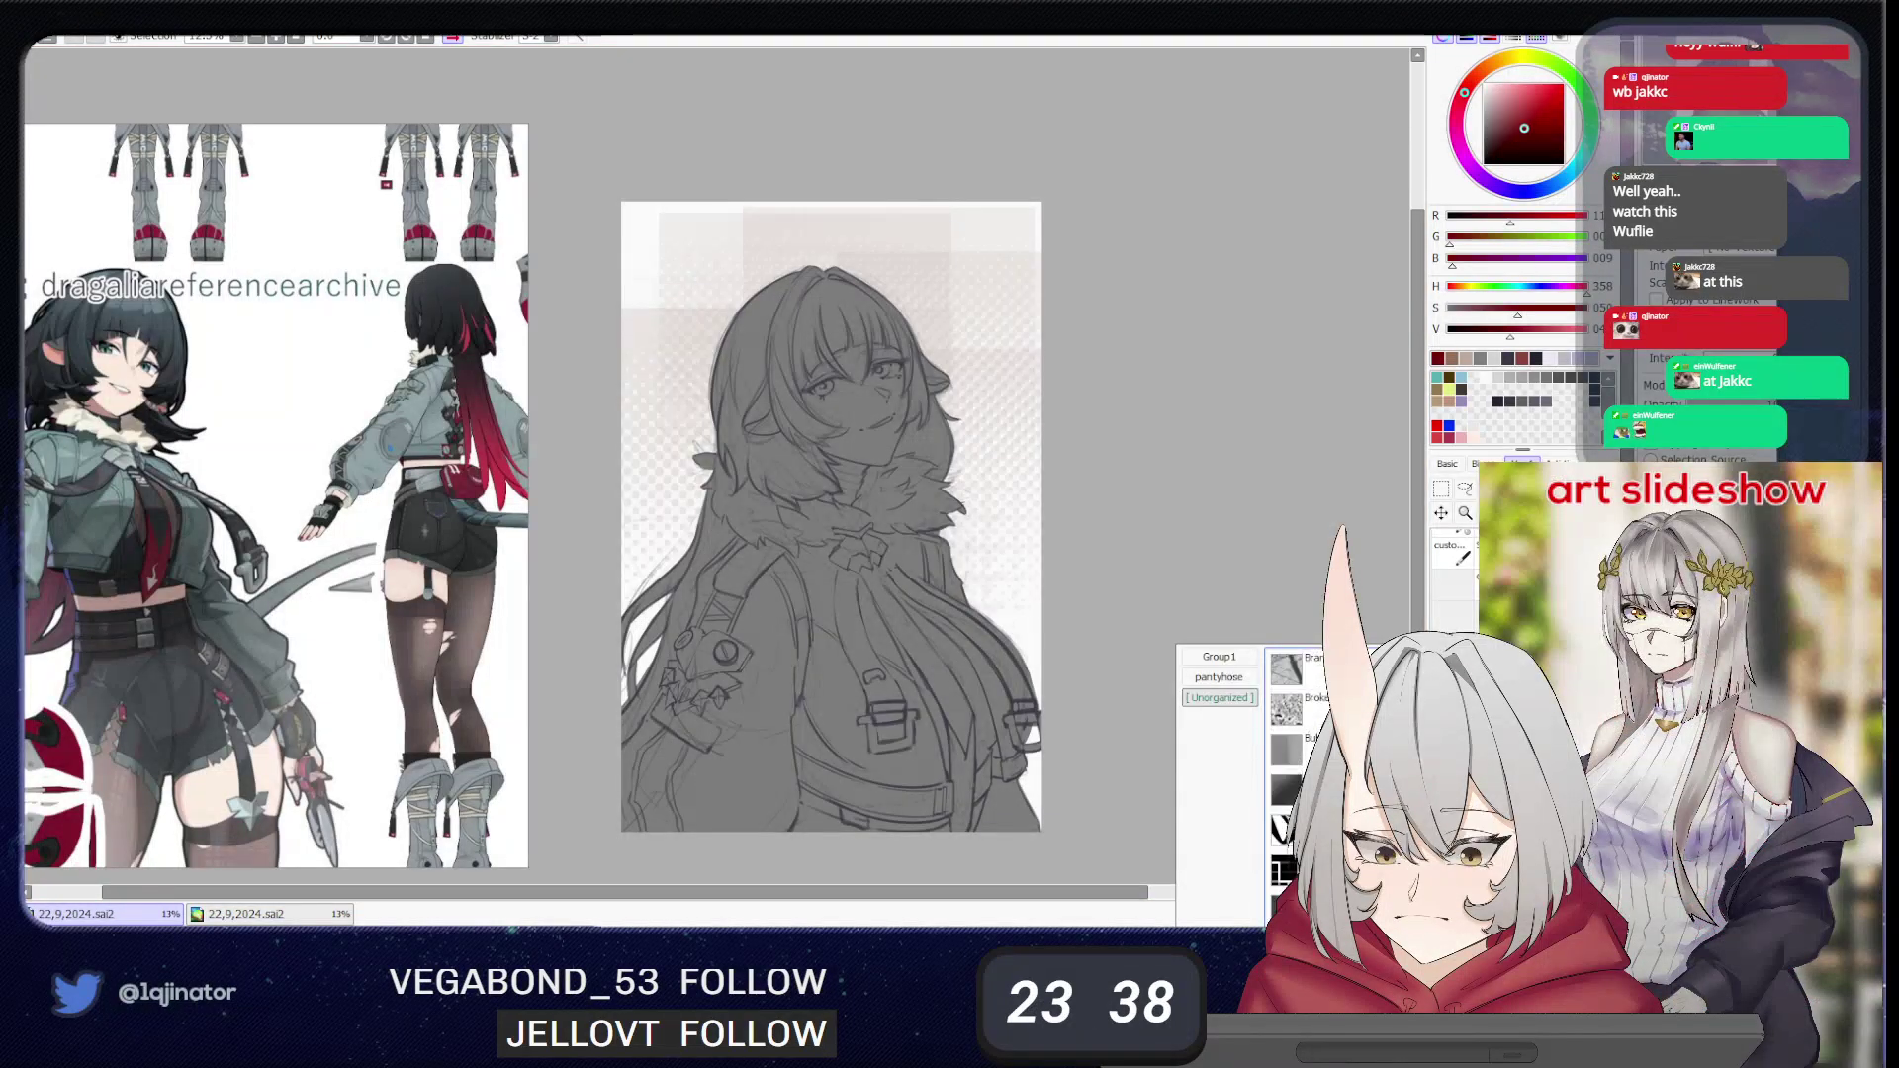
scroll(1296, 782, down, 5)
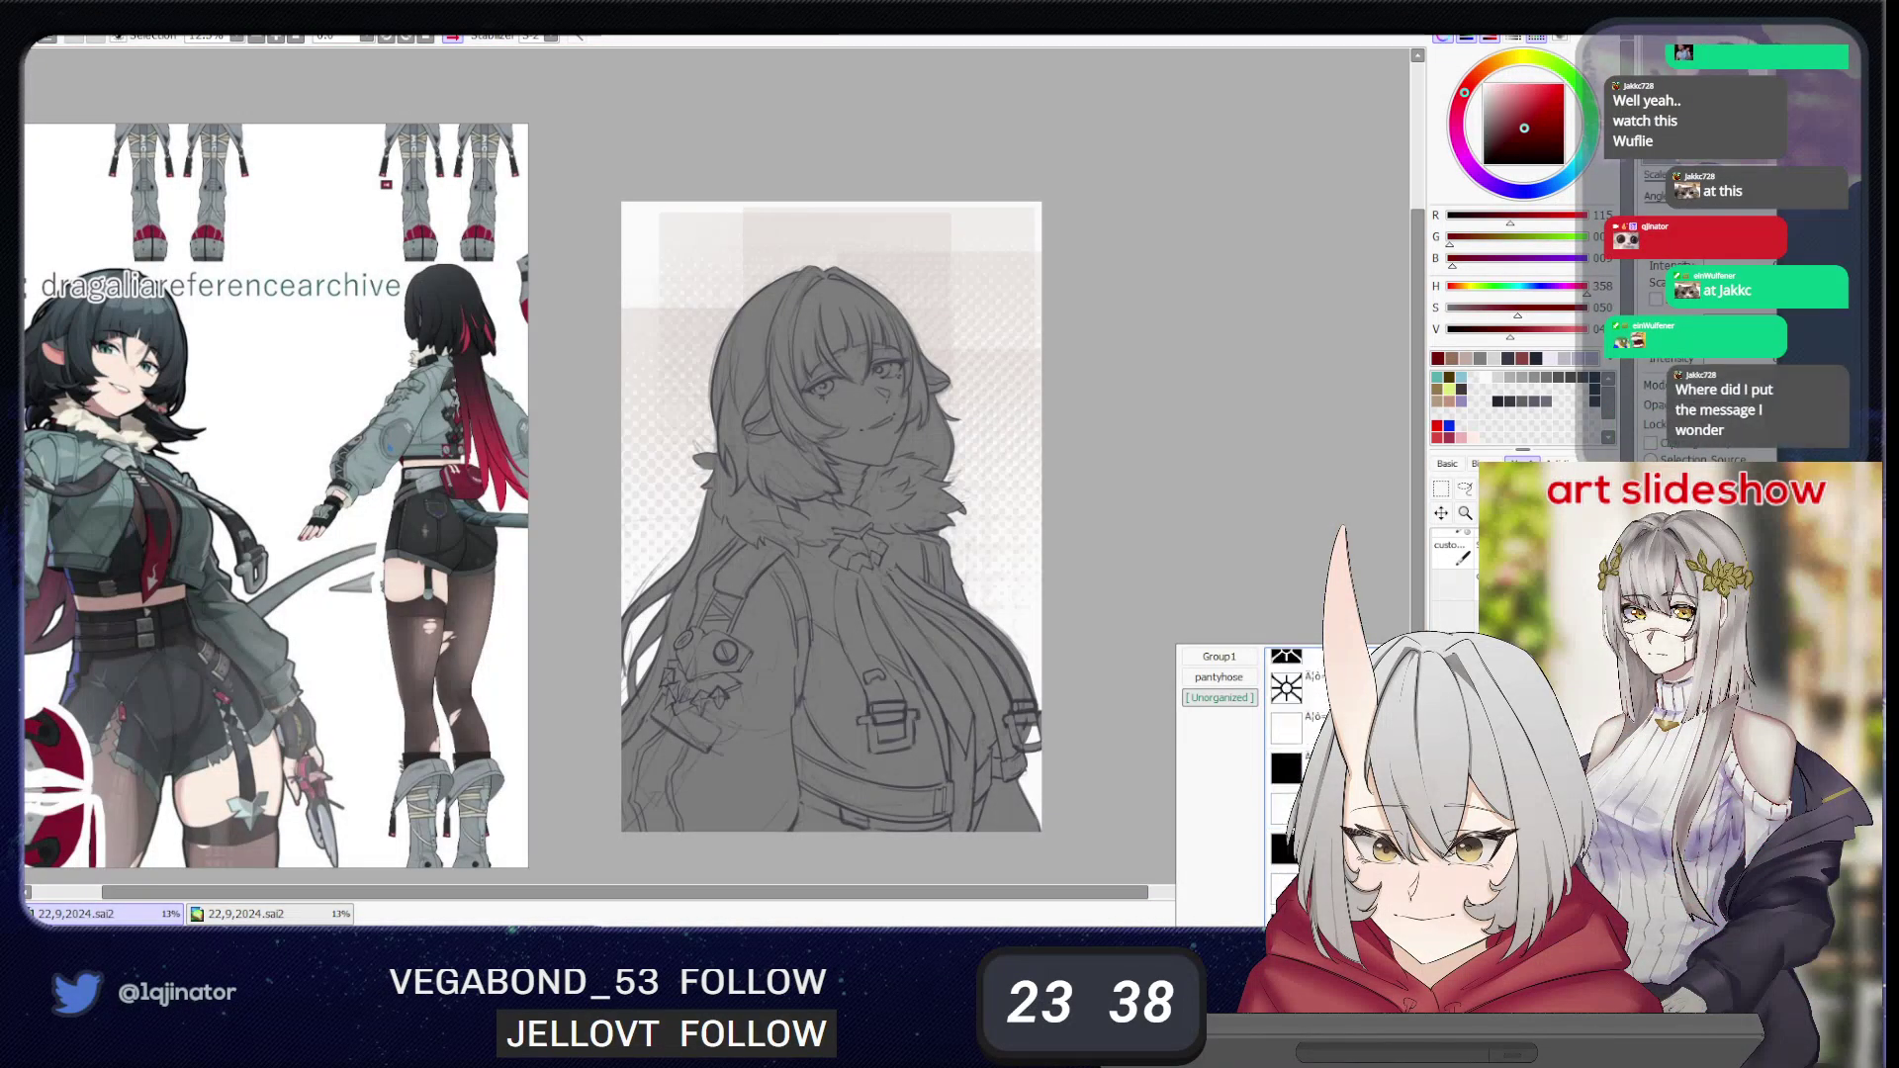
scroll(1296, 781, down, 5)
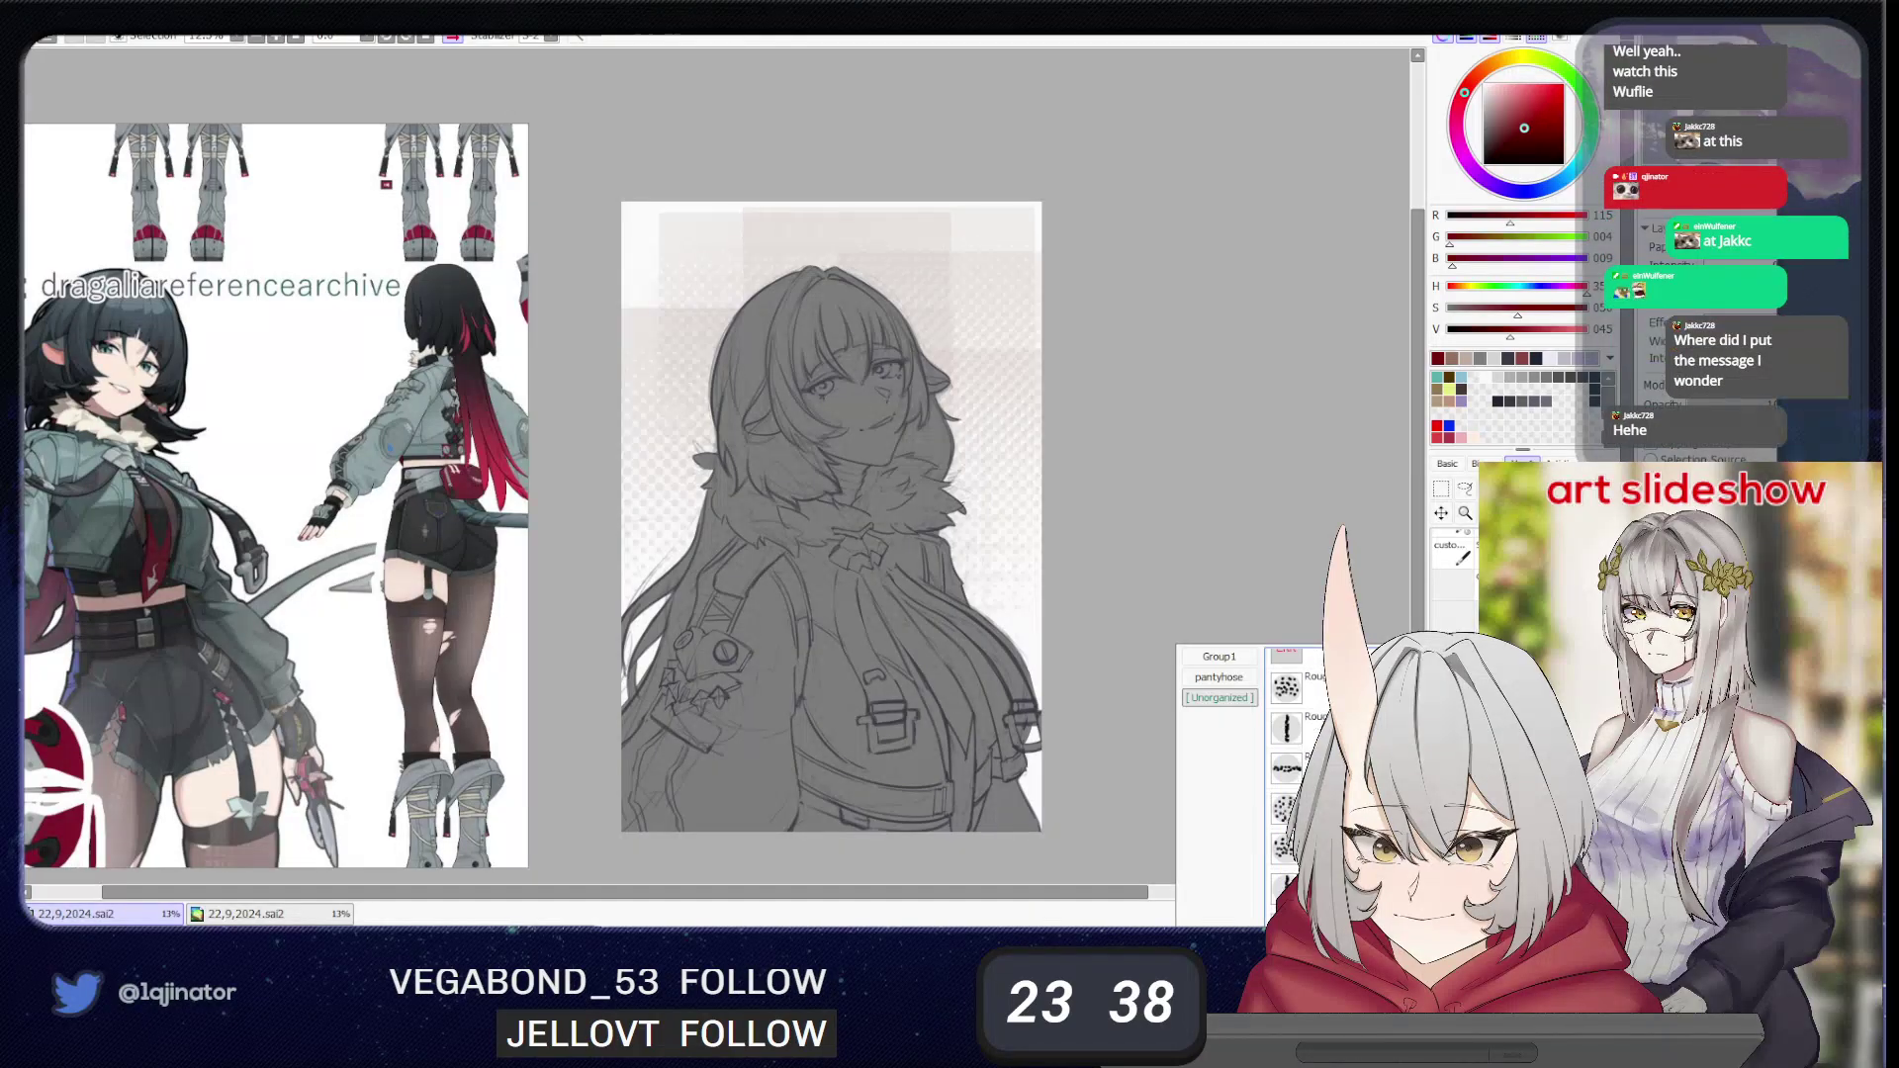
scroll(1296, 781, down, 5)
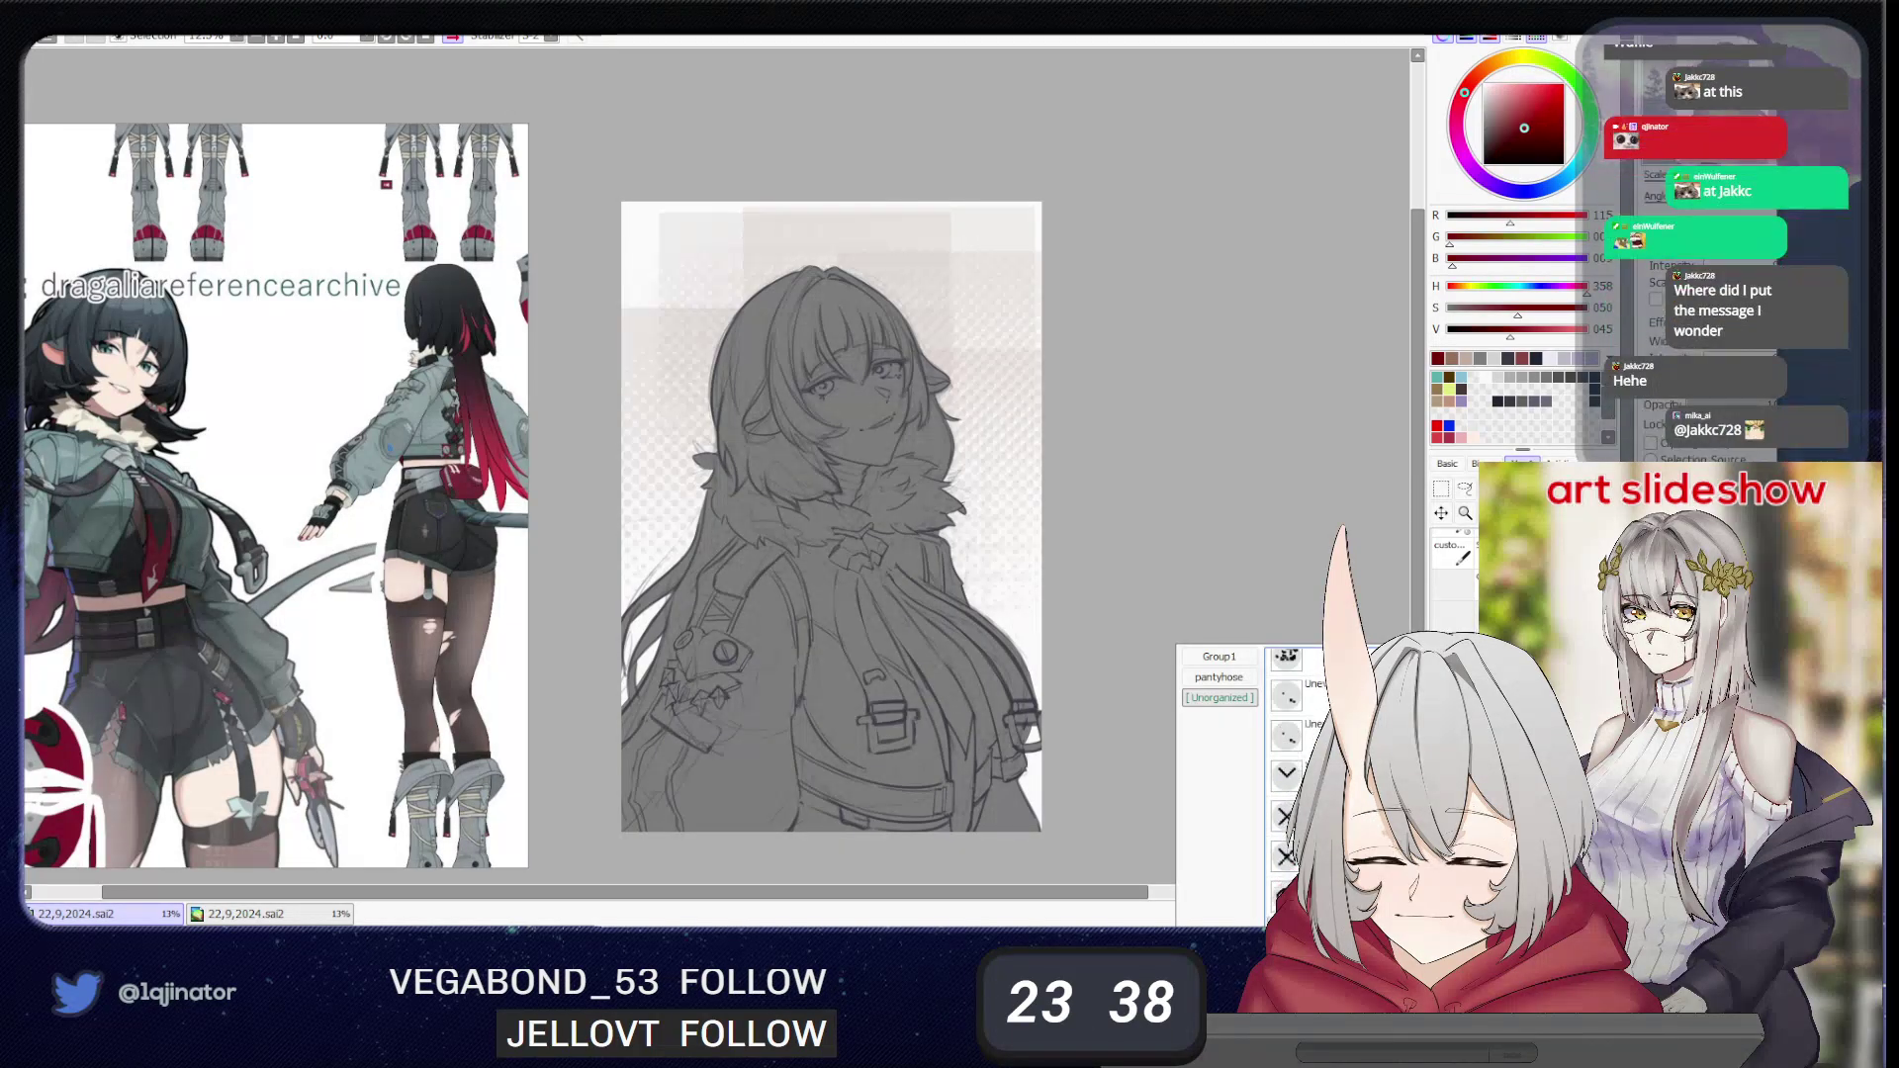
click(1288, 776)
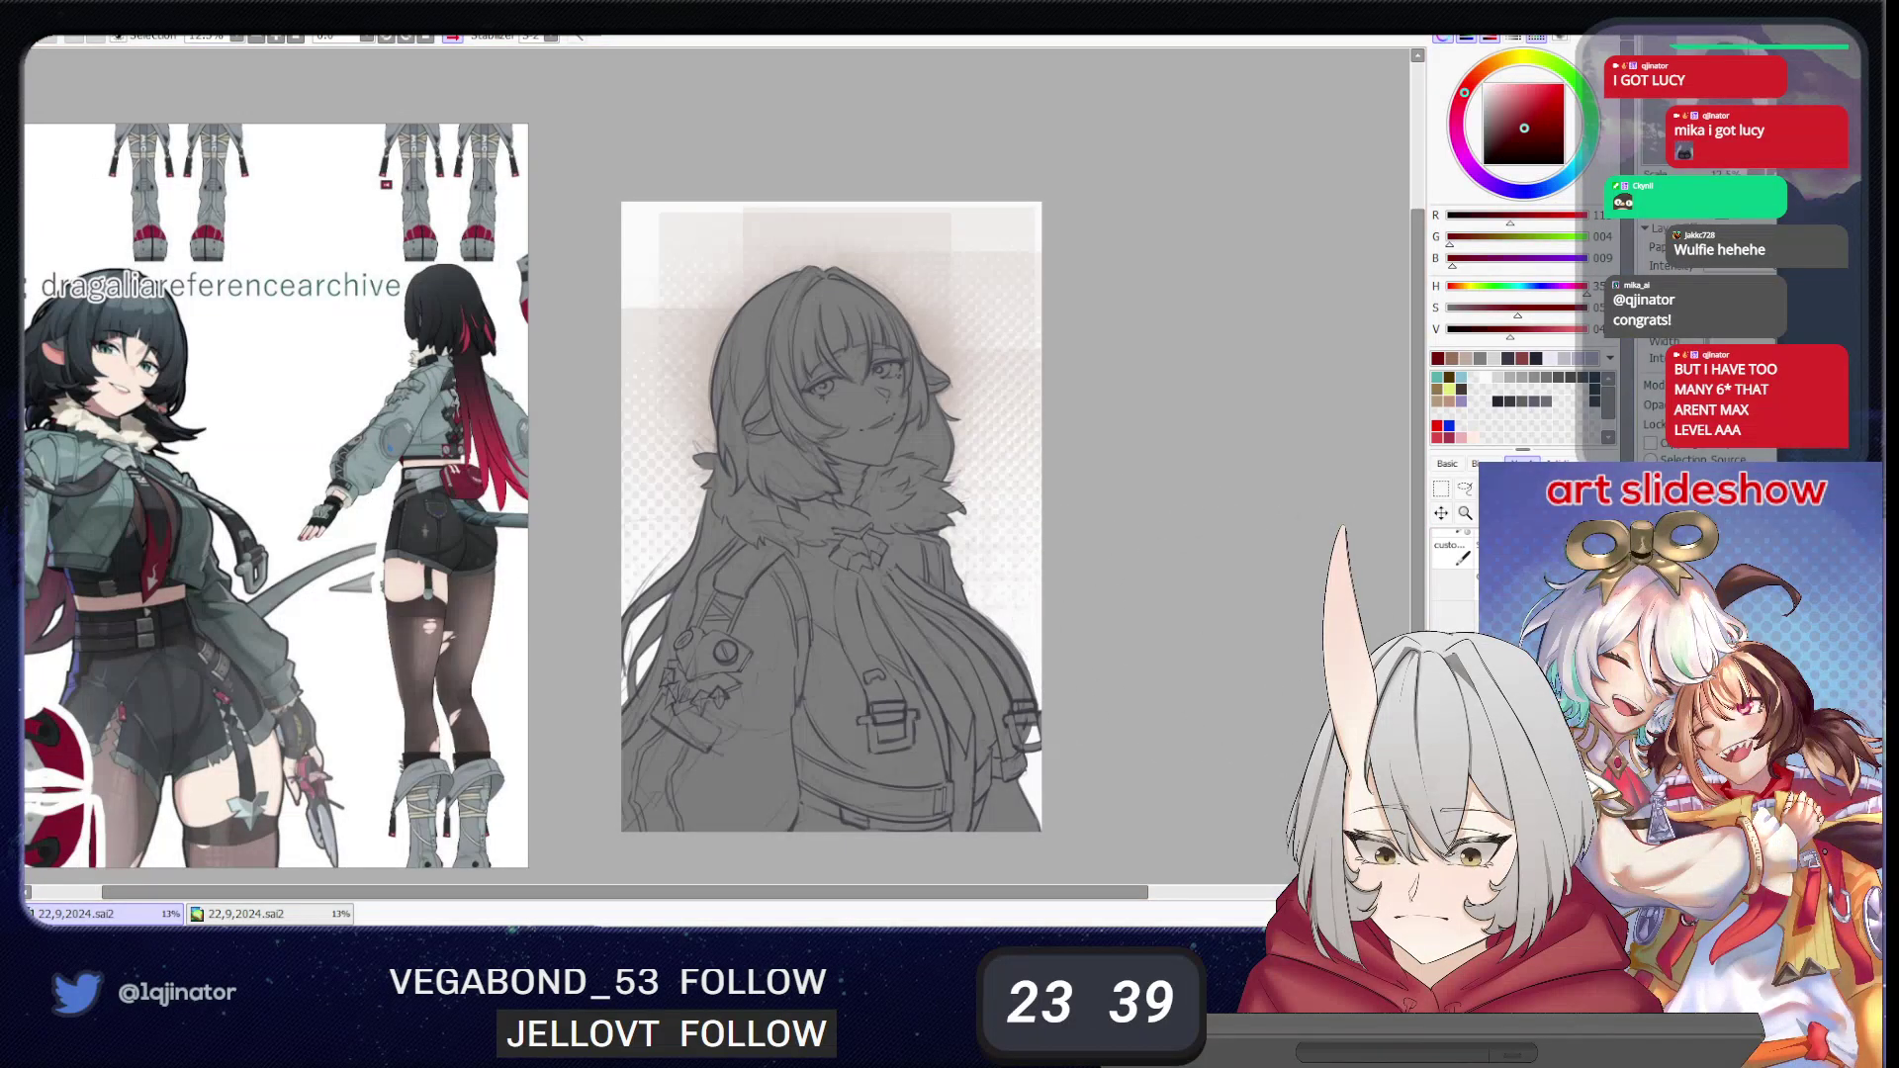
- Adjust the background glow with Hue/Saturation, setting saturation to +50 and luminance to -36
key(ctrl+u)
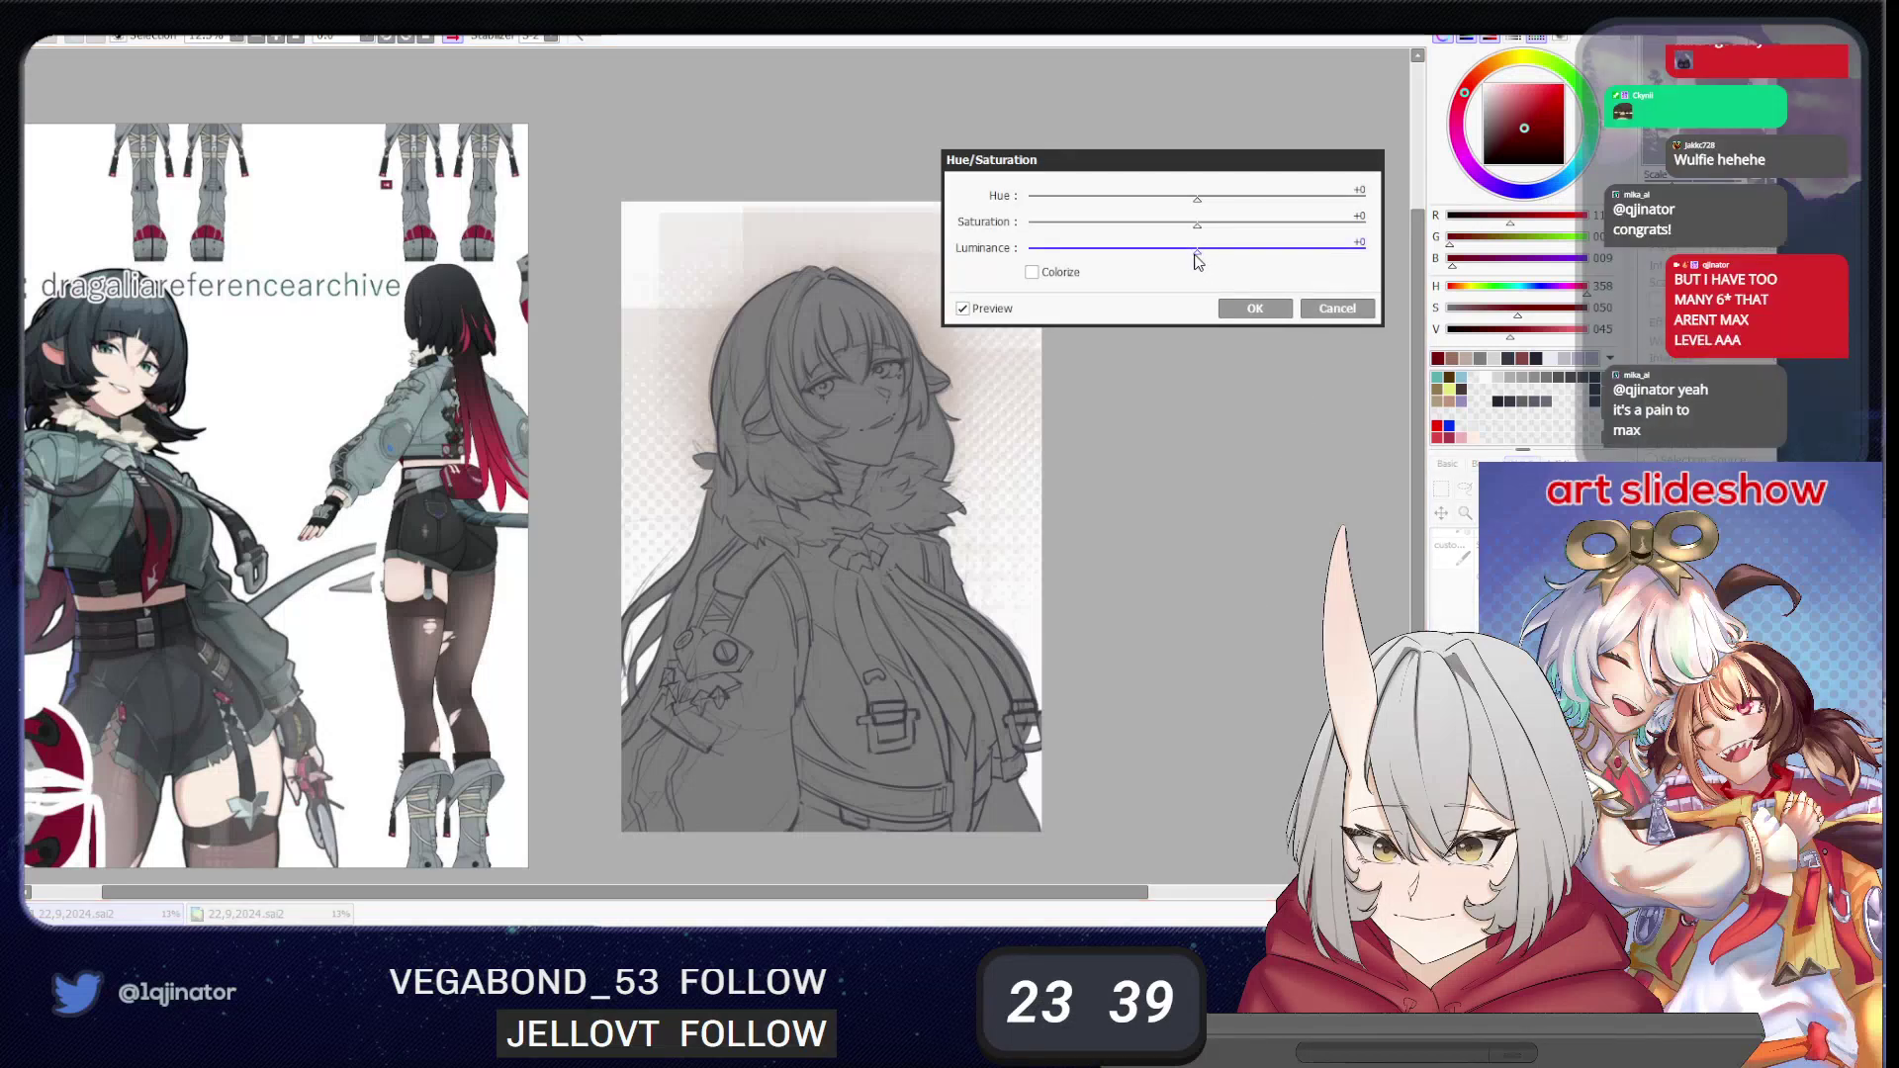
drag(1196, 259, 1137, 263)
click(1196, 237)
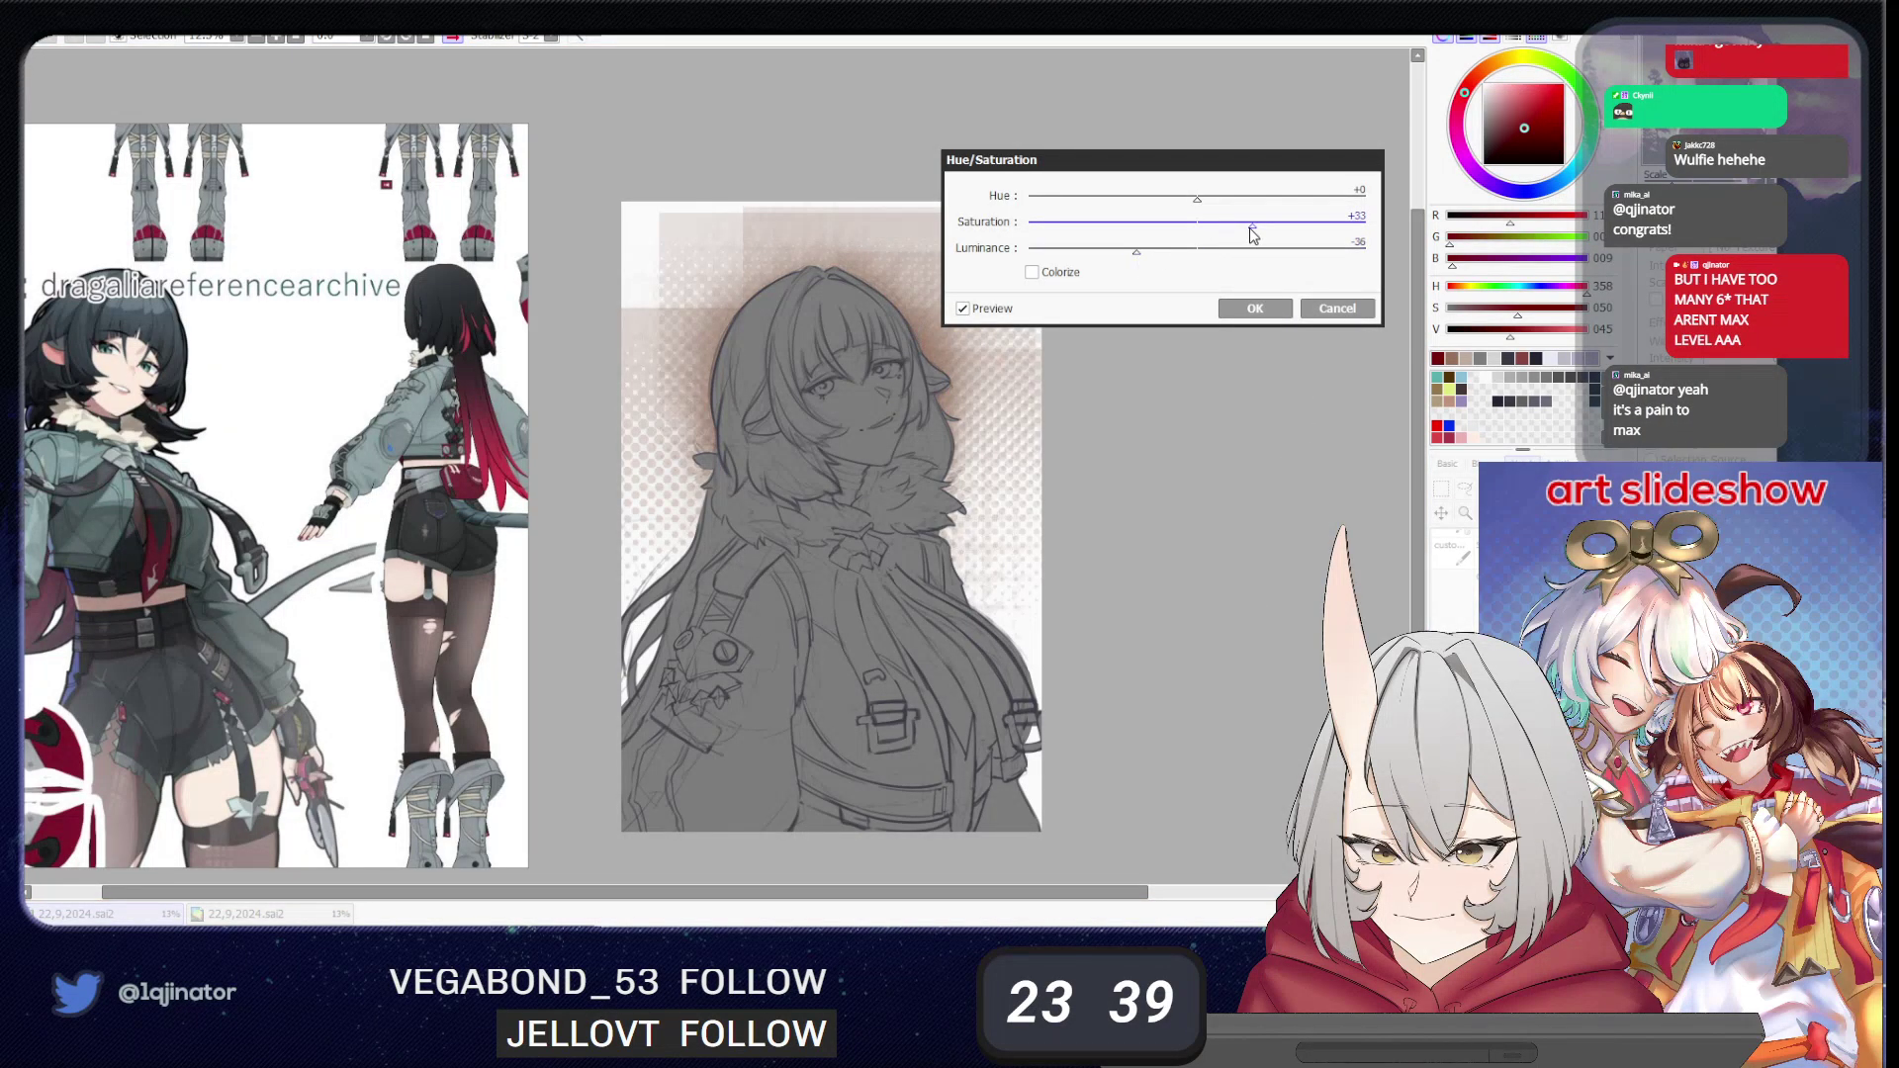
drag(1250, 242, 1281, 241)
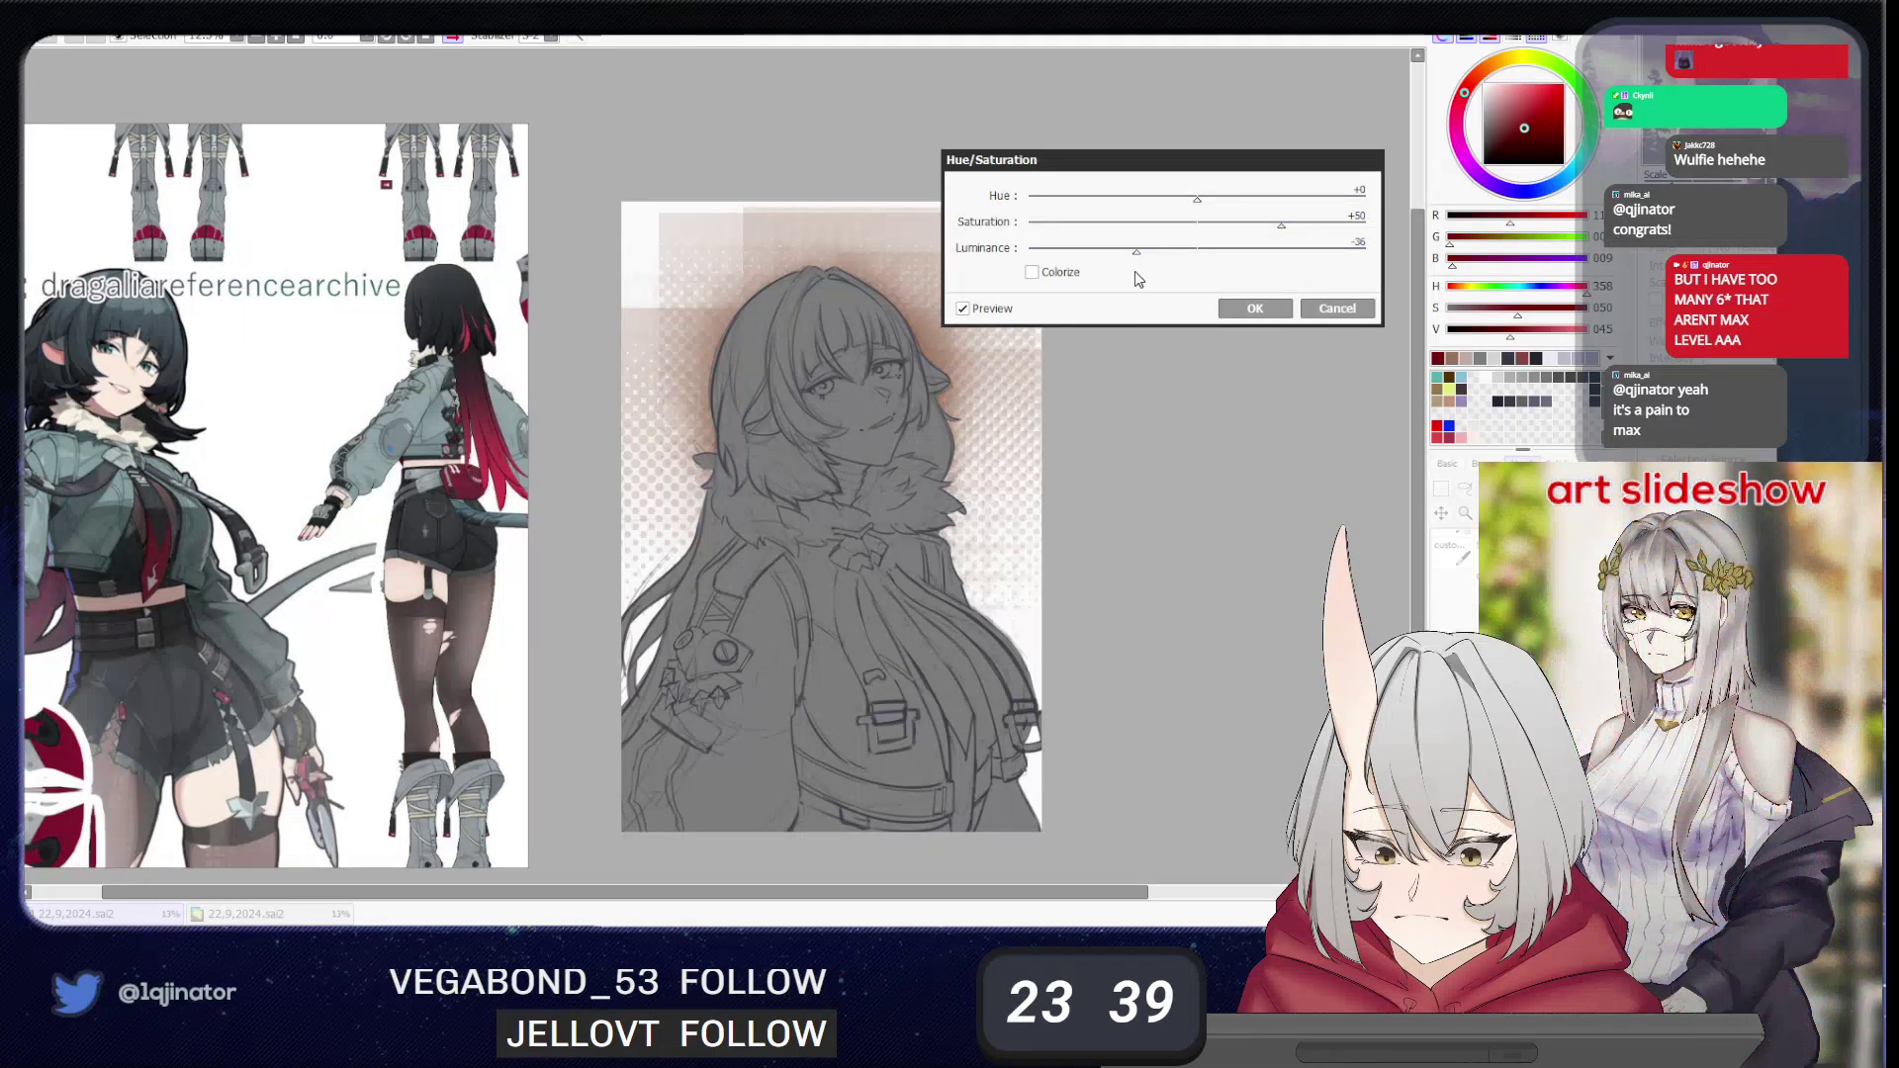
click(1249, 311)
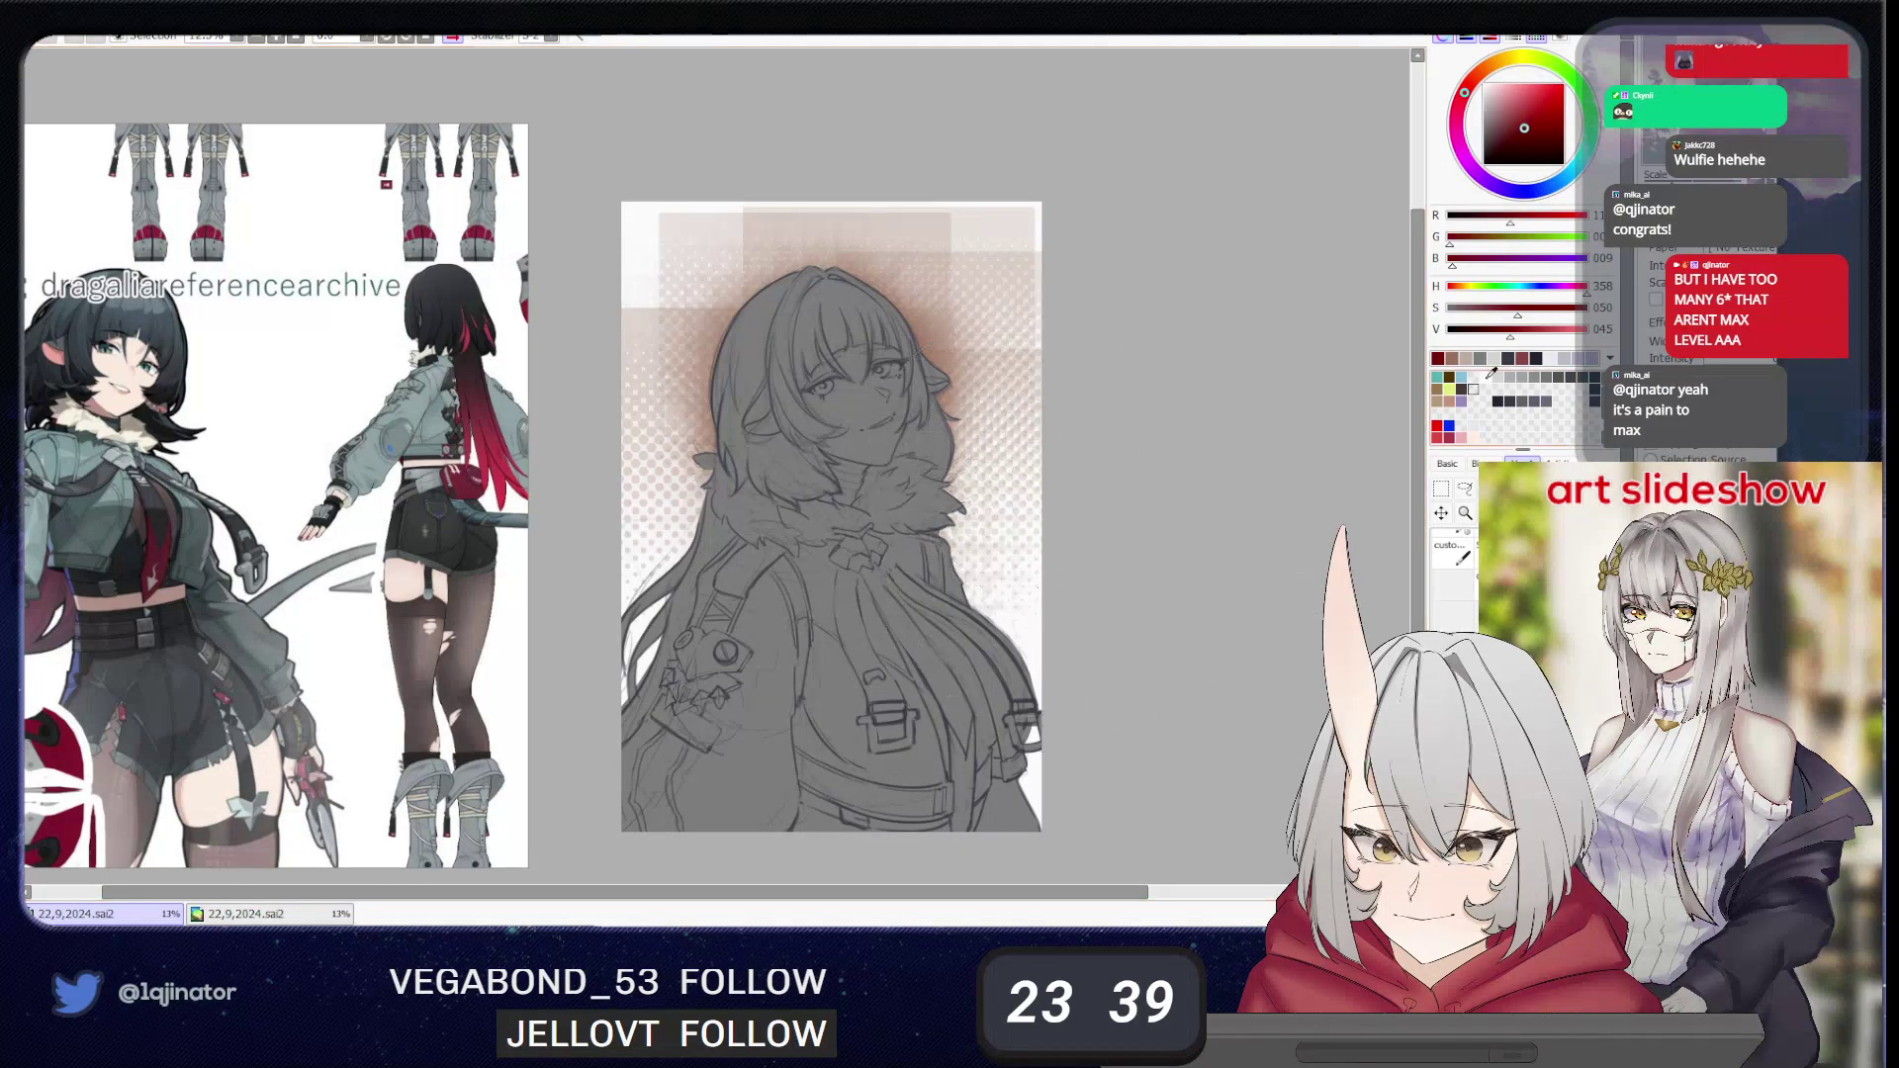
- Try greyish orange brush strokes over the background behind the figure, and undo them
click(1489, 68)
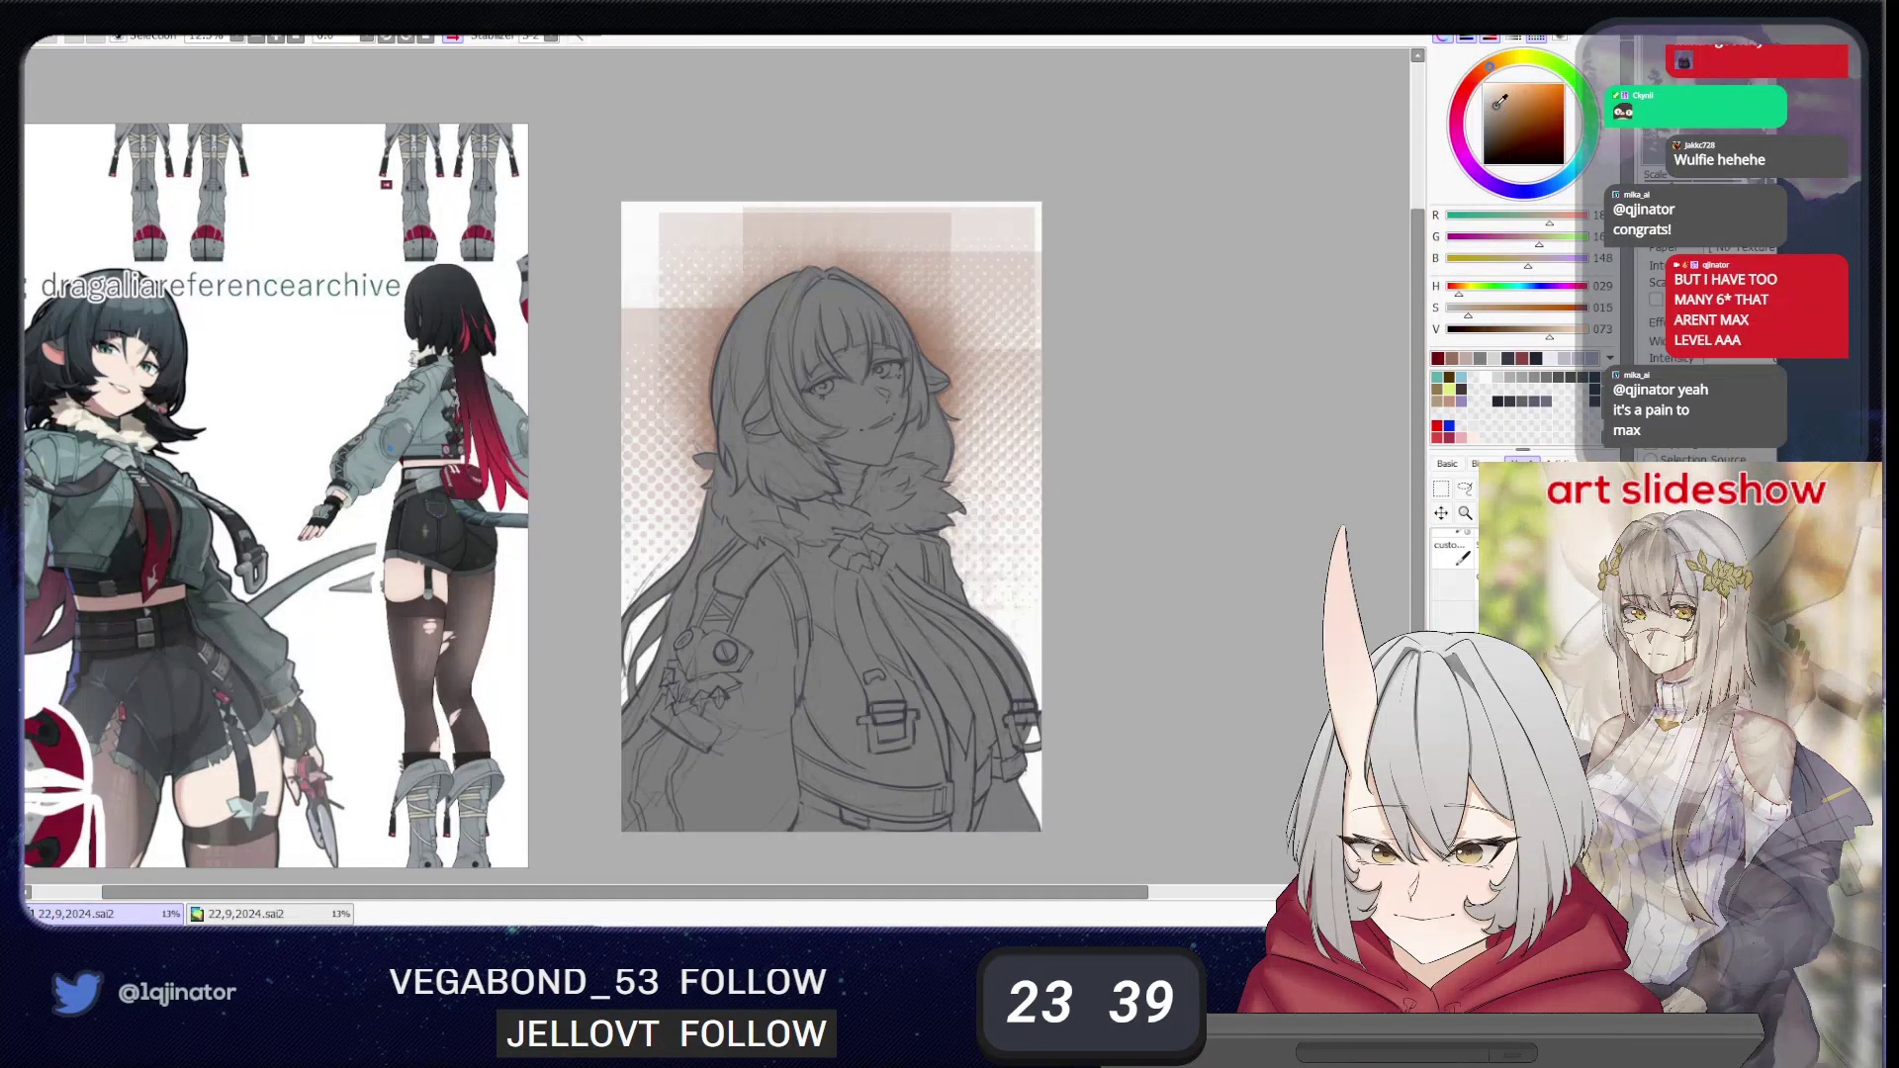
click(1493, 105)
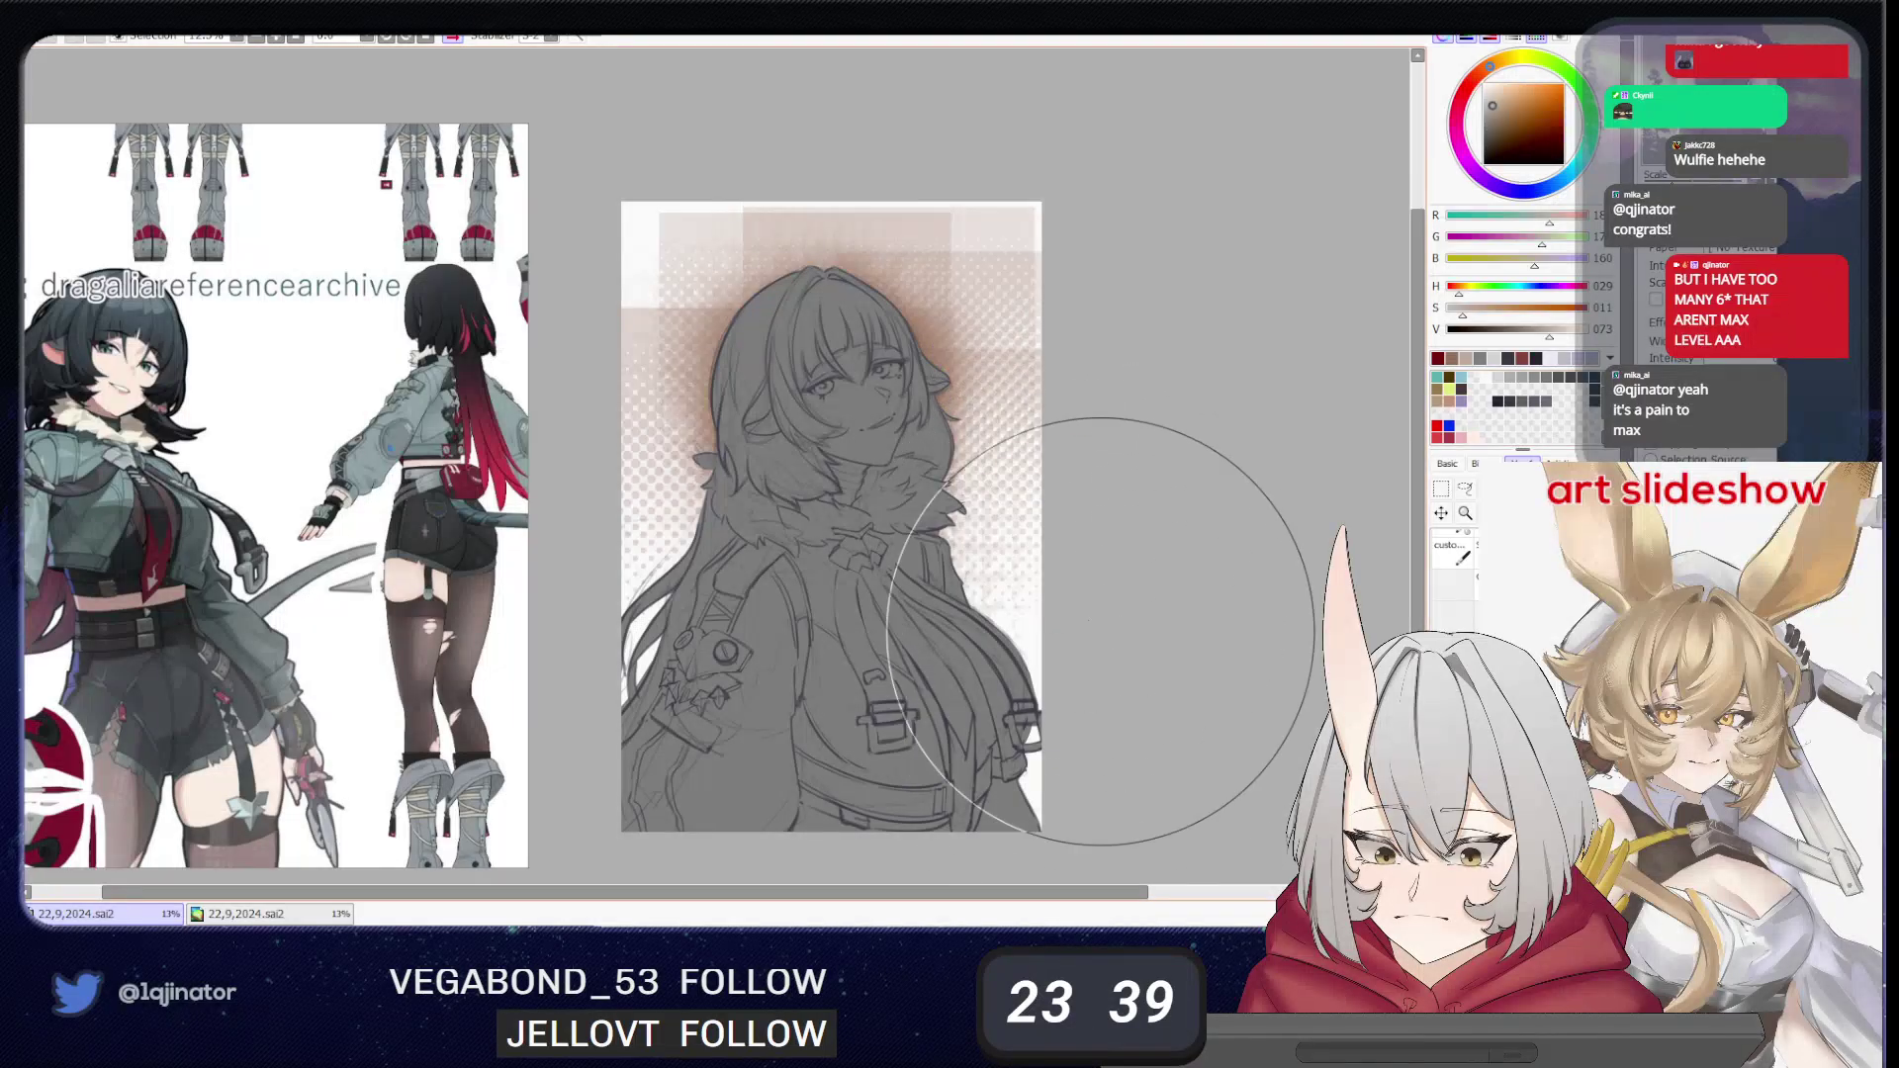
drag(980, 190, 742, 493)
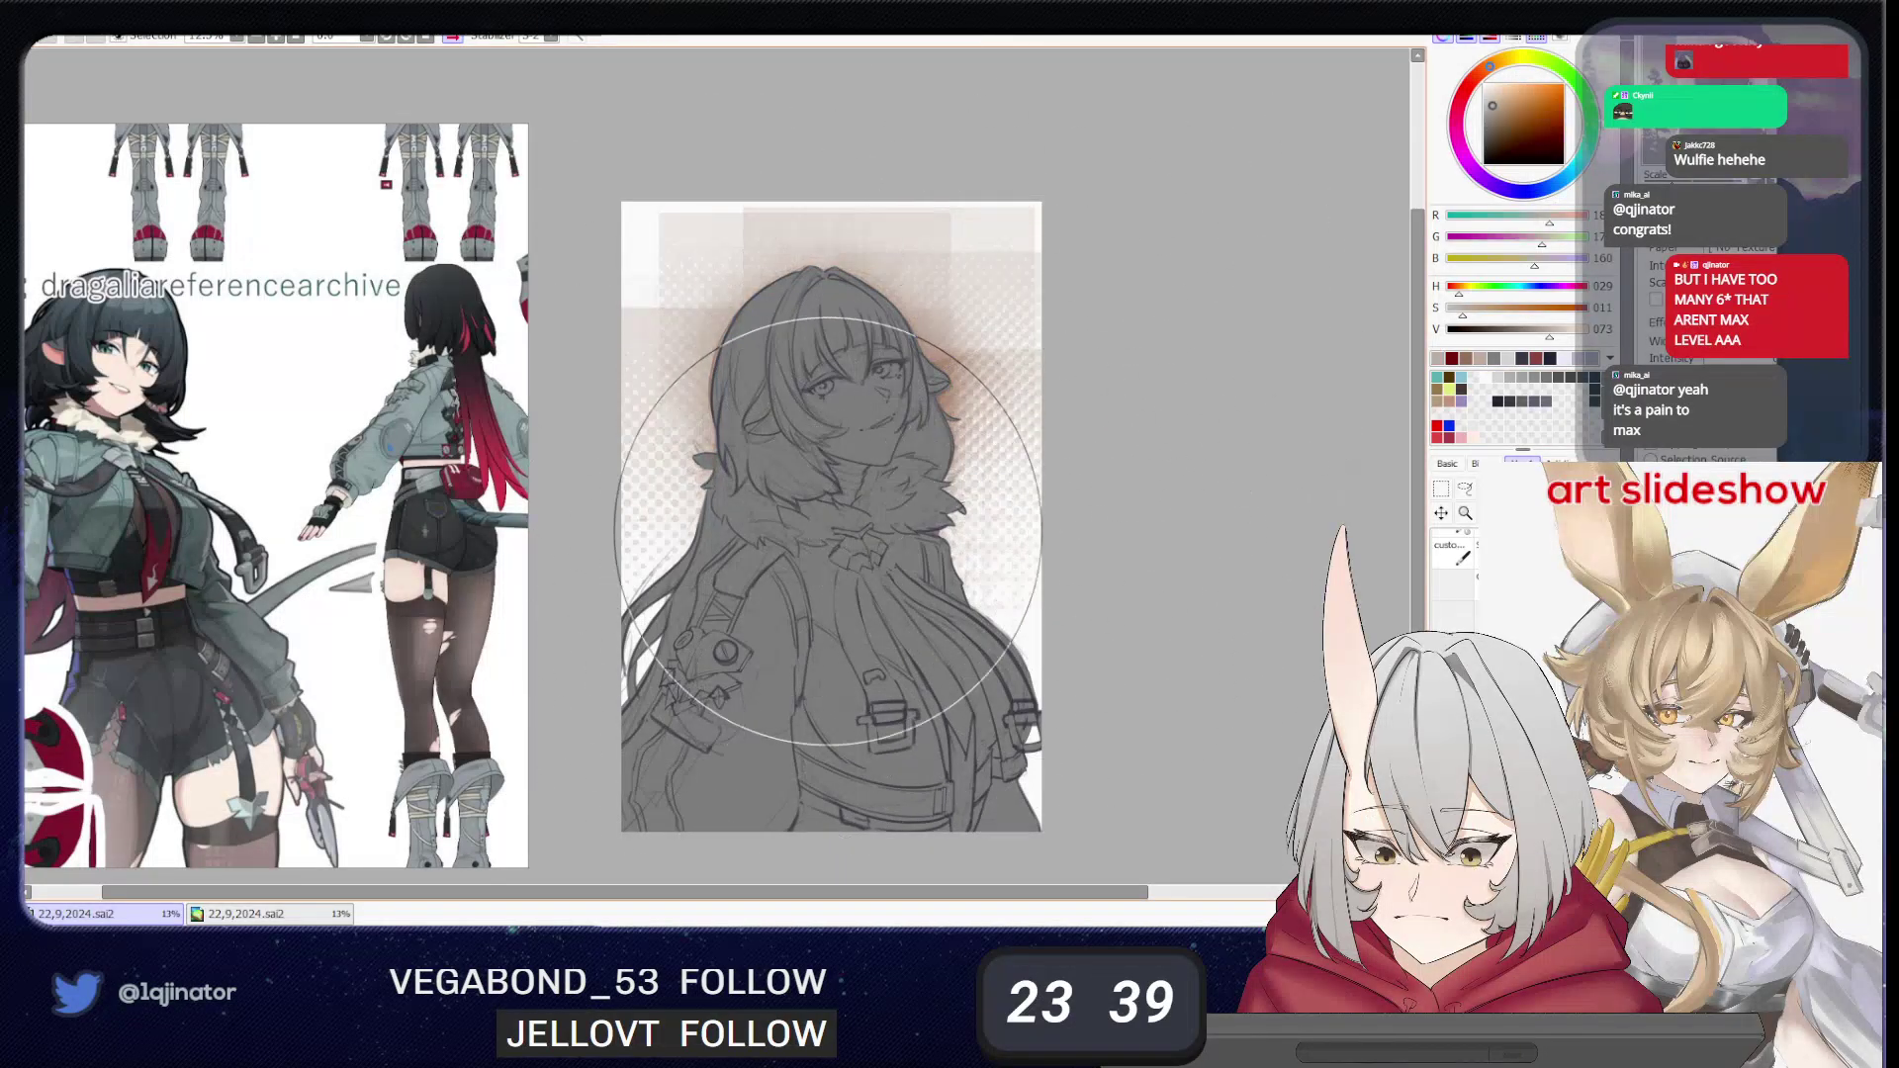
mouse_move(925, 500)
mouse_down()
mouse_move(987, 605)
mouse_move(1172, 585)
mouse_up()
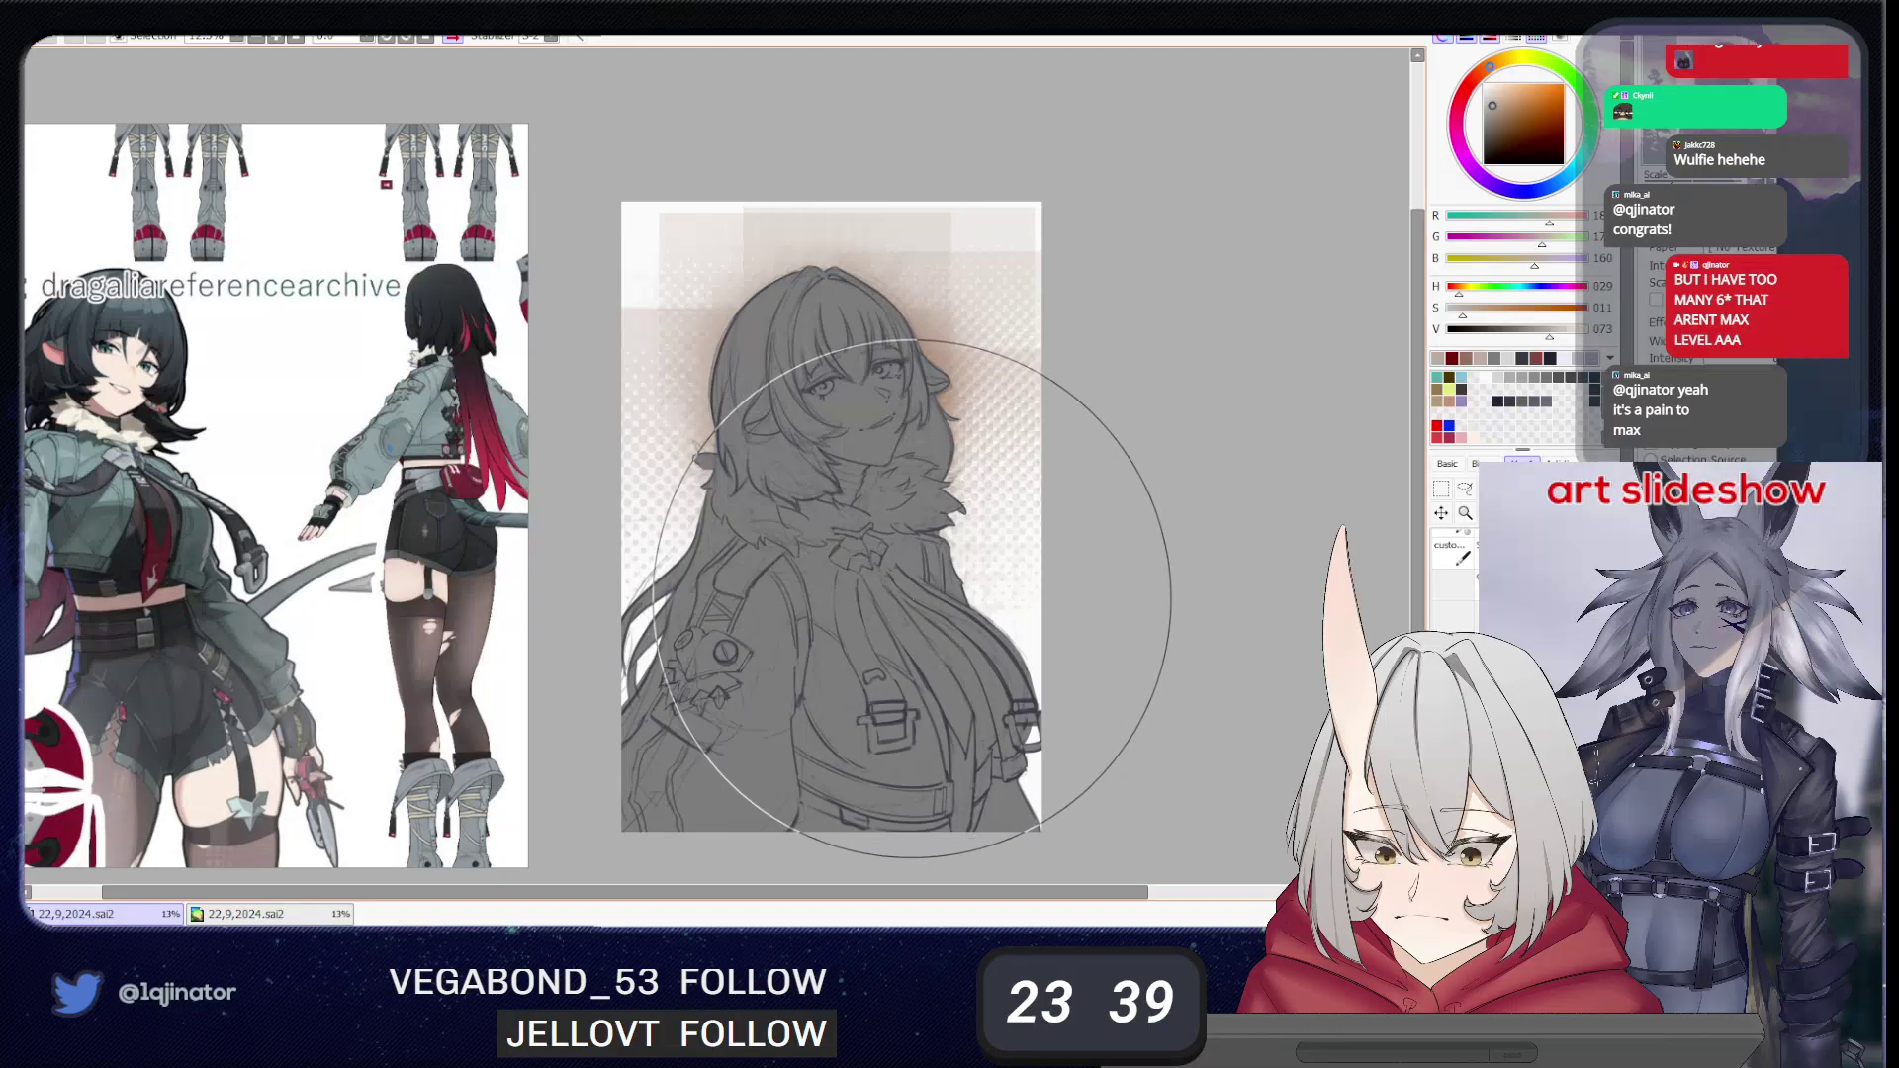
key(ctrl+z)
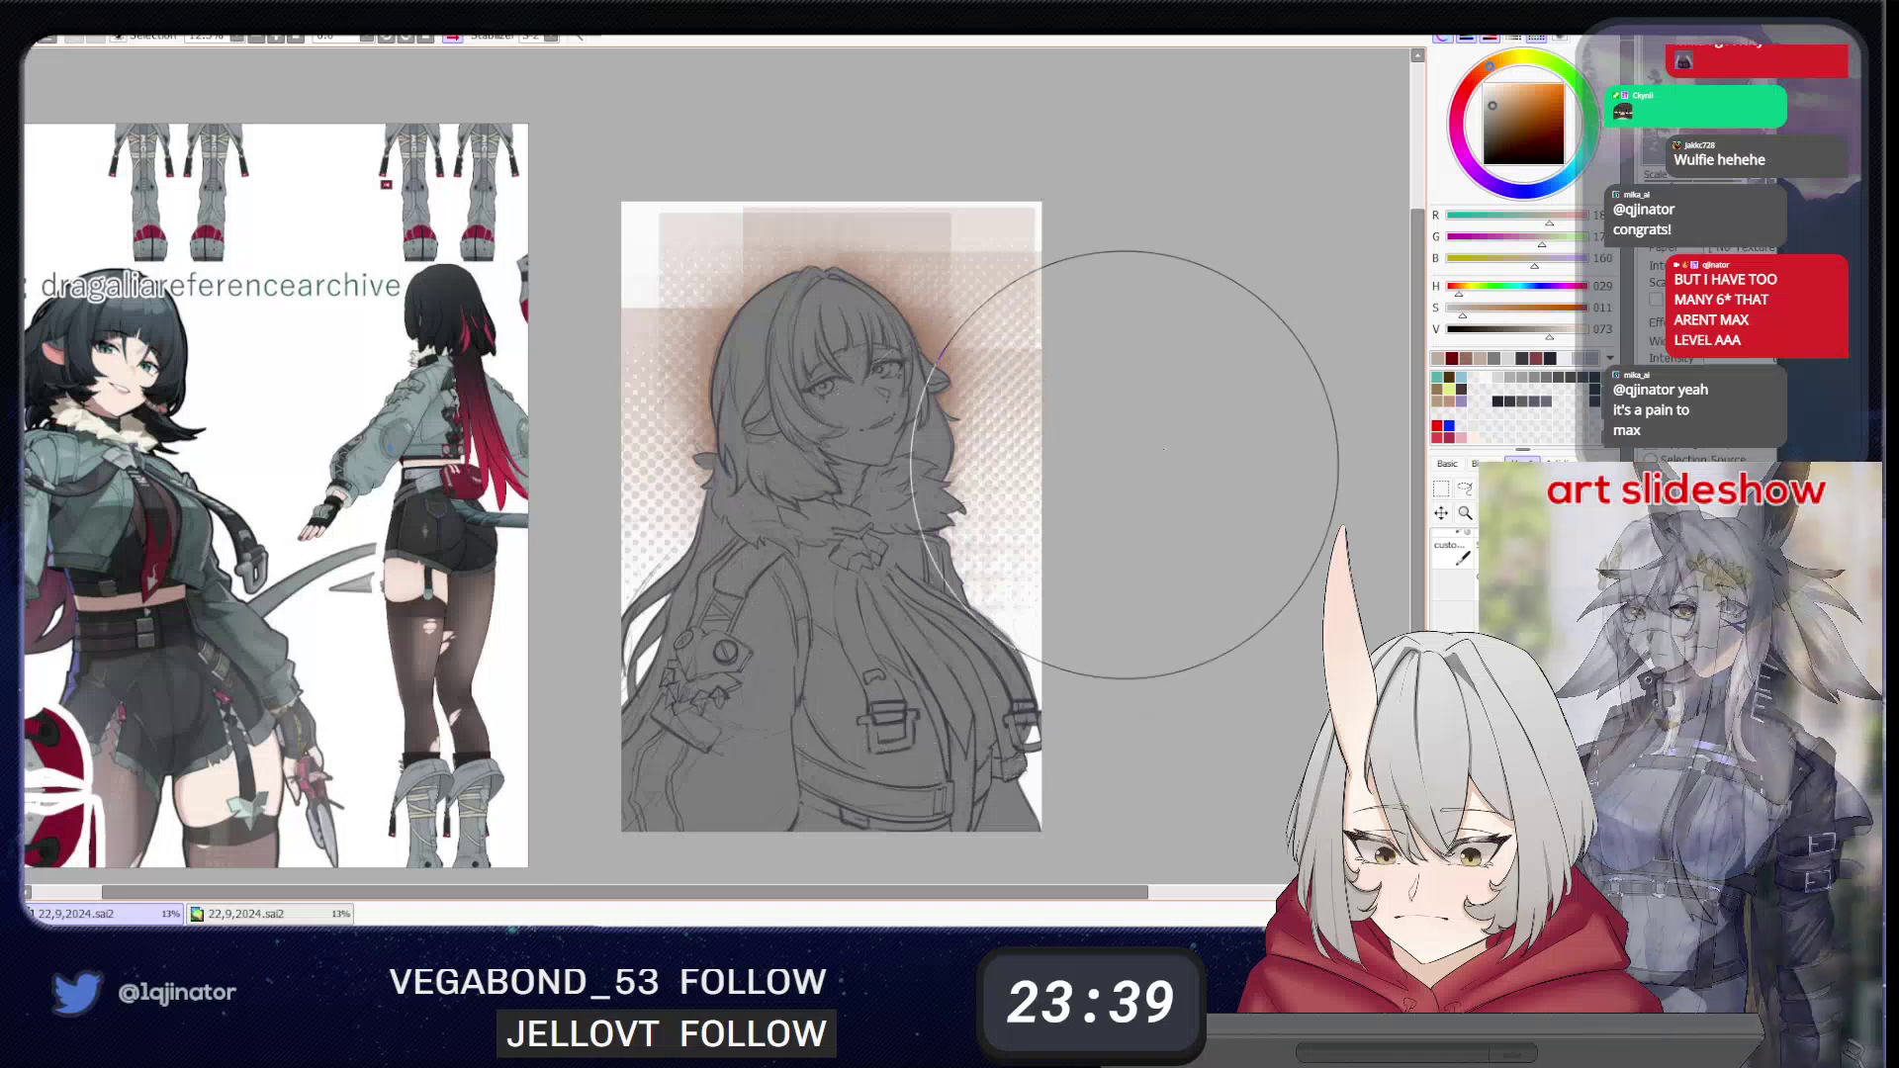
- Choose a pale orange and brush it over the background around the head to soften the glow
drag(1496, 100, 1506, 84)
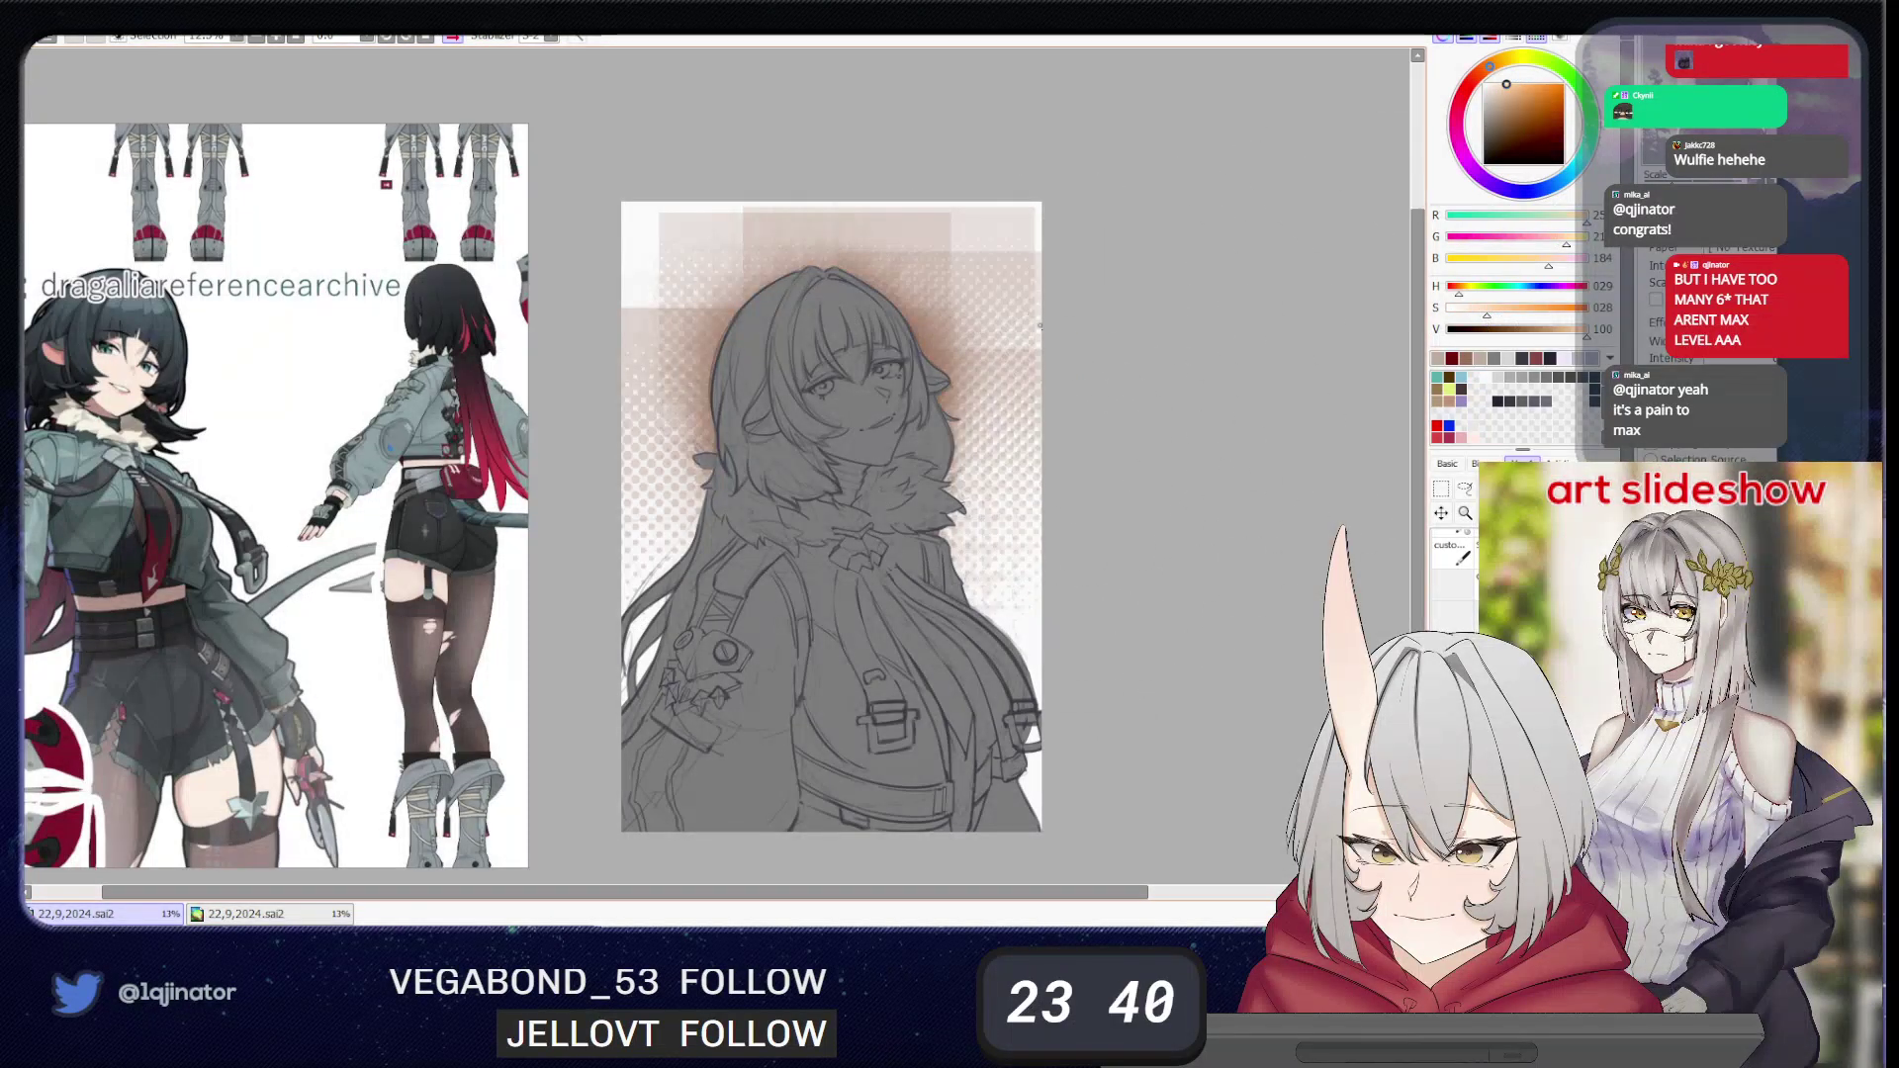
drag(1035, 390, 1076, 437)
mouse_move(1075, 309)
mouse_down()
mouse_move(795, 215)
mouse_move(663, 527)
mouse_move(976, 627)
mouse_move(1003, 244)
mouse_move(806, 263)
mouse_up()
drag(908, 483, 1020, 585)
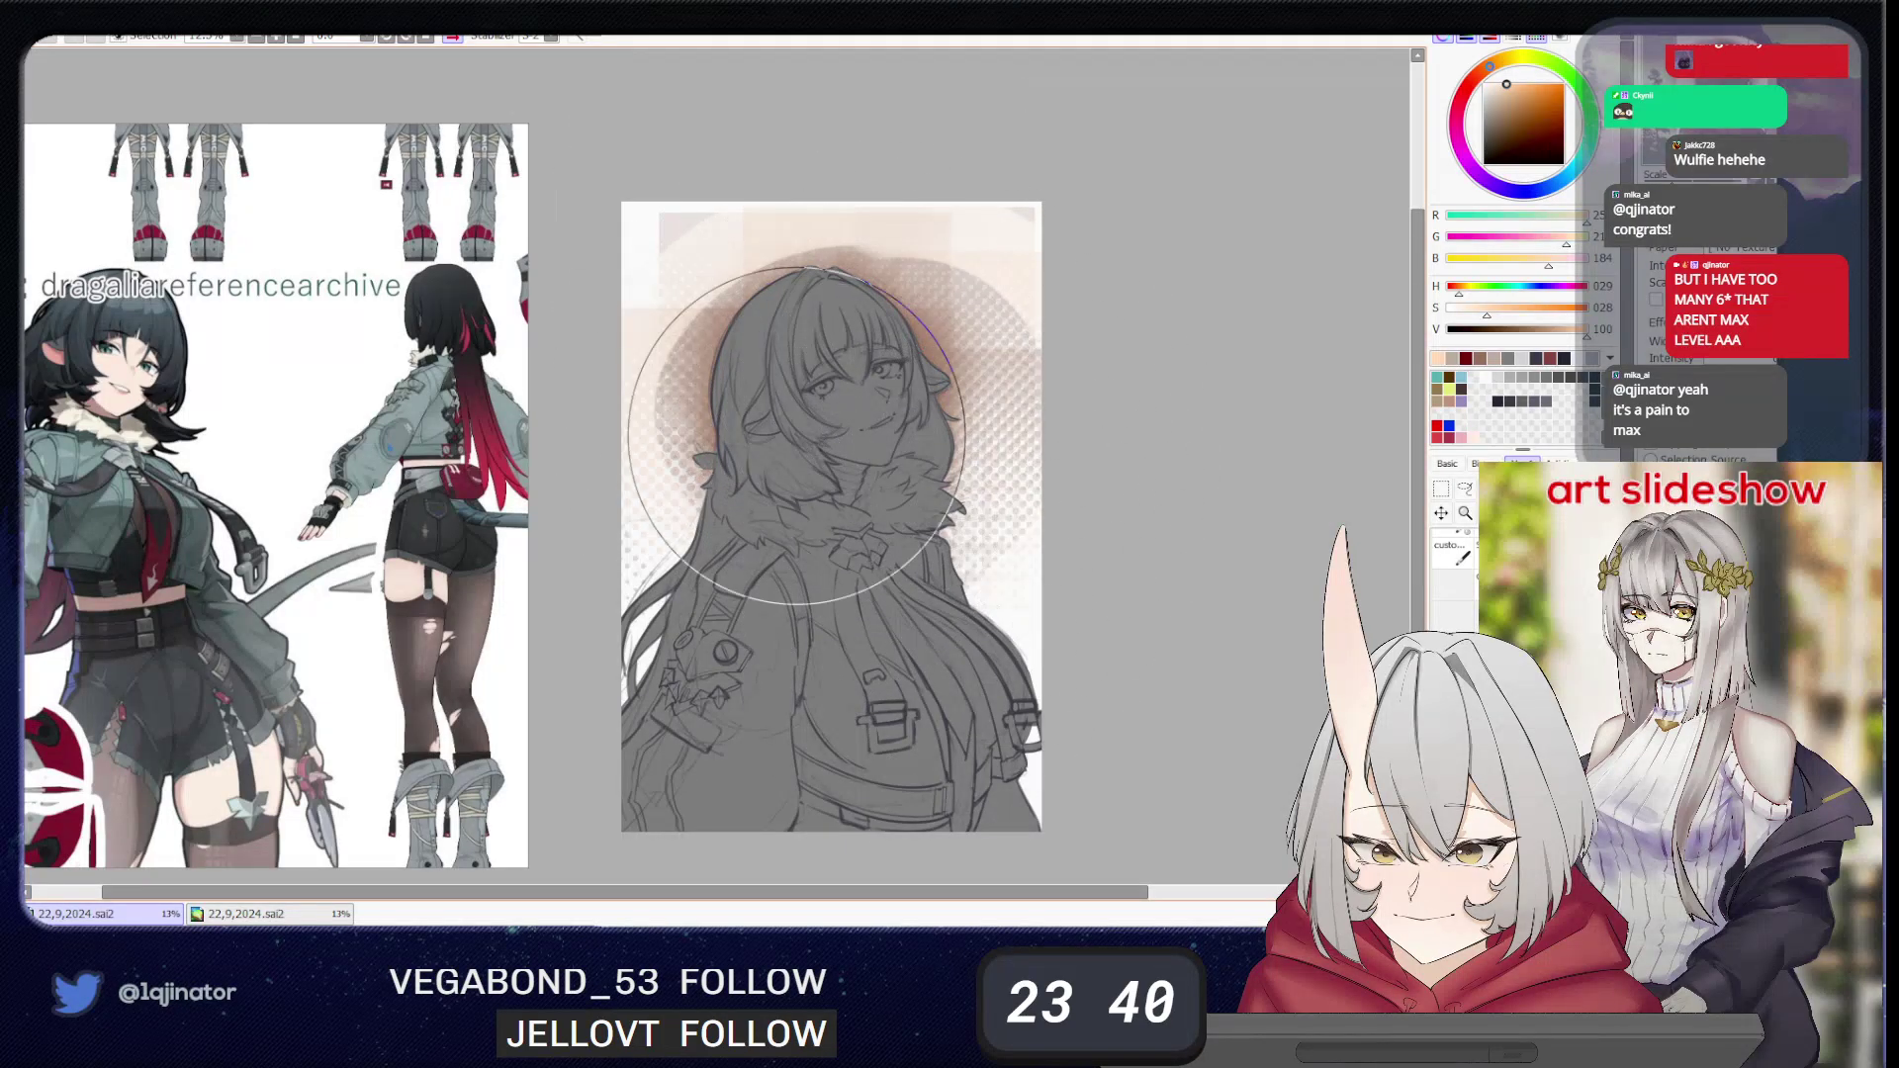
key(bracketright)
key(bracketright)
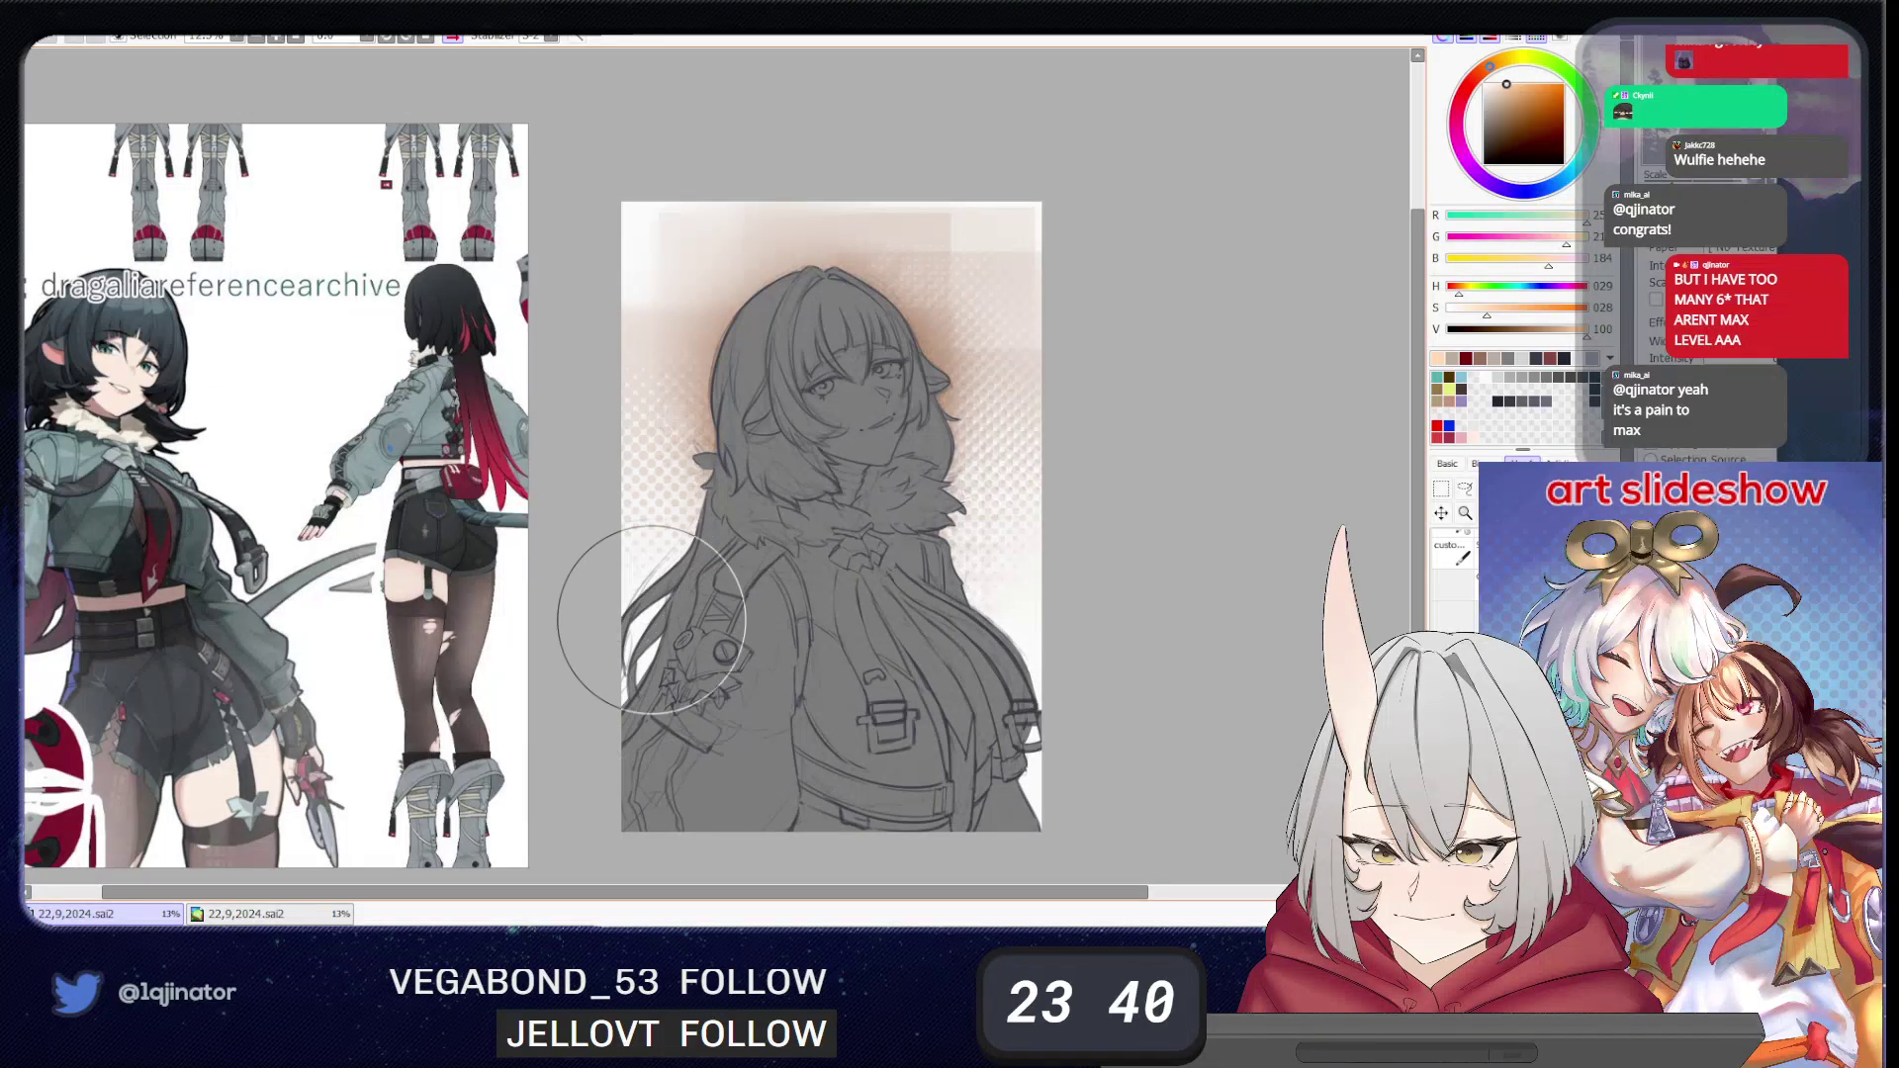
drag(1087, 632, 1077, 599)
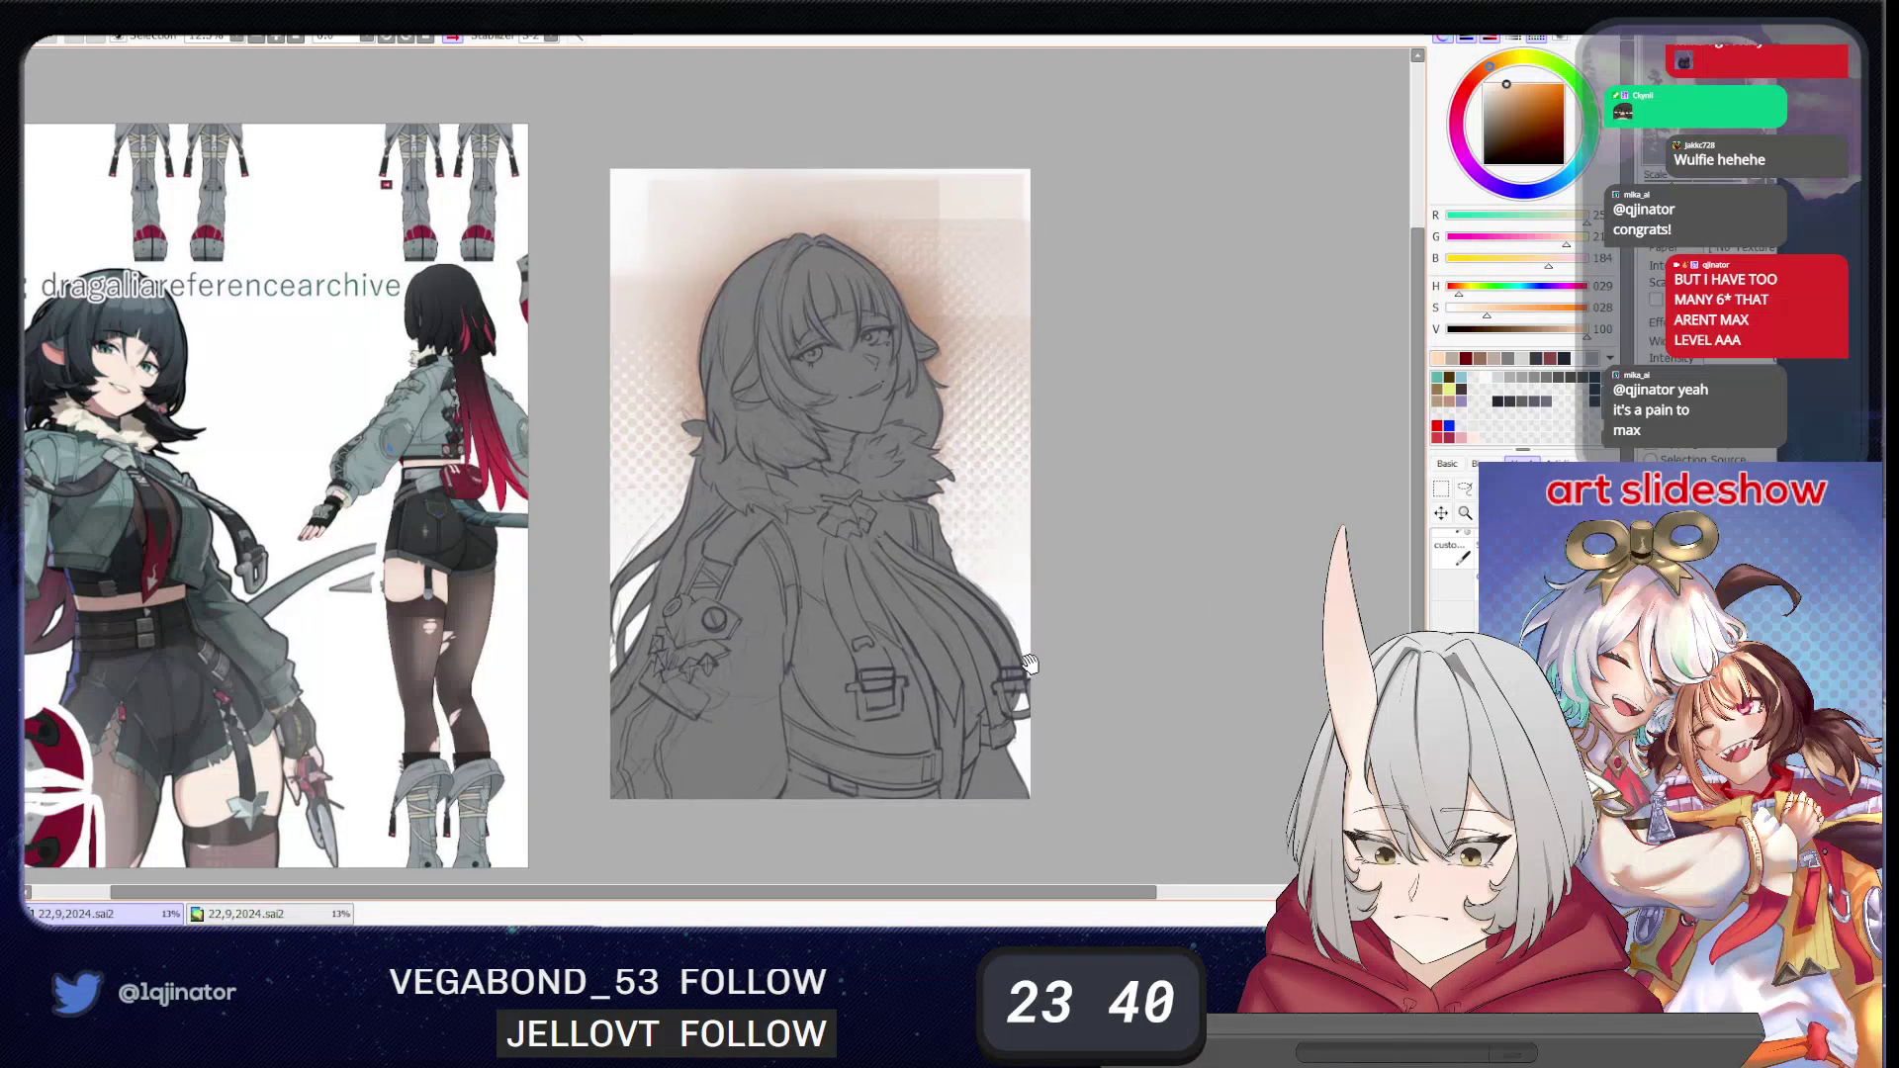
drag(1029, 662, 1032, 676)
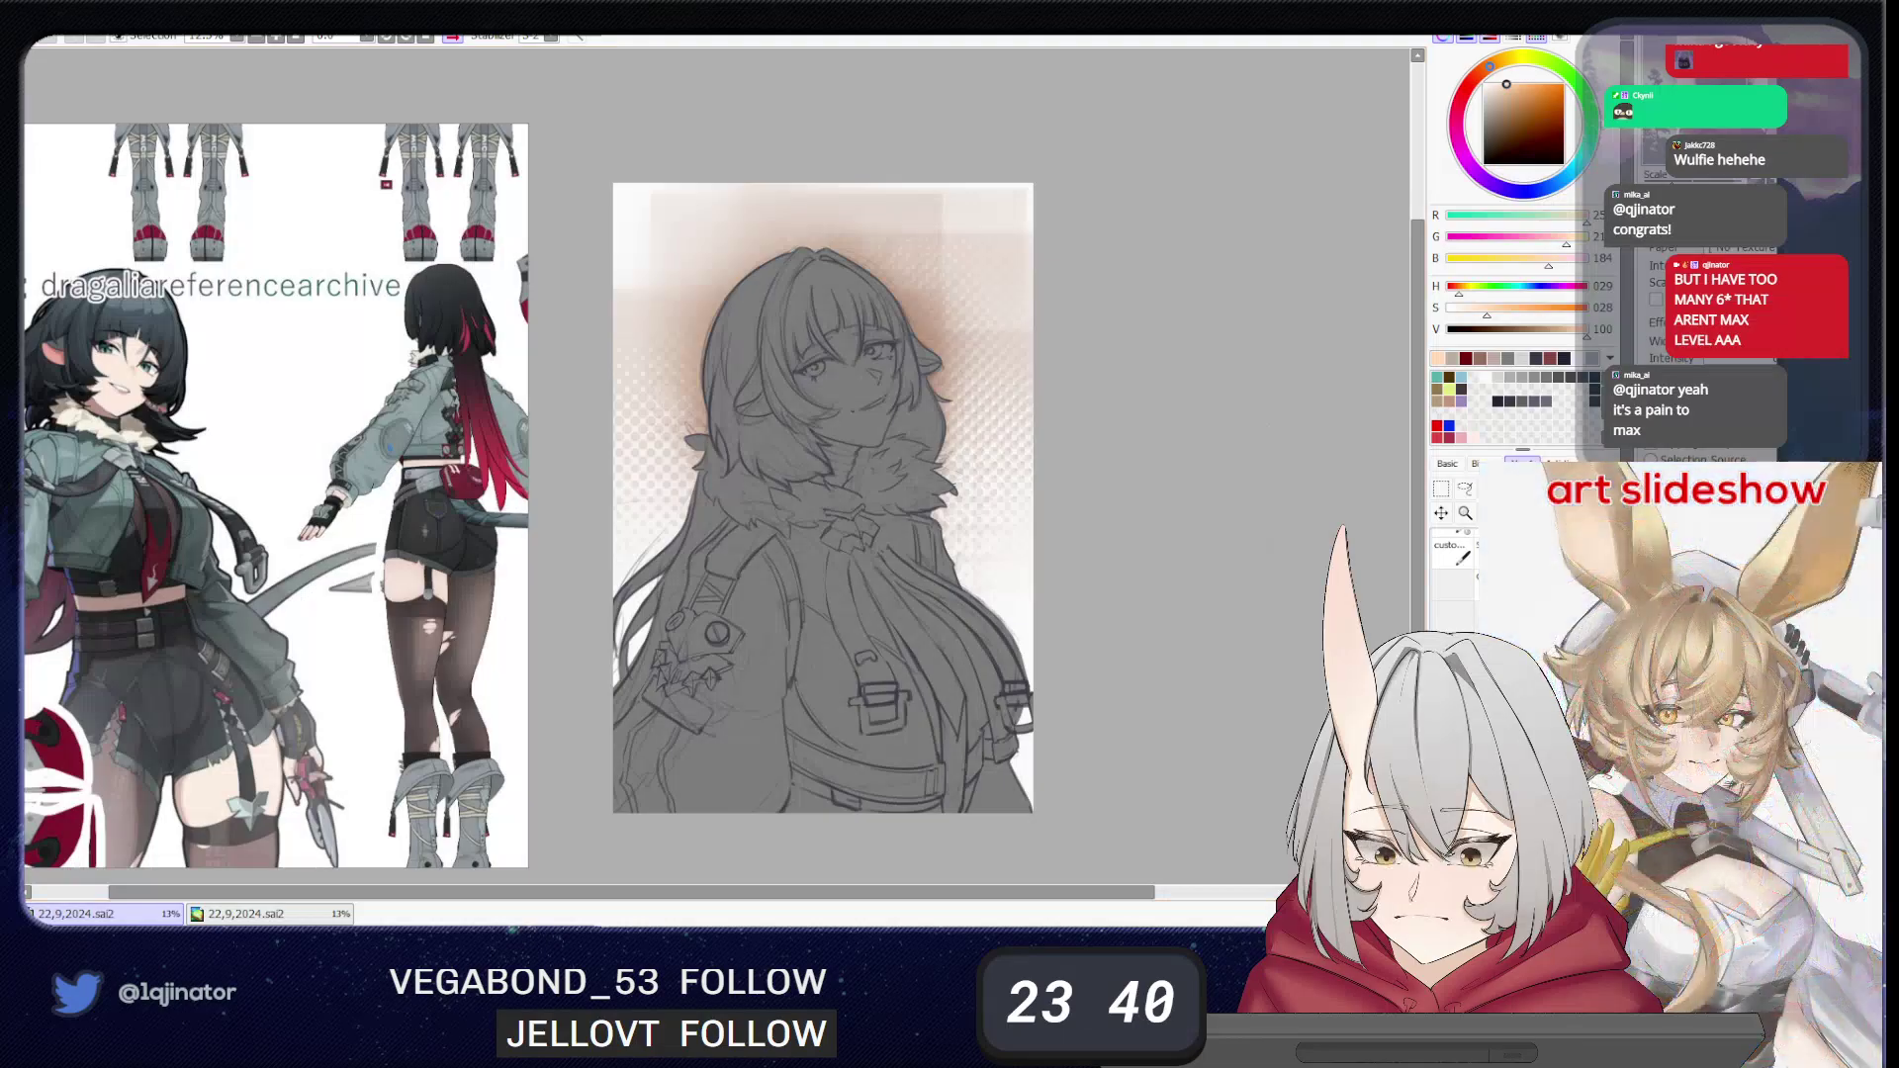
drag(1126, 609, 1124, 627)
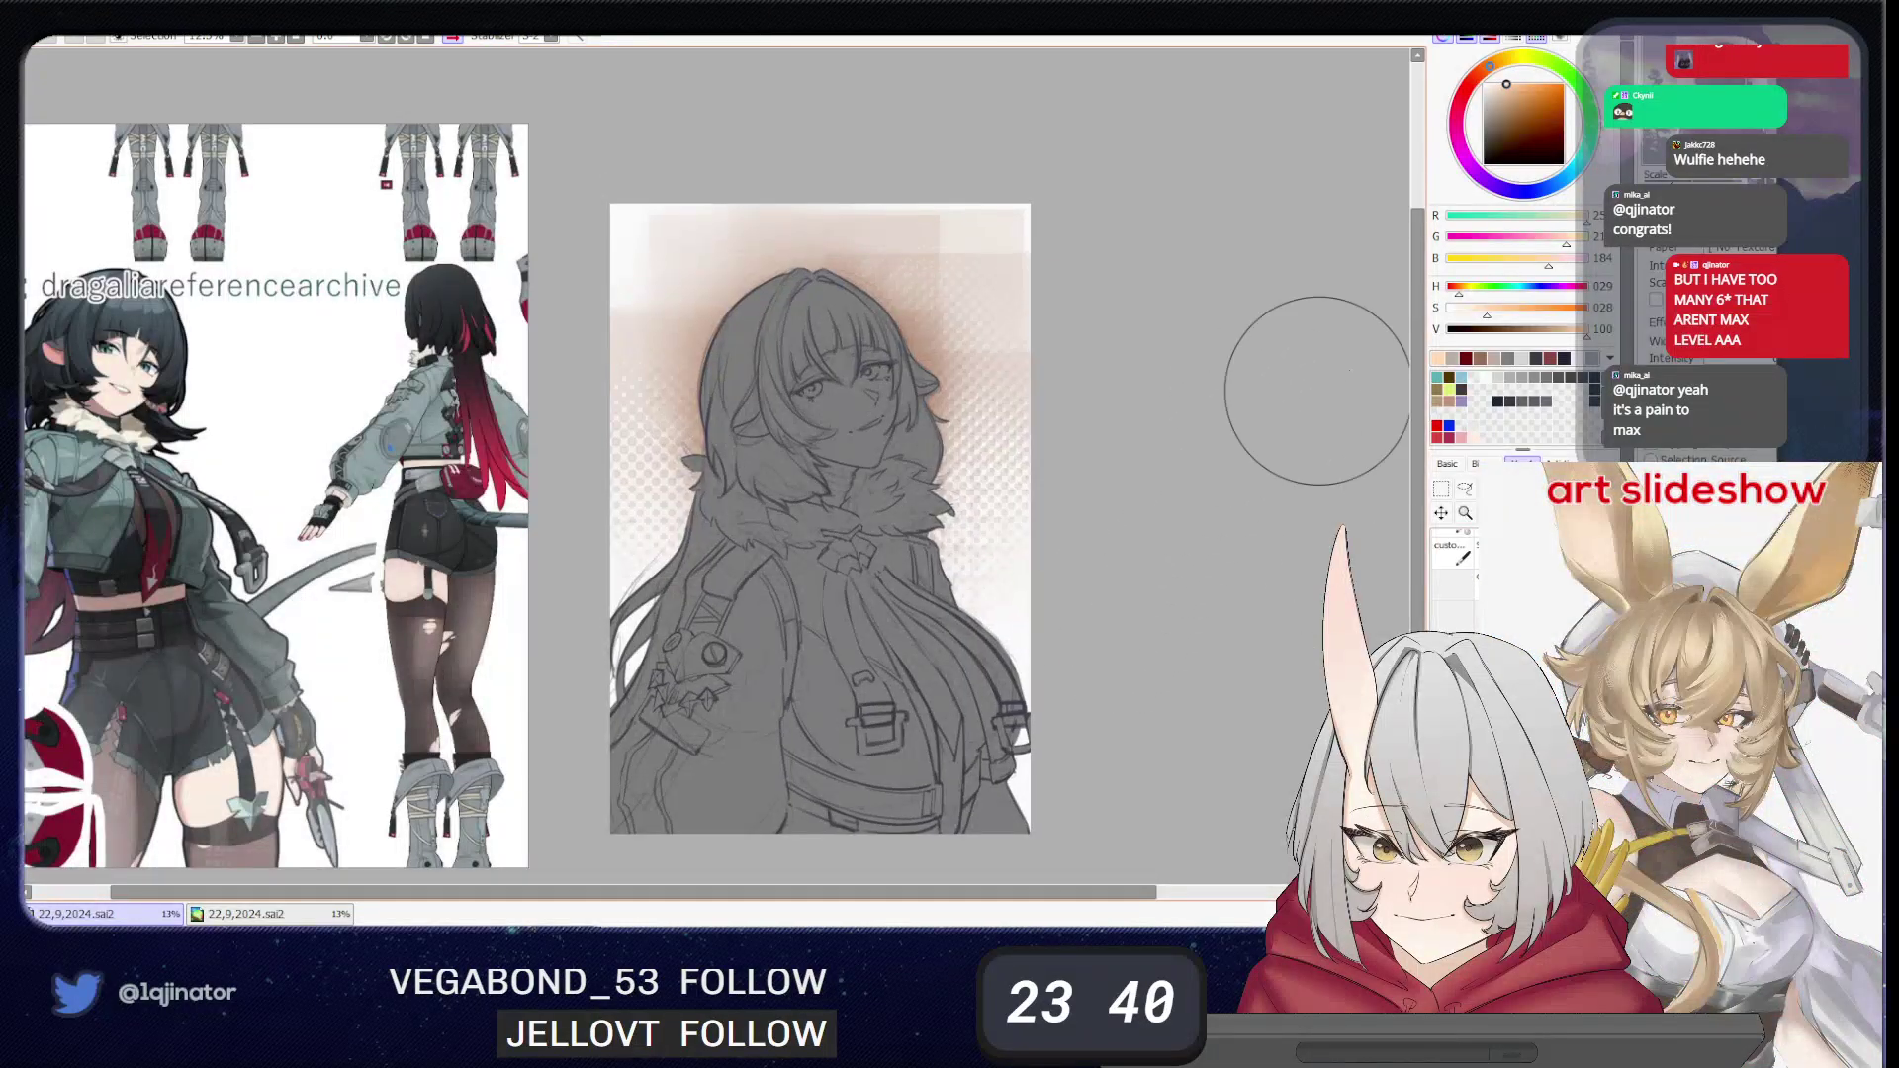
- Try lavender and purple tones on the colour wheel and settle on a dusty pink (RGB 207, 166, 158)
click(1528, 193)
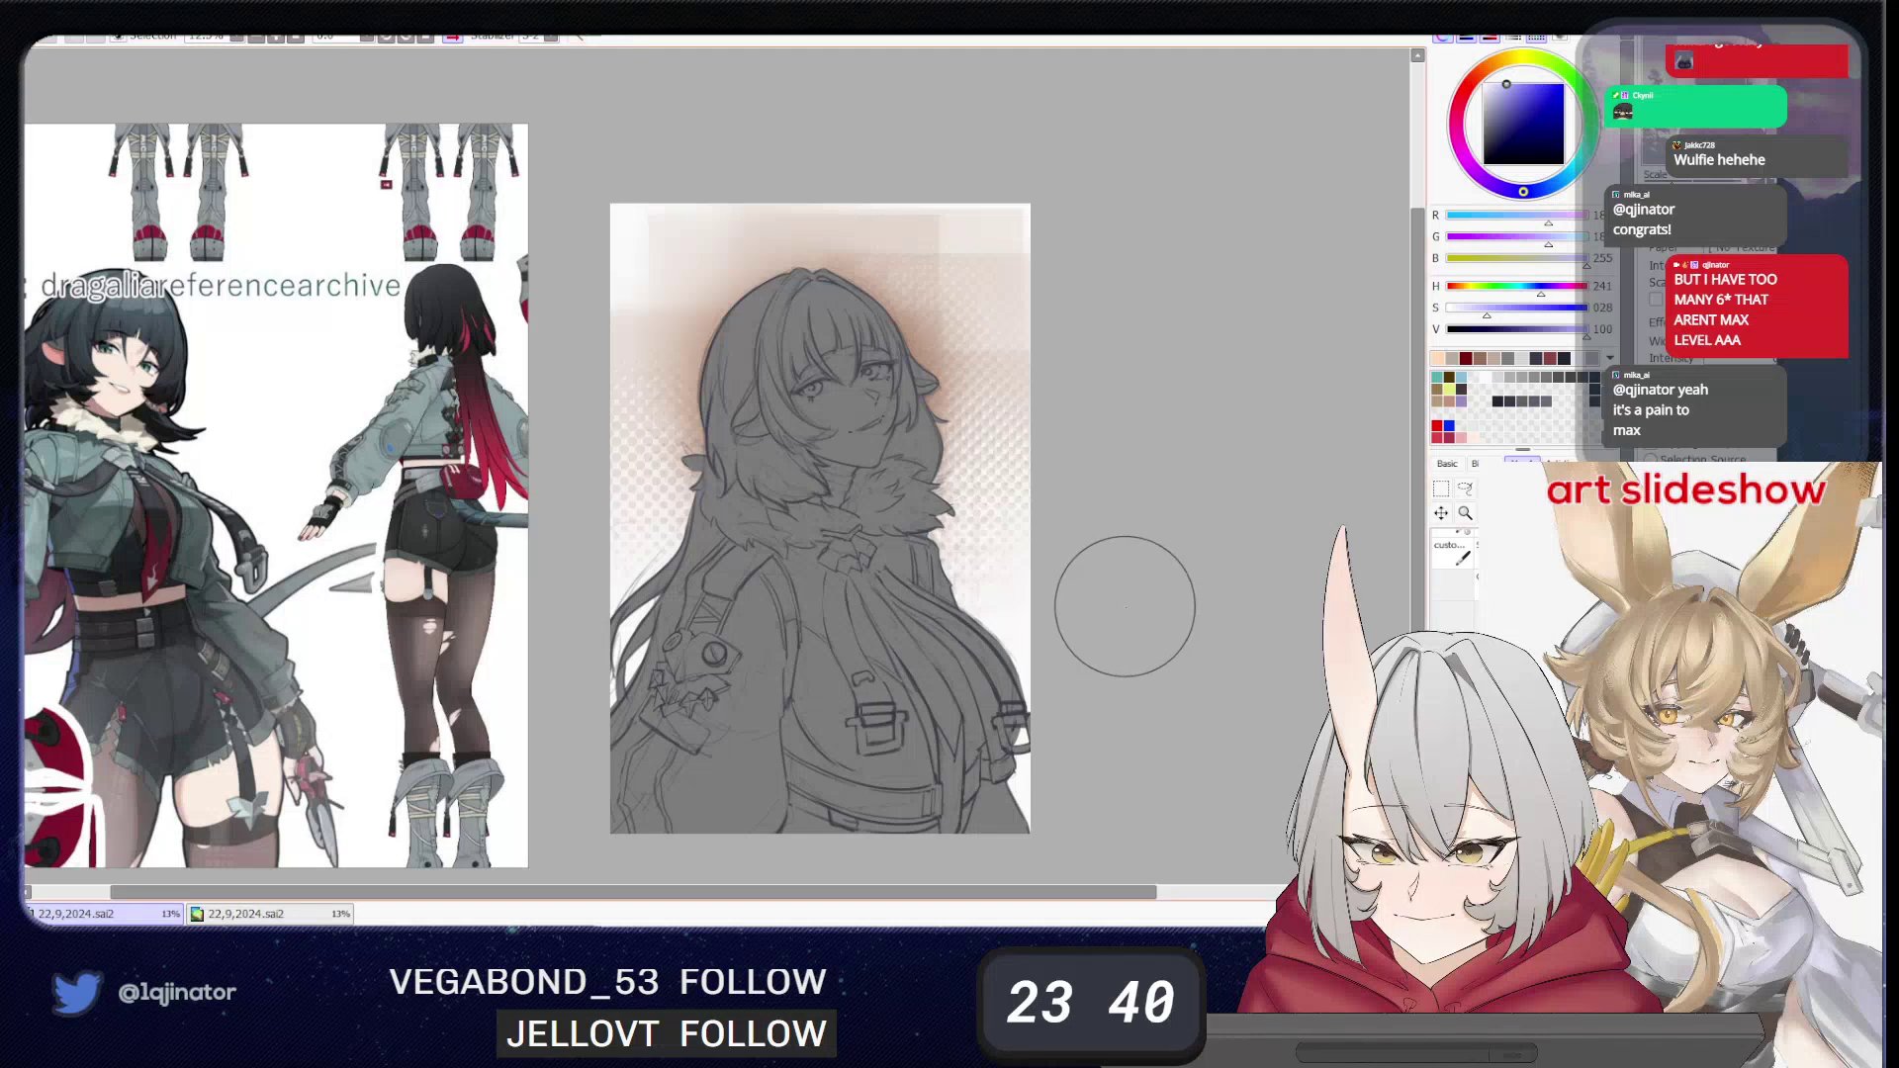
drag(1129, 563, 1057, 614)
key(Page_Up)
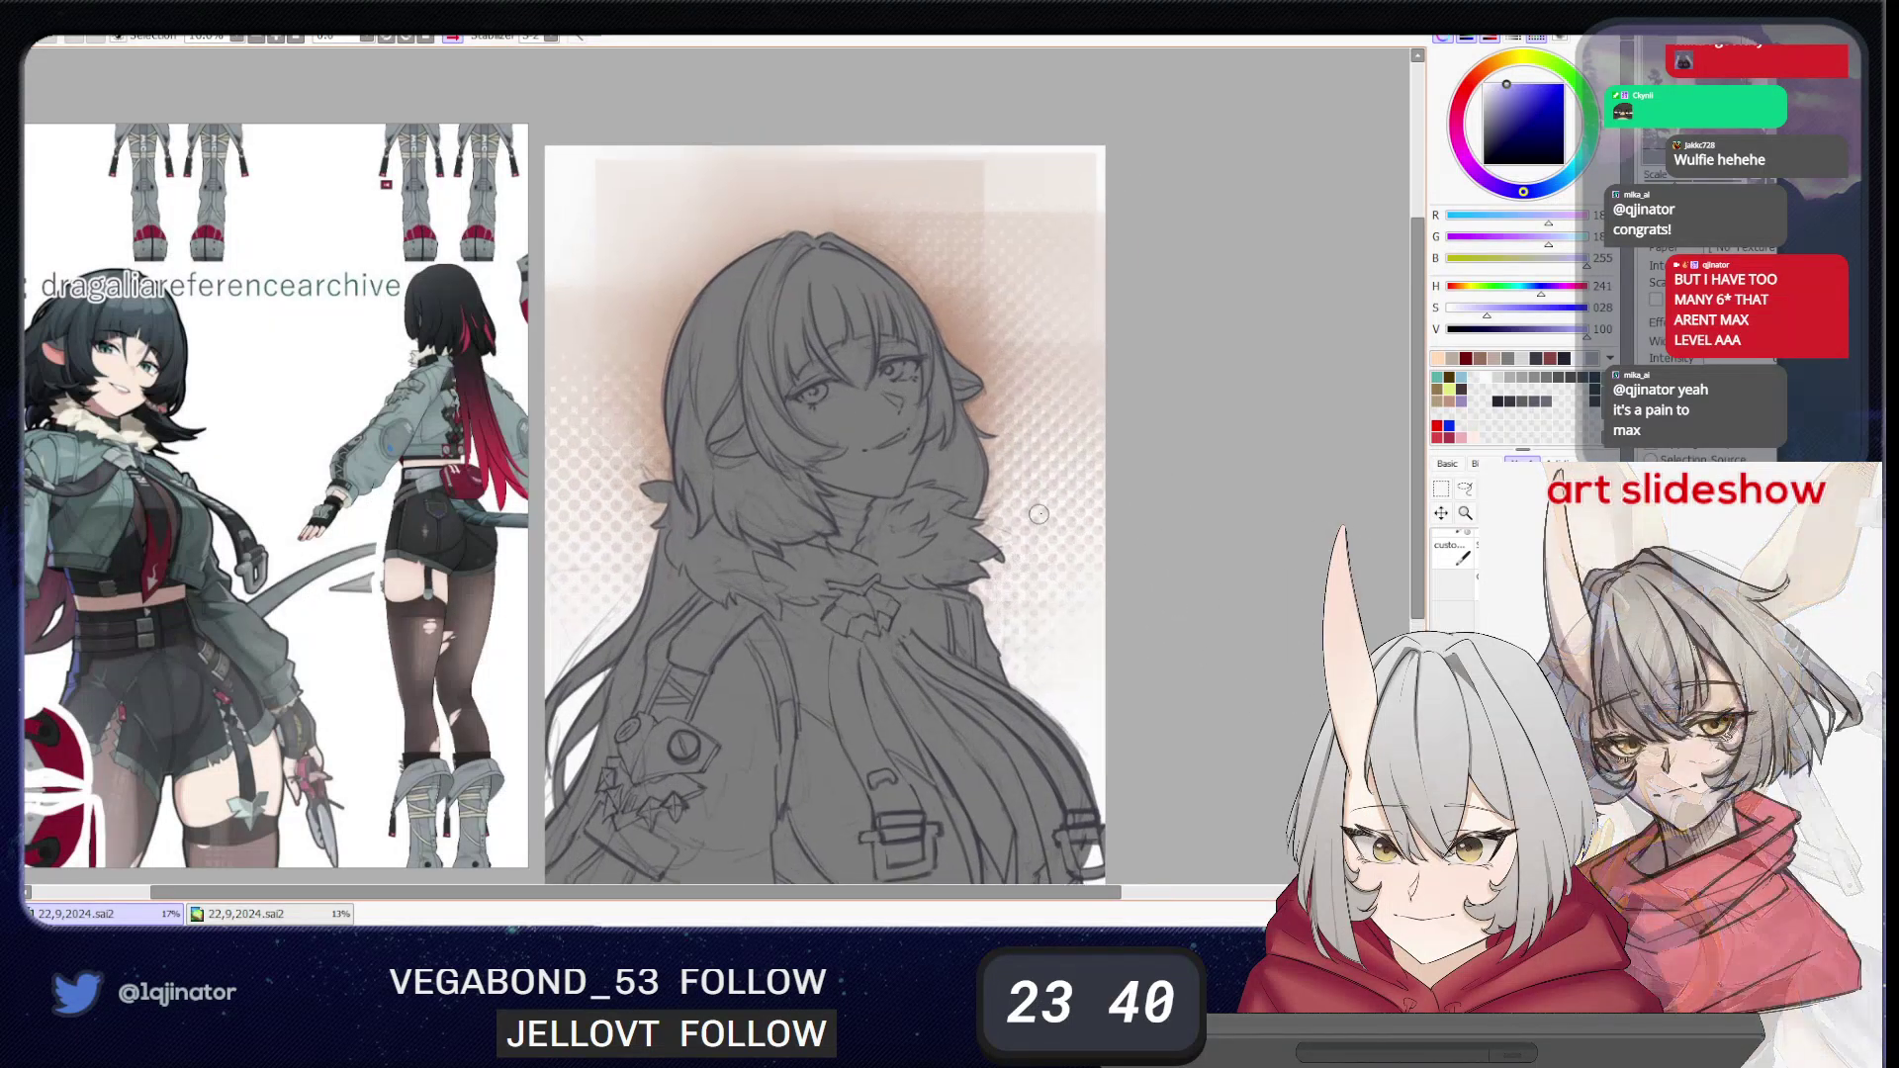
click(1497, 194)
drag(1497, 92, 1490, 108)
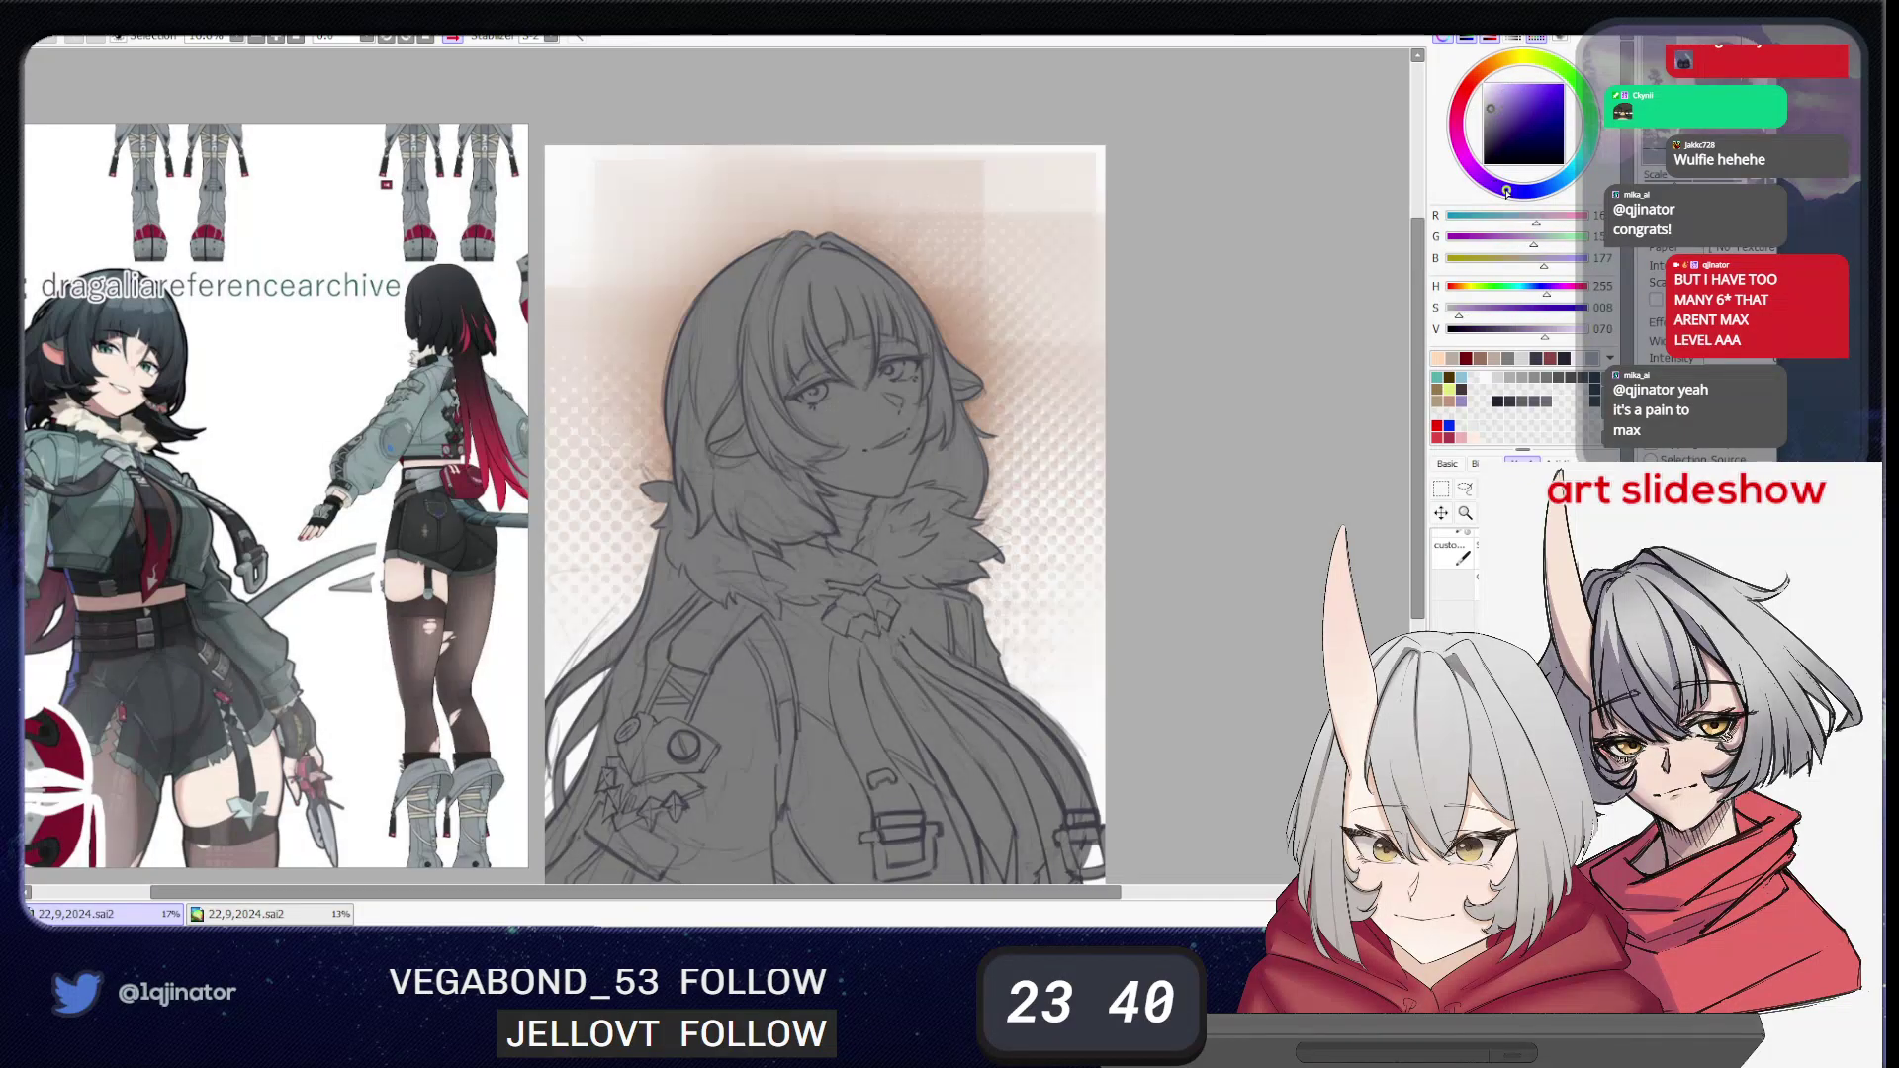
click(1506, 103)
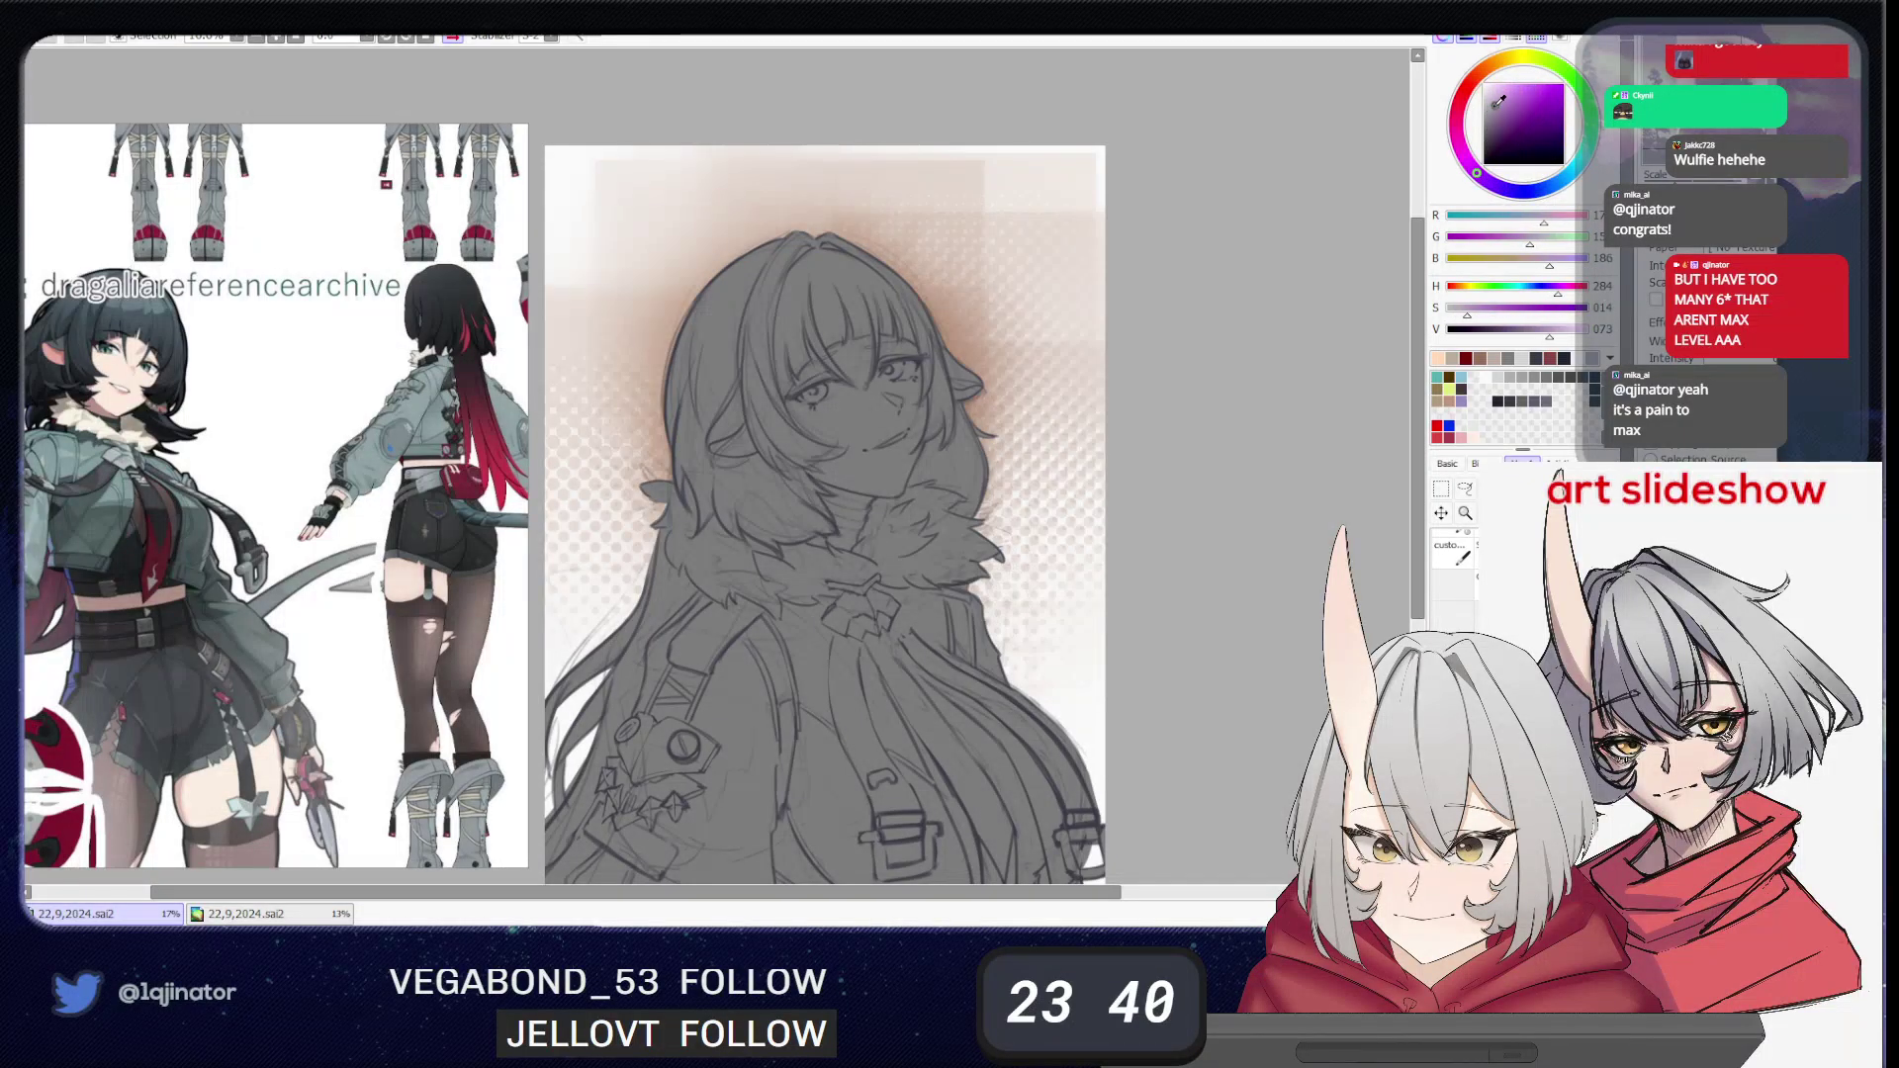
click(1478, 170)
mouse_move(1478, 172)
mouse_down()
mouse_move(1522, 202)
mouse_move(1451, 143)
mouse_move(1462, 96)
mouse_move(1508, 96)
mouse_up()
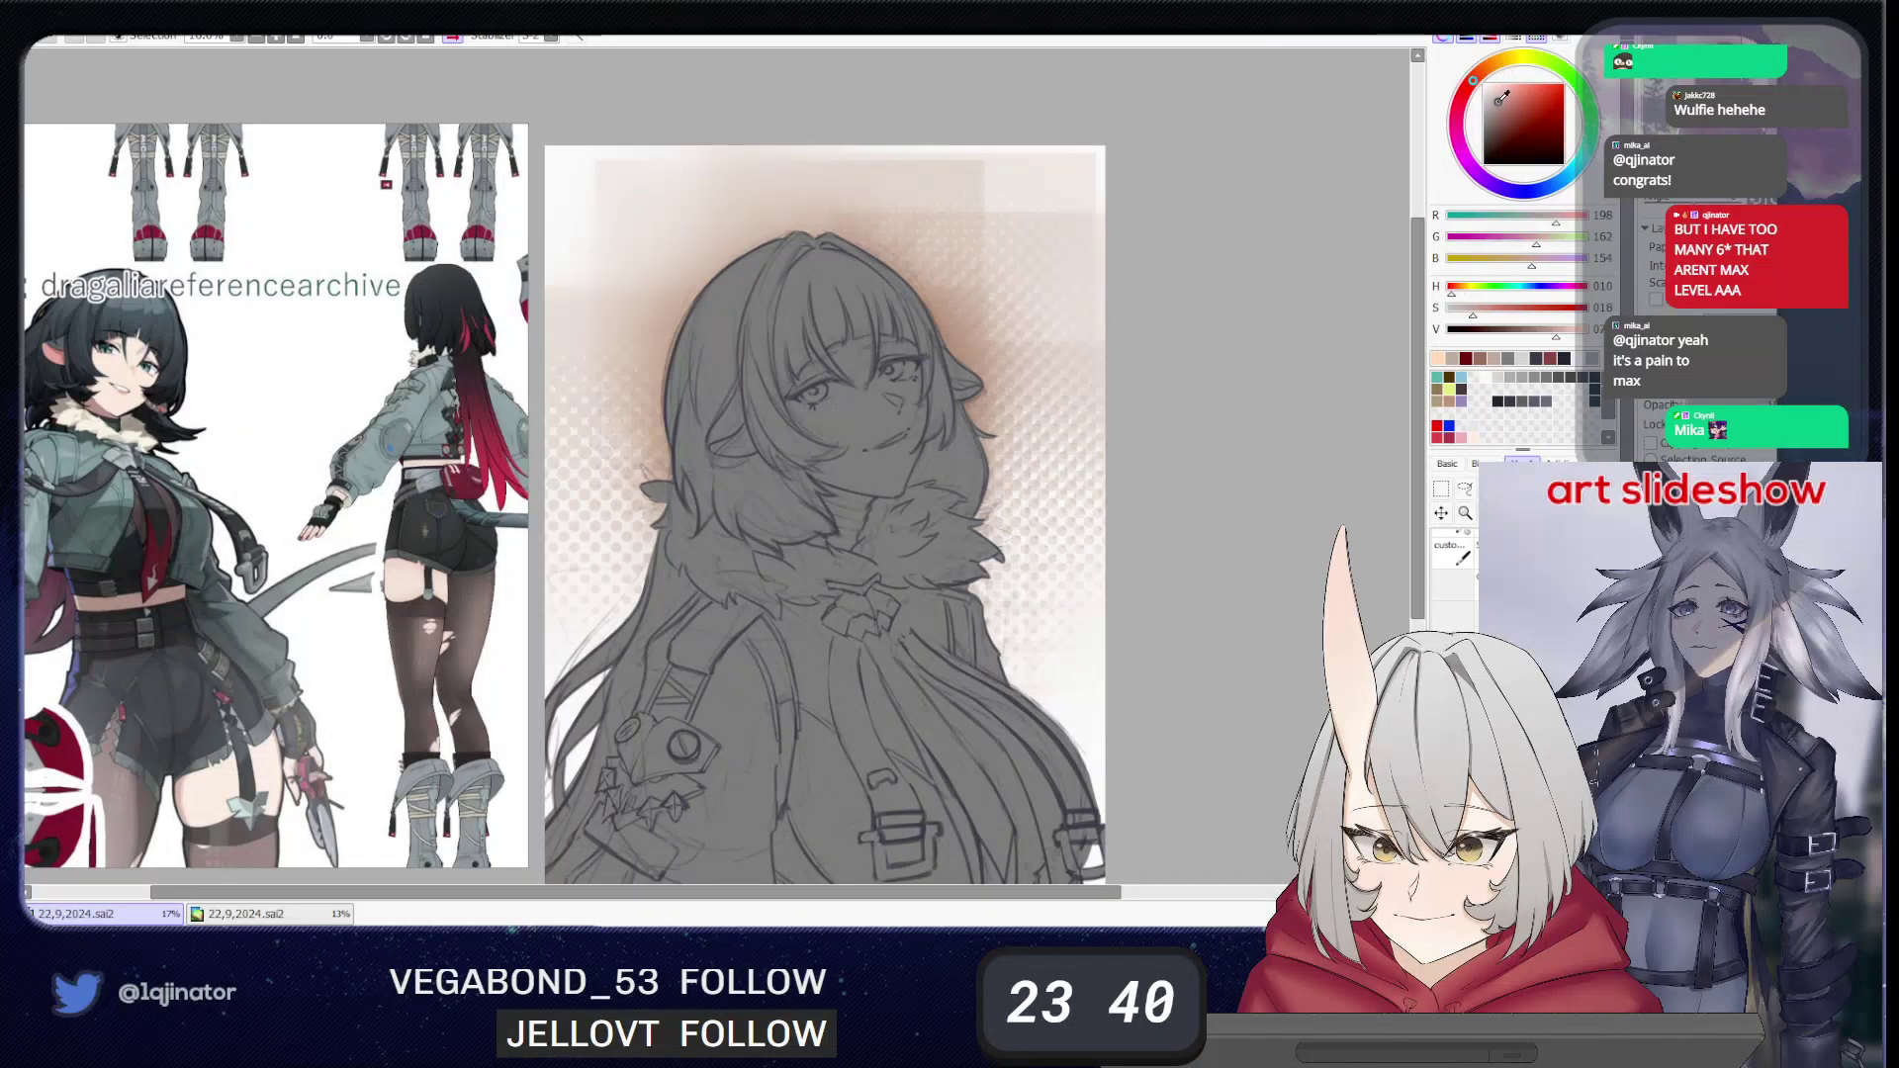
click(1499, 99)
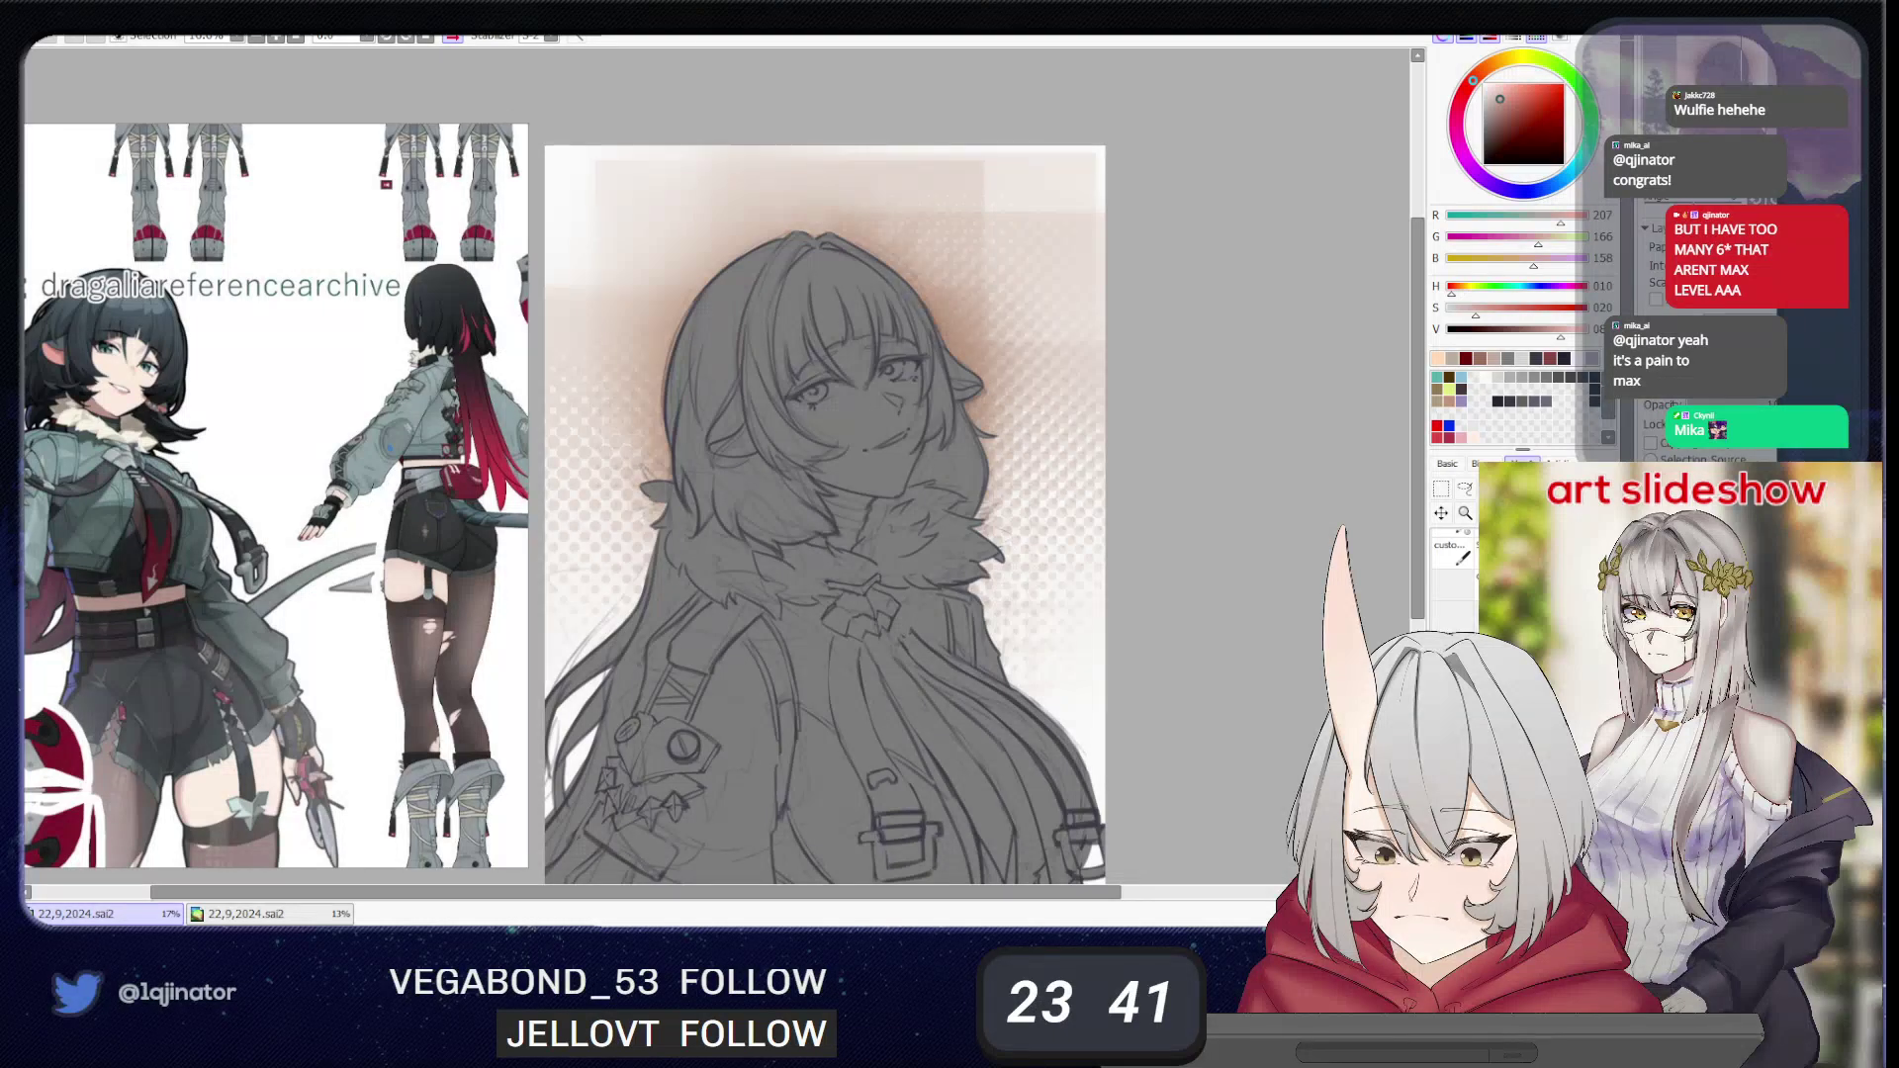
- Try soft dusty pink strokes over the face, collar and lower torso with a larger brush, and undo them
mouse_move(907, 477)
mouse_down()
mouse_move(817, 463)
mouse_move(930, 469)
mouse_up()
mouse_move(862, 378)
mouse_down()
mouse_move(906, 417)
mouse_move(885, 460)
mouse_move(809, 518)
mouse_move(774, 513)
mouse_move(862, 482)
mouse_move(893, 428)
mouse_move(830, 513)
mouse_move(782, 455)
mouse_move(853, 446)
mouse_move(894, 534)
mouse_move(1127, 403)
mouse_move(857, 485)
mouse_move(801, 481)
mouse_move(790, 433)
mouse_move(853, 381)
mouse_move(816, 566)
mouse_move(810, 440)
mouse_move(889, 428)
mouse_move(823, 561)
mouse_move(889, 613)
mouse_move(899, 489)
mouse_move(859, 549)
mouse_move(878, 540)
mouse_move(880, 481)
mouse_up()
key(])
key(])
key(space)
mouse_move(895, 734)
mouse_down()
mouse_move(827, 716)
mouse_move(944, 677)
mouse_move(907, 722)
mouse_up()
key(space)
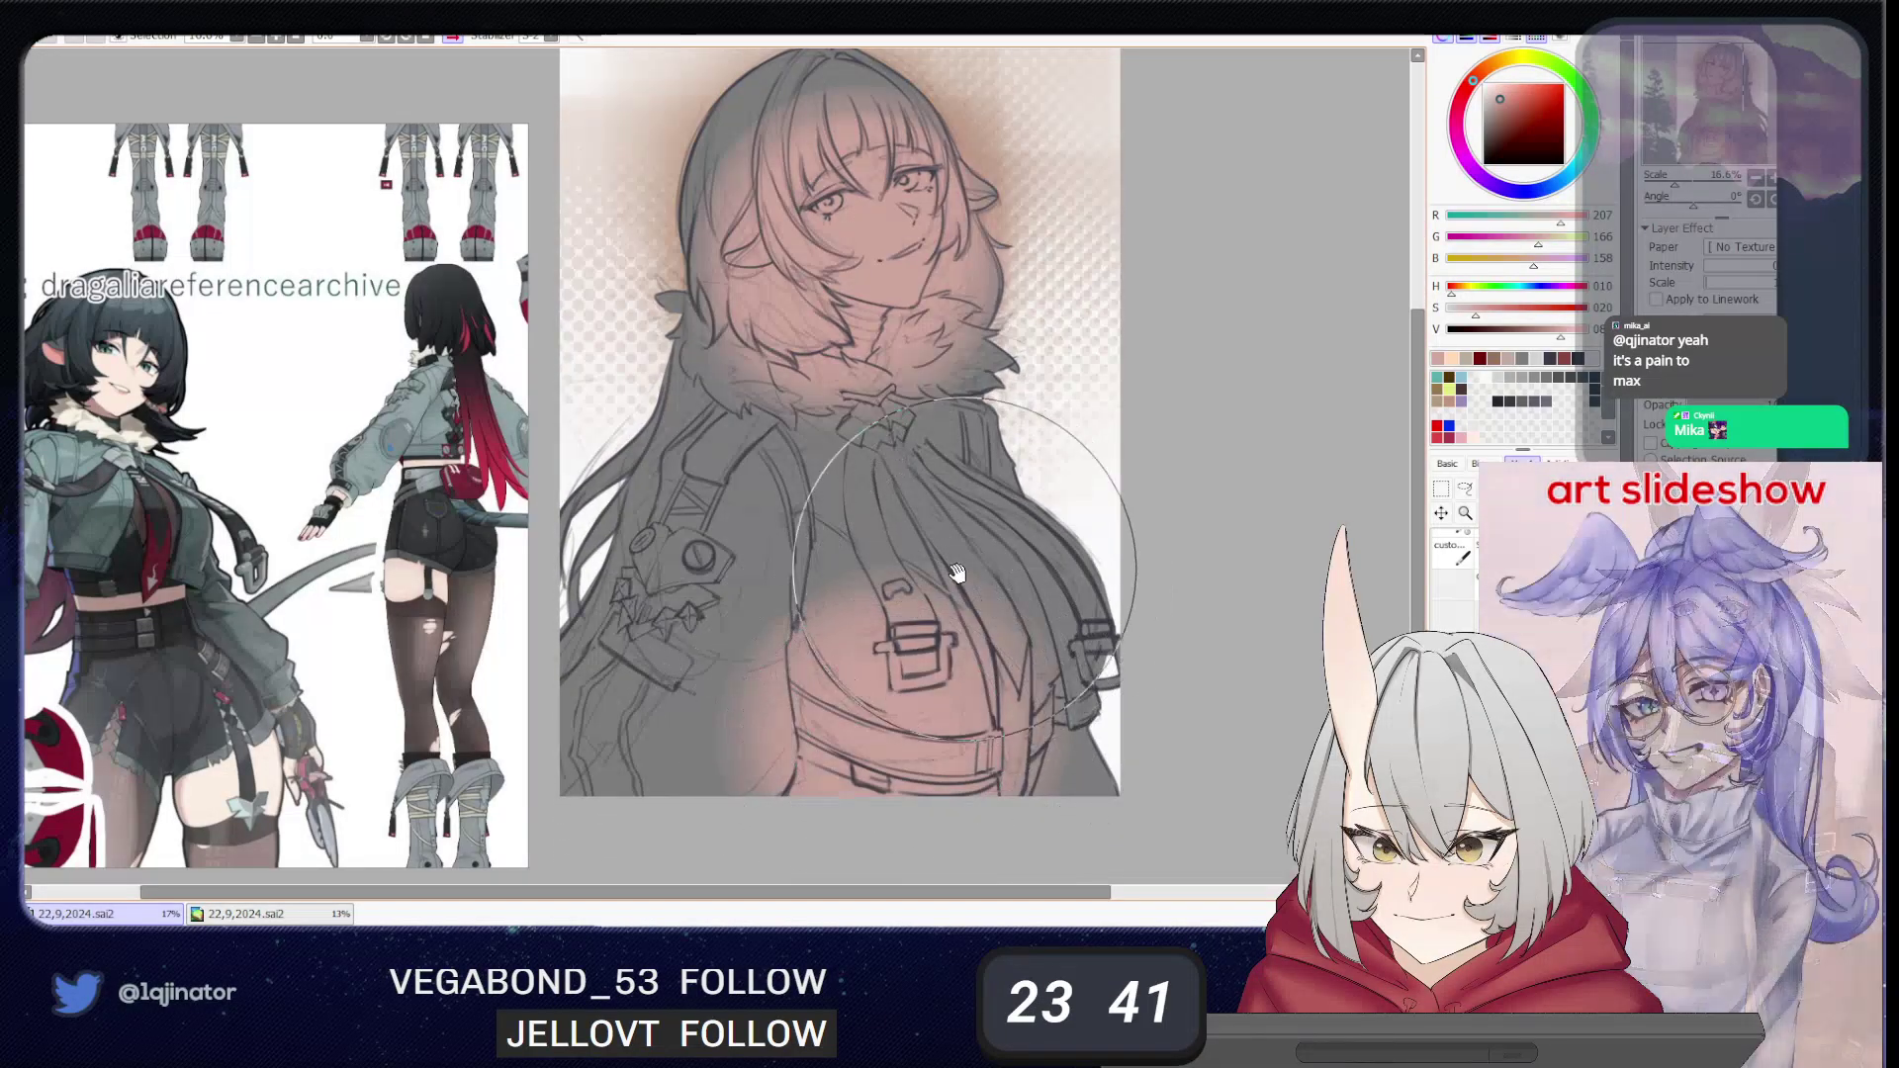
drag(923, 452, 935, 596)
key(space)
drag(958, 482, 920, 650)
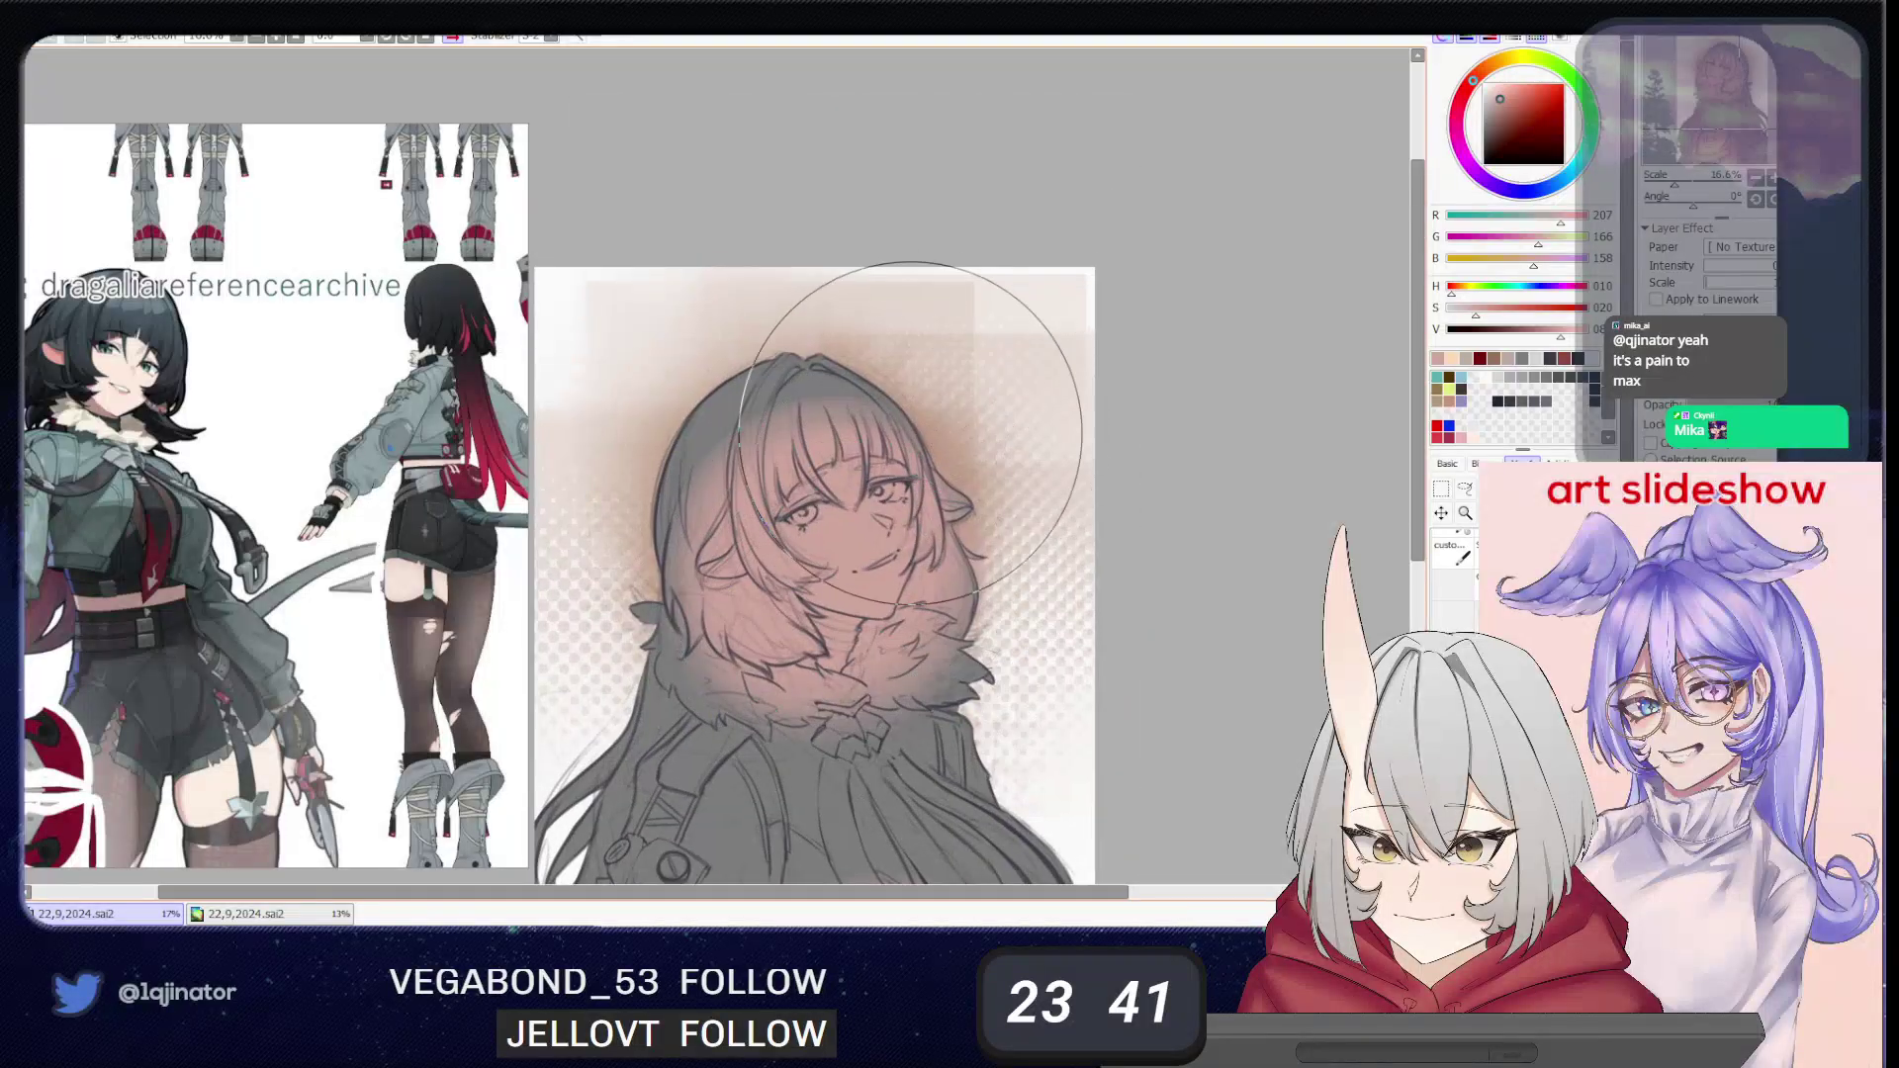
key(alt)
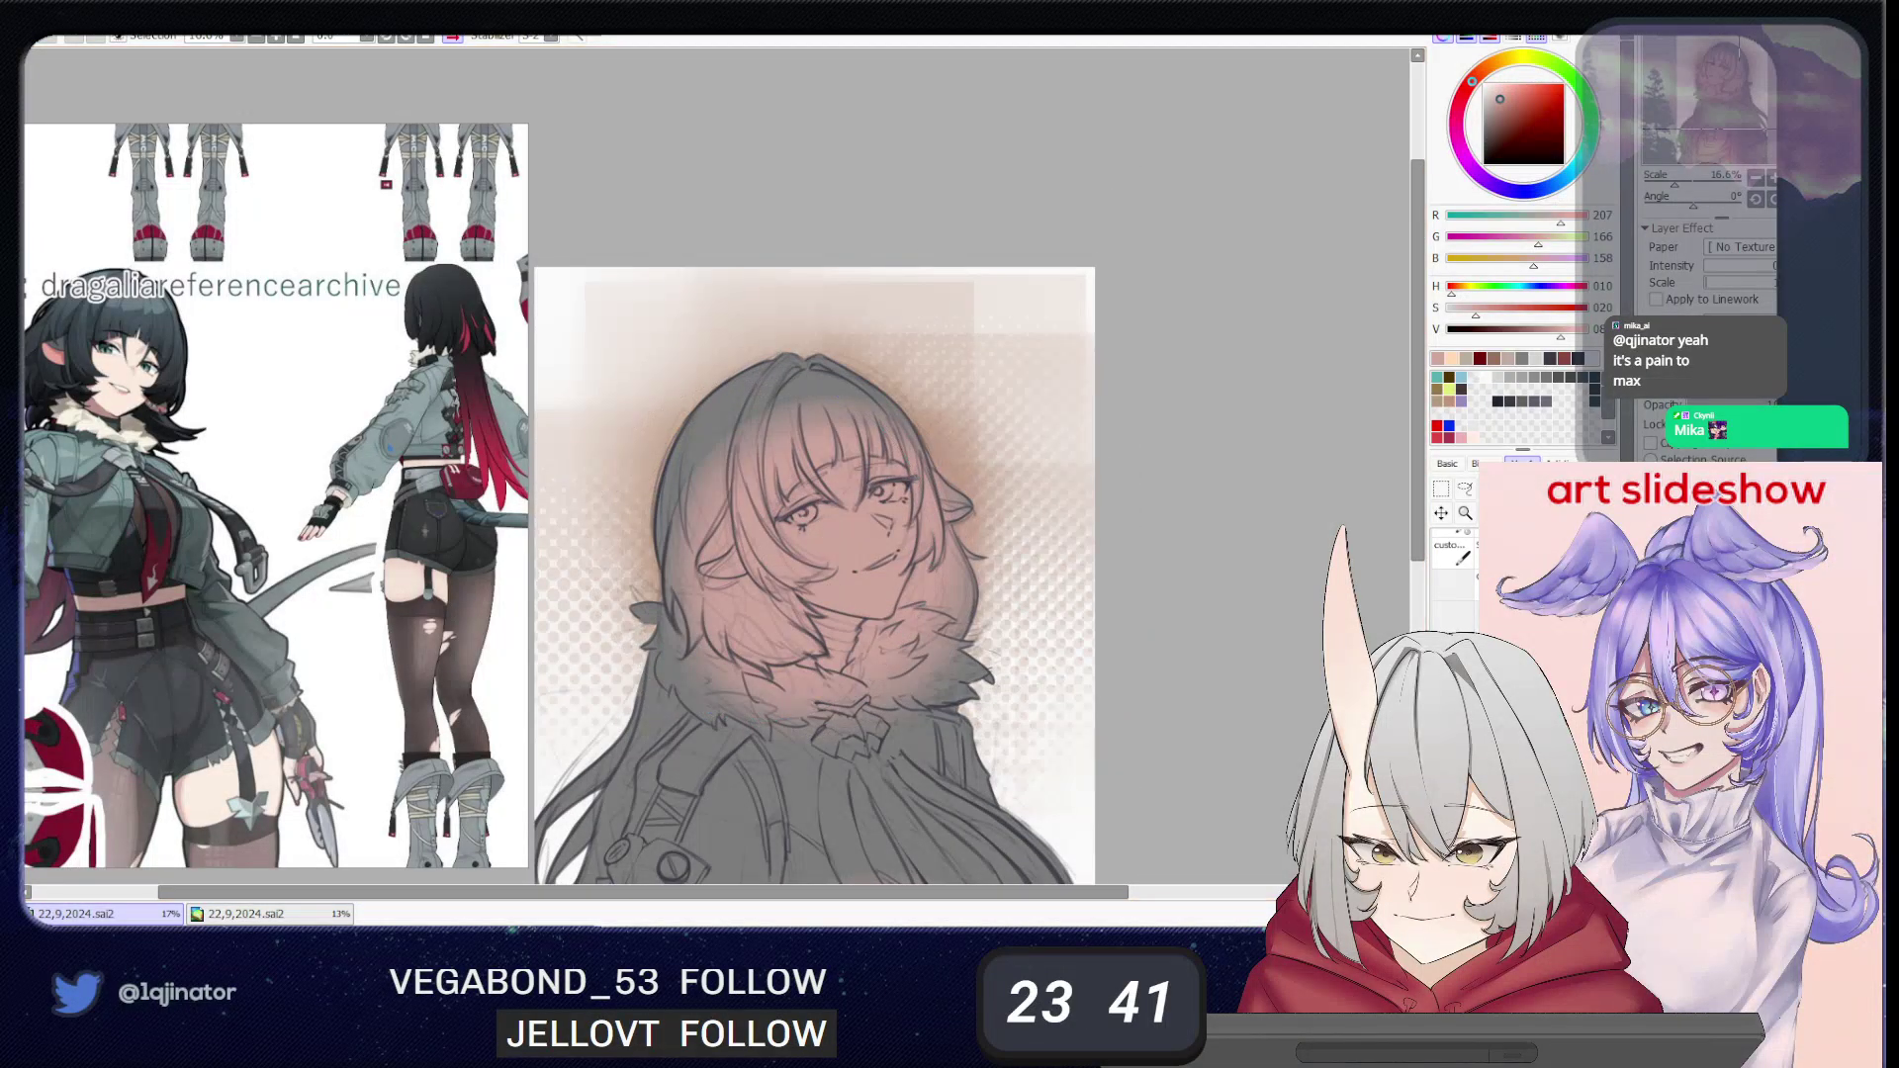
key(ctrl+z)
key(ctrl+z)
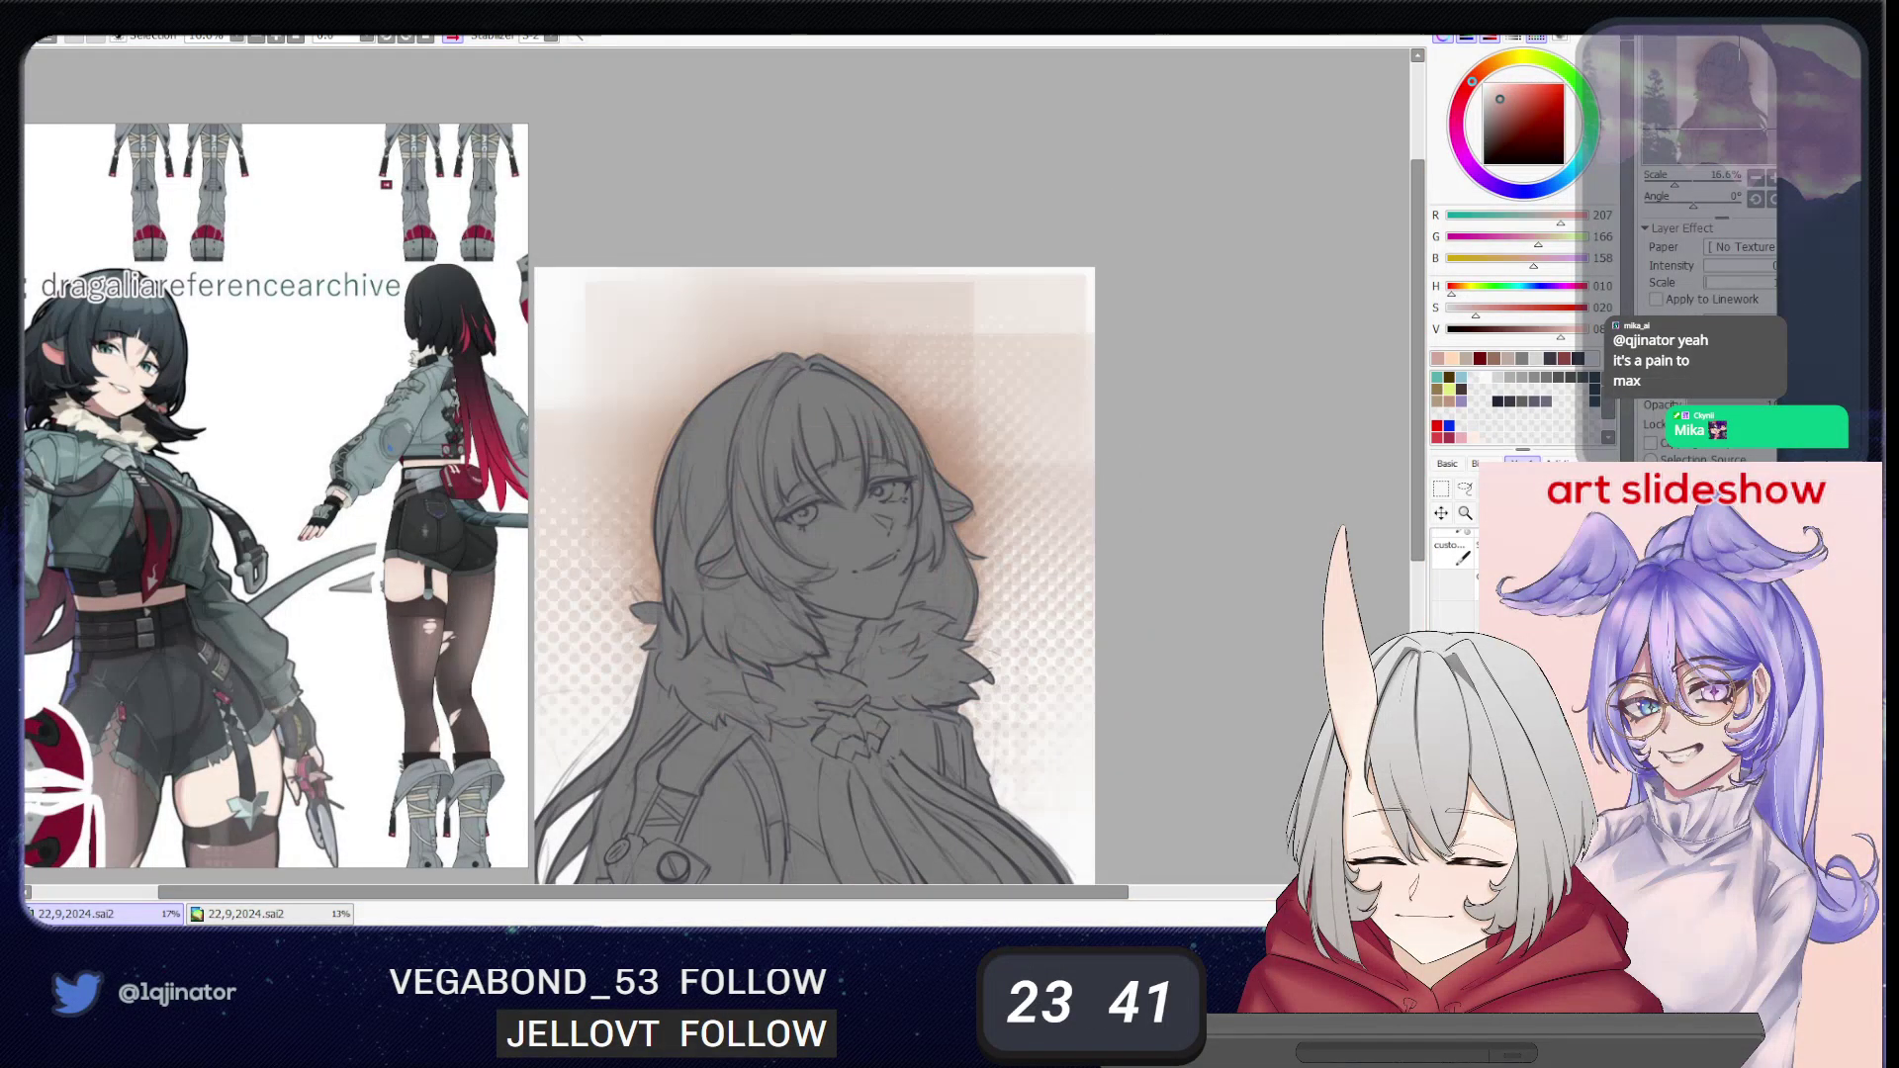
- Paint a soft dusty pink skin tone over the face, neck and inner fur collar
mouse_move(905, 638)
mouse_down()
mouse_move(1098, 682)
mouse_move(1224, 669)
mouse_move(1068, 752)
mouse_move(1006, 738)
mouse_up()
drag(862, 544, 828, 555)
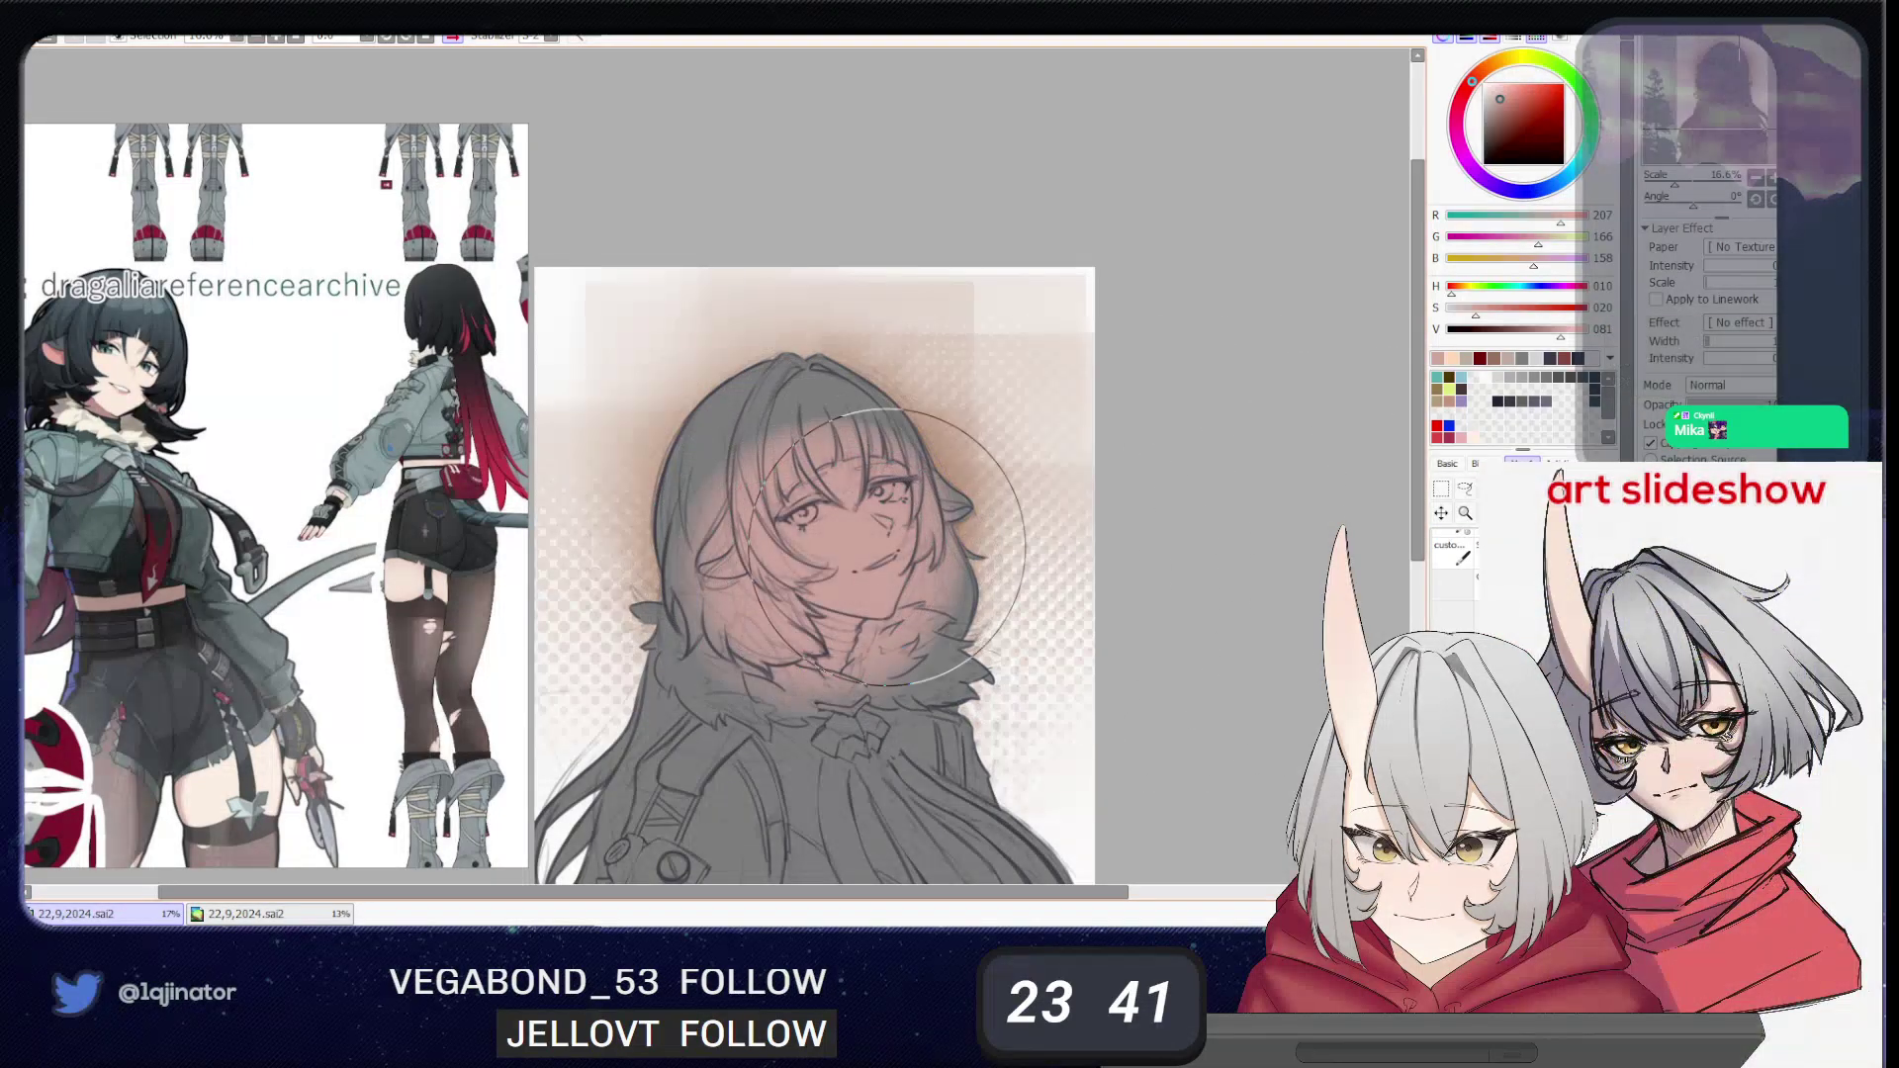
mouse_move(871, 730)
mouse_down()
mouse_move(845, 502)
mouse_move(881, 405)
mouse_up()
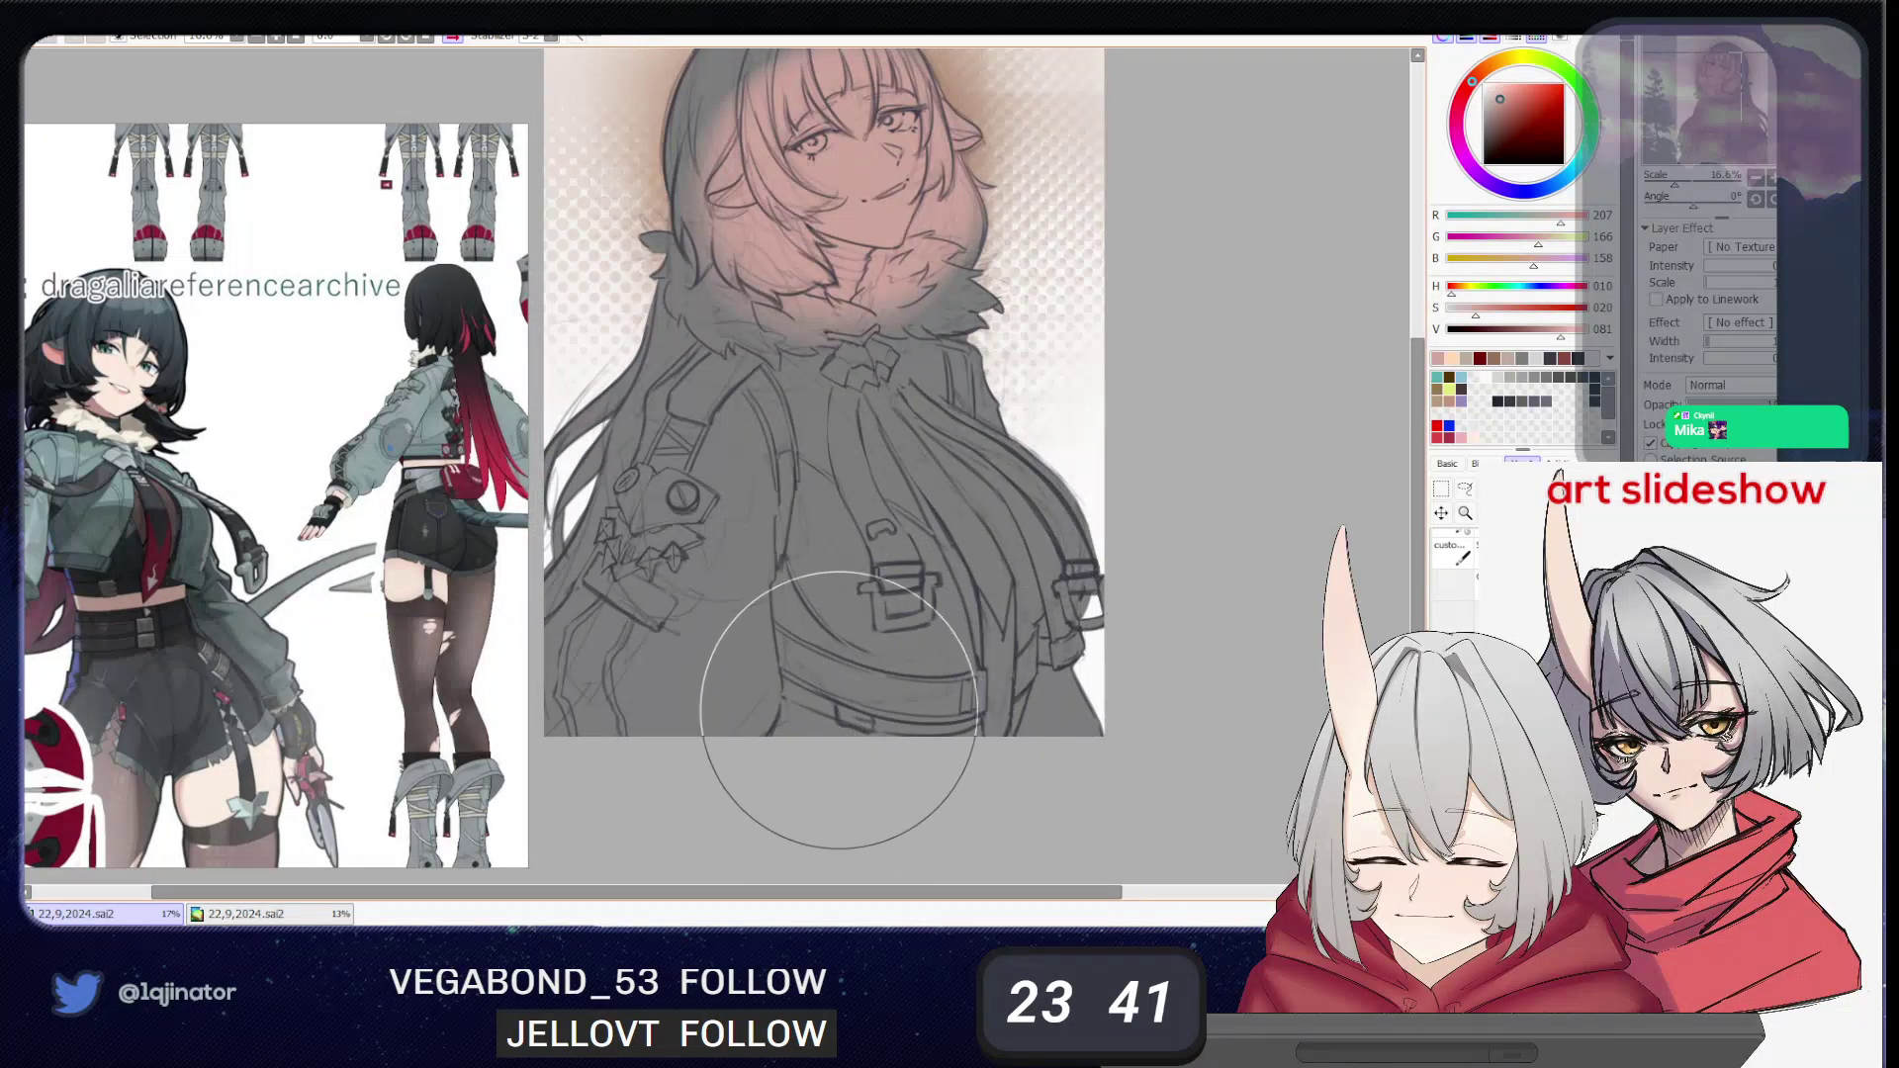
- Paint the dusty pink skin tone across the hips below the belt, replacing a first overly soft stroke
drag(742, 729, 945, 763)
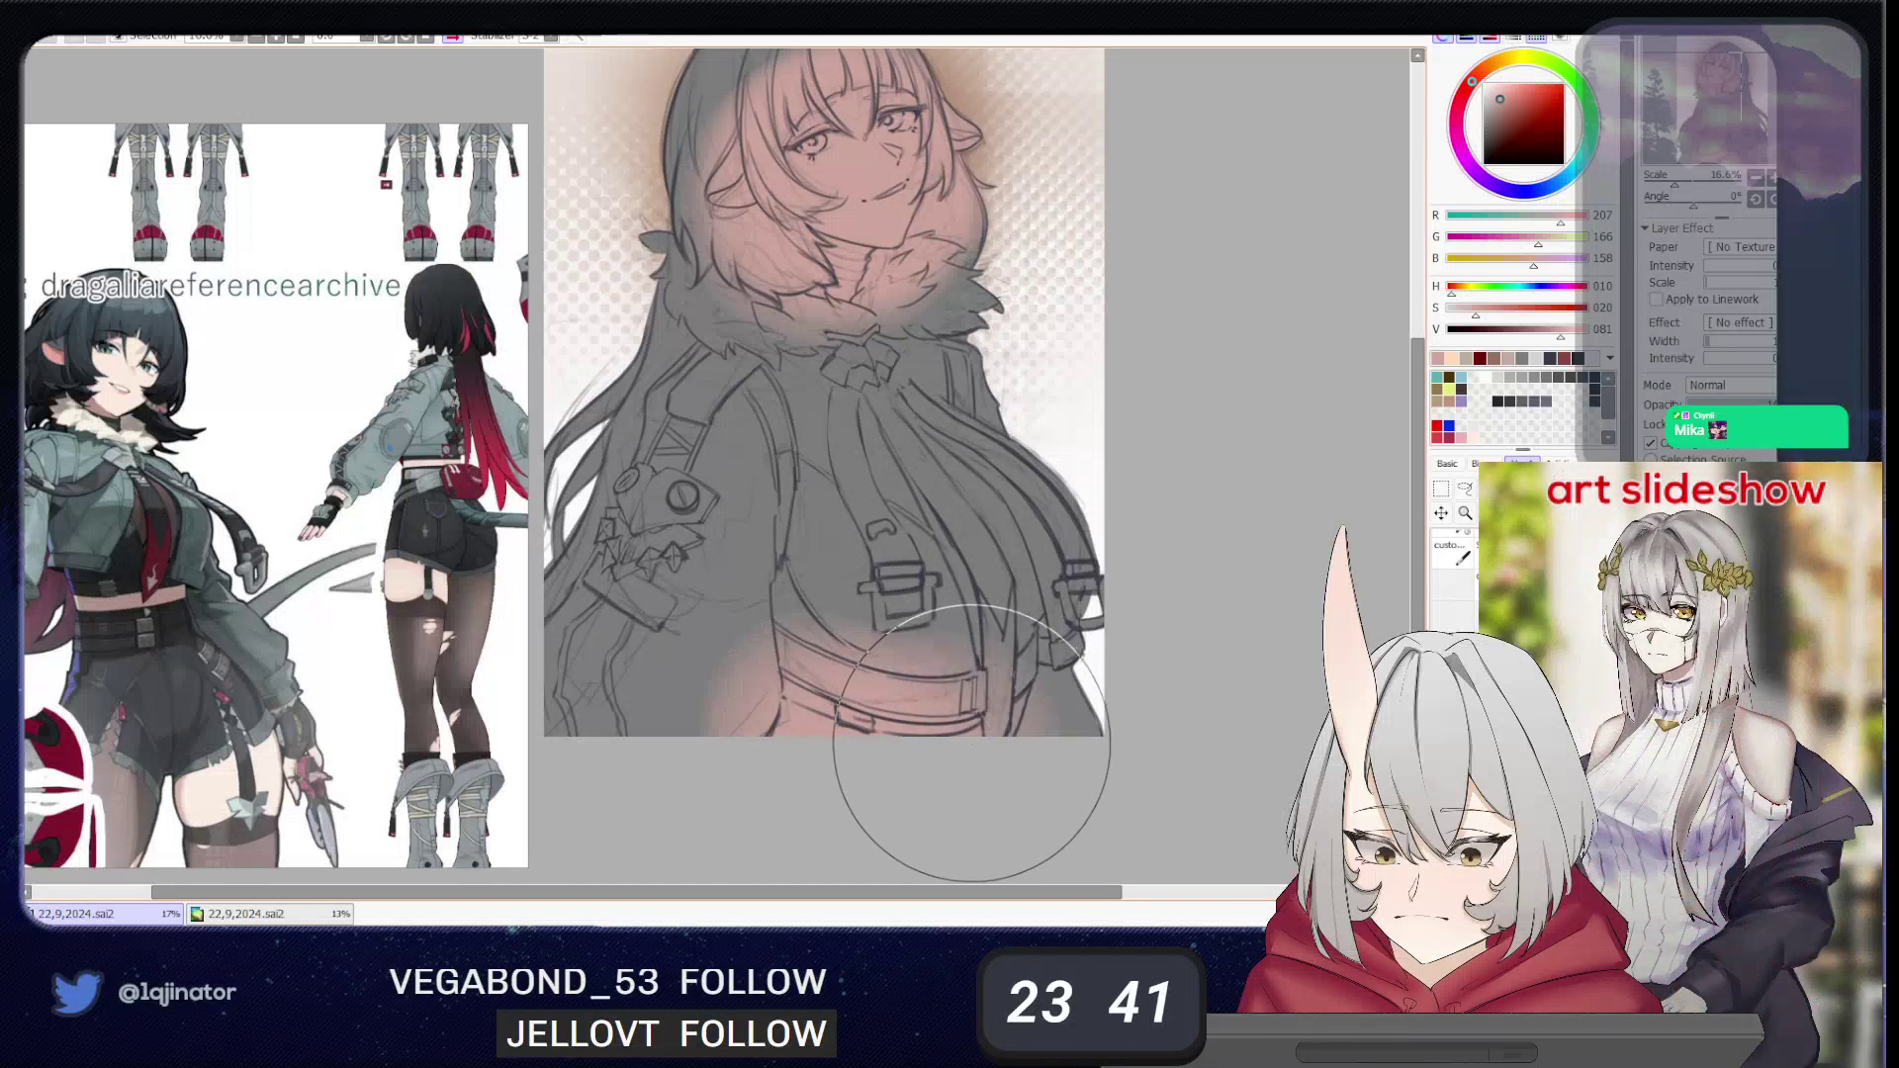
key(ctrl+z)
drag(784, 699, 941, 763)
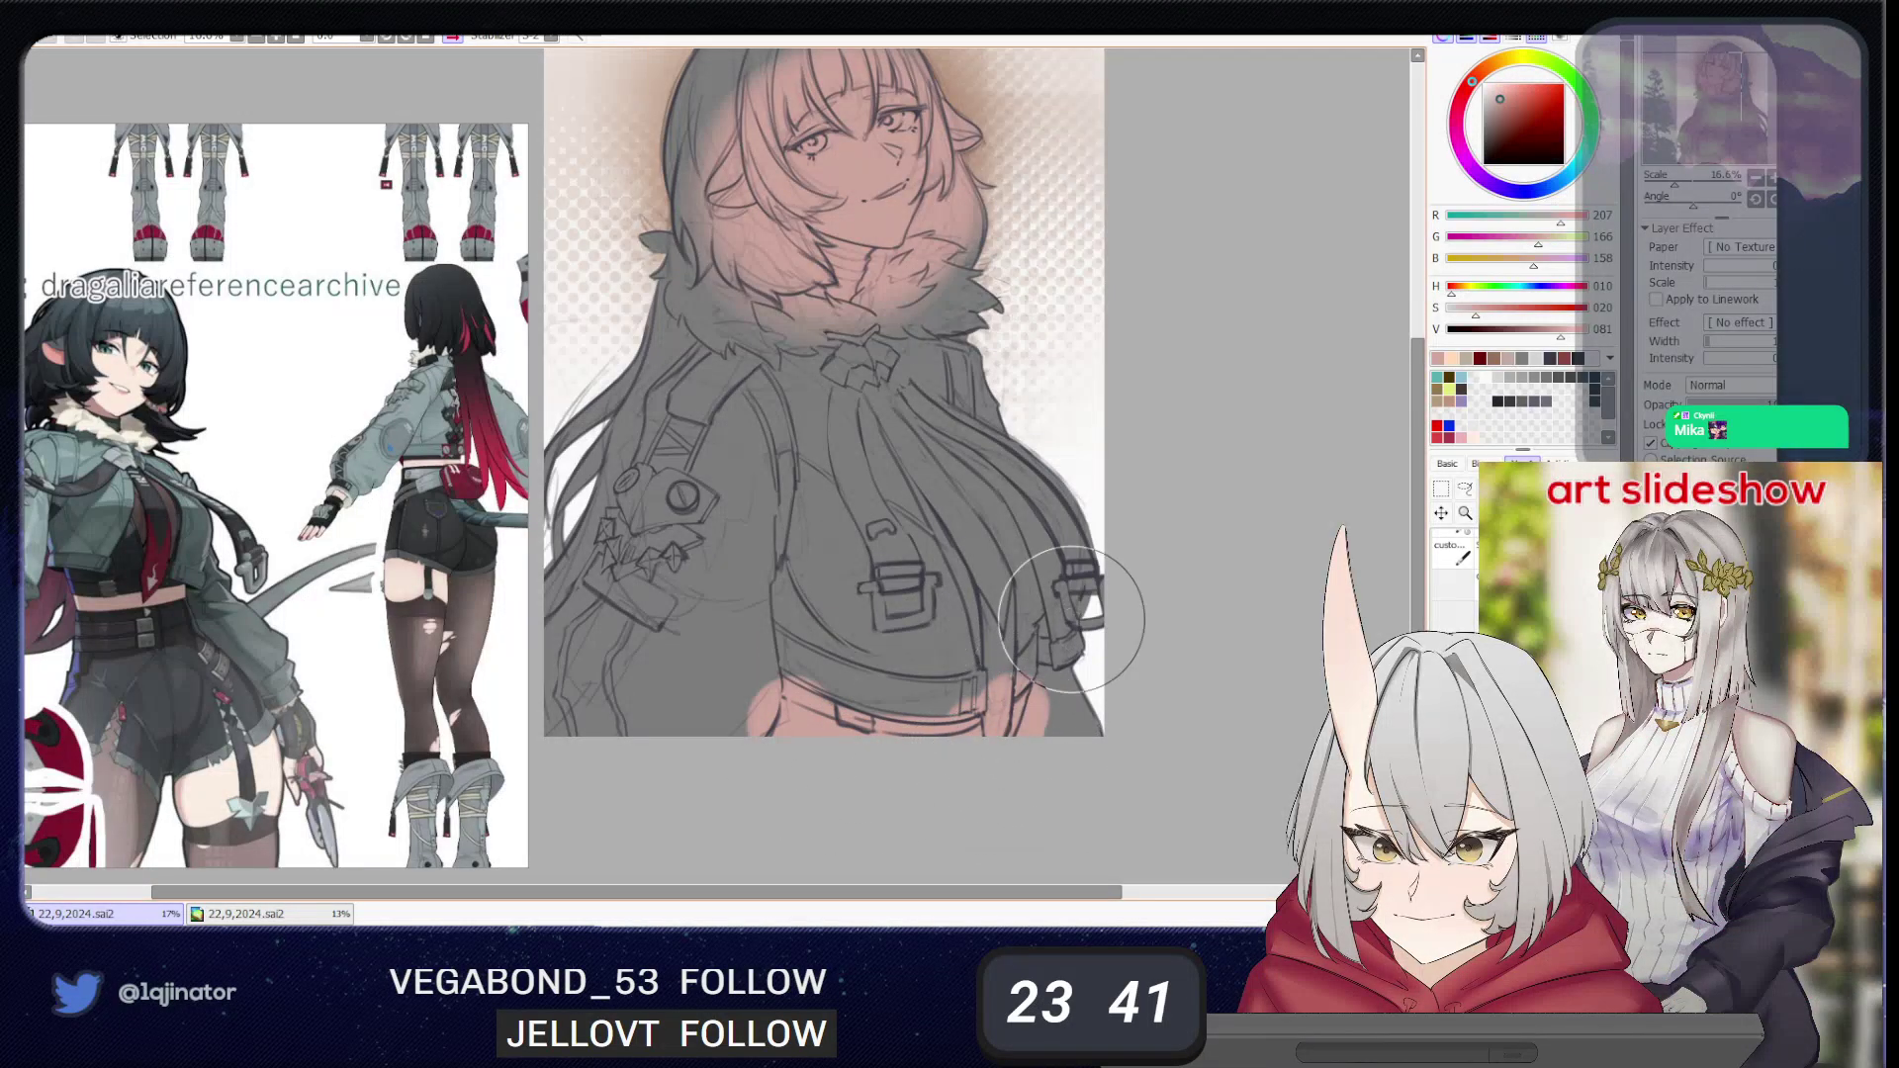
mouse_move(1057, 529)
mouse_down()
mouse_move(1026, 638)
mouse_move(1055, 608)
mouse_move(1021, 637)
mouse_up()
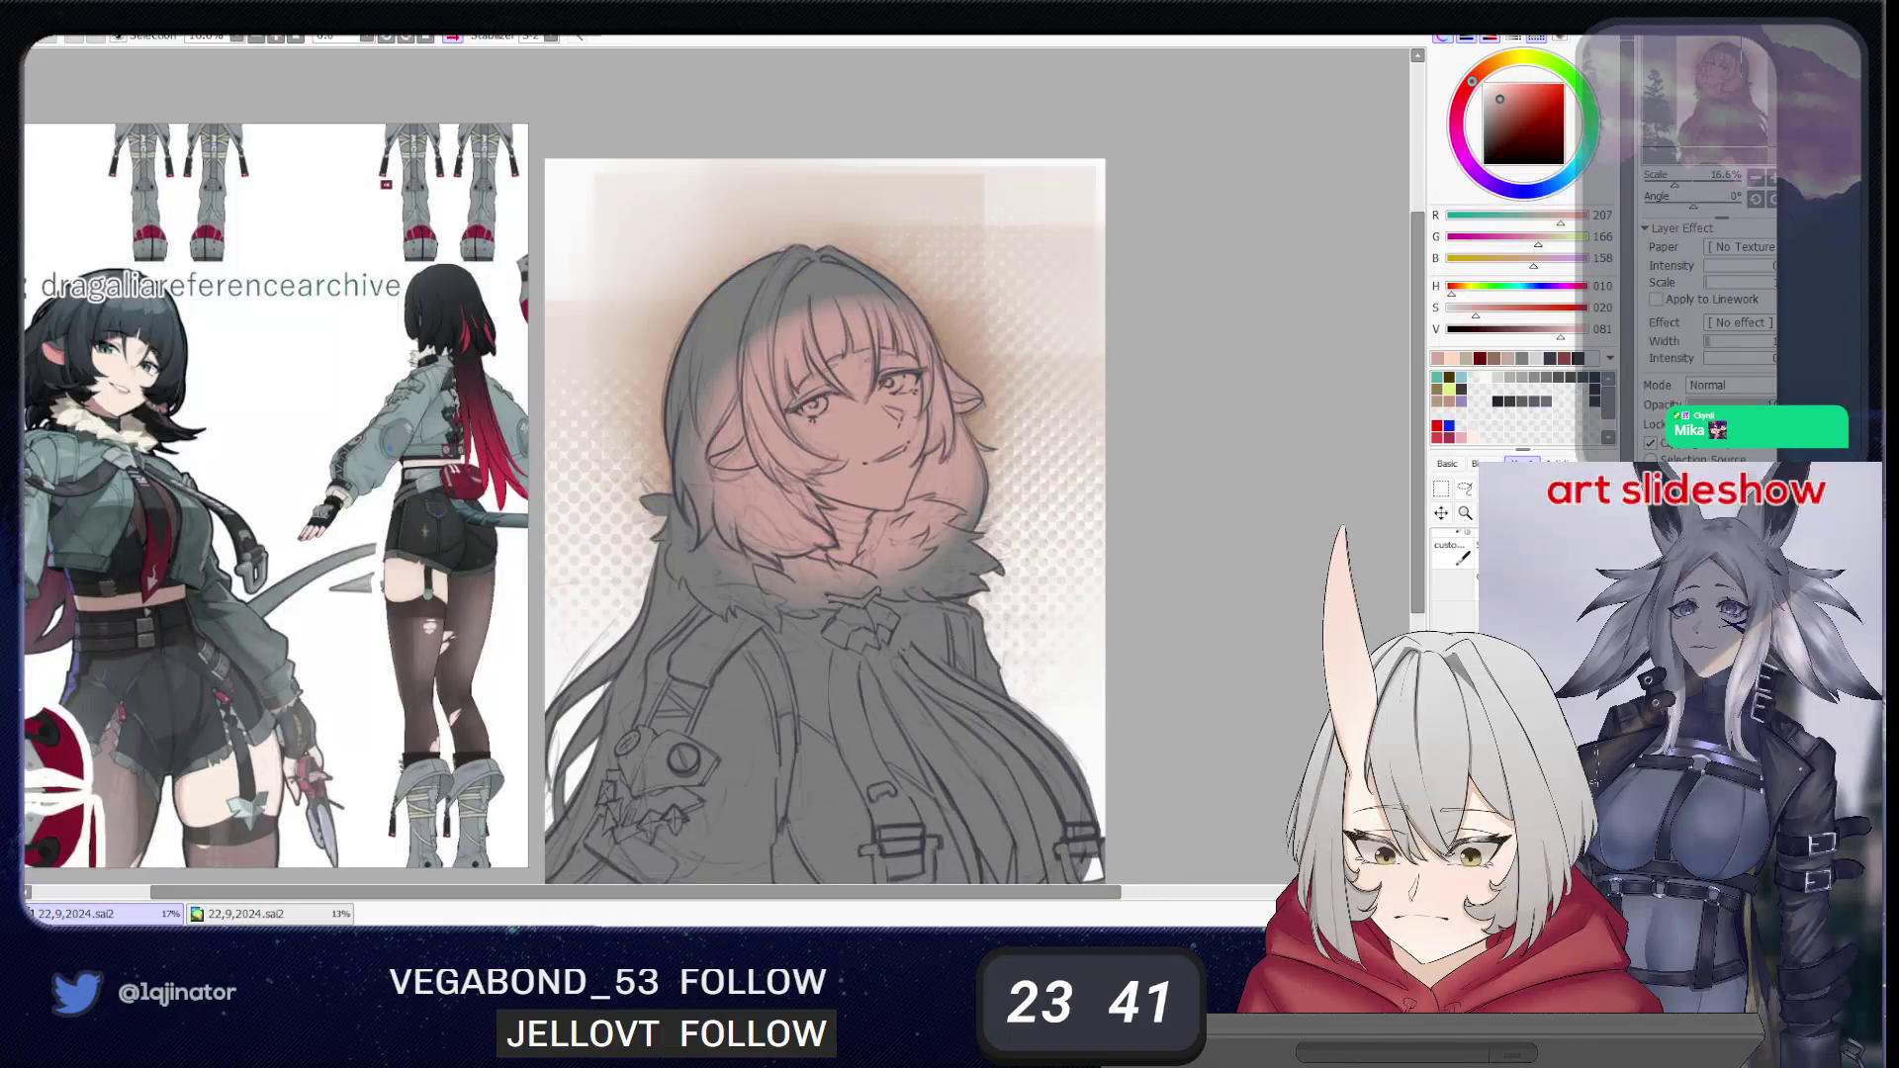
click(1650, 443)
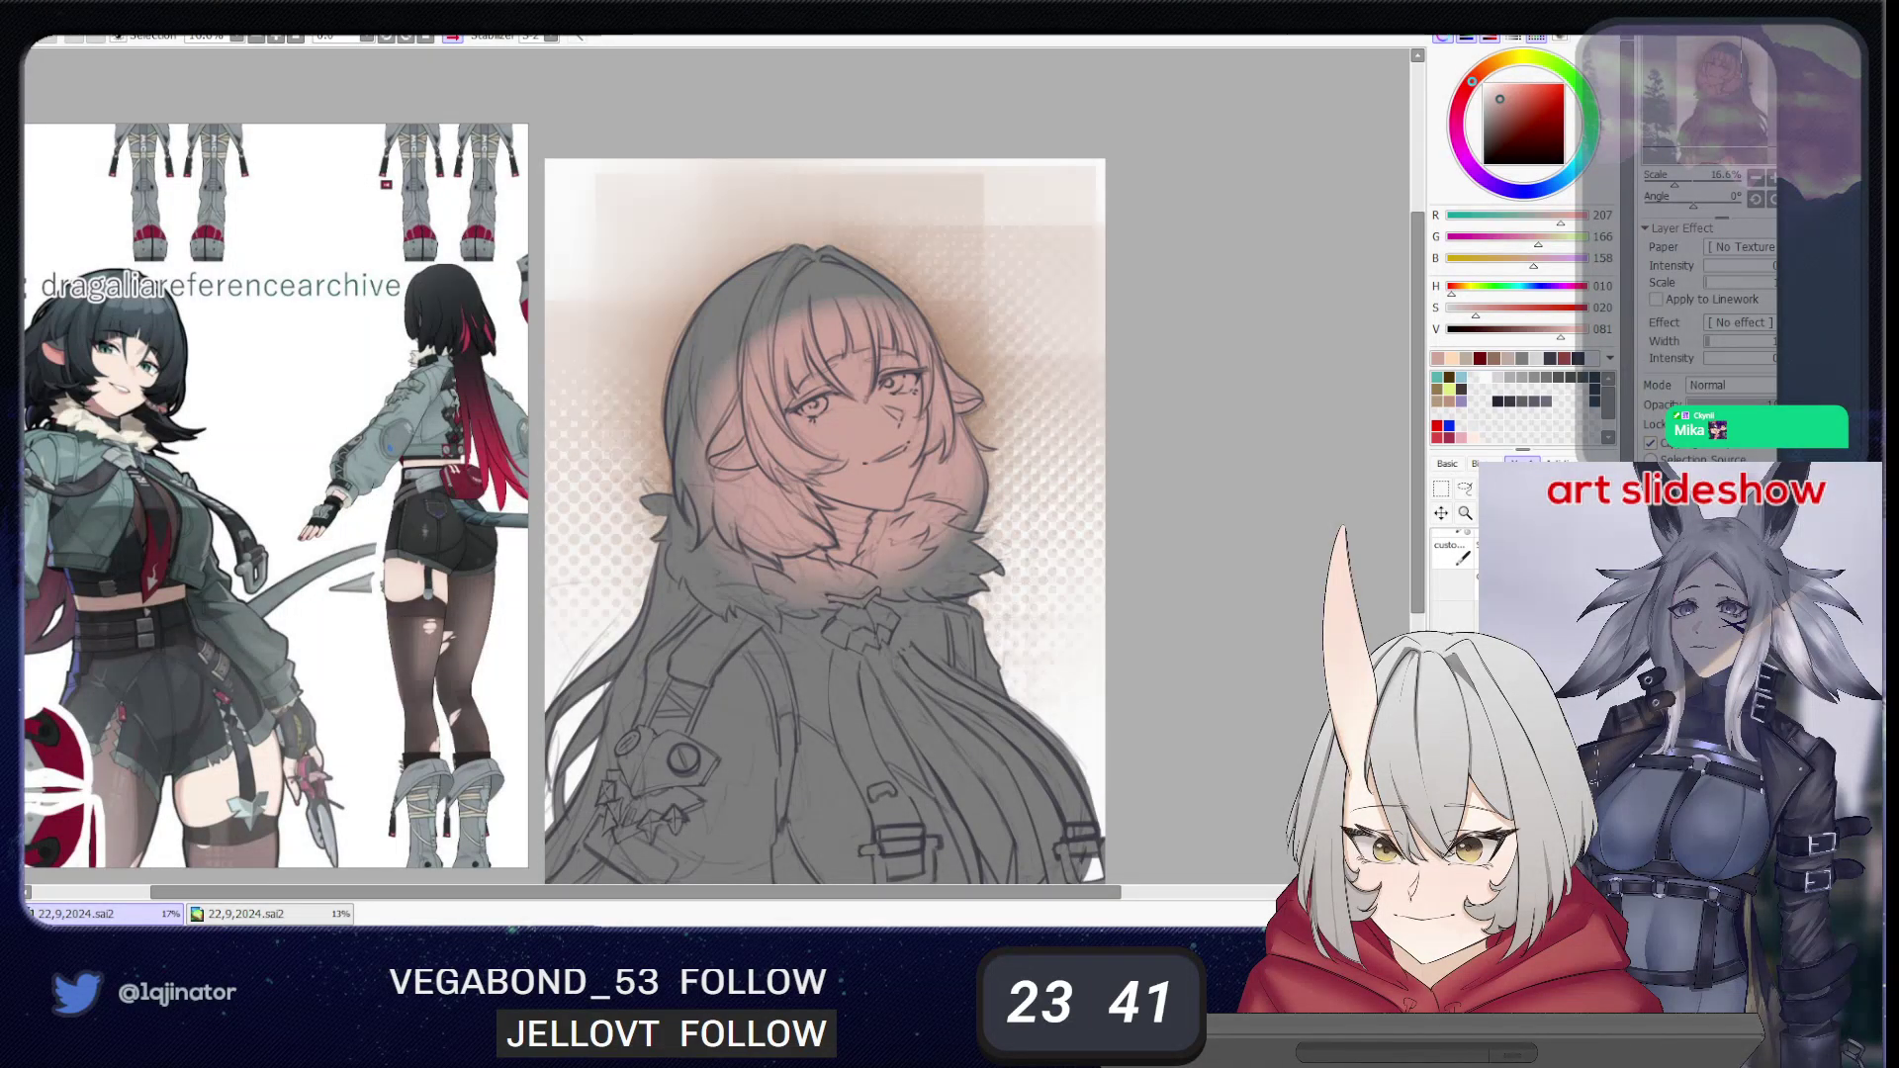
drag(1013, 555, 1029, 635)
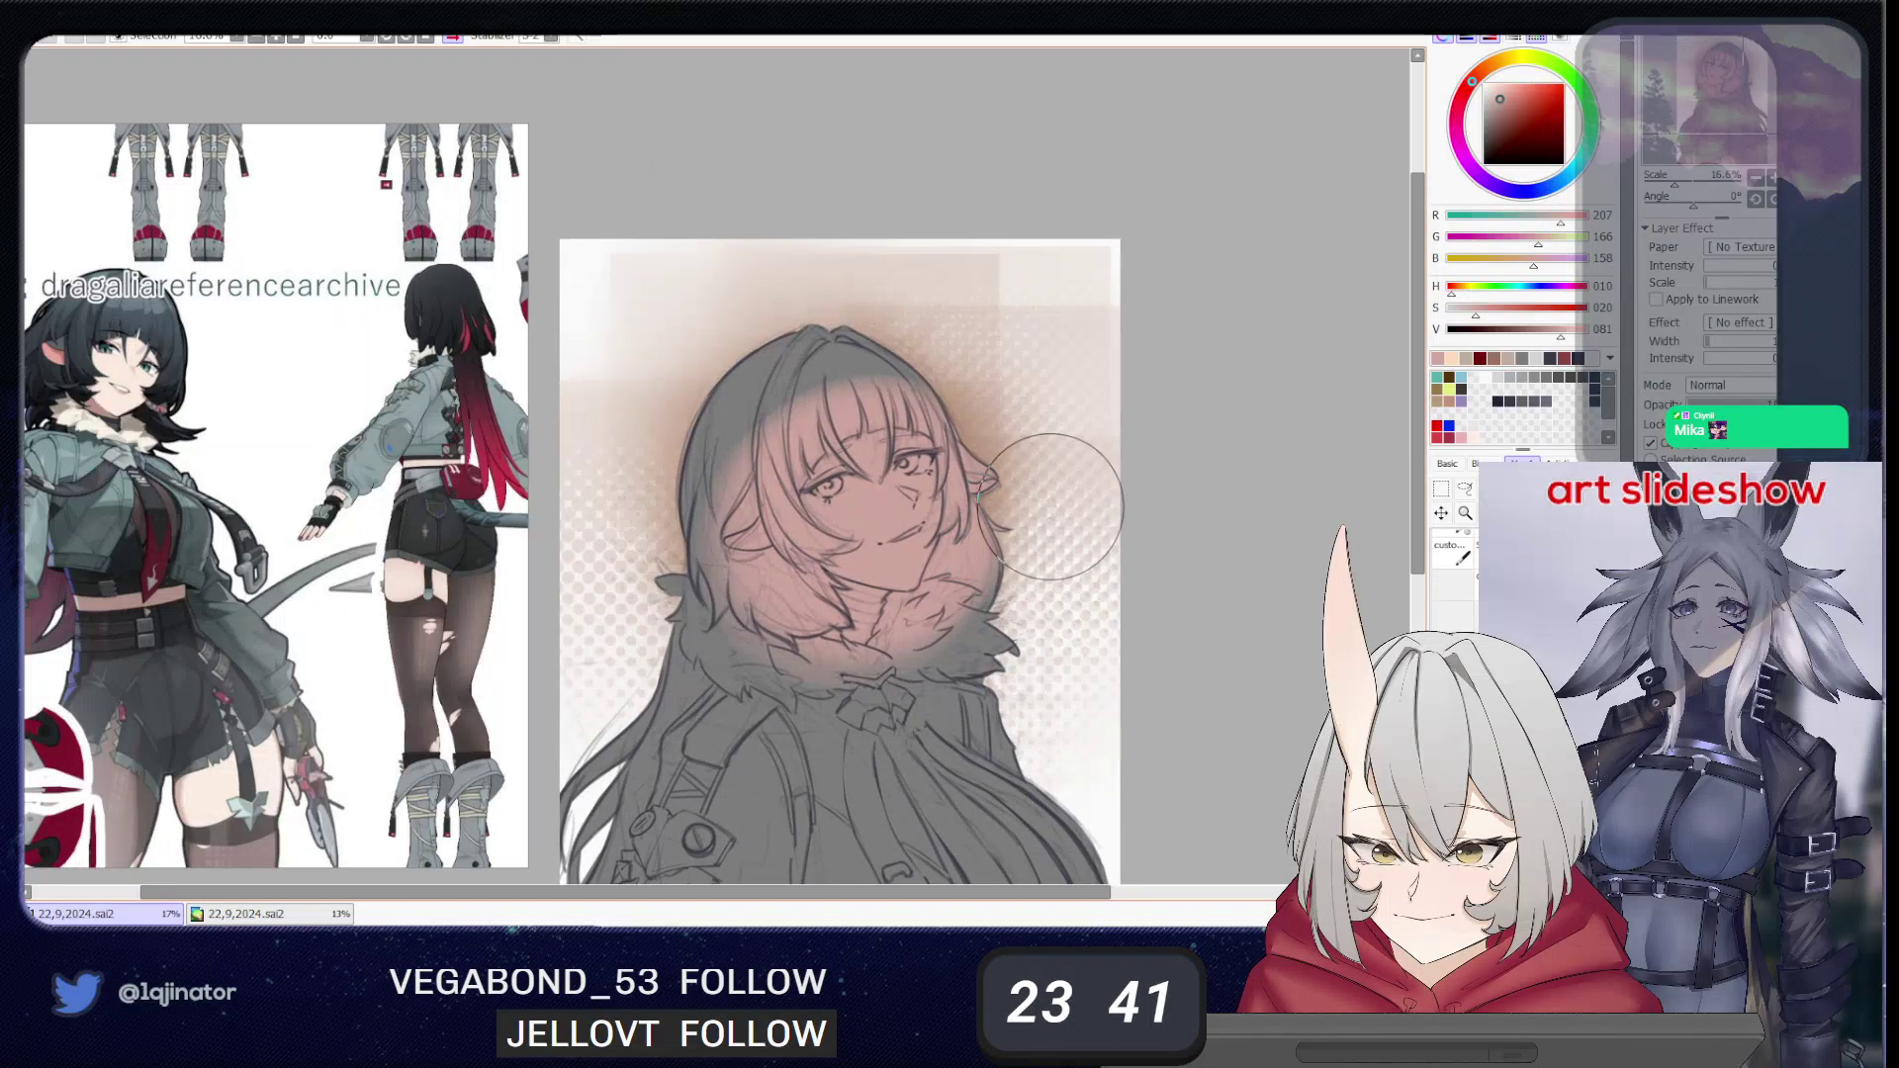
- Set the painting colour to a dark bluish grey (RGB 88, 88, 100)
click(1539, 191)
drag(1498, 116, 1487, 131)
click(1528, 194)
click(1486, 132)
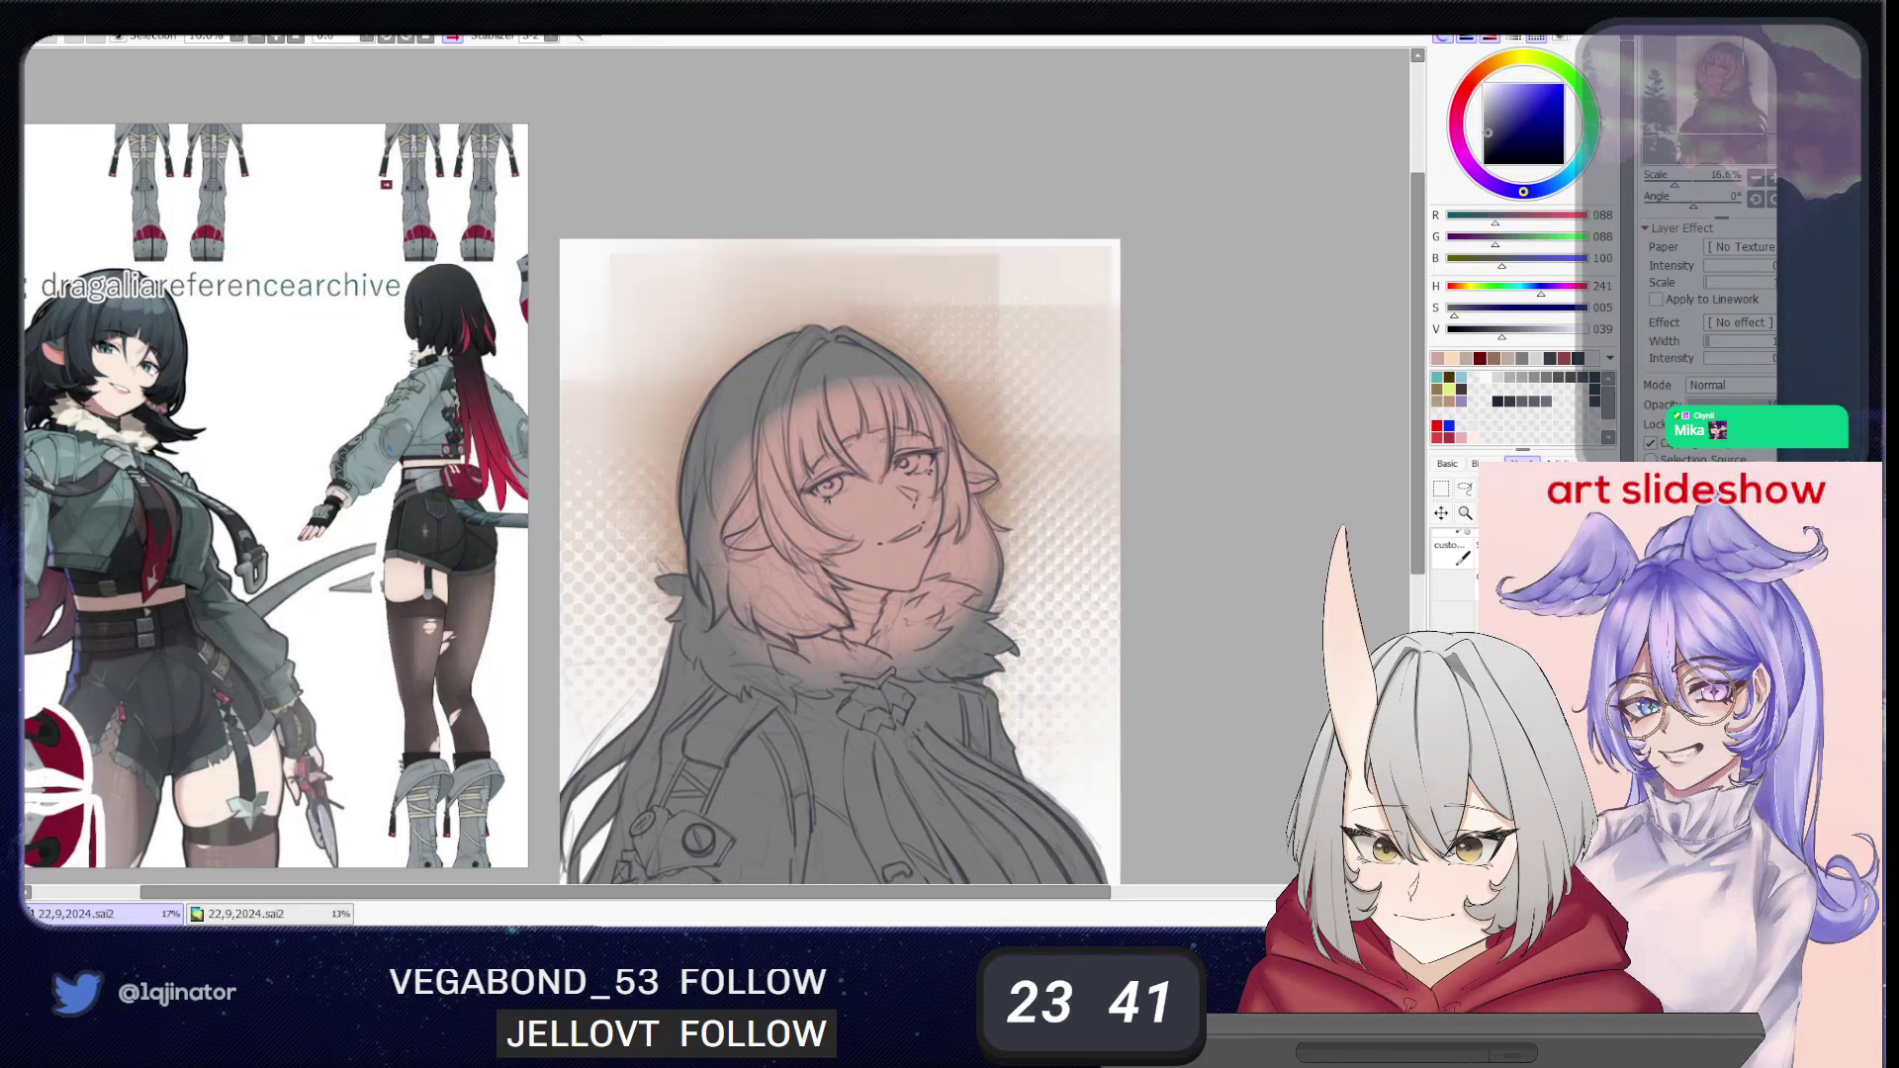
- Lasso around the crown and upper hair and fill that area with the dark bluish grey
click(1464, 488)
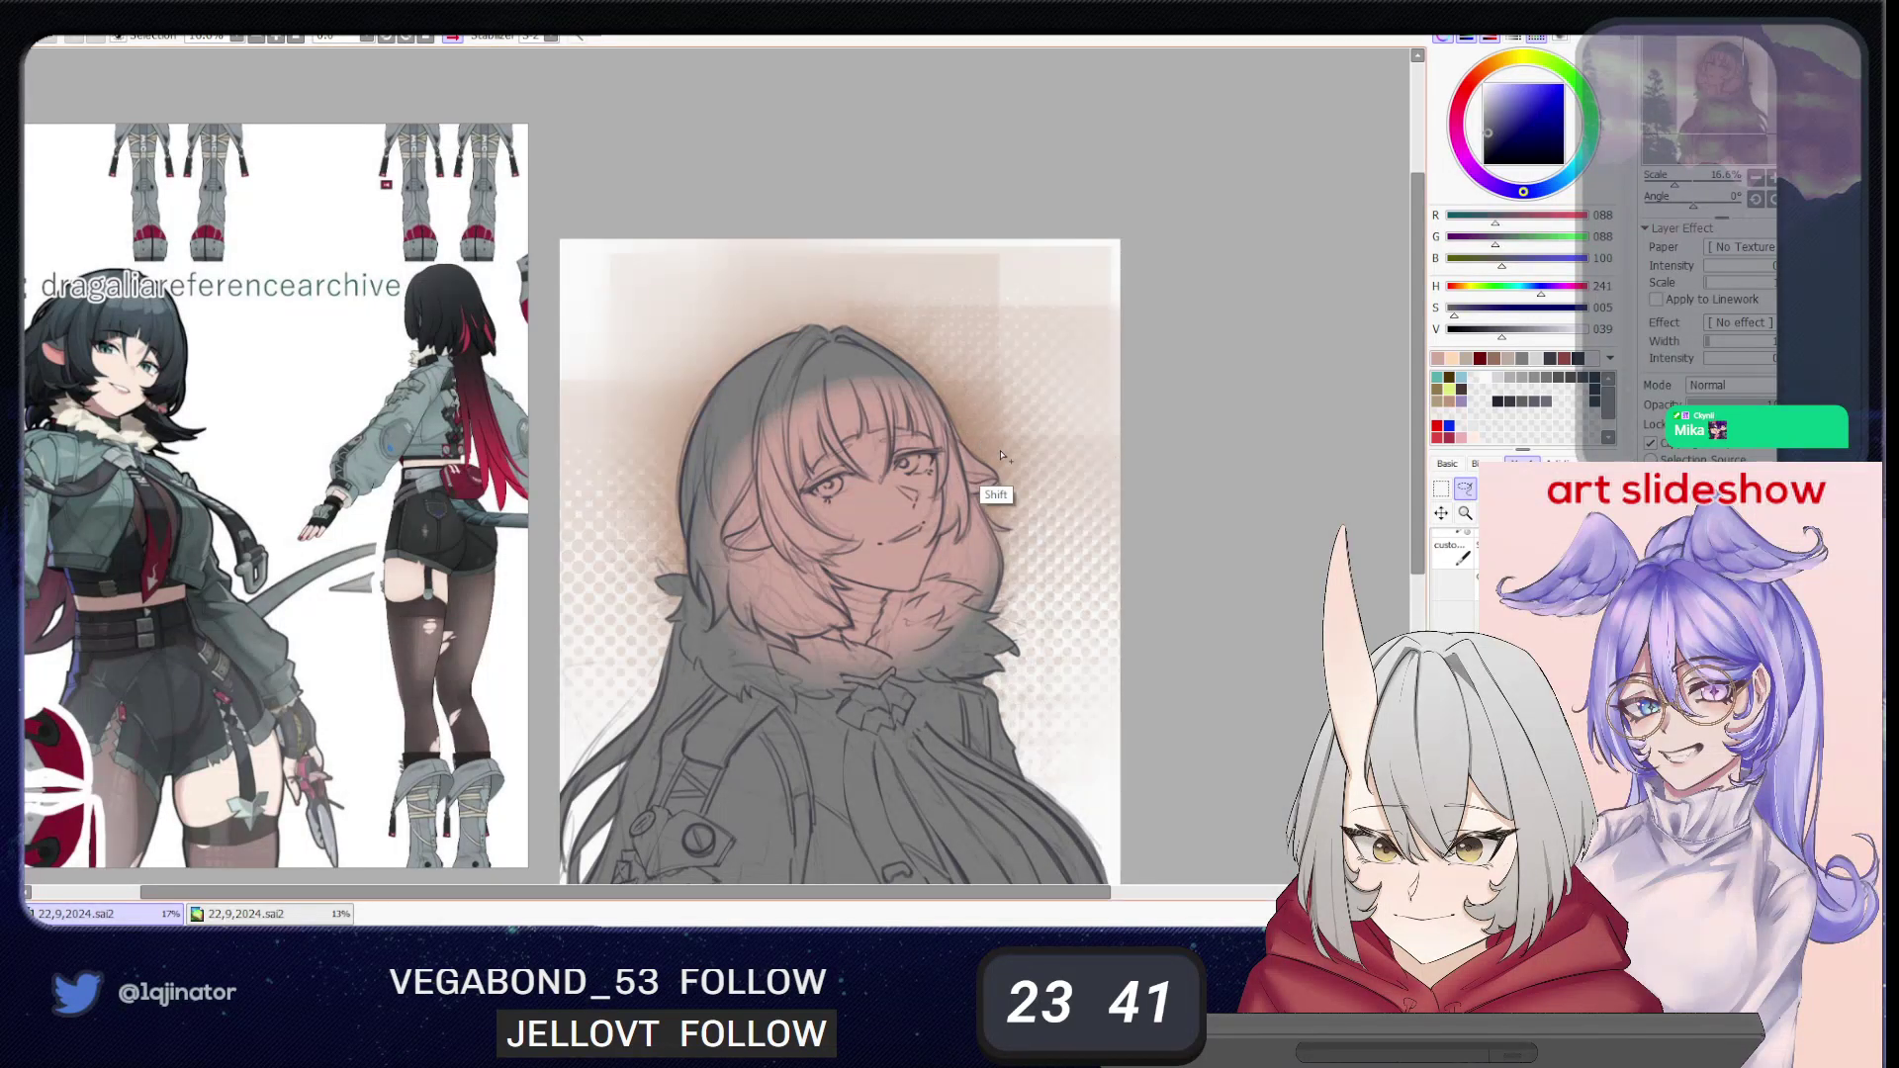
mouse_move(1016, 498)
mouse_down()
mouse_move(920, 436)
mouse_move(876, 435)
mouse_move(813, 475)
mouse_move(768, 293)
mouse_move(991, 335)
mouse_up()
key(g)
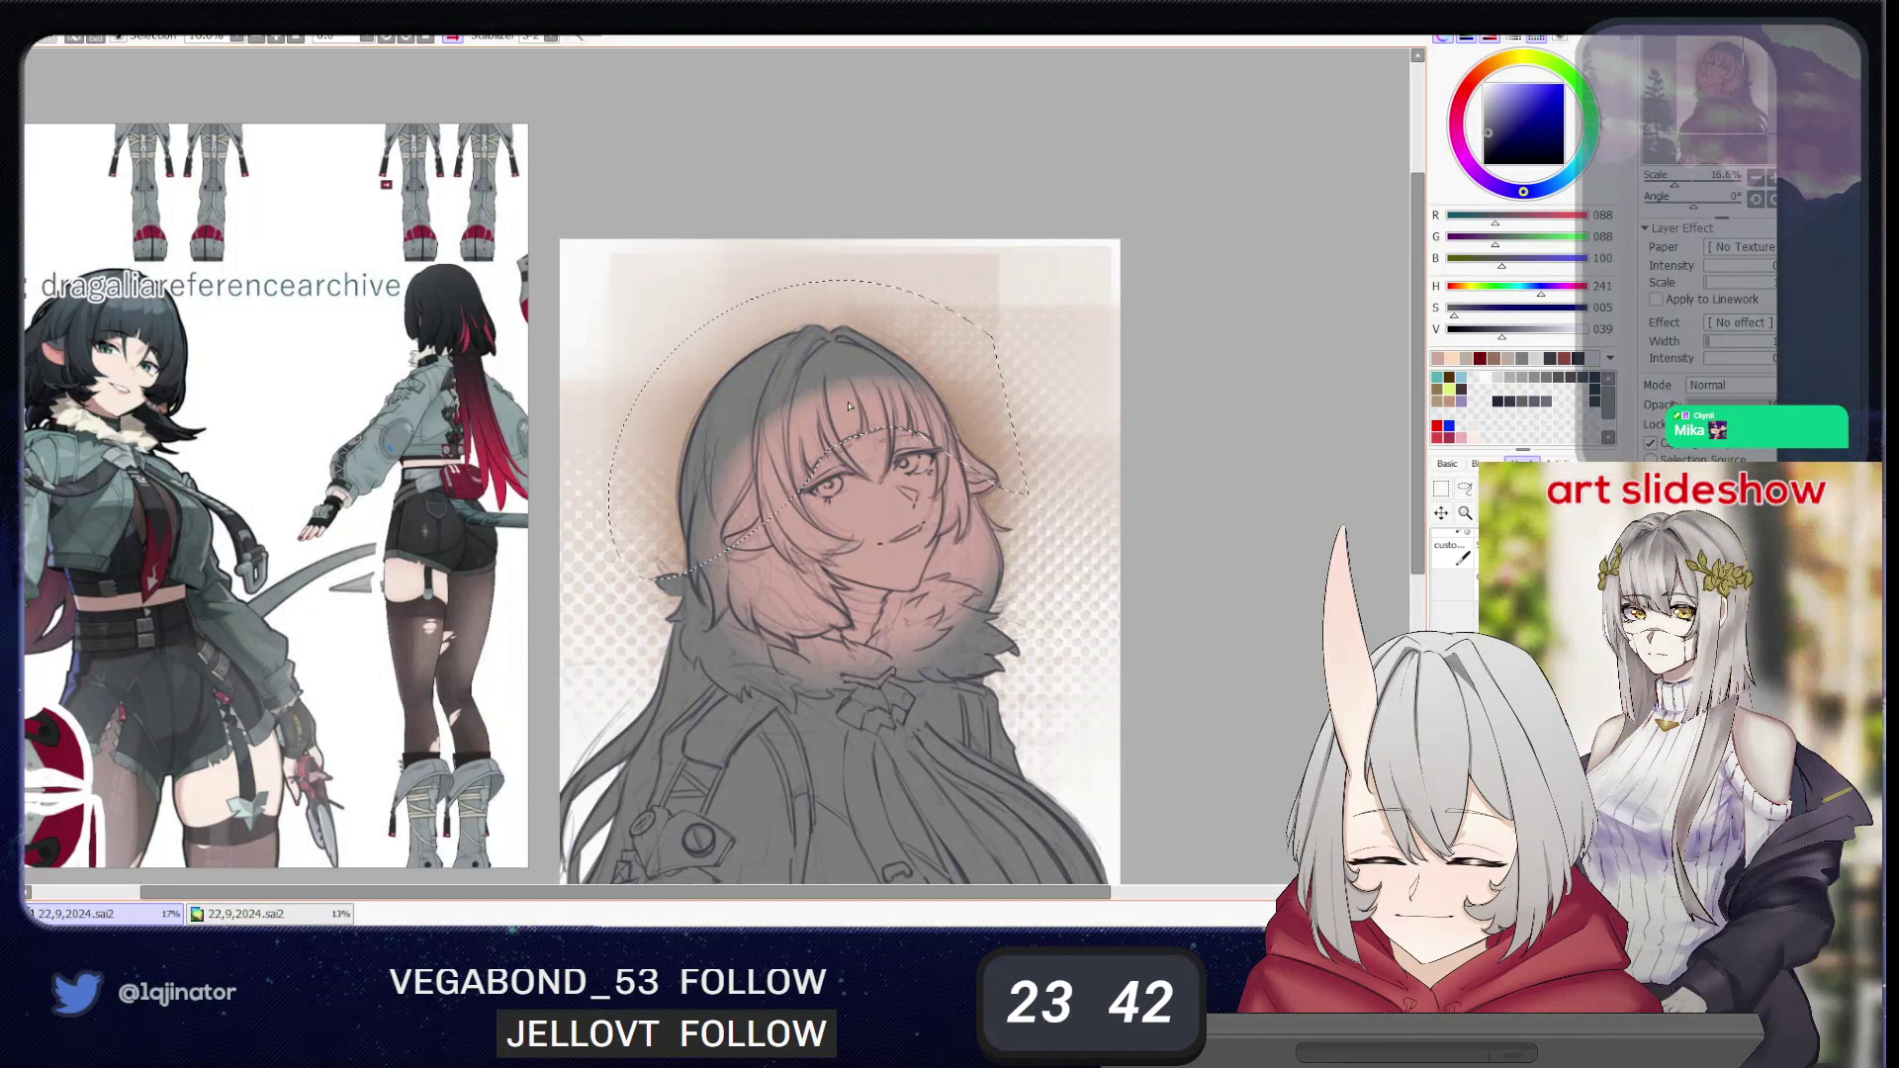
click(939, 371)
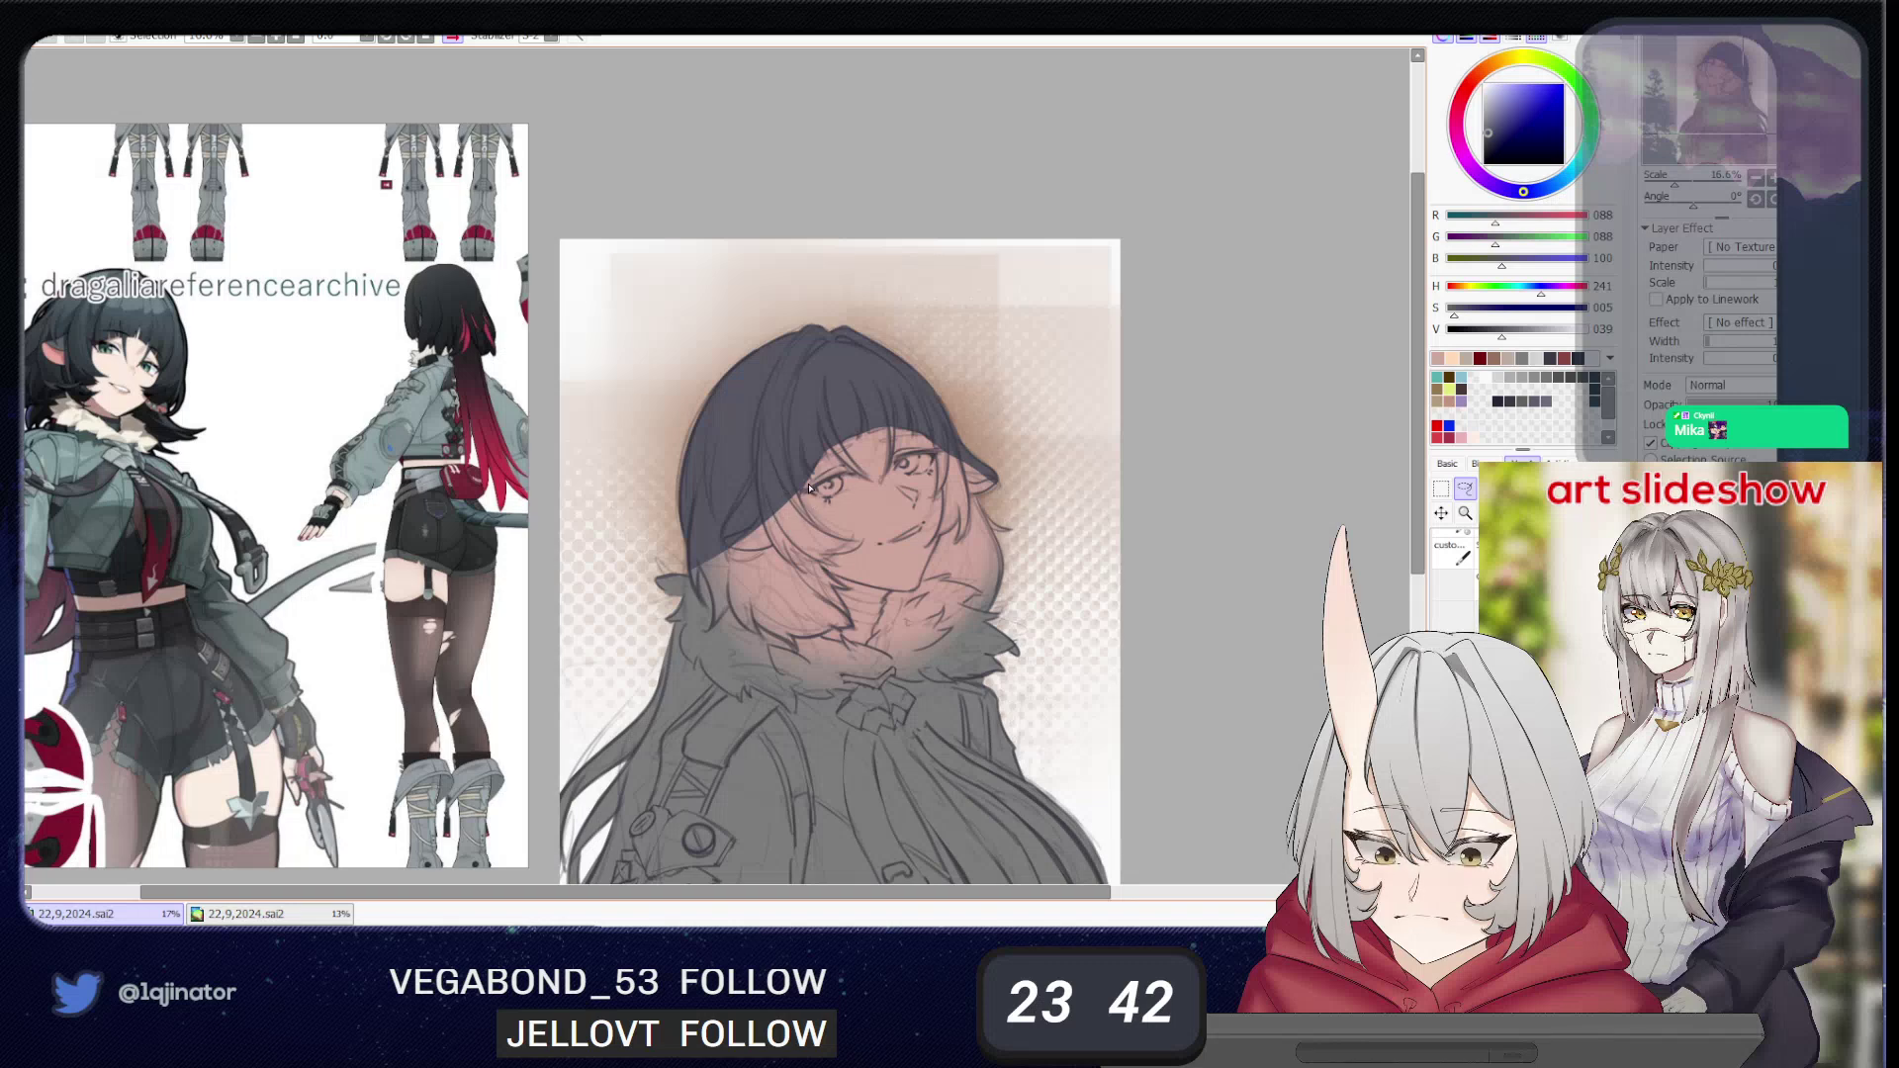
key(ctrl+plus)
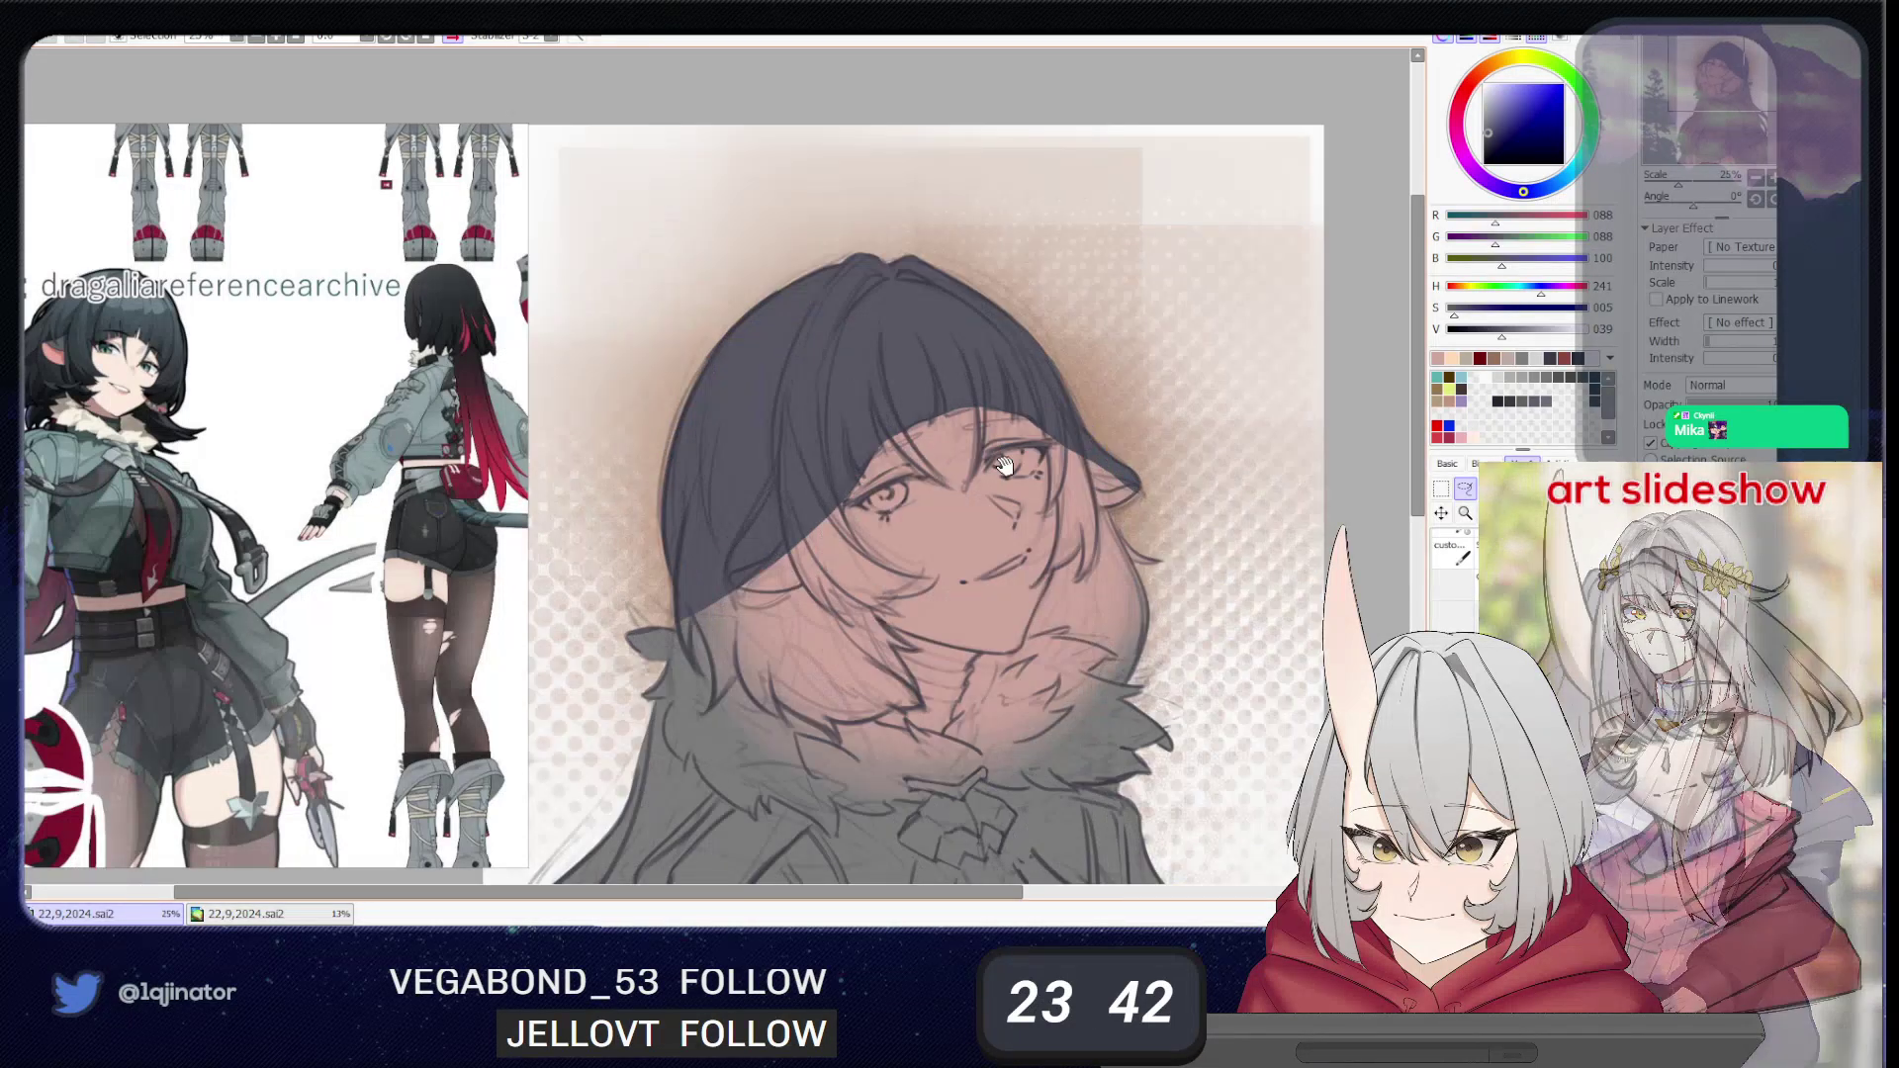
- Extend the dark fringe with a pointed strand hanging between the eyes, and clear the selection
mouse_move(1005, 466)
mouse_down()
mouse_move(915, 622)
mouse_move(877, 580)
mouse_move(816, 679)
mouse_move(823, 709)
mouse_move(844, 606)
mouse_up()
key(b)
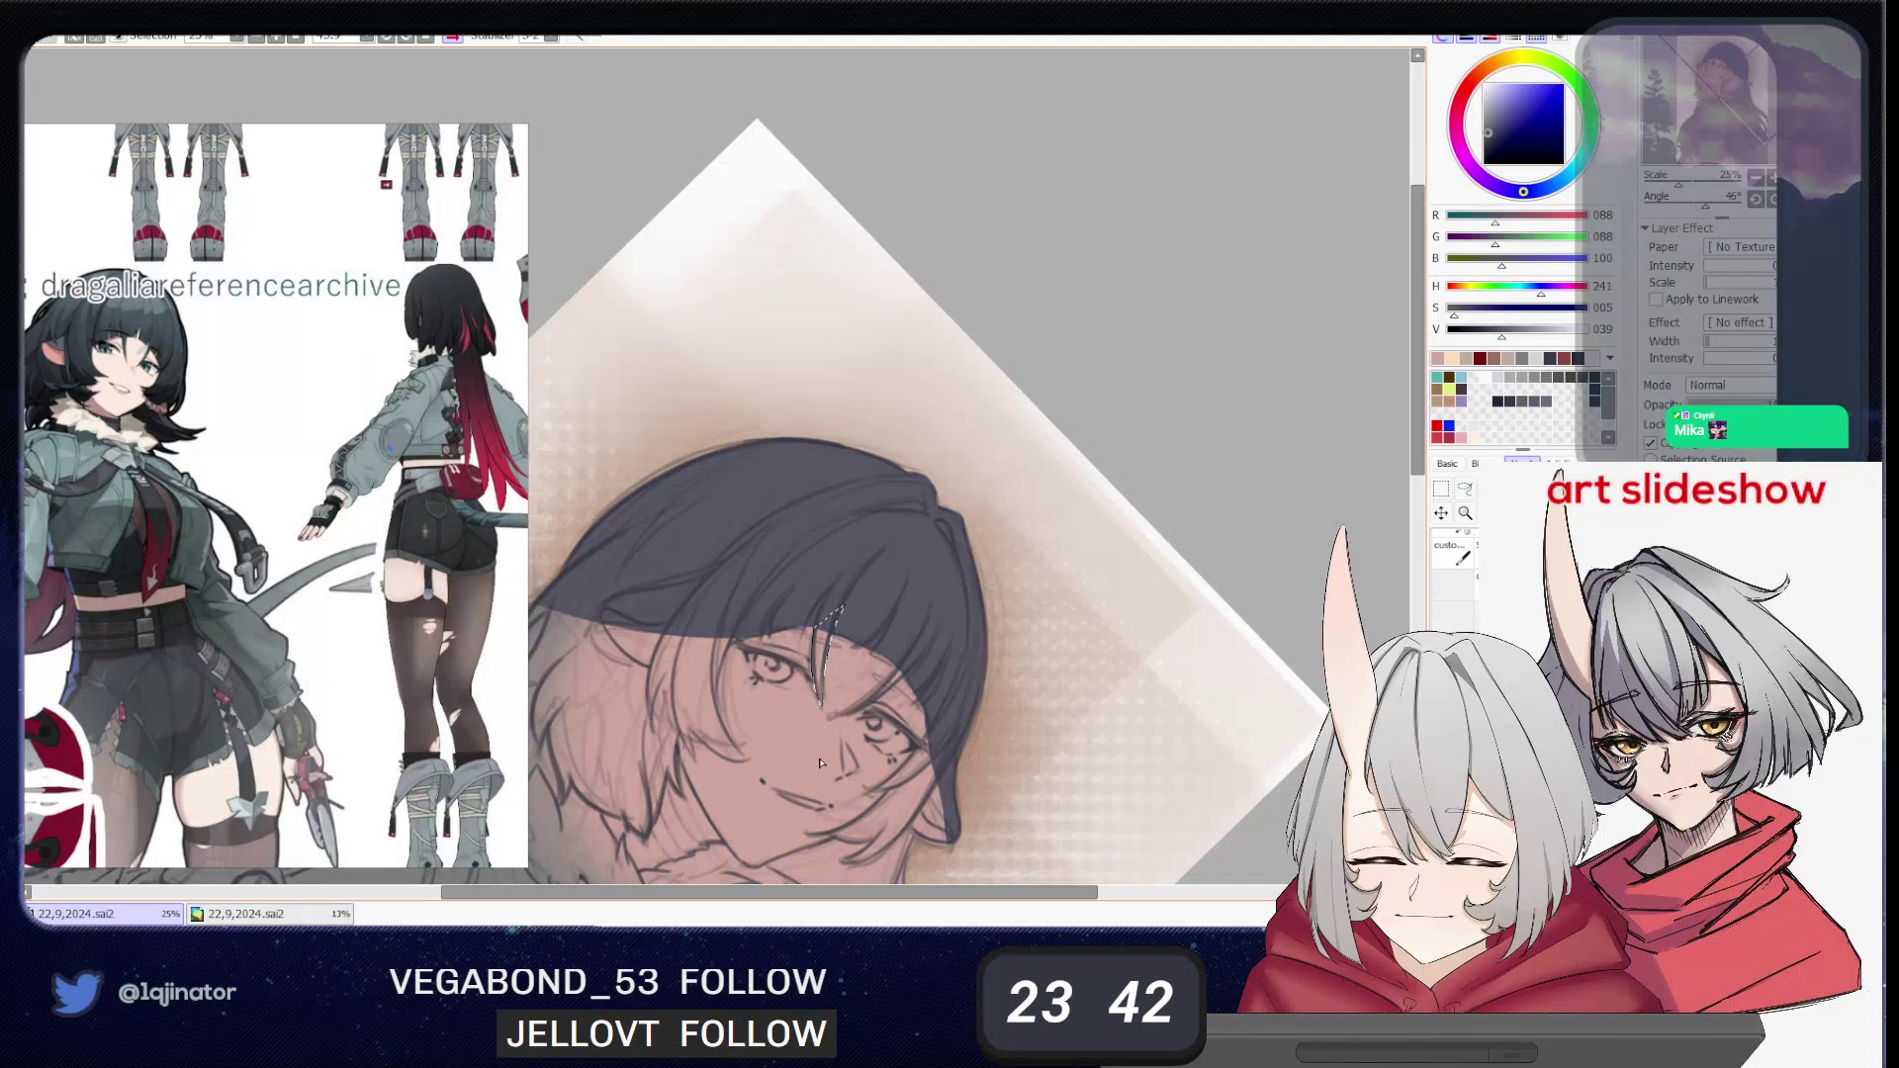
drag(820, 763, 829, 628)
drag(1179, 468, 1211, 405)
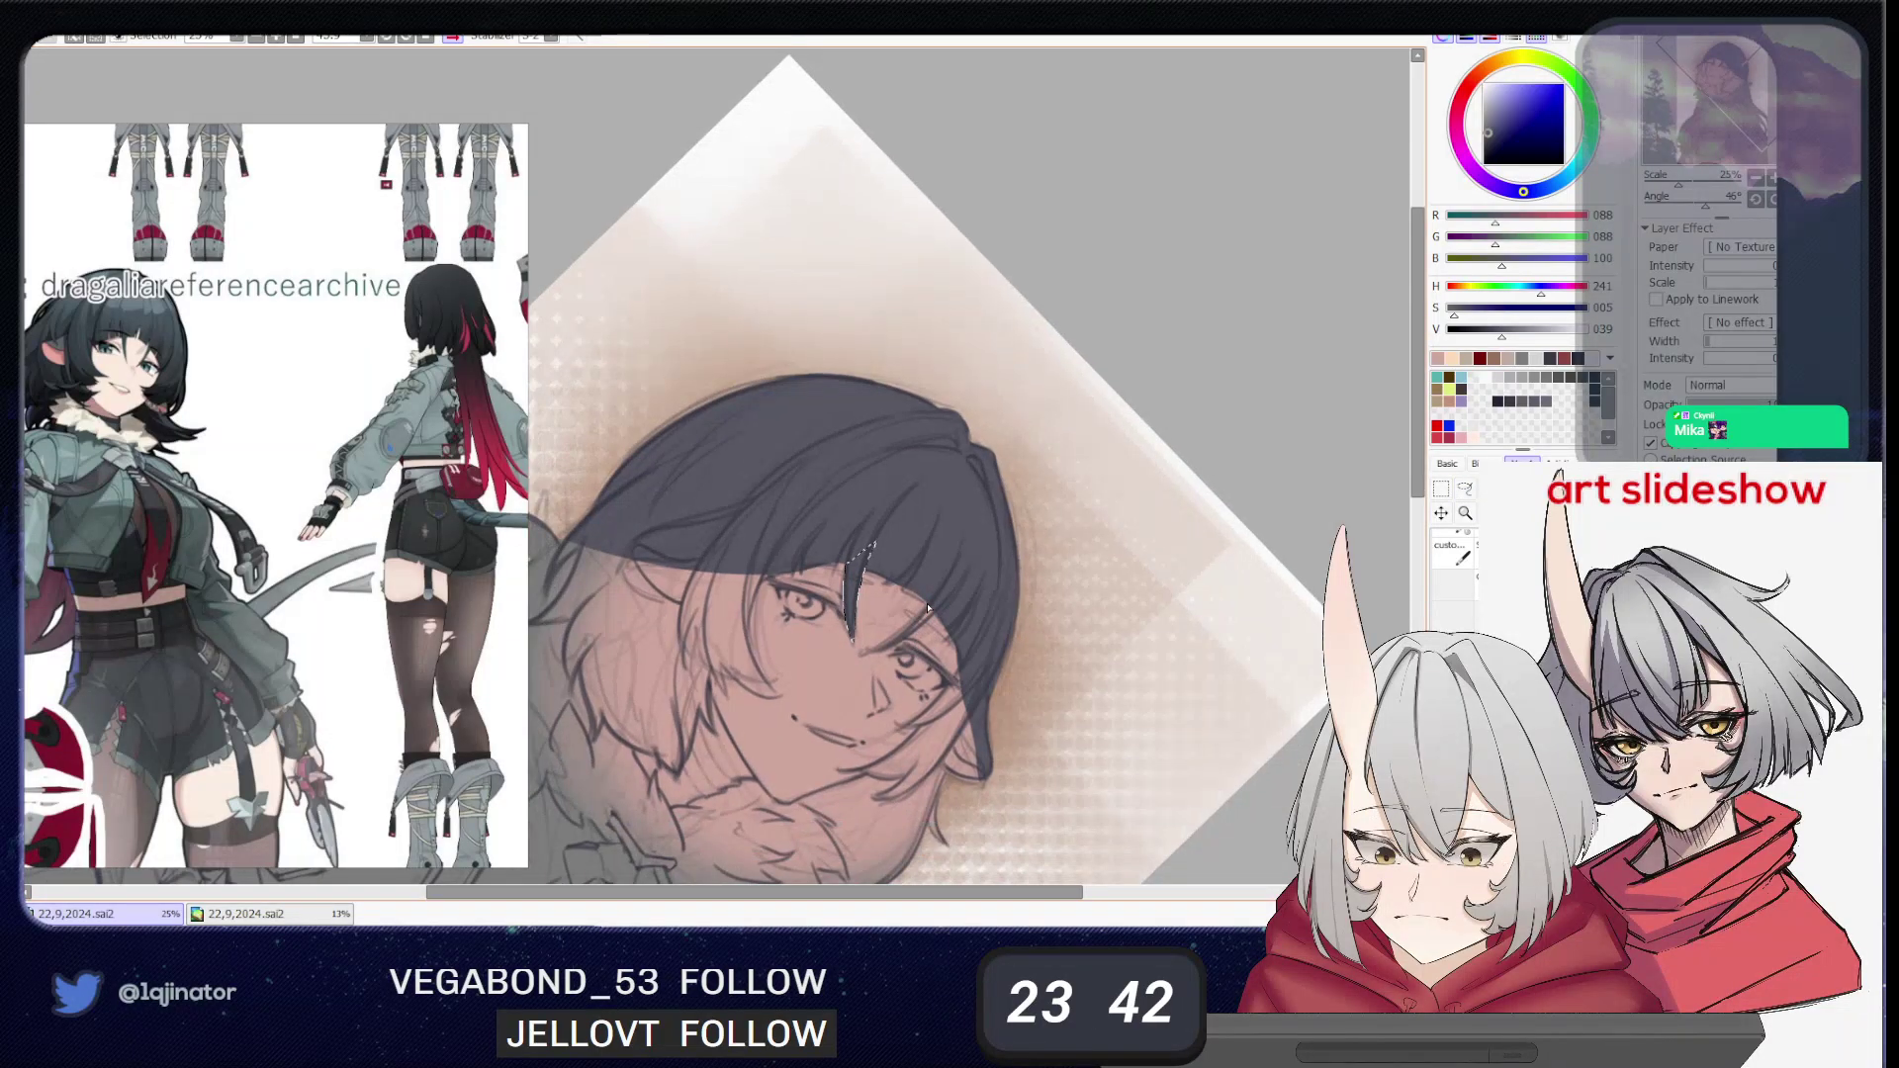
click(1465, 491)
key(ctrl+d)
key(b)
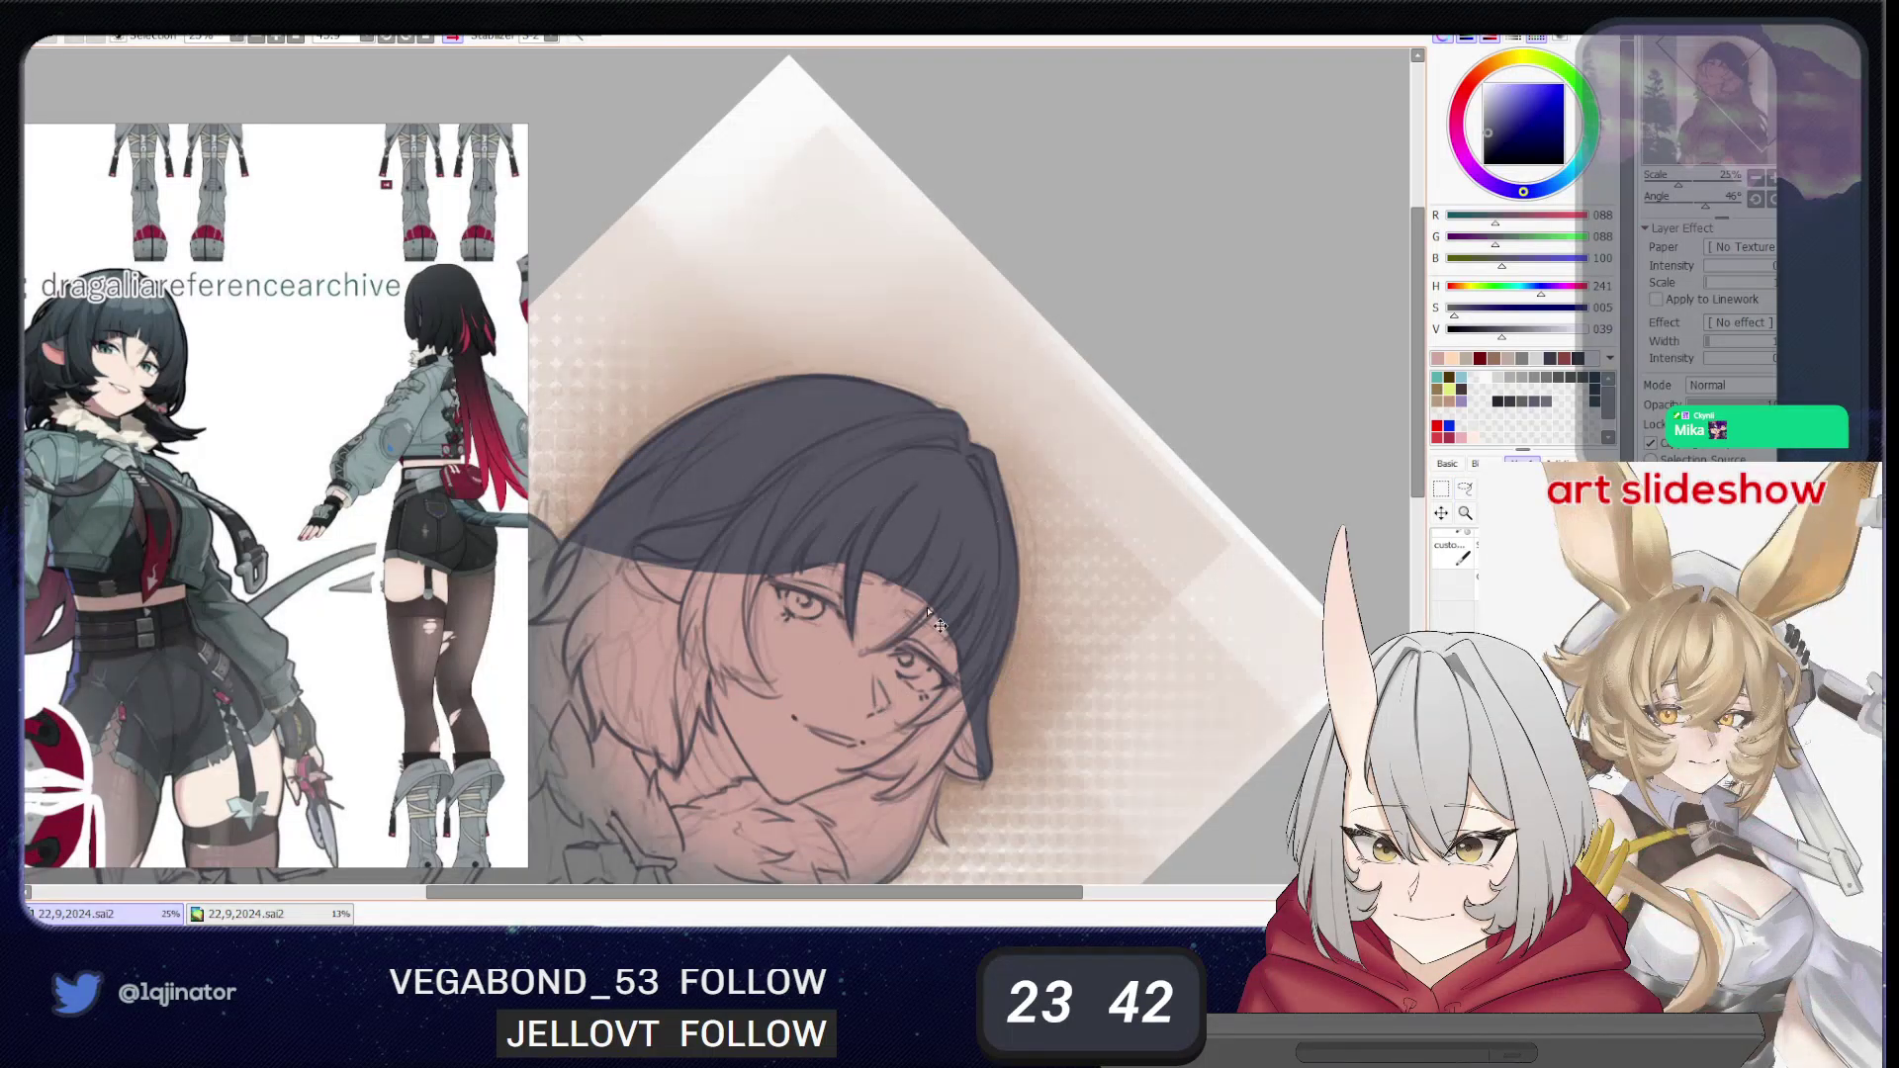
- Paint the remaining fringe strands in dark bluish grey over the forehead above the far eye
drag(885, 646, 928, 611)
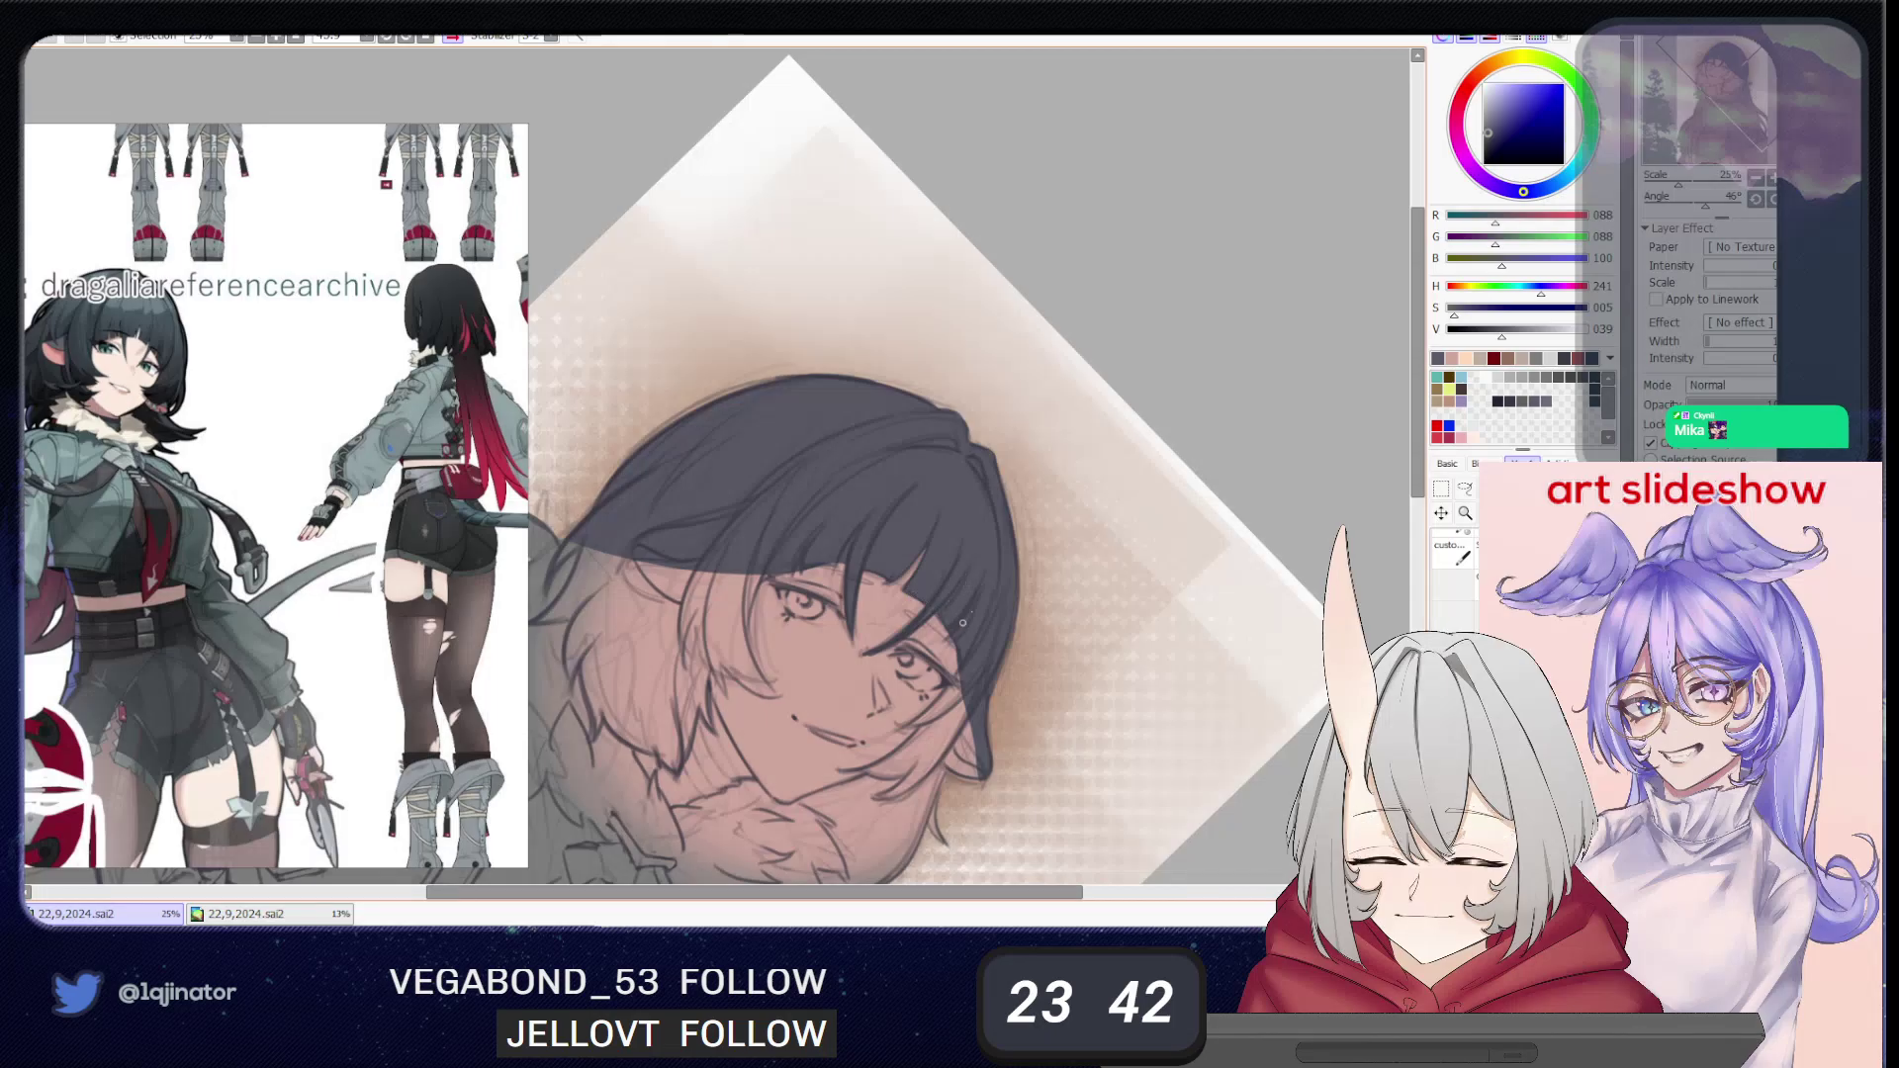
drag(931, 681, 945, 630)
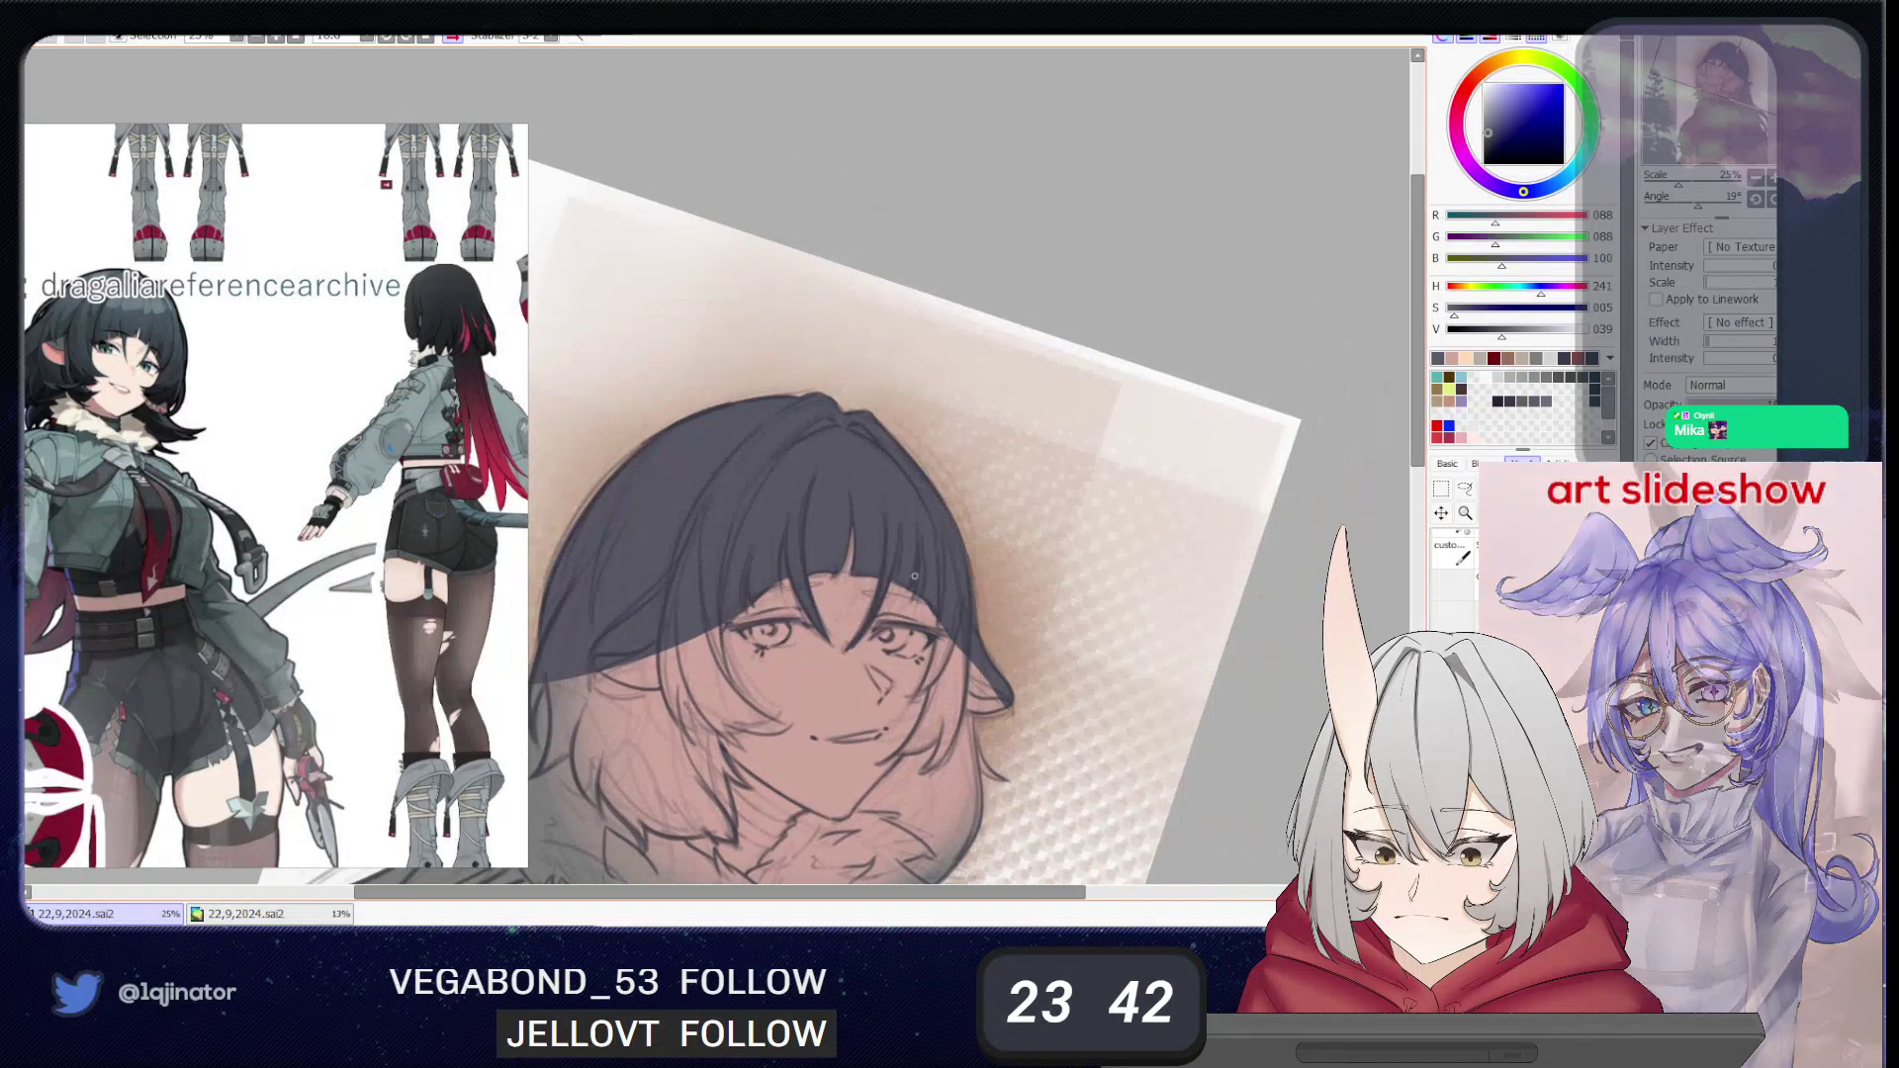
key(ctrl+alt)
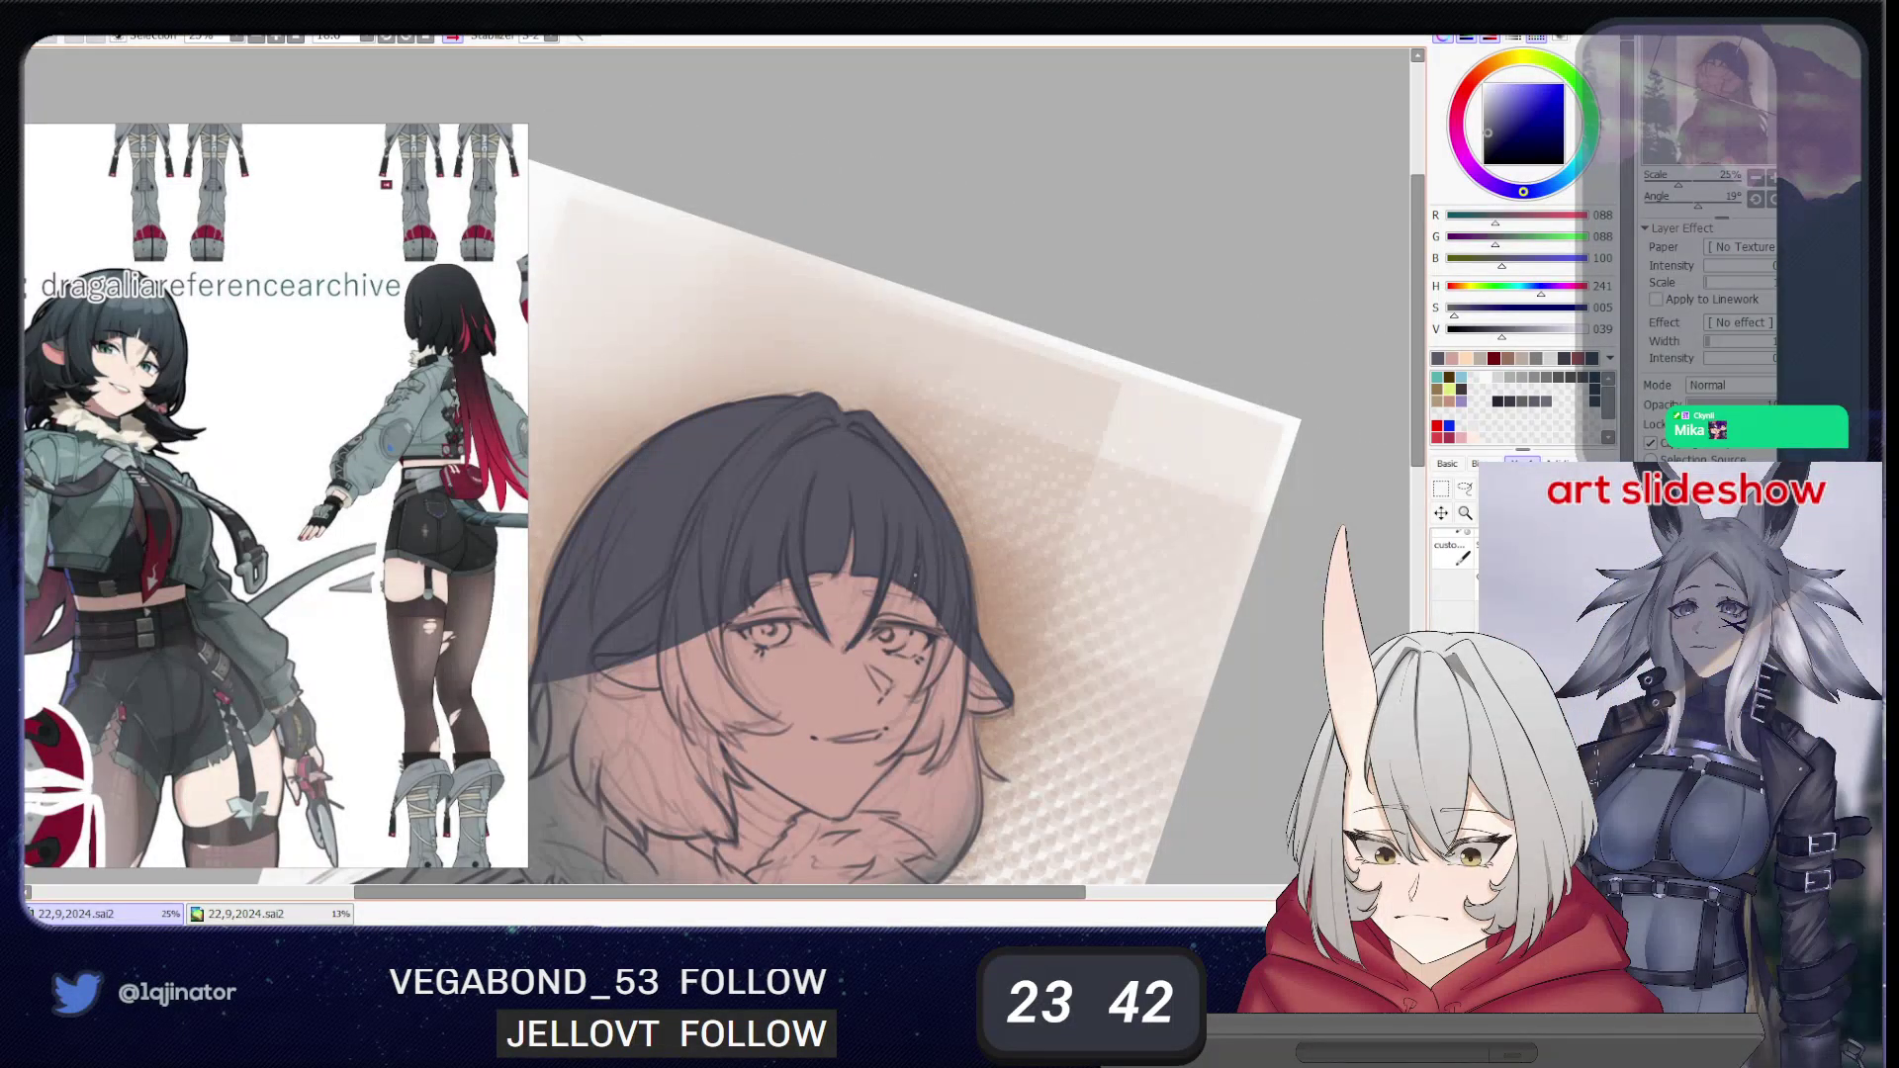
key(ctrl+alt)
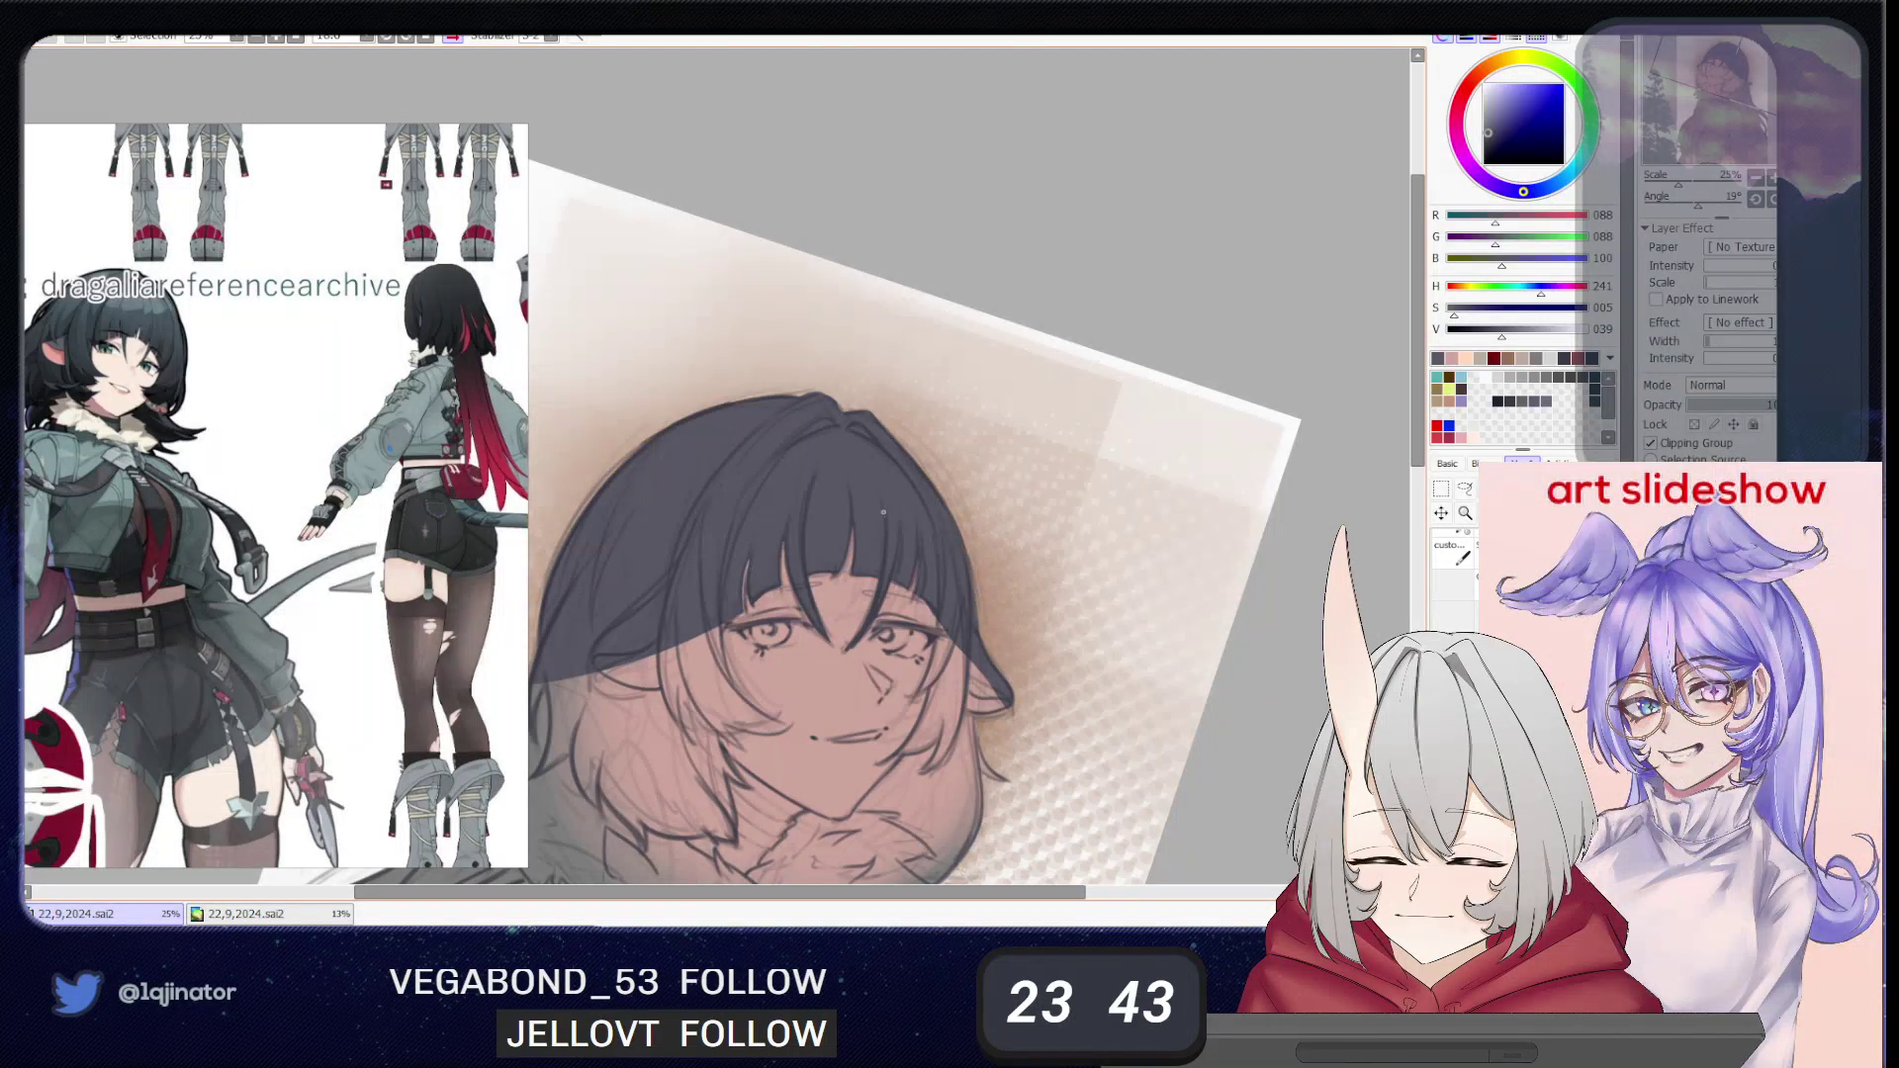
drag(941, 543, 918, 651)
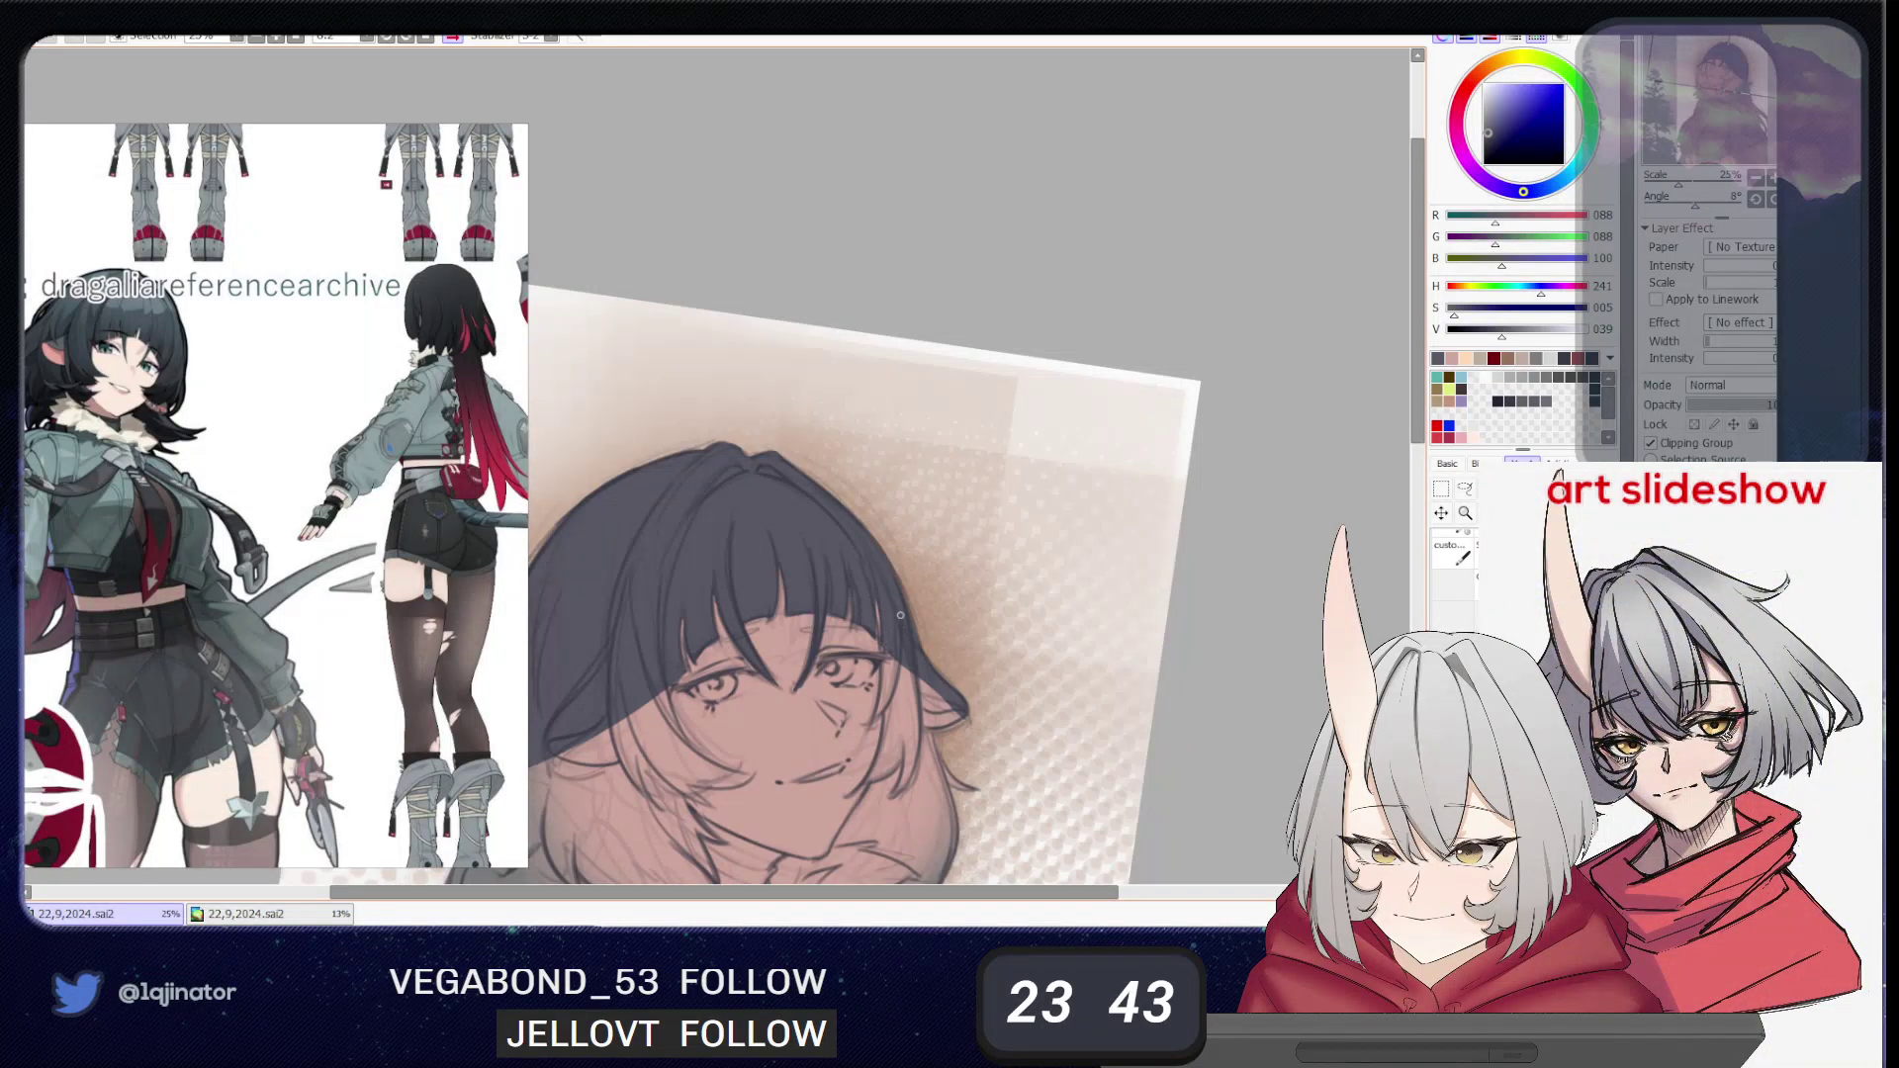
- Lasso a narrow hair strand beside the far eye, fill it with the dark bluish grey, and deselect
click(1465, 489)
drag(1003, 655, 1029, 590)
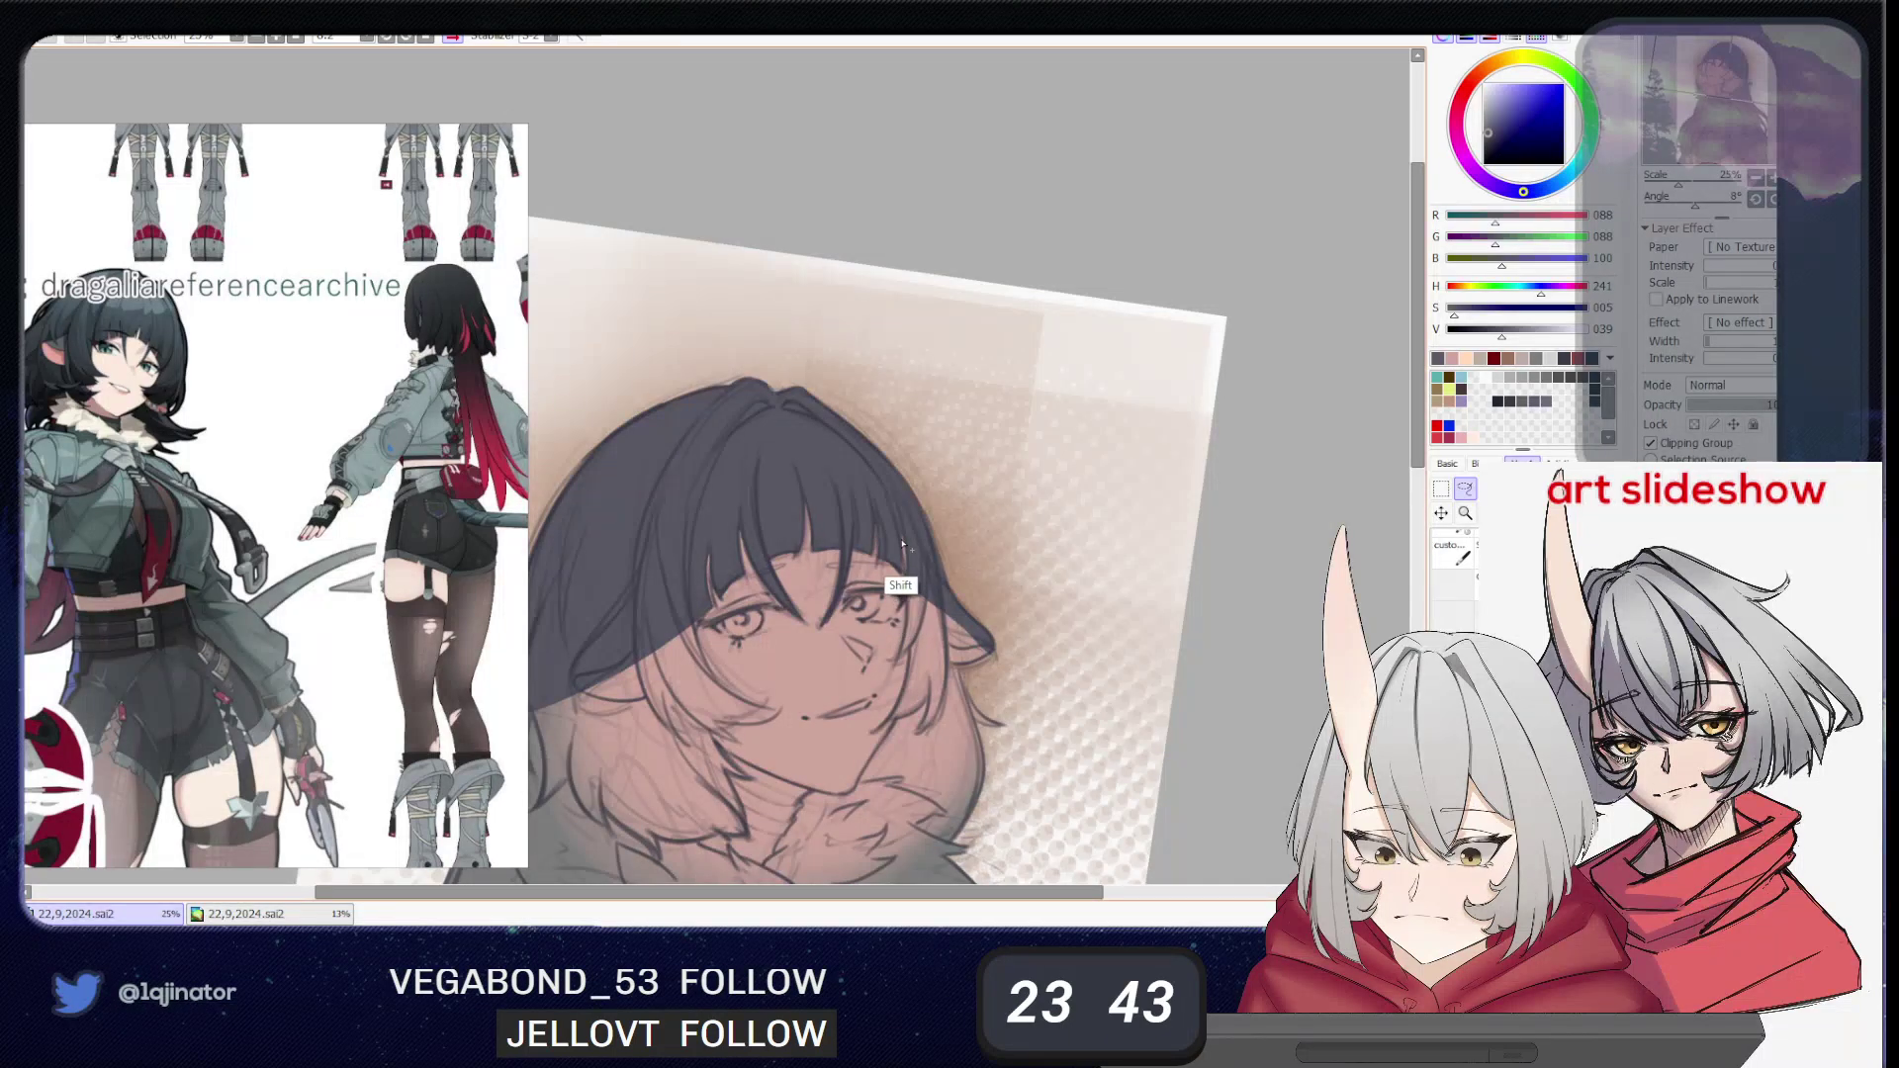
mouse_move(907, 587)
mouse_down()
mouse_move(896, 661)
mouse_move(929, 590)
mouse_up()
key(g)
click(913, 635)
key(ctrl+d)
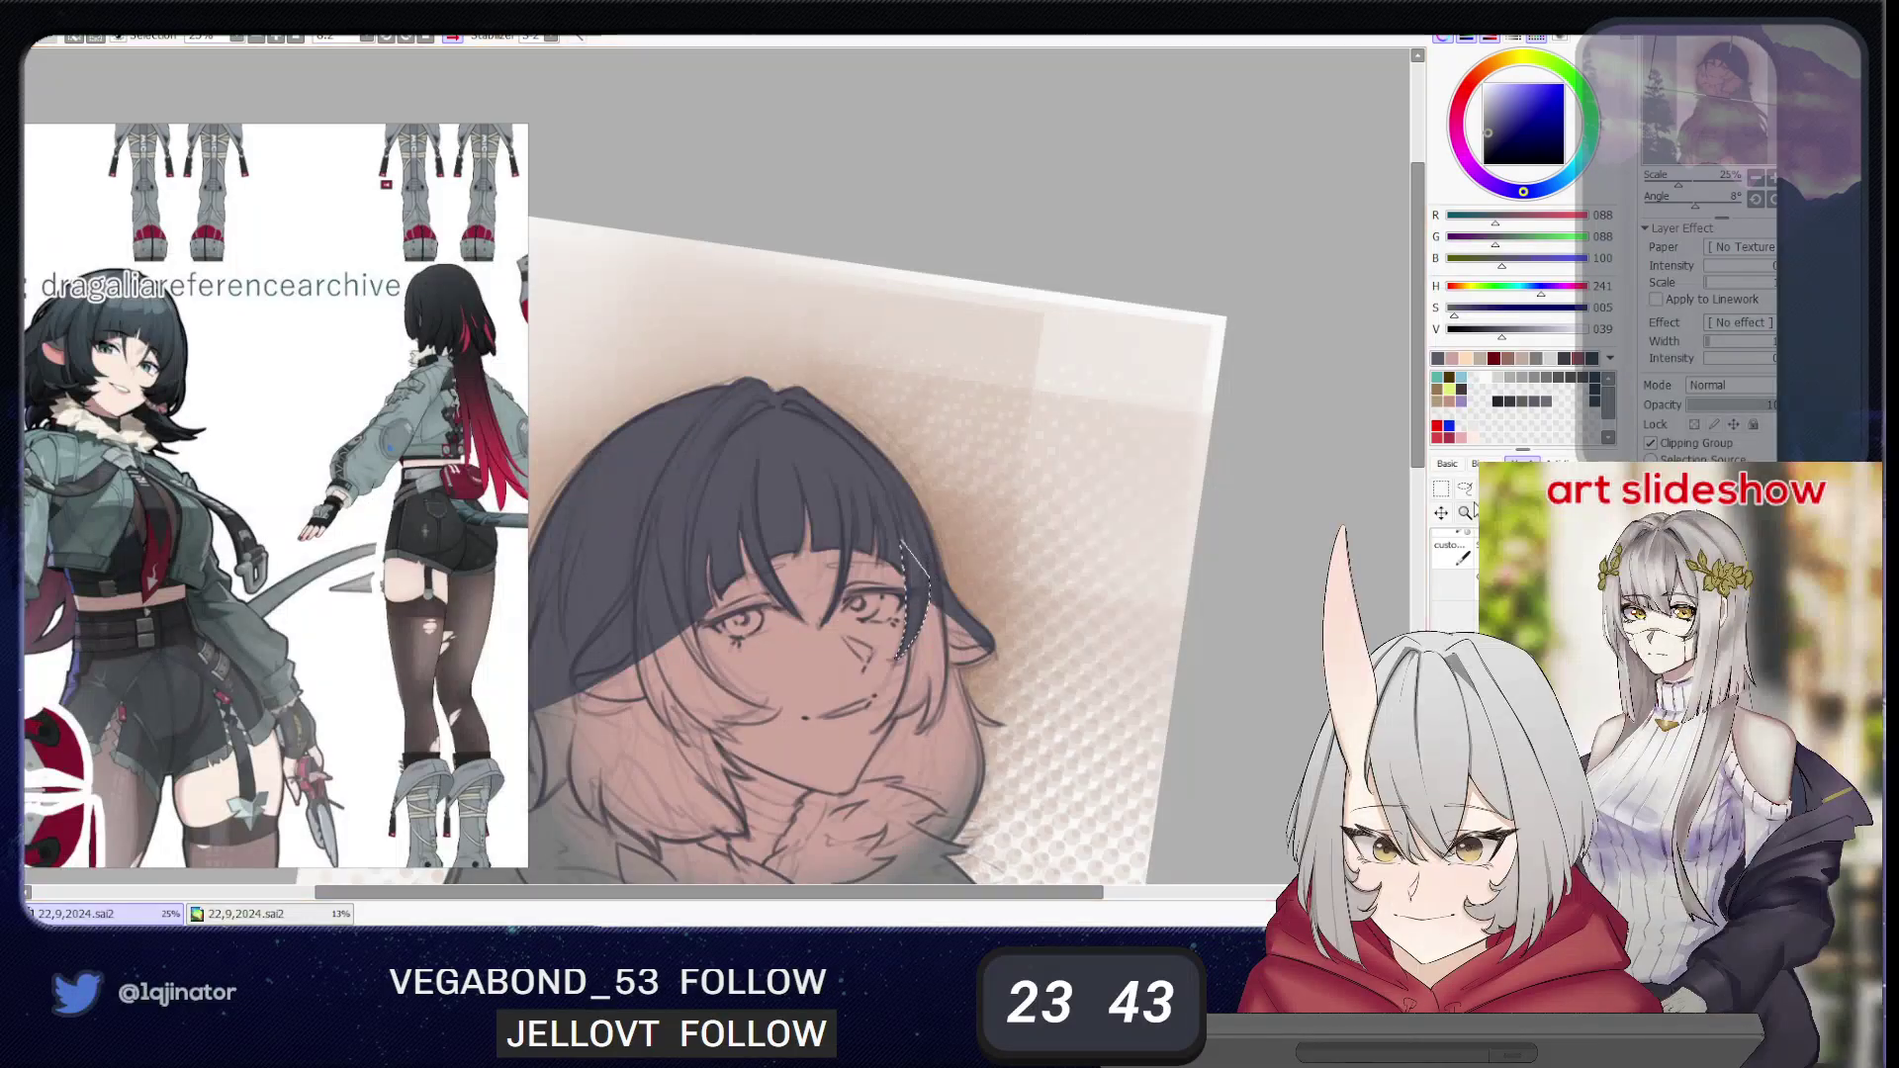
click(1465, 489)
key(n)
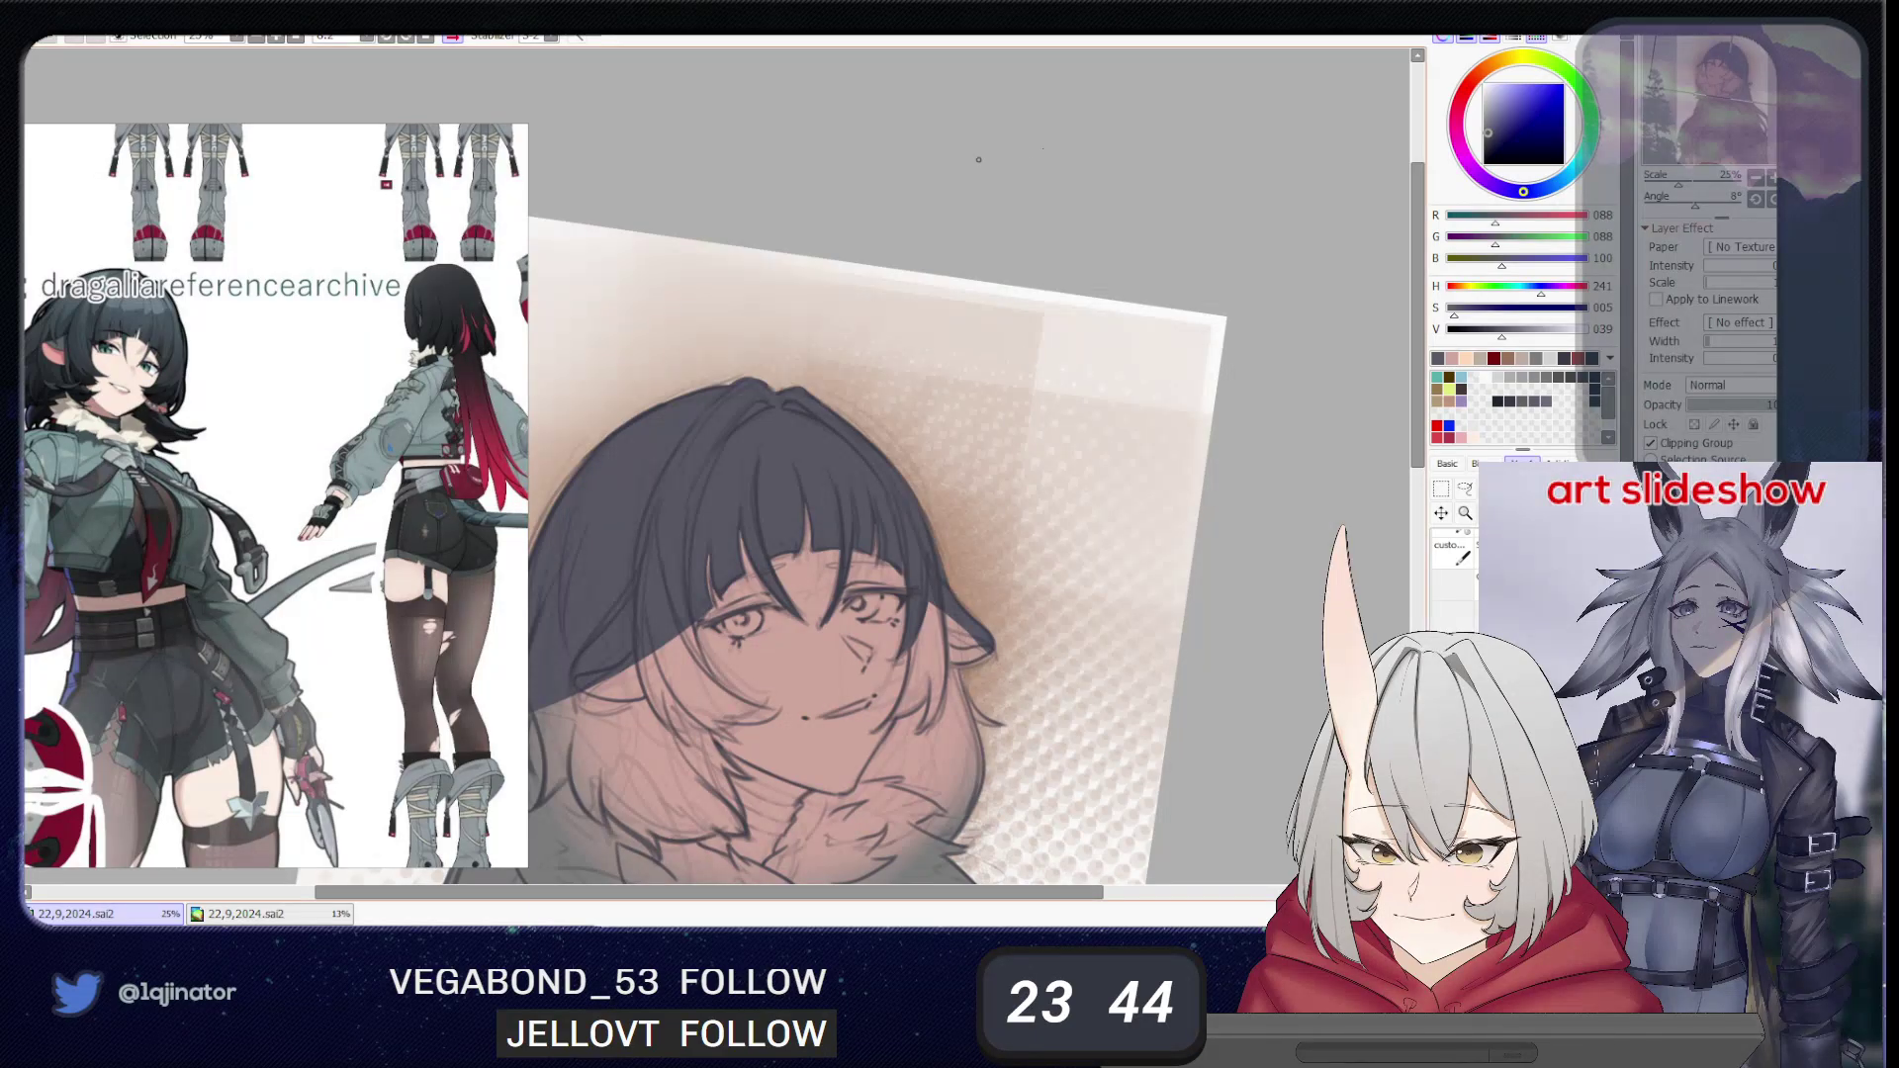
- Fill the side hair and ear beyond the far cheek down to the fur collar with dark bluish grey, and deselect
drag(796, 736, 809, 593)
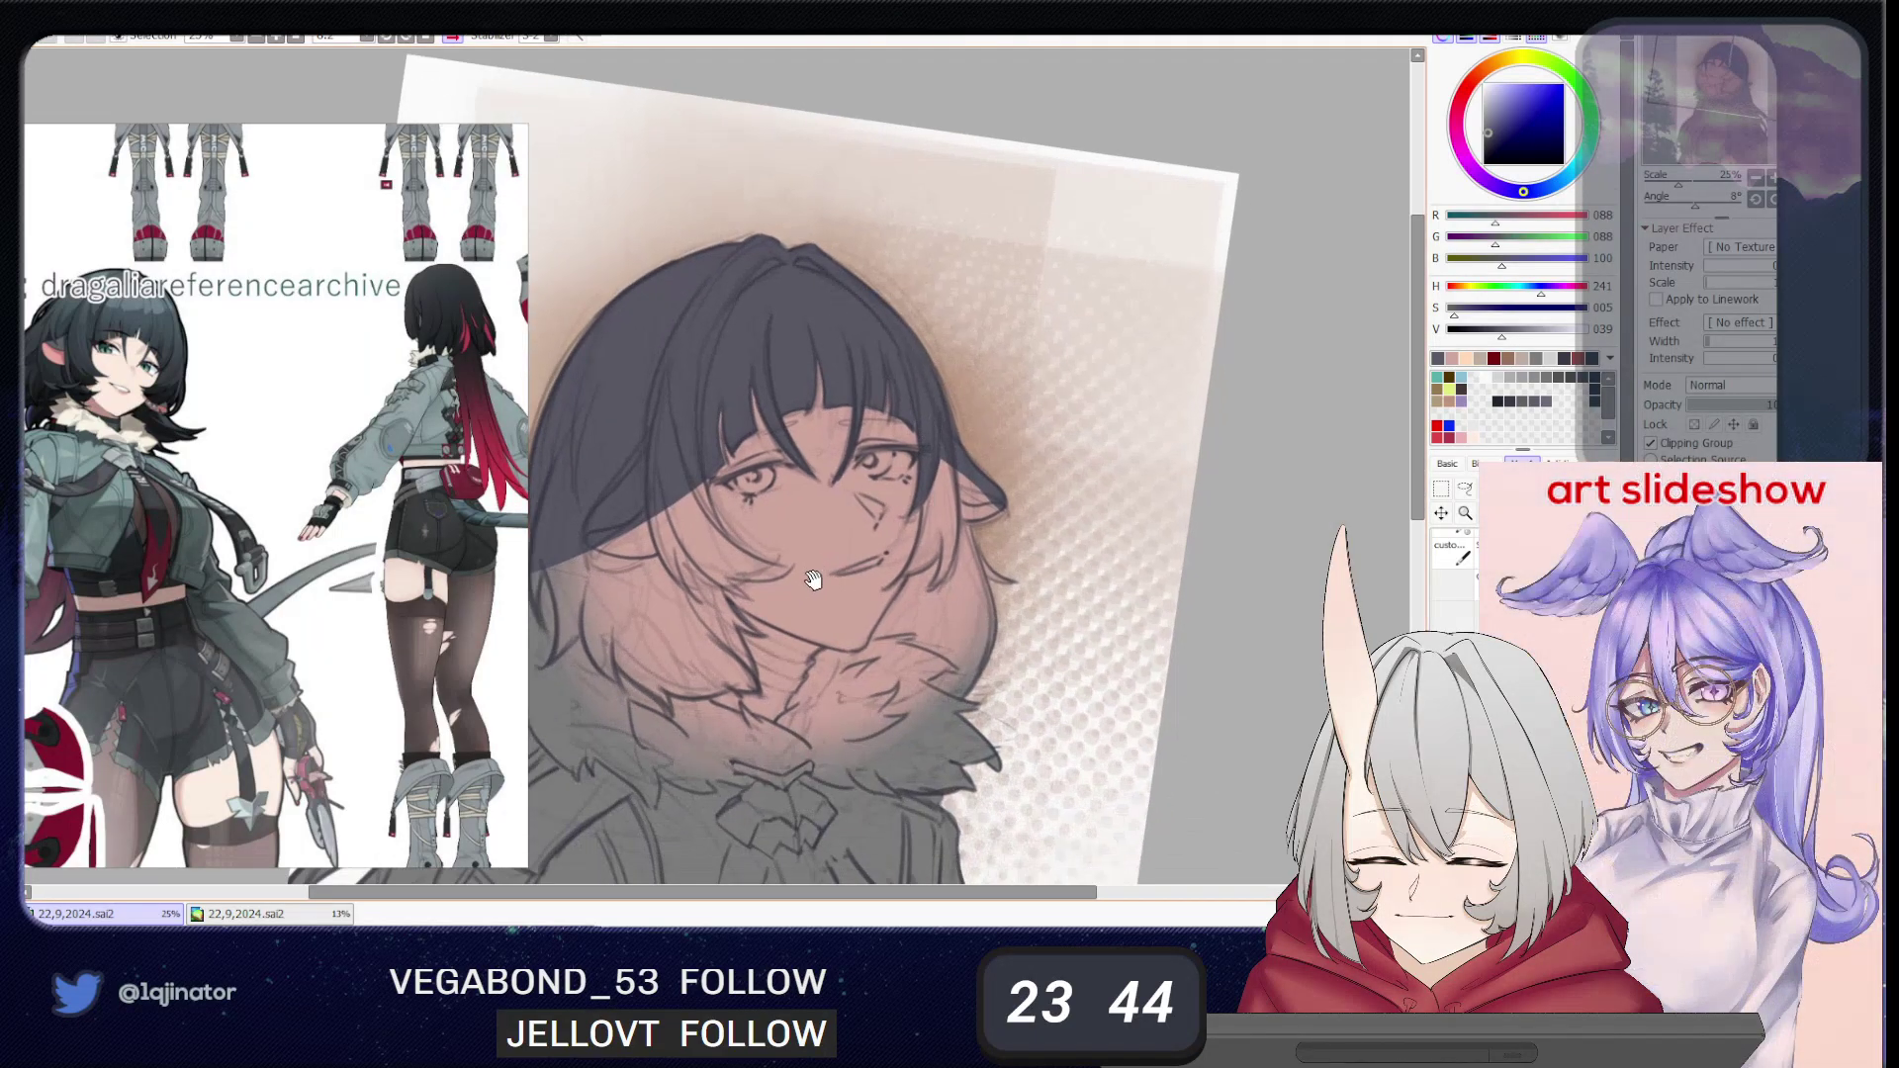
click(1465, 488)
mouse_move(930, 493)
mouse_down()
mouse_move(880, 573)
mouse_move(846, 705)
mouse_move(885, 708)
mouse_move(976, 505)
mouse_move(922, 531)
mouse_up()
key(ctrl+f)
key(ctrl+d)
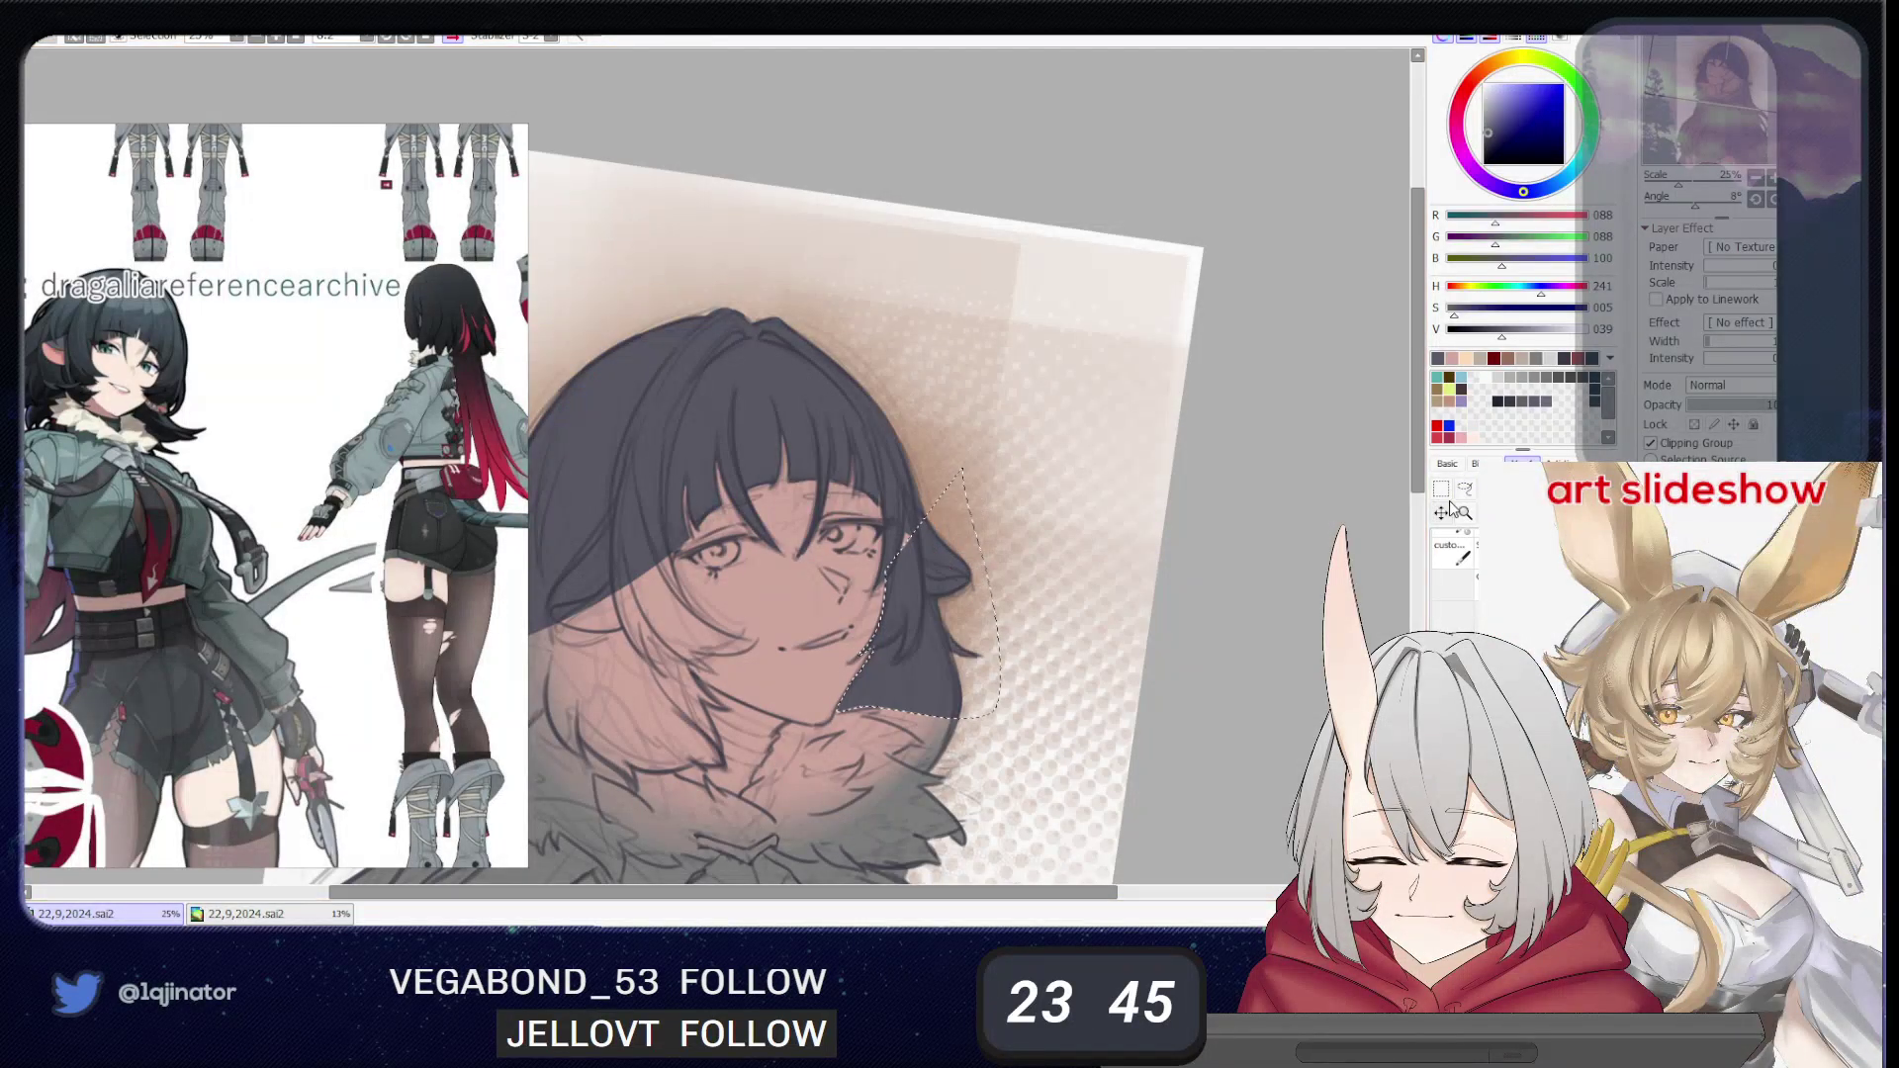
click(1499, 552)
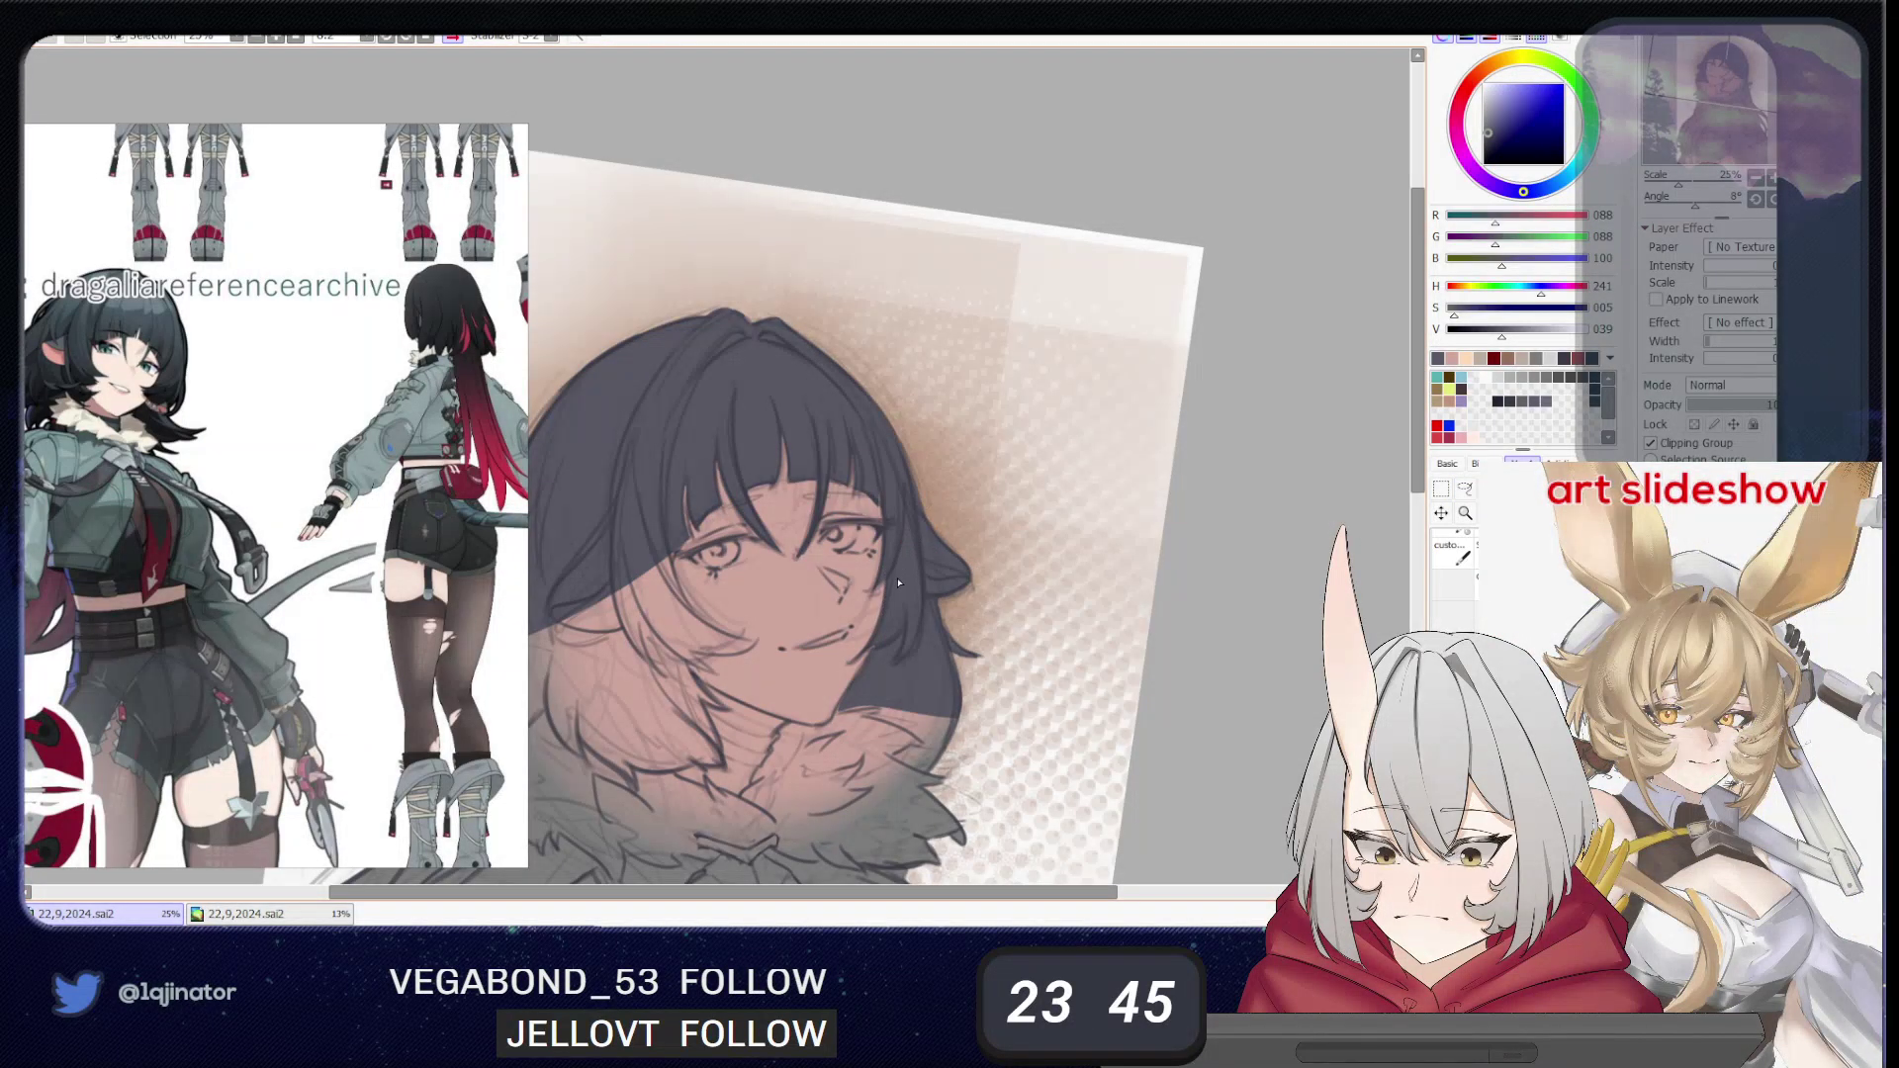
- Flip the canvas view horizontally and fill the near-side hair and ear down to the collar with dark bluish grey, then deselect
mouse_move(804, 637)
mouse_down()
mouse_move(969, 605)
mouse_move(894, 593)
mouse_move(1096, 671)
mouse_up()
click(1466, 492)
key(h)
drag(1088, 677, 877, 728)
drag(700, 740, 760, 703)
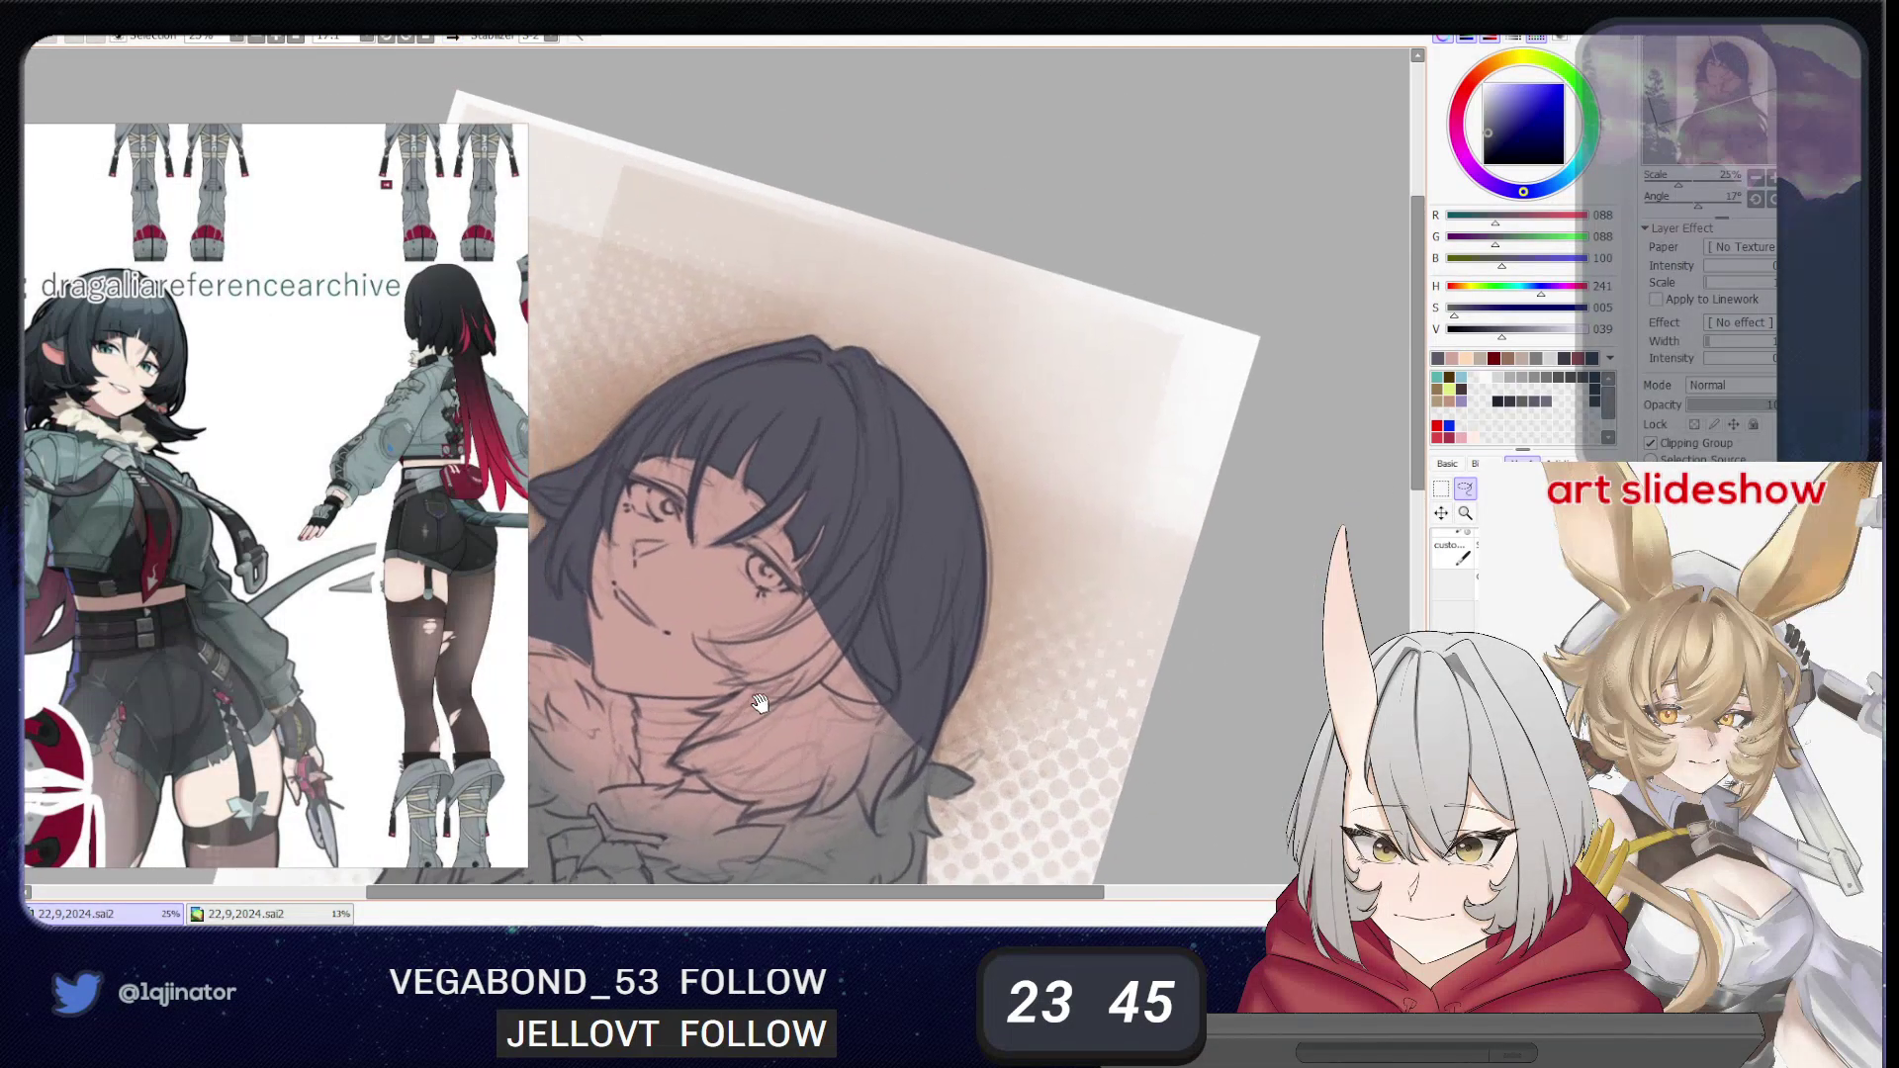
key(shift)
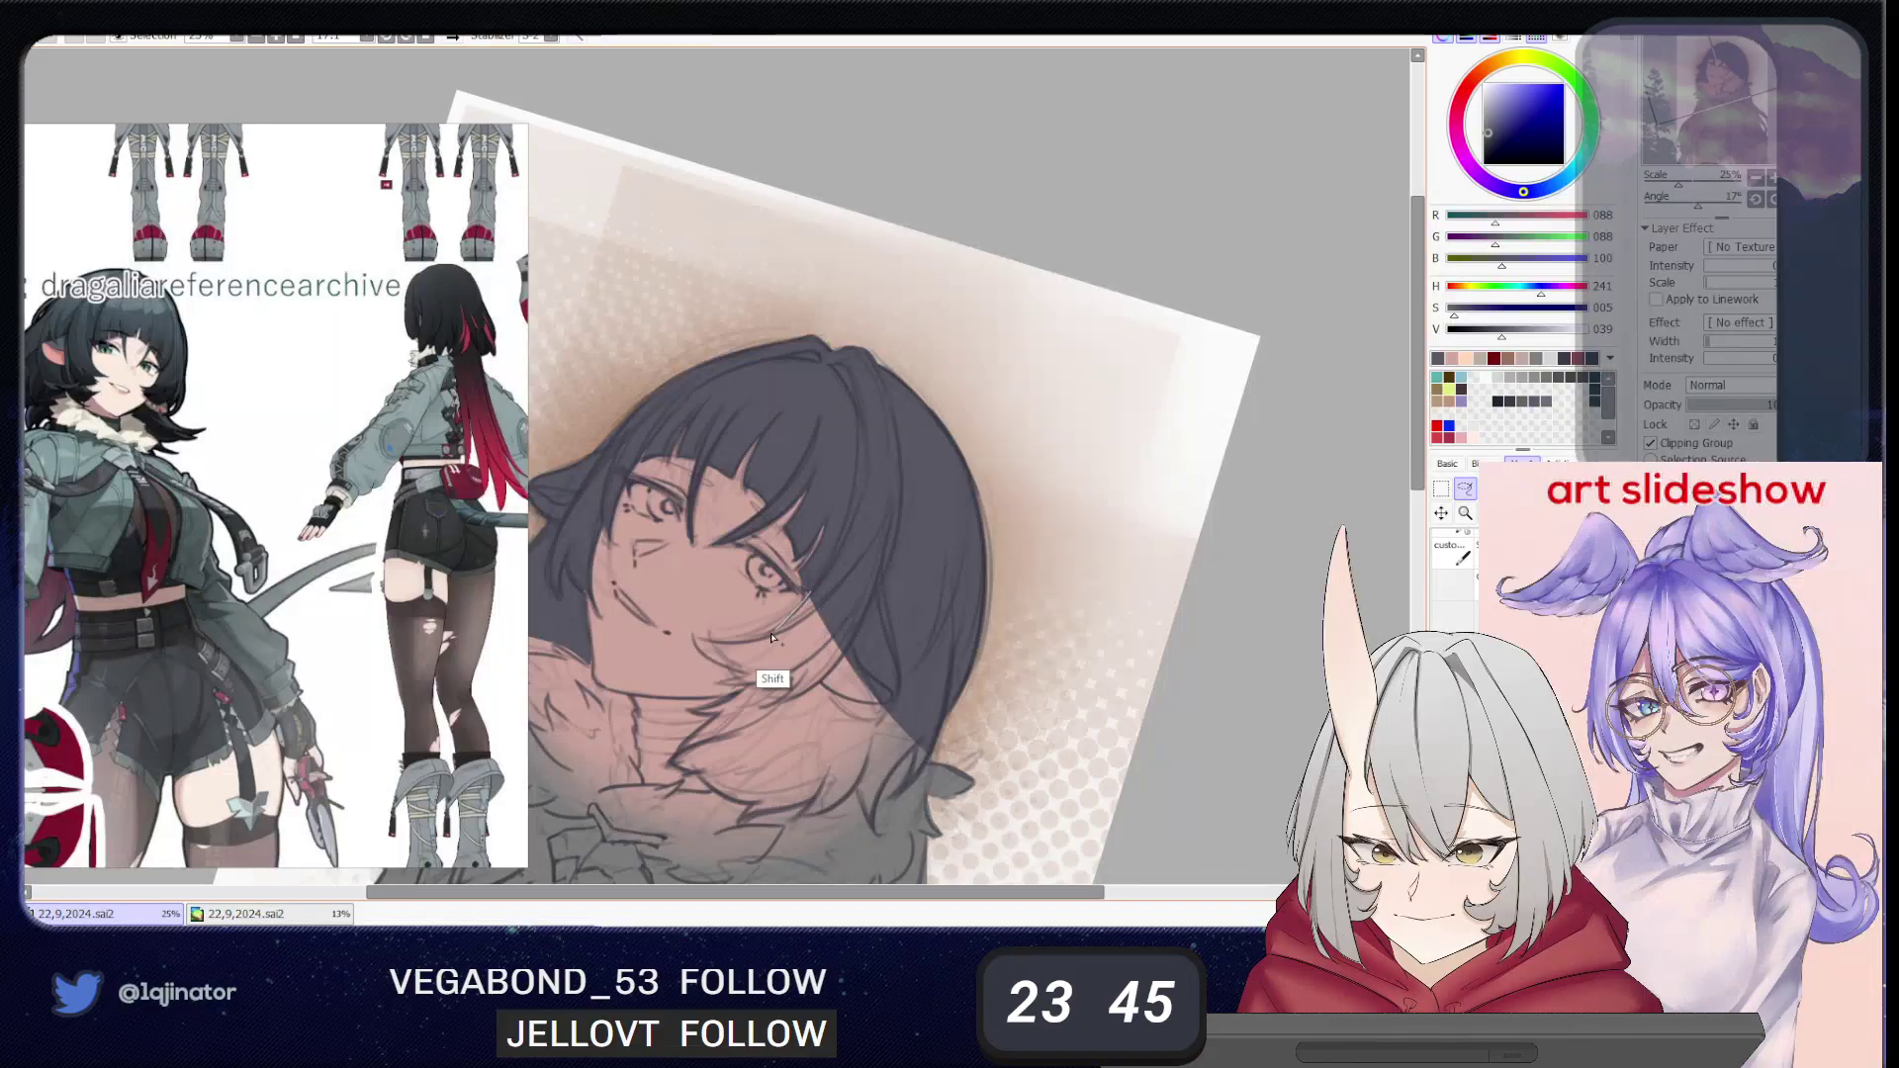
mouse_move(779, 699)
mouse_down()
mouse_move(858, 798)
mouse_move(936, 692)
mouse_move(806, 596)
mouse_up()
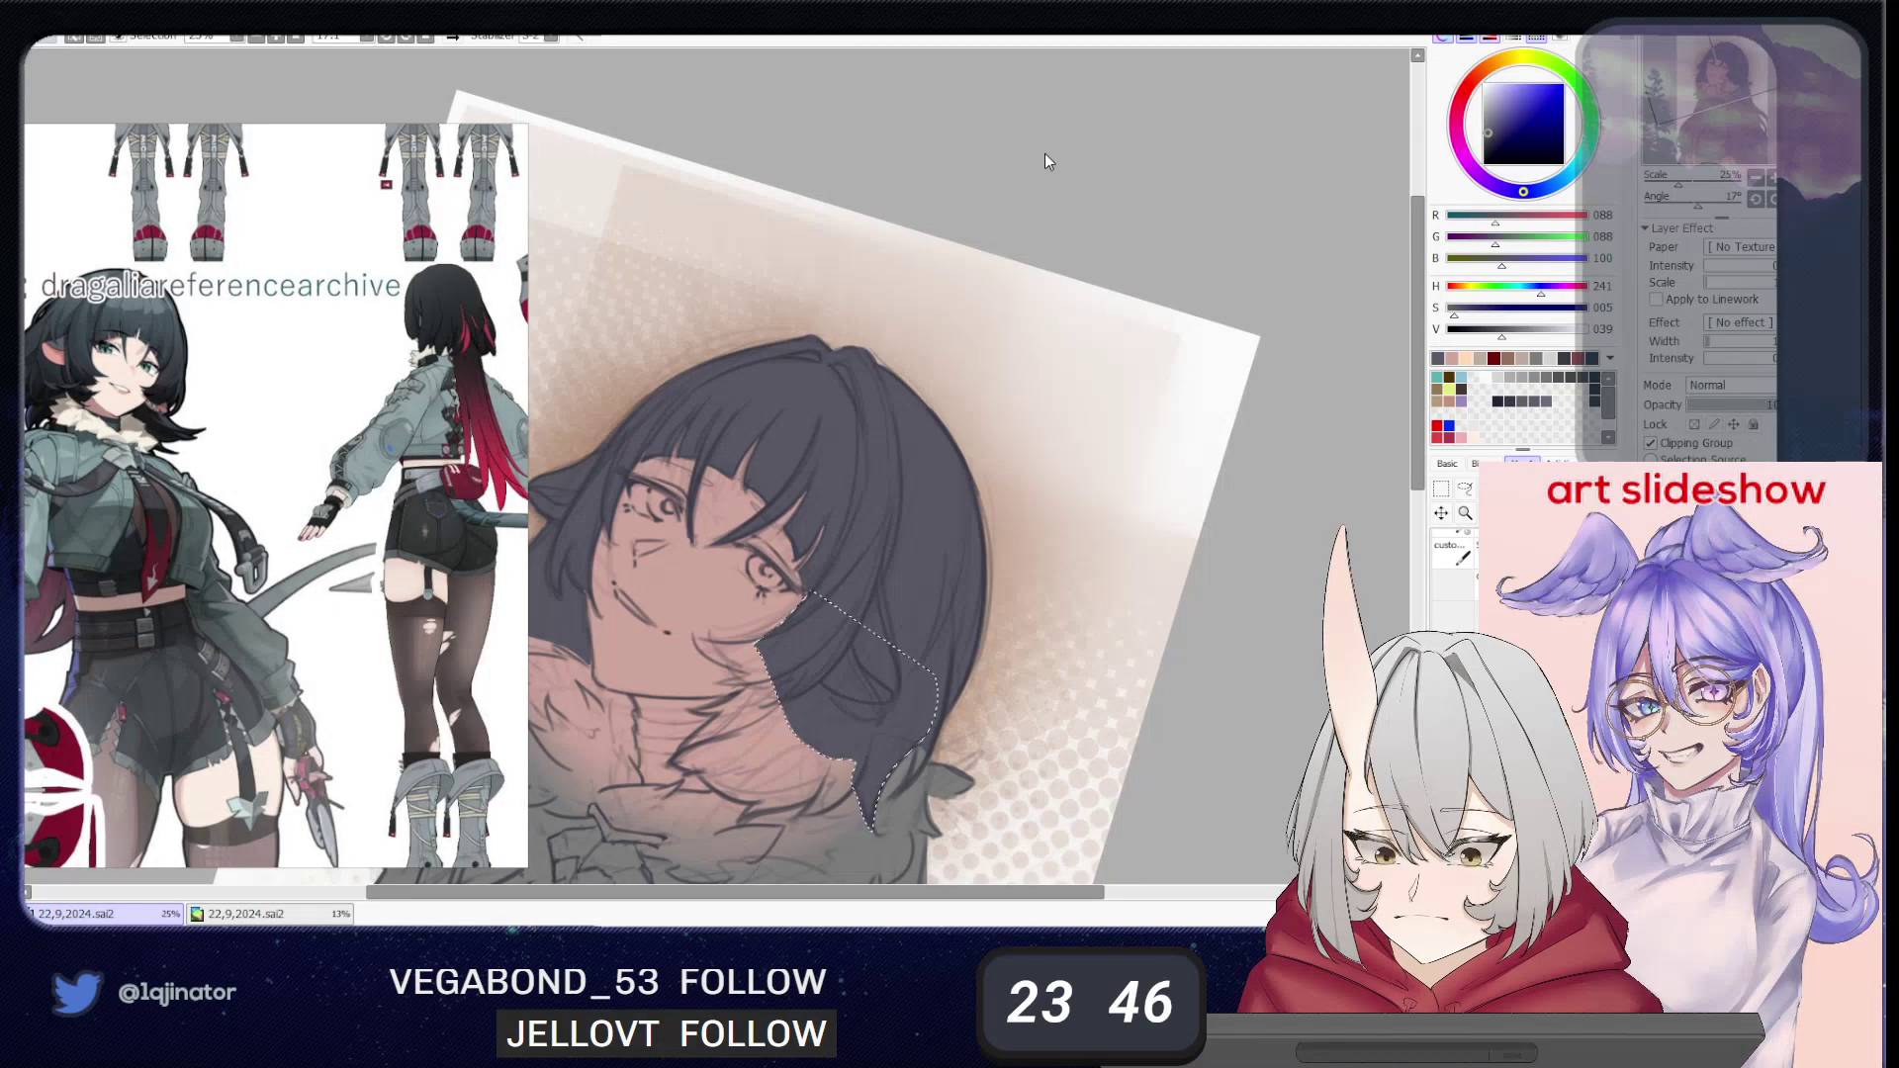
drag(904, 623, 901, 597)
click(1465, 488)
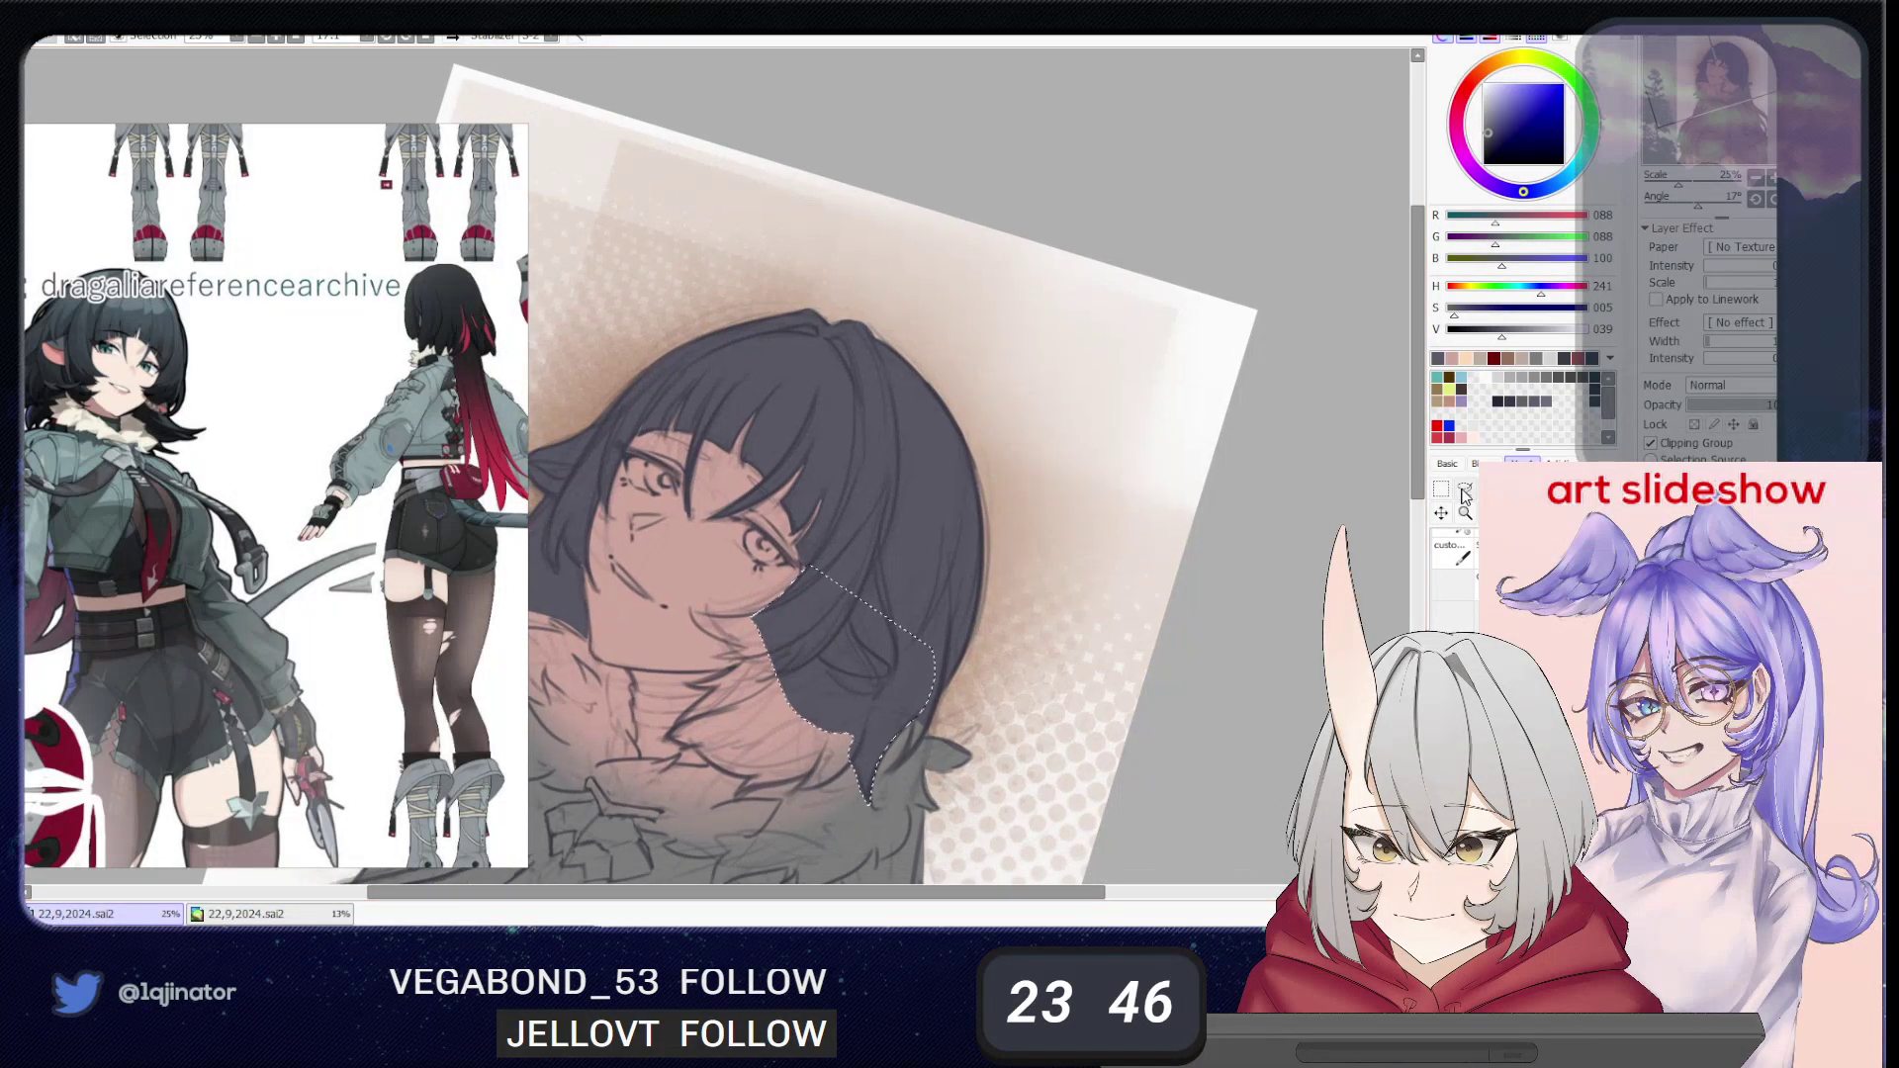
key(ctrl+d)
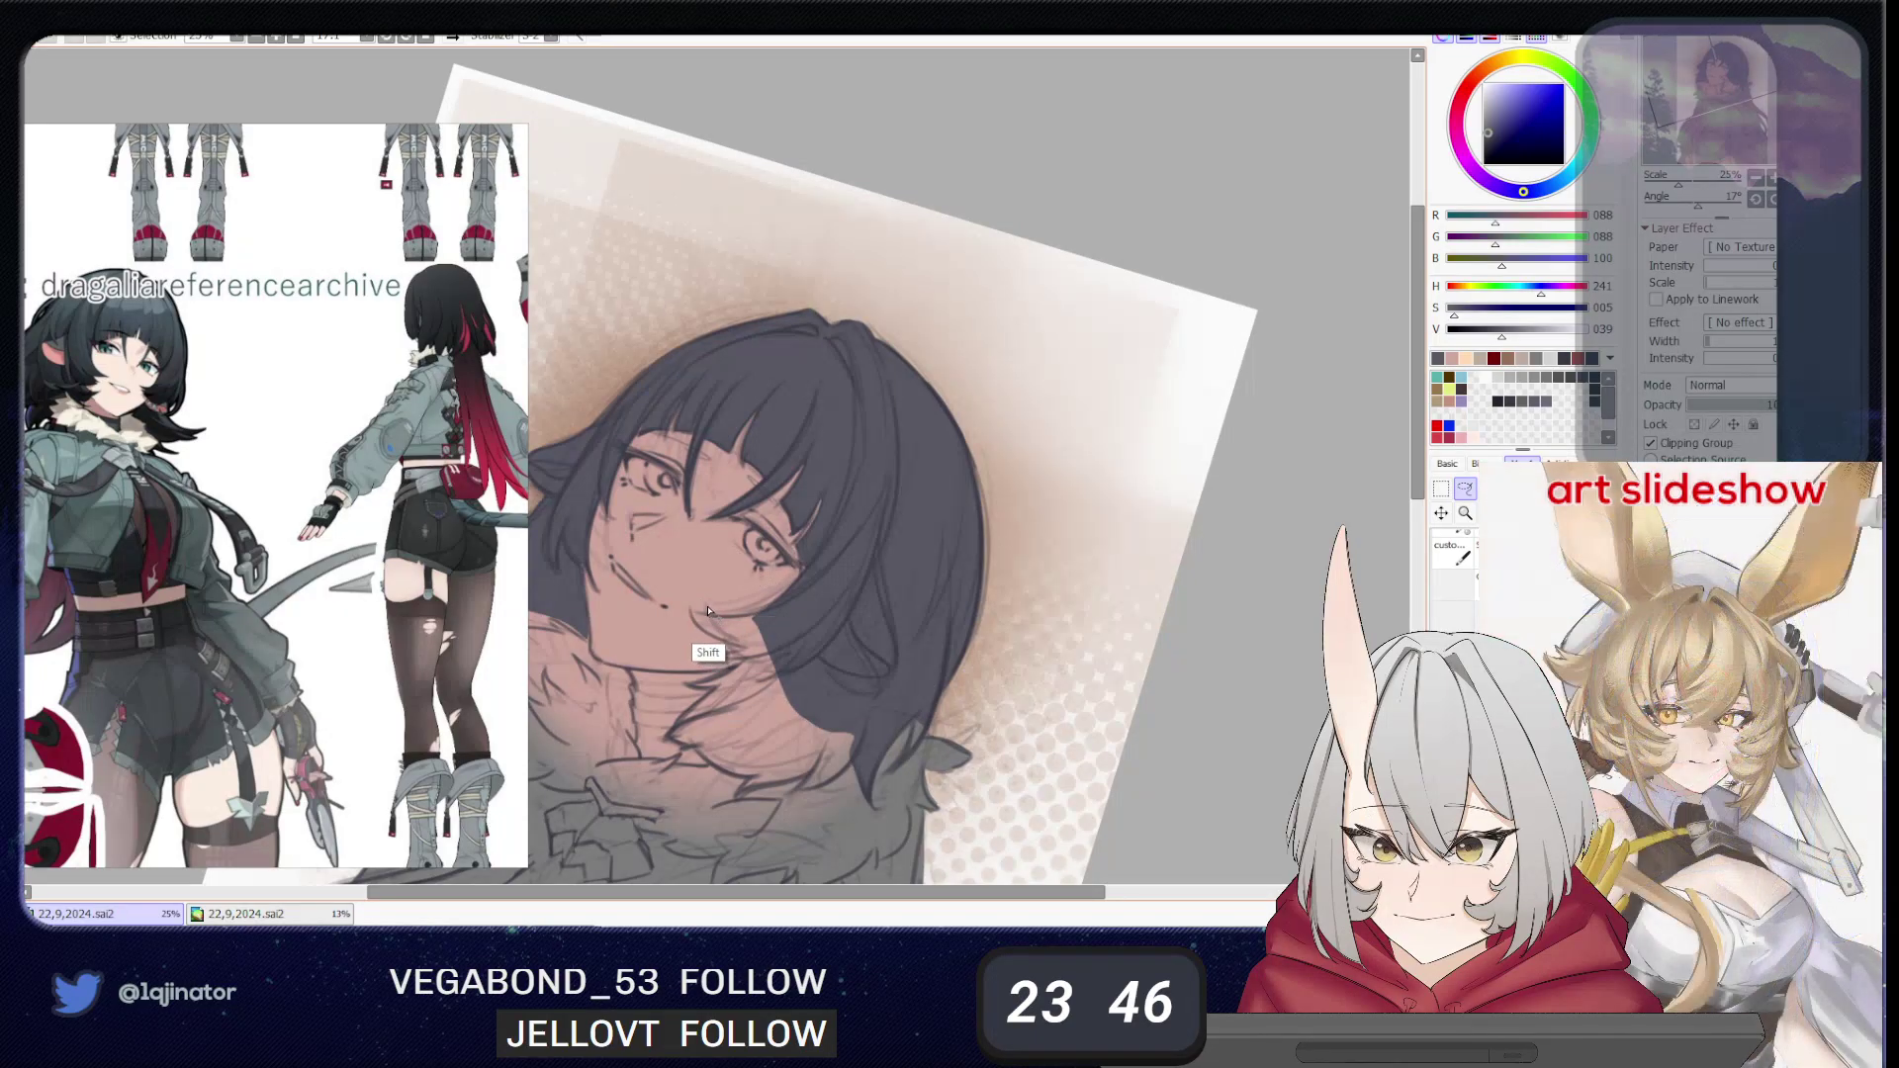
- Lasso the pointed lock over the near cheek, fill it with the dark bluish grey, and deselect
mouse_move(713, 613)
mouse_down()
mouse_move(784, 618)
mouse_move(732, 649)
mouse_move(696, 614)
mouse_up()
key(Delete)
key(ctrl+d)
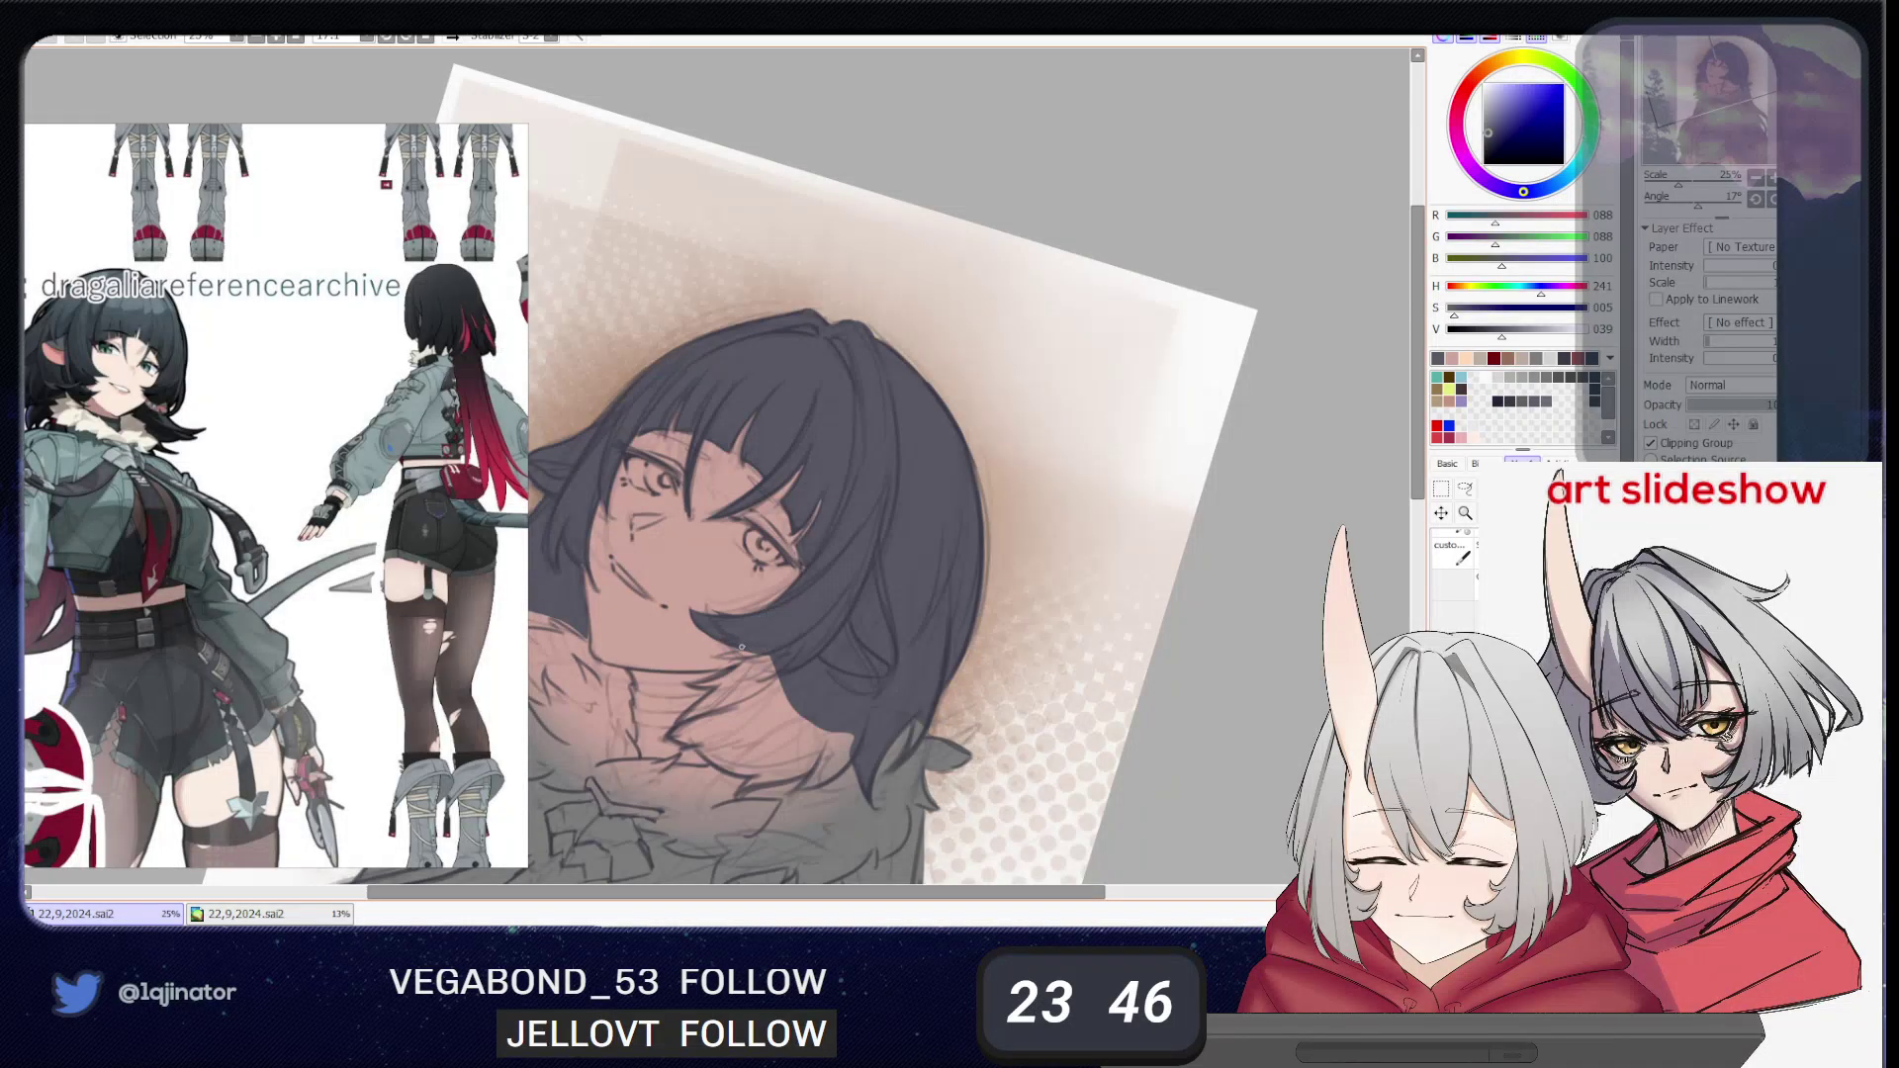
- Fill the lower near-side hair tips overlapping the fur collar with the dark bluish grey
drag(694, 682, 756, 650)
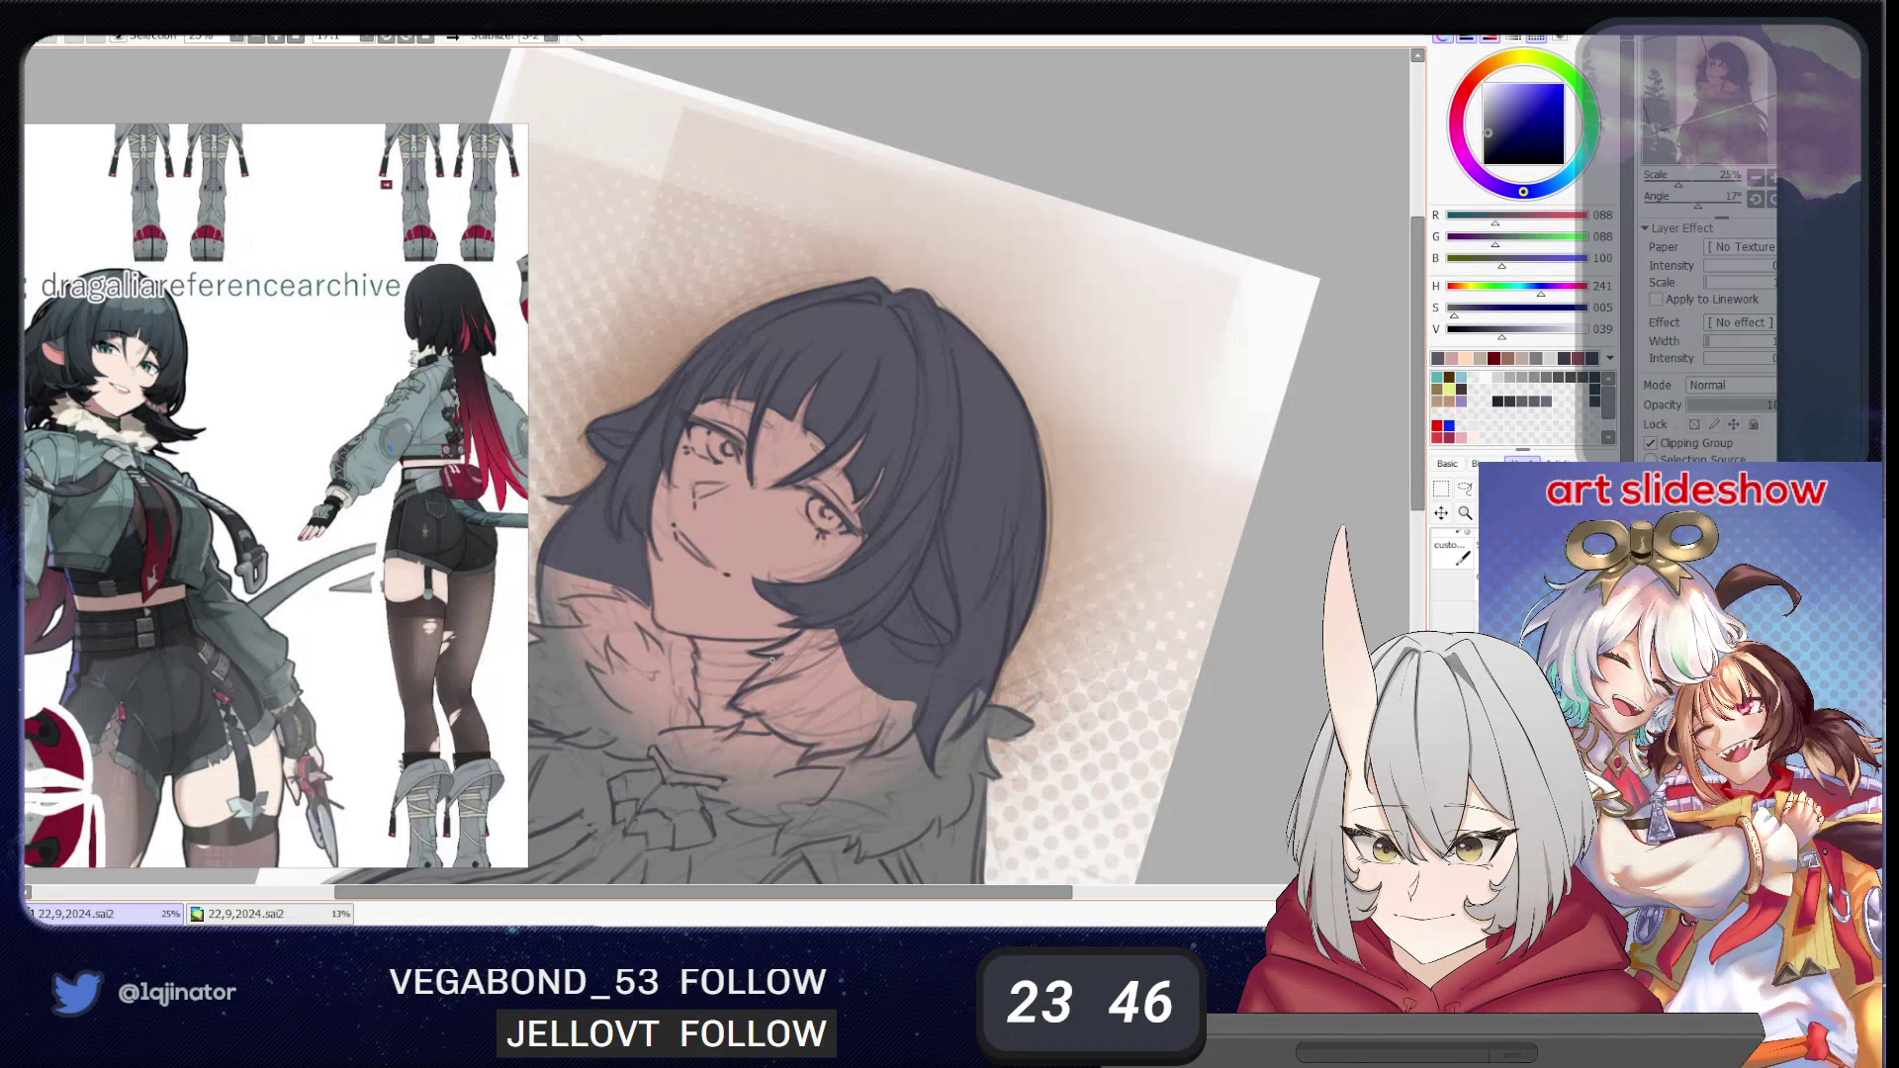
drag(809, 666, 886, 617)
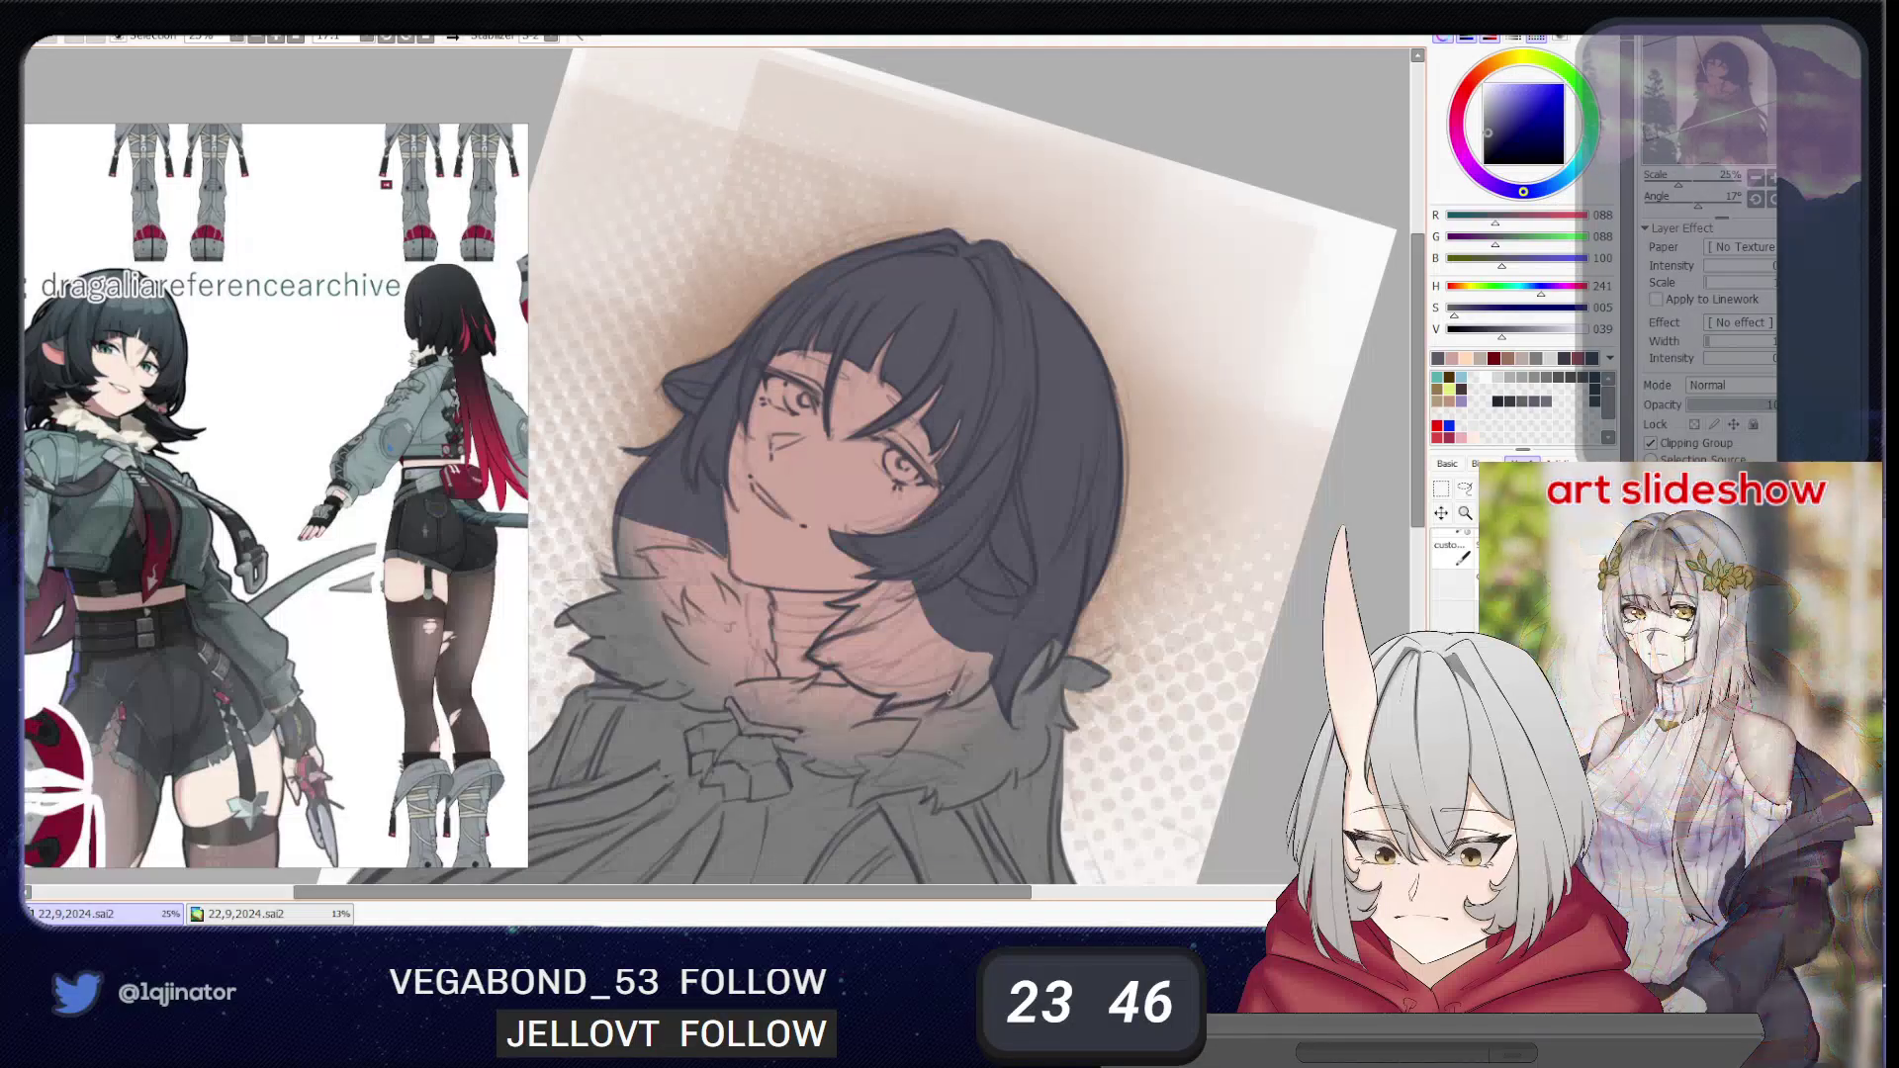
click(963, 661)
drag(1055, 648, 867, 691)
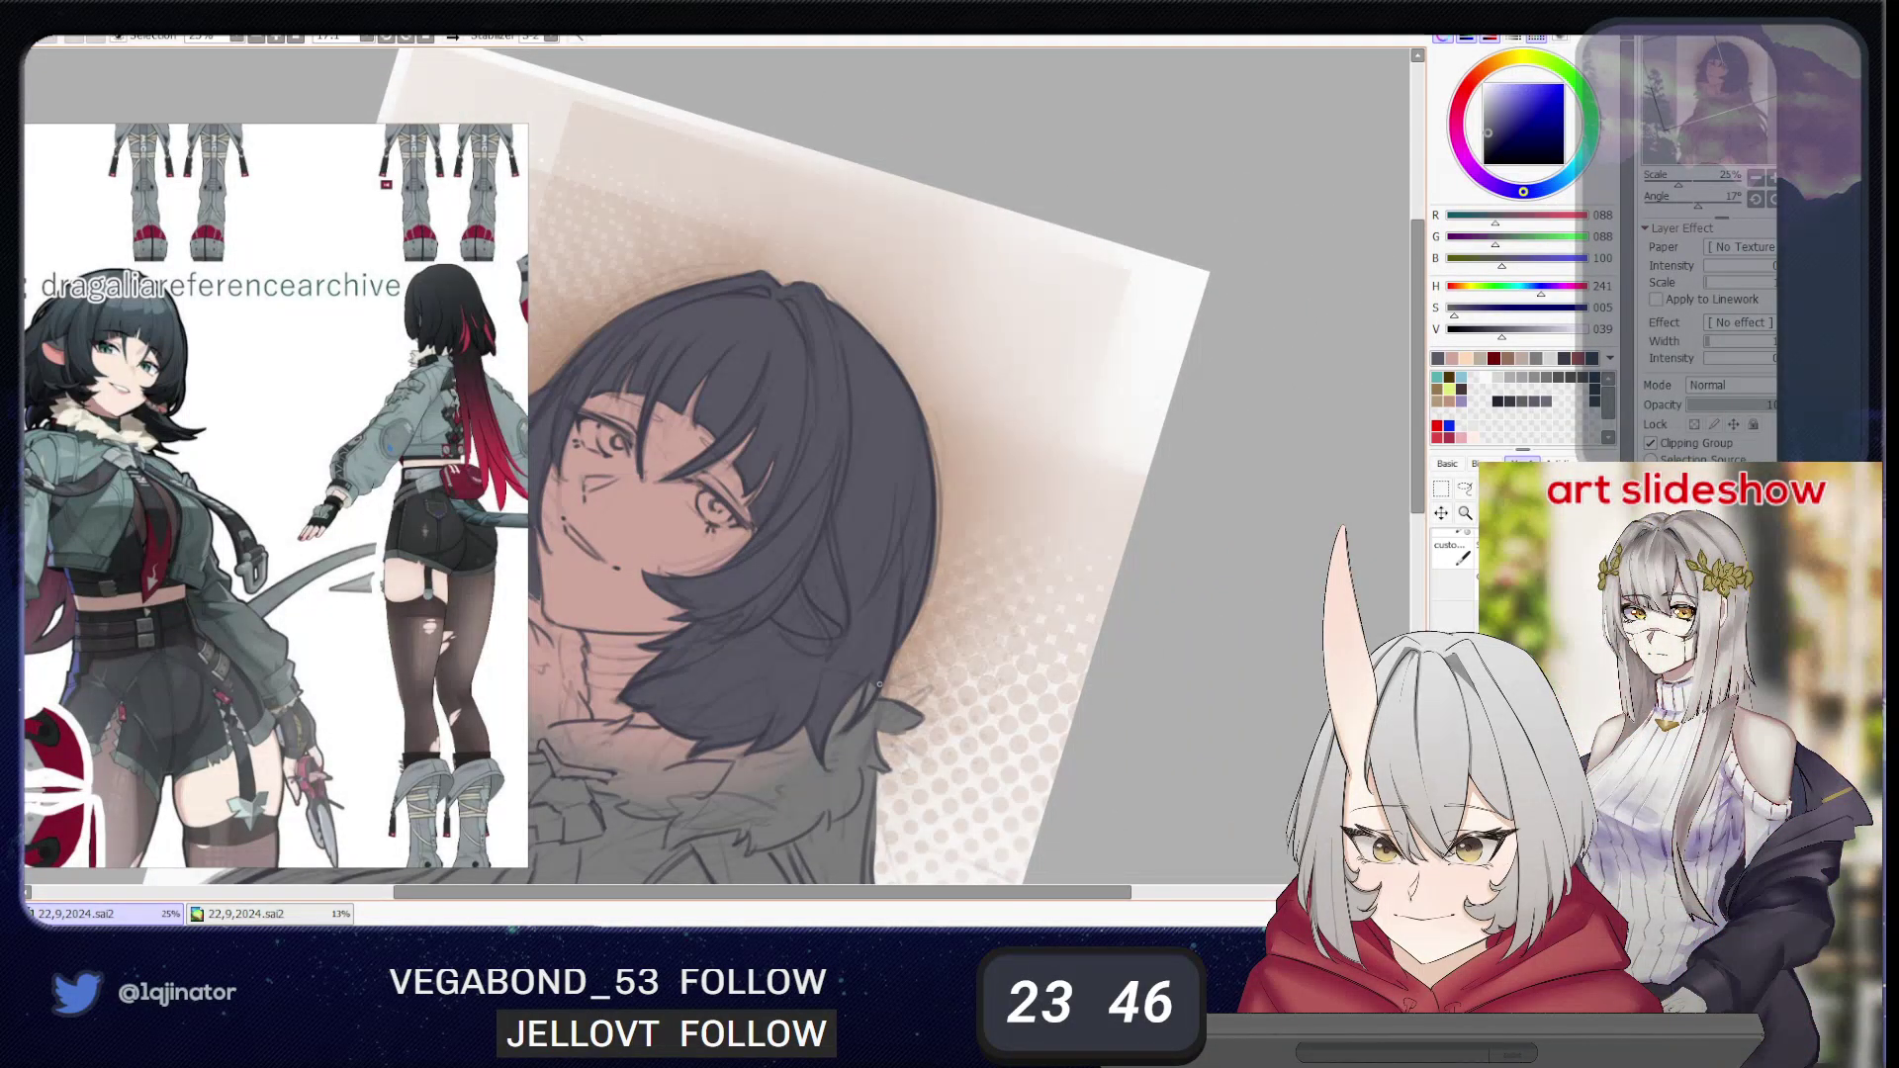
drag(557, 578, 772, 661)
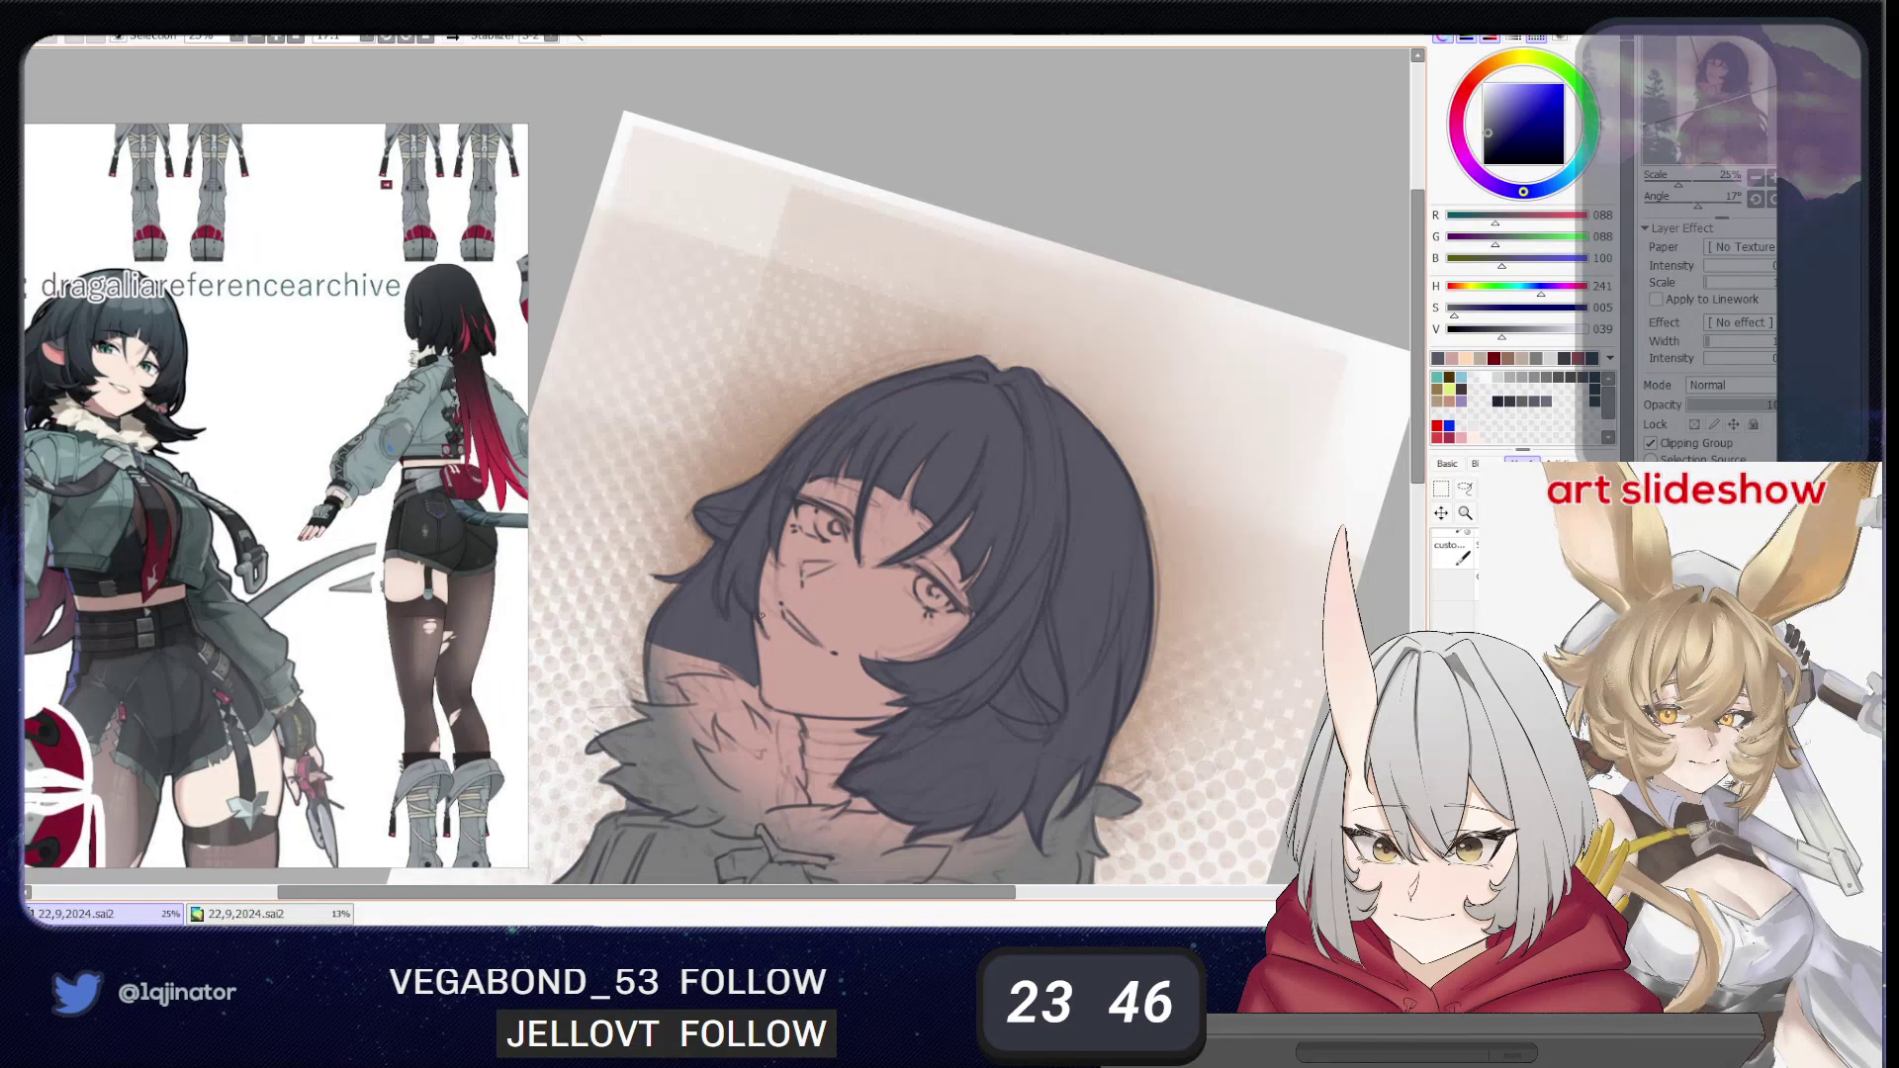
drag(613, 811, 890, 631)
drag(943, 535, 852, 603)
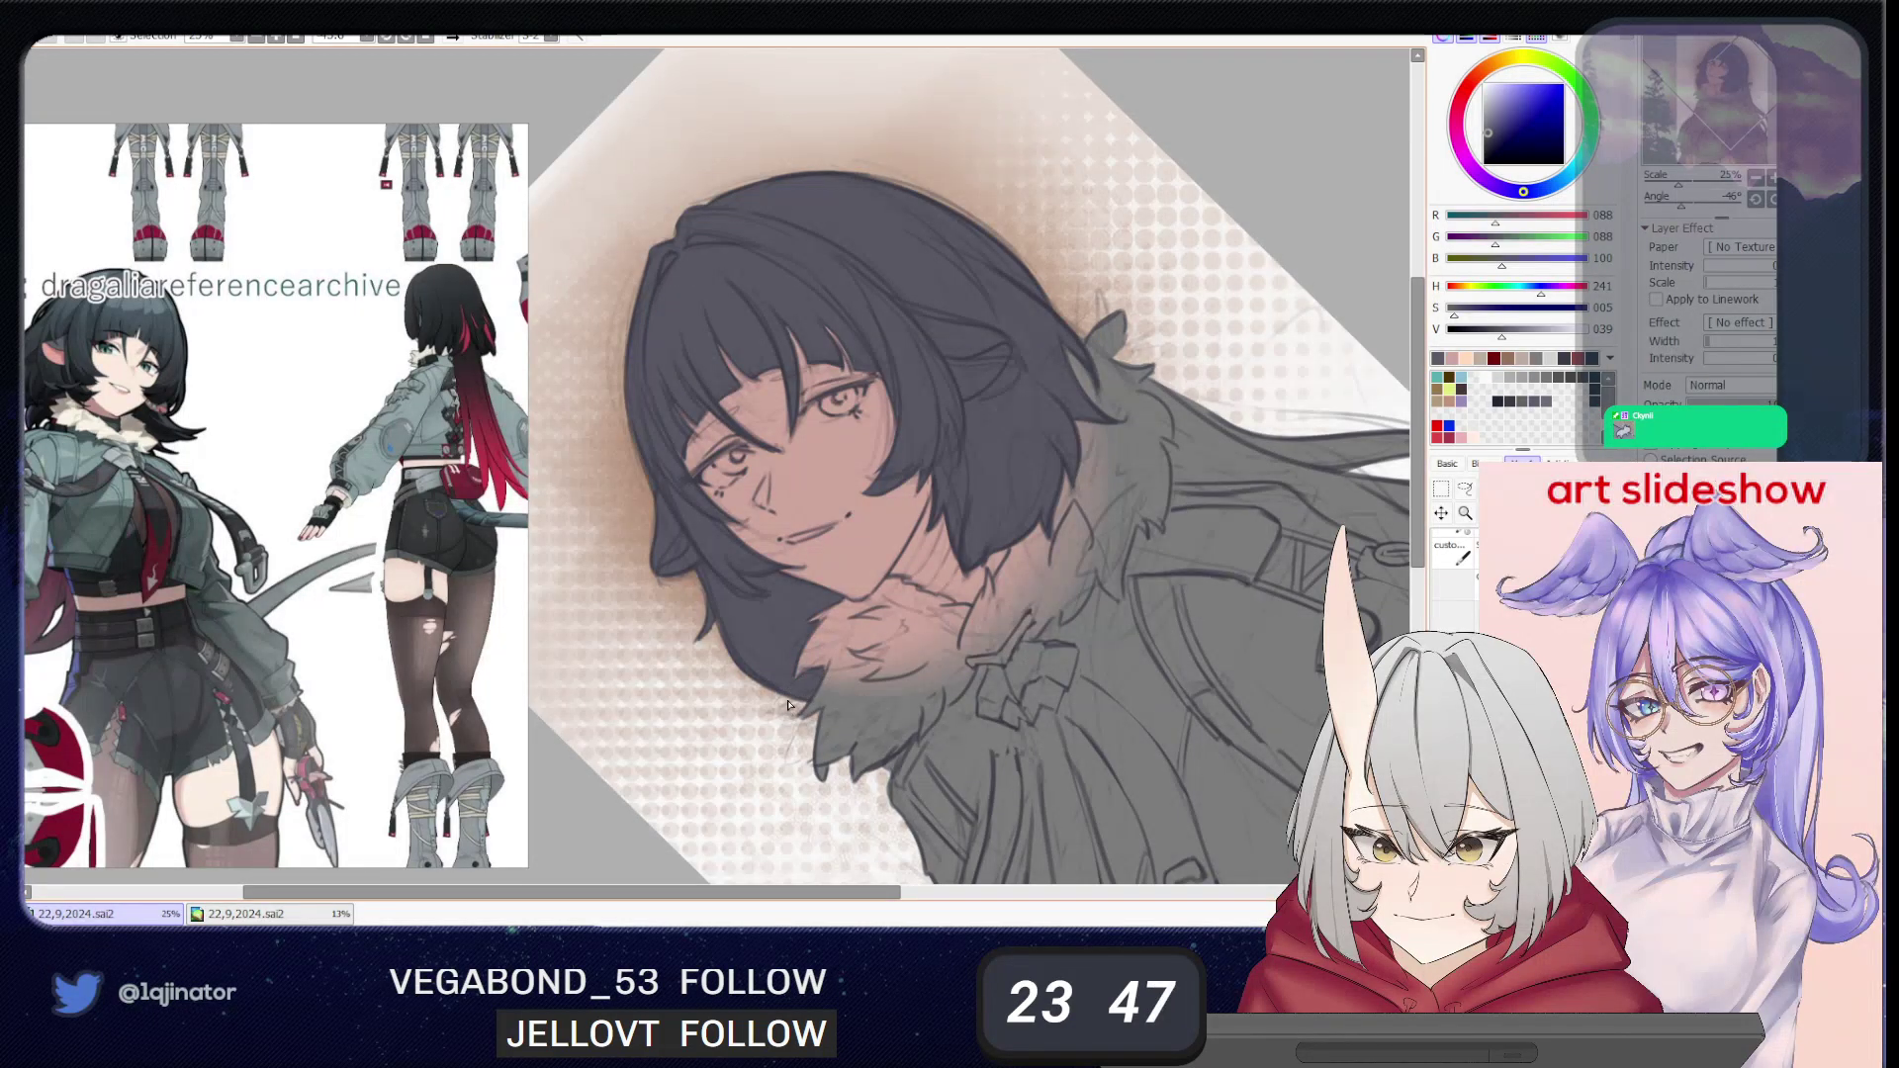
- Examine the blocked-in hair shape across the whole figure from a zoomed-out view
key(Page_Down)
key(Page_Down)
drag(1024, 450, 914, 636)
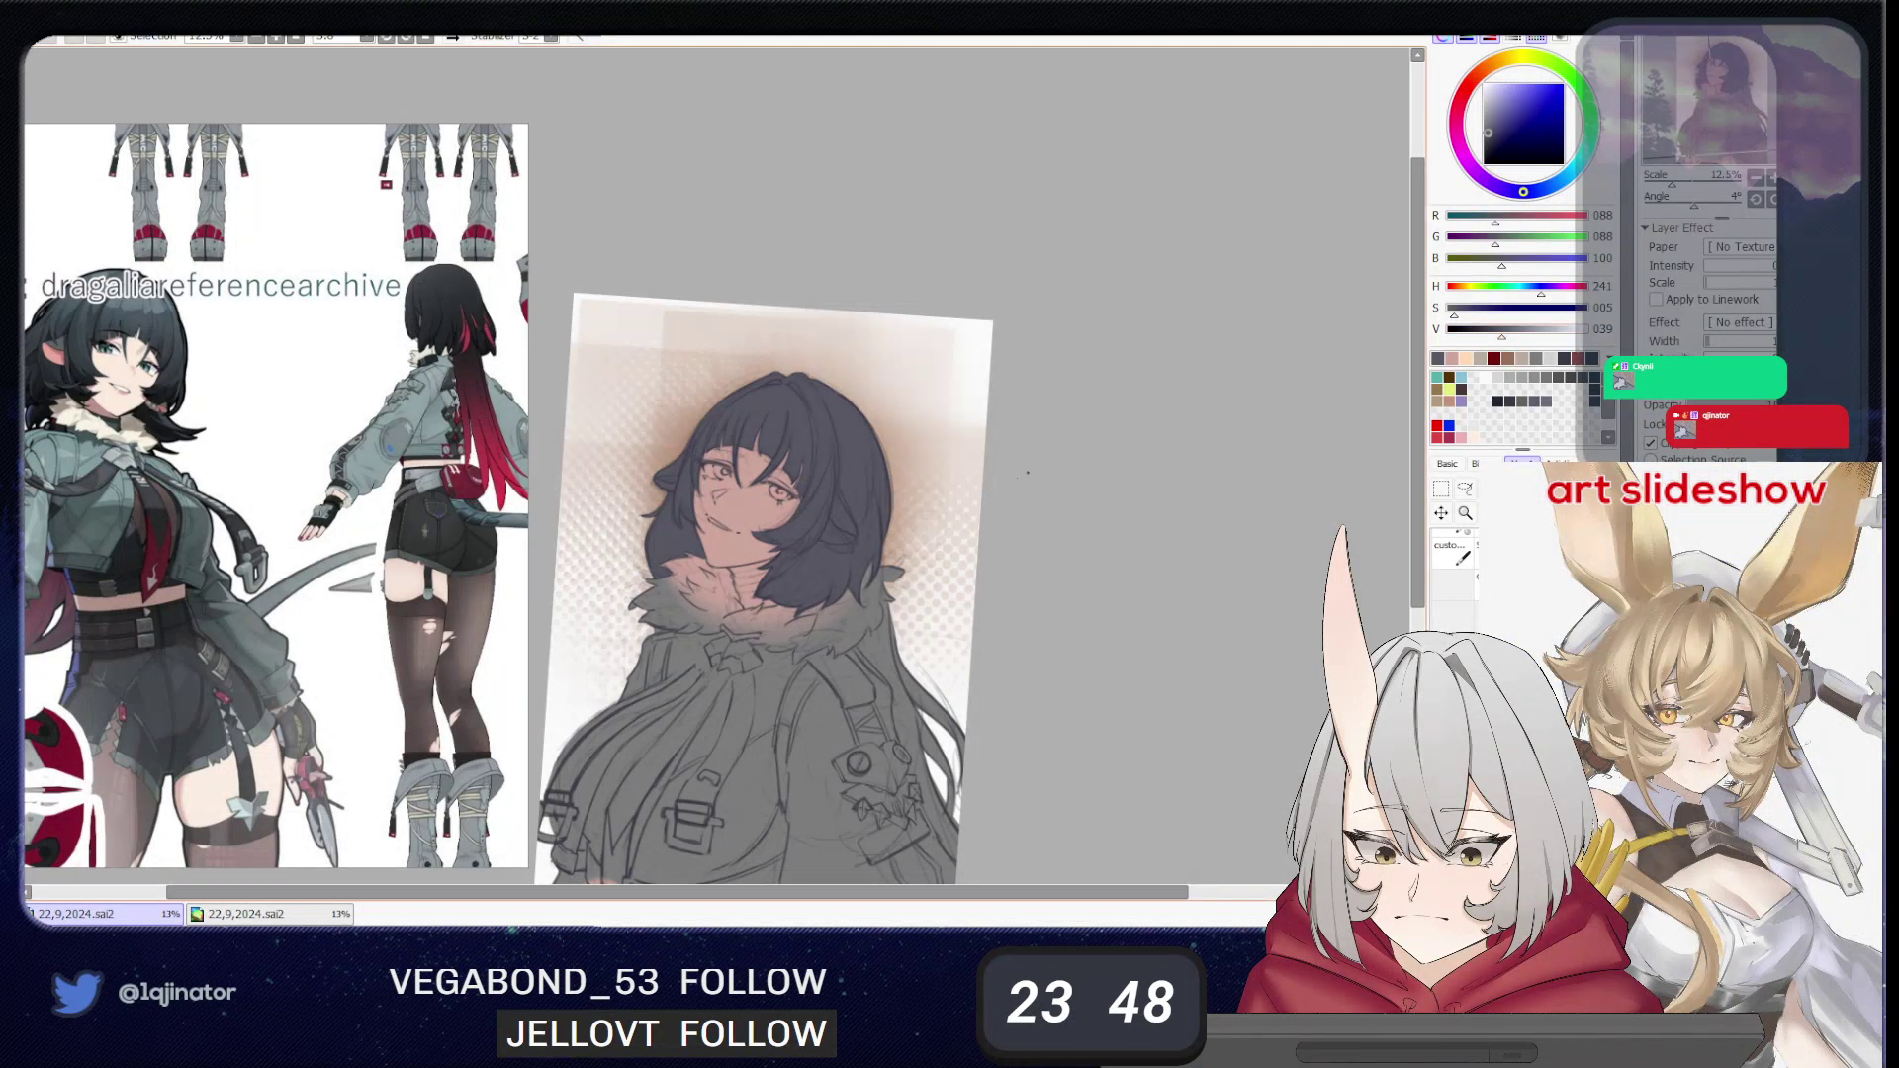
drag(830, 671, 815, 636)
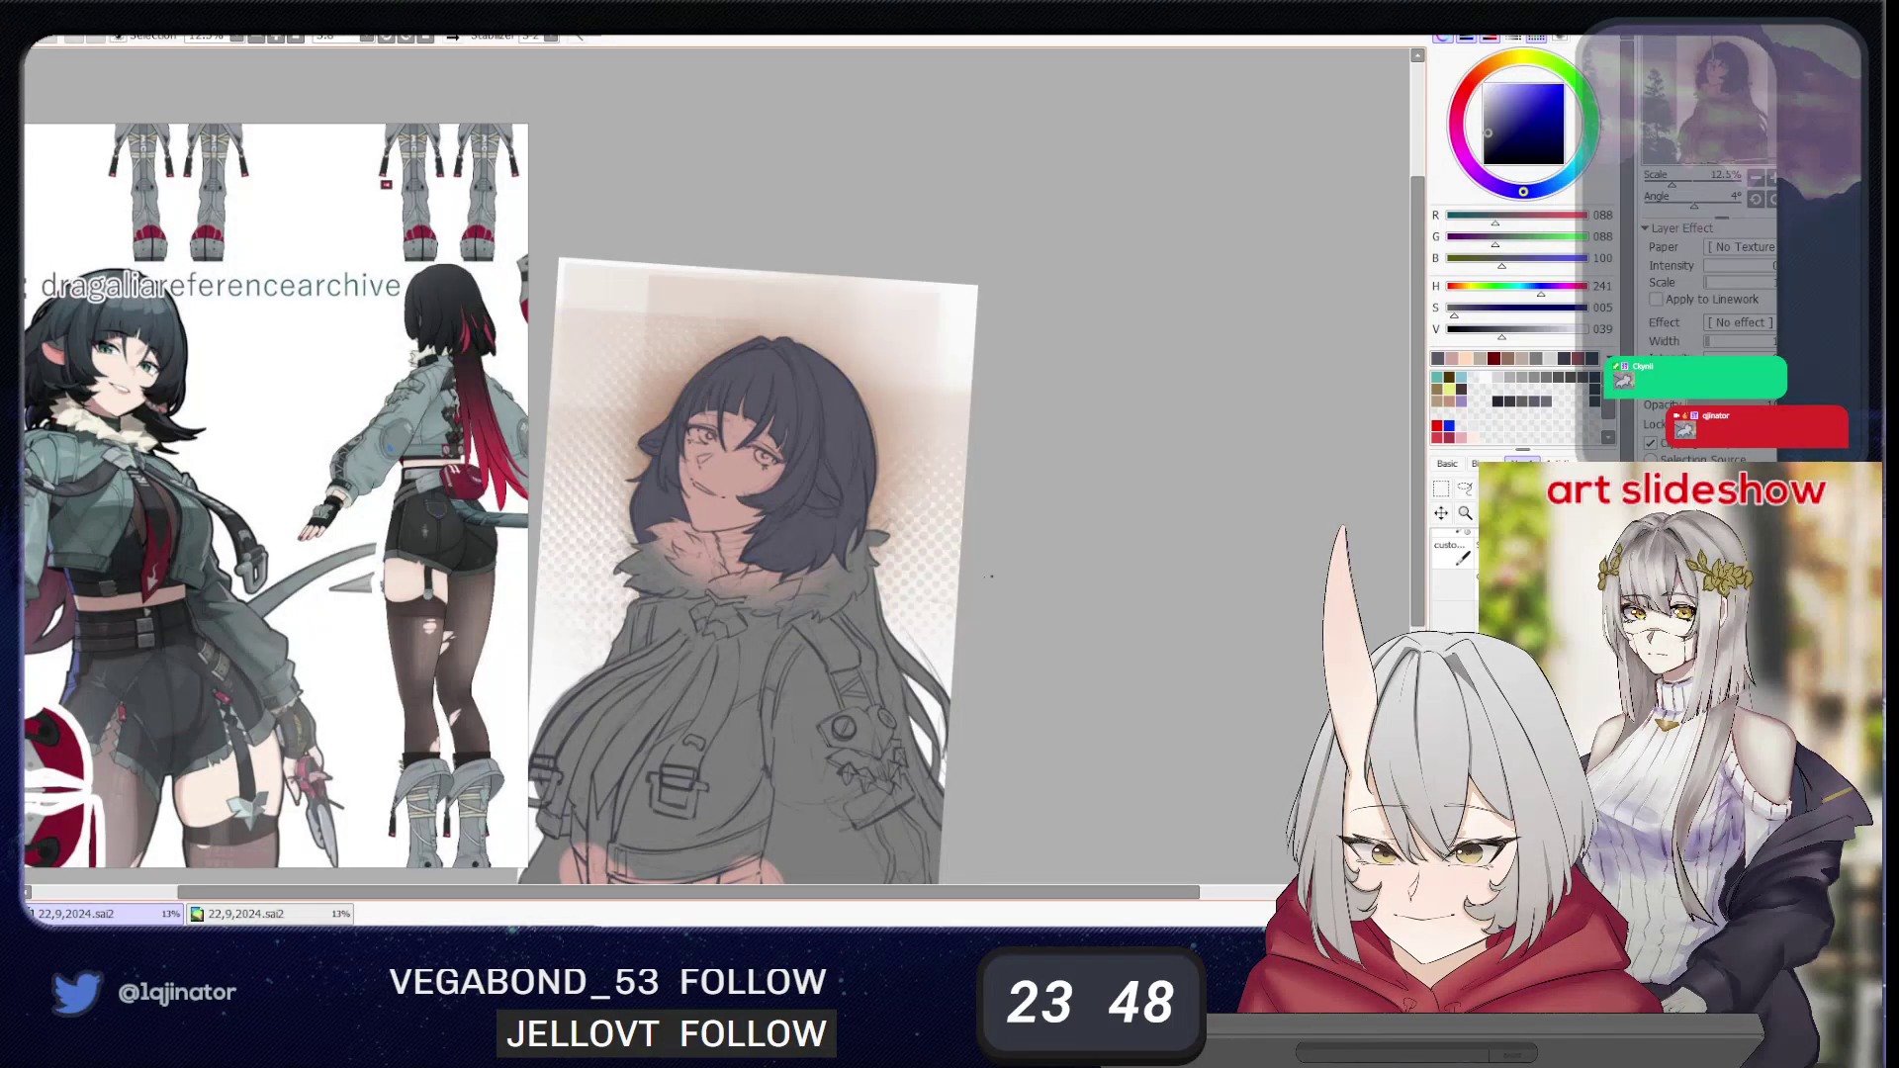
scroll(979, 579, down, 1)
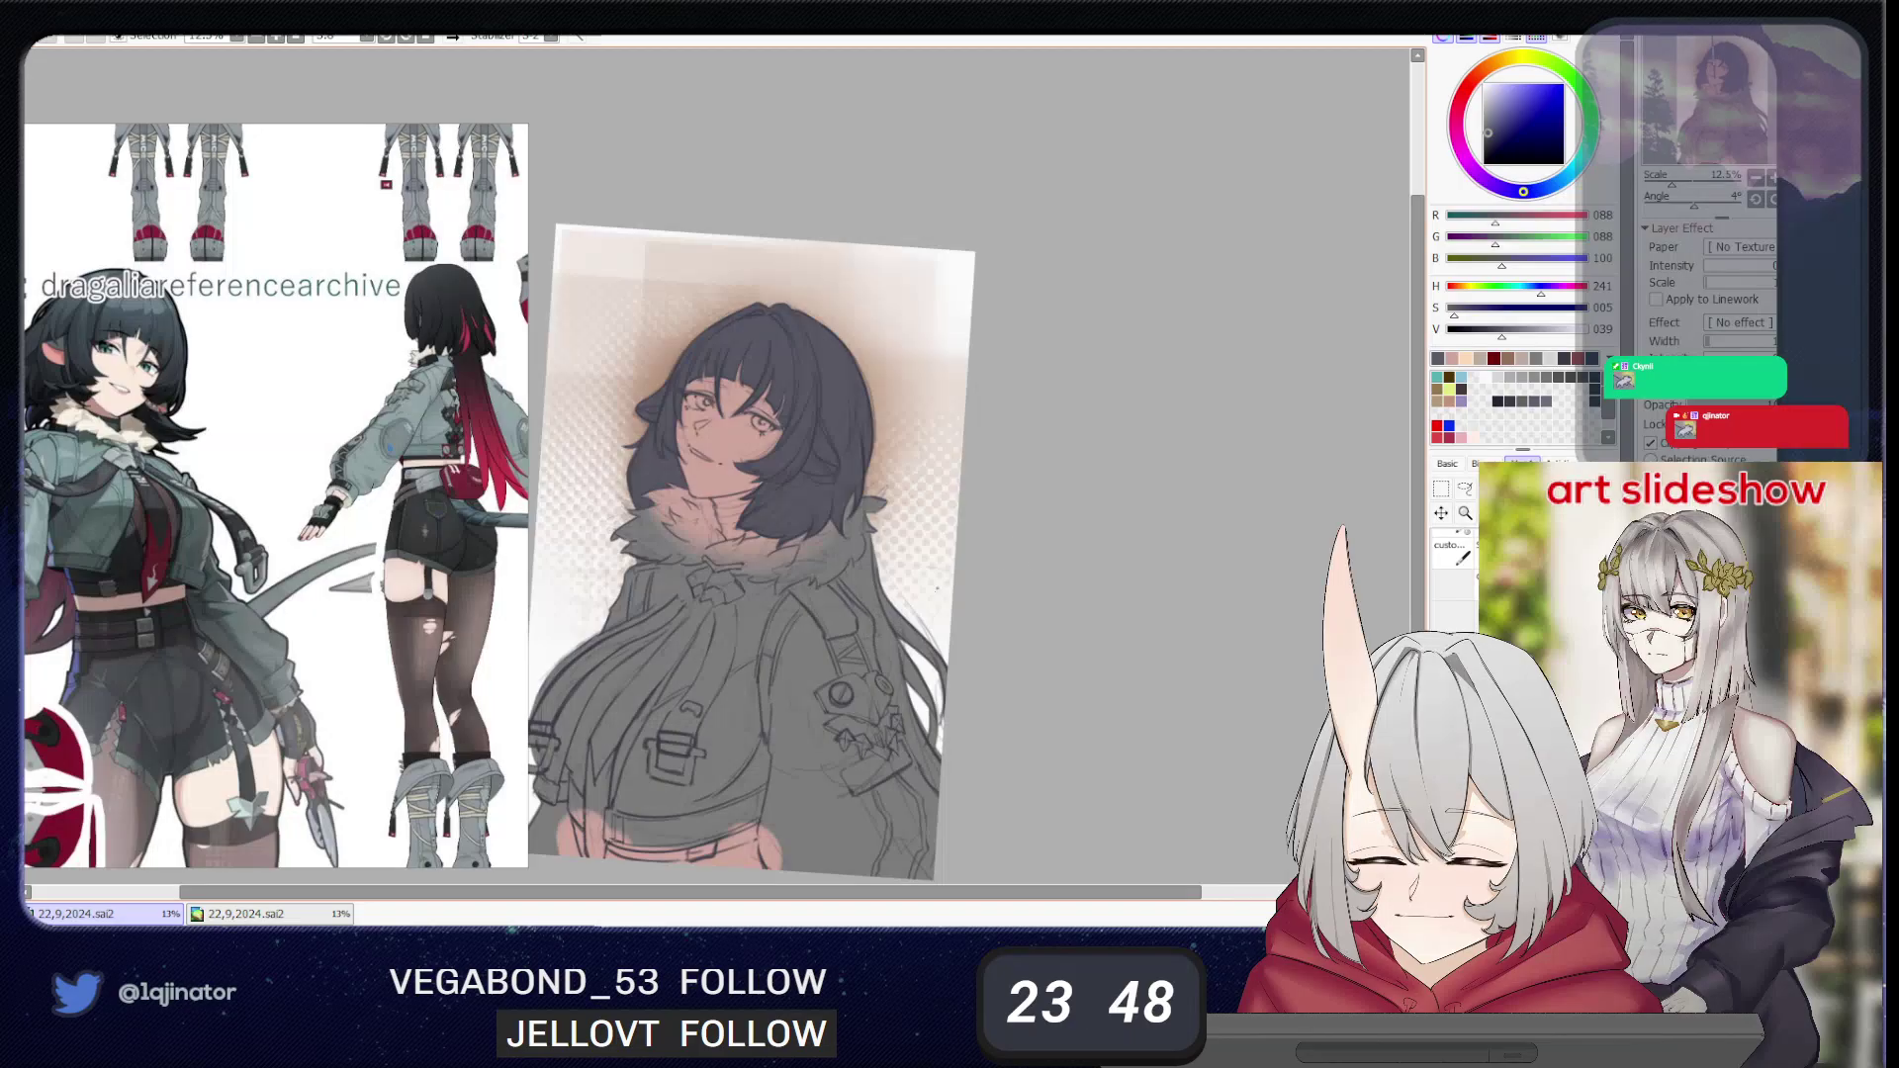
drag(936, 599, 866, 622)
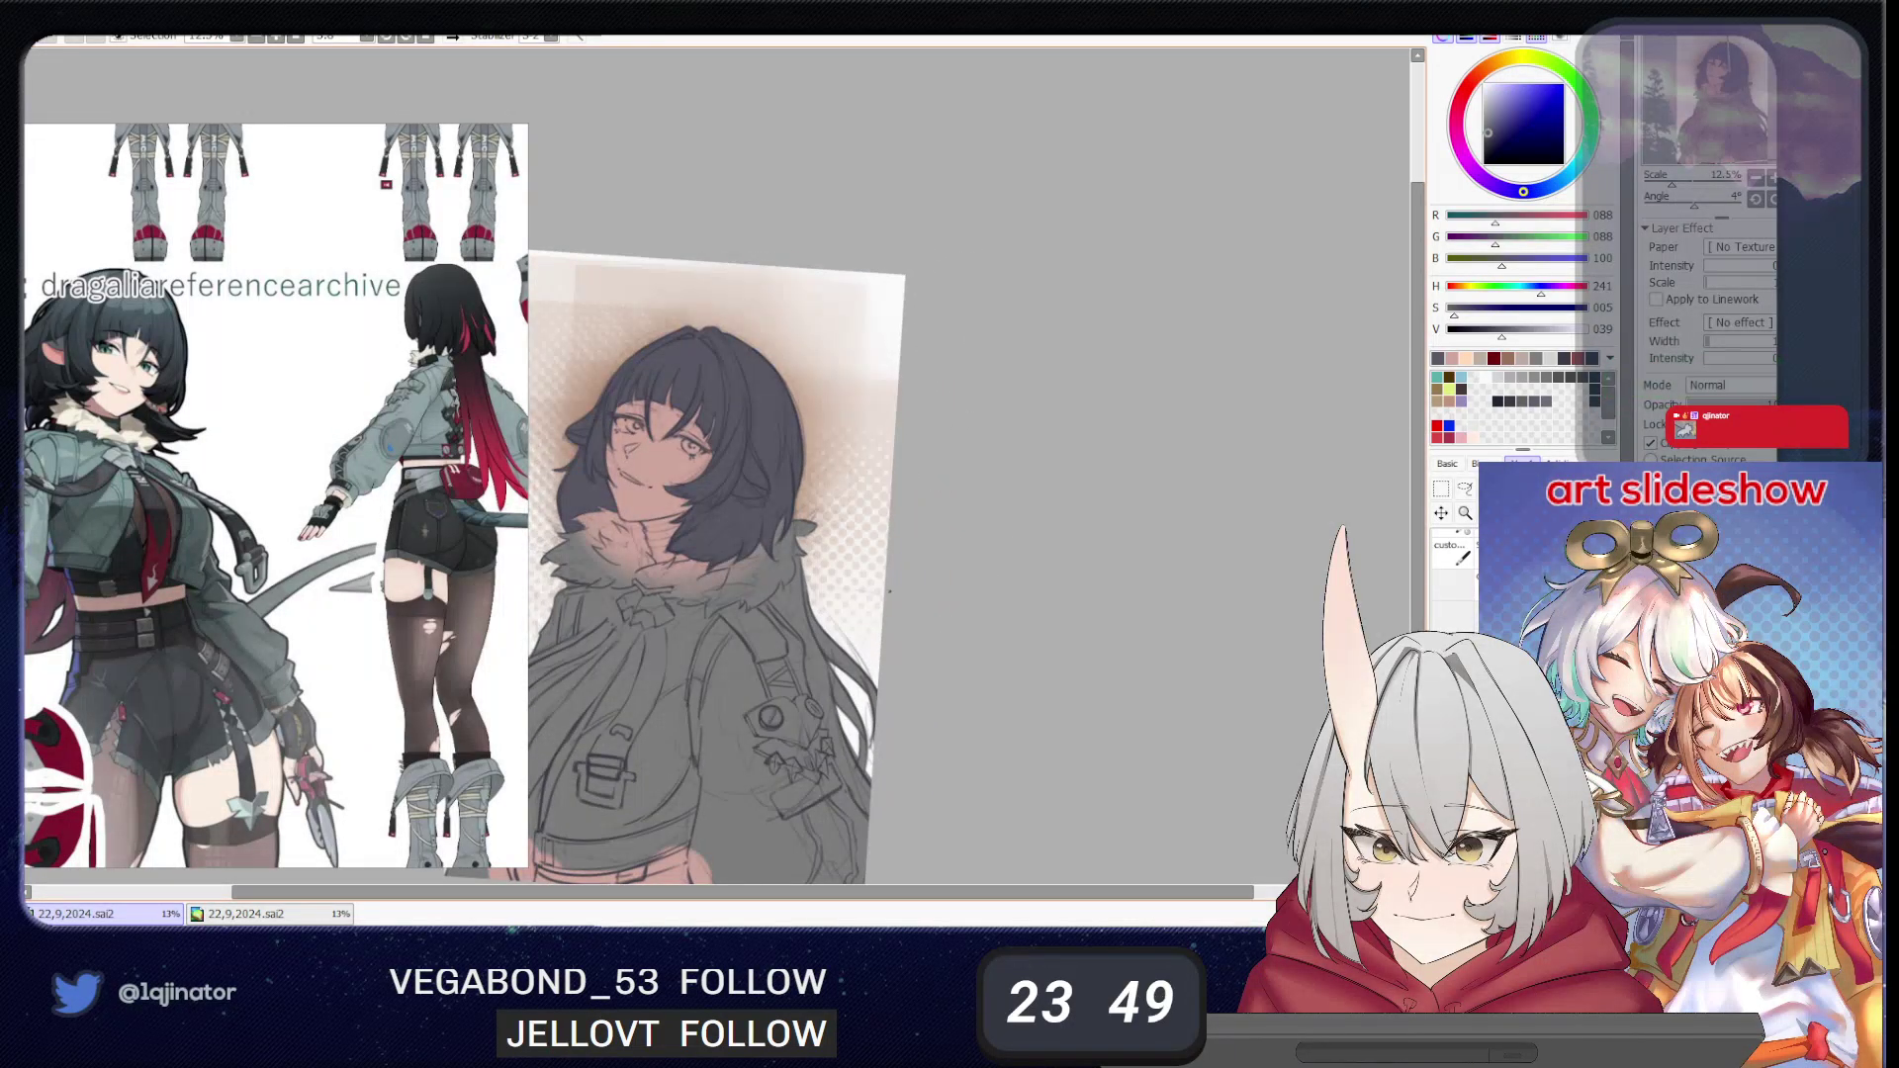
mouse_move(750, 657)
mouse_down()
mouse_move(808, 672)
mouse_move(758, 680)
mouse_up()
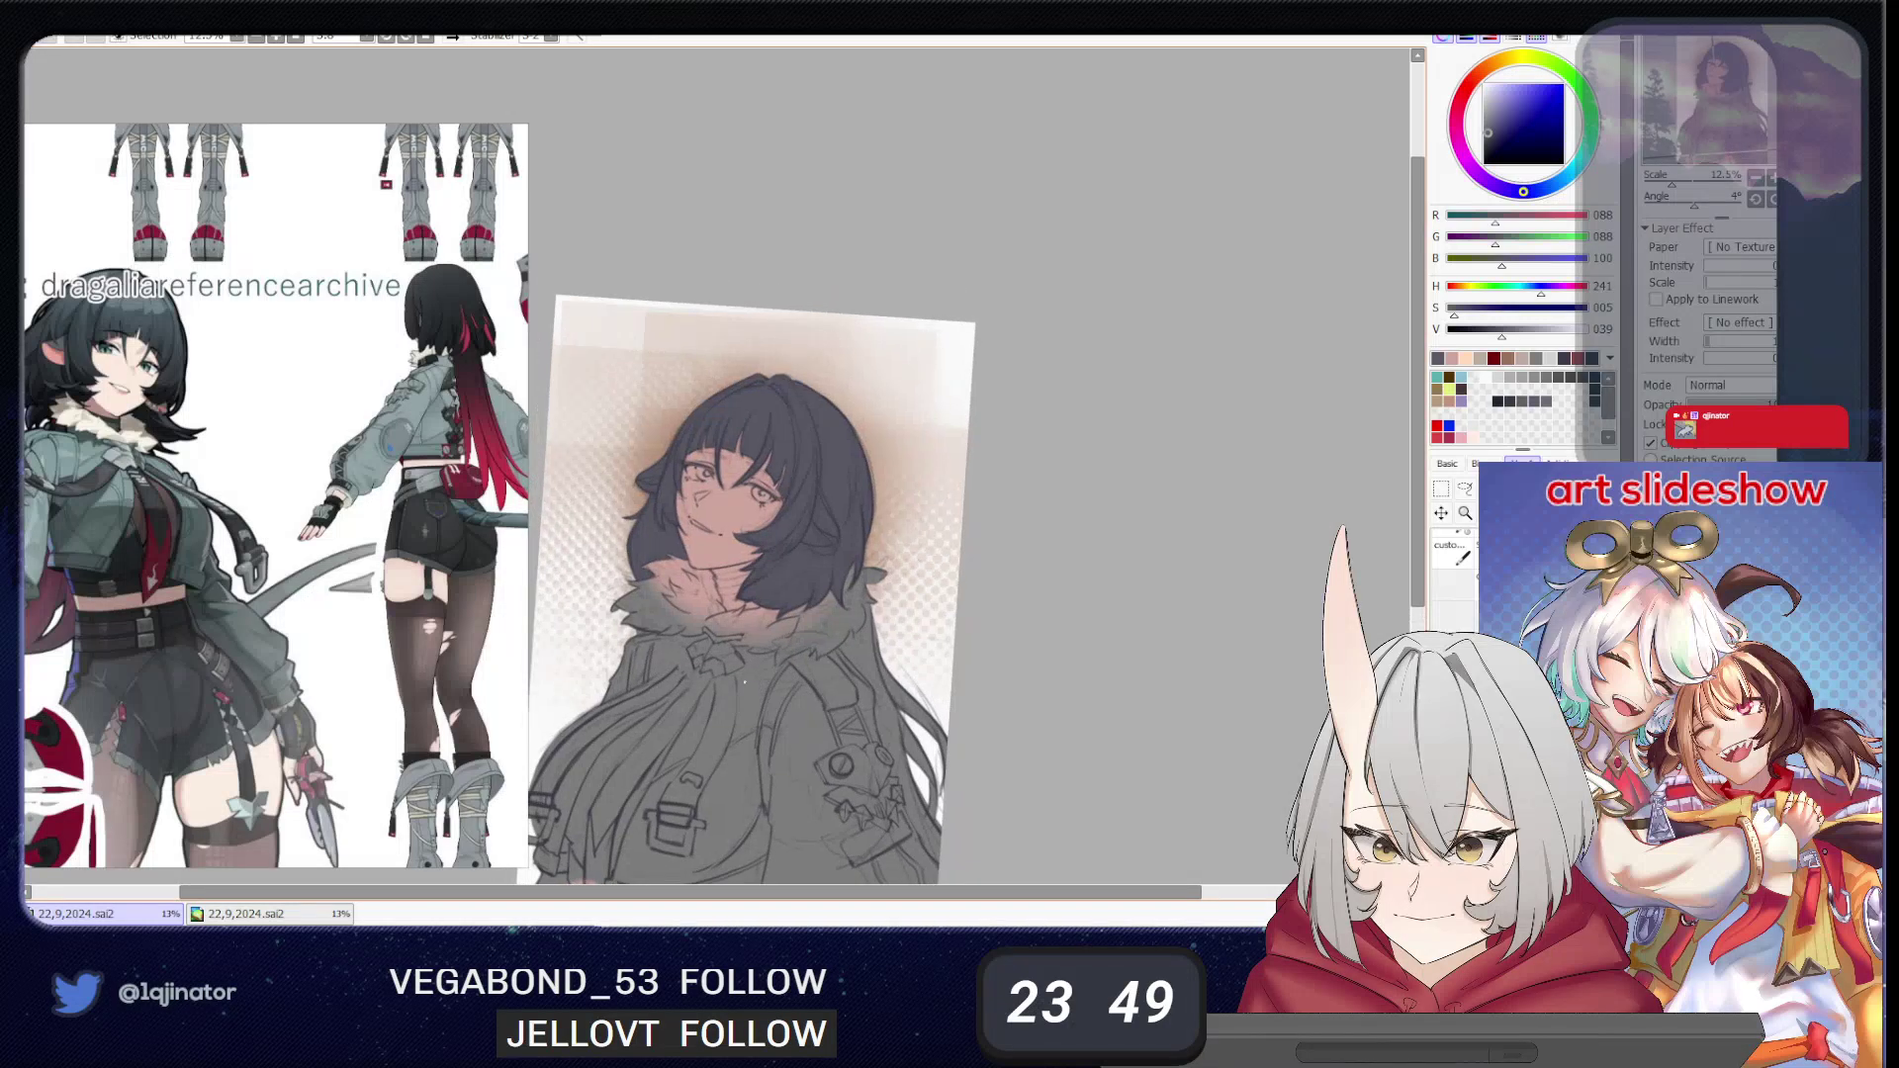
scroll(863, 638, up, 3)
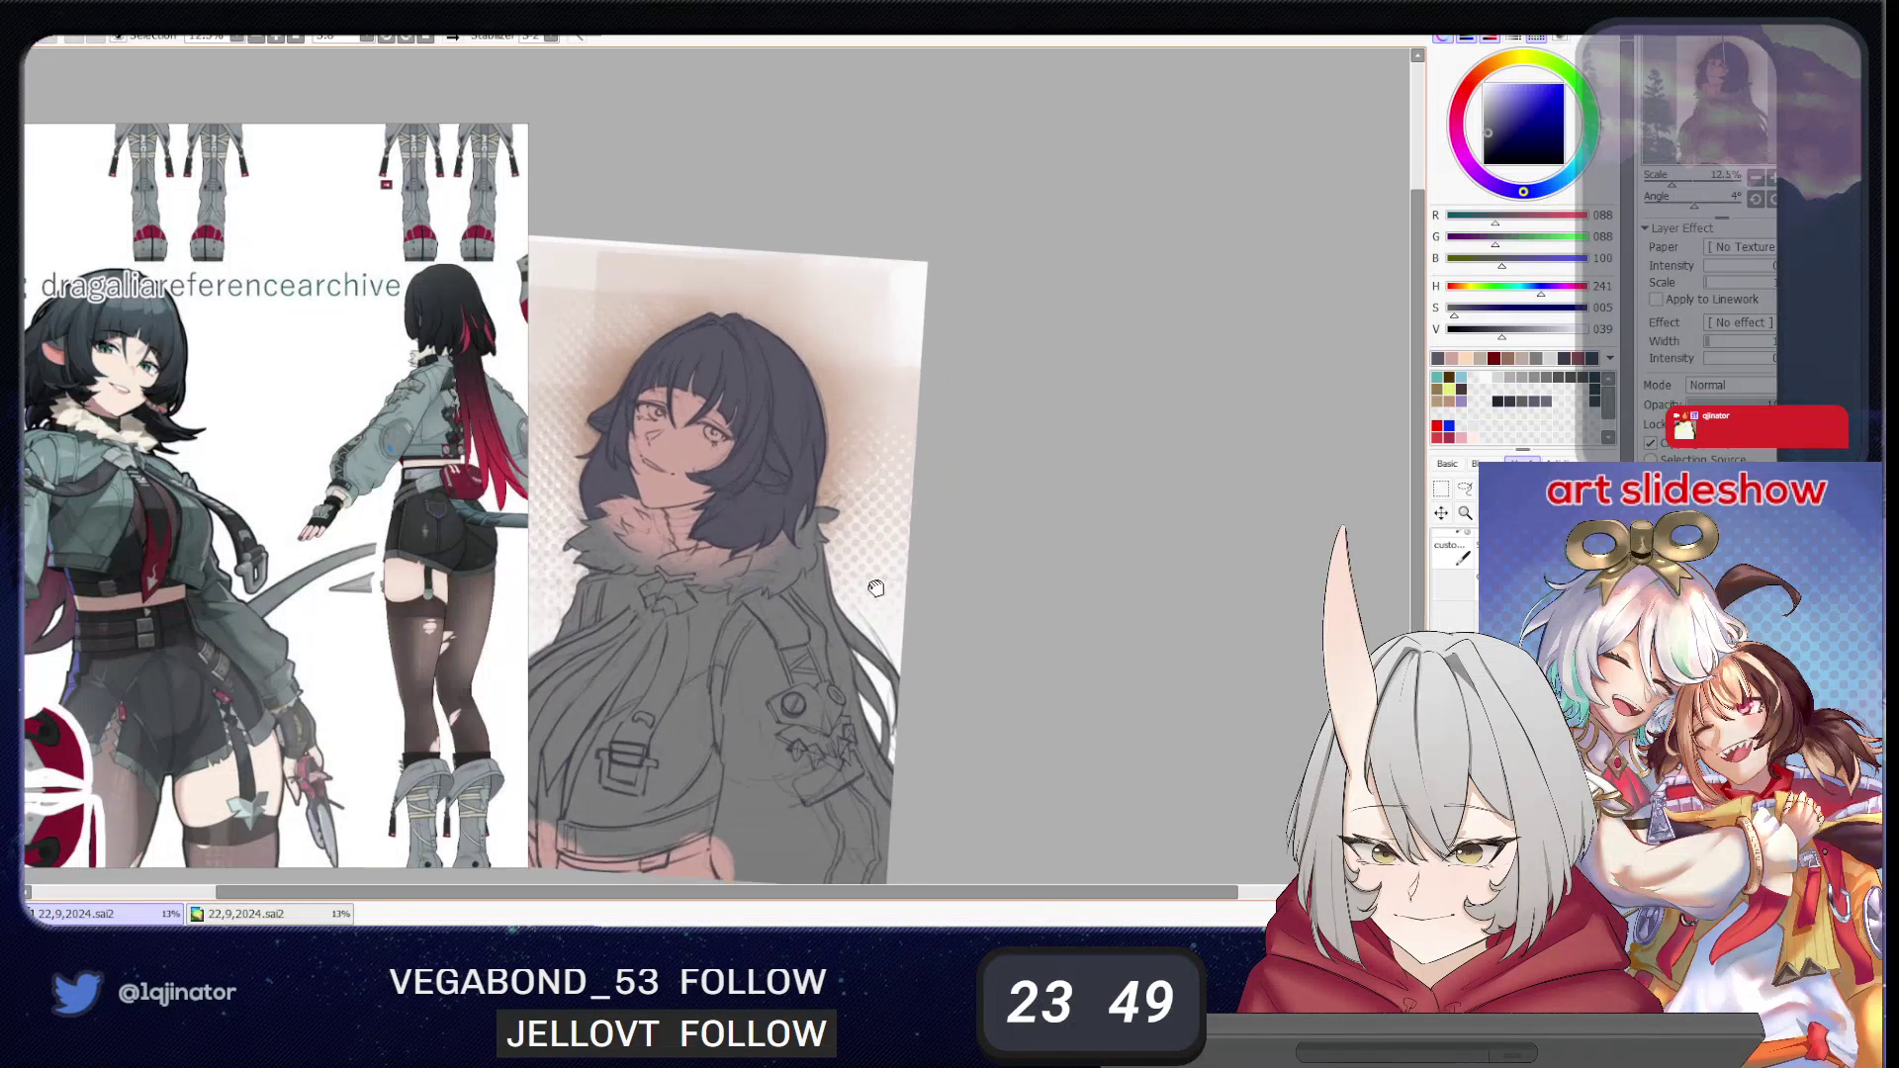
- Lasso the long hair strands hanging behind the shoulder out to the canvas edge, keeping the selection active
drag(982, 697, 880, 626)
key(l)
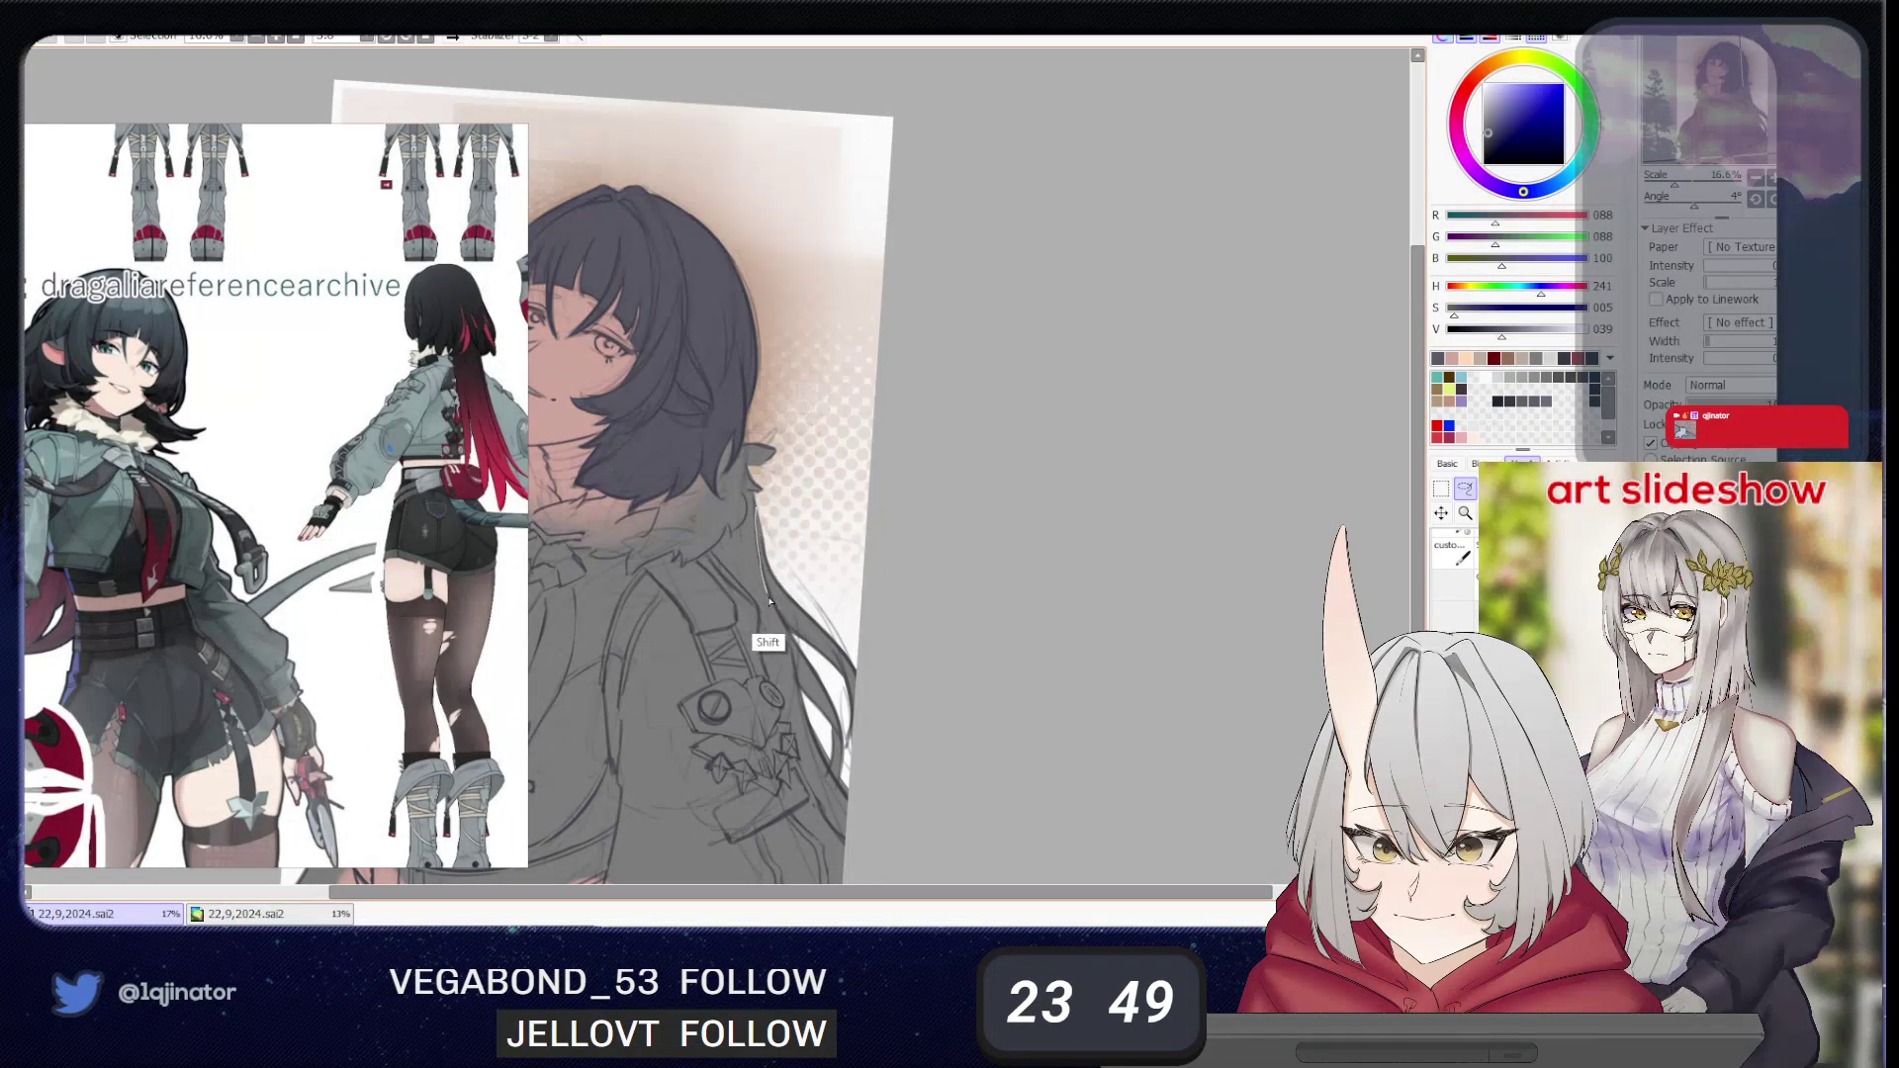
mouse_move(775, 618)
mouse_down()
mouse_move(841, 792)
mouse_move(902, 544)
mouse_up()
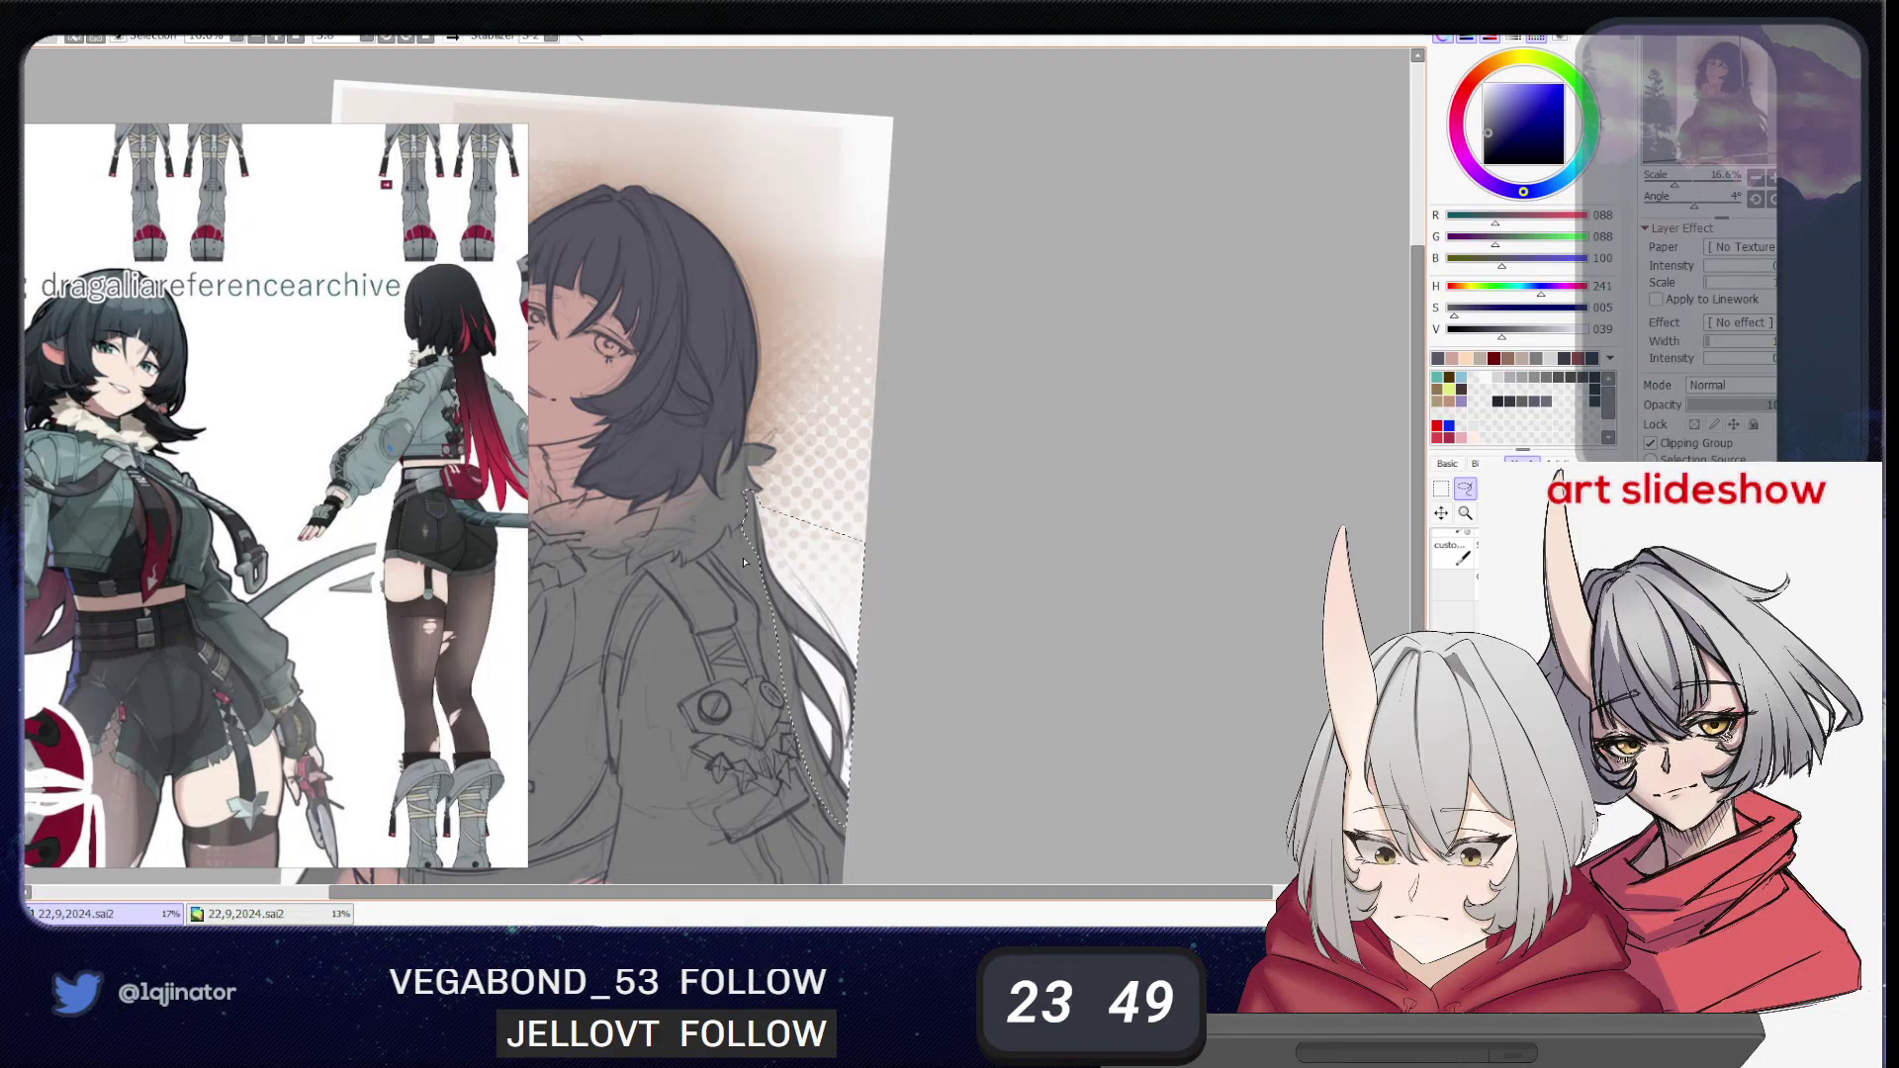
click(987, 557)
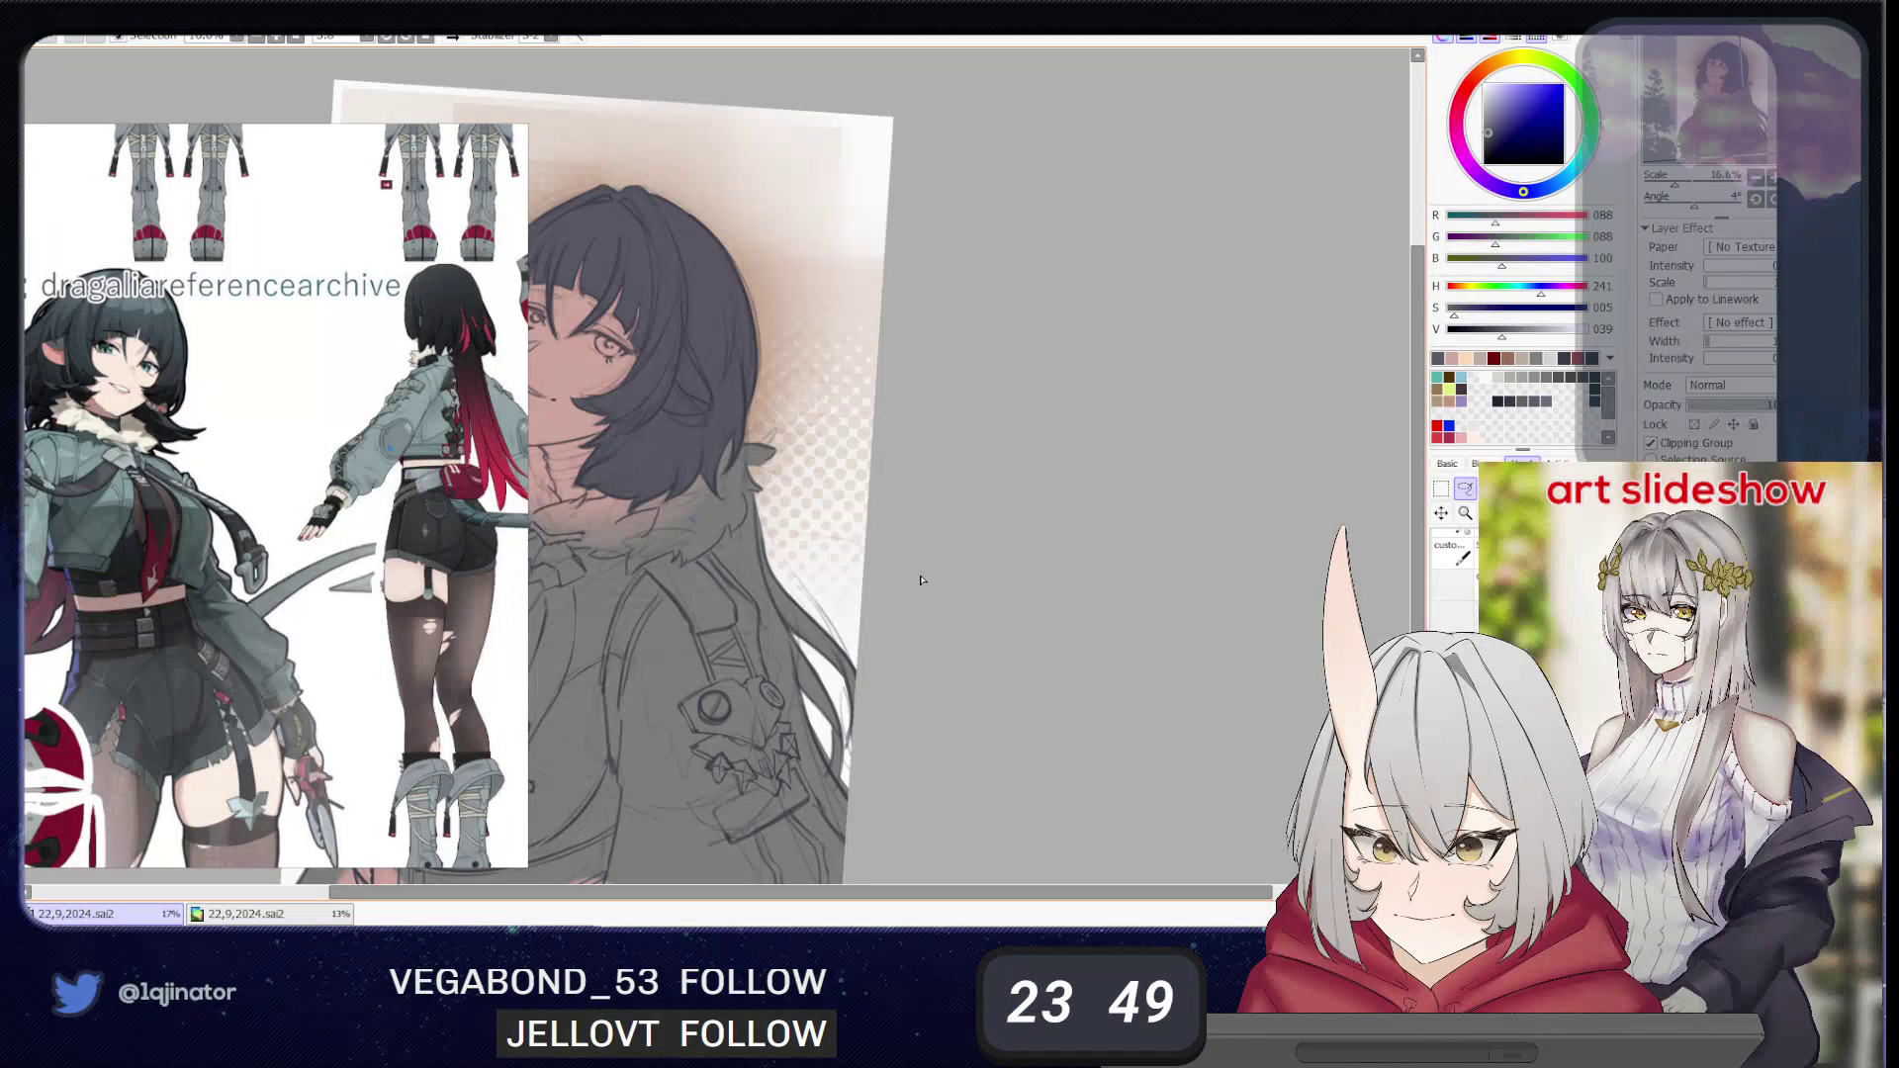
key(ctrl+z)
key(Page_Up)
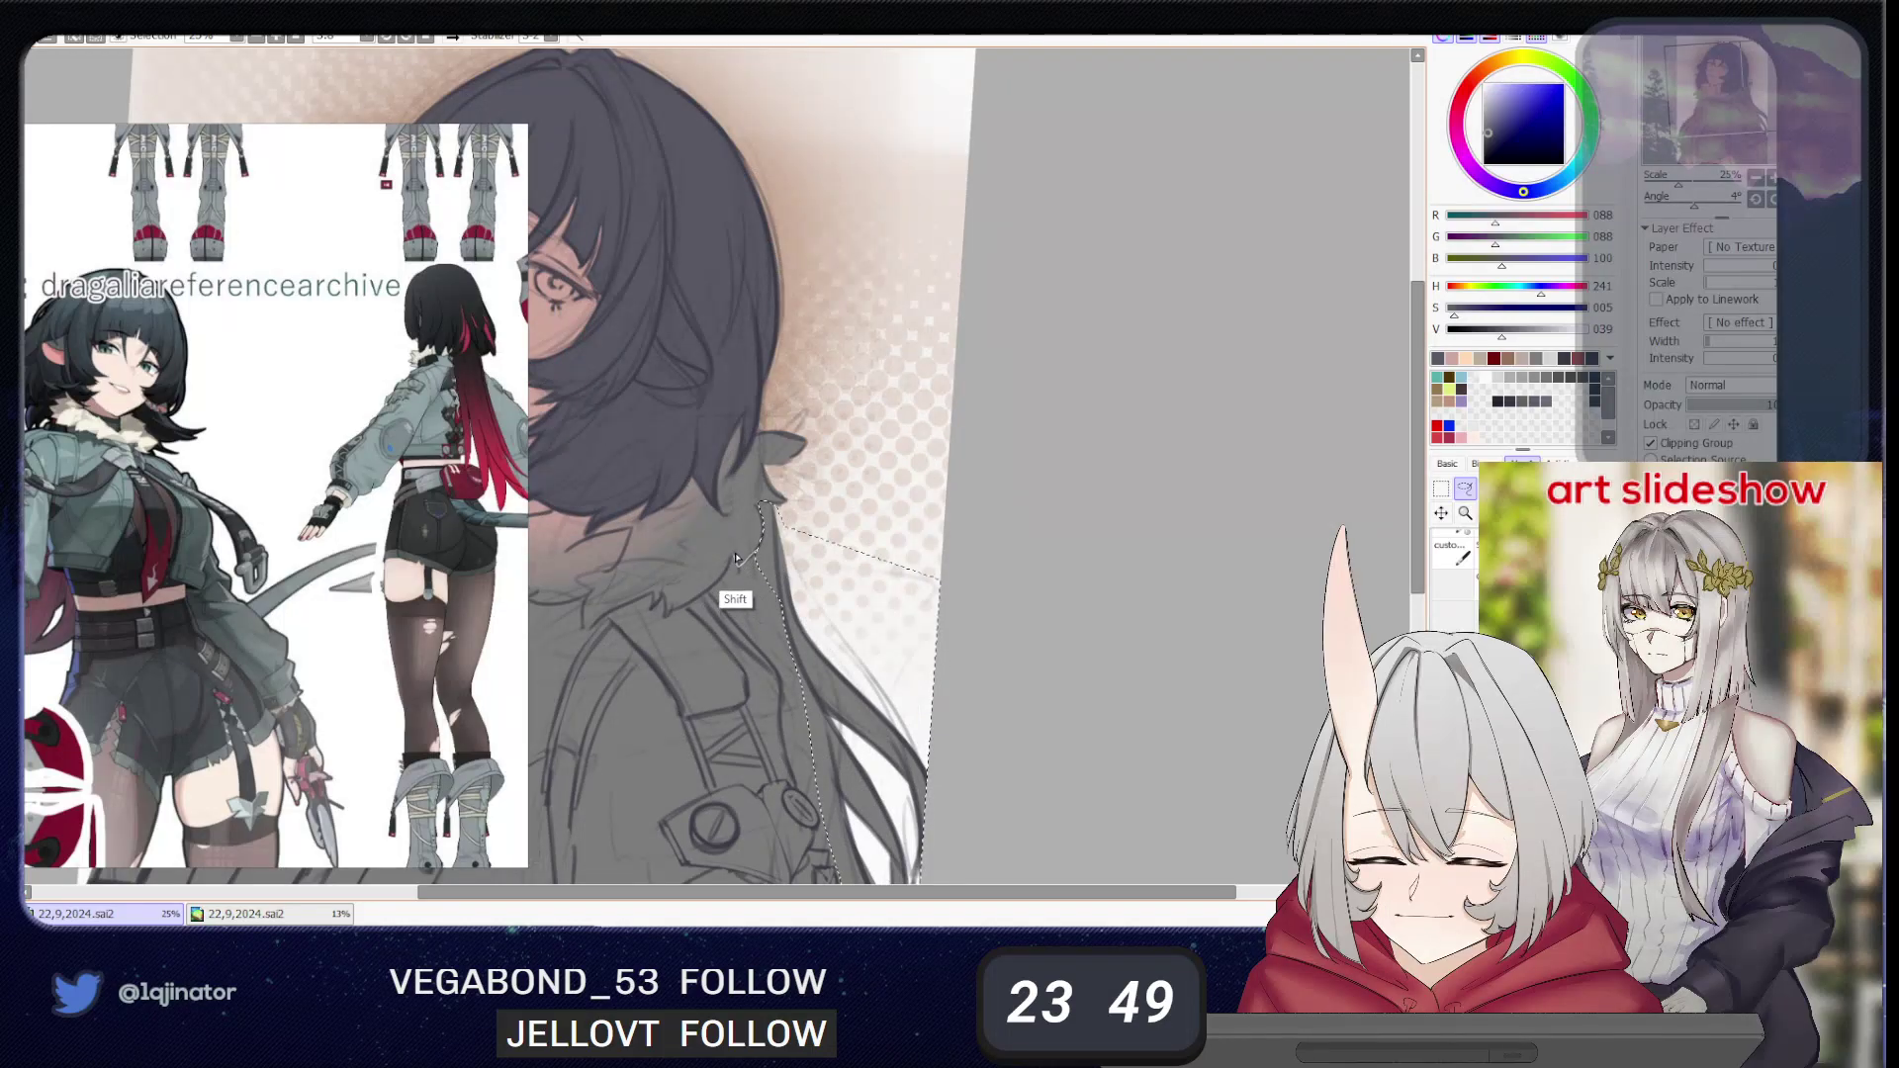
- Refine the selection of the long back hair along the fur collar and the jacket sleeve's edge
mouse_move(710, 596)
mouse_down()
mouse_move(861, 715)
mouse_move(787, 794)
mouse_move(796, 578)
mouse_up()
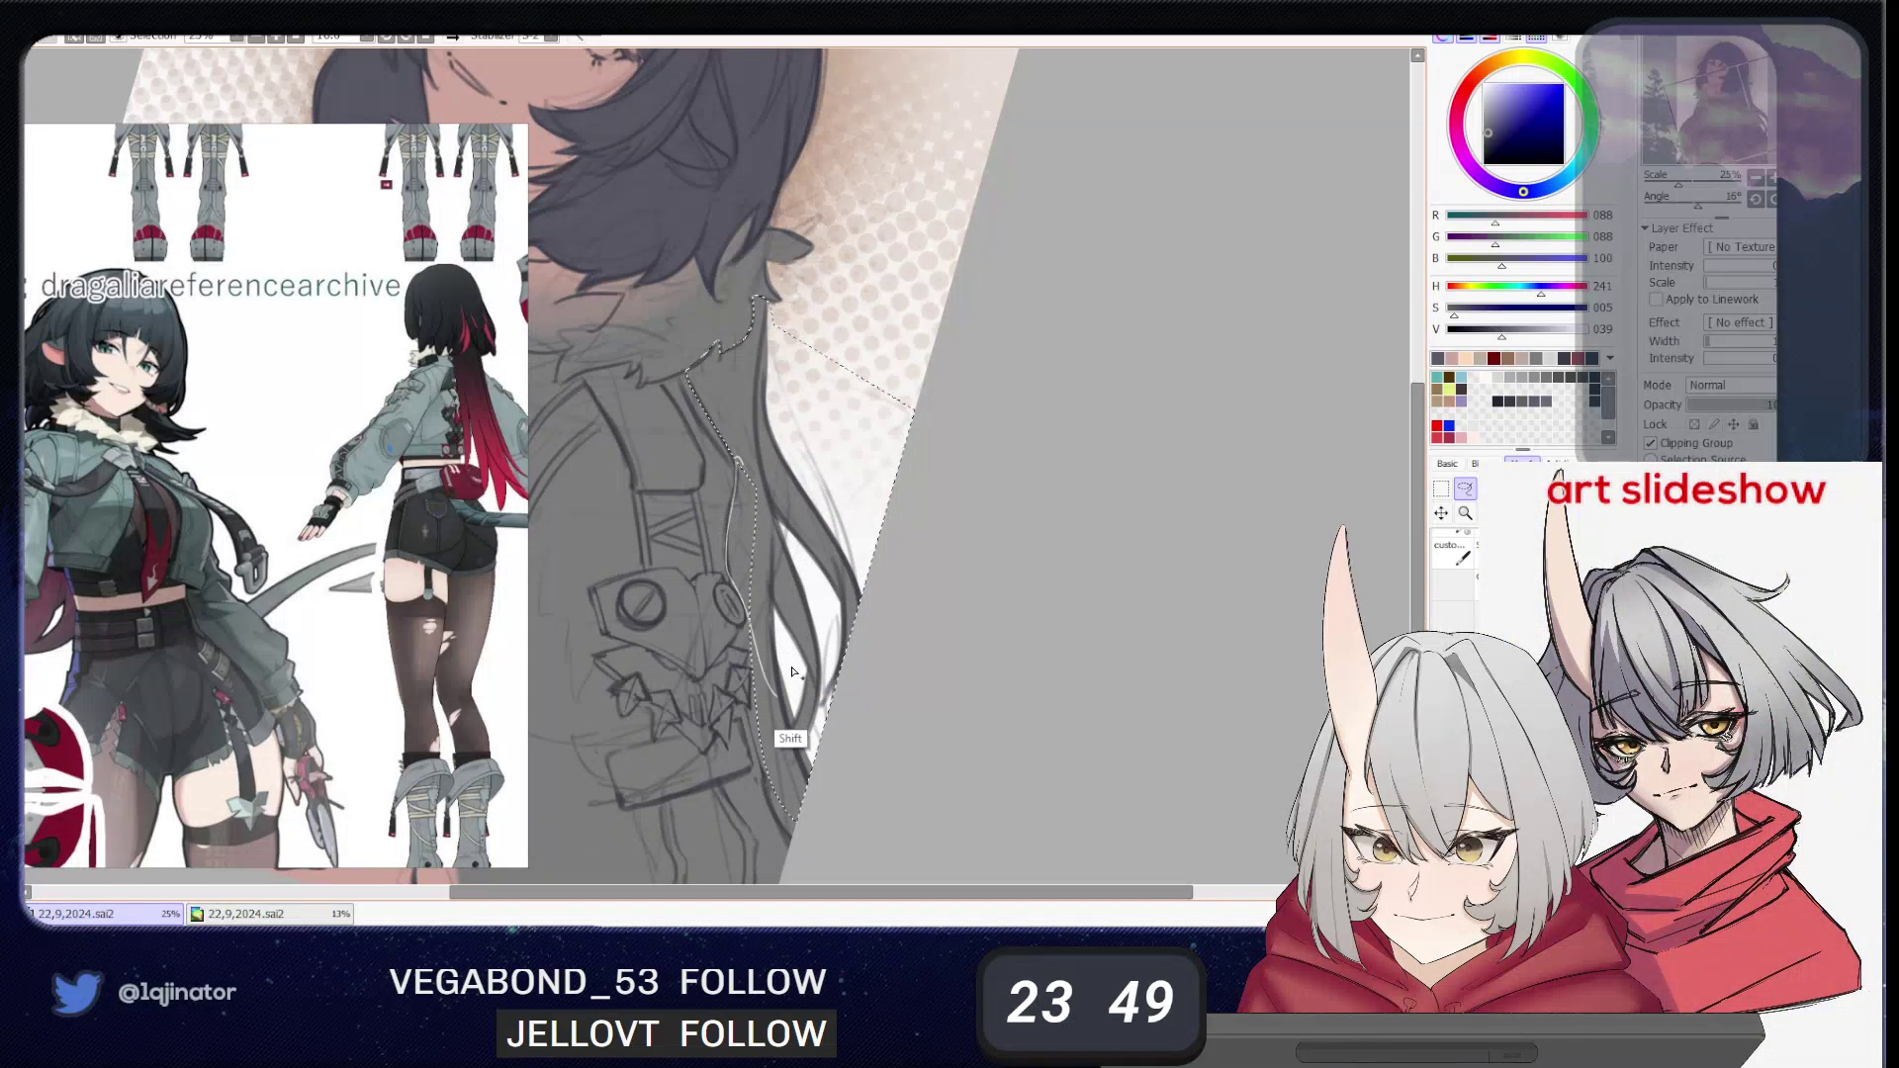
drag(769, 651, 776, 571)
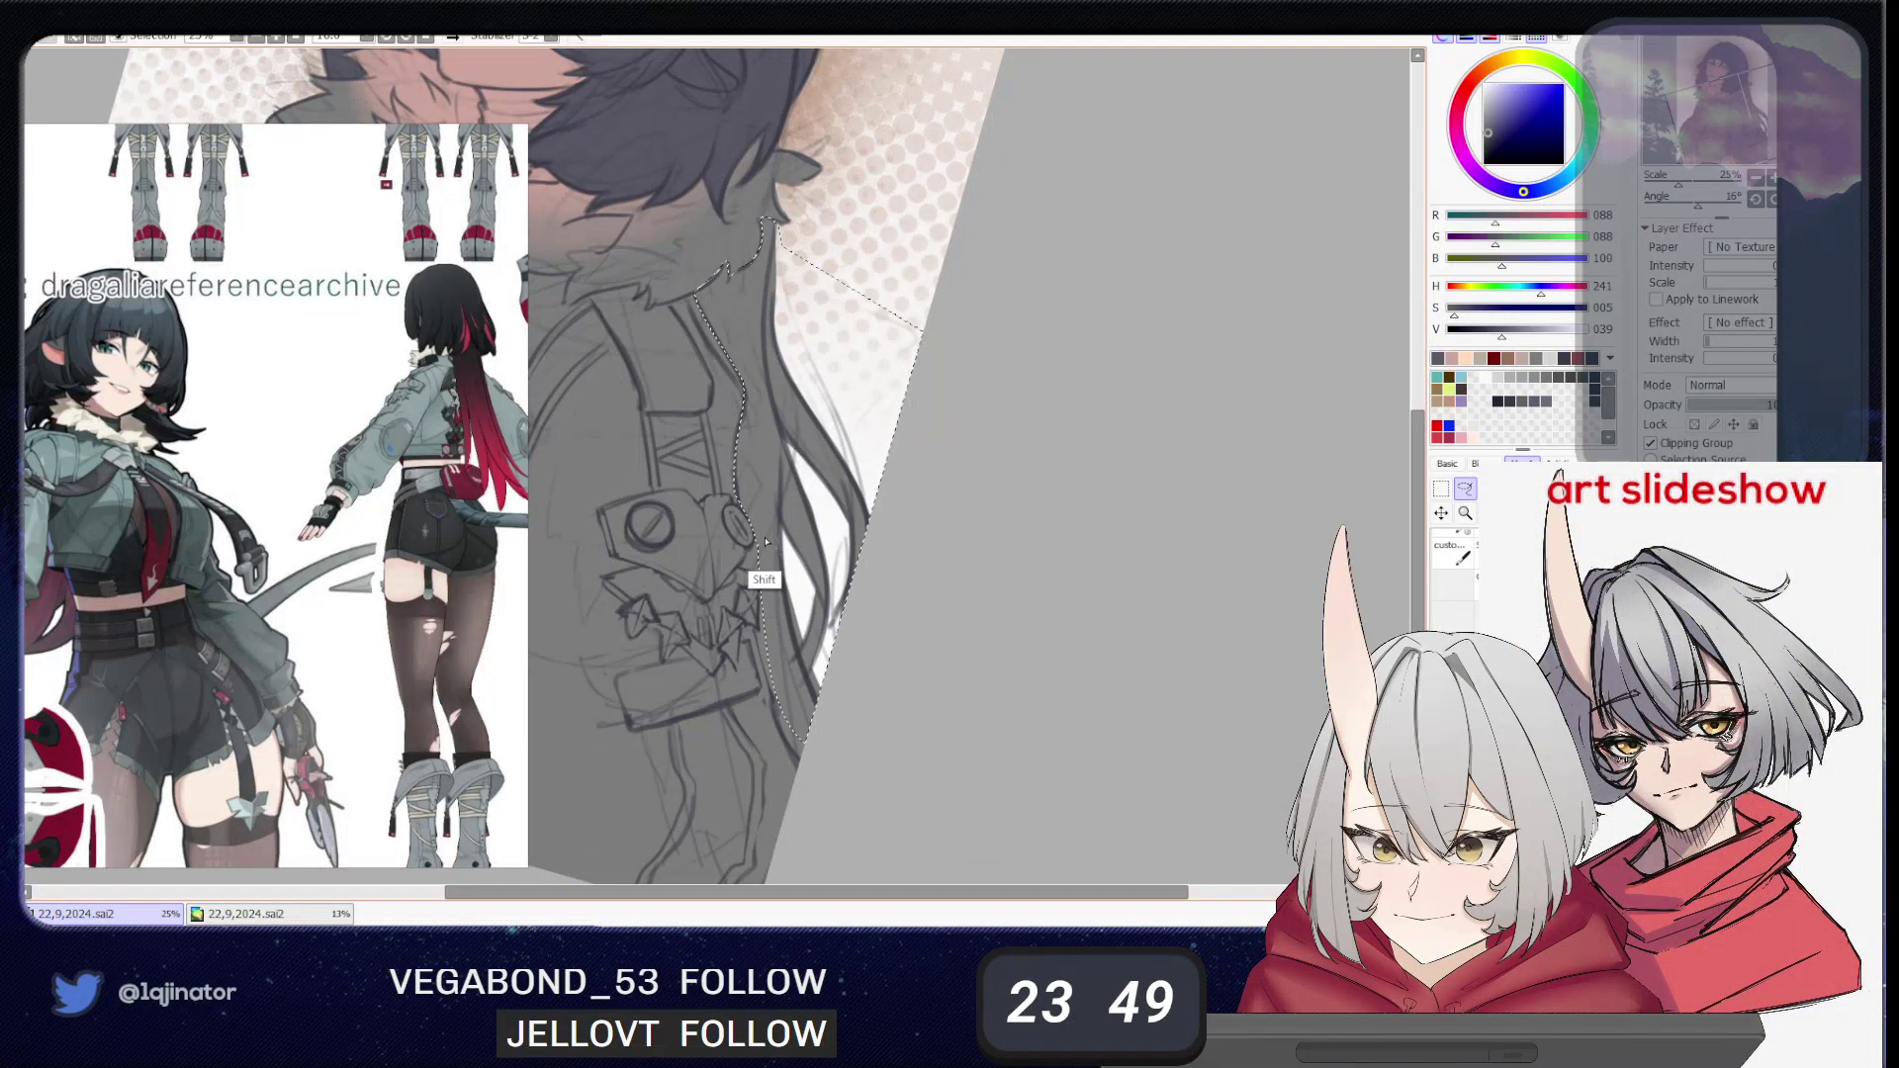
key(shift)
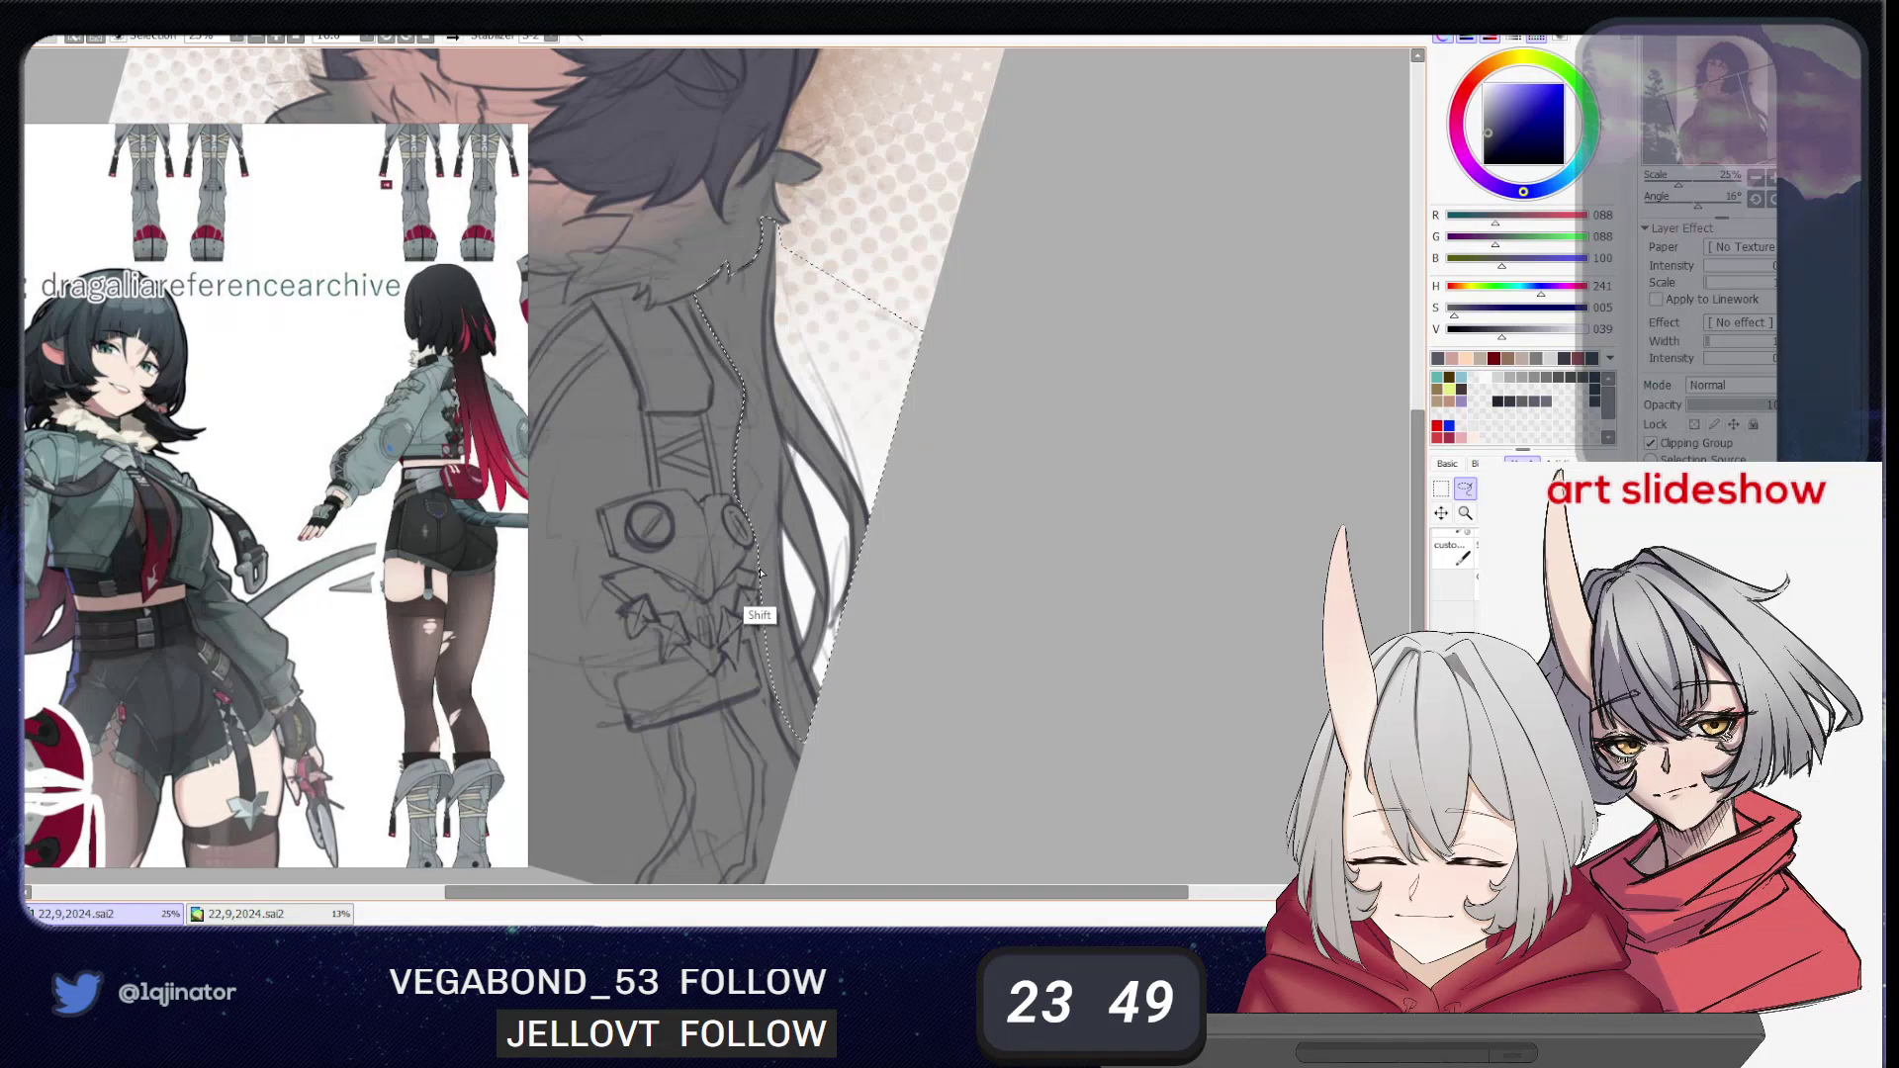
drag(759, 573, 762, 600)
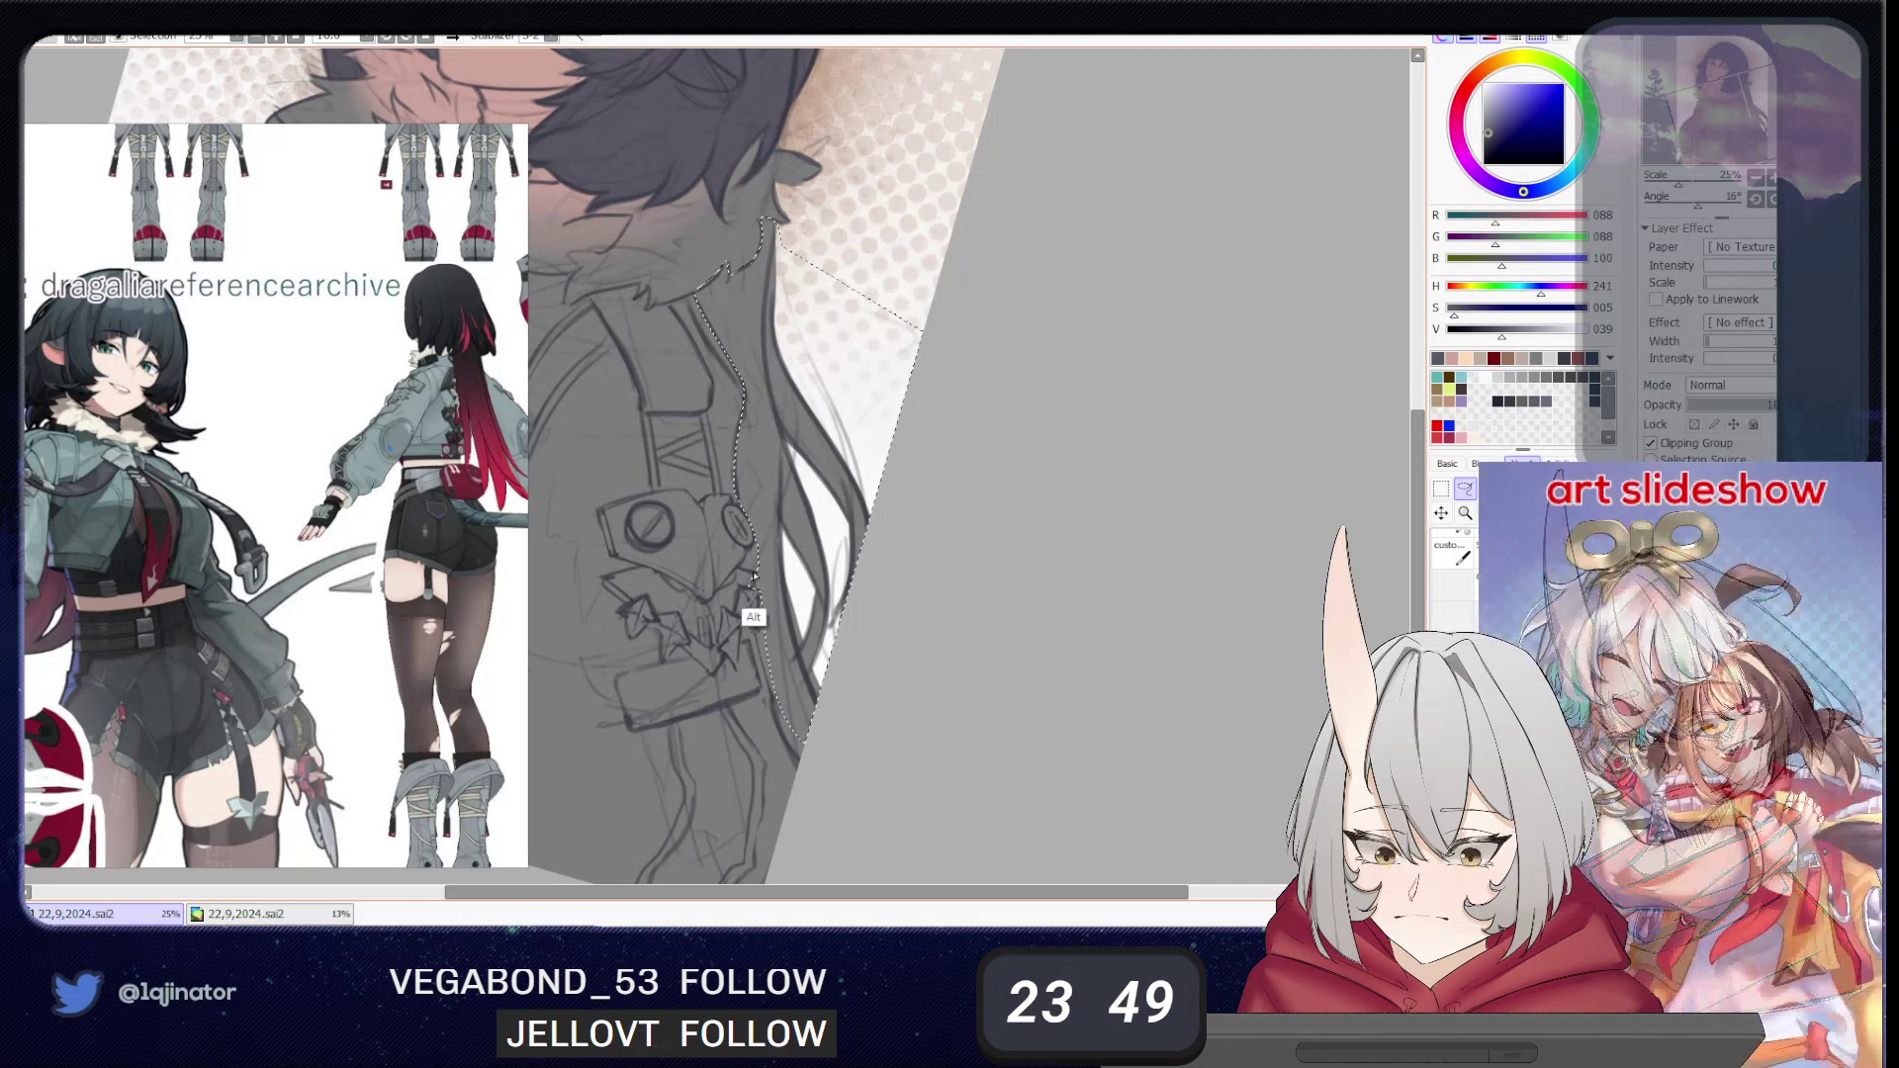
key(alt)
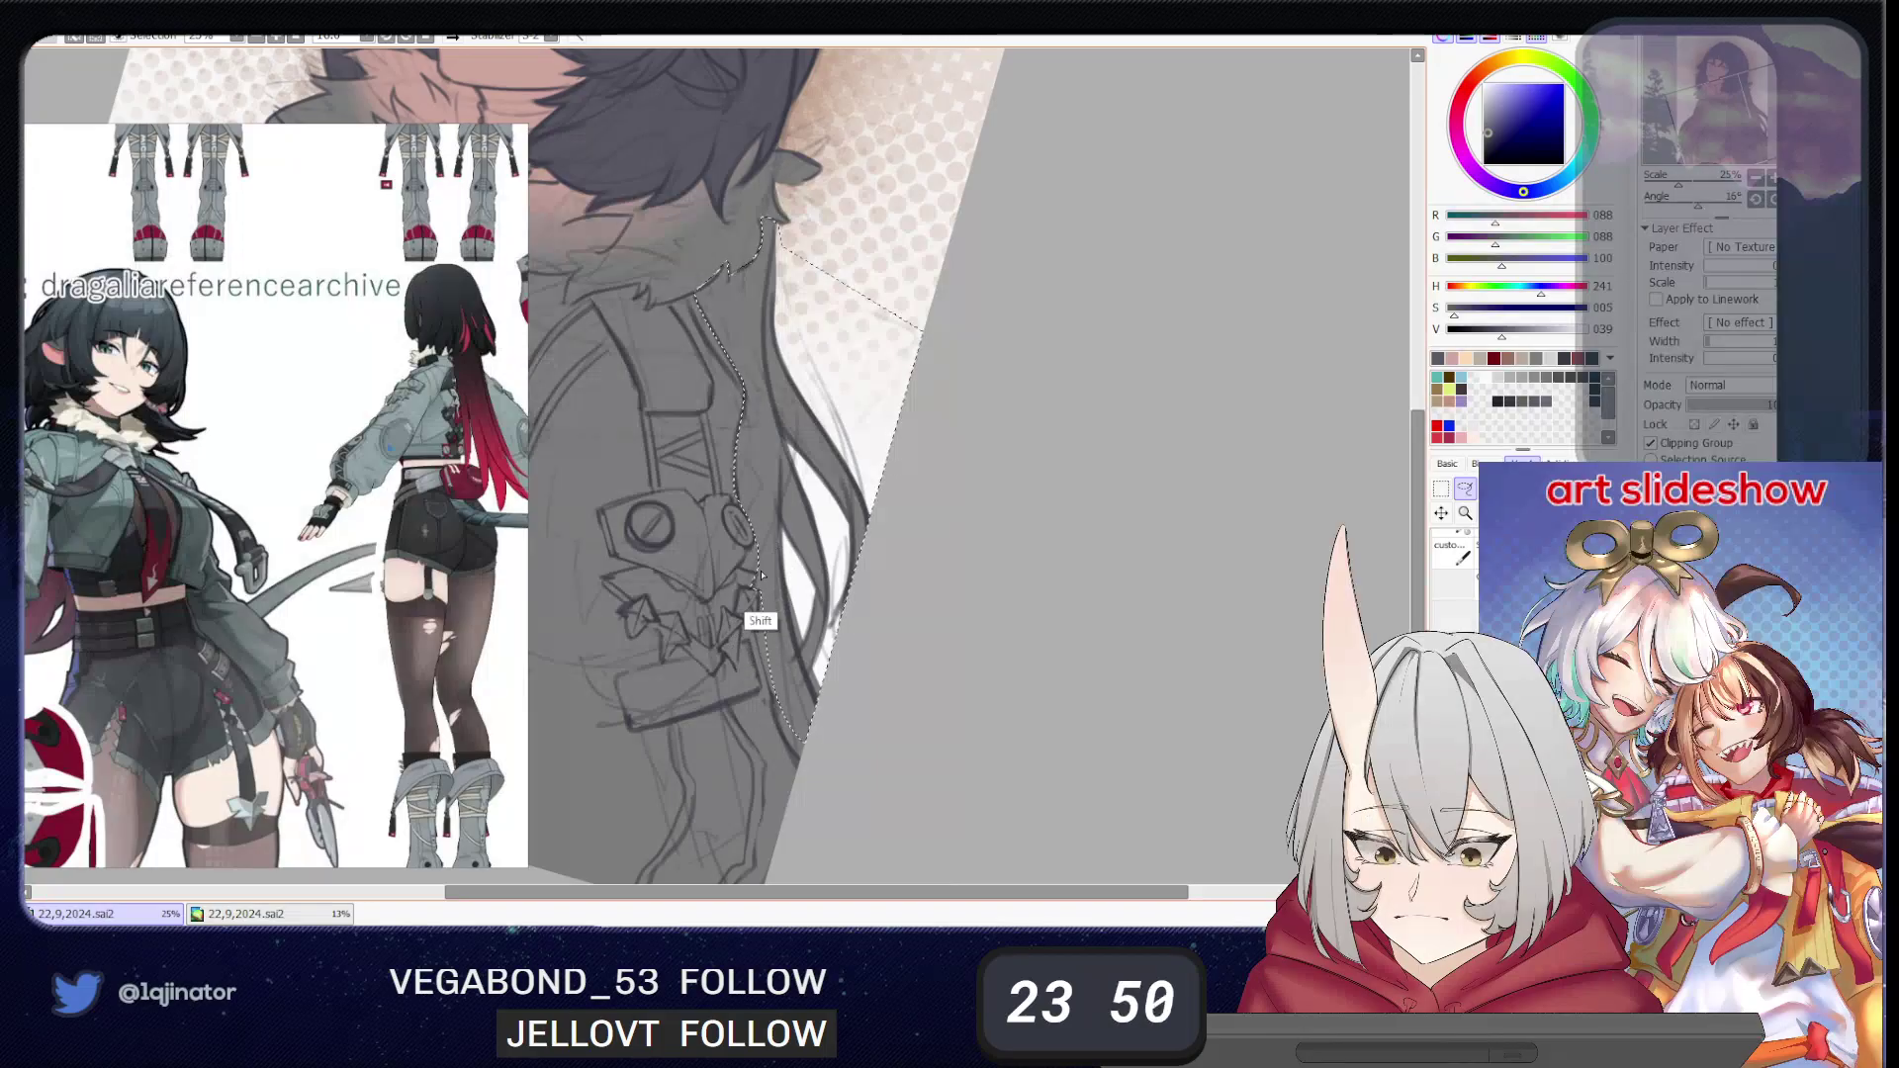
key(shift)
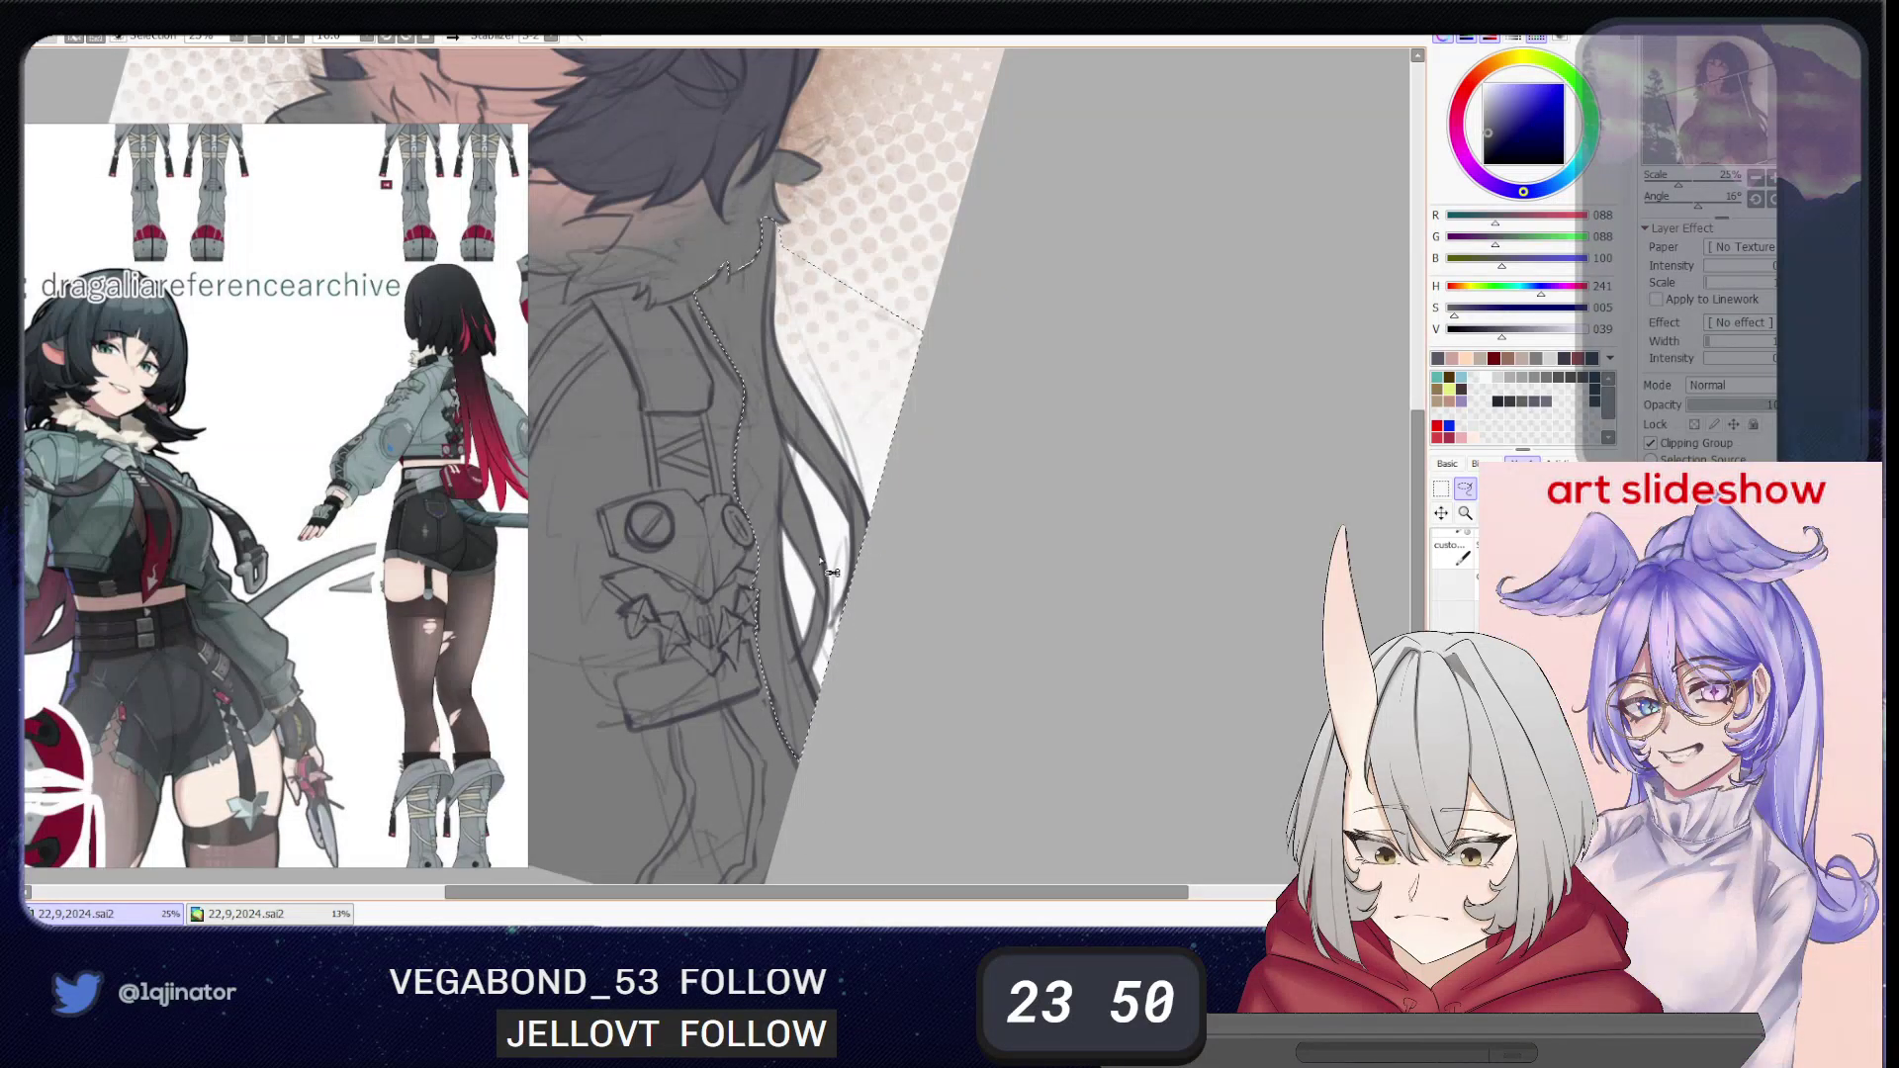
- Fill the selected long back hair with the dark bluish grey, deselect, and straighten the canvas
click(802, 725)
scroll(803, 712, down, 2)
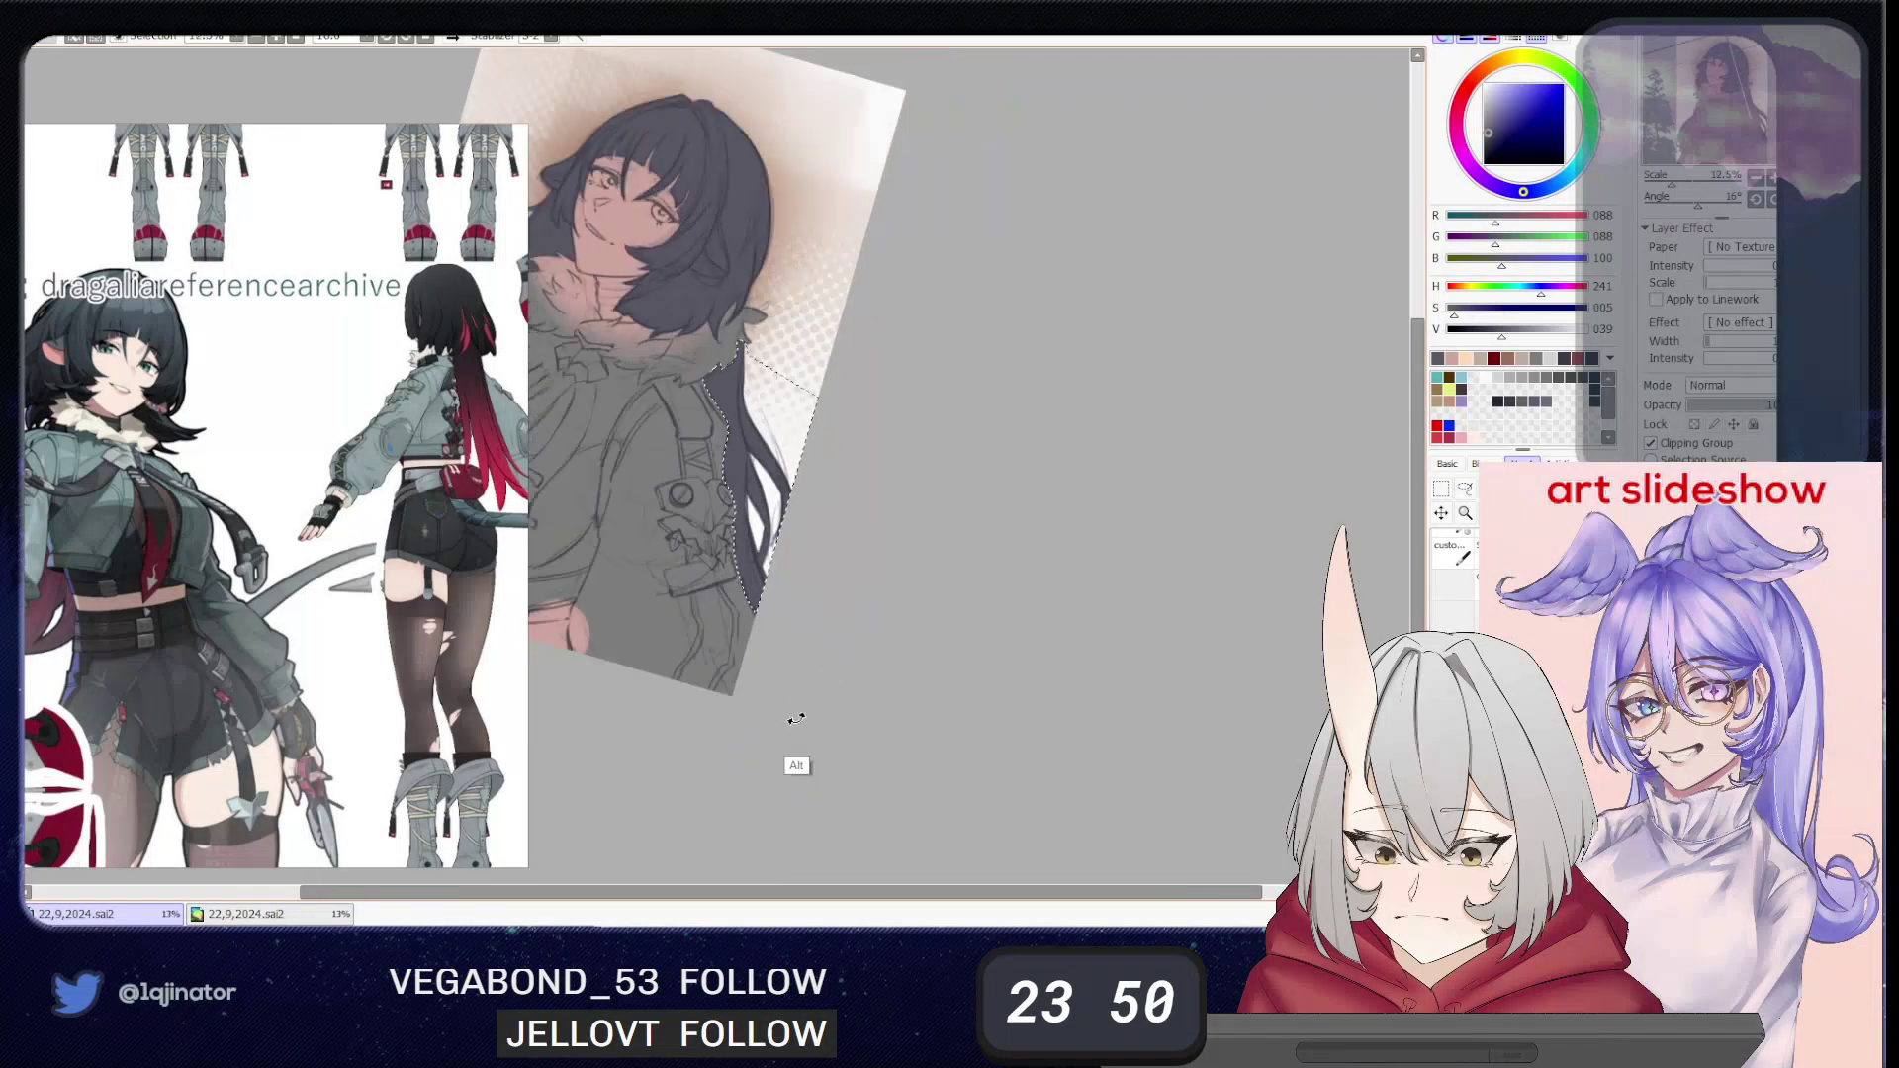
drag(795, 721, 915, 786)
click(1465, 488)
drag(1011, 618, 1046, 635)
key(ctrl+d)
drag(957, 691, 1065, 649)
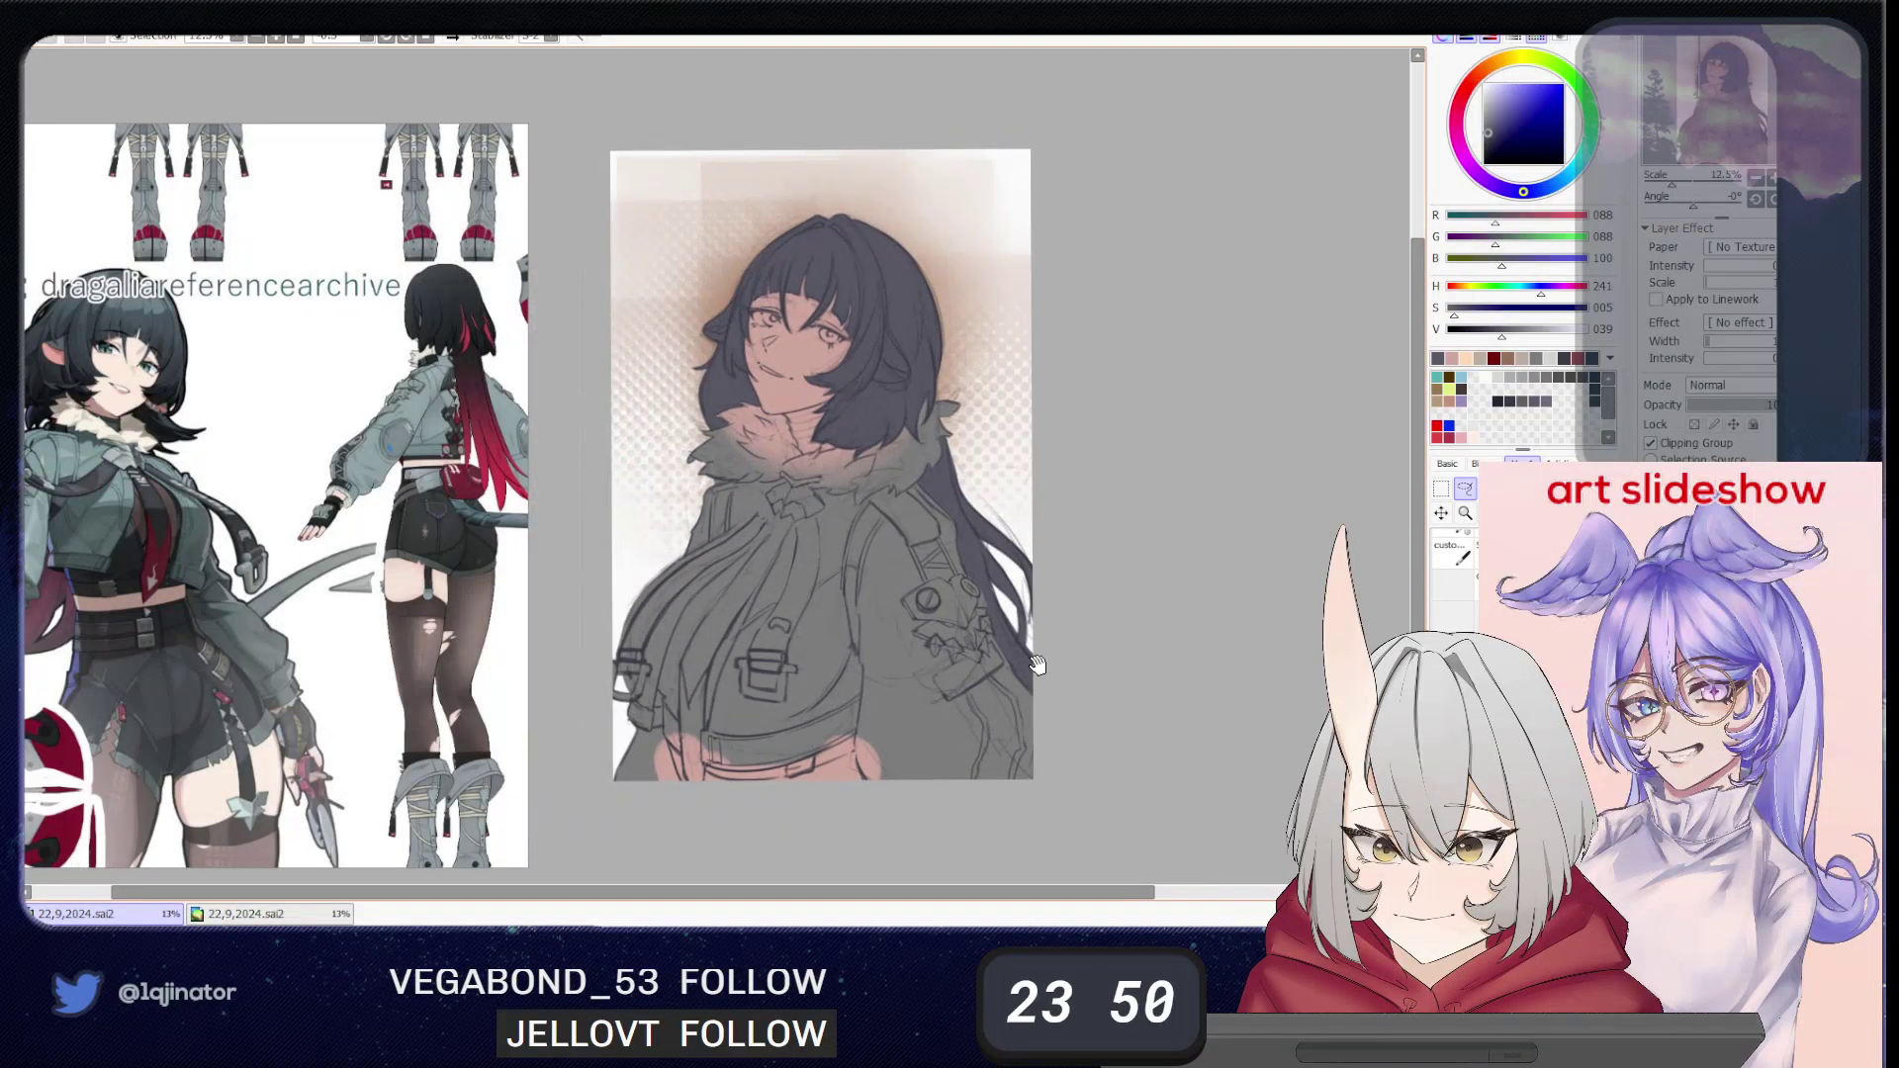
- Examine the filled hair and back strands against the whole figure from zoomed-out and closer views
drag(851, 606, 801, 752)
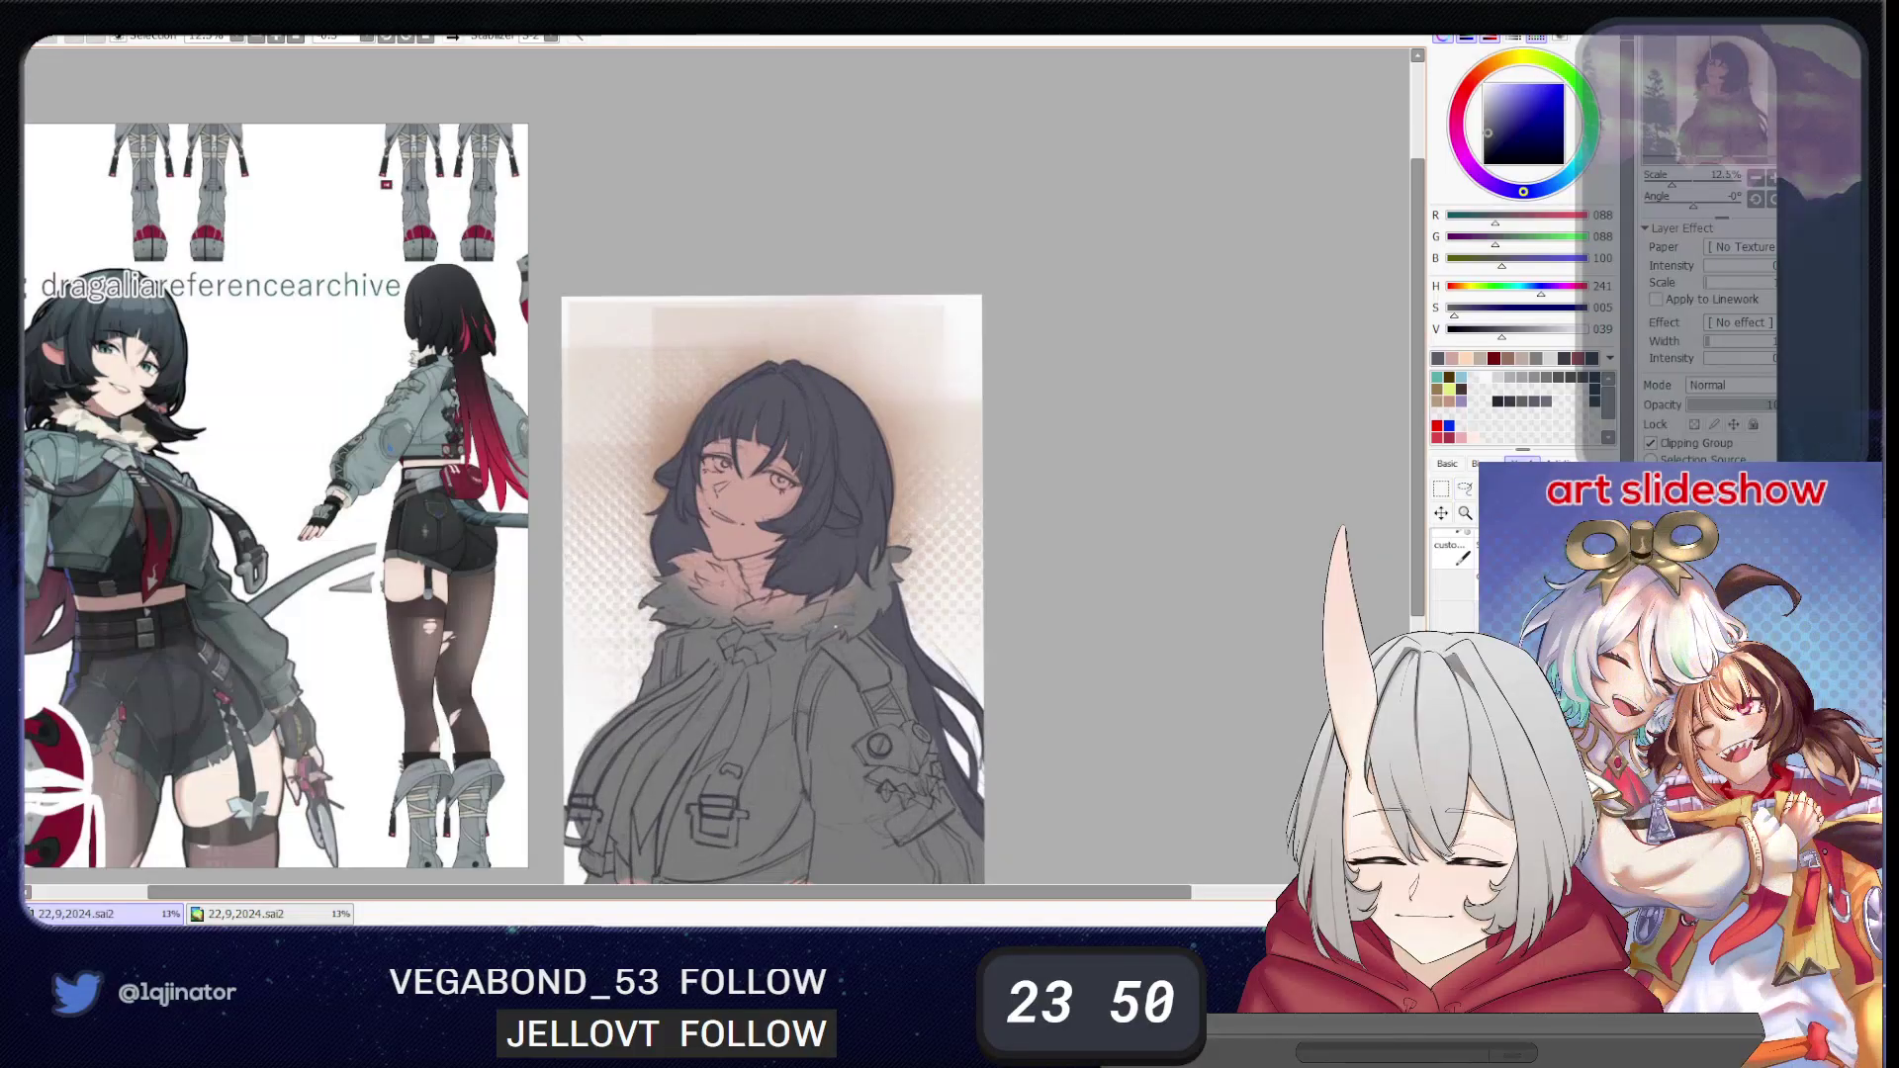
click(425, 38)
scroll(886, 613, down, 2)
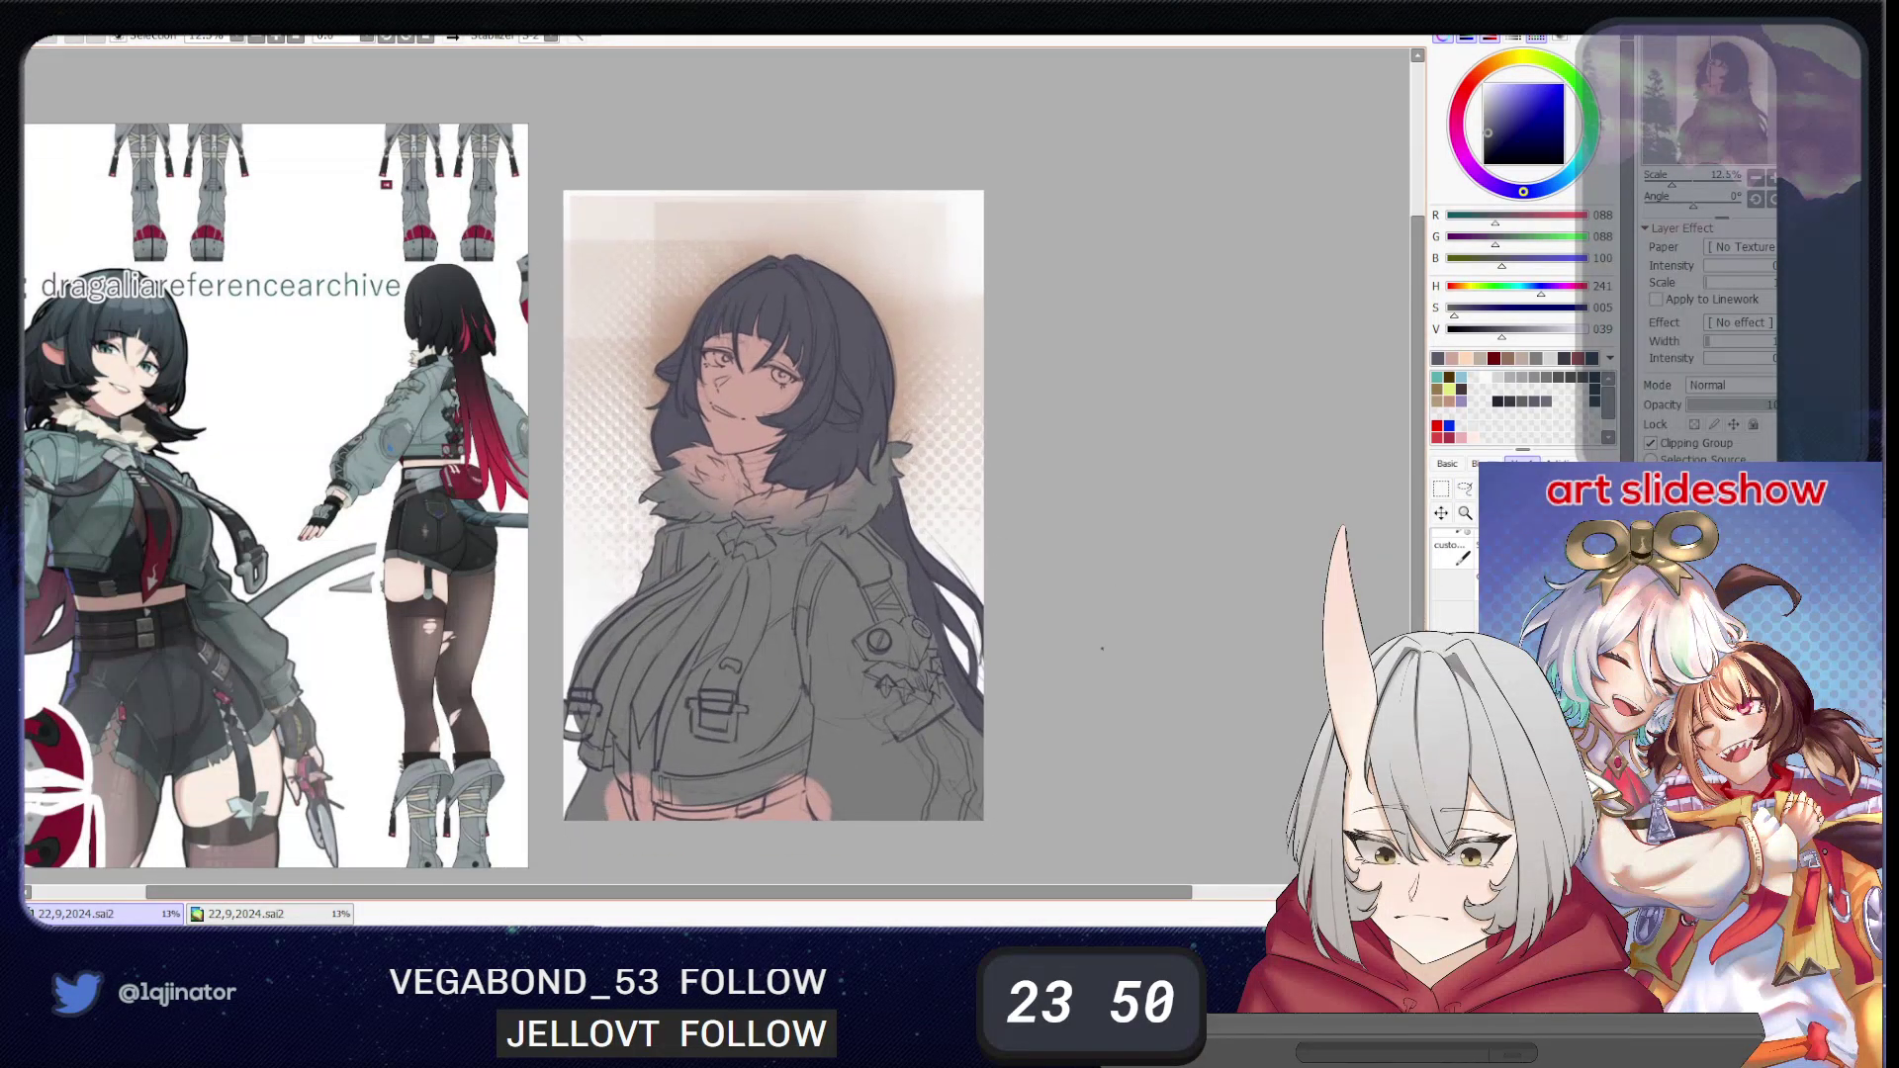
scroll(1019, 701, up, 1)
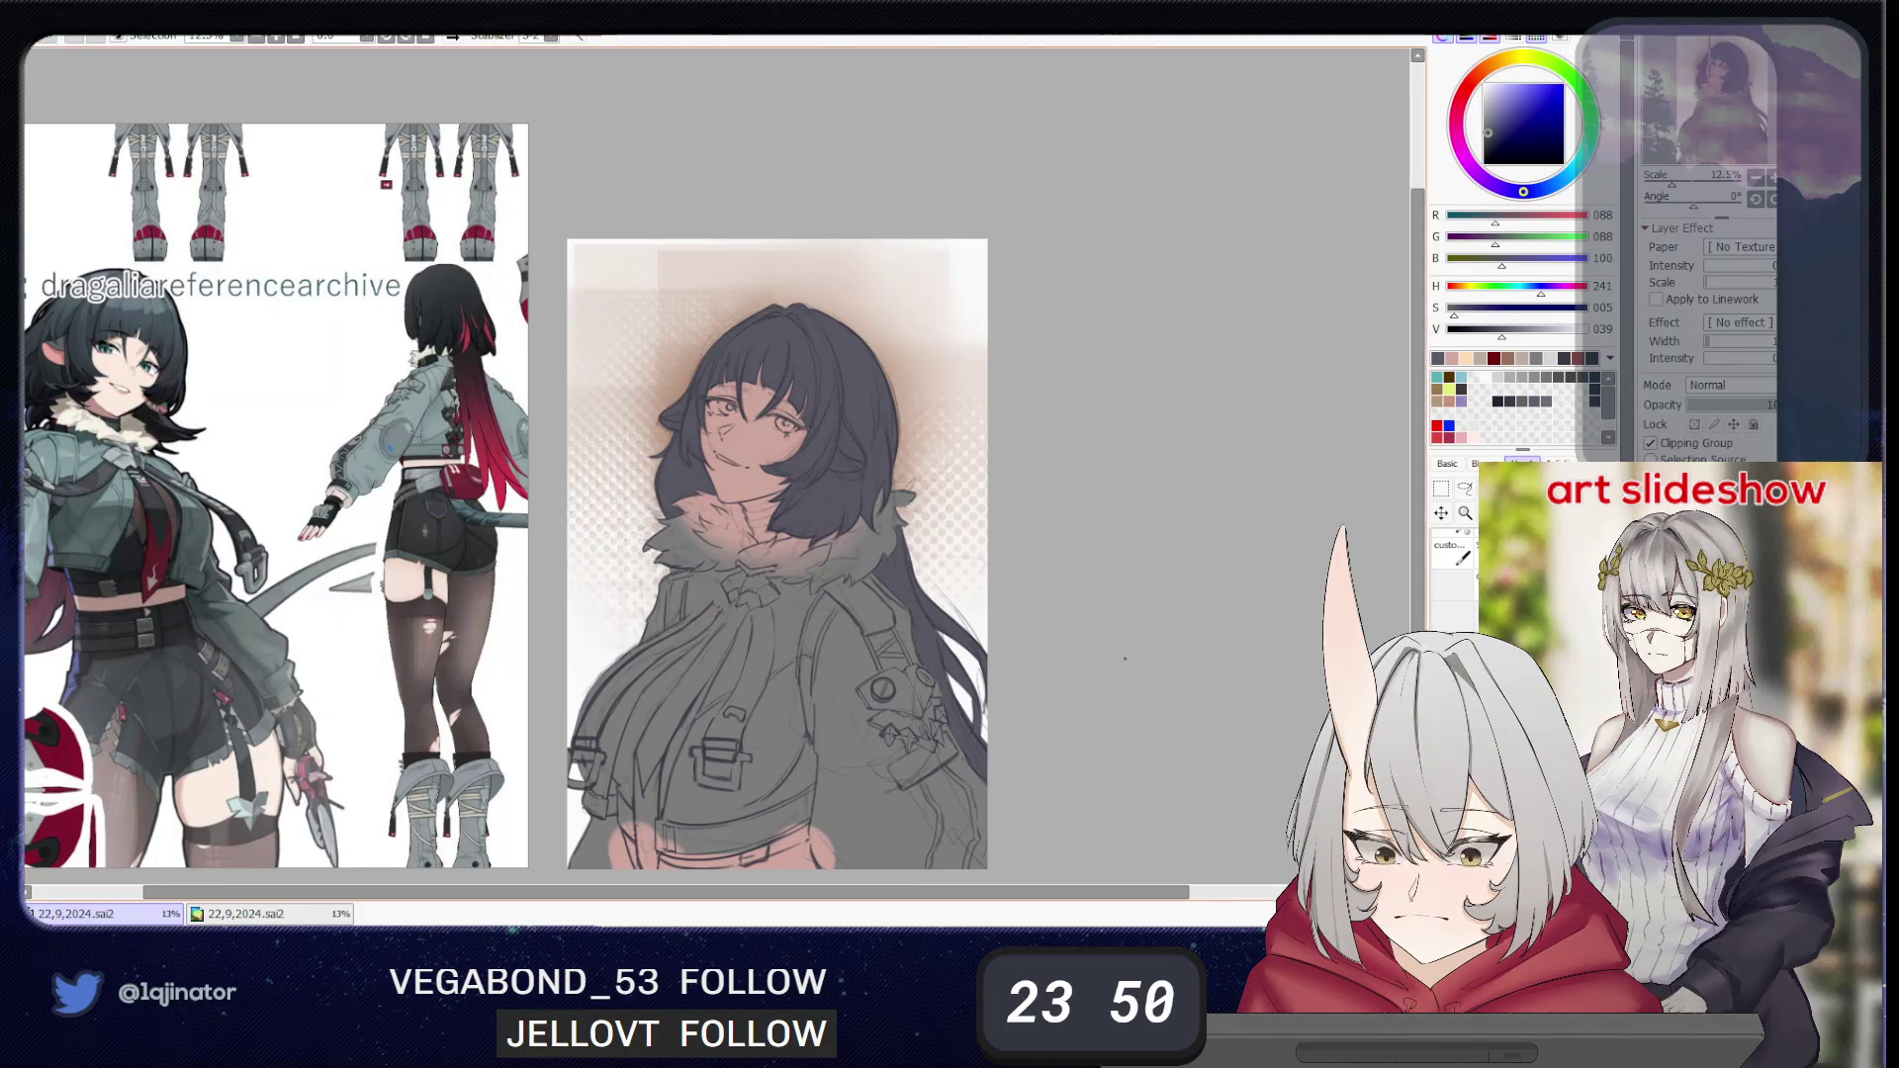
scroll(1094, 722, down, 1)
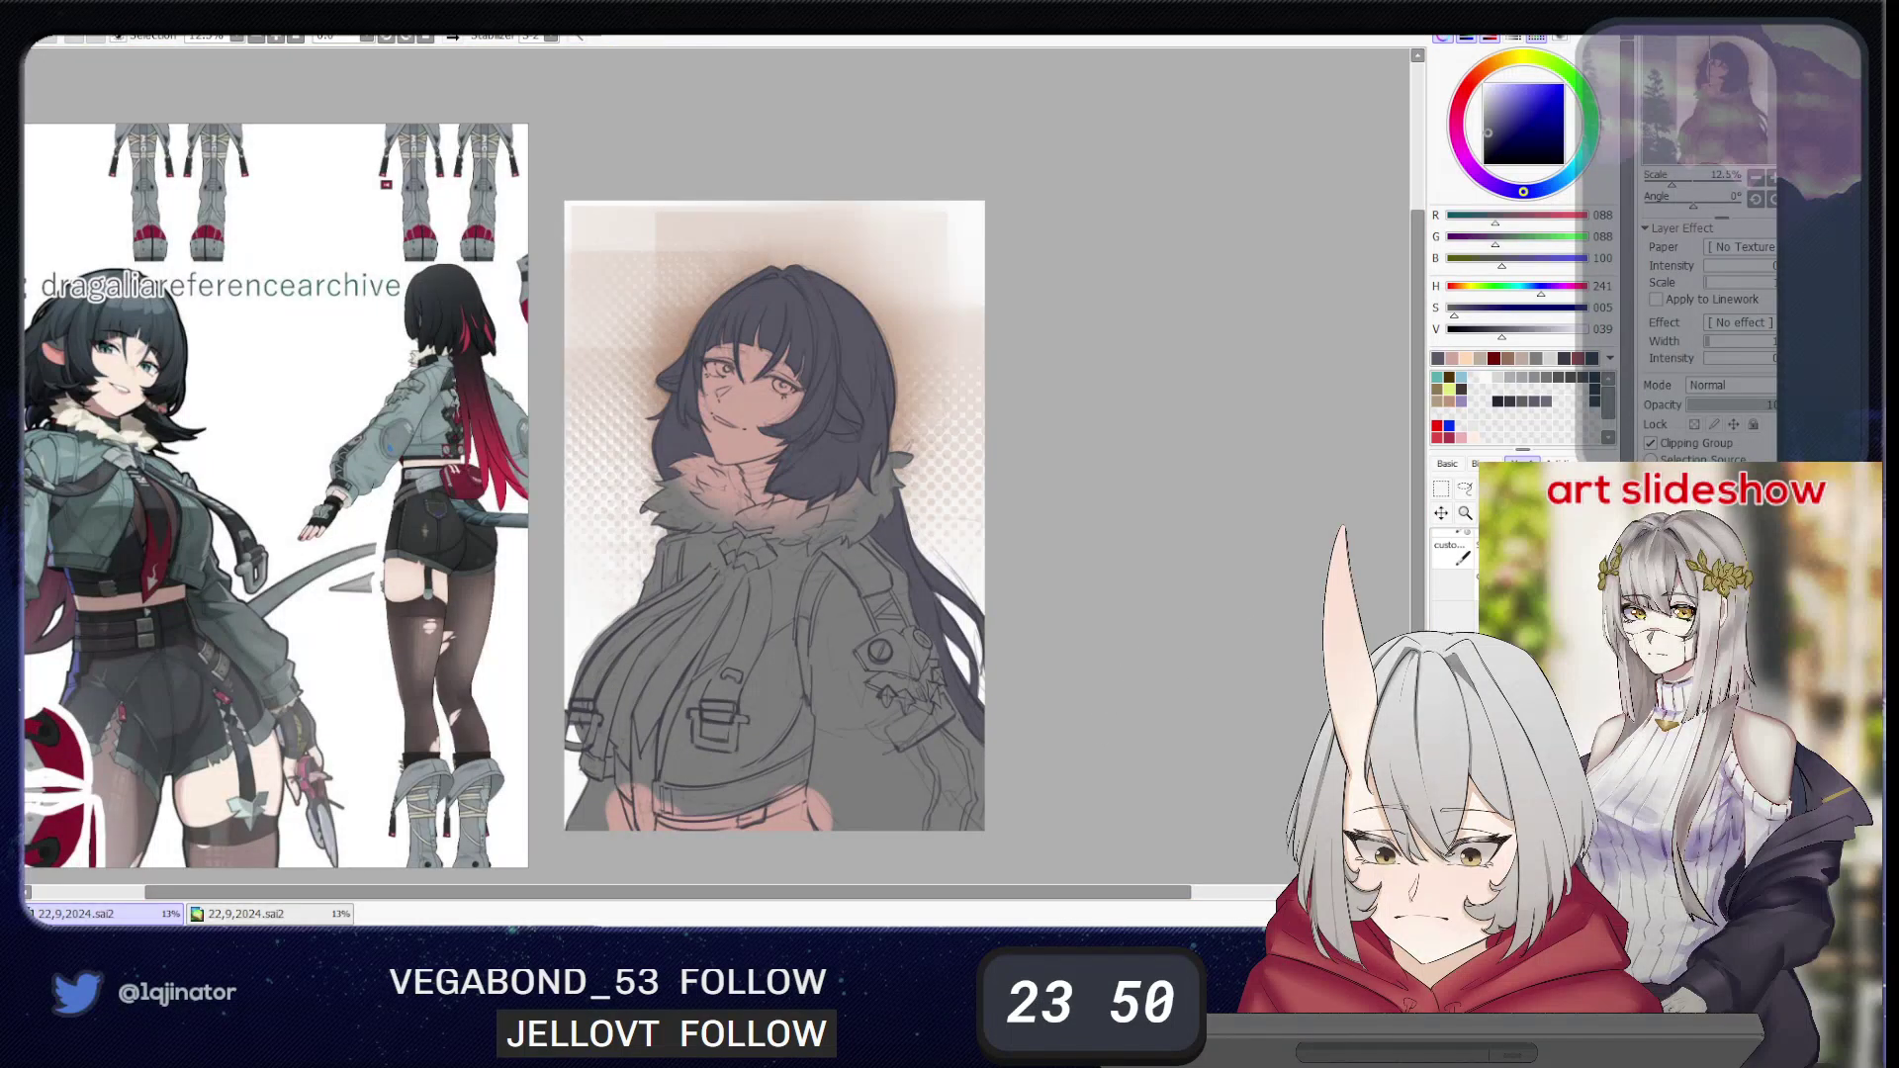
key(Page_Up)
key(Page_Up)
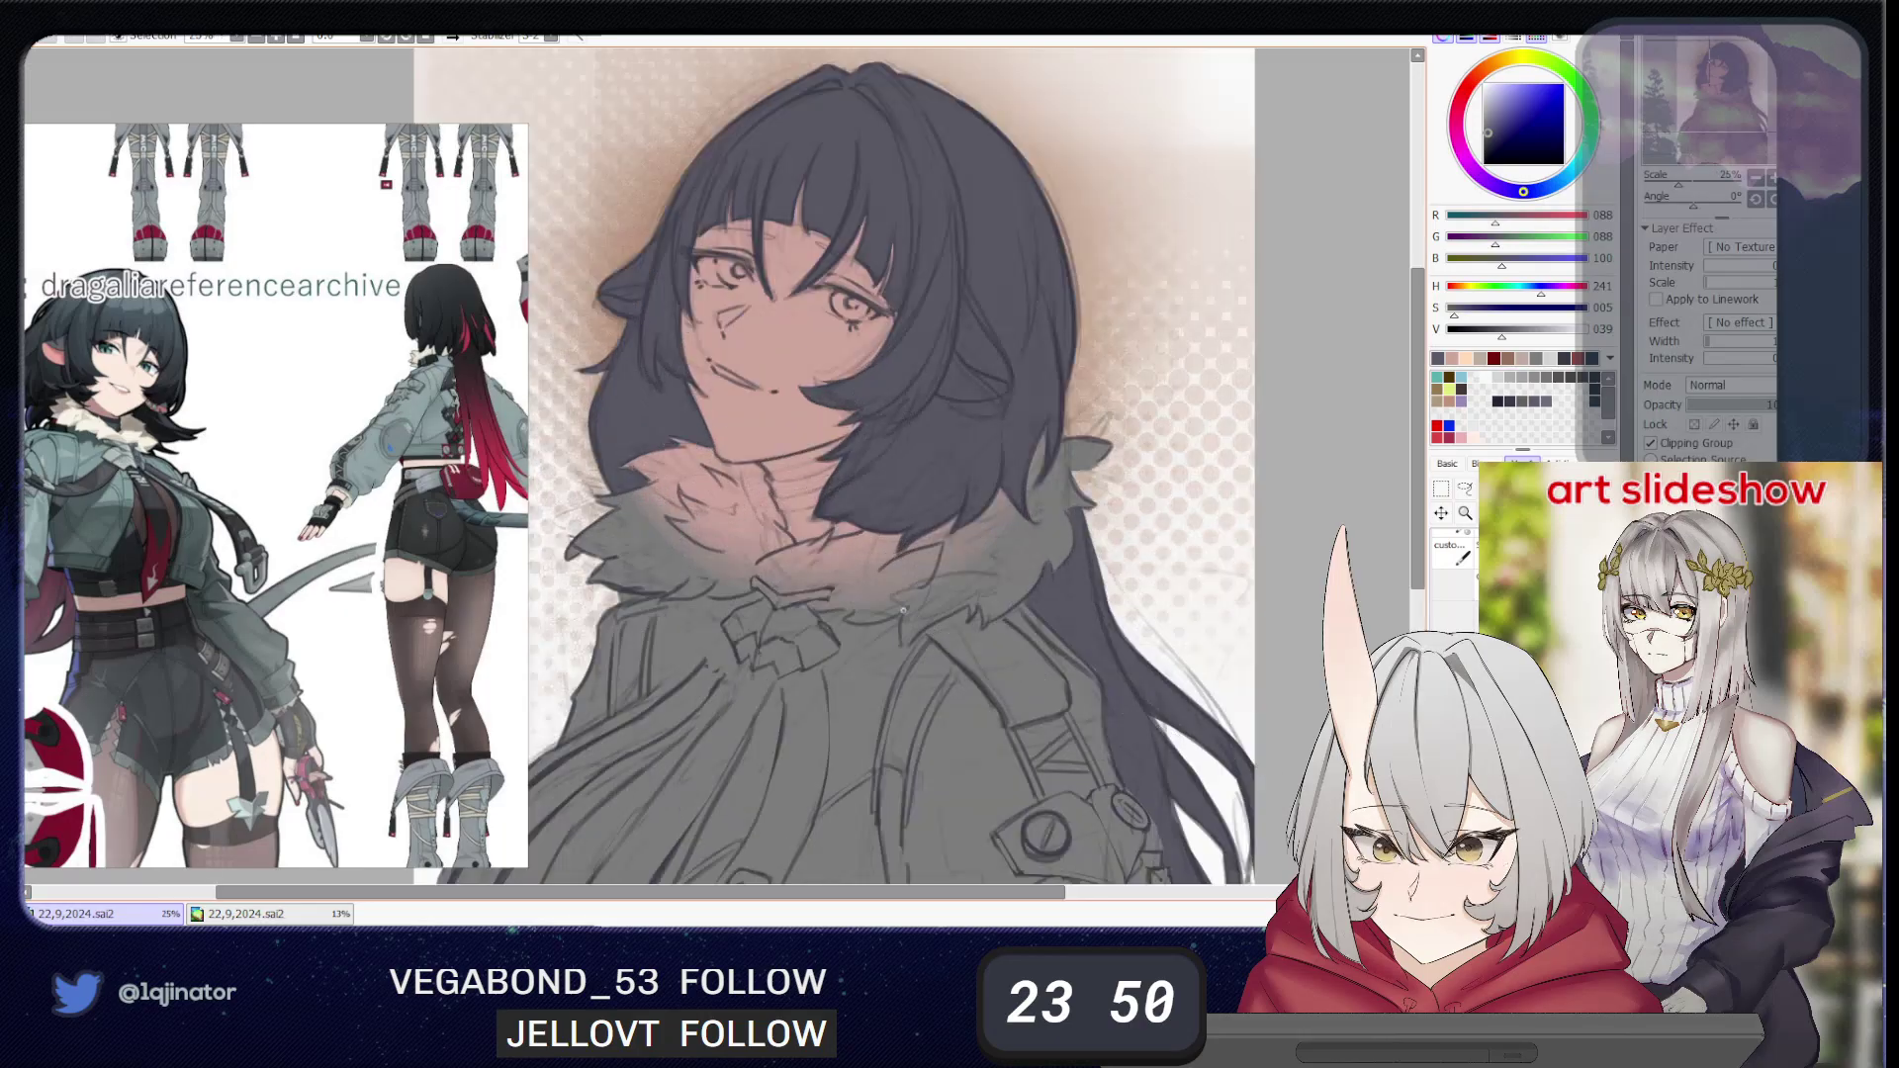
drag(896, 575, 875, 582)
- Flip the canvas horizontally and lighten the skin with Hue/Saturation, using luminance +33 and saturation -1
key(h)
drag(737, 583, 901, 673)
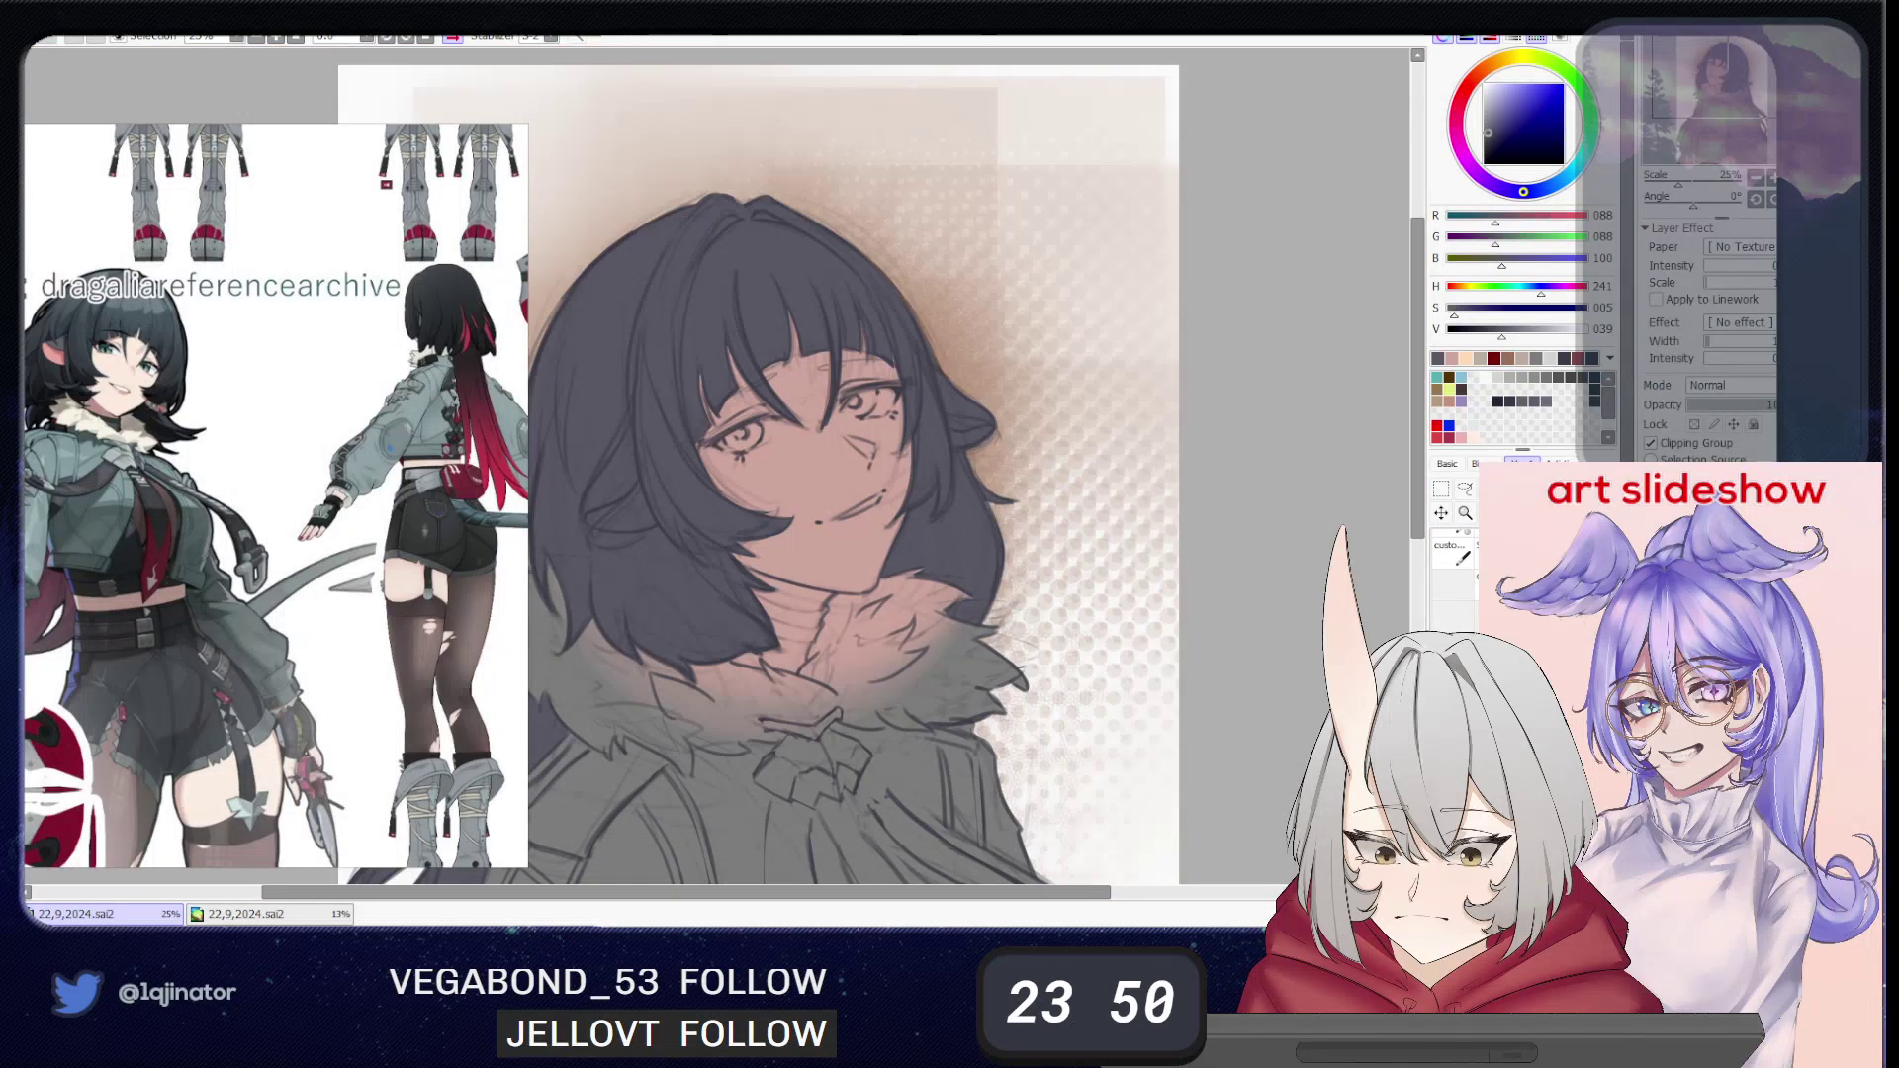
key(ctrl+u)
drag(1197, 251, 1254, 258)
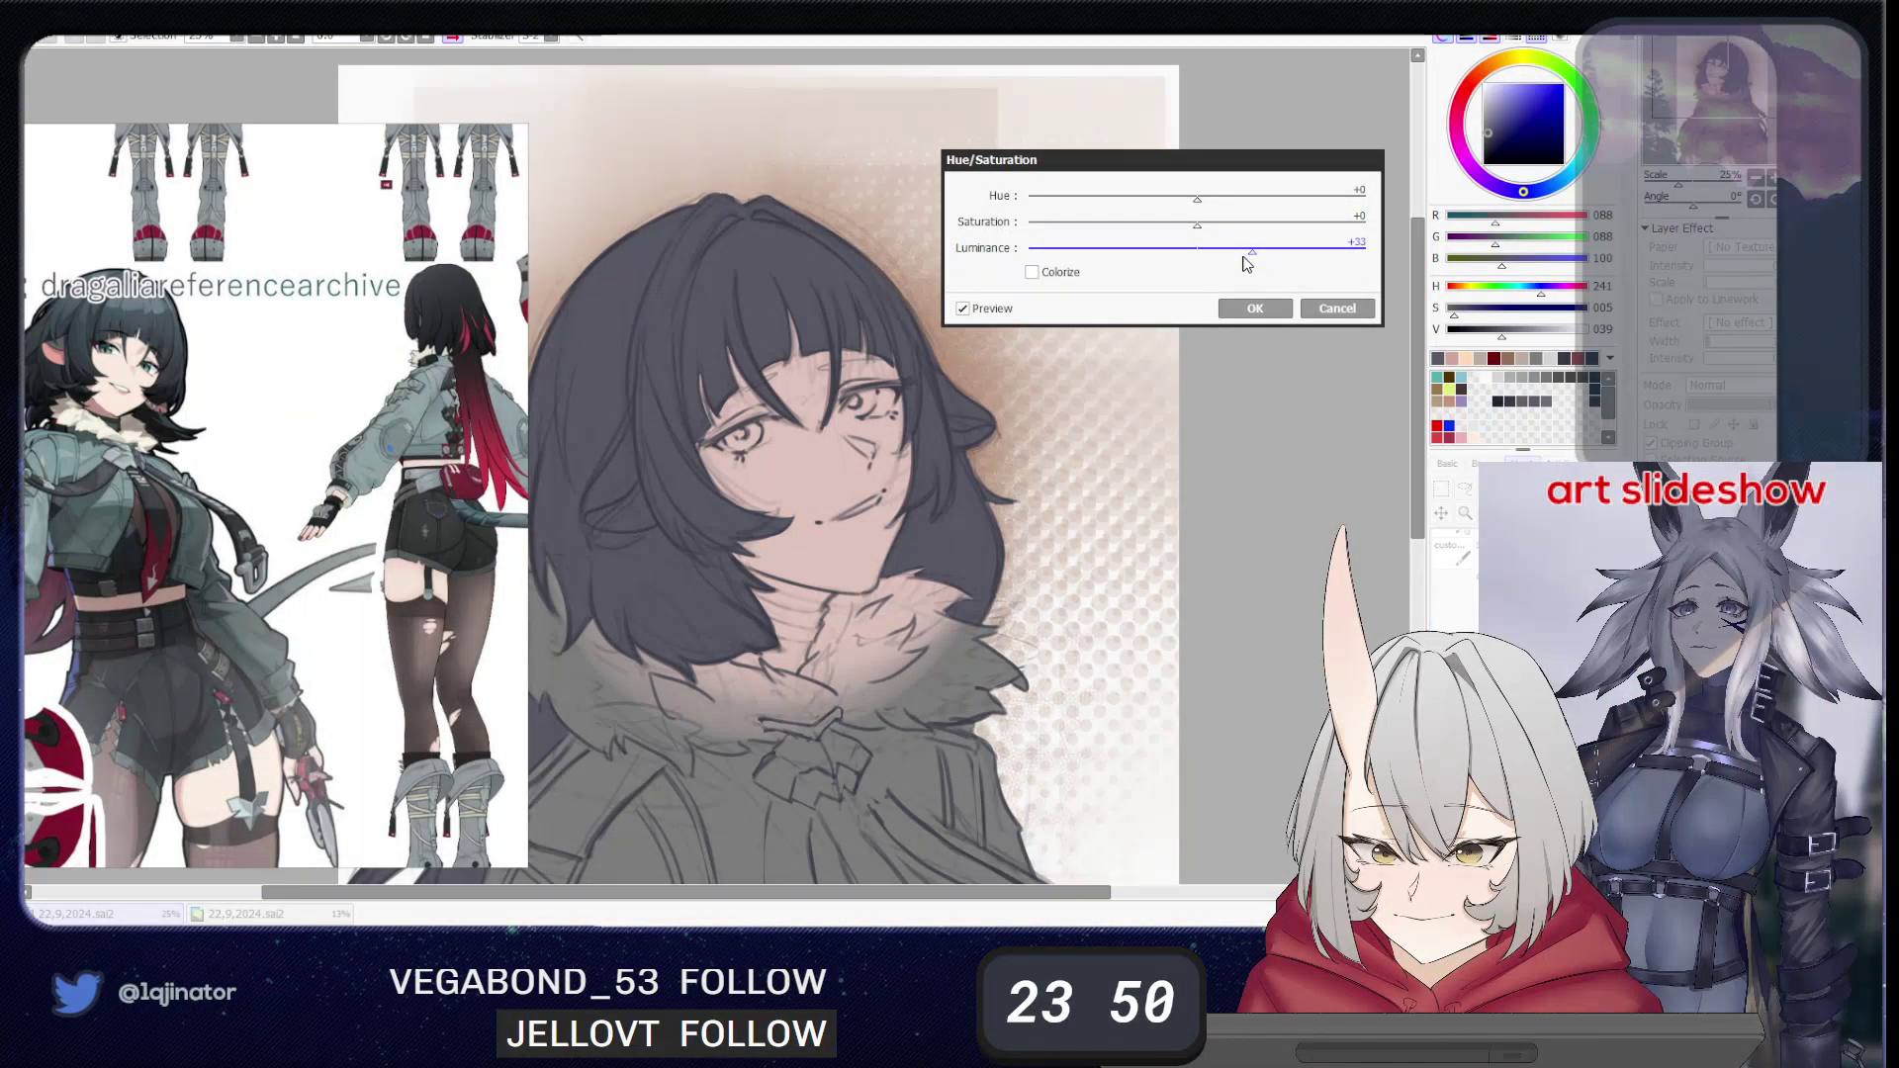
drag(1199, 229, 1185, 239)
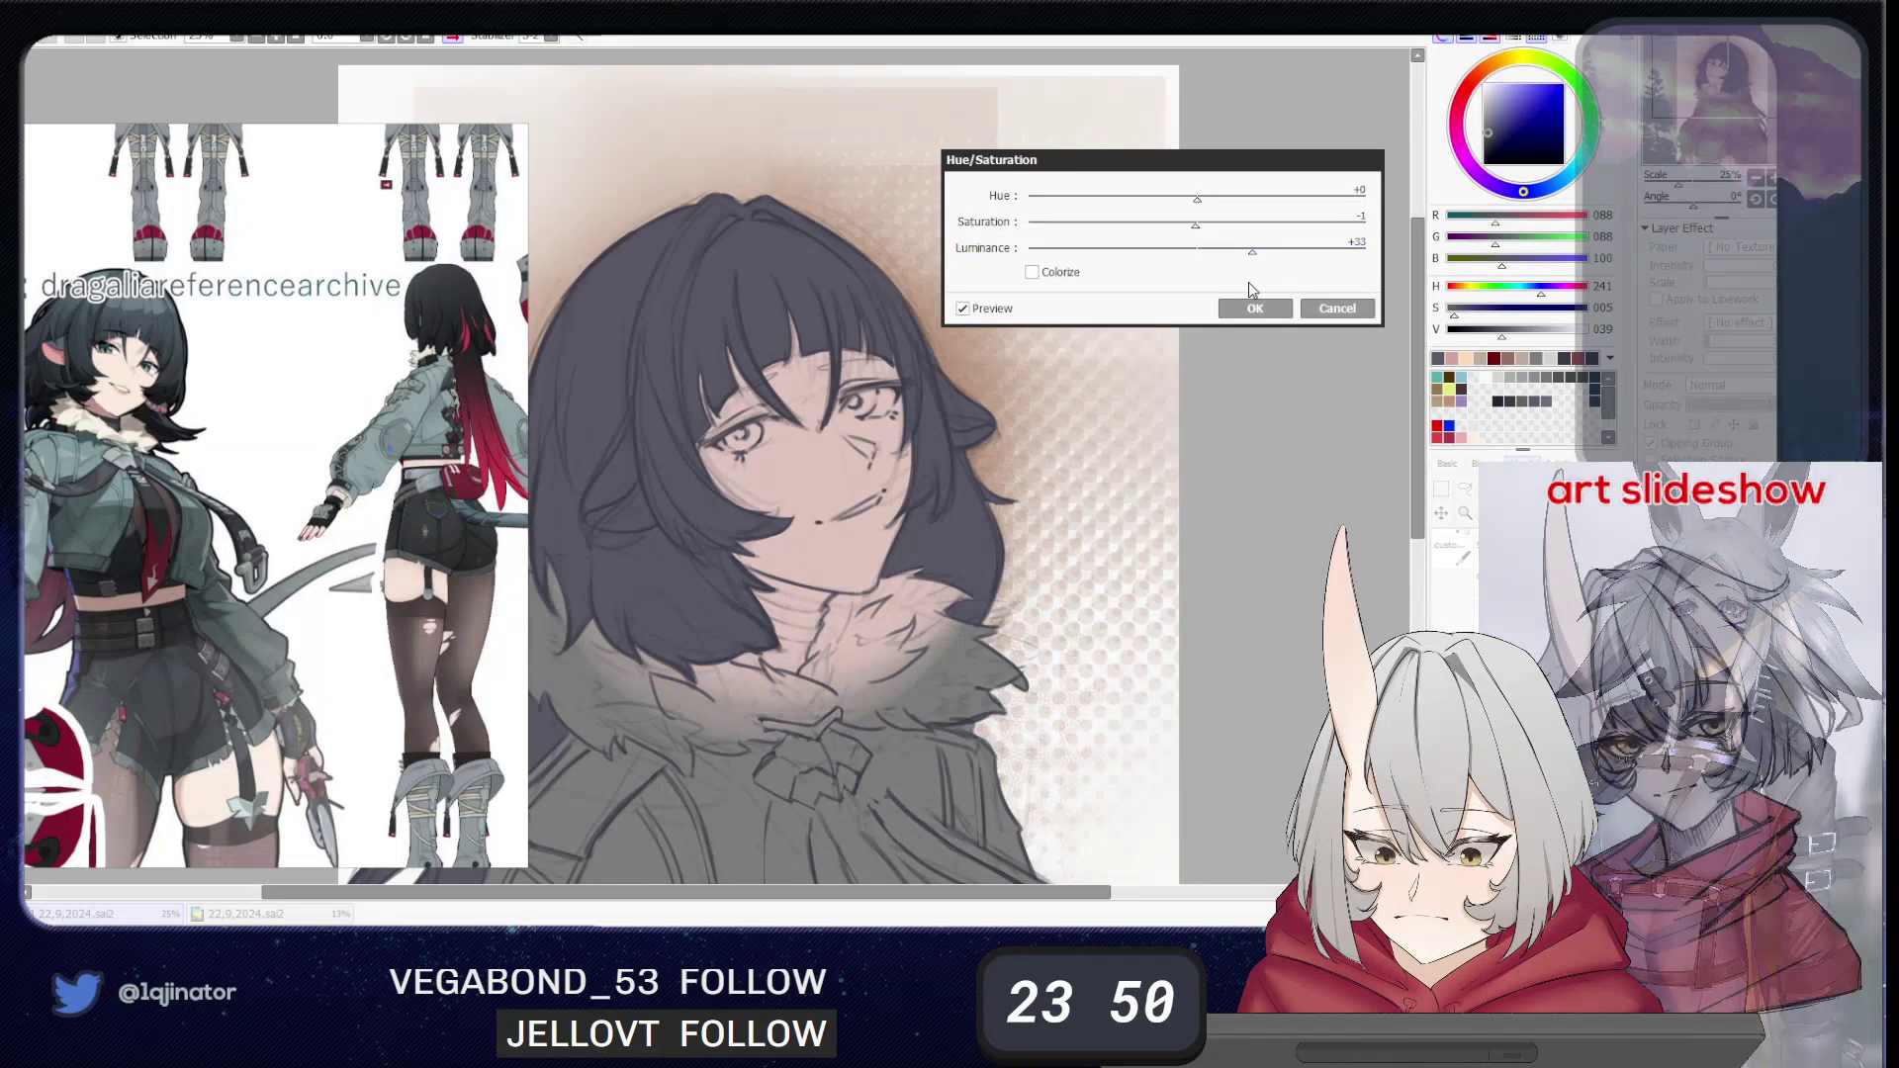
click(1254, 308)
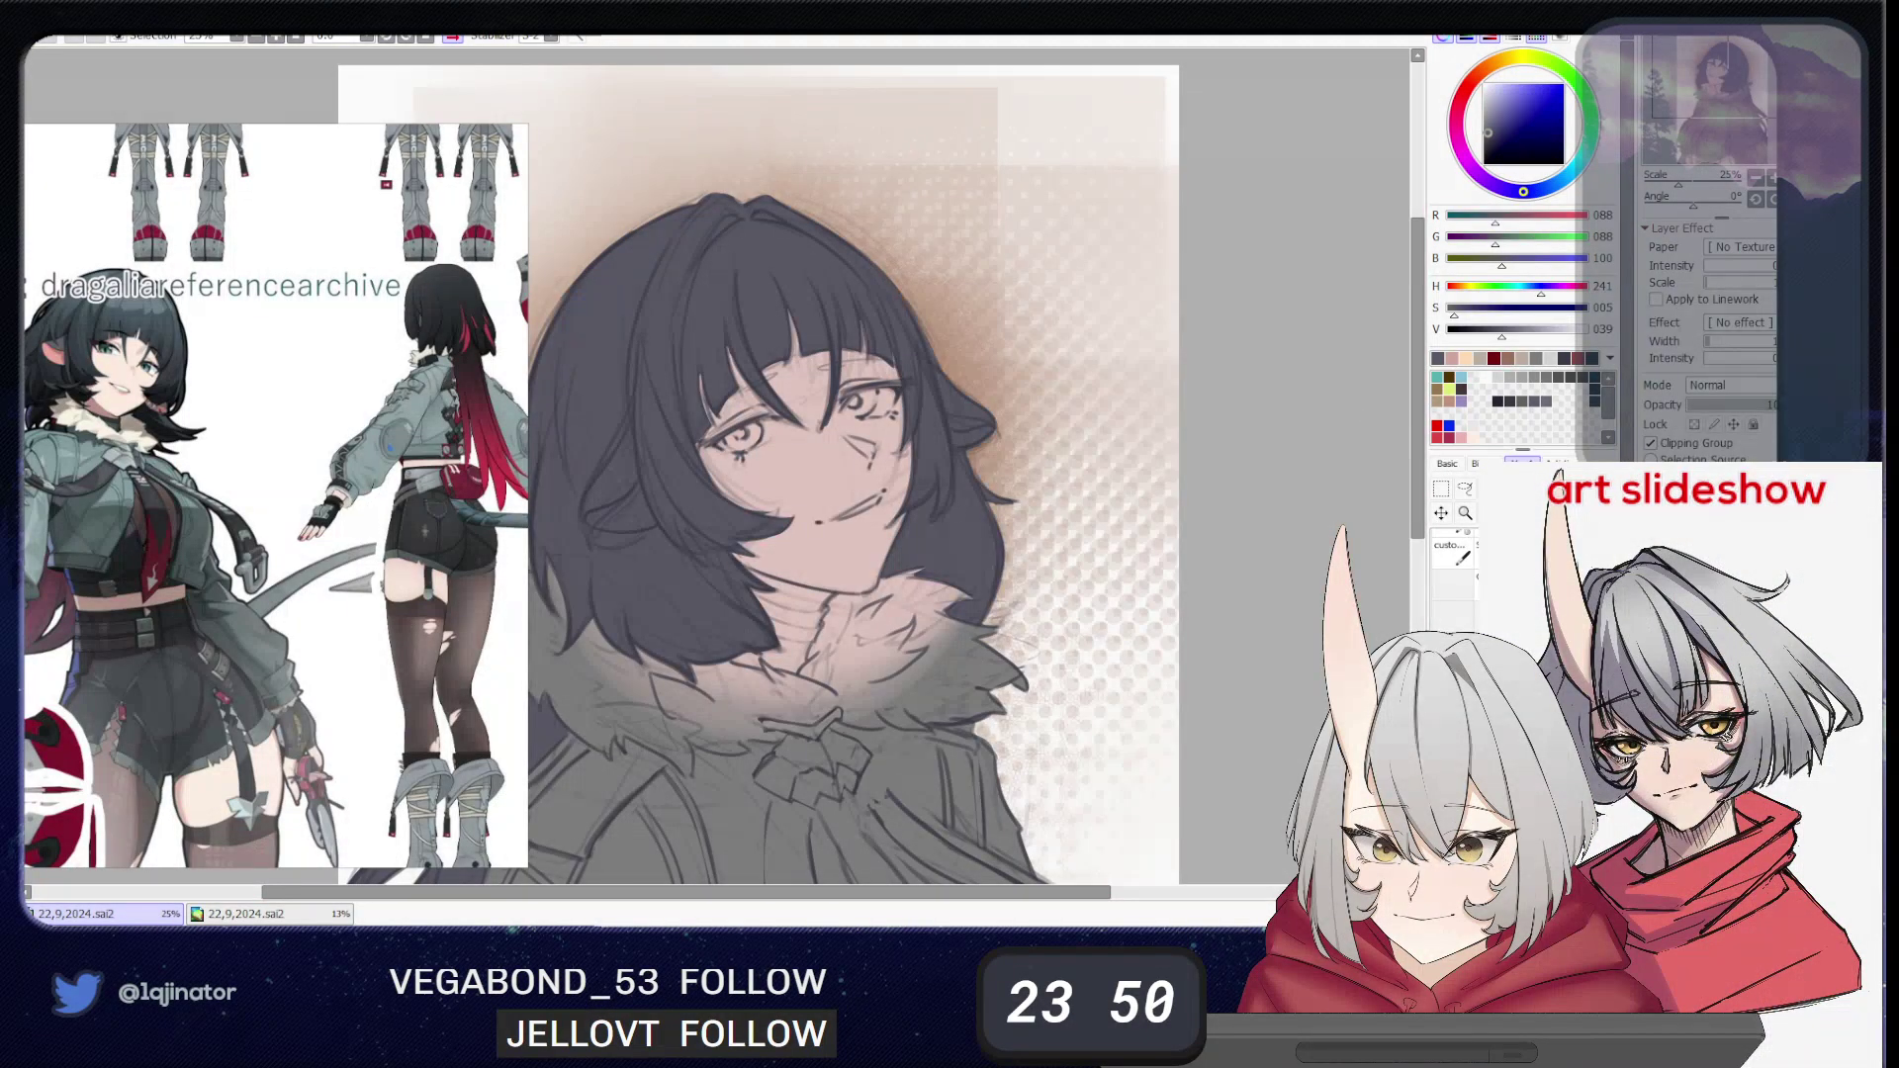
- Sample the face's skin colour, lower its saturation to 4, and paint the whites of both eyes with it
right_click(799, 466)
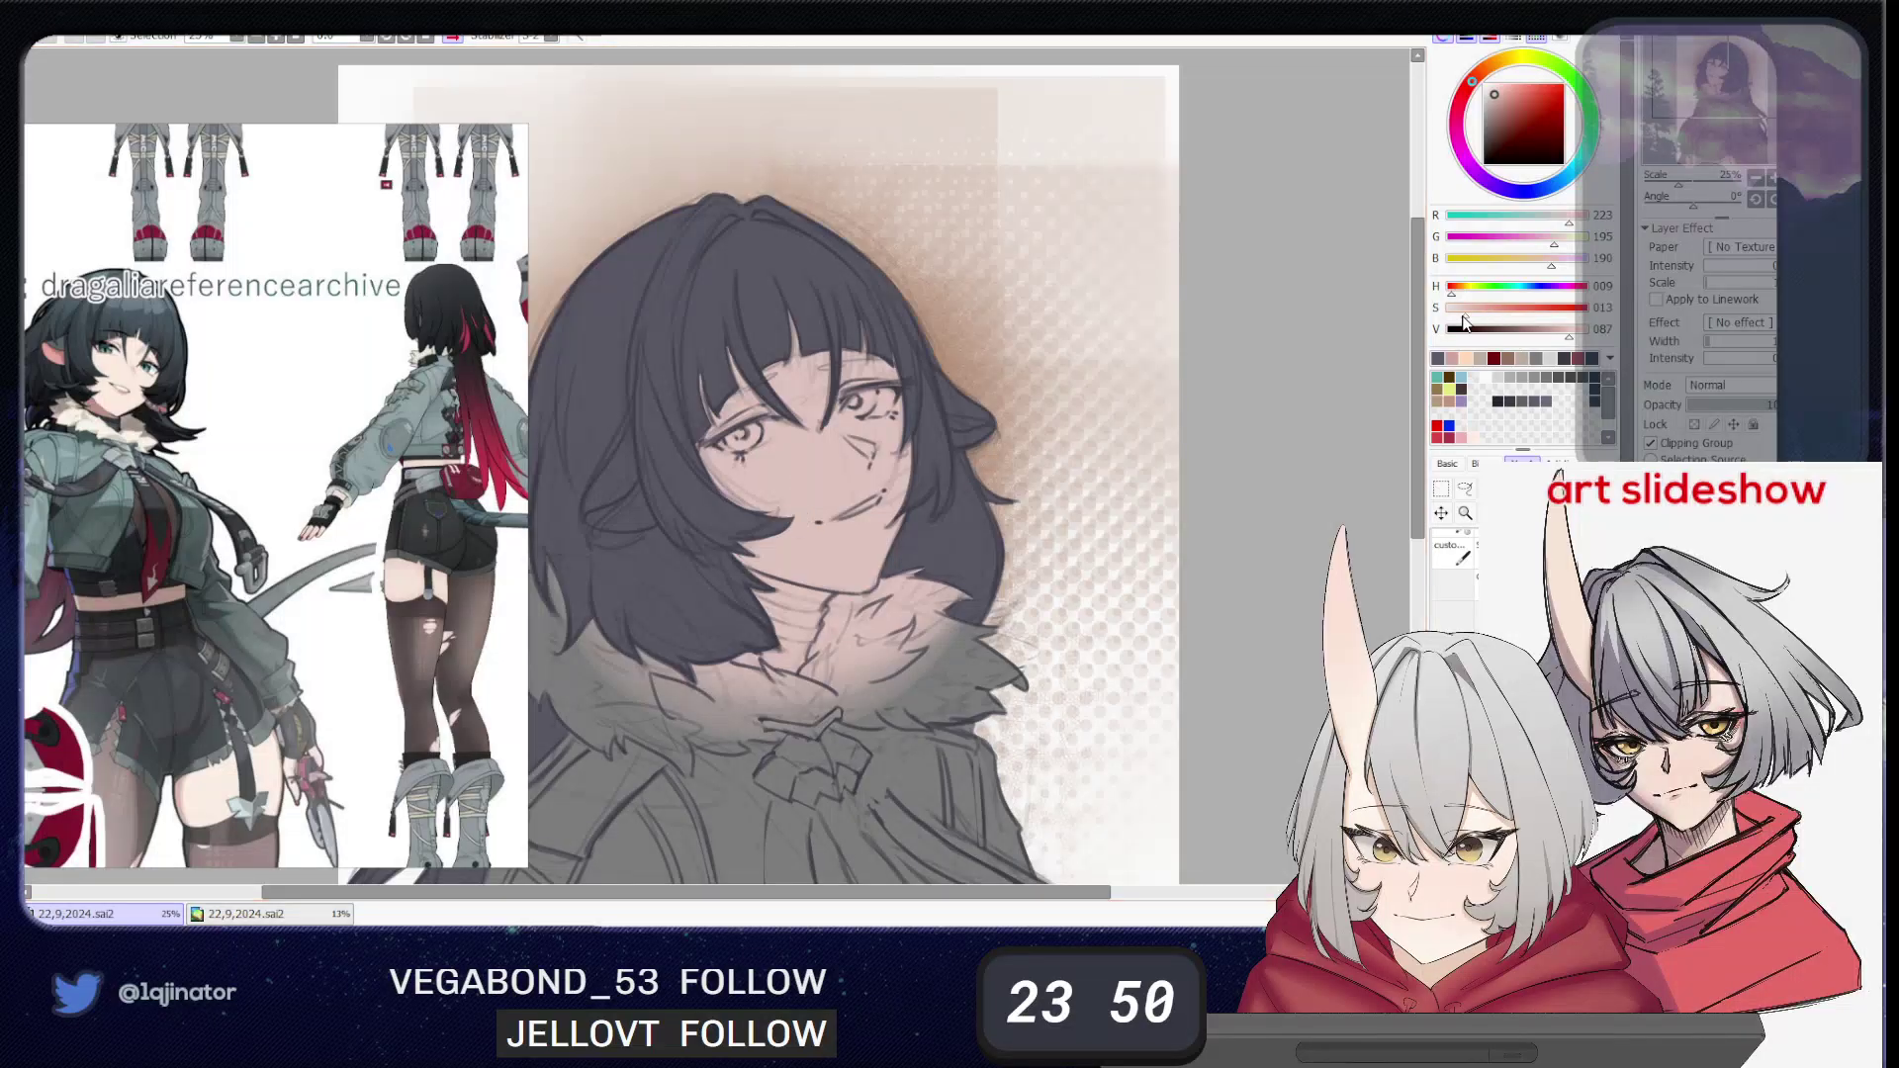
drag(1463, 322, 1454, 325)
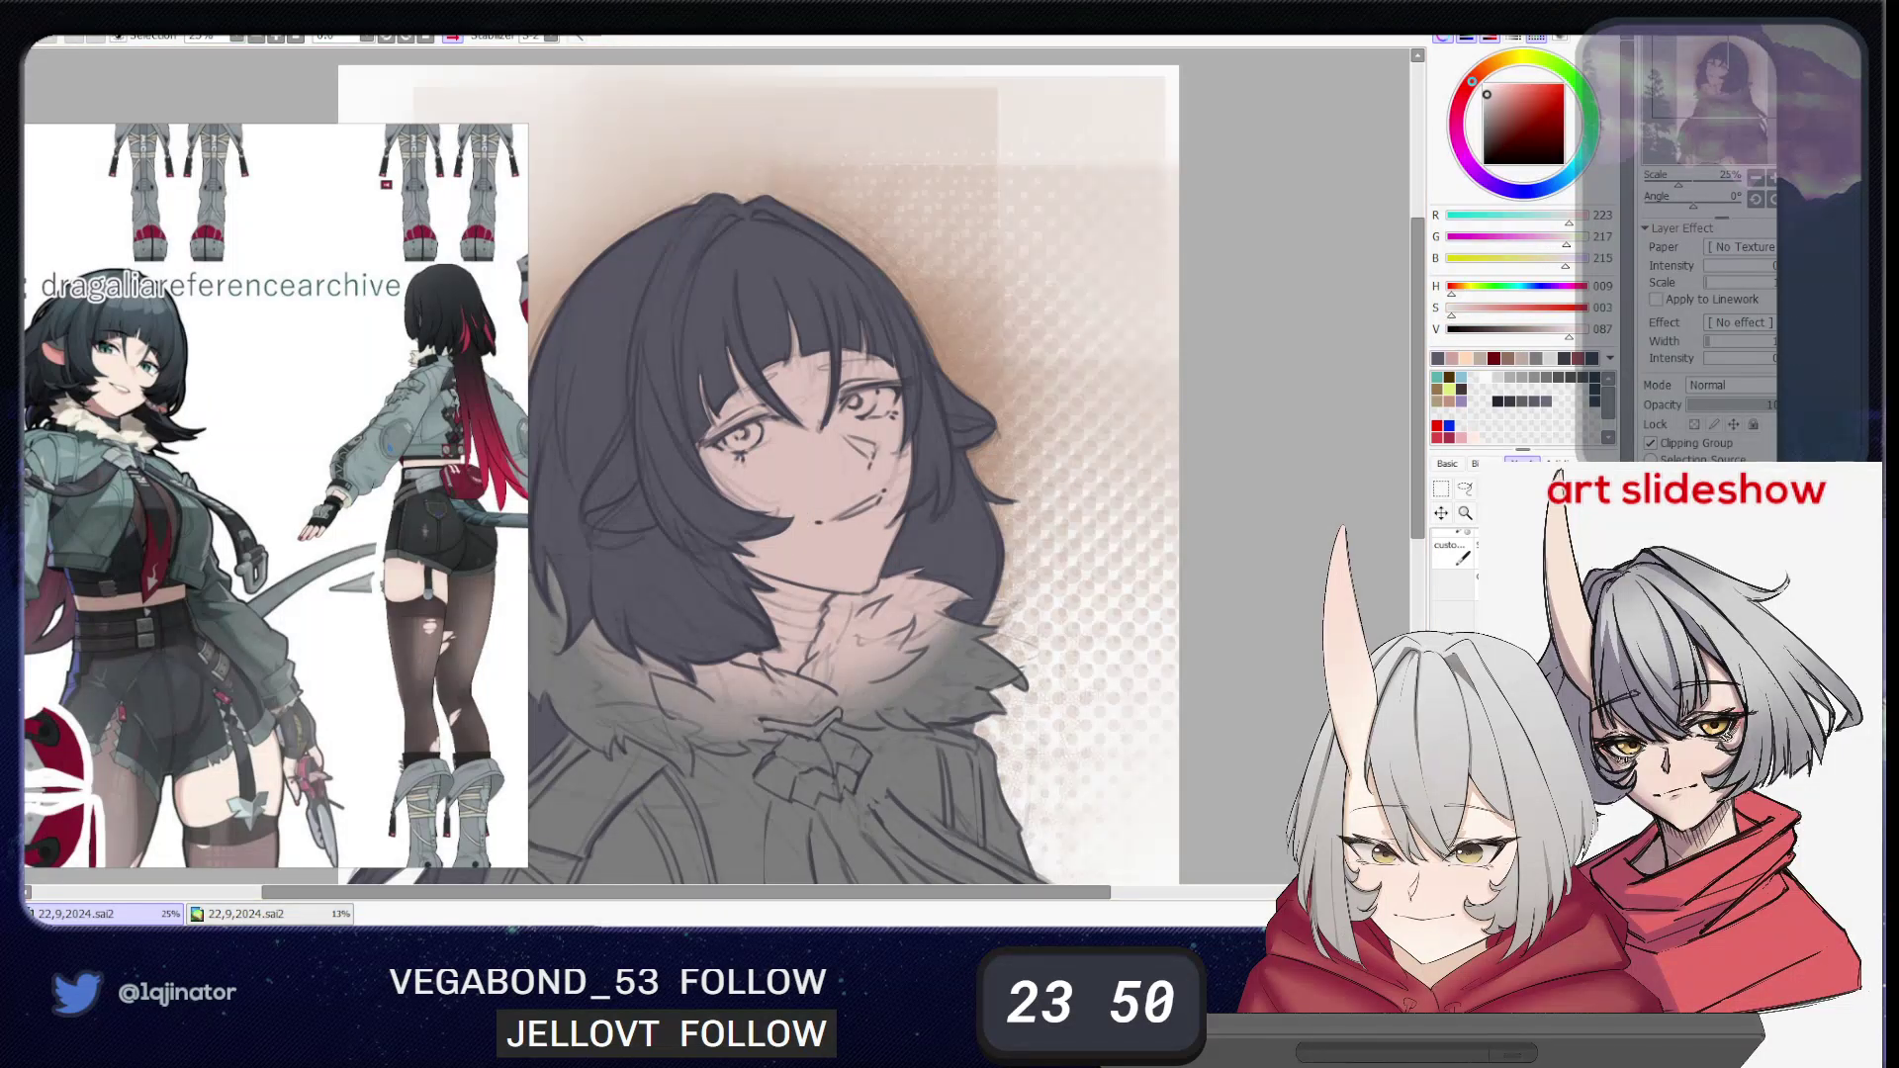
drag(1016, 500, 984, 673)
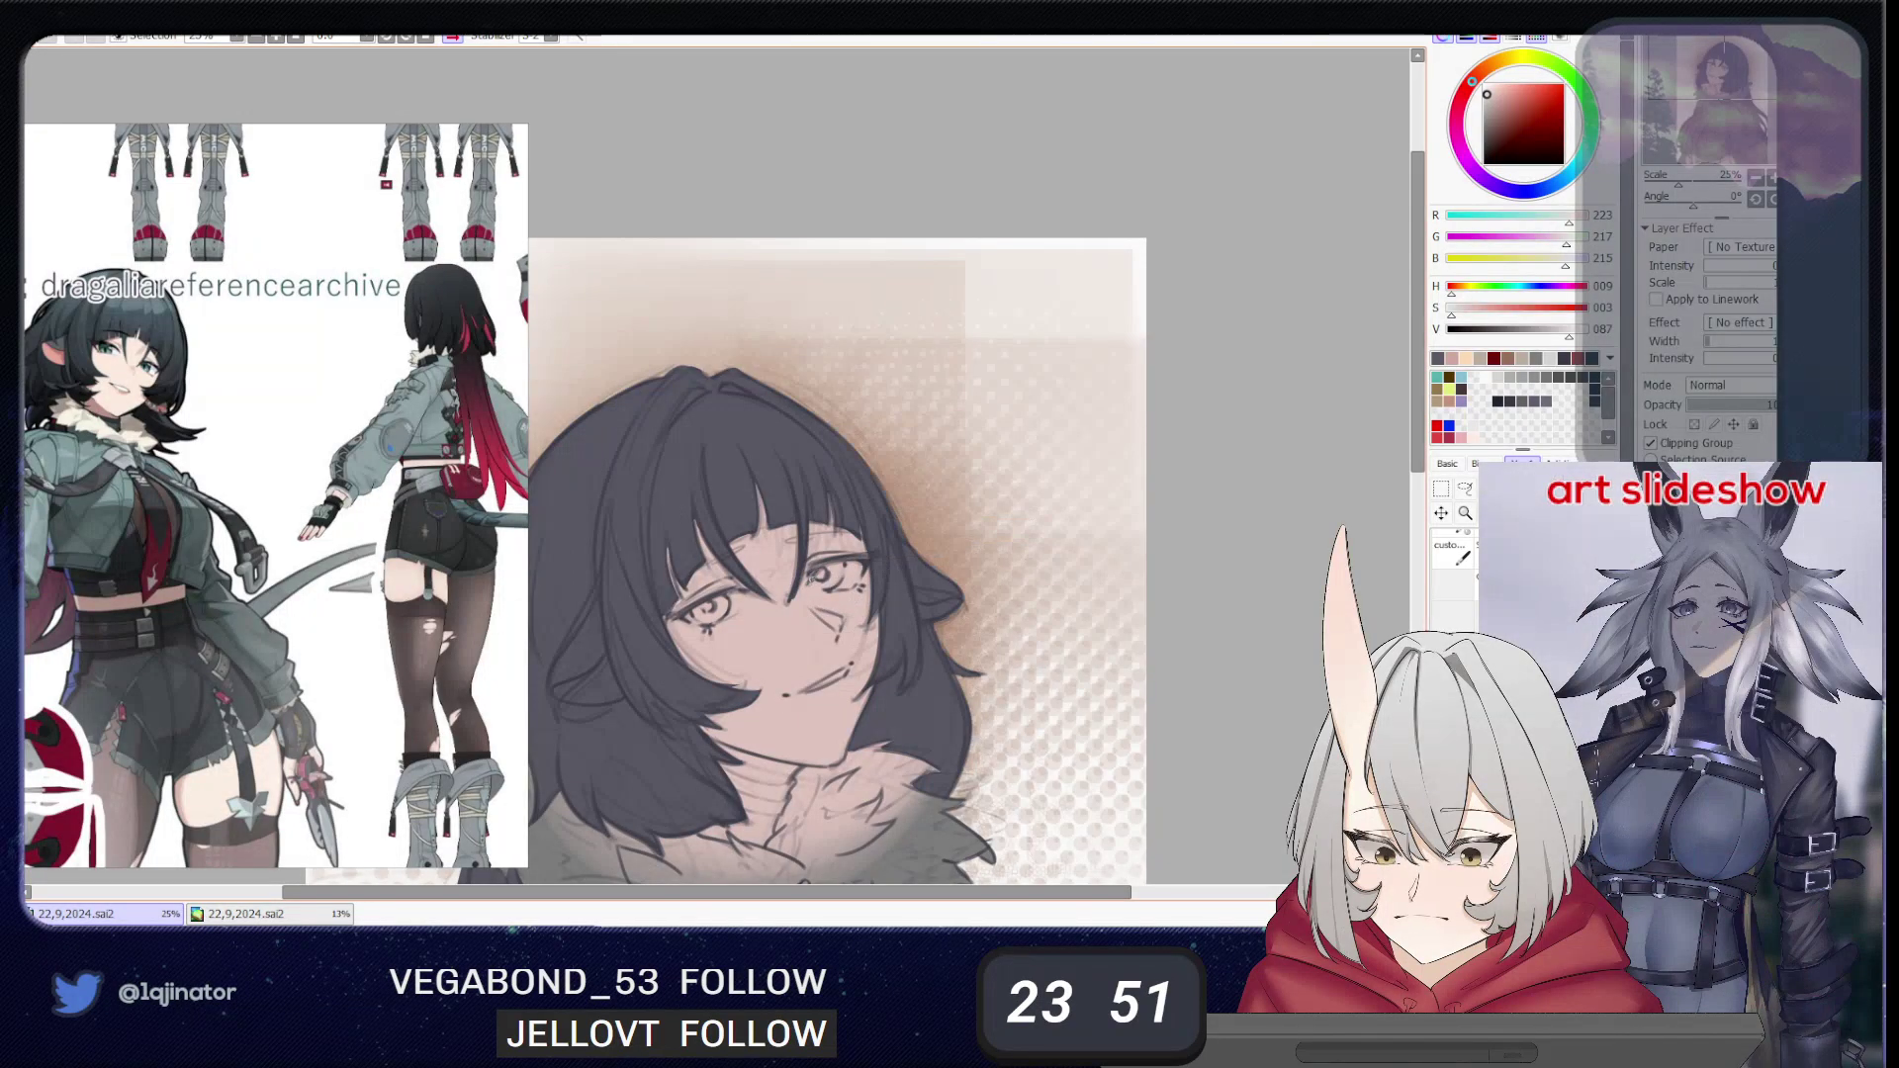
drag(847, 563, 862, 565)
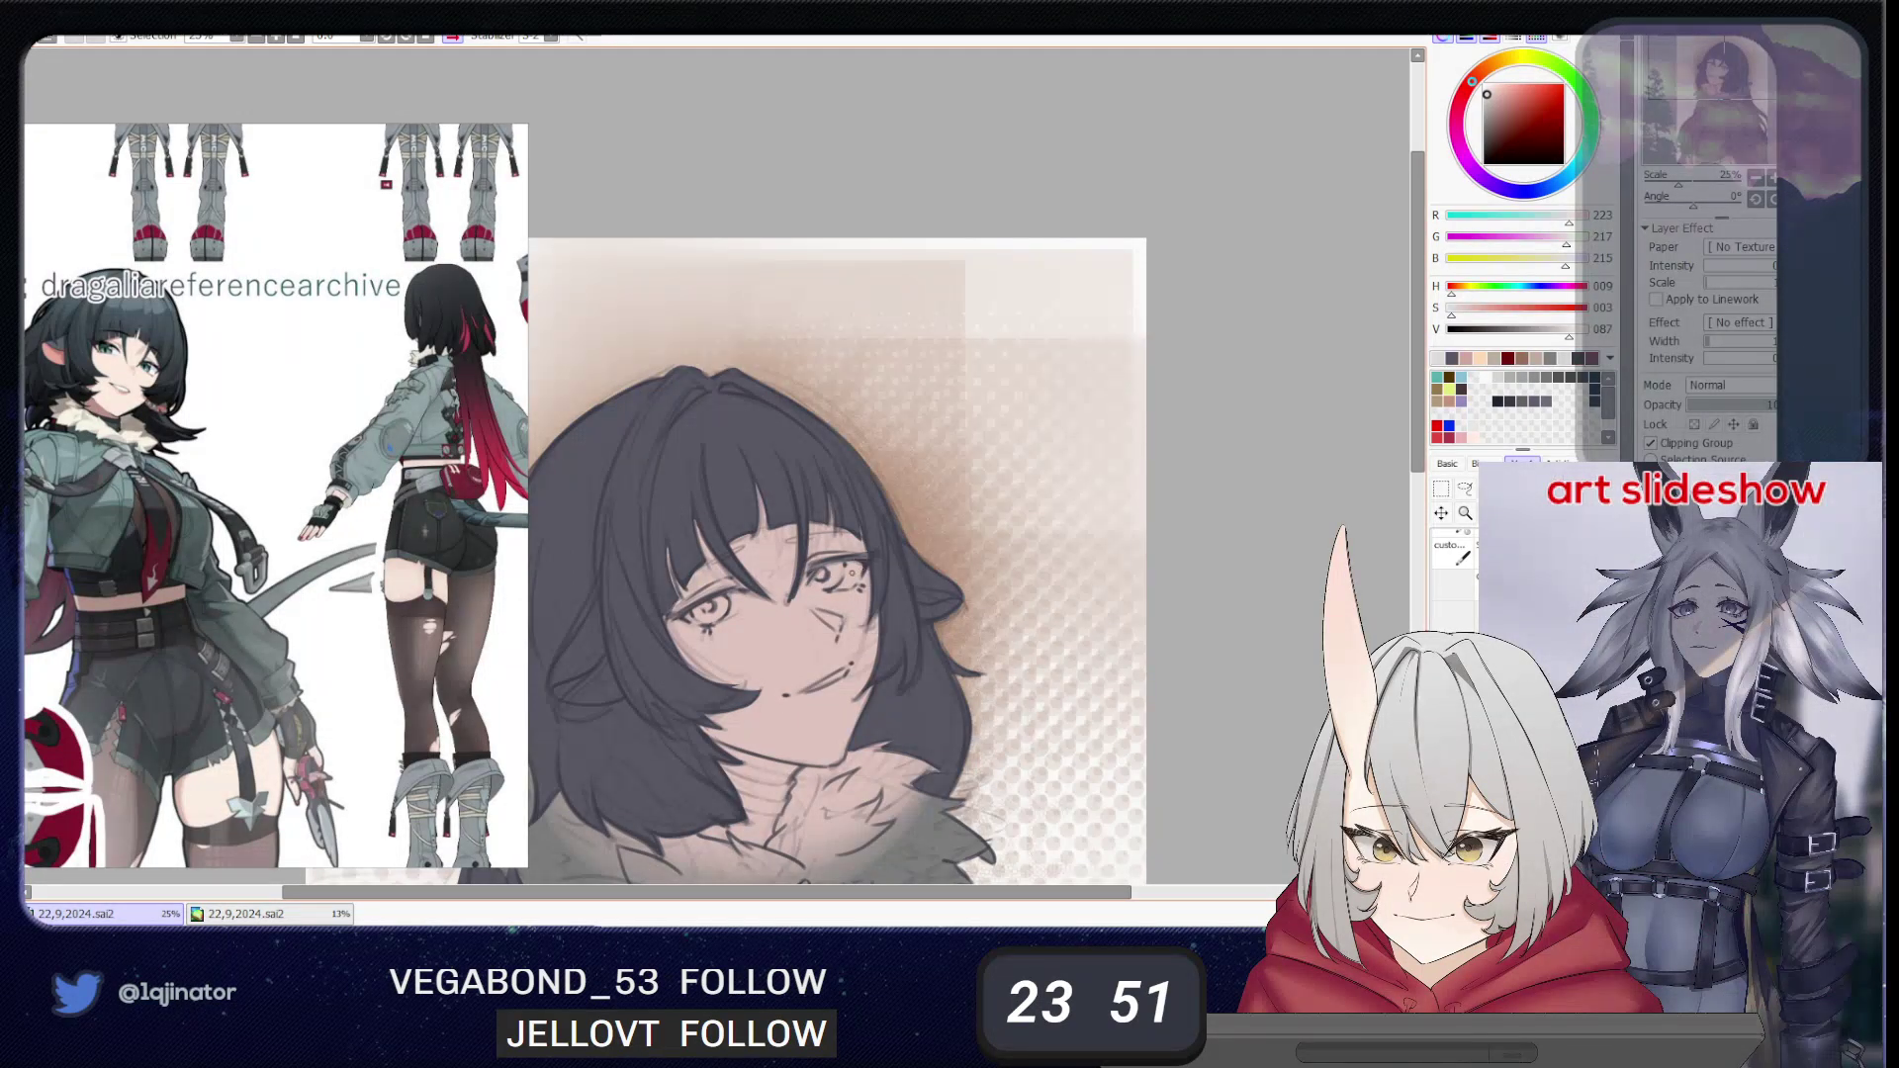
right_click(846, 579)
drag(1466, 312, 1453, 312)
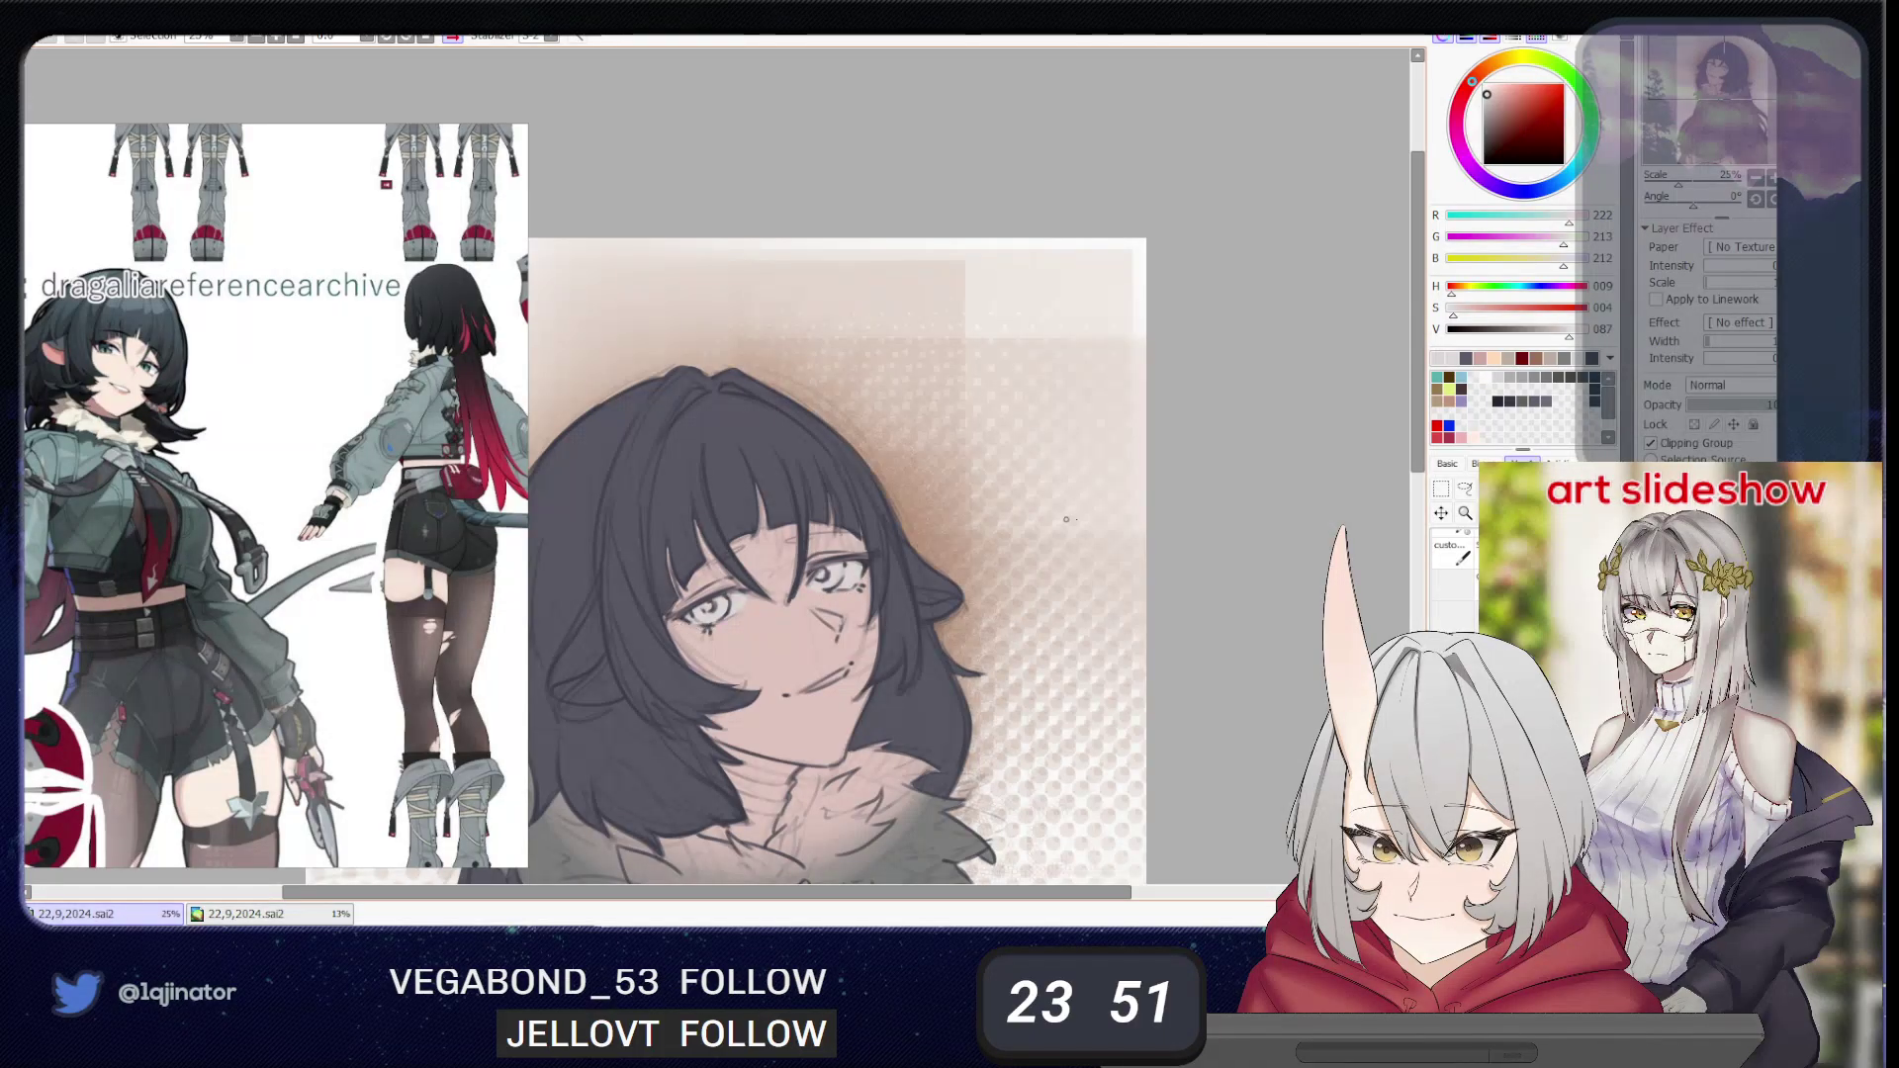
drag(947, 643, 918, 636)
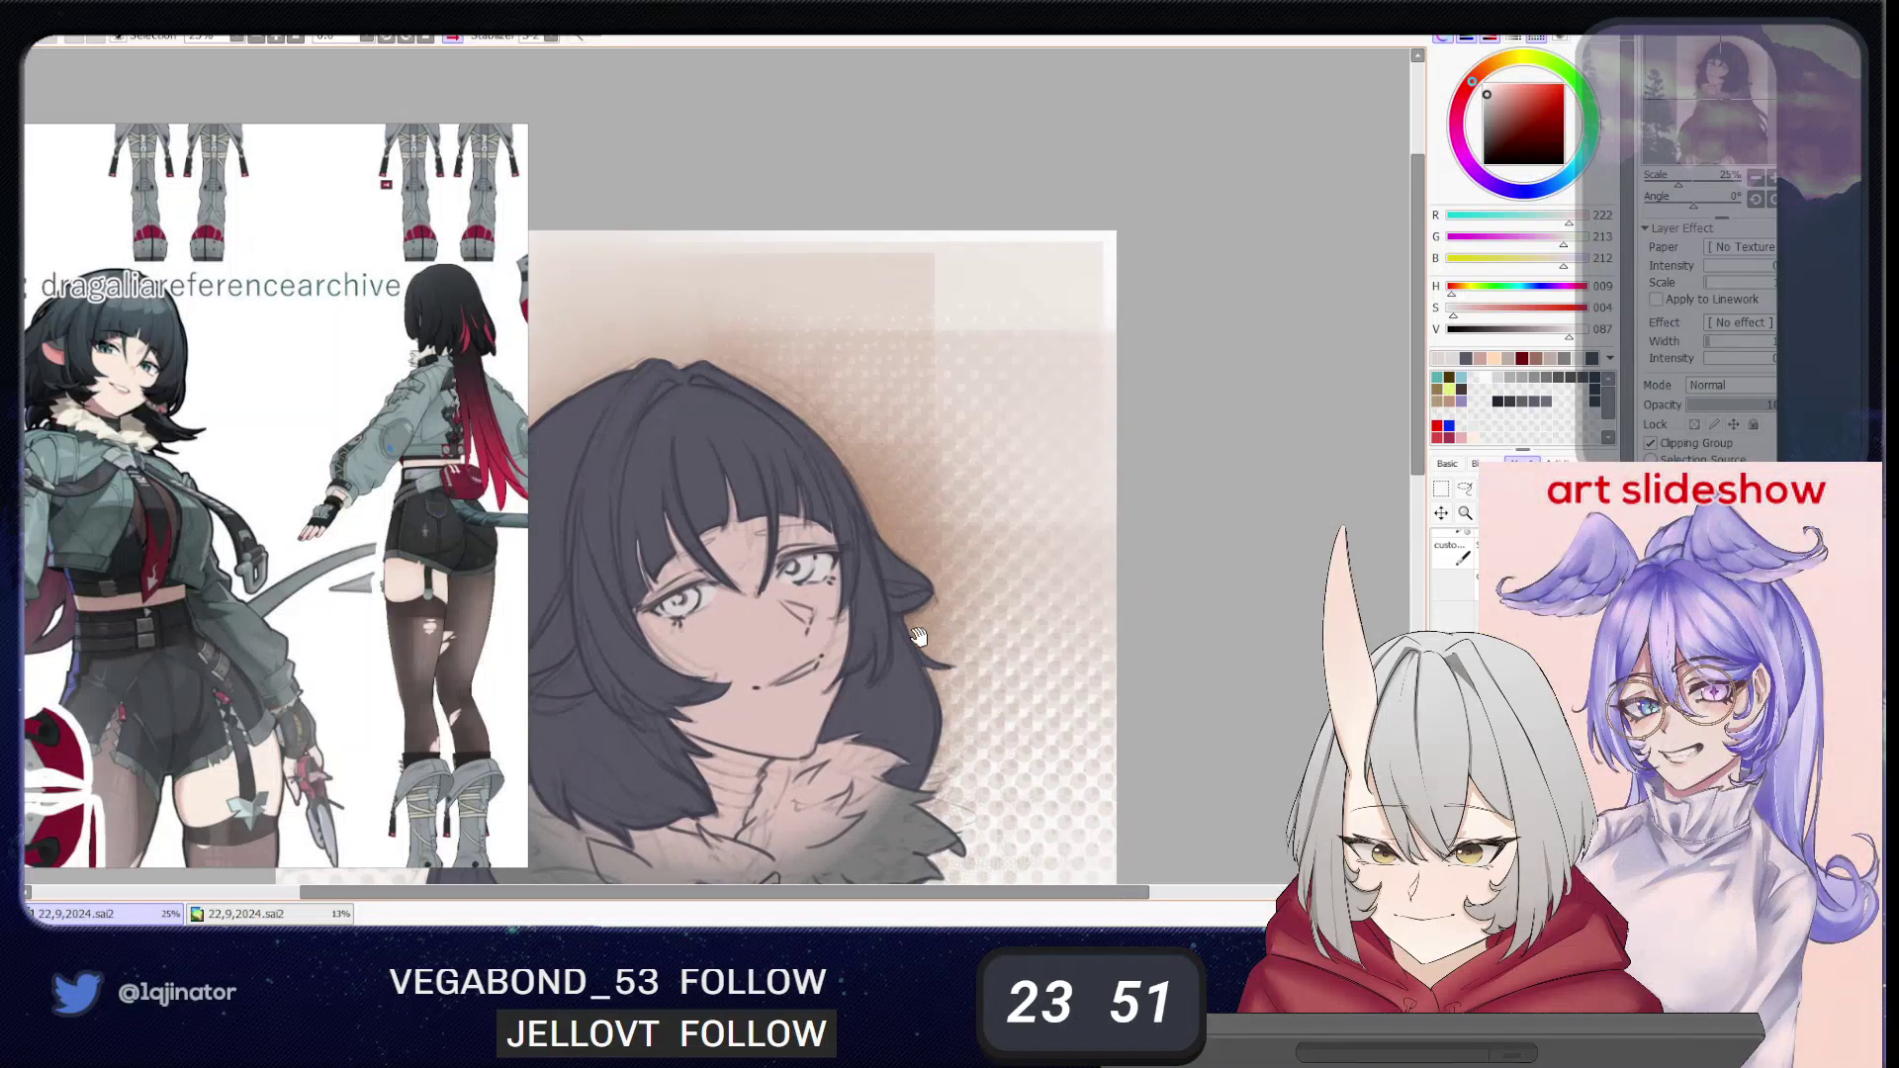
mouse_move(1194, 627)
mouse_down()
mouse_move(1190, 583)
mouse_move(1163, 608)
mouse_up()
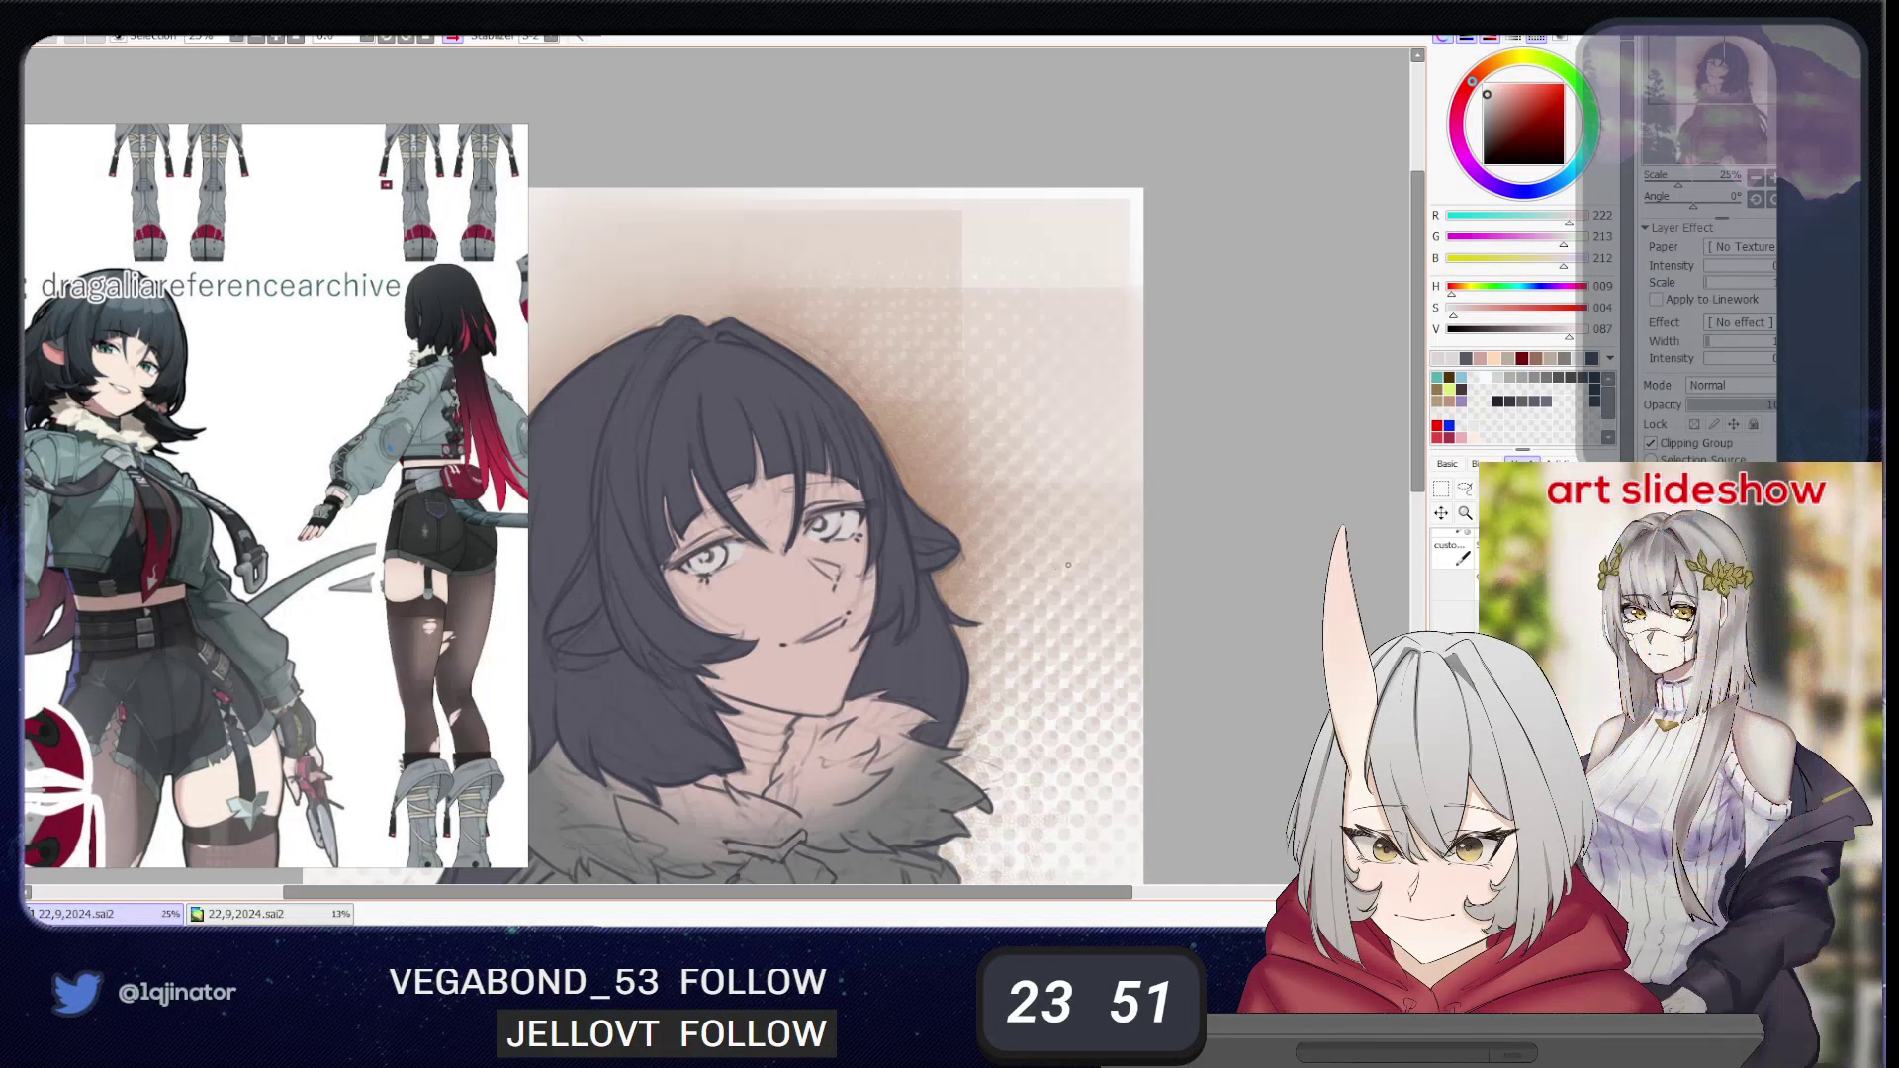
drag(937, 612, 915, 632)
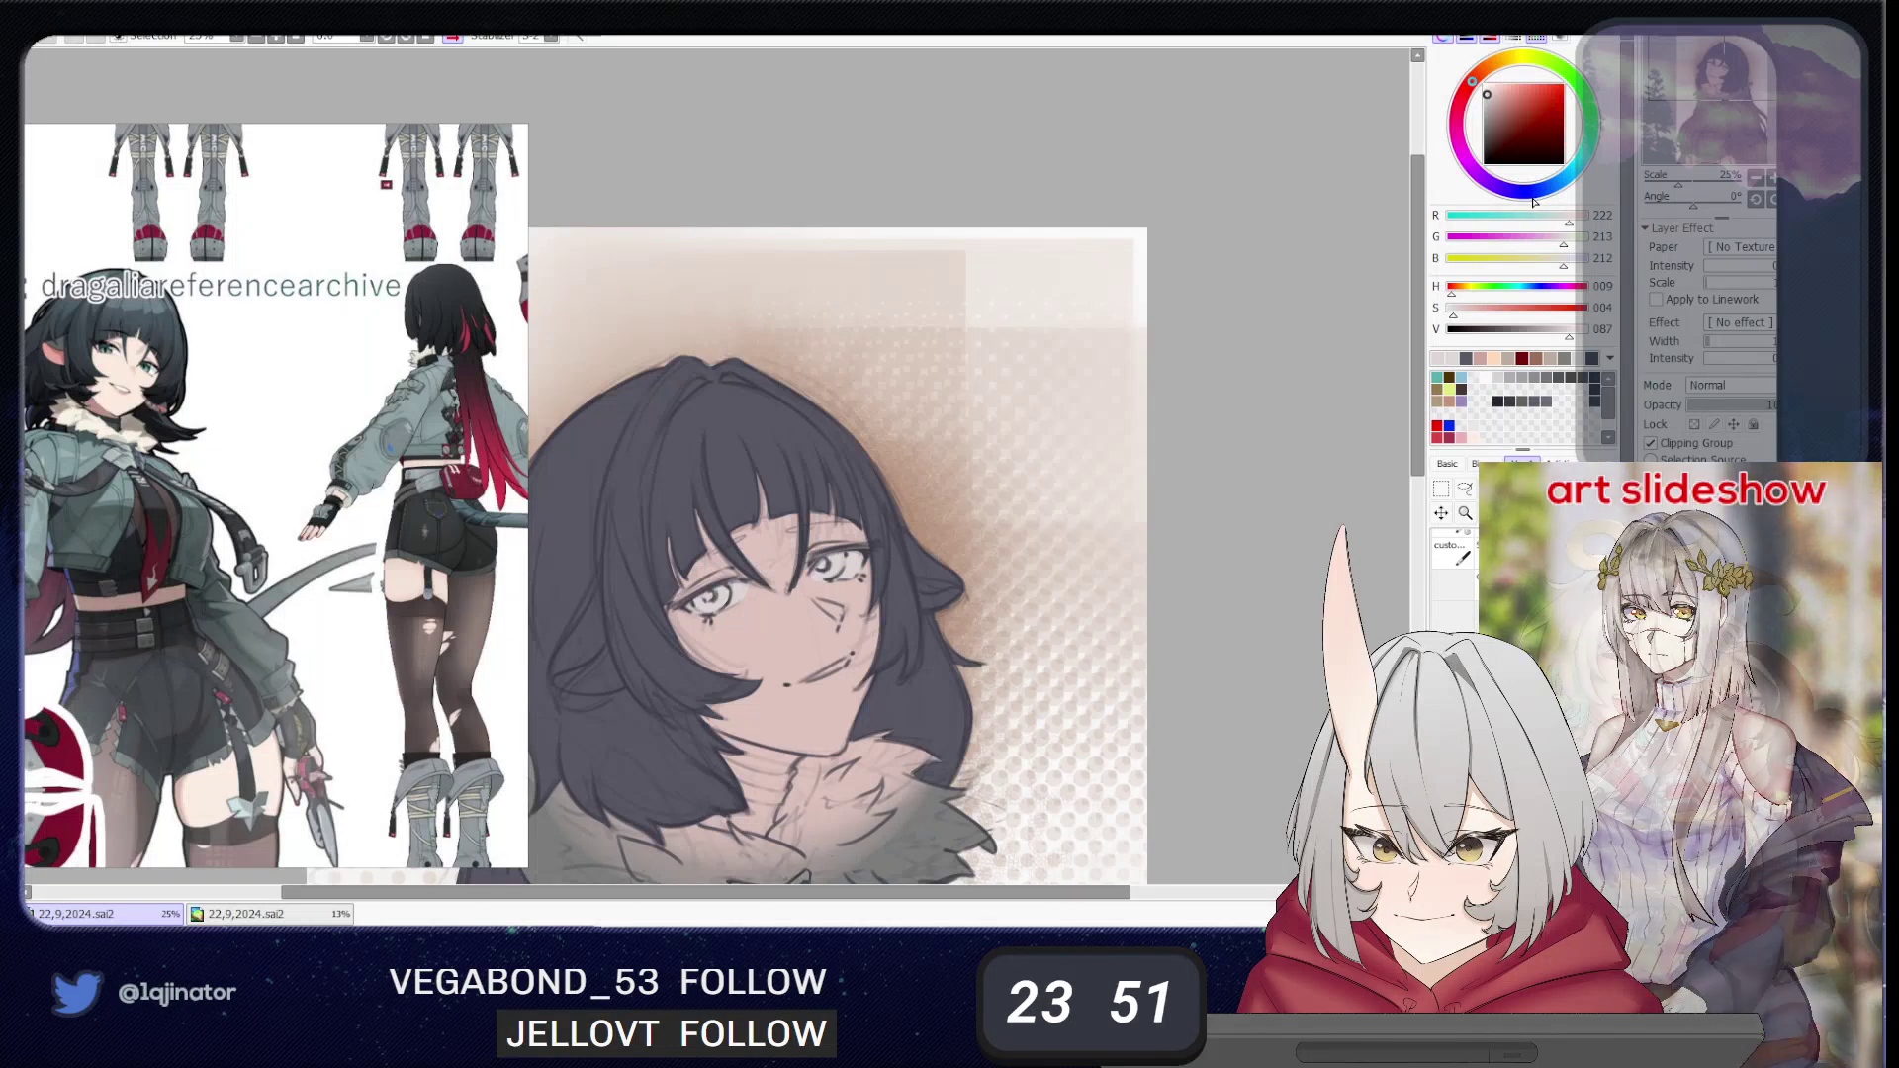
- Mix a muted grey-teal with hue 191, saturation 11 and value 47, and paint both irises
click(1573, 172)
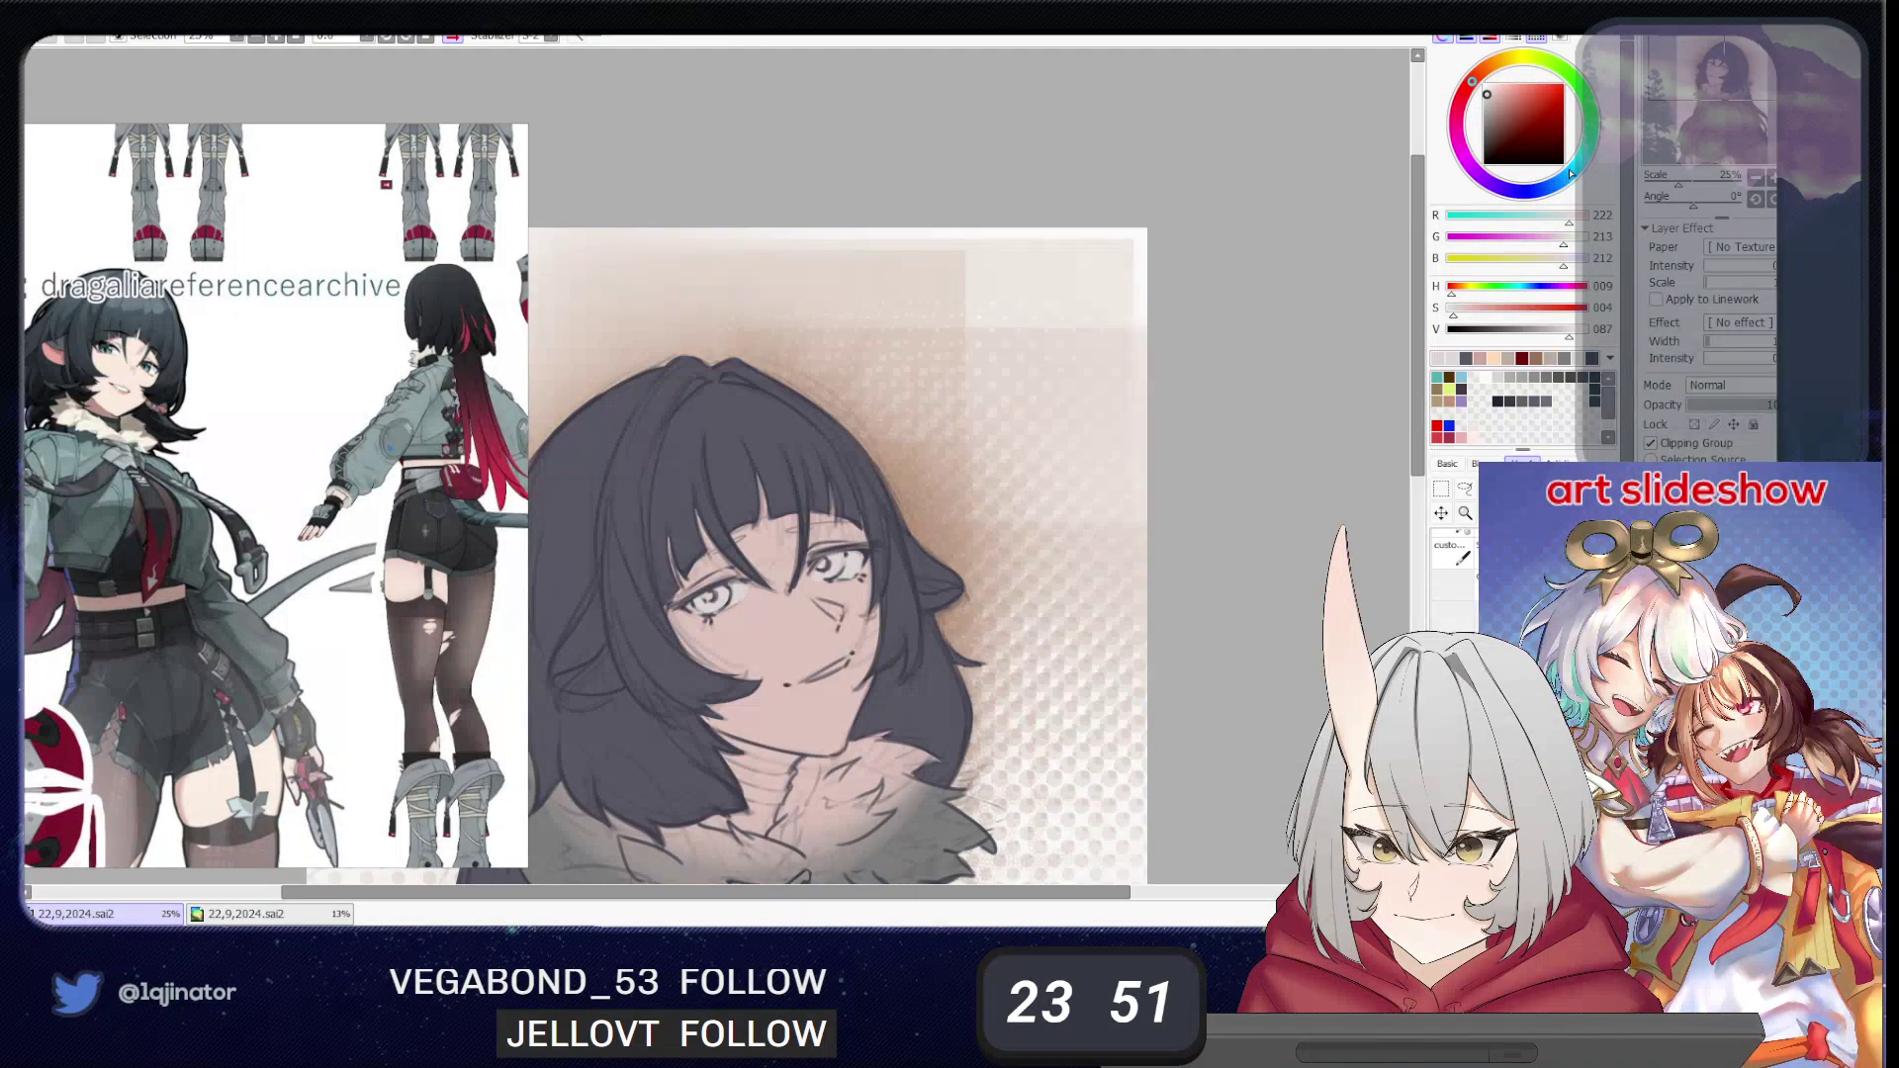
click(1511, 117)
drag(1511, 117, 1508, 119)
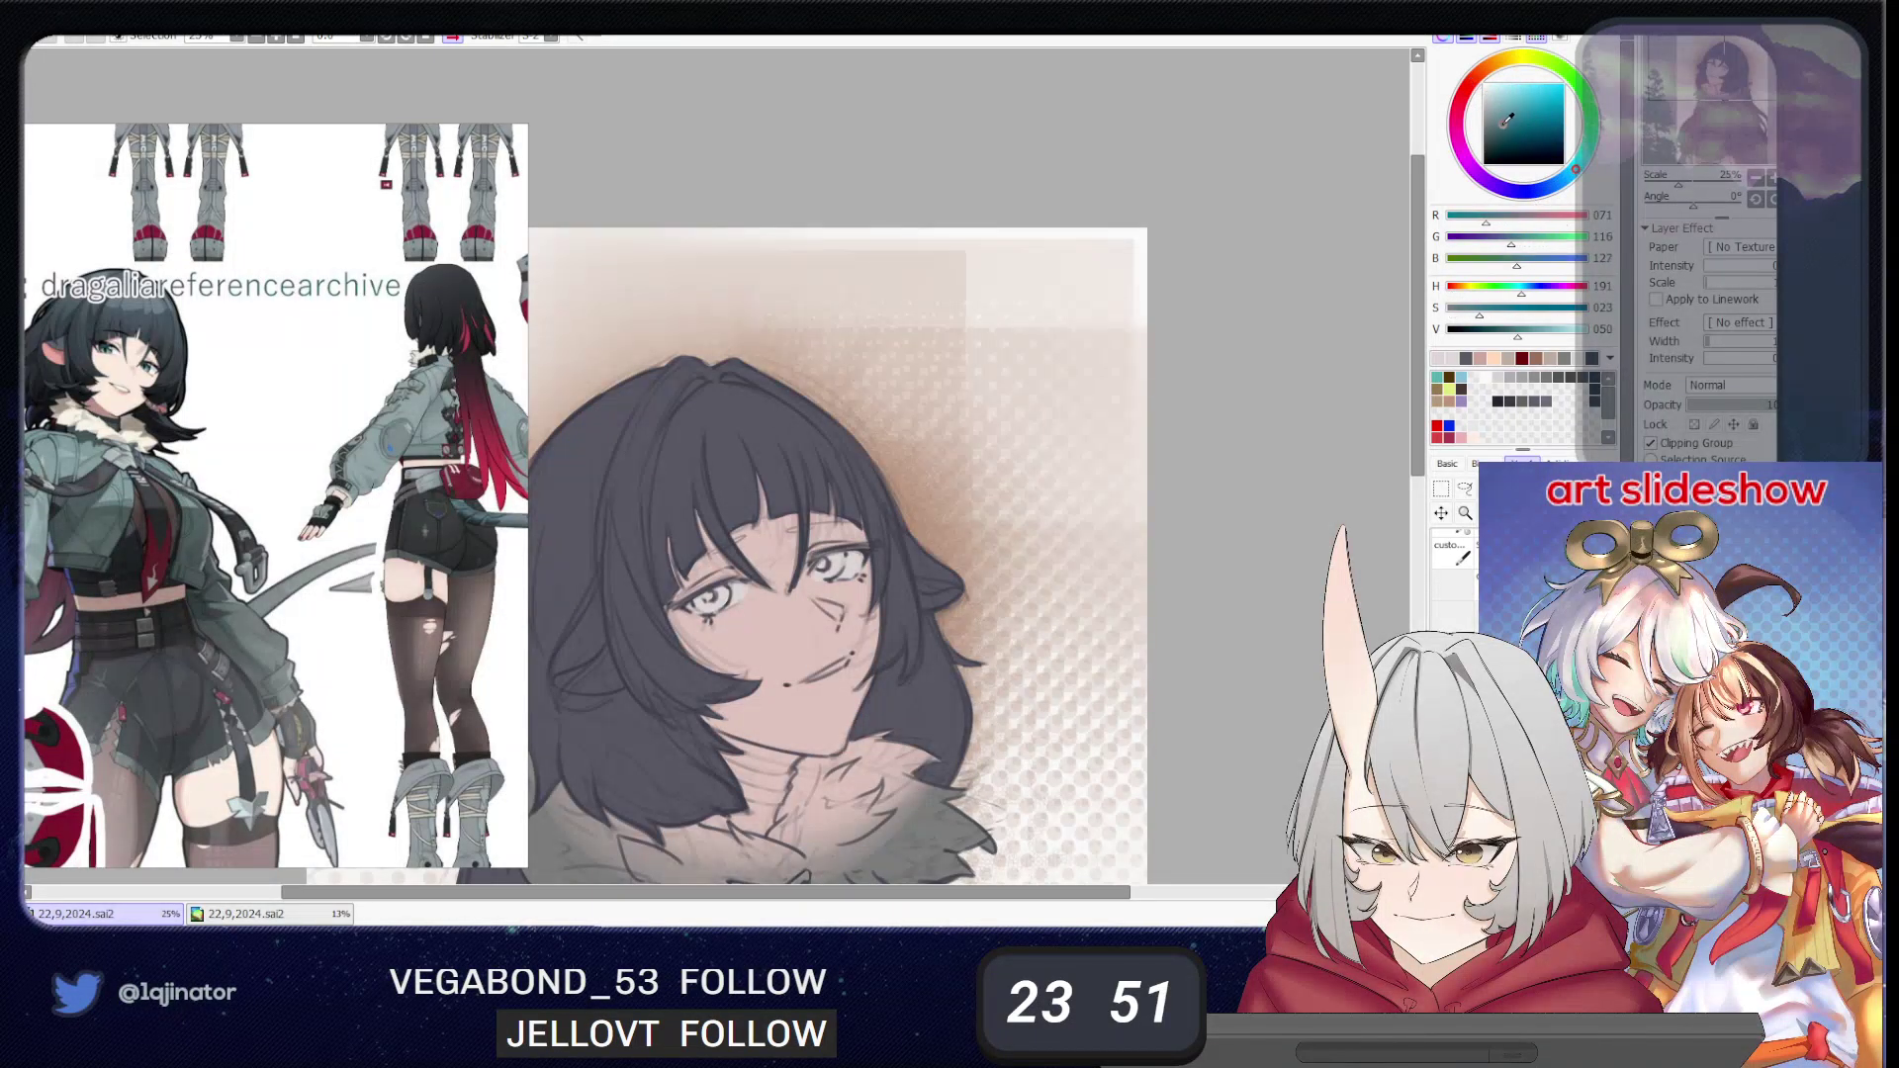
drag(1479, 316, 1471, 318)
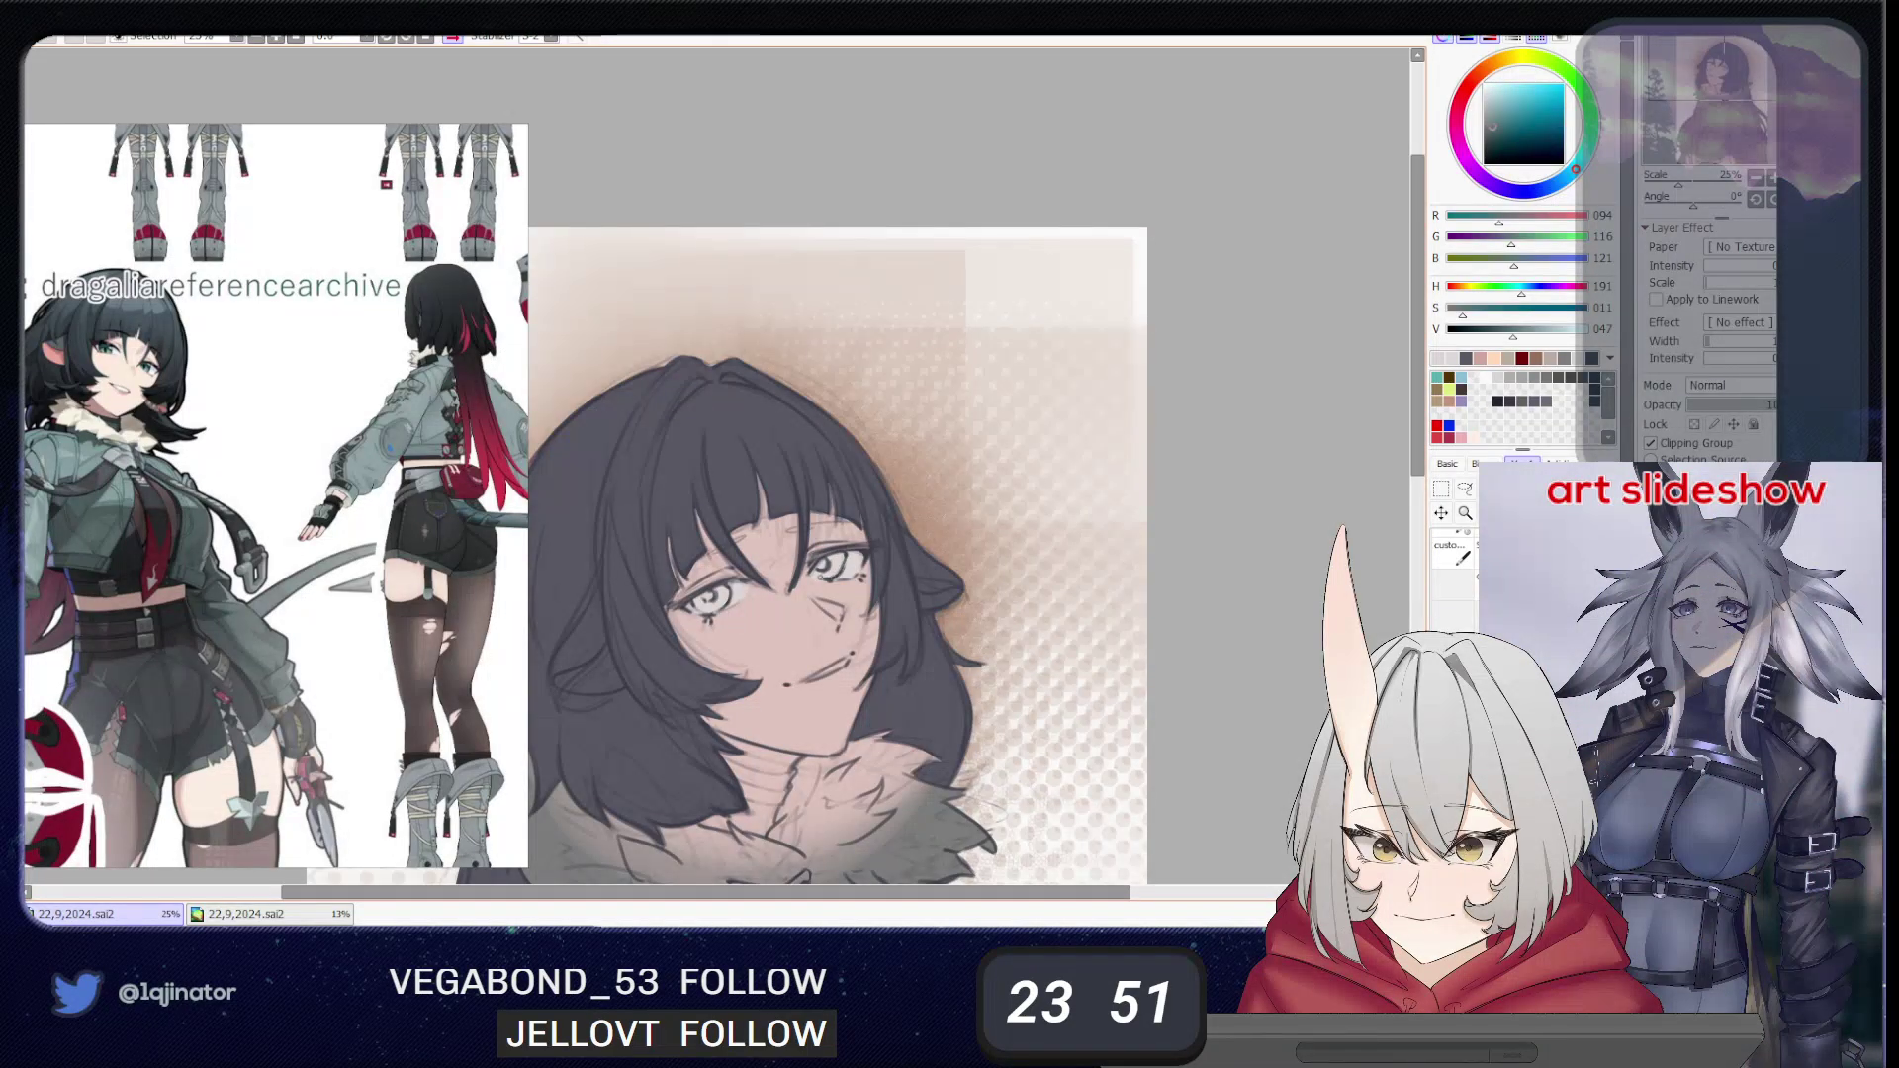
drag(820, 575, 810, 571)
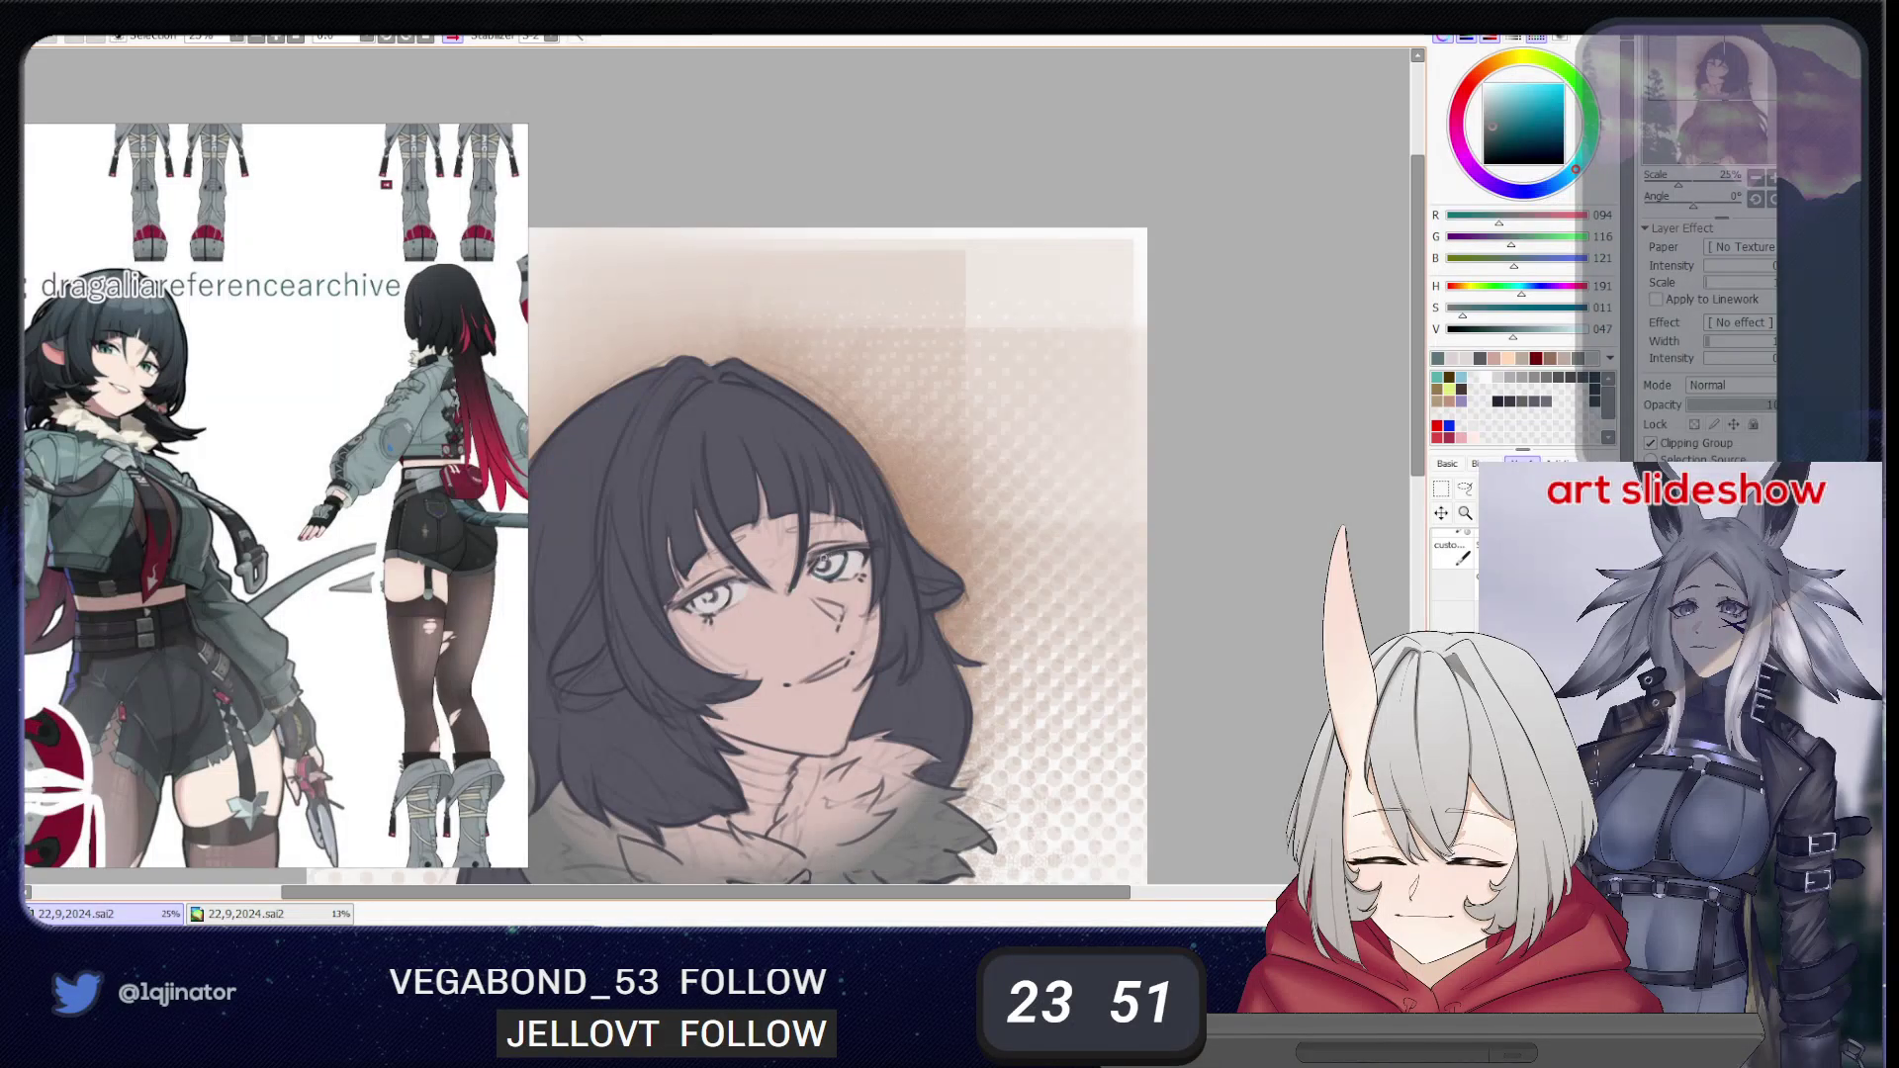
drag(834, 575, 843, 561)
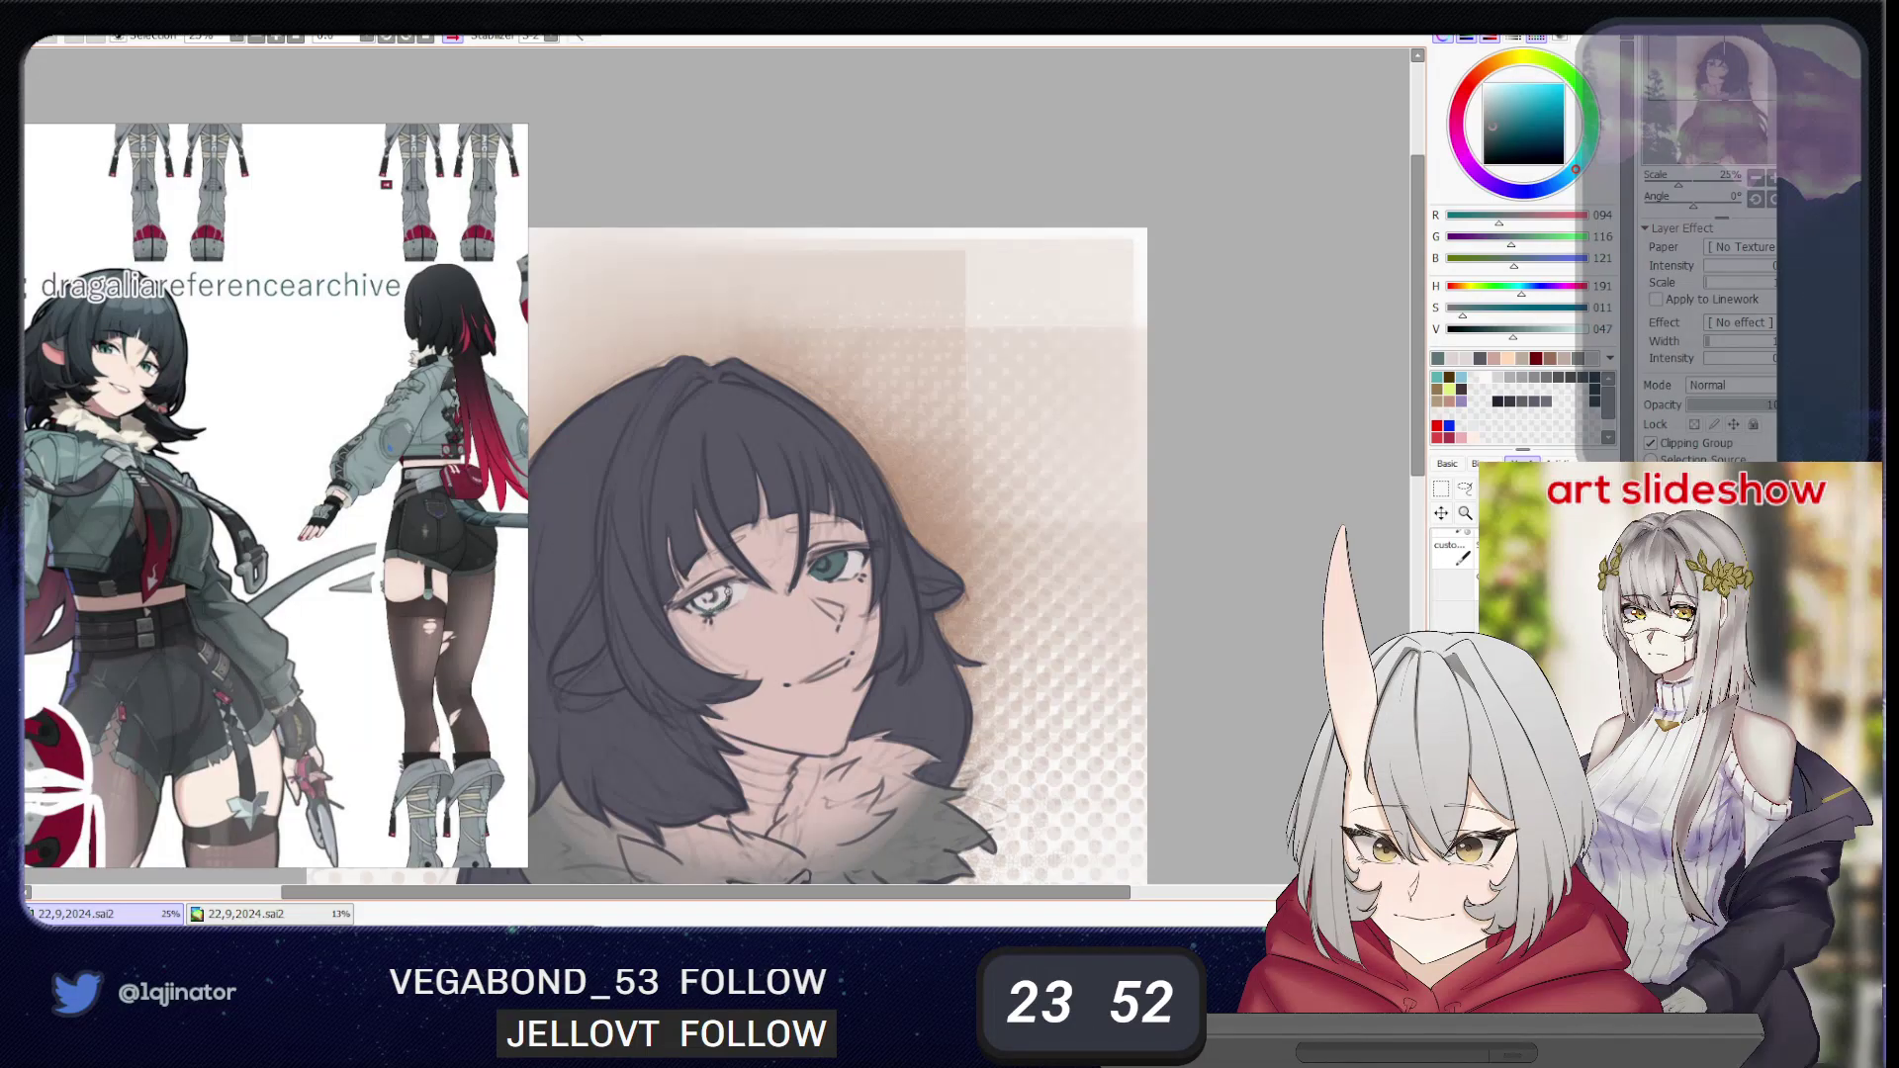
drag(695, 600, 724, 599)
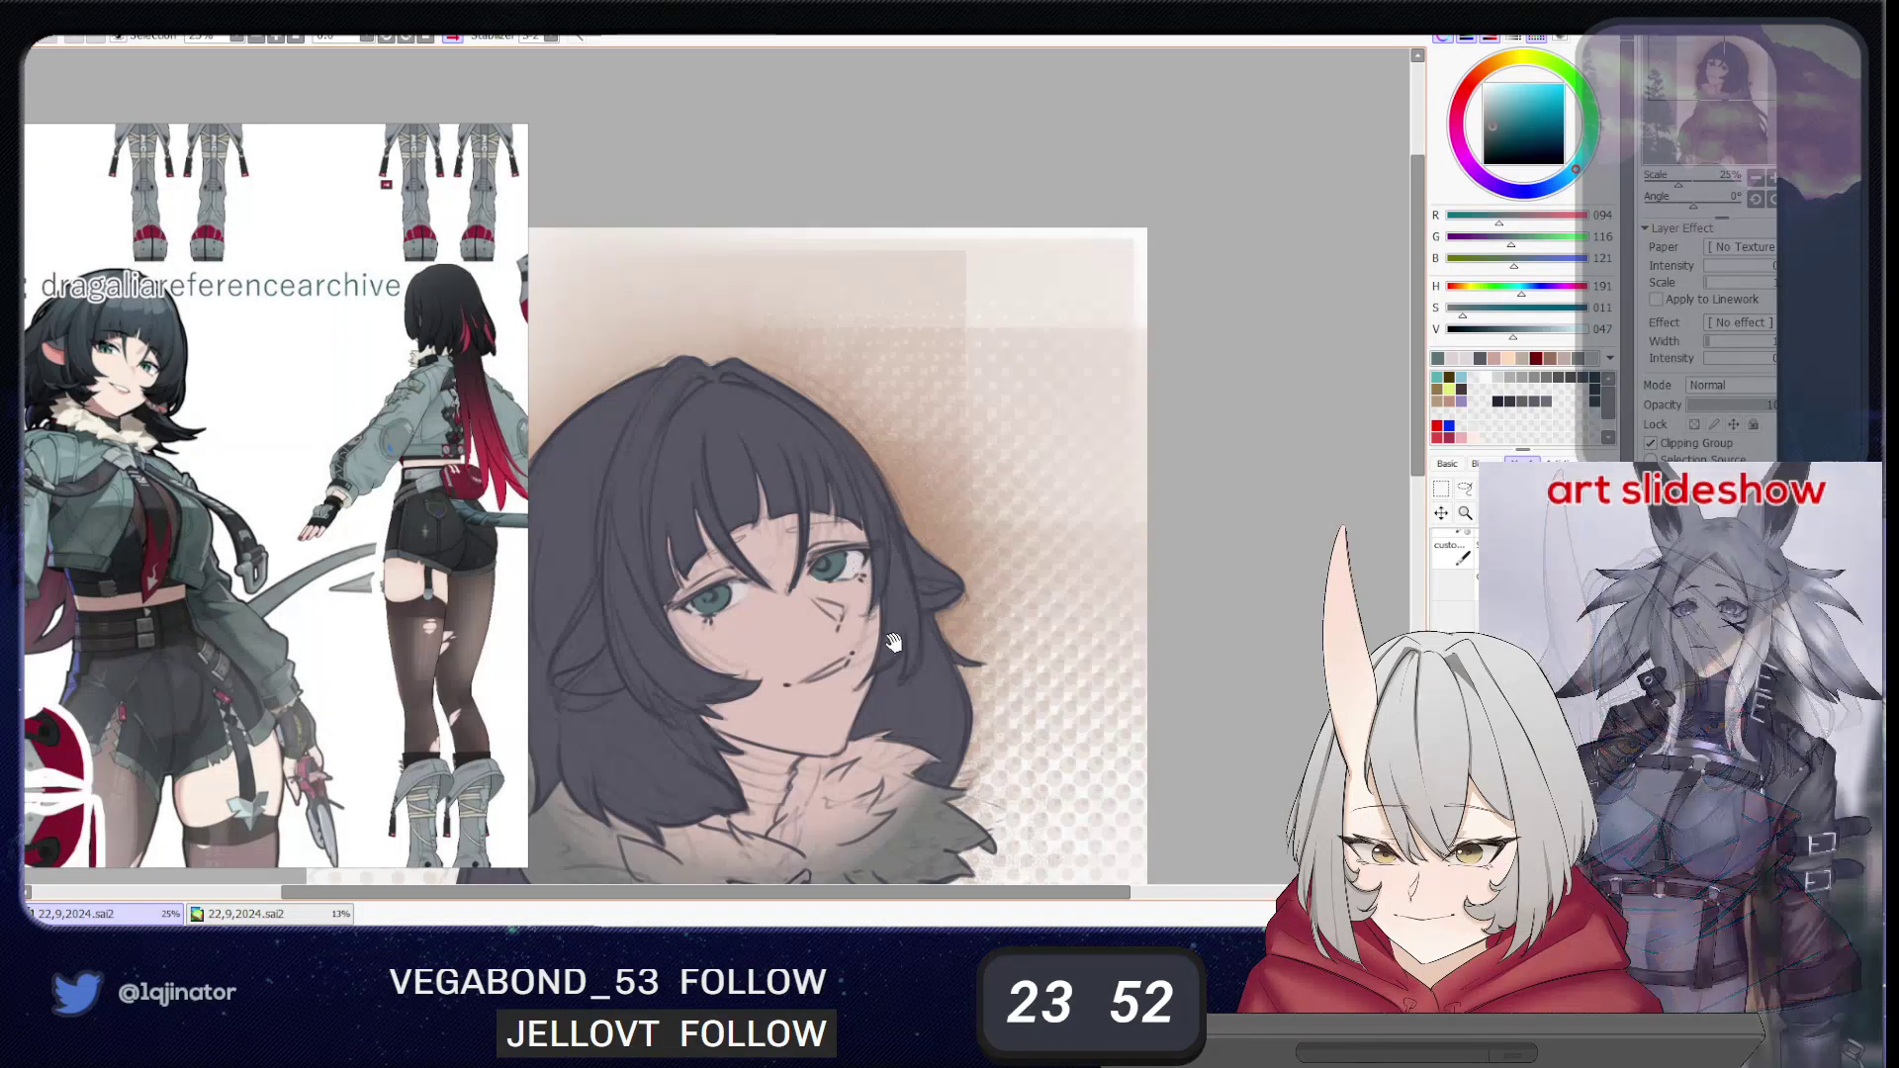
- Darken the iris colour to value 30, lock the iris layer's opacity, and shade the upper parts of both irises
drag(894, 655, 903, 642)
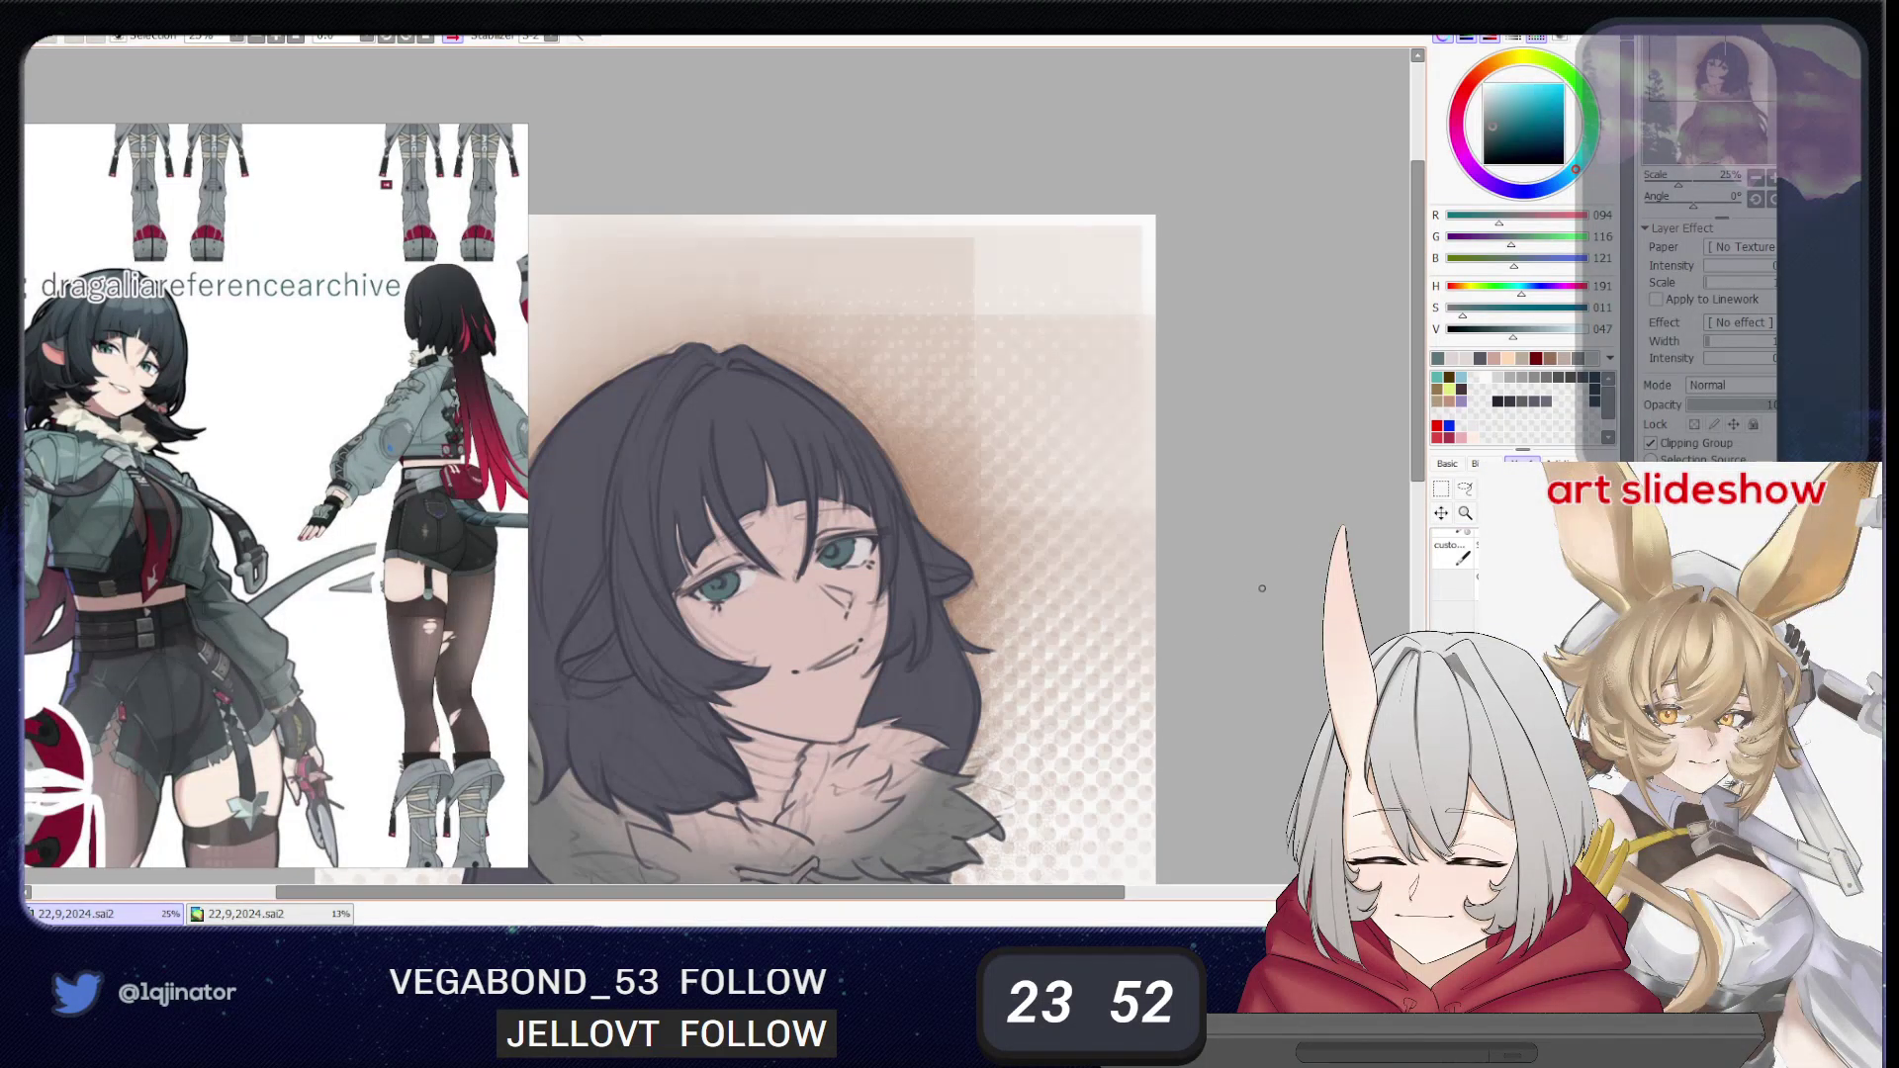
drag(1512, 330, 1490, 329)
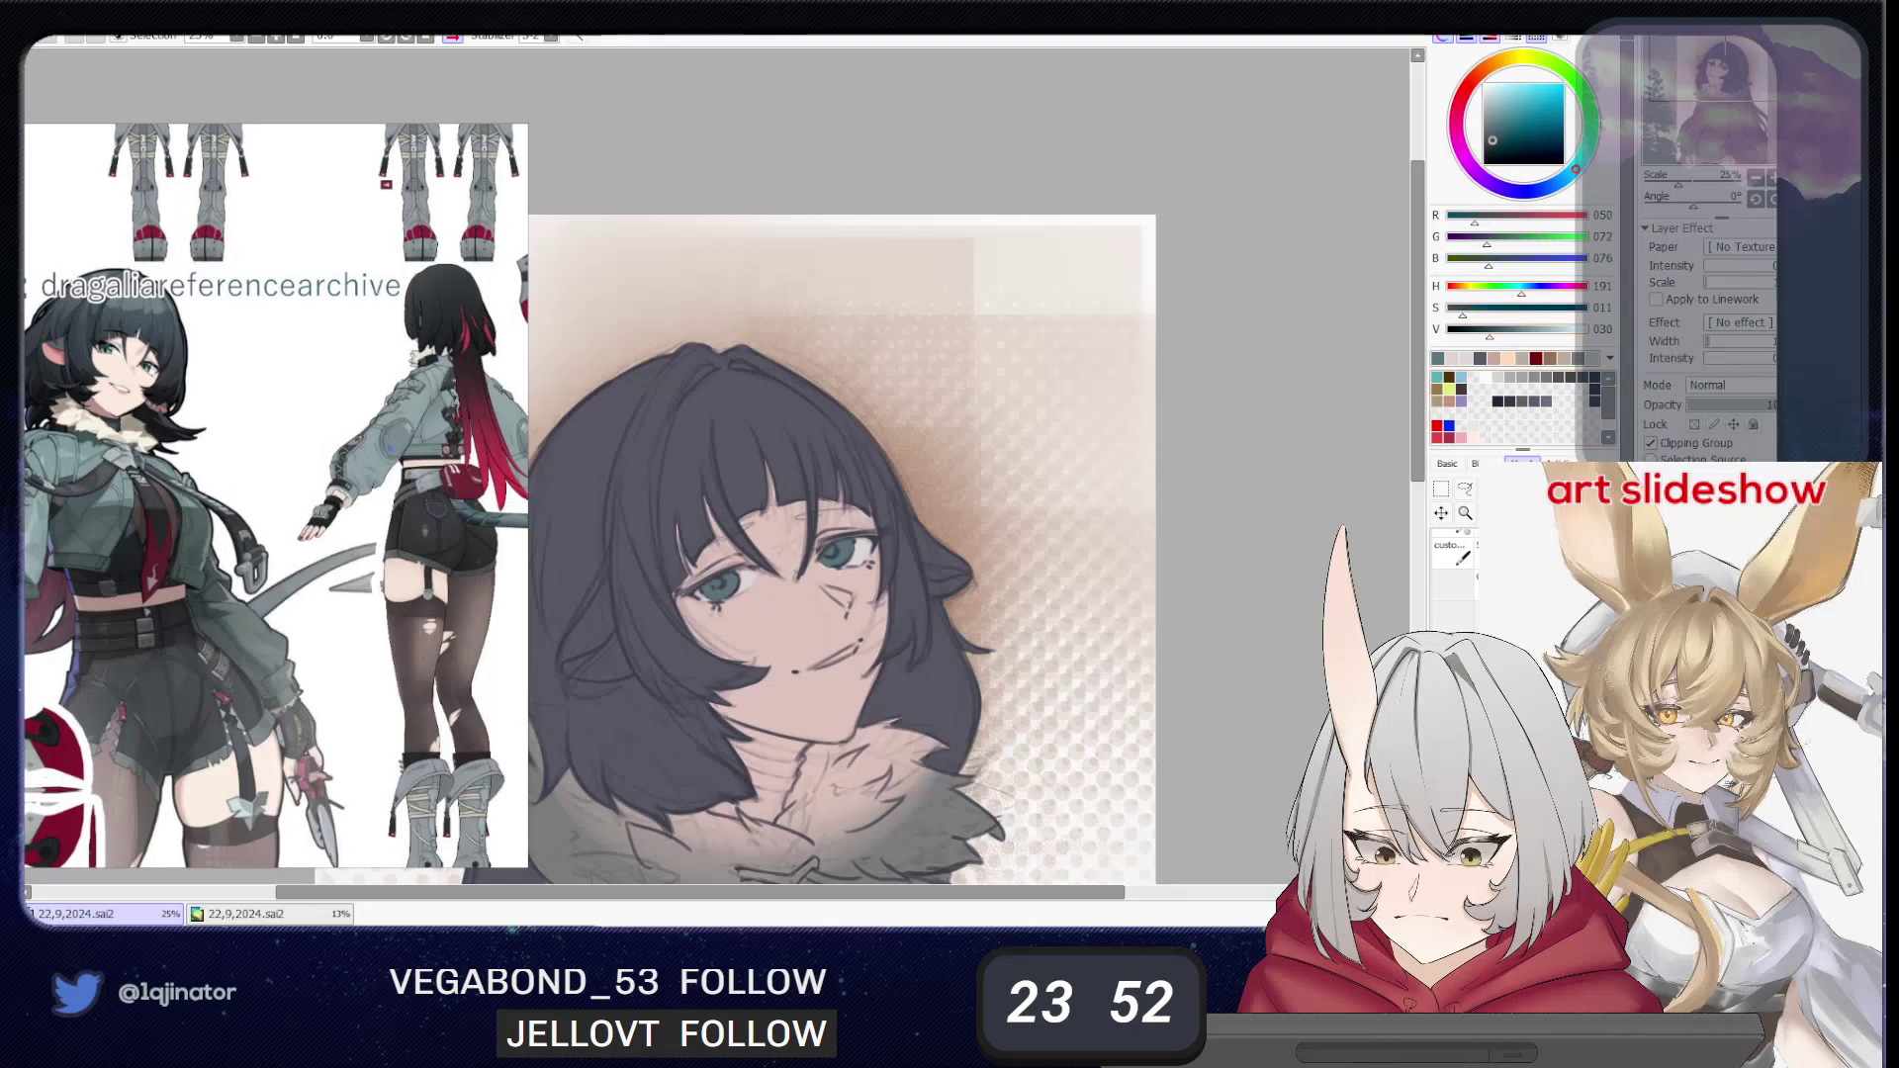
click(1694, 424)
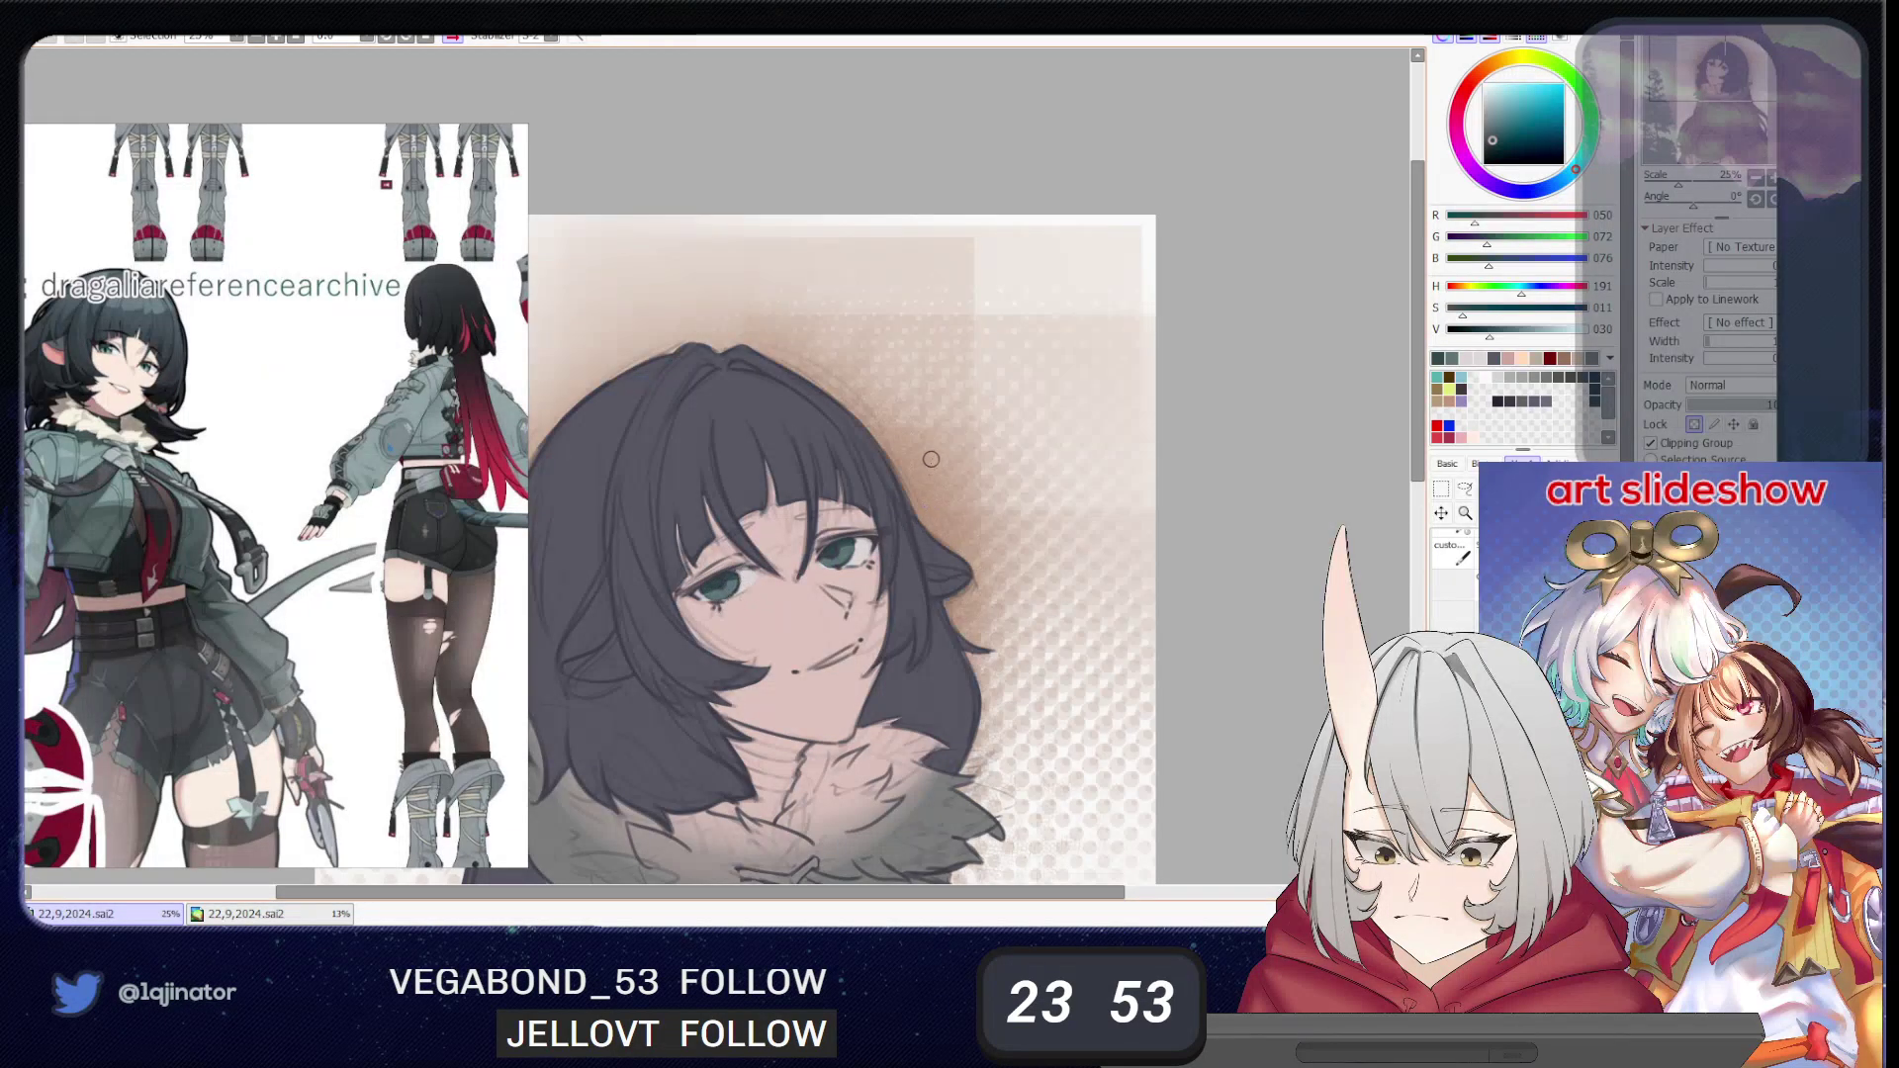
alt+click(841, 559)
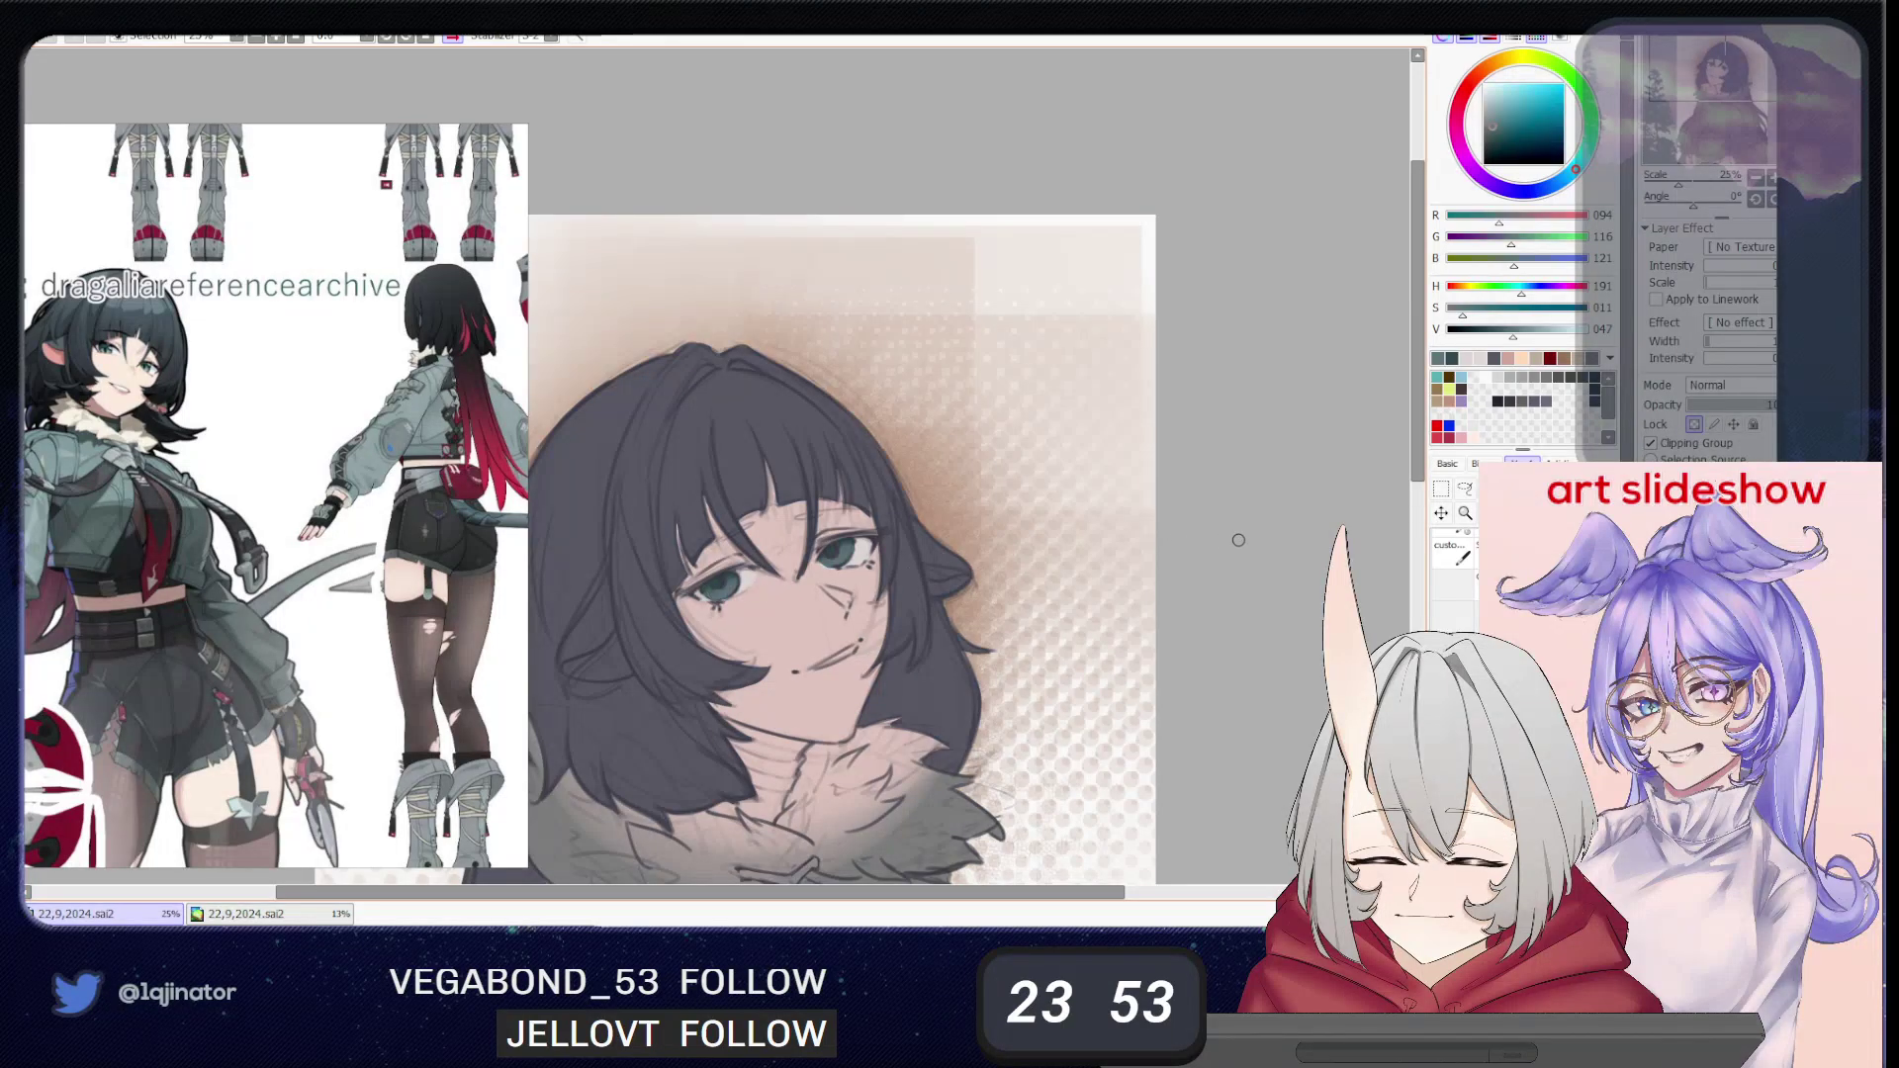
ctrl+drag(1200, 483, 990, 500)
drag(1018, 723, 1050, 699)
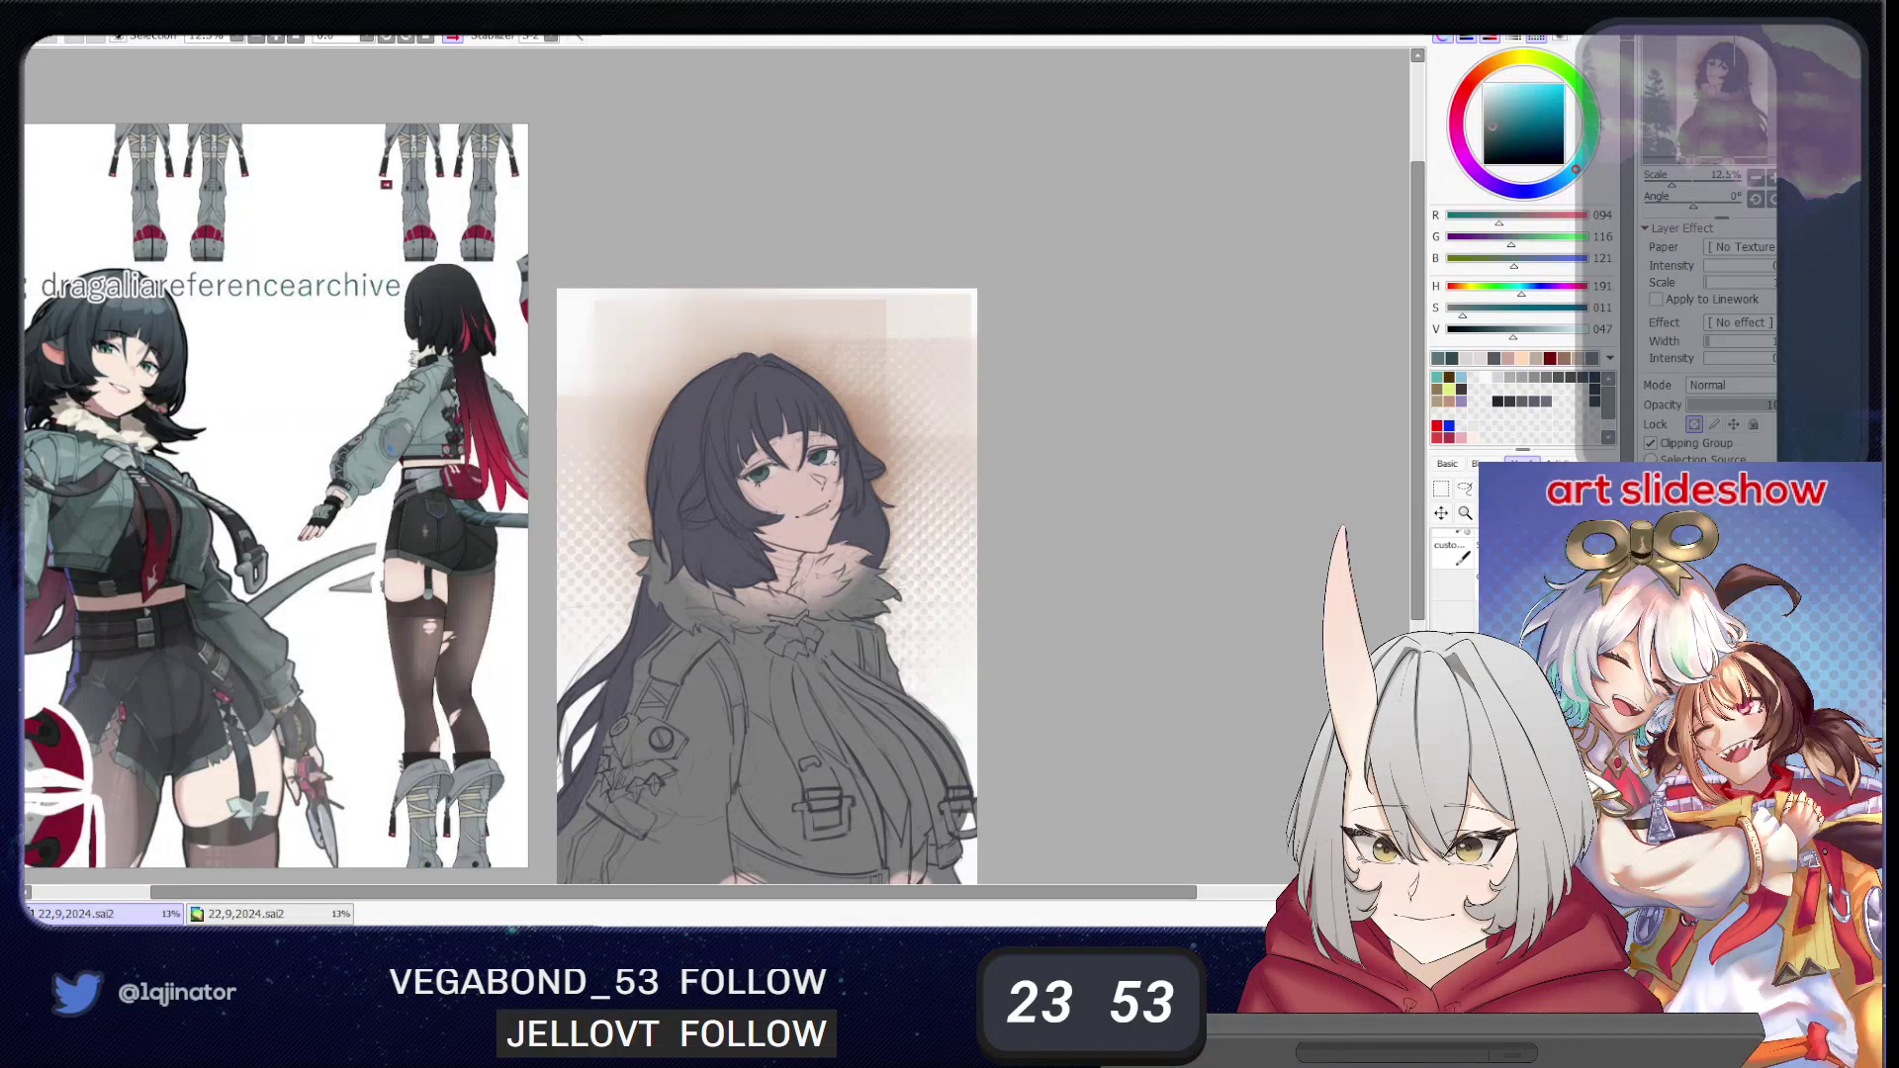
- Sample the eye whites' colour, lower its value to 76, and lock the opacity of the eye-white layer
click(1694, 424)
ctrl+drag(945, 583, 1148, 580)
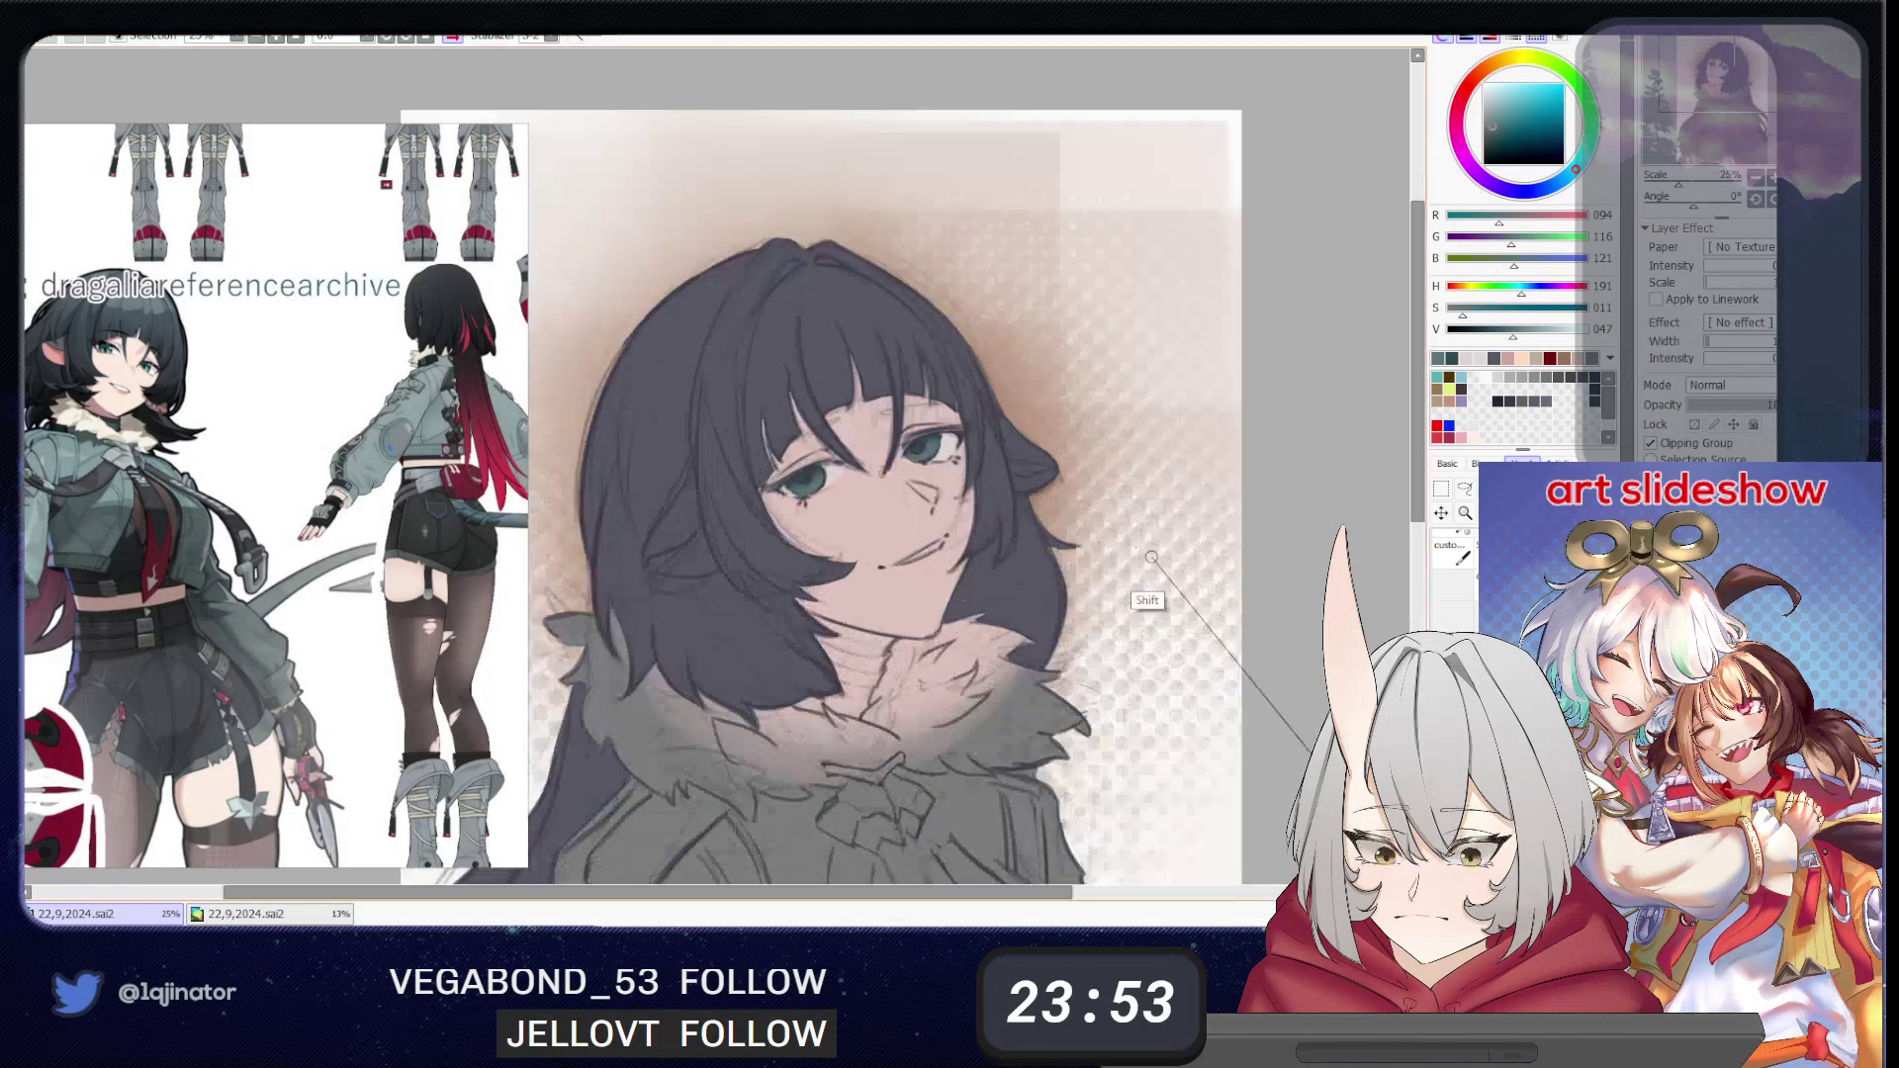
alt+click(842, 469)
drag(1567, 331, 1552, 332)
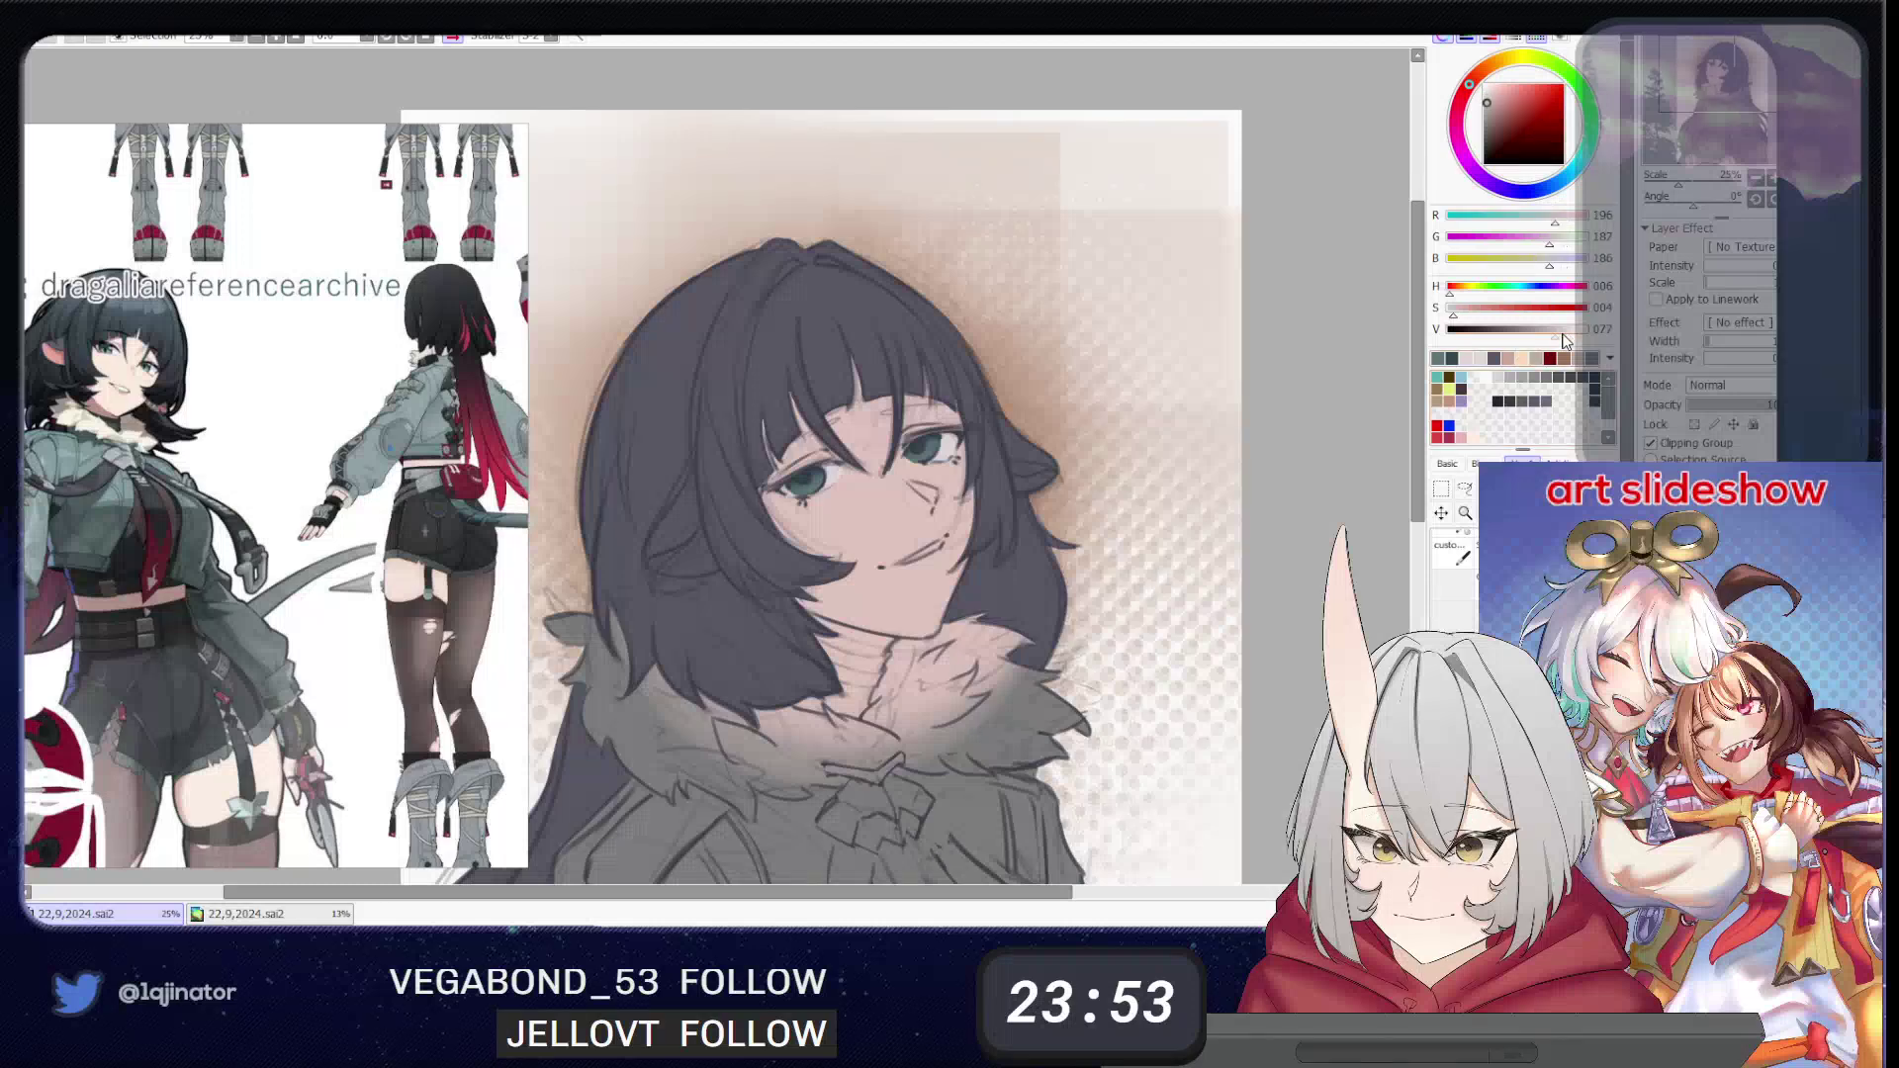
click(1466, 489)
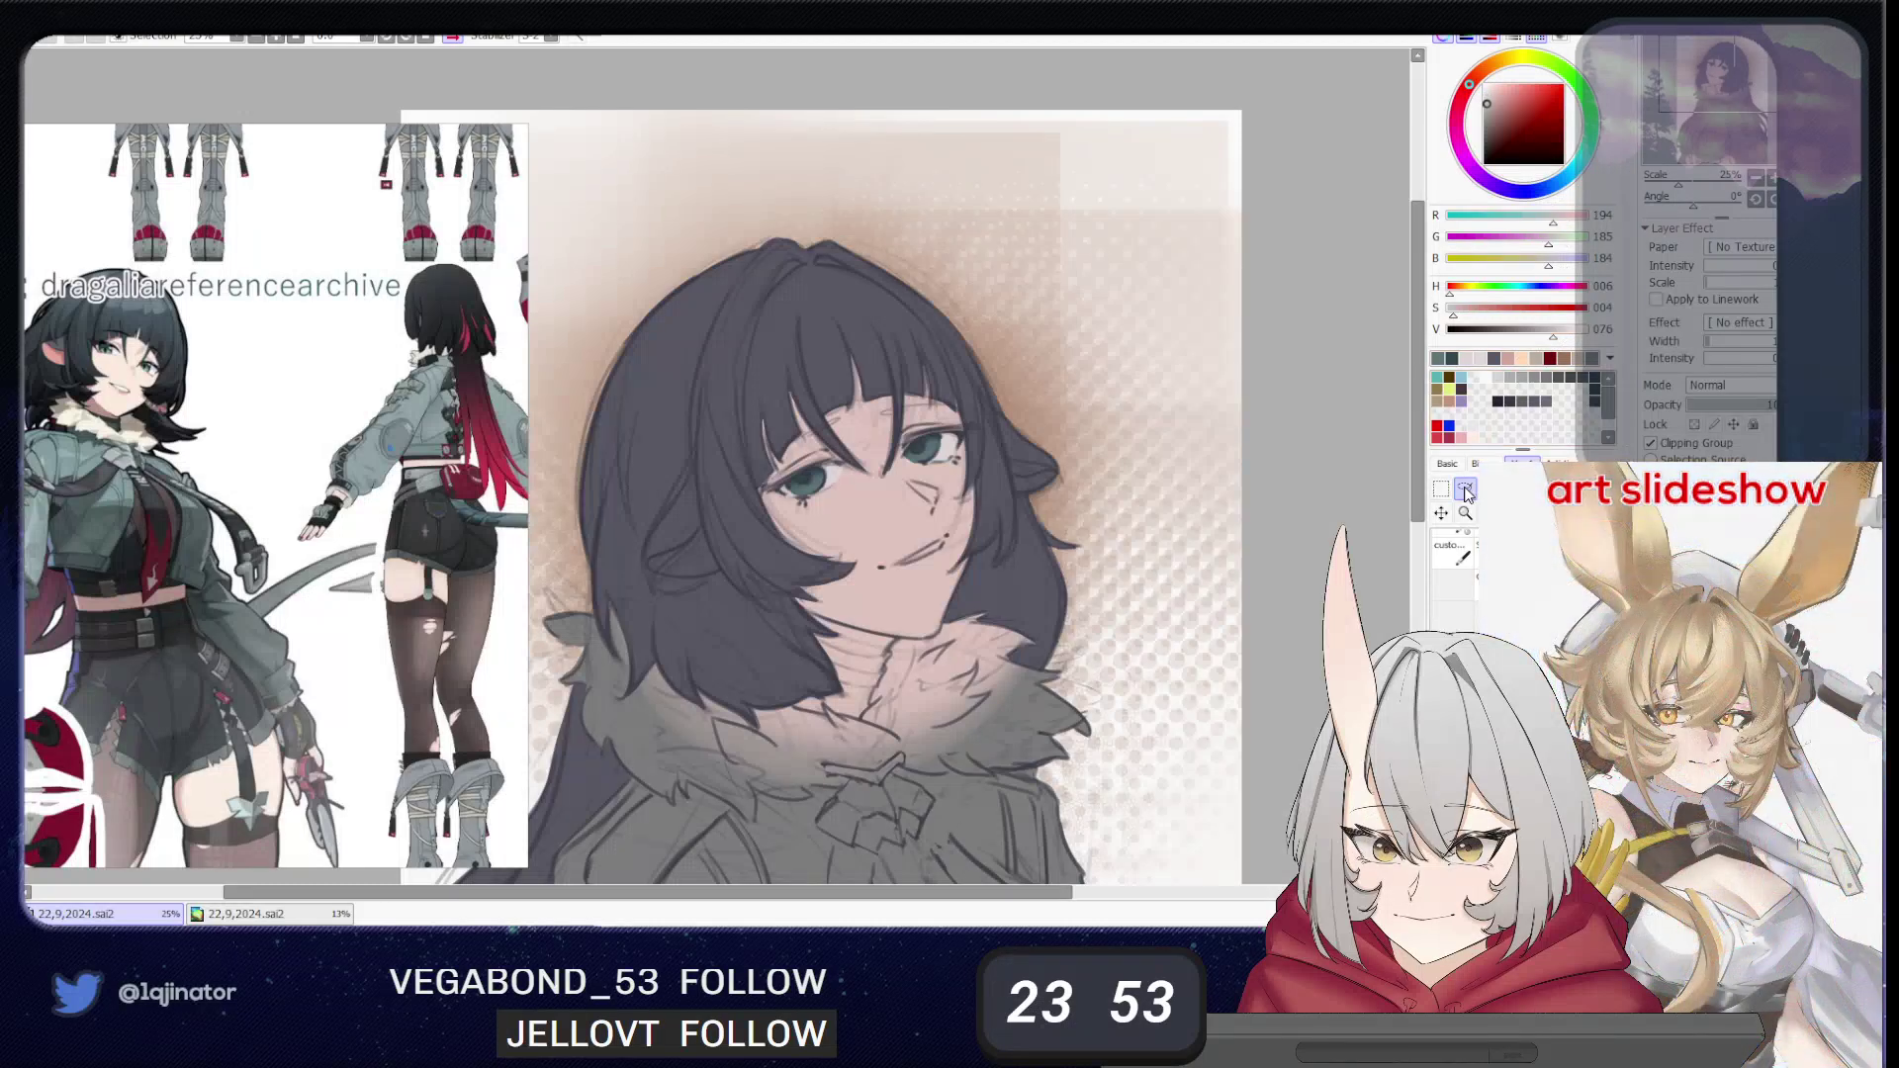
click(1695, 425)
- Lasso a band across the upper edges of both eyes and softly shade the whites with a value of 61
key(shift)
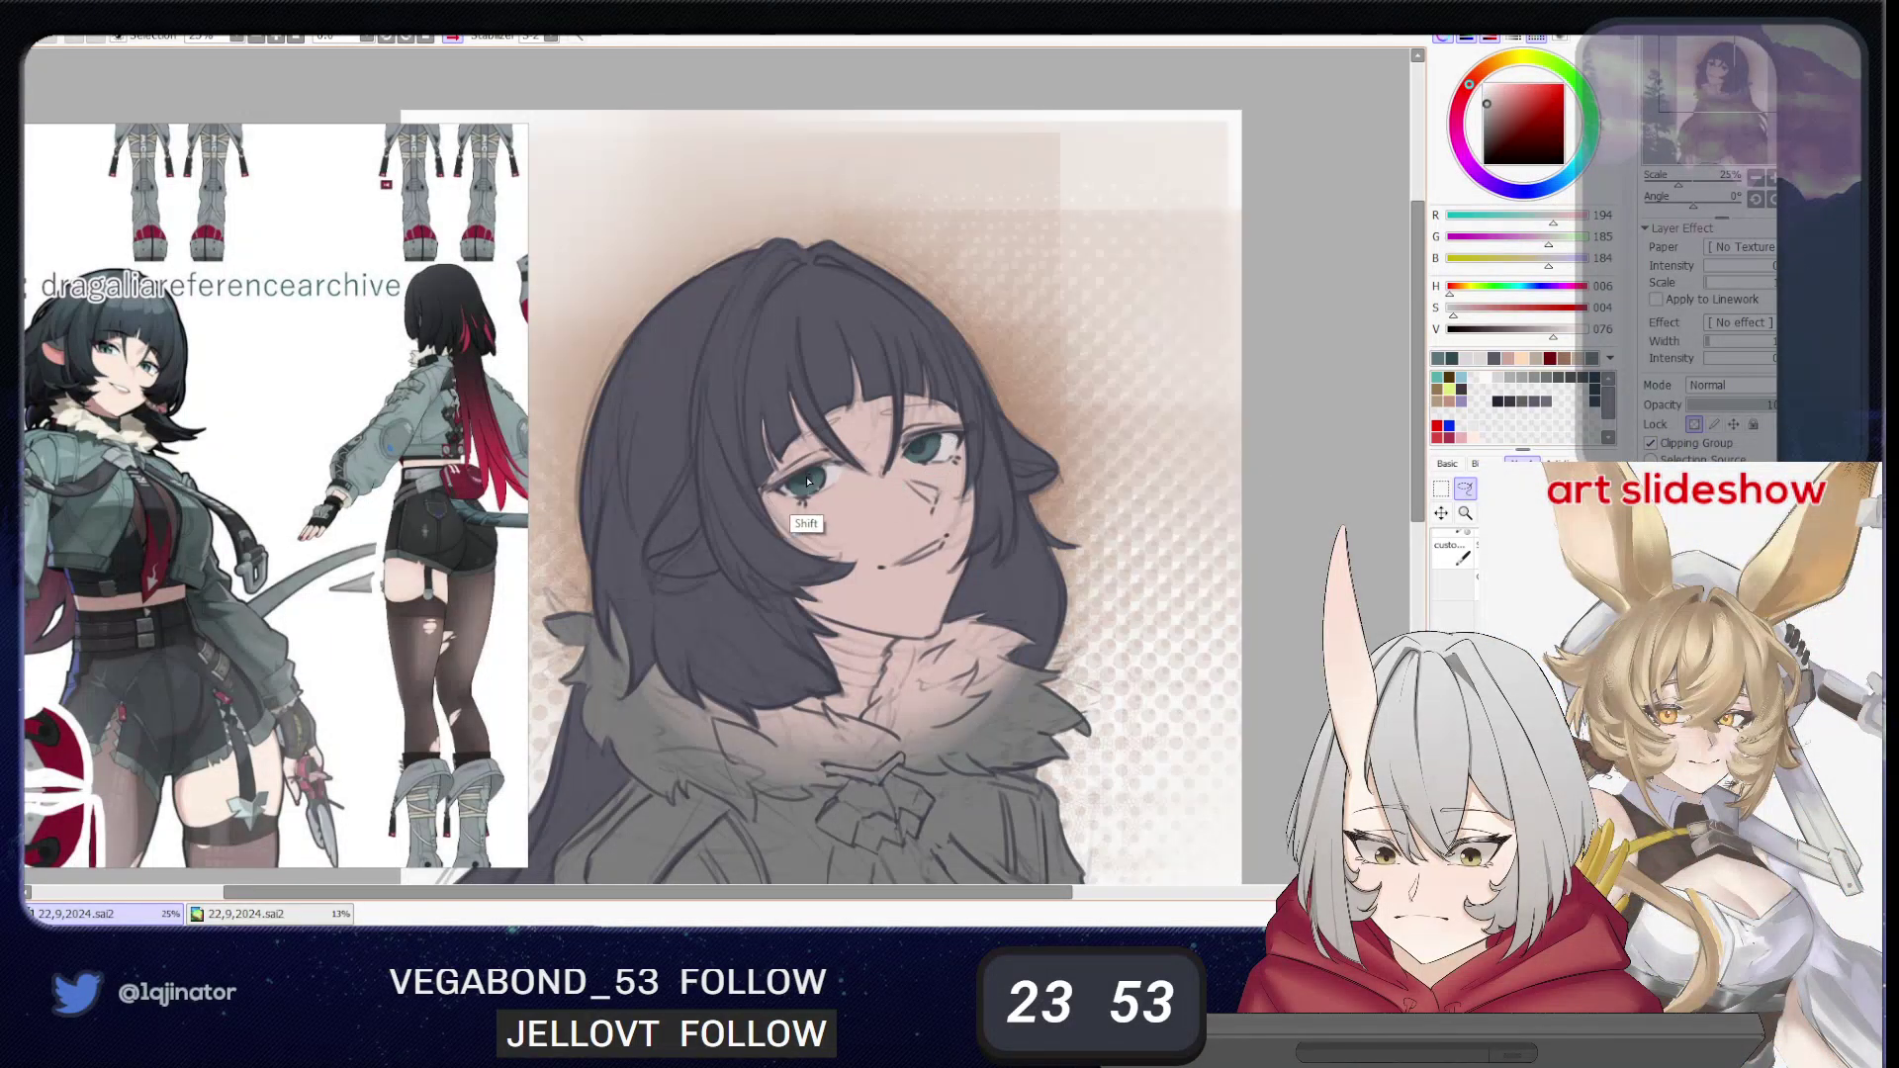
mouse_move(765, 494)
mouse_down()
mouse_move(988, 443)
mouse_move(969, 414)
mouse_move(702, 495)
mouse_move(788, 519)
mouse_up()
key(b)
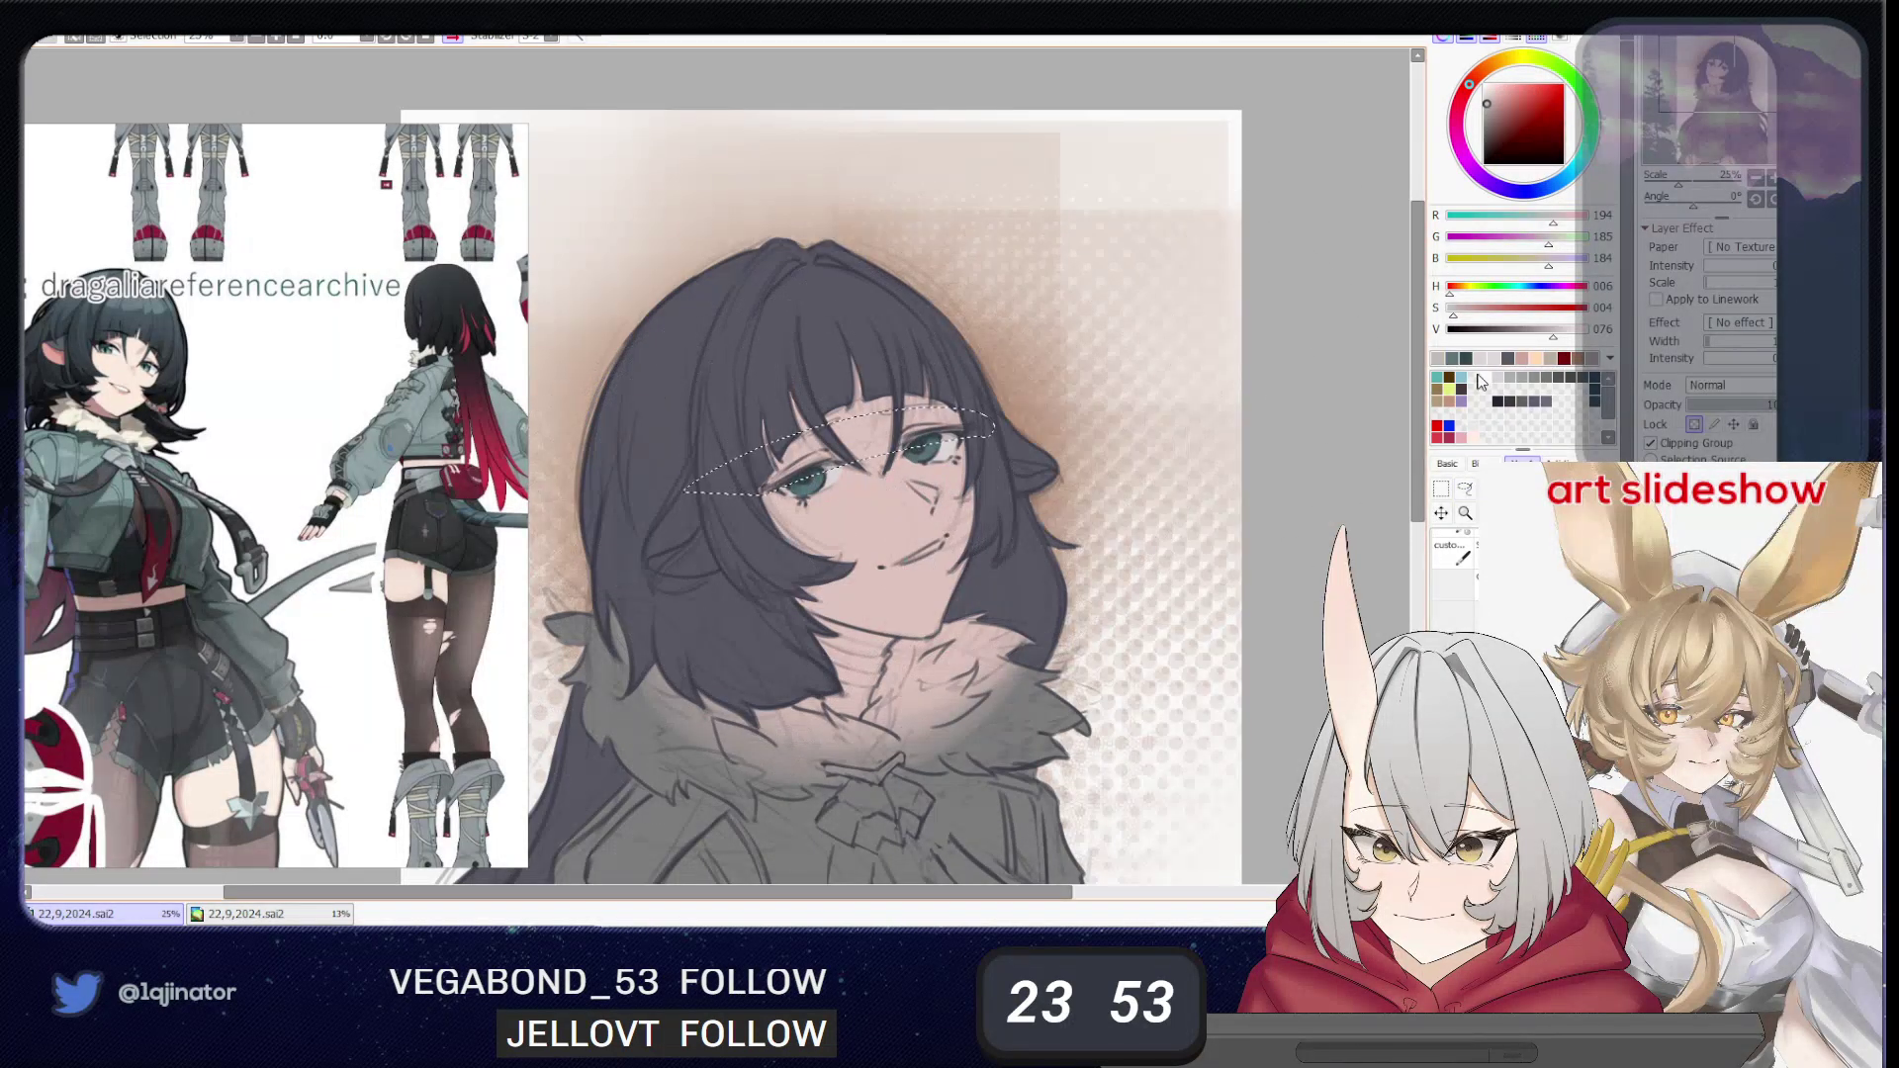
drag(1541, 334, 1532, 332)
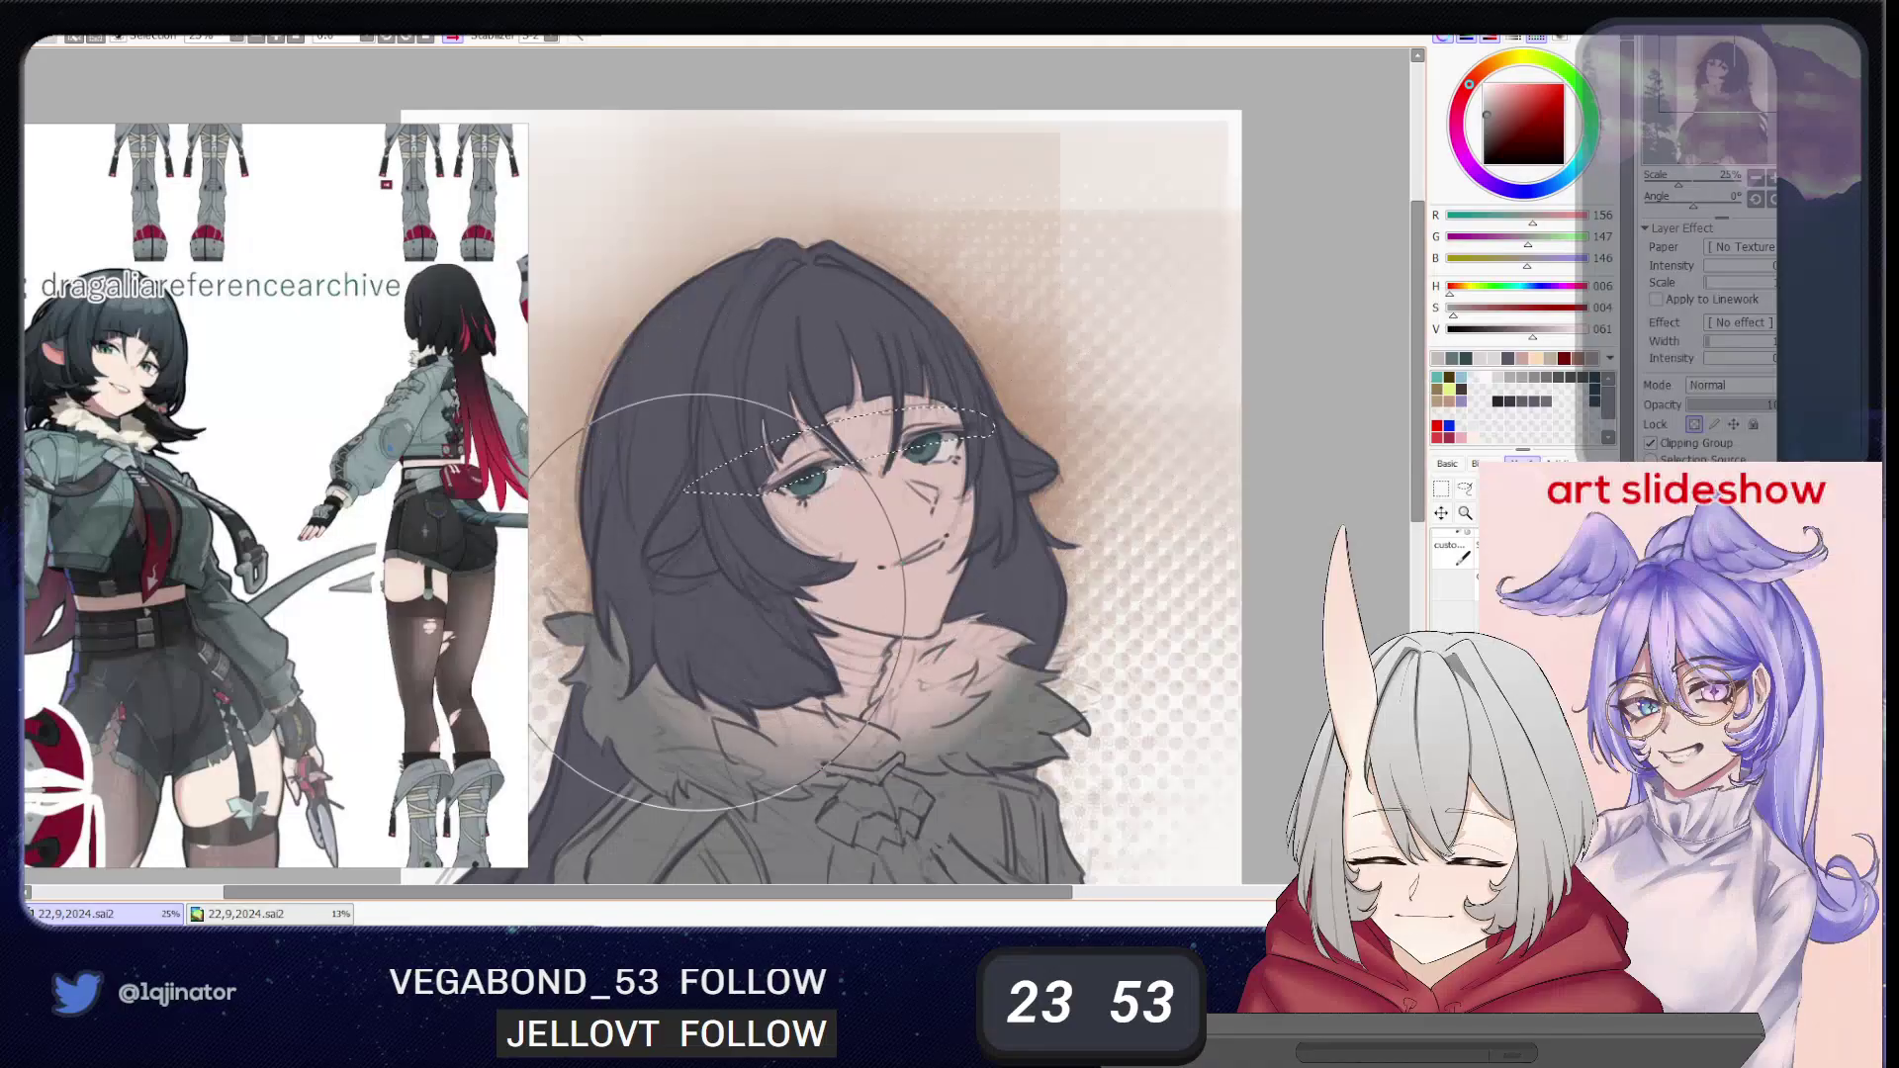
key(l)
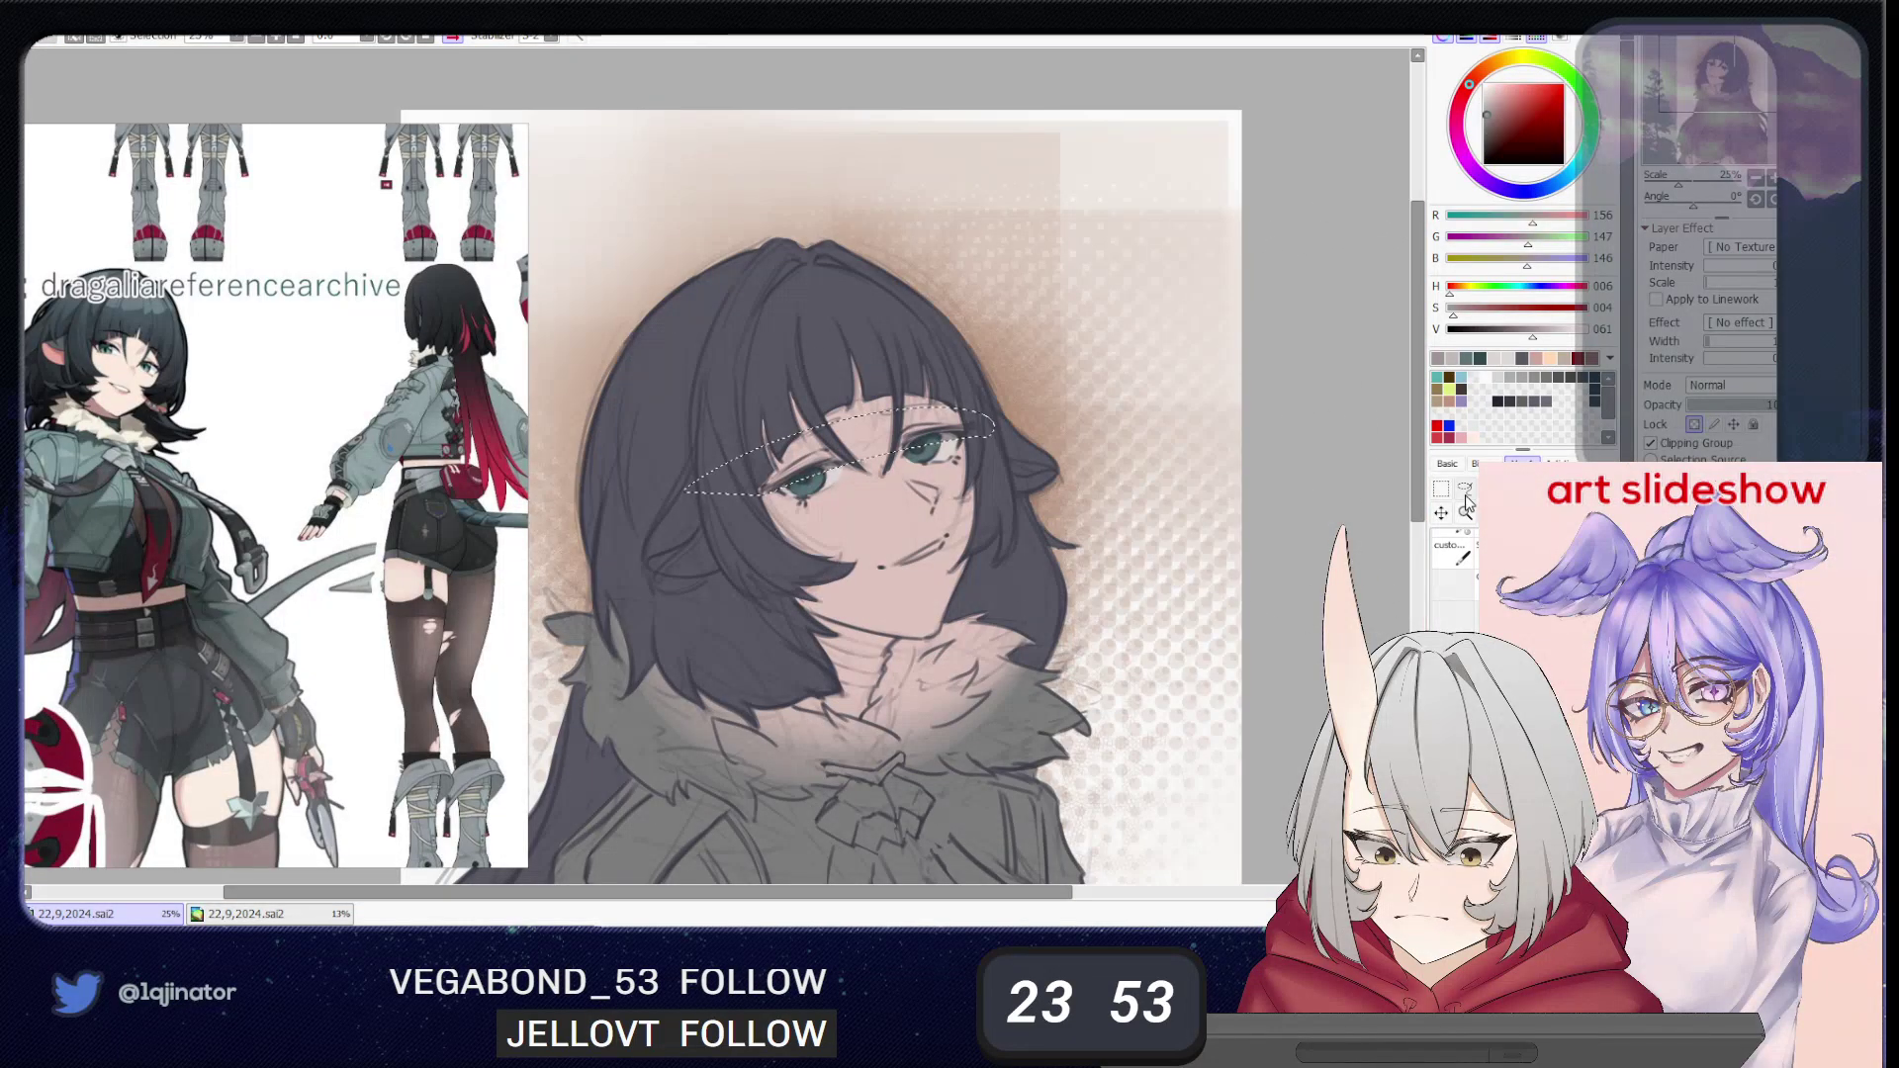
key(ctrl+d)
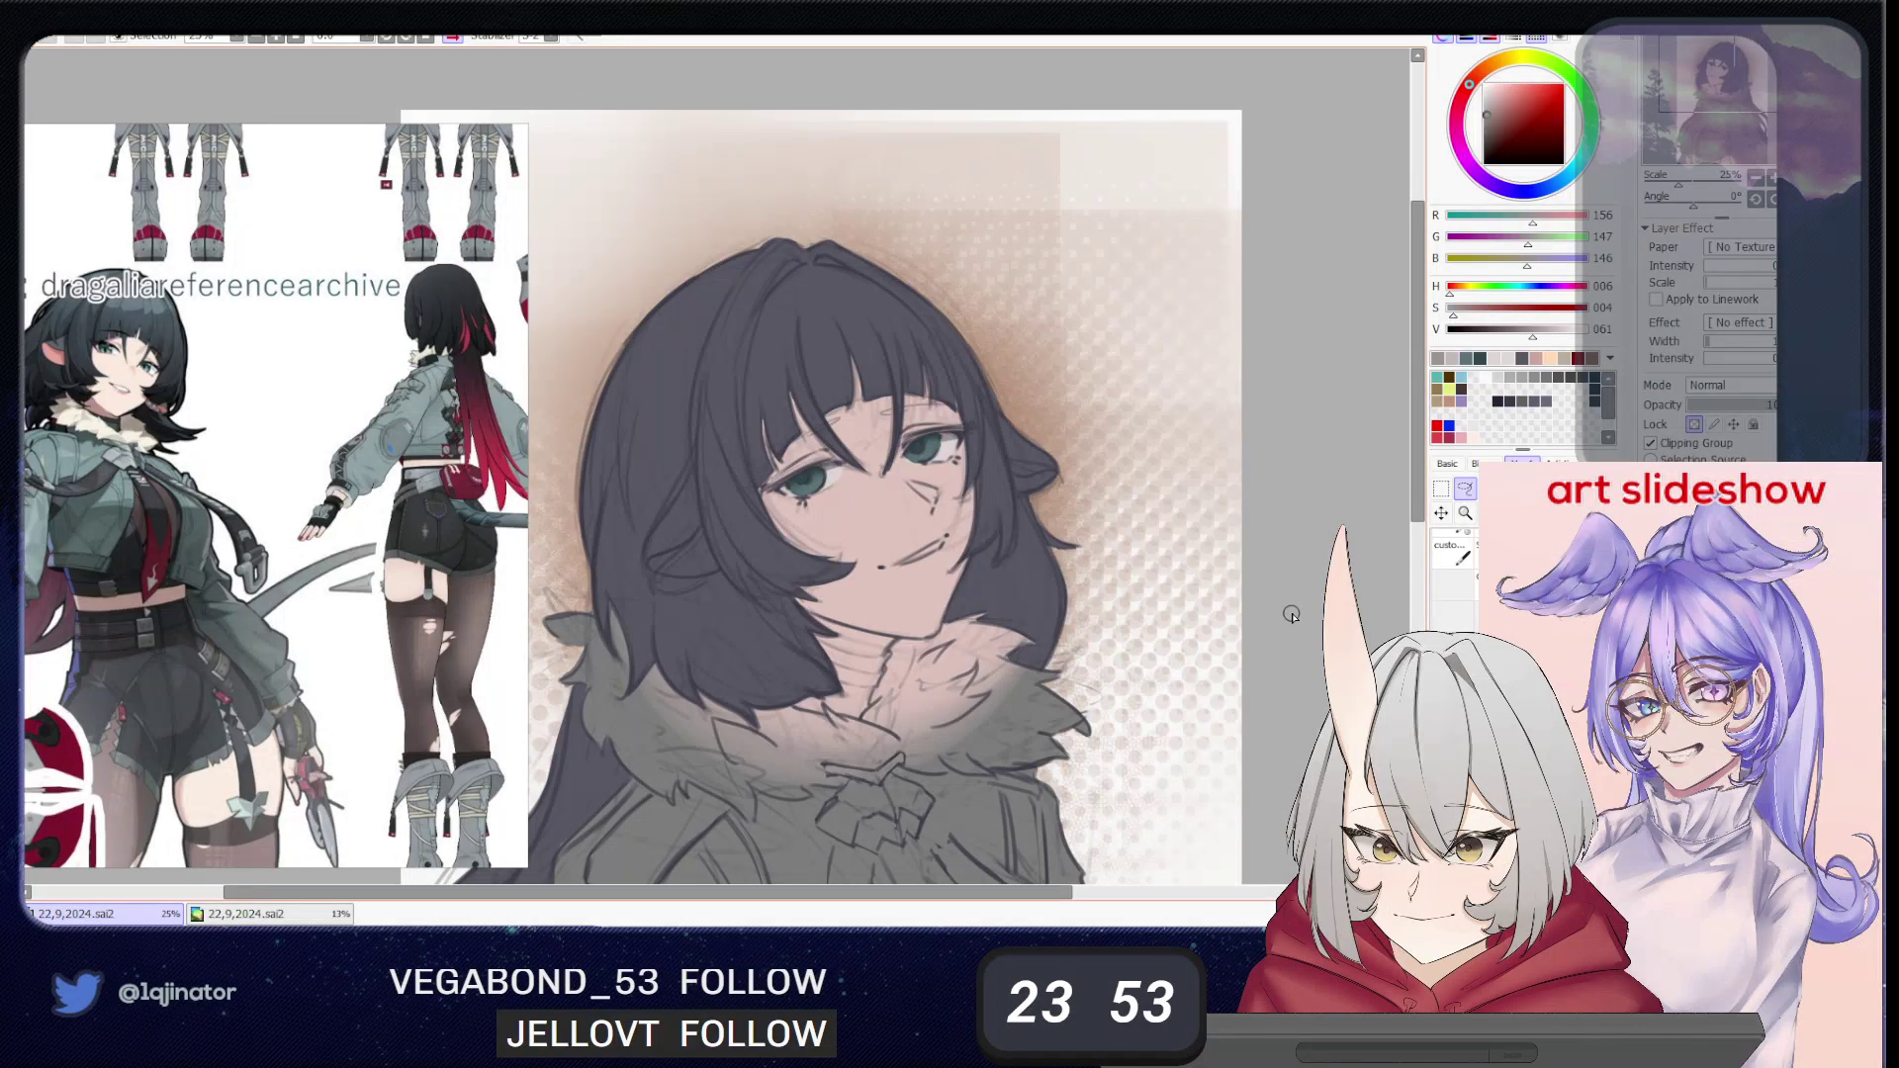
key(b)
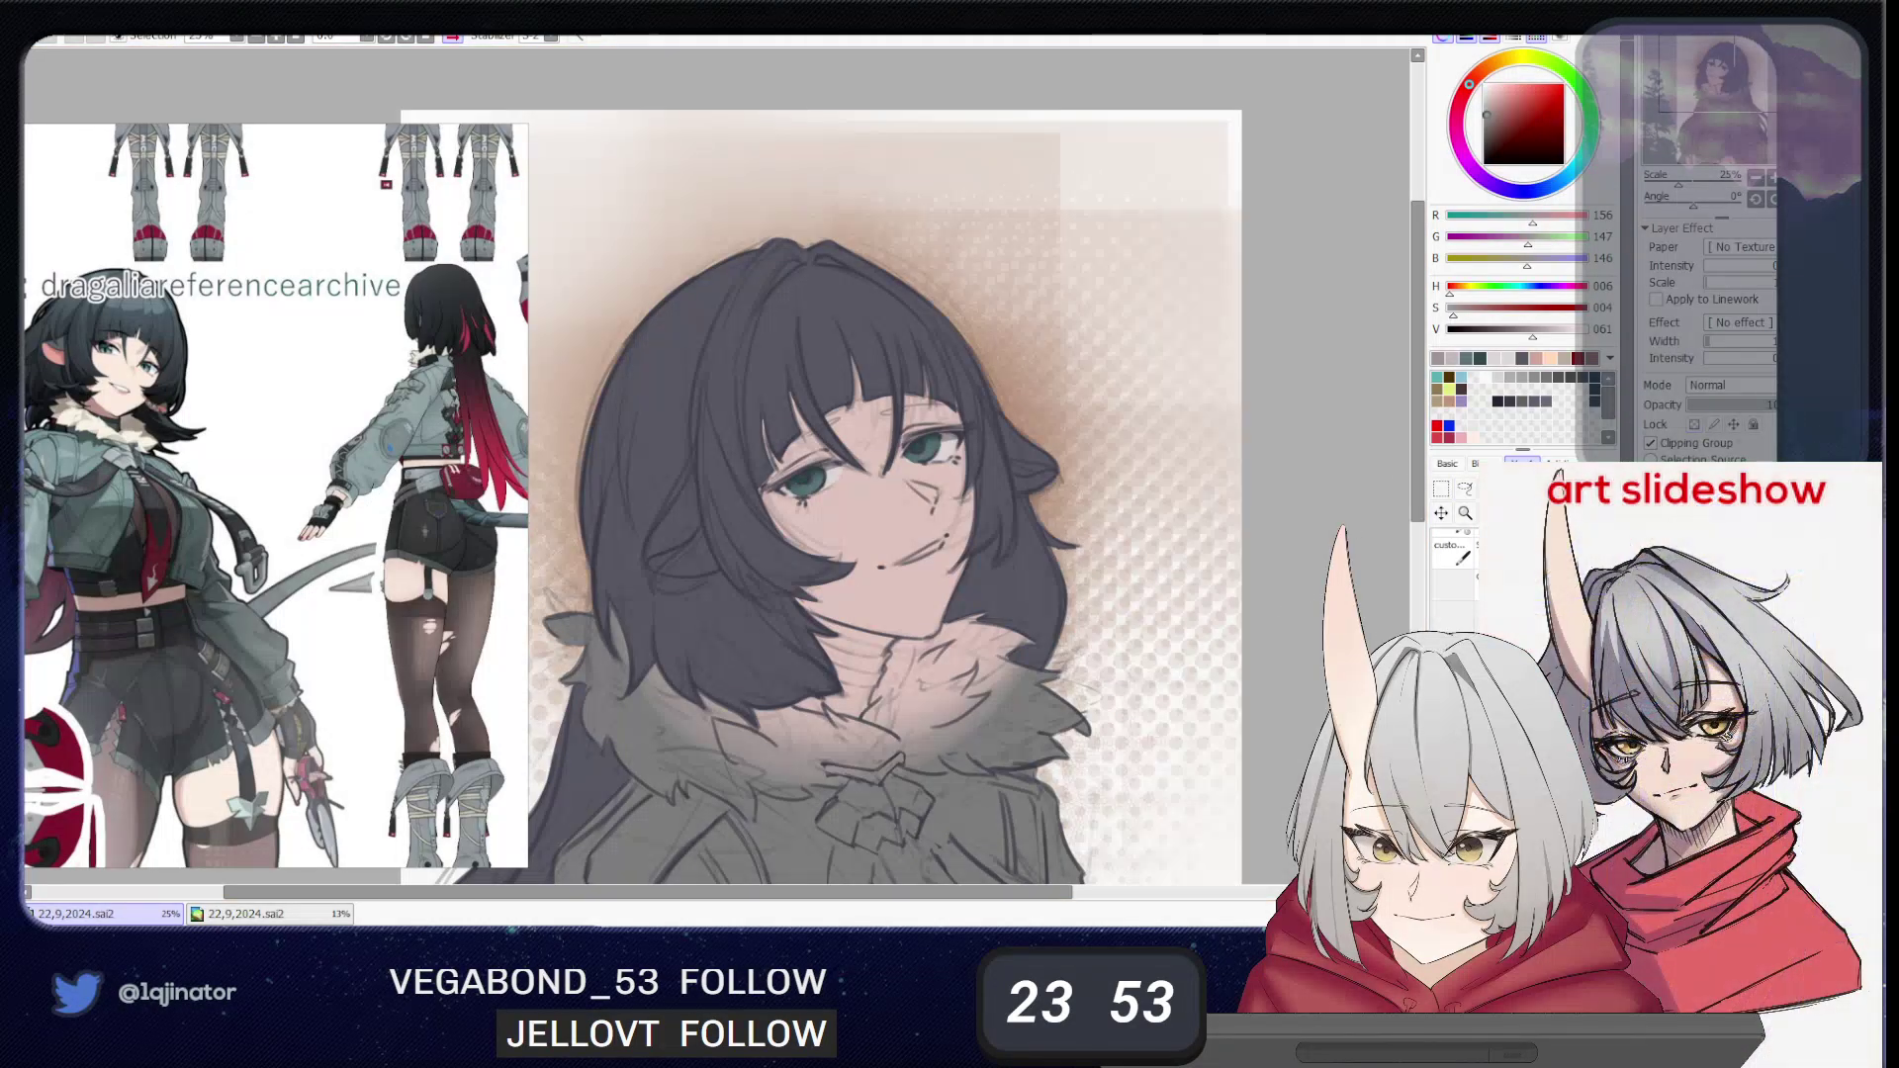
- Lock the skin layer's opacity and brush a soft blush under both eyes with hue 358, saturation 35 and value 74
click(1695, 425)
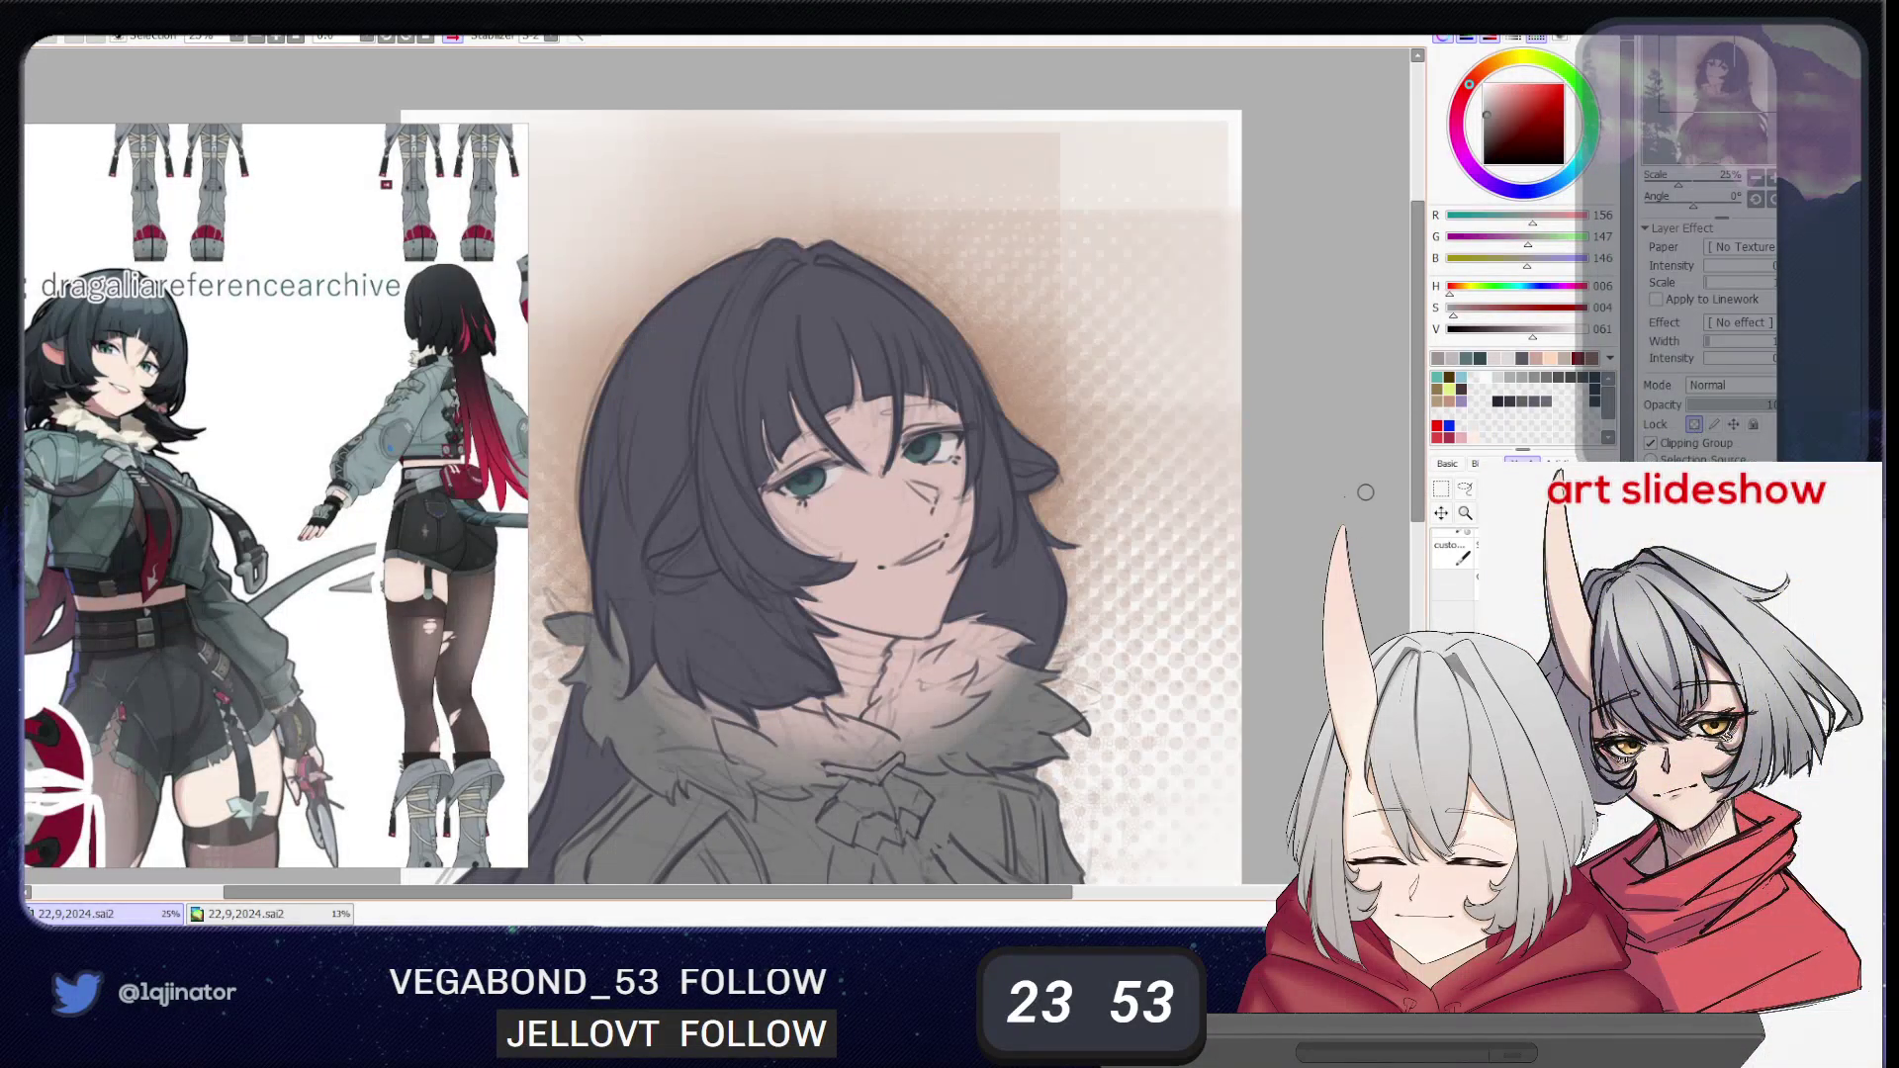
alt+click(845, 500)
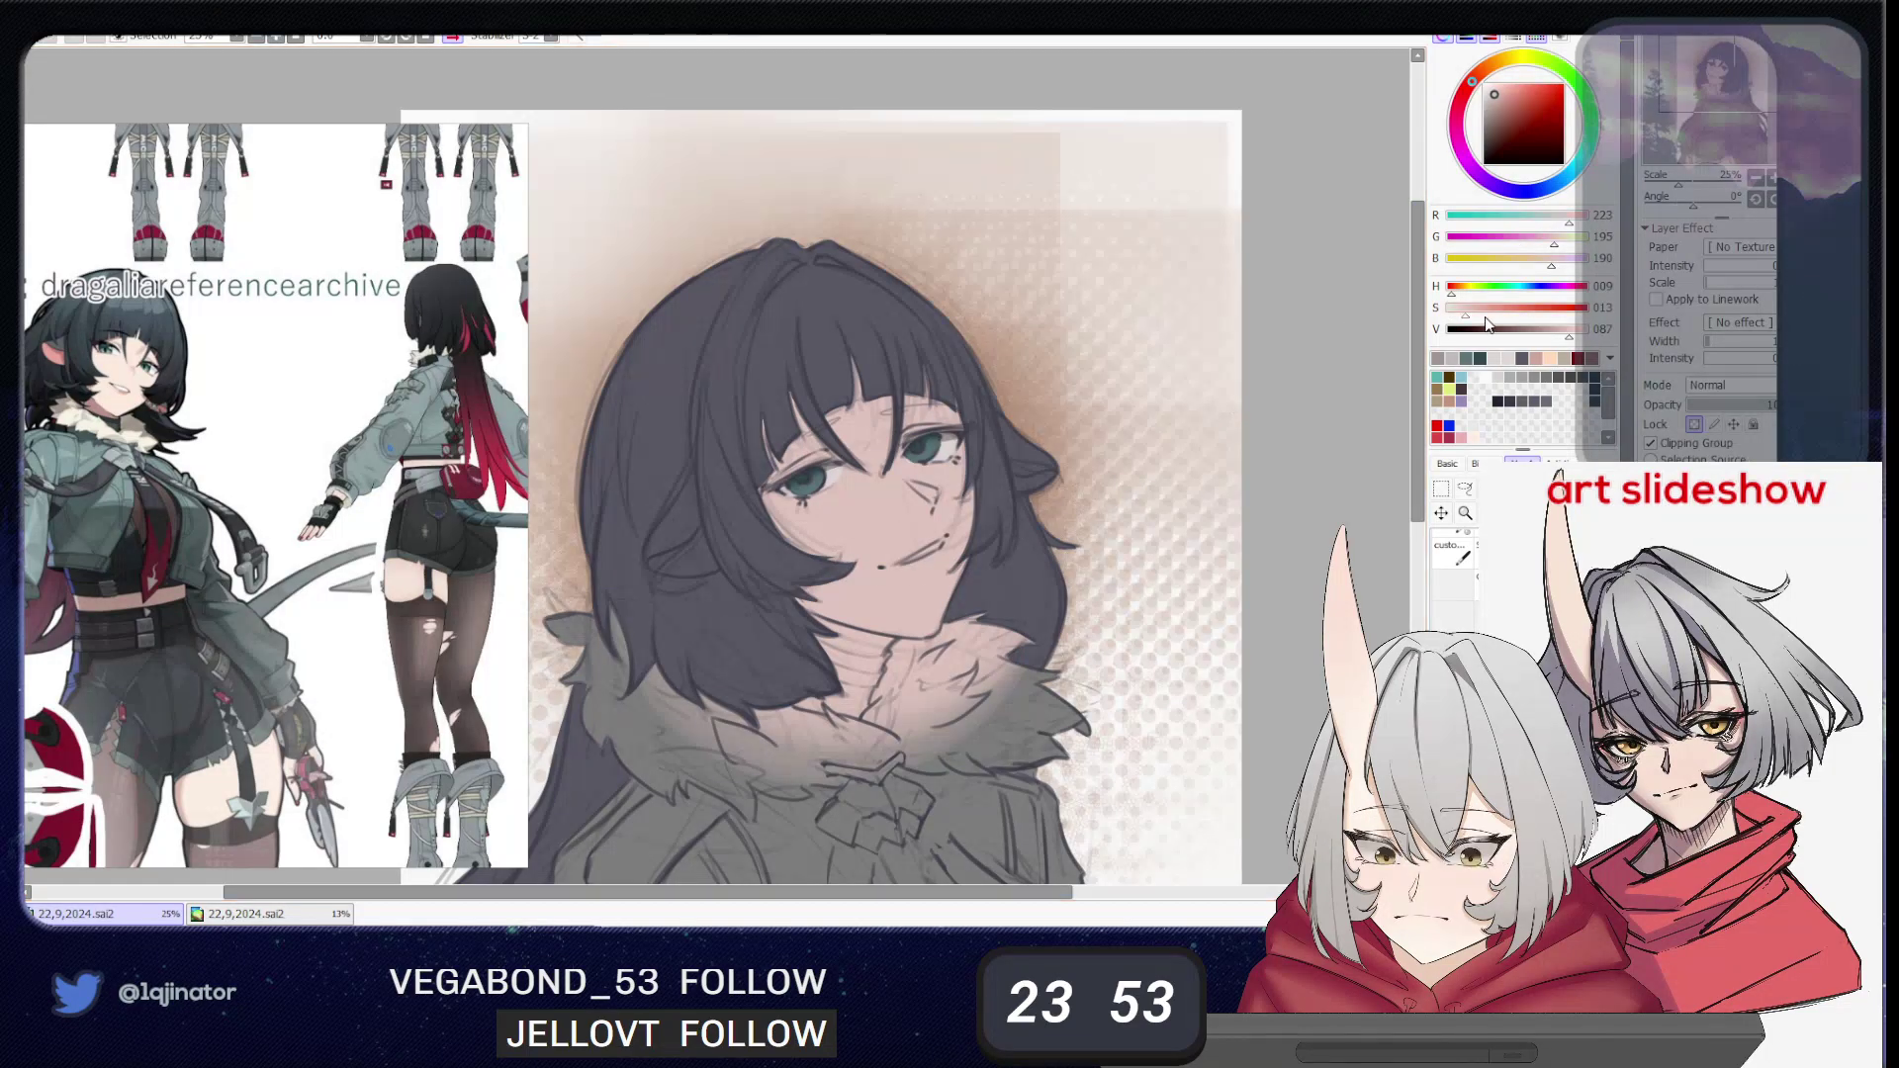
drag(1468, 85, 1464, 92)
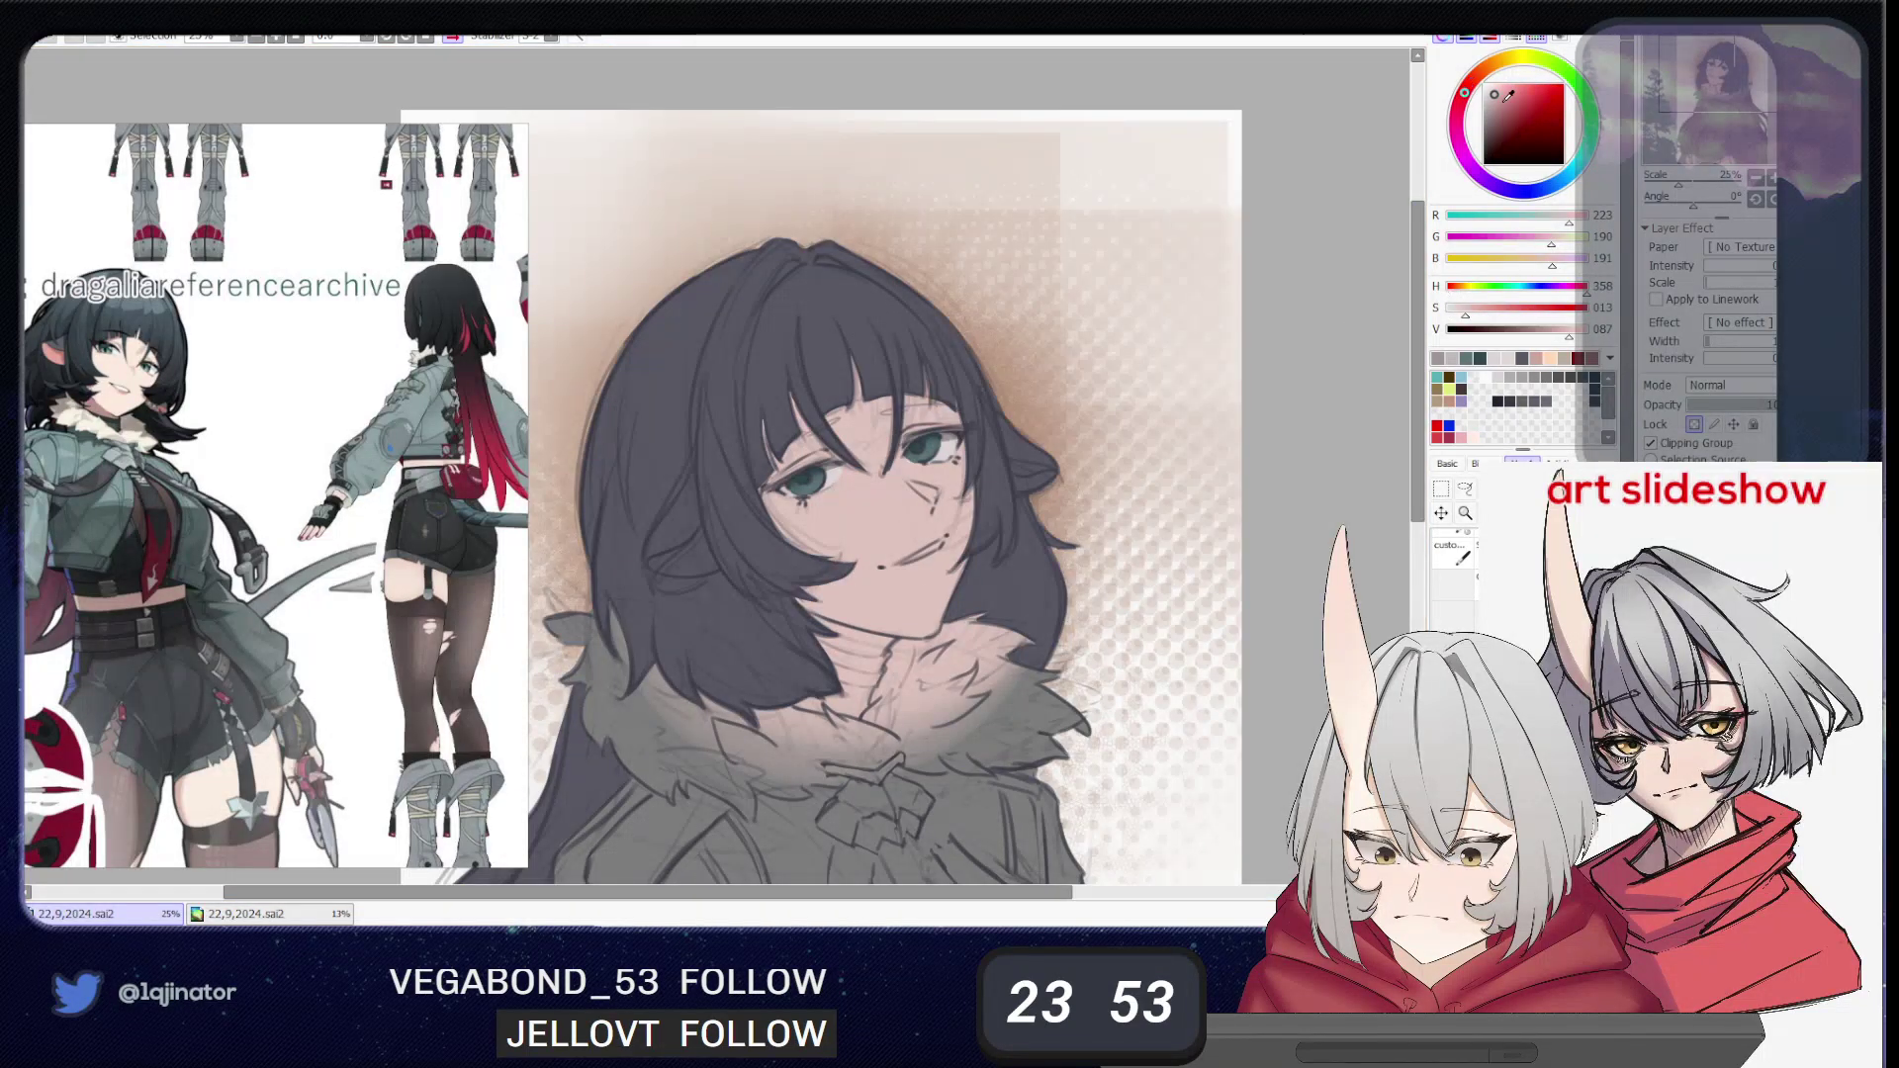
click(1512, 103)
drag(793, 496, 827, 500)
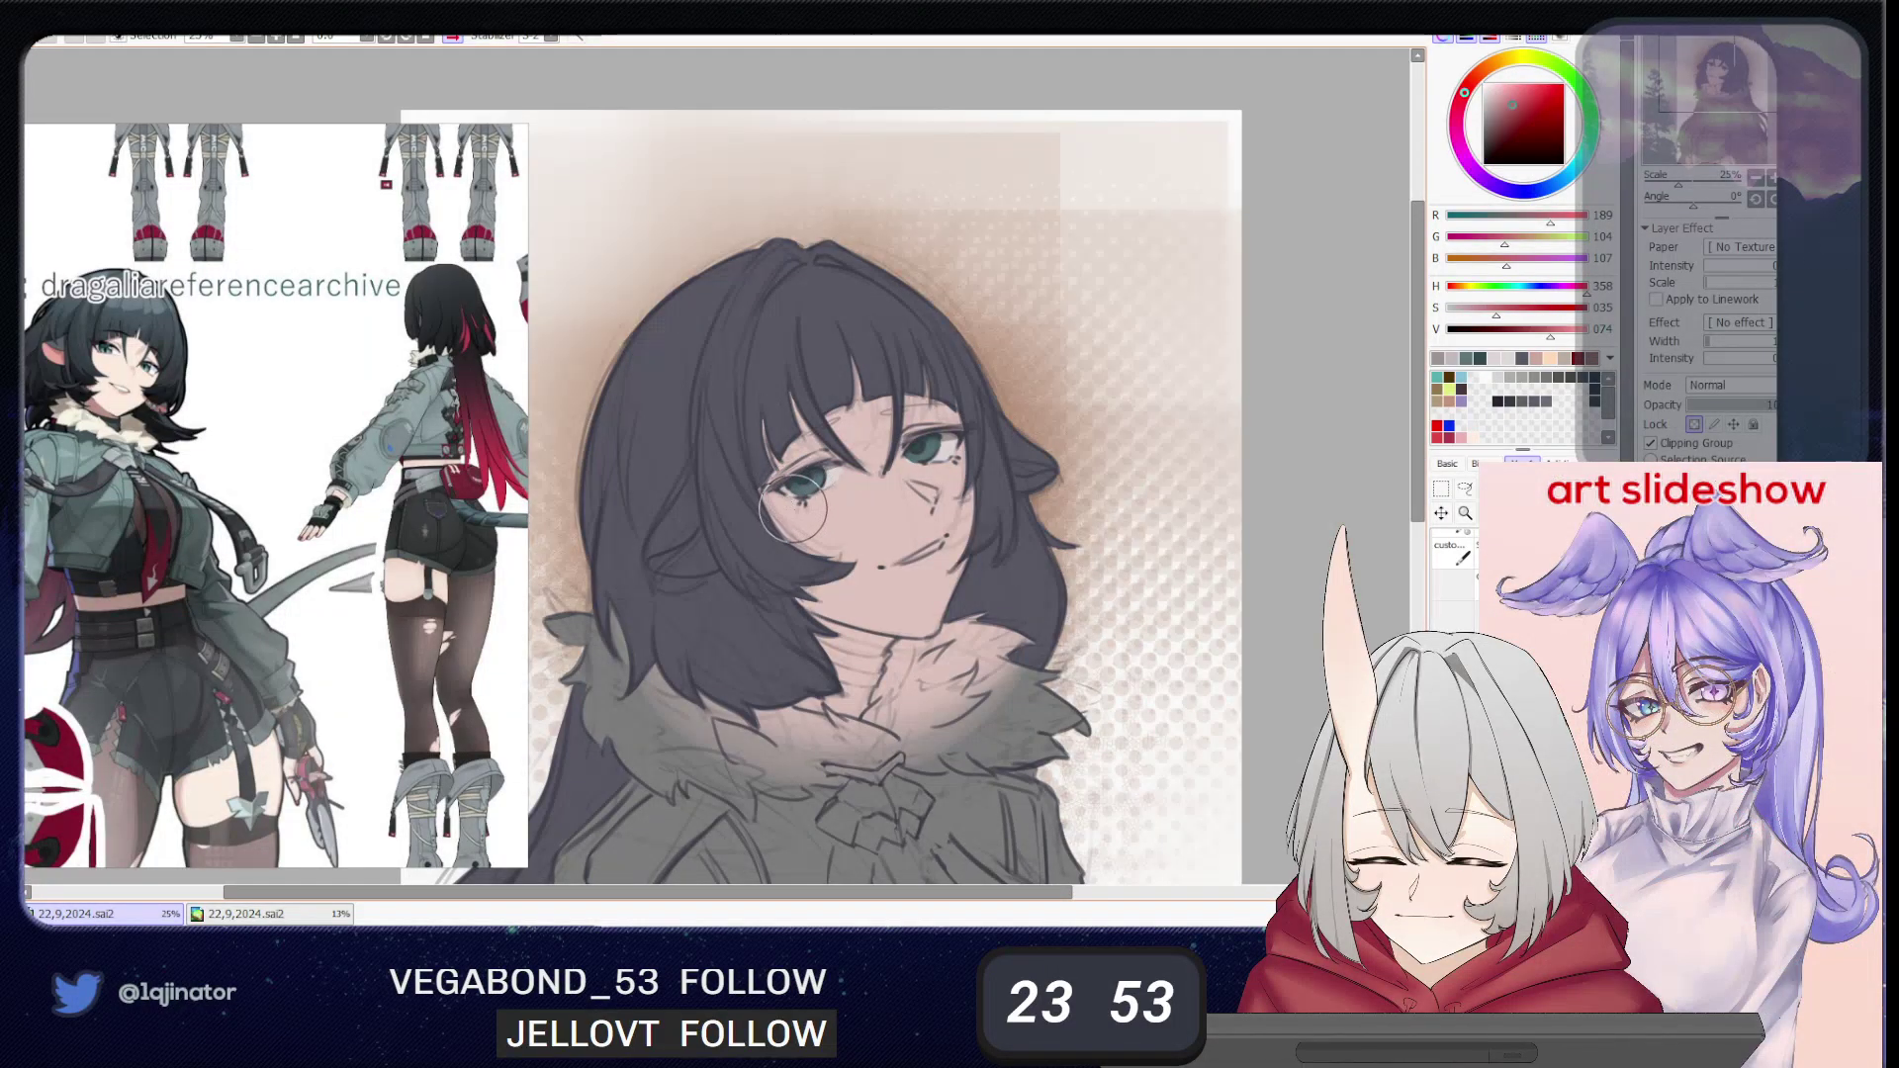
mouse_move(787, 504)
mouse_down()
mouse_move(953, 464)
mouse_move(828, 502)
mouse_move(810, 561)
mouse_move(771, 552)
mouse_up()
drag(931, 499, 954, 455)
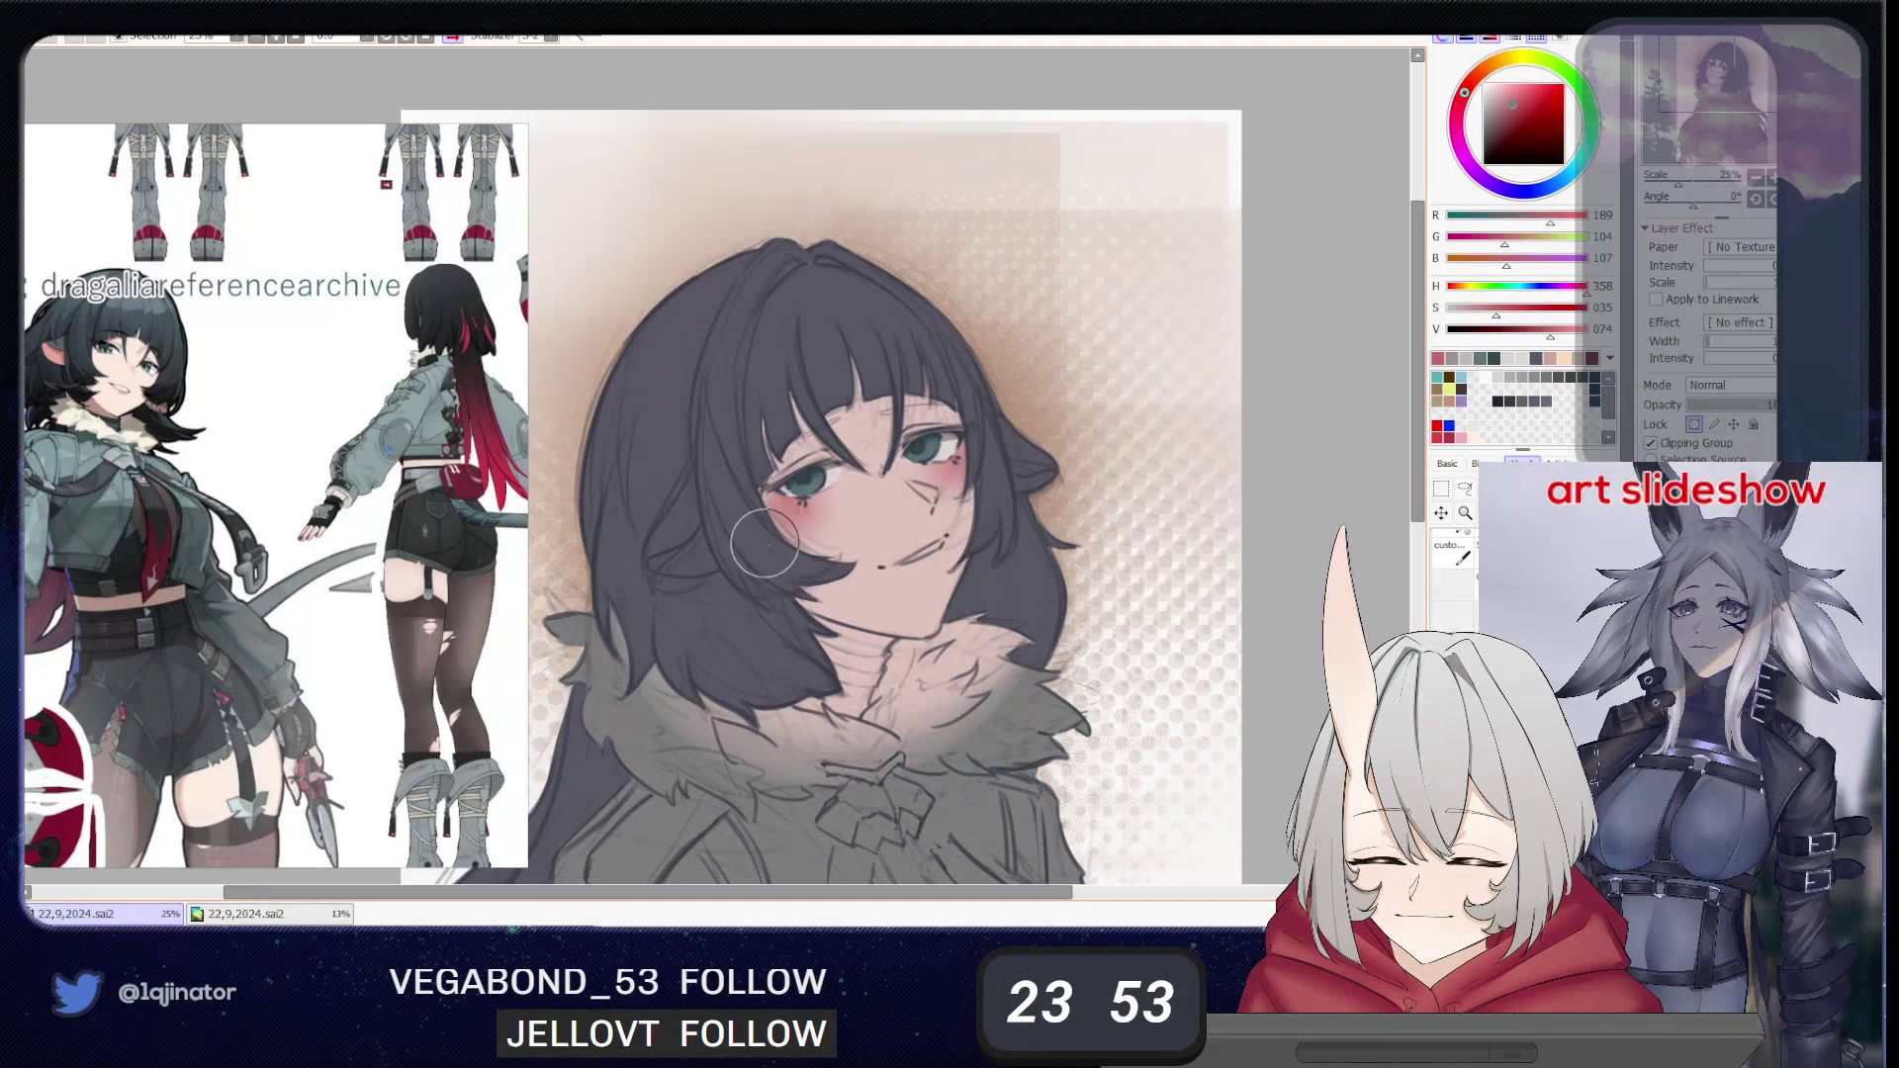
- Sample the skin colour and lower its value to 59 for the cast shadows
key(minus)
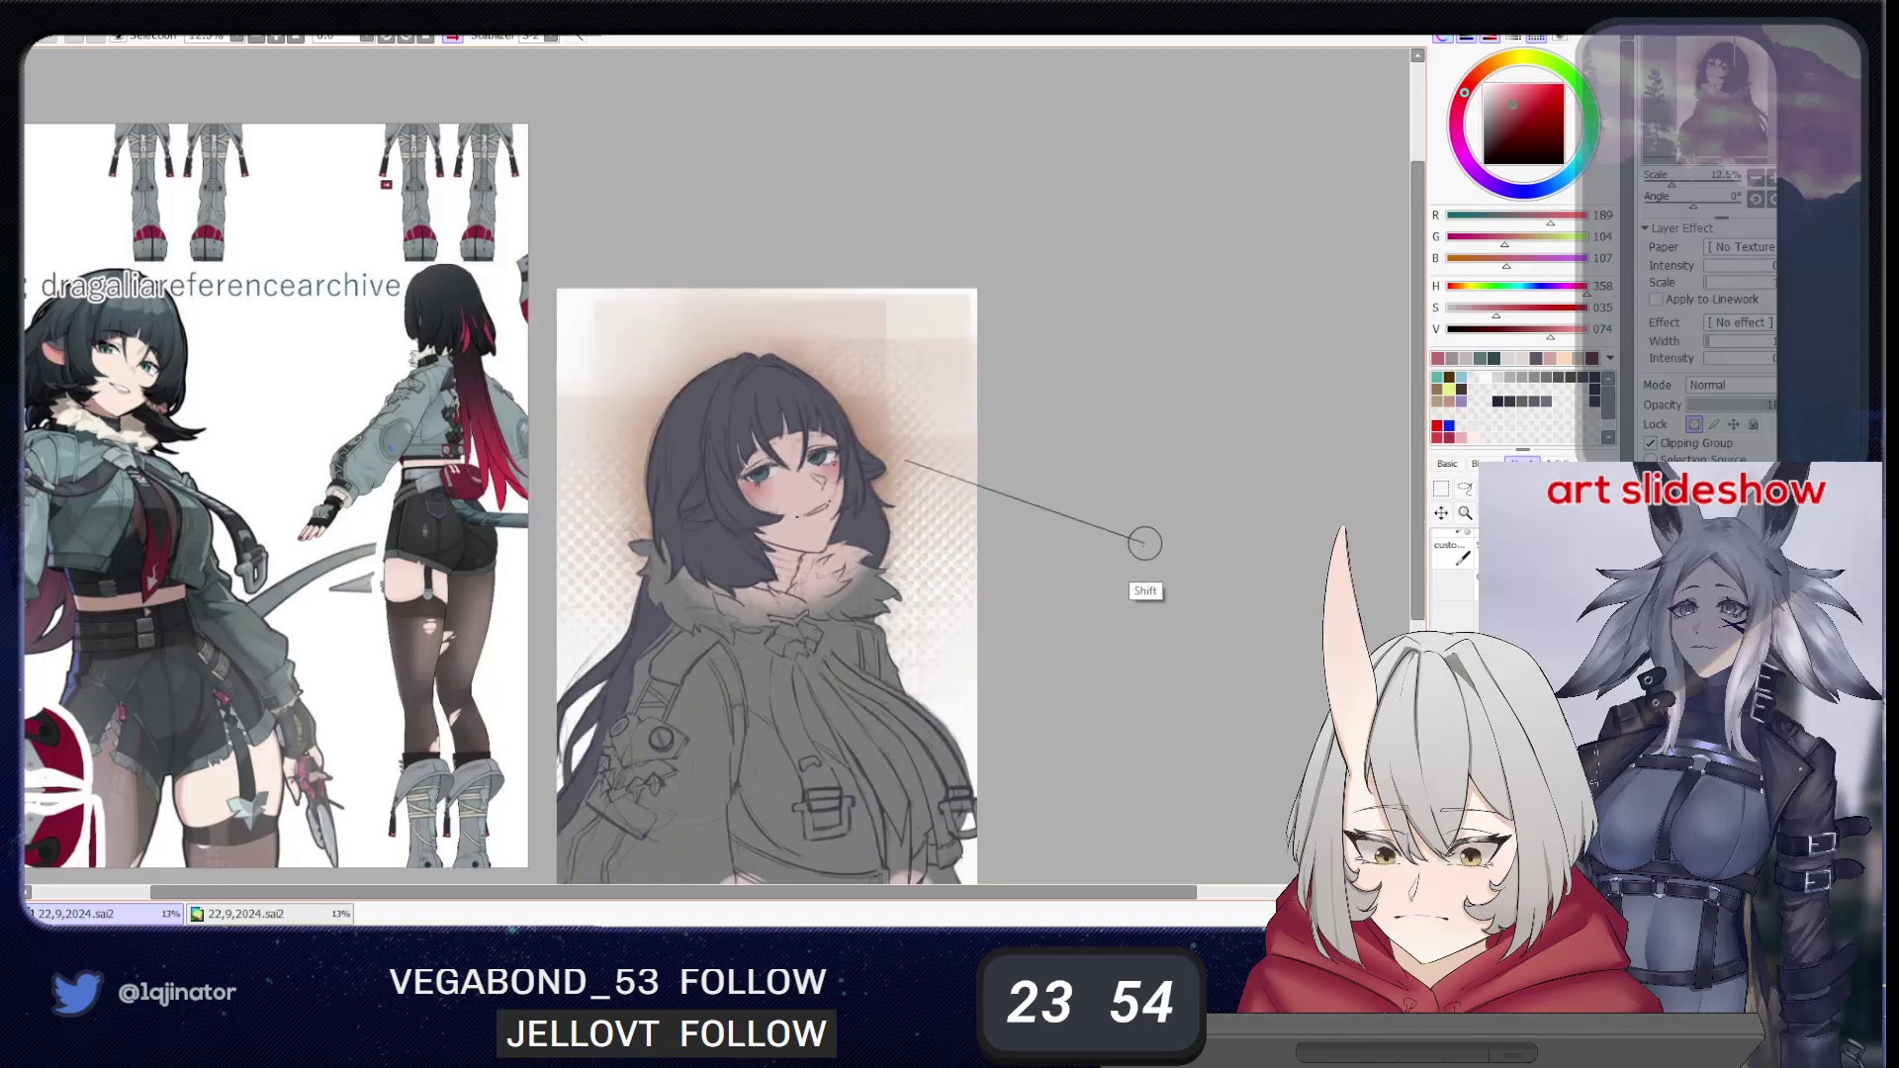
drag(1034, 623, 1029, 676)
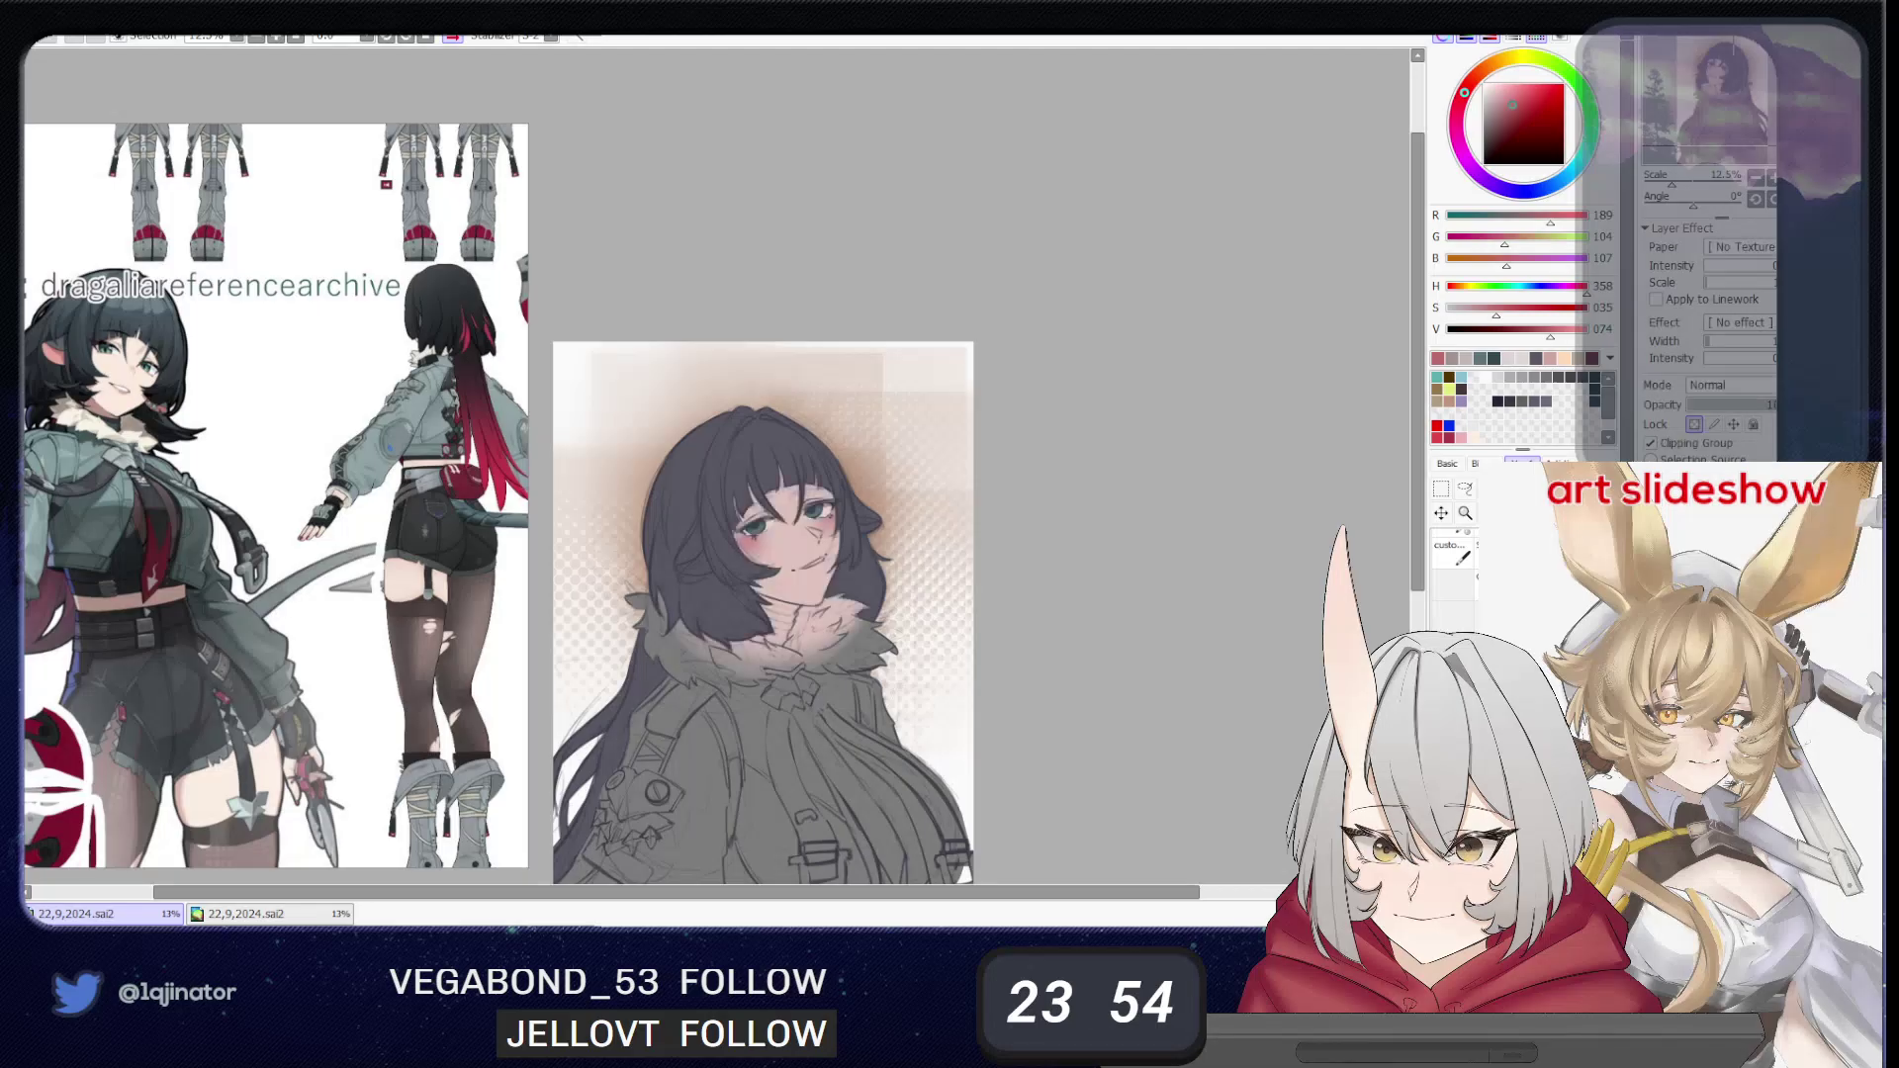
key(Page_Up)
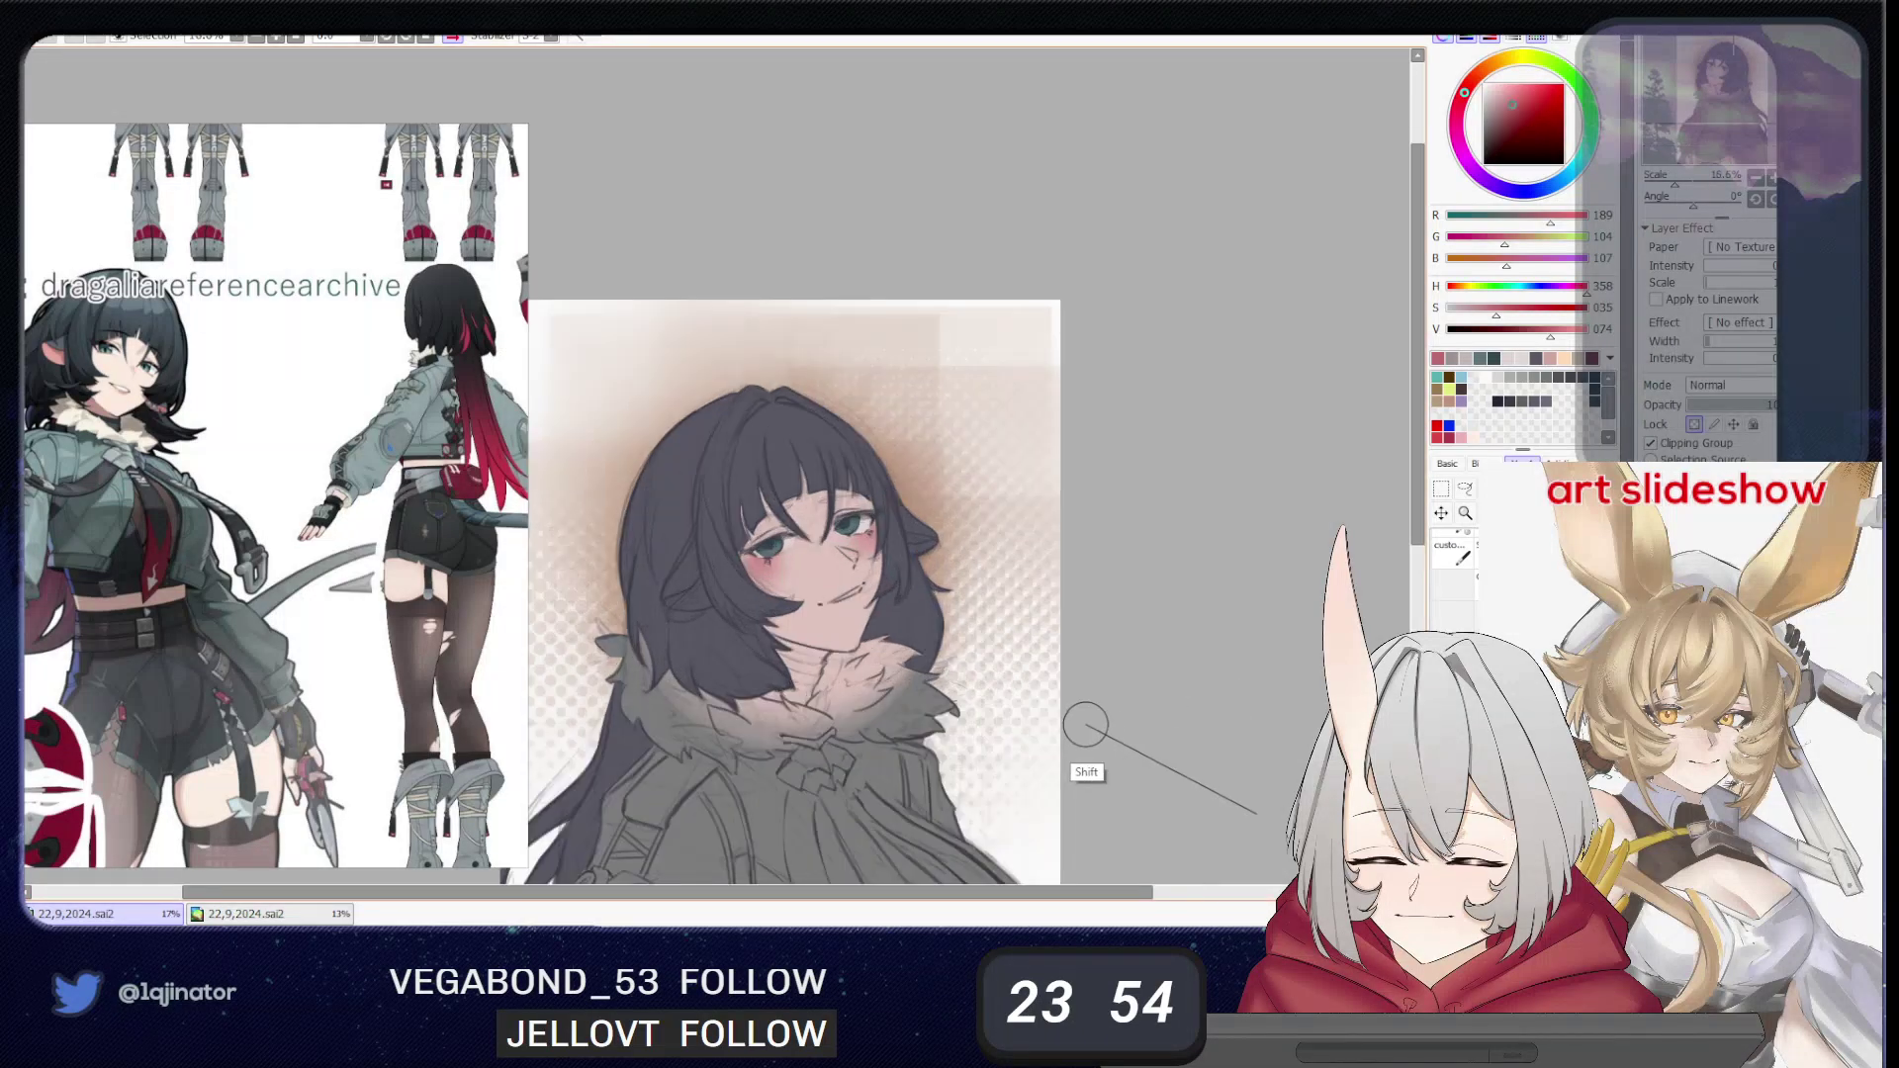
key(Page_Up)
alt+click(902, 714)
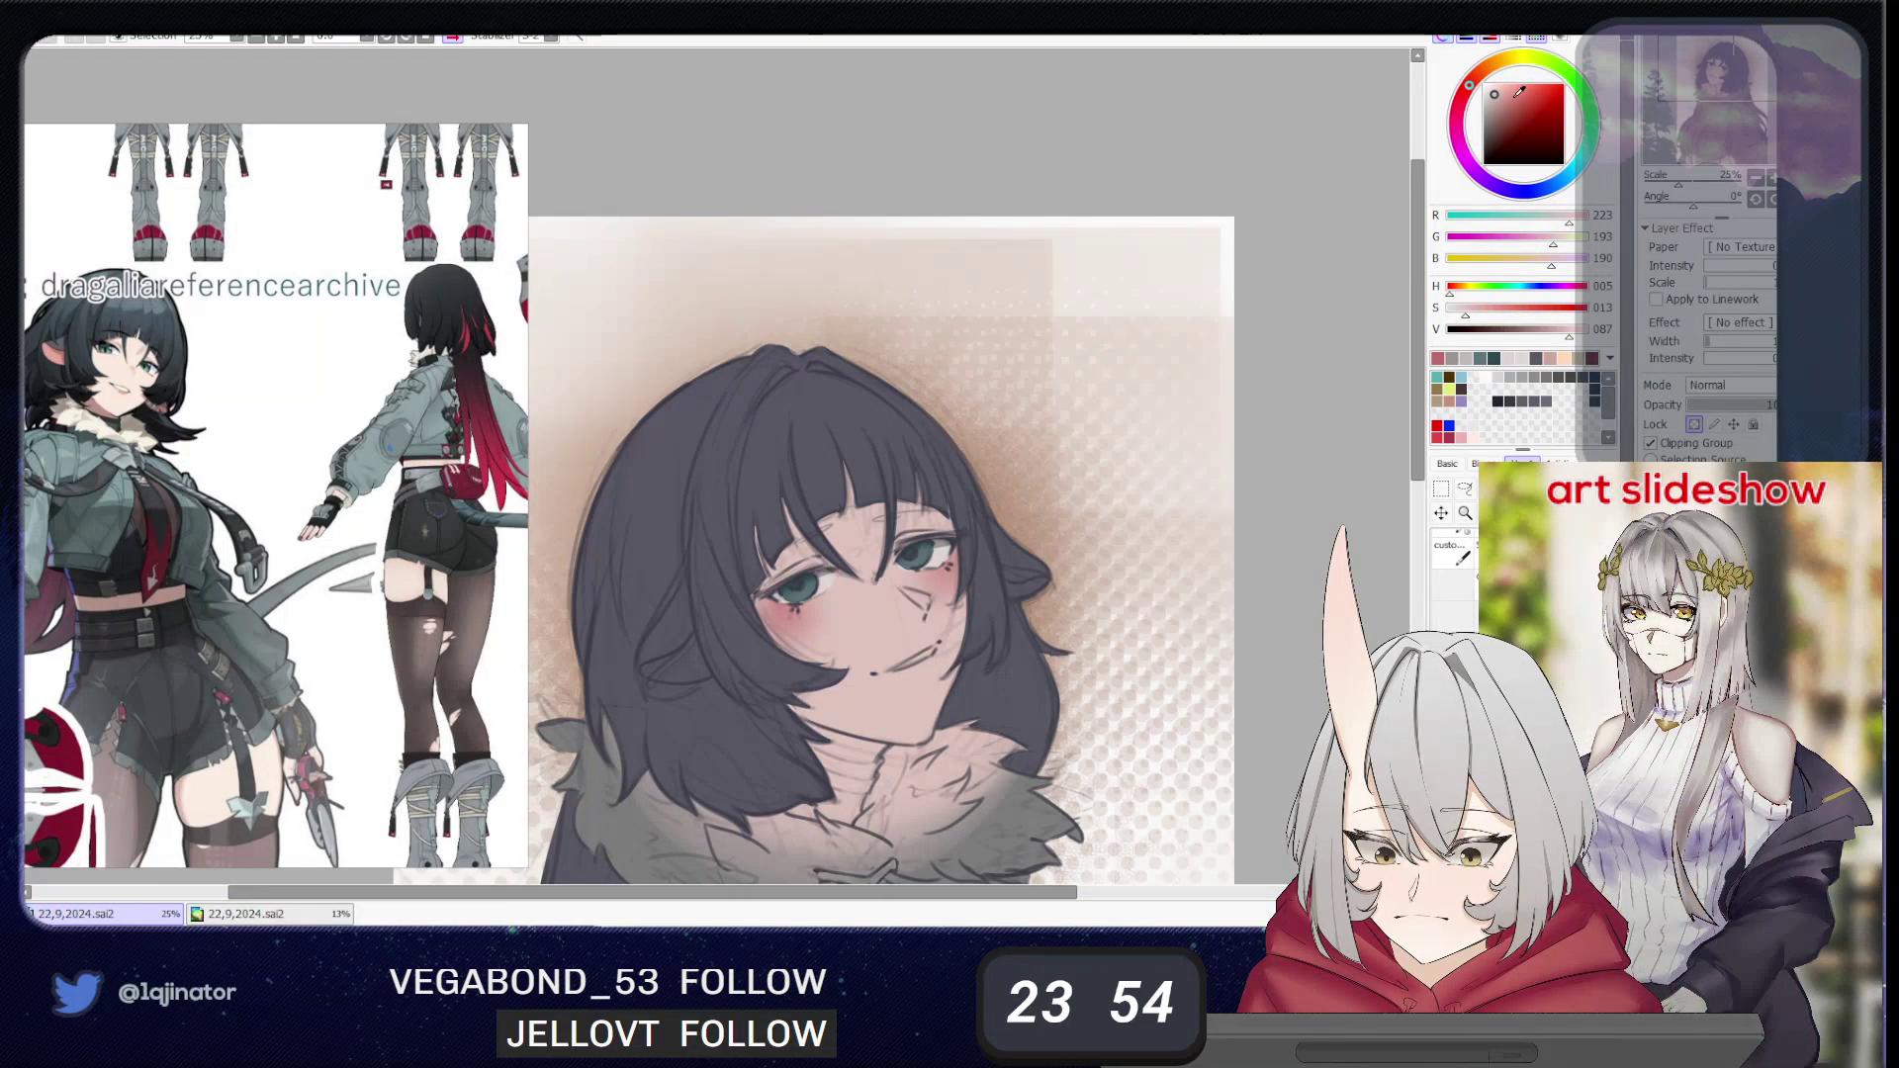
click(1498, 102)
drag(1498, 103, 1492, 117)
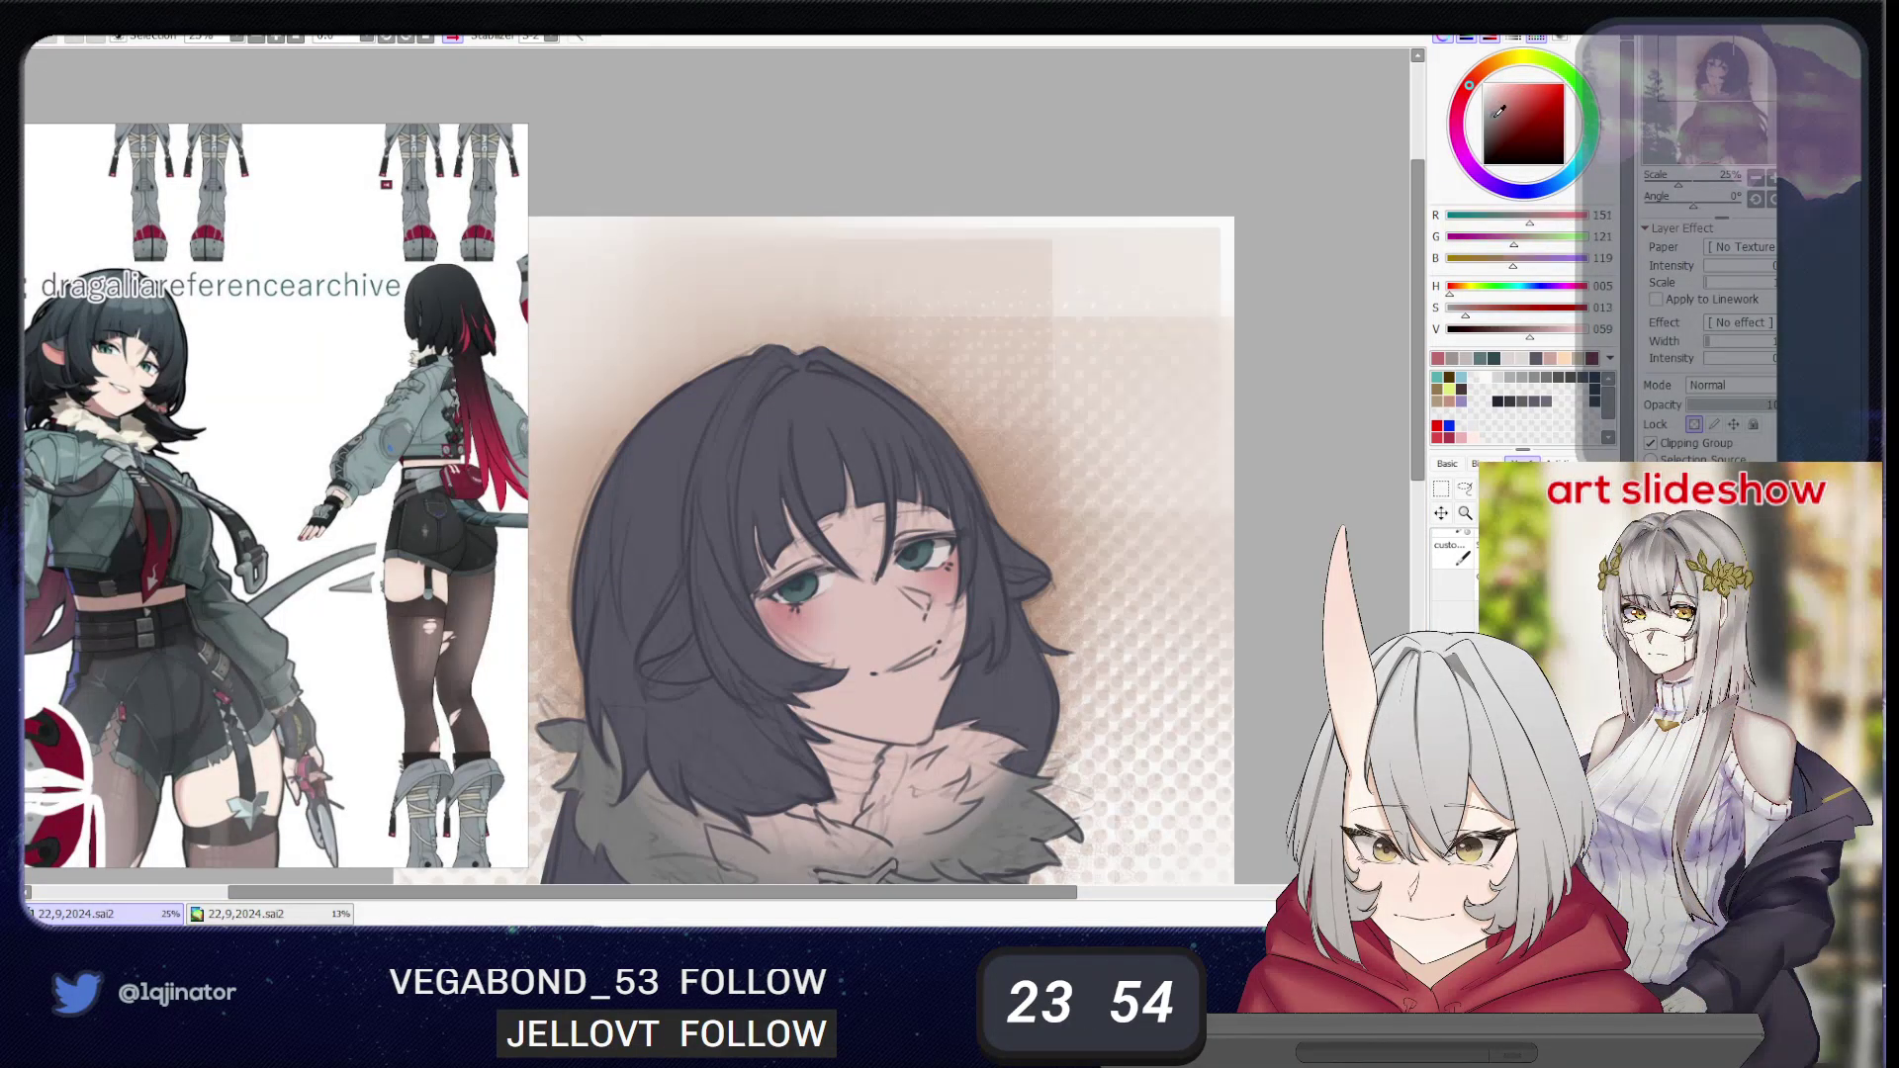
- Lasso the forehead under the fringe and the neck below the chin, and brush a soft skin shadow into the selection
click(1465, 487)
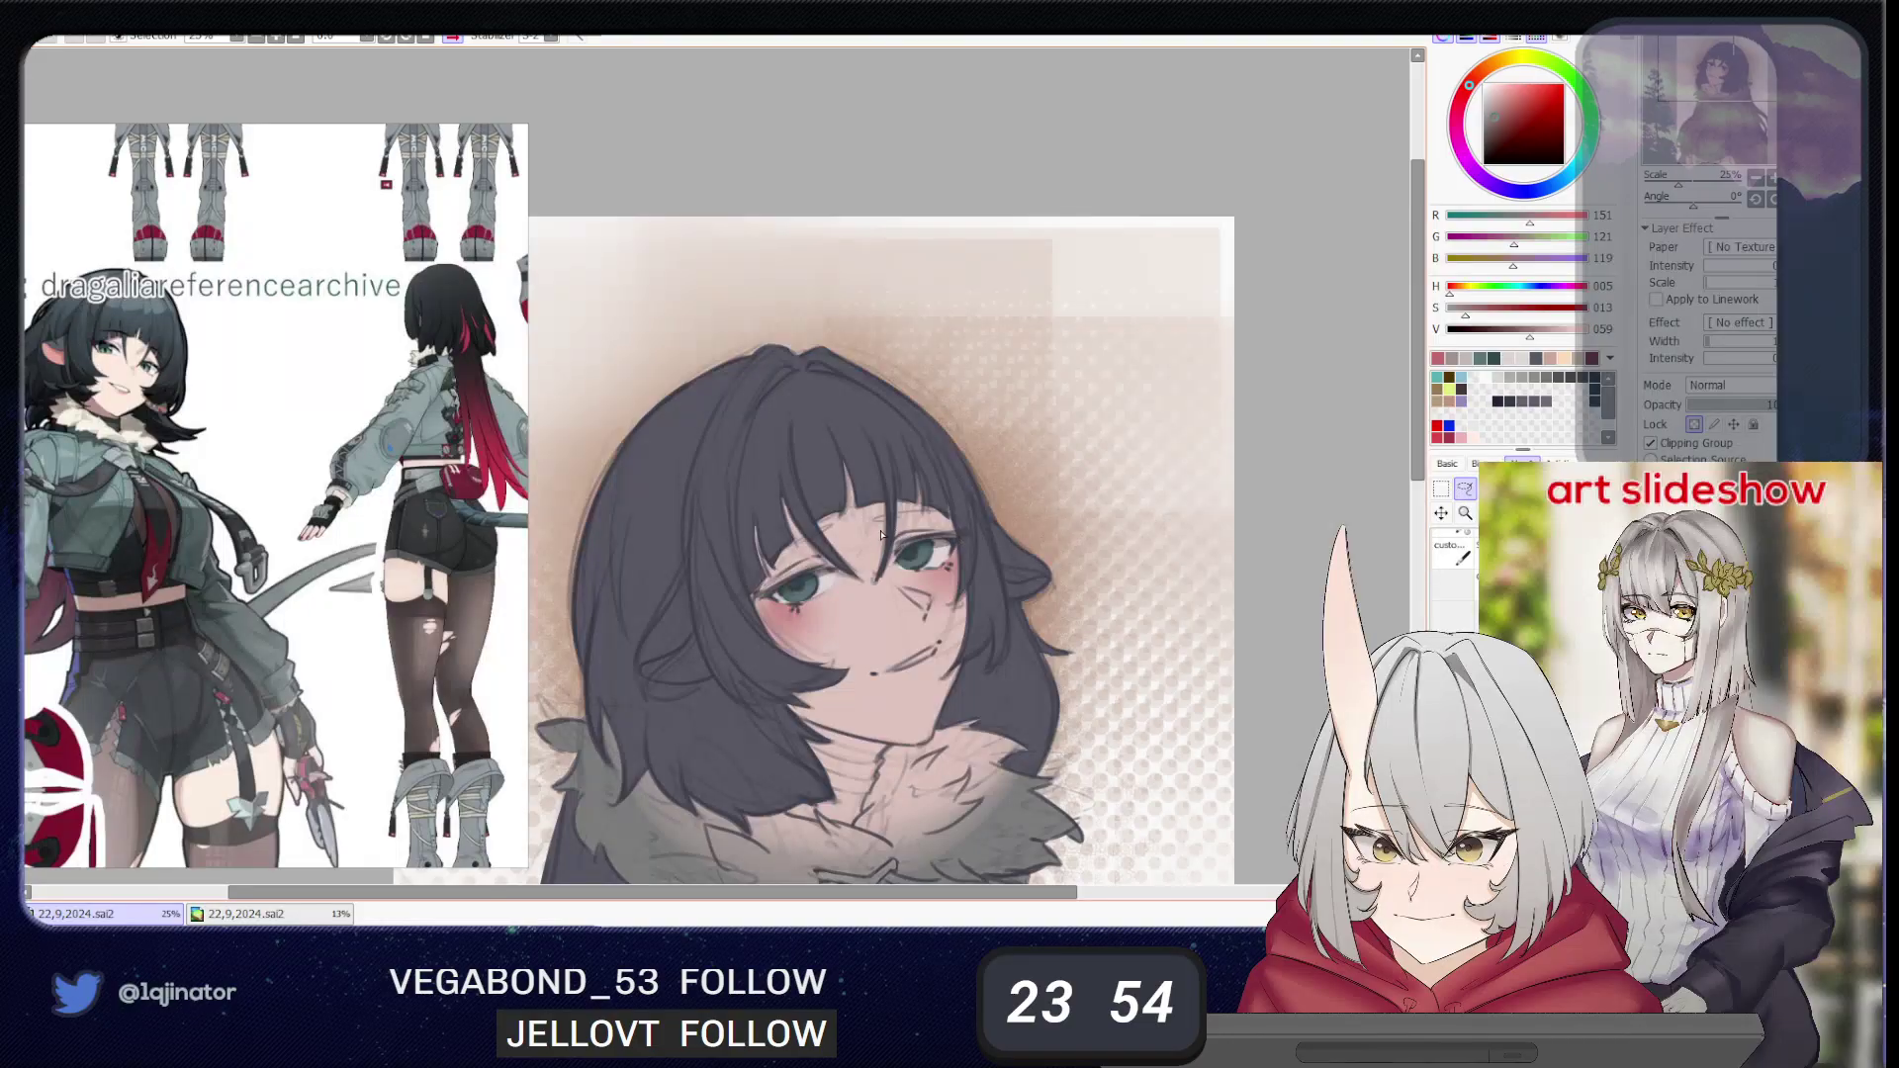
mouse_move(749, 594)
mouse_down()
mouse_move(774, 561)
mouse_move(886, 507)
mouse_move(983, 534)
mouse_up()
key(ctrl+z)
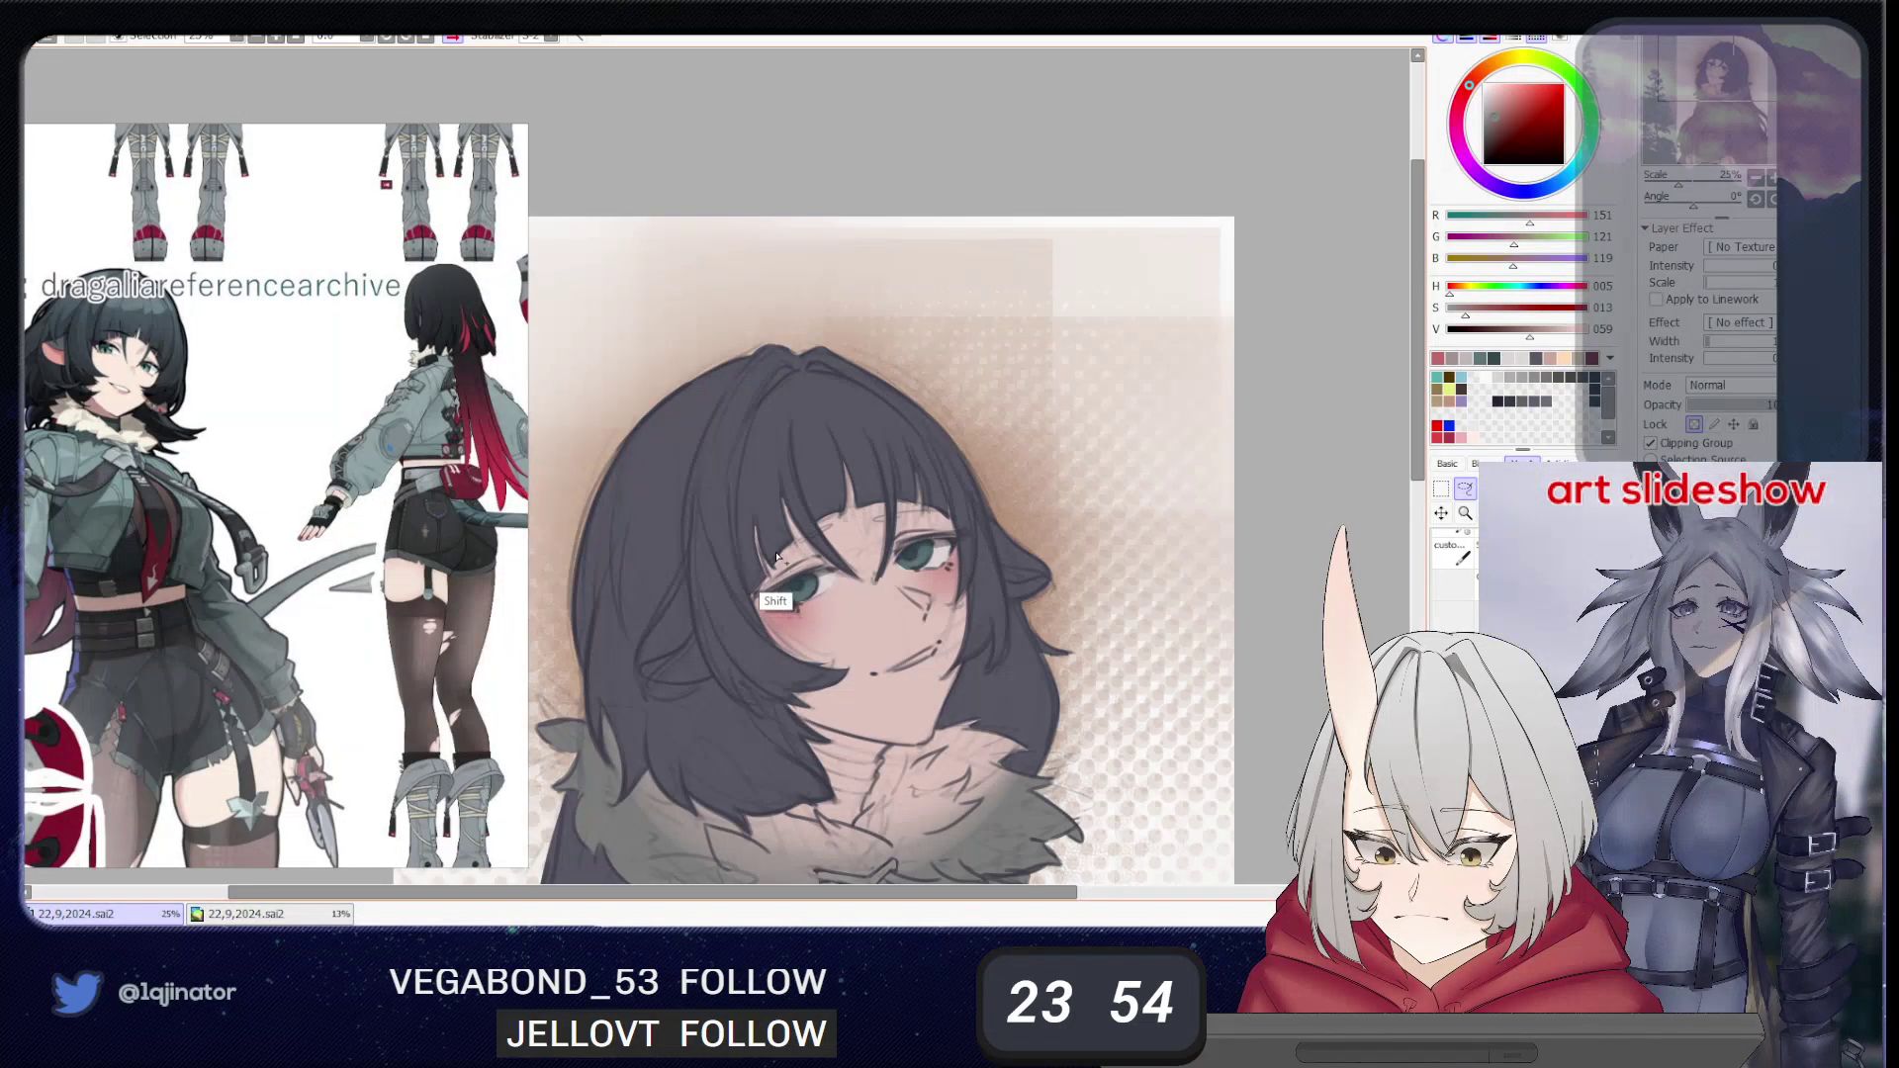
mouse_move(733, 615)
mouse_down()
mouse_move(754, 583)
mouse_move(988, 532)
mouse_move(698, 672)
mouse_up()
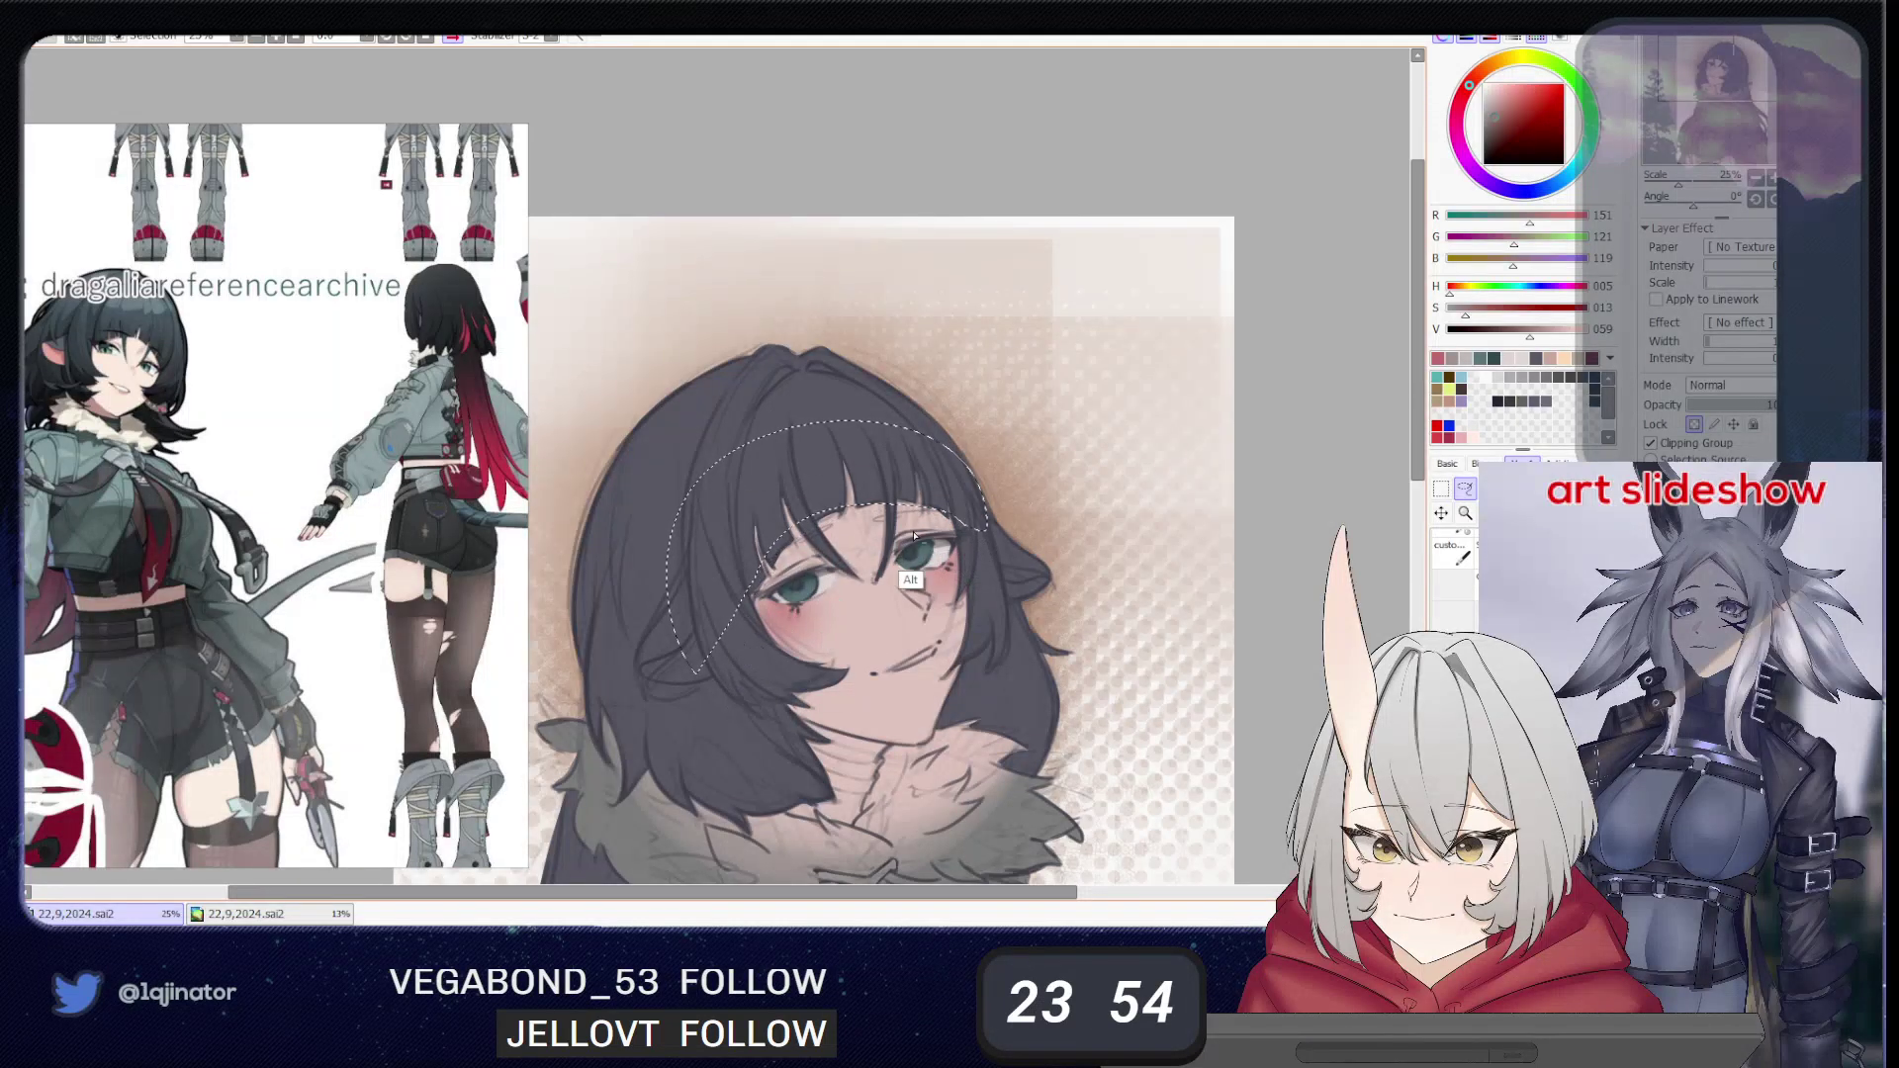
mouse_move(771, 567)
mouse_down()
mouse_move(887, 505)
mouse_move(947, 520)
mouse_move(987, 578)
mouse_move(942, 690)
mouse_move(960, 596)
mouse_up()
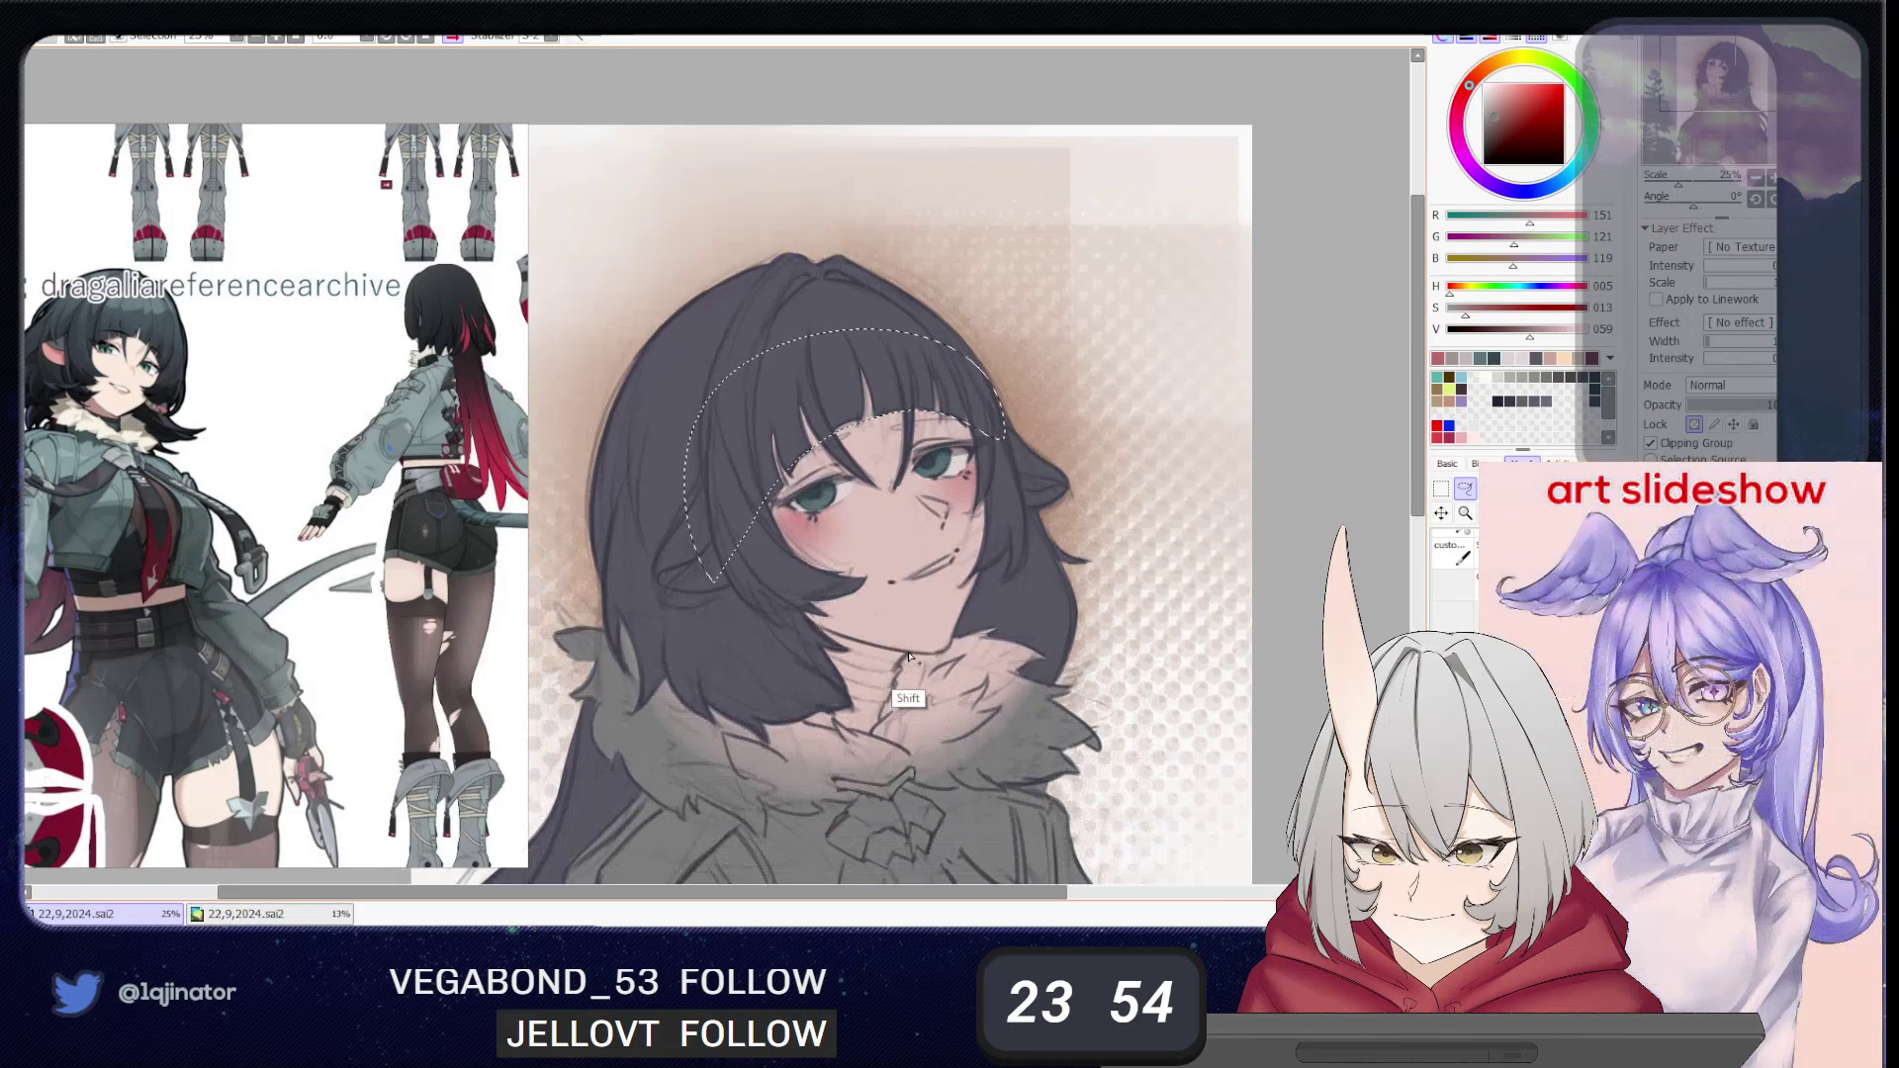
mouse_move(877, 684)
mouse_down()
mouse_move(801, 643)
mouse_move(907, 654)
mouse_up()
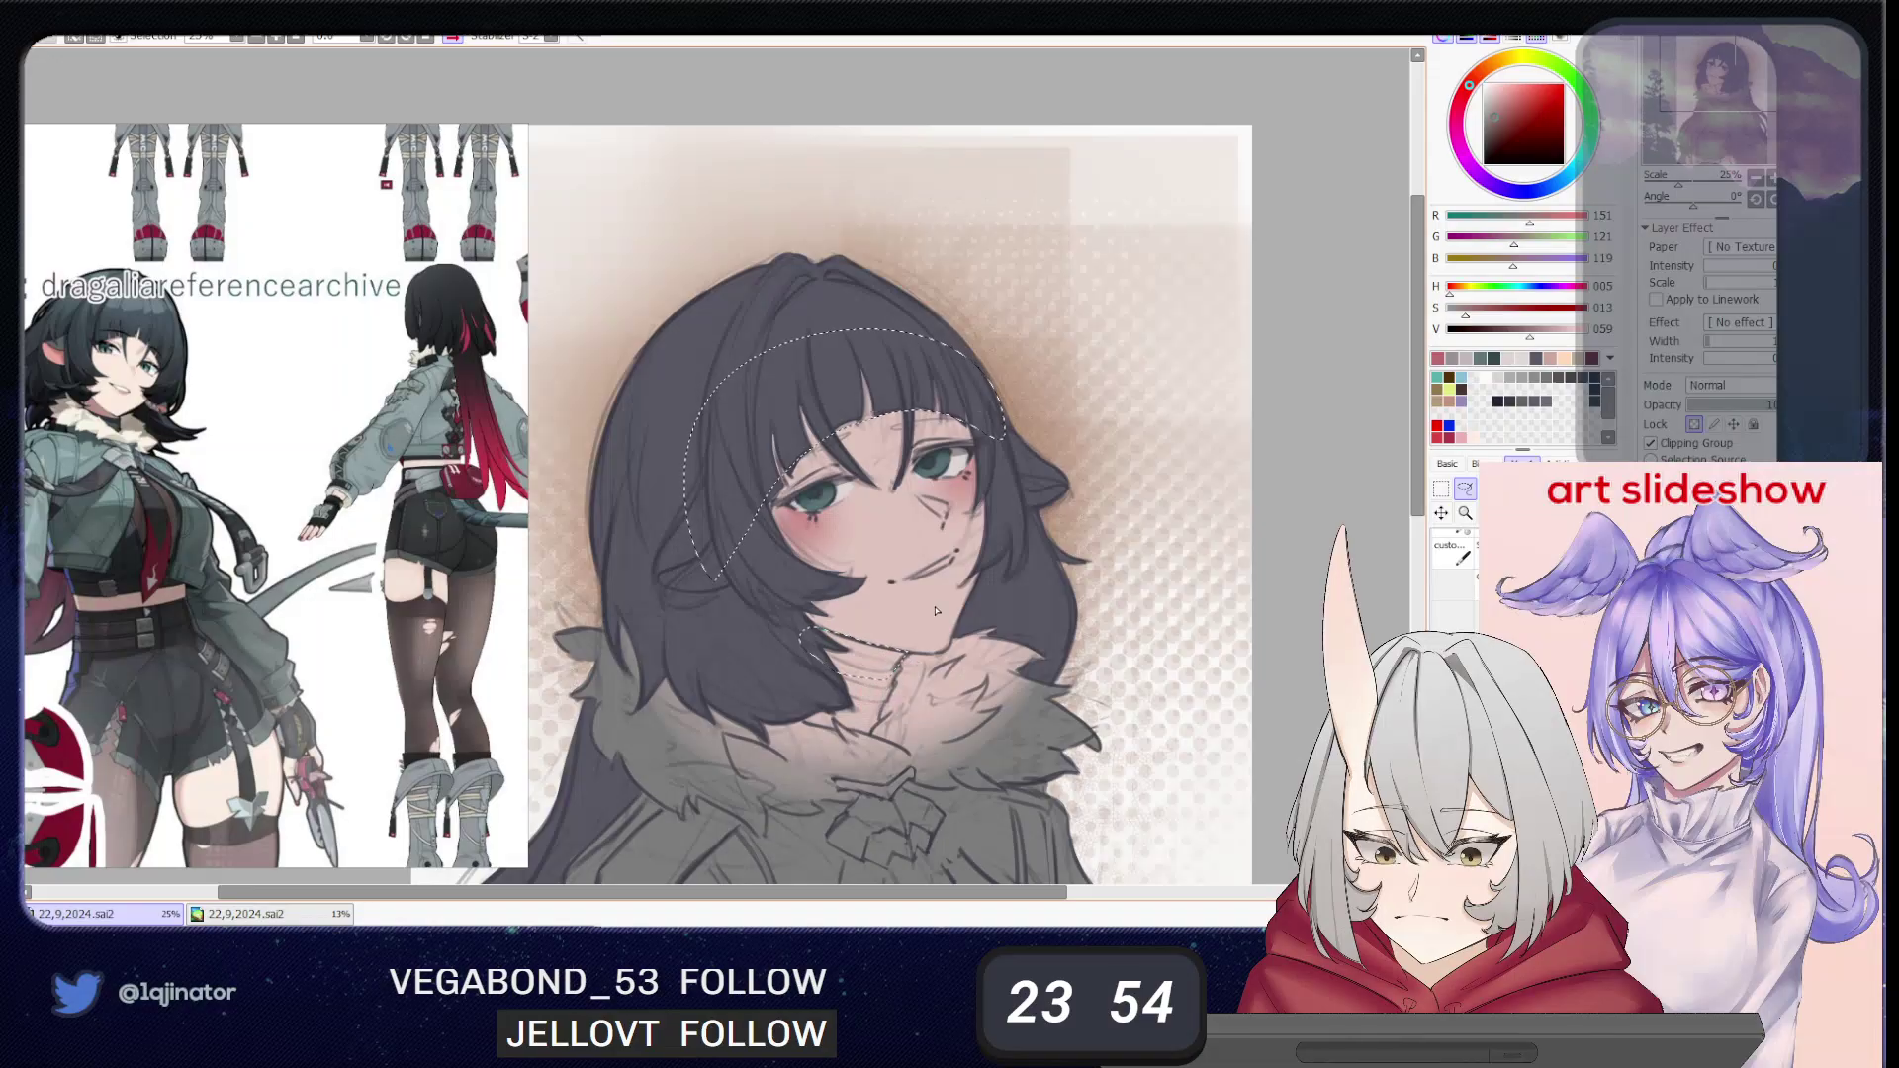
key(b)
mouse_move(853, 546)
mouse_down()
mouse_move(876, 580)
mouse_move(994, 467)
mouse_move(737, 579)
mouse_up()
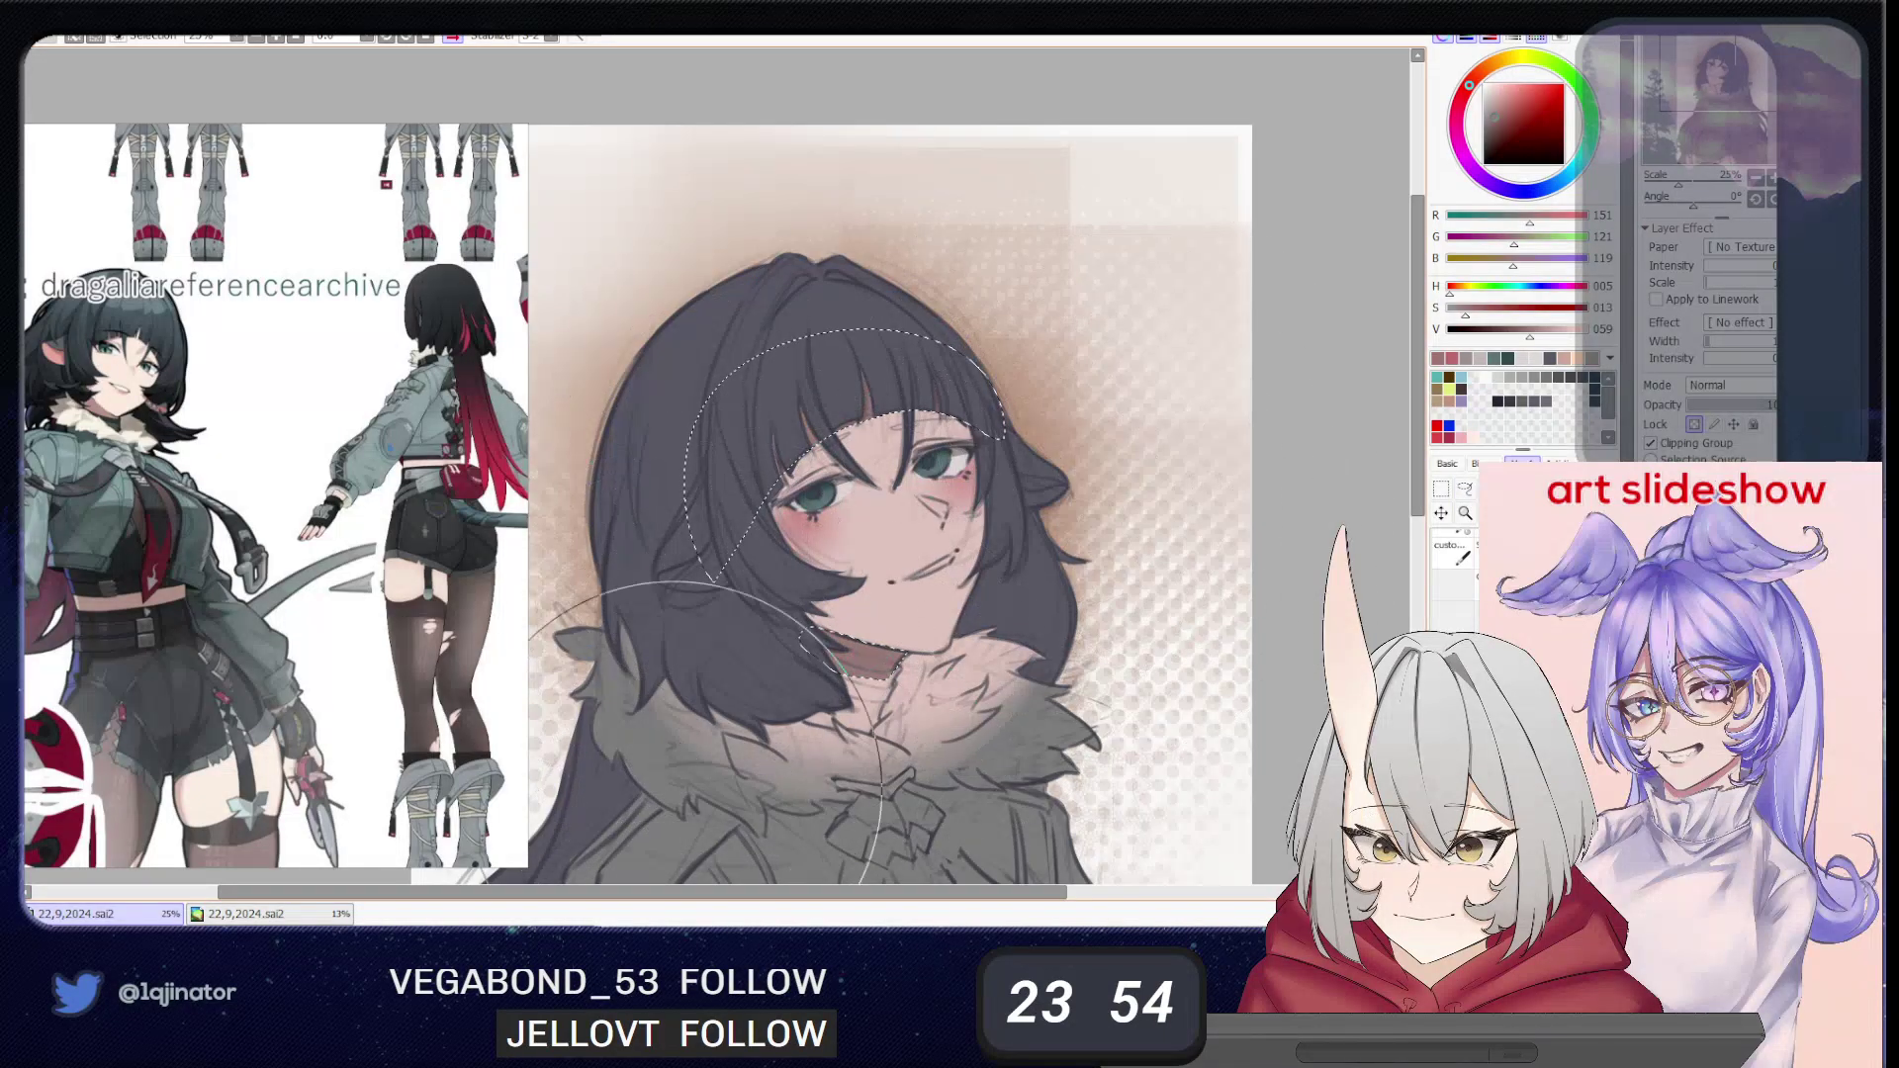
key(ctrl+d)
- Adjust the selected skin shadows with Hue/Saturation, using saturation +13 and luminance +9, and clear the selection
key(Page_Down)
key(Page_Down)
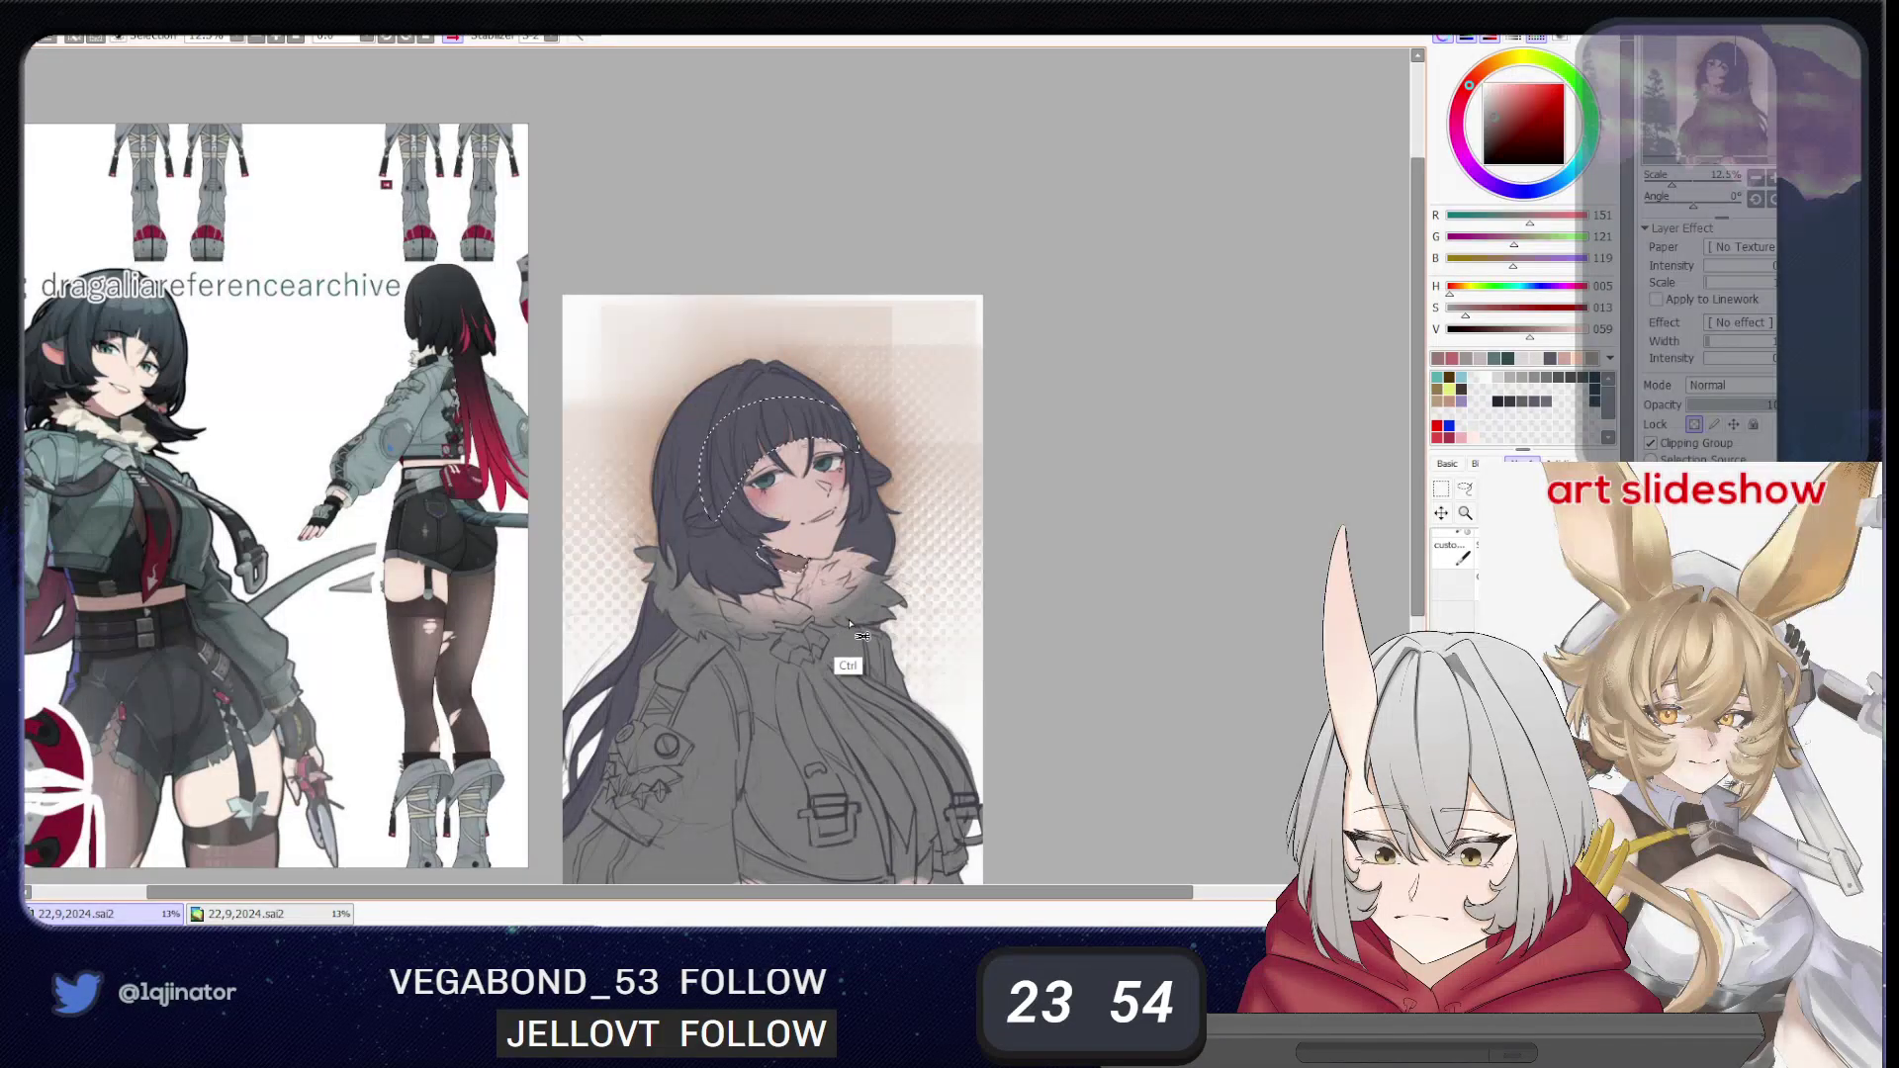
key(ctrl+u)
drag(1197, 224, 1212, 263)
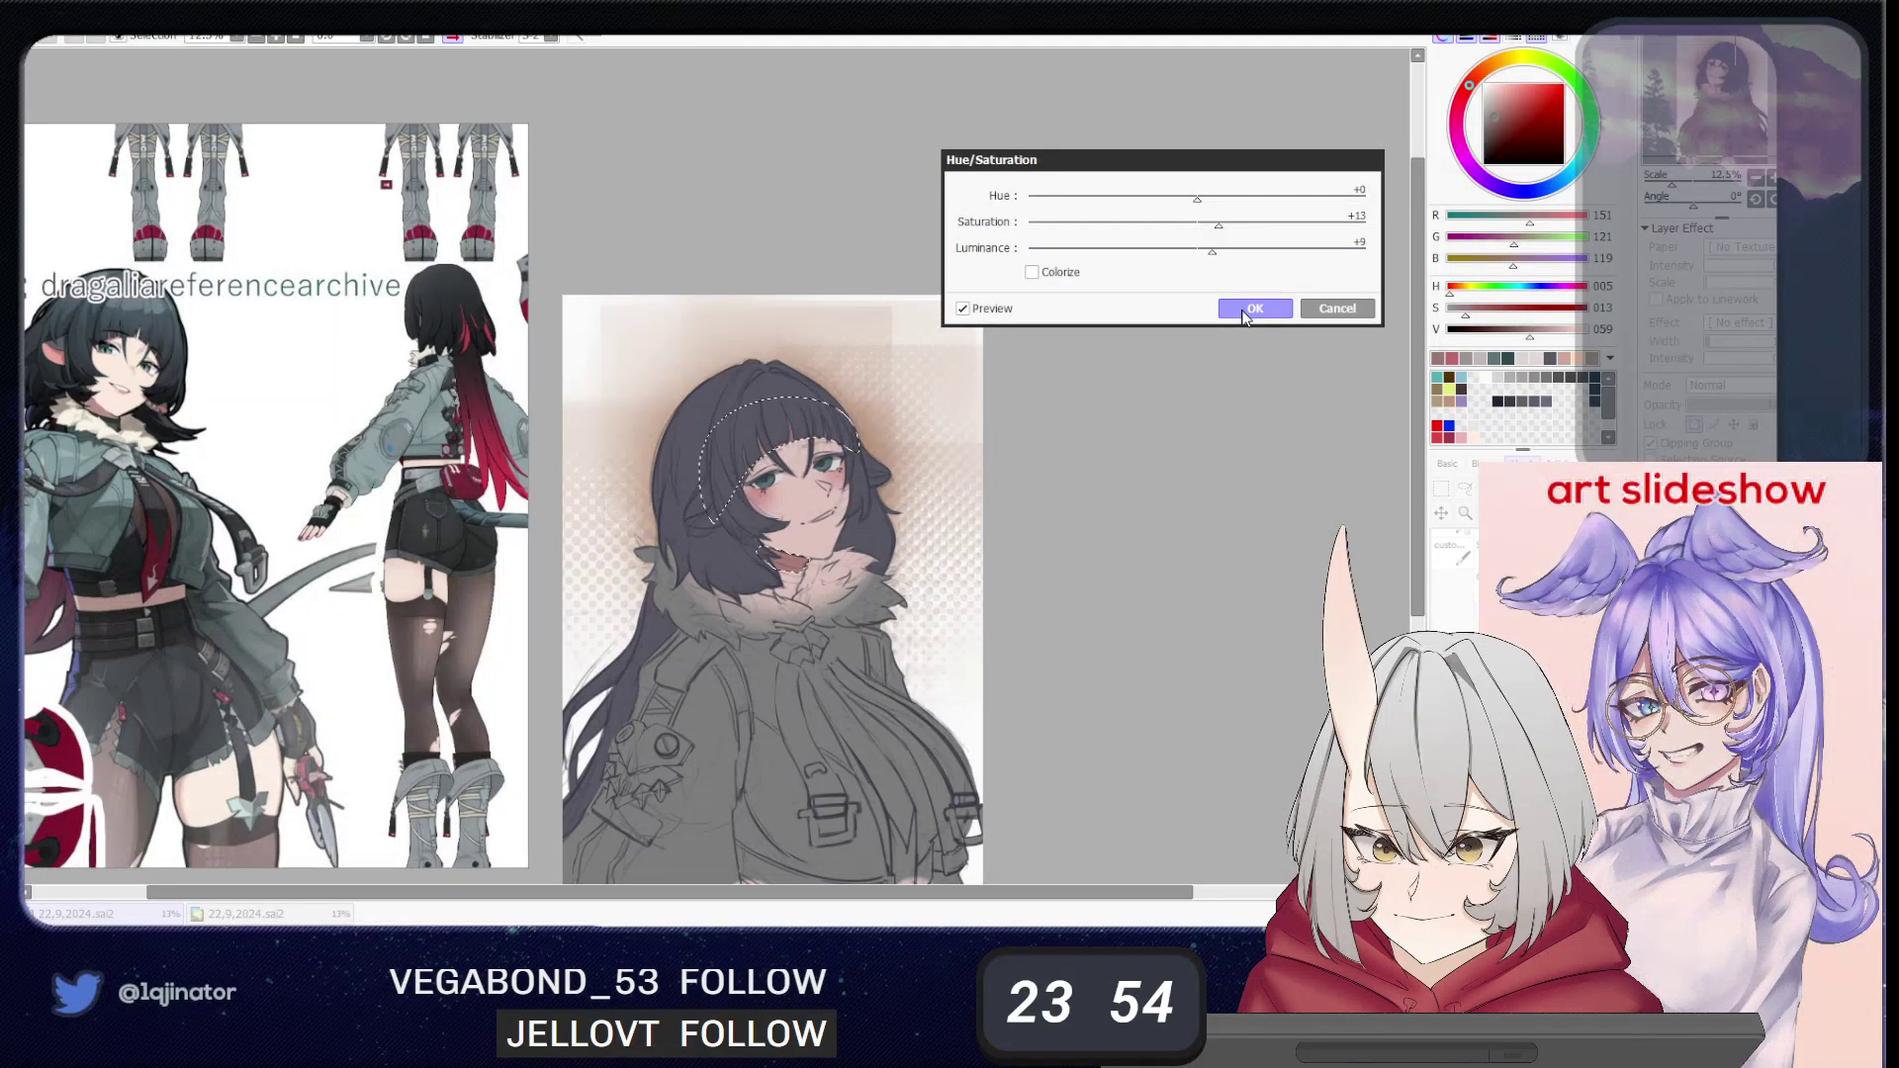
click(1254, 308)
key(ctrl+d)
key(Page_Up)
key(Page_Up)
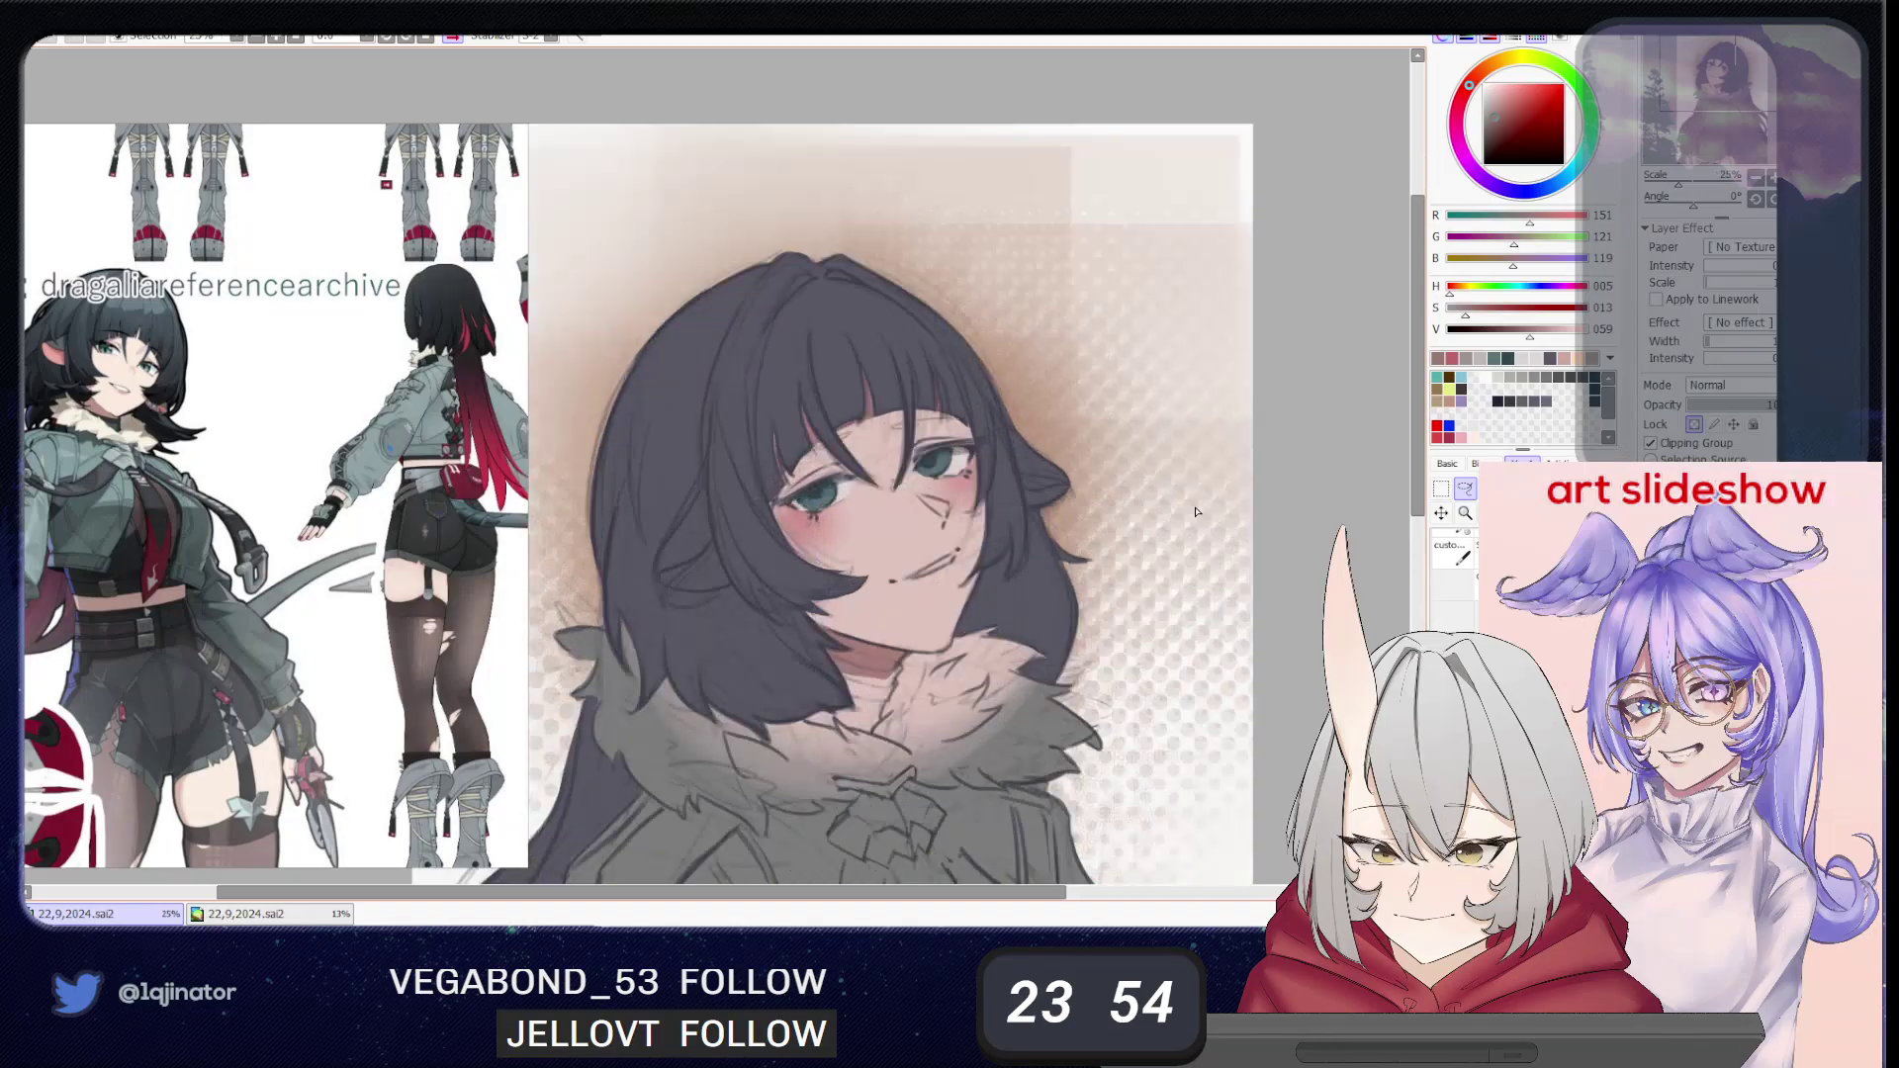
key(b)
drag(1257, 522, 1189, 557)
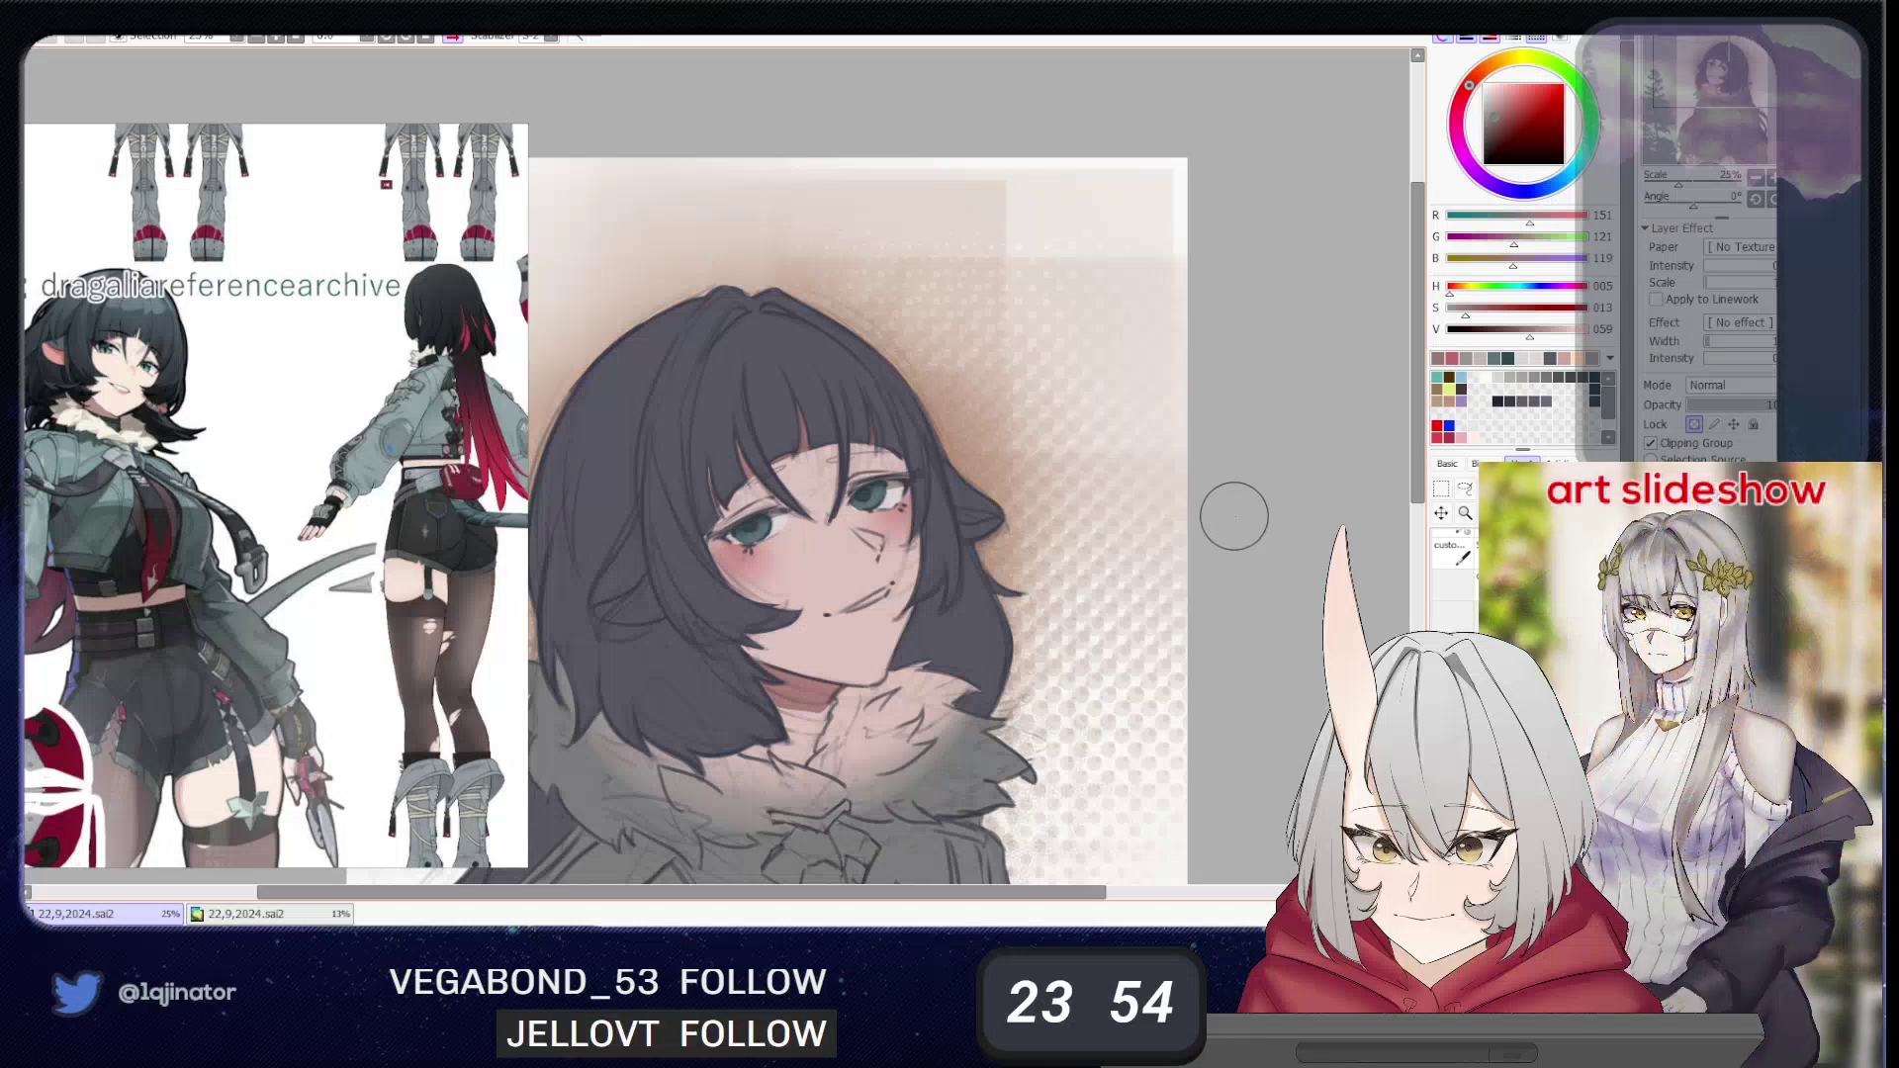
drag(979, 620, 980, 669)
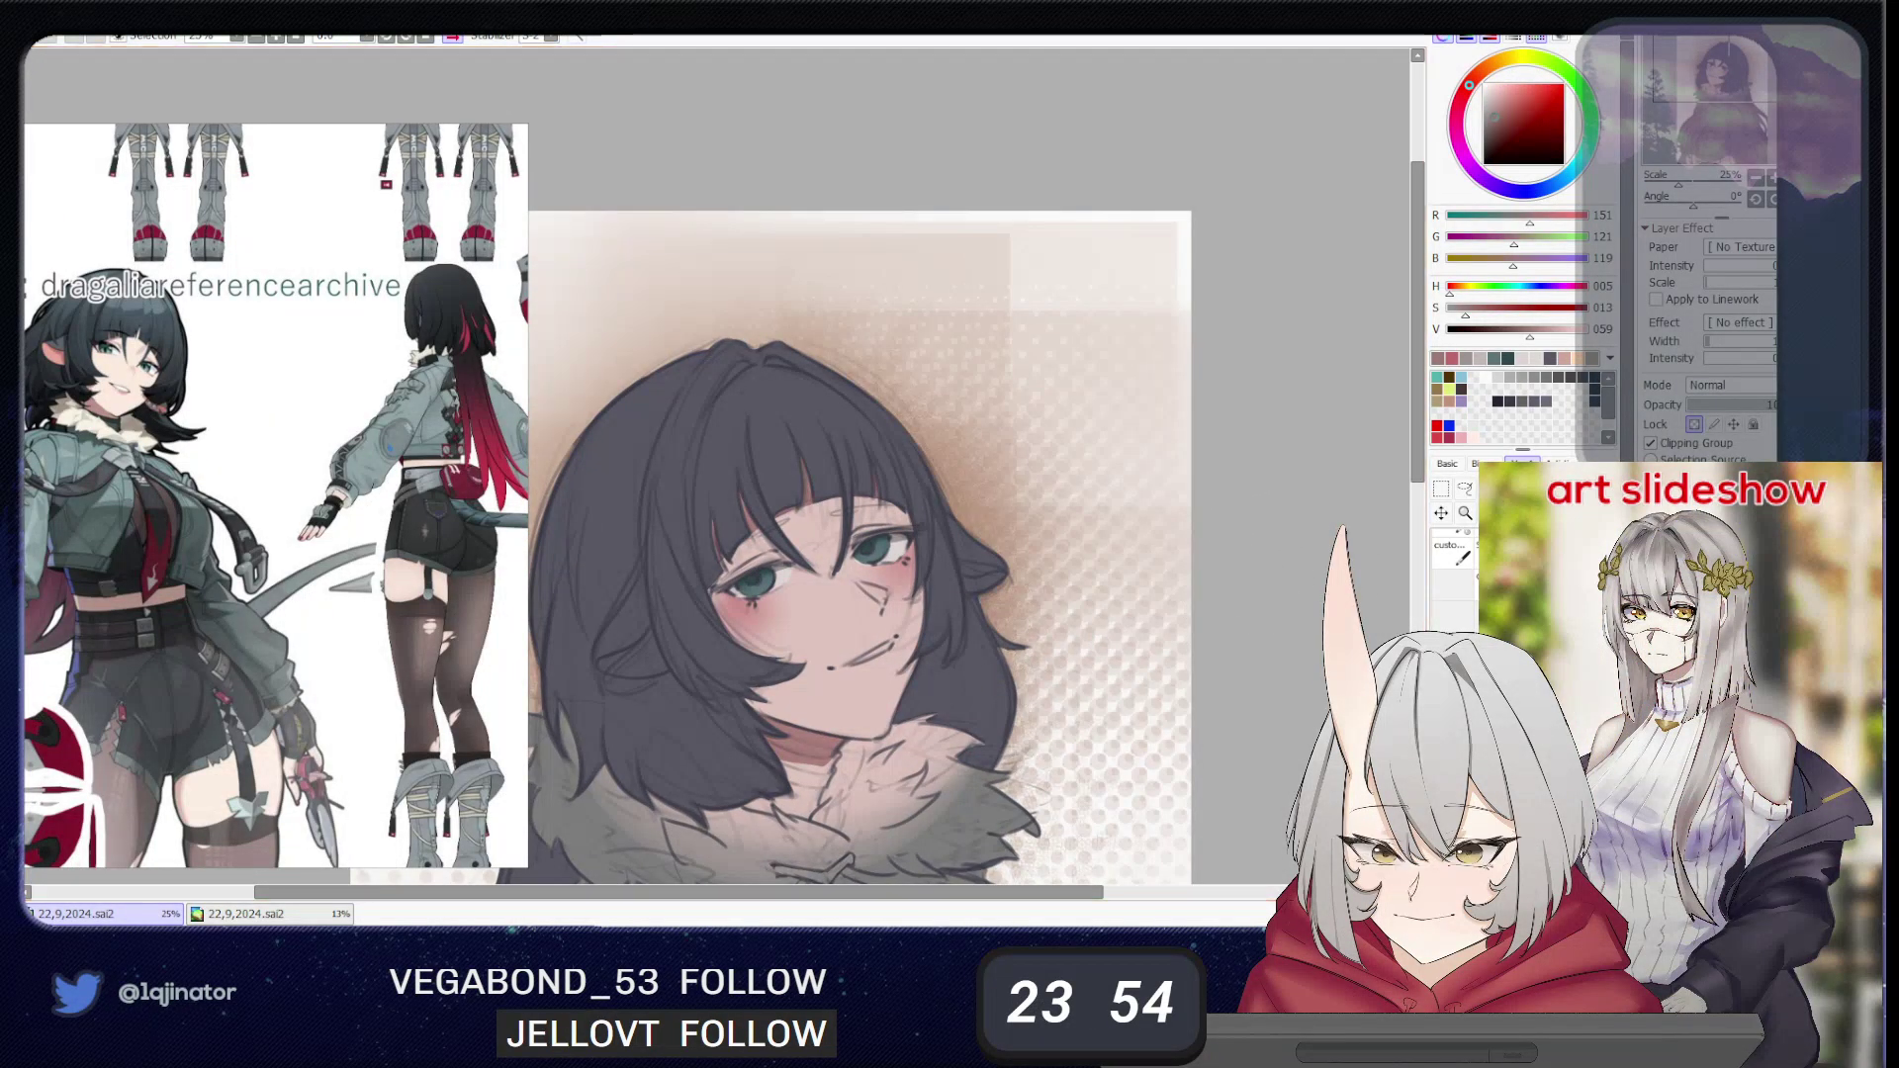
- Sample the hair colour with hue 240, saturation 5 and value 39, and touch up the hair edge beside the near eye
click(1711, 593)
drag(898, 623, 918, 655)
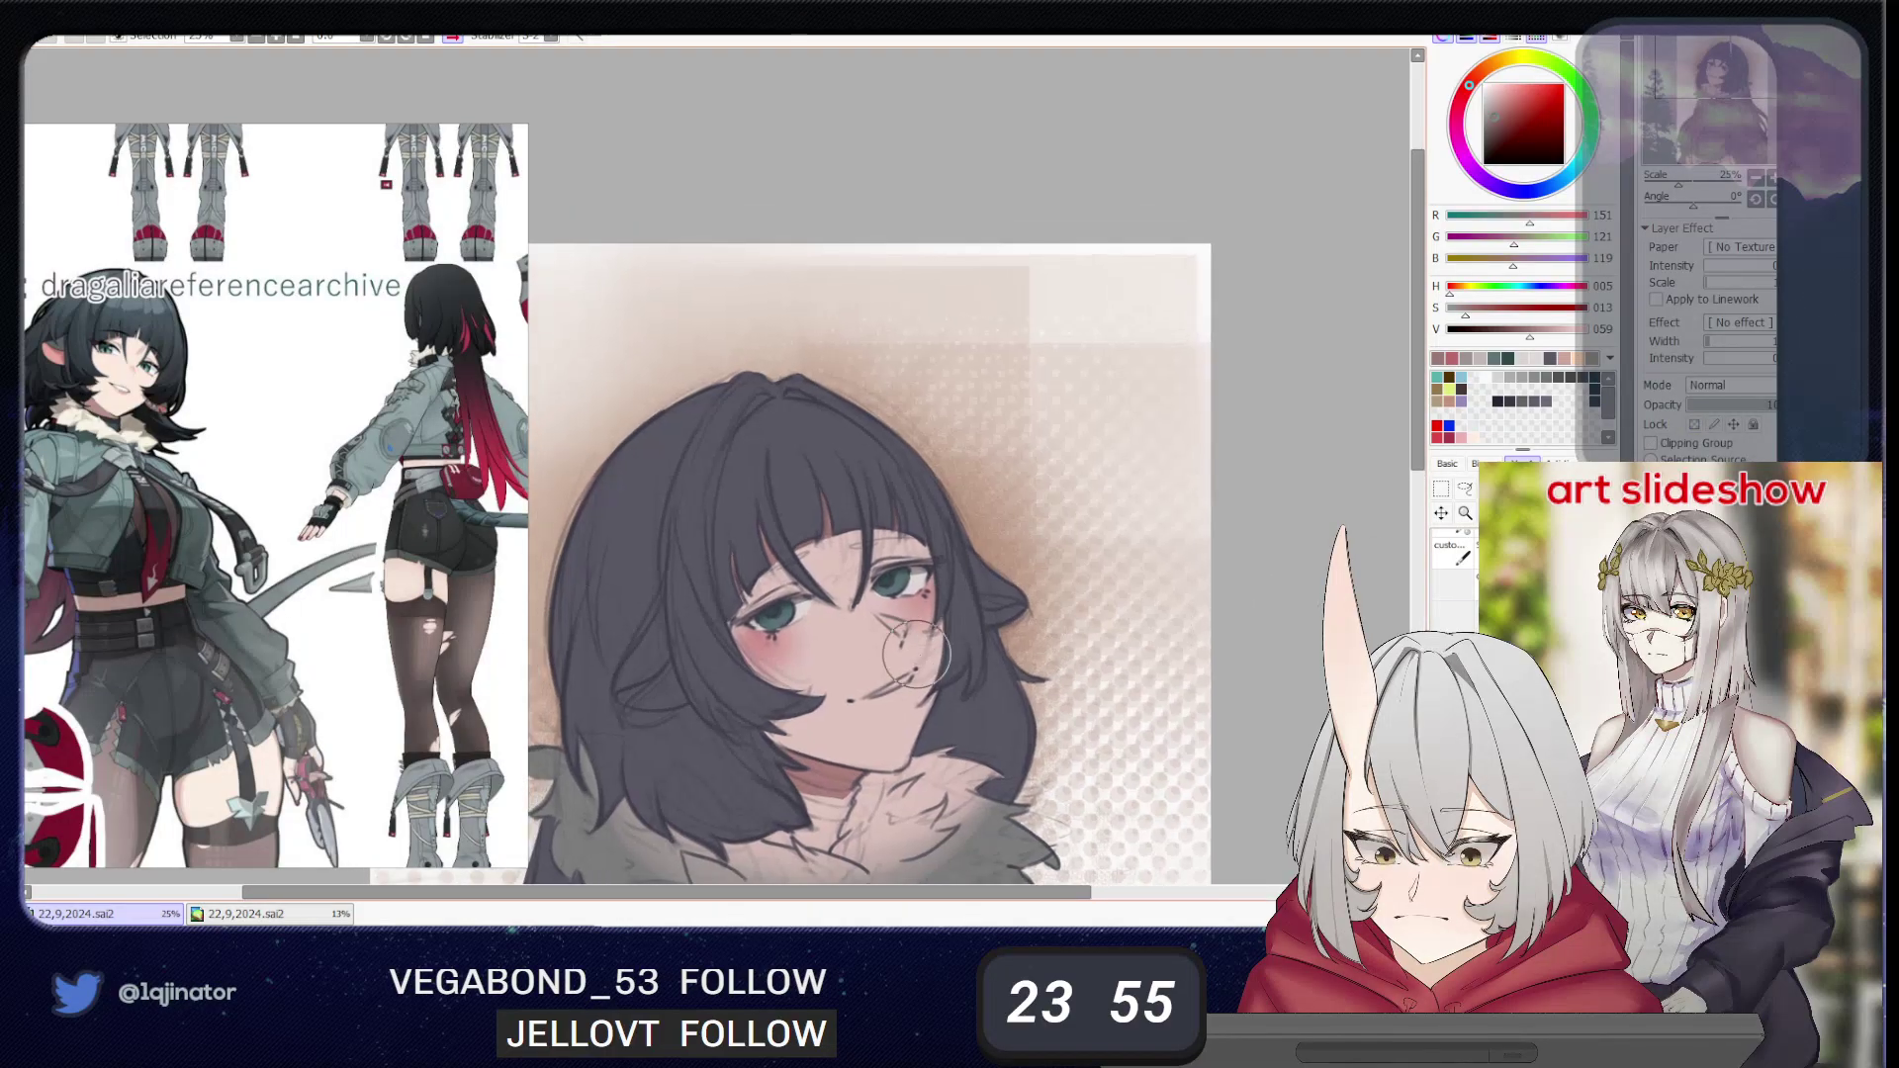
ctrl+alt+click(929, 650)
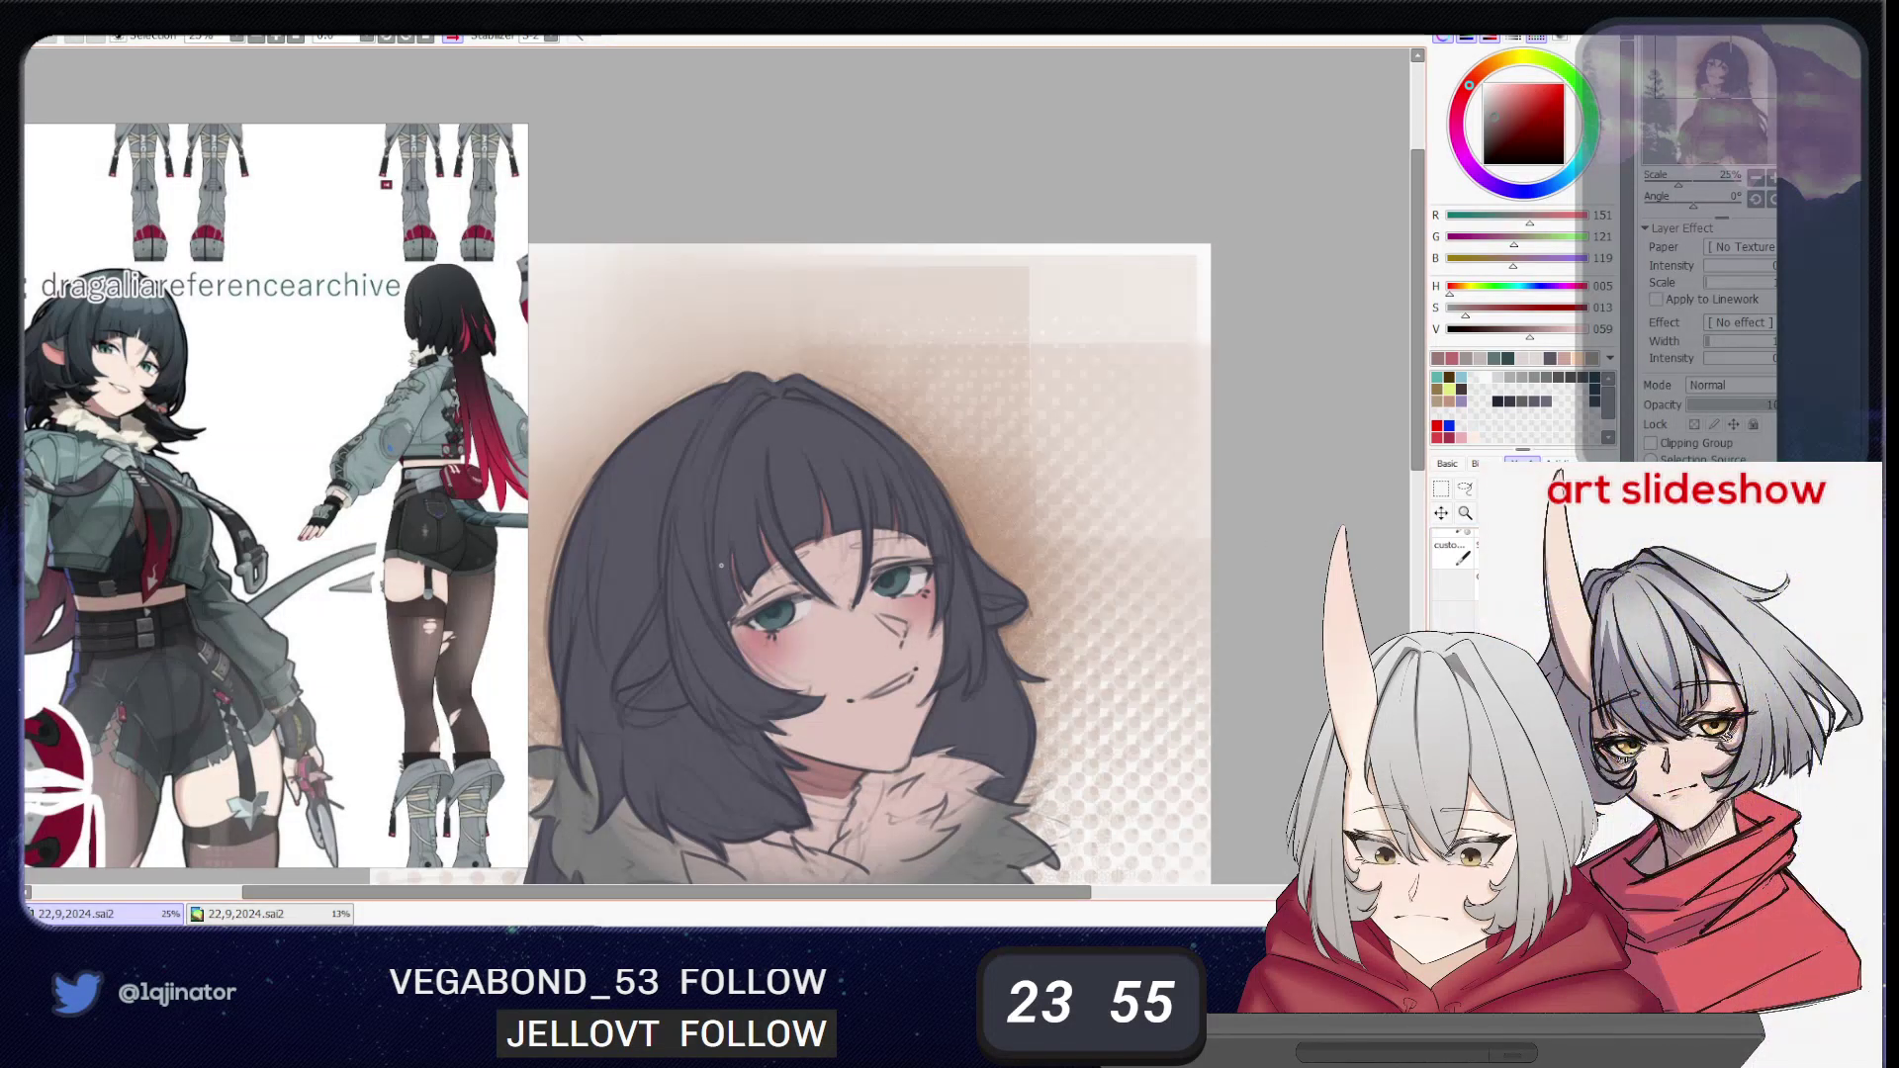
alt+click(901, 506)
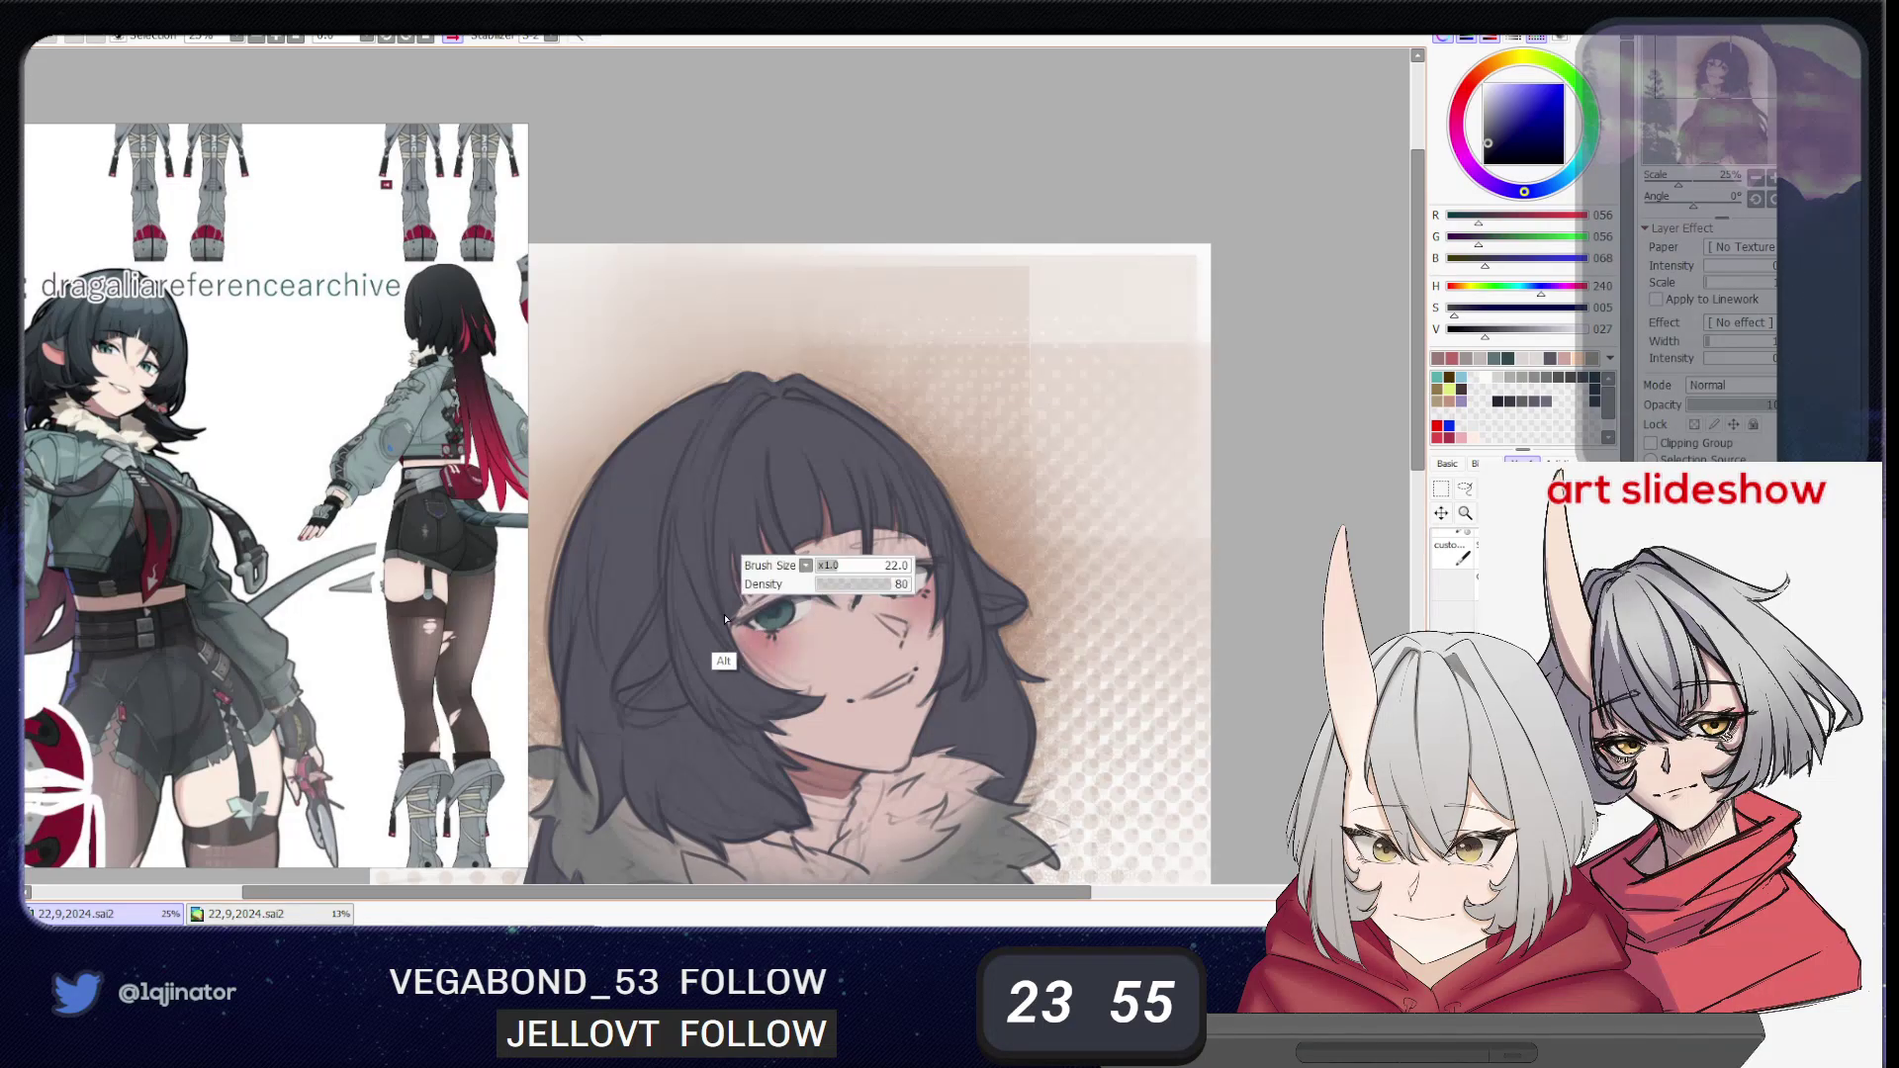
click(778, 658)
key(ctrl+z)
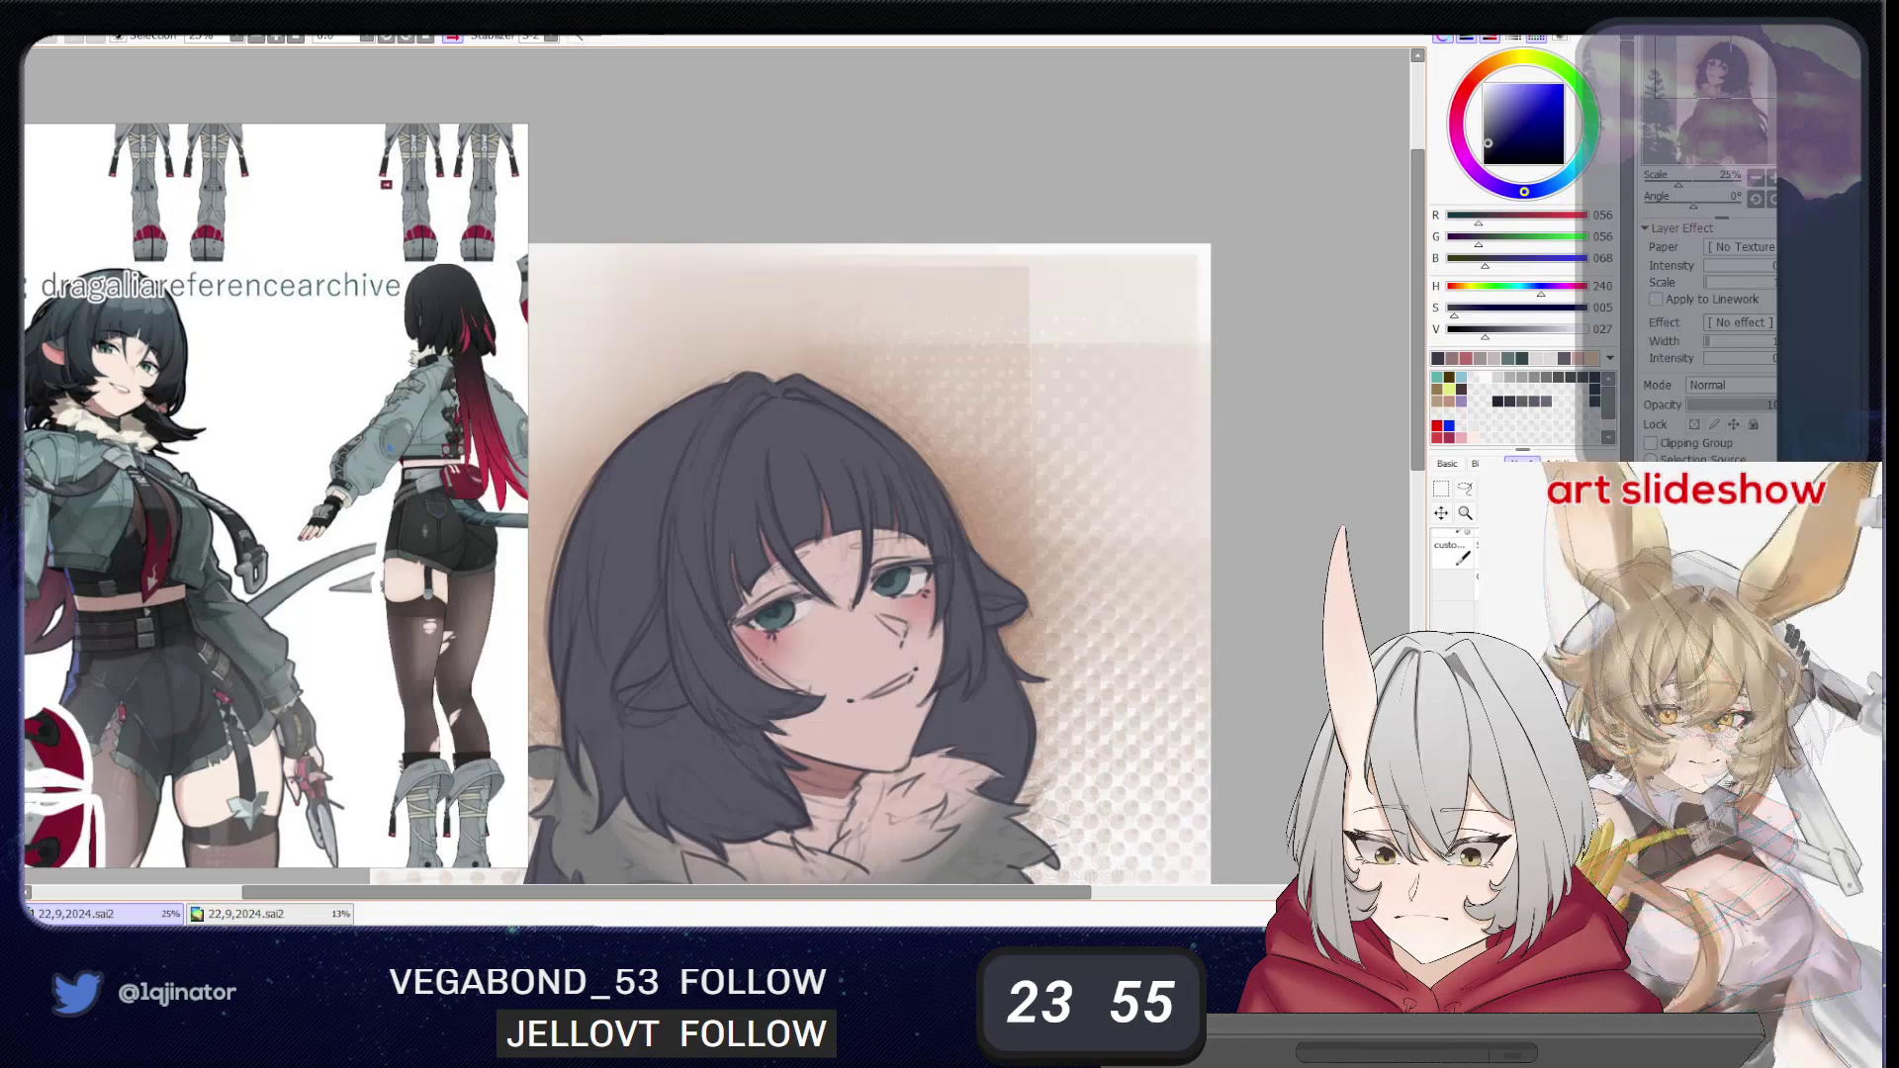
alt+click(795, 422)
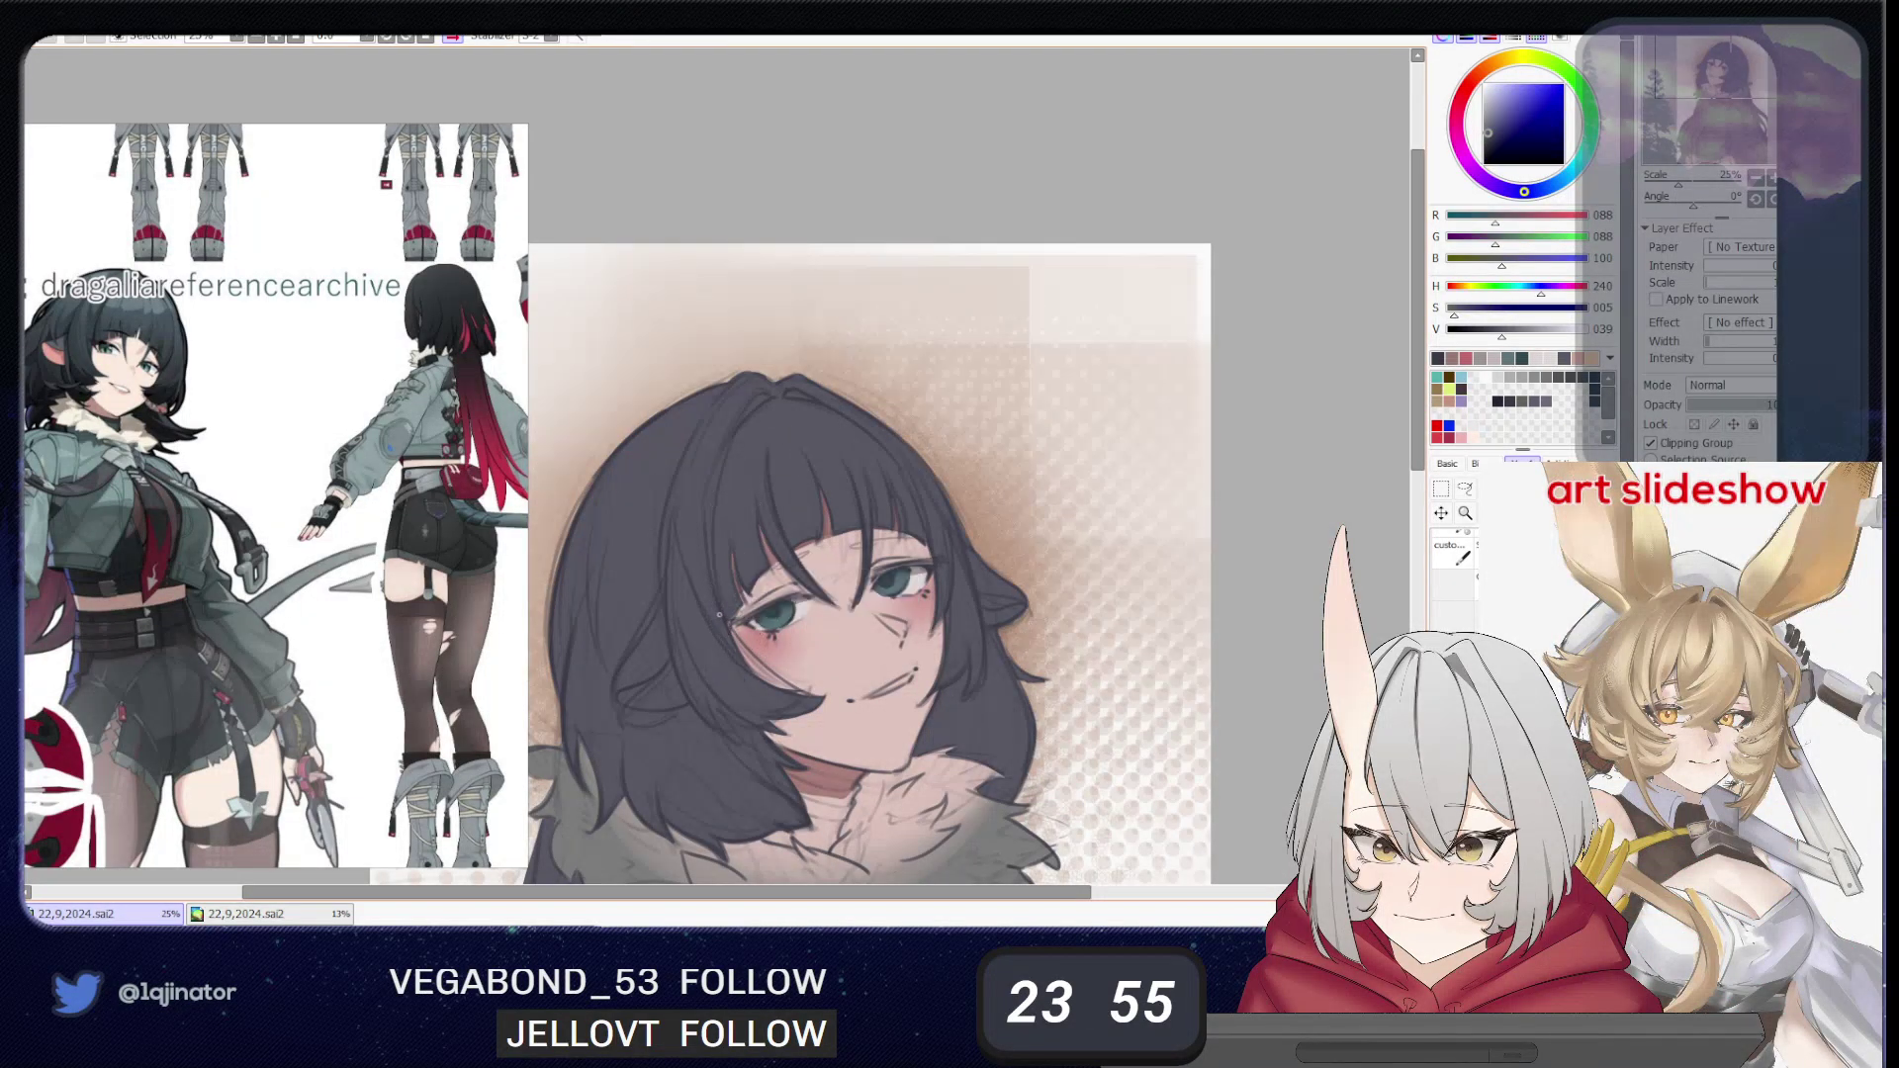
mouse_move(727, 621)
mouse_down()
mouse_move(783, 682)
mouse_move(733, 635)
mouse_up()
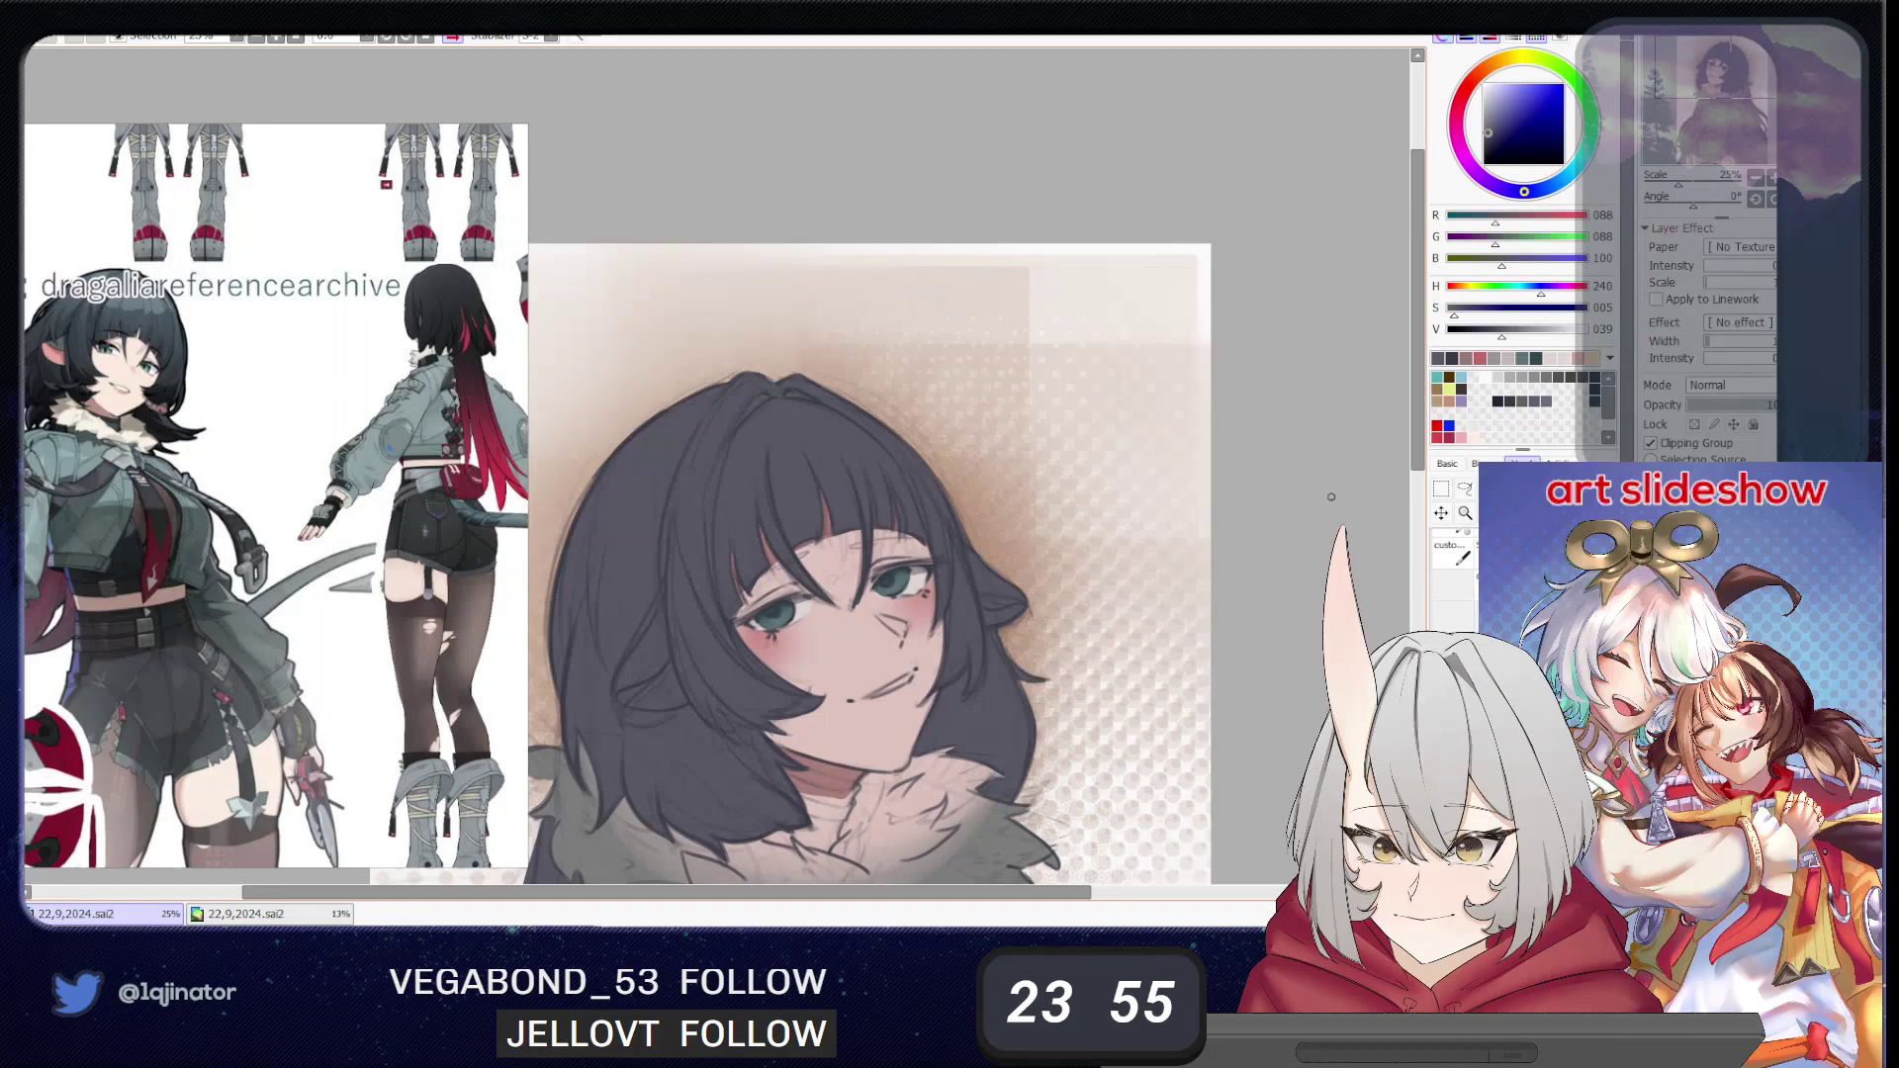
- Examine the whole portrait's colouring from the head down to the waist
drag(1247, 608, 1219, 590)
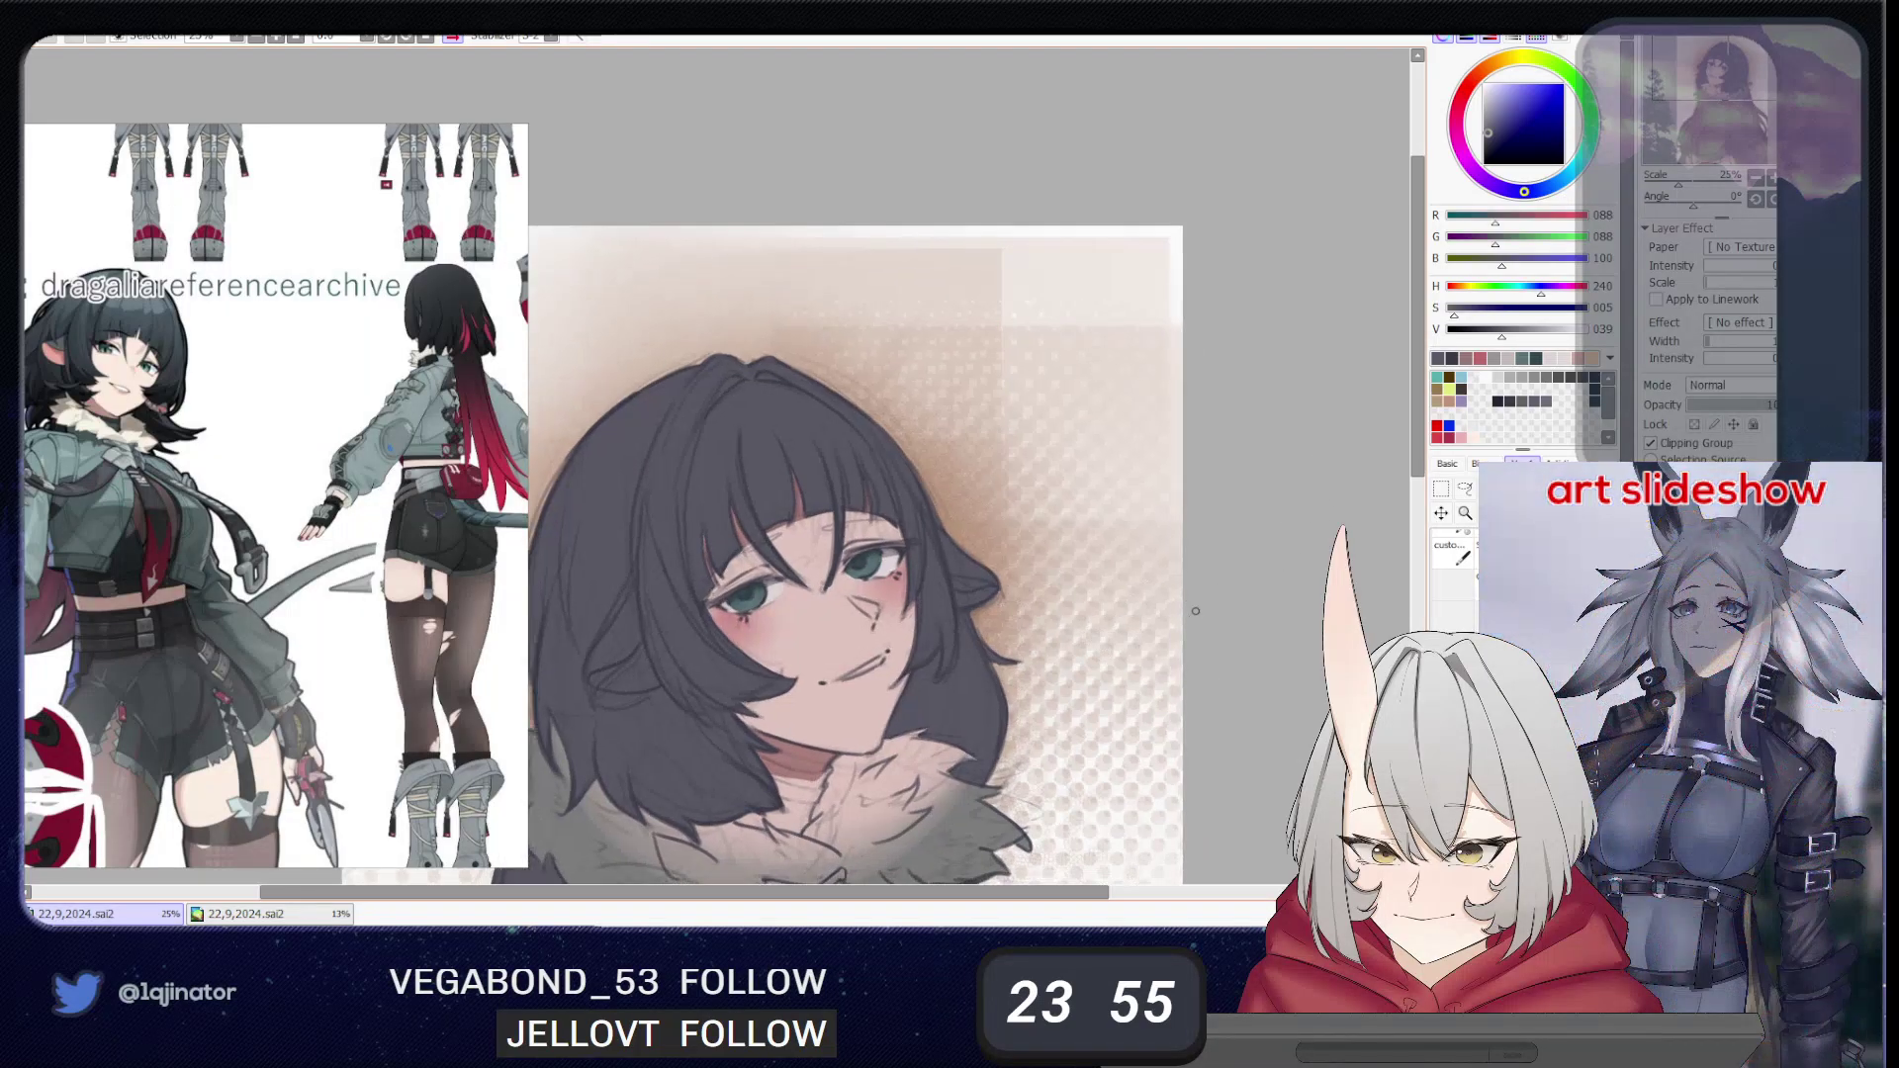
scroll(1136, 546, down, 2)
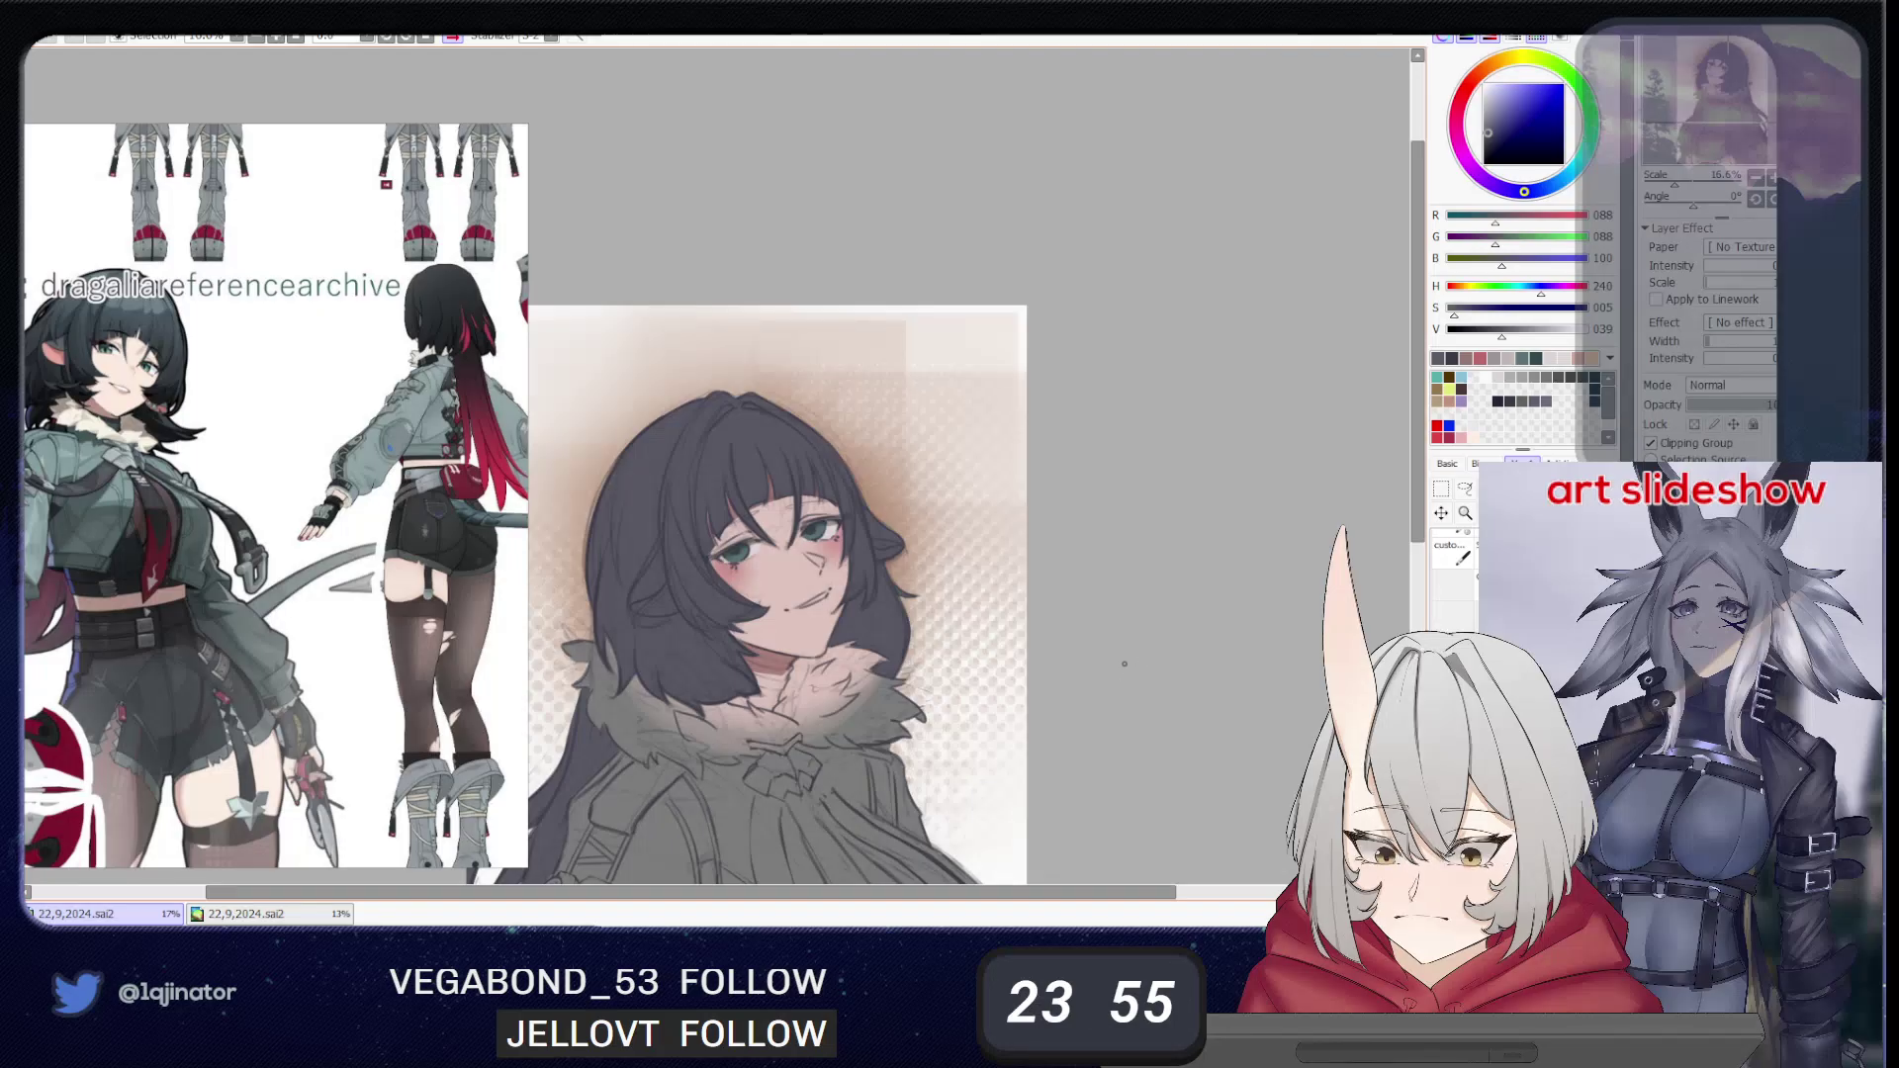
drag(1115, 665, 1036, 539)
key(h)
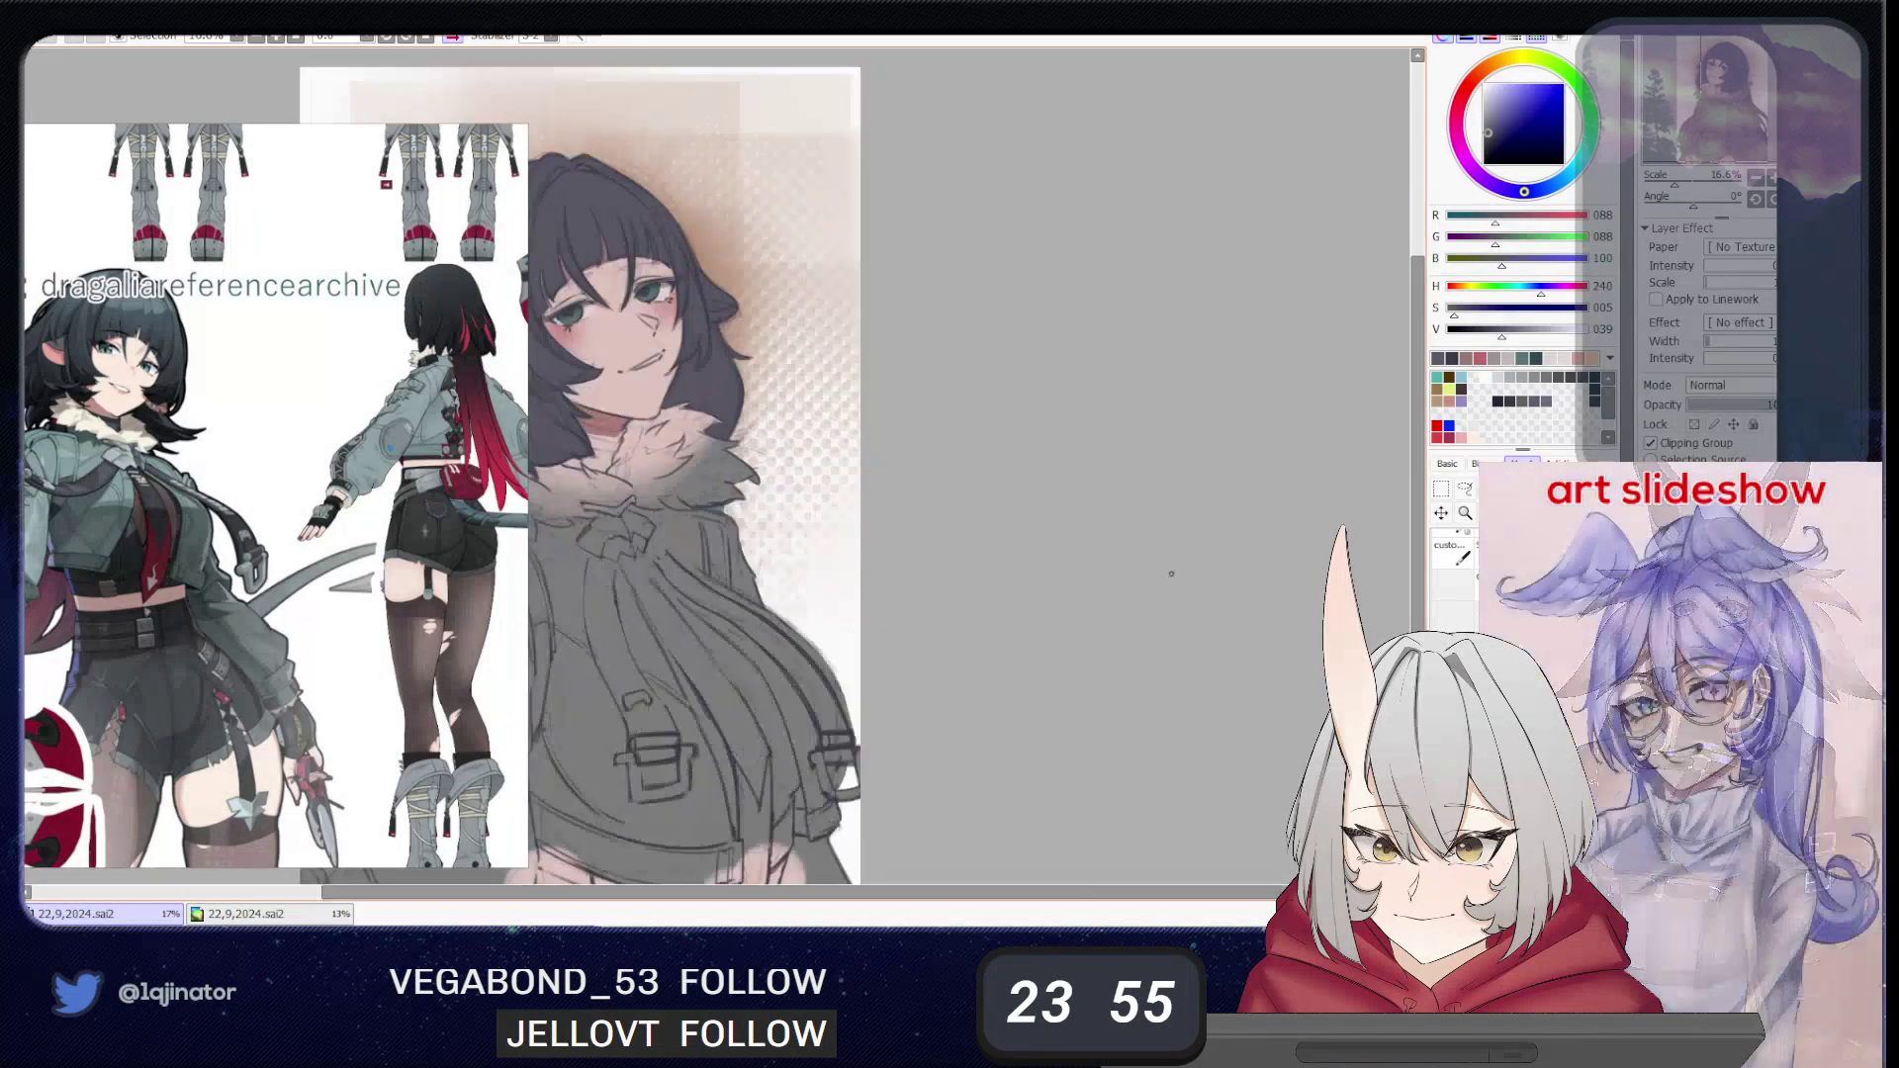
drag(1002, 655, 1124, 632)
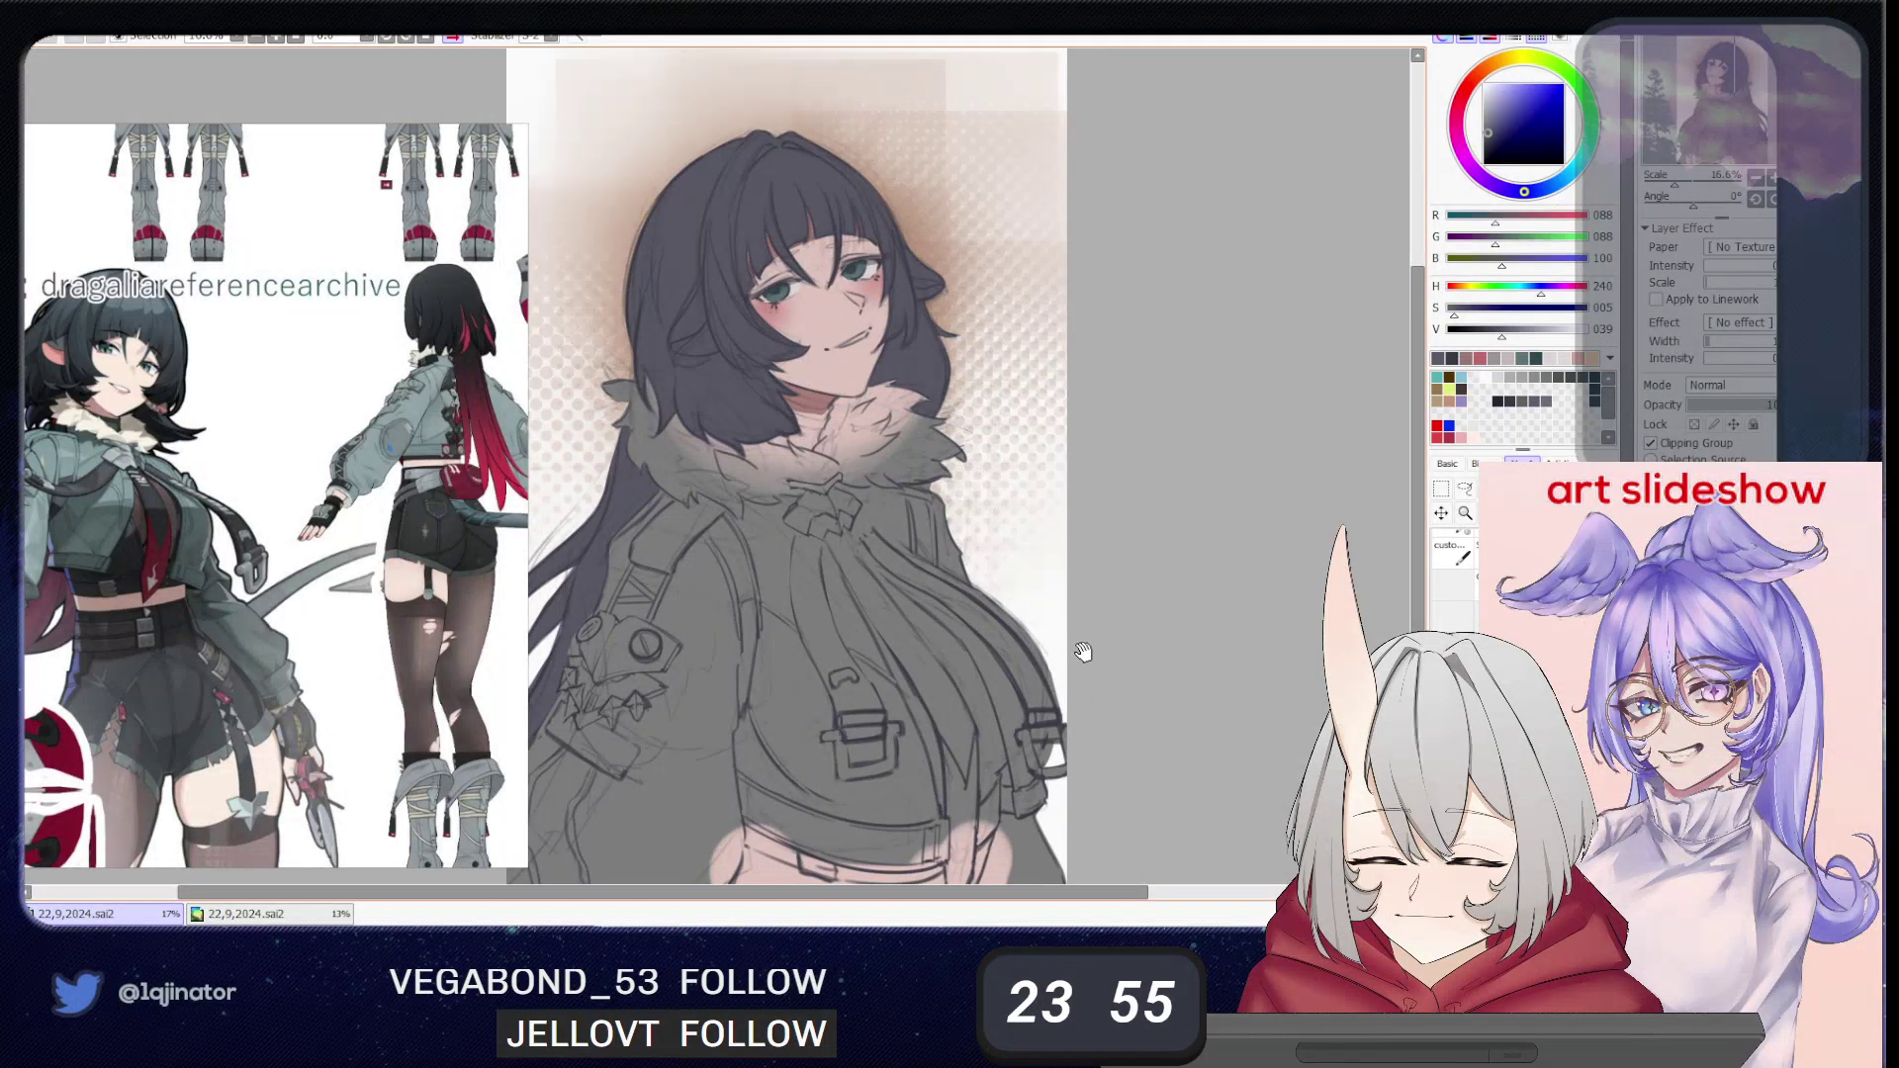
drag(1083, 650, 1050, 651)
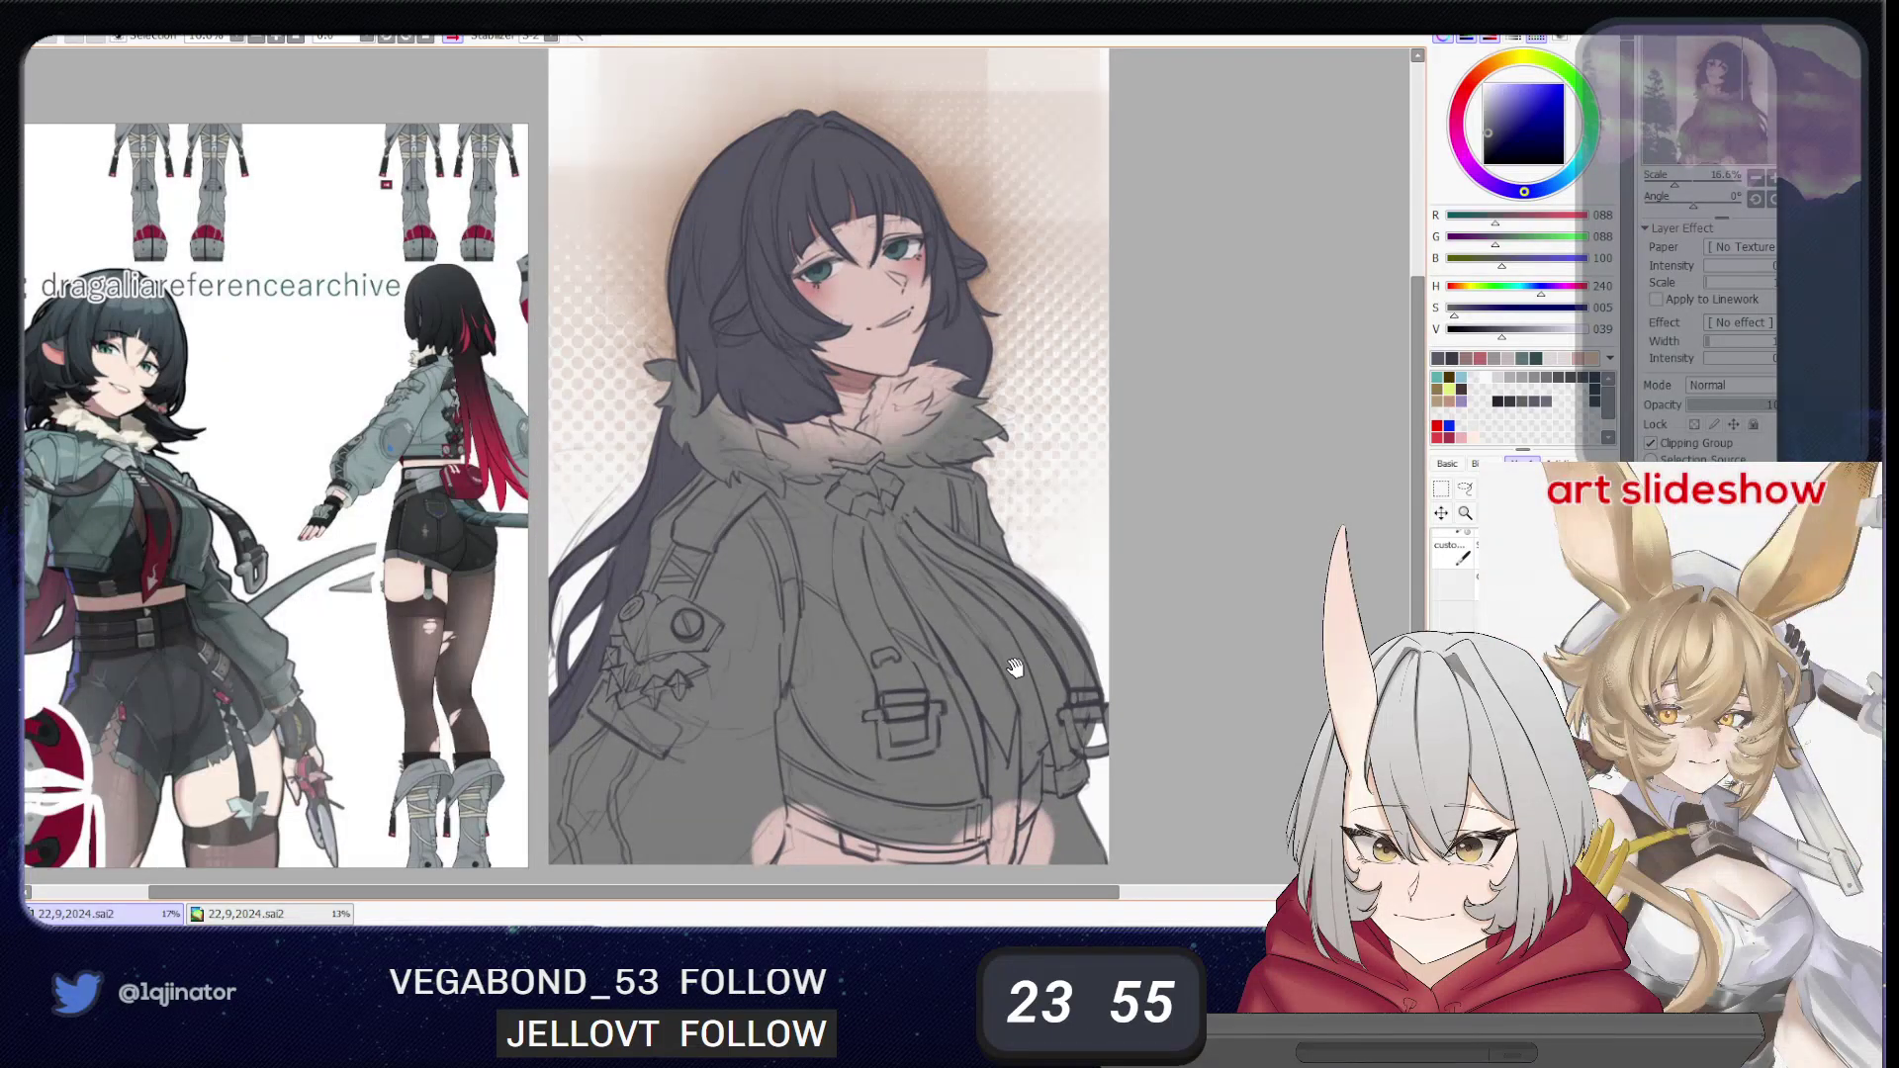
drag(1013, 679, 1012, 755)
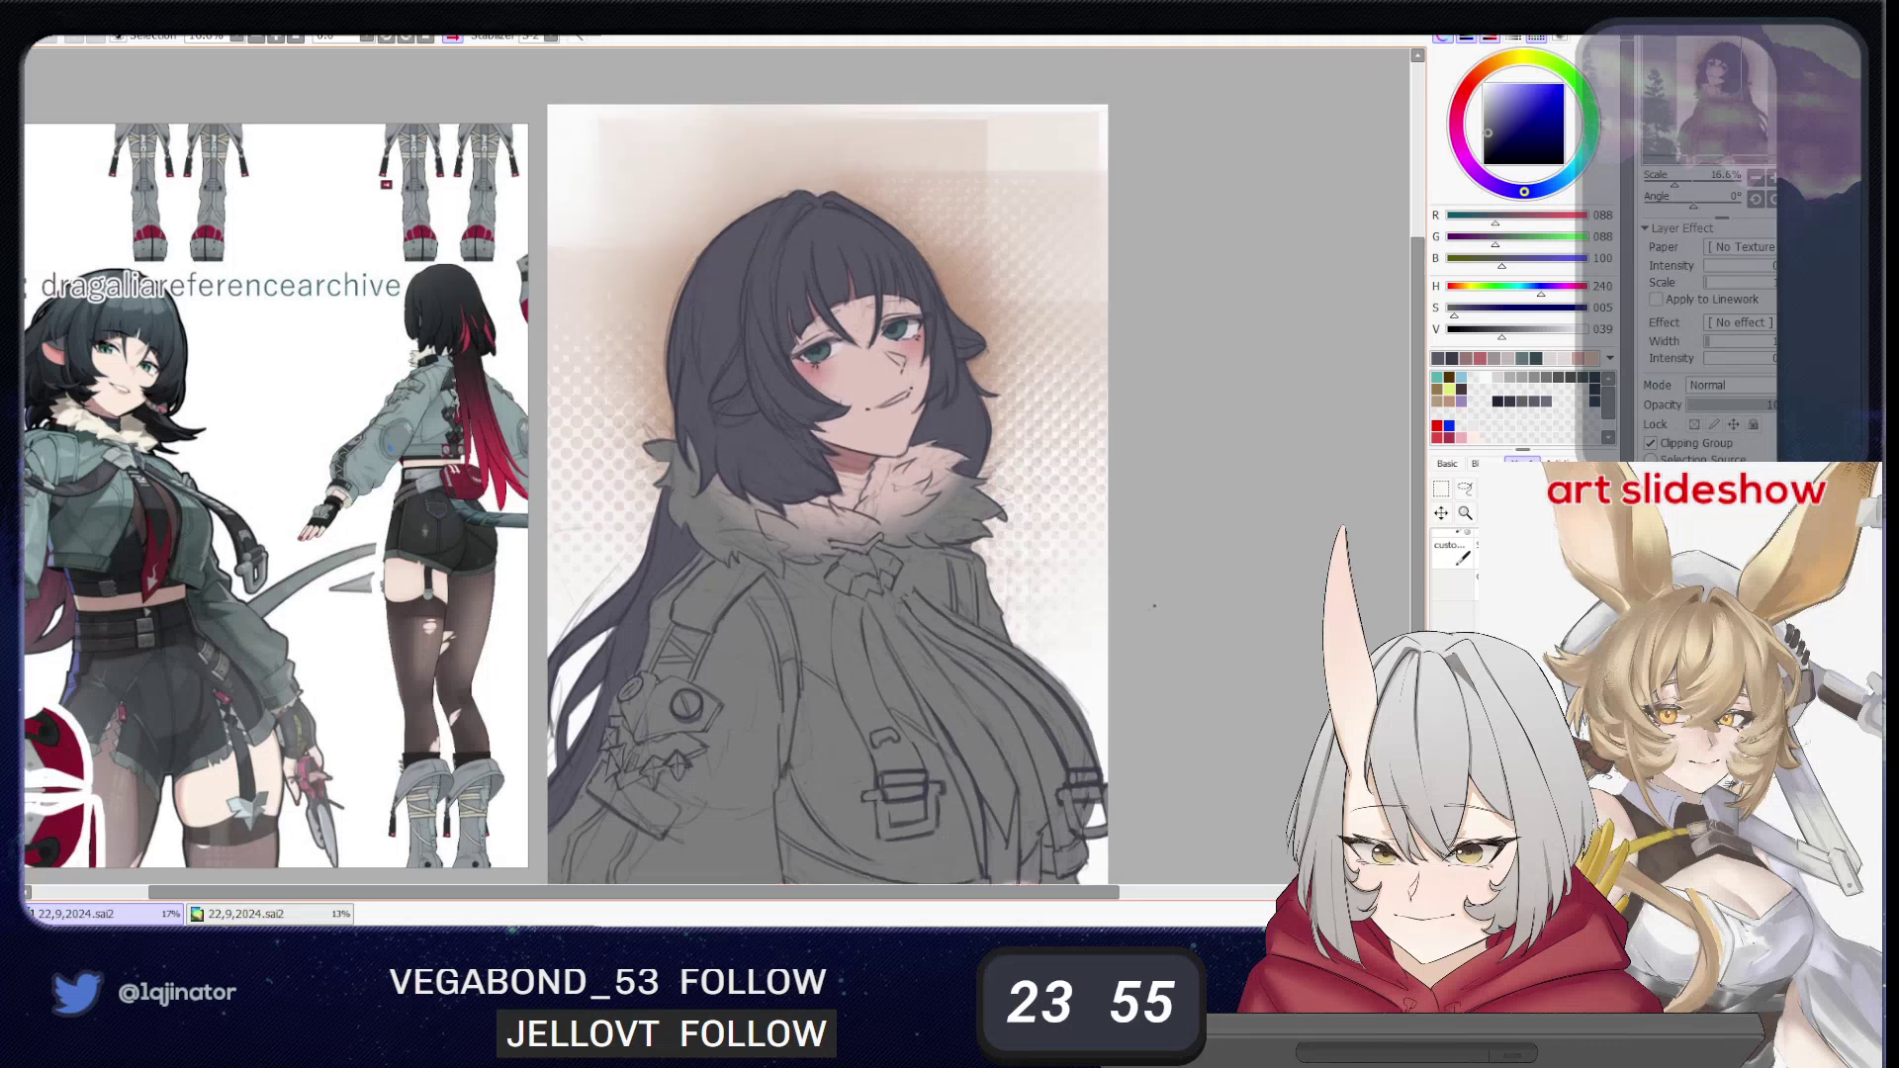
mouse_move(1026, 618)
mouse_down()
mouse_move(1021, 715)
mouse_move(991, 762)
mouse_up()
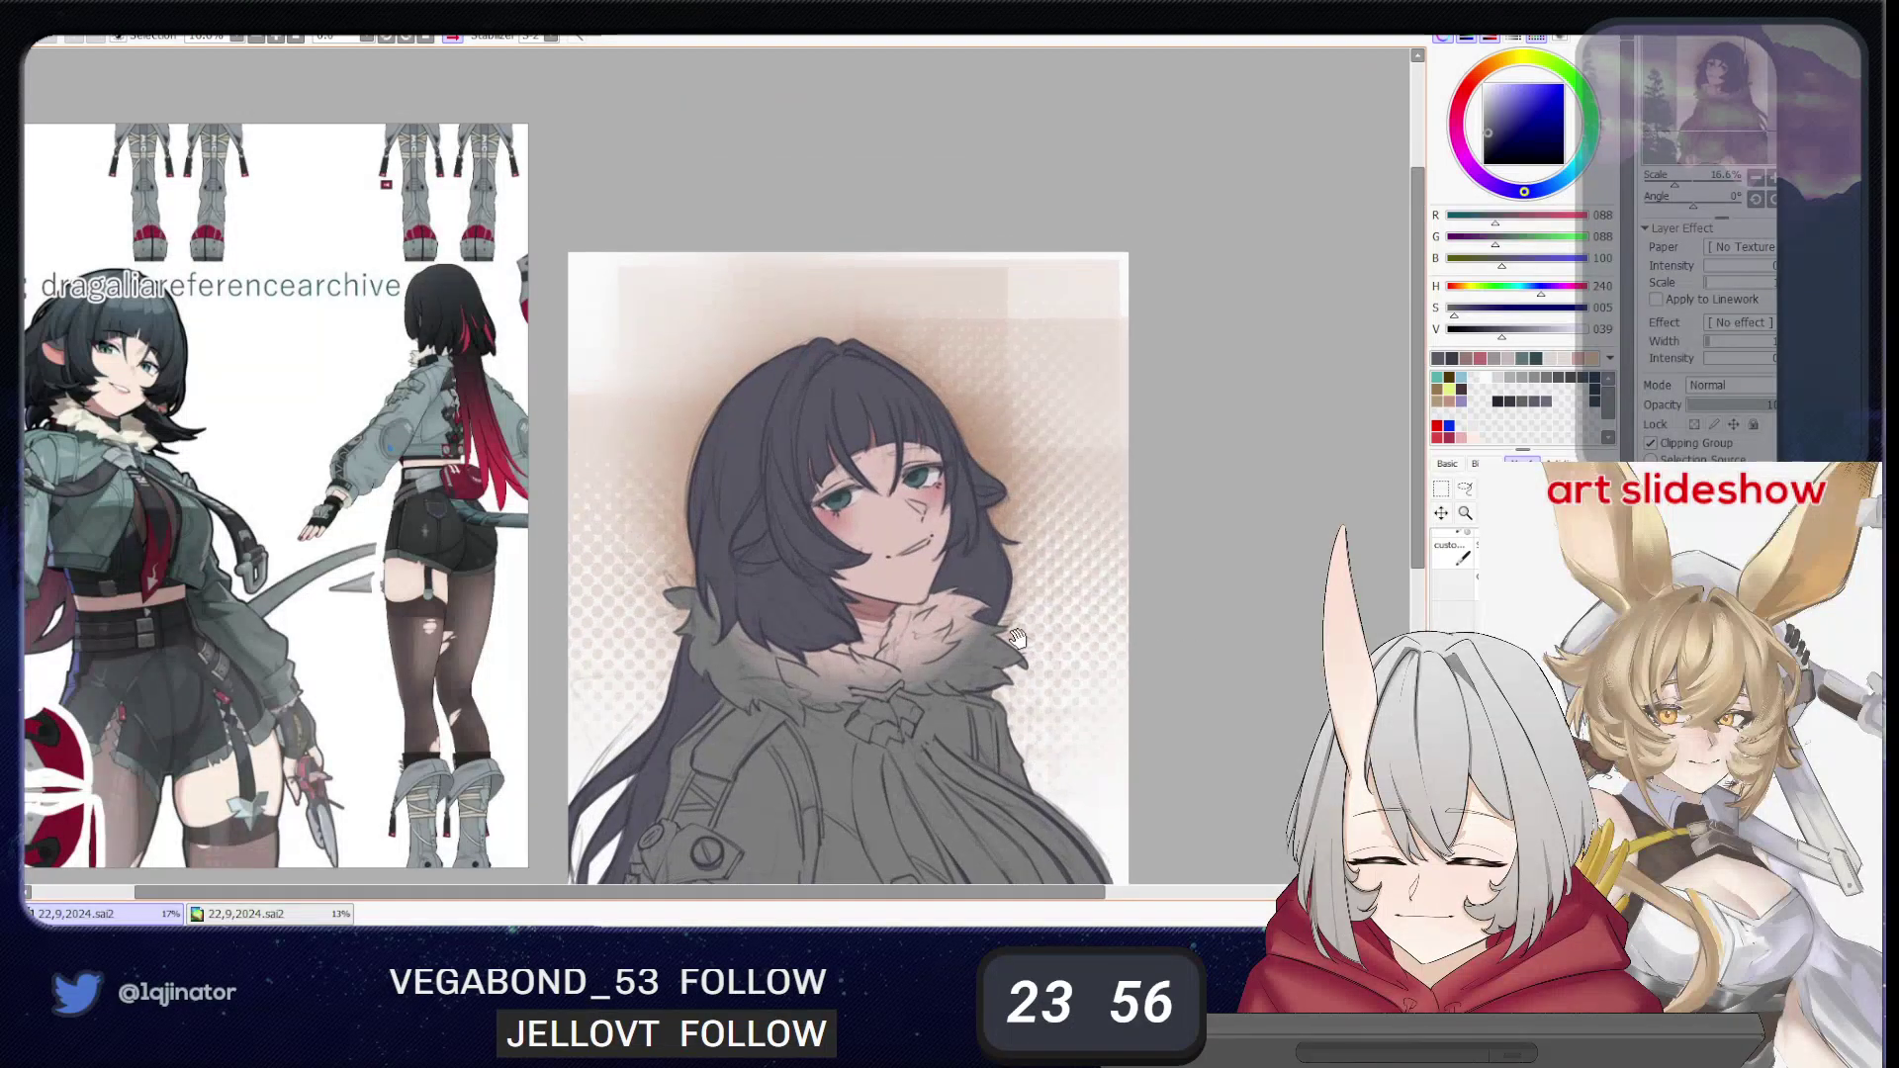
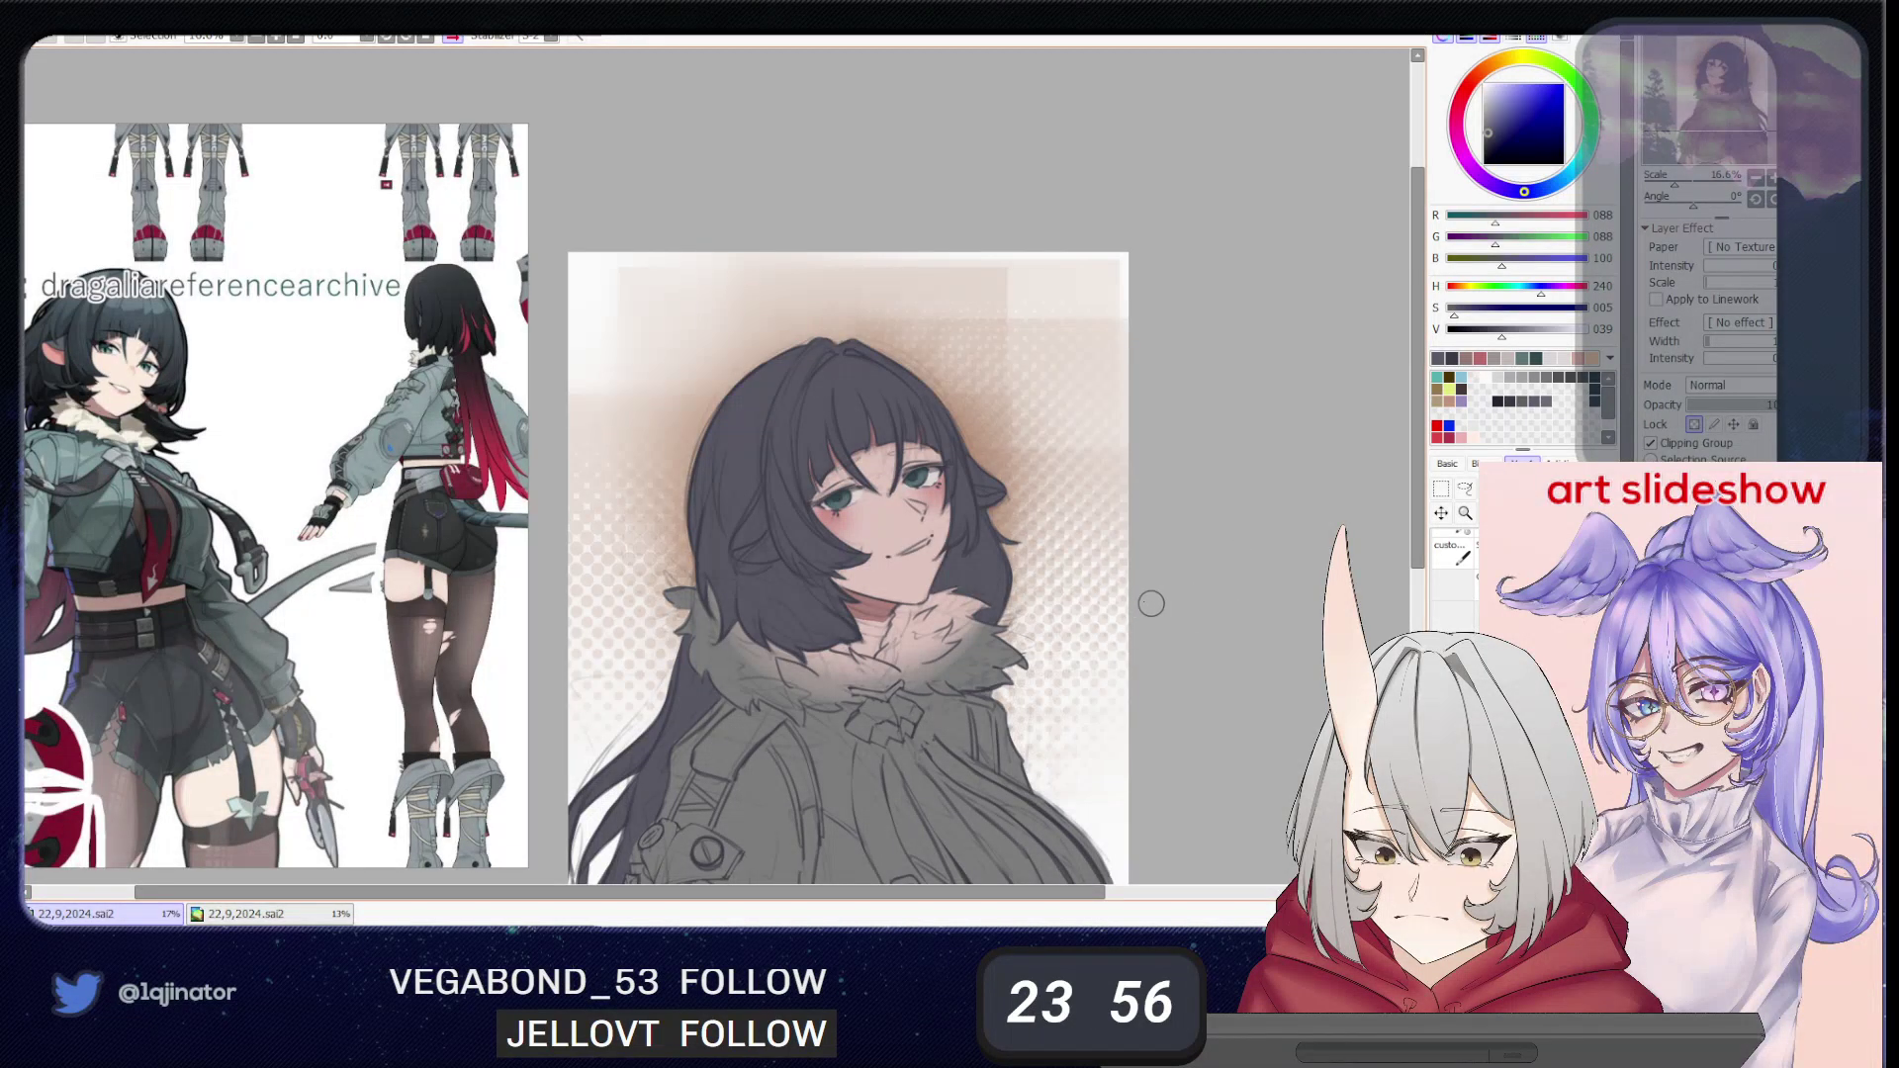
- Sample the skin shadow colour, mirror the canvas view, and lasso the forehead under the fringe by the far eye for soft shading
key(Page_Up)
drag(1033, 583, 911, 635)
right_click(864, 502)
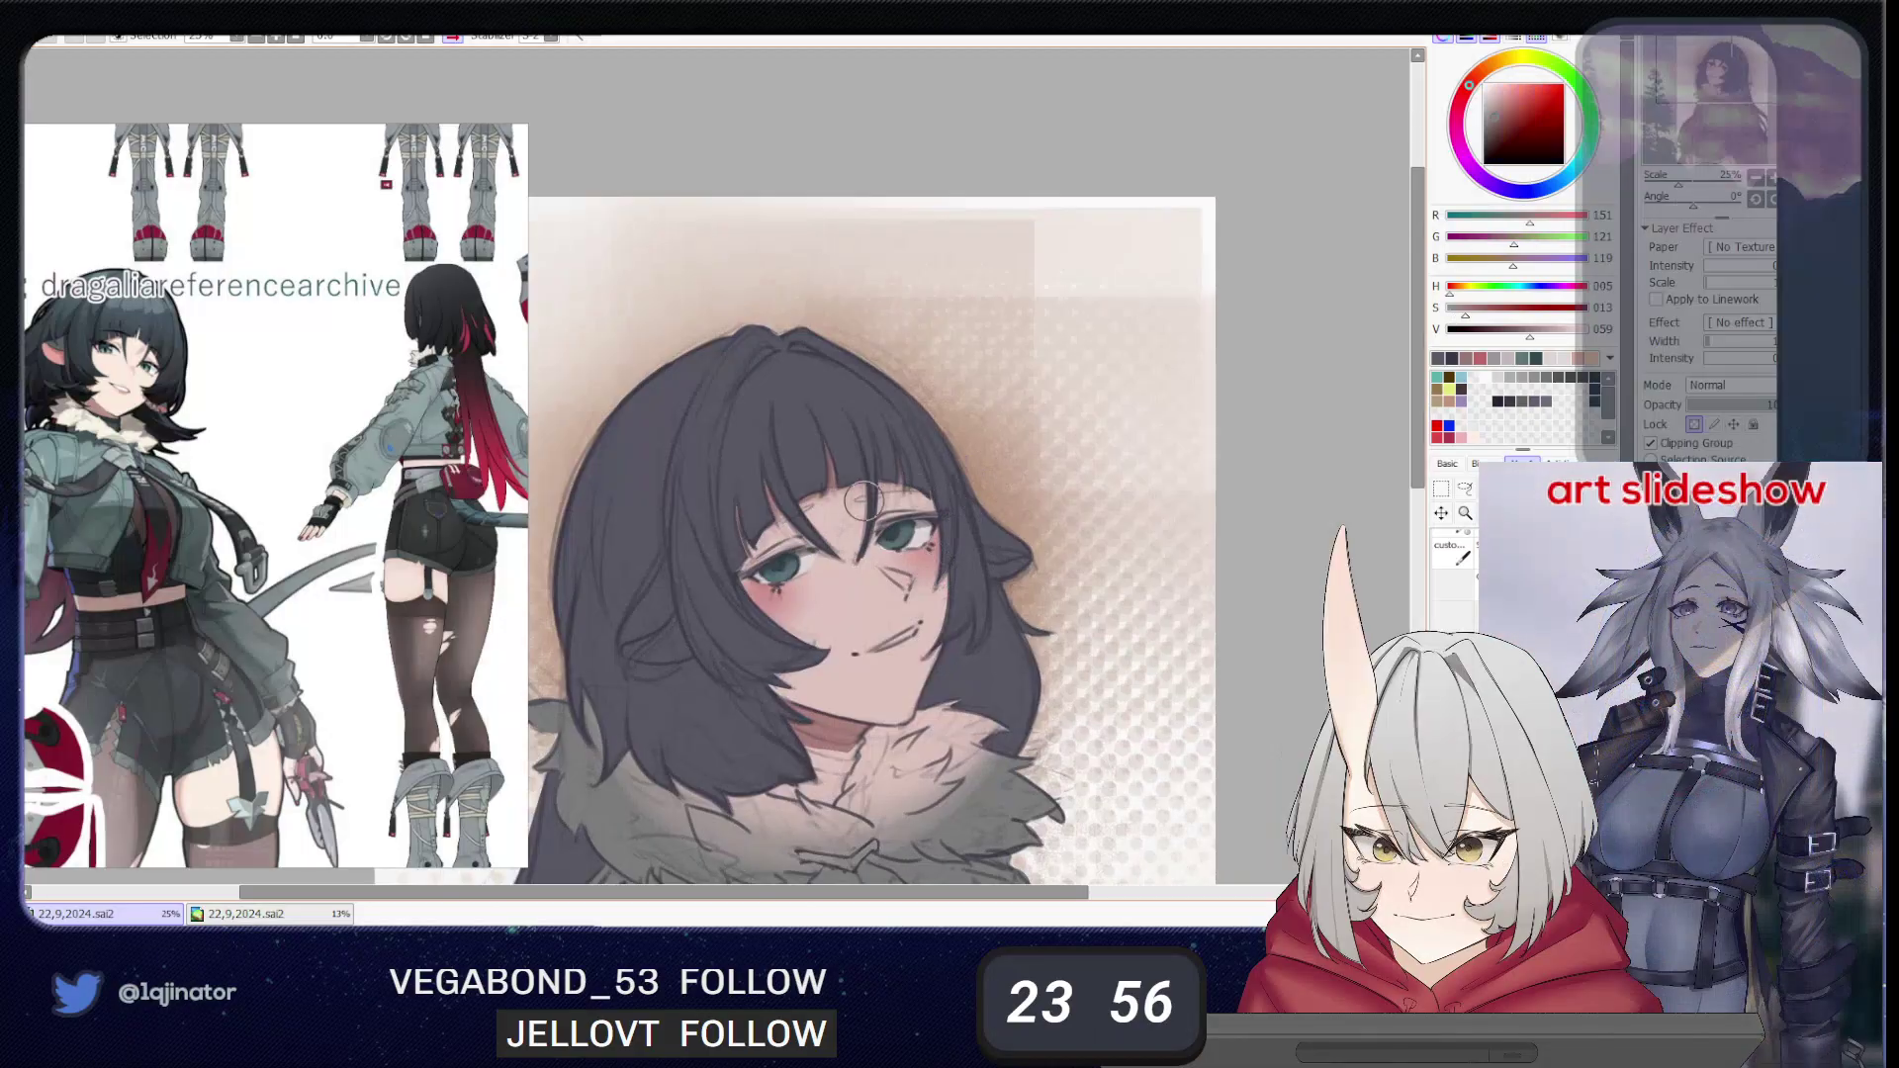
click(1461, 489)
click(453, 39)
drag(761, 474, 1018, 467)
key(b)
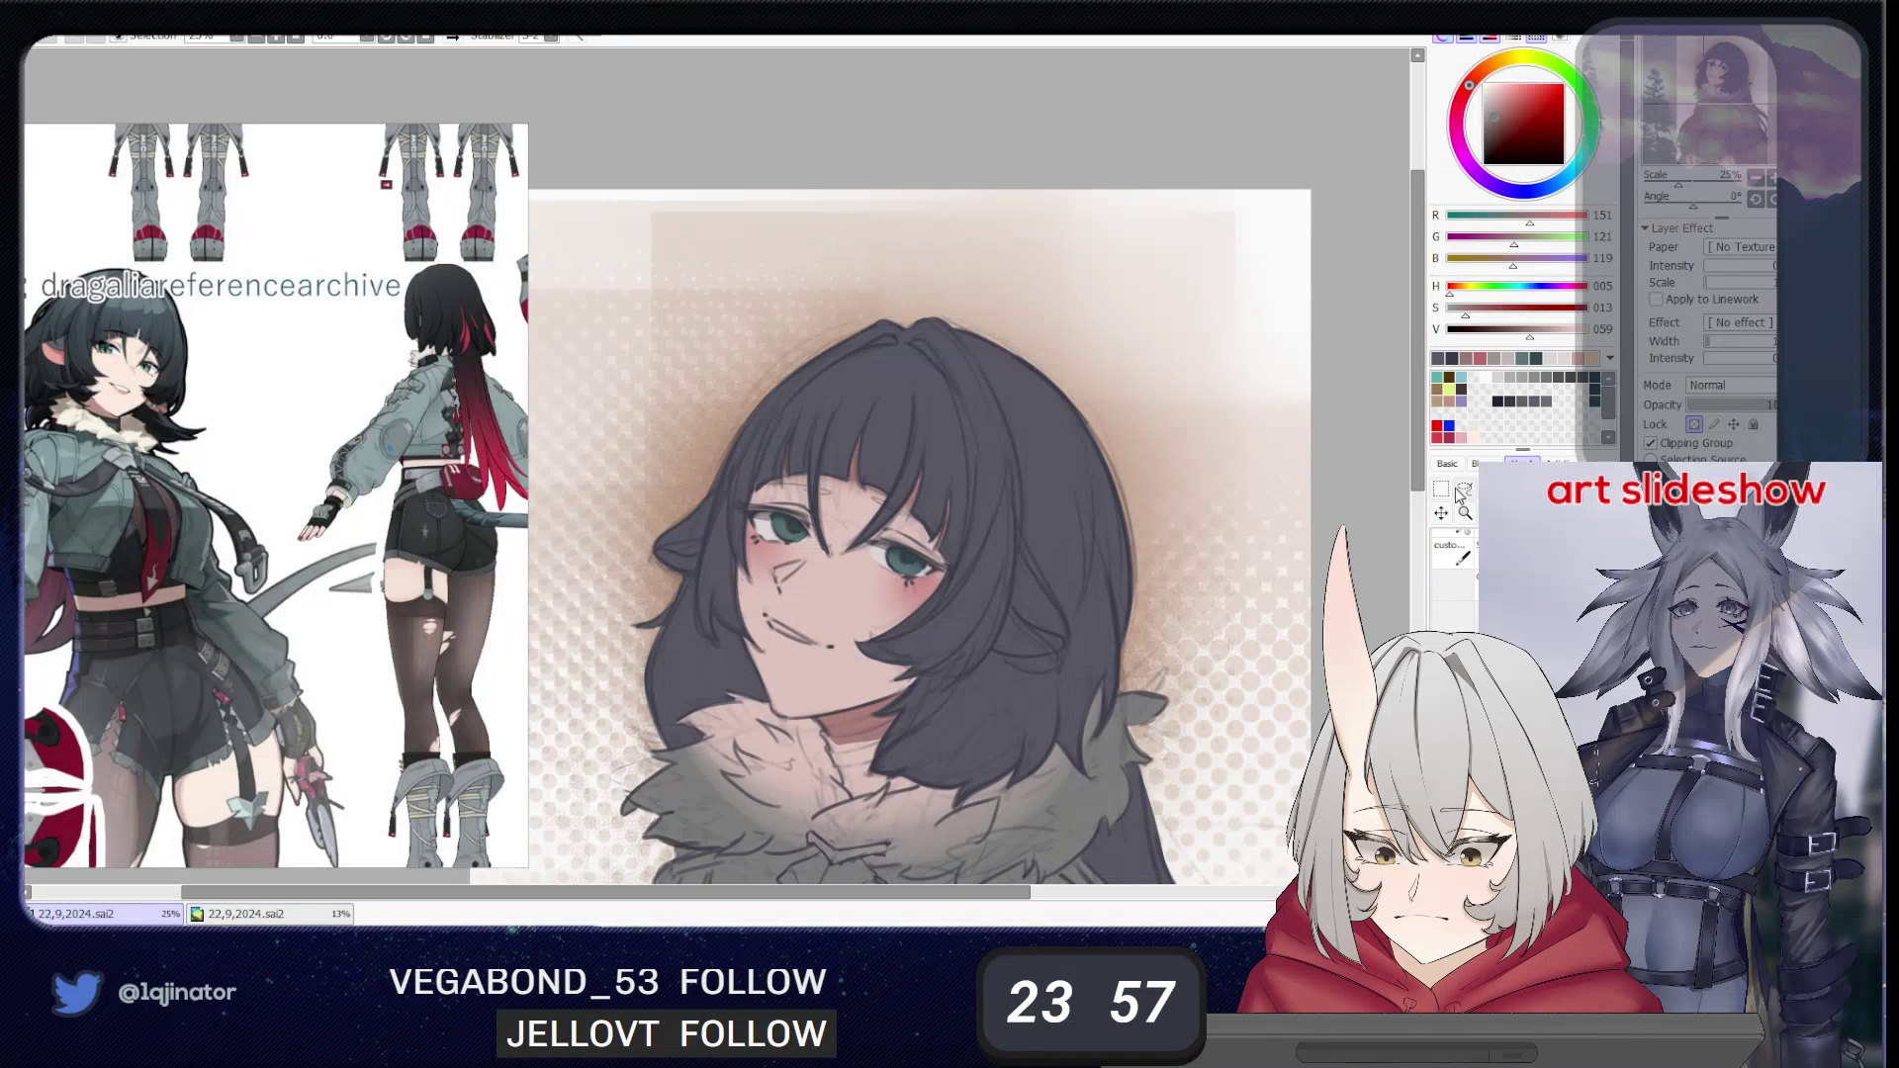
key(l)
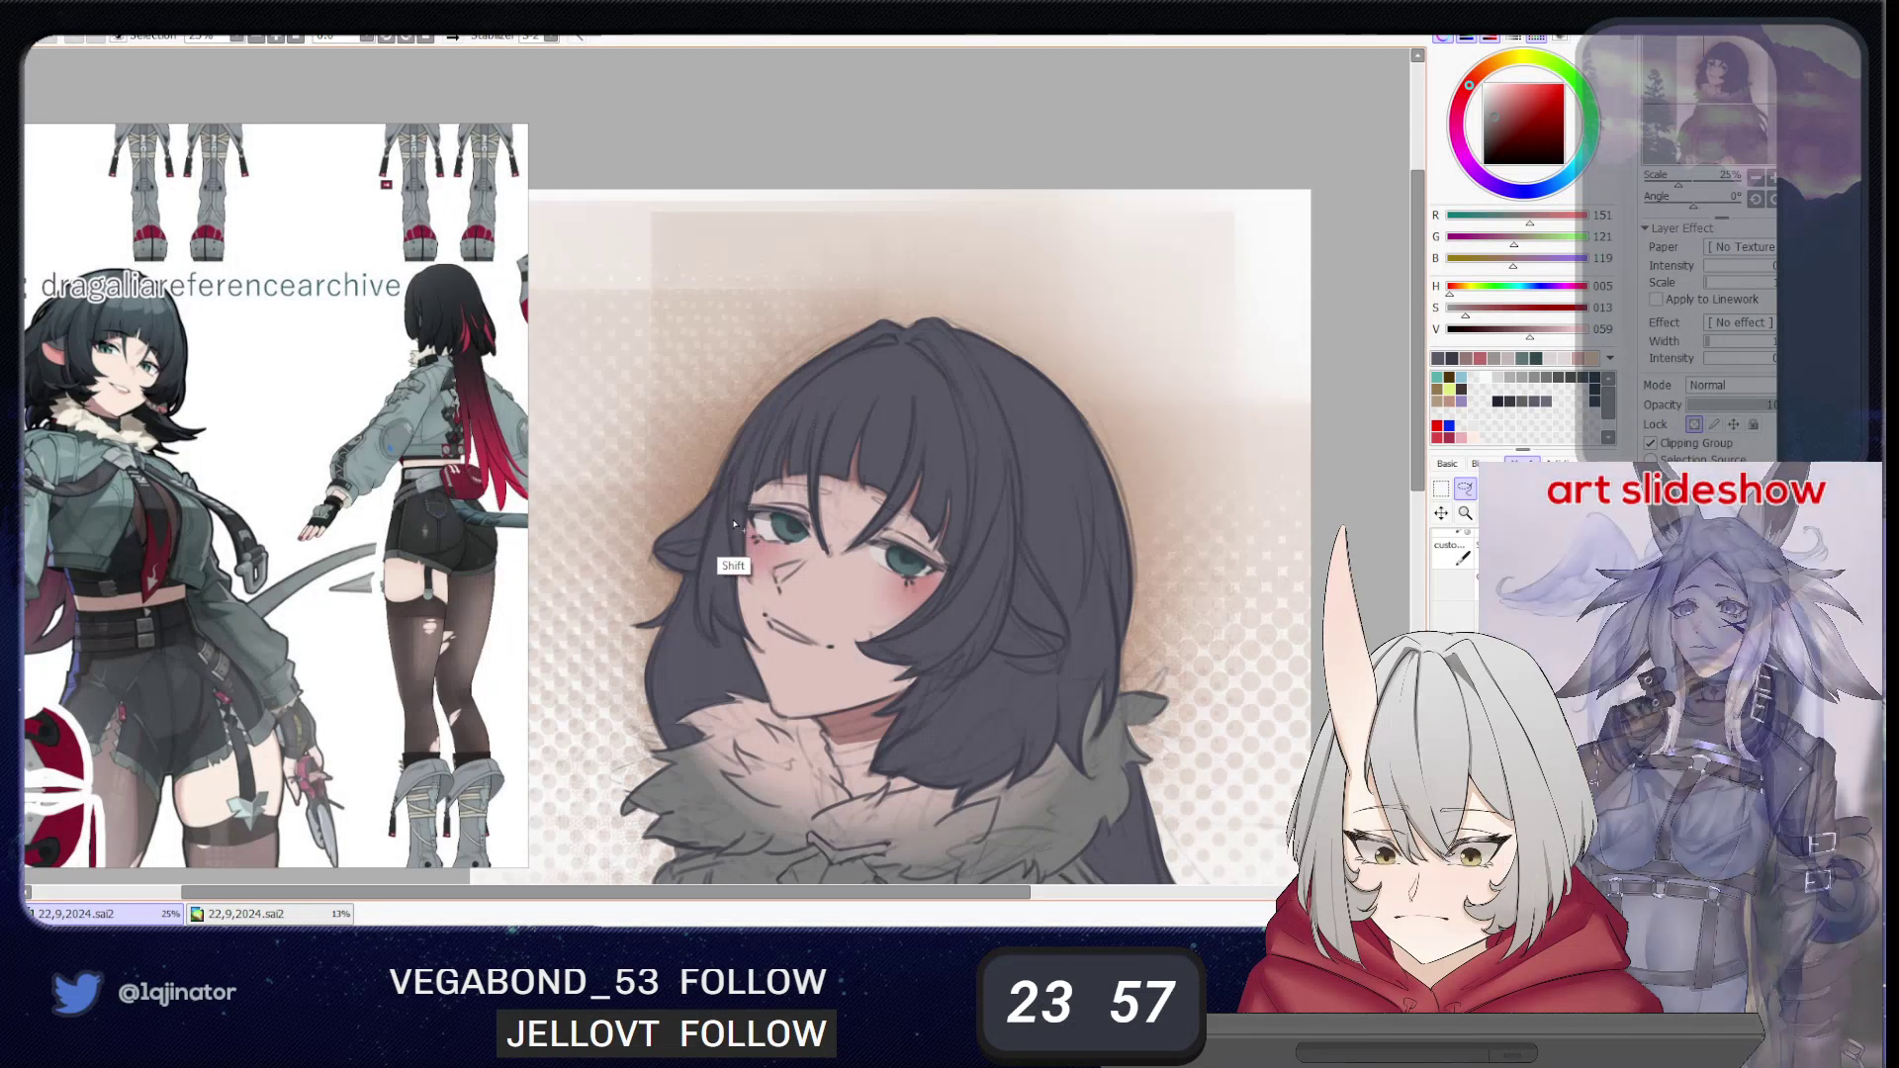
mouse_move(732, 519)
mouse_down()
mouse_move(878, 470)
mouse_move(792, 431)
mouse_move(769, 491)
mouse_up()
key(b)
key(e)
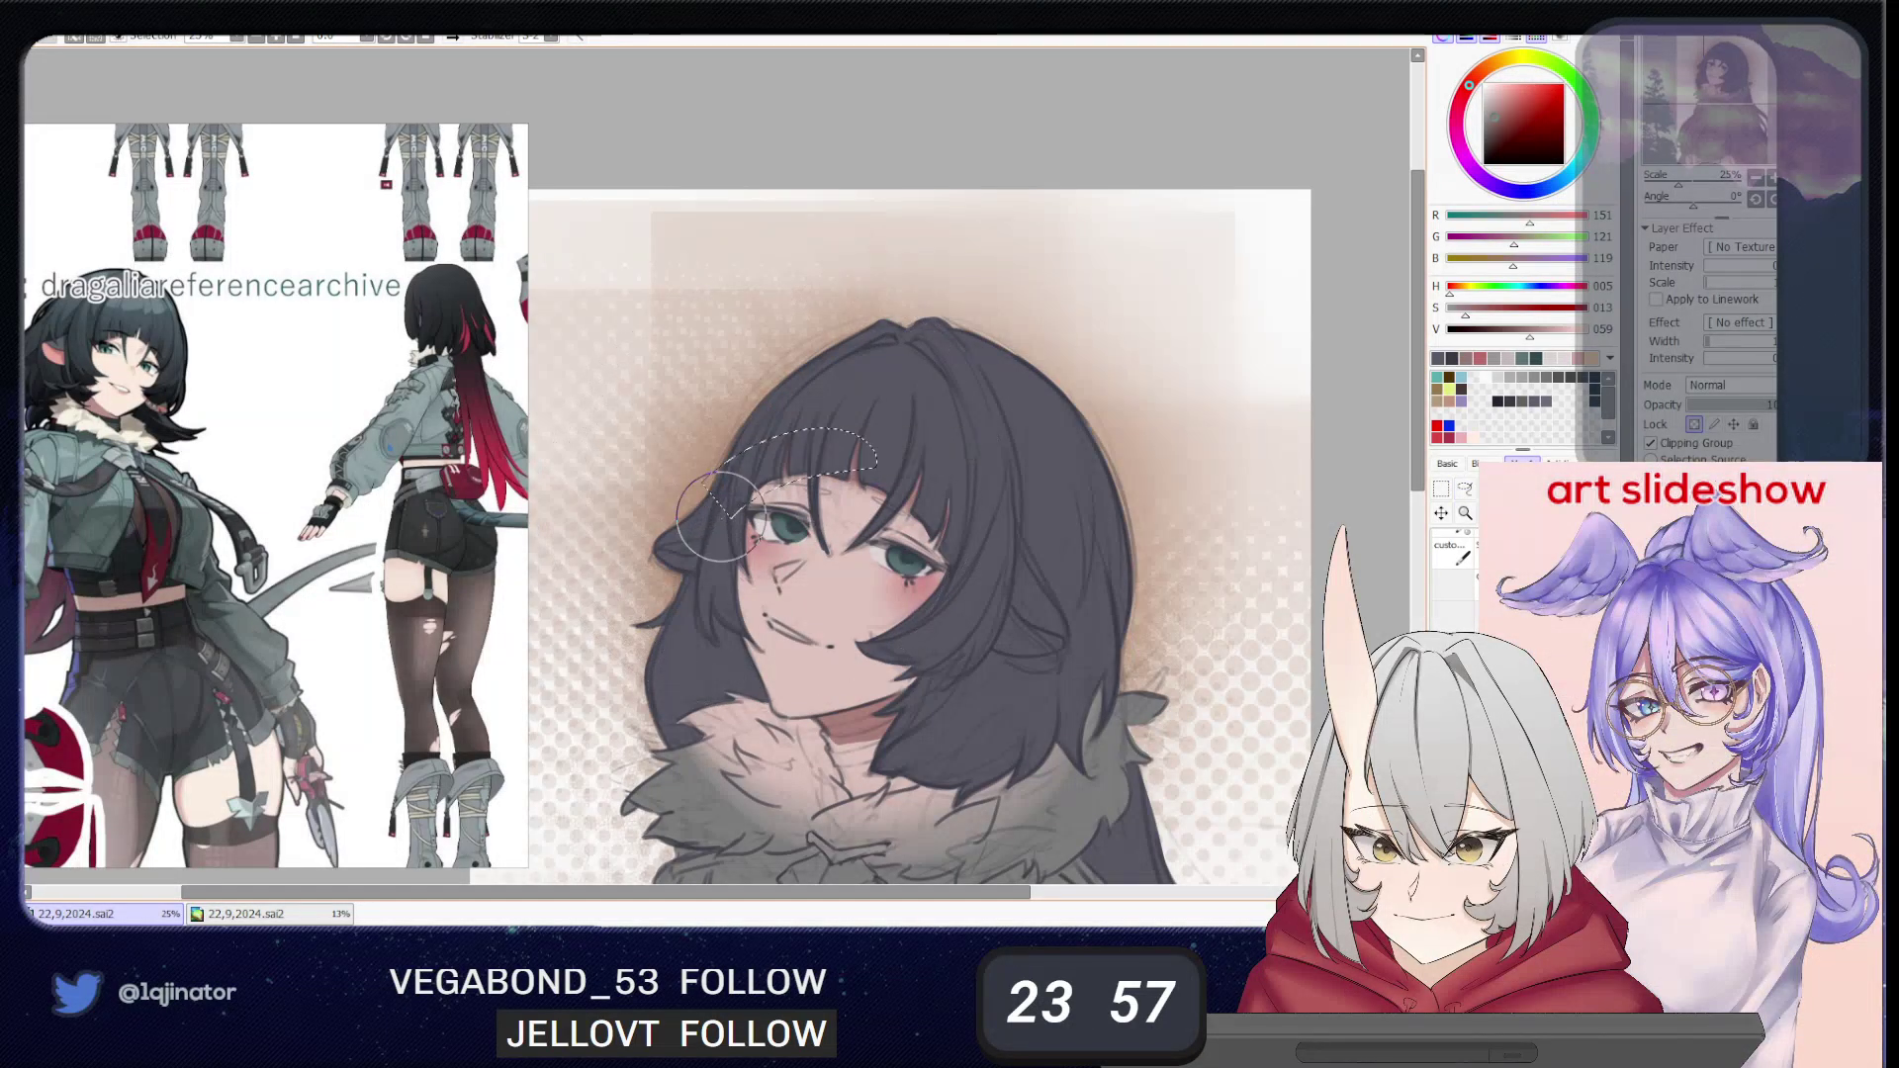
- Check the mirrored face at small and large size, and return the canvas to its normal orientation
key(l)
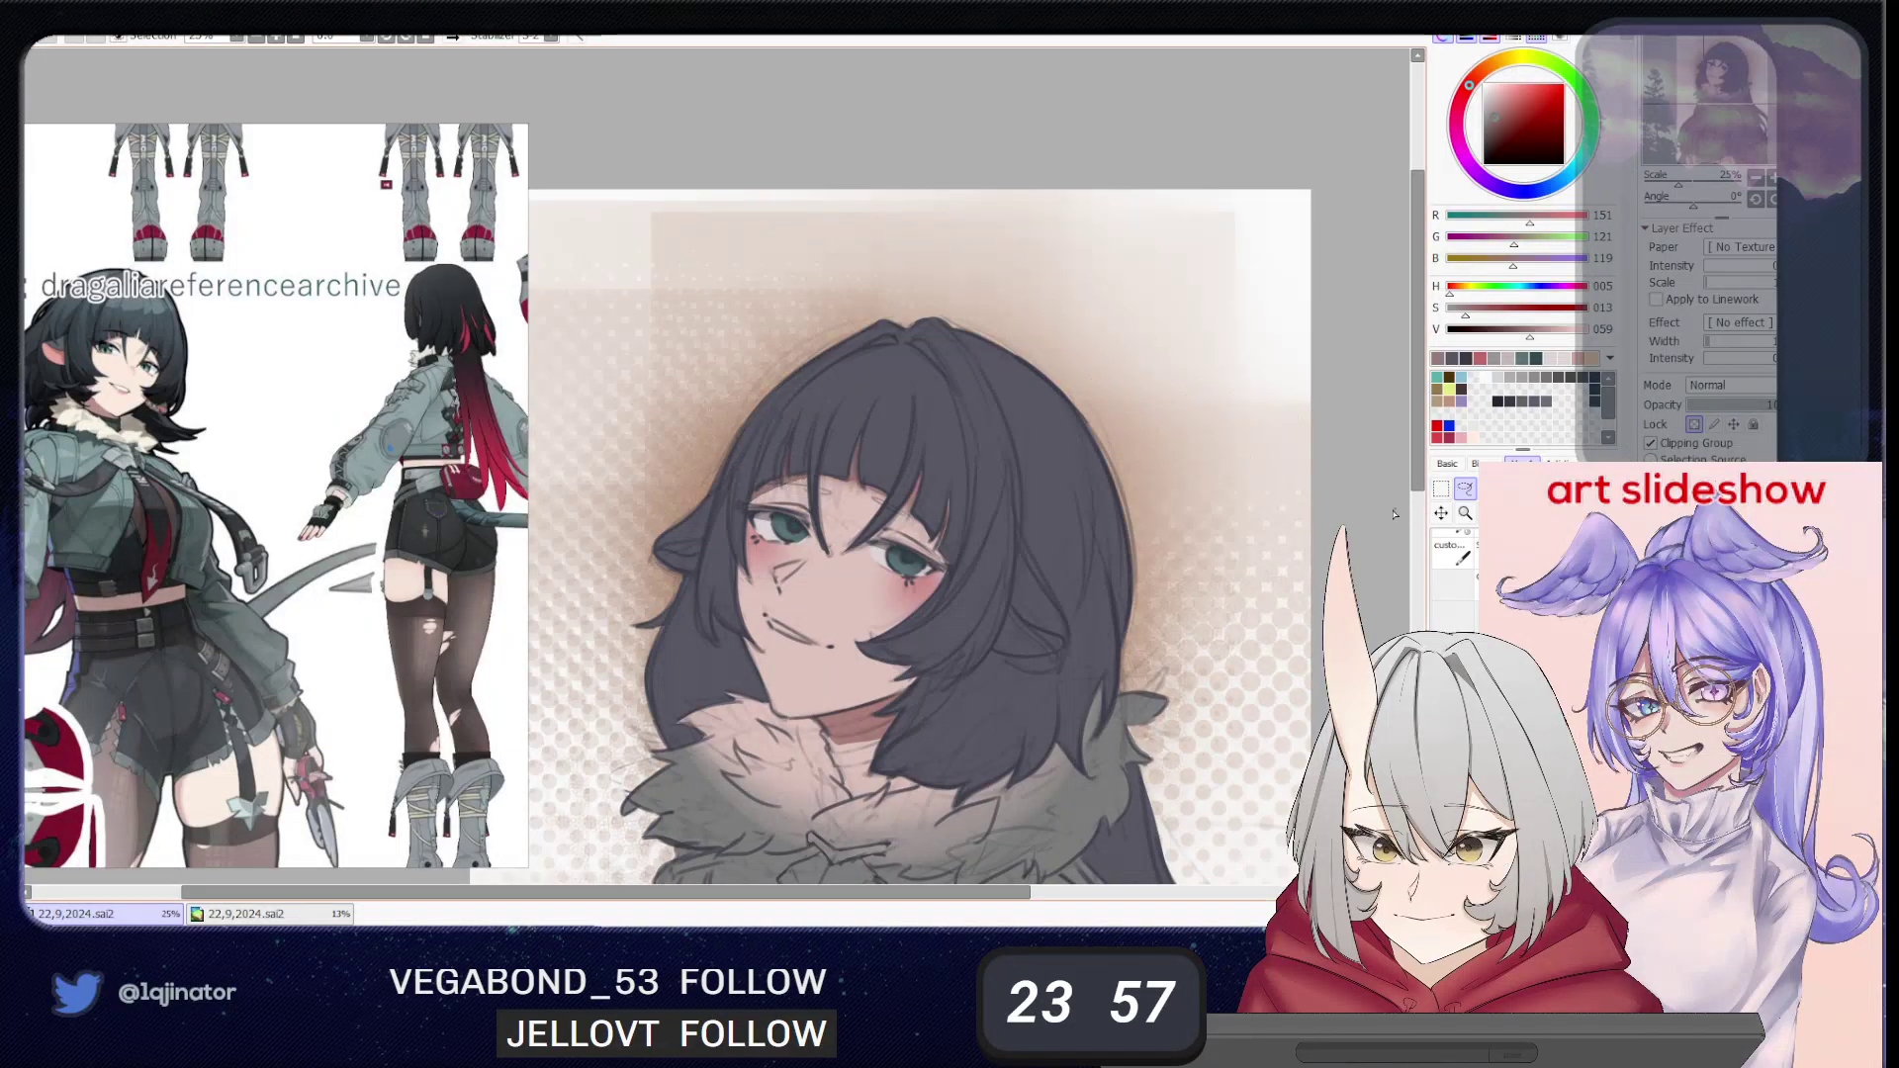
scroll(1154, 543, down, 2)
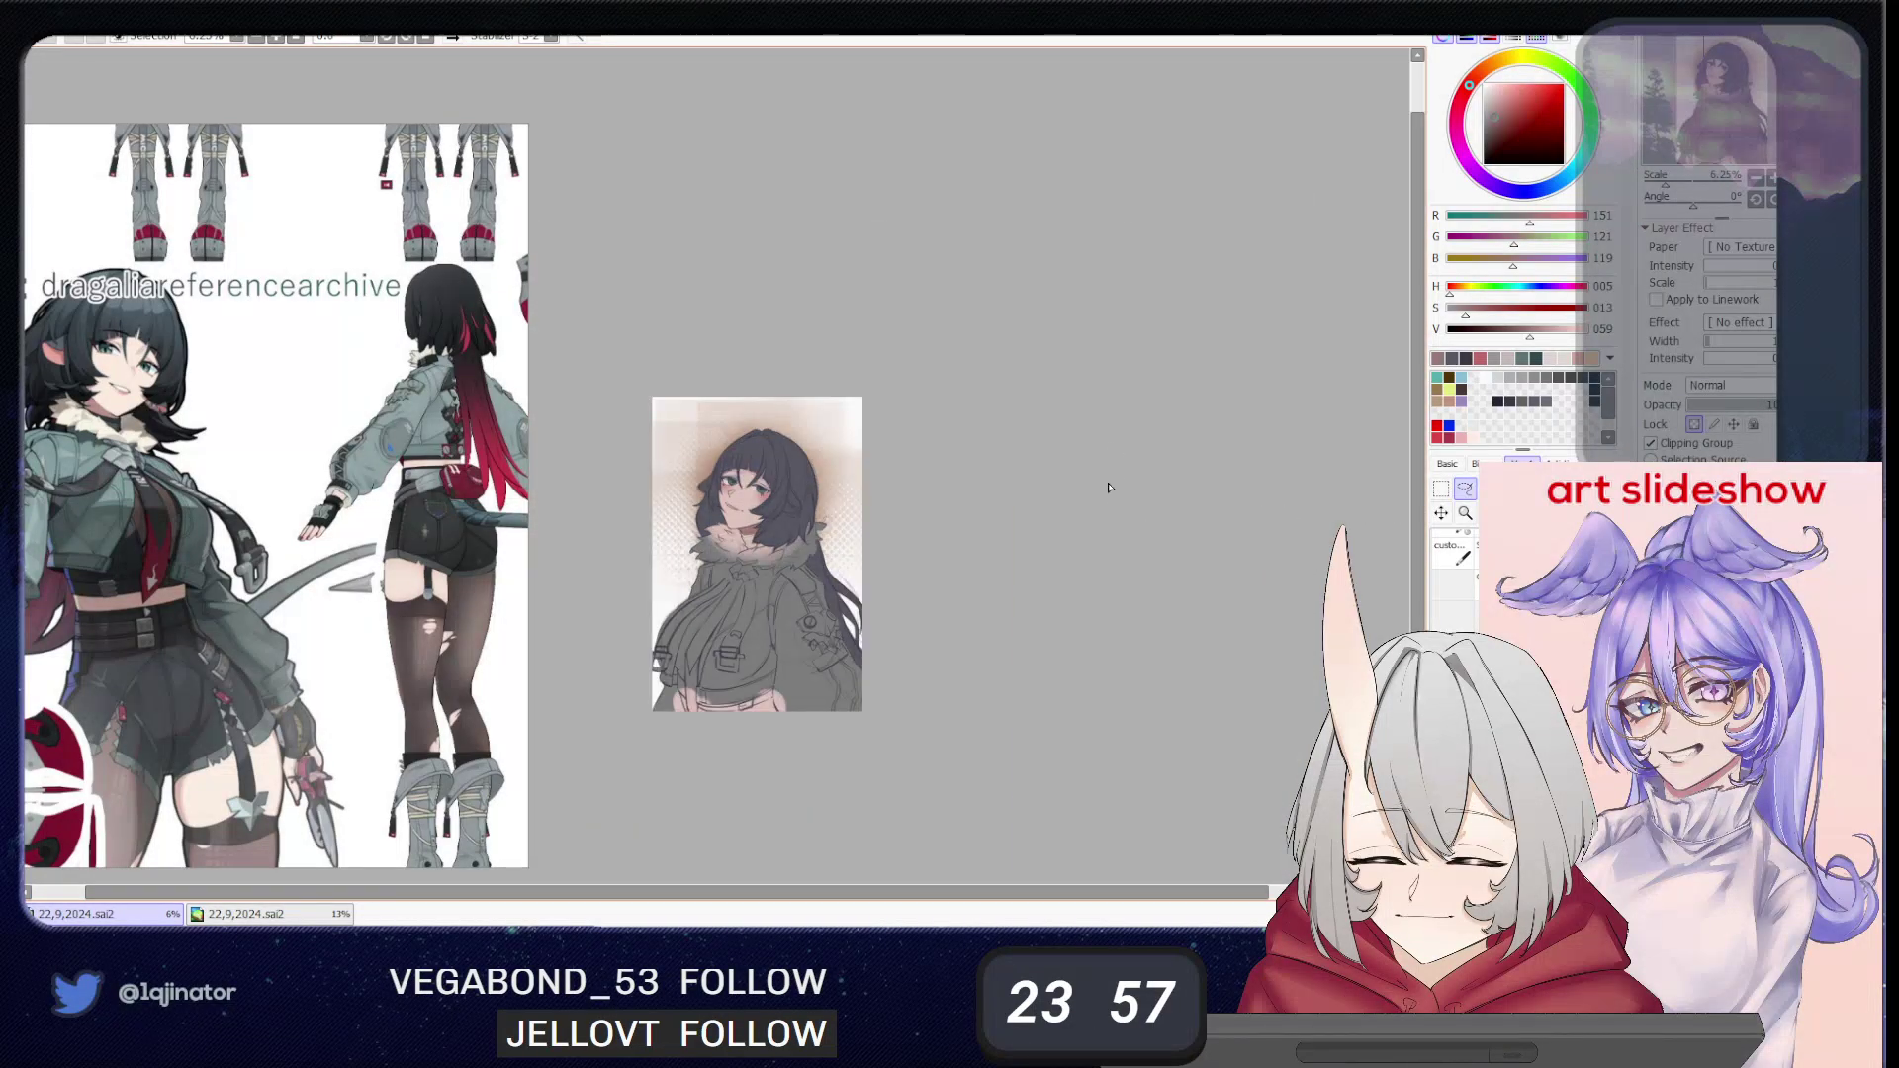
scroll(1028, 594, up, 2)
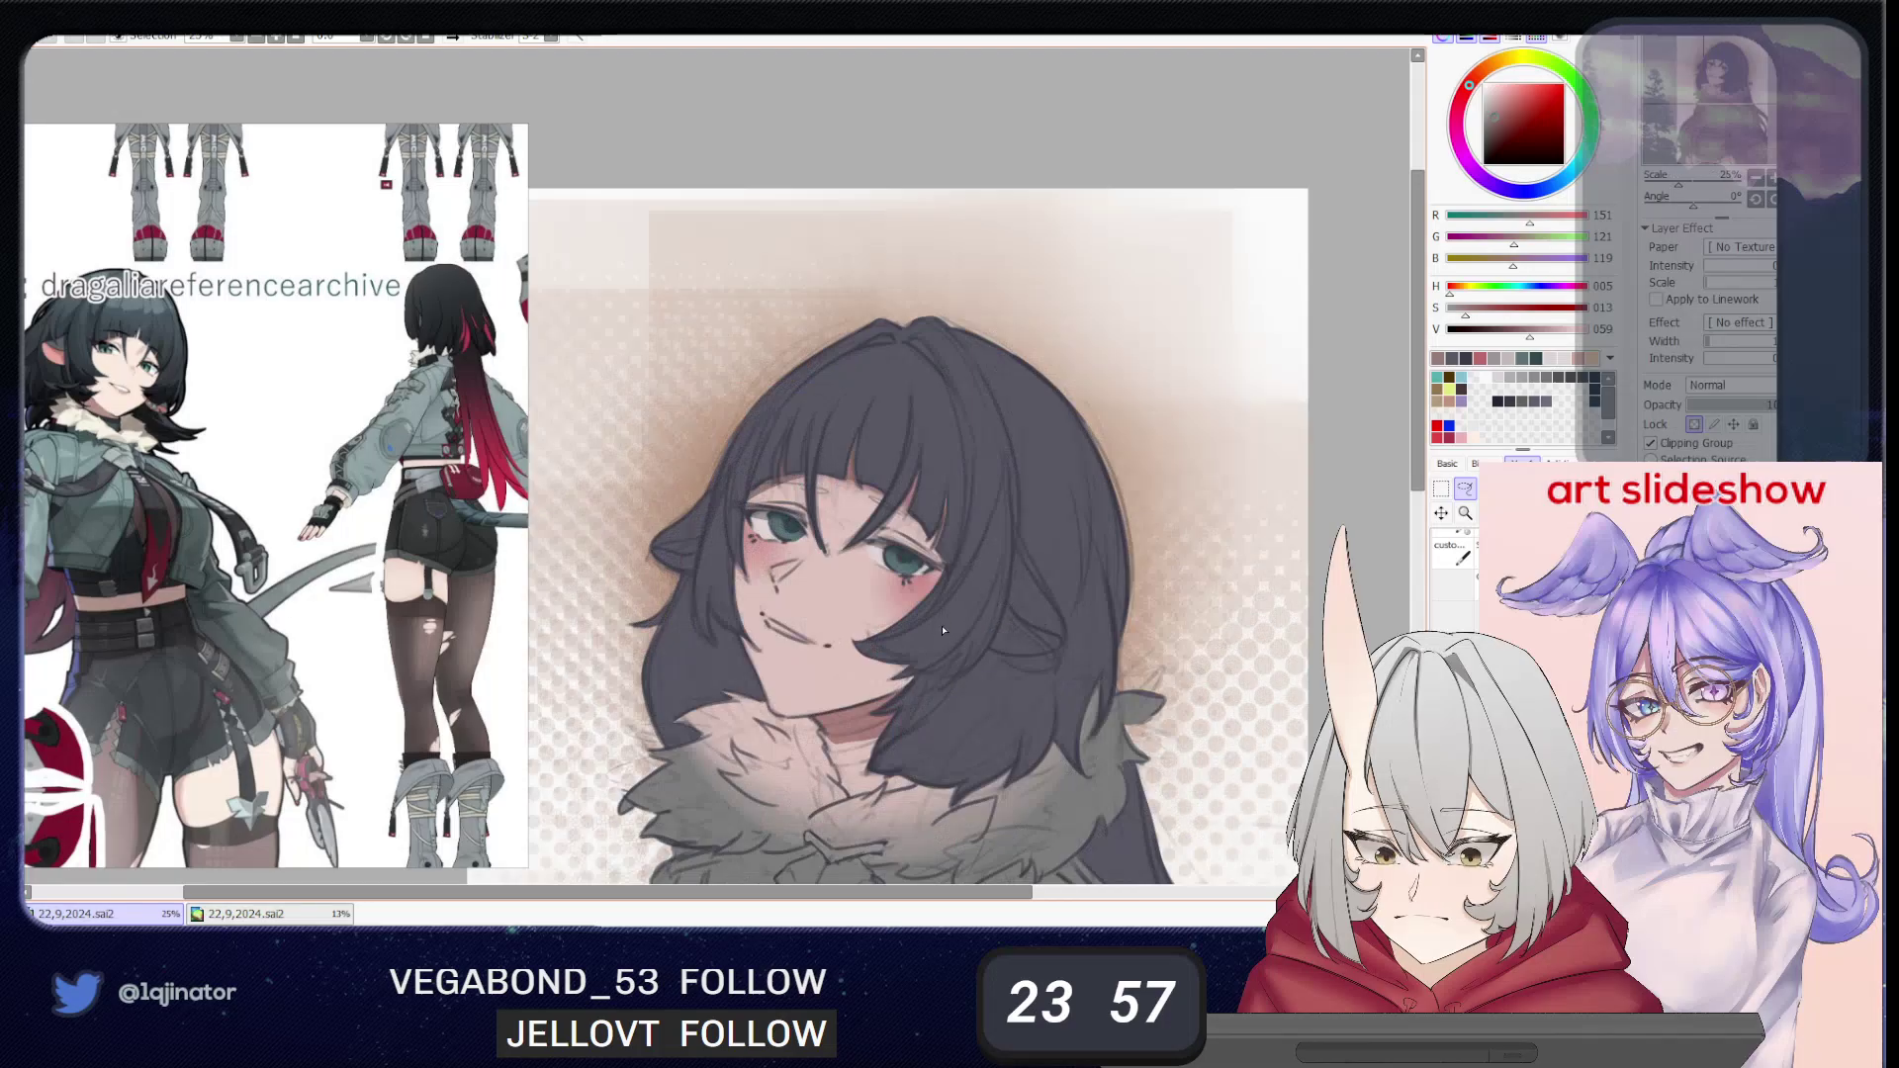
drag(939, 623, 928, 674)
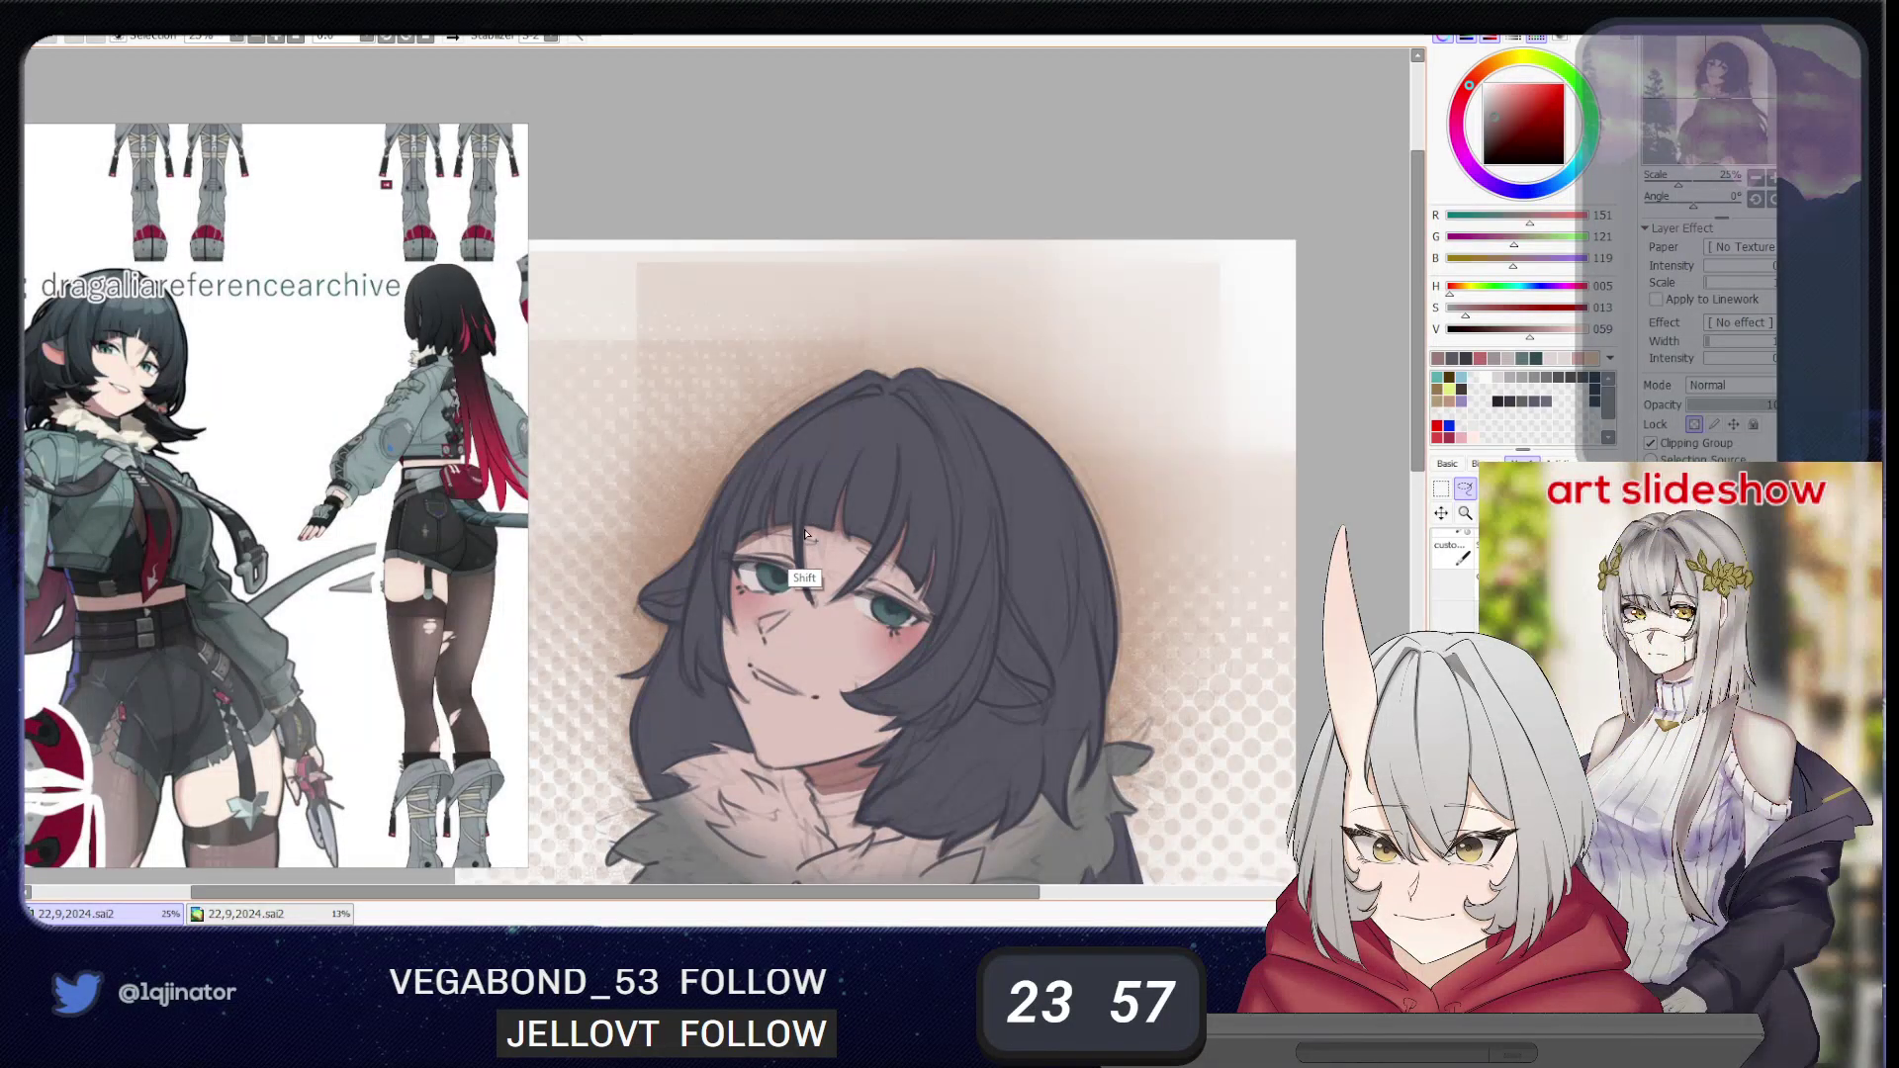
key(space)
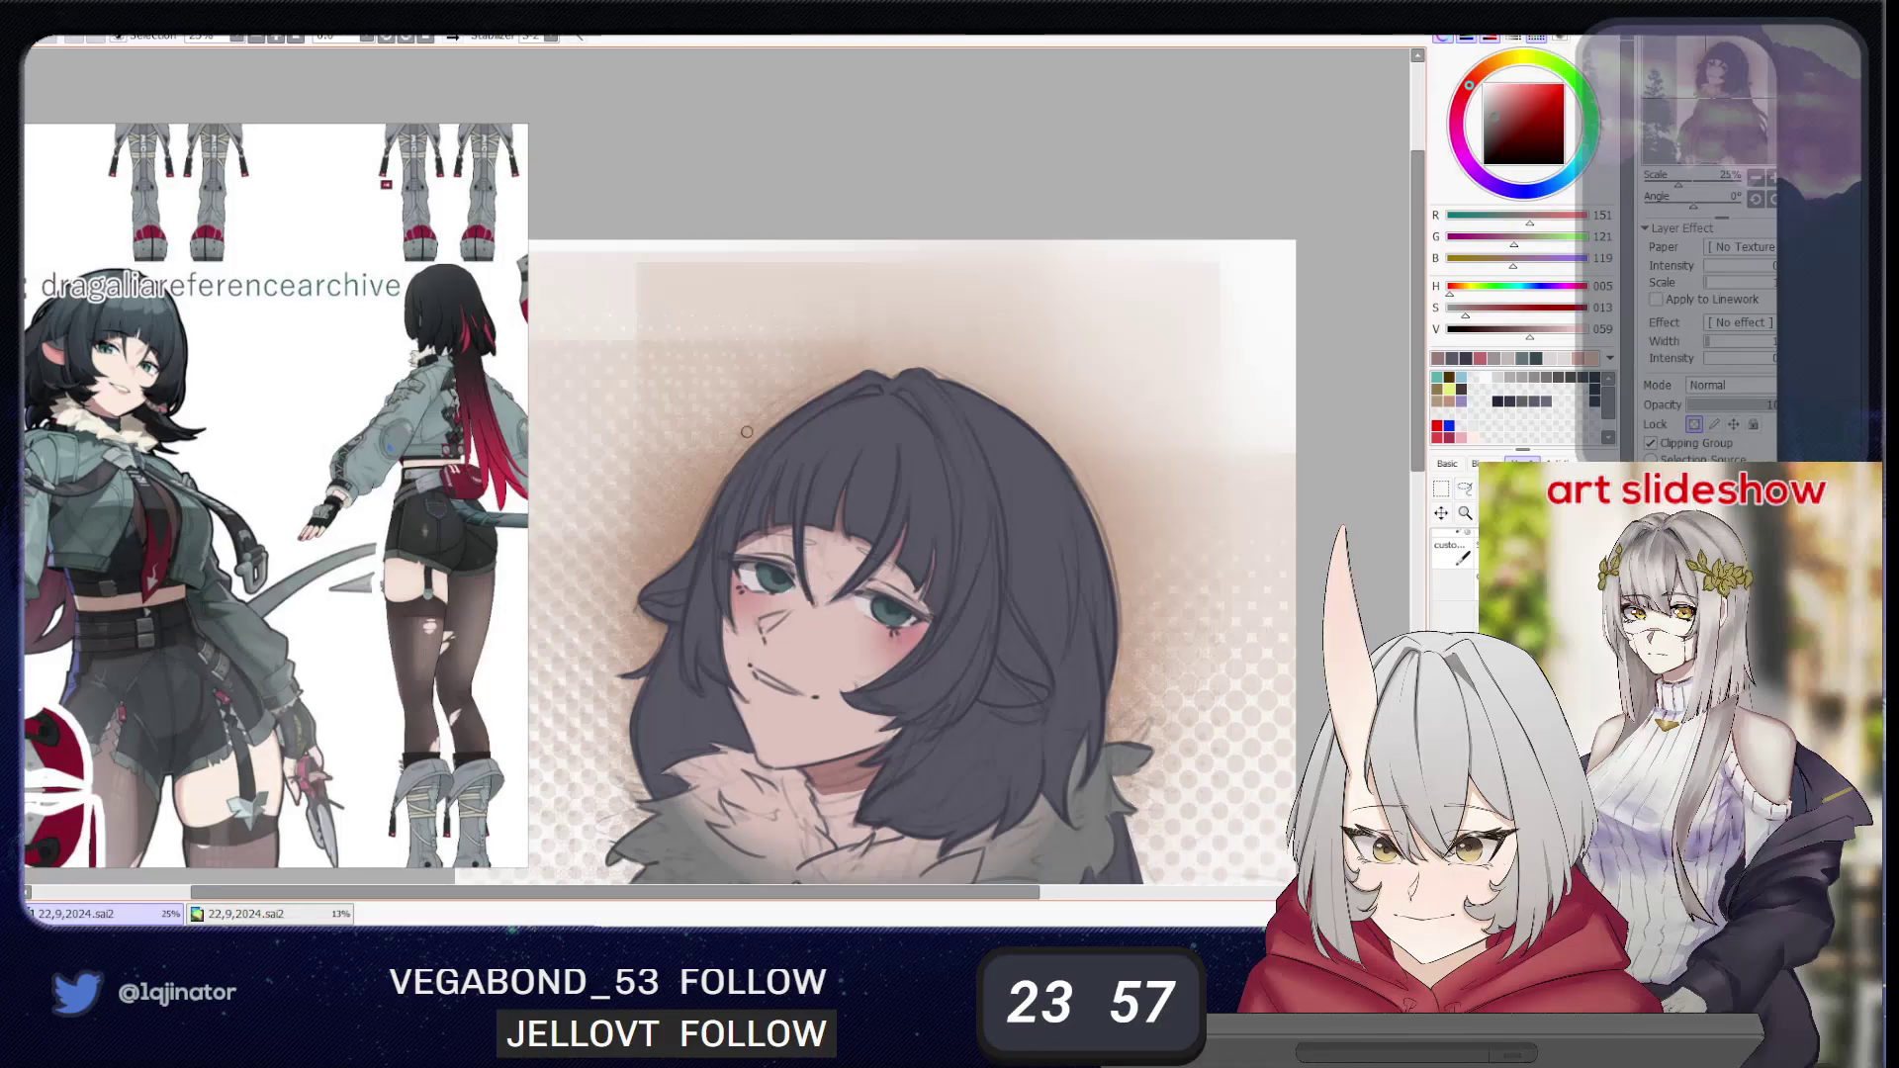
click(452, 37)
drag(829, 532, 1120, 490)
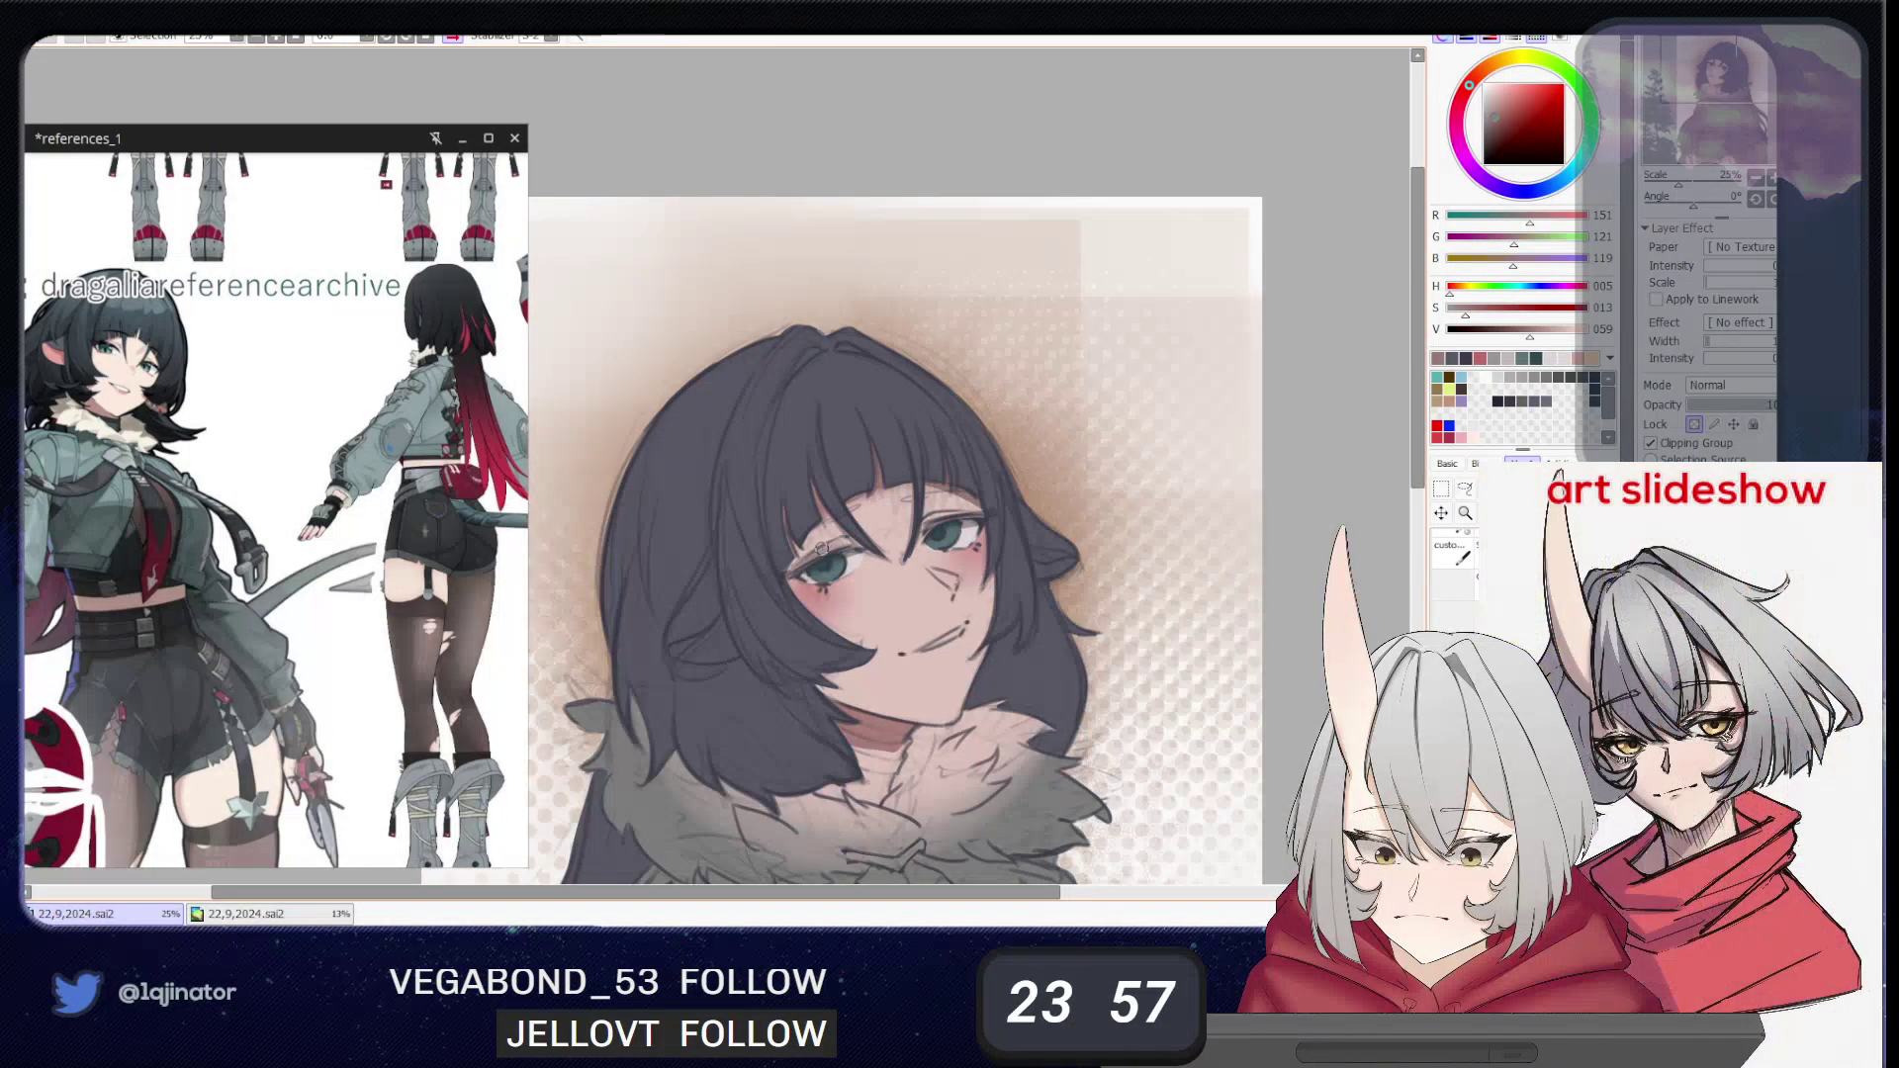
- Brush skin shadow above the near eye, using the neck shadow colour with hue 4, saturation 19 and value 66
drag(810, 551, 791, 569)
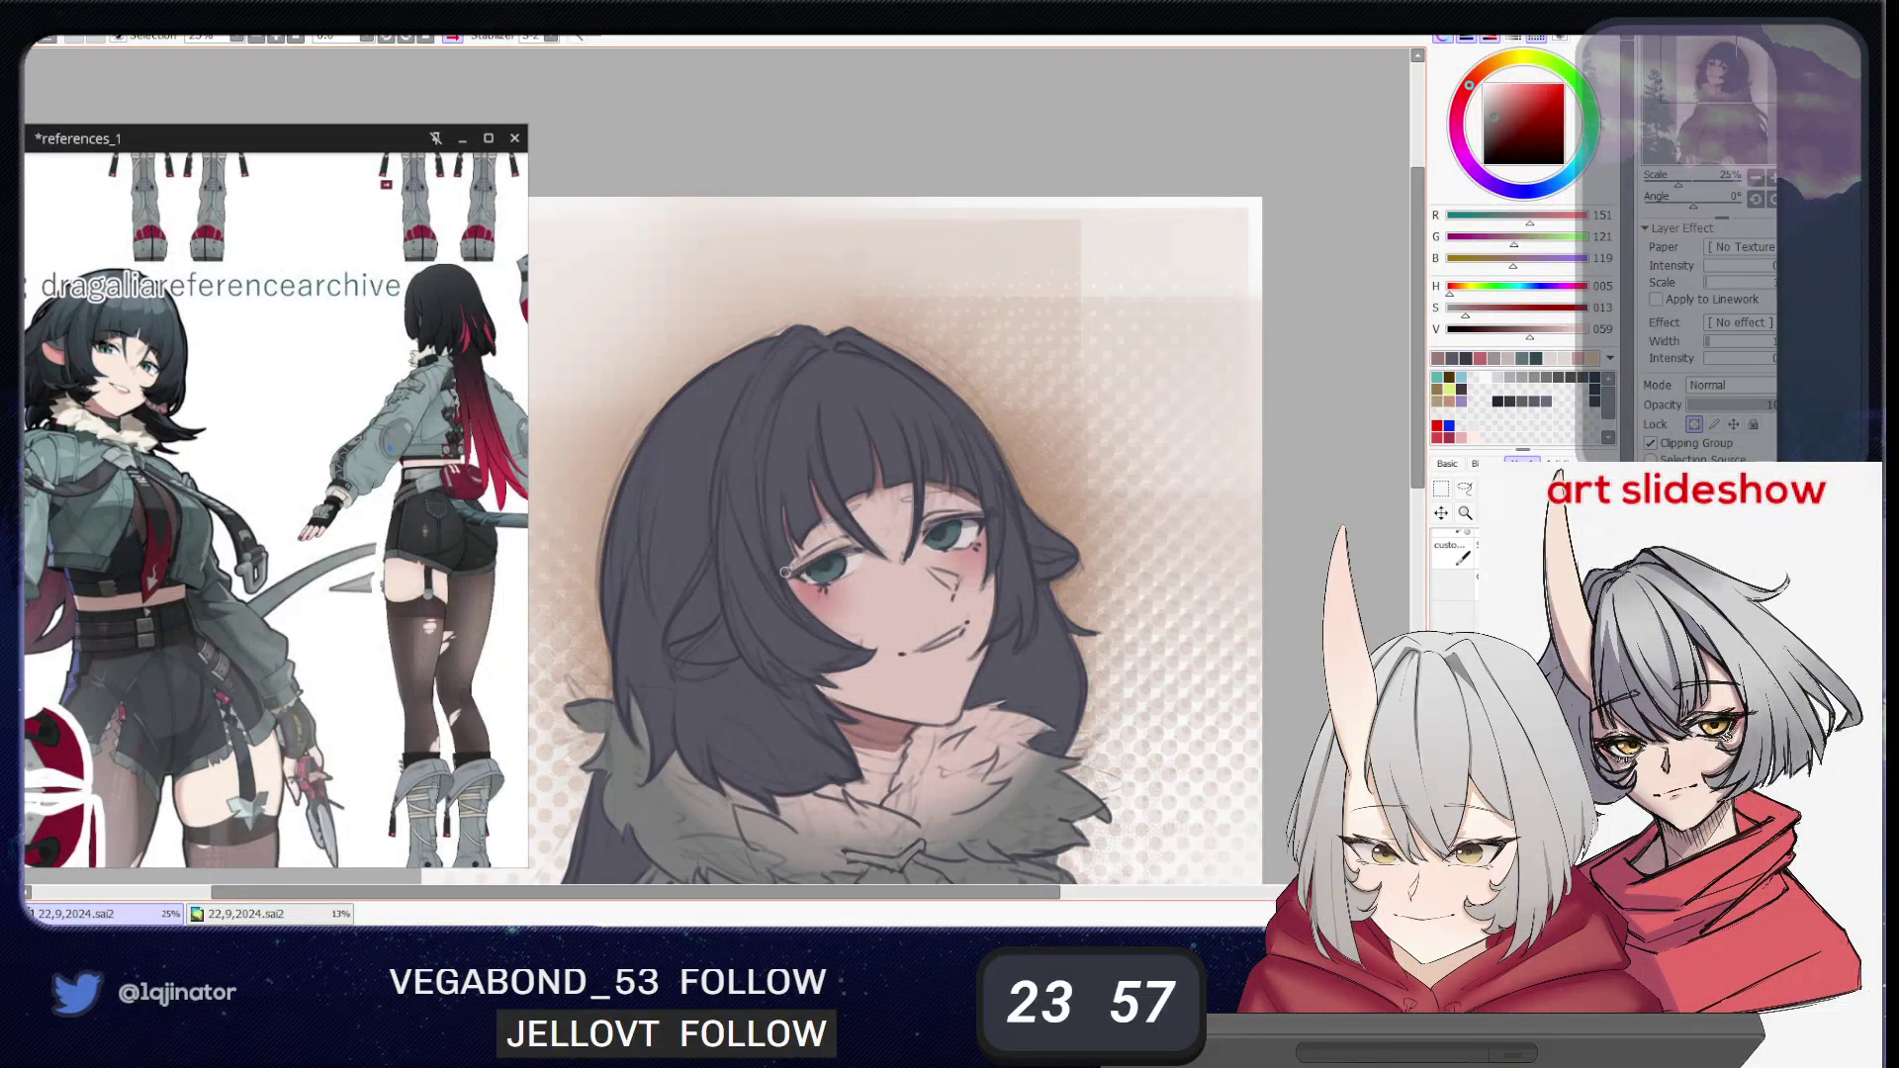
alt+click(876, 710)
mouse_move(840, 539)
mouse_down()
mouse_move(825, 552)
mouse_move(847, 539)
mouse_up()
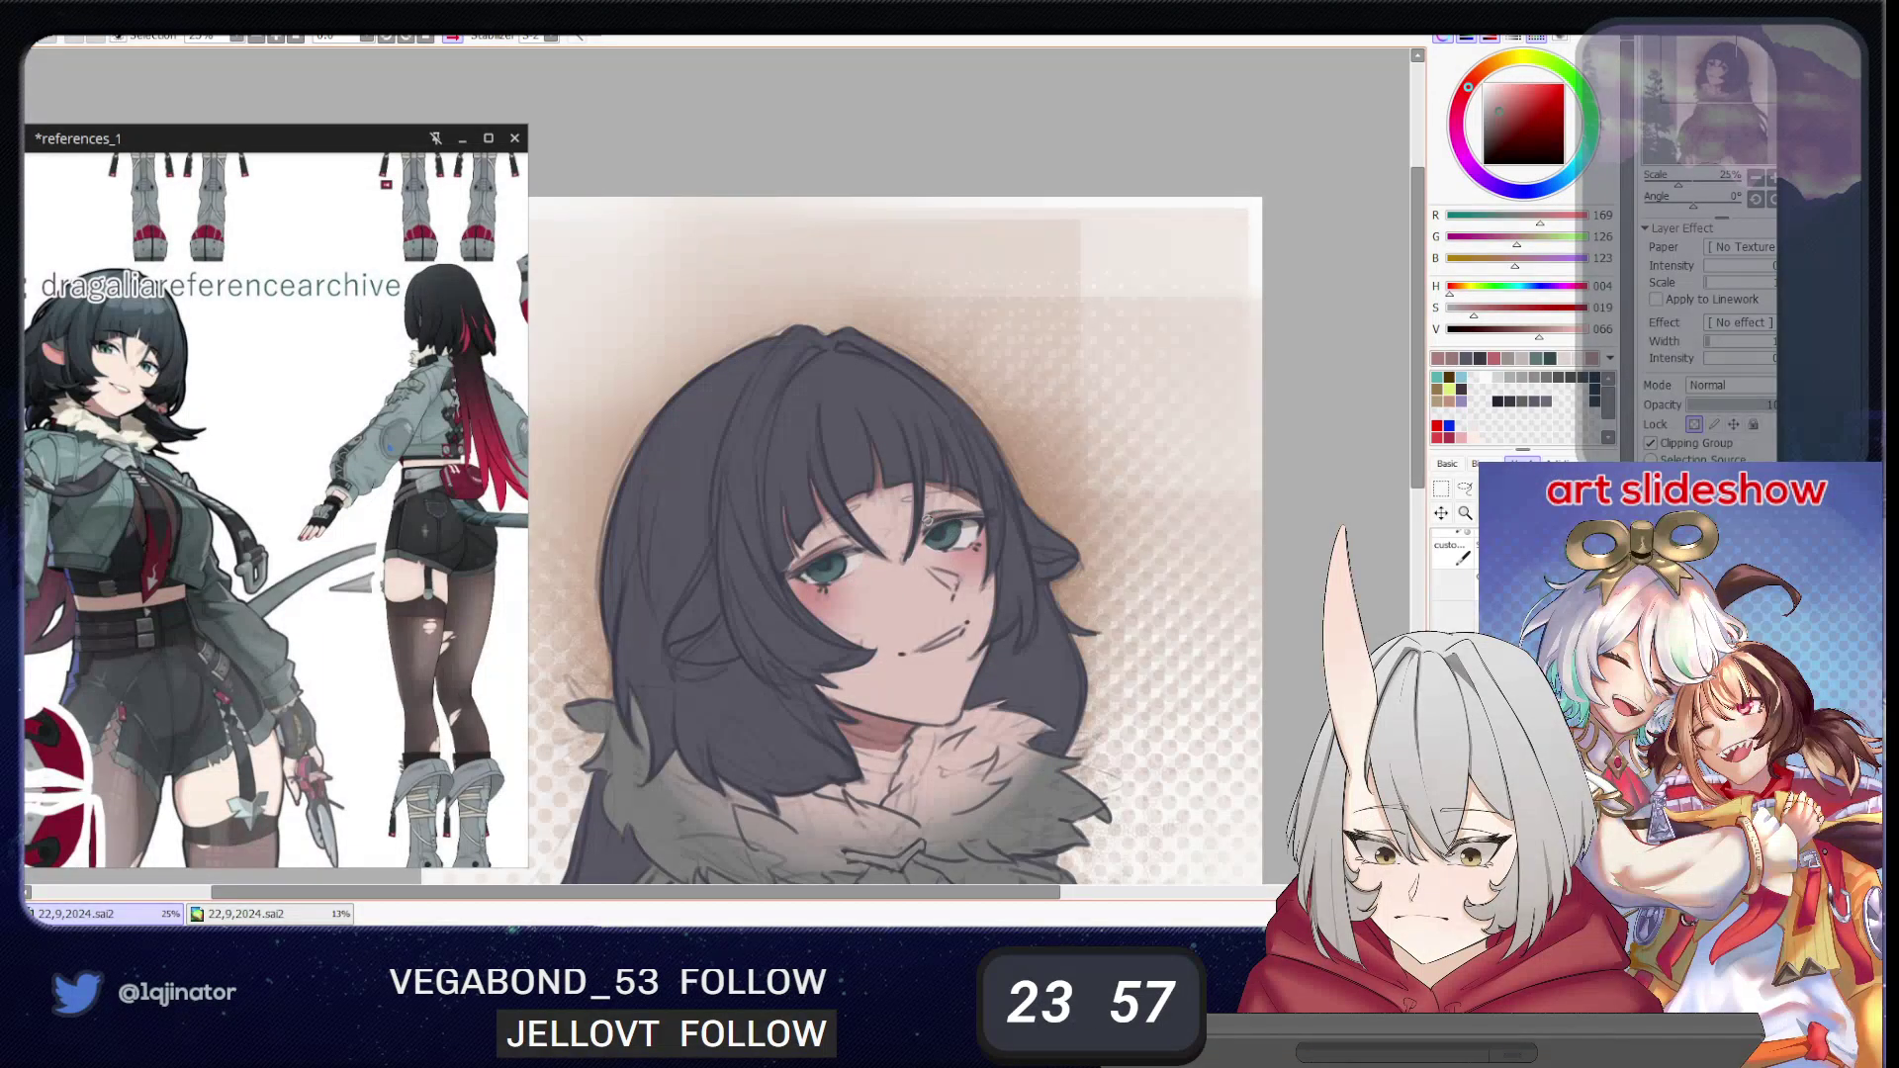
- Lasso the forehead gaps between the fringe strands, clear the selection, and brush the skin shadow beside the central strand
click(1465, 488)
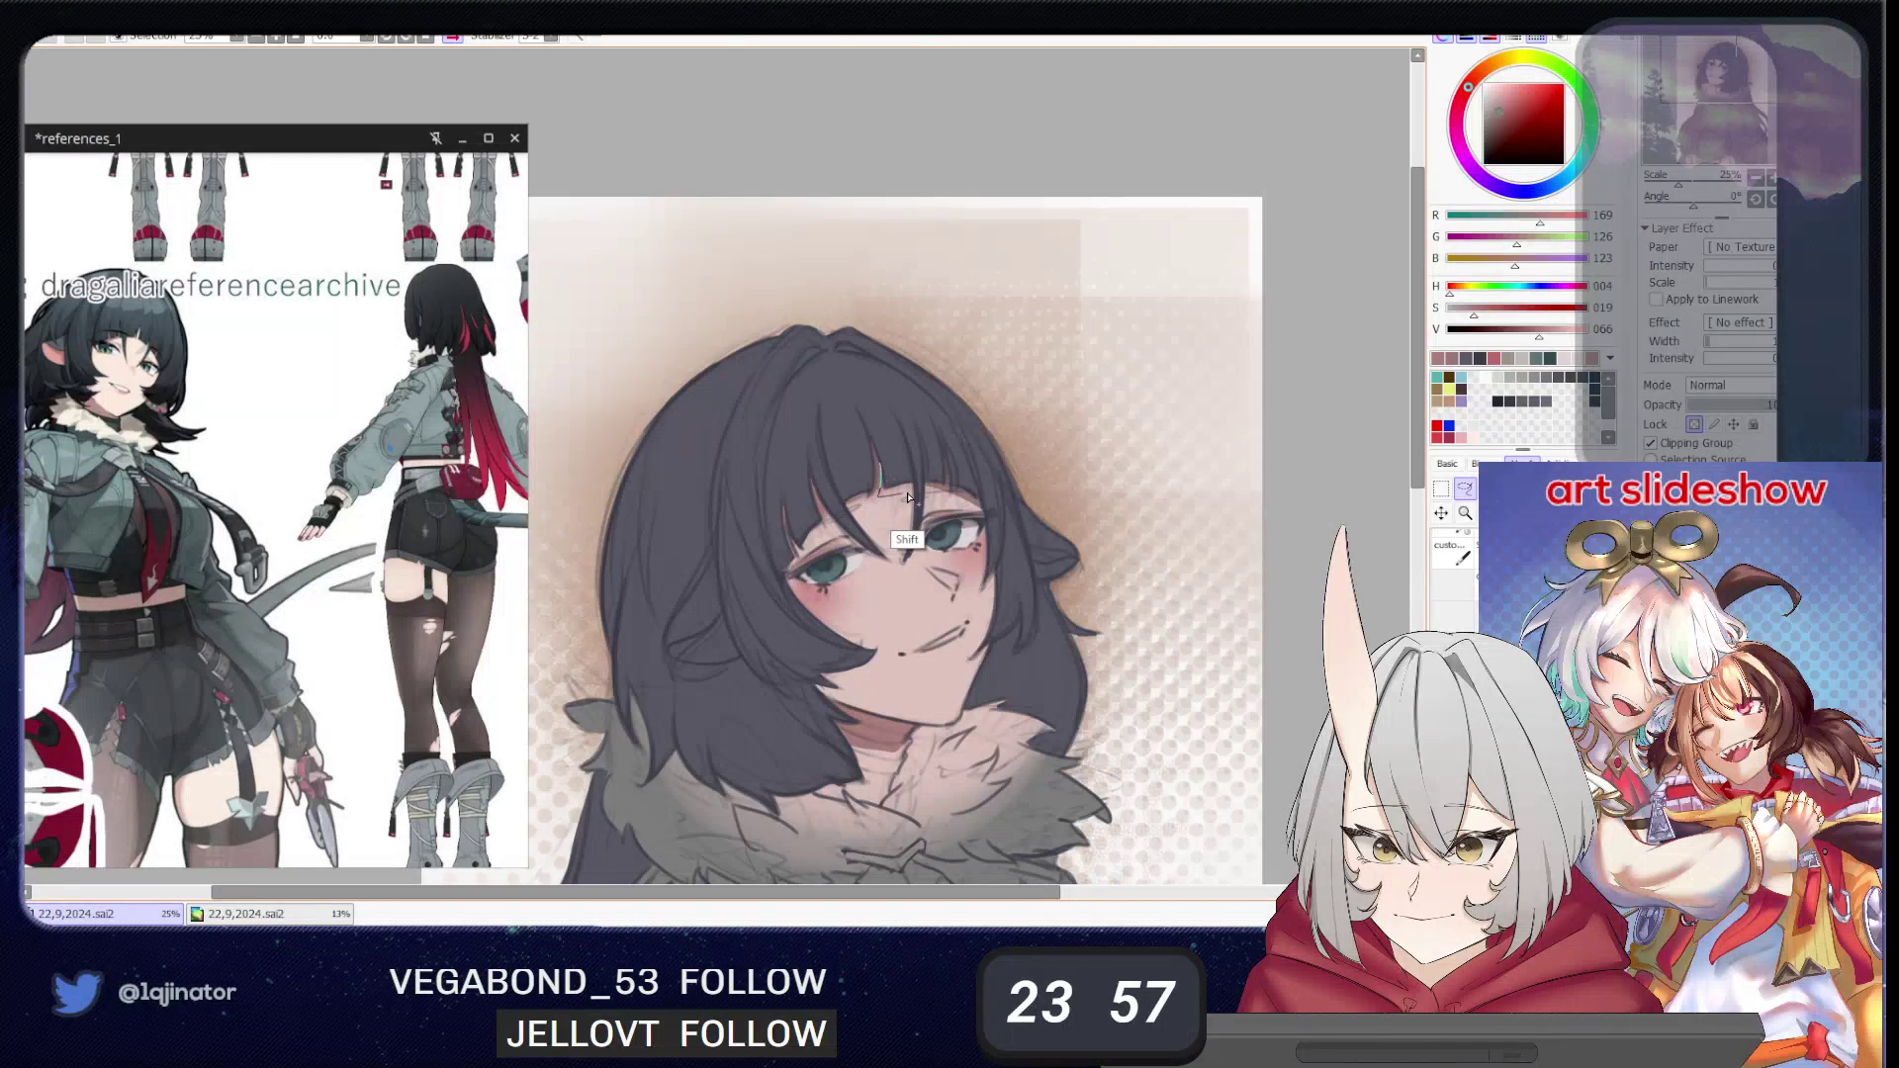
drag(918, 499, 869, 505)
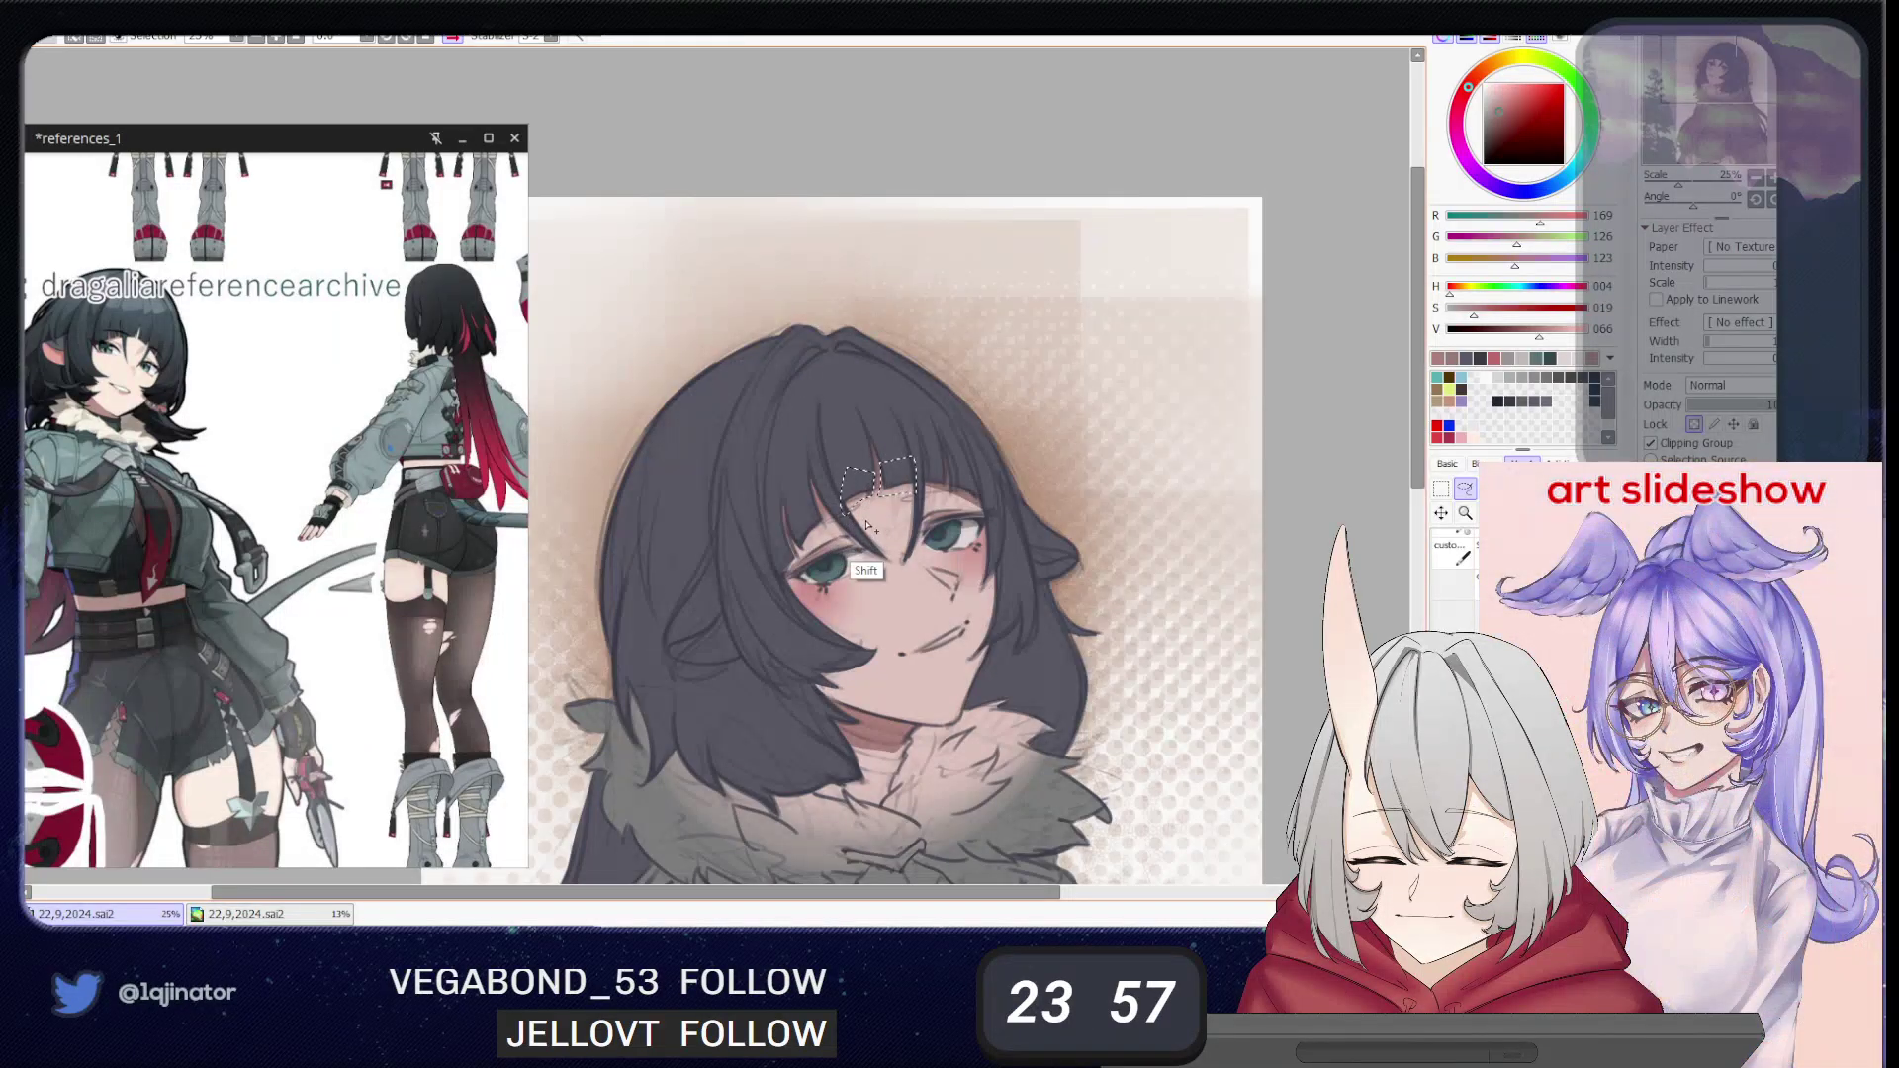
mouse_move(853, 508)
mouse_down()
mouse_move(893, 558)
mouse_move(831, 482)
mouse_move(873, 452)
mouse_move(915, 519)
mouse_move(914, 489)
mouse_move(903, 568)
mouse_up()
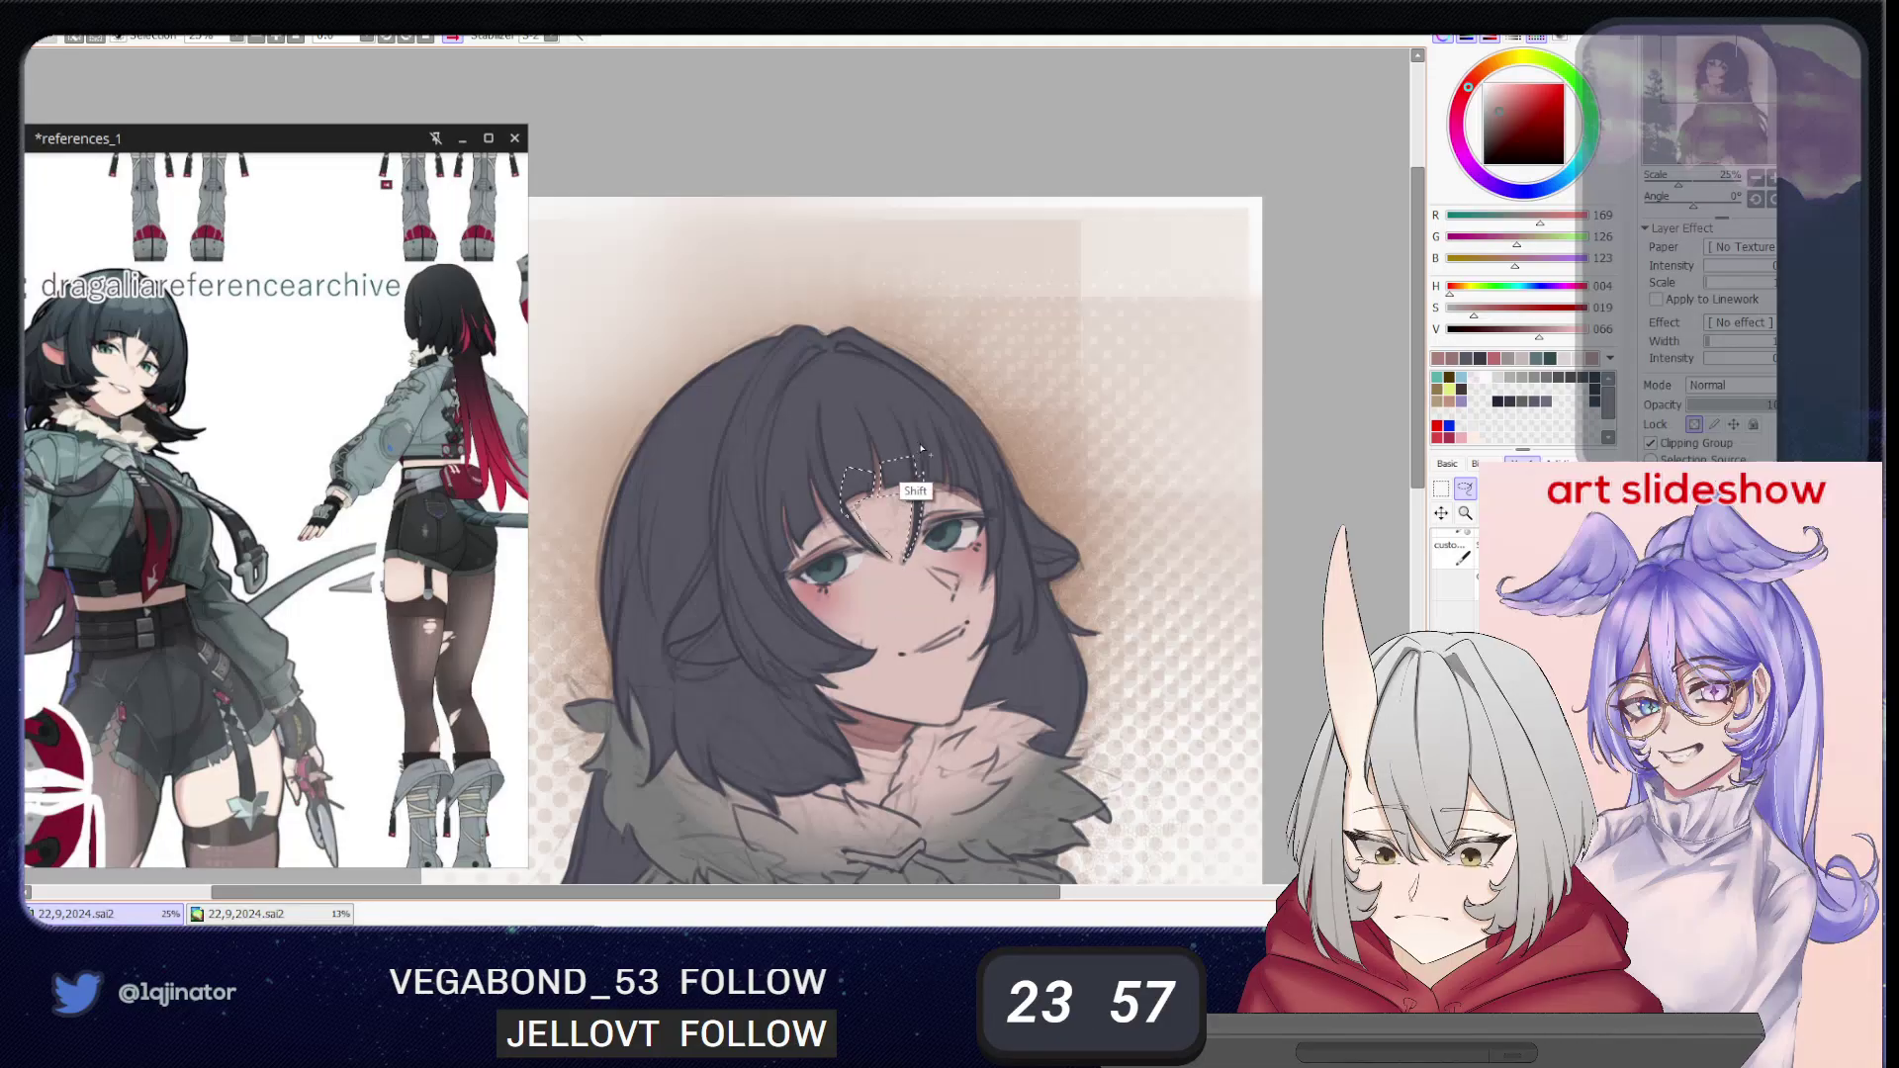
drag(920, 448, 918, 453)
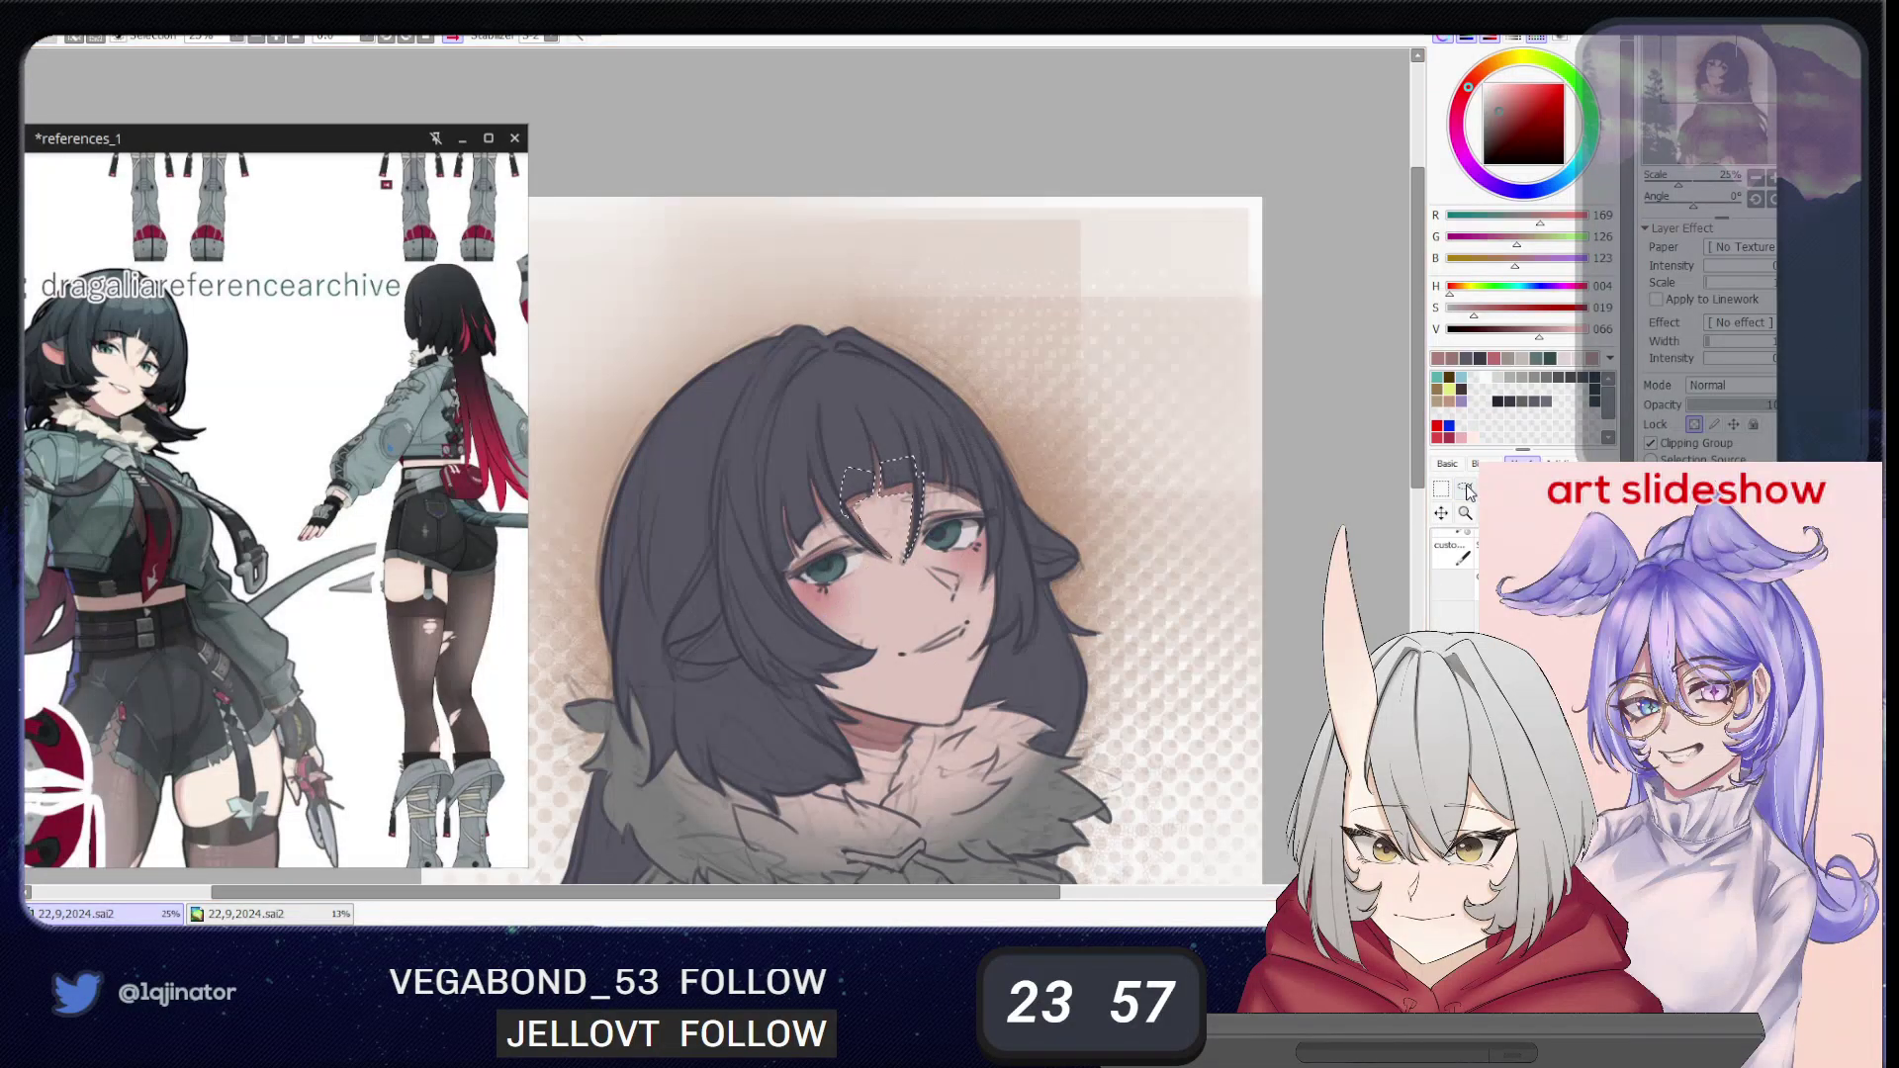
key(ctrl+d)
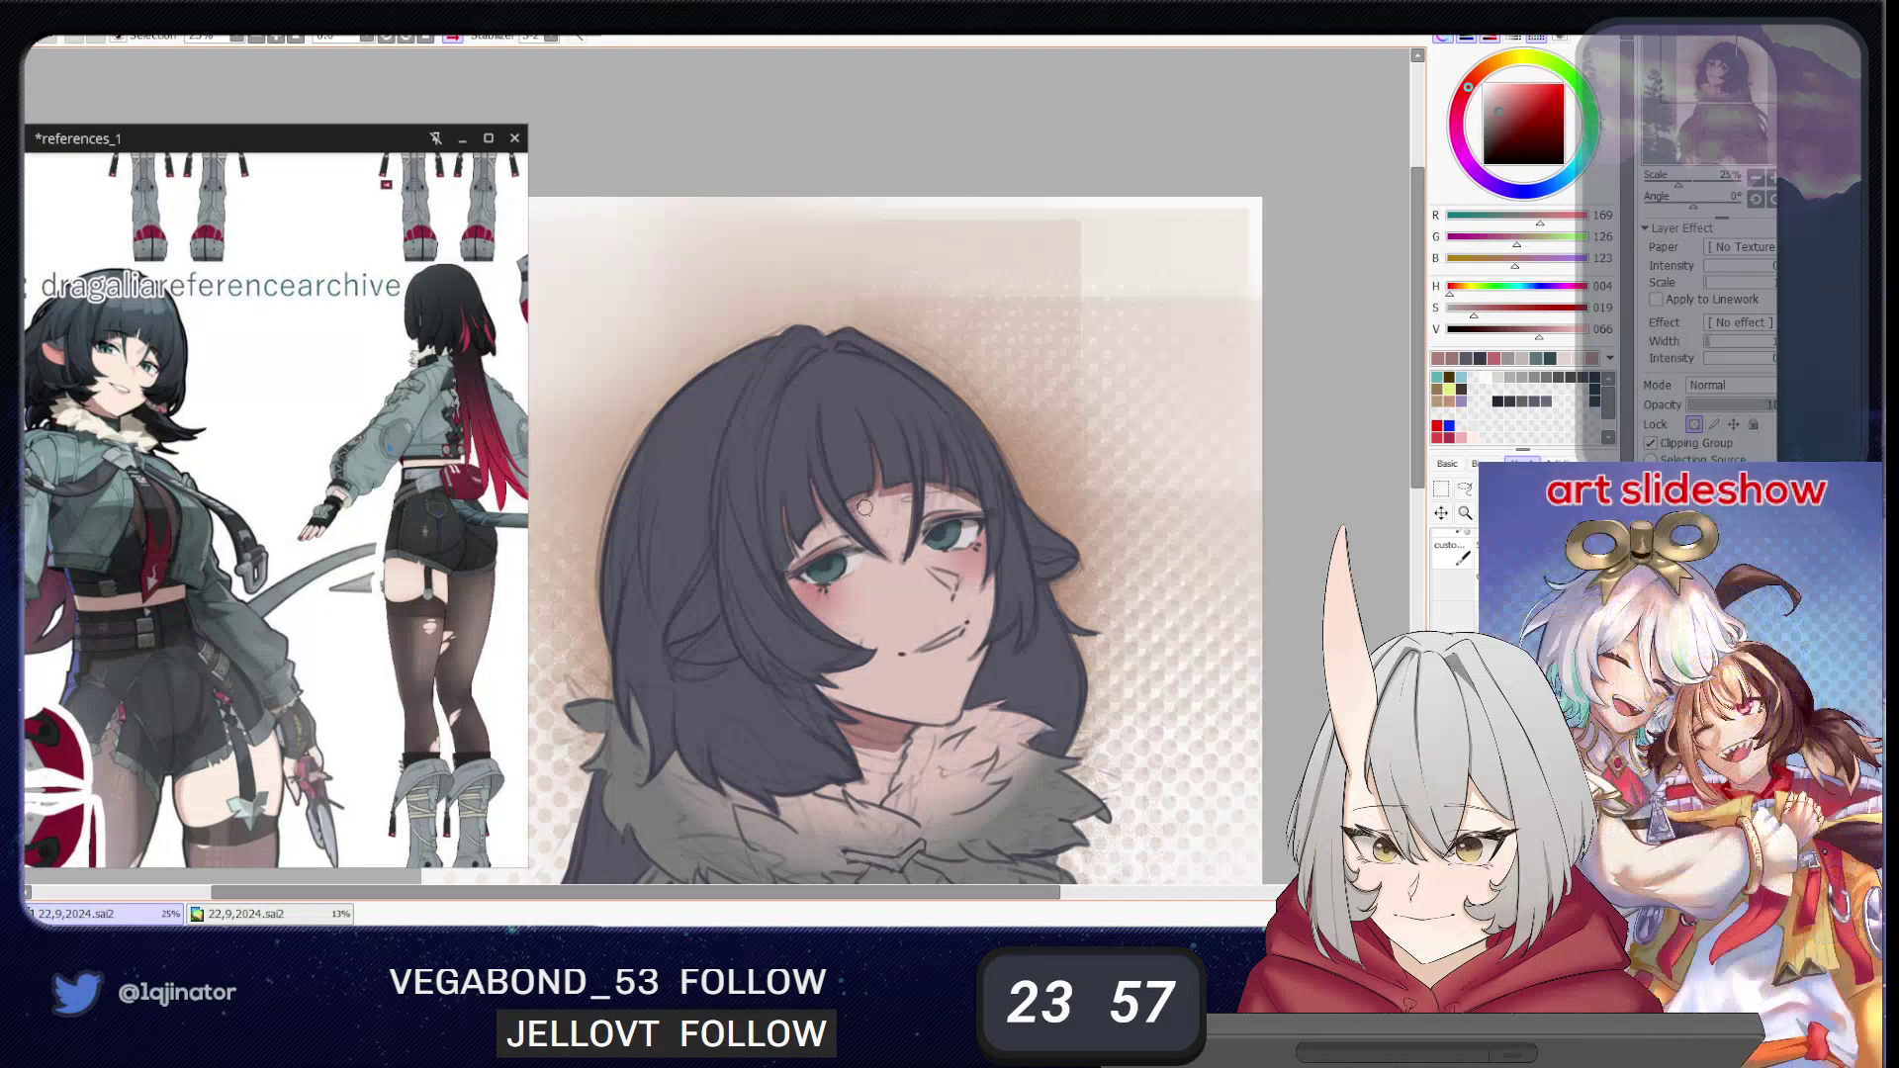
drag(903, 495, 907, 544)
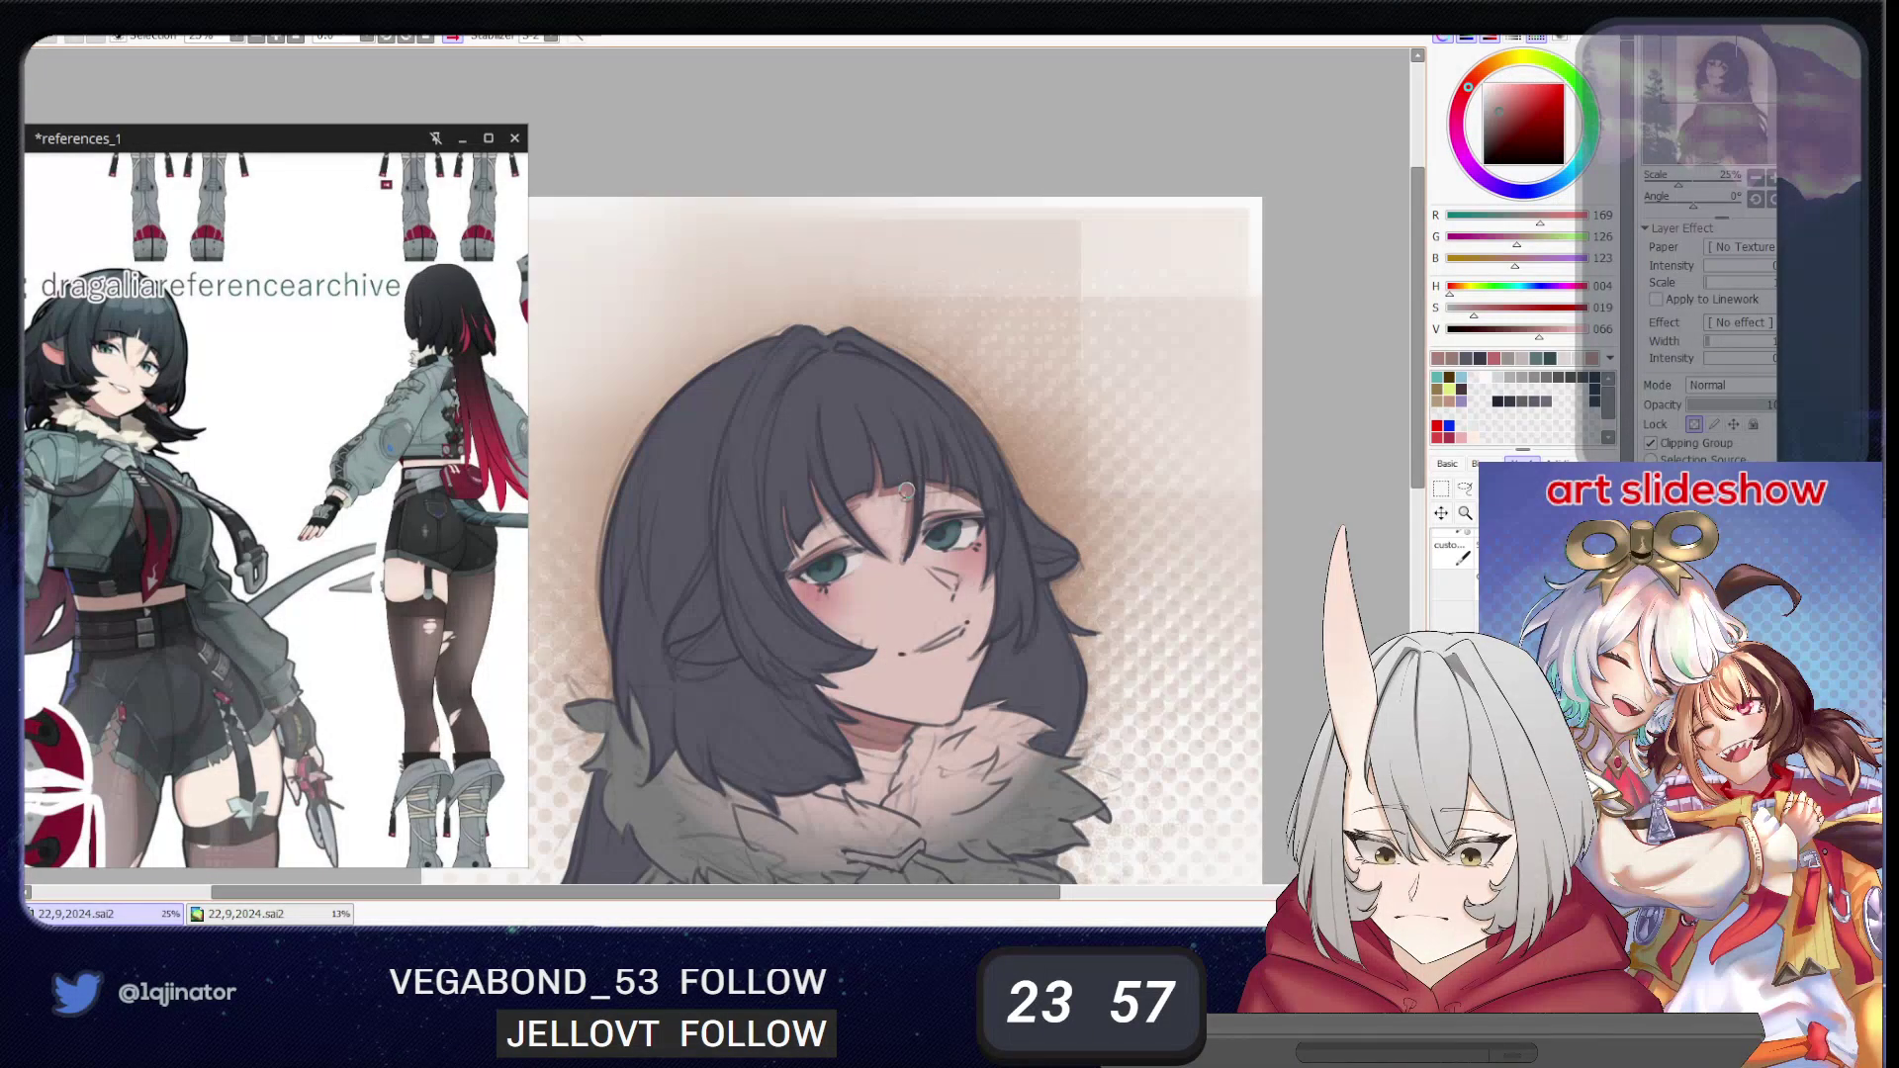
- Examine the overall portrait at reduced size to judge the face shading
key(Page_Down)
key(Page_Down)
key(Page_Down)
key(Page_Down)
key(Page_Down)
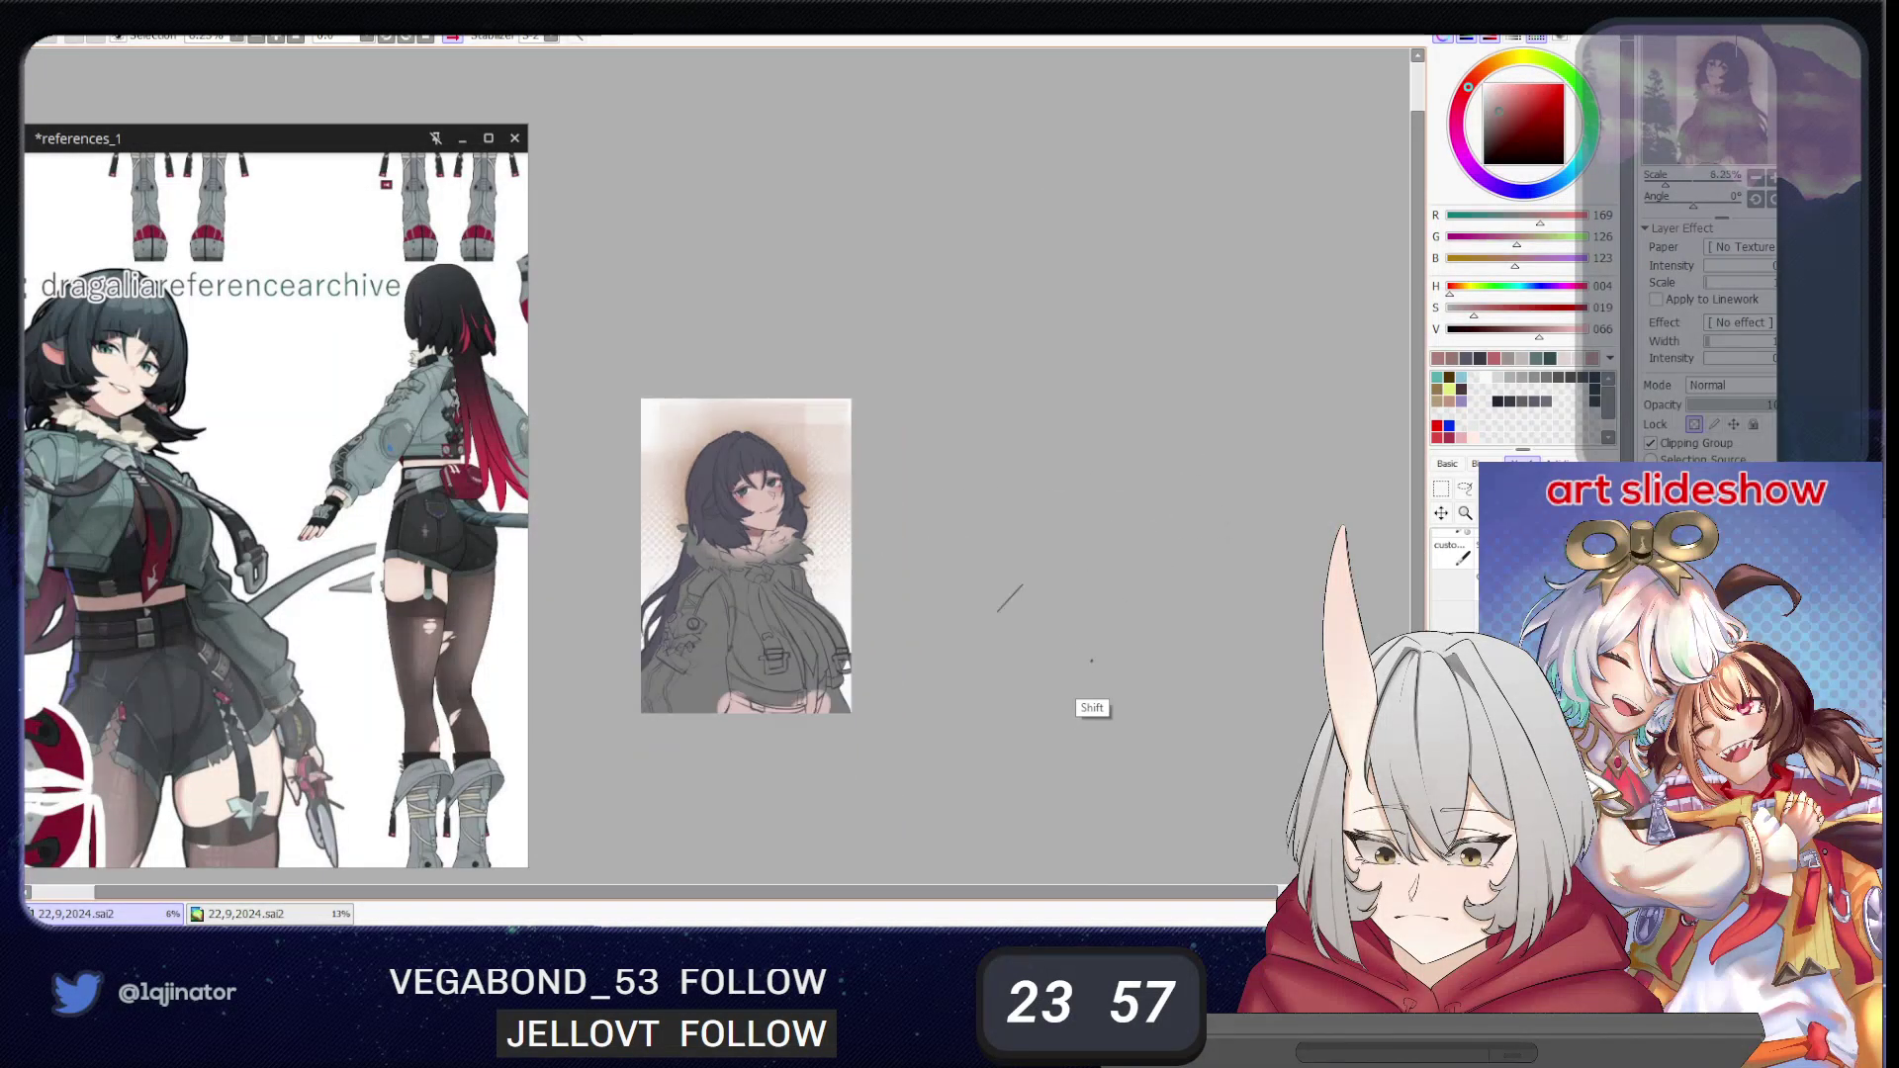
scroll(1051, 690, up, 5)
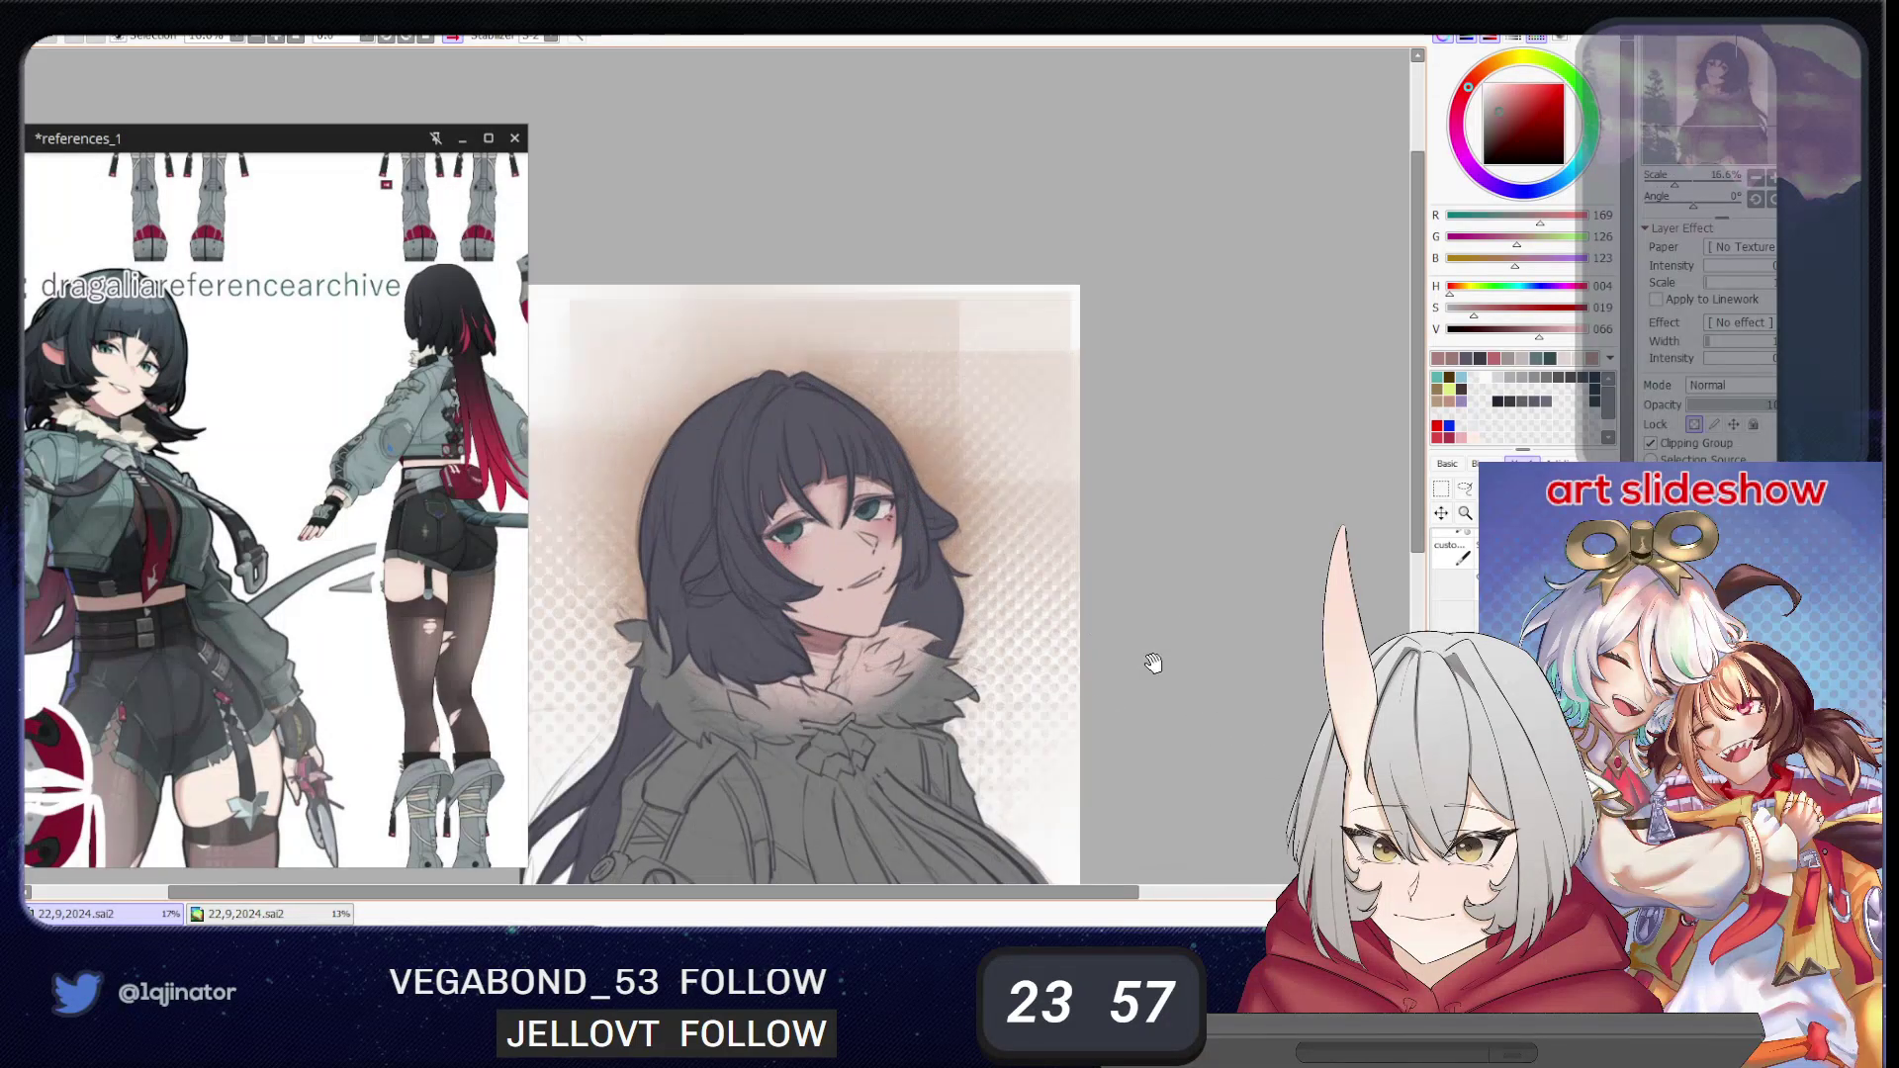
drag(1089, 667, 1109, 613)
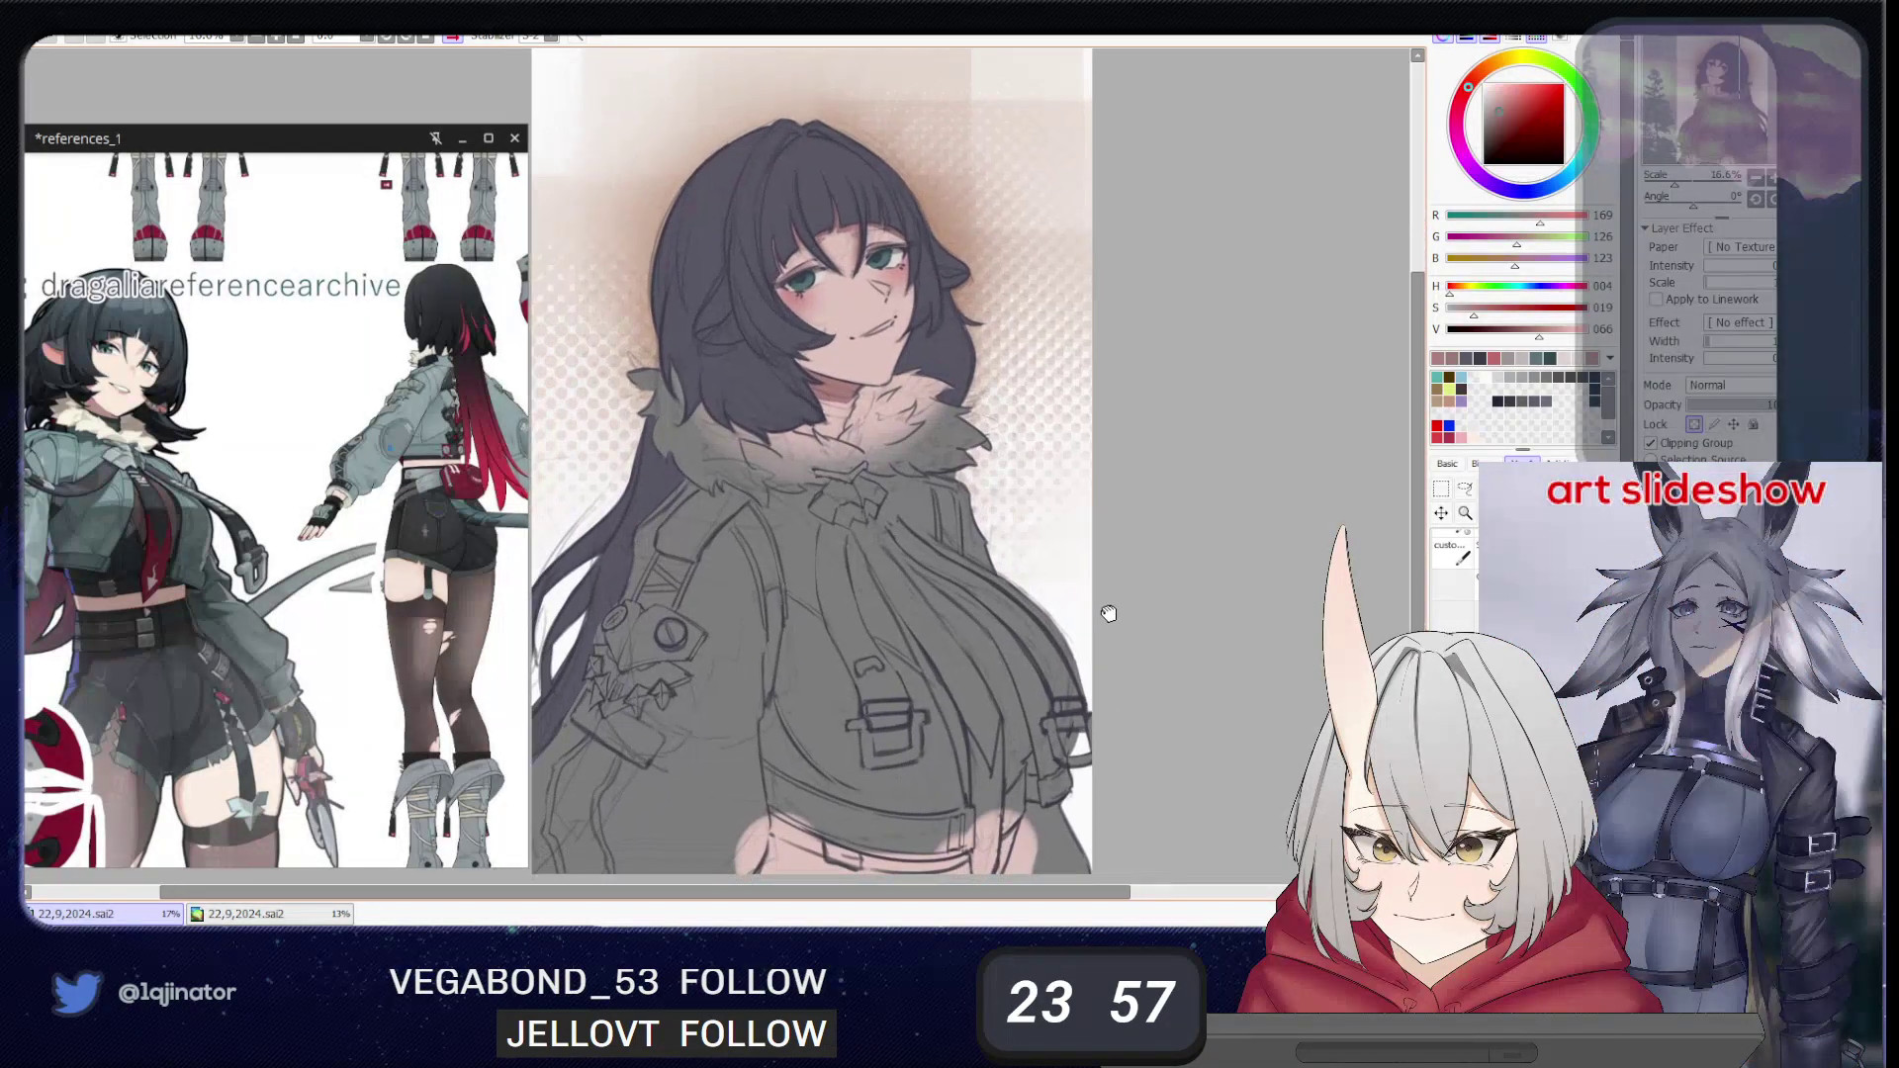
- Lasso the jacket on both sides of its front opening and fill it with muted teal, hue 191, saturation 11, value 57
click(1572, 172)
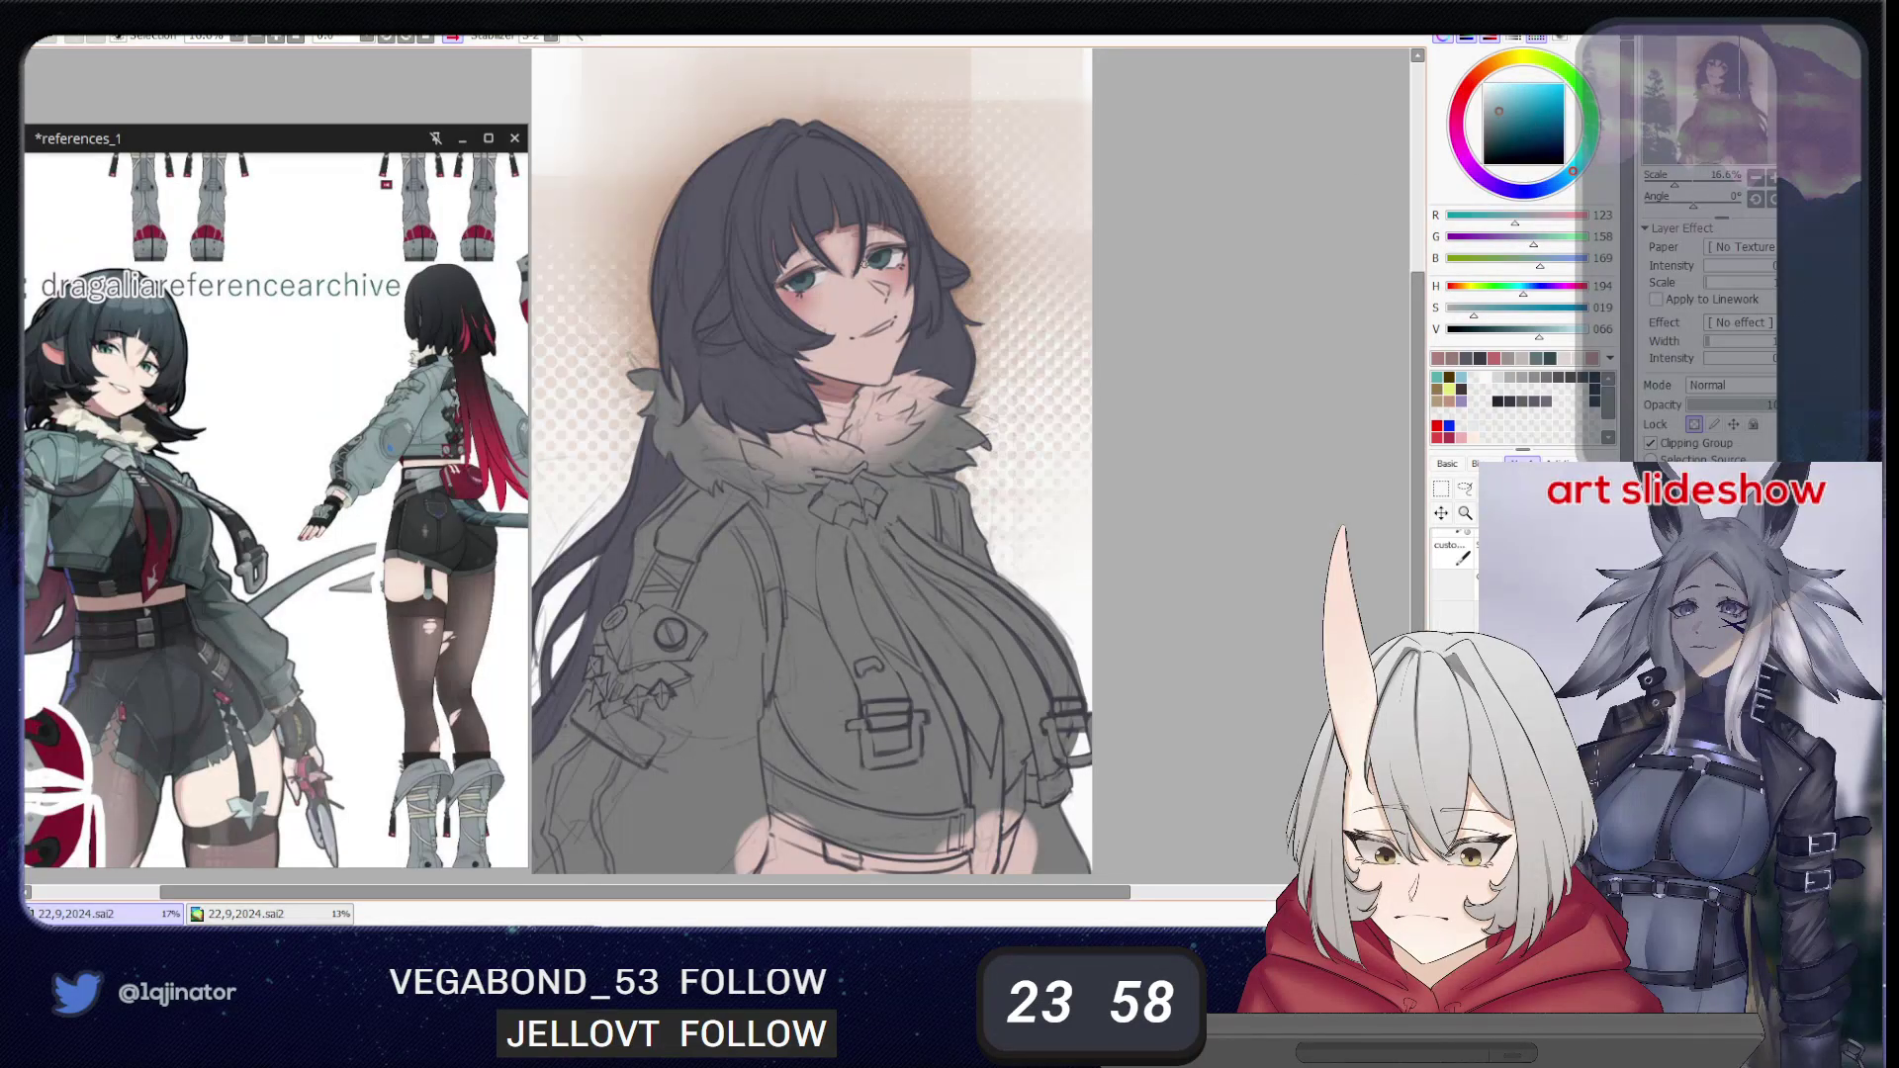
alt+click(809, 281)
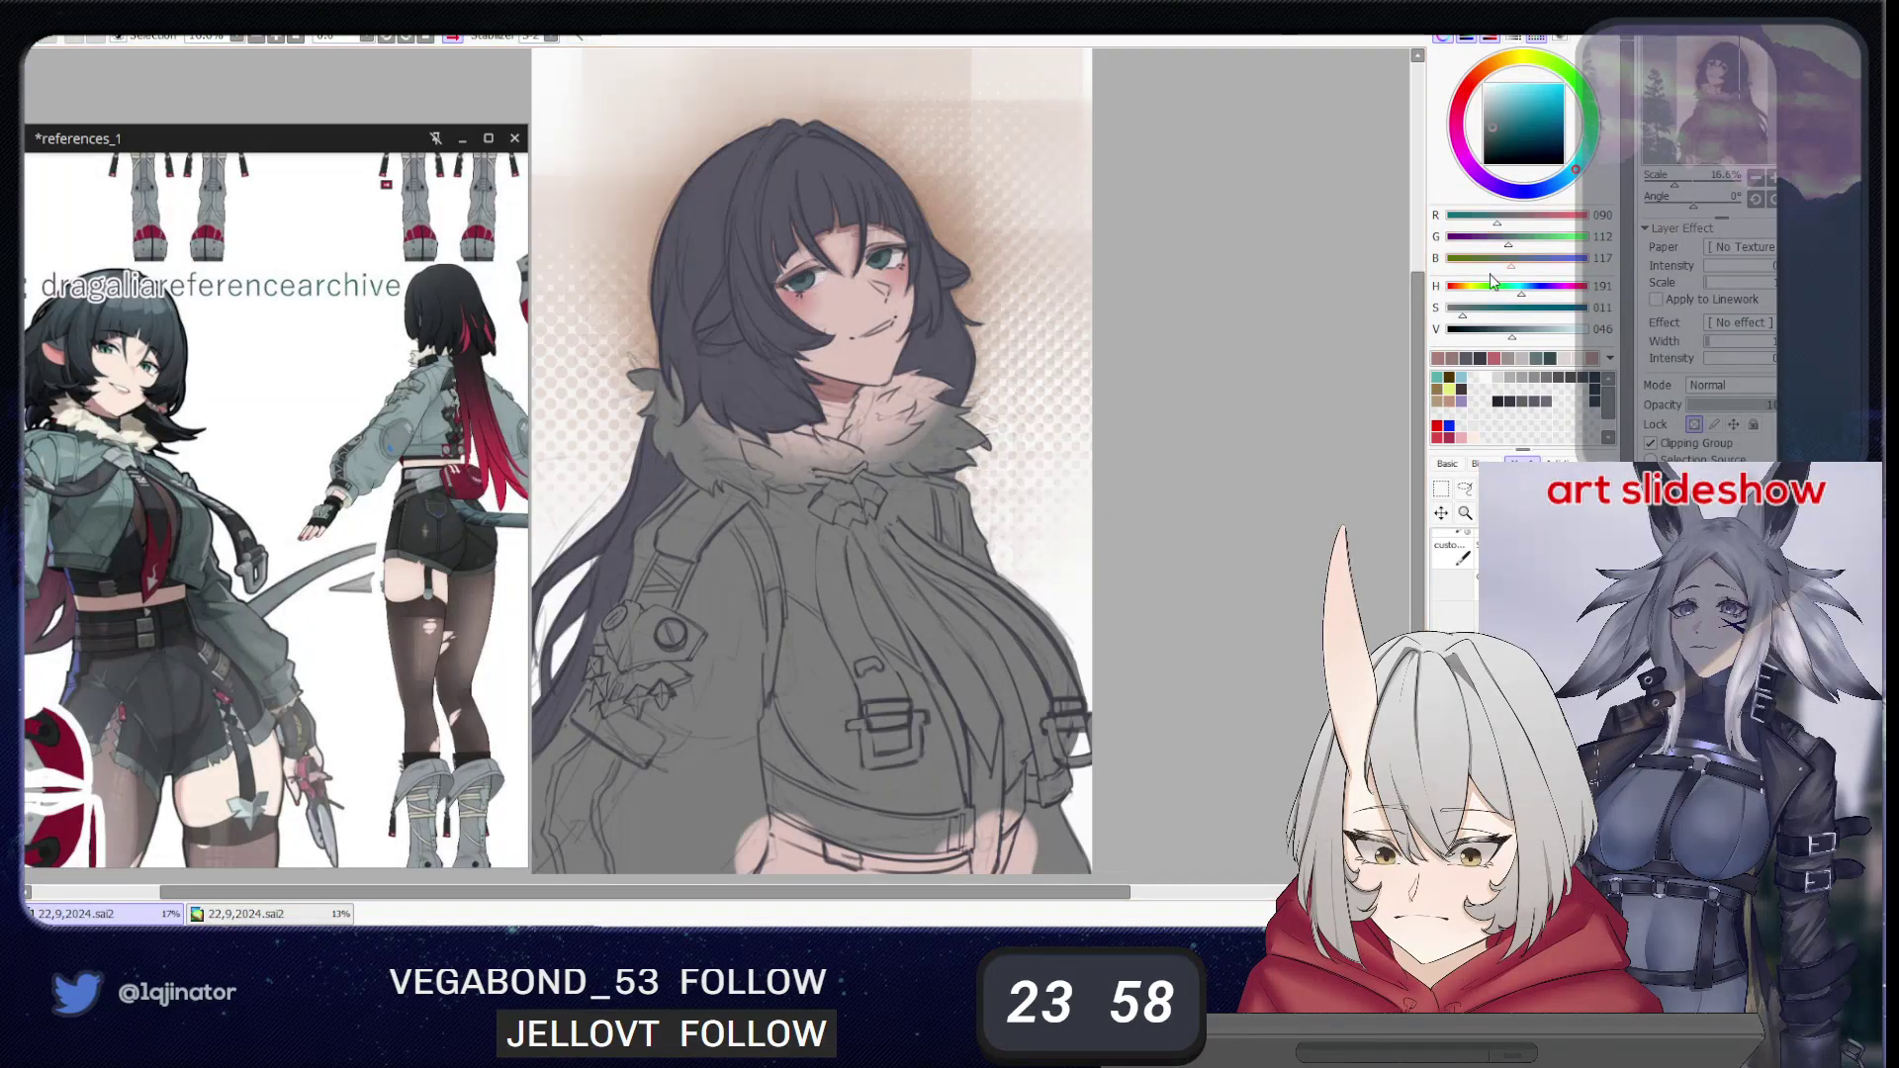
click(1522, 330)
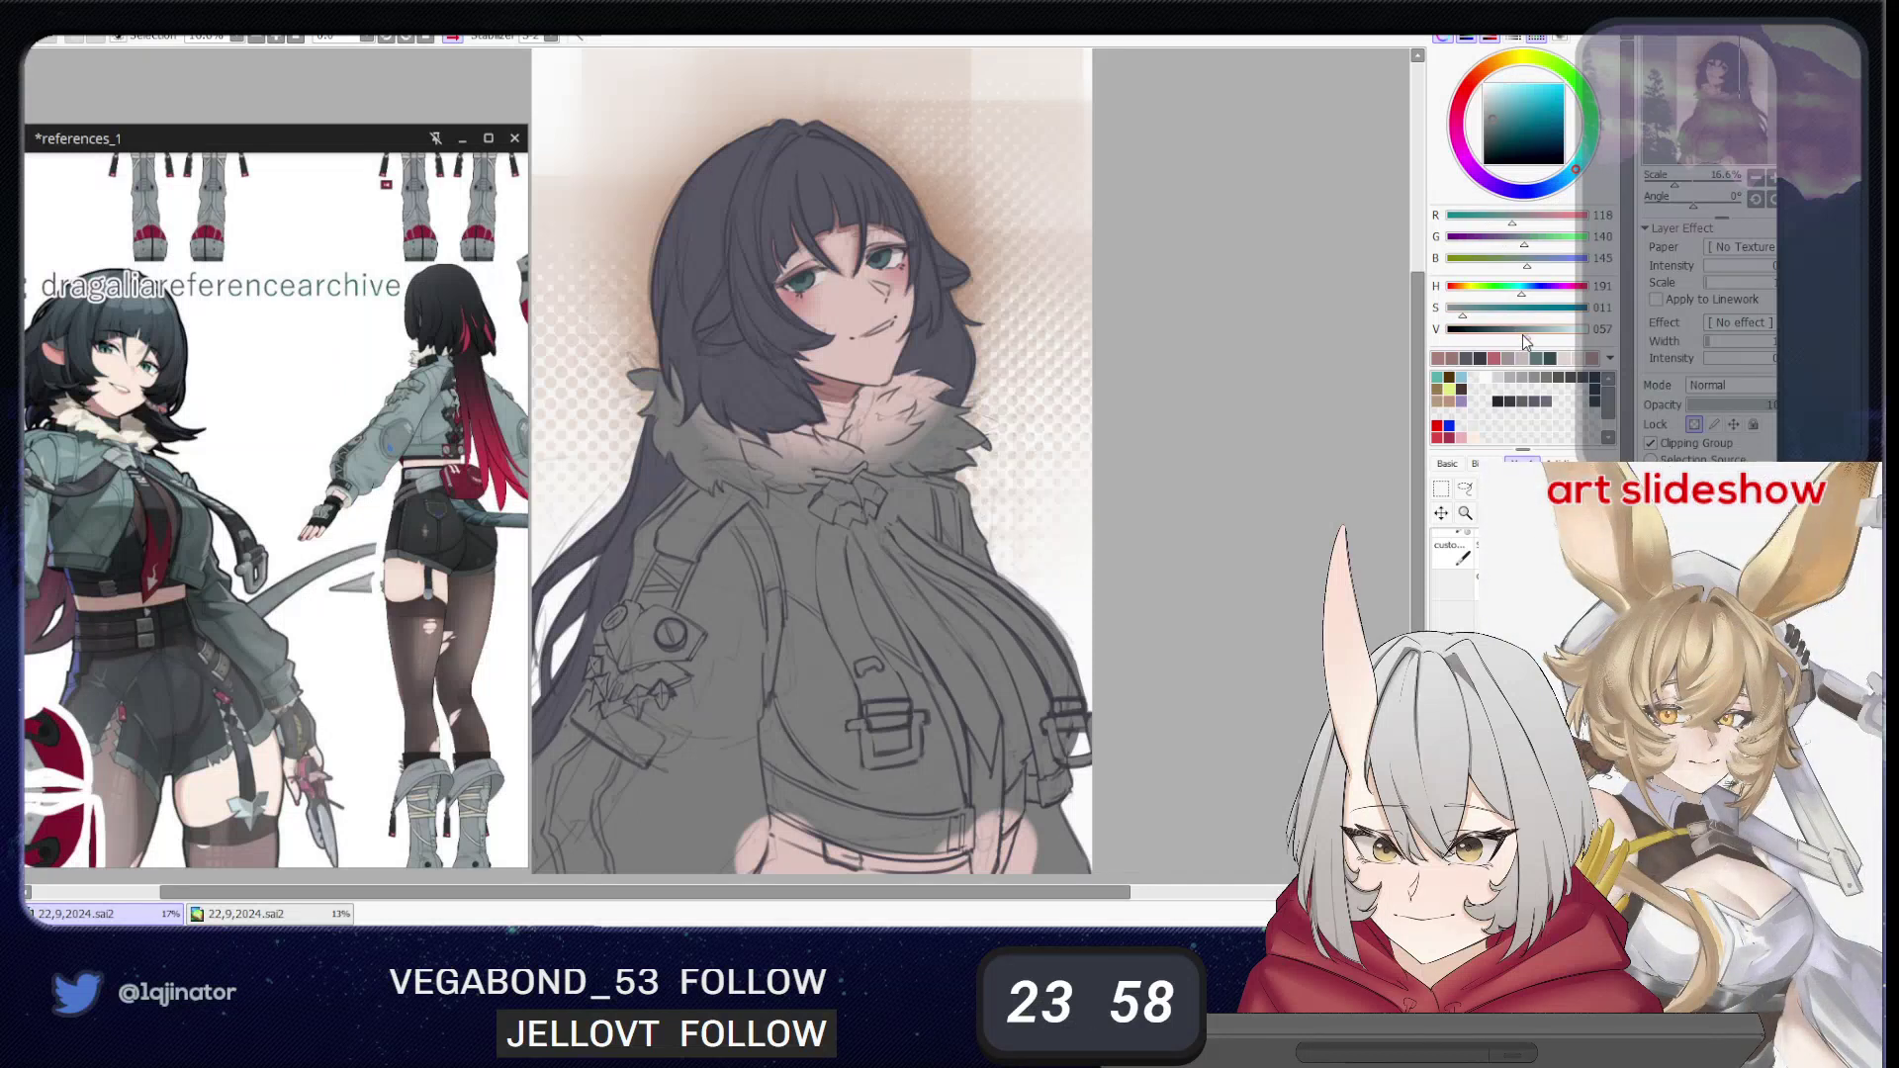
click(1234, 565)
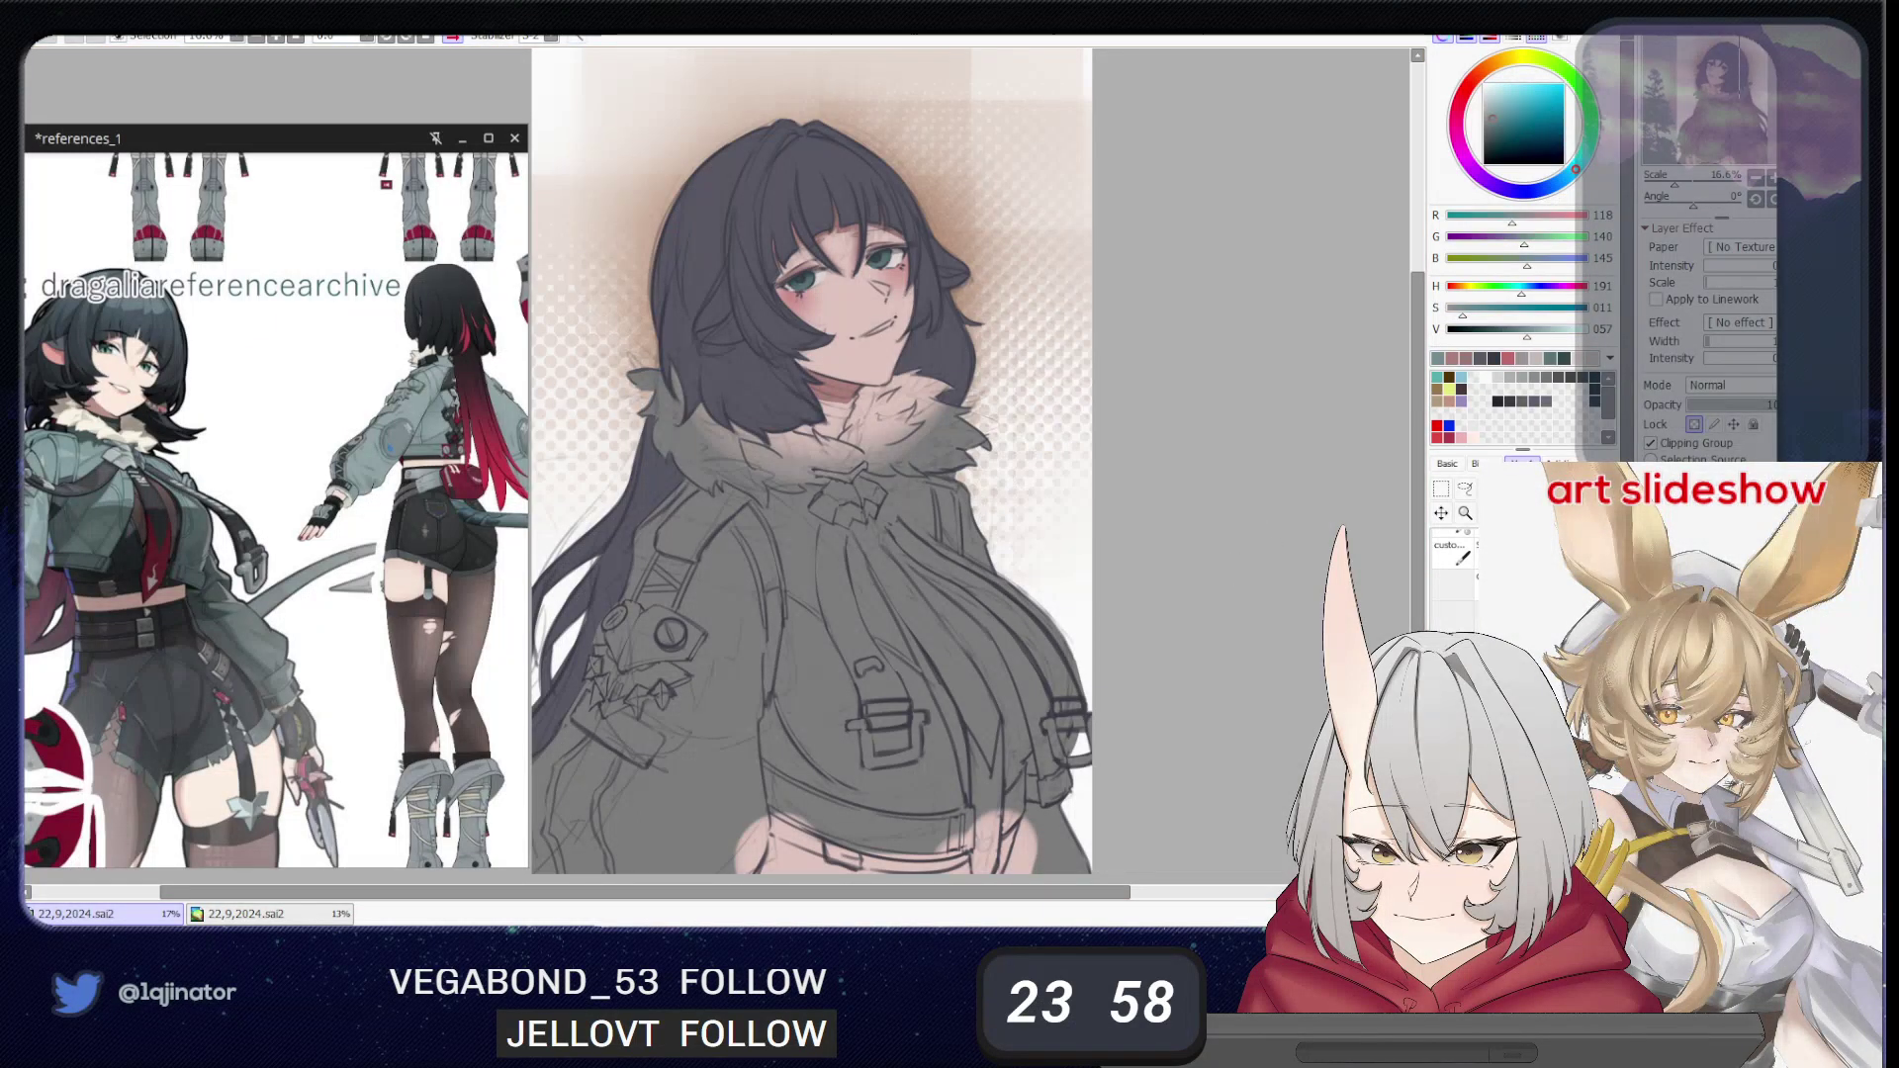
key(l)
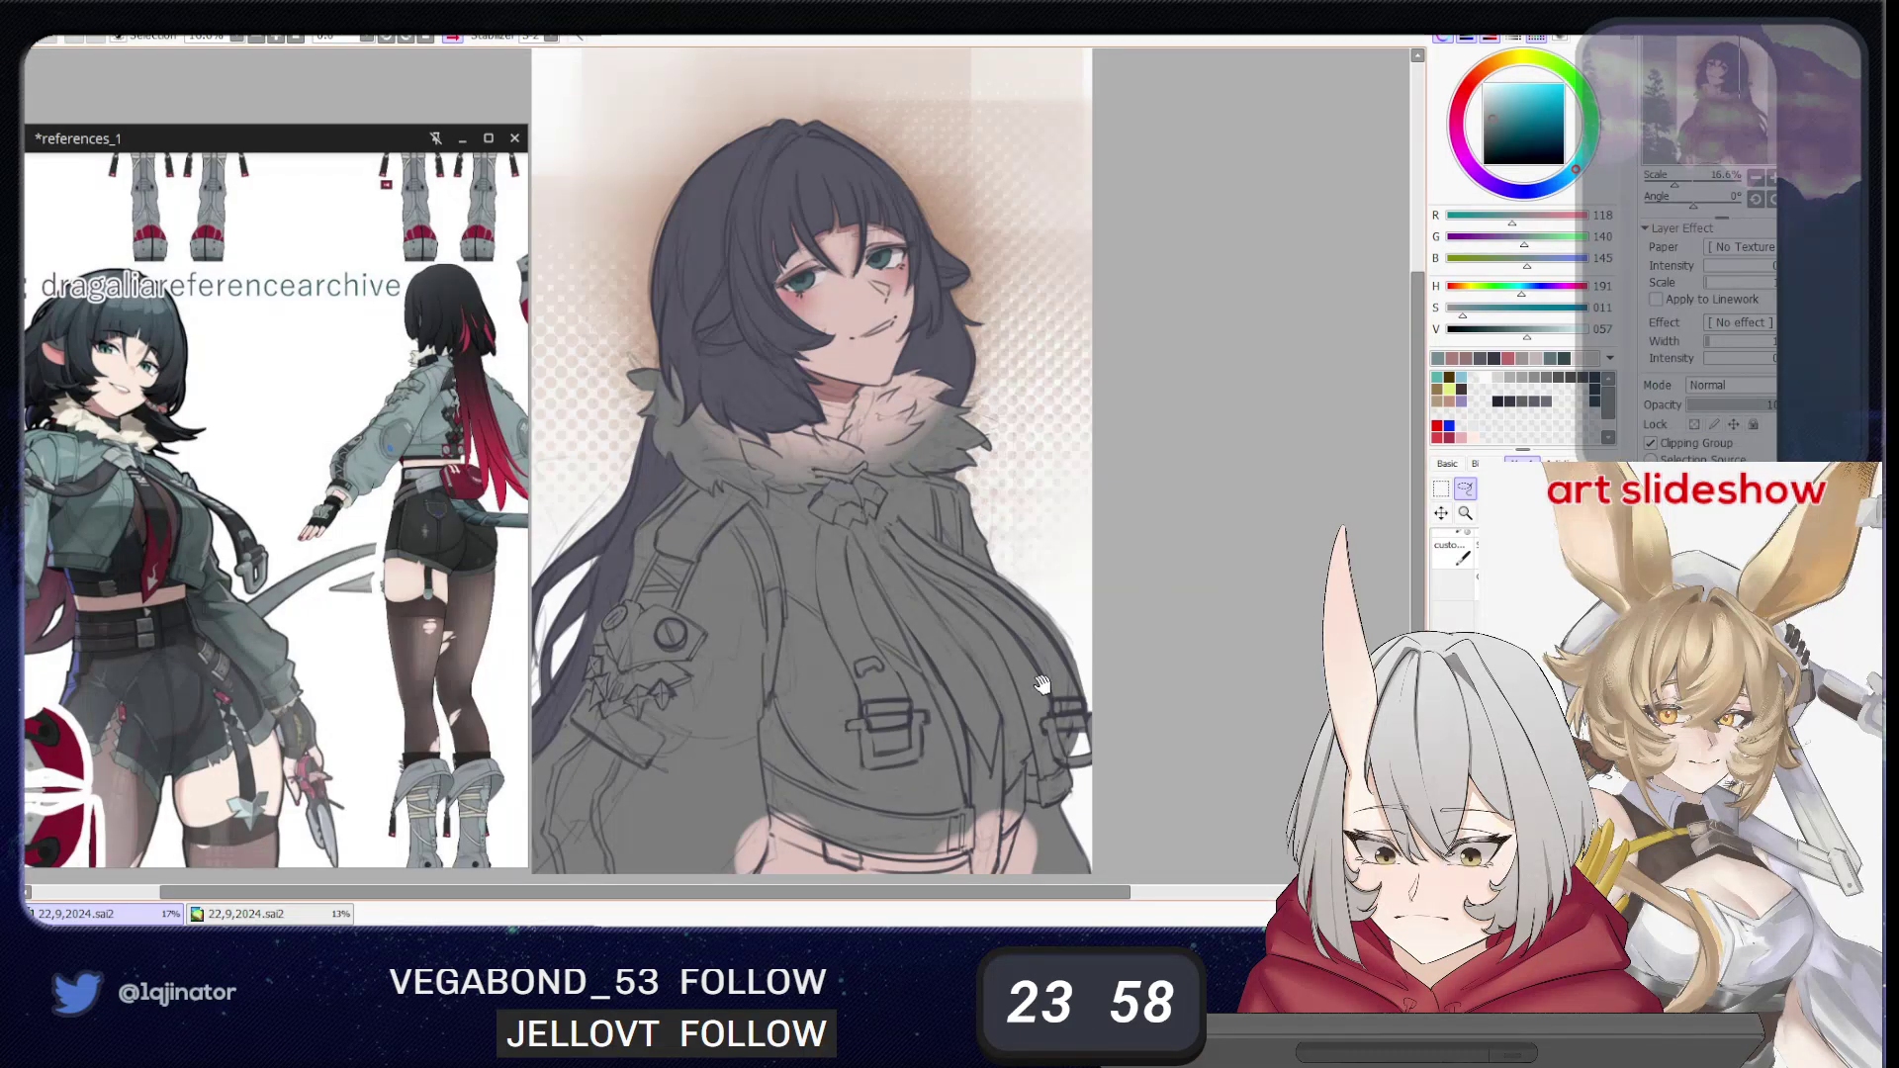
drag(1041, 682, 1120, 565)
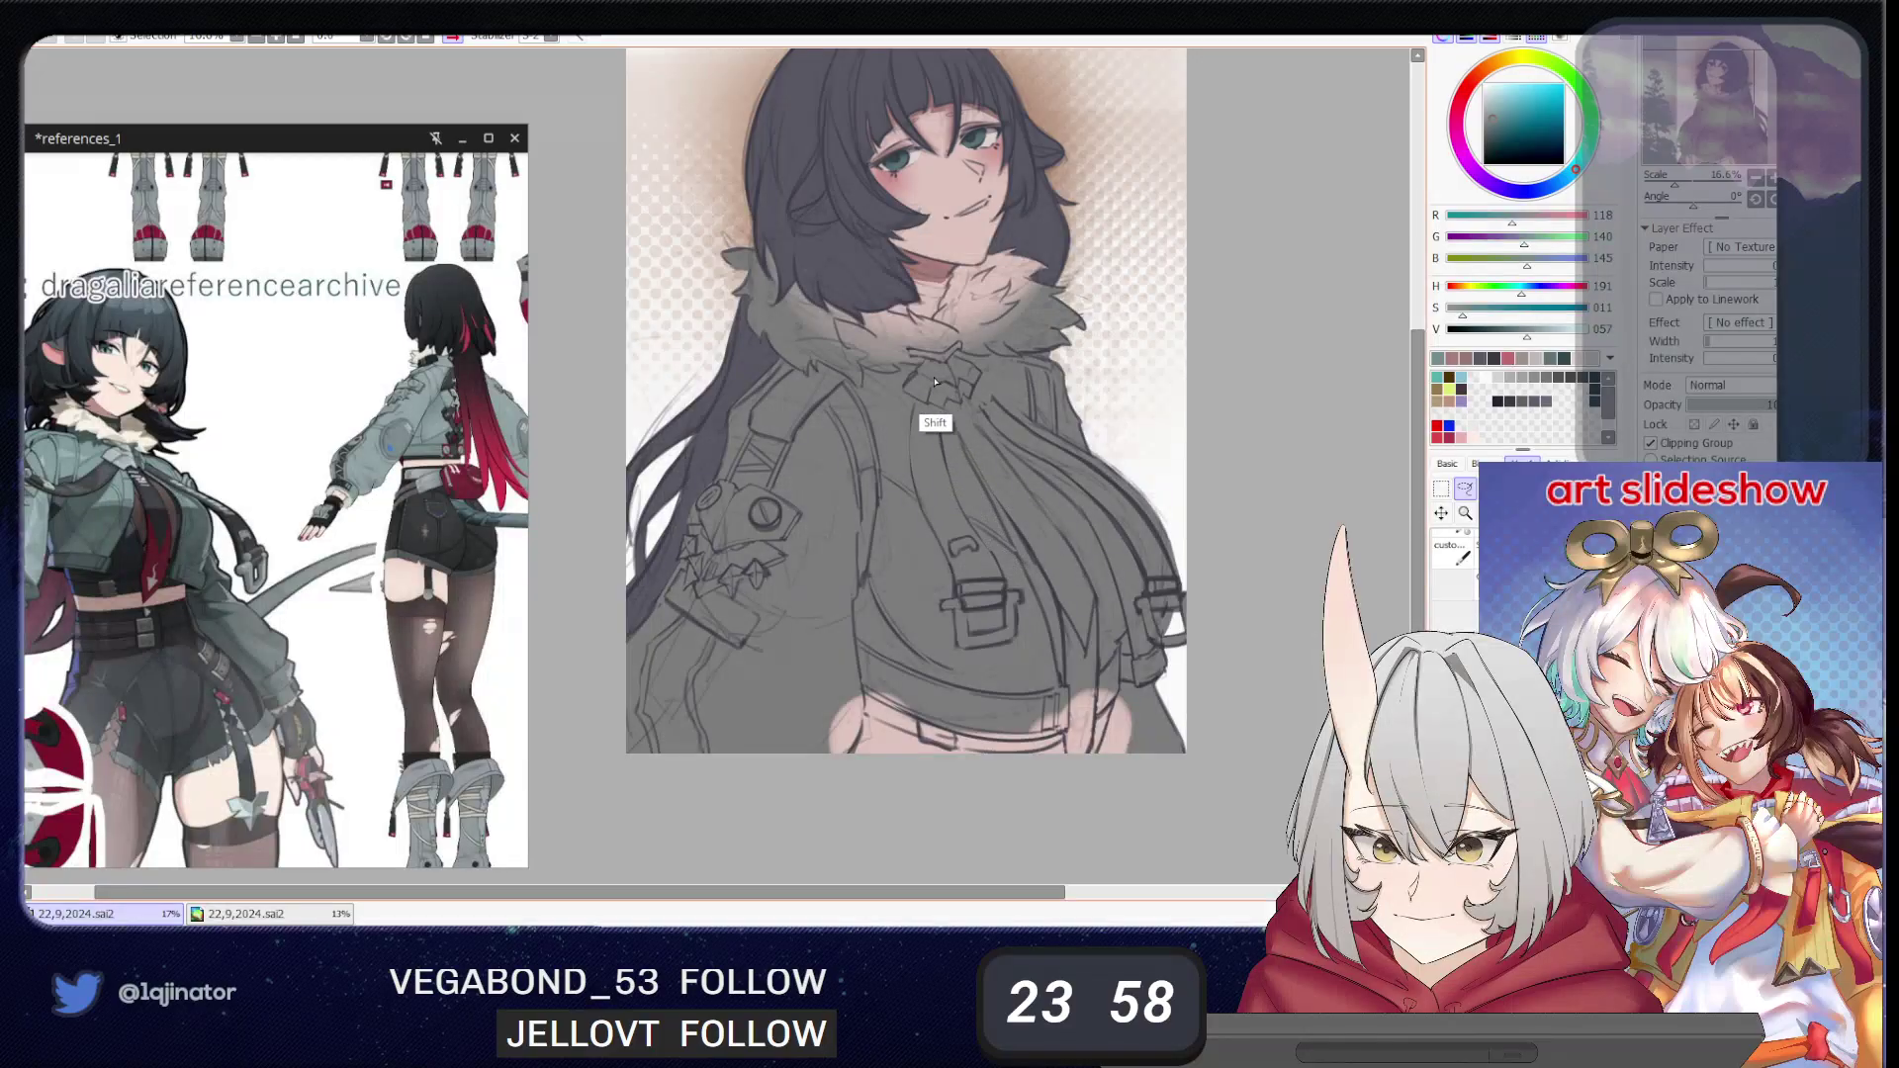
mouse_move(939, 354)
mouse_down()
mouse_move(812, 344)
mouse_move(766, 362)
mouse_move(566, 816)
mouse_move(636, 863)
mouse_move(827, 793)
mouse_move(864, 691)
mouse_move(1029, 688)
mouse_move(1052, 655)
mouse_move(966, 460)
mouse_move(1023, 377)
mouse_move(1022, 403)
mouse_move(974, 365)
mouse_move(928, 381)
mouse_move(976, 344)
mouse_move(1052, 354)
mouse_move(1179, 438)
mouse_move(1256, 604)
mouse_move(1248, 642)
mouse_move(1202, 666)
mouse_move(1207, 725)
mouse_move(1159, 783)
mouse_move(1097, 773)
mouse_up()
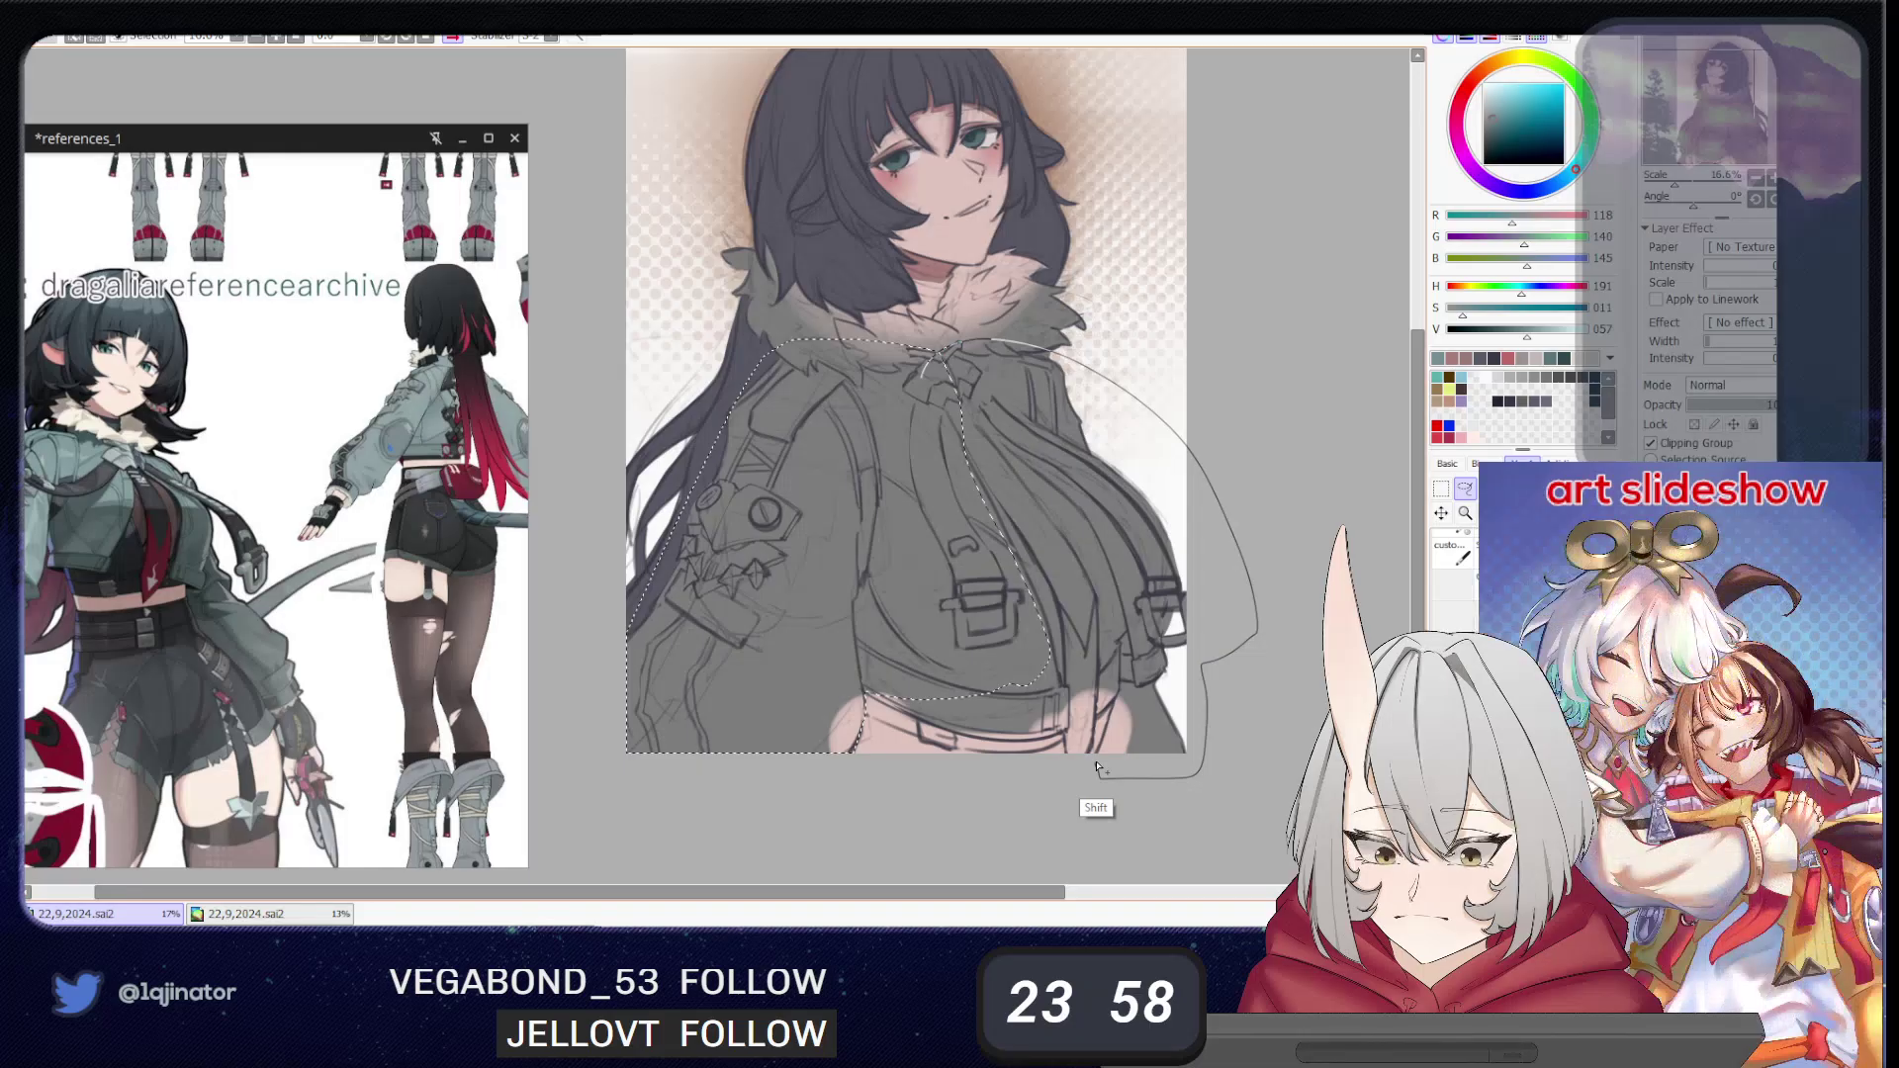
mouse_move(1098, 766)
mouse_down()
mouse_move(1089, 604)
mouse_move(974, 450)
mouse_up()
drag(1095, 704, 1150, 679)
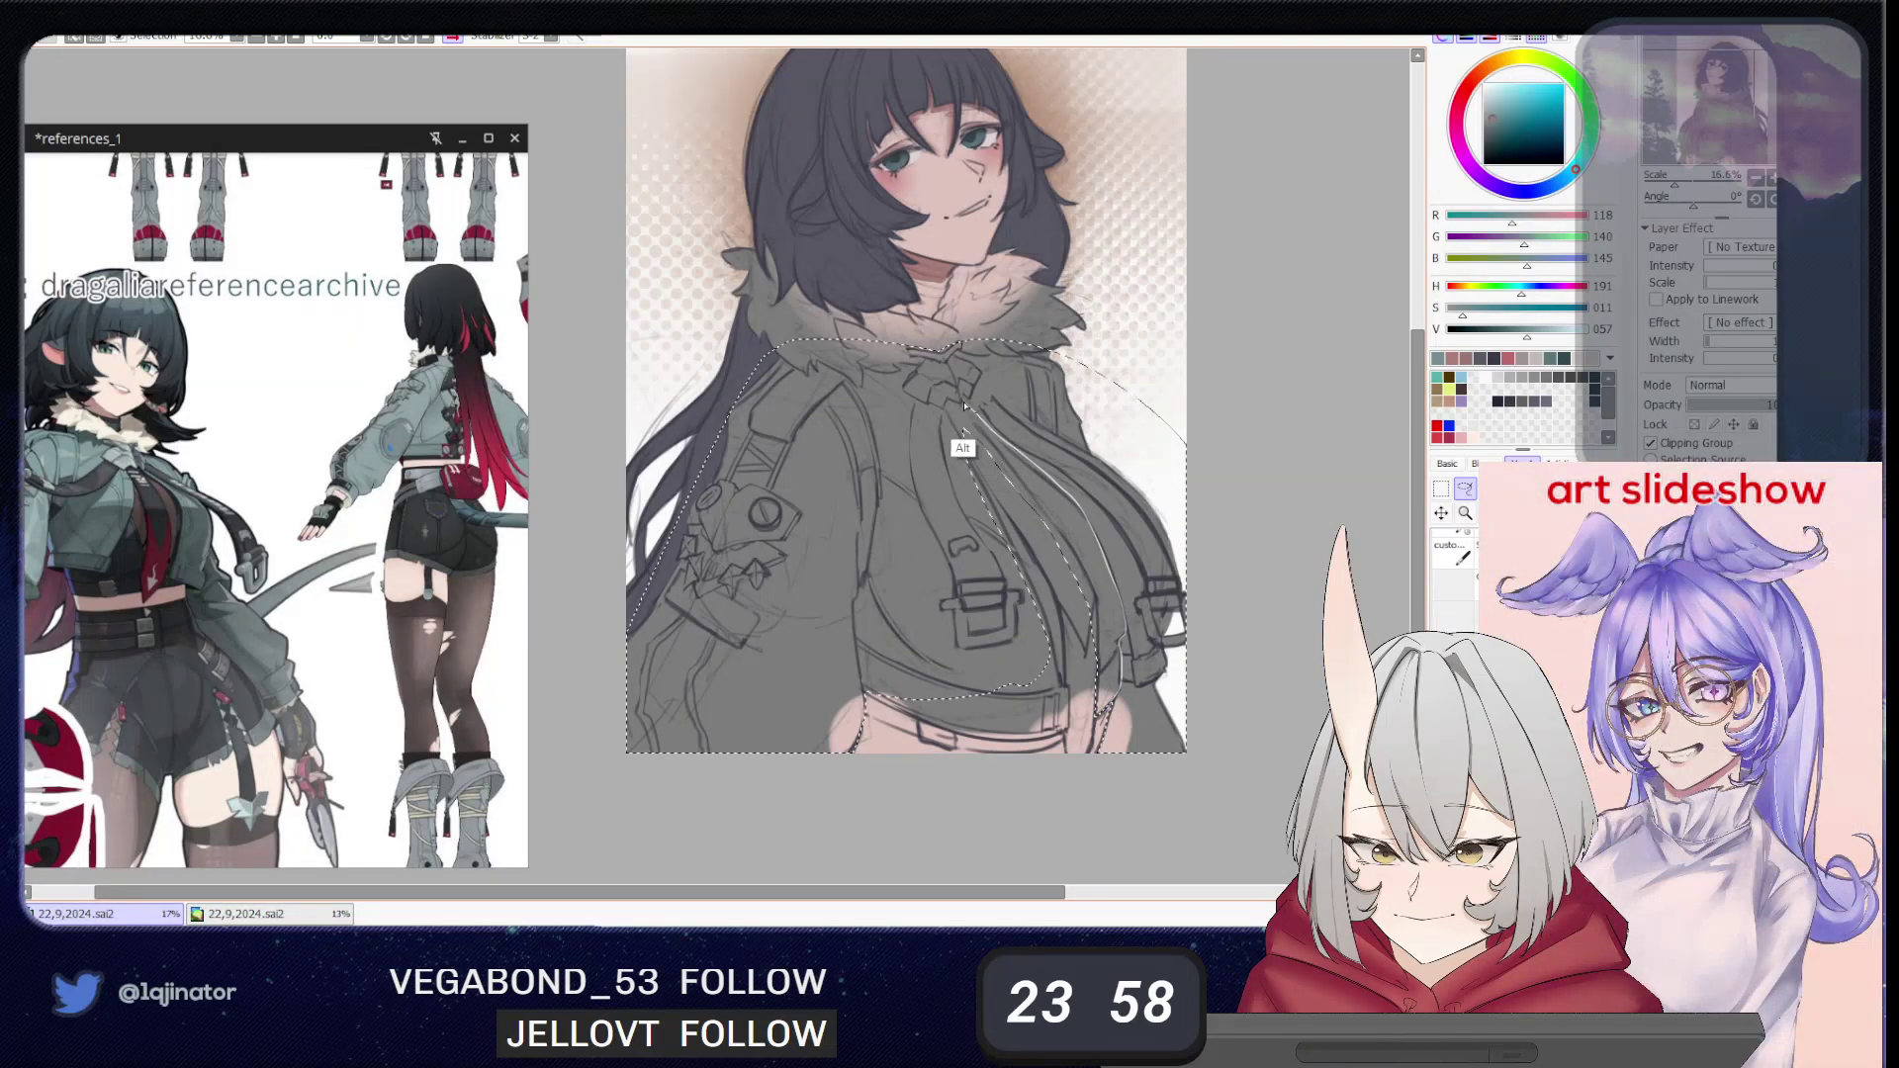
mouse_move(948, 405)
mouse_down()
mouse_move(969, 489)
mouse_move(1039, 598)
mouse_move(1125, 655)
mouse_up()
key(ctrl+f)
key(ctrl+d)
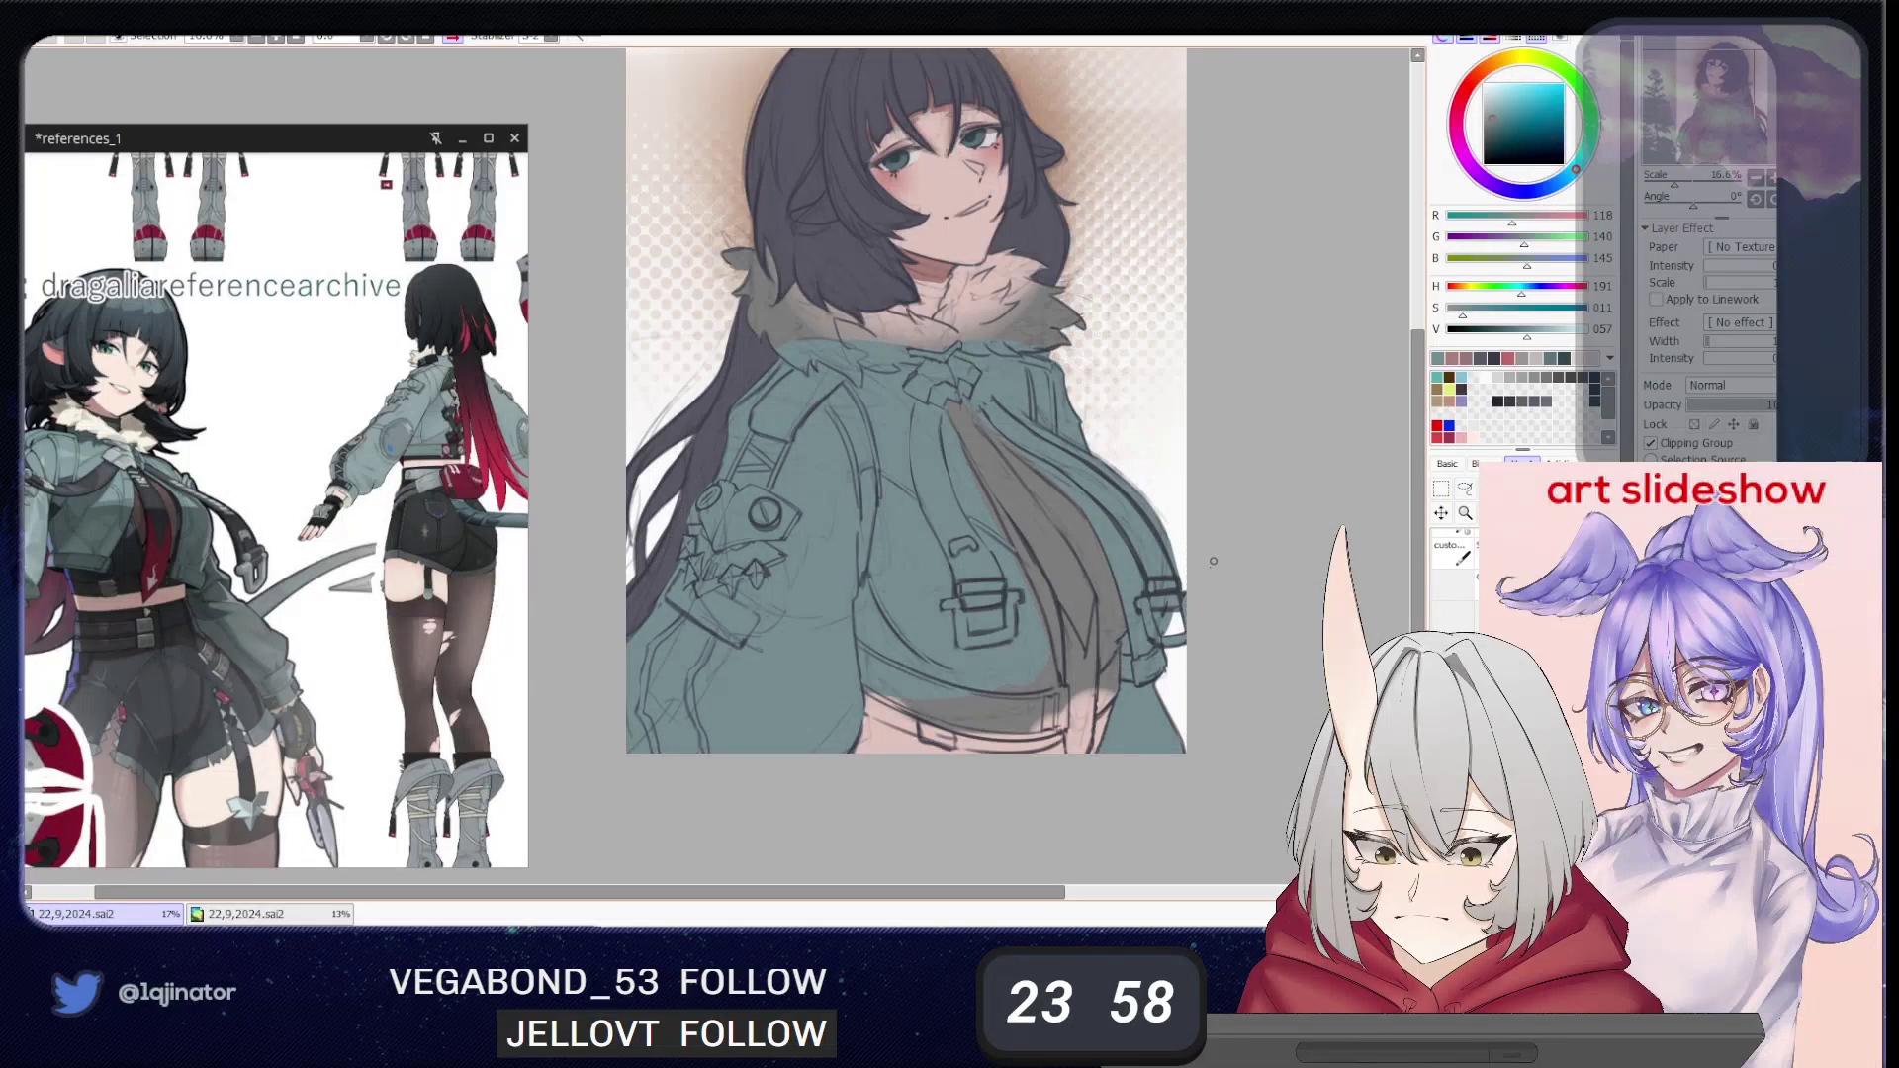
- Lasso the jacket's uncoloured lower hem and fill it with the same teal, then clear the selection
key(h)
drag(543, 532, 892, 577)
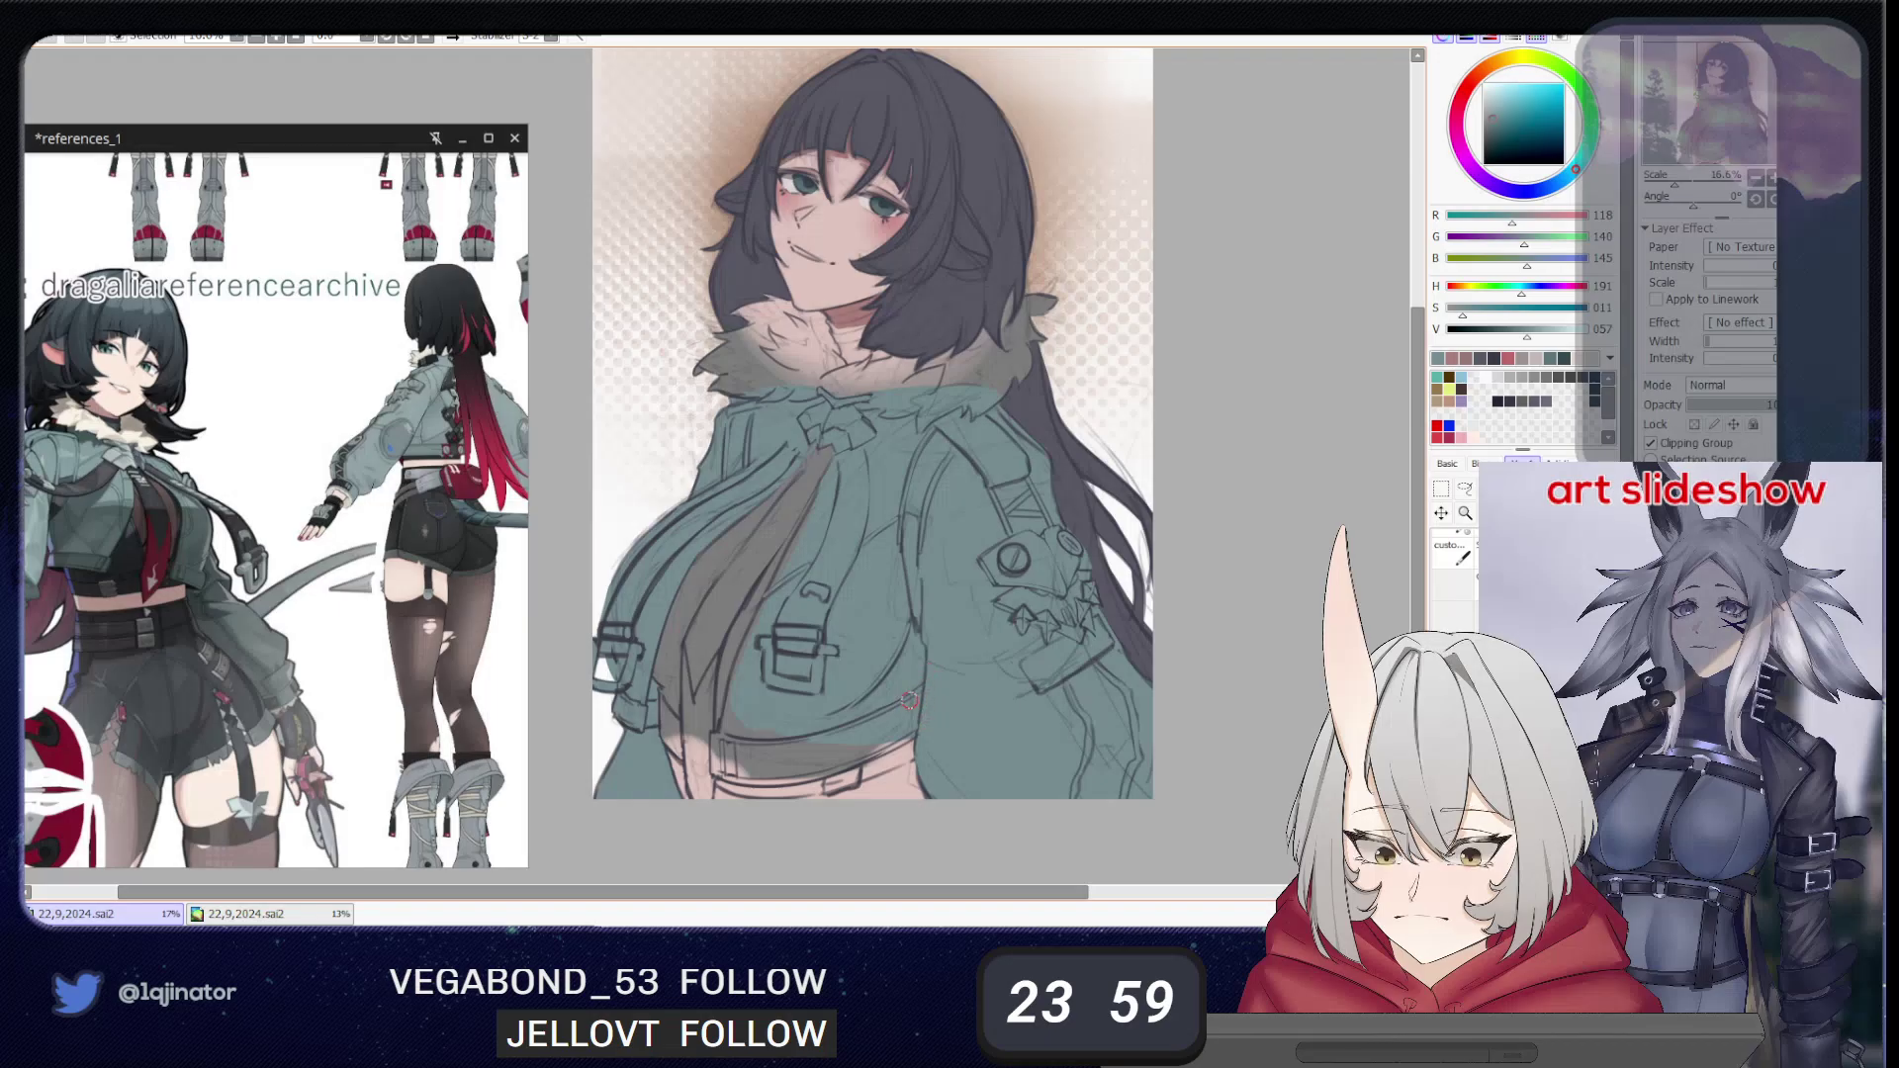
click(1465, 489)
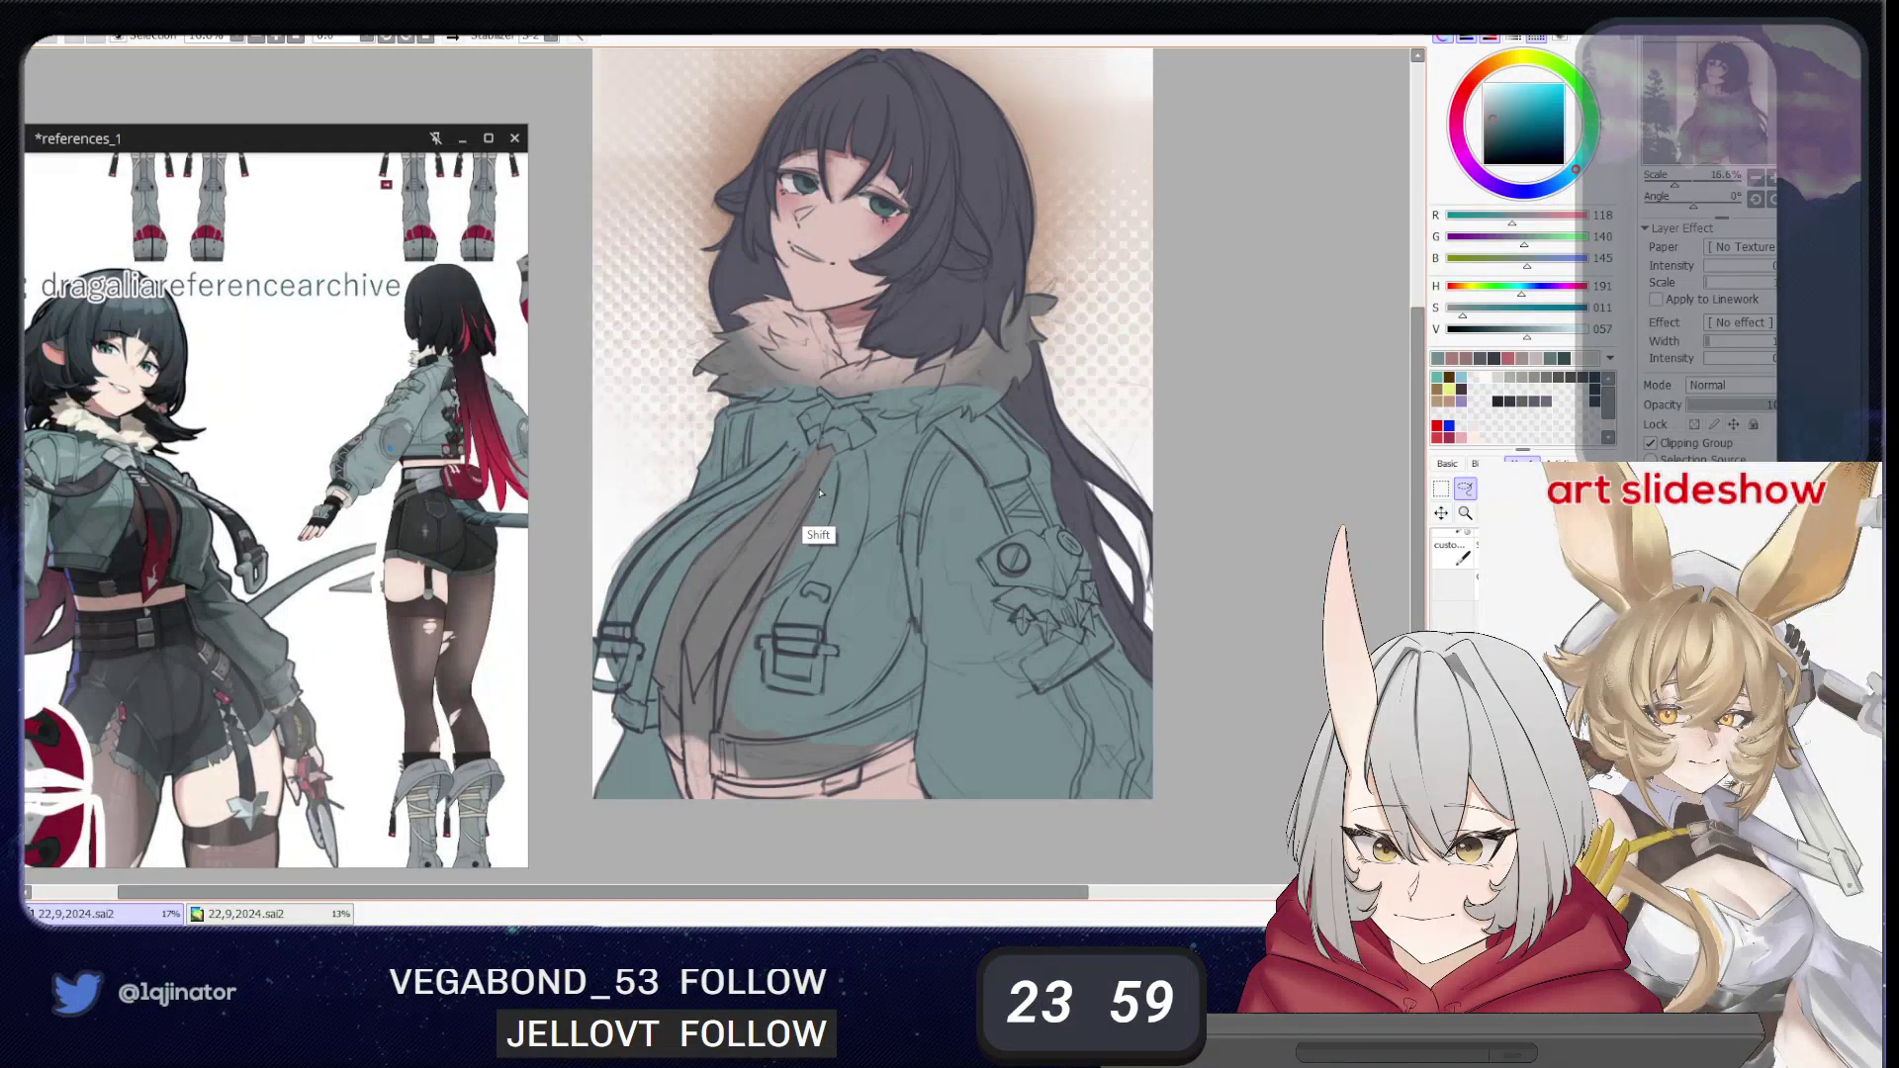
mouse_move(820, 484)
mouse_down()
mouse_move(708, 770)
mouse_move(722, 786)
mouse_move(858, 782)
mouse_move(946, 712)
mouse_up()
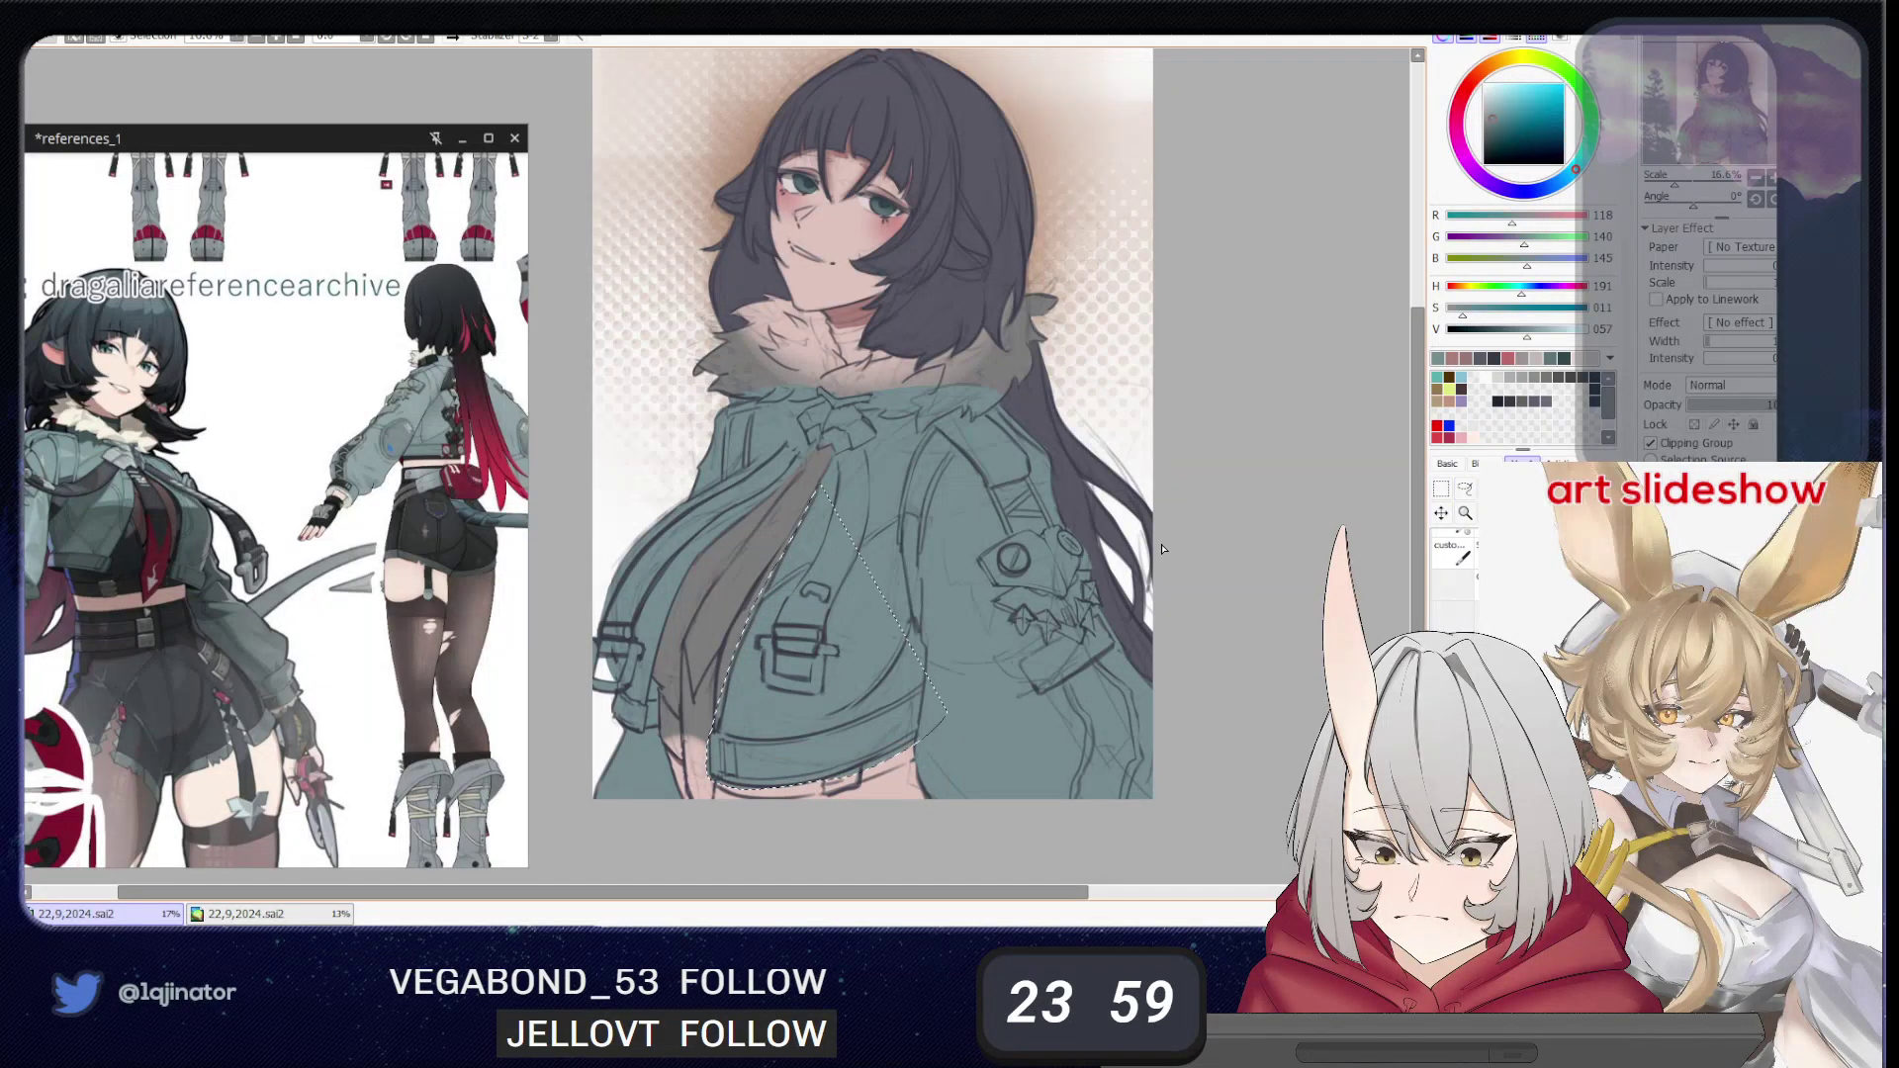
key(ctrl+d)
- Examine the coloured jacket in rotated and mirrored views, and return the canvas to its normal orientation
drag(925, 614, 1035, 564)
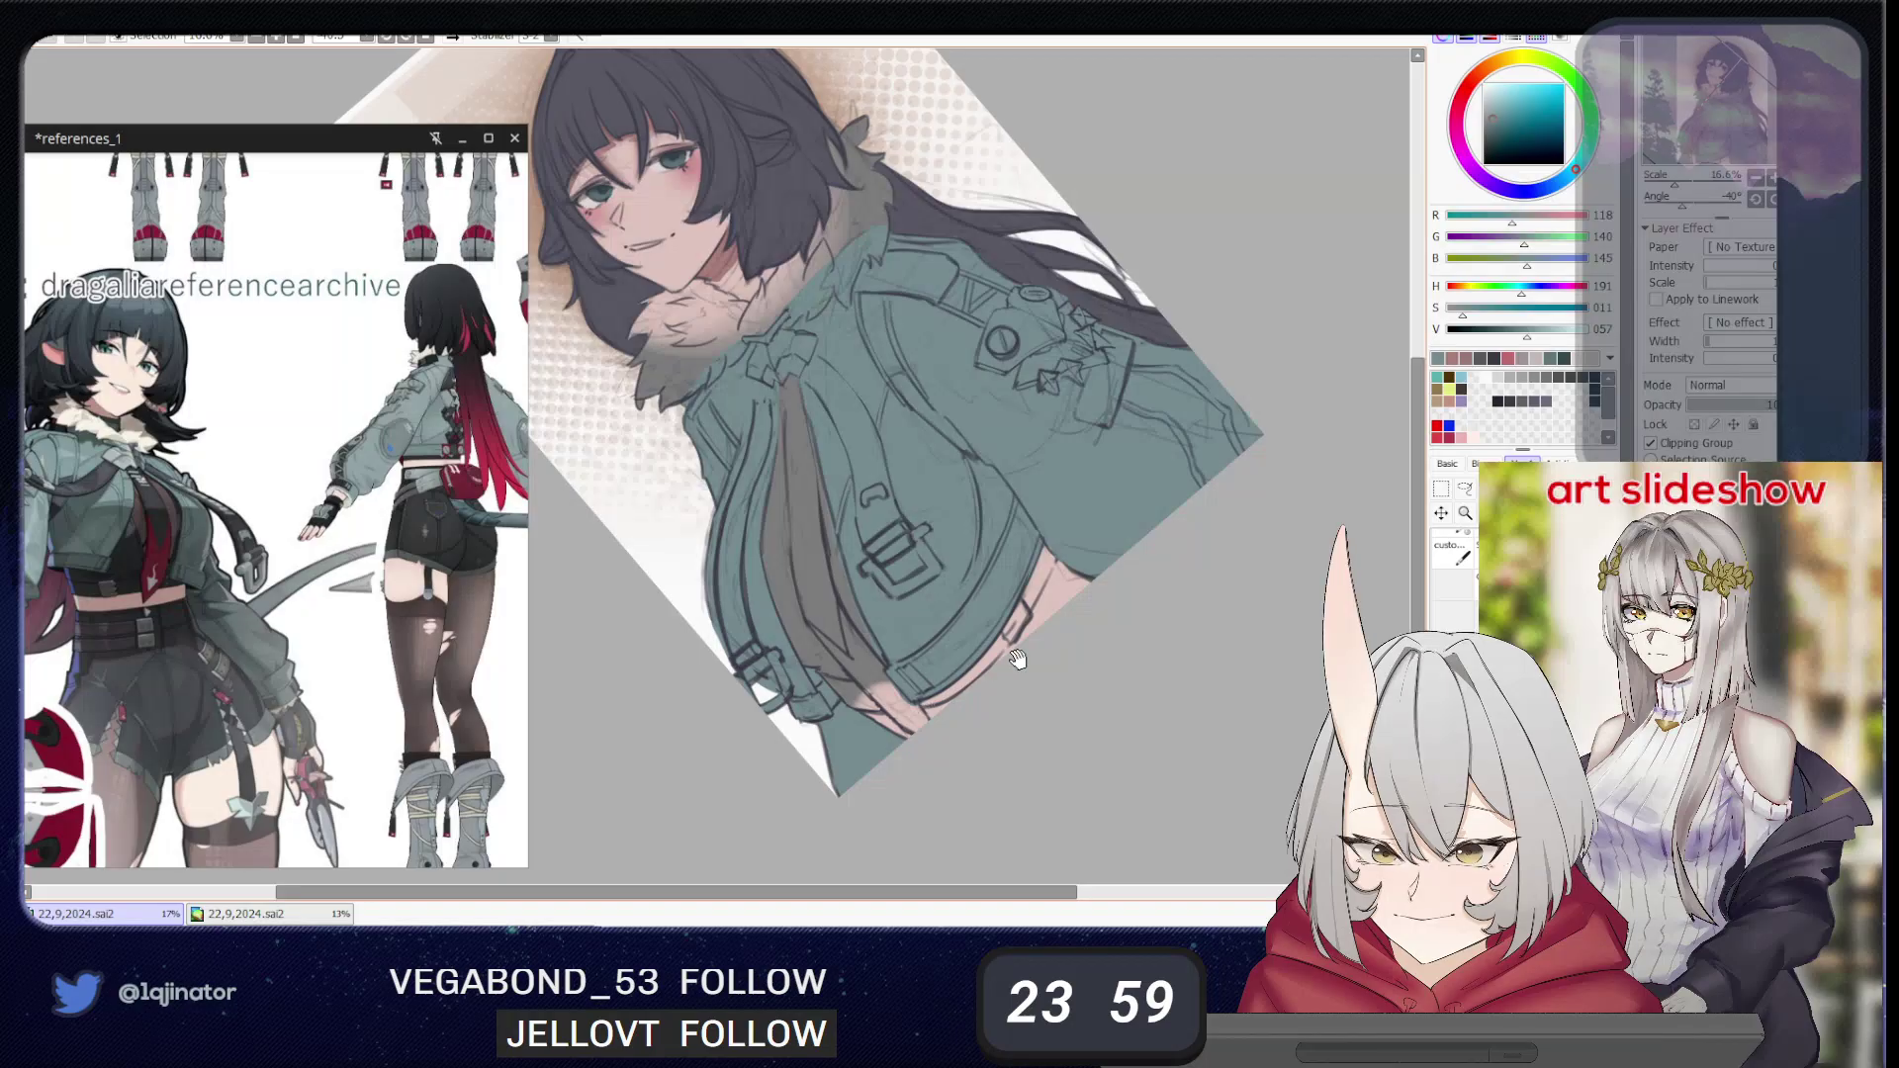
drag(1018, 660, 719, 747)
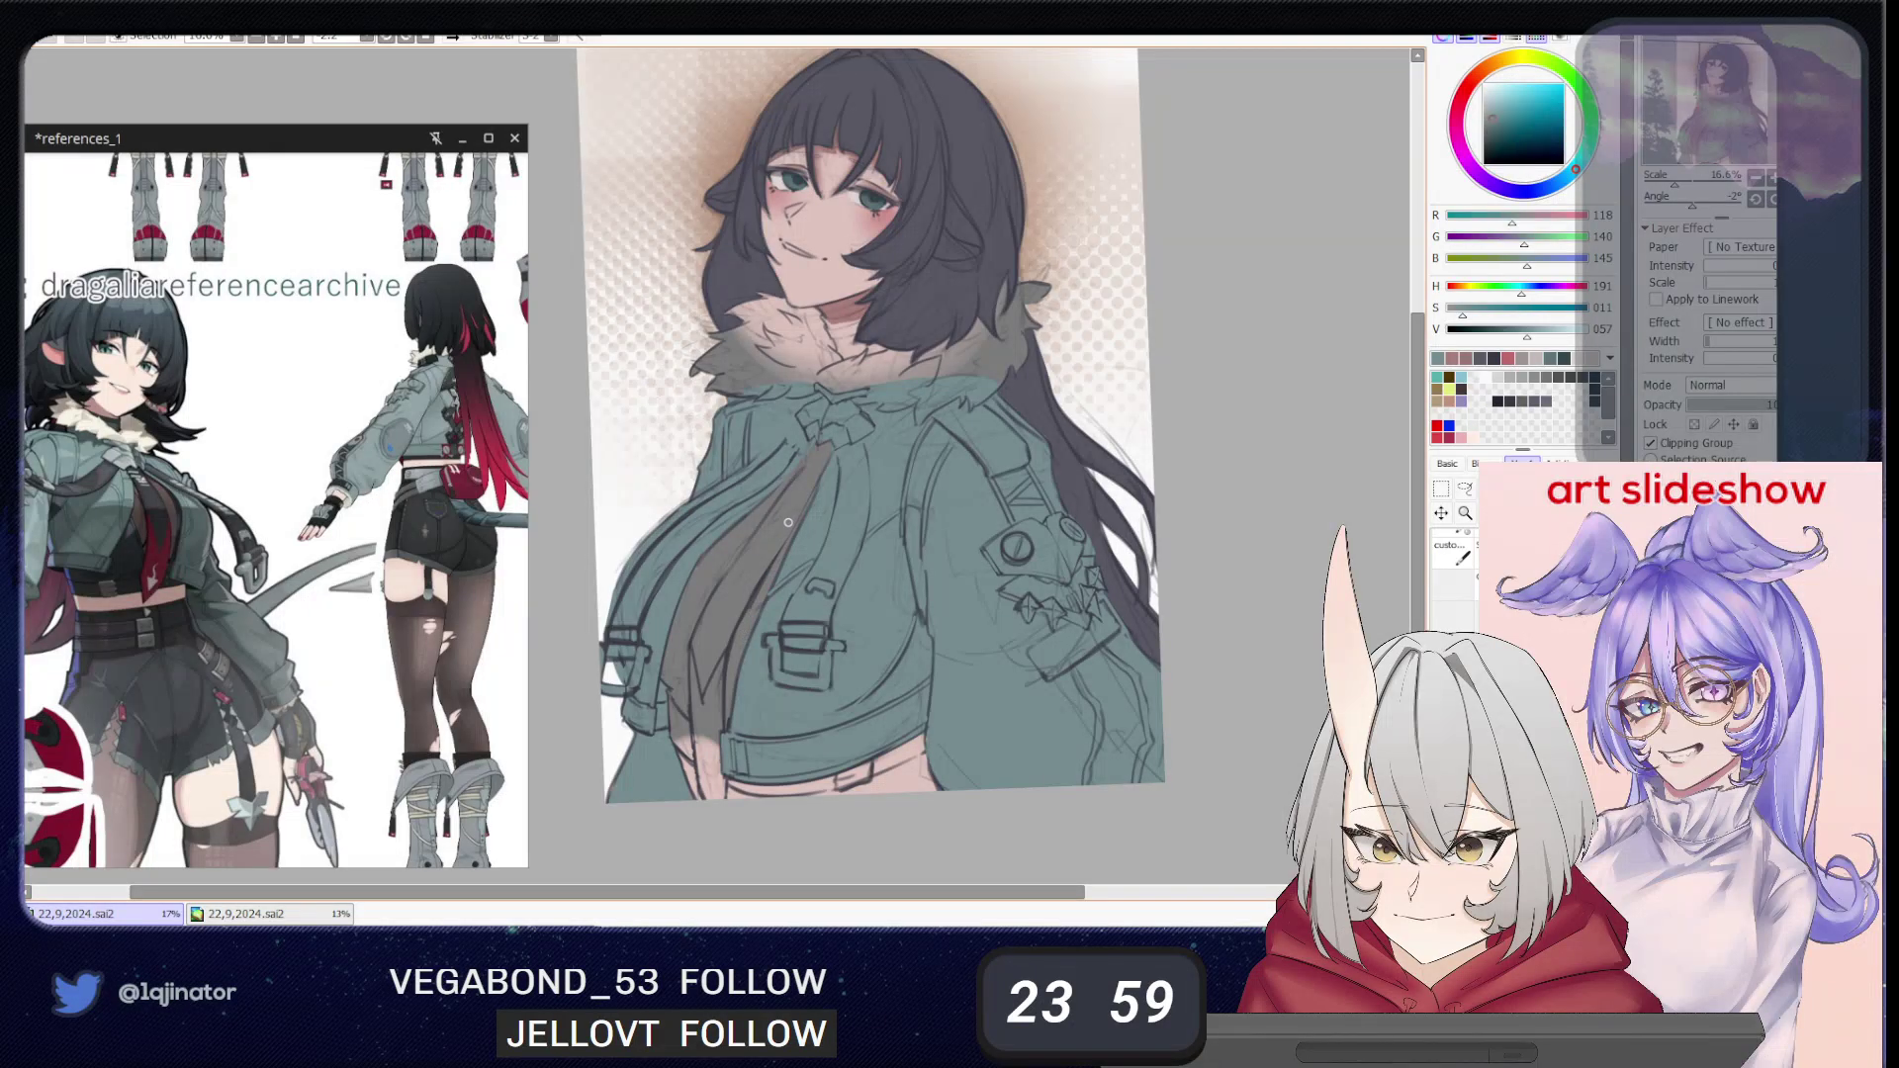
mouse_move(1029, 571)
mouse_down()
mouse_move(1002, 626)
mouse_move(1005, 580)
mouse_up()
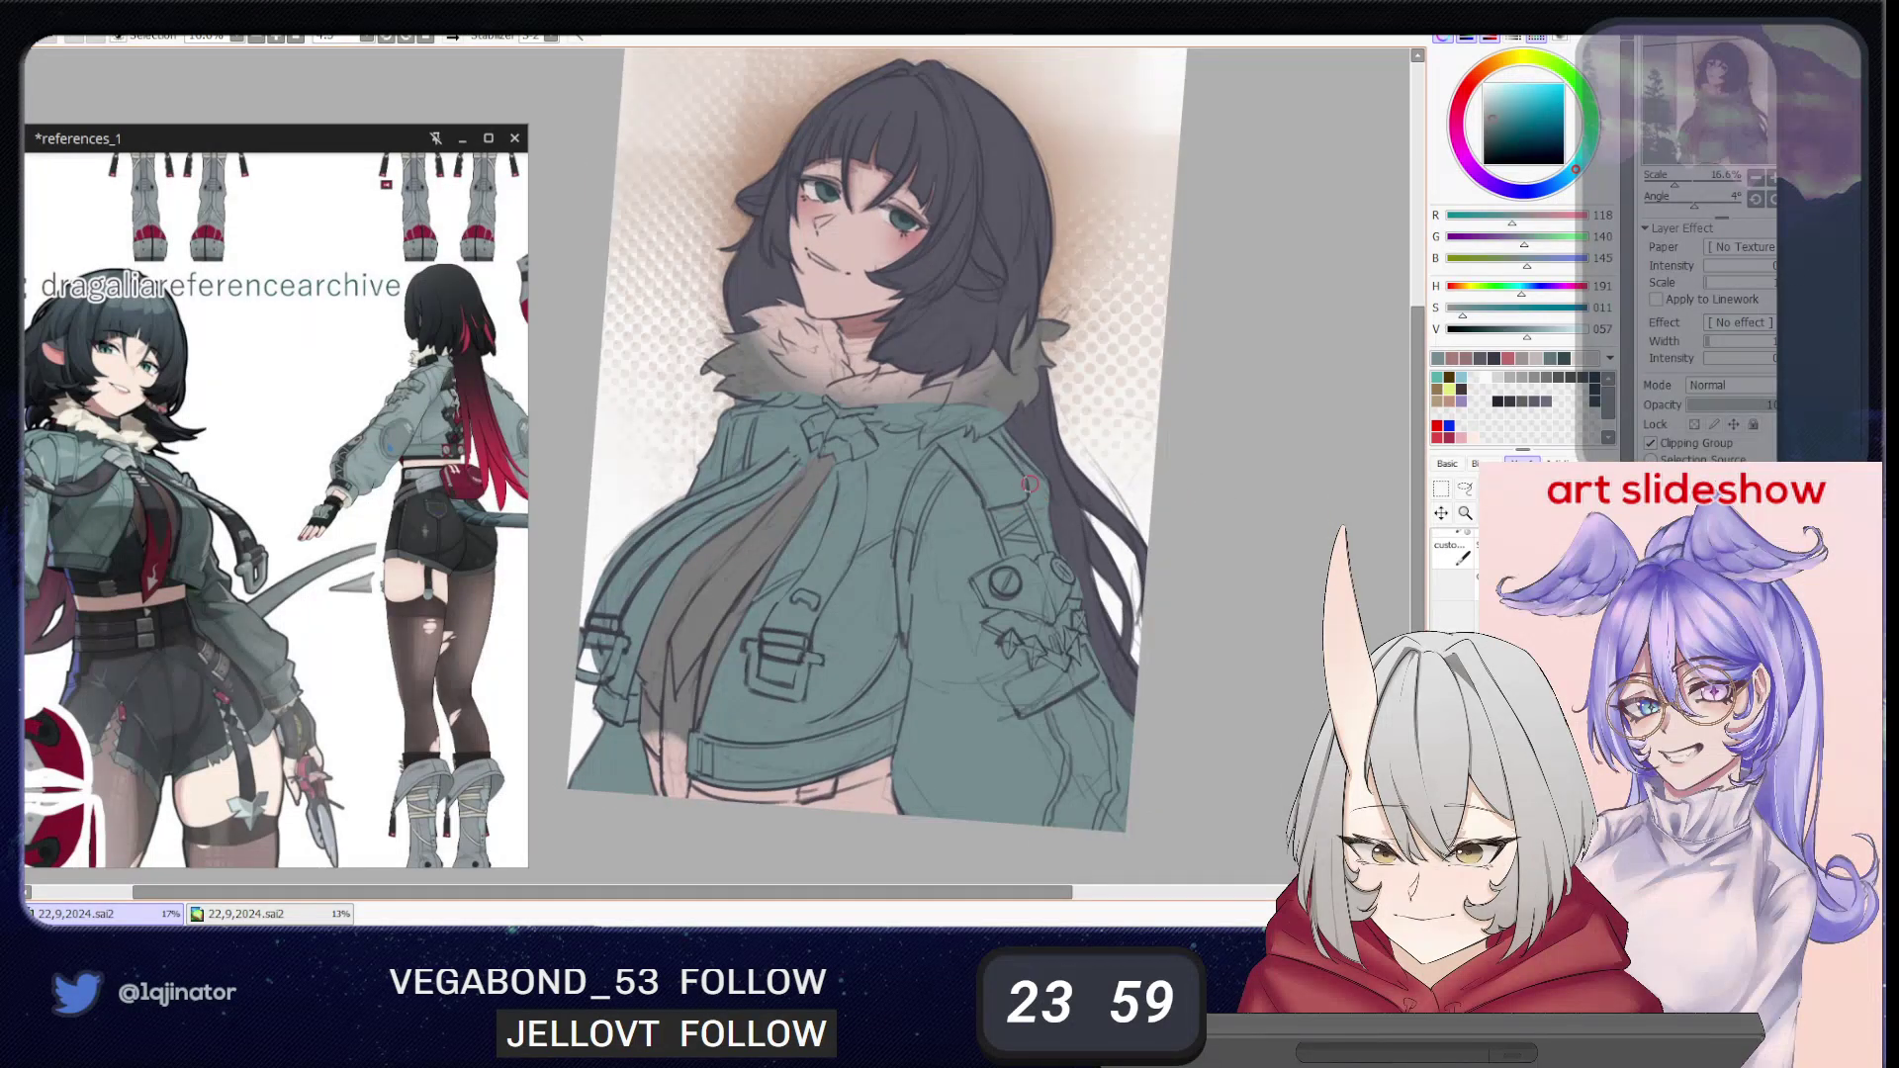
click(425, 36)
click(452, 36)
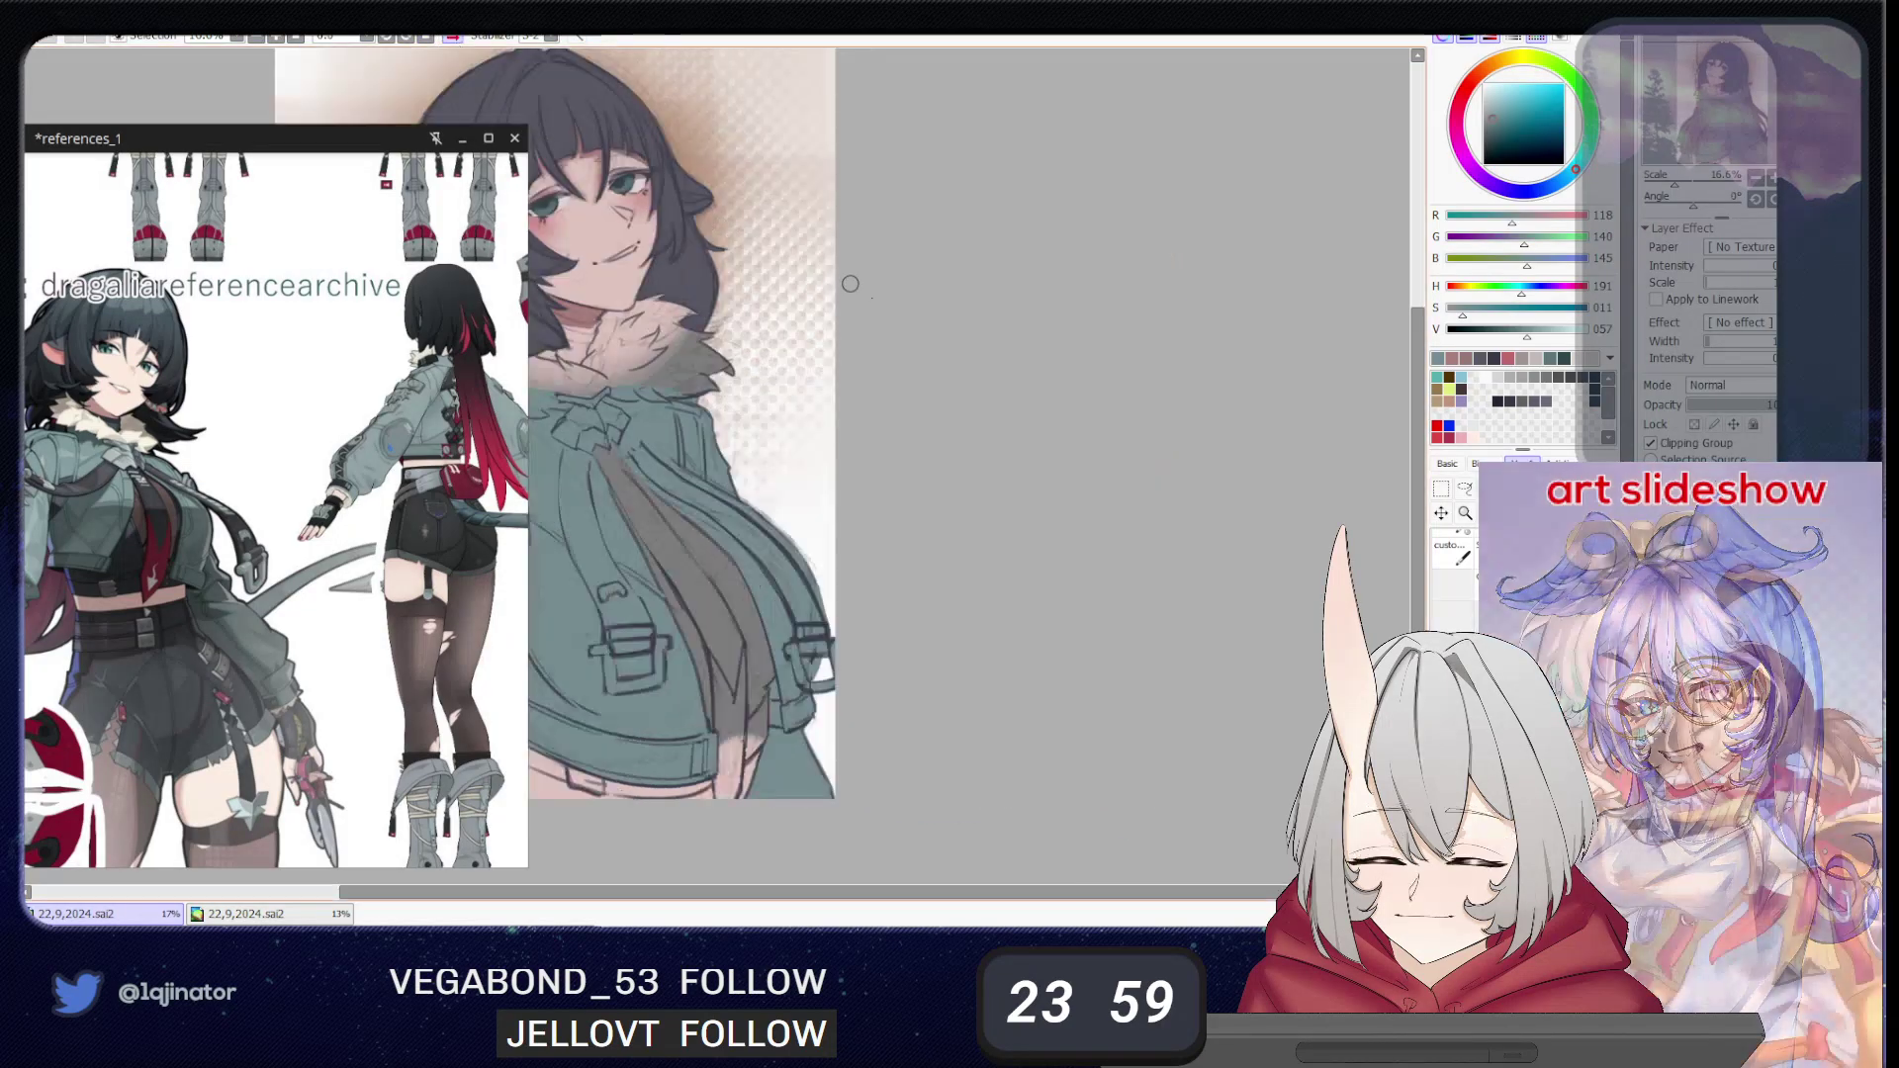
drag(905, 502, 1144, 518)
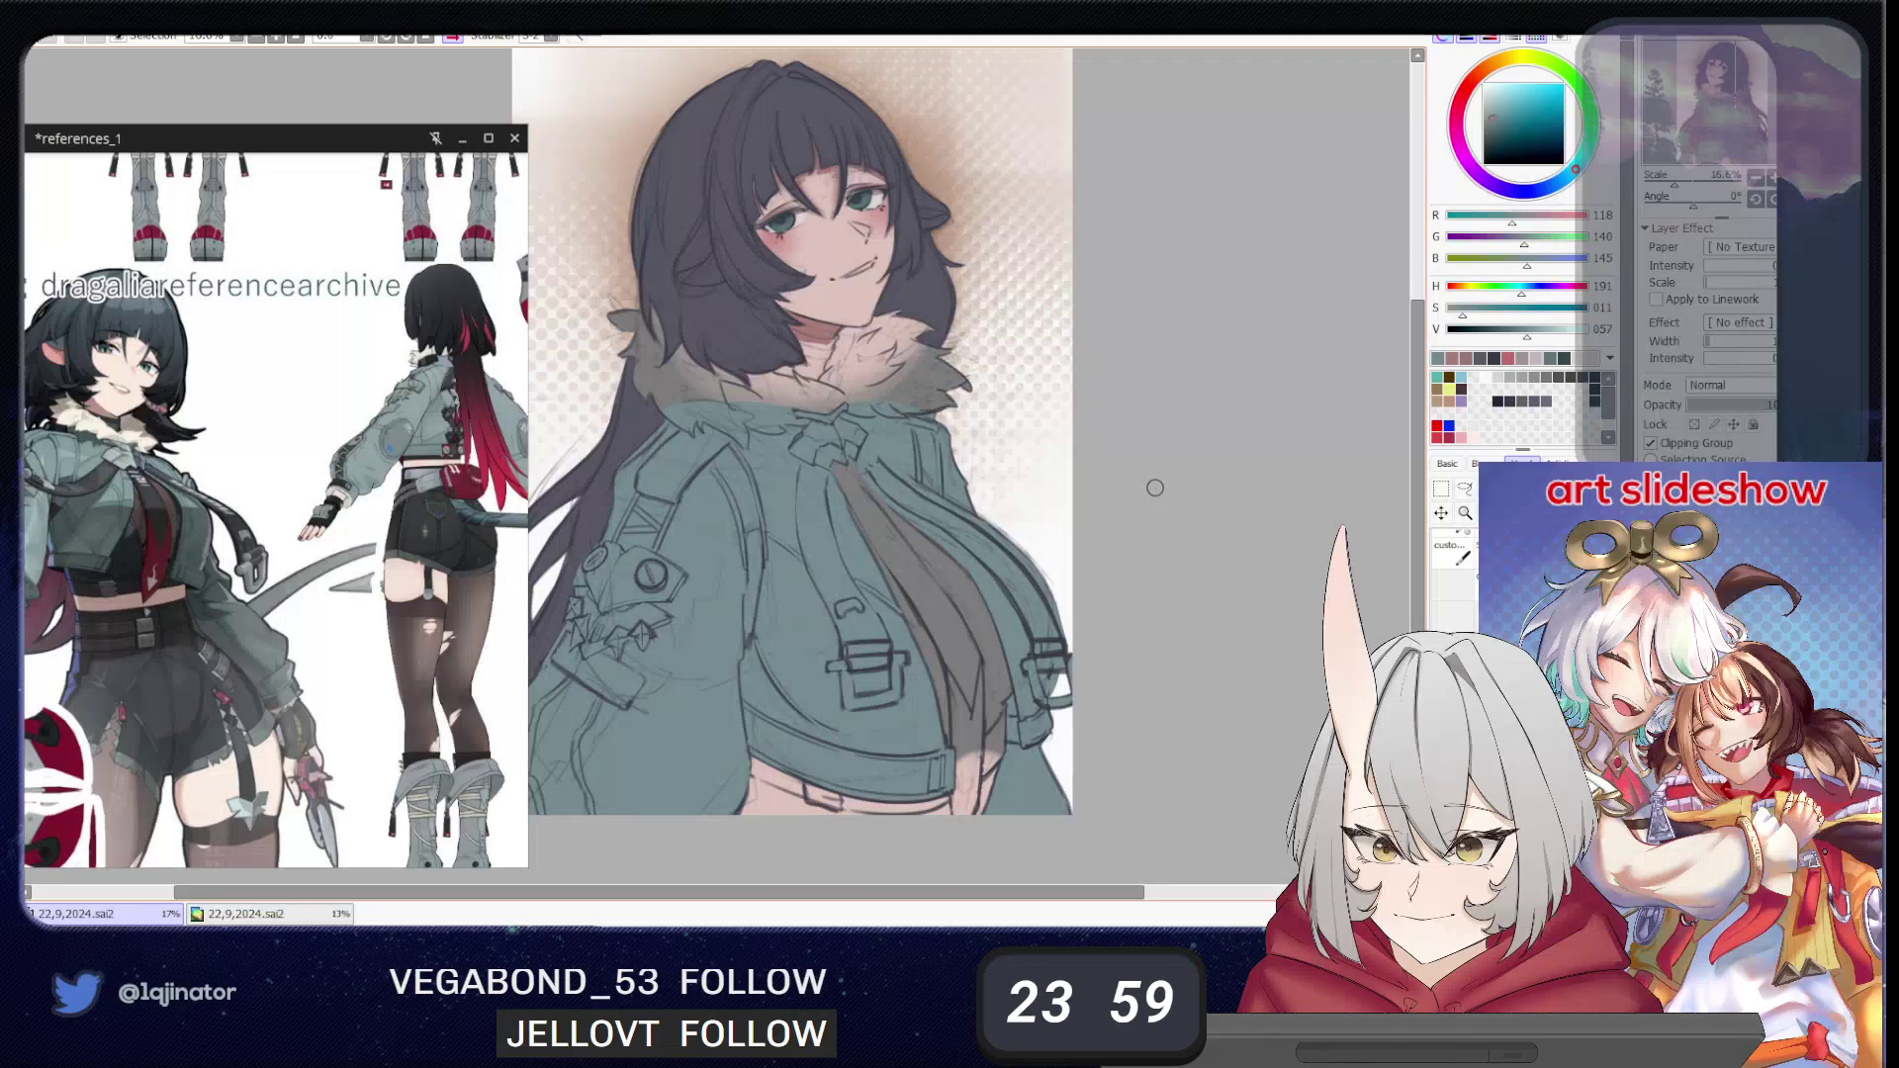
drag(1152, 541, 1159, 535)
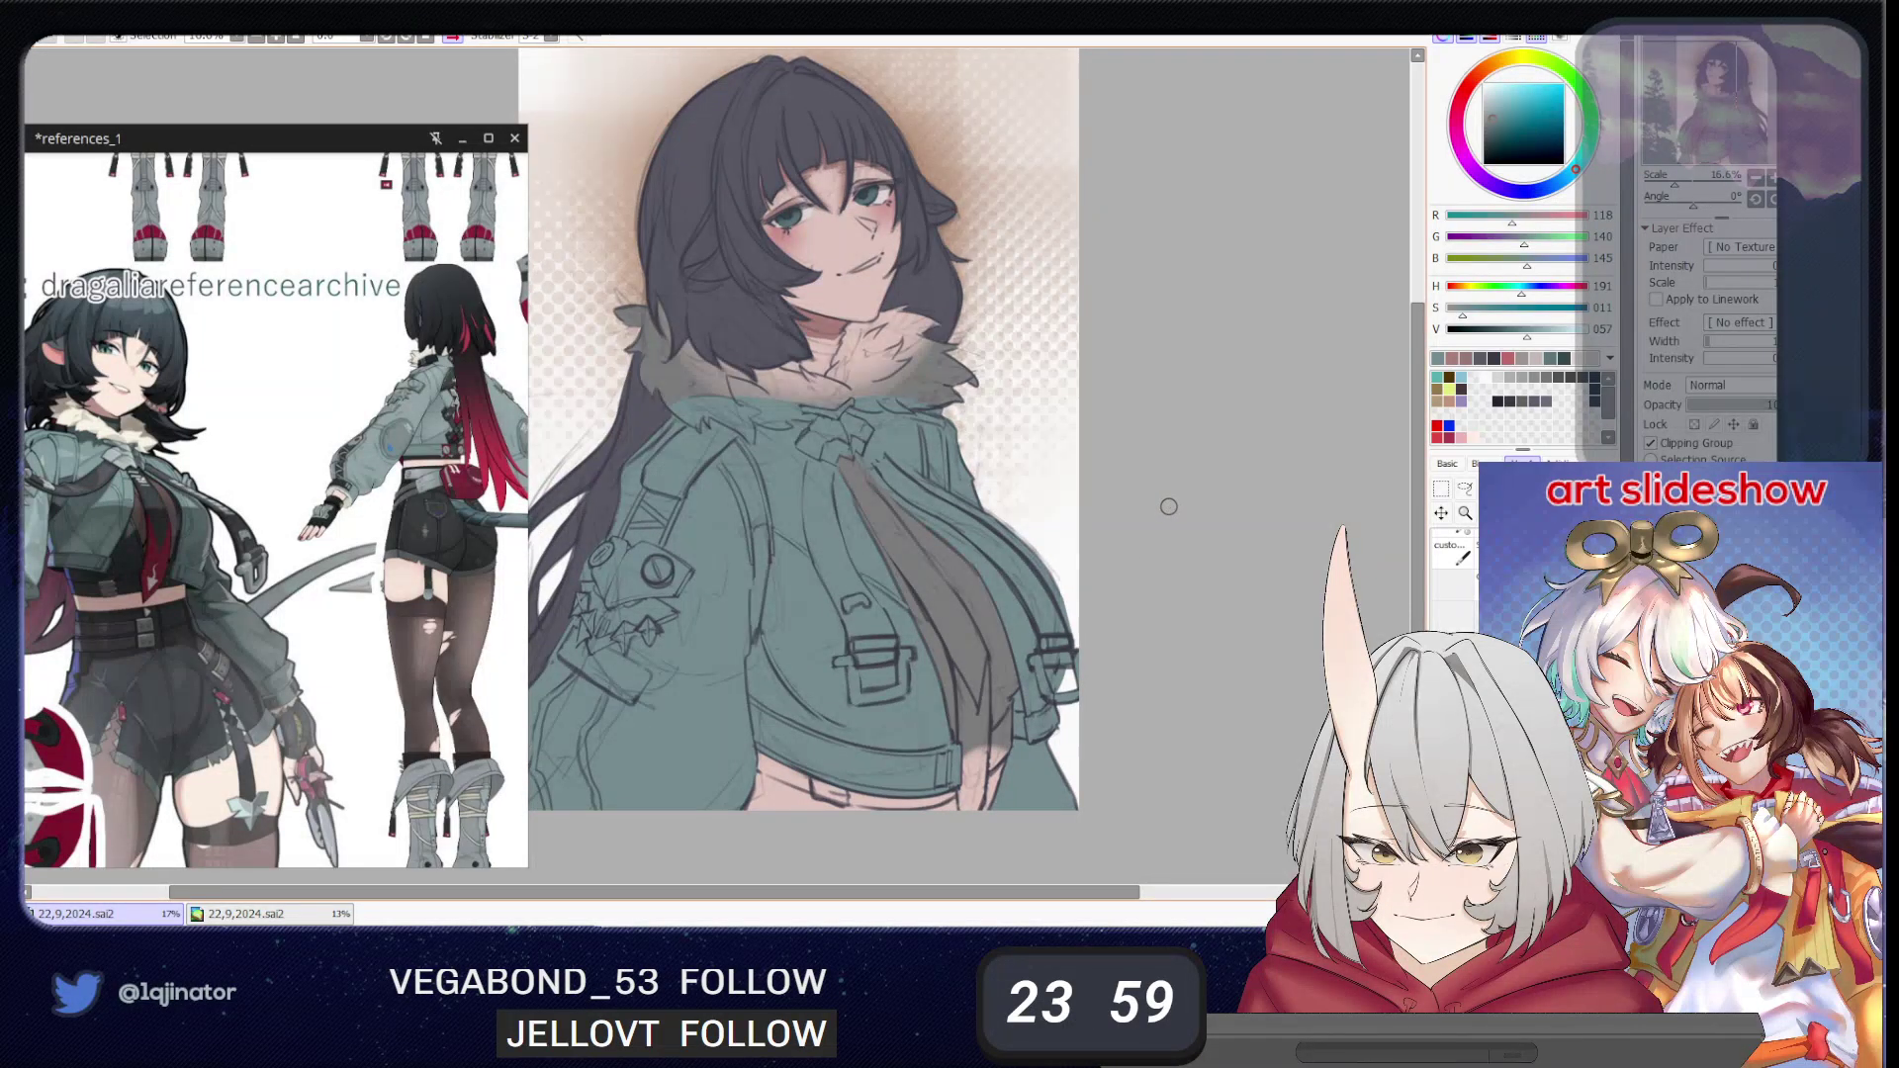
mouse_move(1157, 549)
mouse_down()
mouse_move(1170, 516)
mouse_move(1162, 547)
mouse_up()
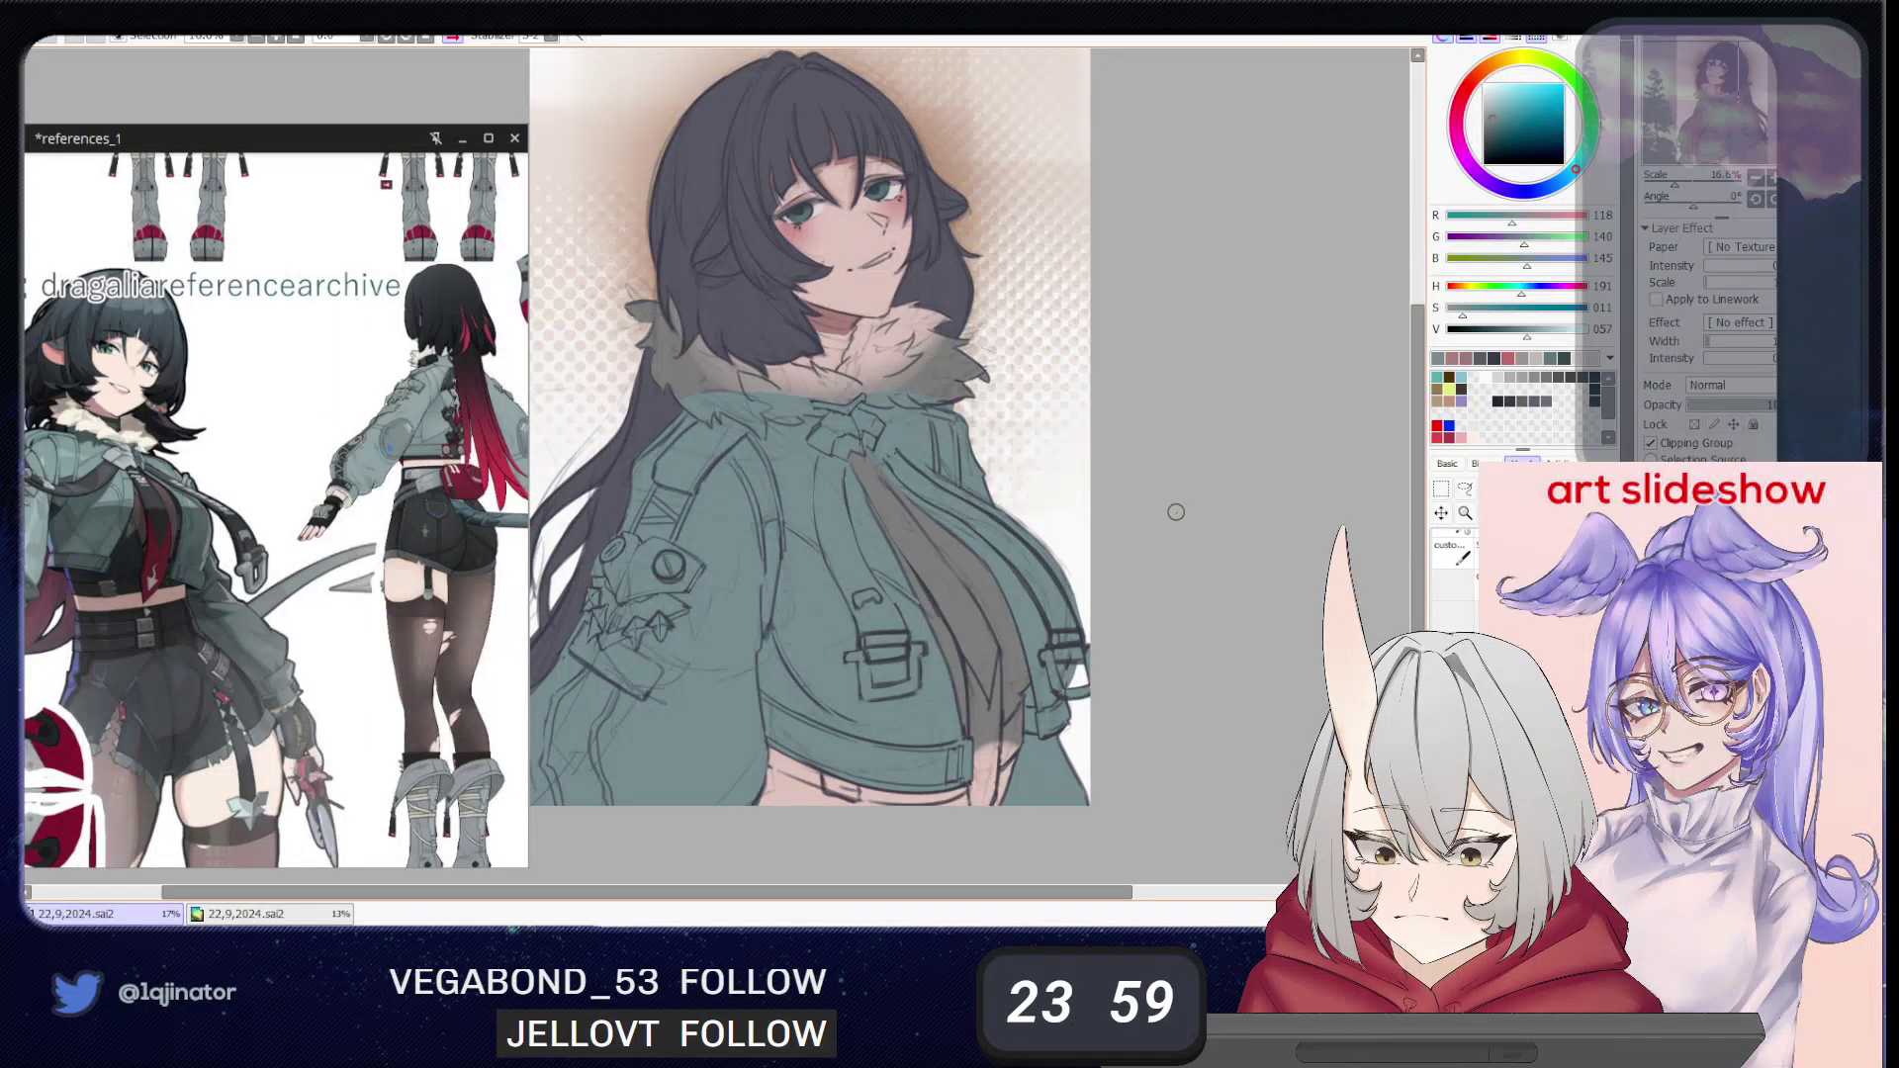
mouse_move(1157, 510)
mouse_down()
mouse_move(1144, 544)
mouse_move(1183, 494)
mouse_up()
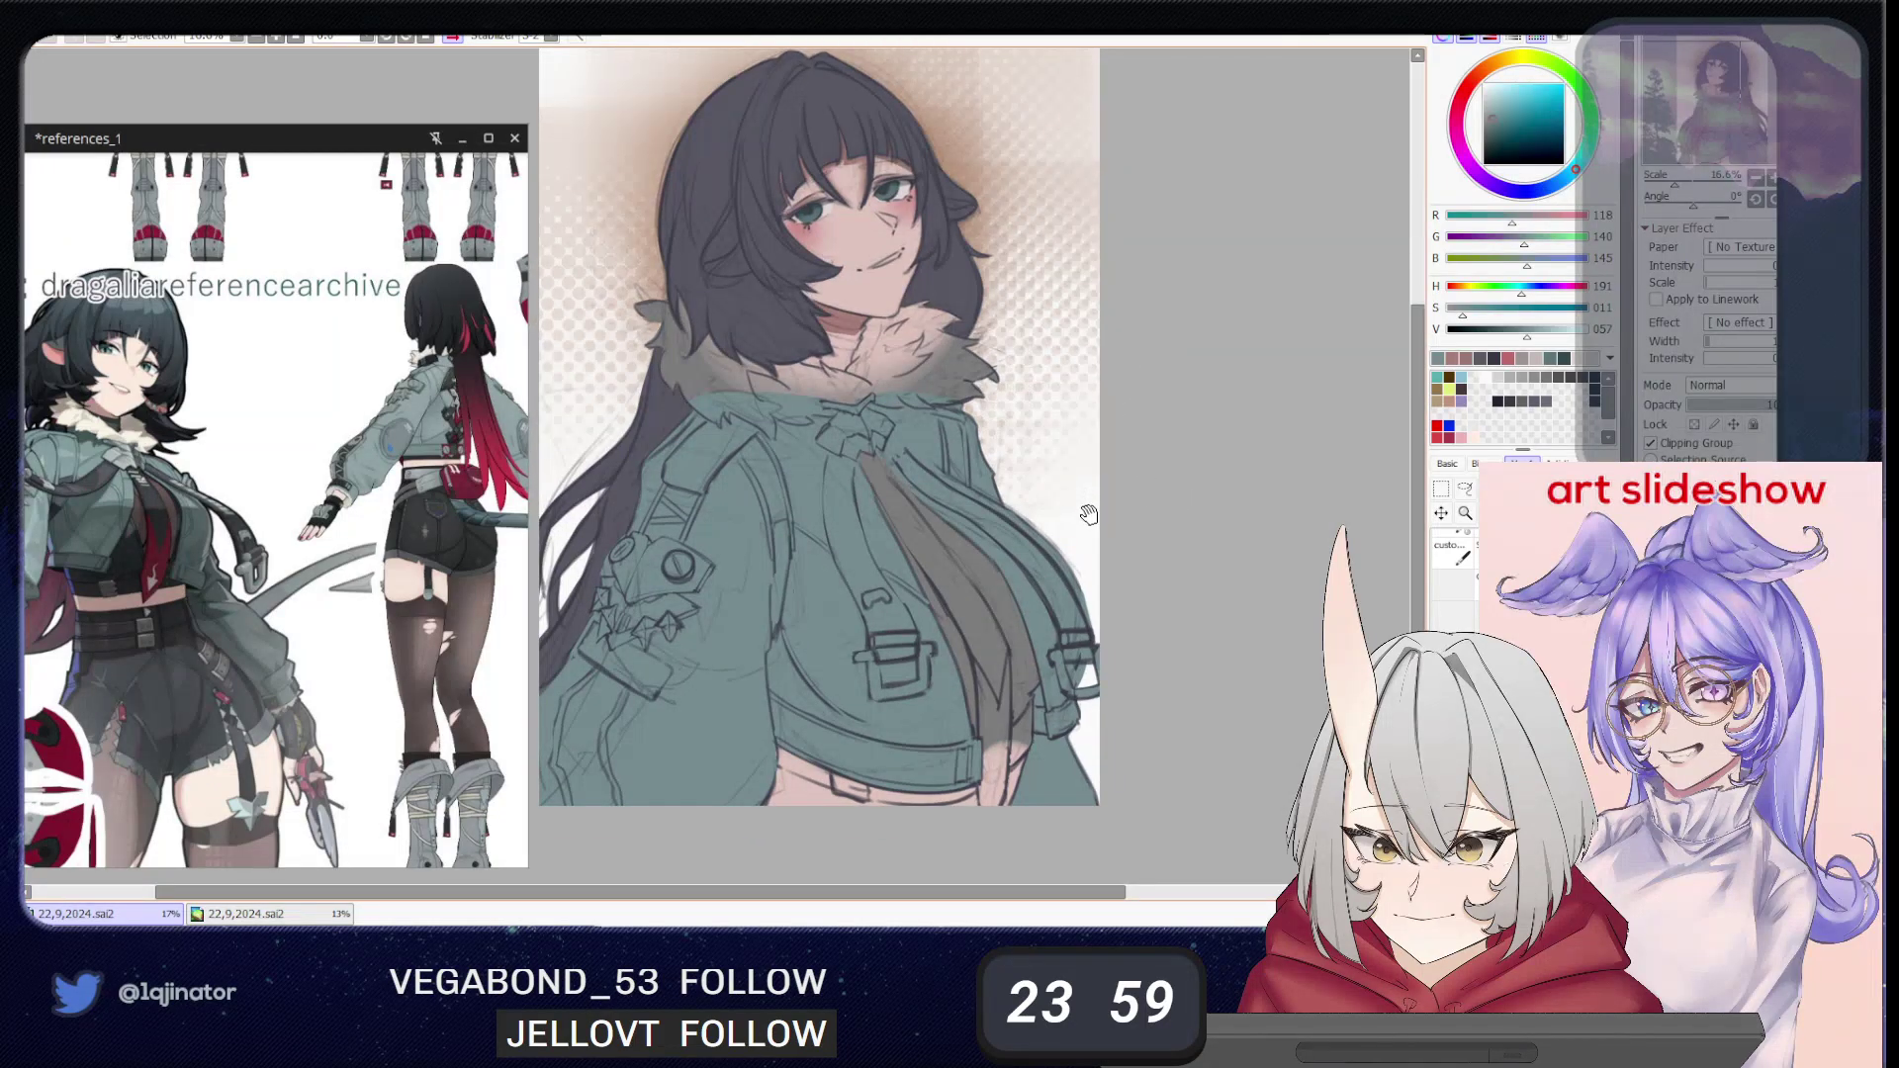
drag(1070, 562, 1069, 571)
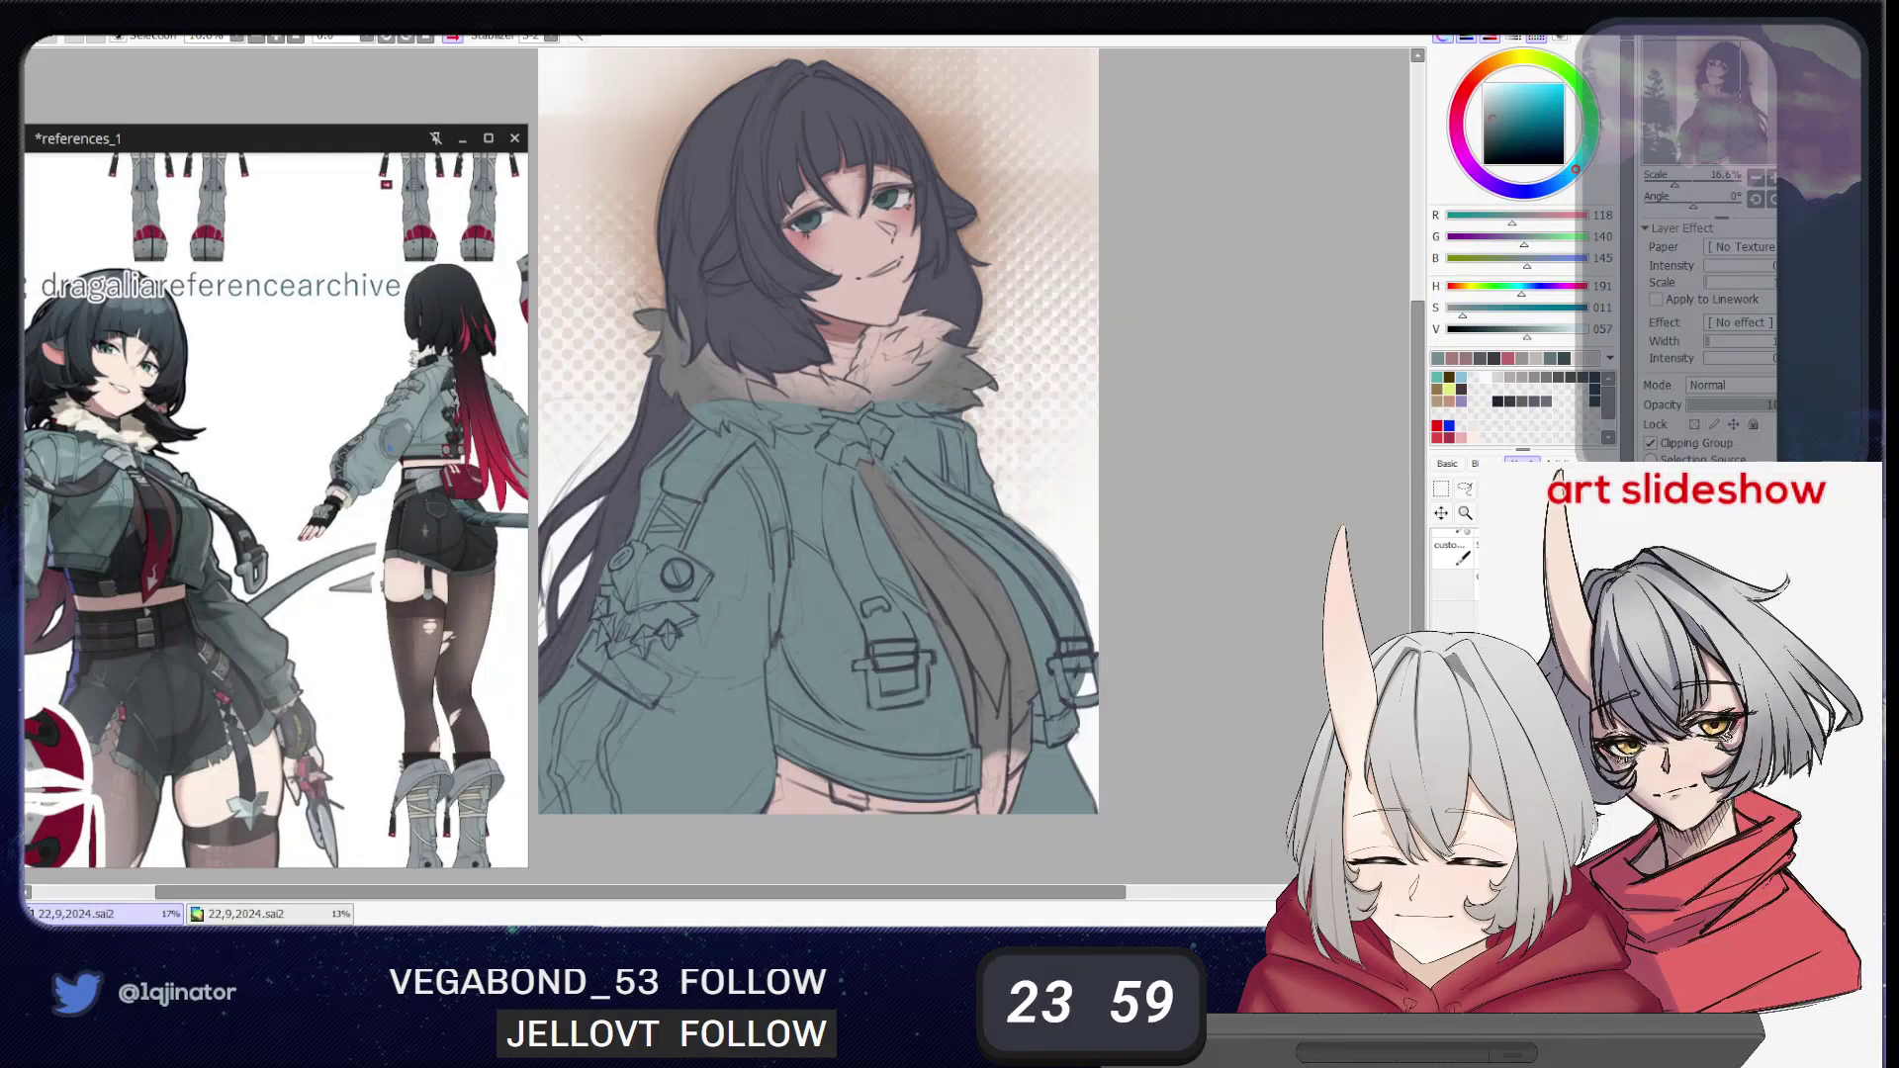
- Choose a warm off-white for the fur collar with hue 16, saturation 4 and value 89
click(1567, 182)
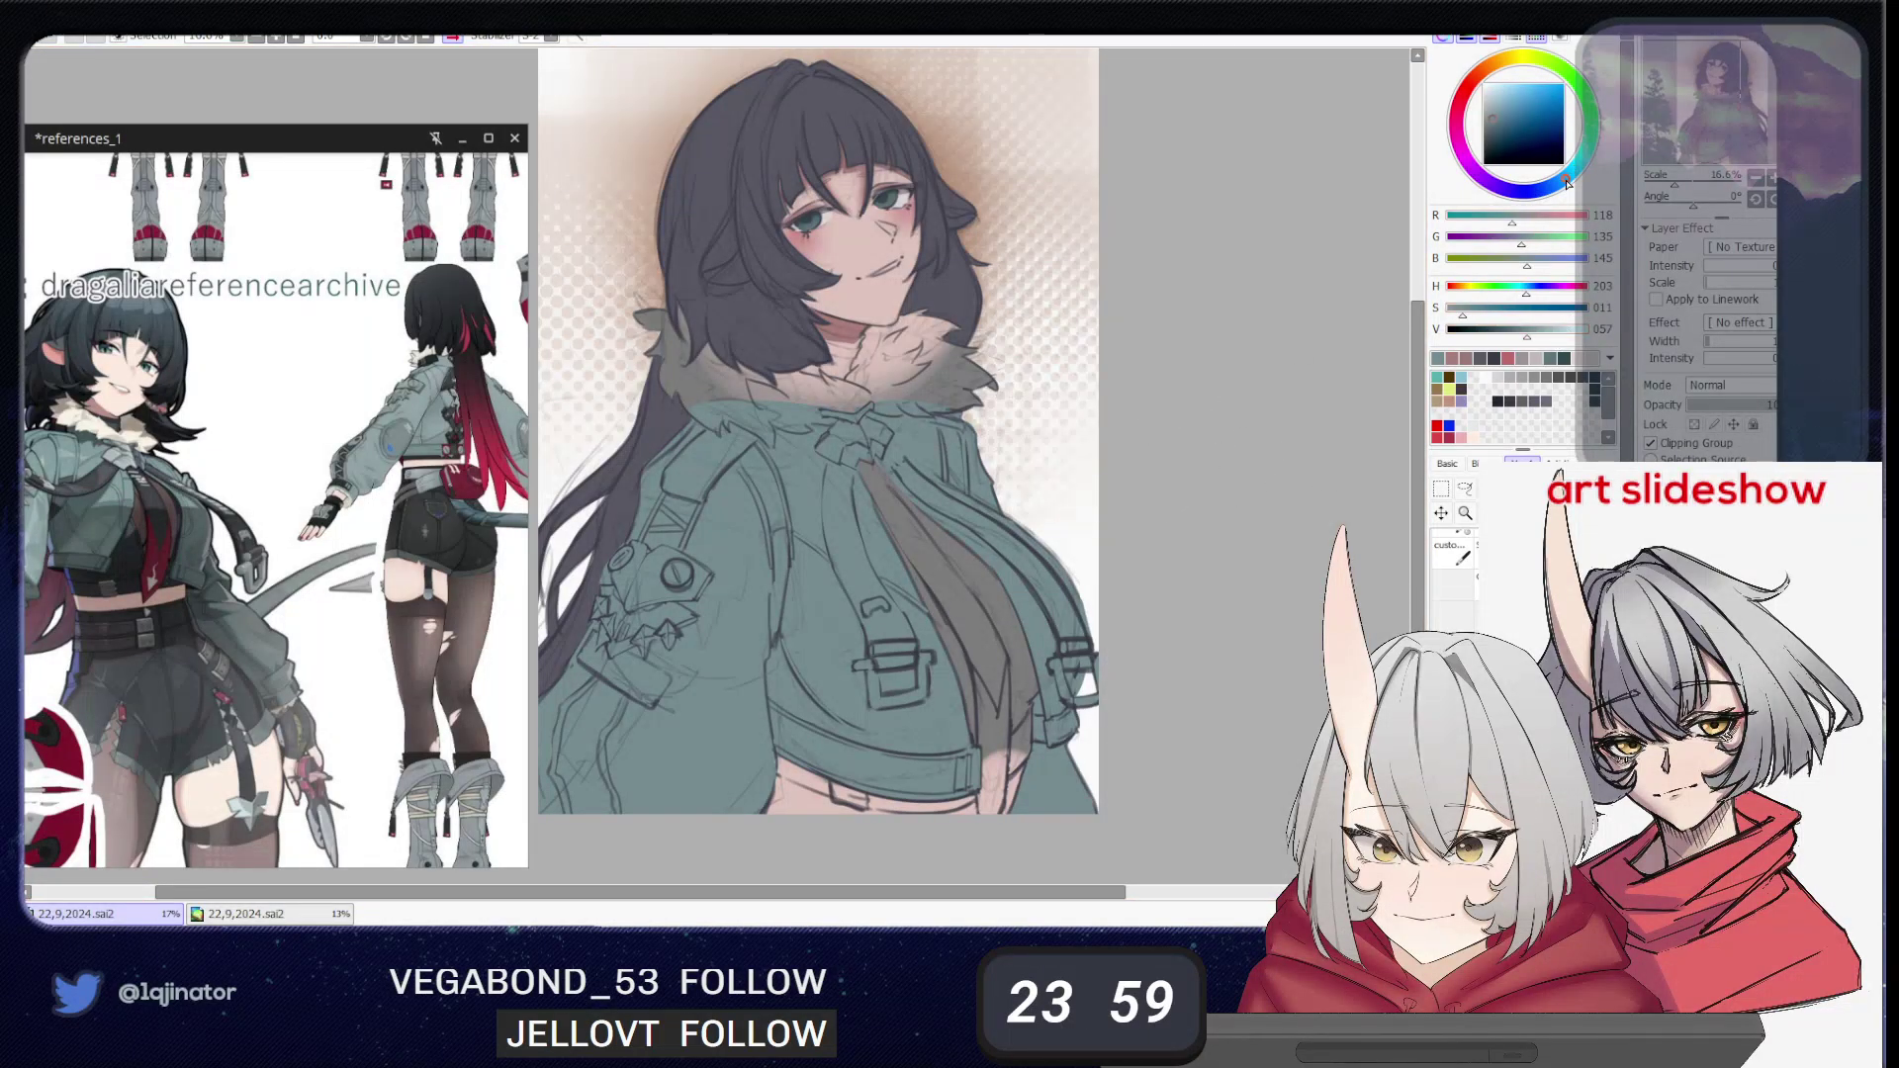
drag(1498, 101, 1485, 91)
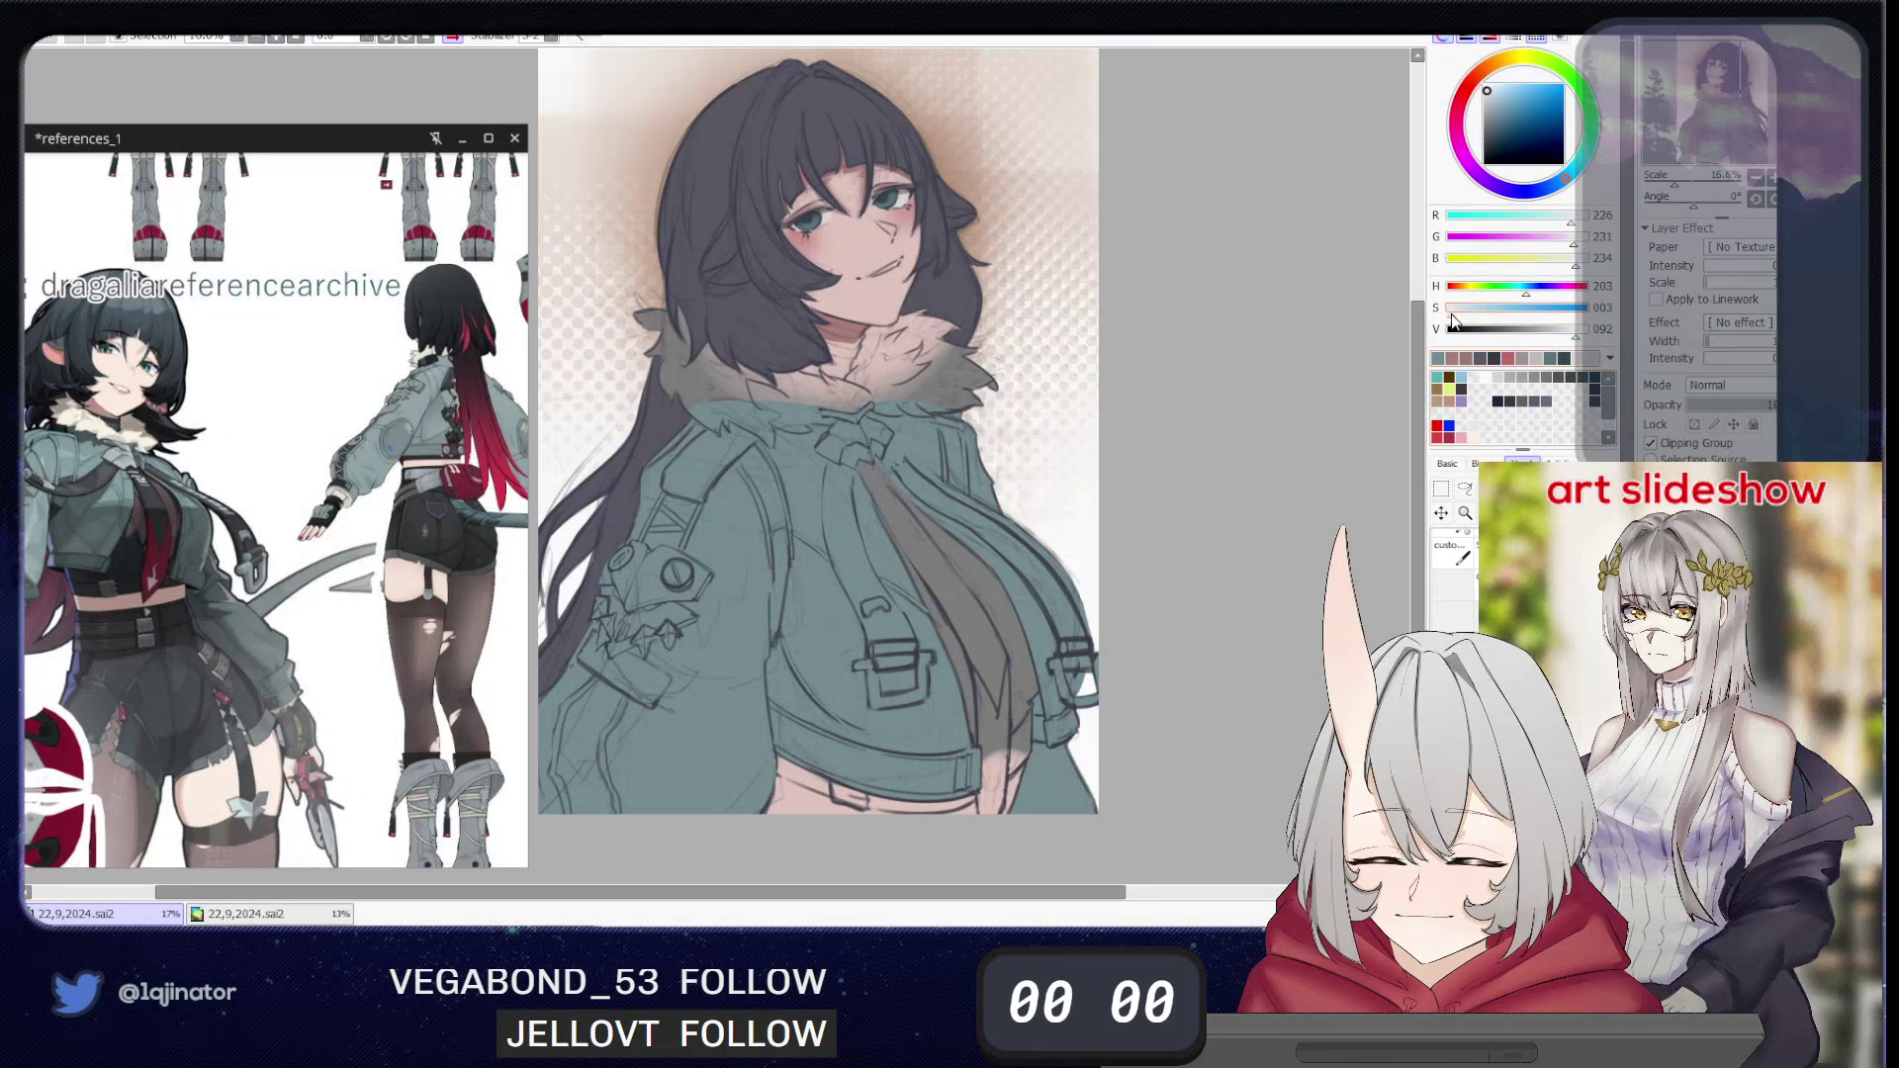
click(1580, 341)
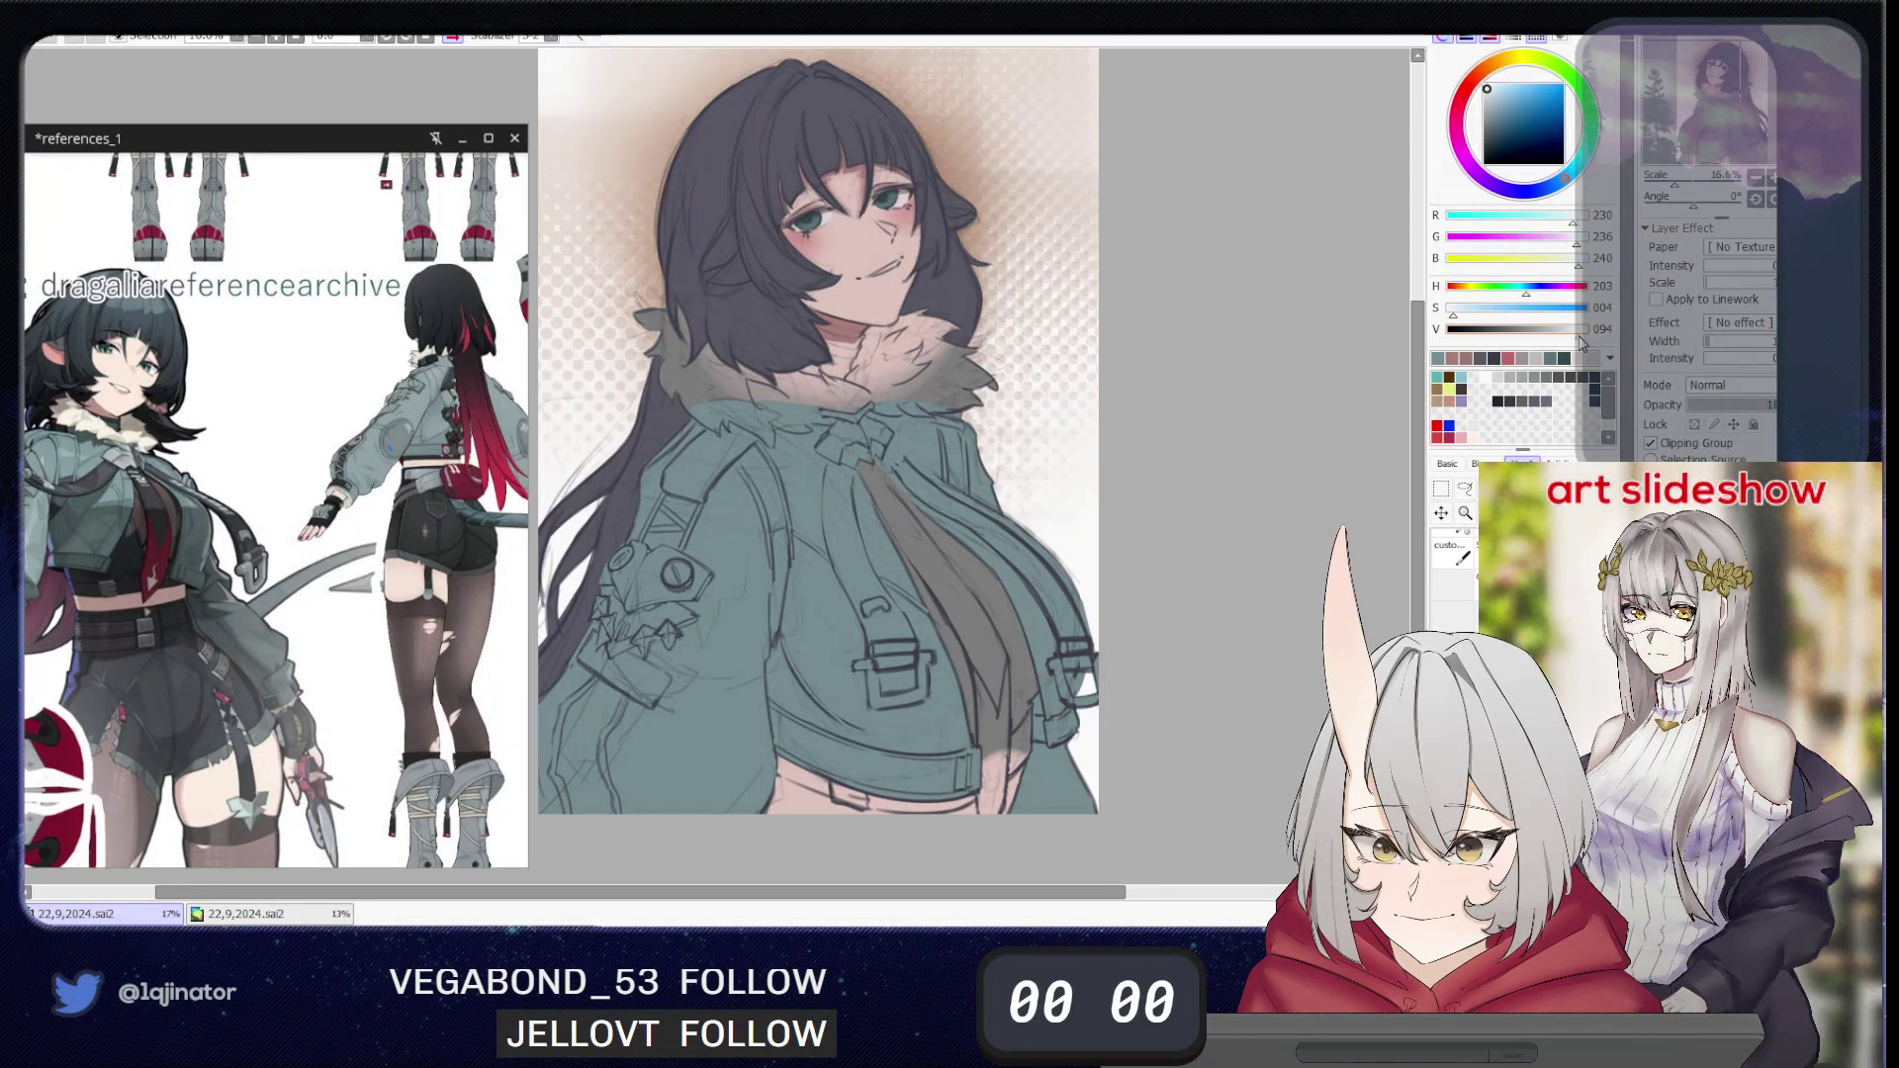
drag(1580, 341, 1575, 341)
drag(904, 469, 865, 475)
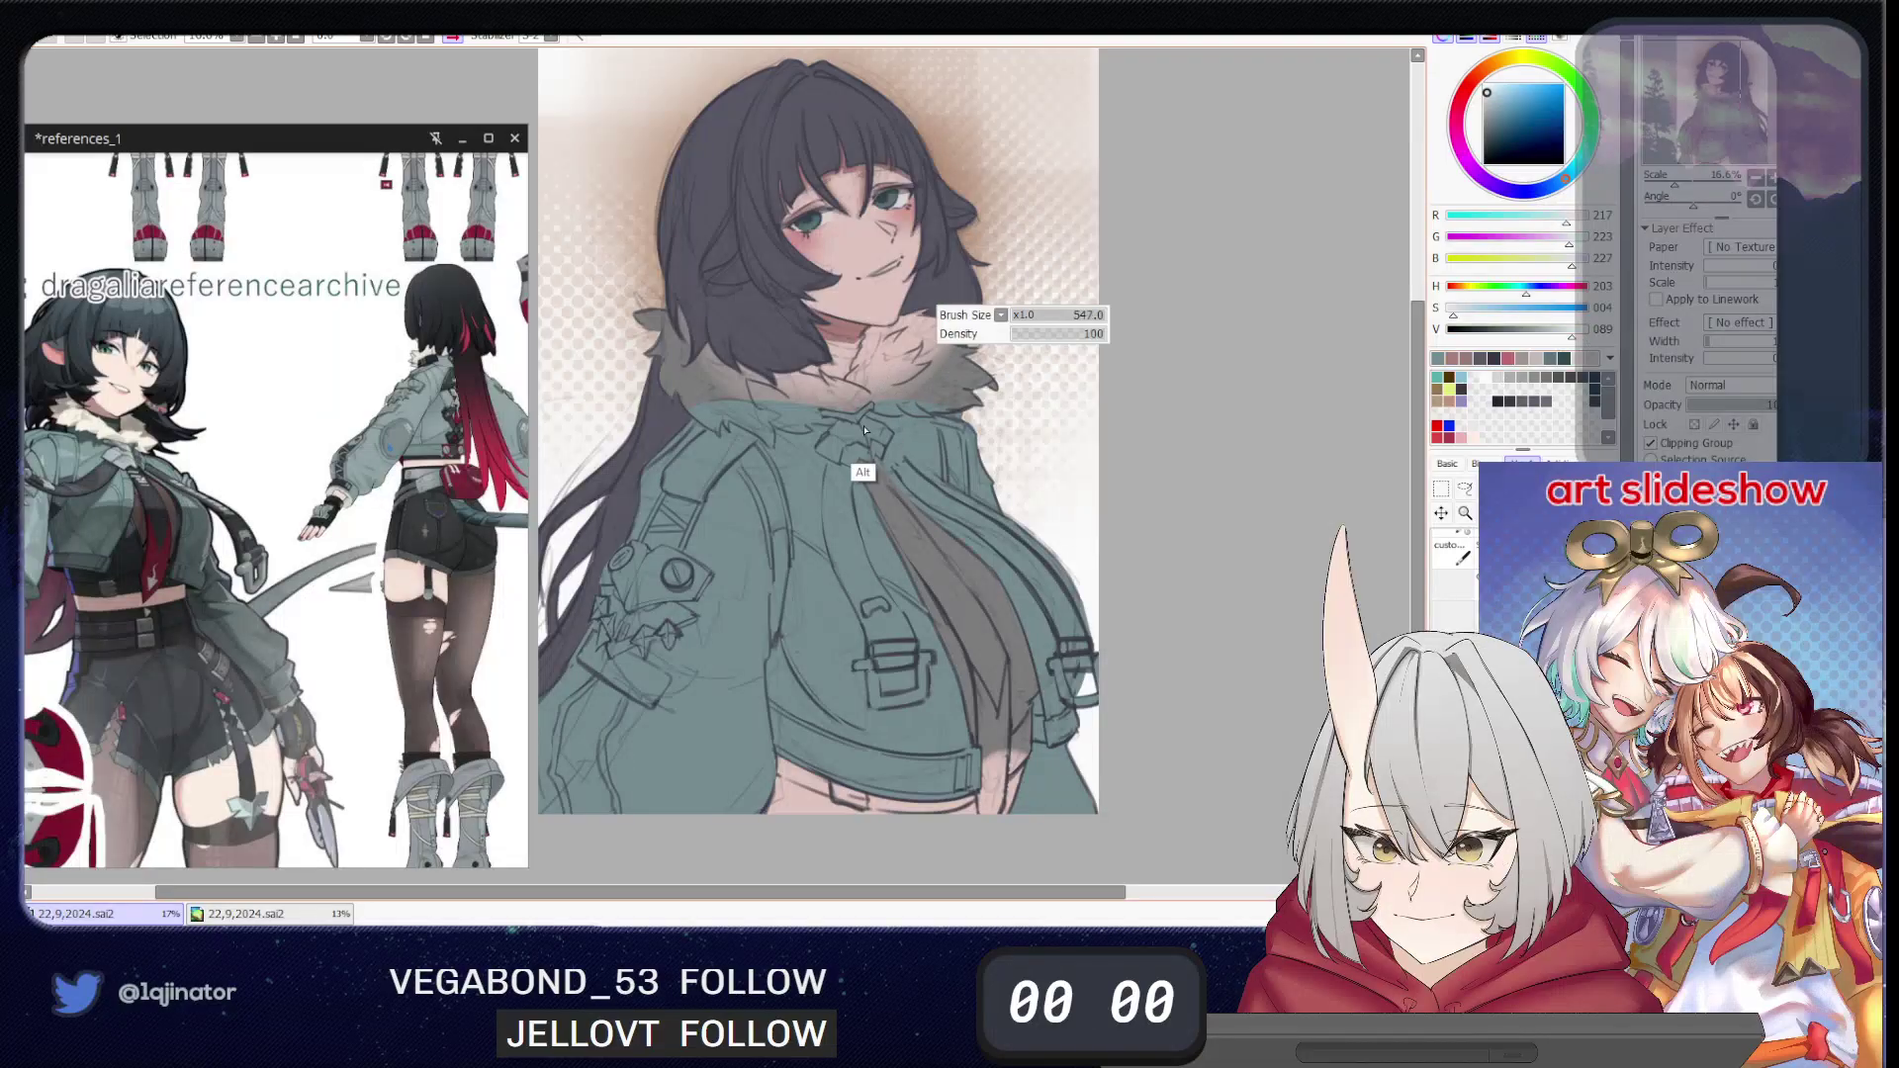
mouse_move(883, 395)
mouse_down()
mouse_move(918, 359)
mouse_move(1008, 375)
mouse_move(974, 481)
mouse_up()
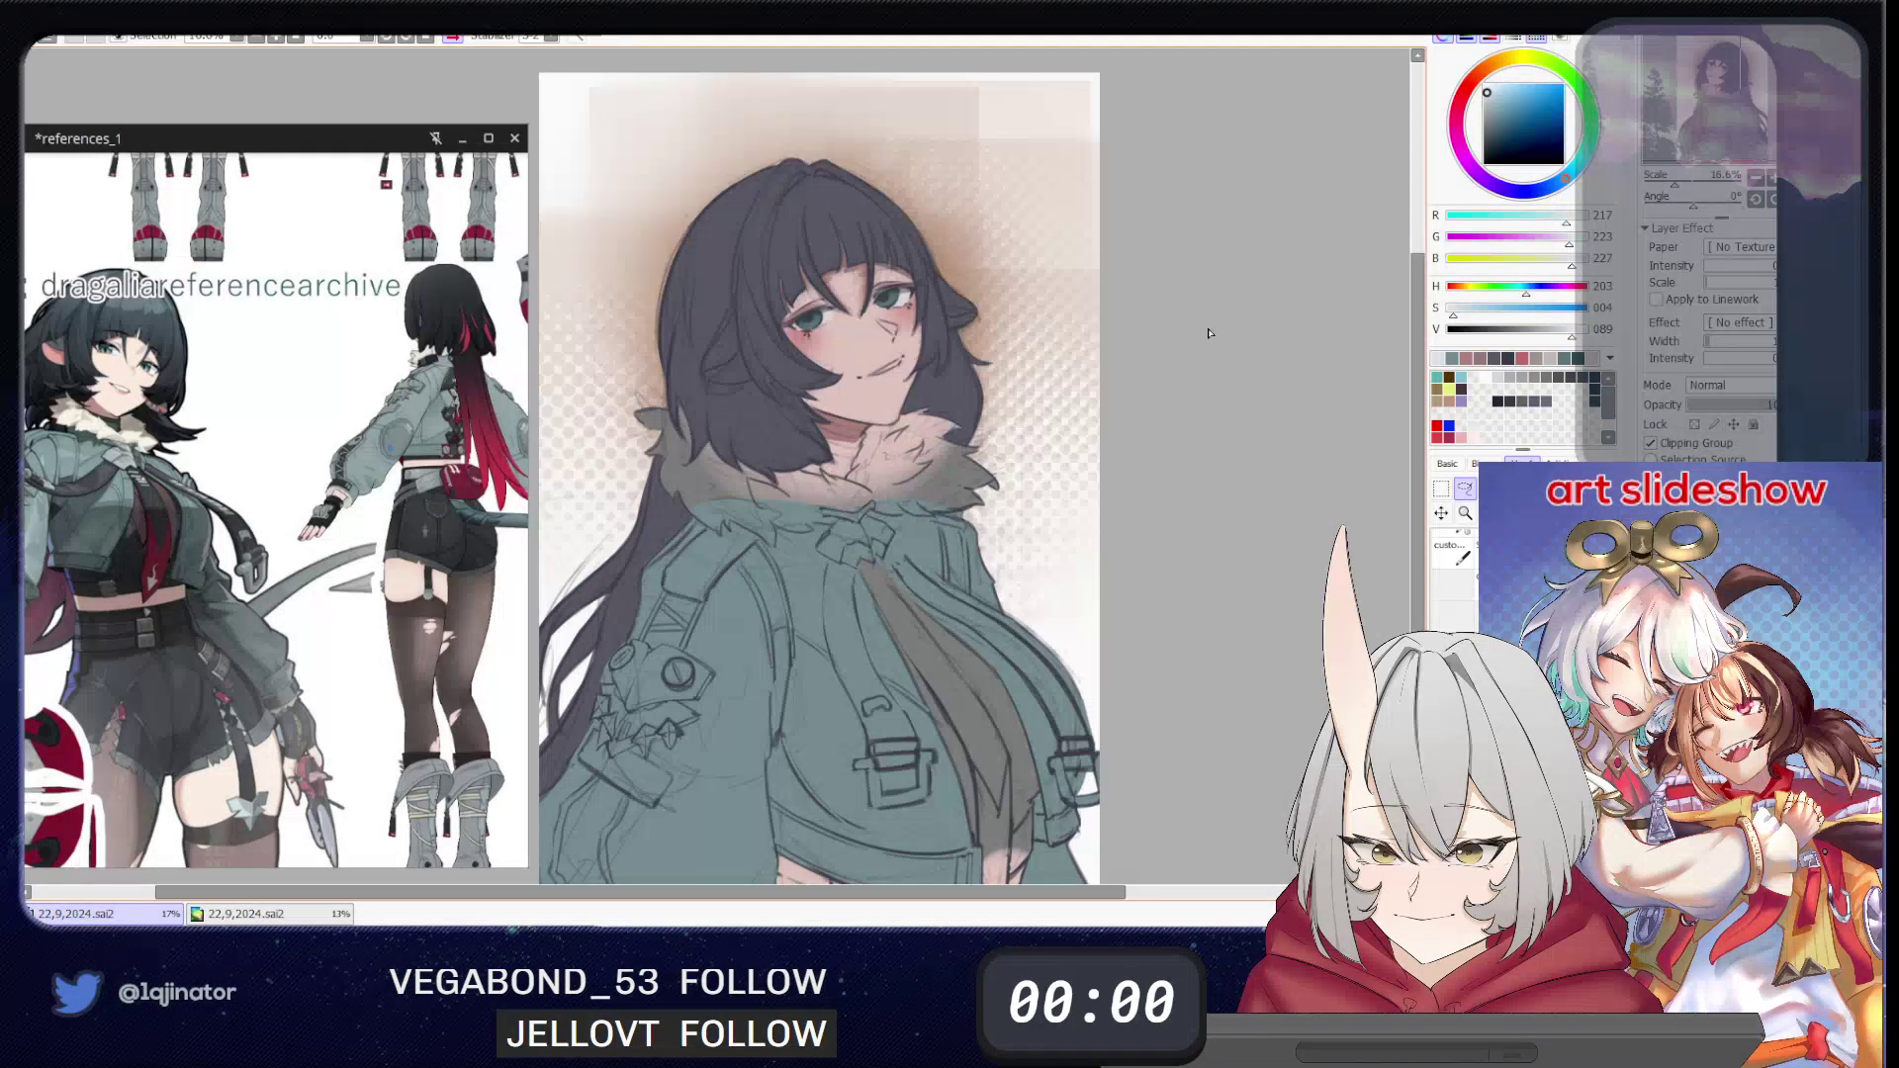
click(1484, 76)
key(ctrl+z)
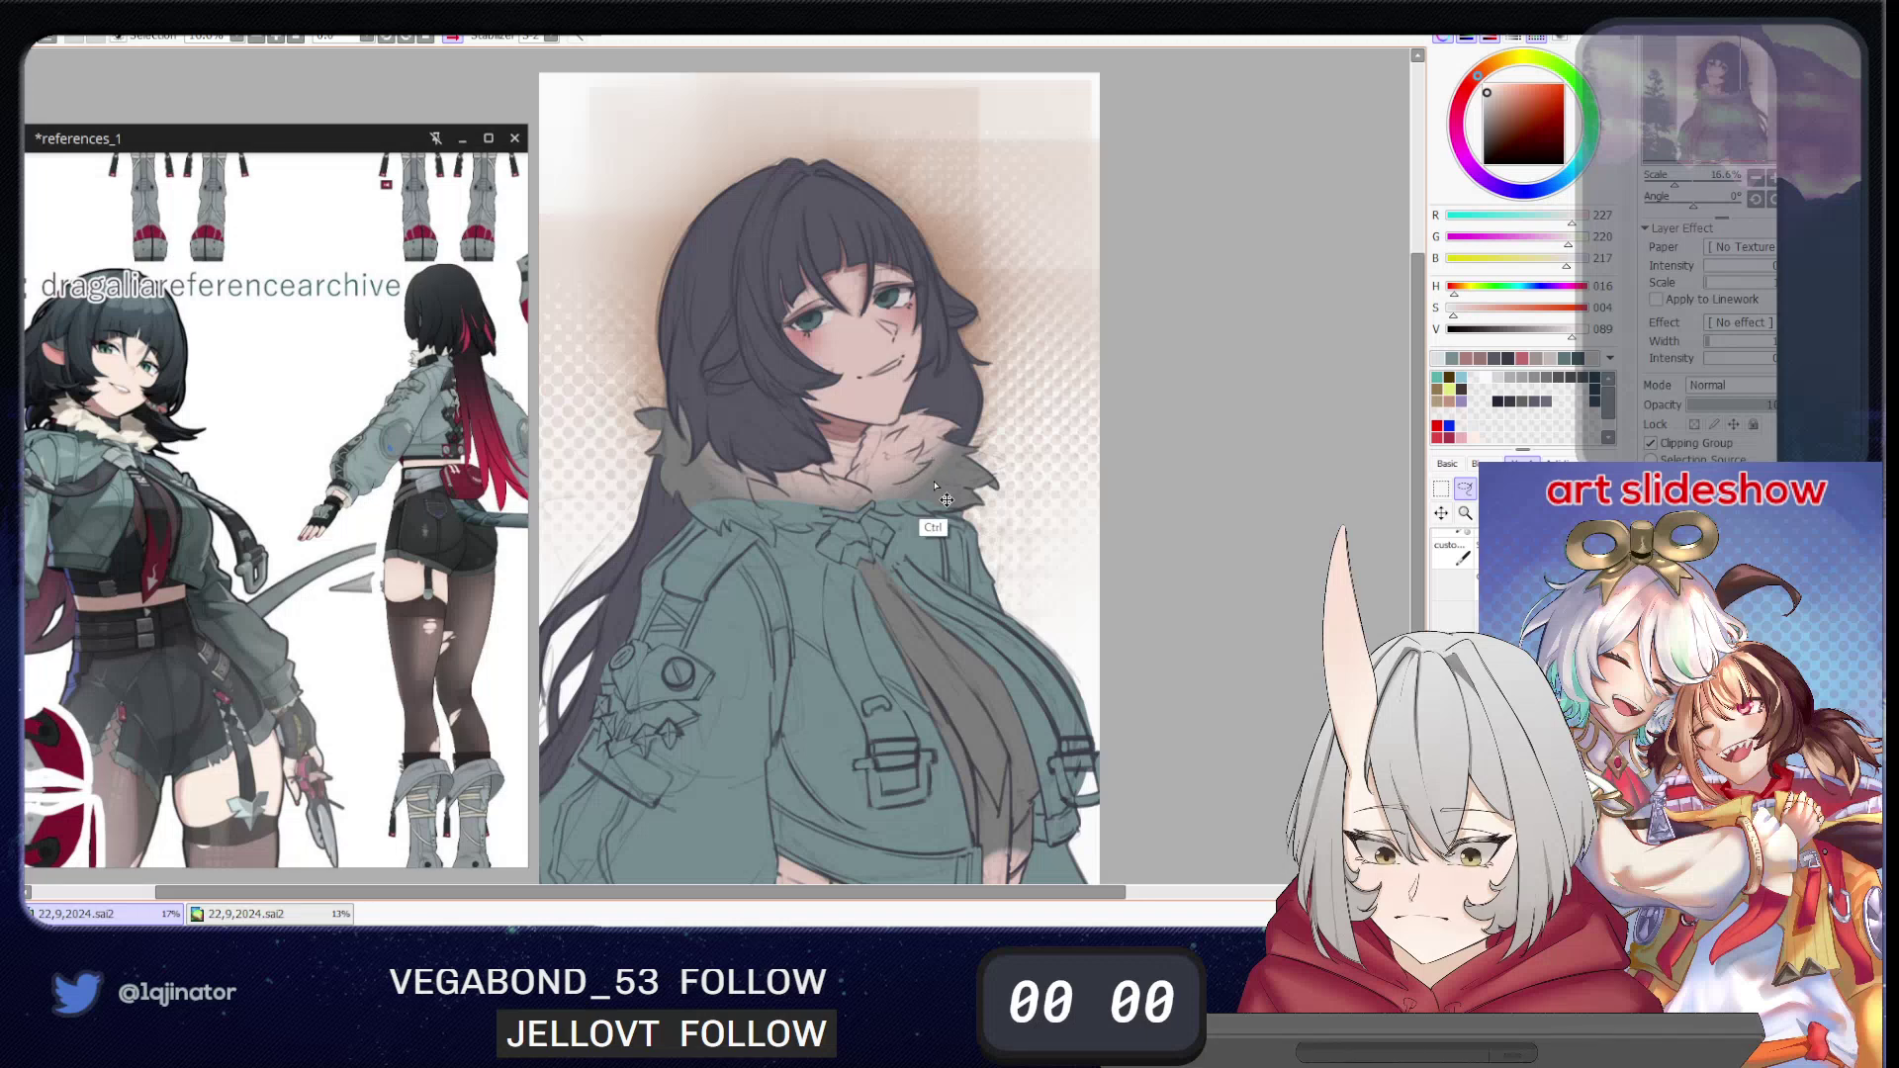
key(g)
click(930, 453)
key(ctrl+z)
key(b)
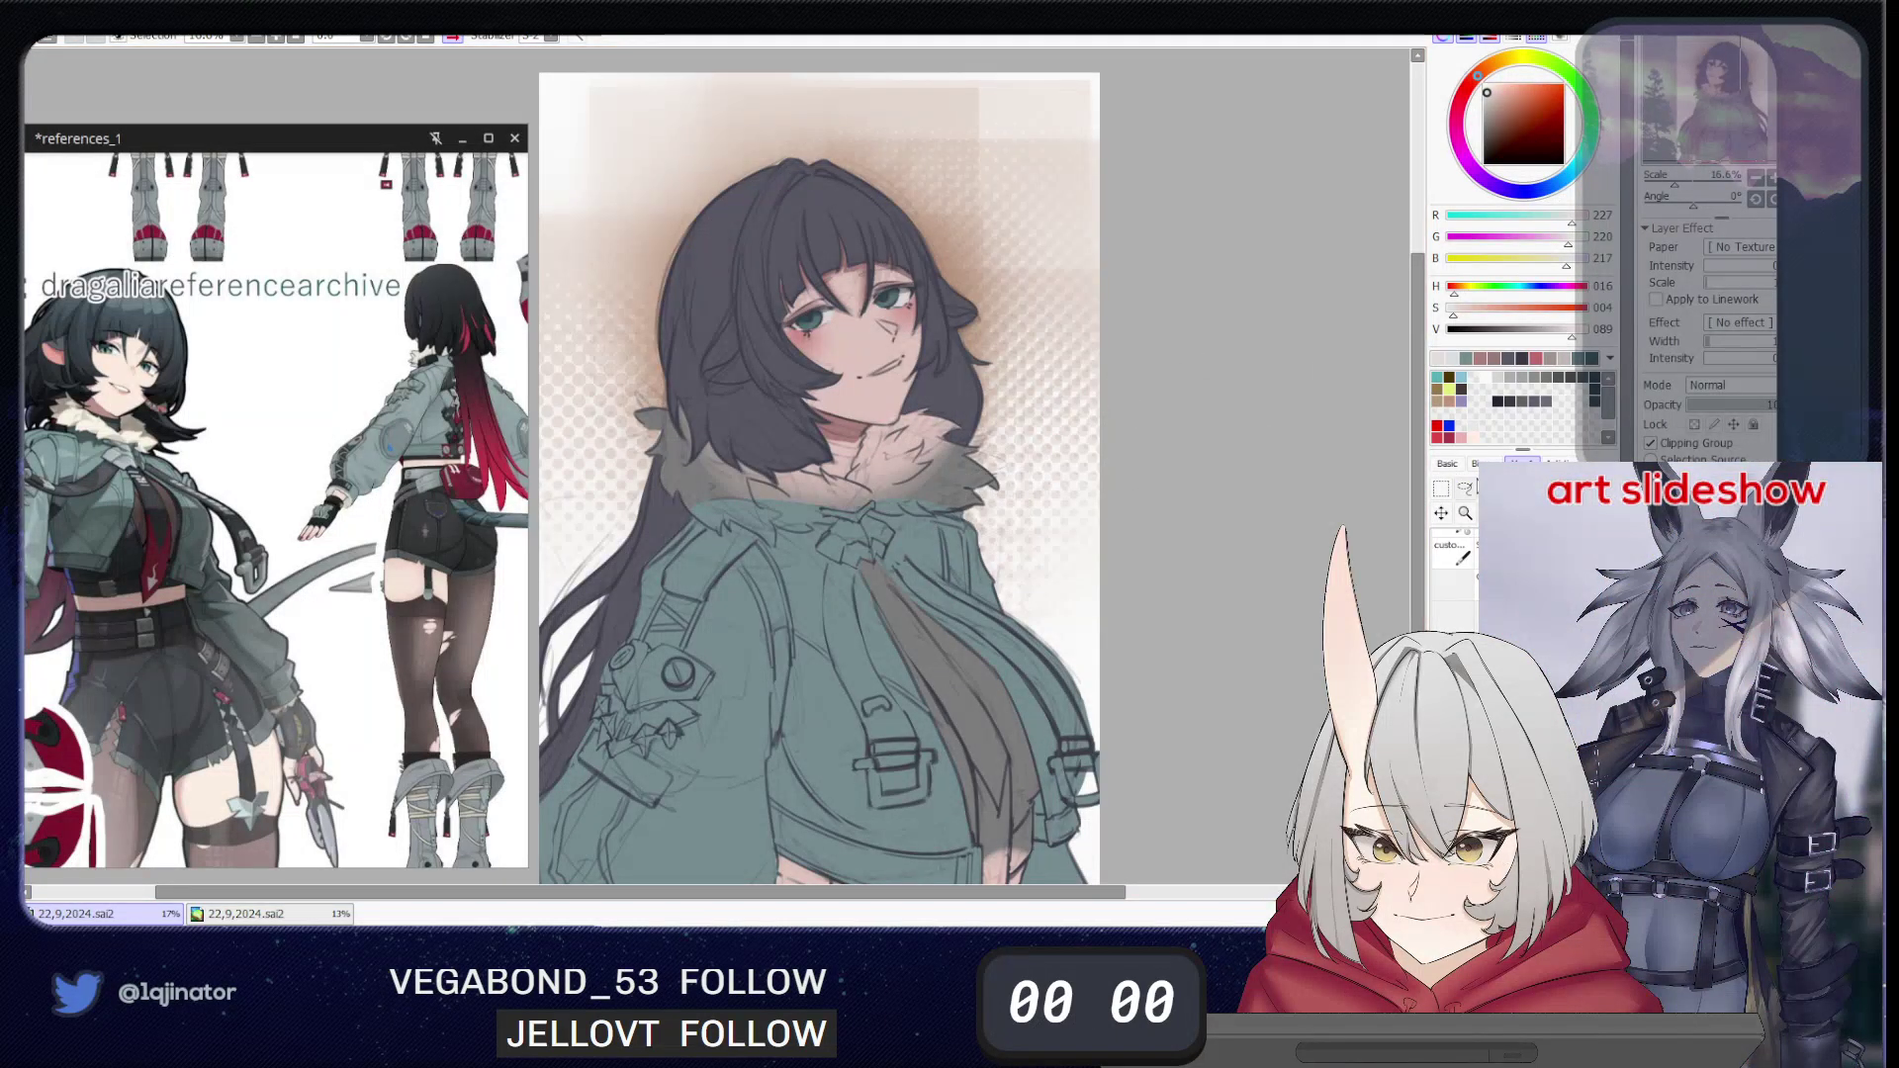
- Lasso the fur collar on both sides of the neck, fill it with the warm off-white, and clear the selection
click(1464, 488)
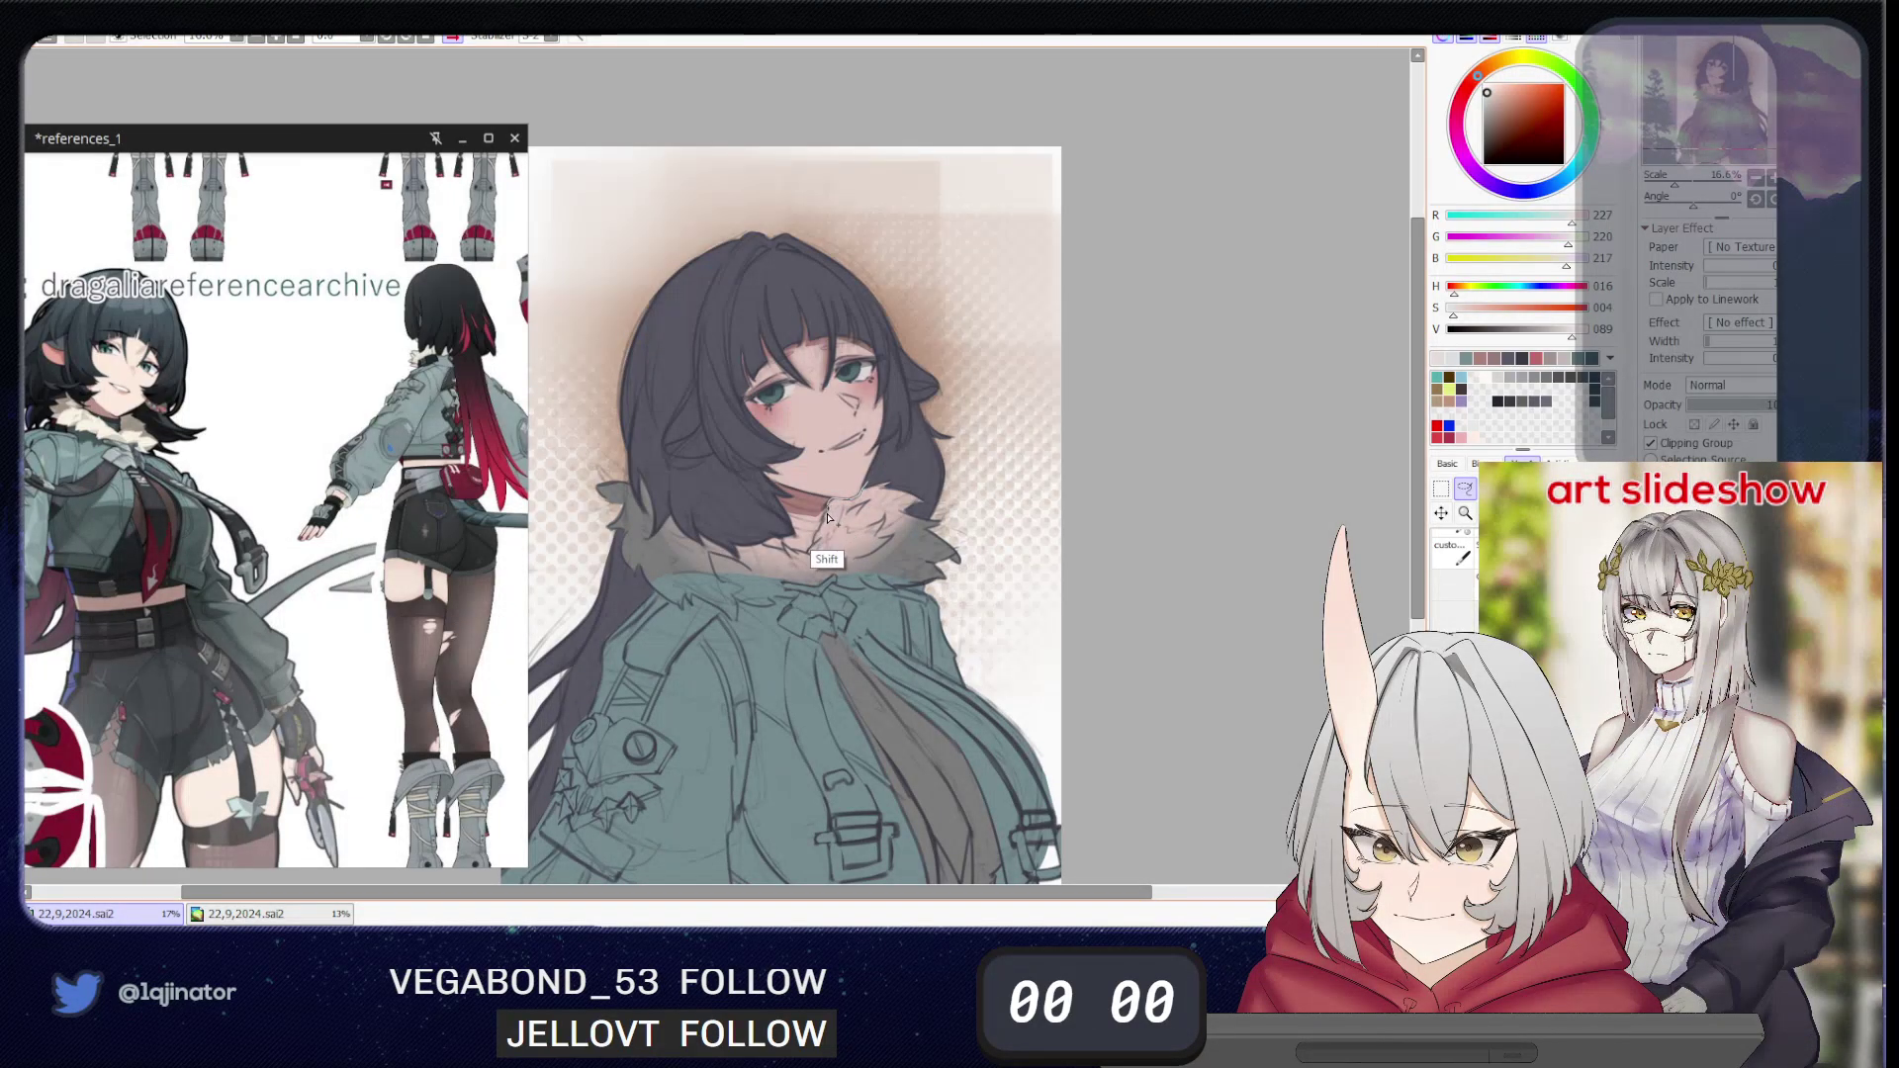
mouse_move(824, 524)
mouse_down()
mouse_move(816, 577)
mouse_move(846, 590)
mouse_move(984, 574)
mouse_move(979, 539)
mouse_move(915, 485)
mouse_move(851, 489)
mouse_up()
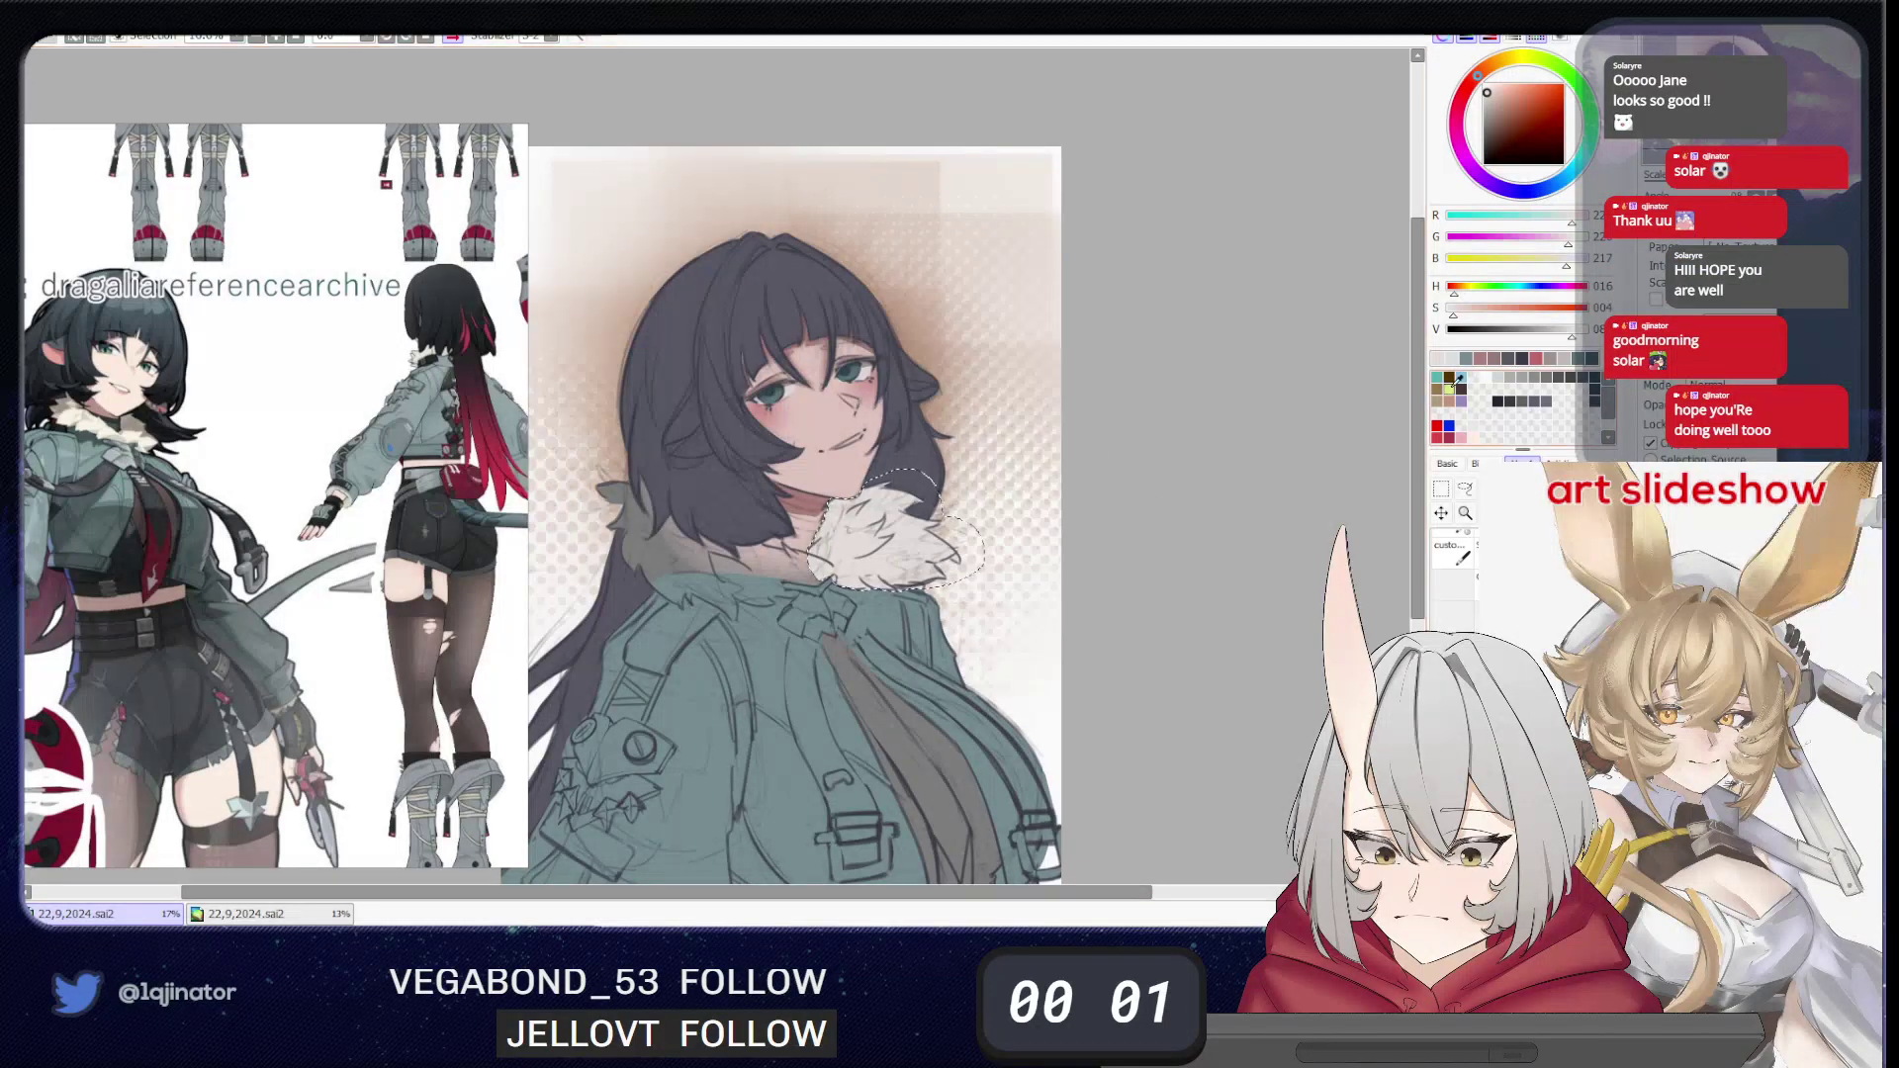
click(1465, 492)
scroll(1224, 469, up, 1)
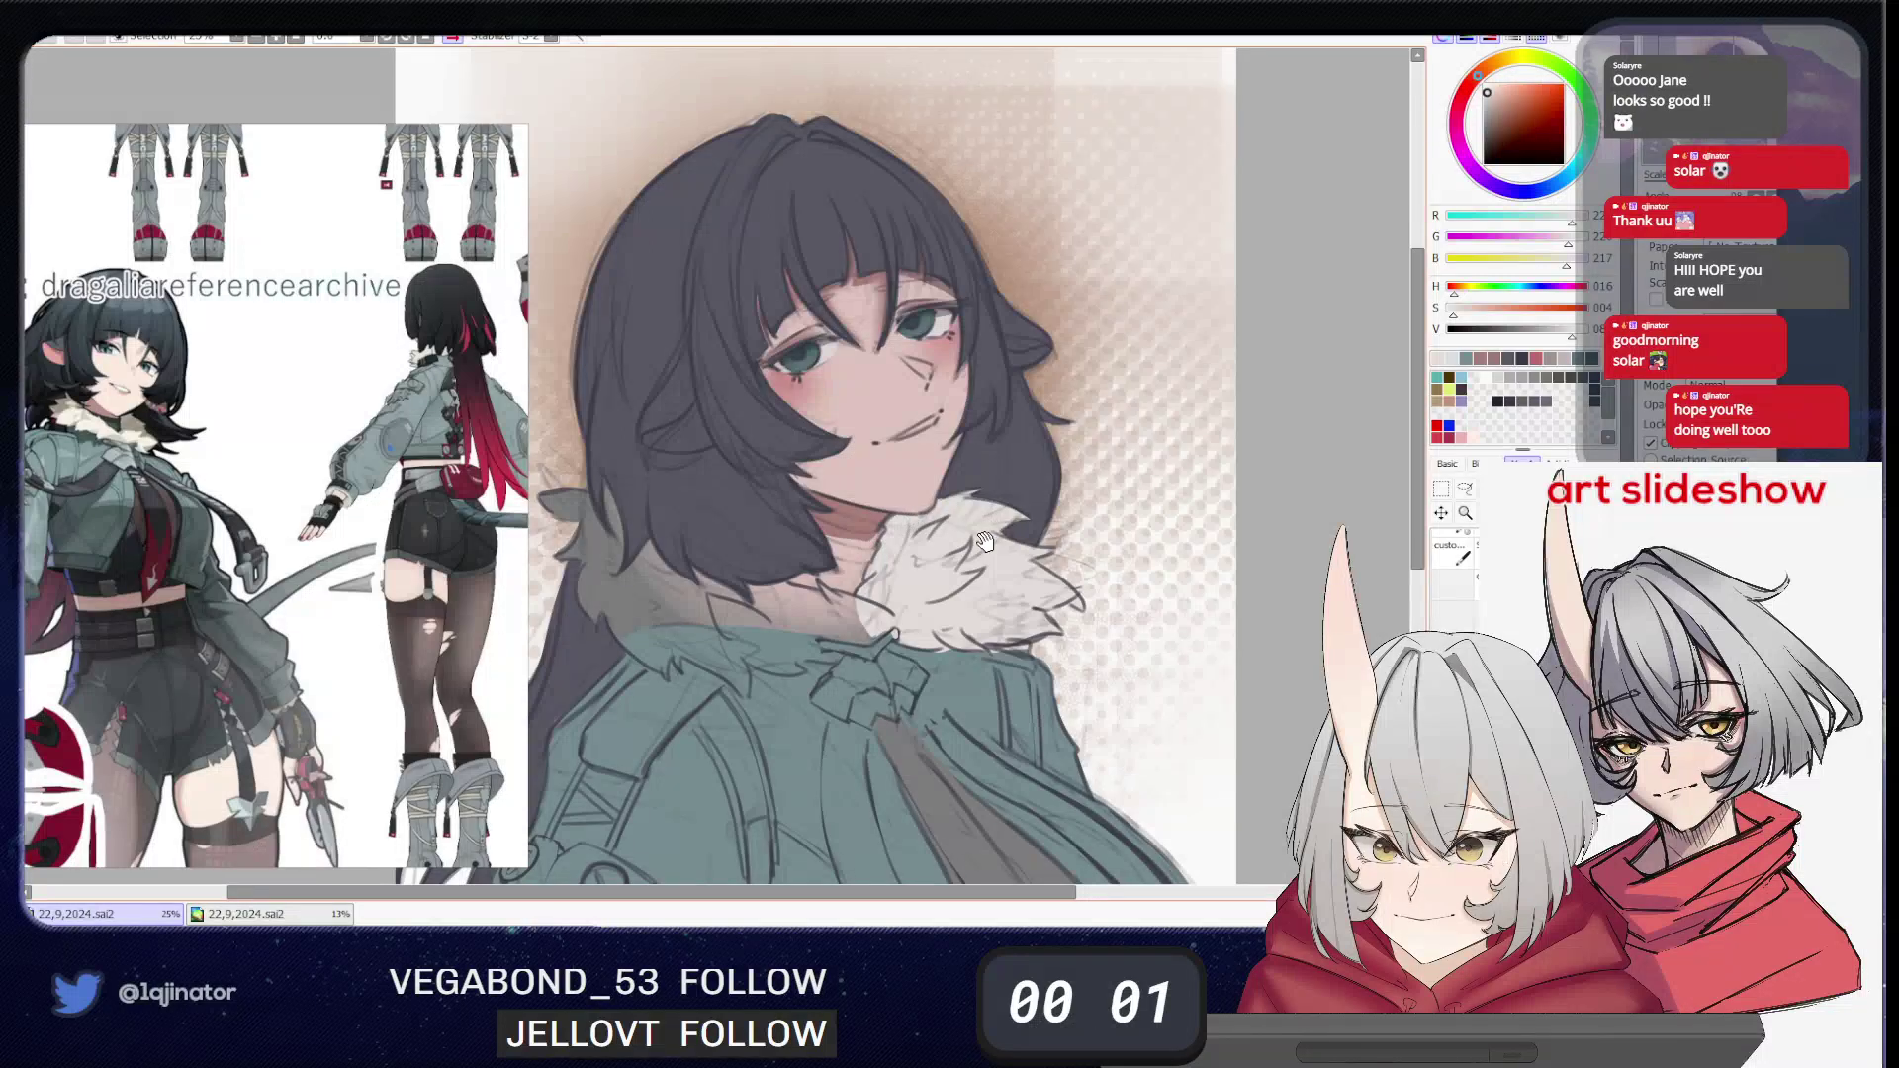
mouse_move(930, 578)
mouse_down()
mouse_move(980, 554)
mouse_move(911, 578)
mouse_move(865, 560)
mouse_move(876, 580)
mouse_move(836, 586)
mouse_move(668, 416)
mouse_move(549, 445)
mouse_move(631, 643)
mouse_move(917, 618)
mouse_up()
click(1465, 489)
click(1465, 490)
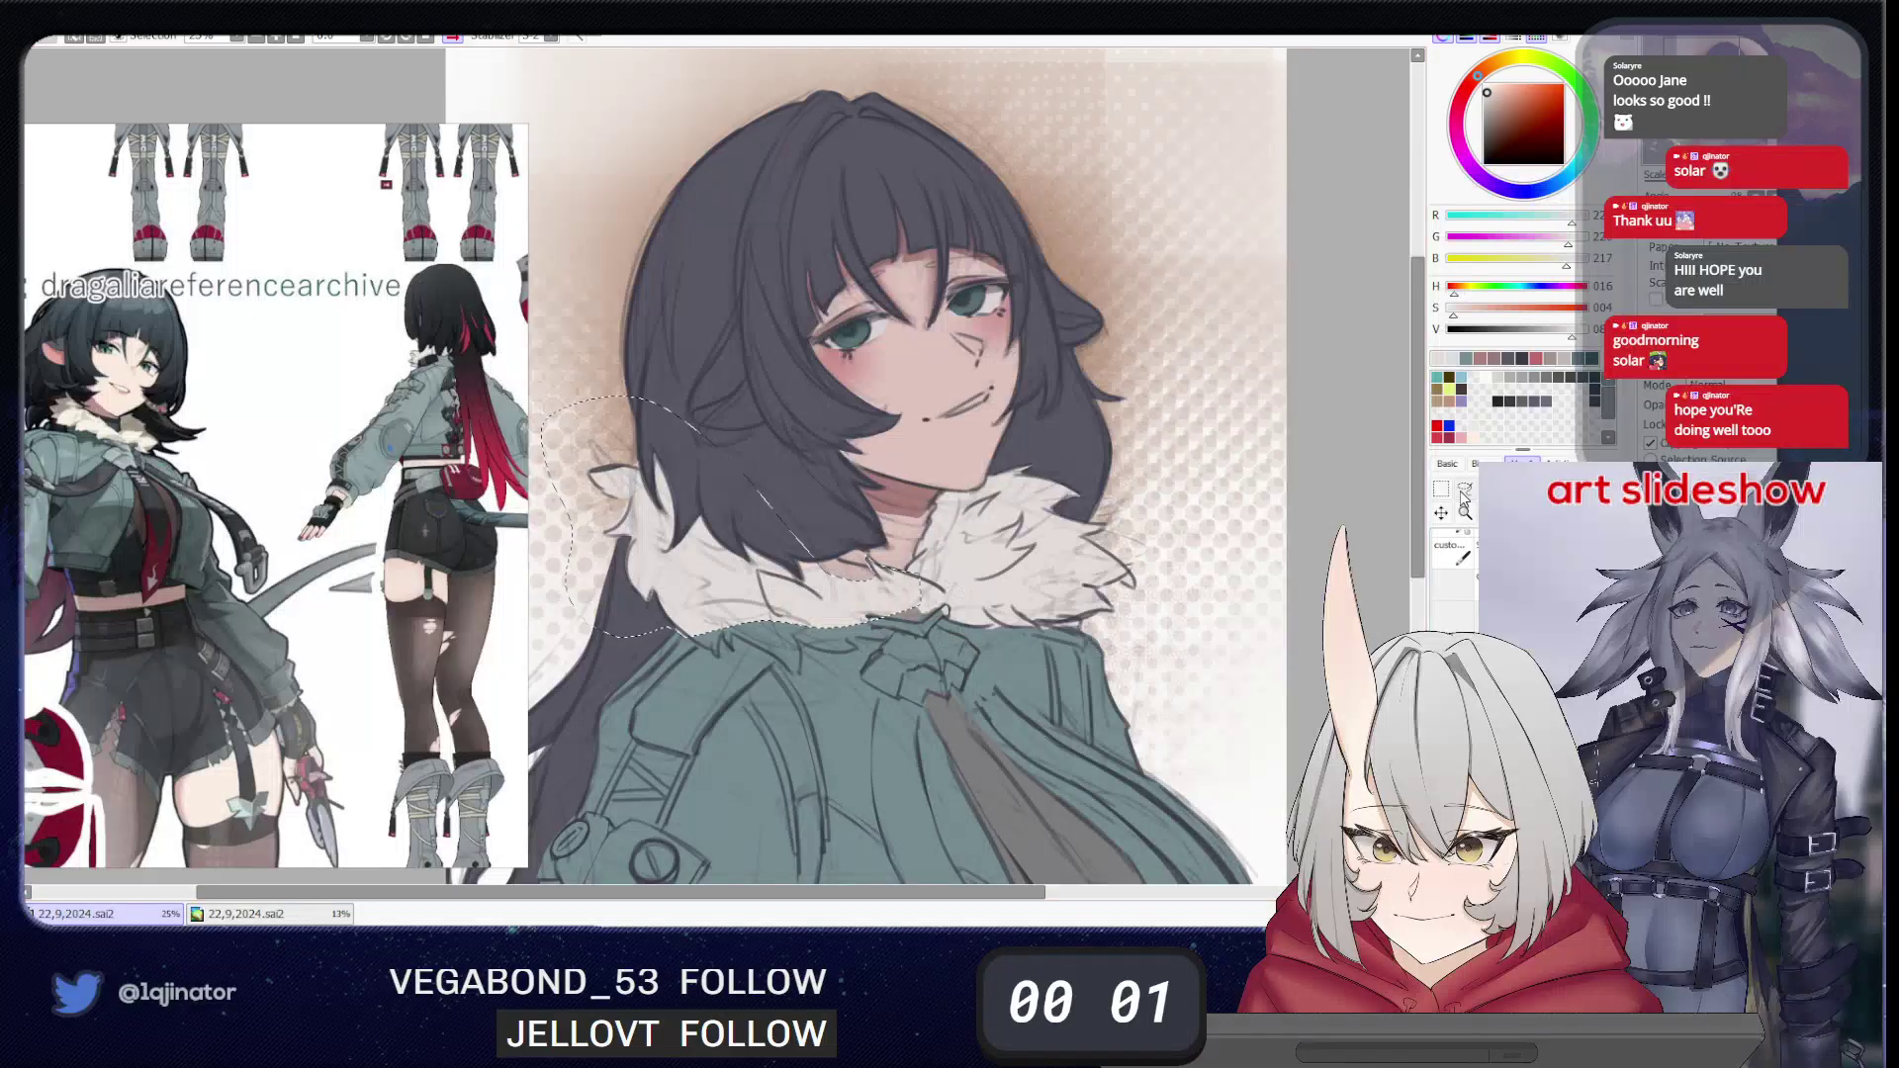
drag(1377, 551, 1267, 553)
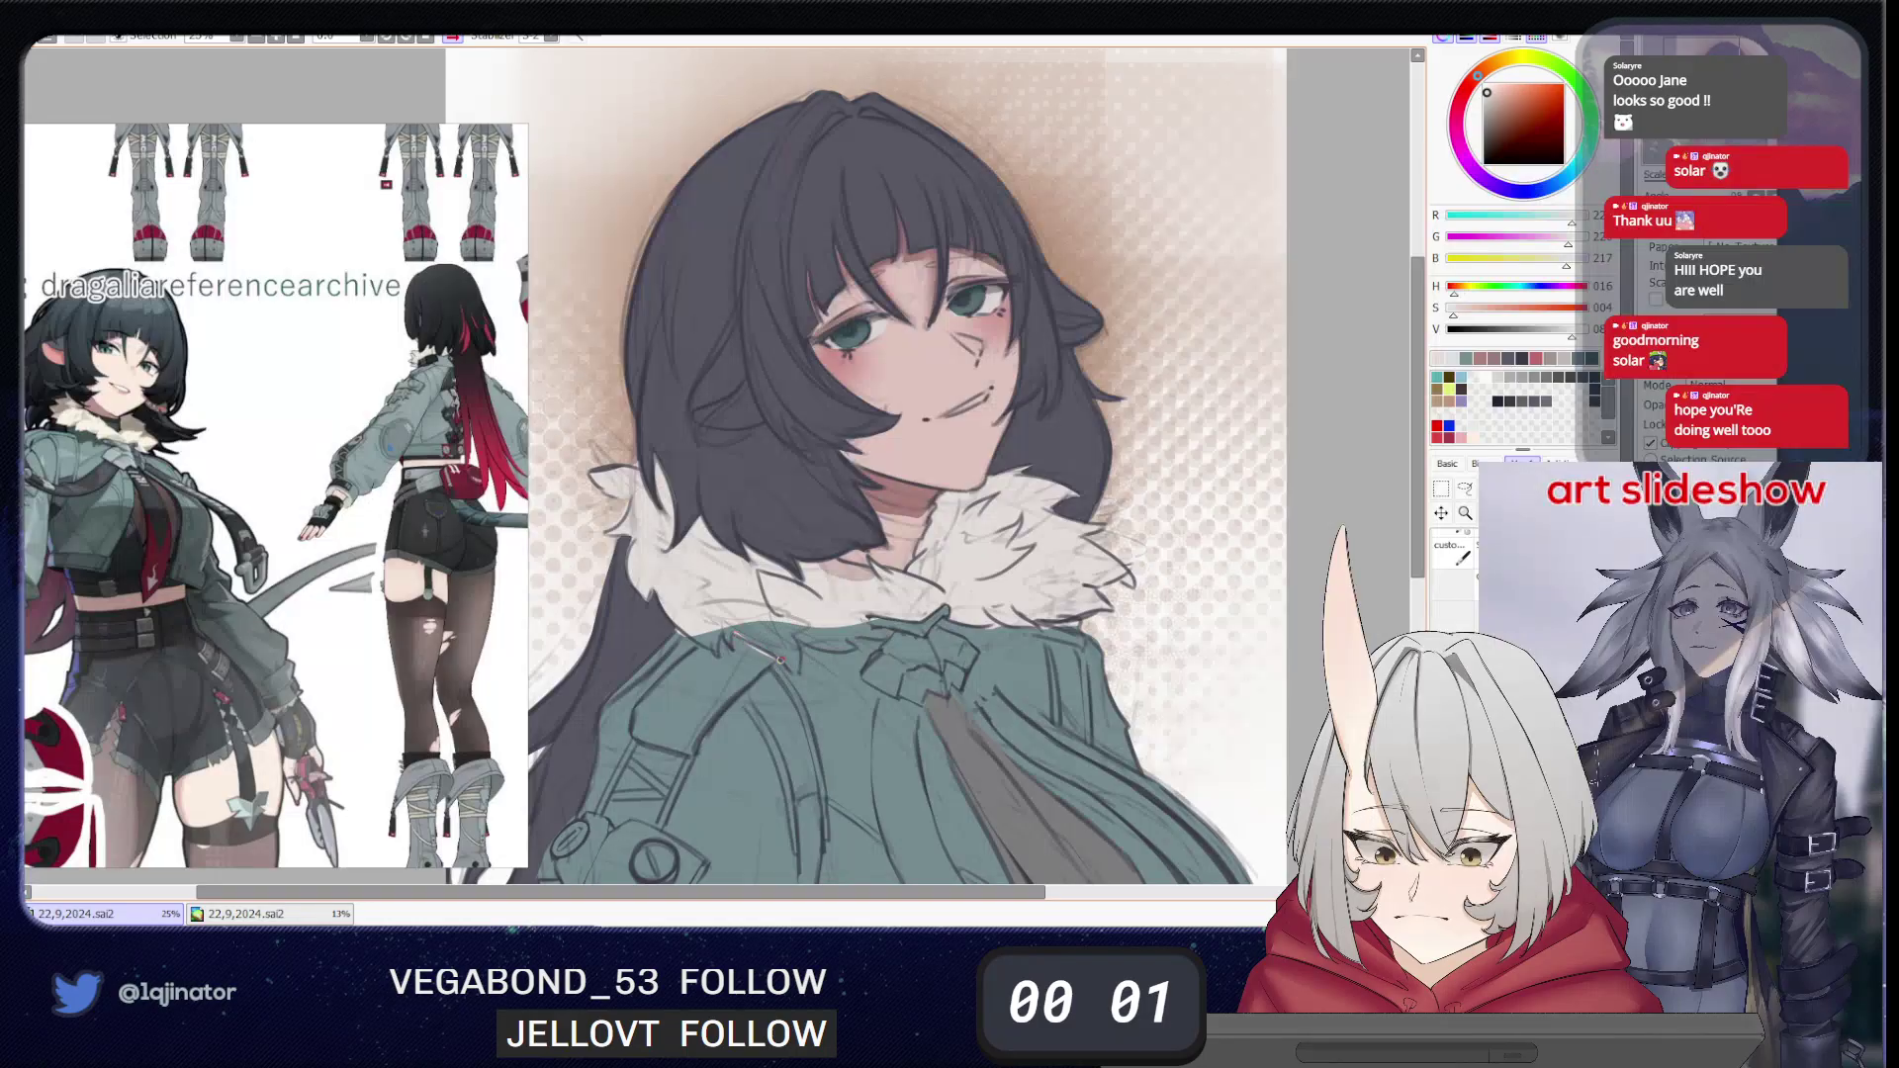
- Draw jagged off-white fur tufts along the collar's lower edge over the jacket shoulder and fill them in
key(ctrl+z)
drag(780, 659, 795, 672)
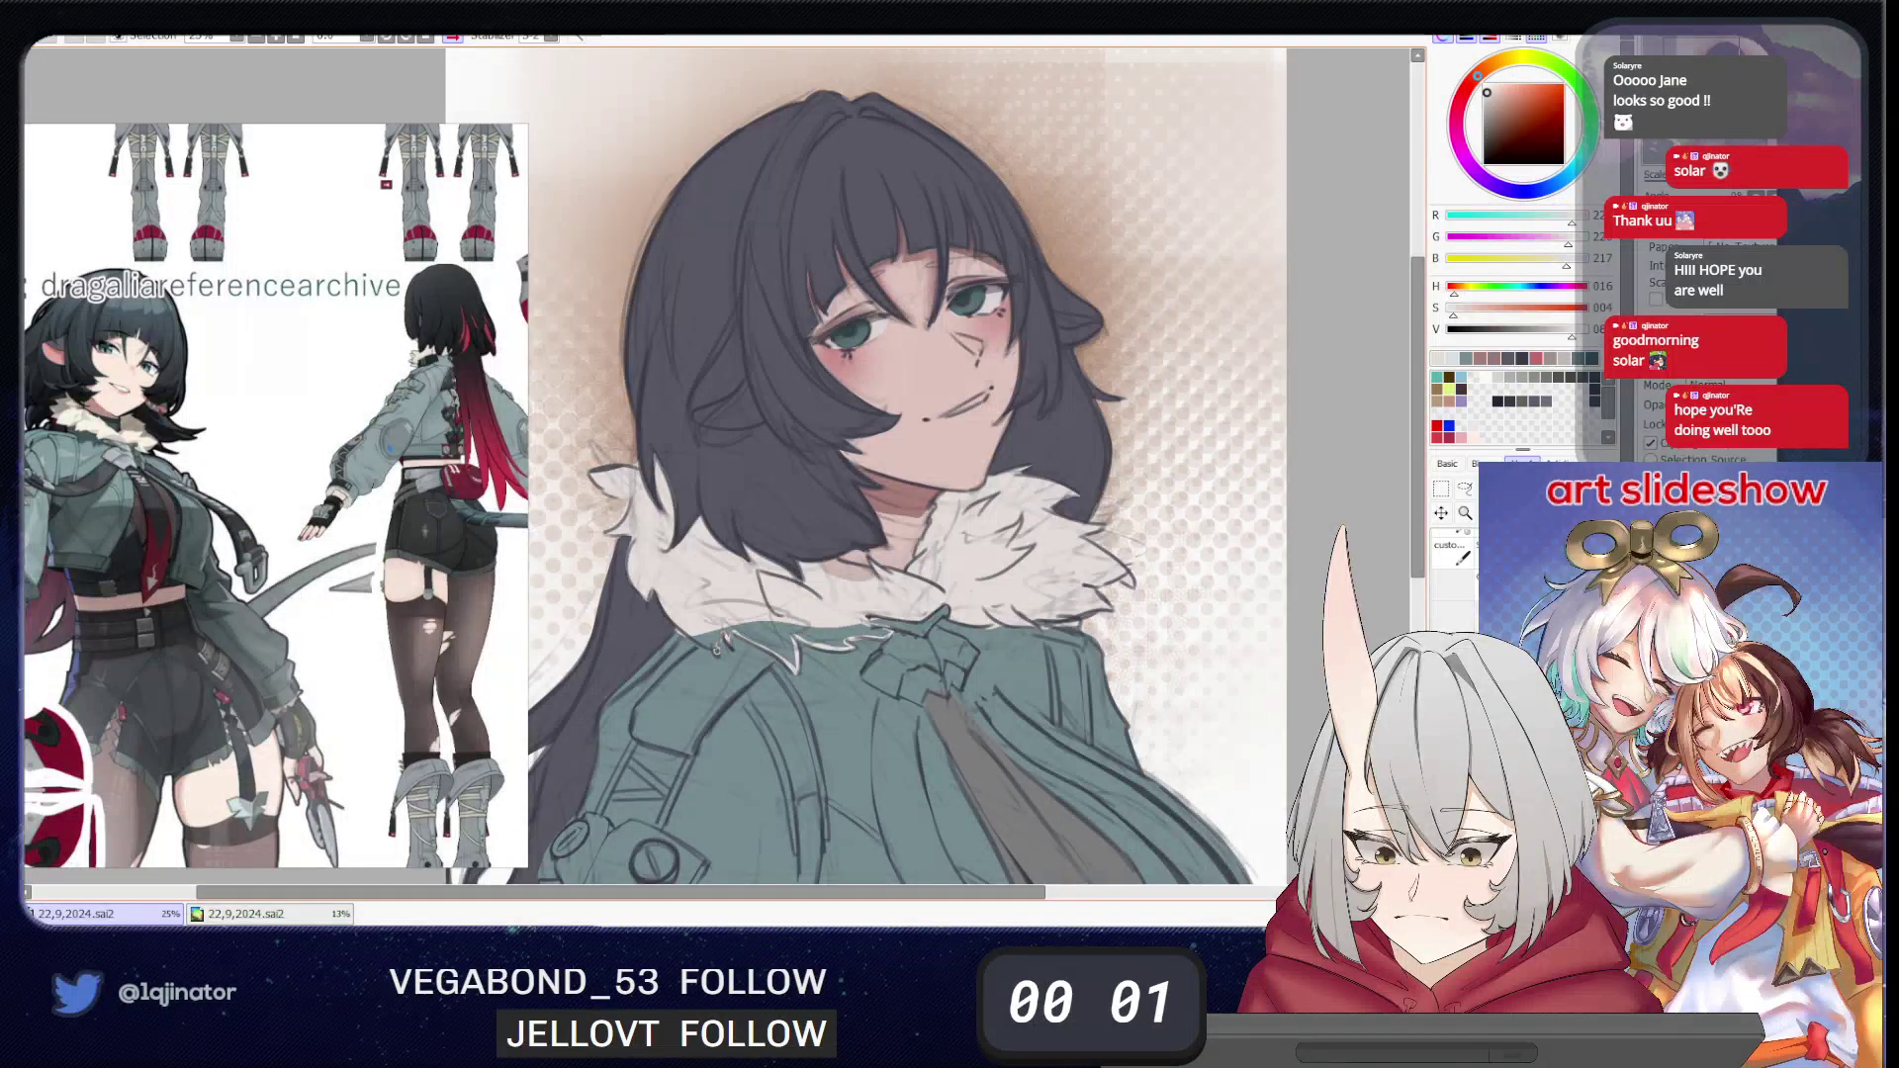
click(710, 642)
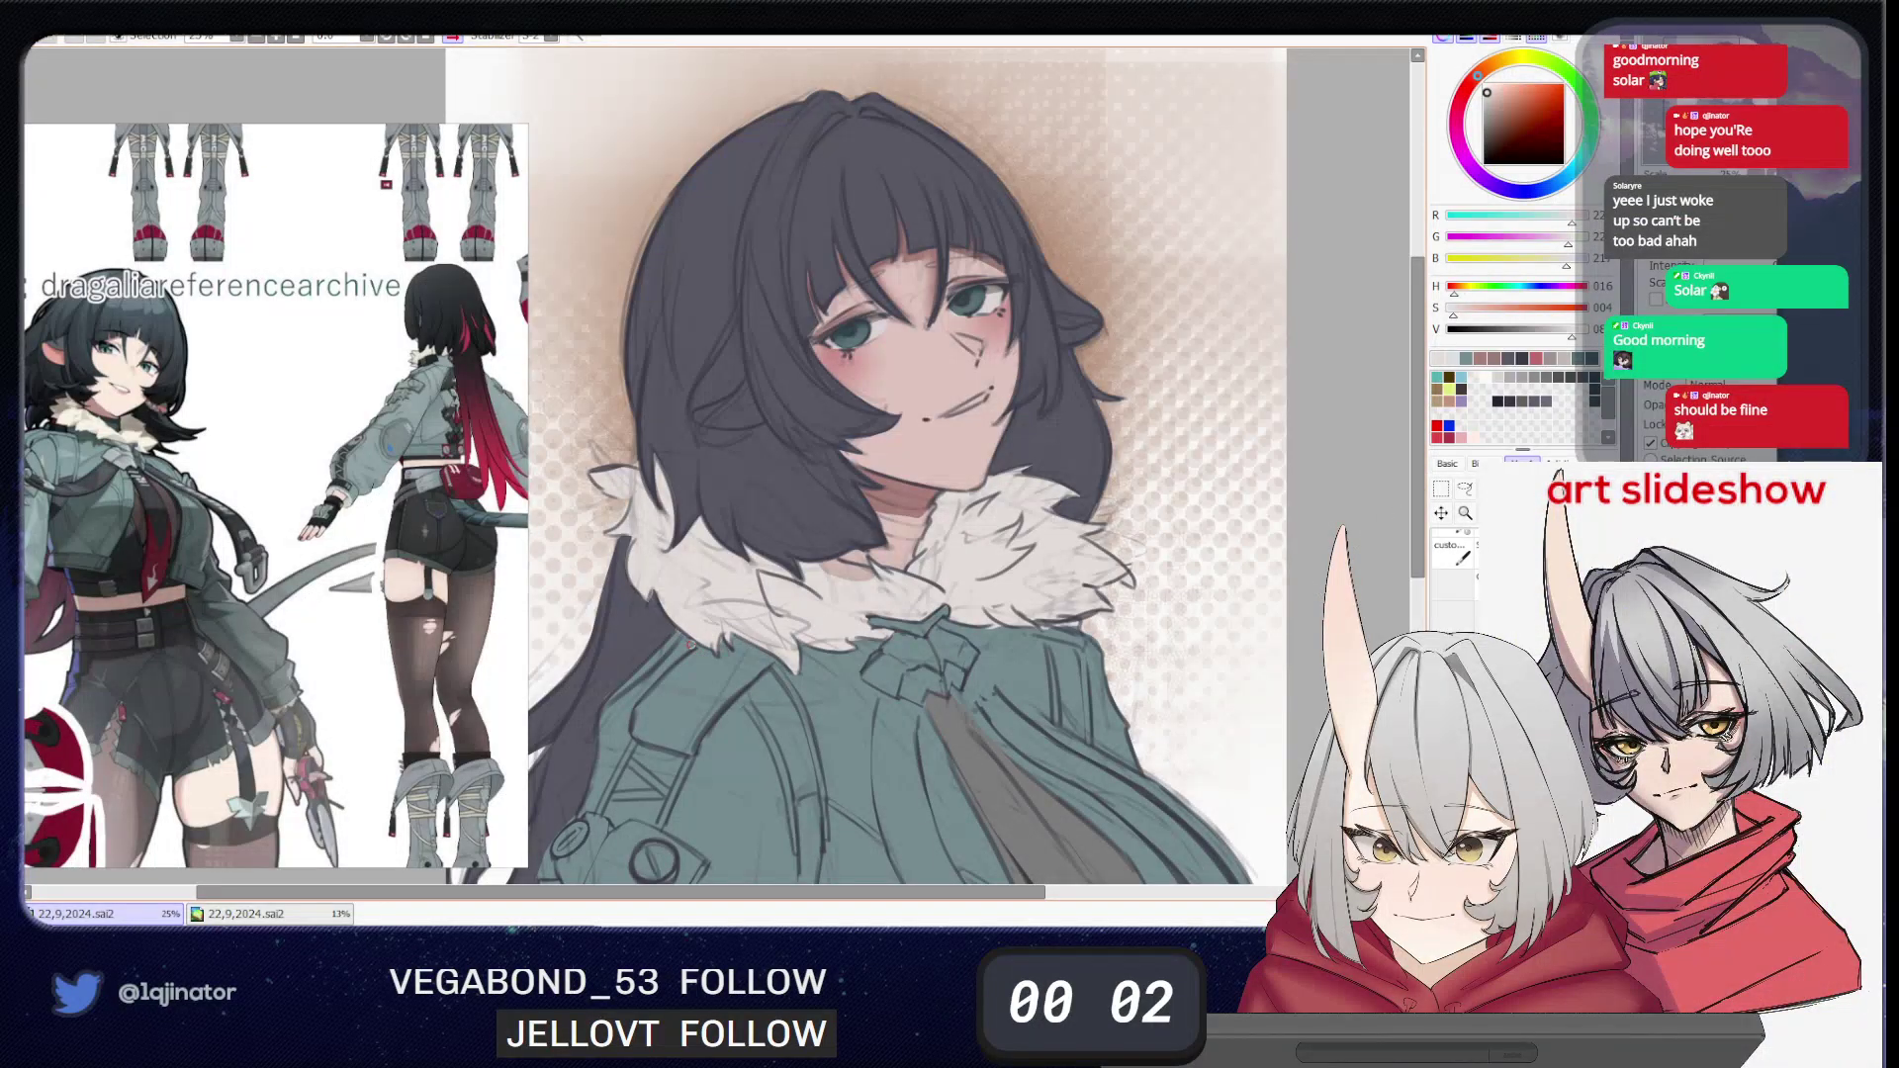
- Choose a saturated orange drawing colour with hue 23 and saturation 60
drag(1113, 596, 1063, 560)
key(Page_Down)
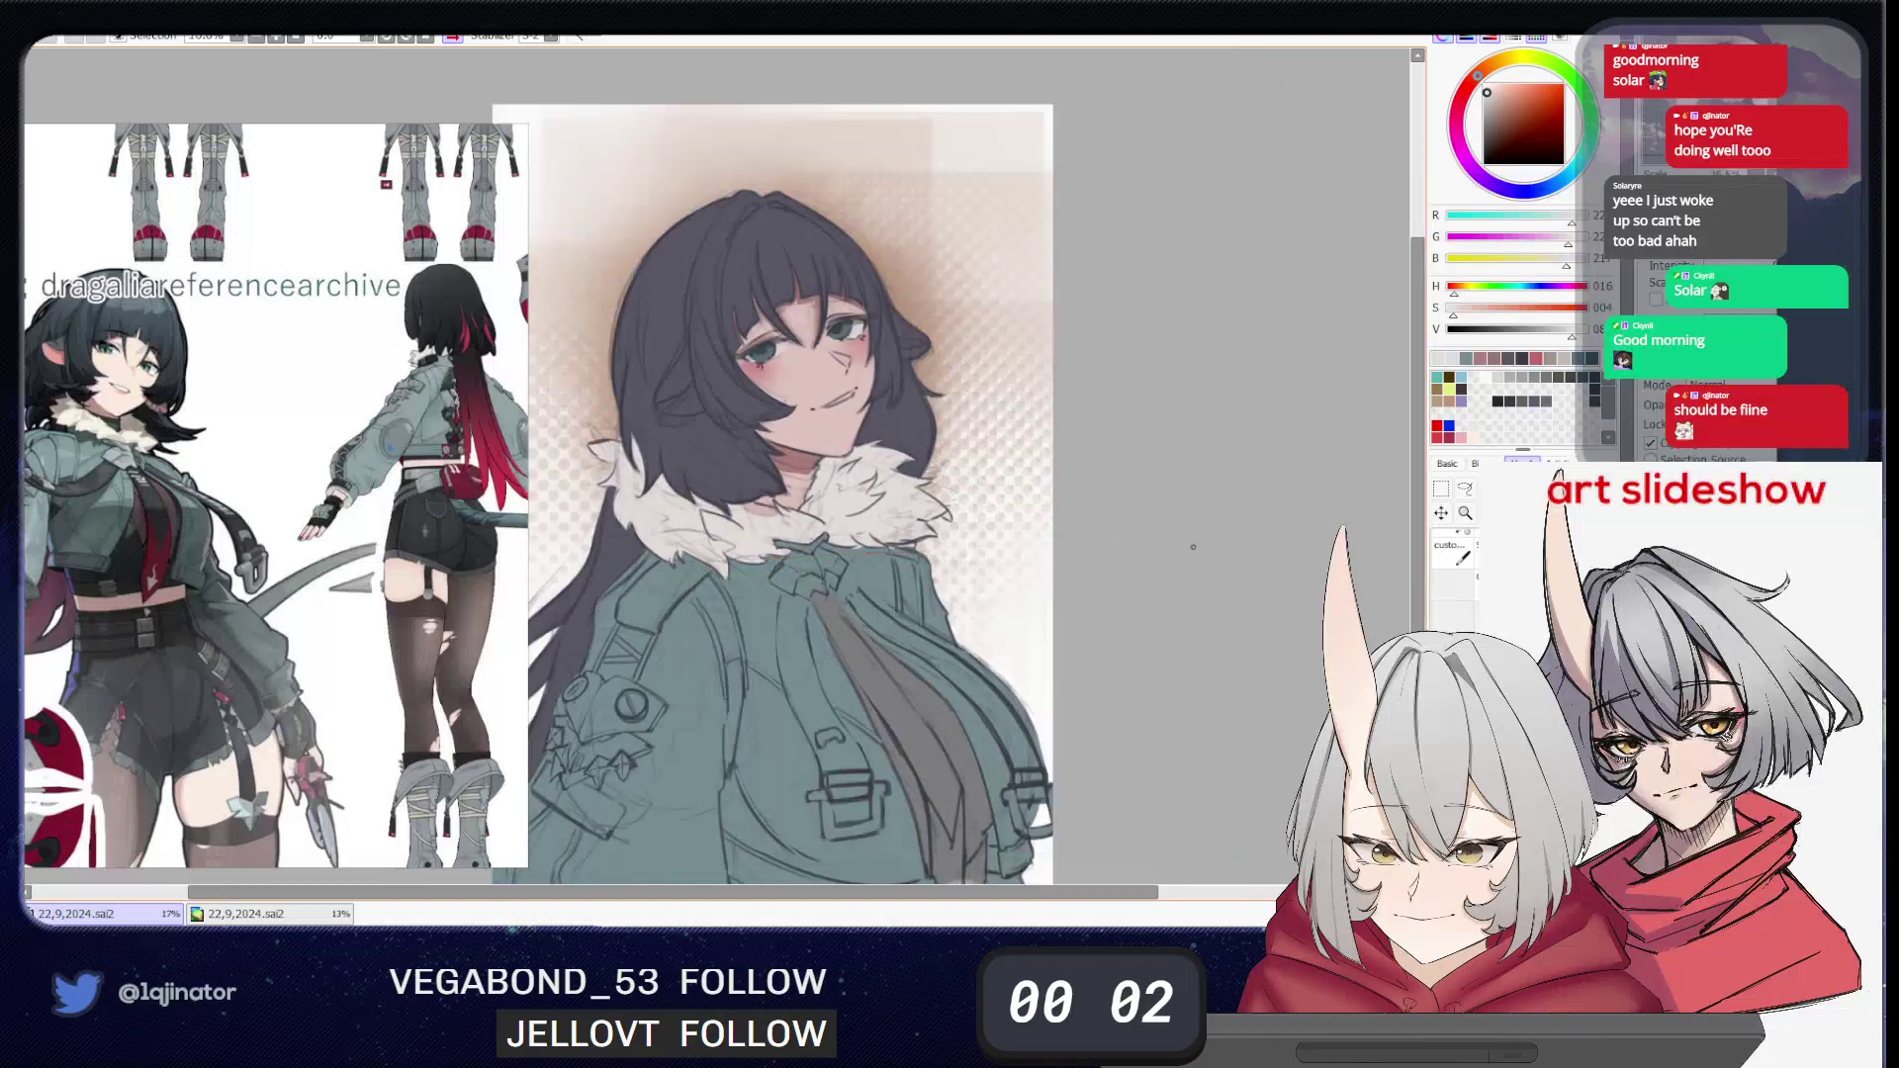
drag(1067, 642, 1112, 582)
drag(1084, 647, 1067, 641)
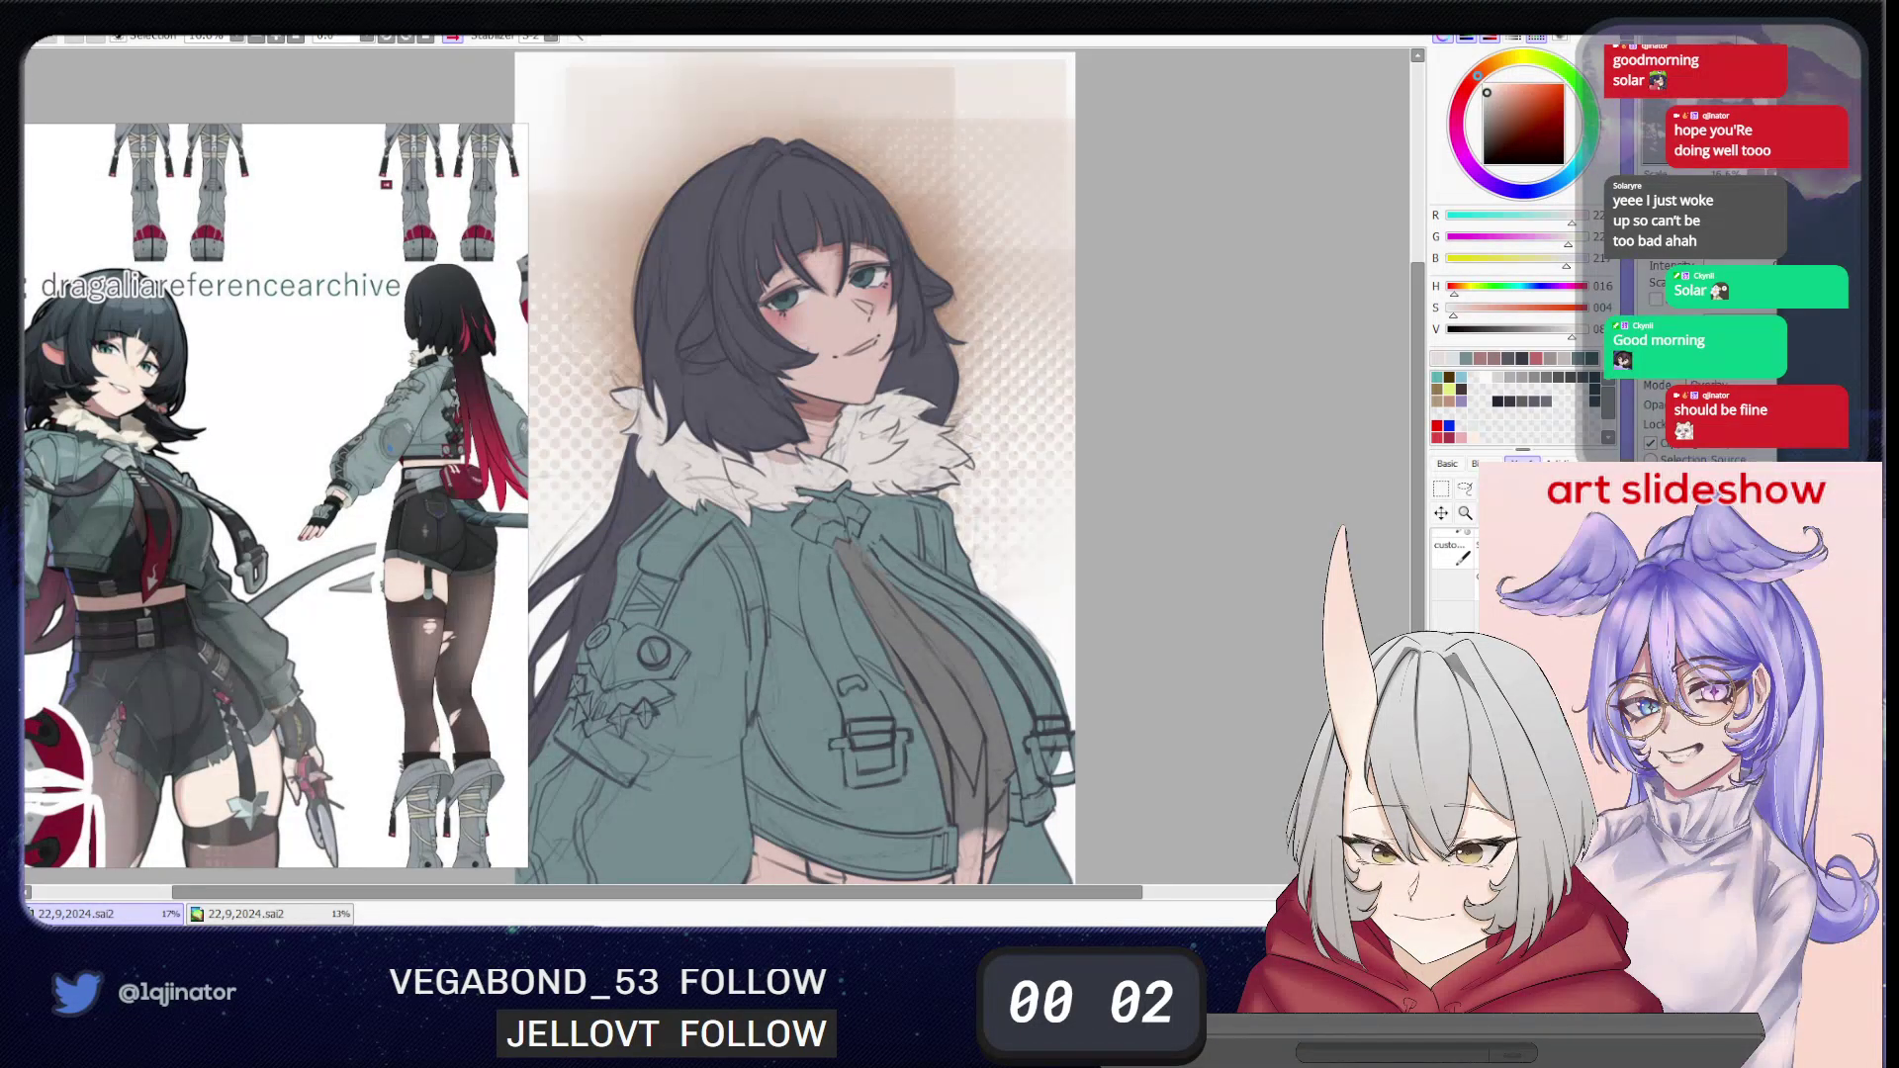
click(1534, 402)
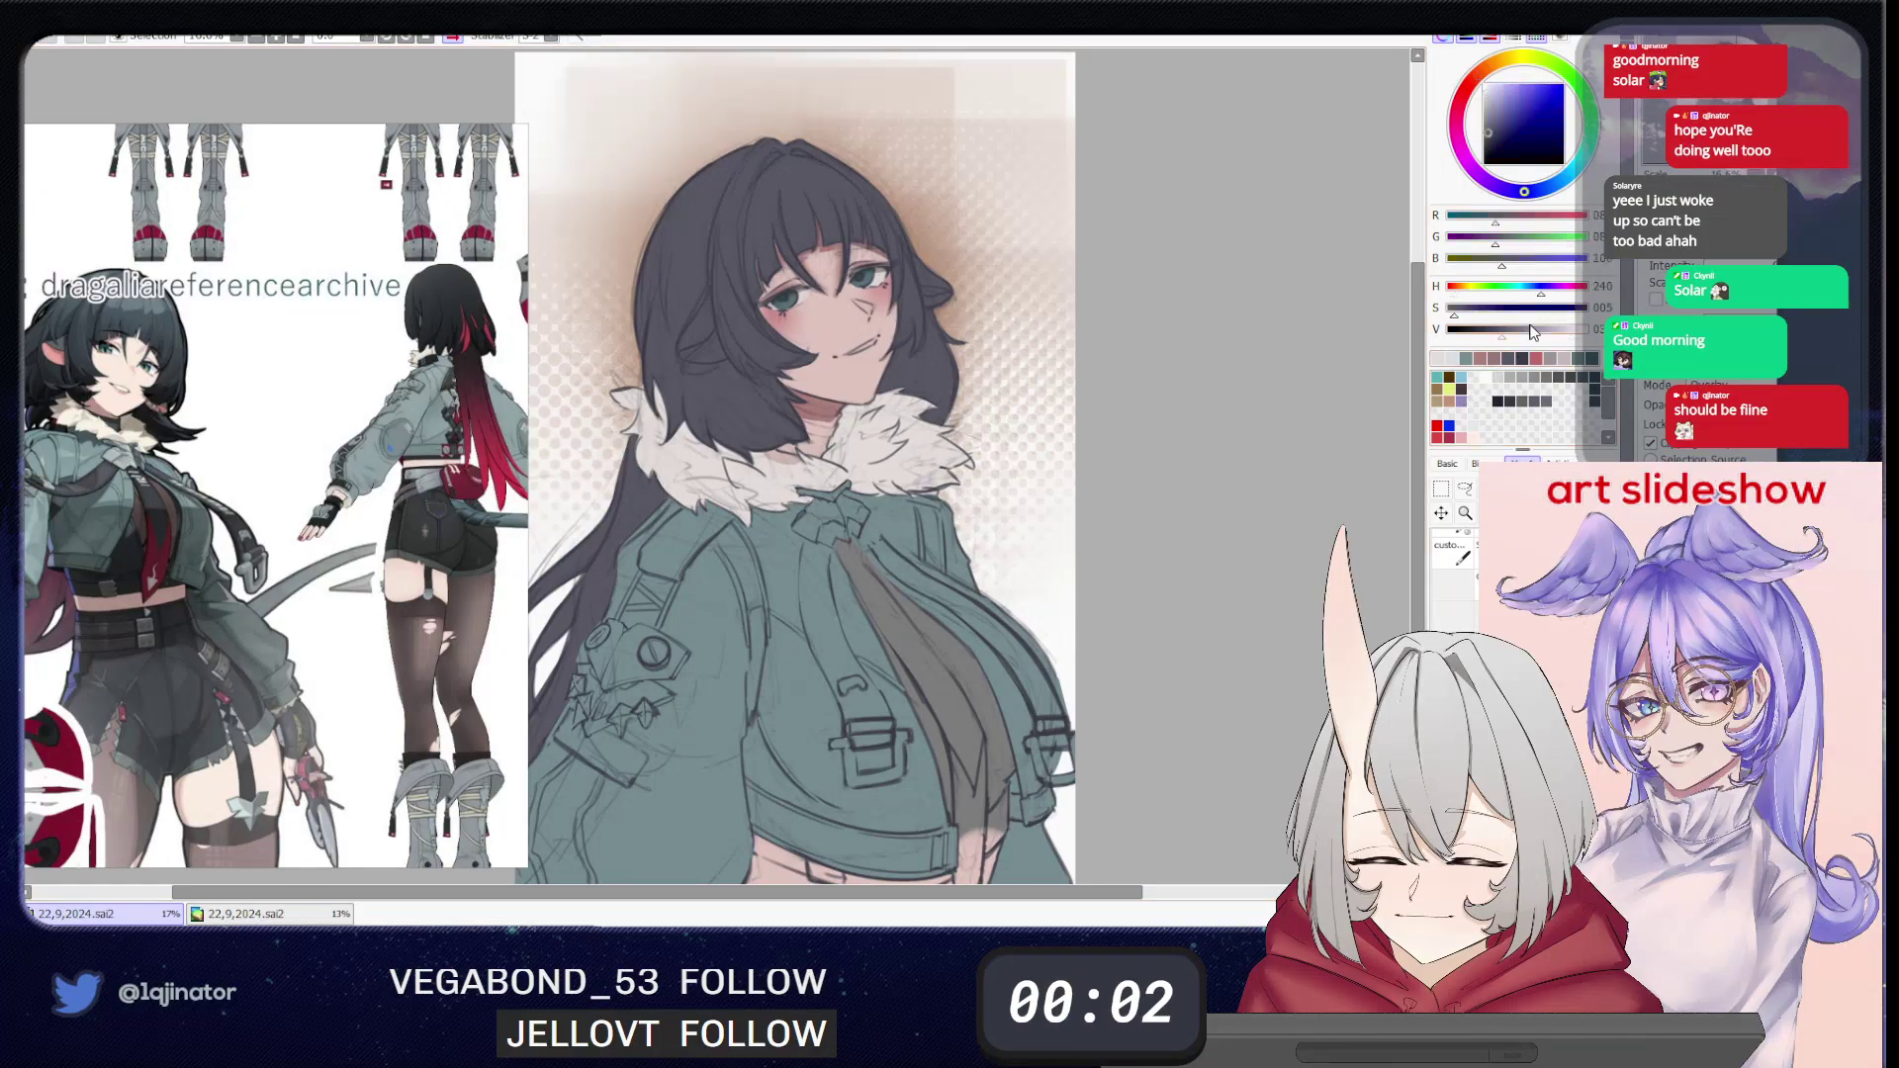
click(1482, 72)
drag(1529, 109, 1532, 98)
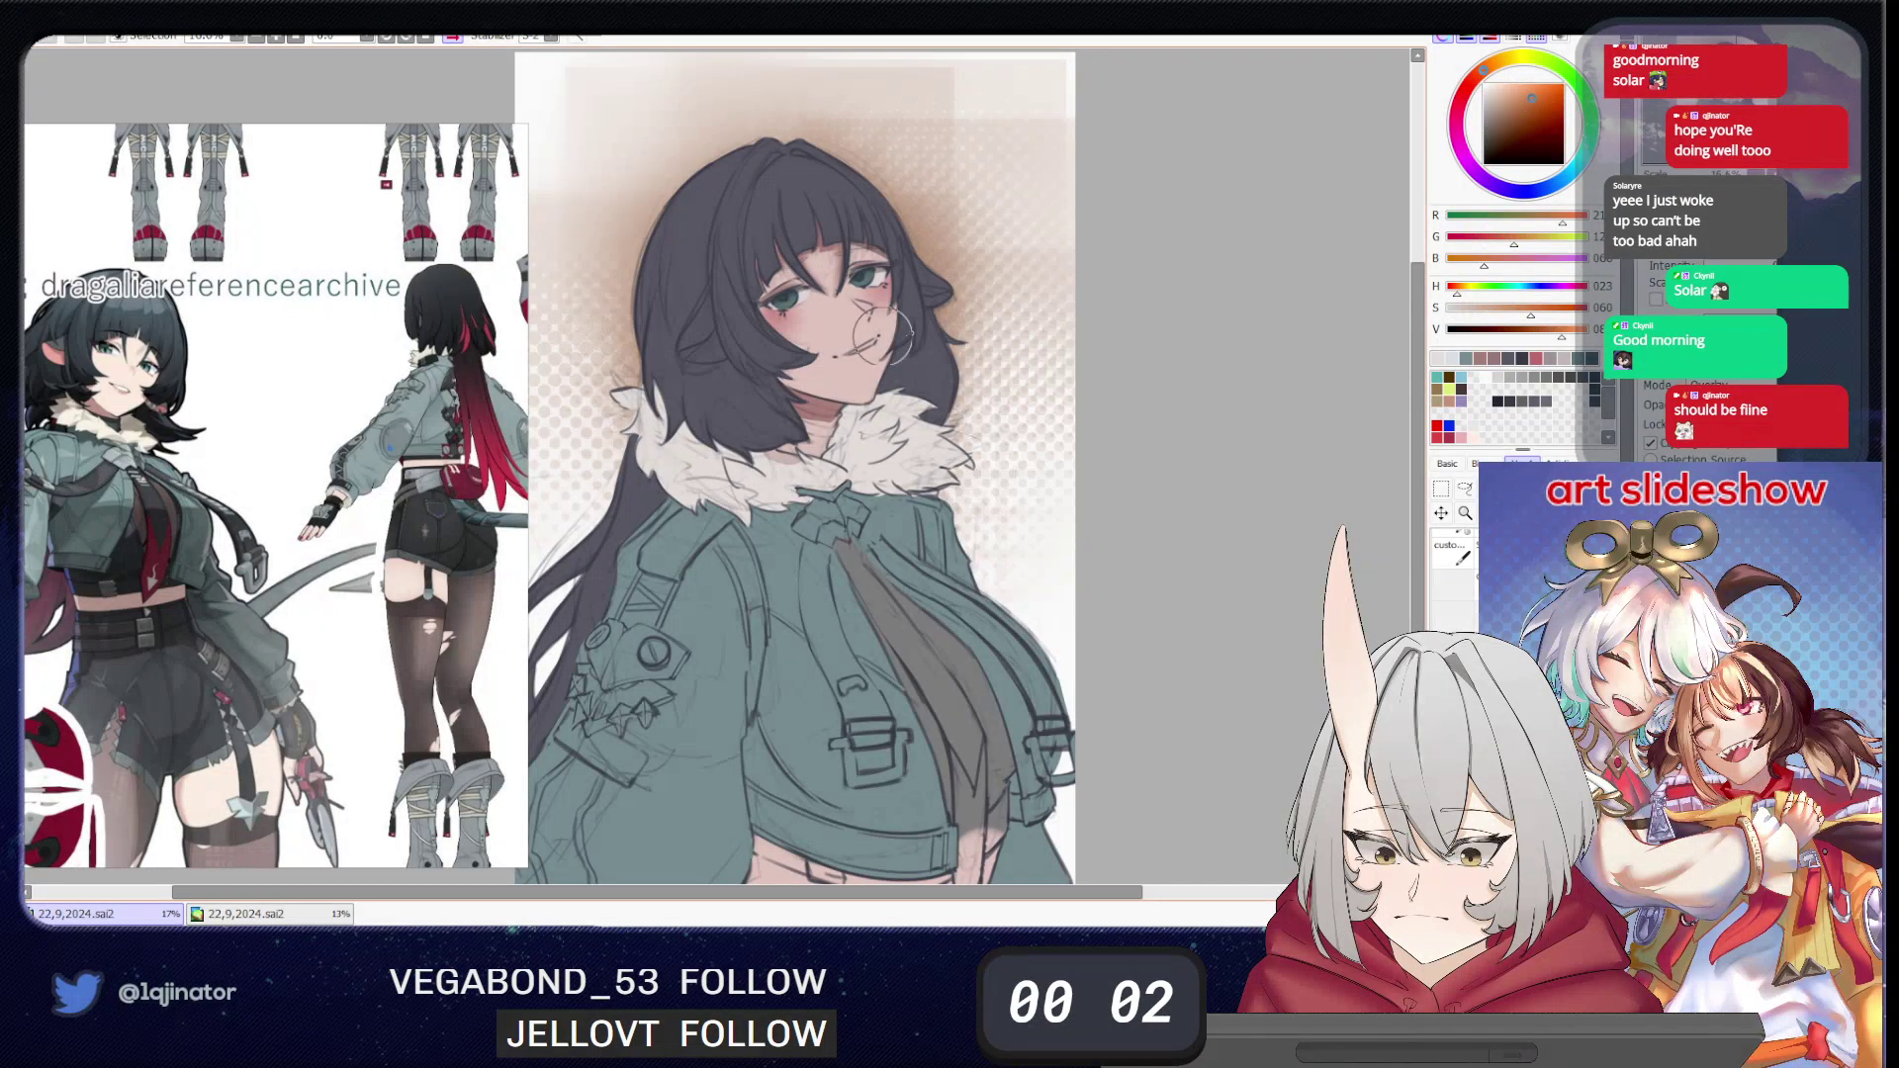
- Try soft orange strokes over the face with a large brush, and undo them
drag(931, 362, 1042, 436)
mouse_move(837, 318)
mouse_down()
mouse_move(855, 318)
mouse_move(846, 300)
mouse_up()
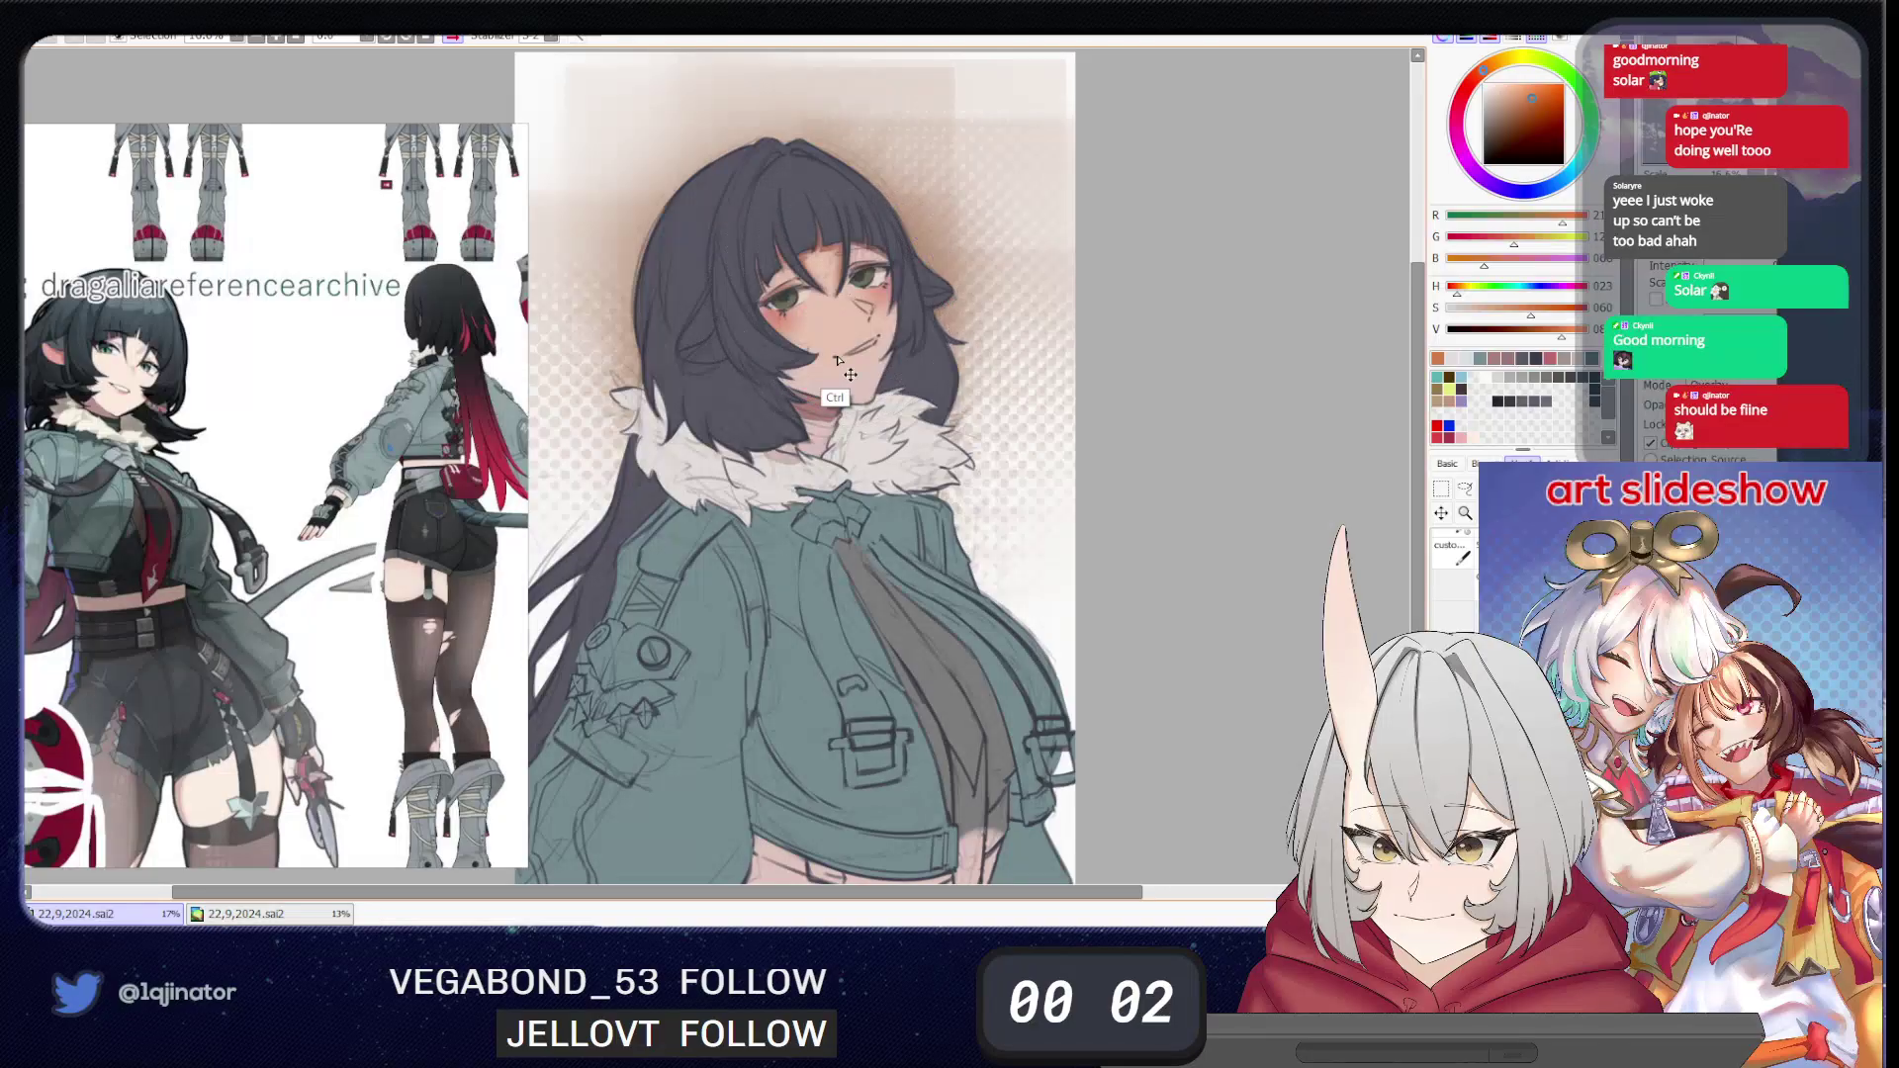
key(ctrl+z)
- Lighten the orange to a pale peach with saturation 27 and brush a soft warm glow over the fringe and face
mouse_move(1532, 312)
mouse_down()
mouse_move(1486, 316)
mouse_move(1579, 339)
mouse_up()
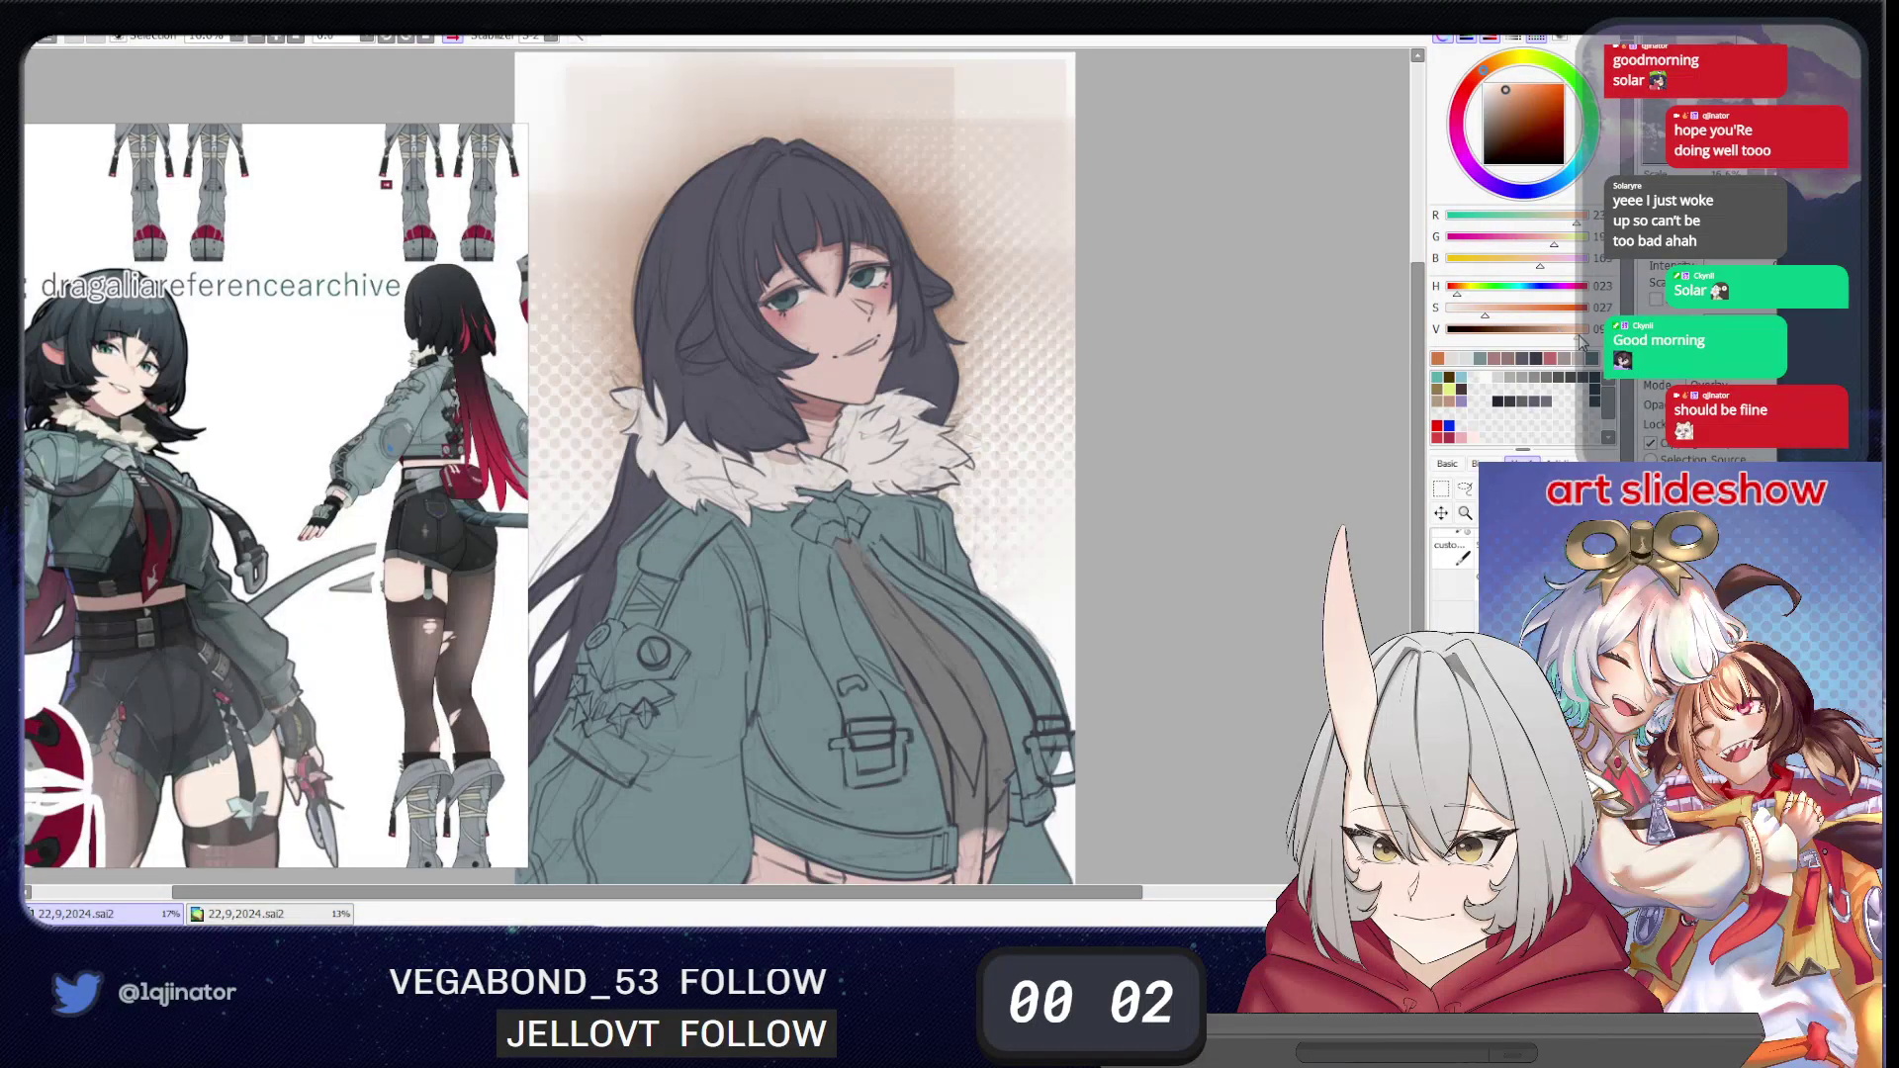
mouse_move(825, 297)
mouse_down()
mouse_move(851, 312)
mouse_move(833, 328)
mouse_move(843, 300)
mouse_move(859, 309)
mouse_up()
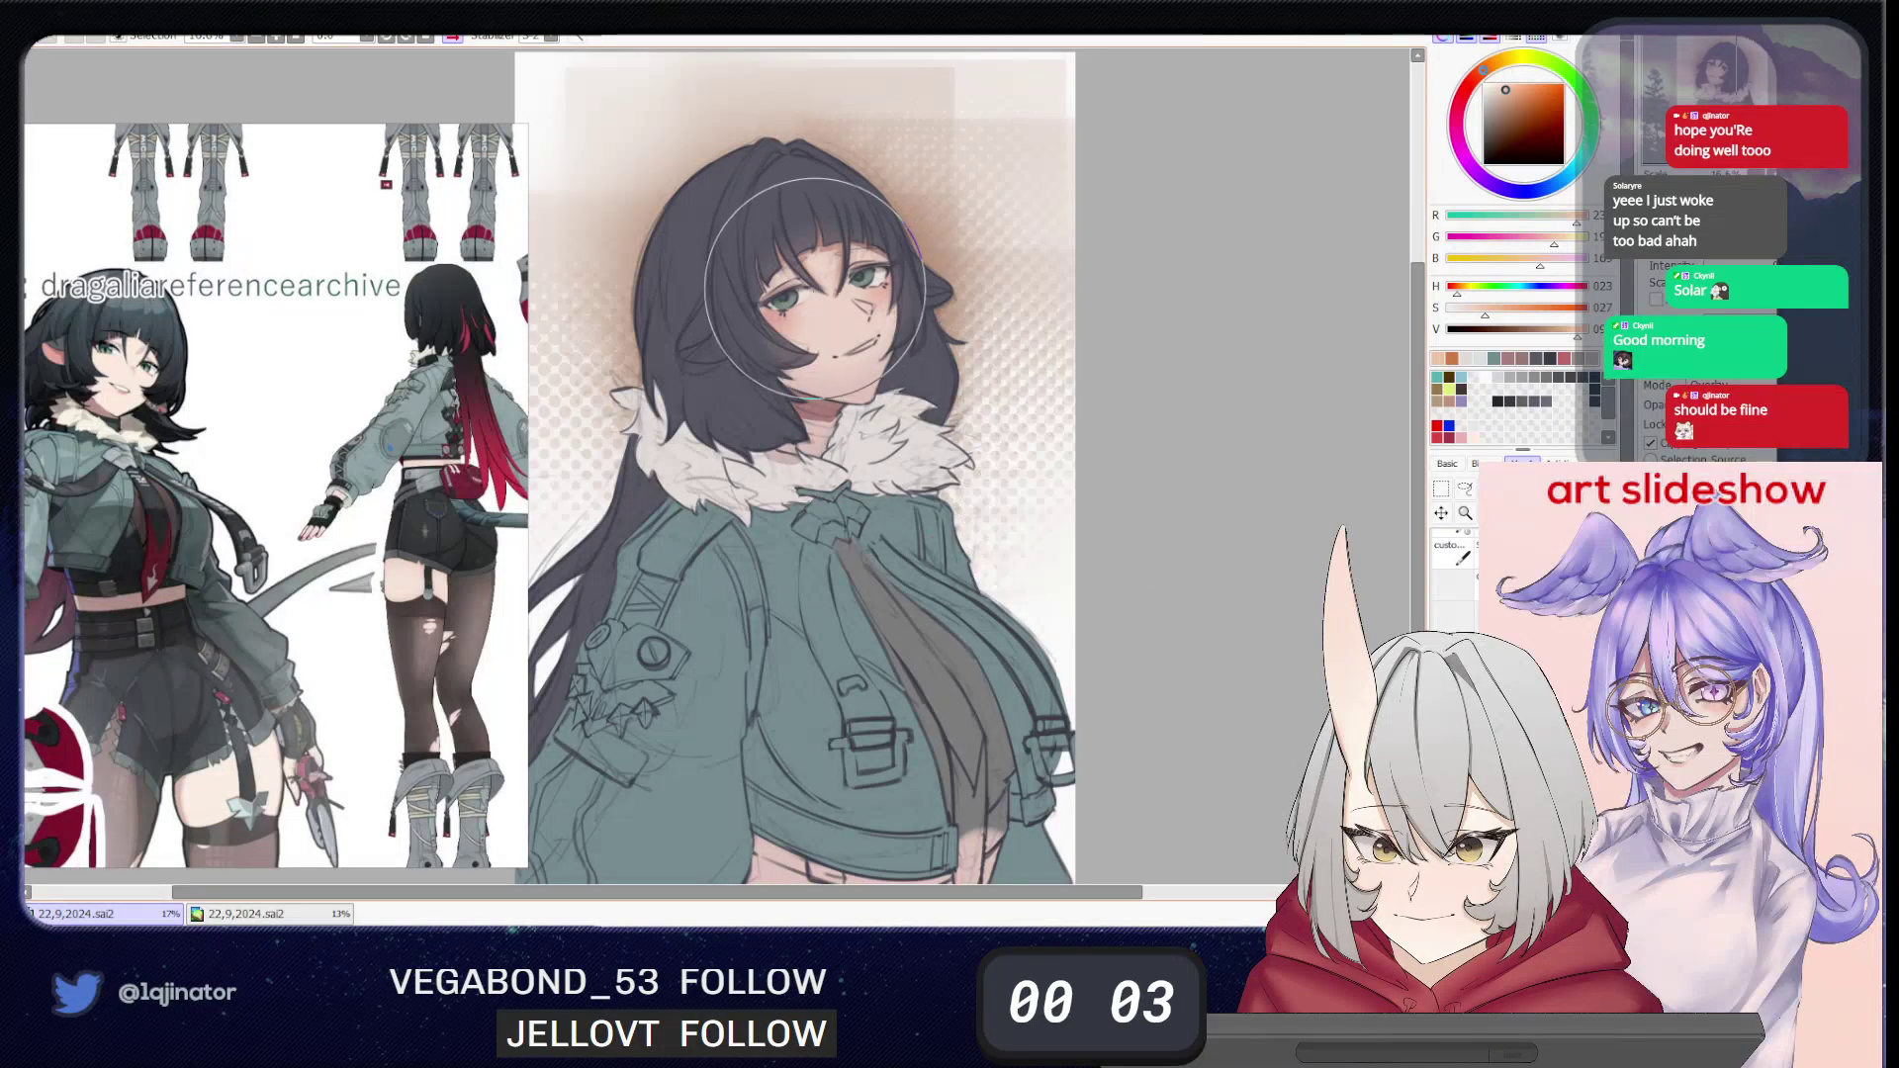
key(ctrl)
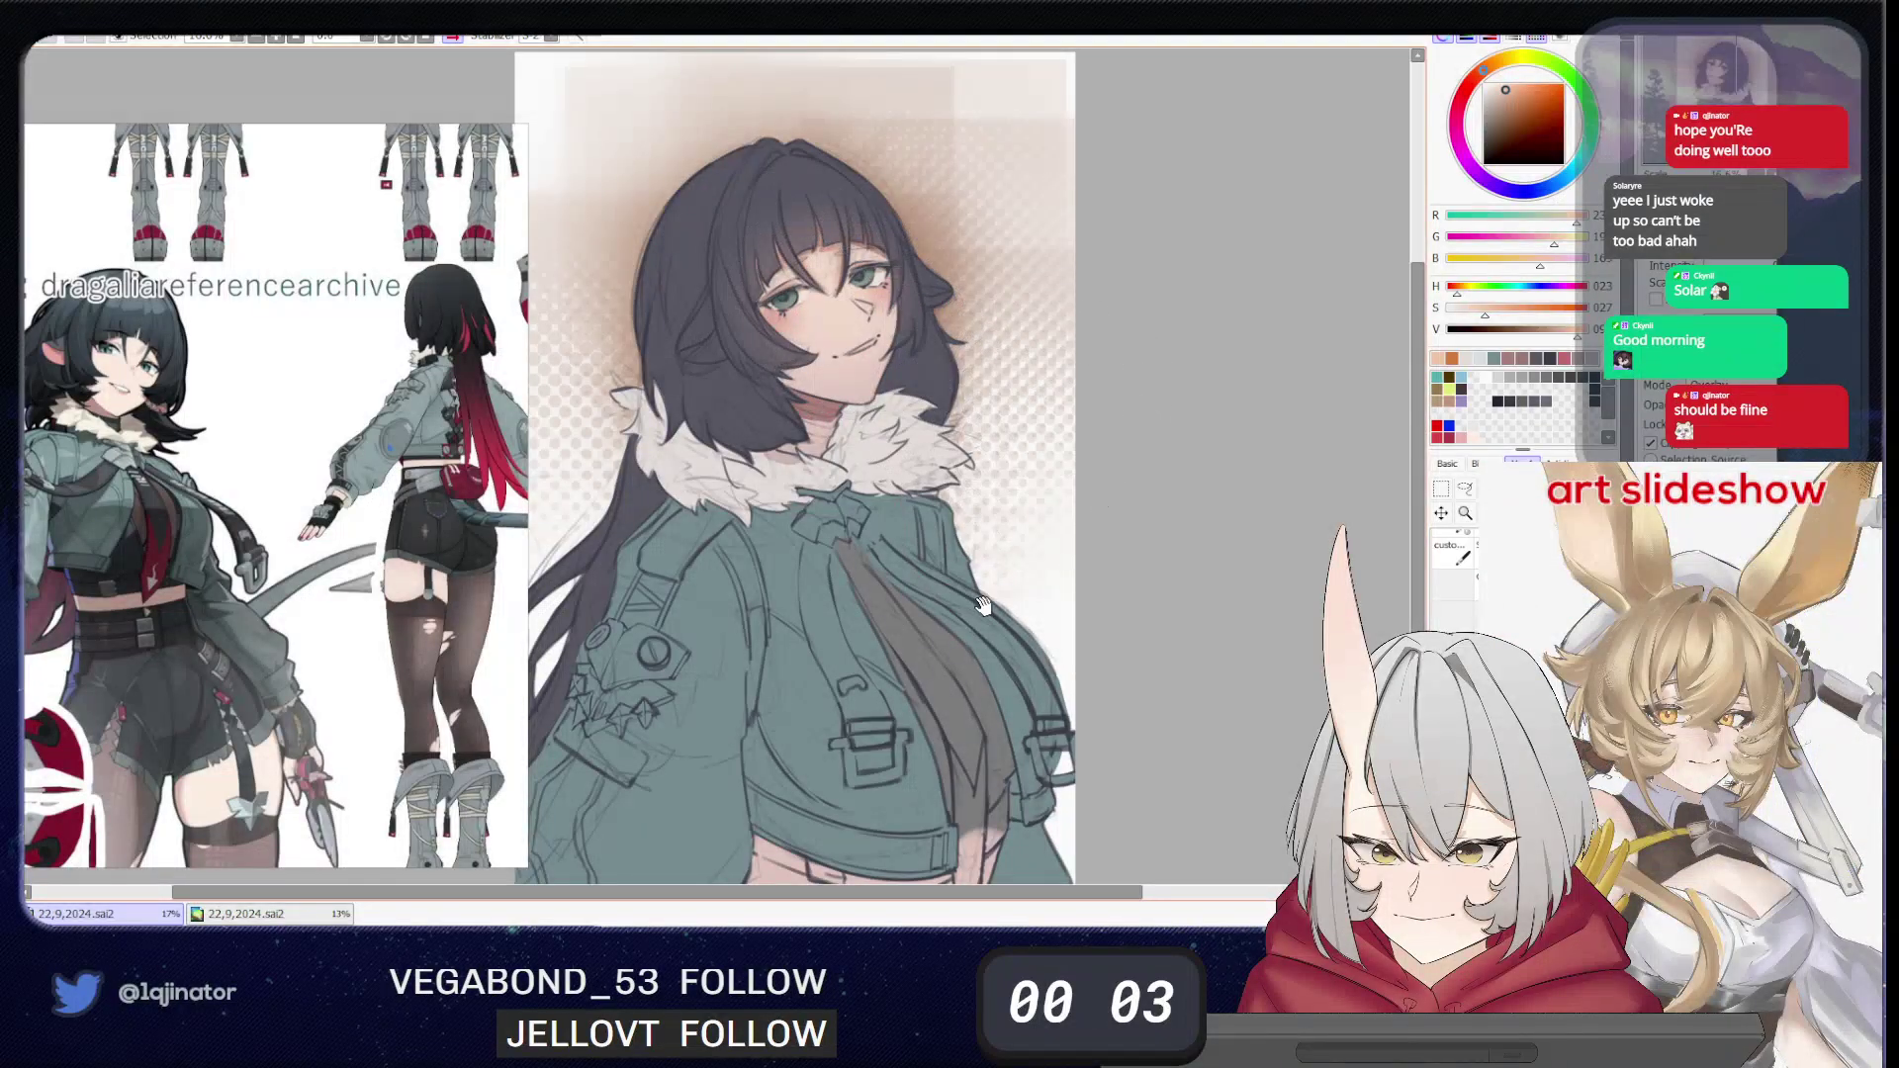
- Sample the jacket's teal as the drawing colour, trying the fur's off-white in between
drag(984, 609, 965, 569)
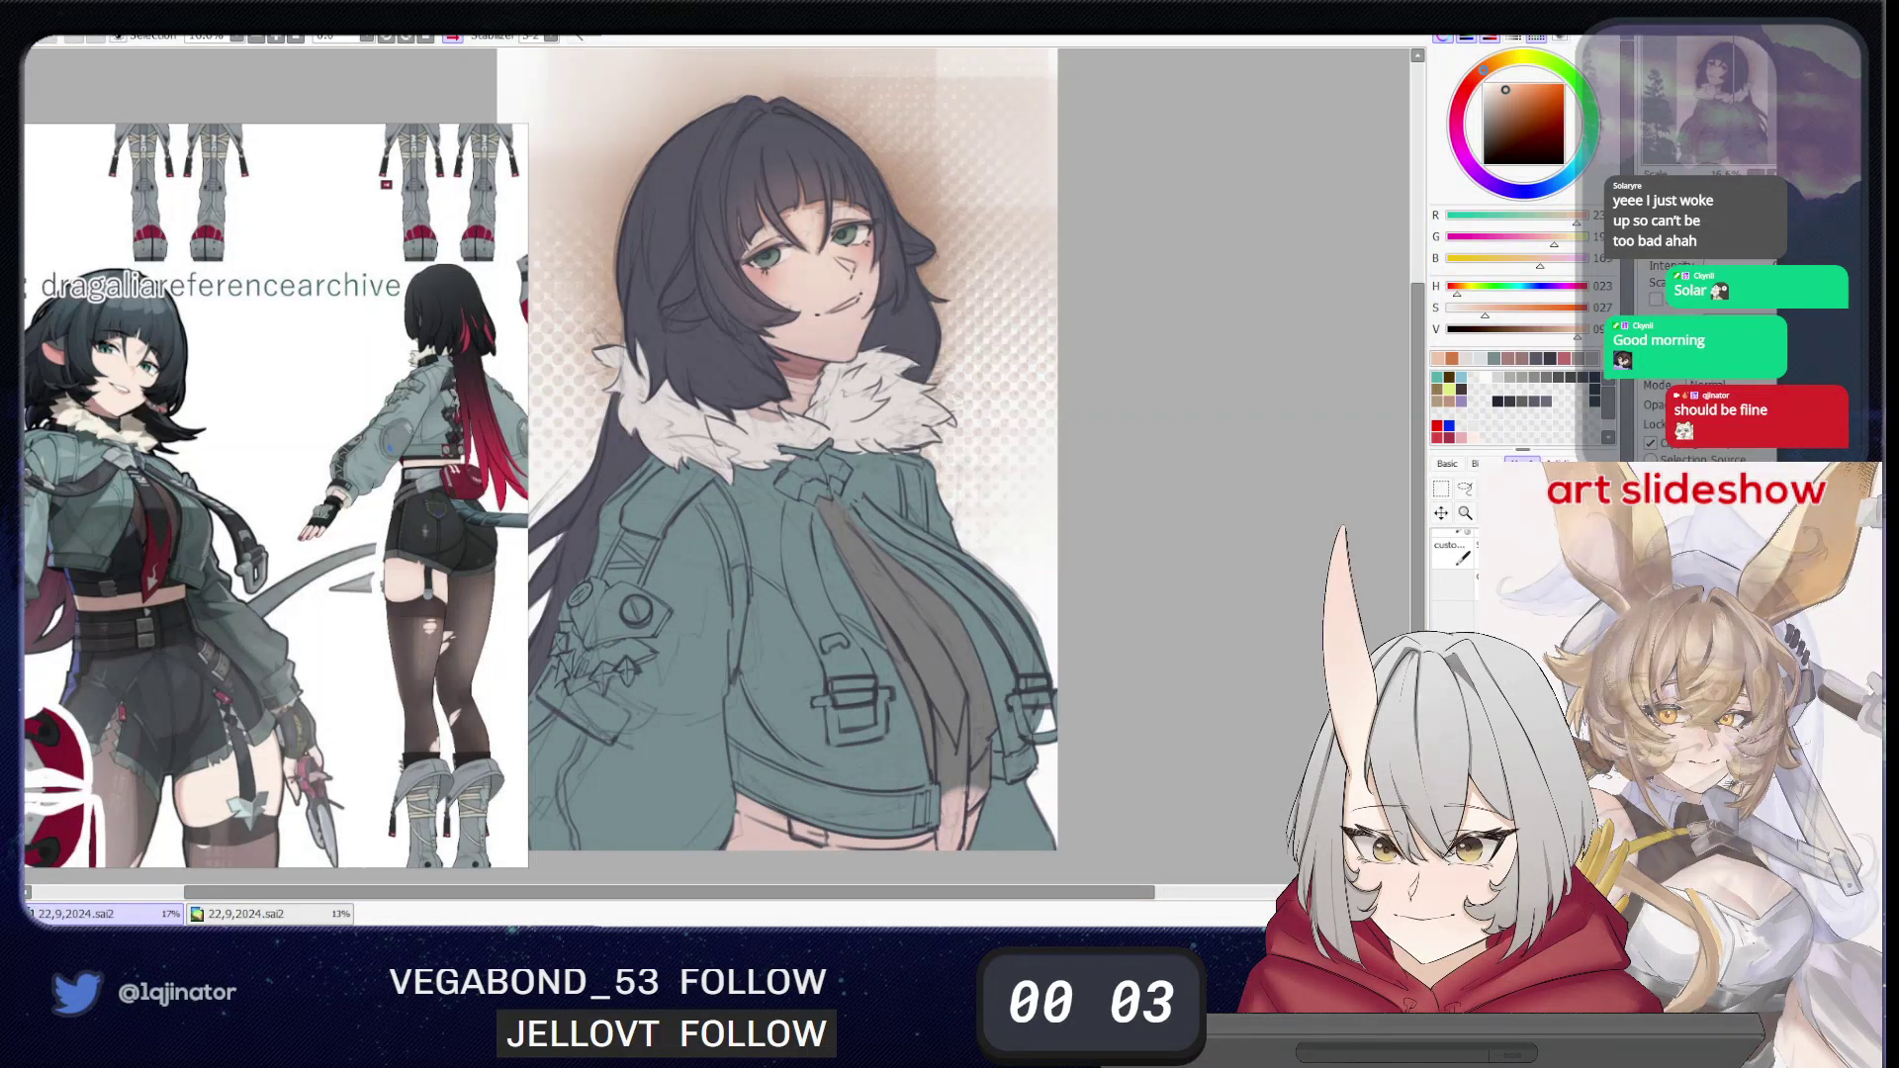
key(Page_Up)
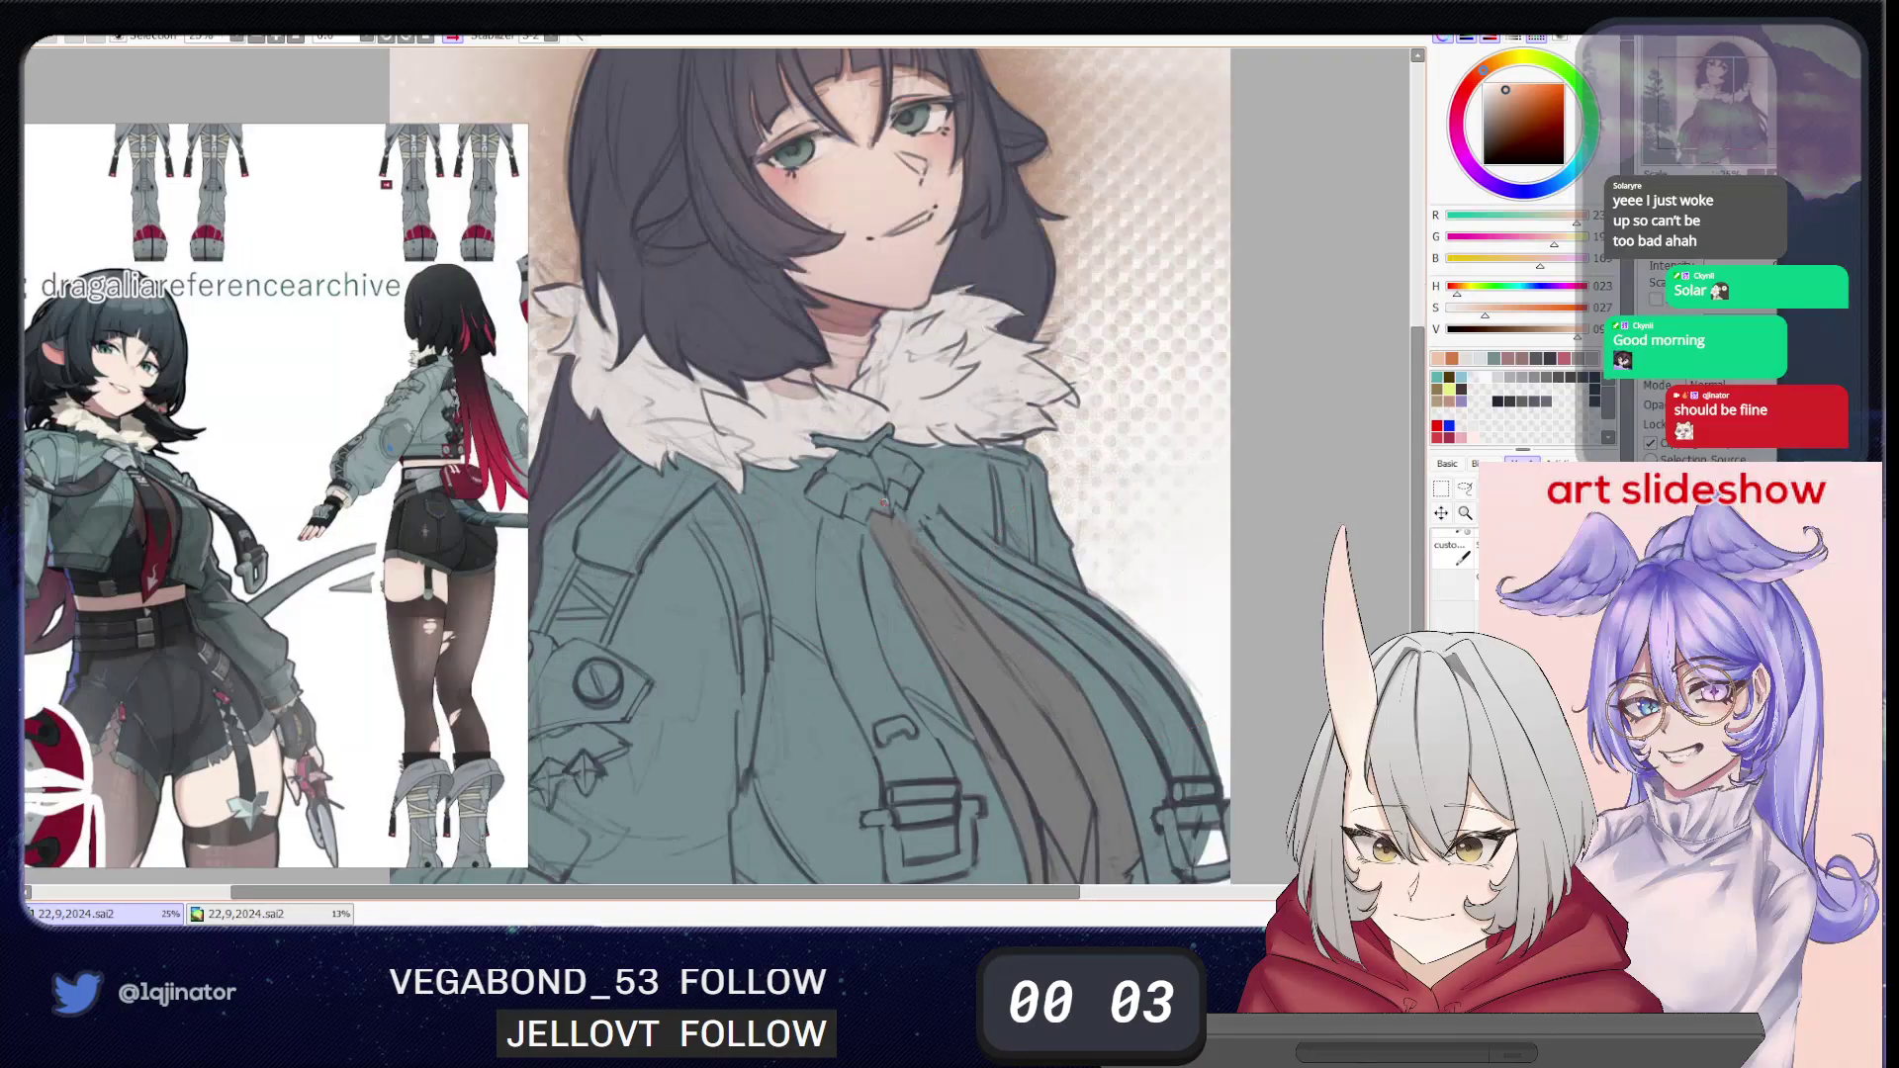
drag(911, 507, 858, 581)
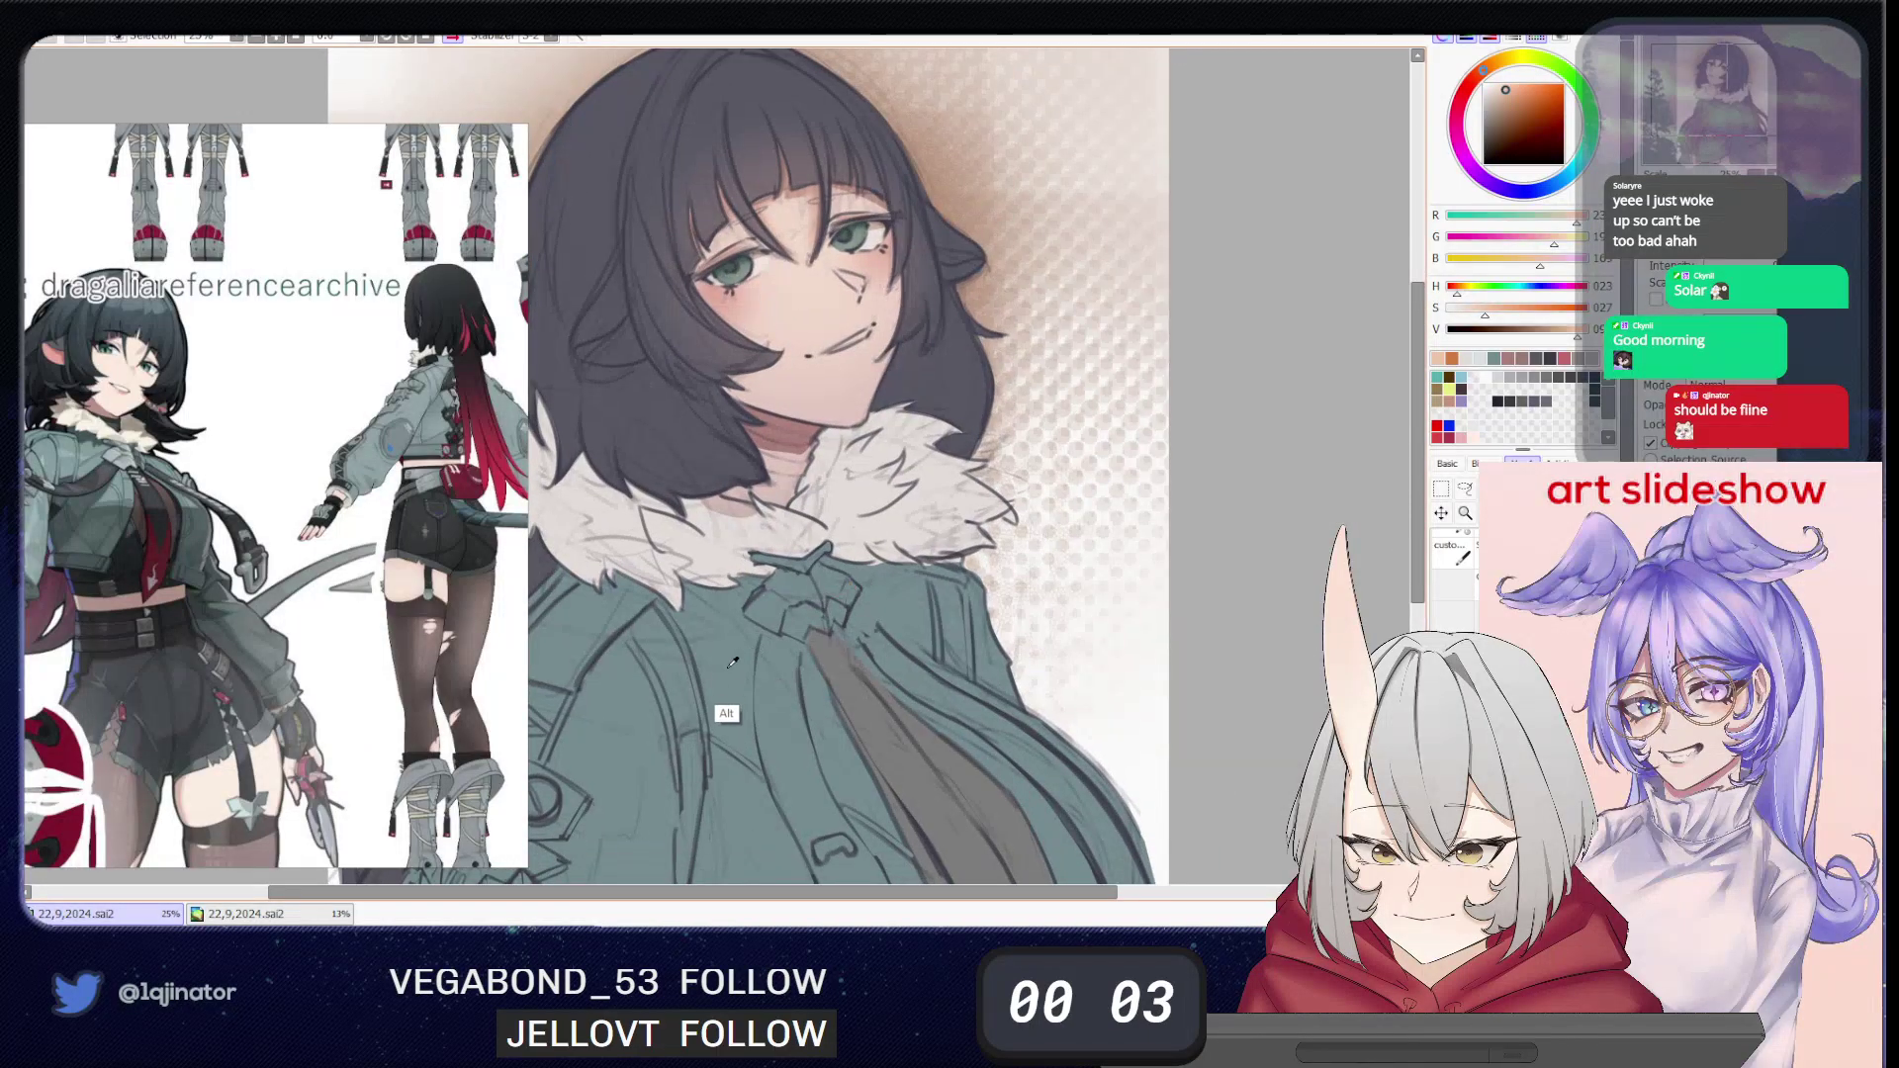
alt+click(722, 718)
drag(780, 515, 758, 598)
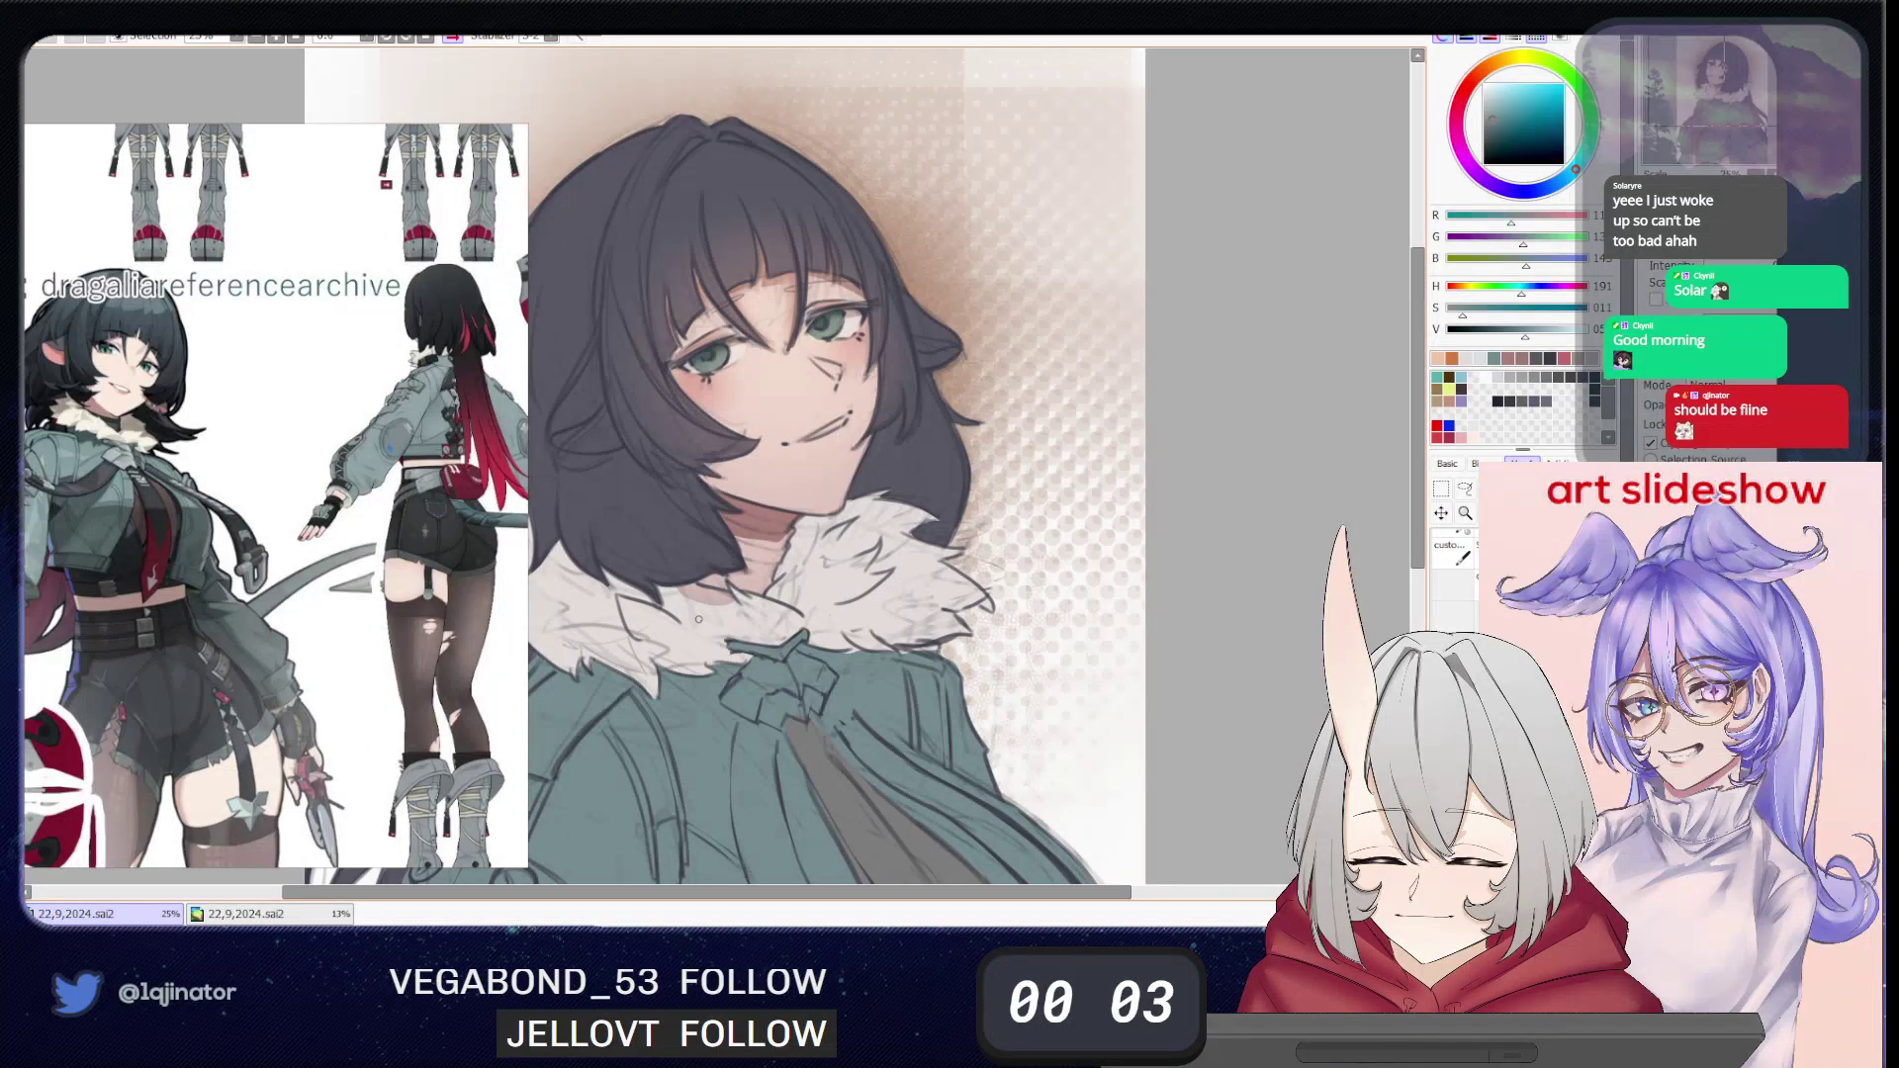
alt+click(729, 511)
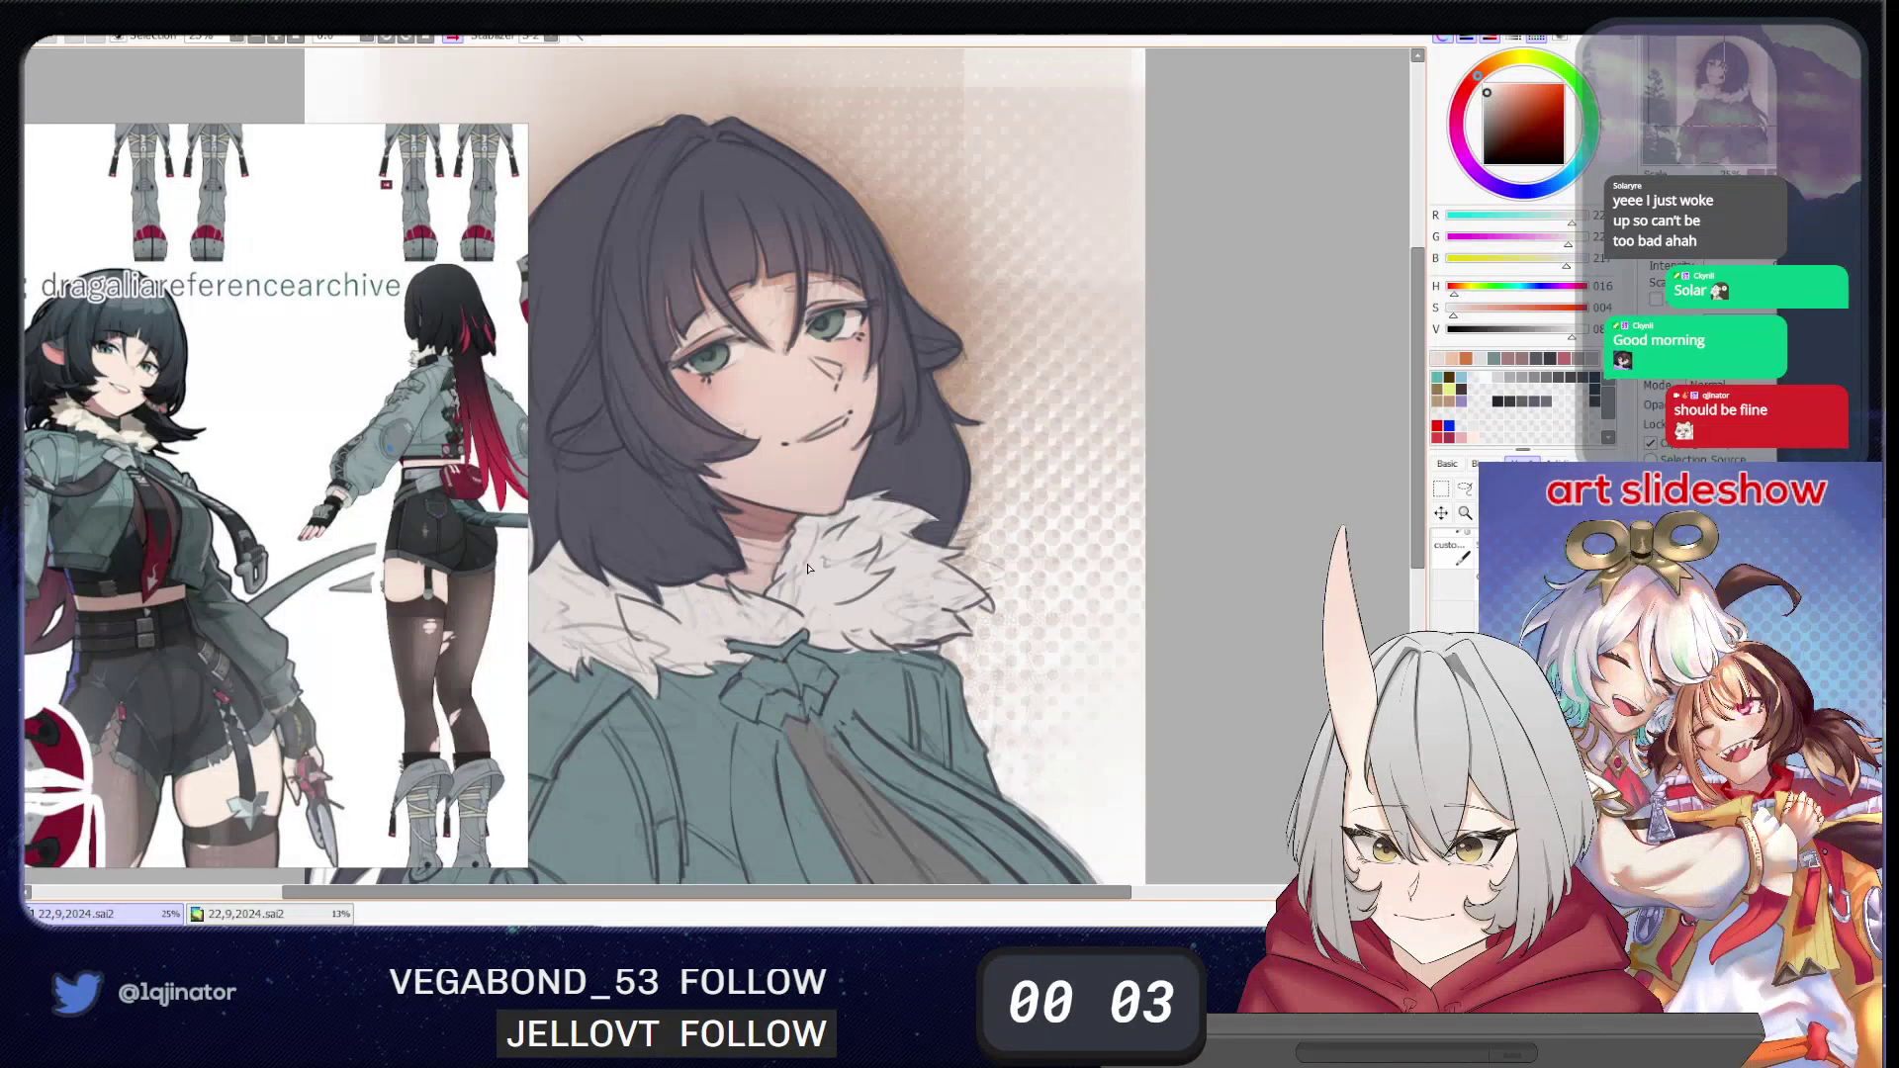
drag(774, 597, 757, 643)
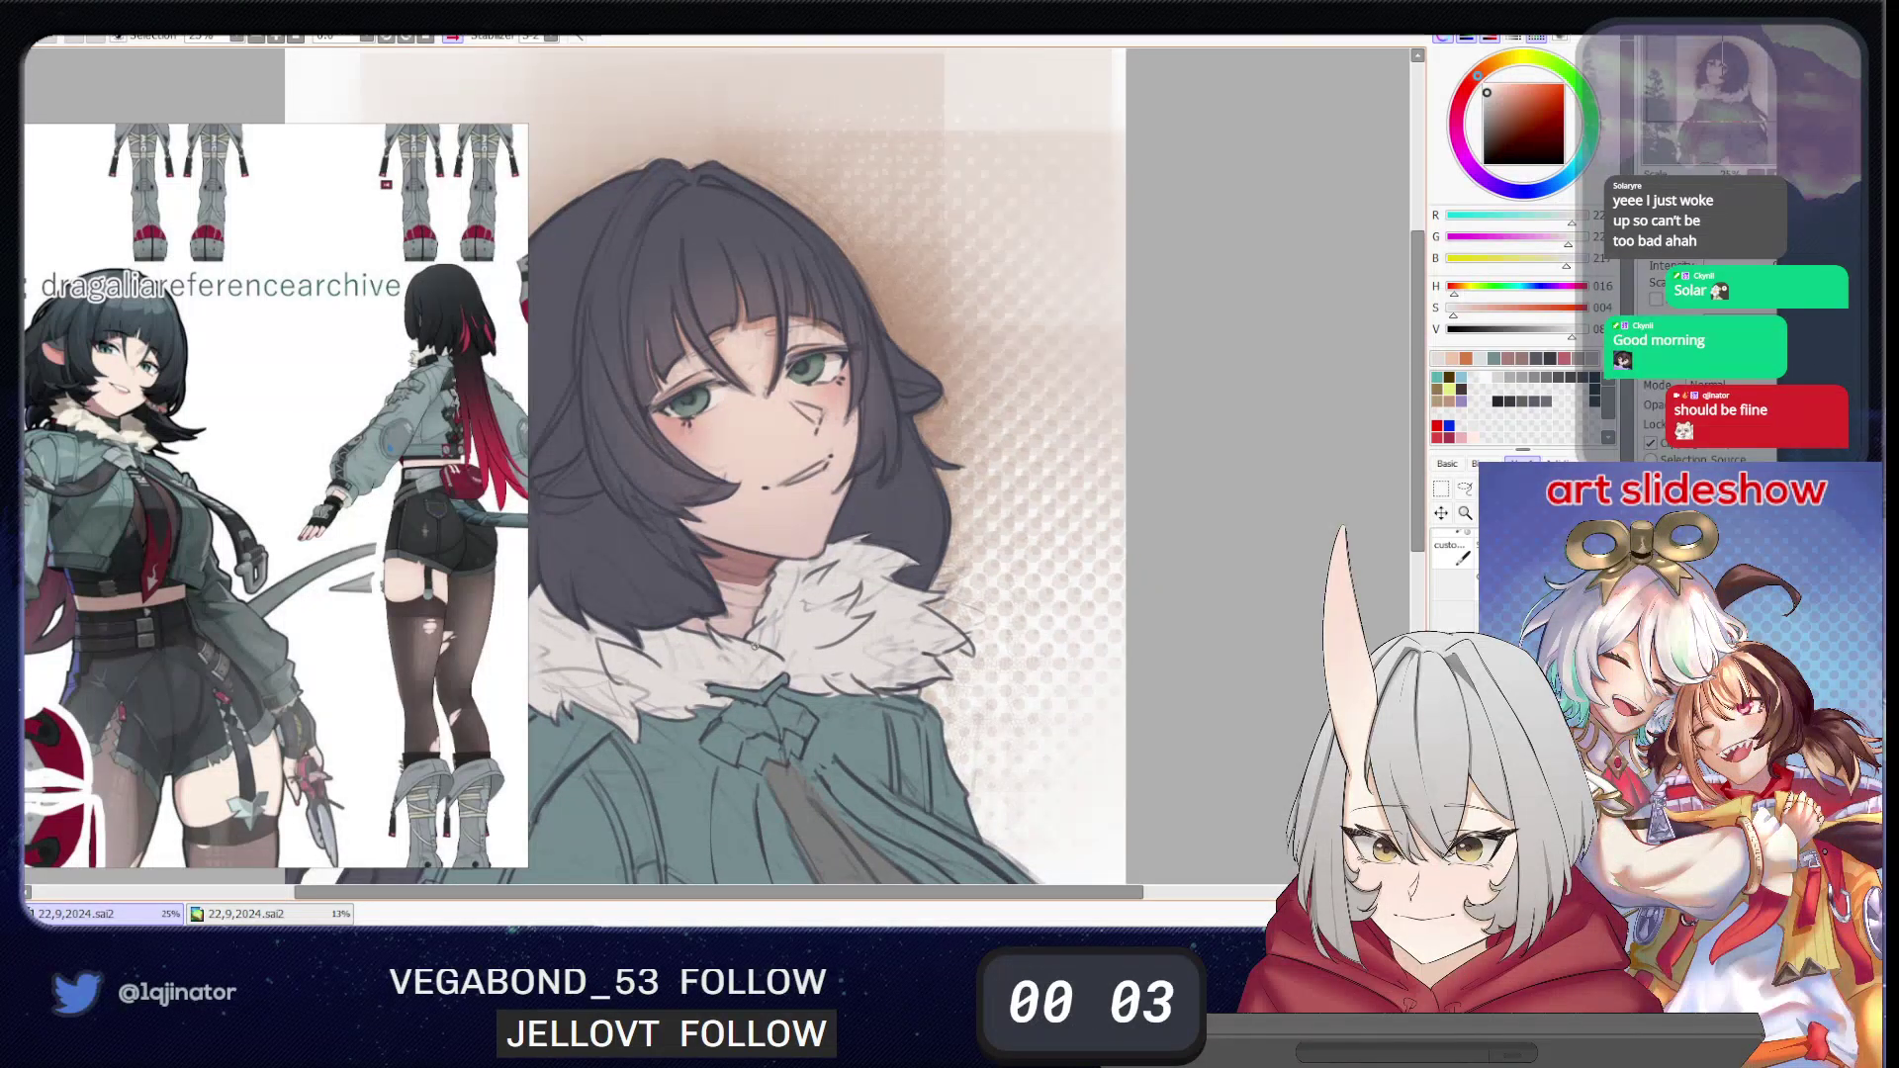
alt+click(754, 644)
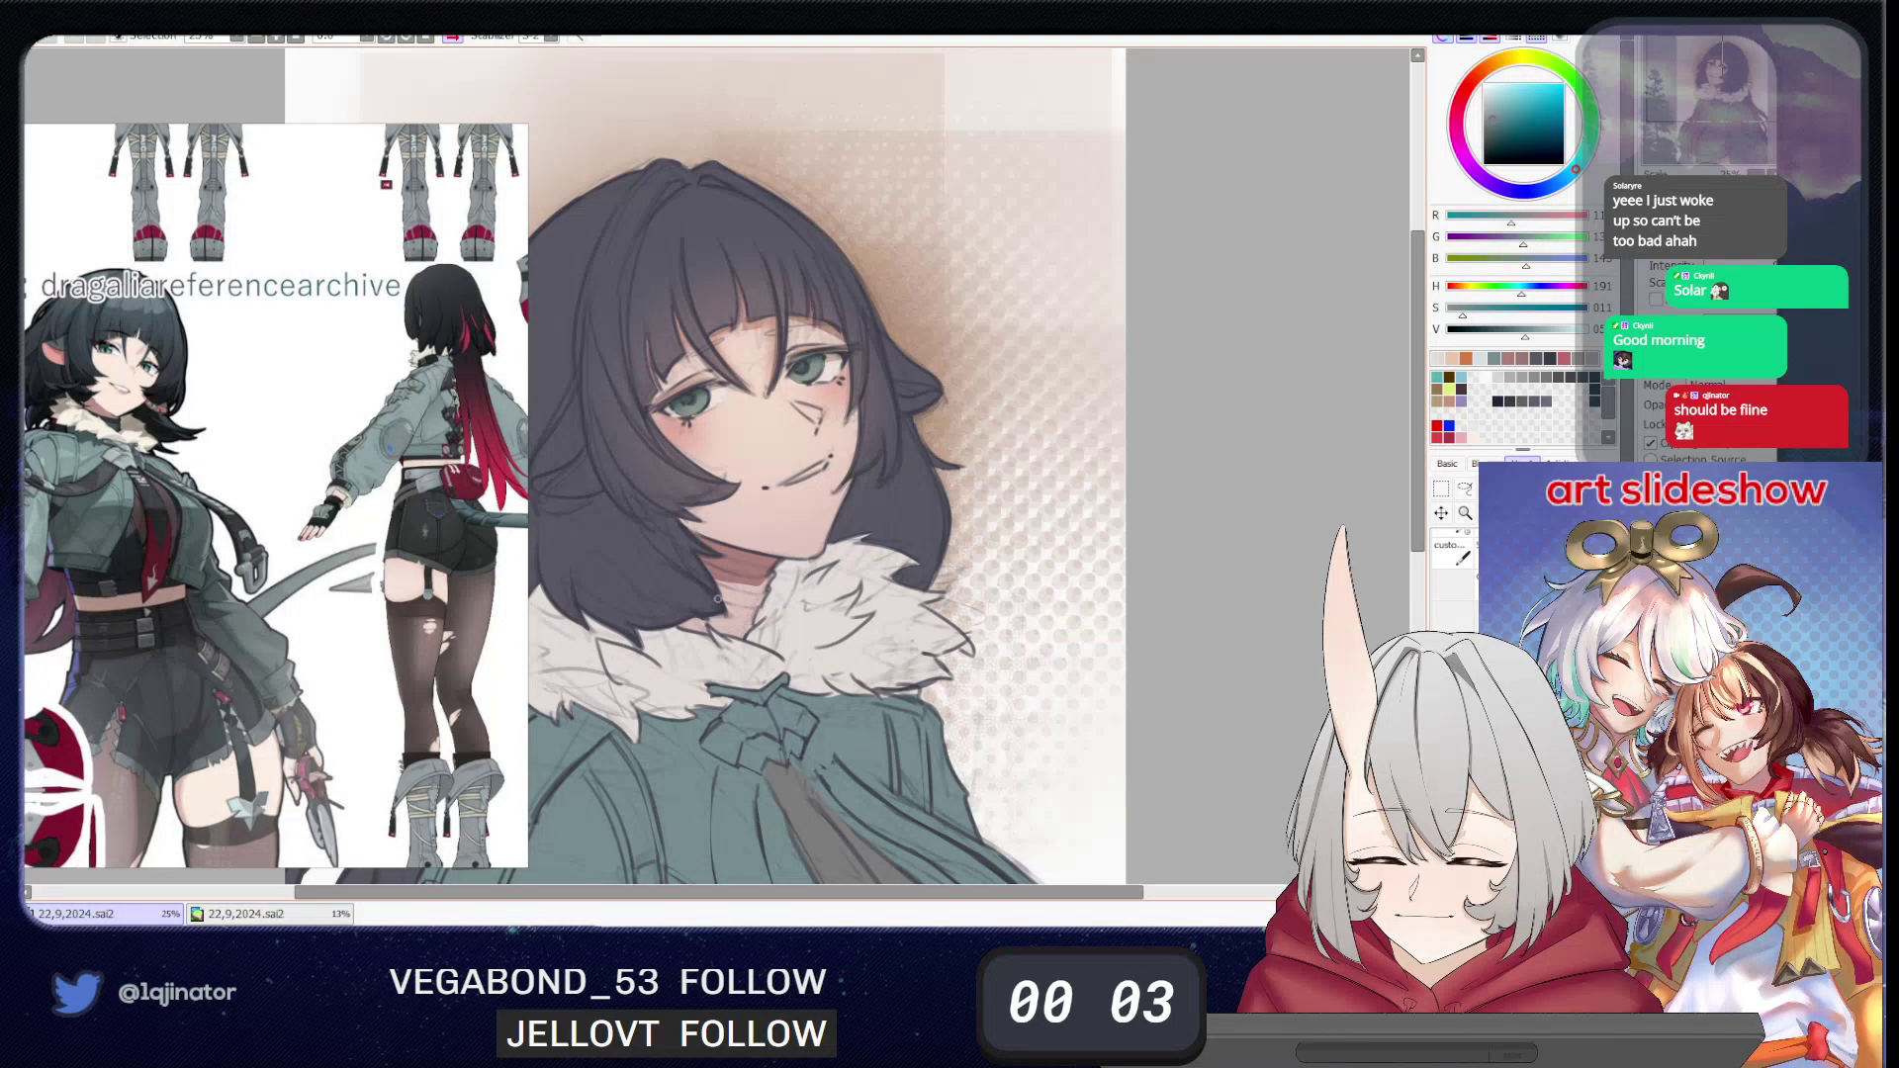
- Bring the front view of the character into the reference window and enlarge it around the jacket and collar
drag(158, 307, 161, 830)
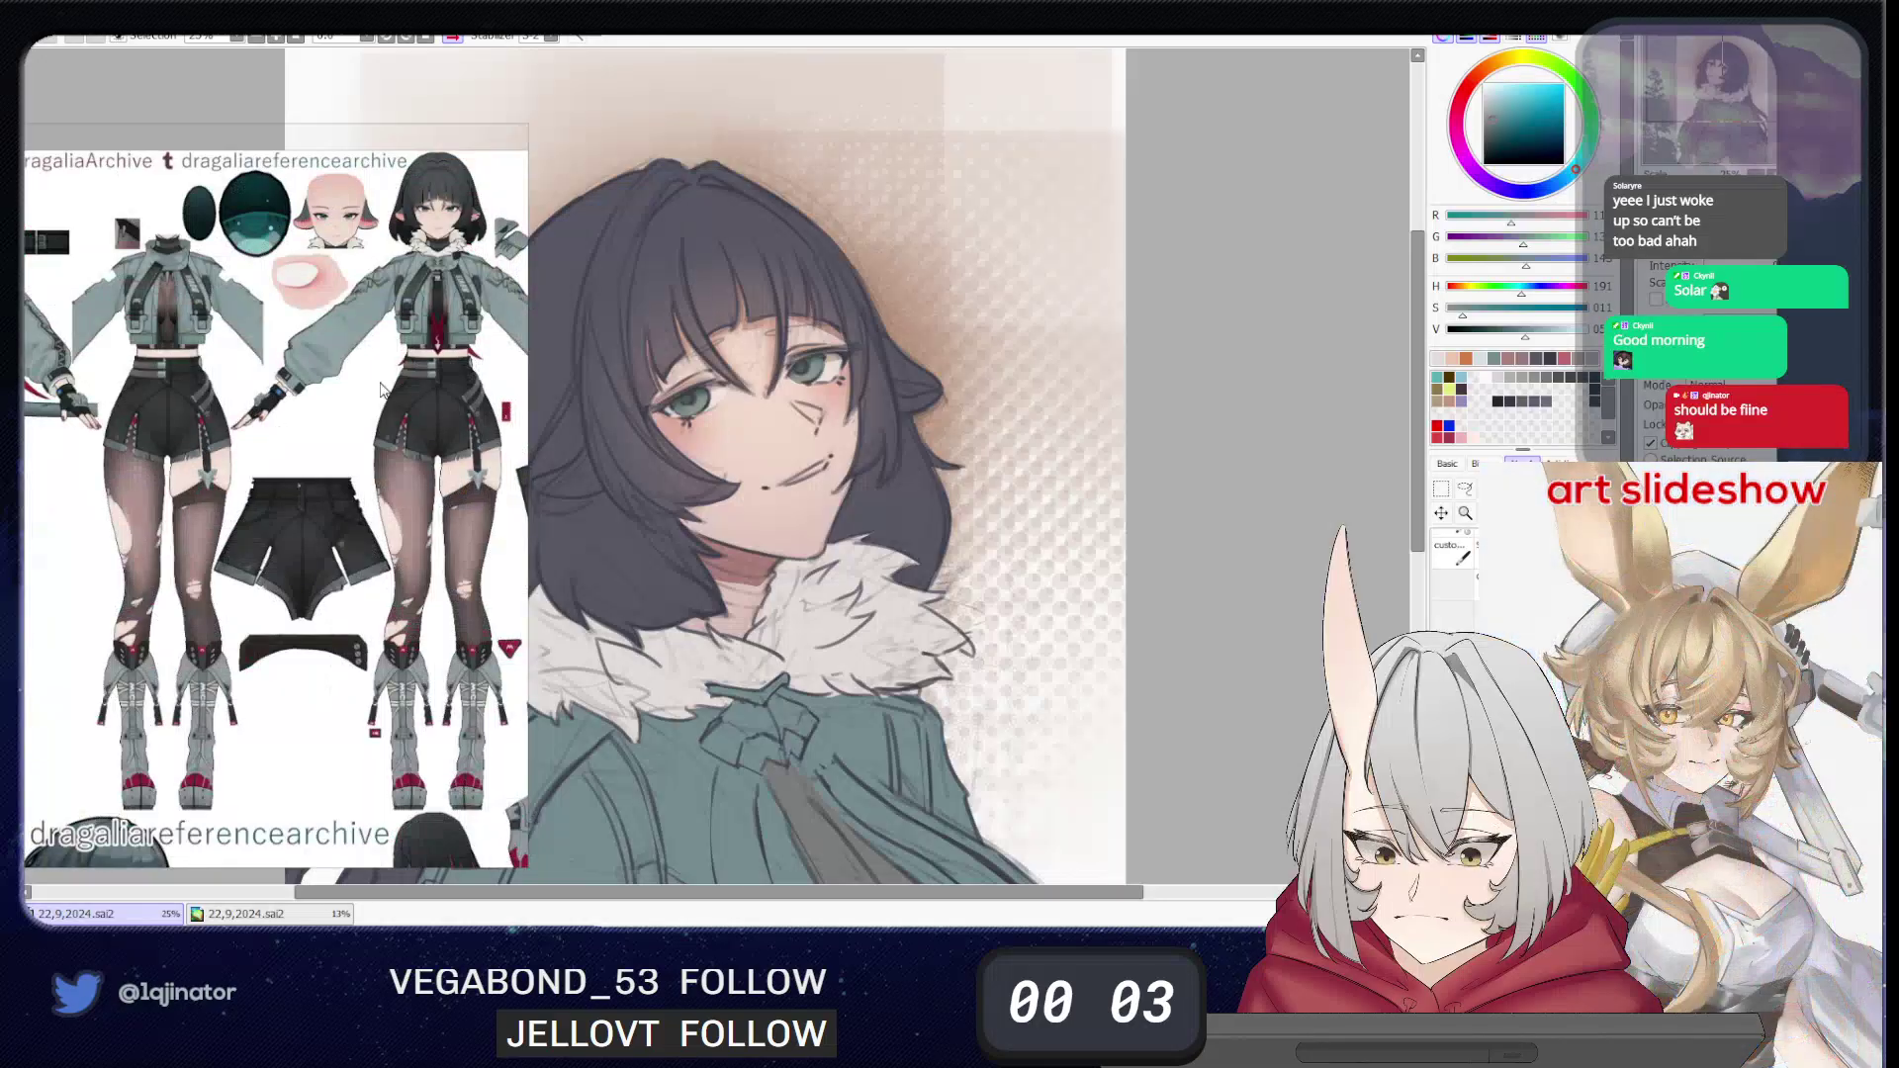
scroll(409, 294, up, 3)
drag(410, 292, 294, 457)
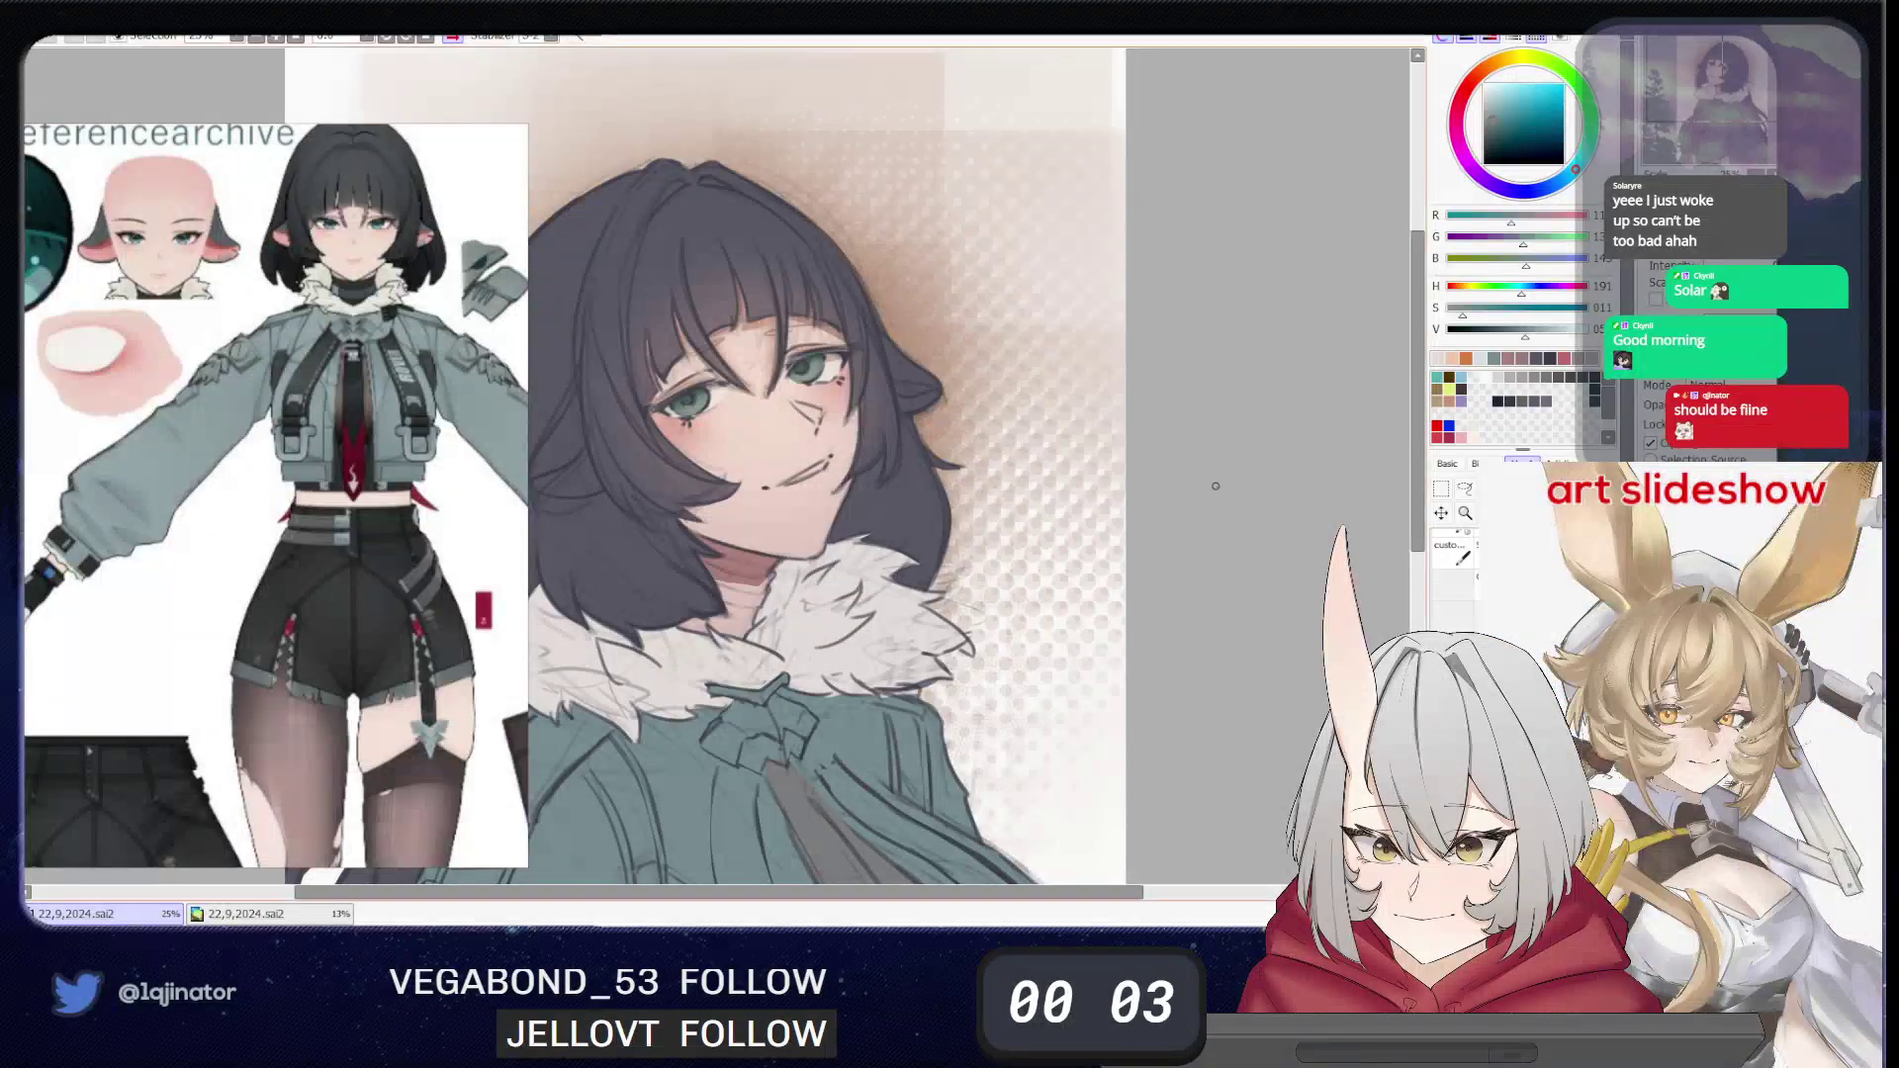
- Darken and desaturate the sampled teal to a dark grey with red 66, green 73 and blue 74
scroll(1067, 529, down, 5)
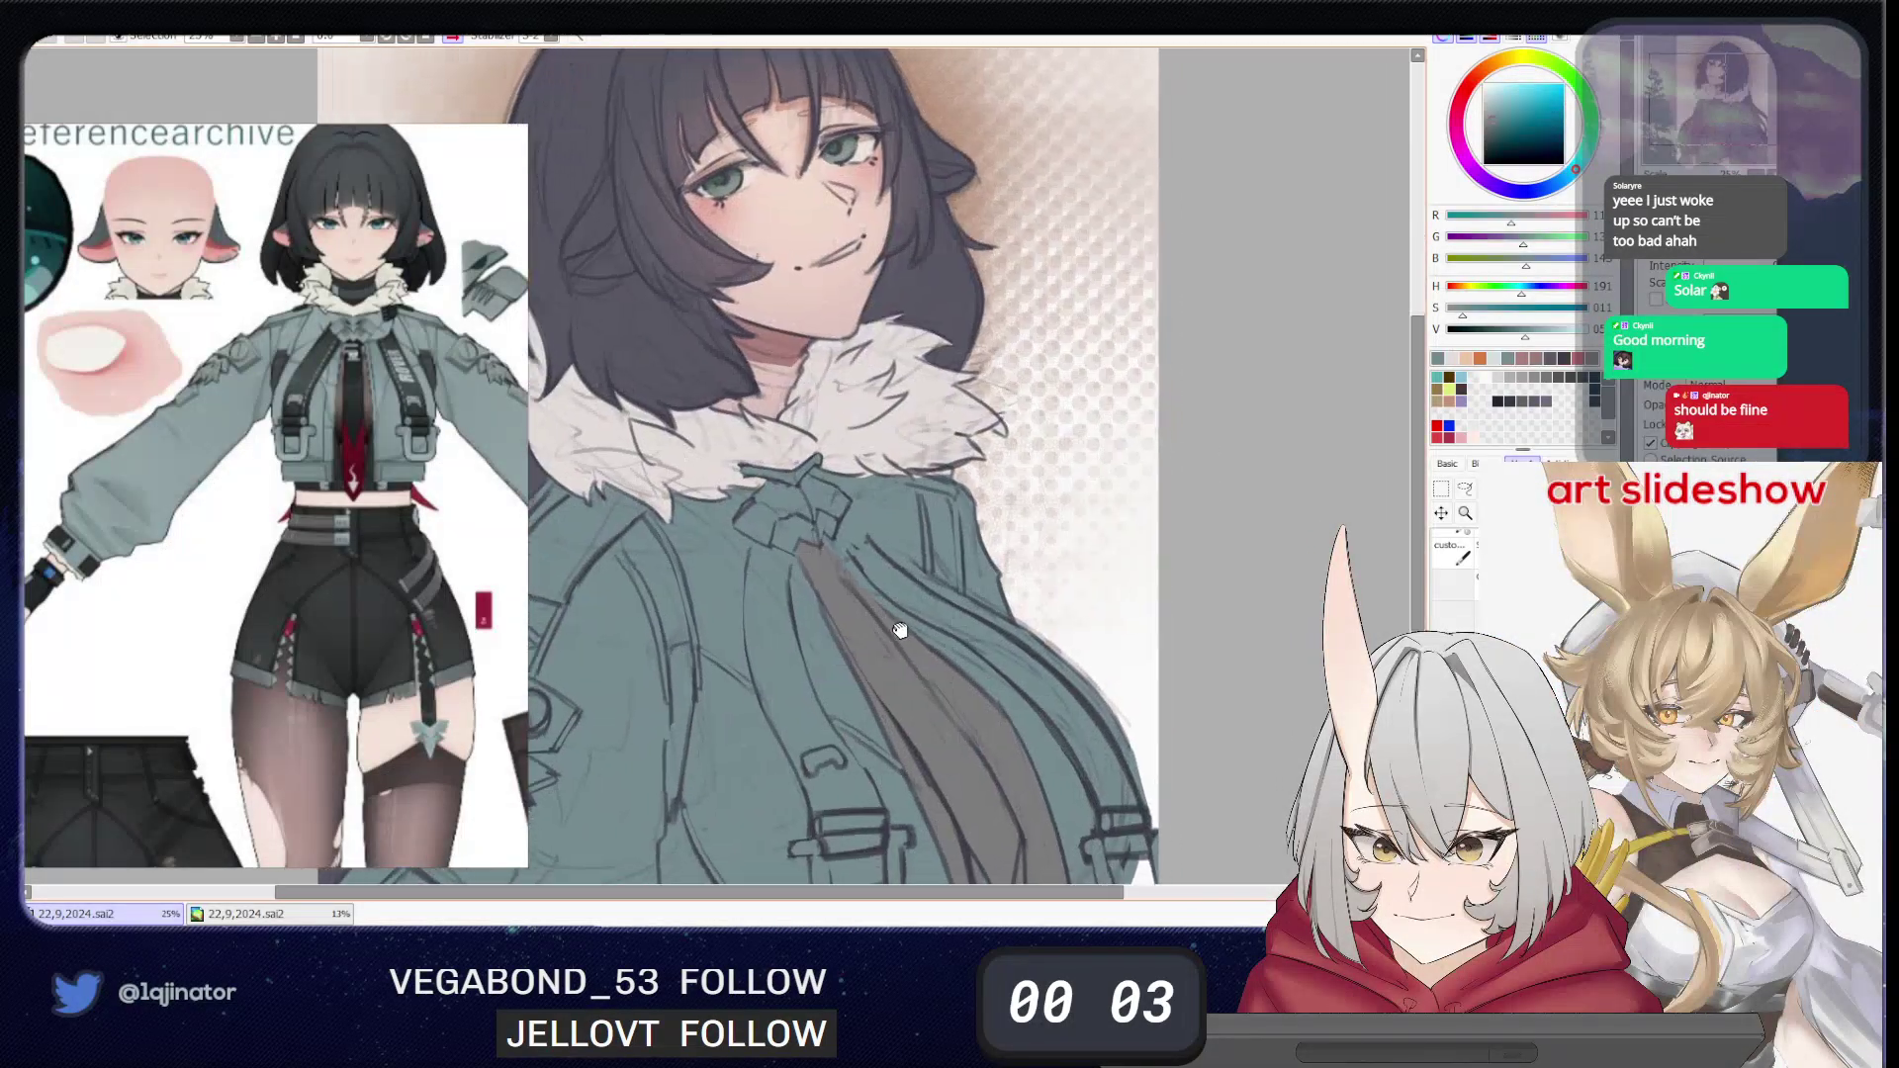
drag(1463, 315, 1492, 340)
mouse_move(757, 762)
mouse_down()
mouse_move(752, 603)
mouse_move(778, 676)
mouse_up()
key(ctrl+z)
drag(1493, 338, 1488, 338)
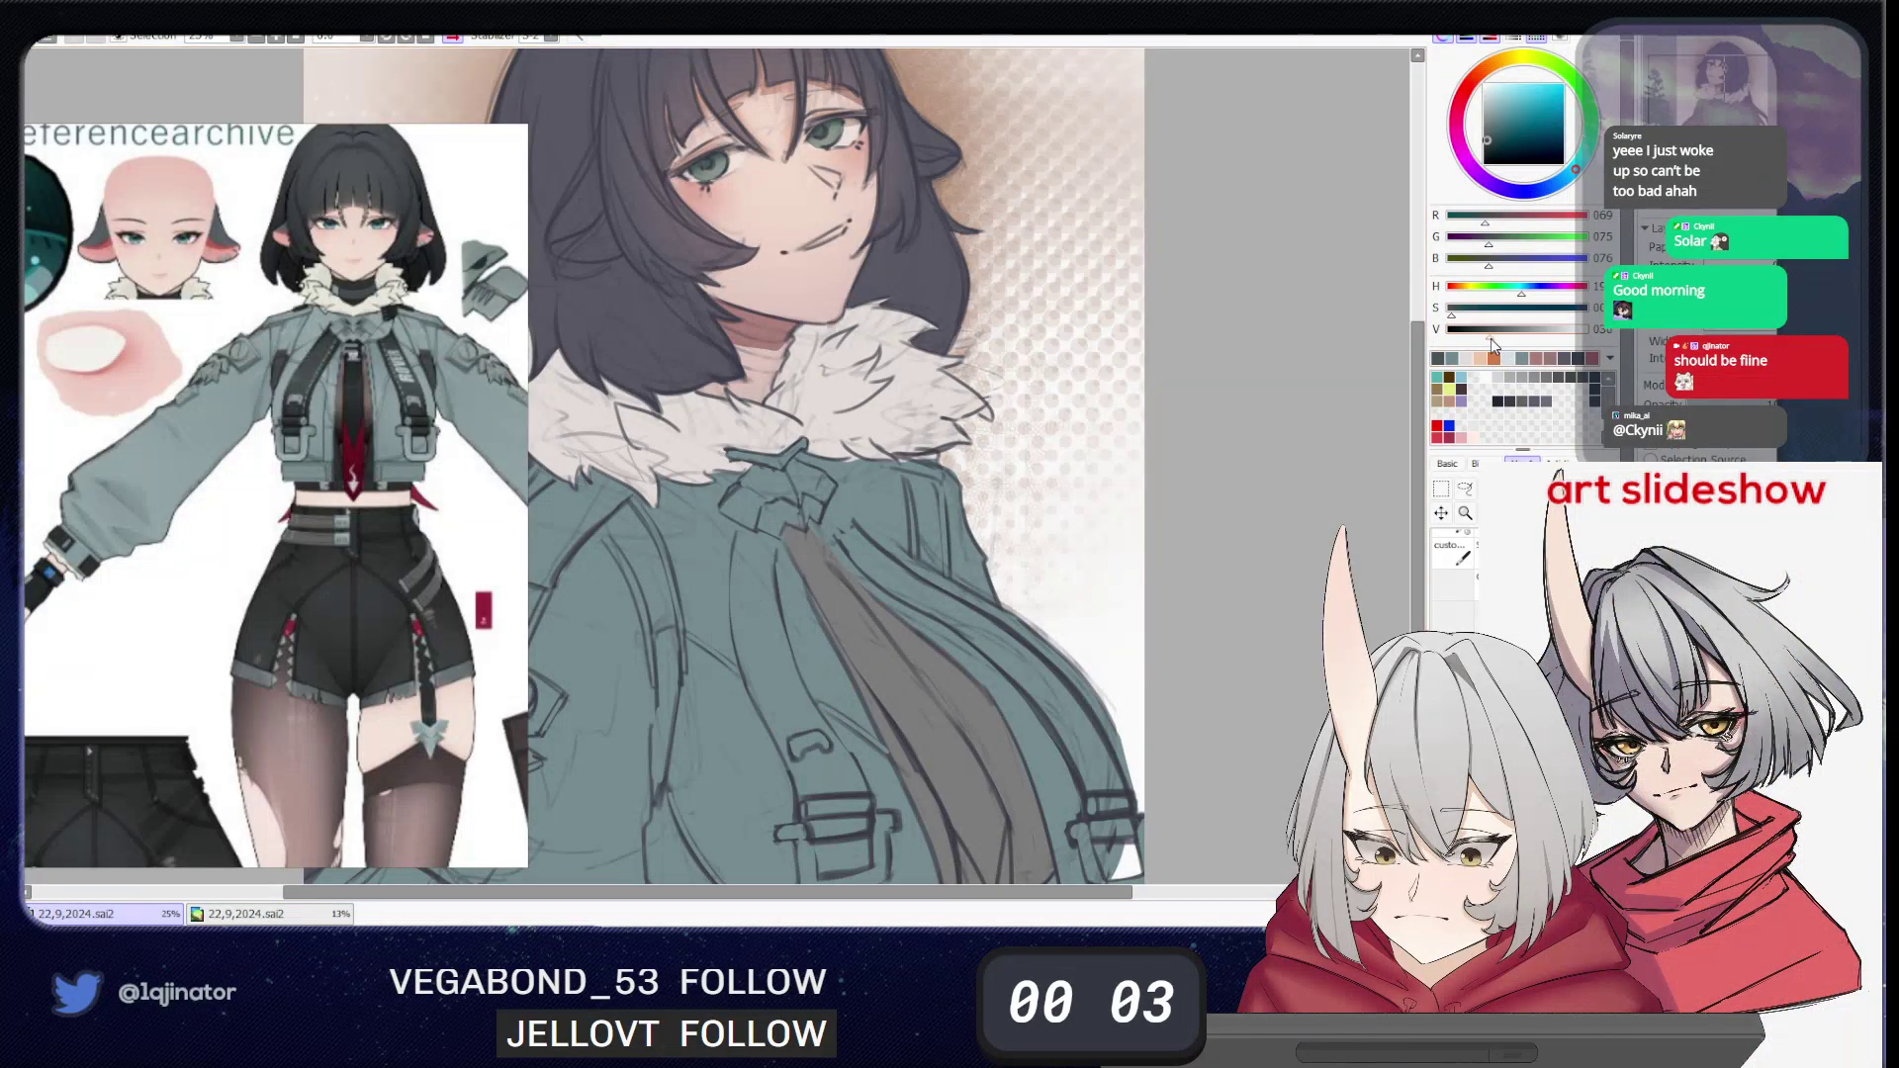
drag(832, 494, 836, 583)
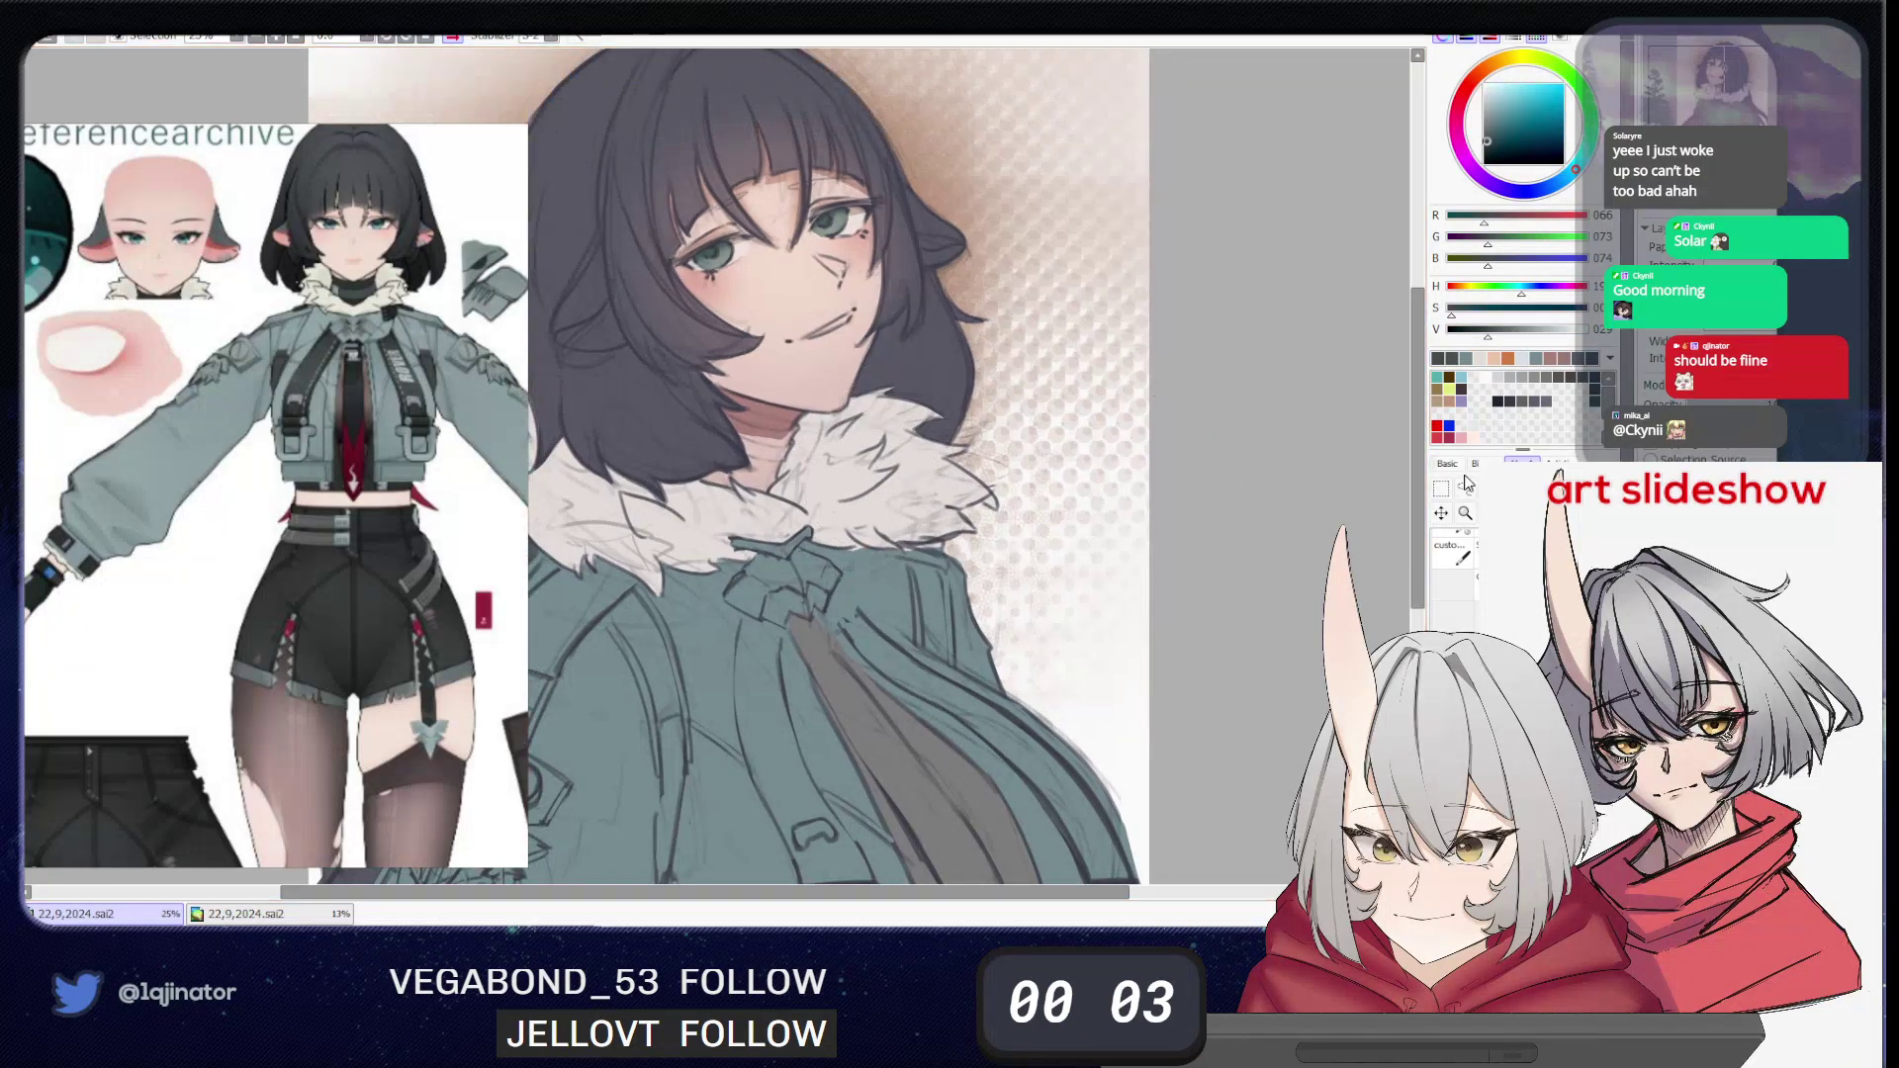
- Make the layer painted at the neck opening between the fur collar halves the active layer
click(1468, 489)
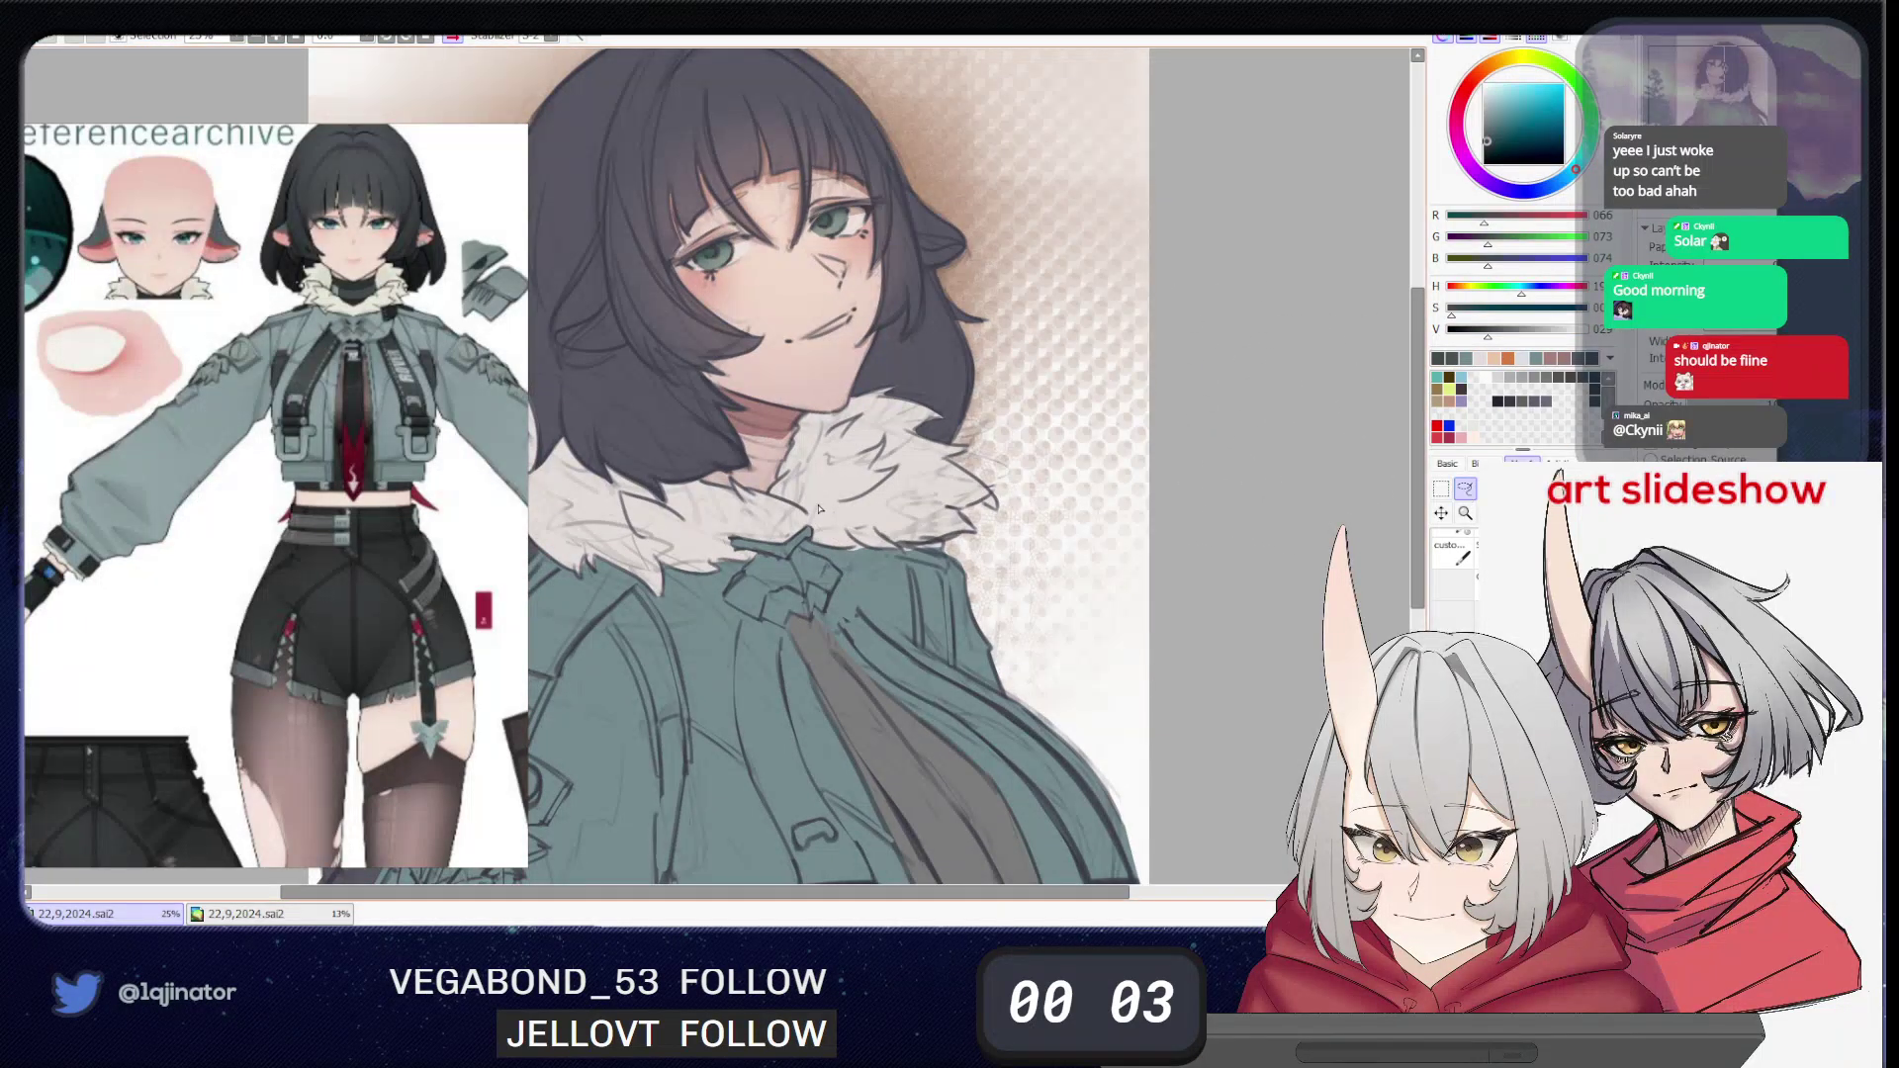
key(n)
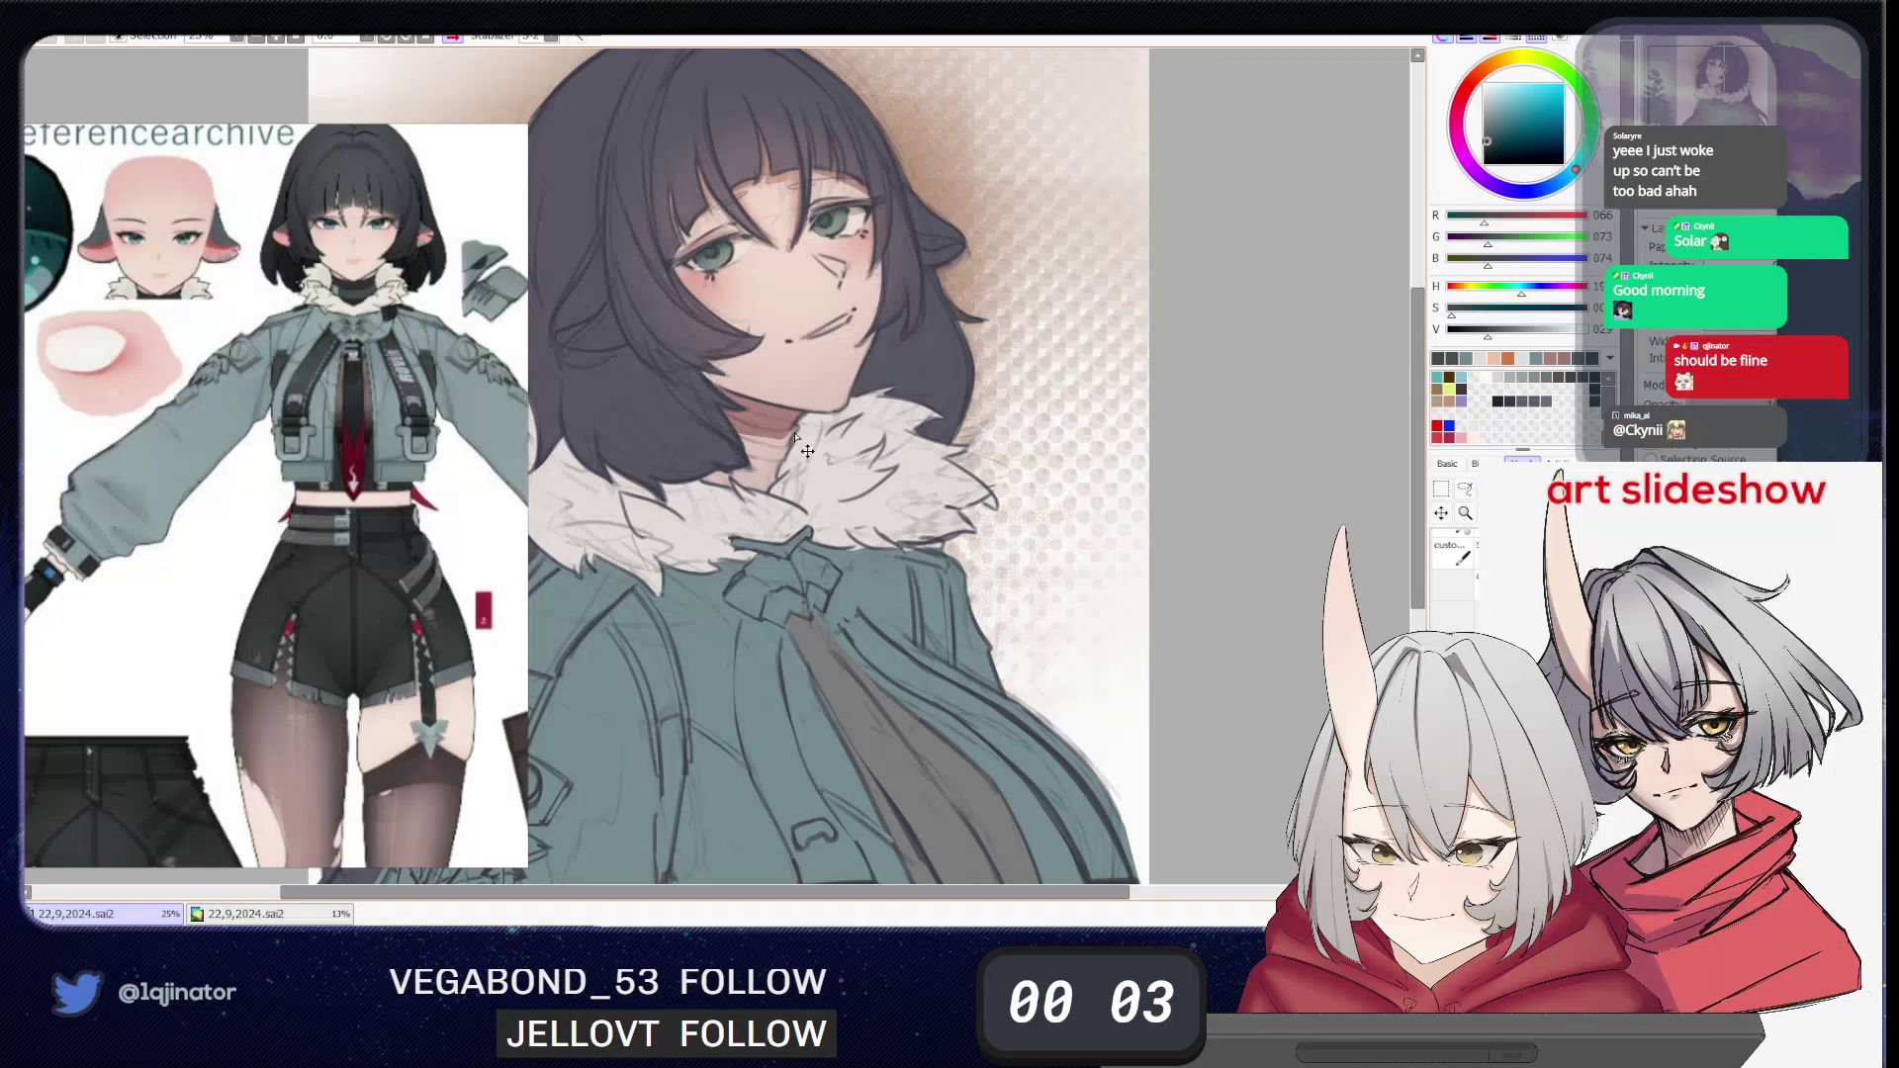
ctrl+shift+click(796, 436)
ctrl+shift+click(796, 431)
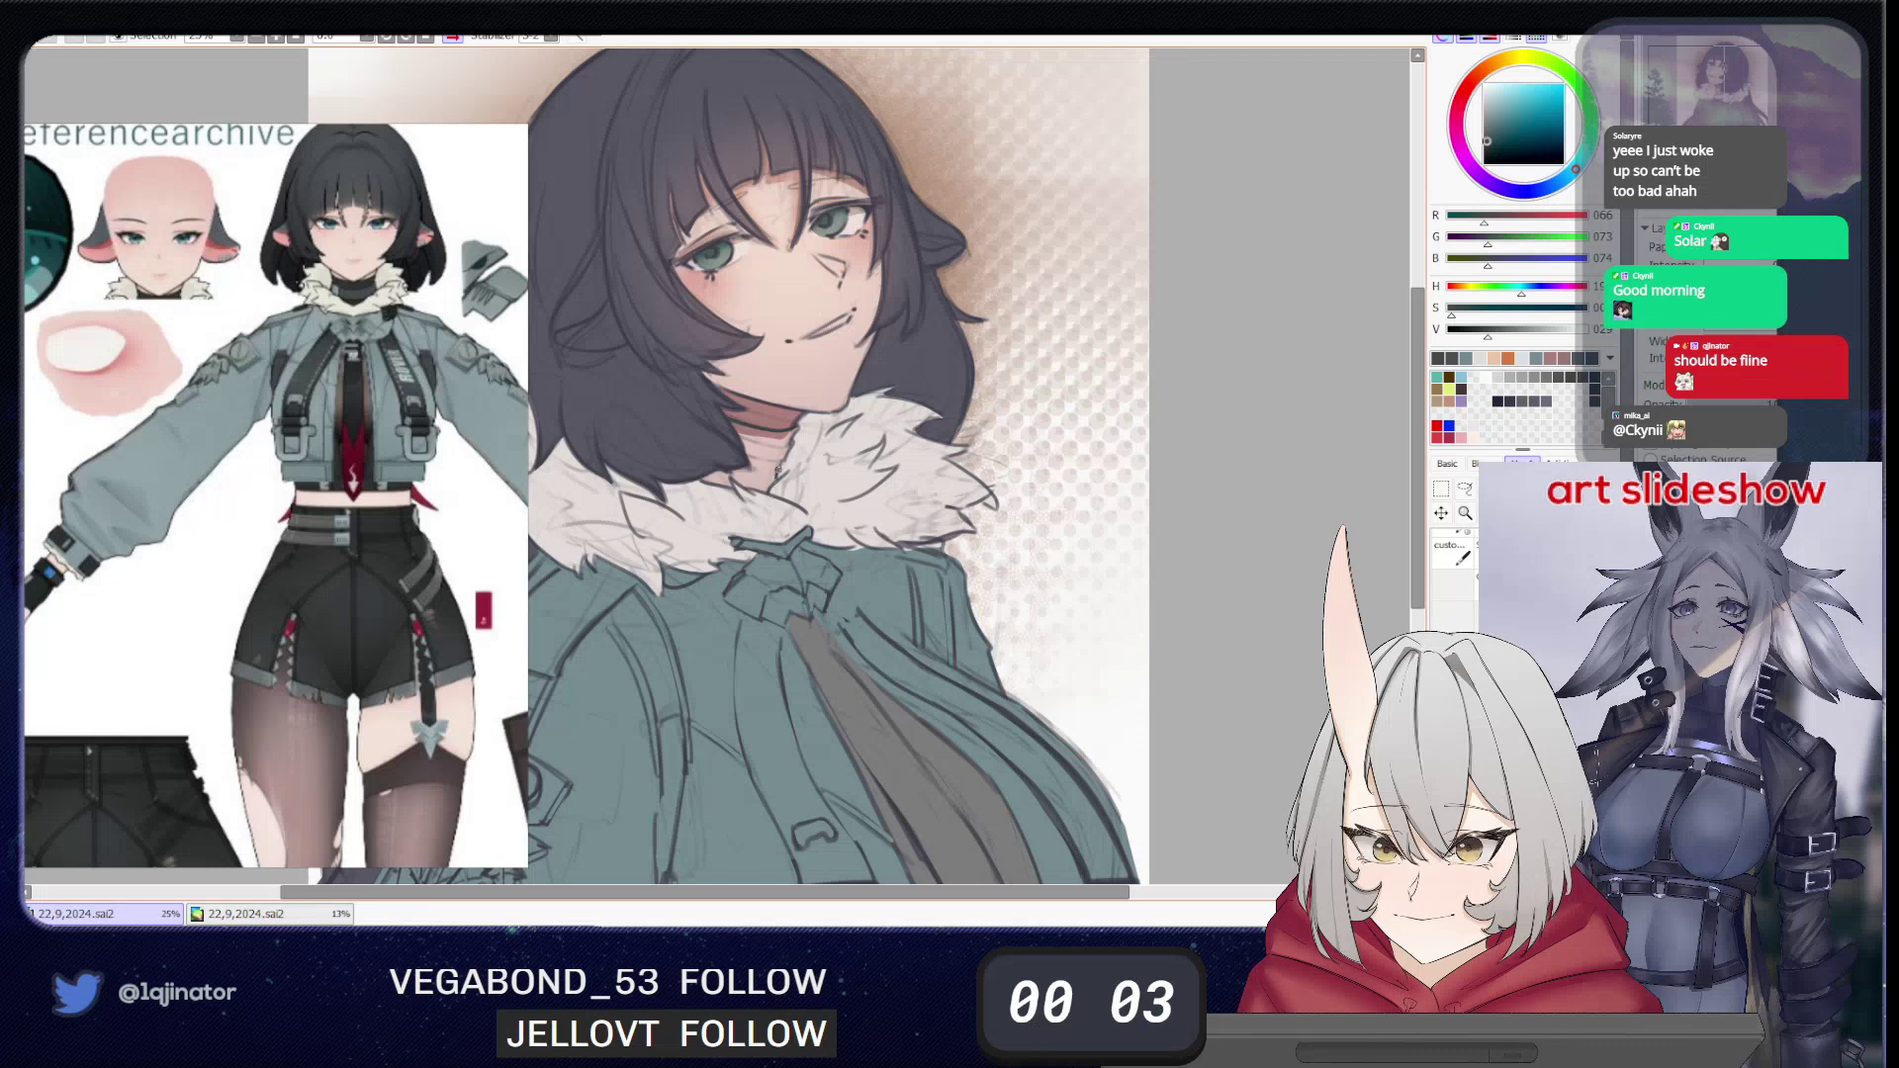
- Try the dark colour below the fur collar and adjust it to grey RGB 77, 81, 82
drag(793, 428, 733, 520)
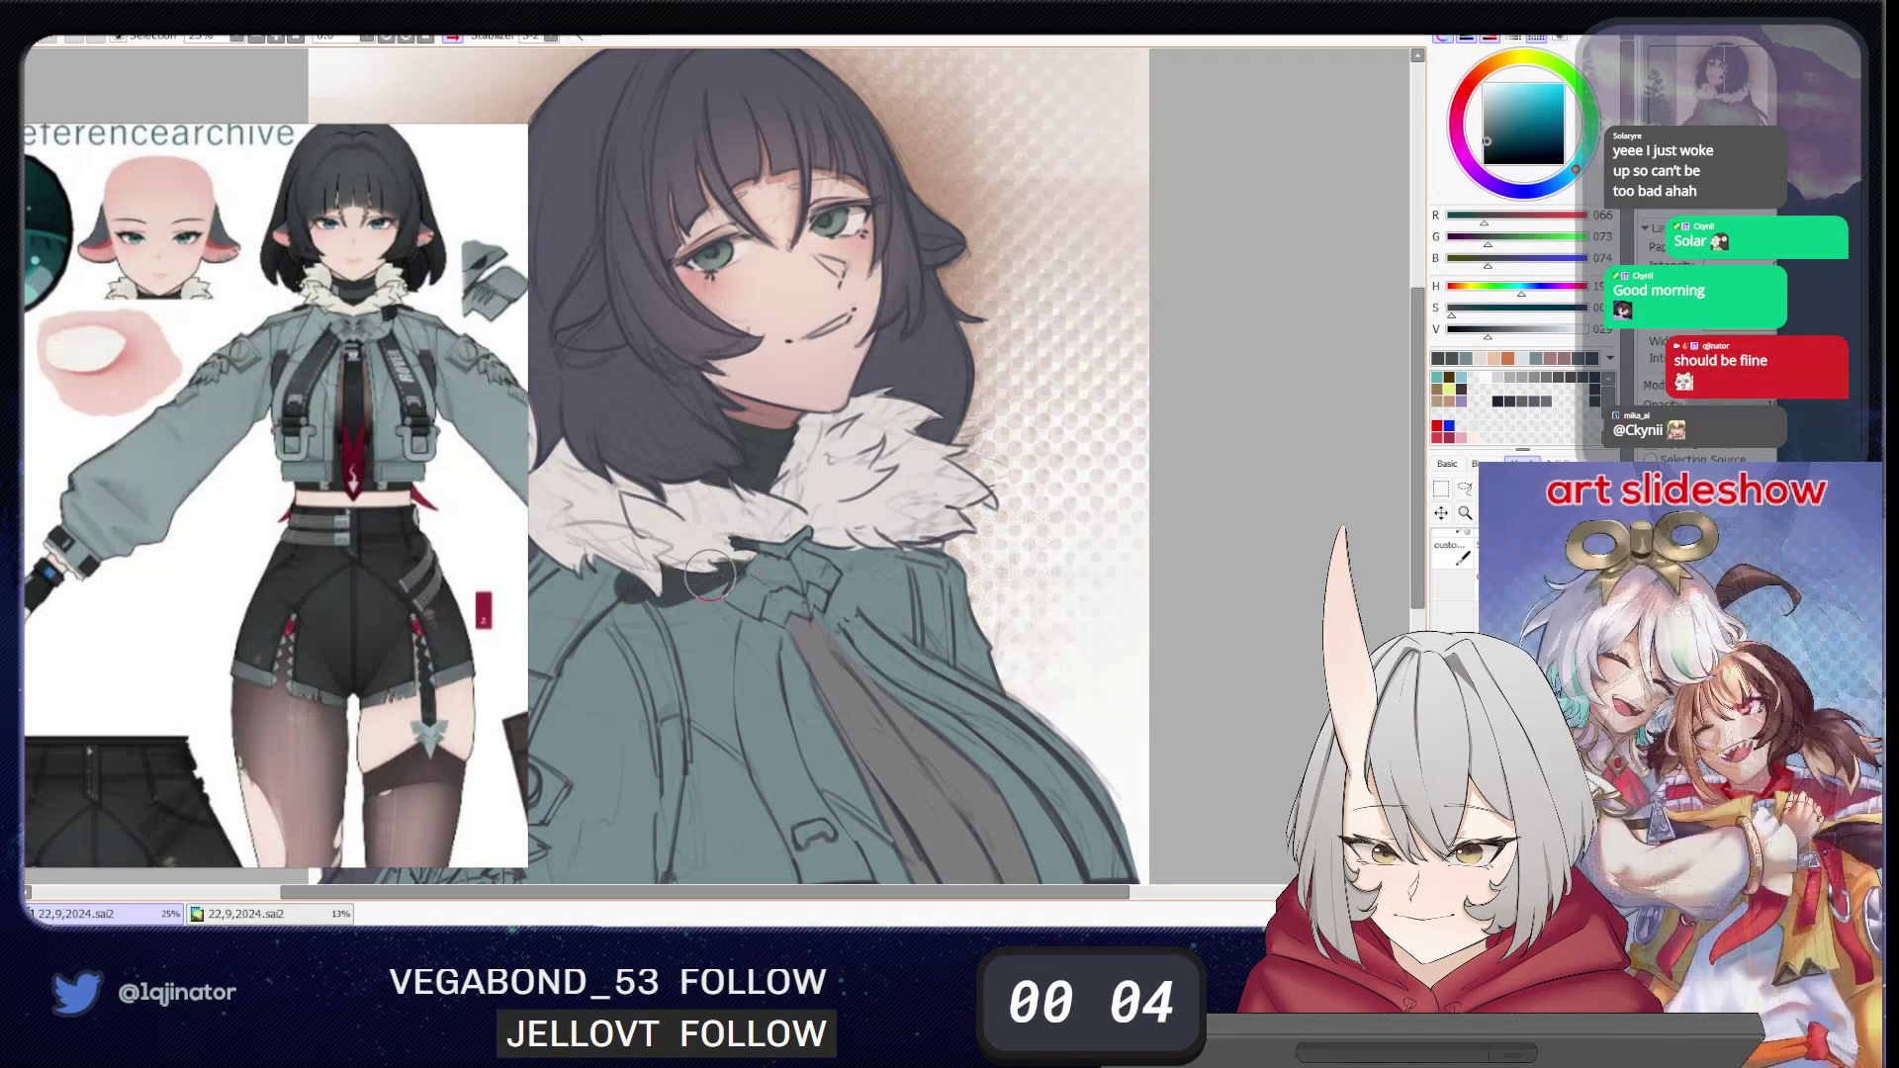
mouse_move(776, 572)
mouse_down()
mouse_move(677, 565)
mouse_move(733, 541)
mouse_up()
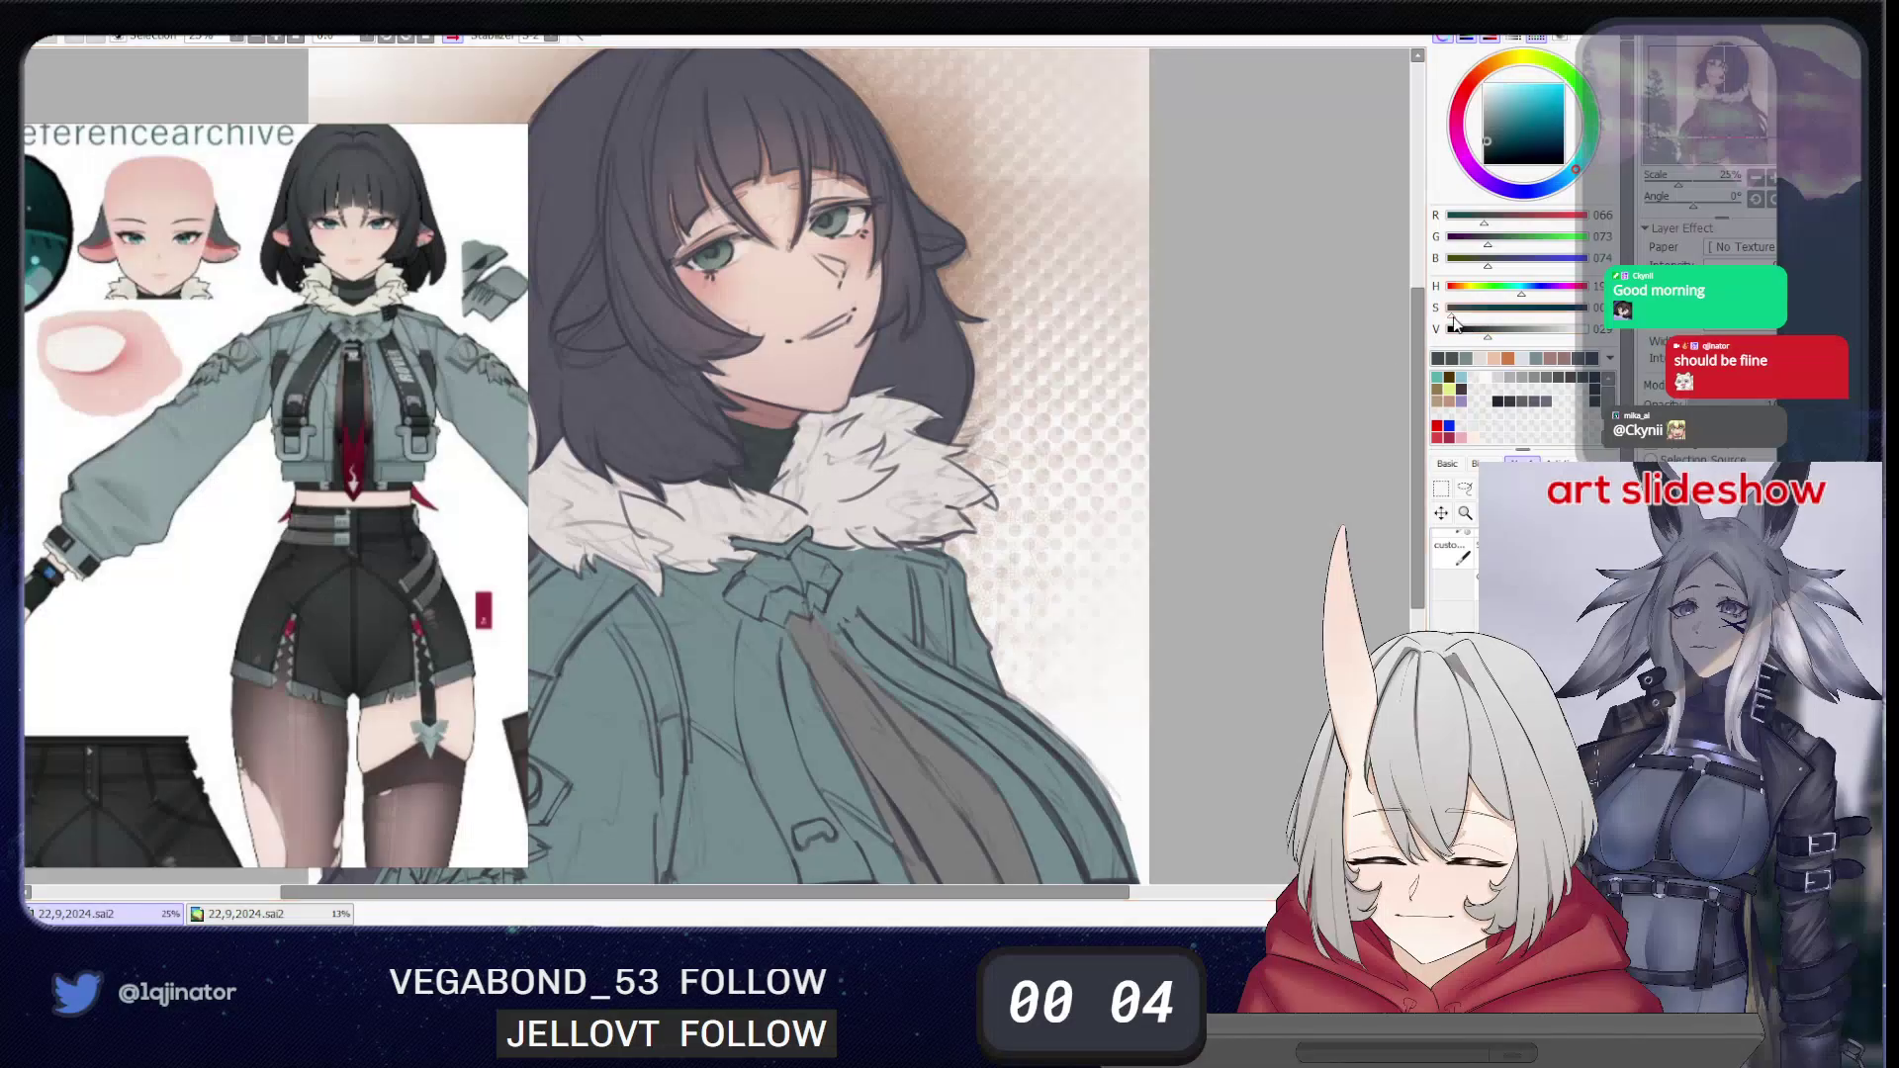
click(1451, 316)
drag(1493, 339, 1498, 339)
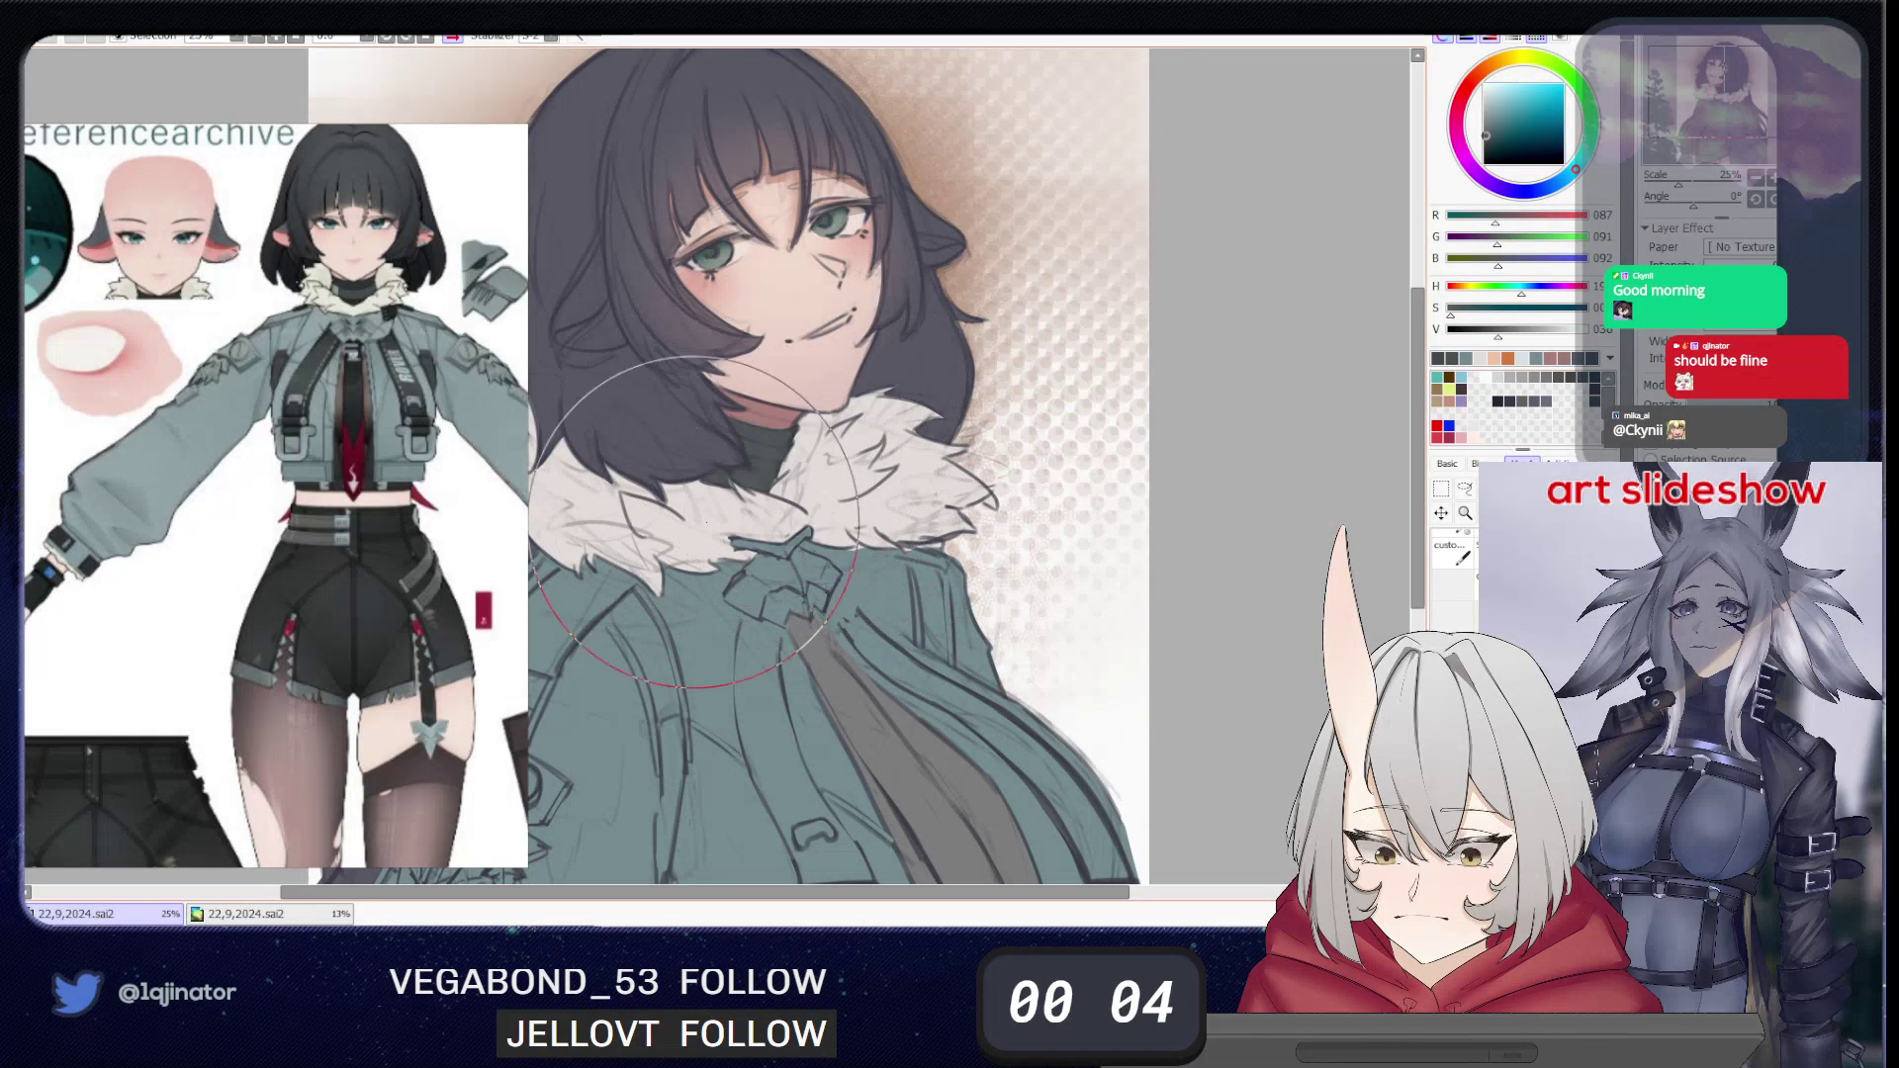
click(1492, 330)
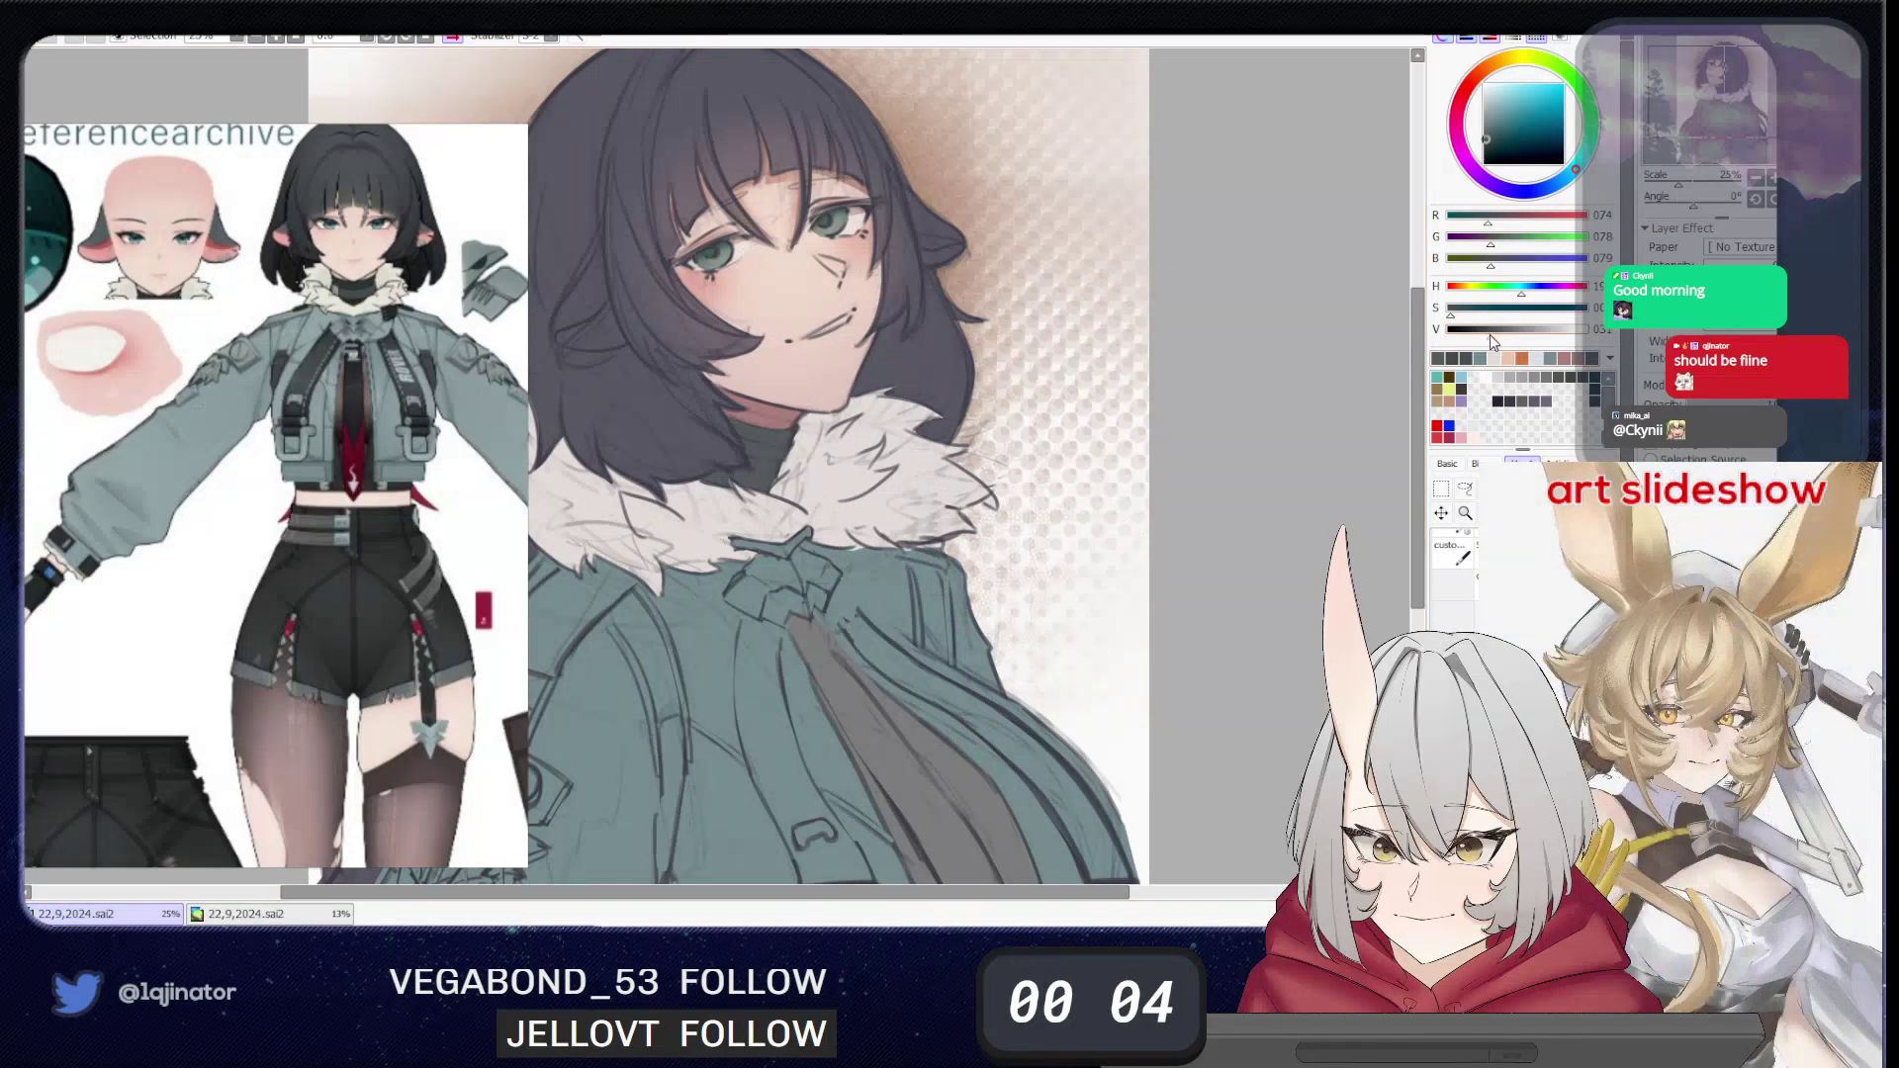
click(1465, 489)
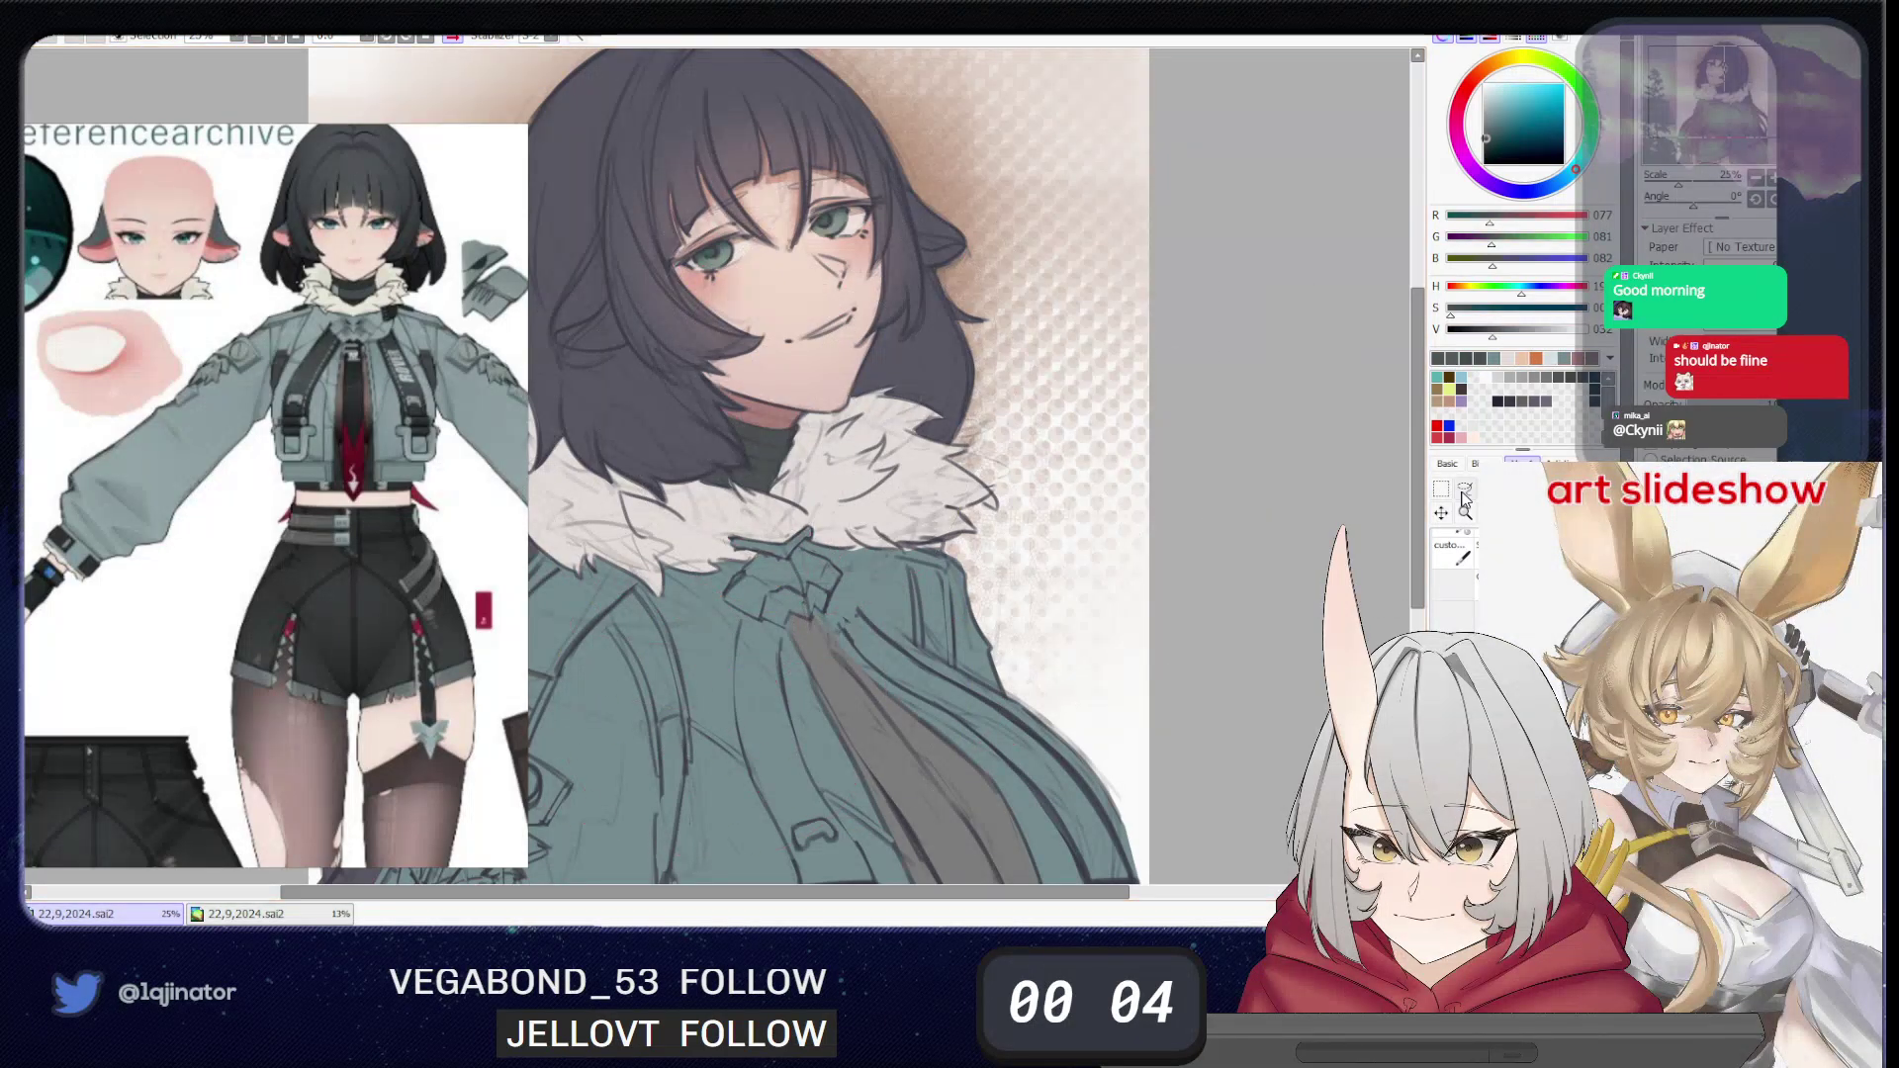
key(b)
ctrl+shift+click(823, 517)
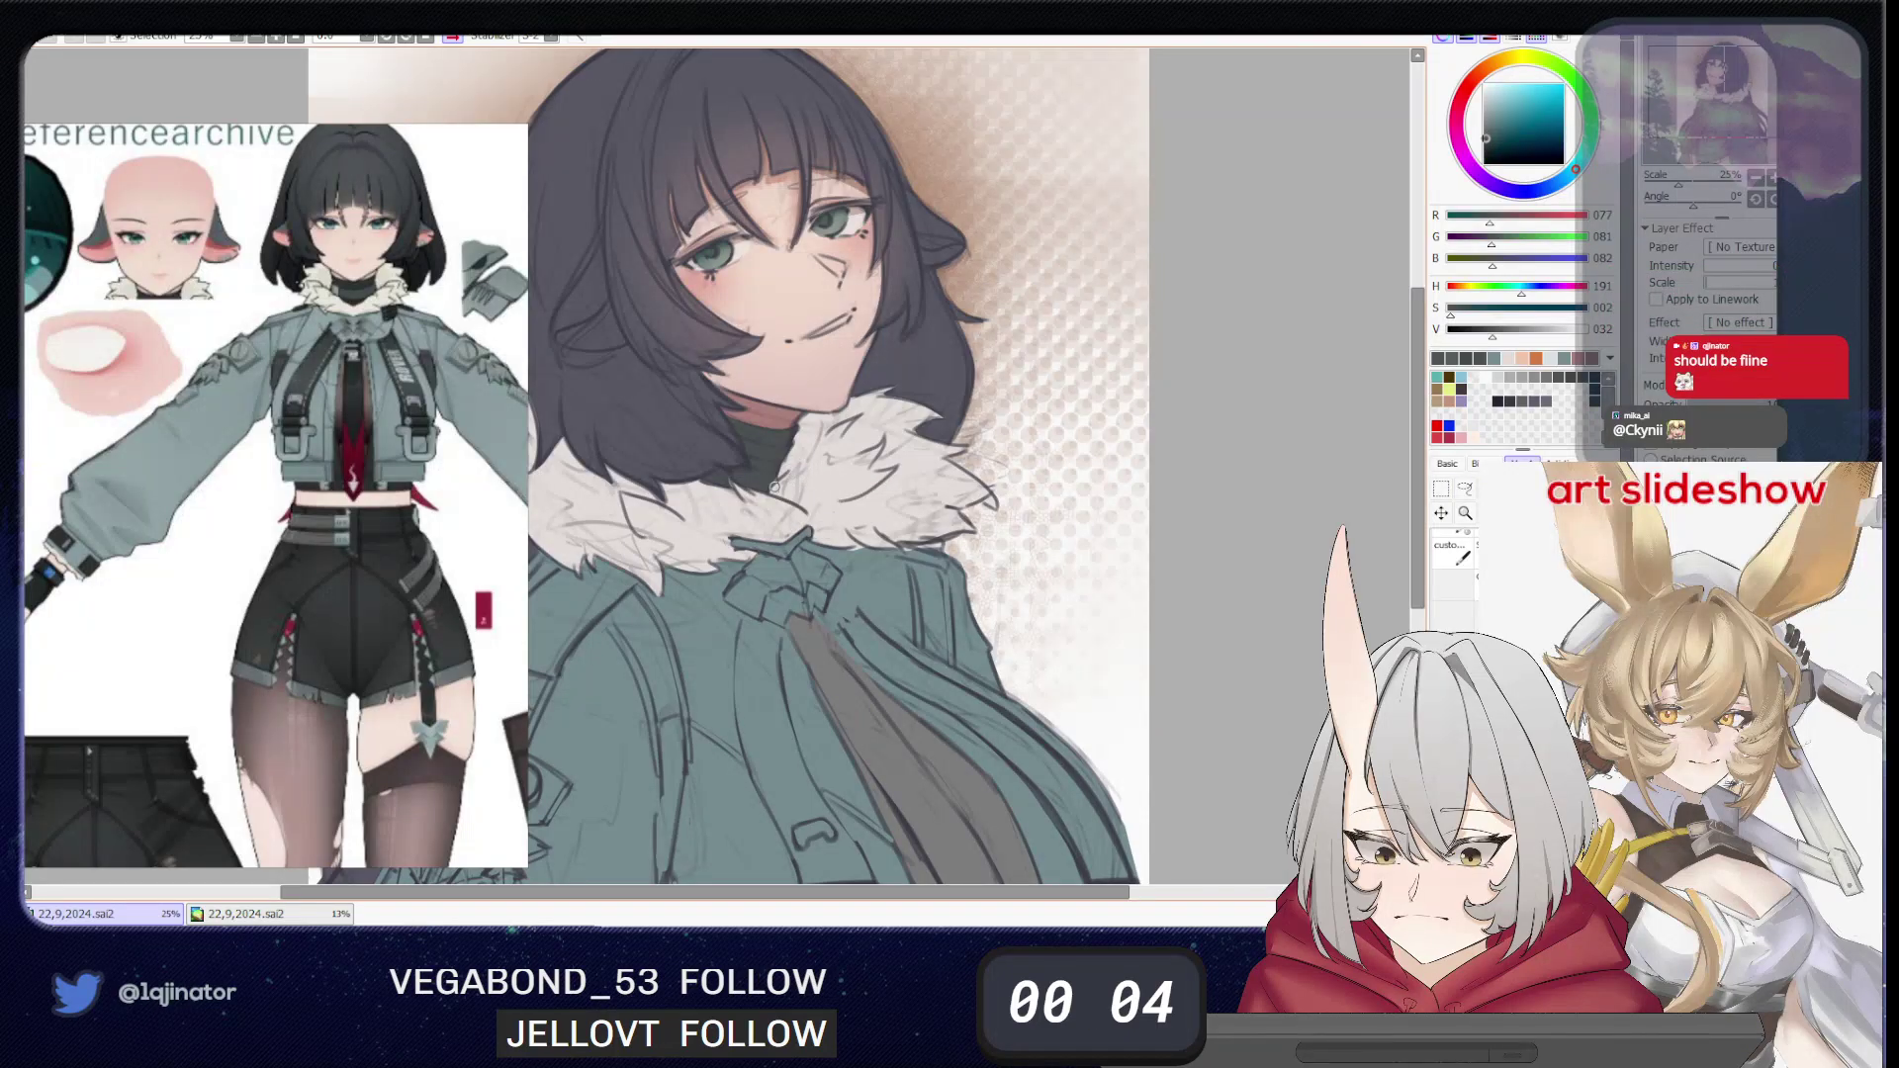
click(1706, 583)
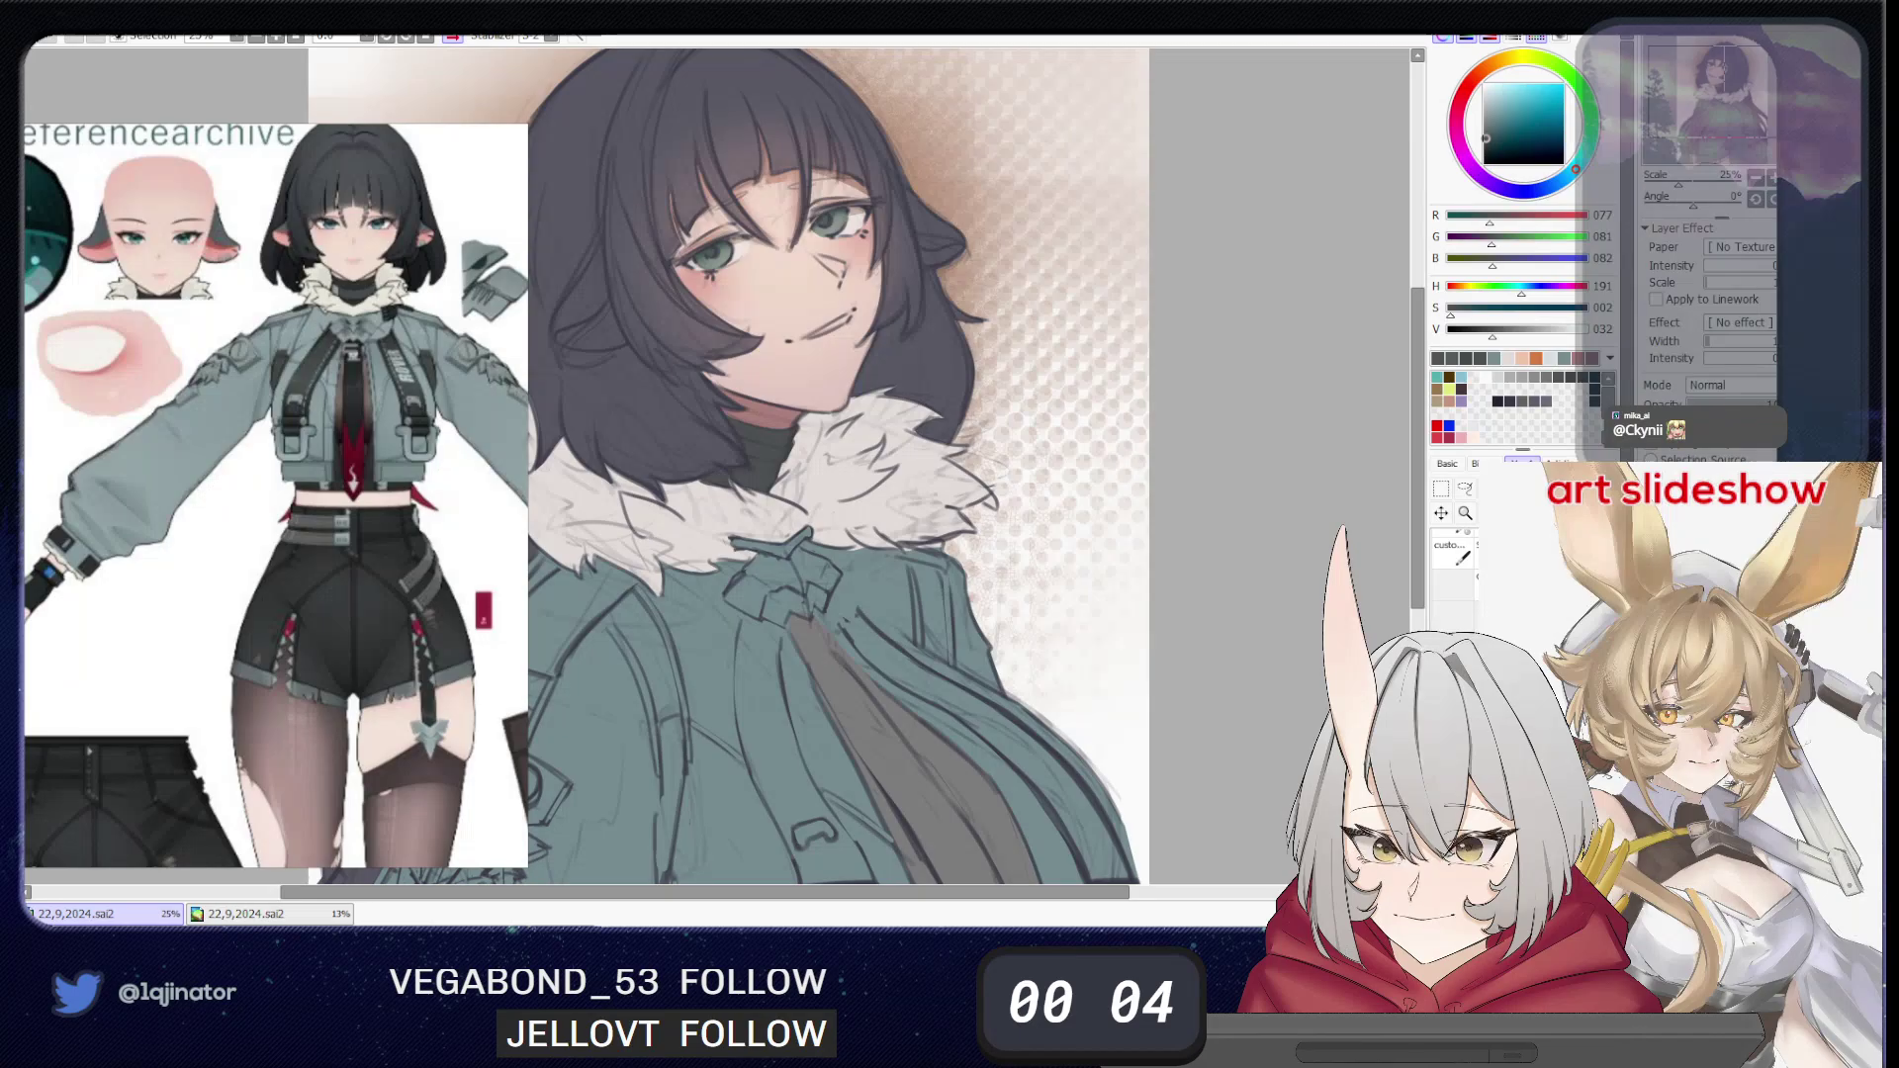
- Lasso the jacket strap running from the bow to the front buckle, fill it with dark grey and deselect it
key(ctrl+minus)
drag(1157, 649, 1127, 580)
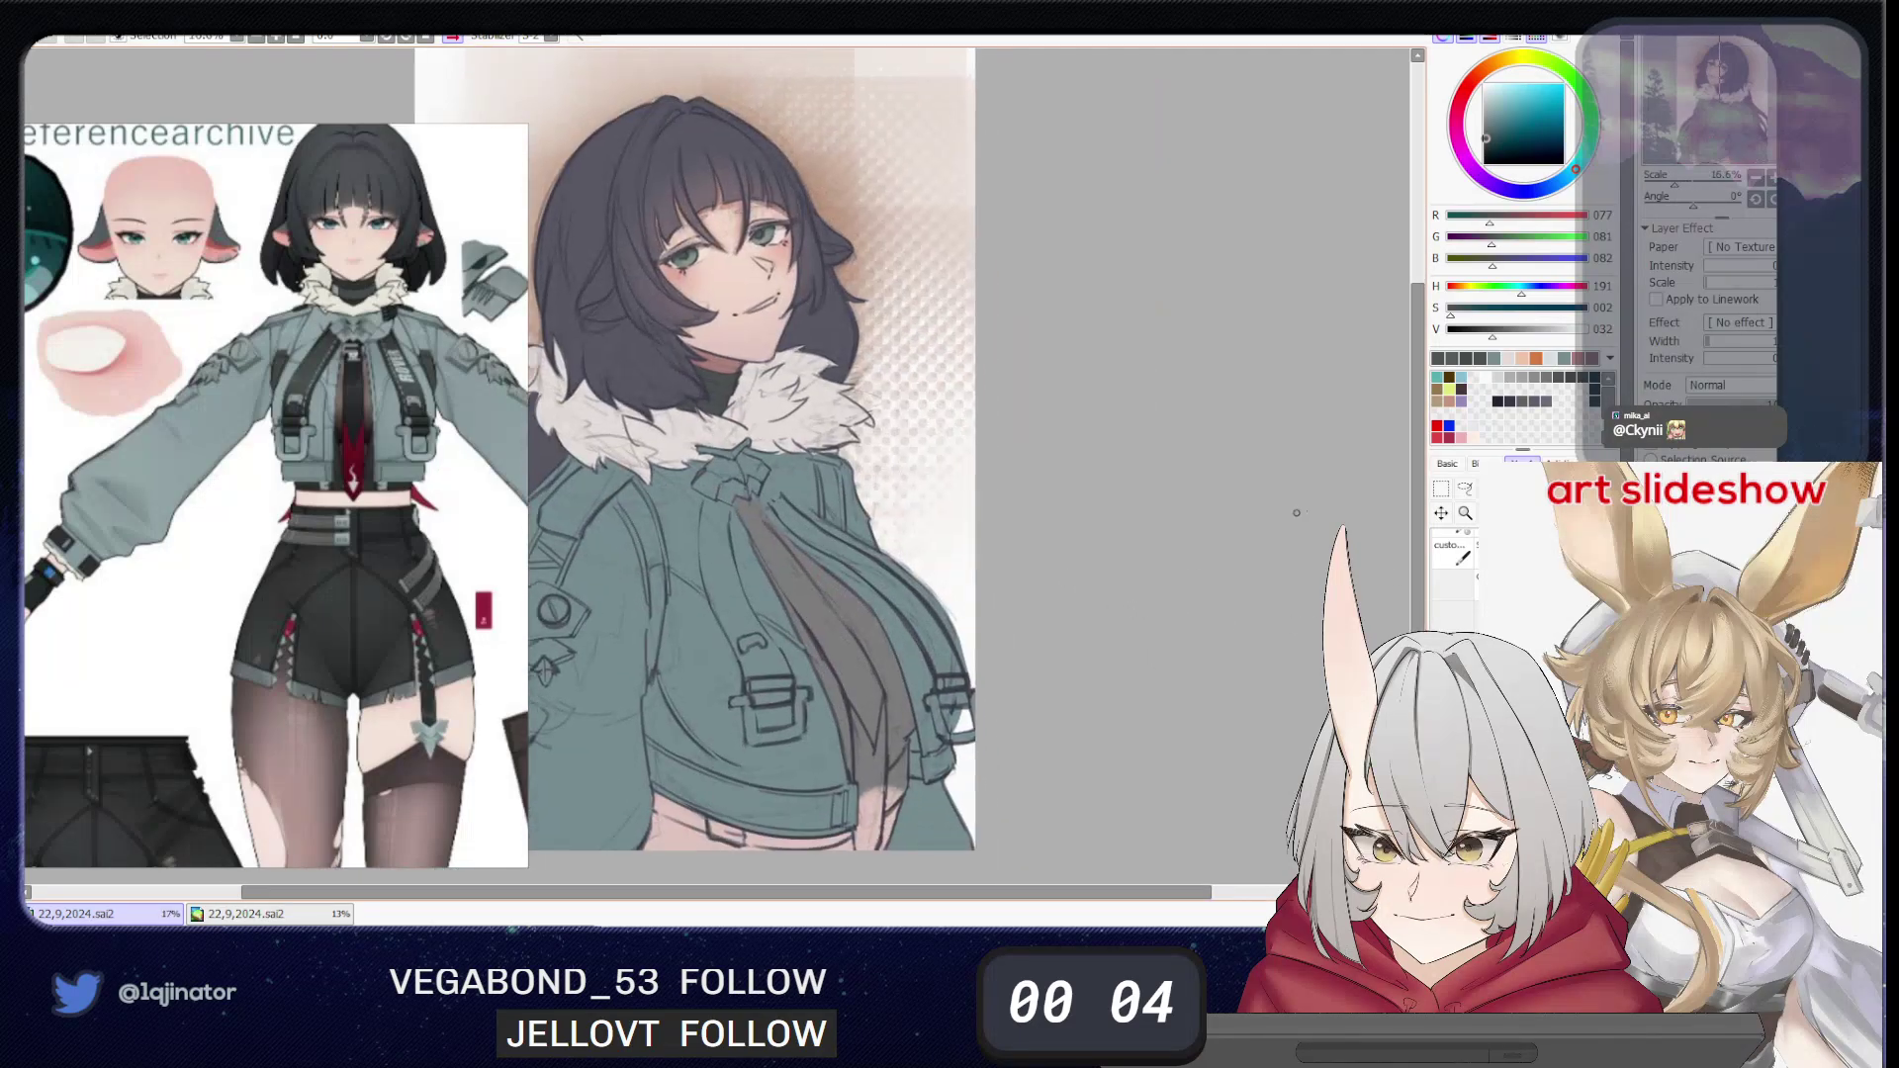
key(ctrl+plus)
drag(973, 625, 818, 729)
click(1465, 487)
key(shift)
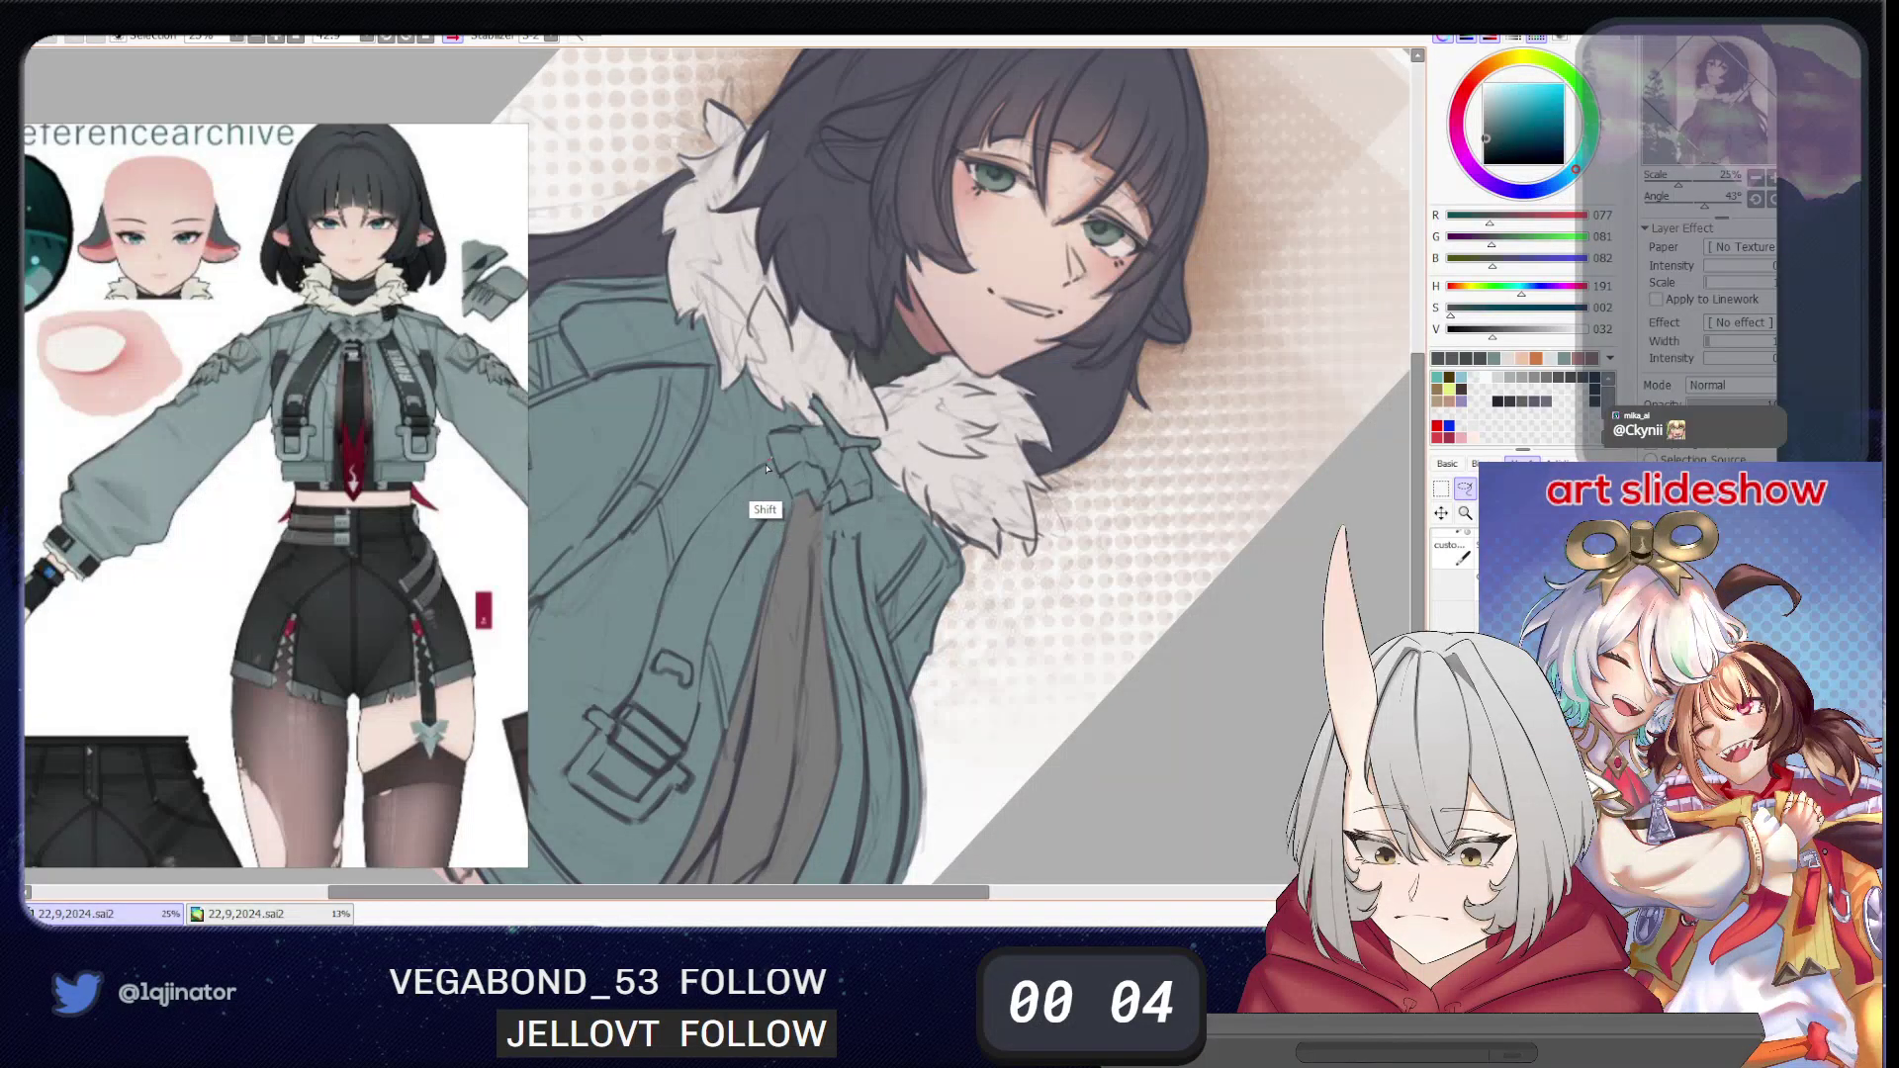
mouse_move(767, 467)
mouse_down()
mouse_move(717, 590)
mouse_move(792, 538)
mouse_move(805, 508)
mouse_move(771, 469)
mouse_up()
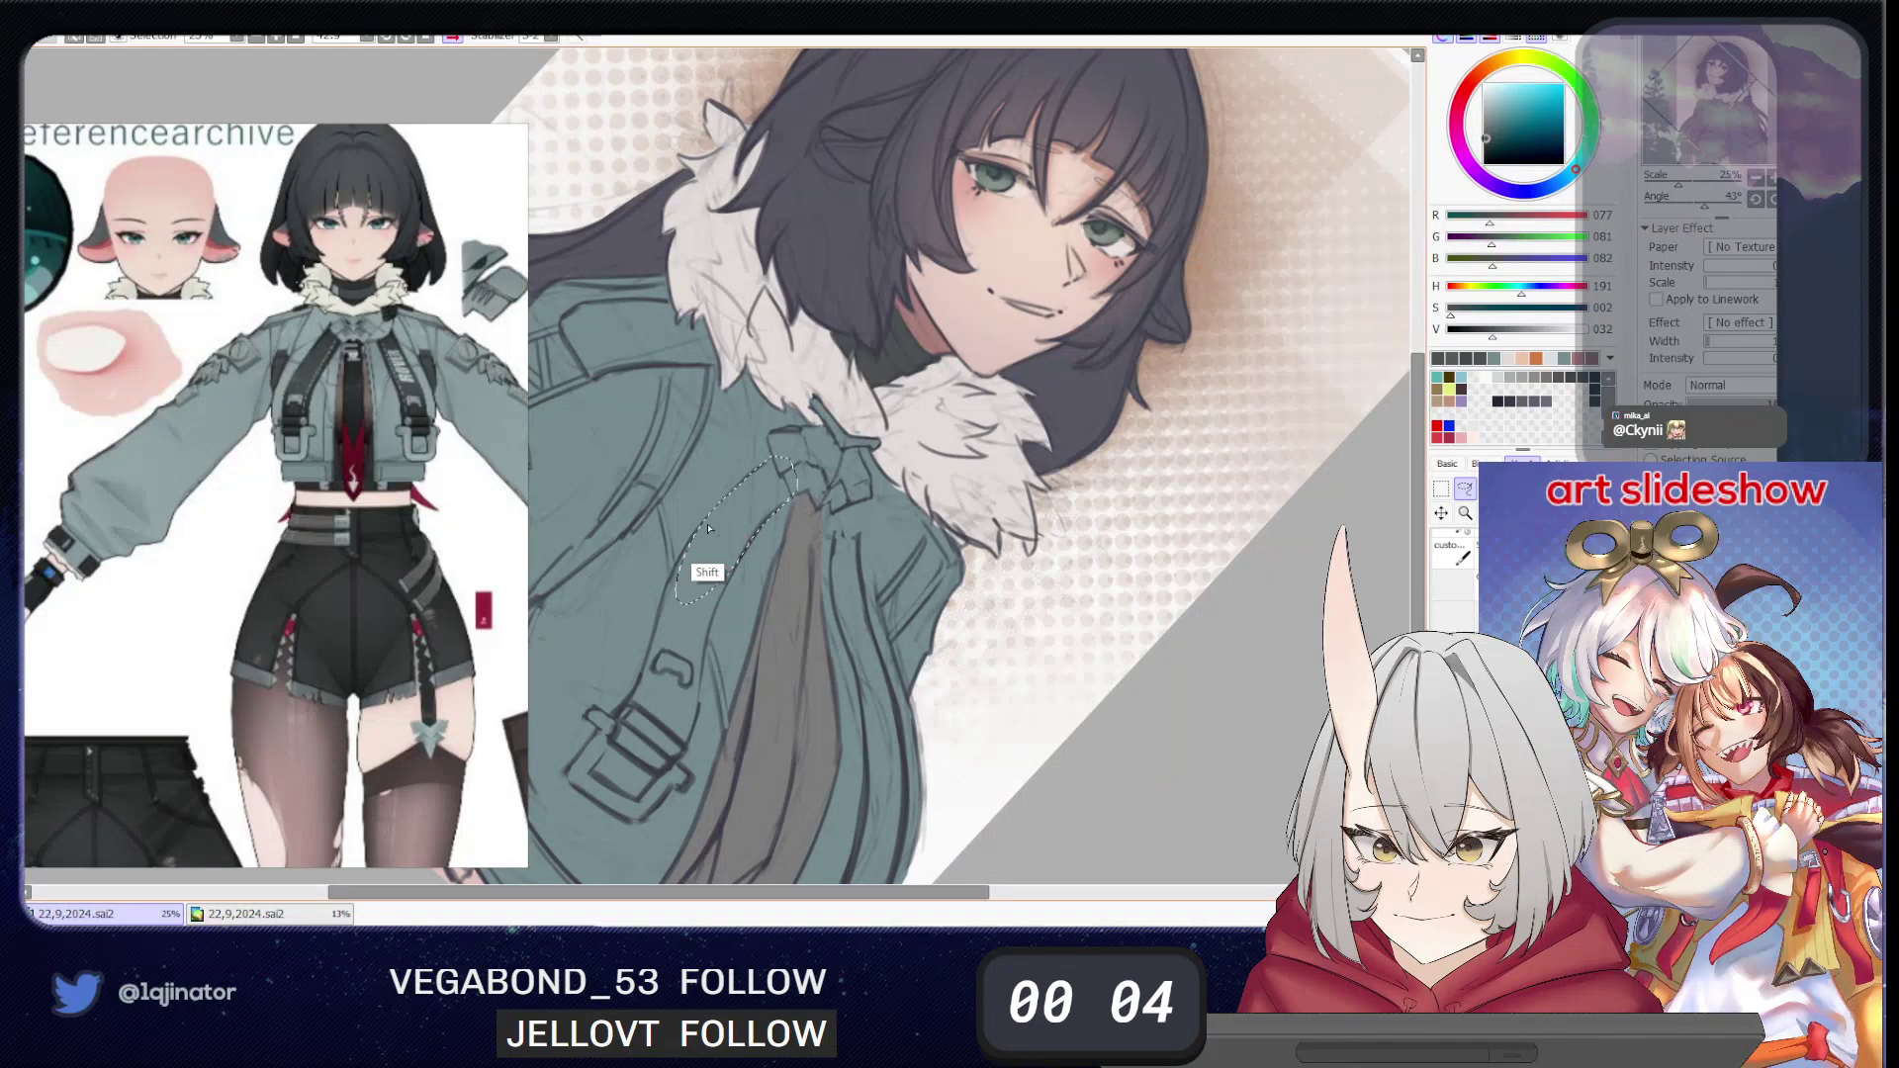
mouse_move(700, 527)
mouse_down()
mouse_move(671, 581)
mouse_move(672, 712)
mouse_move(690, 692)
mouse_move(704, 634)
mouse_move(684, 580)
mouse_move(636, 707)
mouse_move(680, 749)
mouse_move(718, 698)
mouse_up()
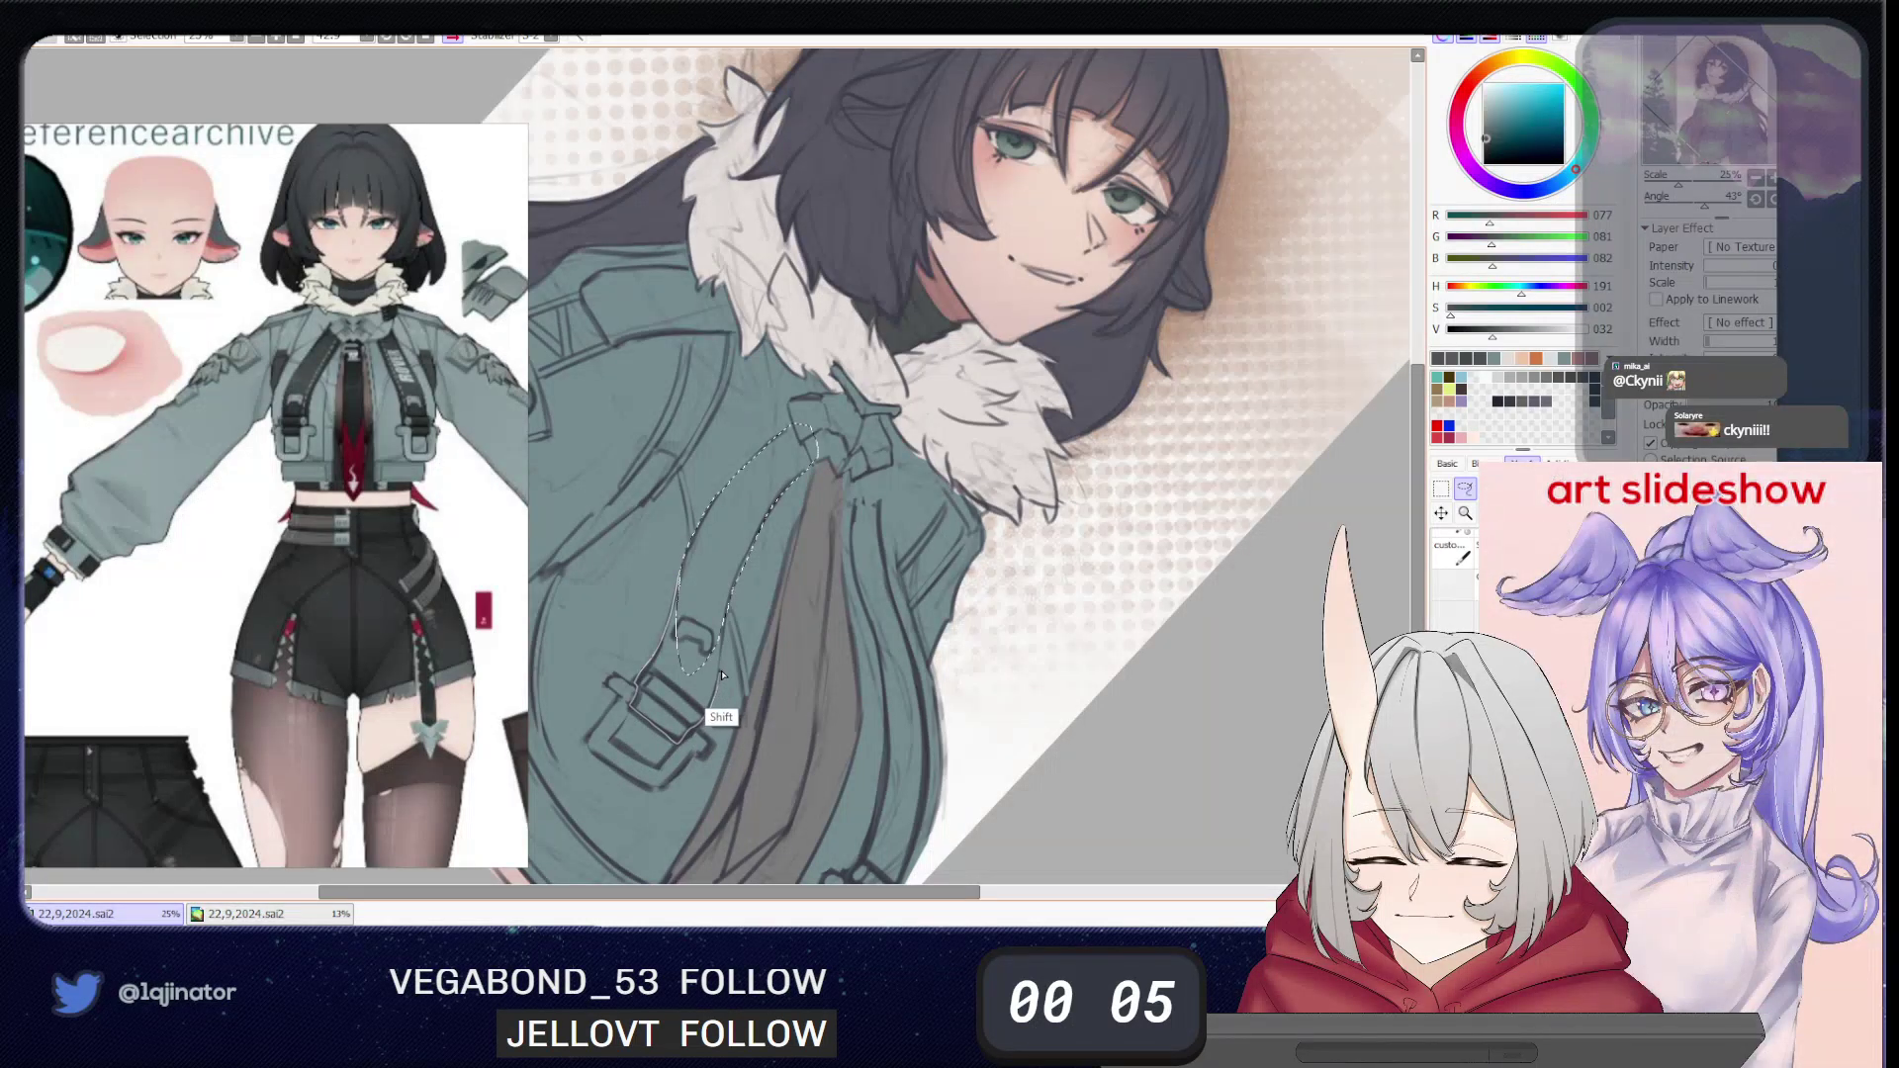
key(ctrl+f)
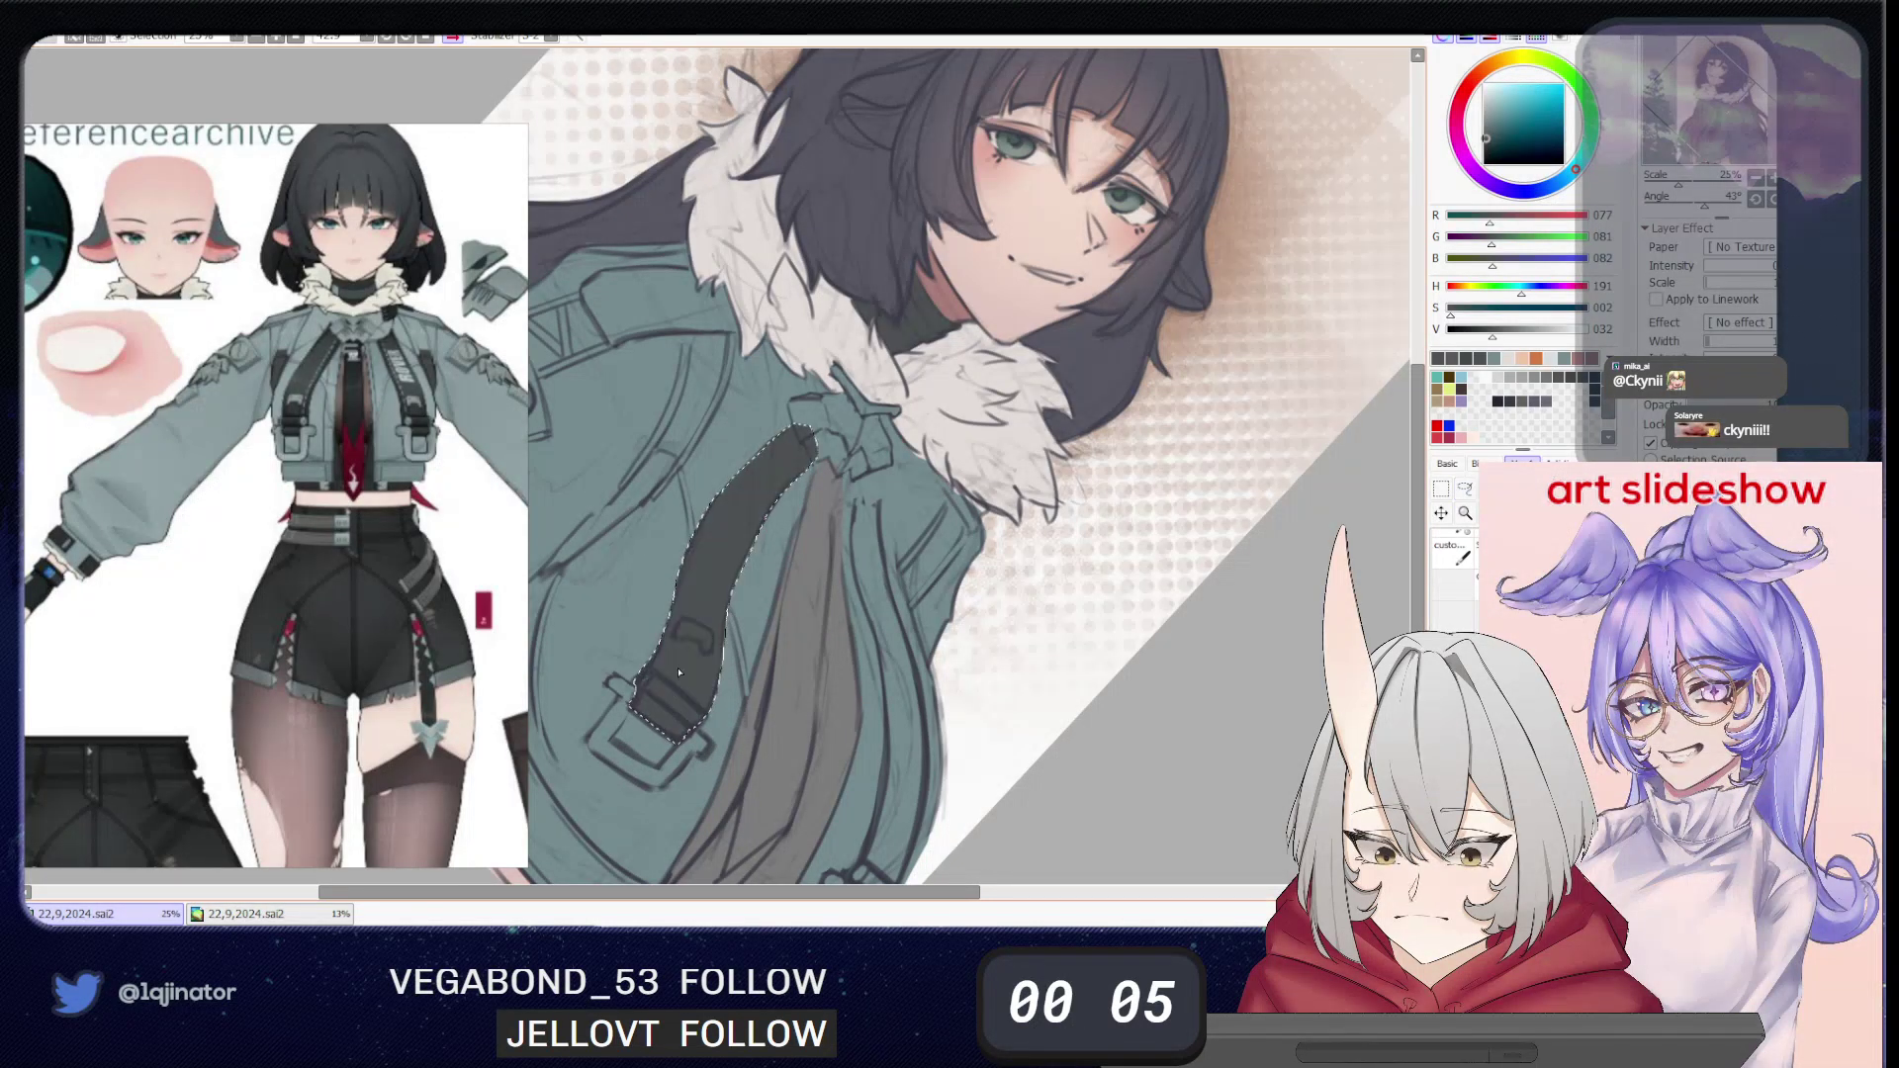
drag(1048, 666, 999, 583)
drag(974, 653, 914, 482)
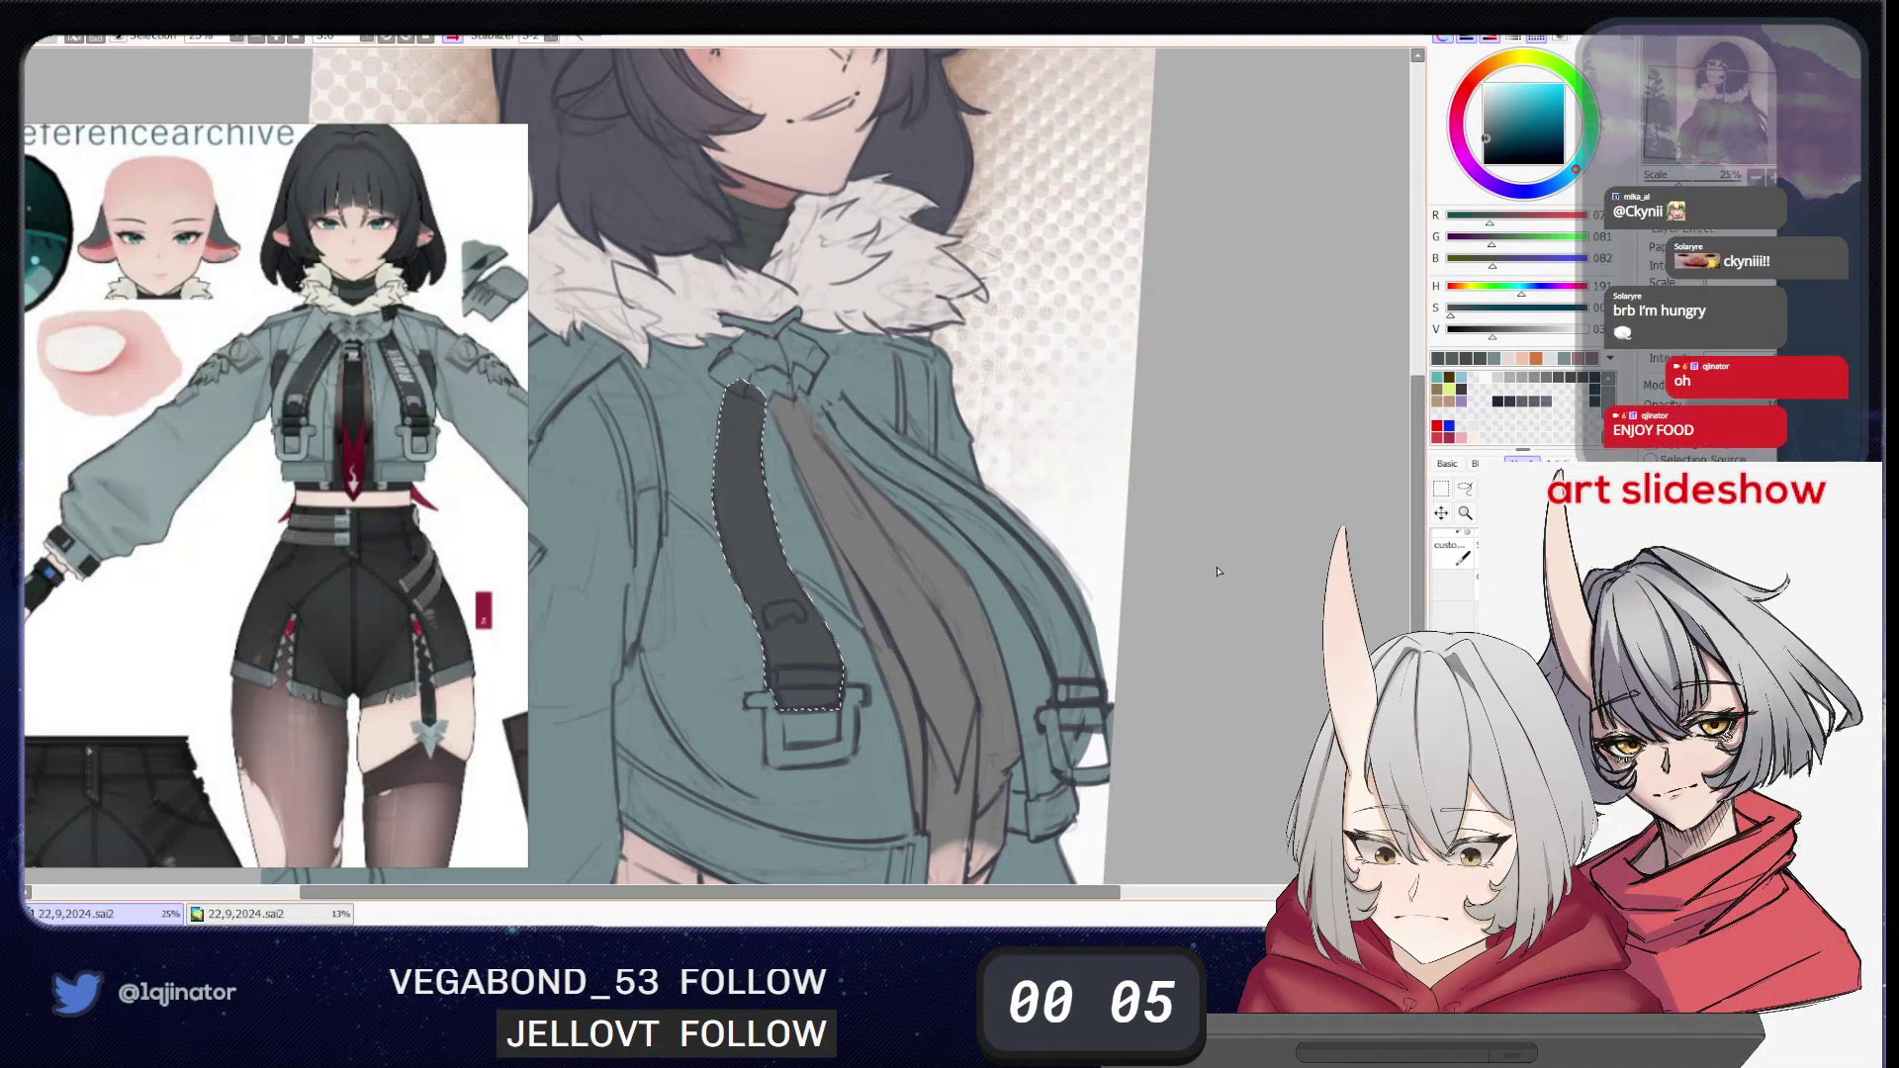
click(1464, 488)
key(ctrl+d)
- Lasso the small rectangular strap panel on the upper sleeve above the round button and fill it with dark grey
drag(1138, 644, 1077, 585)
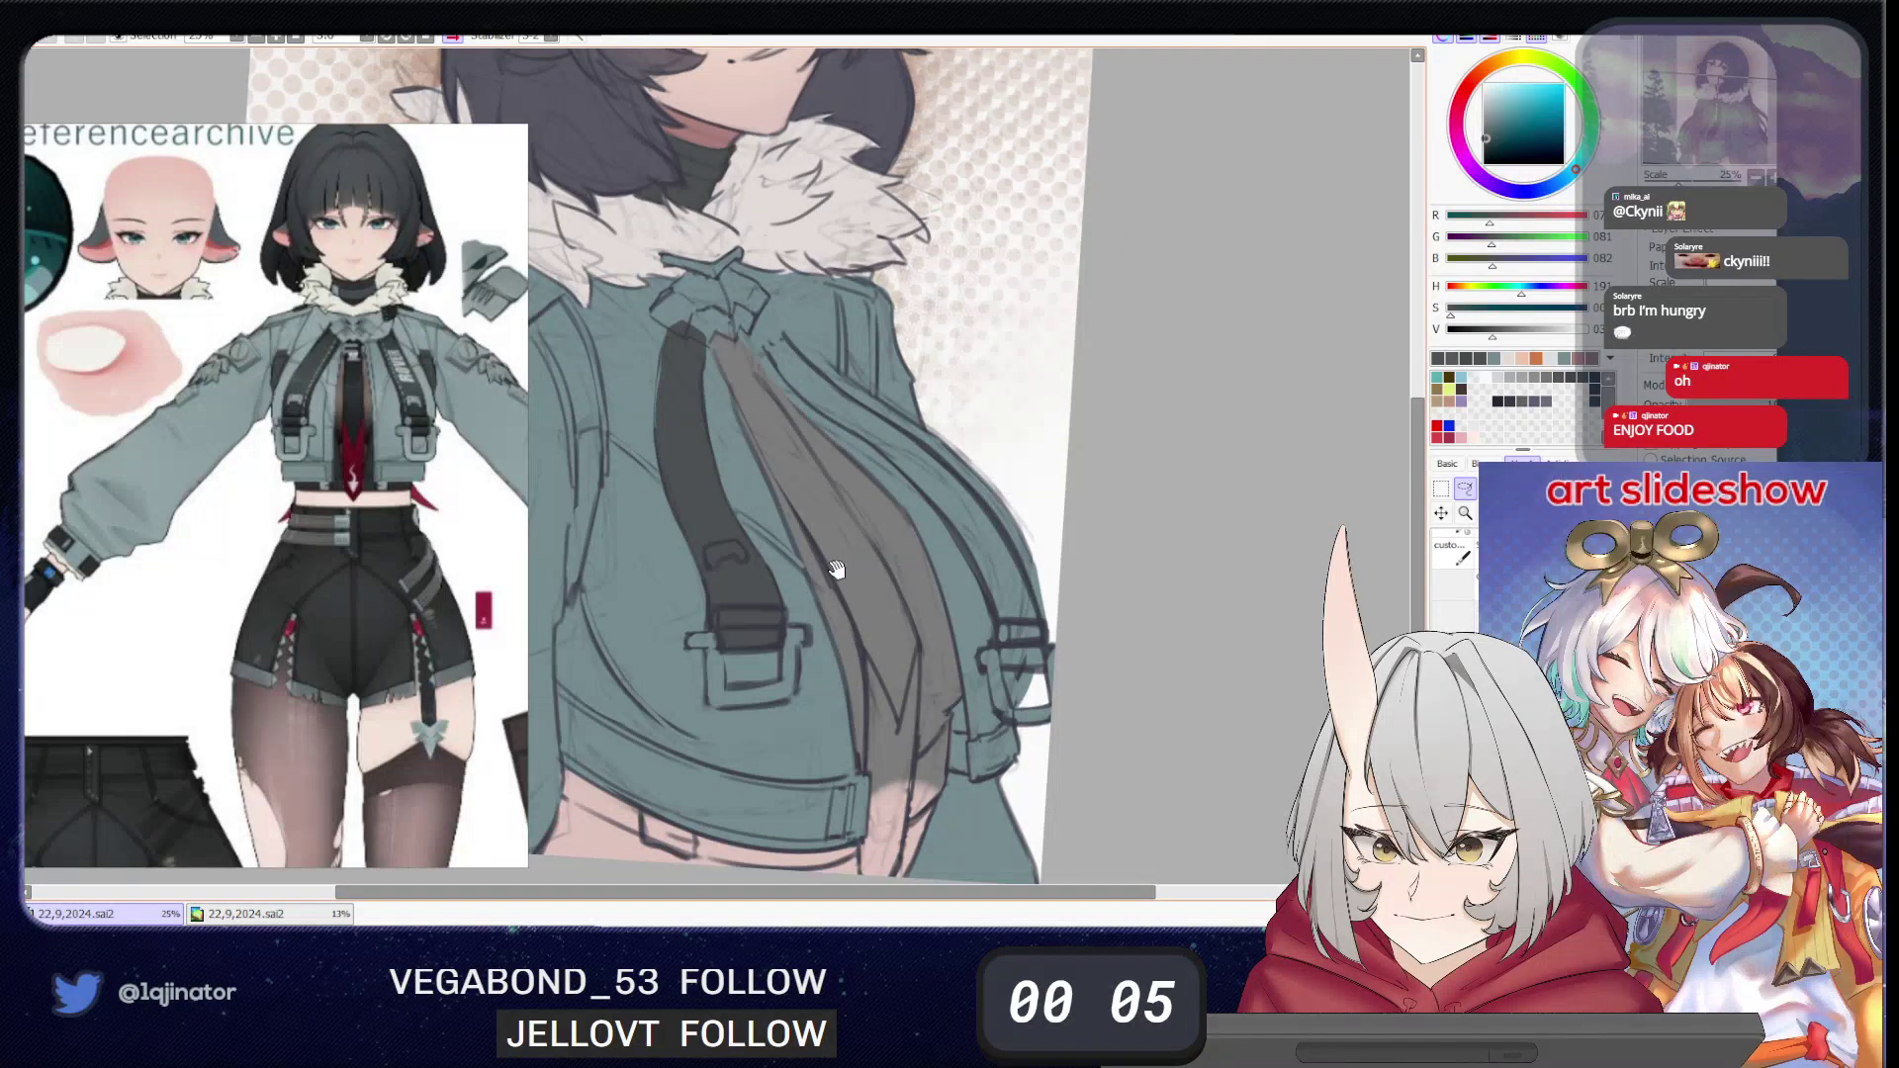
mouse_move(704, 539)
mouse_down()
mouse_move(882, 581)
mouse_move(910, 641)
mouse_move(784, 589)
mouse_move(819, 545)
mouse_move(770, 609)
mouse_up()
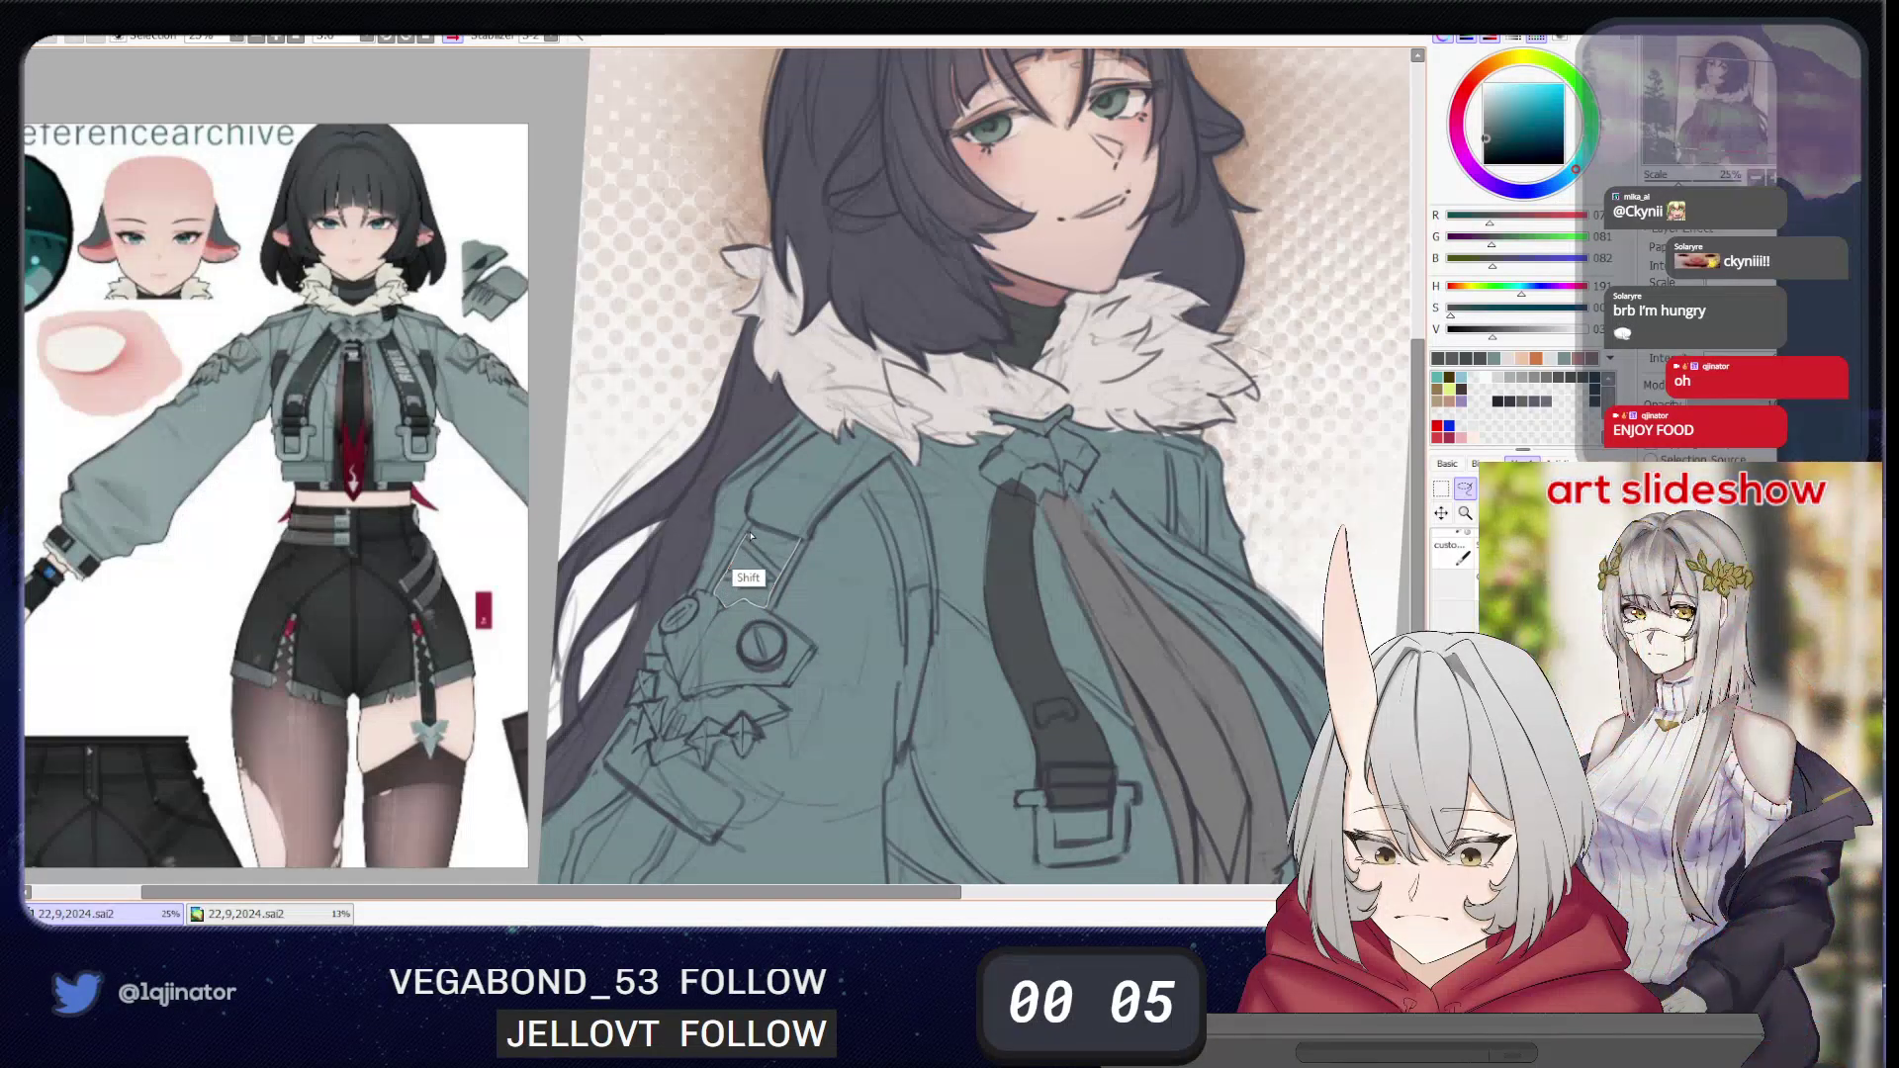
click(762, 581)
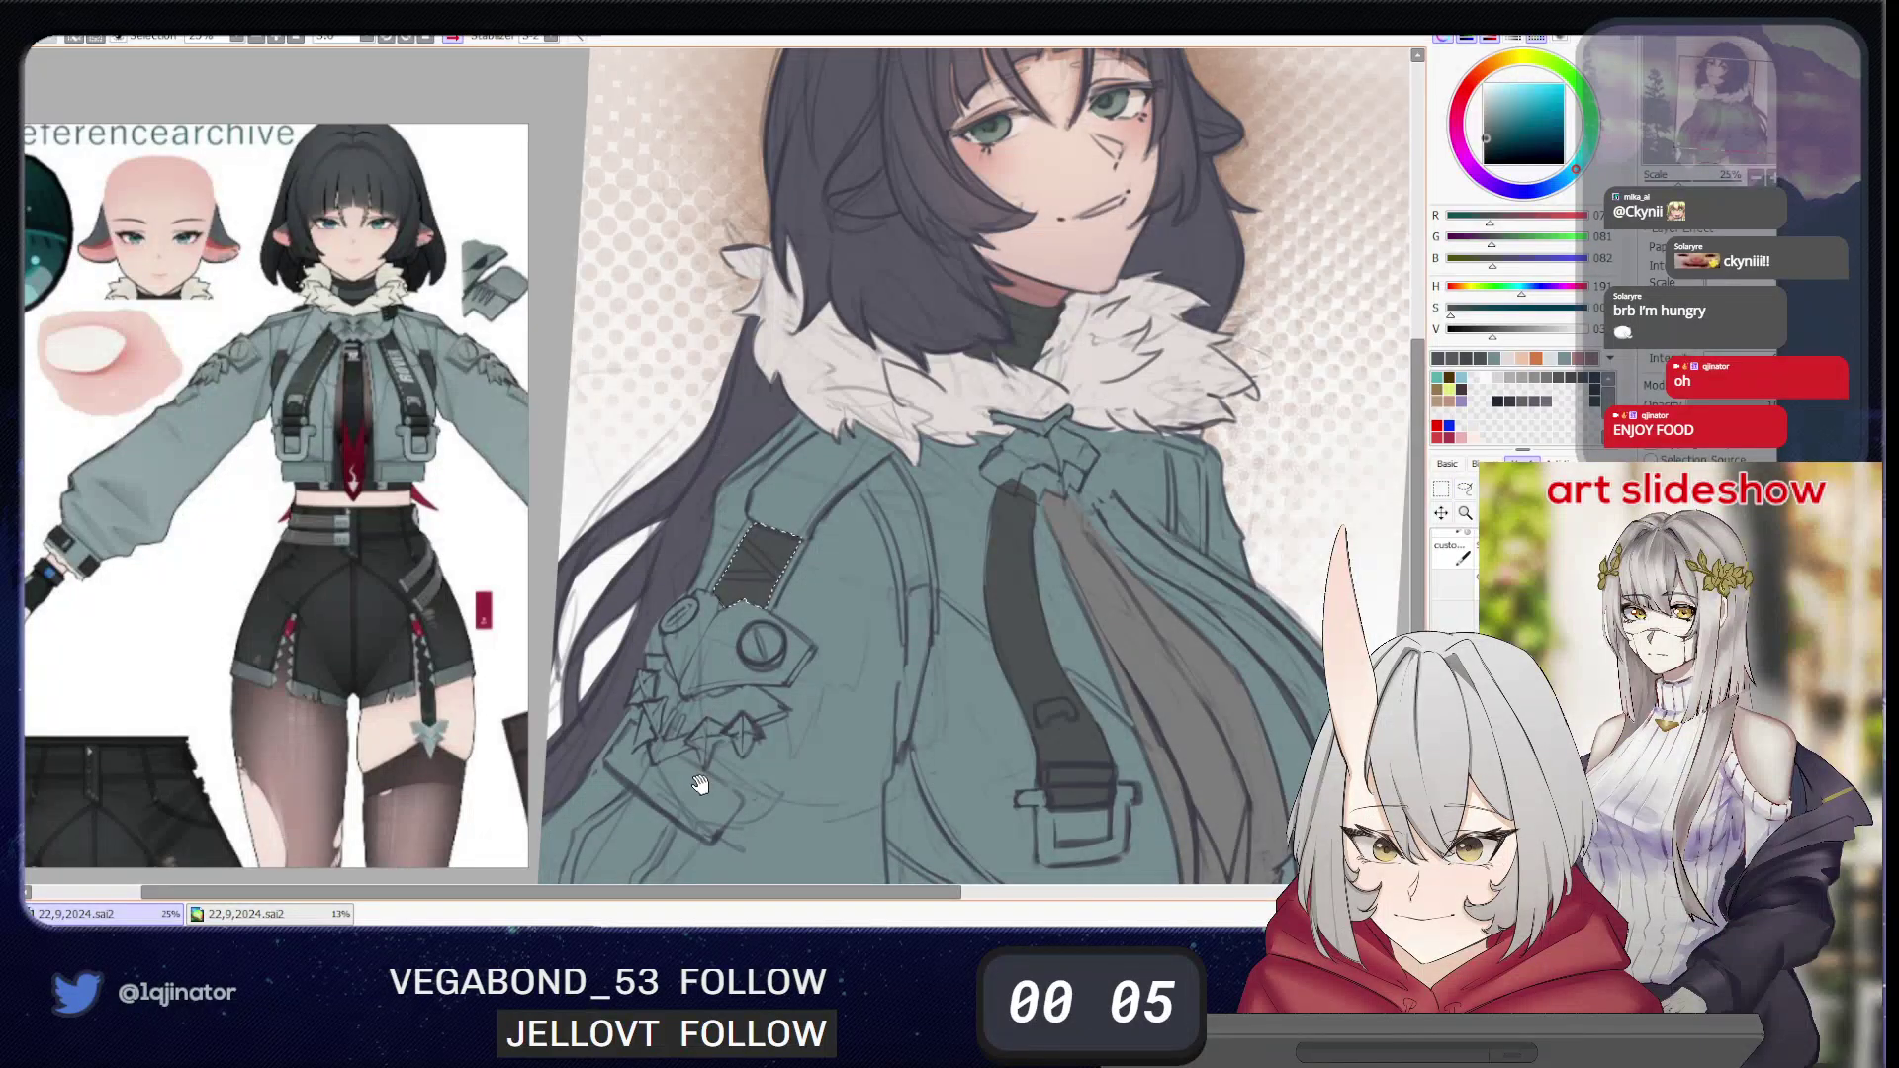
- Outline the wavy stripe on the lower sleeve with the lasso, fill it with dark grey and clear the selection
drag(699, 780, 823, 550)
key(l)
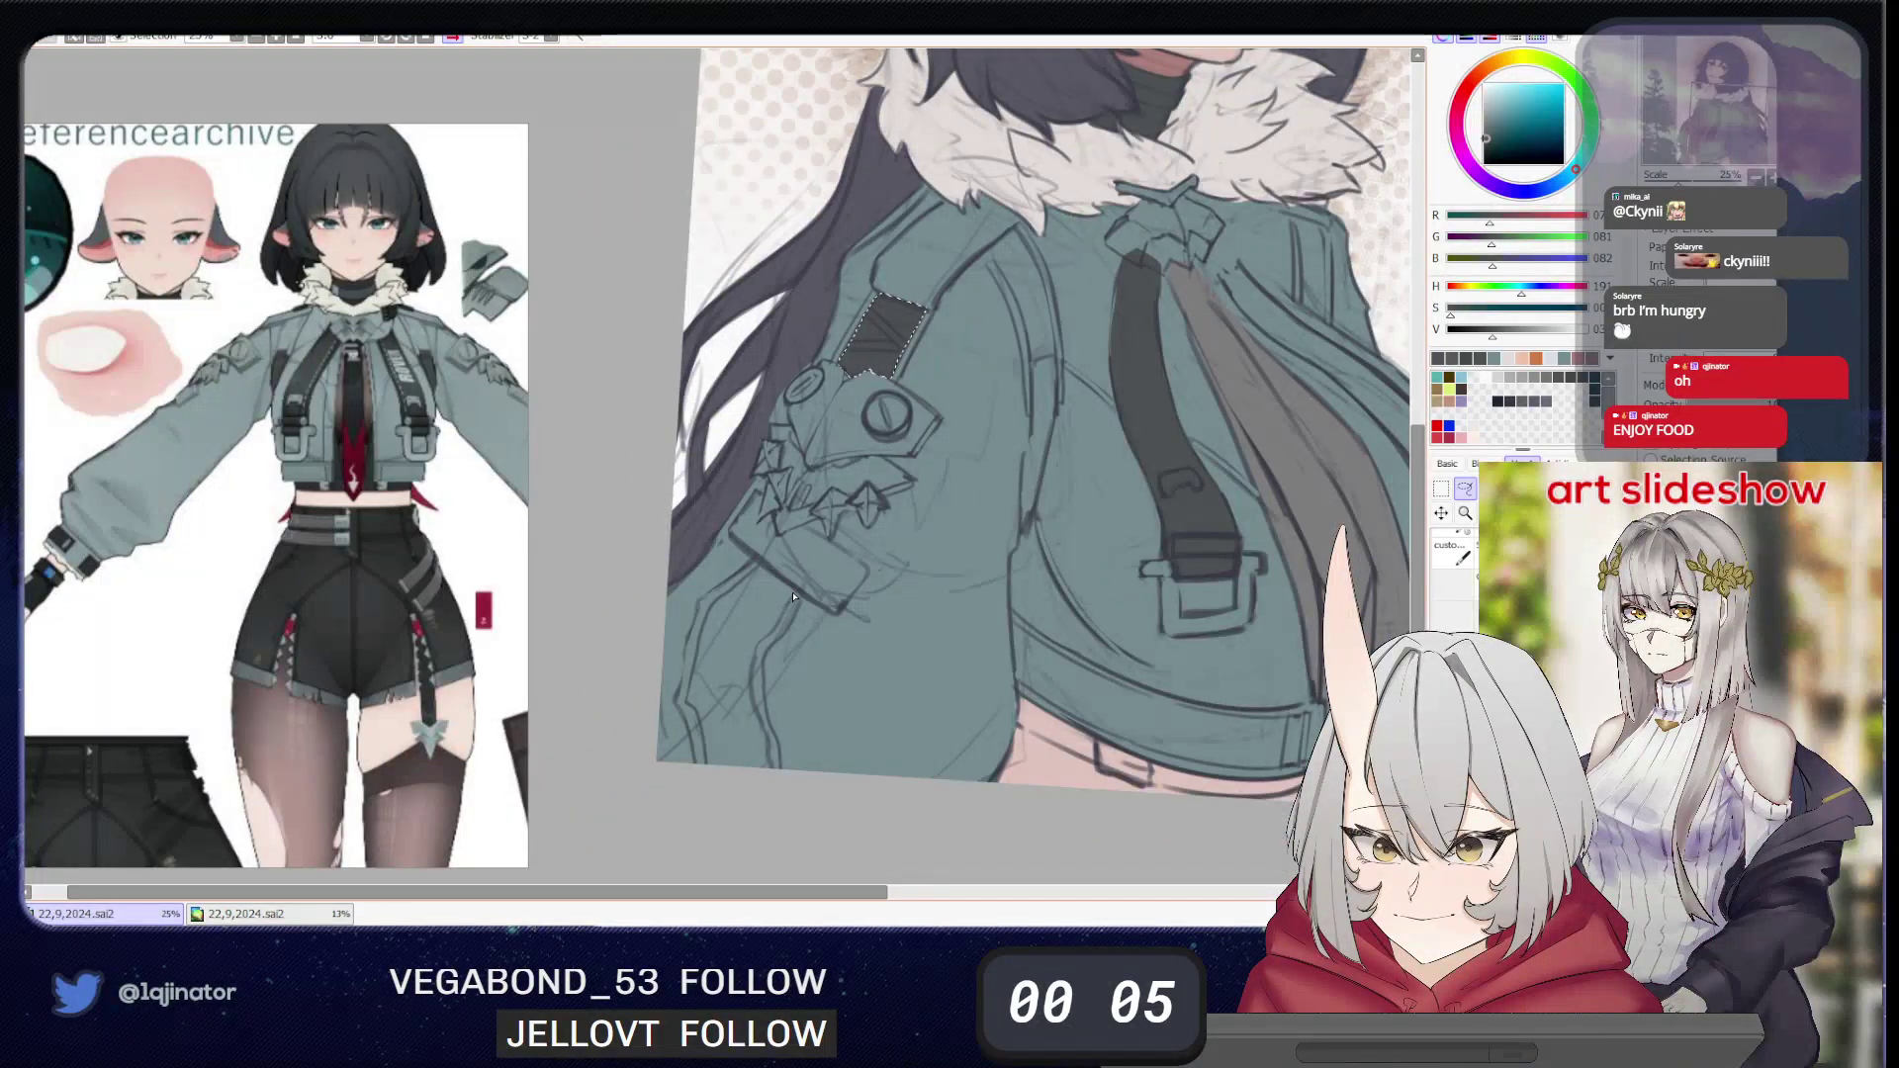
drag(765, 644, 752, 673)
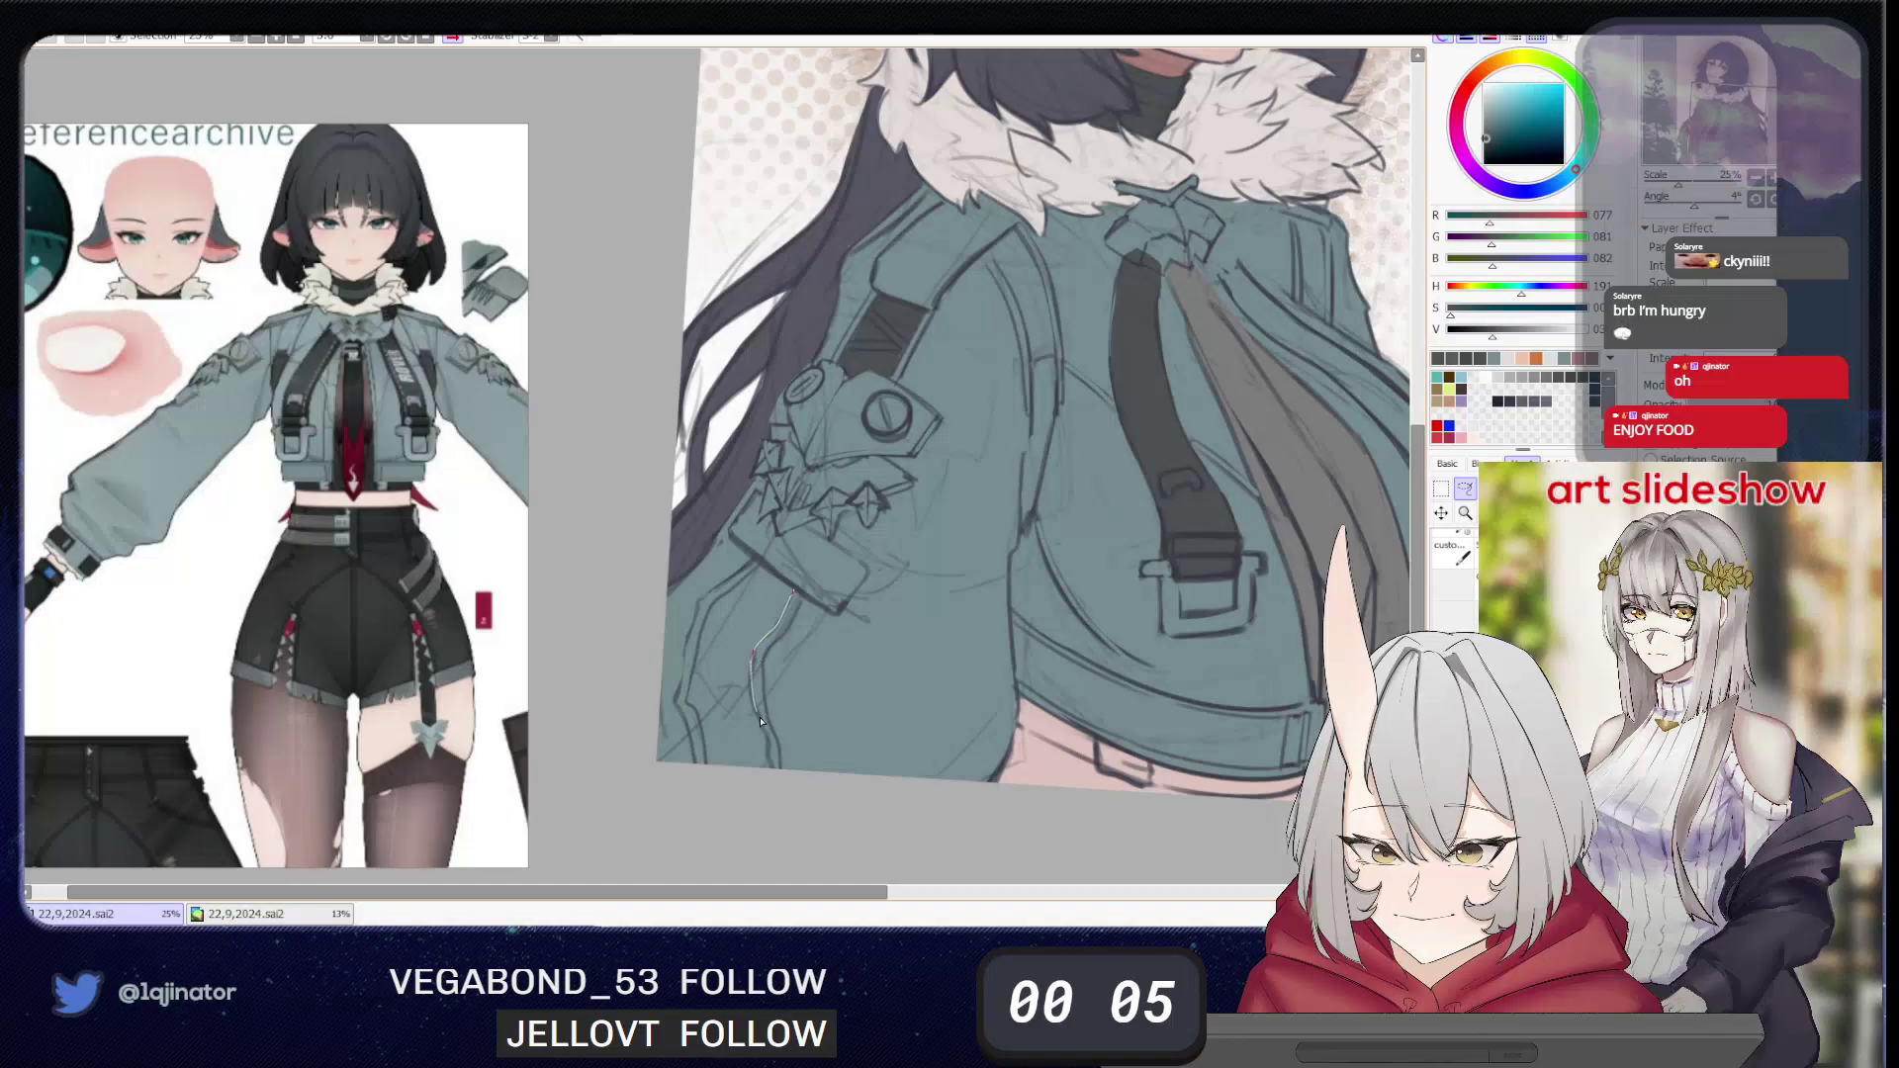
drag(739, 800, 692, 708)
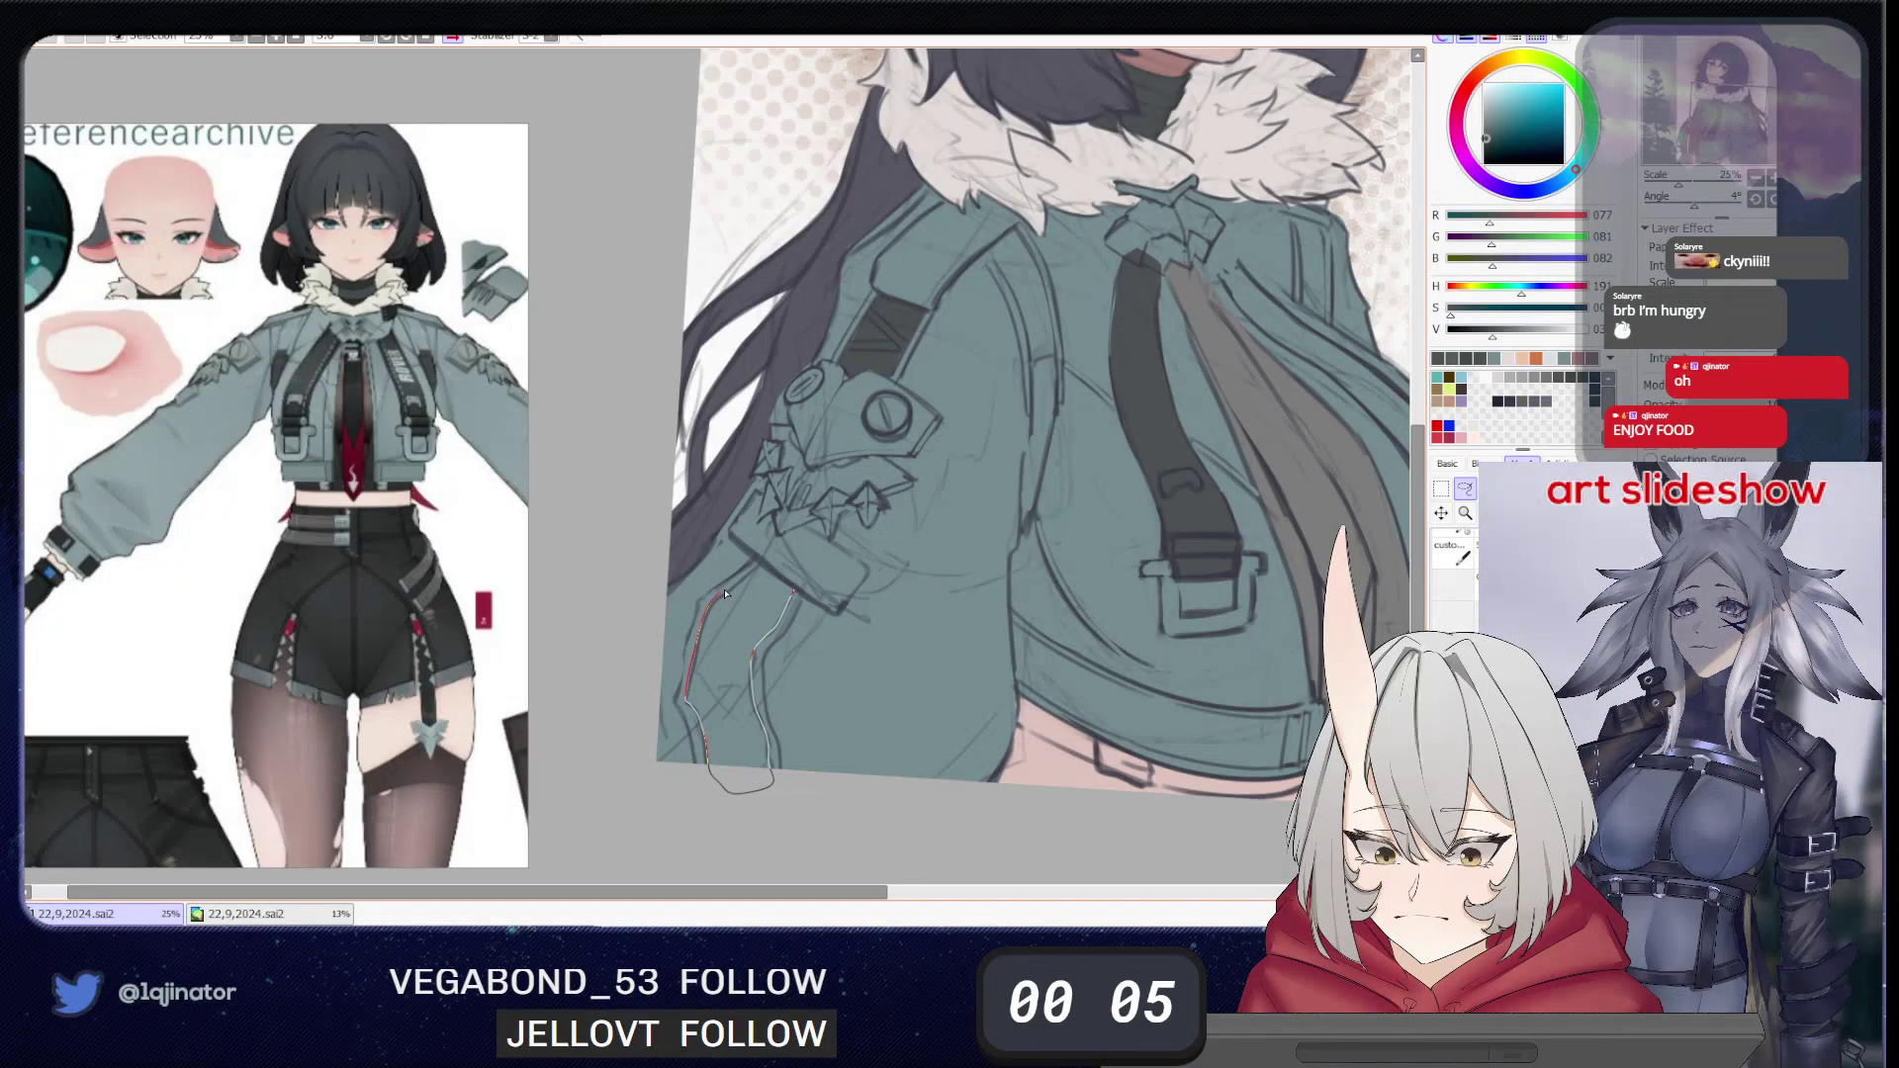
drag(759, 569, 790, 588)
key(g)
click(744, 633)
key(ctrl+d)
key(l)
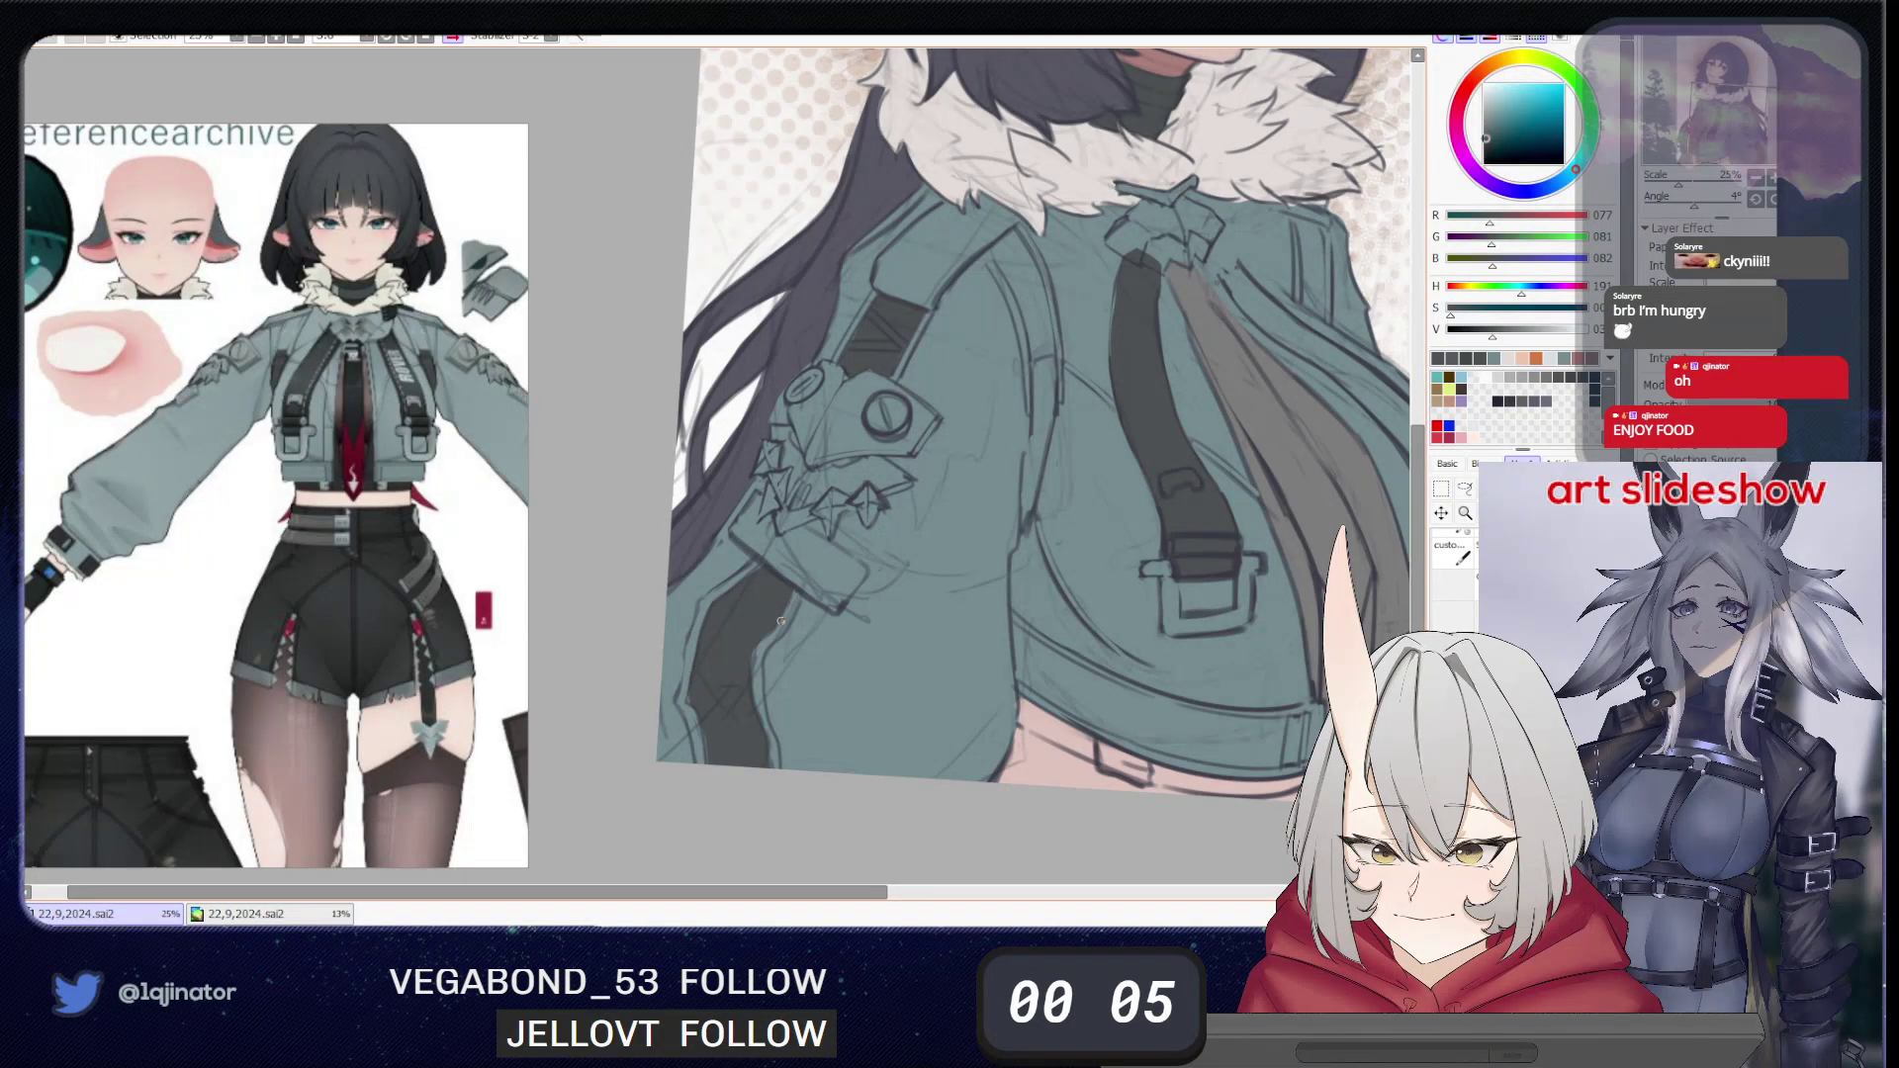
- Mirror the canvas, fill the other chest strap from the bow to the outer buckle with dark grey, and deselect it
drag(790, 588, 764, 613)
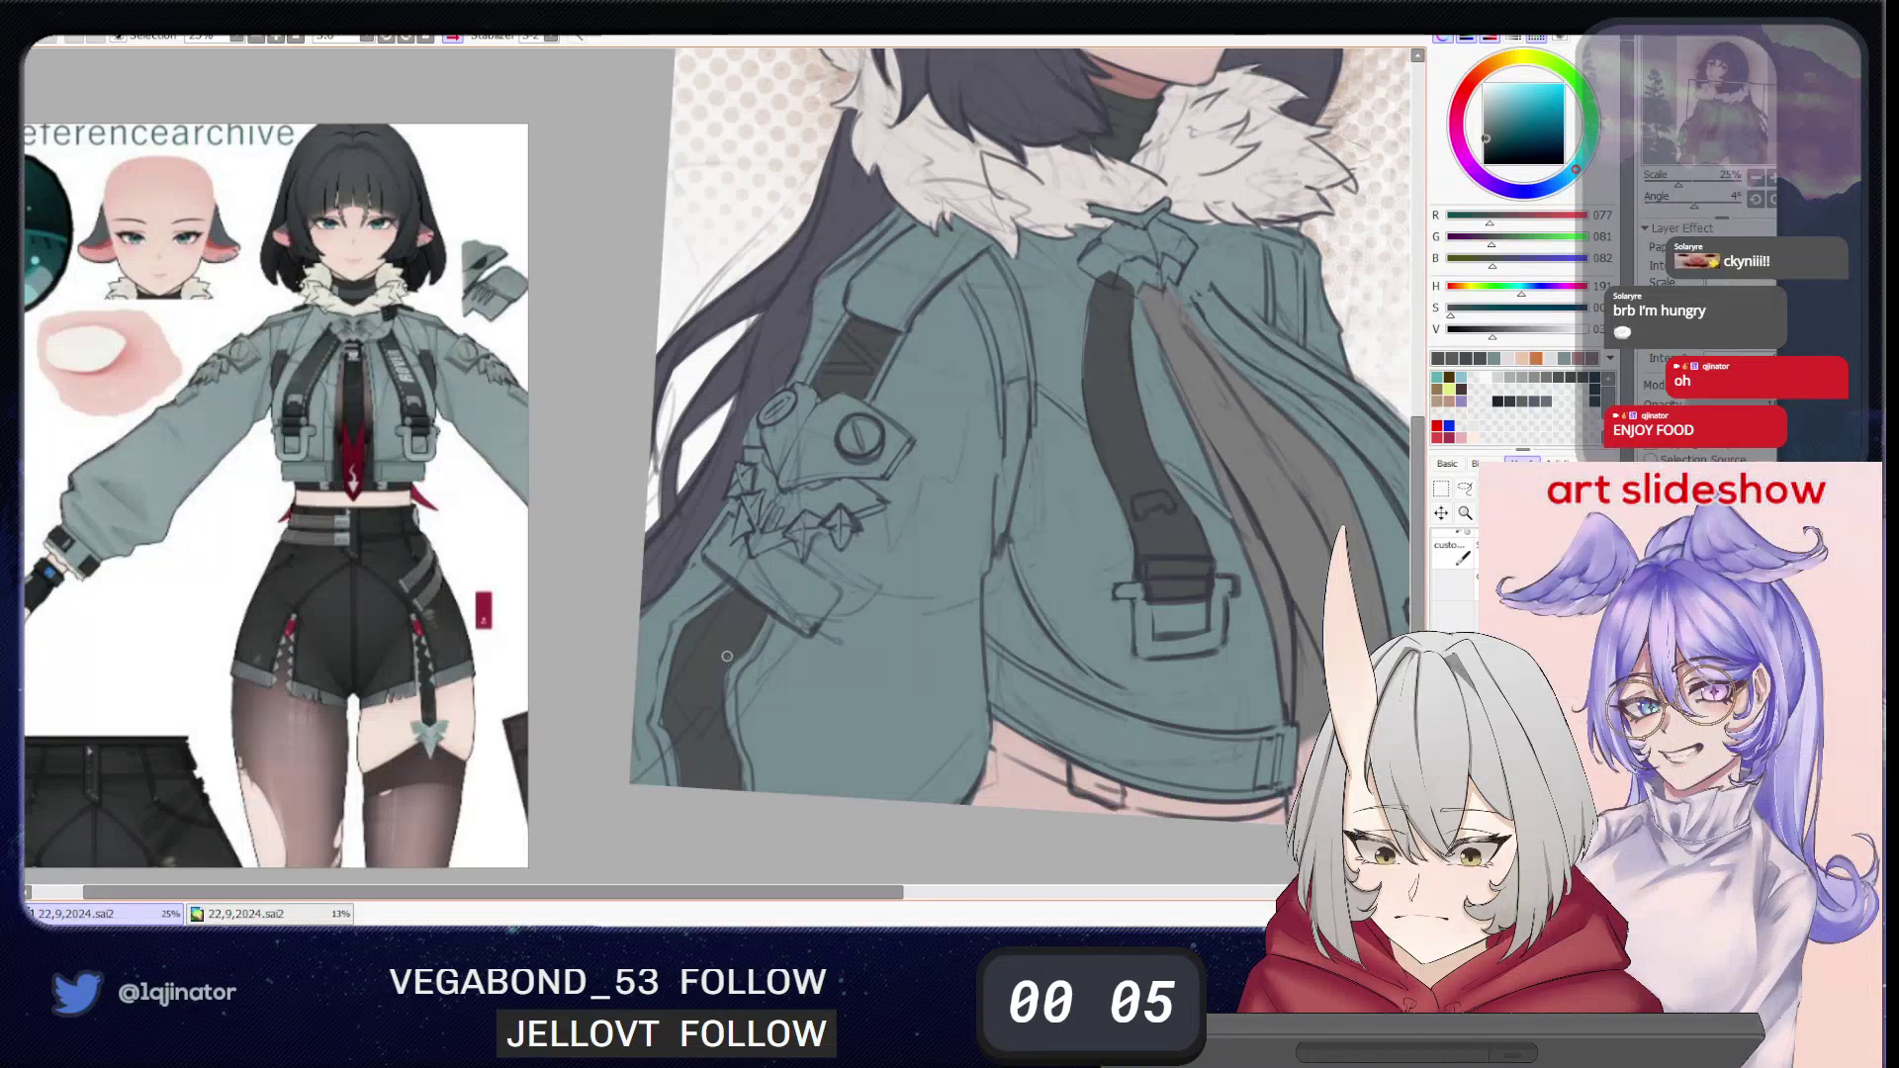
drag(820, 554, 701, 677)
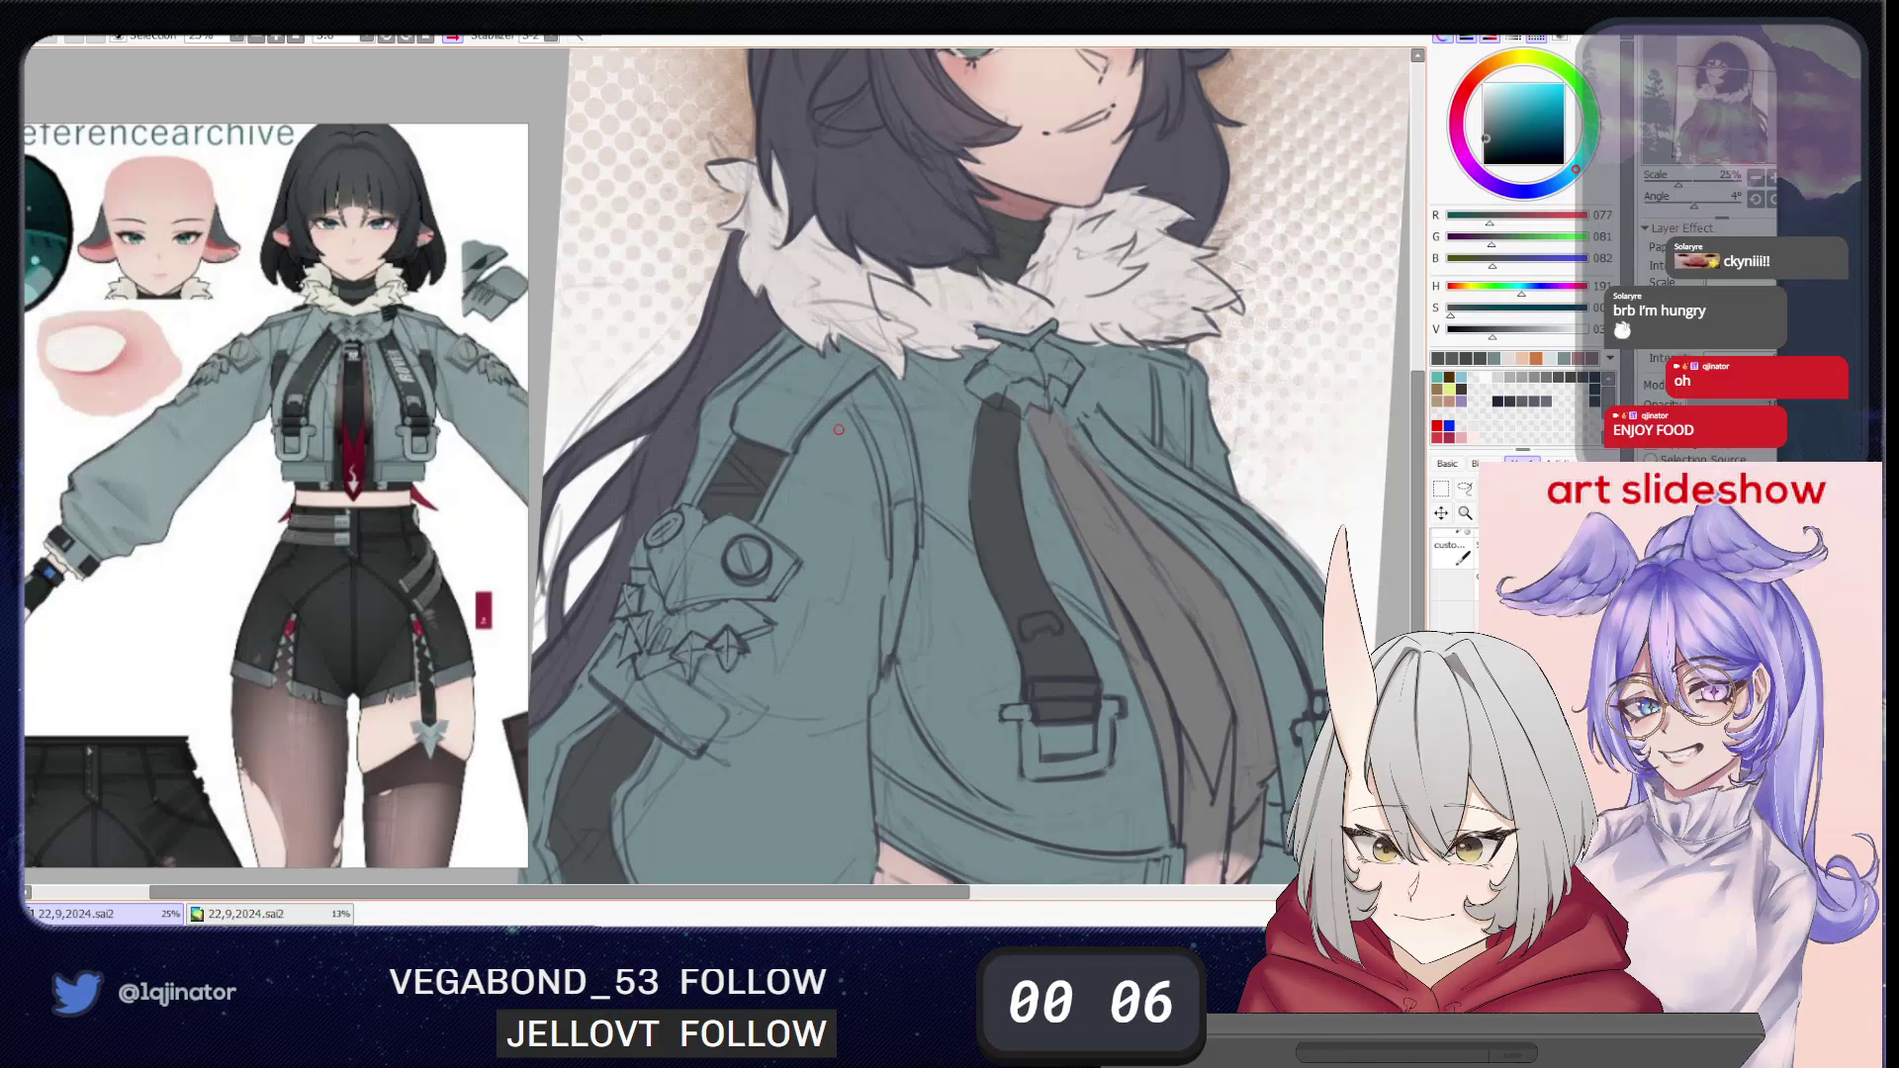
drag(1183, 539, 974, 504)
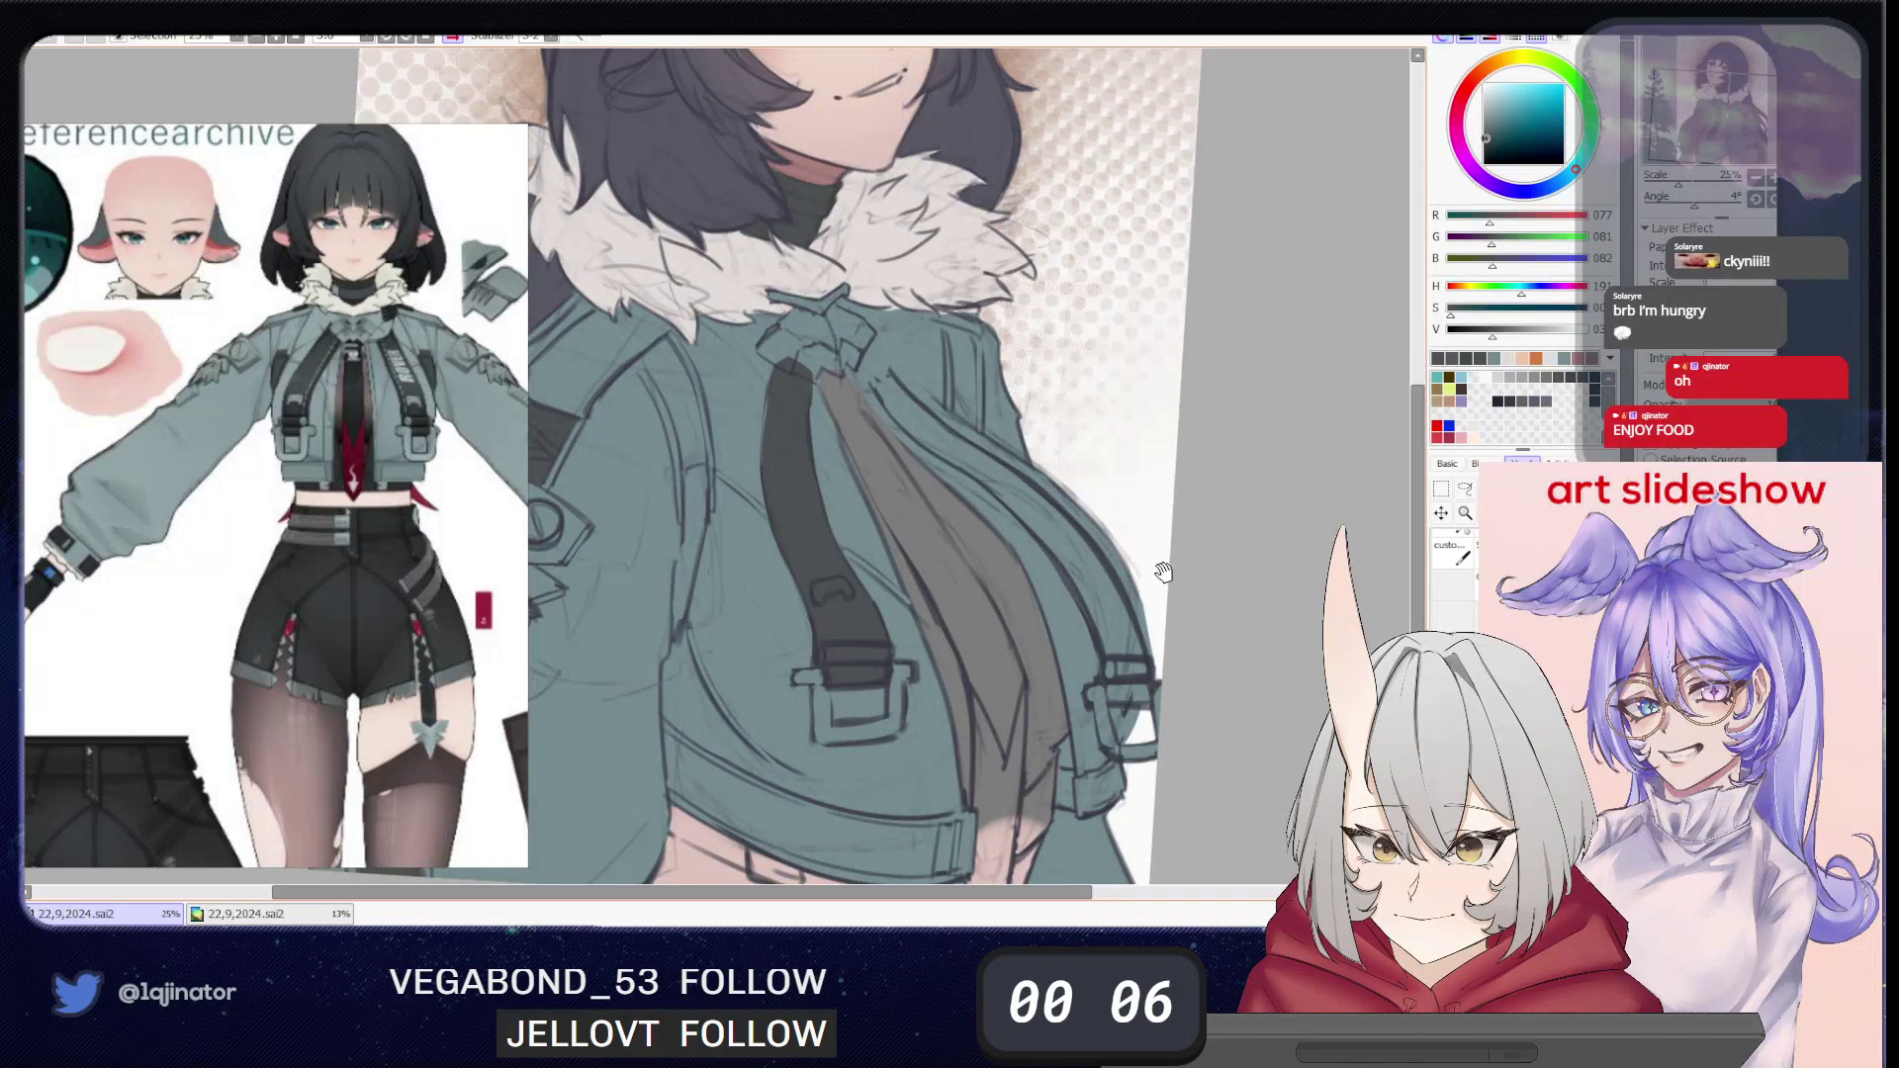
mouse_move(1163, 572)
mouse_down()
mouse_move(1128, 493)
mouse_move(989, 647)
mouse_up()
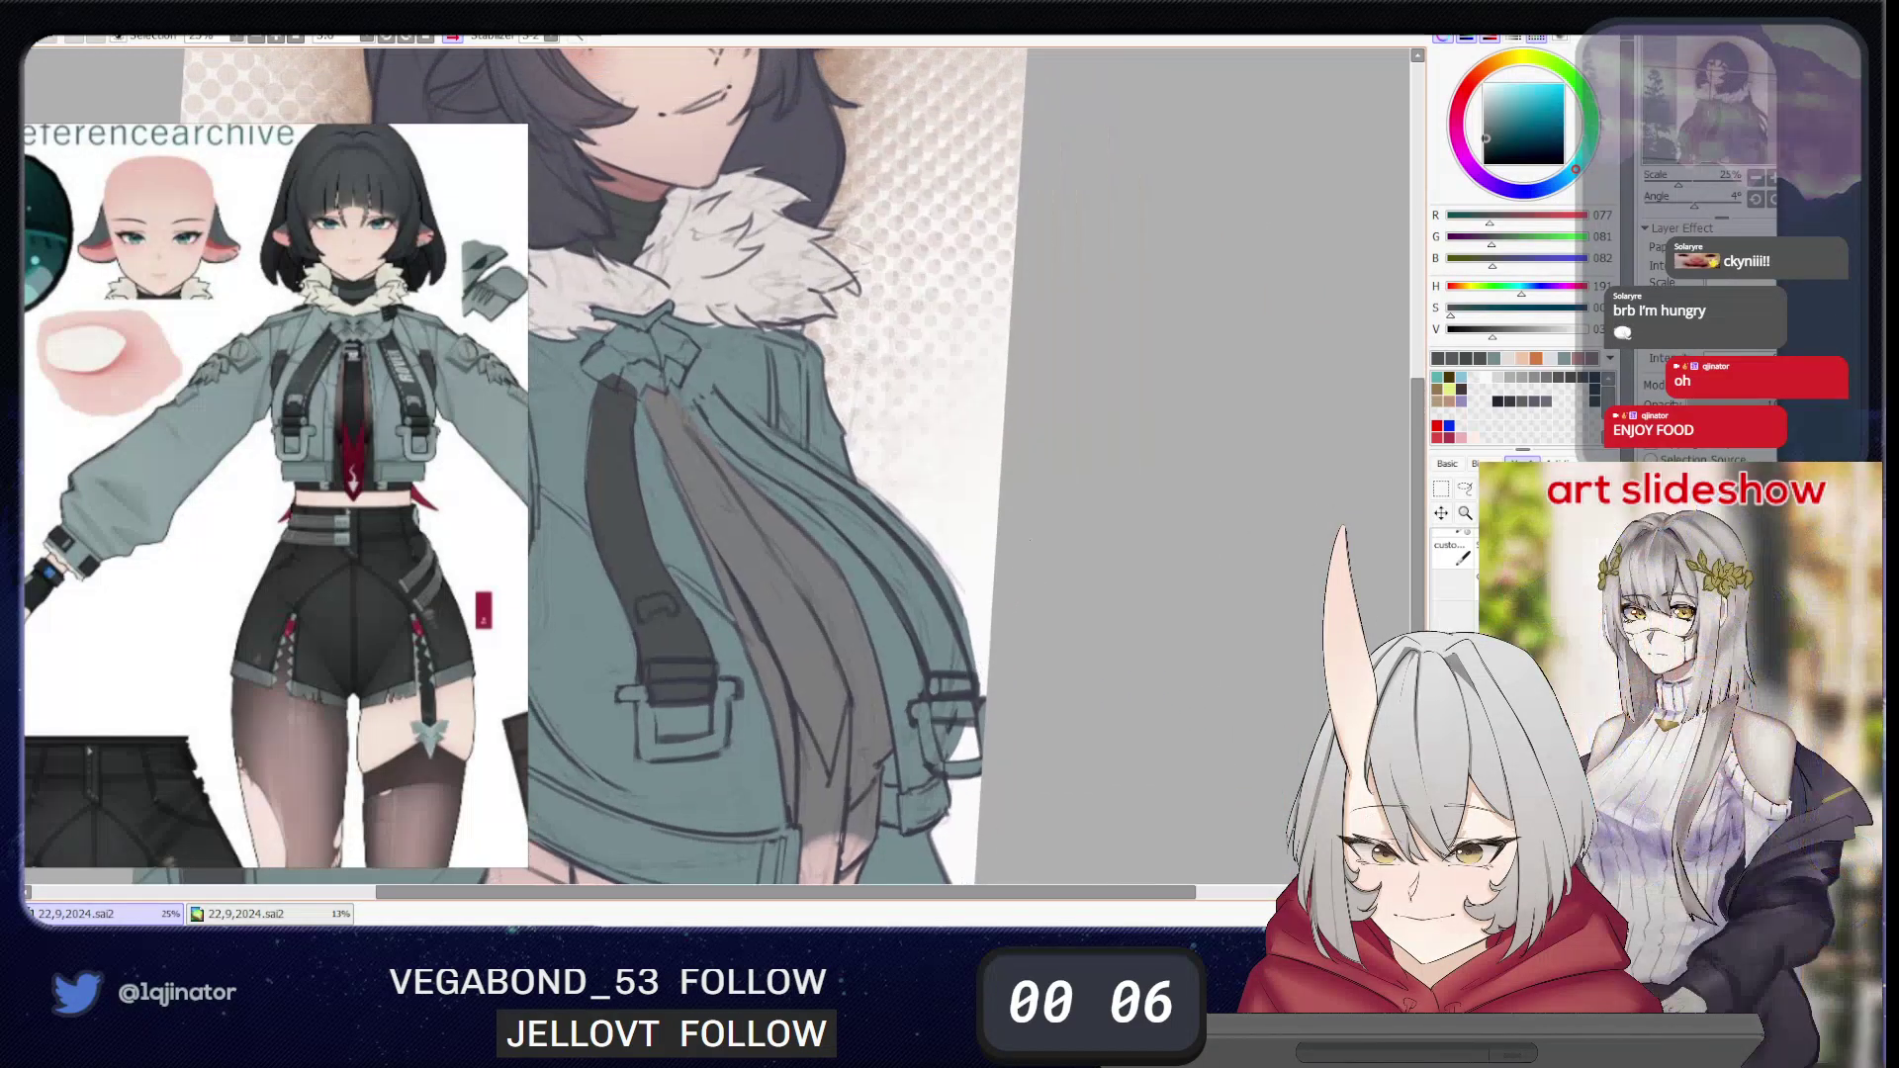
key(h)
drag(594, 567, 787, 643)
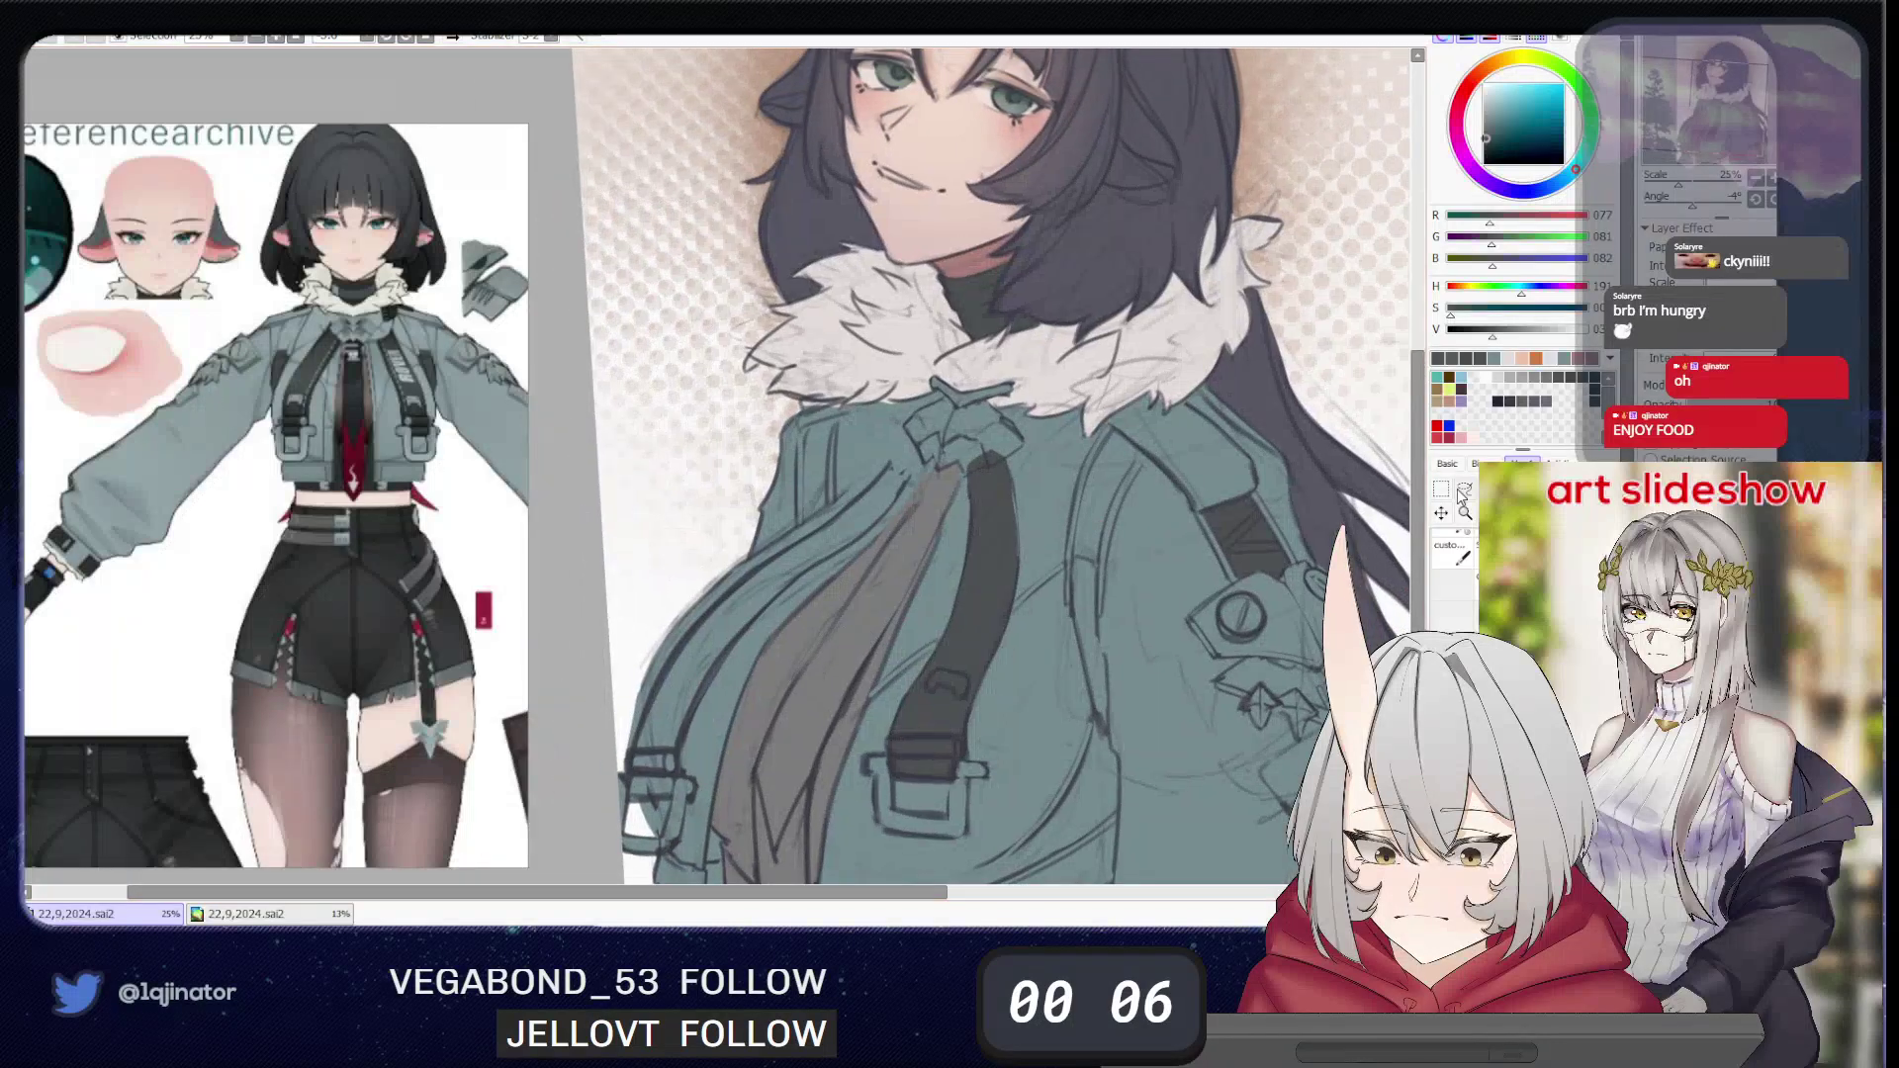
key(l)
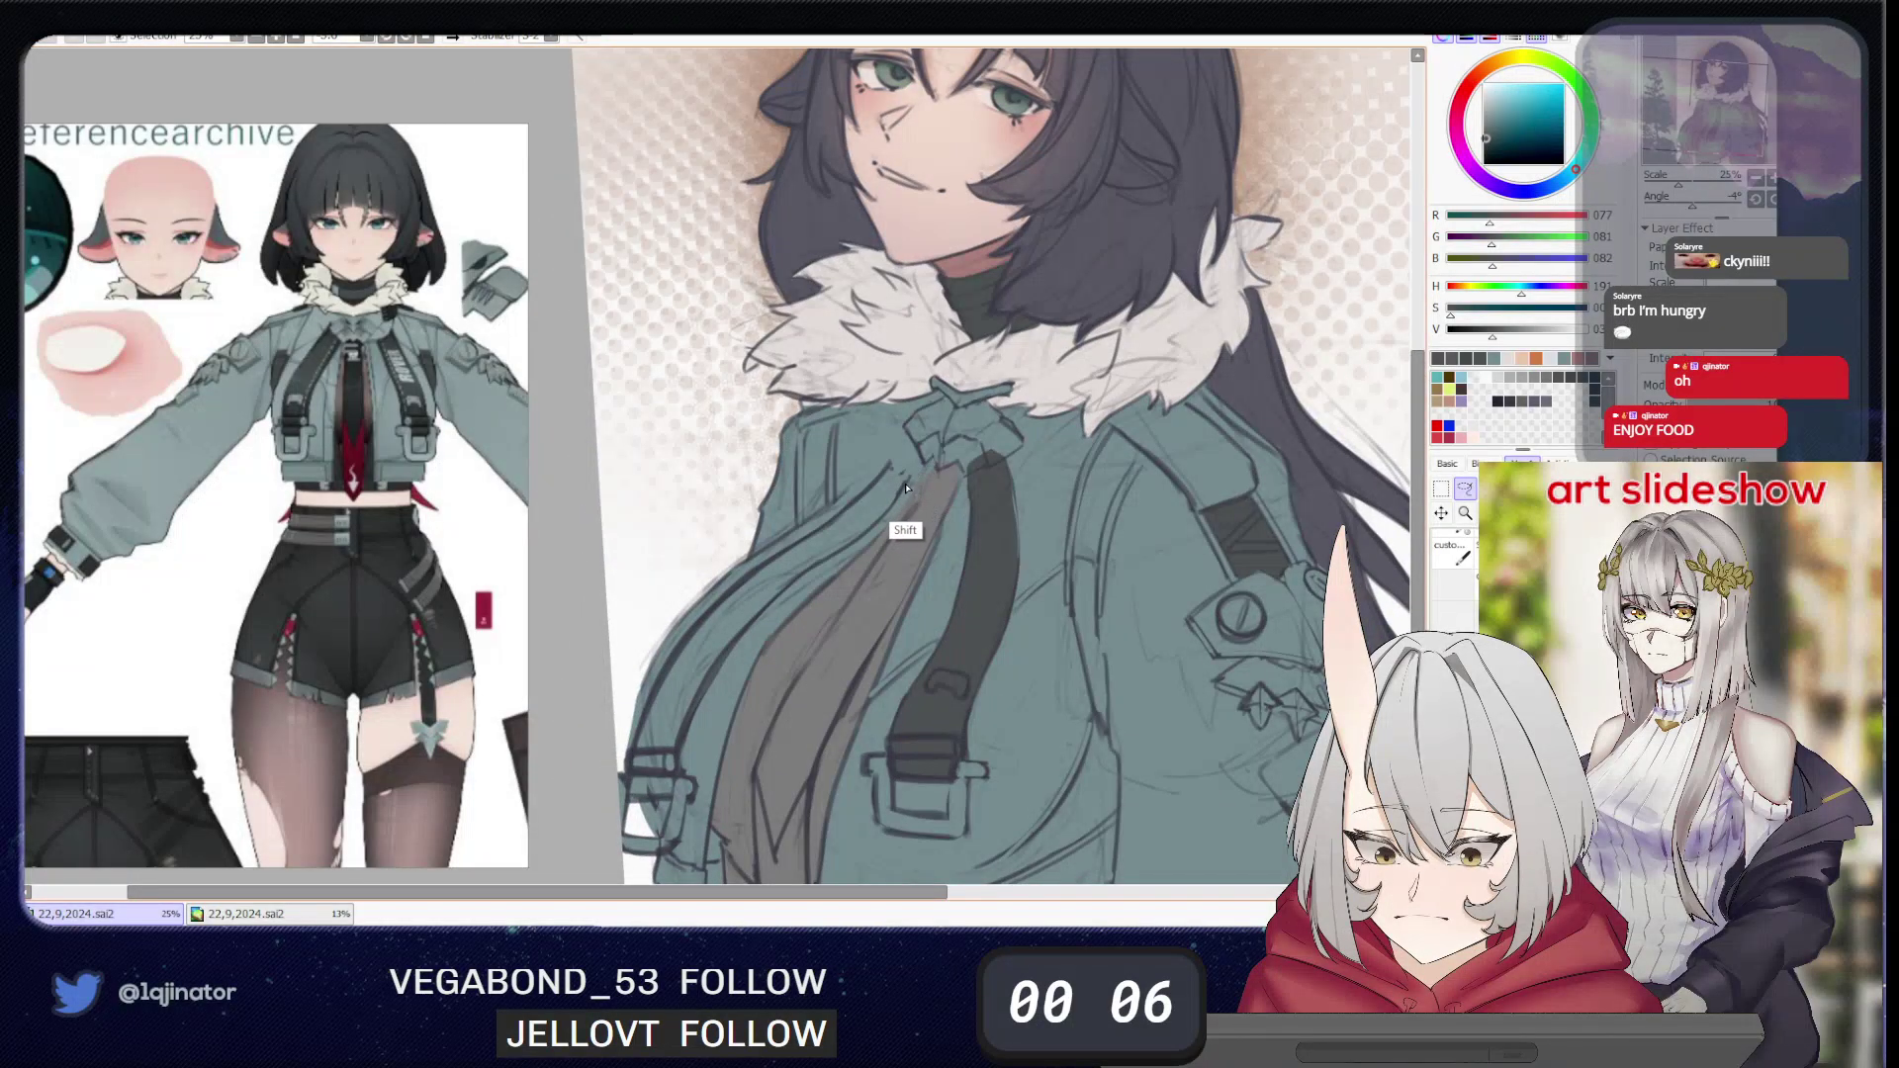
mouse_move(900, 500)
mouse_down()
mouse_move(720, 669)
mouse_move(674, 798)
mouse_move(629, 804)
mouse_move(644, 721)
mouse_move(703, 623)
mouse_move(843, 516)
mouse_move(906, 431)
mouse_move(905, 483)
mouse_up()
key(g)
click(900, 476)
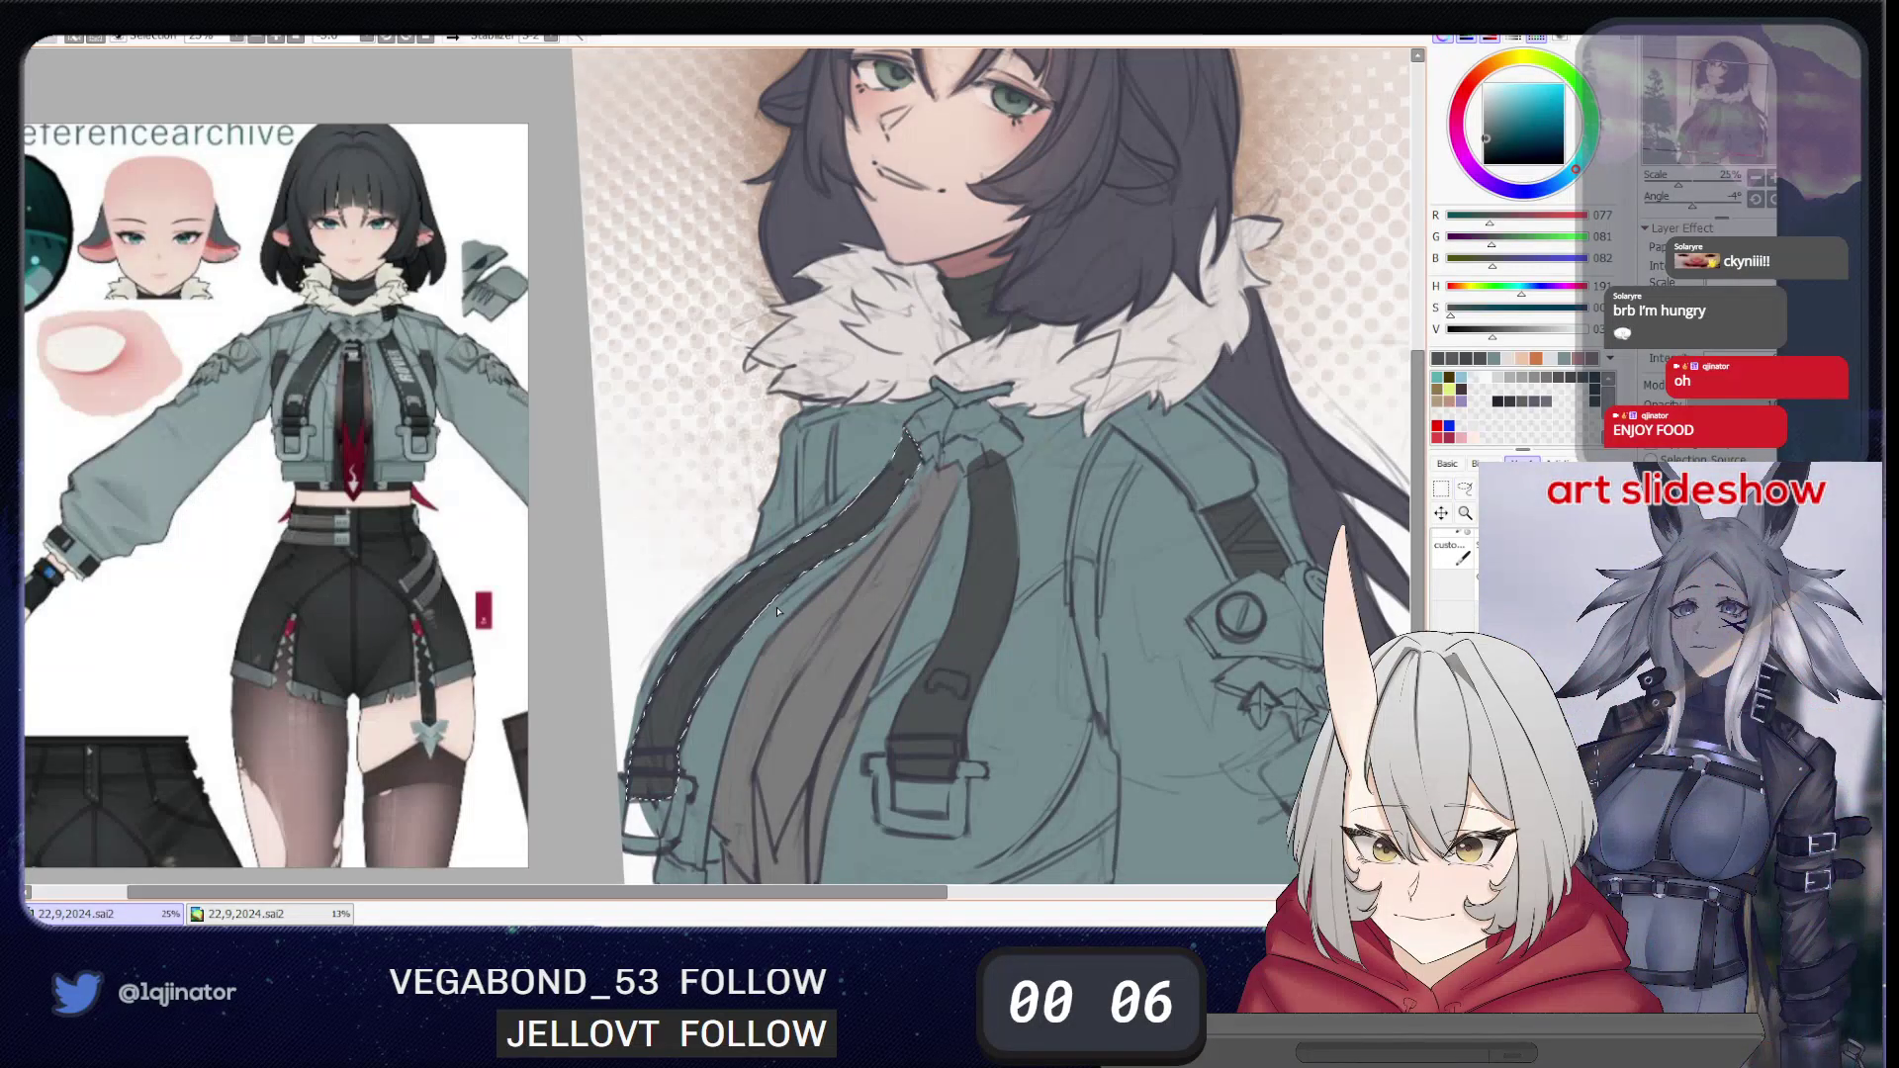
key(Page_Down)
click(1464, 491)
key(ctrl+d)
- Examine the mirrored illustration as a whole to check the dark strap and sleeve colours against the reference
key(Page_Up)
key(Page_Up)
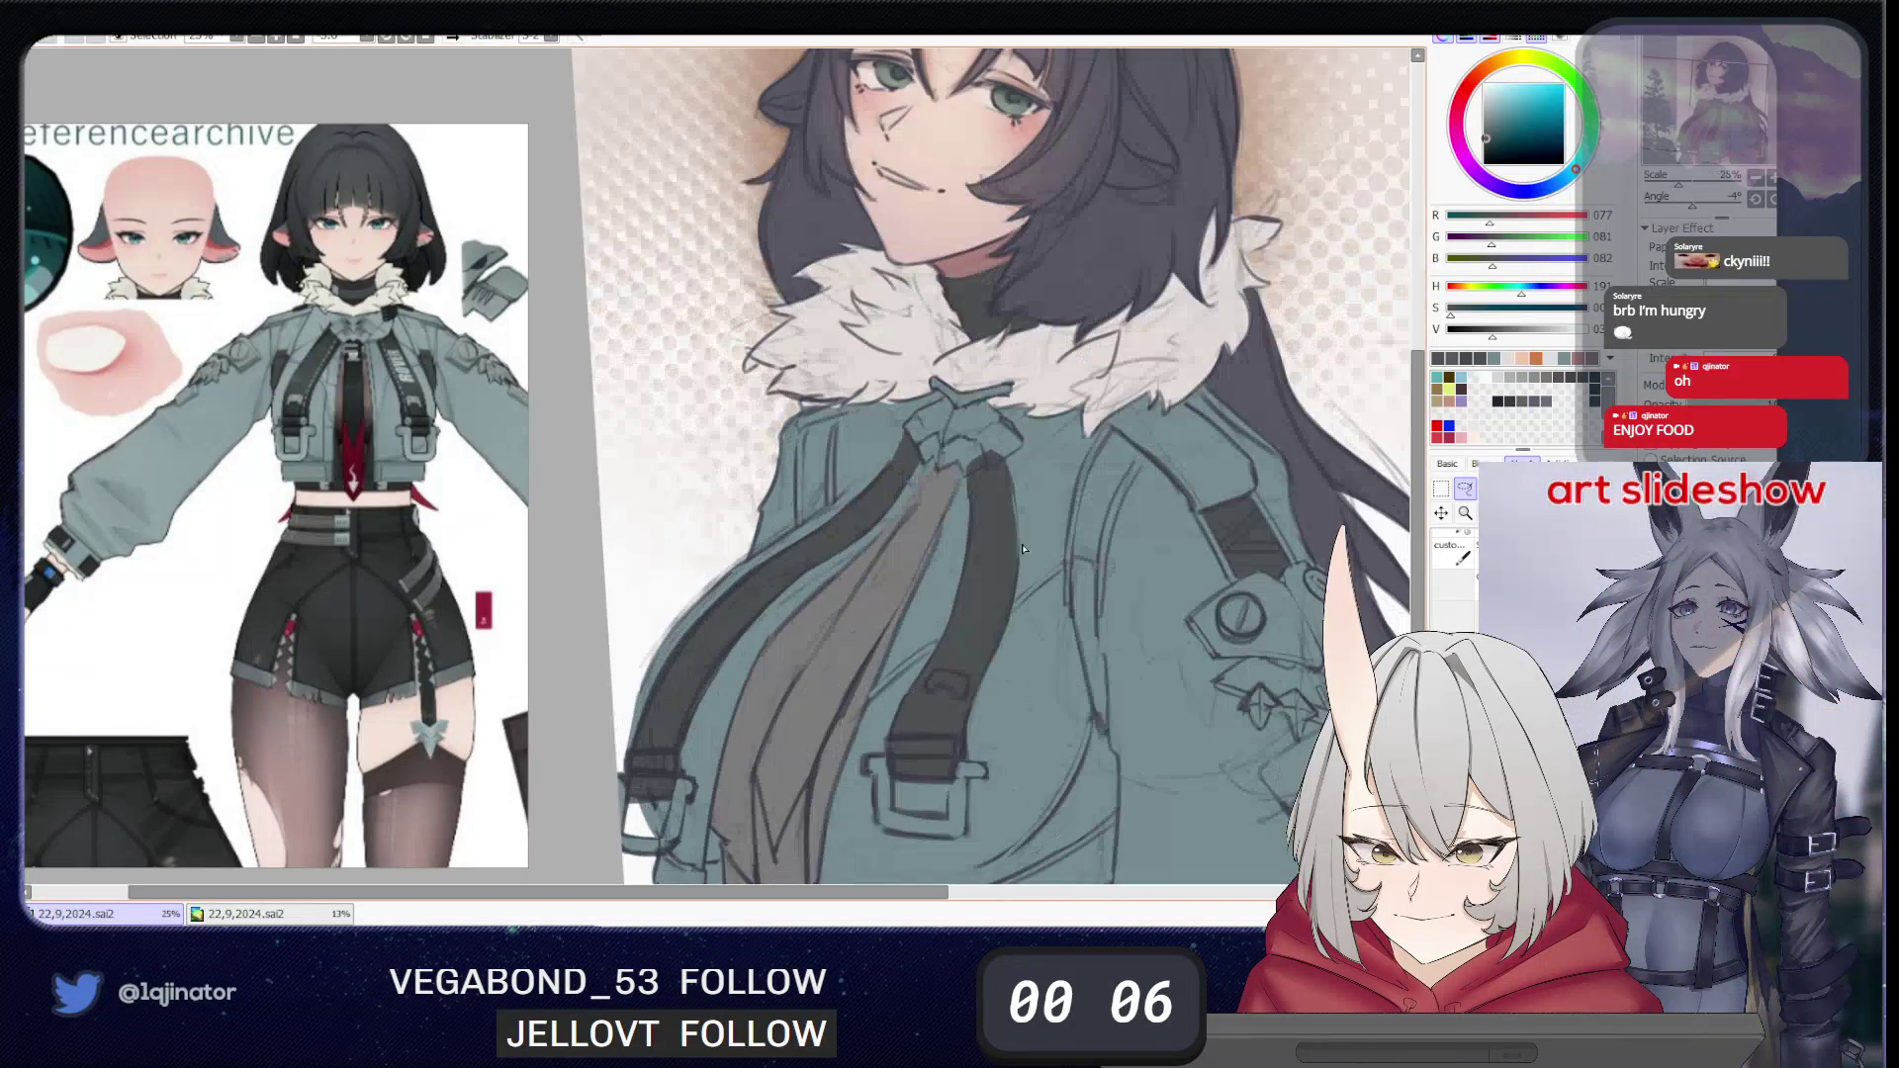
drag(1078, 496, 1095, 542)
drag(1095, 542, 1045, 573)
key(b)
drag(912, 525, 905, 526)
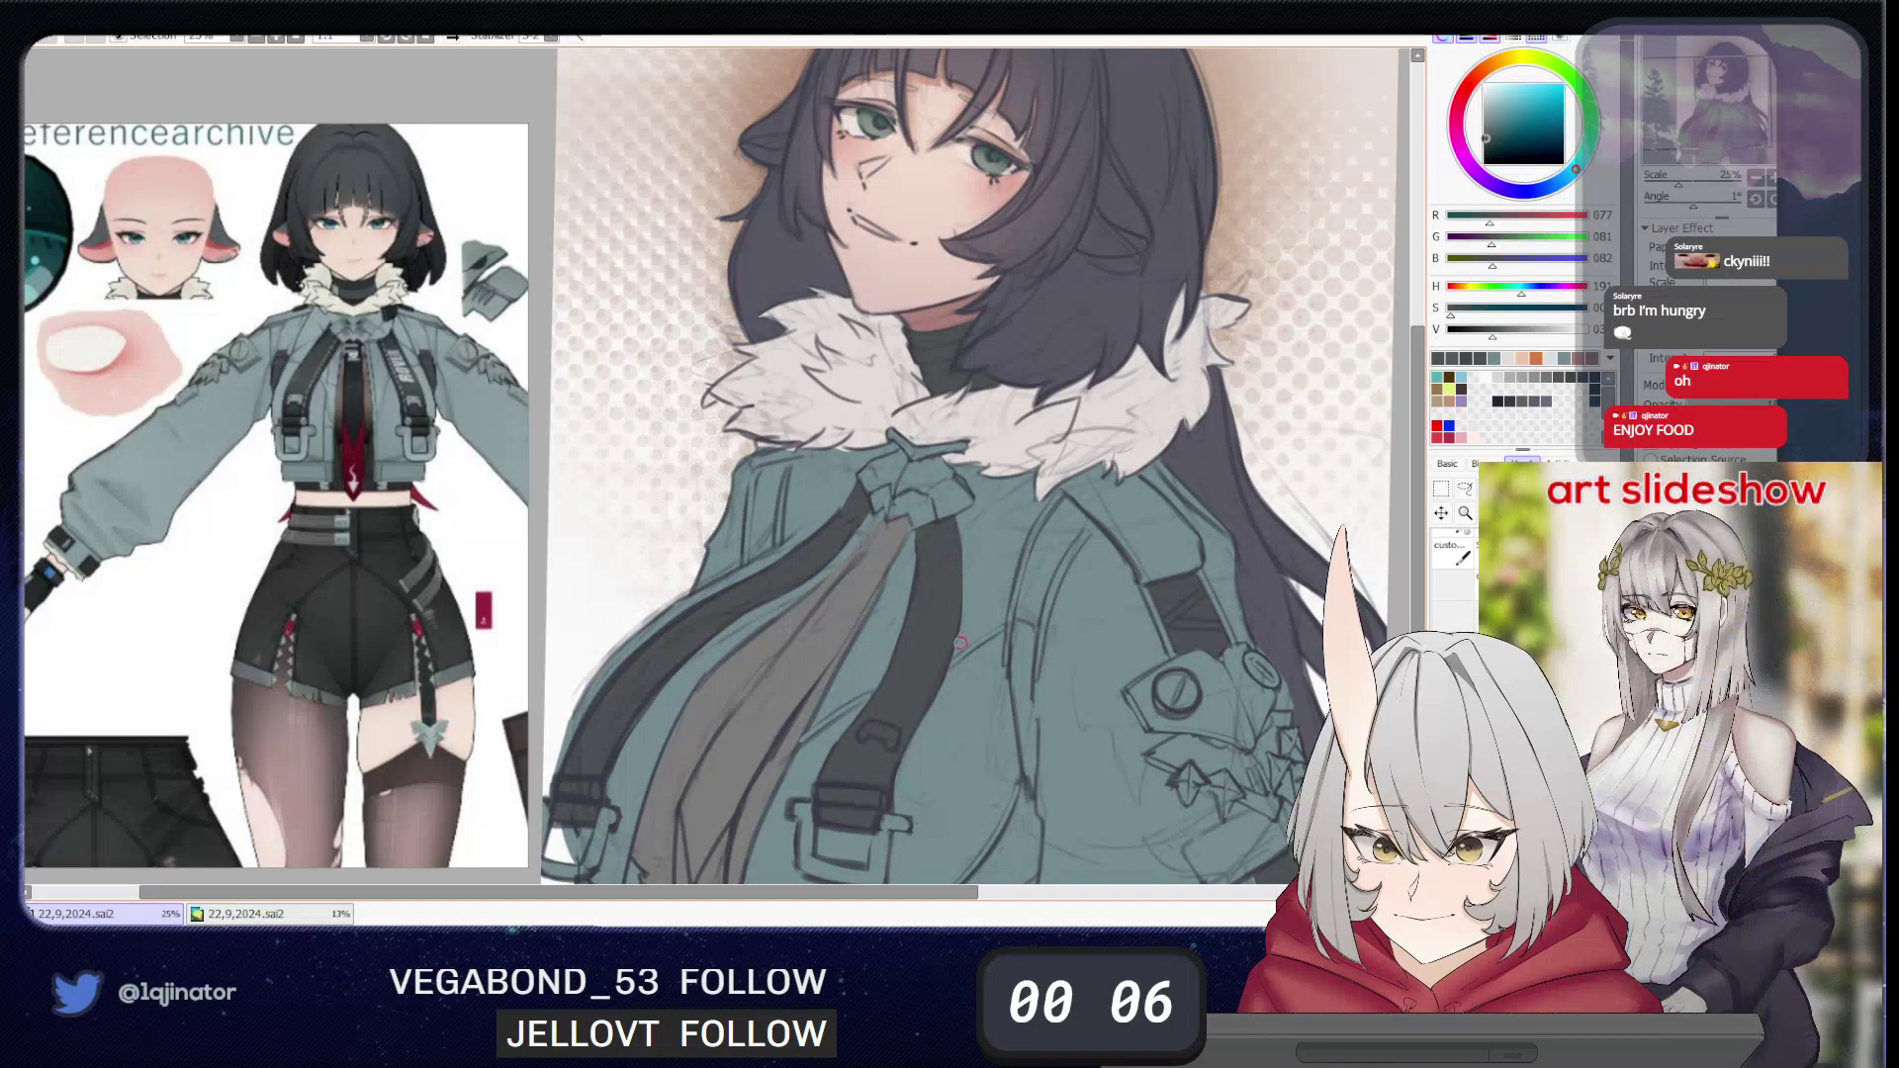
key(ctrl+minus)
key(ctrl+minus)
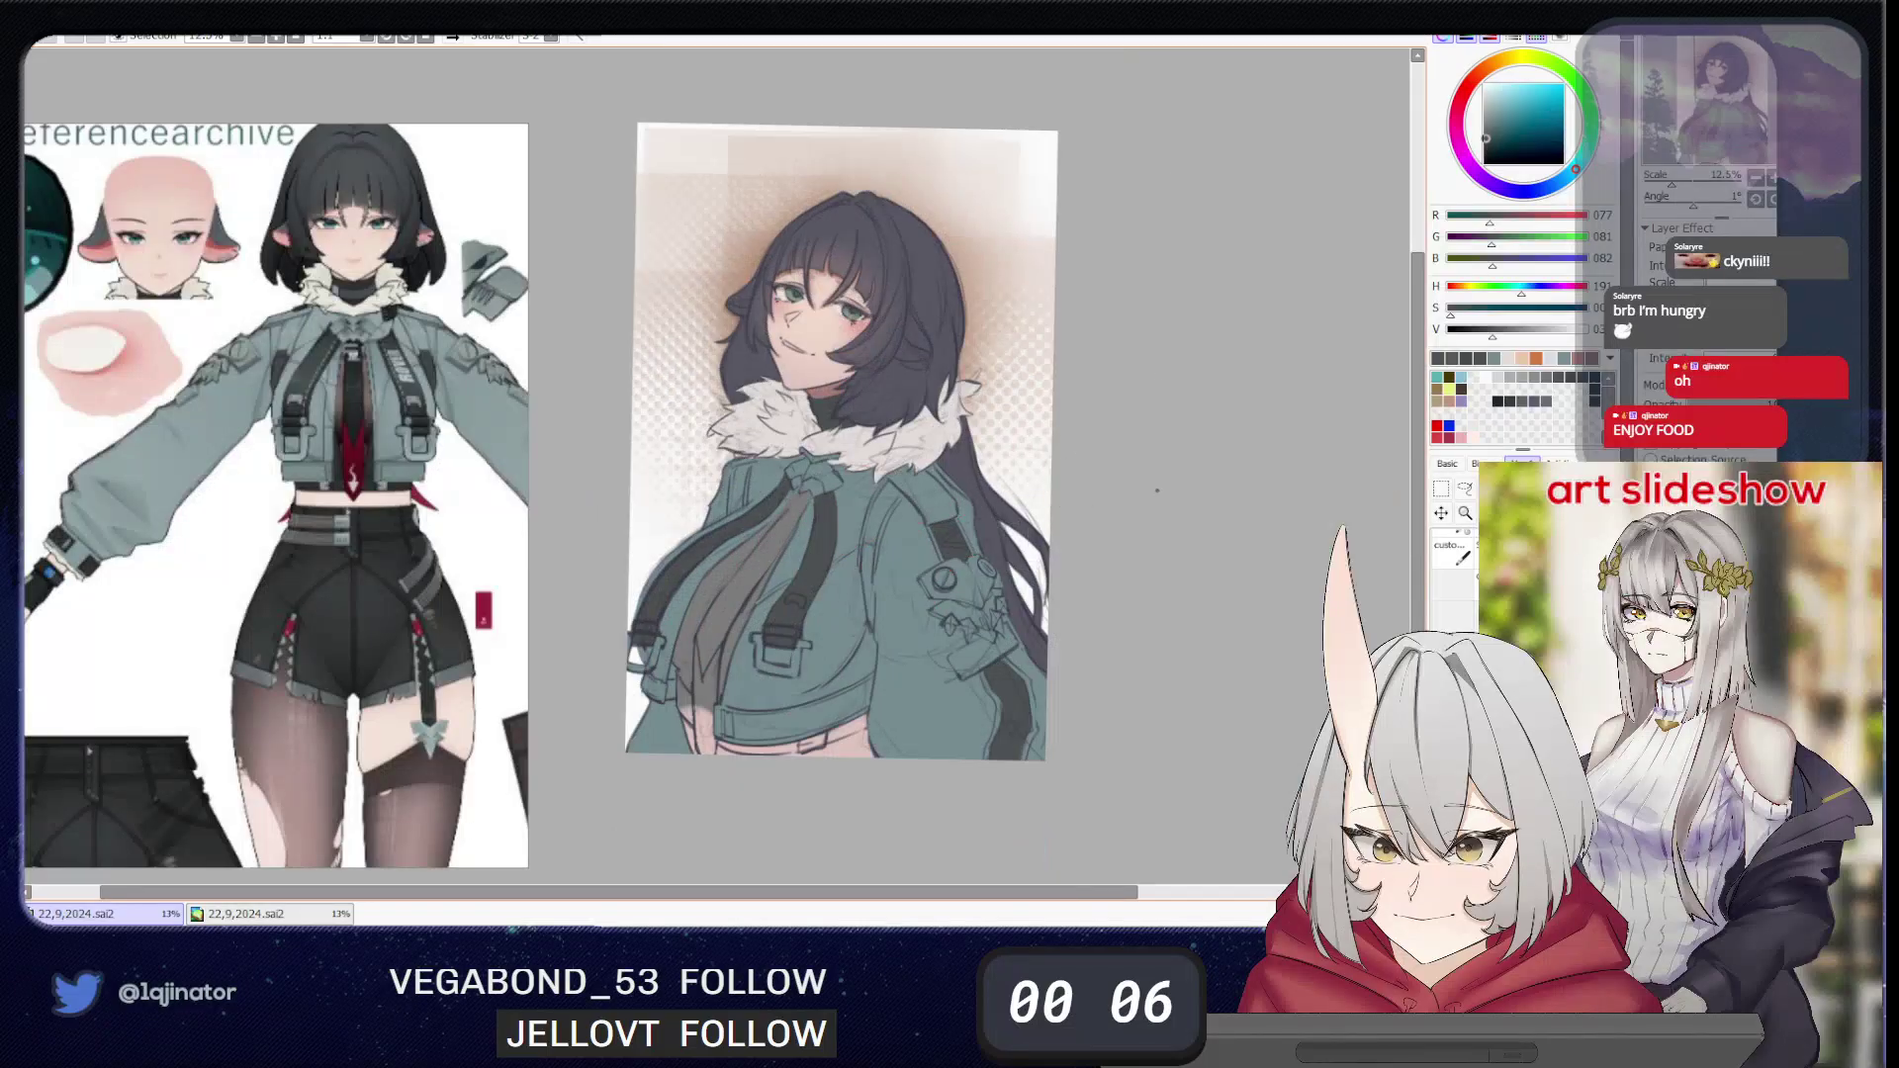
drag(1118, 551, 1079, 510)
key(ctrl+plus)
drag(1078, 511, 1122, 521)
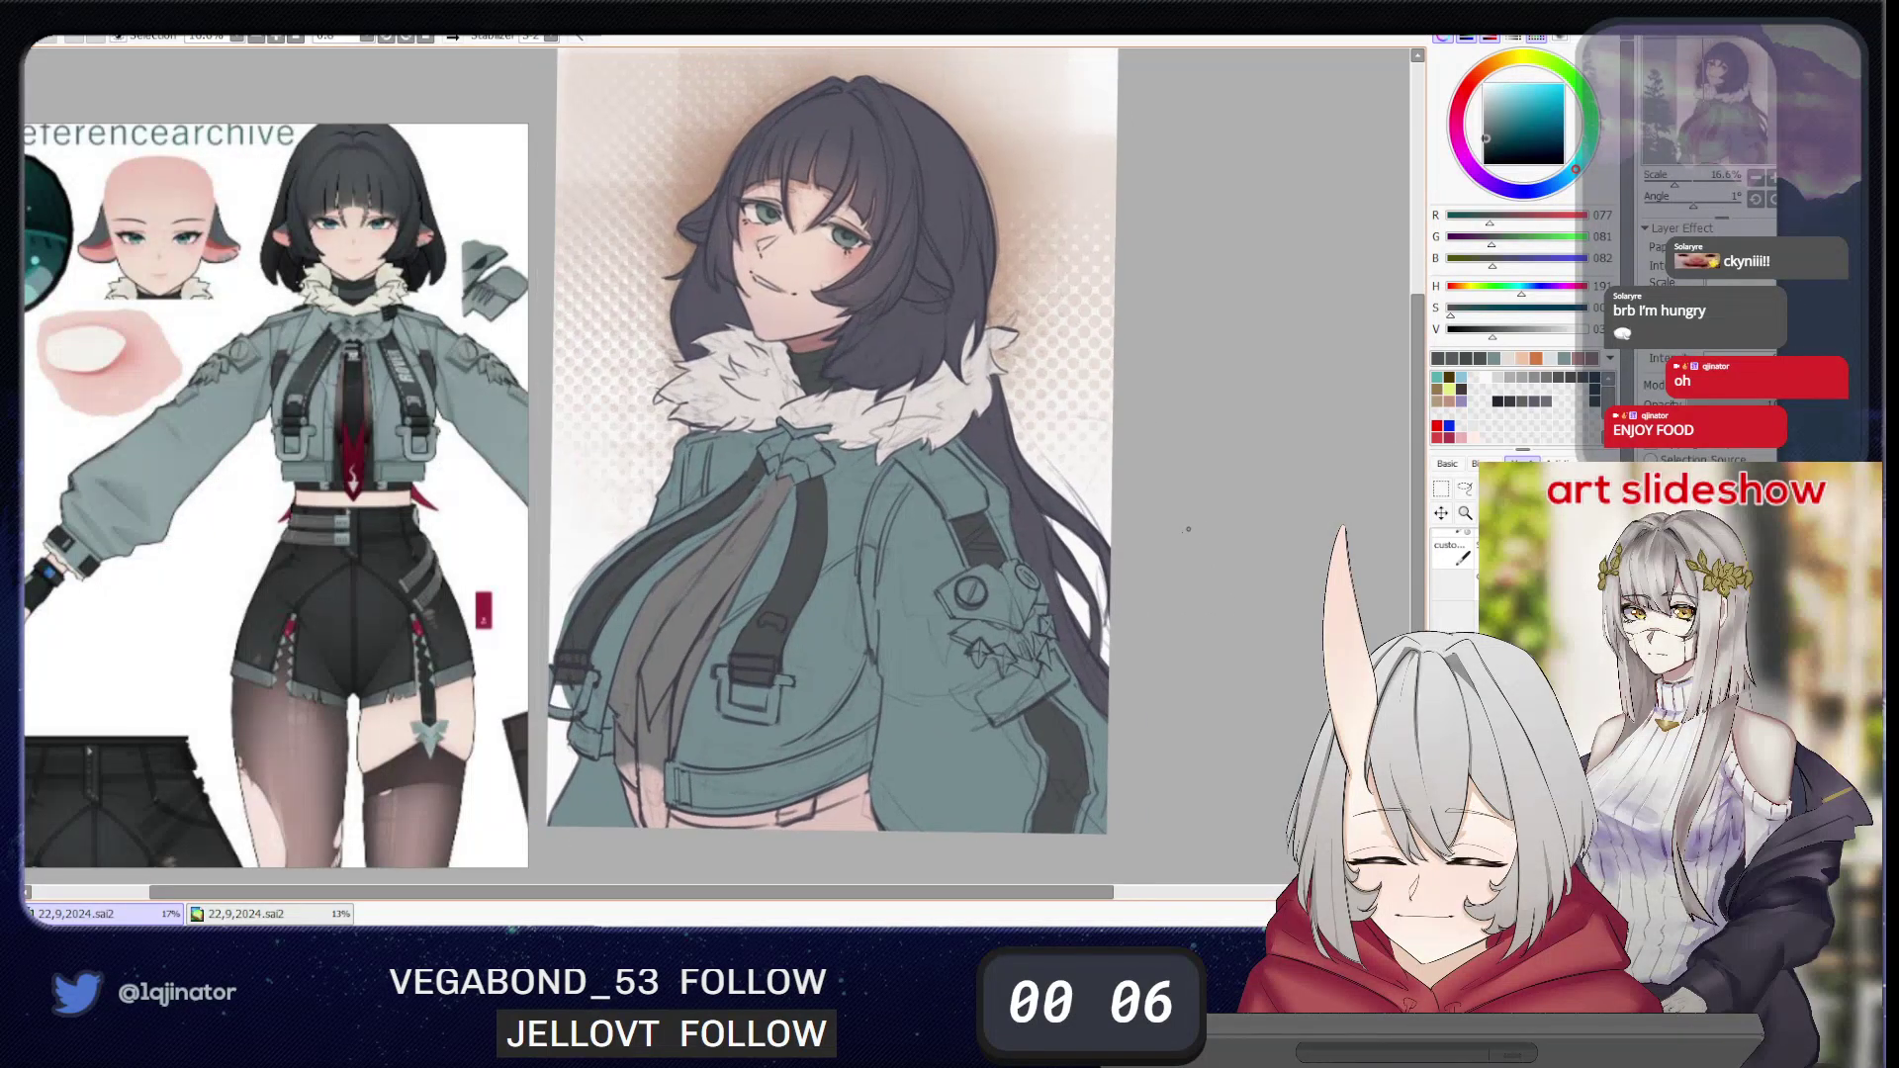
mouse_move(1025, 621)
mouse_down()
mouse_move(1016, 588)
mouse_move(997, 606)
mouse_up()
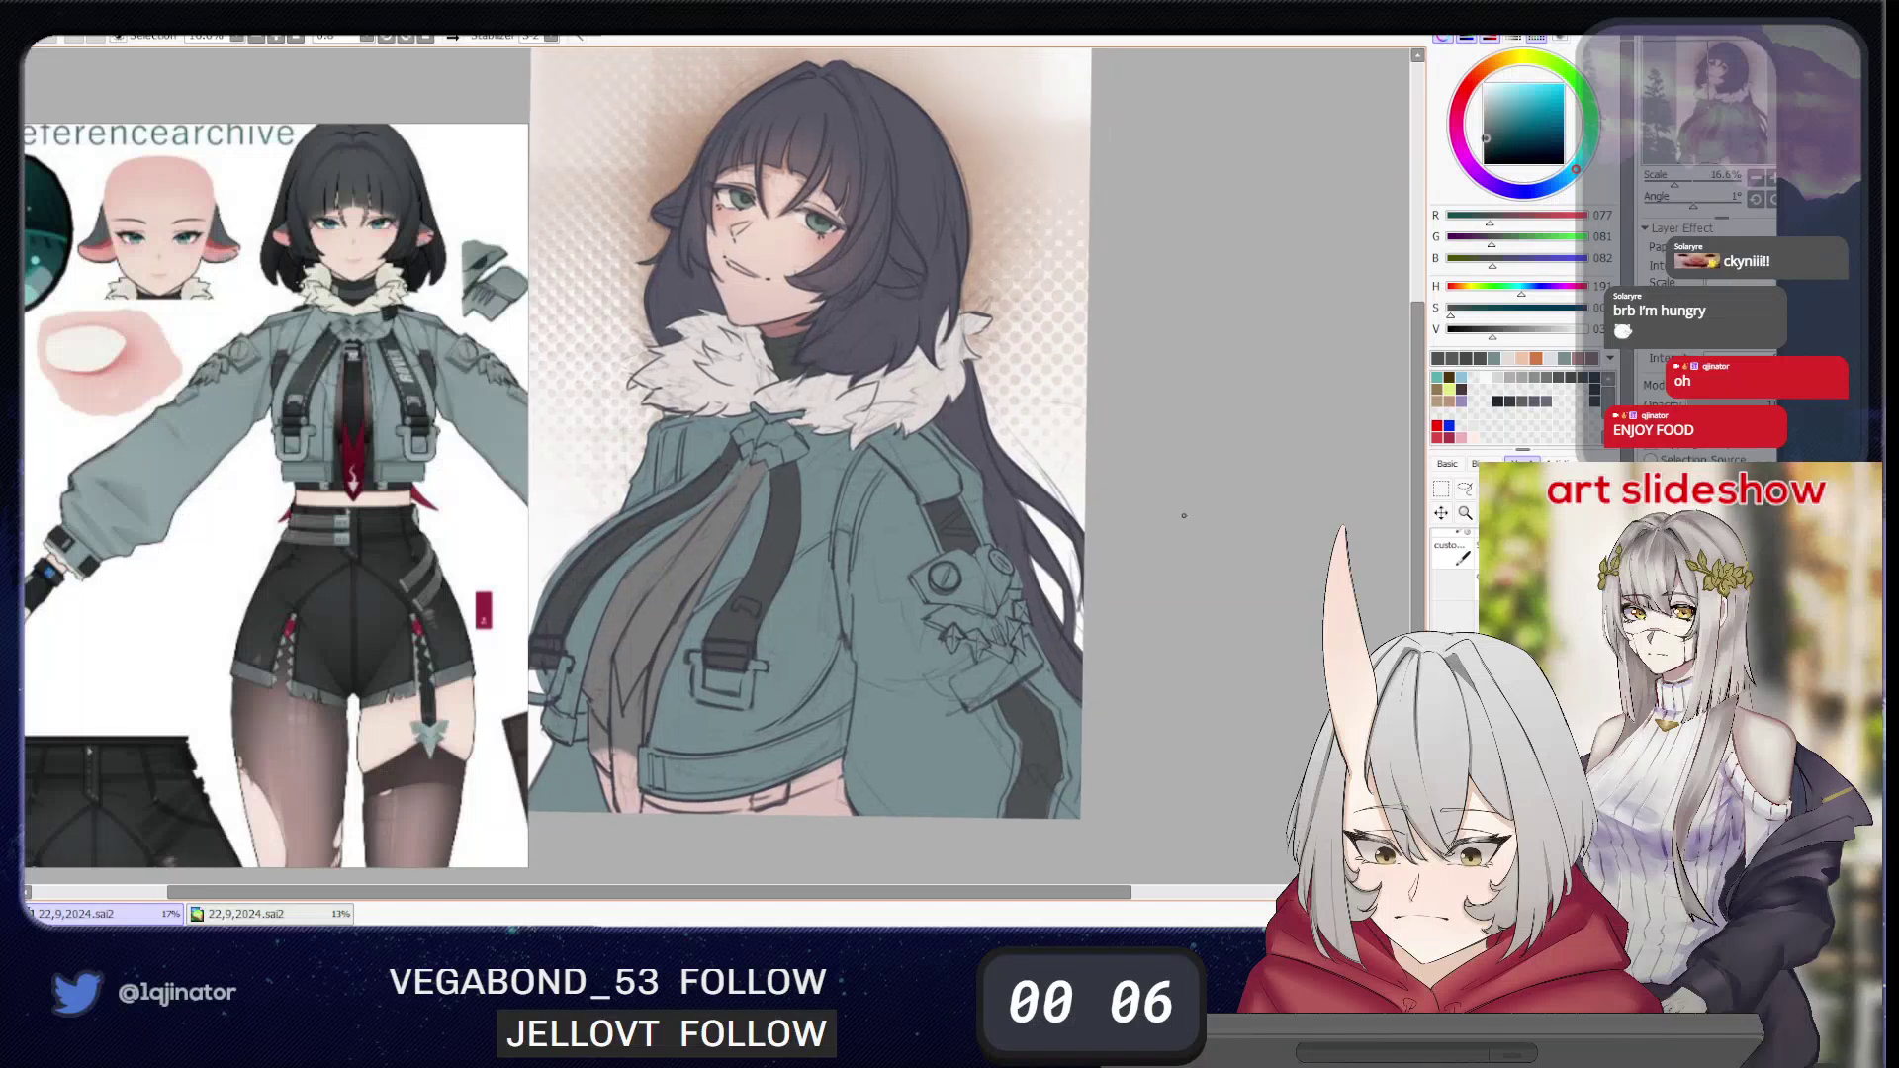
- Lasso the narrow strip along the jacket's armhole seam and fill it with dark grey
scroll(1184, 516, up, 2)
mouse_move(979, 762)
mouse_down()
mouse_move(876, 631)
mouse_move(886, 616)
mouse_move(855, 629)
mouse_move(876, 783)
mouse_move(871, 622)
mouse_move(939, 700)
mouse_up()
key(shift)
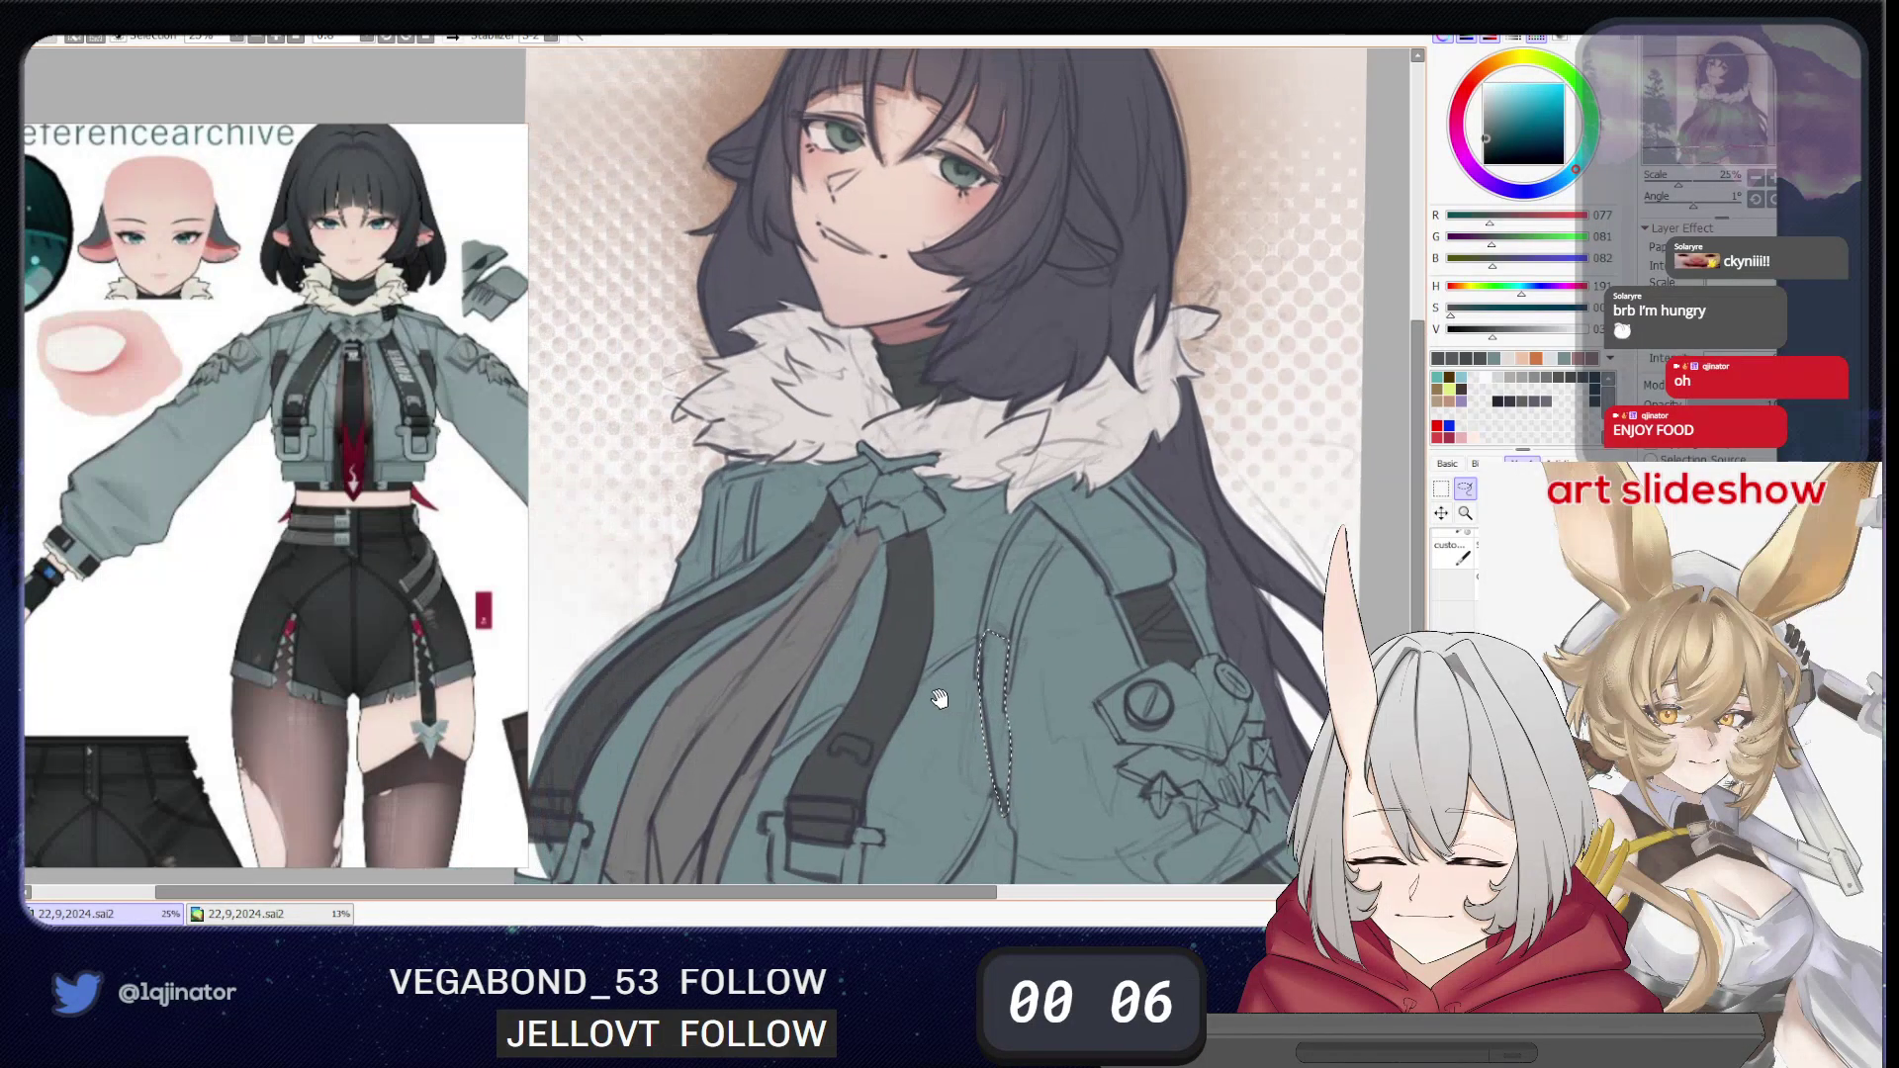
key(g)
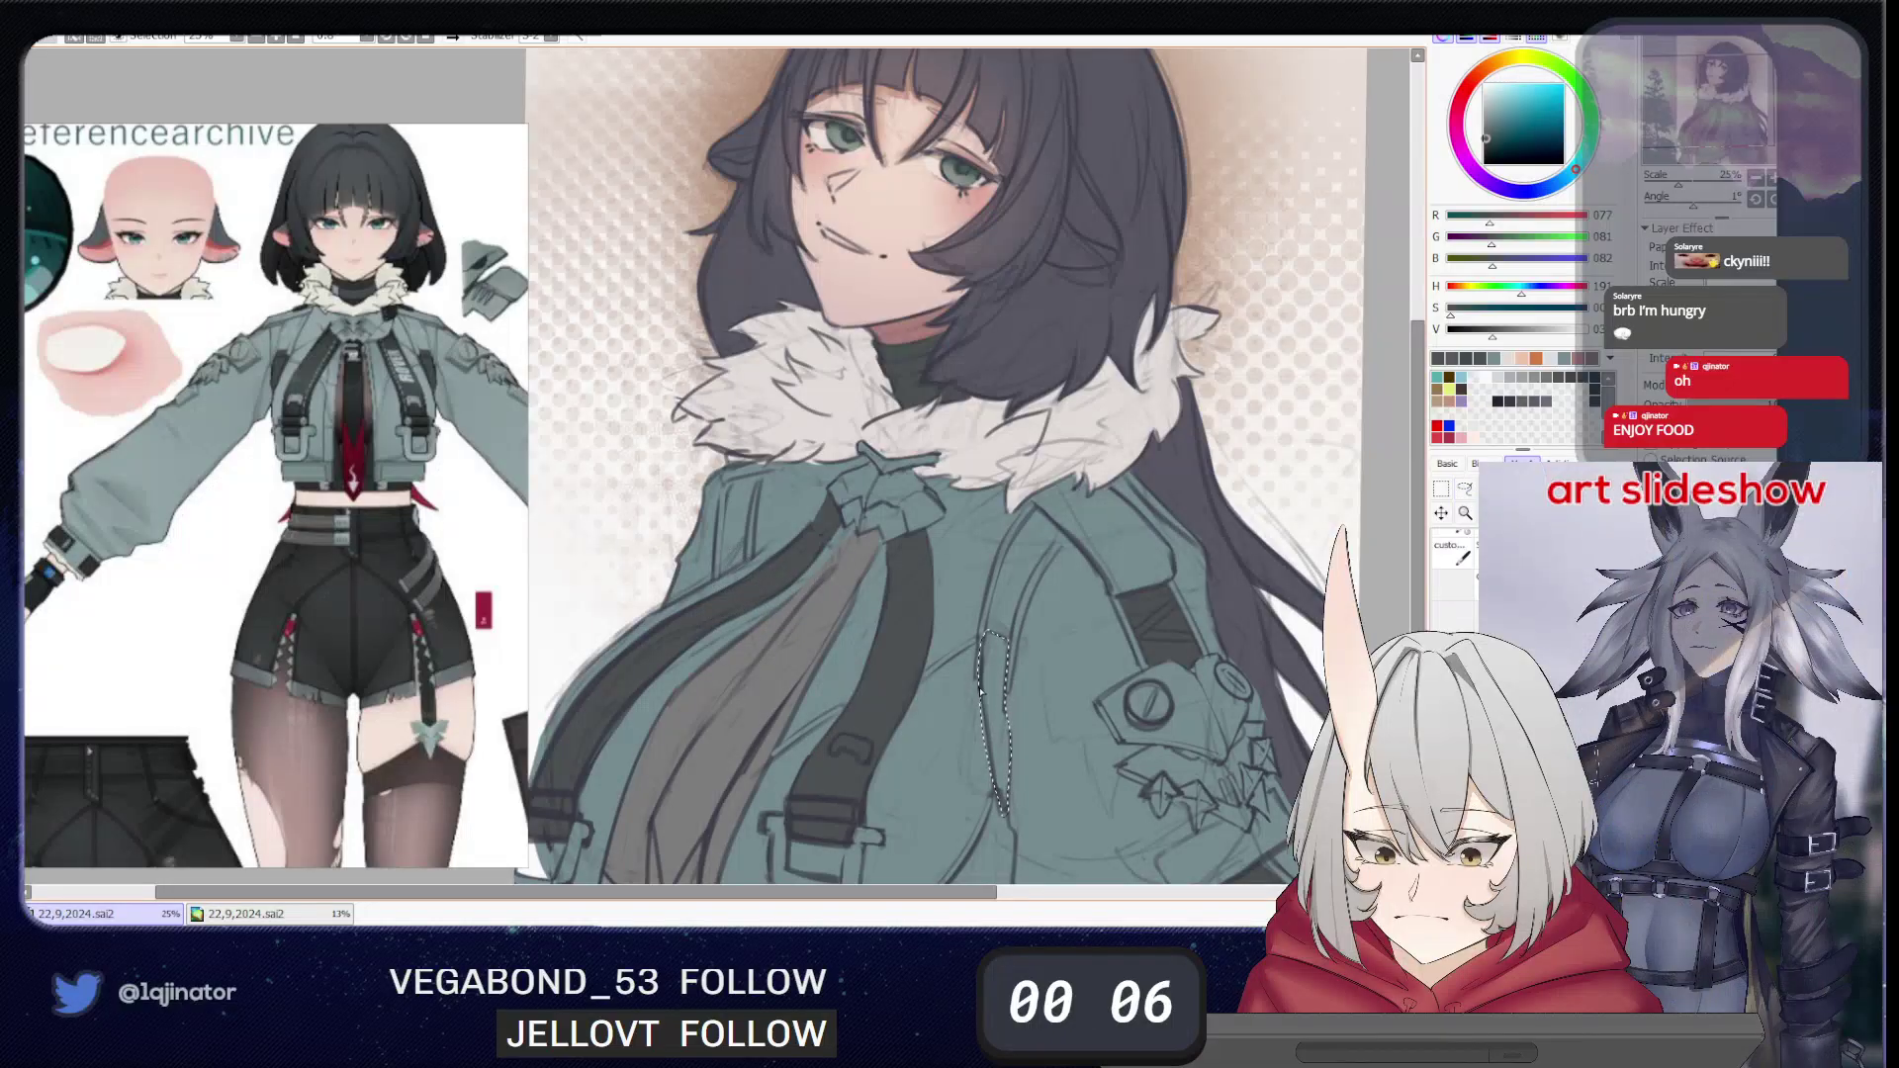
click(994, 682)
key(Page_Down)
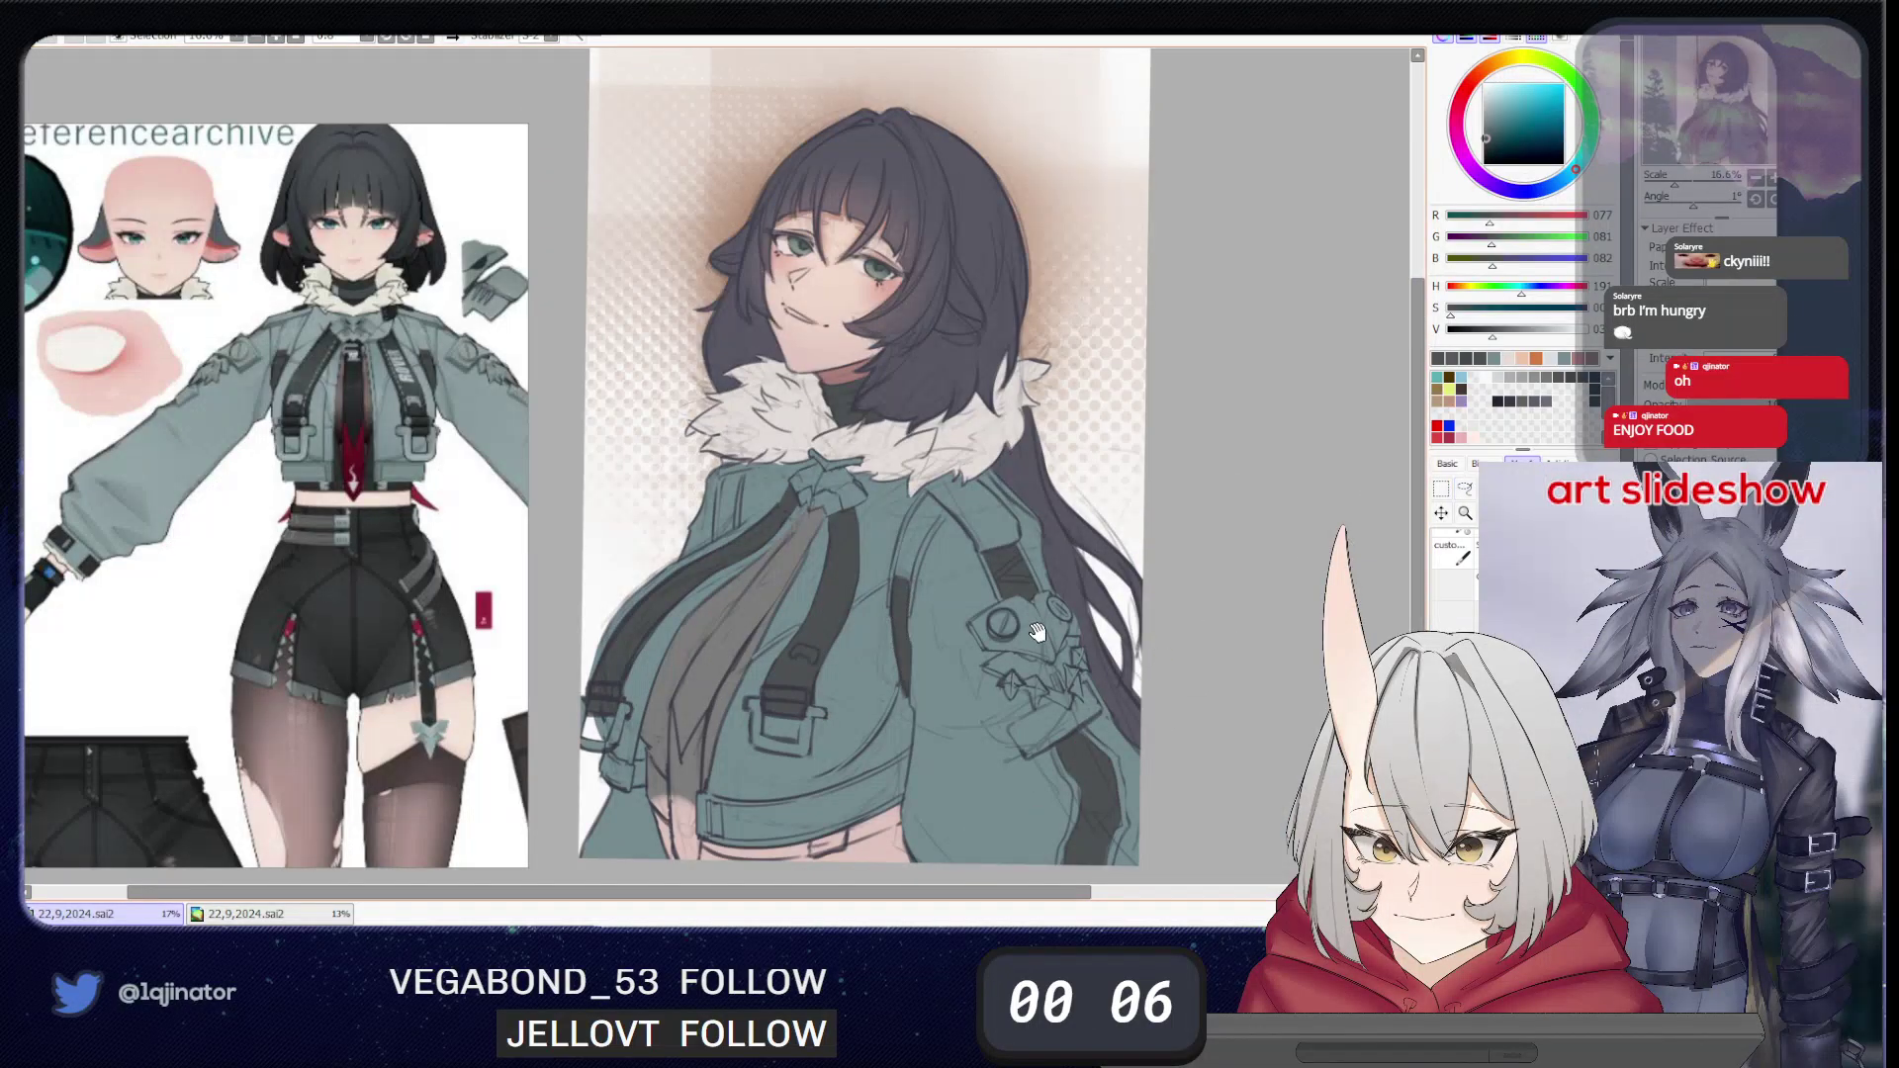
- Sample the jacket's teal, lasso the thin stripe across the dark turtleneck collar, fill it with teal and deselect it
drag(1035, 662, 1017, 621)
drag(1053, 685, 1053, 661)
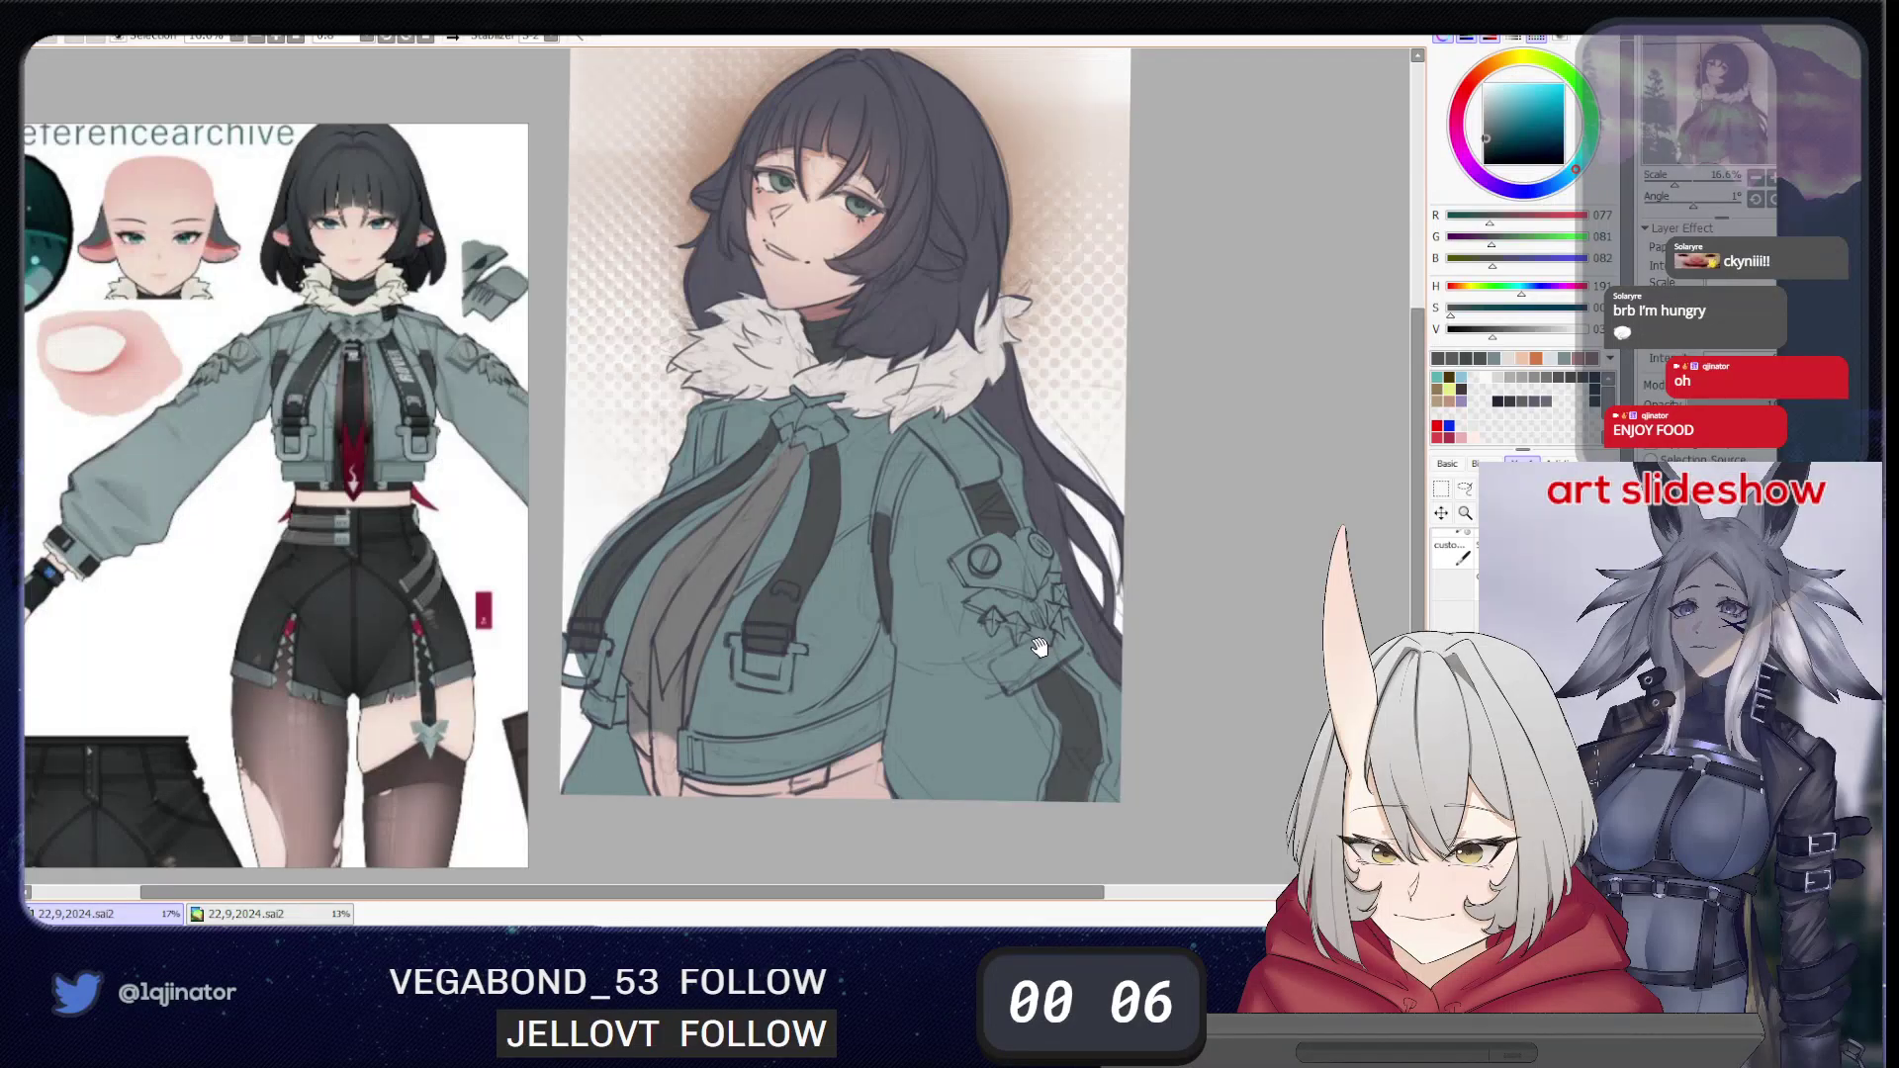
drag(1026, 607, 1015, 647)
key(x)
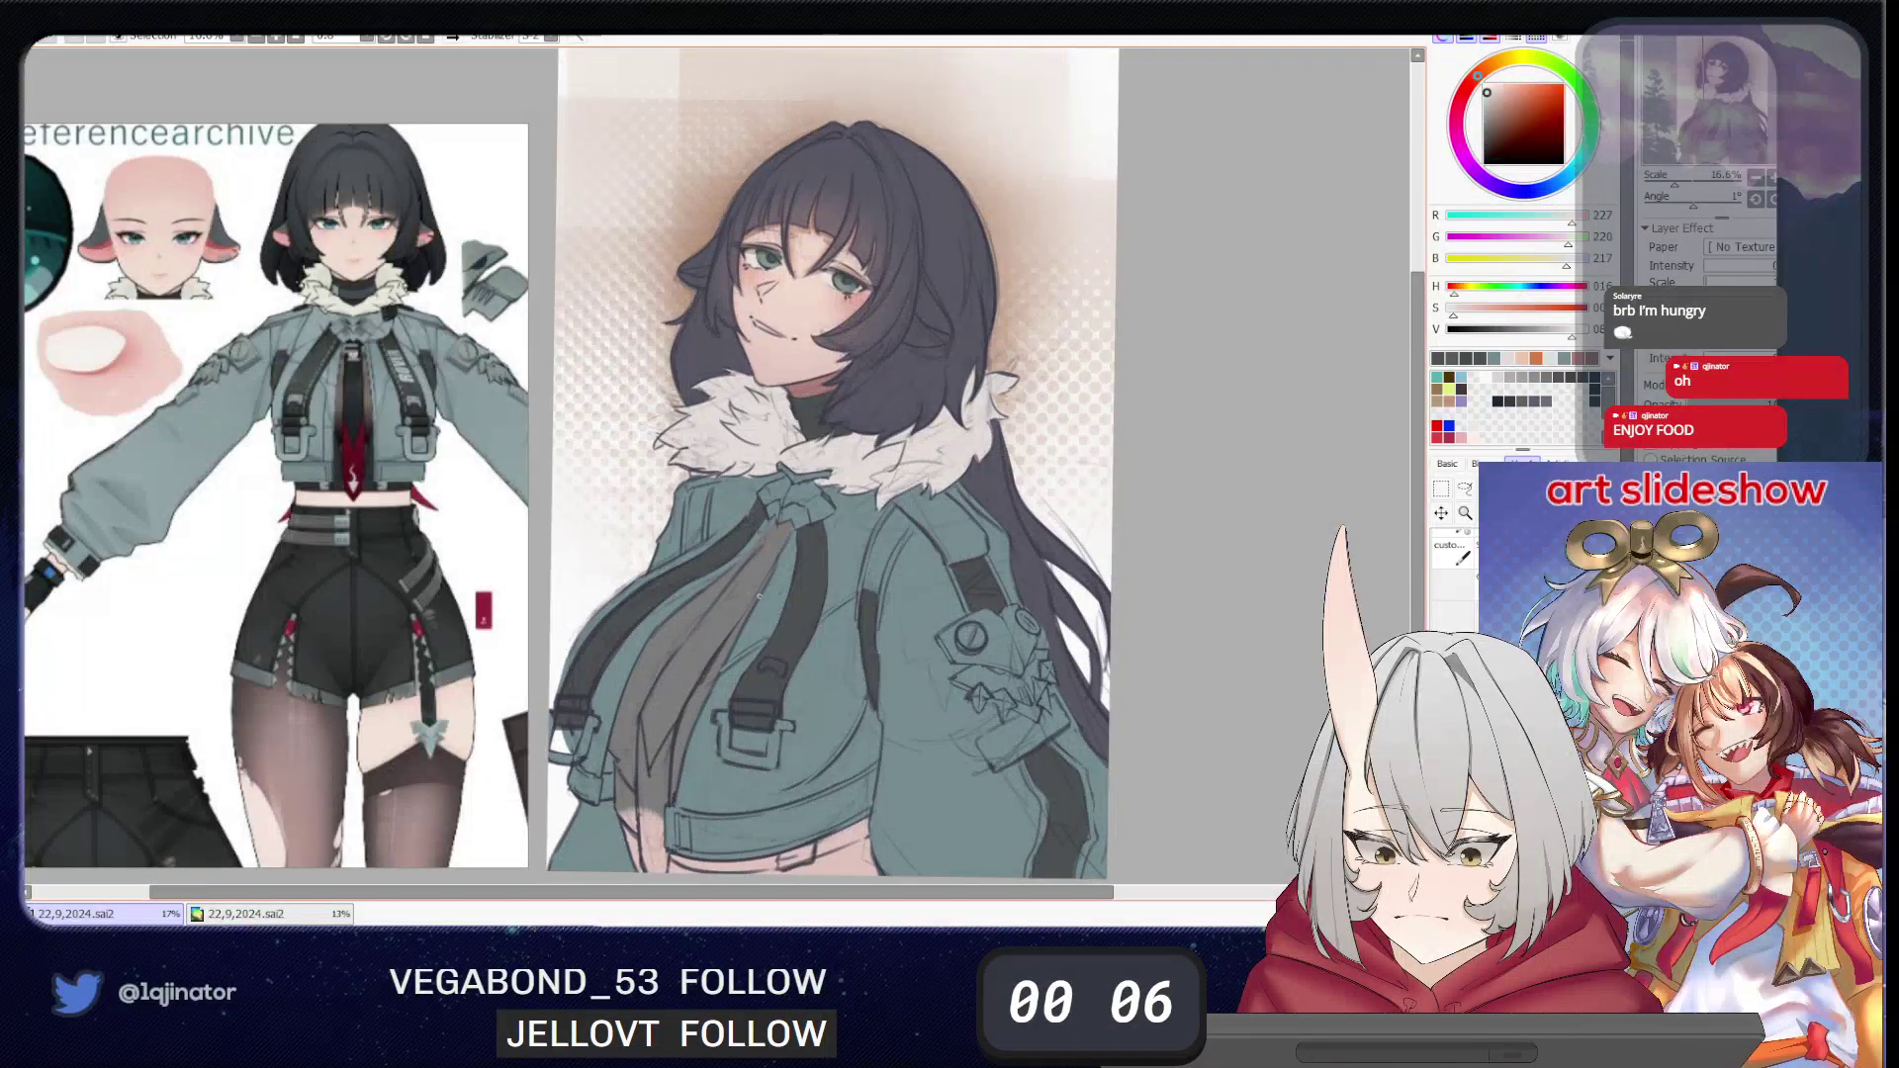
alt+click(826, 658)
scroll(825, 658, up, 2)
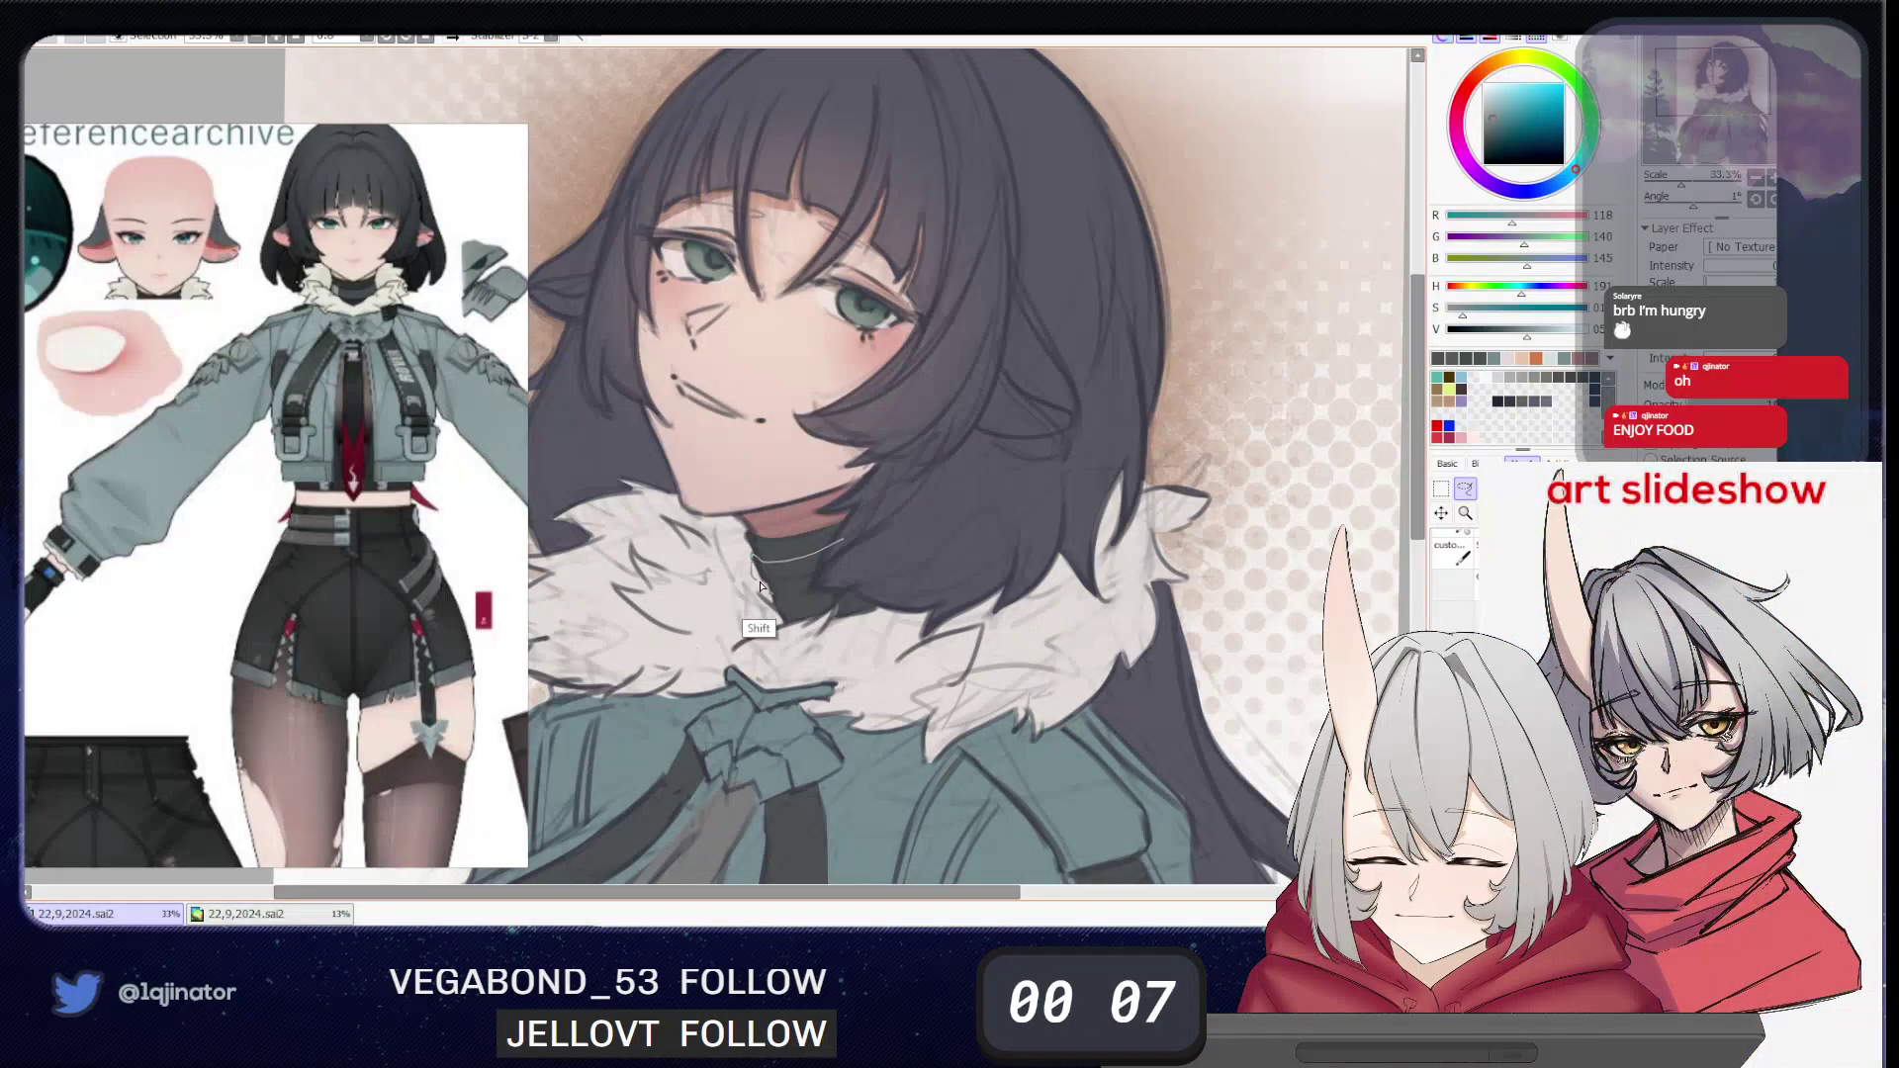
drag(771, 589, 860, 552)
key(Delete)
key(Page_Down)
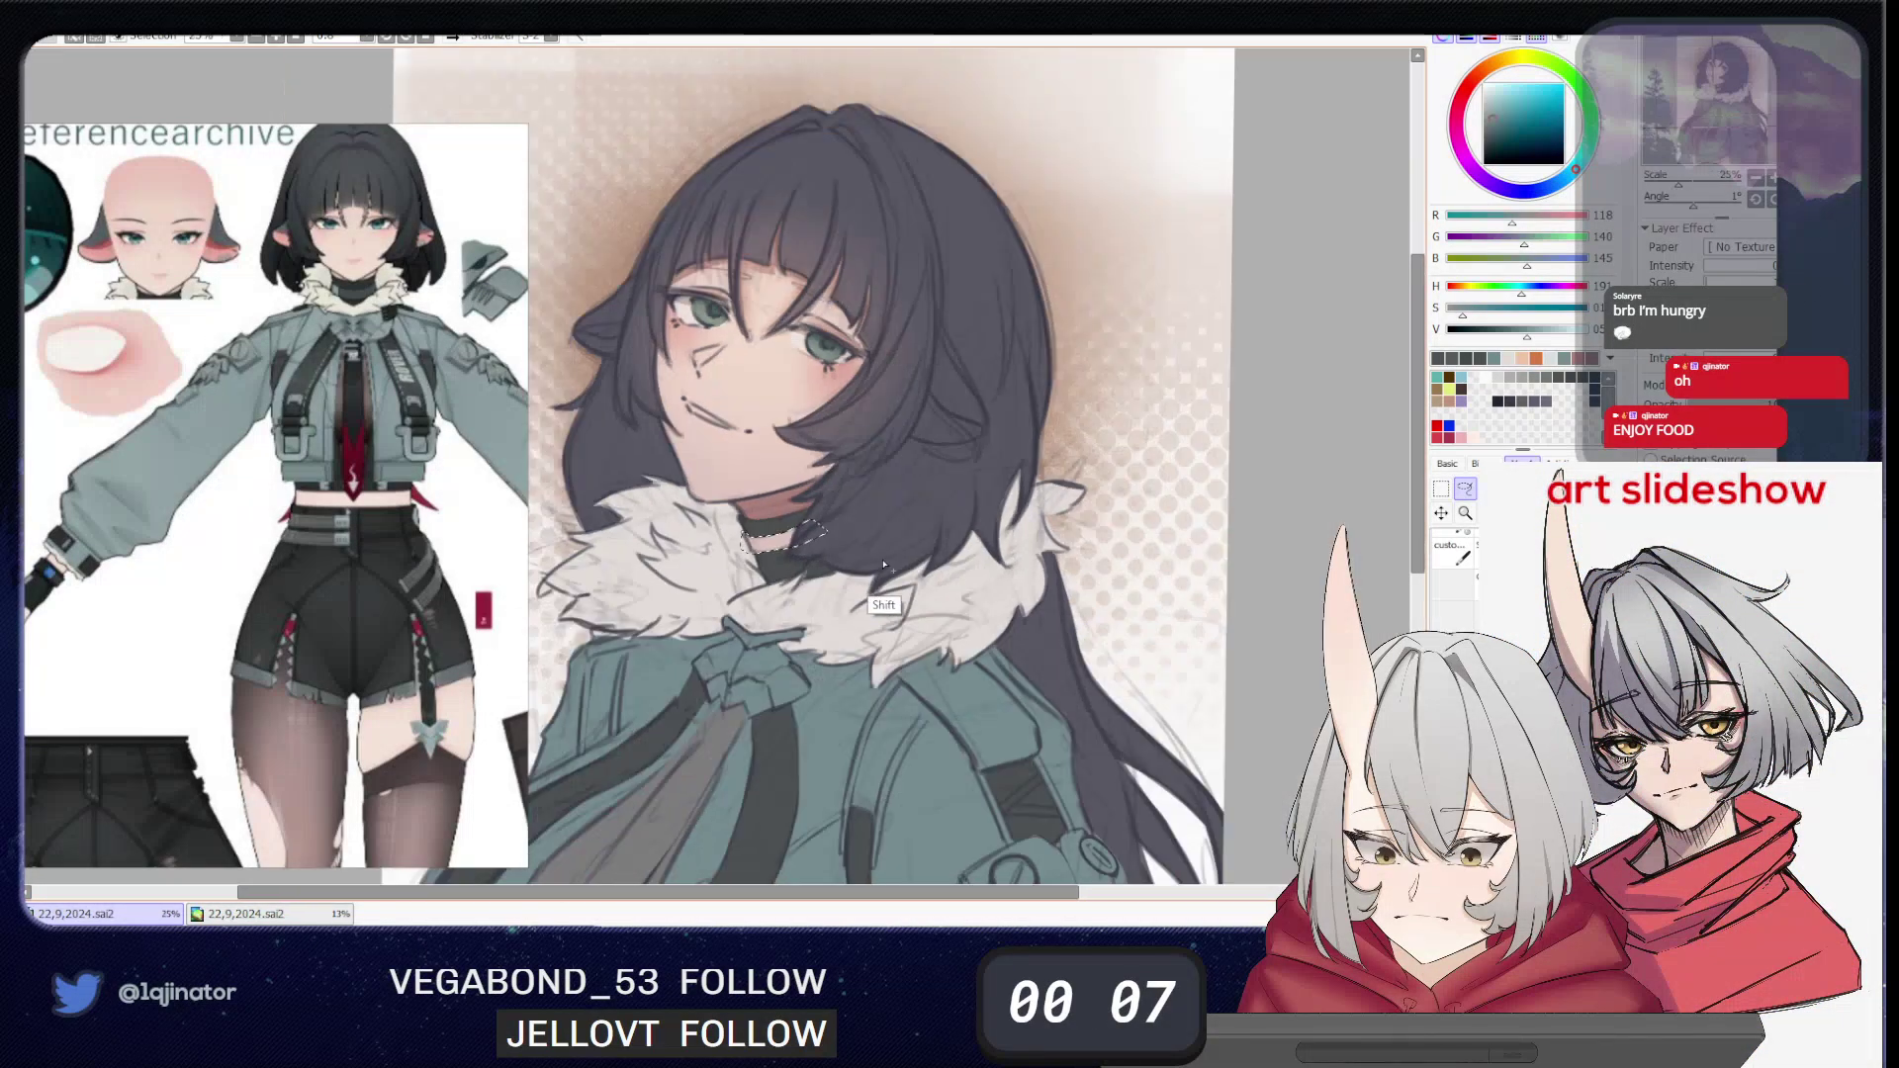
key(b)
click(772, 542)
key(ctrl+d)
key(l)
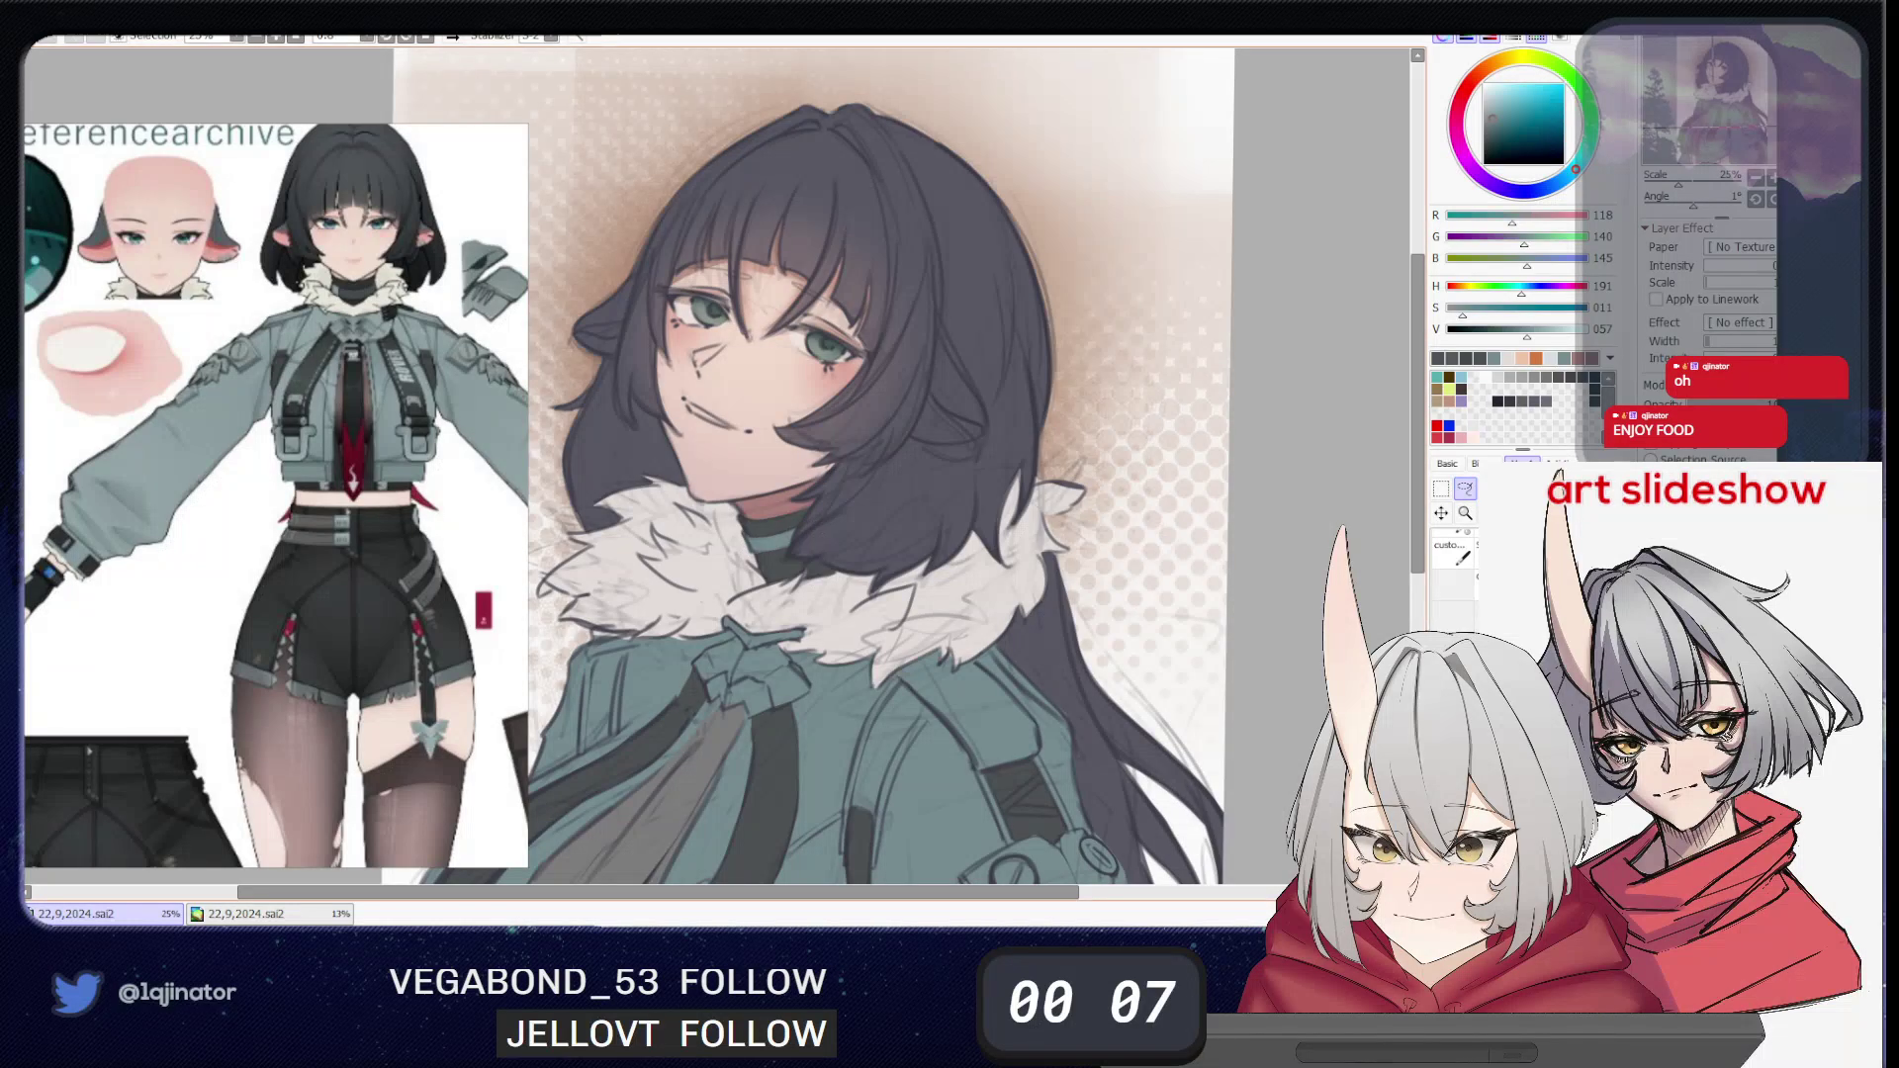
- Browse the reference board from the front-view sheet to the grey-background character artwork to study the jacket
drag(935, 674, 972, 556)
drag(936, 727, 935, 623)
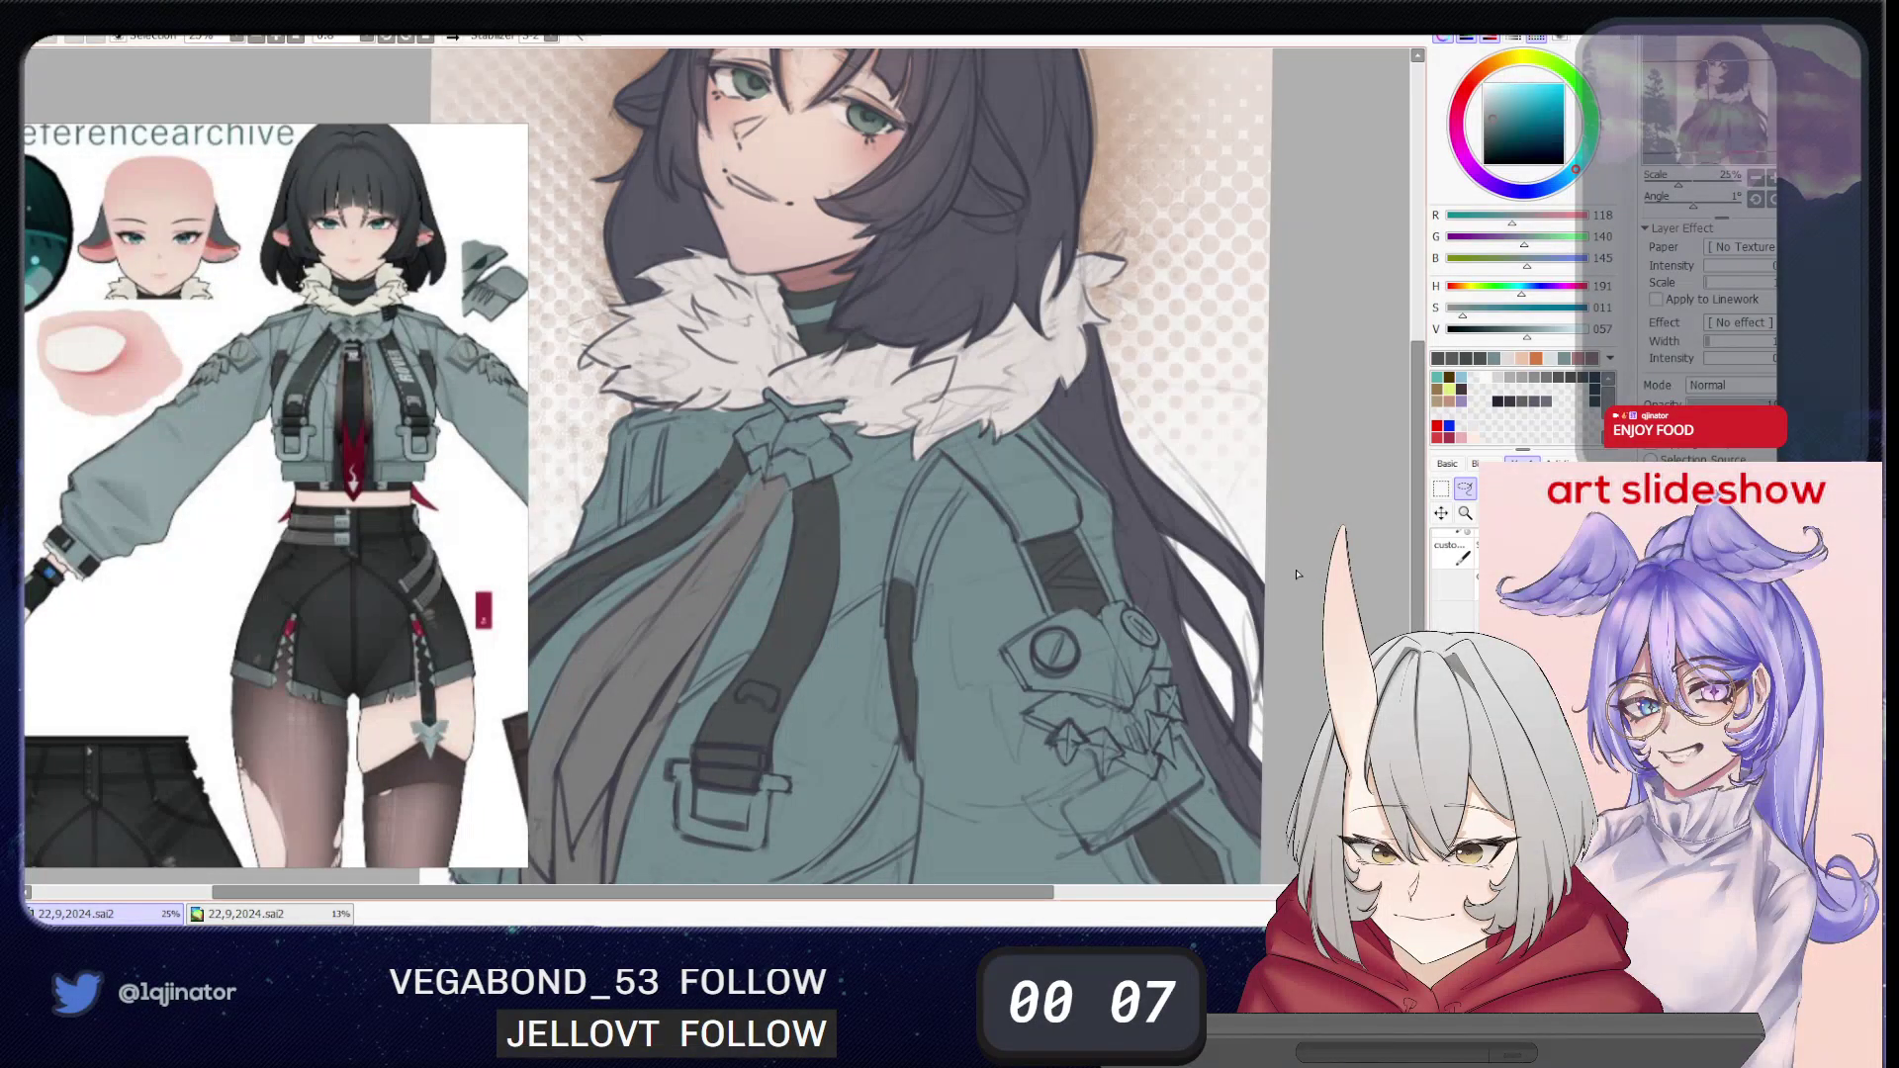
scroll(1152, 629, down, 2)
mouse_move(1081, 691)
mouse_down()
mouse_move(1109, 602)
mouse_move(1089, 616)
mouse_up()
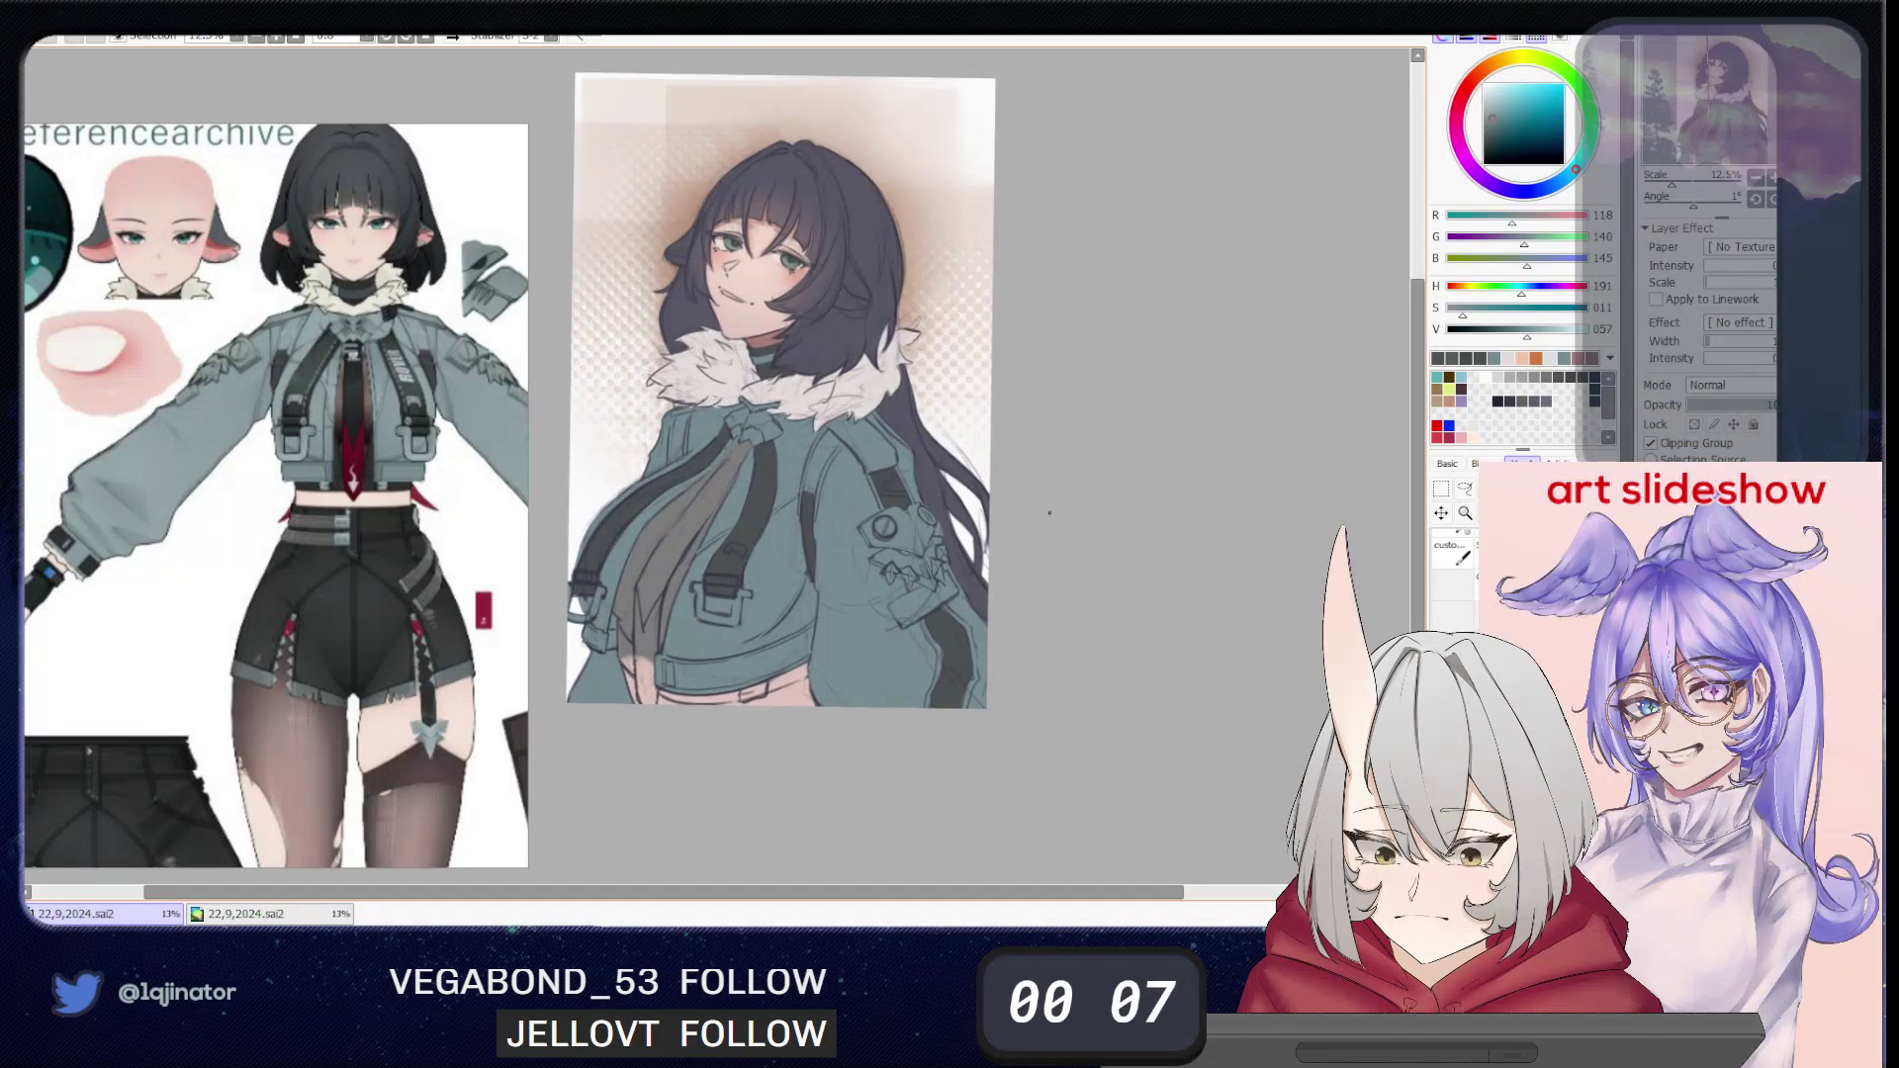
scroll(334, 565, down, 5)
drag(331, 574, 351, 242)
scroll(311, 482, up, 5)
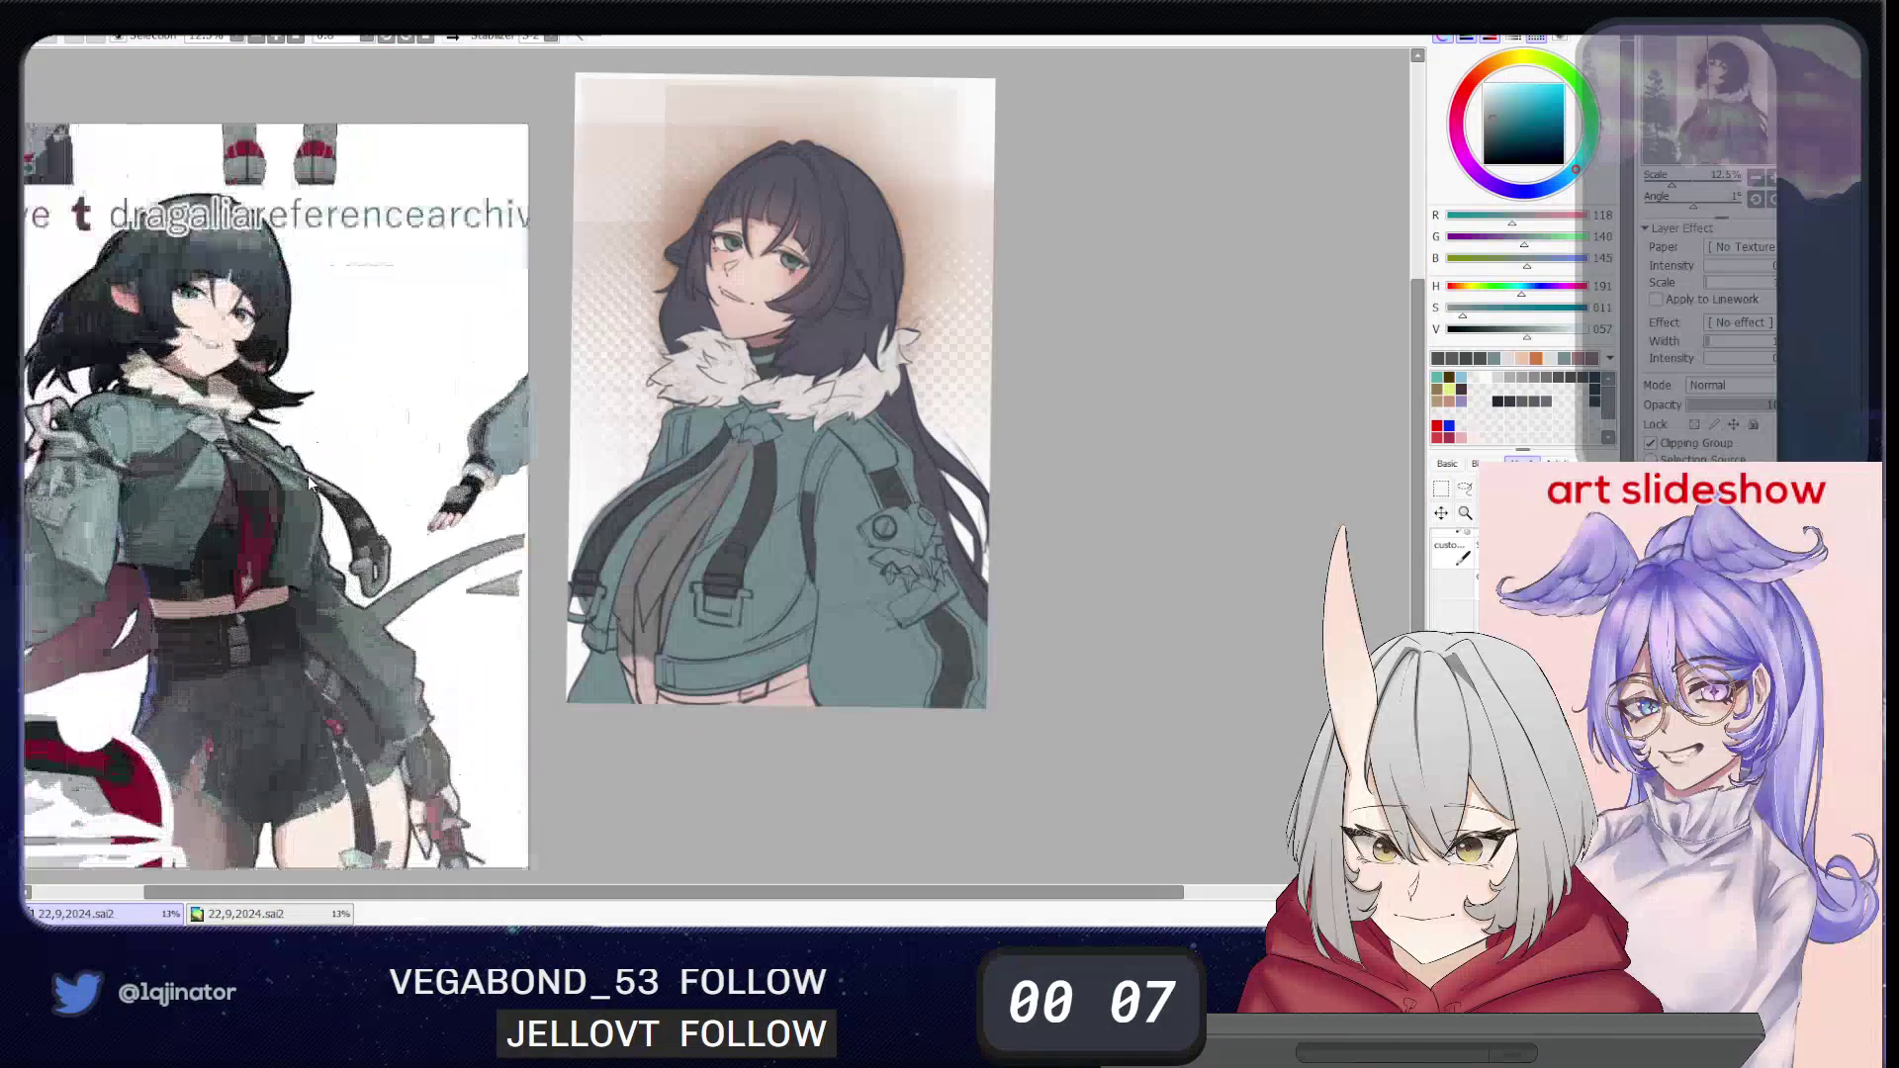
scroll(310, 483, down, 10)
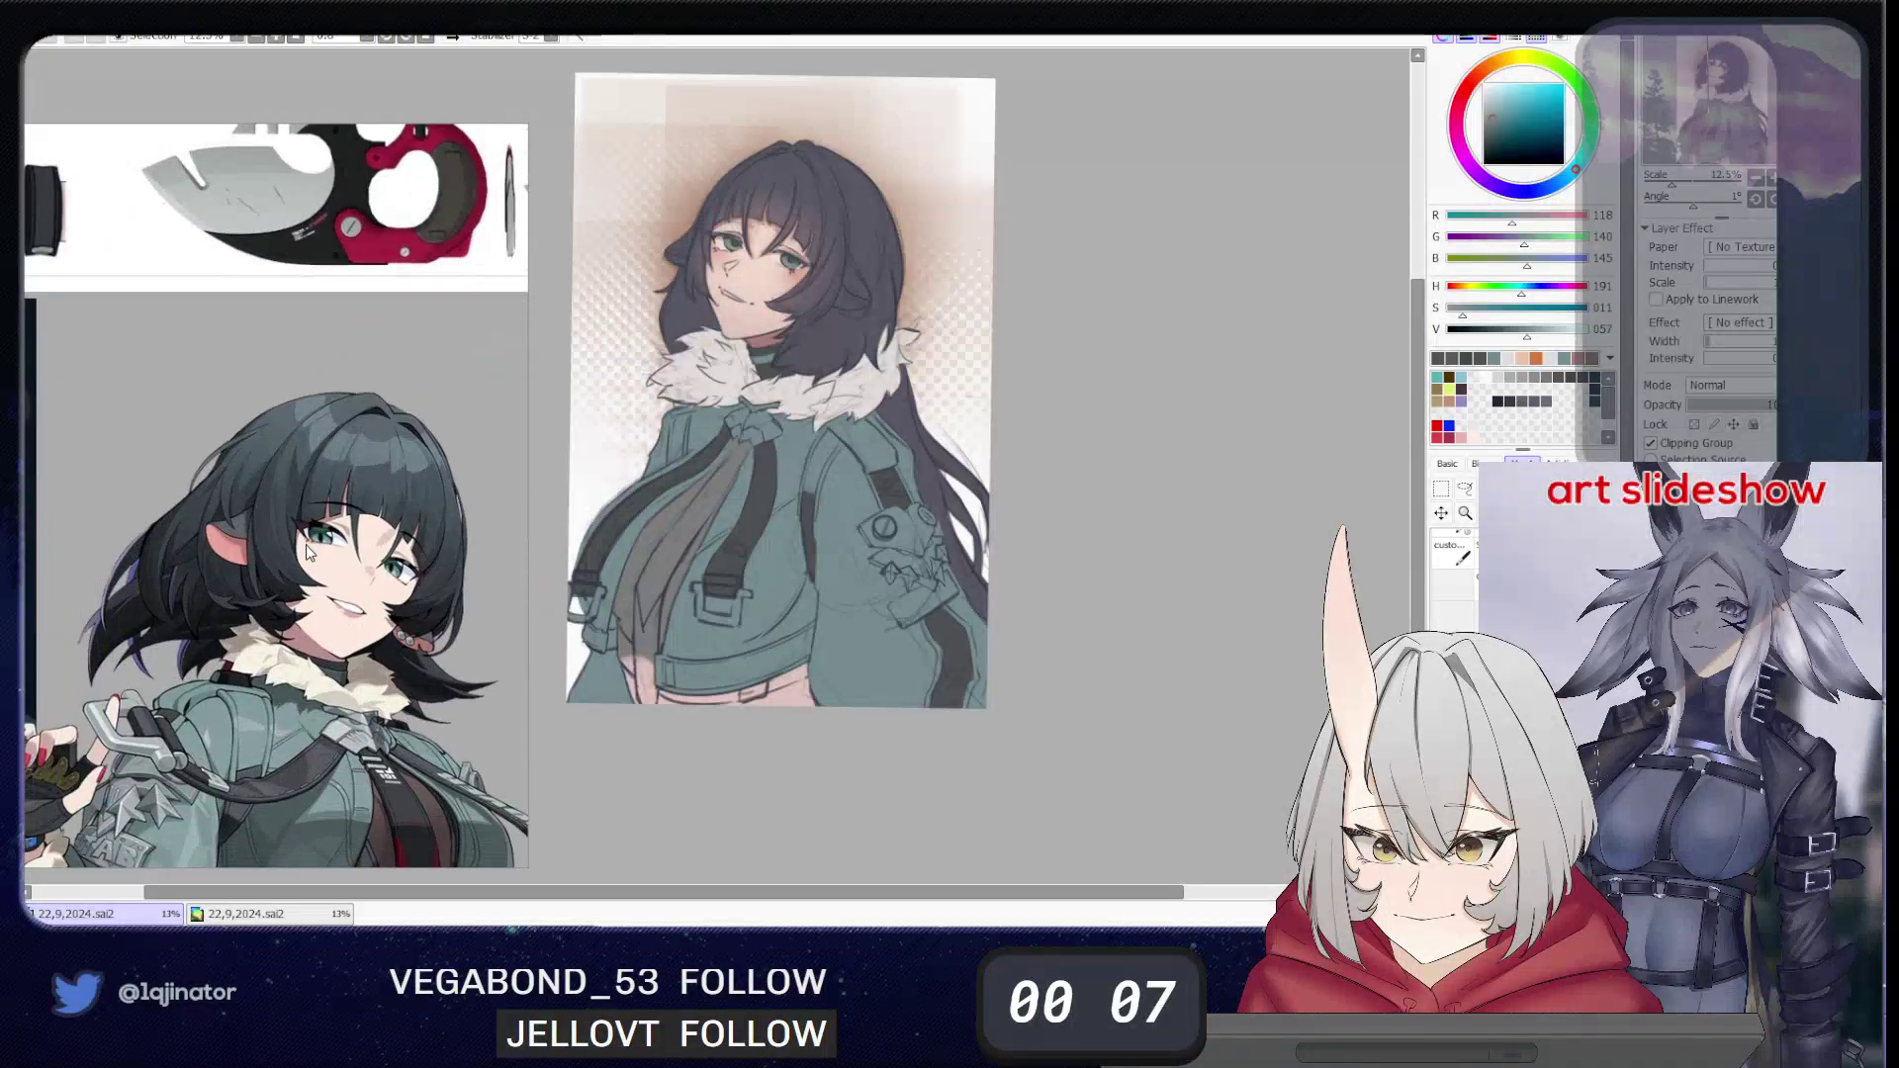
scroll(305, 601, down, 2)
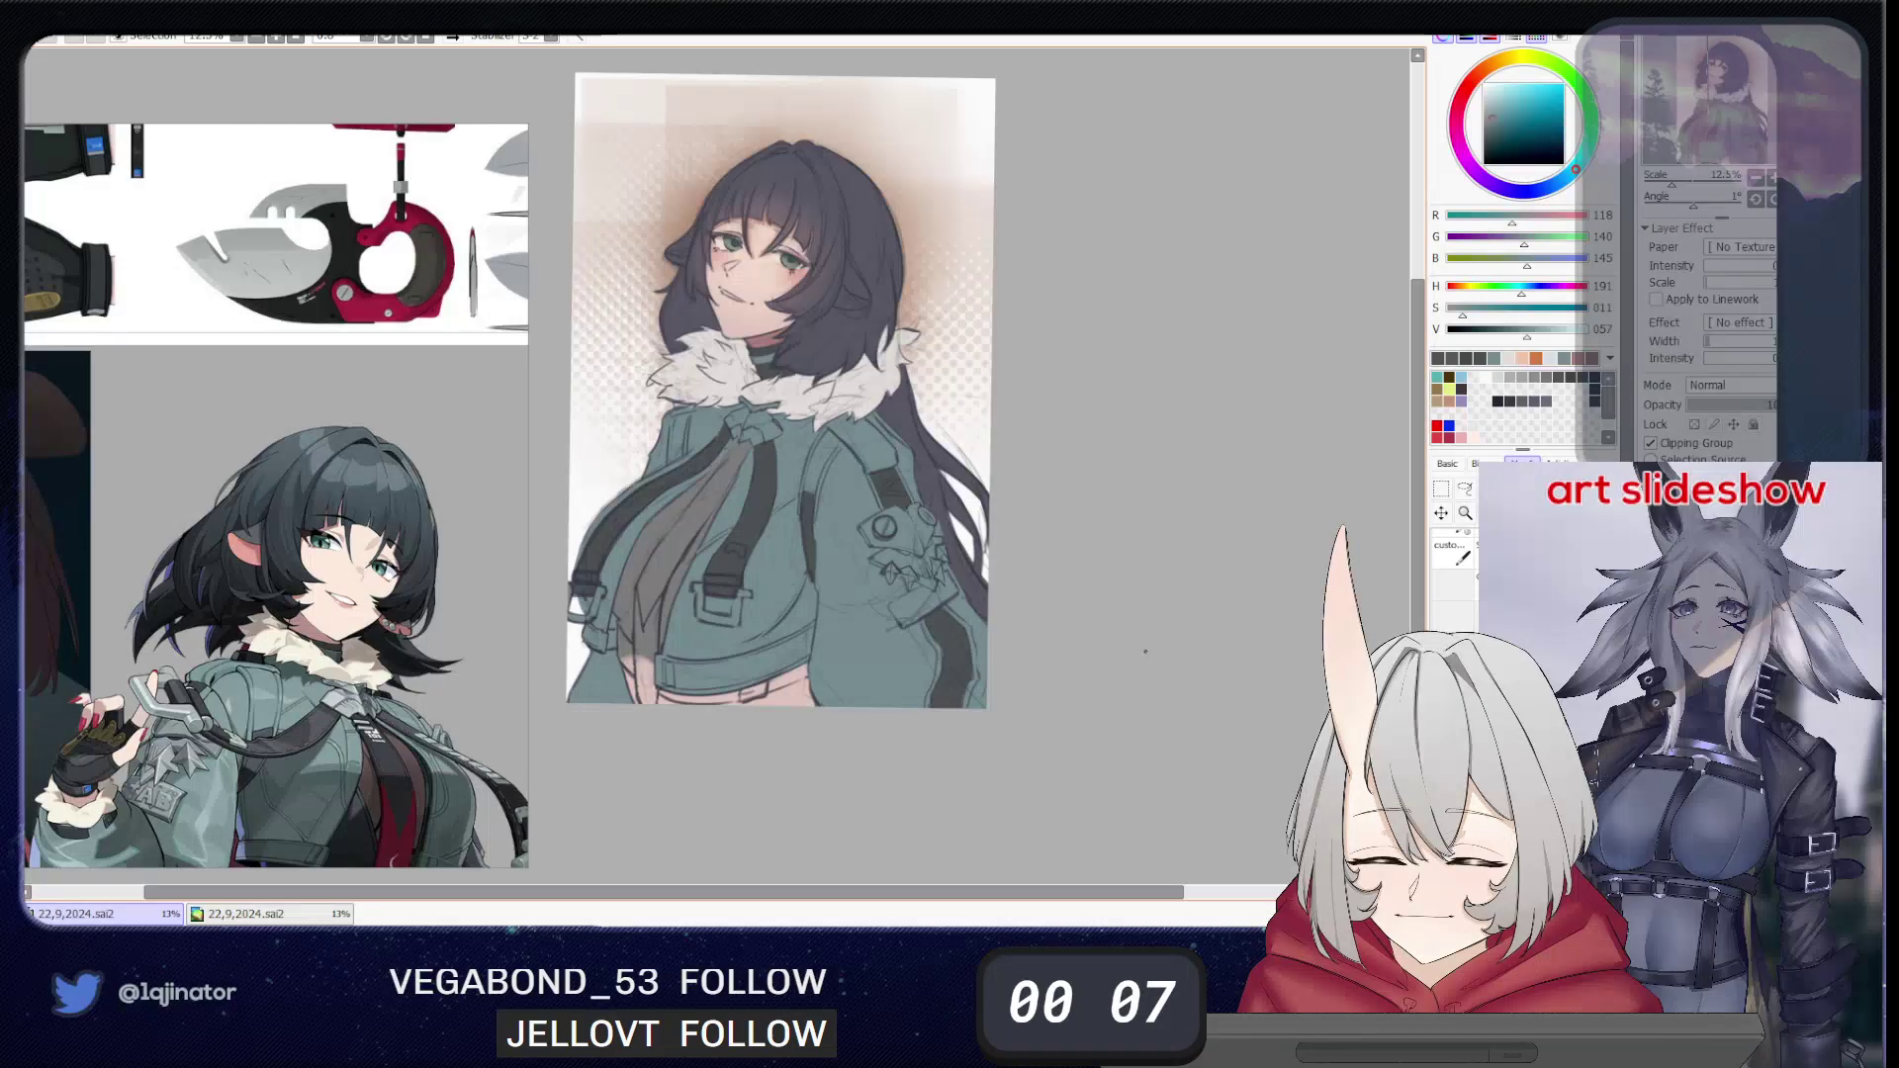
- Compare the illustration's jacket flats with the character artwork and look at the artwork's figure down to the shorts
click(1166, 594)
key(Page_Up)
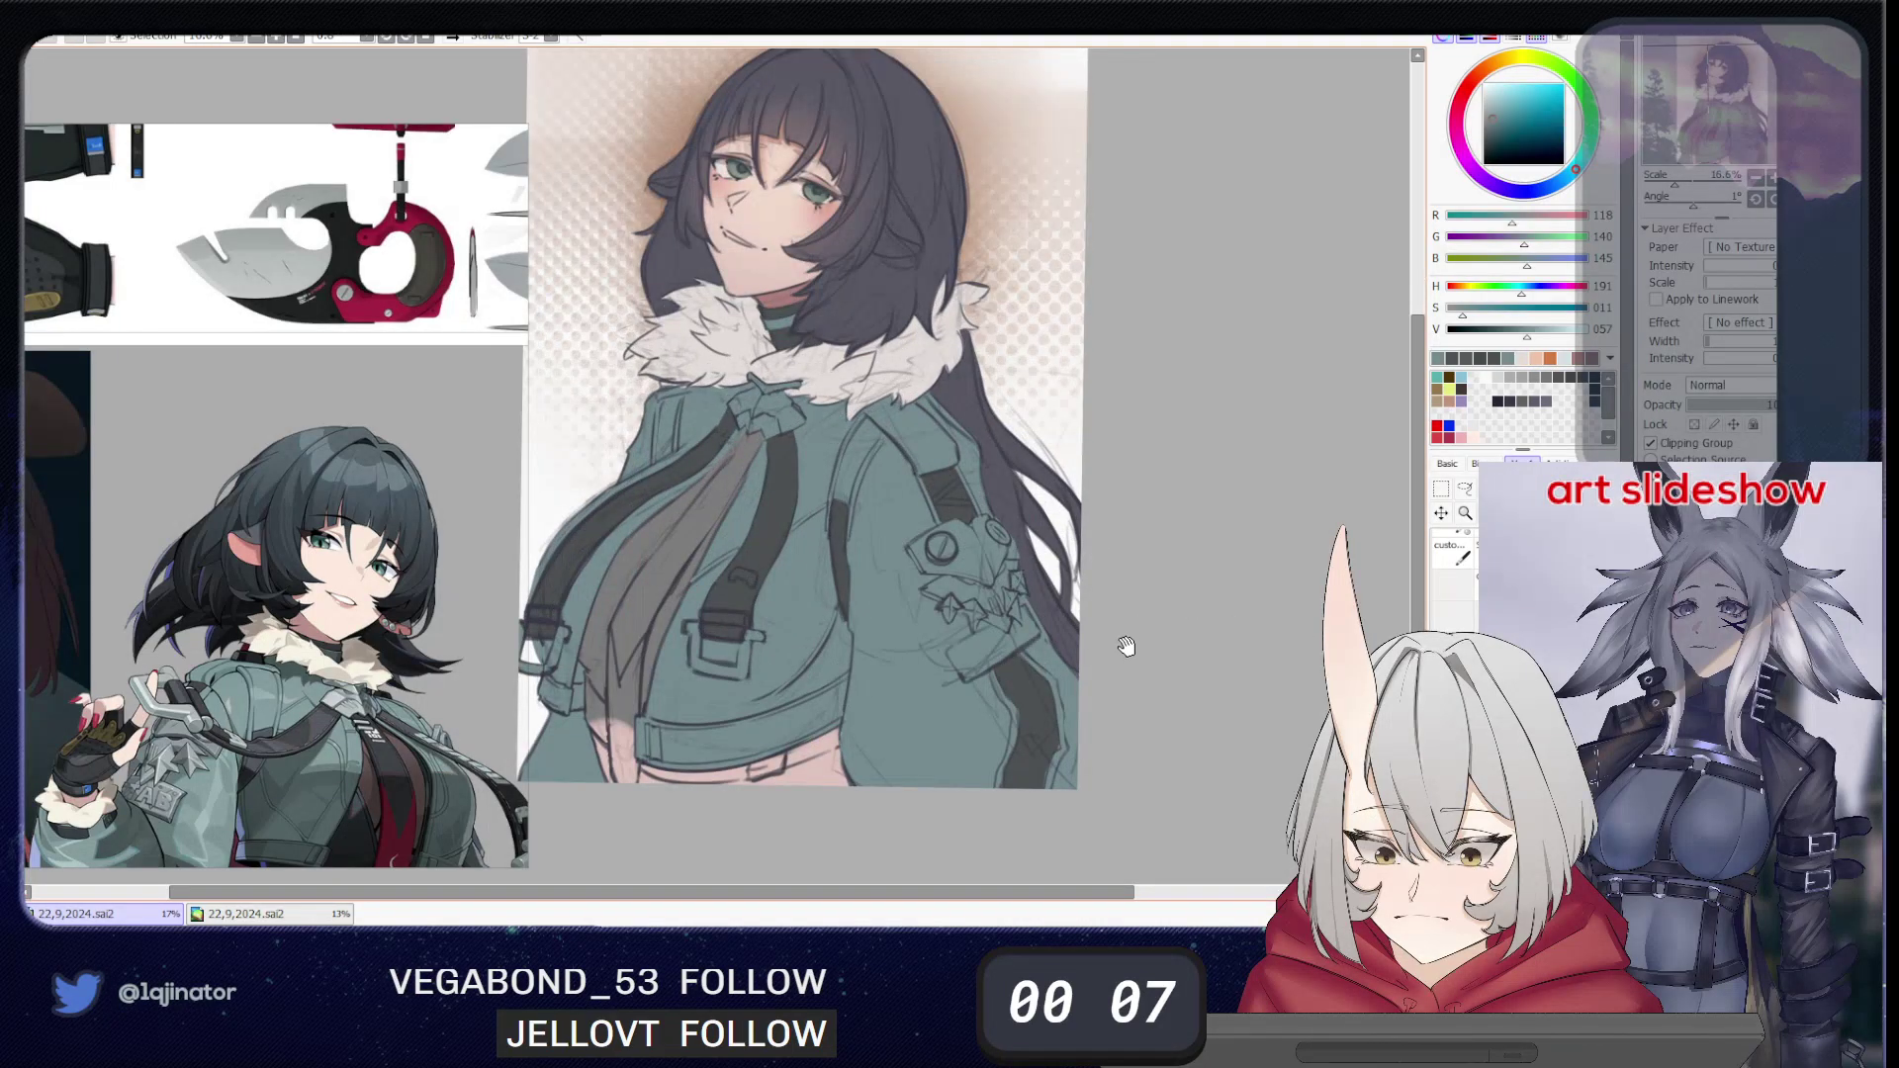
mouse_move(1131, 644)
mouse_down()
mouse_move(1153, 670)
mouse_move(1132, 638)
mouse_up()
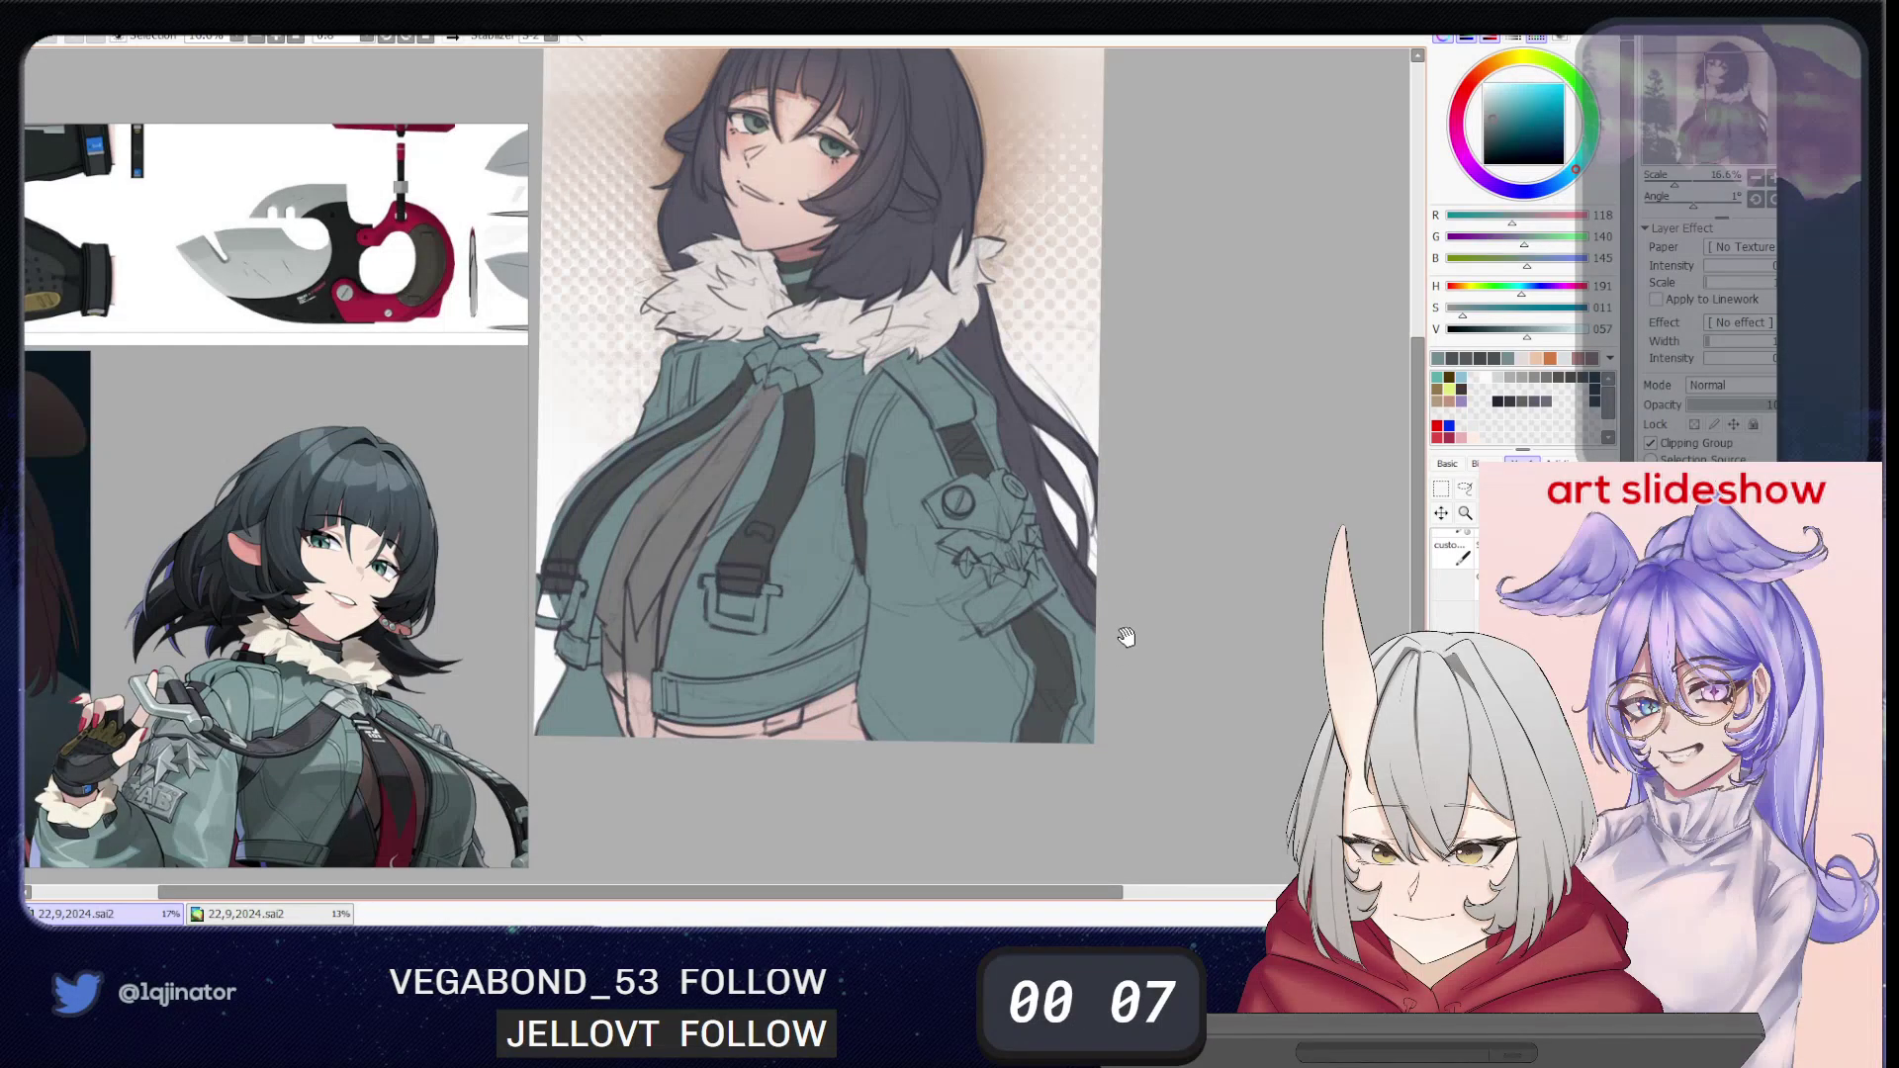
drag(1136, 679, 1128, 657)
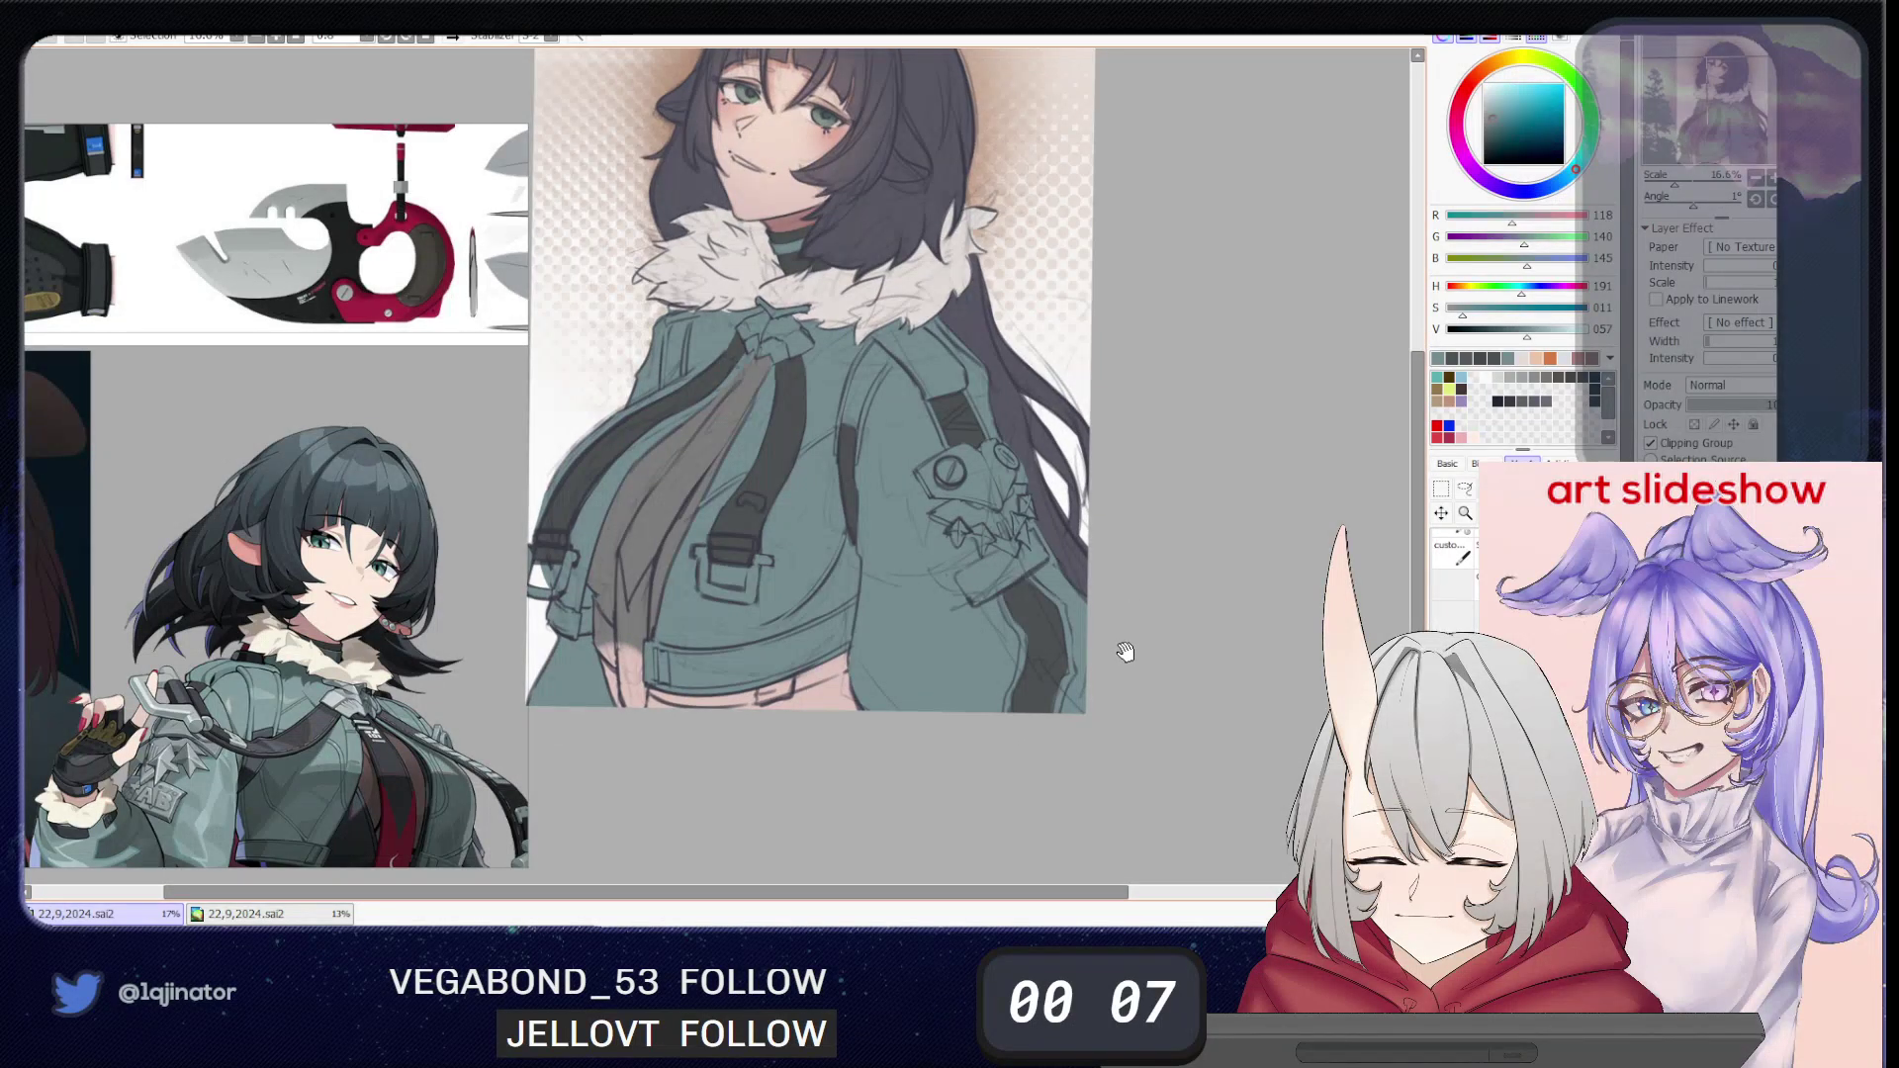
drag(1127, 665, 1156, 741)
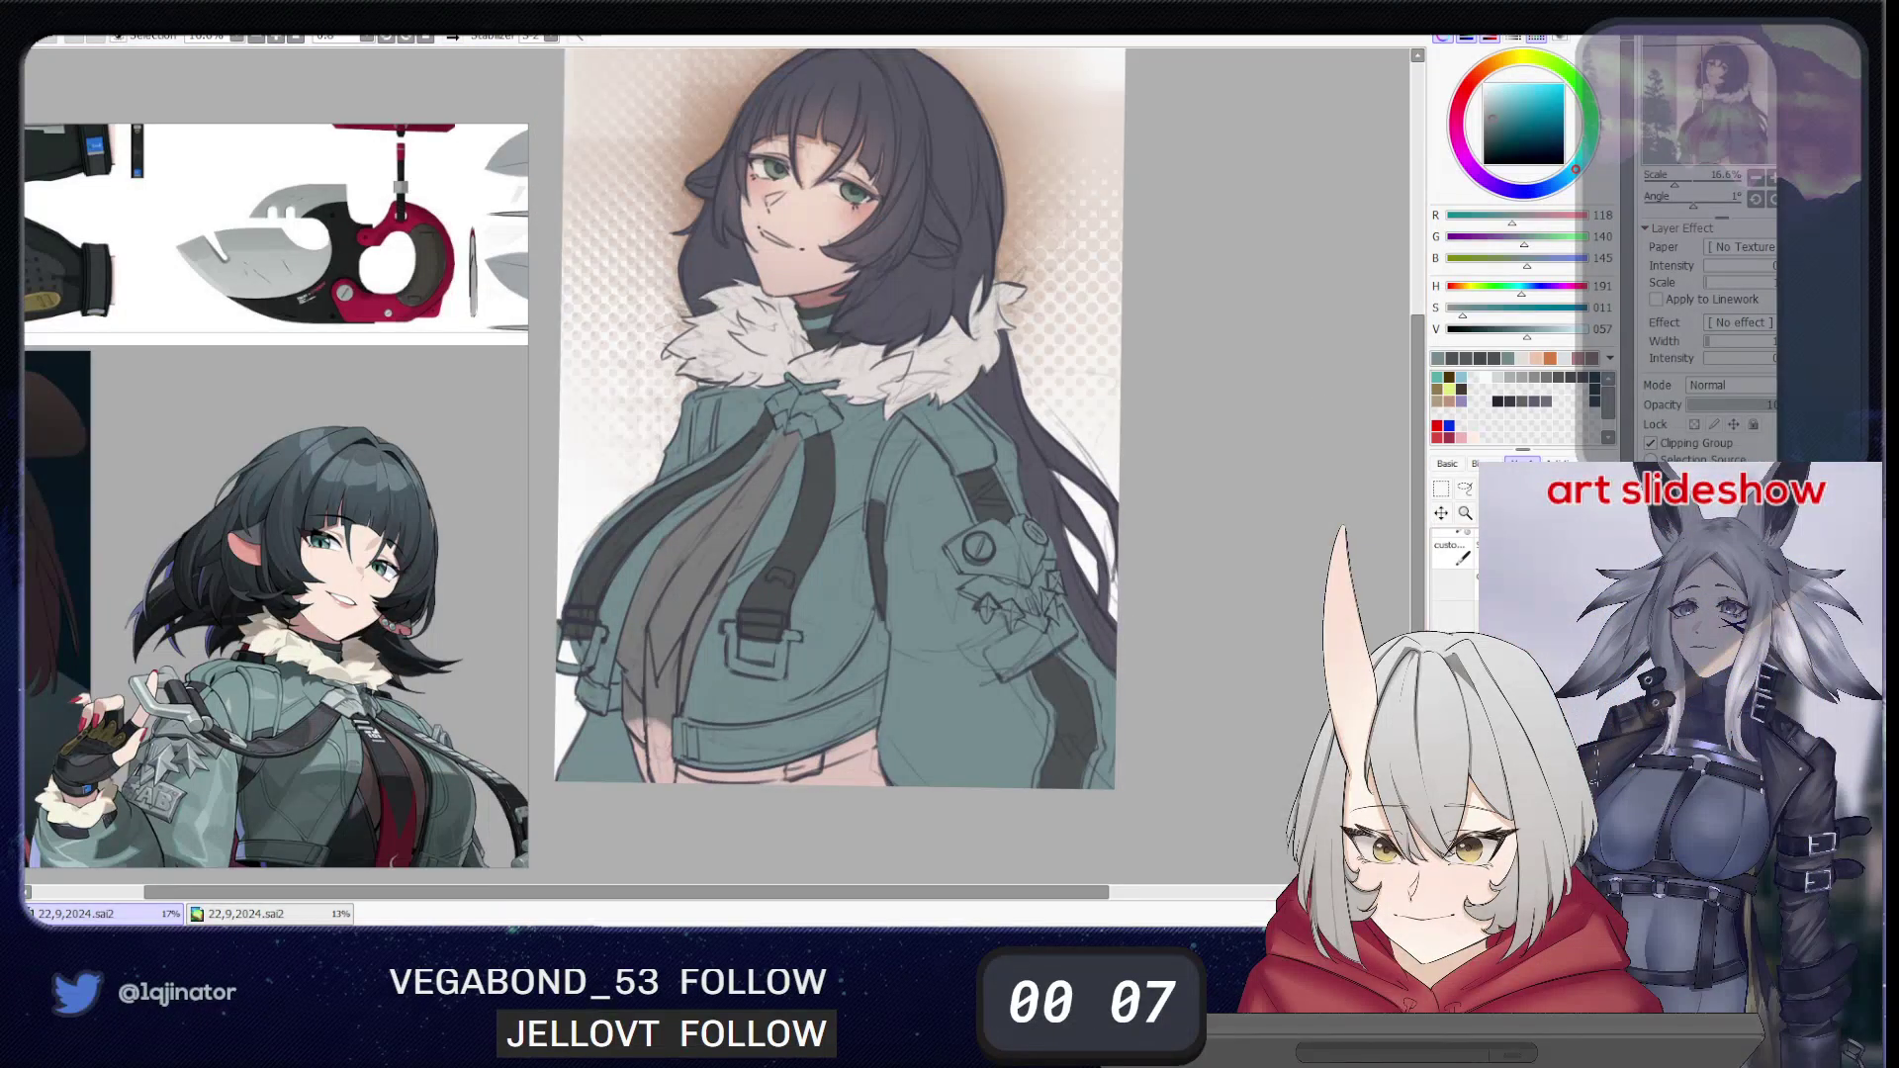
key(ctrl+minus)
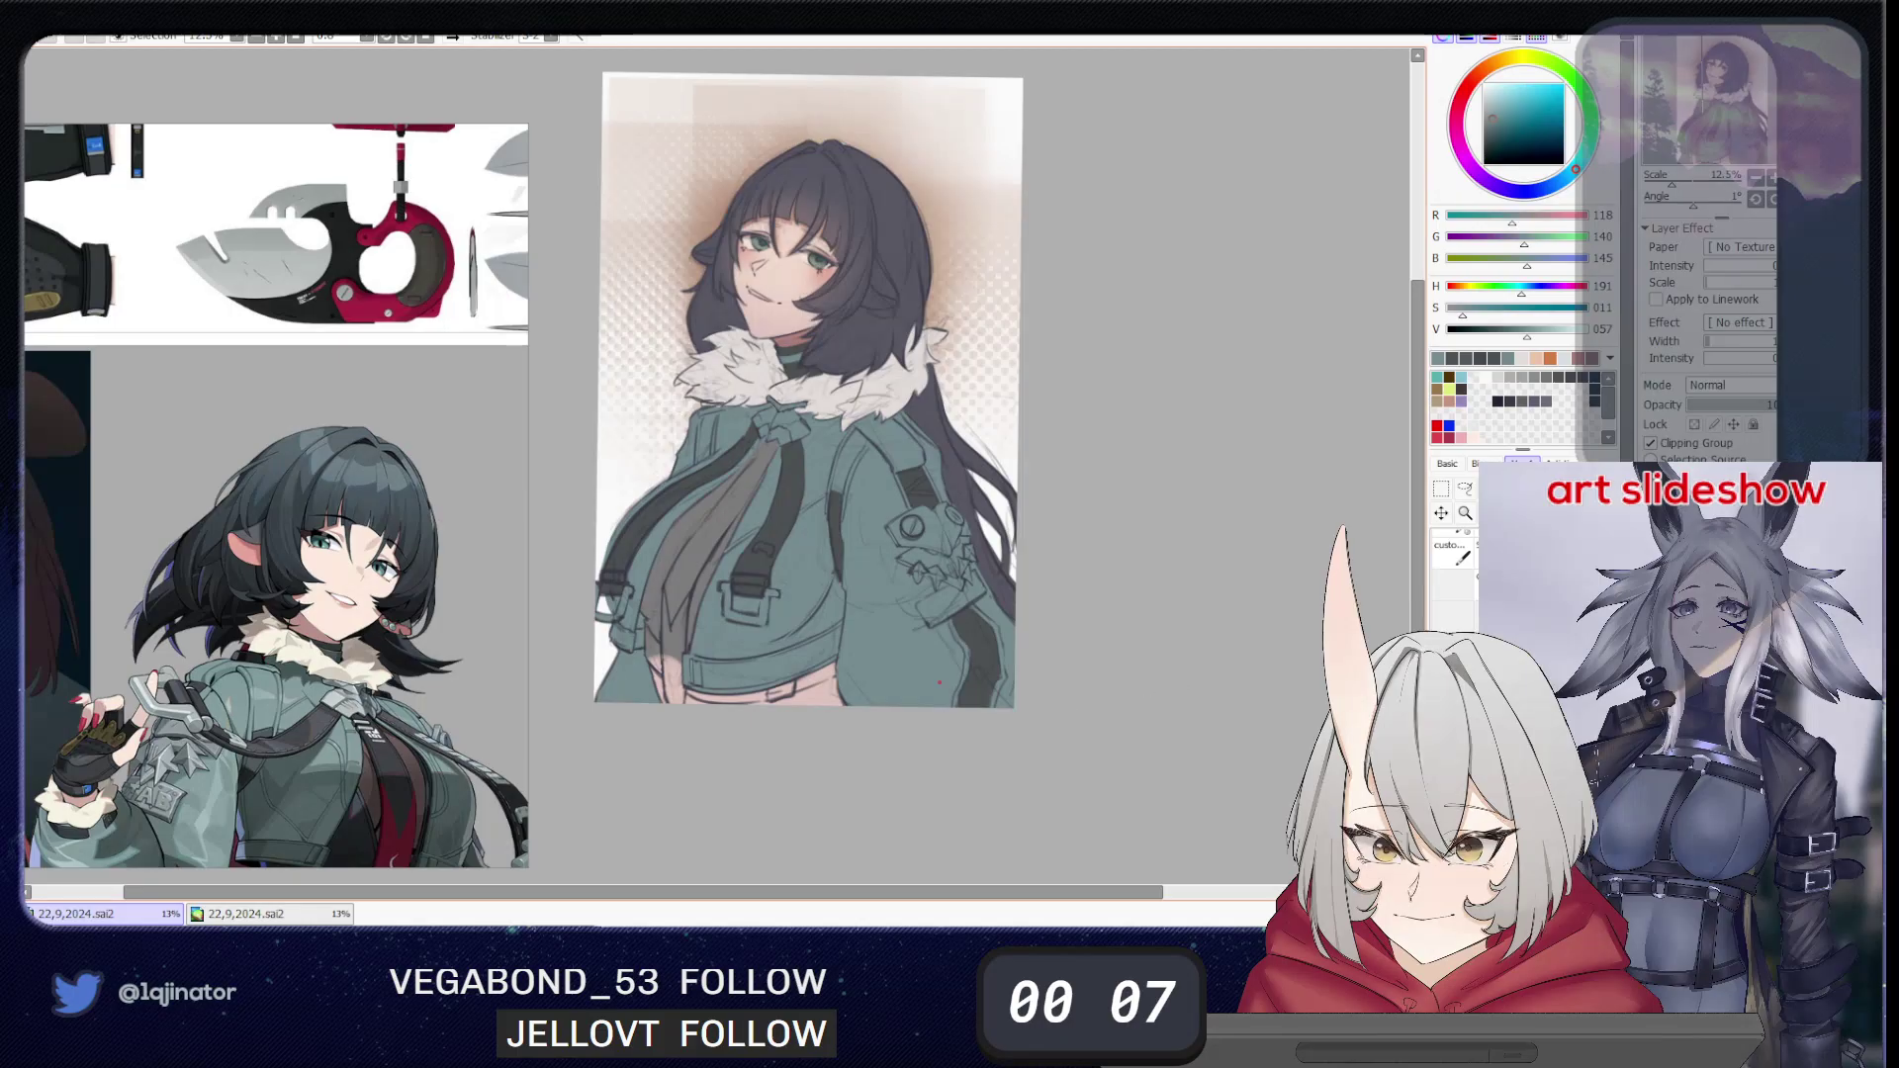
scroll(306, 786, down, 2)
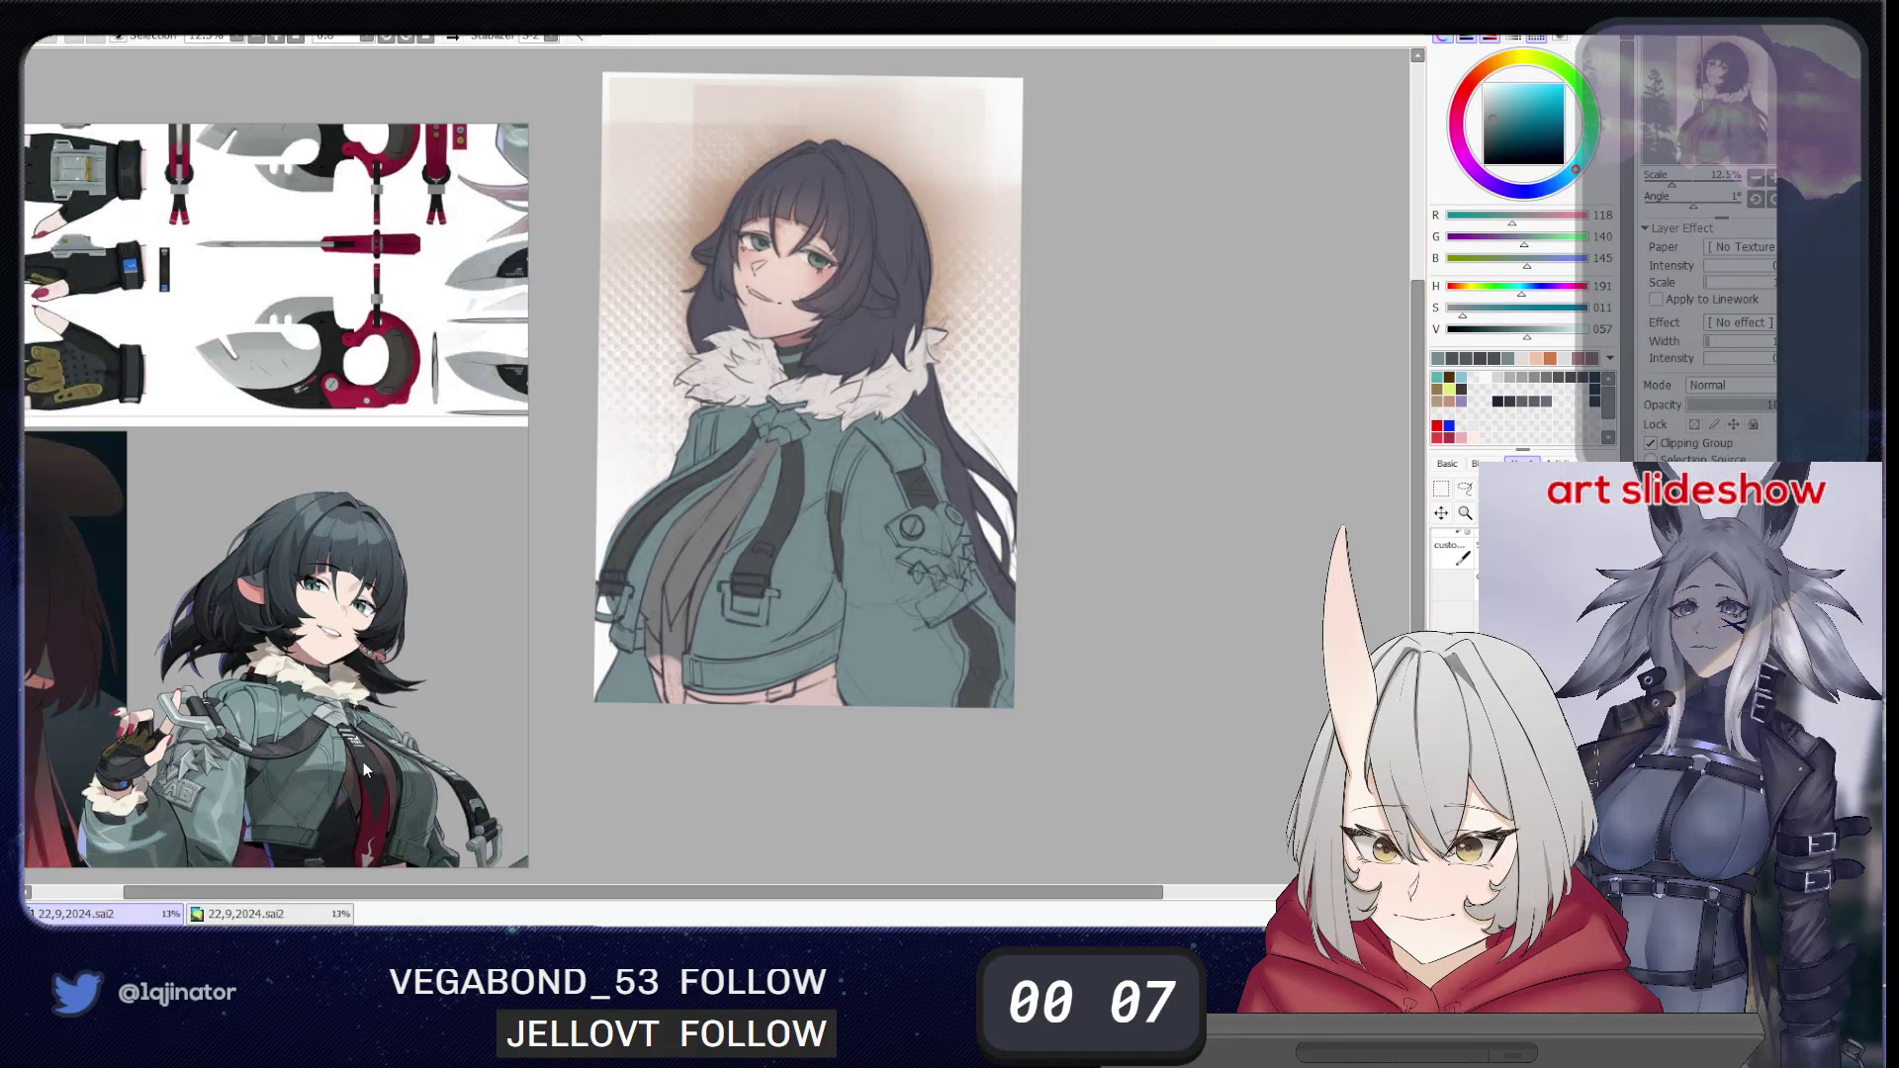
drag(364, 761, 337, 508)
scroll(404, 631, up, 2)
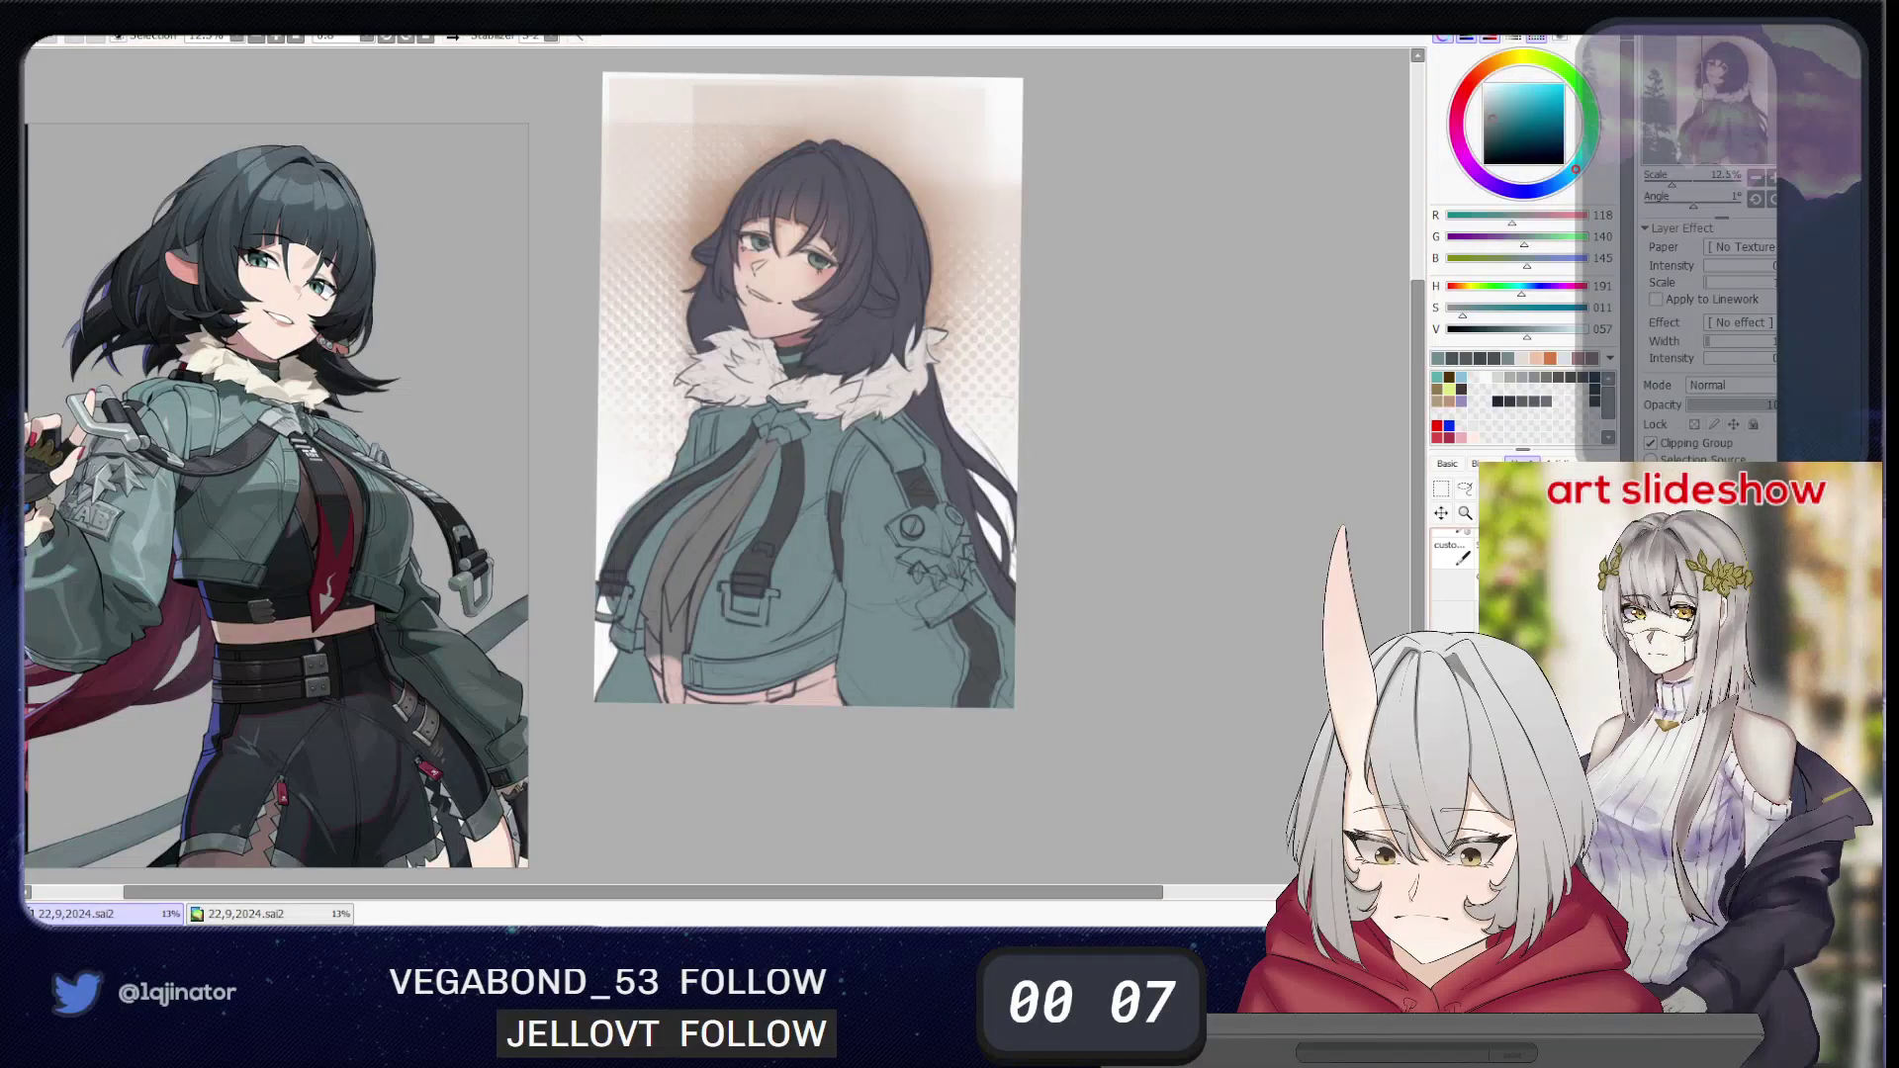
- Examine the illustration at several magnifications, checking the collar, chest straps and tie area against the character artwork
mouse_move(1166, 670)
mouse_down()
mouse_move(1161, 699)
mouse_move(1121, 701)
mouse_up()
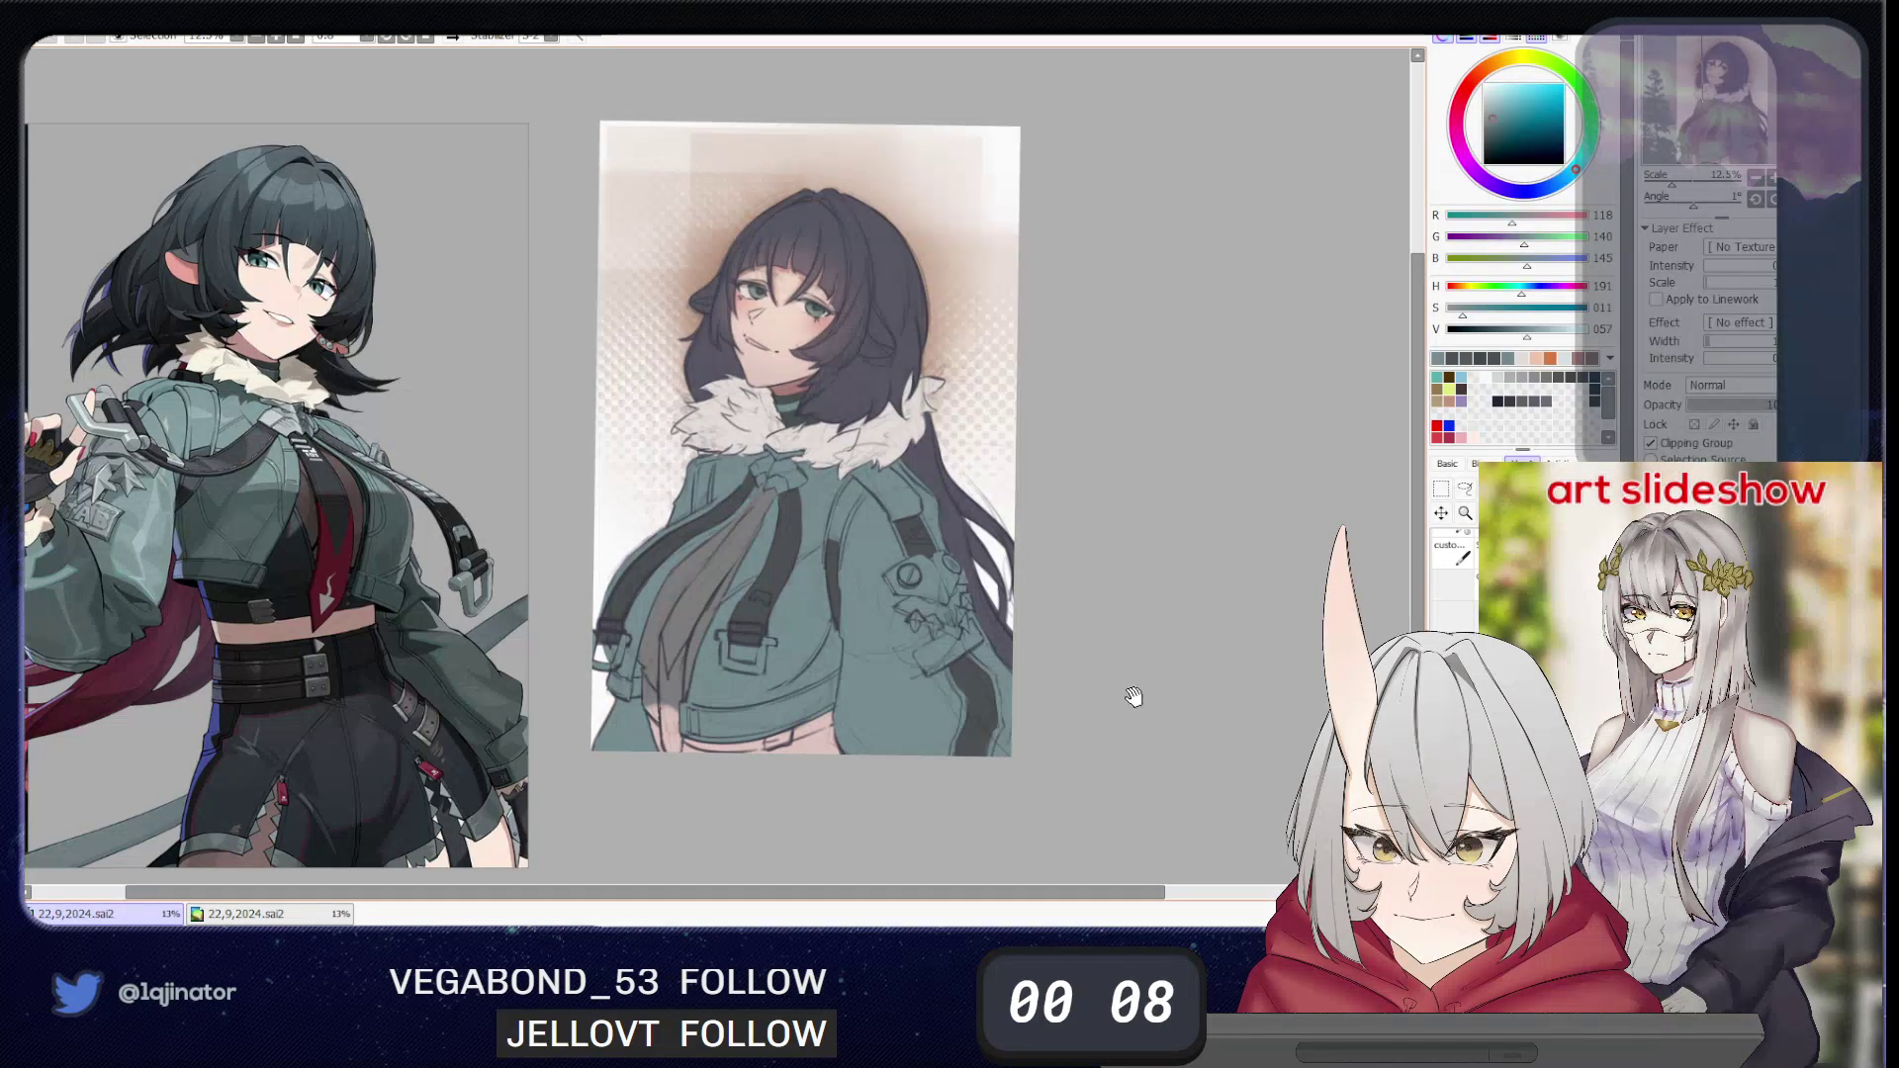
drag(1138, 737, 1138, 718)
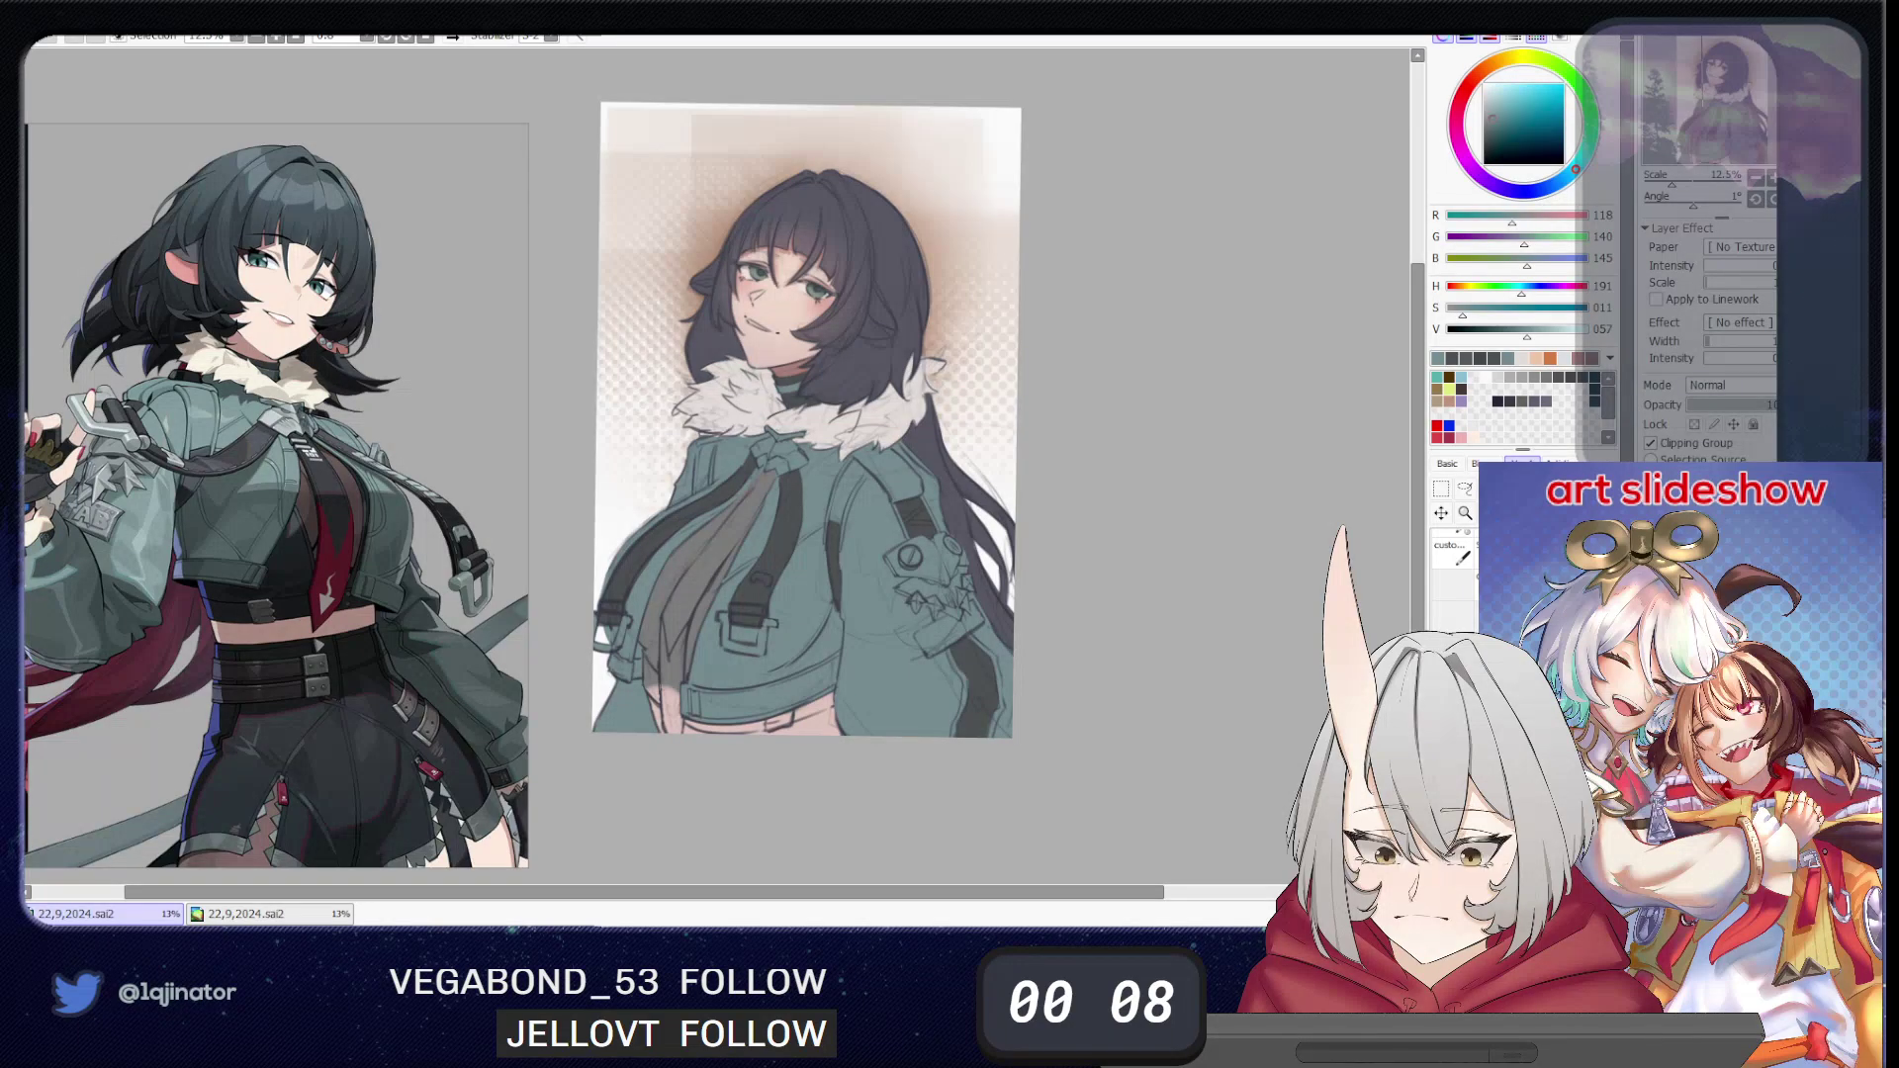
key(Page_Up)
key(Page_Up)
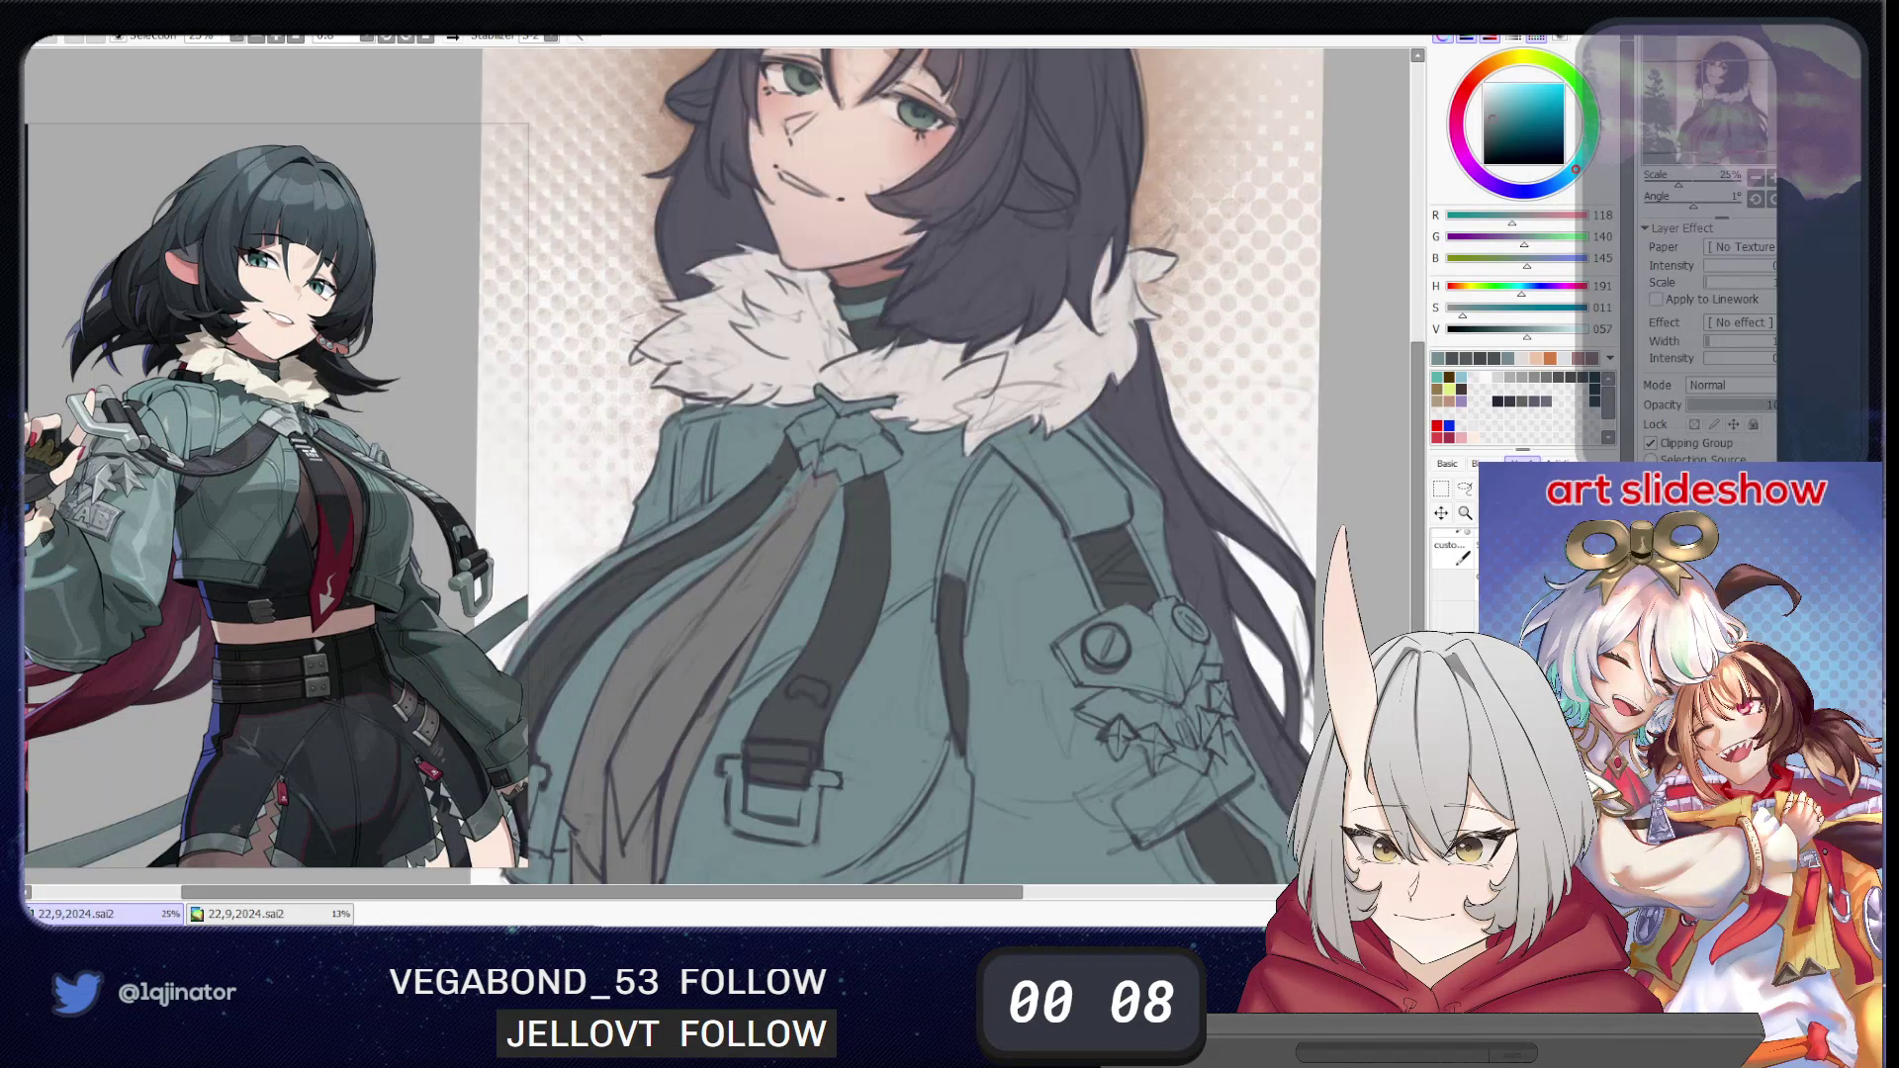
key(Page_Down)
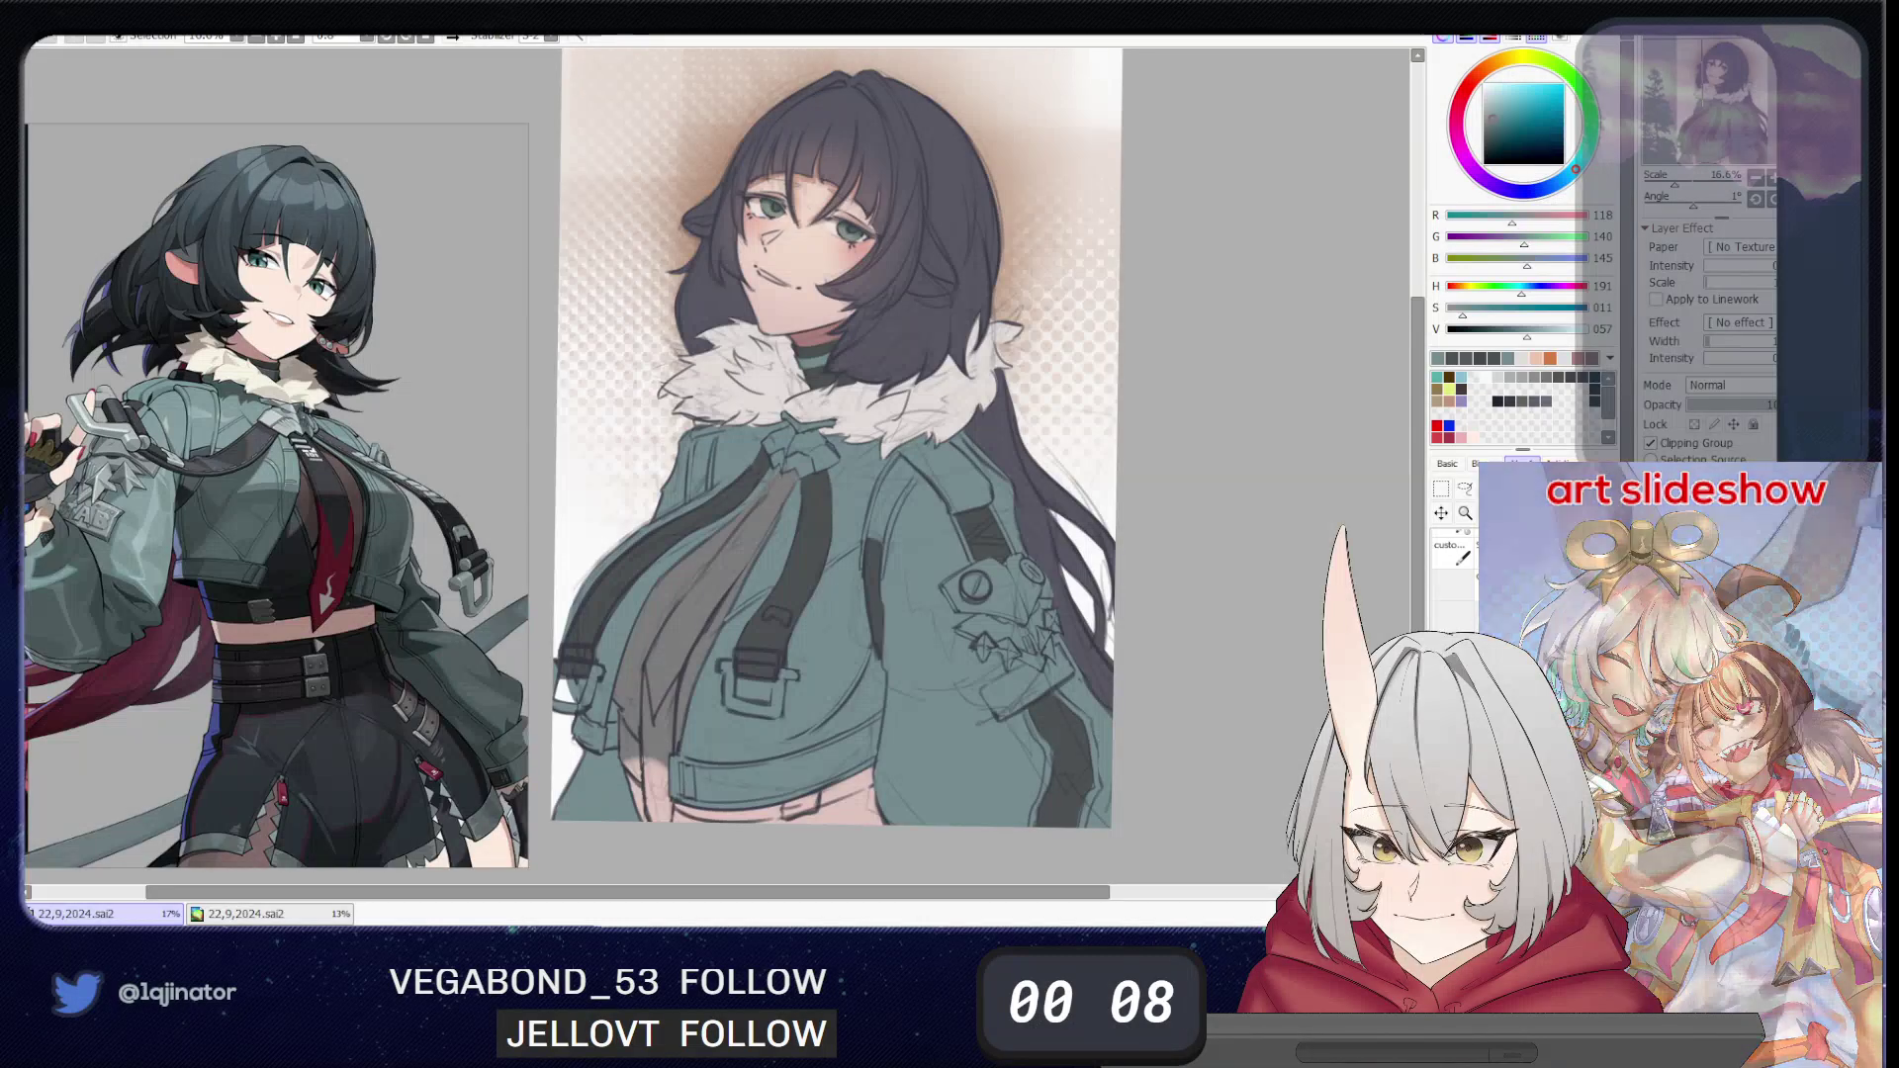
key(ctrl+plus)
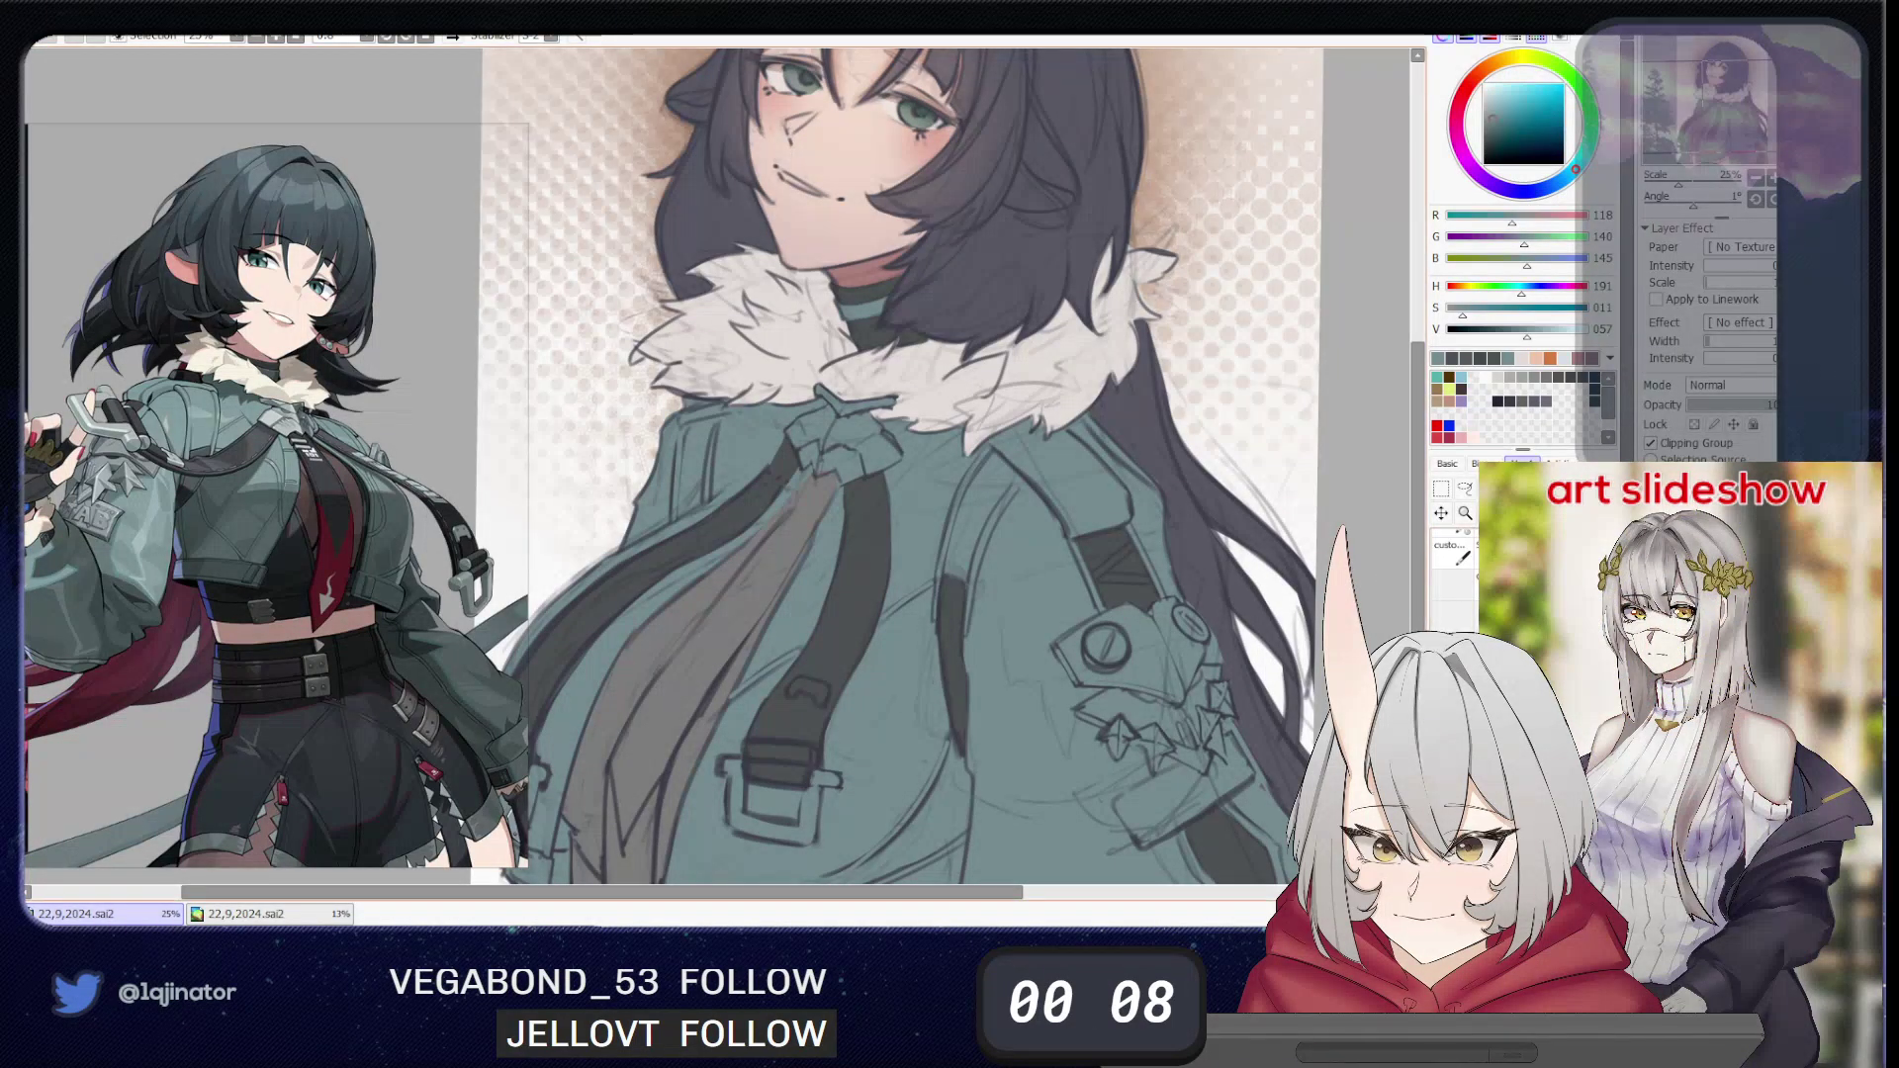
mouse_move(820, 696)
mouse_down()
mouse_move(827, 670)
mouse_move(793, 706)
mouse_up()
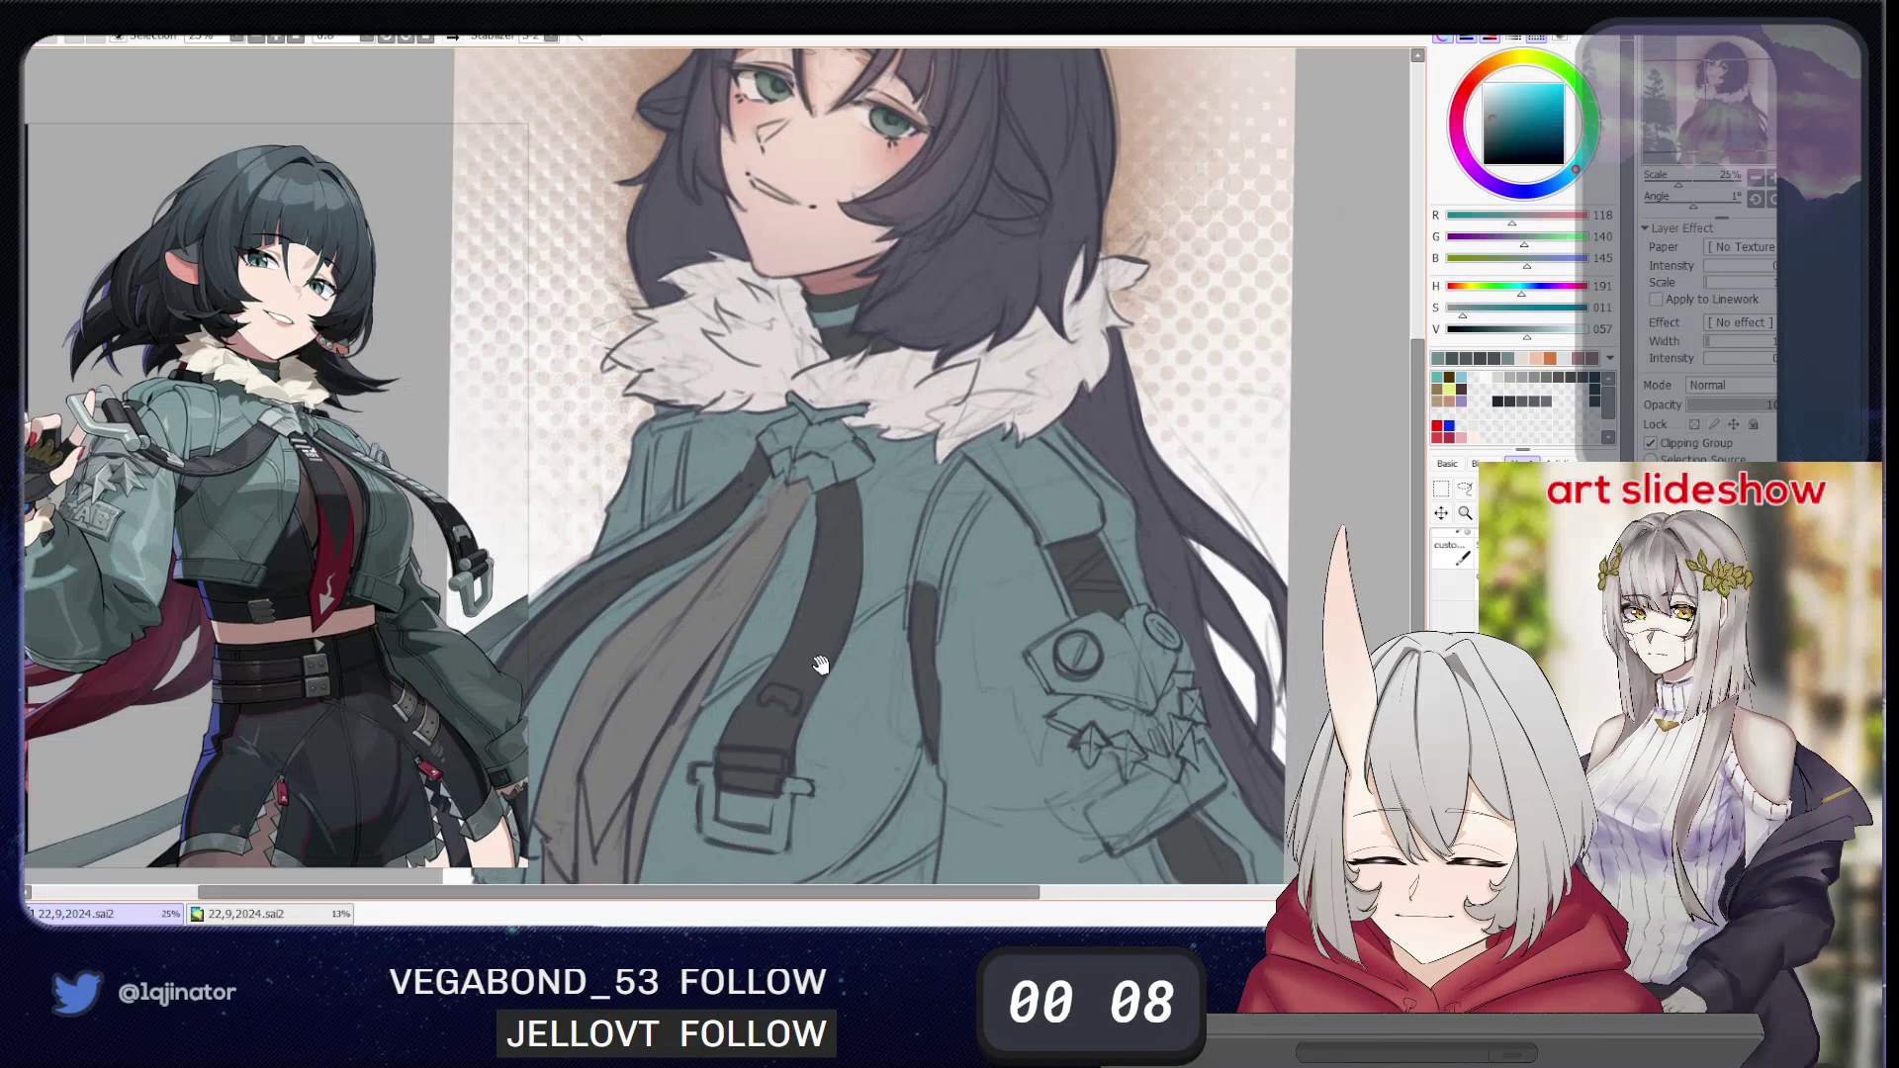
drag(870, 627, 860, 645)
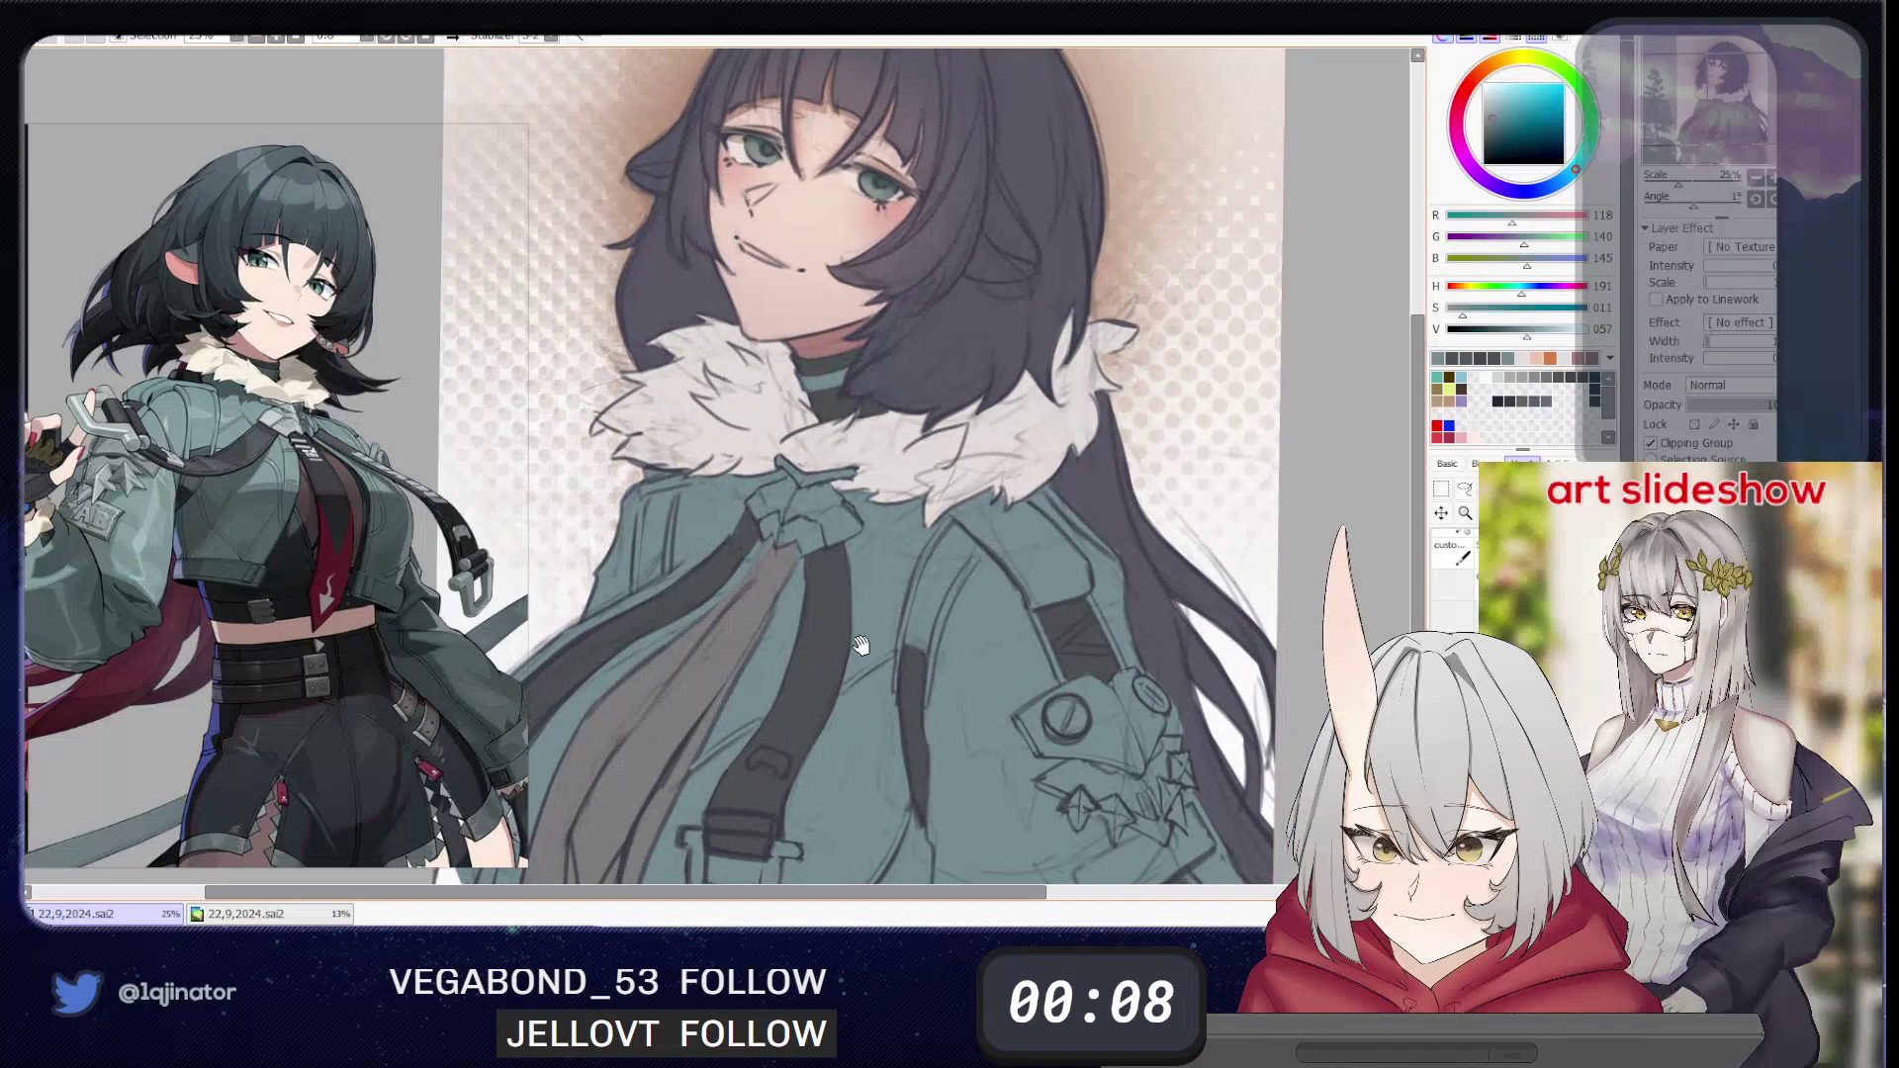
- Sample the dark colour of the back hair and darken it to RGB 65, 65, 85
alt+click(1096, 481)
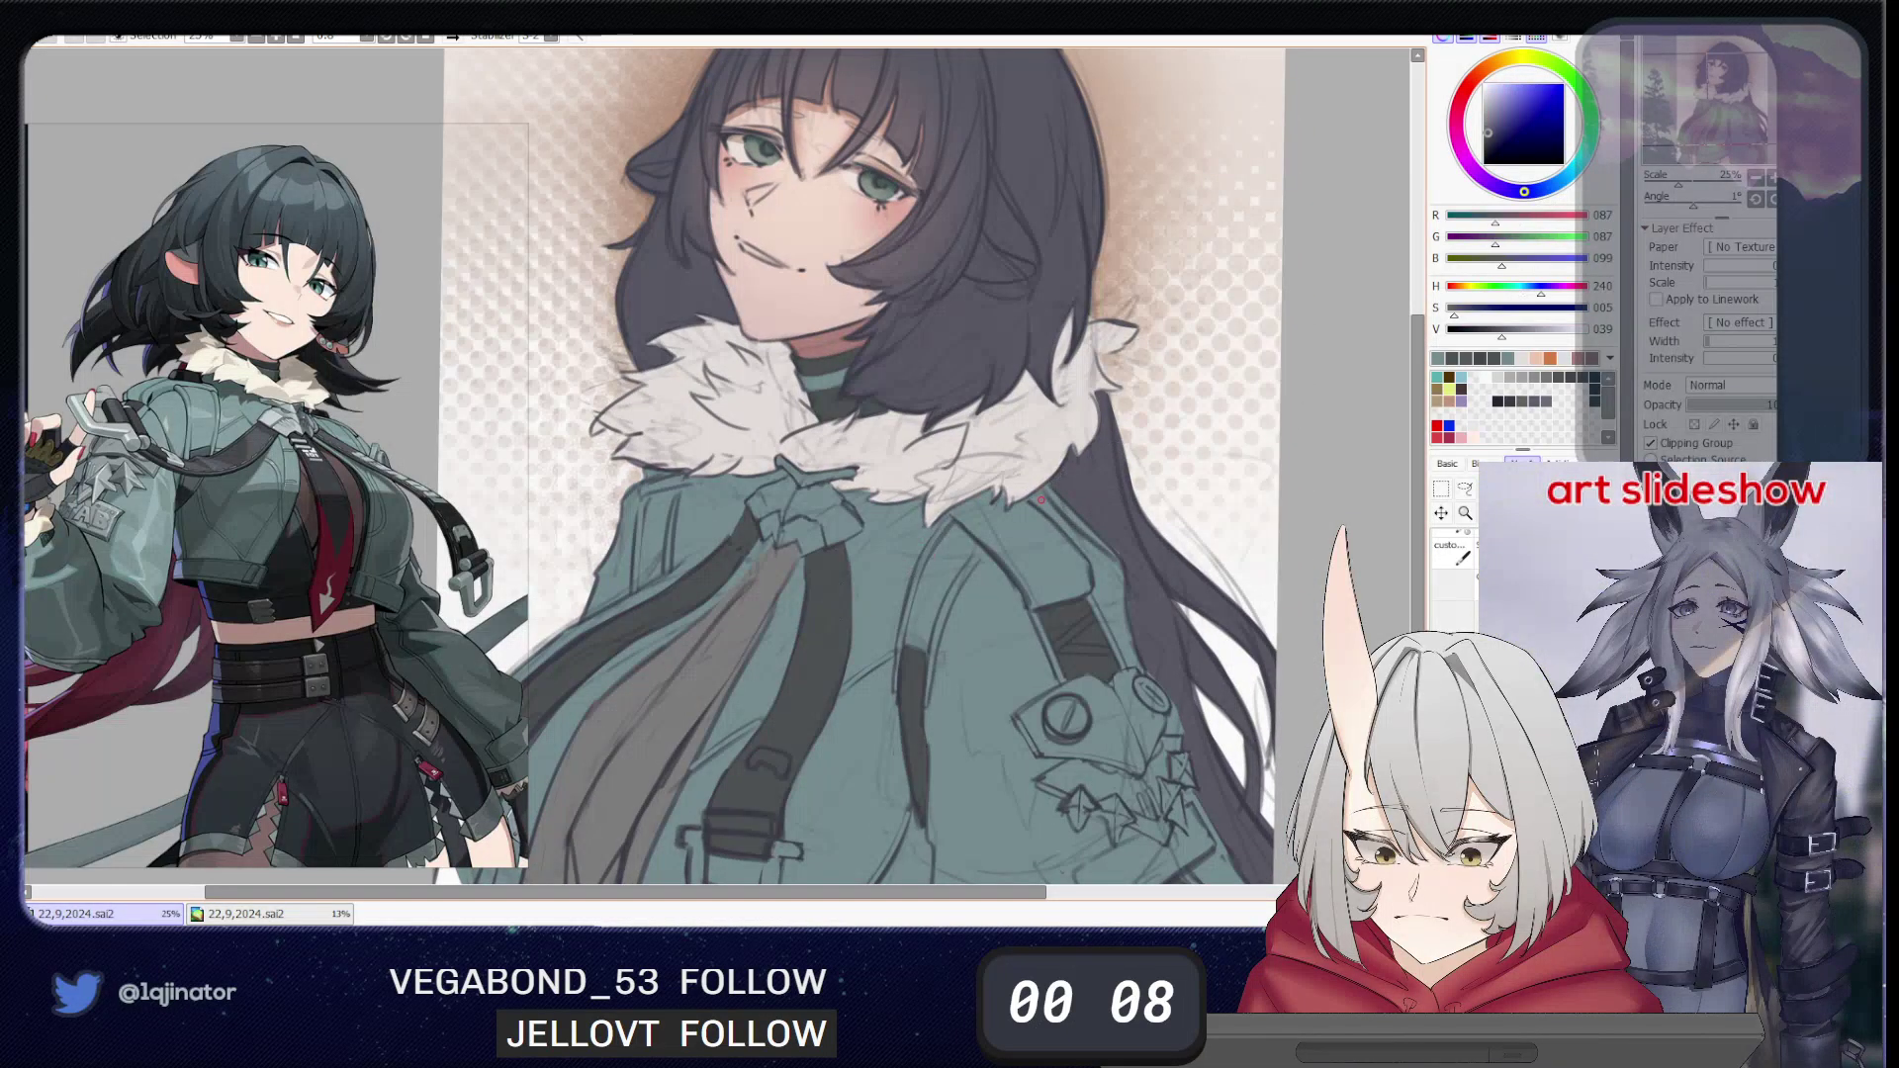
click(1493, 135)
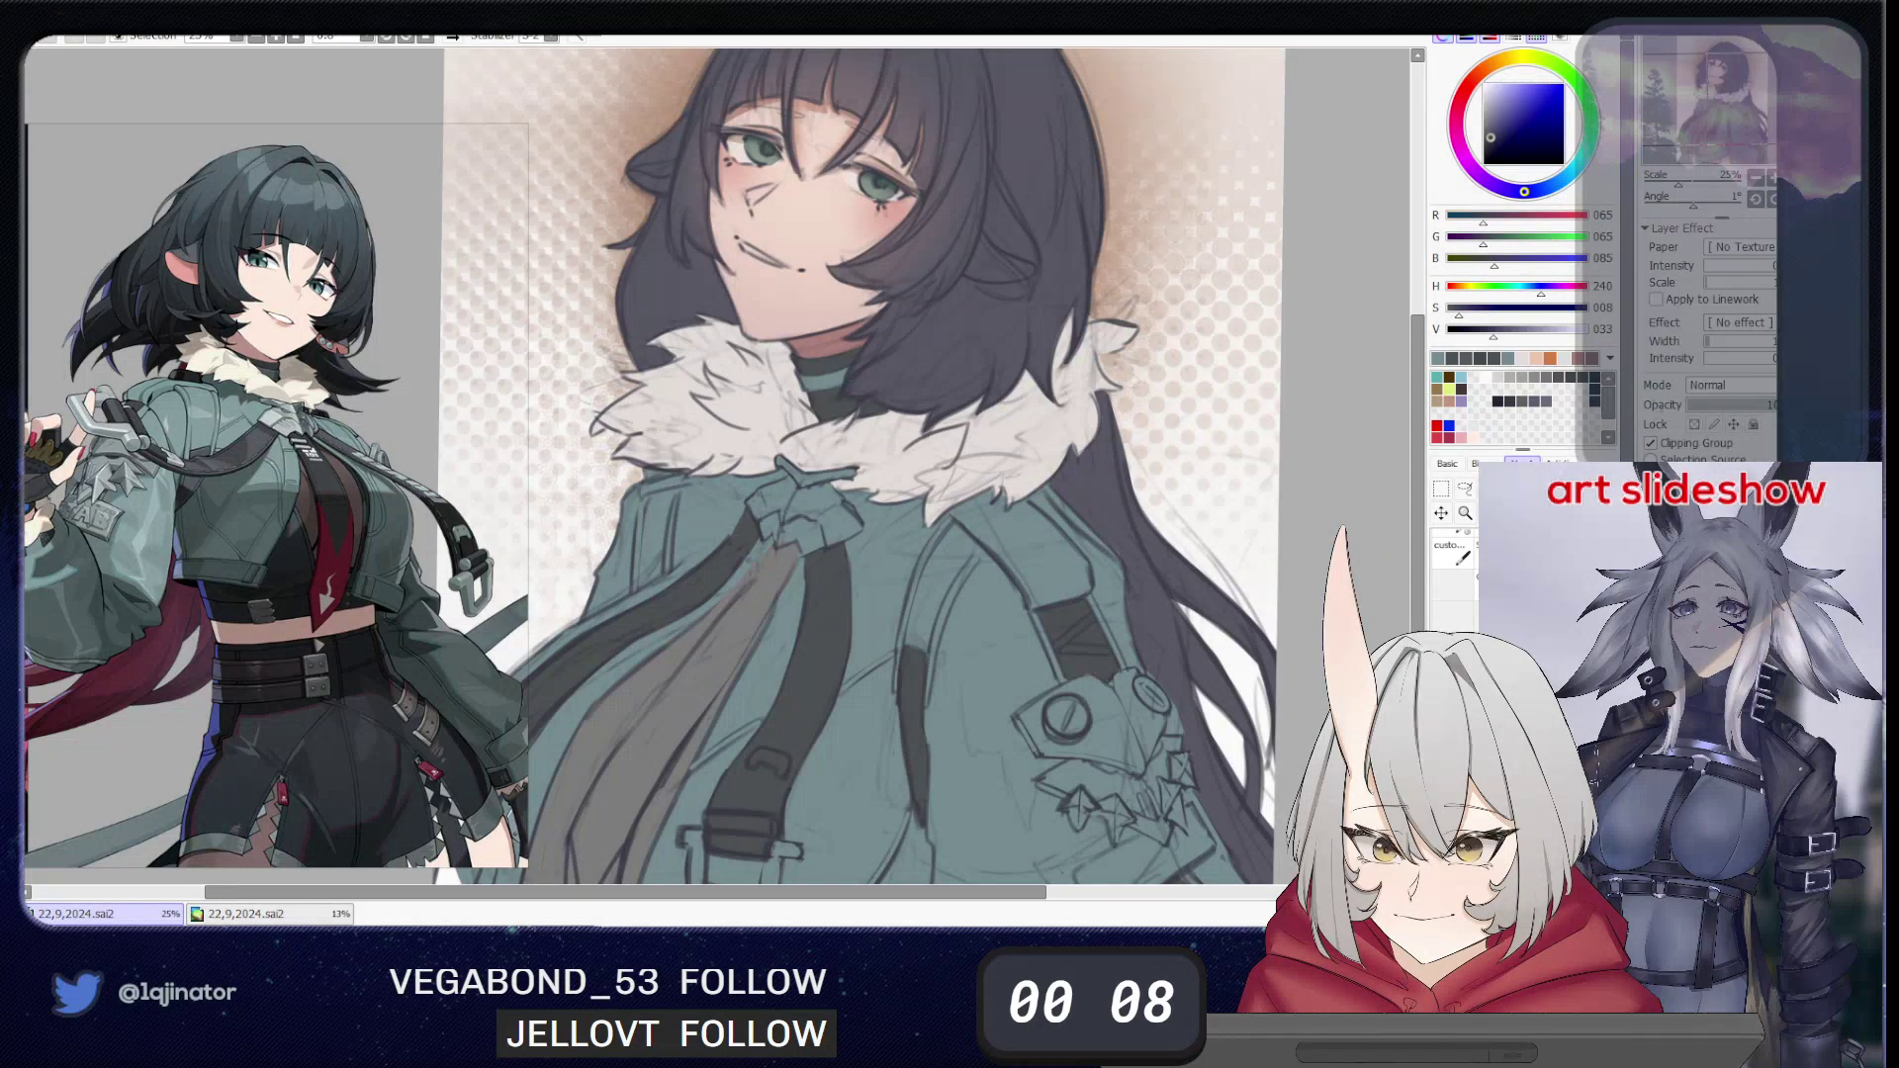
key(Page_Down)
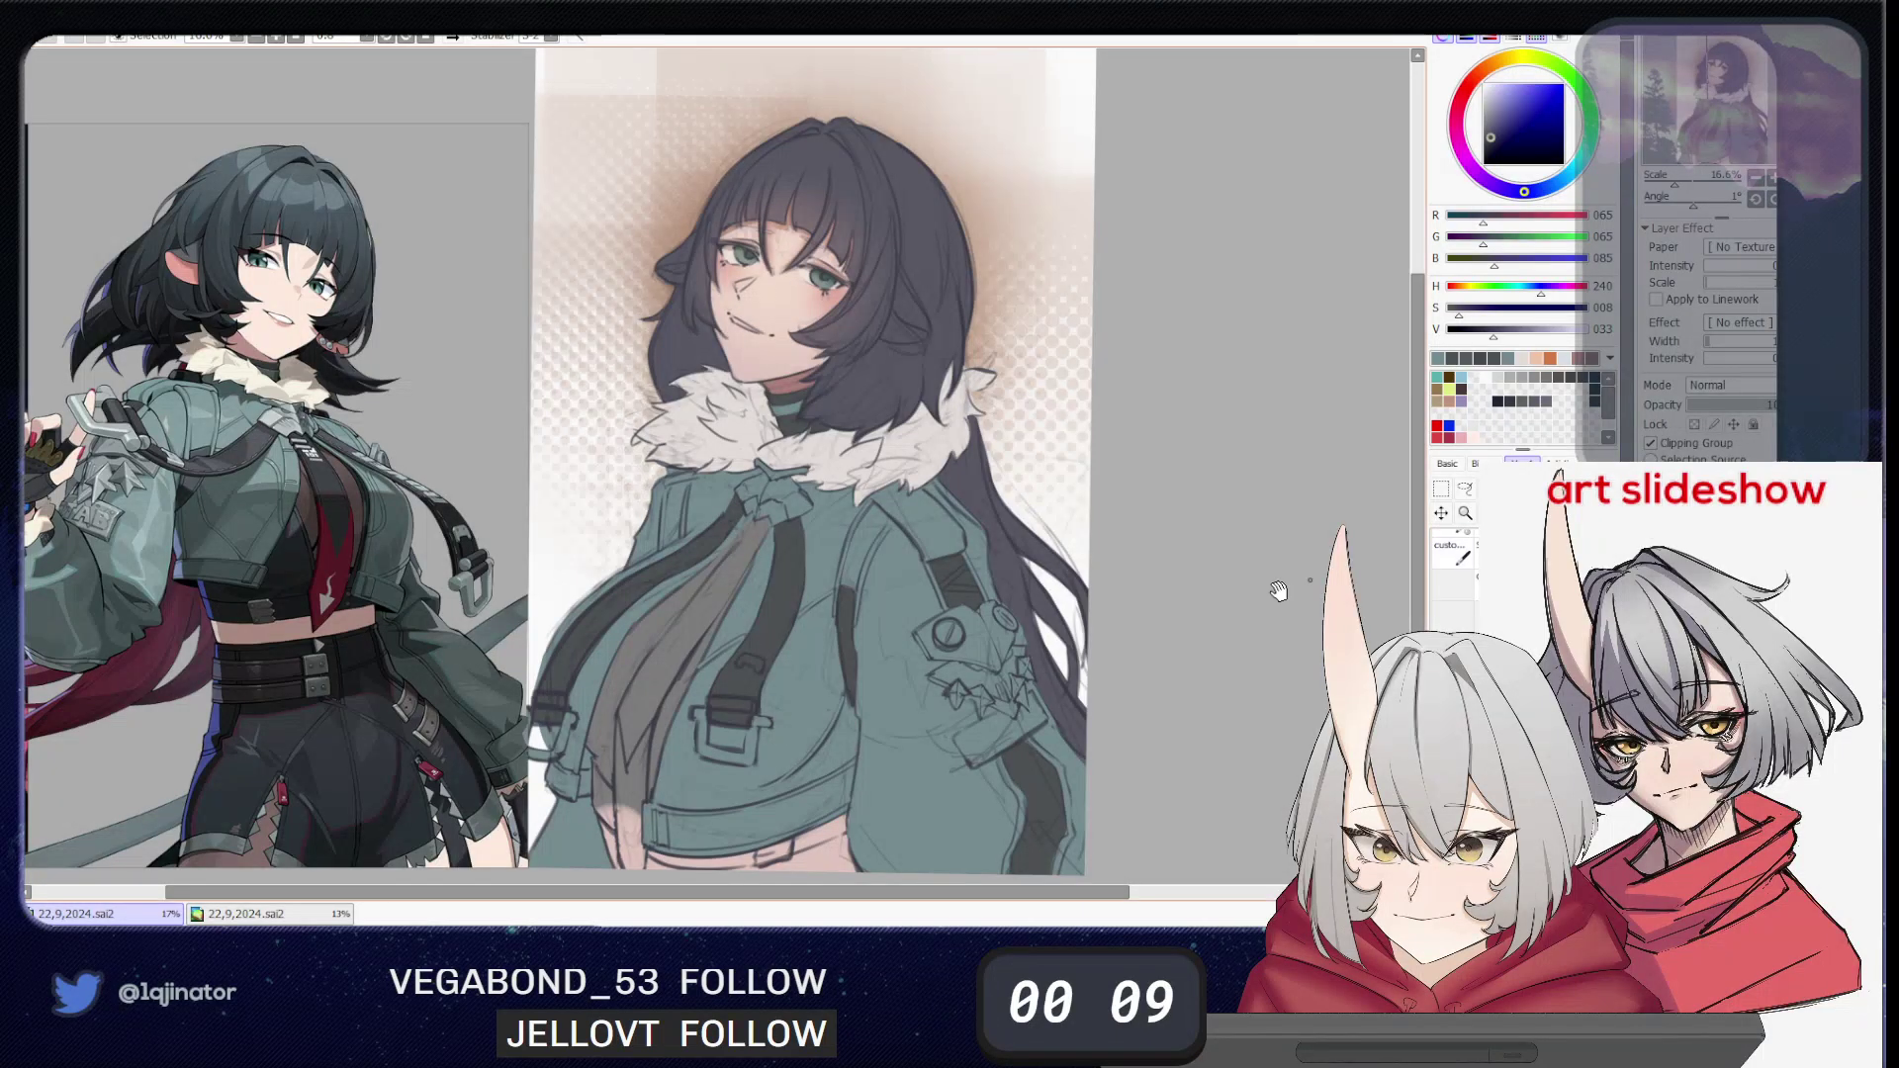
- Mirror the canvas, lasso the narrow strip of shirt between the grey tie and the jacket's open edge, and fill it with the dark blue-grey
drag(1133, 550, 1166, 479)
click(1465, 489)
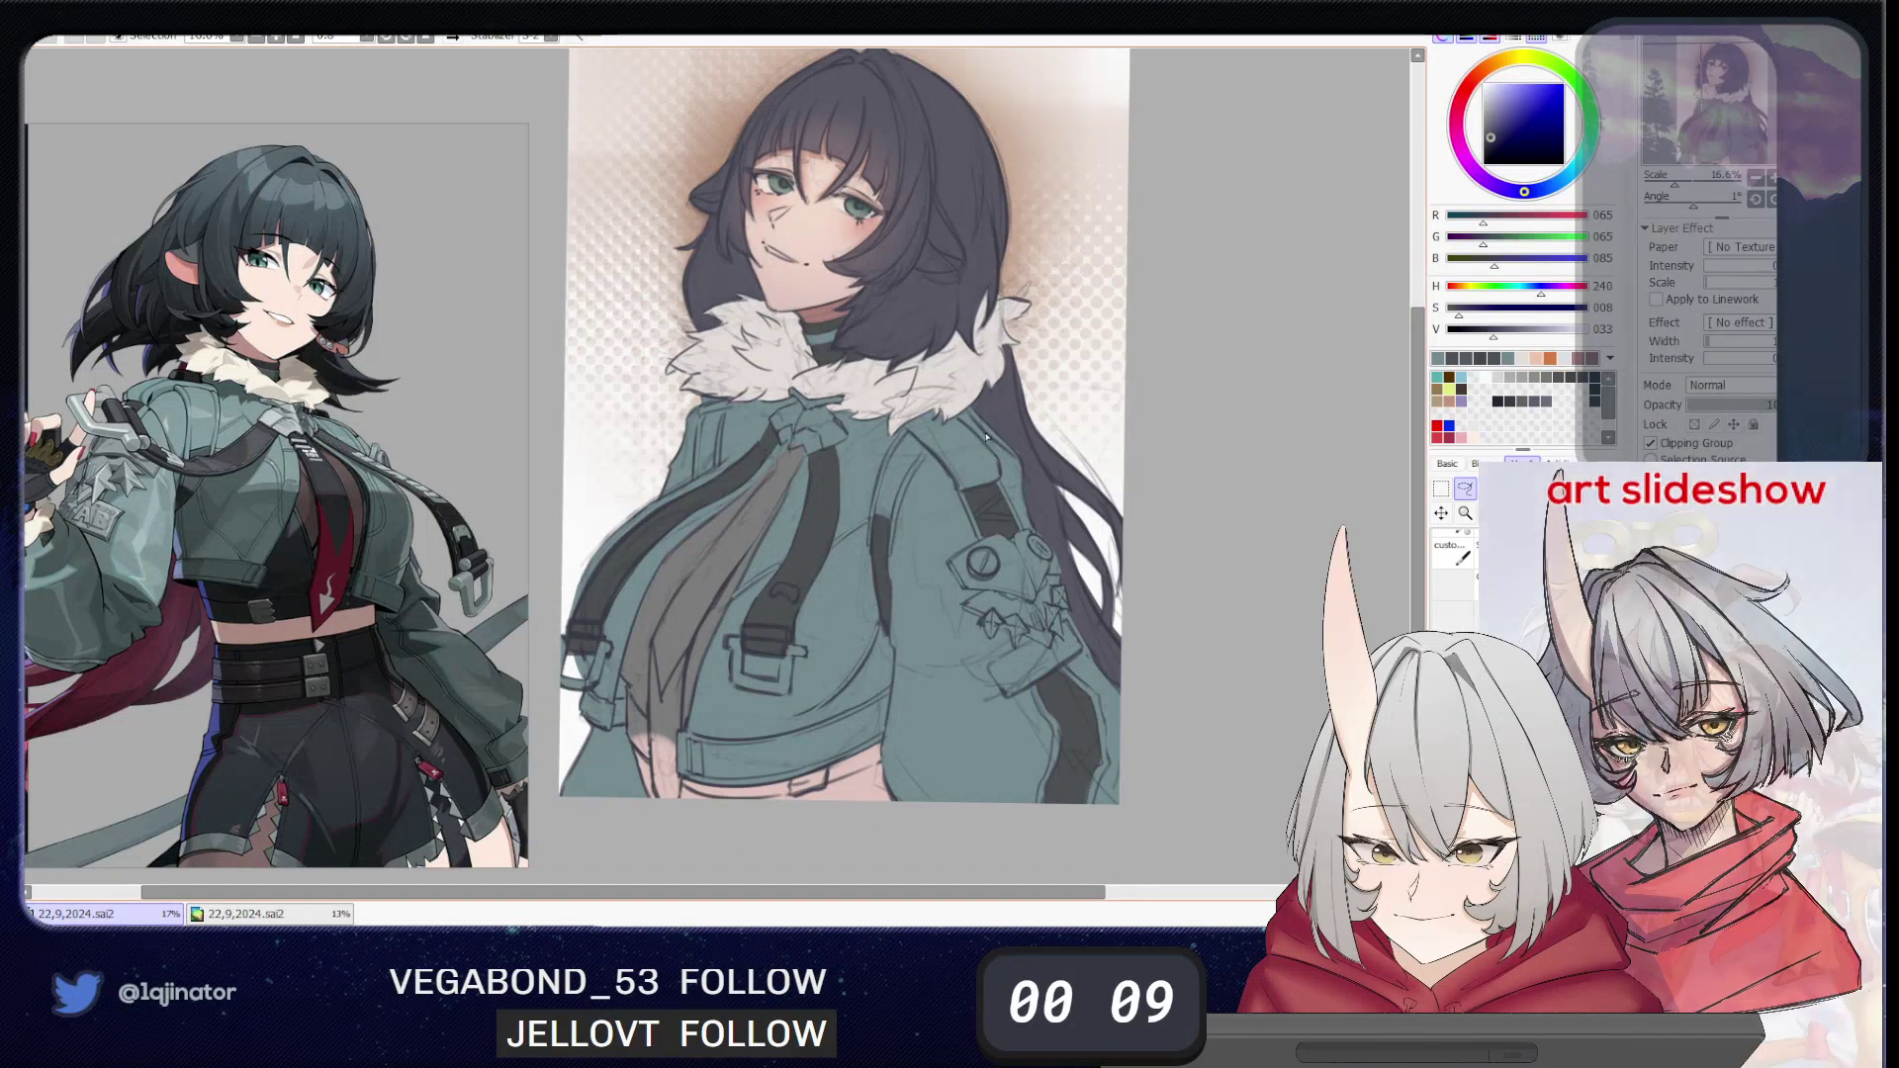
scroll(719, 564, up, 1)
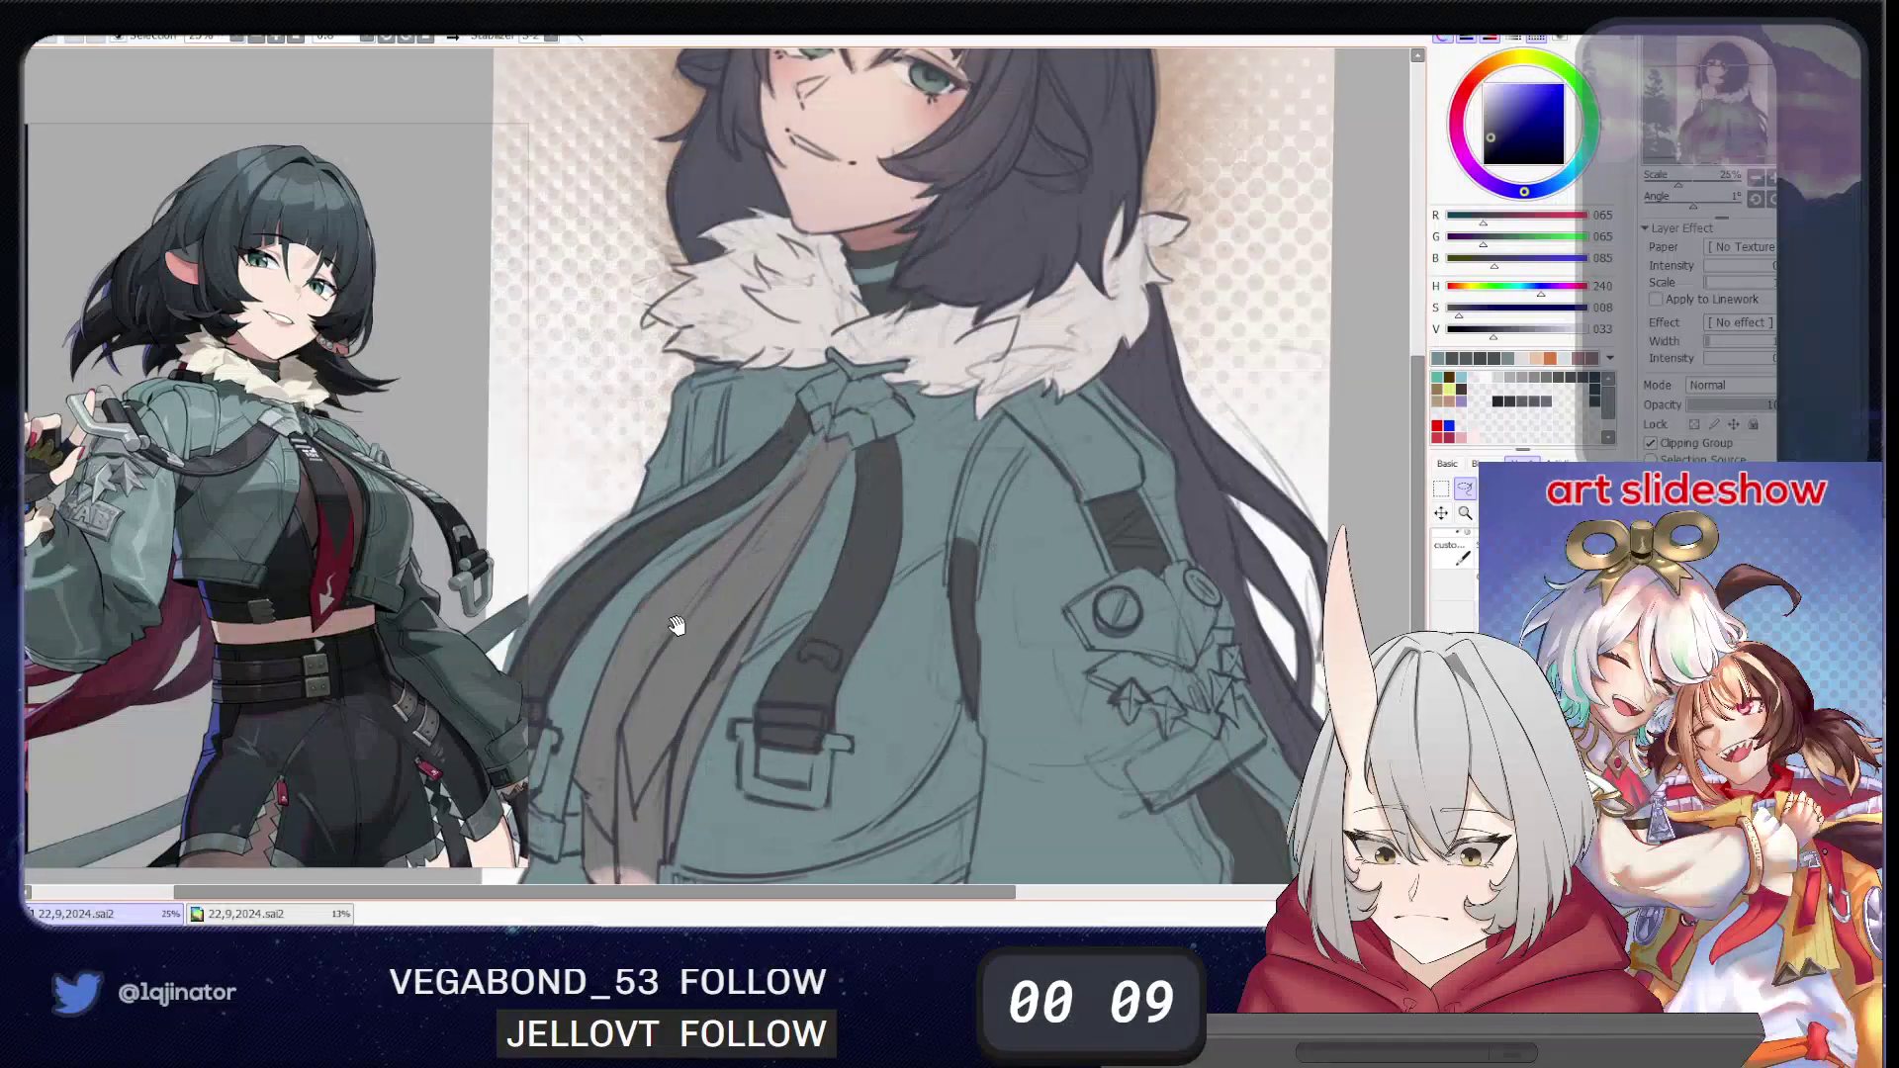
drag(670, 627, 702, 580)
scroll(680, 583, down, 1)
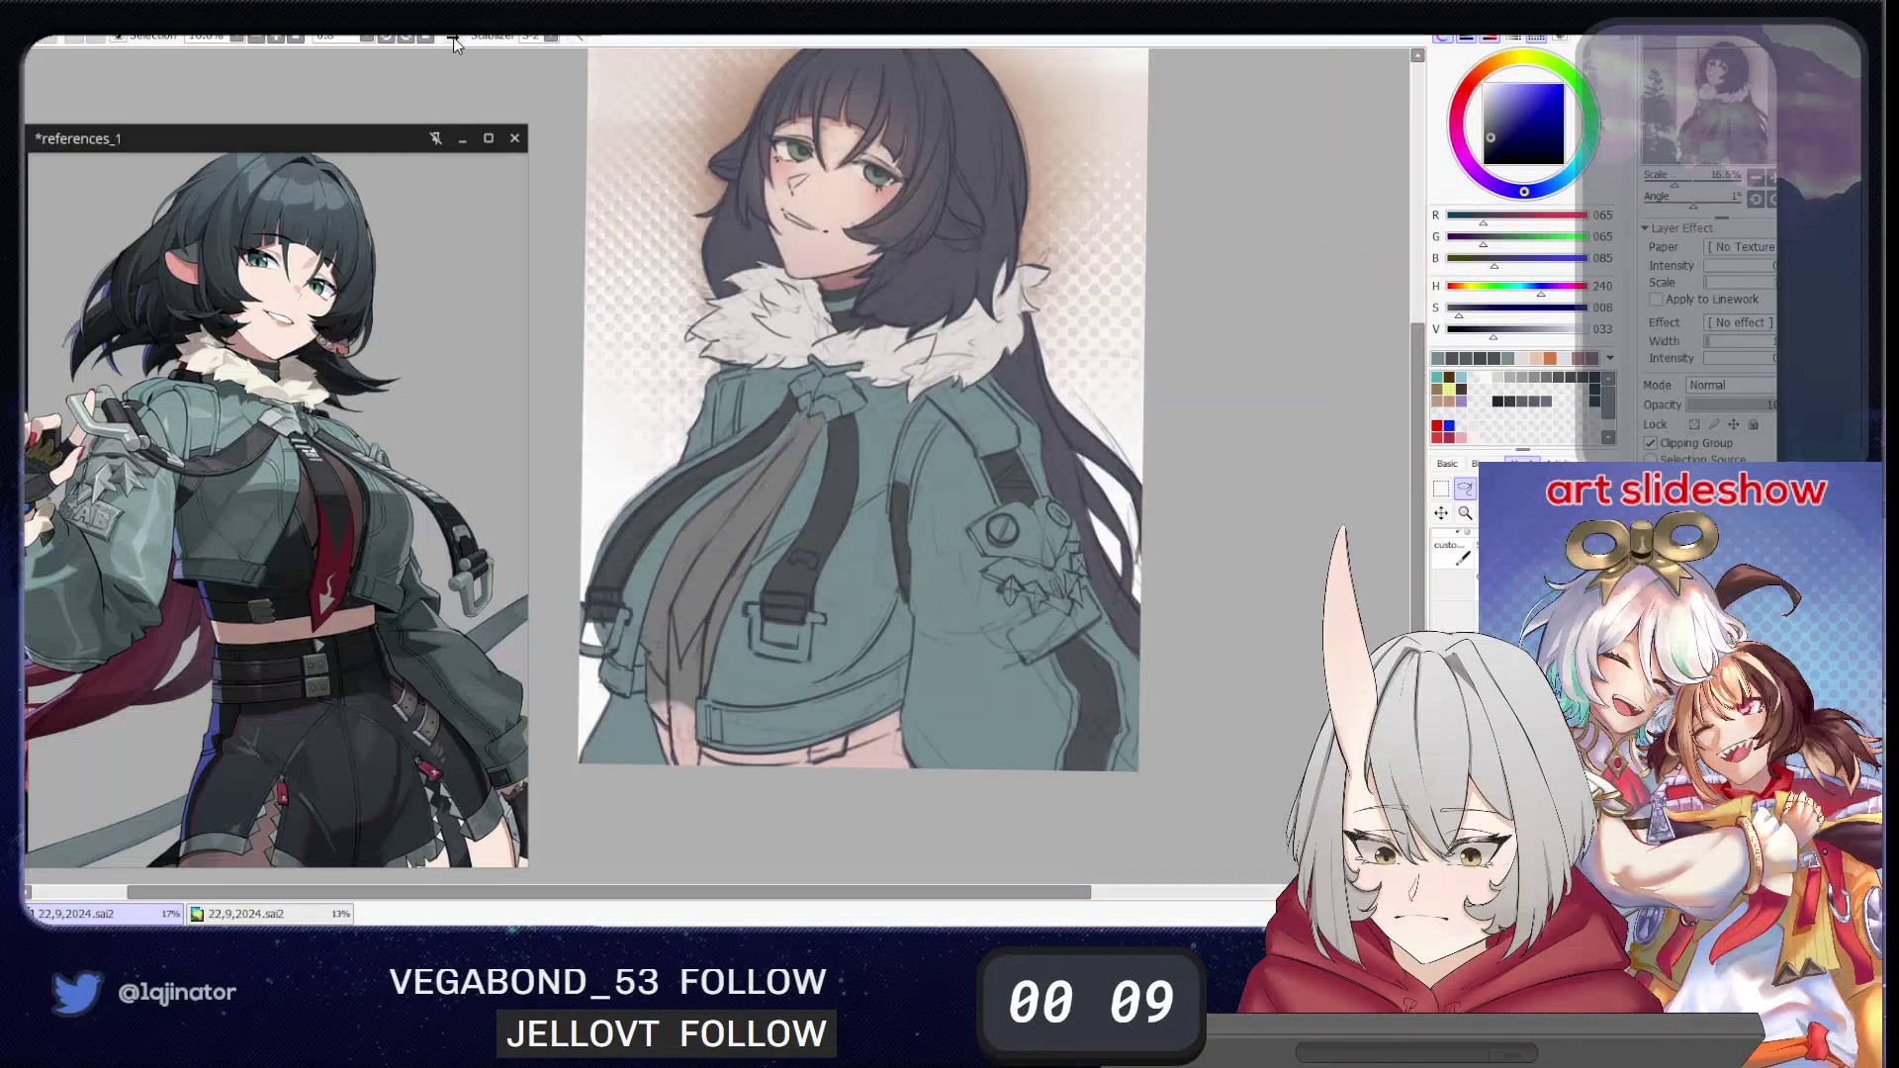
click(452, 38)
drag(744, 431, 866, 452)
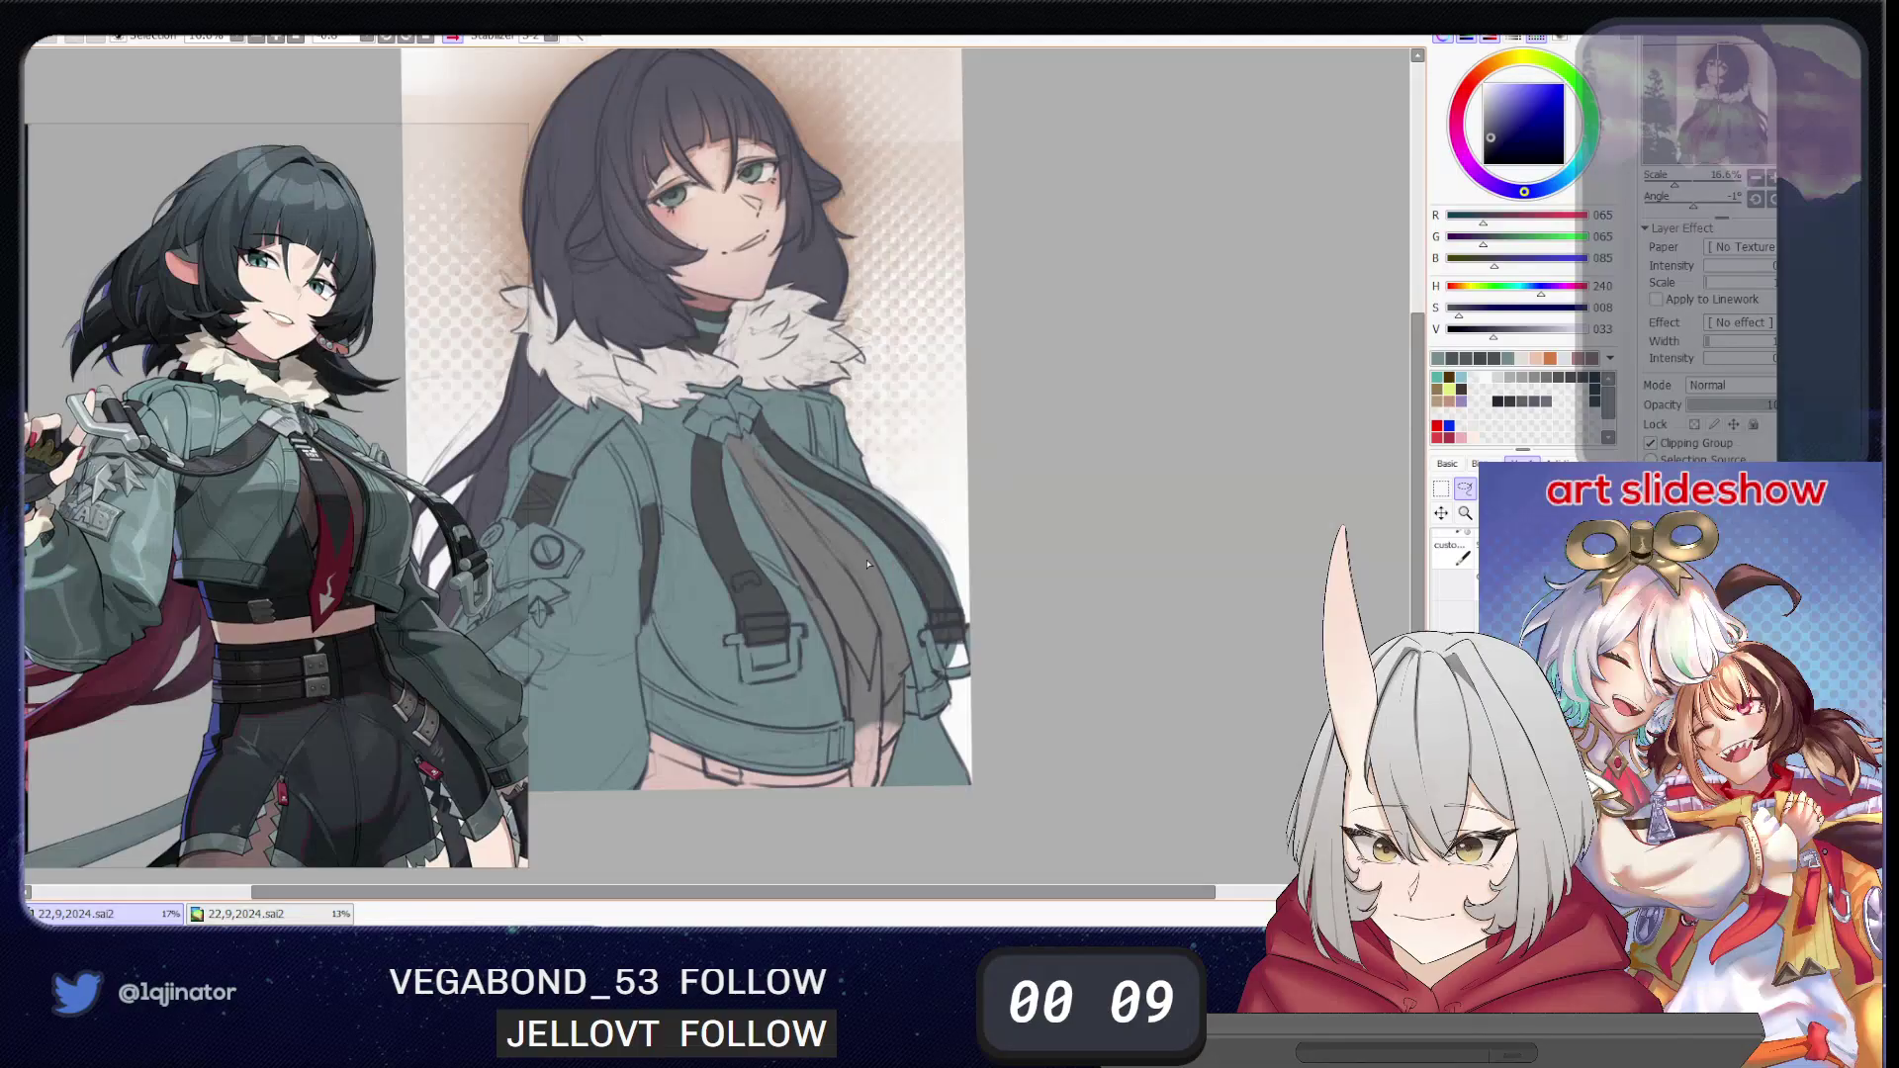
key(shift)
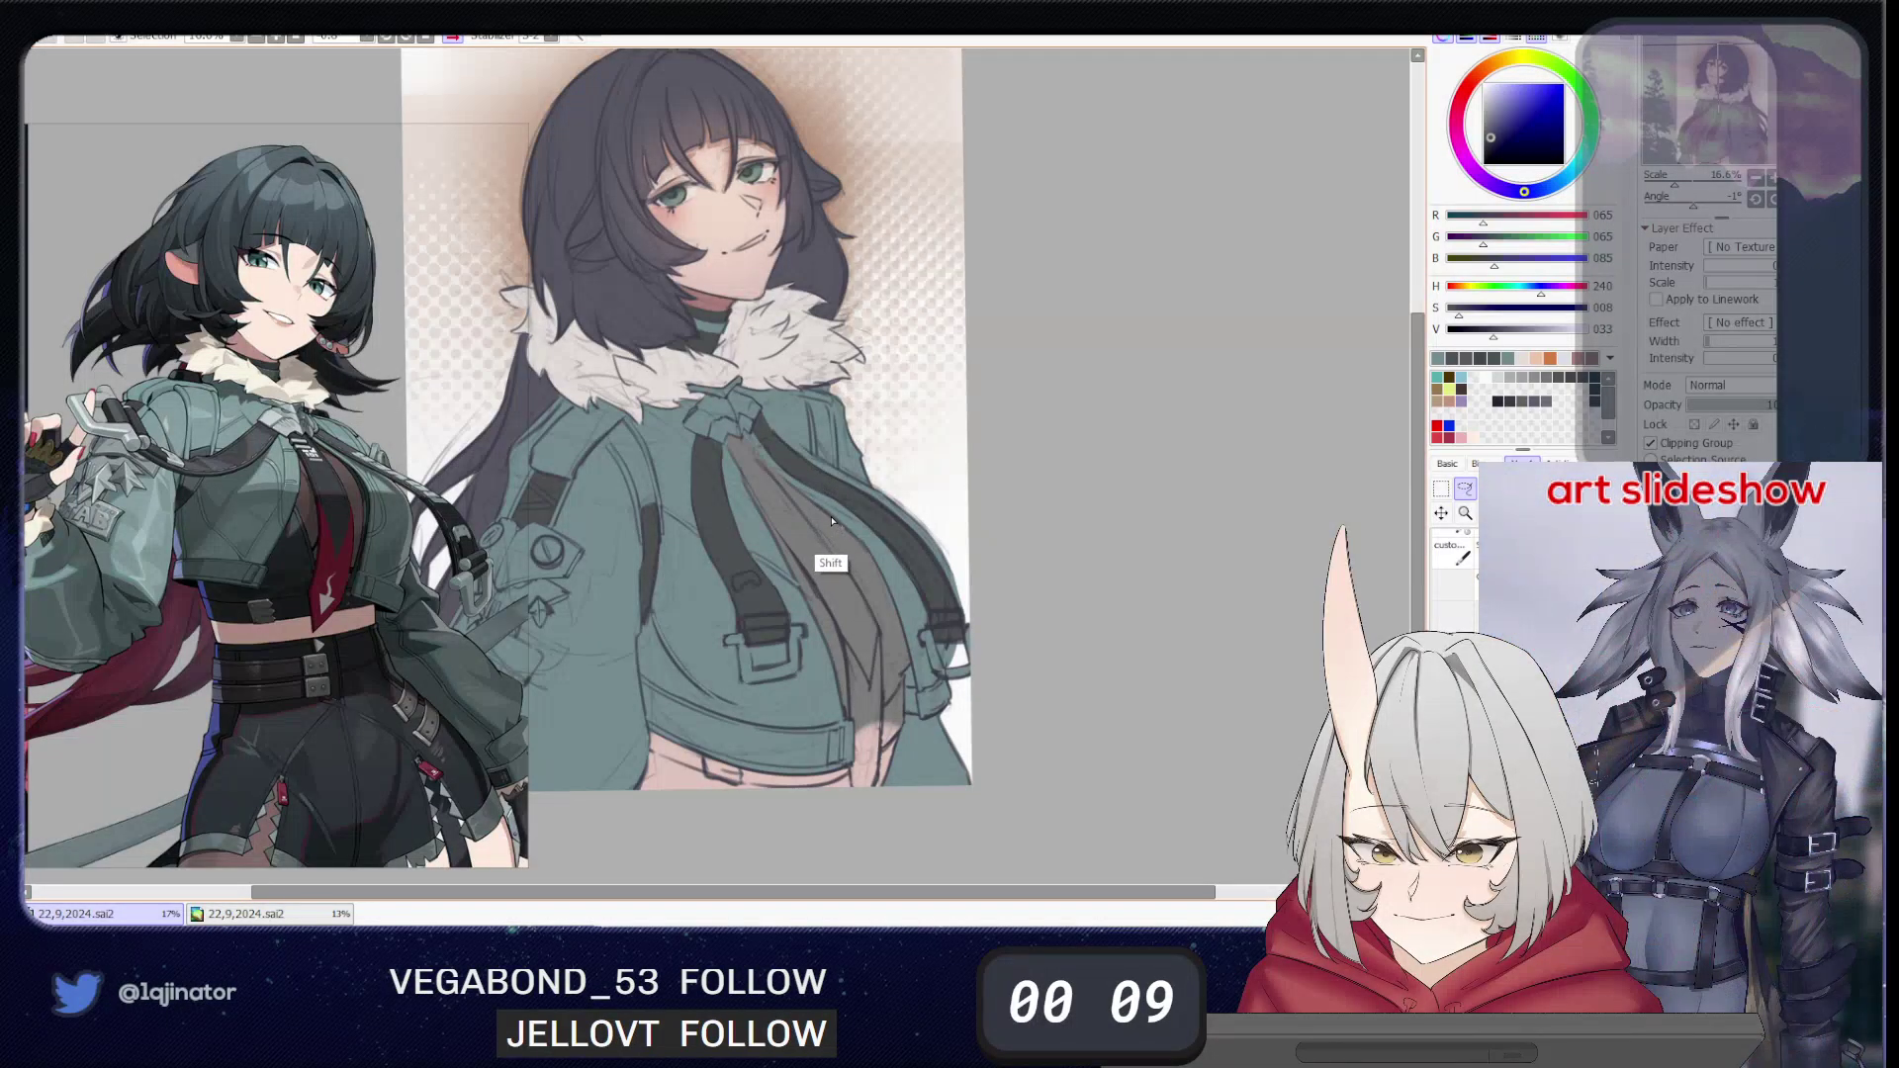
drag(833, 525, 893, 643)
key(ctrl+z)
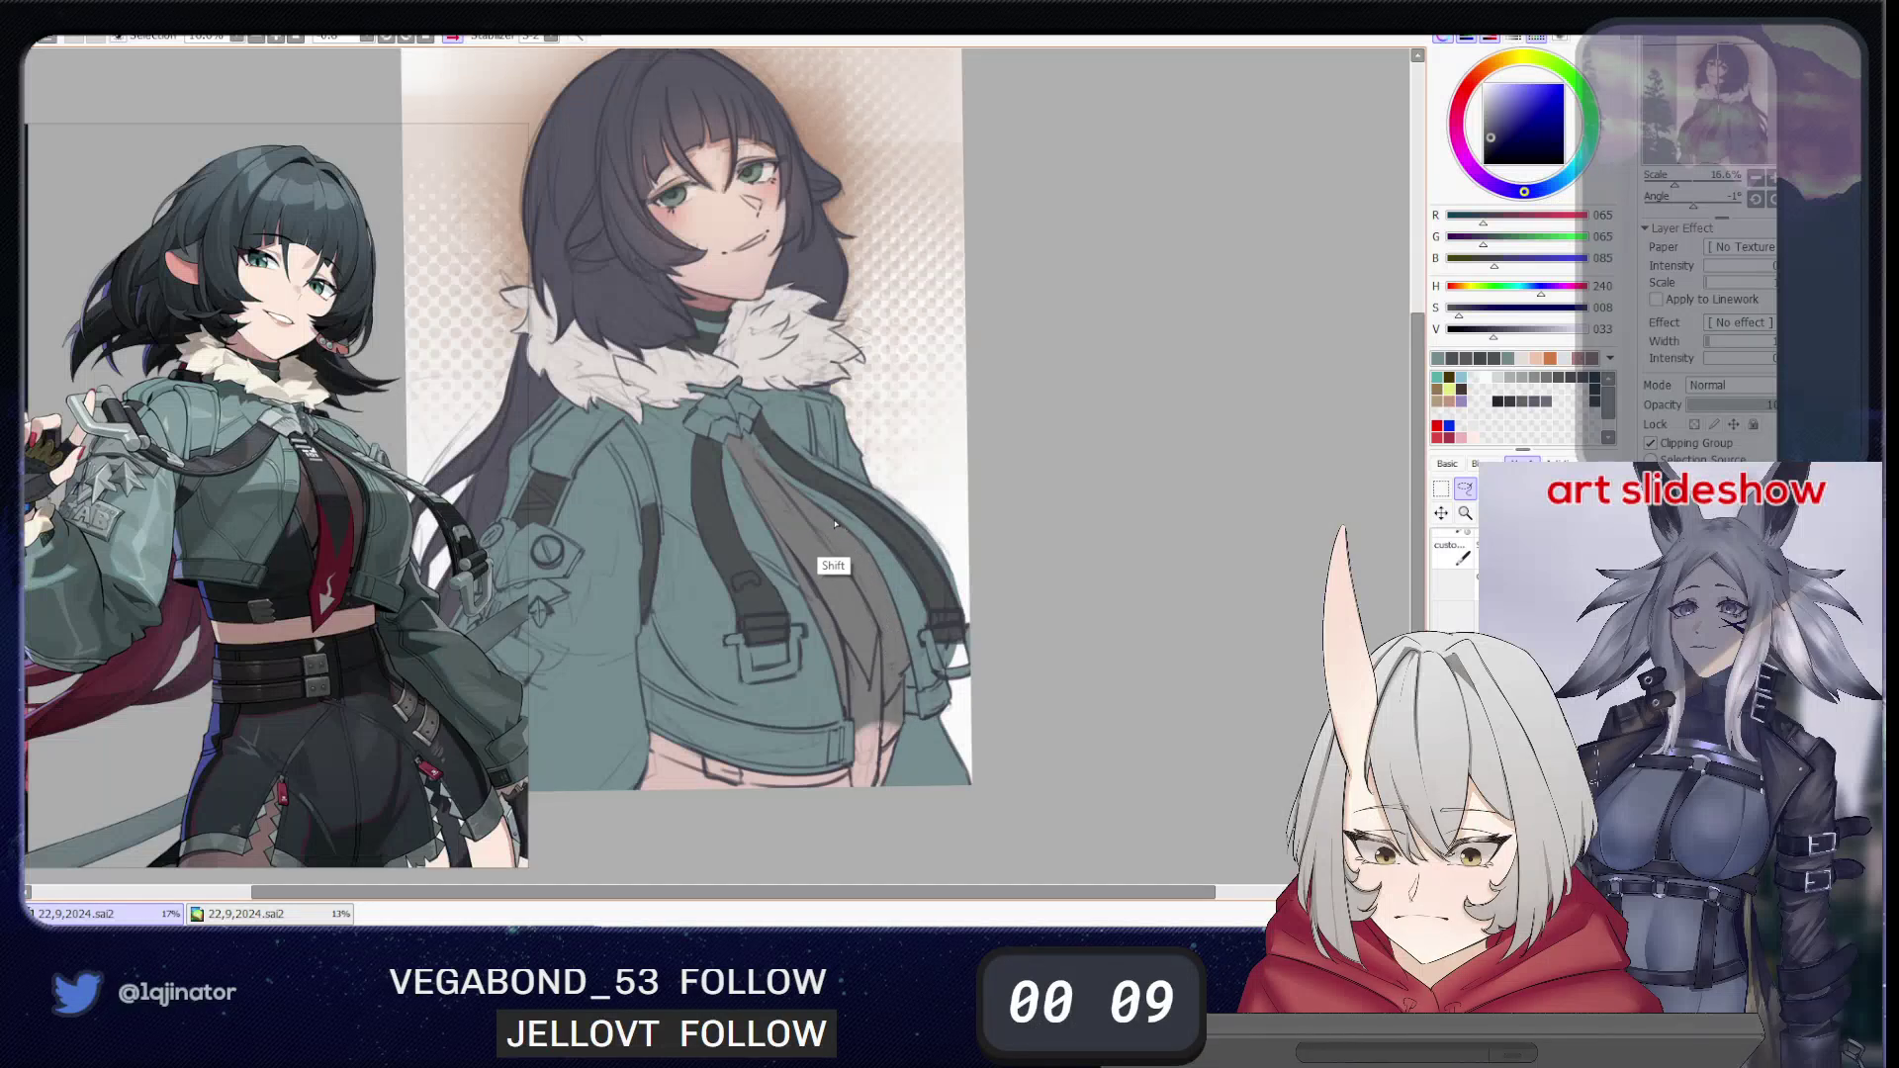
drag(836, 521, 888, 685)
mouse_move(838, 527)
mouse_down()
mouse_move(879, 593)
mouse_move(888, 704)
mouse_up()
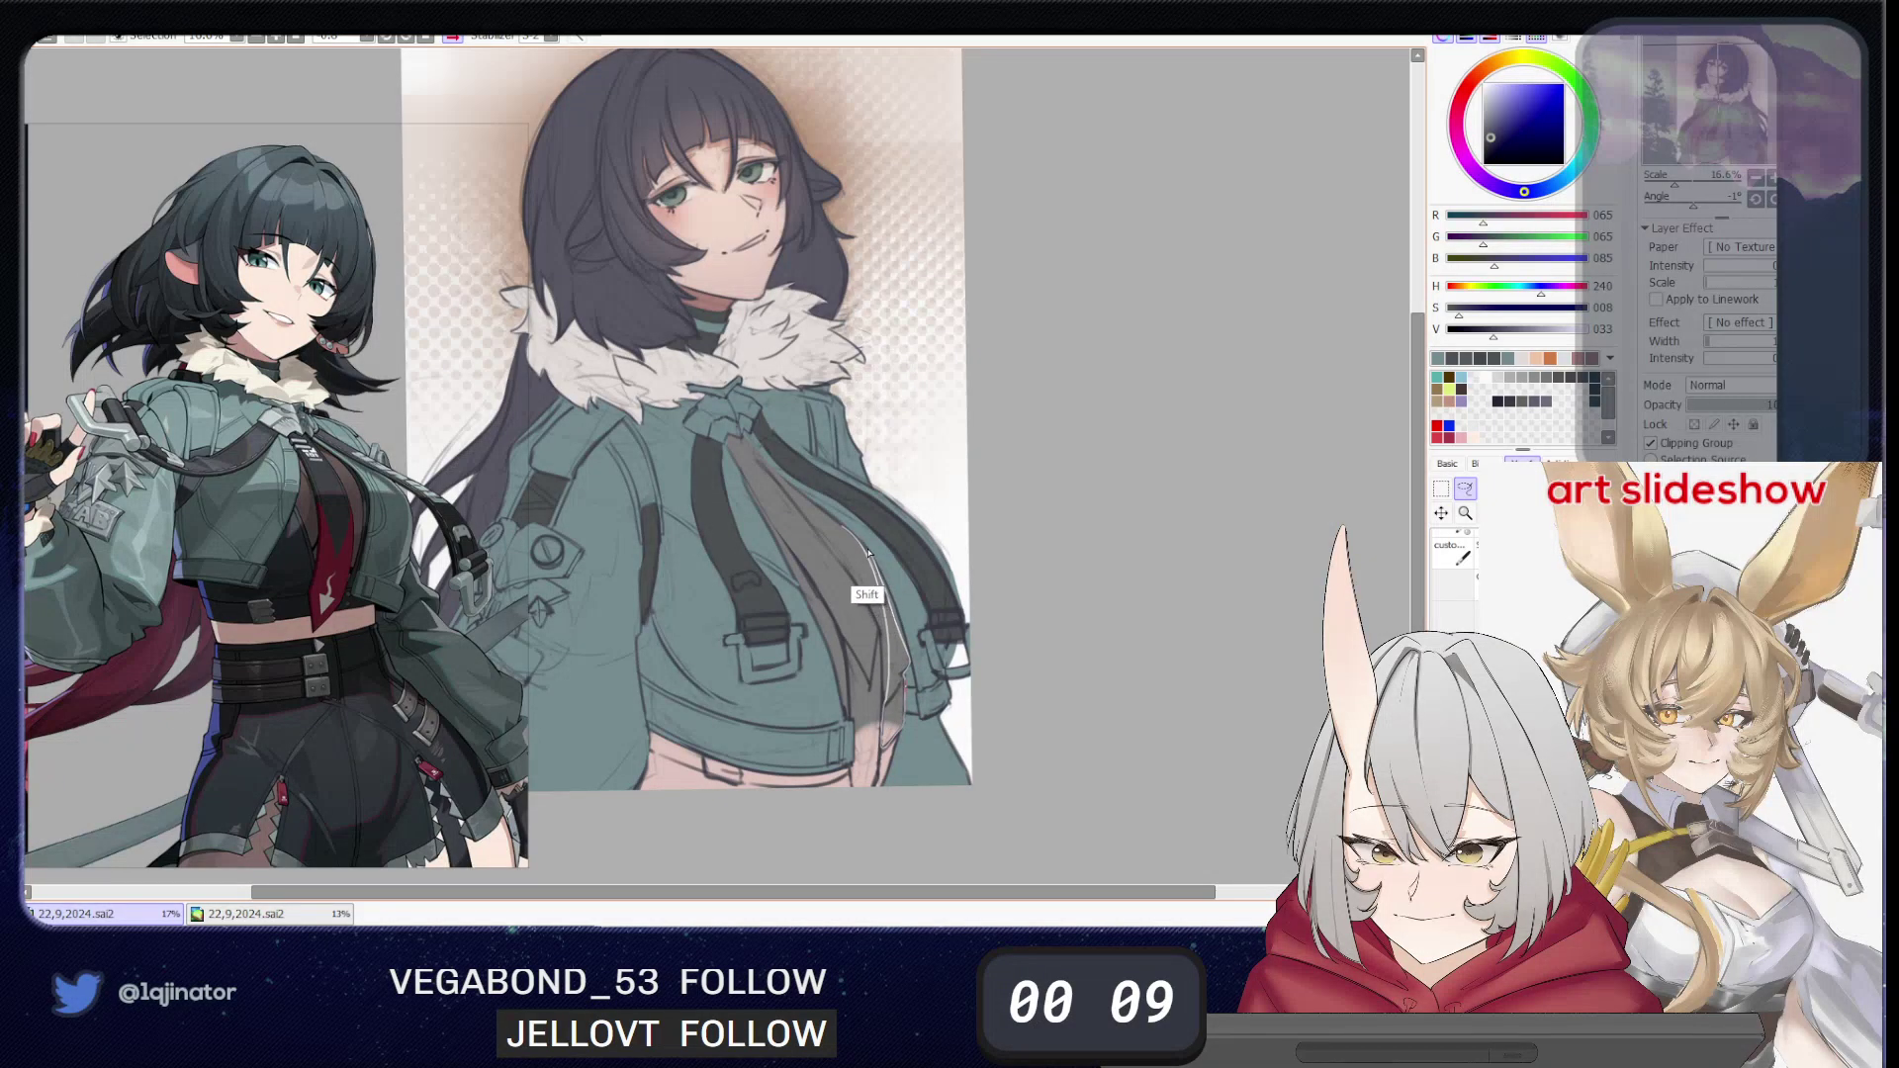
mouse_move(864, 547)
mouse_down()
mouse_move(904, 640)
mouse_move(870, 558)
mouse_move(908, 664)
mouse_up()
key(g)
click(898, 665)
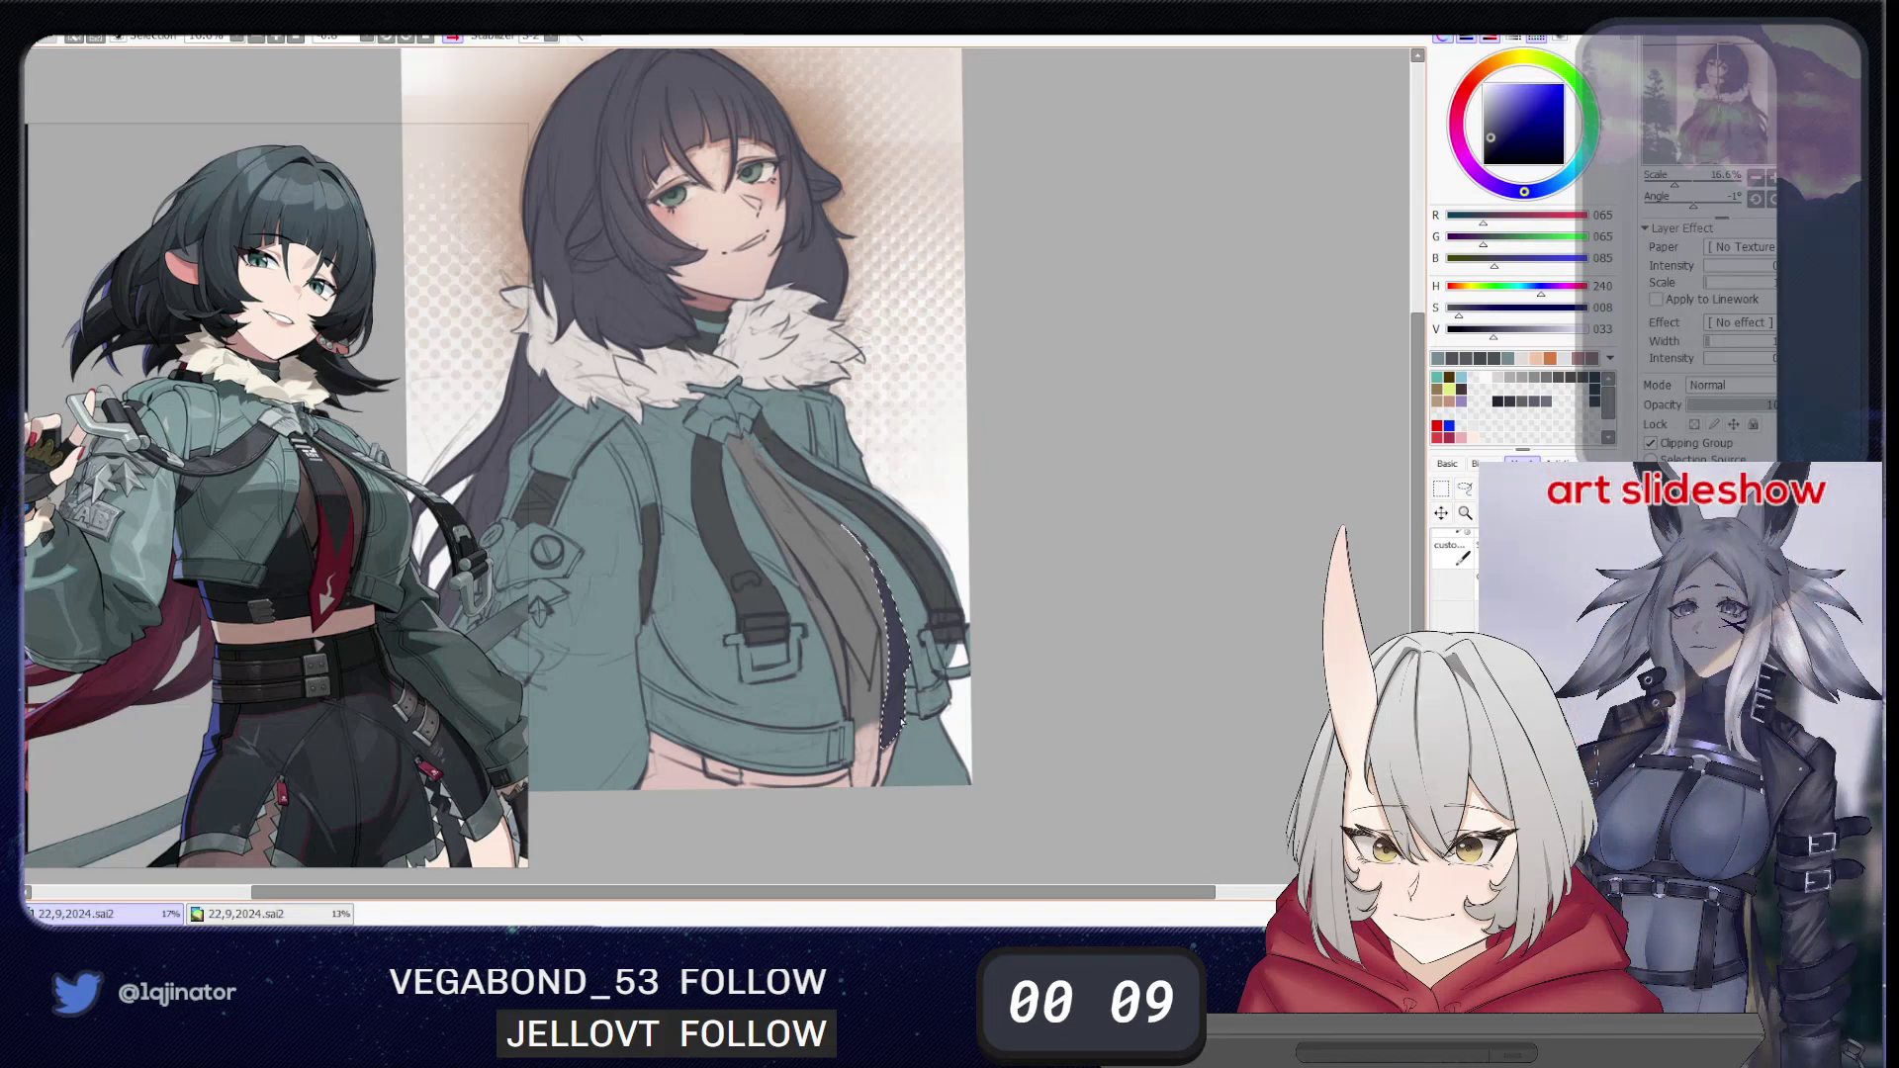
- Lasso the narrow band of shirt showing below the jacket's hem, fill it with the dark blue-grey and clear the selection
click(1470, 491)
drag(1084, 675, 991, 621)
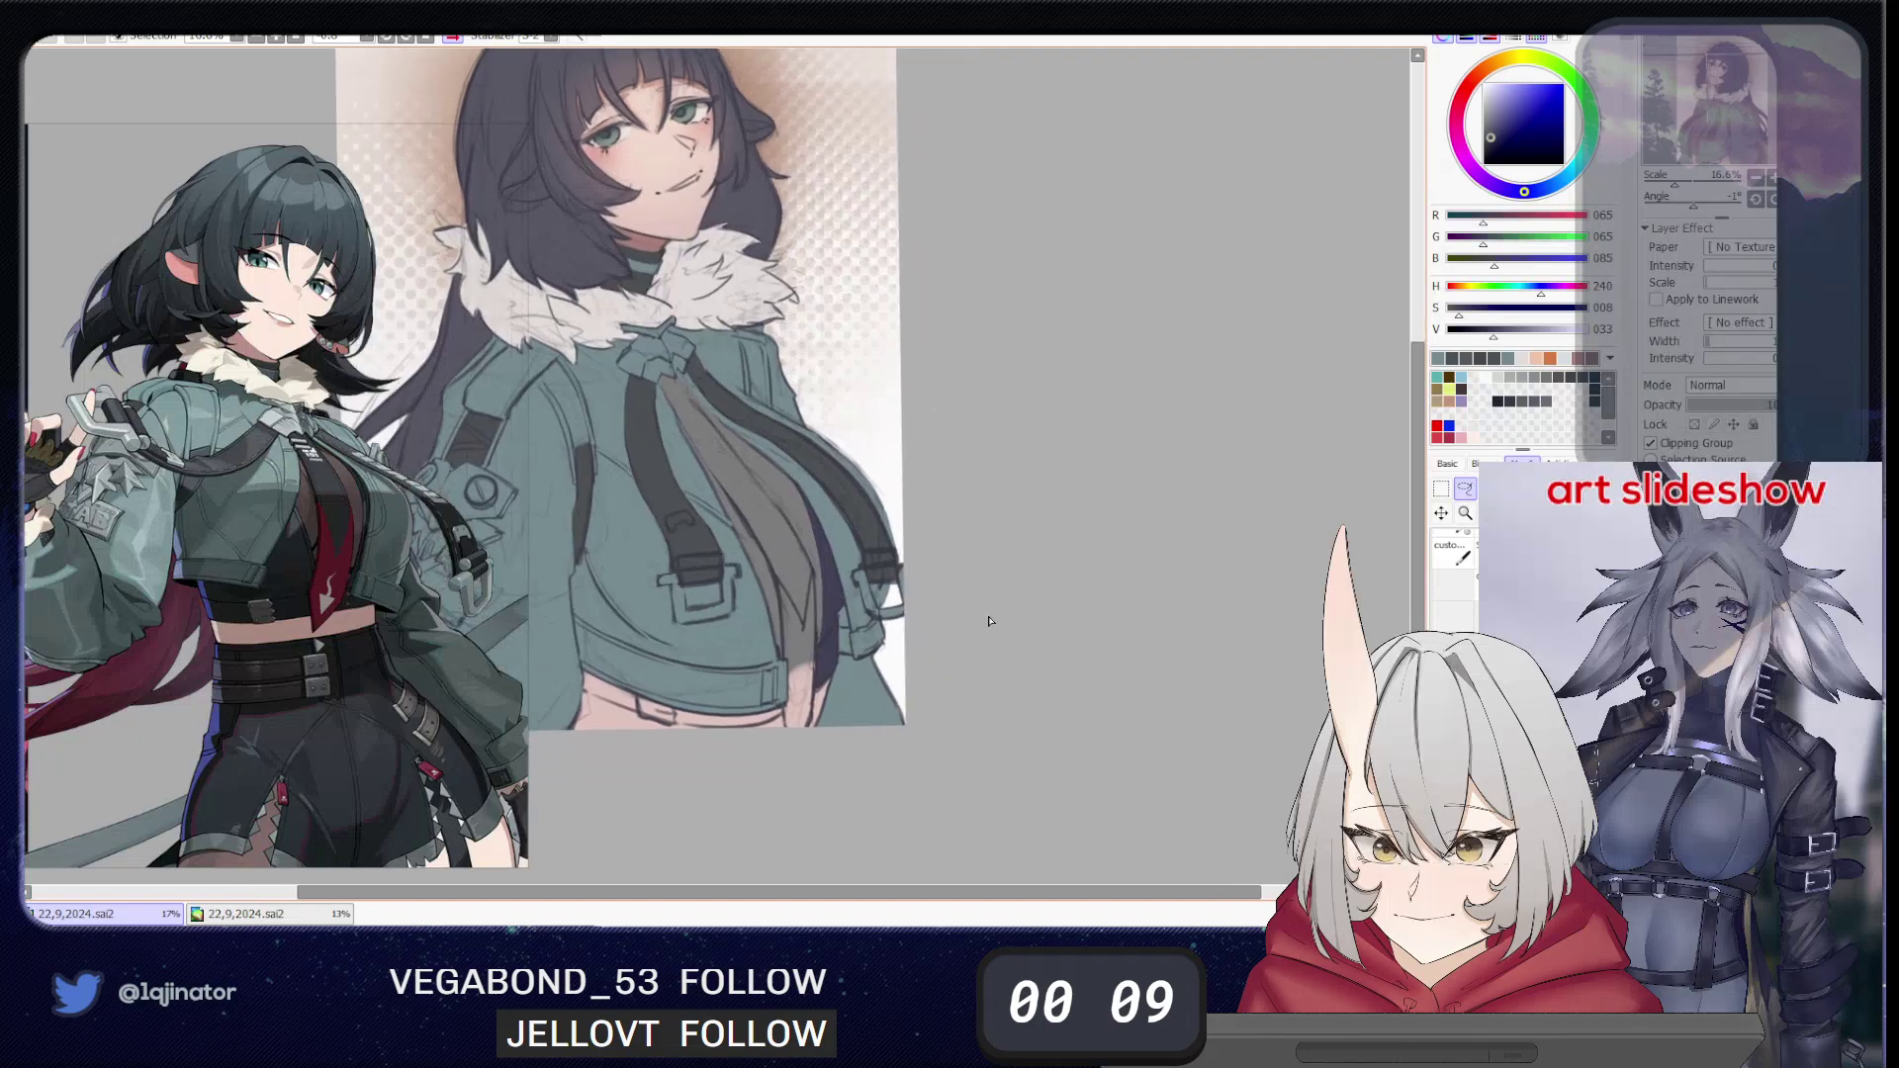
drag(799, 685, 850, 621)
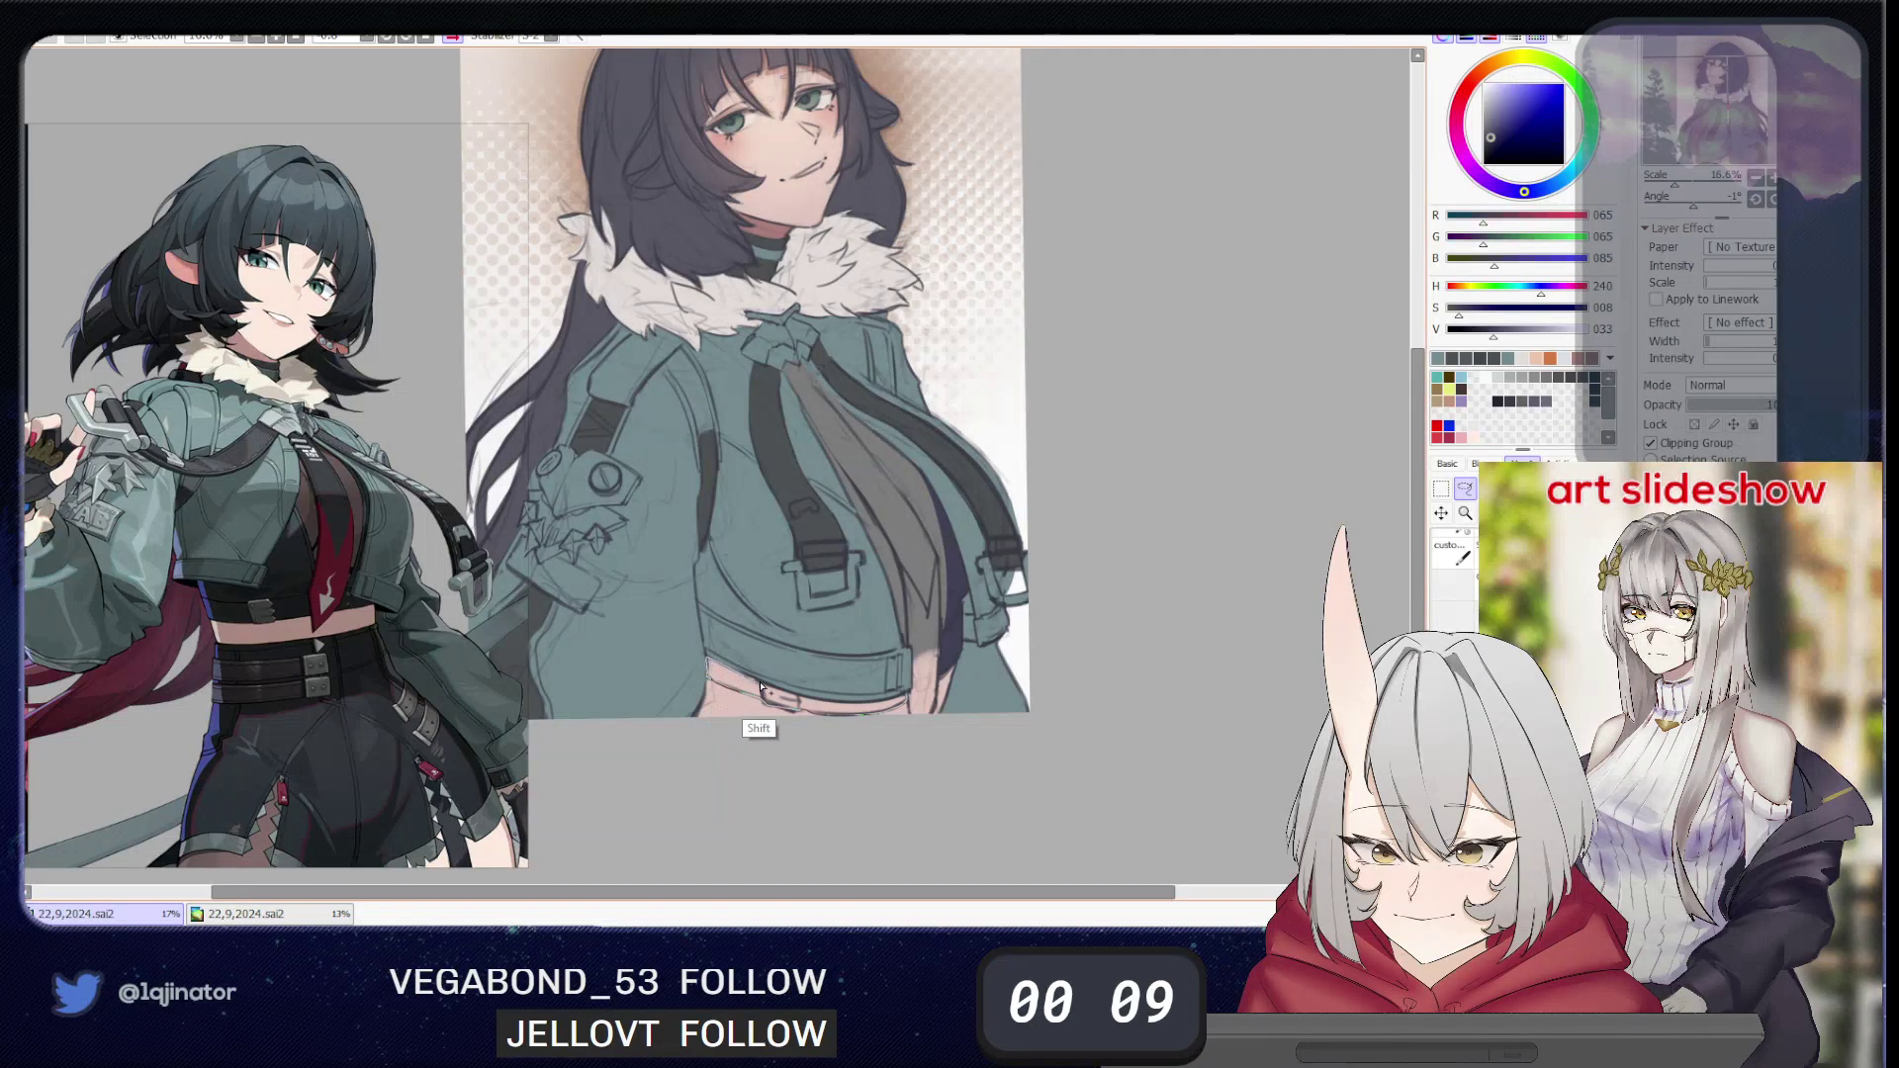
drag(862, 707, 908, 696)
key(g)
click(888, 706)
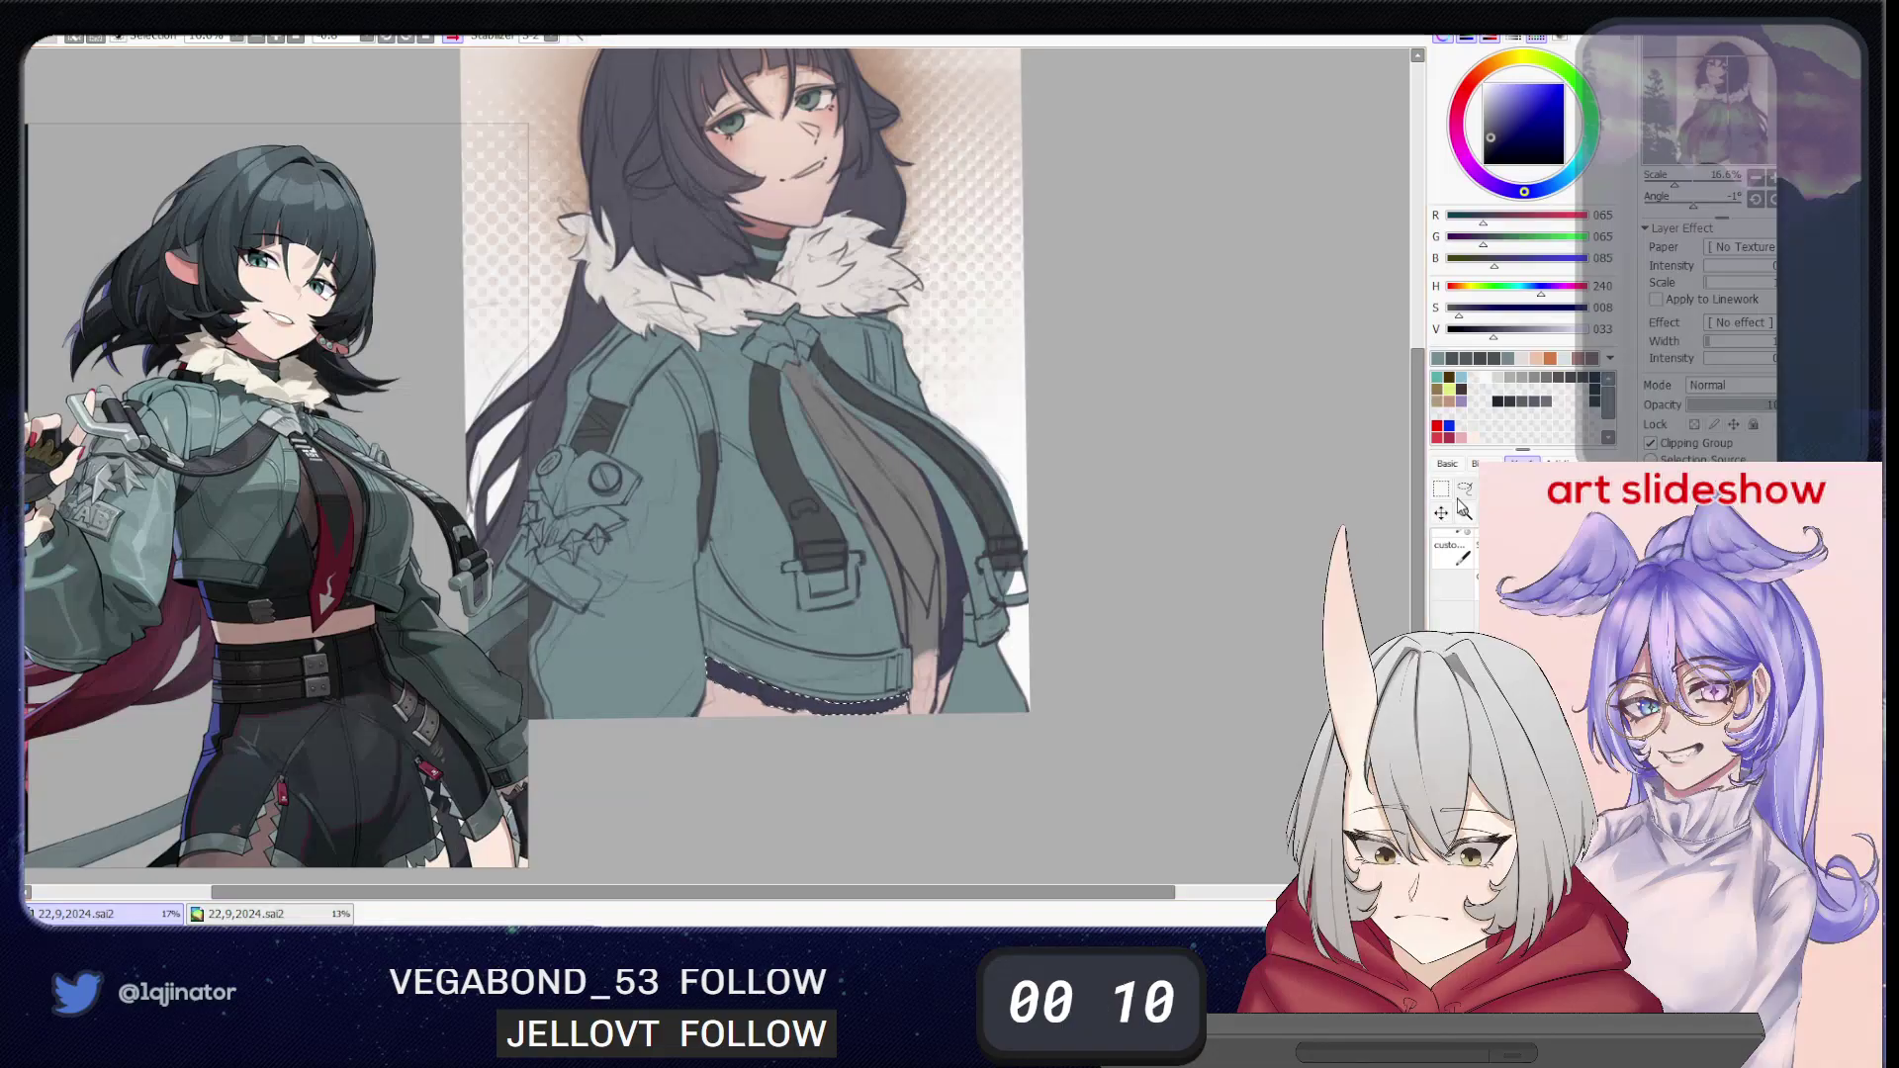
click(1459, 499)
key(ctrl+d)
- Adjust the dark shirt flat with Hue/Saturation, setting saturation to -20 and luminance to +4
drag(746, 758, 975, 624)
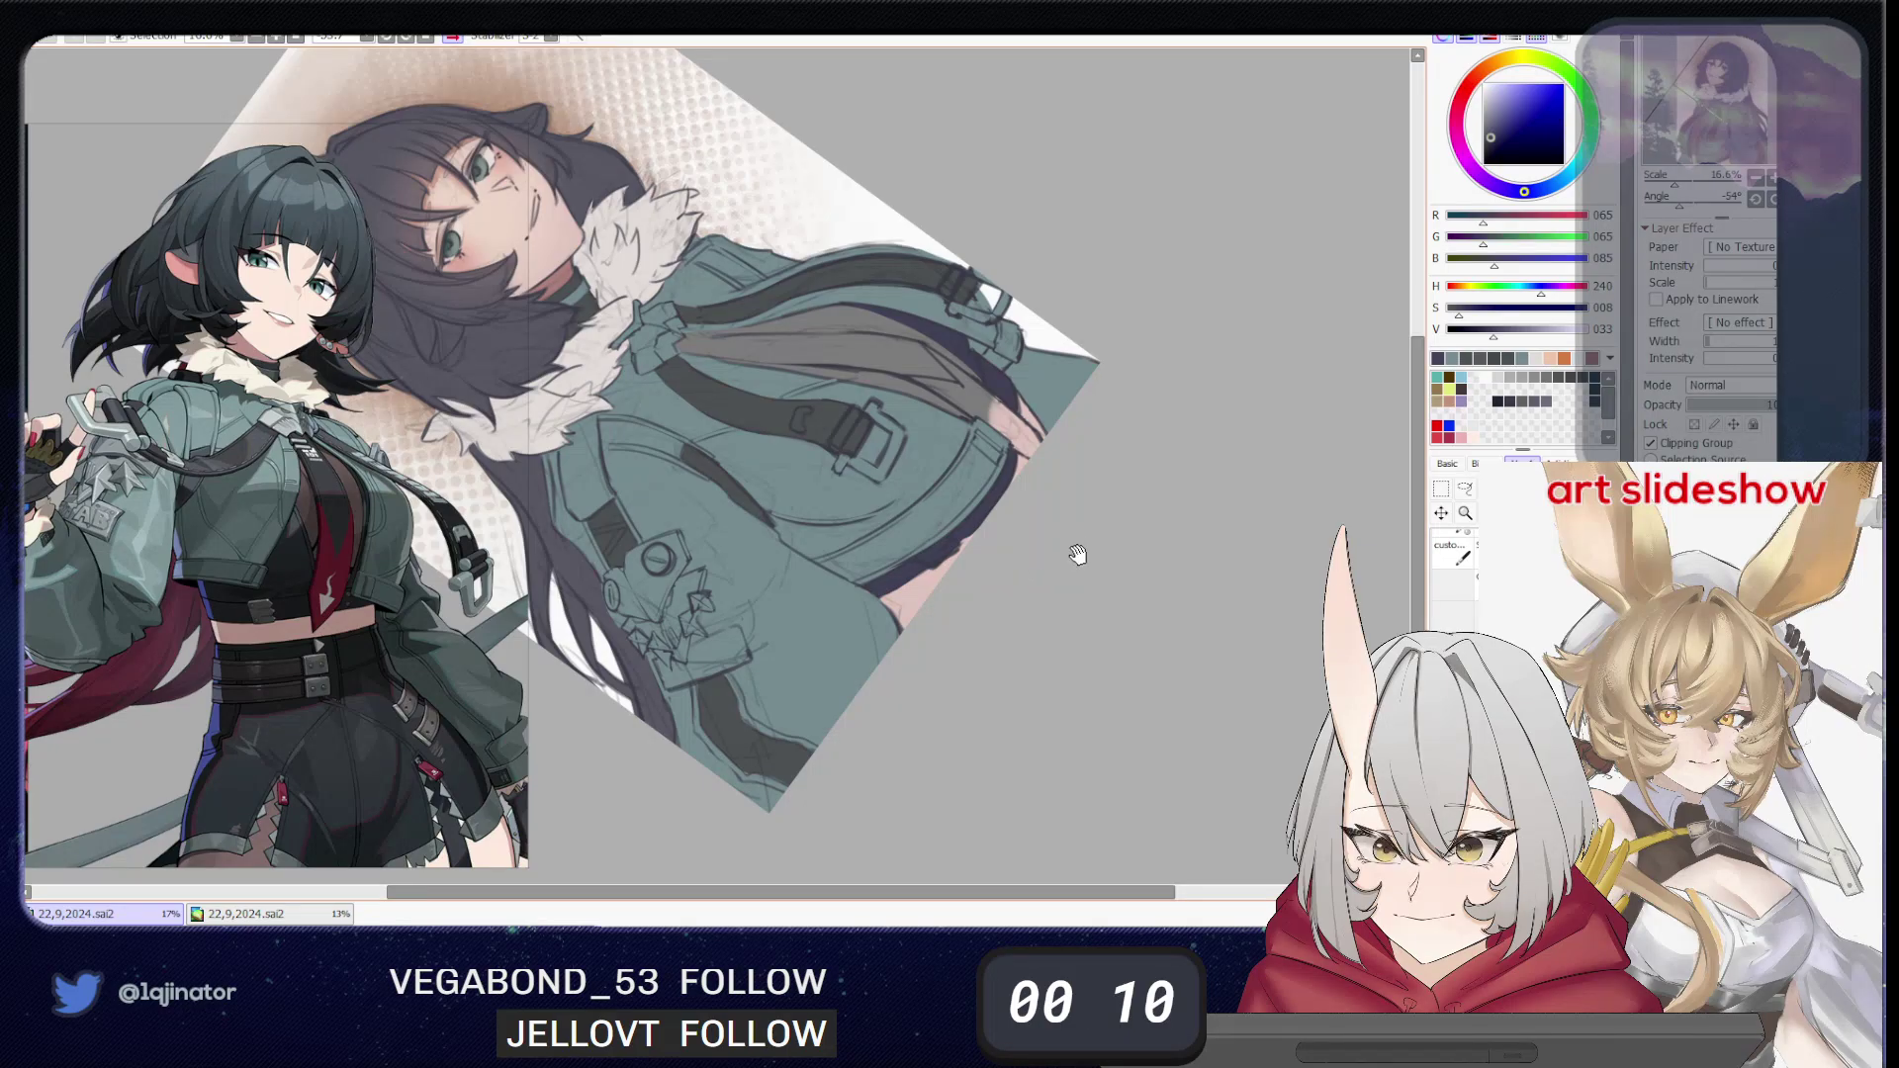
mouse_move(1077, 554)
mouse_down()
mouse_move(894, 762)
mouse_move(951, 636)
mouse_move(903, 694)
mouse_move(799, 683)
mouse_up()
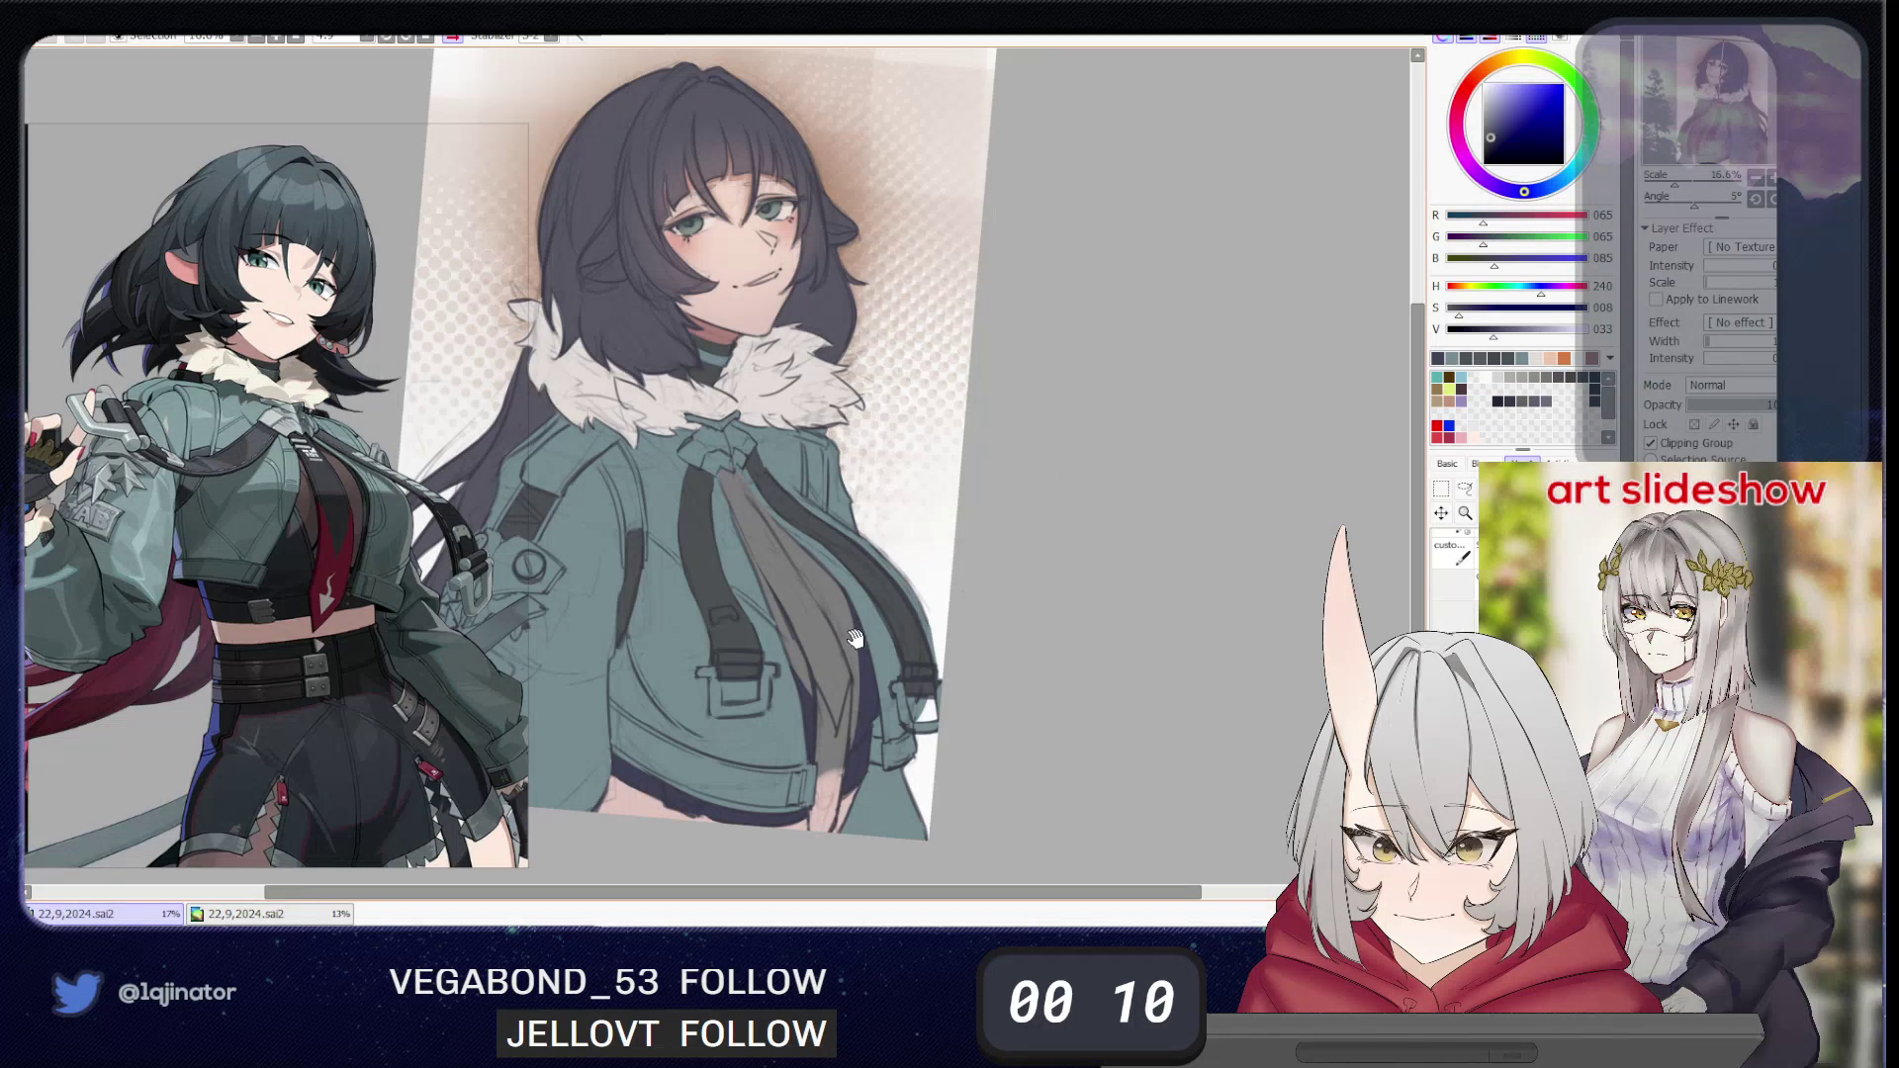
drag(855, 639, 908, 627)
drag(860, 730, 865, 704)
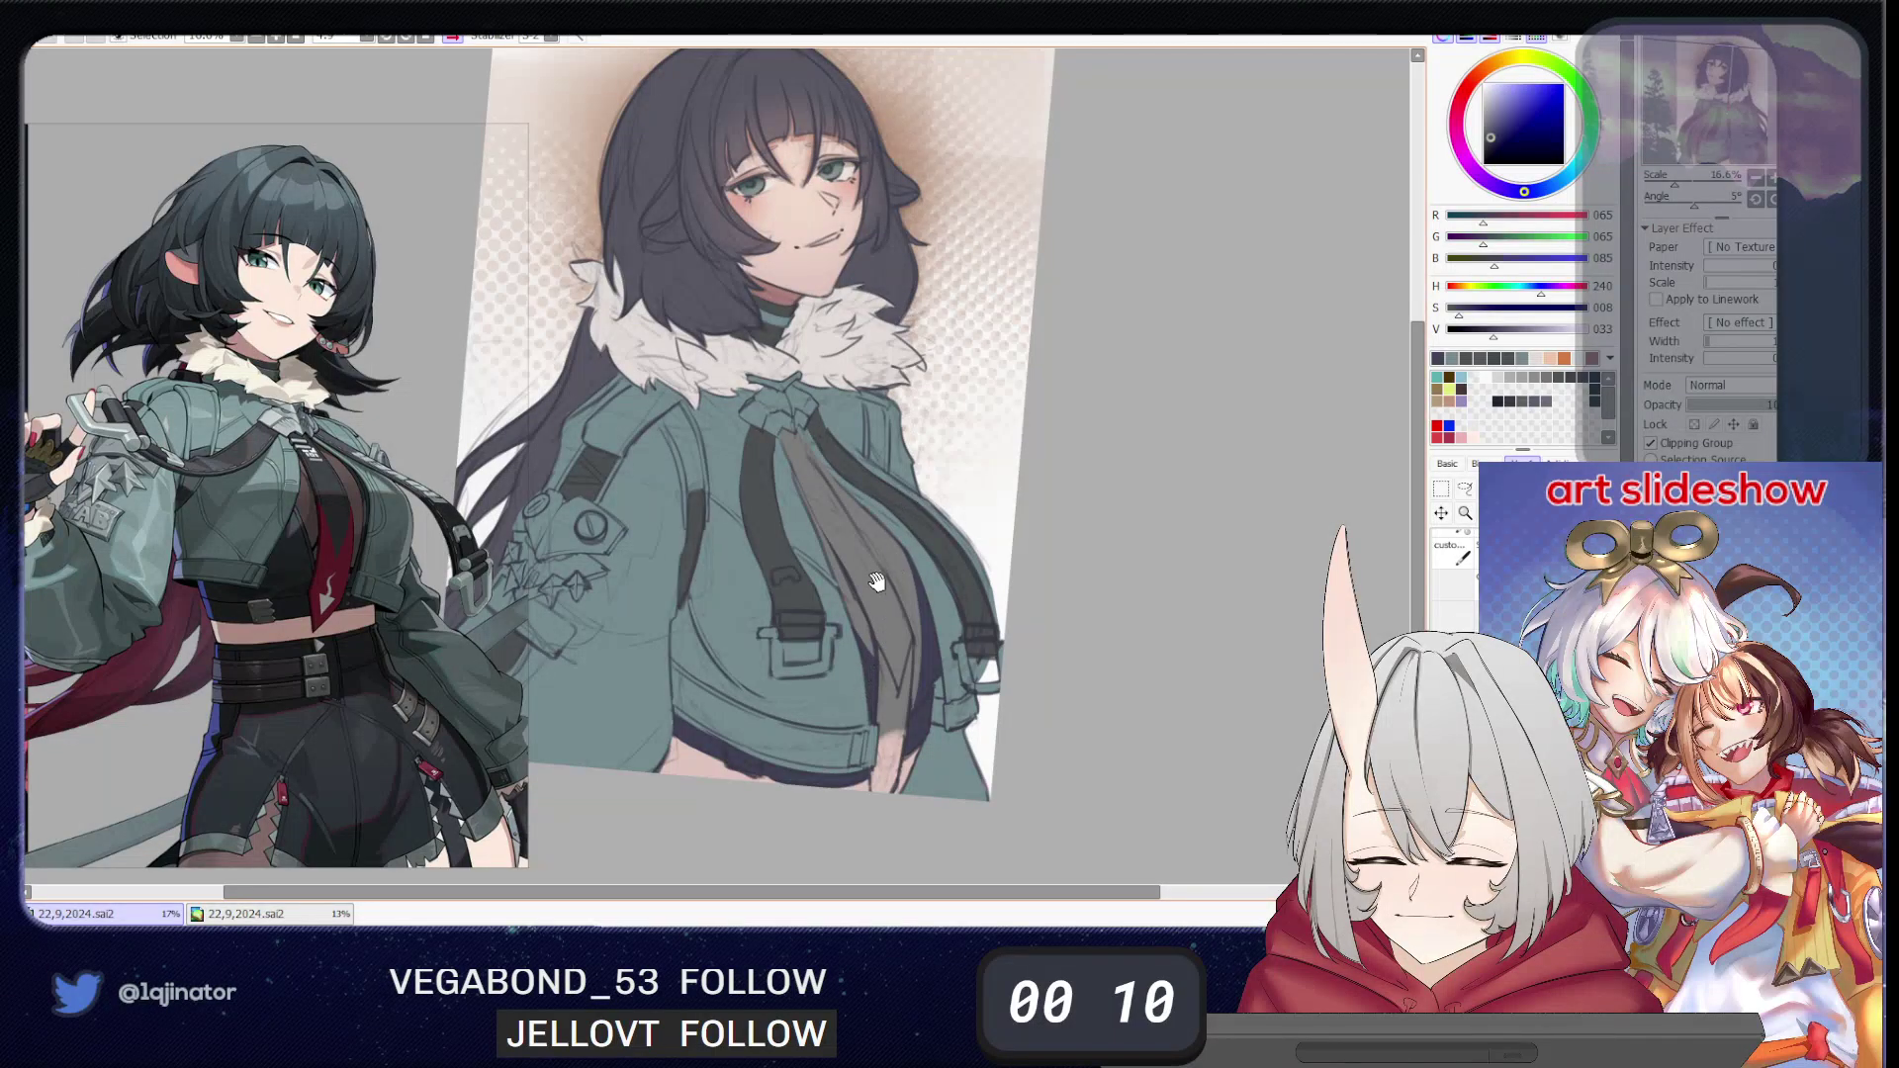
mouse_move(879, 586)
mouse_down()
mouse_move(880, 653)
mouse_move(924, 621)
mouse_move(899, 670)
mouse_move(875, 642)
mouse_up()
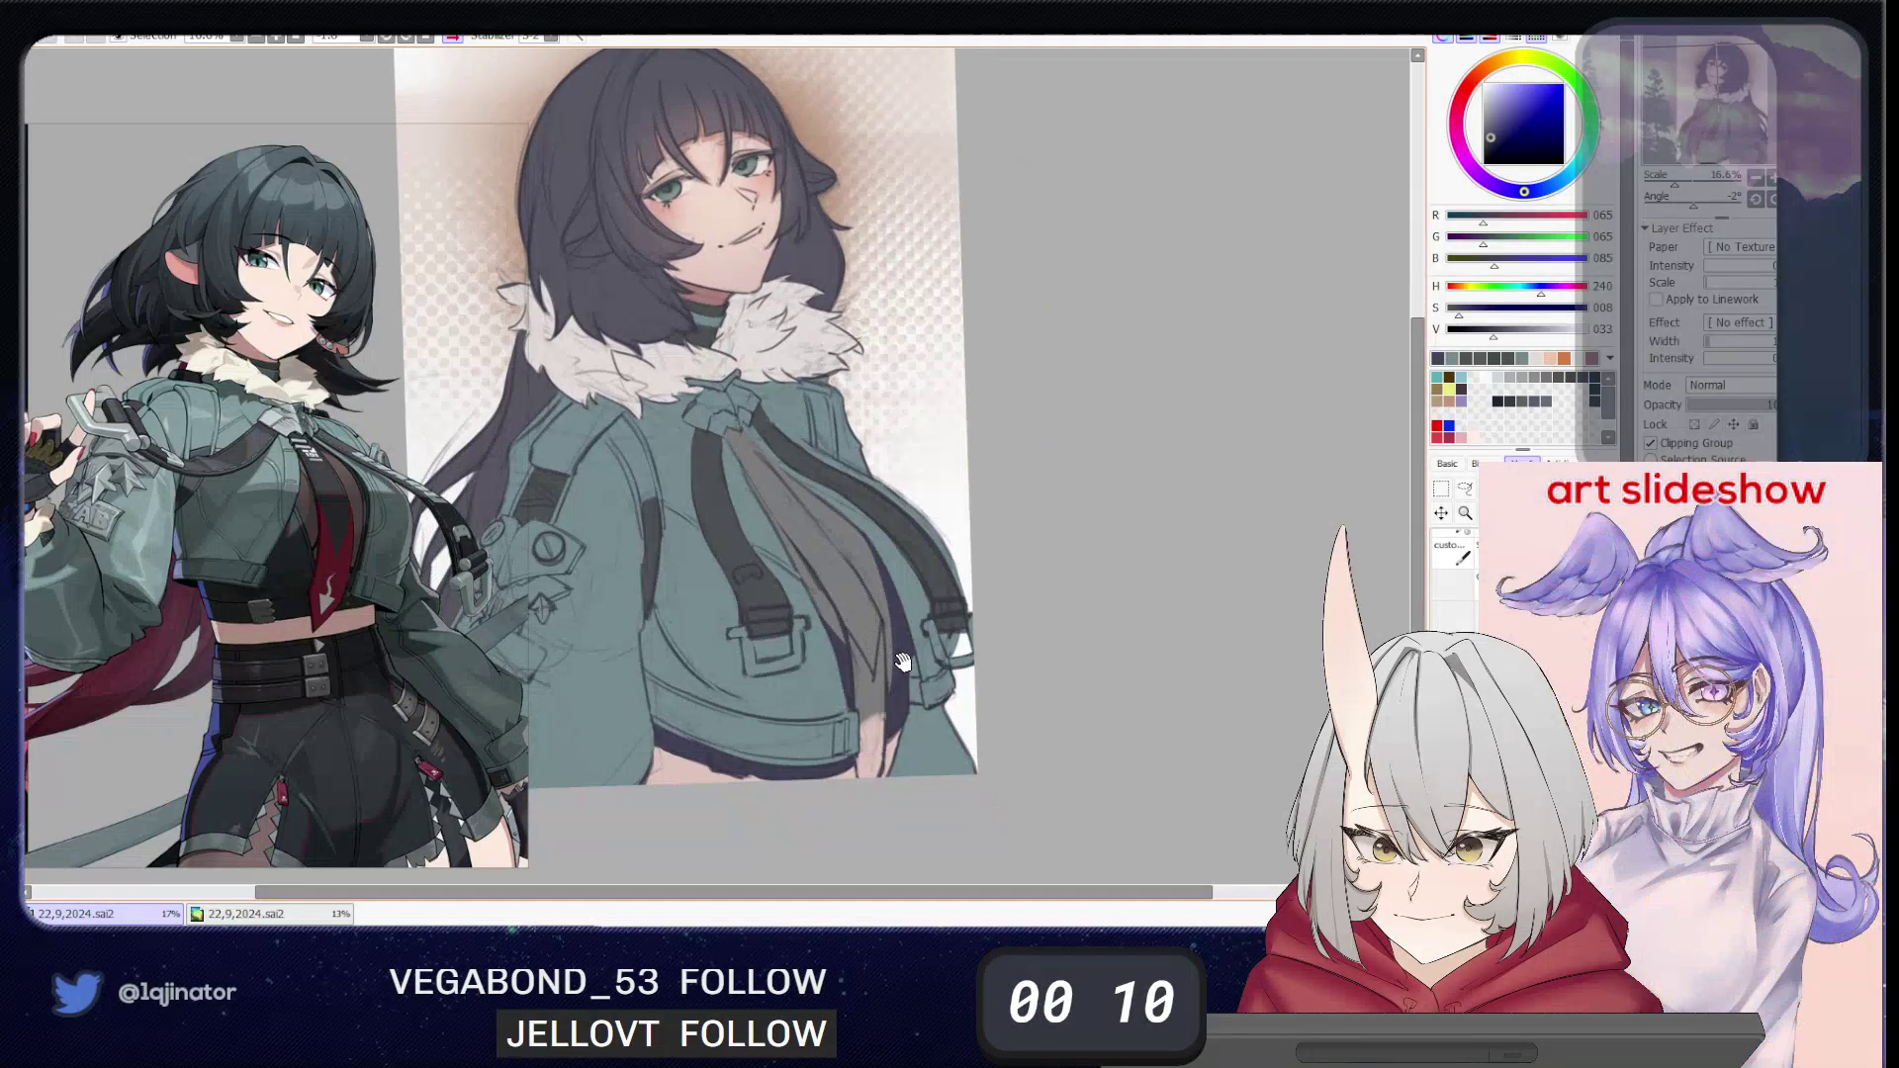
key(ctrl+u)
mouse_move(1196, 234)
mouse_down()
mouse_move(1163, 234)
mouse_move(1202, 255)
mouse_up()
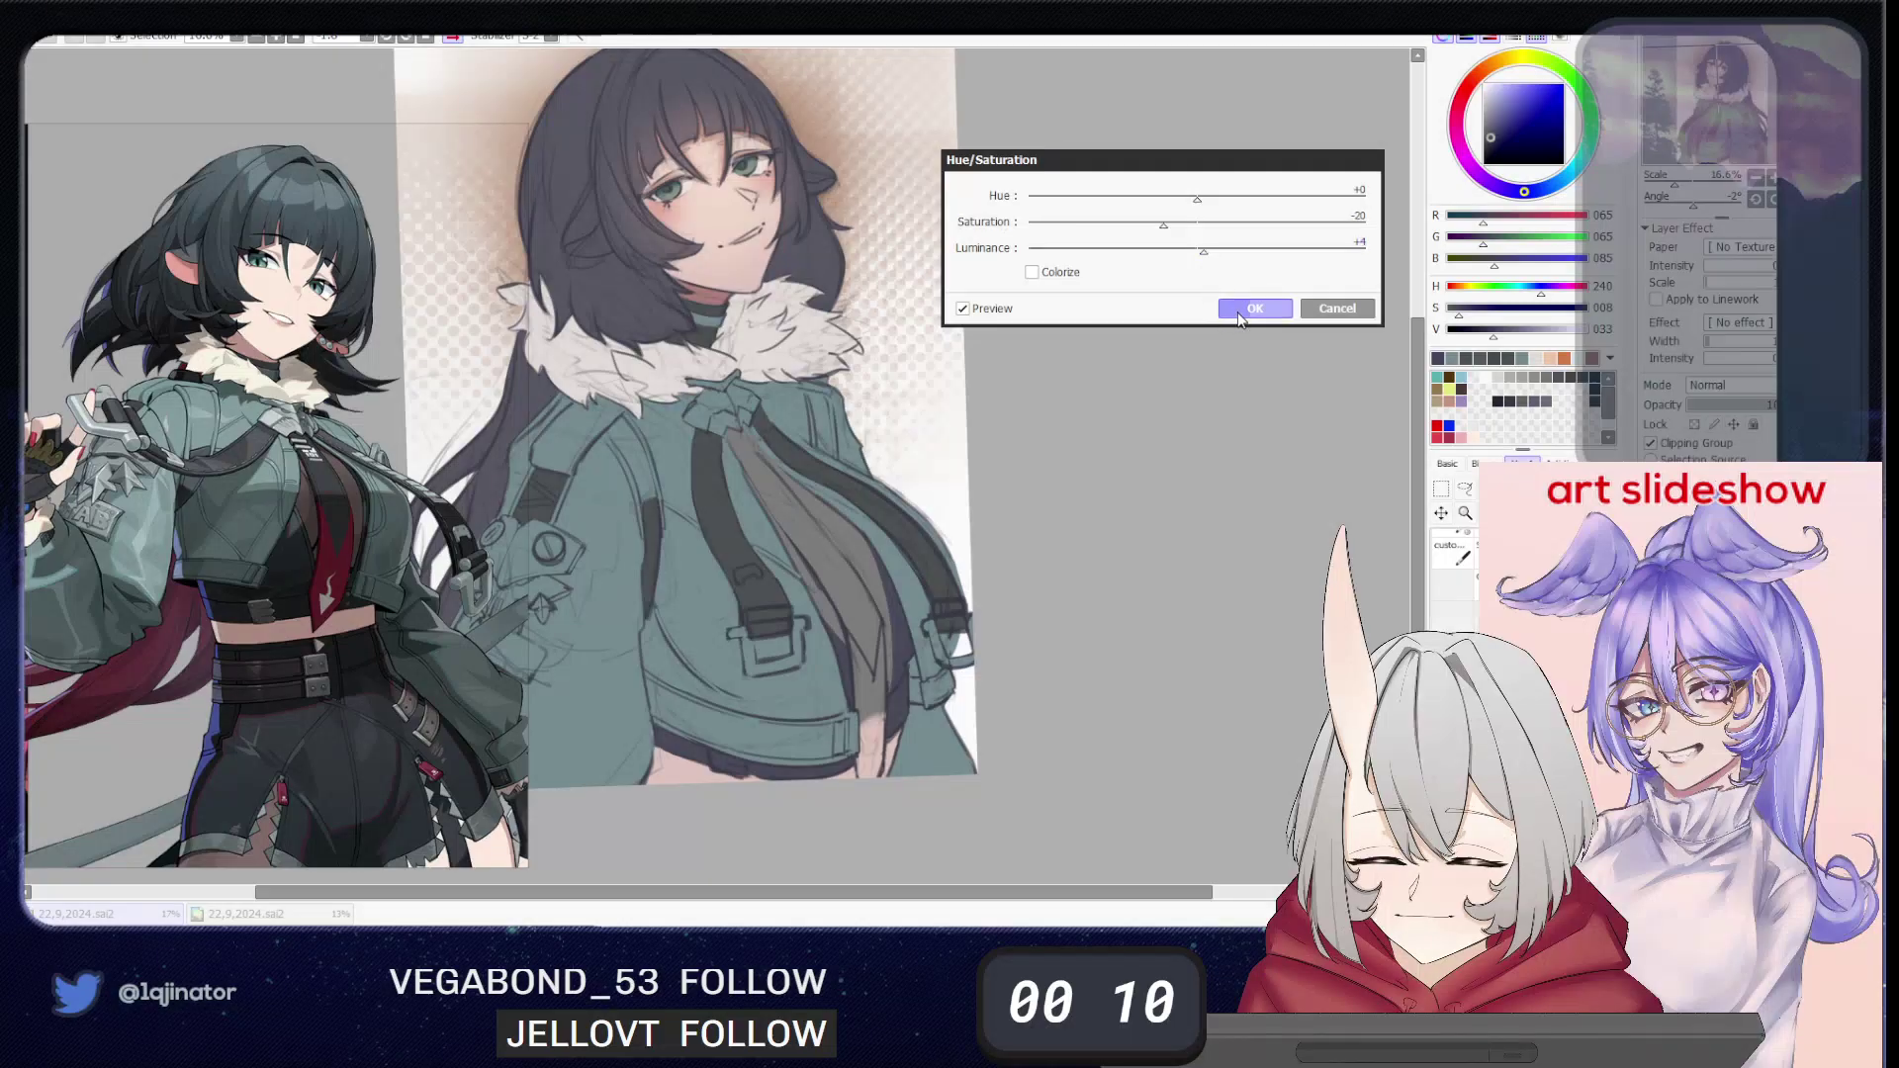
click(1252, 307)
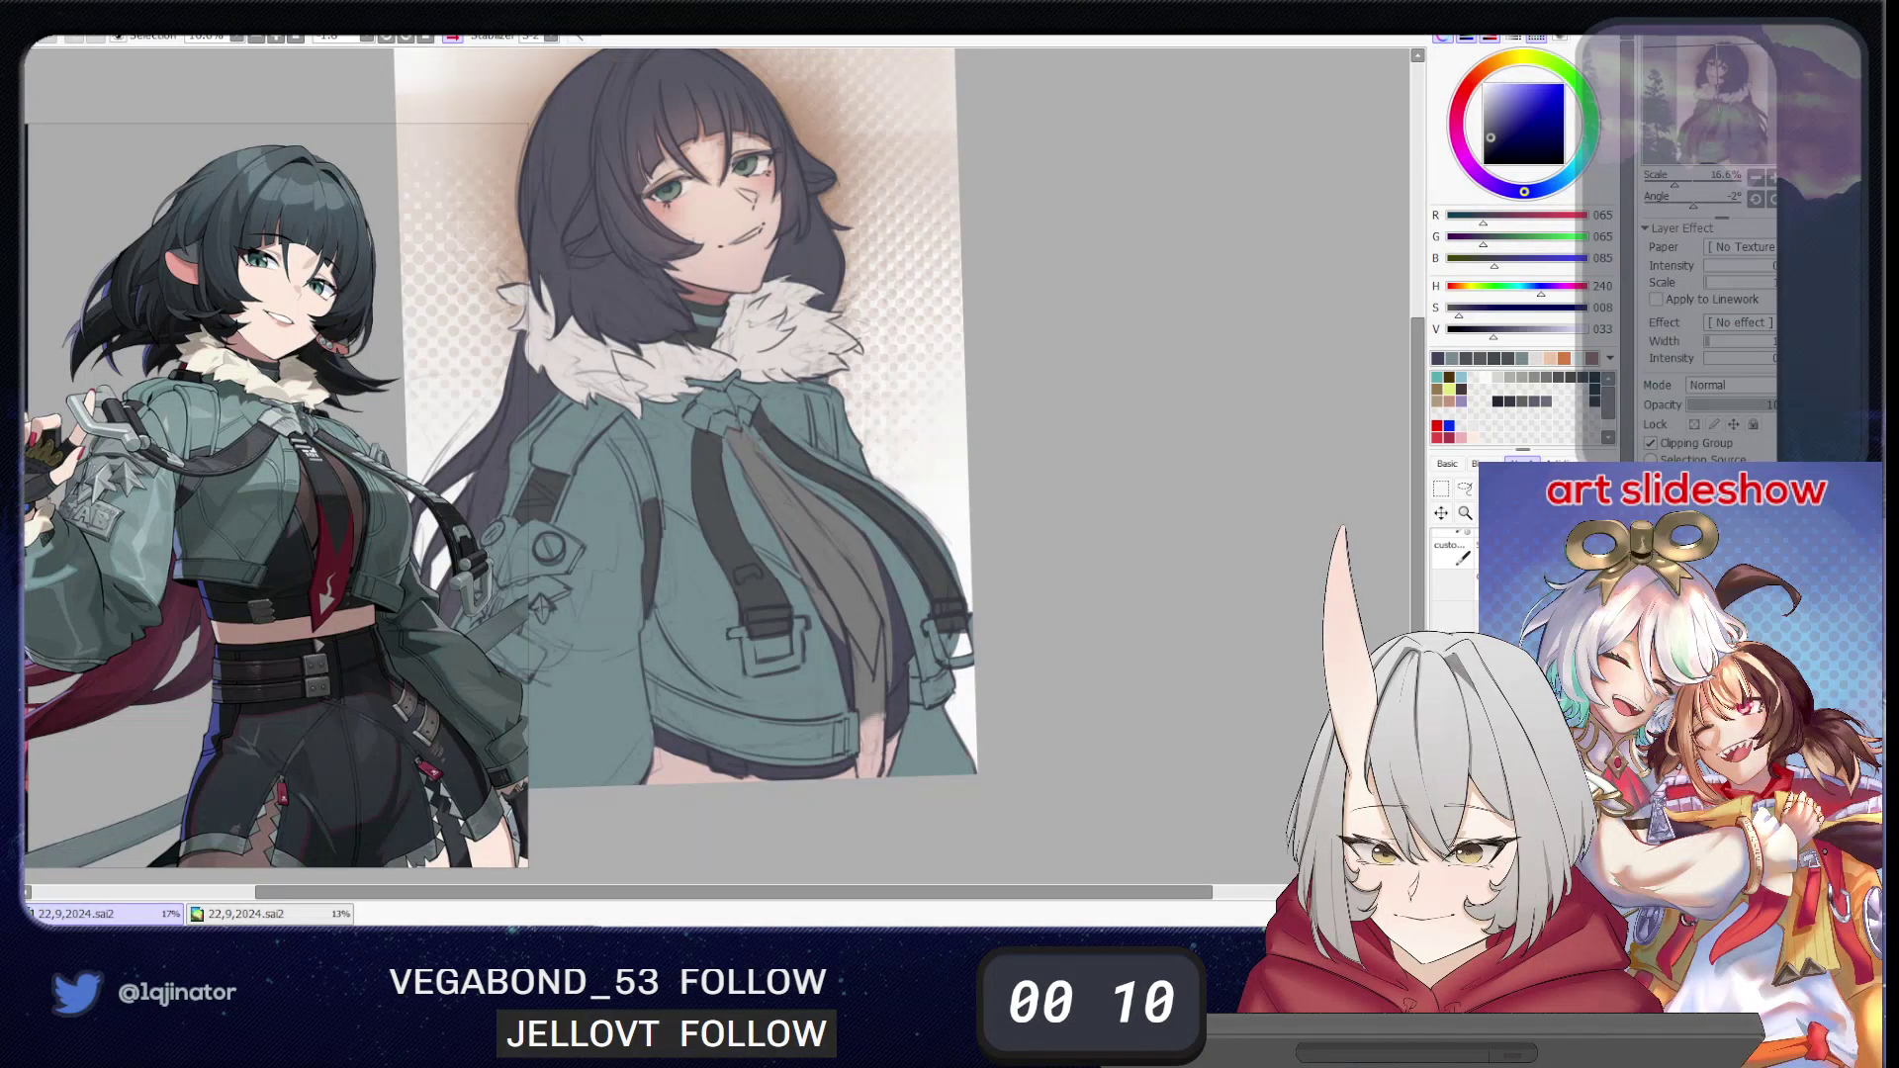
- Mix a muted red of RGB 117, 88, 90 and paint it over the grey tie area in the jacket's opening
drag(1031, 551, 1038, 589)
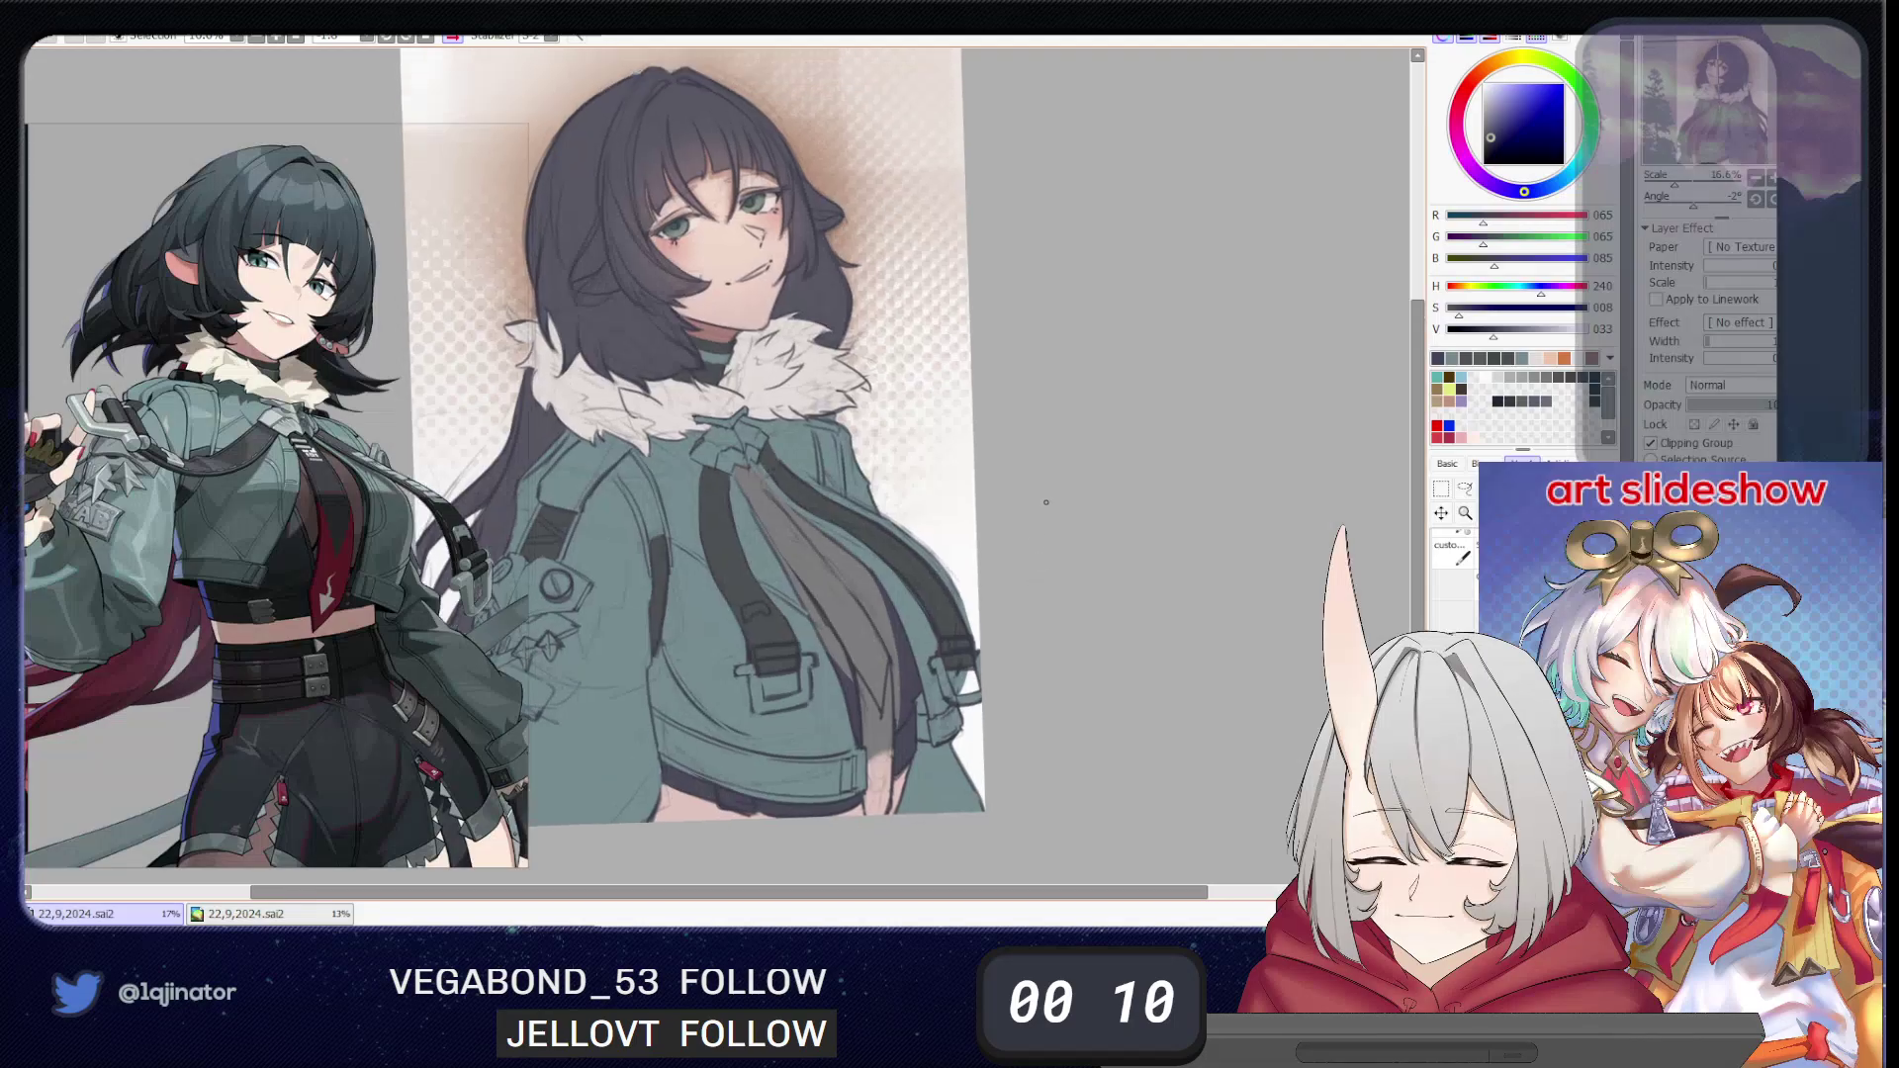
alt+click(724, 324)
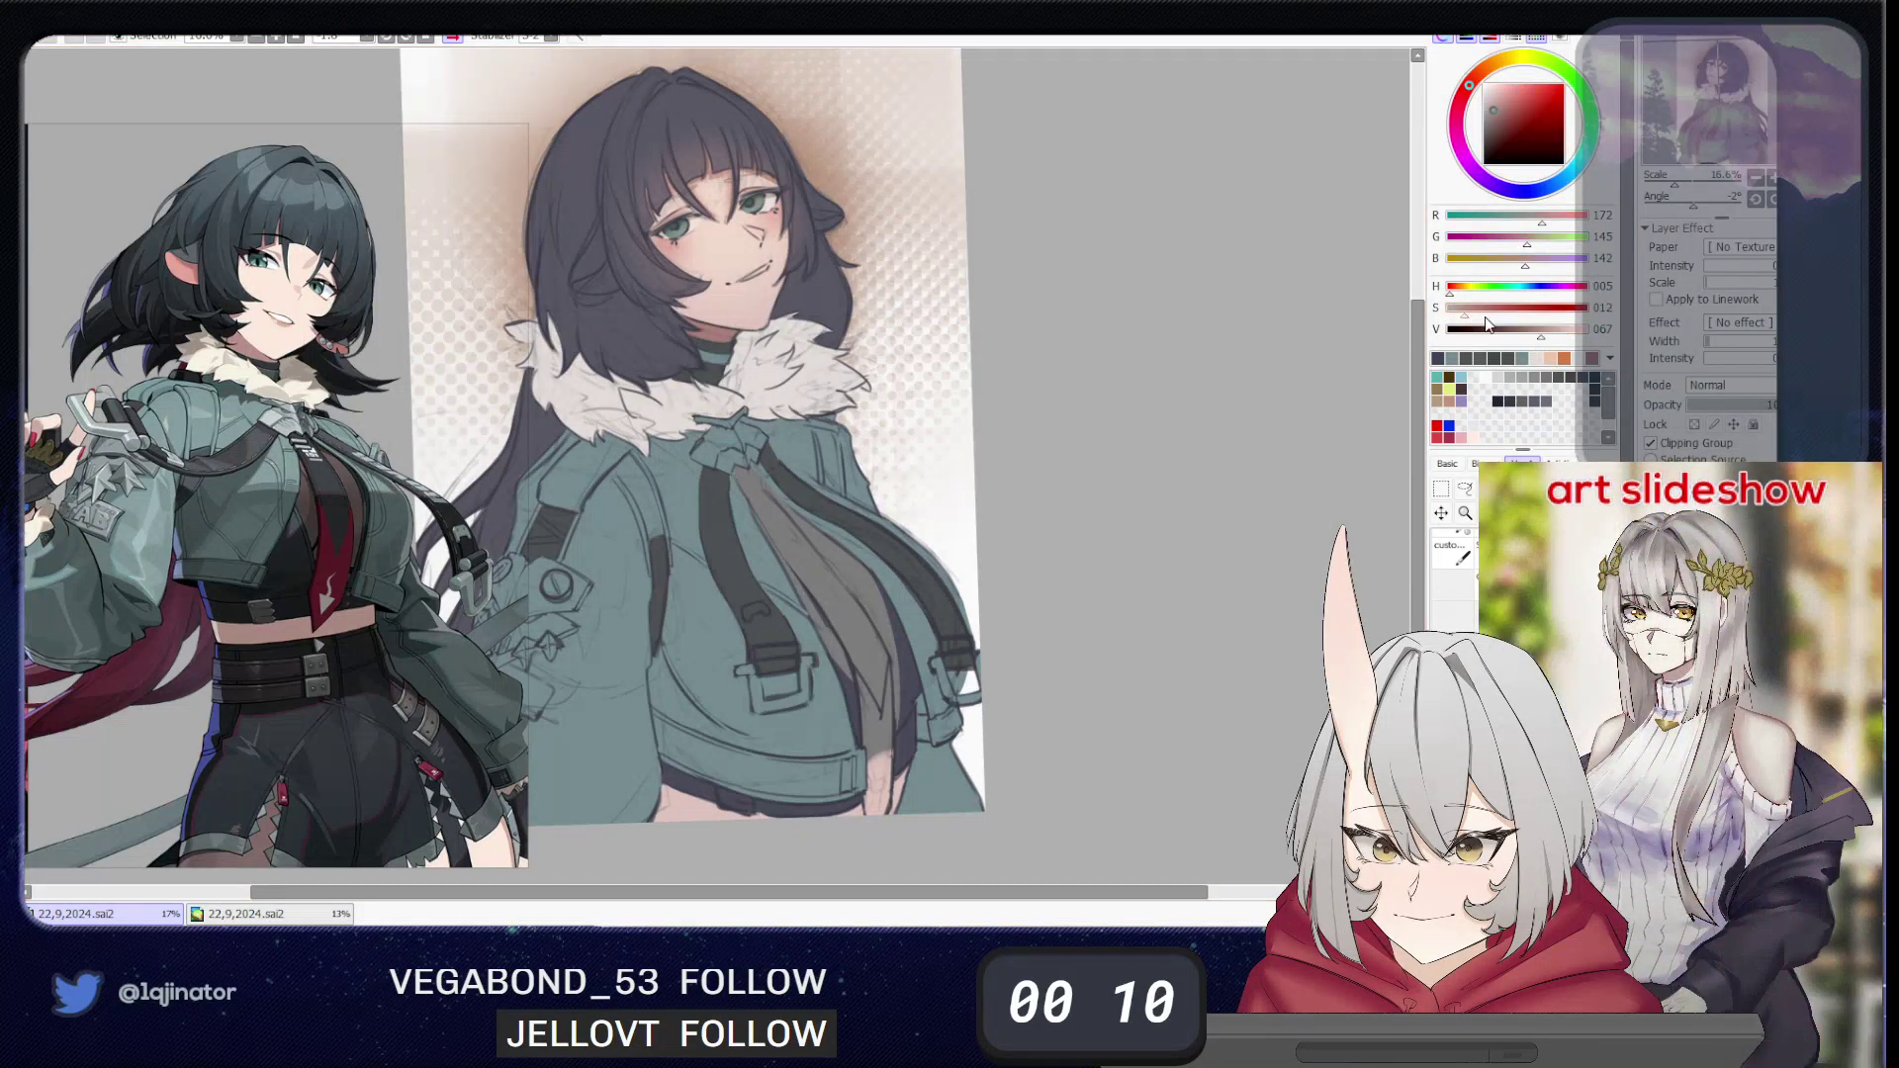
click(1511, 329)
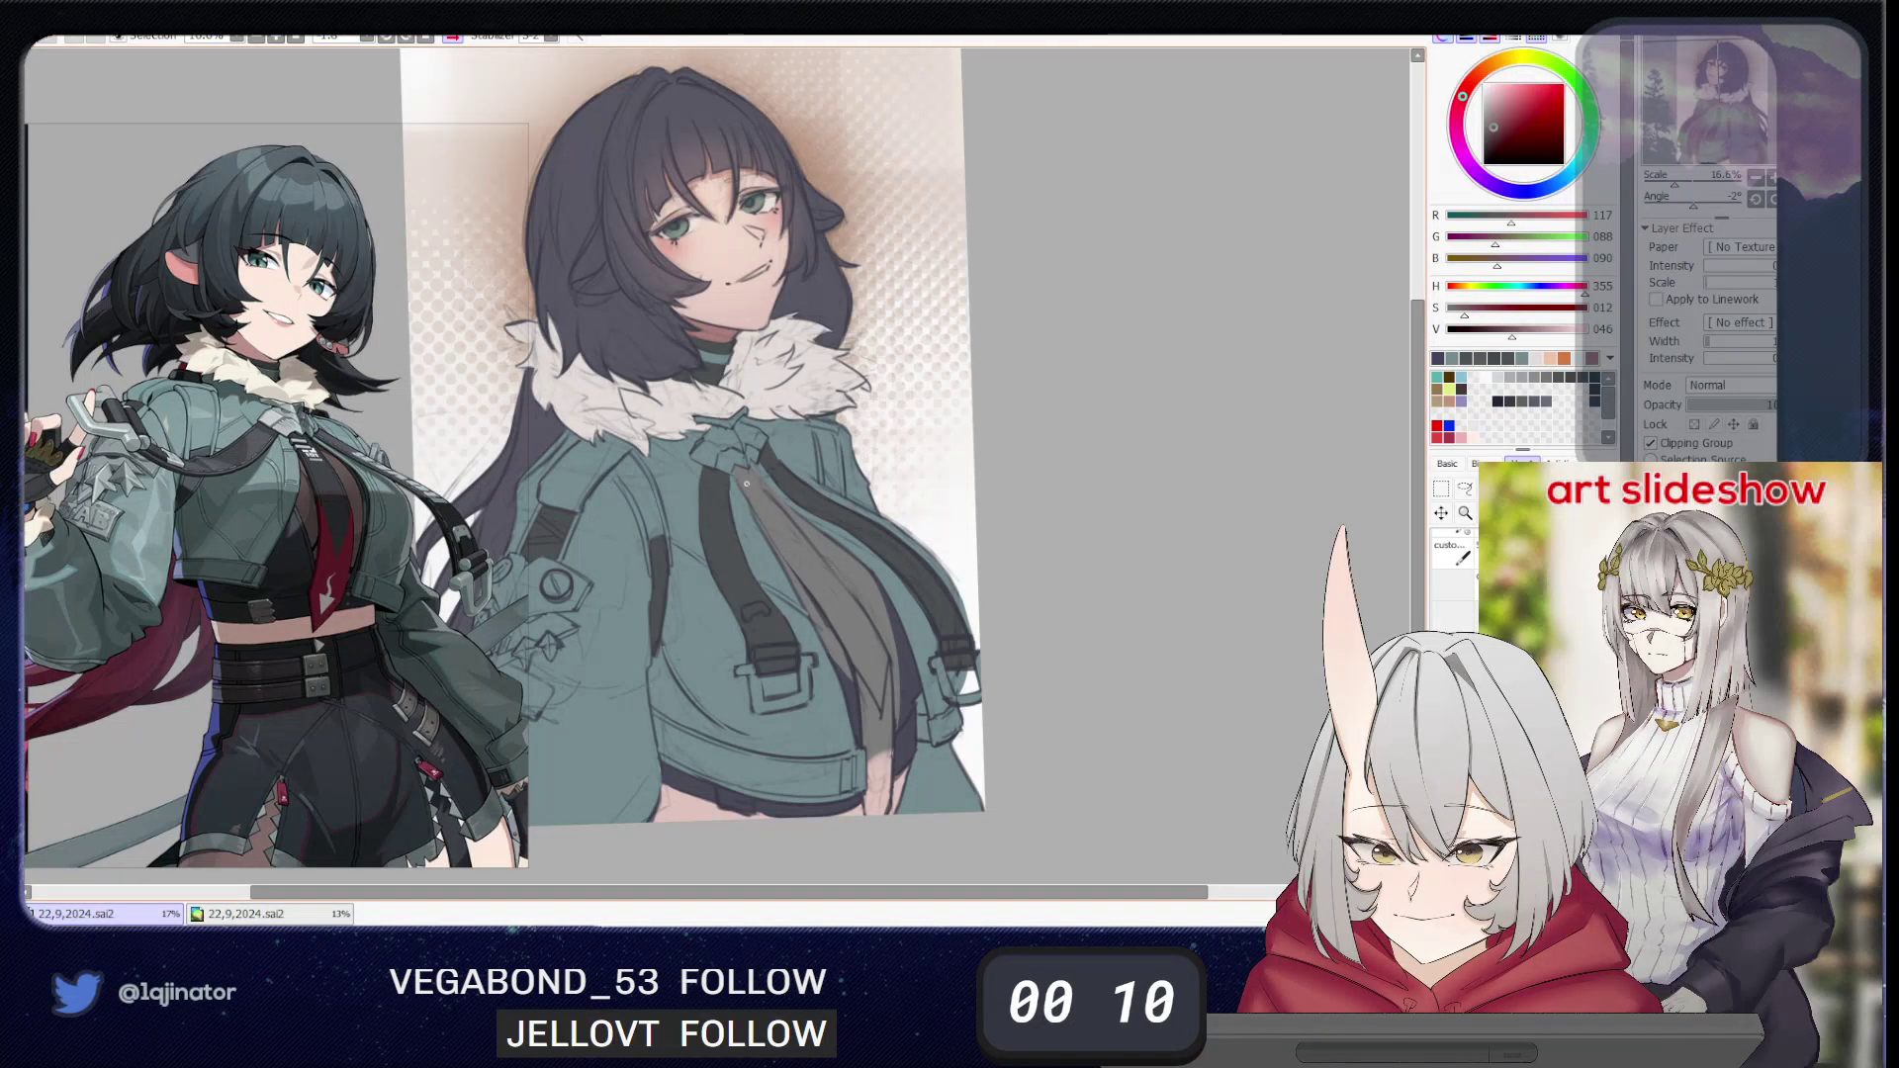
mouse_move(746, 494)
mouse_down()
mouse_move(757, 552)
mouse_move(797, 539)
mouse_move(805, 573)
mouse_move(807, 542)
mouse_move(841, 563)
mouse_move(864, 707)
mouse_move(877, 597)
mouse_move(870, 717)
mouse_up()
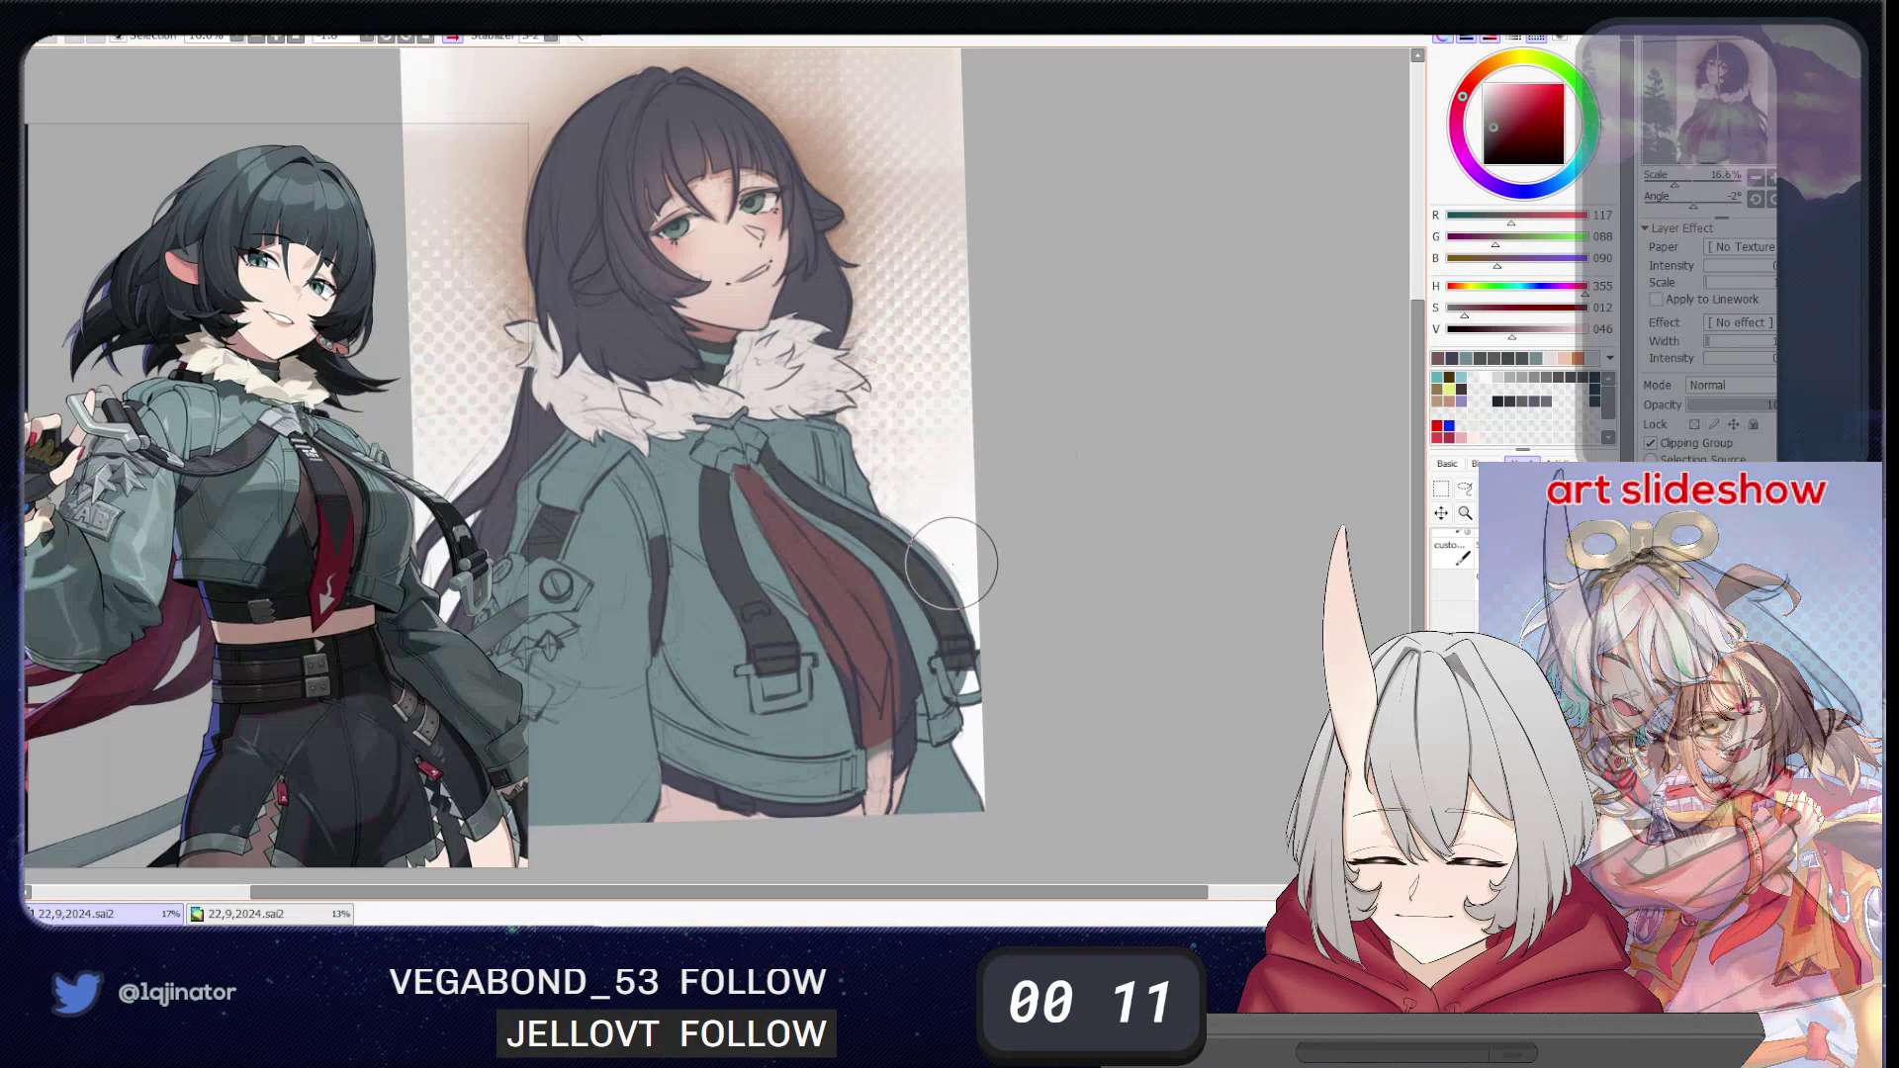
- Dull the red of the tie area with Hue/Saturation, using saturation -43 and luminance -9
key(ctrl+u)
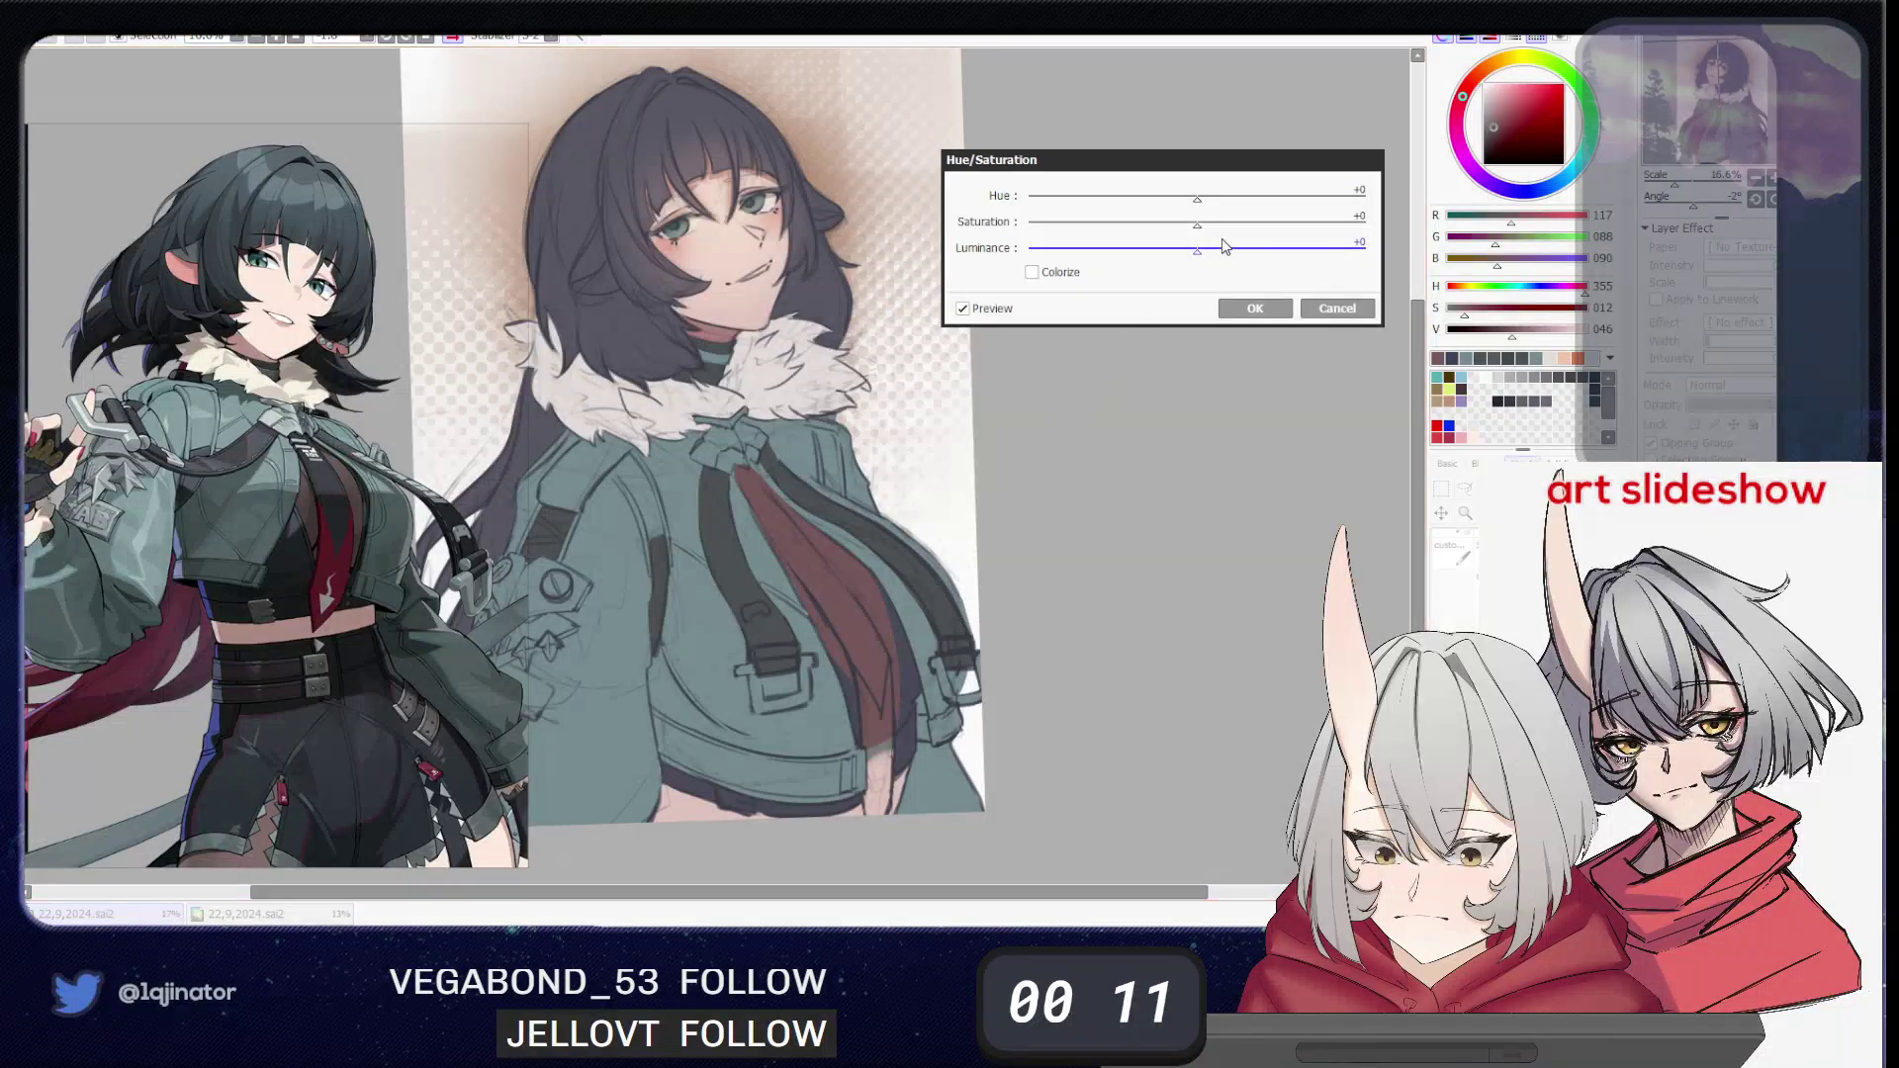
mouse_move(1197, 226)
mouse_down()
mouse_move(1160, 234)
mouse_move(1186, 259)
mouse_up()
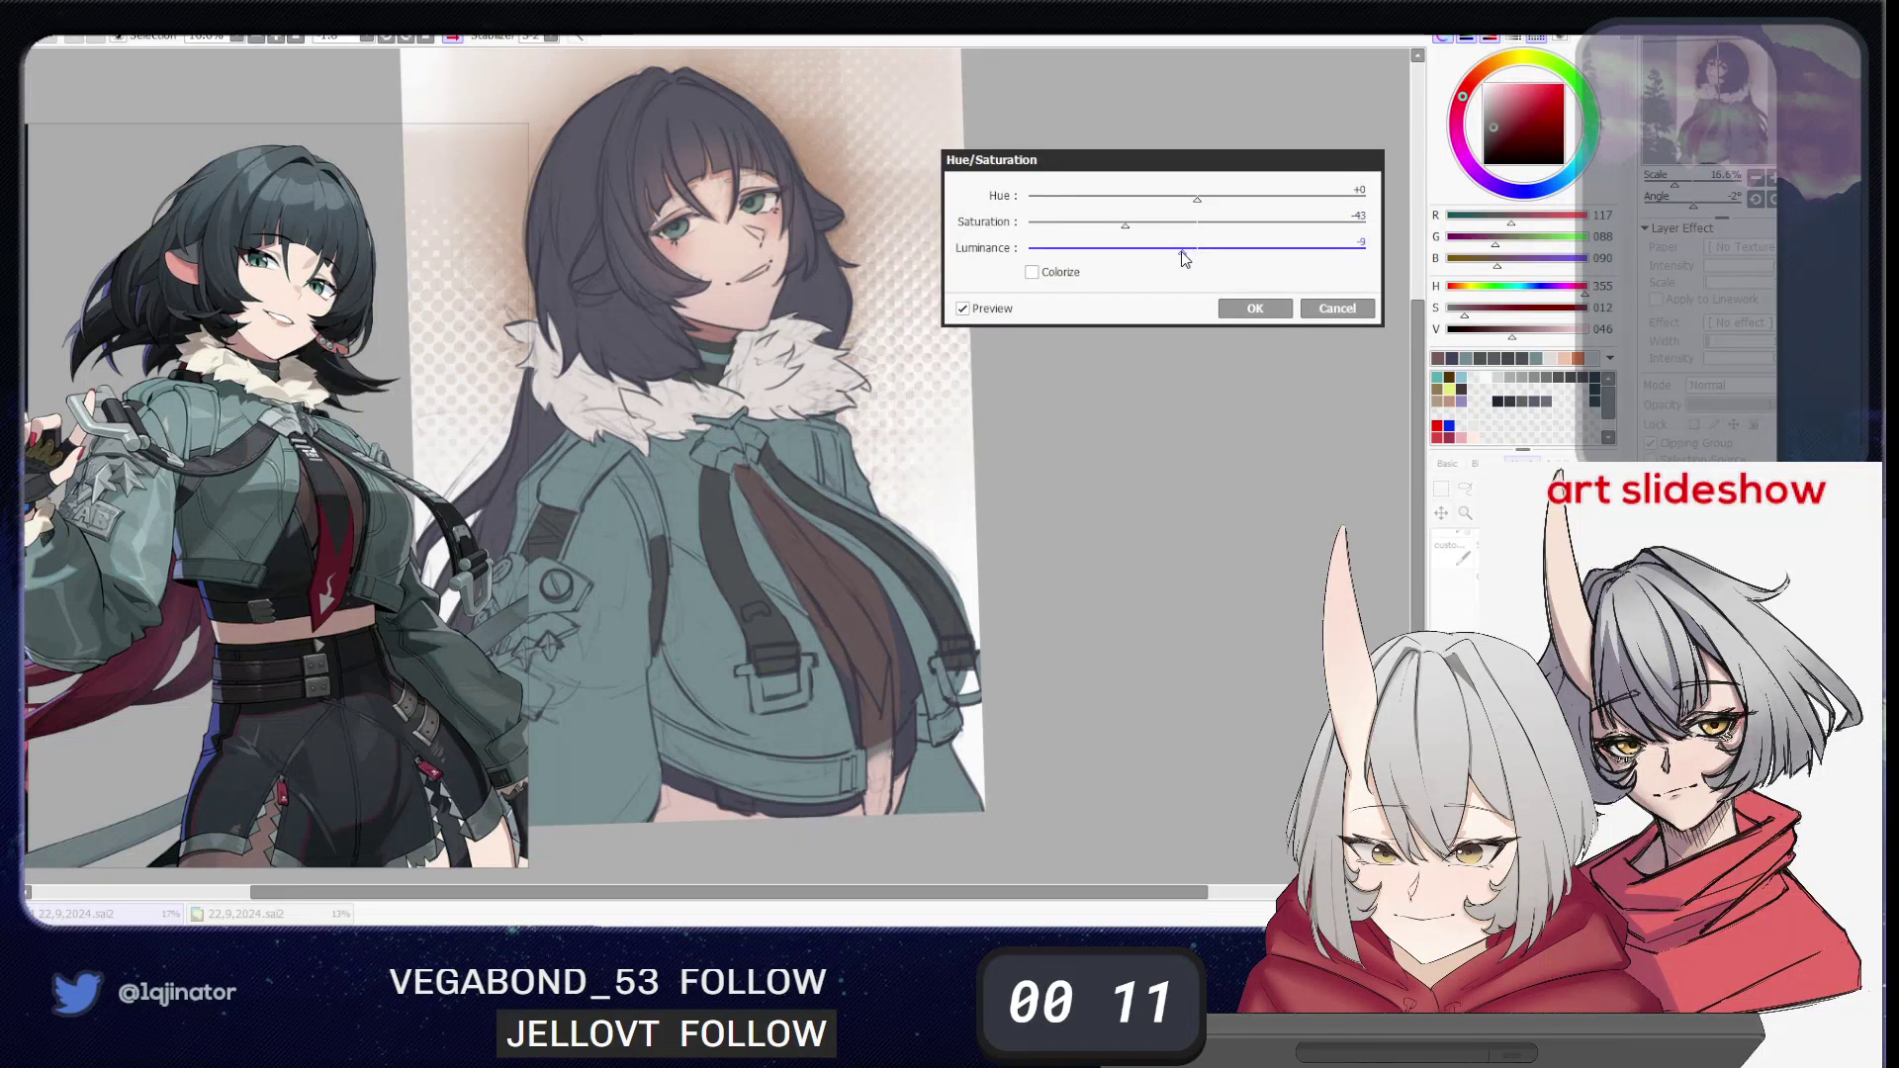
click(1248, 308)
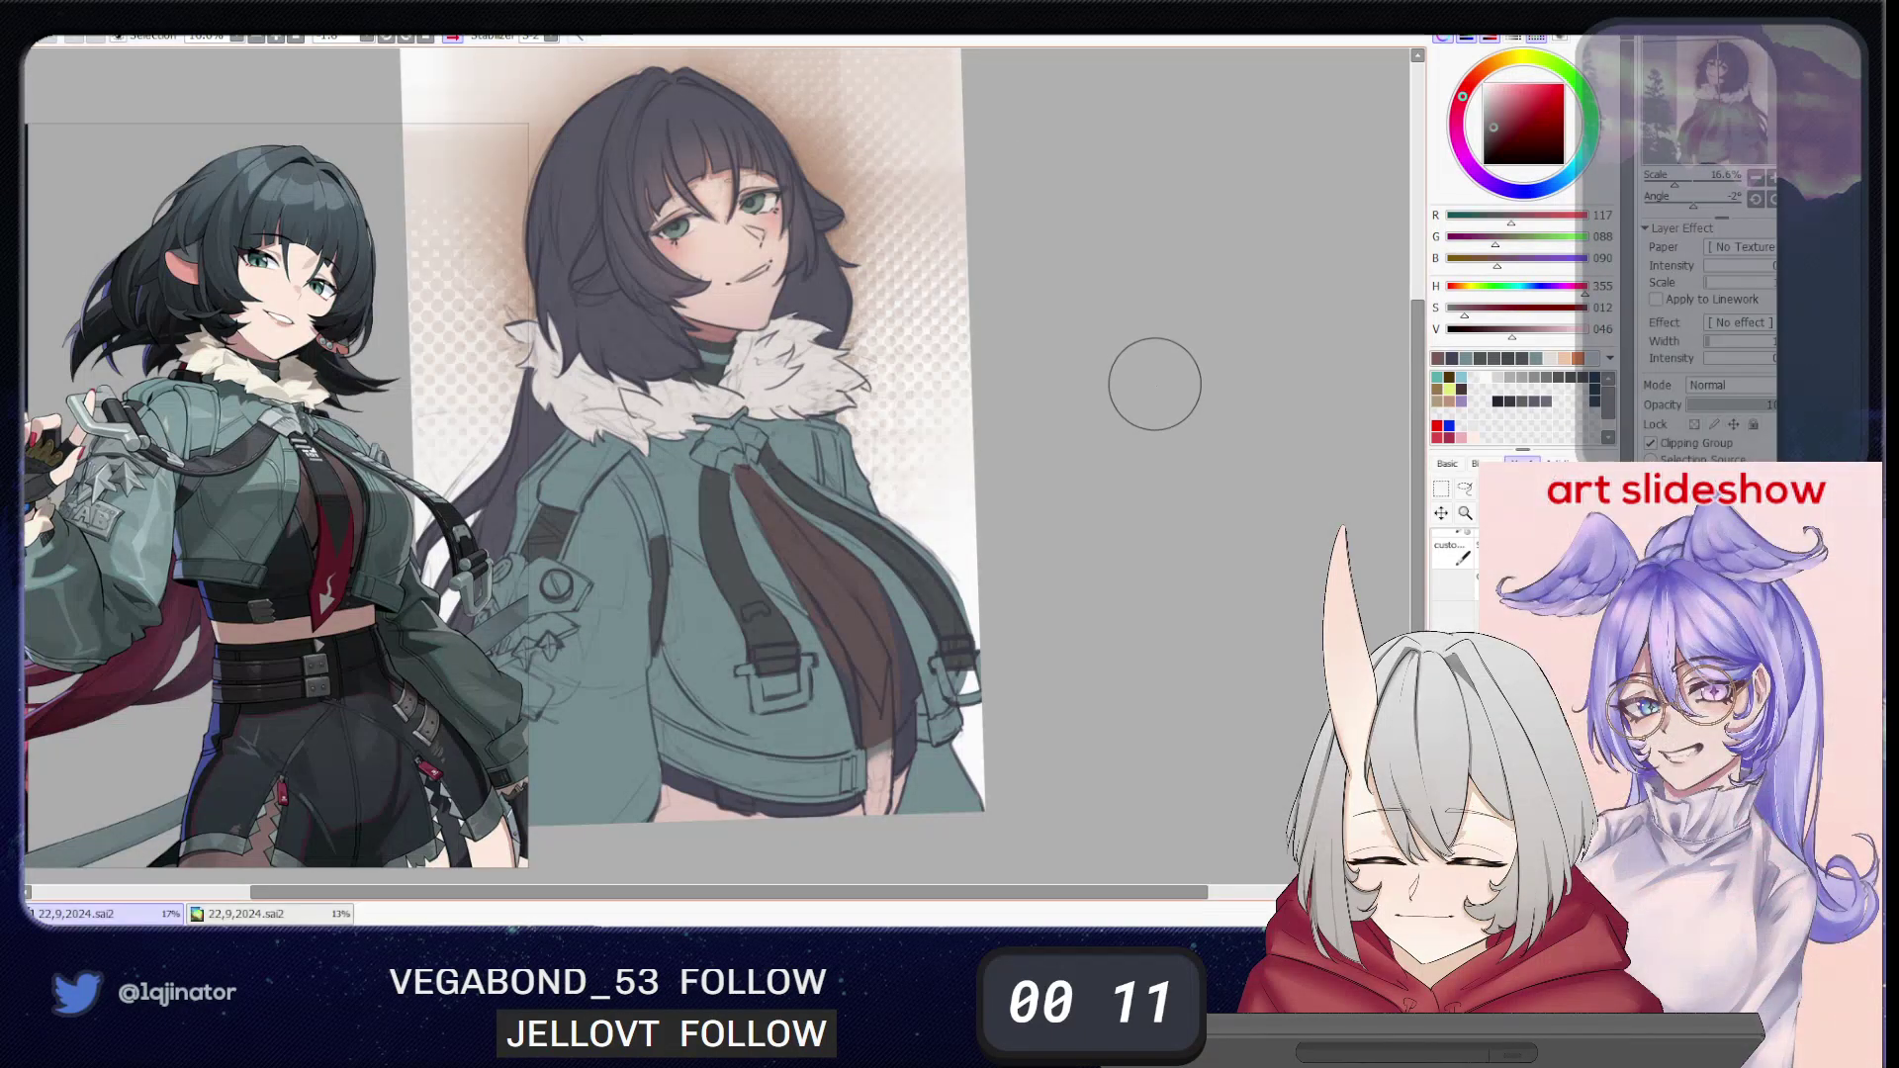
- Sample the jacket's teal, RGB 118, 140, 145, and touch up the knot below the fur collar
alt+click(680, 518)
mouse_move(688, 513)
mouse_down()
mouse_move(631, 568)
mouse_move(682, 517)
mouse_up()
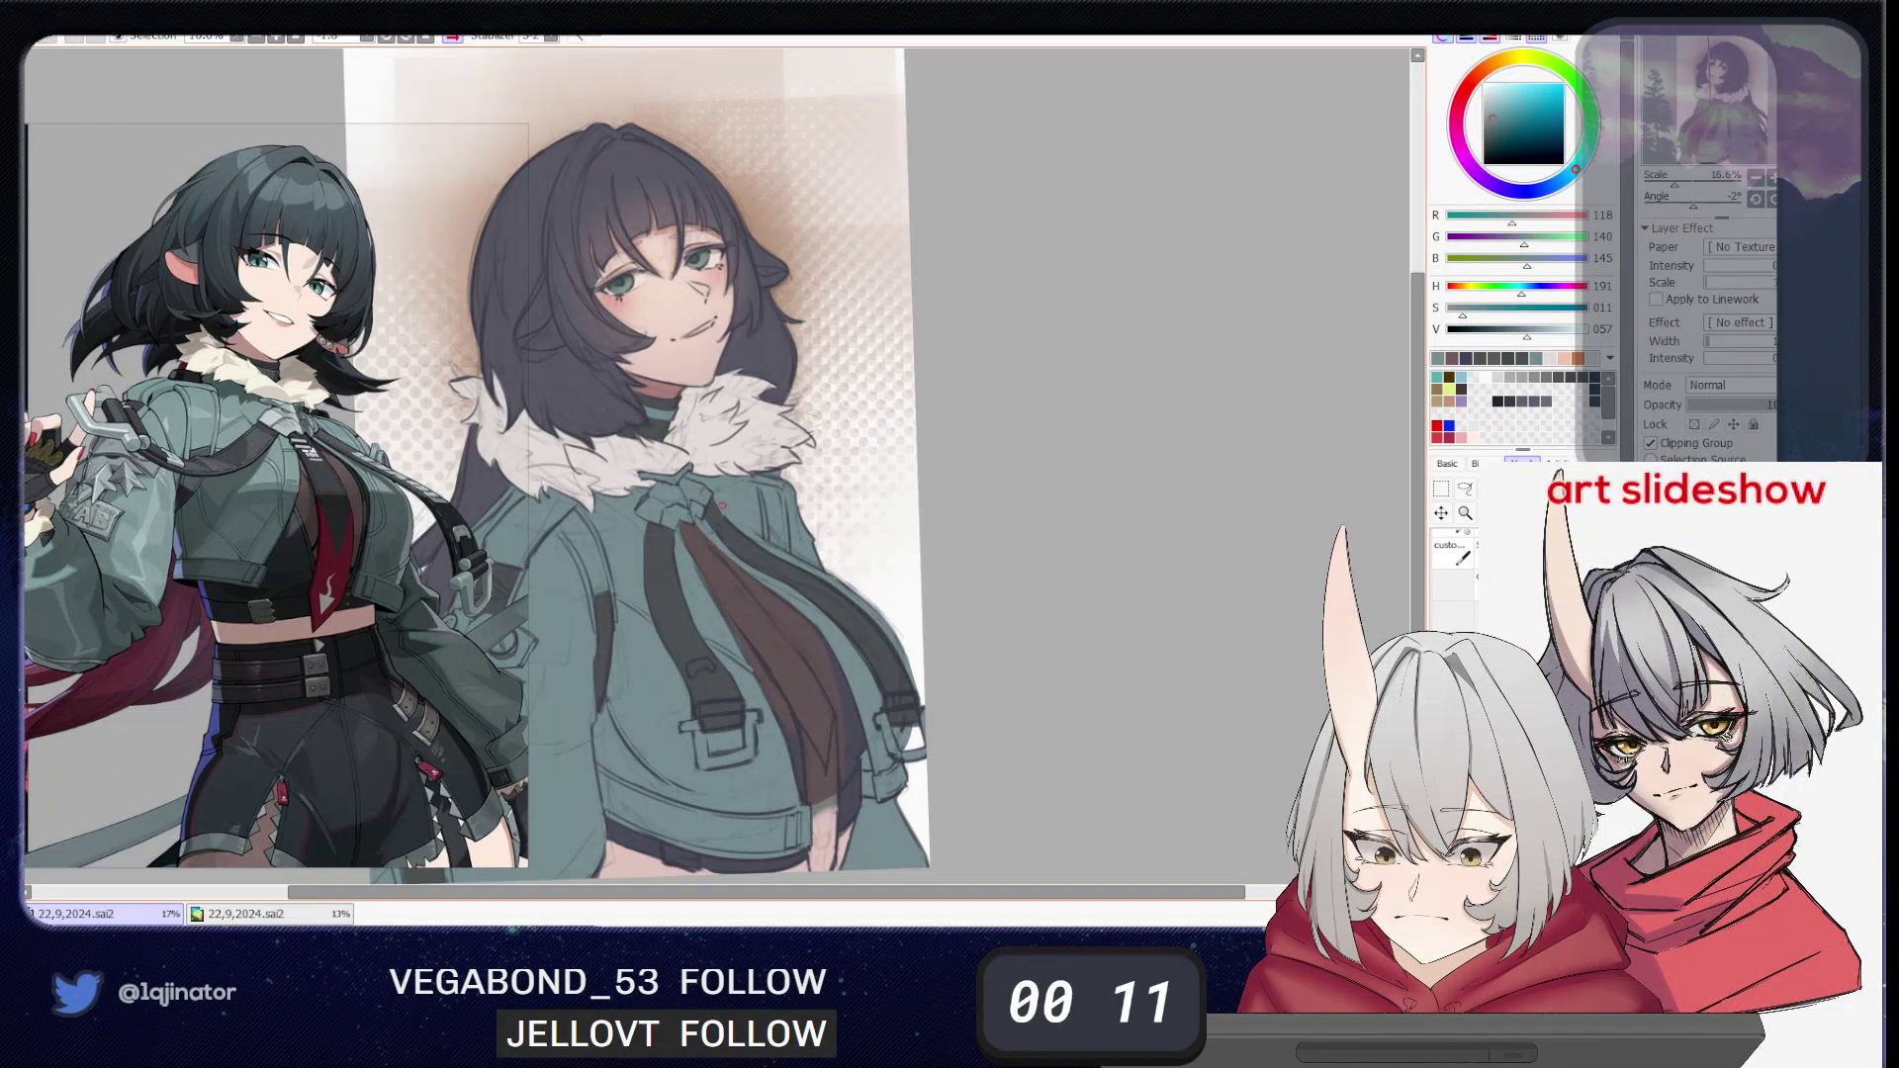
mouse_move(947, 670)
mouse_down()
mouse_move(947, 616)
mouse_move(1014, 596)
mouse_up()
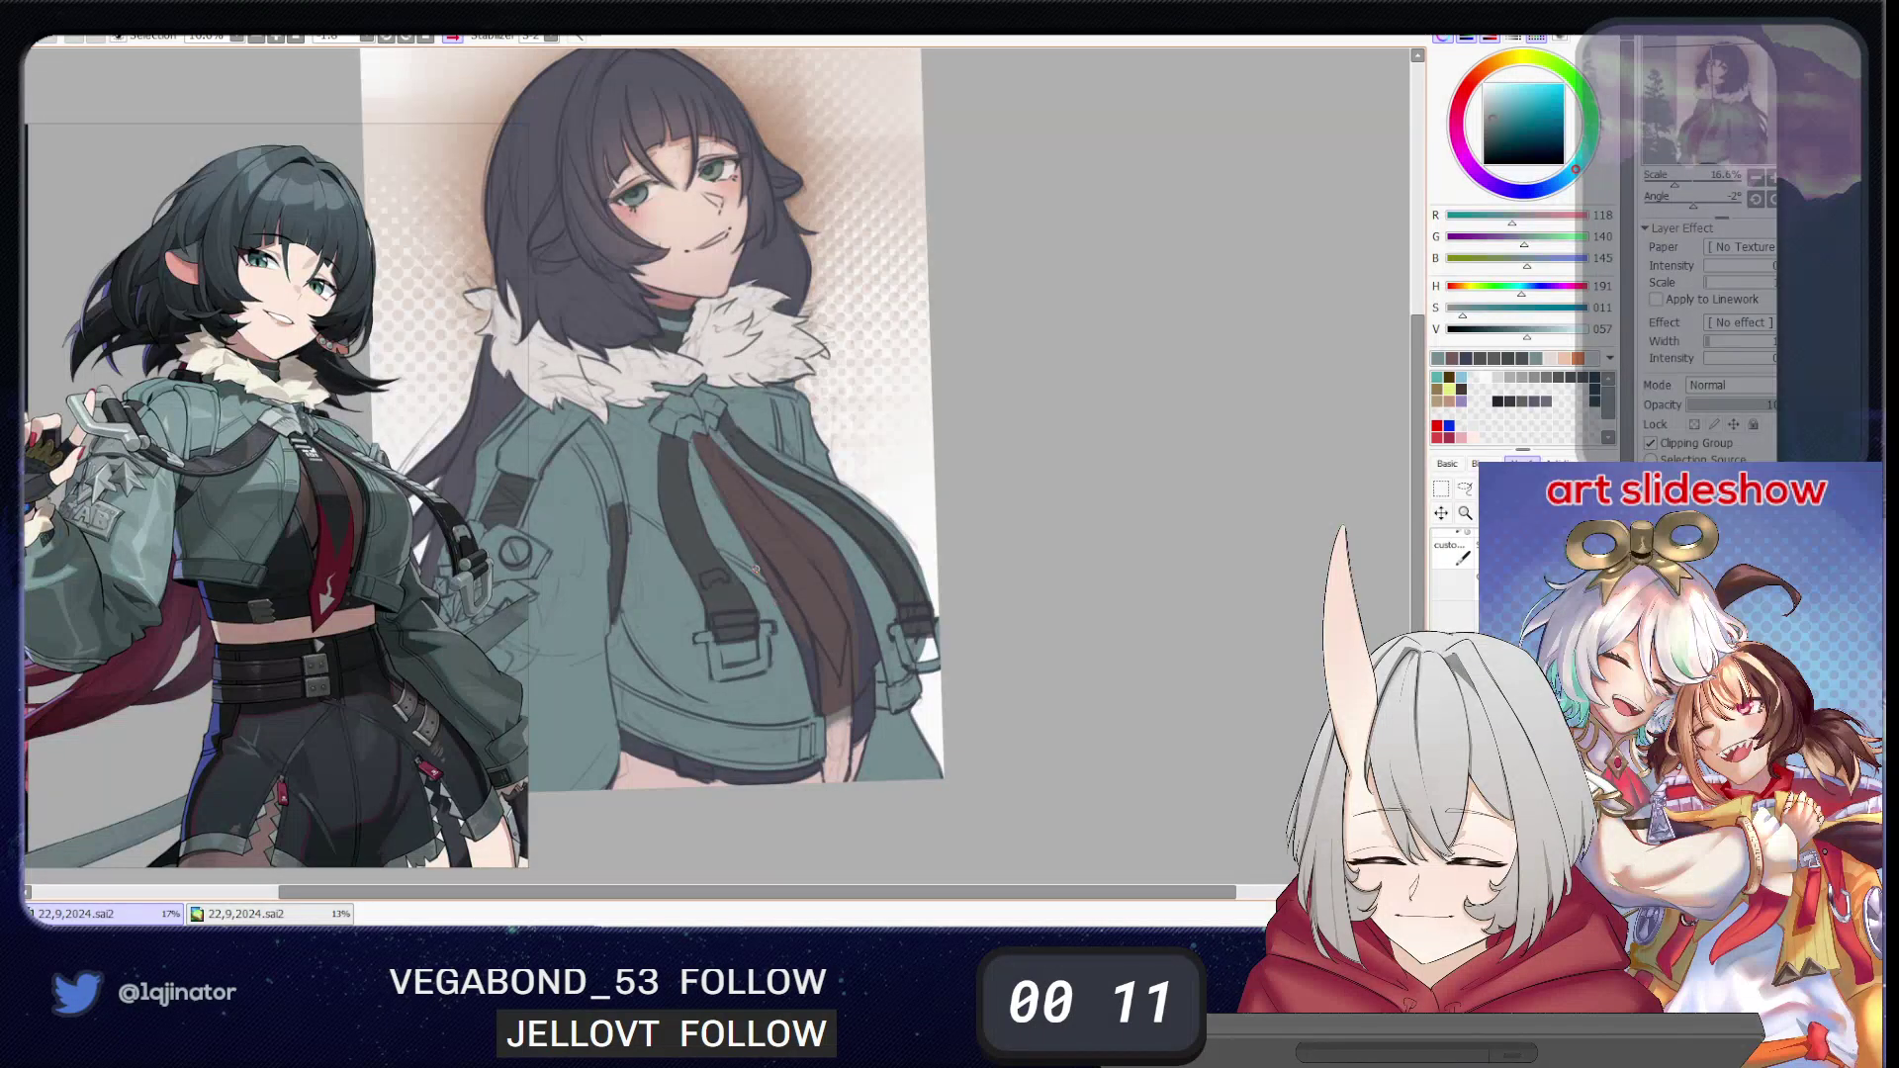
key(alt)
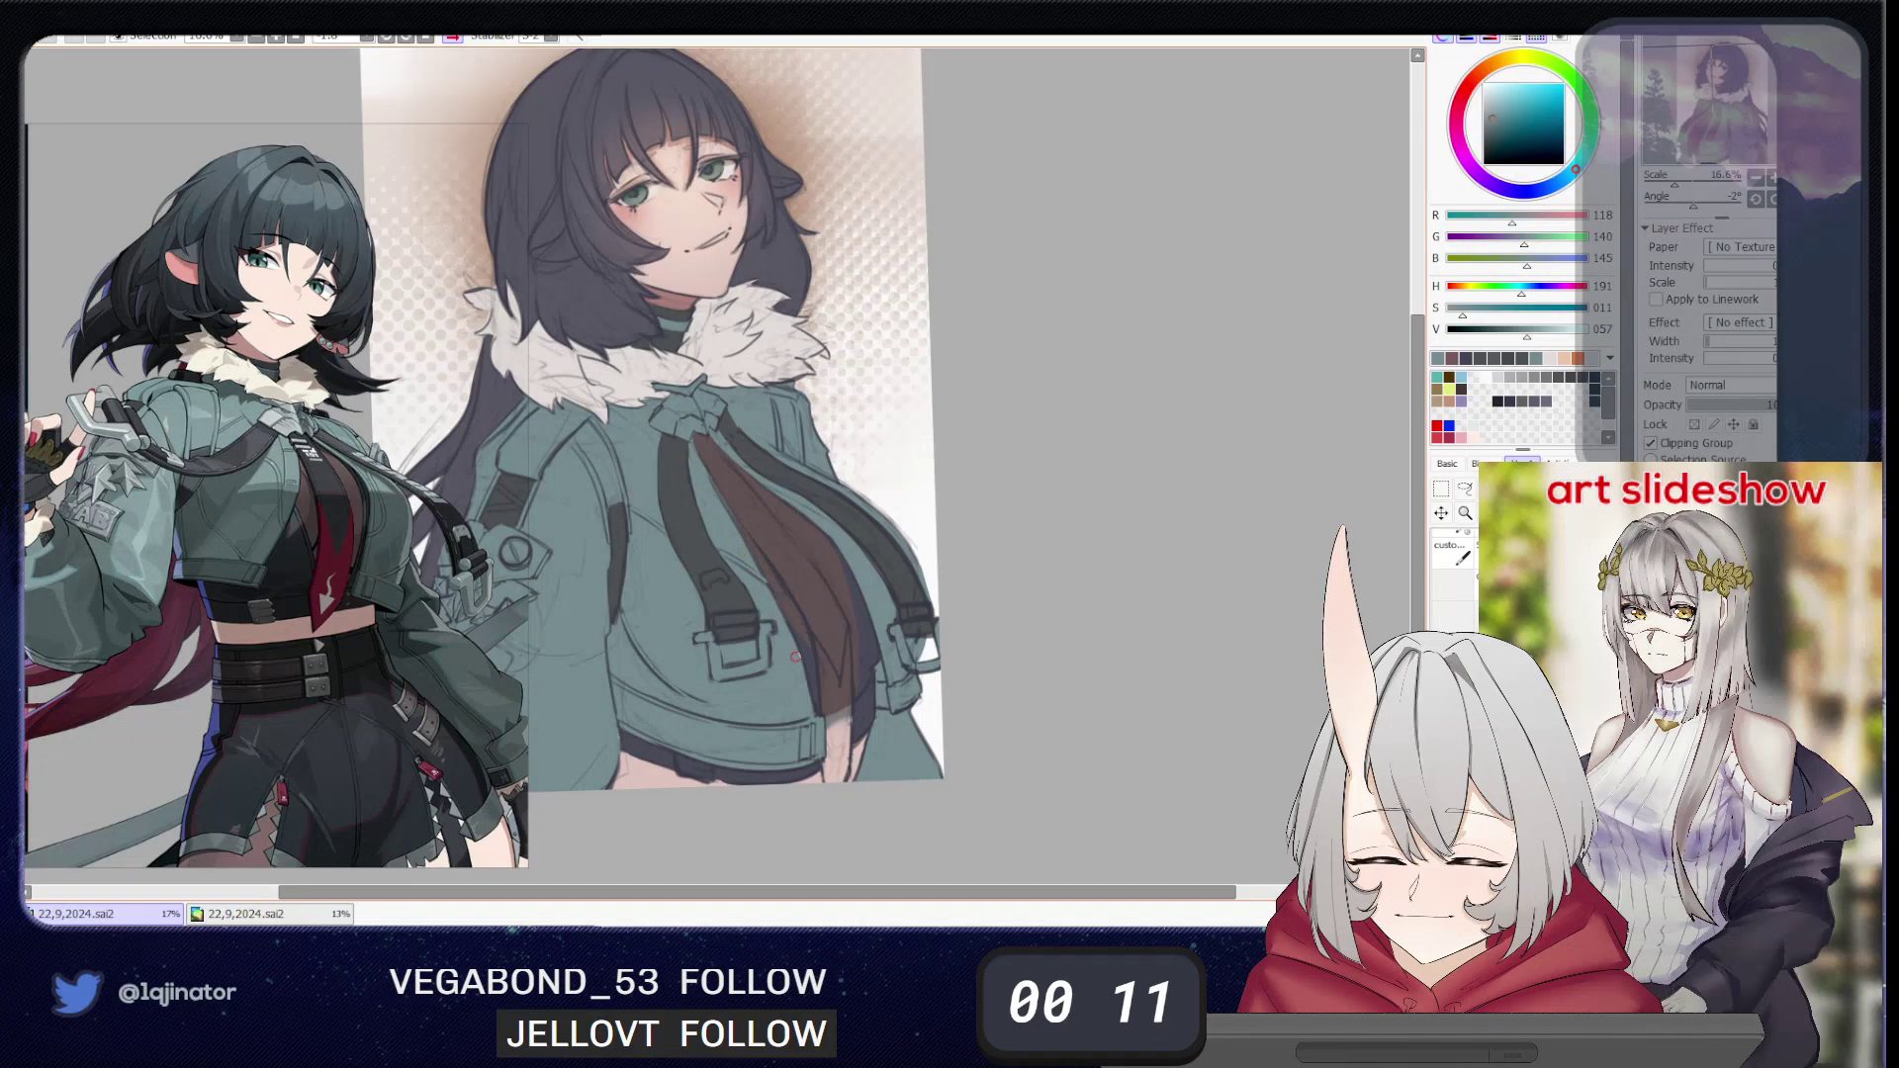
drag(955, 685, 965, 649)
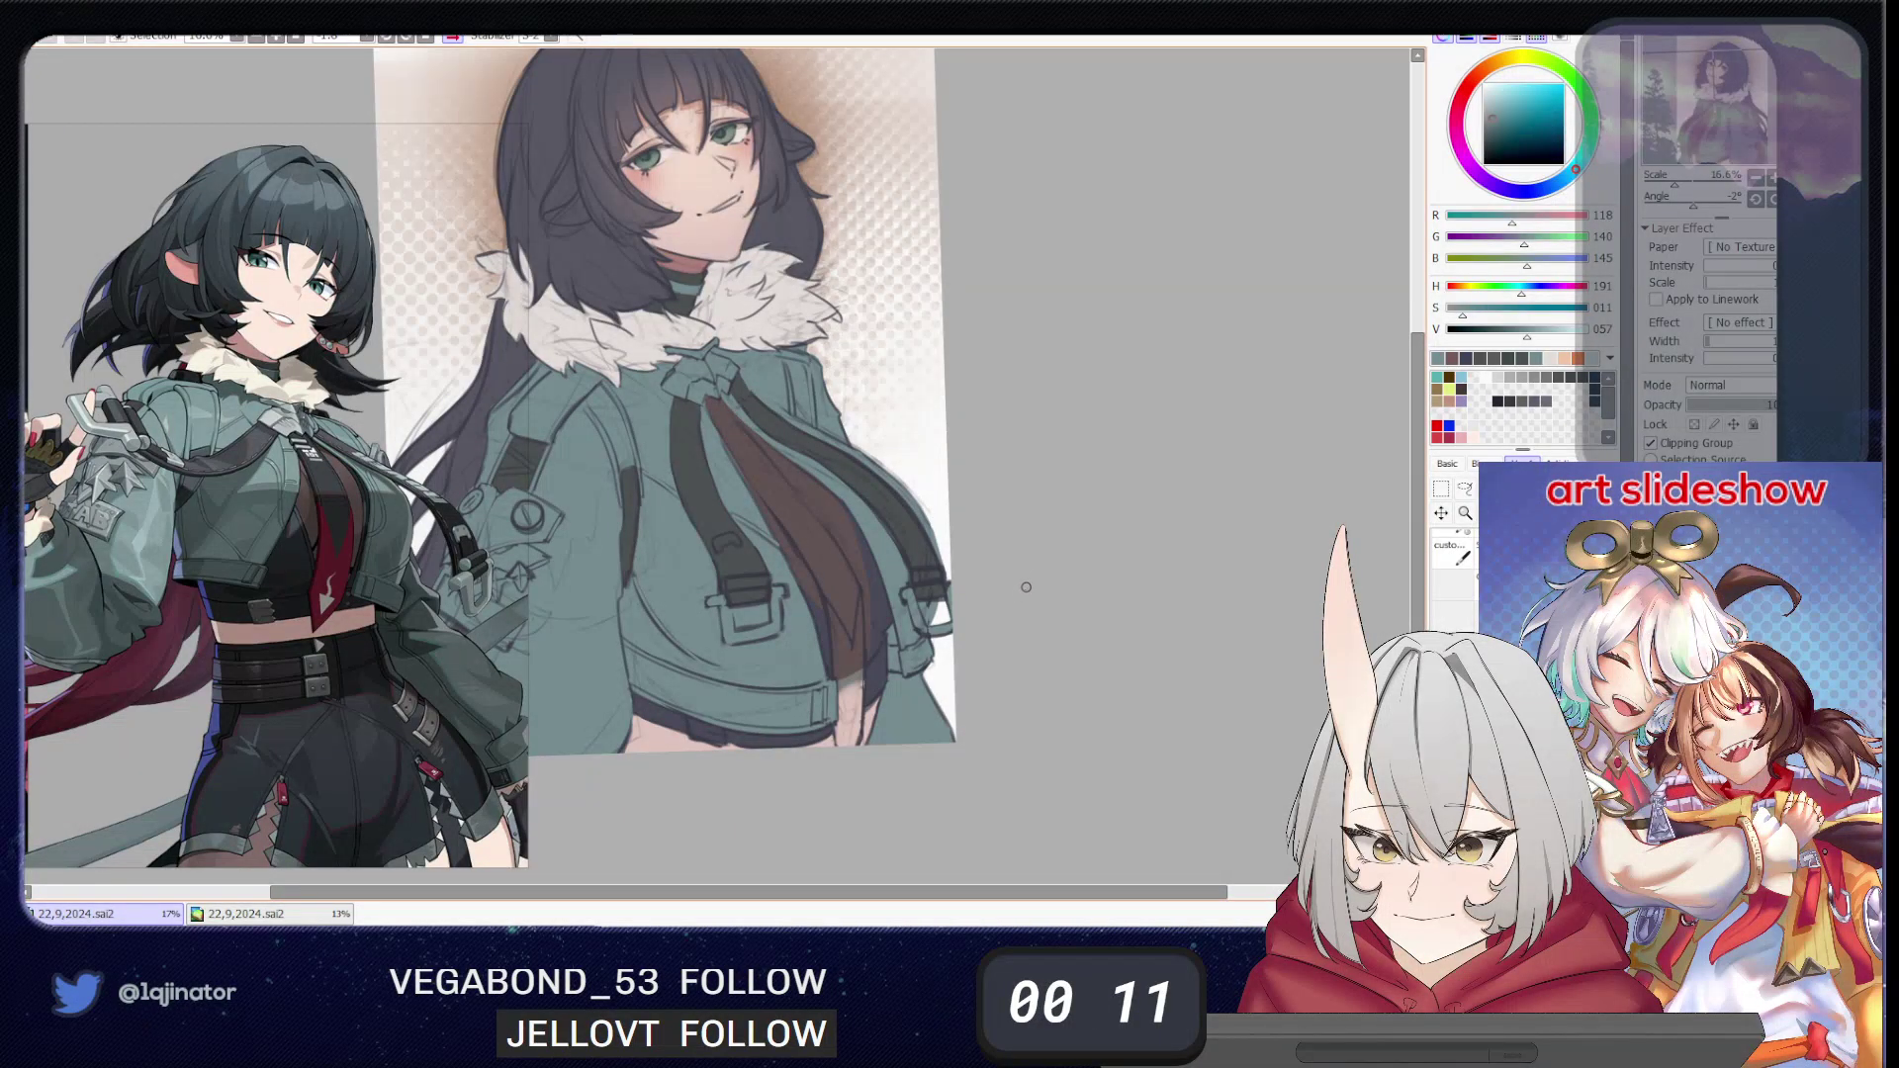
- Sample the shirt's dark RGB 75, 75, 90, mirror the canvas, and lasso and fill the long panel beside the inner chest strap
alt+click(890, 595)
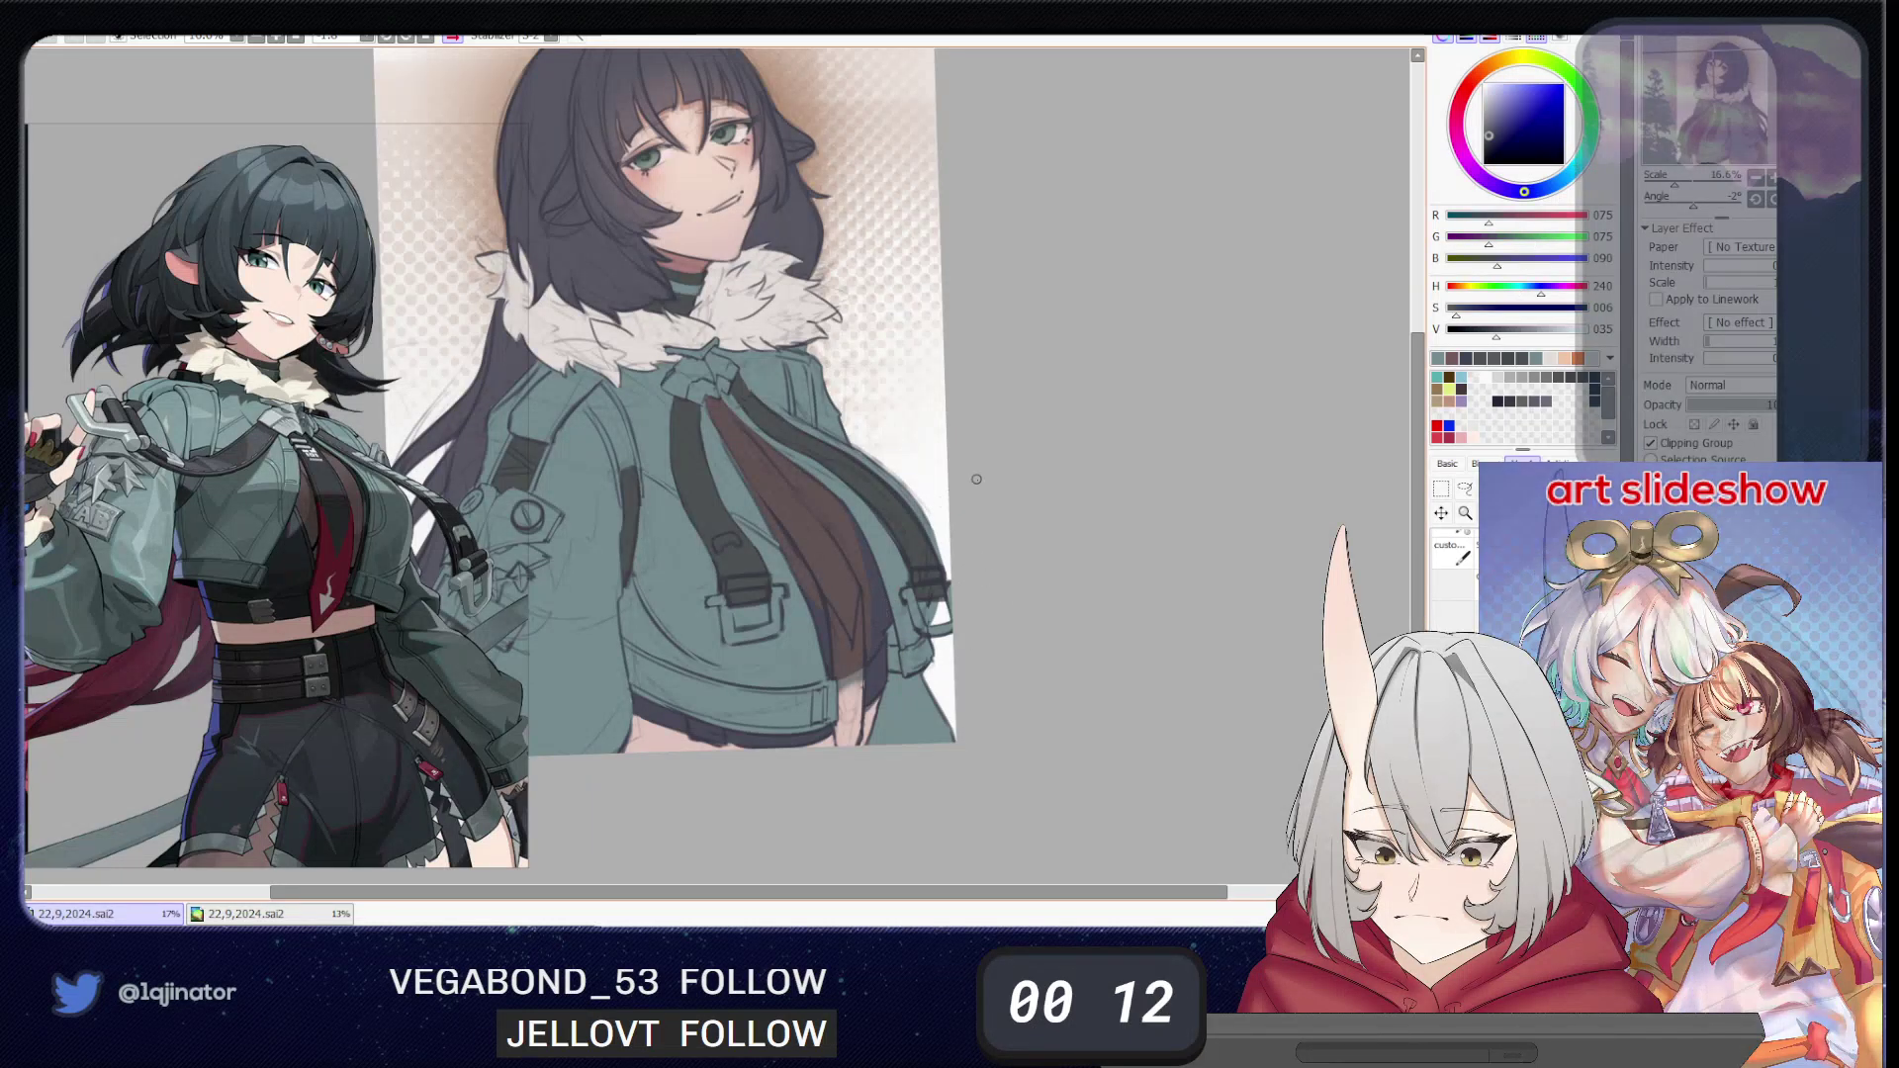
drag(1123, 644, 1098, 690)
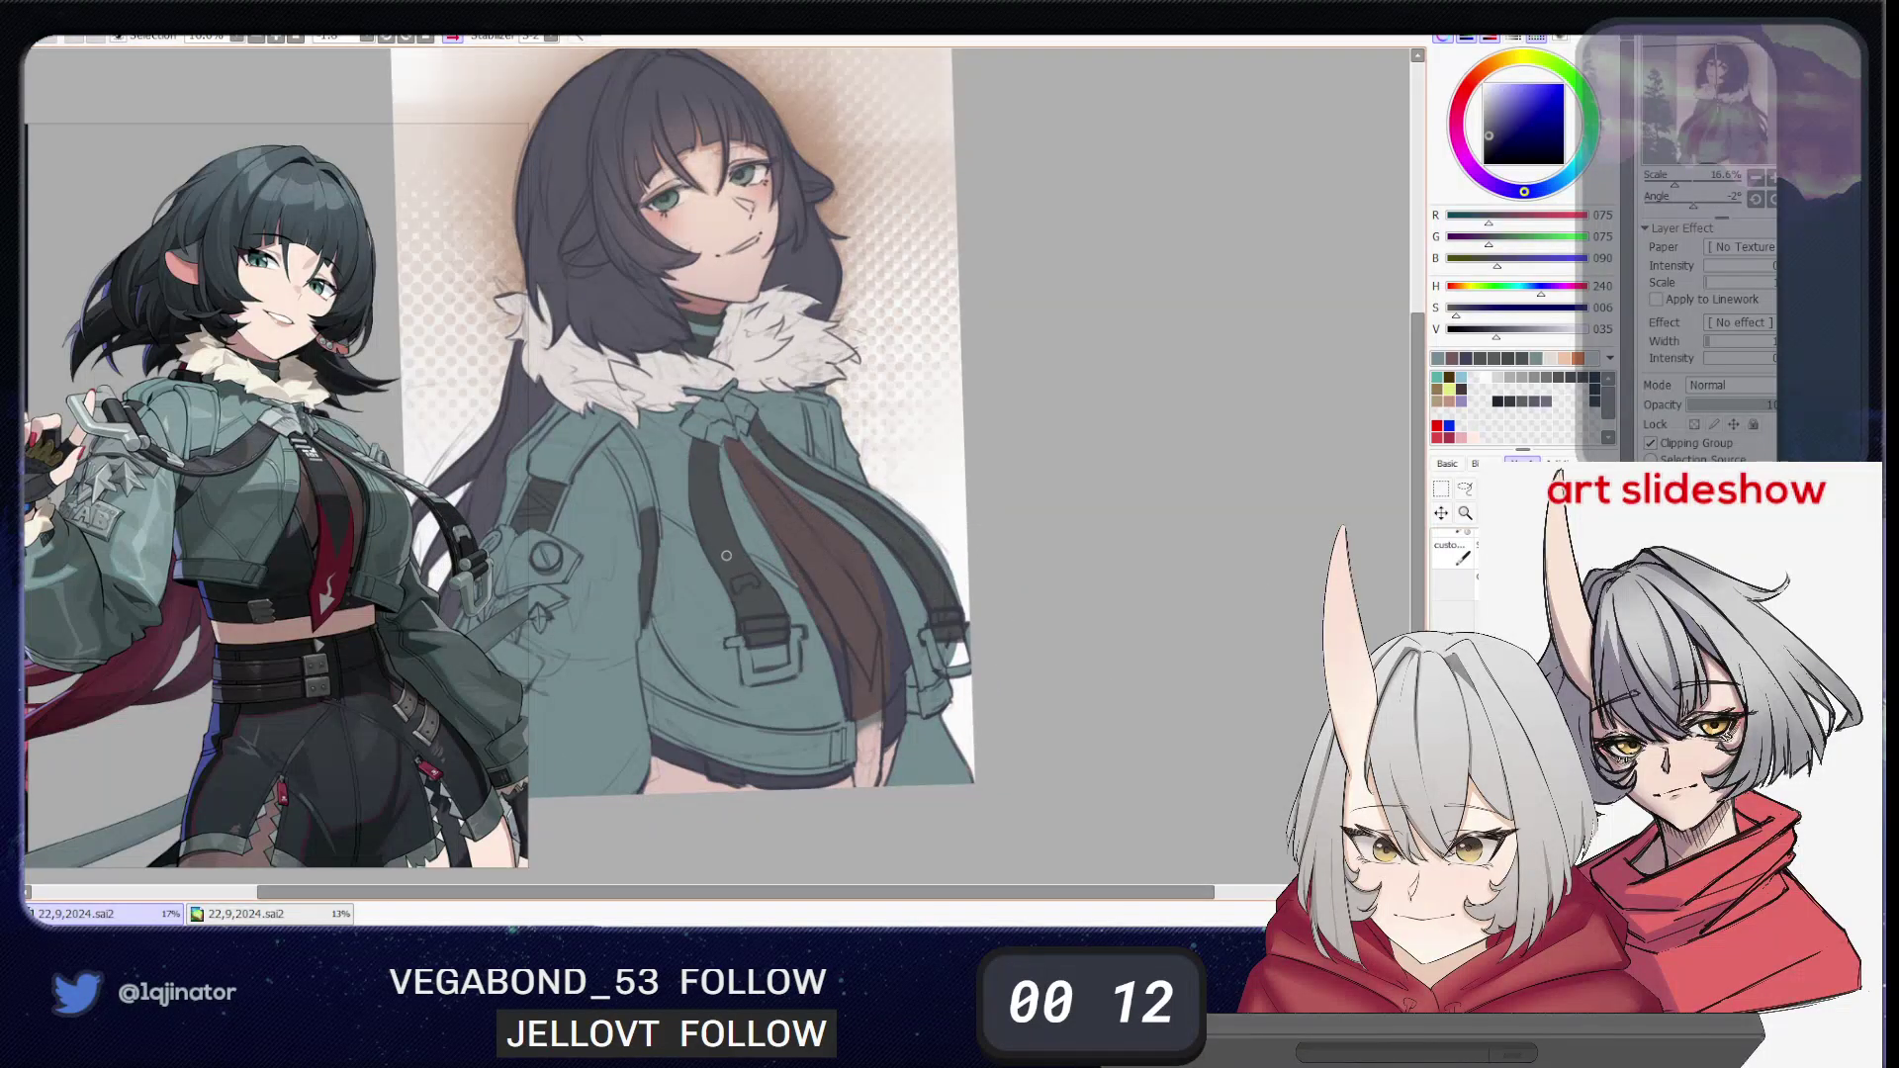
click(1465, 490)
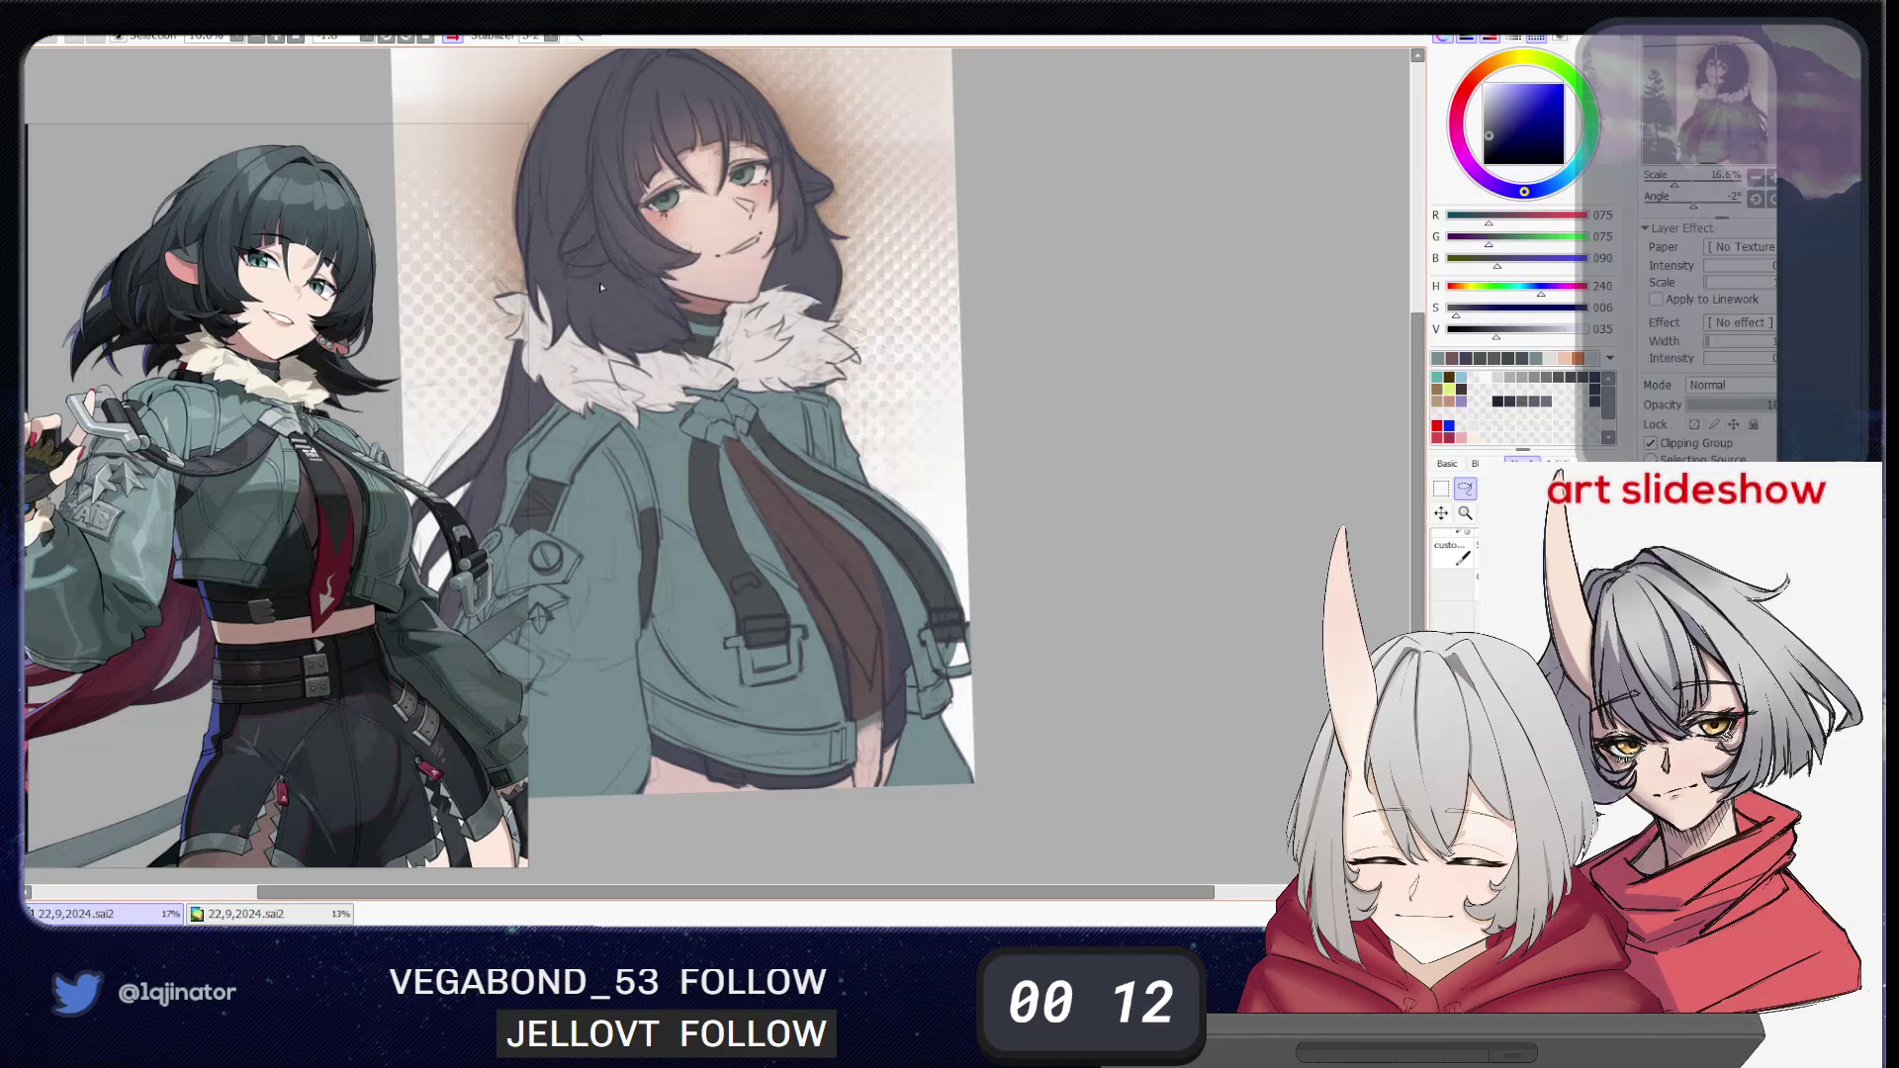
click(458, 39)
drag(694, 427, 834, 497)
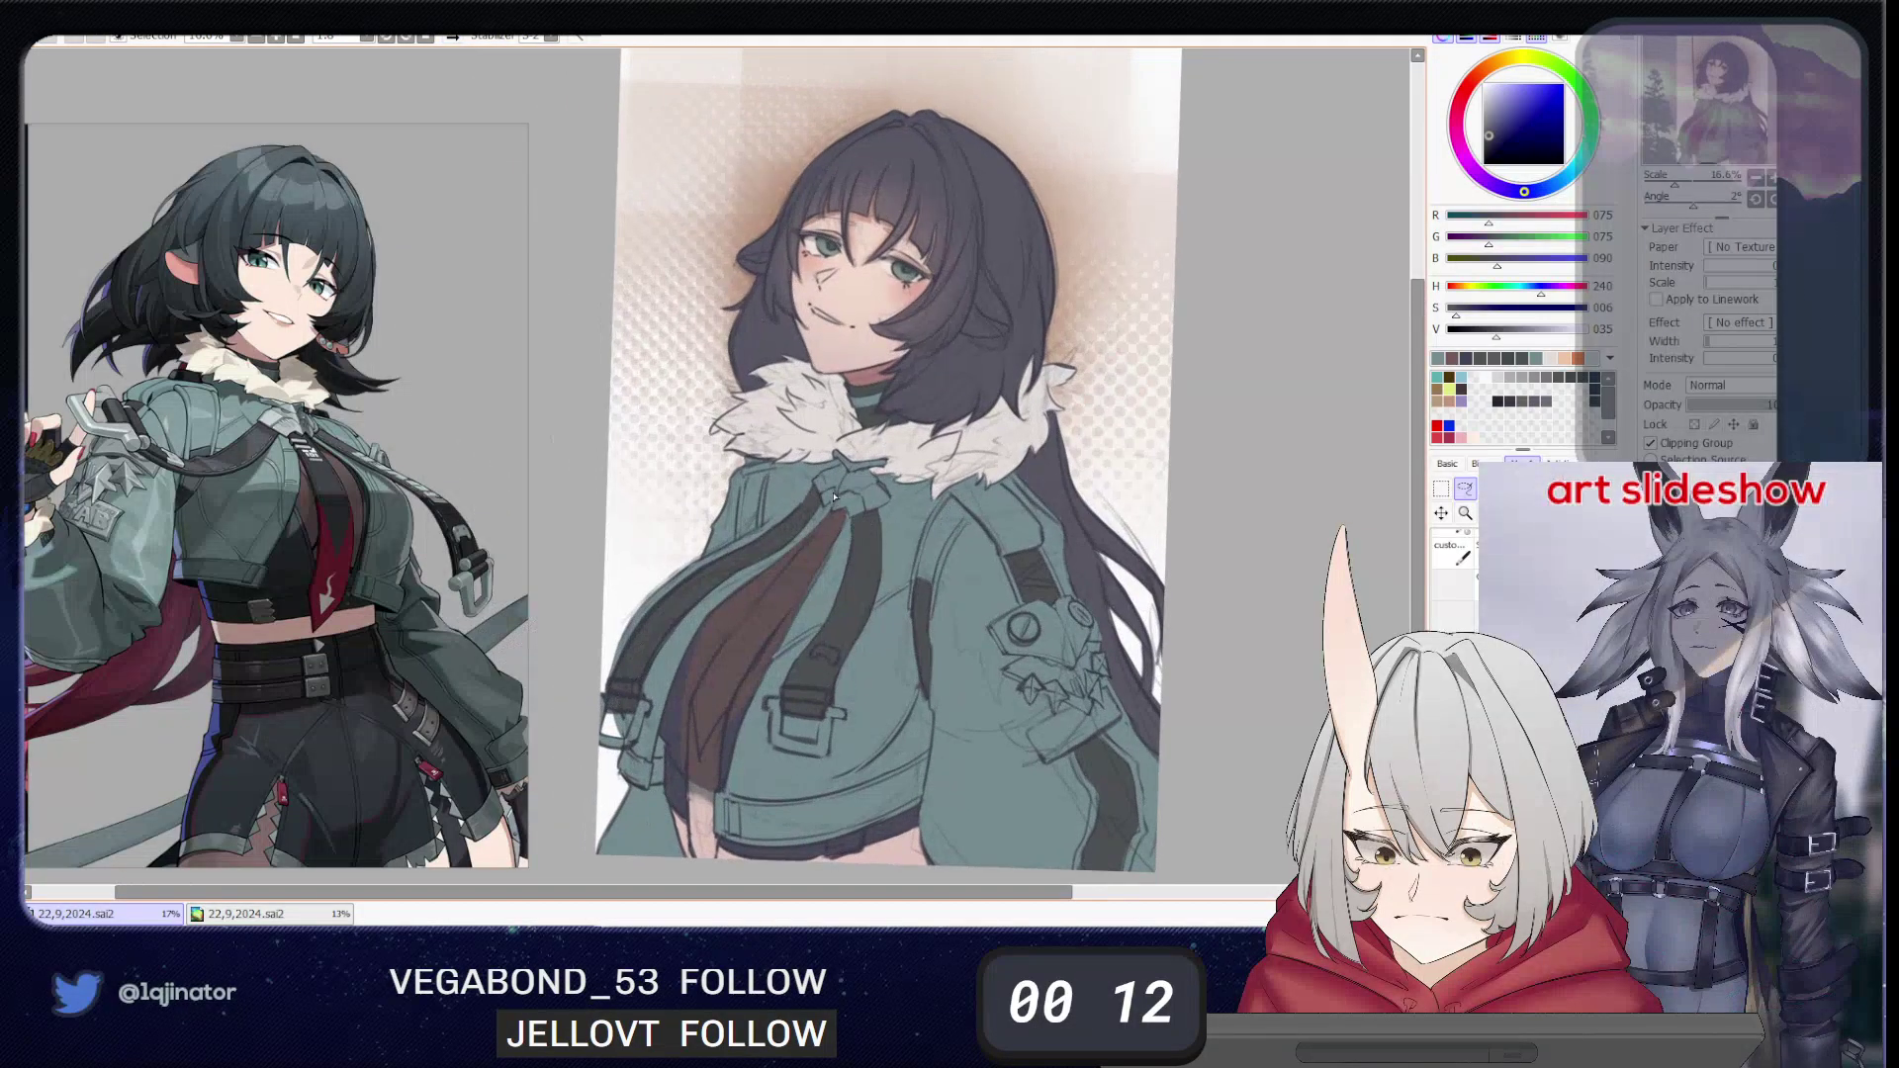
key(shift)
mouse_move(828, 511)
mouse_down()
mouse_move(709, 672)
mouse_move(698, 751)
mouse_move(837, 550)
mouse_move(839, 506)
mouse_up()
key(ctrl+f)
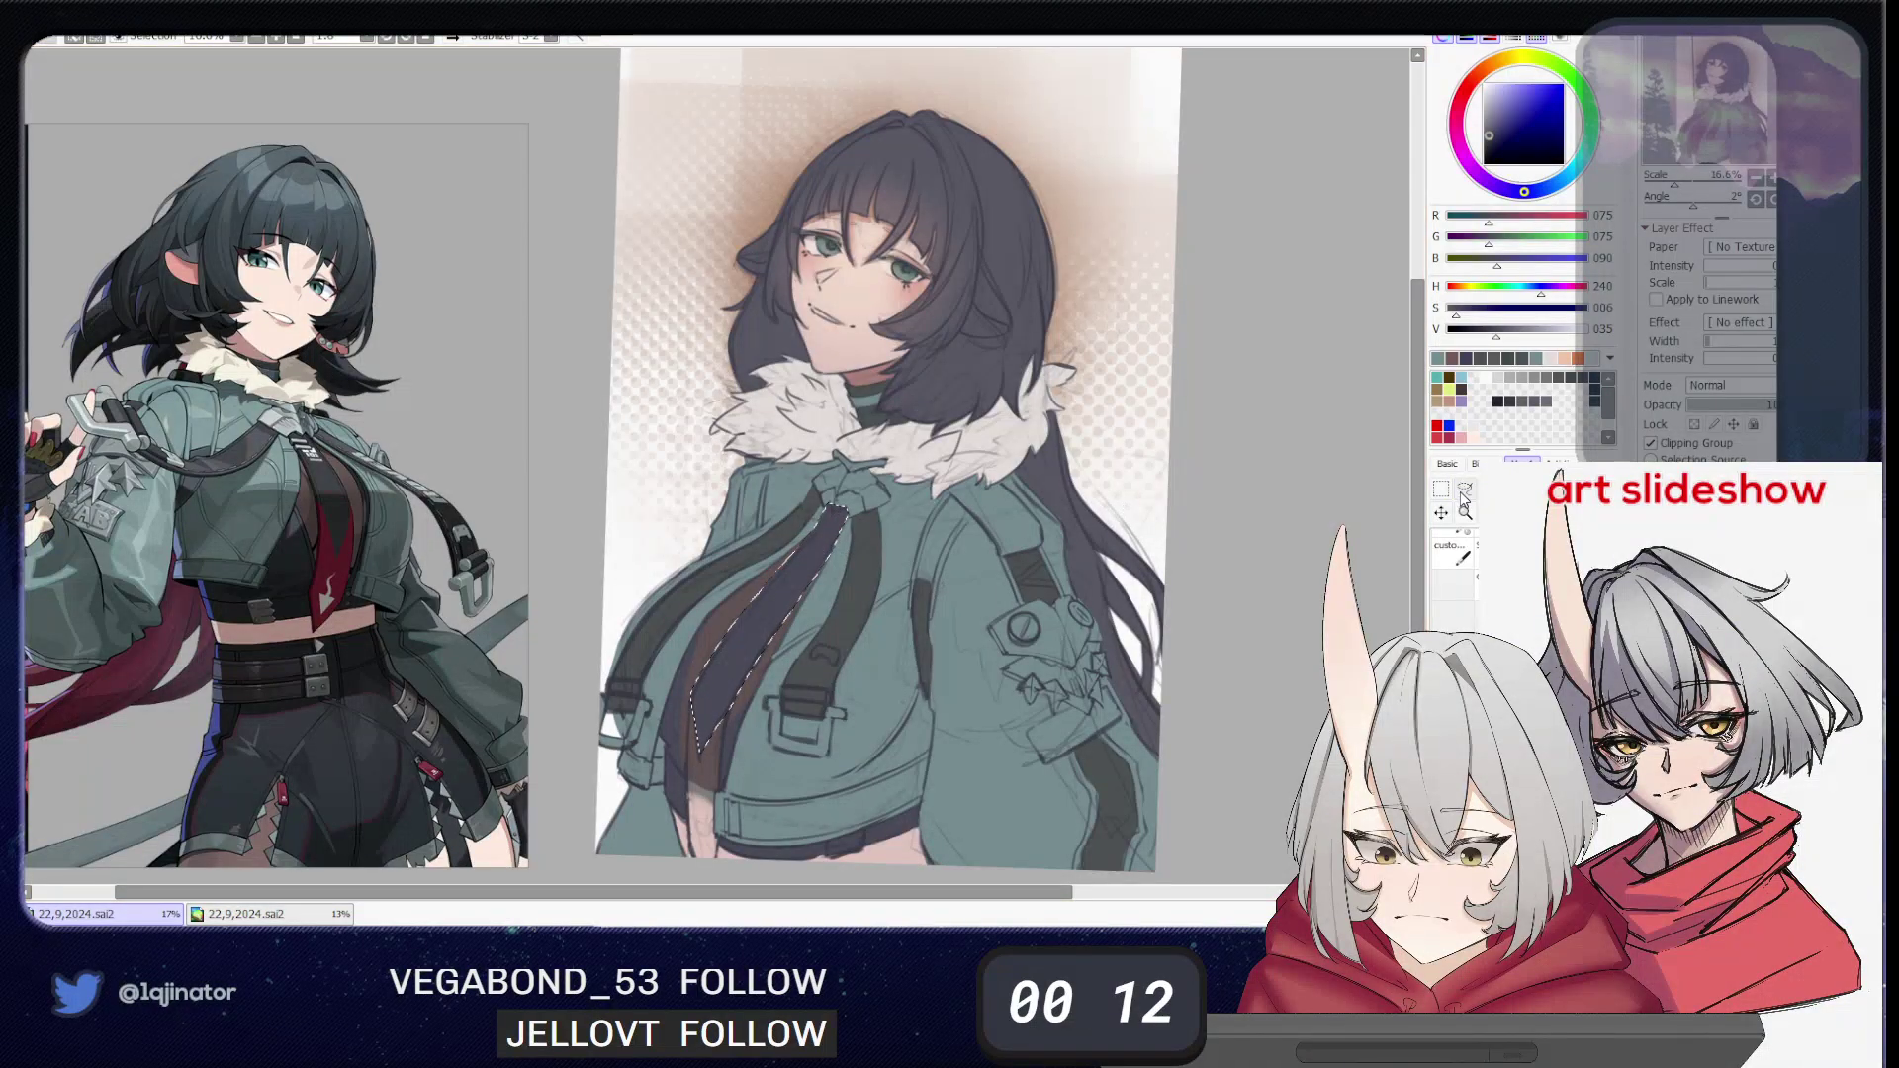
key(ctrl+d)
key(n)
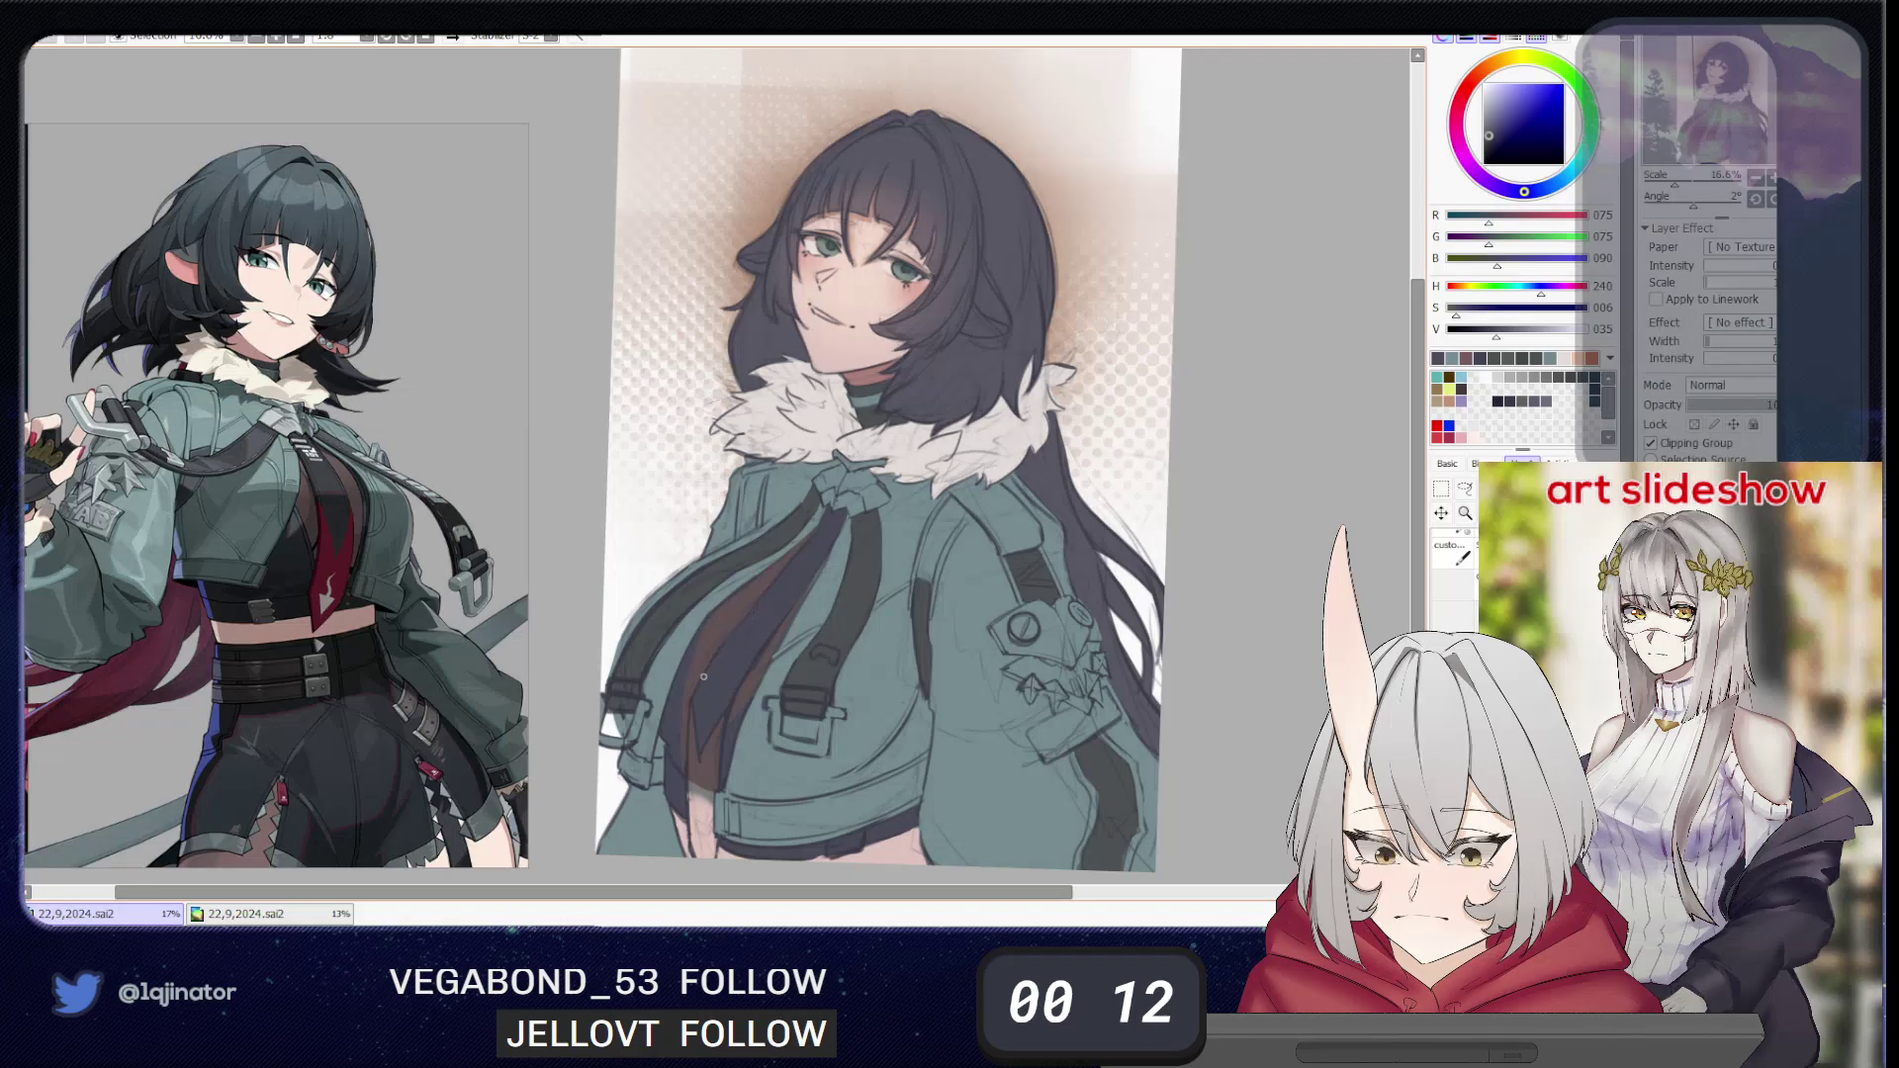
- Mix a dark wine red of RGB 100, 50, 74 and try a short stroke at the lower end of the tie area
drag(774, 685, 787, 643)
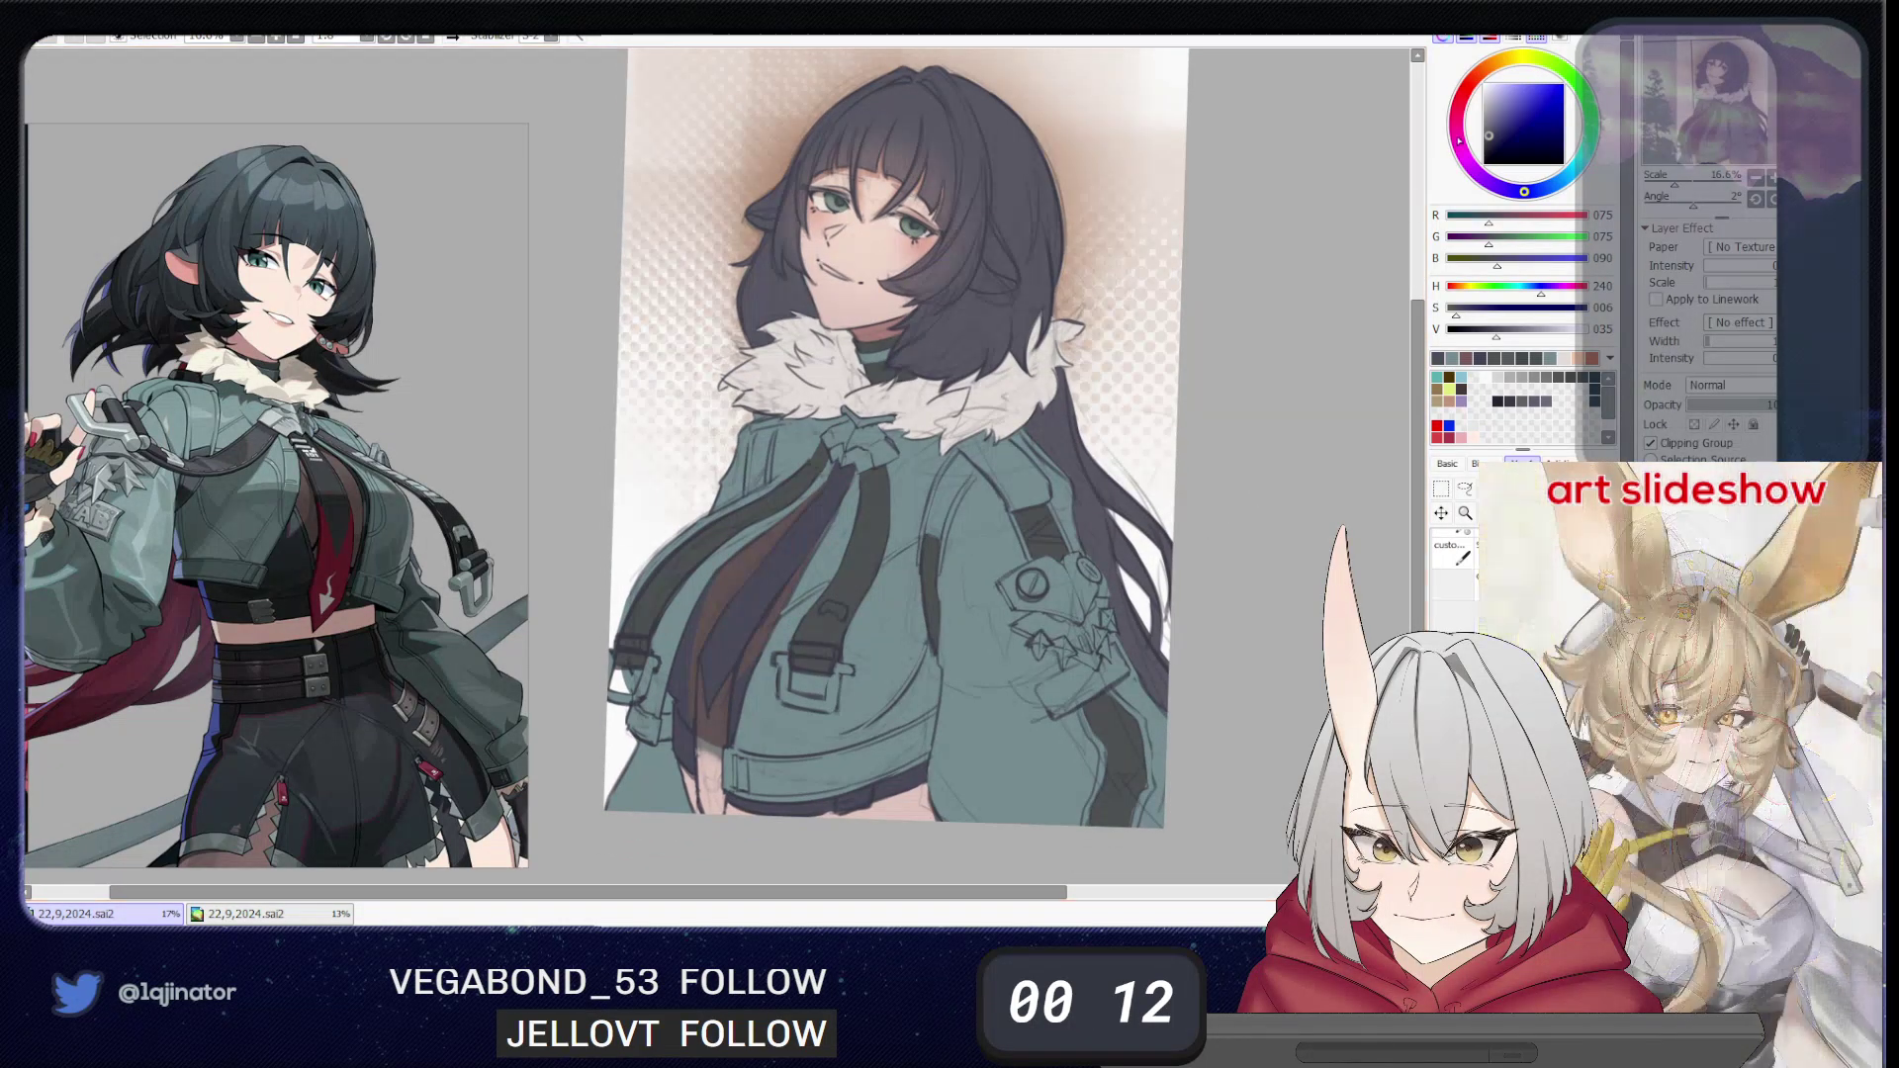
click(1464, 158)
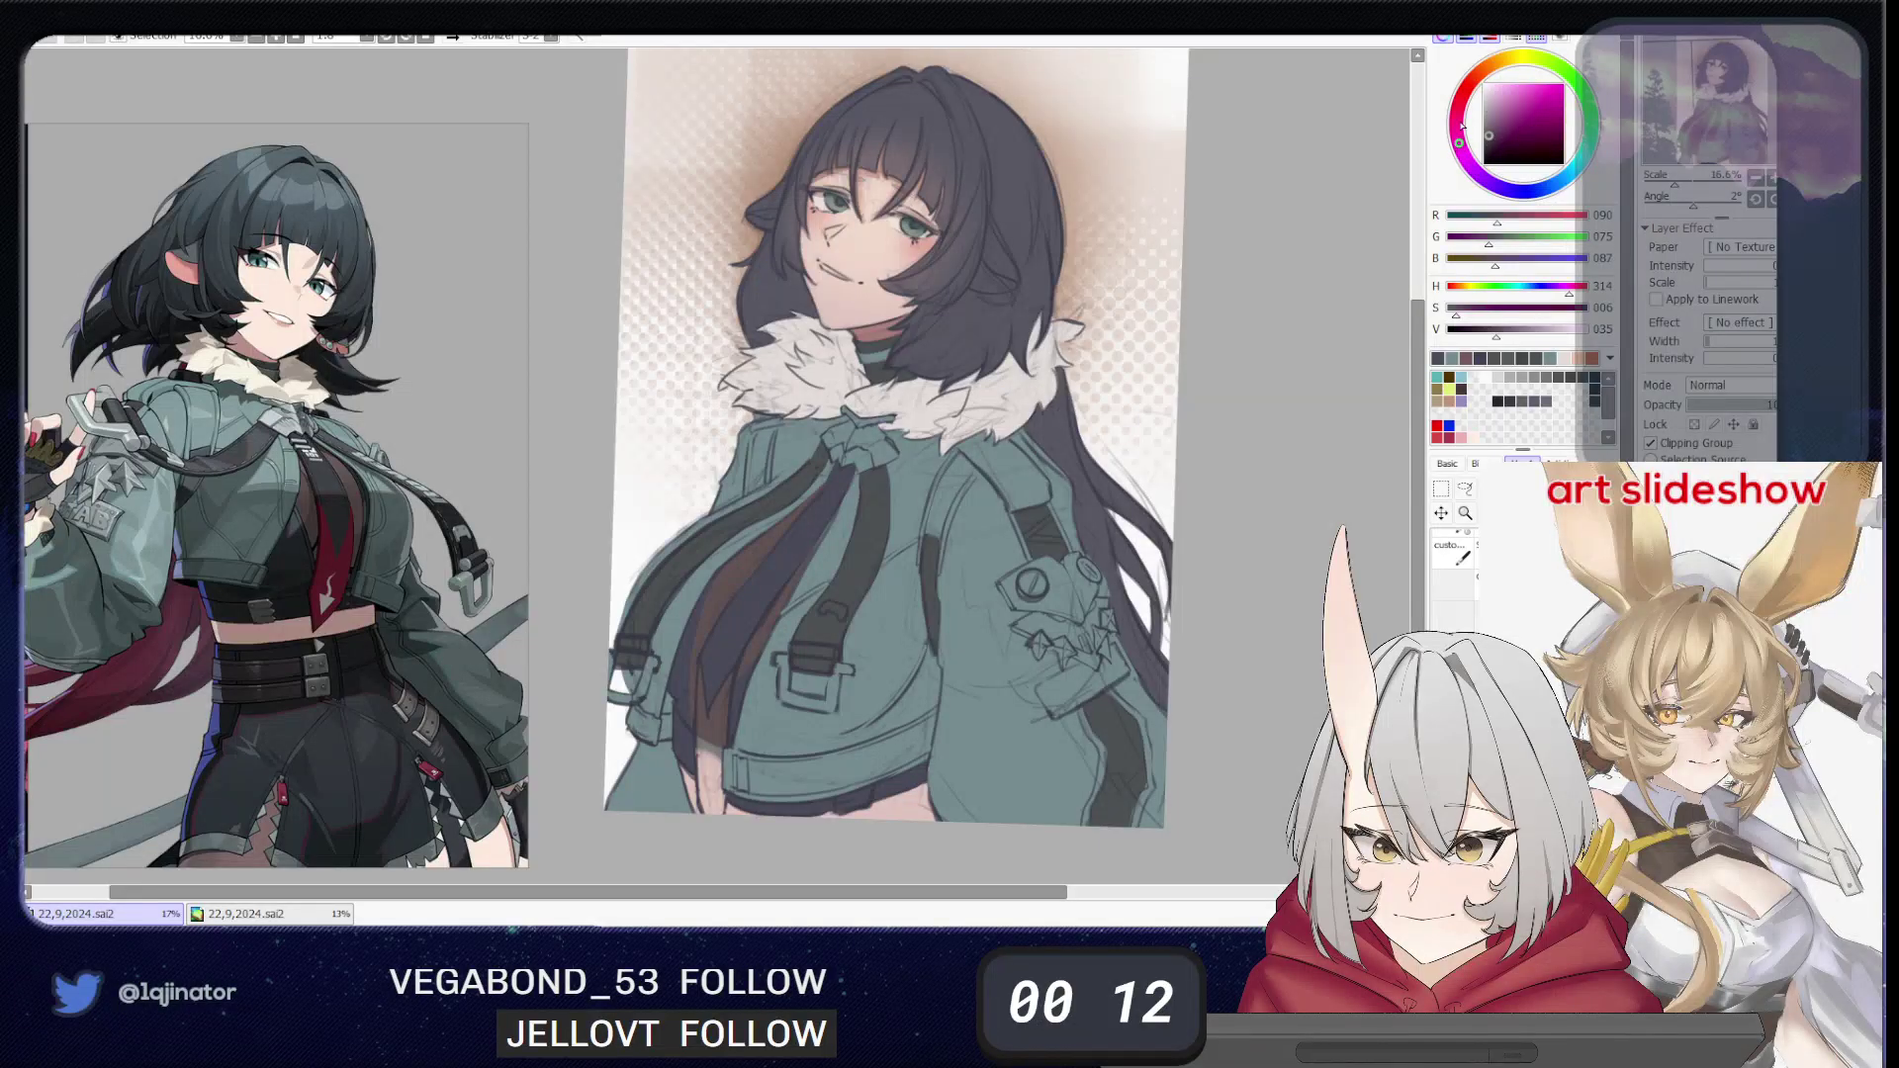
click(1456, 127)
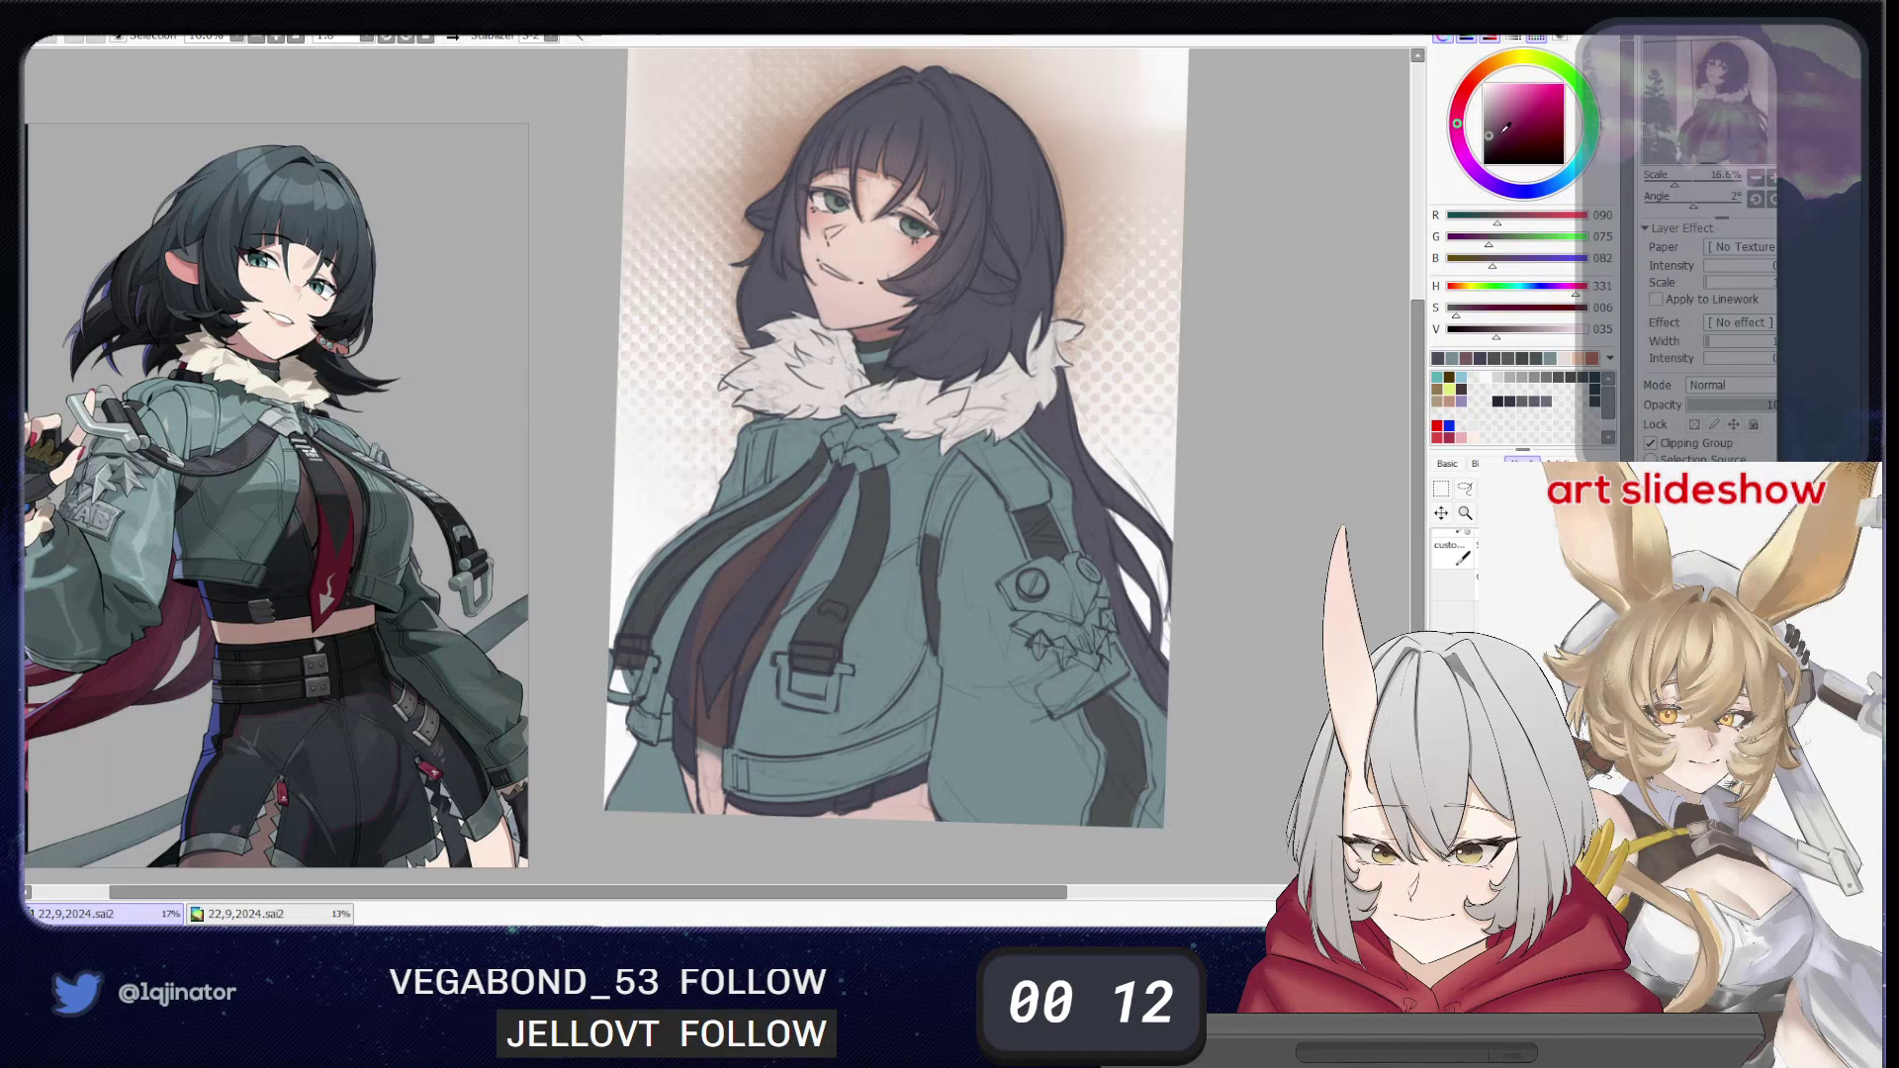
click(1500, 132)
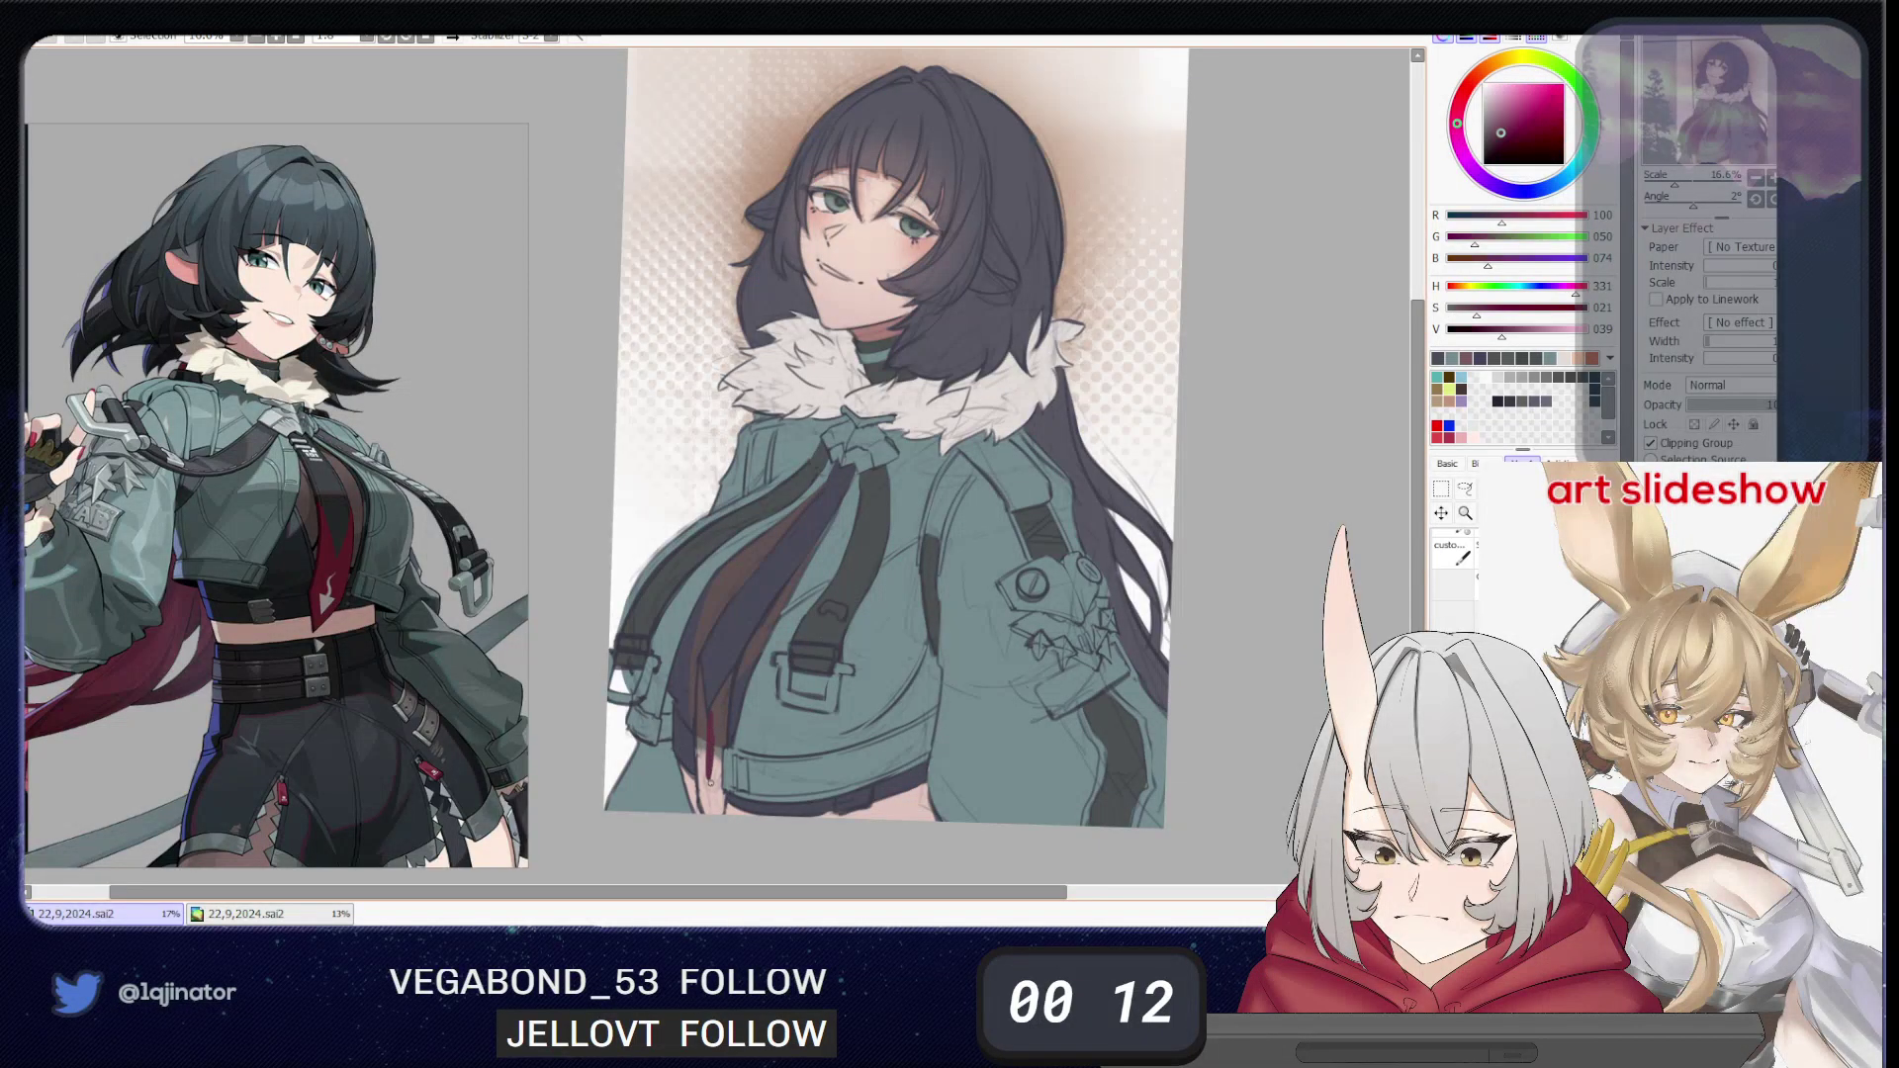
drag(710, 783, 711, 791)
key(ctrl+z)
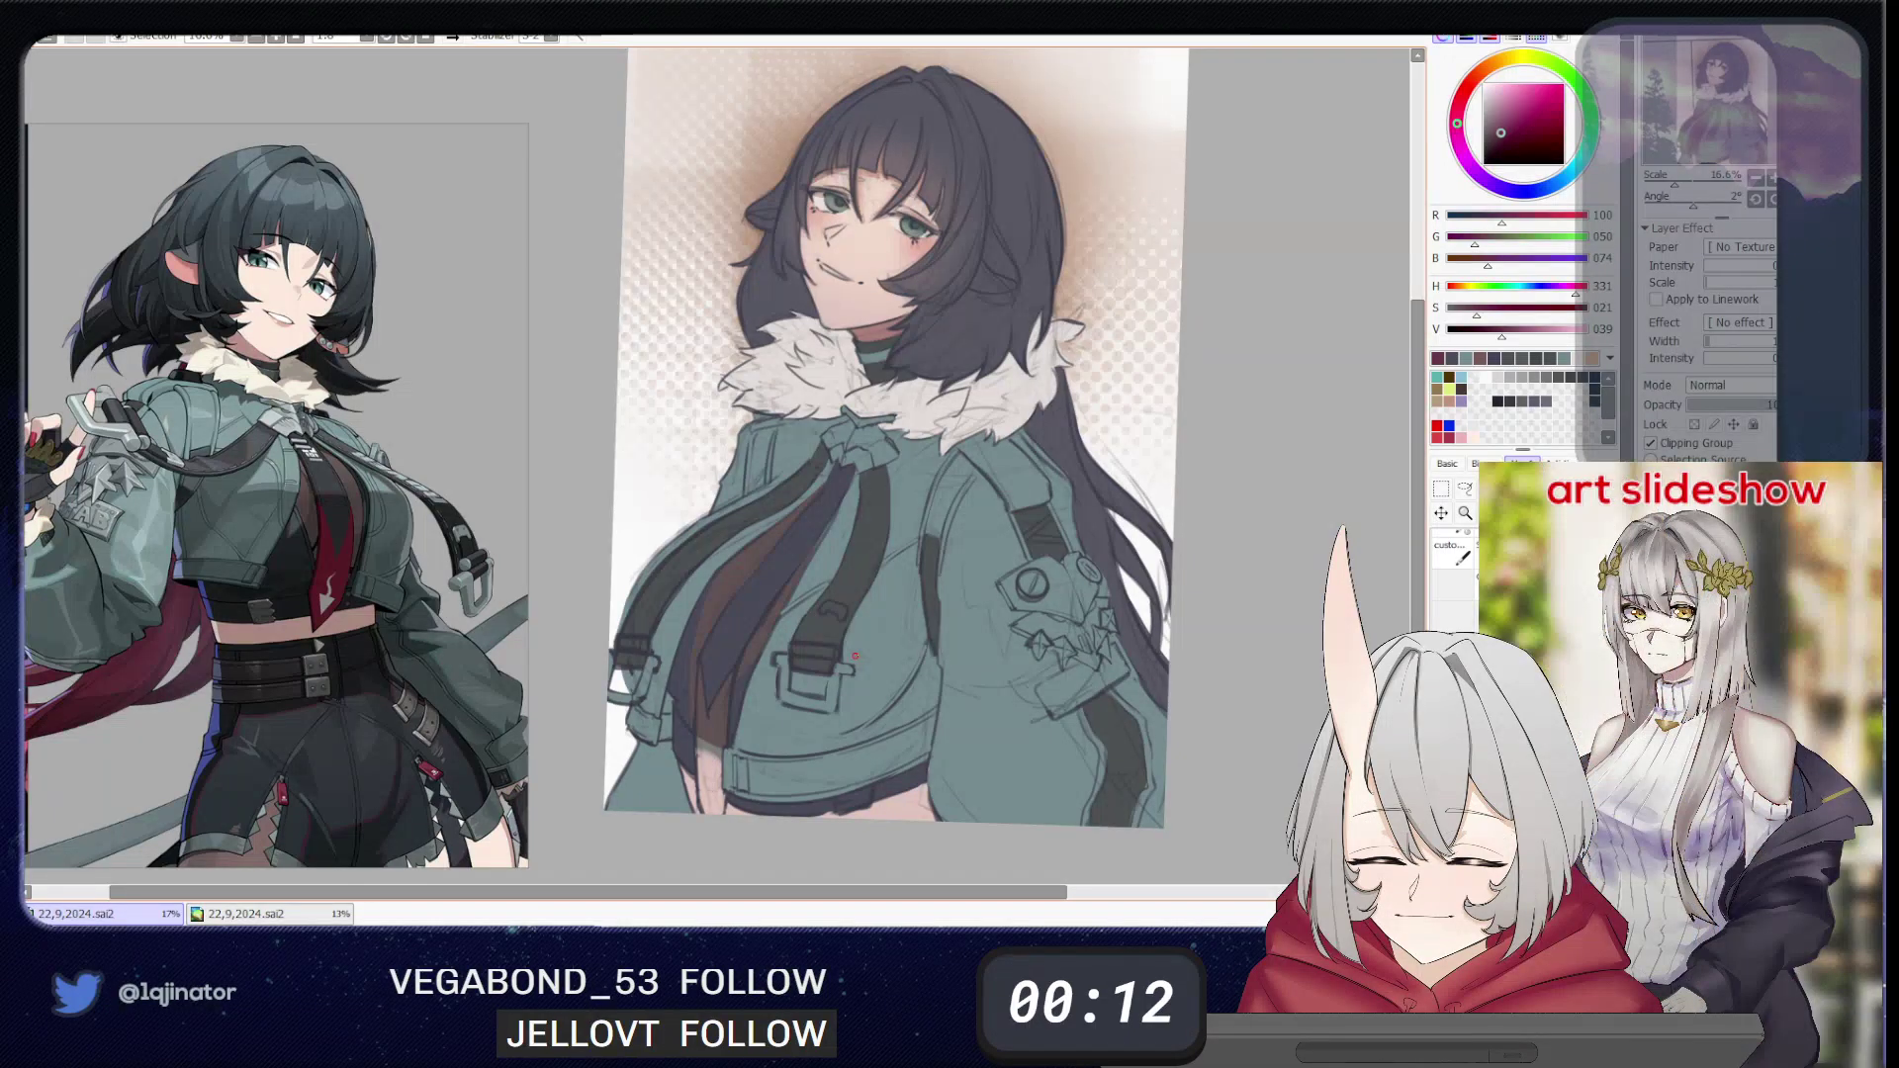
- Lasso the tie's lower part down to the canvas edge over the bare waist and fill it with the dark wine red
key(l)
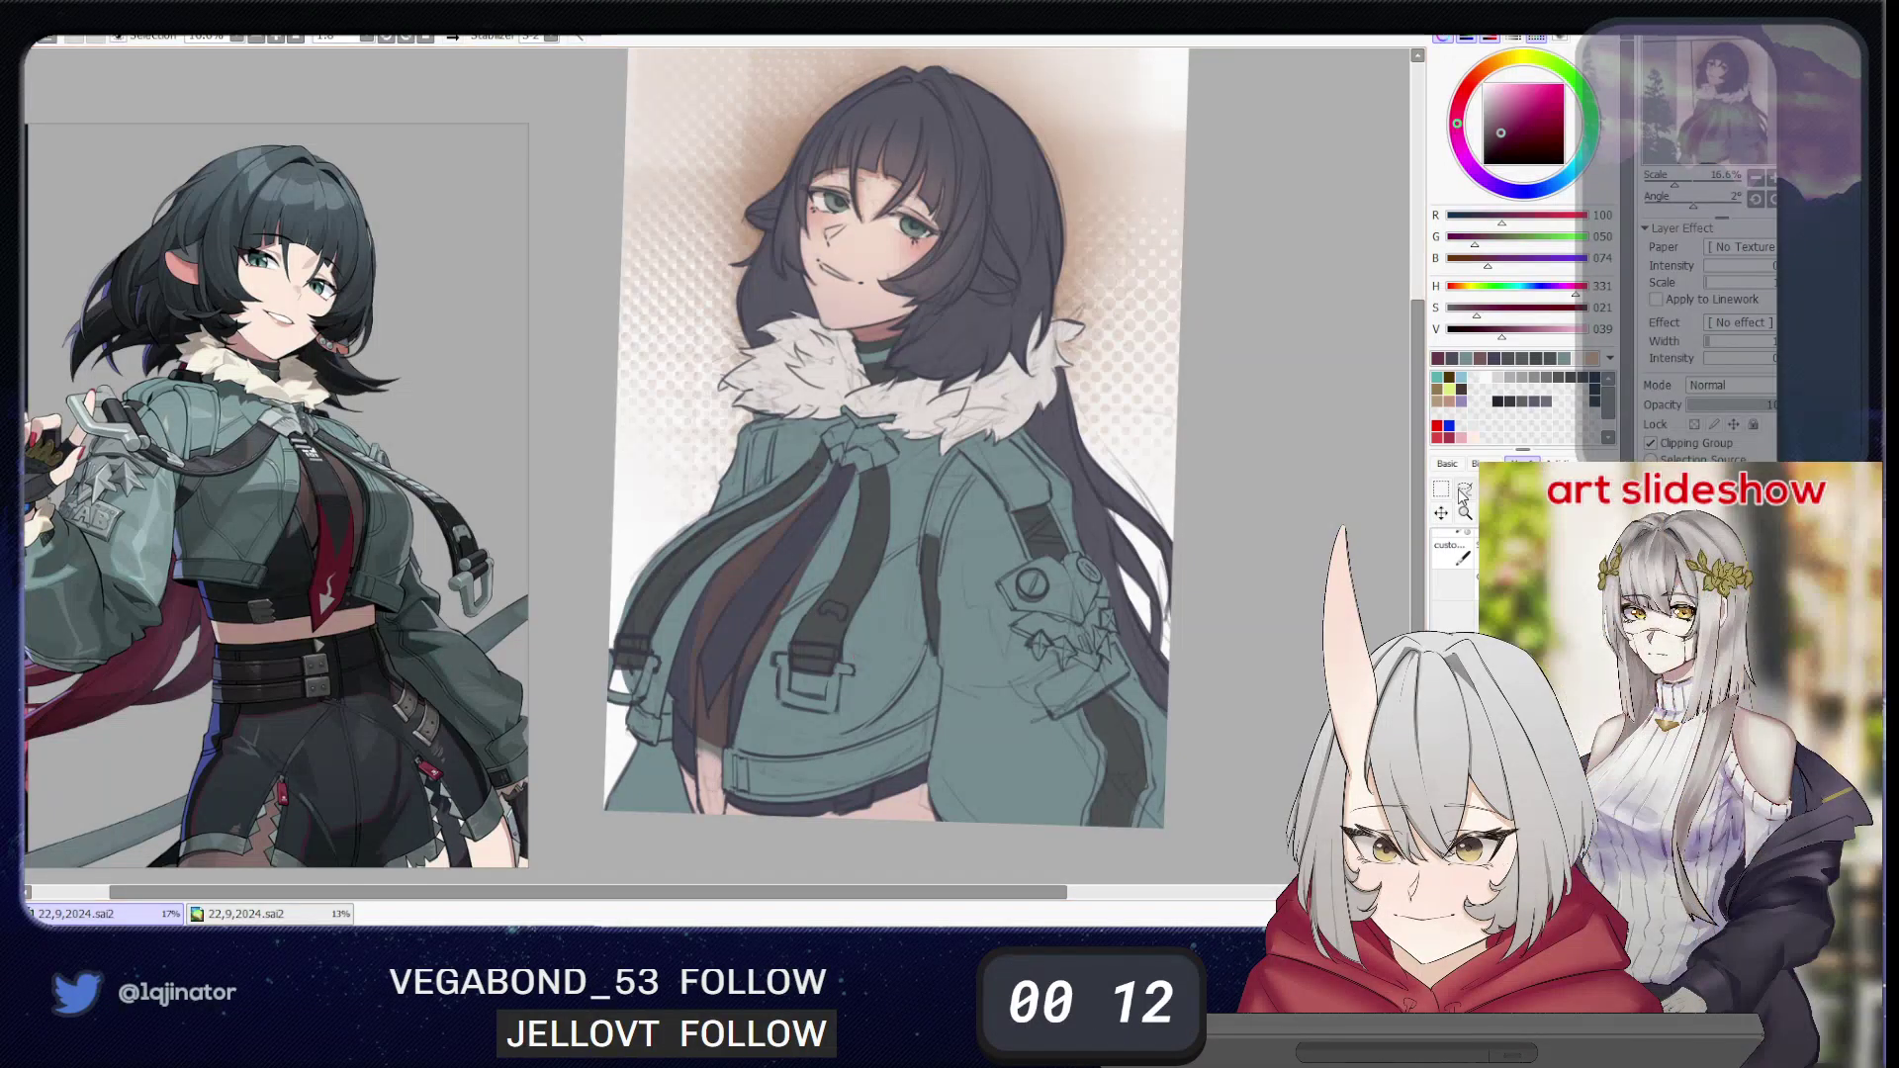
mouse_move(737, 665)
mouse_down()
mouse_move(709, 727)
mouse_move(716, 829)
mouse_move(723, 778)
mouse_up()
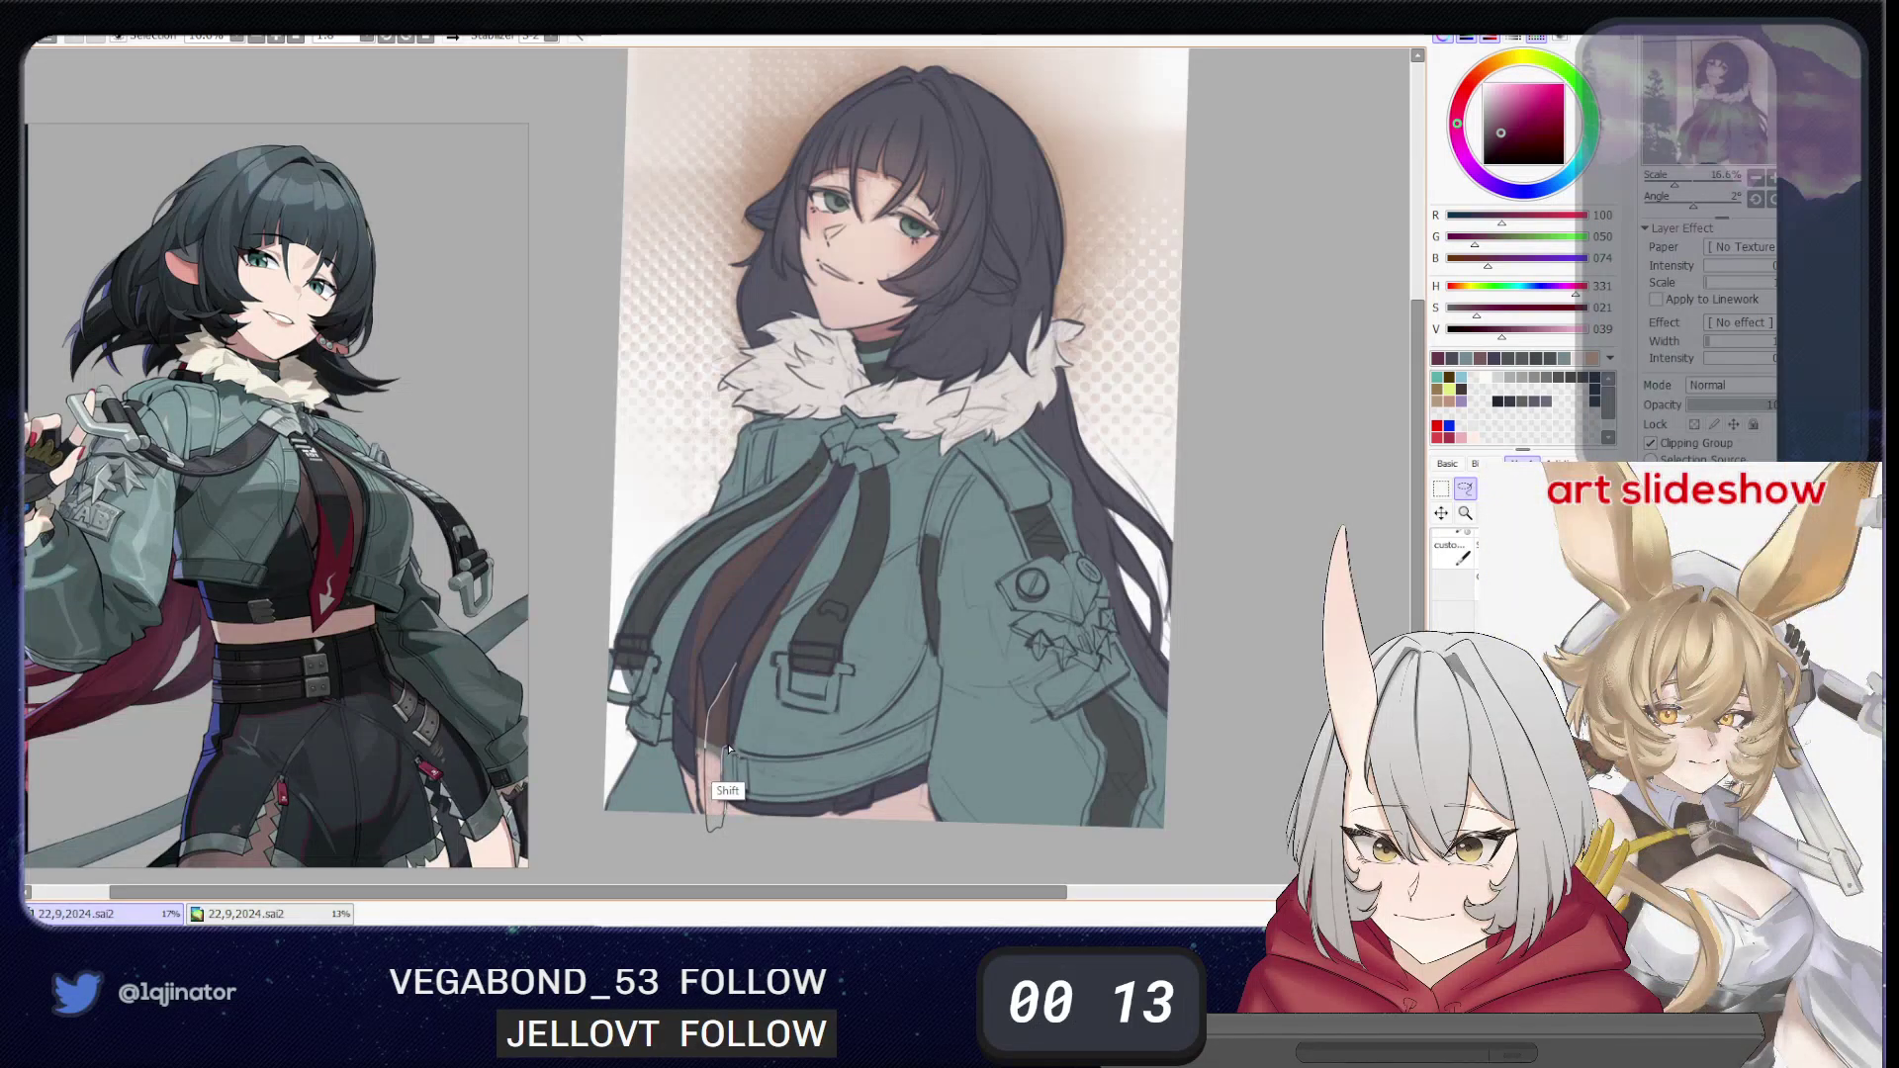
mouse_move(729, 750)
mouse_down()
mouse_move(732, 668)
mouse_move(697, 682)
mouse_move(707, 806)
mouse_move(712, 792)
mouse_up()
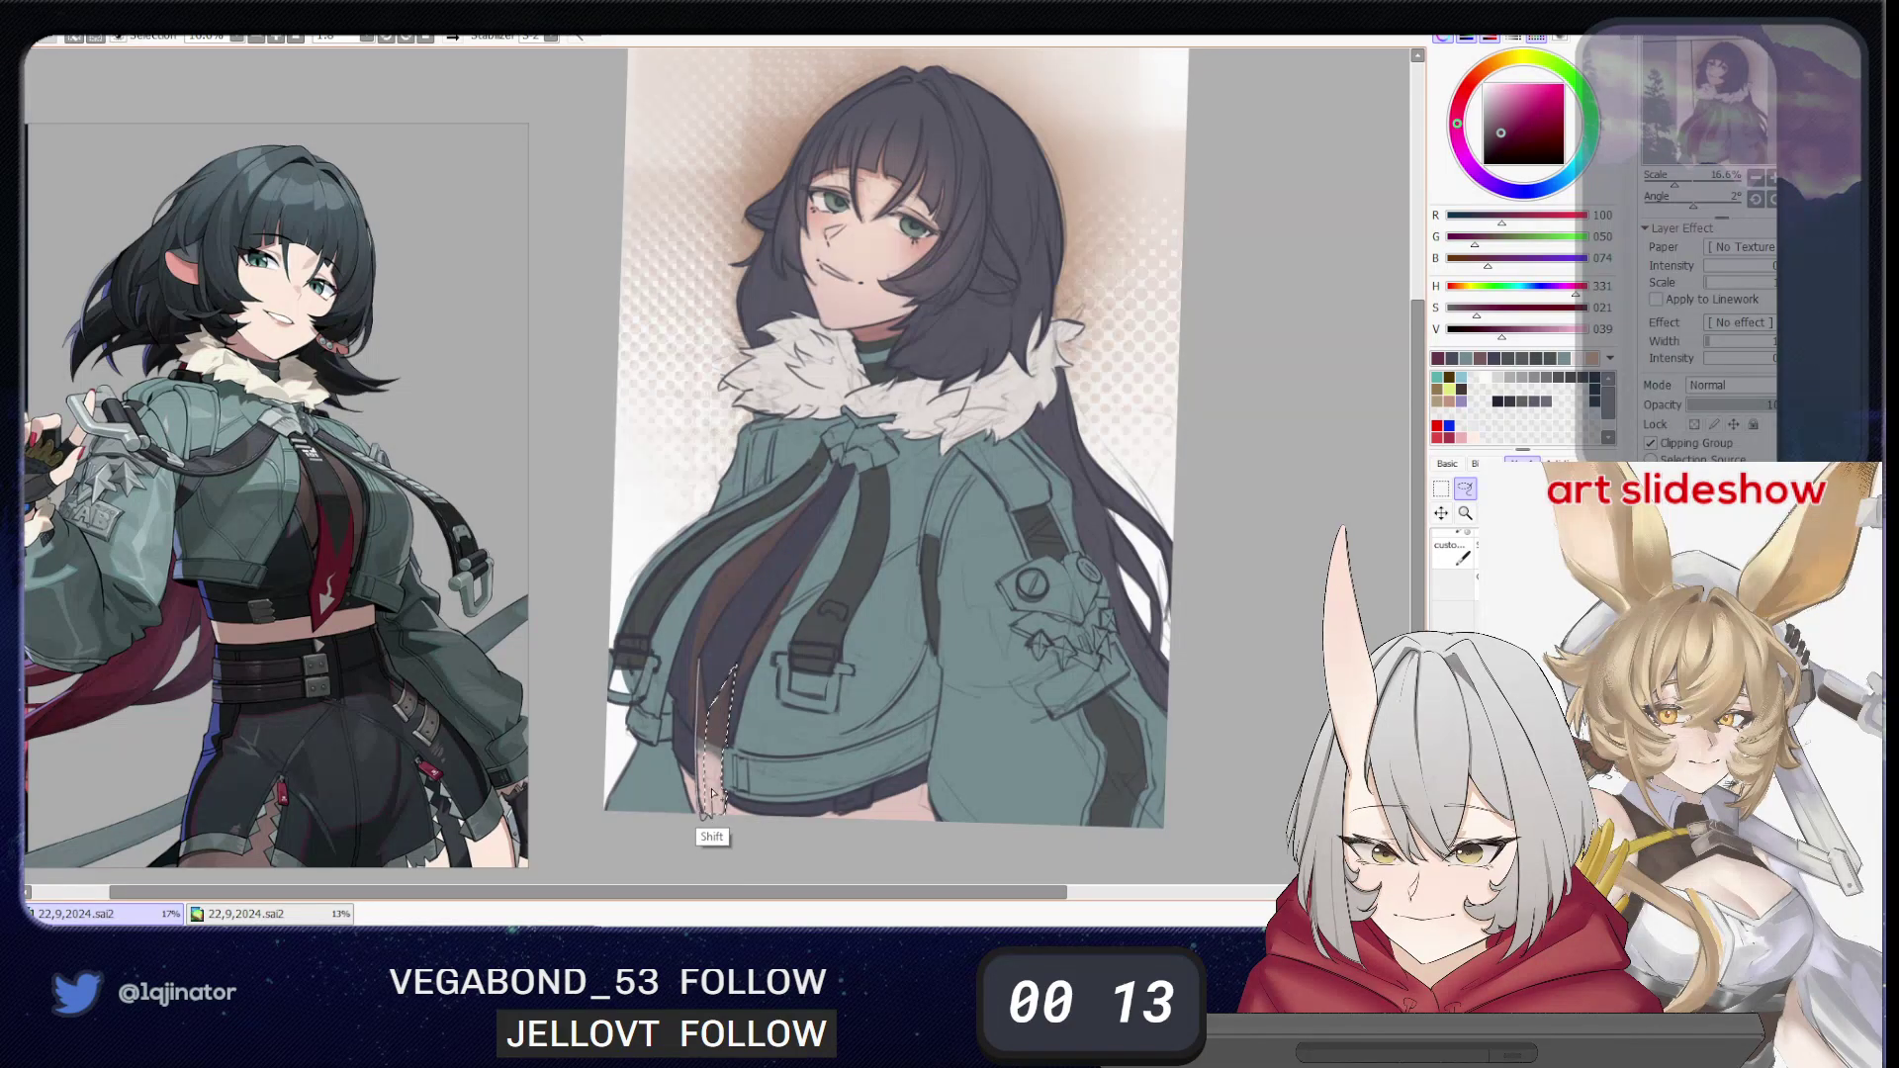
drag(708, 707, 710, 714)
key(g)
click(716, 708)
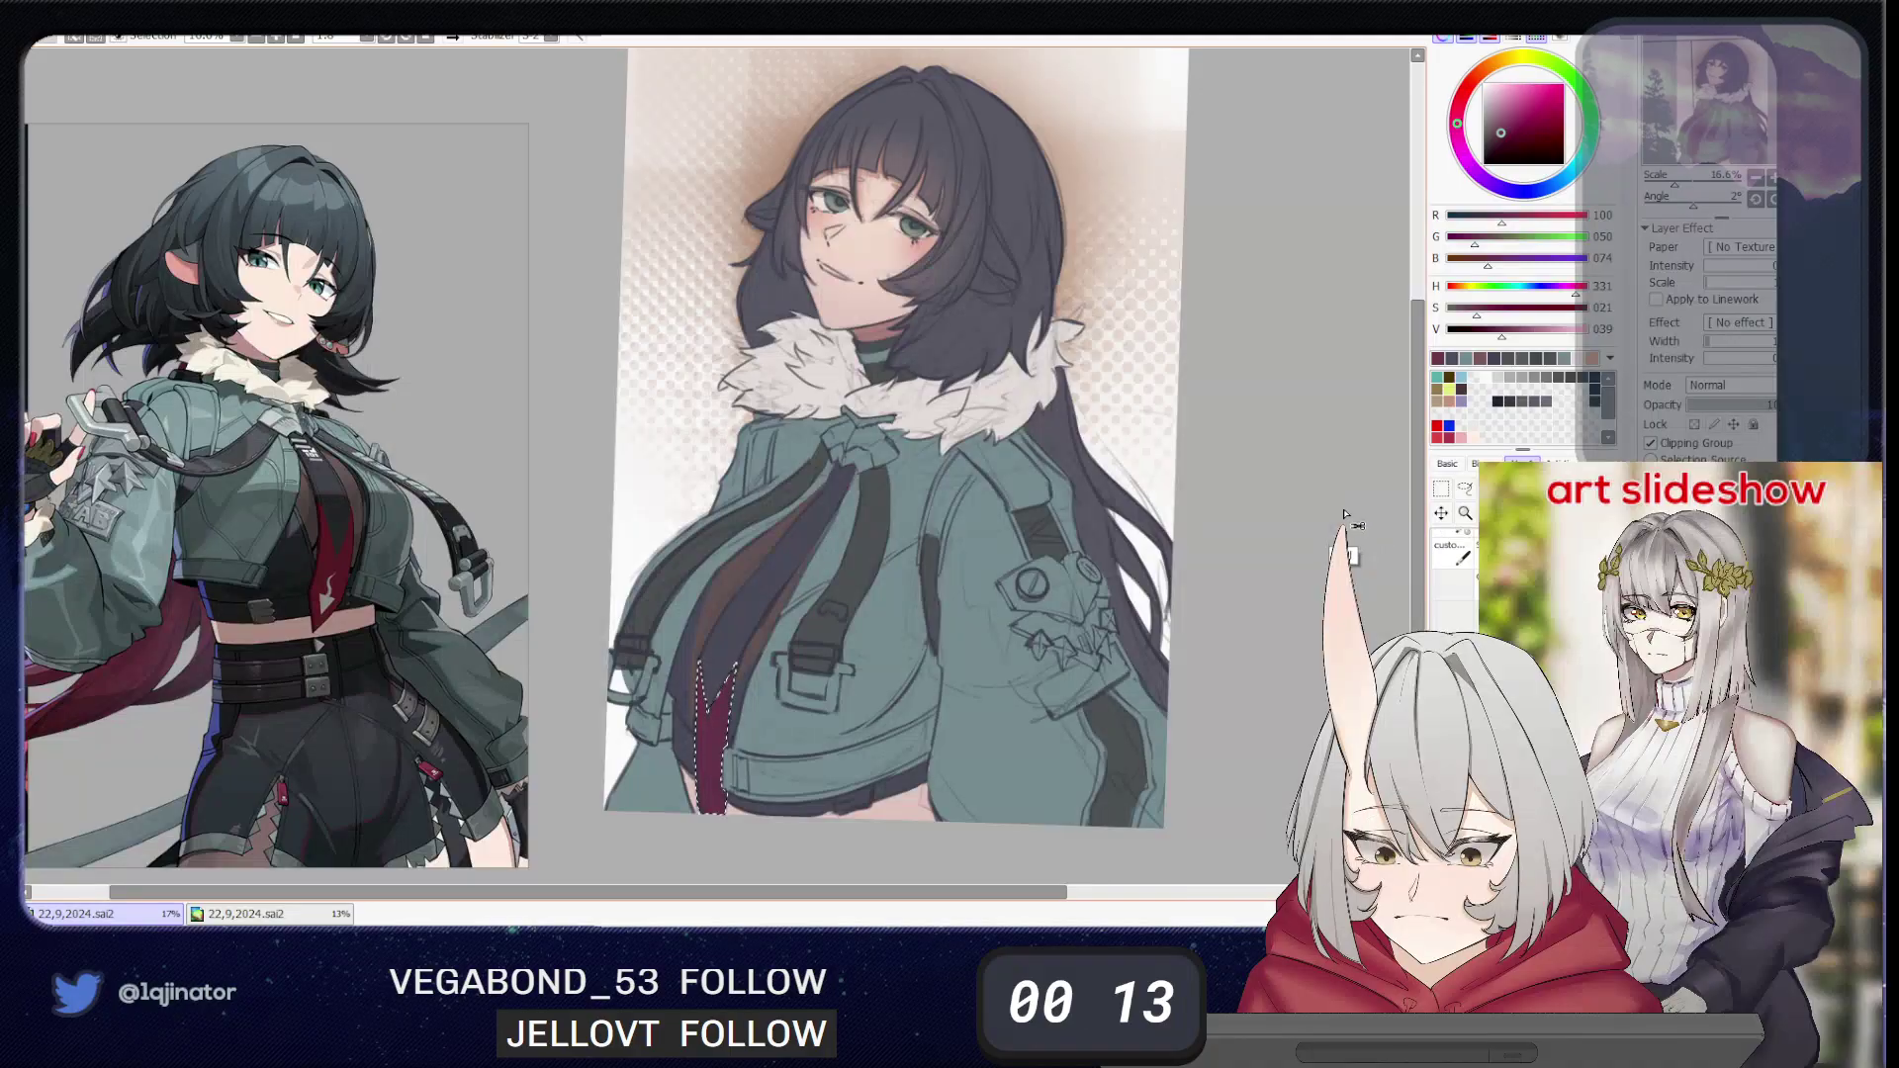
- Shift the selected tie's hue by +17 and luminance by +8, deselect it, and sample its adjusted dark red
key(ctrl+u)
click(1211, 249)
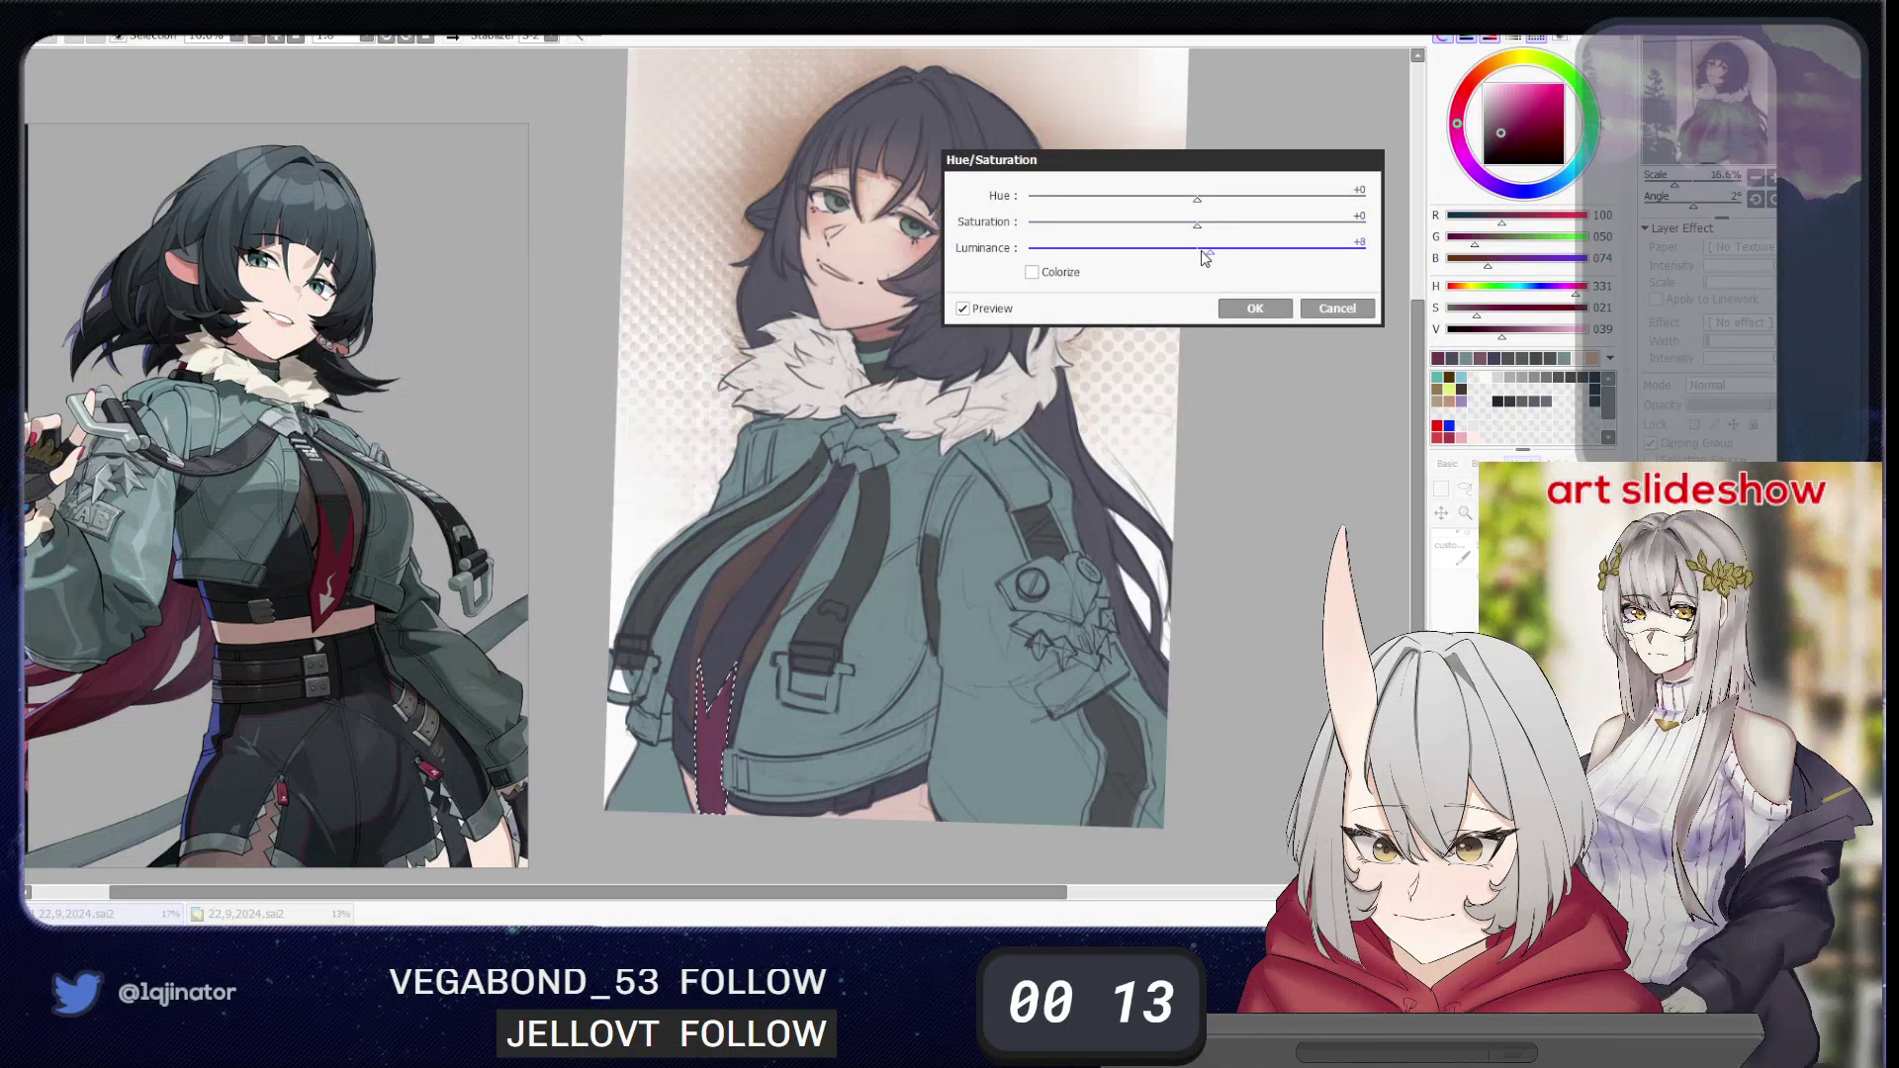
click(1192, 196)
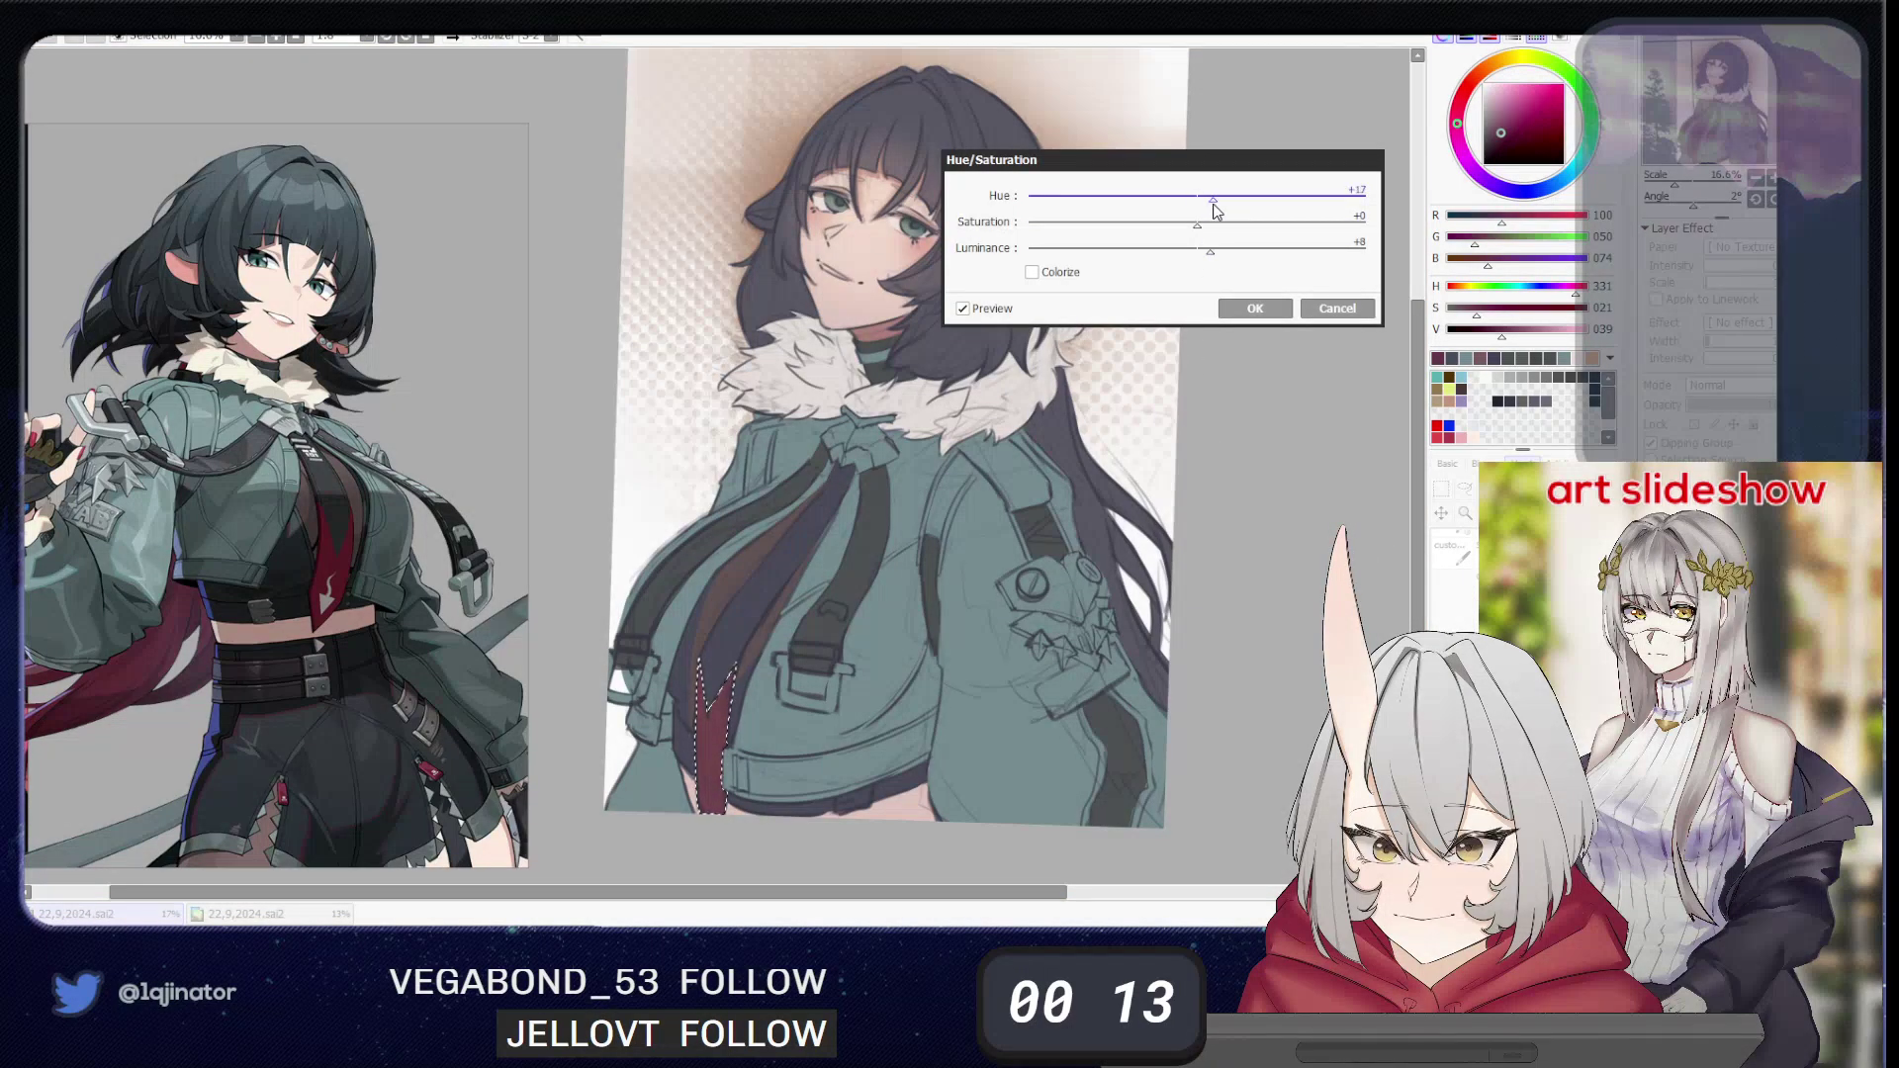
click(1253, 307)
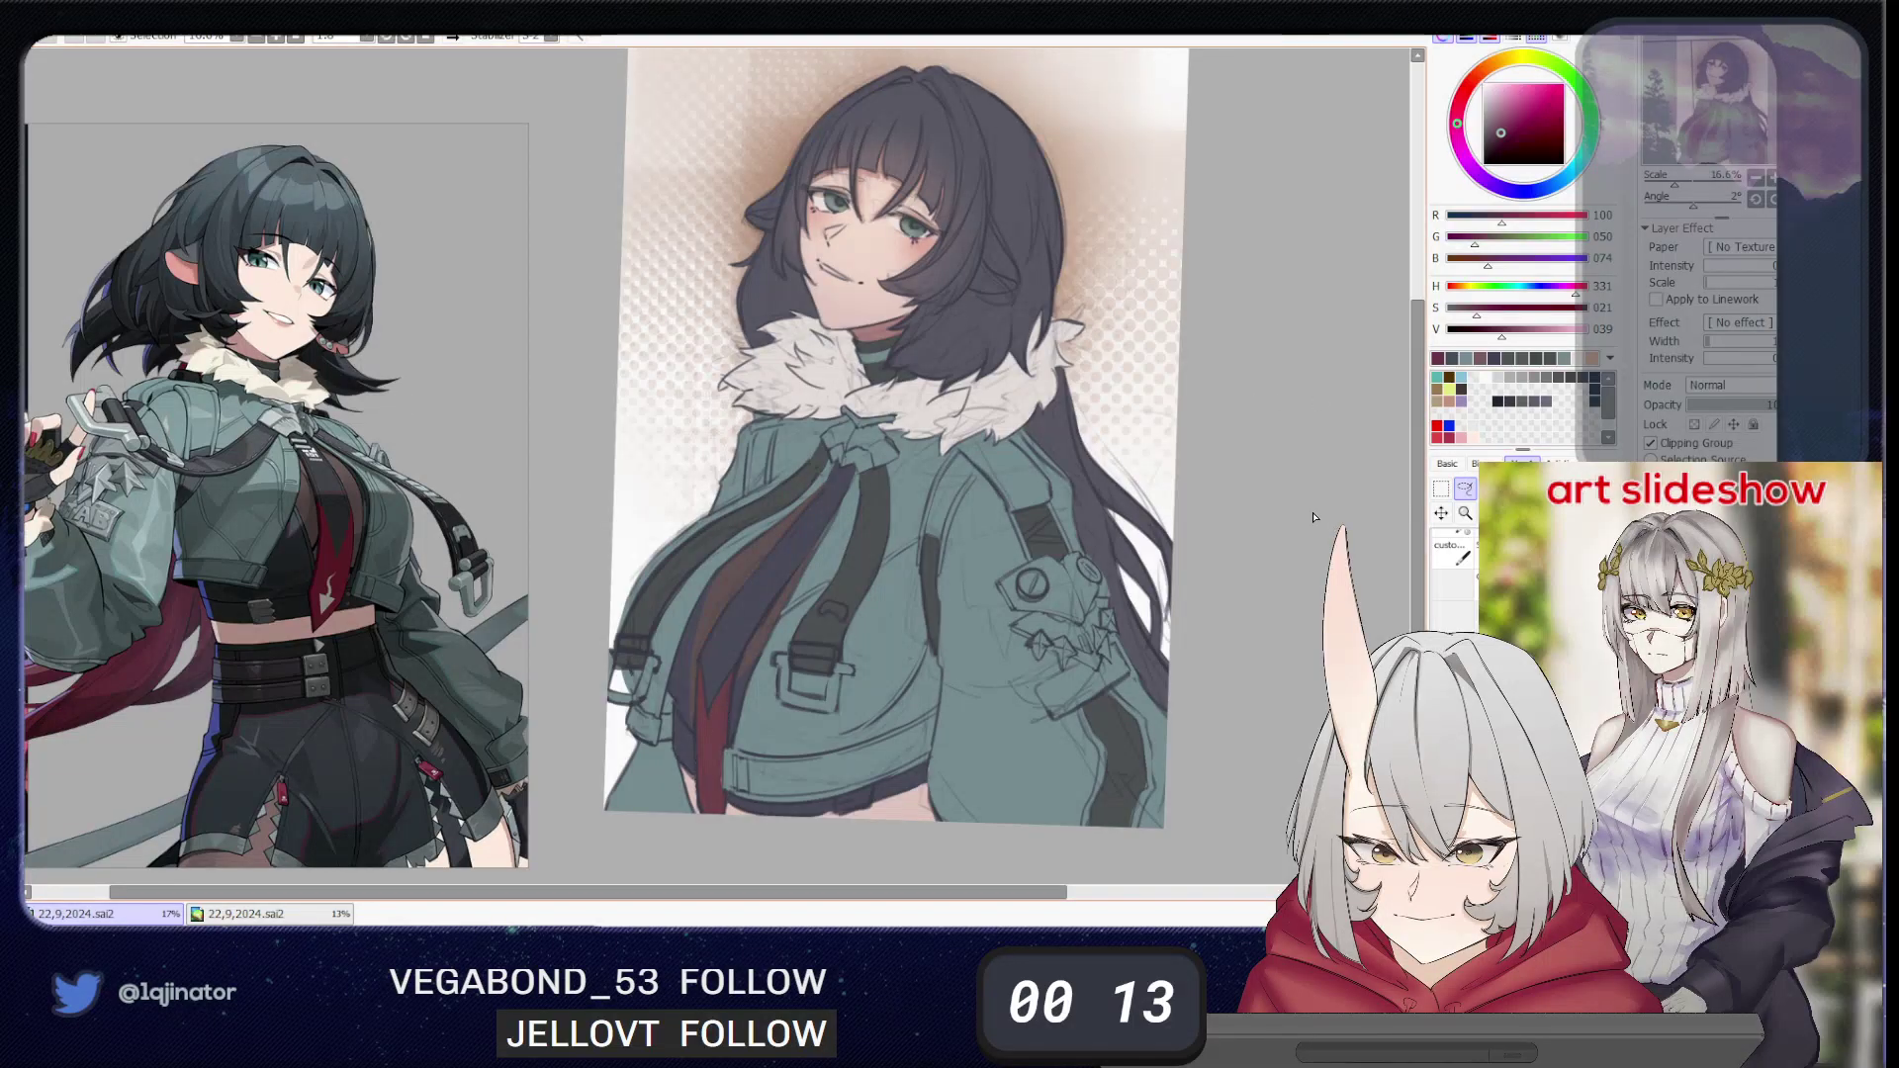
key(b)
alt+click(710, 784)
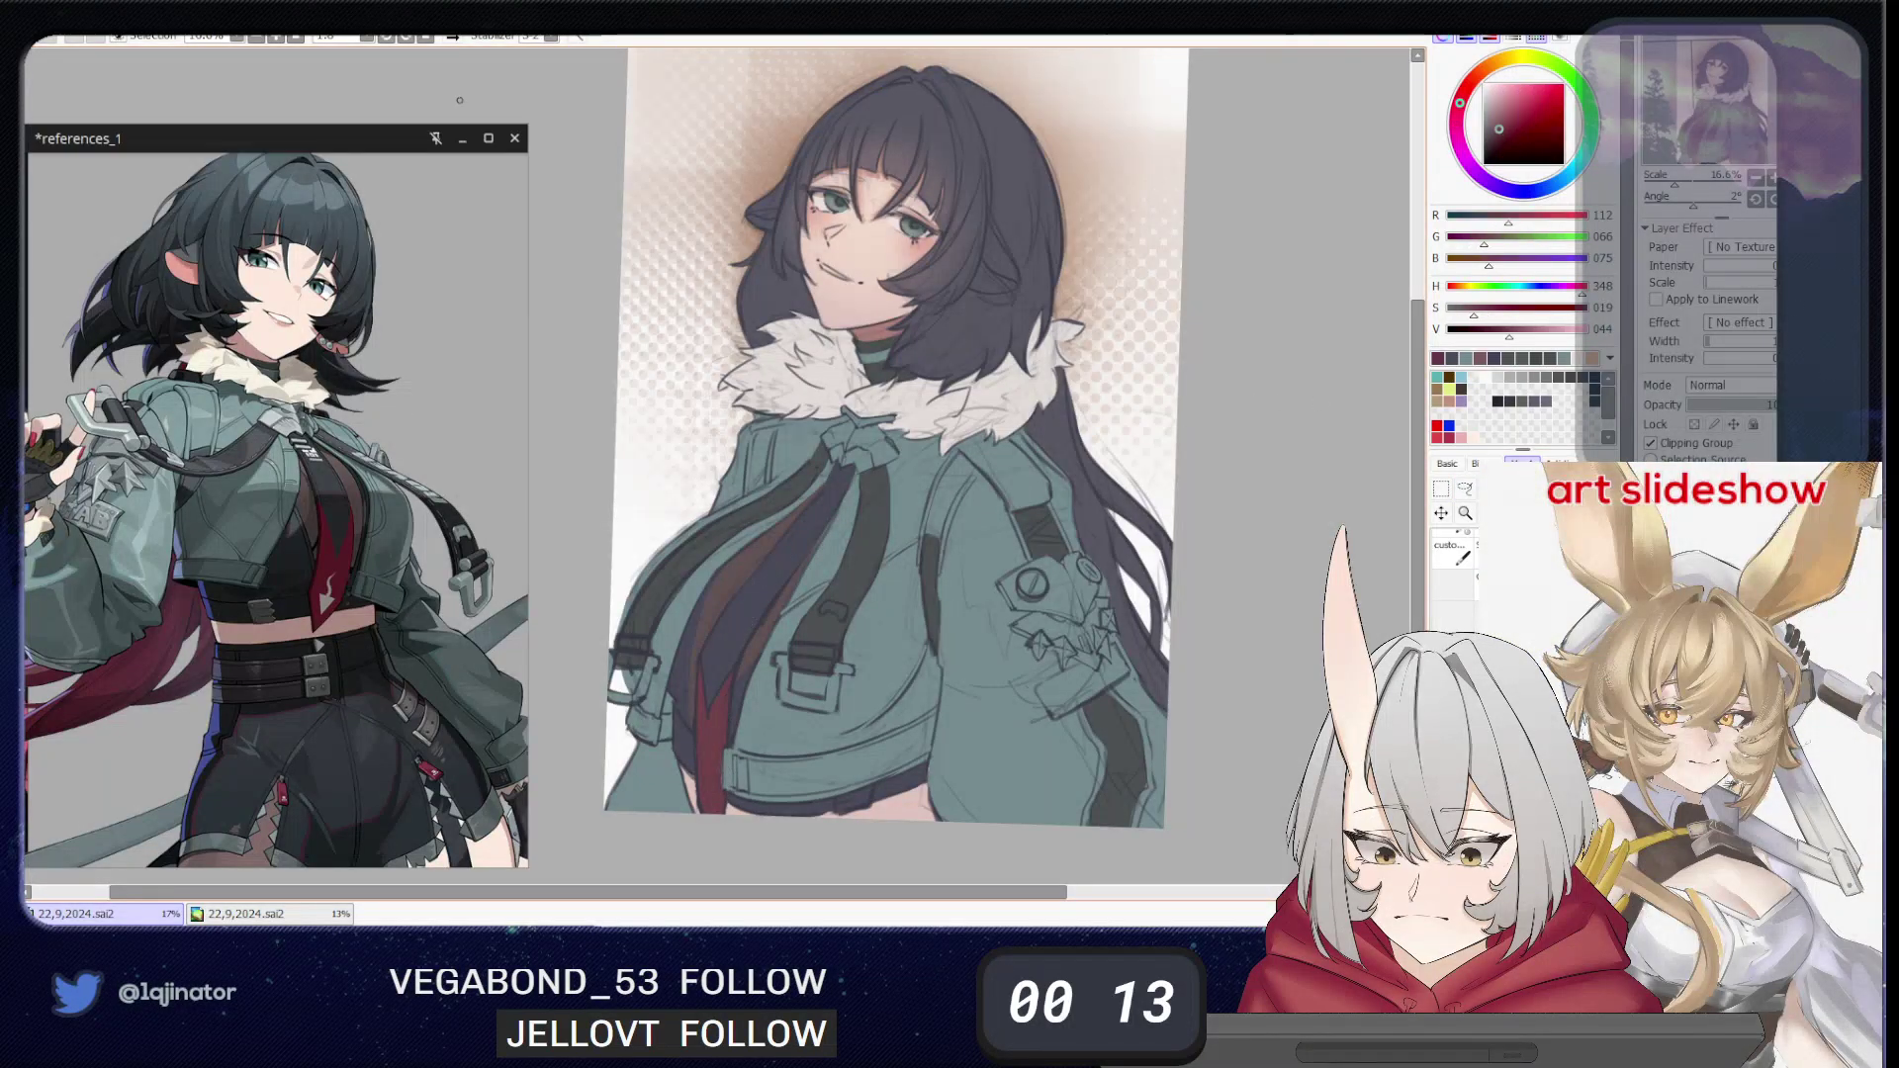
- Mirror the canvas, sample the jacket's teal, and desaturate and lighten it into a light grey of RGB 163, 172, 176
click(426, 39)
click(452, 39)
drag(859, 508, 1041, 543)
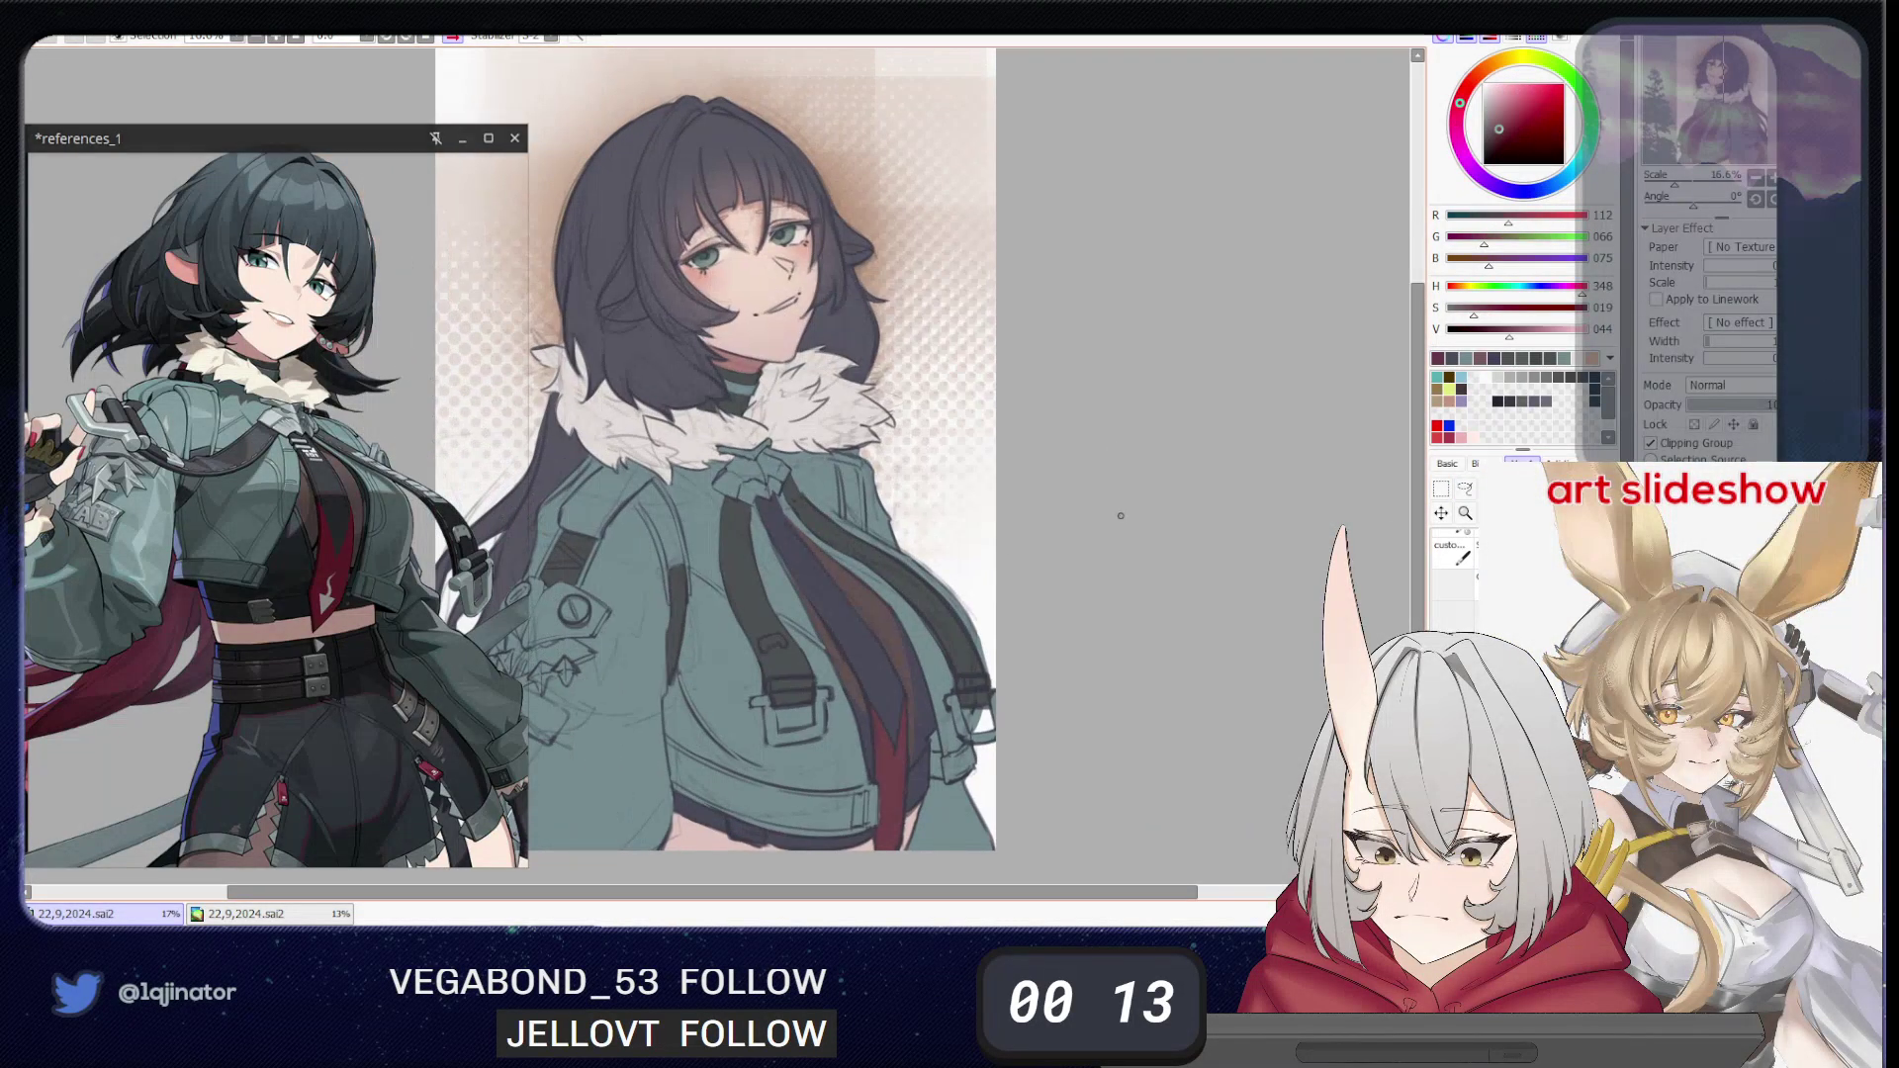
drag(899, 641, 943, 680)
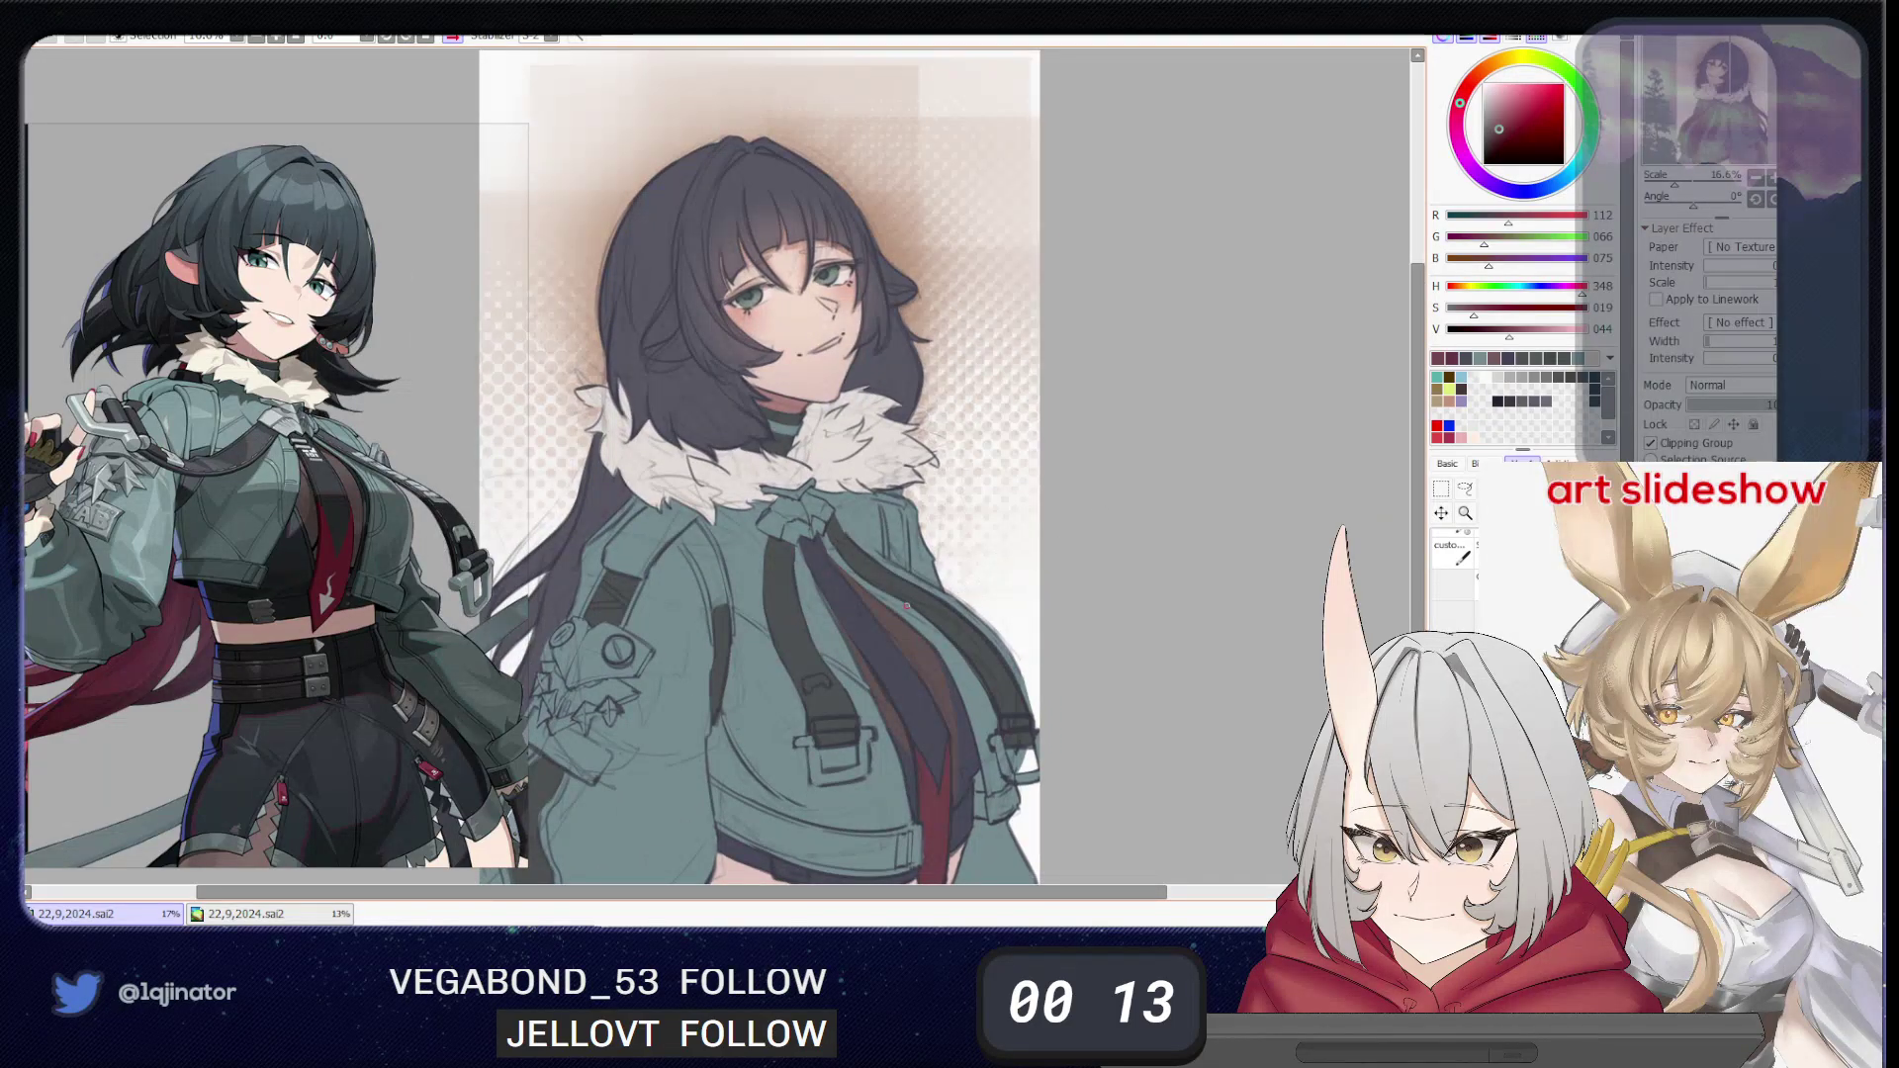
alt+click(791, 509)
click(1543, 332)
click(1463, 316)
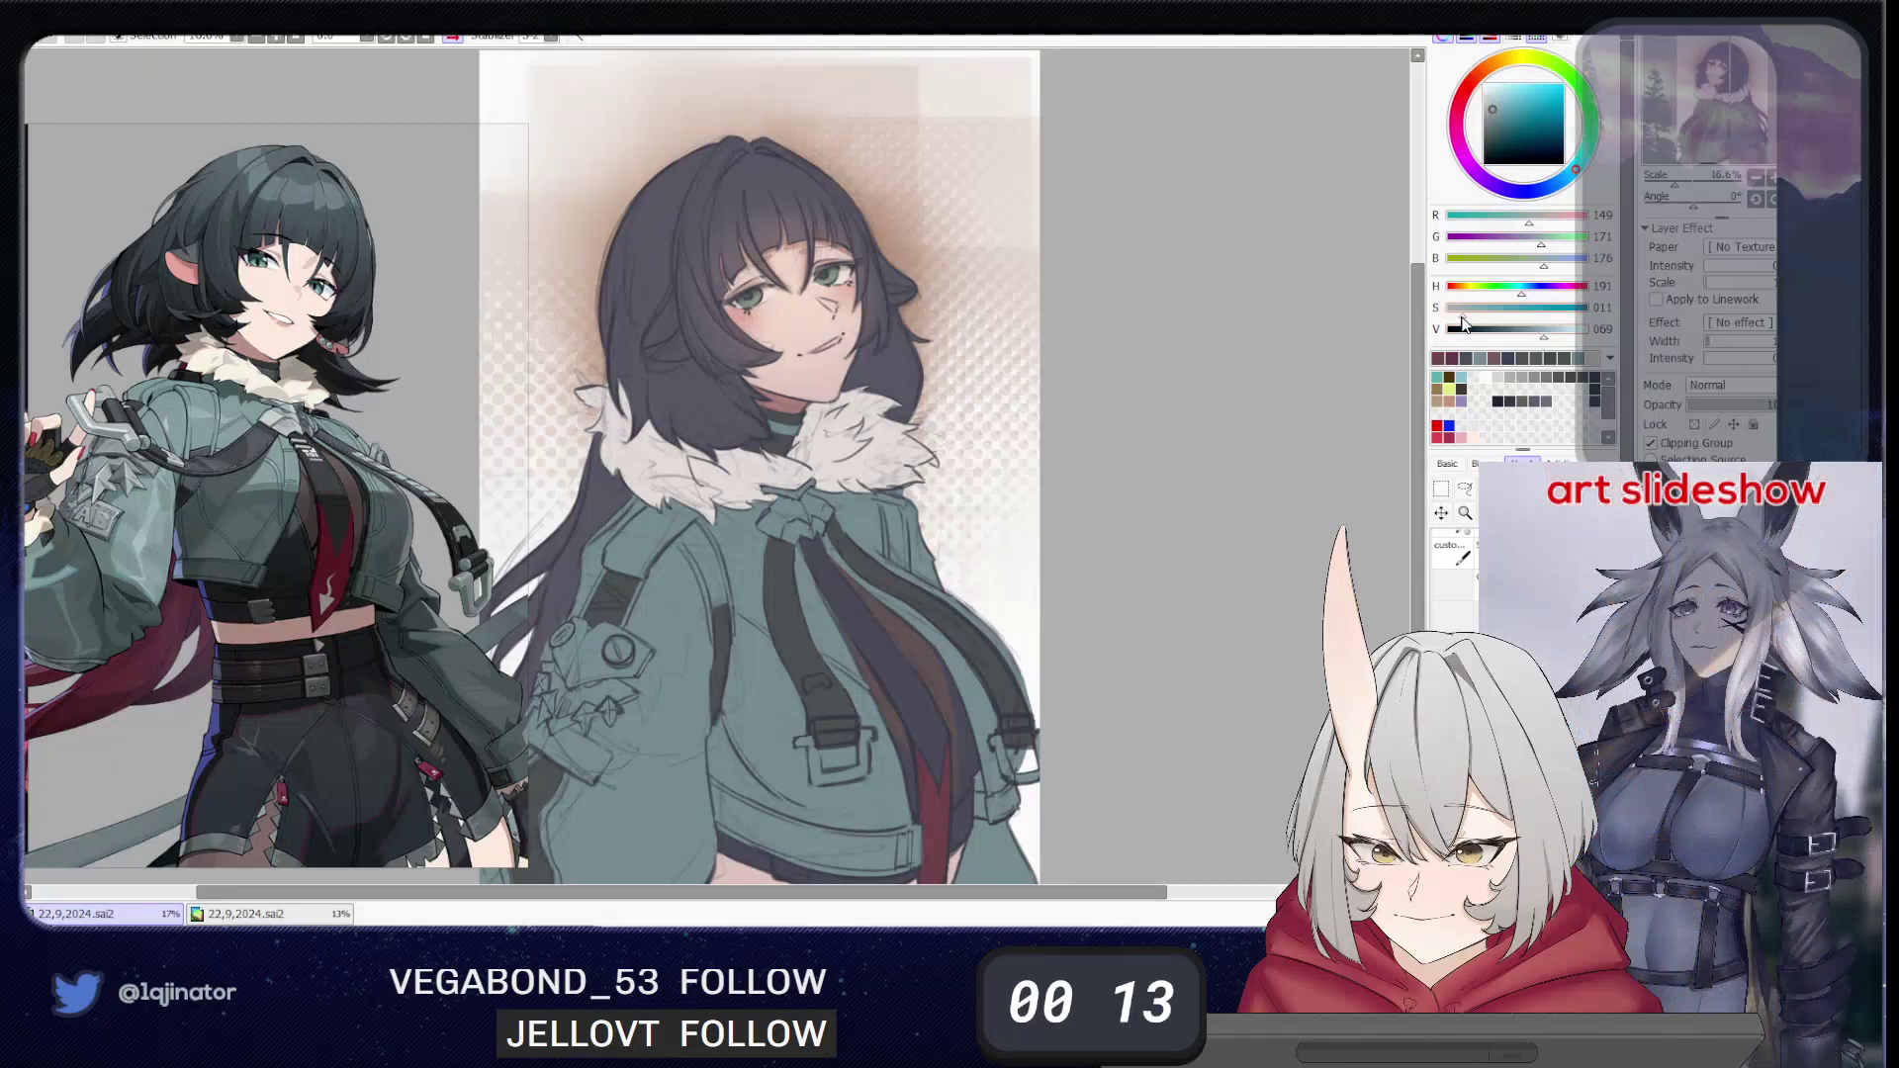
drag(1575, 171, 1571, 182)
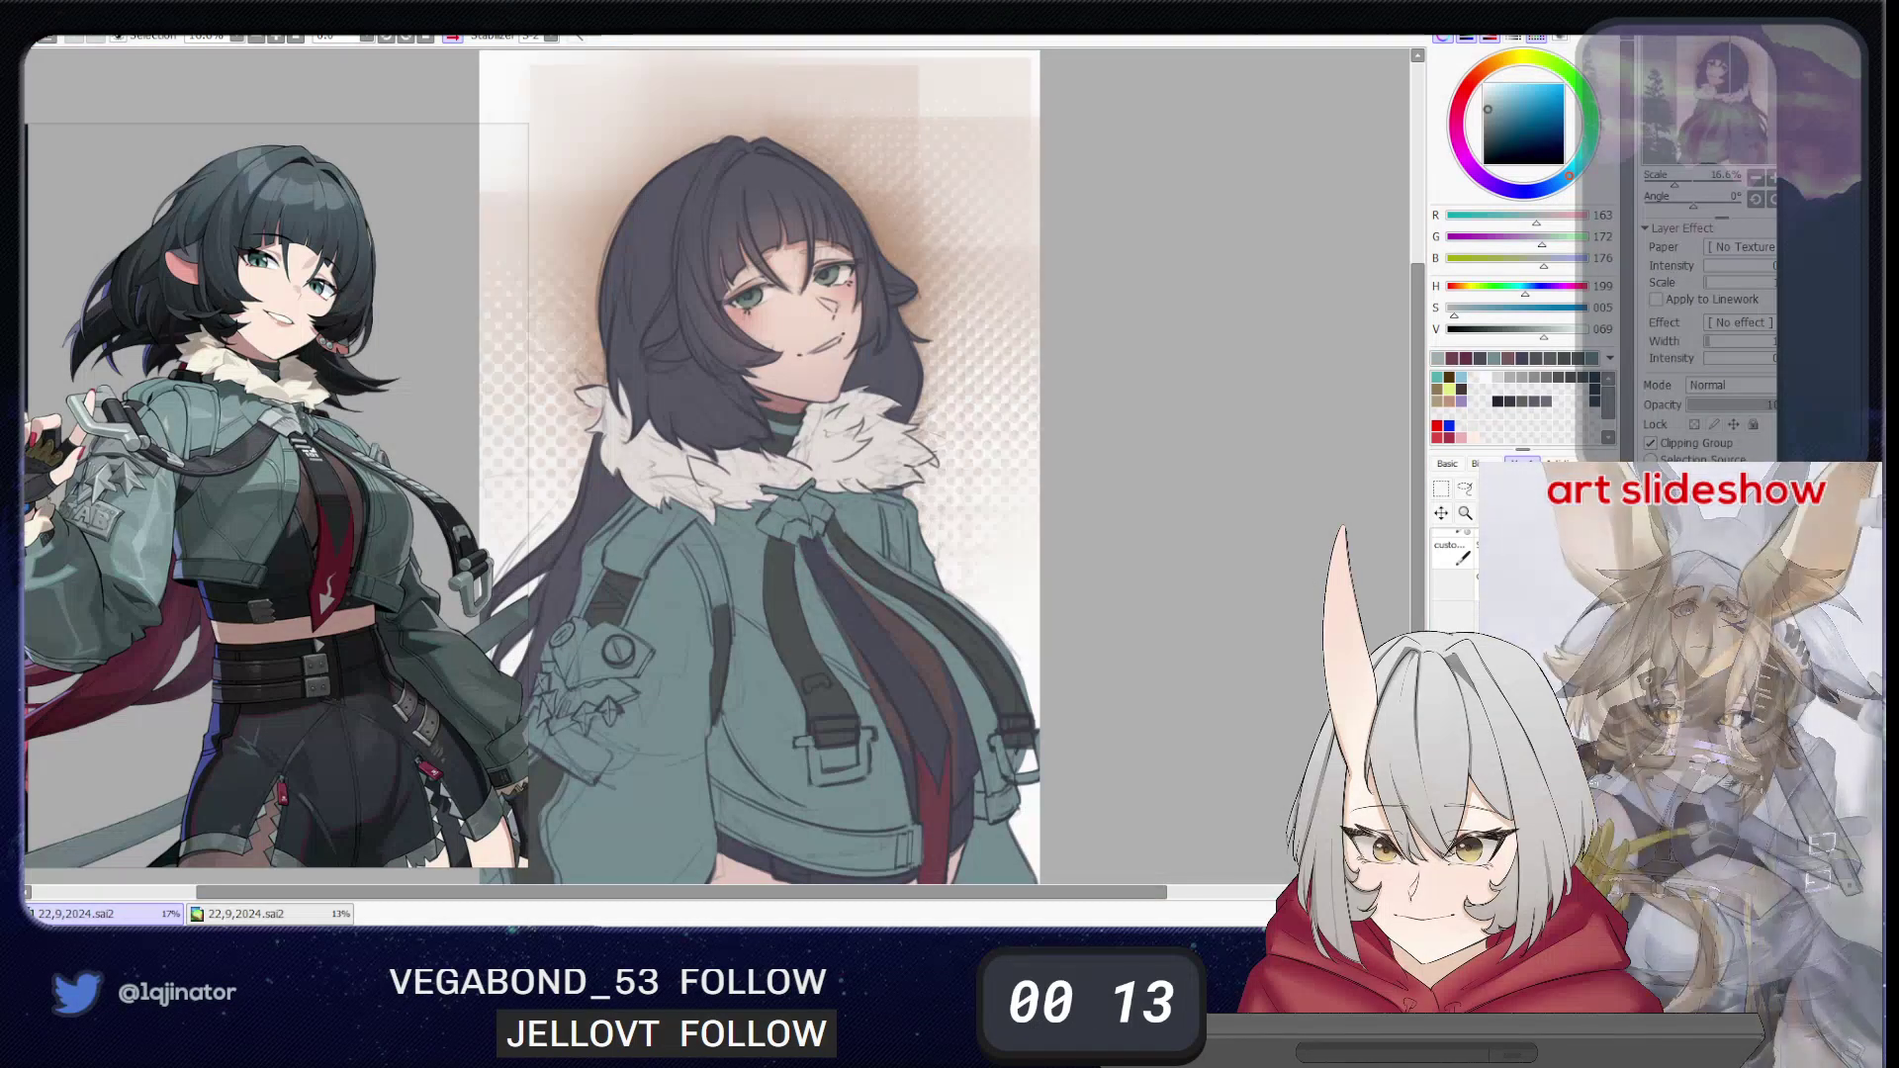
- Lasso the knot below the fur collar, fill it with the light grey, and deselect it
click(1463, 492)
drag(862, 469, 876, 511)
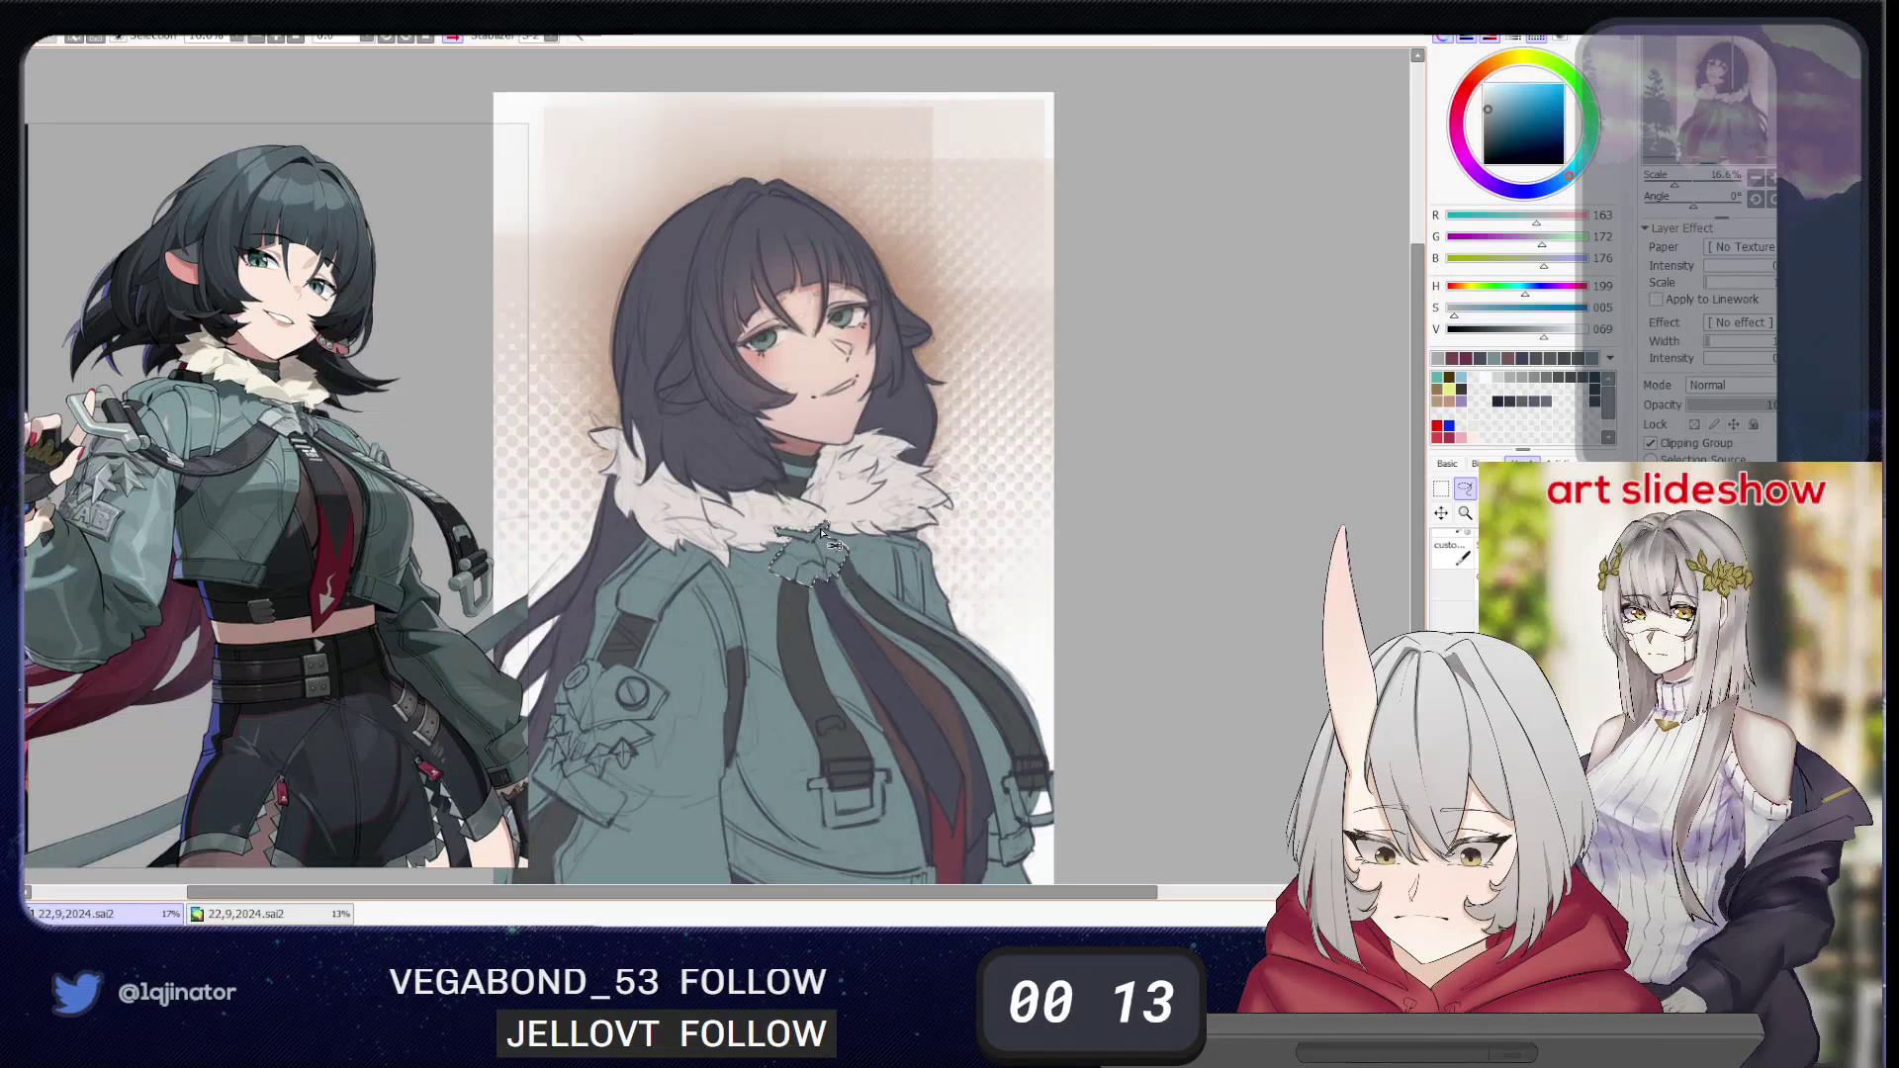
key(ctrl+f)
key(ctrl+d)
- Lasso the round badge and the jagged emblem on the jacket sleeve and fill them with the light grey
drag(921, 624, 1020, 564)
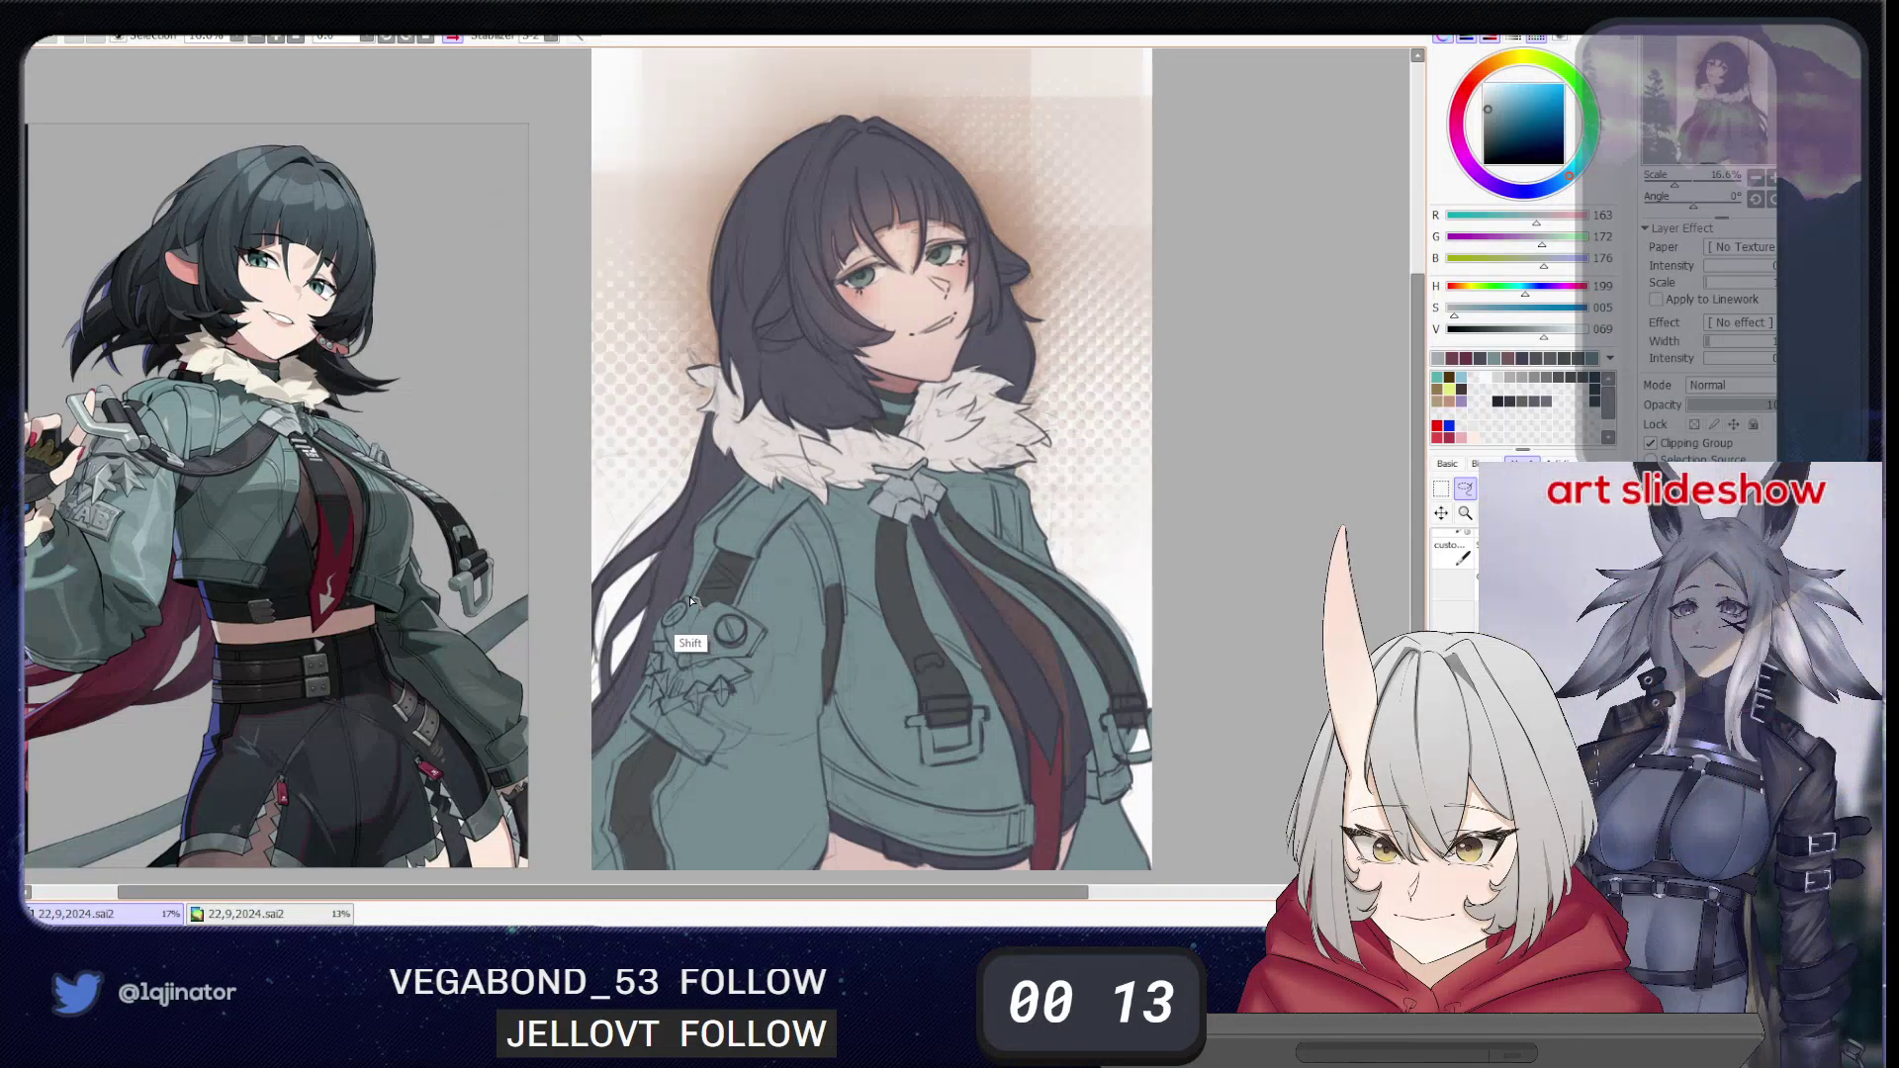
mouse_move(685, 604)
mouse_down()
mouse_move(630, 717)
mouse_move(704, 770)
mouse_move(726, 743)
mouse_move(682, 710)
mouse_move(737, 695)
mouse_up()
drag(733, 689, 754, 679)
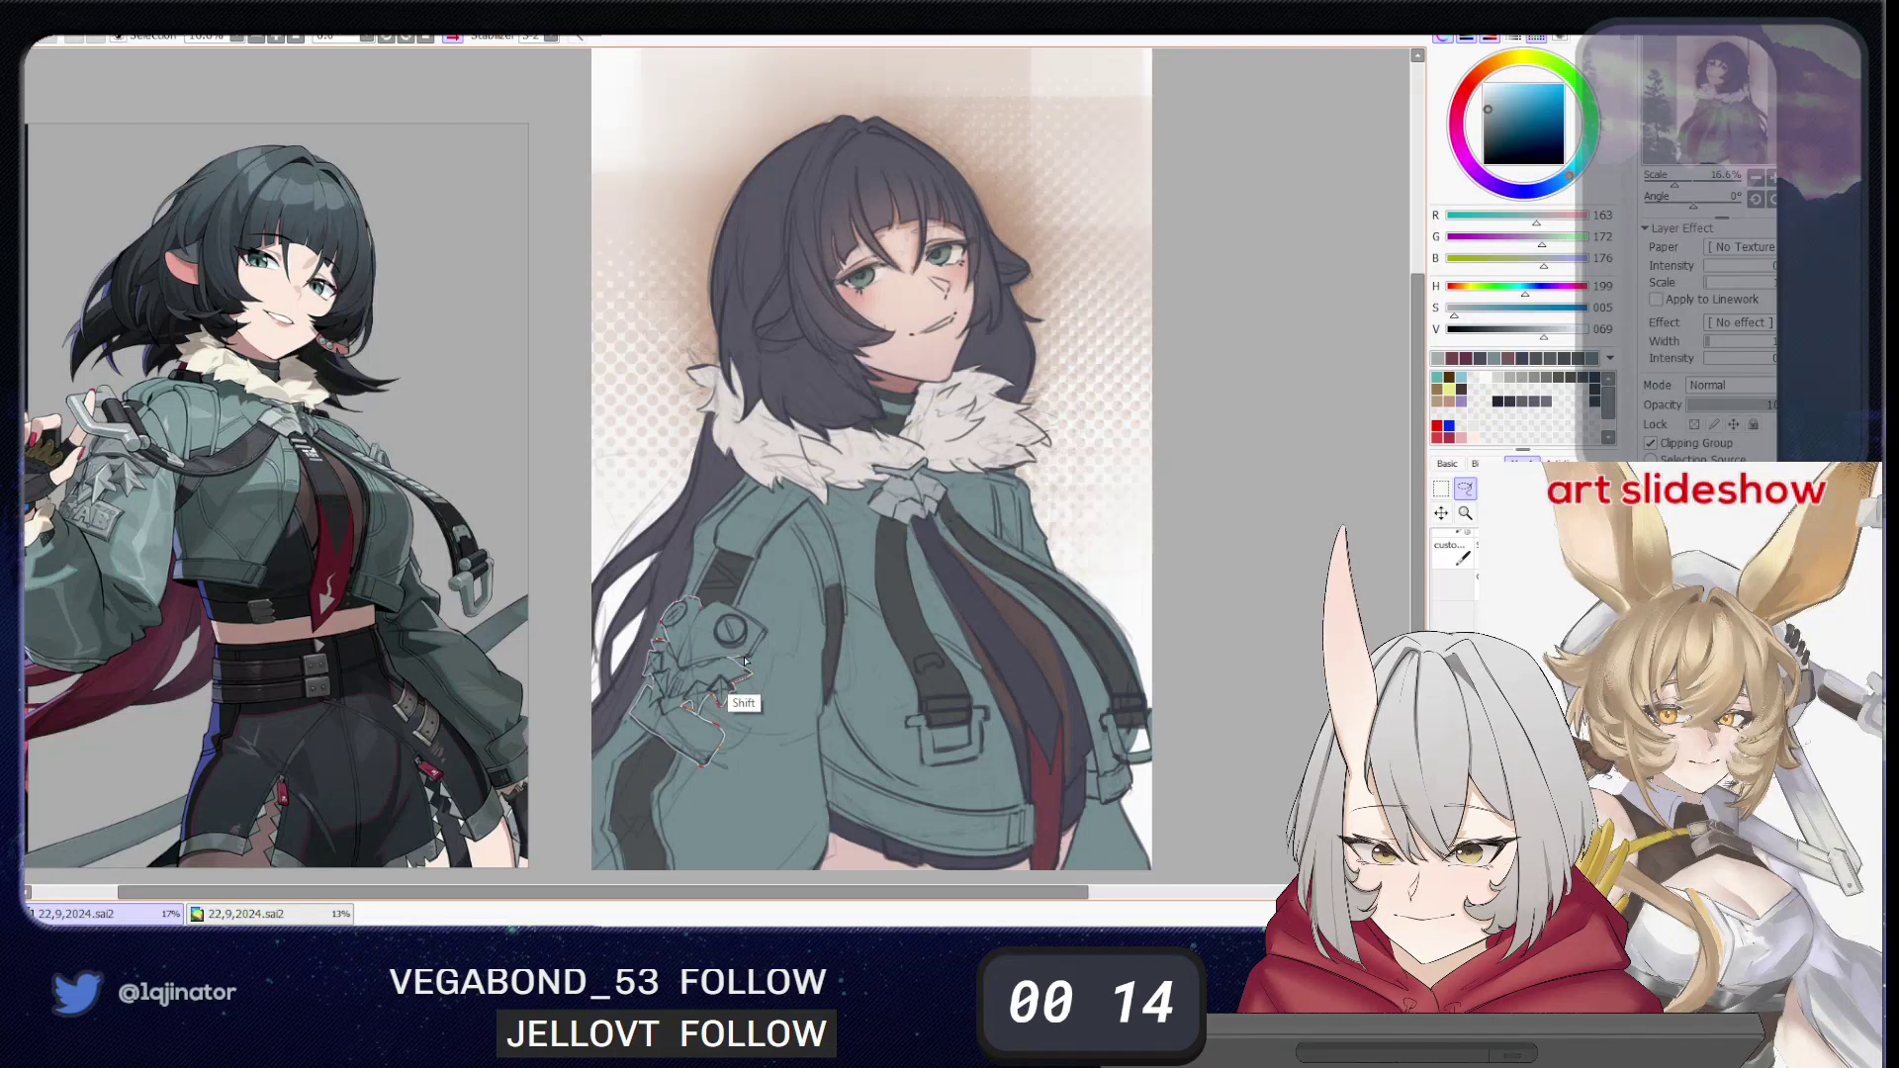
drag(768, 634, 704, 605)
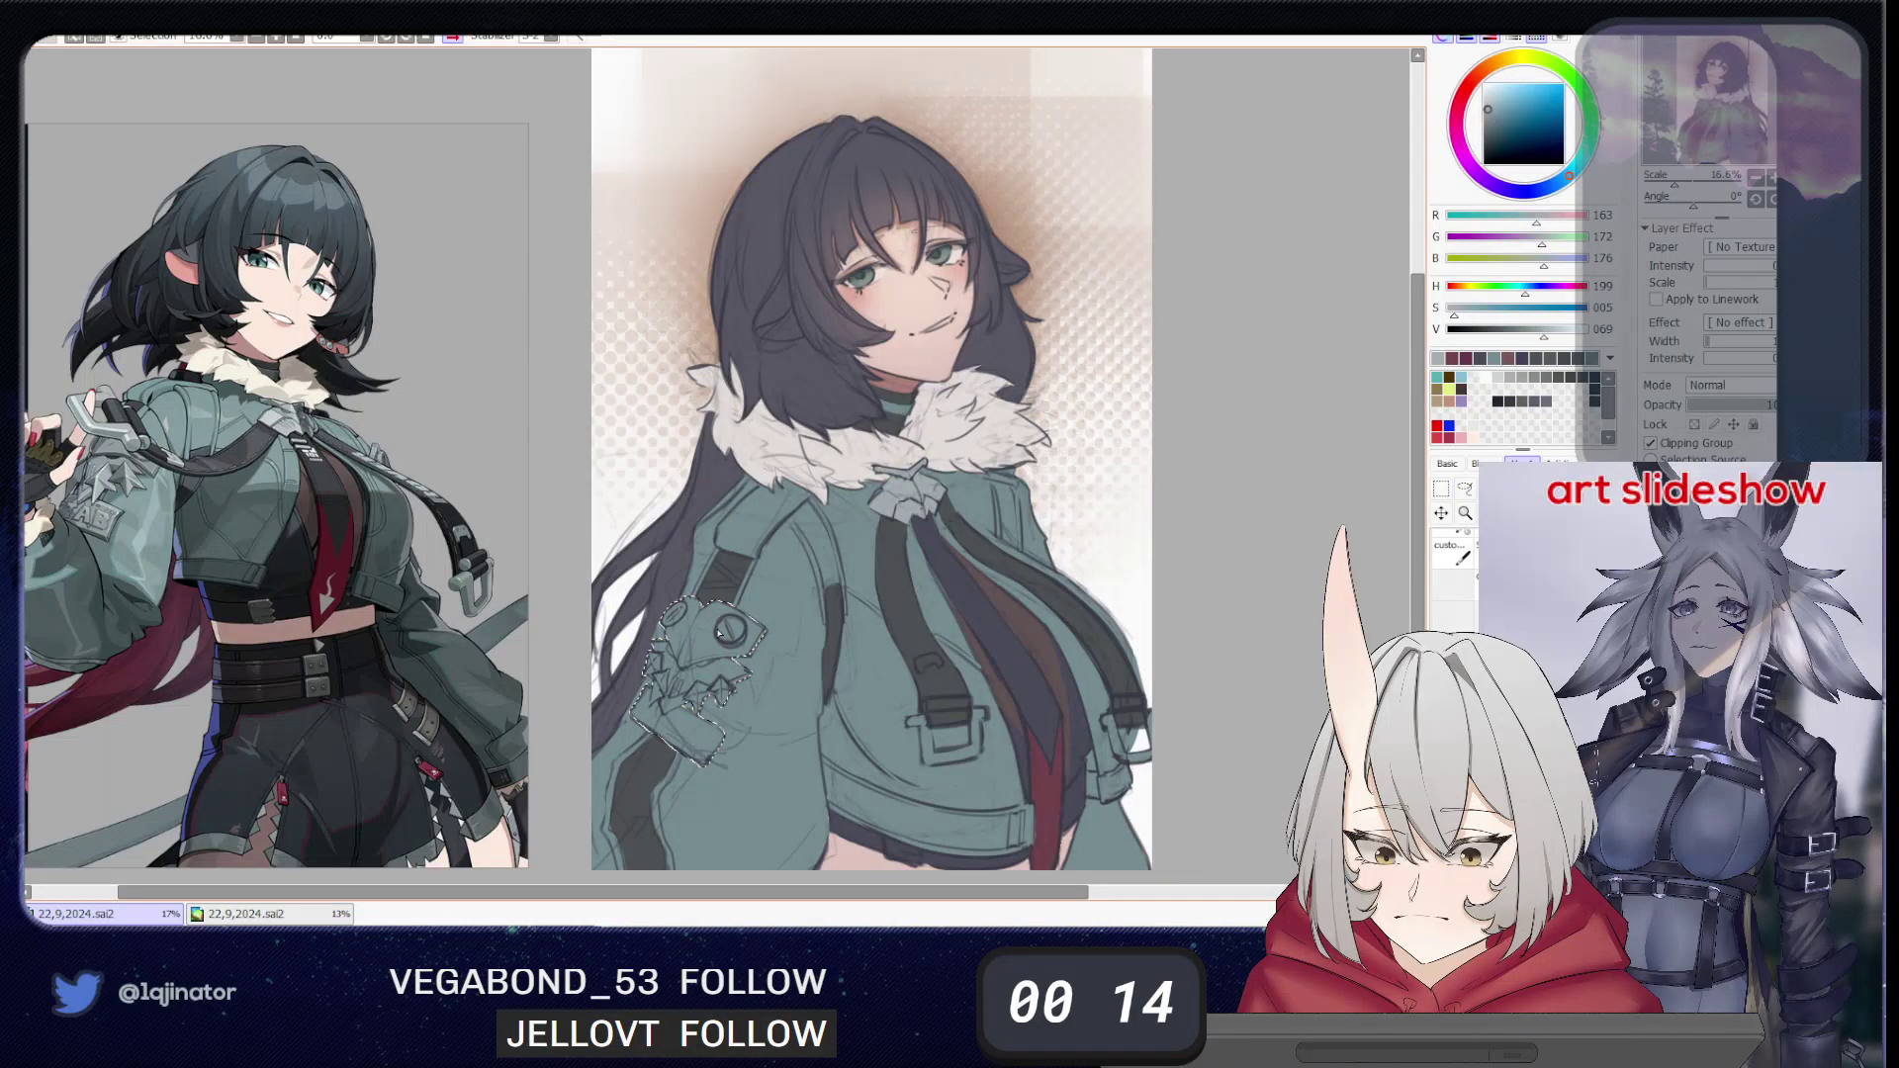
key(ctrl+f)
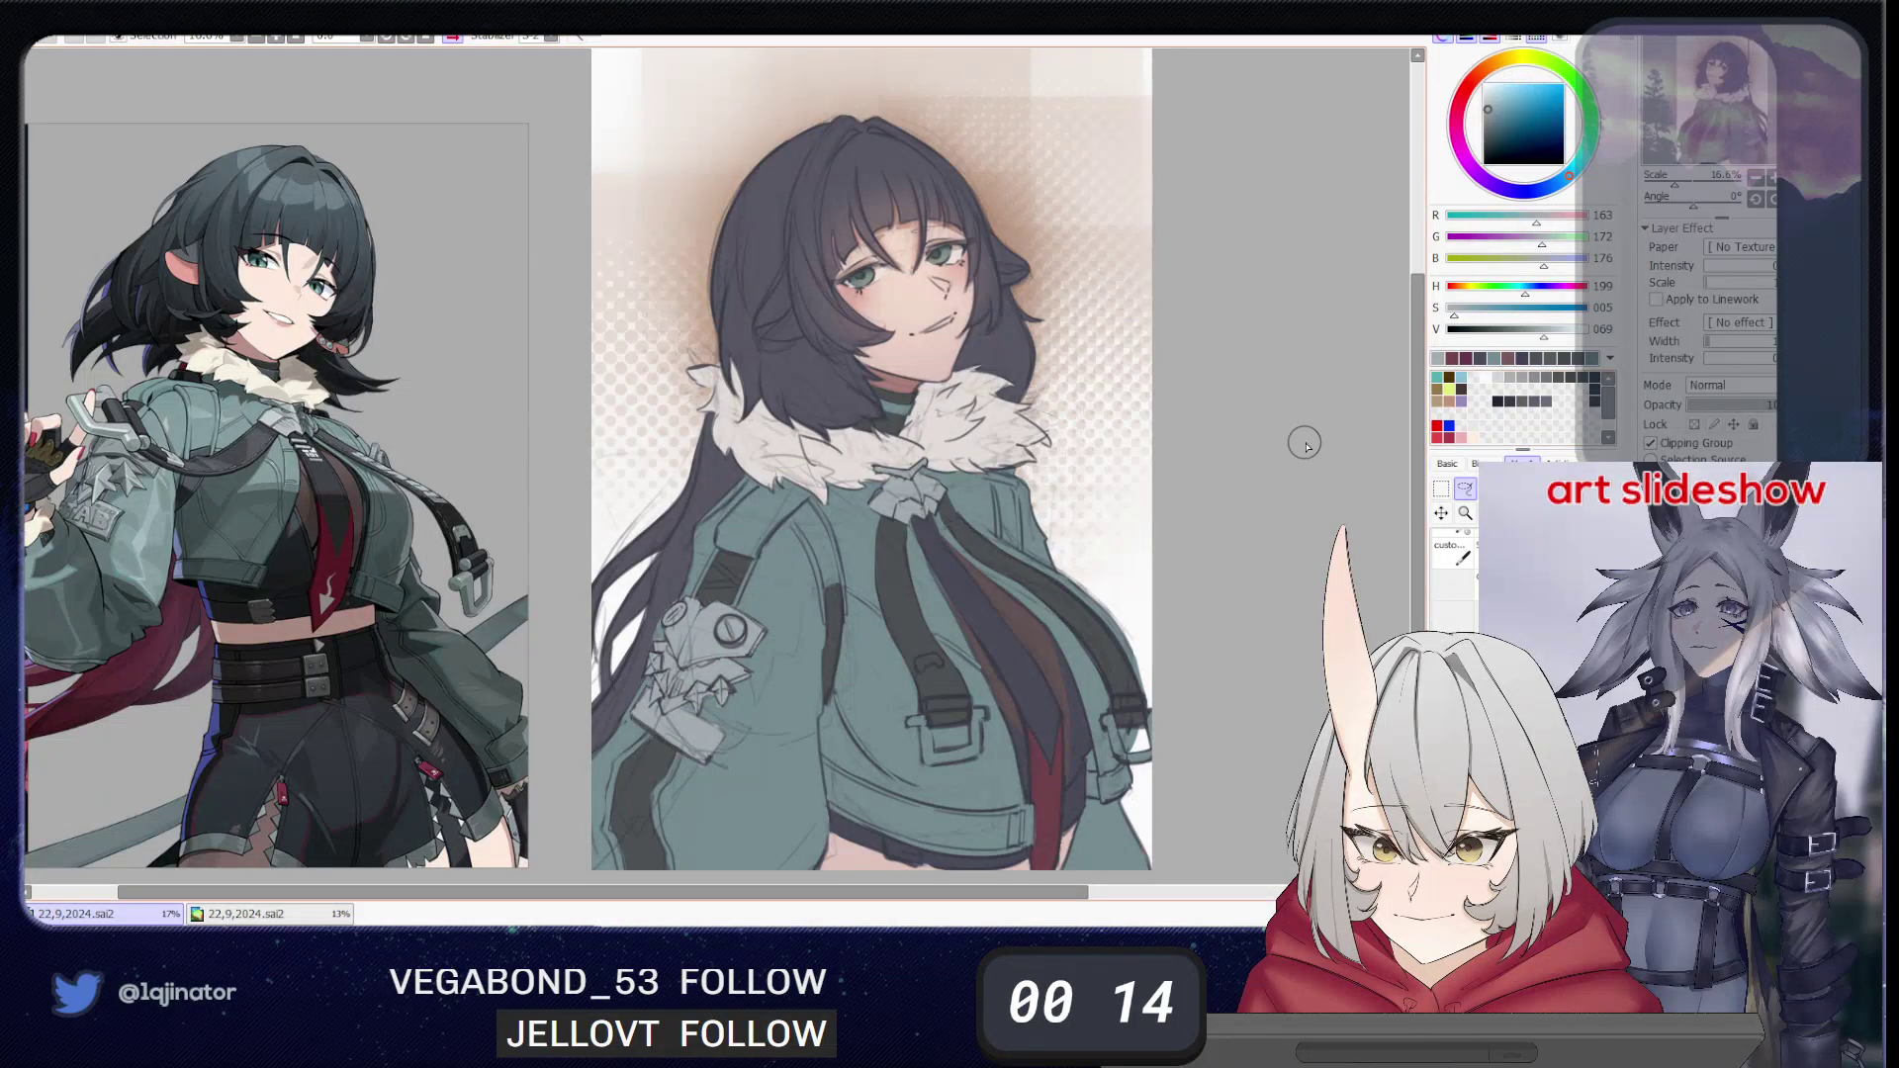
- Fill the metal buckles at the ends of both chest straps with the light grey
drag(1239, 604, 1247, 456)
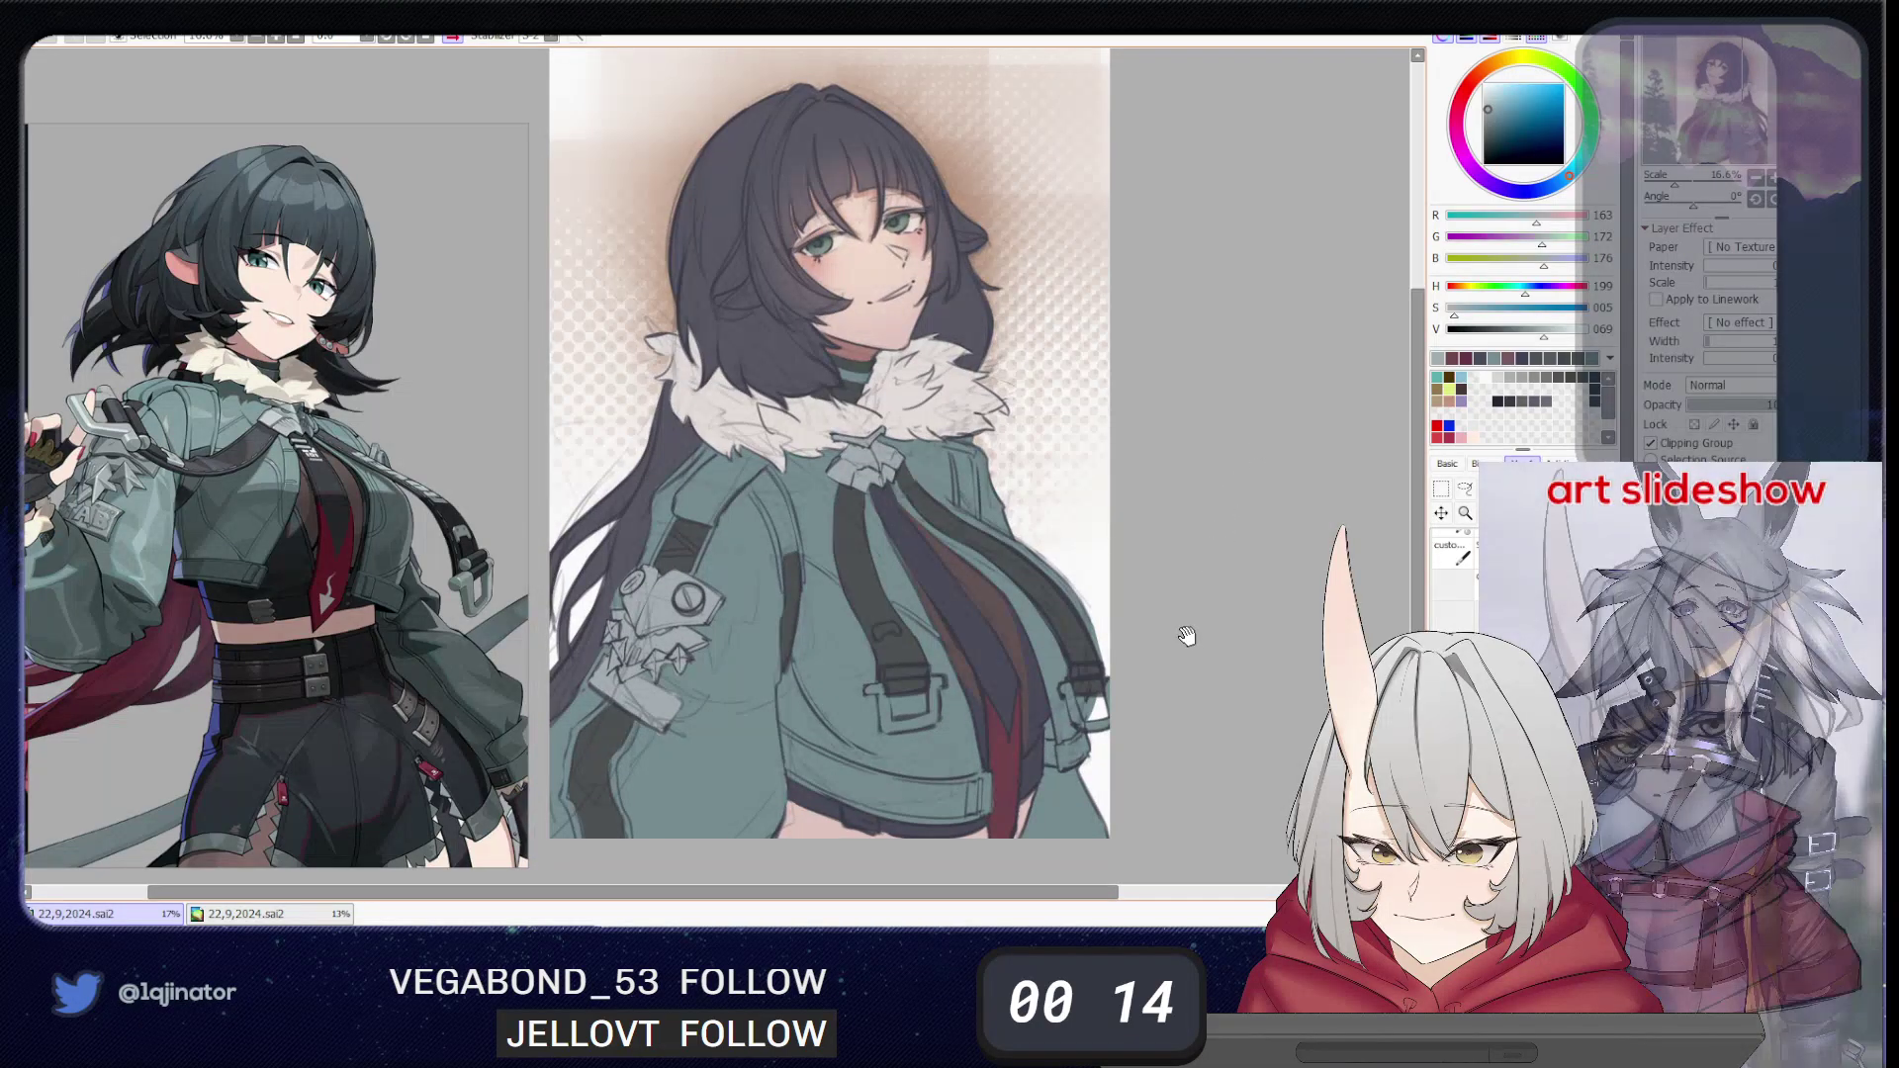
scroll(1187, 628, right, 2)
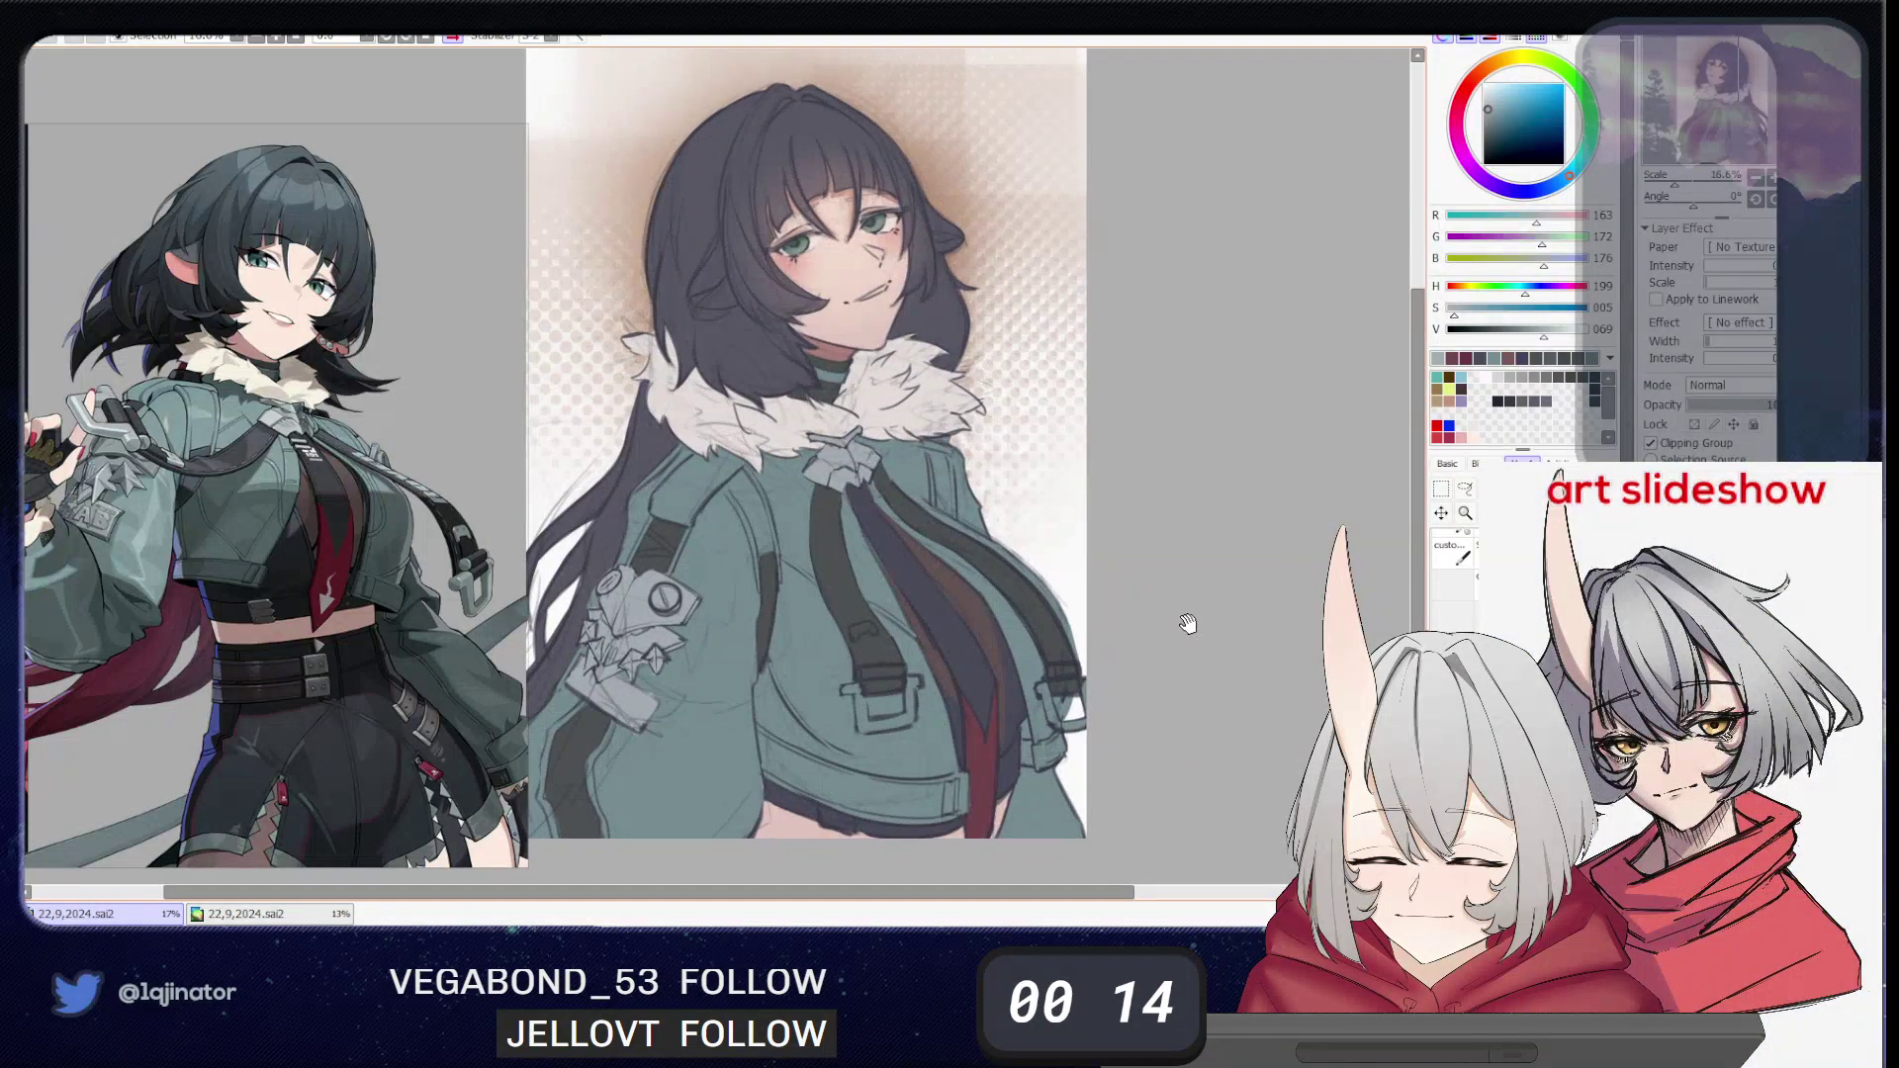
drag(1196, 642, 1036, 633)
scroll(1036, 633, right, 1)
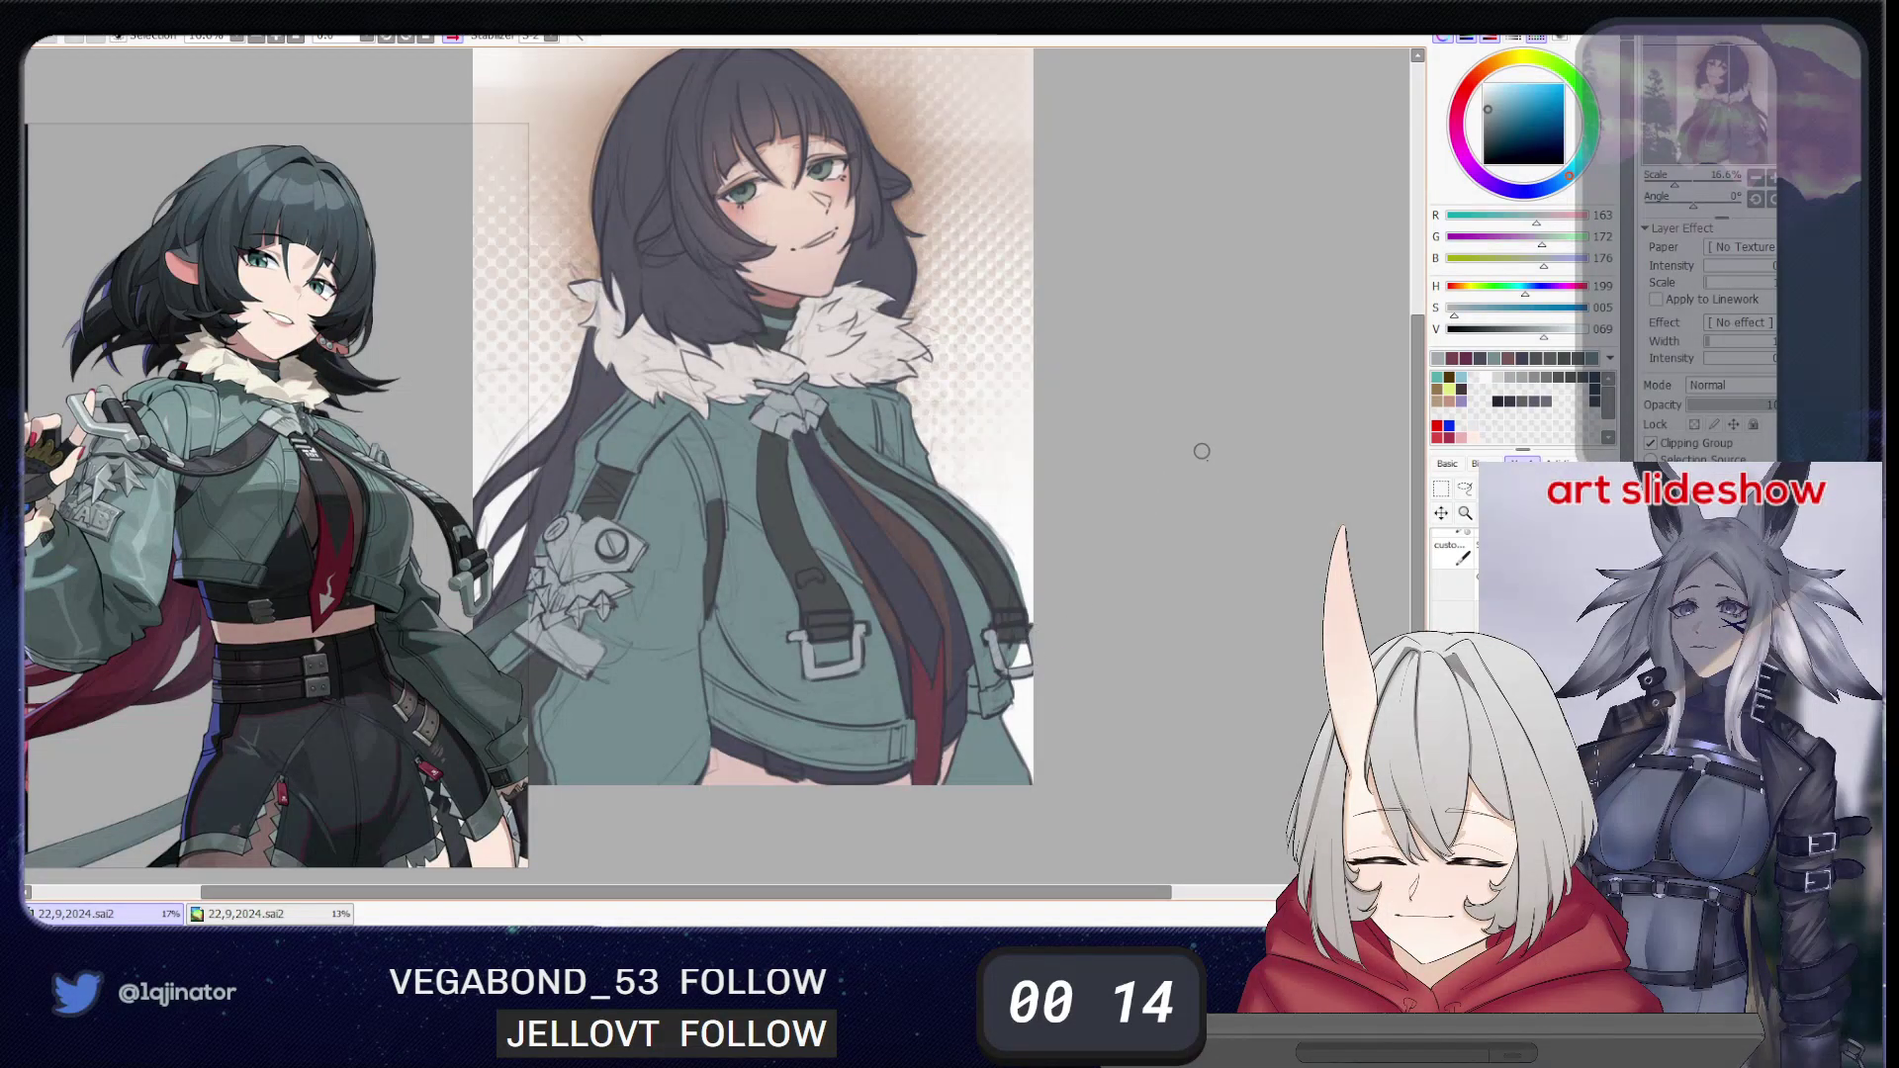
drag(1047, 650, 1062, 662)
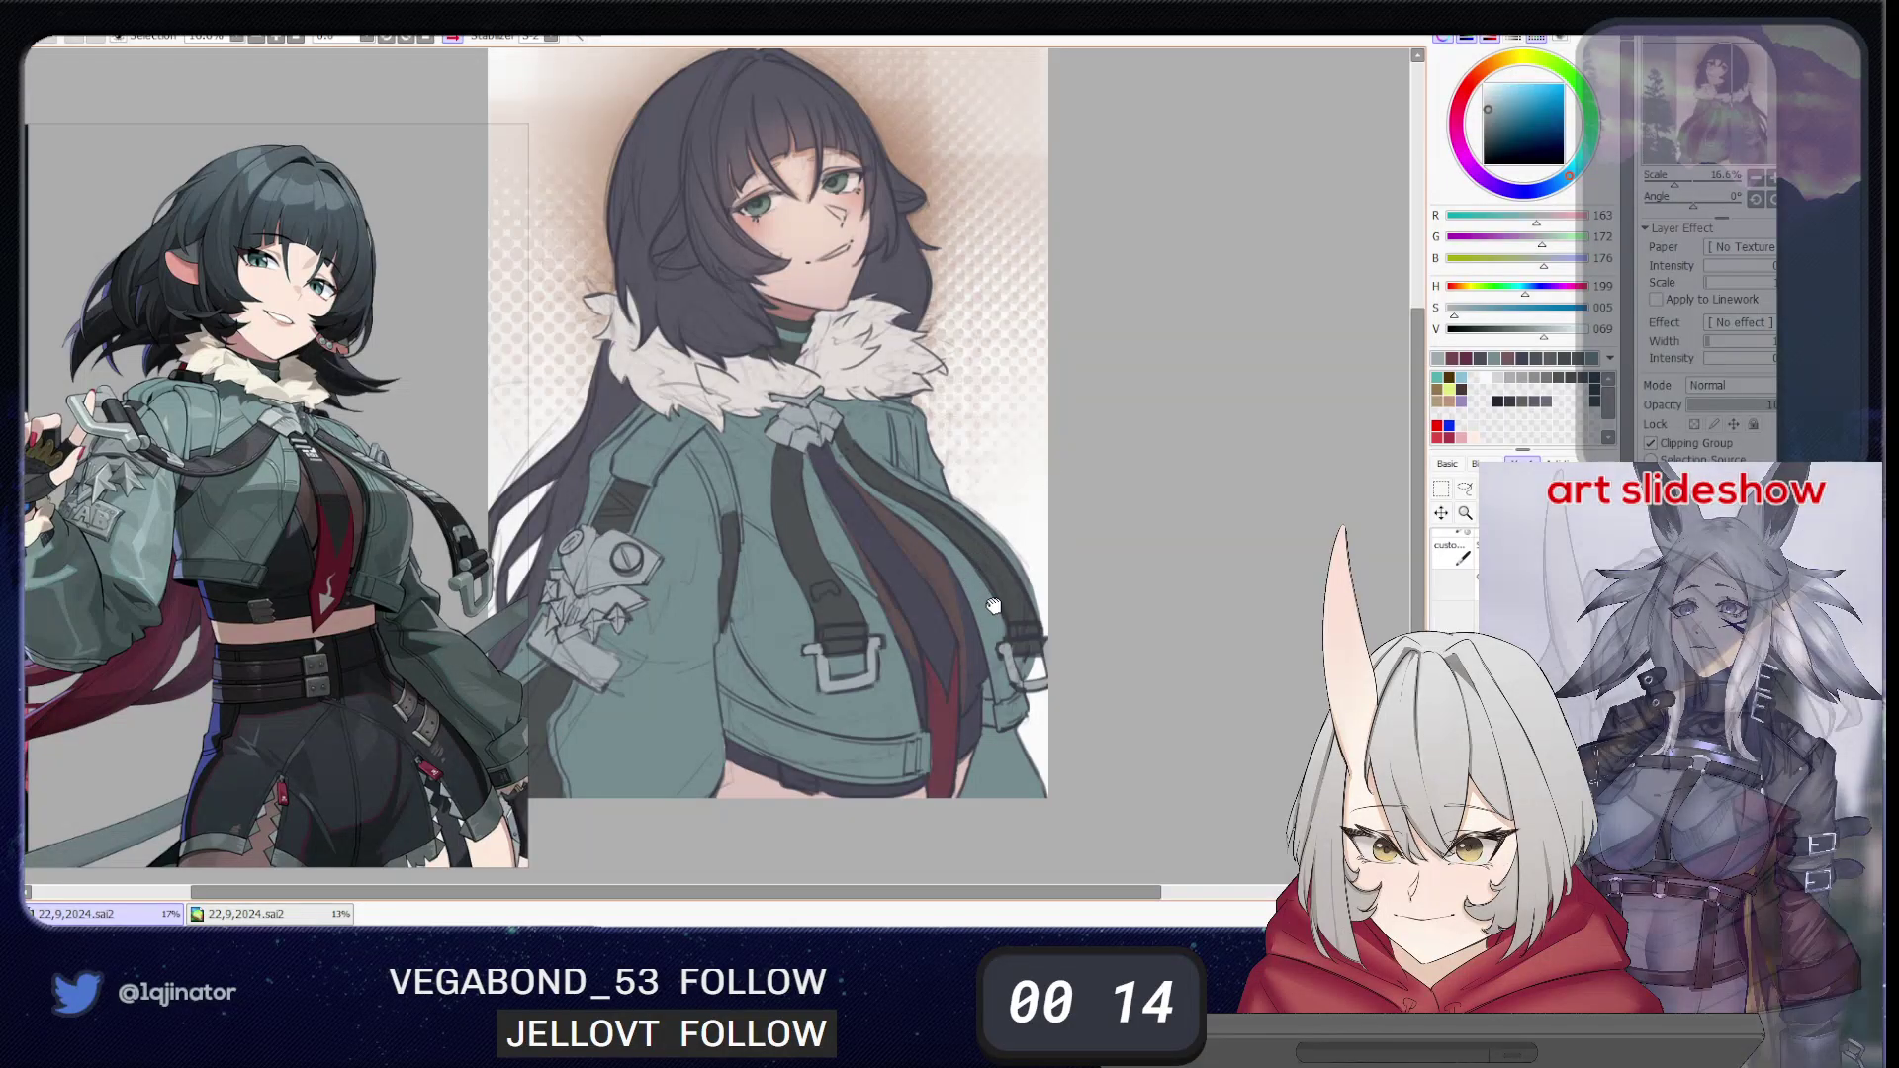
drag(1016, 519, 1028, 554)
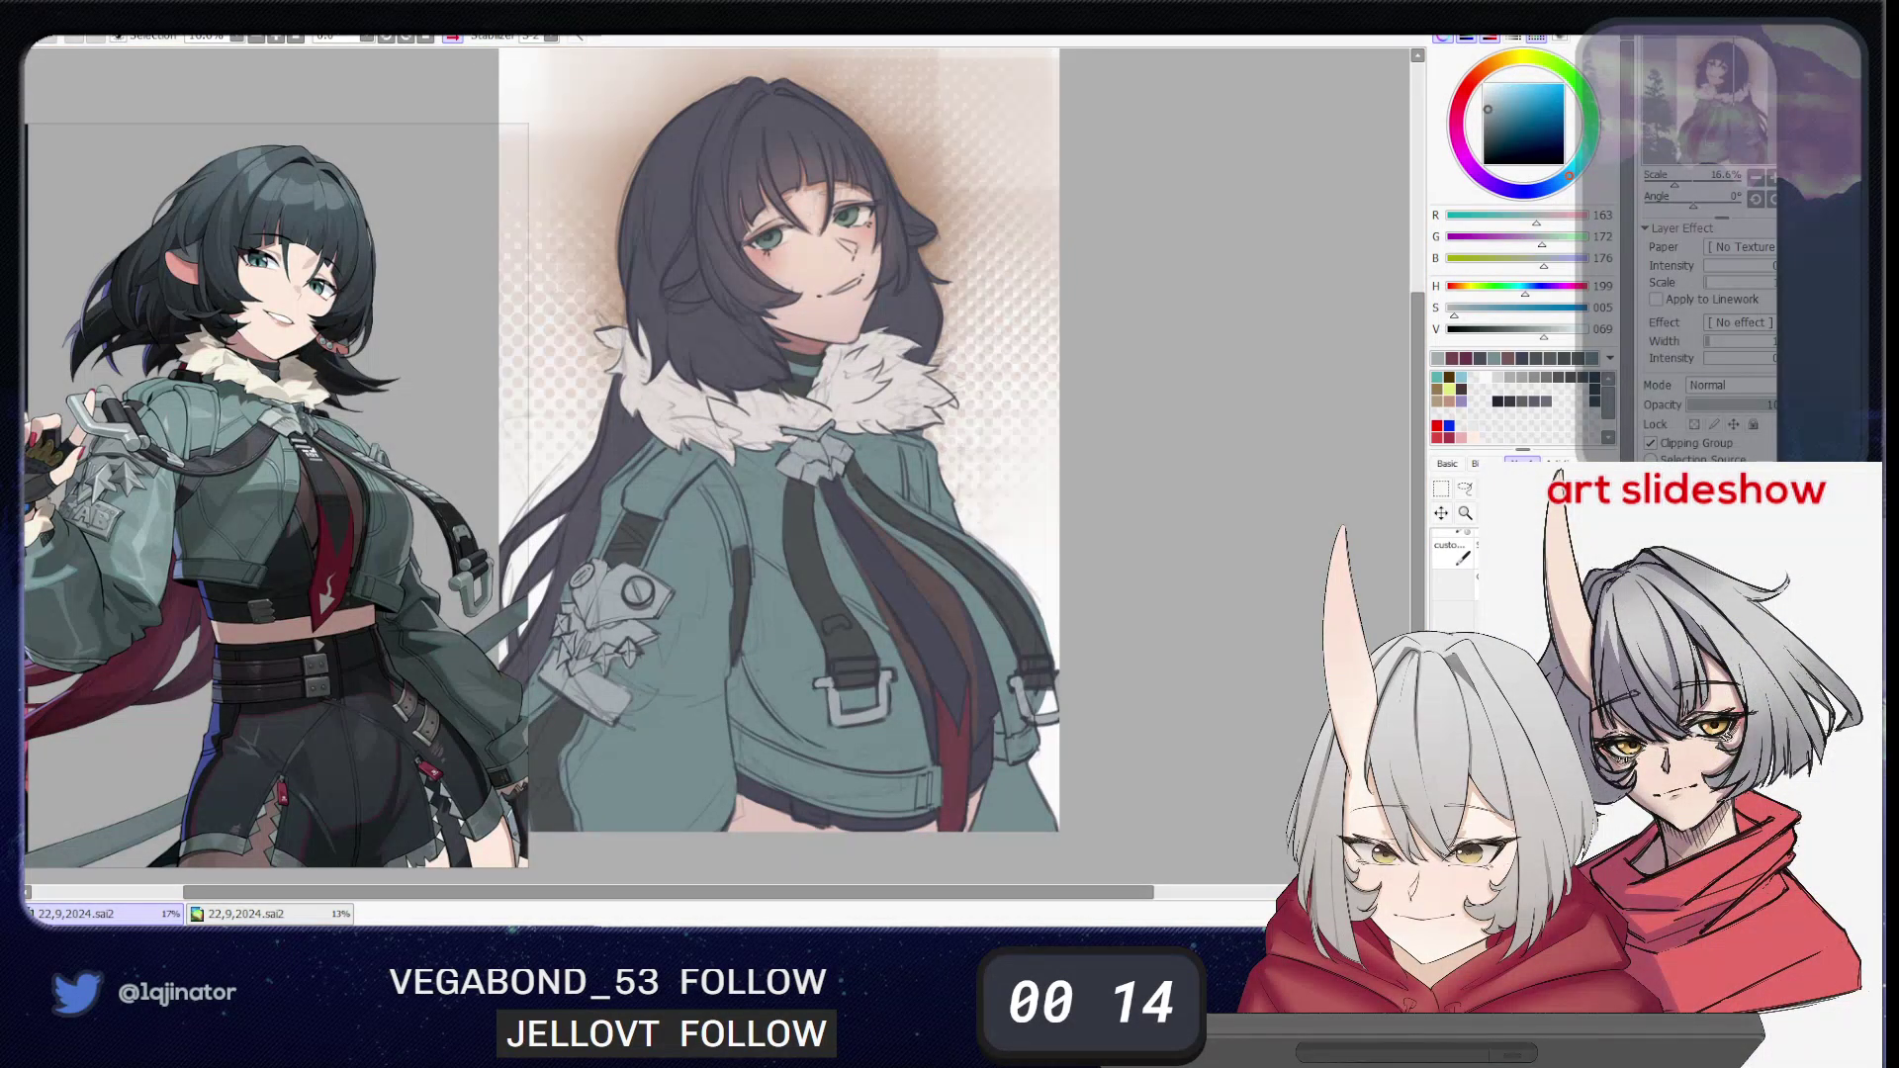
- Set the clipping layer over the character to Multiply and fill it with a pale blue of RGB 196, 222, 234
key(slash)
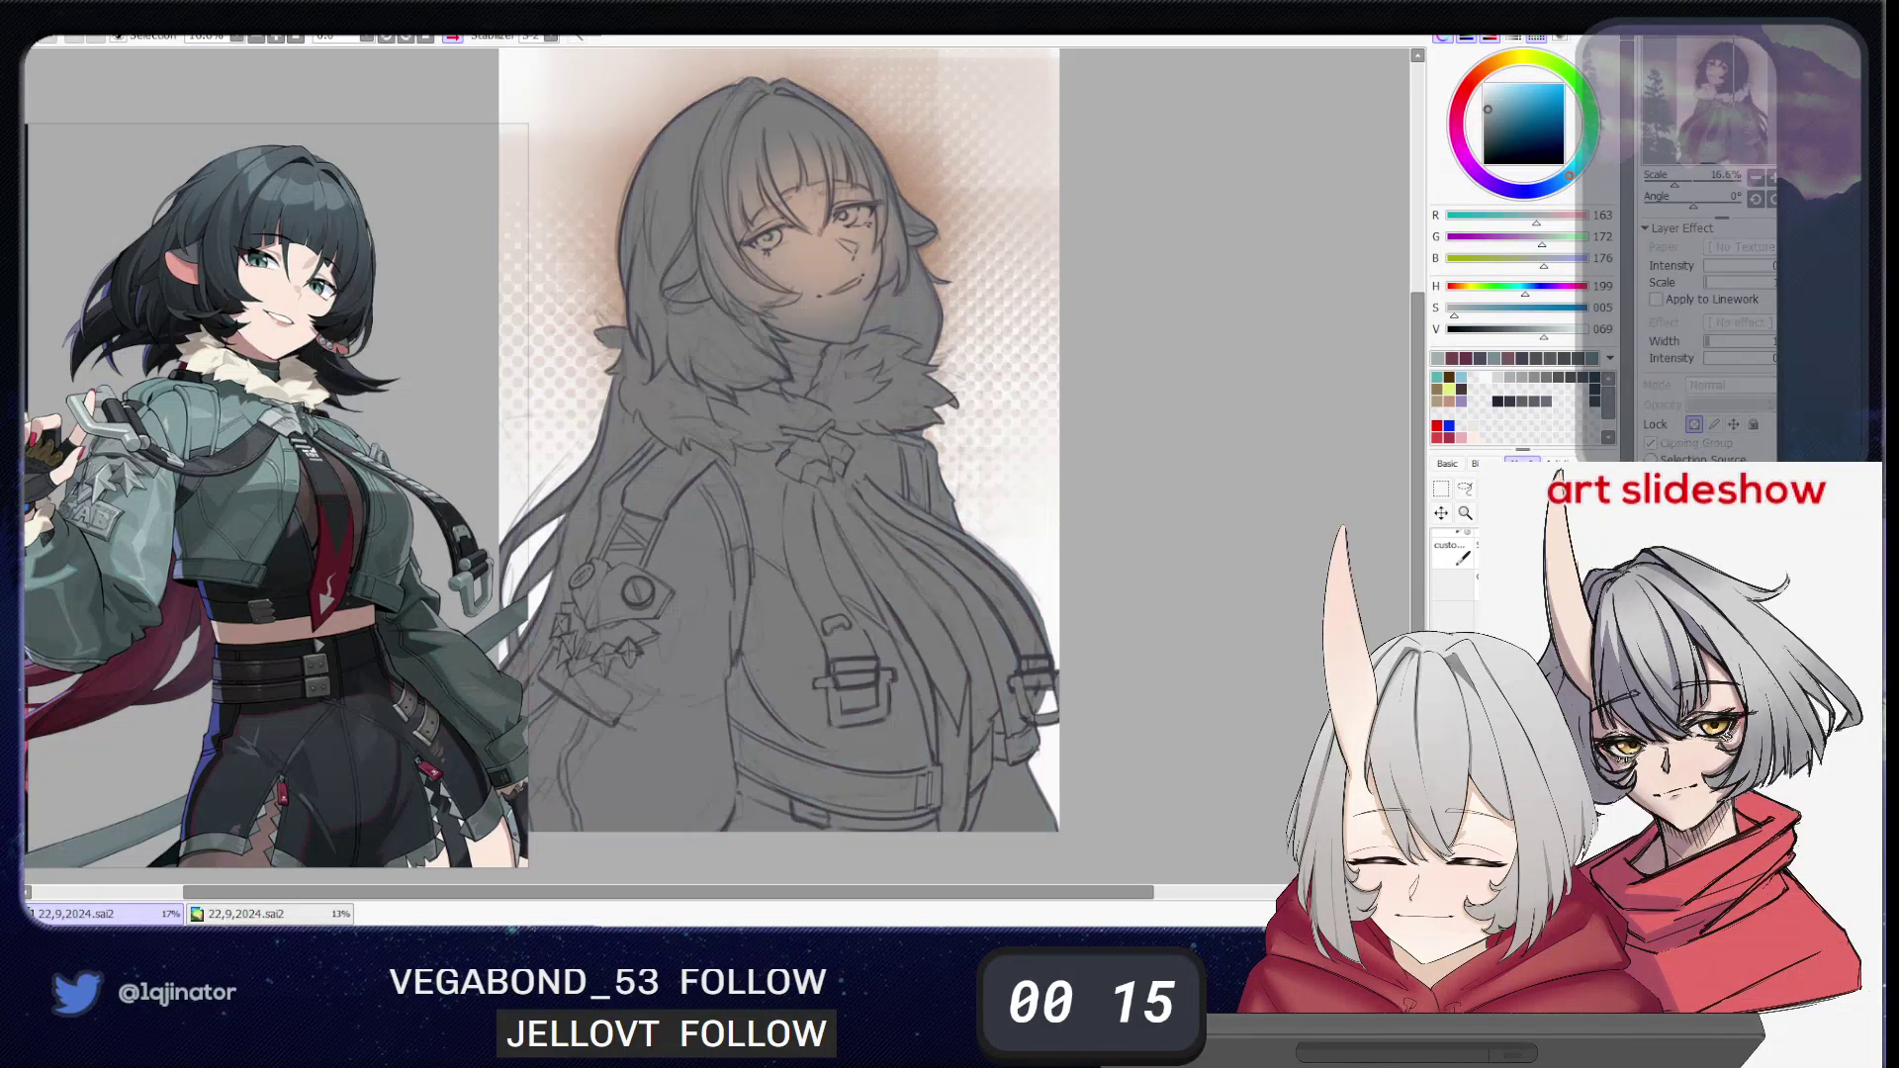
drag(1293, 627, 1296, 707)
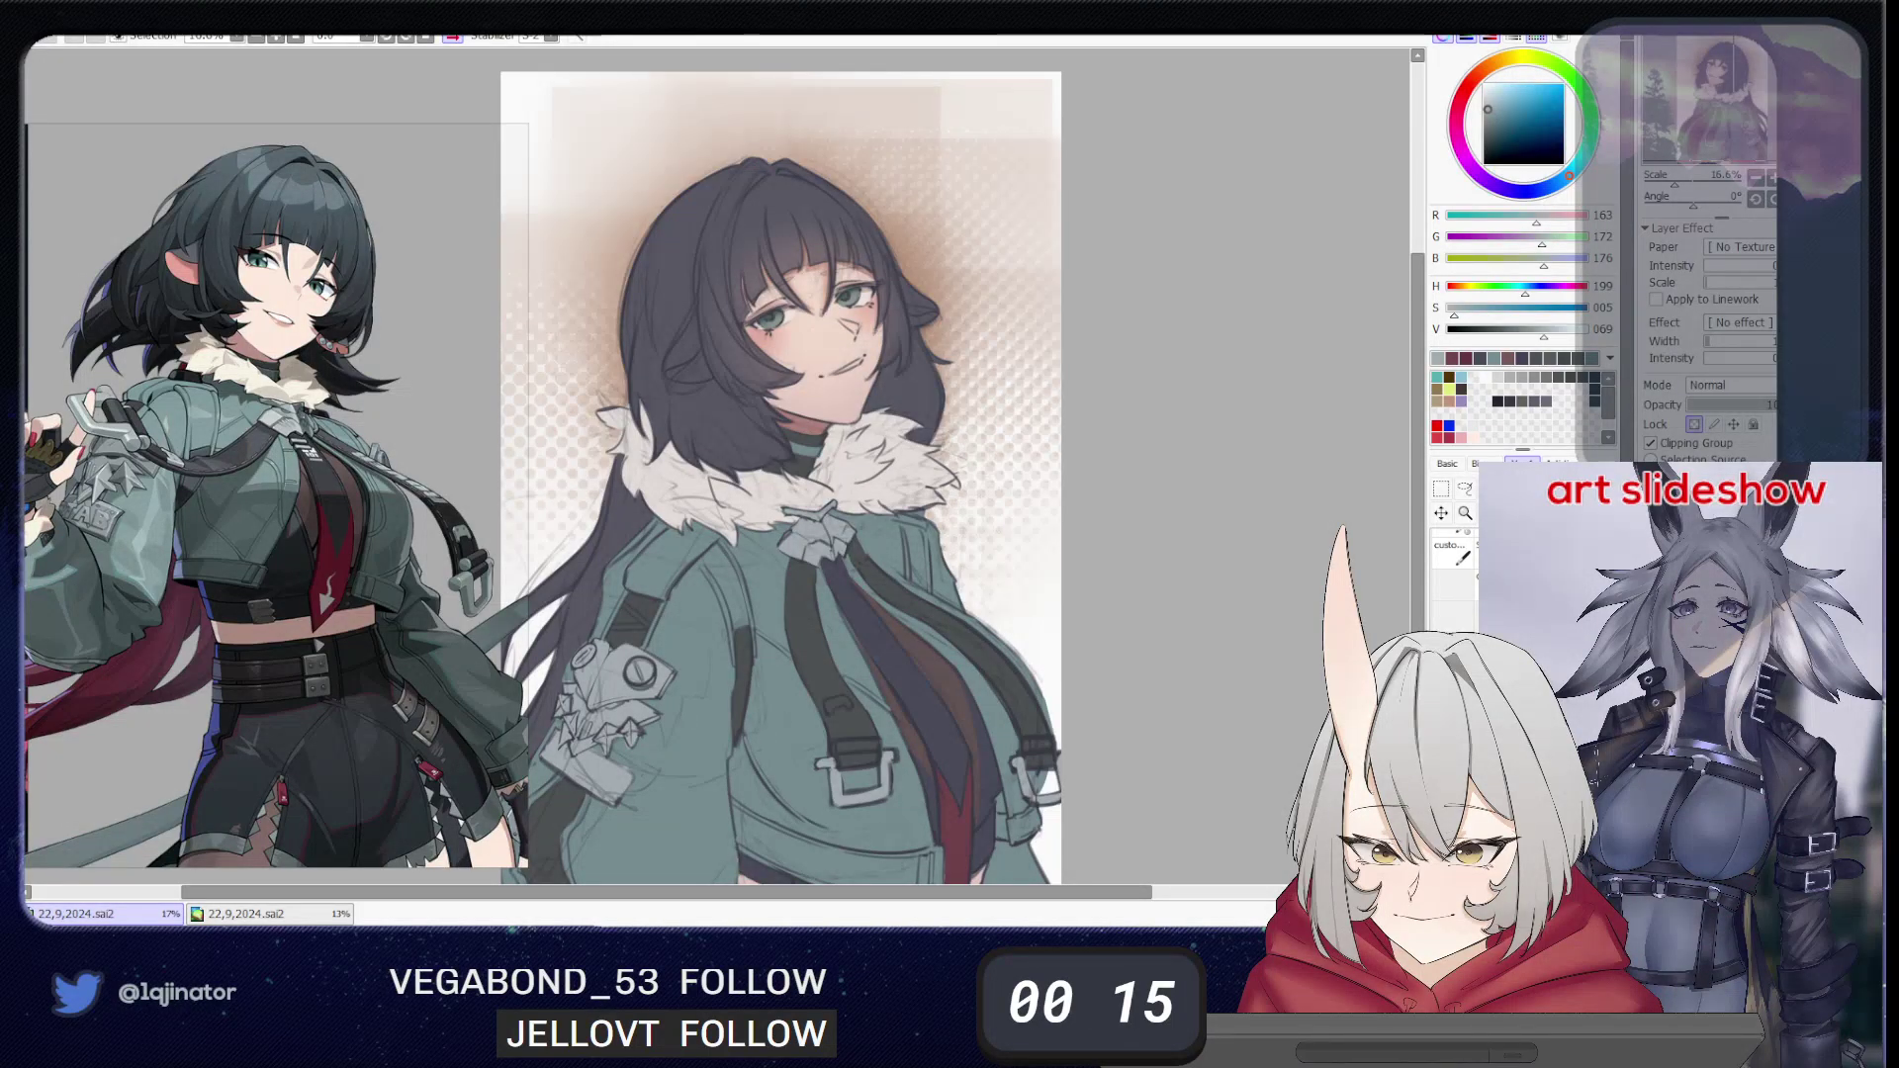
click(1736, 387)
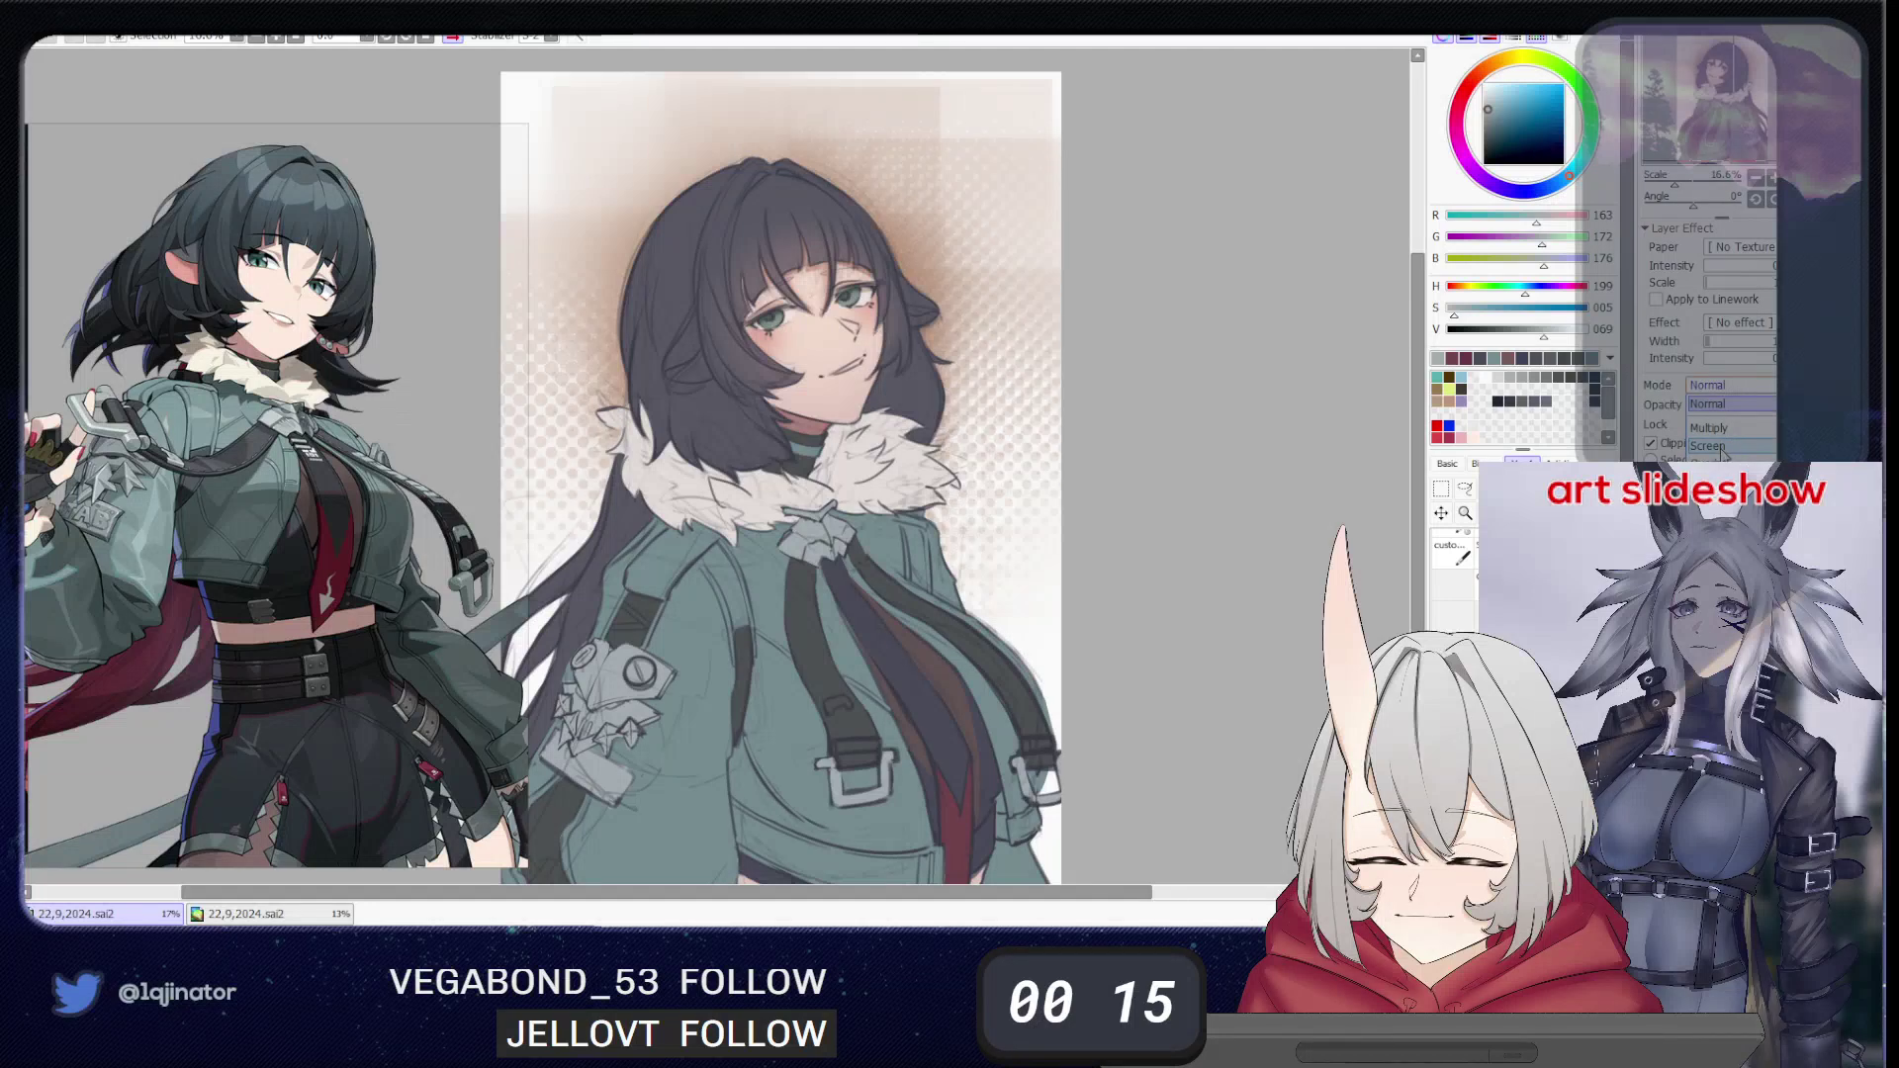
click(1709, 427)
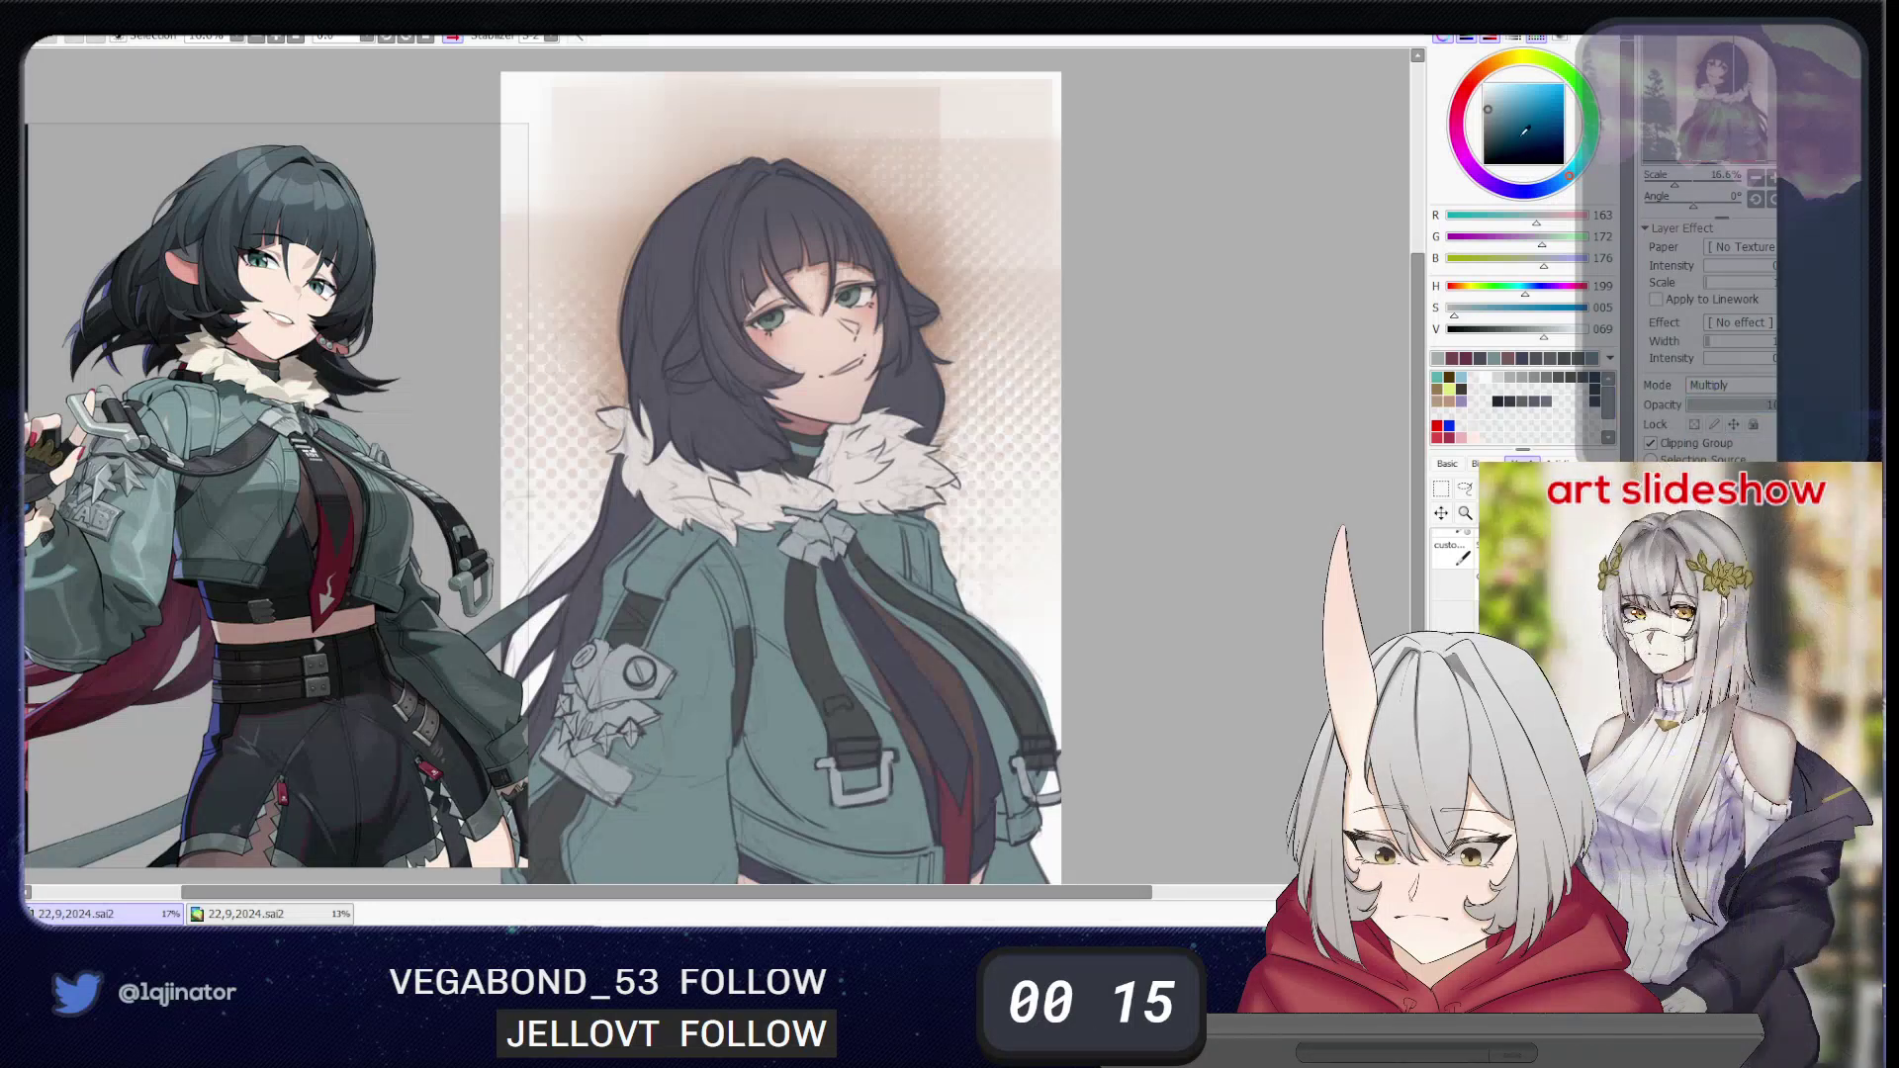
drag(1509, 89, 1496, 90)
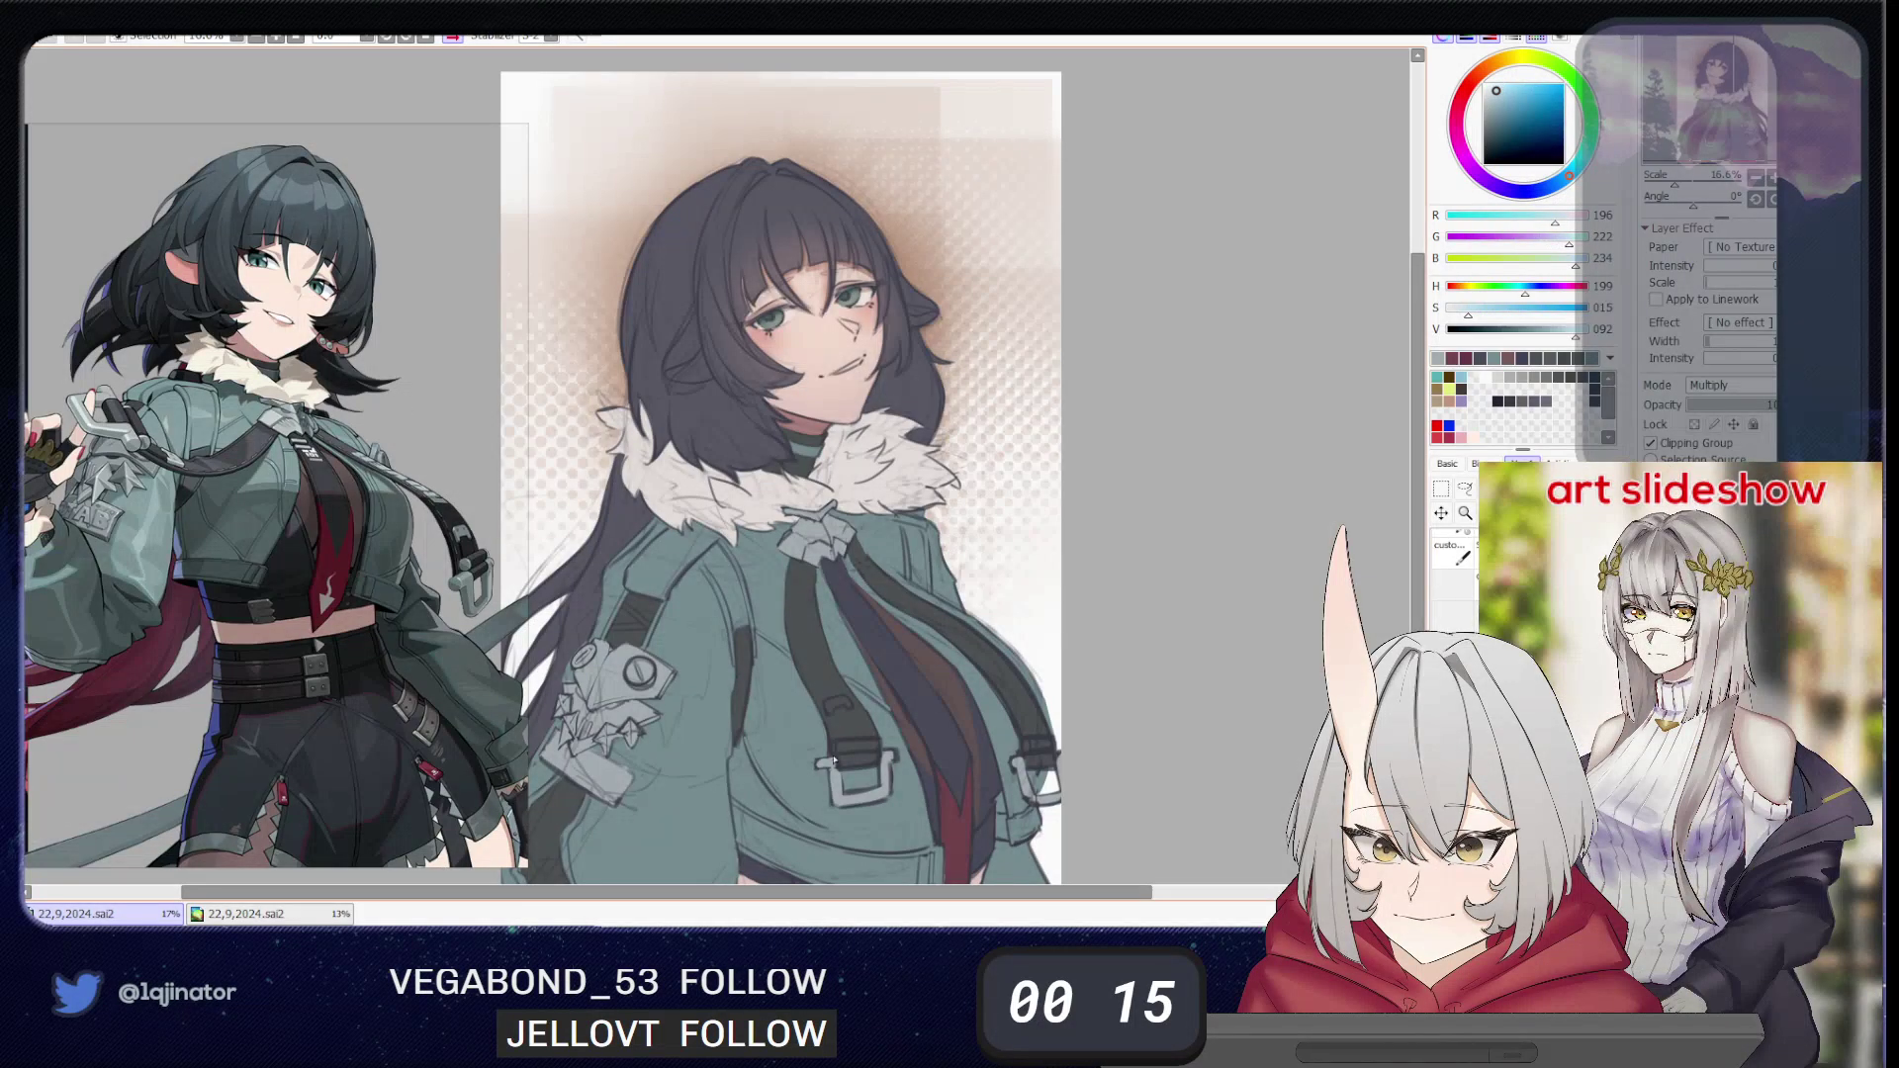
key(ctrl+f)
mouse_move(1133, 724)
mouse_down()
mouse_move(1132, 632)
mouse_move(1148, 754)
mouse_up()
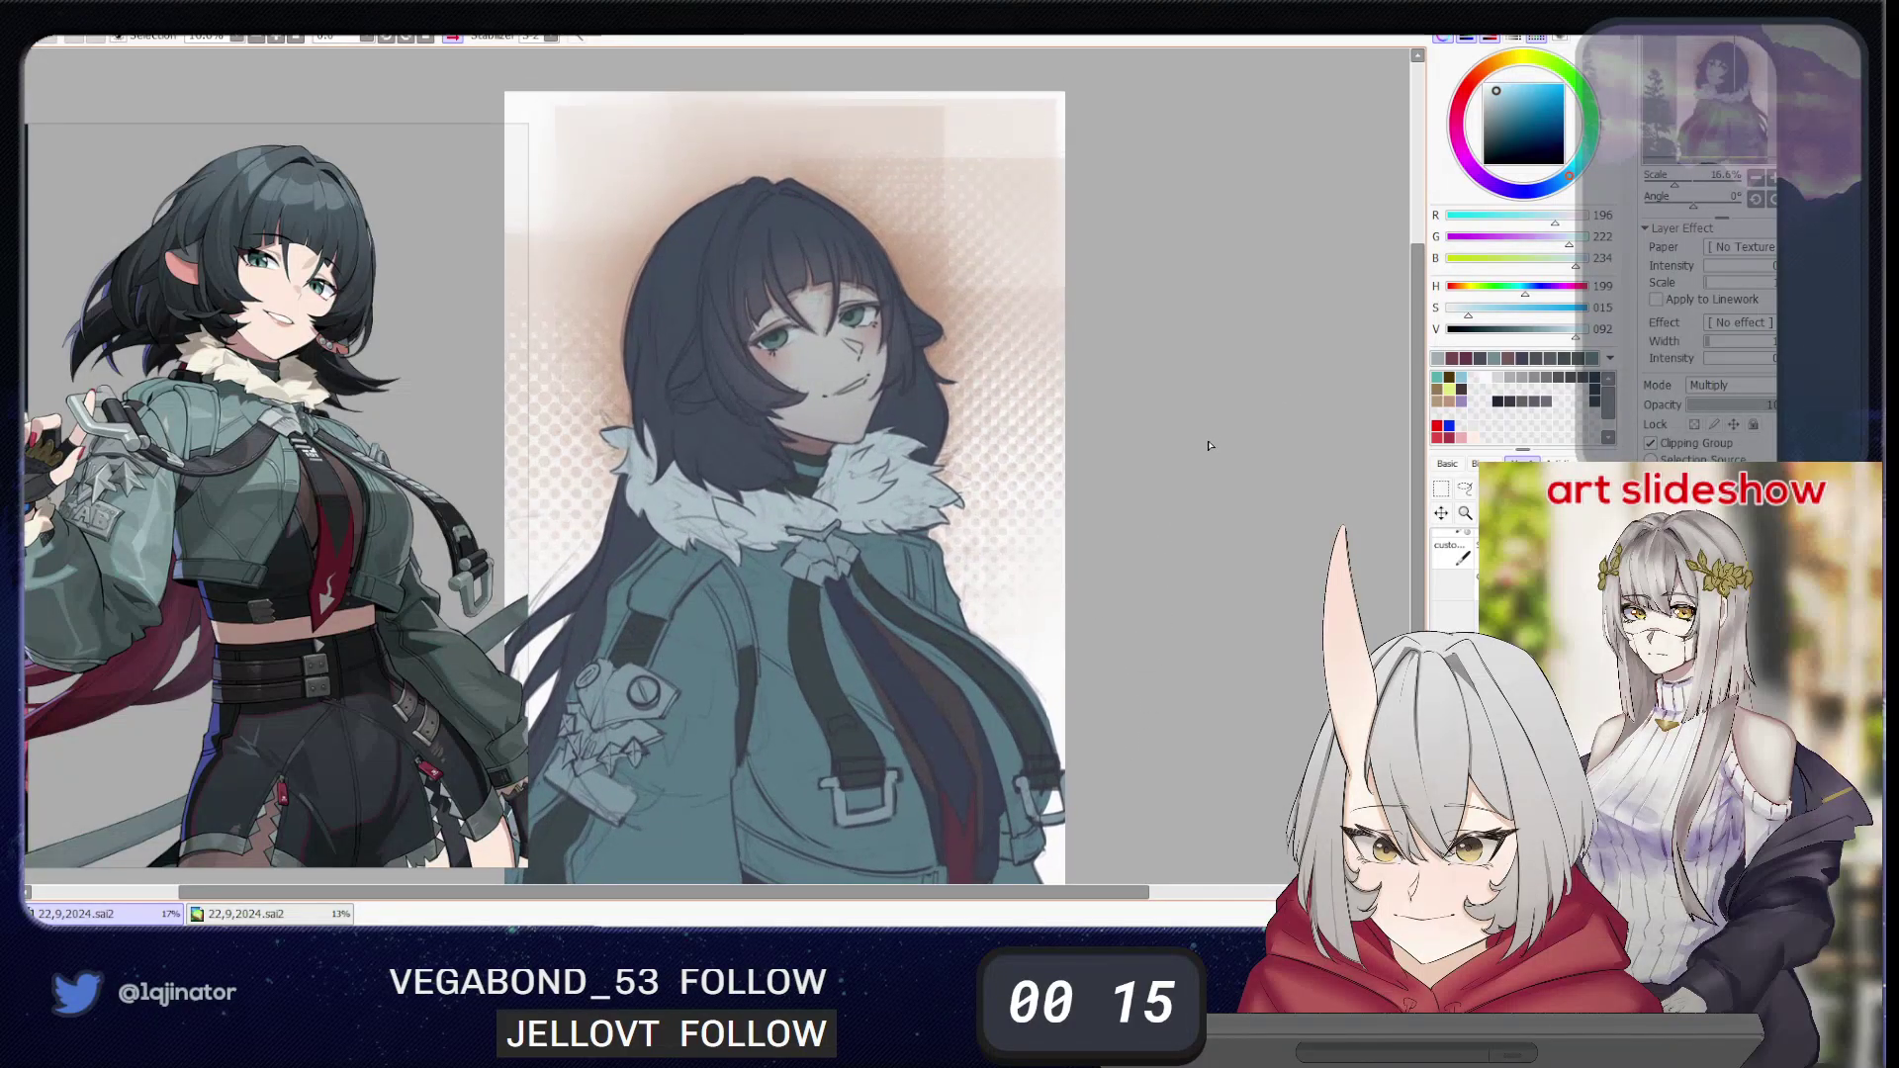
- Mix a muted blue of RGB 123, 160, 180 from the sampled background brown and refill the Multiply layer with it
click(1559, 378)
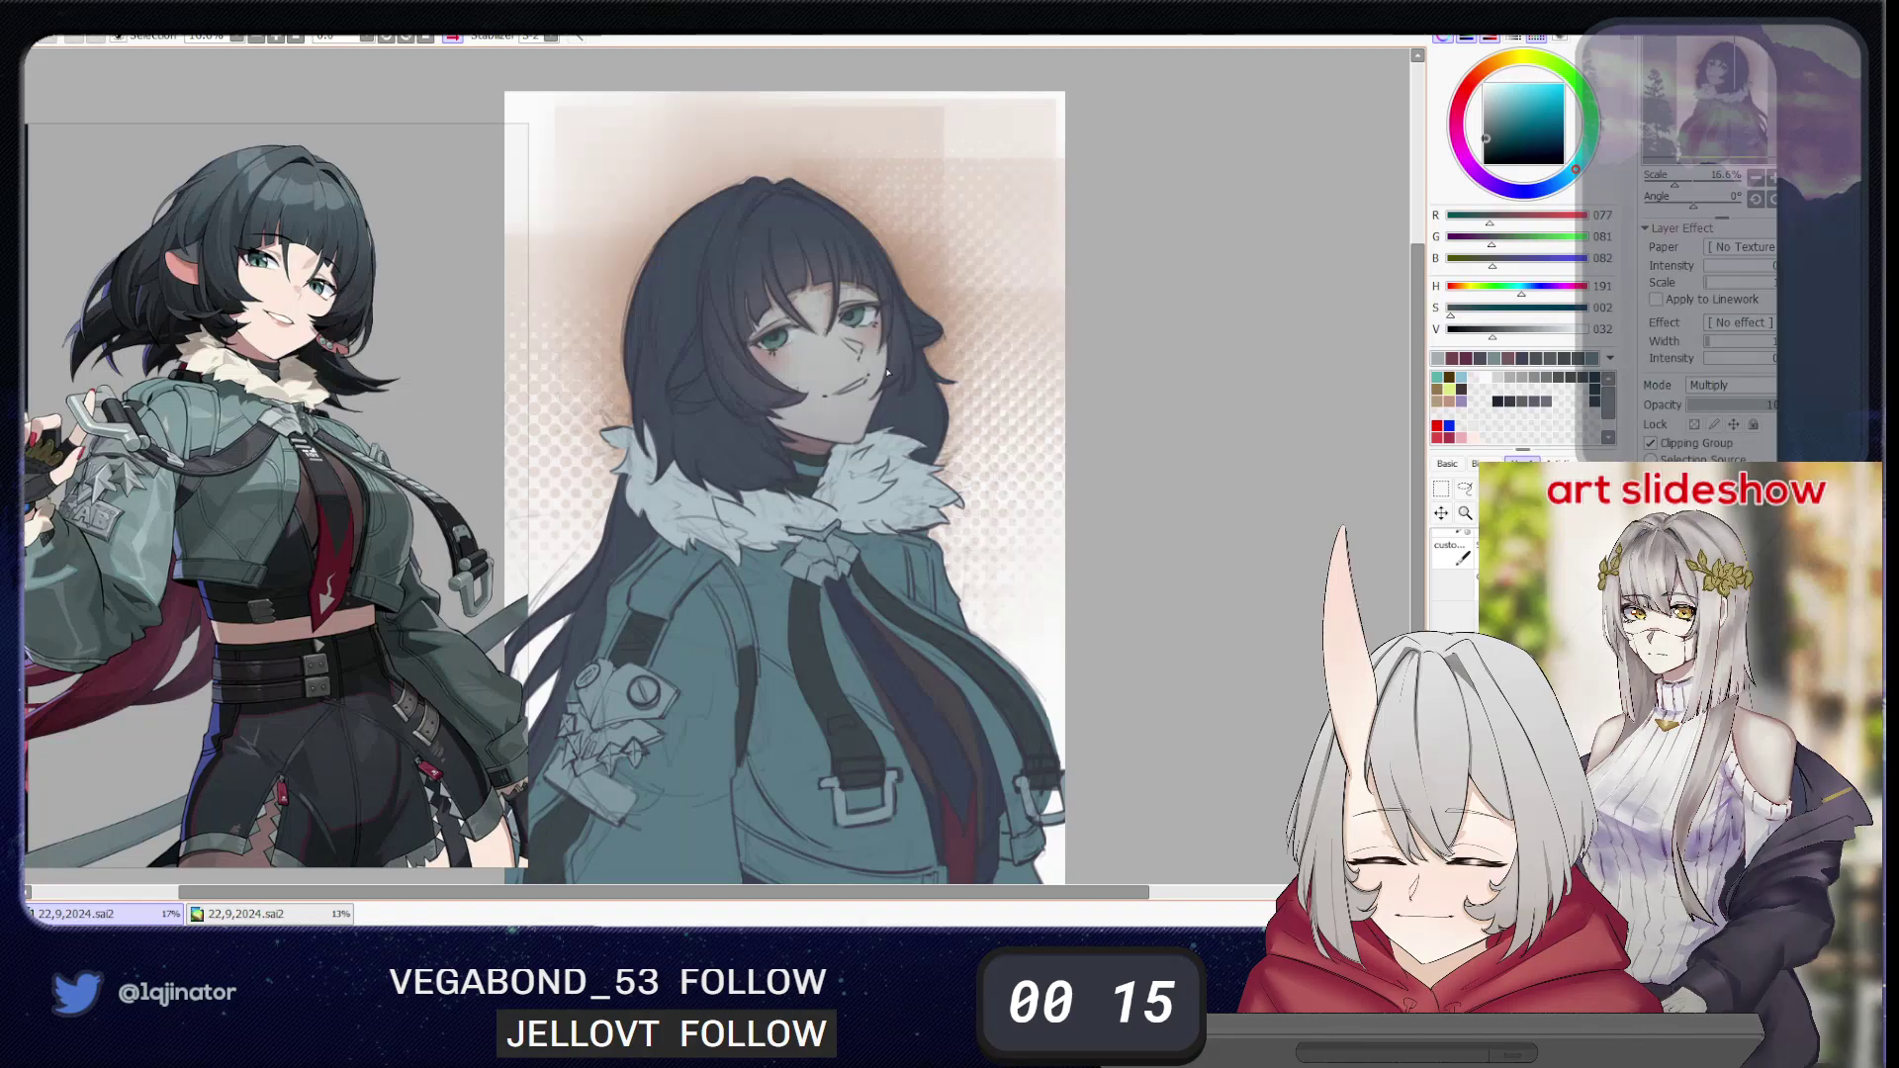
alt+click(928, 289)
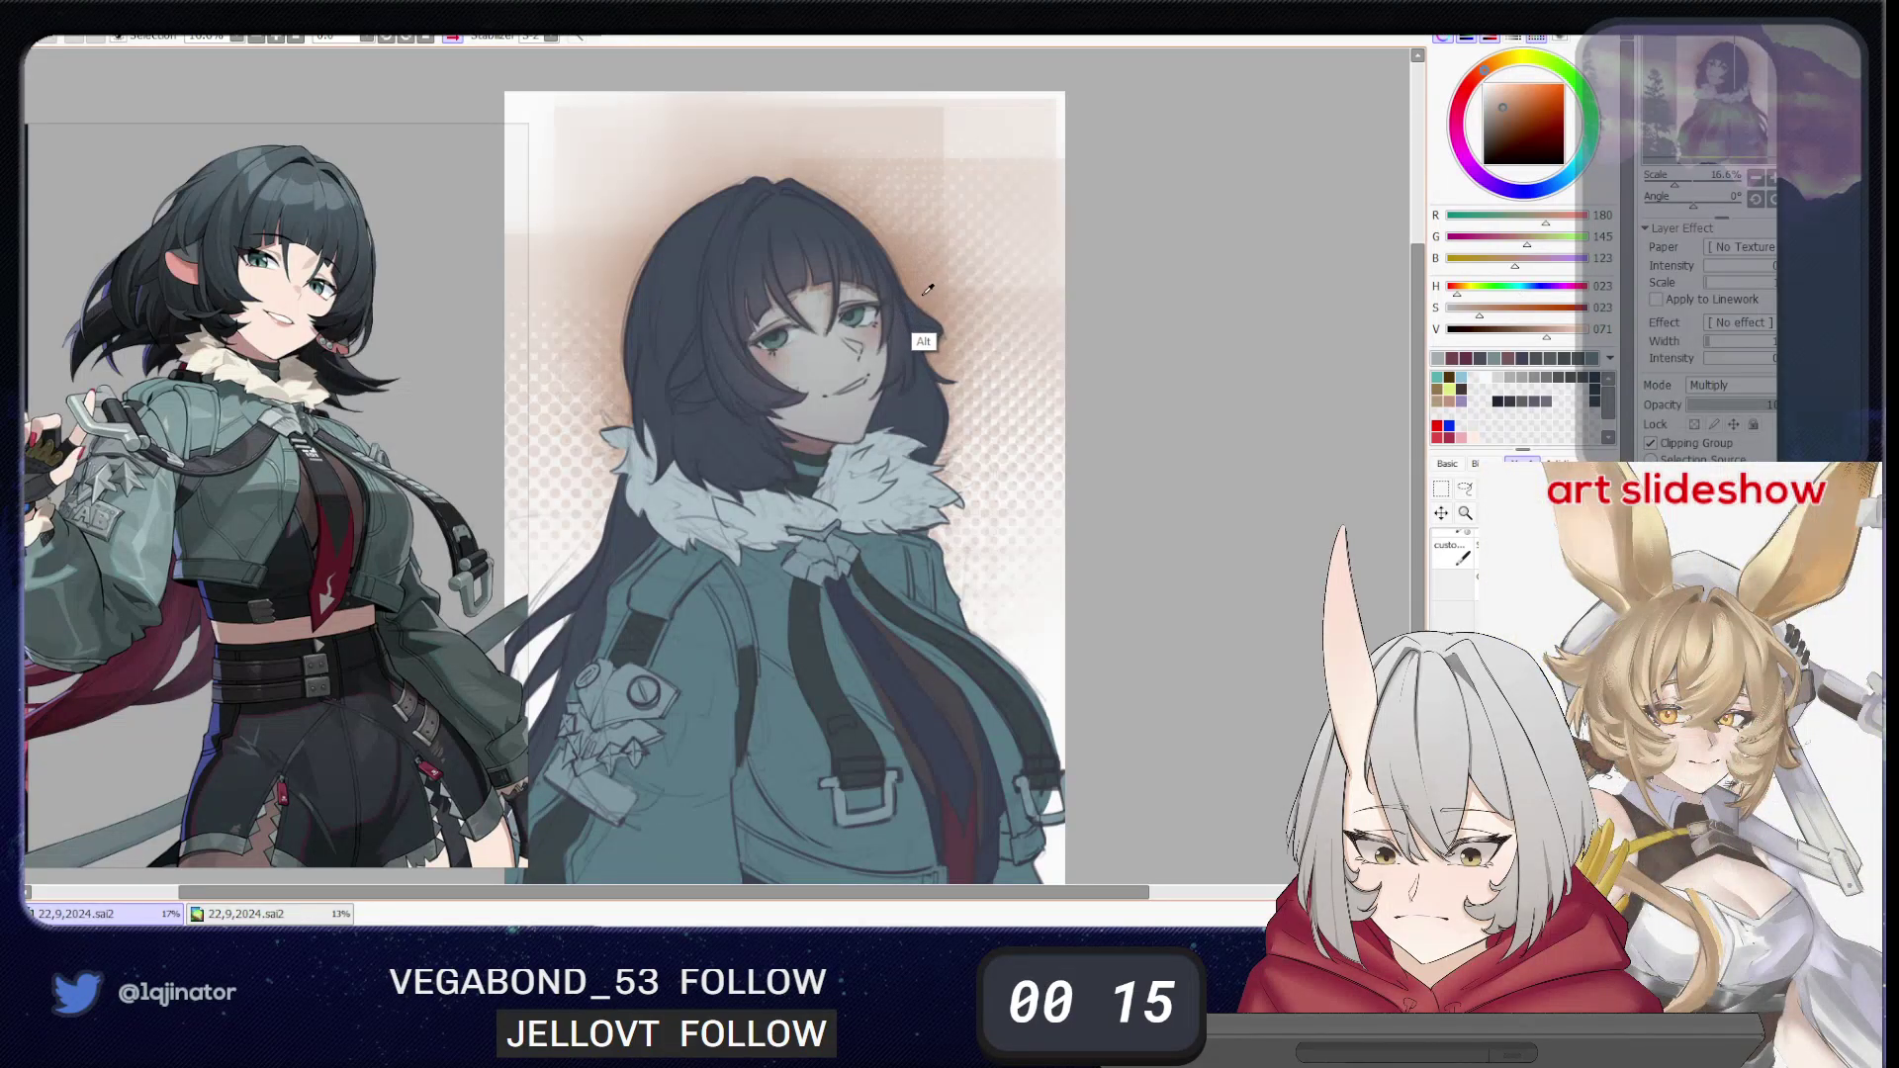
click(1566, 183)
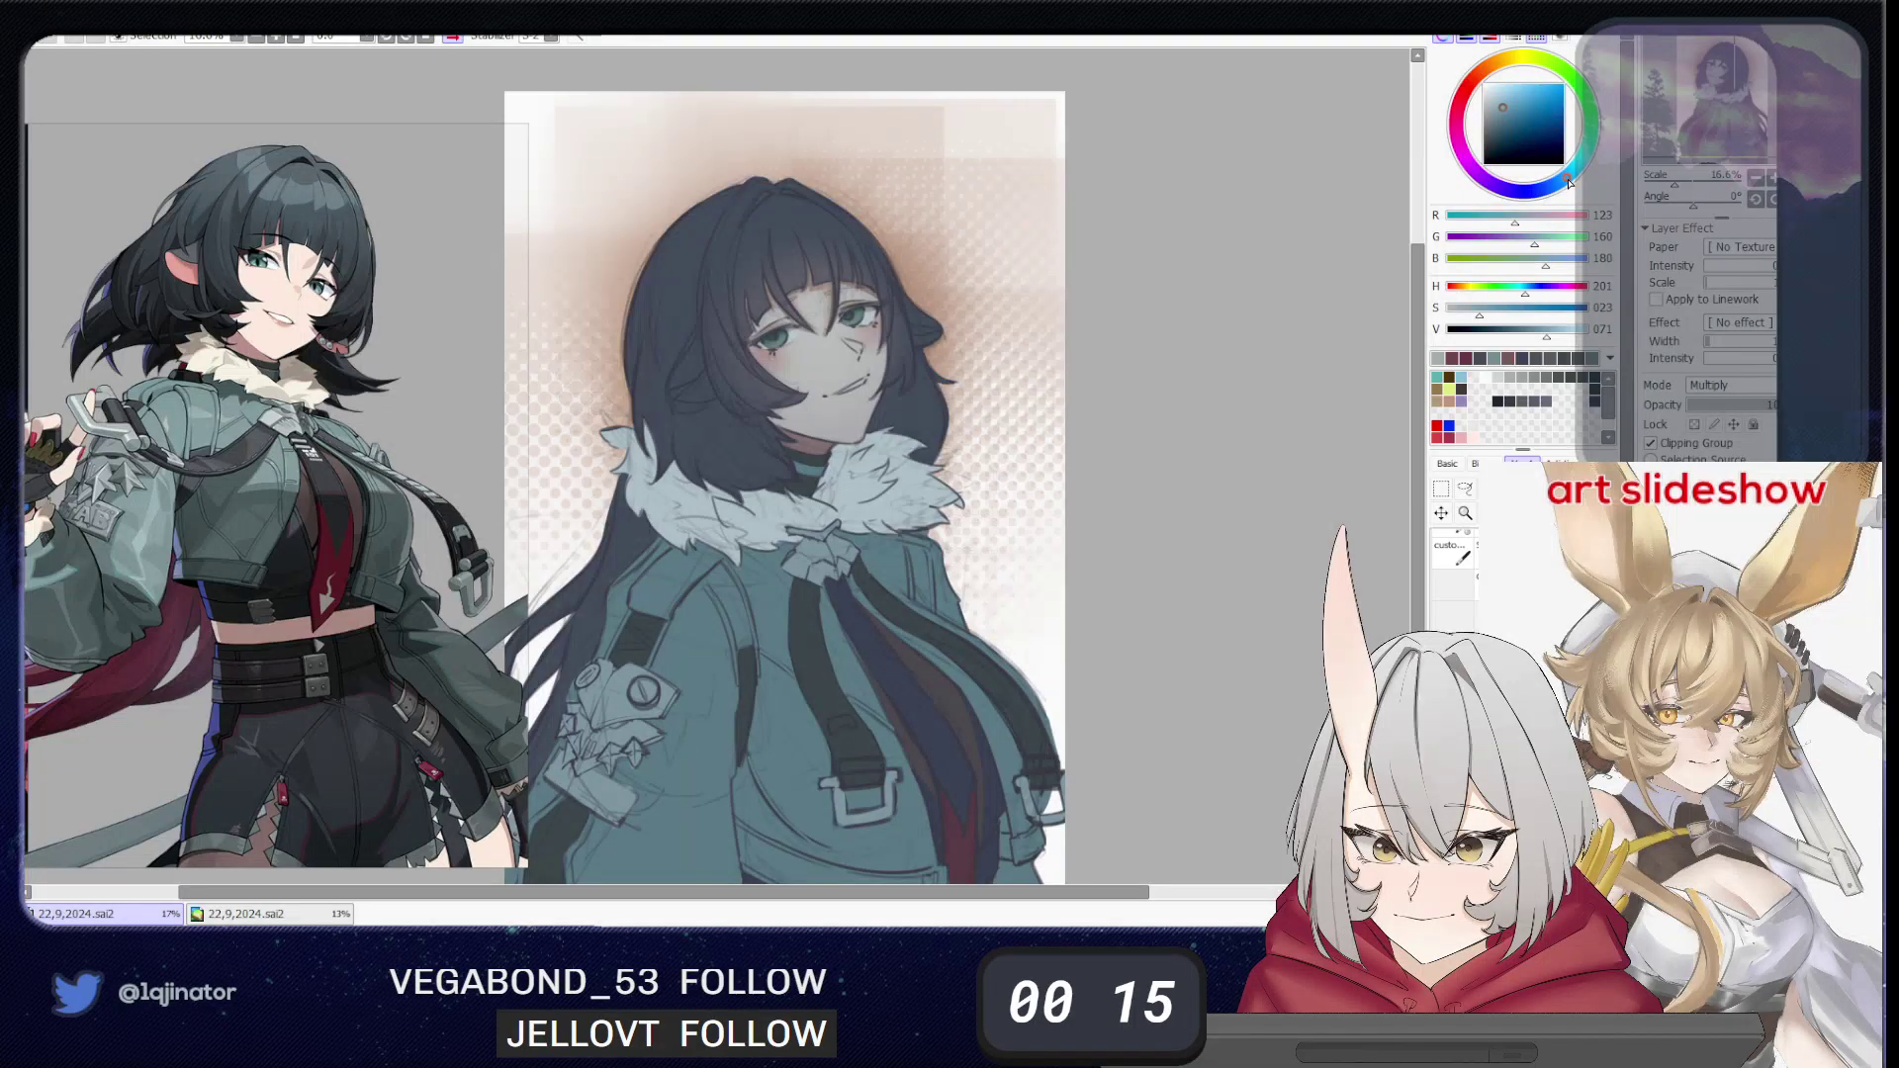
key(ctrl+z)
key(ctrl+f)
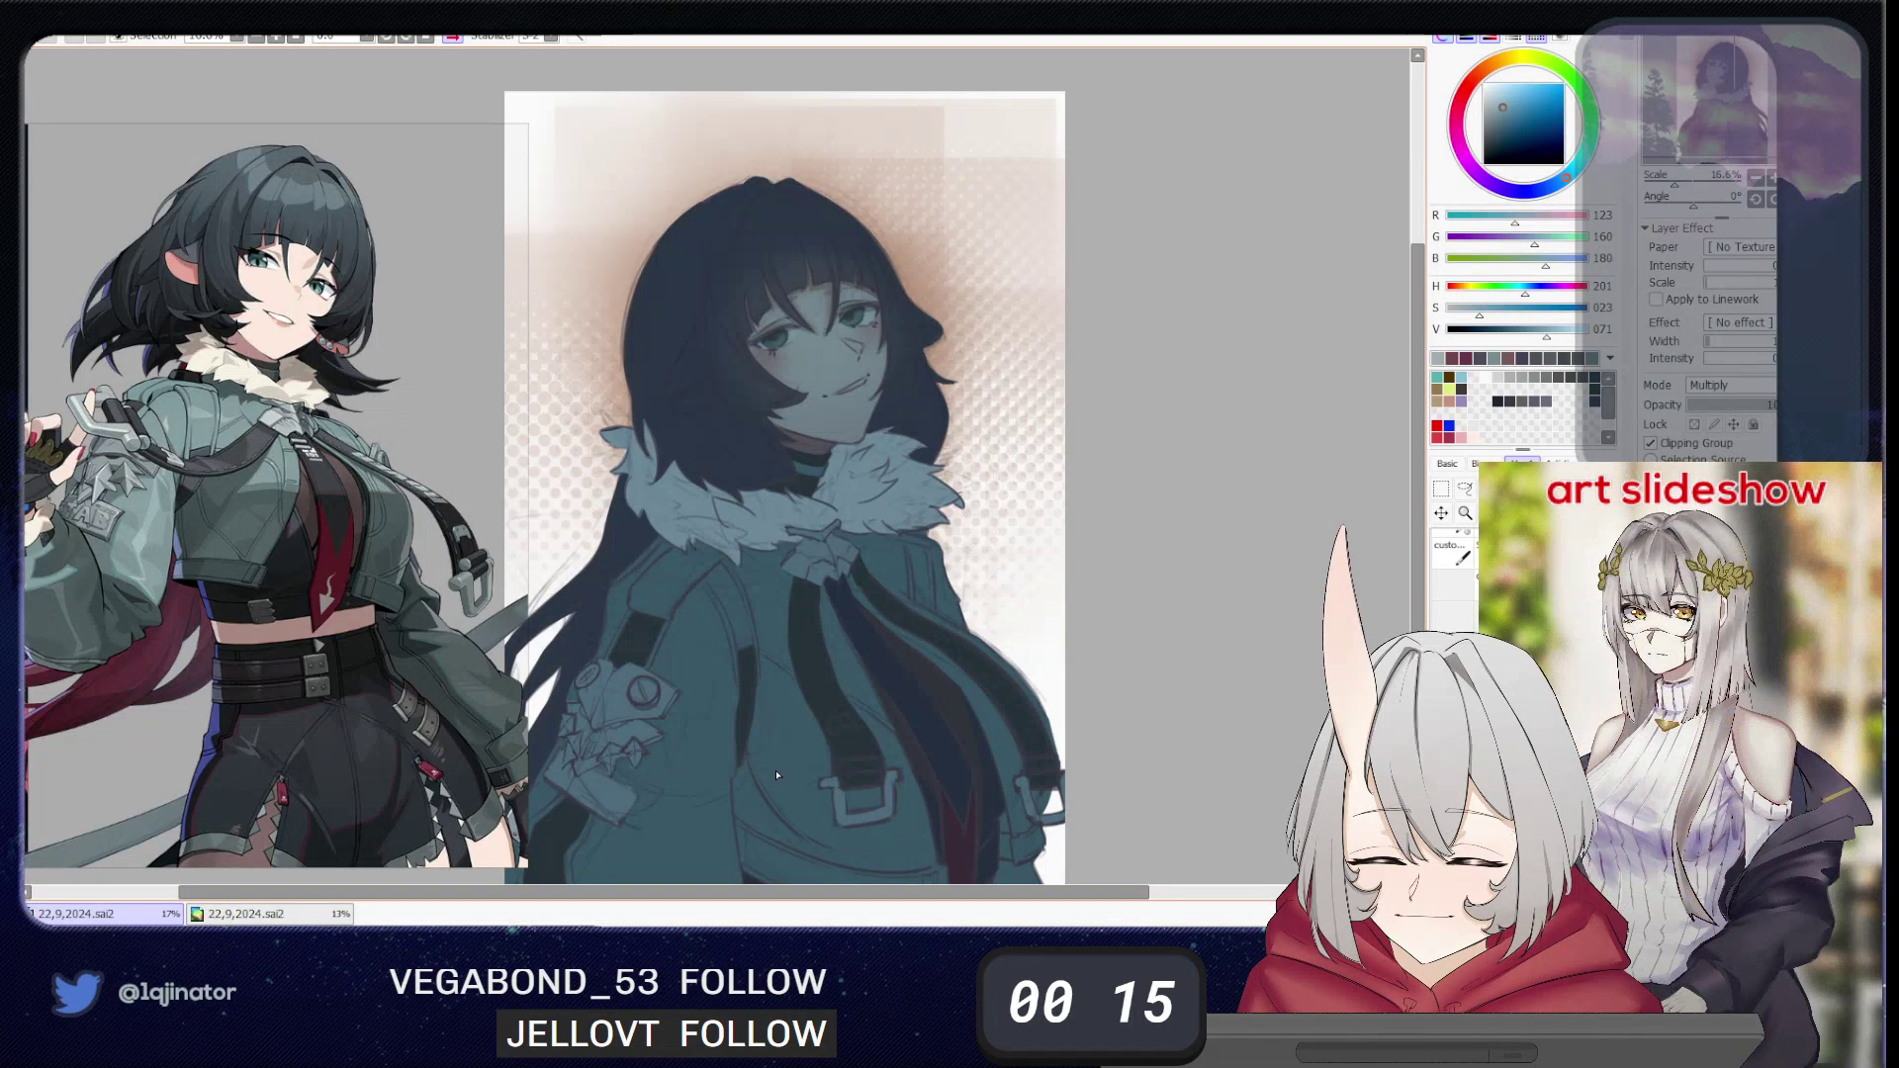
- Raise the Multiply layer's luminance by +51 in Hue/Saturation
key(ctrl+u)
drag(1197, 249, 1283, 253)
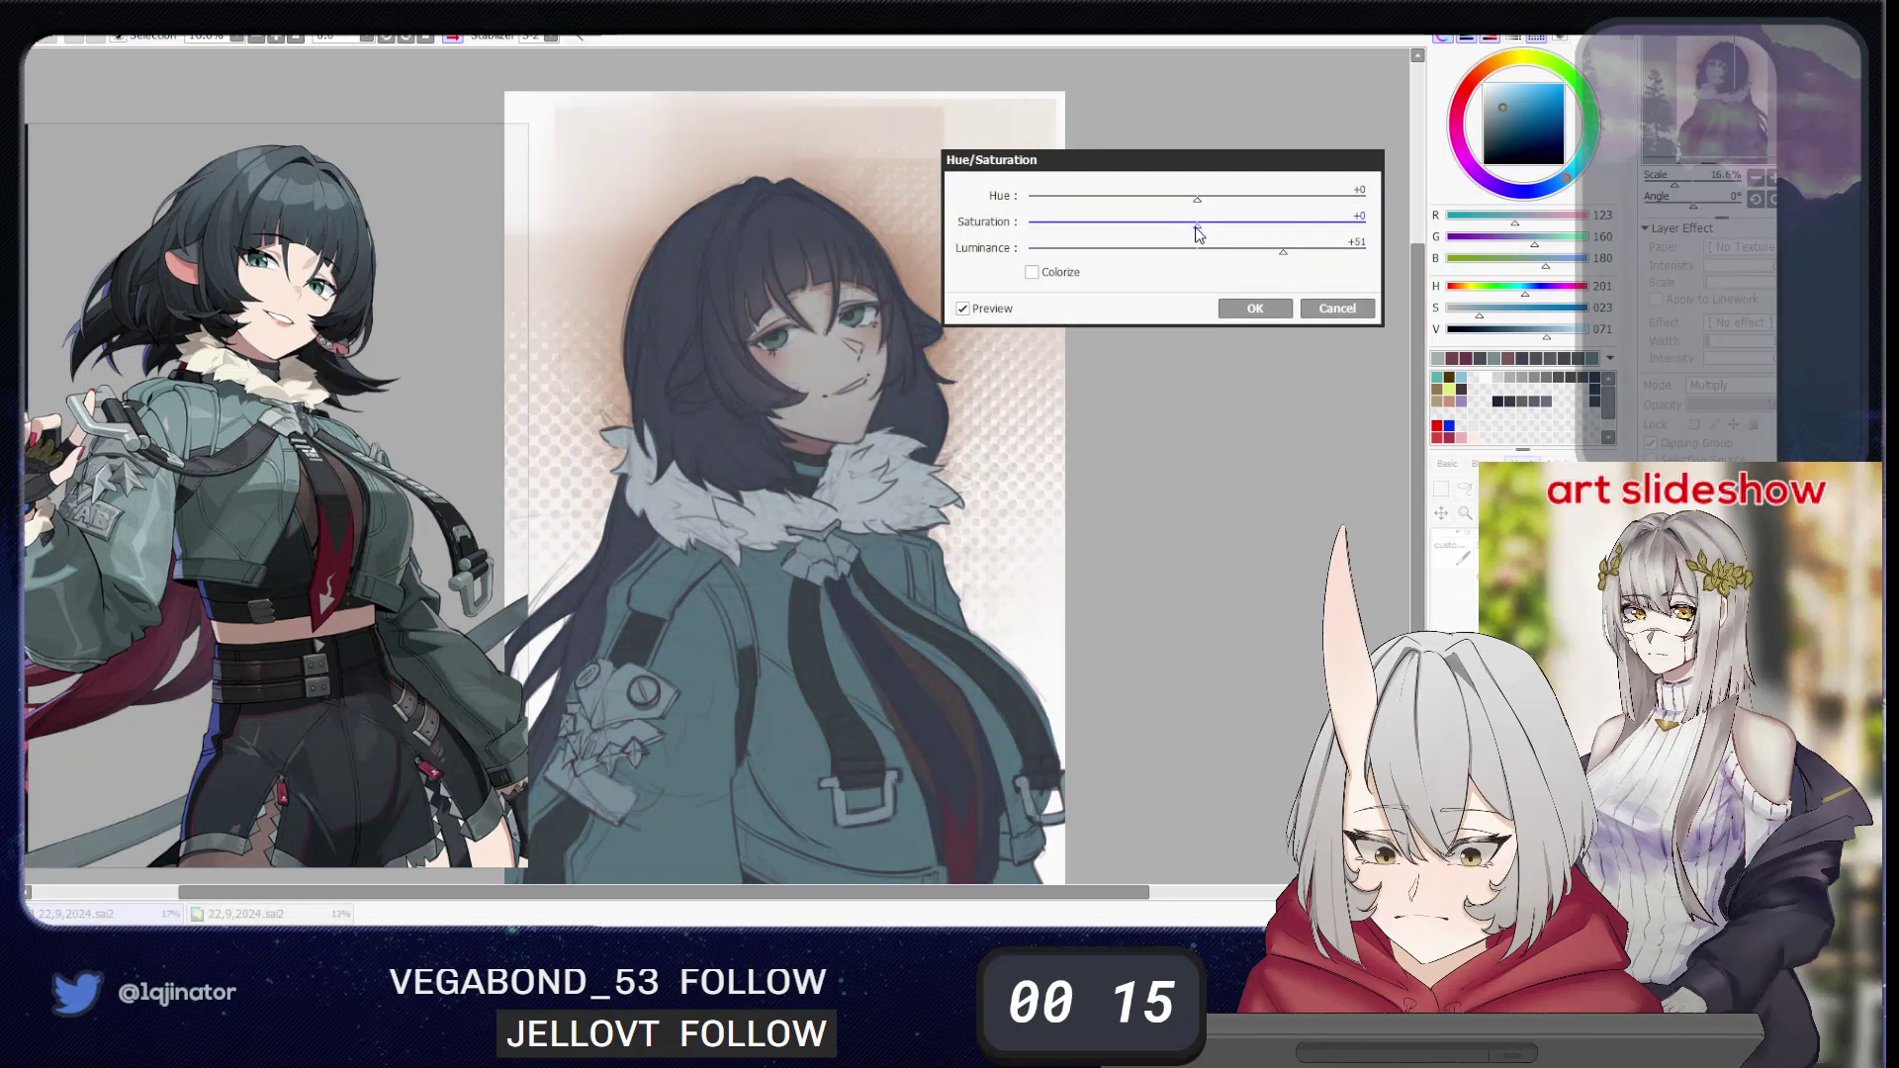
click(1237, 309)
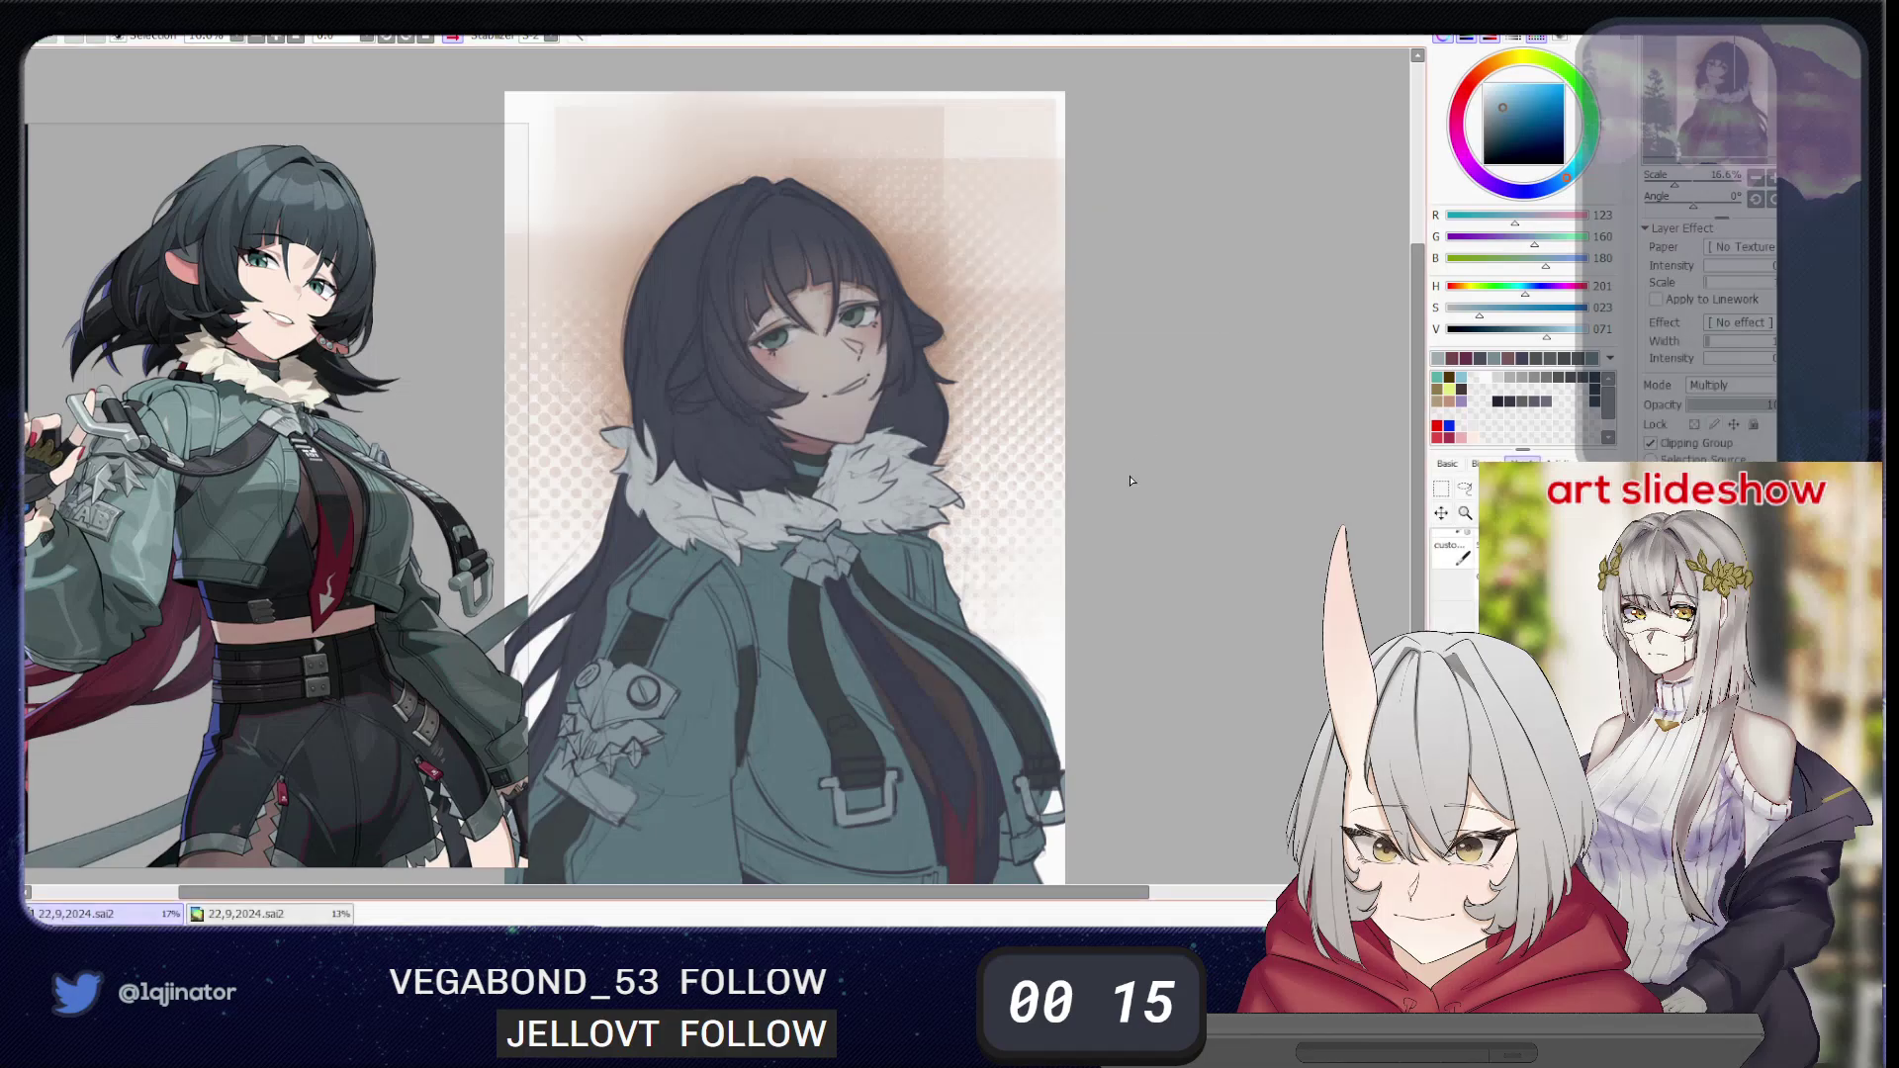
- Try lightening the Multiply shading over the face with a large soft brush, and undo the stroke
mouse_move(798, 338)
mouse_down()
mouse_move(836, 346)
mouse_move(883, 306)
mouse_up()
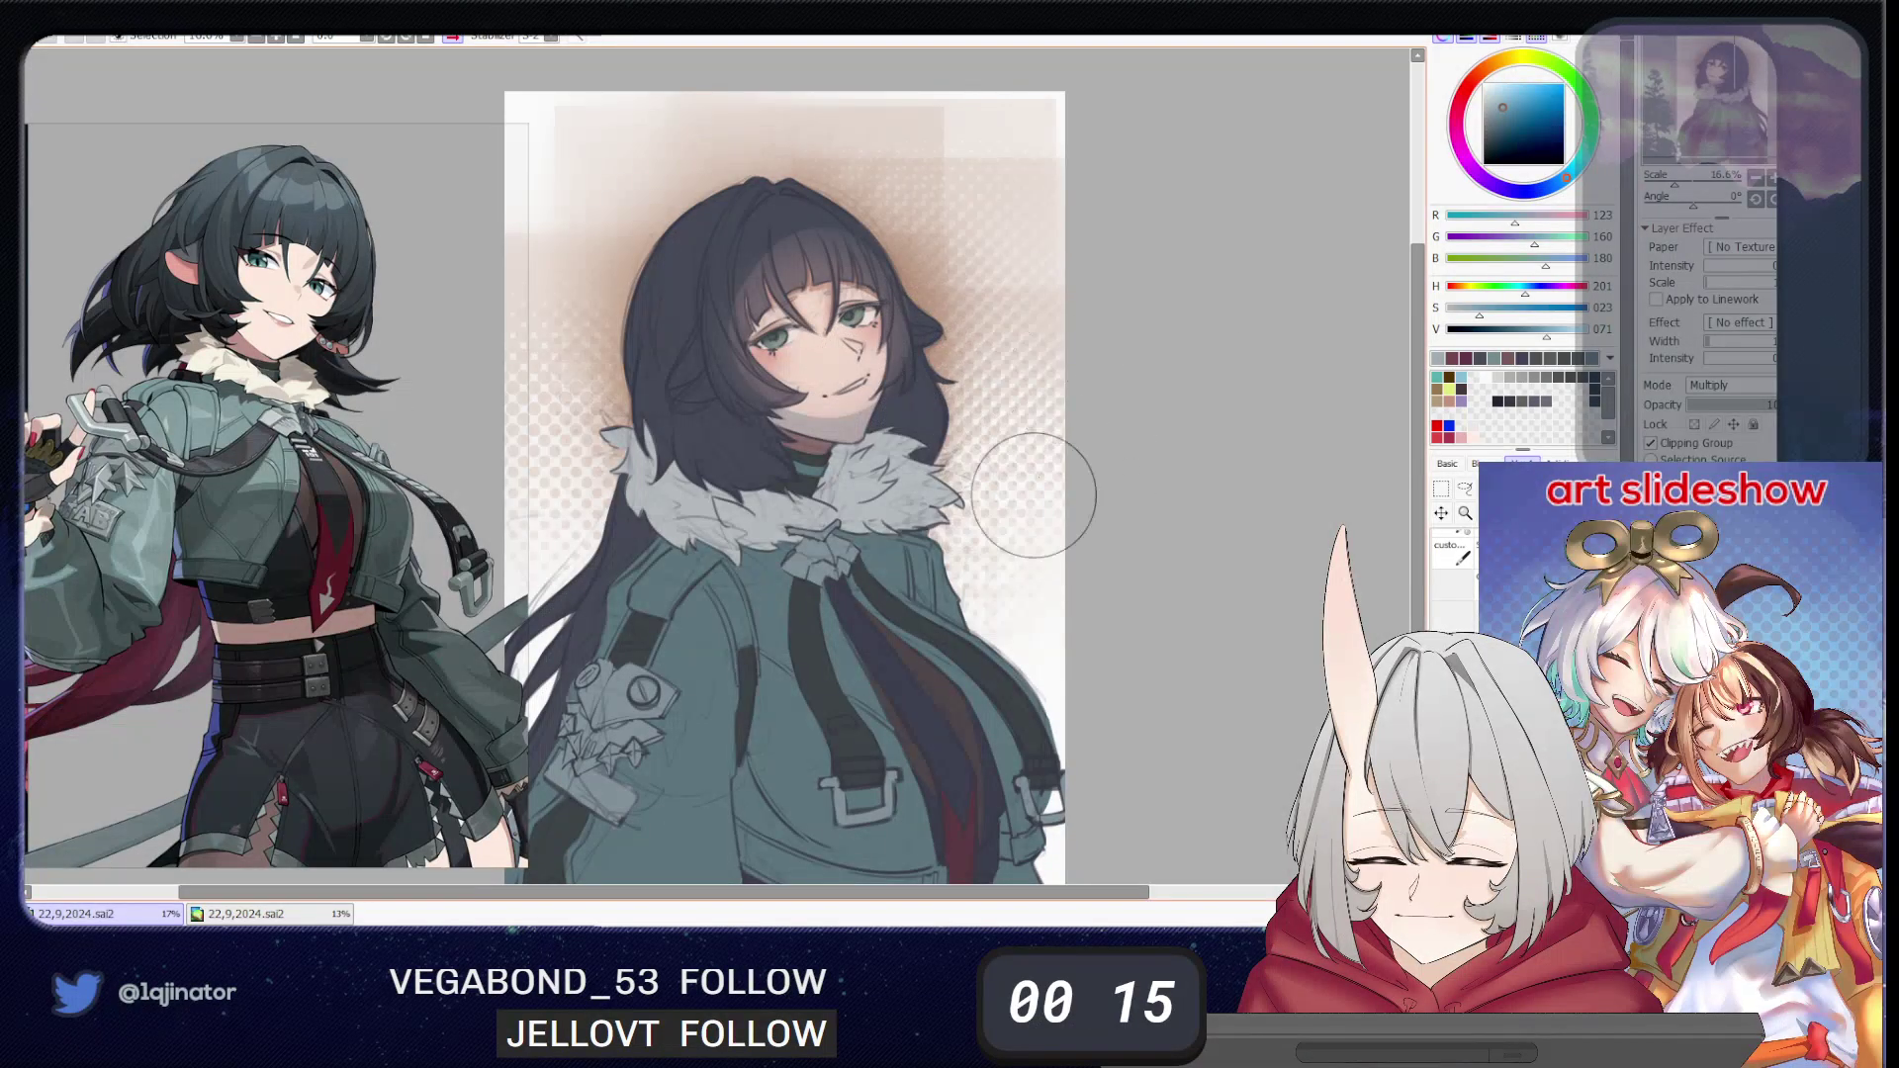
key(ctrl+z)
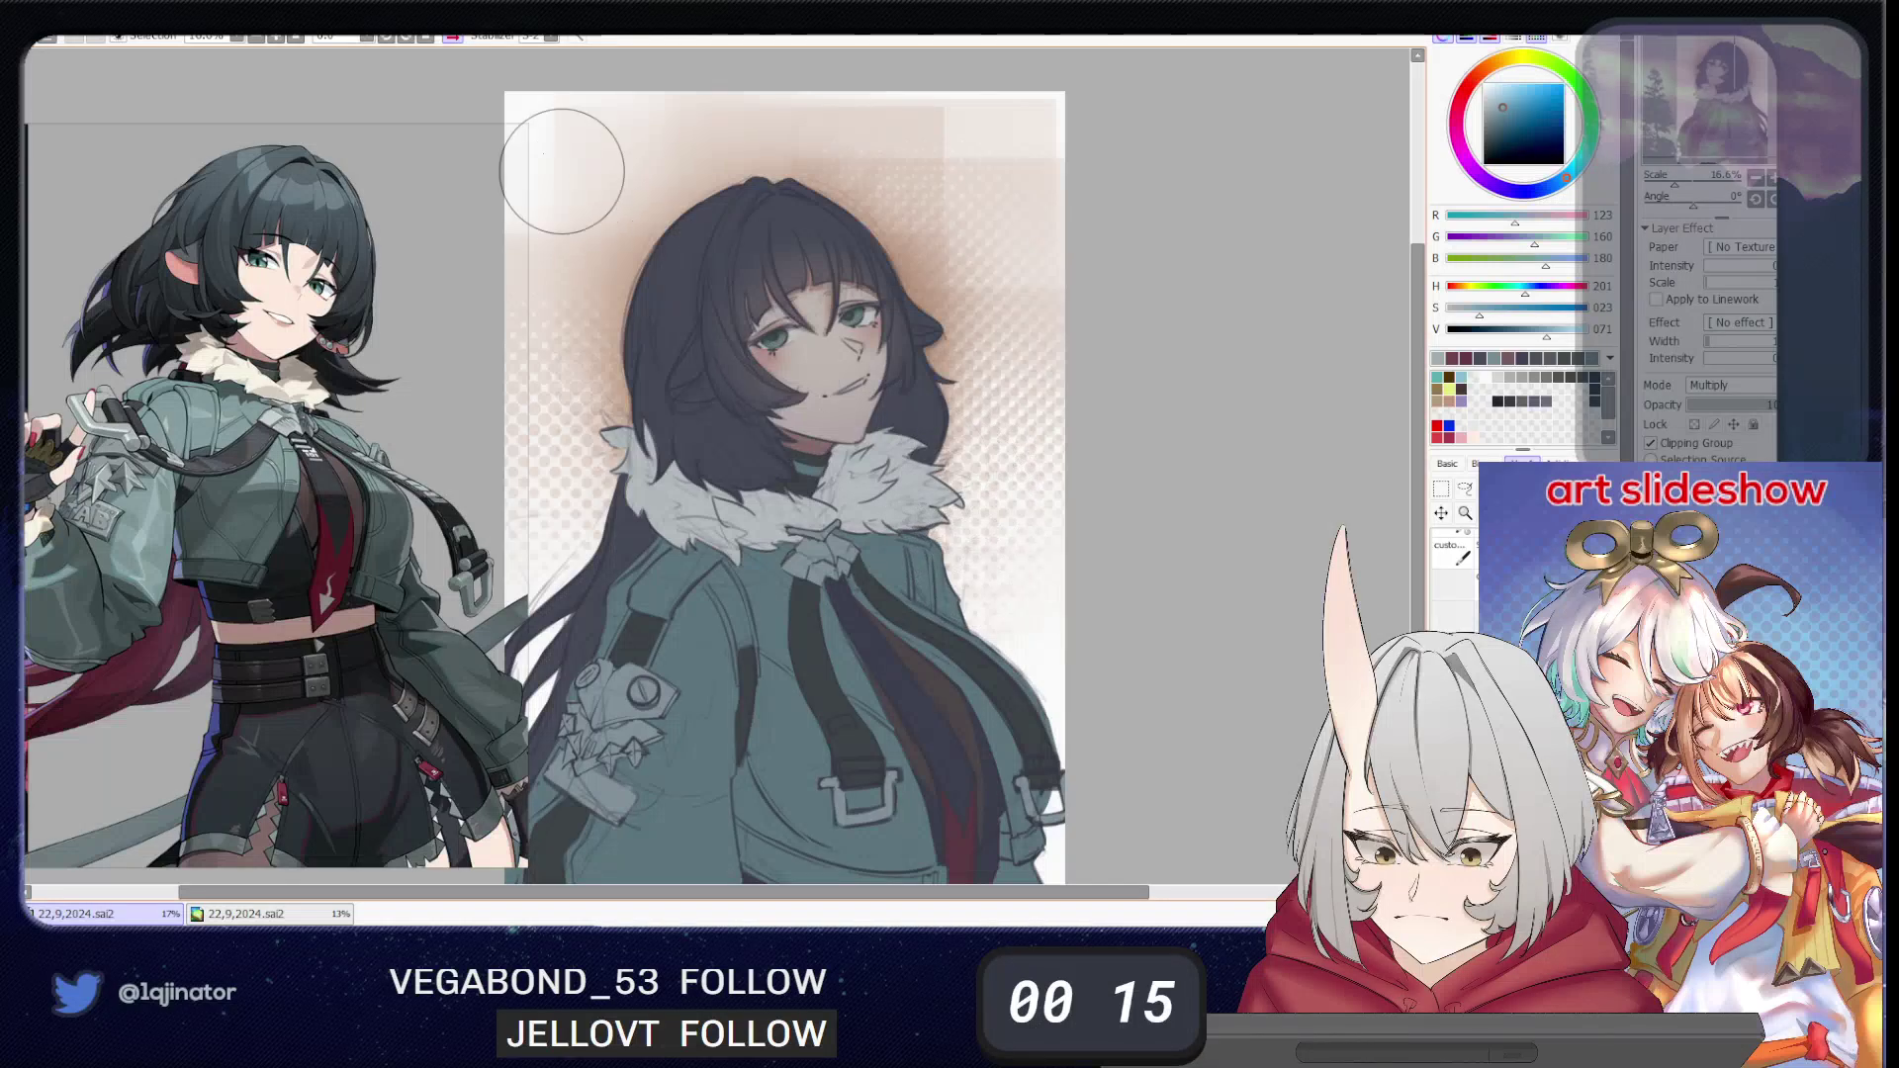
- Mirror the canvas, switch the shading layer to Normal to sample its pale blue, RGB 203, 216, 223, and return it to Multiply
click(453, 38)
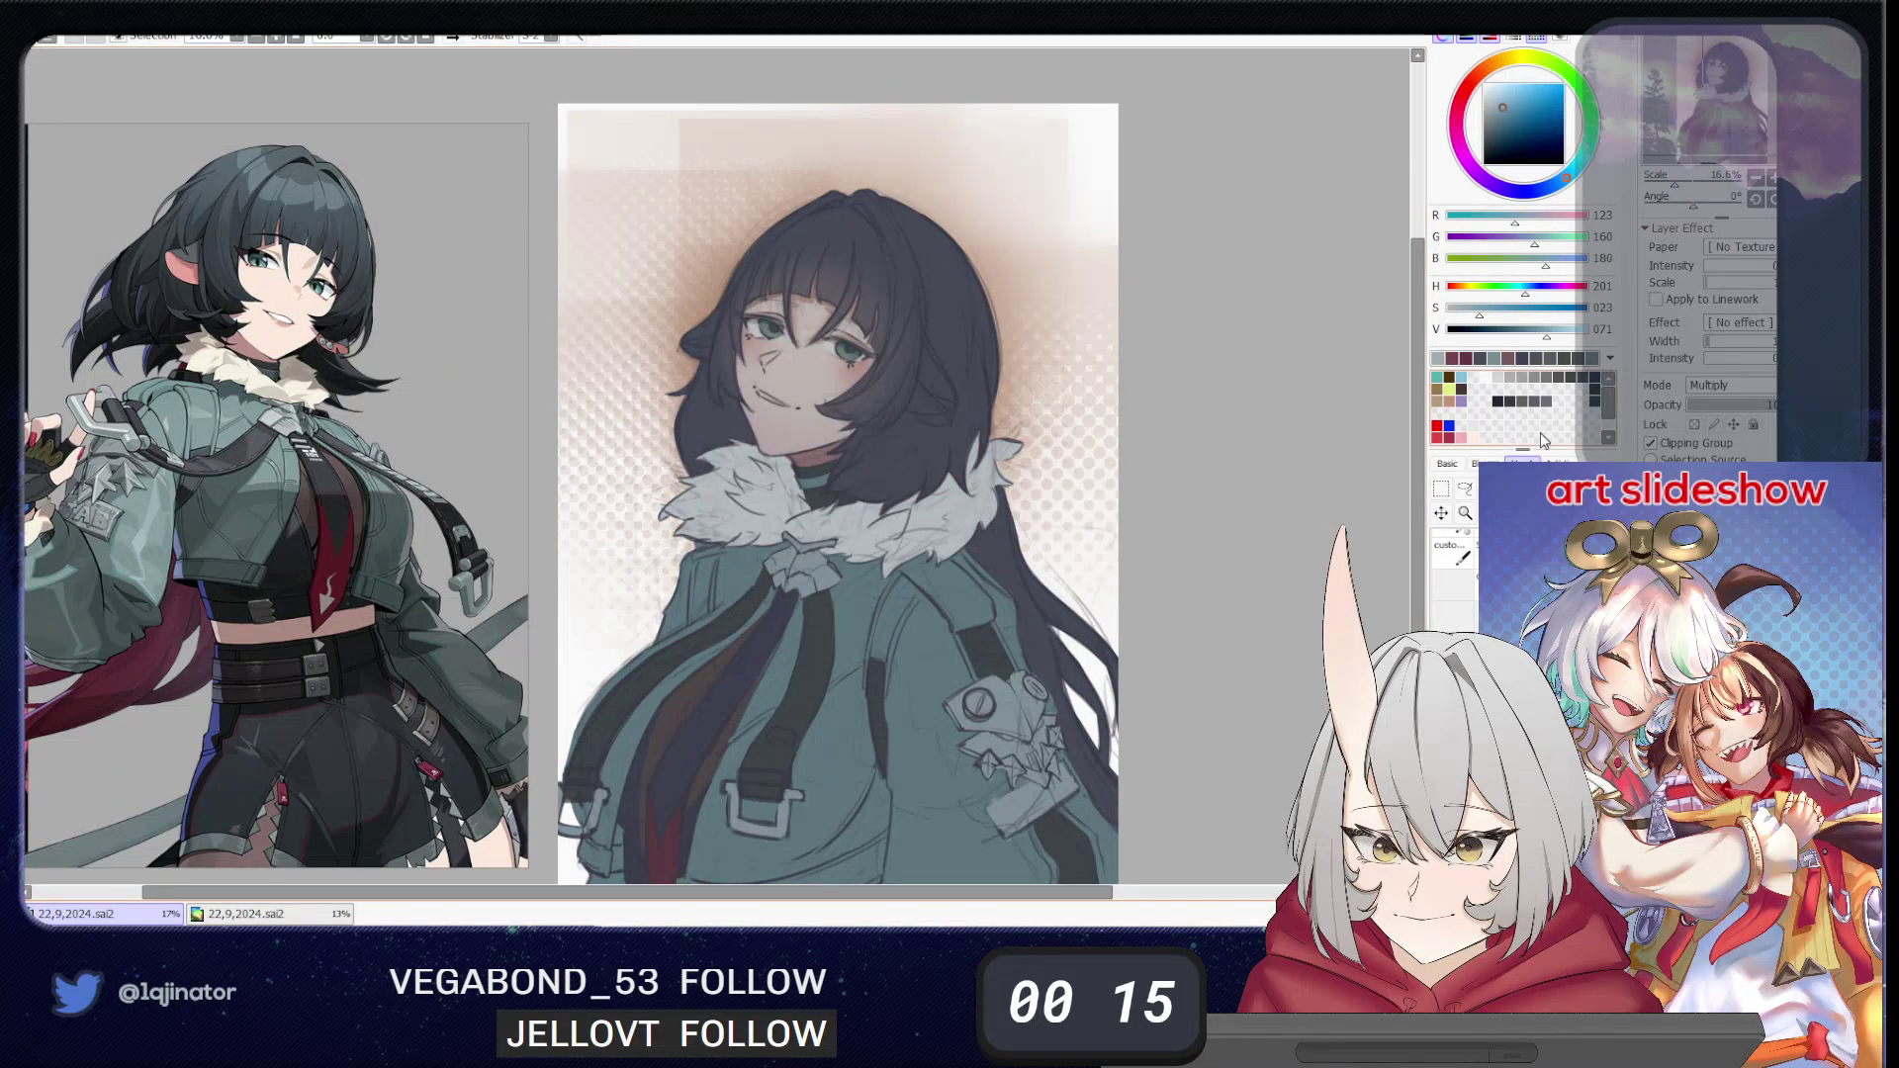
click(1729, 392)
click(1730, 401)
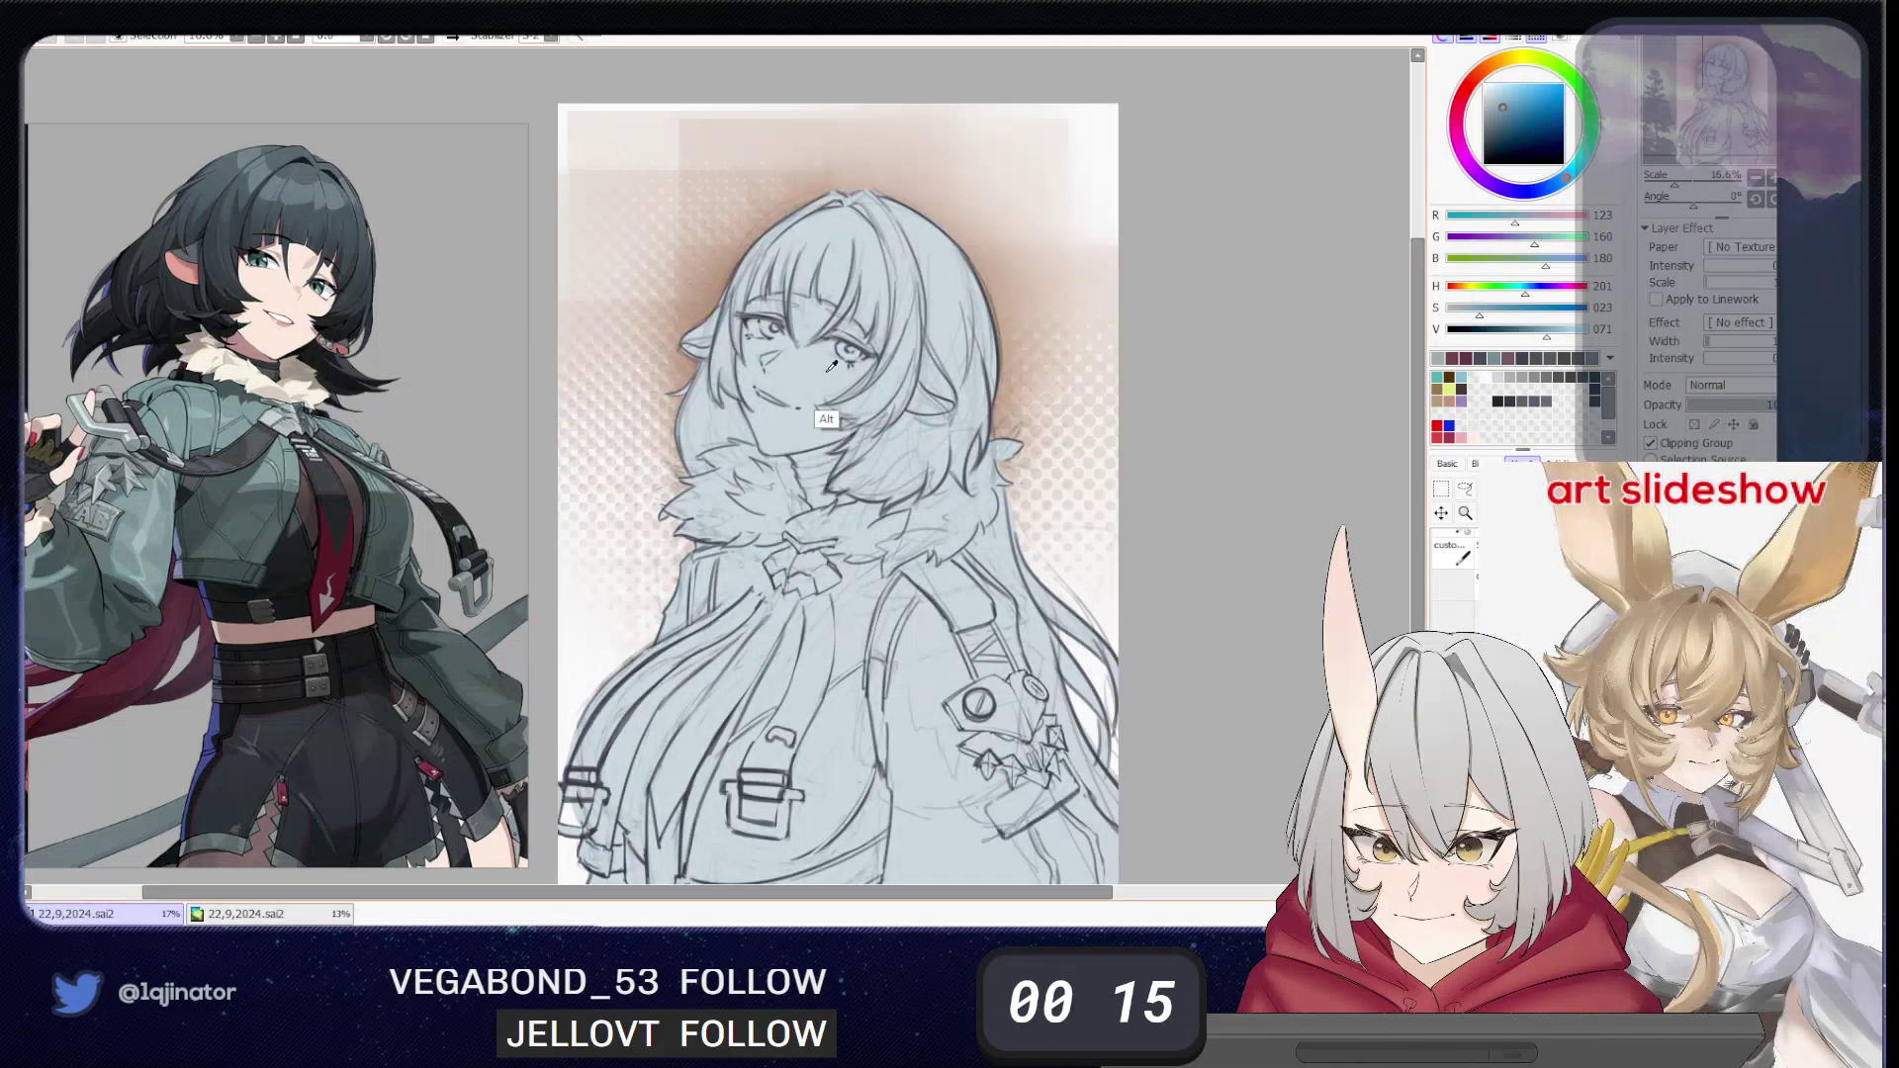
right_click(846, 414)
click(1730, 388)
click(1720, 431)
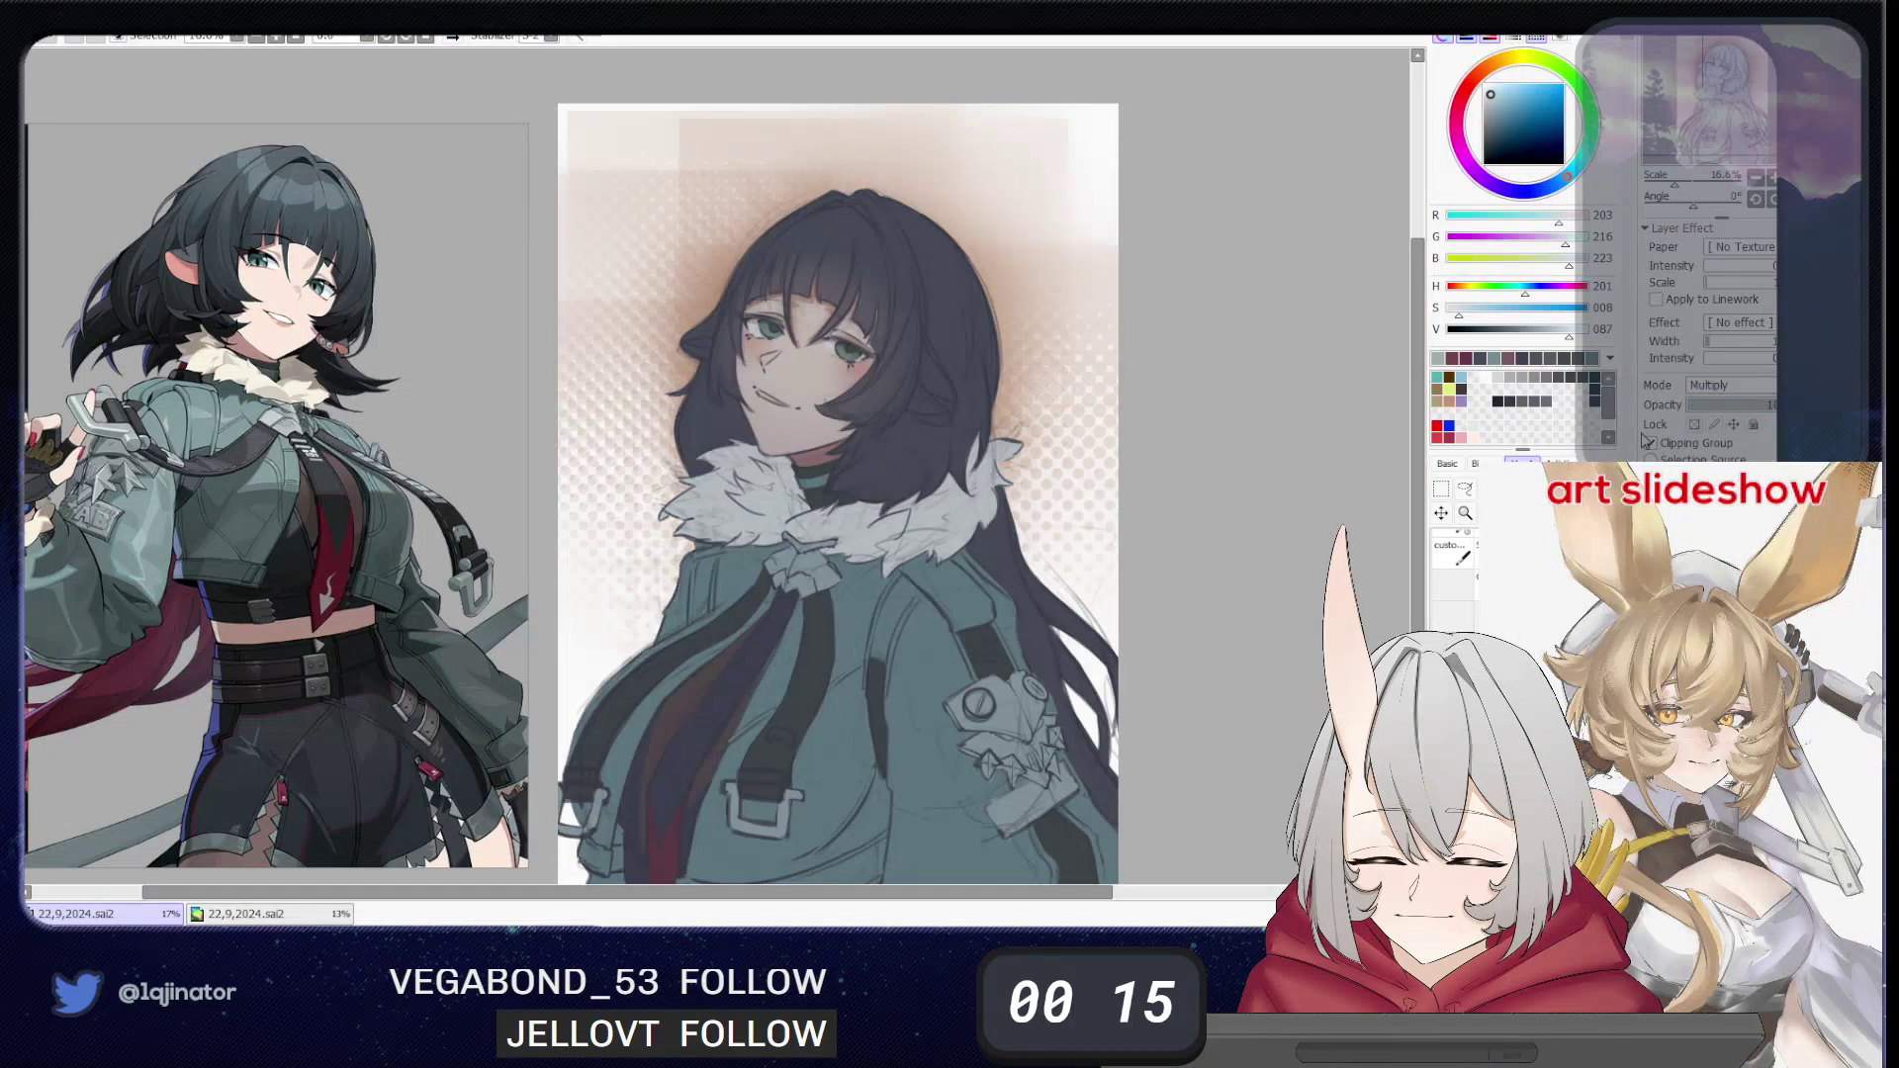
- Try lightening the Multiply shading across the face and collar with an enlarged soft brush, and undo the strokes
mouse_move(931, 542)
mouse_down()
mouse_move(874, 570)
mouse_move(933, 570)
mouse_up()
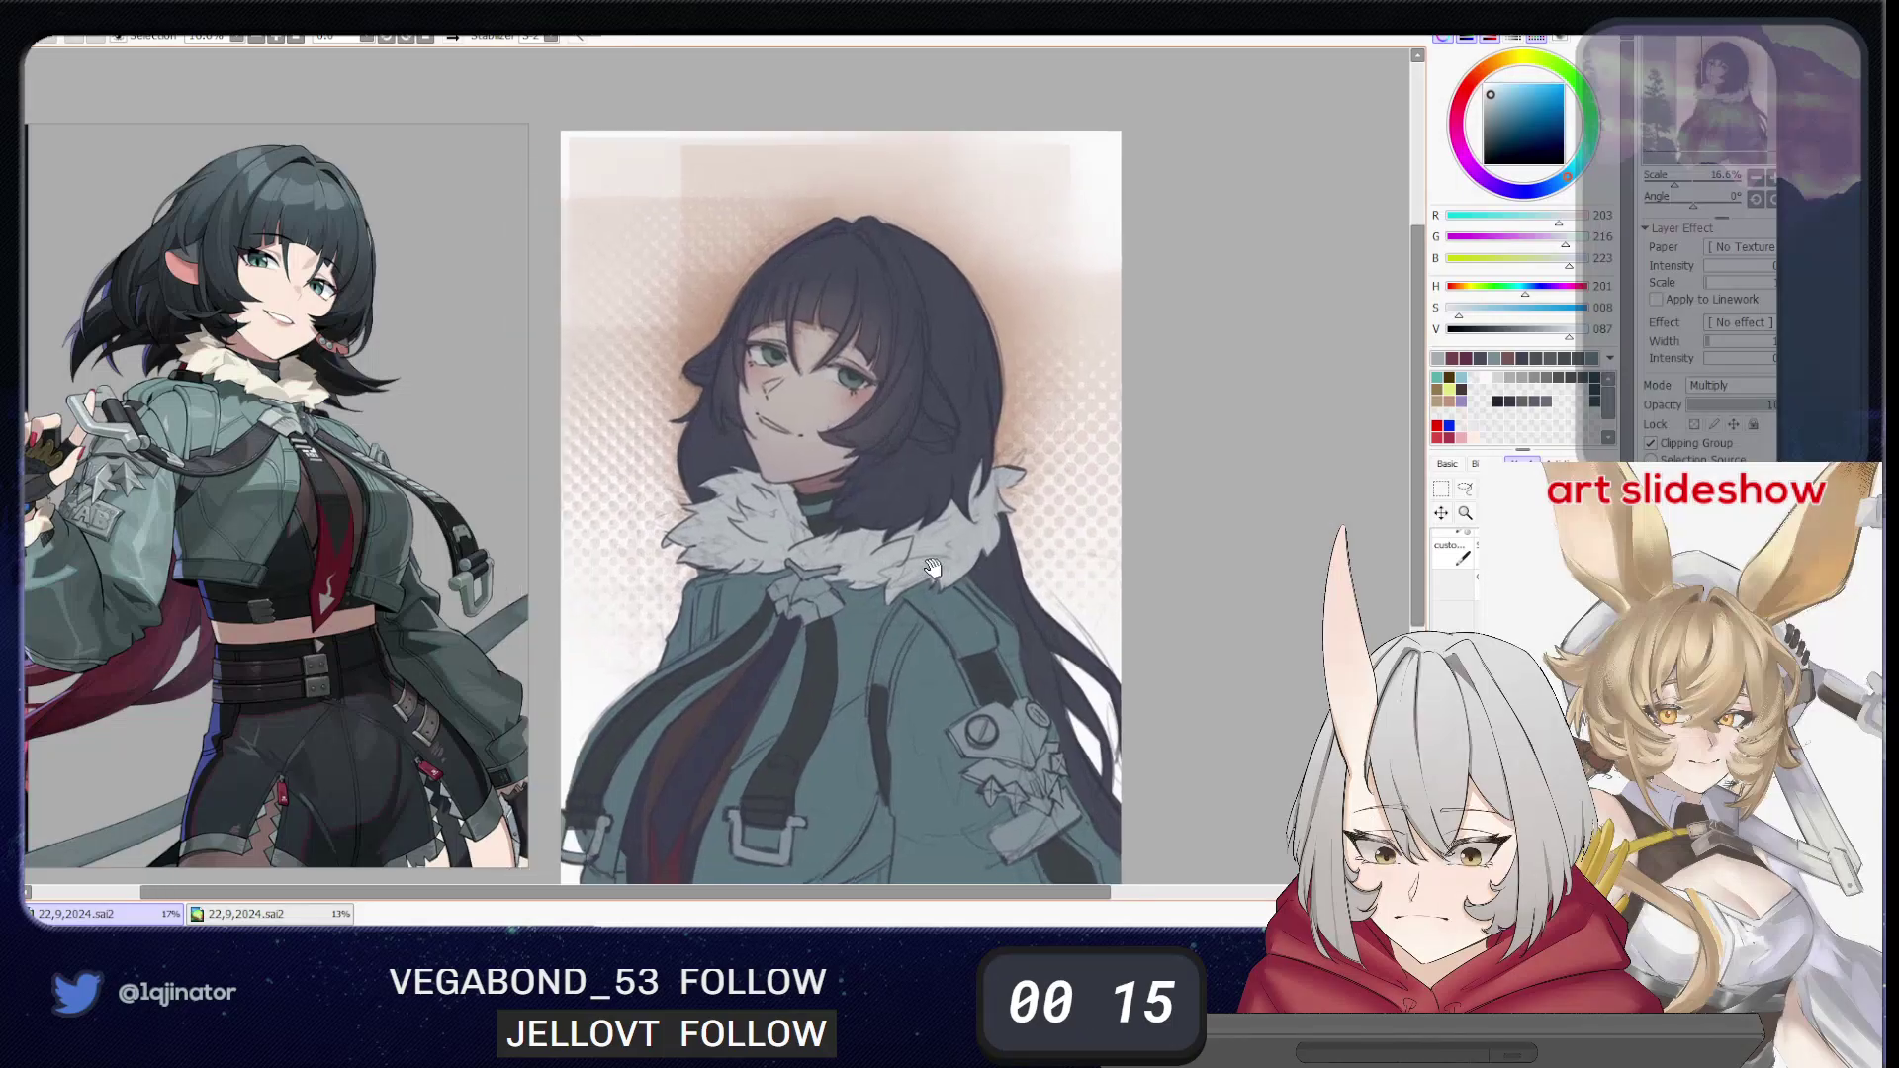
mouse_move(847, 418)
mouse_down()
mouse_move(798, 558)
mouse_move(816, 487)
mouse_move(789, 489)
mouse_up()
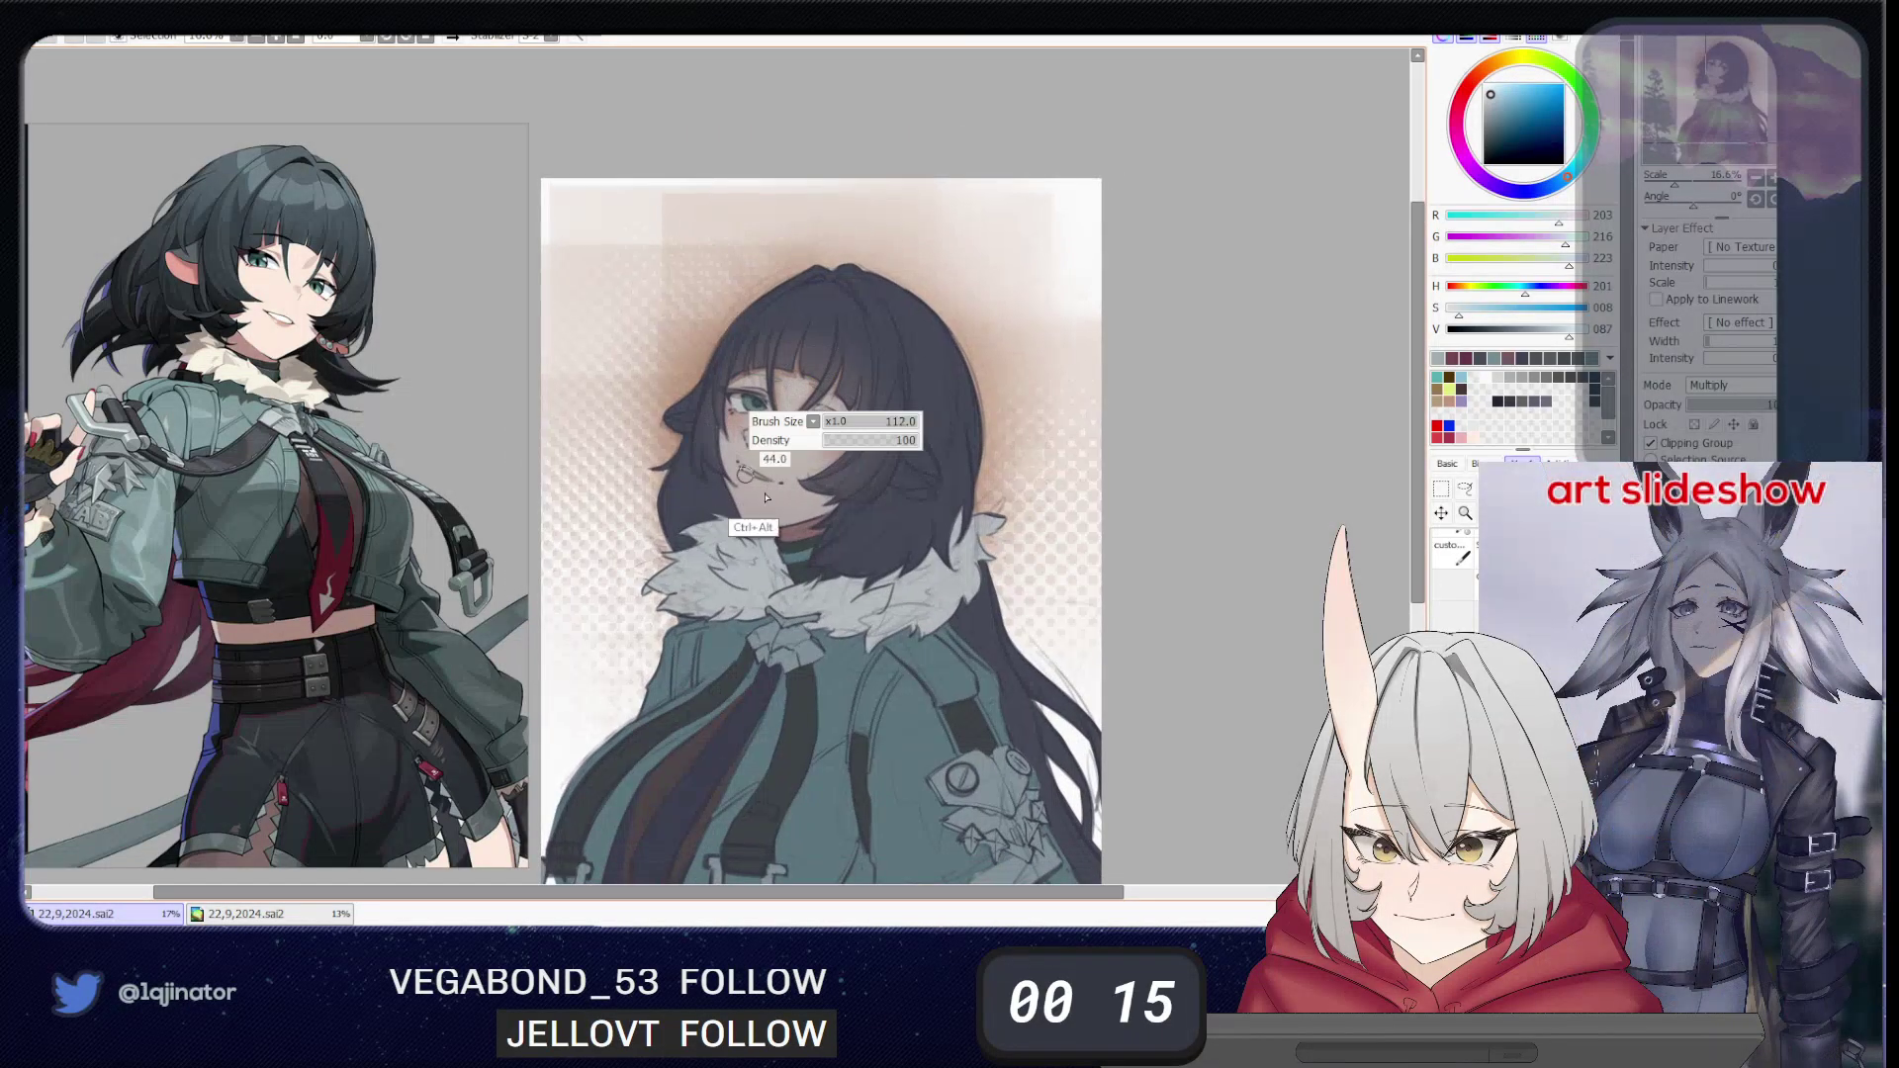
key(])
key(])
key(])
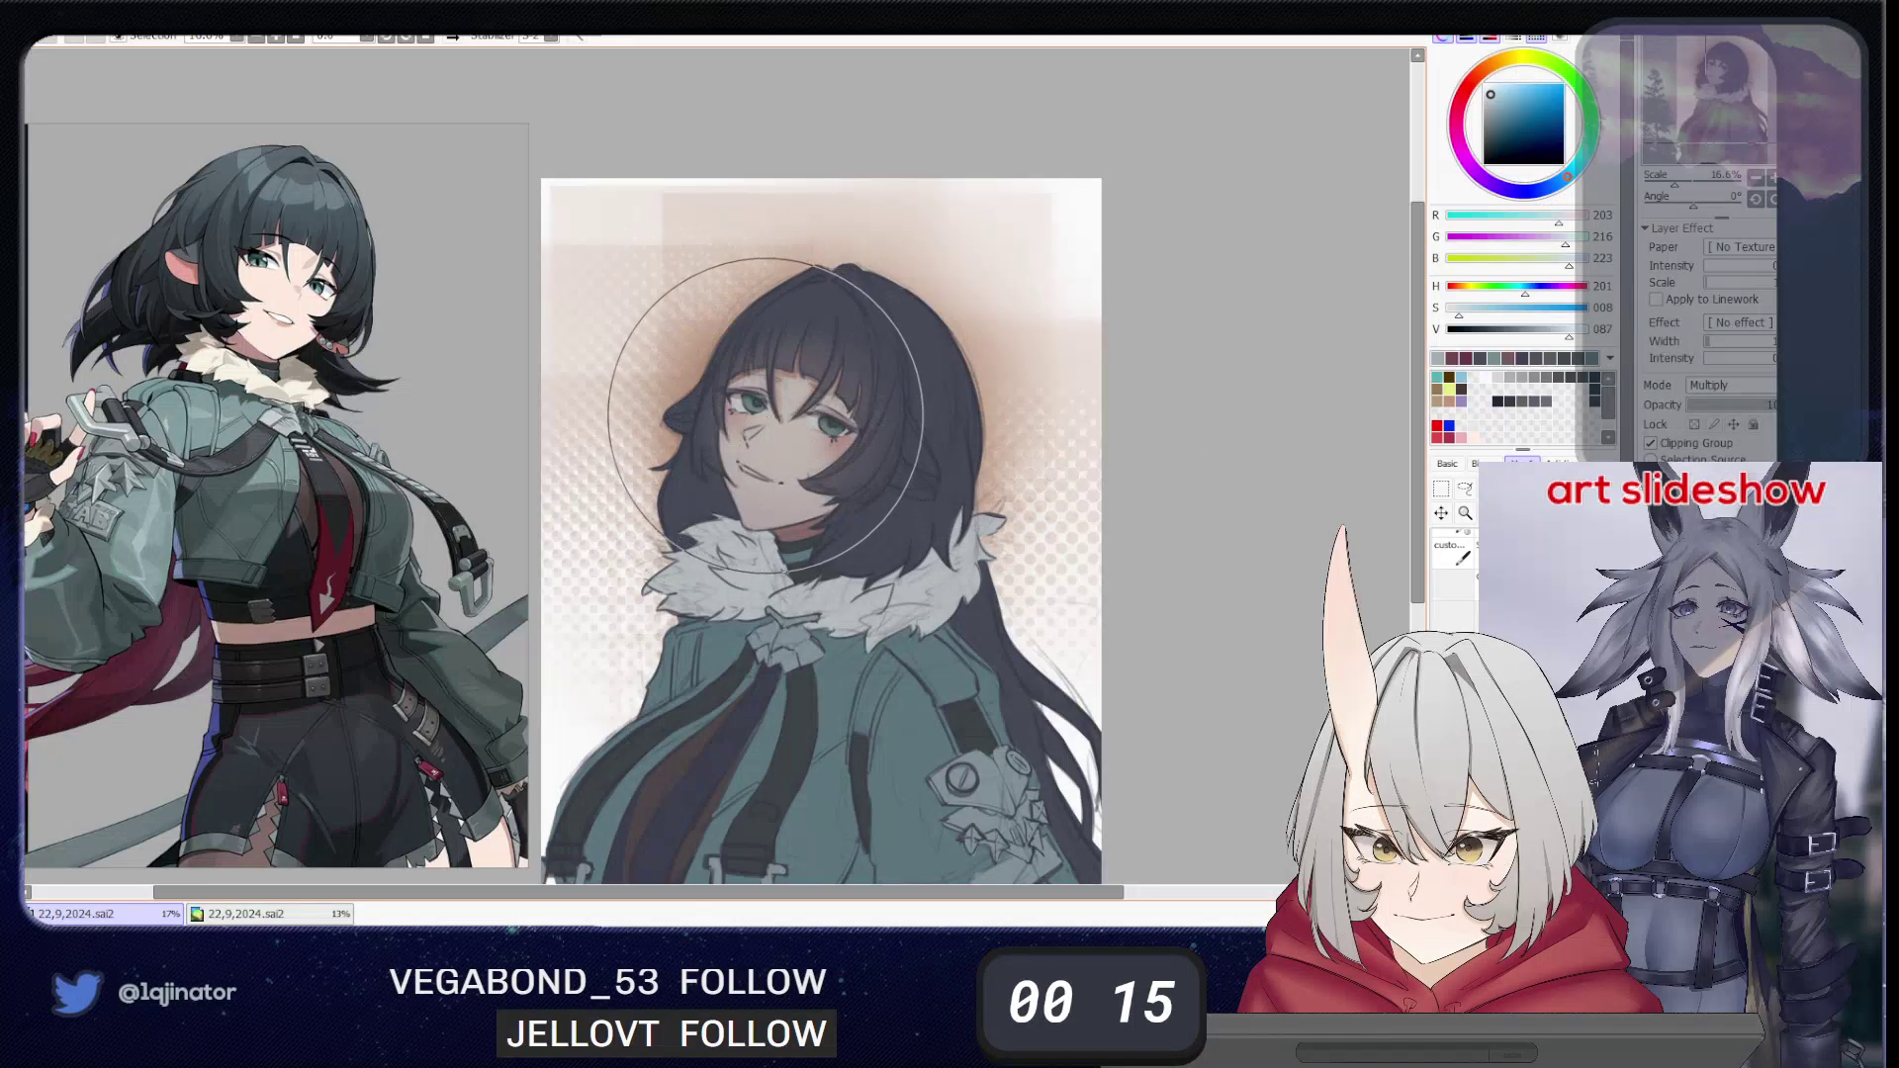
drag(794, 452, 941, 496)
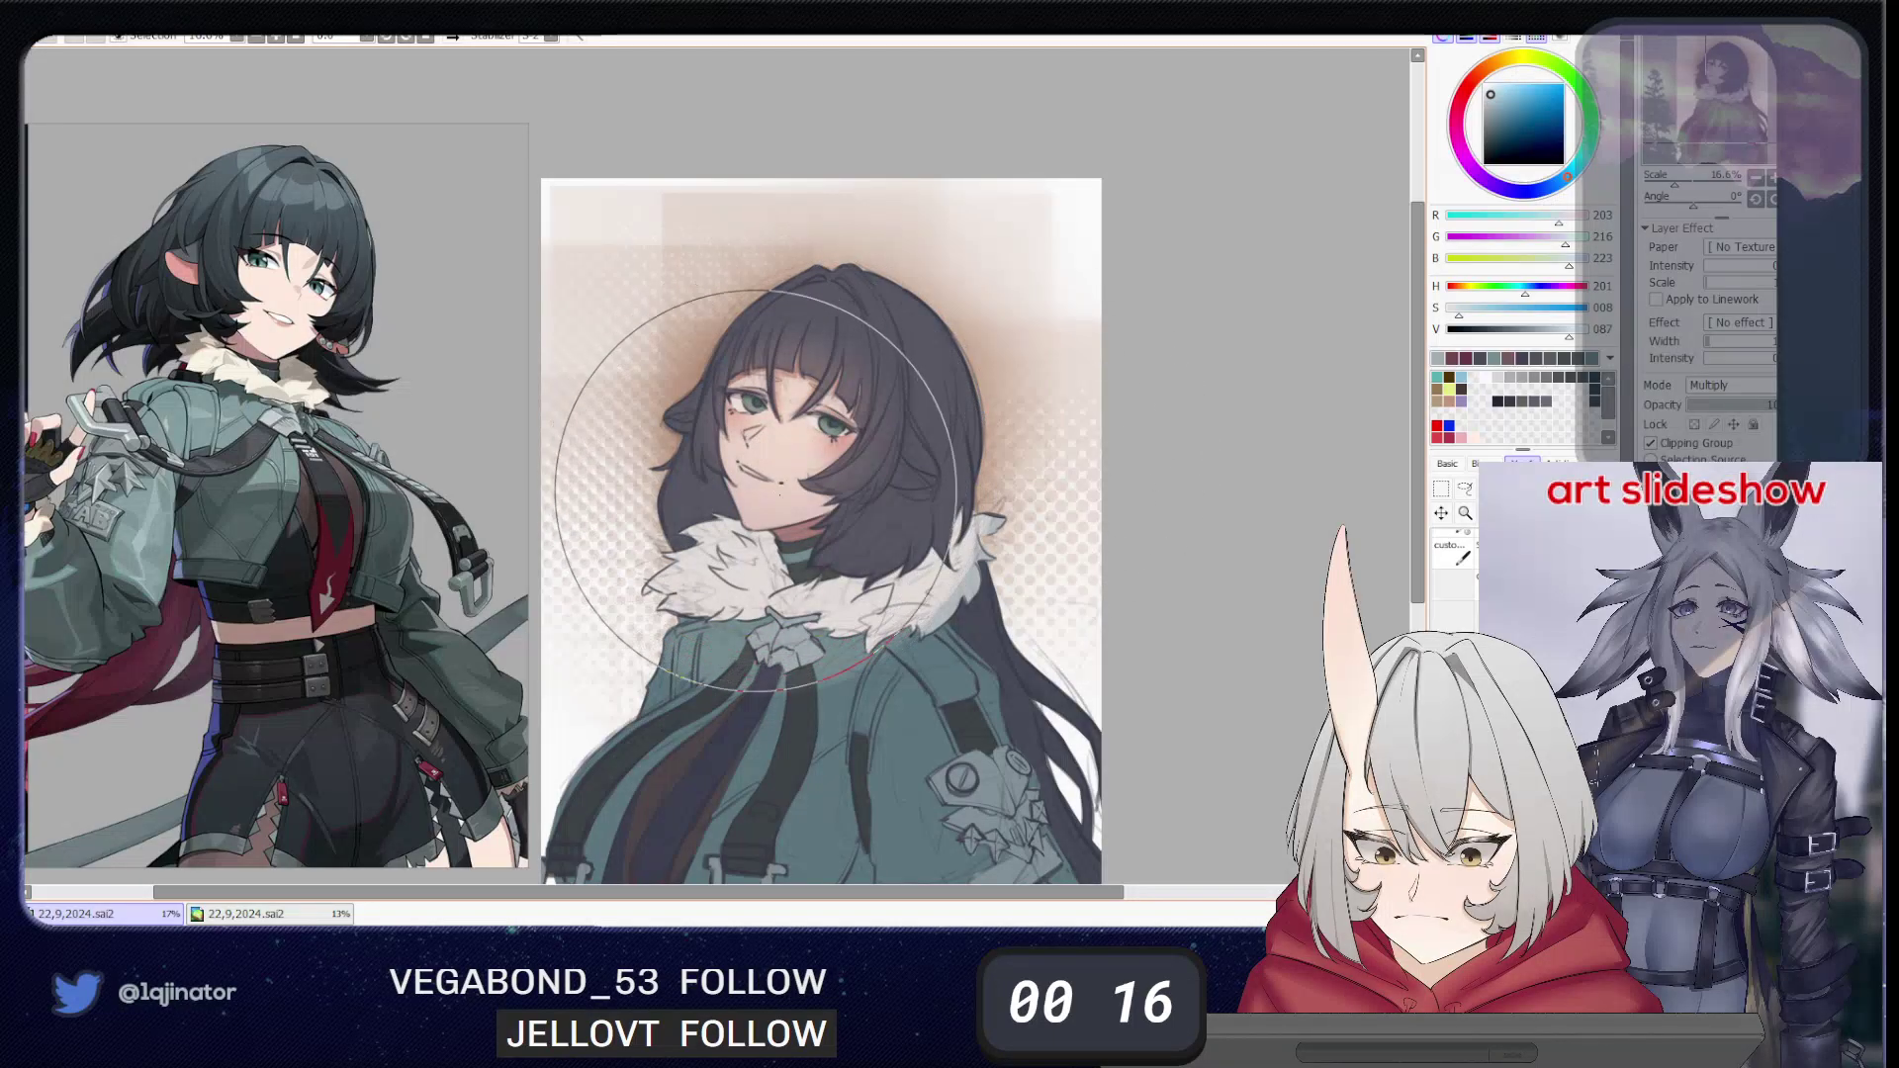
mouse_move(741, 601)
mouse_down()
mouse_move(777, 471)
mouse_move(744, 629)
mouse_up()
key(ctrl+z)
drag(829, 475, 804, 576)
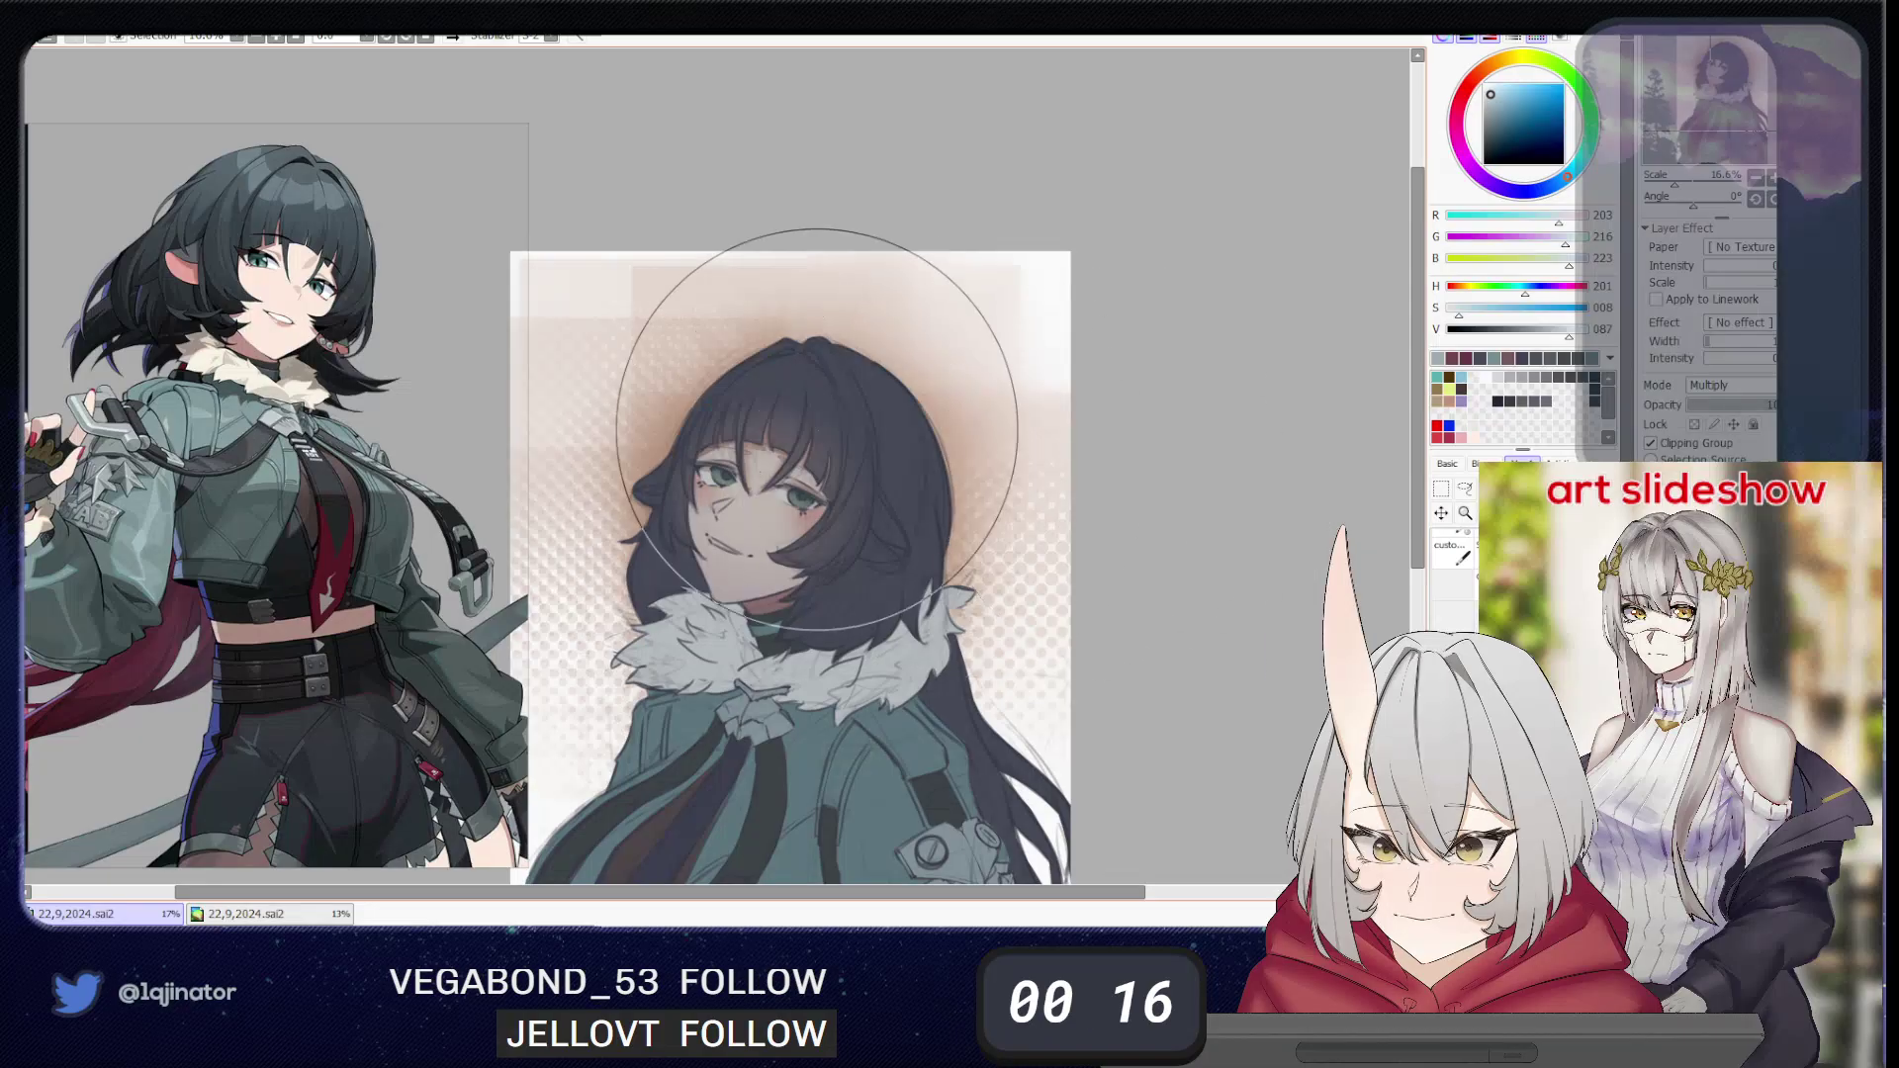
- Erase a small patch of the Multiply shading on the nose to leave a highlight
key(e)
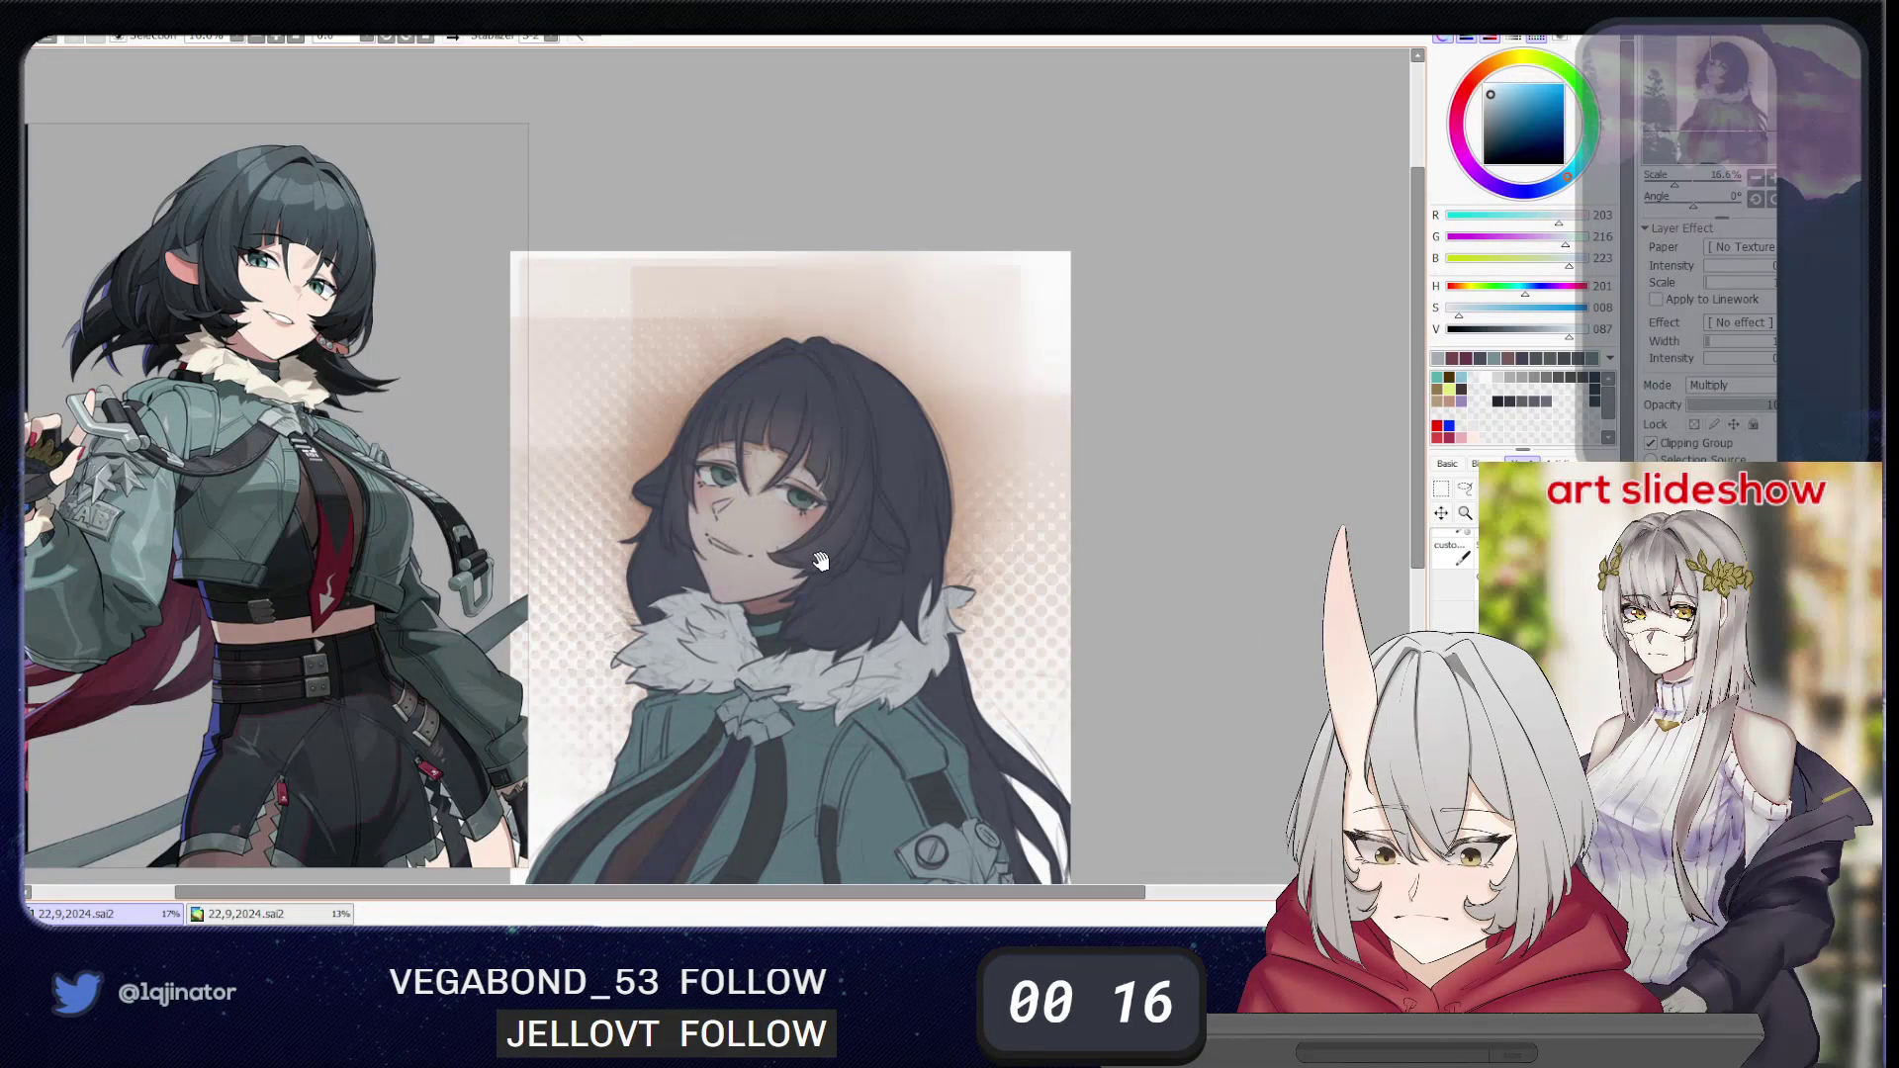
drag(820, 561, 902, 339)
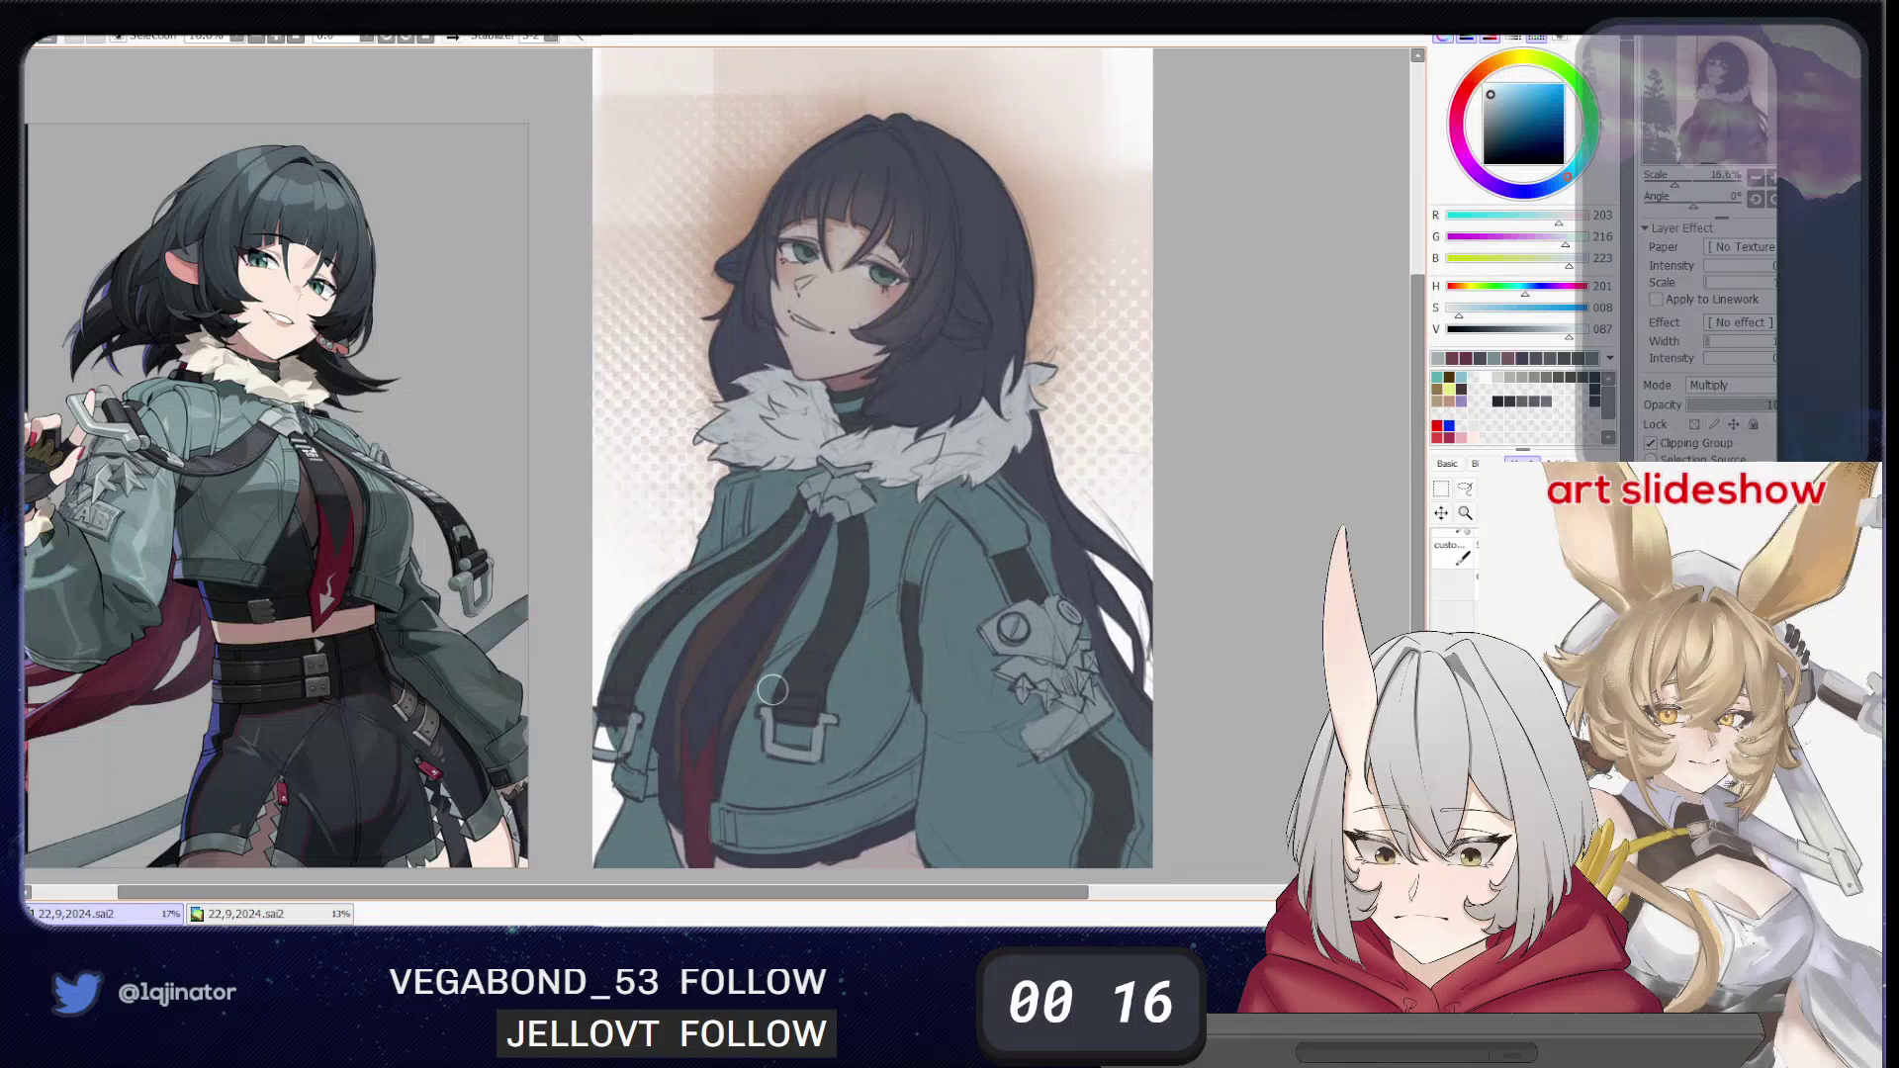
drag(784, 592, 706, 710)
drag(744, 431, 749, 550)
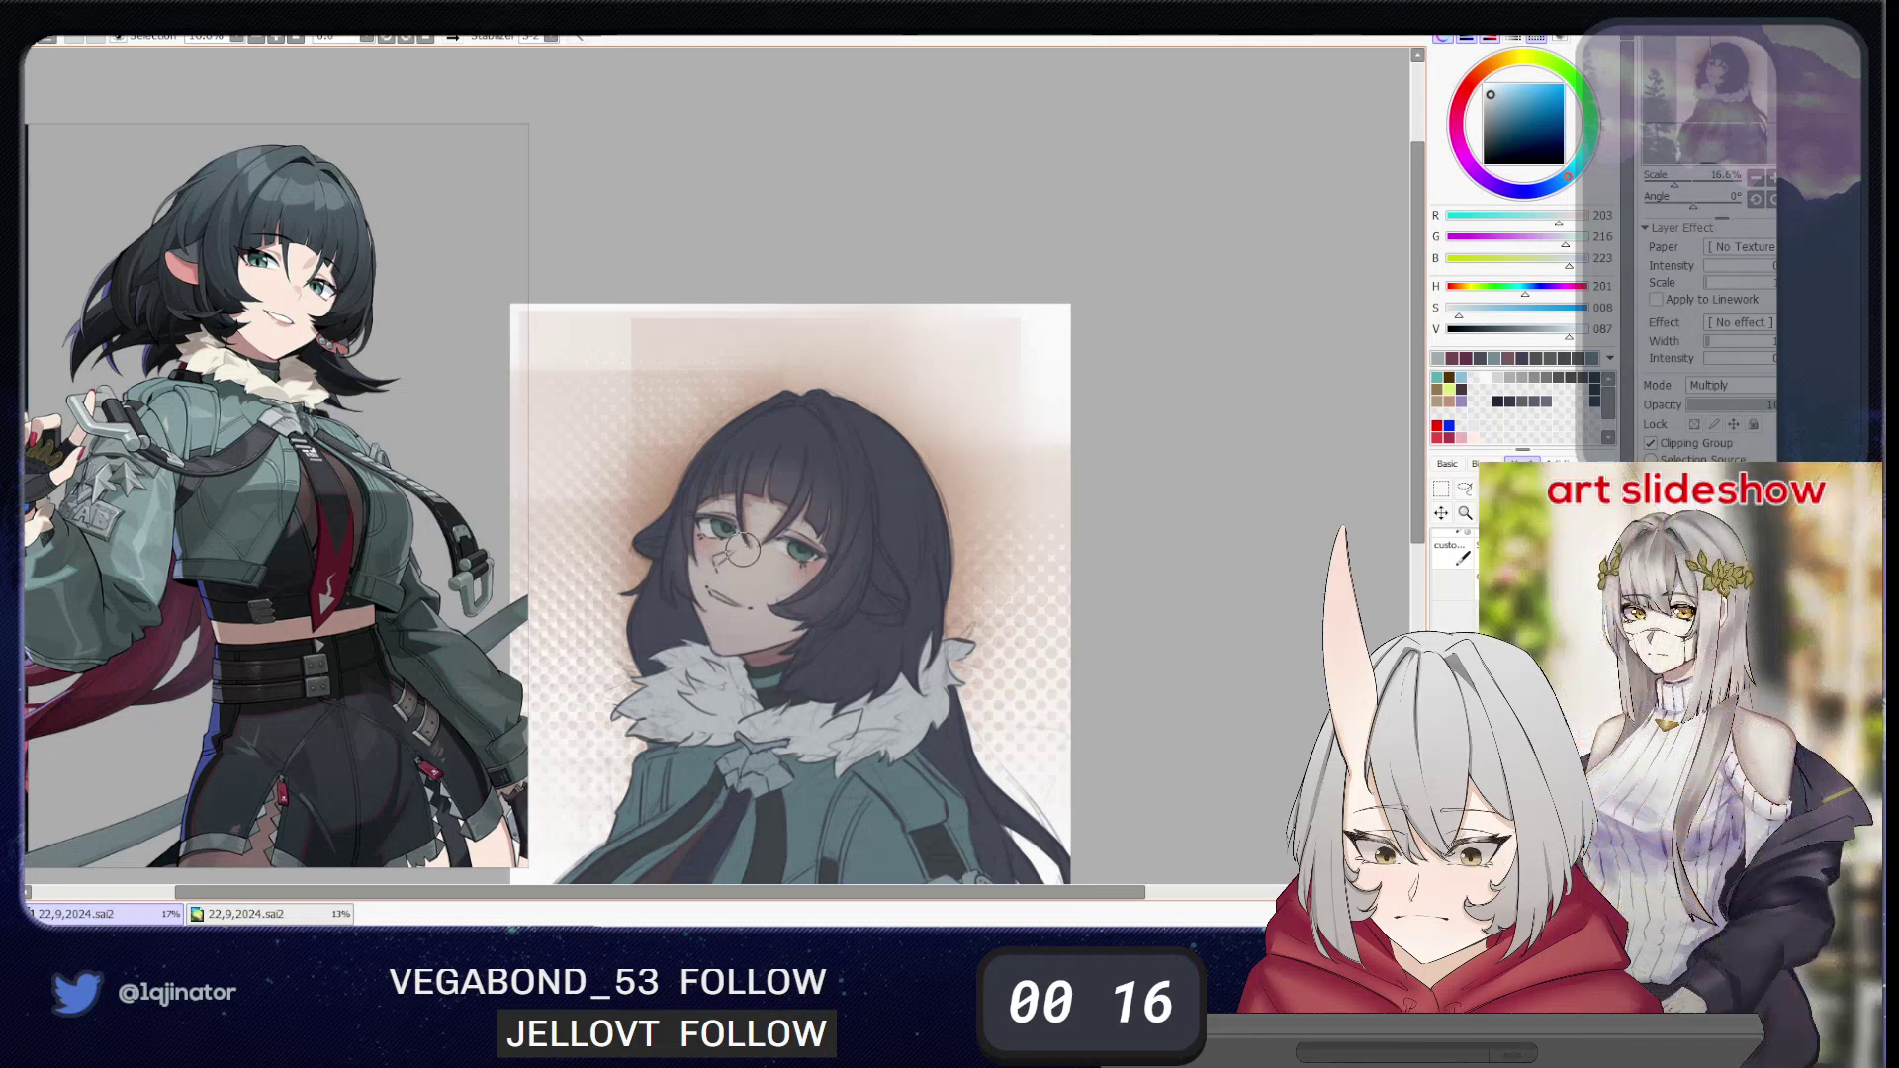
mouse_move(722, 554)
mouse_down()
mouse_move(766, 439)
mouse_move(774, 553)
mouse_move(729, 598)
mouse_up()
scroll(718, 556, up, 1)
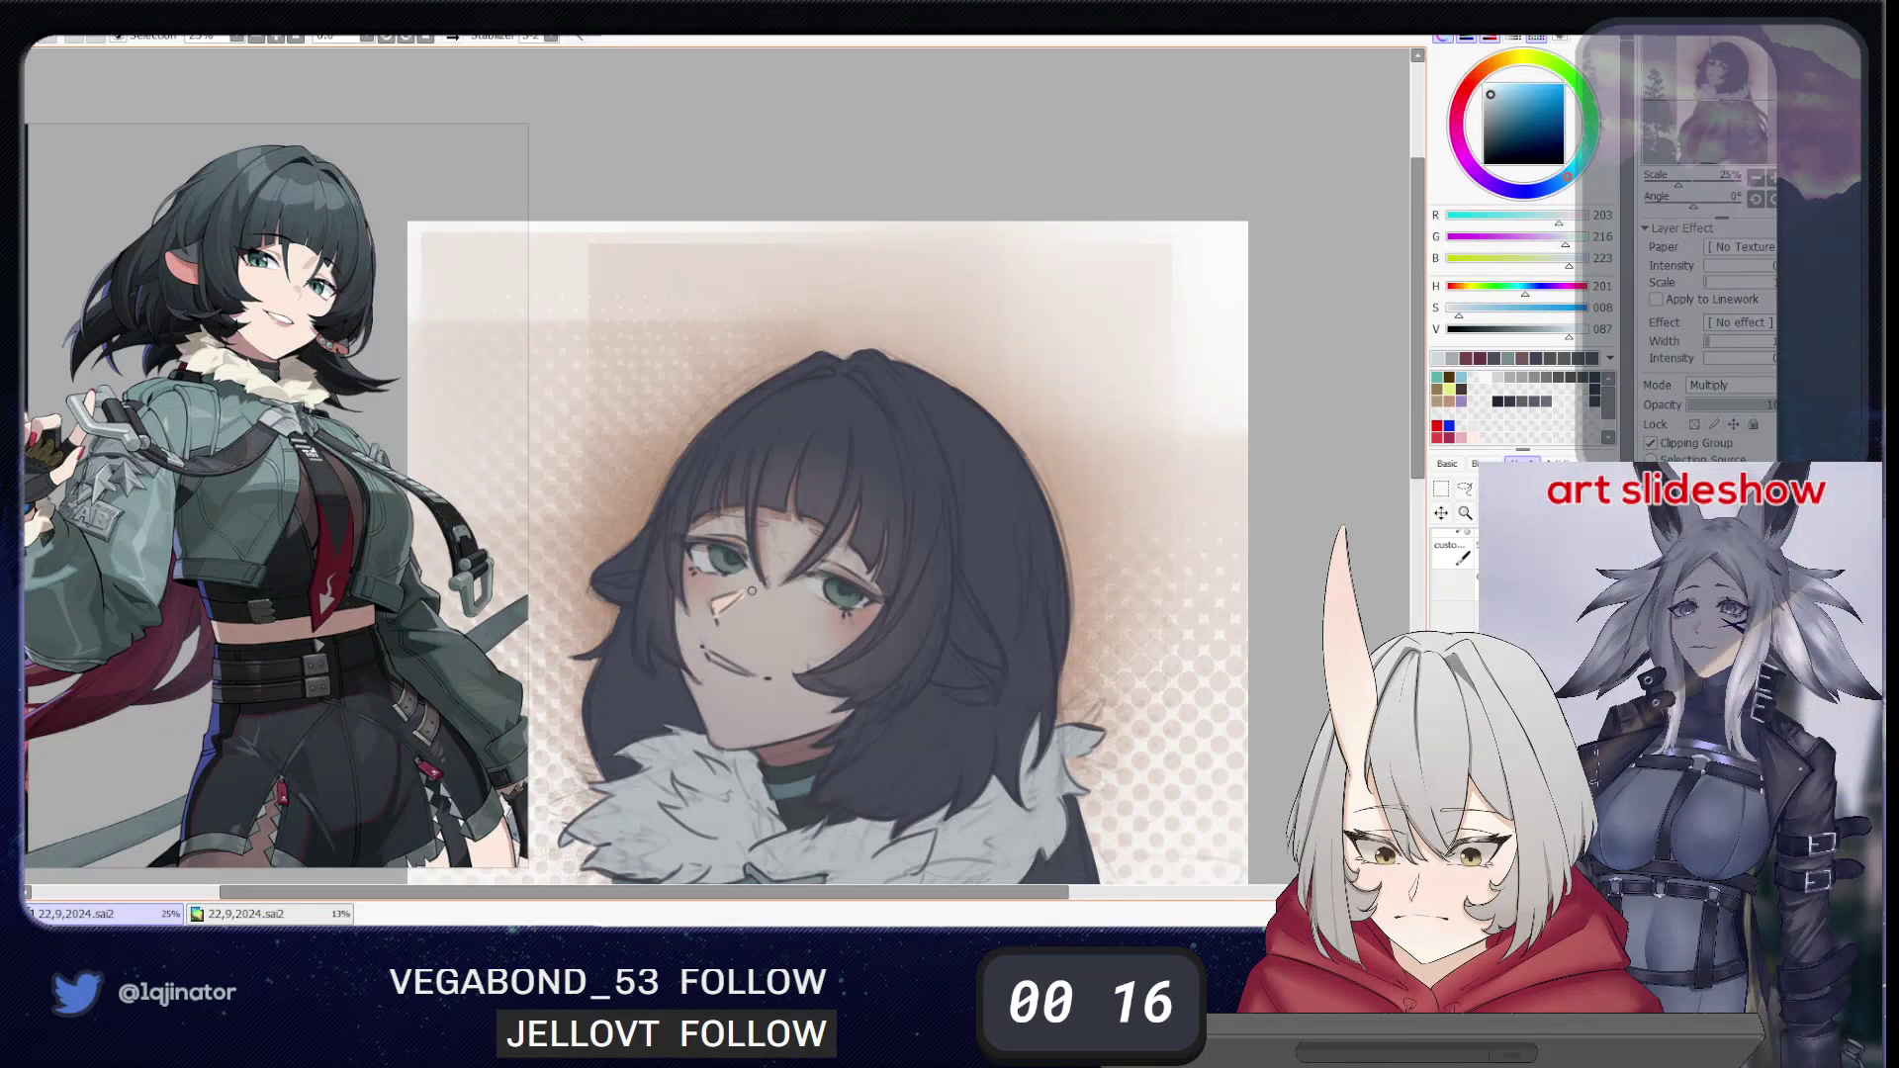
key(Page_Down)
key(Page_Down)
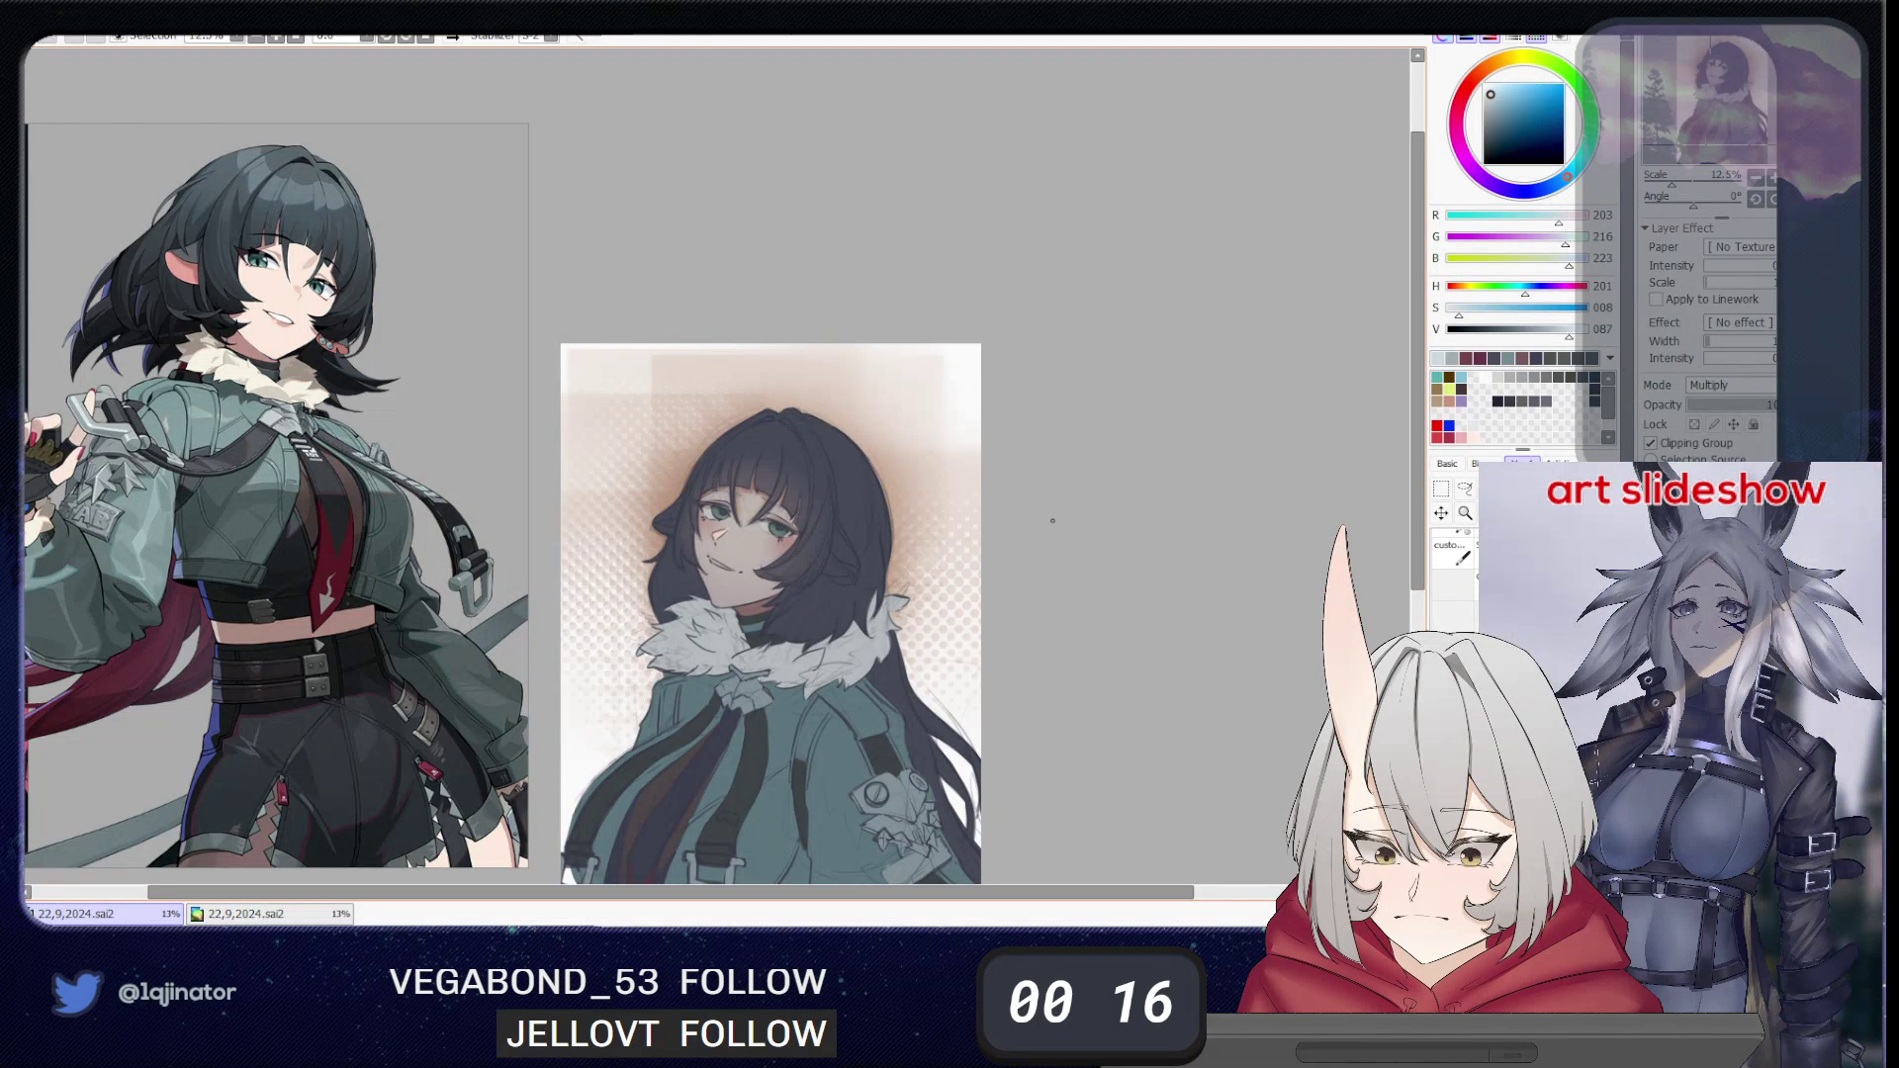
scroll(1029, 569, up, 2)
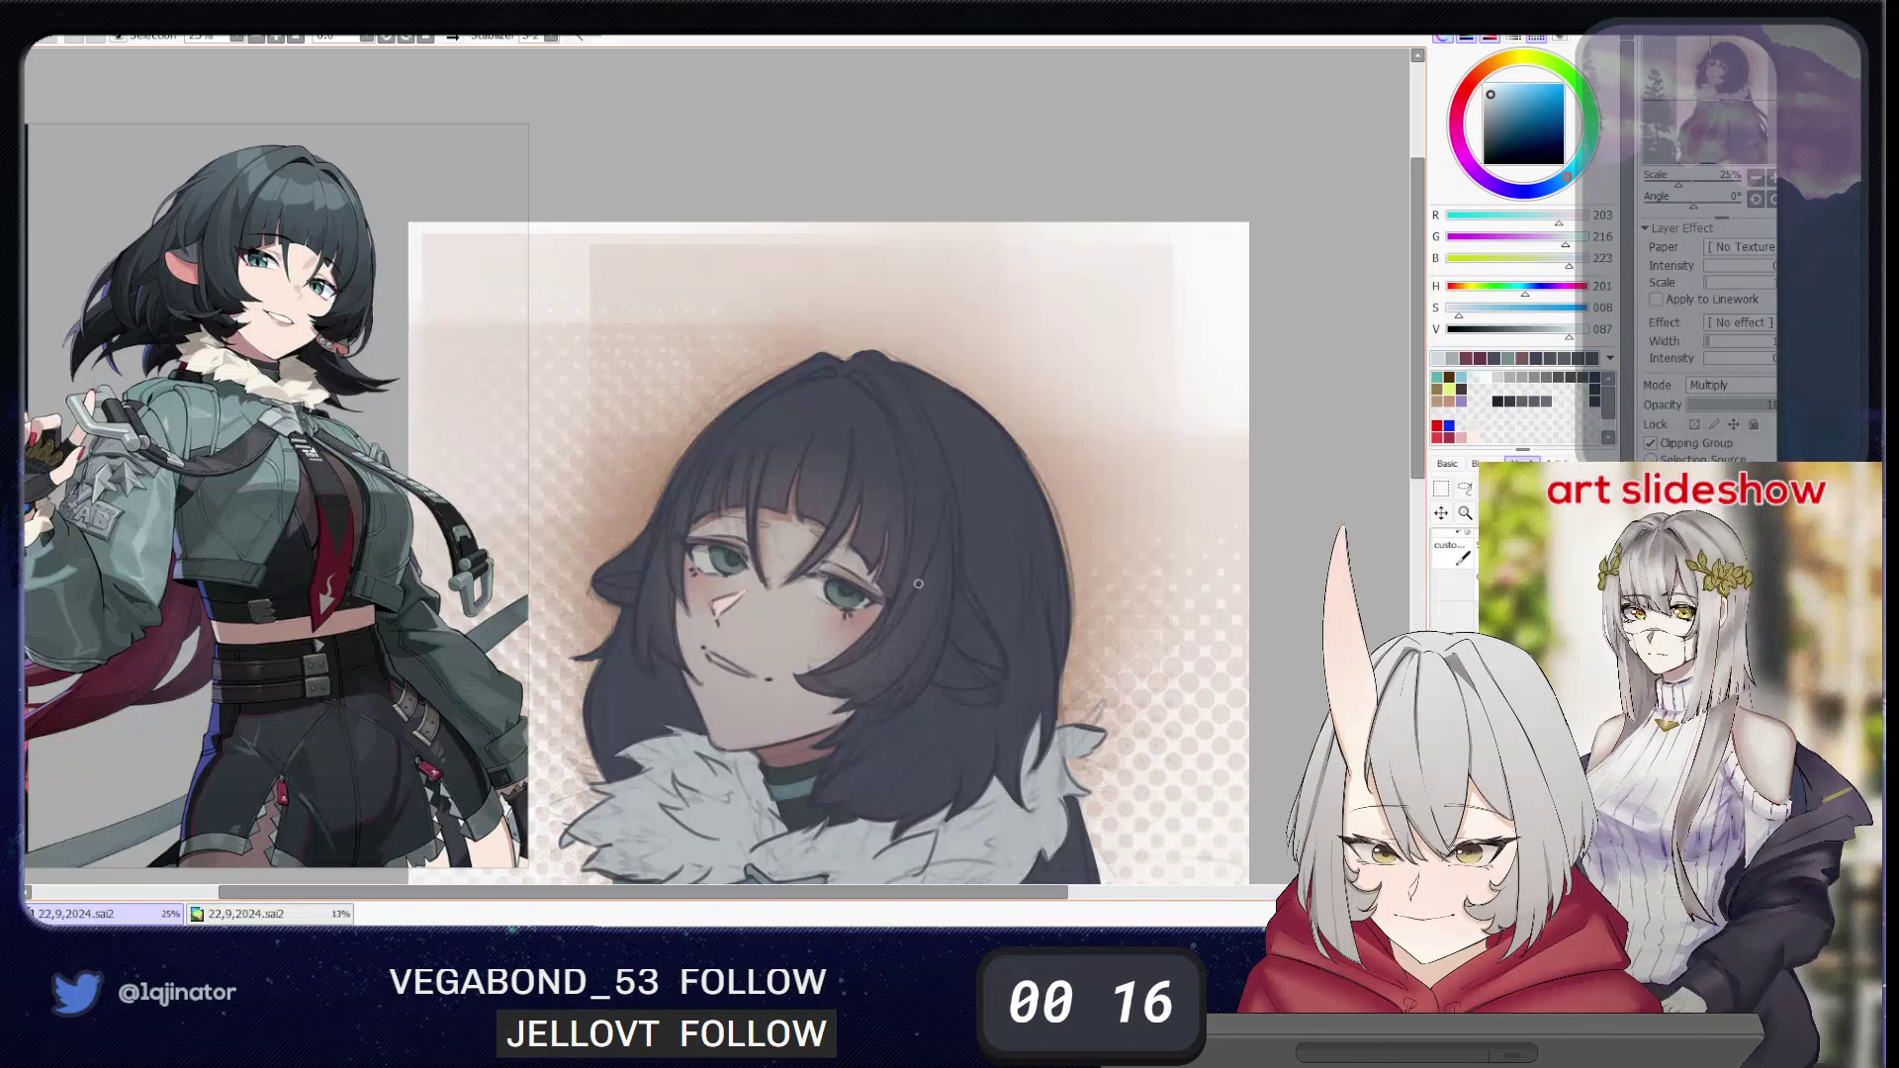
- Try lightening the shading over the crown of the hair with a larger brush, and undo the stroke
drag(946, 651, 924, 614)
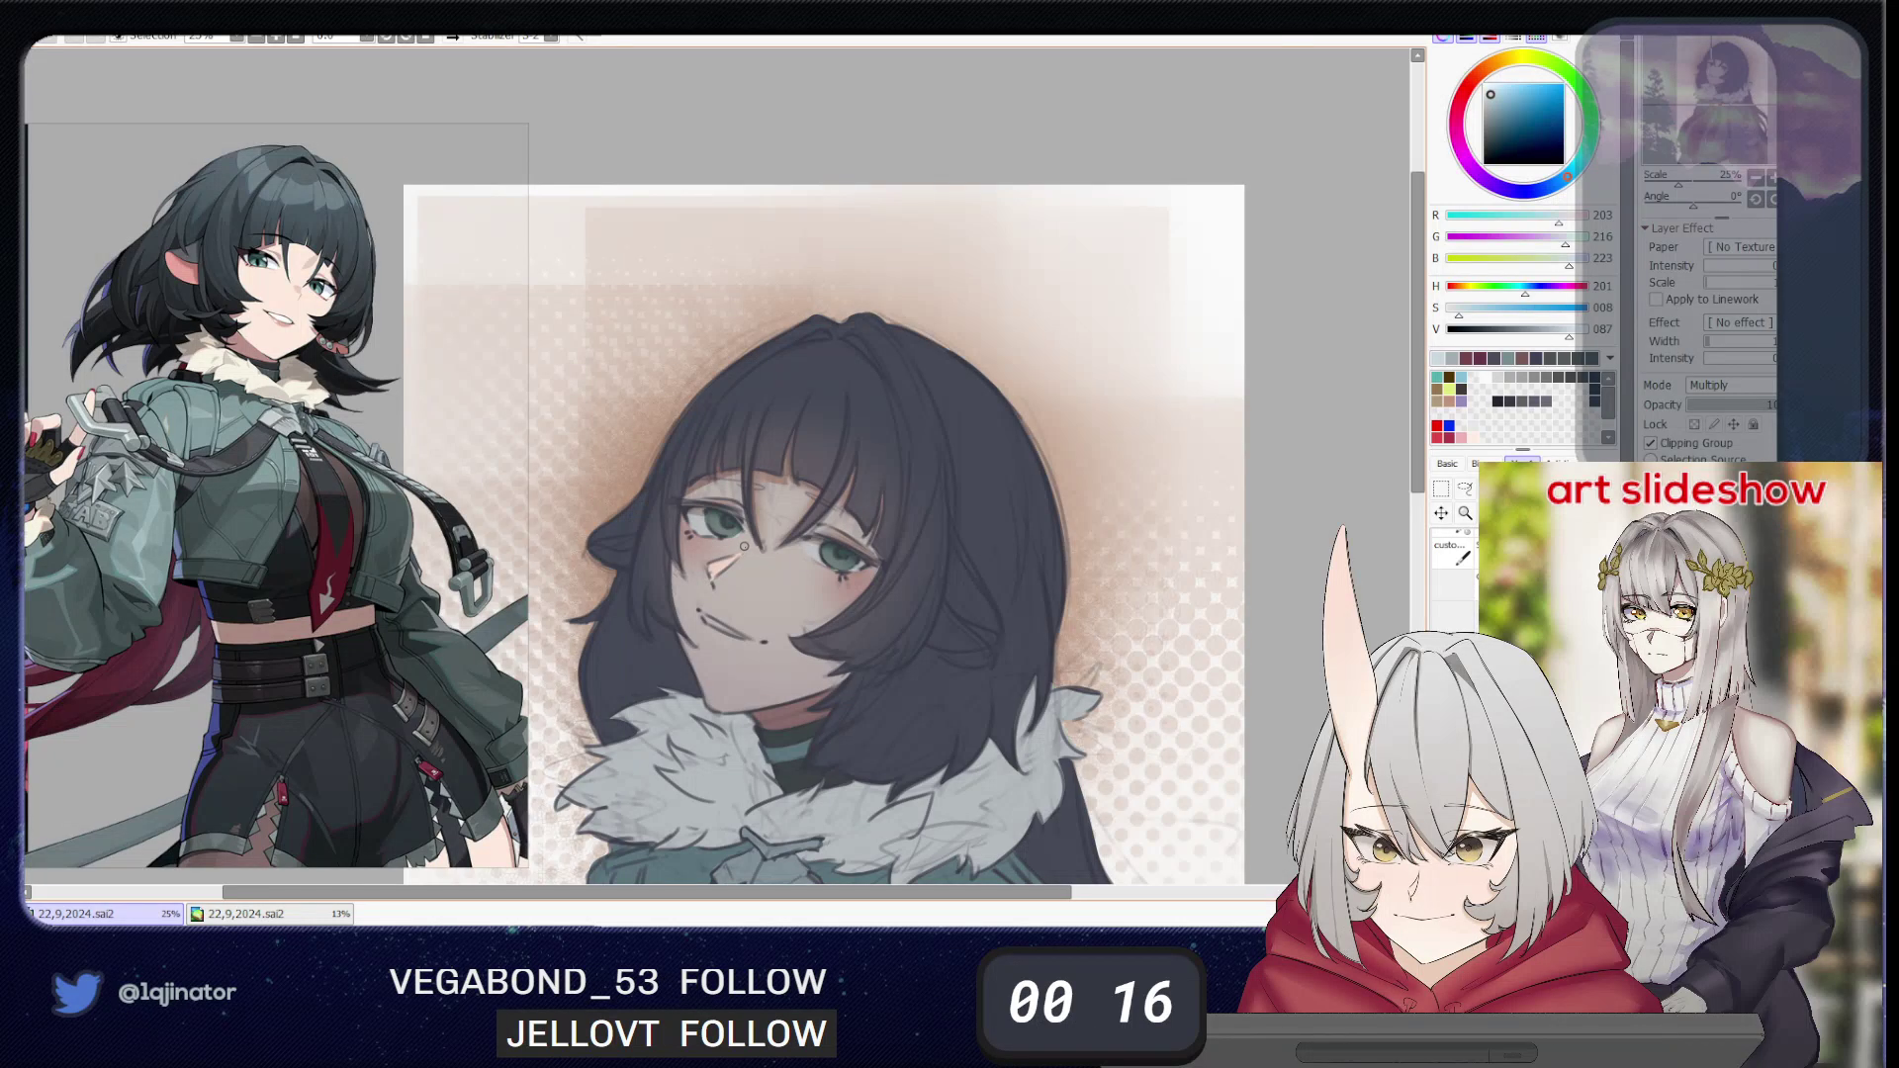
key(minus)
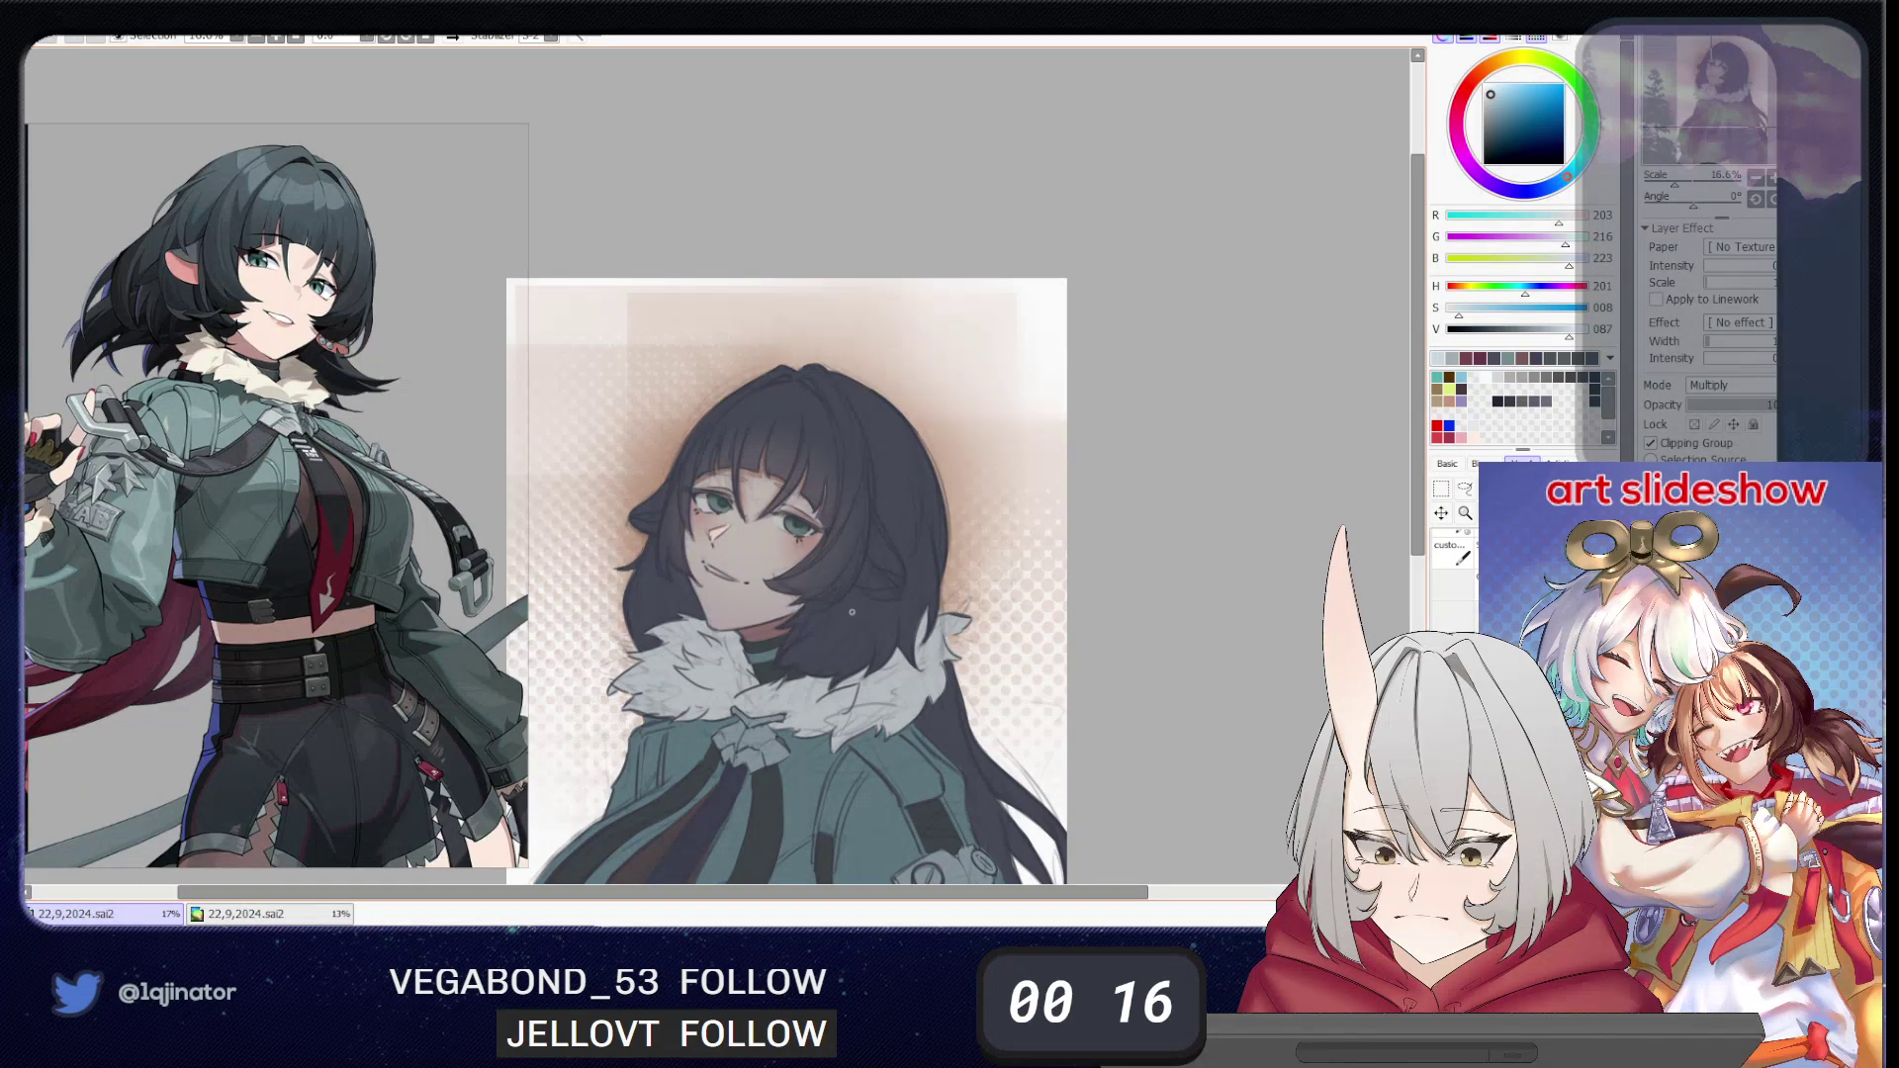
mouse_move(882, 689)
mouse_down()
mouse_move(880, 598)
mouse_move(899, 666)
mouse_up()
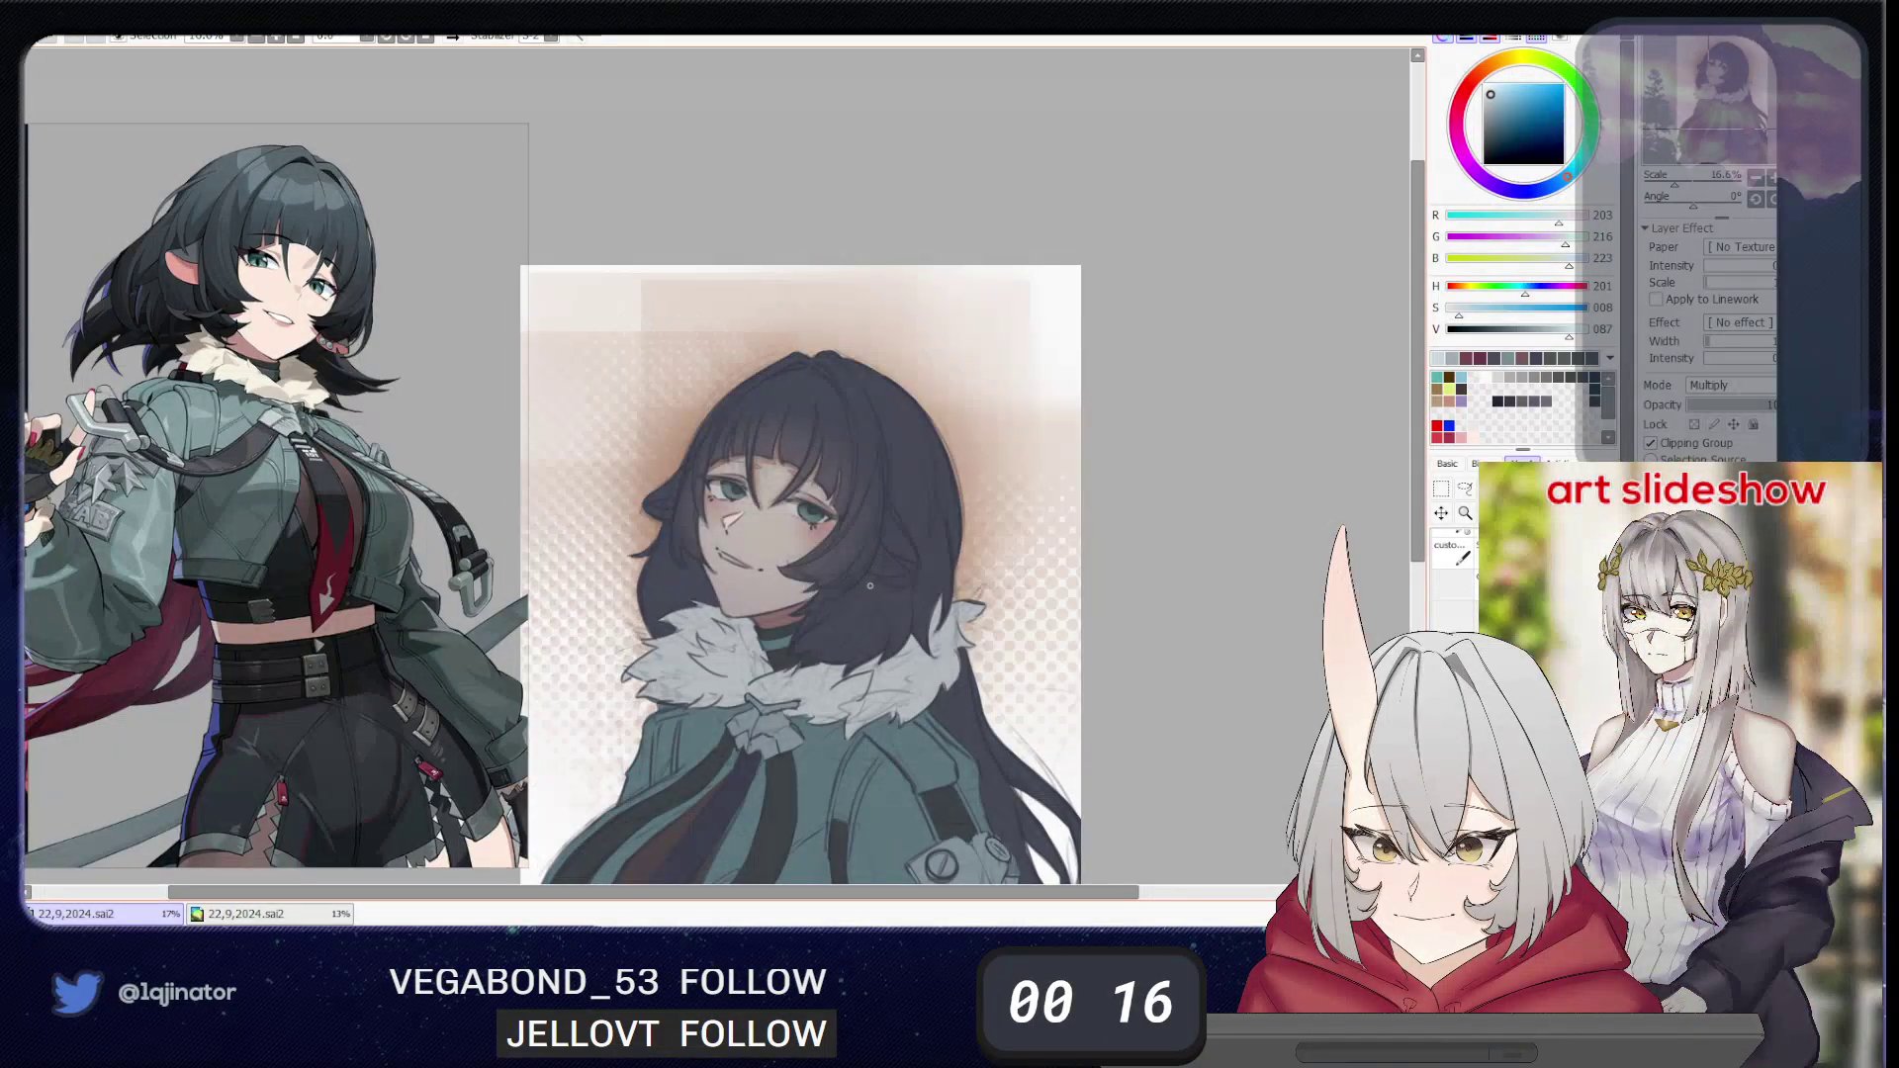
drag(839, 588, 844, 636)
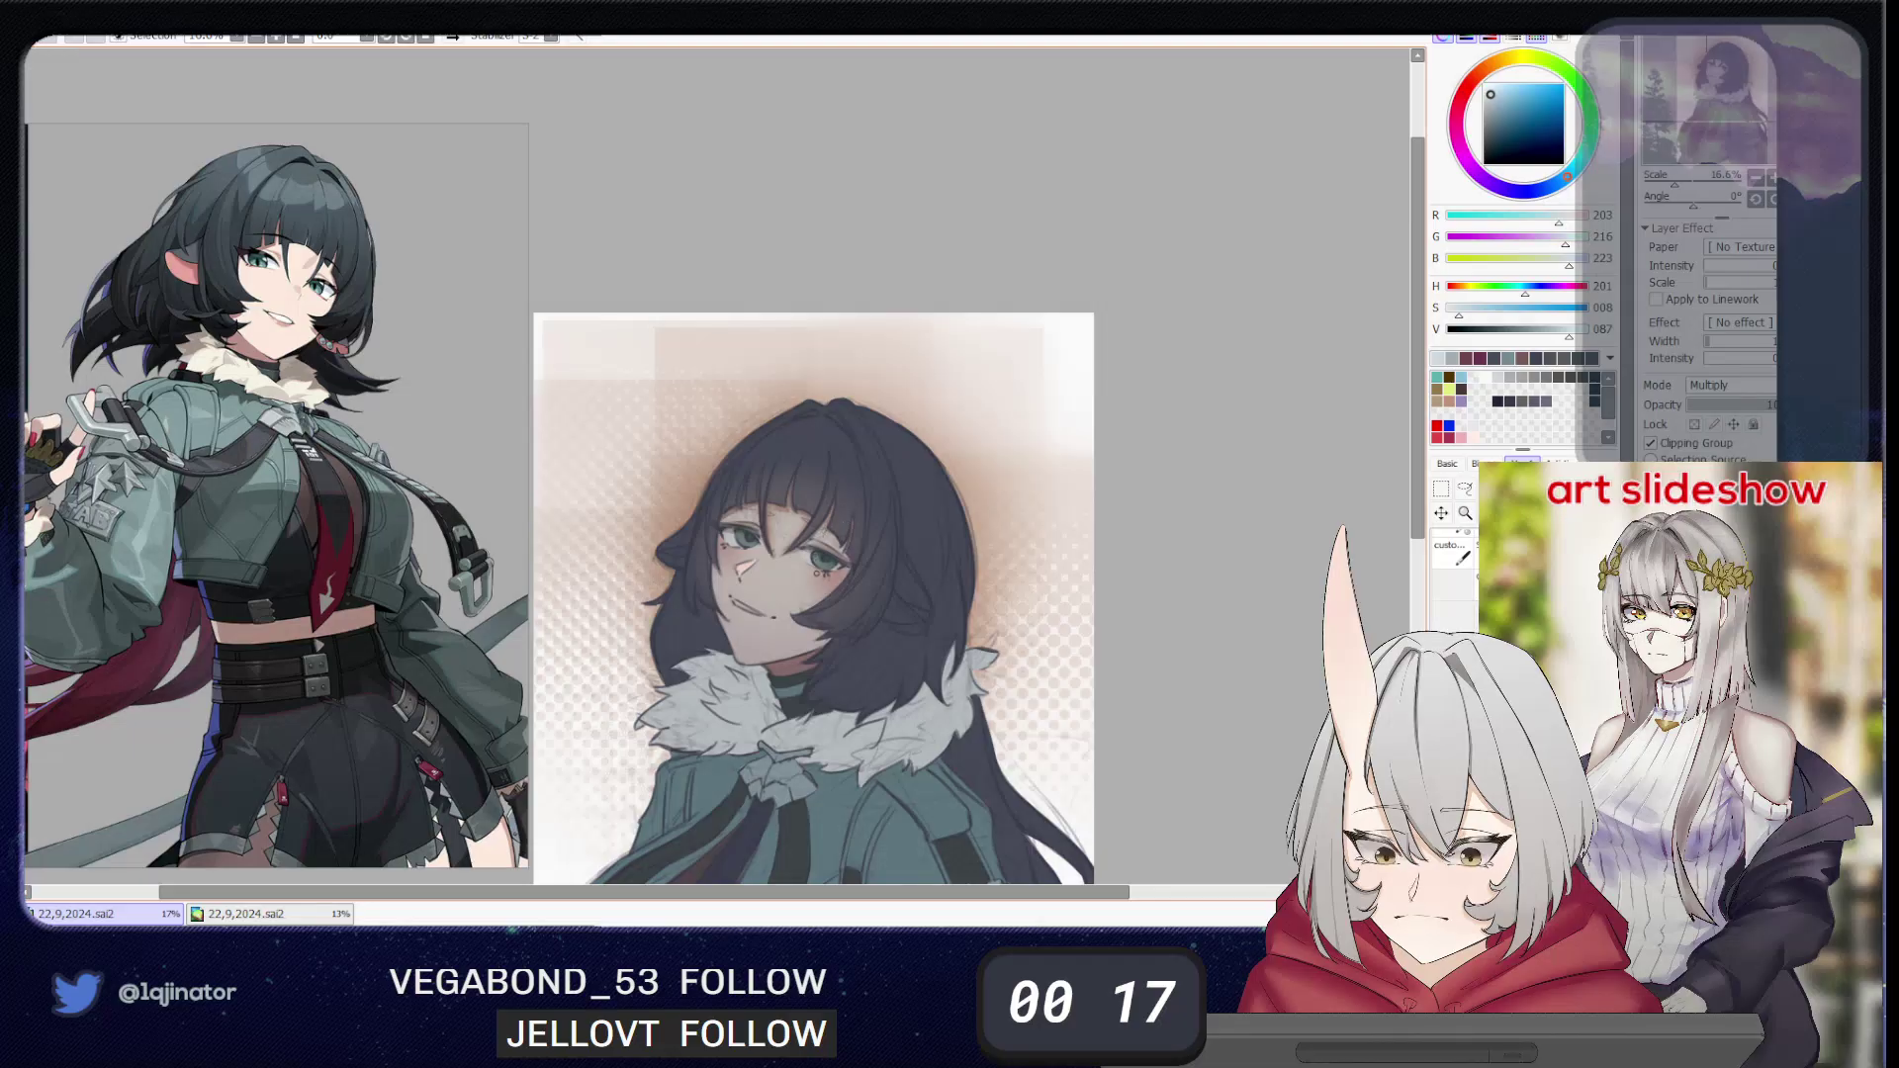
drag(781, 643, 764, 701)
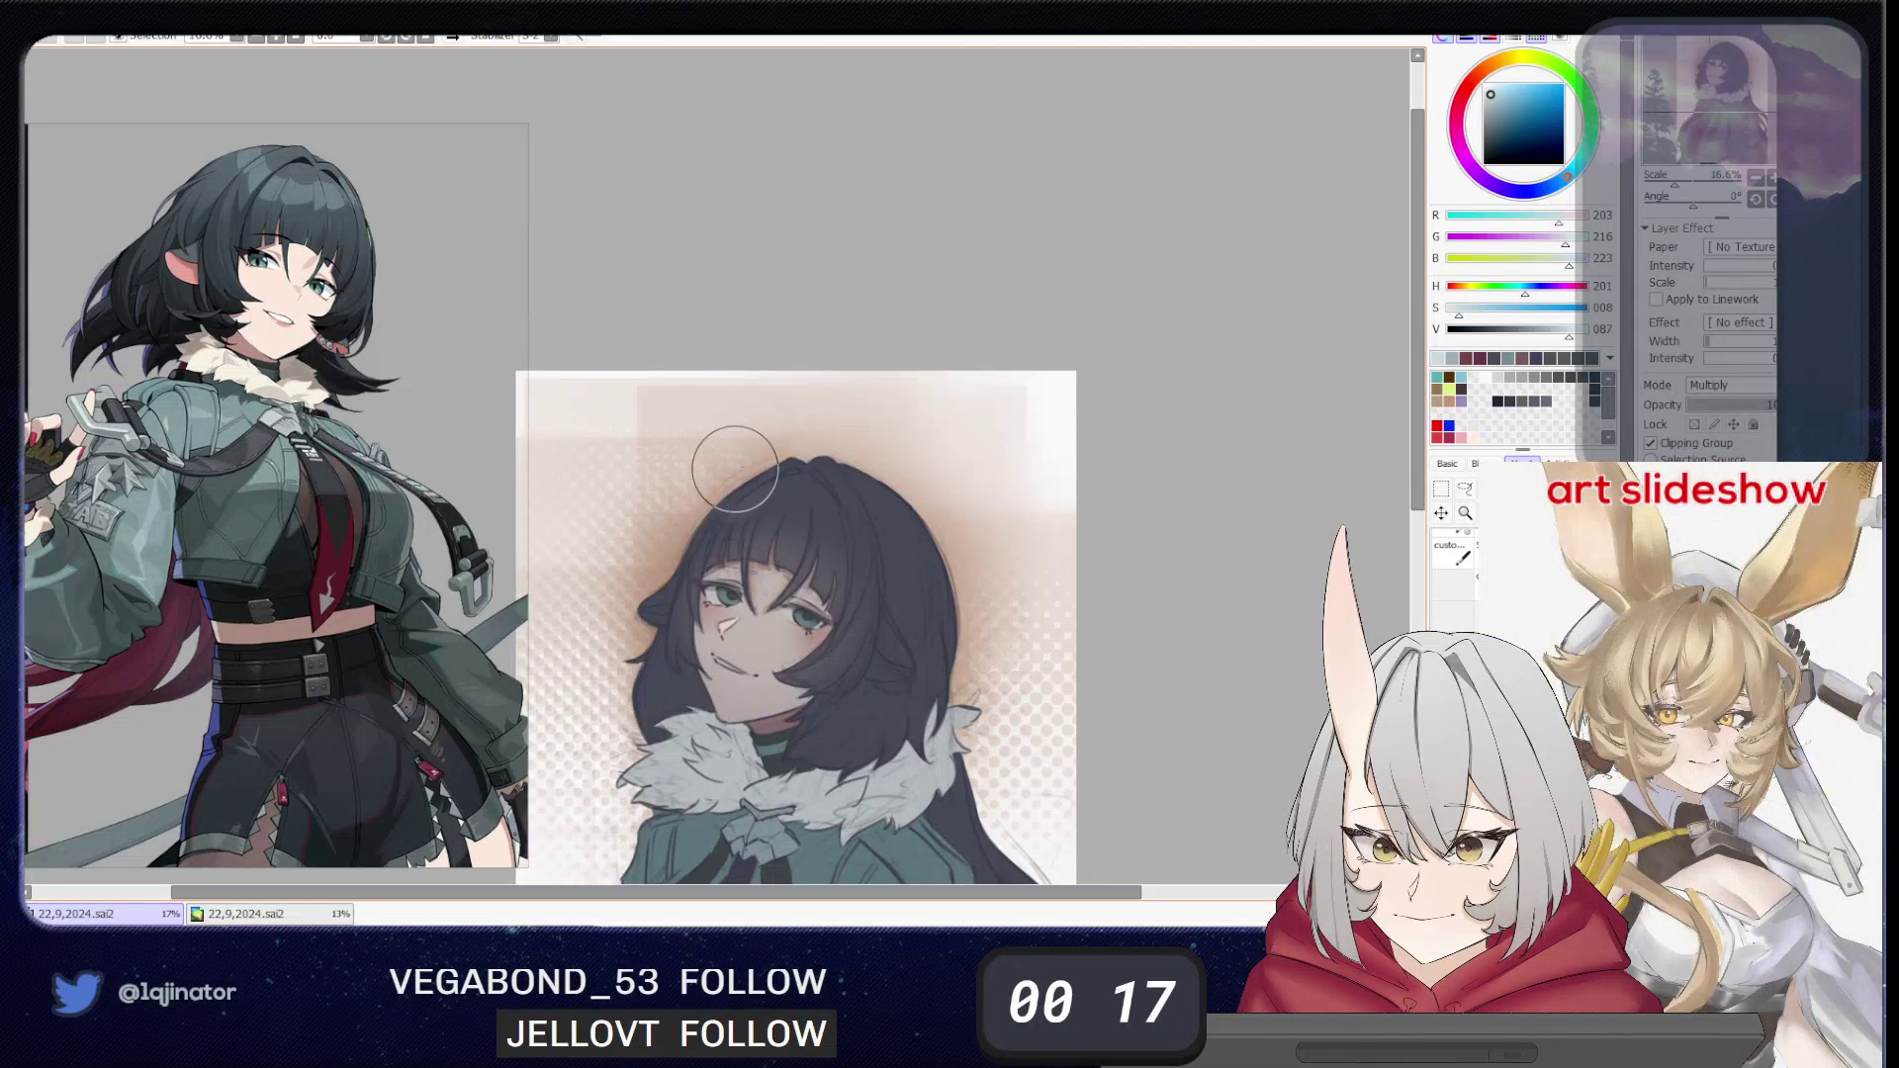
key(])
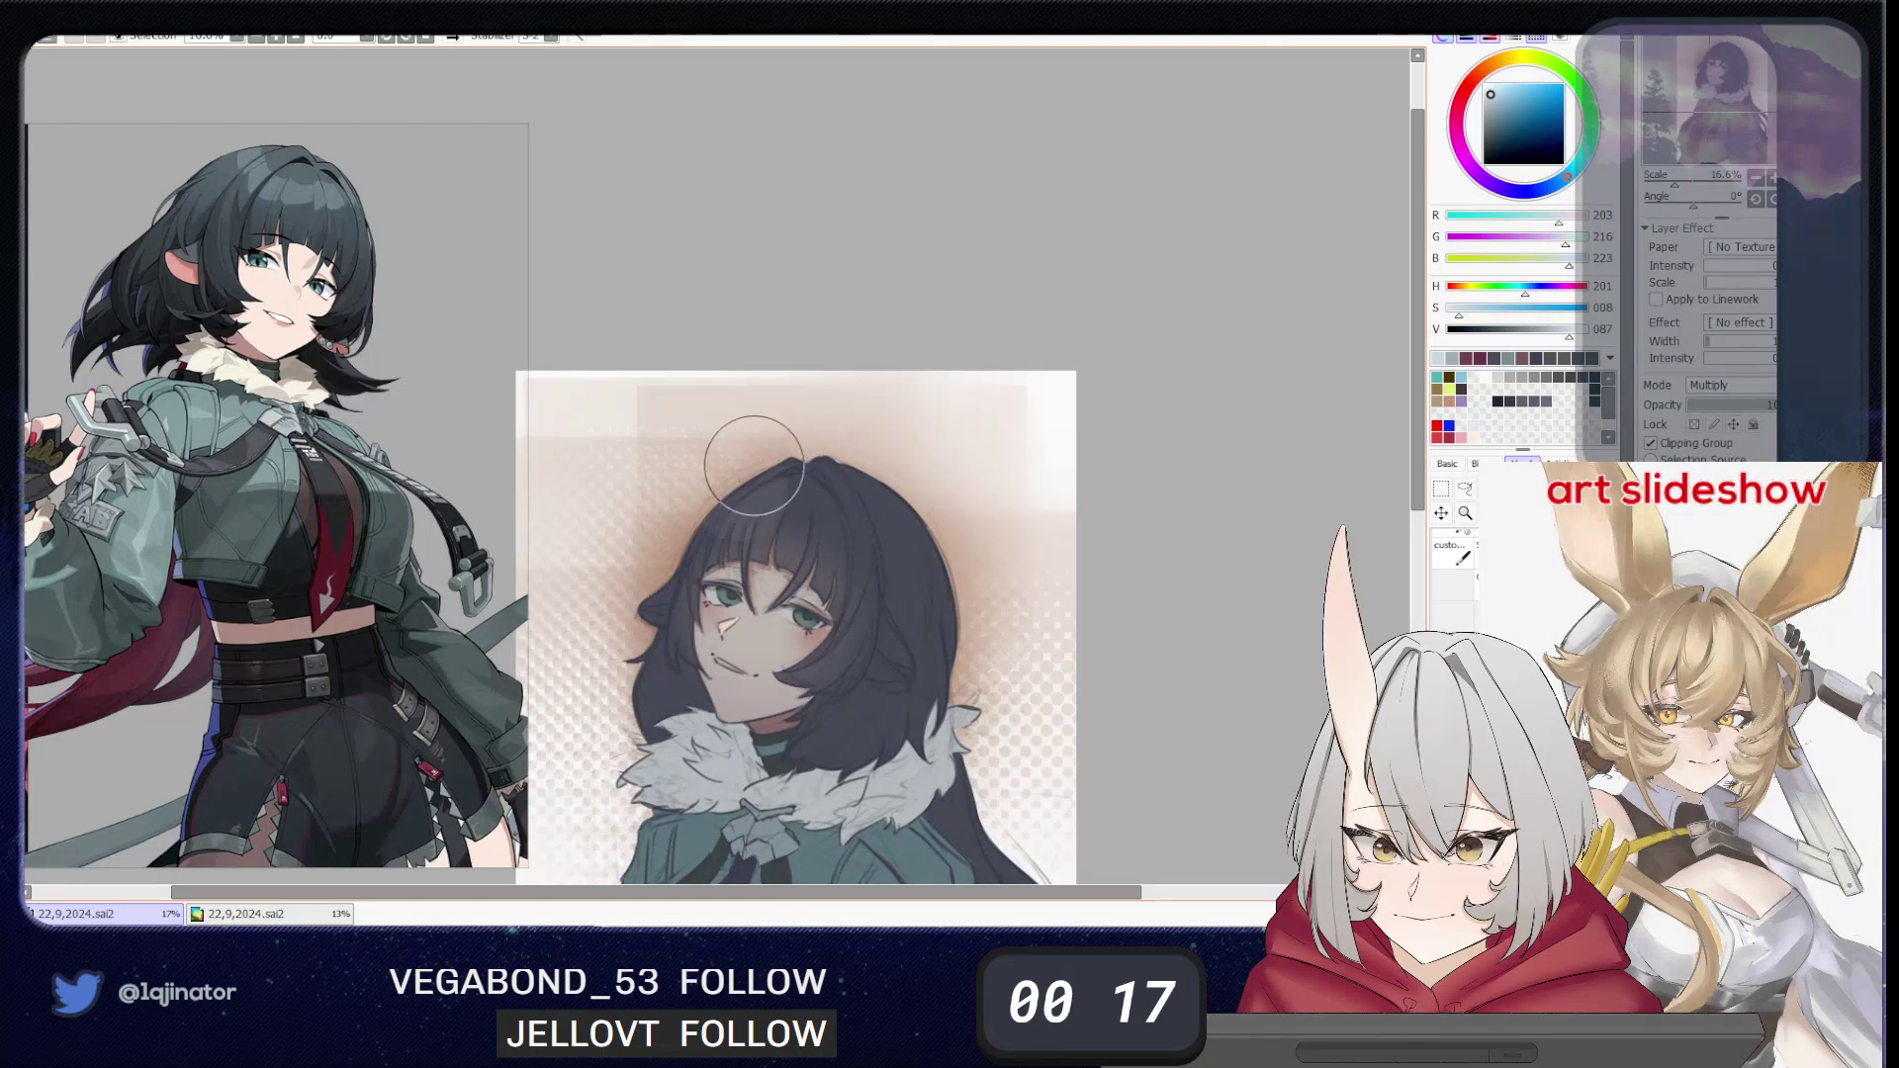
drag(753, 469, 906, 605)
key(ctrl+z)
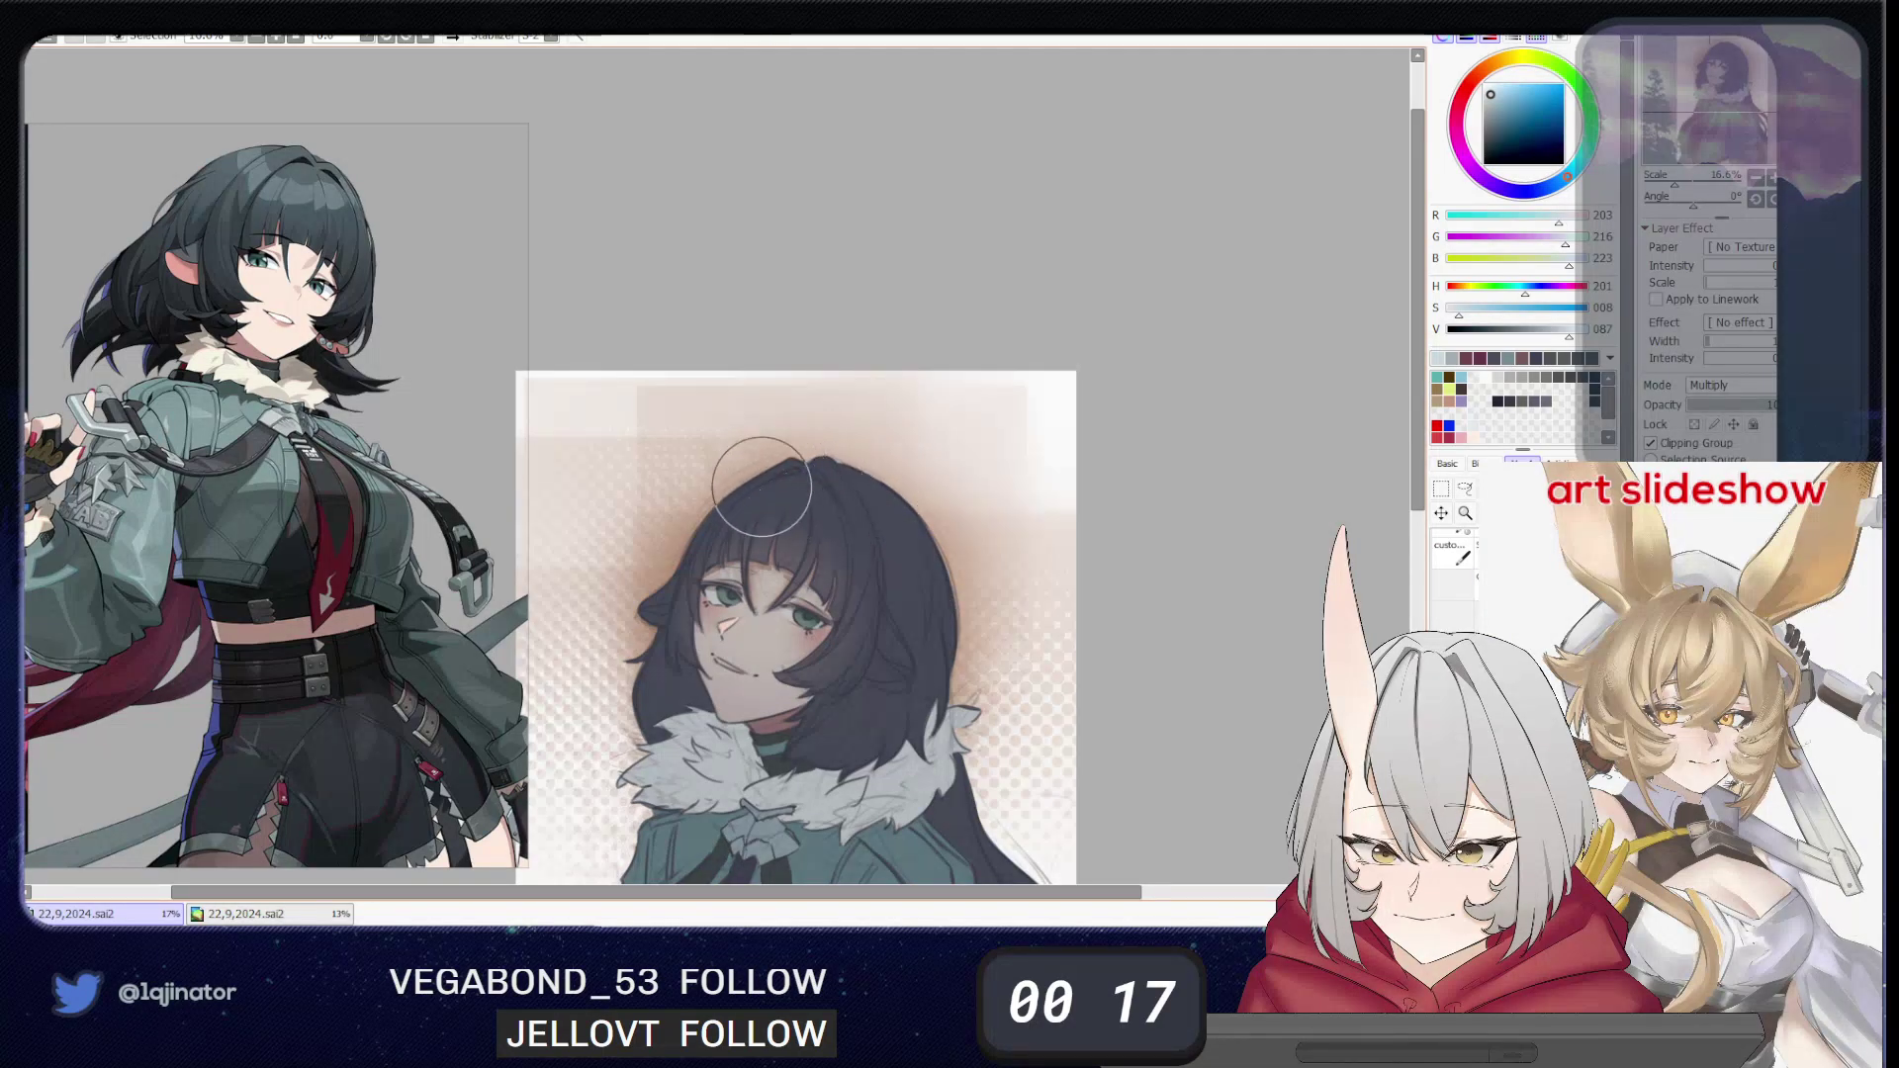
- Switch to the locked Normal flat-colour layer and mix a dusty pink, RGB 154, 99, 114, from the sampled cheek colour
click(1465, 488)
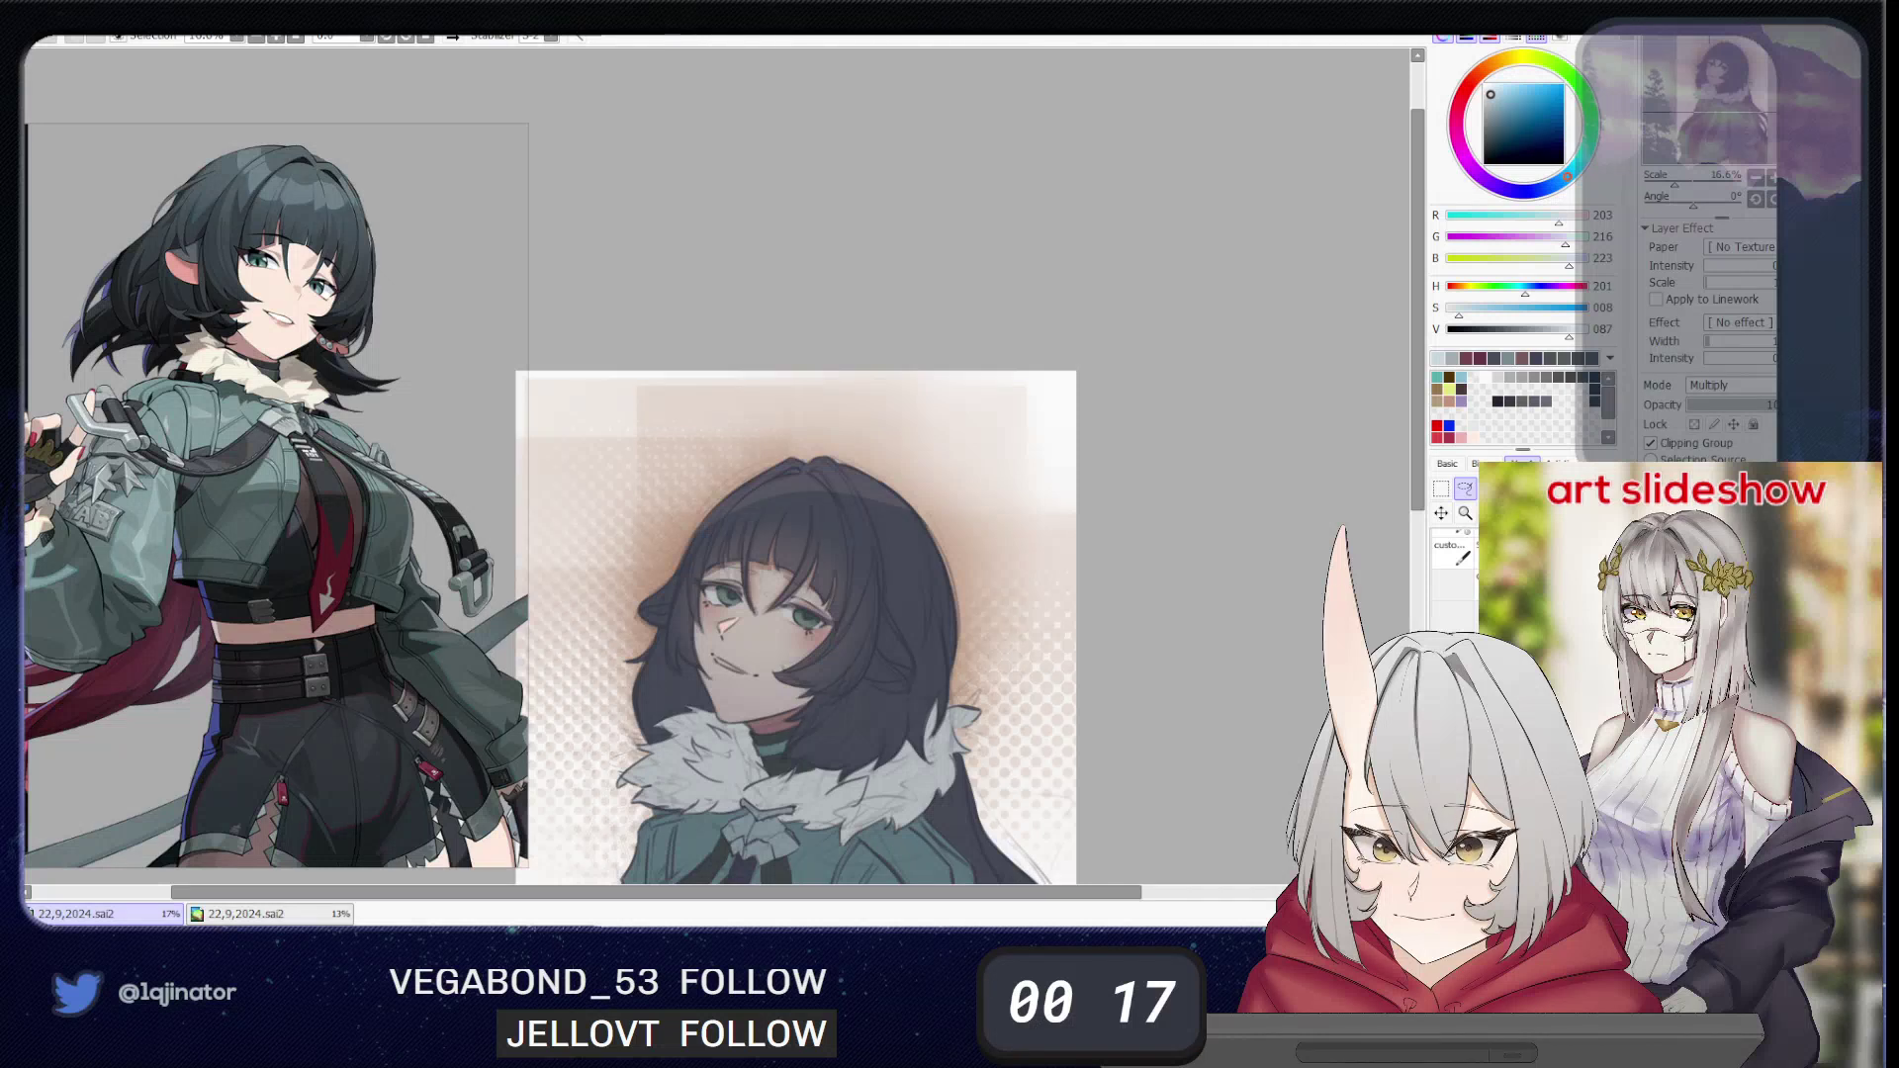
drag(1067, 823, 1112, 692)
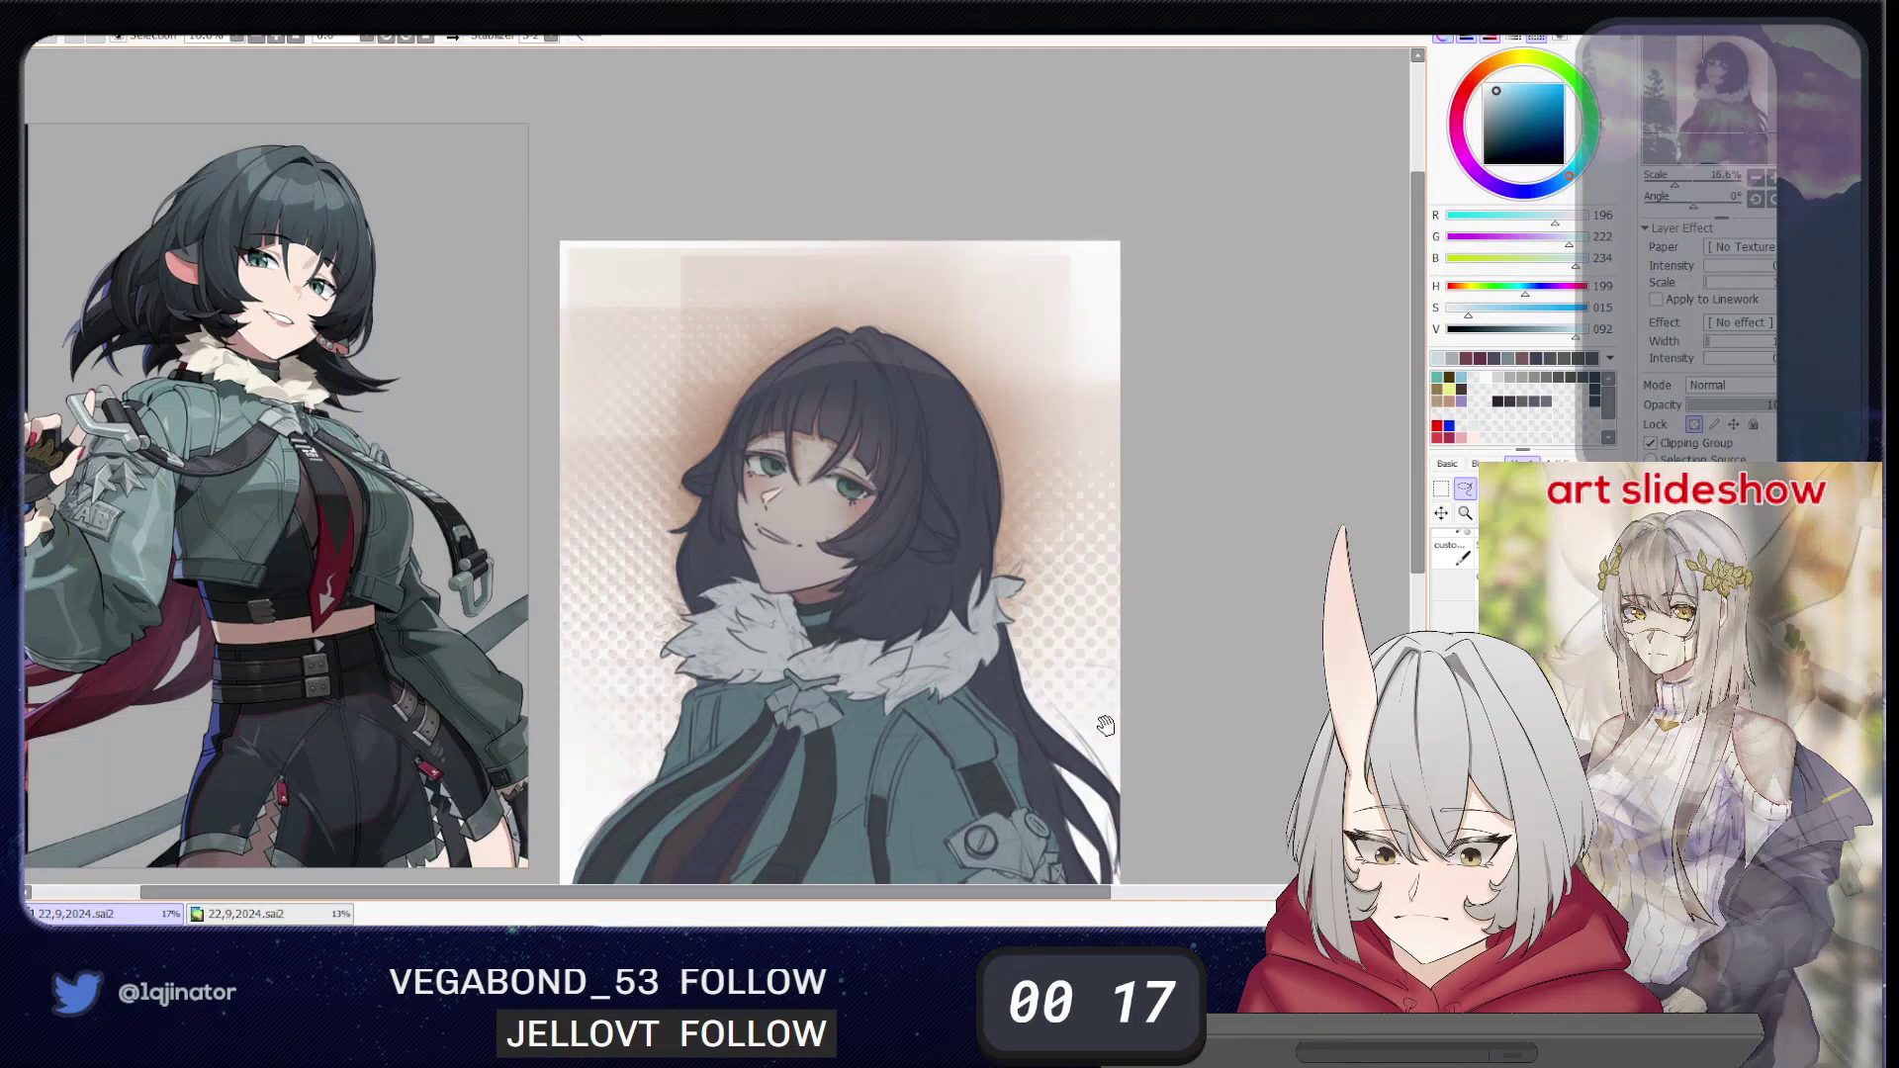
drag(1220, 545, 1222, 563)
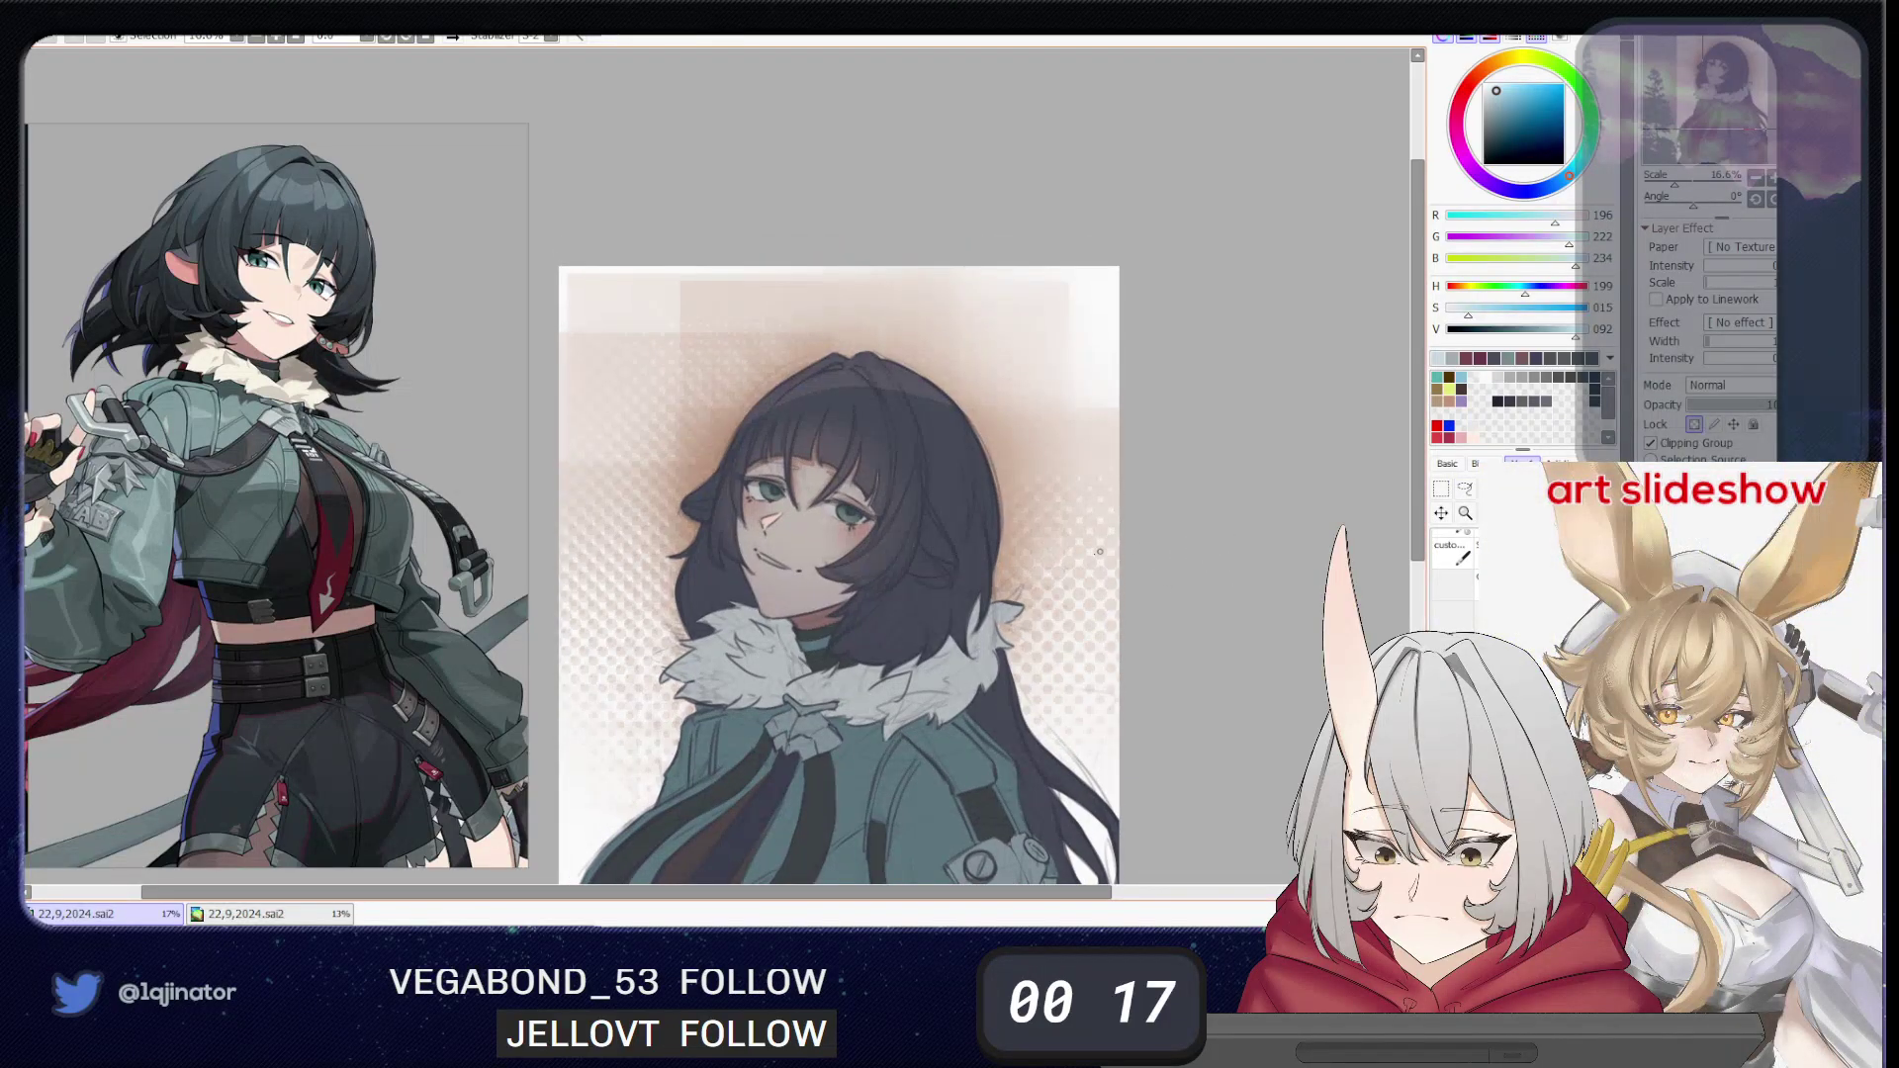
key(Page_Up)
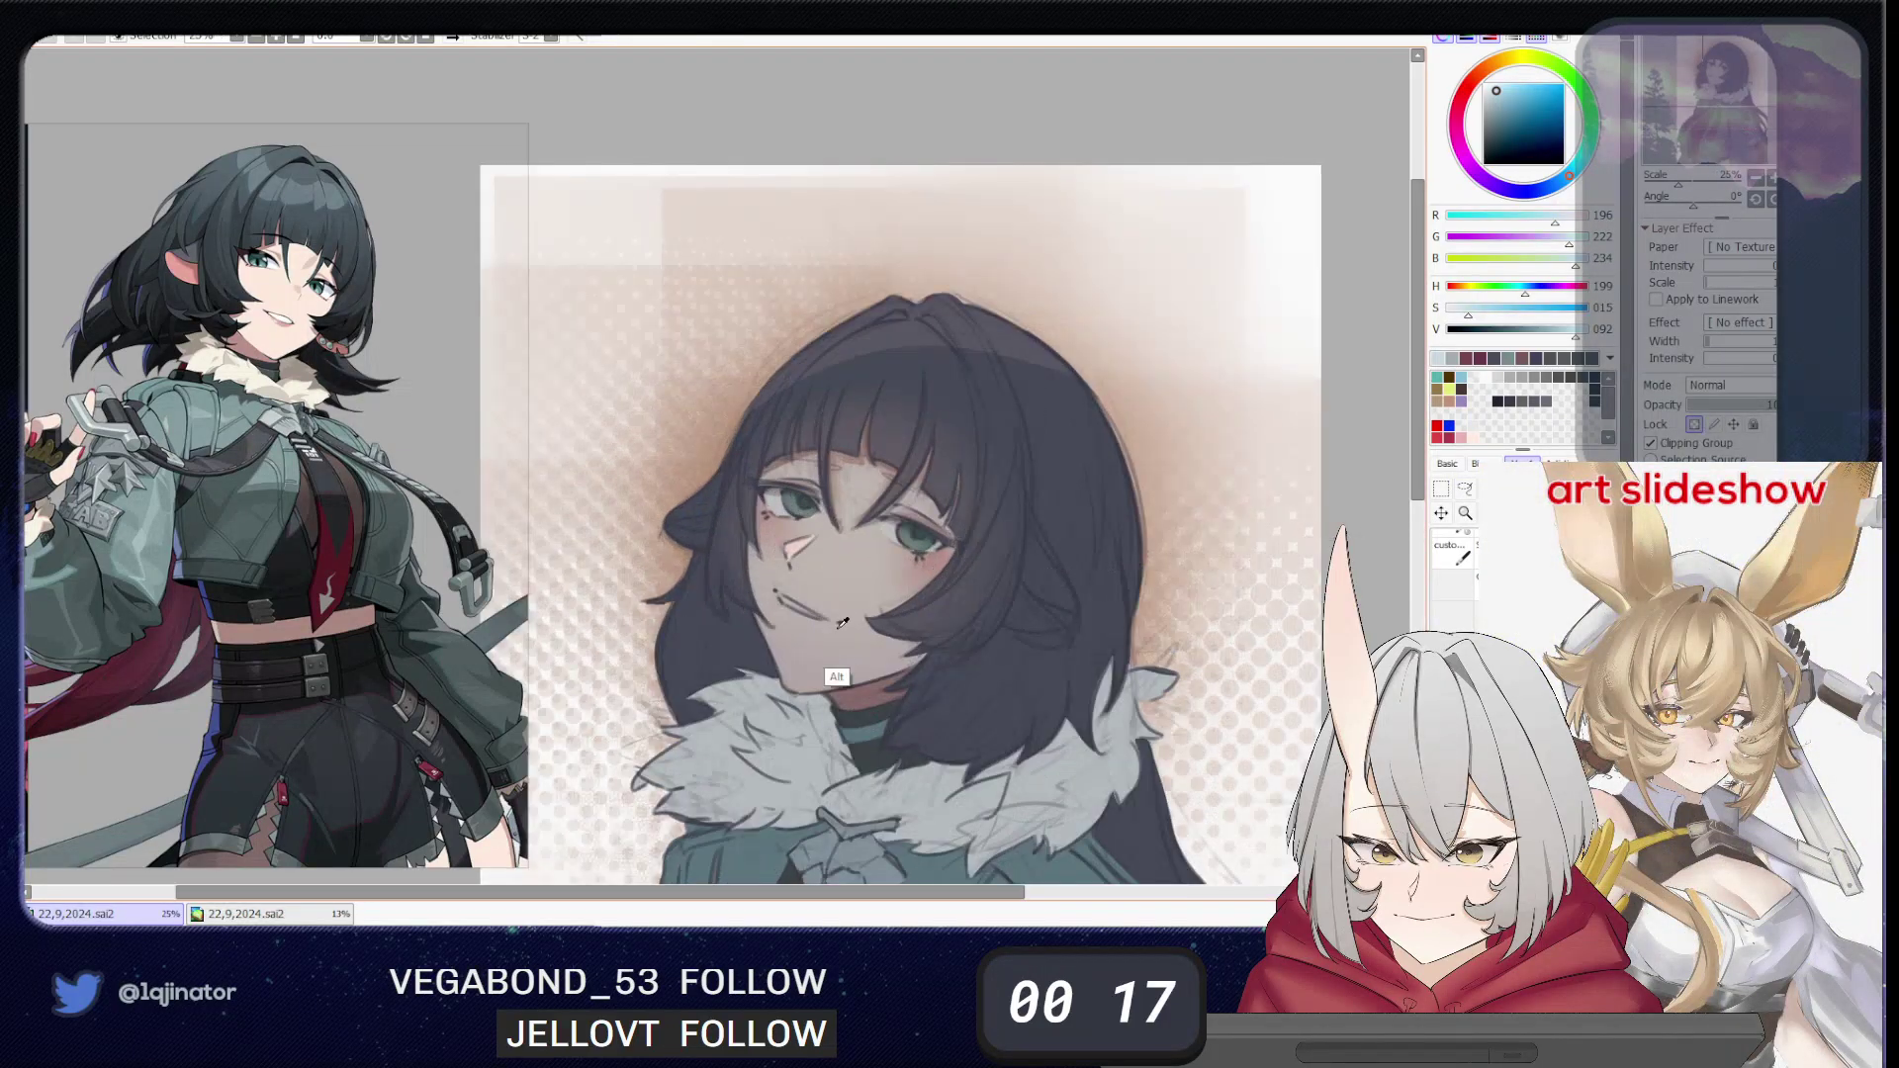
alt+click(943, 558)
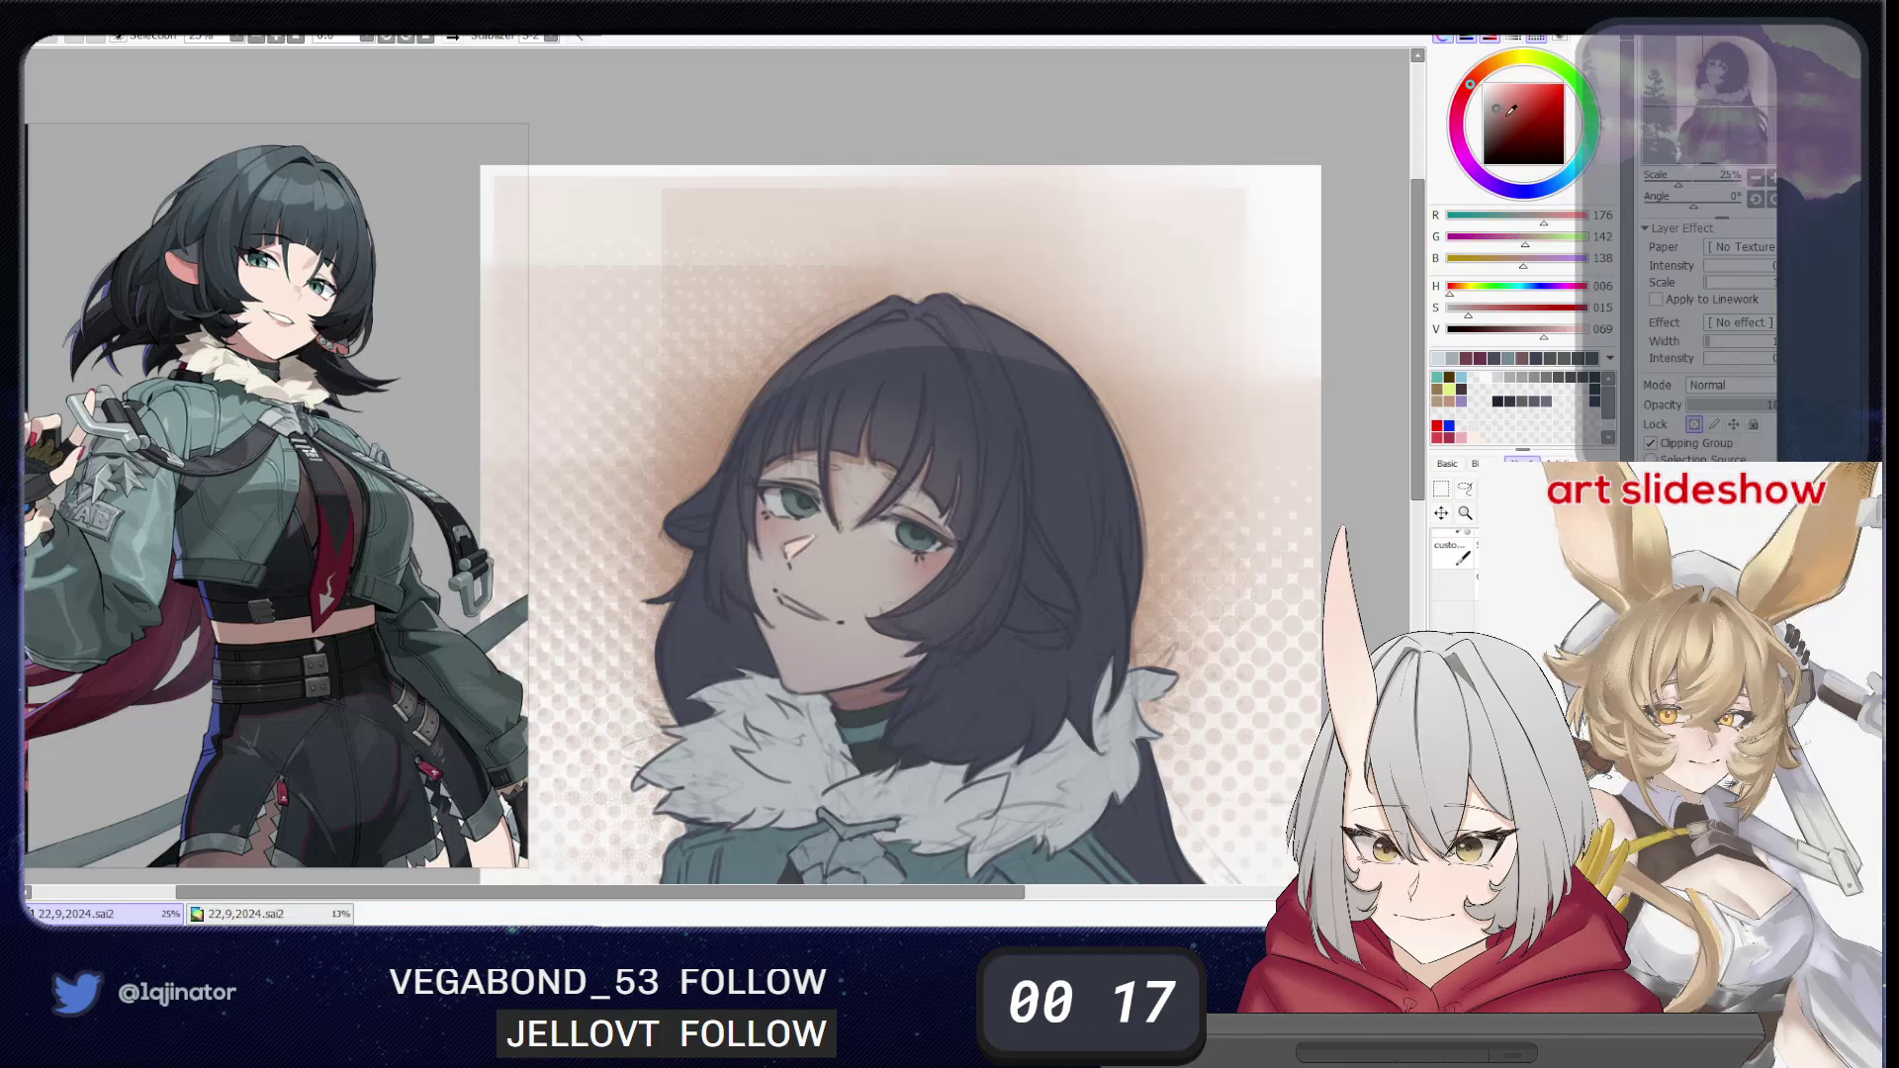
click(1511, 115)
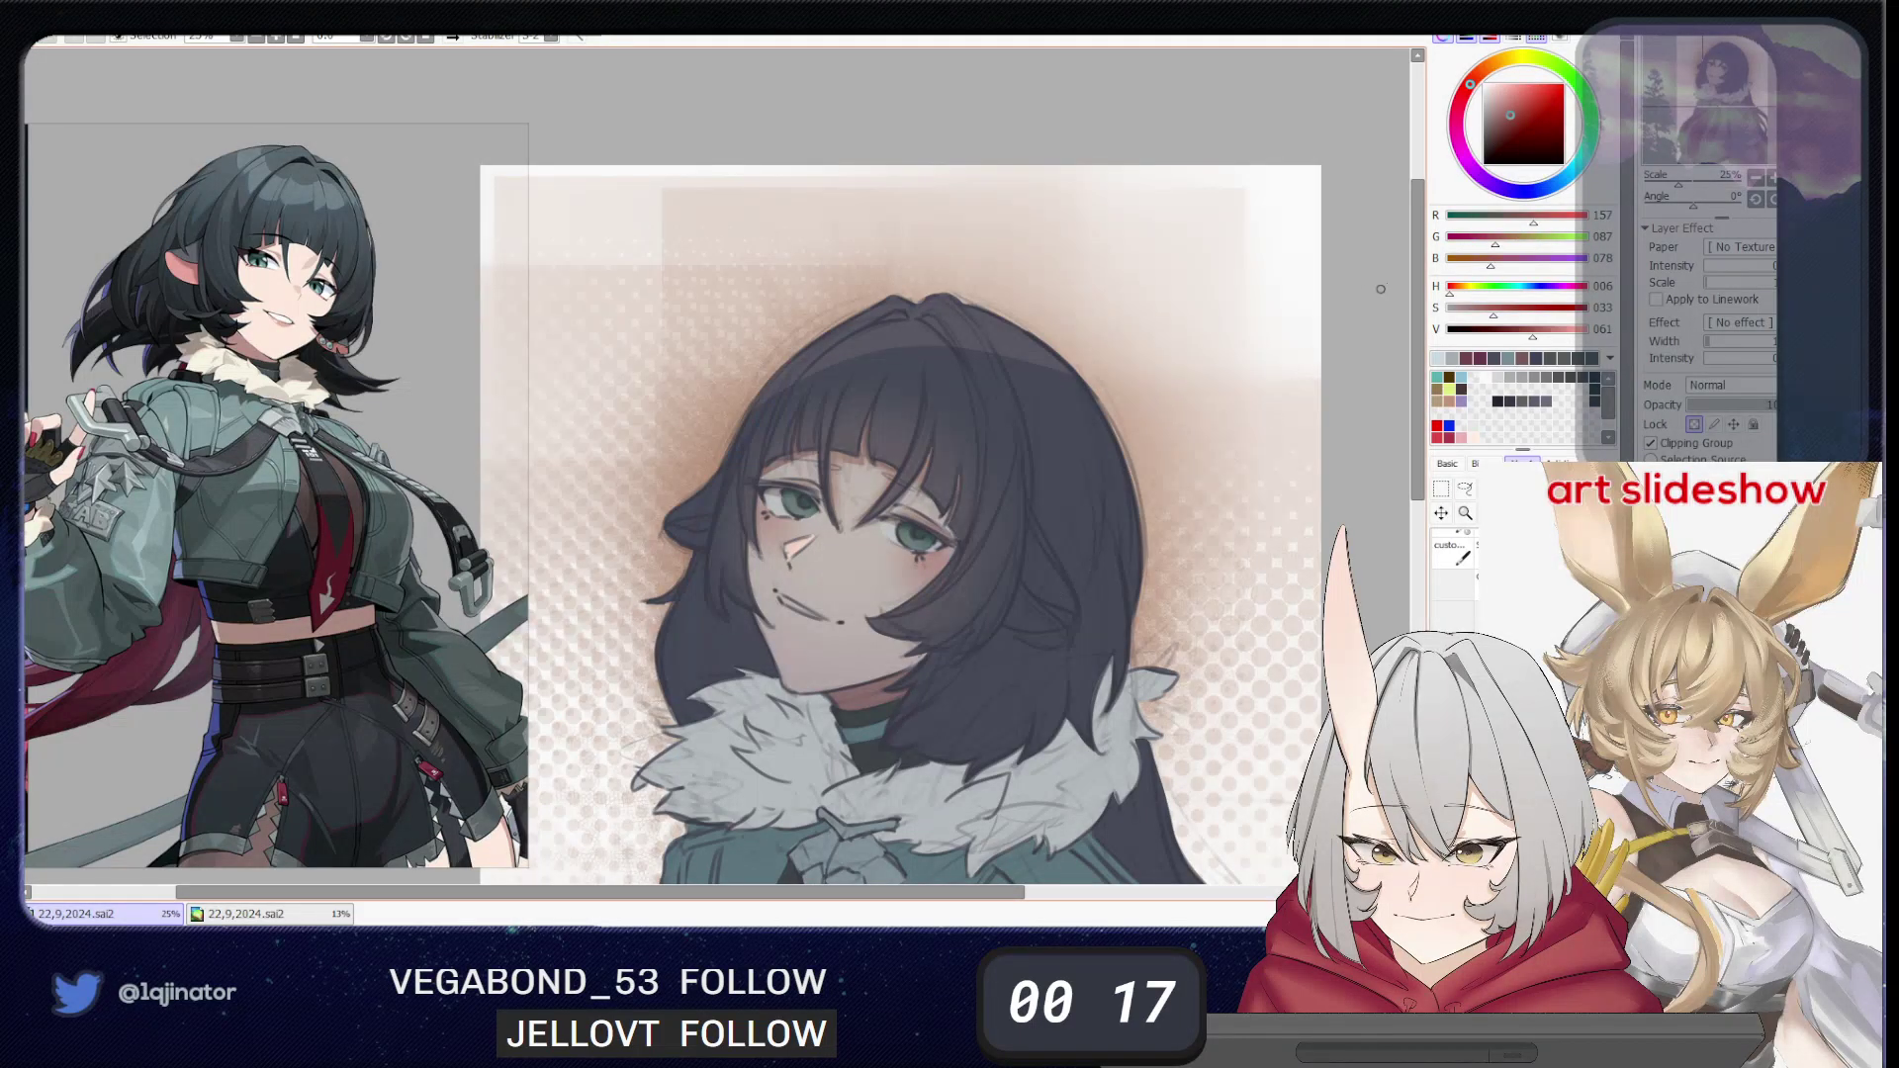
click(1458, 108)
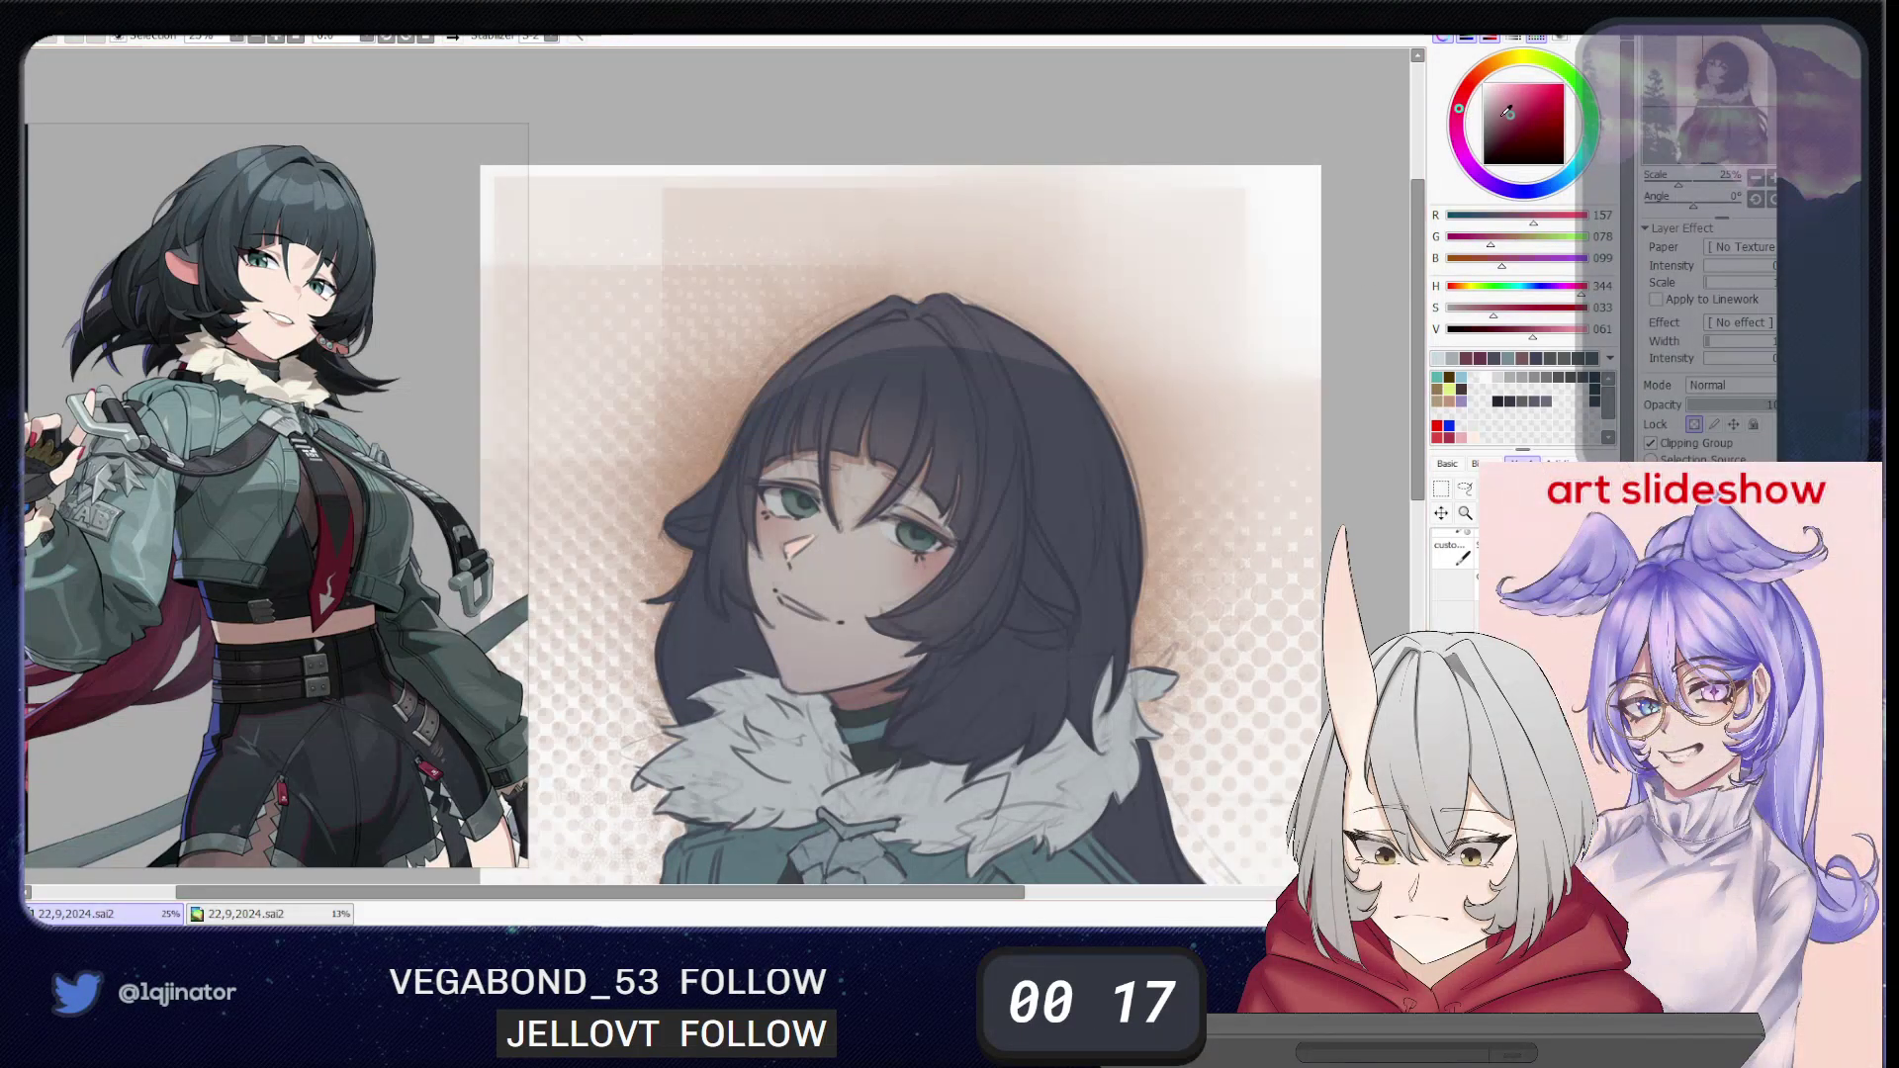
click(1501, 116)
- Lasso the inner areas of both ears, paint them with the dusty pink using a large brush, and deselect
click(1465, 489)
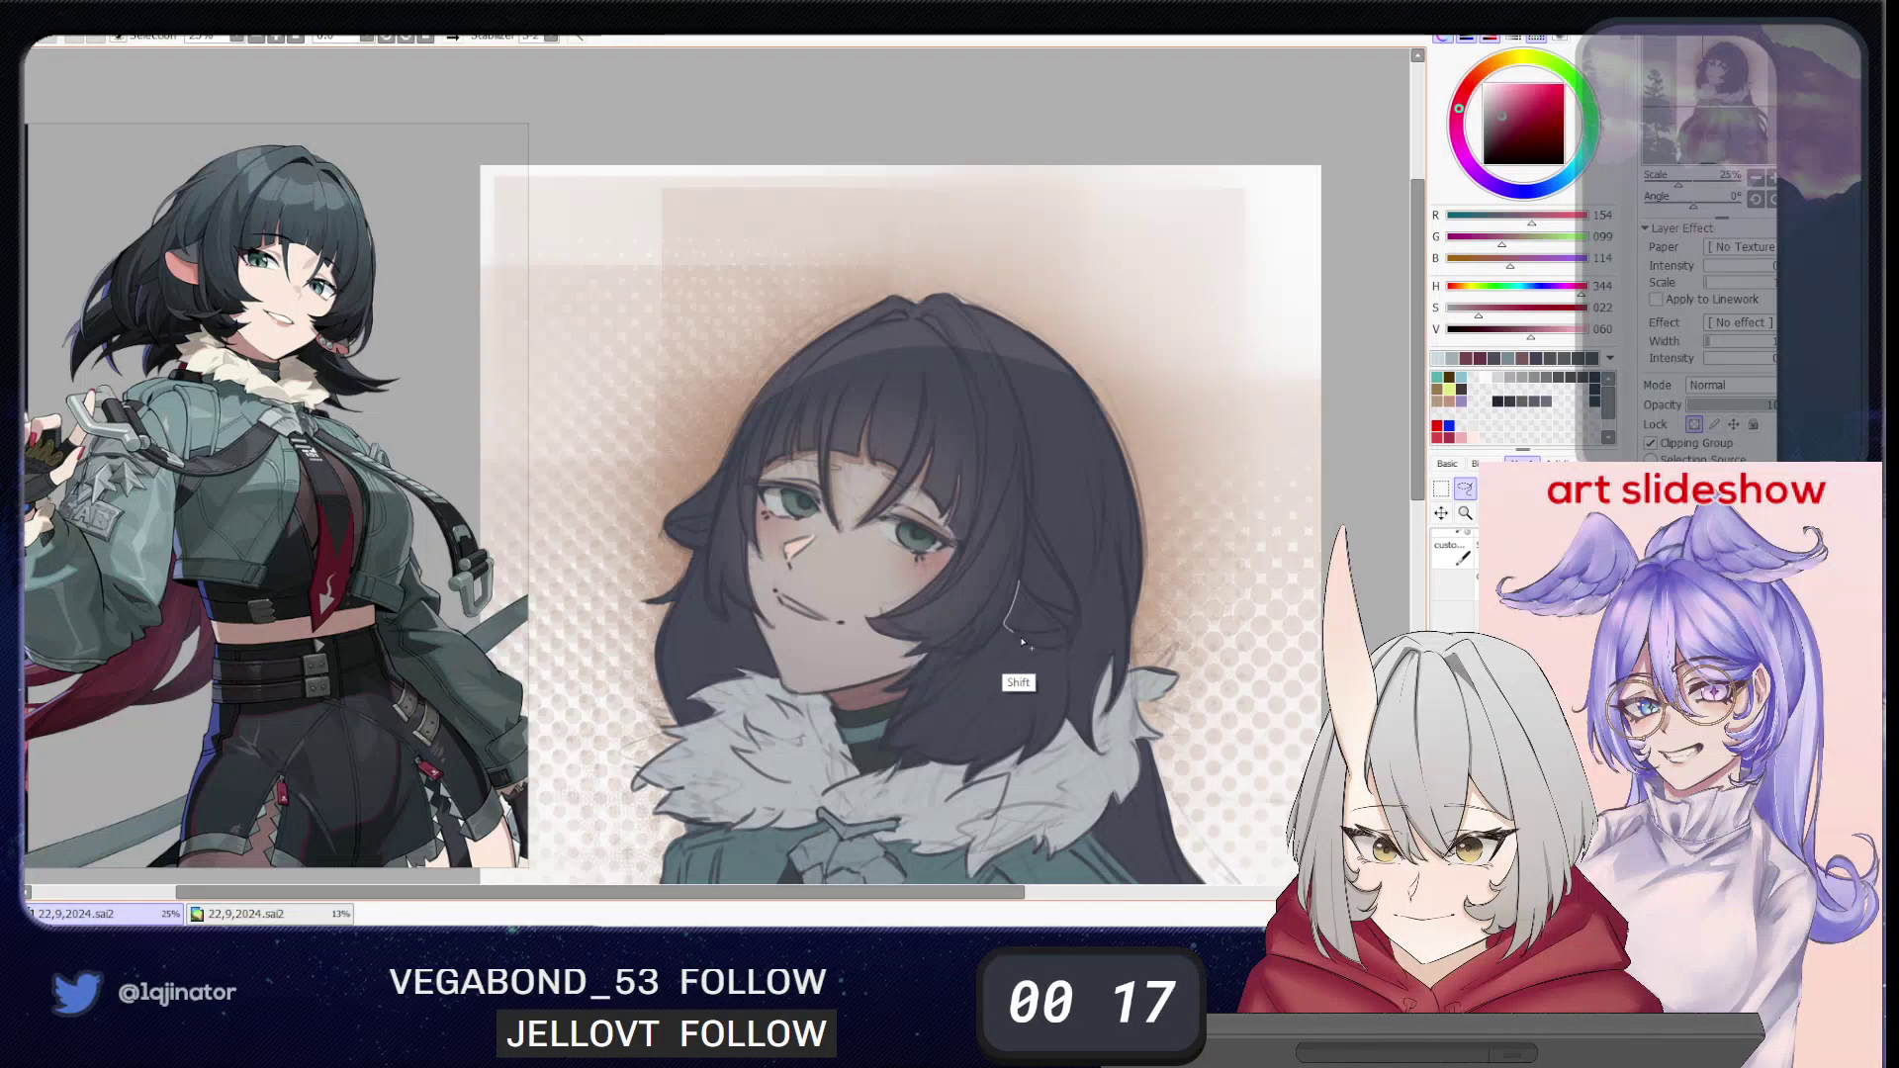
mouse_move(1021, 643)
mouse_down()
mouse_move(1062, 643)
mouse_move(1006, 633)
mouse_up()
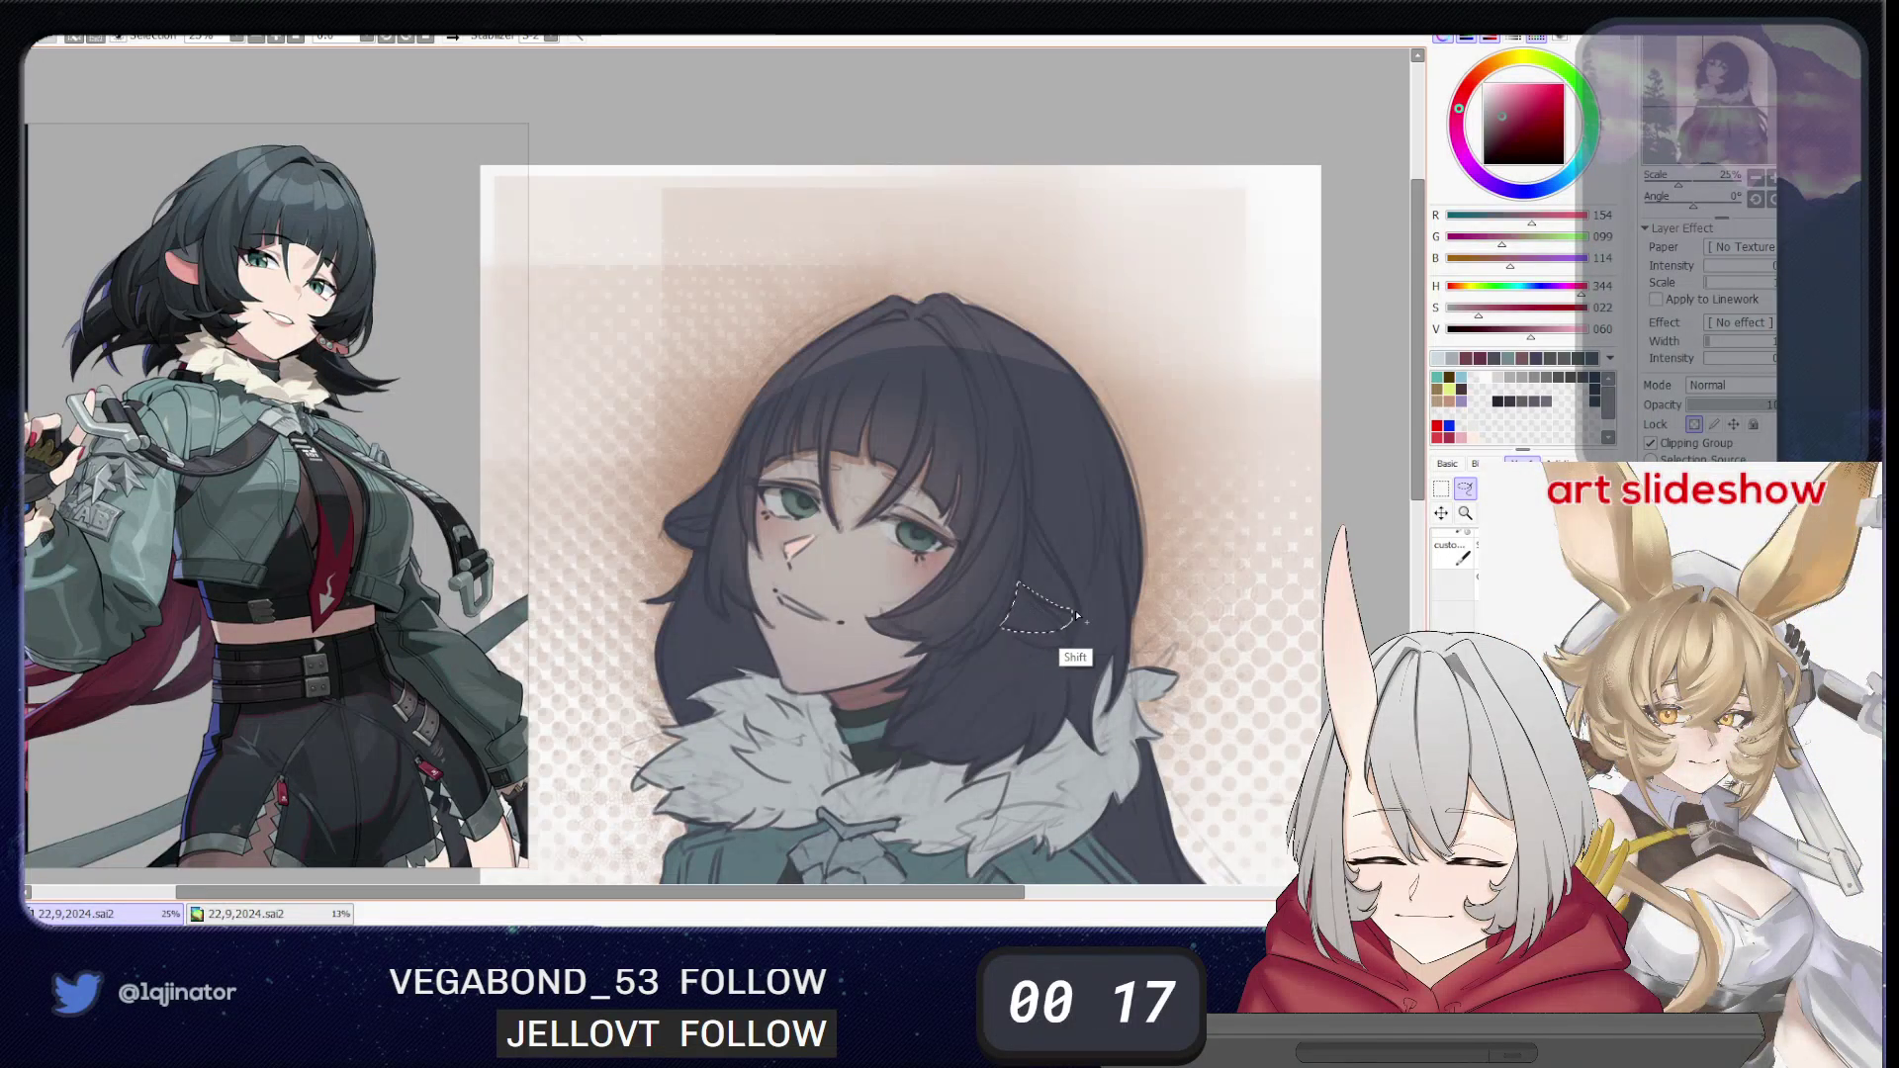
drag(1058, 621, 1012, 681)
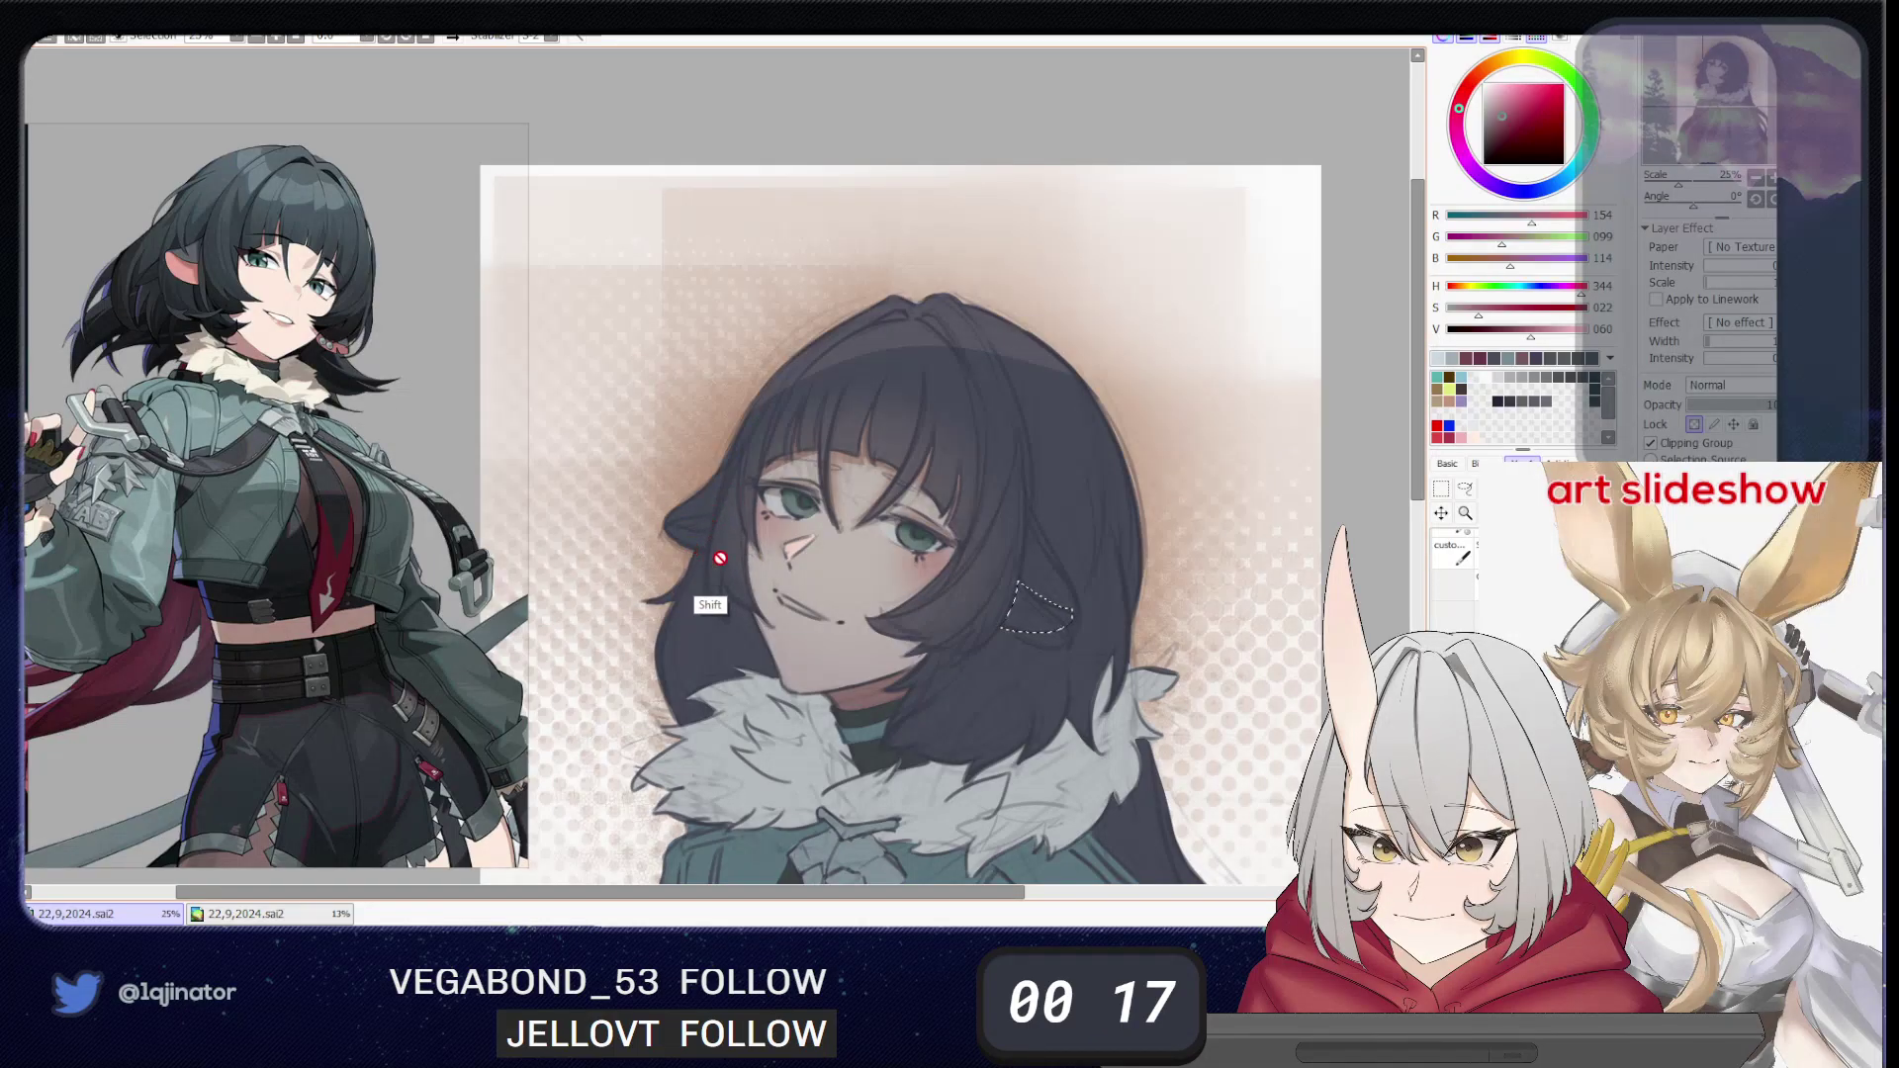
key(l)
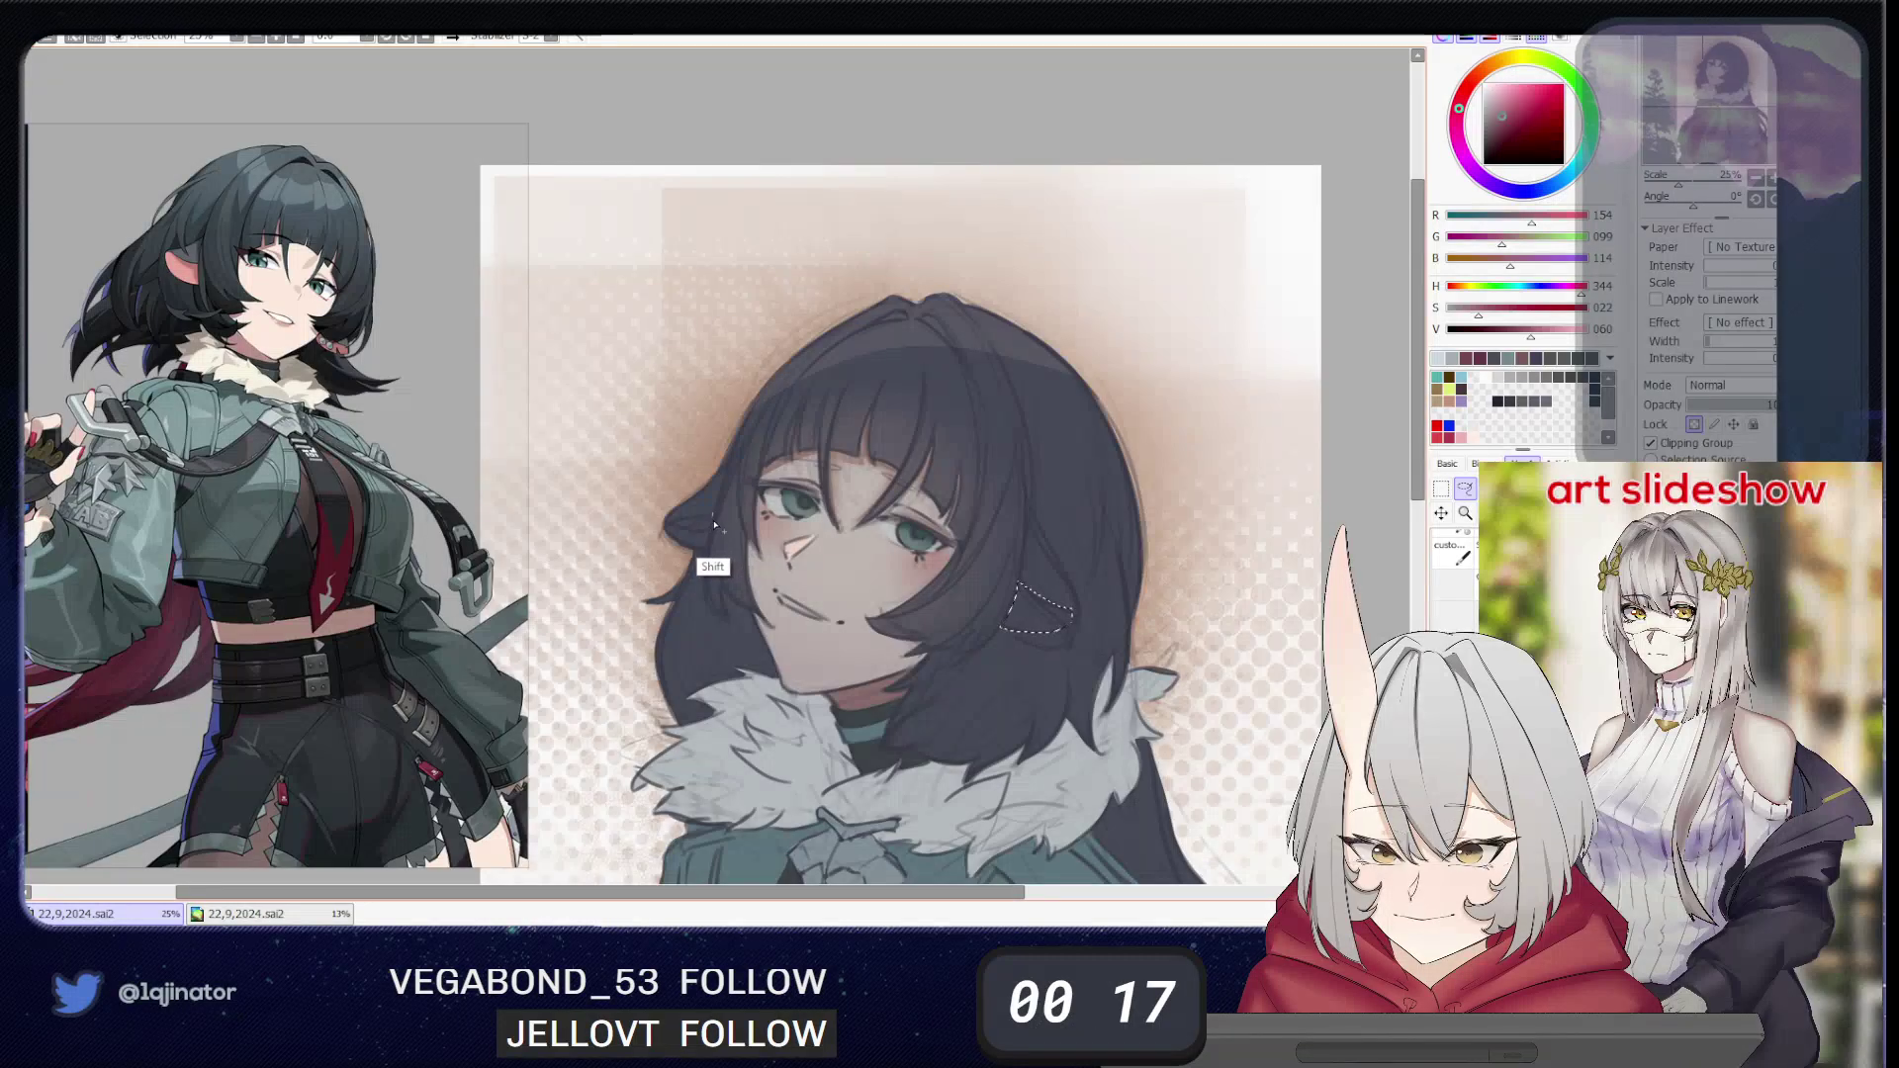
mouse_move(713, 522)
mouse_down()
mouse_move(701, 550)
mouse_move(711, 517)
mouse_move(890, 588)
mouse_move(543, 606)
mouse_up()
key(b)
mouse_move(1356, 503)
mouse_down()
mouse_move(1081, 603)
mouse_move(1006, 566)
mouse_up()
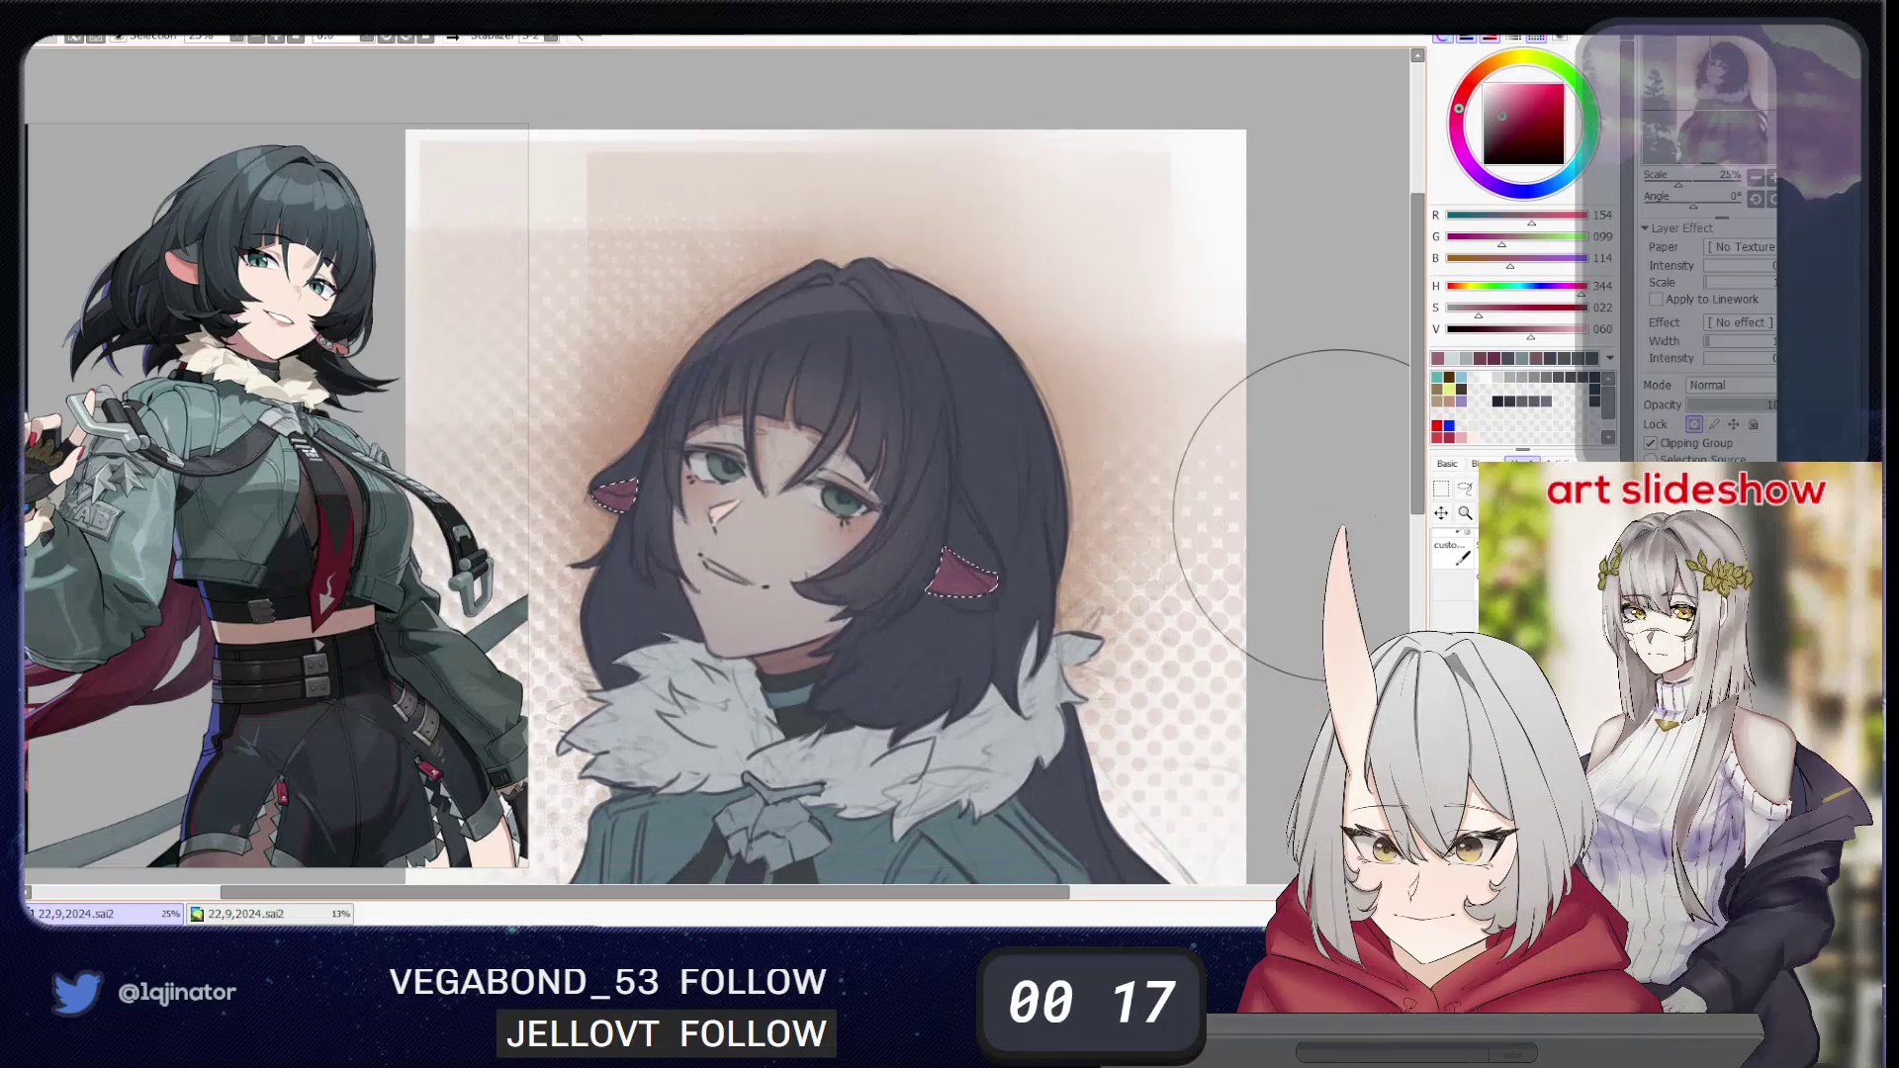
click(1464, 488)
key(ctrl+d)
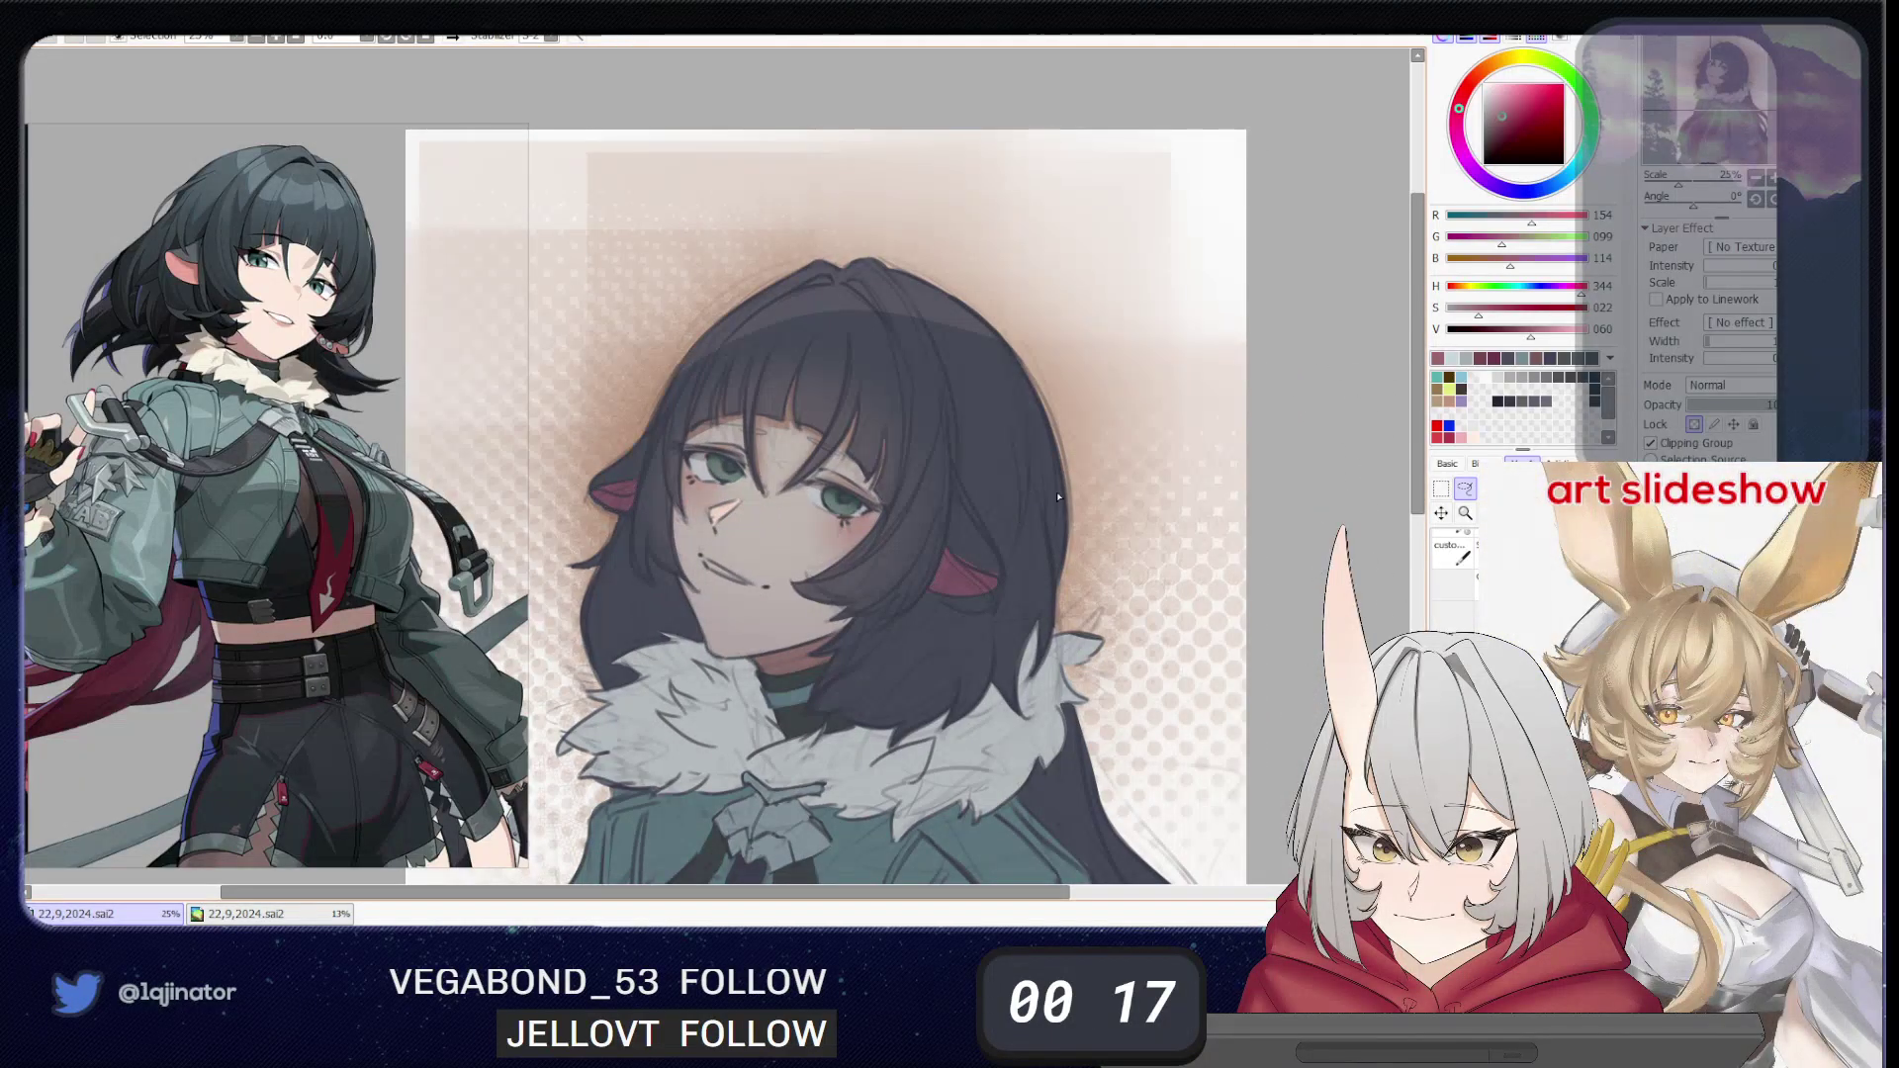
- Return to the Multiply shading layer and restore its pale blue, RGB 203, 216, 223, as the drawing colour
scroll(971, 685, down, 4)
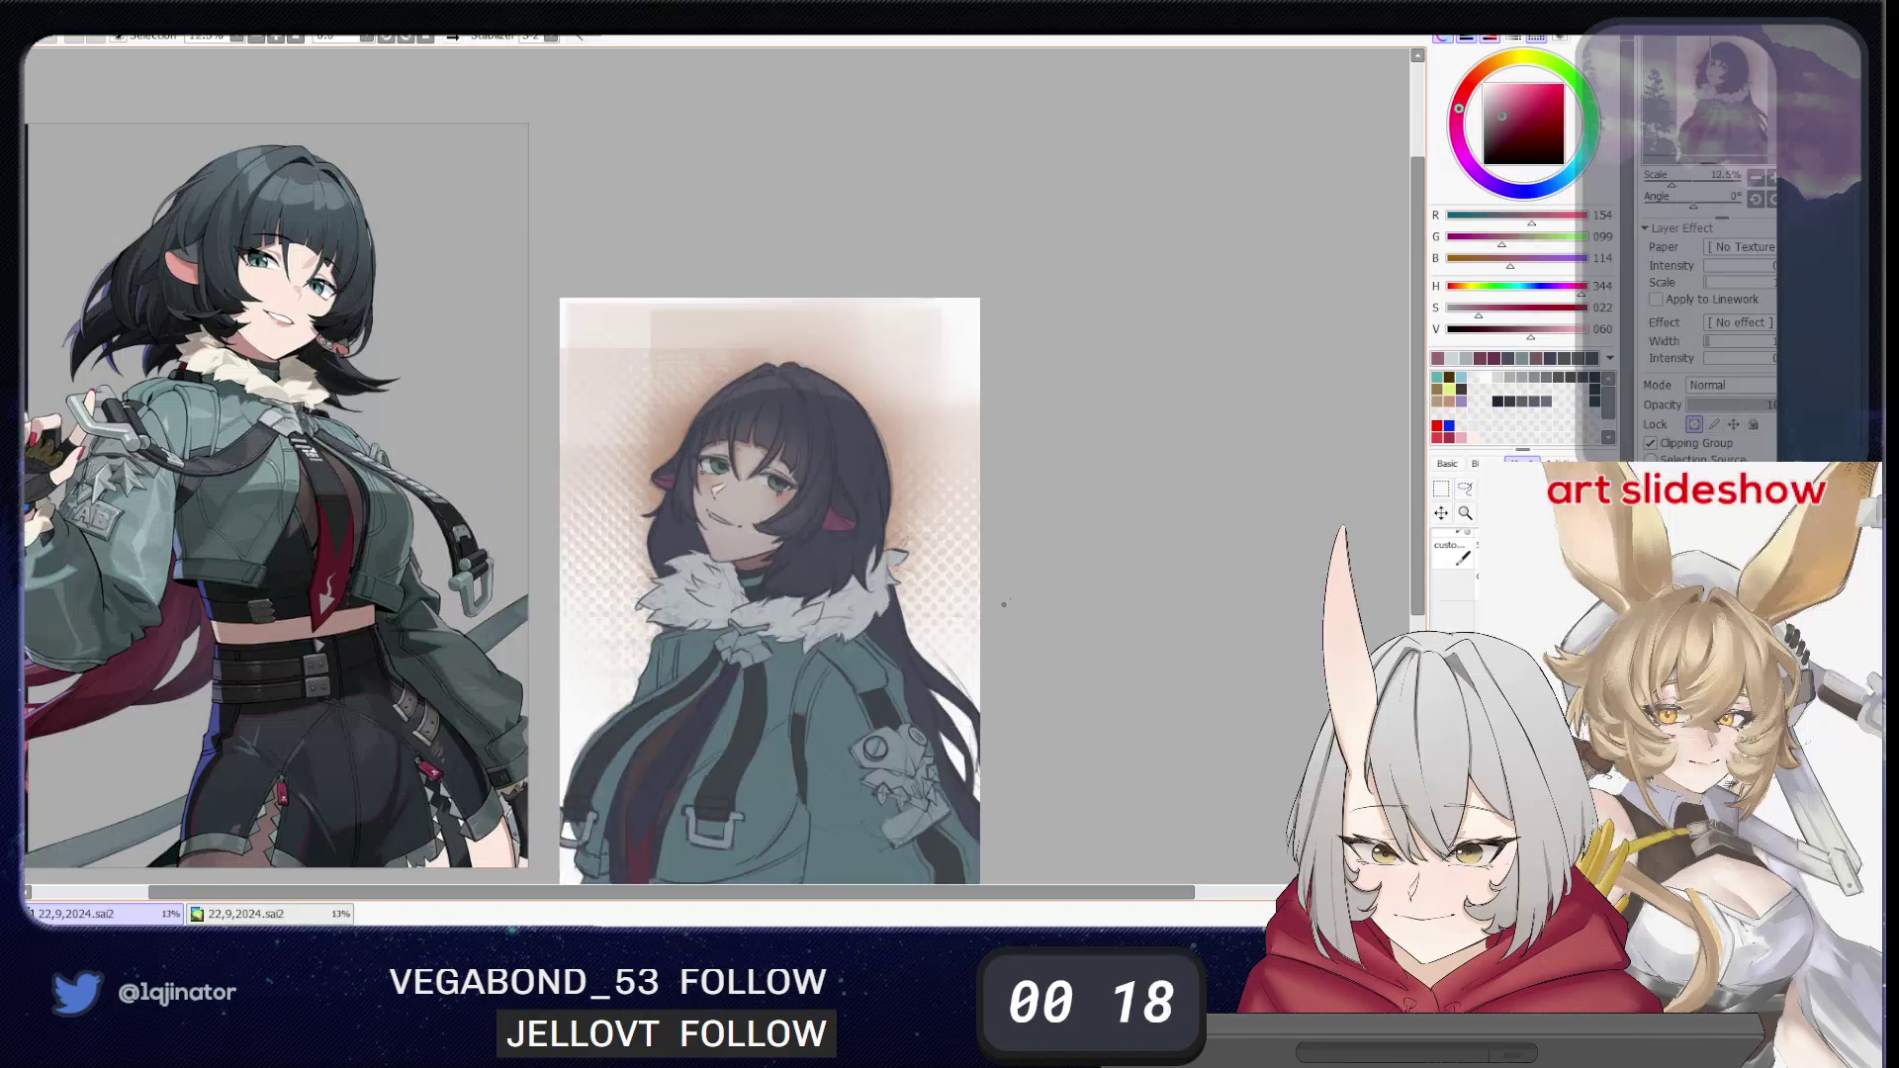
drag(986, 647, 1005, 676)
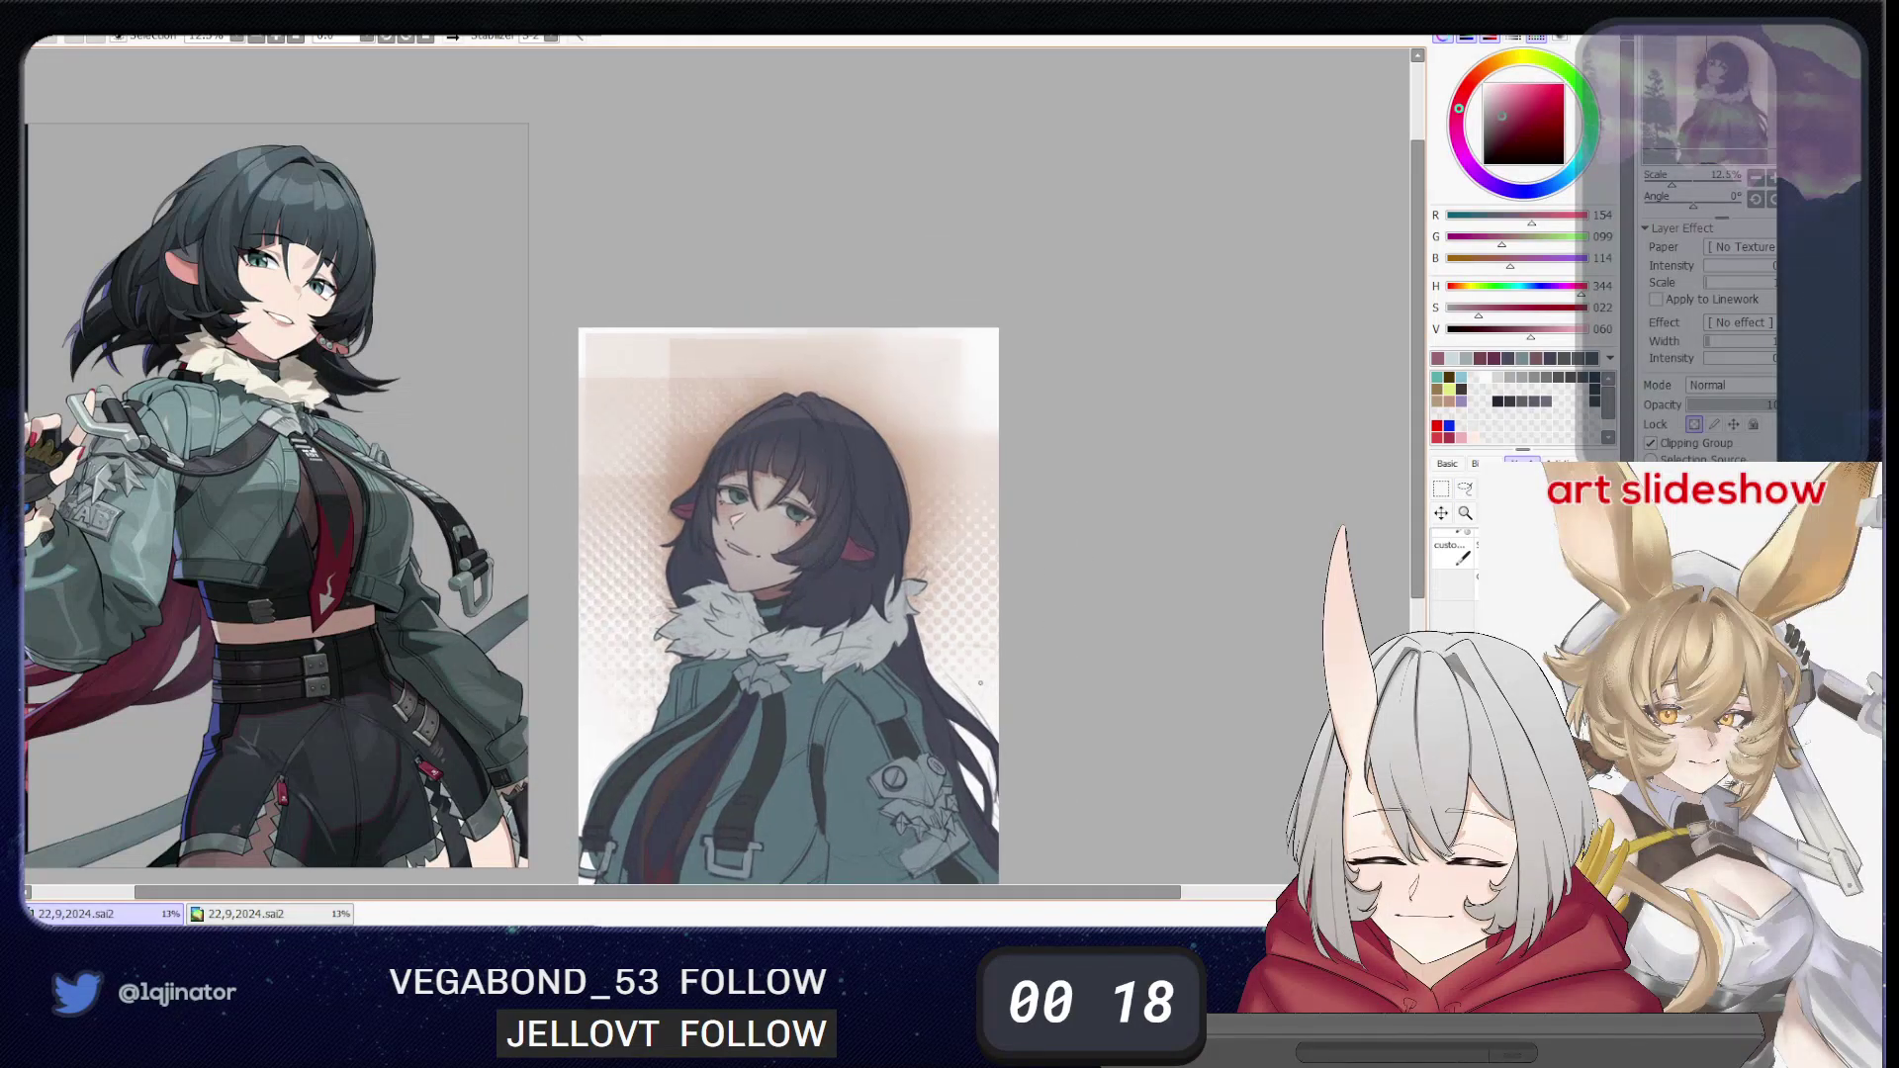
scroll(813, 584, up, 1)
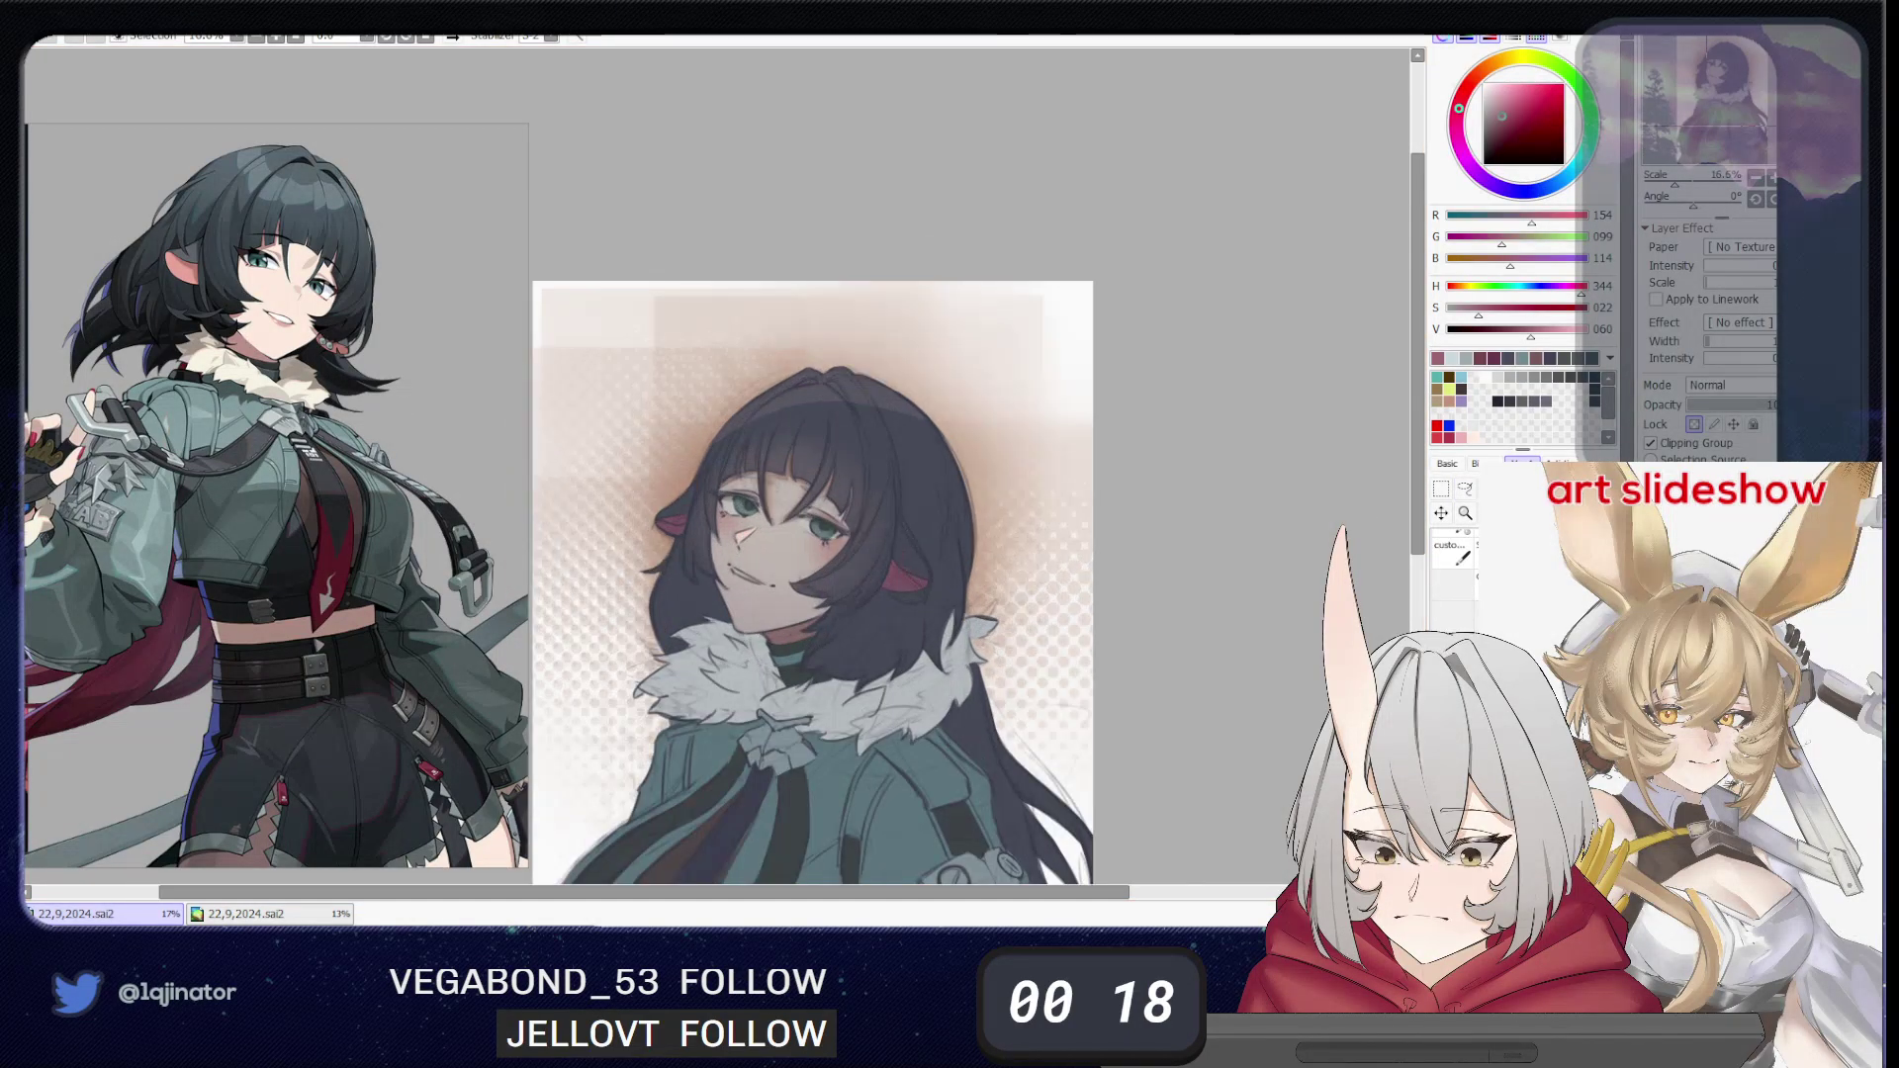
click(1711, 563)
click(1451, 359)
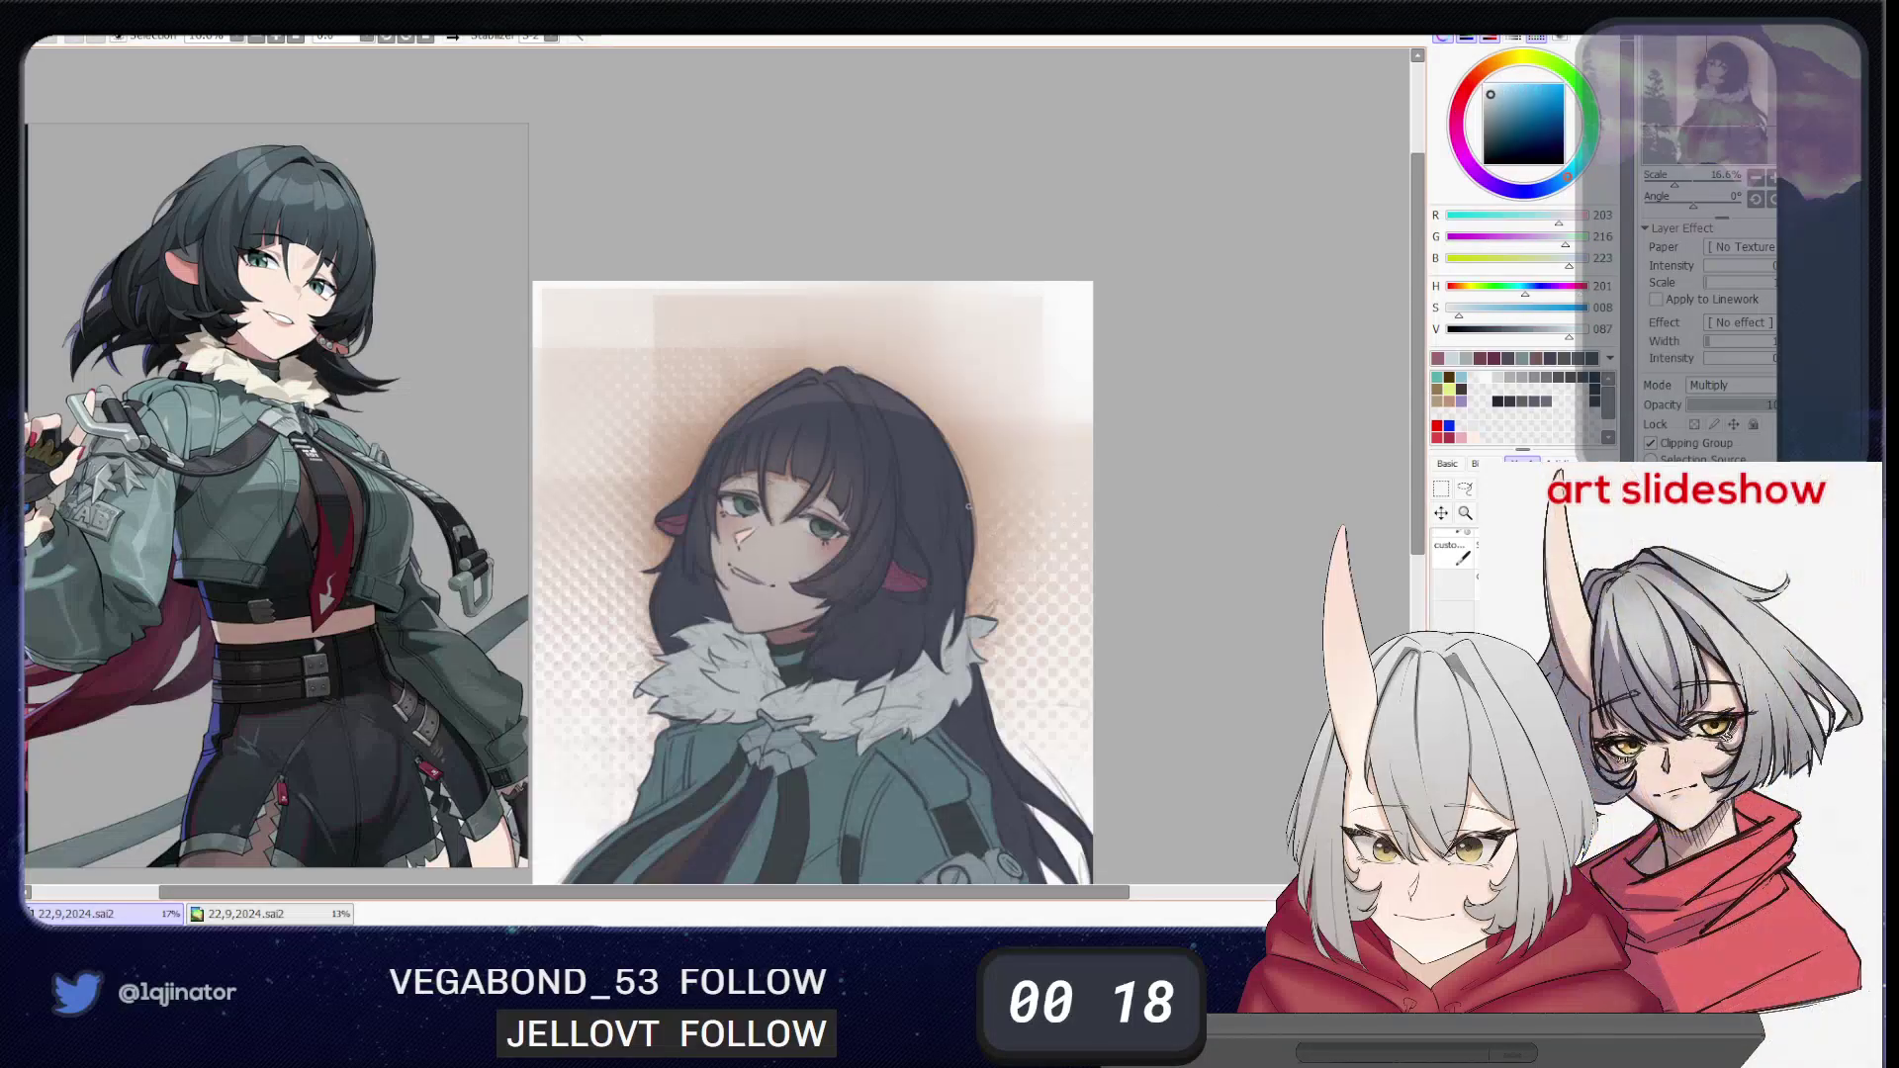
- Lasso curved bands of hair along the crown and side of the head, shade them in pale blue, and deselect
drag(837, 568, 833, 590)
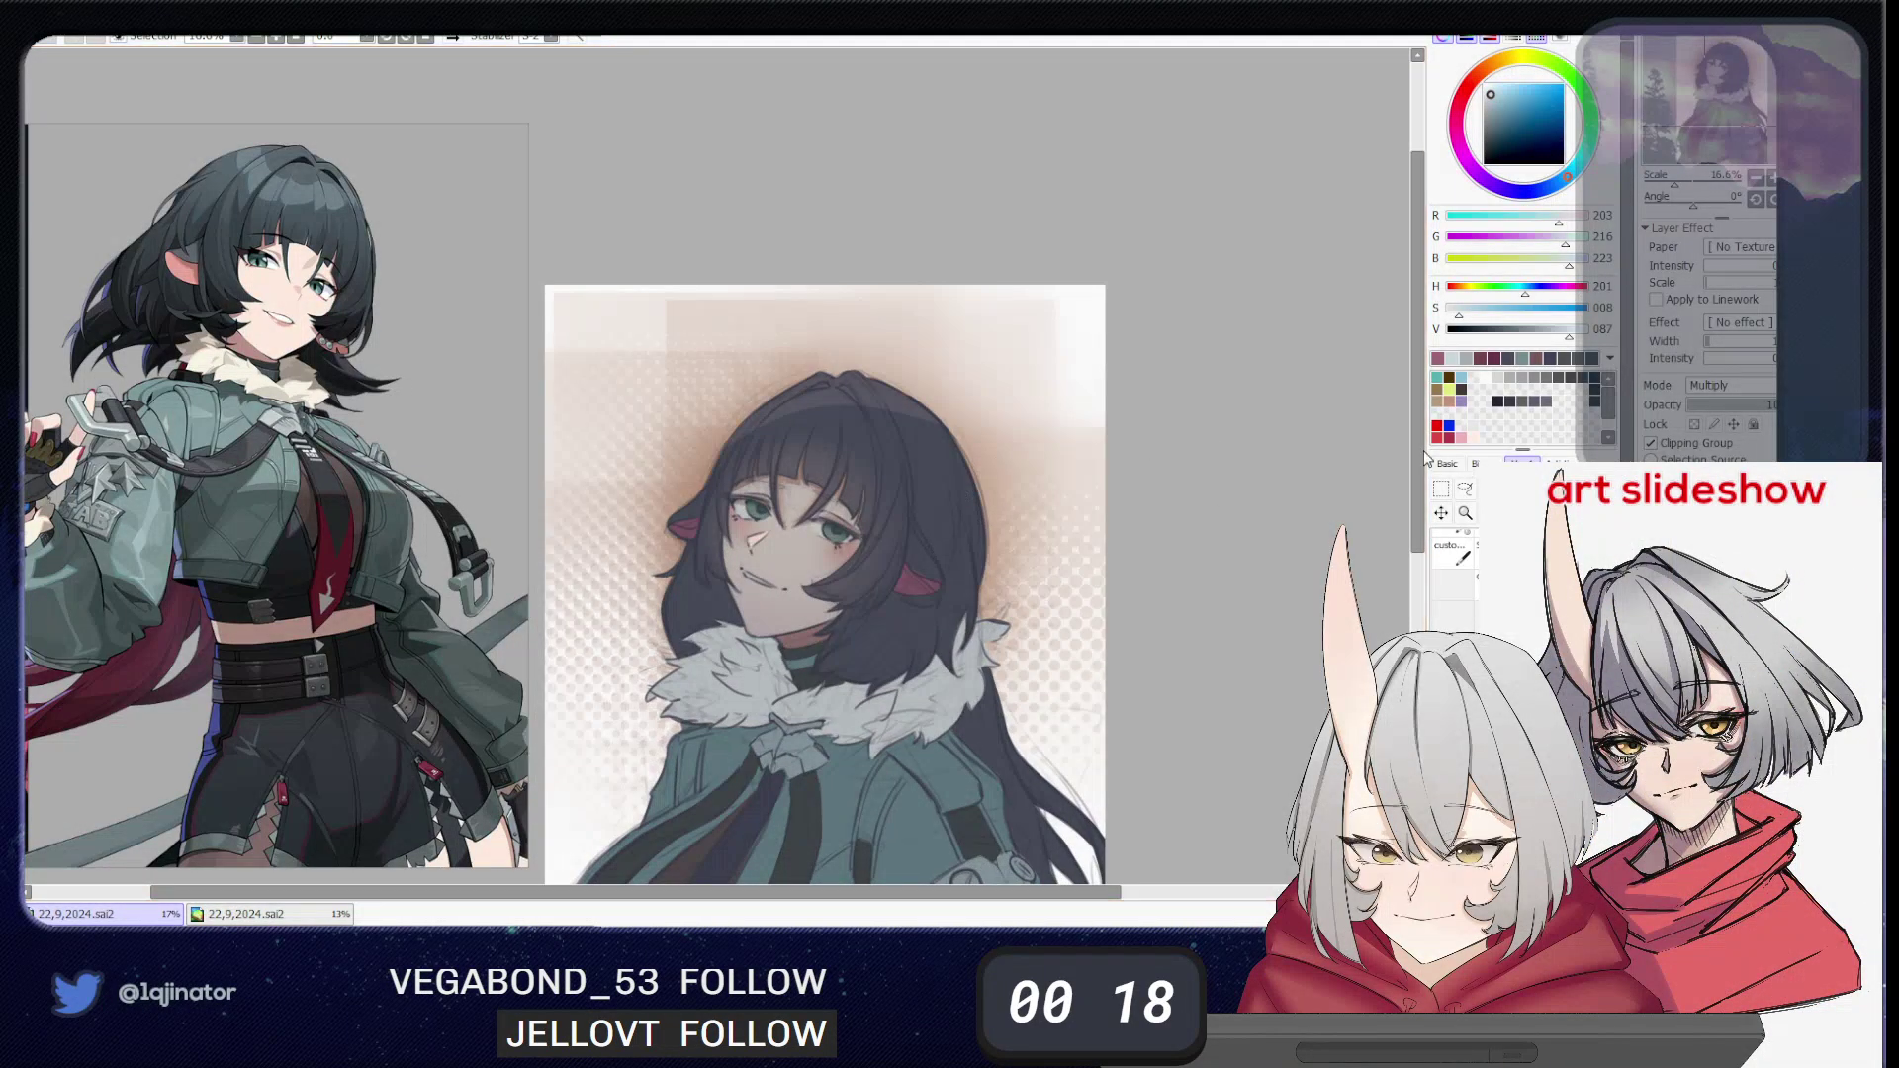
click(1464, 489)
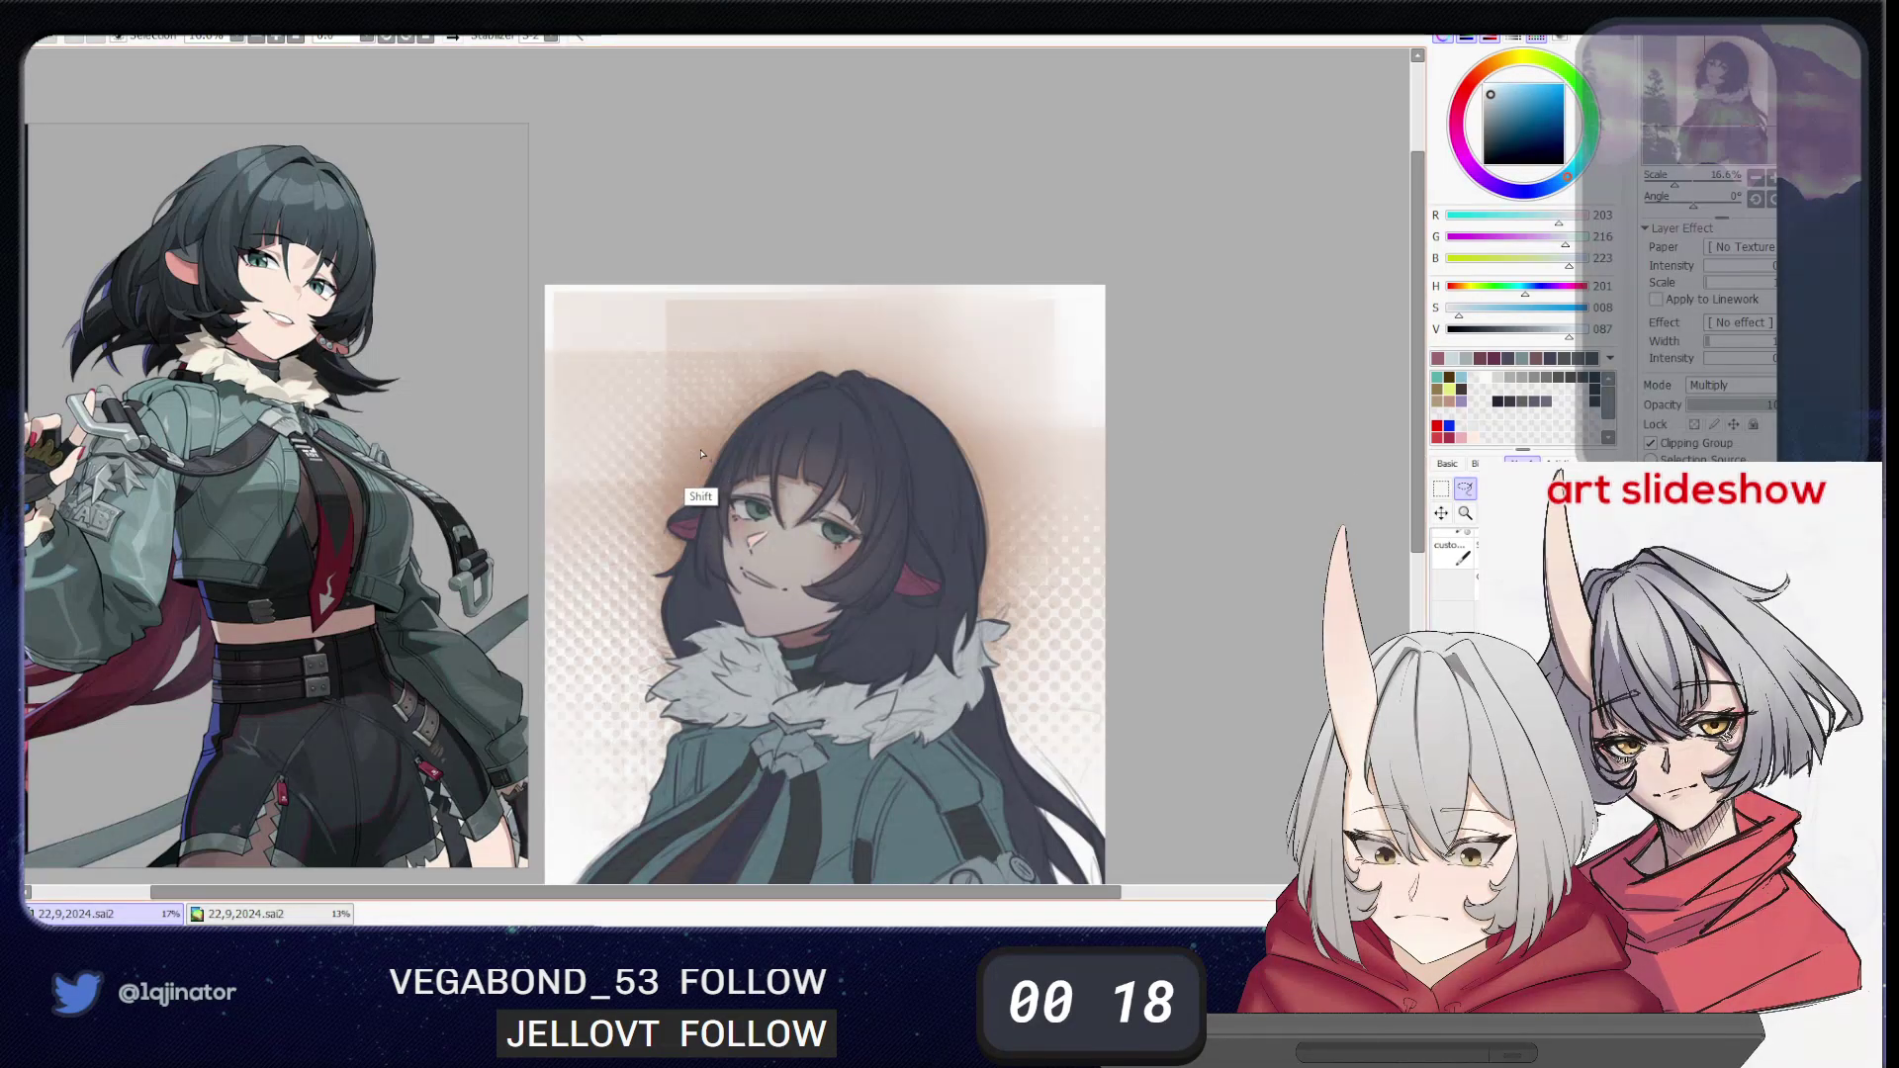
mouse_move(692, 450)
mouse_down()
mouse_move(789, 430)
mouse_move(892, 446)
mouse_move(938, 500)
mouse_move(996, 395)
mouse_move(645, 420)
mouse_up()
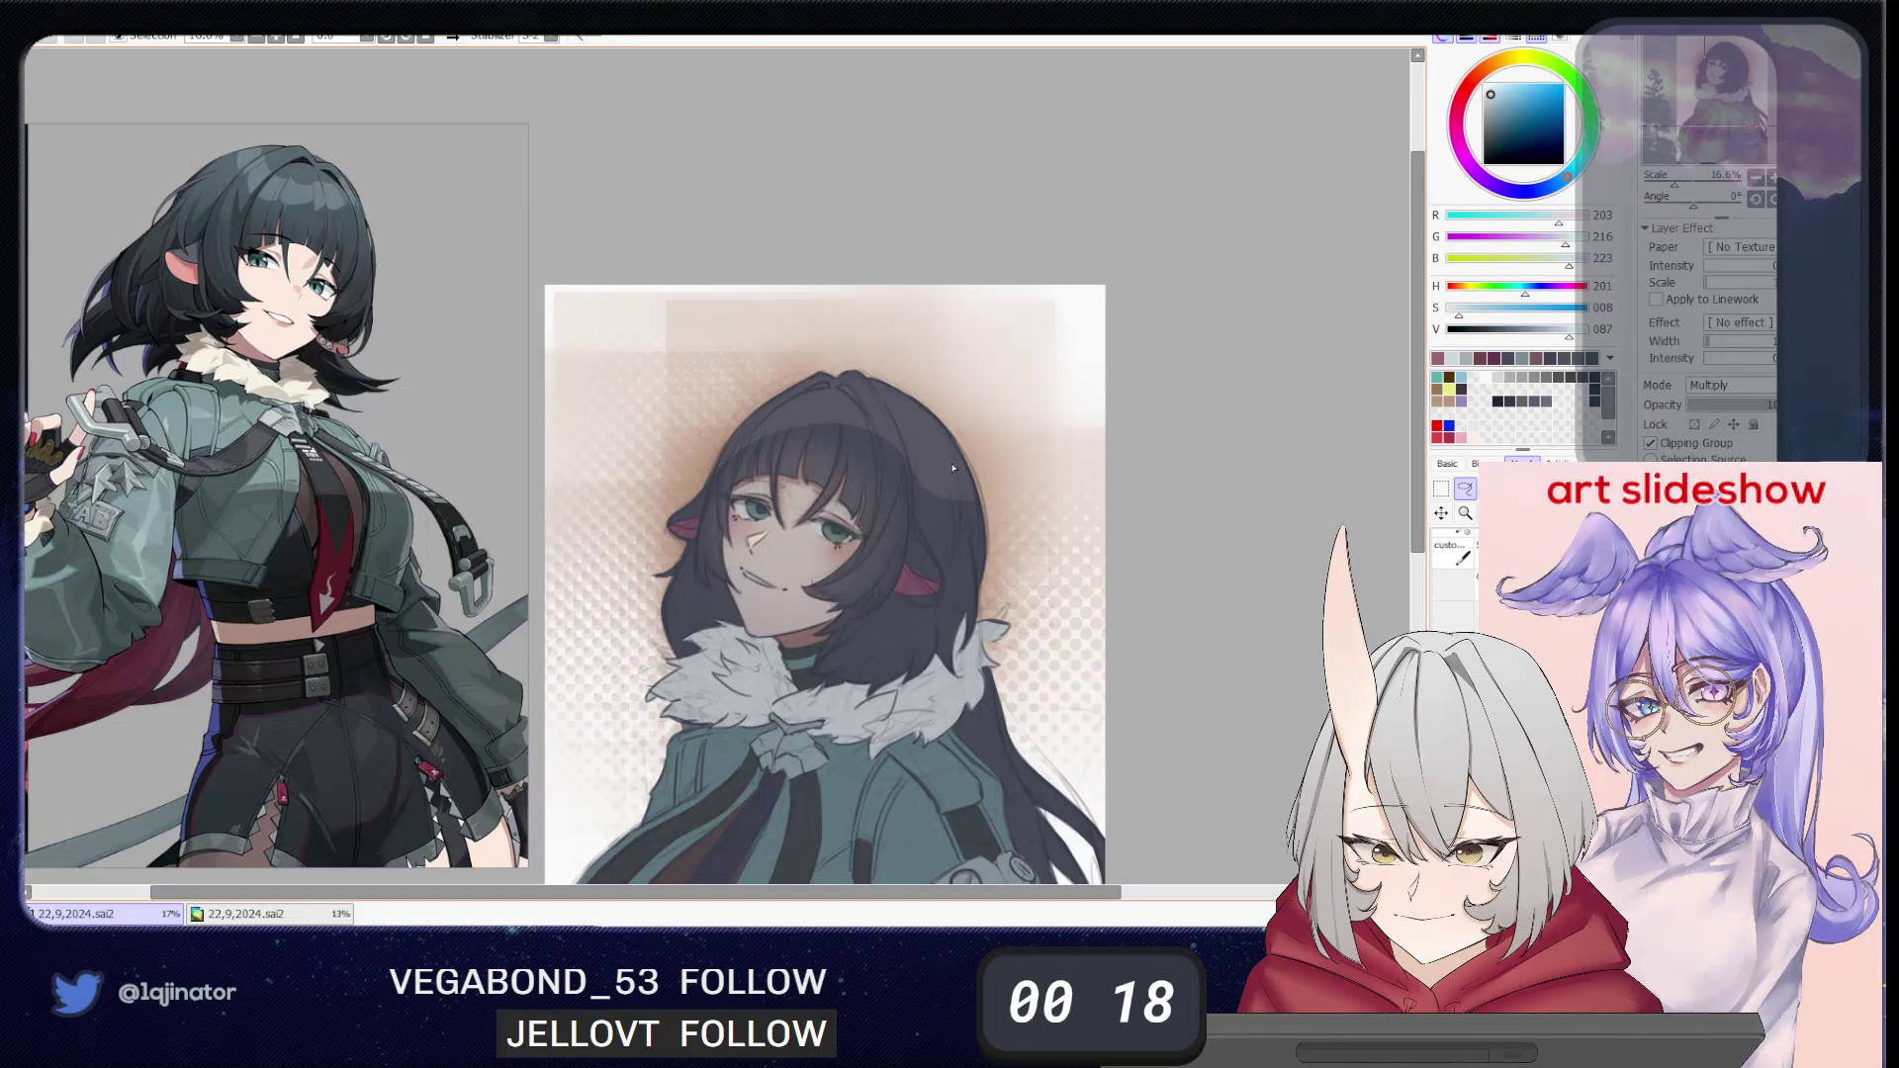
drag(907, 481, 889, 410)
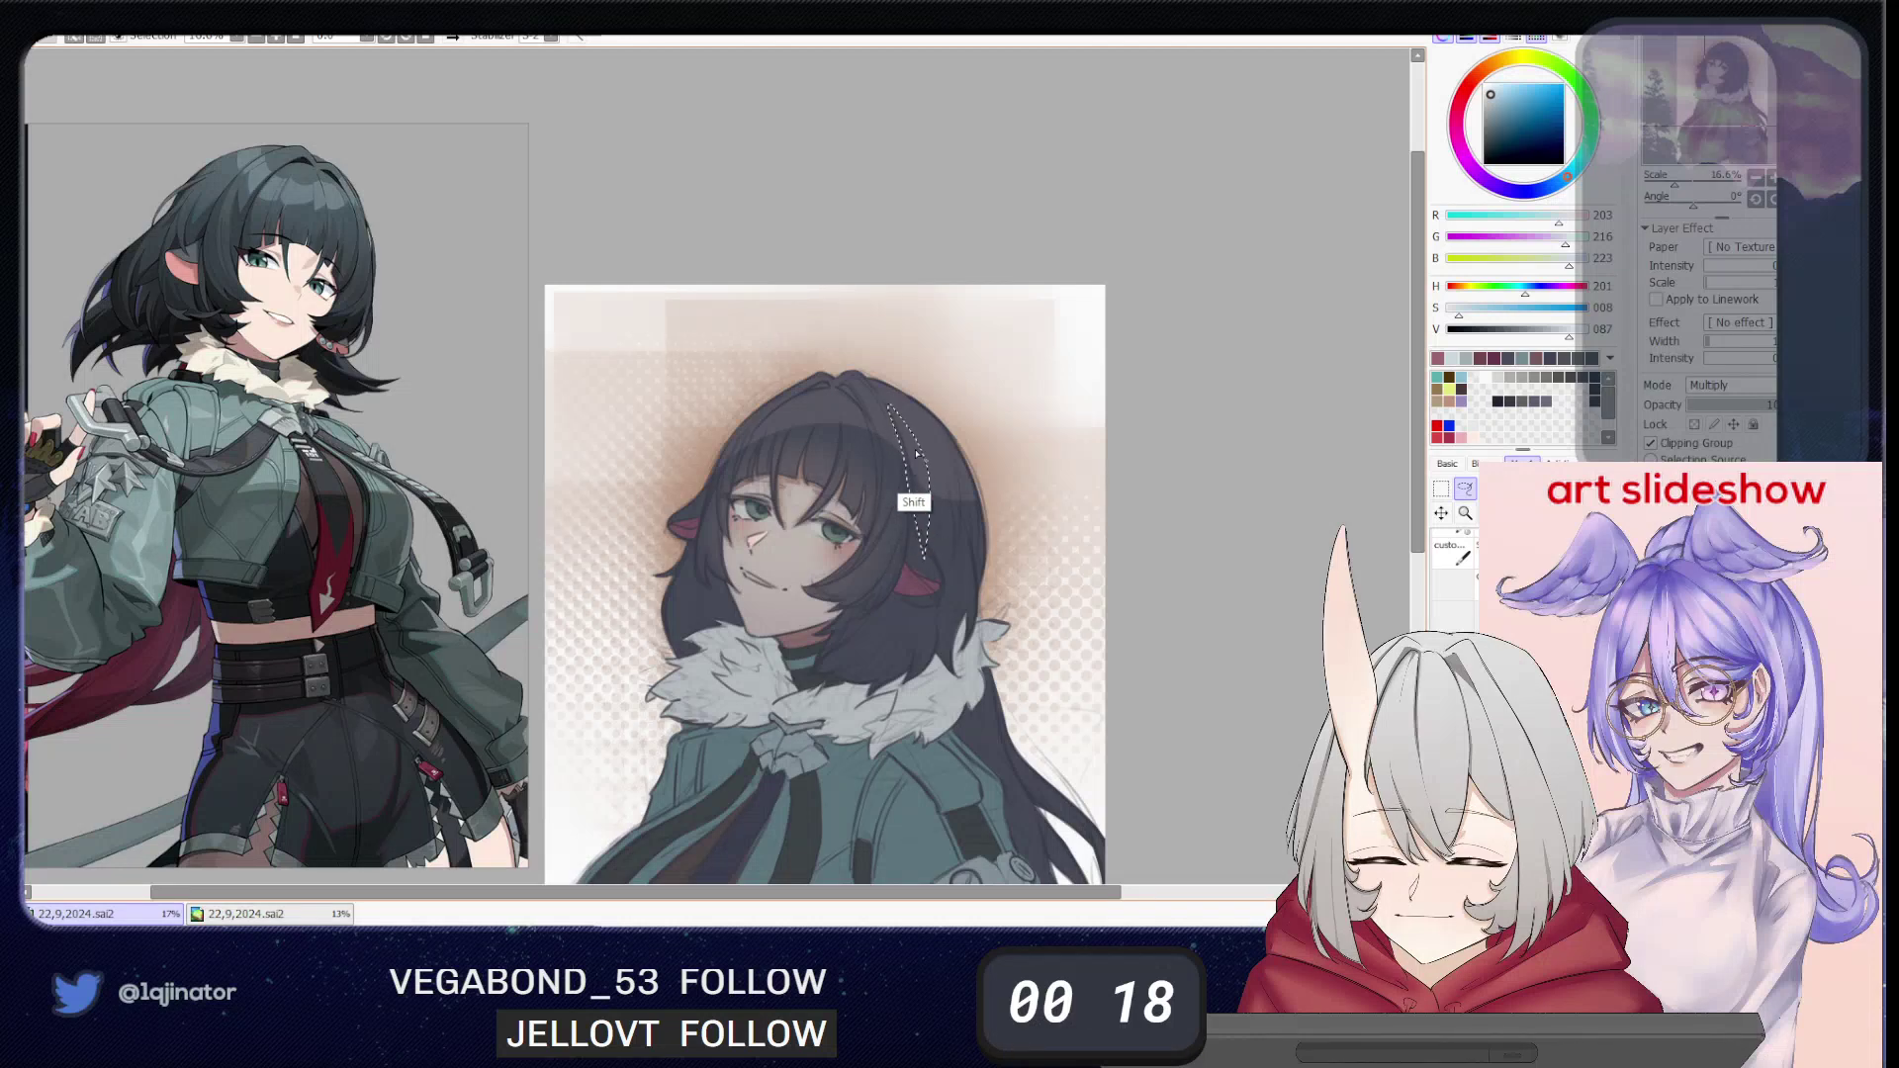
key(ctrl+f)
key(ctrl+d)
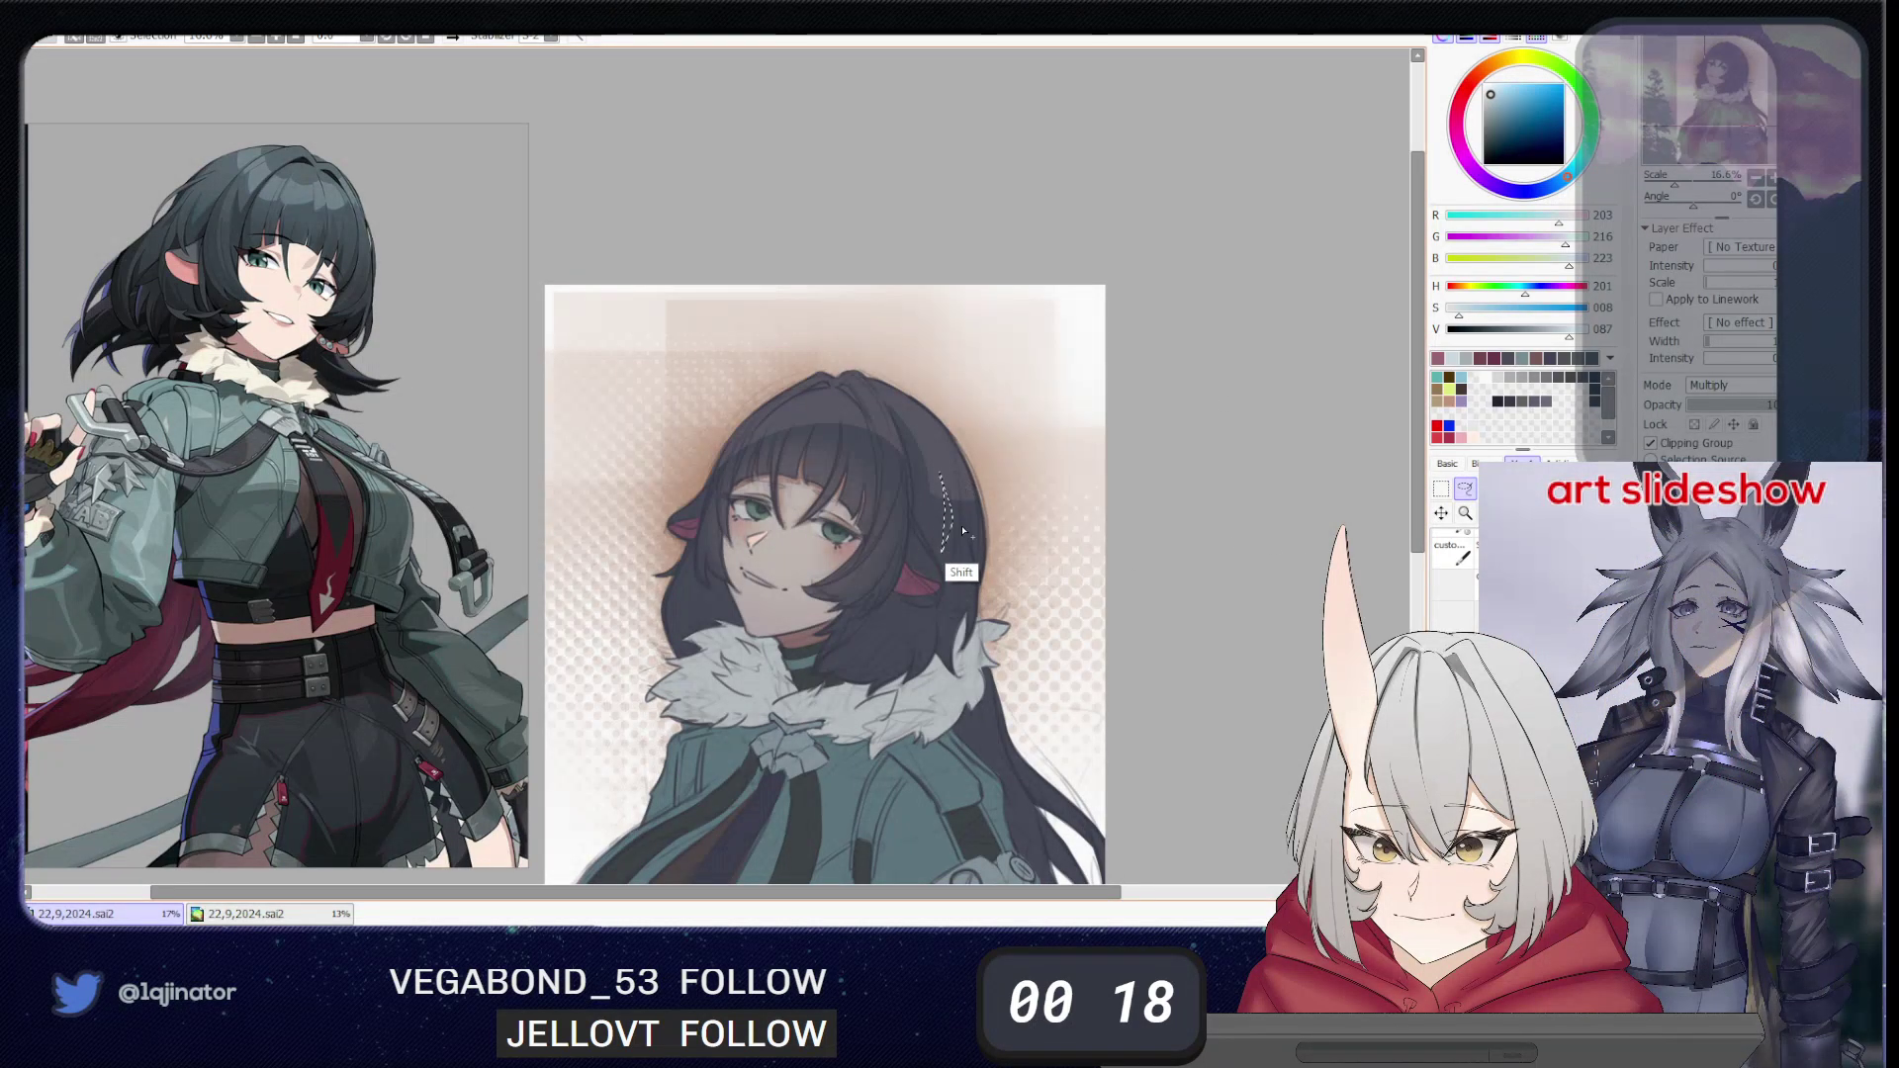
- Lasso thin strands along the side hair, the bangs and the parting, shade them with a large brush, and deselect
drag(962, 531, 956, 574)
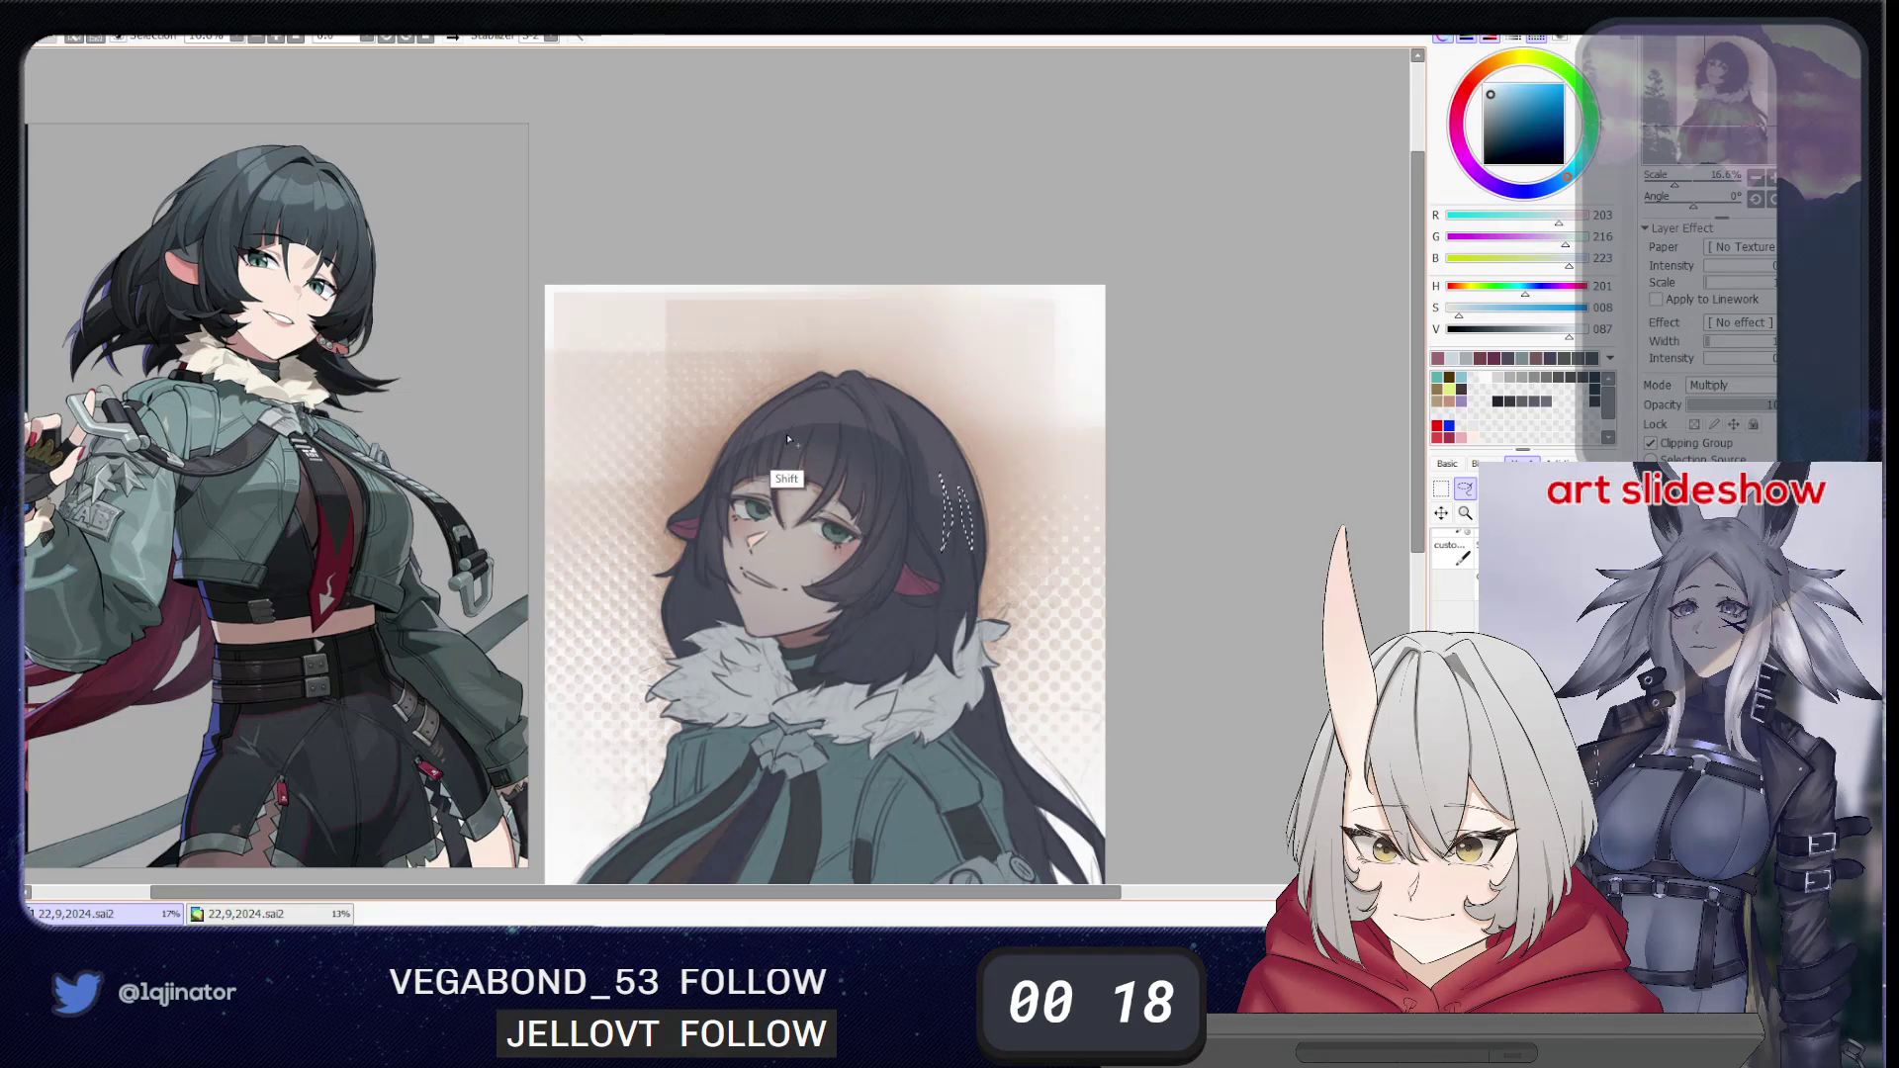
mouse_move(804, 407)
mouse_down()
mouse_move(786, 490)
mouse_move(809, 411)
mouse_move(789, 465)
mouse_move(807, 412)
mouse_move(788, 452)
mouse_move(766, 443)
mouse_move(776, 455)
mouse_move(860, 395)
mouse_move(831, 486)
mouse_up()
key(ctrl+z)
key(ctrl+z)
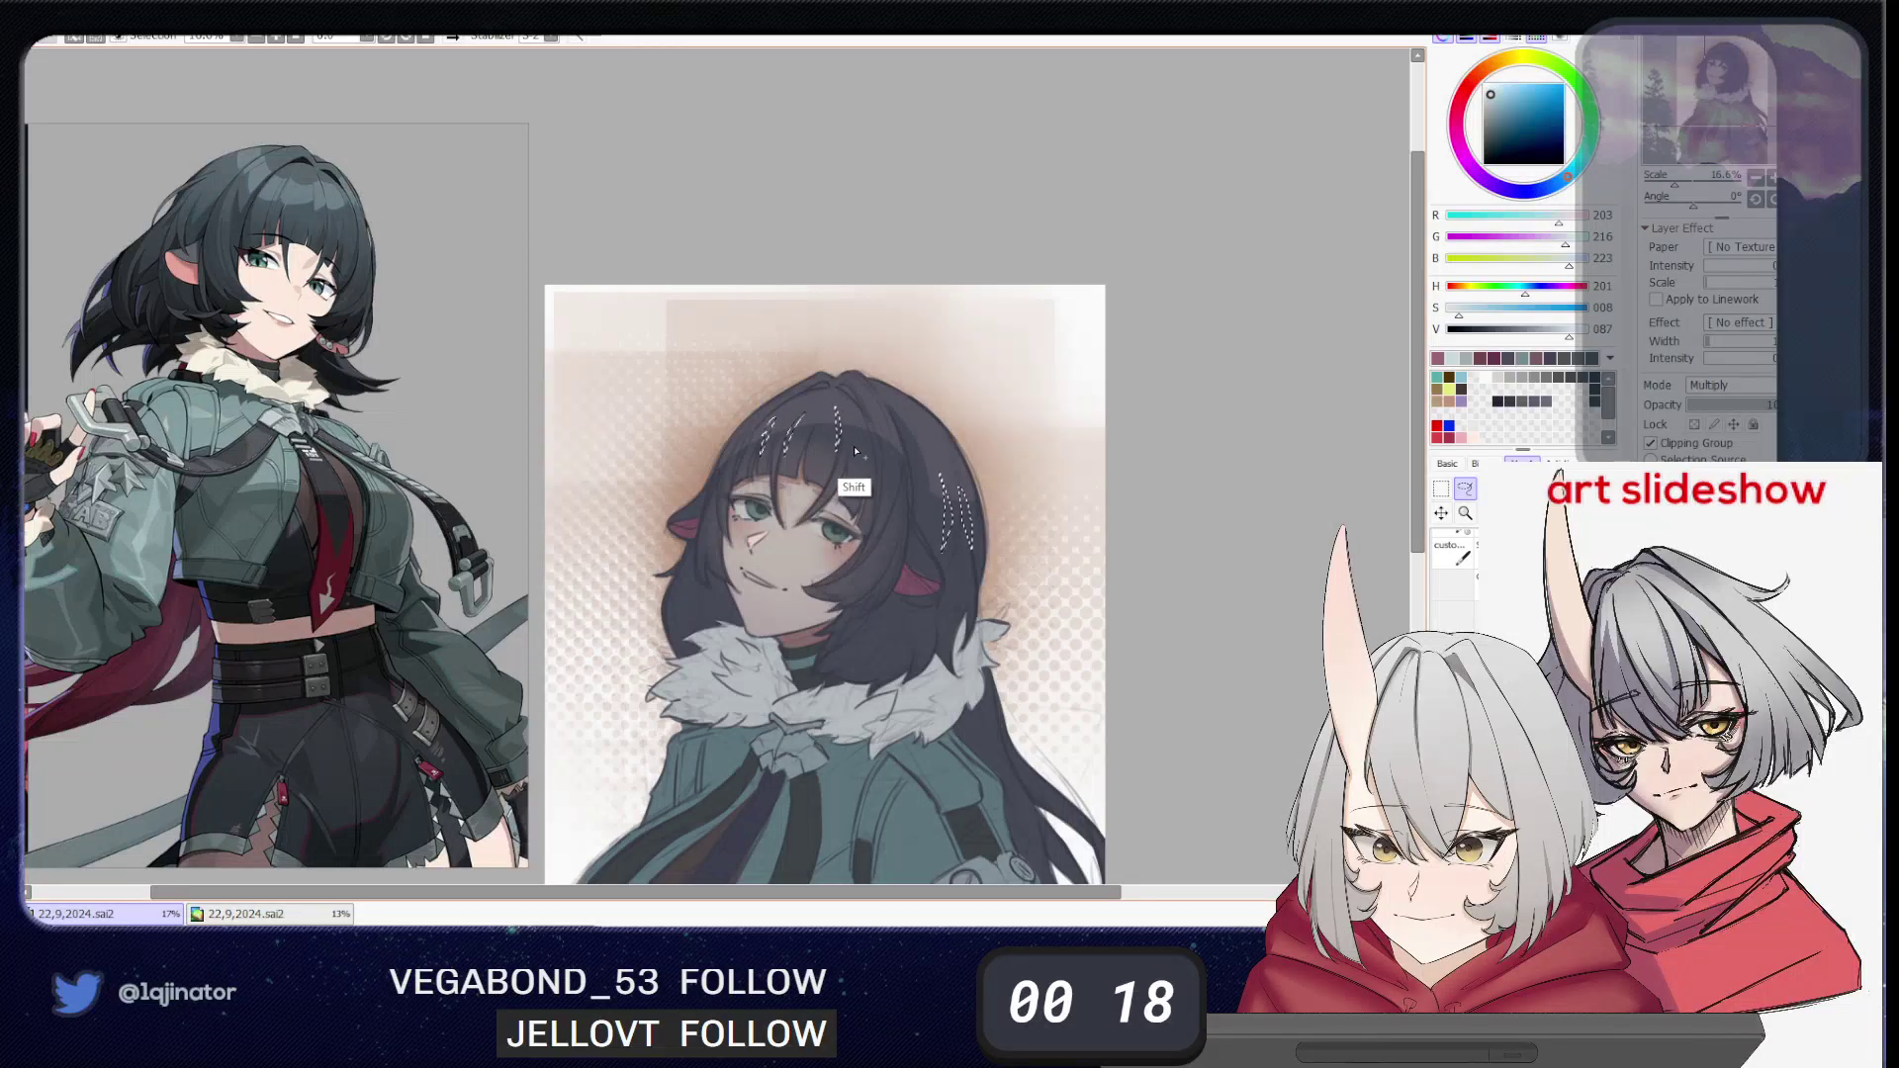
mouse_move(860, 408)
mouse_down()
mouse_move(871, 435)
mouse_move(861, 408)
mouse_move(803, 393)
mouse_up()
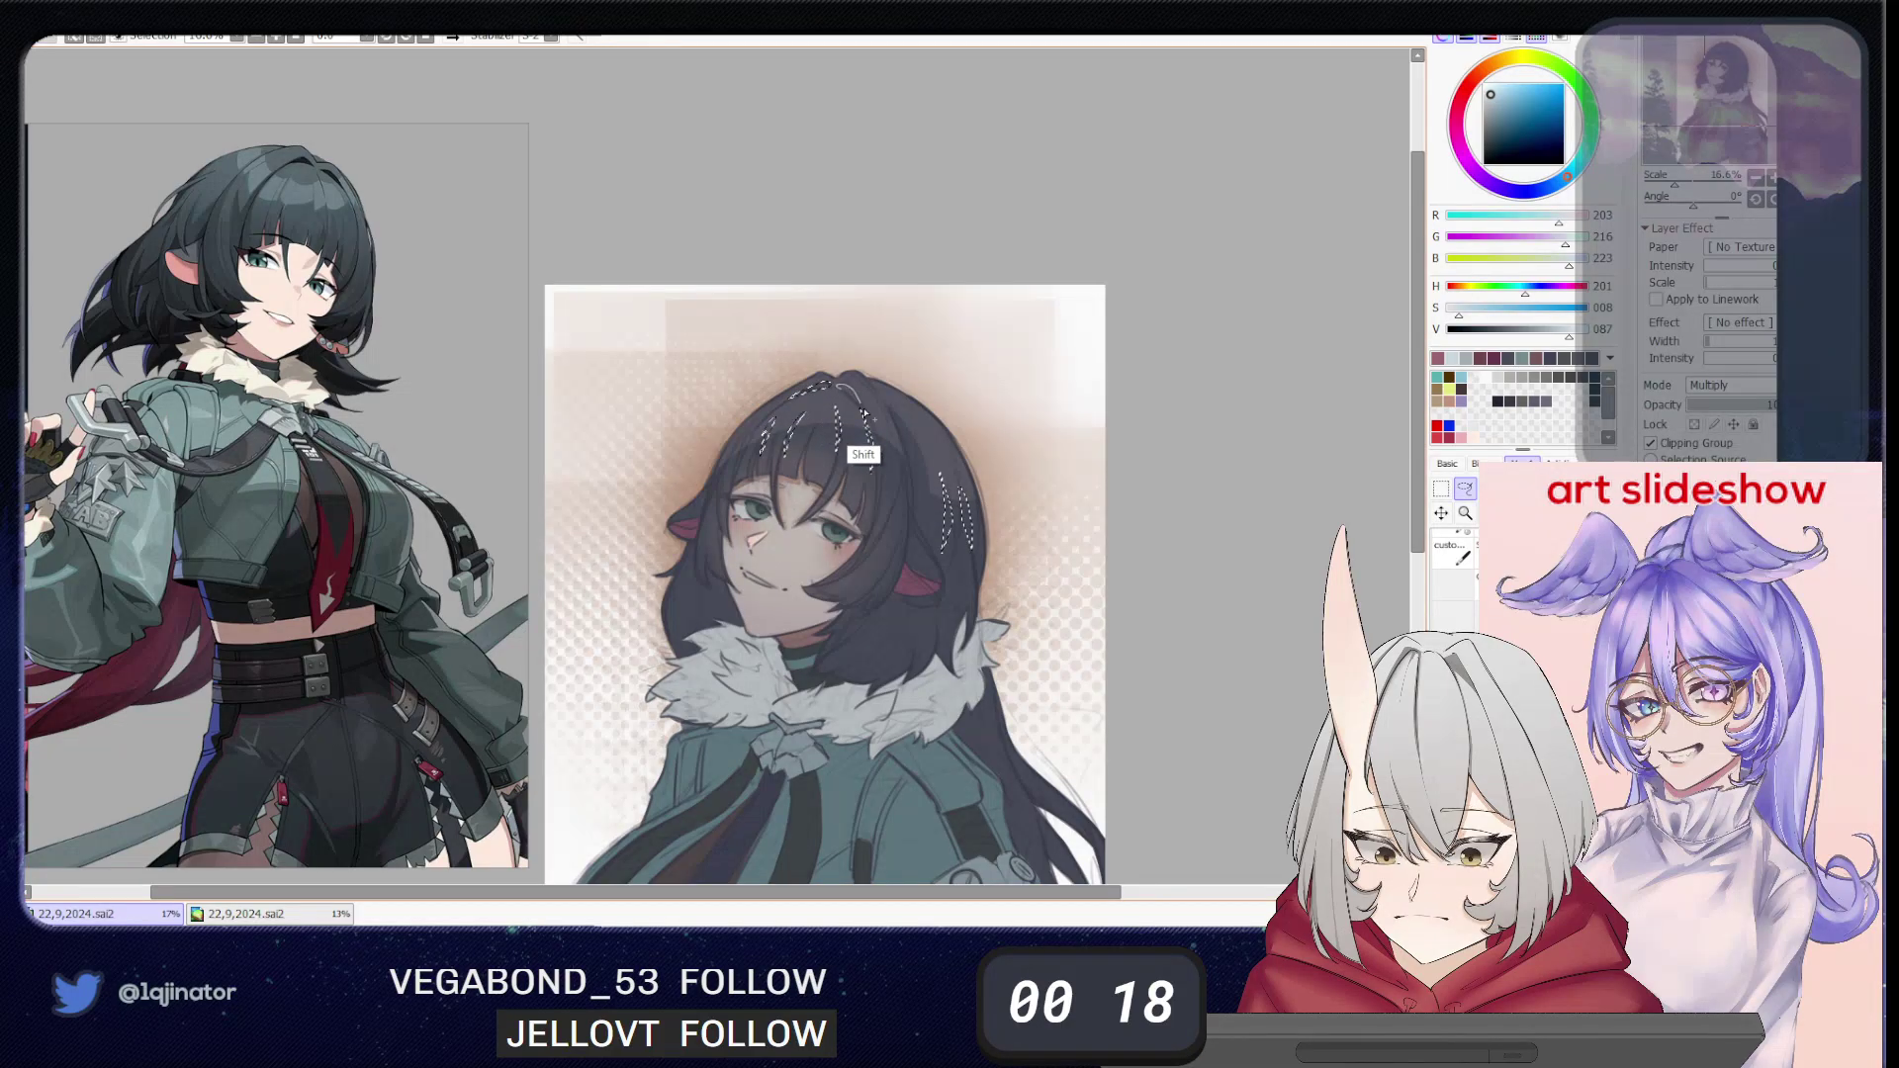
key(b)
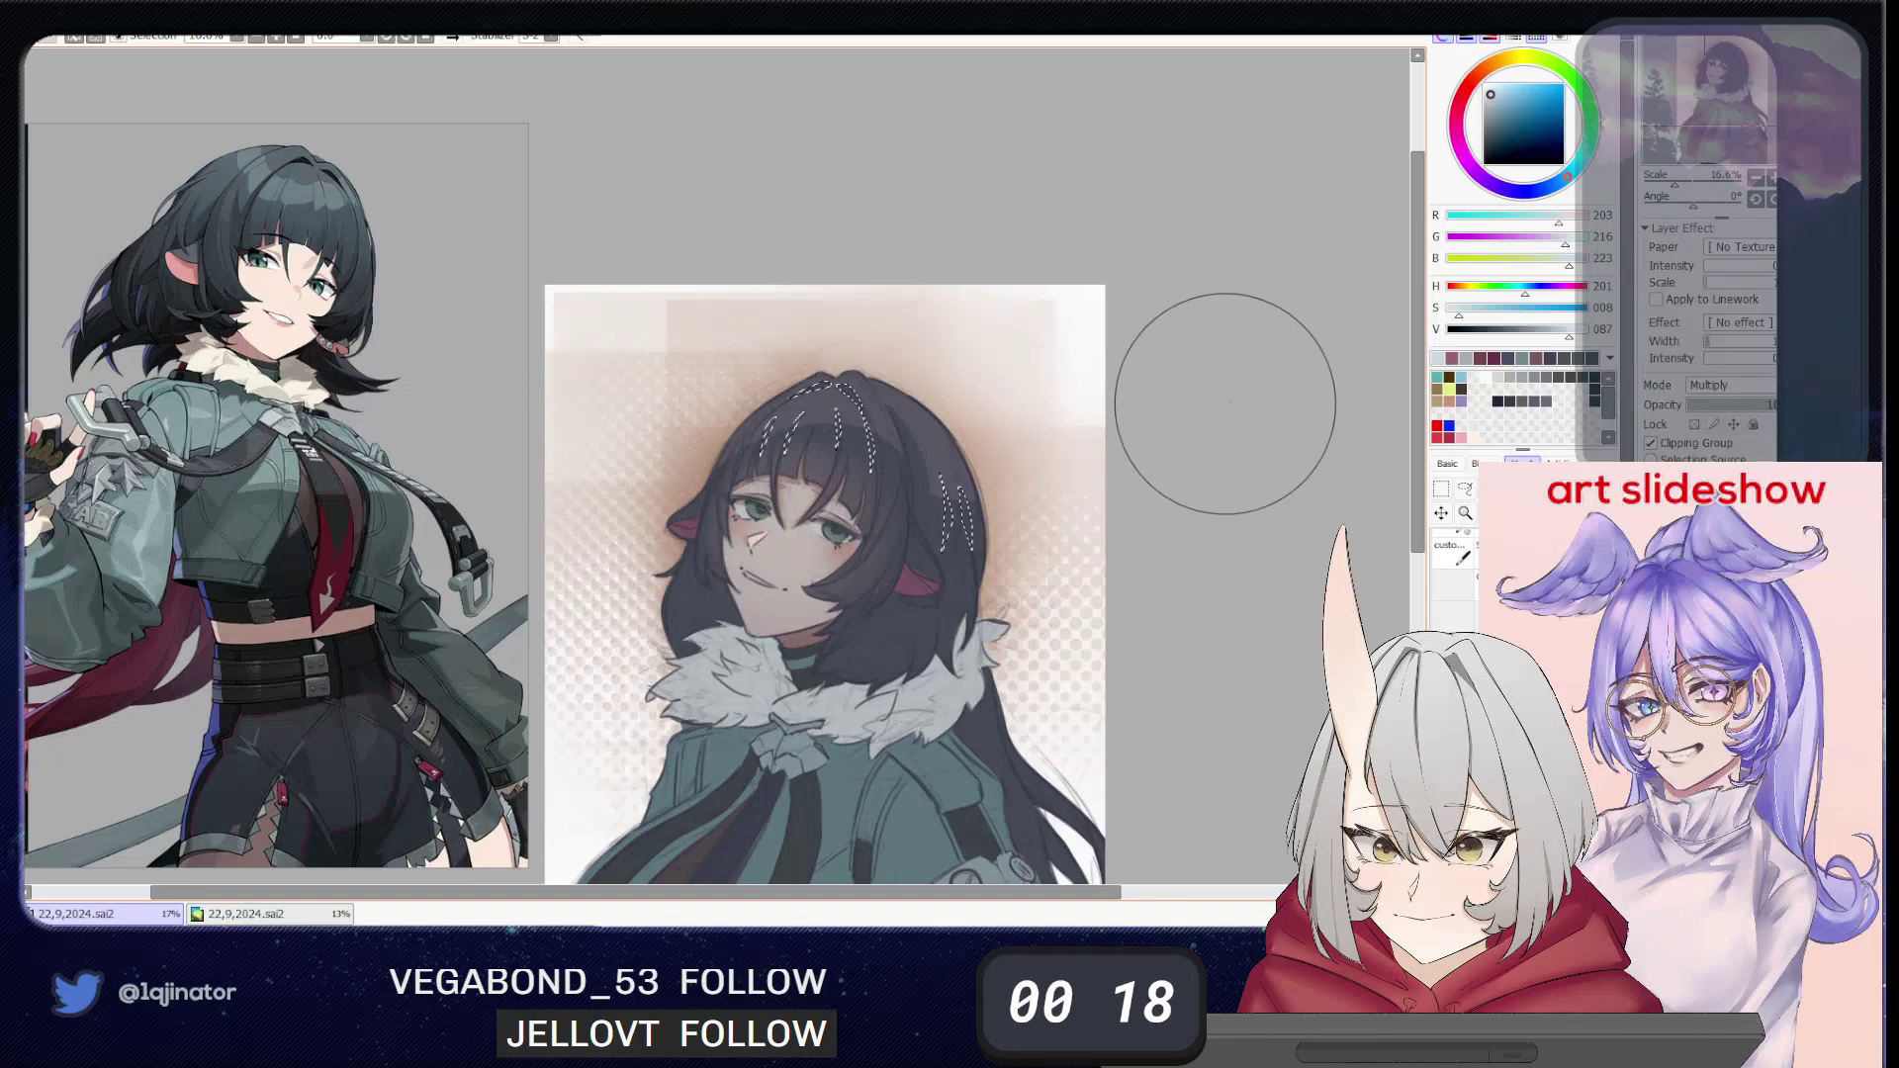
click(1465, 488)
click(1365, 529)
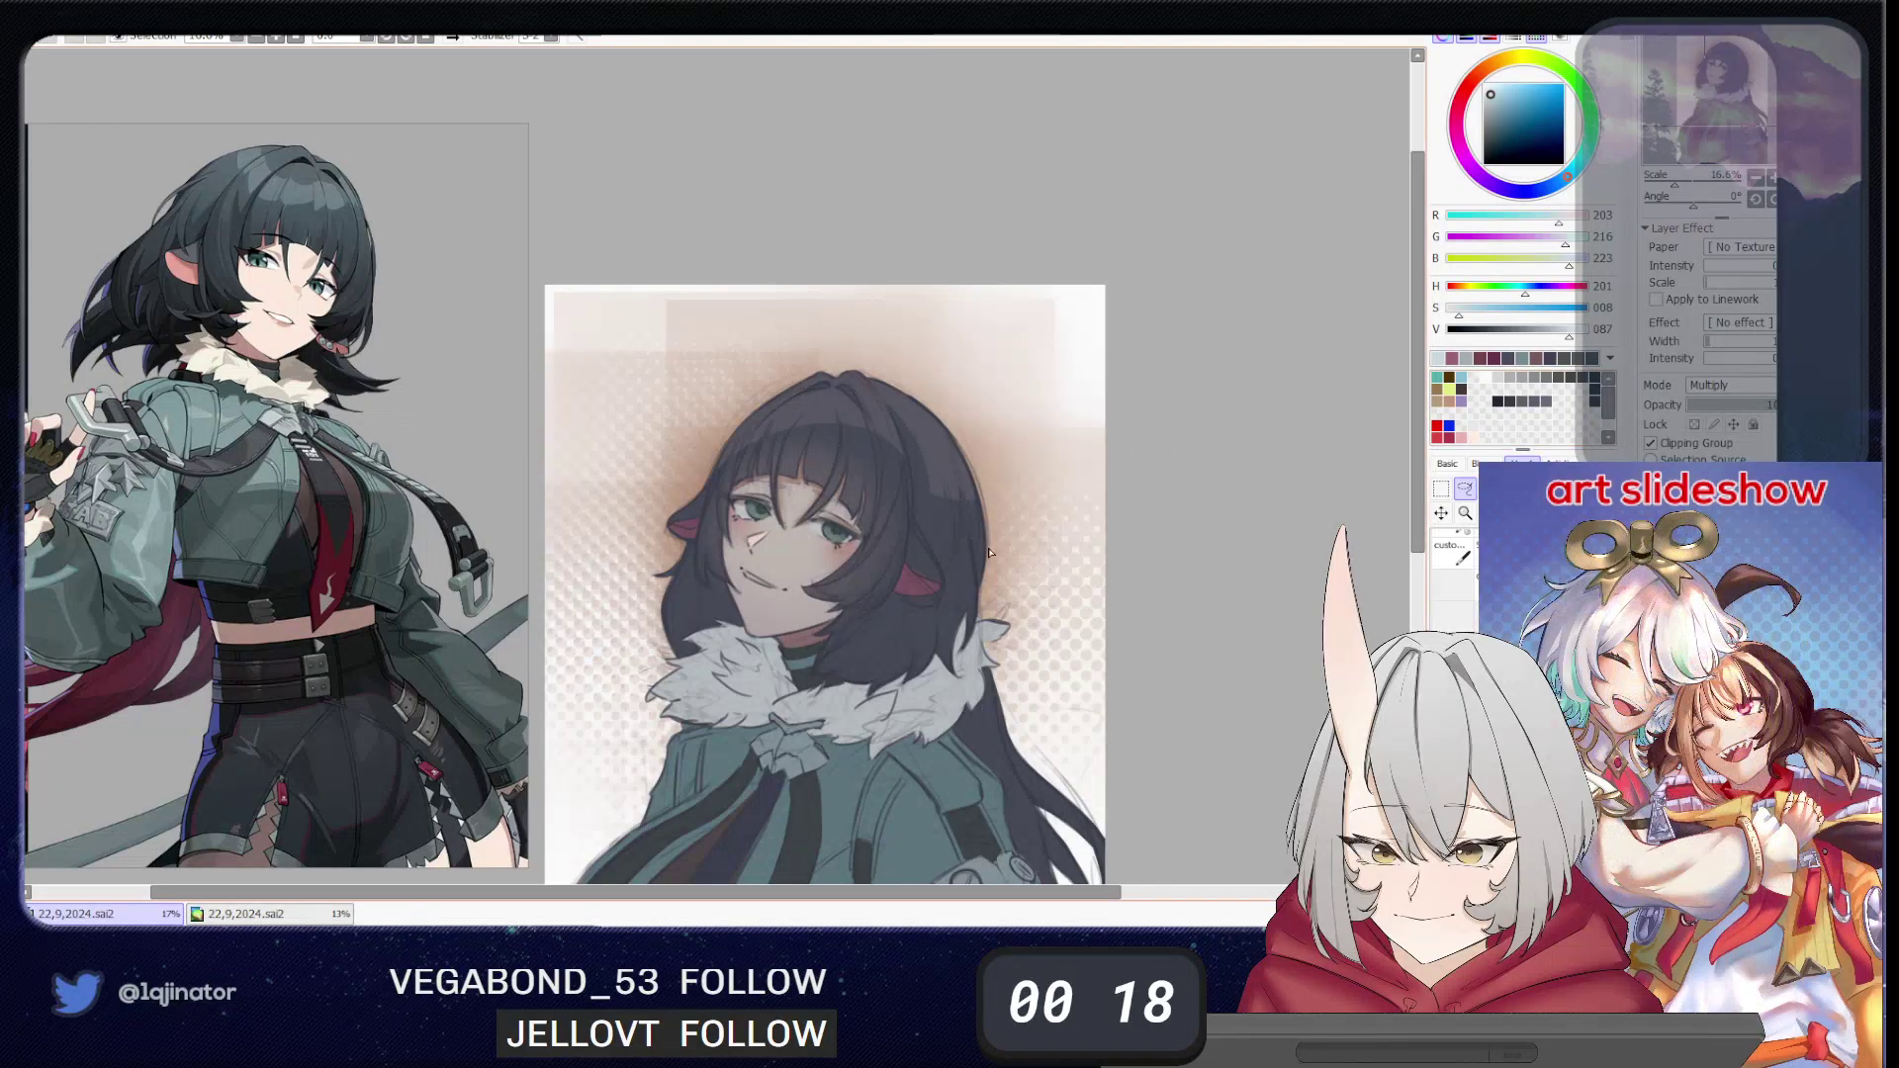
- Lasso and shade the long lock of hair running down beside the face toward the ear
drag(865, 492, 859, 569)
key(b)
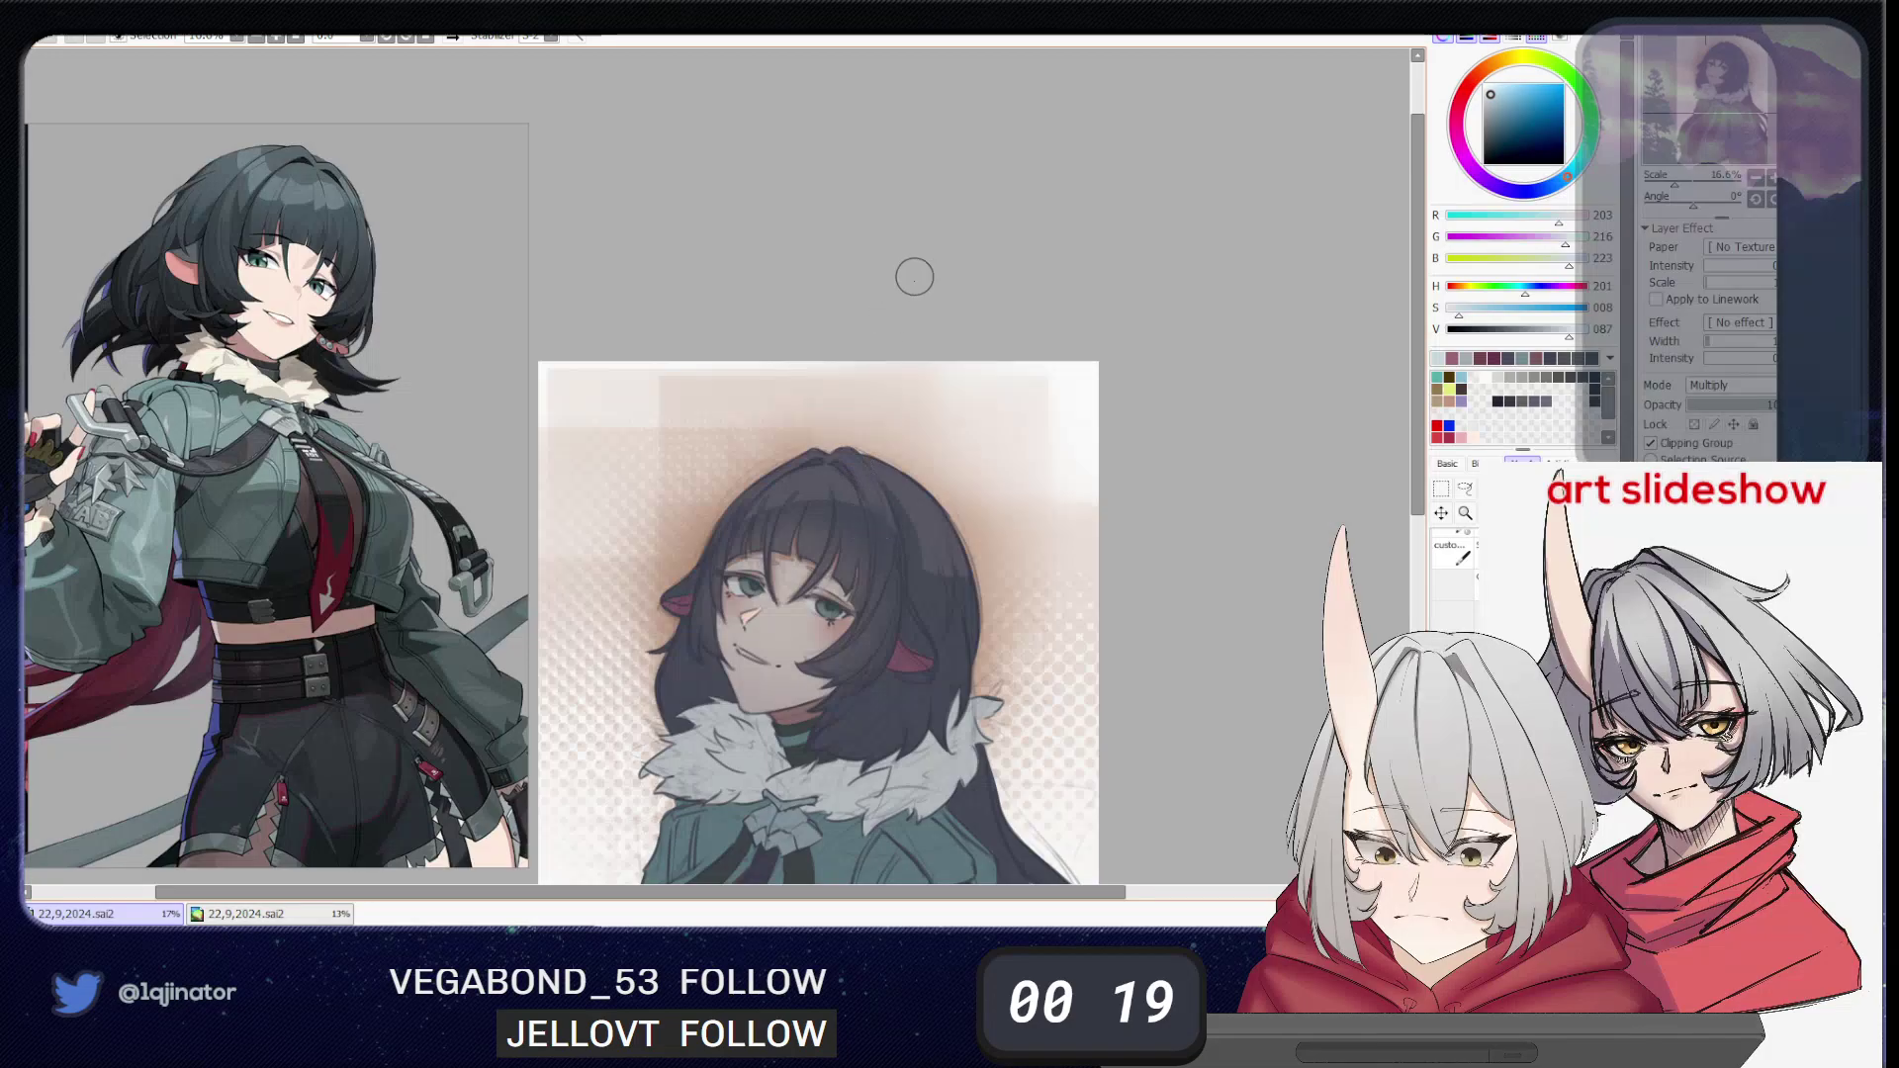
drag(886, 485, 880, 410)
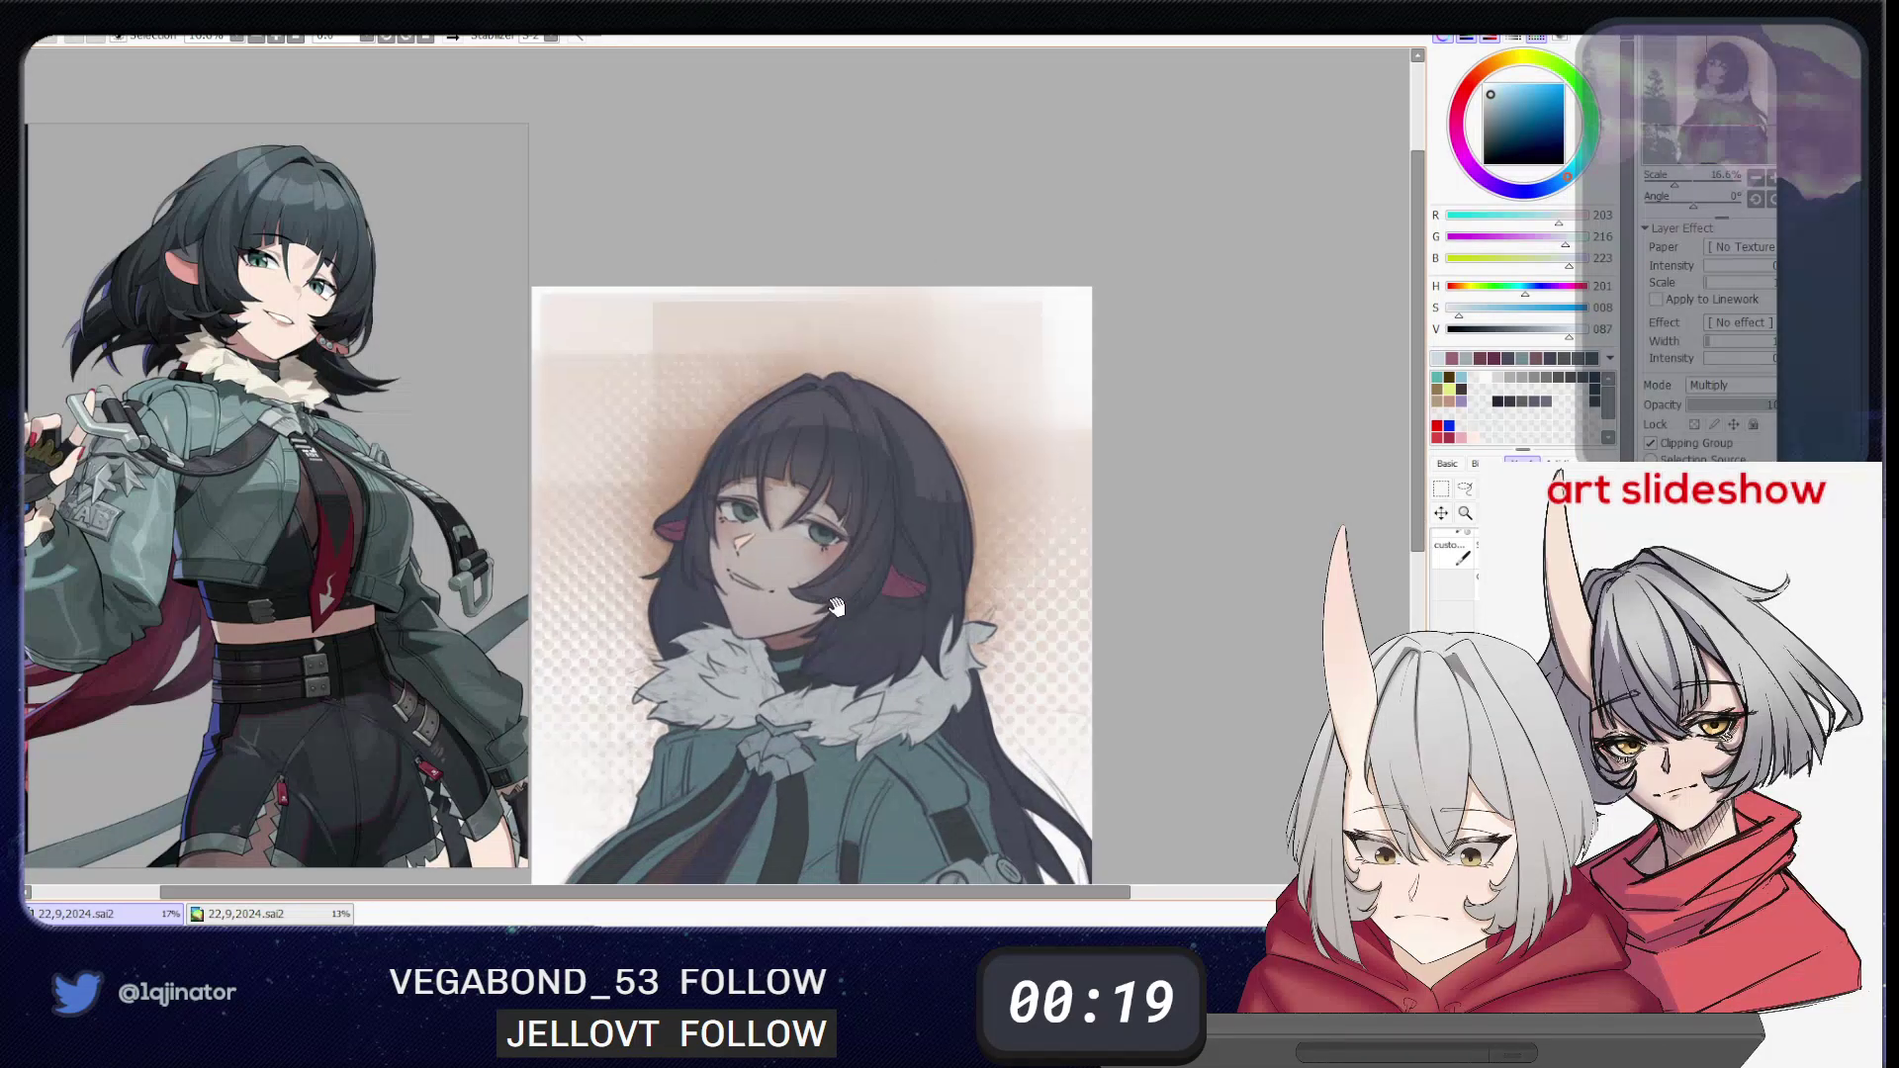
click(1465, 490)
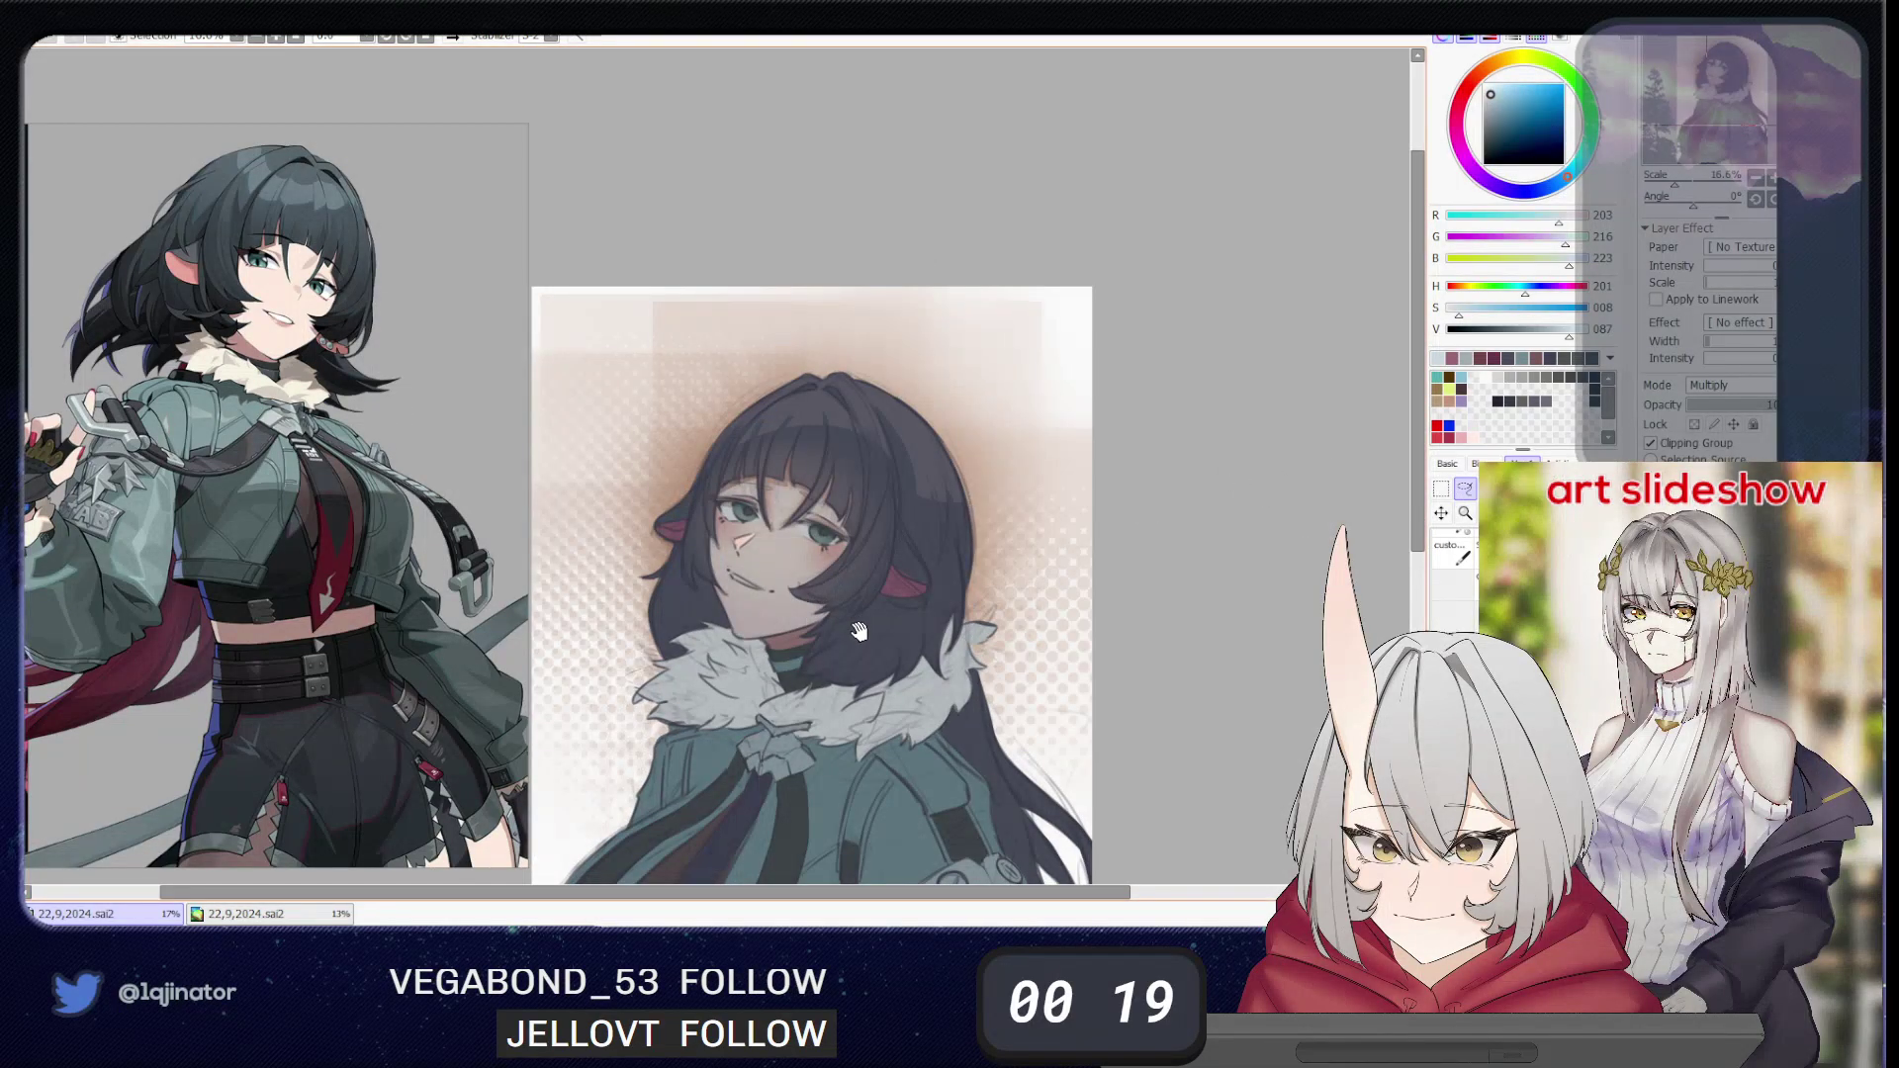
drag(859, 631, 856, 616)
drag(865, 551, 834, 609)
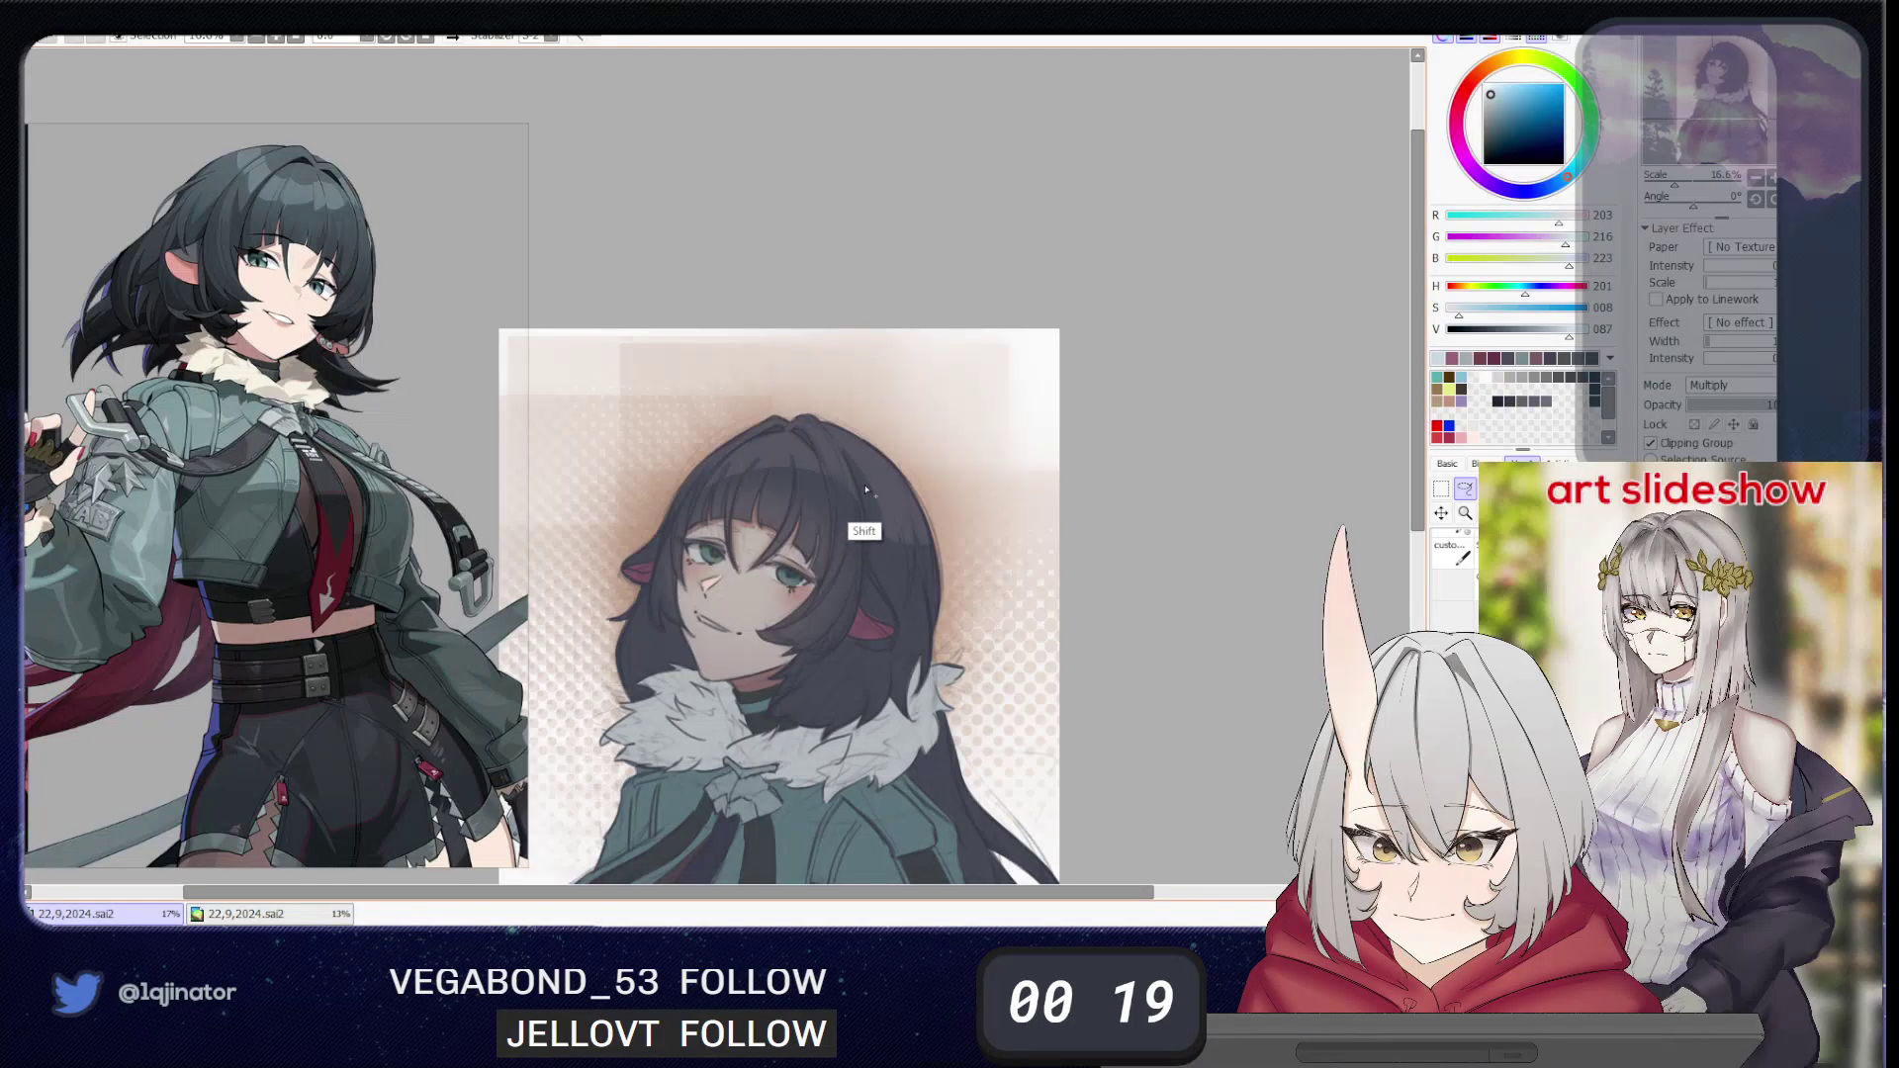
drag(851, 487, 840, 575)
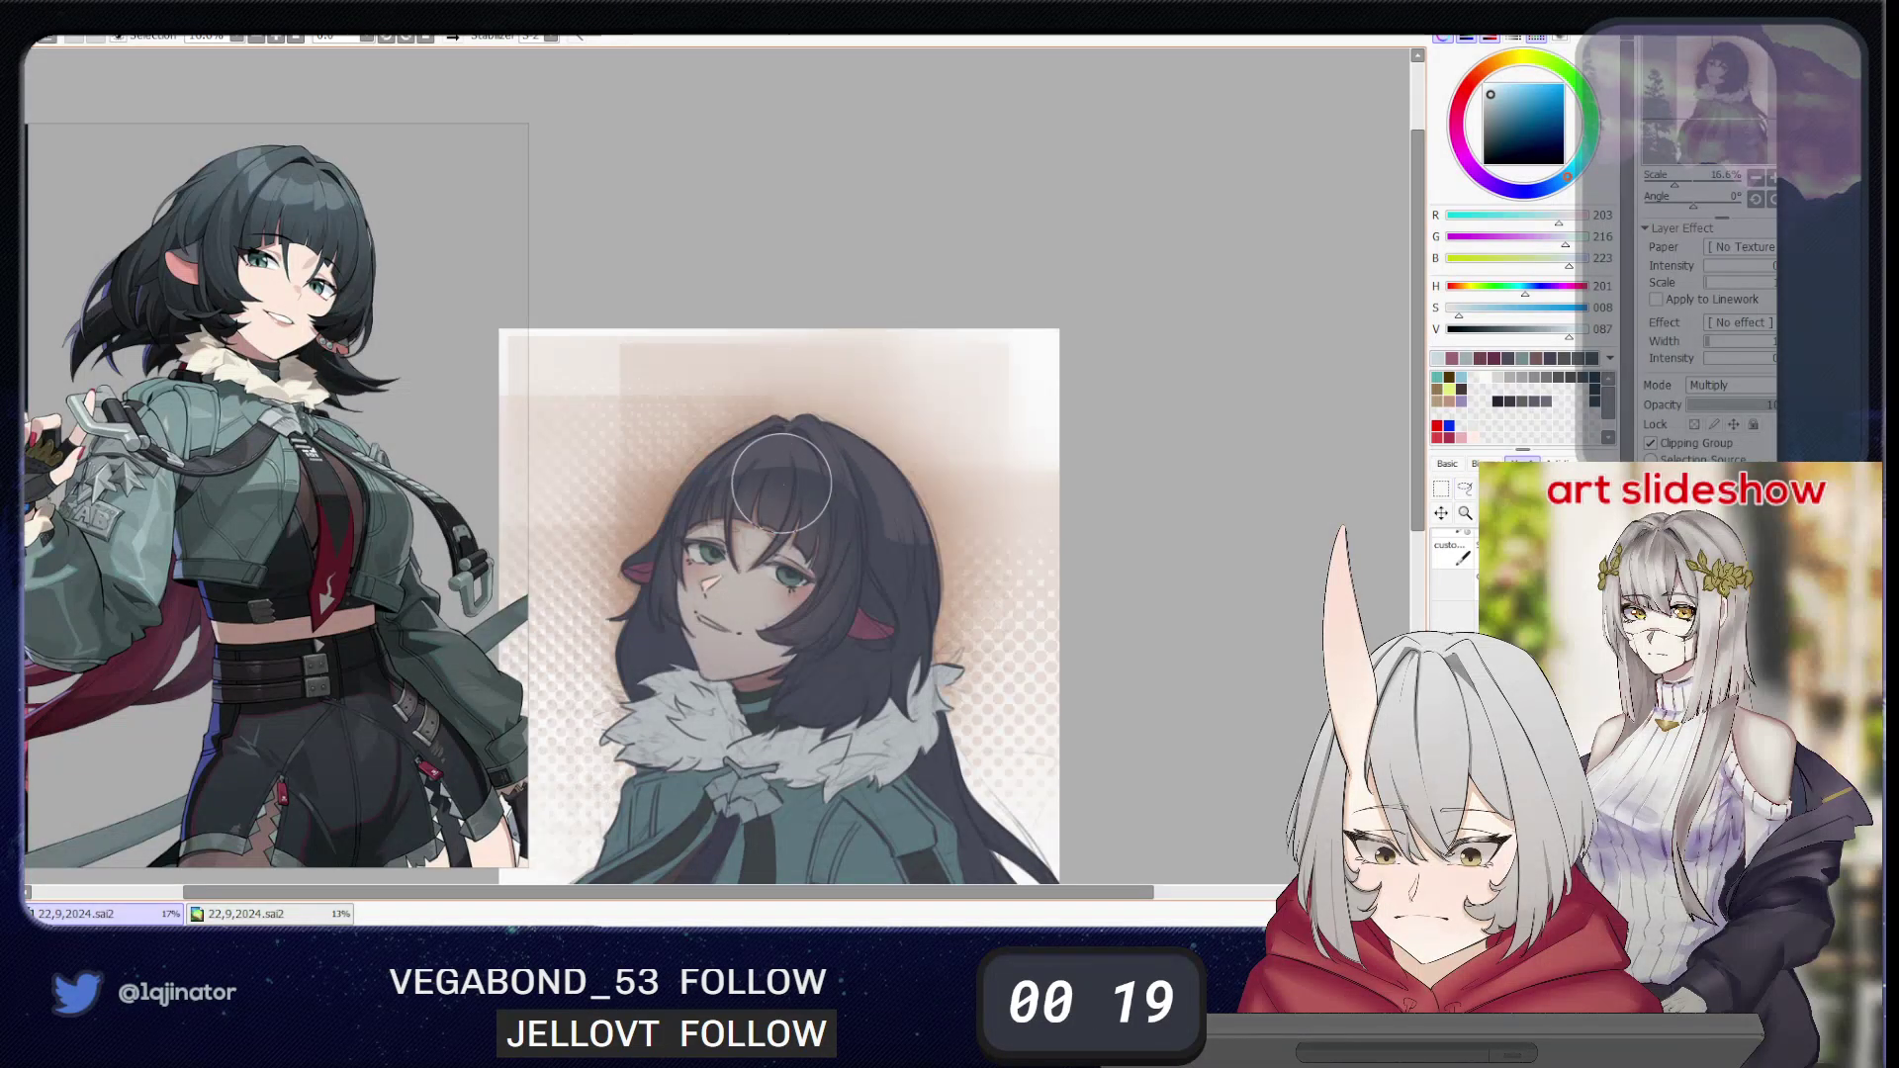
- Lasso narrow strands across the bangs and upper hair, shade them on the Multiply layer, and deselect
key(shift)
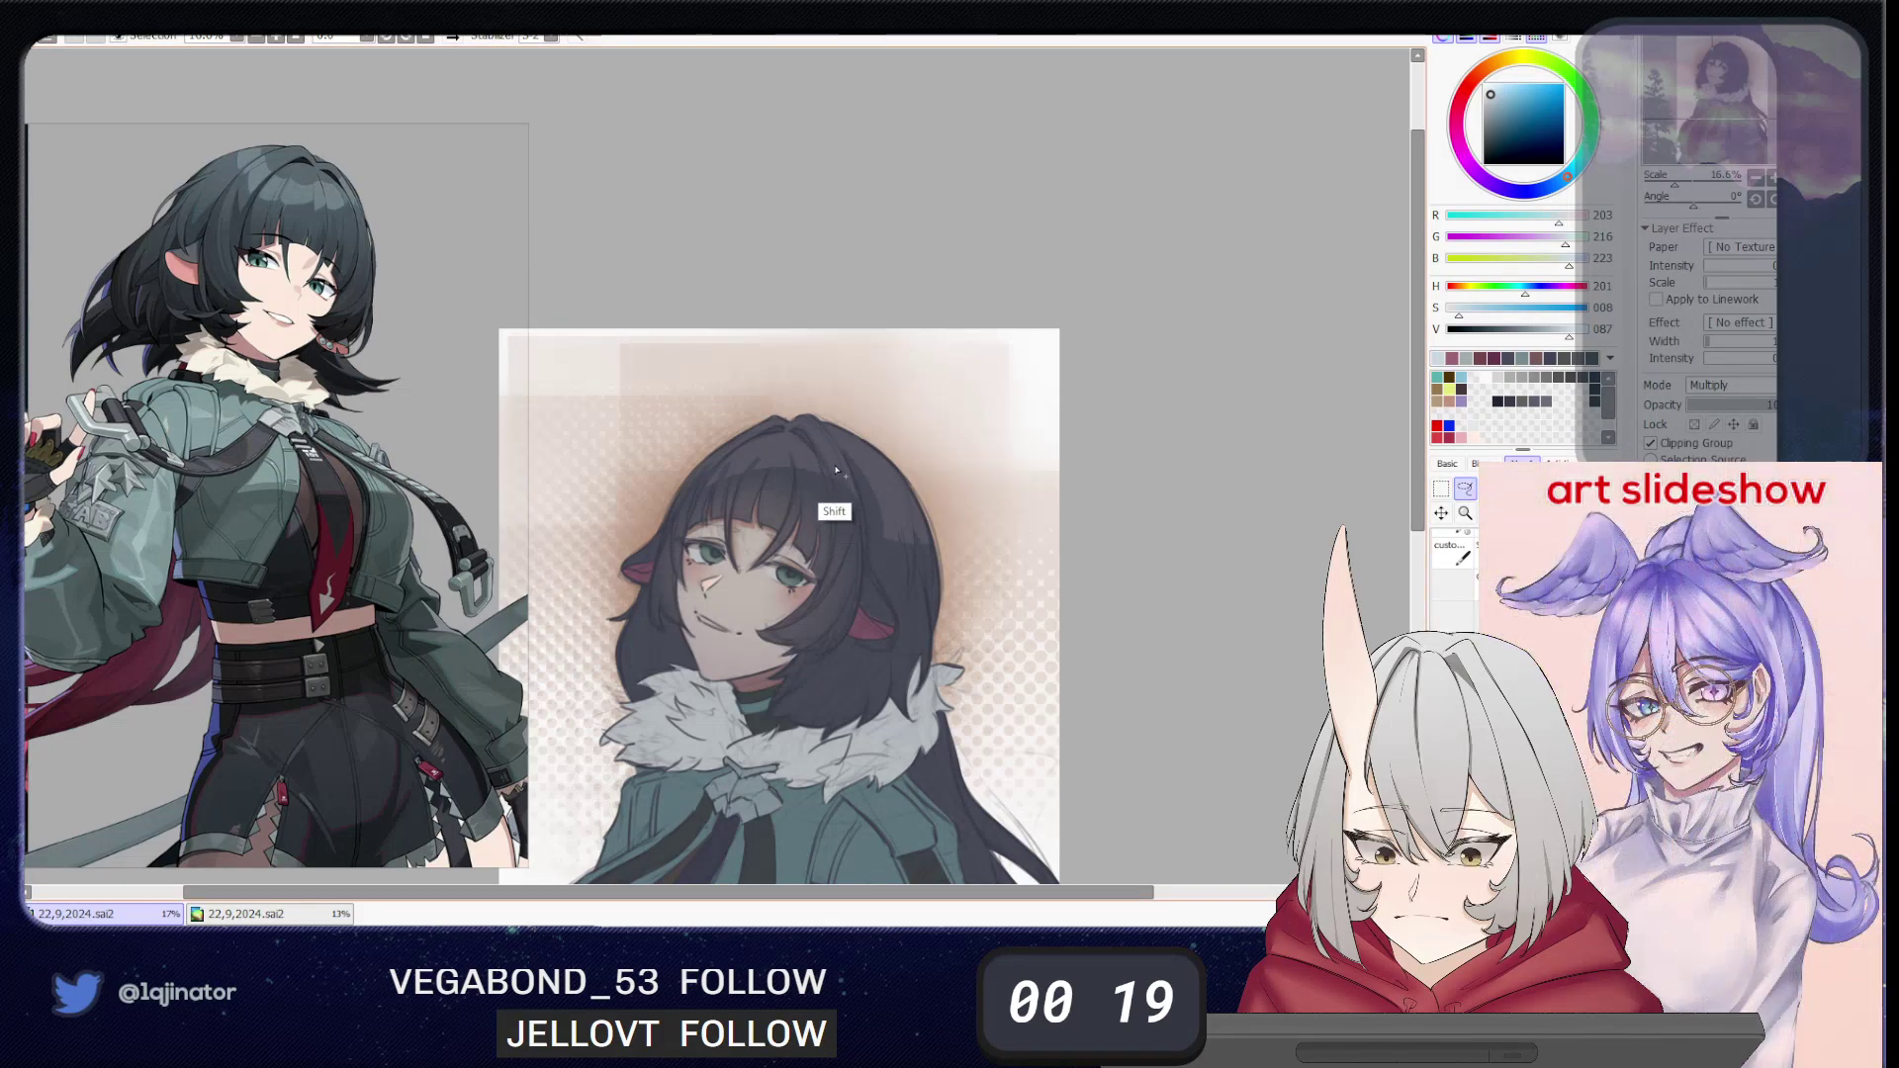
mouse_move(837, 467)
mouse_down()
mouse_move(849, 492)
mouse_move(837, 466)
mouse_move(778, 455)
mouse_move(737, 495)
mouse_move(740, 465)
mouse_move(706, 504)
mouse_move(721, 469)
mouse_up()
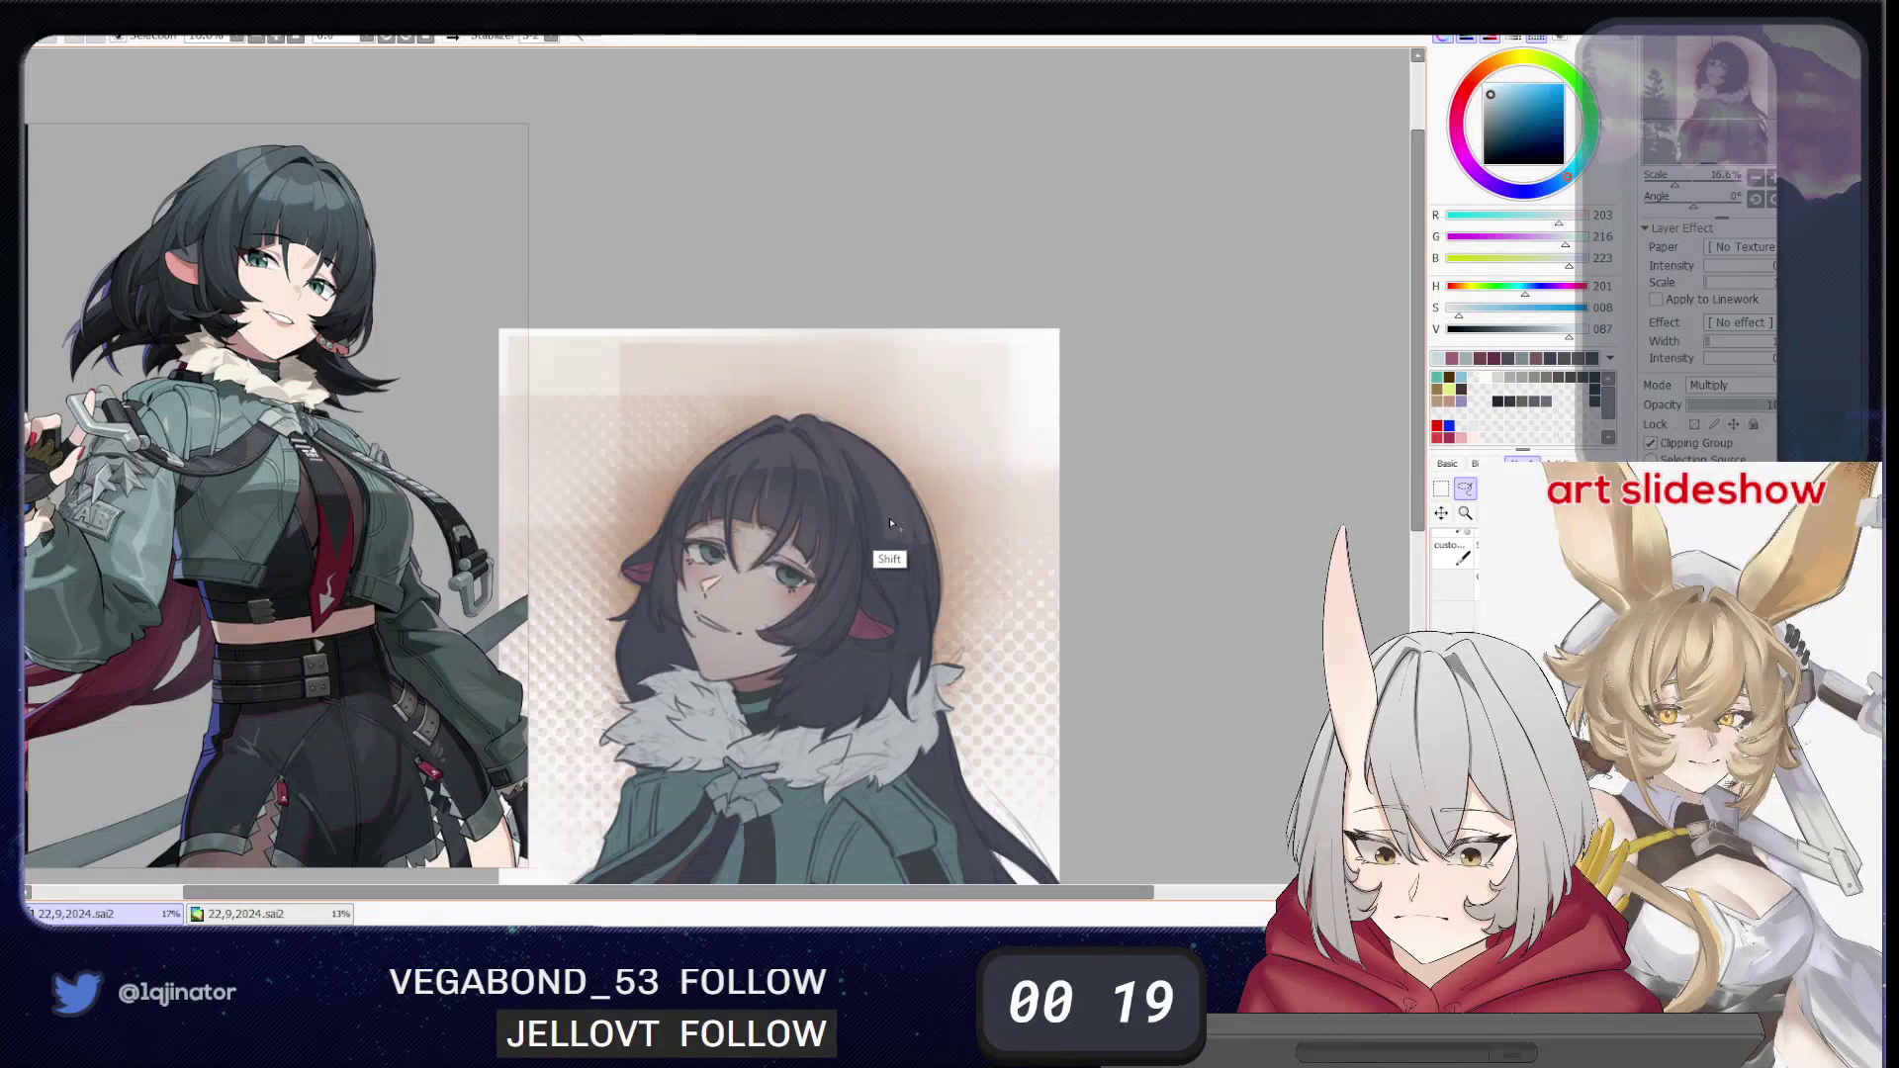
mouse_move(864, 450)
mouse_down()
mouse_move(861, 415)
mouse_move(873, 572)
mouse_move(860, 465)
mouse_up()
key(ctrl+d)
key(ctrl+d)
- Lasso and shade a strip along the outer edge of the hair and the strands beside the larger ear
mouse_move(949, 668)
mouse_down()
mouse_move(960, 589)
mouse_move(958, 673)
mouse_up()
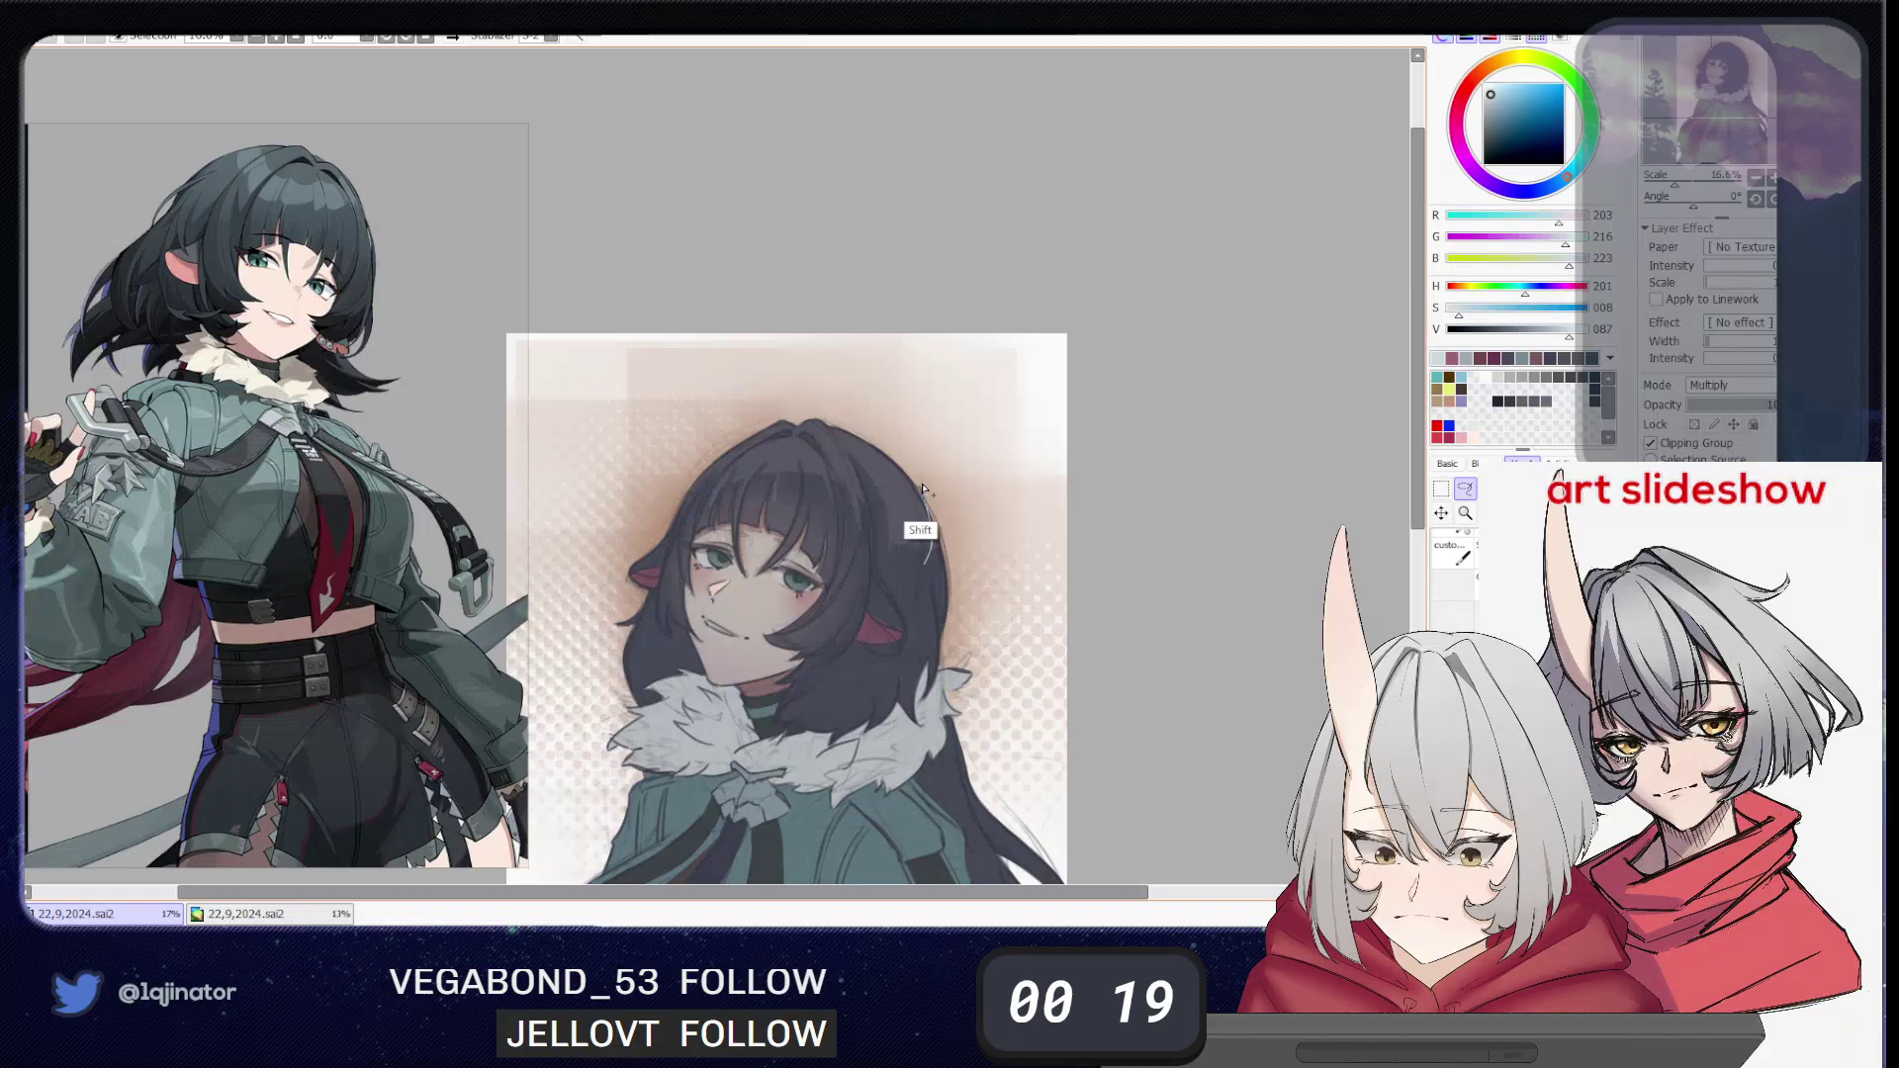
drag(920, 483, 948, 567)
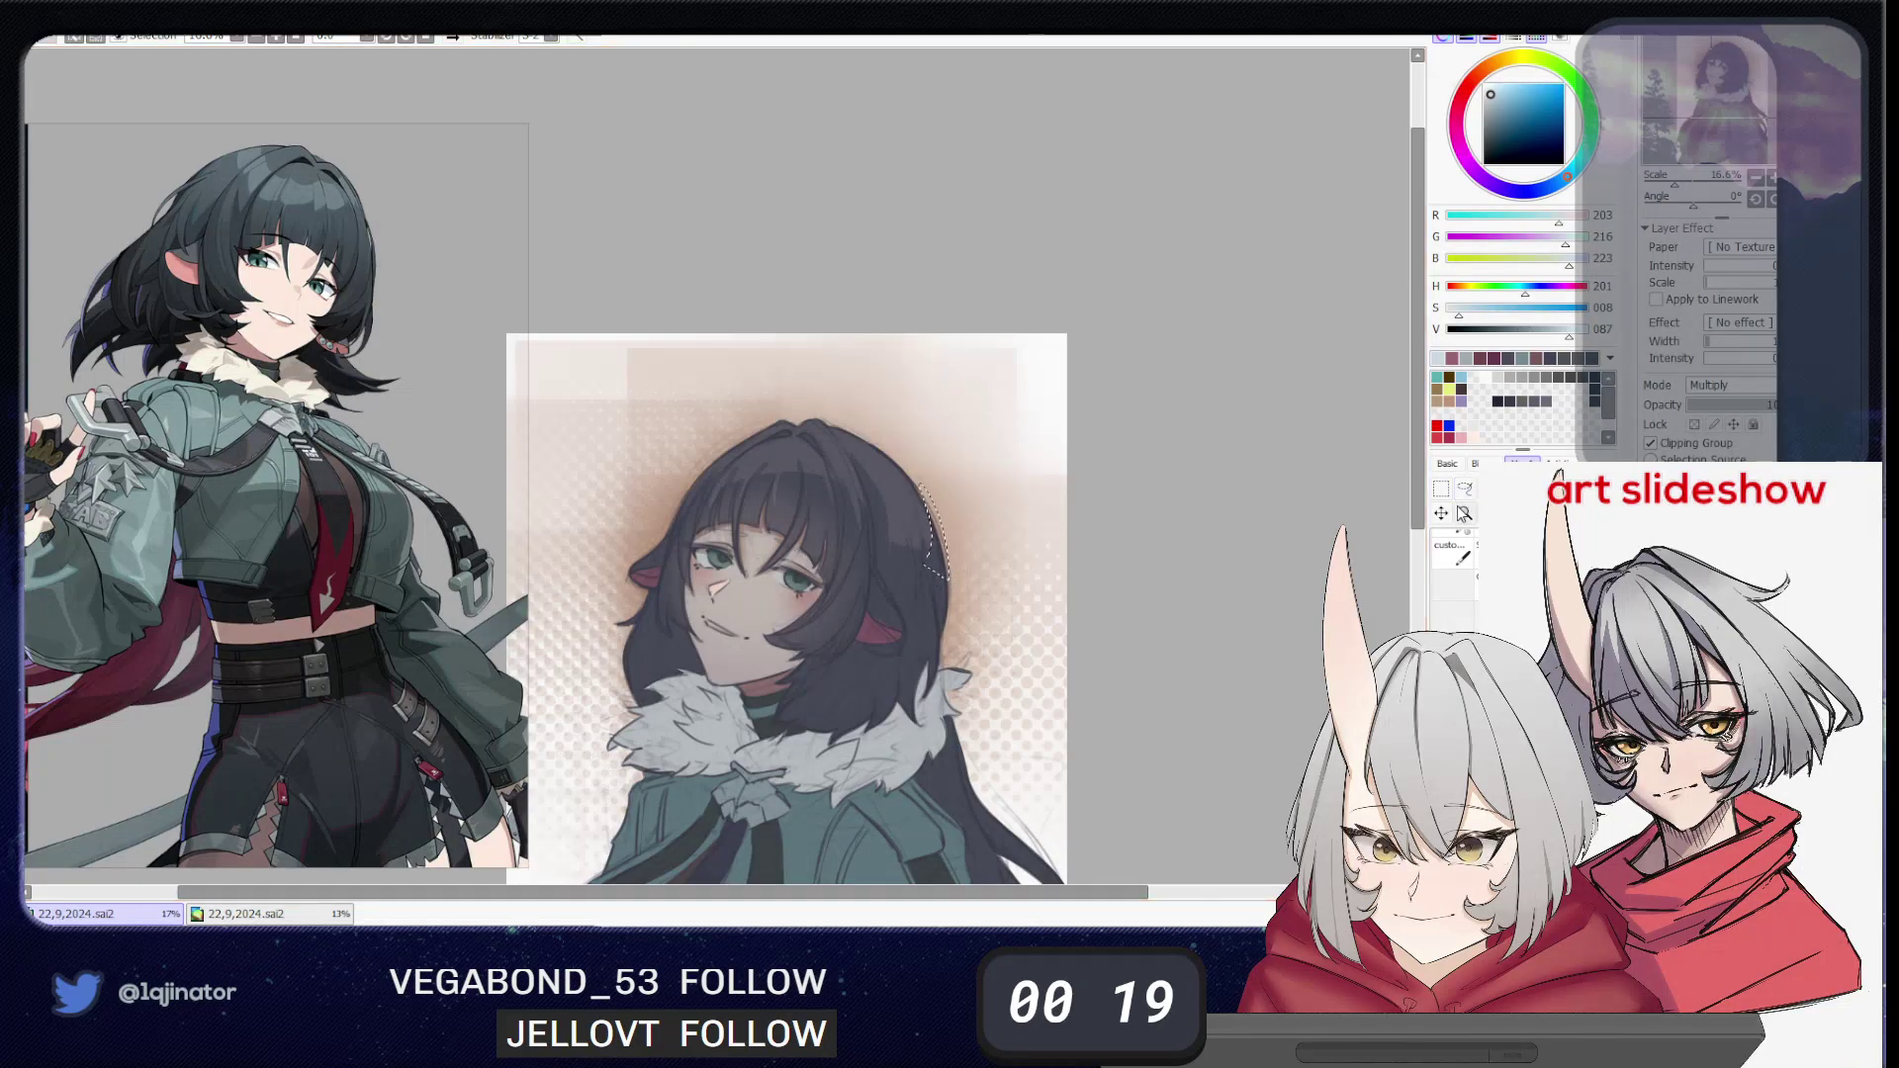
drag(1037, 623, 1094, 507)
drag(995, 639, 930, 746)
mouse_move(868, 564)
mouse_down()
mouse_move(900, 630)
mouse_move(876, 573)
mouse_up()
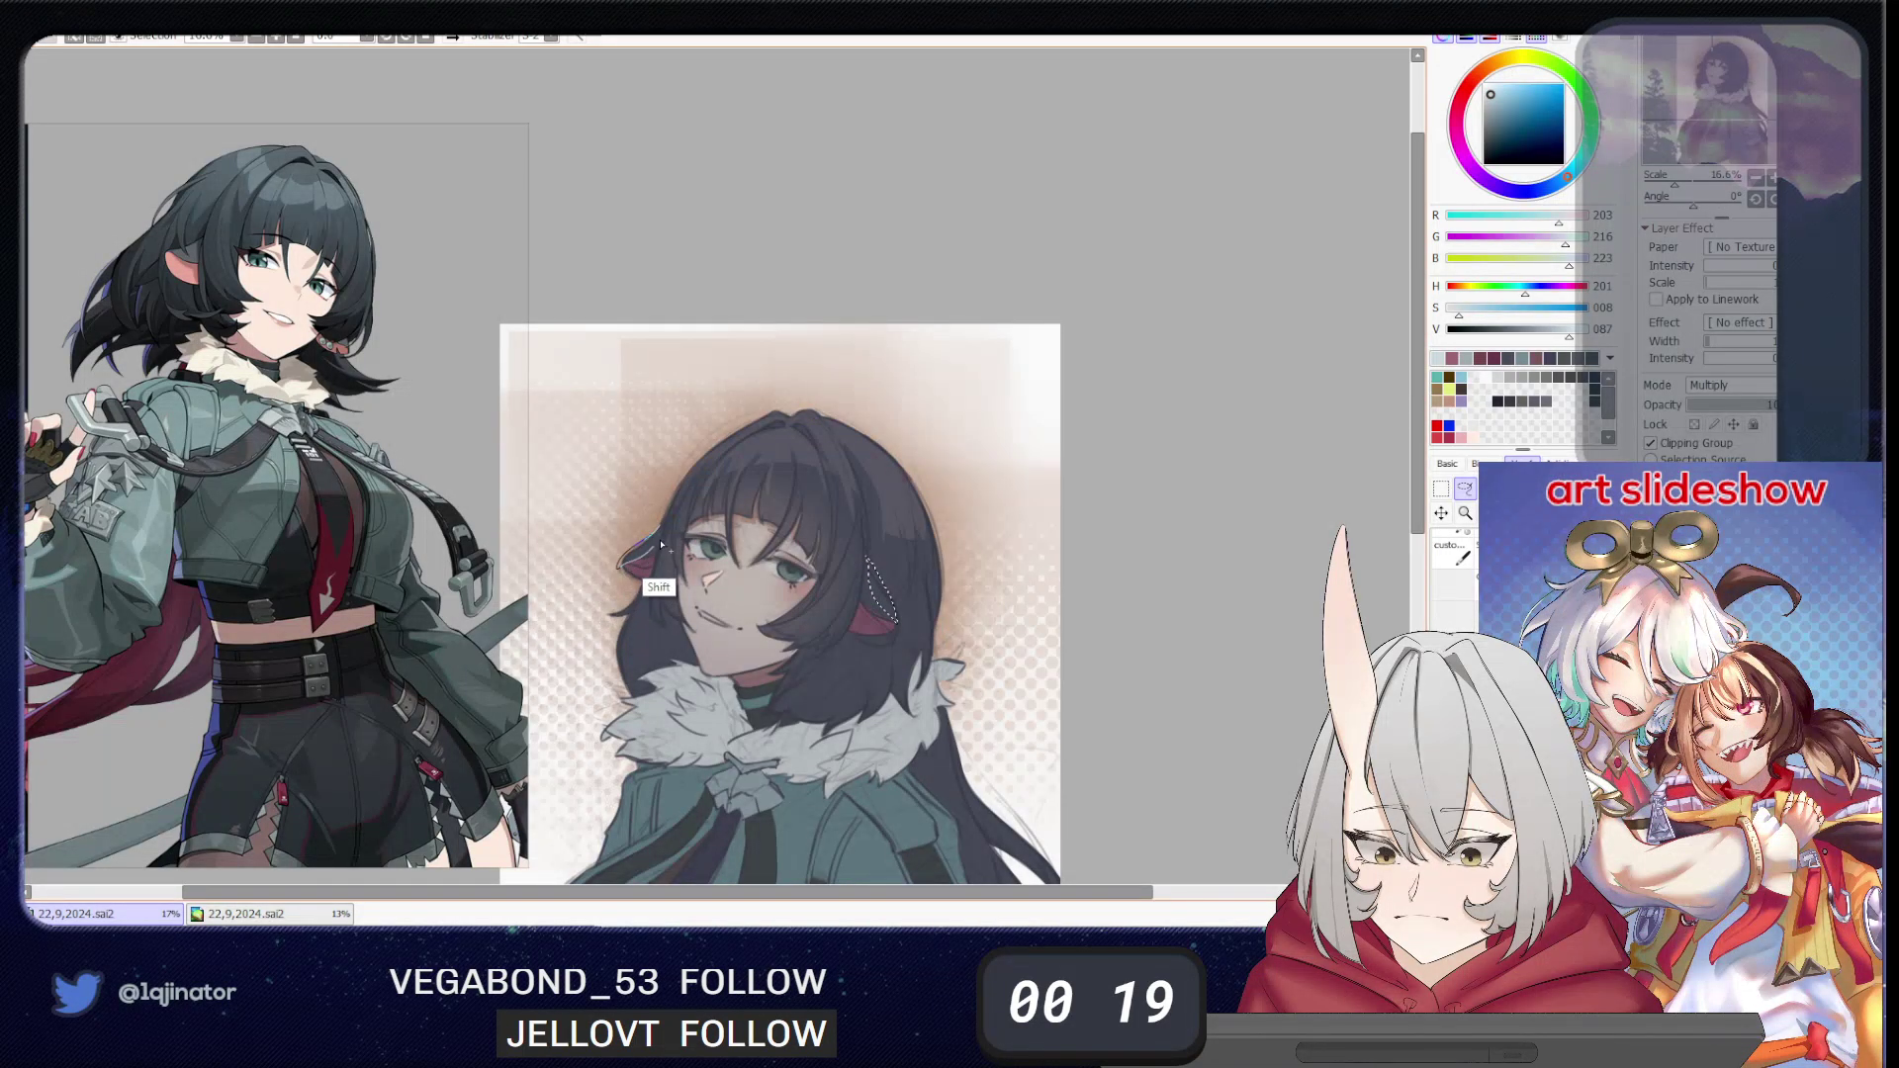
- Lasso and shade the lower hair tips hanging above the fur collar
mouse_move(999, 557)
mouse_down()
mouse_move(1030, 442)
mouse_move(939, 531)
mouse_move(935, 646)
mouse_move(903, 584)
mouse_move(906, 468)
mouse_up()
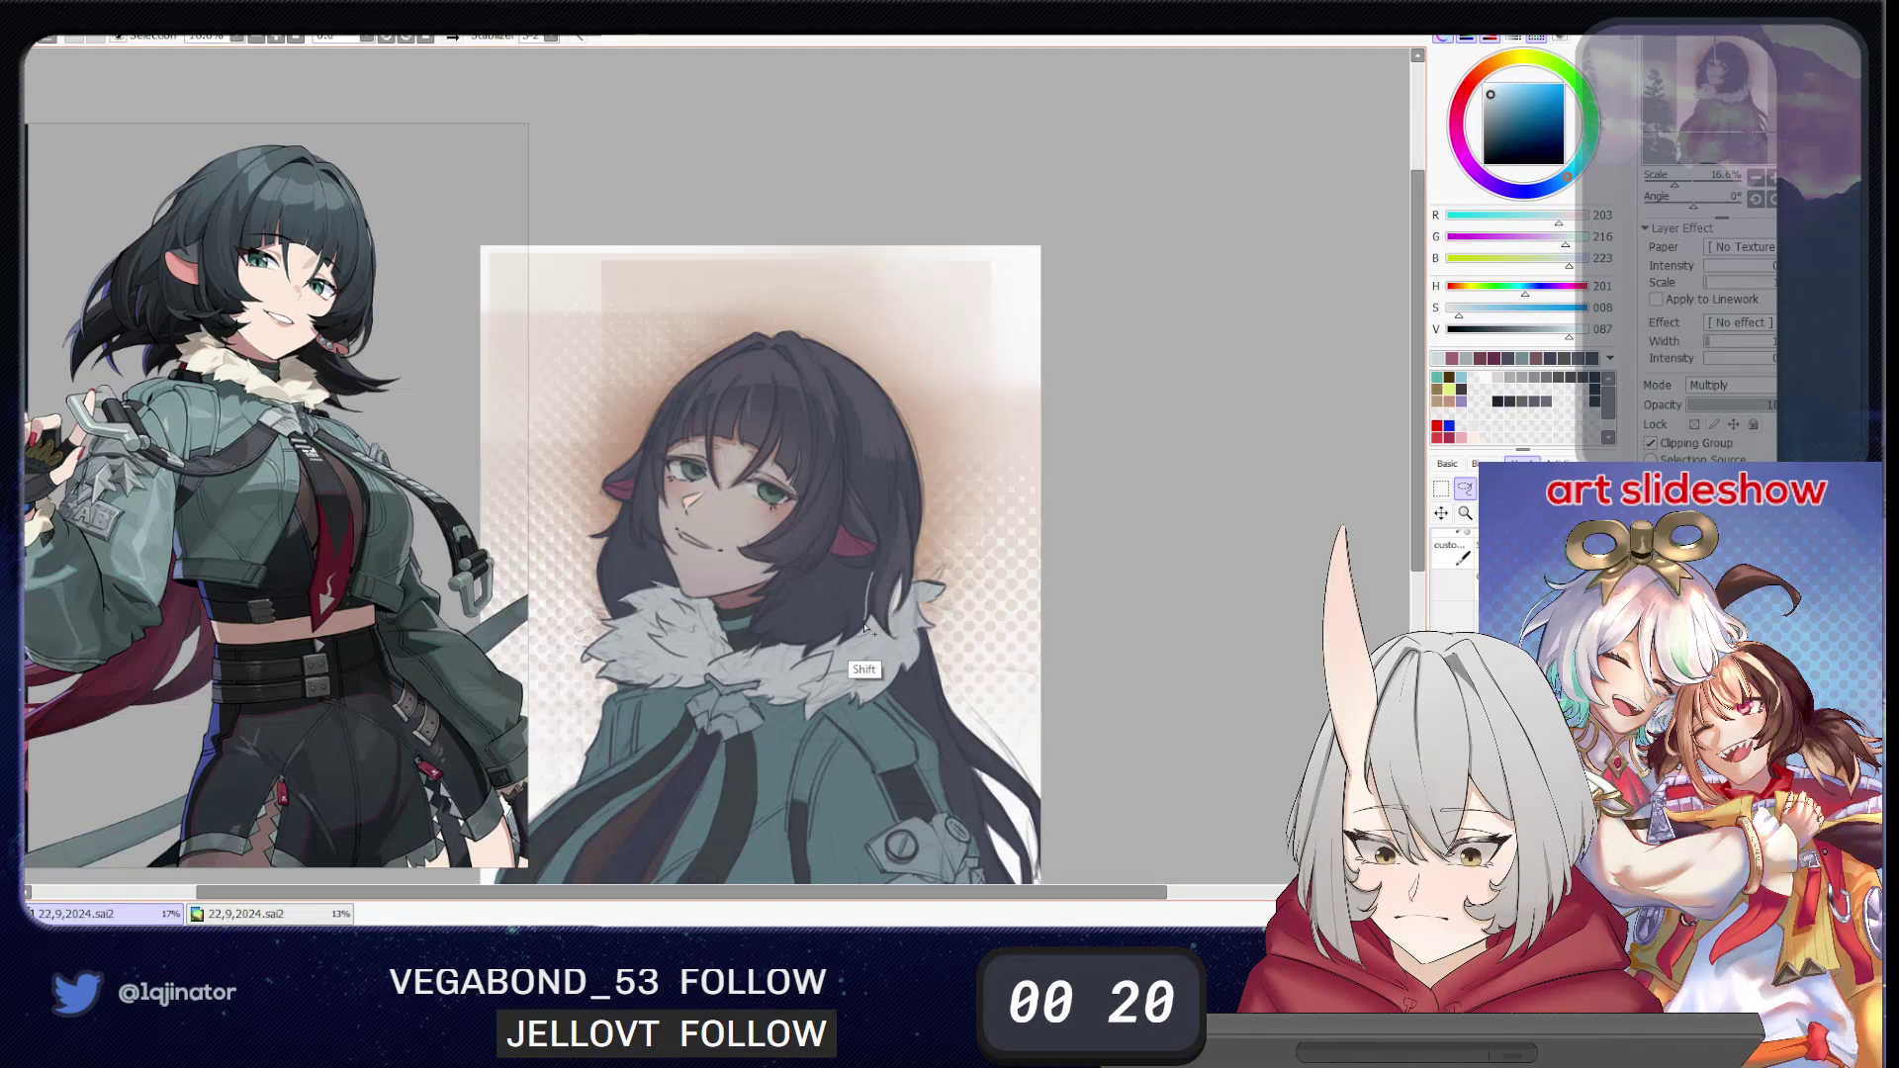
drag(878, 584, 892, 597)
drag(841, 477, 883, 510)
drag(811, 665, 836, 587)
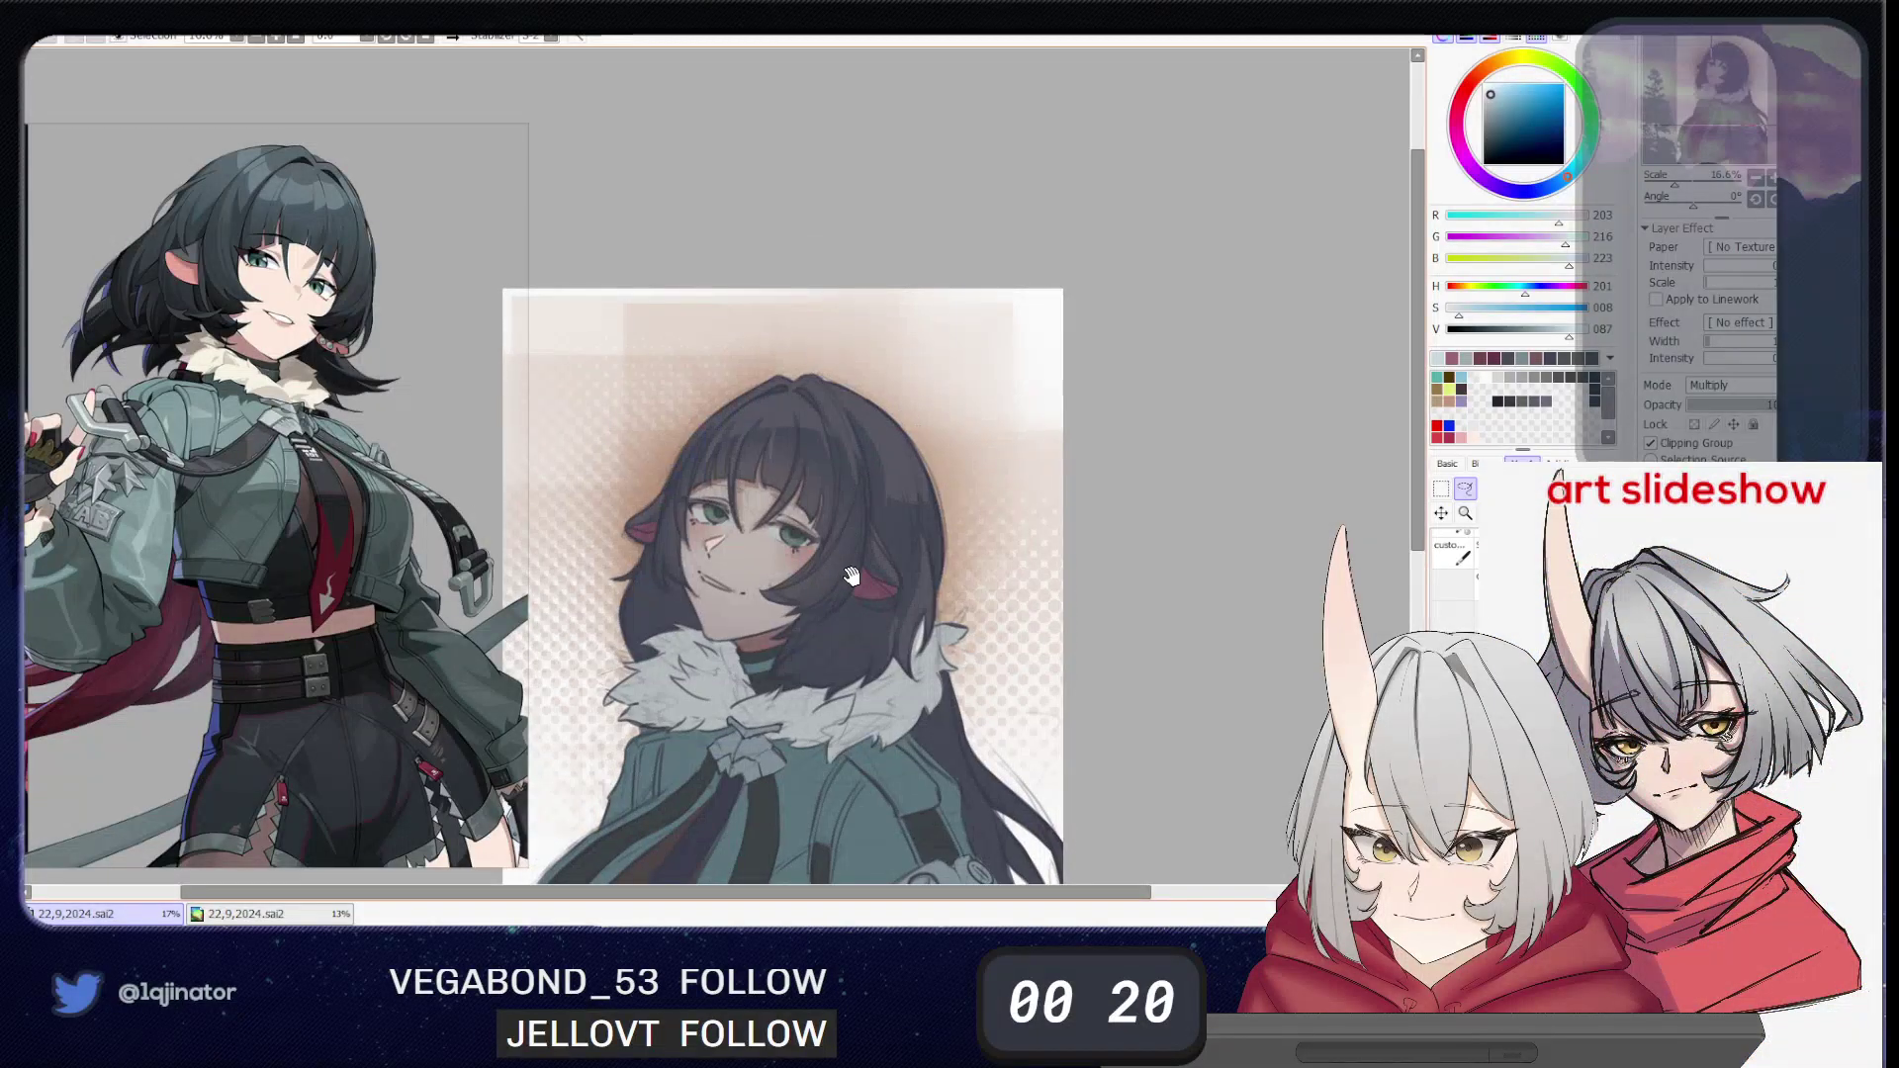
drag(755, 664, 815, 472)
mouse_move(752, 564)
mouse_down()
mouse_move(808, 494)
mouse_move(783, 563)
mouse_move(766, 554)
mouse_up()
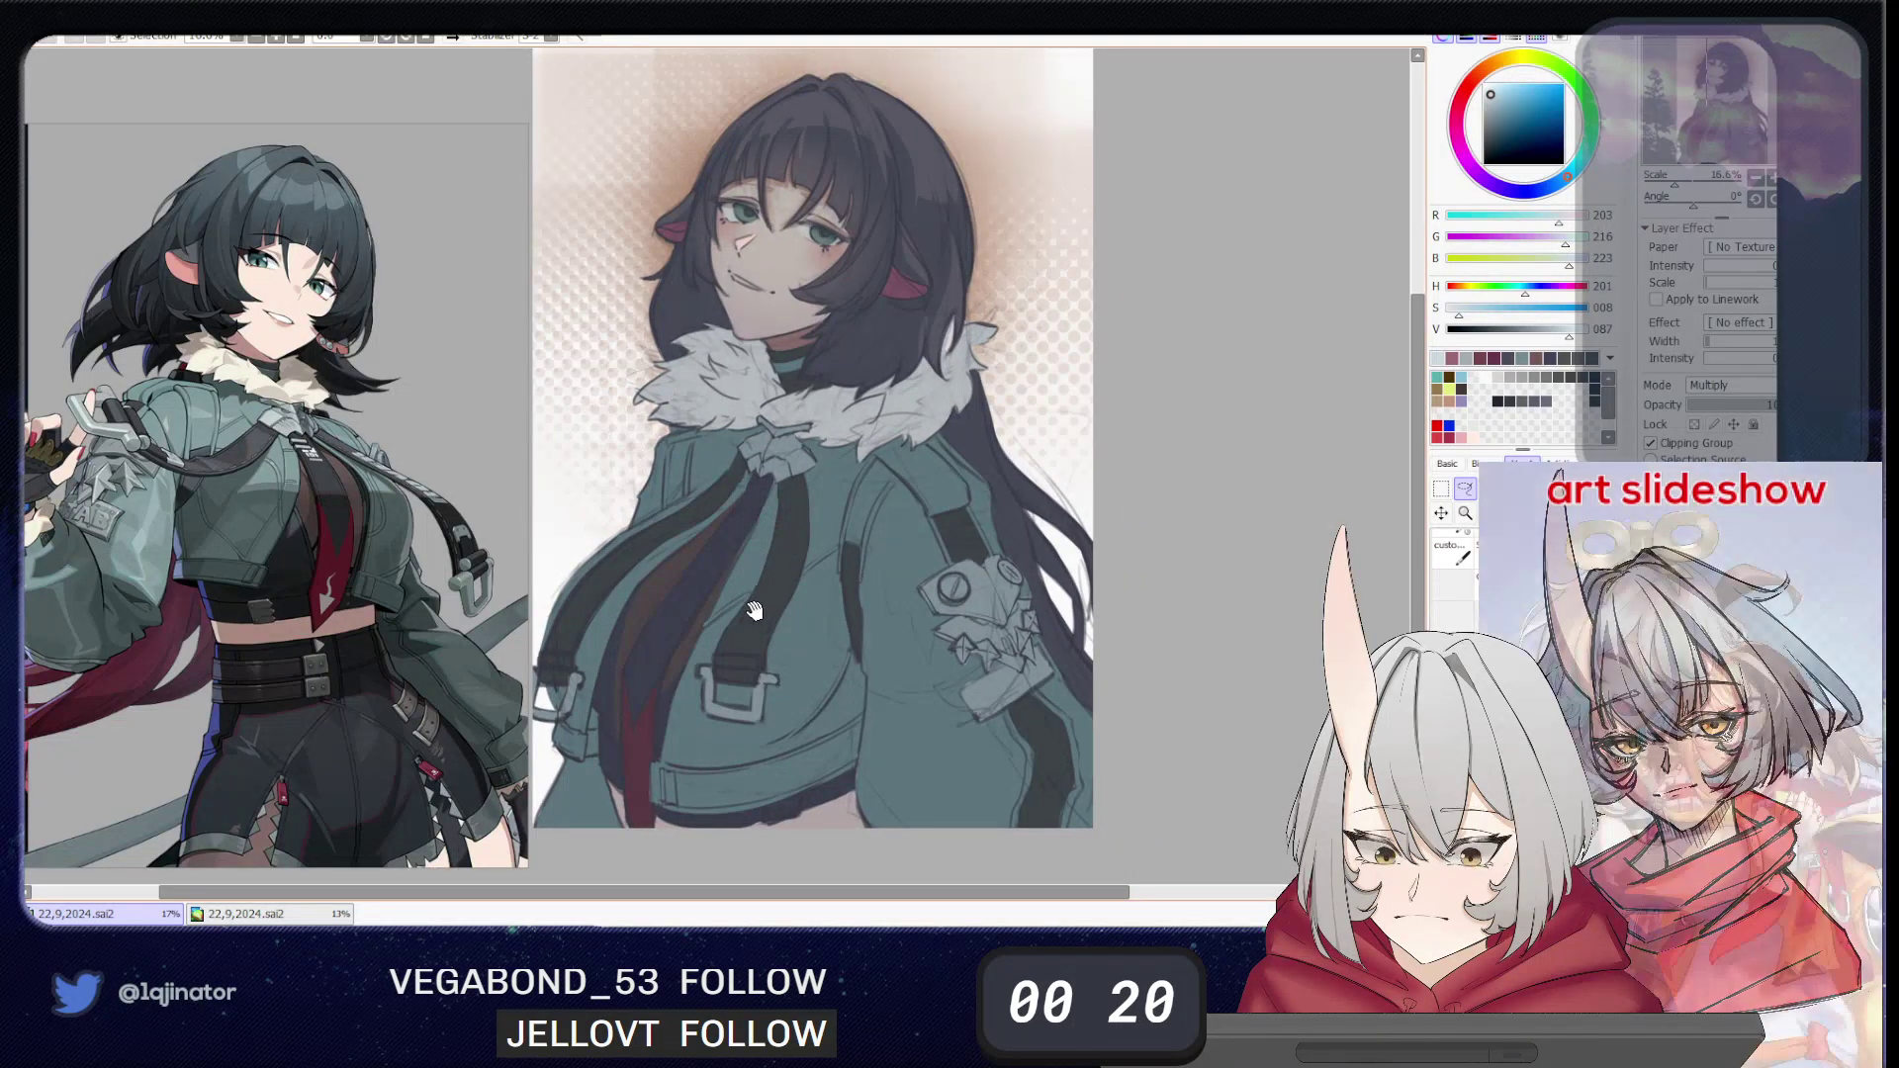
- Brush broad, soft strokes across the chest of the jacket with a large brush and undo the last one
key(b)
drag(616, 637, 848, 608)
drag(697, 608, 859, 627)
key(ctrl+z)
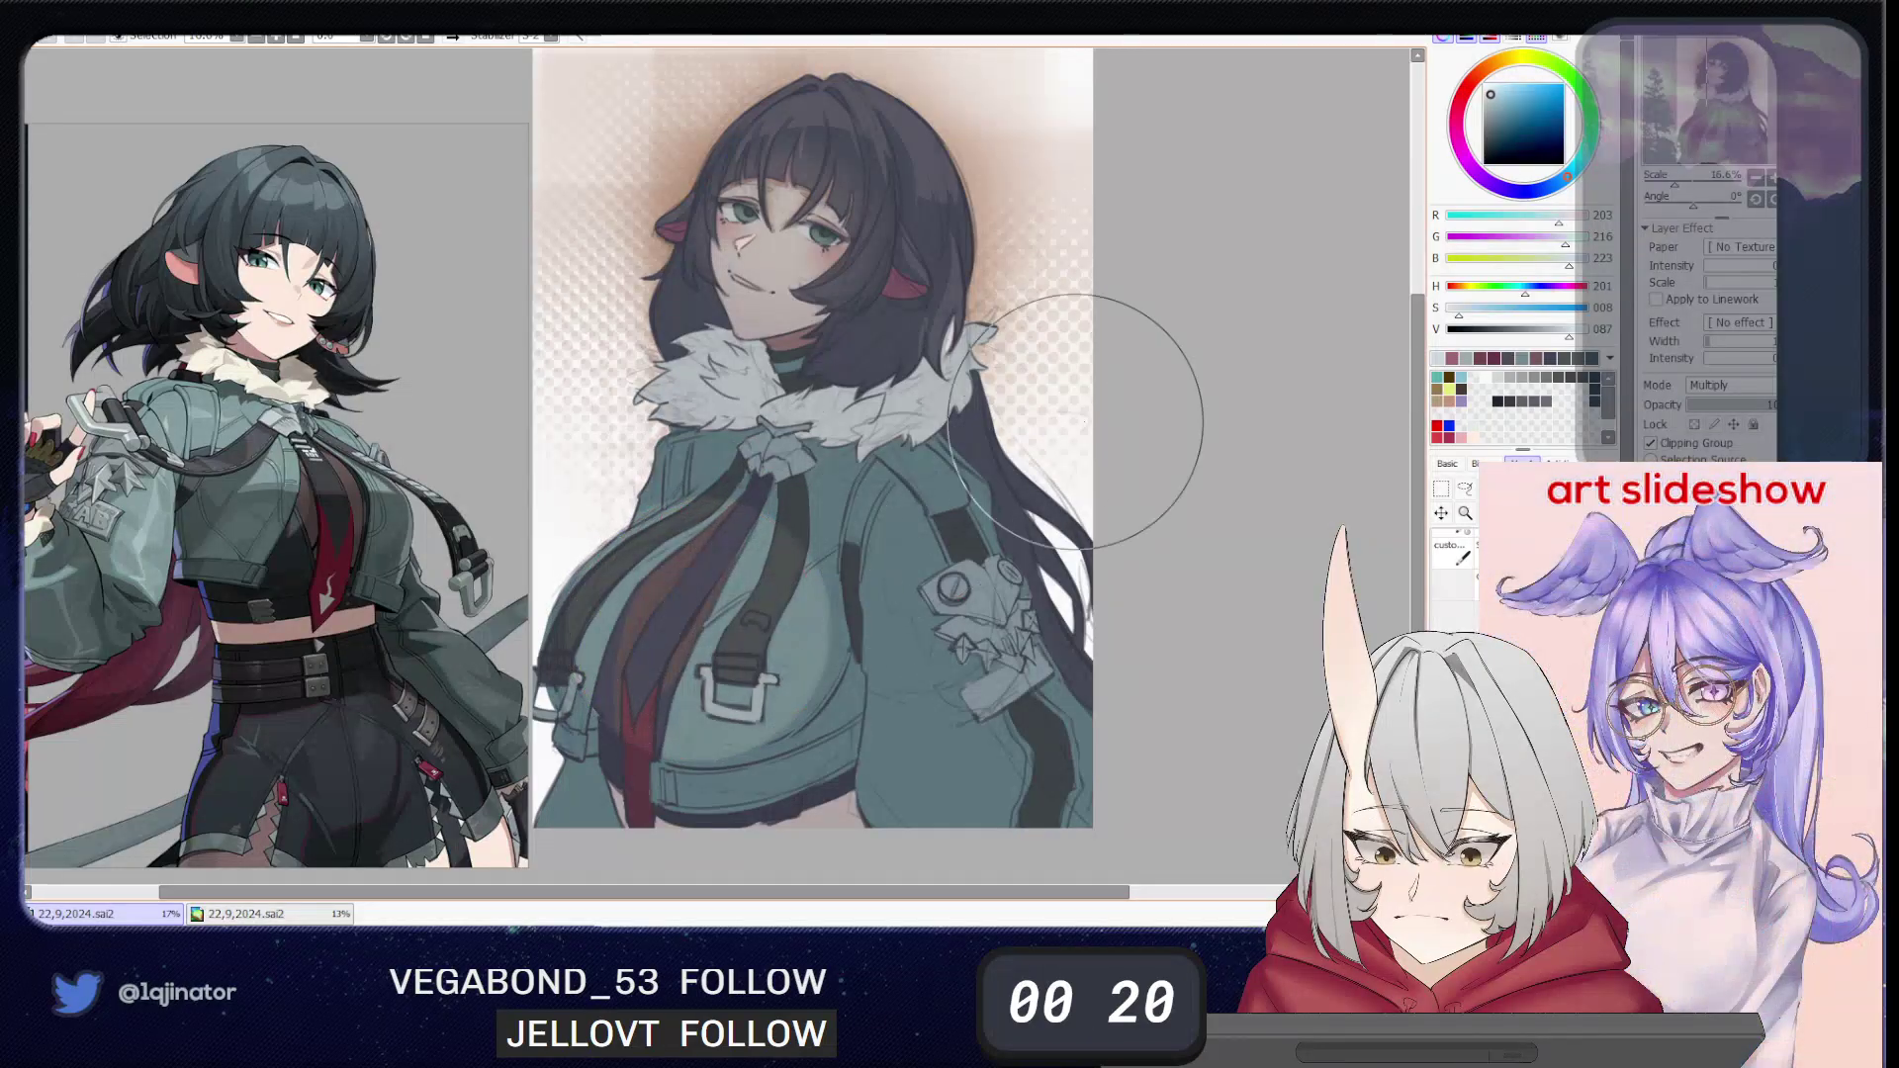
- Lasso a narrow cast shadow along the edge of the jacket's front buckle strap, shade it, and deselect
click(1464, 491)
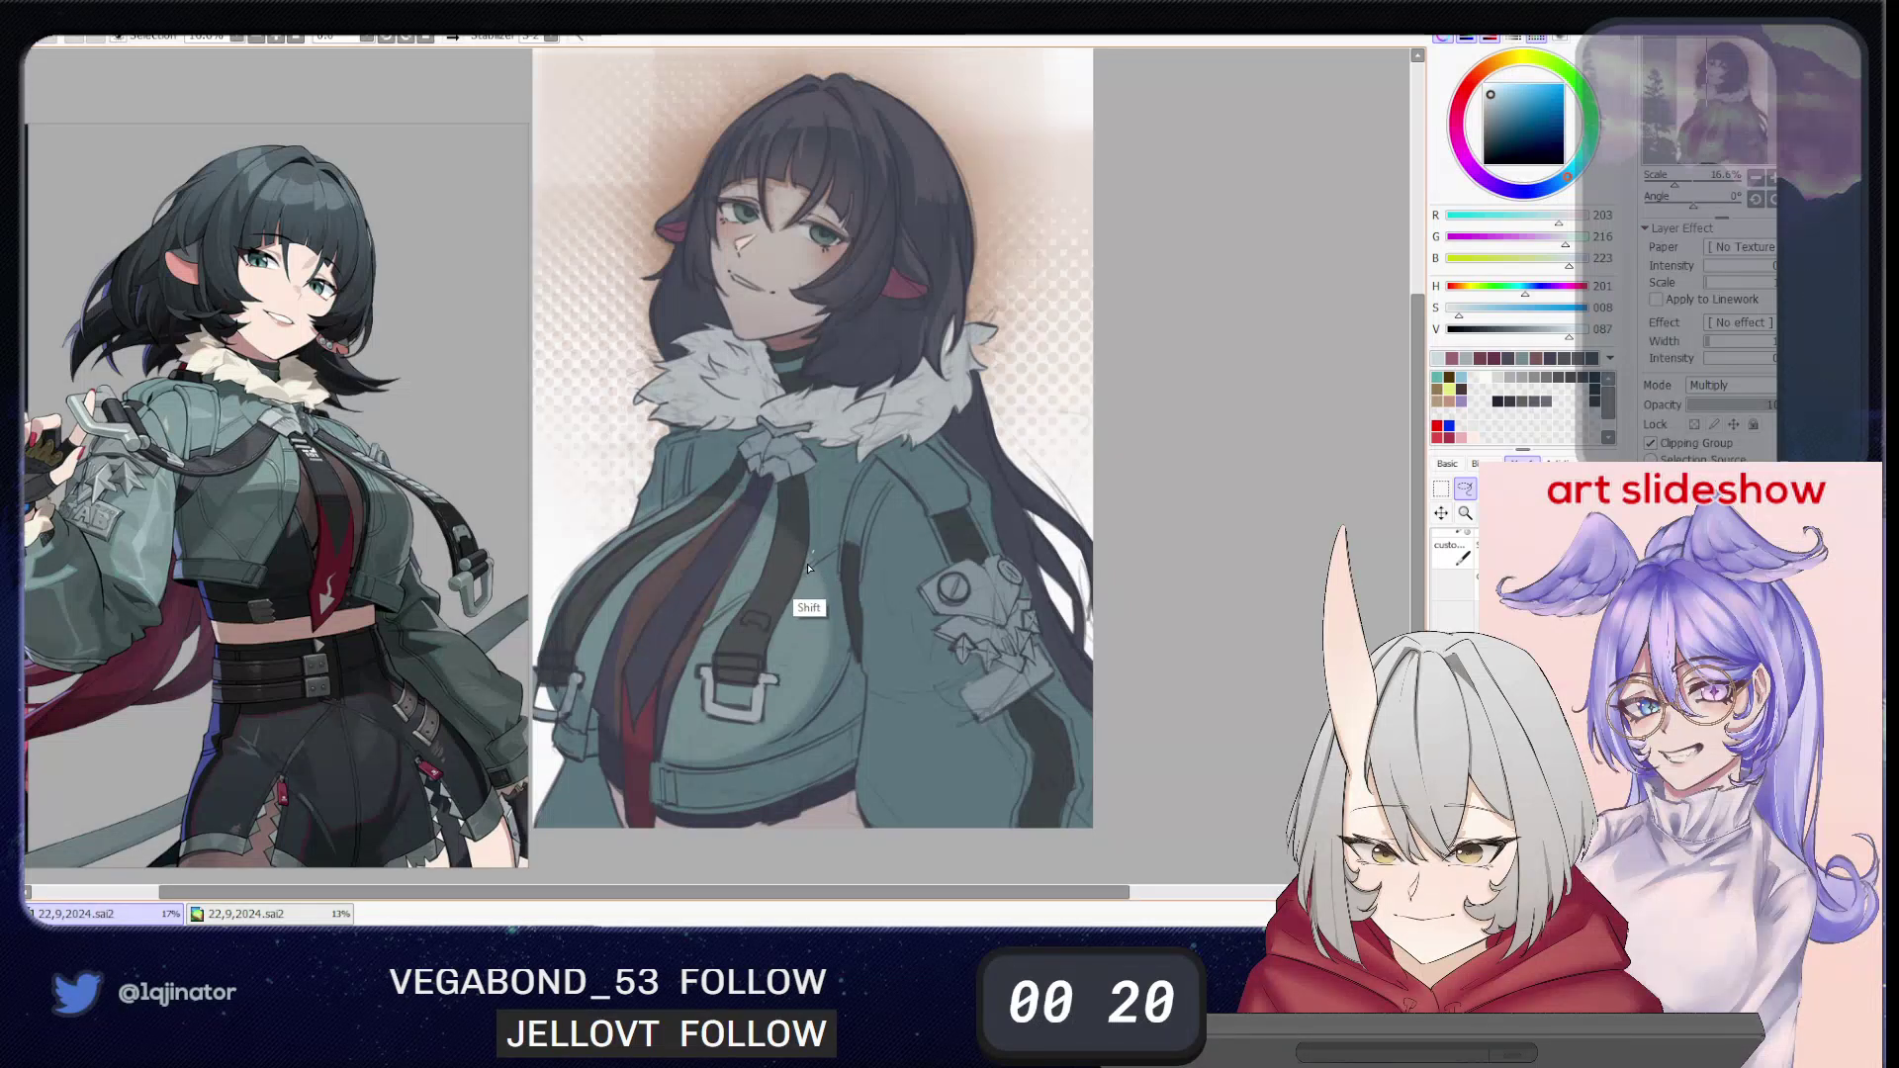
mouse_move(808, 569)
mouse_down()
mouse_move(768, 679)
mouse_move(820, 518)
mouse_up()
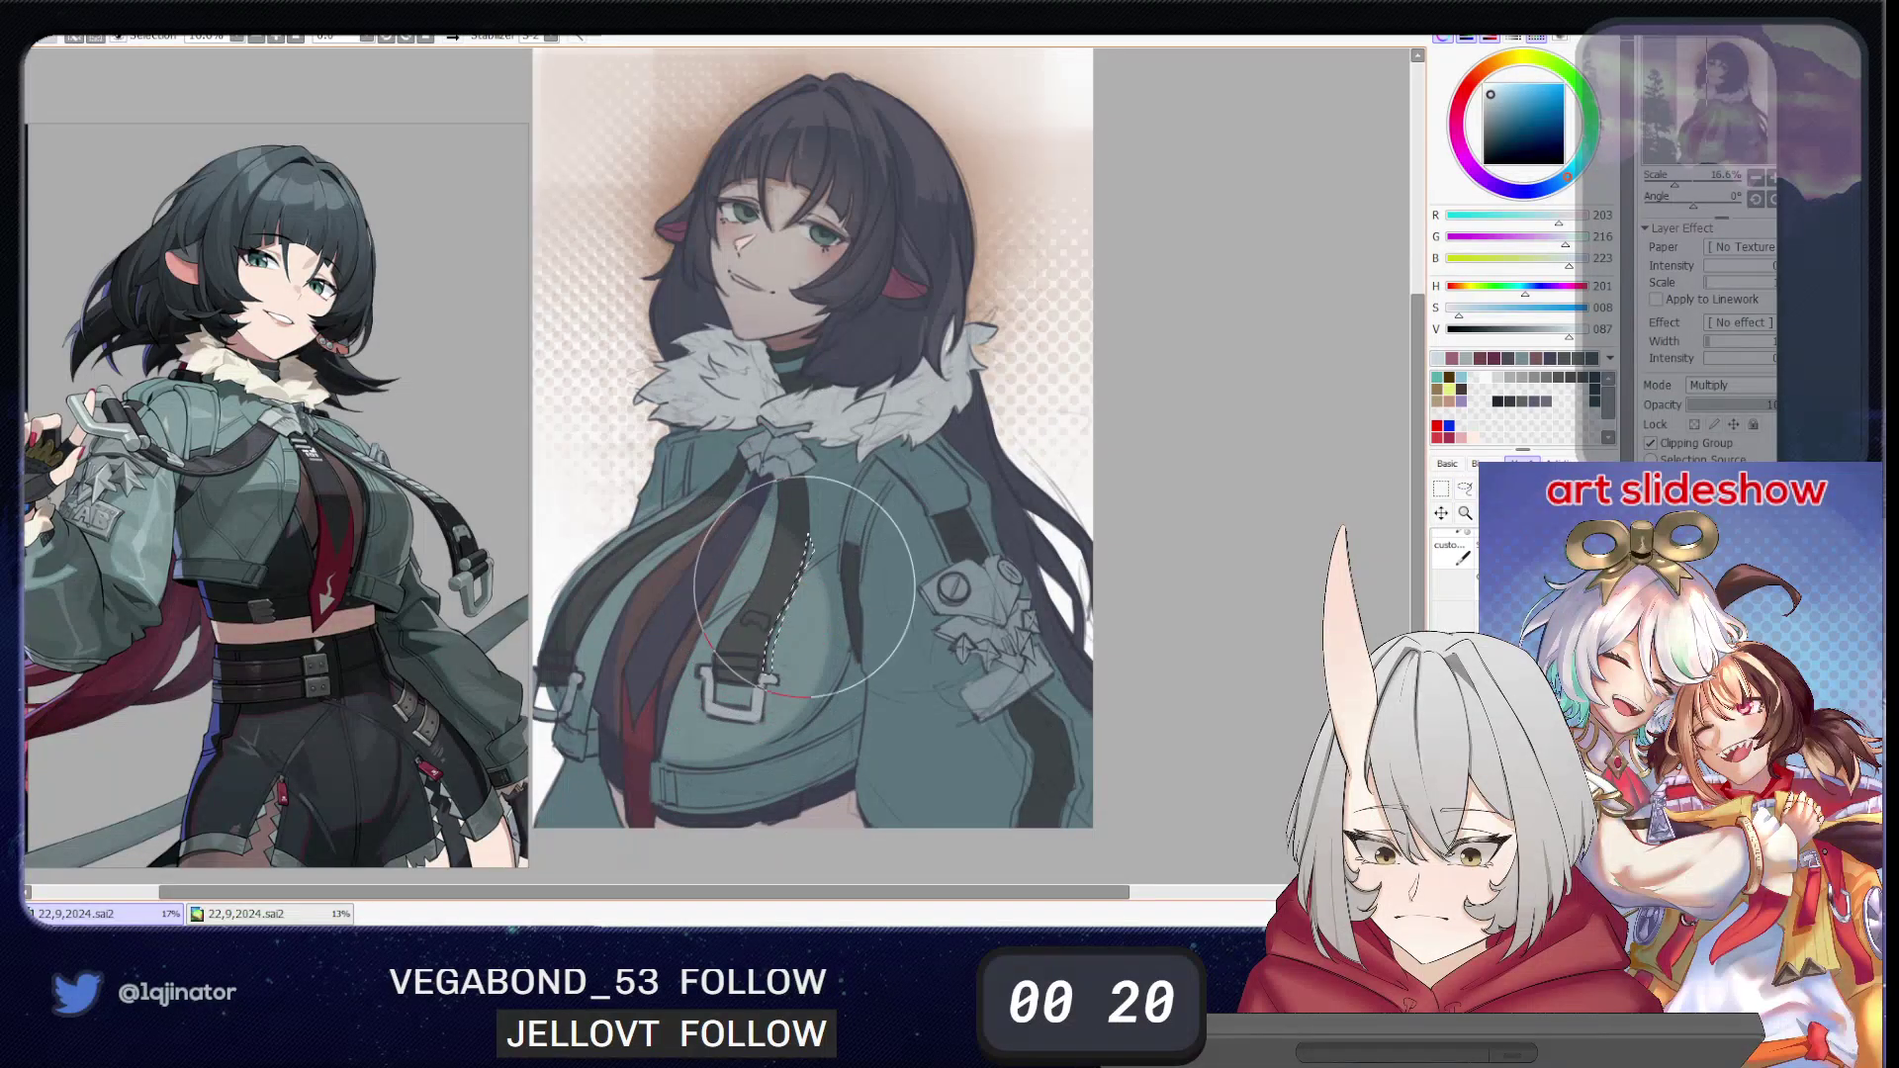
key(ctrl+d)
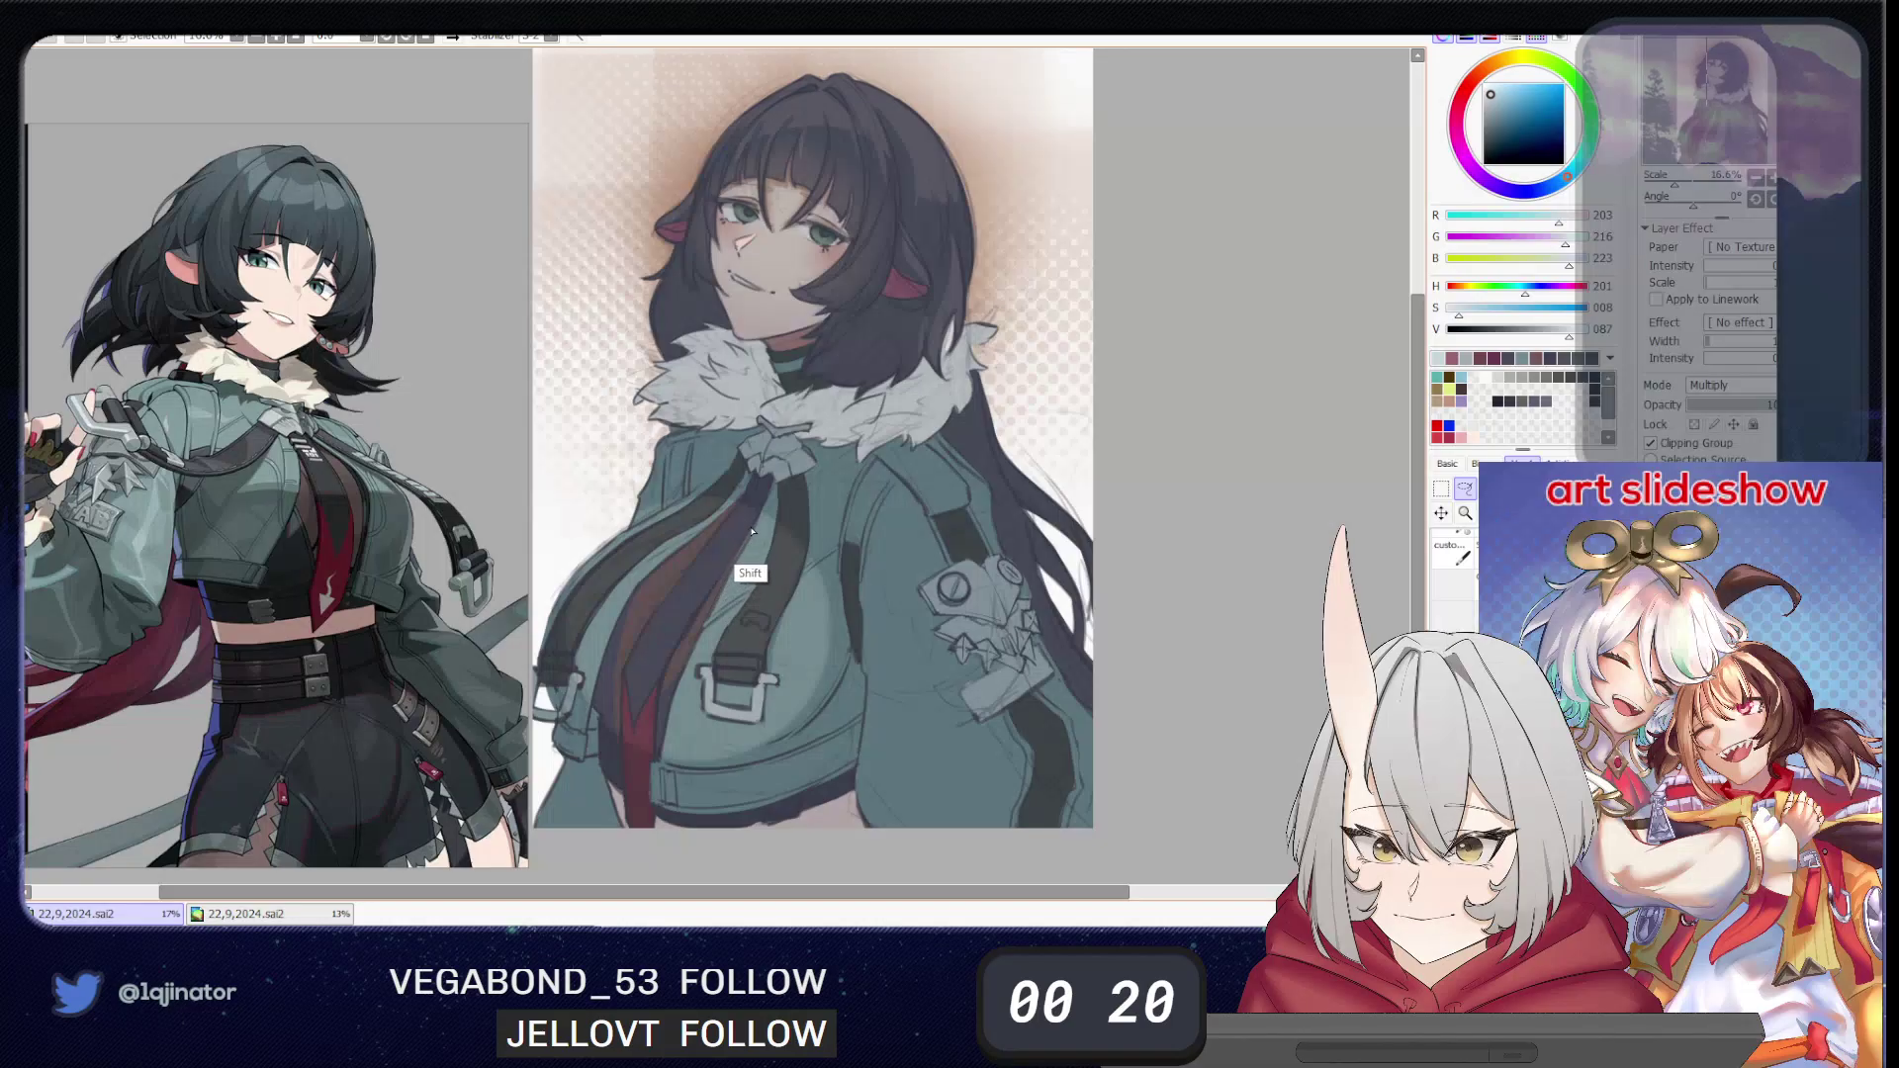
- Lasso thin shadow strips along the tie and the jacket's front opening, paint them with a large brush, and deselect
mouse_move(759, 511)
mouse_down()
mouse_move(652, 710)
mouse_move(708, 556)
mouse_up()
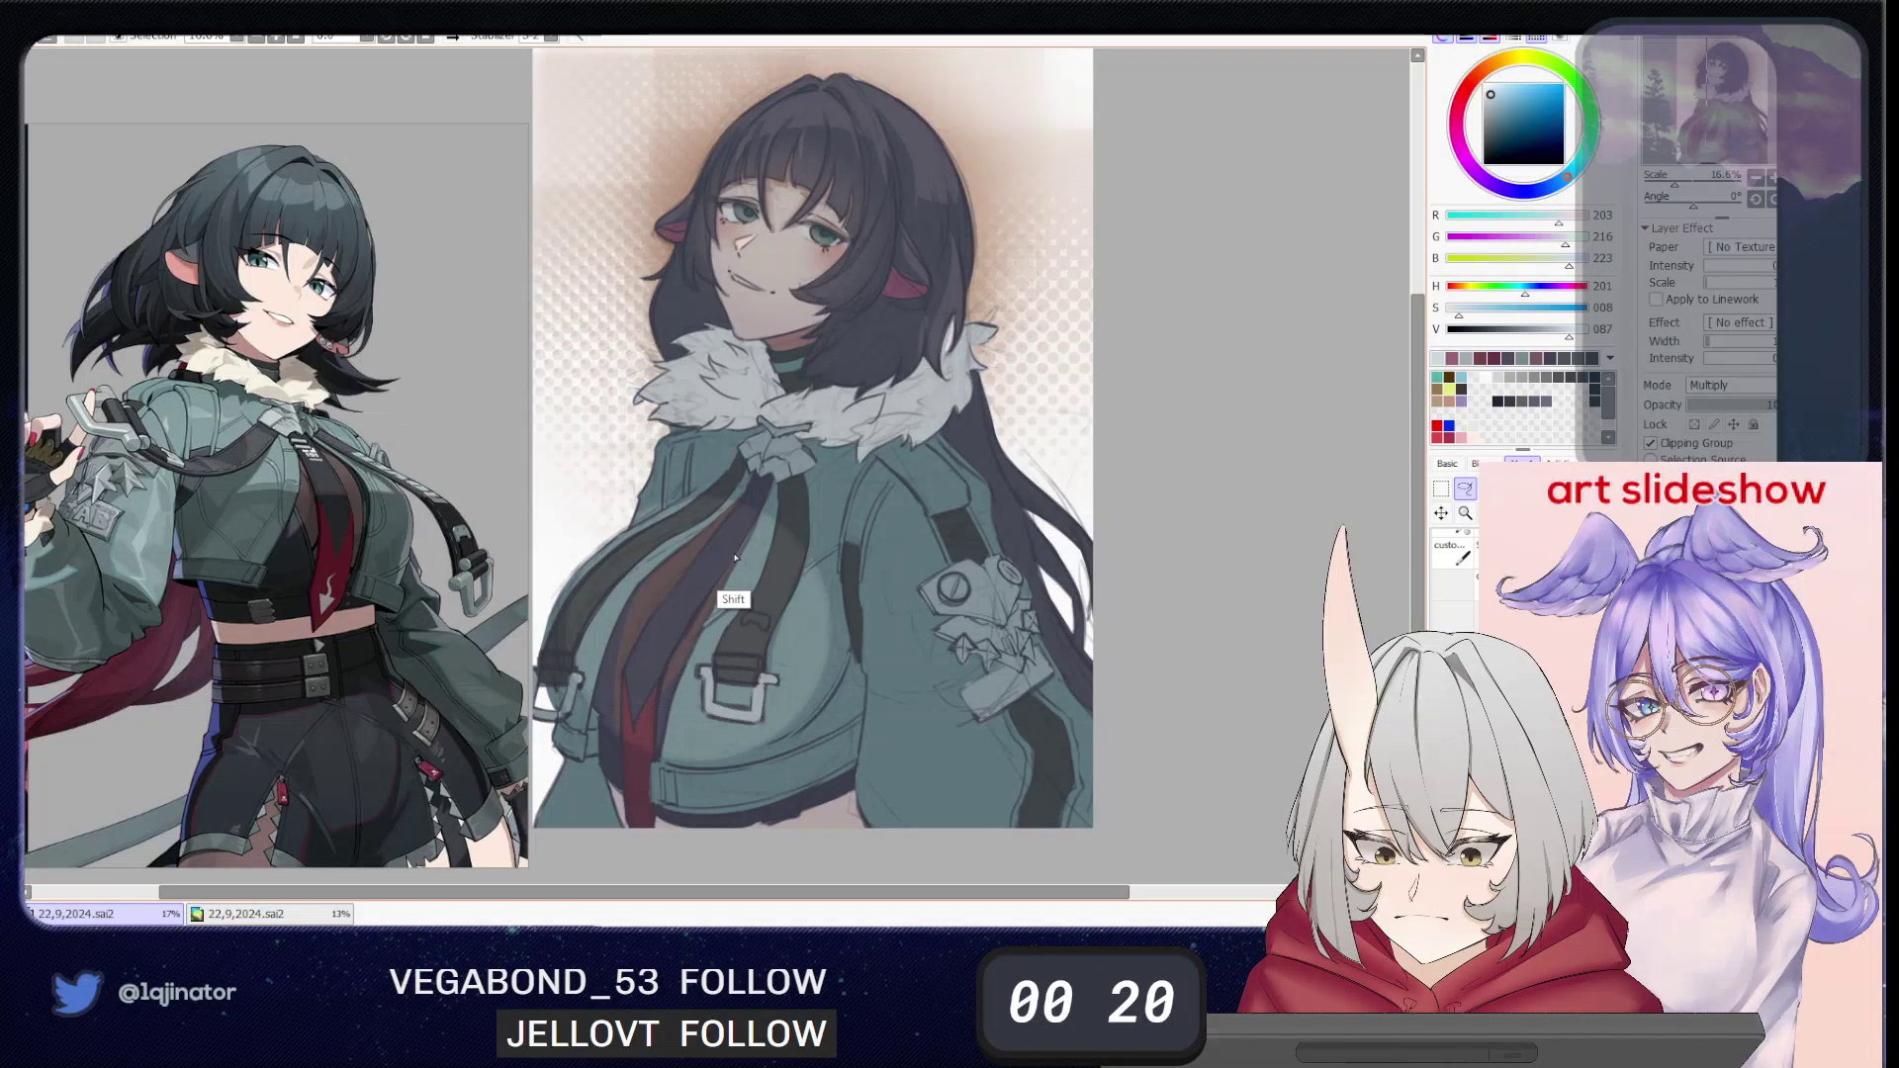
mouse_move(756, 524)
mouse_down()
mouse_move(671, 676)
mouse_move(657, 748)
mouse_move(727, 564)
mouse_up()
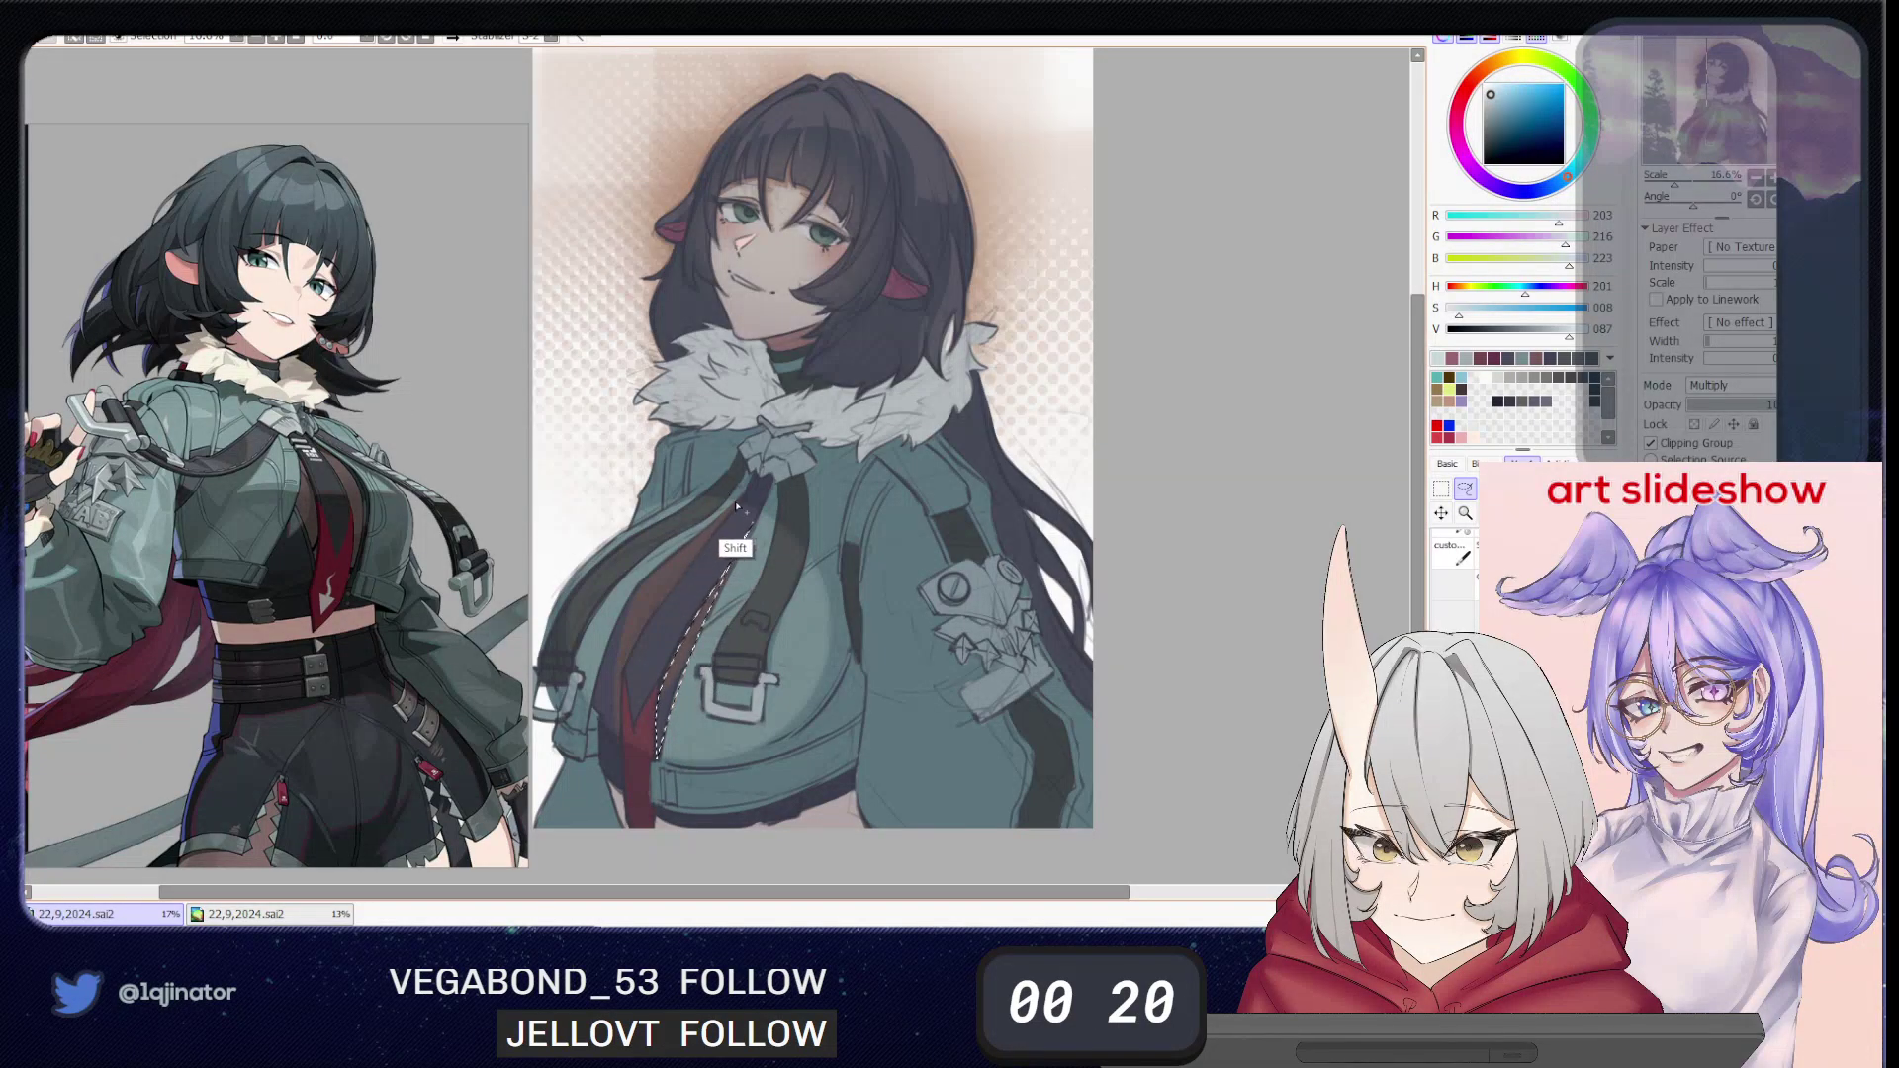
mouse_move(604, 677)
mouse_down()
mouse_move(628, 610)
mouse_move(732, 516)
mouse_move(605, 676)
mouse_move(803, 467)
mouse_move(715, 774)
mouse_up()
key(b)
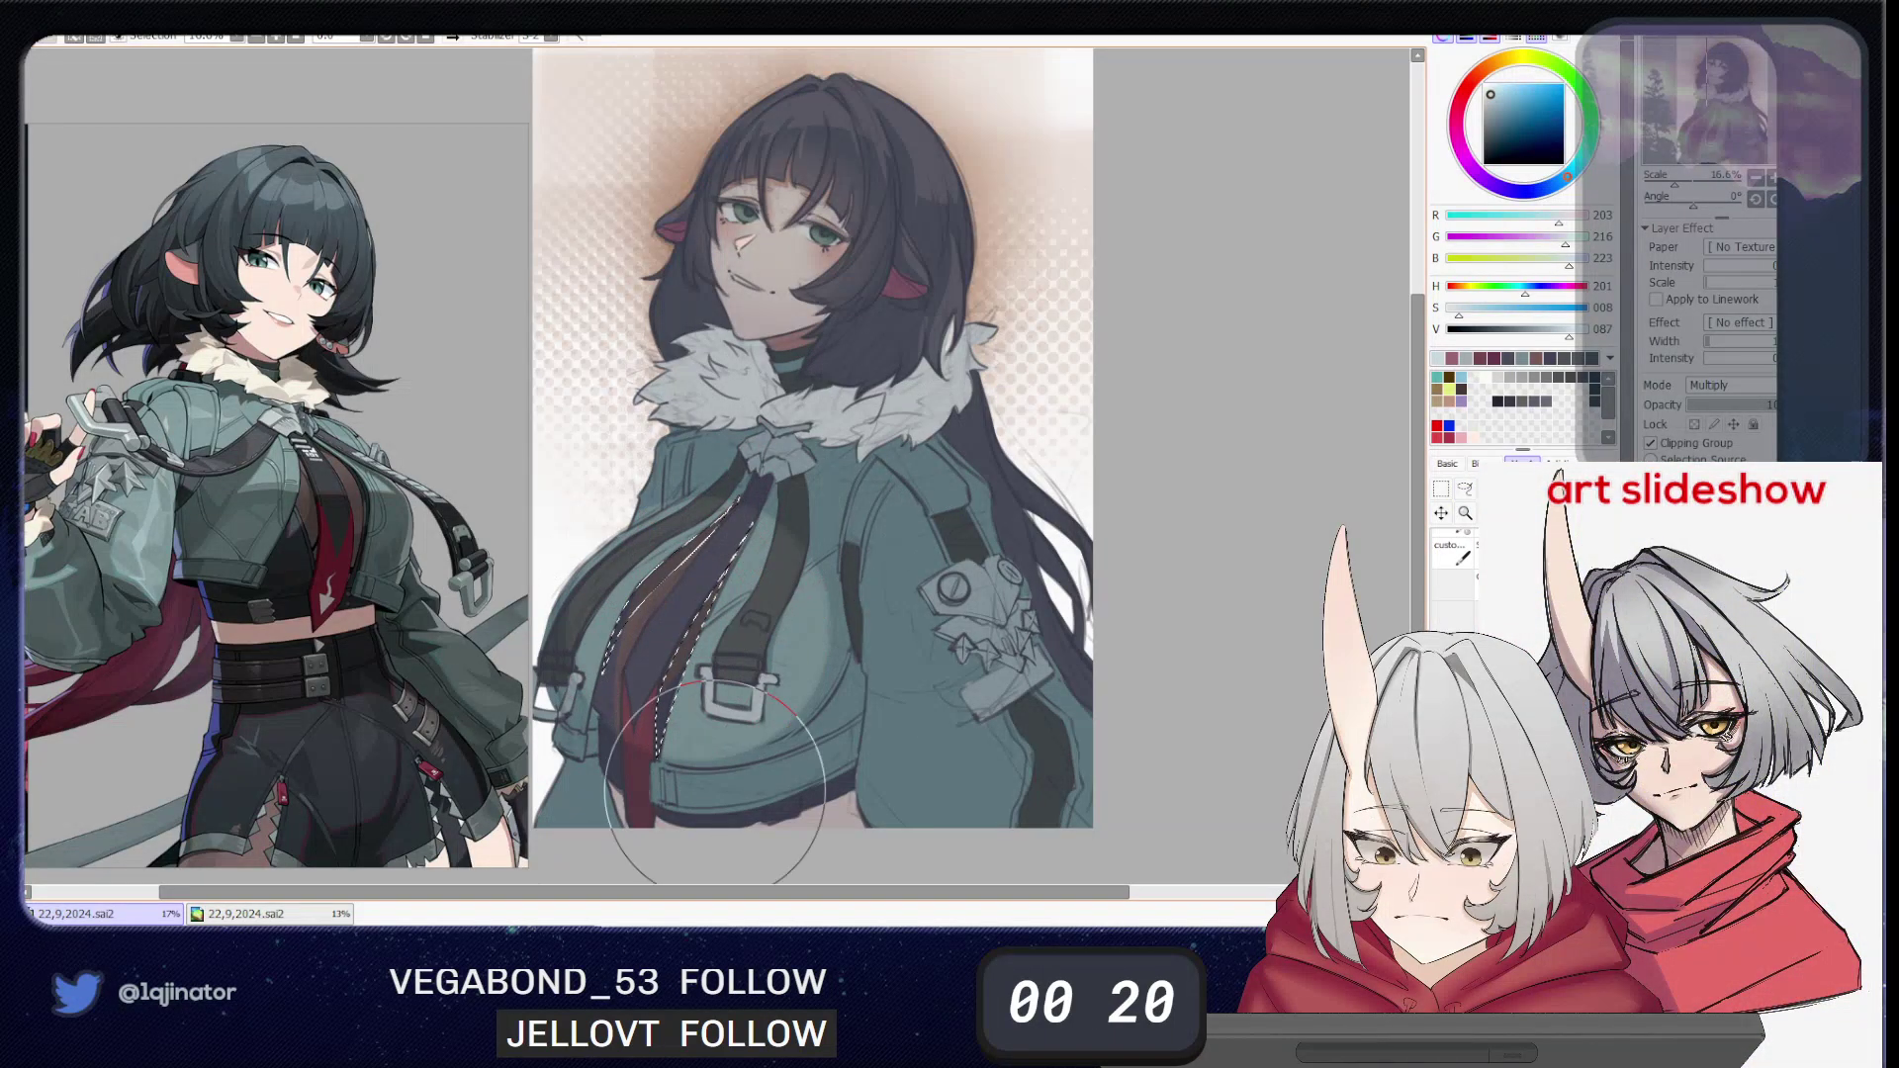
click(1464, 493)
key(ctrl+d)
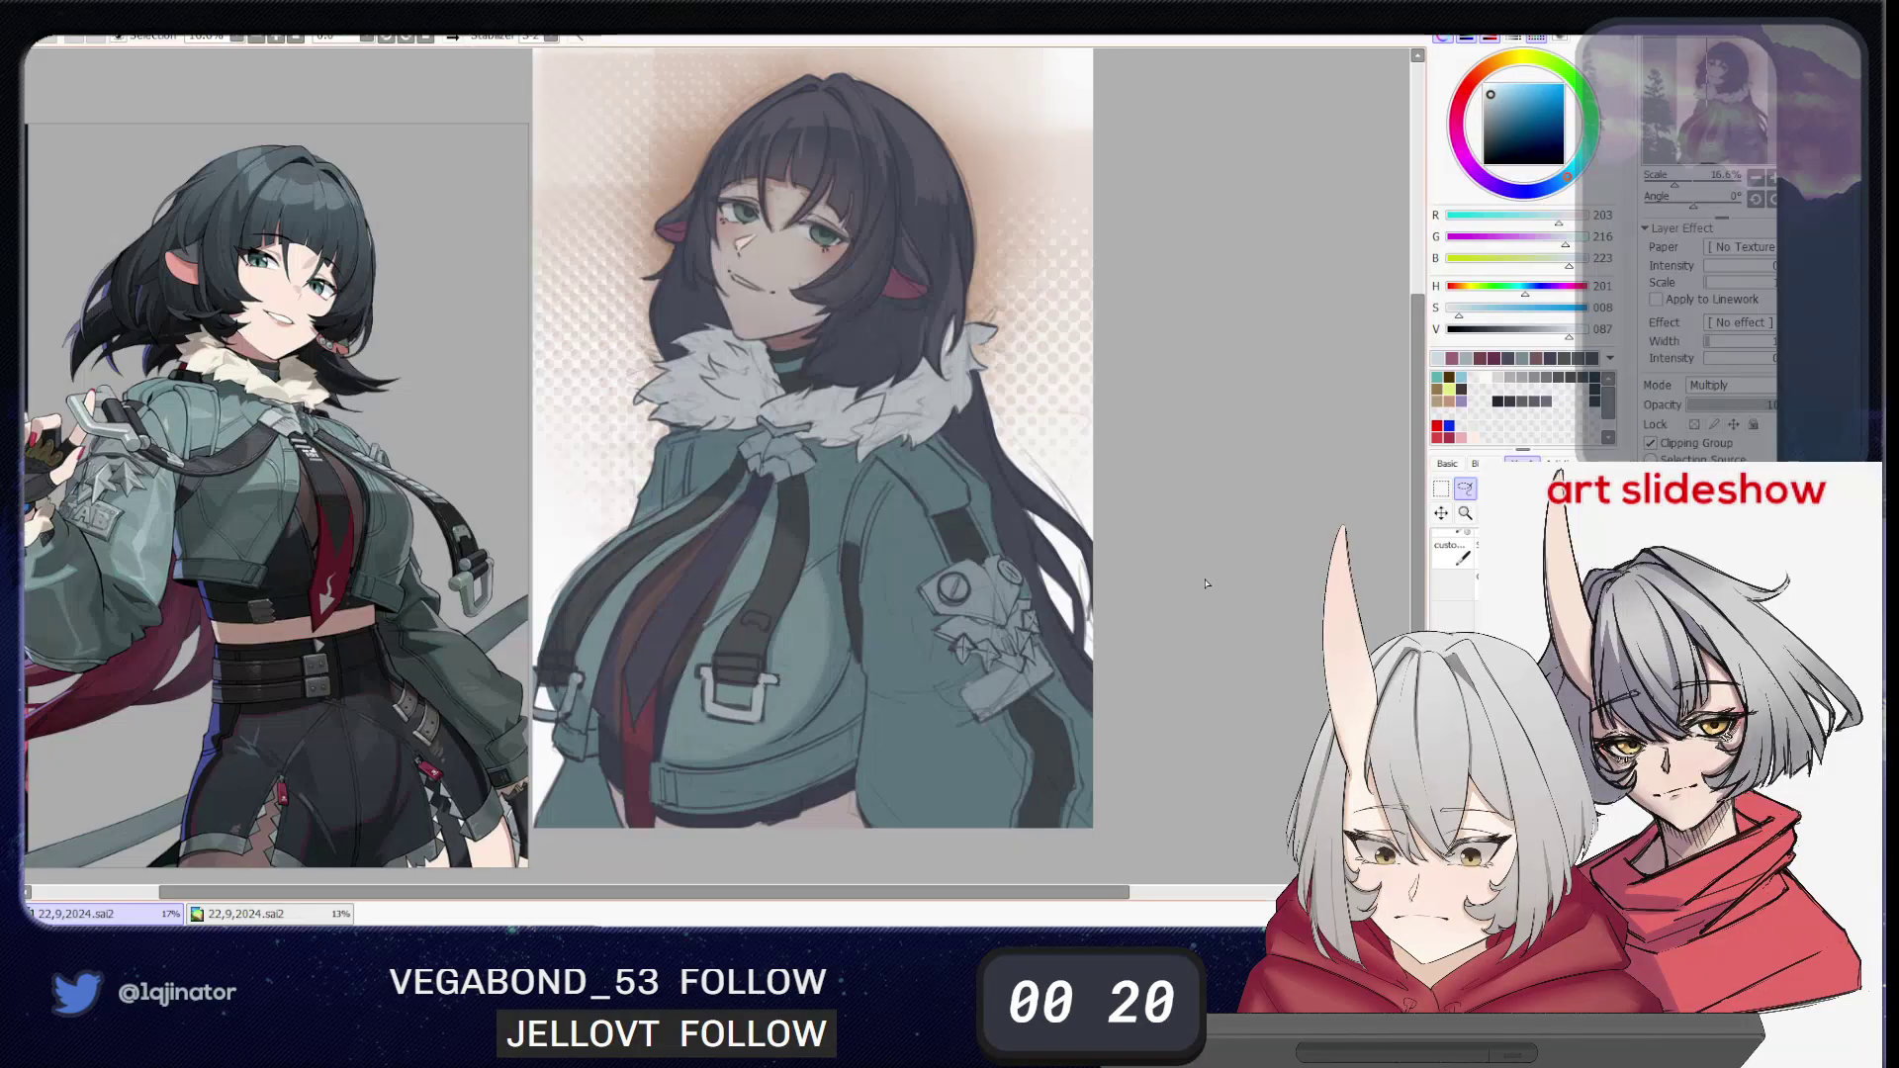
- Lasso shadow shapes under the chest and along the jacket's lower edge, paint them with a large brush, and deselect
mouse_move(920, 671)
mouse_down()
mouse_move(957, 669)
mouse_move(892, 669)
mouse_up()
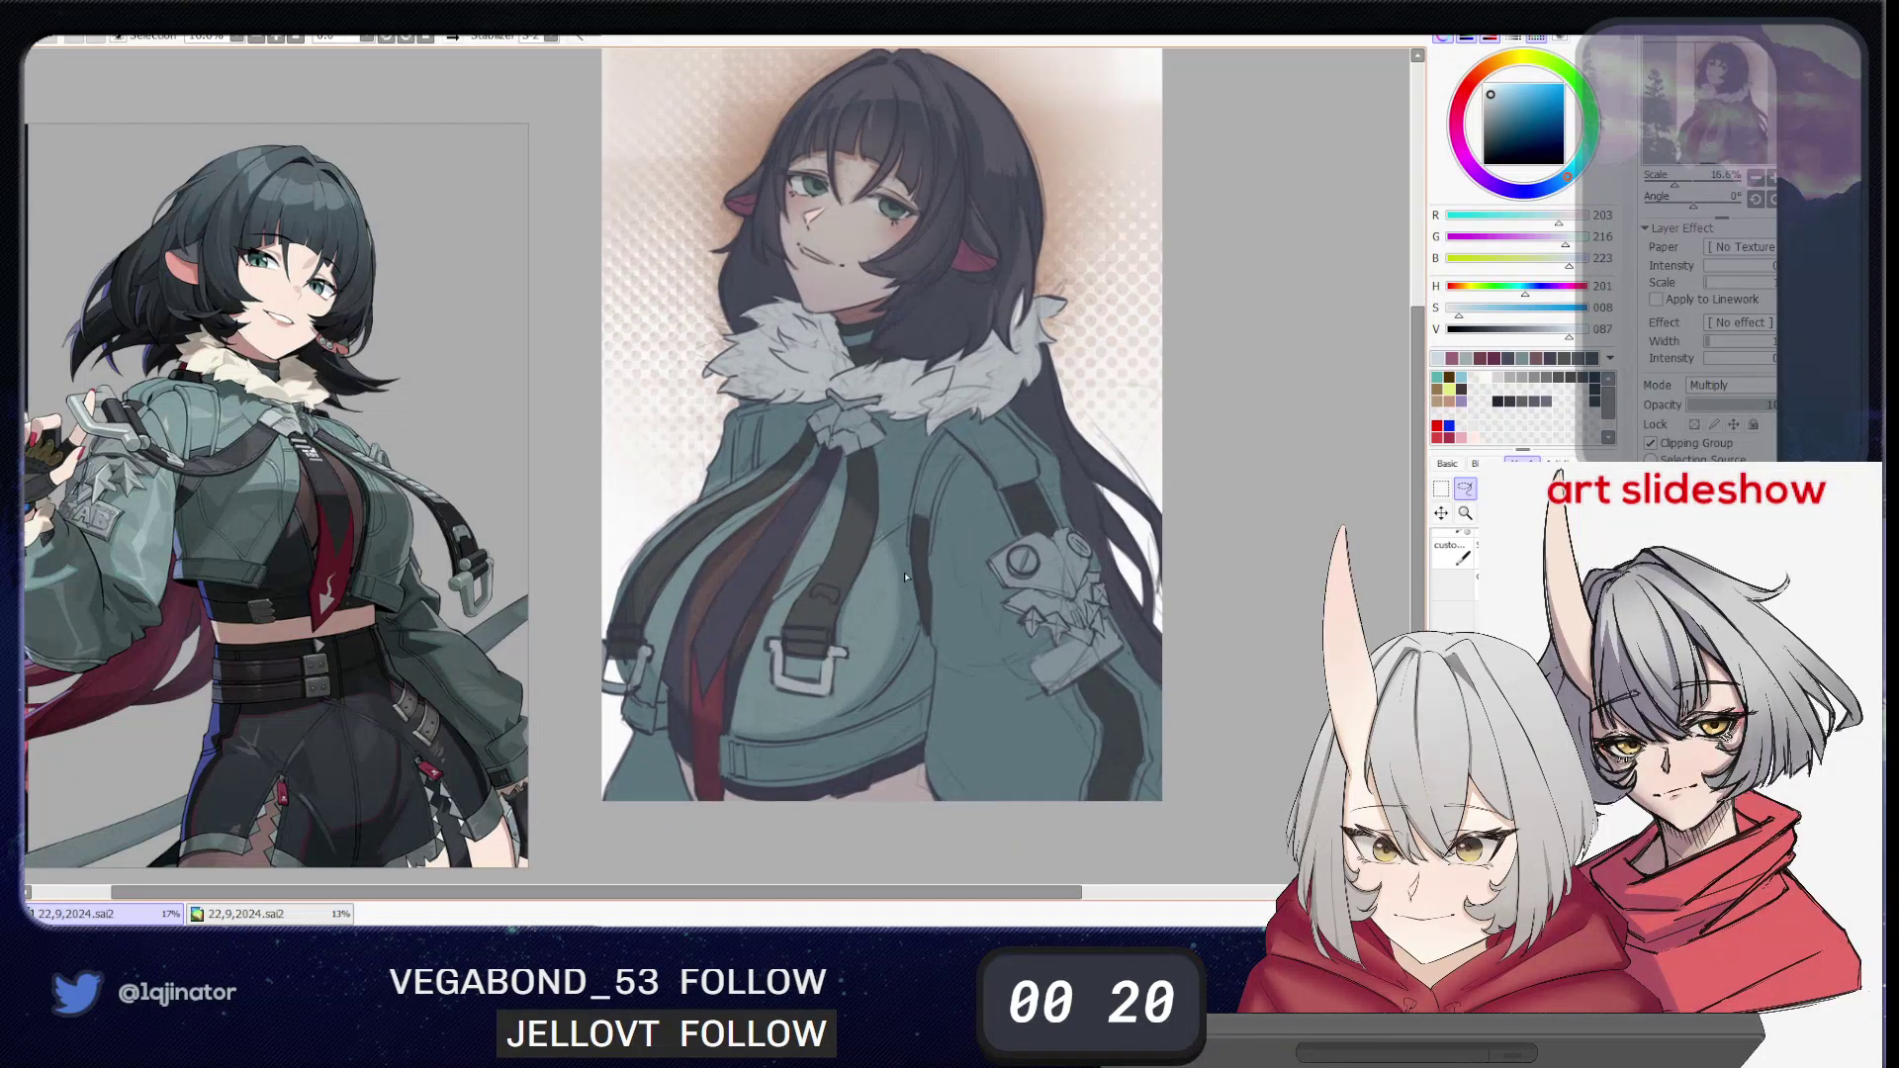
mouse_move(887, 528)
mouse_down()
mouse_move(751, 780)
mouse_move(870, 594)
mouse_up()
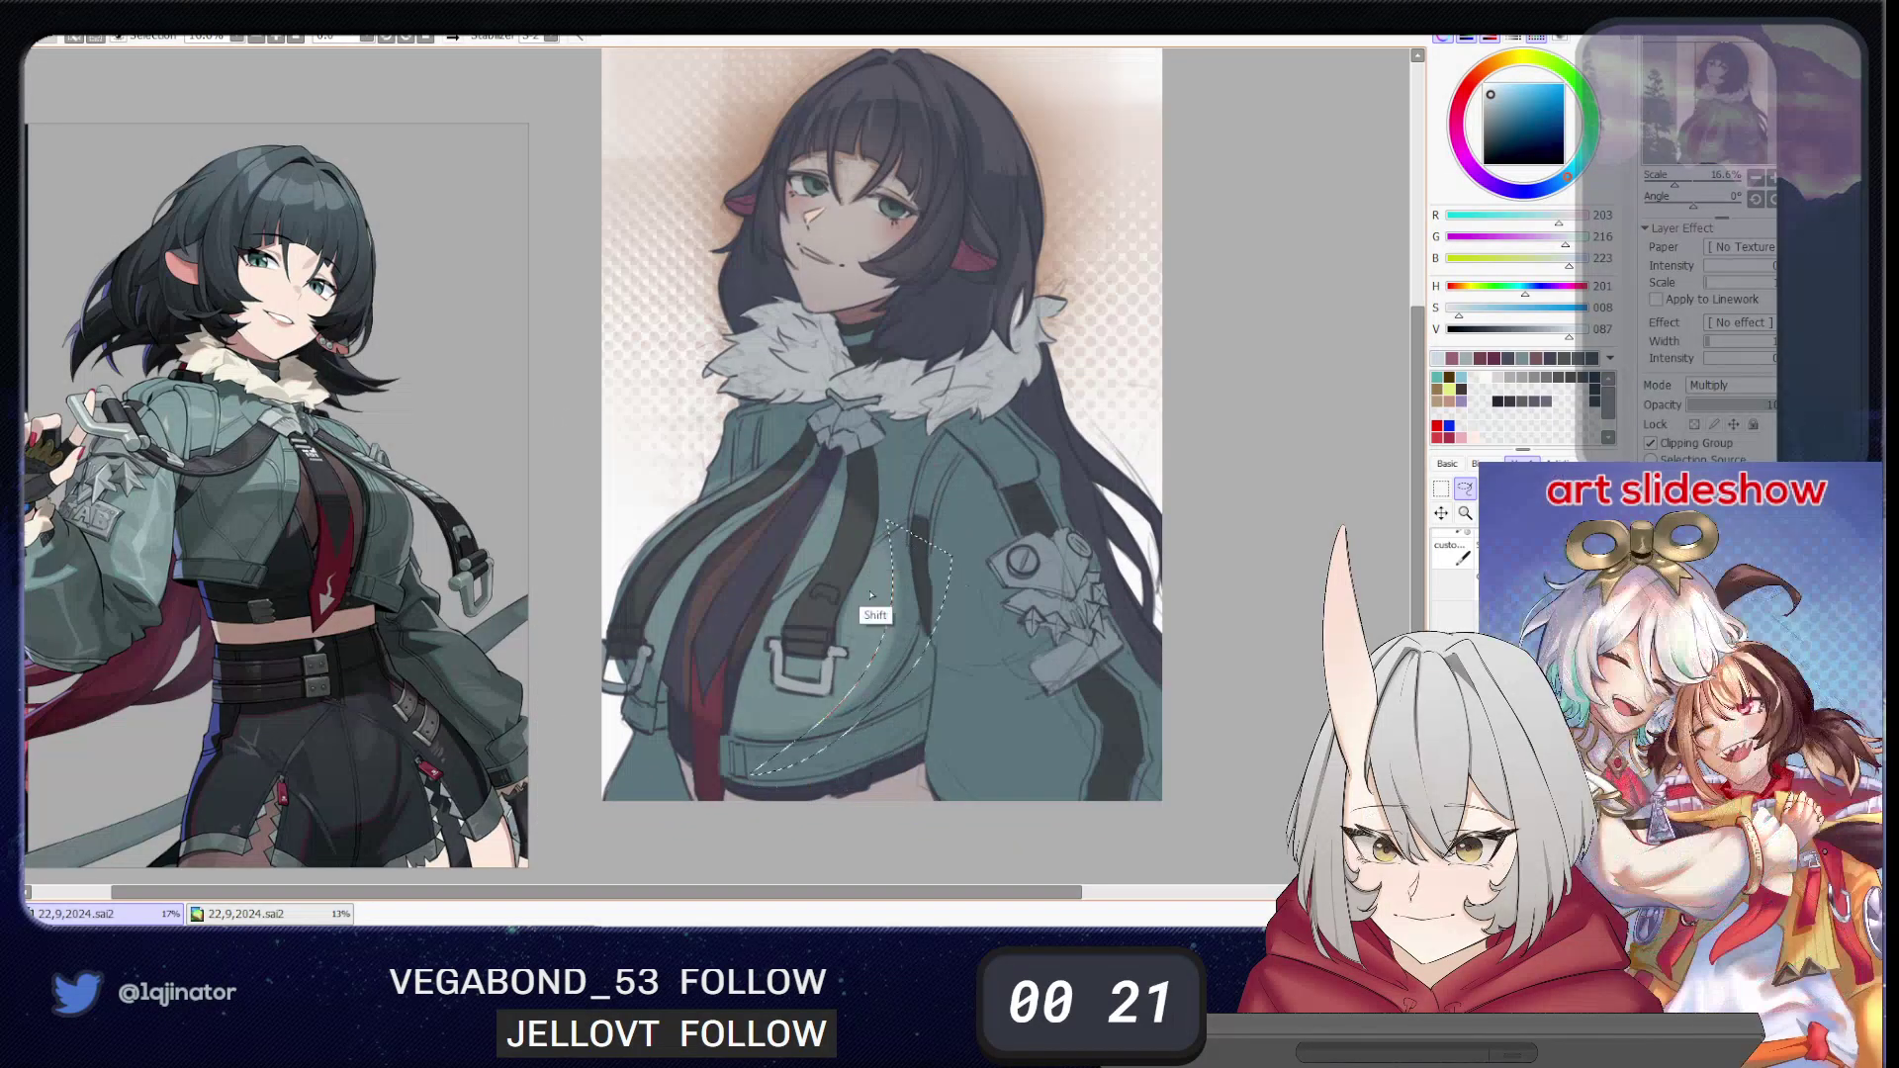
mouse_move(842, 707)
mouse_down()
mouse_move(734, 685)
mouse_move(633, 704)
mouse_move(679, 623)
mouse_up()
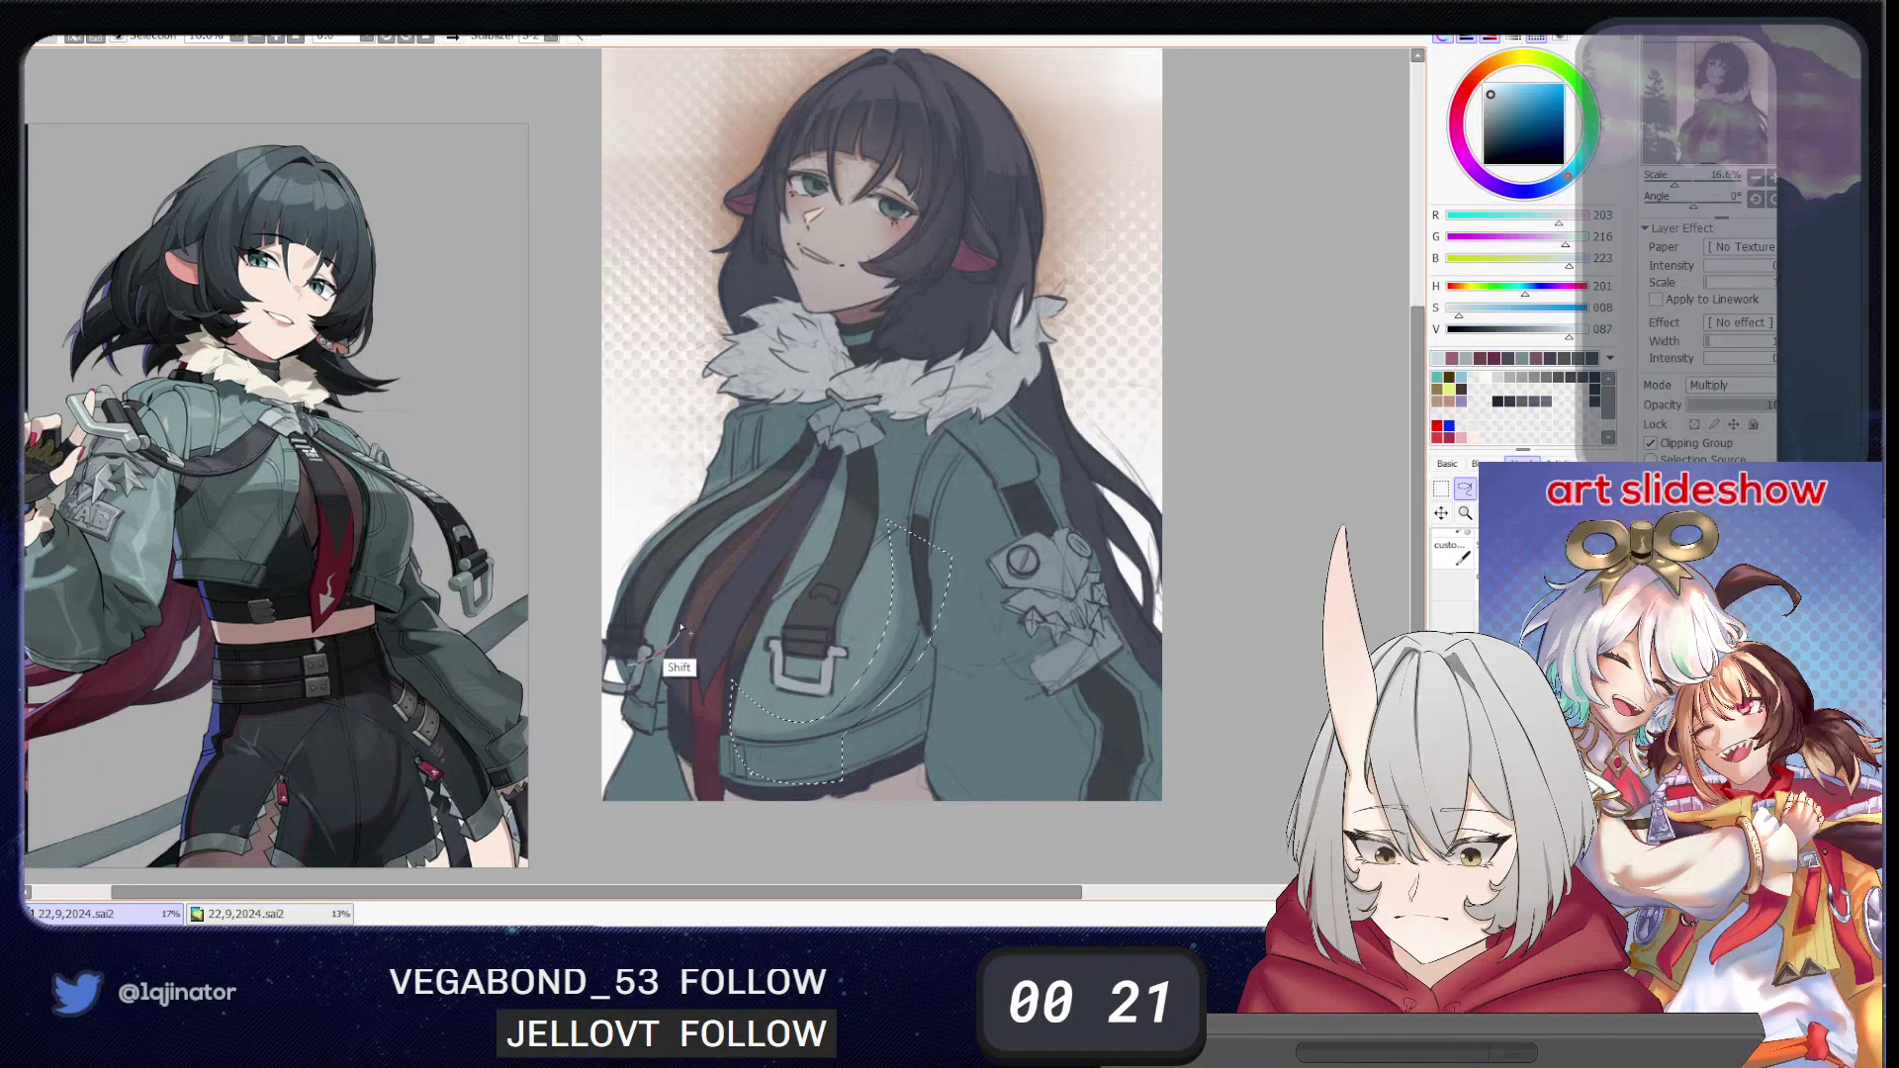
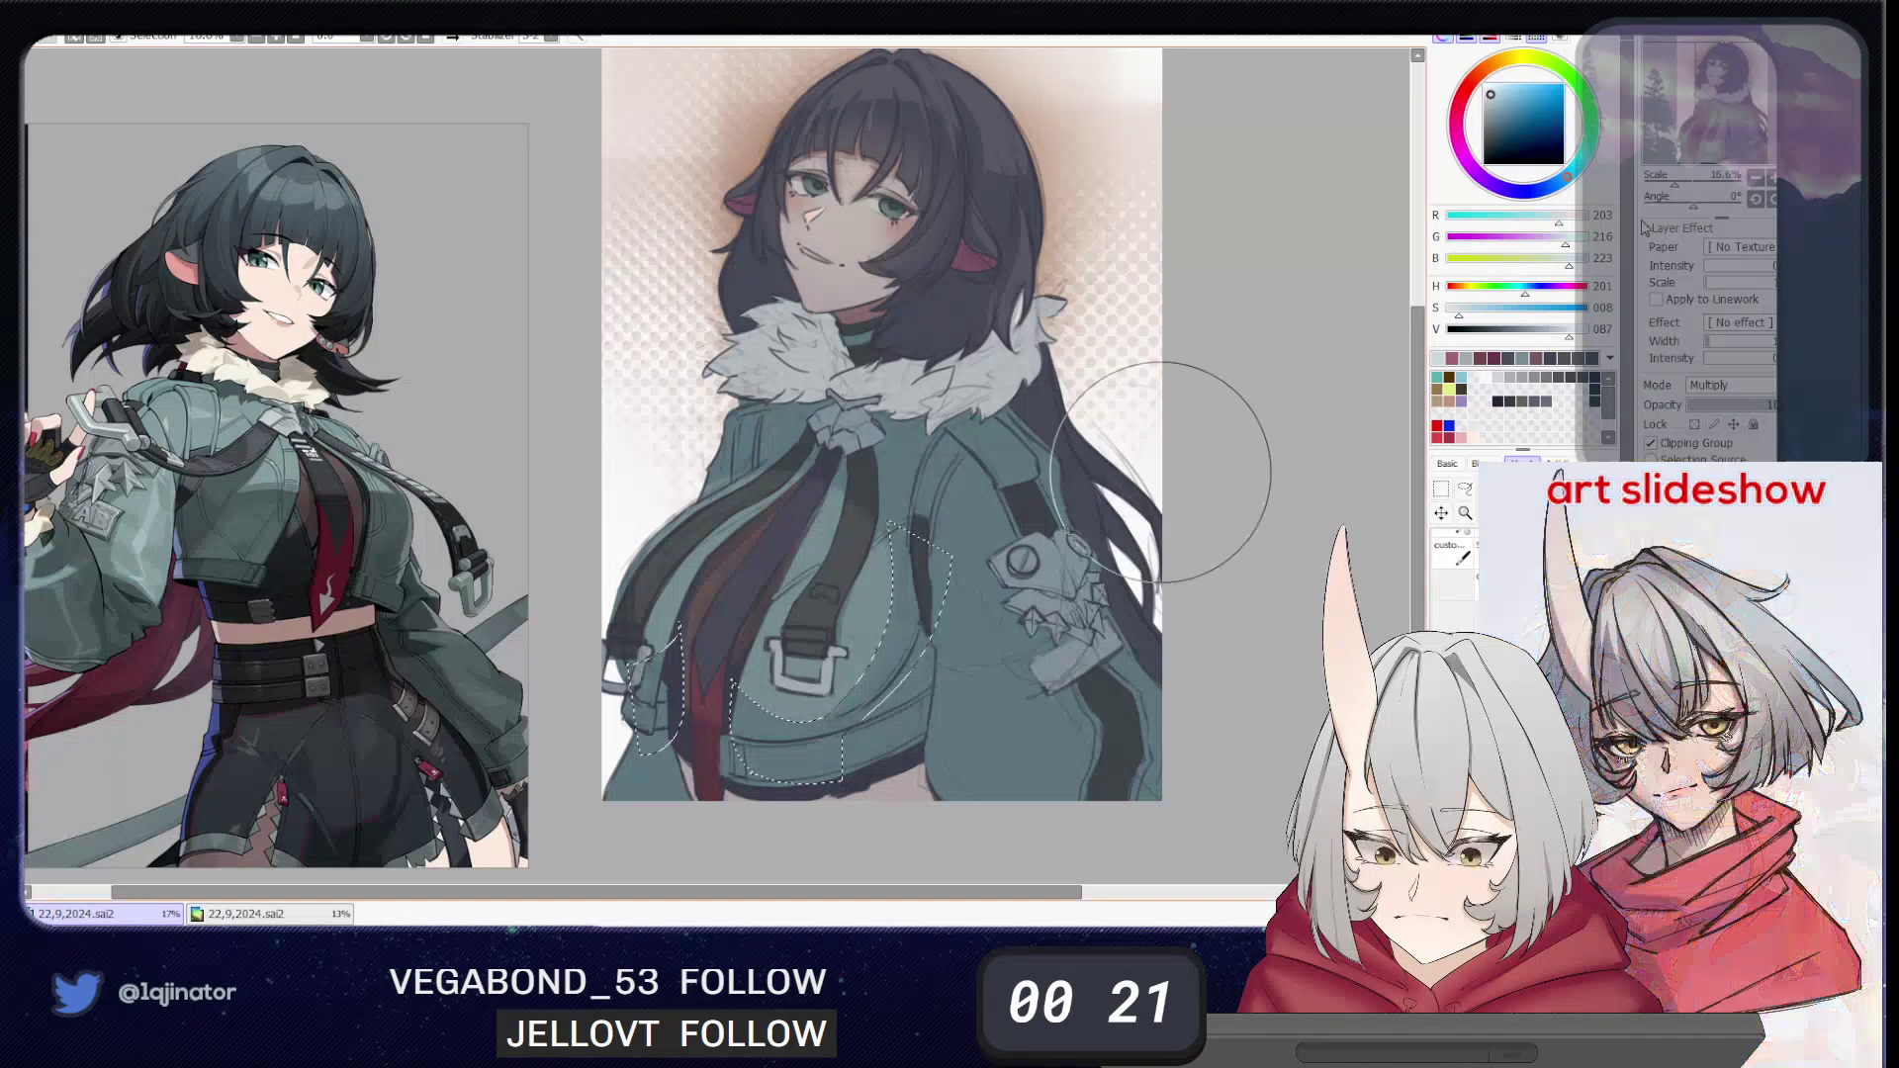
drag(1046, 609, 1026, 651)
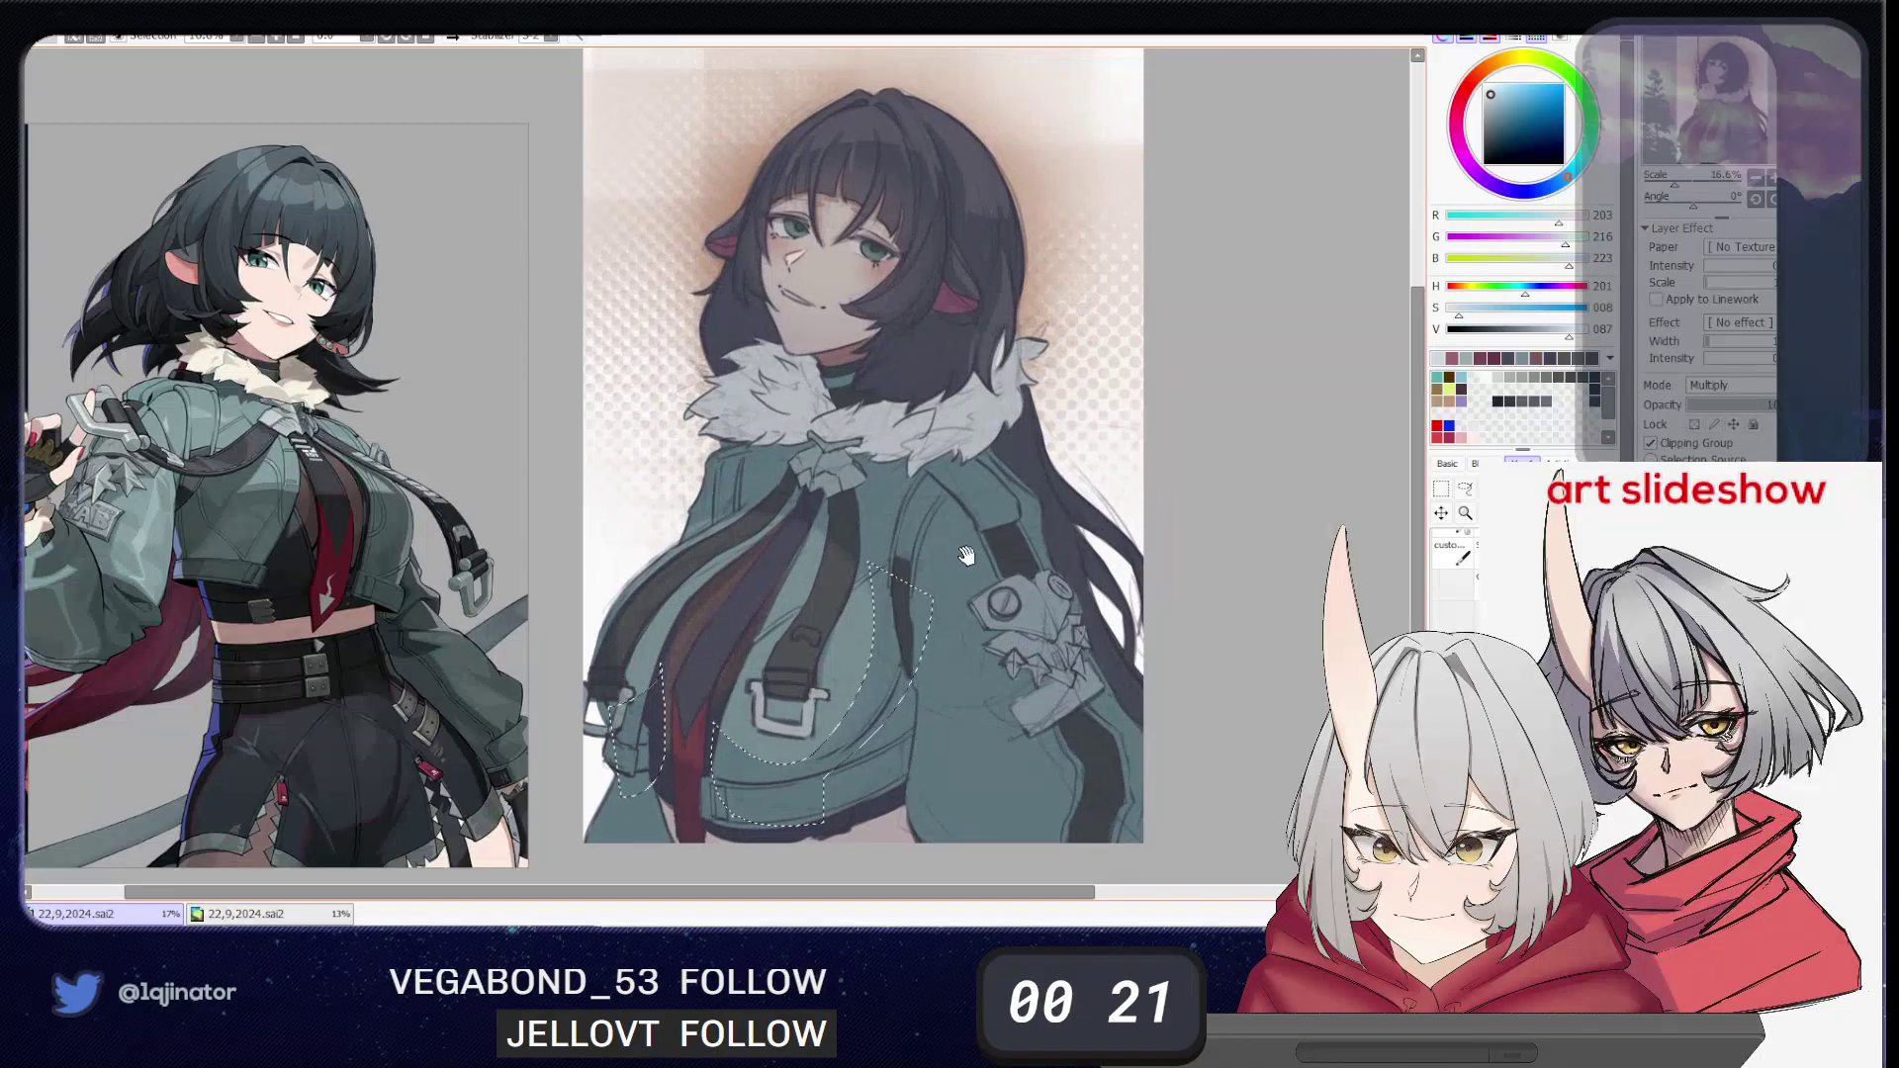
click(1465, 498)
key(ctrl+d)
drag(826, 741, 835, 699)
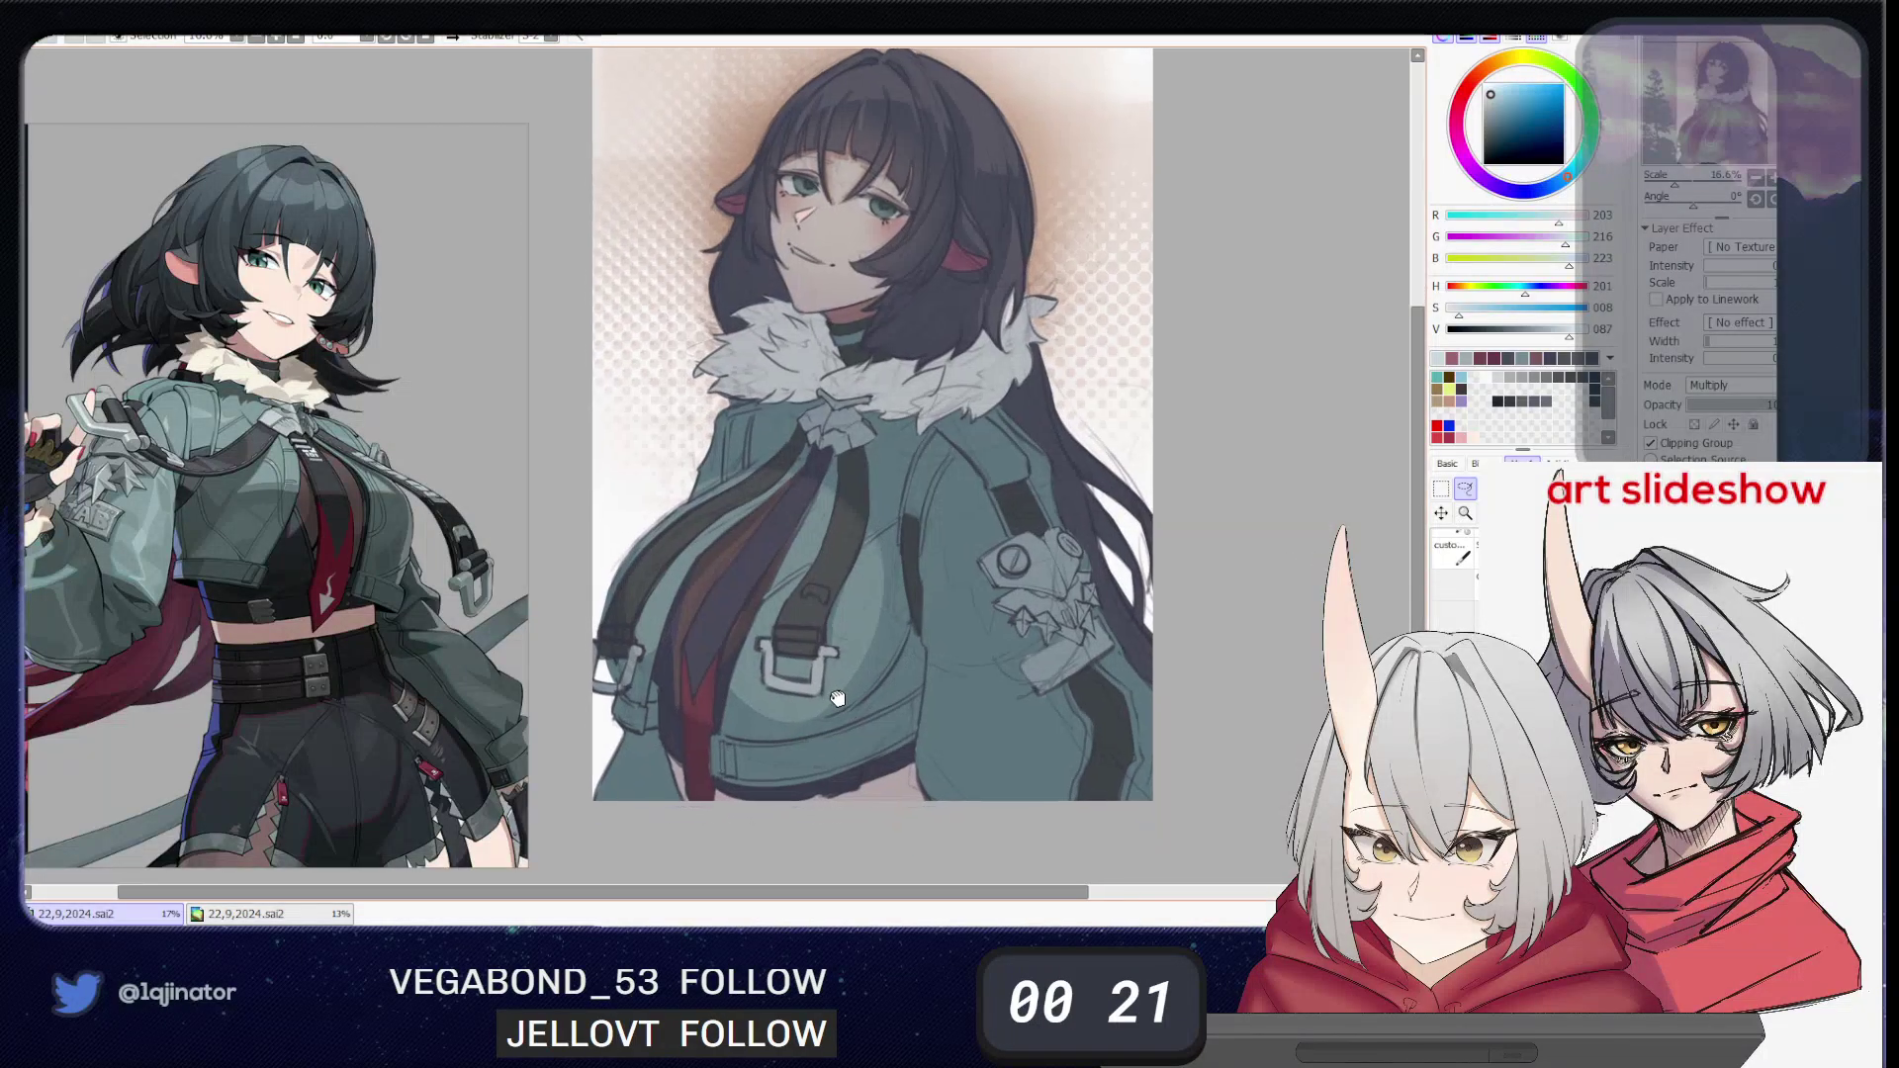
- Lasso a narrow shadow along the jacket opening beside the red tie, shade it, and deselect
mouse_move(741, 644)
mouse_down()
mouse_move(726, 705)
mouse_move(763, 741)
mouse_move(737, 656)
mouse_move(647, 697)
mouse_move(638, 727)
mouse_move(653, 682)
mouse_move(681, 754)
mouse_move(677, 689)
mouse_up()
key(ctrl+f)
key(ctrl+d)
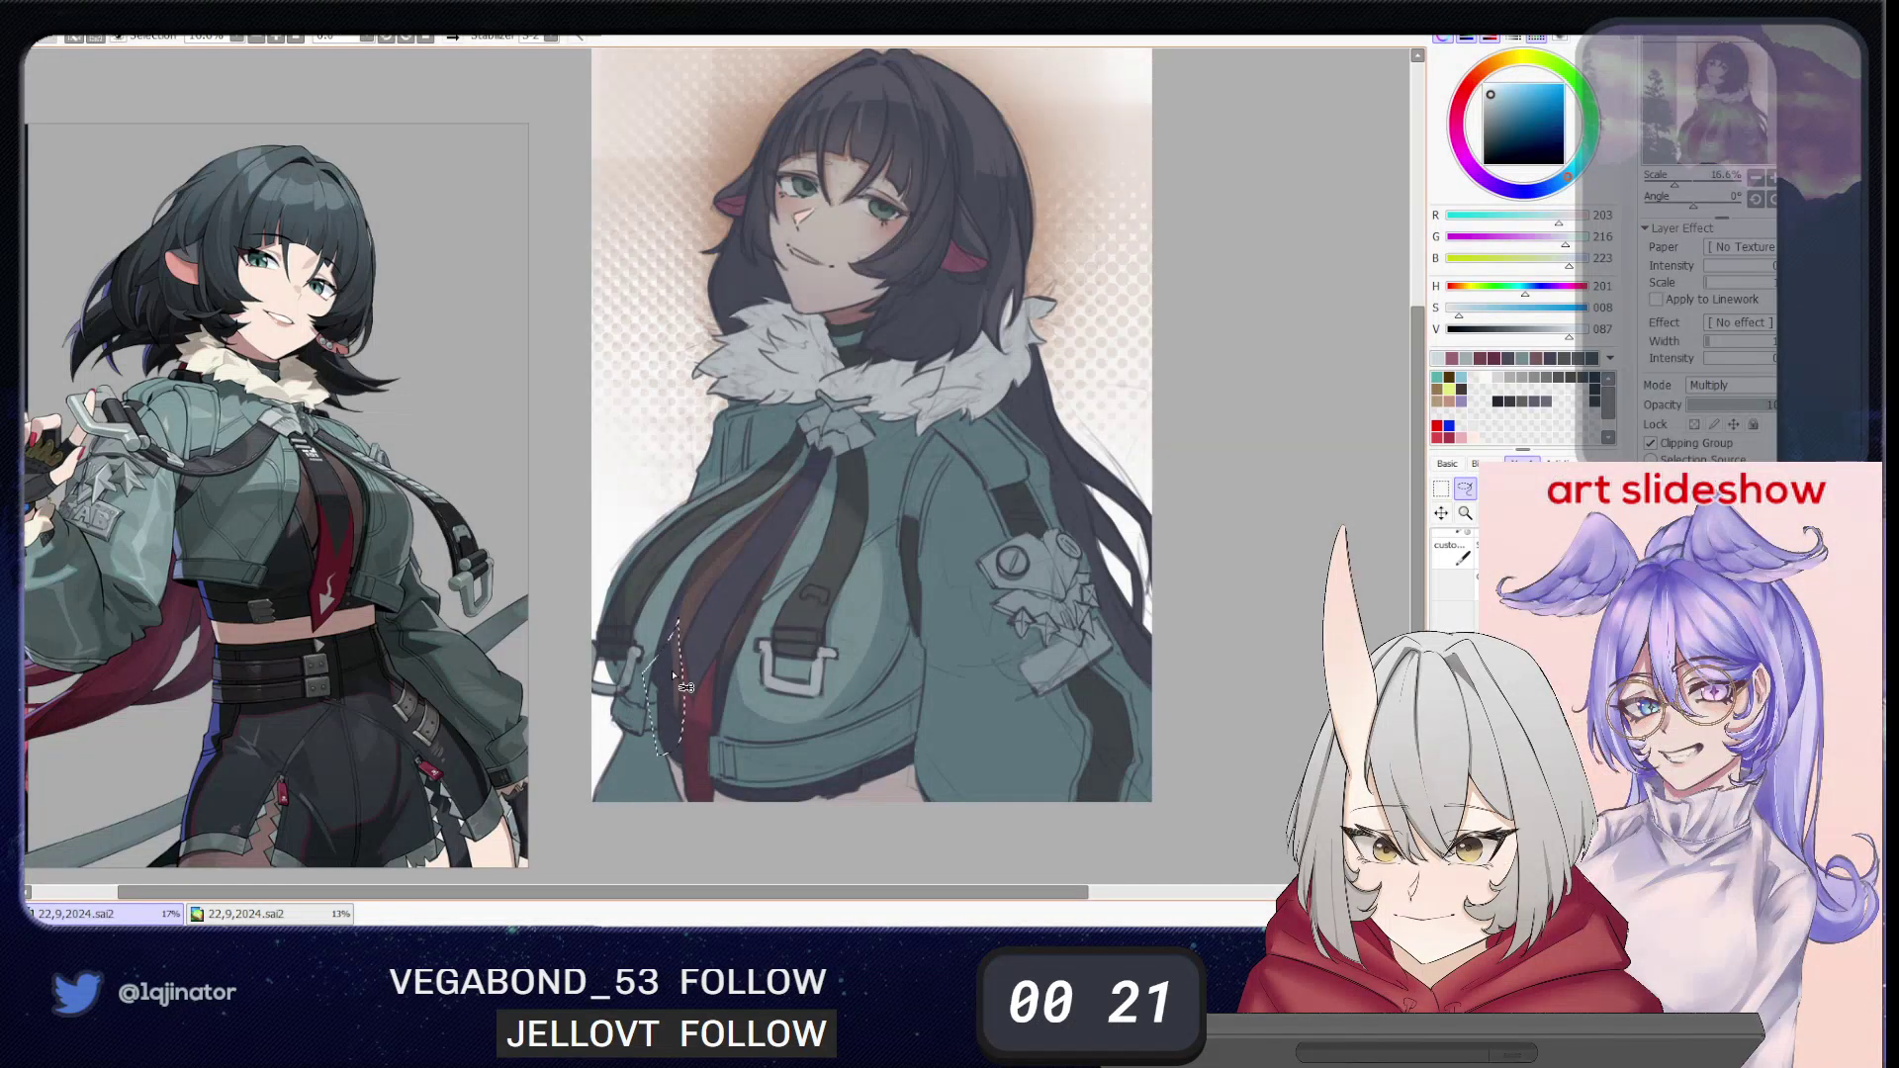
key(ctrl)
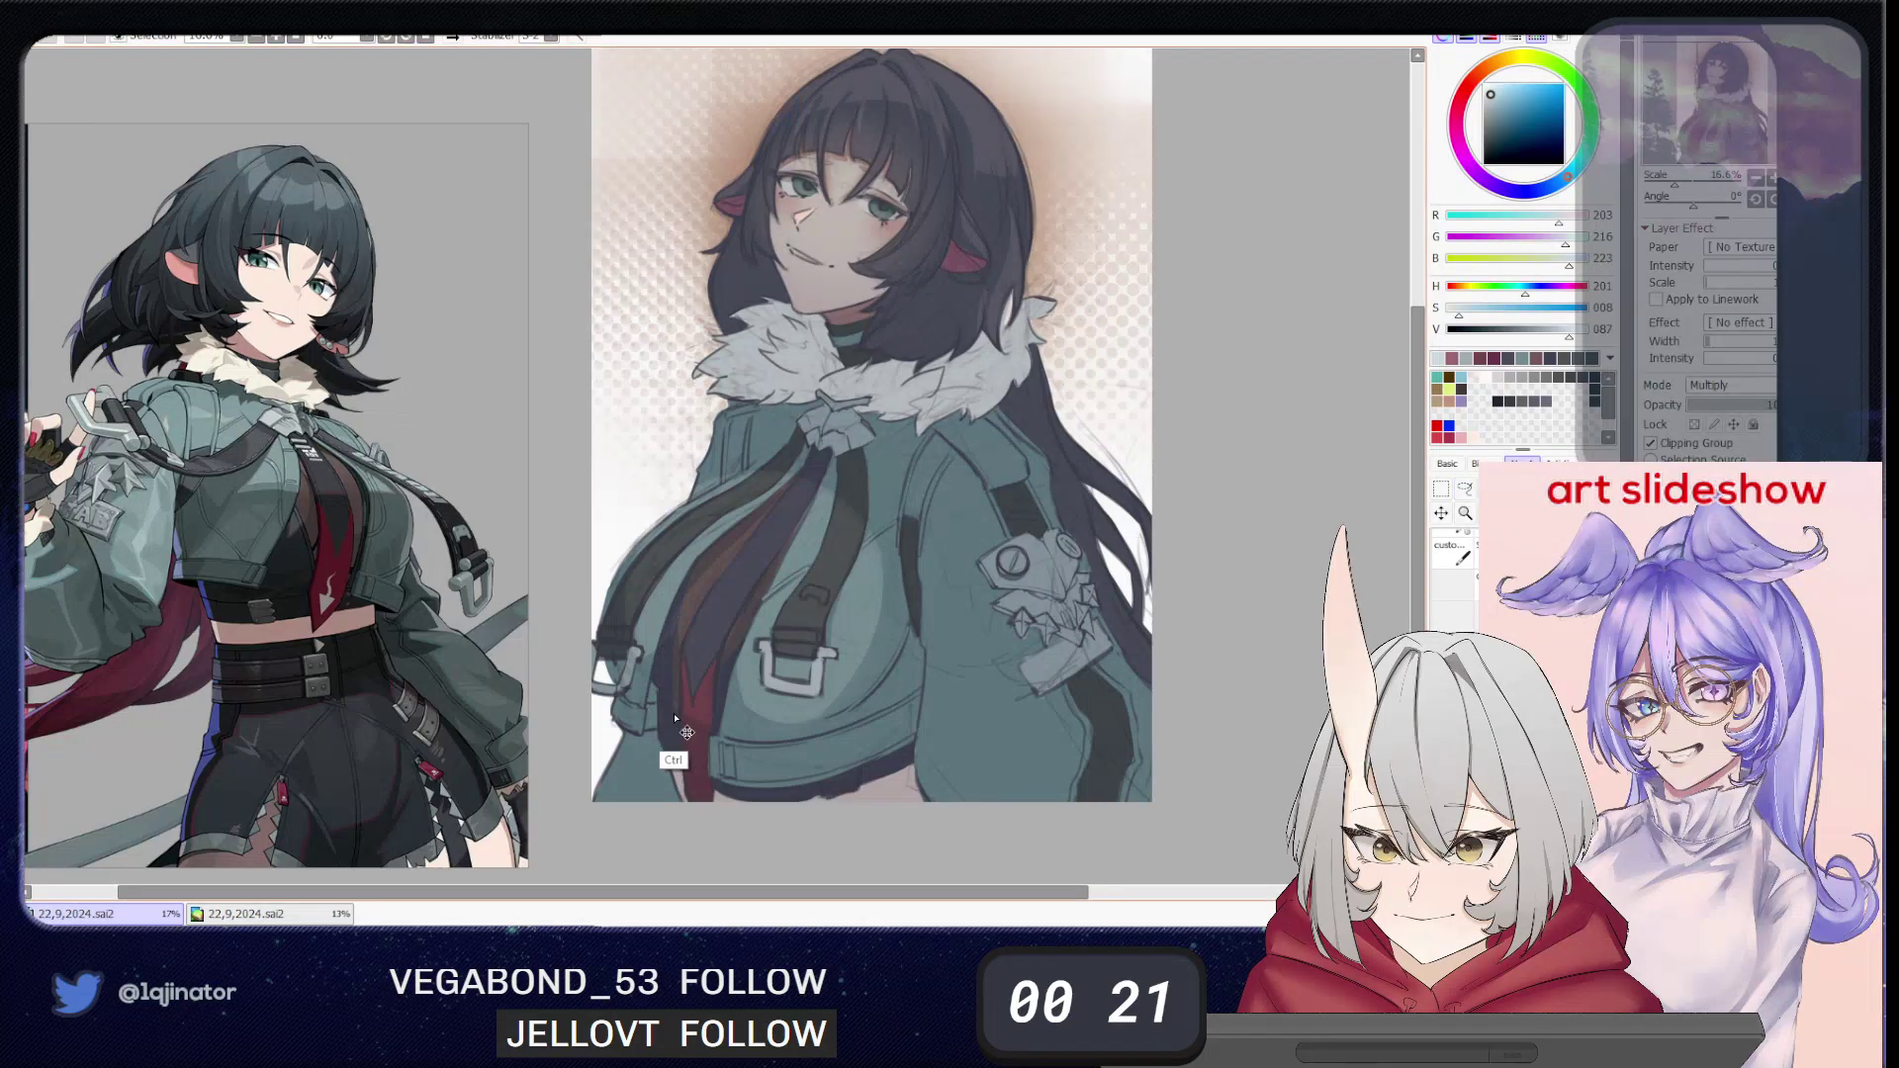
key(b)
key(n)
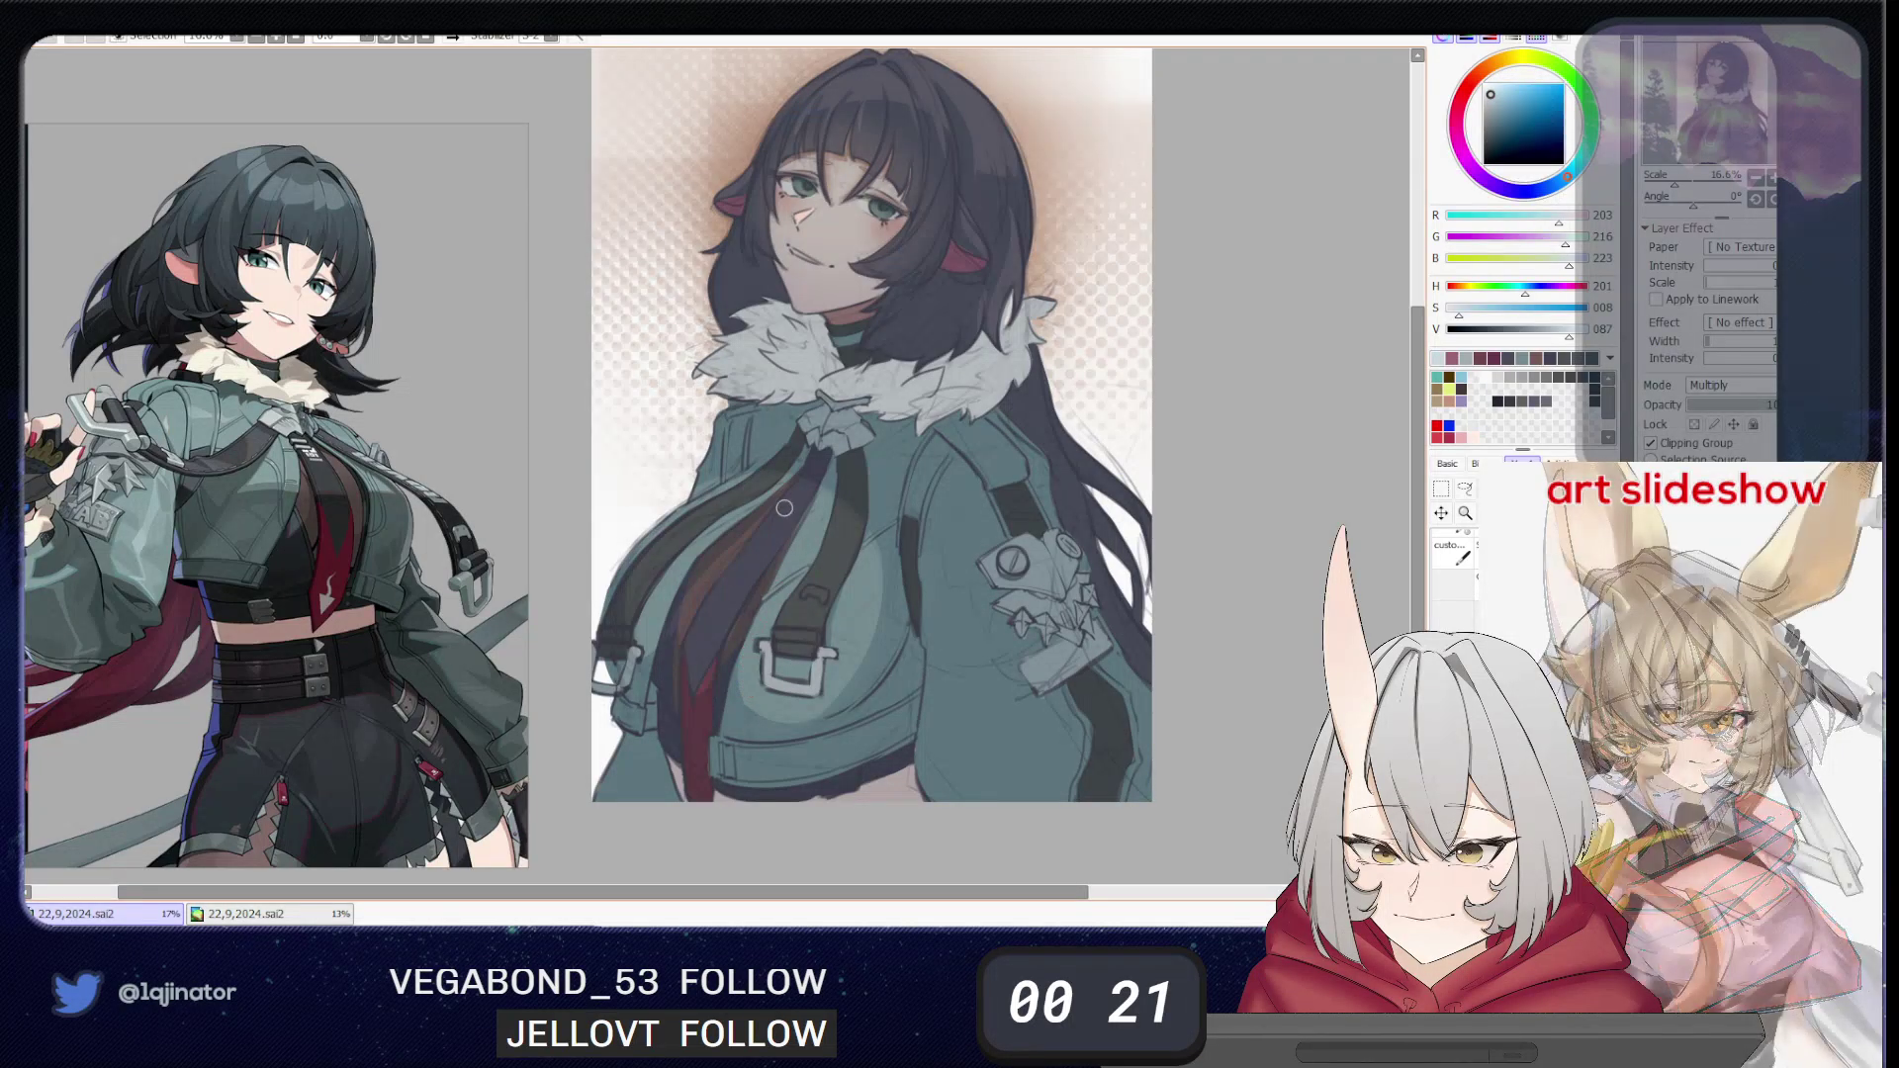
- Darken the Multiply shadow layer by setting its luminance to -11 in Hue/Saturation
drag(706, 567, 723, 609)
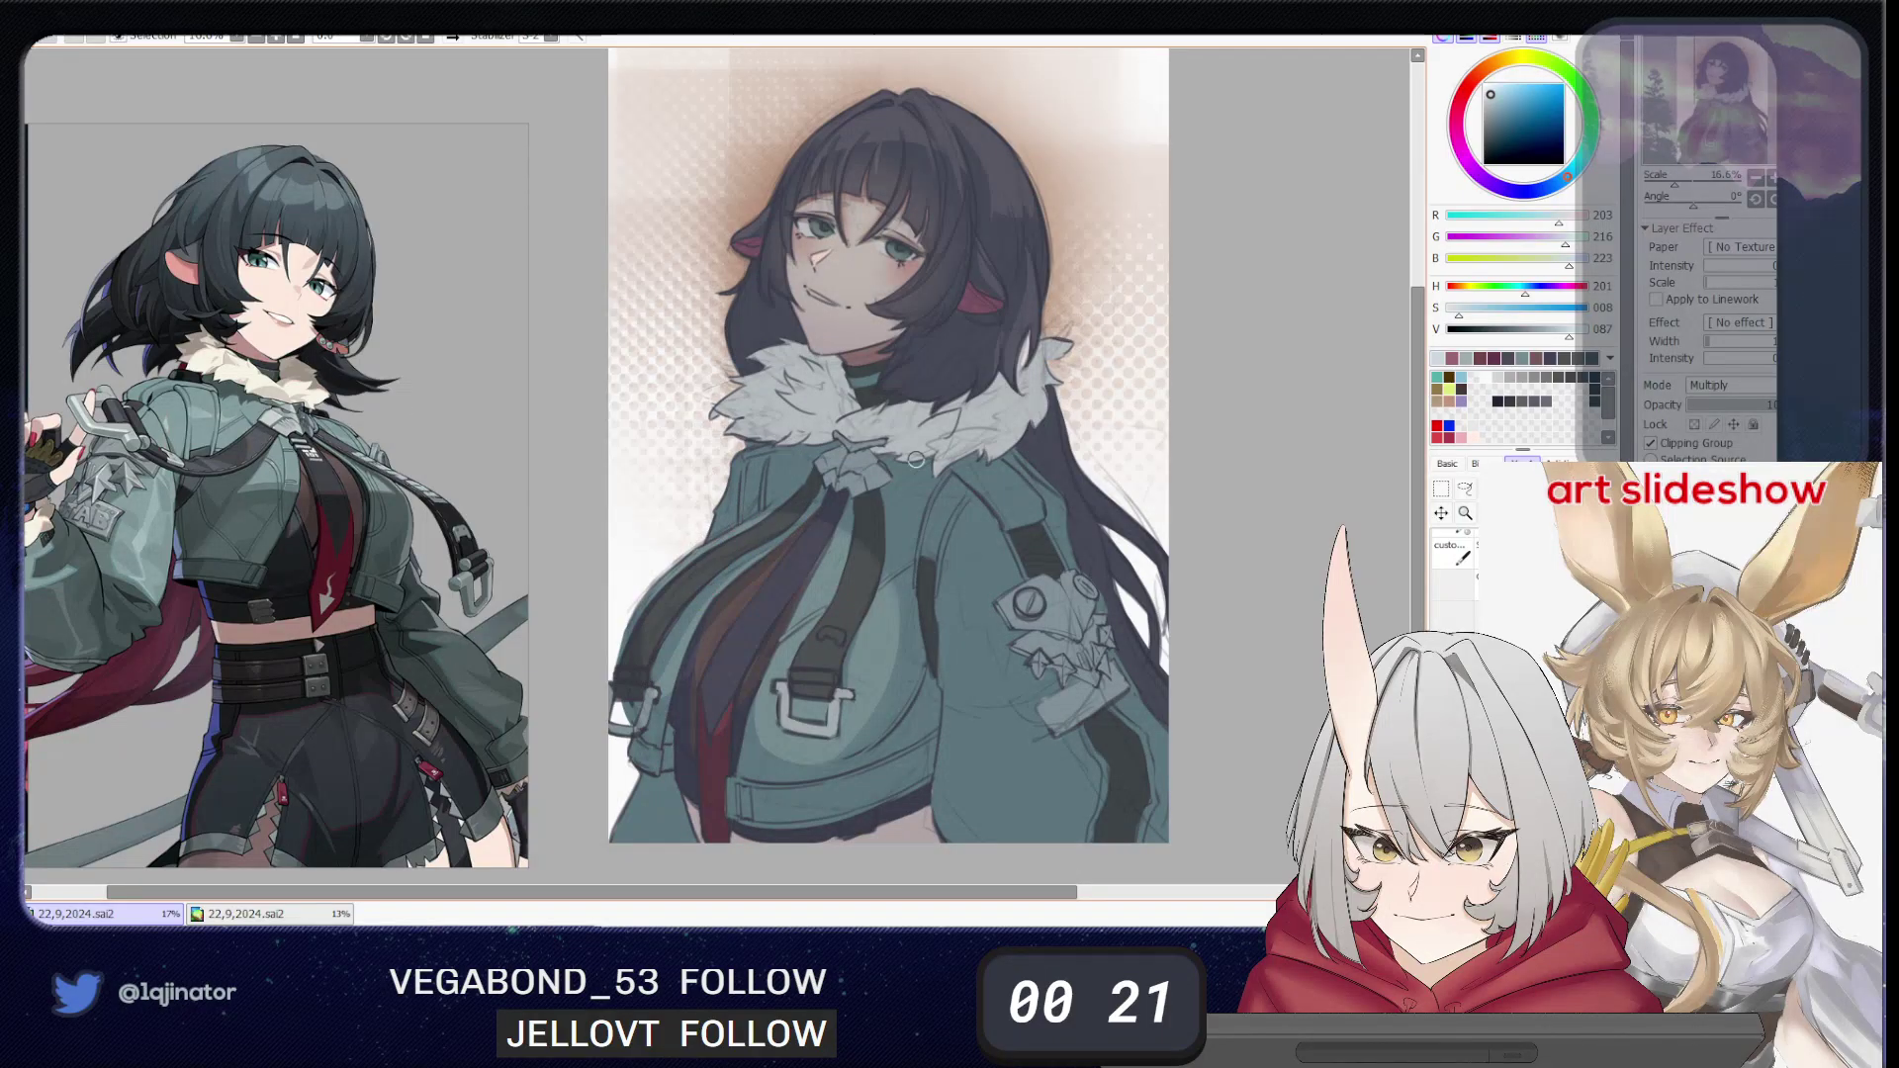
scroll(915, 458, right, 2)
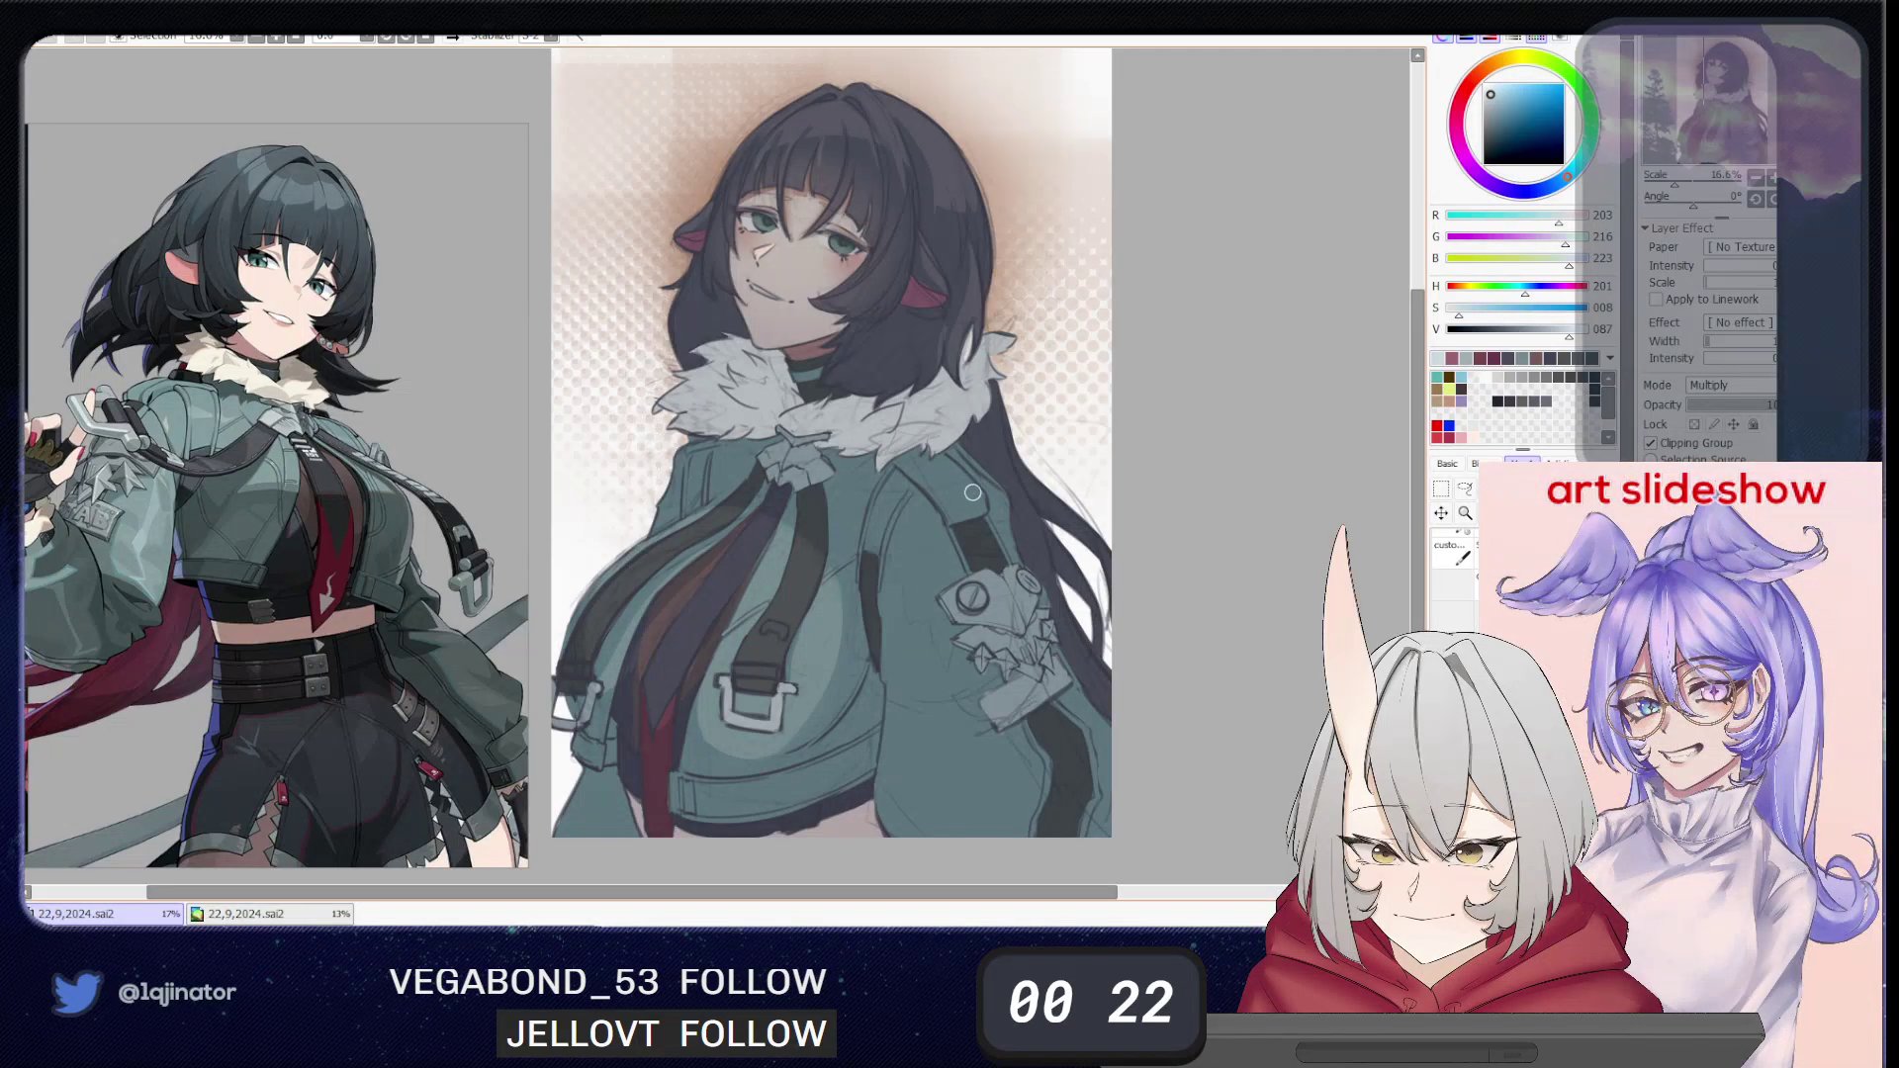
drag(967, 534, 914, 575)
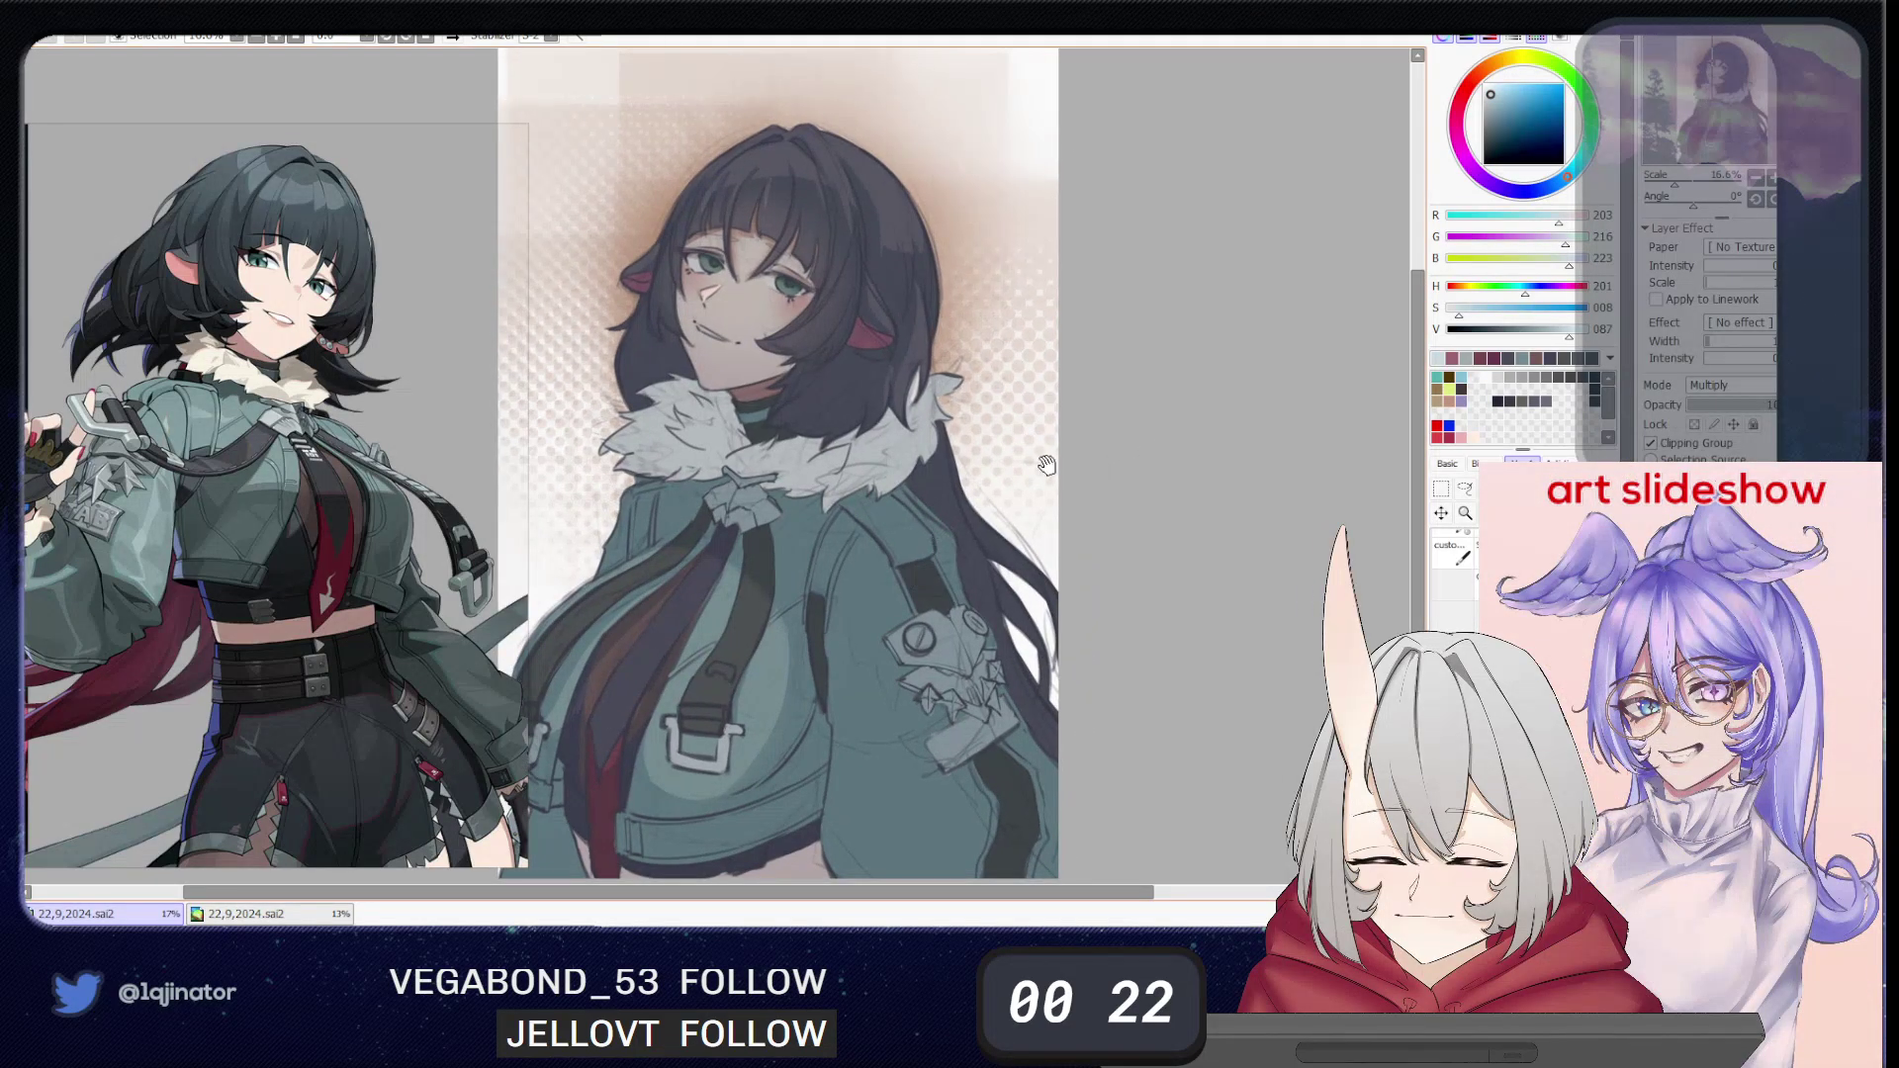
drag(1046, 465, 1052, 491)
key(ctrl+u)
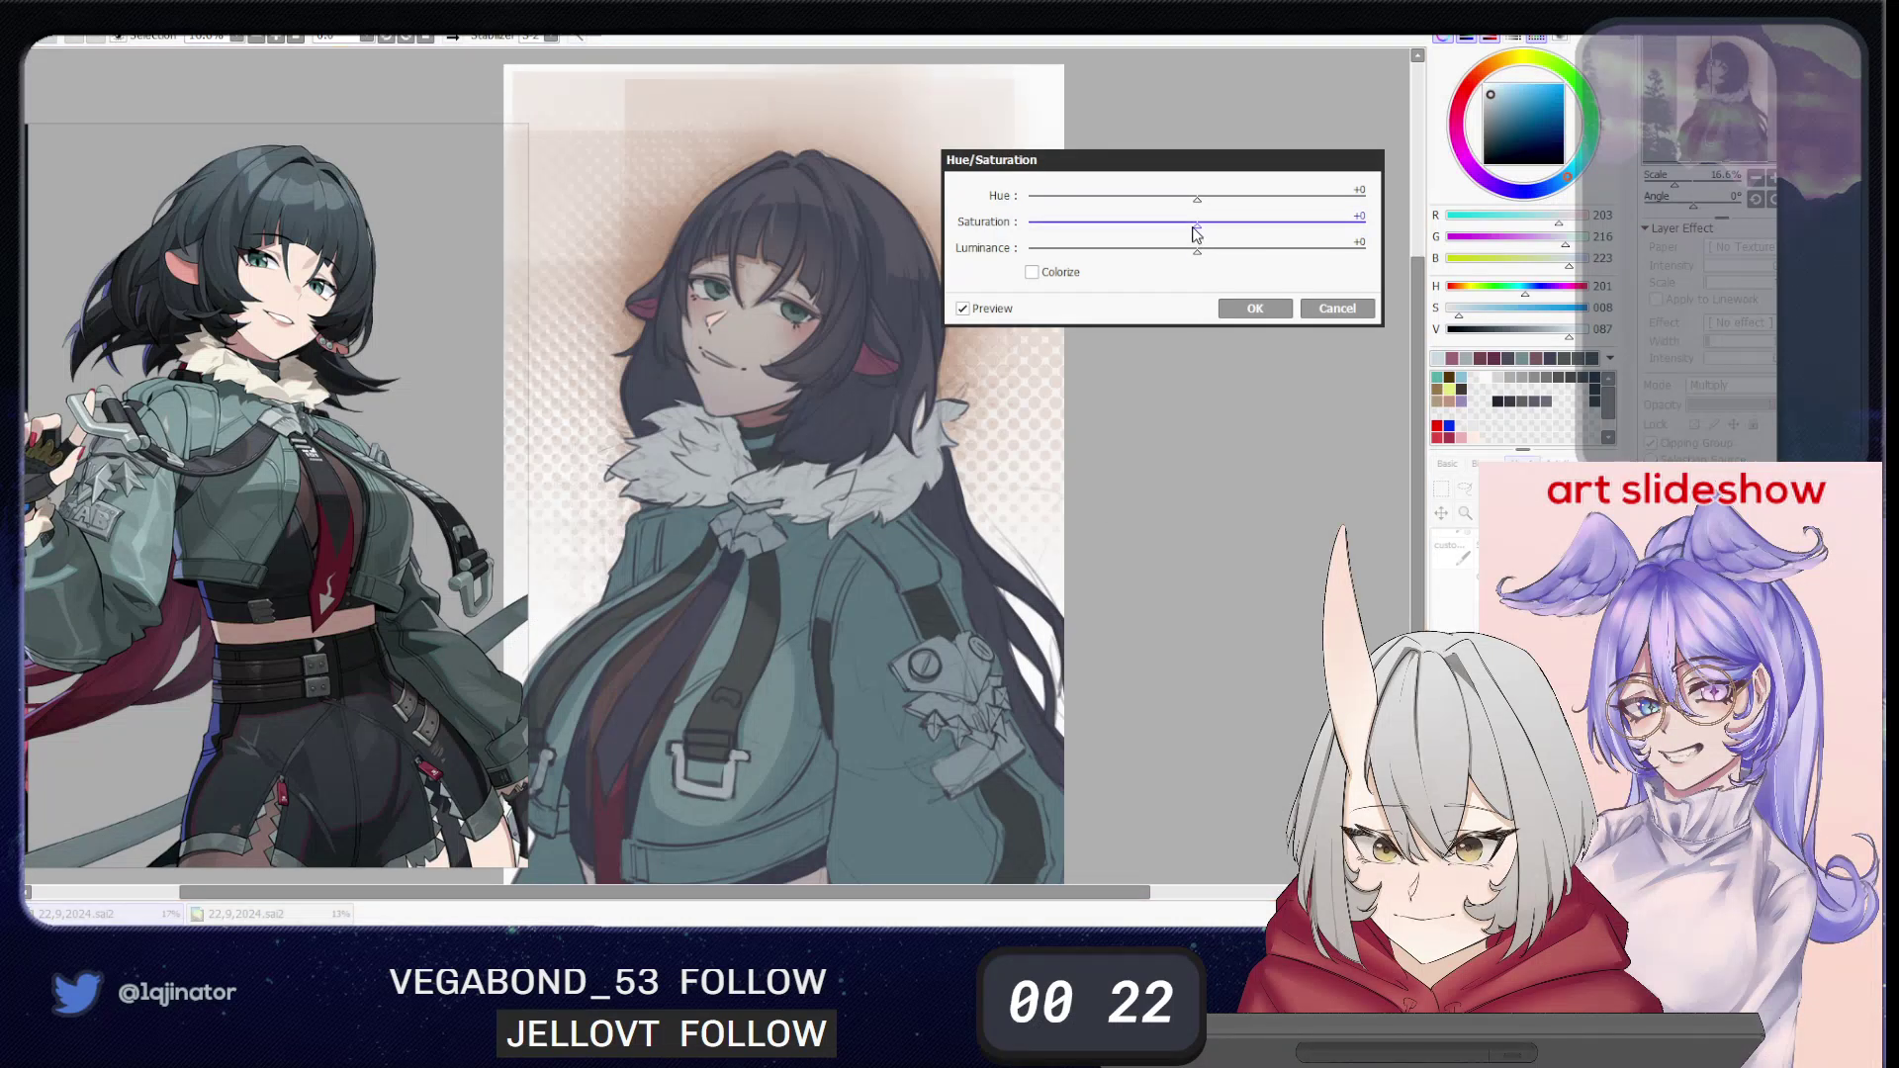
drag(1198, 251, 1179, 256)
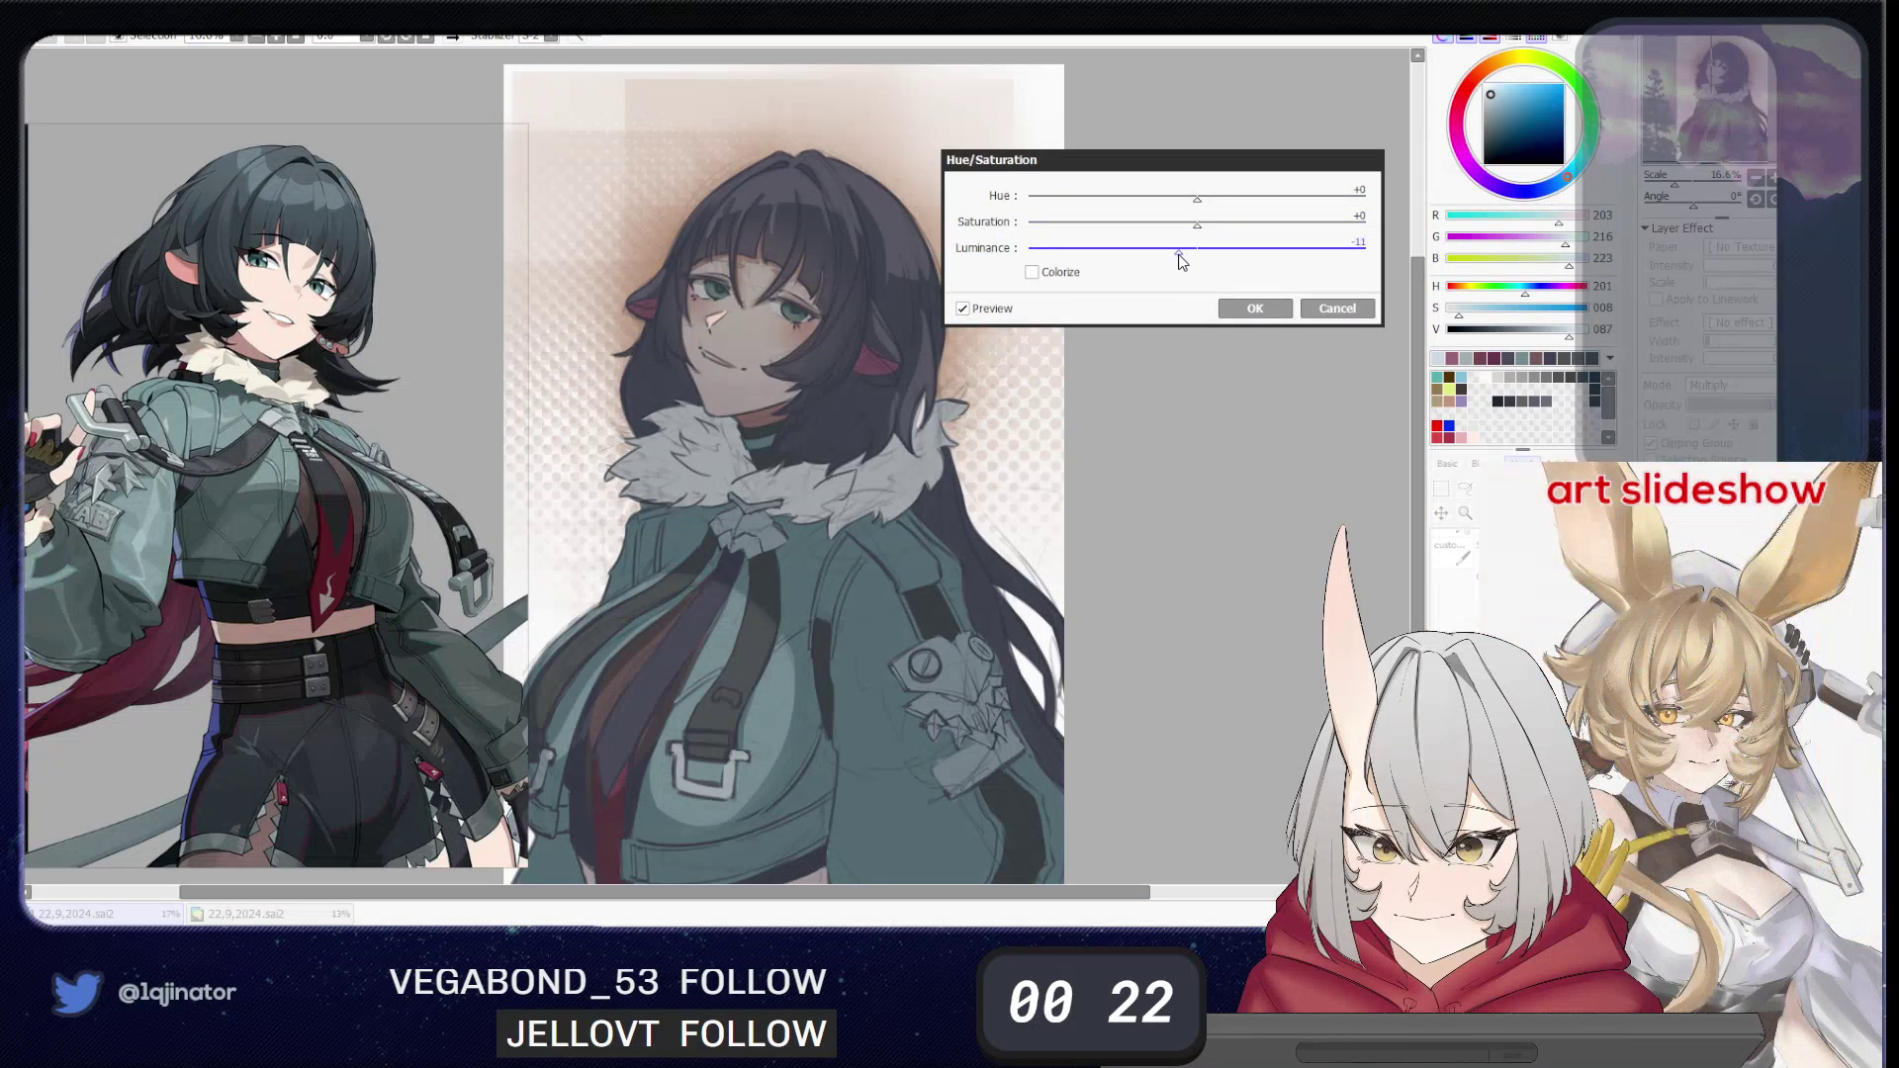
click(1239, 309)
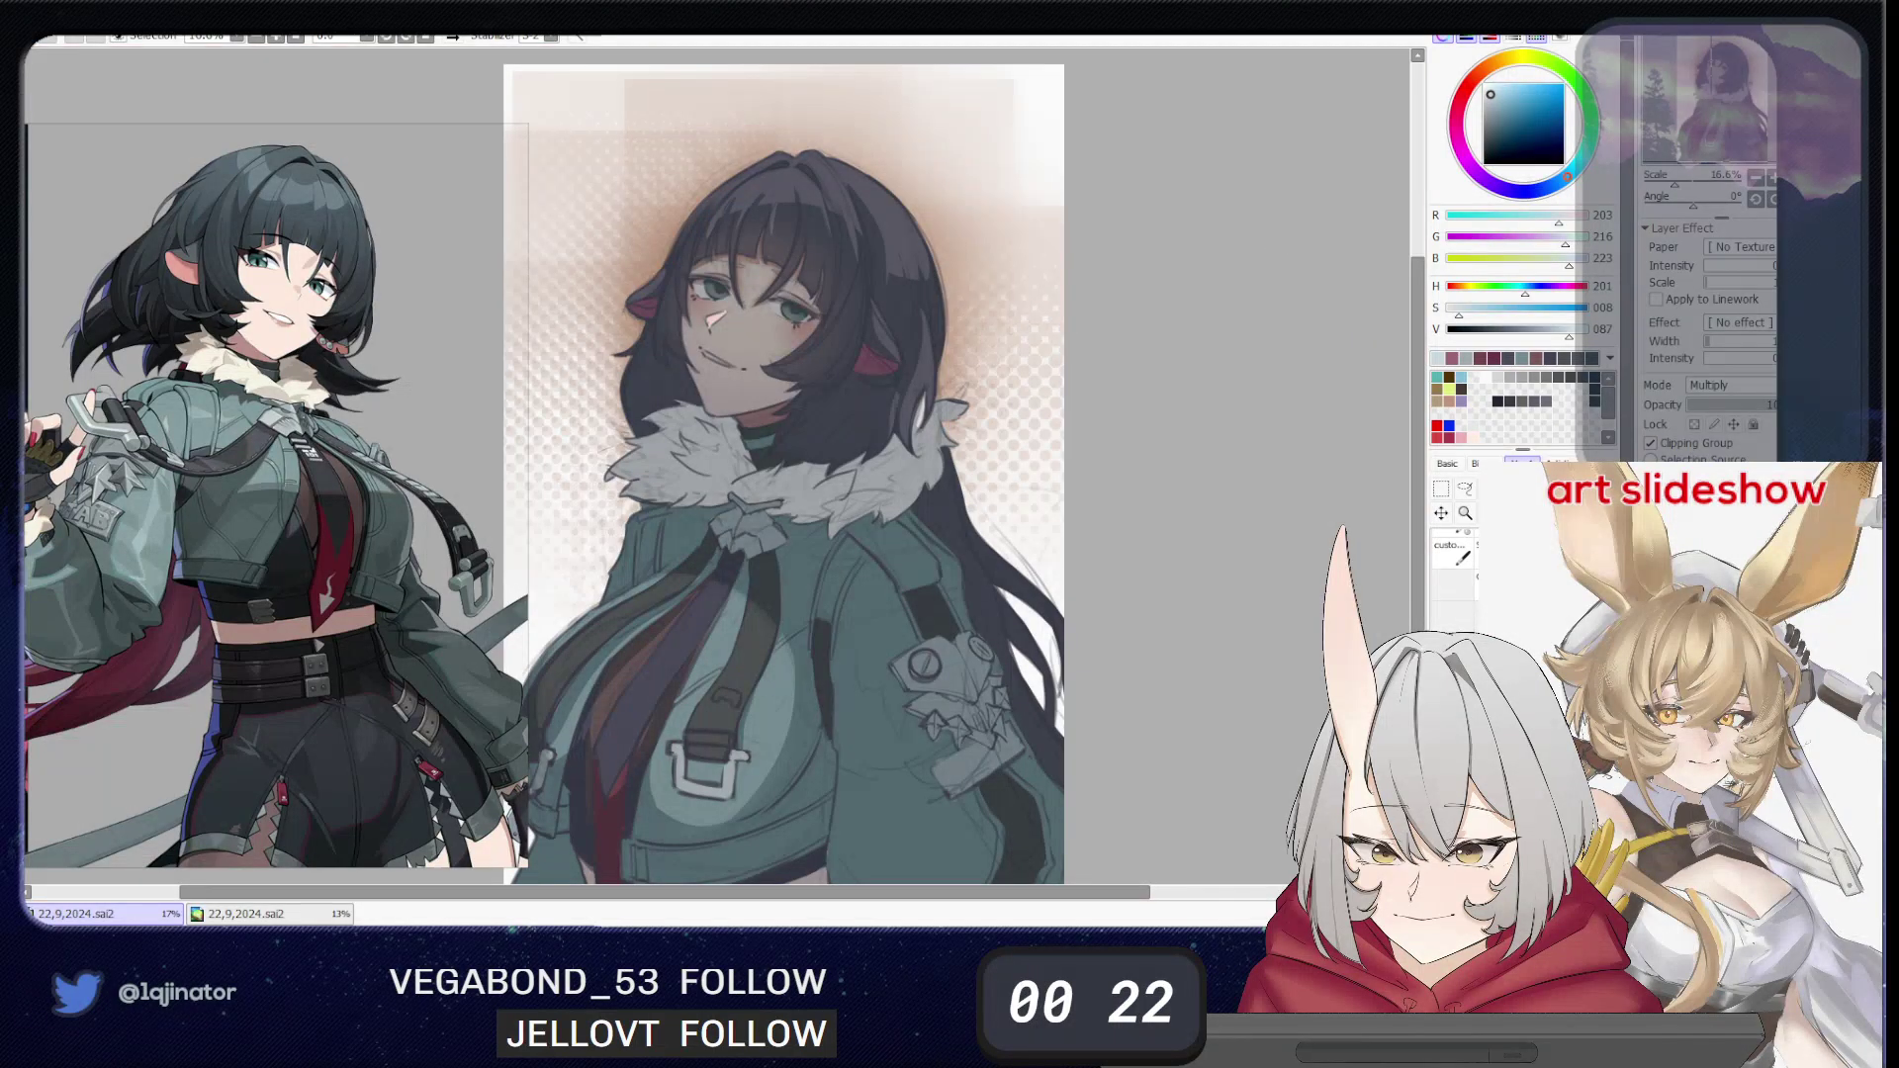
- Sample the darkened shadow colour with the layer temporarily in Normal mode, and restore its Multiply mode
click(1727, 387)
click(1725, 403)
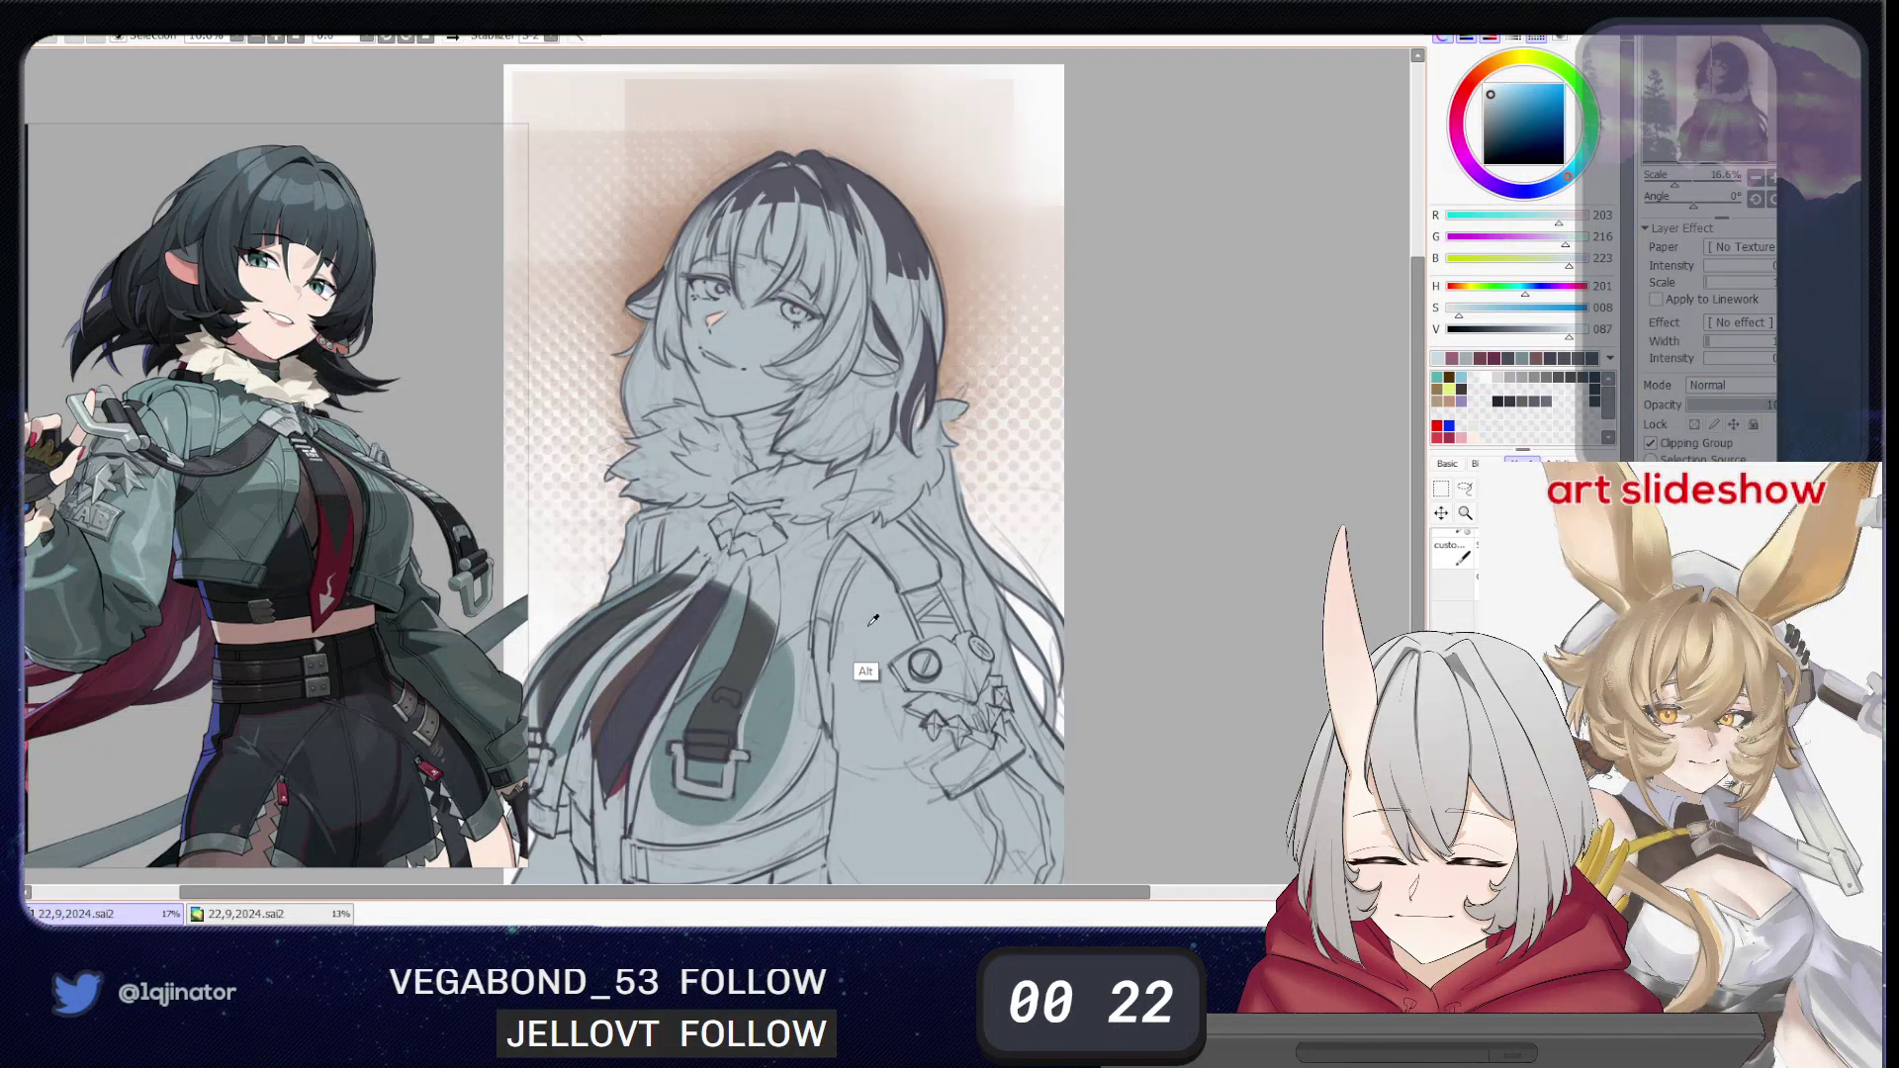
alt+click(874, 593)
click(1727, 385)
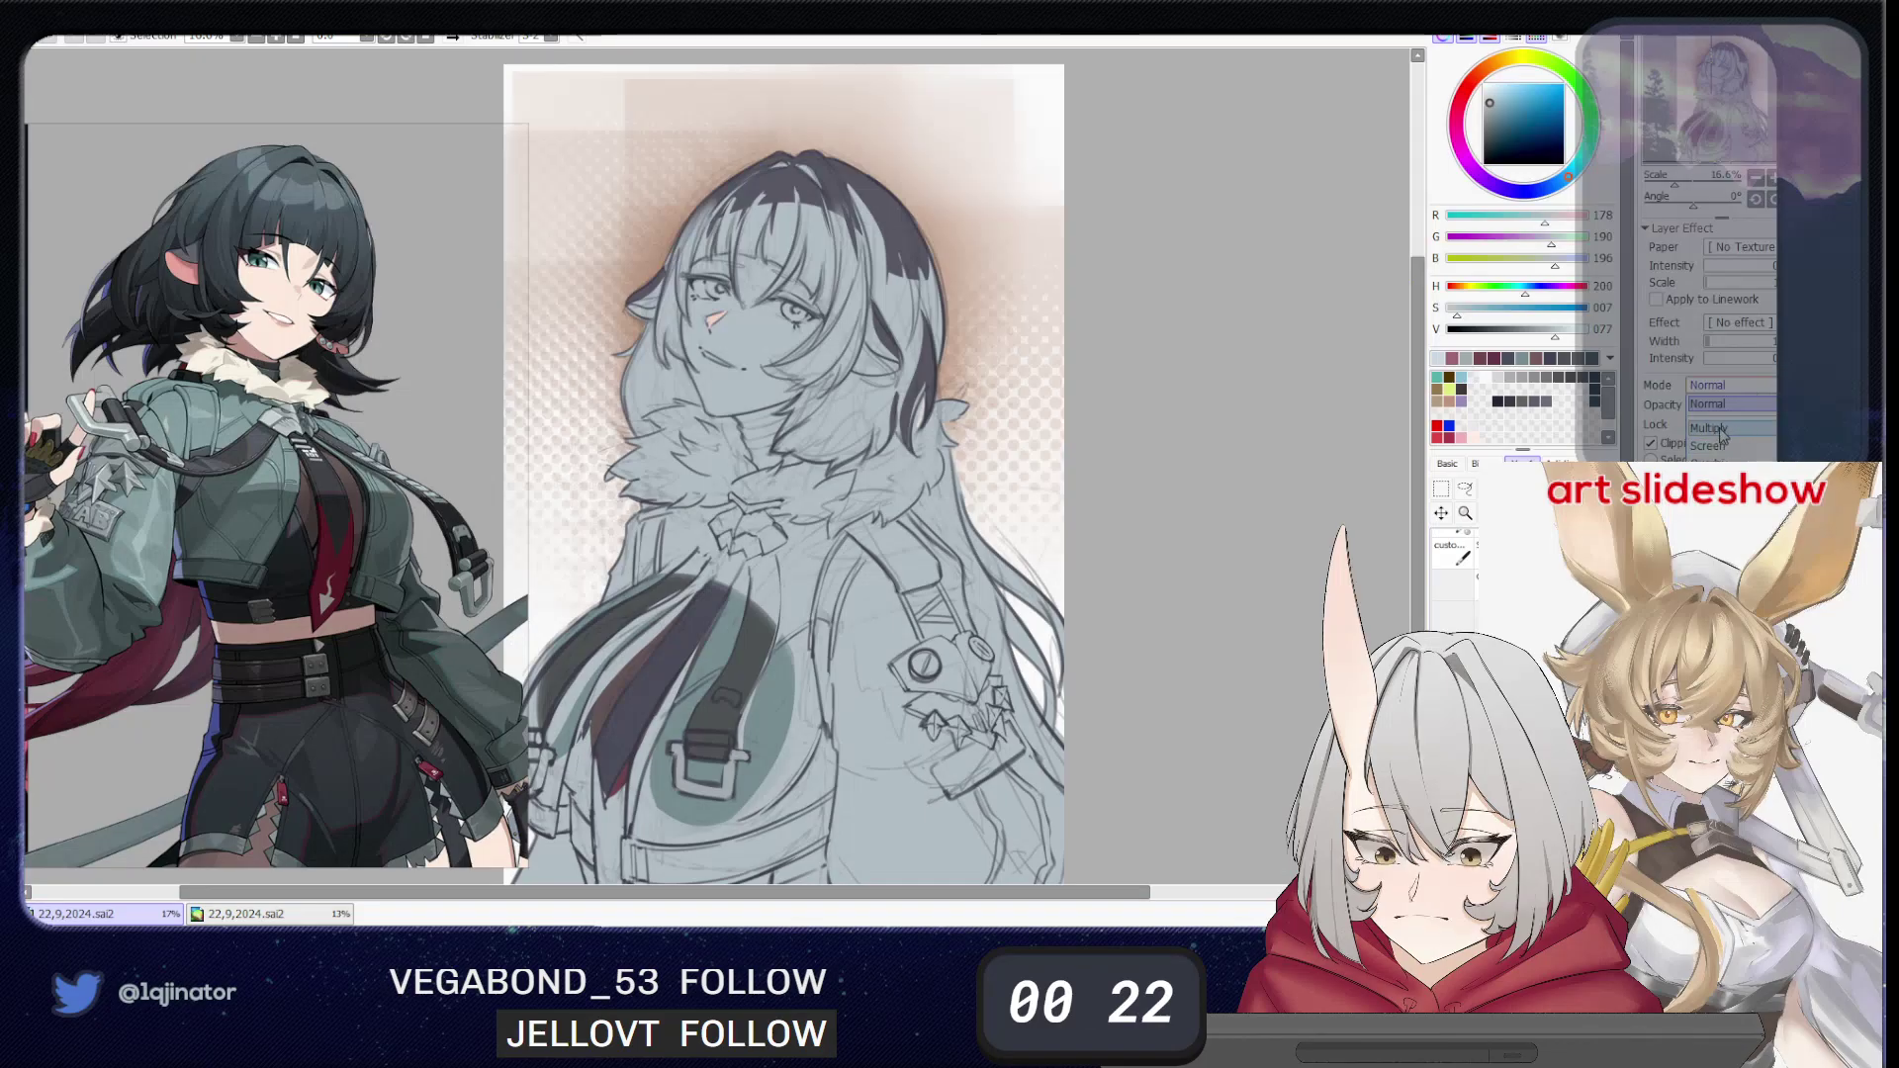
click(1727, 424)
- Lasso and brush shadow along the upper tie and the inner edge of the jacket opening
drag(777, 518, 903, 449)
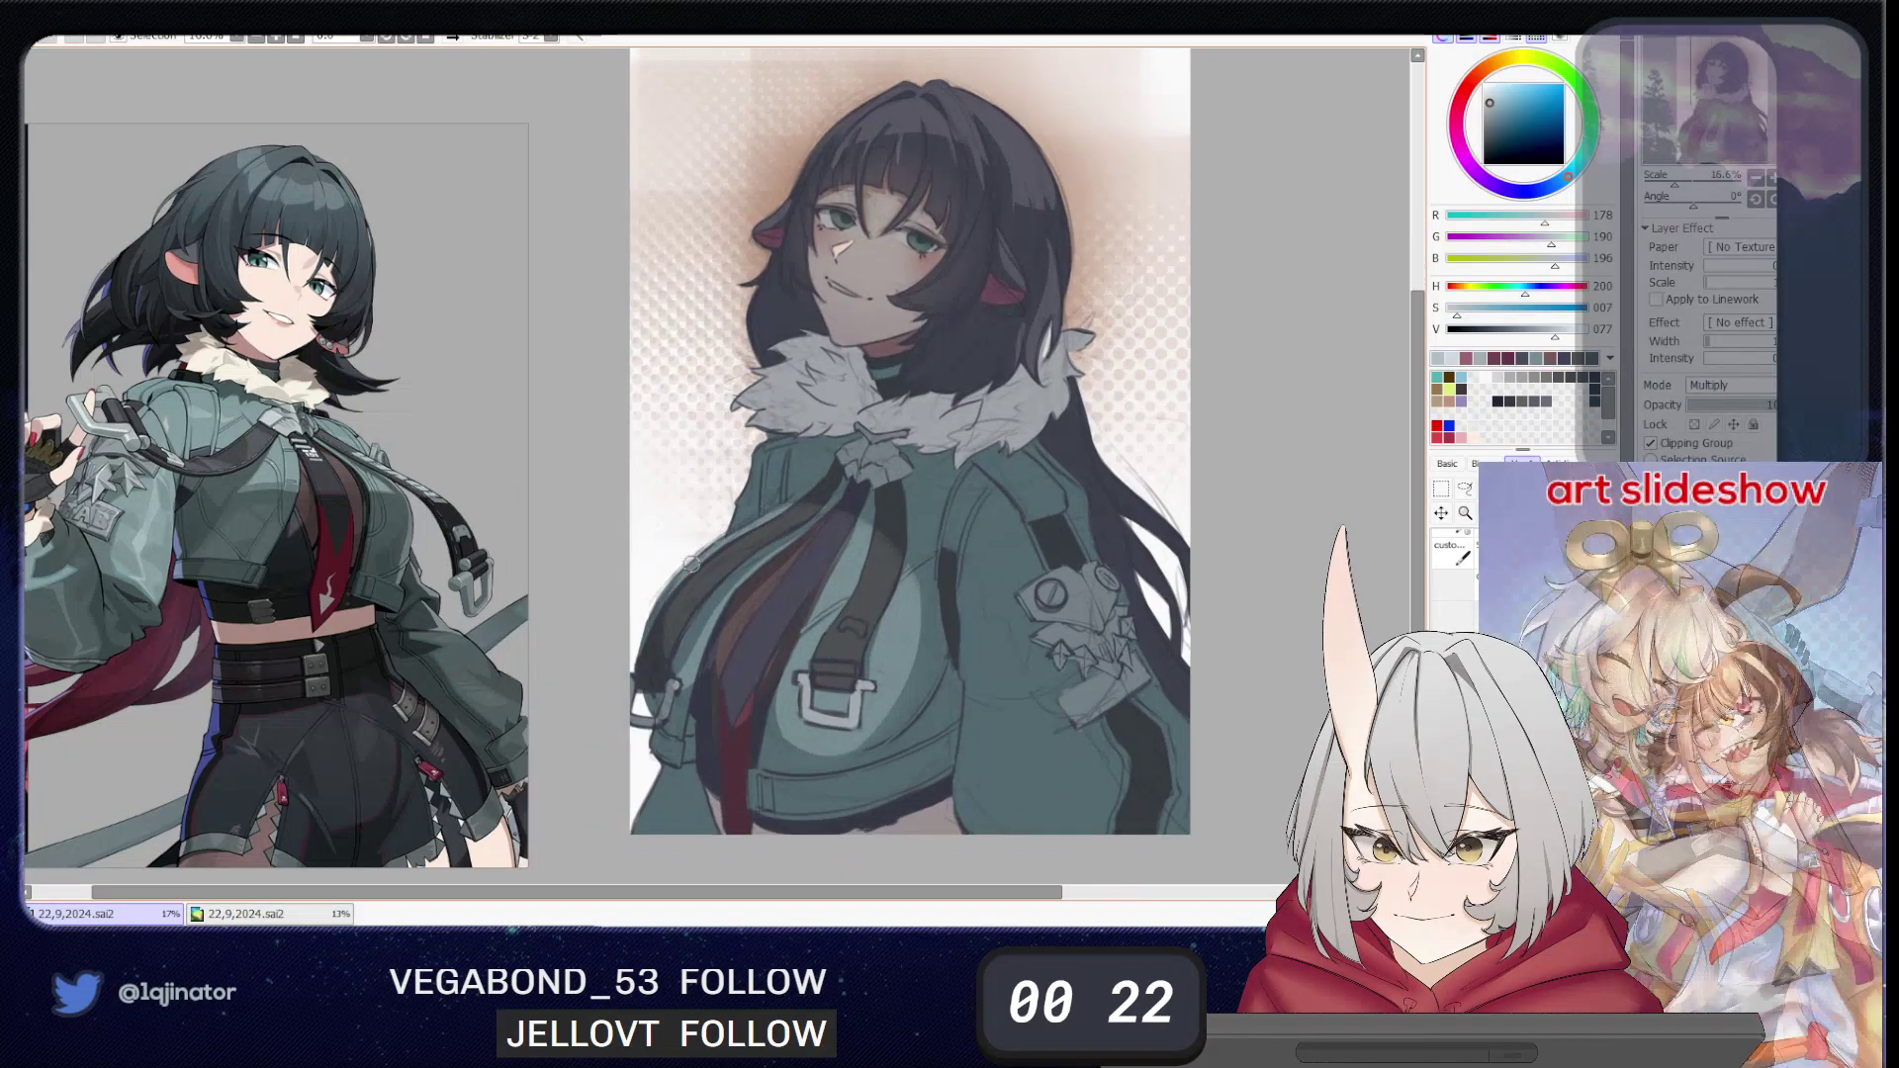
mouse_move(790, 520)
mouse_down()
mouse_move(683, 570)
mouse_move(794, 502)
mouse_up()
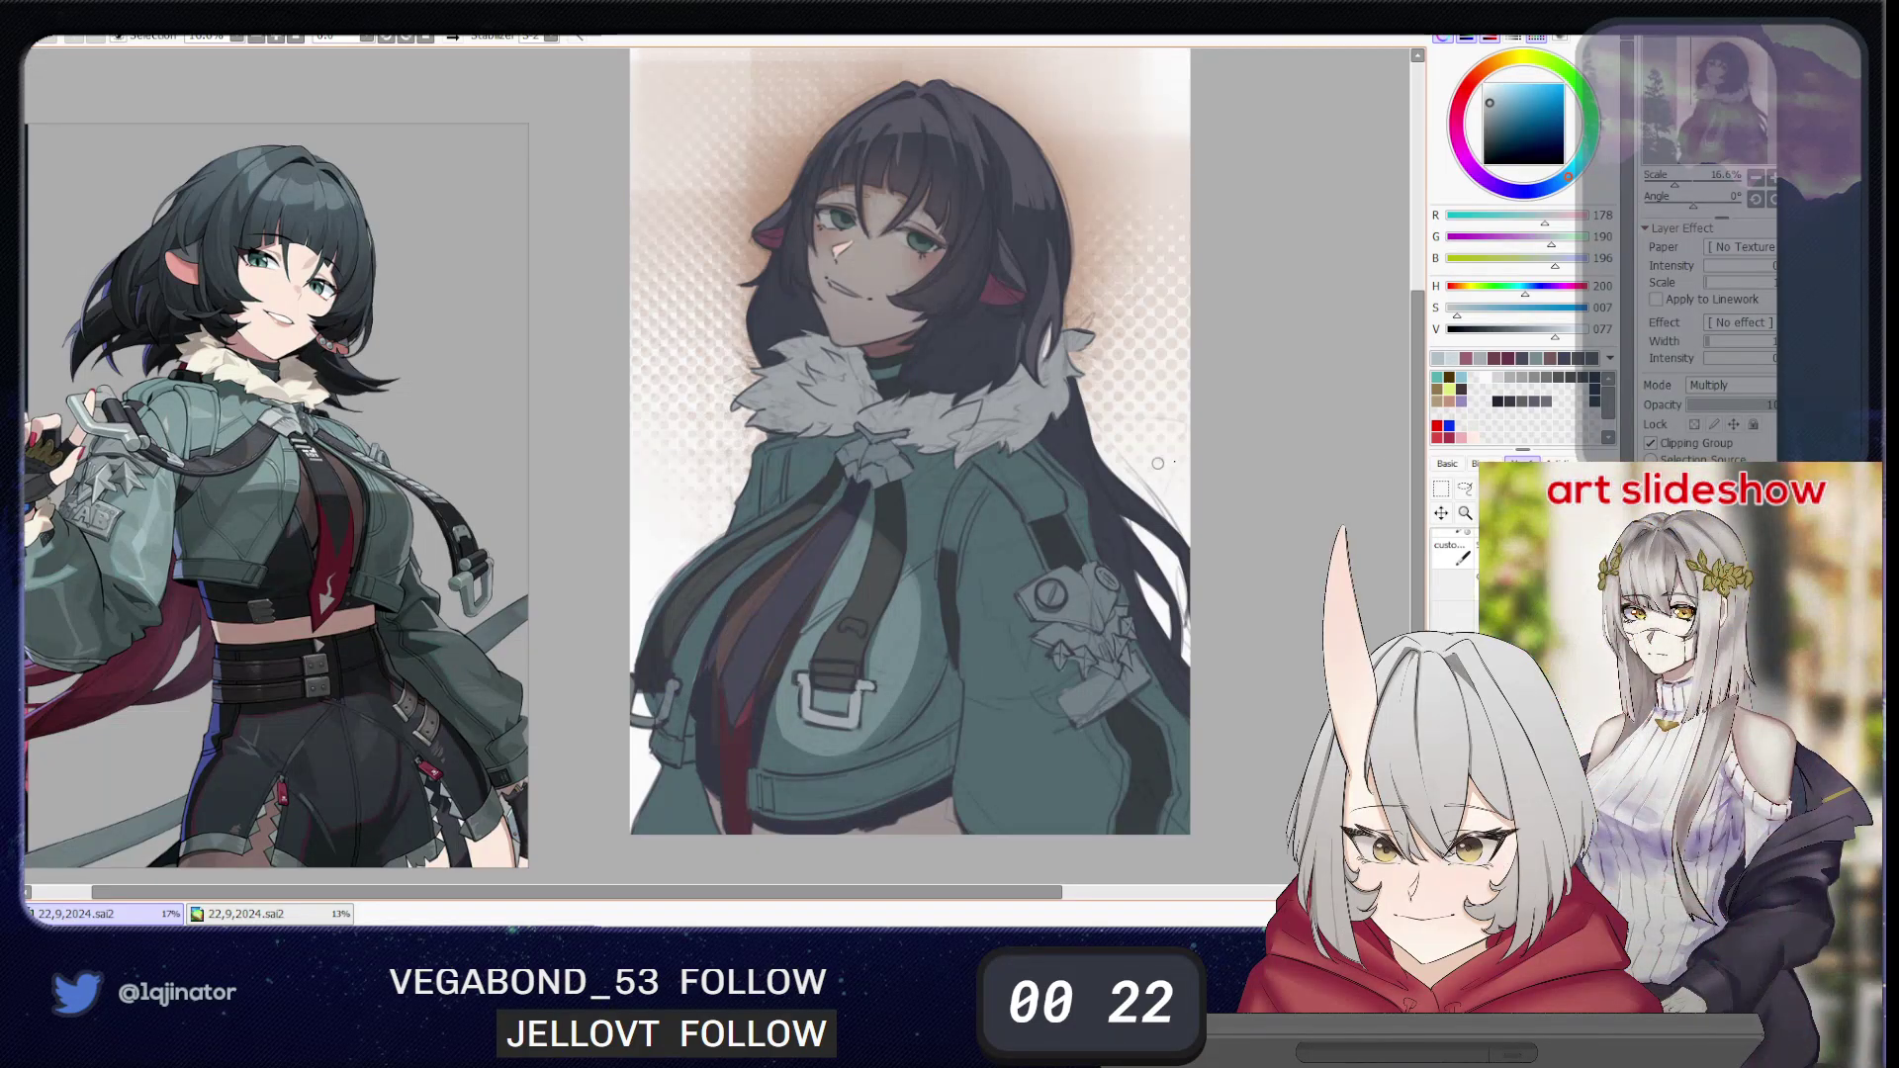
click(1465, 488)
mouse_move(798, 533)
mouse_down()
mouse_move(724, 611)
mouse_move(680, 727)
mouse_move(669, 694)
mouse_move(700, 615)
mouse_move(772, 591)
mouse_up()
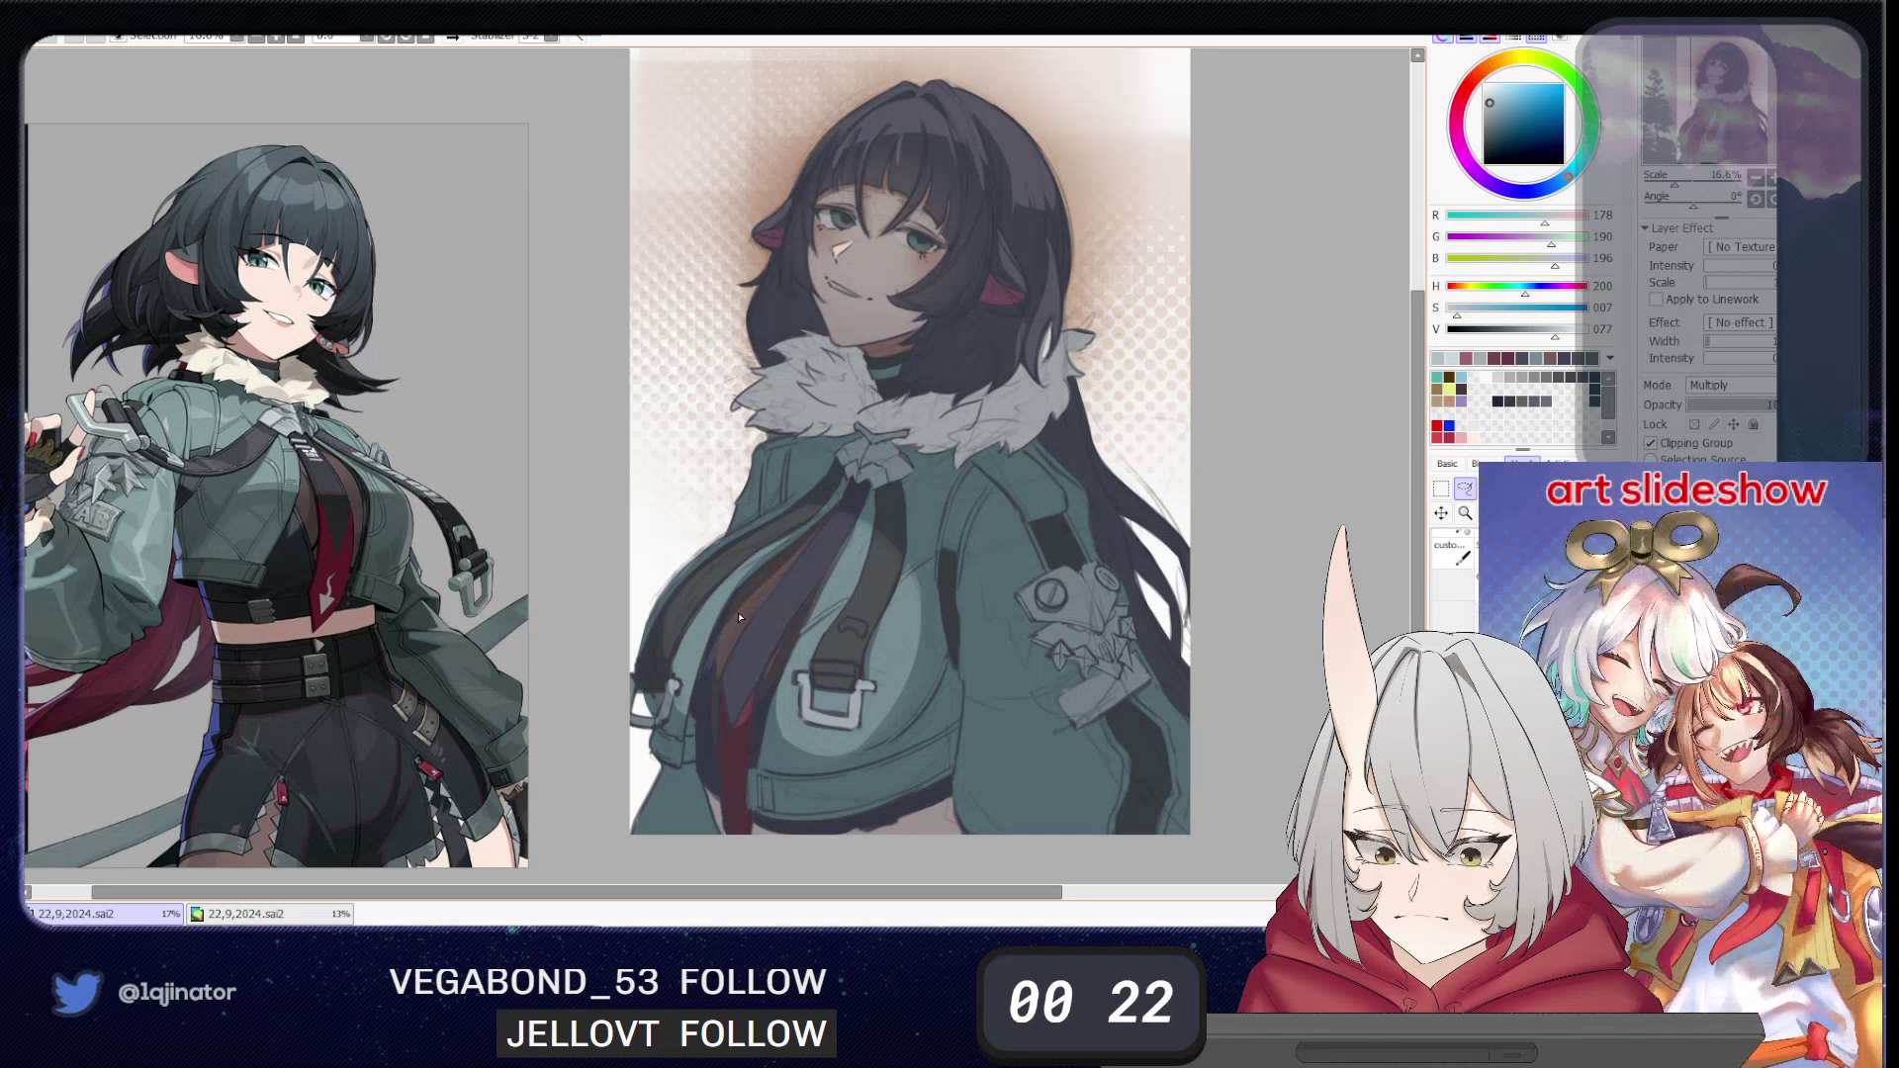
key(b)
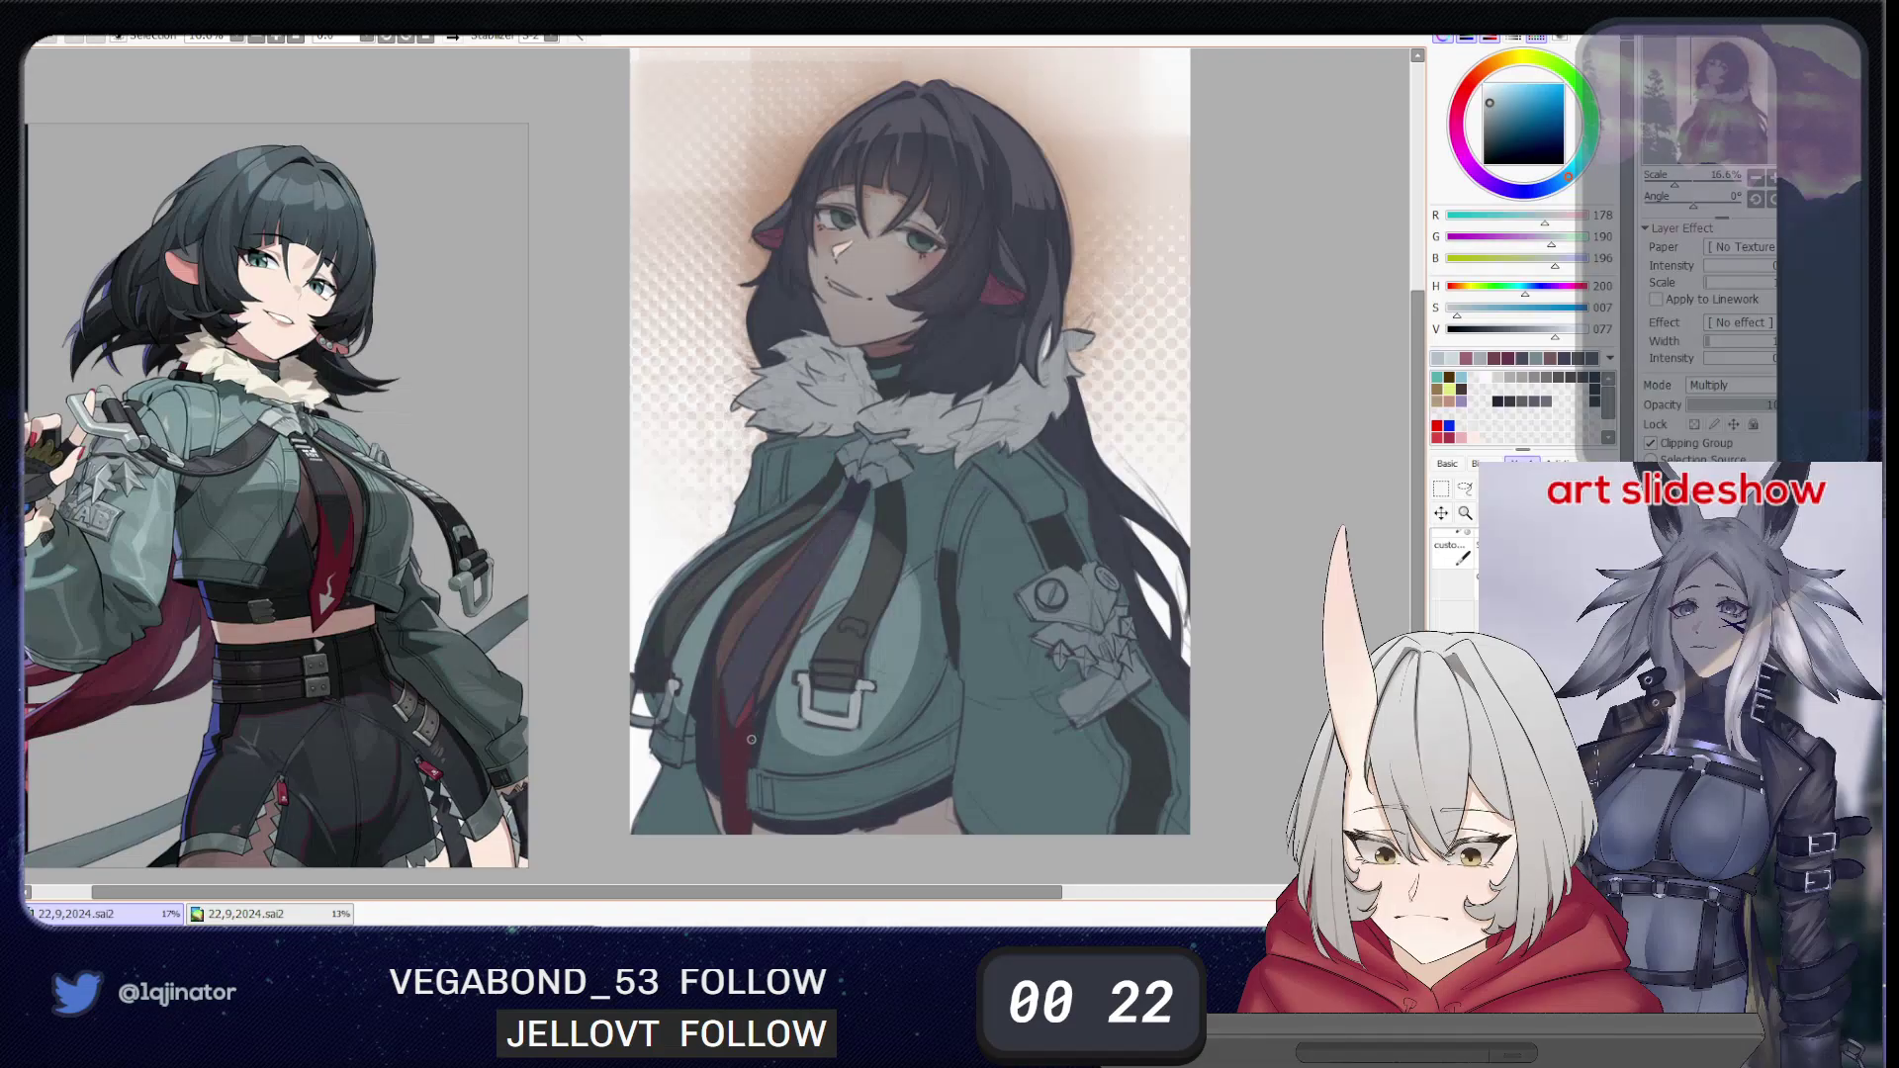
- Refine the shadow around the lower tie beside the front buckle with the lasso and a small brush
key(l)
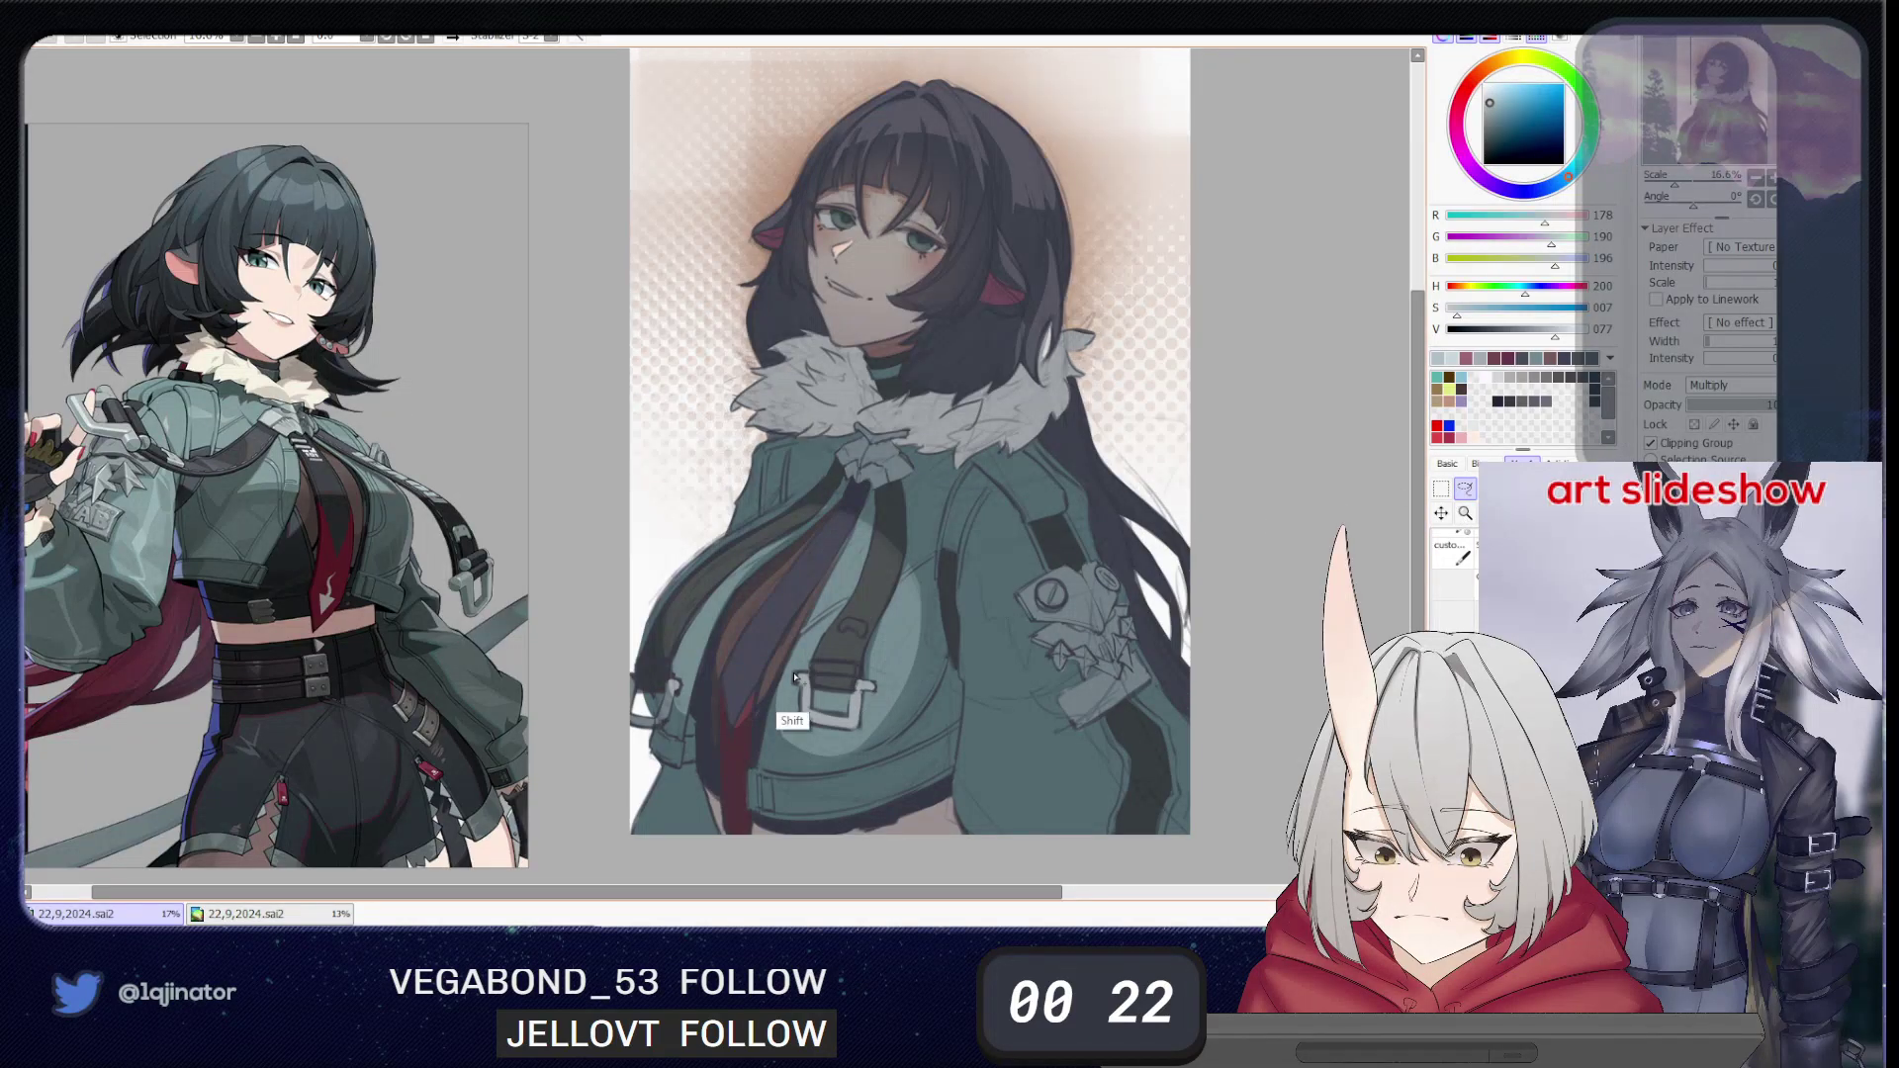
key(b)
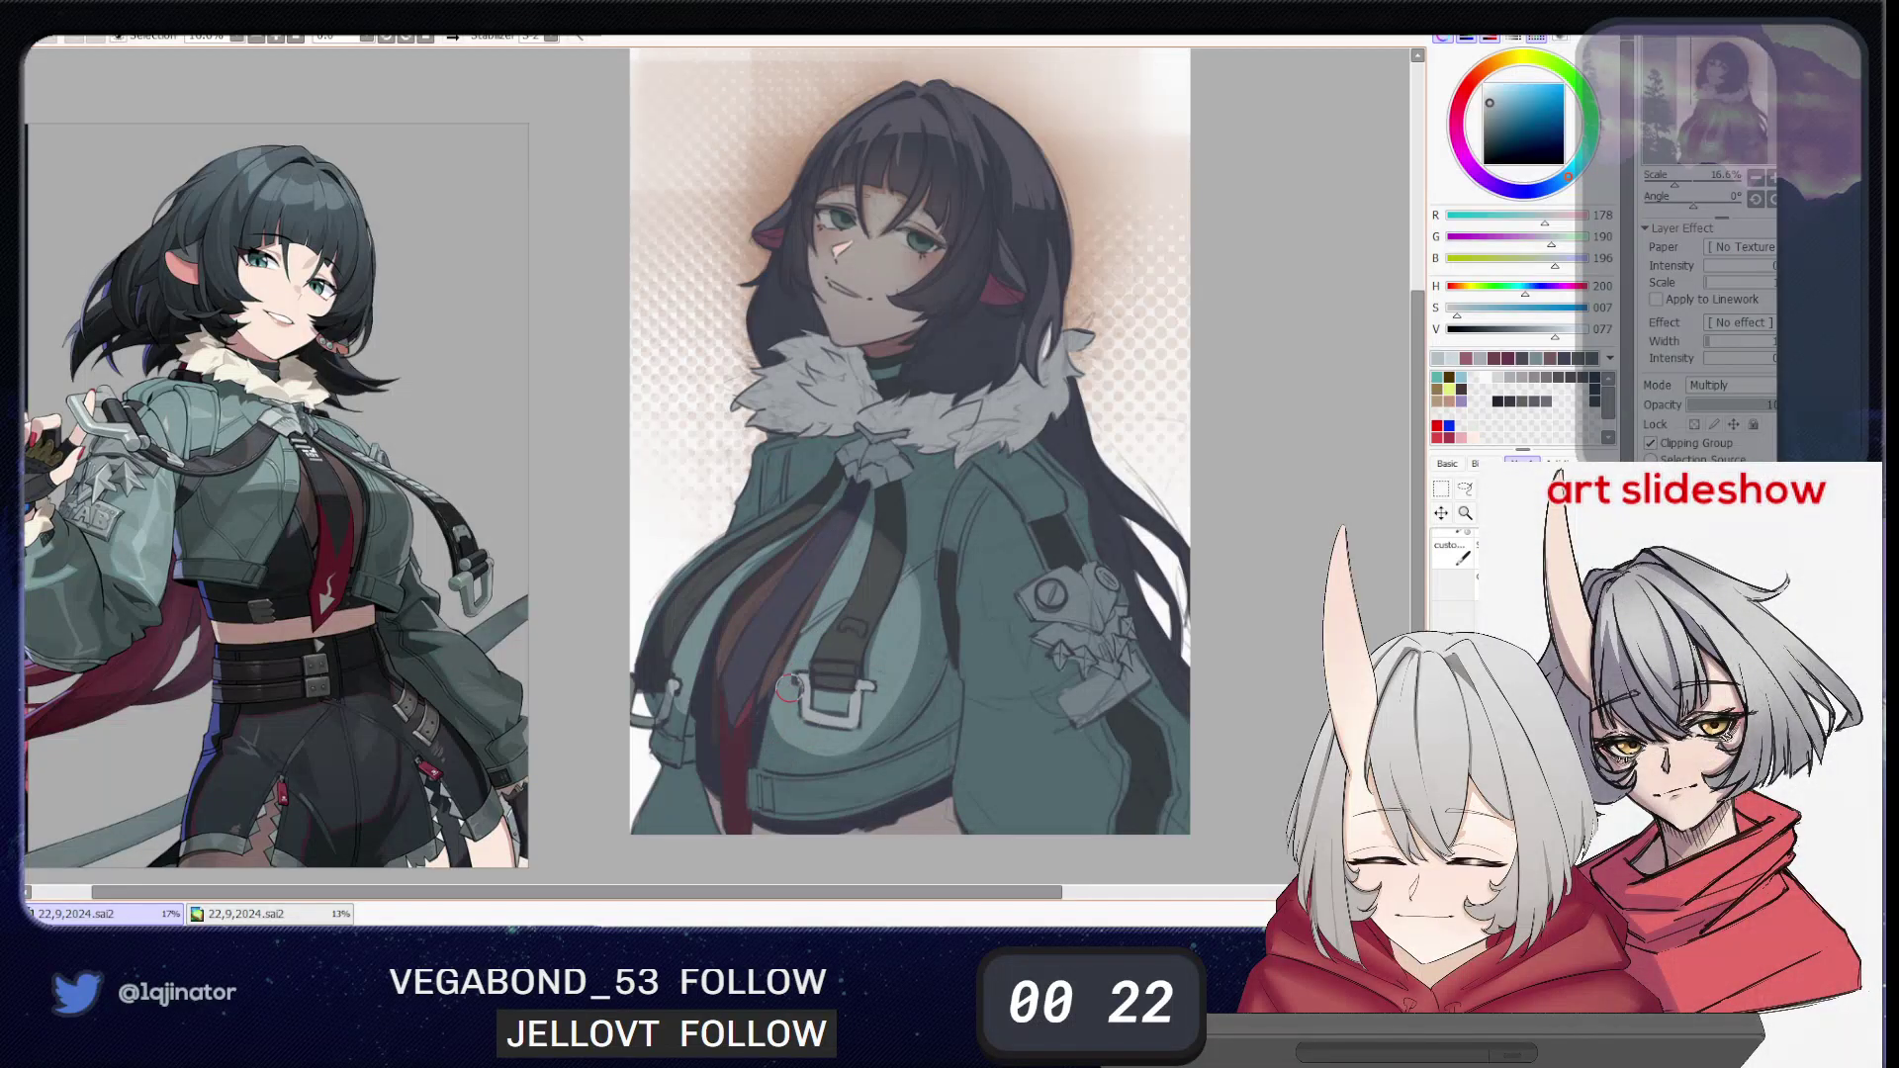
drag(788, 689, 745, 722)
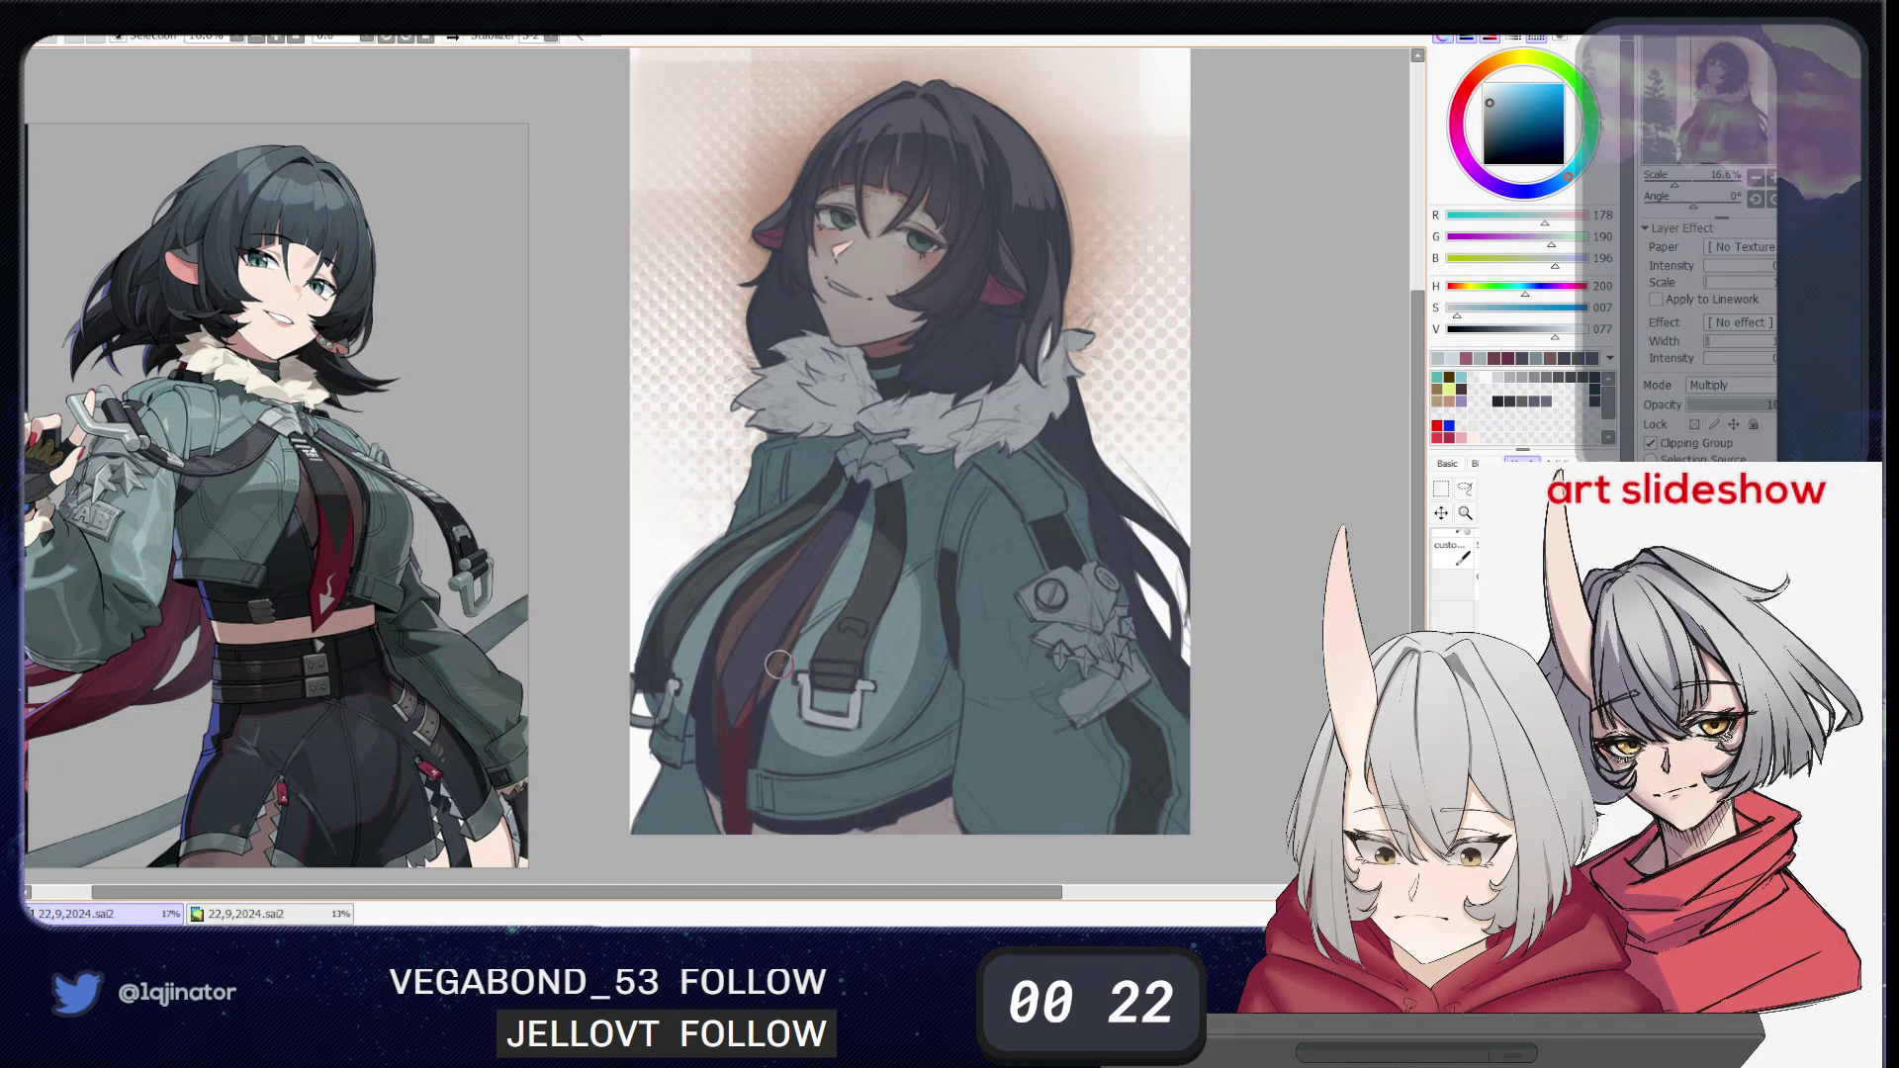
key(ctrl)
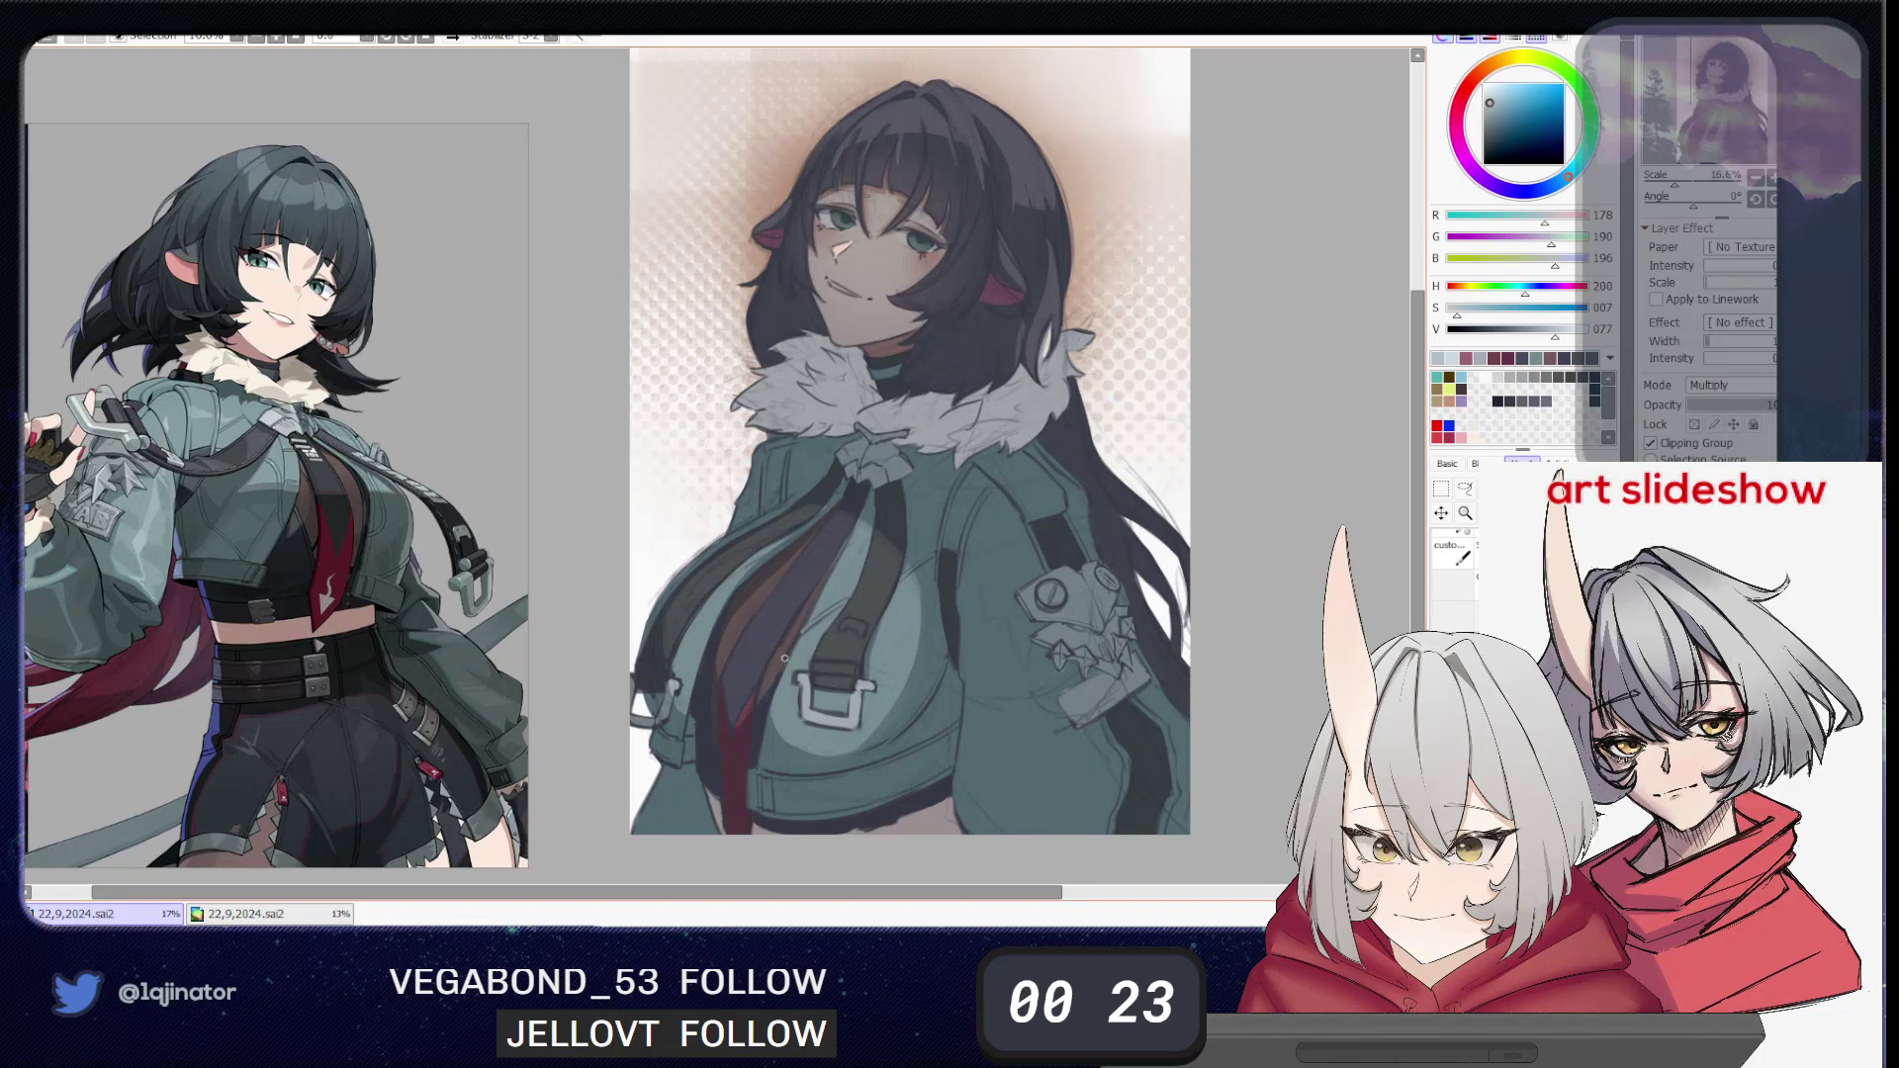
drag(777, 714, 751, 730)
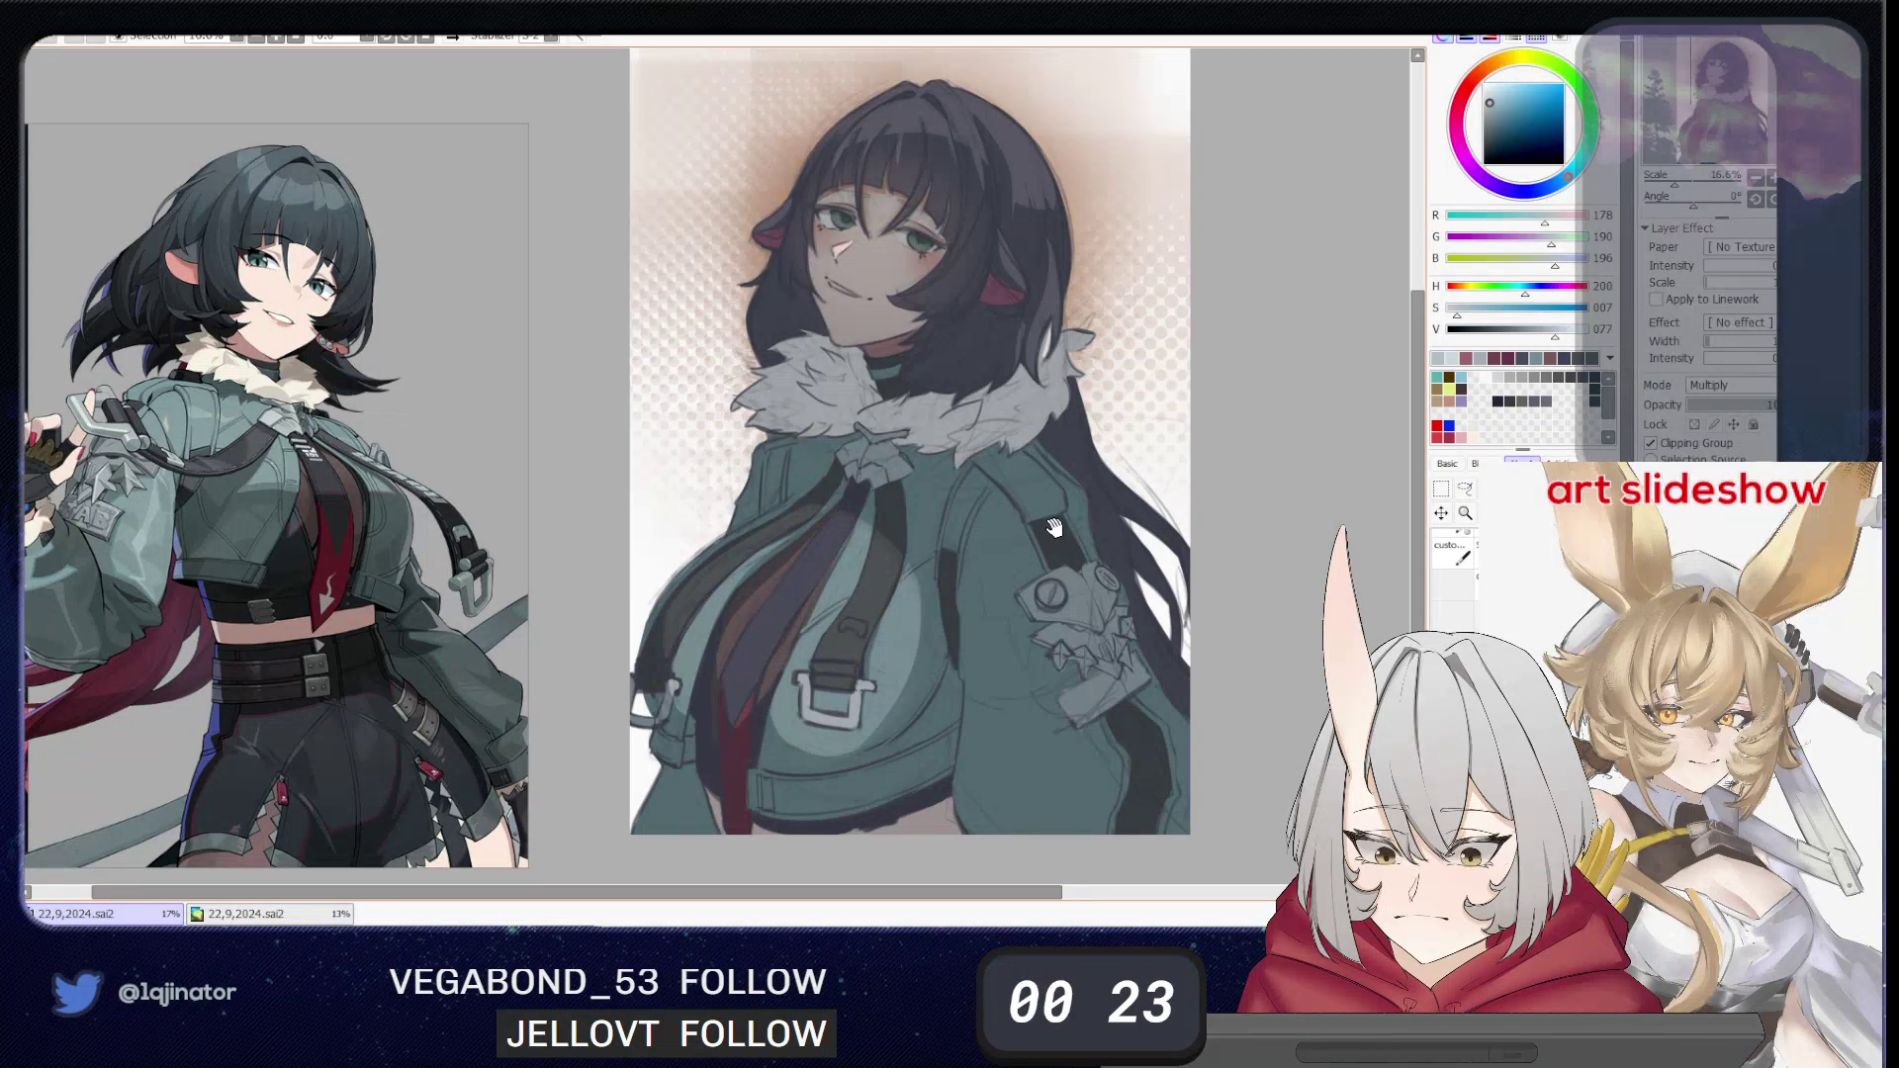
- Lasso the cast shadow around the front strap's metal buckle and paint it in
mouse_move(1016, 535)
mouse_down()
mouse_move(952, 546)
mouse_move(928, 514)
mouse_up()
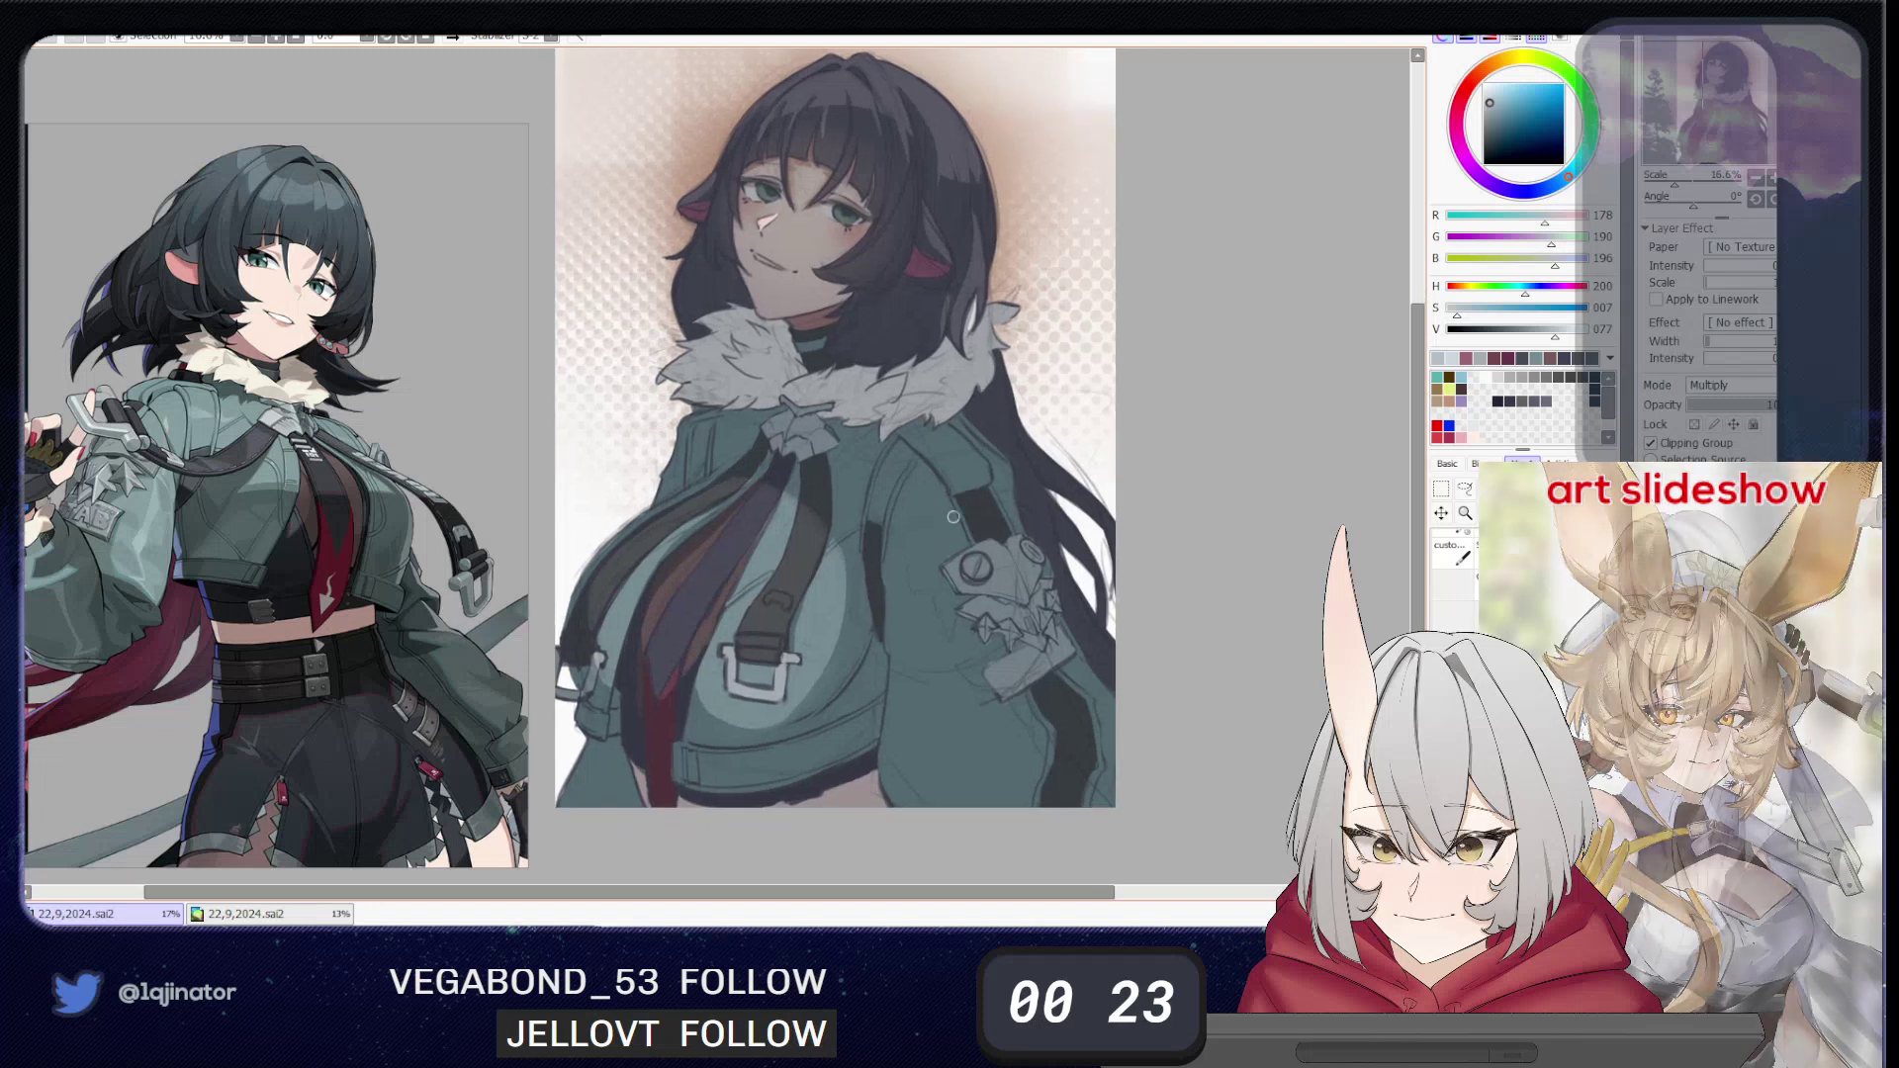
key(l)
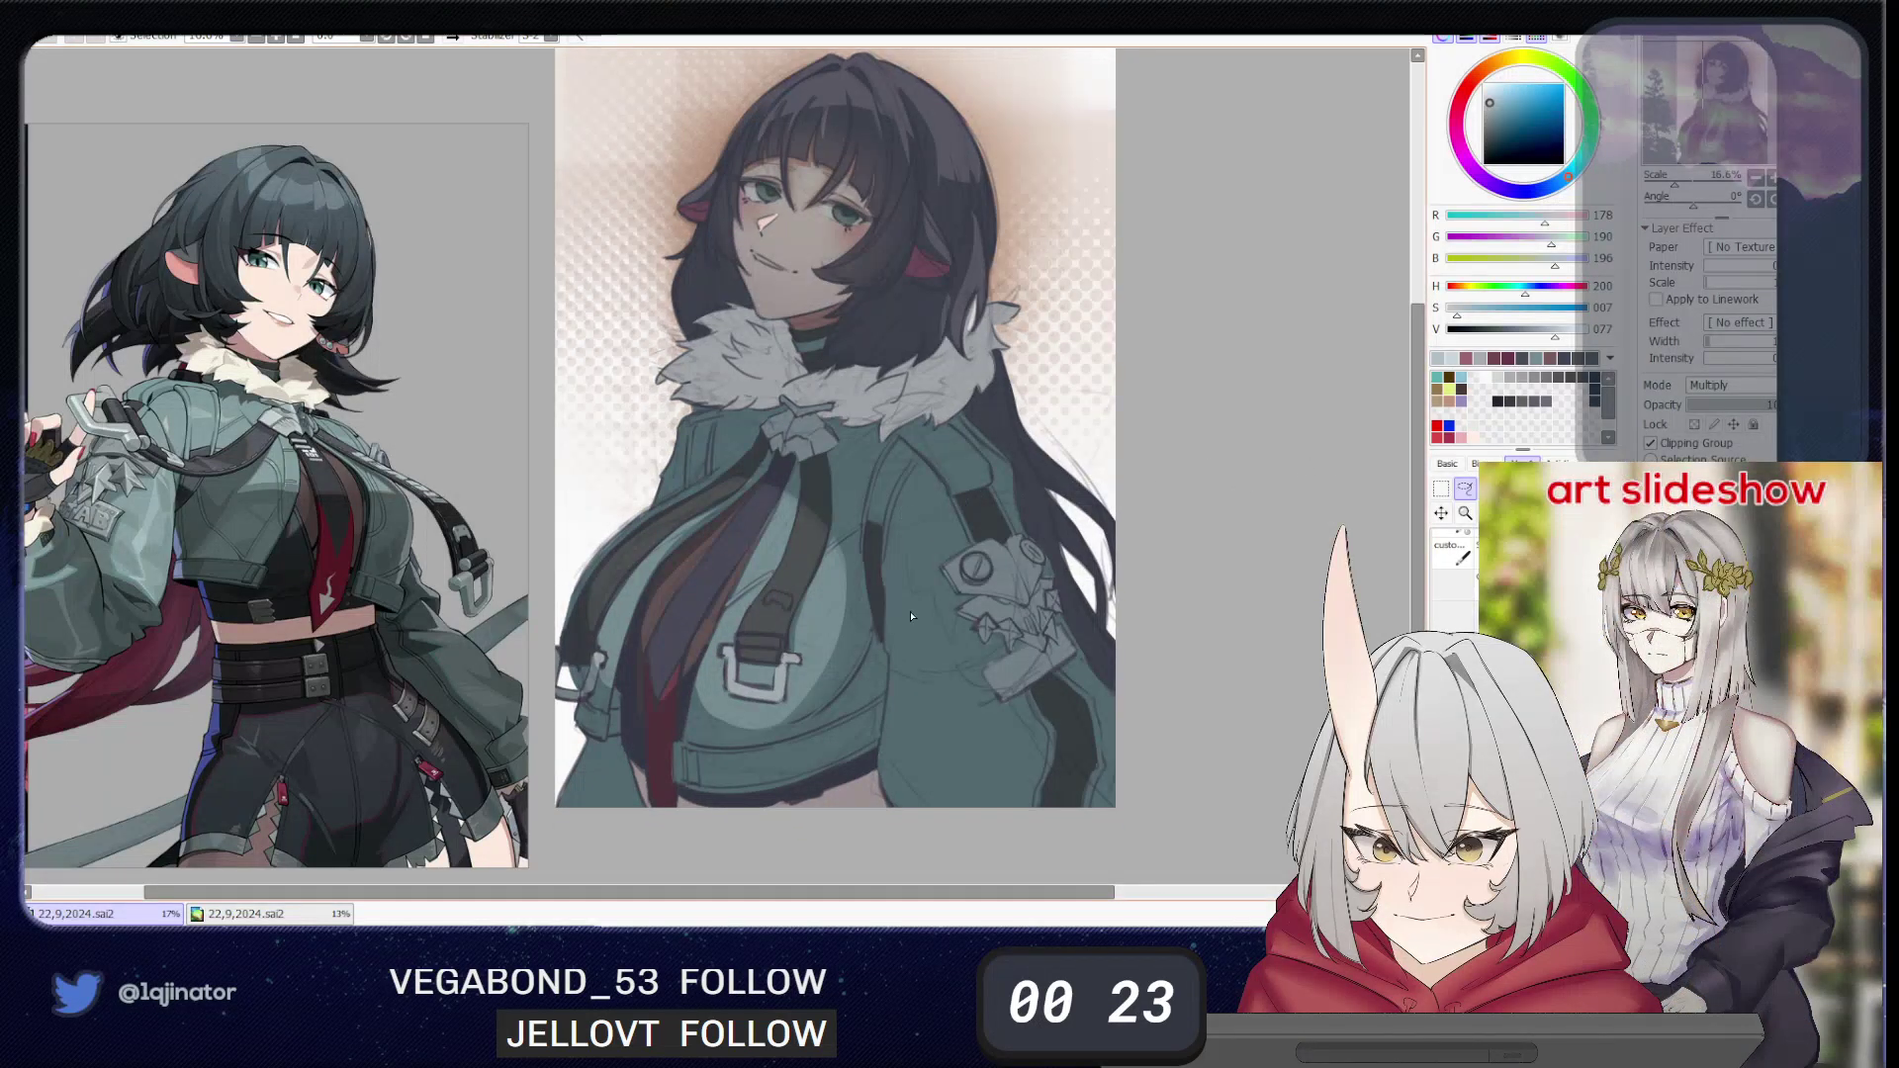
mouse_move(767, 726)
mouse_down()
mouse_move(857, 673)
mouse_move(831, 539)
mouse_move(757, 524)
mouse_move(749, 502)
mouse_up()
key(b)
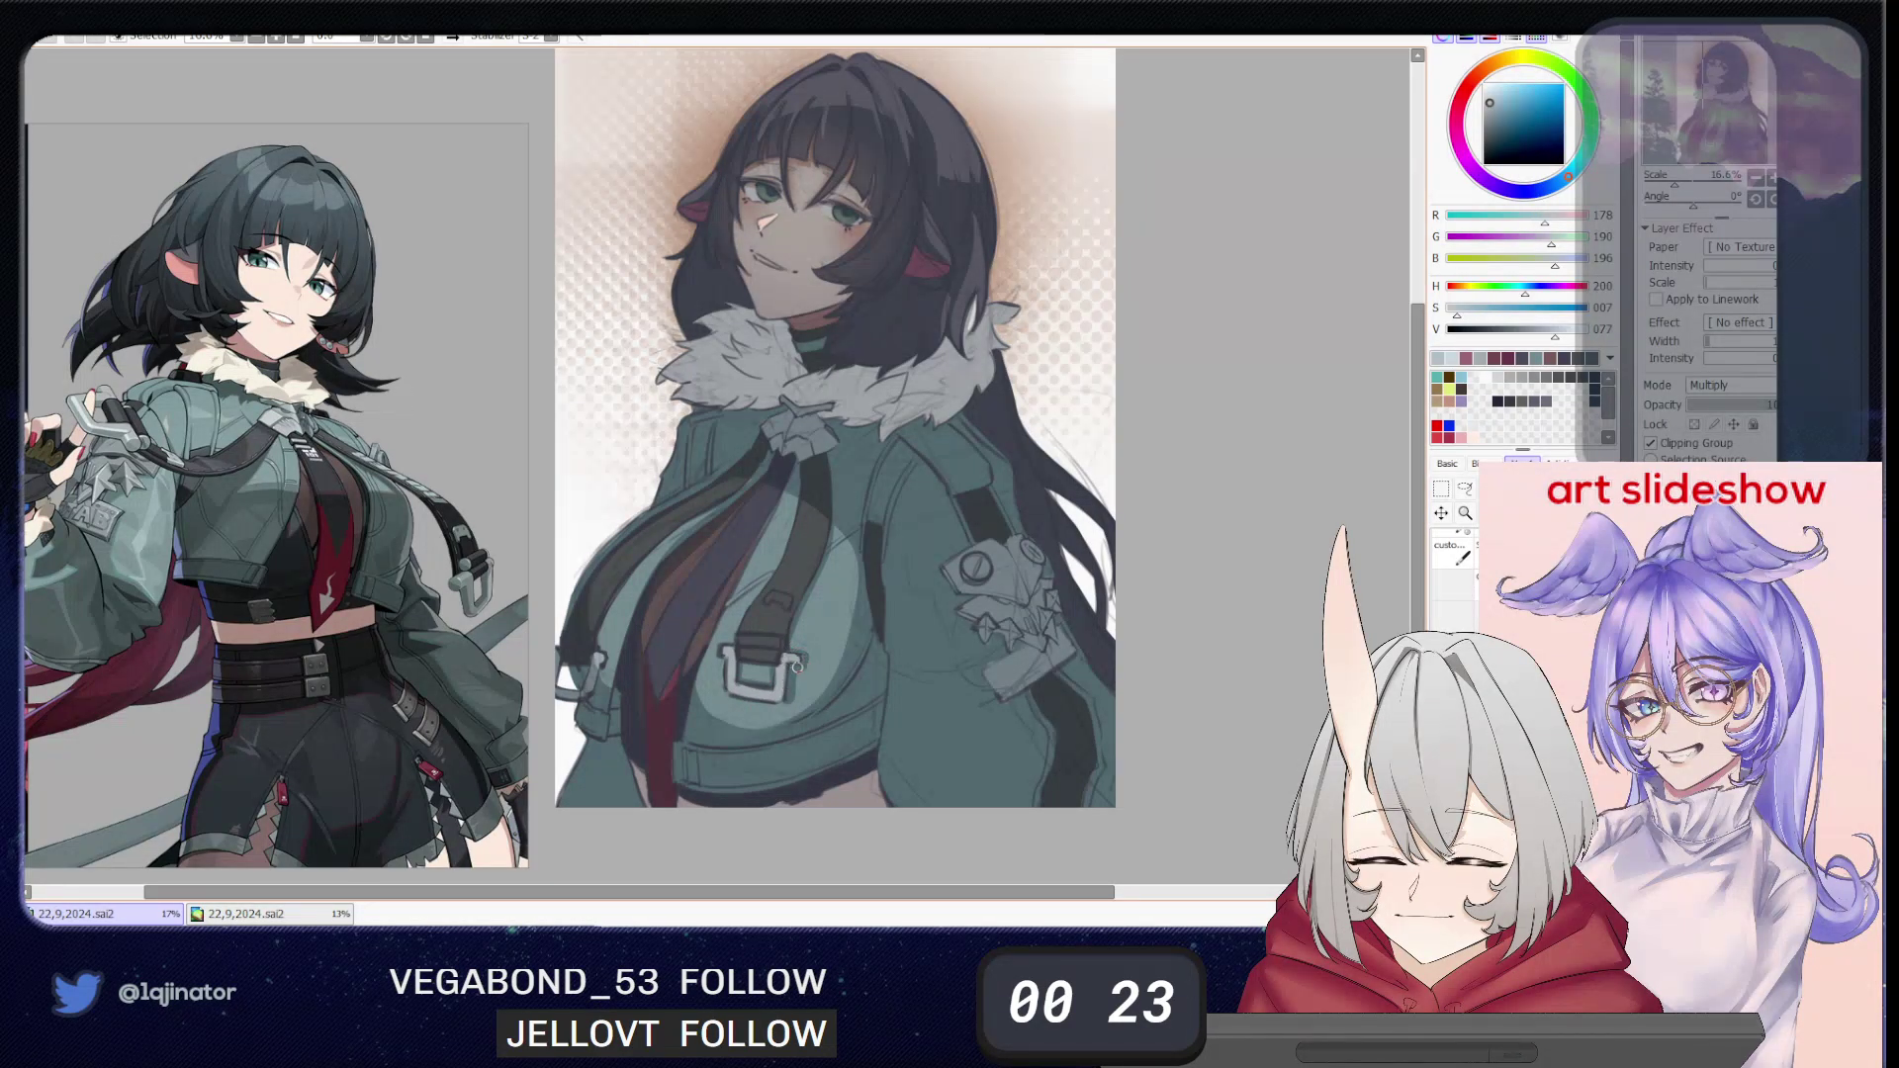
drag(717, 722, 938, 550)
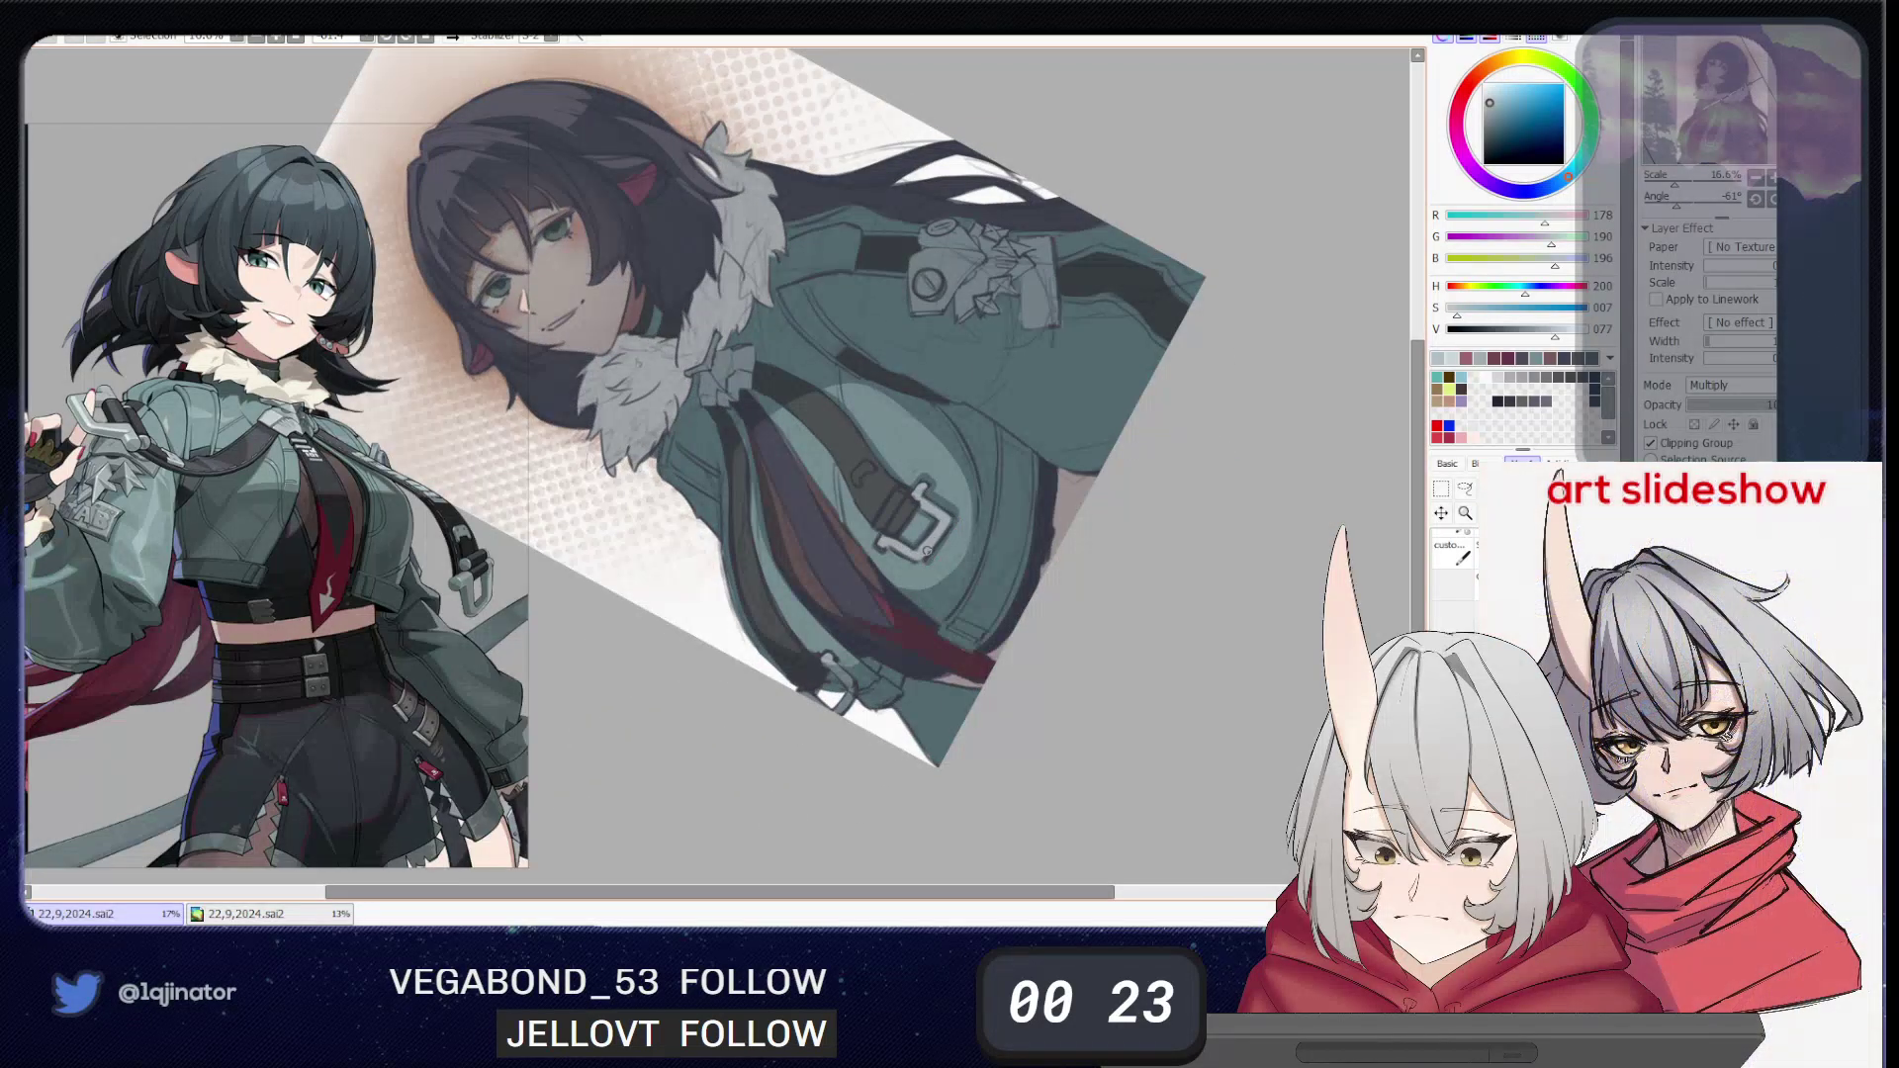
- Examine the shading of the jacket and hair at different canvas angles and zoomed out
mouse_move(948, 518)
mouse_down()
mouse_move(1005, 544)
mouse_move(918, 531)
mouse_up()
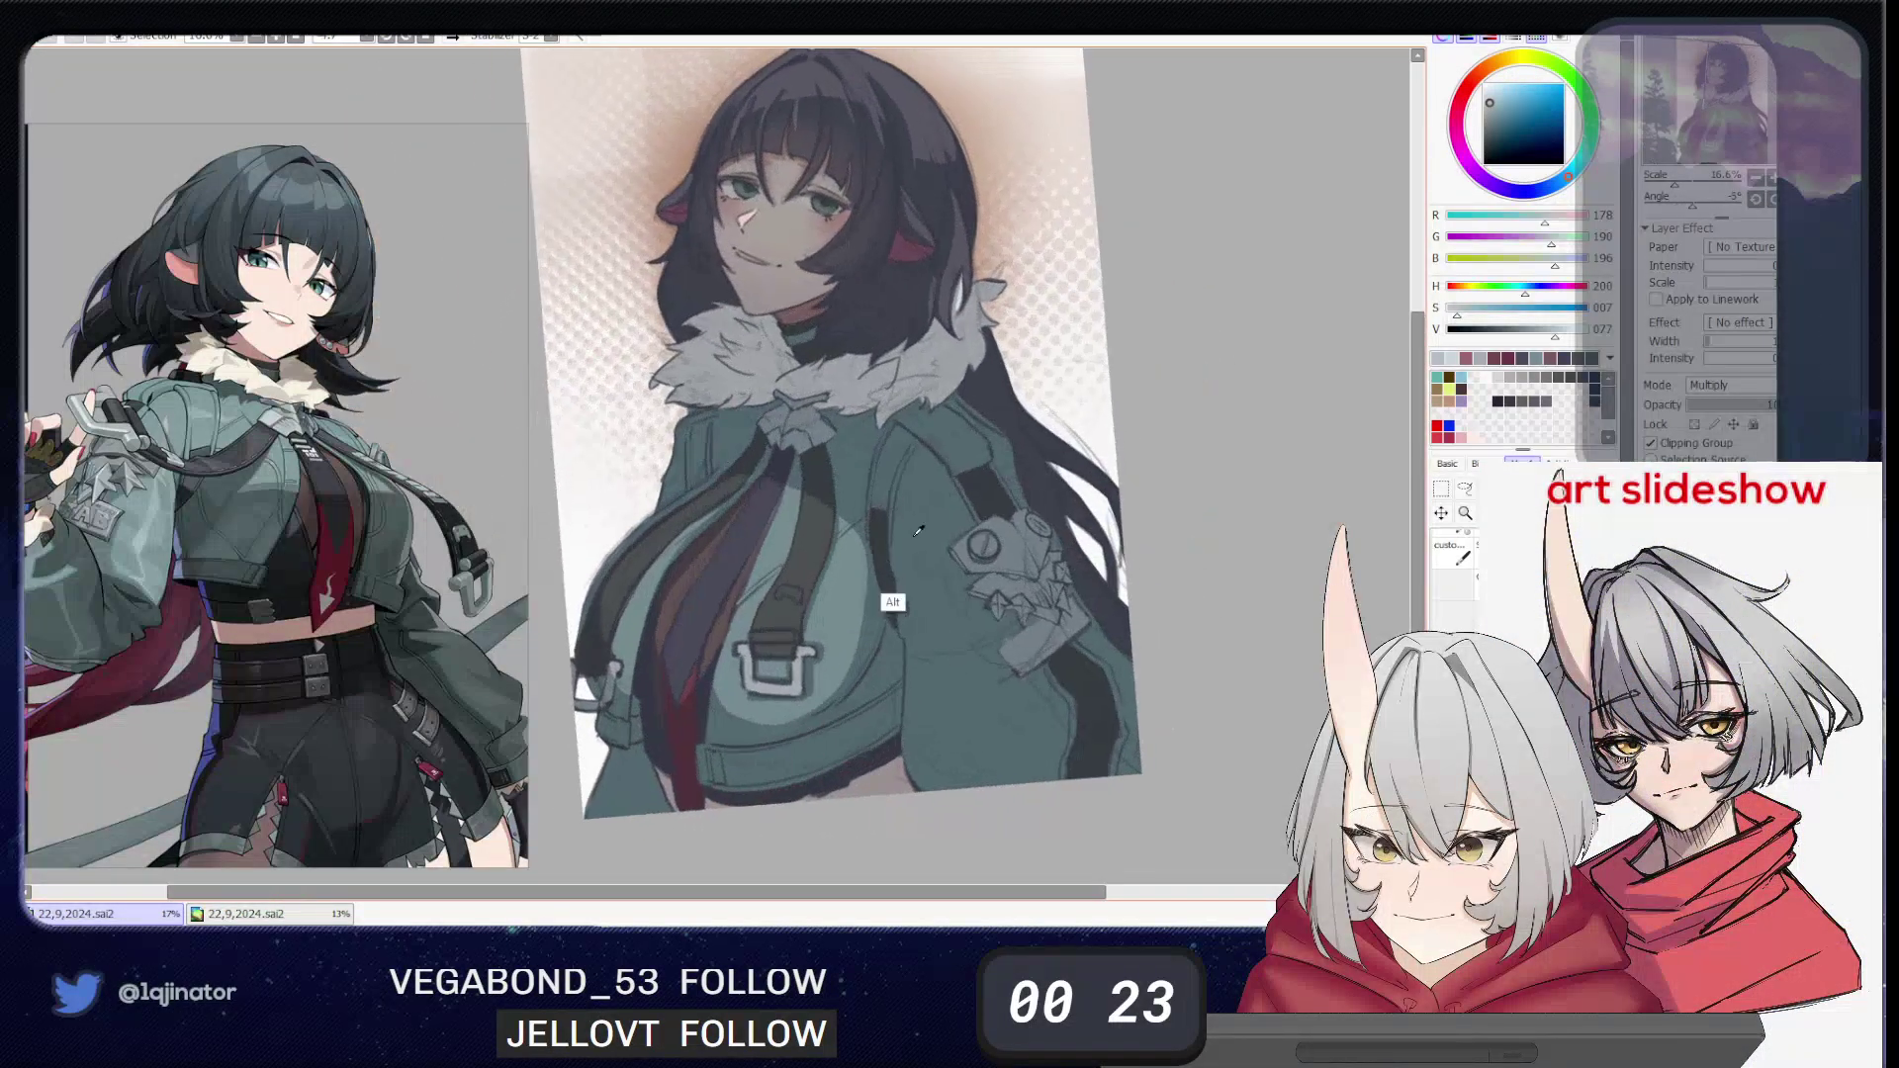
drag(992, 594, 1027, 611)
drag(1217, 507, 1200, 474)
drag(930, 525, 803, 740)
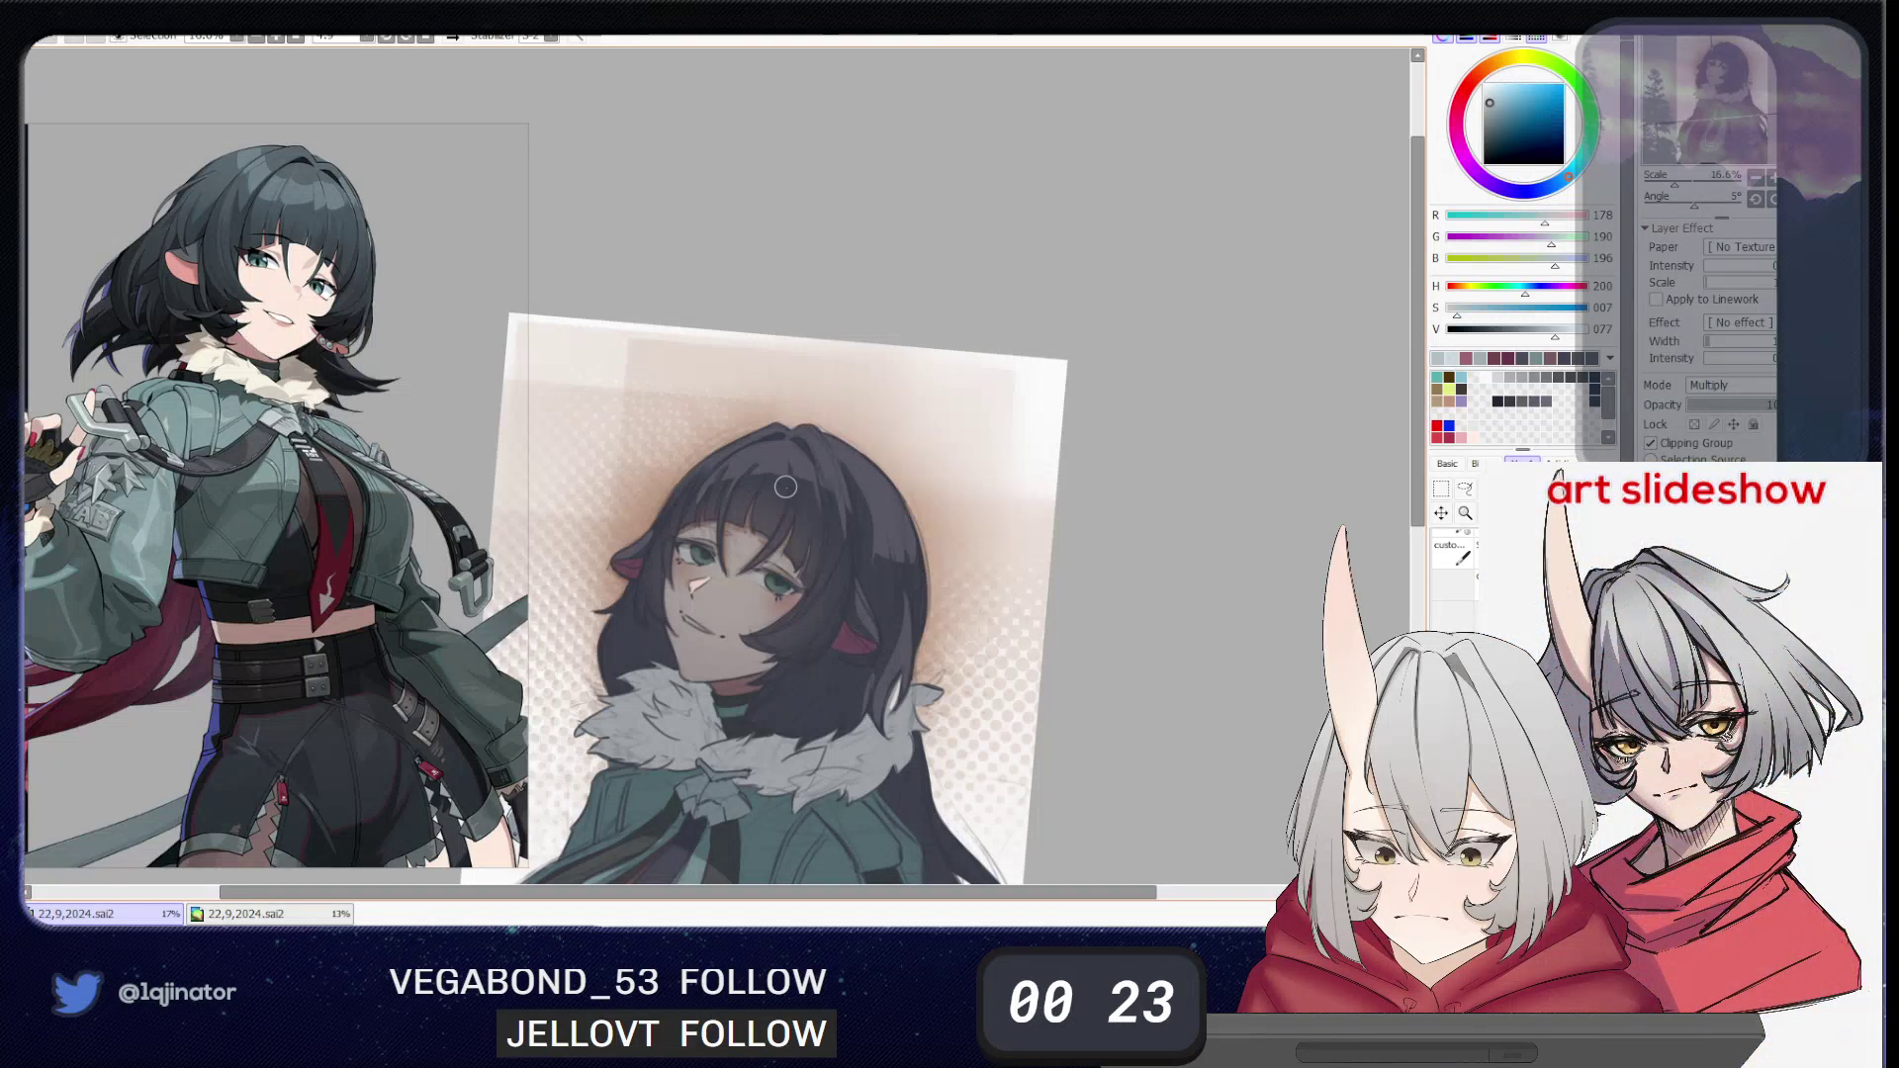
click(1467, 490)
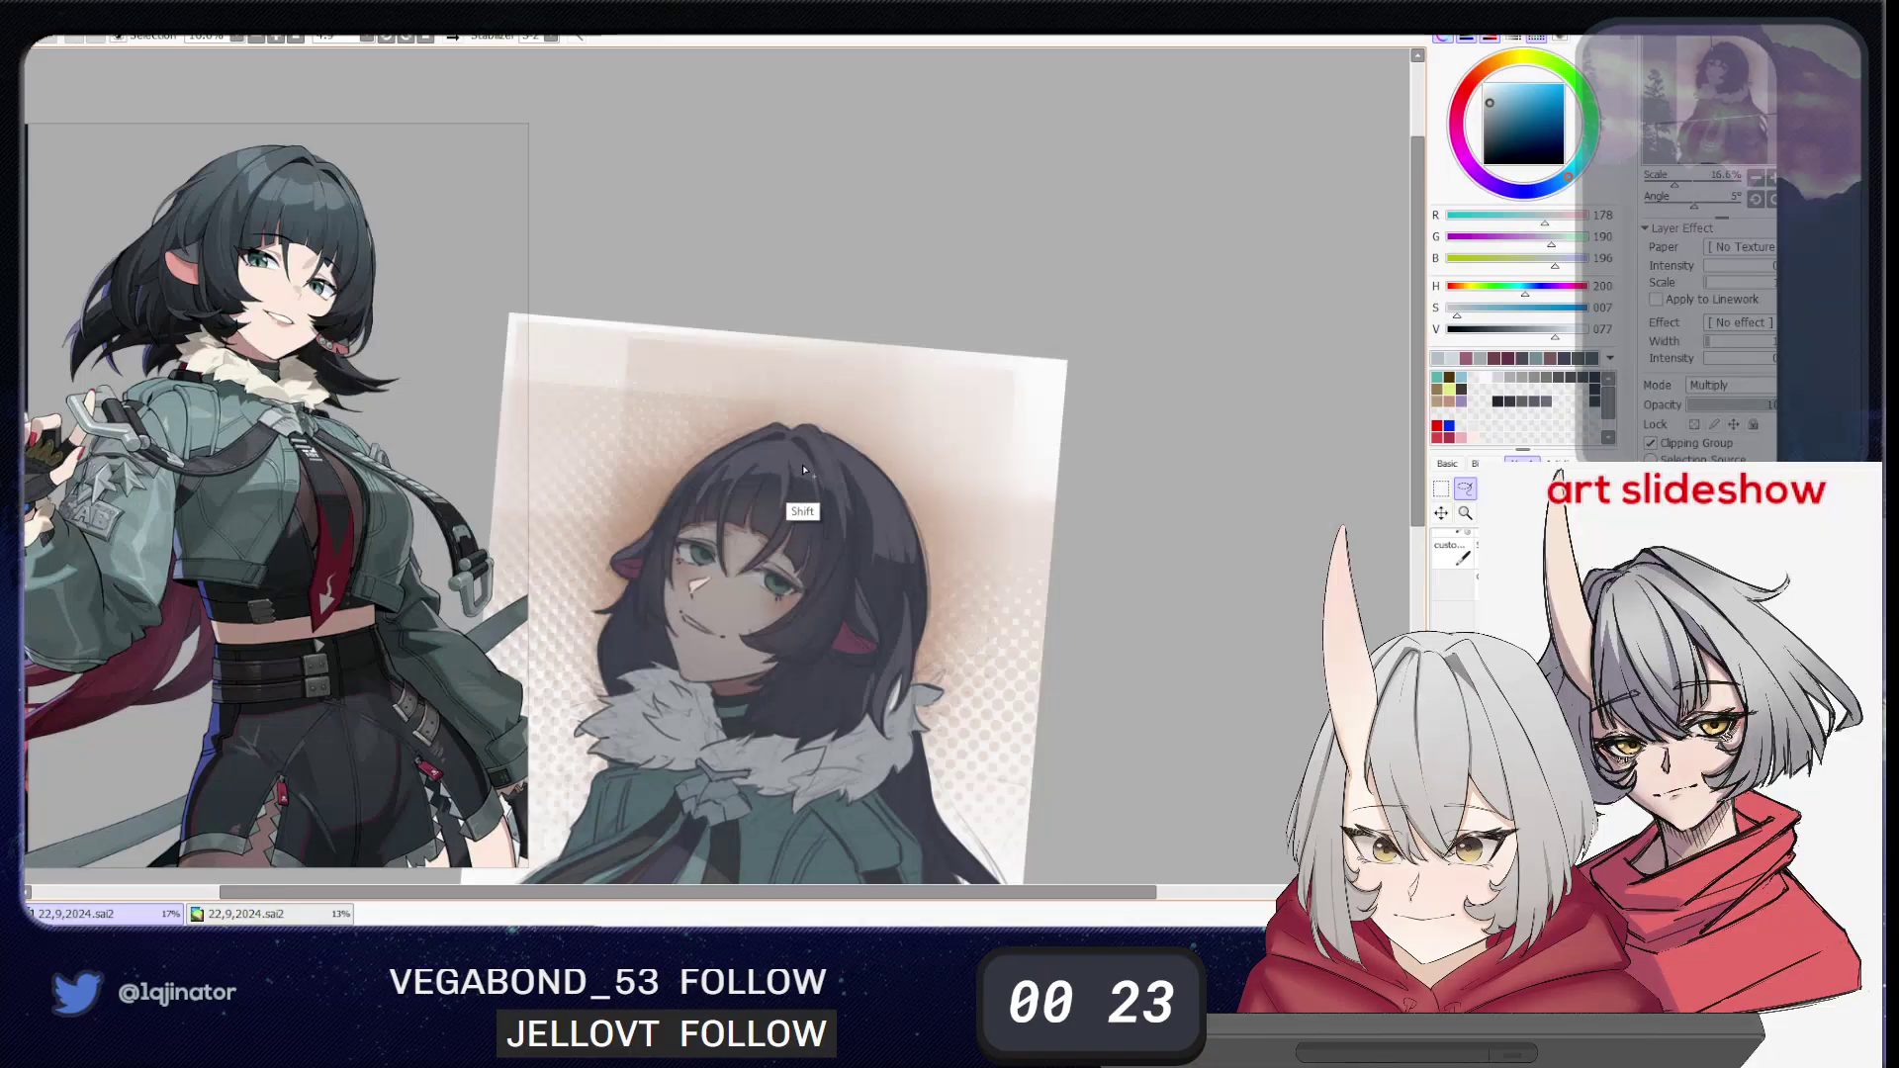
key(ctrl+d)
key(Page_Down)
key(Page_Down)
key(Page_Down)
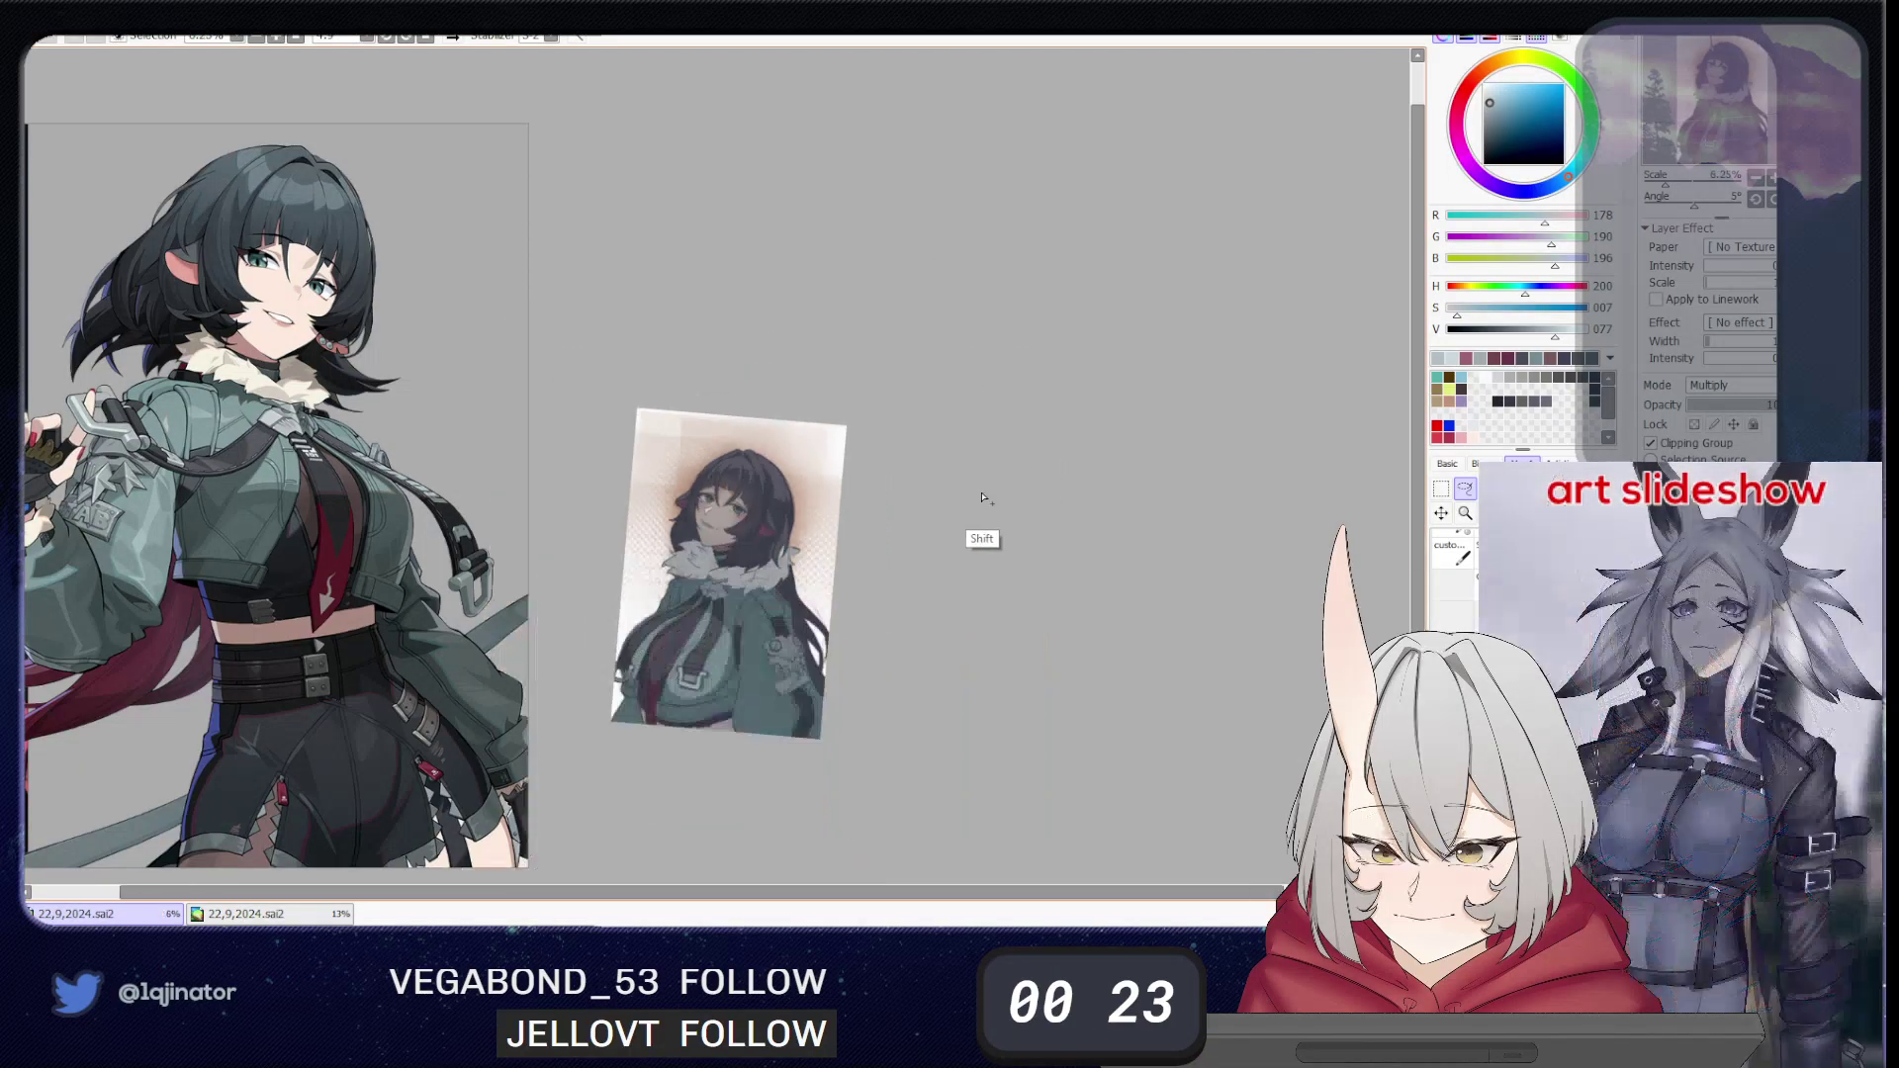
scroll(920, 501, up, 3)
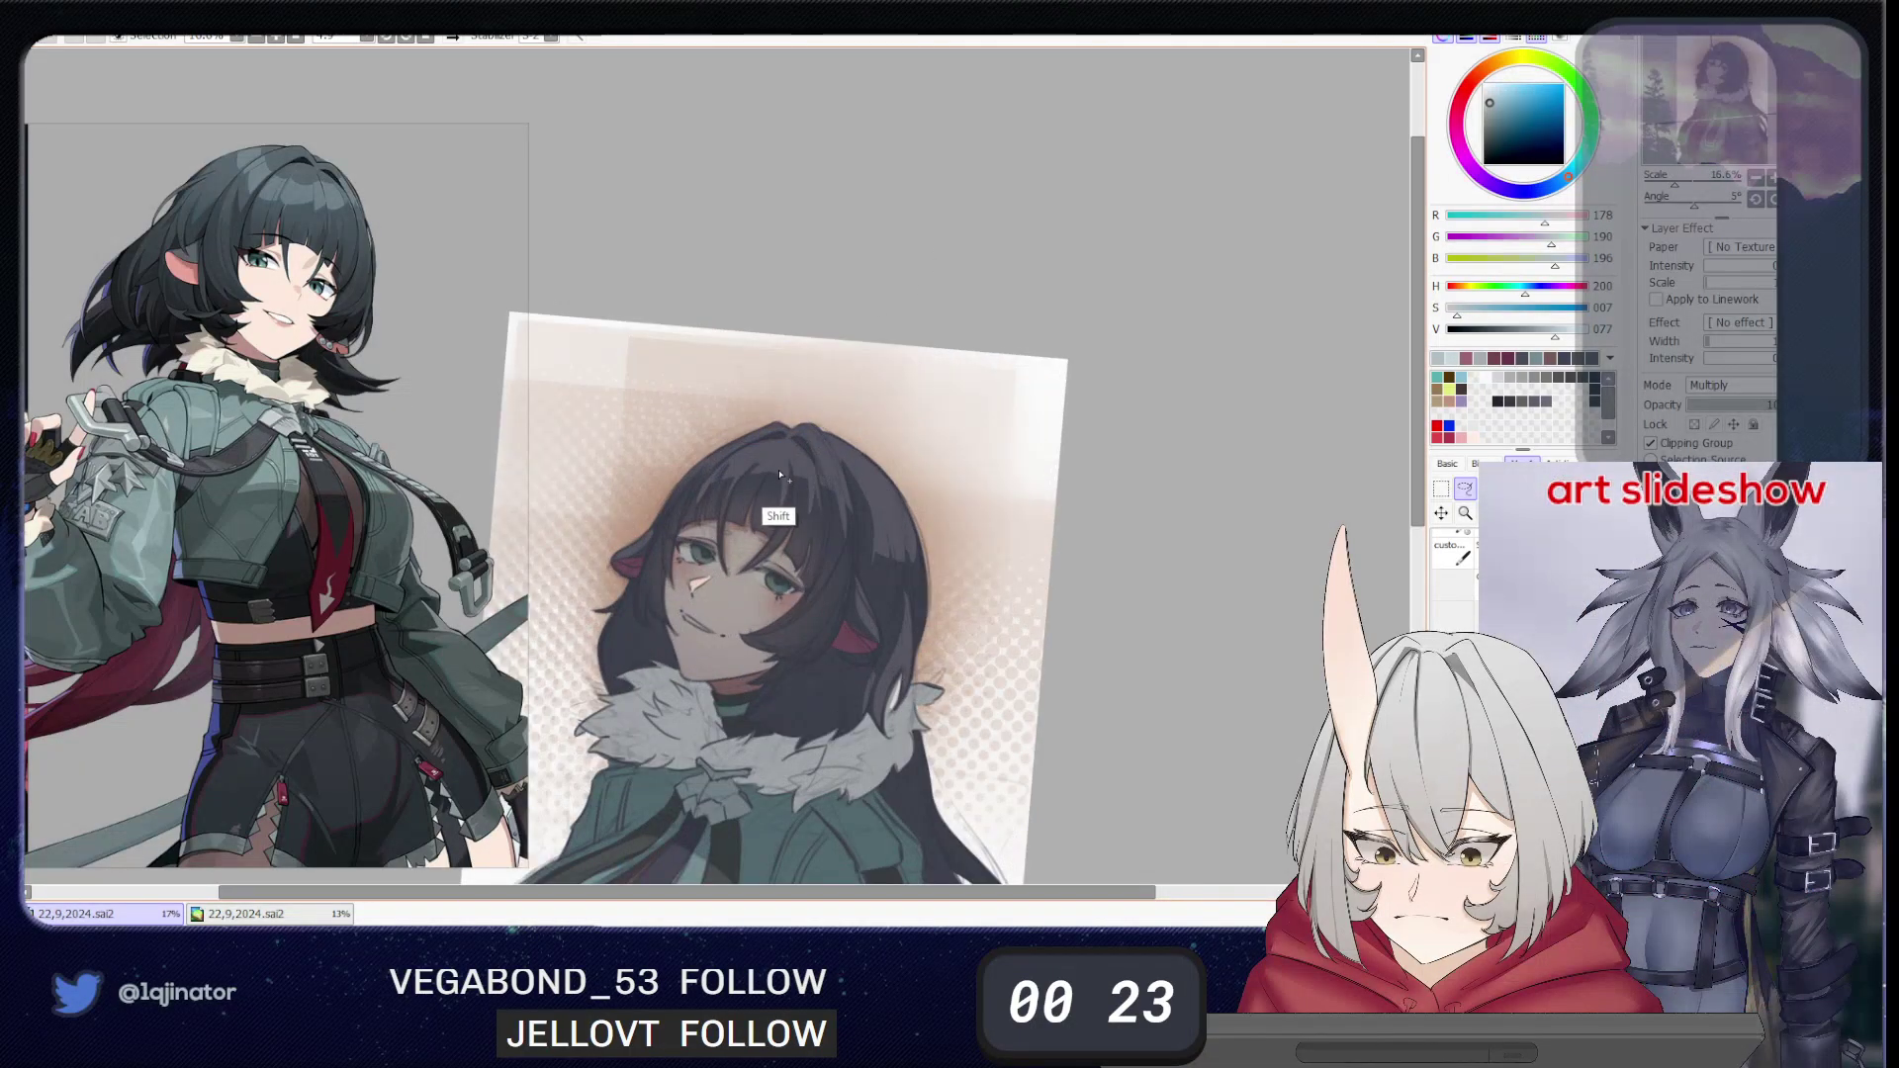
- Lasso thin strand shapes in the bangs and the hair above the far ear to refine the hair shading
drag(768, 486, 779, 465)
mouse_move(891, 556)
mouse_down()
mouse_move(911, 533)
mouse_move(799, 594)
mouse_move(787, 566)
mouse_move(786, 620)
mouse_up()
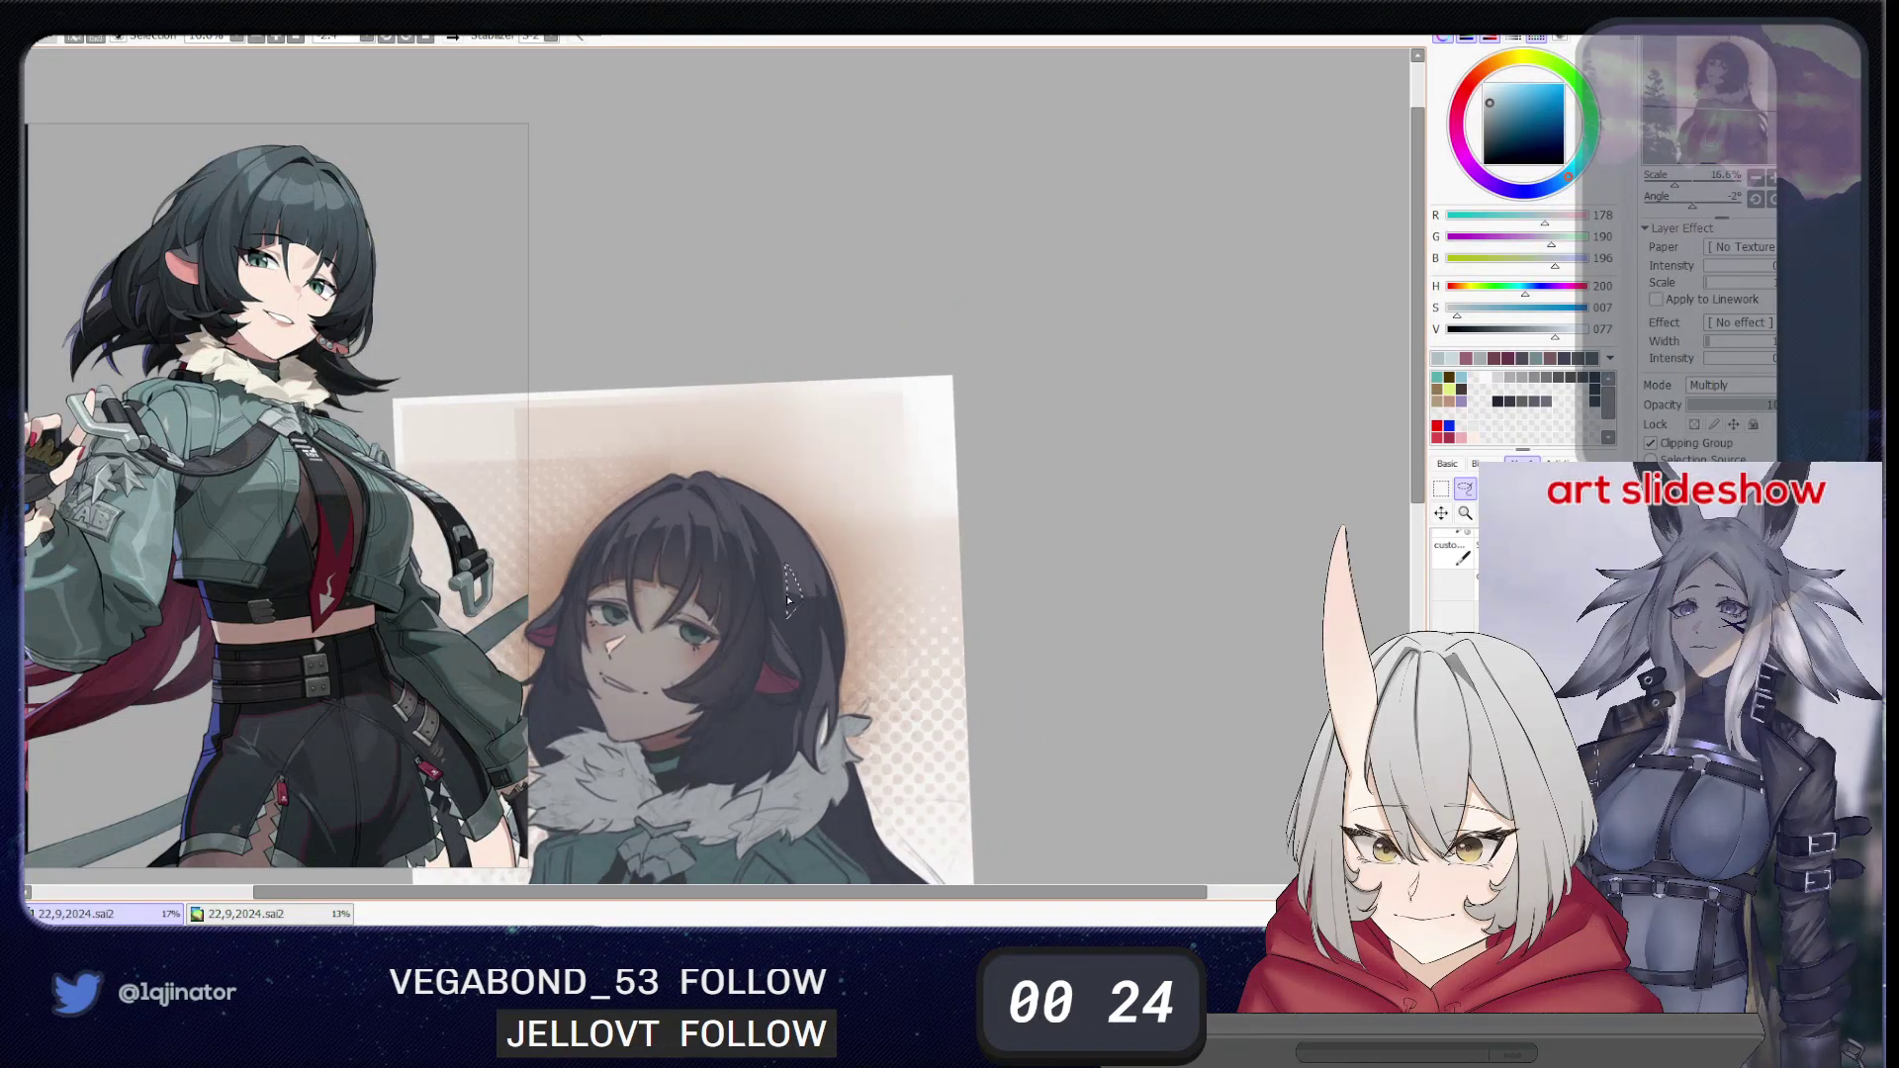
key(ctrl+d)
click(1465, 488)
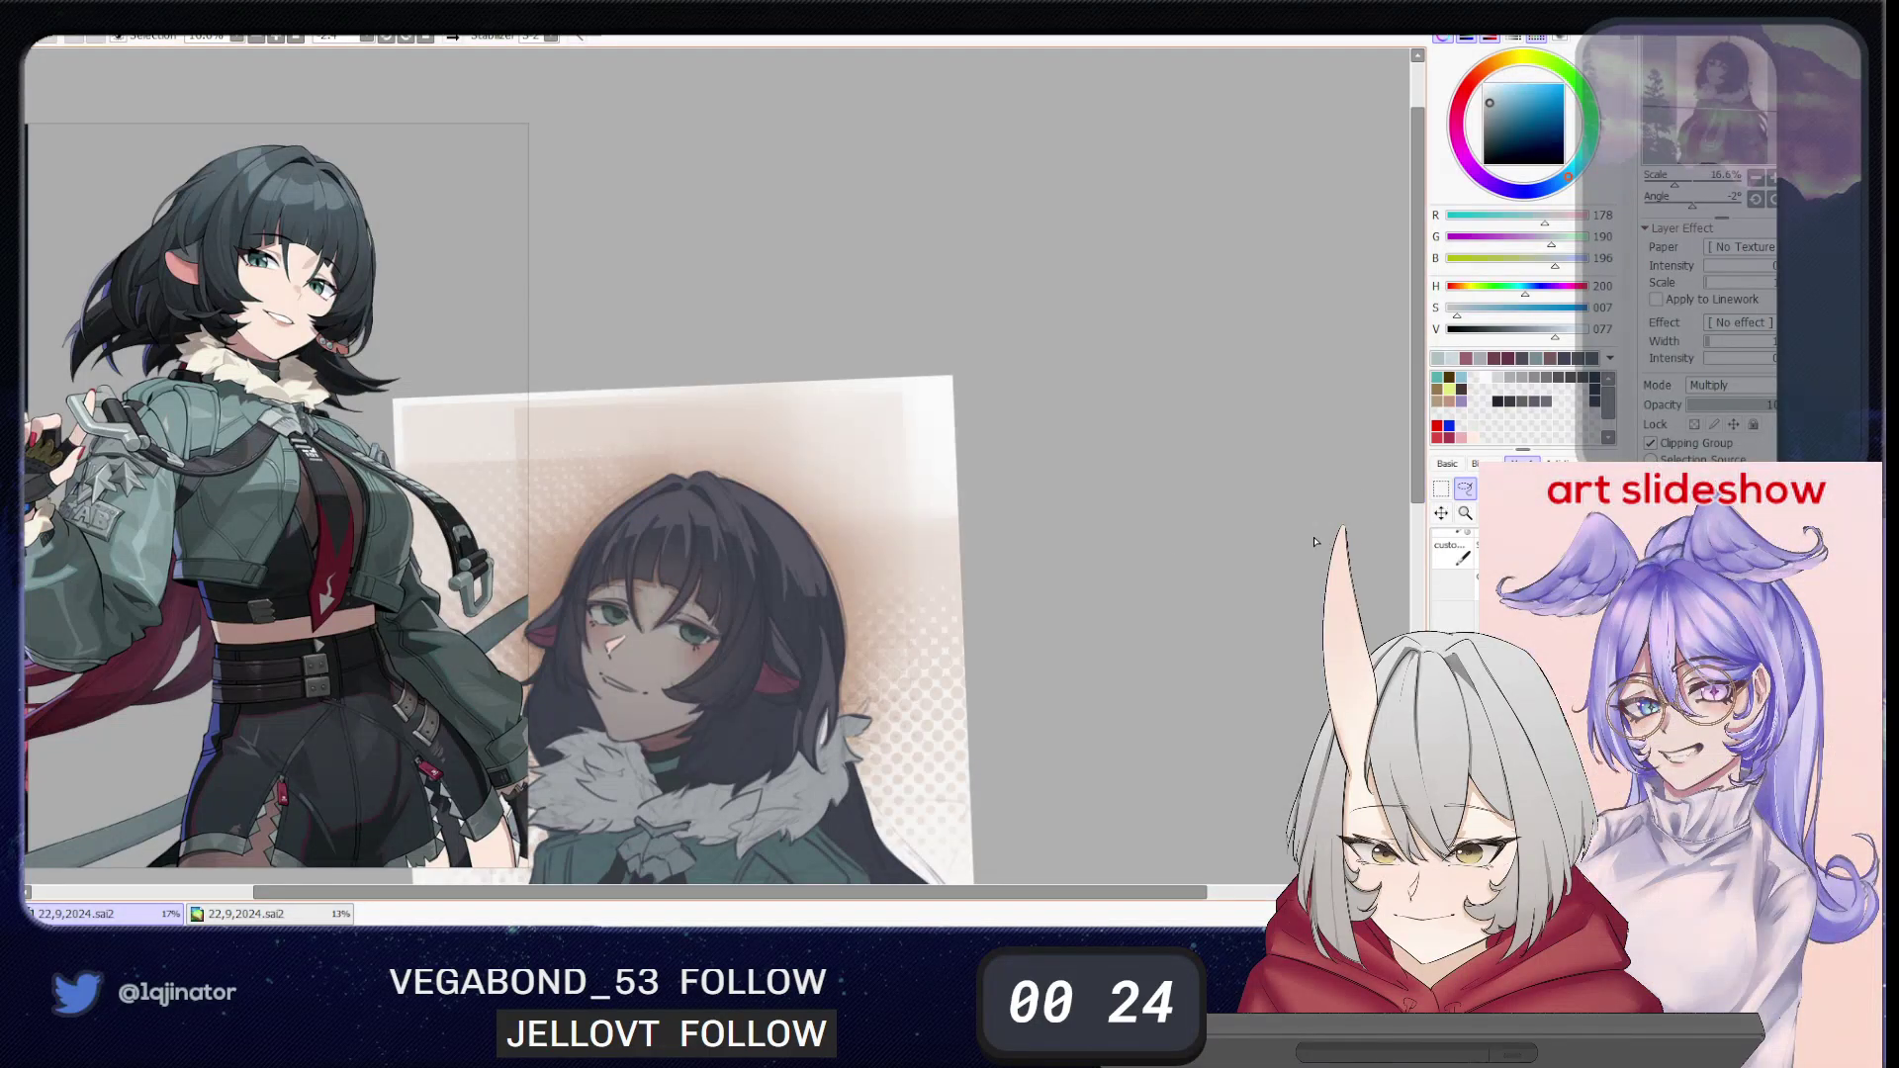
drag(818, 592, 811, 624)
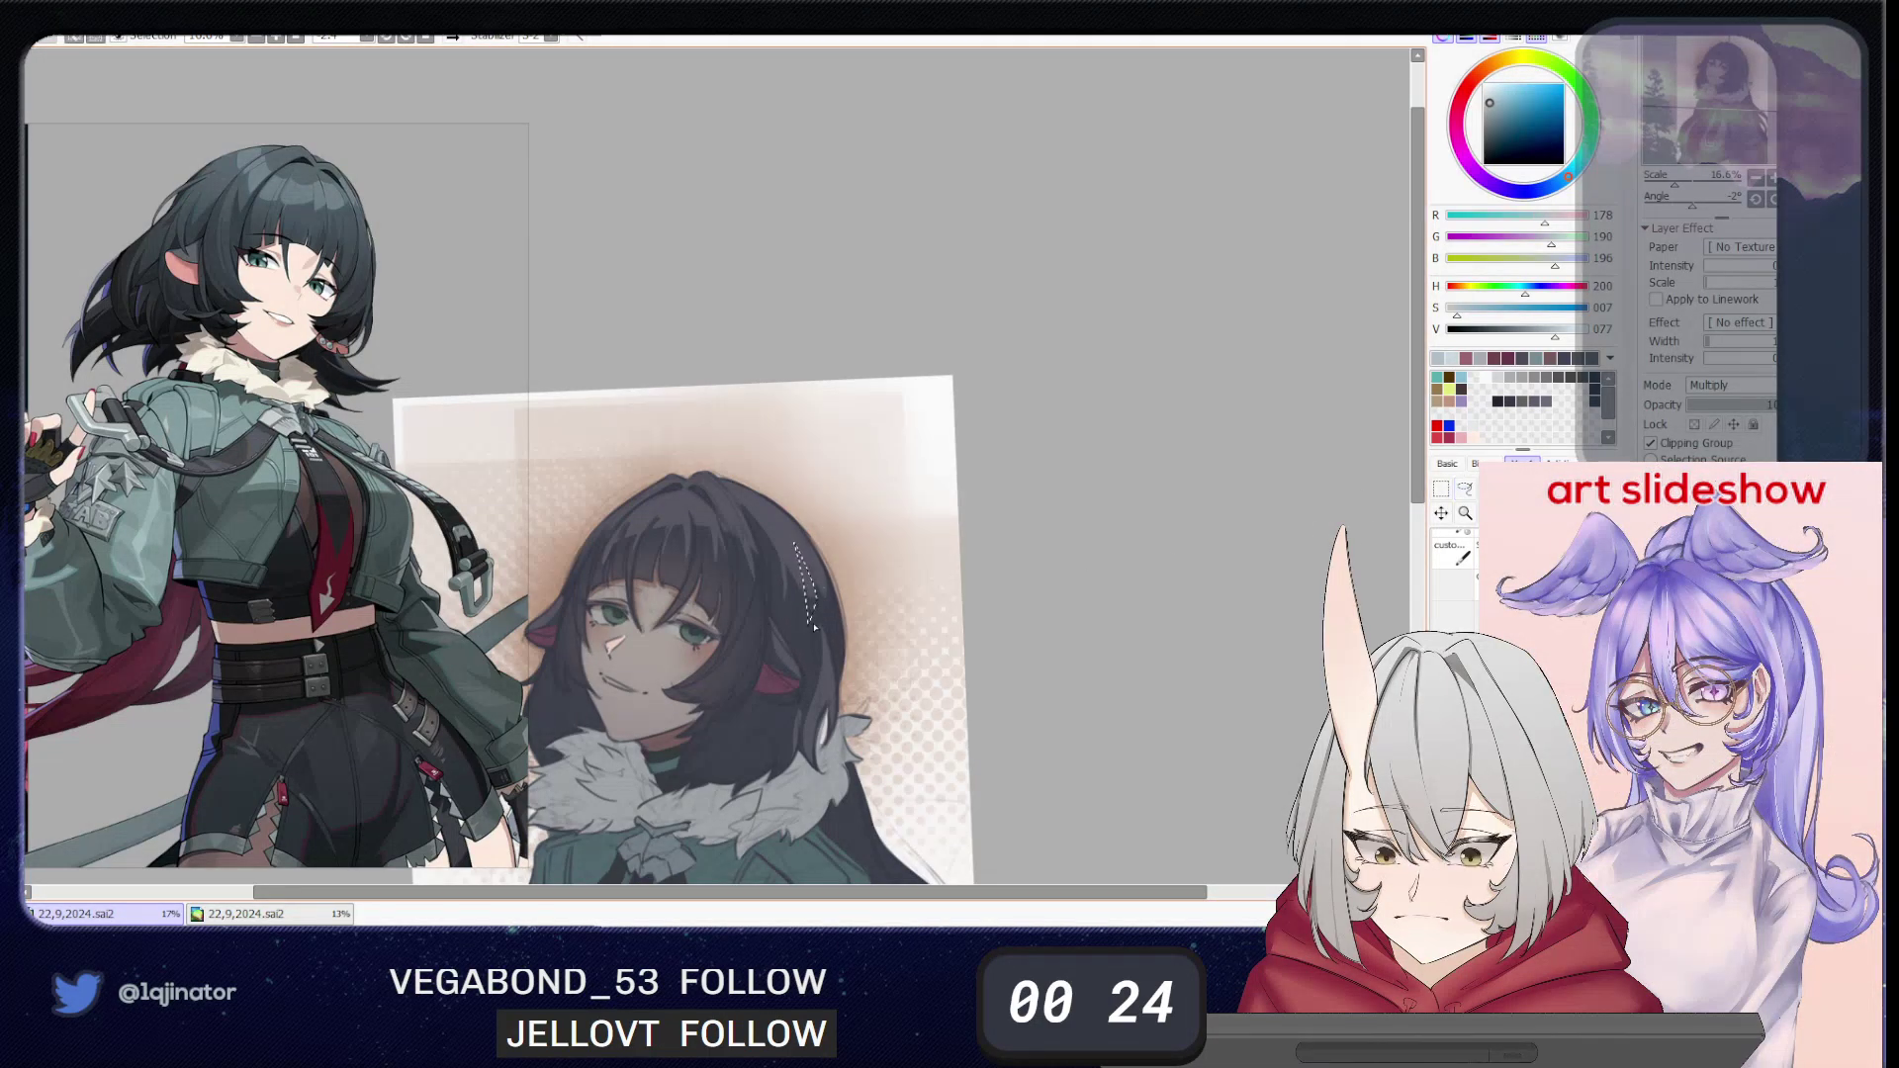
key(ctrl+d)
drag(1168, 451, 1153, 531)
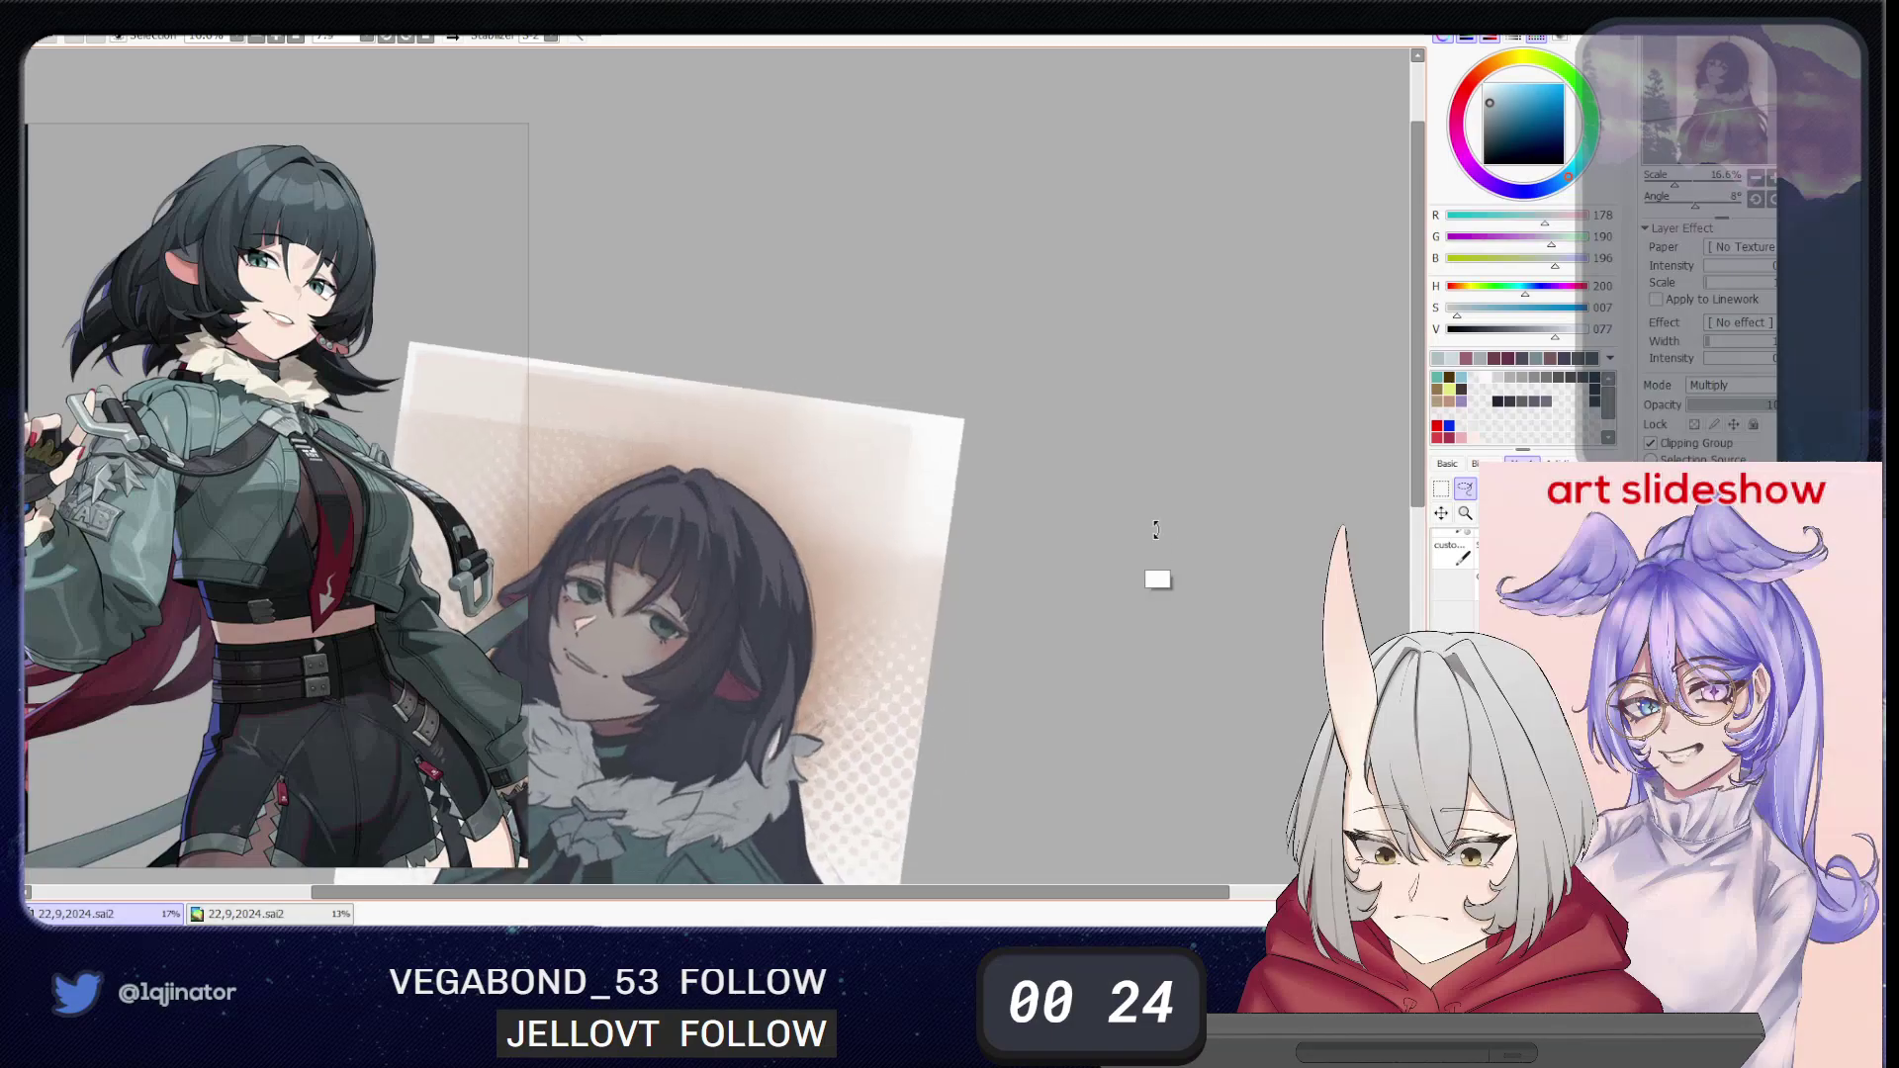
- Lasso a narrow strand along the hair's outer edge beside the bangs and touch up the shading above the red ear
drag(1027, 636, 1131, 577)
drag(999, 600, 1030, 621)
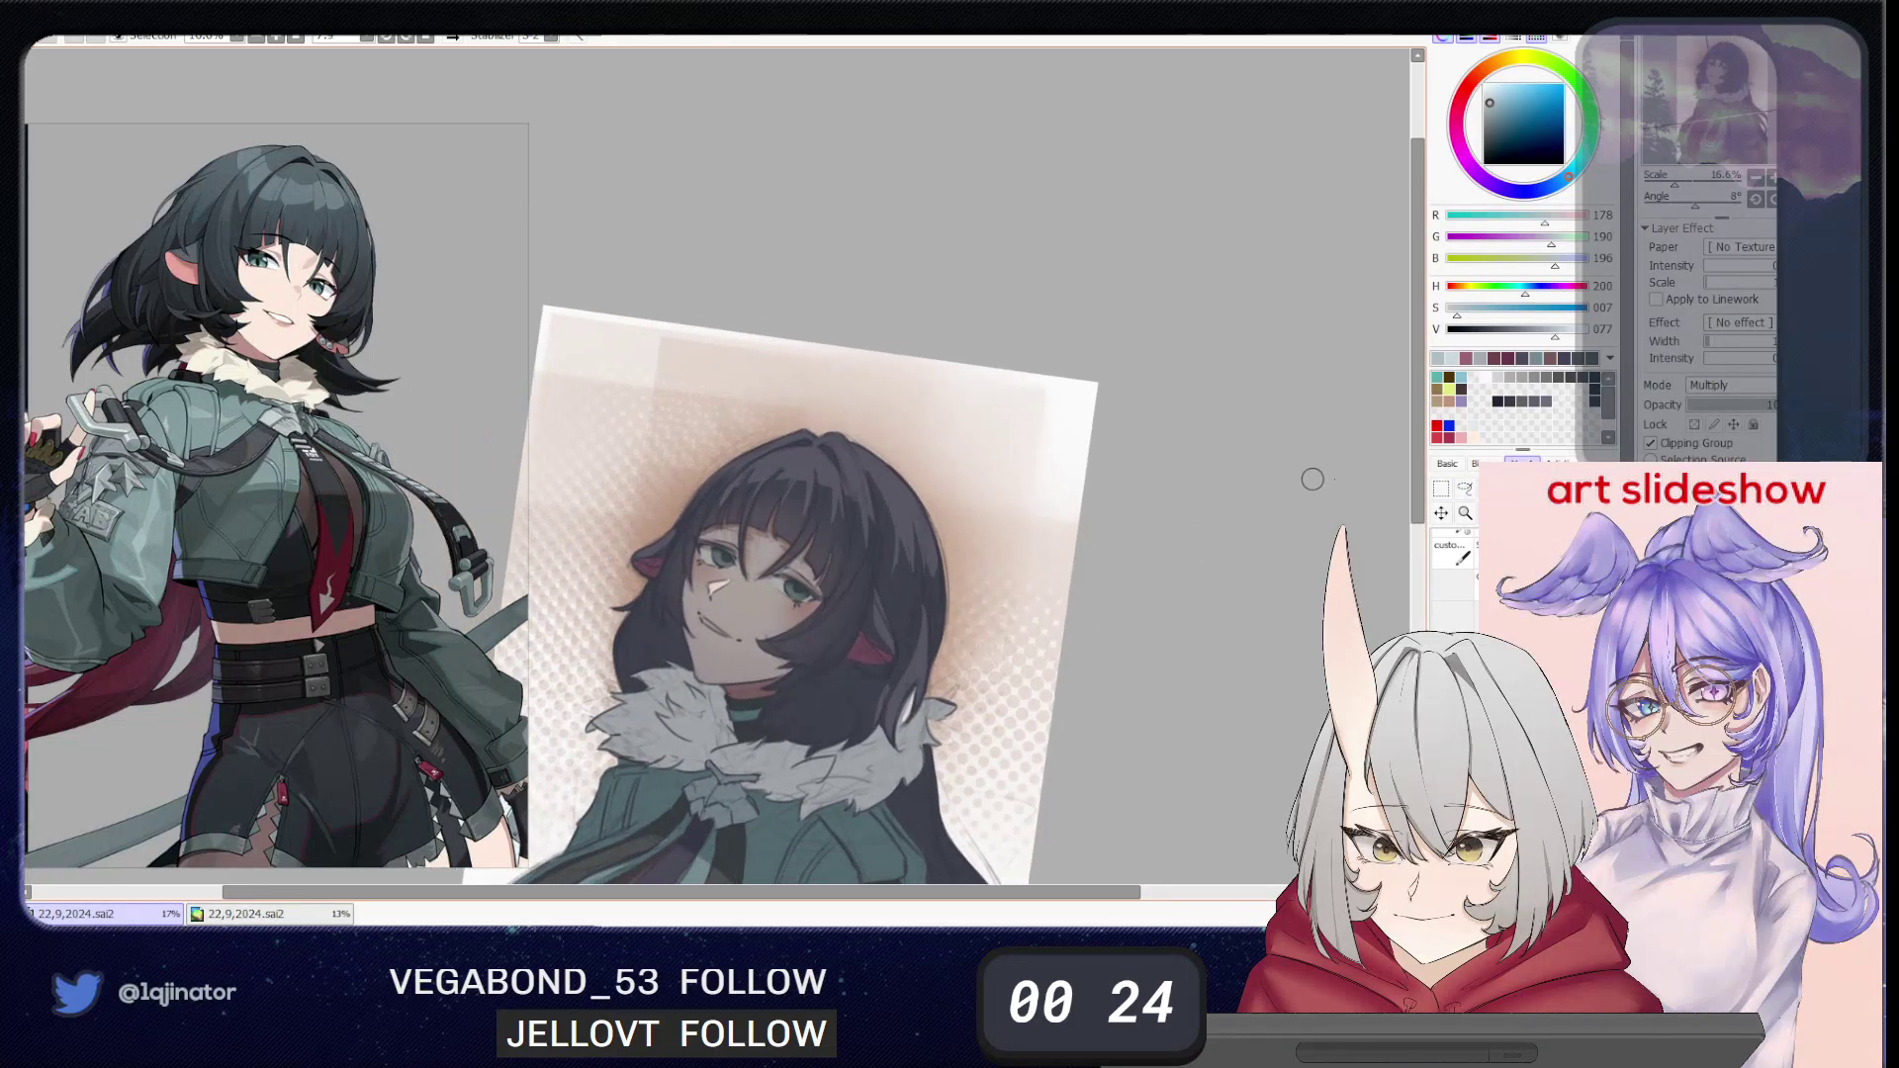
click(1466, 489)
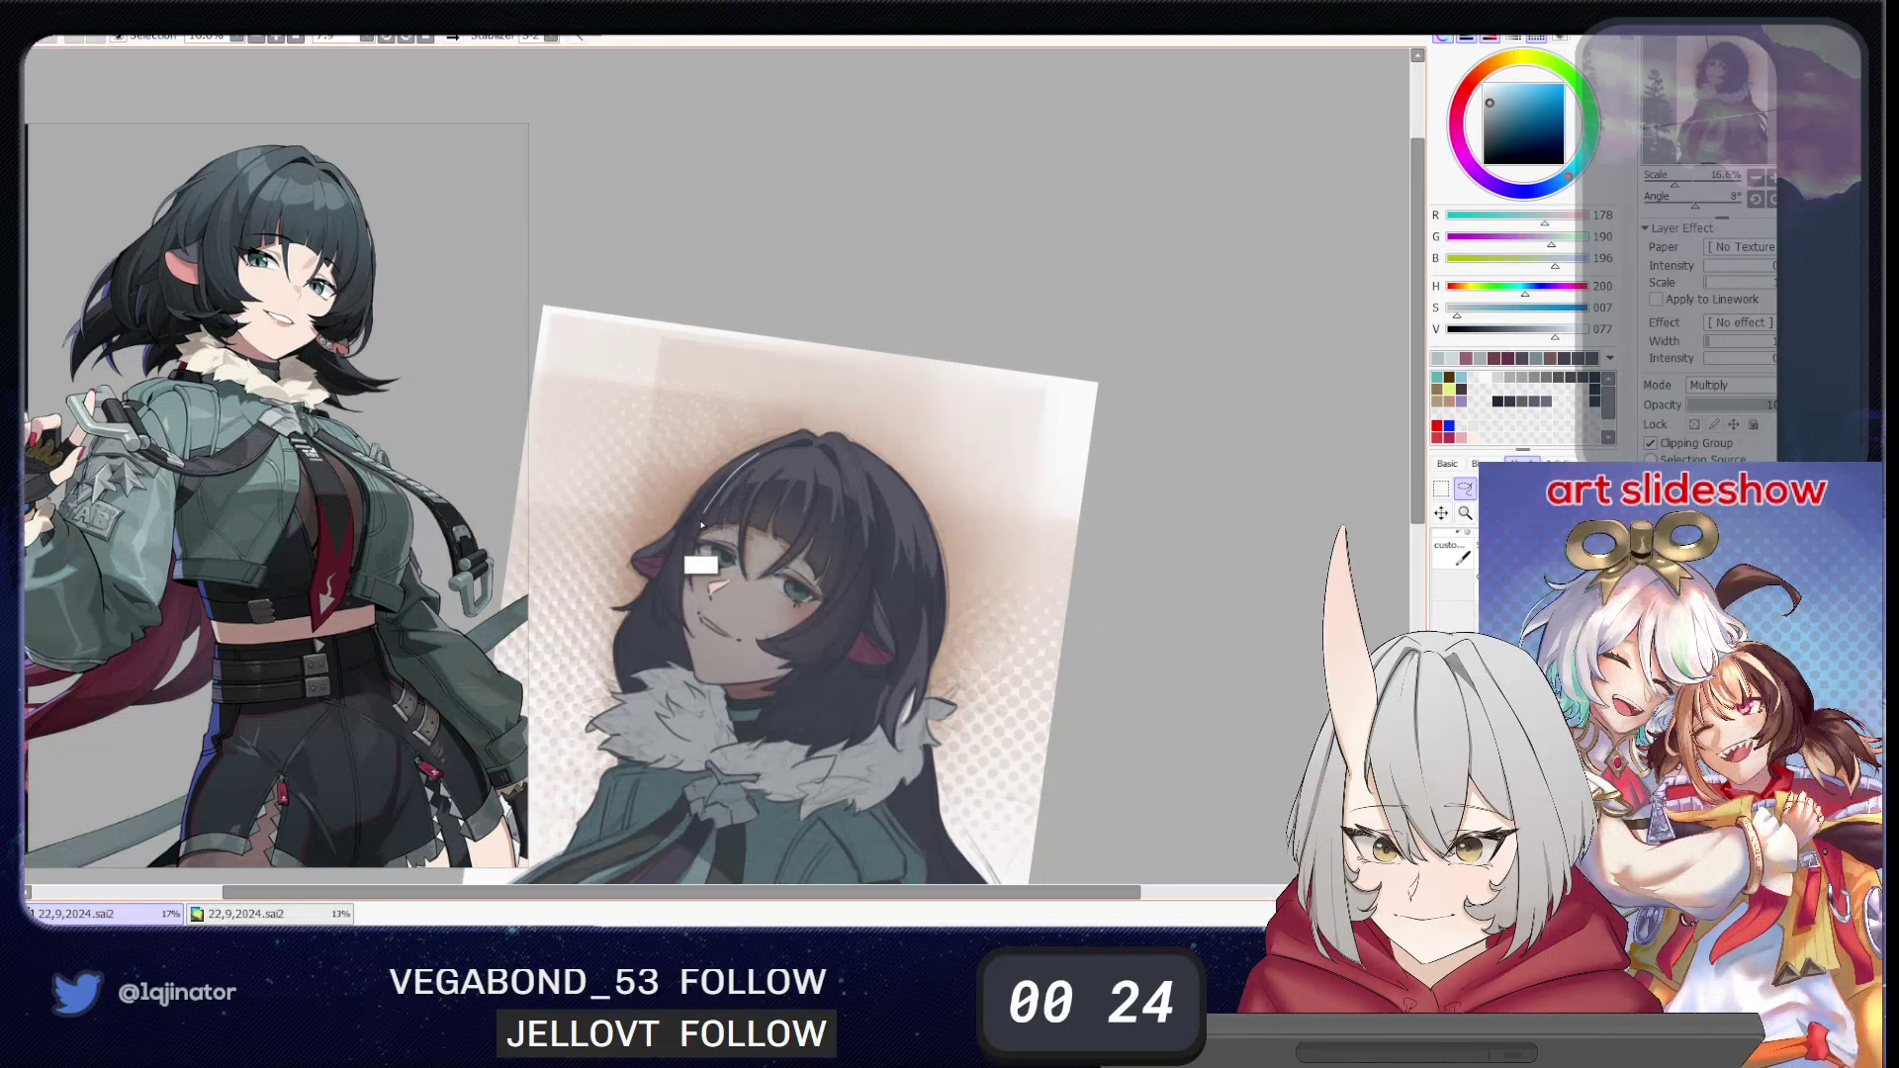
drag(697, 522, 782, 432)
key(ctrl+d)
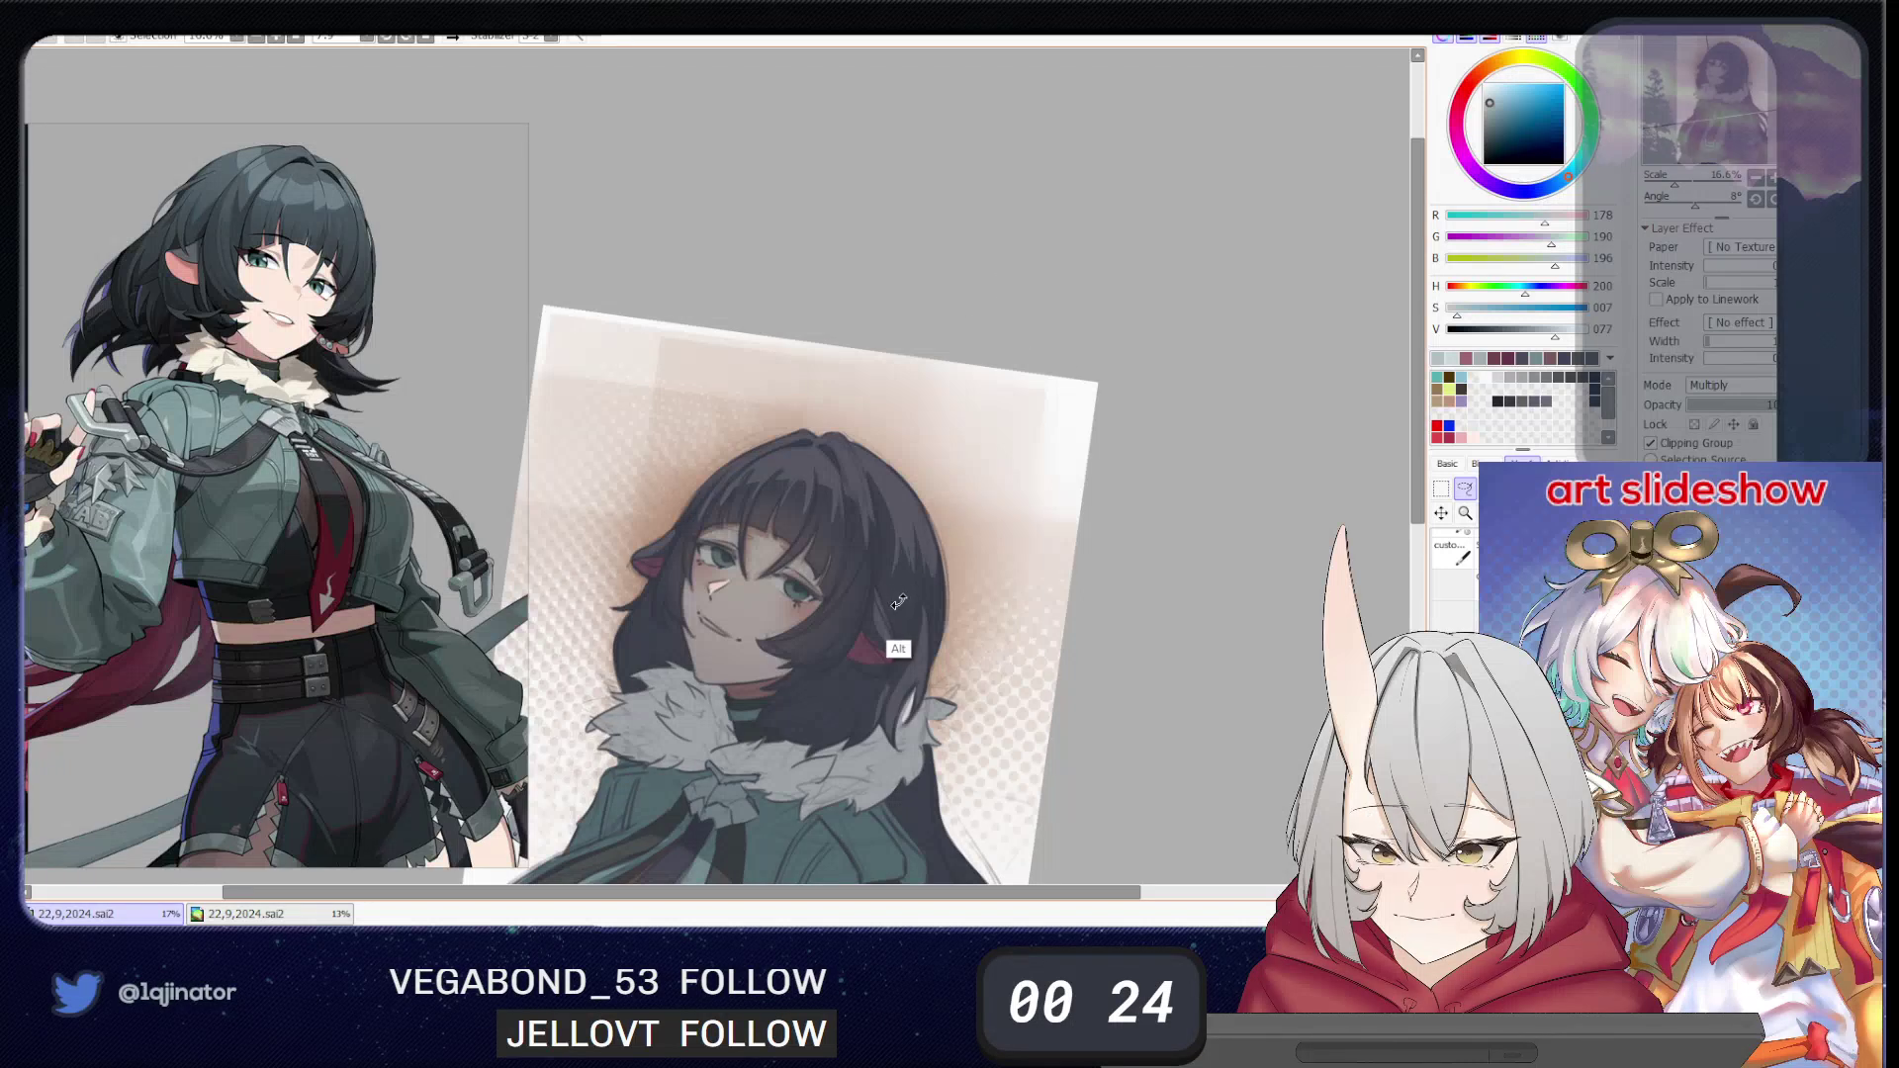
drag(898, 602, 932, 588)
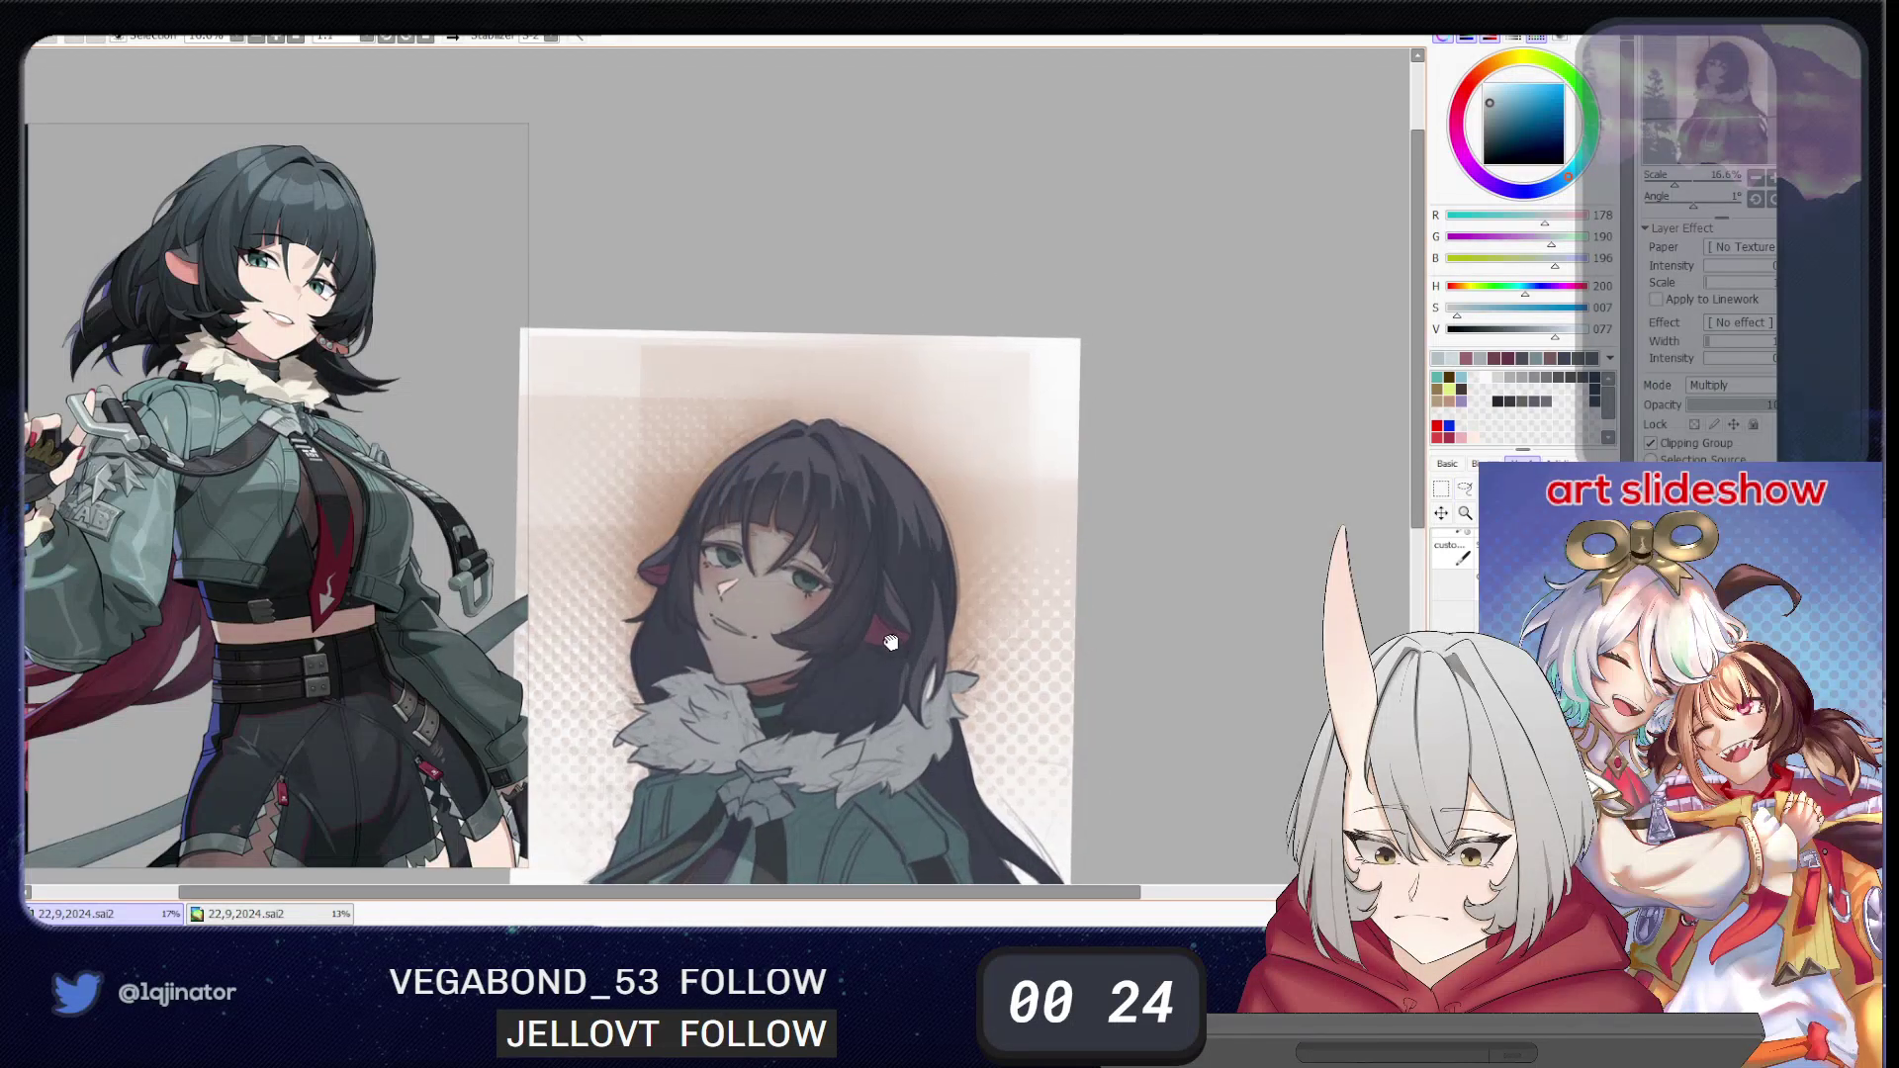
- Lasso tufts along the fur collar's outer edge below the far ear and clear the shadow there to leave lit fur
mouse_move(901, 633)
mouse_down()
mouse_move(869, 603)
mouse_move(914, 639)
mouse_move(931, 567)
mouse_move(958, 558)
mouse_up()
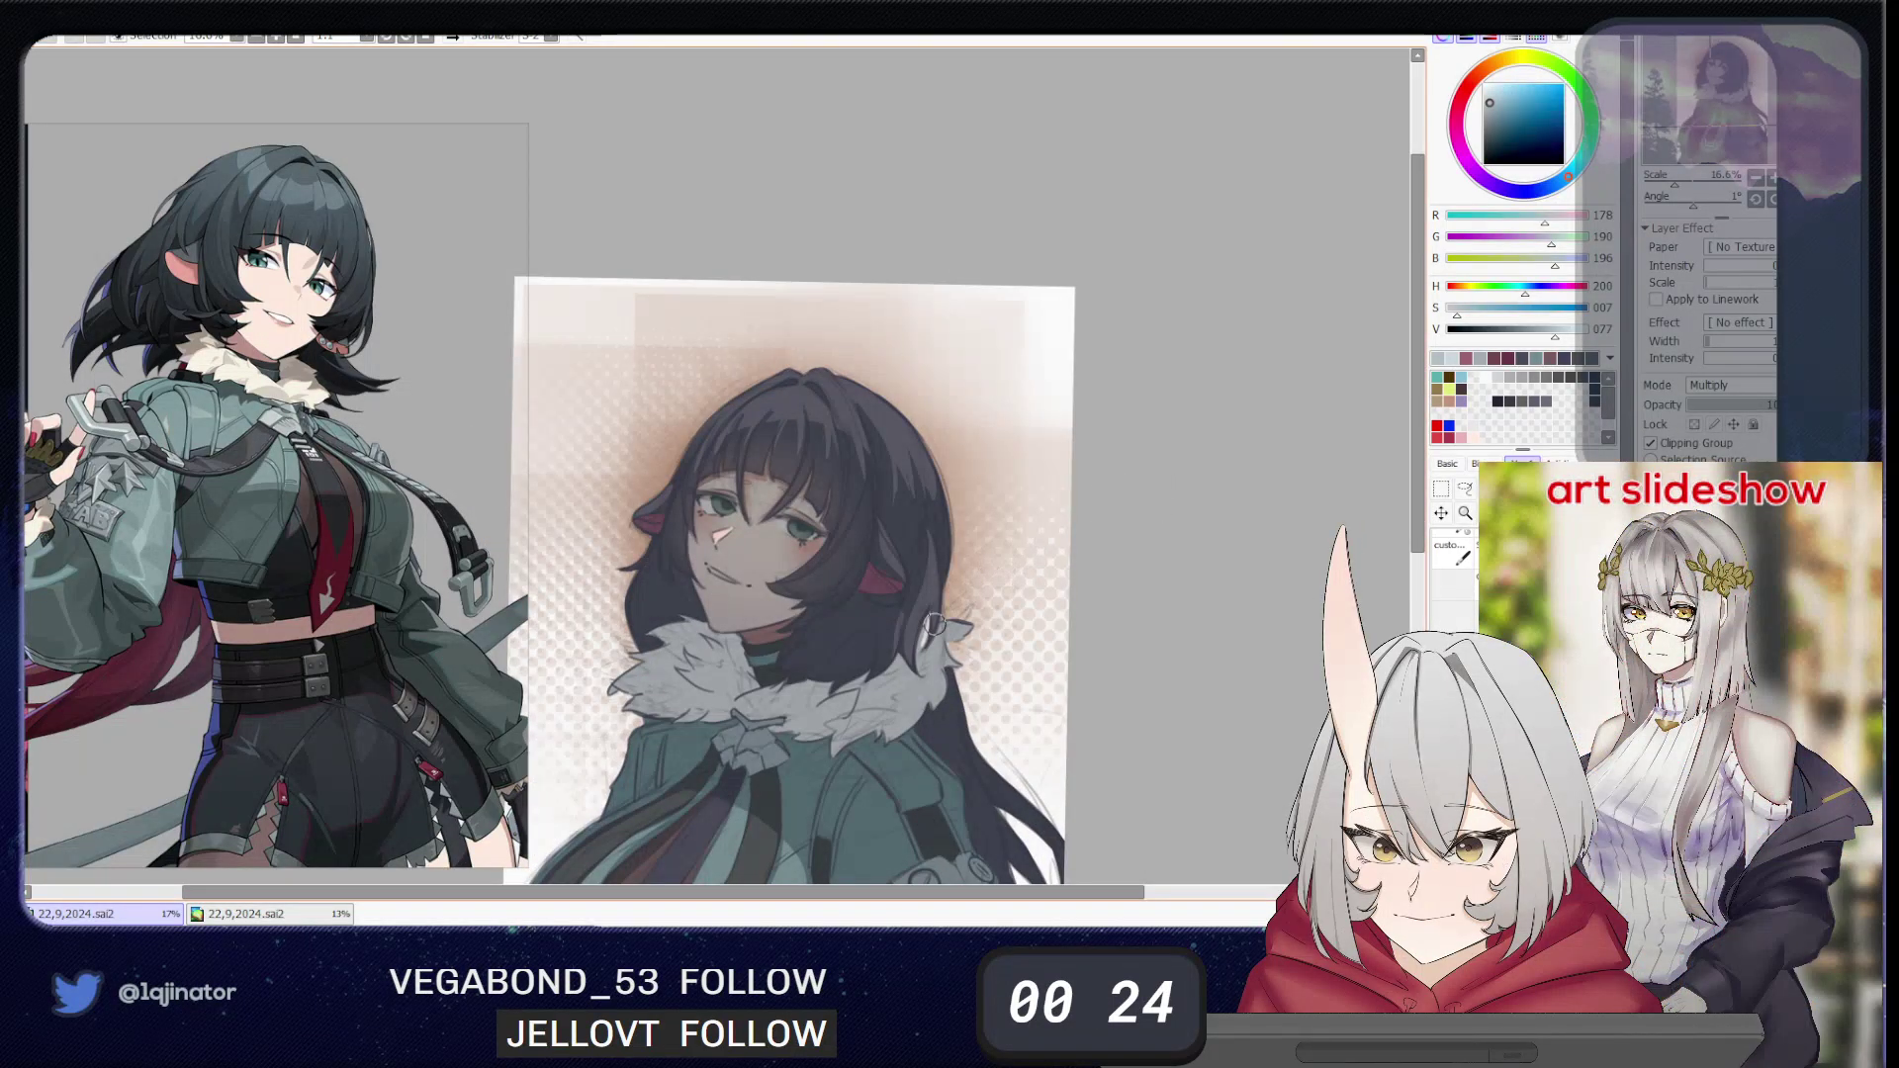
mouse_move(879, 706)
mouse_down()
mouse_move(866, 609)
mouse_move(937, 608)
mouse_move(893, 669)
mouse_up()
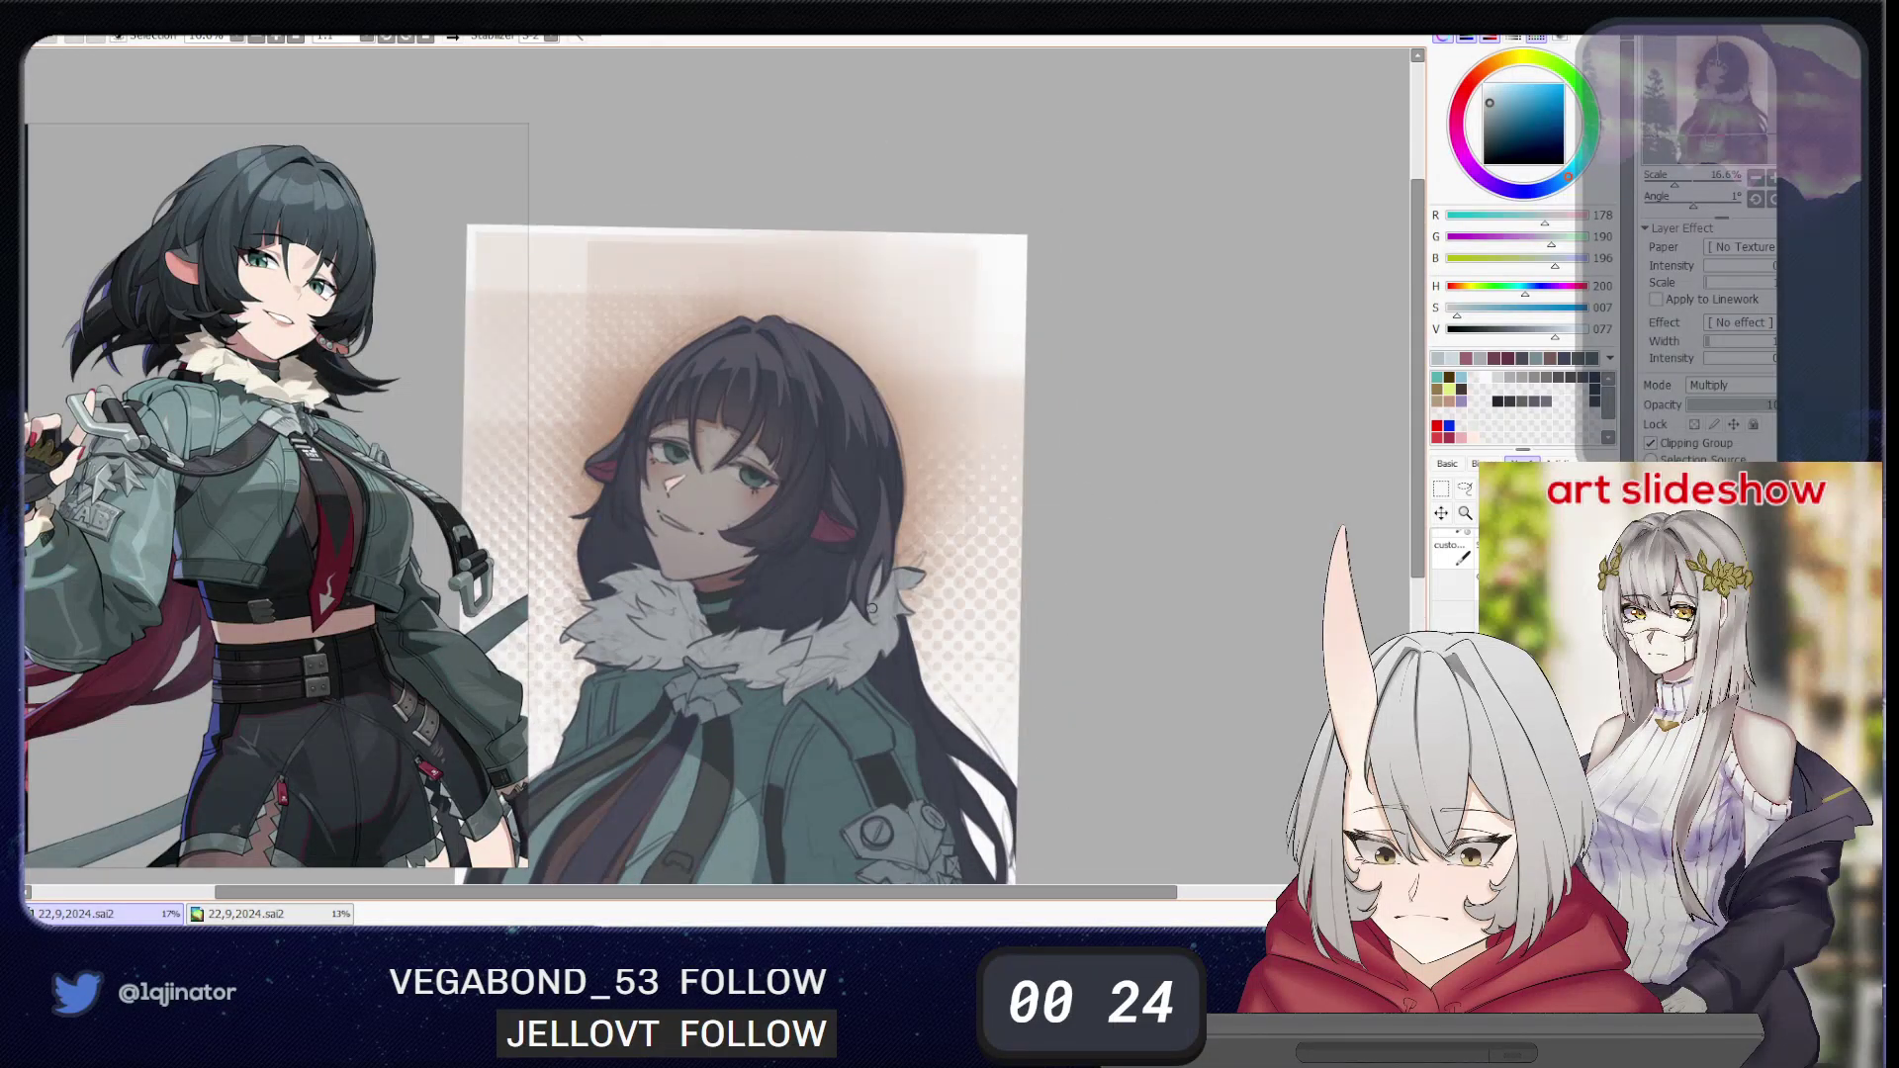
drag(872, 607, 915, 577)
click(1467, 492)
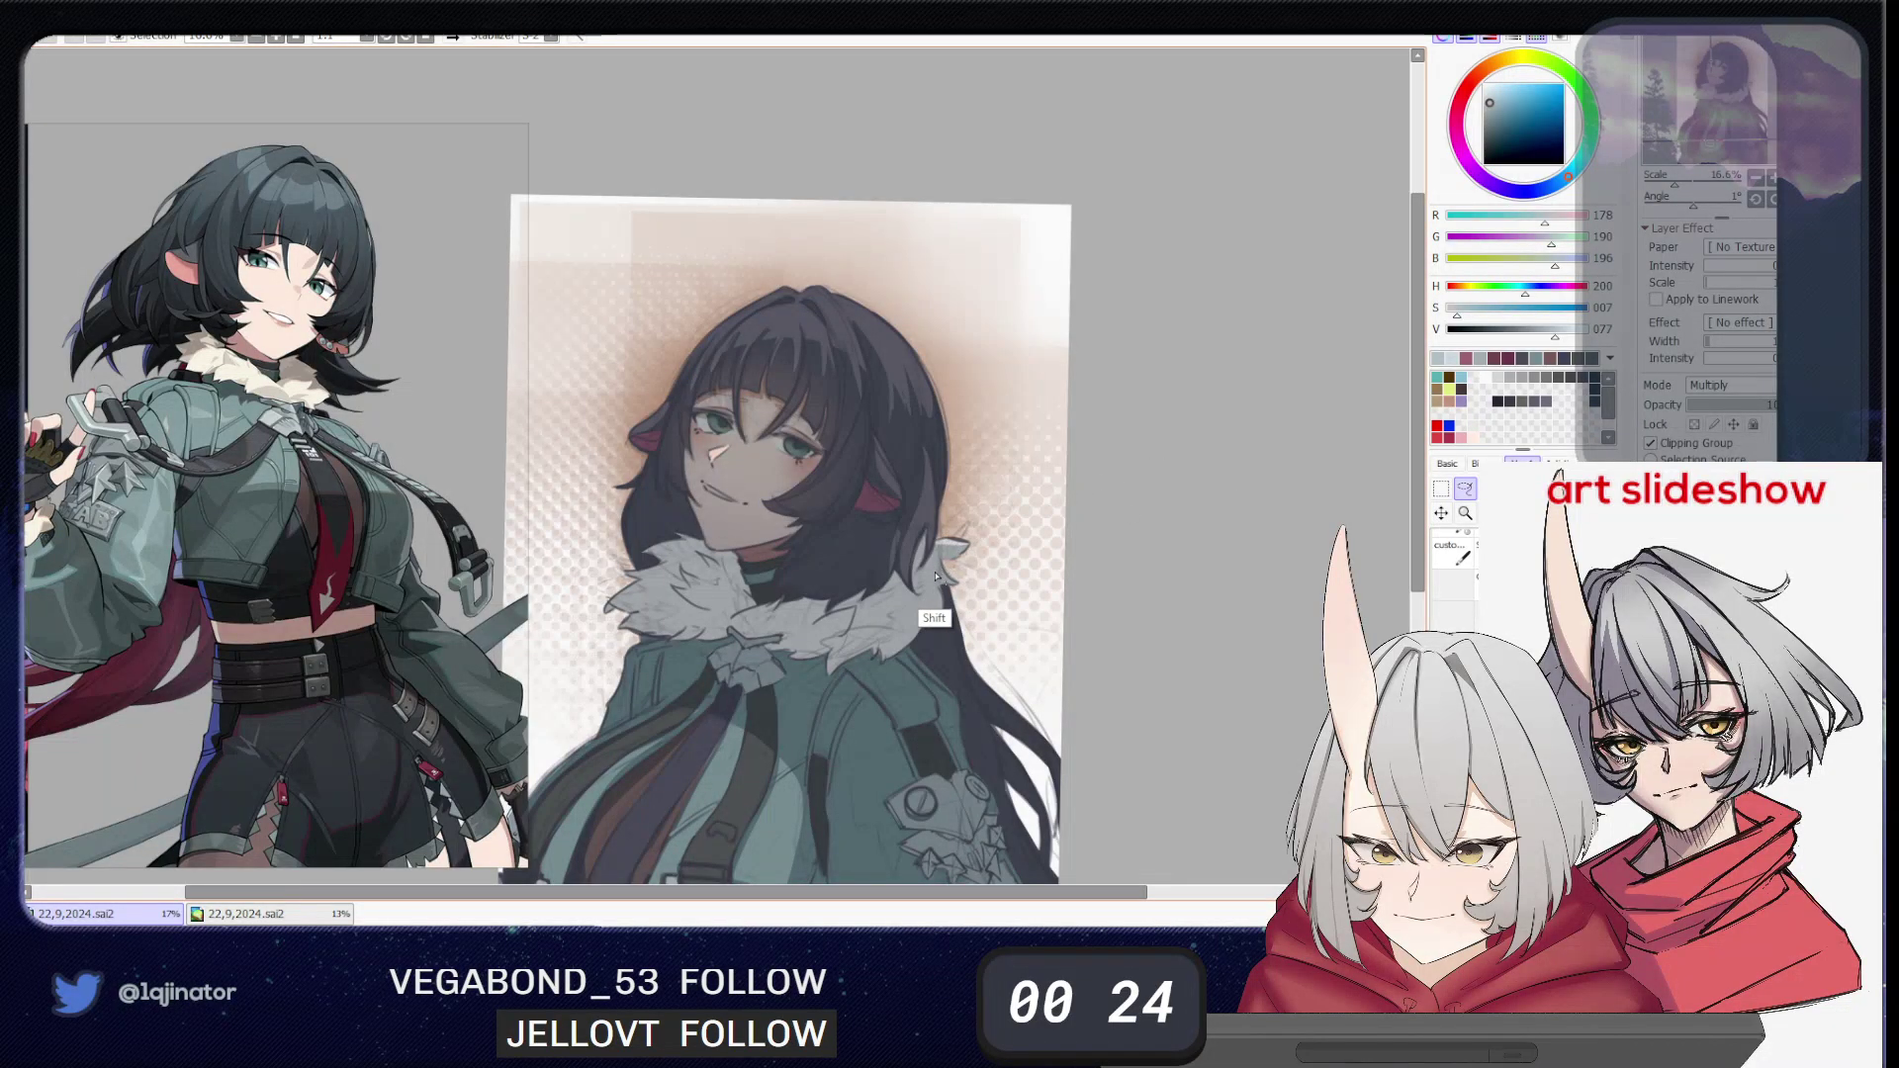
drag(956, 587, 994, 538)
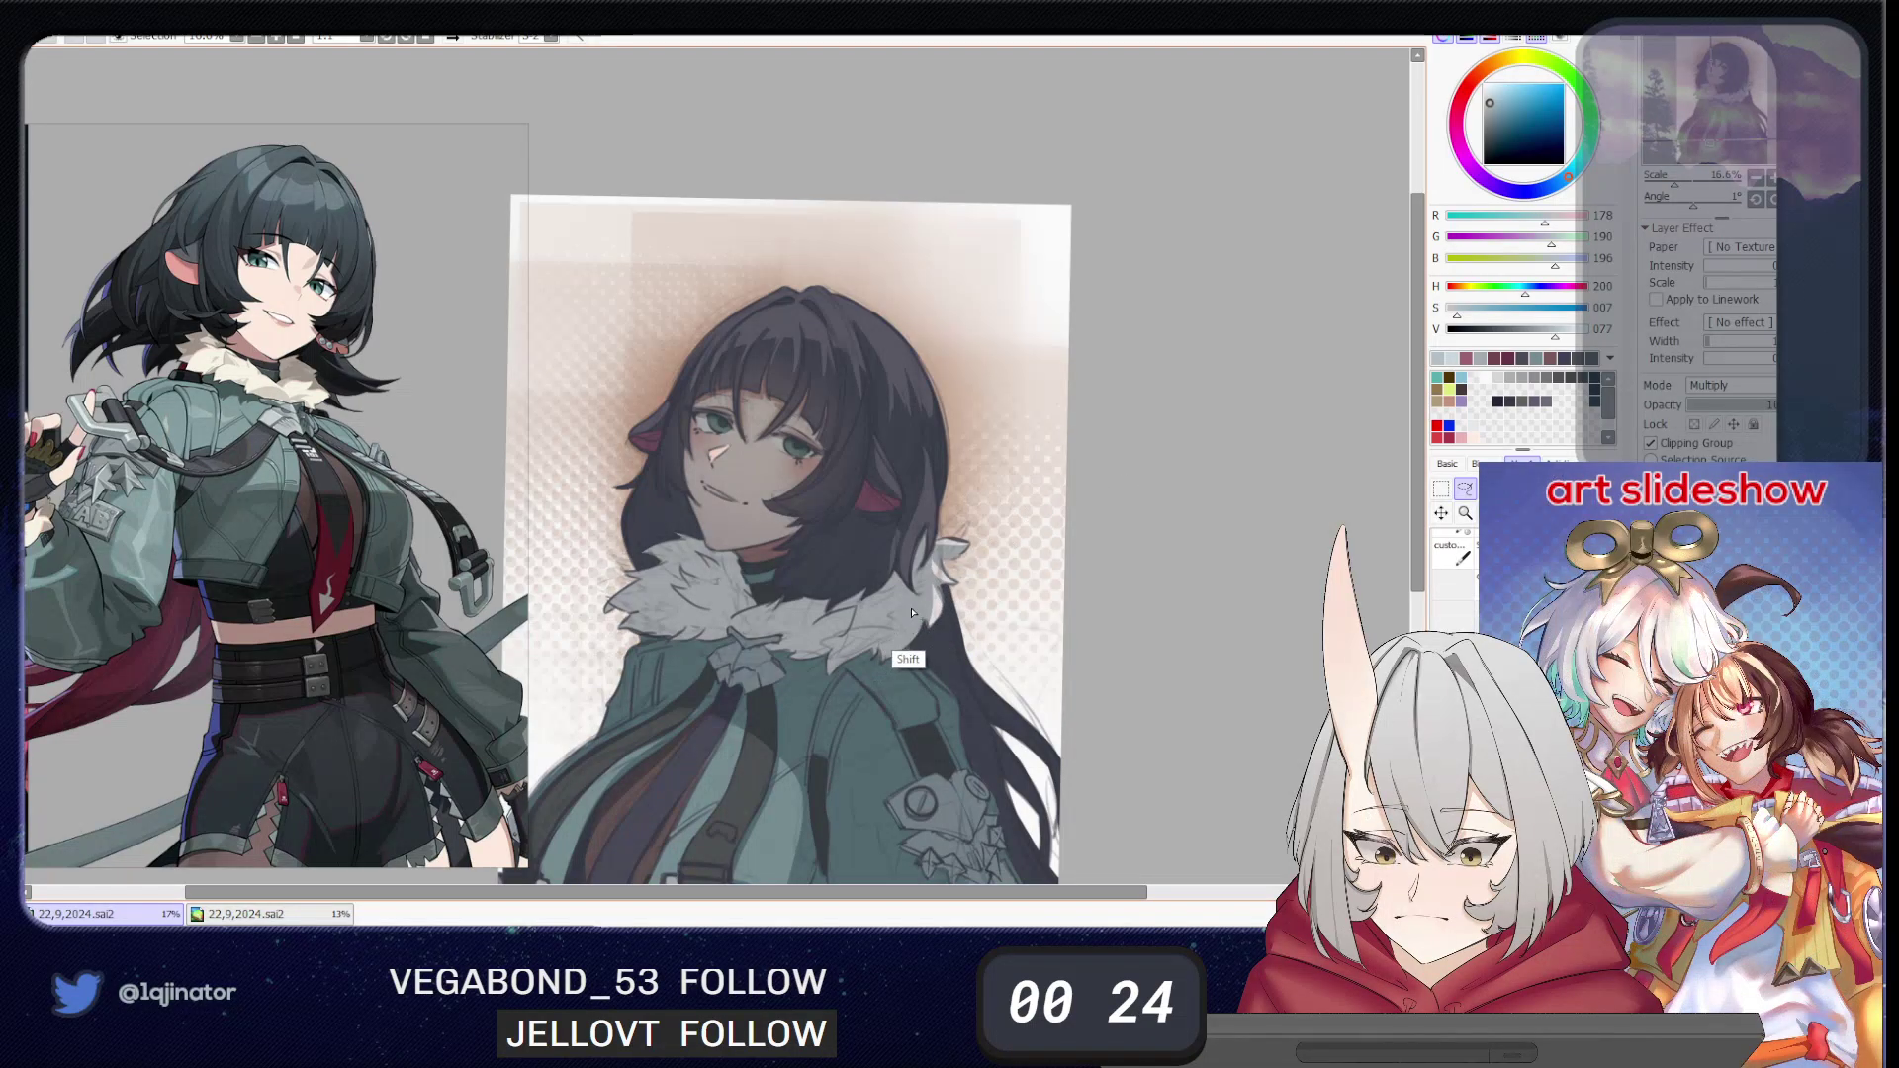
drag(930, 583, 882, 648)
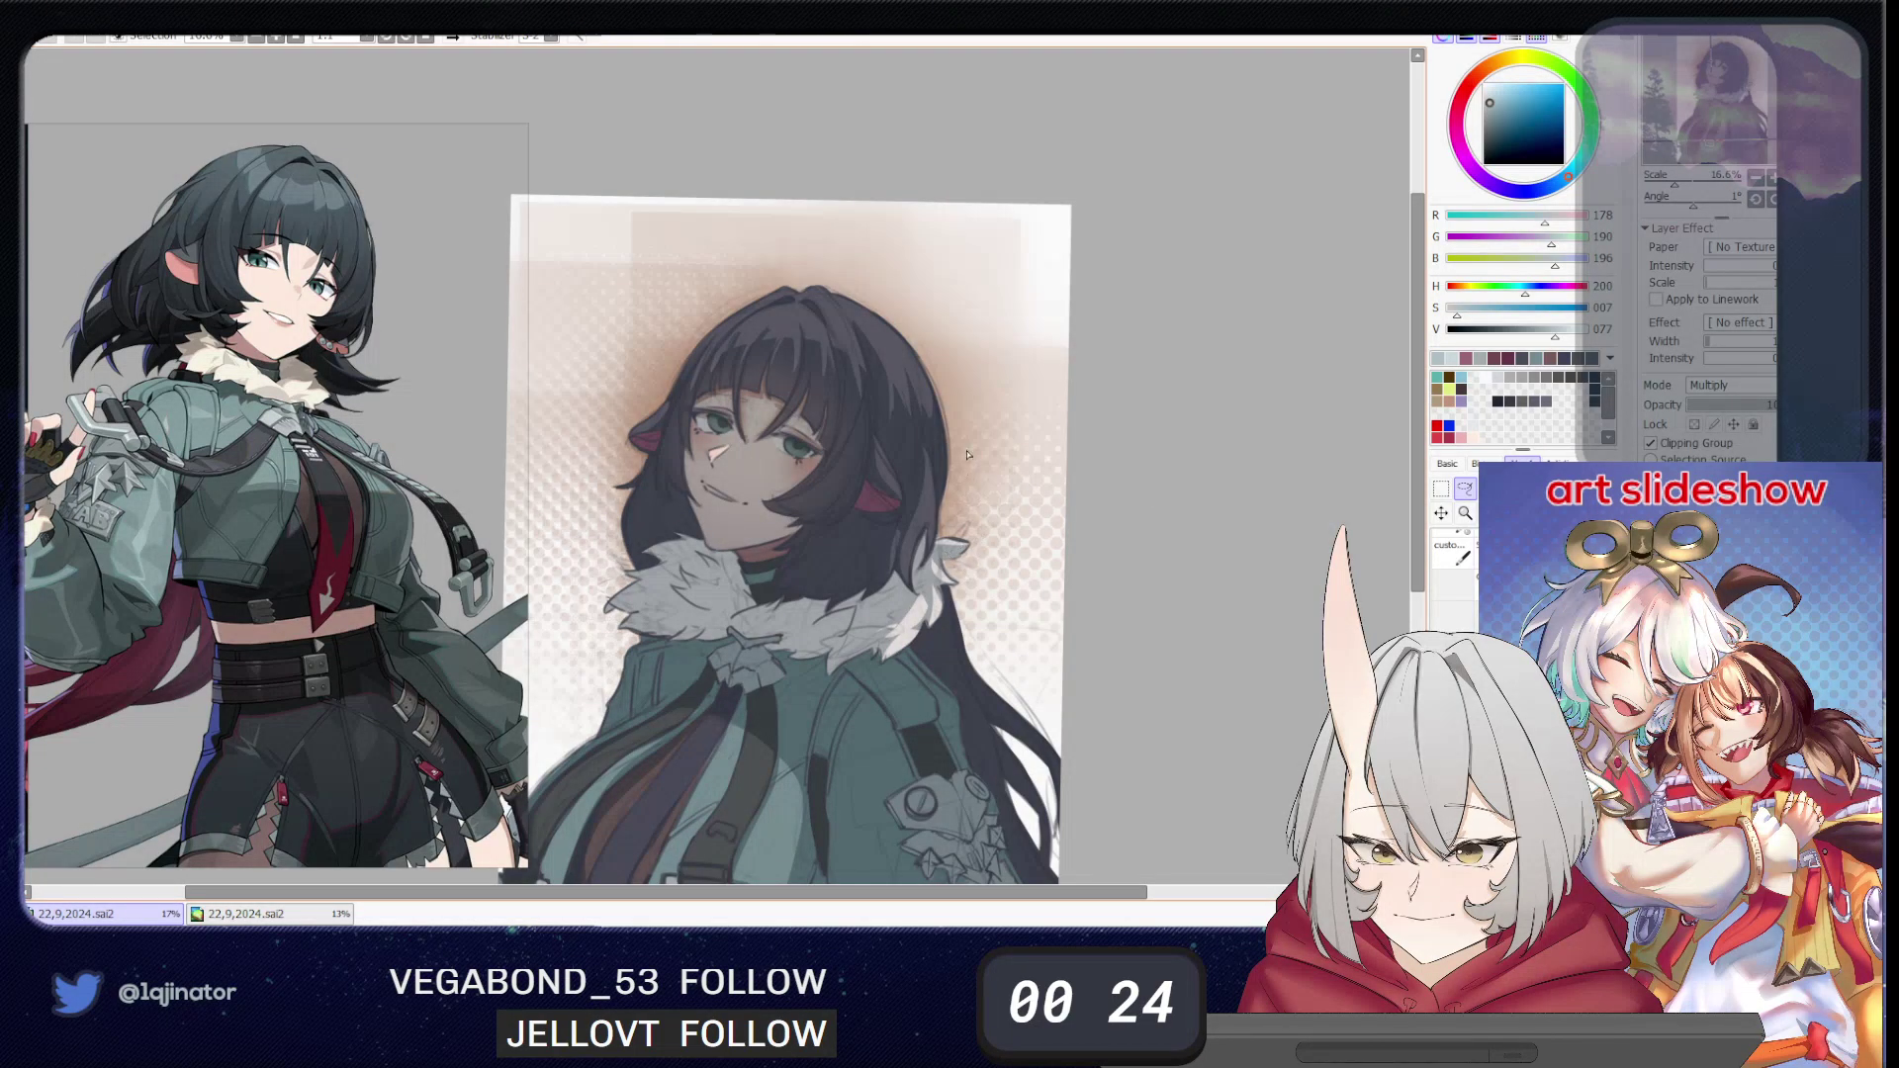
mouse_move(831, 609)
mouse_down()
mouse_move(881, 574)
mouse_move(806, 546)
mouse_up()
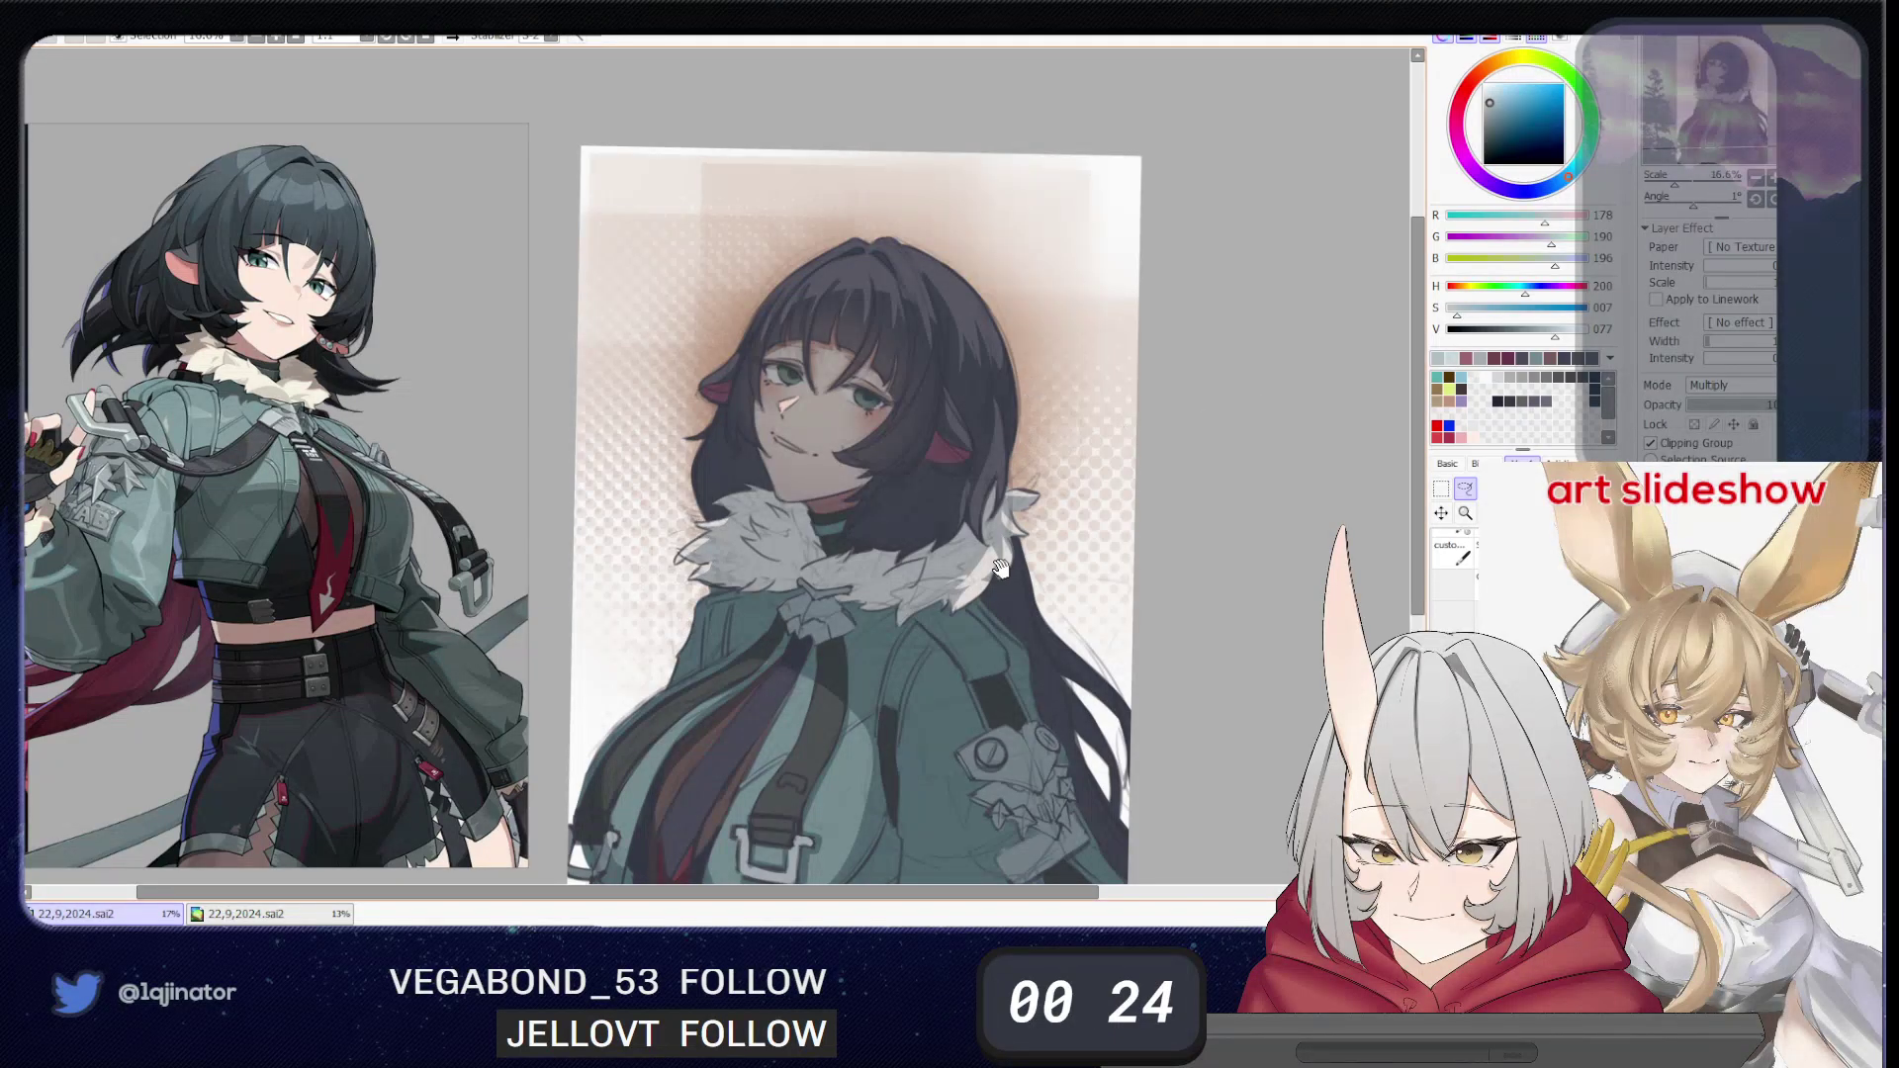
drag(999, 567, 955, 590)
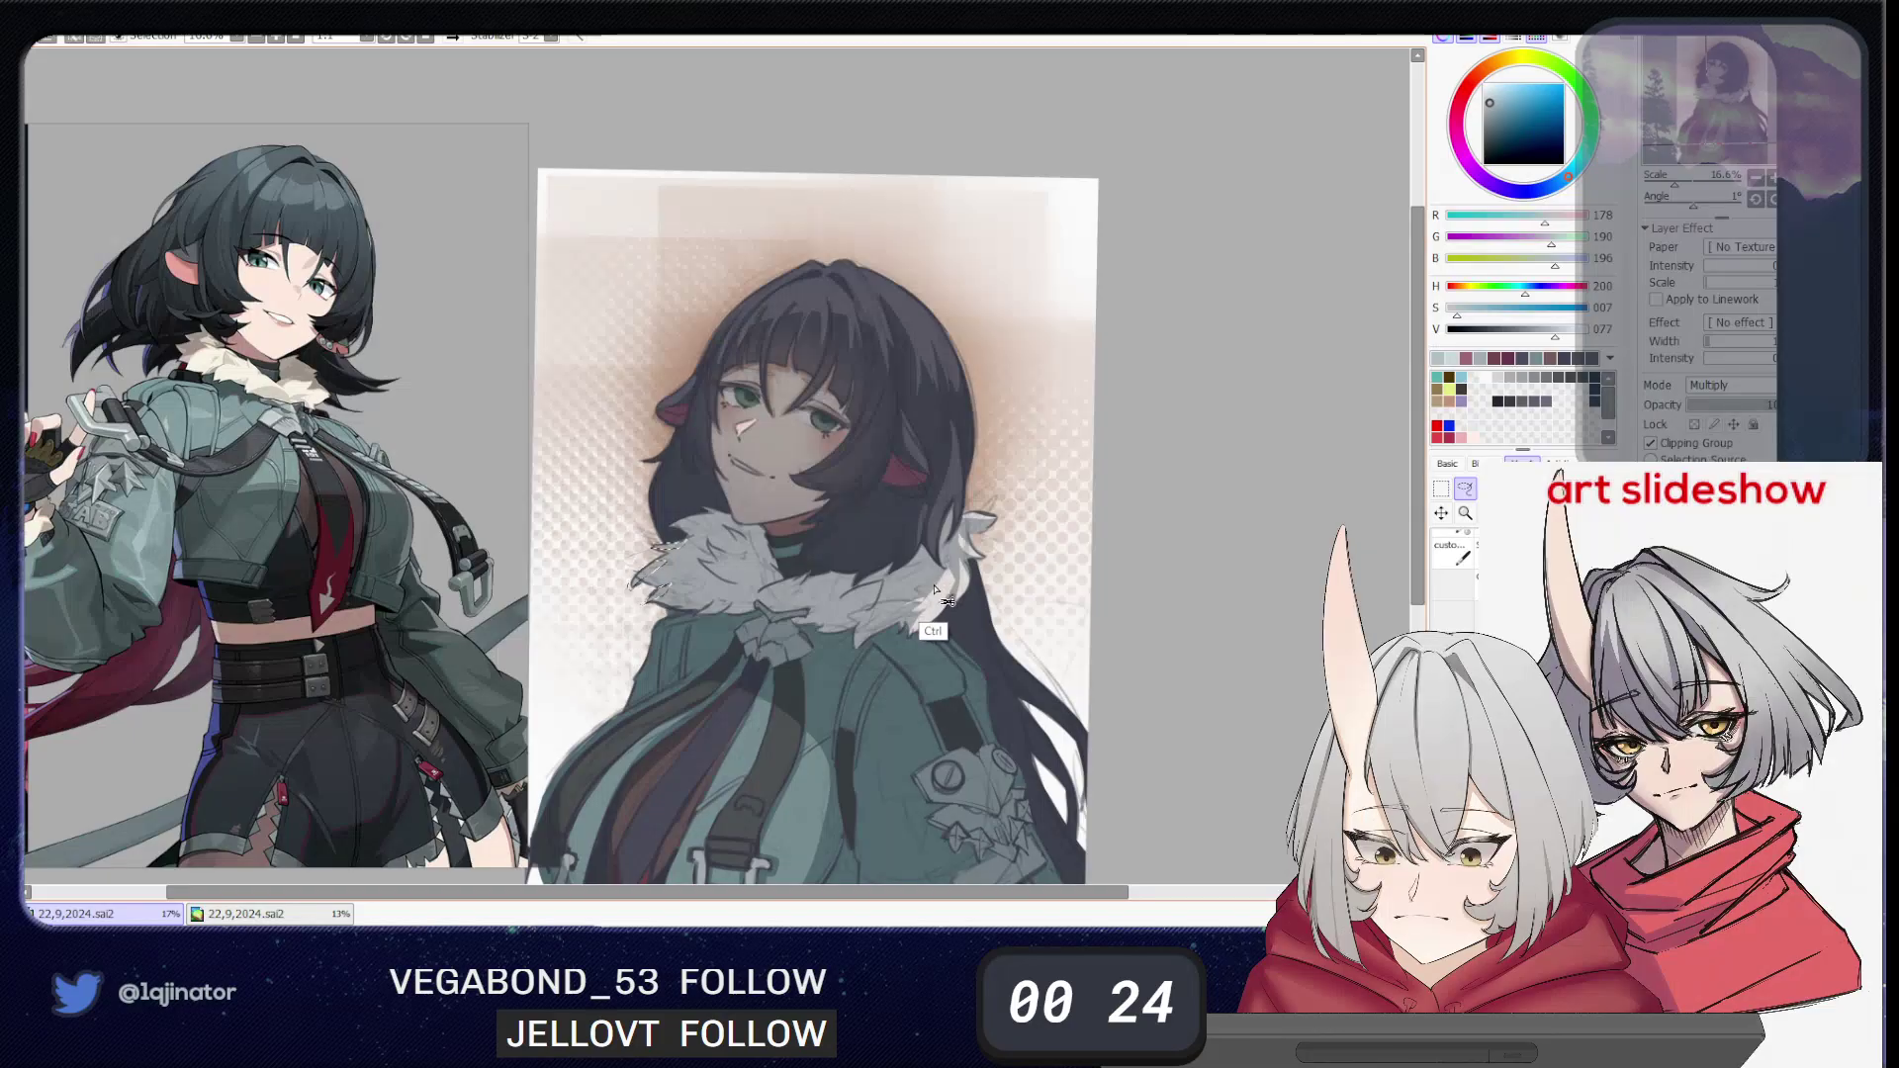
mouse_move(945, 571)
mouse_down()
mouse_move(892, 531)
mouse_move(917, 535)
mouse_up()
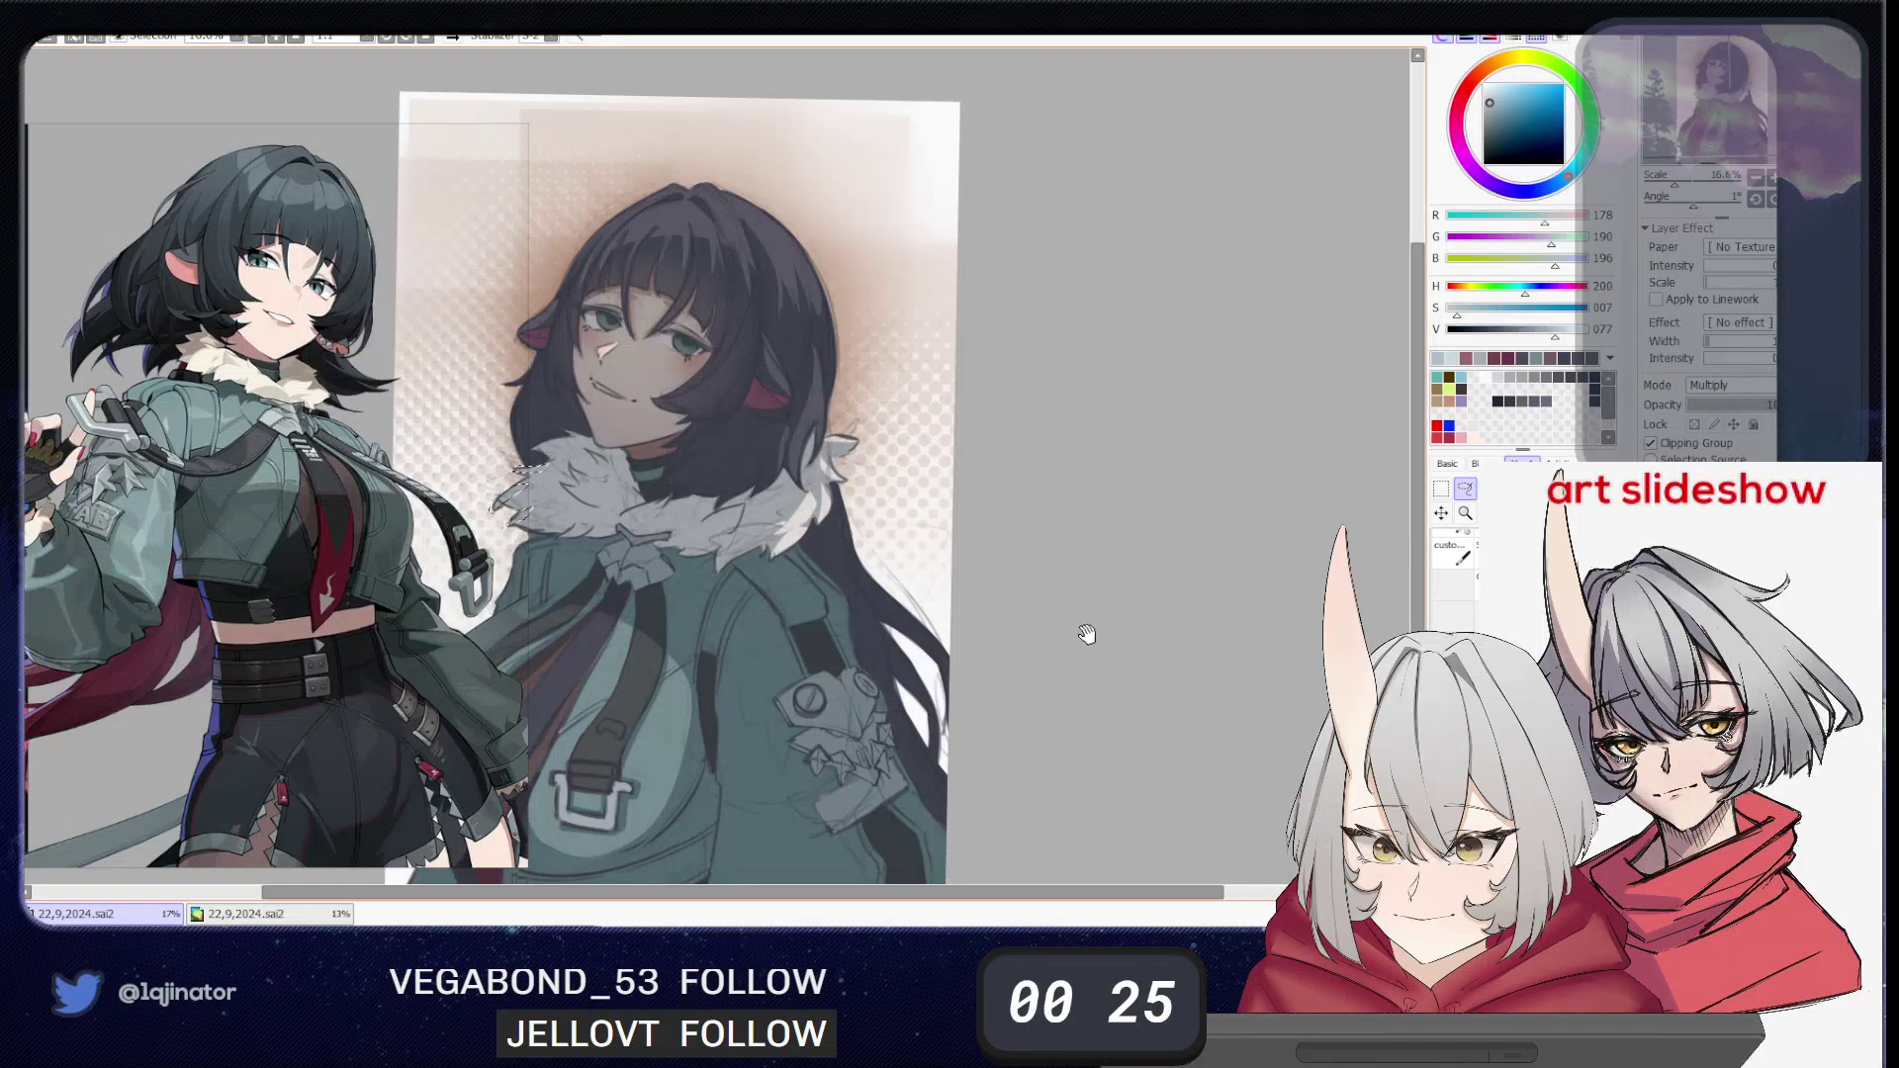
- Hide the shadow shading to expose the flat colours and swap to the muted pink painting colour
drag(1087, 635, 1167, 604)
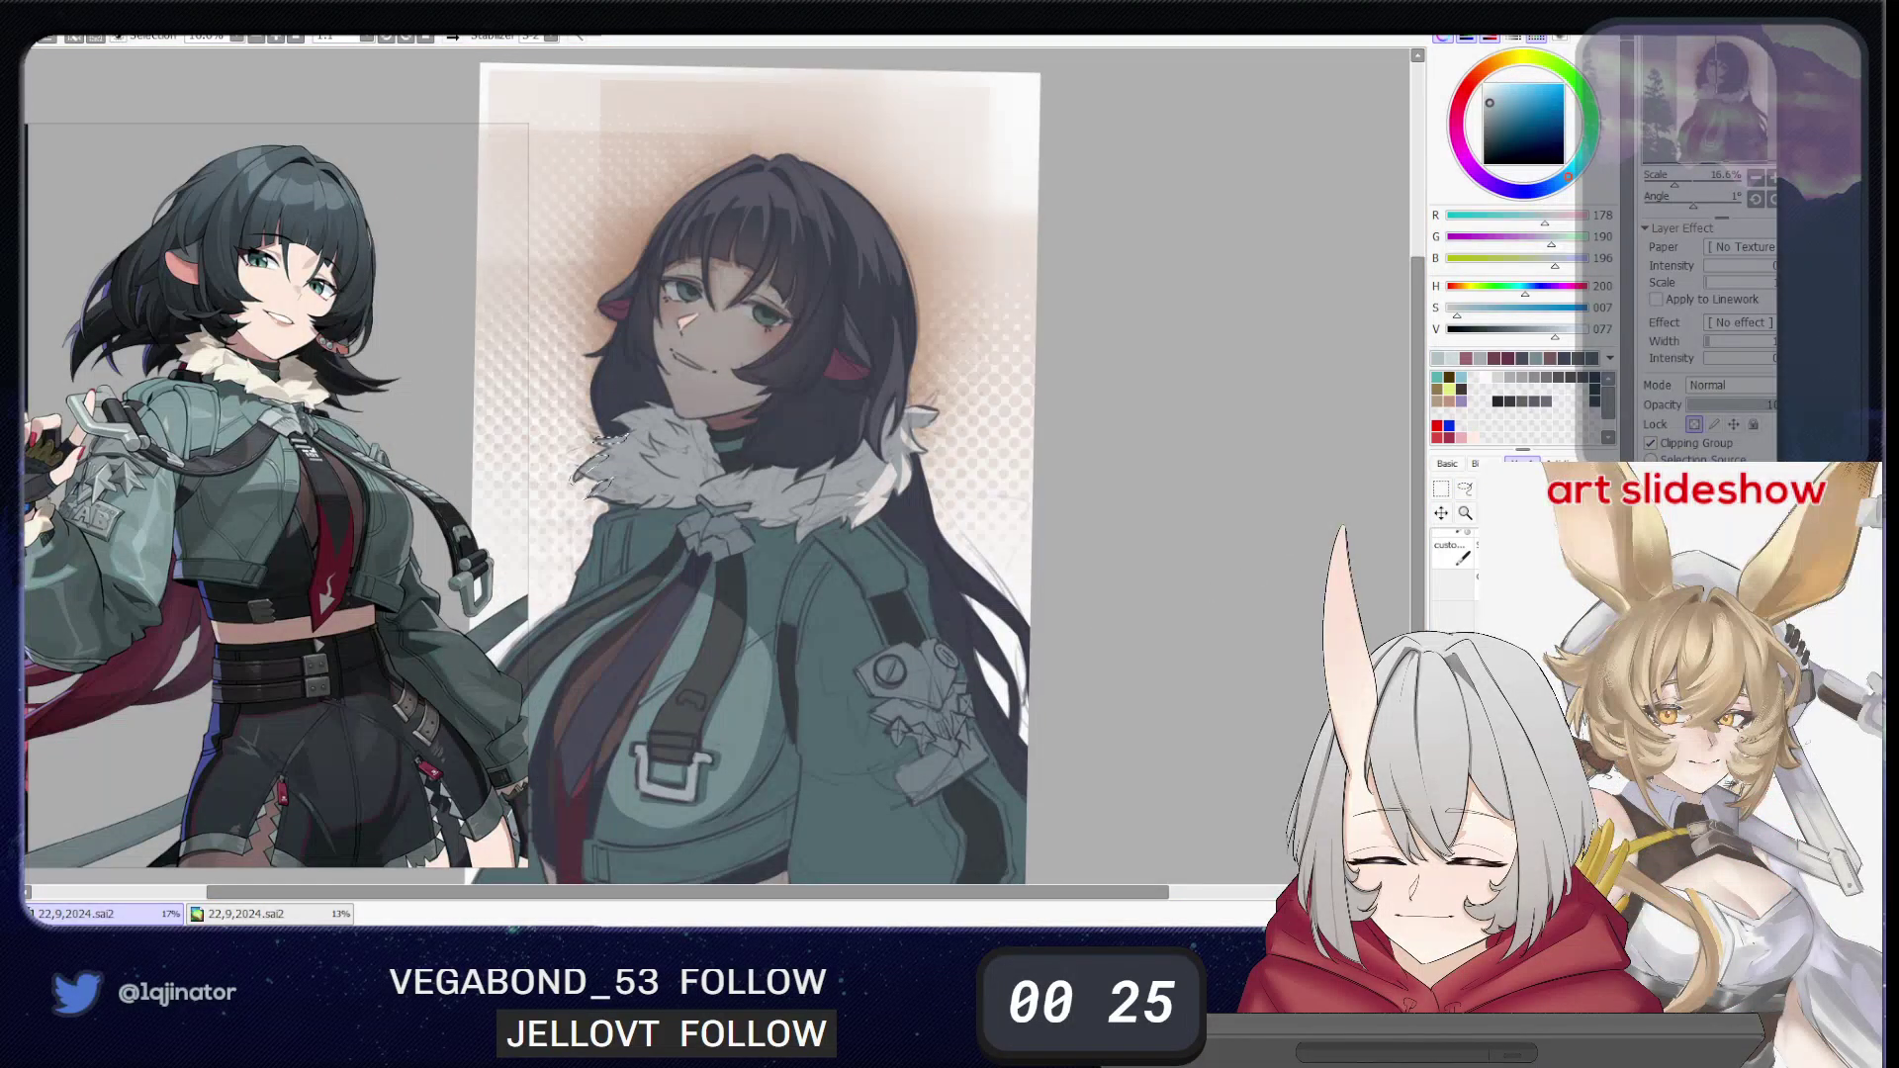
click(1653, 613)
click(1654, 613)
click(1654, 614)
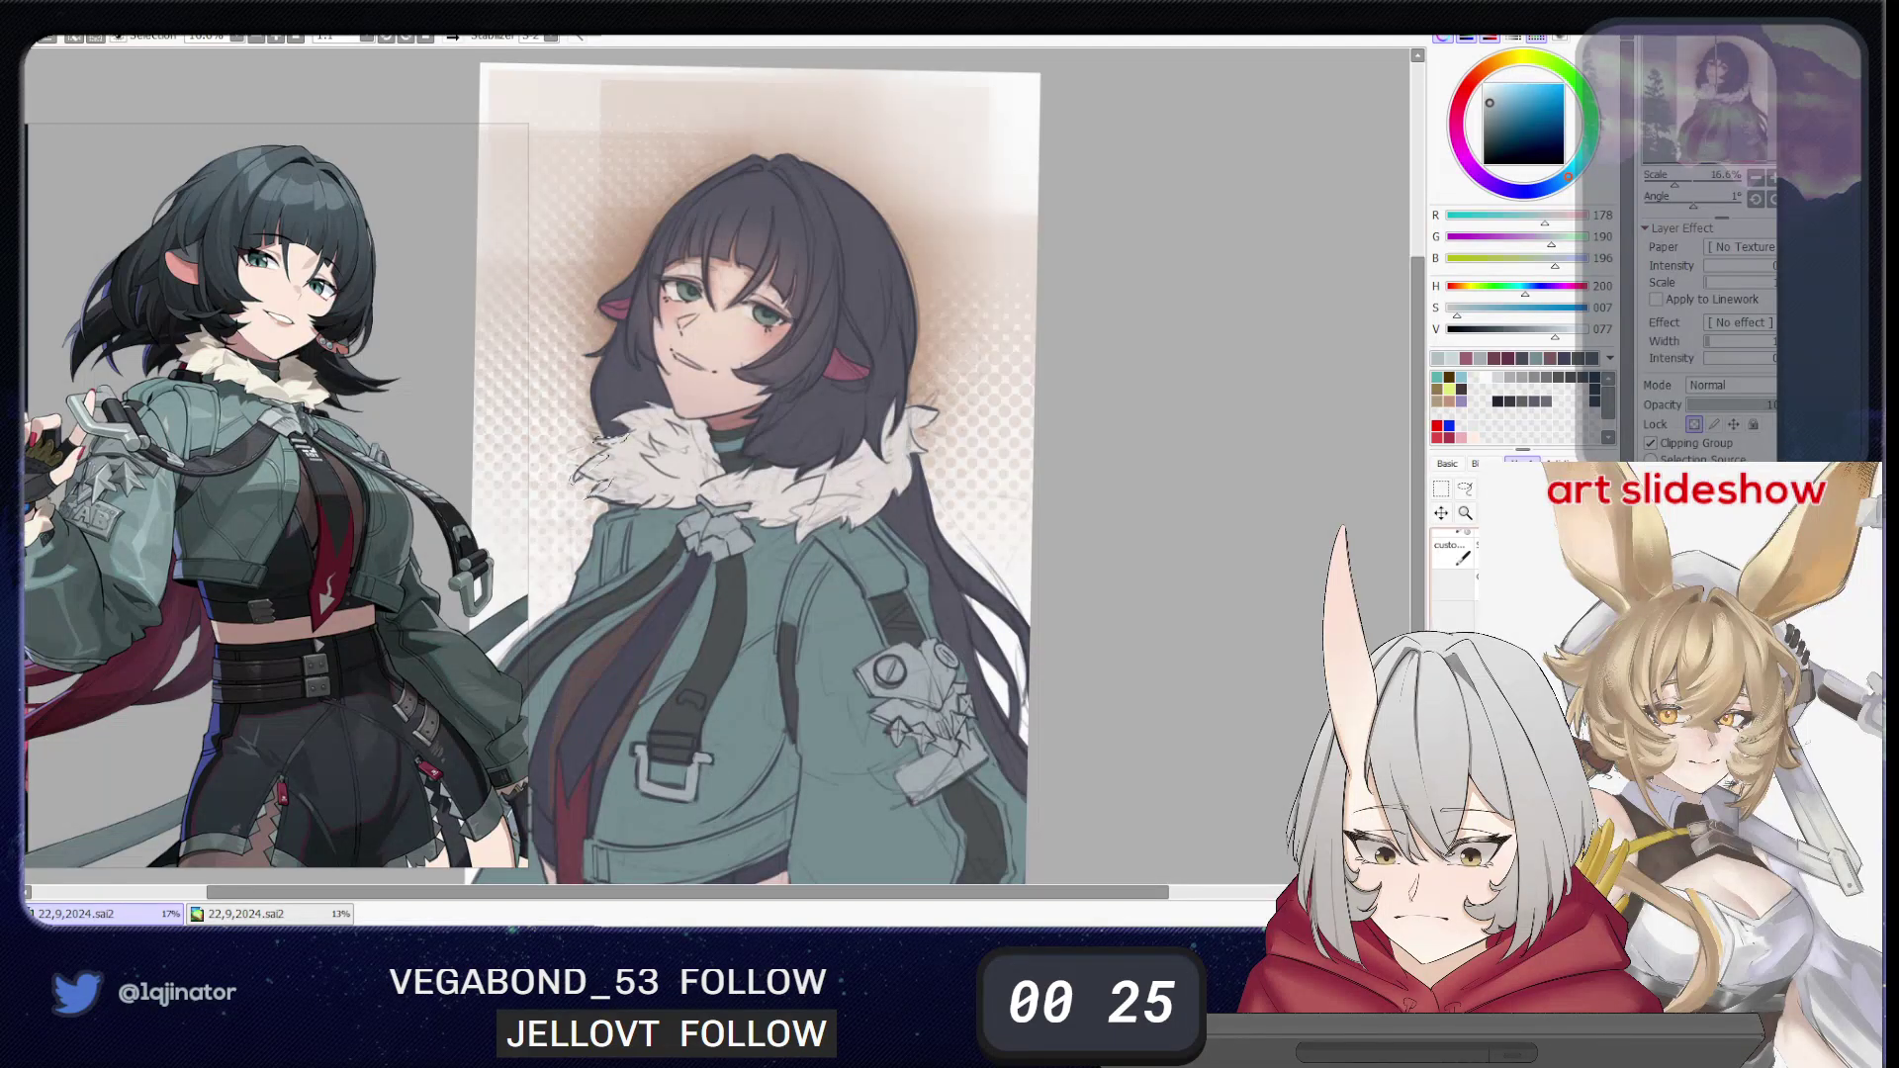
drag(1117, 655, 1061, 610)
key(x)
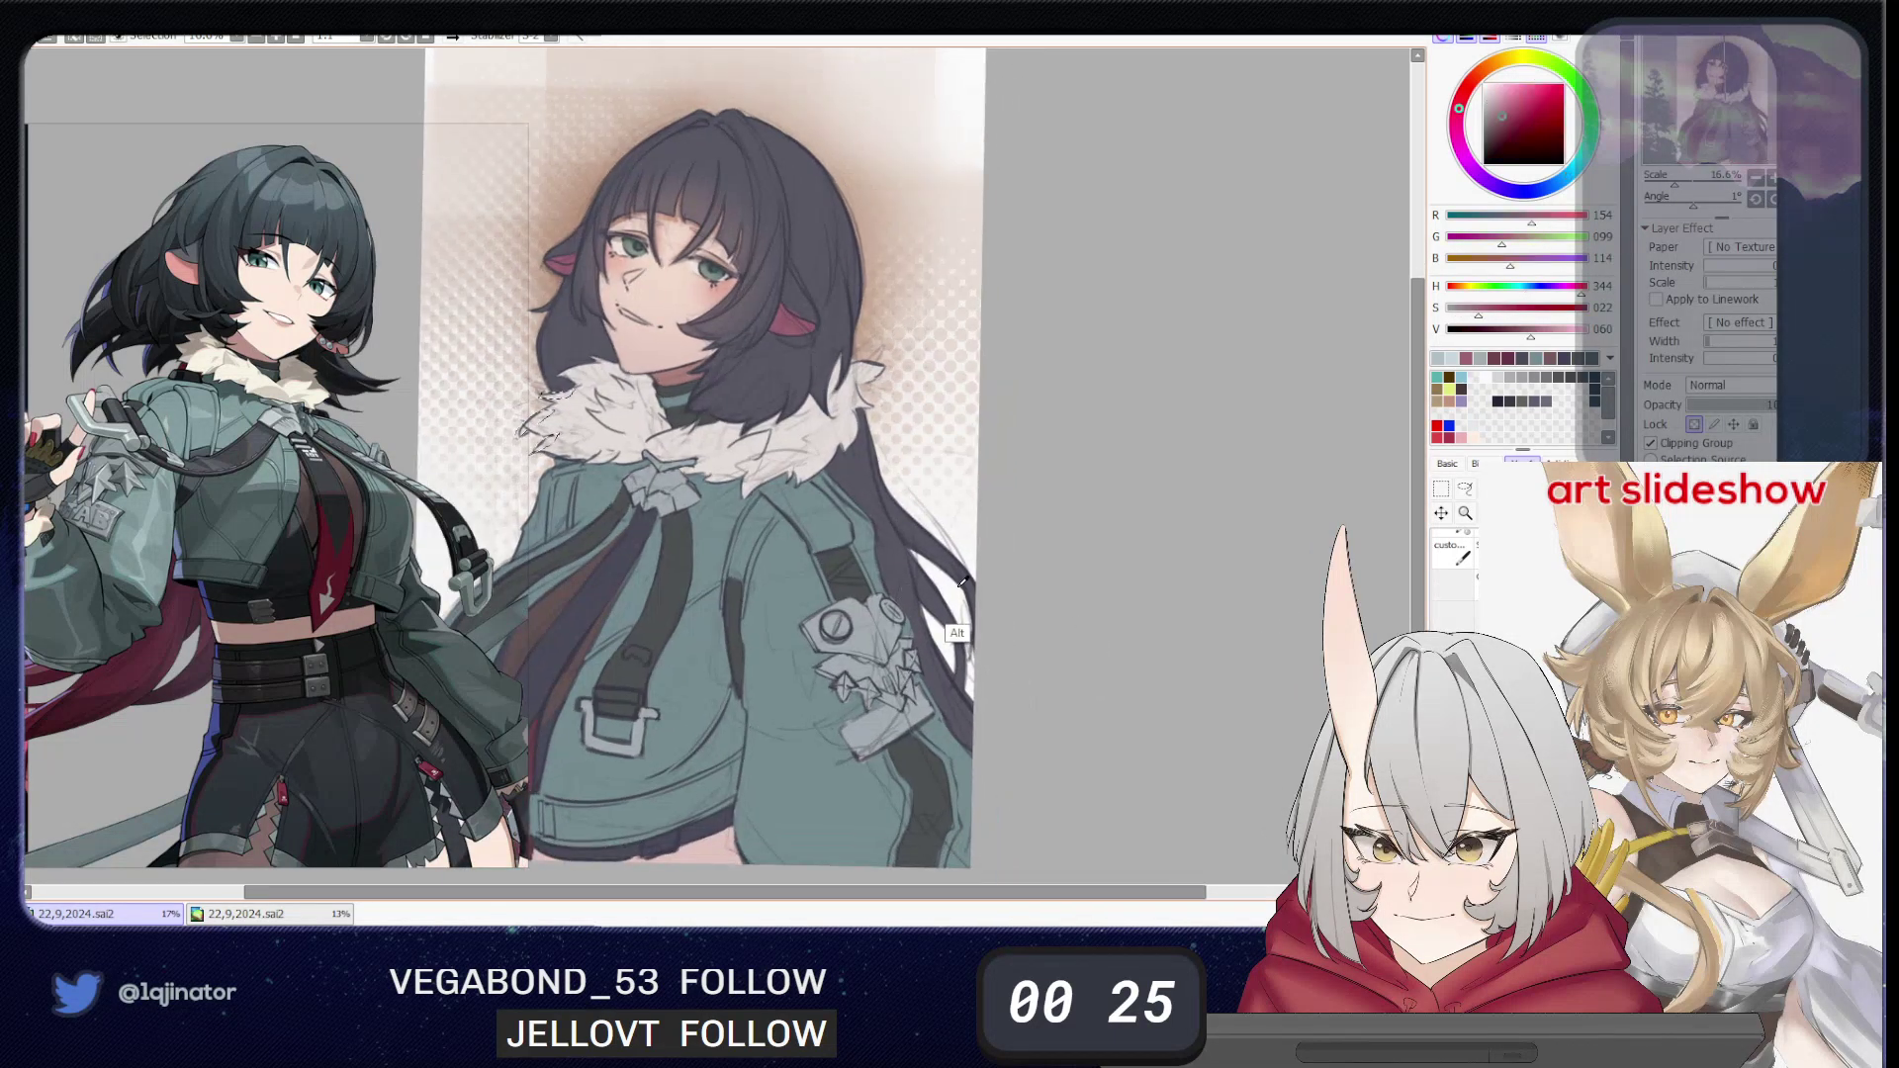
- Lasso the long hair strands behind the arm patch, following the sleeve's edge down to the canvas border
click(1465, 488)
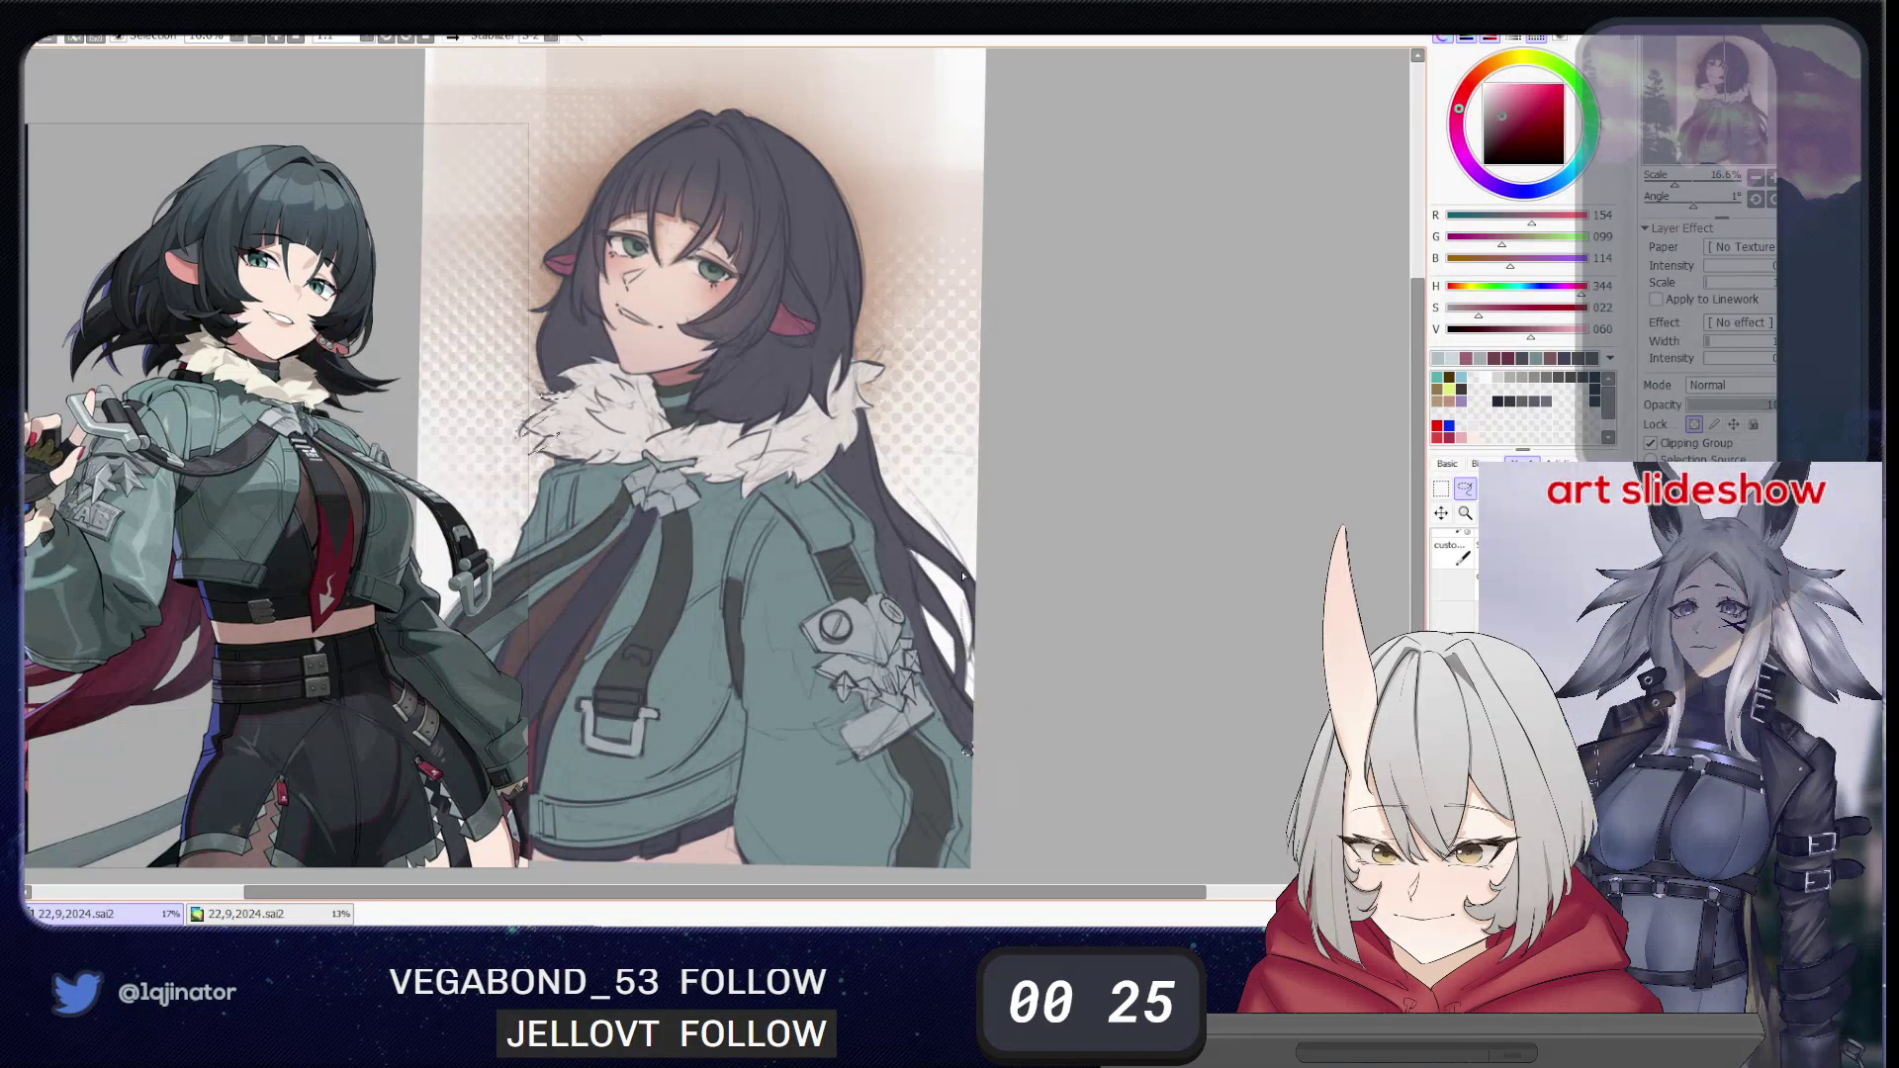
mouse_move(962, 493)
mouse_down()
mouse_move(910, 435)
mouse_move(895, 479)
mouse_up()
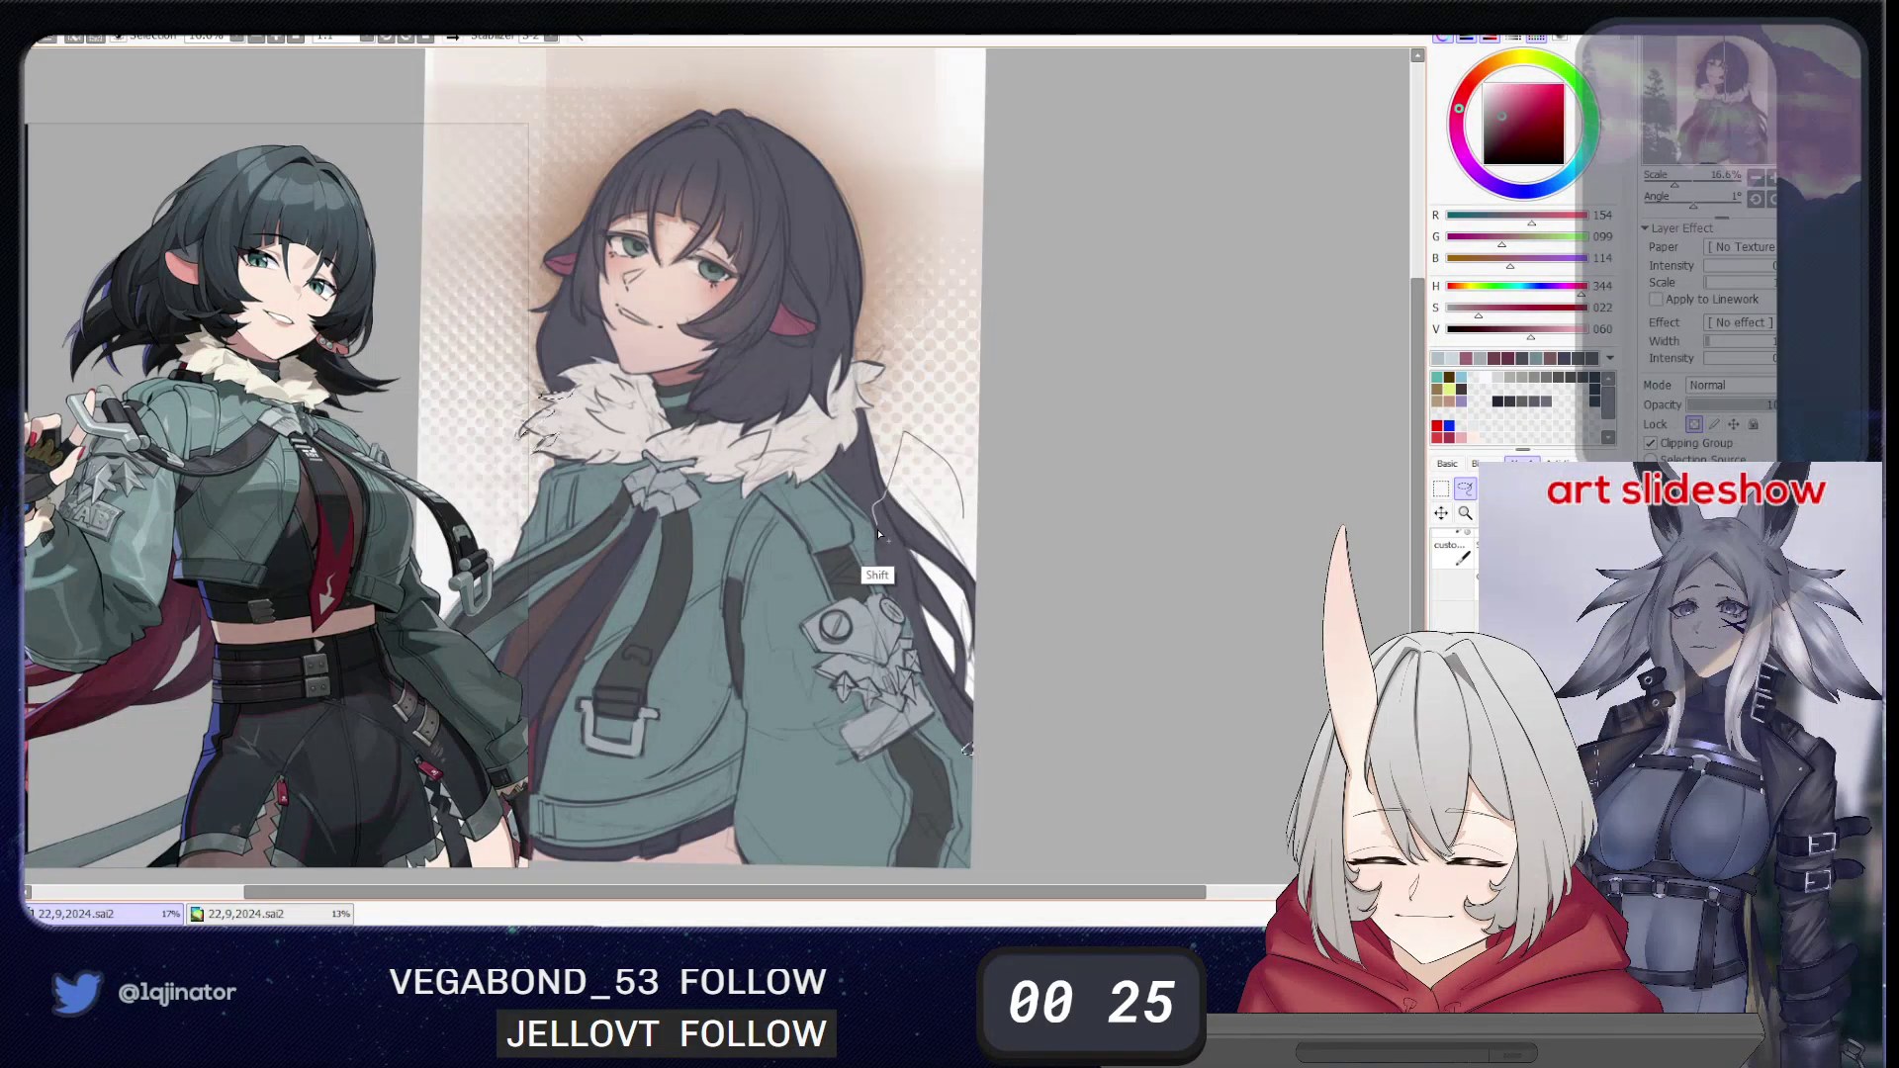
drag(887, 592, 897, 607)
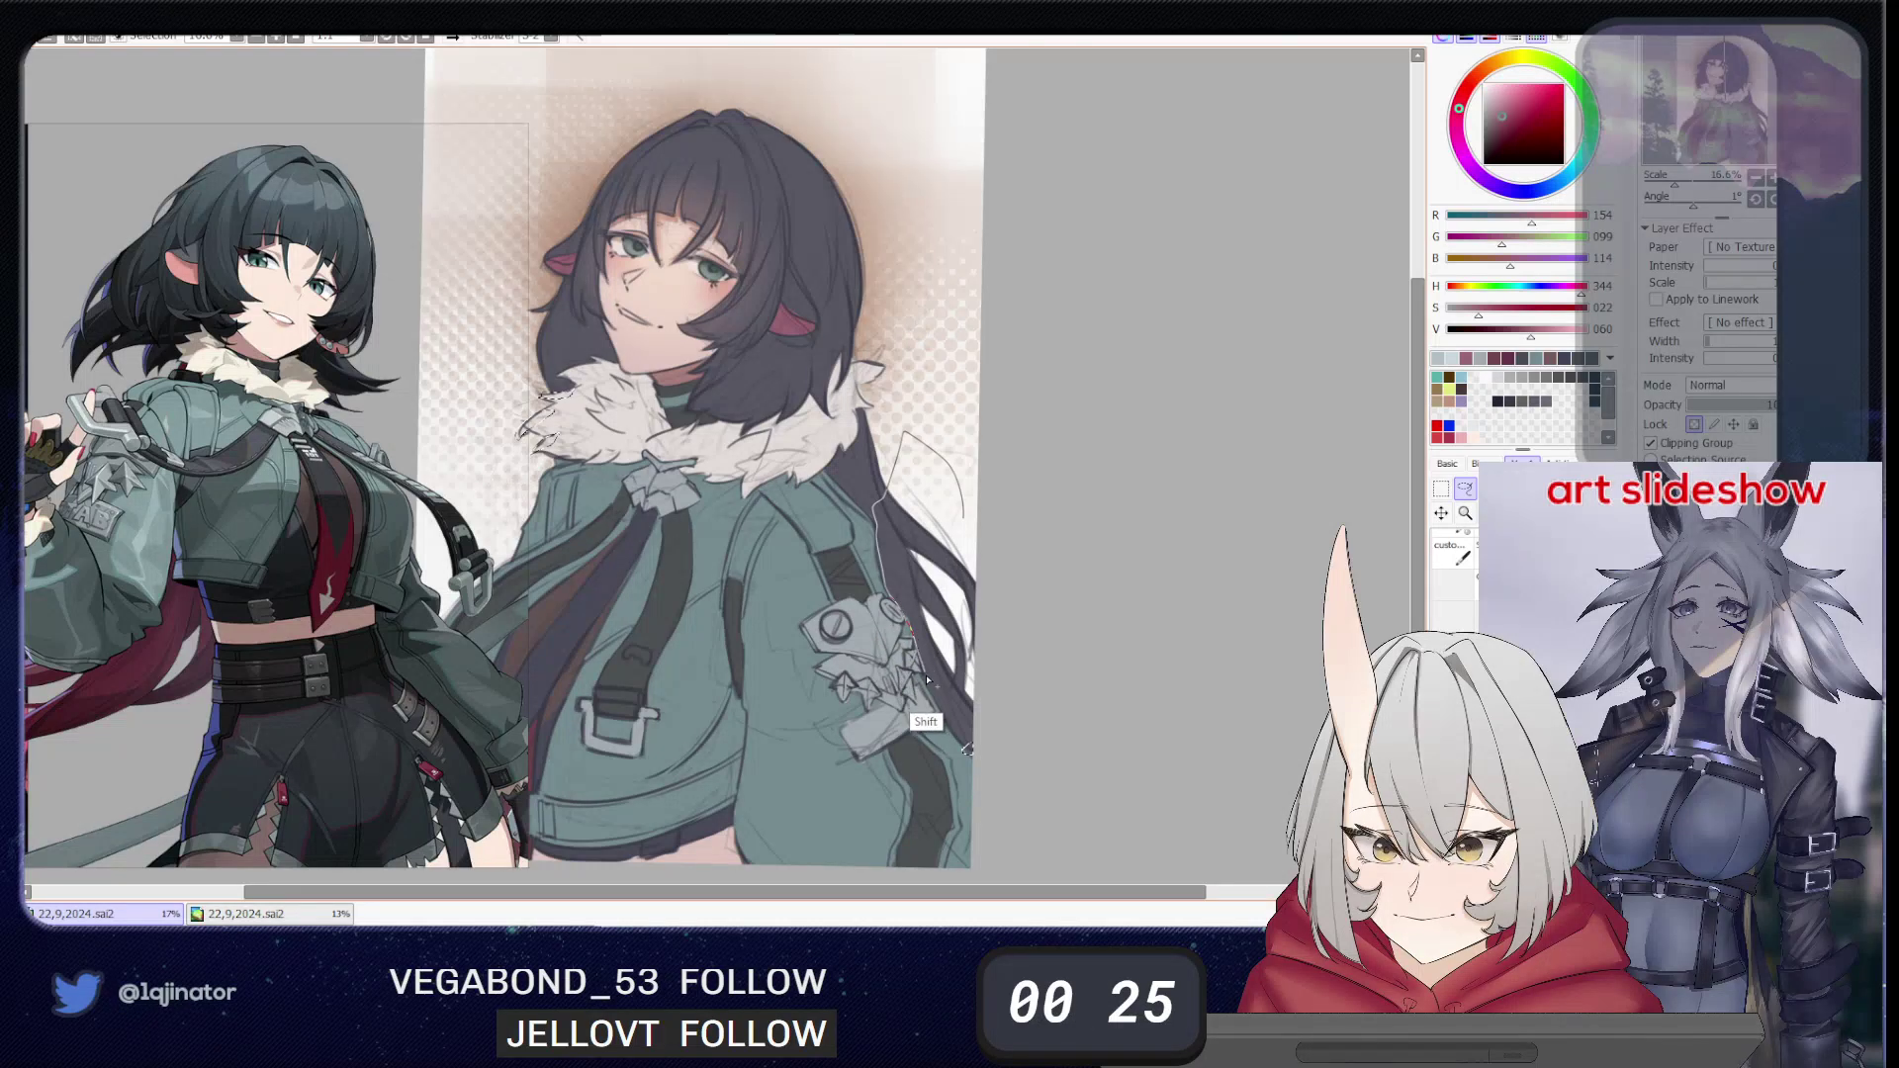
mouse_move(927, 681)
mouse_down()
mouse_move(984, 773)
mouse_move(1047, 704)
mouse_up()
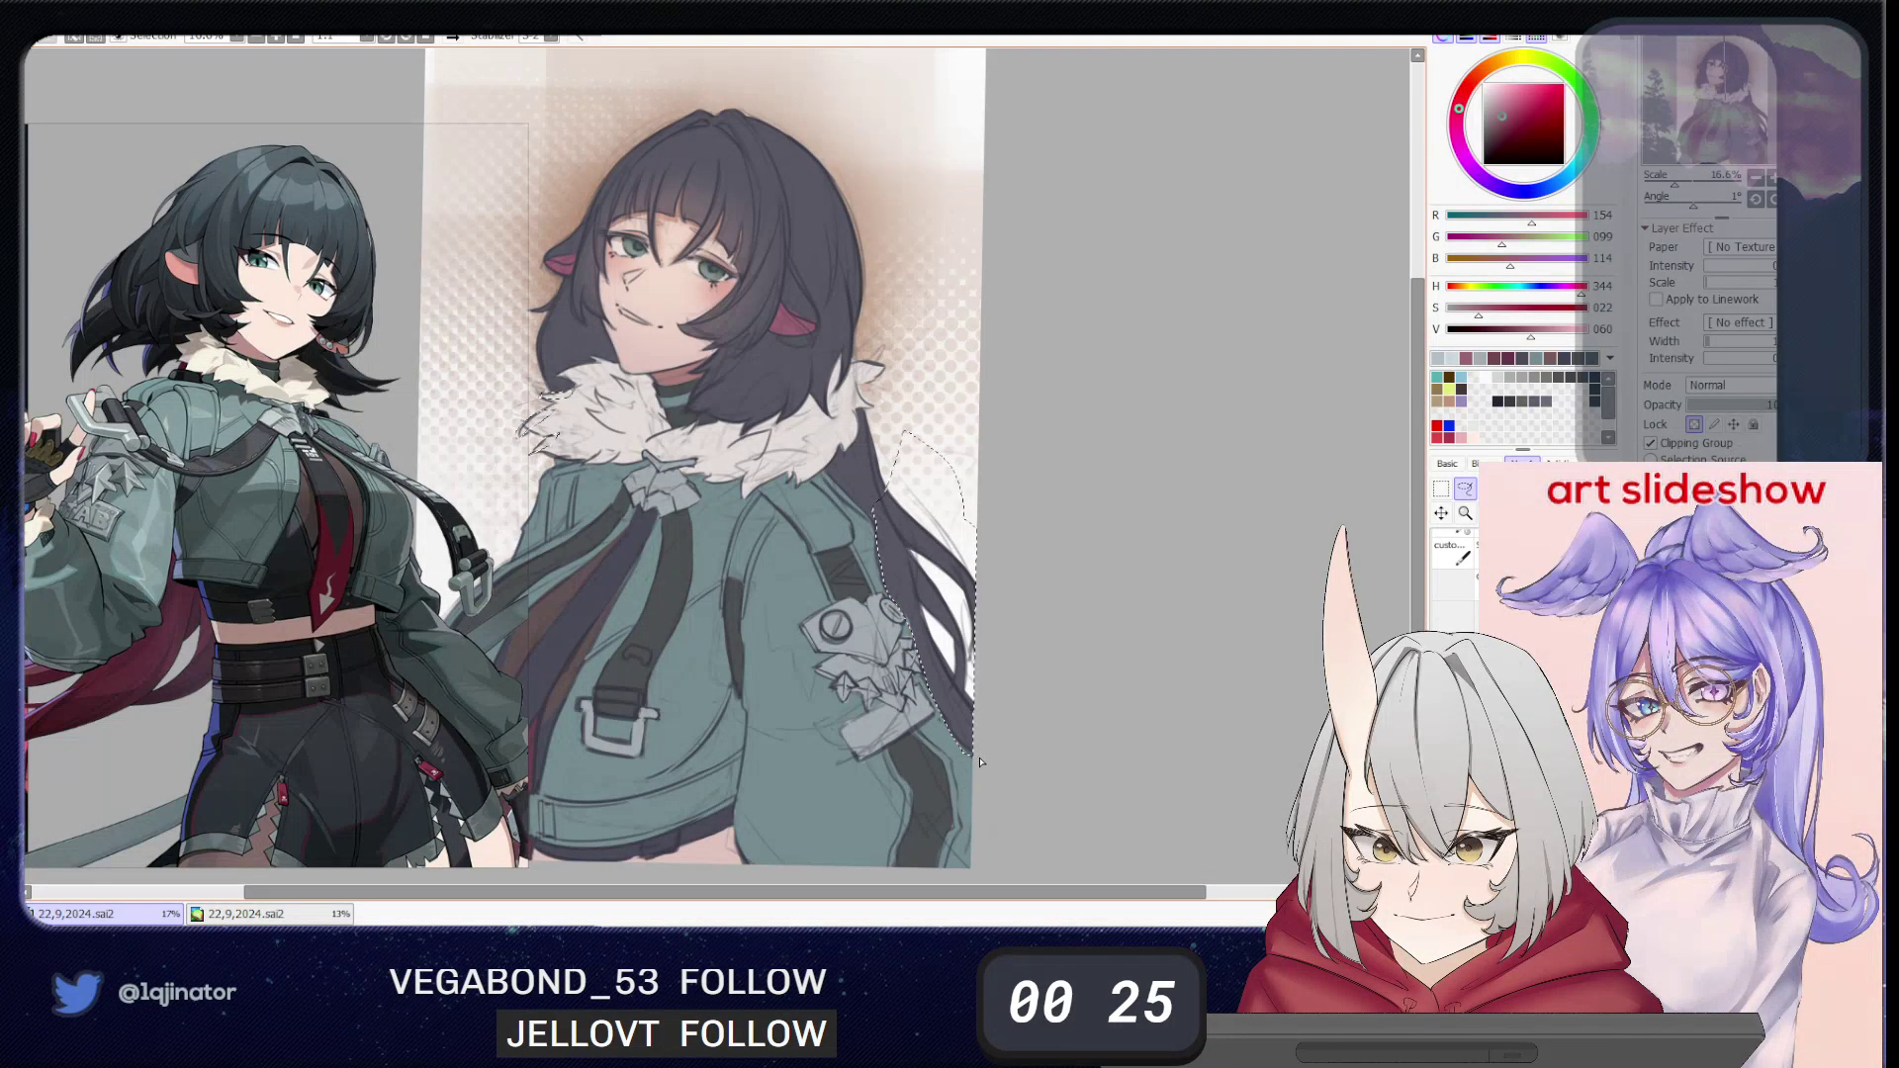
key(alt)
key(b)
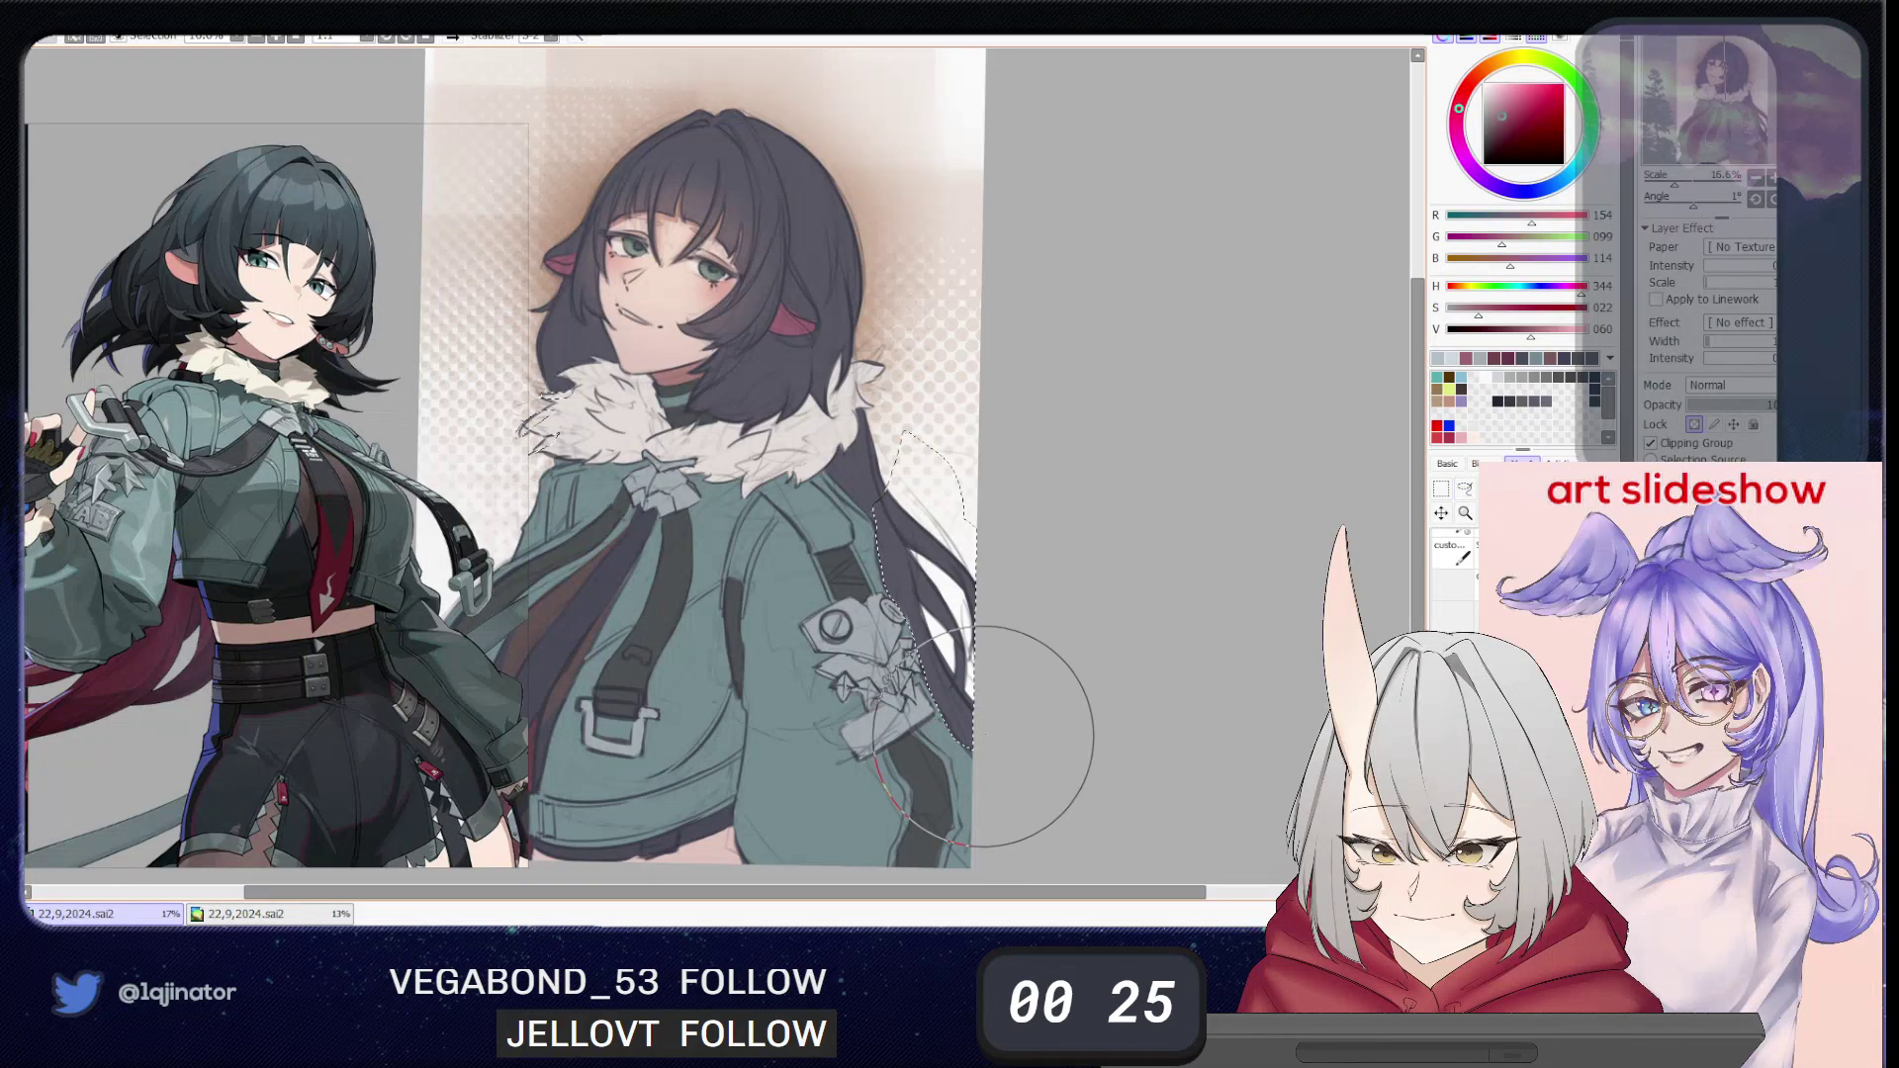
key(alt)
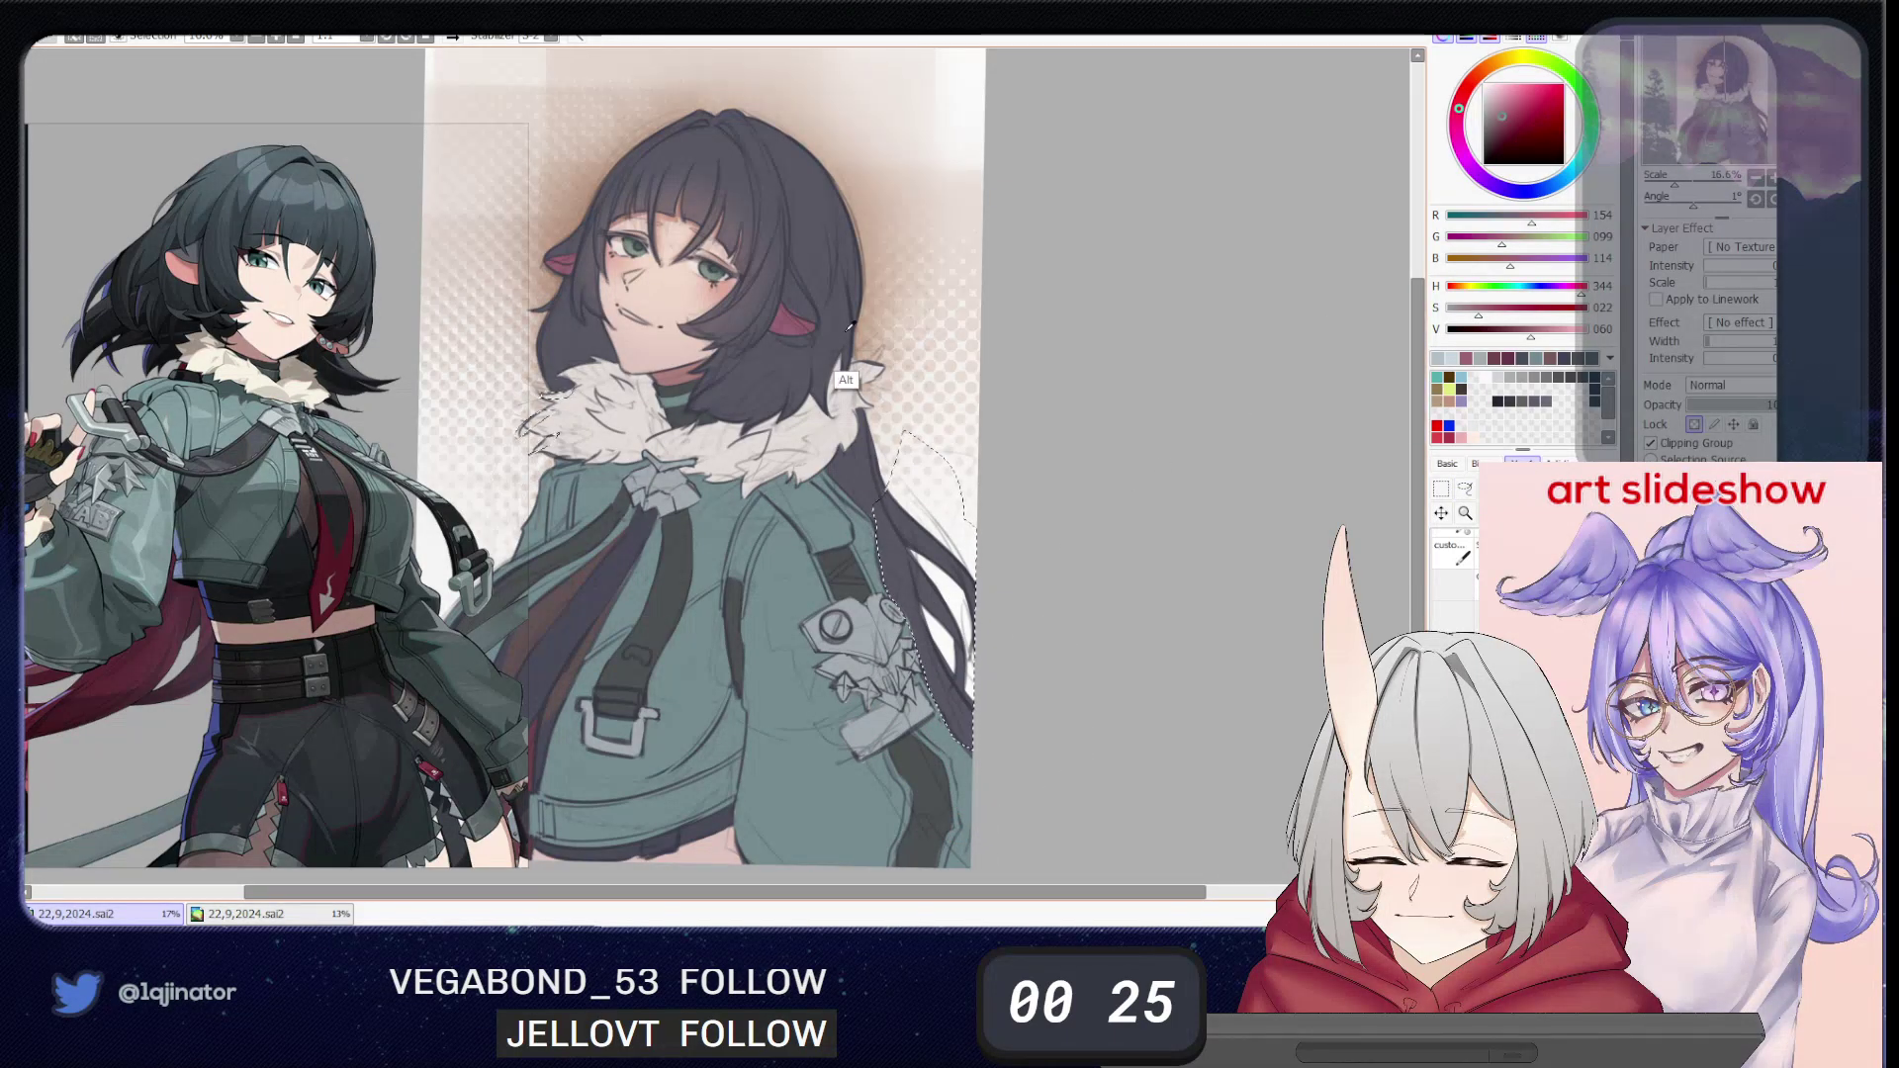
- Brush a sampled, darkened ear red (RGB 92, 40, 55) as a soft gradient onto the selected hair tips and deselect
alt+click(788, 321)
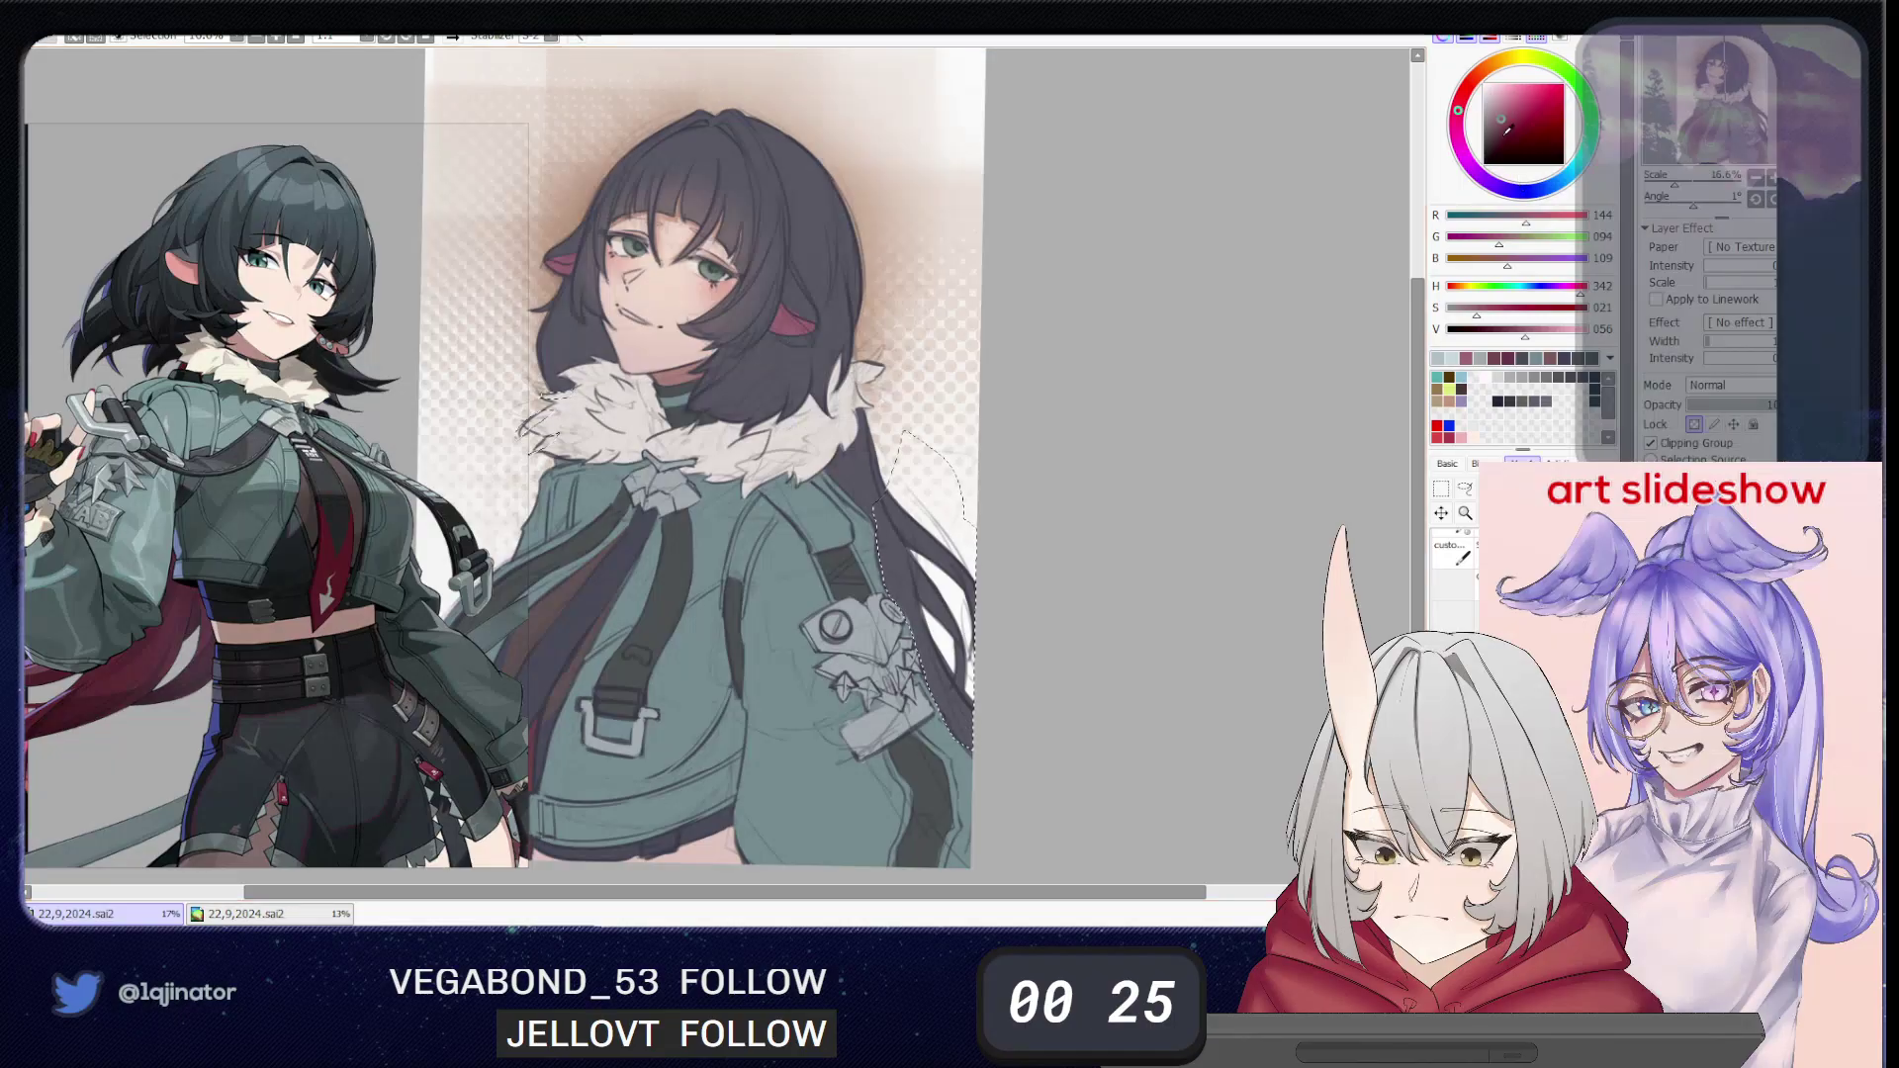
alt+click(965, 658)
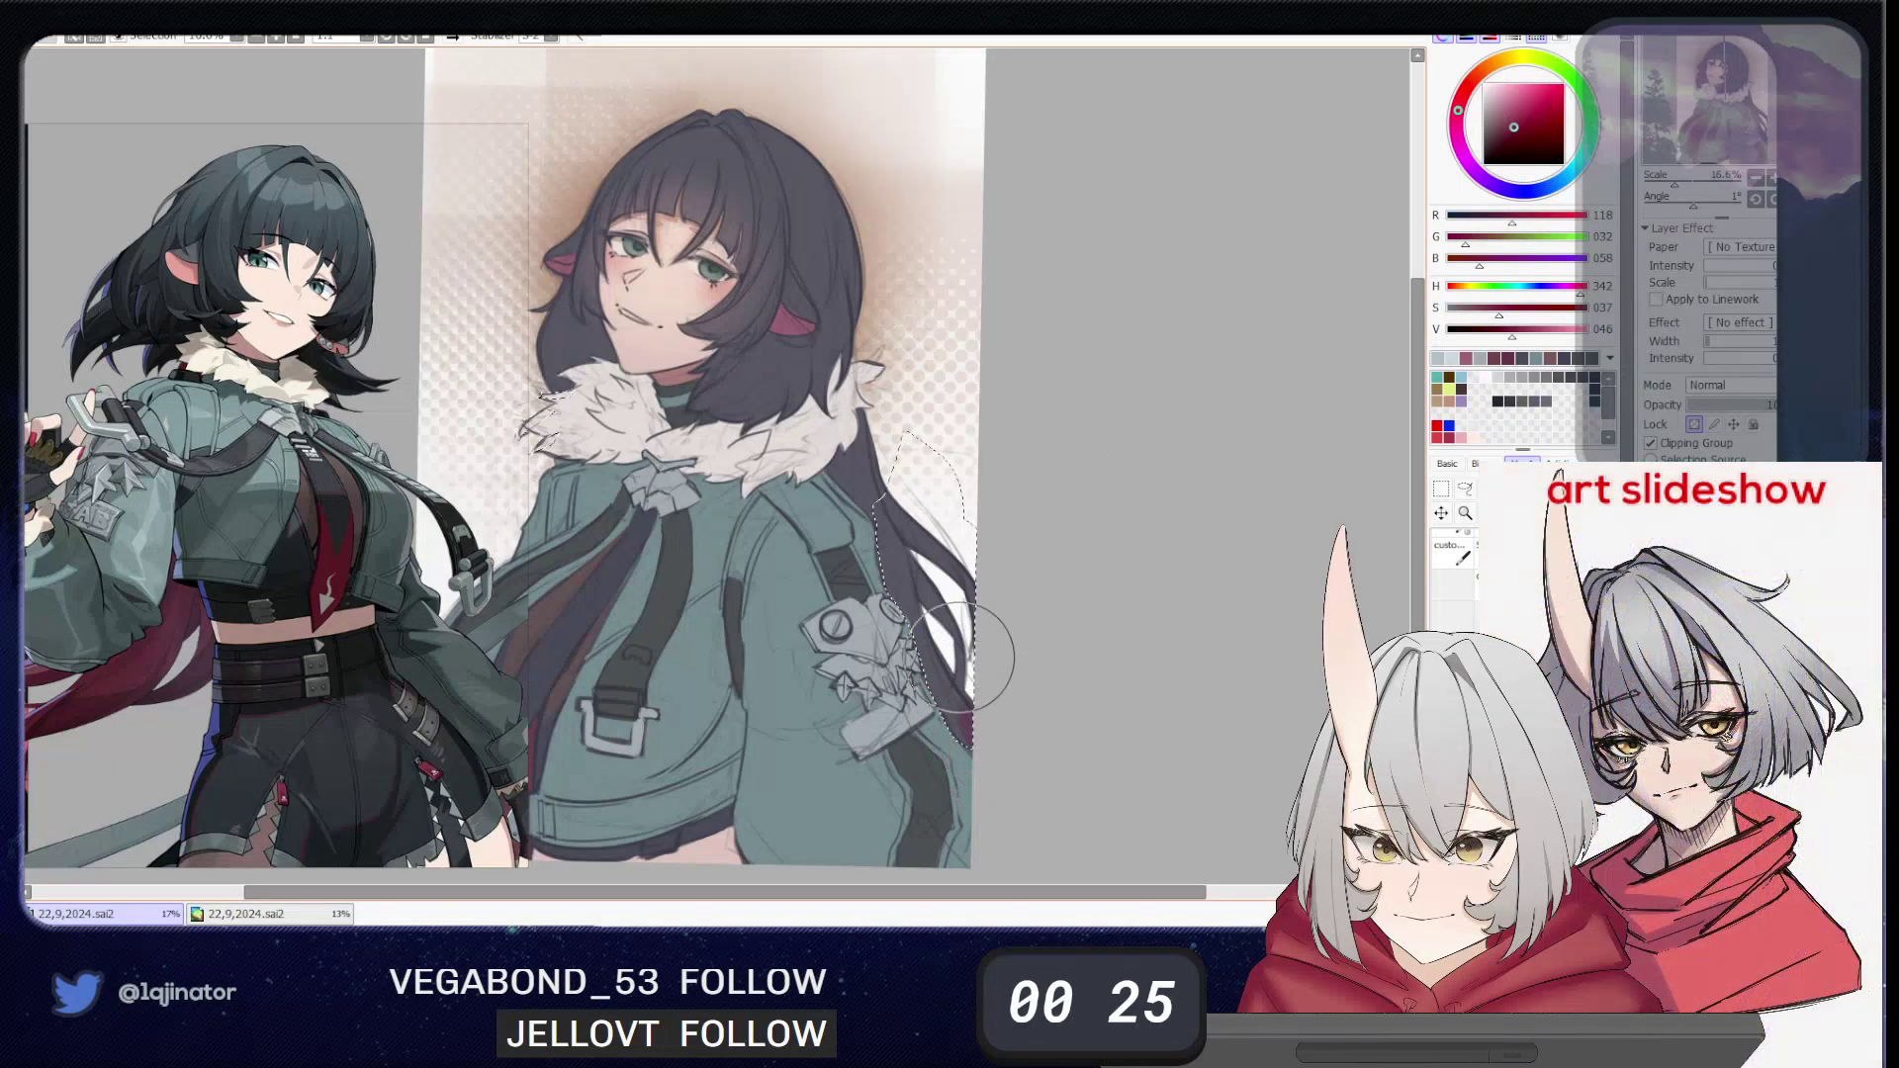
click(1522, 330)
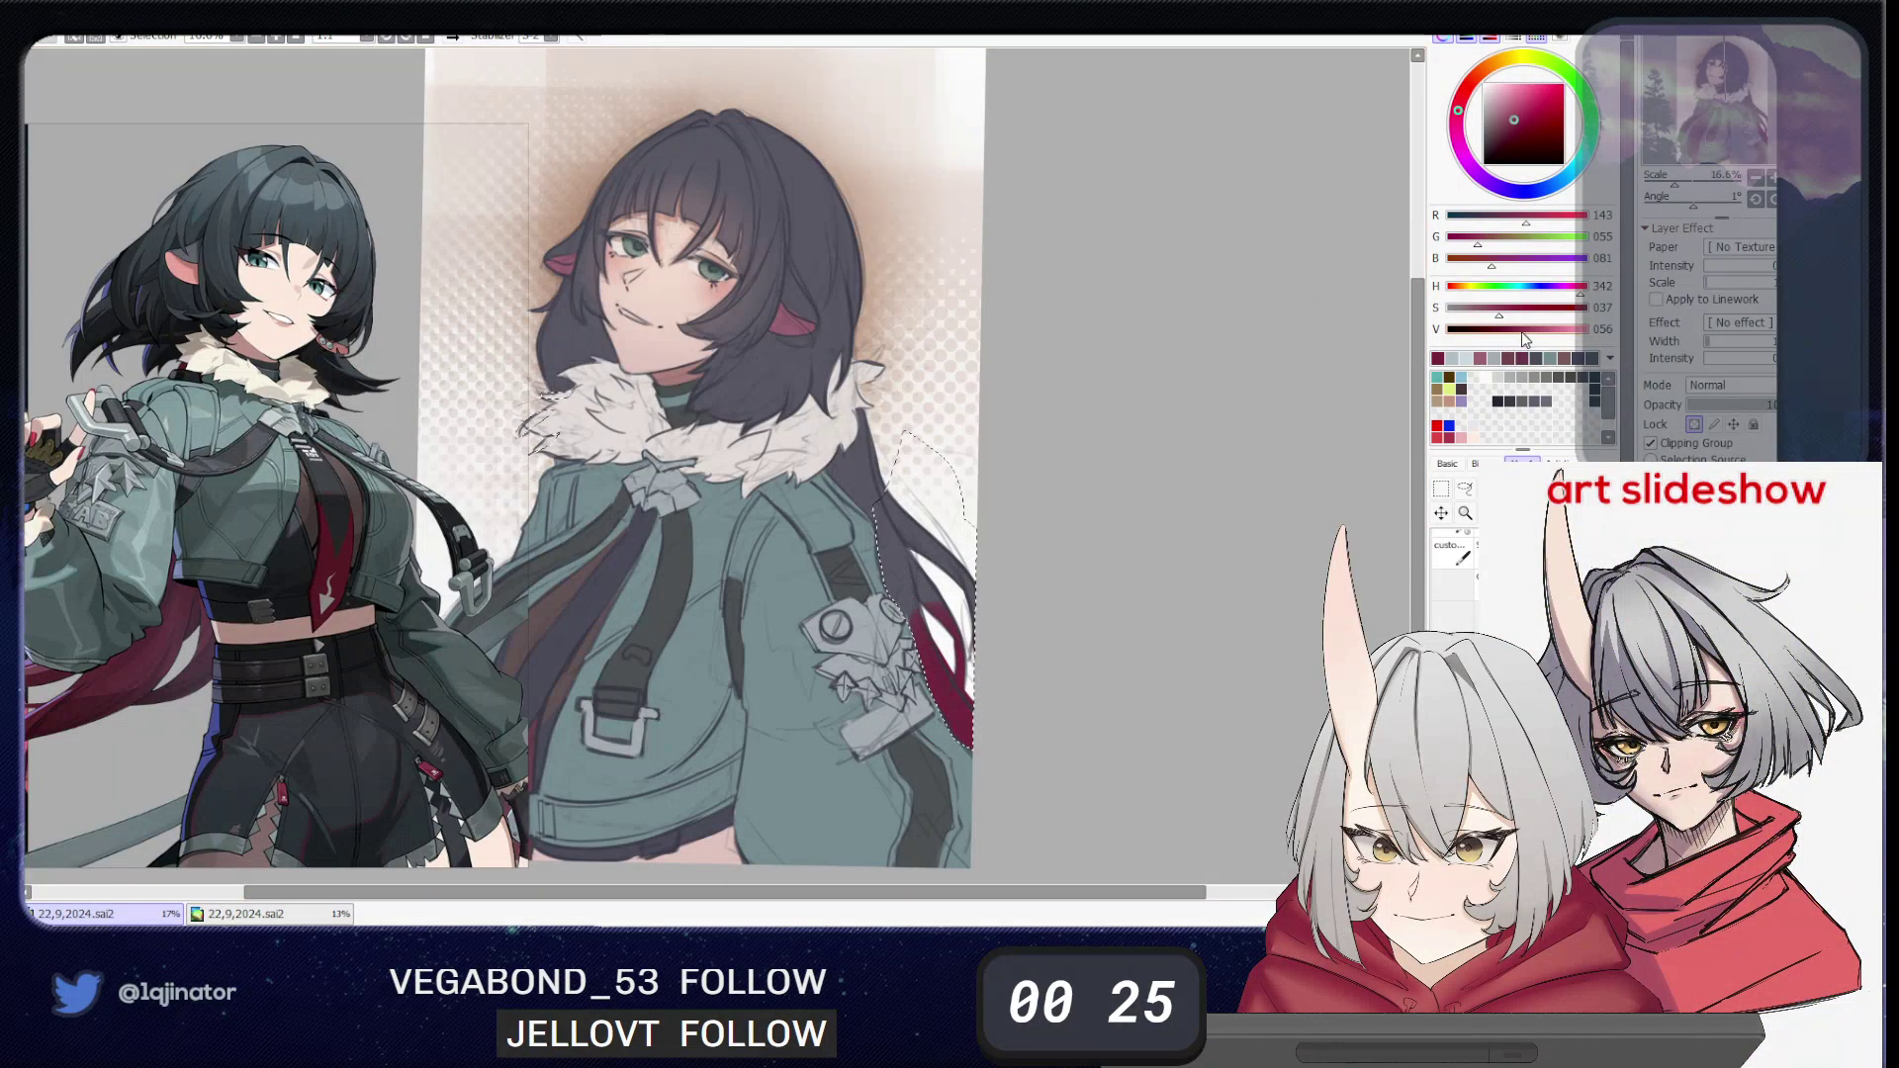
drag(964, 637, 999, 629)
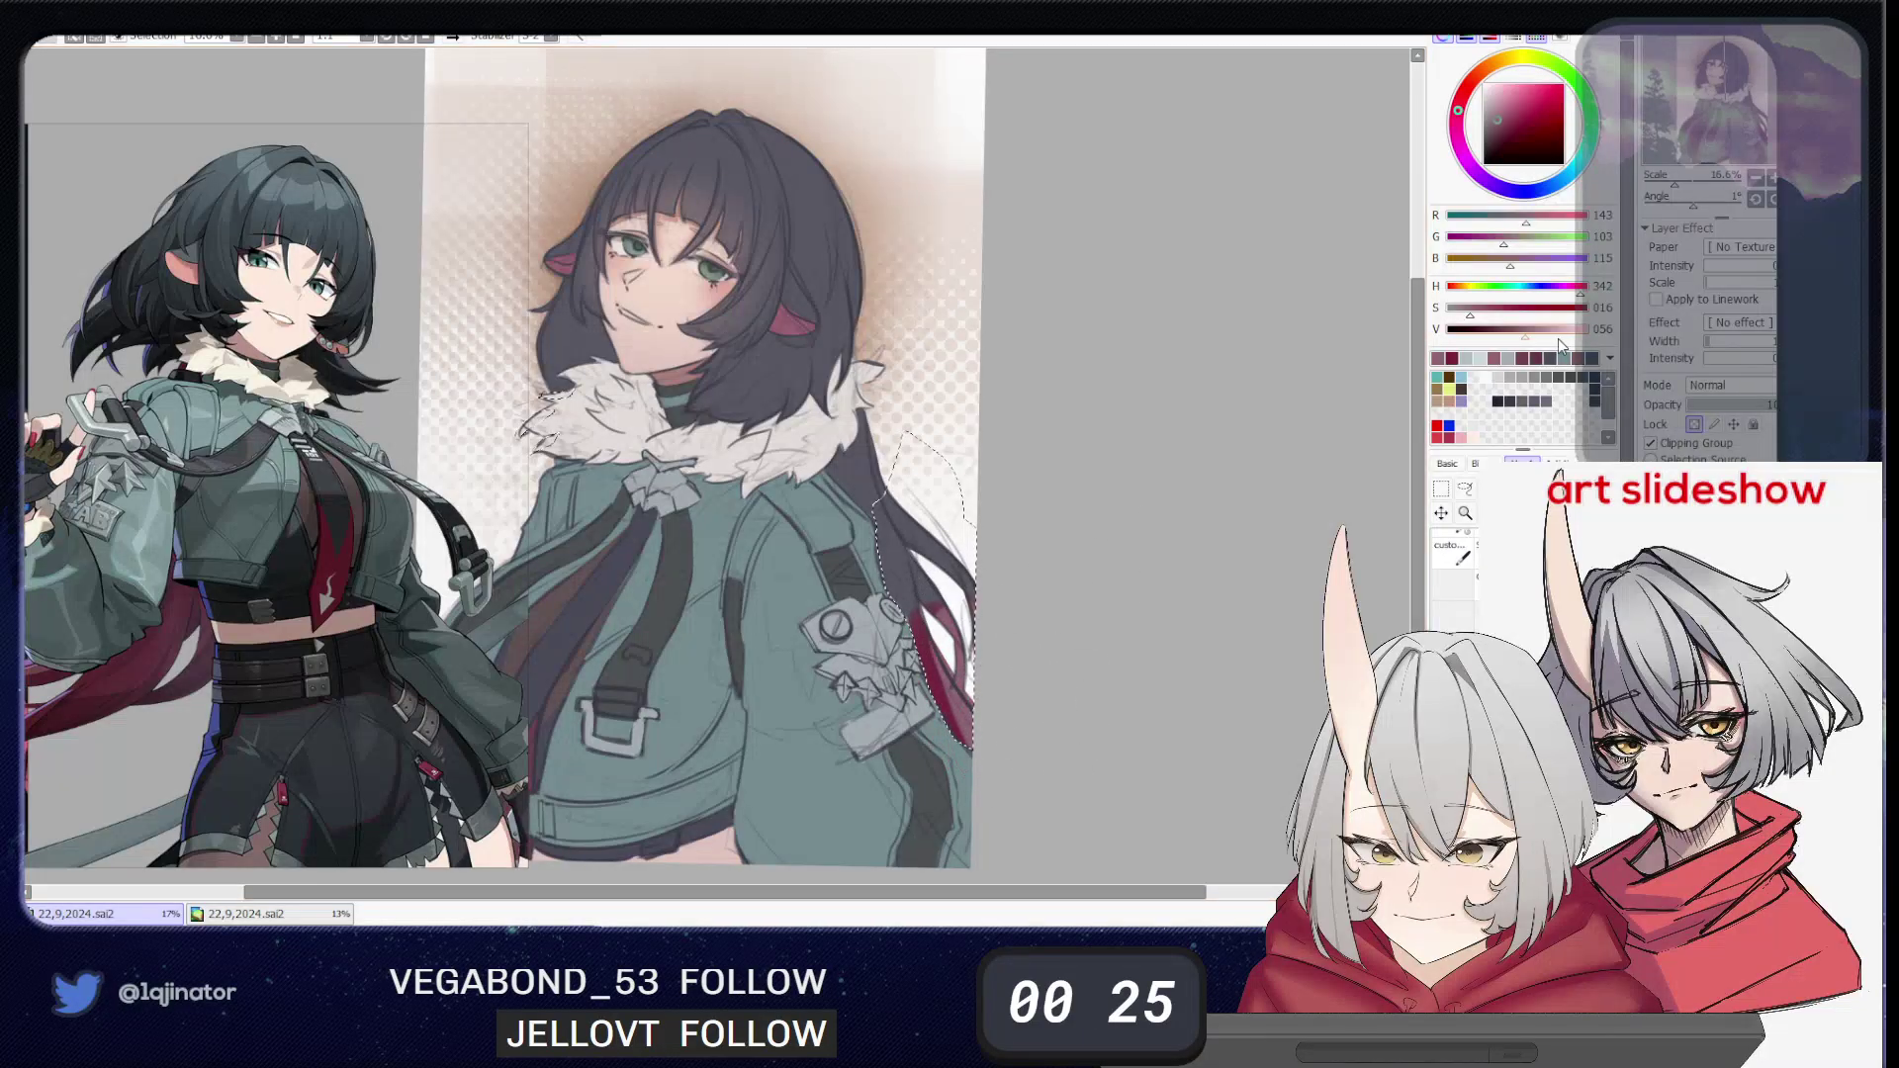
click(1497, 332)
click(1479, 309)
drag(1017, 703, 1019, 784)
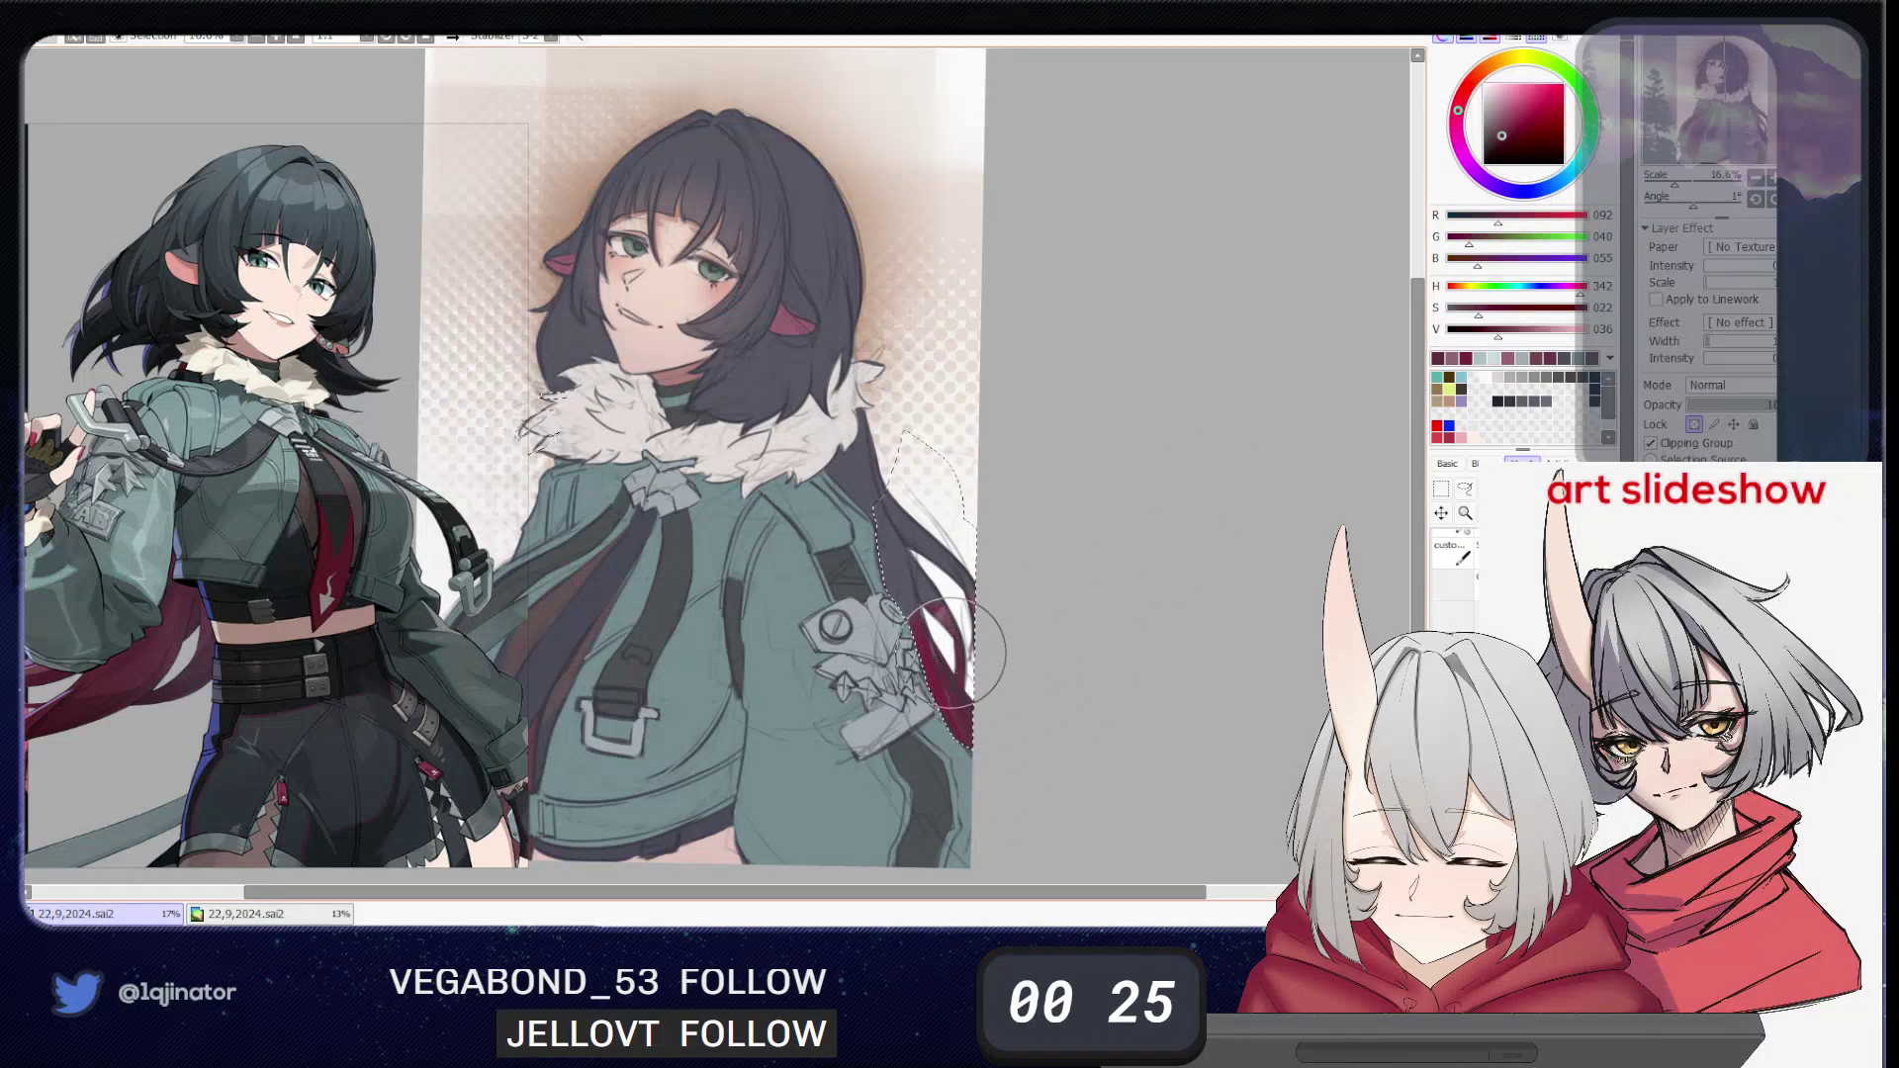
mouse_move(951, 609)
mouse_down()
mouse_move(971, 609)
mouse_move(962, 678)
mouse_up()
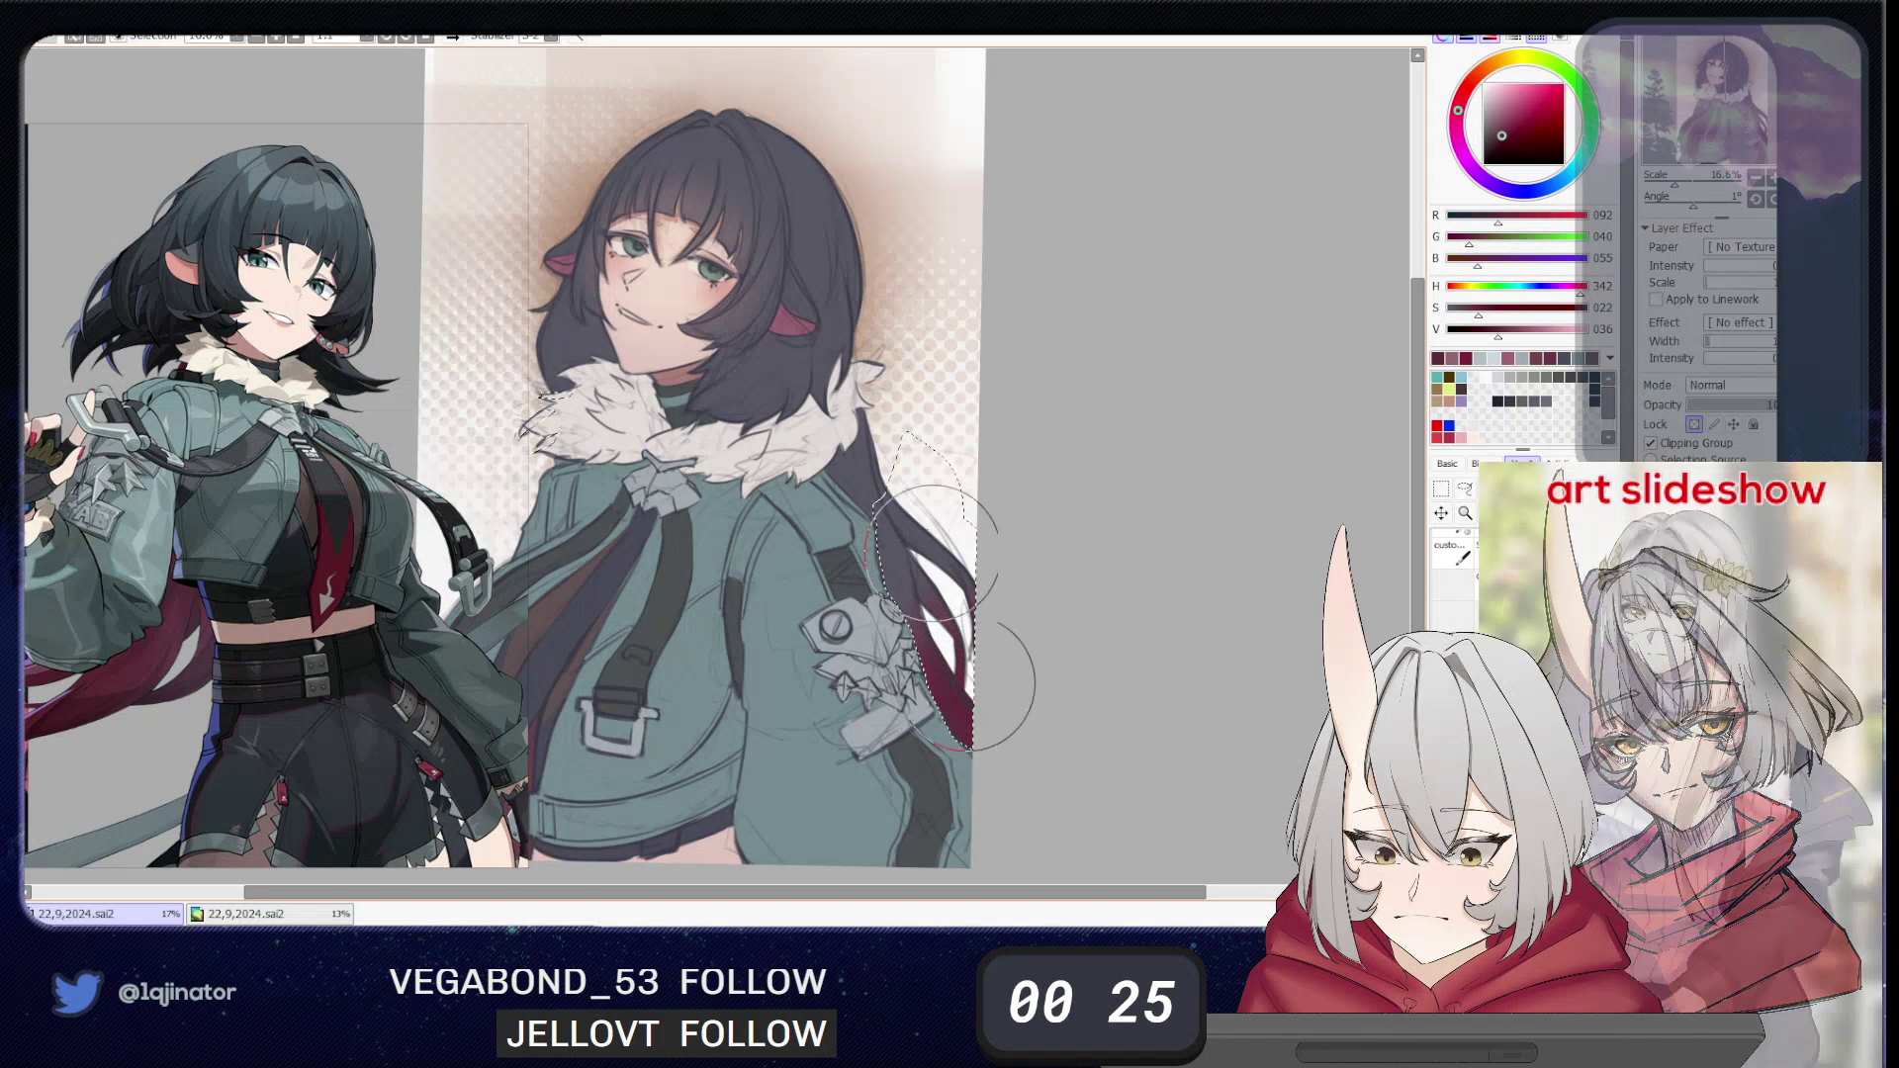
key(ctrl+d)
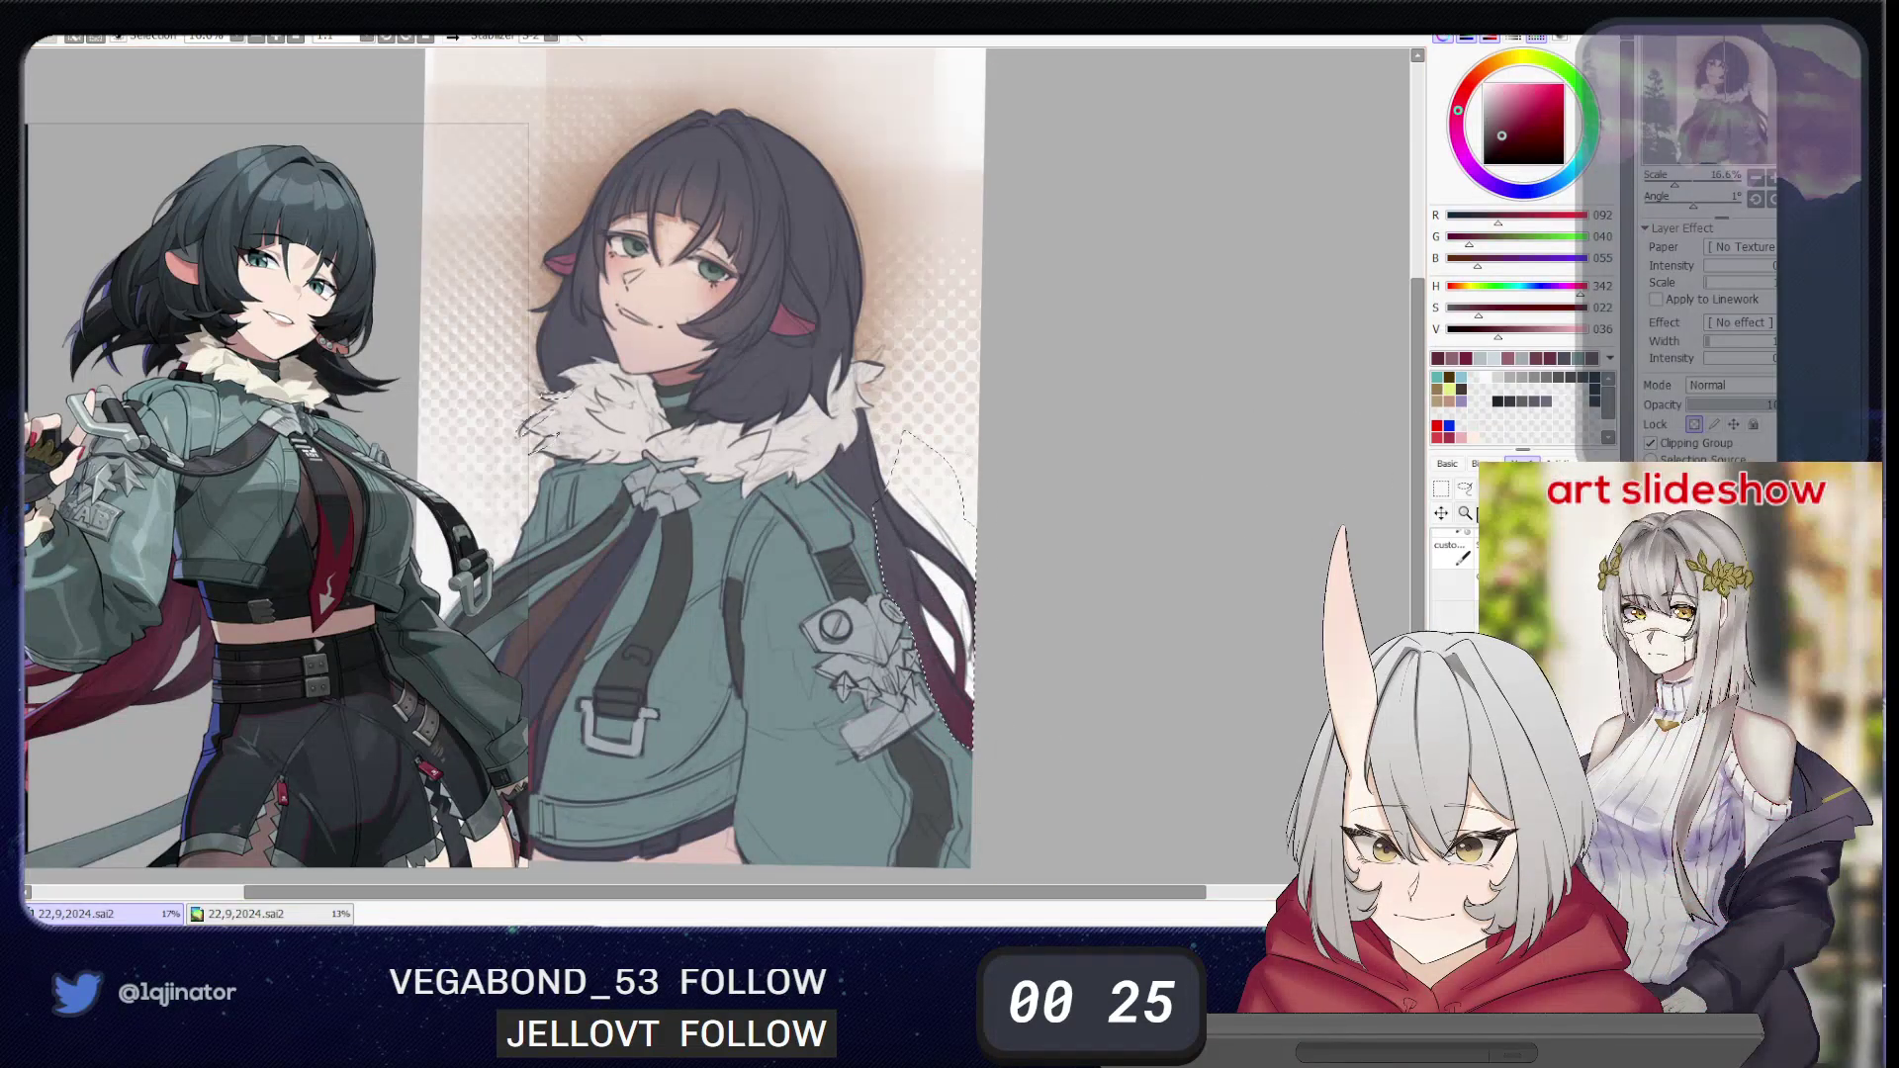
- Turn the shadow shading back on over the red-tipped hair
click(1465, 488)
drag(1029, 668, 1032, 624)
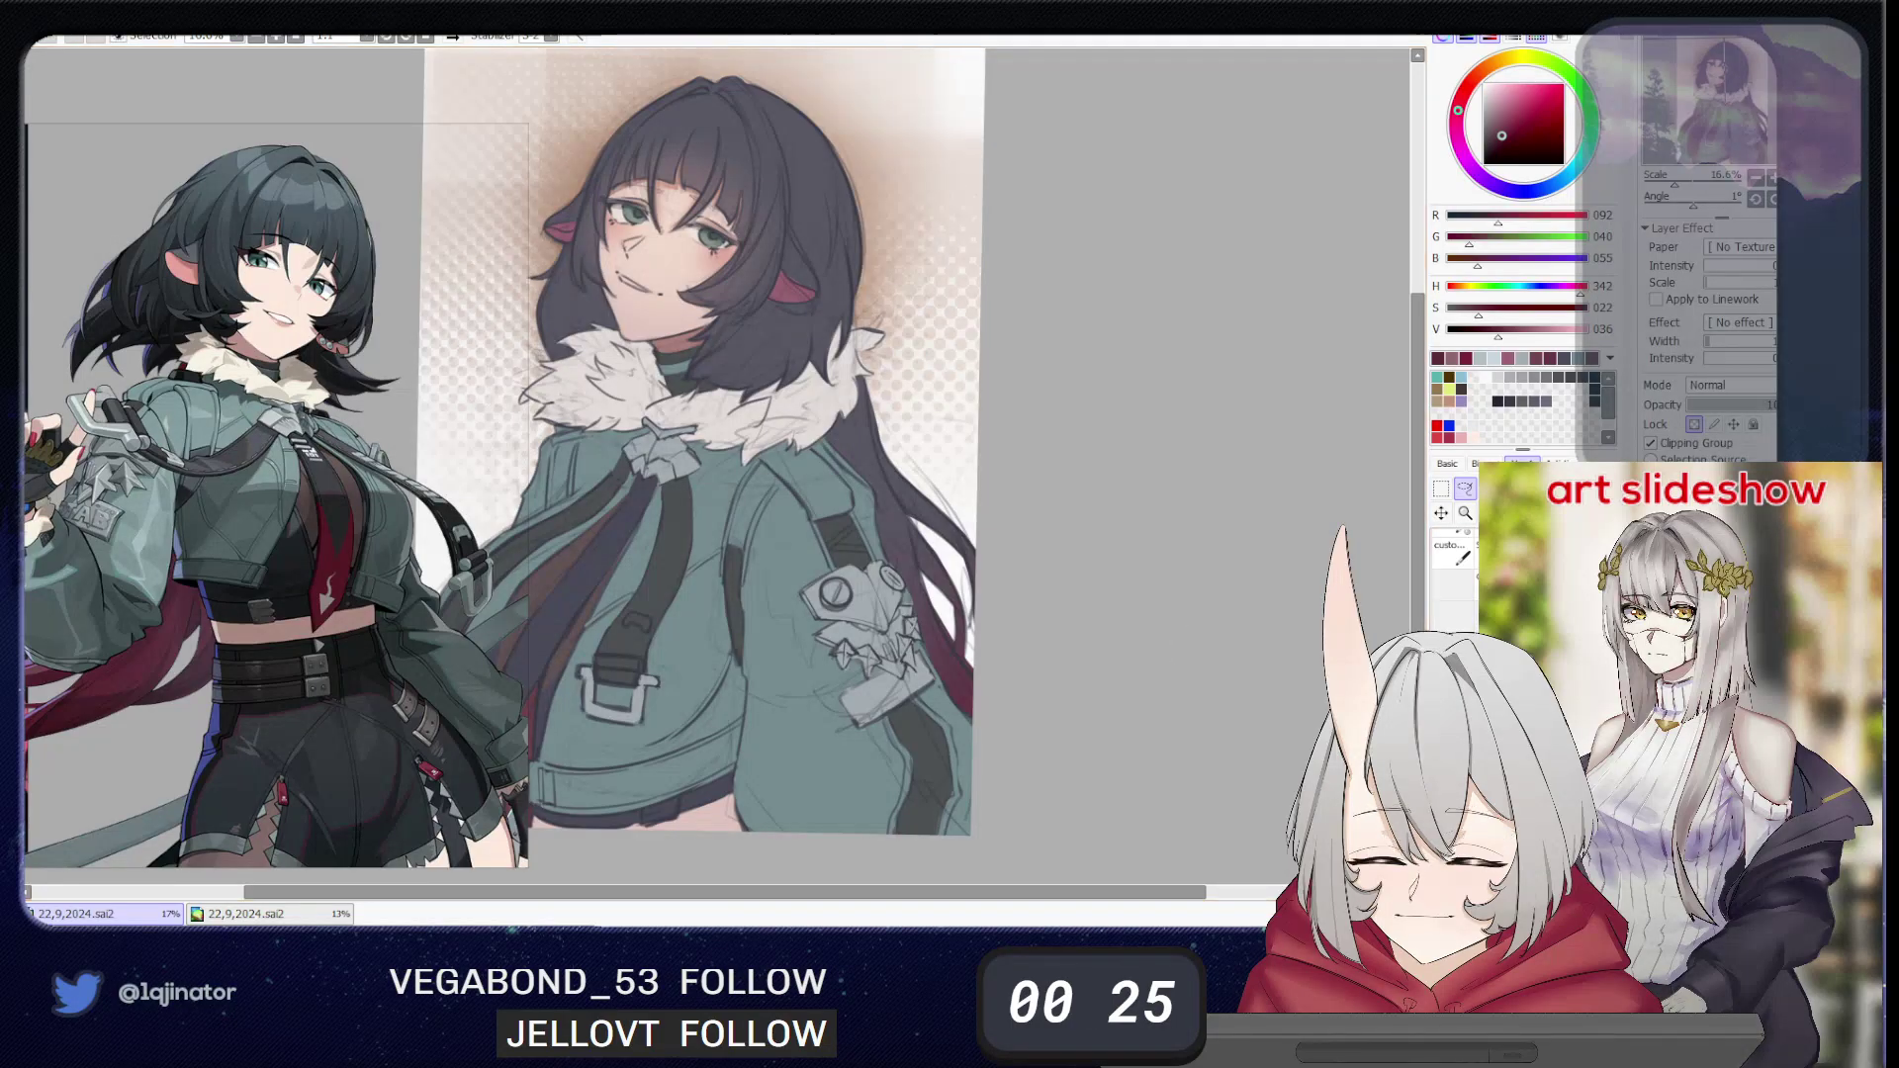
right_click(870, 593)
click(1654, 584)
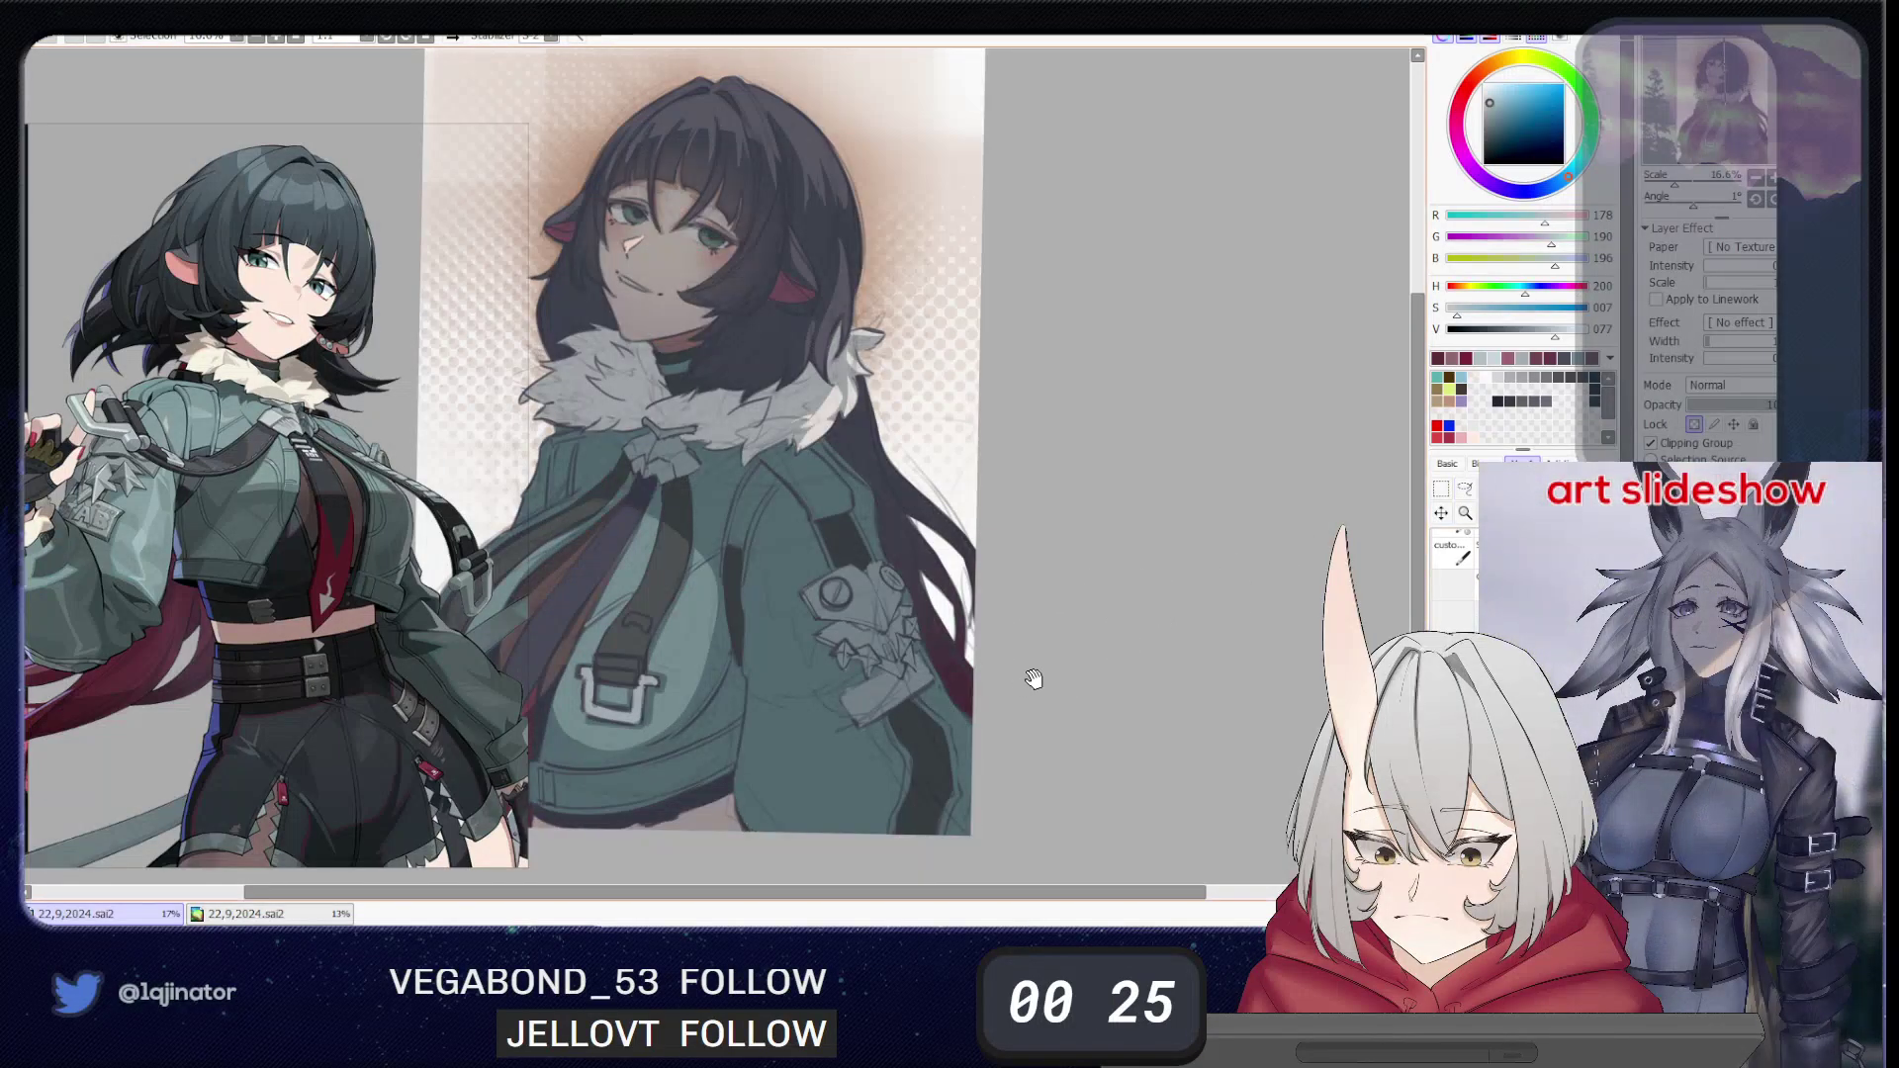
drag(1034, 679, 1167, 596)
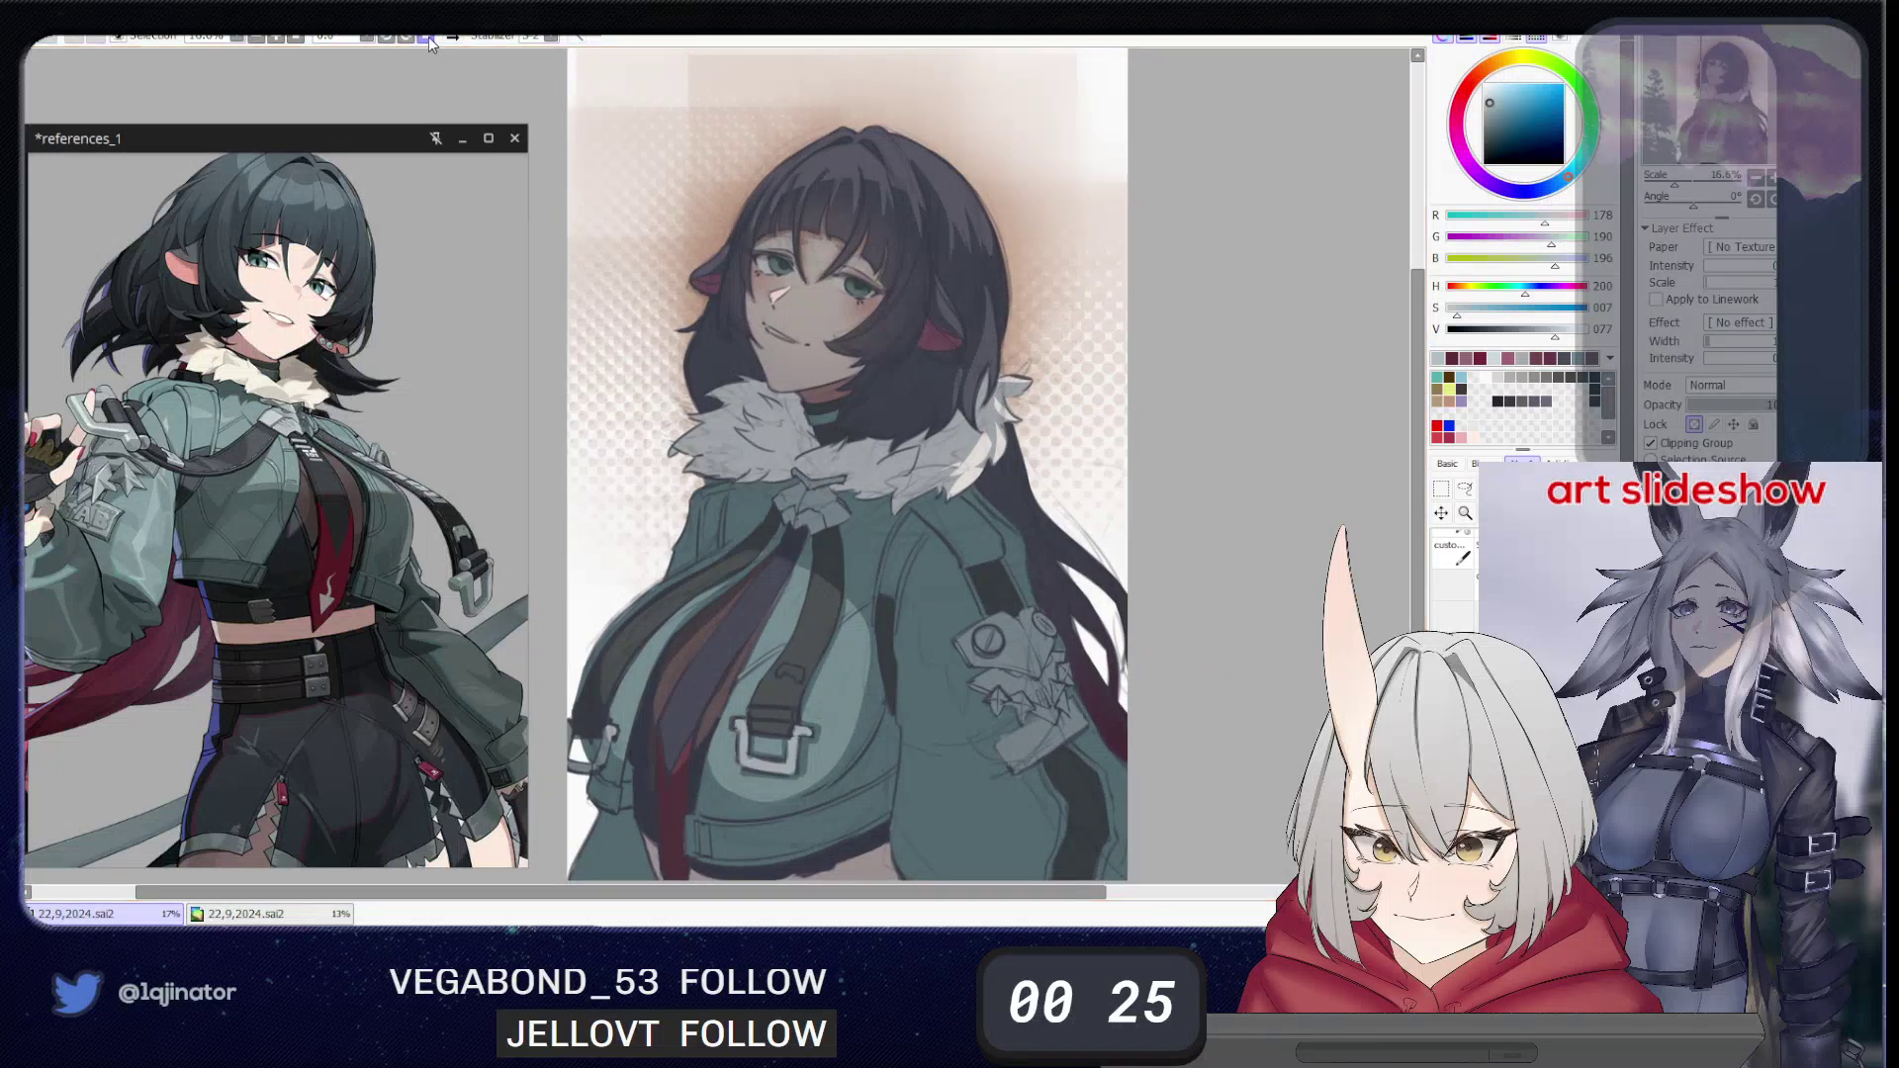
- Clip the Overlay layer to the character and mix a pale beige painting colour (RGB 204, 187, 174)
key(Home)
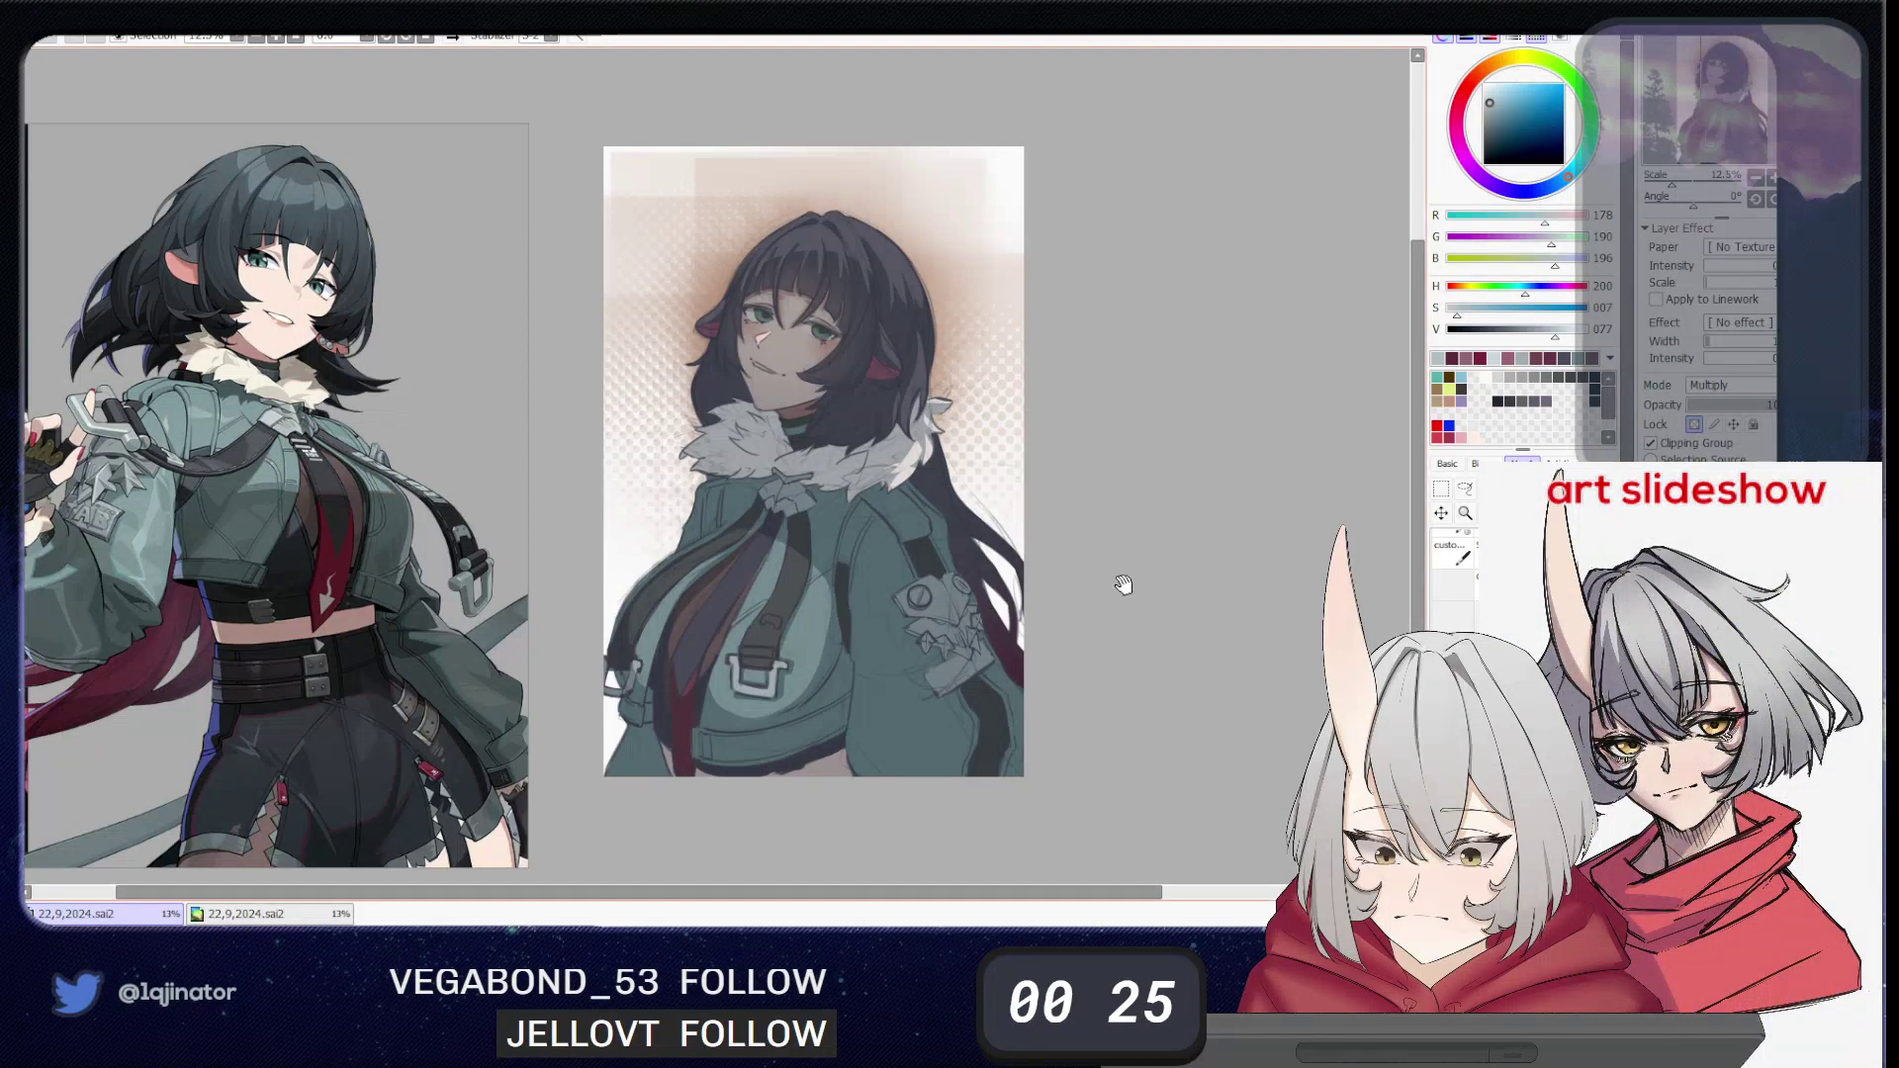
scroll(1123, 585, up, 1)
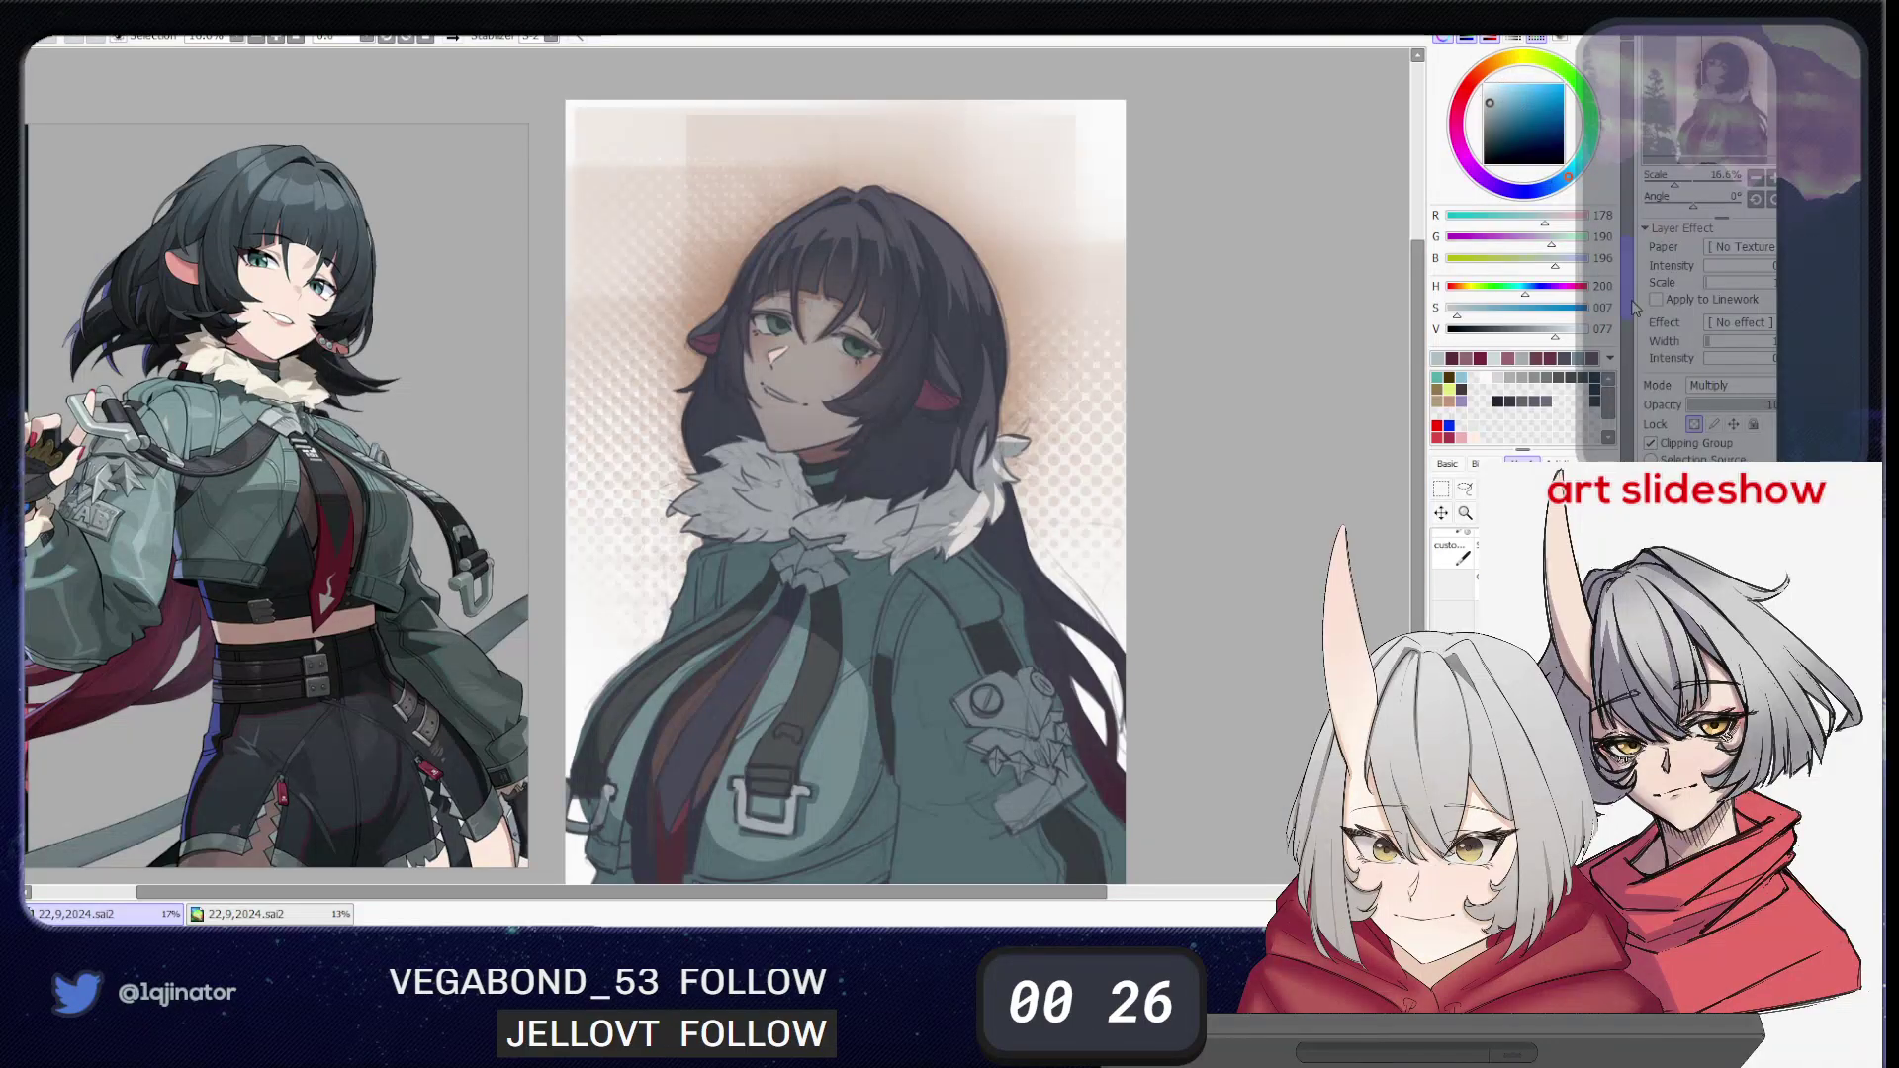
click(1729, 462)
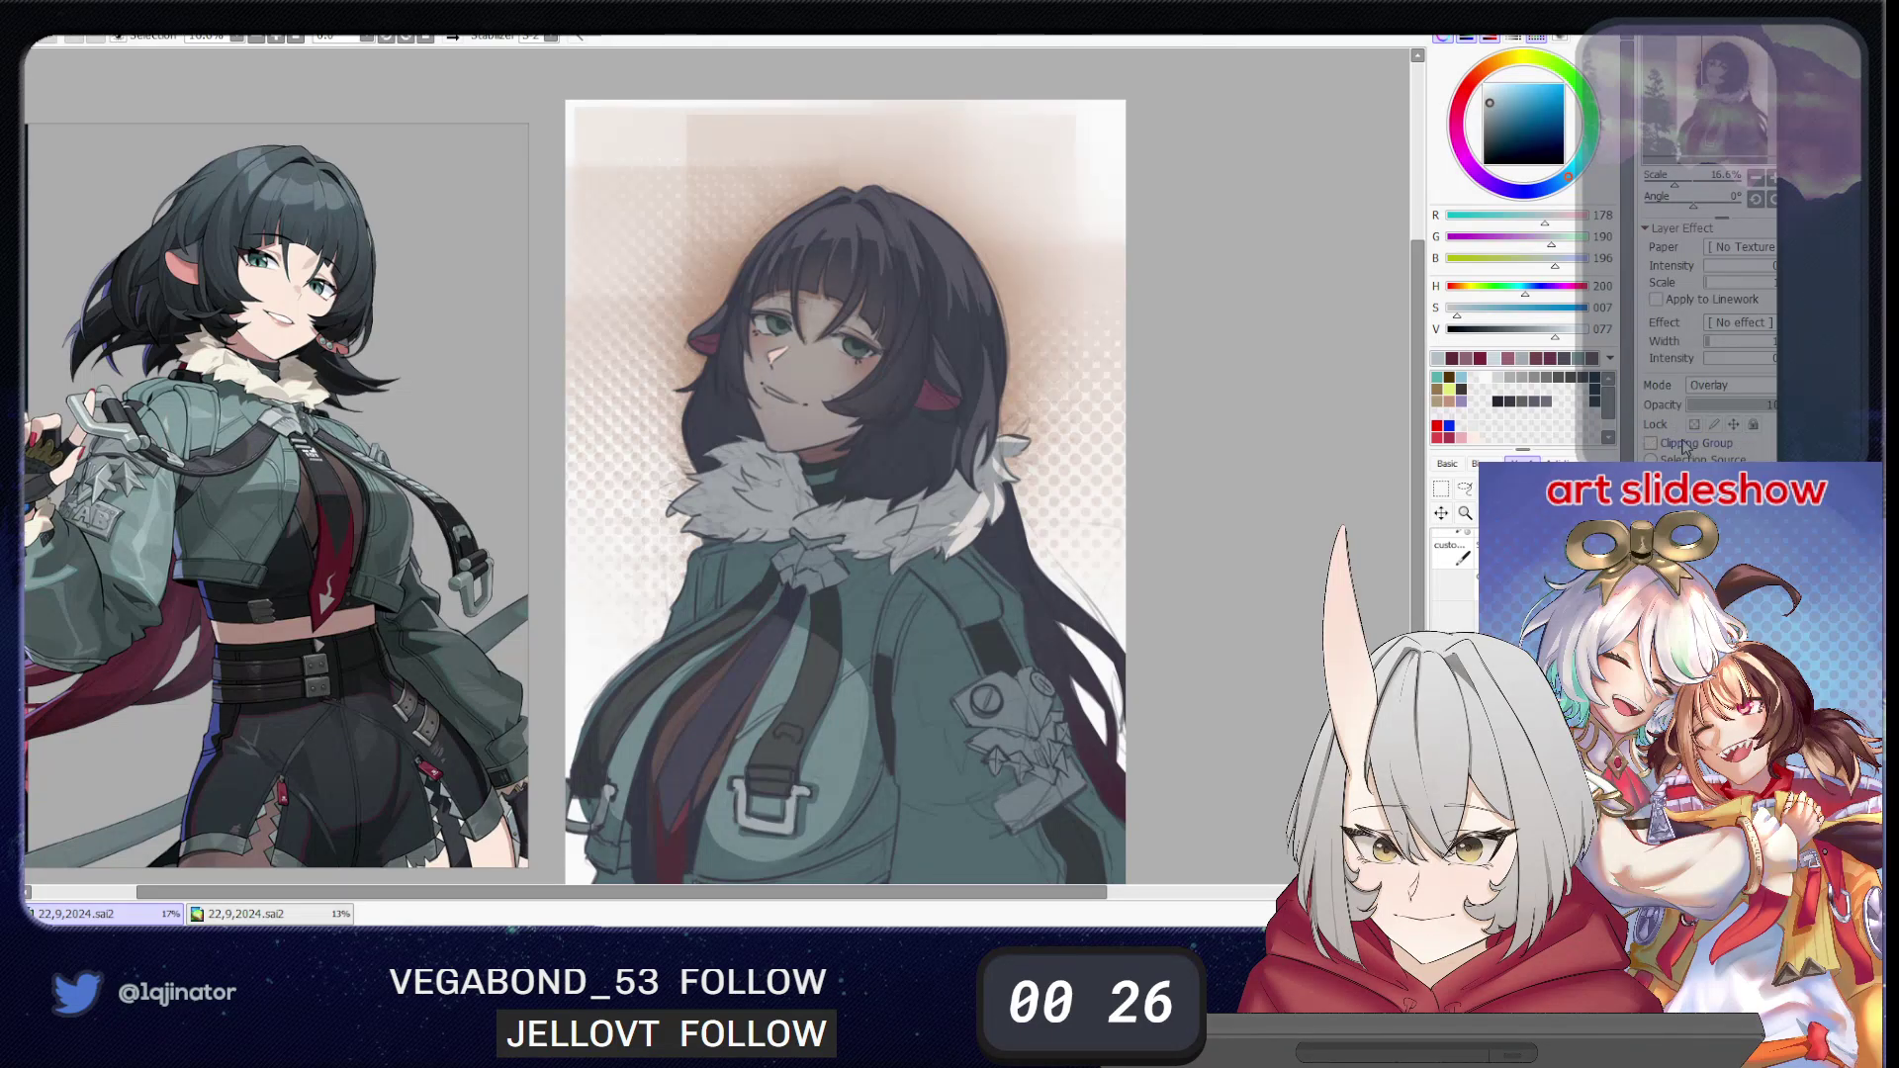
right_click(1108, 786)
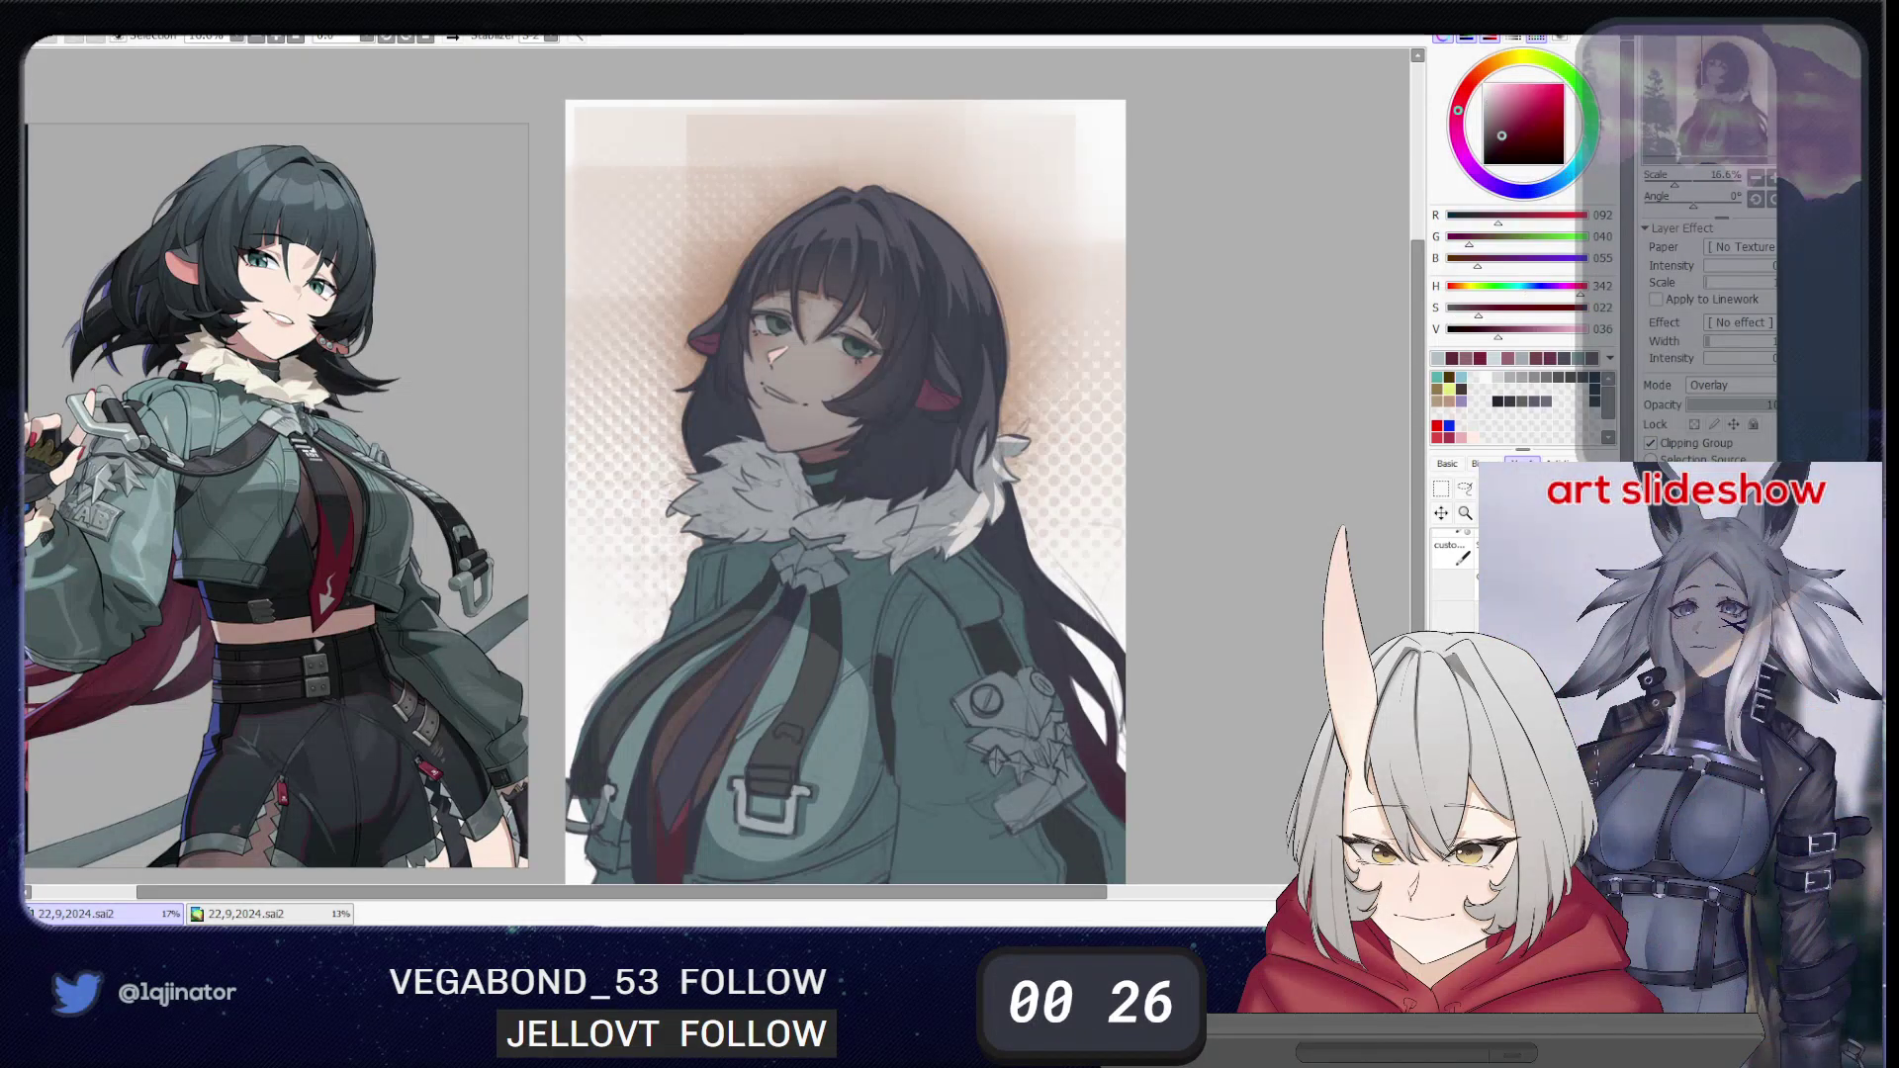
click(1486, 69)
click(1502, 87)
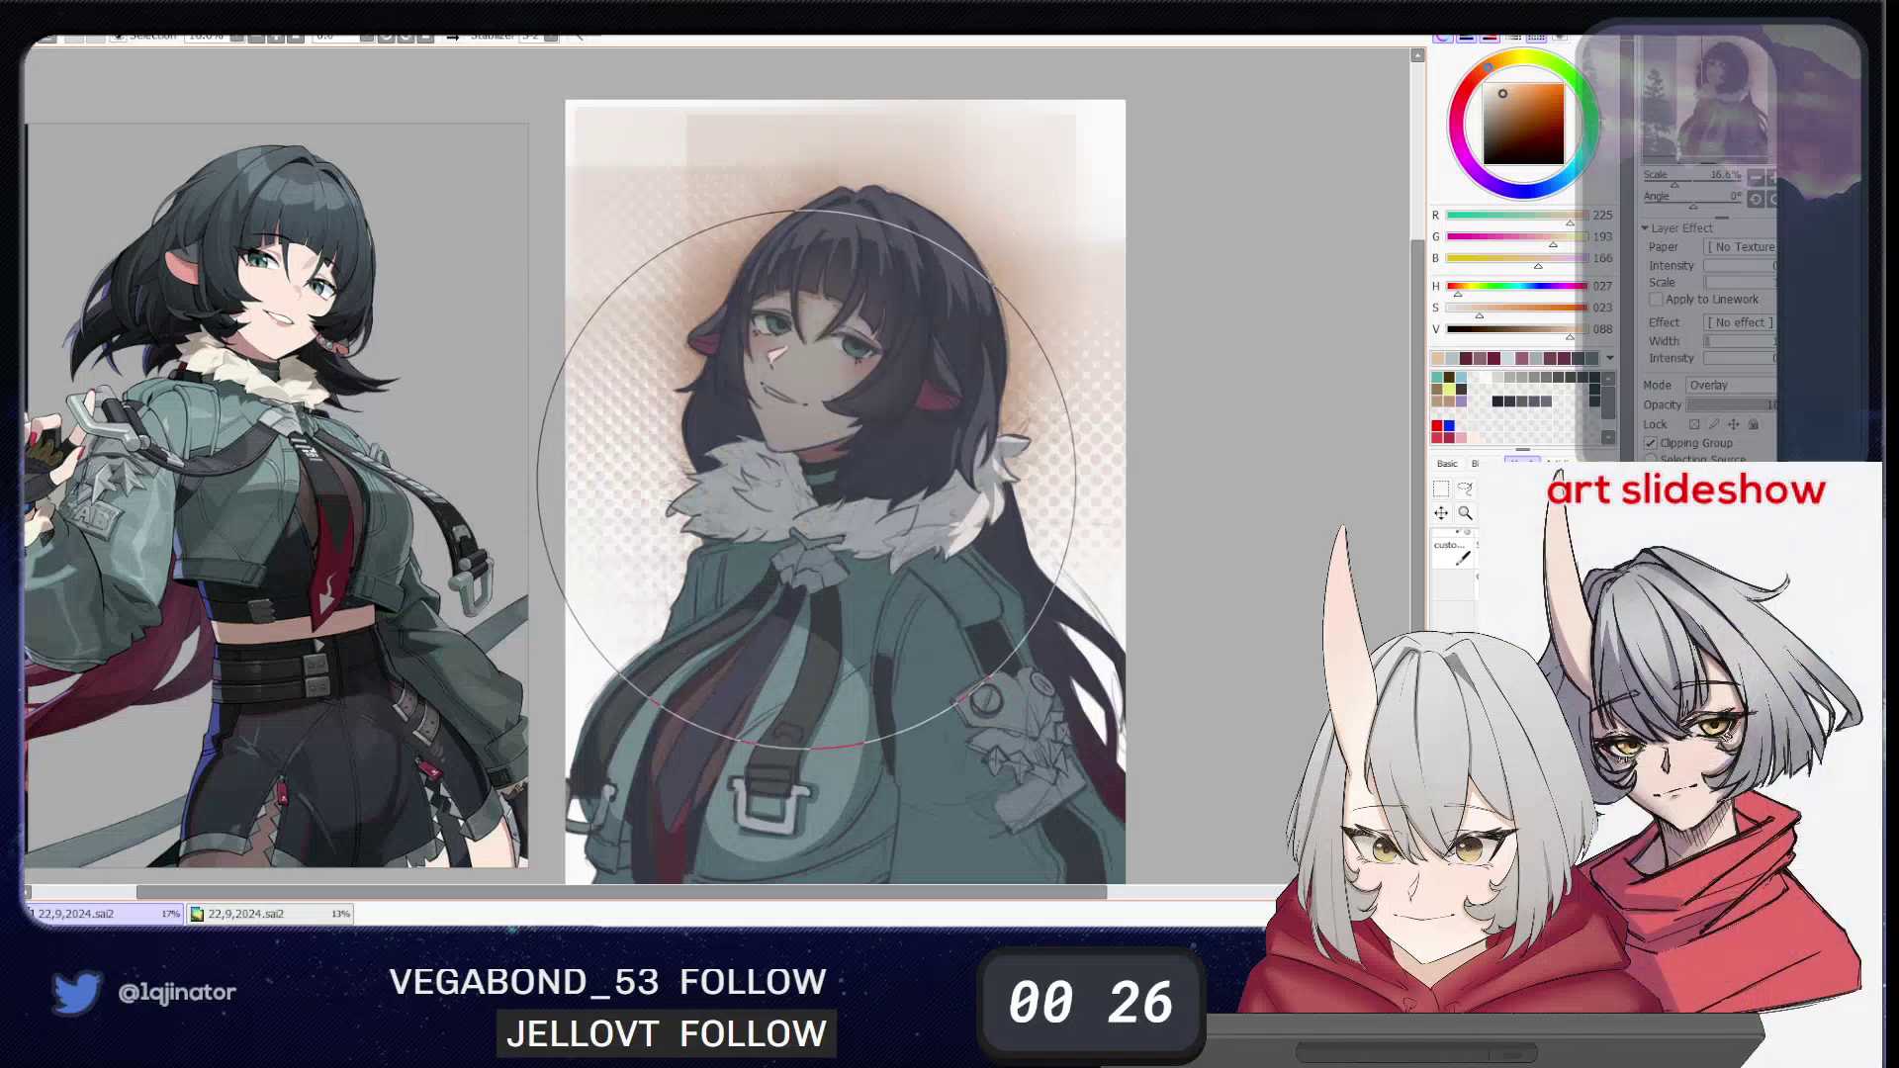
drag(858, 435, 966, 513)
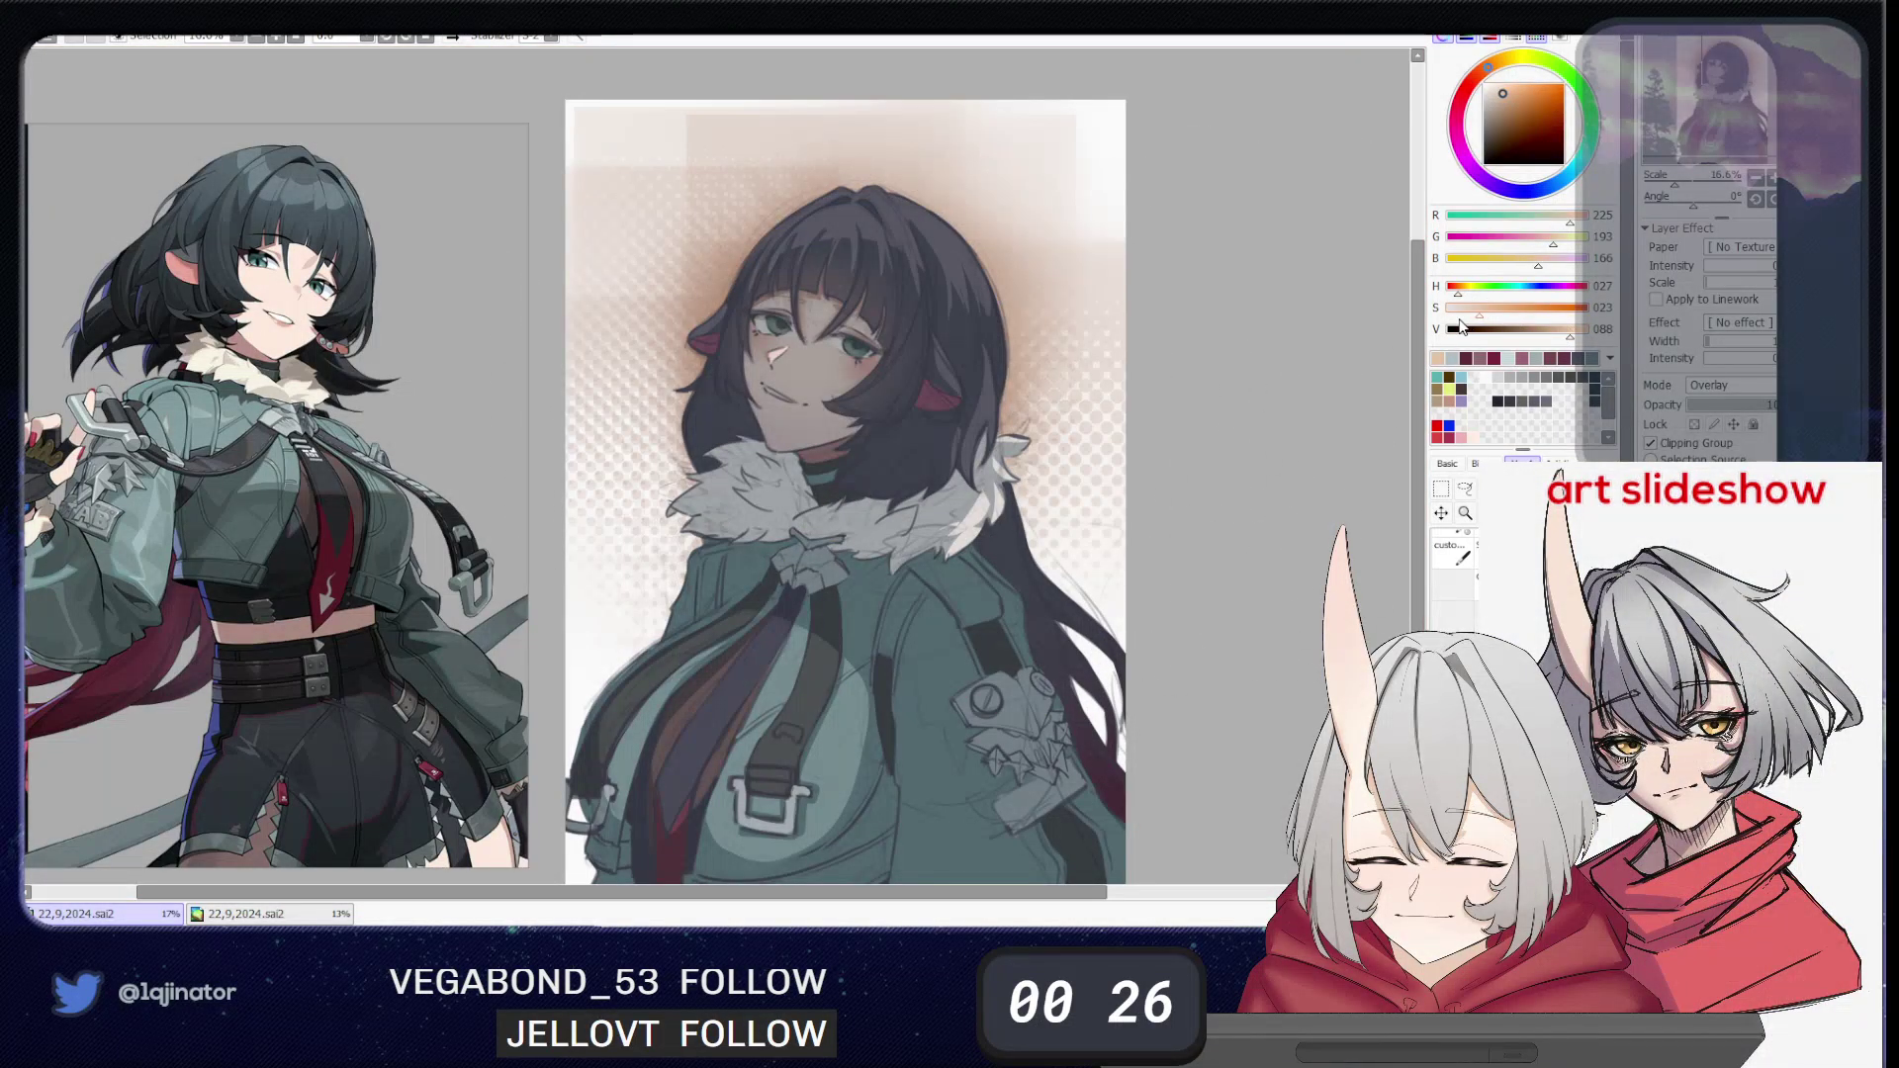
click(1564, 342)
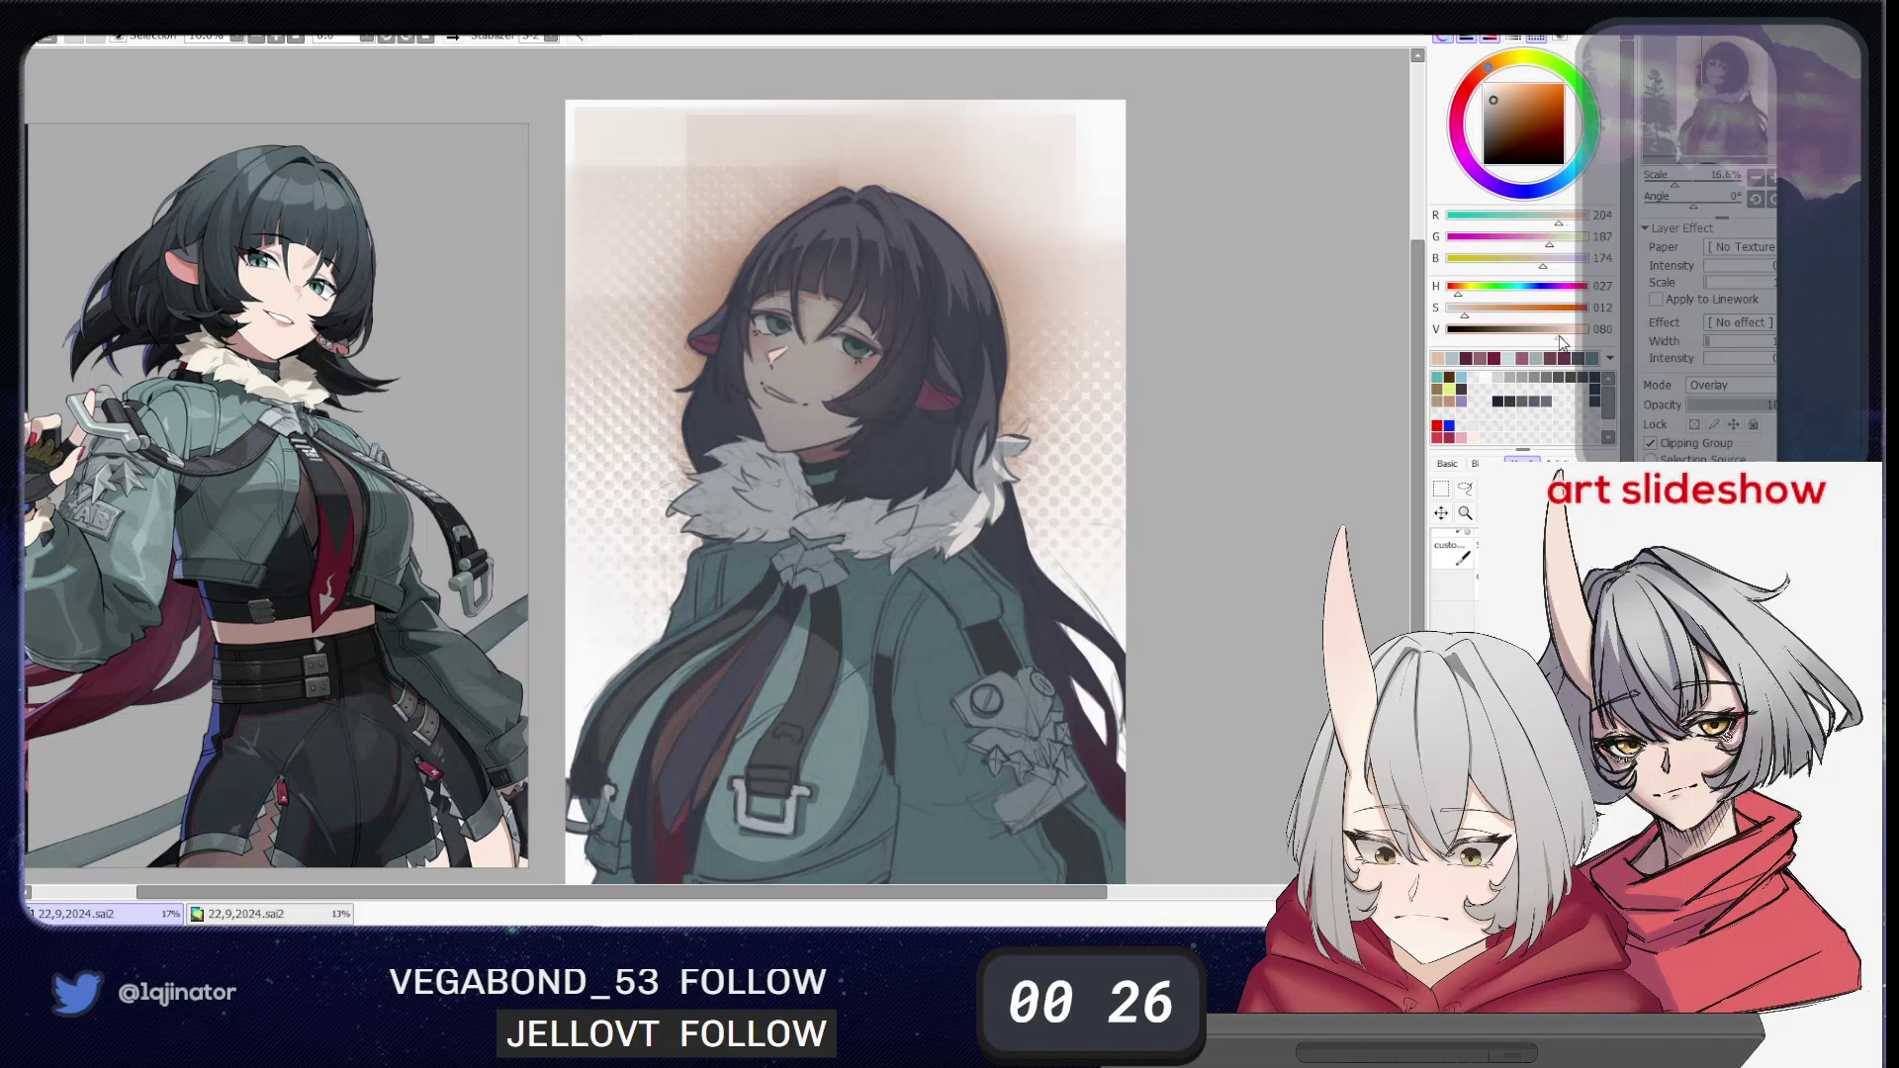
- Brush a large, soft beige glow over the face, fur collar and chest on the Overlay layer, undoing unwanted strokes
drag(689, 518, 885, 522)
drag(839, 381, 856, 408)
key(ctrl+z)
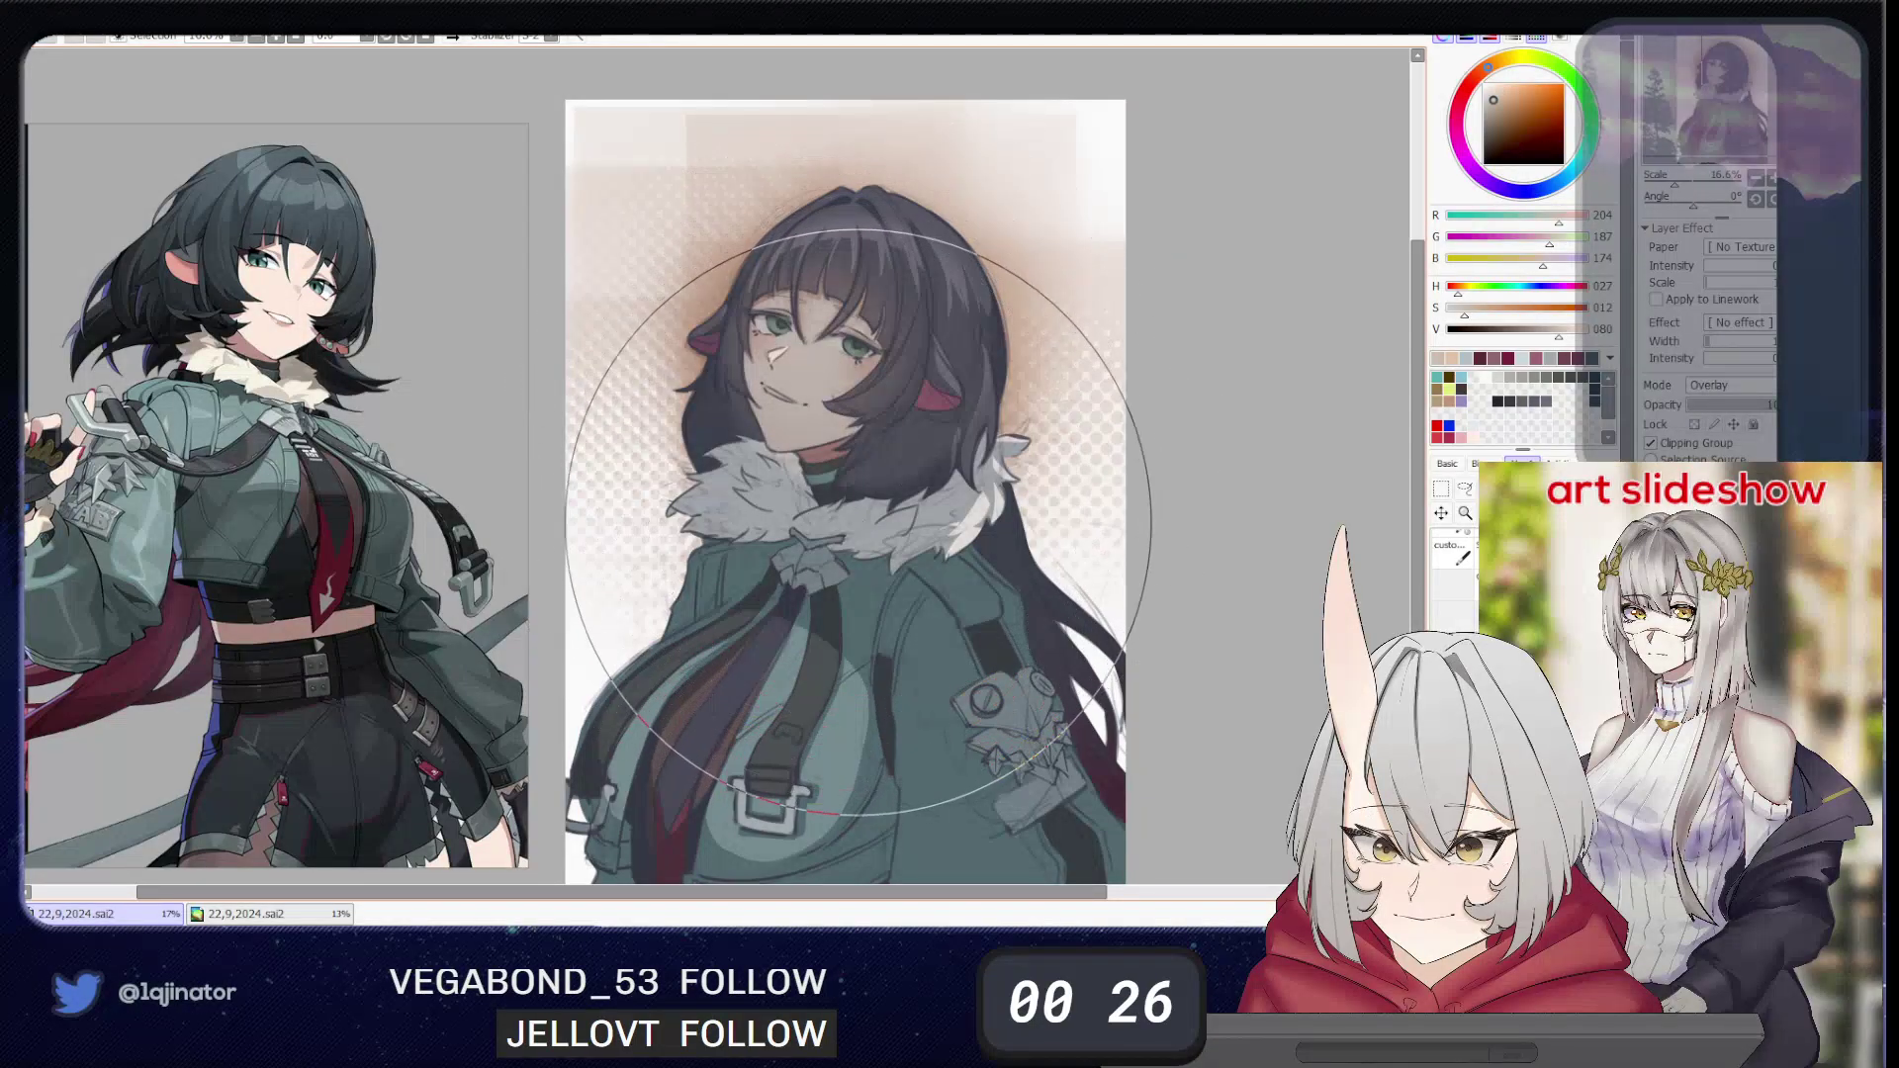
key(ctrl+z)
drag(813, 427, 1028, 499)
ctrl+alt+drag(716, 714, 1030, 730)
mouse_move(791, 736)
mouse_down()
mouse_move(852, 662)
mouse_move(823, 657)
mouse_up()
key(ctrl+z)
- Switch to the Multiply shadow layer and try a soft brown tint (RGB 145, 90, 44) over the chest shading
ctrl+shift+click(1118, 549)
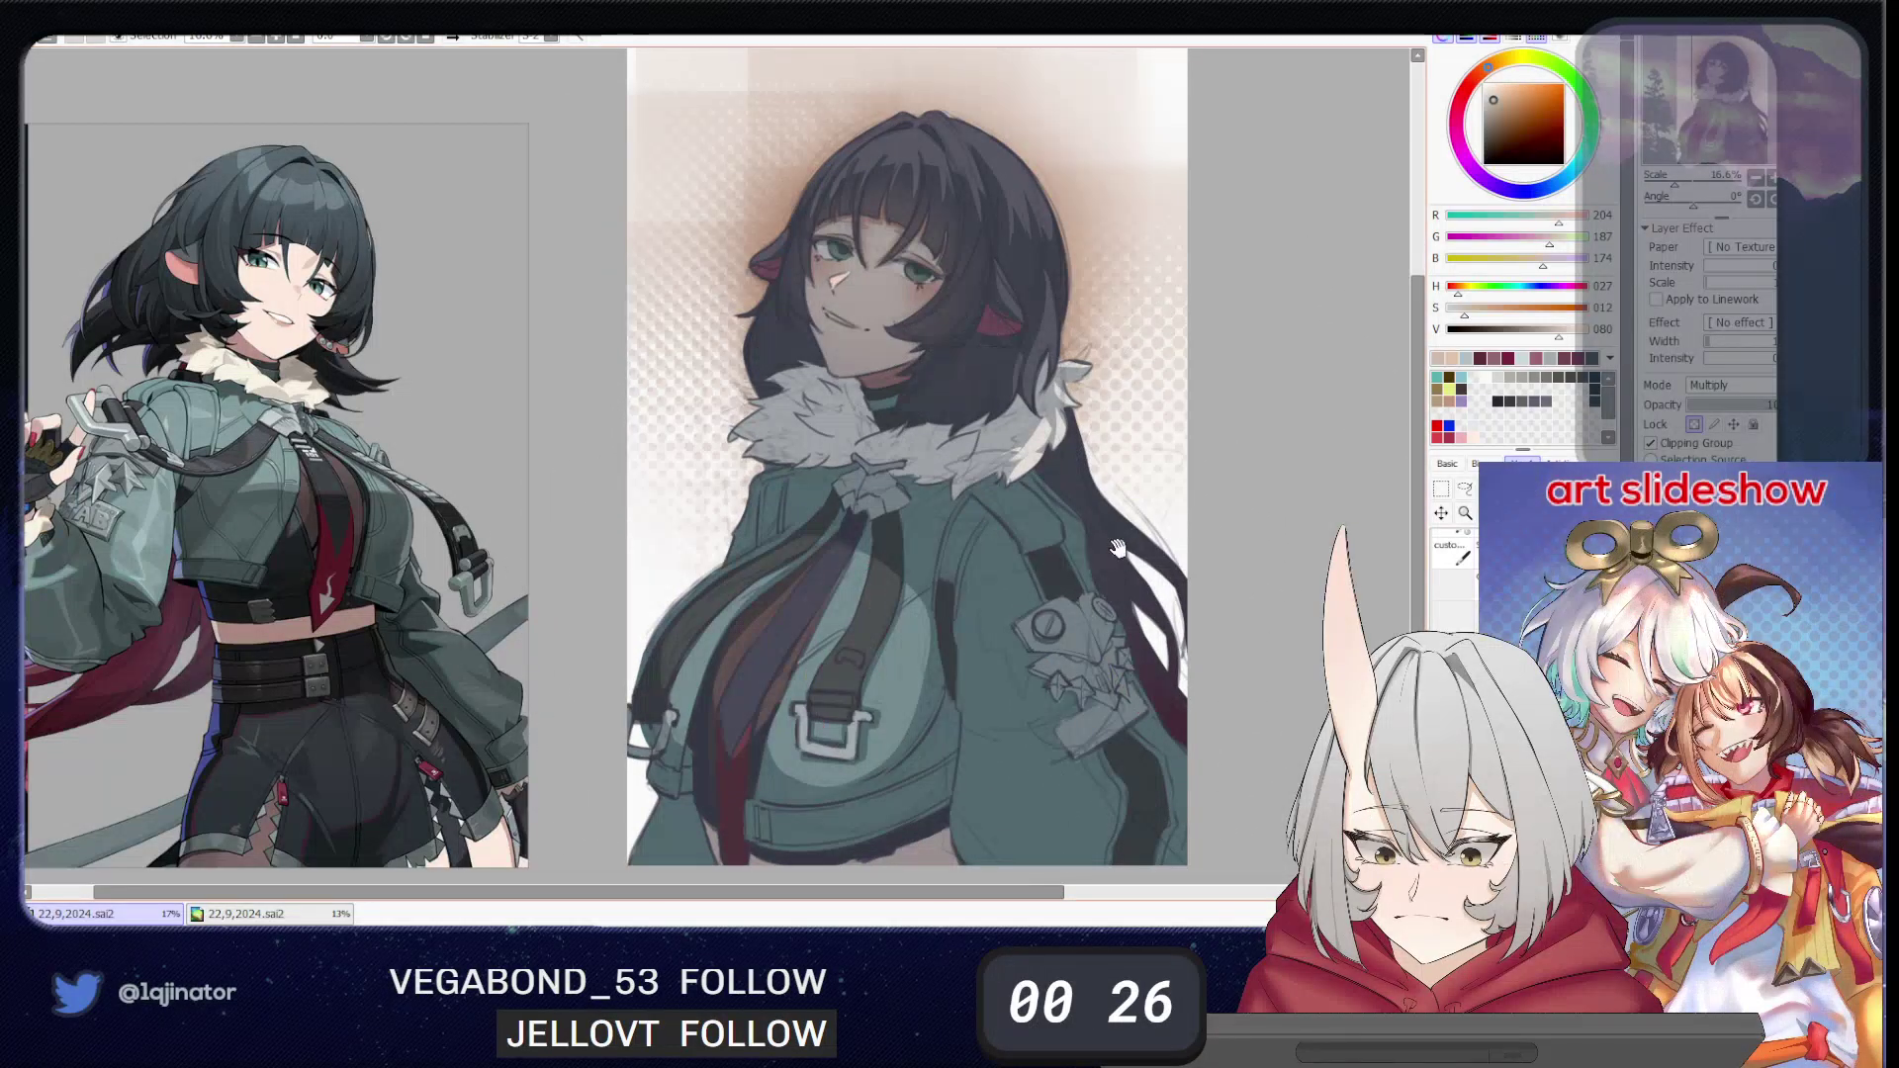
drag(1118, 547, 1050, 544)
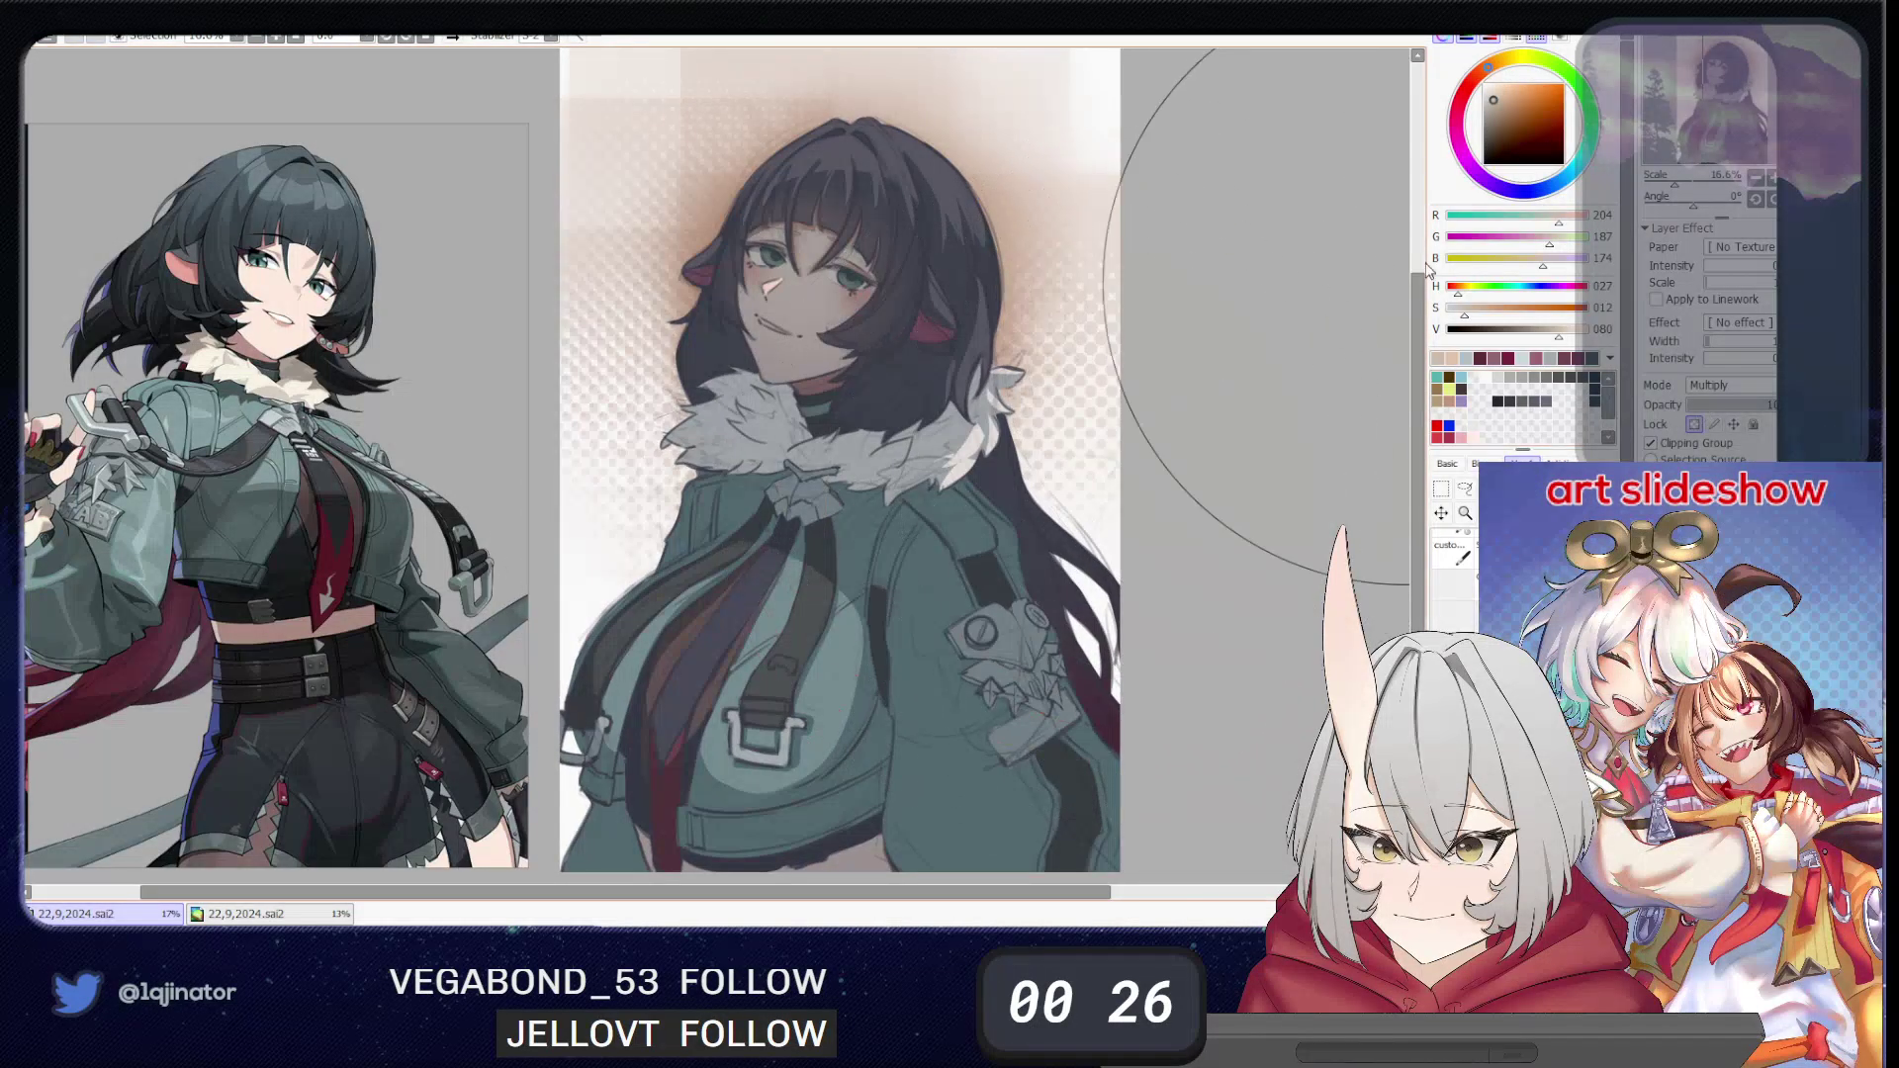
click(1530, 334)
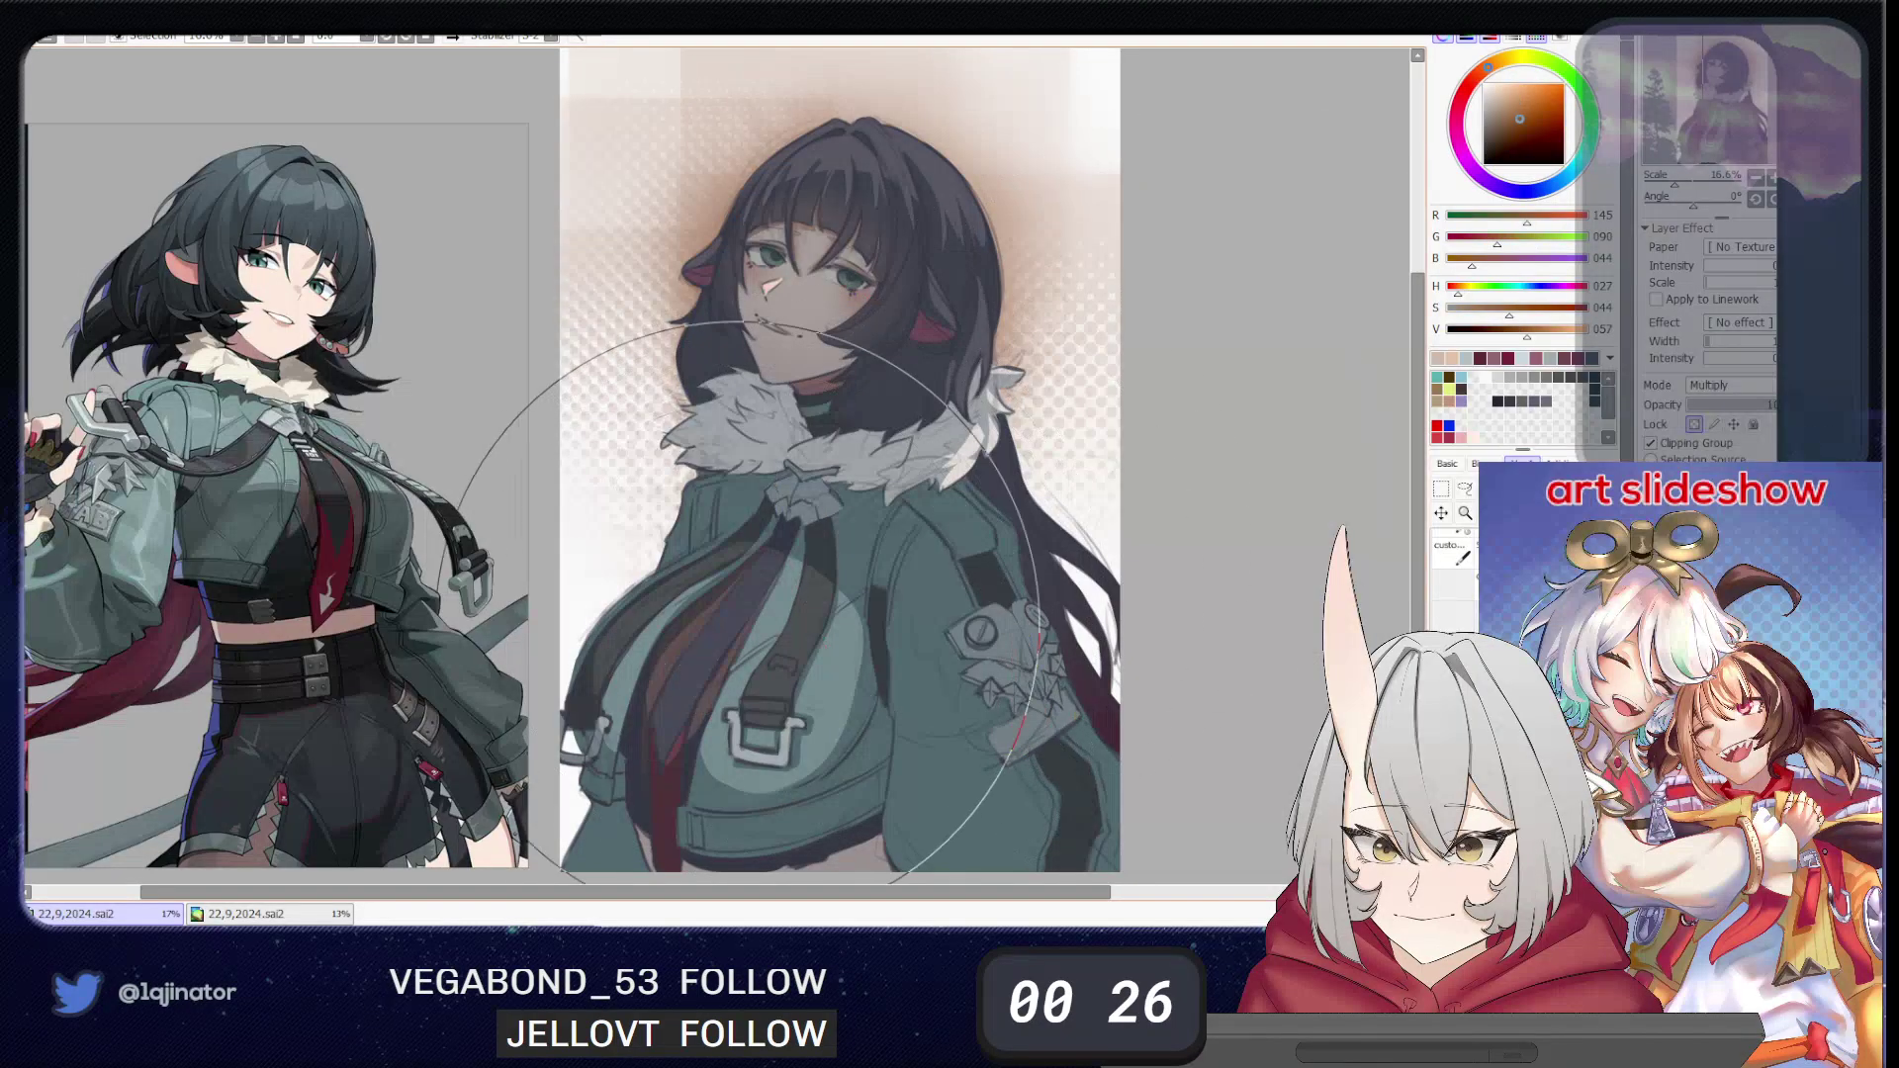
mouse_move(705, 684)
mouse_down()
mouse_move(685, 707)
mouse_move(727, 682)
mouse_up()
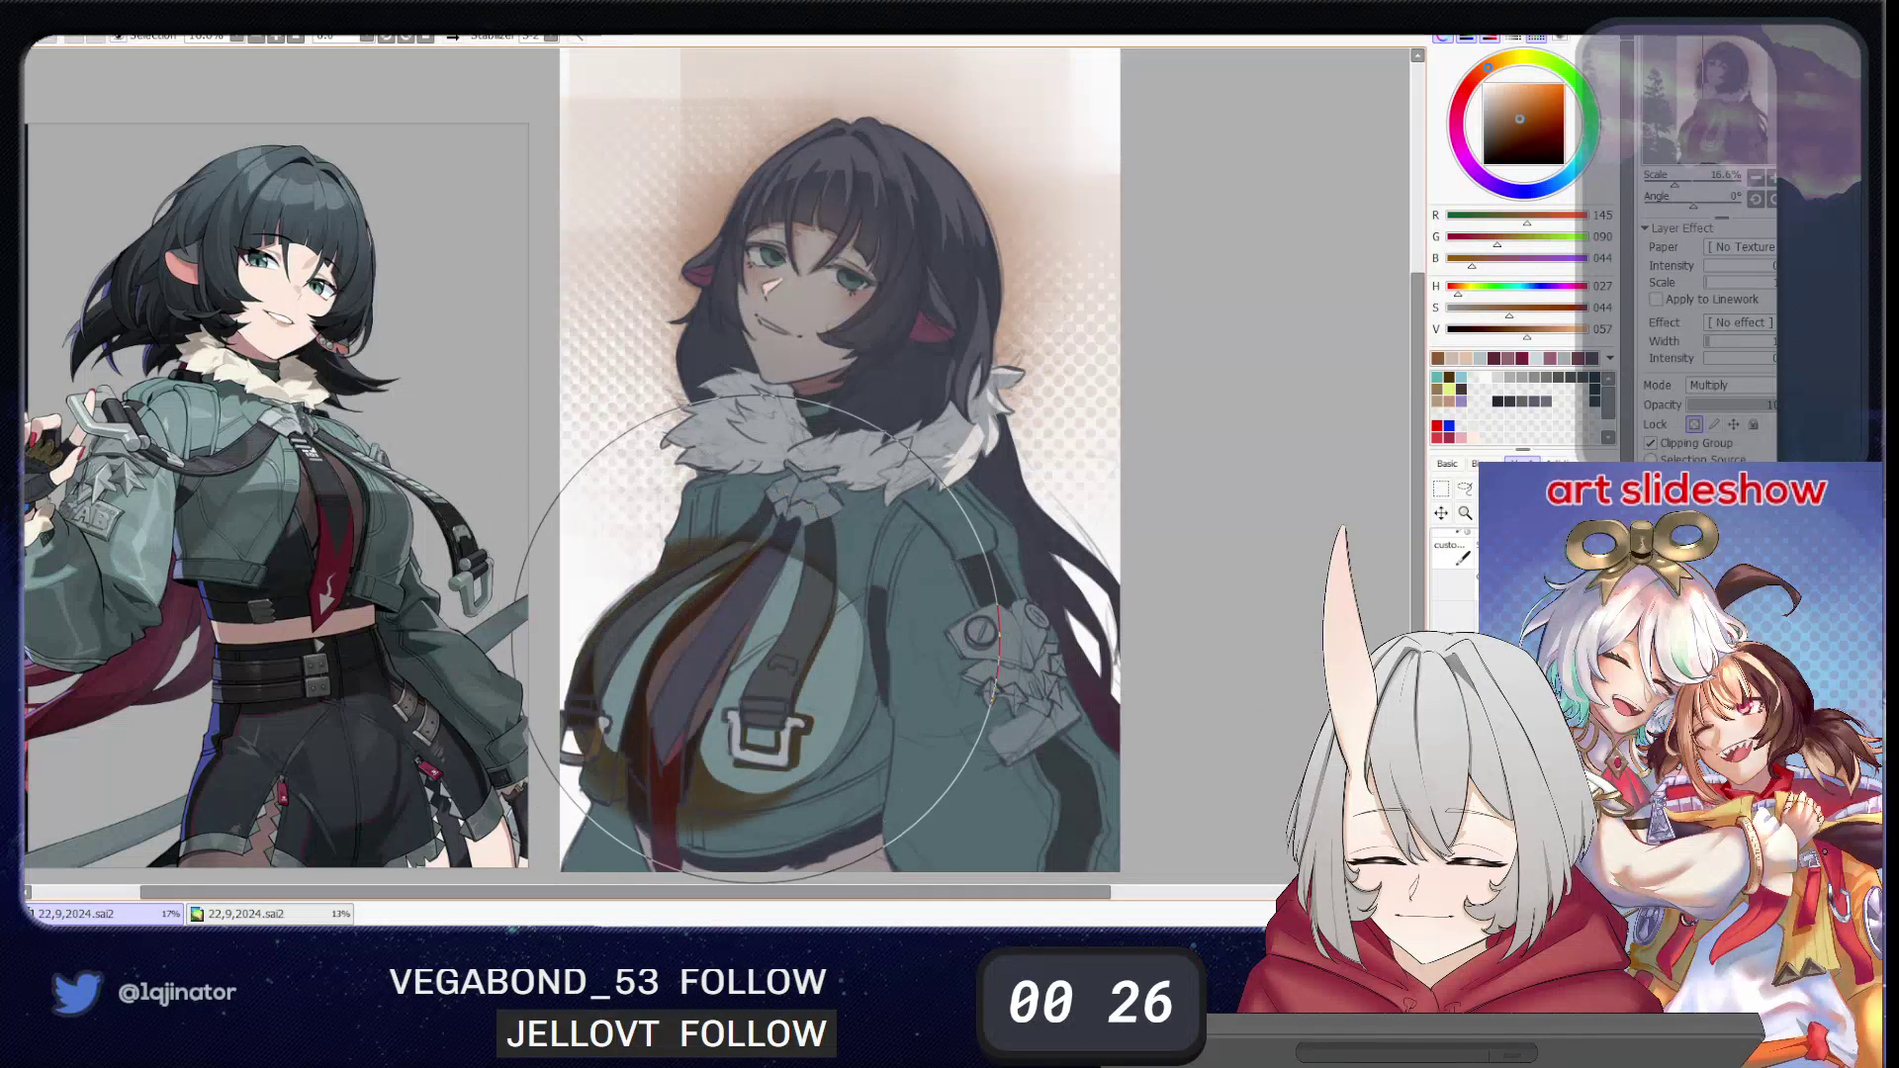
key(ctrl+z)
- Mix a bright orange (RGB 247, 162, 91) and softly tint the jacket and strap shading across the chest
drag(1516, 312, 1583, 336)
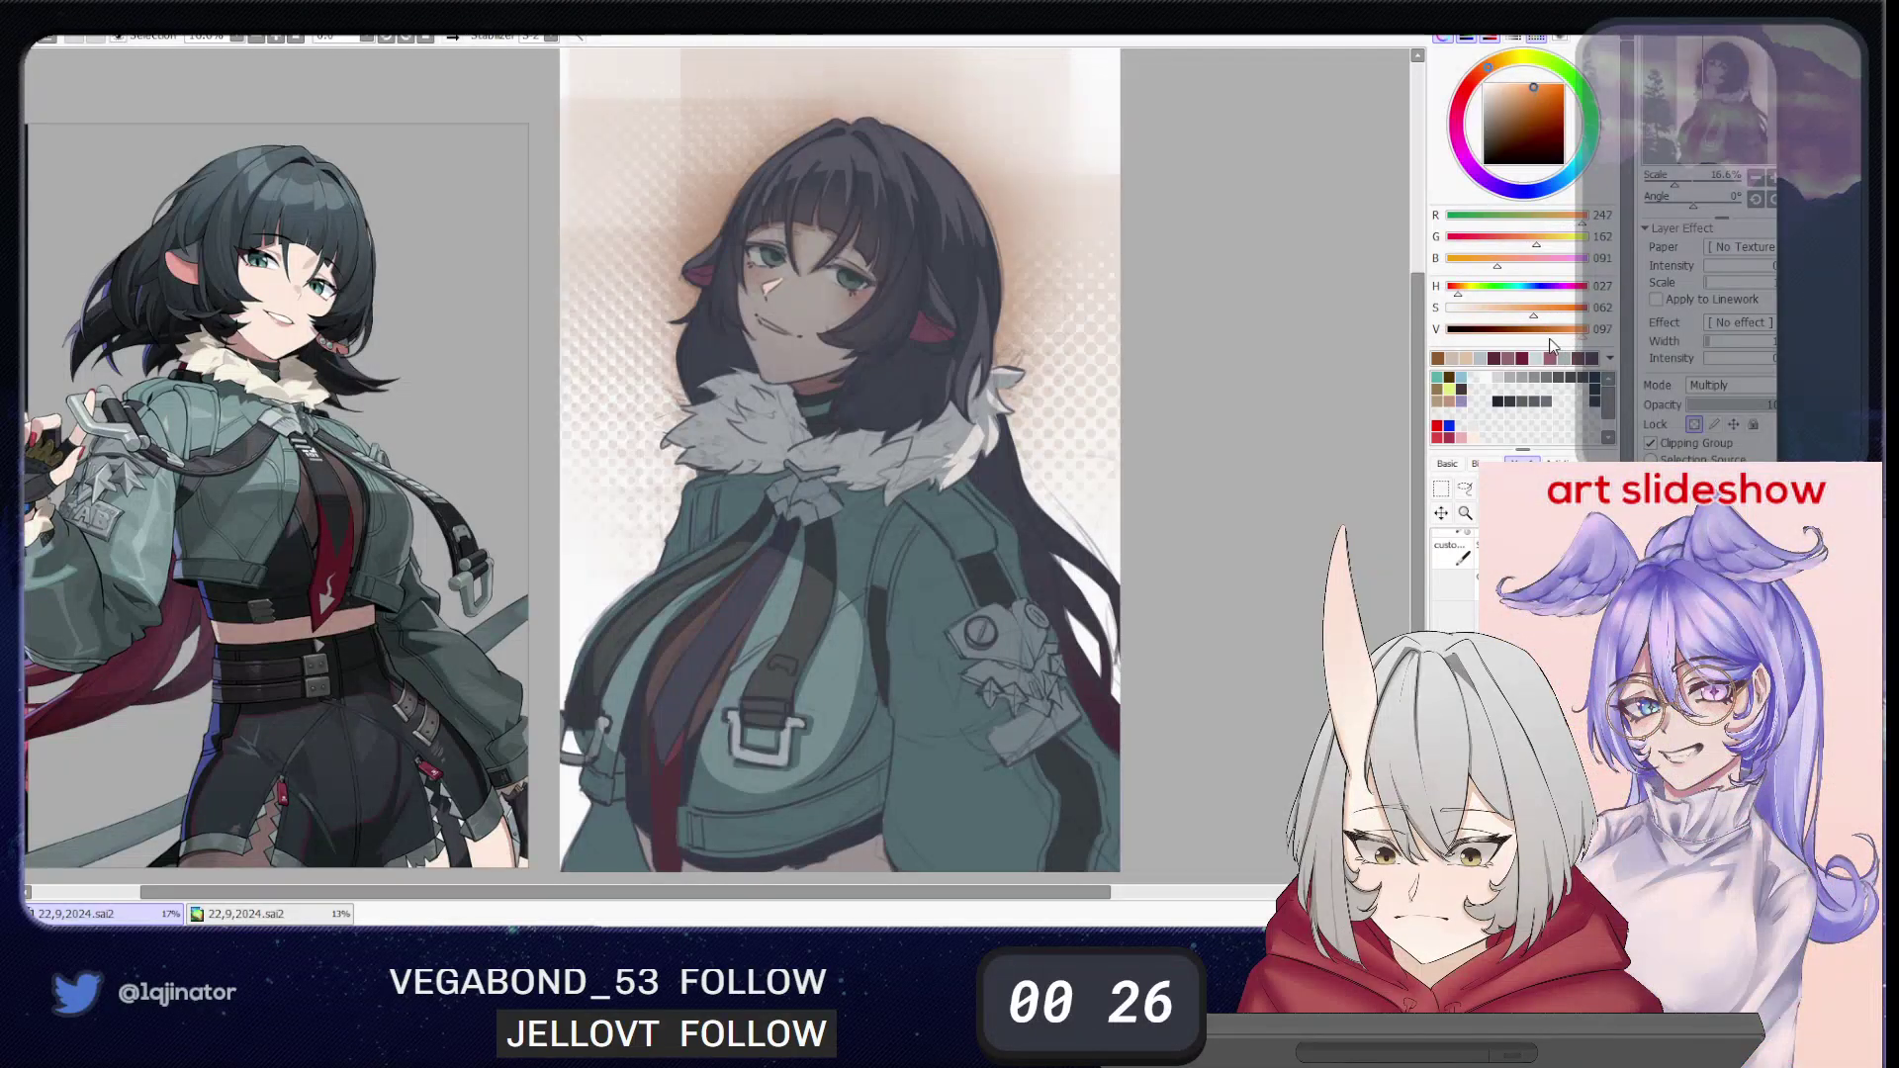
drag(846, 648, 1019, 655)
mouse_move(734, 667)
mouse_down()
mouse_move(750, 644)
mouse_move(781, 654)
mouse_move(741, 595)
mouse_move(845, 665)
mouse_up()
key(ctrl+z)
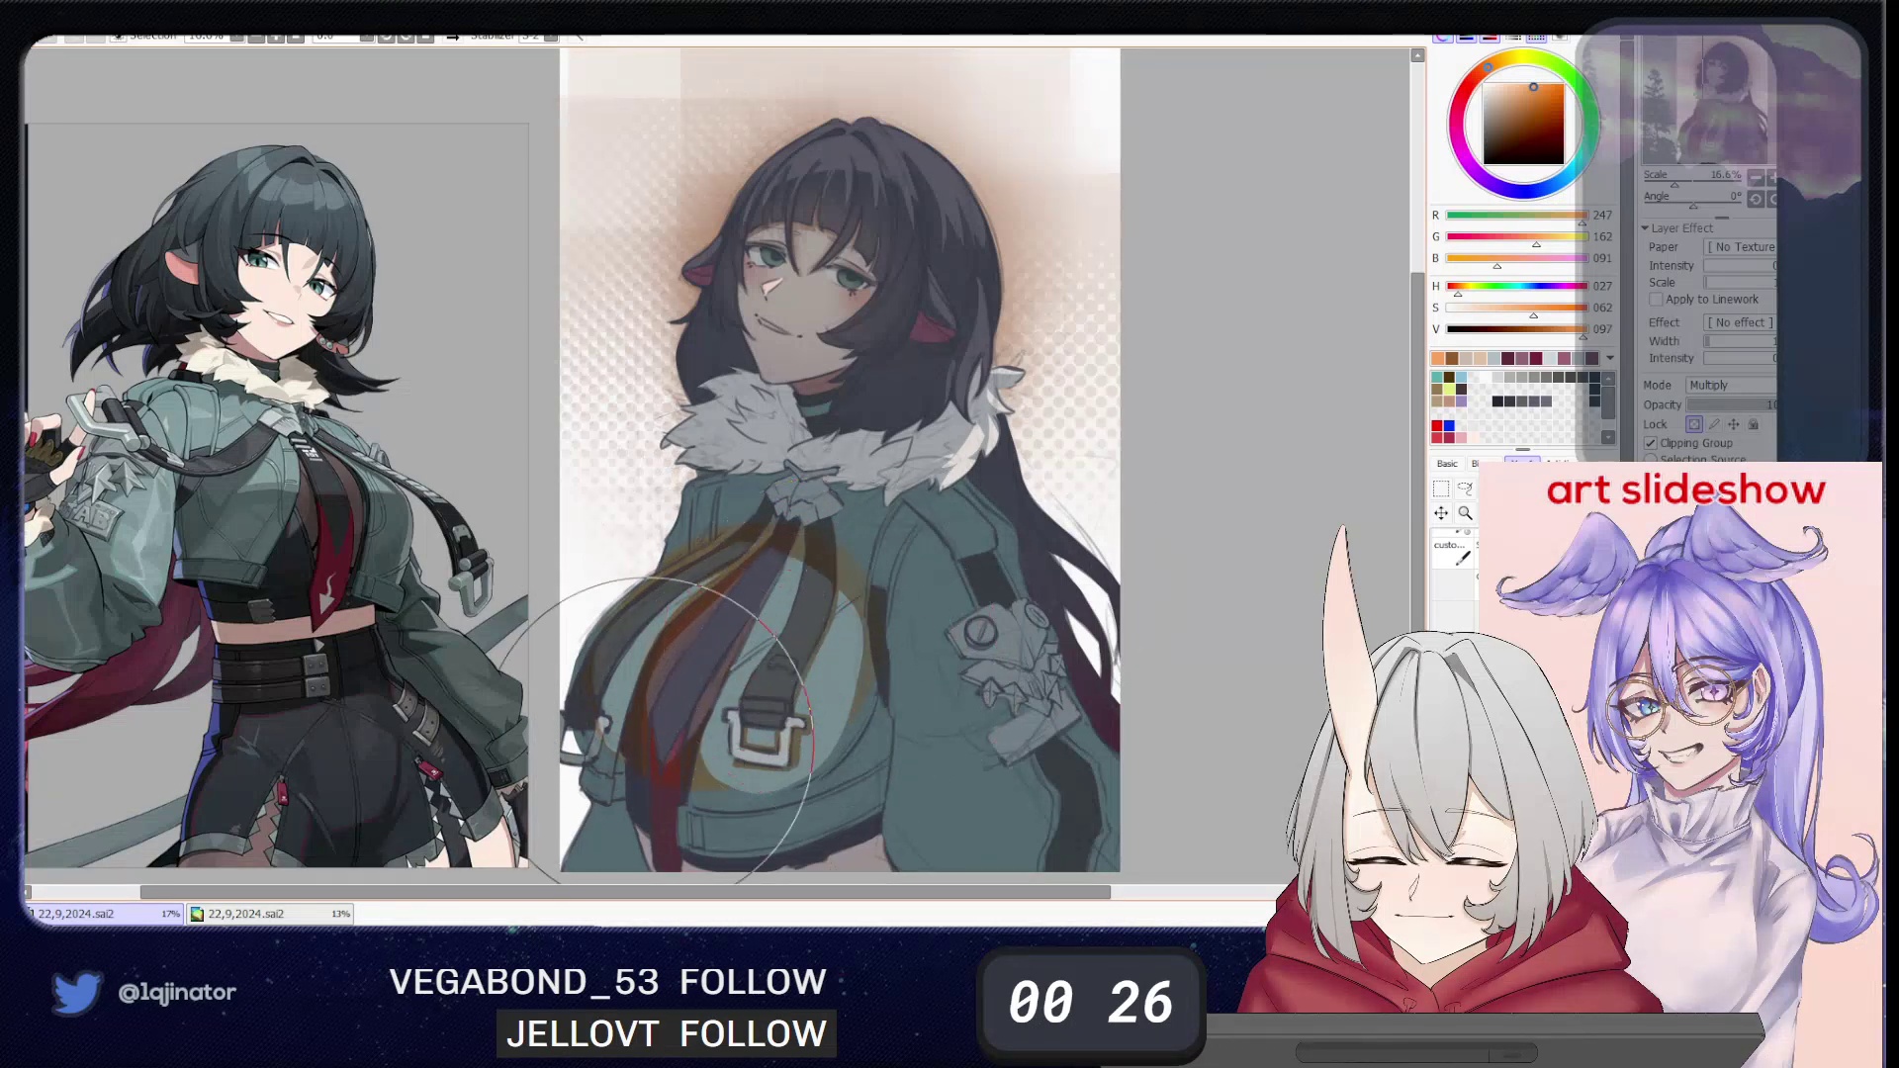
key(ctrl+z)
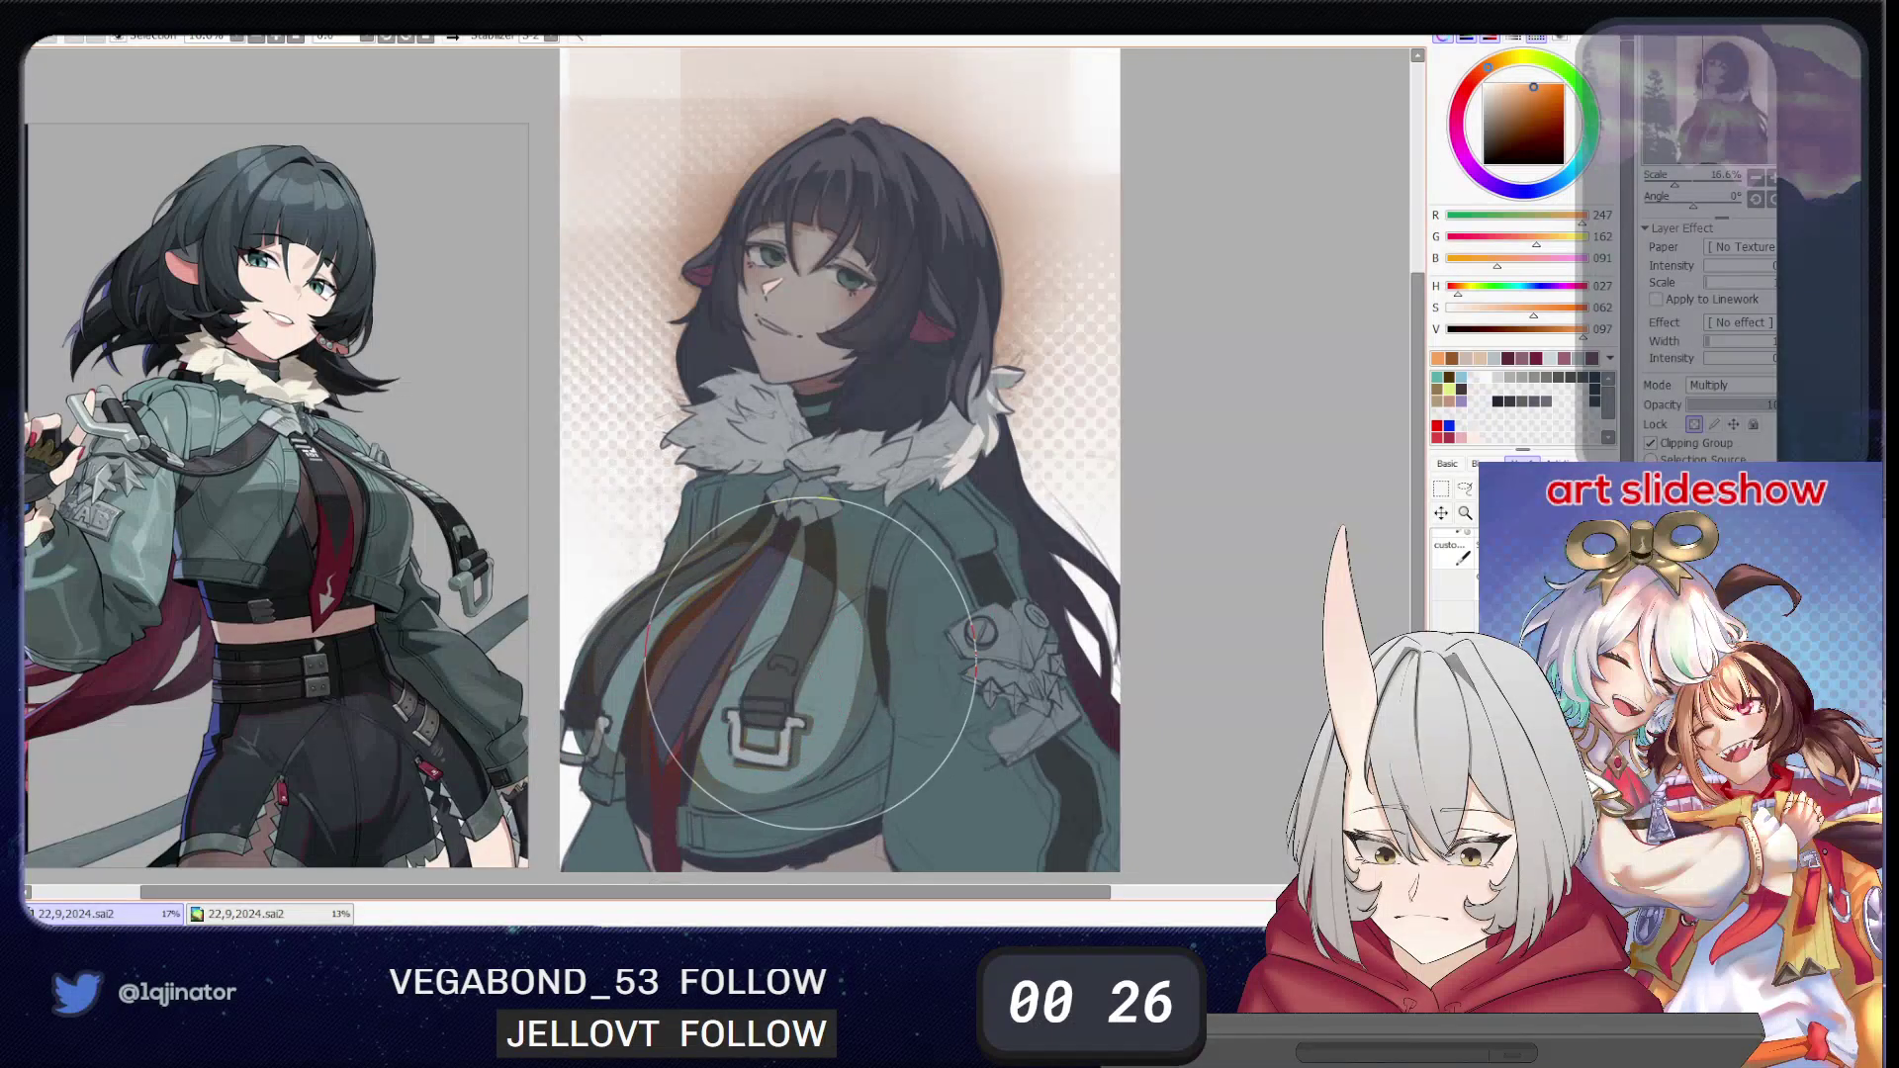
key(space)
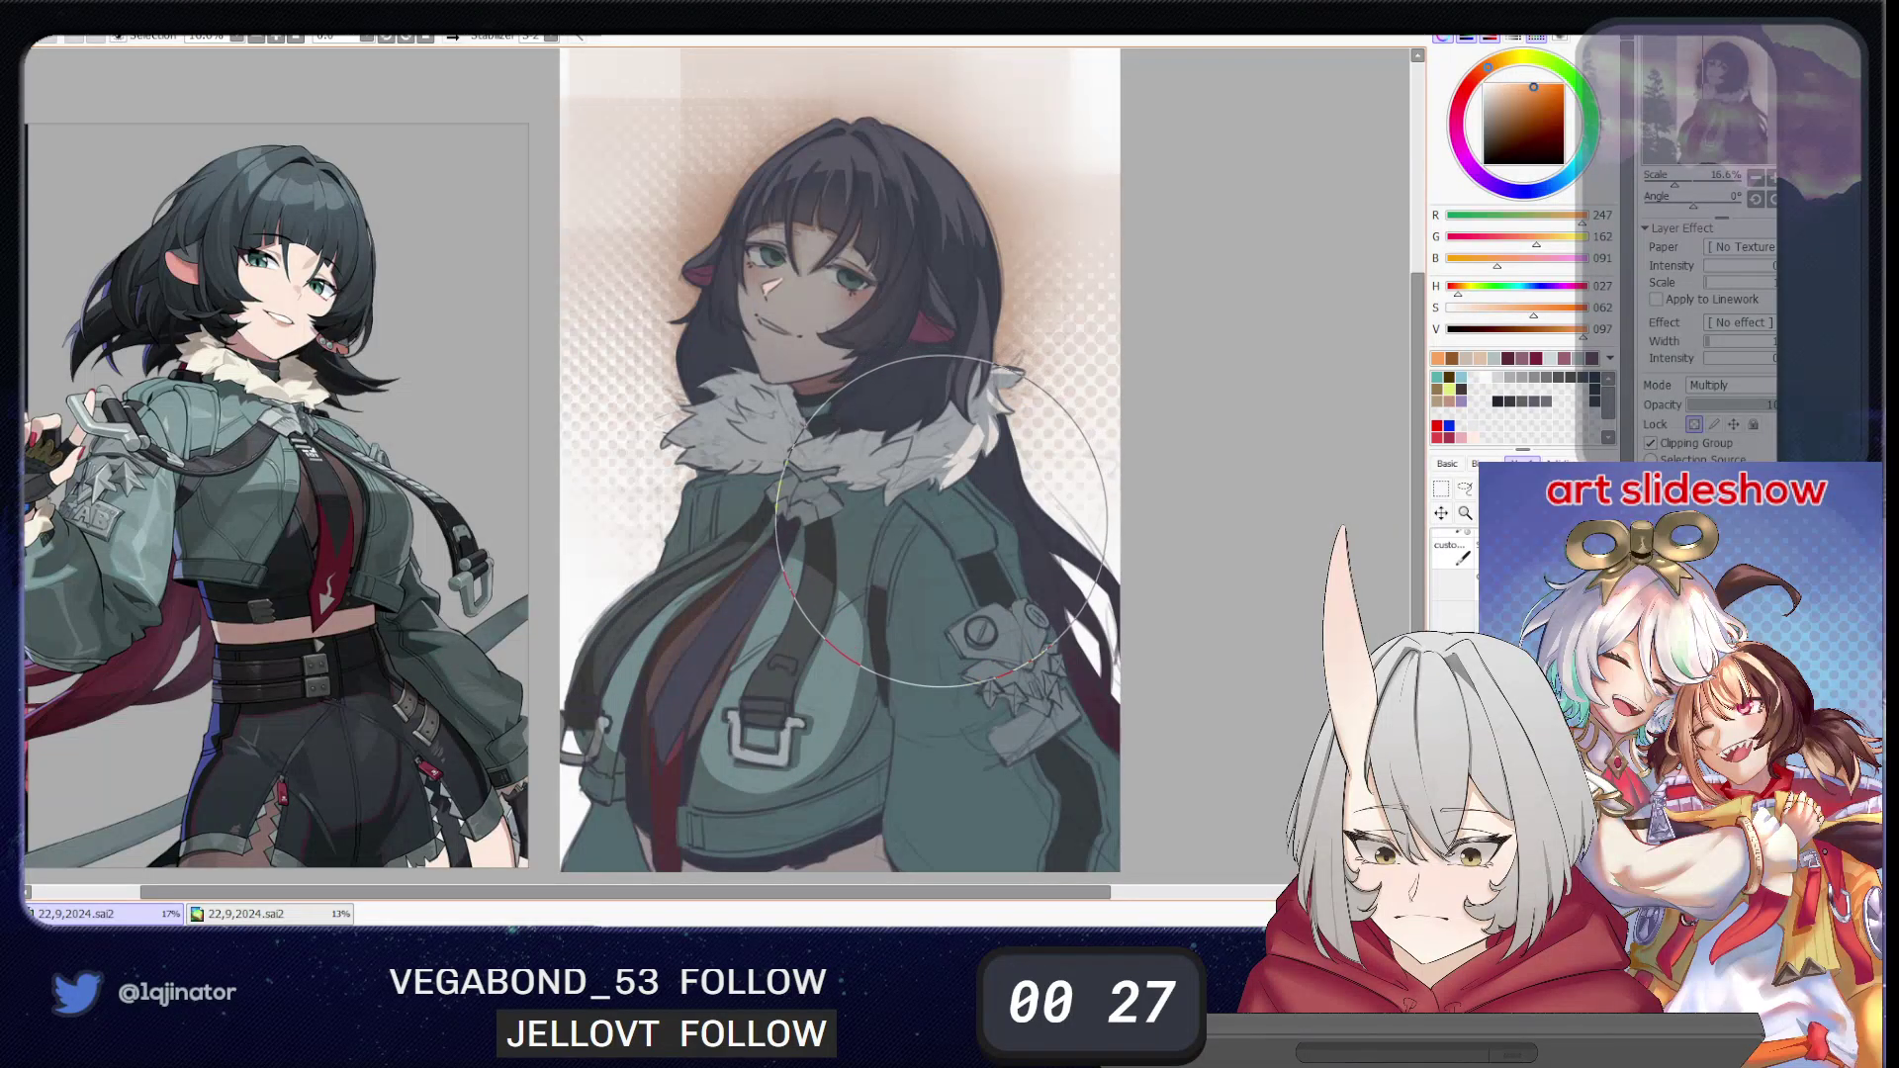
key(space)
drag(840, 628, 875, 577)
mouse_move(793, 629)
mouse_down()
mouse_move(746, 662)
mouse_move(930, 611)
mouse_move(727, 686)
mouse_move(796, 621)
mouse_move(798, 686)
mouse_move(820, 570)
mouse_move(659, 639)
mouse_move(779, 621)
mouse_move(746, 652)
mouse_move(812, 569)
mouse_move(784, 641)
mouse_move(762, 644)
mouse_move(794, 669)
mouse_up()
key(bracketright)
key(space)
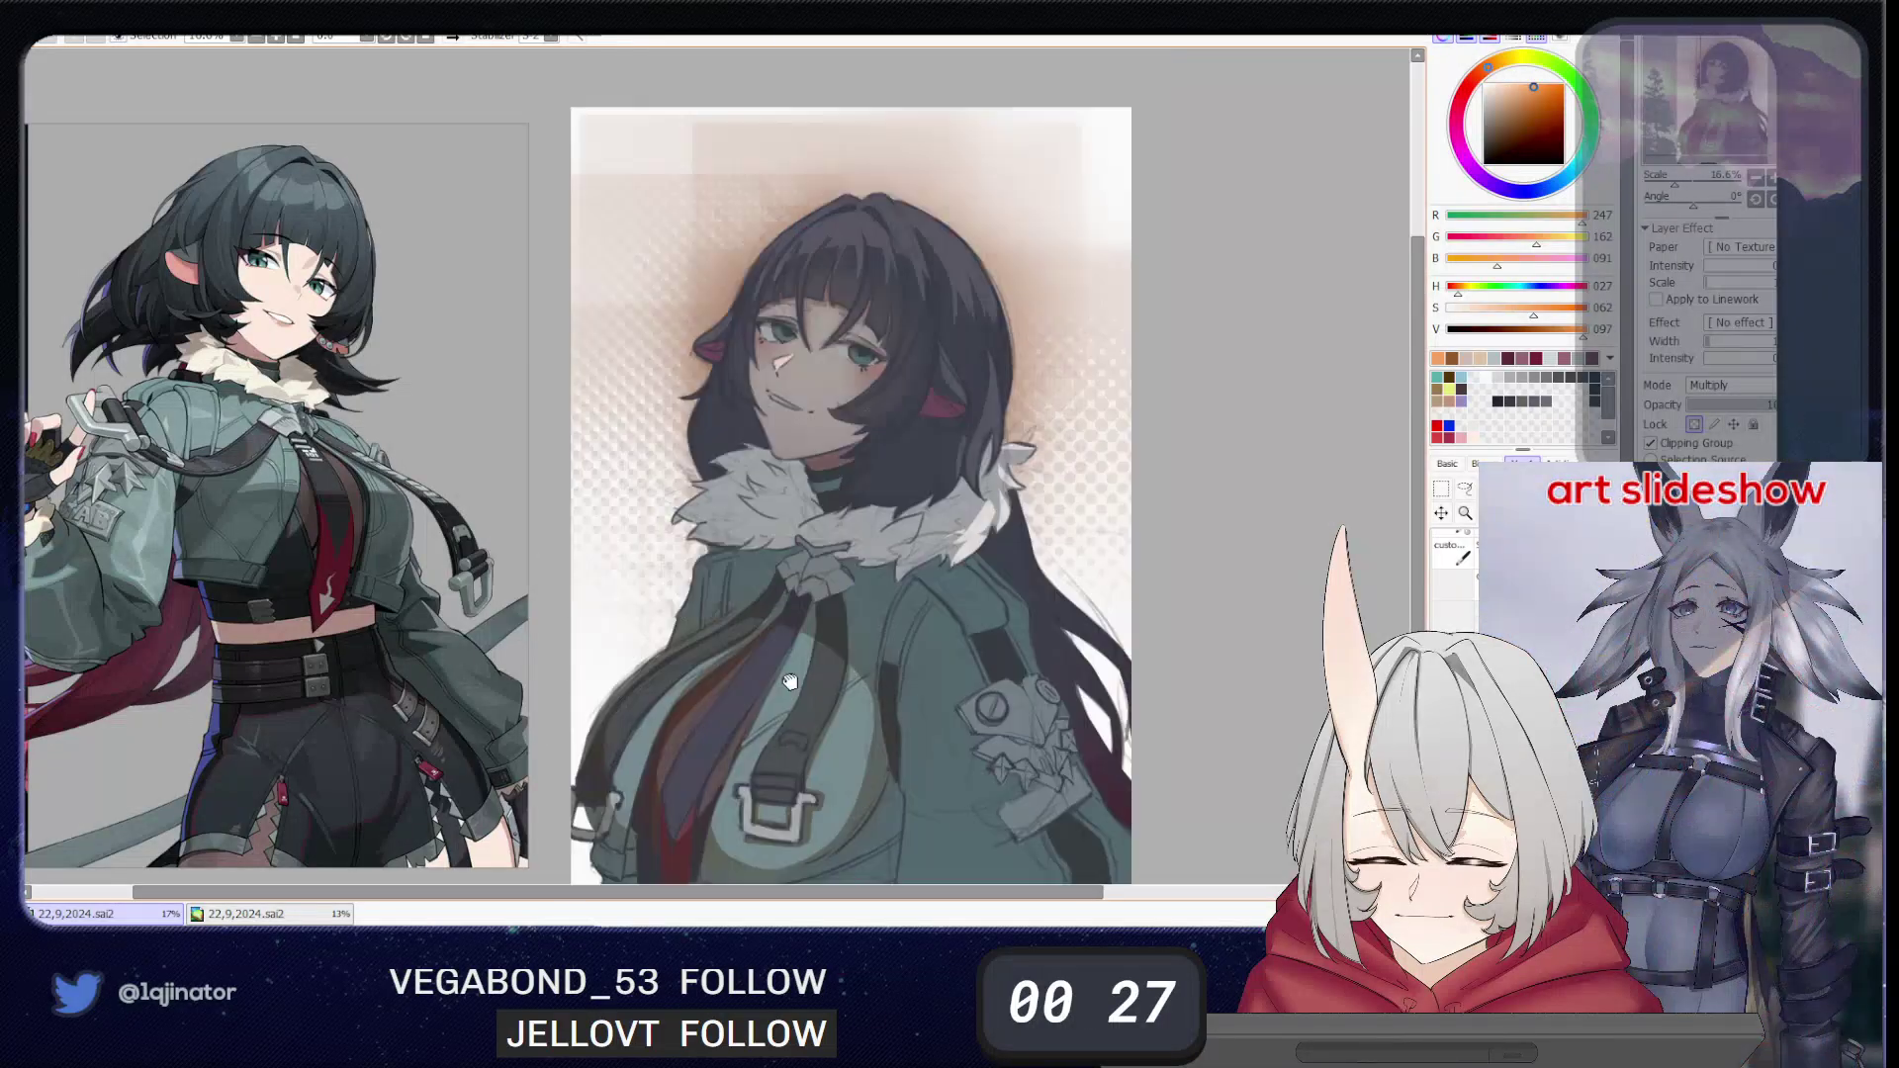
- Tint the shading on the face, hair, ear and shoulder-side fur collar orange with a smaller soft brush
key(bracketleft)
mouse_move(769, 262)
mouse_down()
mouse_move(941, 336)
mouse_move(855, 401)
mouse_move(832, 295)
mouse_move(761, 256)
mouse_move(952, 333)
mouse_move(861, 319)
mouse_move(889, 258)
mouse_move(935, 344)
mouse_move(879, 273)
mouse_move(776, 341)
mouse_move(905, 359)
mouse_move(979, 409)
mouse_move(869, 498)
mouse_move(819, 443)
mouse_move(796, 448)
mouse_move(888, 297)
mouse_move(893, 344)
mouse_move(793, 346)
mouse_move(962, 341)
mouse_move(918, 376)
mouse_move(965, 315)
mouse_move(950, 345)
mouse_move(948, 322)
mouse_move(971, 330)
mouse_move(1003, 405)
mouse_move(1009, 363)
mouse_move(923, 344)
mouse_move(812, 245)
mouse_move(836, 338)
mouse_move(762, 311)
mouse_move(737, 438)
mouse_move(725, 342)
mouse_move(770, 443)
mouse_move(837, 339)
mouse_move(829, 383)
mouse_move(1045, 582)
mouse_up()
key(bracketleft)
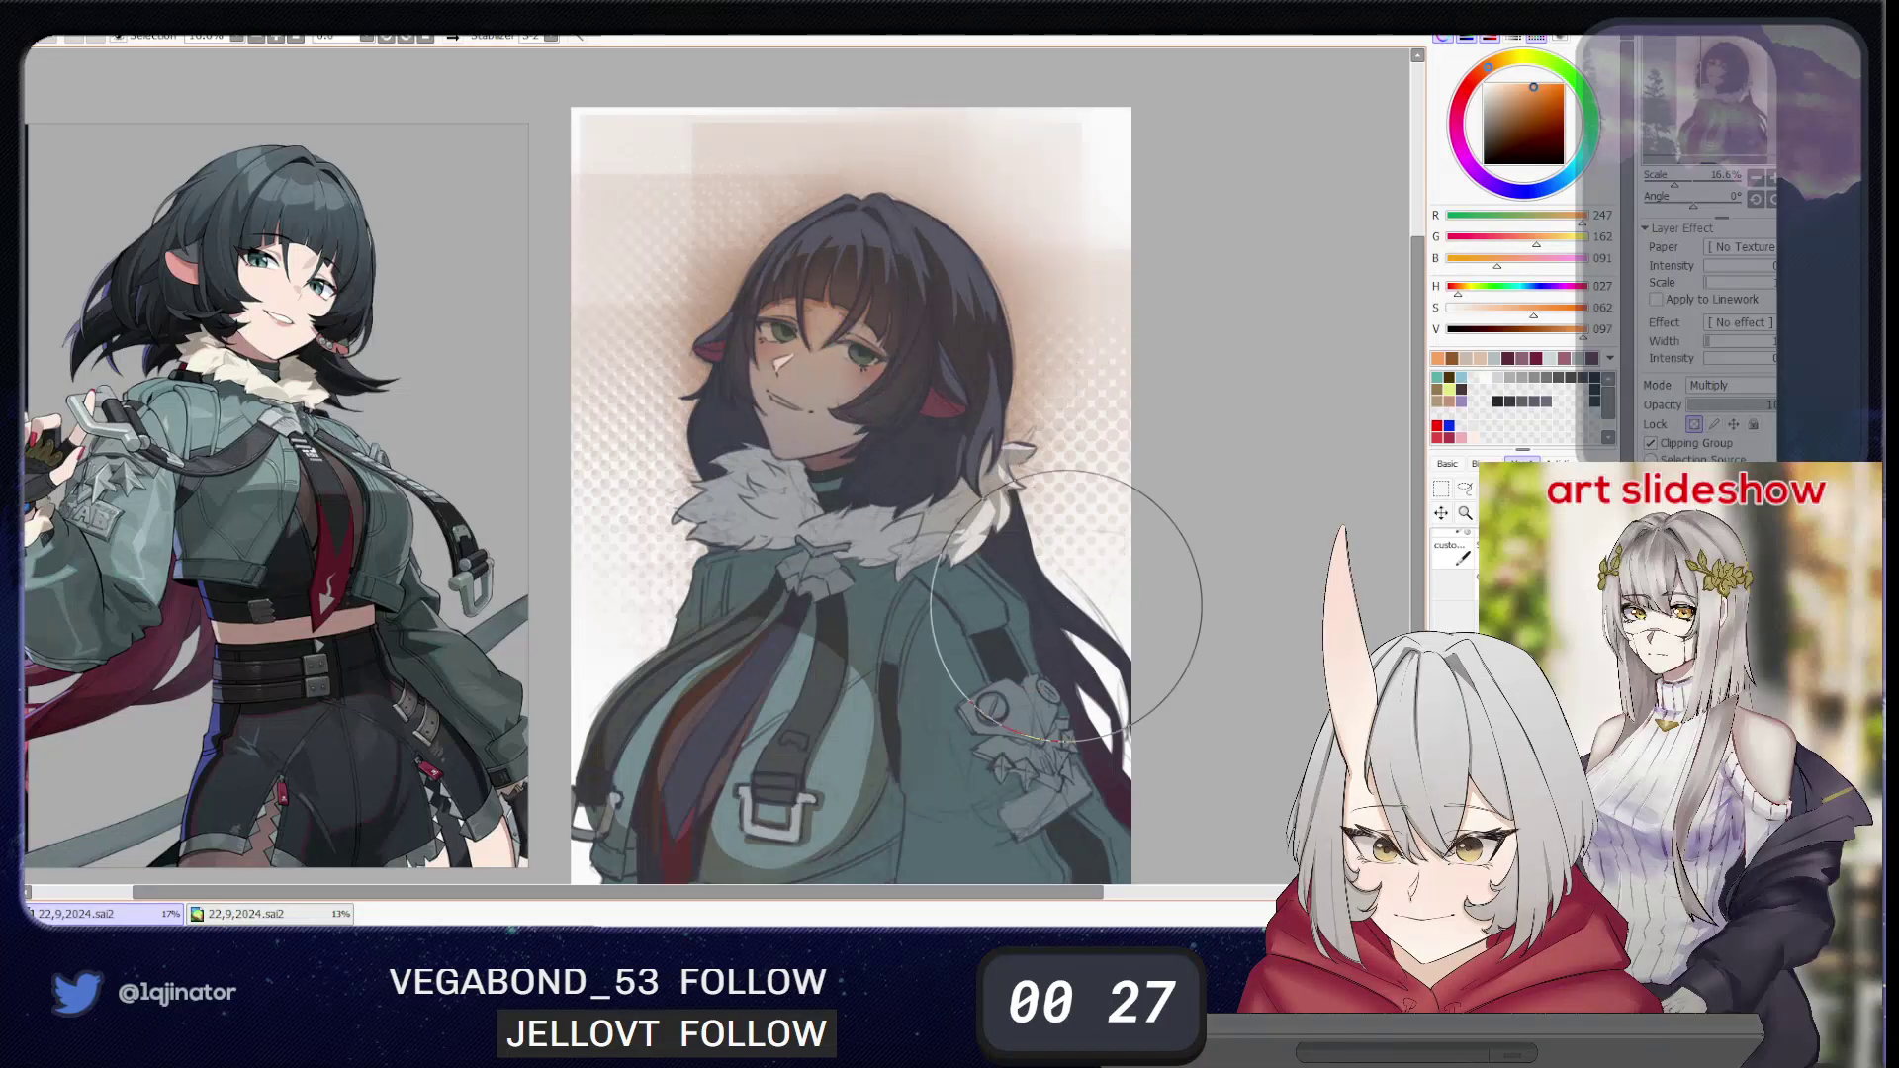
mouse_move(1000, 441)
mouse_down()
mouse_move(1038, 425)
mouse_move(1044, 547)
mouse_move(1017, 556)
mouse_move(985, 627)
mouse_move(986, 545)
mouse_up()
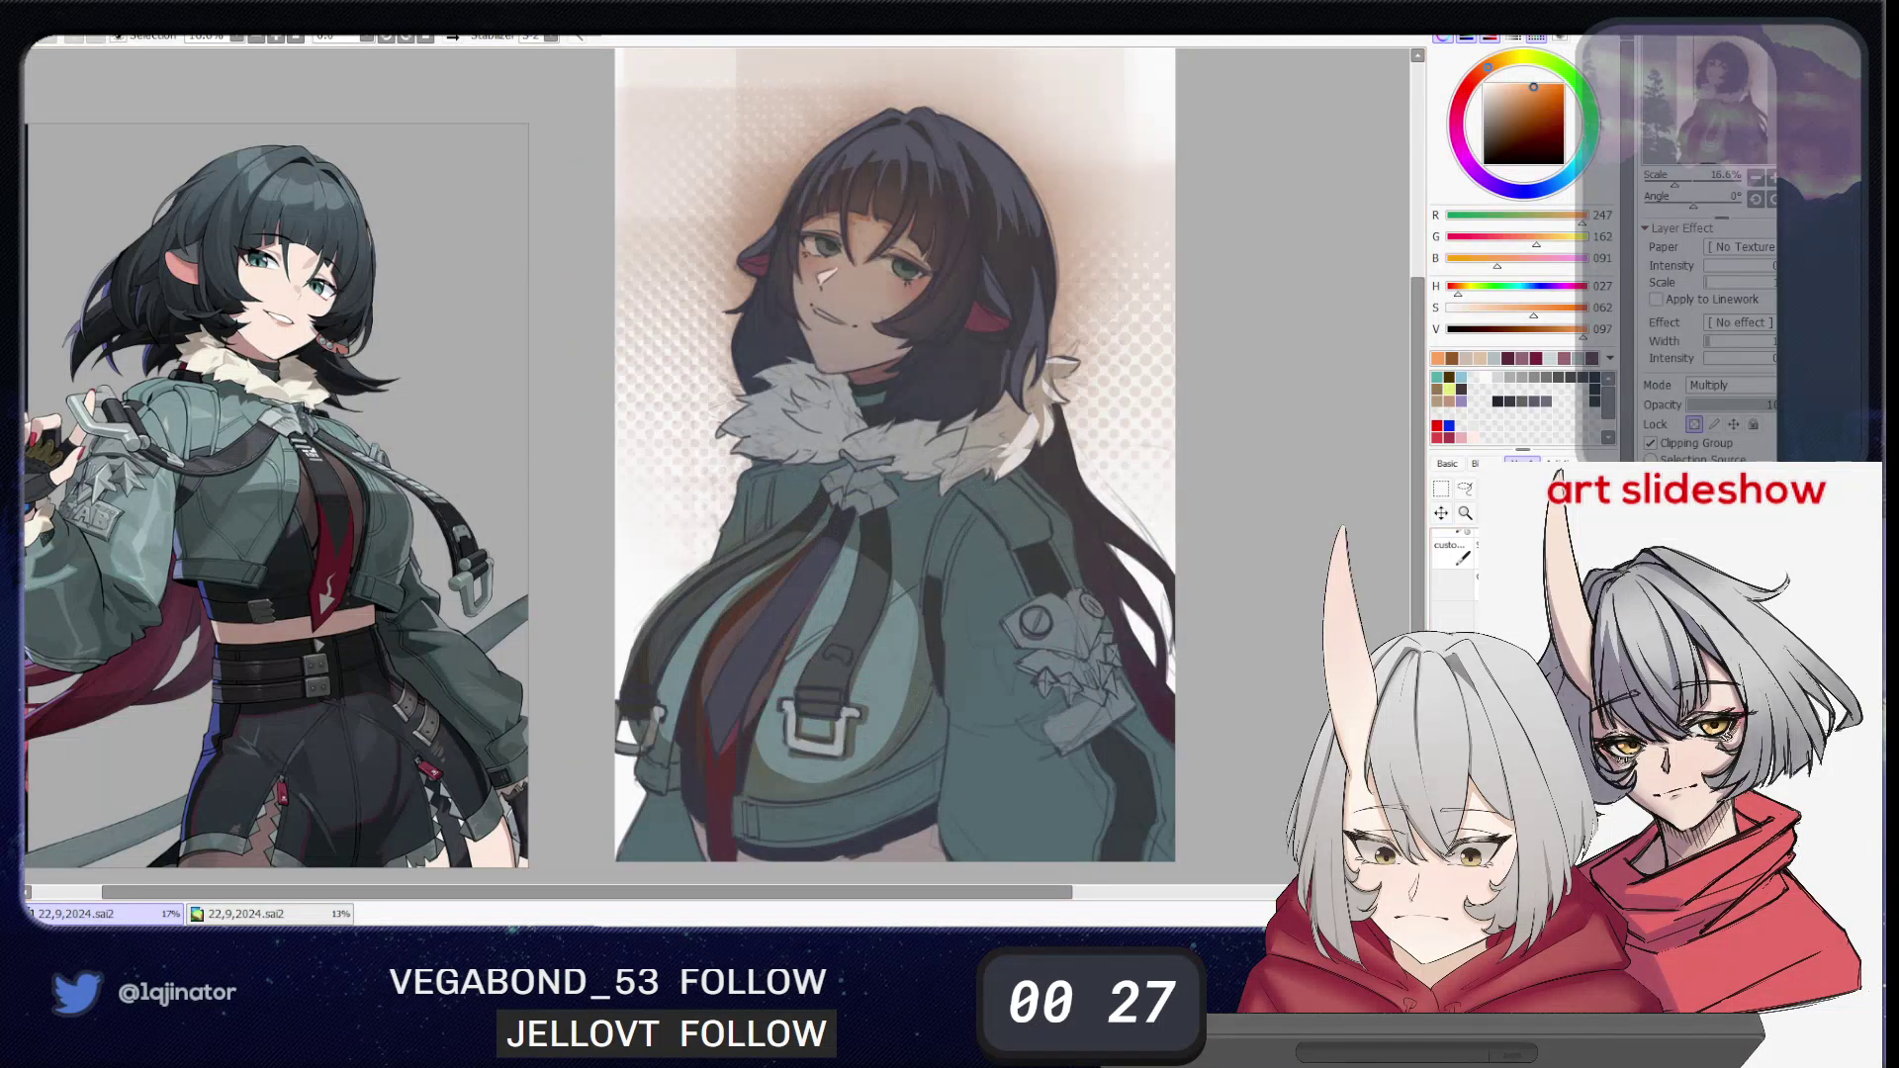
- Toggle the shadow layer's transparency lock and soften the edge of the chest shading around the strap buckle
mouse_move(1766, 405)
mouse_down()
mouse_move(1693, 404)
mouse_move(1781, 405)
mouse_up()
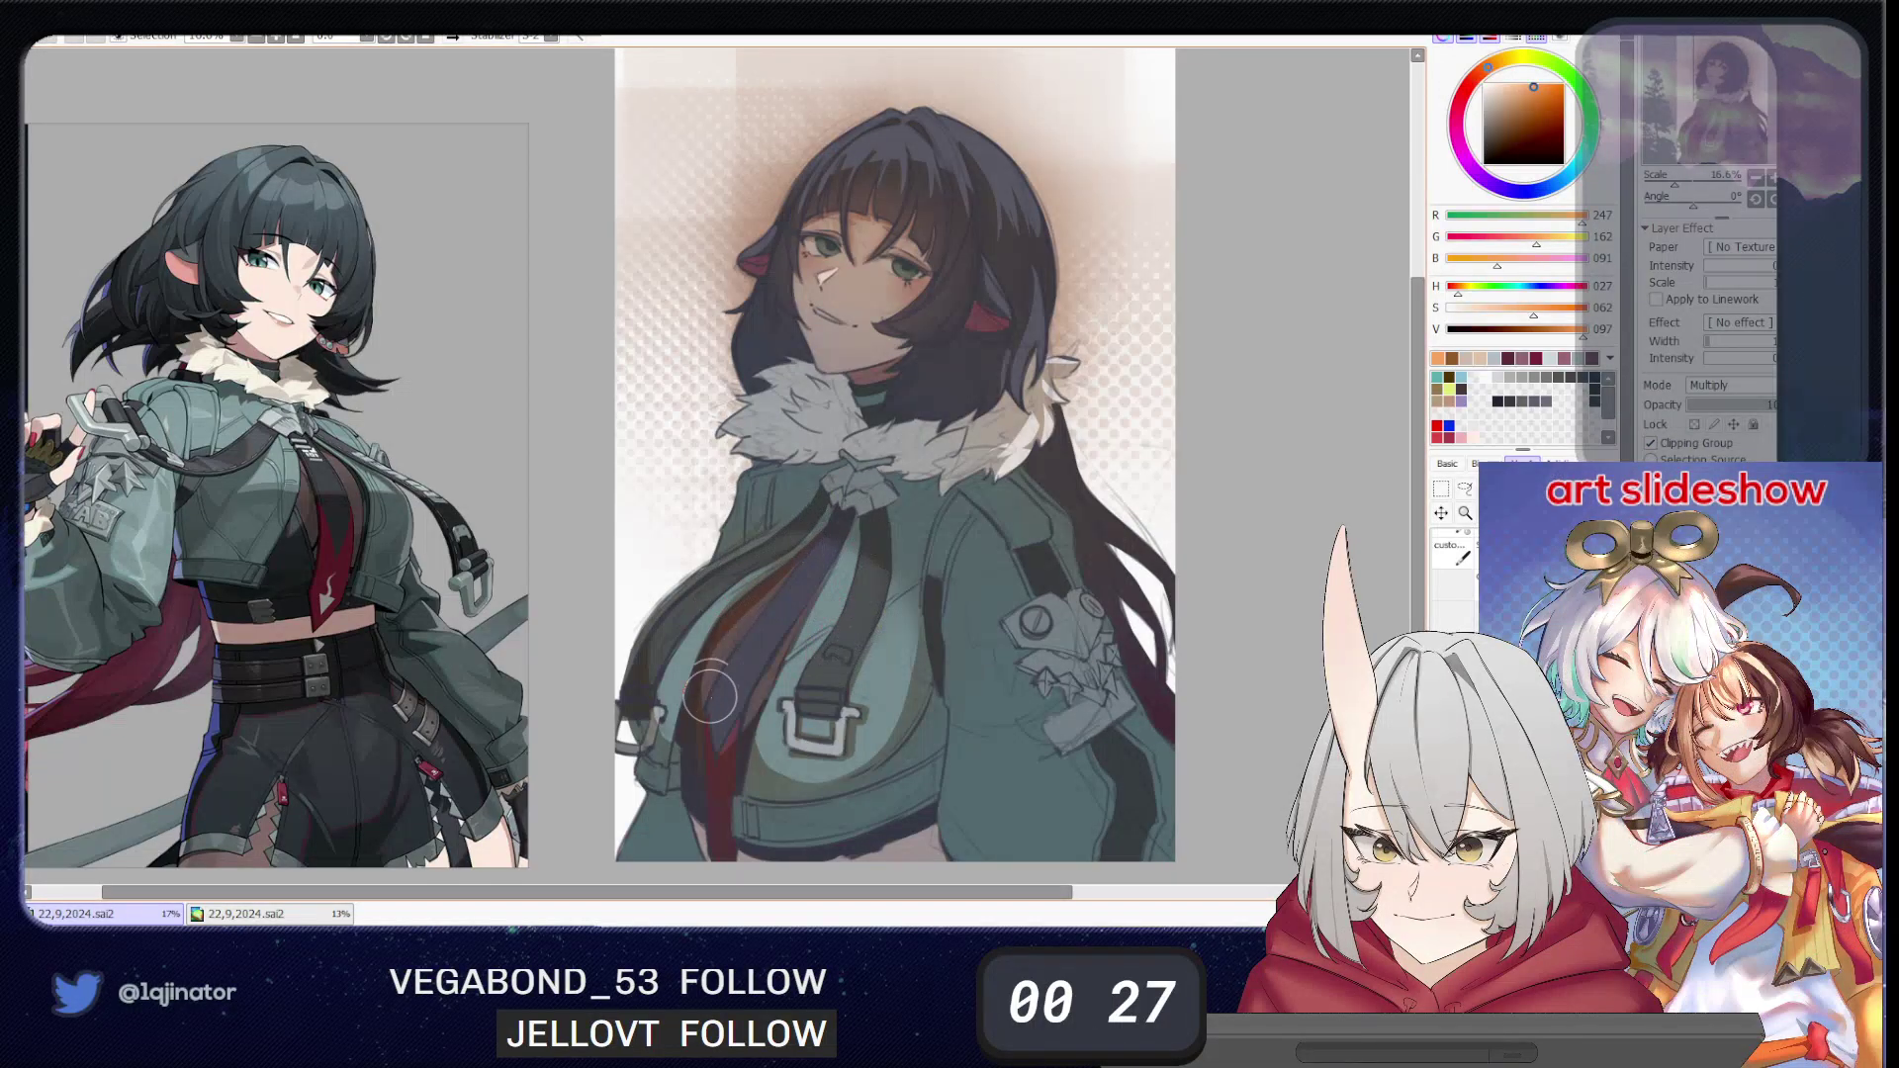
click(1693, 426)
drag(1181, 527, 1170, 588)
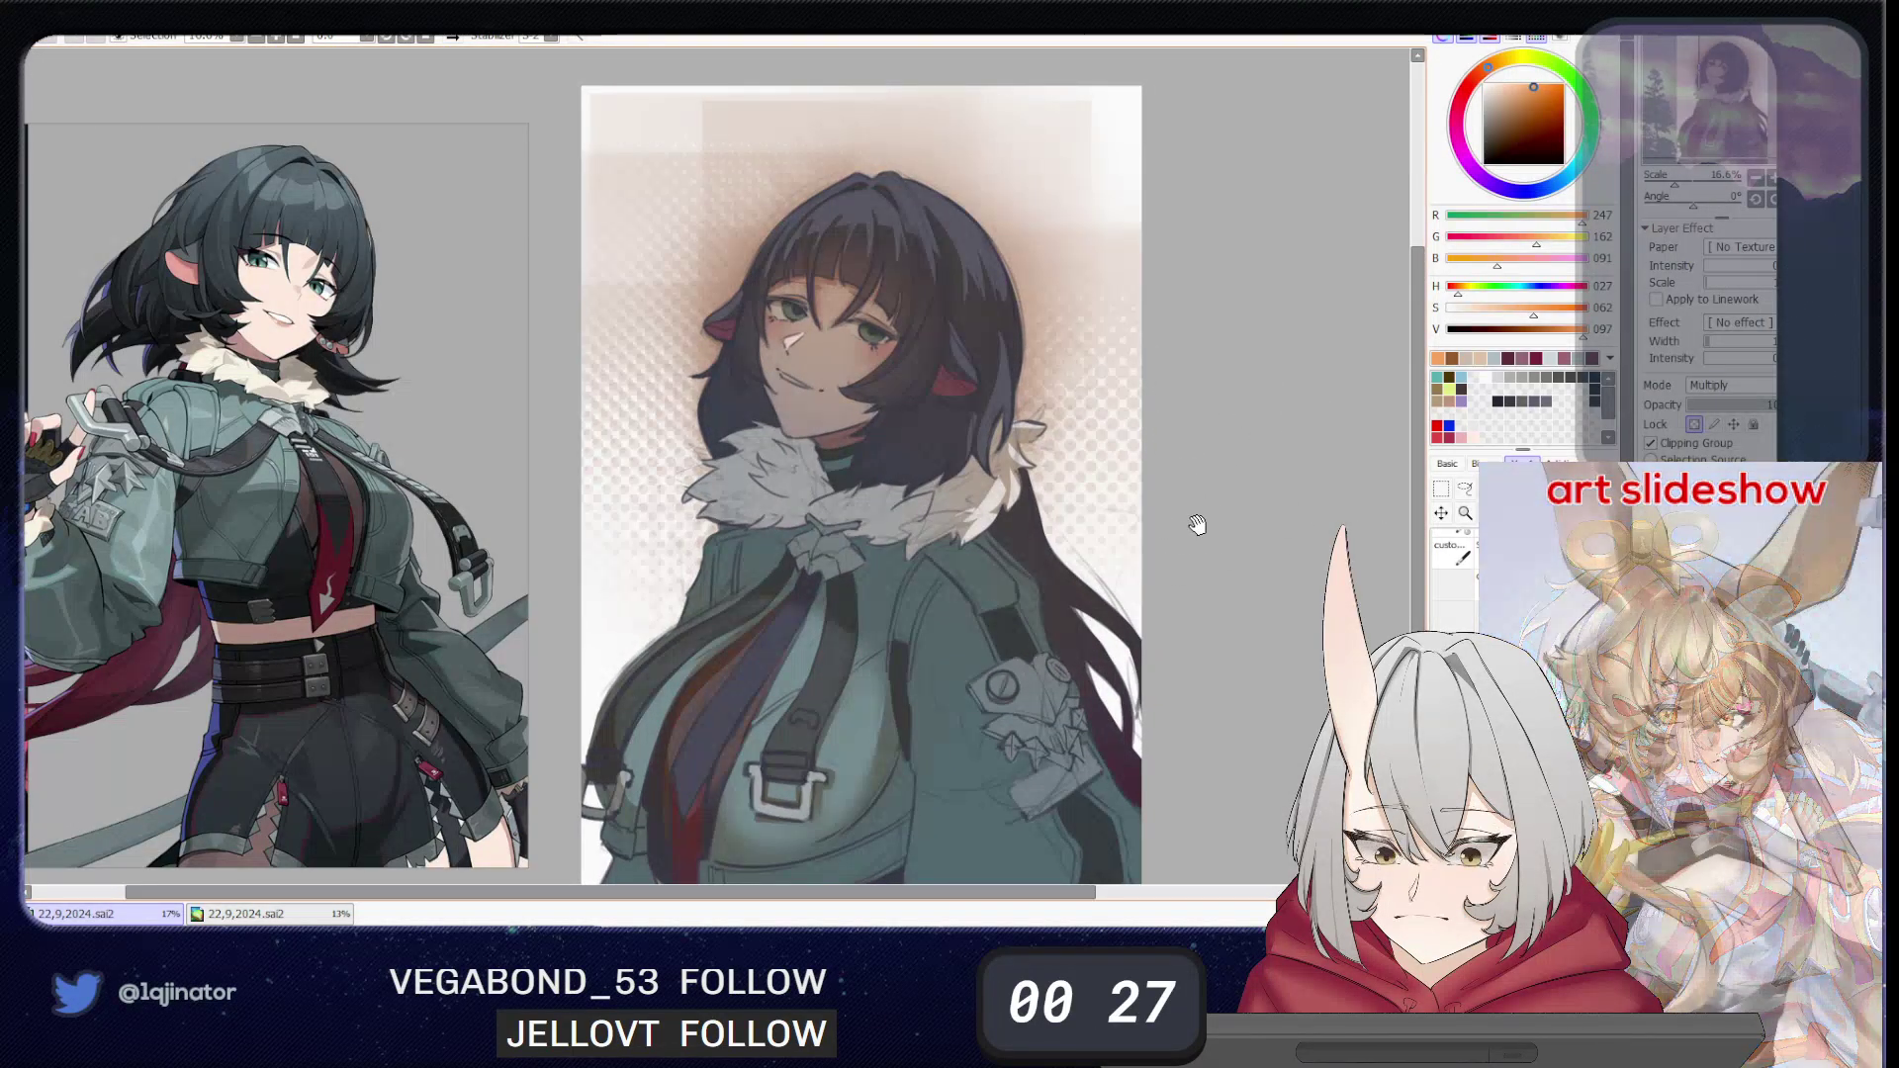
drag(1209, 529, 1211, 588)
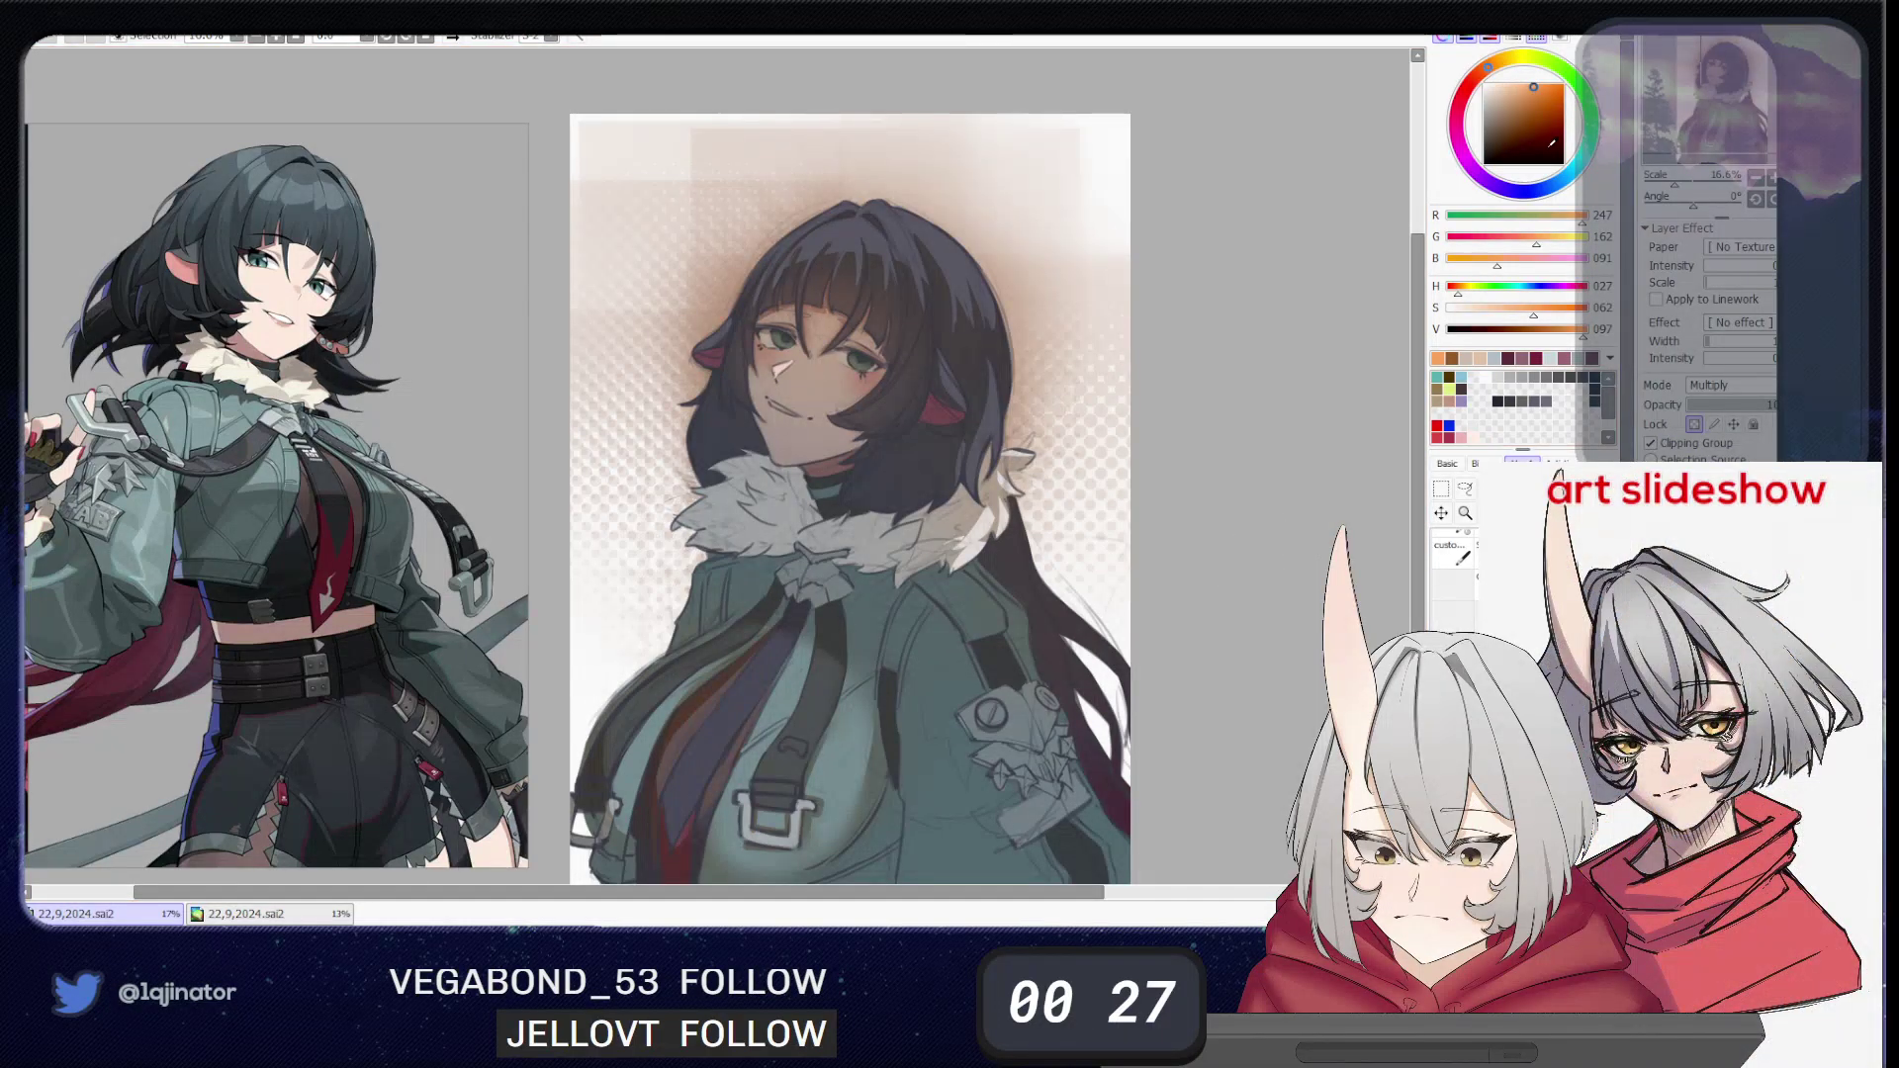
- Shift the painting colour from orange to a muted blue-grey (RGB 121, 140, 148)
click(1559, 186)
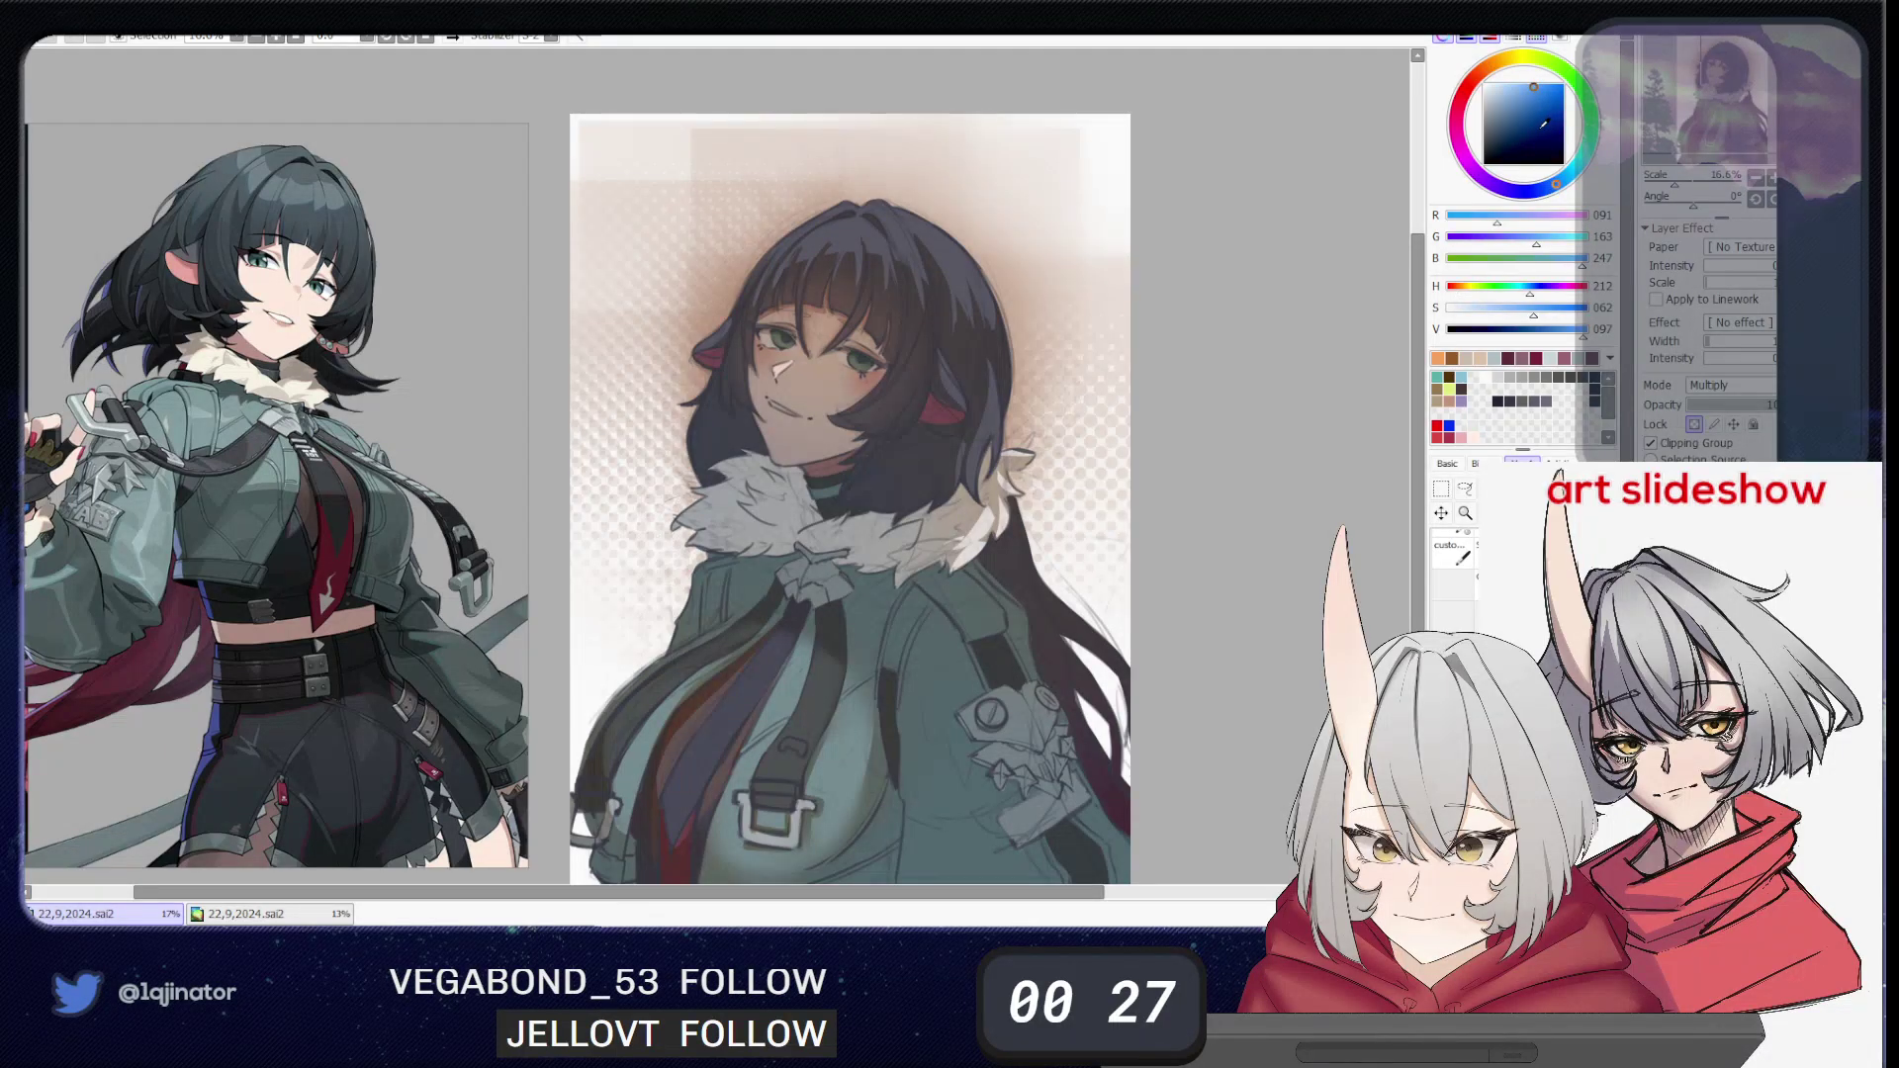
drag(1543, 123, 1526, 113)
drag(1557, 183, 1567, 178)
click(1490, 103)
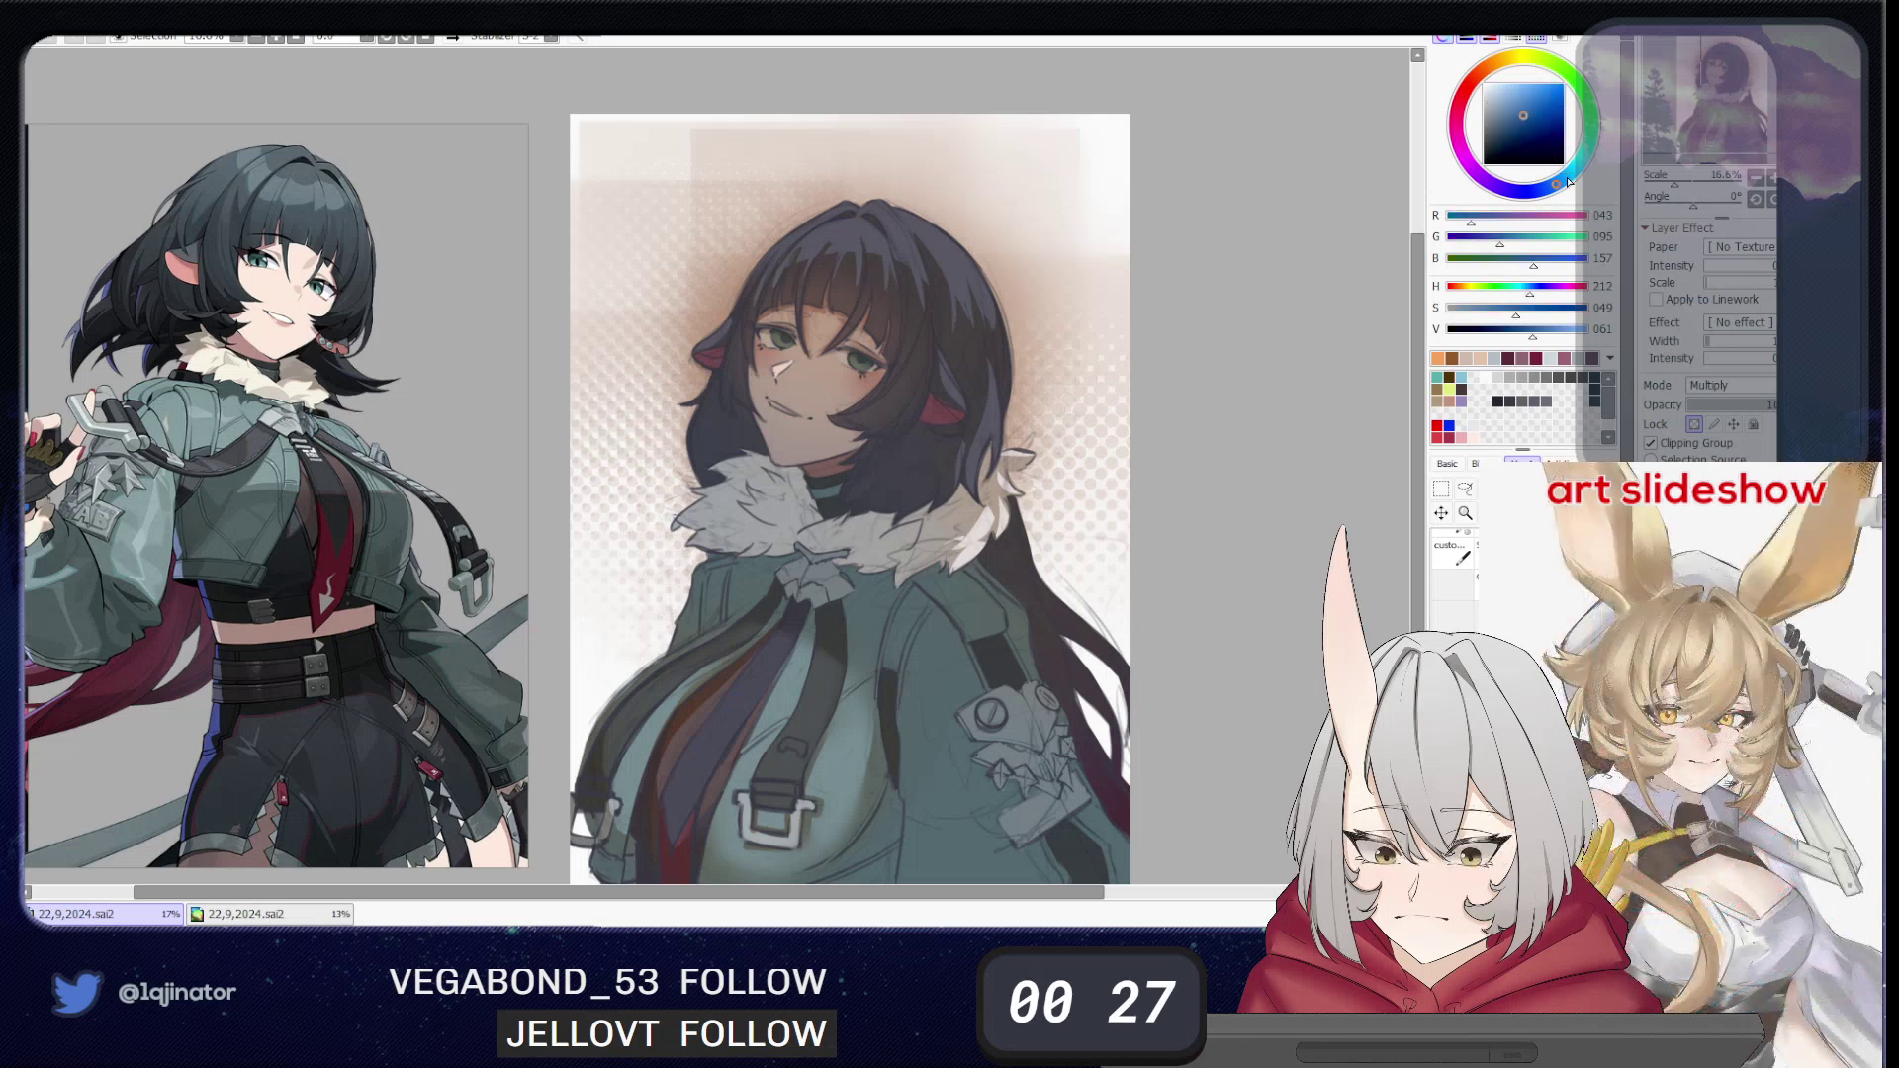
click(1510, 104)
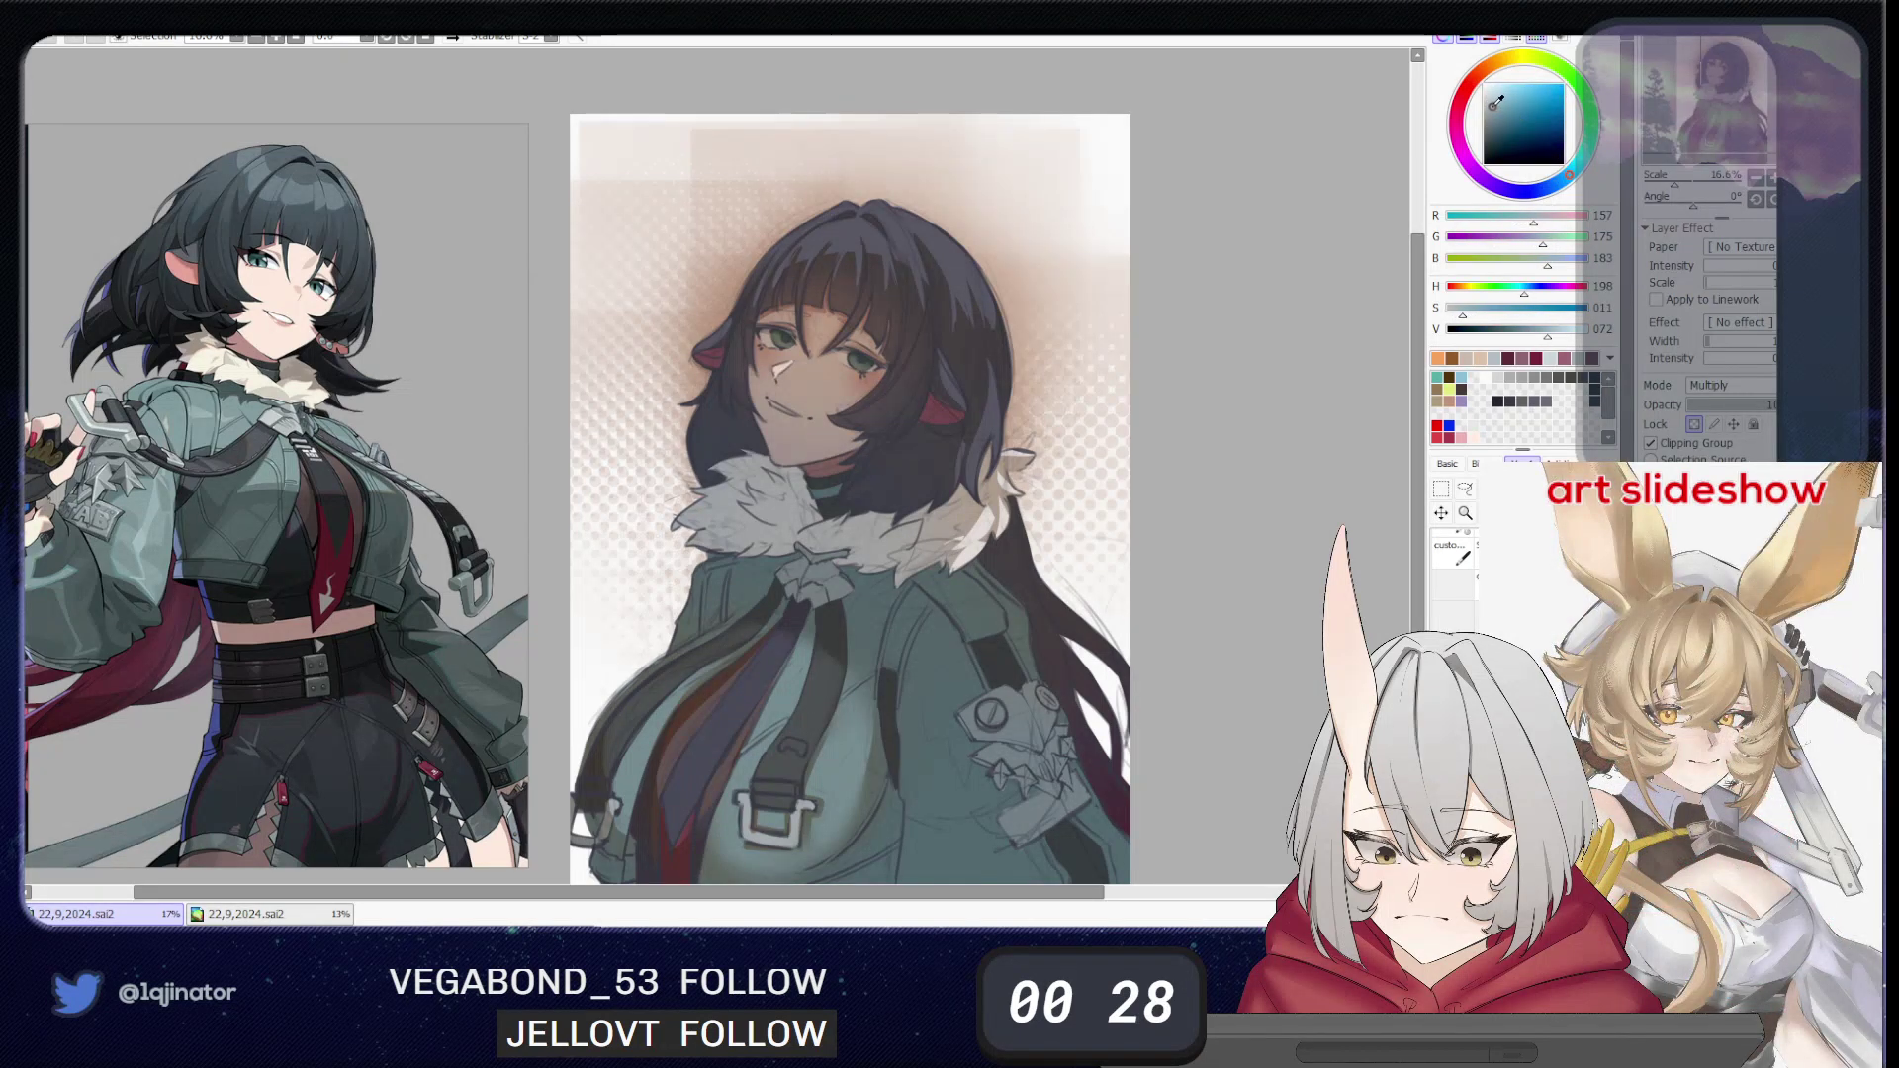
click(1497, 111)
- Brush the blue-grey softly into the shading around the fur collar and hair, adjusting the brush size and undoing unwanted strokes
drag(768, 430, 835, 491)
mouse_move(767, 393)
mouse_down()
mouse_move(784, 476)
mouse_move(814, 505)
mouse_move(792, 467)
mouse_move(822, 475)
mouse_up()
key(ctrl+z)
key(])
key(])
key(ctrl+z)
key([)
key([)
key(ctrl+z)
mouse_move(860, 392)
mouse_down()
mouse_move(758, 452)
mouse_move(1098, 477)
mouse_up()
mouse_move(792, 386)
mouse_down()
mouse_move(775, 430)
mouse_move(841, 405)
mouse_move(902, 422)
mouse_up()
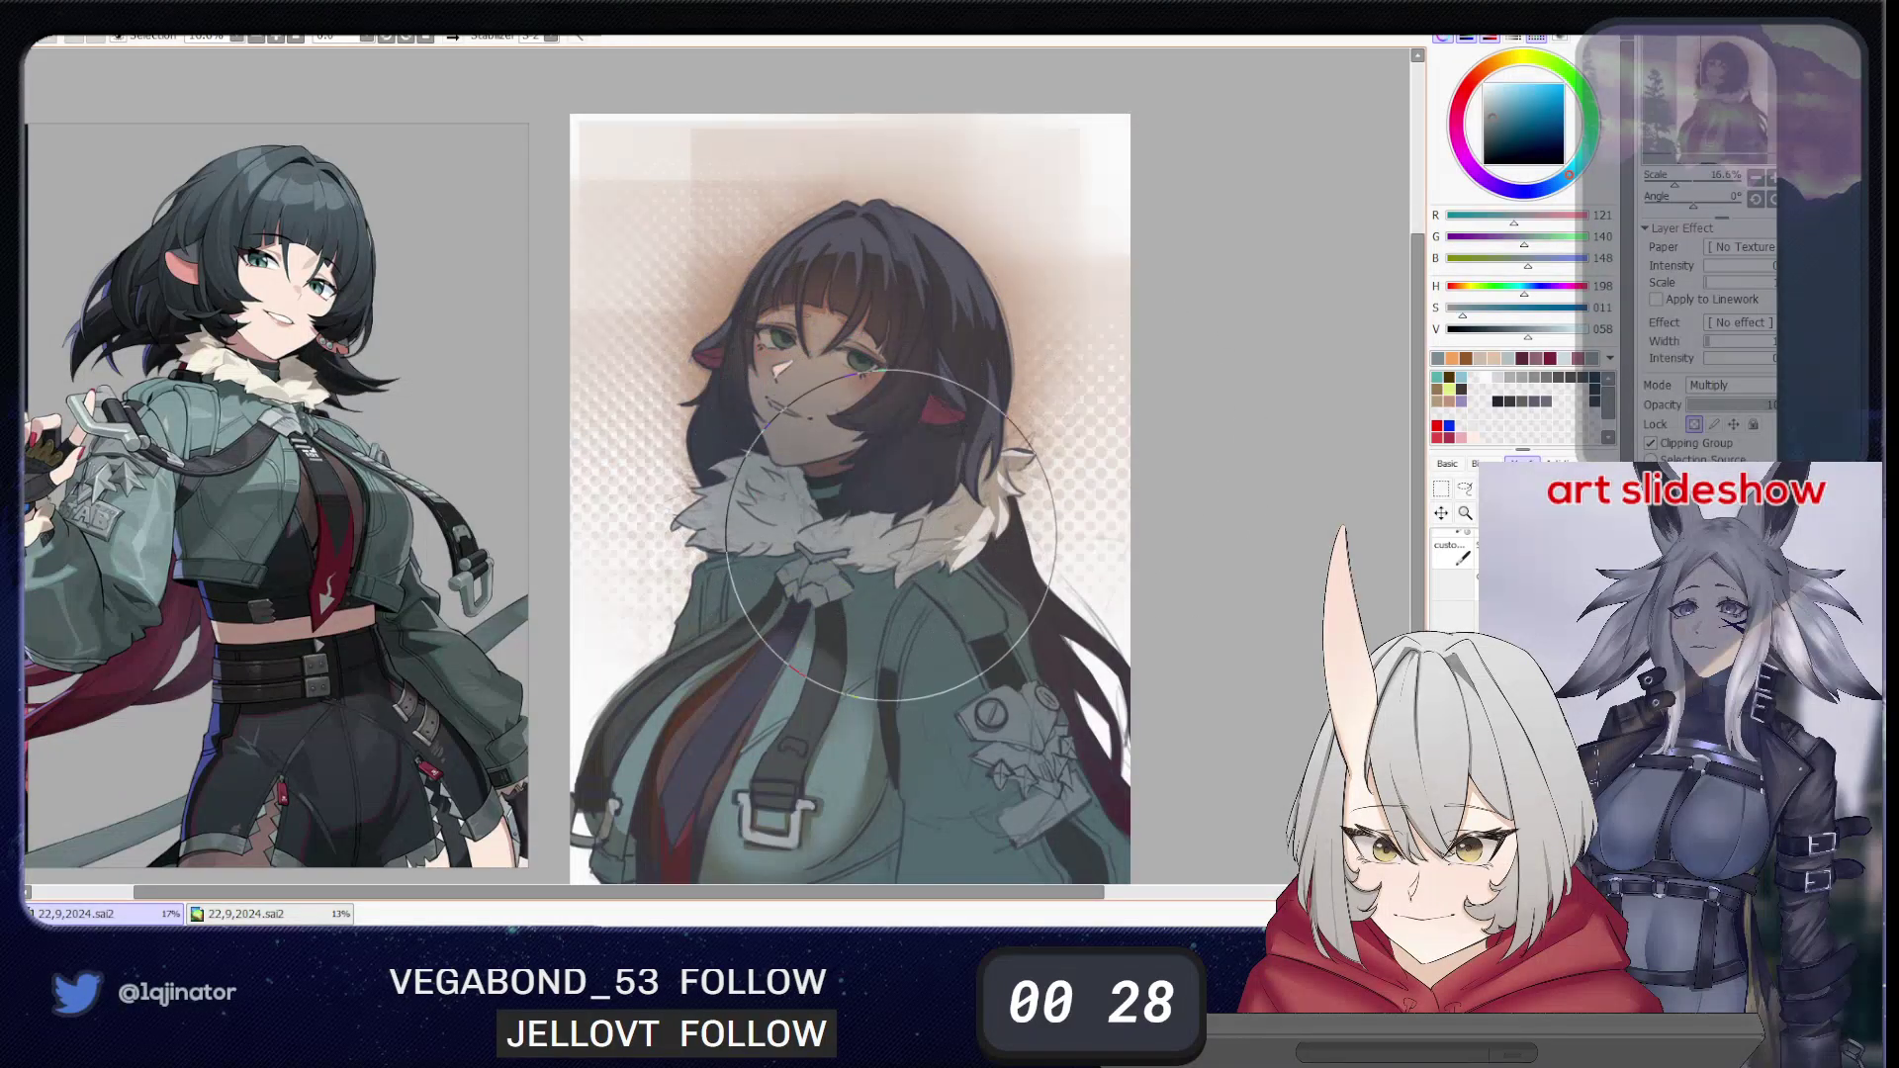
- Brush the blue-grey softly over the shading of the lower jacket near the hem
drag(886, 657, 890, 560)
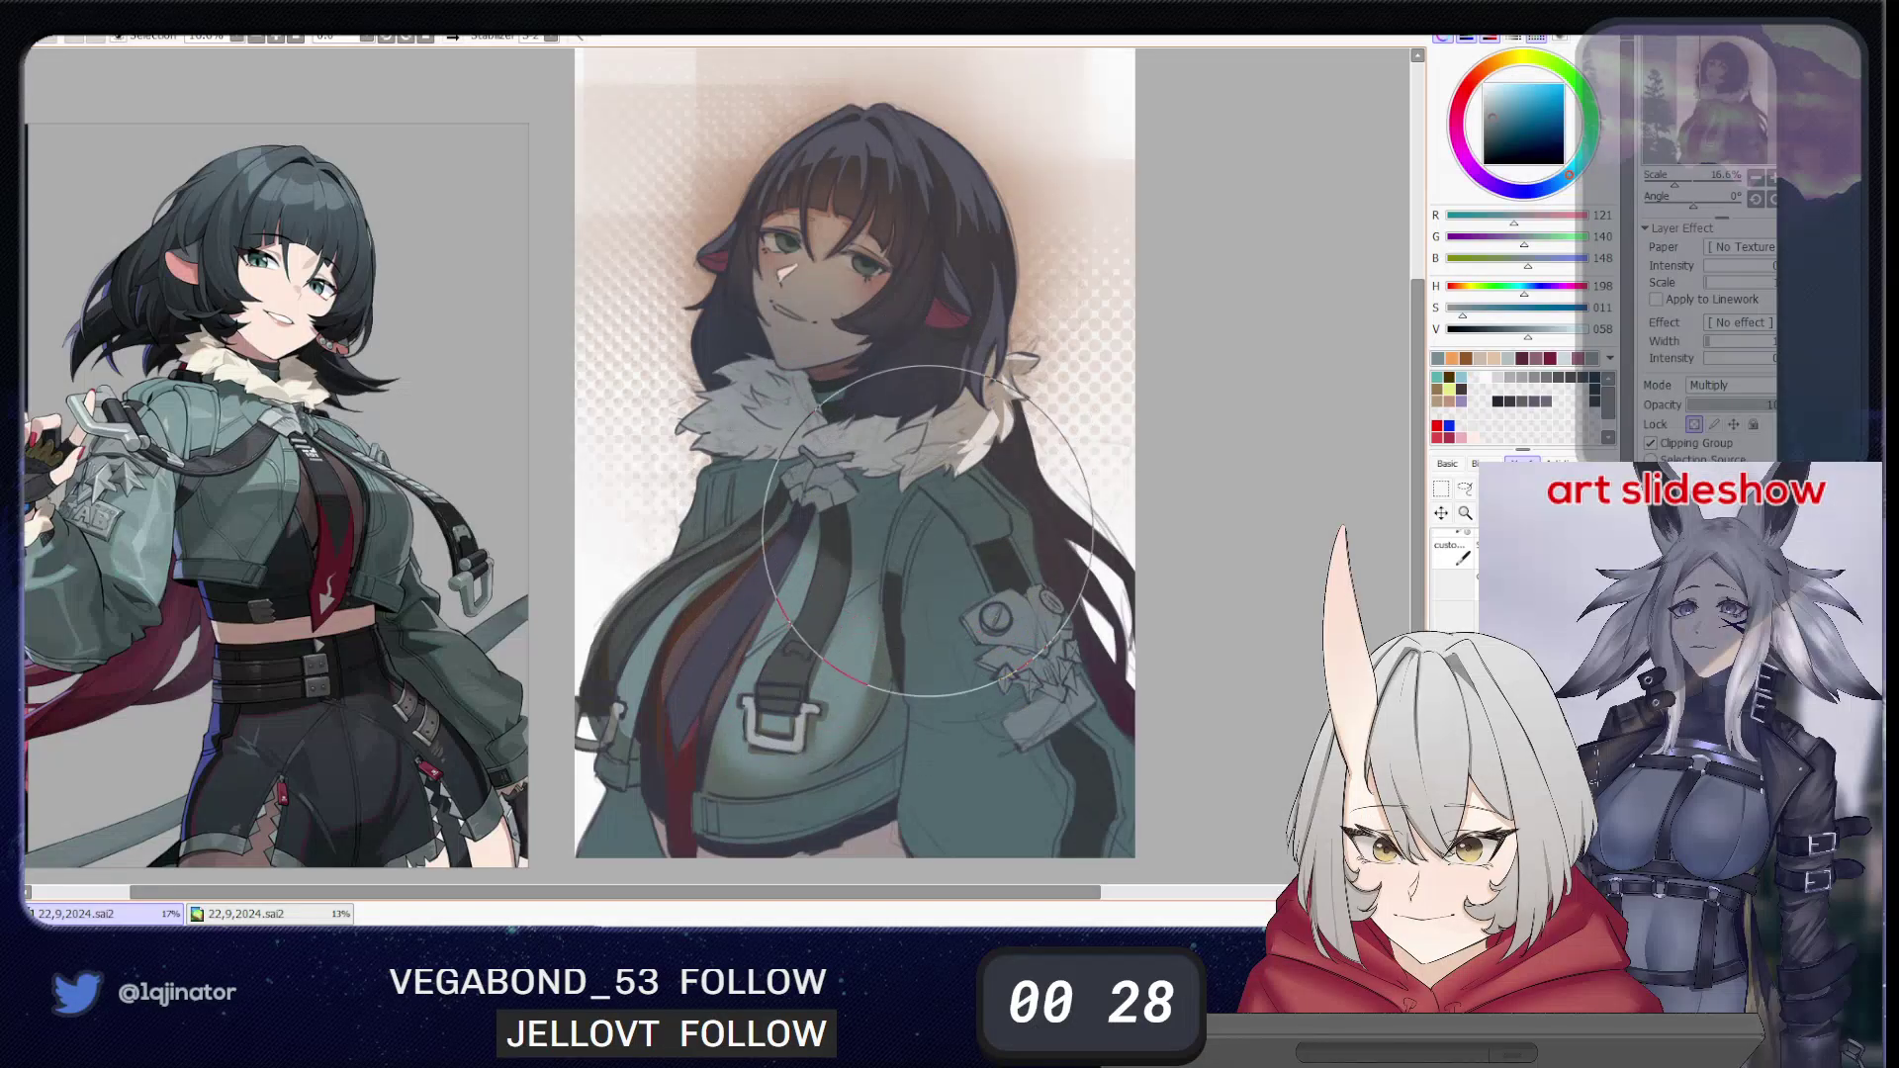
drag(903, 669, 908, 583)
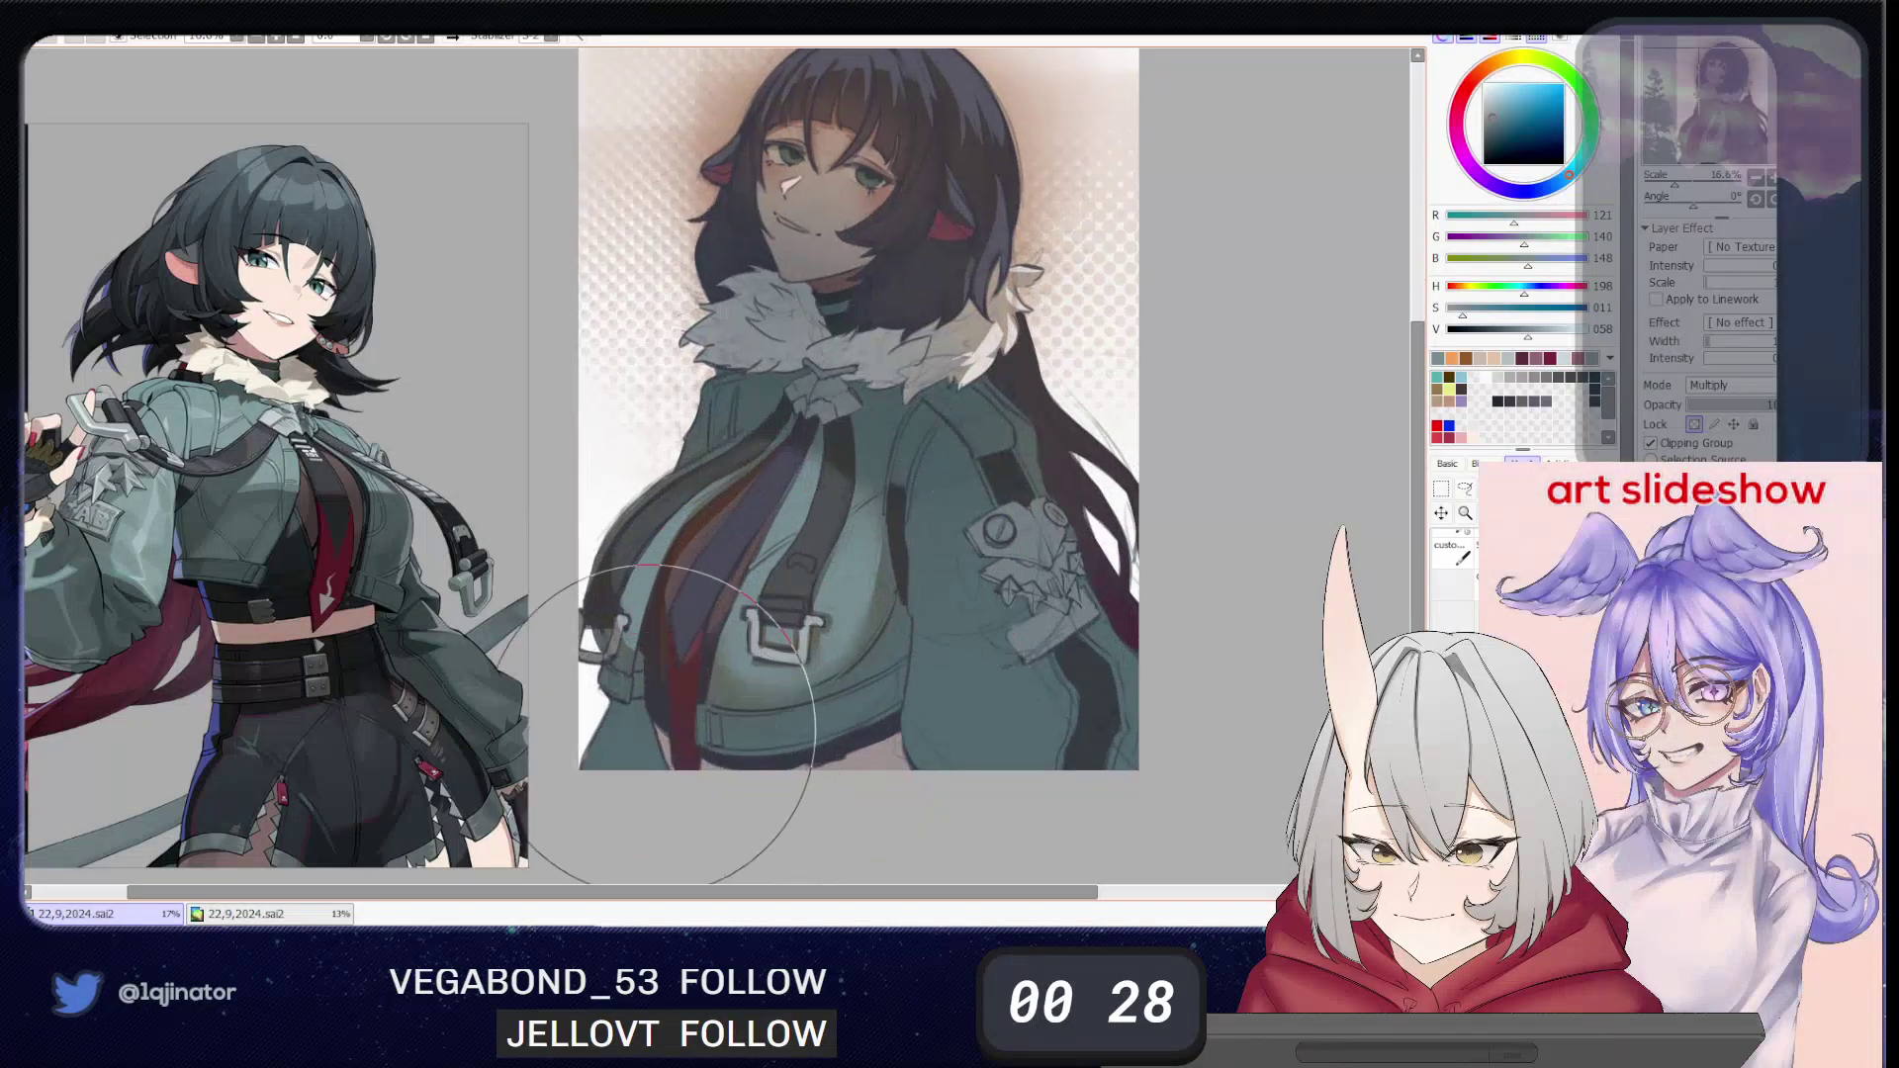
mouse_move(876, 692)
mouse_down()
mouse_move(732, 693)
mouse_move(965, 737)
mouse_up()
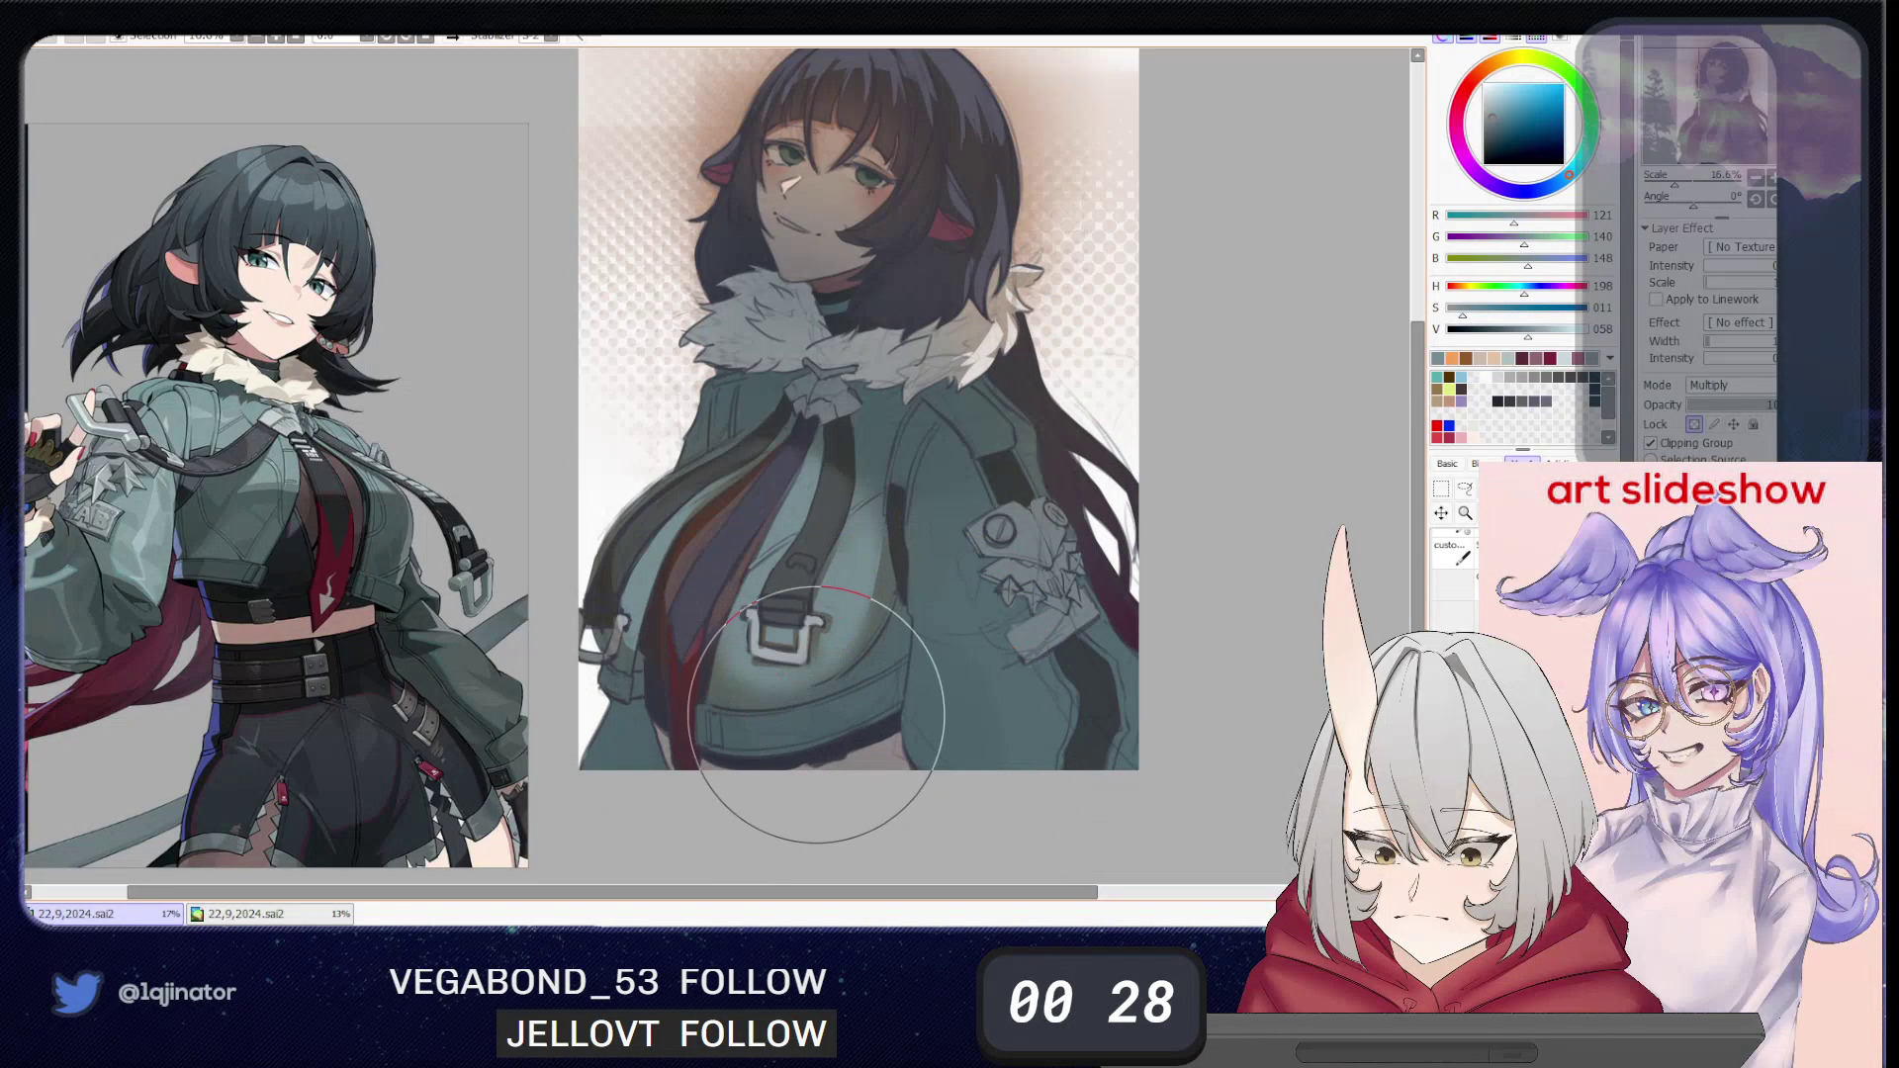
drag(963, 532, 945, 655)
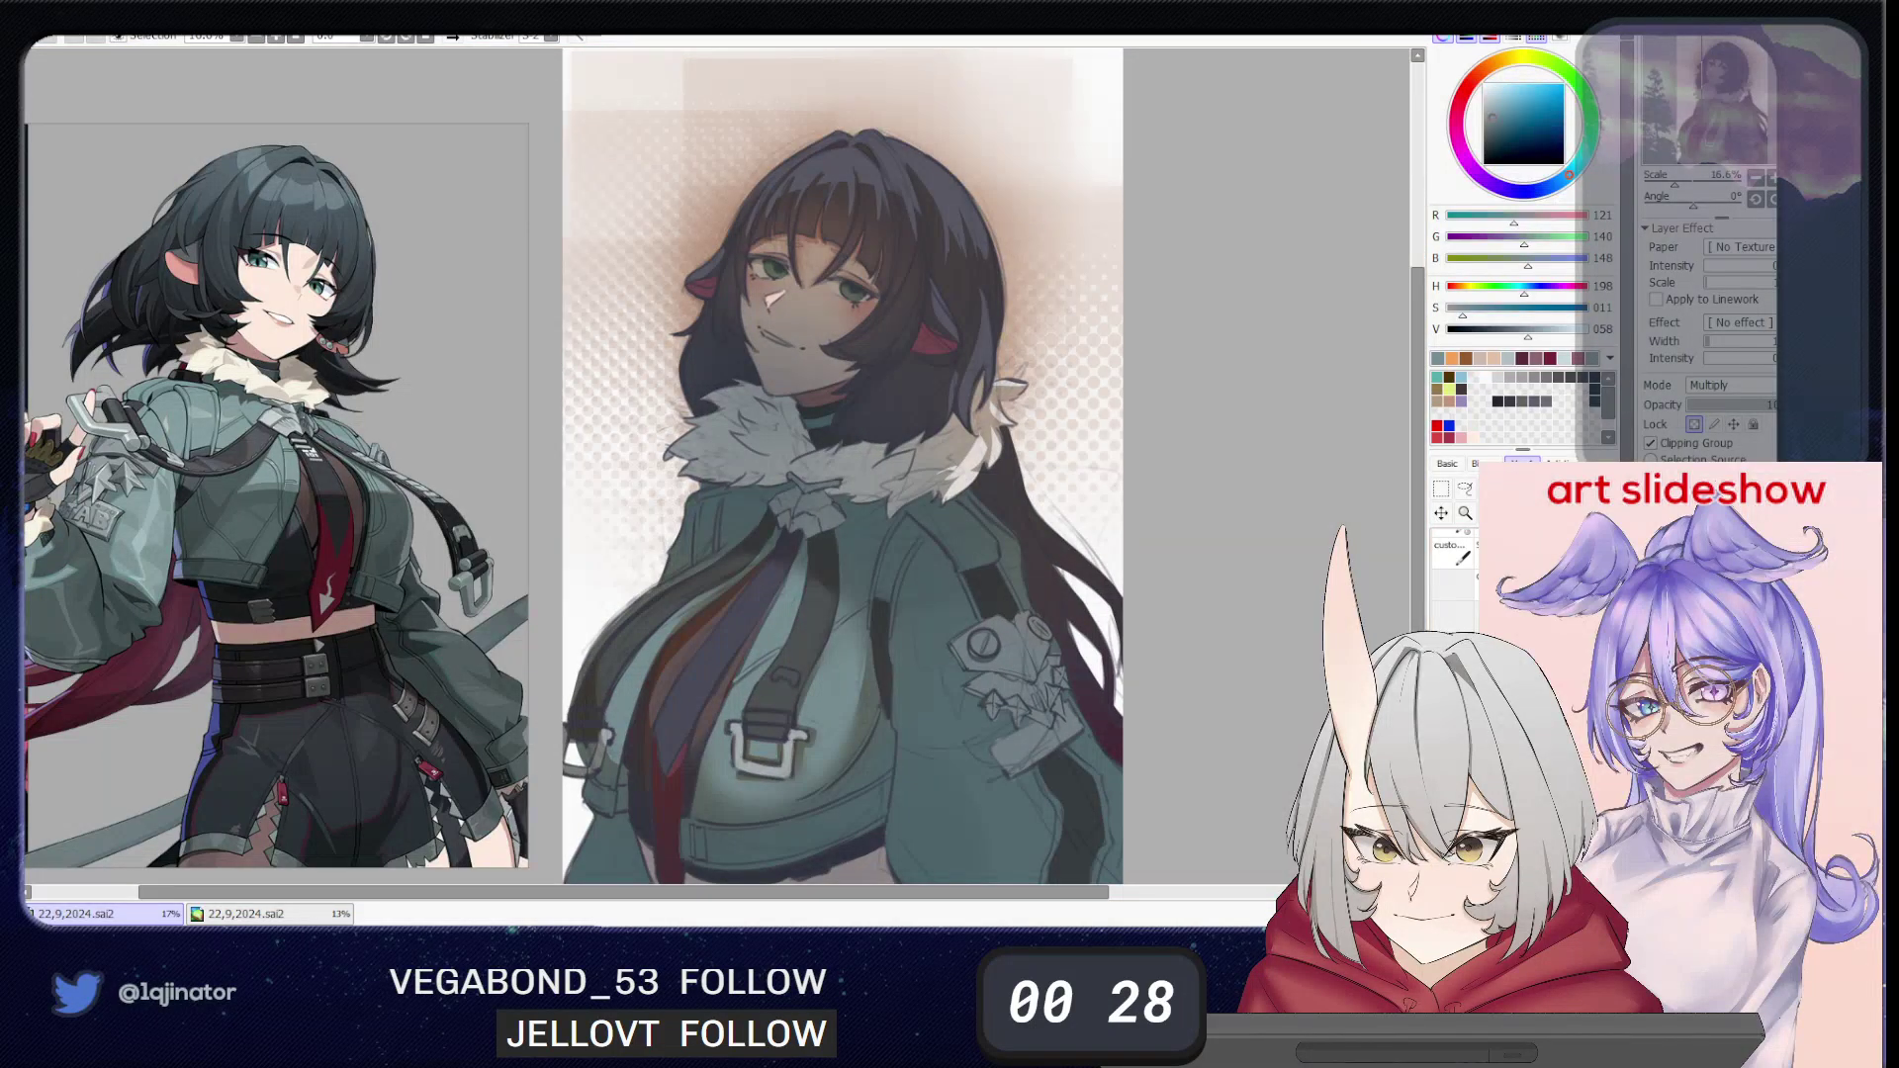
key(ctrl+u)
drag(1197, 250, 1243, 261)
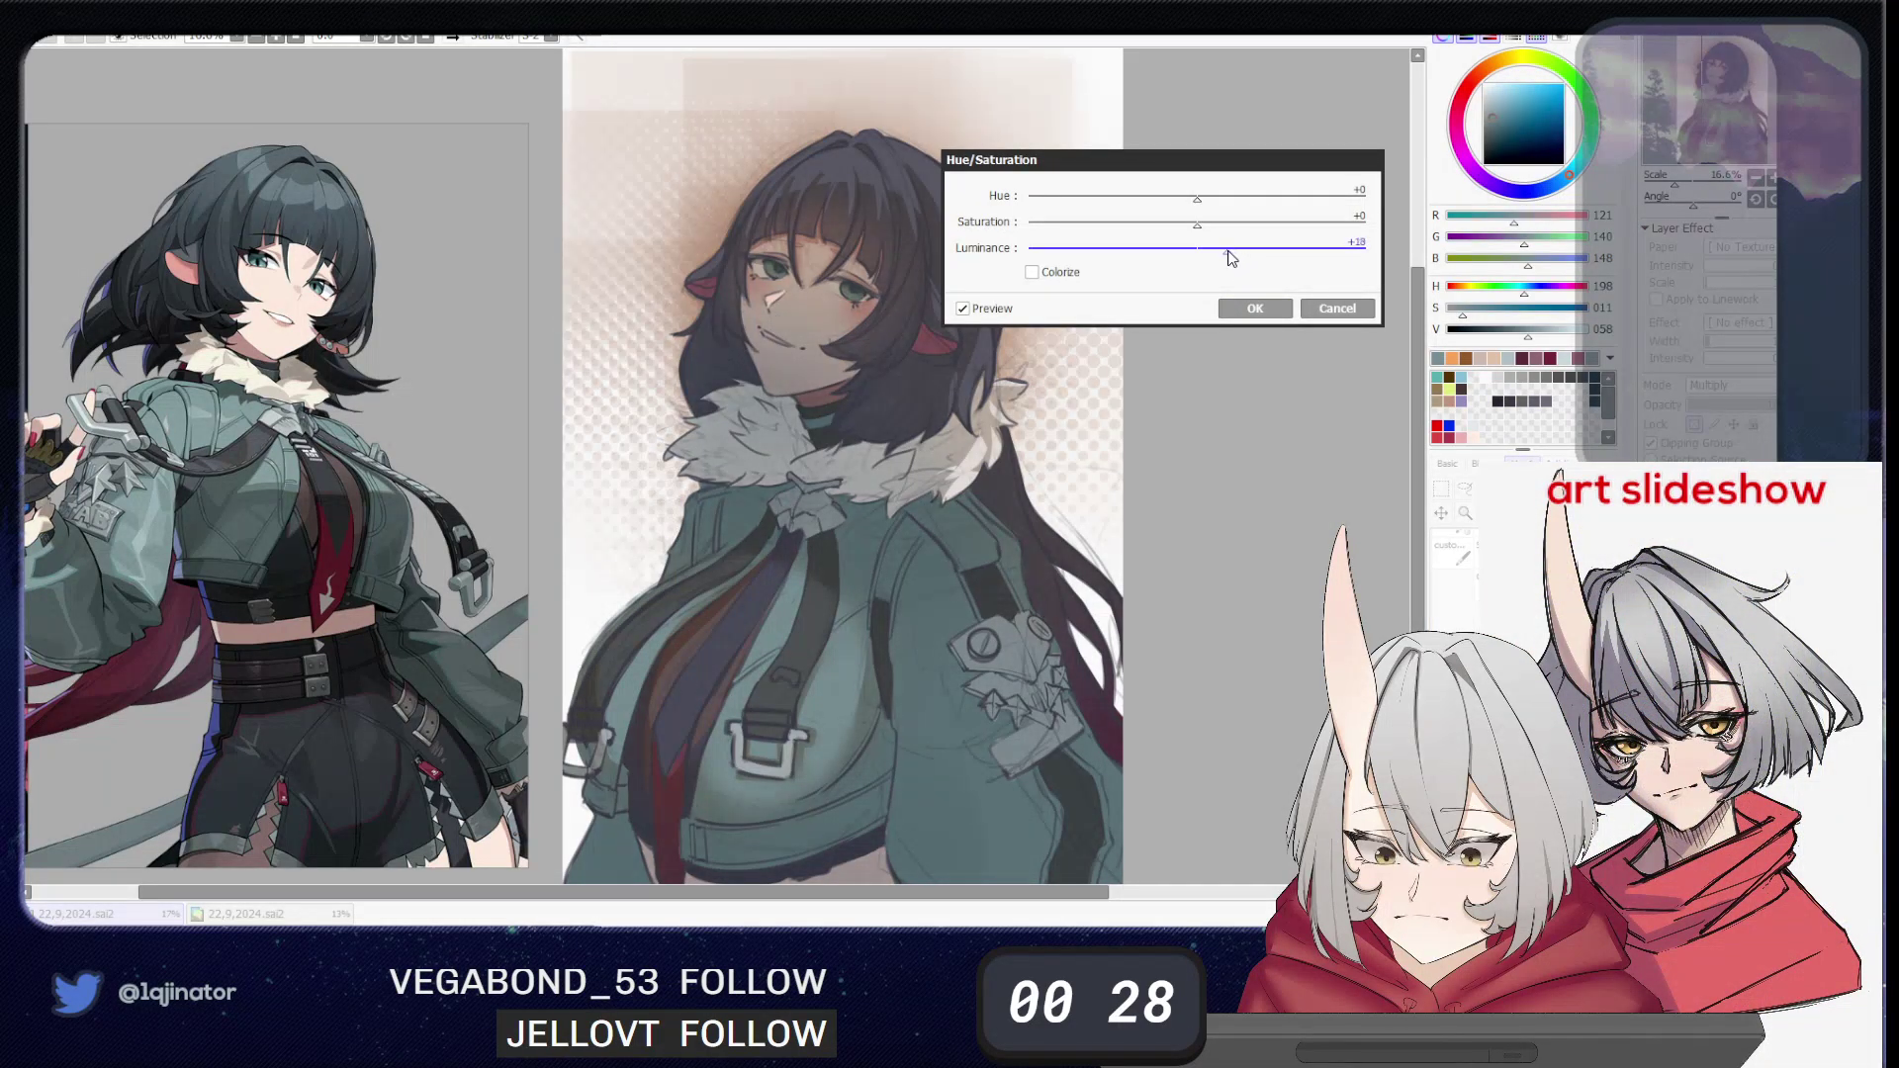
click(1326, 310)
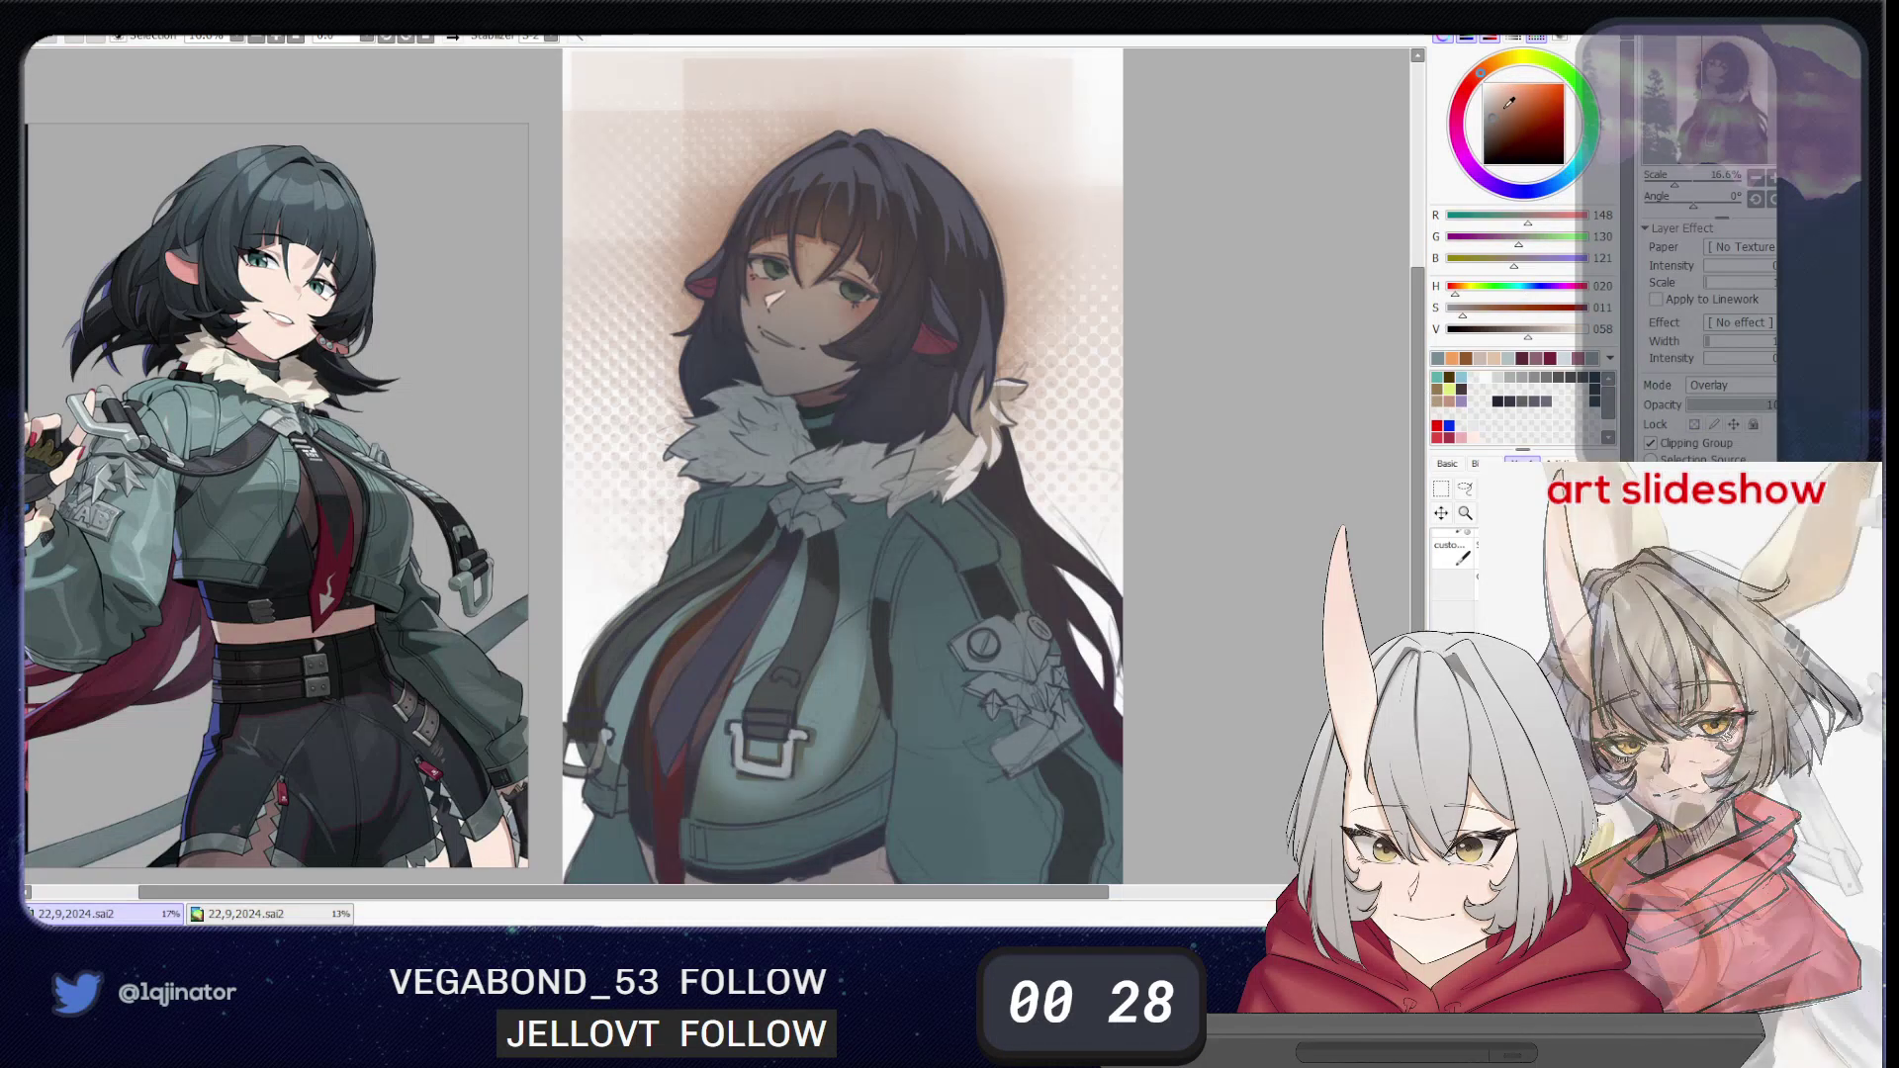
- Brush a soft muted peach glow (RGB 204, 165, 146) around the face, hair and fur collar on the Overlay layer, undoing unwanted strokes
click(1503, 100)
mouse_move(828, 409)
mouse_down()
mouse_move(970, 473)
mouse_move(1144, 437)
mouse_up()
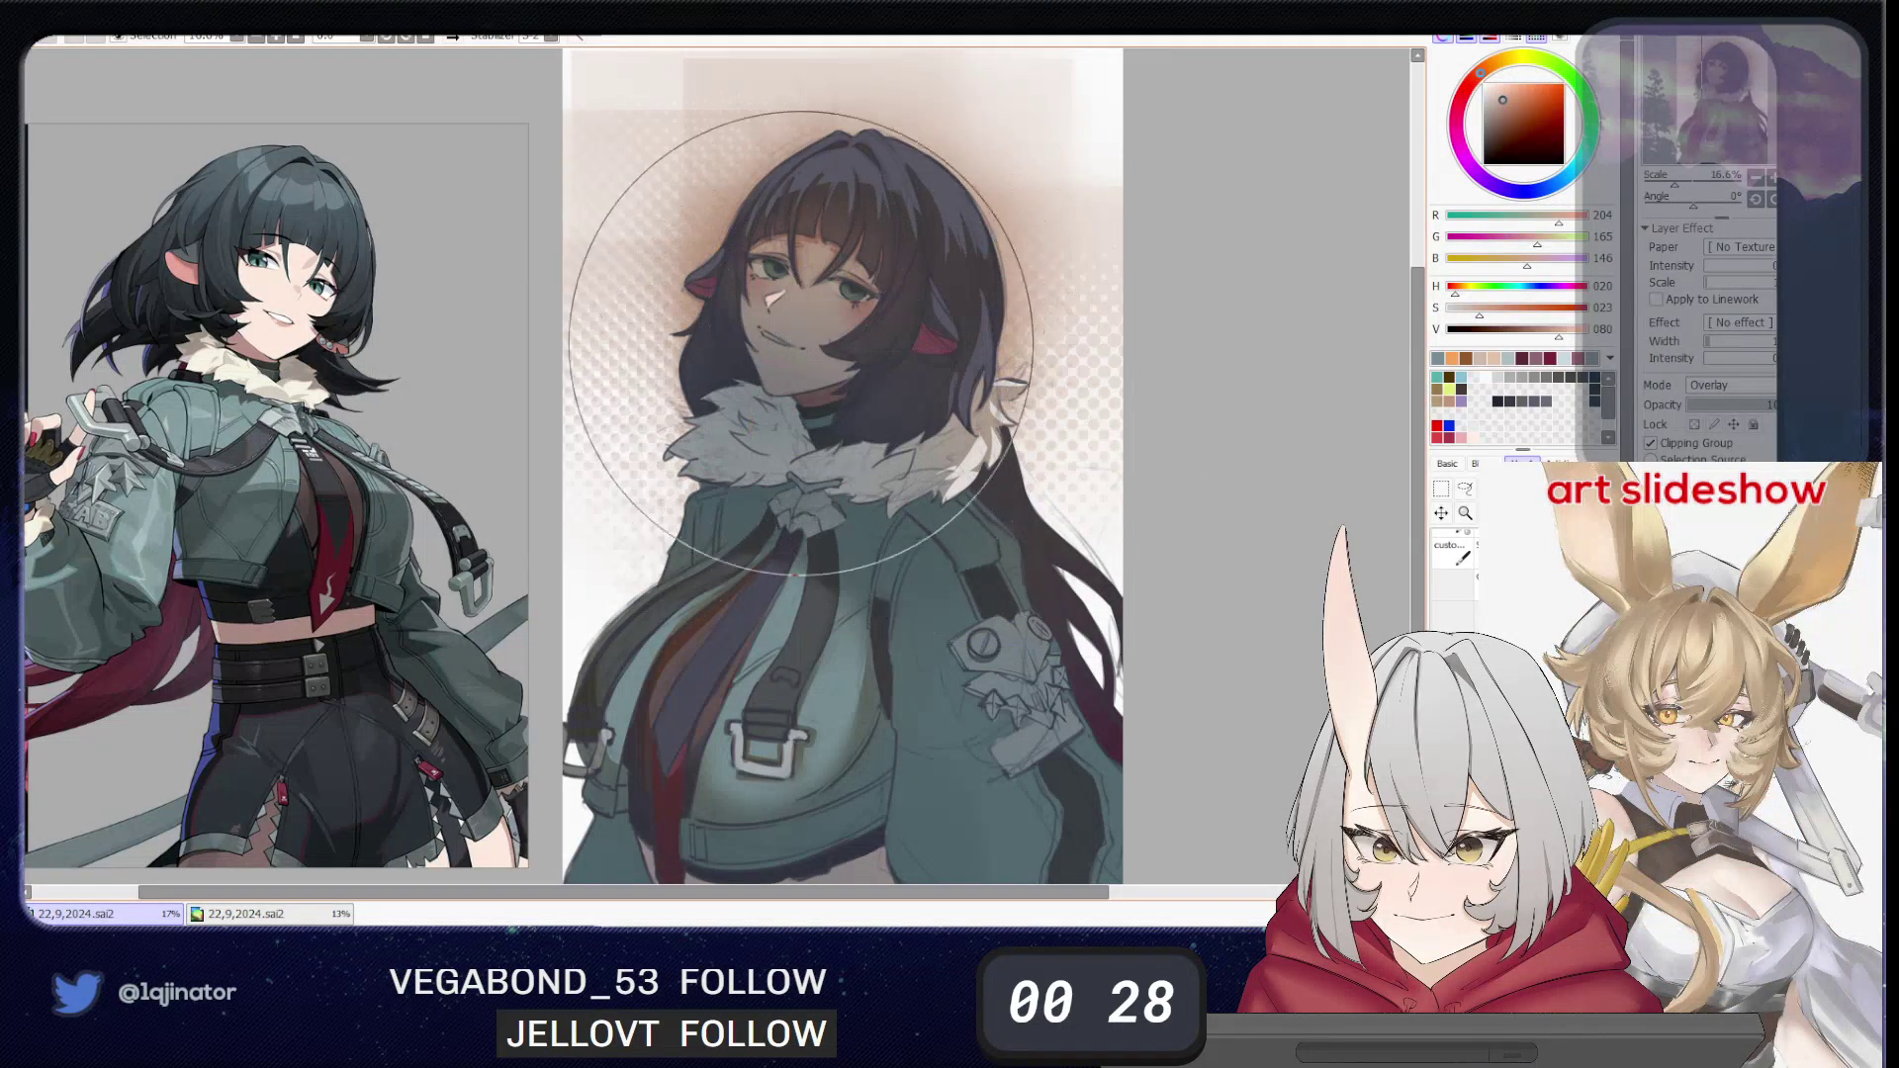
drag(803, 355, 812, 375)
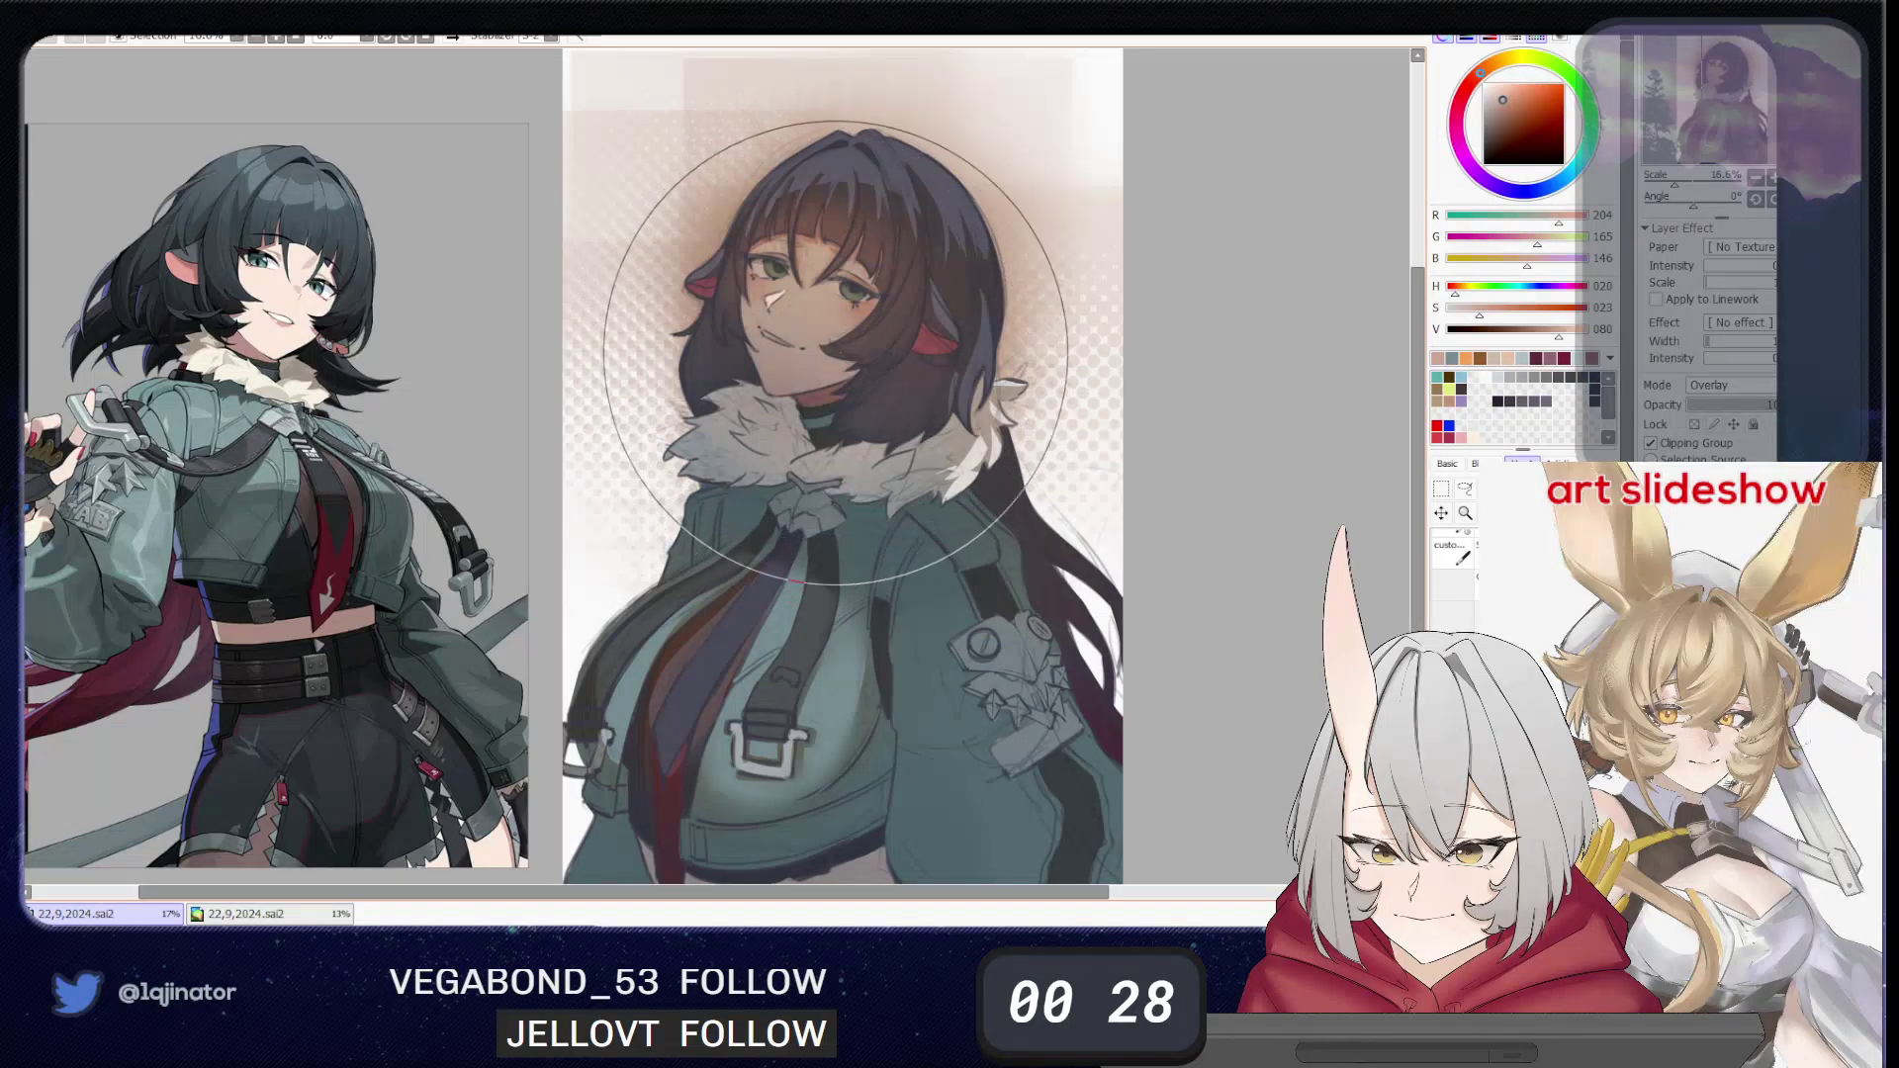
key(ctrl+z)
mouse_move(883, 437)
mouse_down()
mouse_move(1009, 478)
mouse_move(1226, 504)
mouse_up()
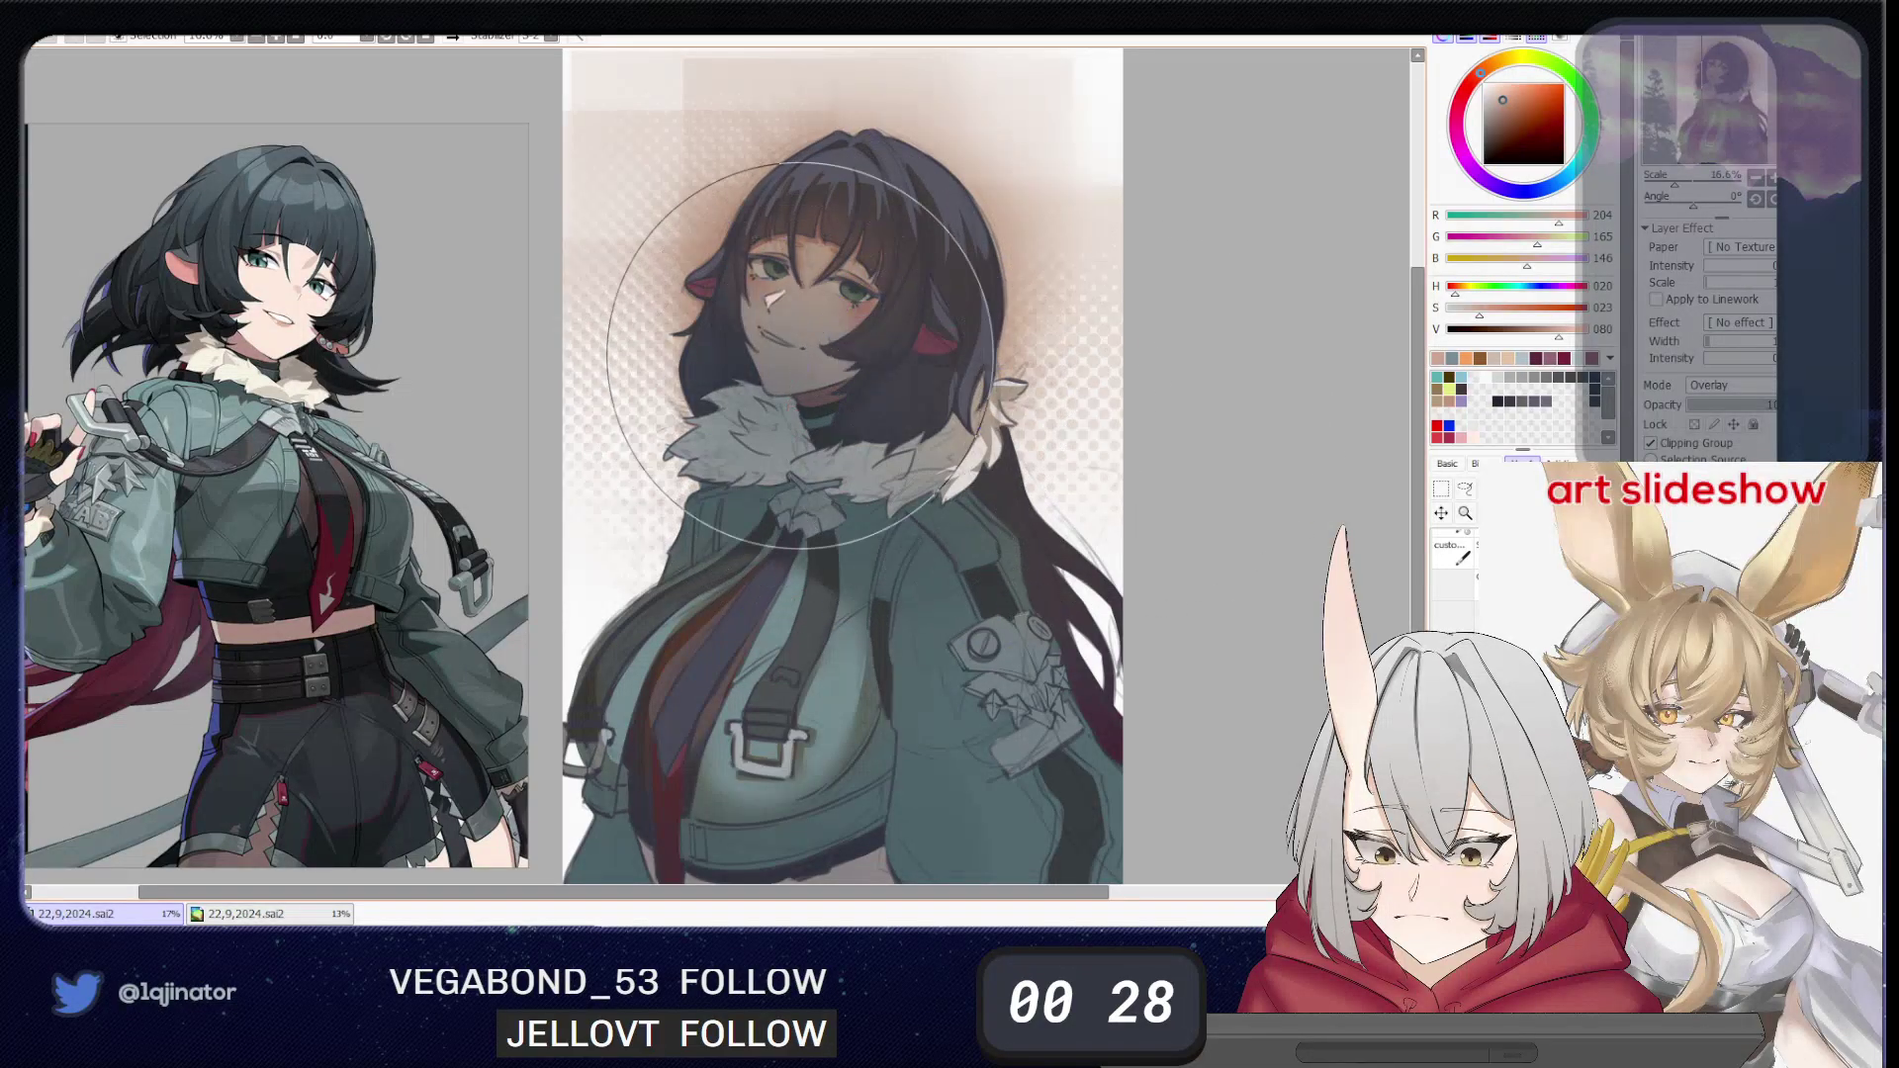
drag(953, 423, 1177, 512)
mouse_move(813, 332)
mouse_down()
mouse_move(788, 366)
mouse_move(821, 399)
mouse_move(851, 331)
mouse_up()
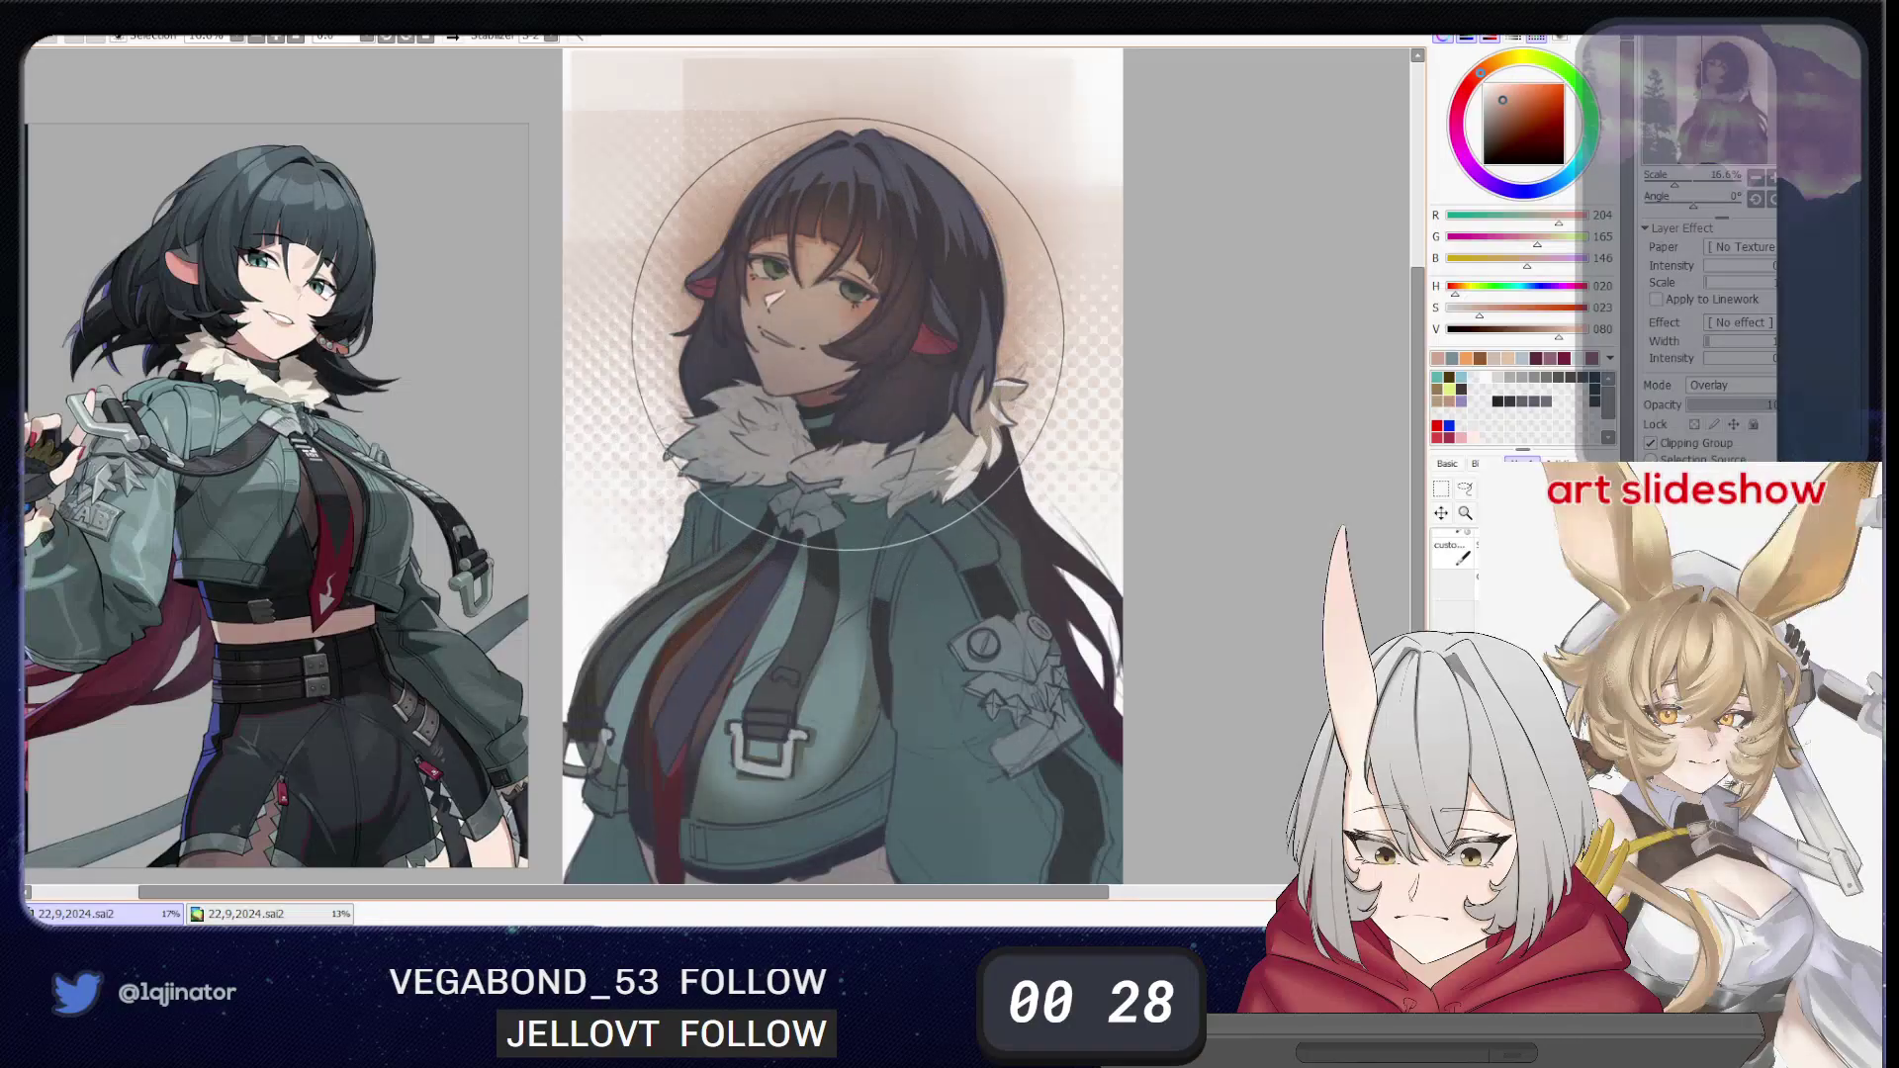
key(ctrl+z)
drag(779, 413, 798, 364)
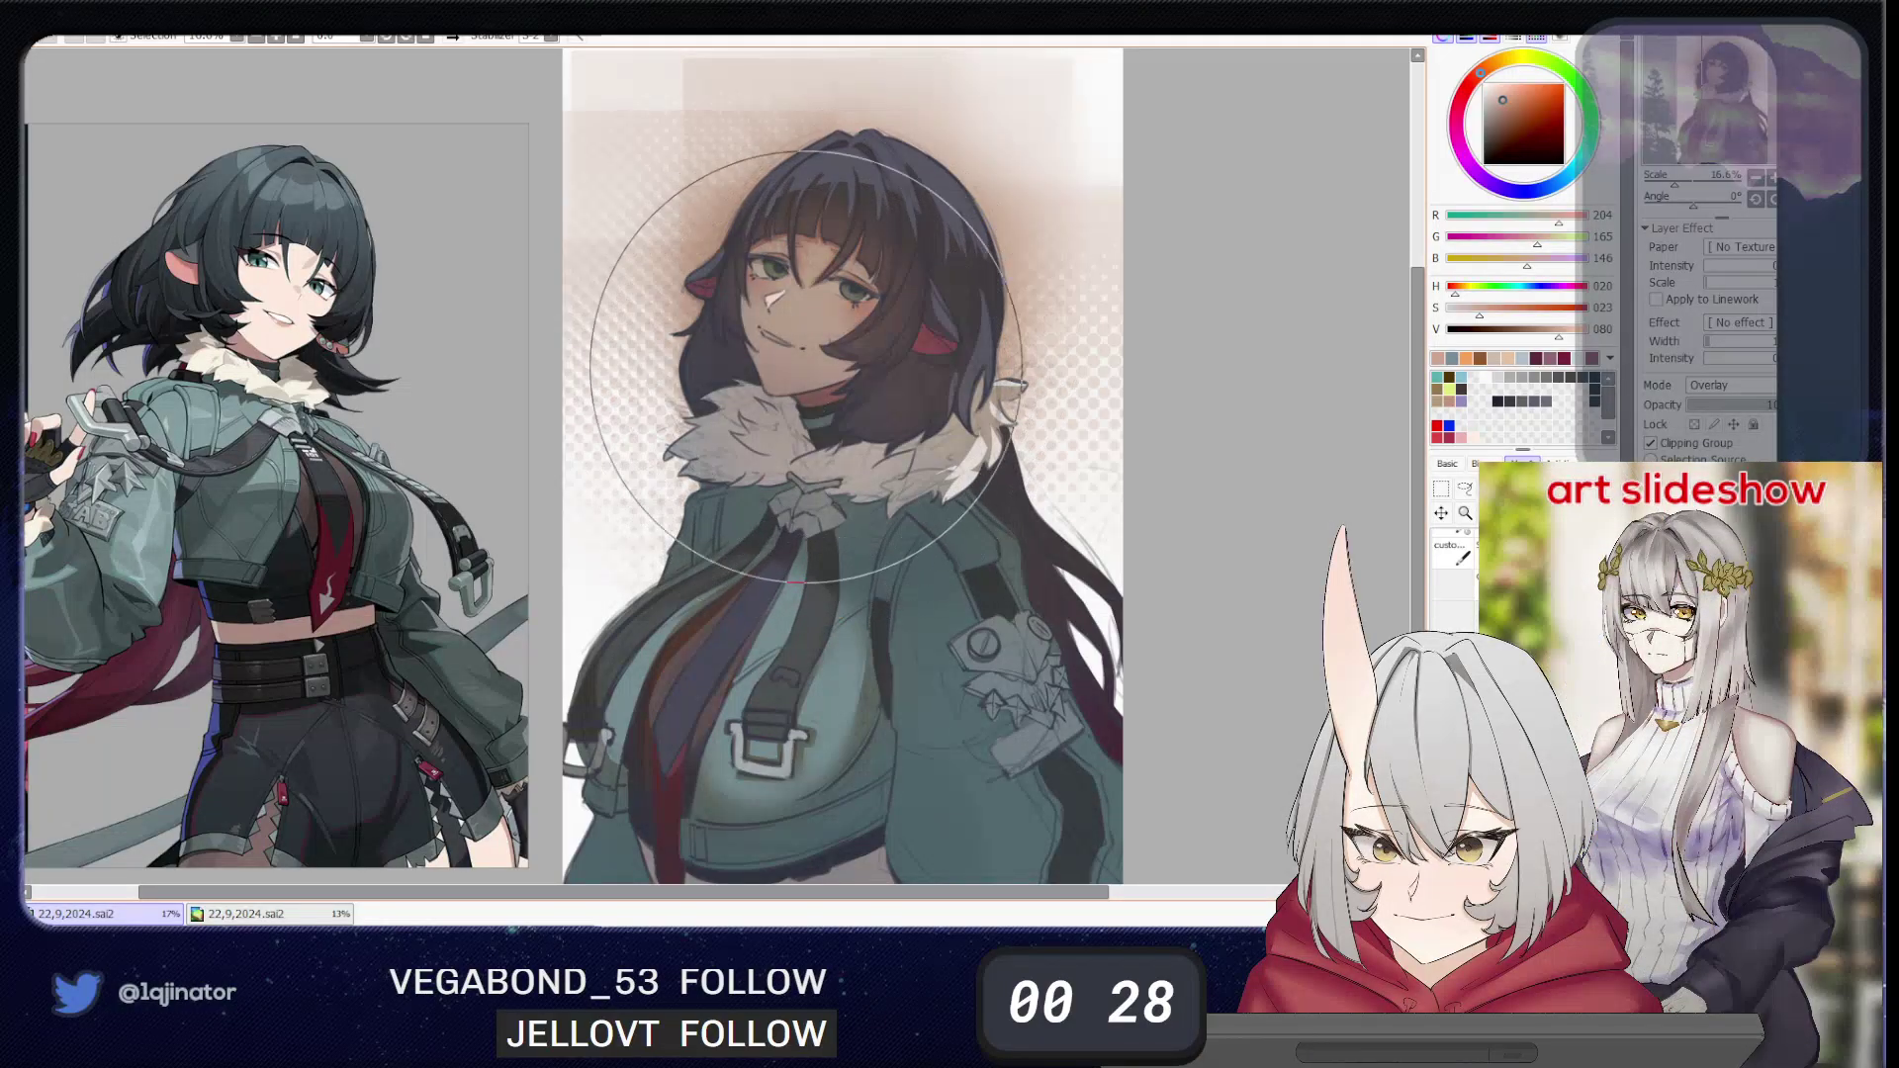
key(ctrl+z)
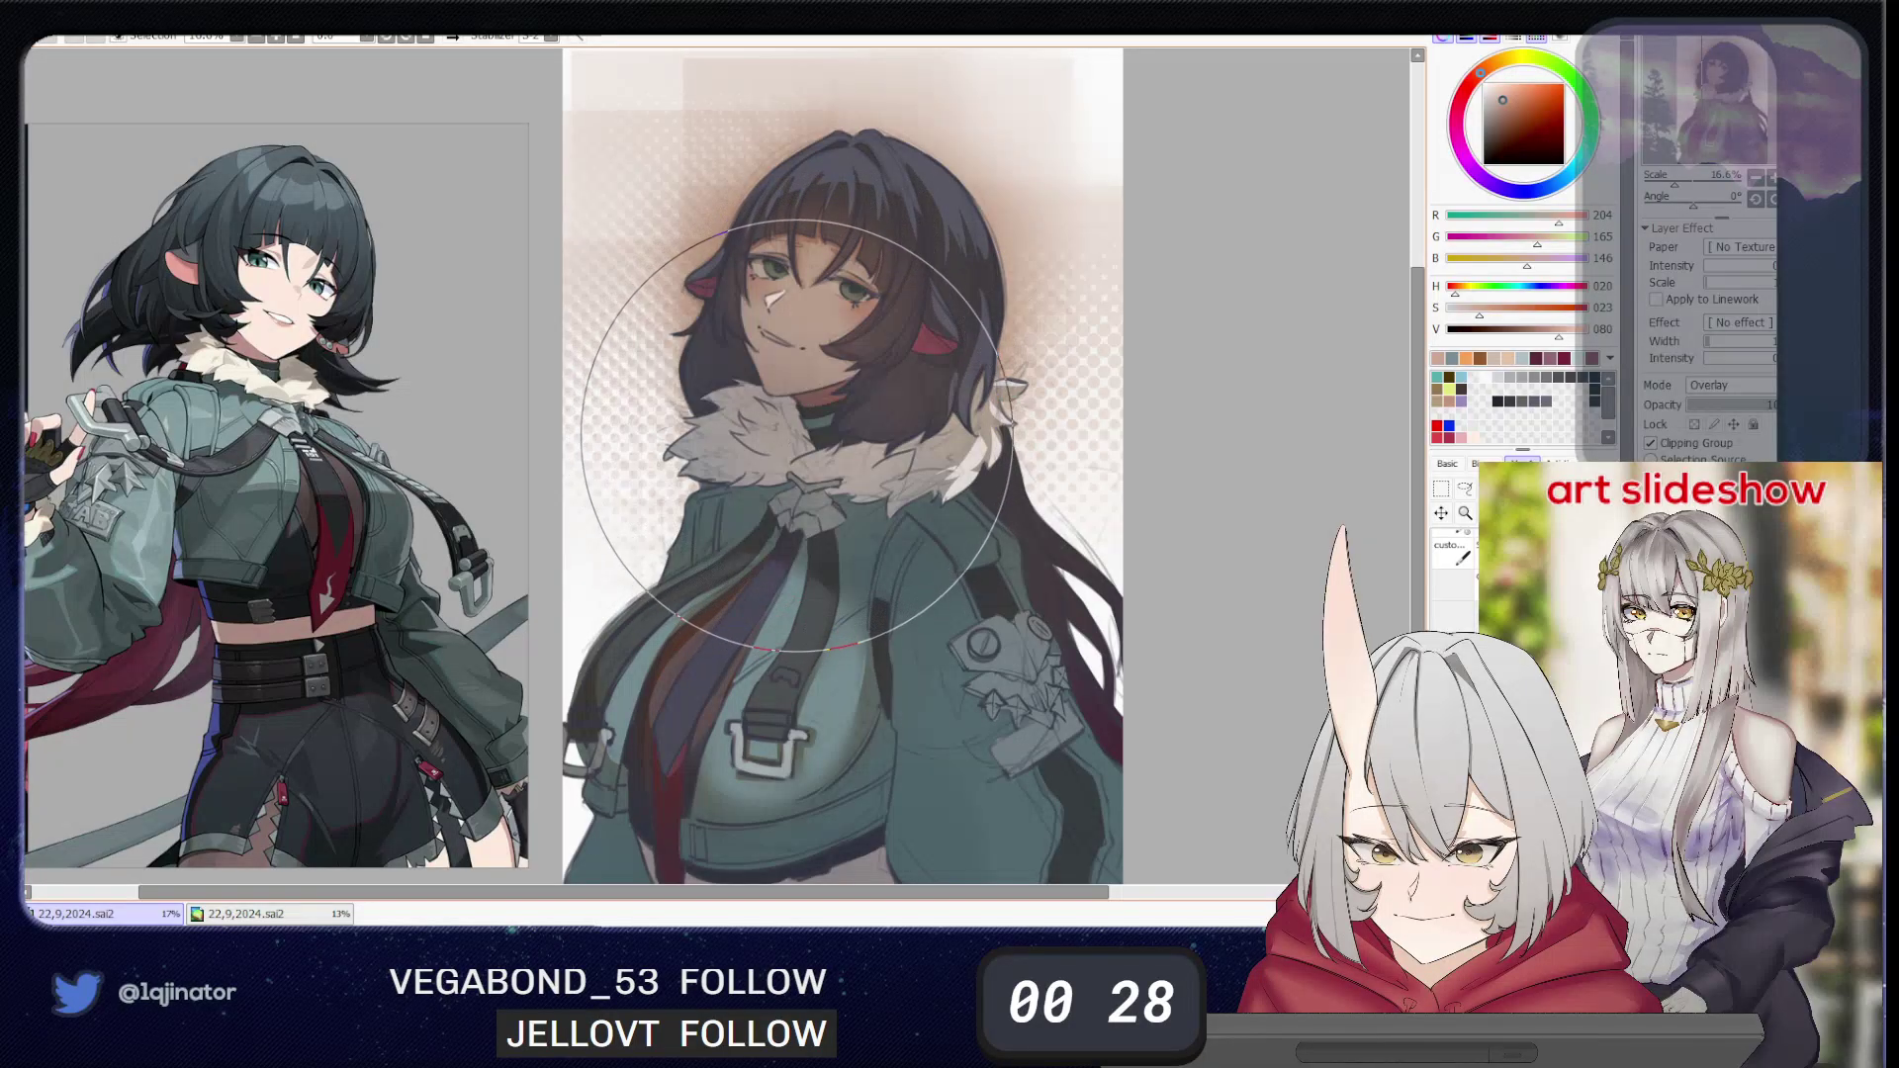
key(ctrl+y)
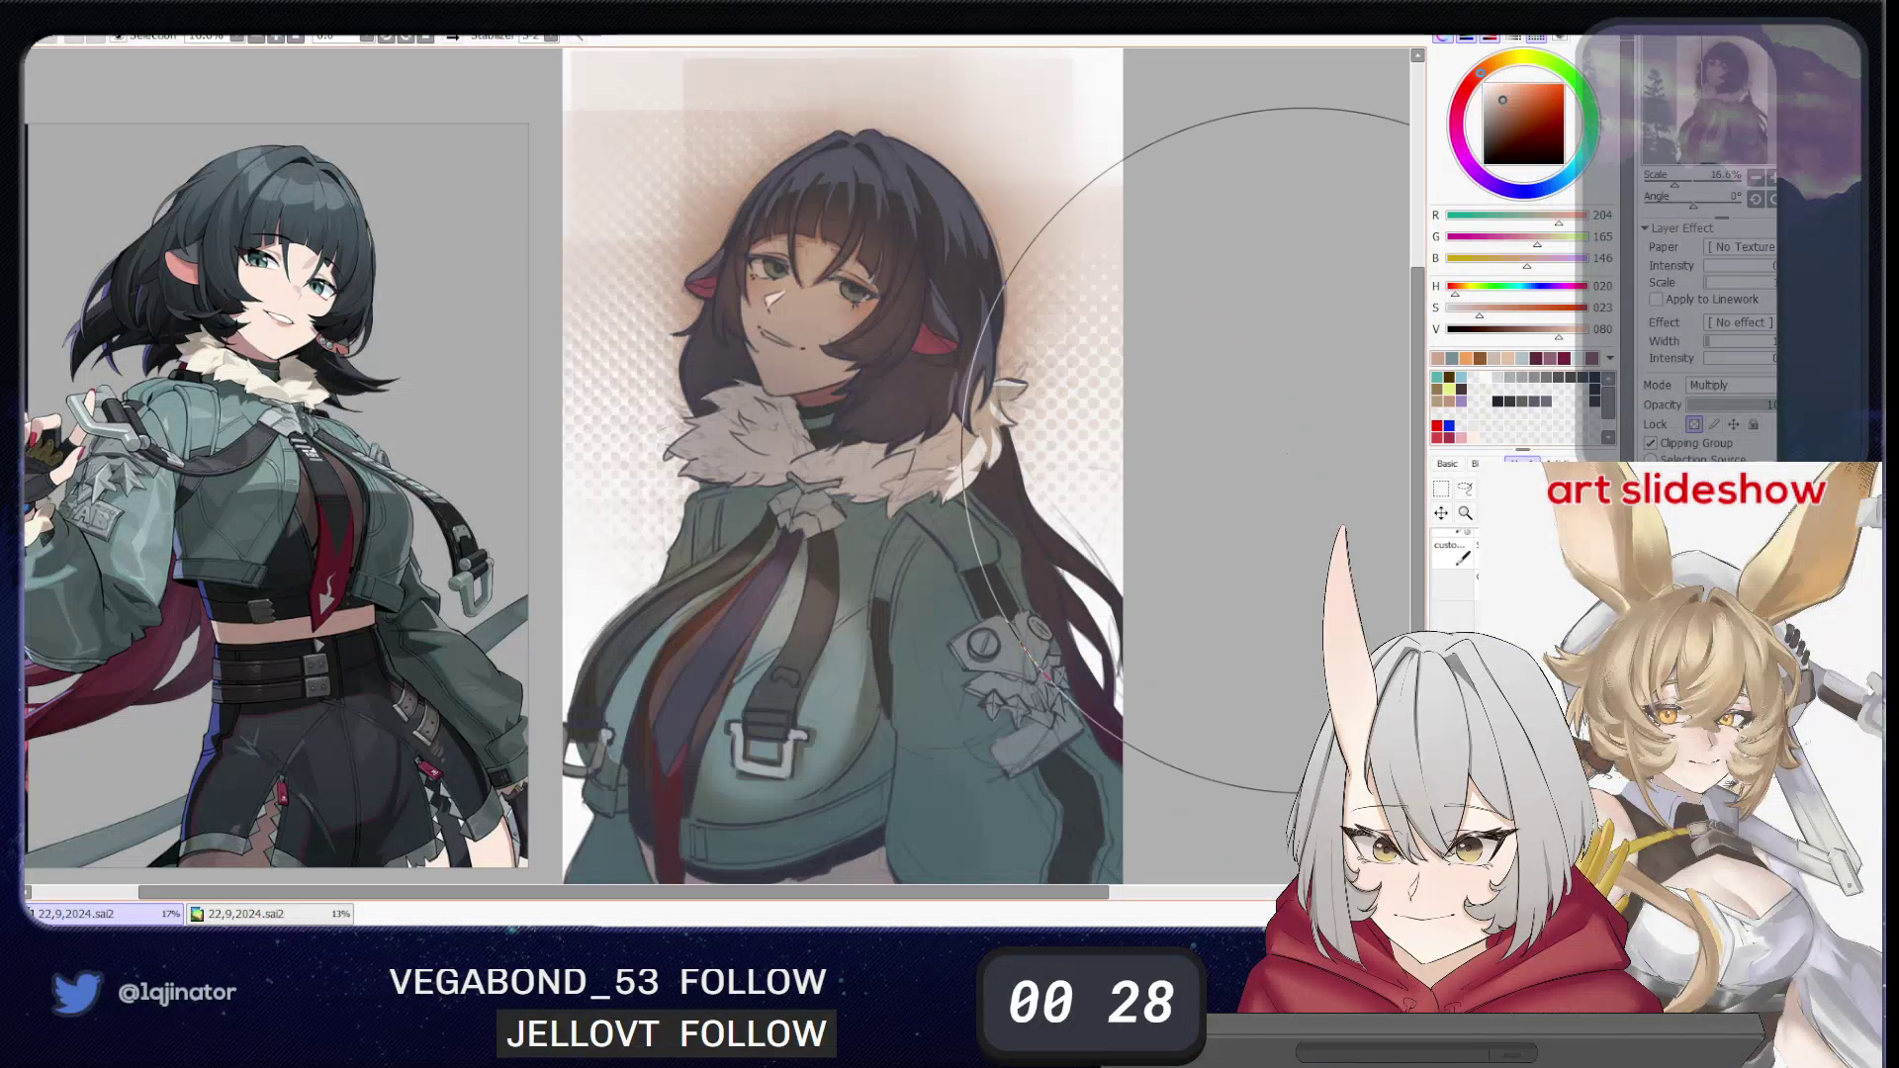
- Shift the colour to vivid orange (RGB 252, 111, 42) and brush it into the fringe's shading on the transparency-locked Multiply layer
drag(1501, 316, 1536, 317)
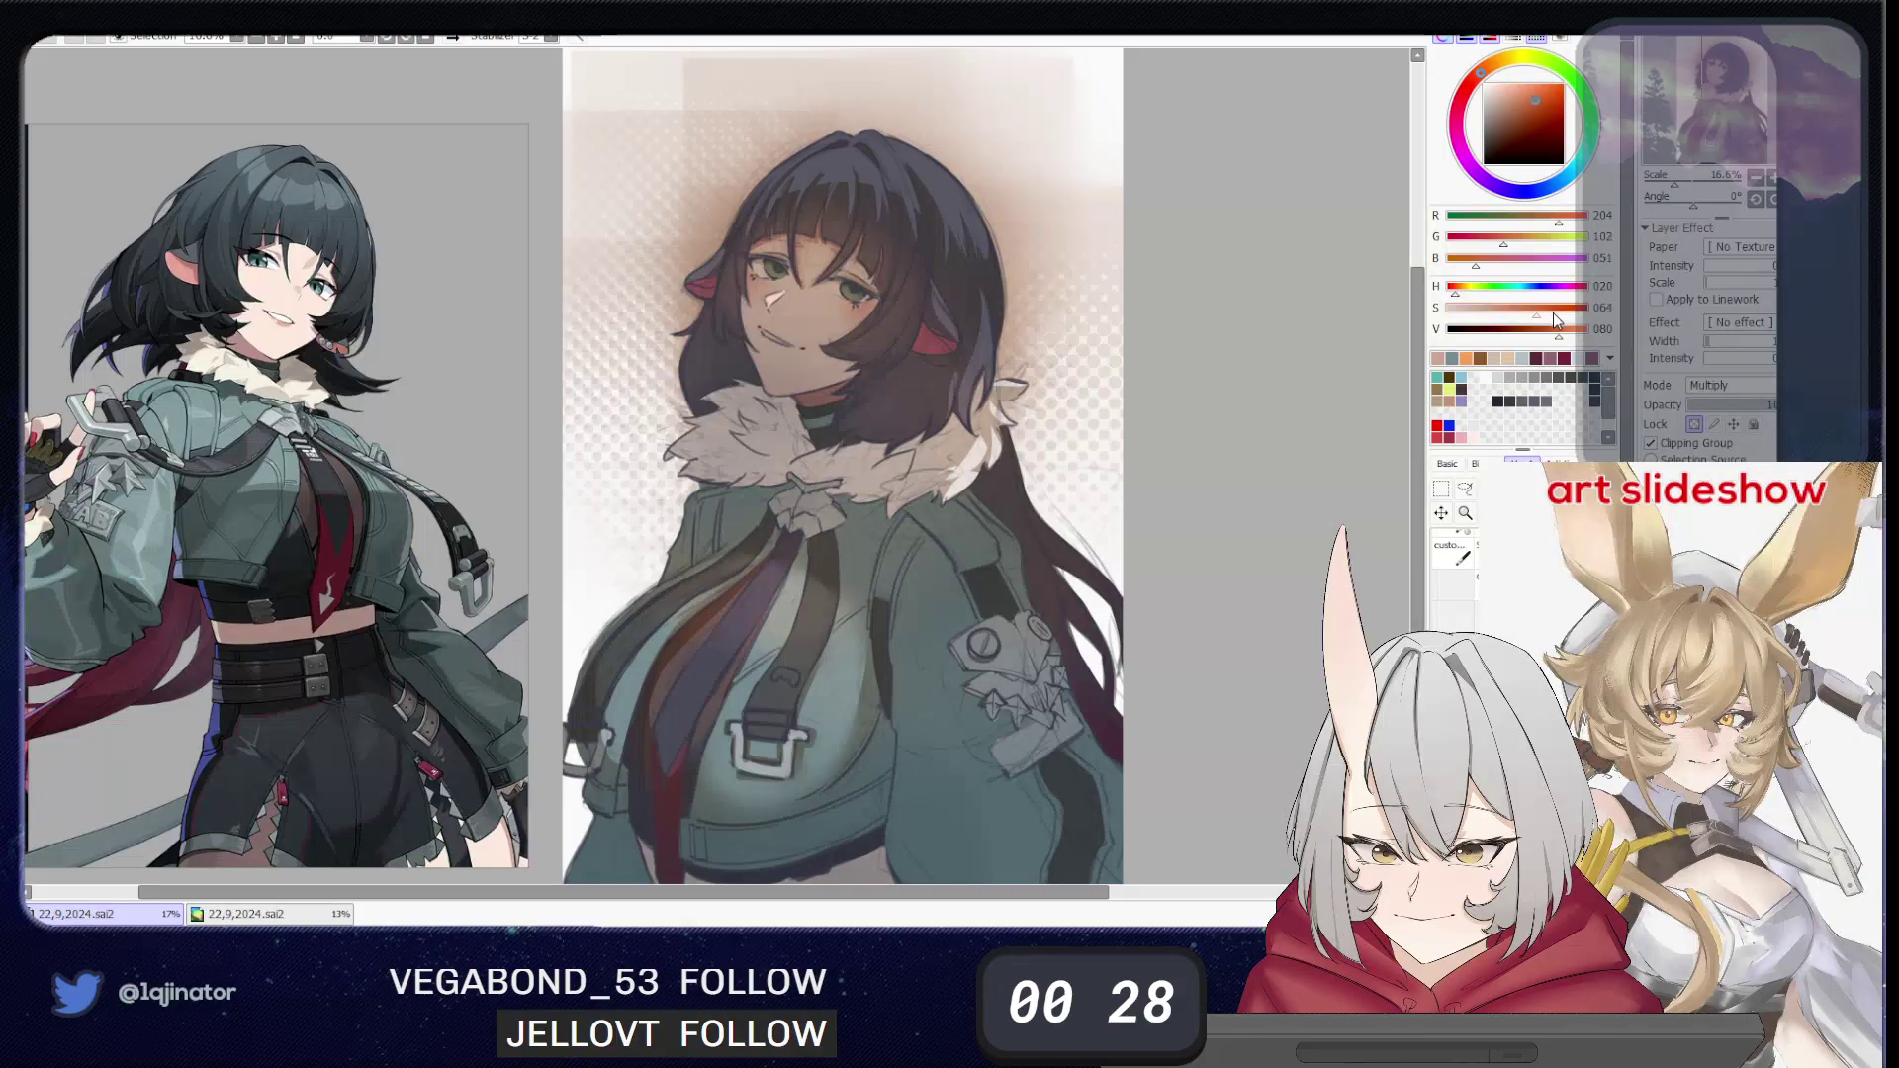
mouse_move(857, 170)
ctrl+alt+mouse_down()
mouse_move(793, 197)
mouse_move(910, 200)
ctrl+alt+mouse_up()
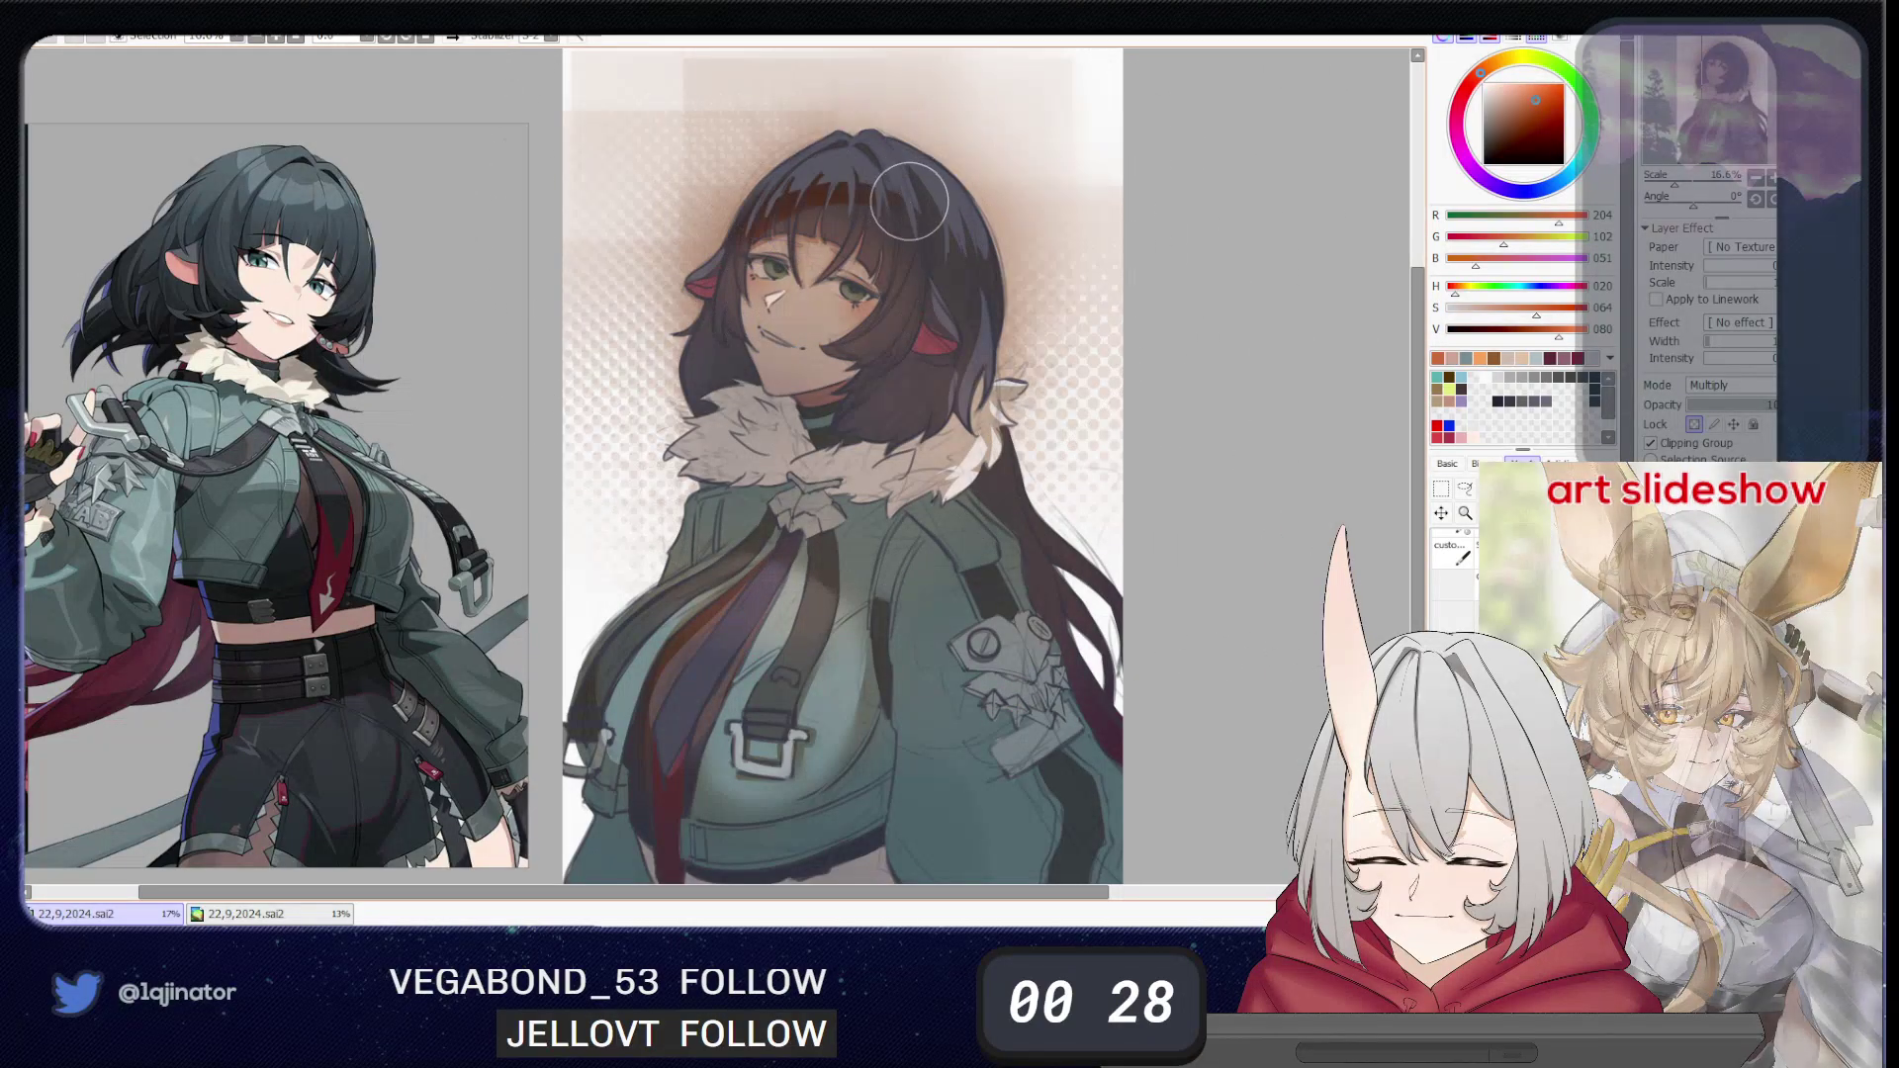
drag(1559, 329, 1586, 329)
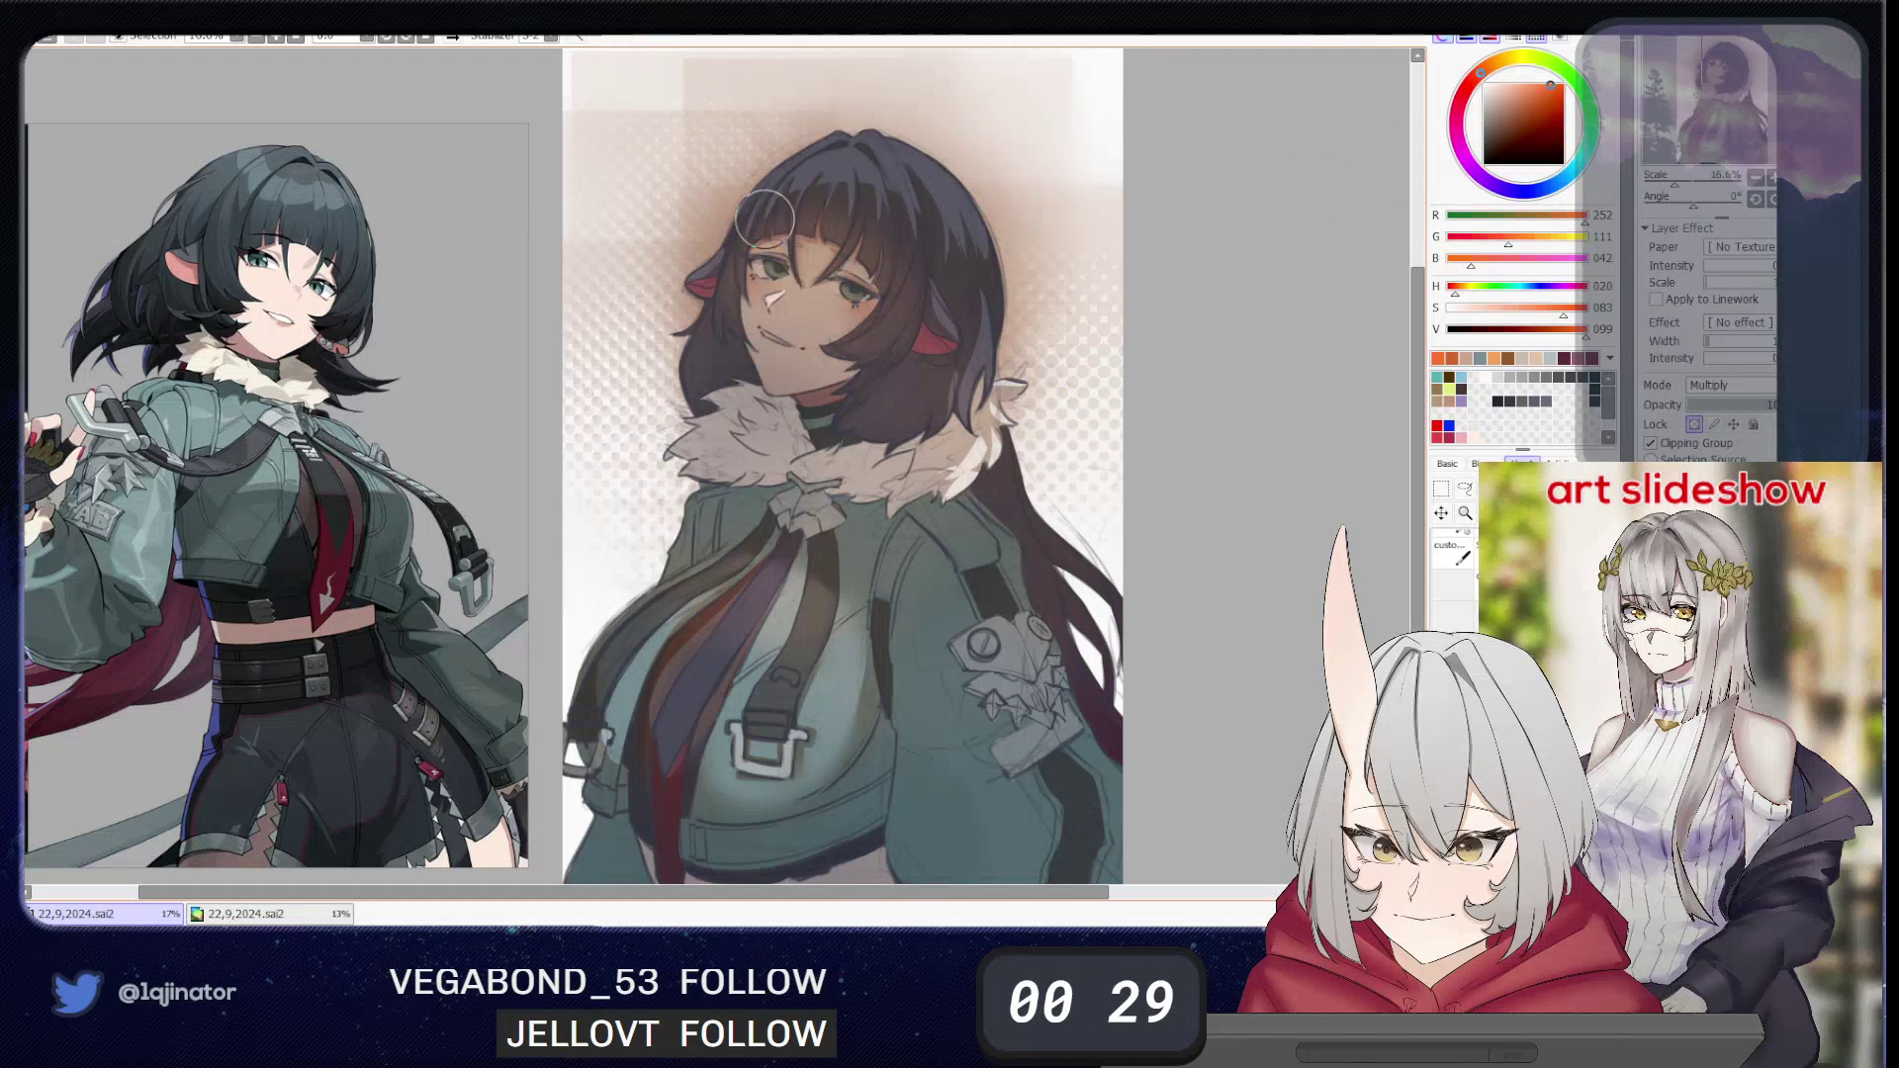
mouse_move(782, 201)
mouse_down()
mouse_move(1126, 202)
mouse_move(822, 201)
mouse_up()
mouse_move(930, 188)
mouse_down()
mouse_move(727, 244)
mouse_move(766, 213)
mouse_move(899, 192)
mouse_up()
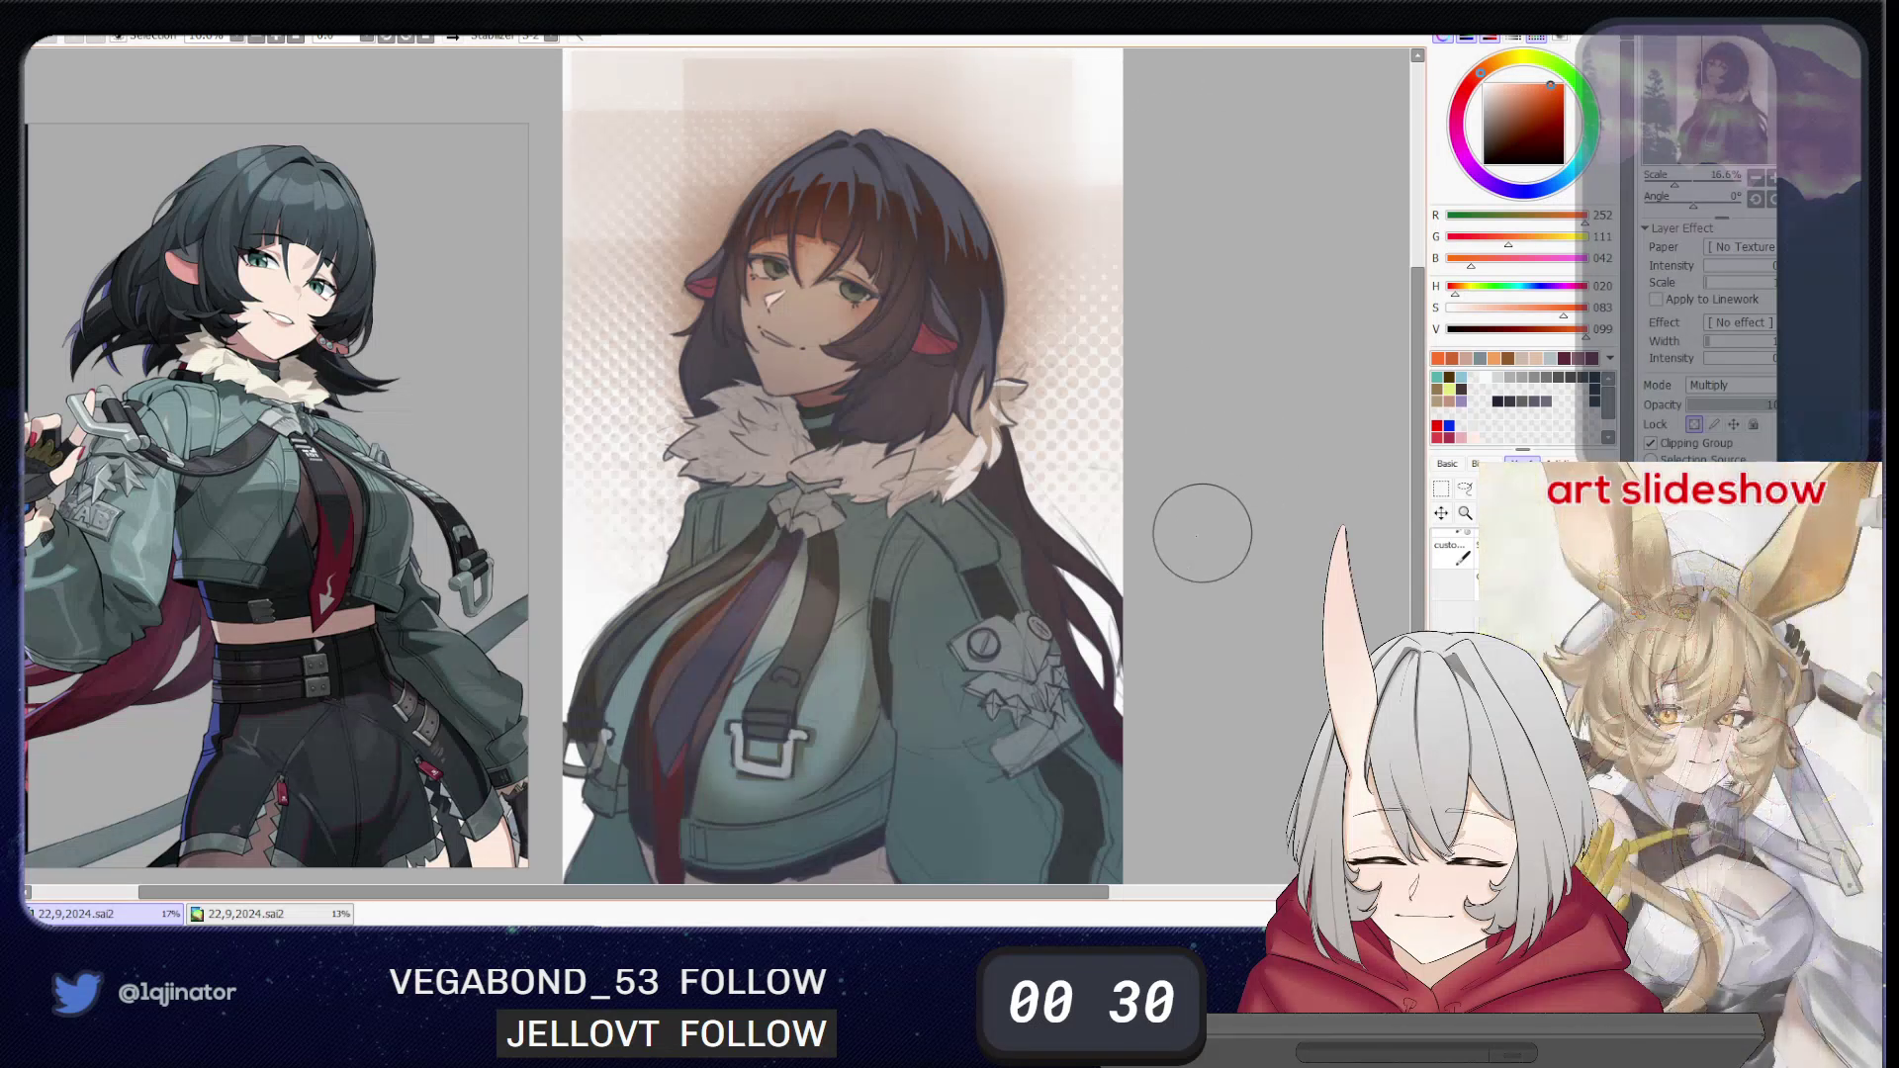
- Brush a very pale peach glow (RGB 252, 235, 227) over the fringe on the Overlay layer, undoing strokes that are too strong
drag(1166, 557, 1108, 551)
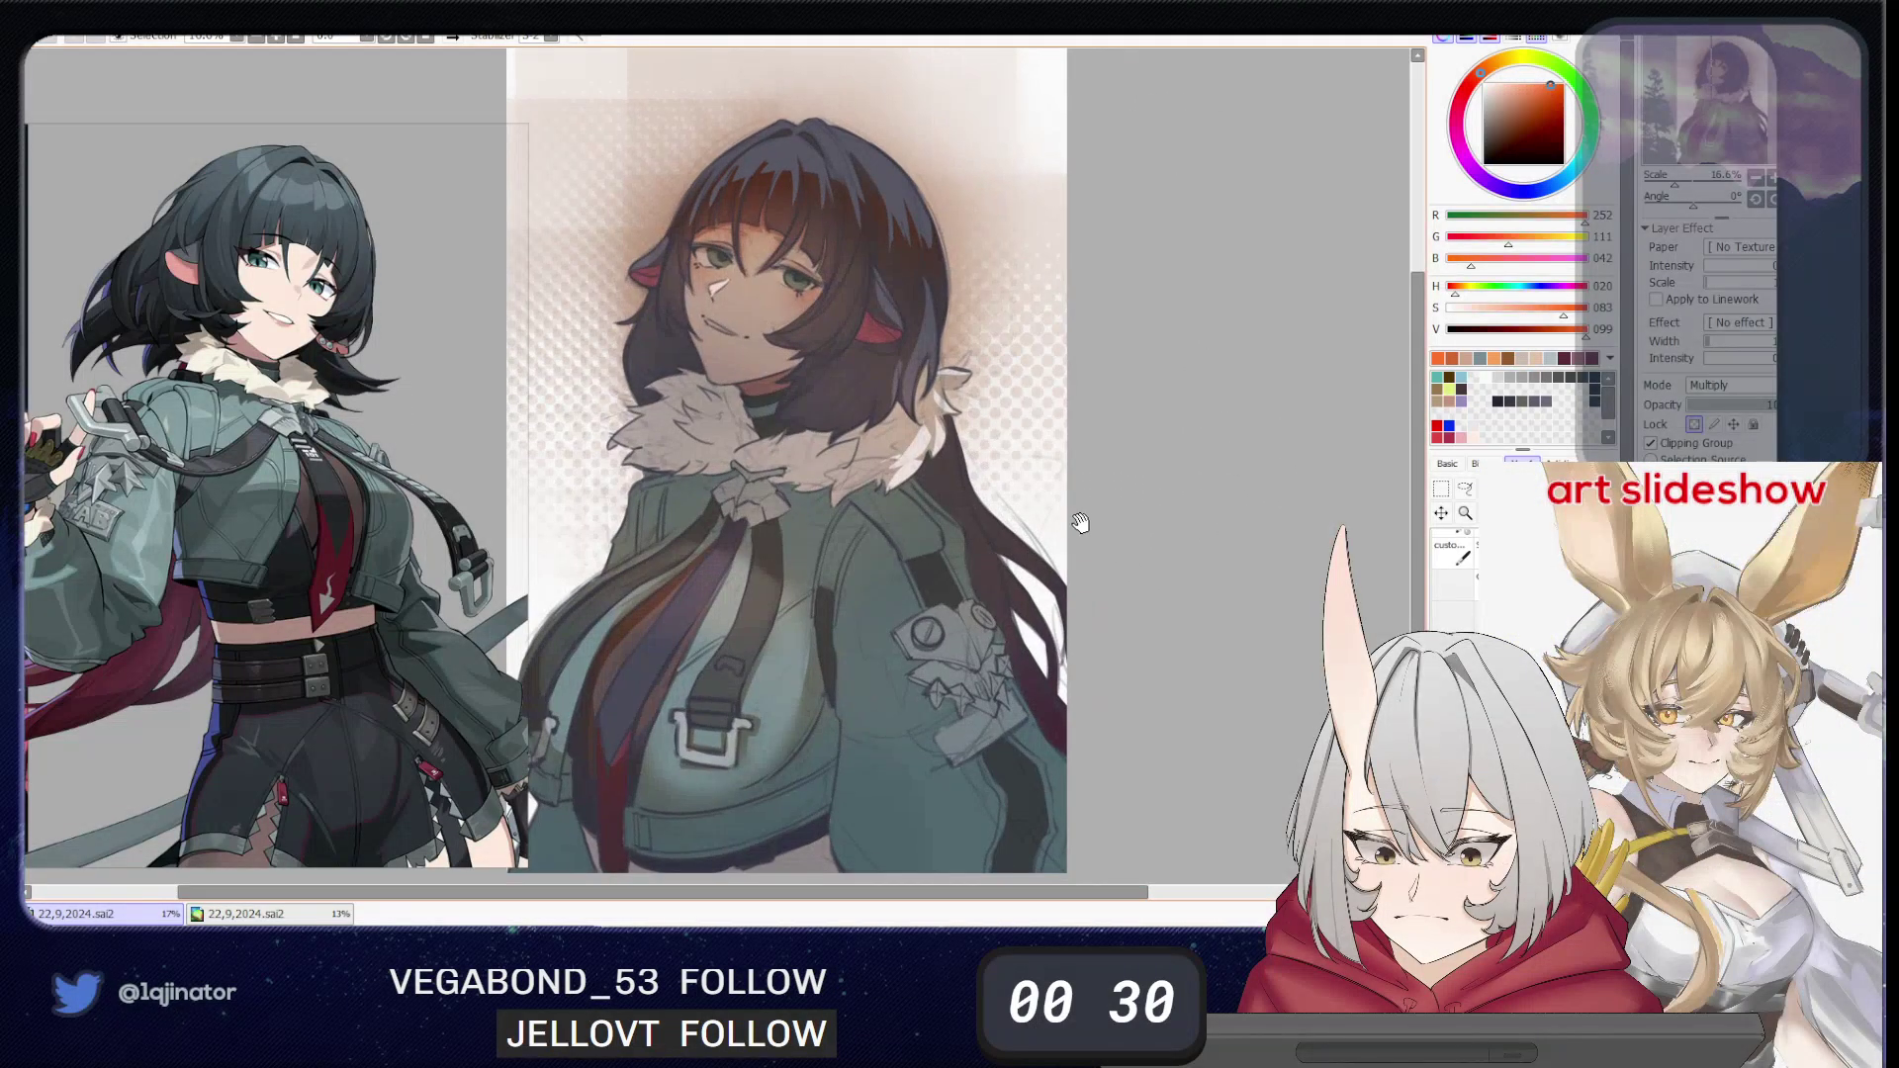
drag(1003, 415, 1013, 525)
mouse_move(890, 480)
mouse_down()
mouse_move(892, 509)
mouse_move(953, 502)
mouse_move(872, 522)
mouse_move(883, 534)
mouse_up()
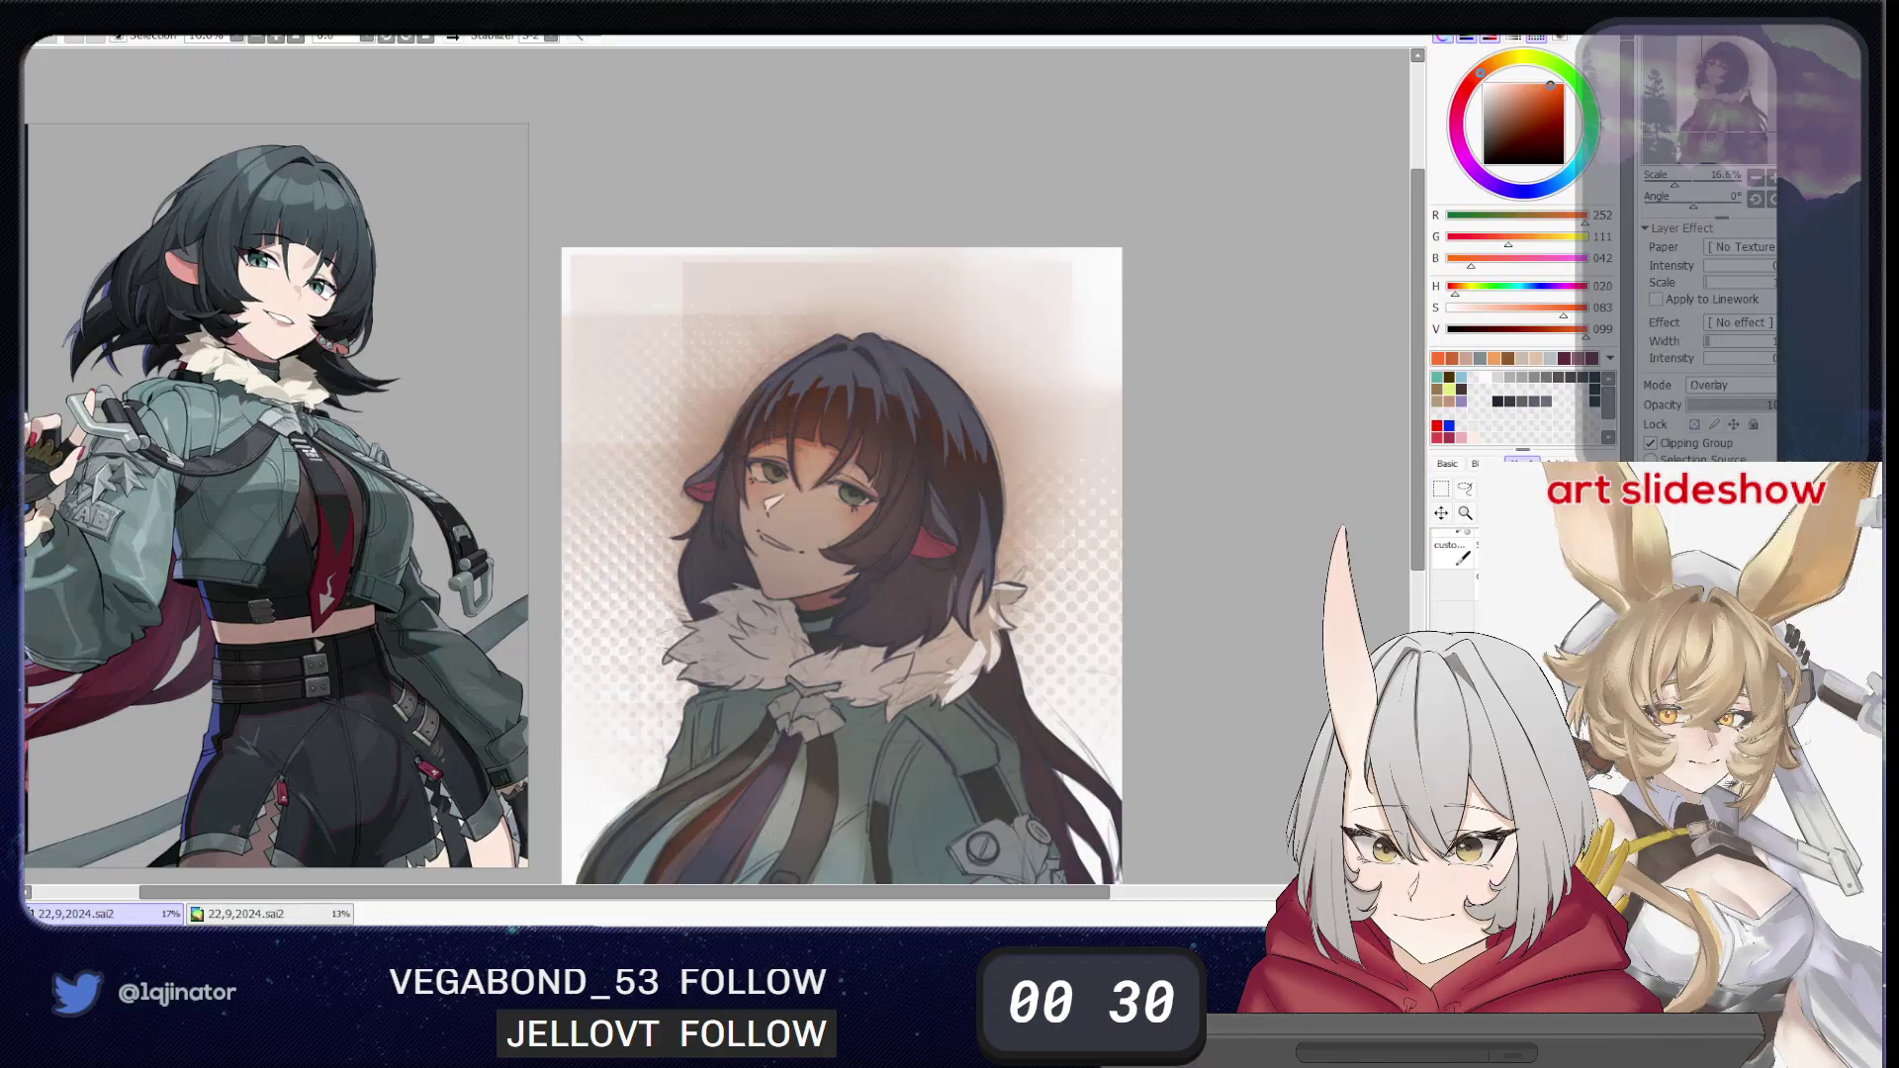
click(1493, 85)
drag(793, 381, 849, 379)
drag(997, 404, 926, 401)
mouse_move(807, 376)
mouse_down()
mouse_move(981, 426)
mouse_move(791, 364)
mouse_move(959, 418)
mouse_up()
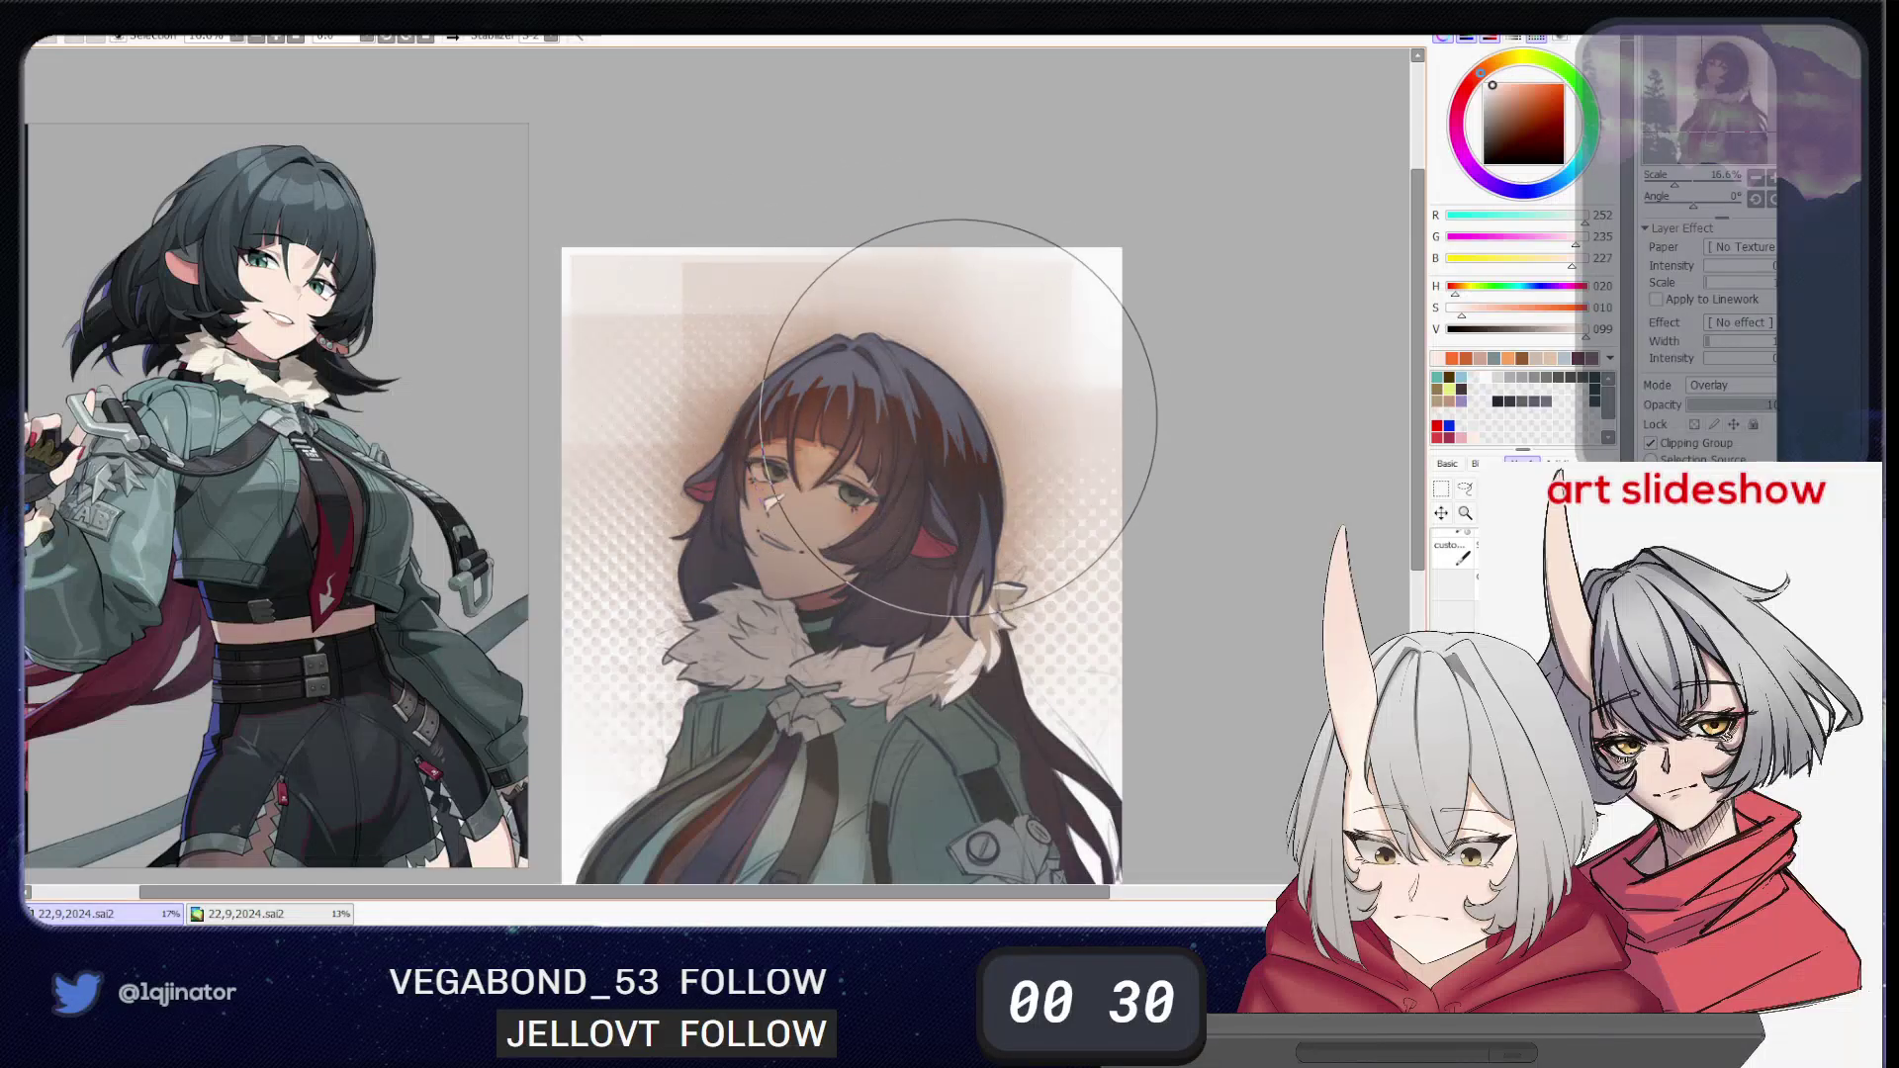
key(ctrl+z)
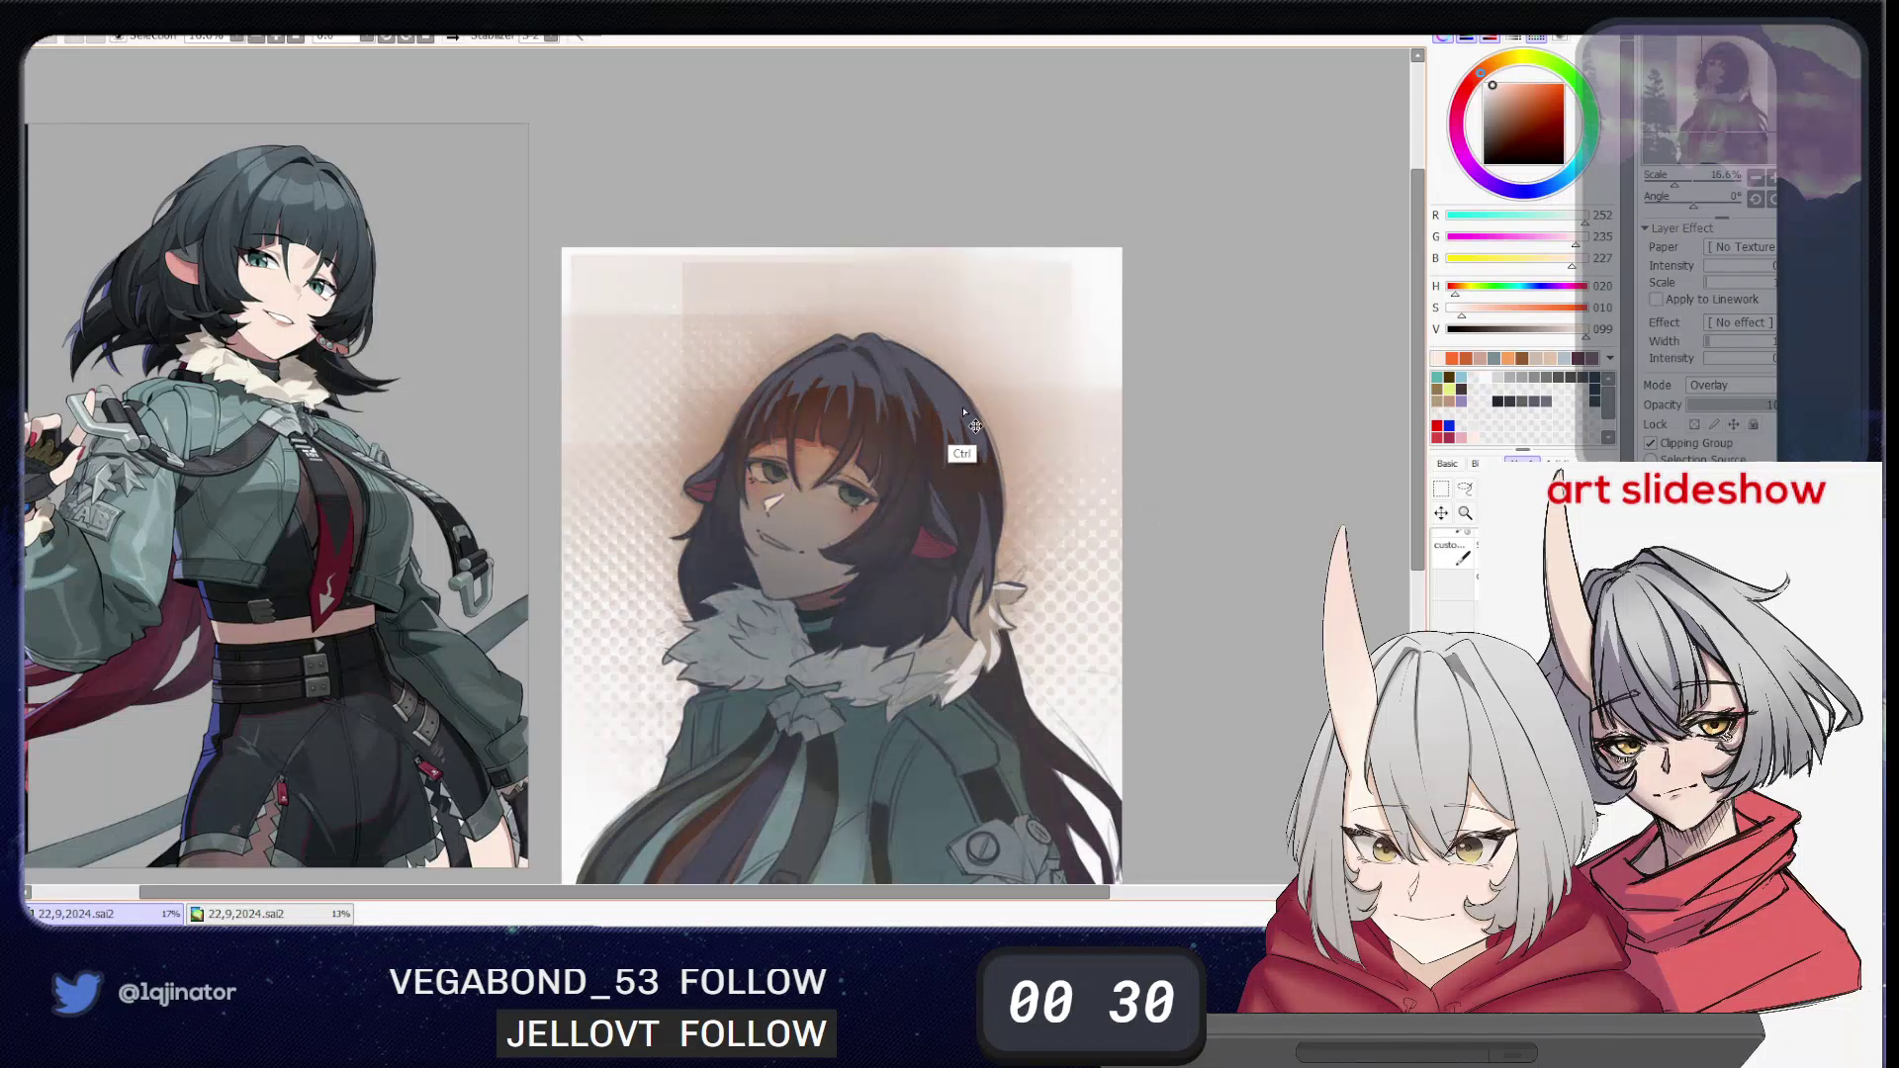
mouse_move(921, 388)
mouse_down()
mouse_move(906, 384)
mouse_move(950, 398)
mouse_up()
key(ctrl+z)
- Adjust the brush size and shift the painting colour to a light peach (RGB 249, 216, 187)
key([)
key([)
key([)
key([)
key(])
key(])
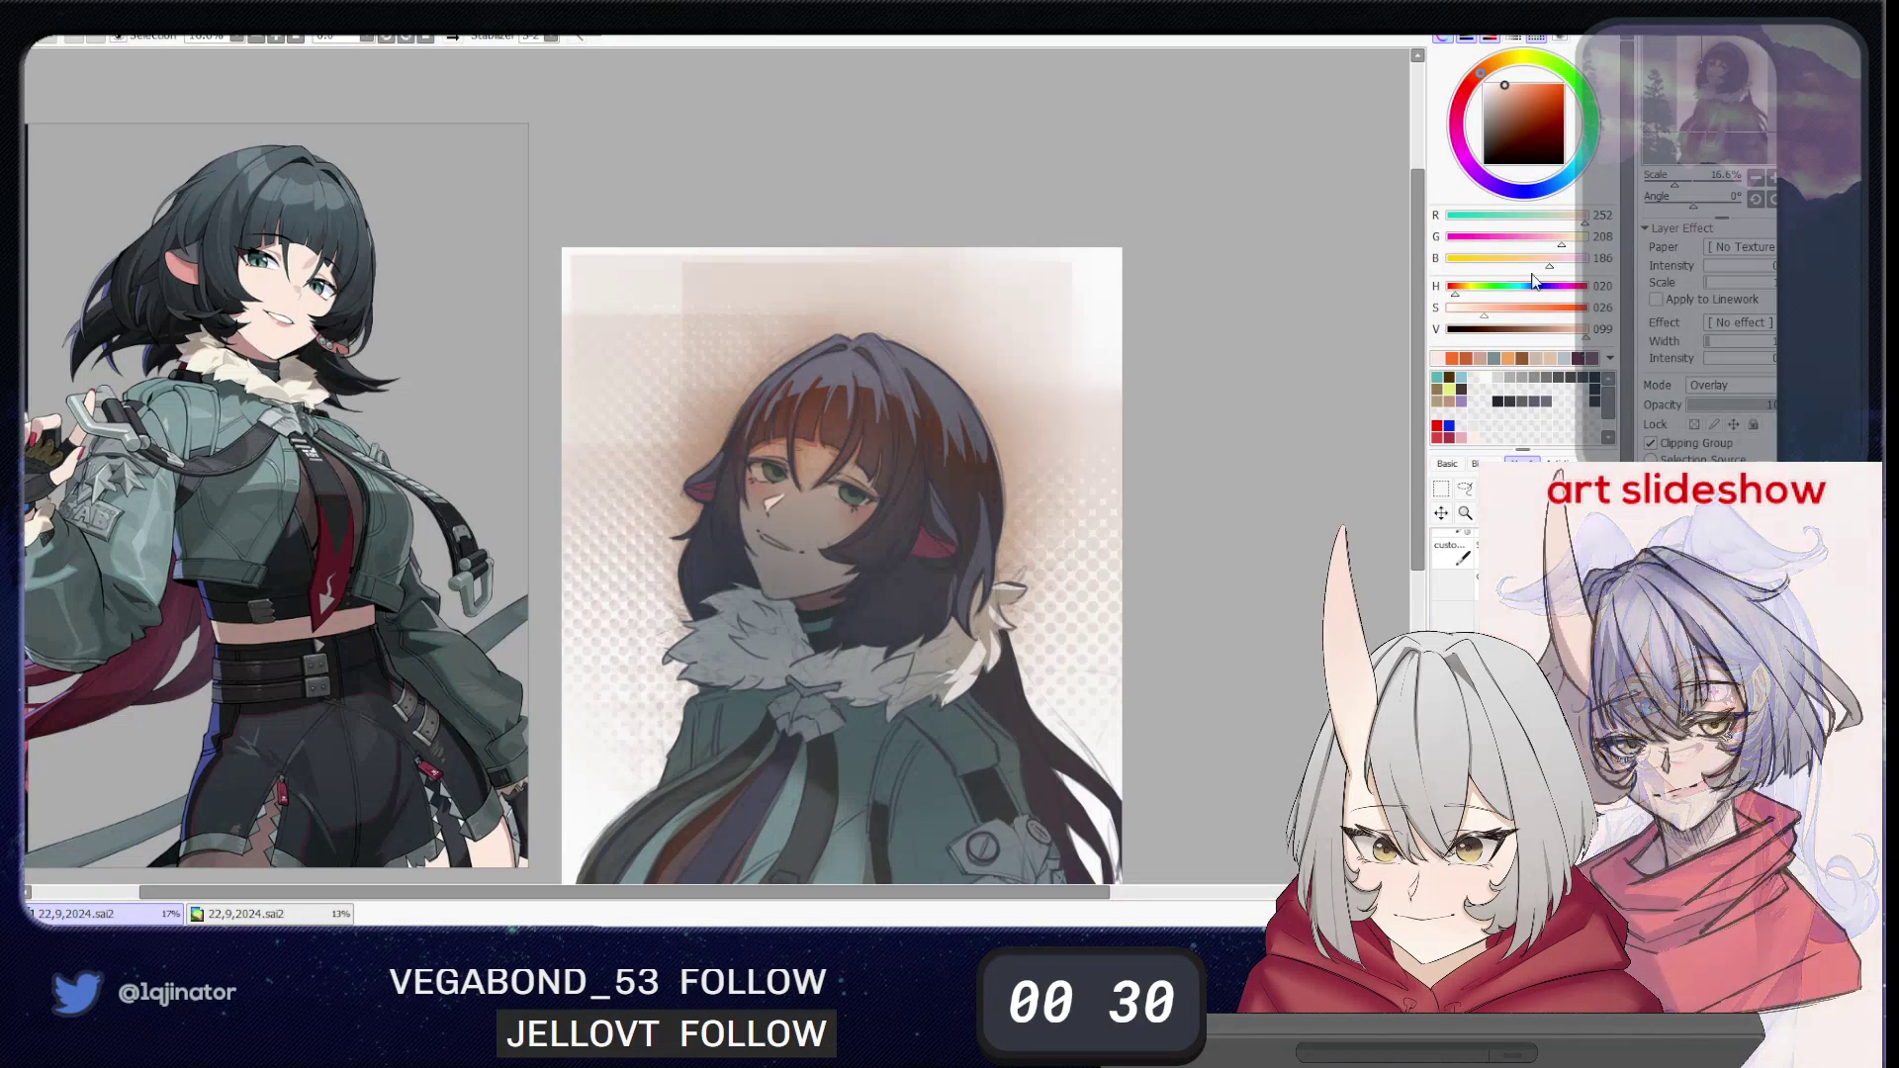
click(1504, 87)
drag(1504, 87, 1495, 91)
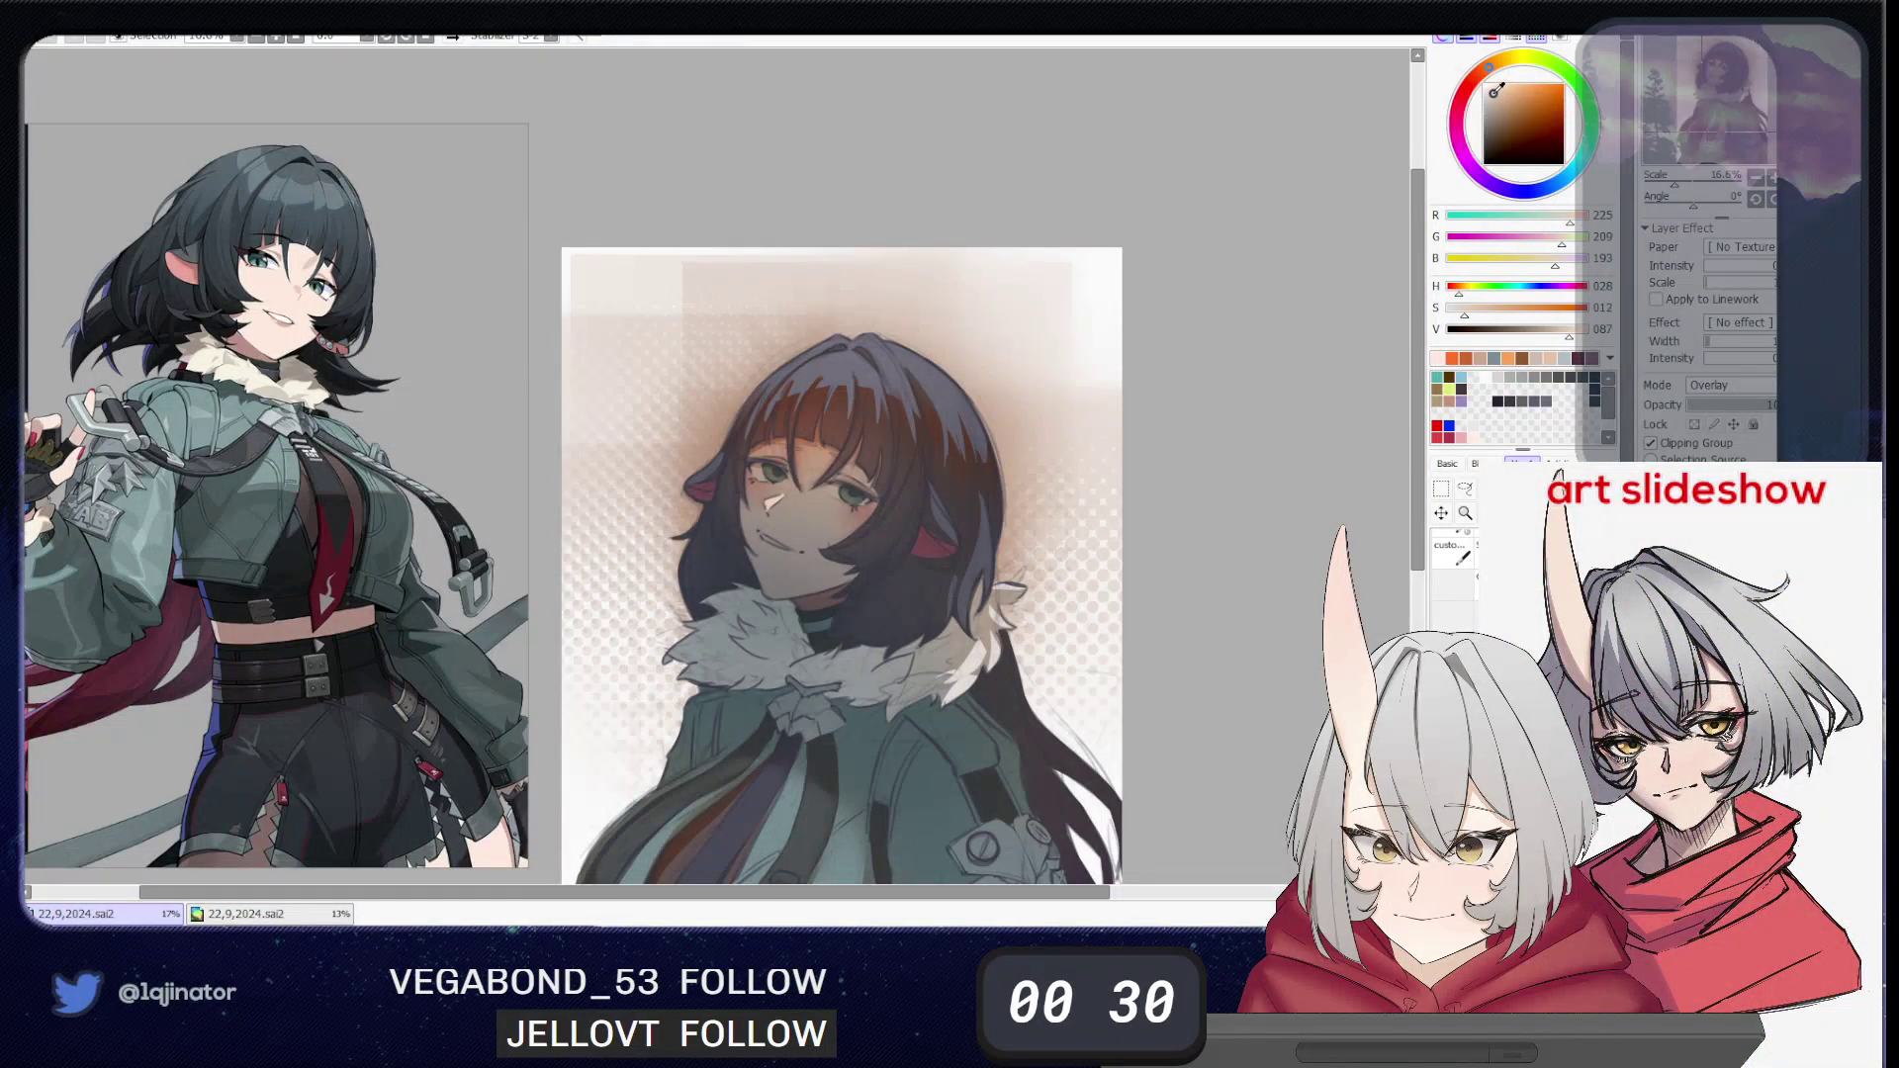
click(1503, 86)
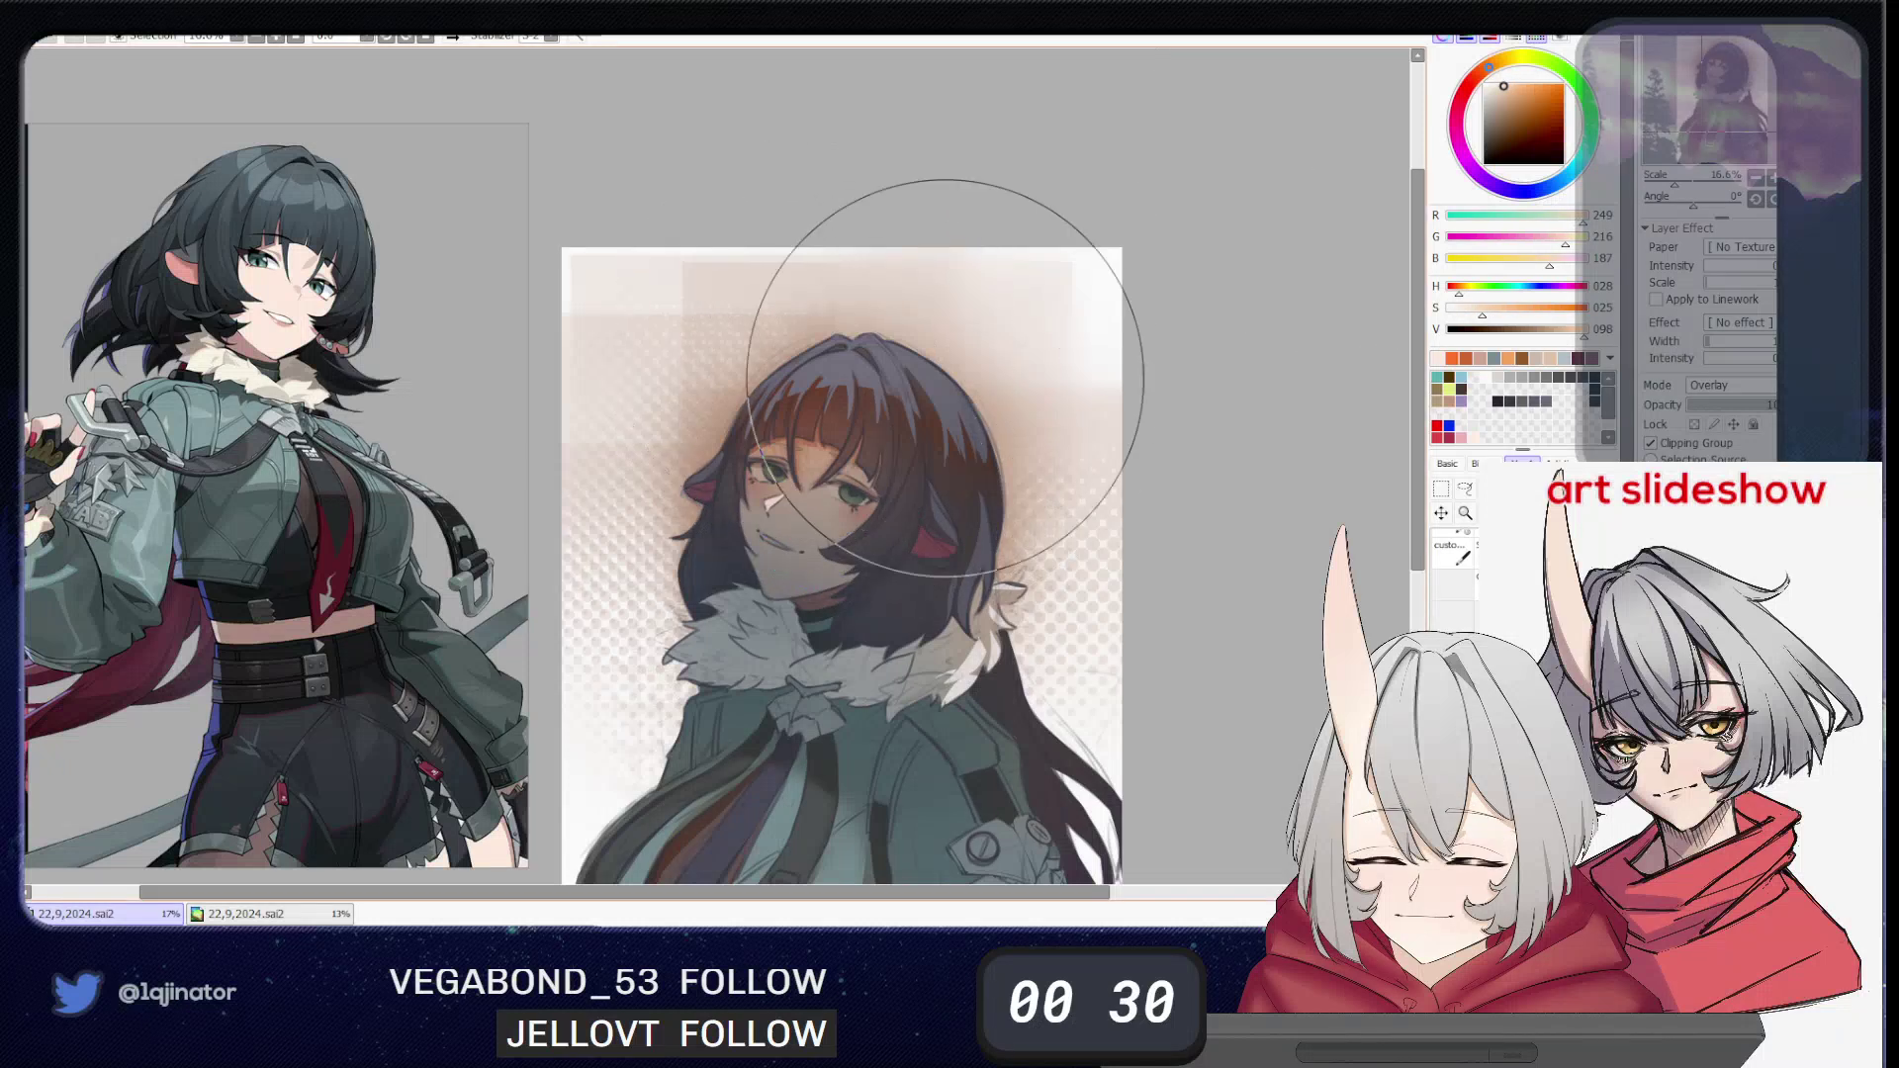
- Reduce the brush size and brush the light peach glow softly over the face and side hair
key(bracketleft)
key(bracketleft)
key(bracketleft)
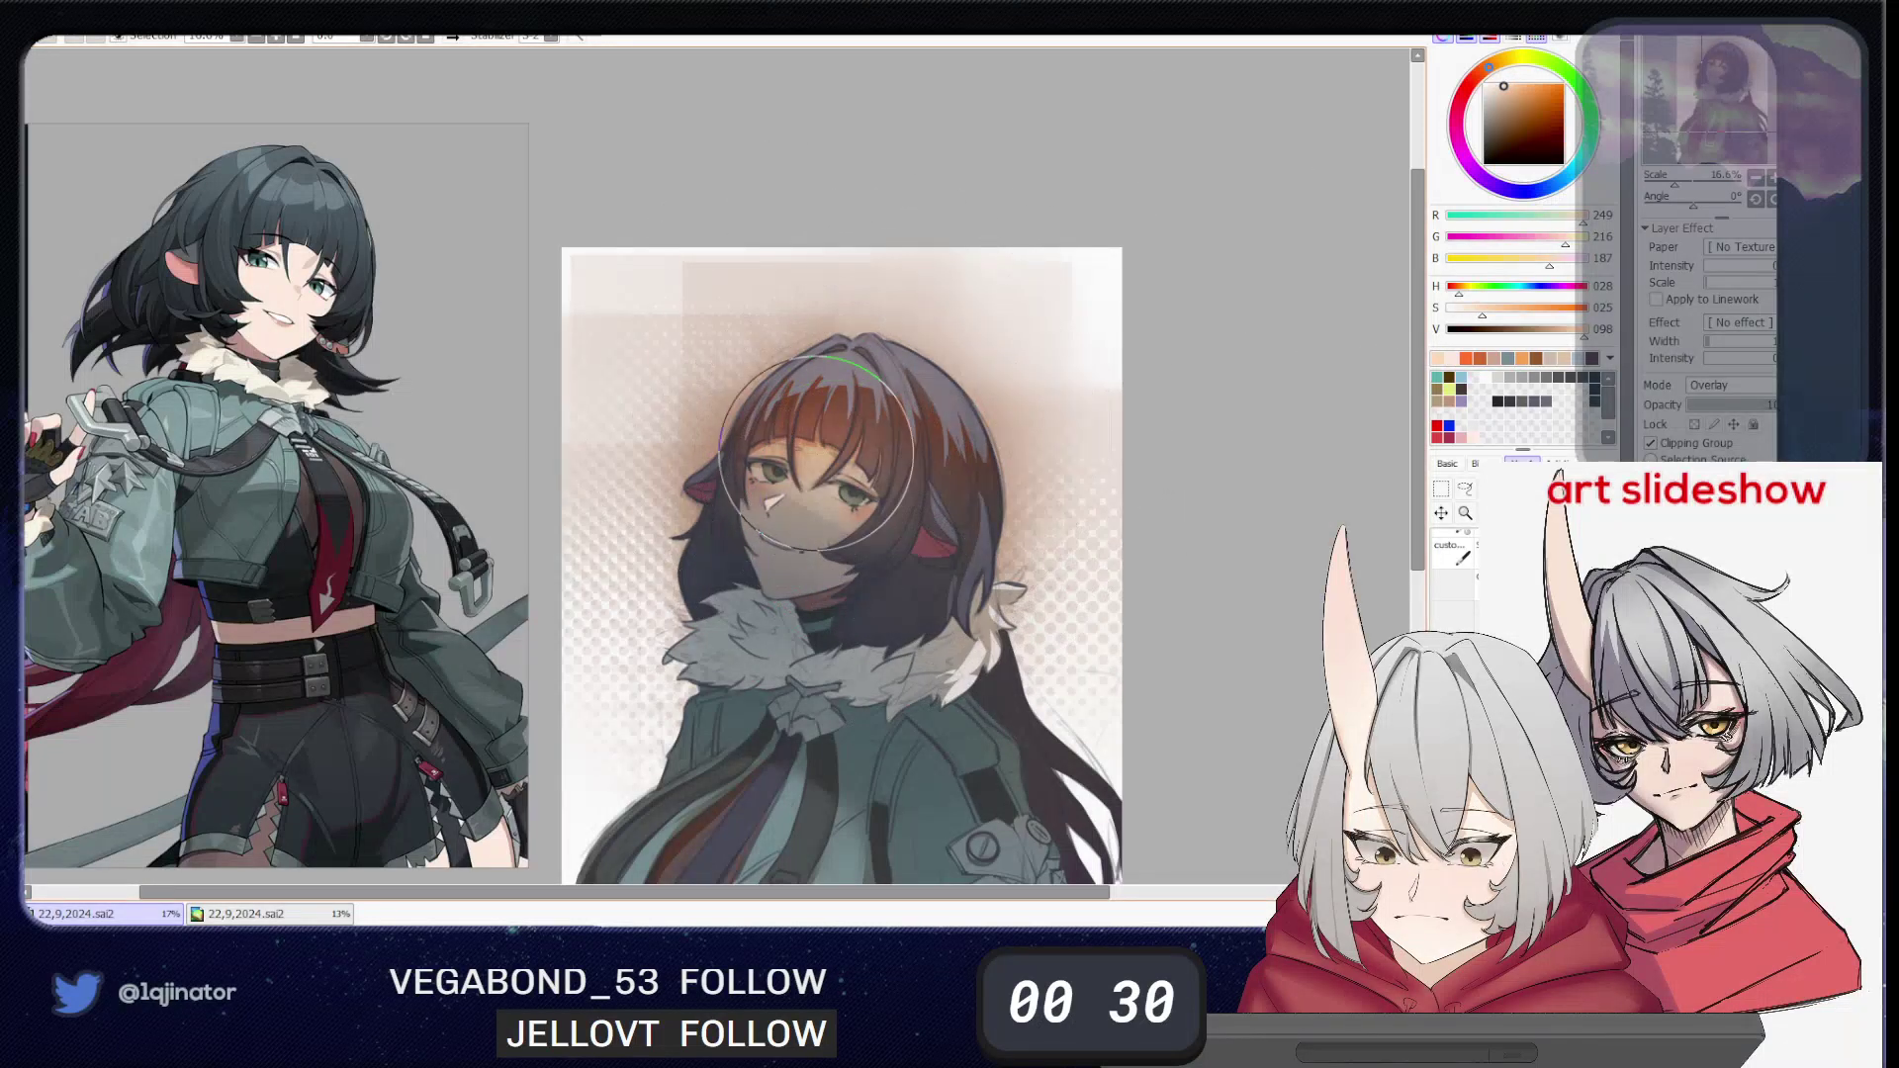
mouse_move(832, 466)
mouse_down()
mouse_move(845, 560)
mouse_move(904, 495)
mouse_move(817, 556)
mouse_move(862, 480)
mouse_move(838, 456)
mouse_move(949, 523)
mouse_up()
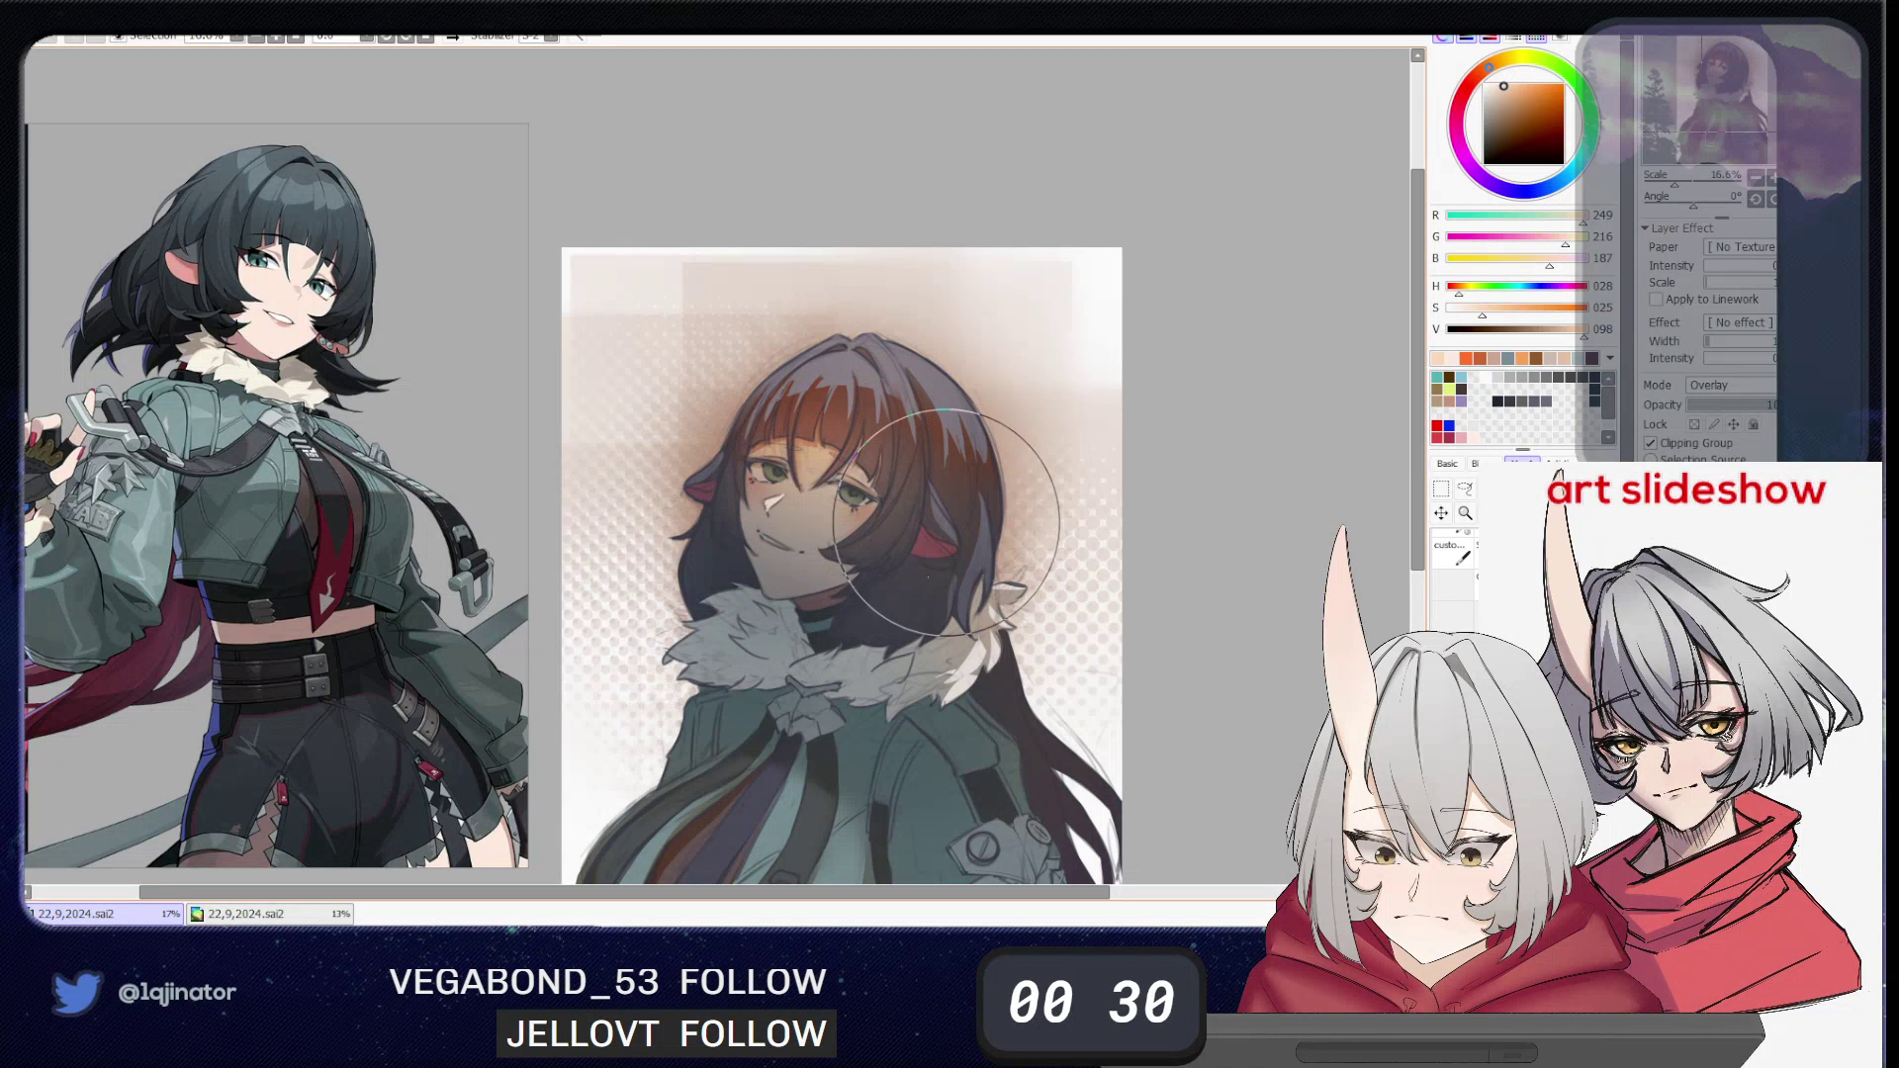
- Brush the light peach glow softly over the chest and jacket front with an adjusted brush size, then check the whole picture
drag(982, 630, 1083, 317)
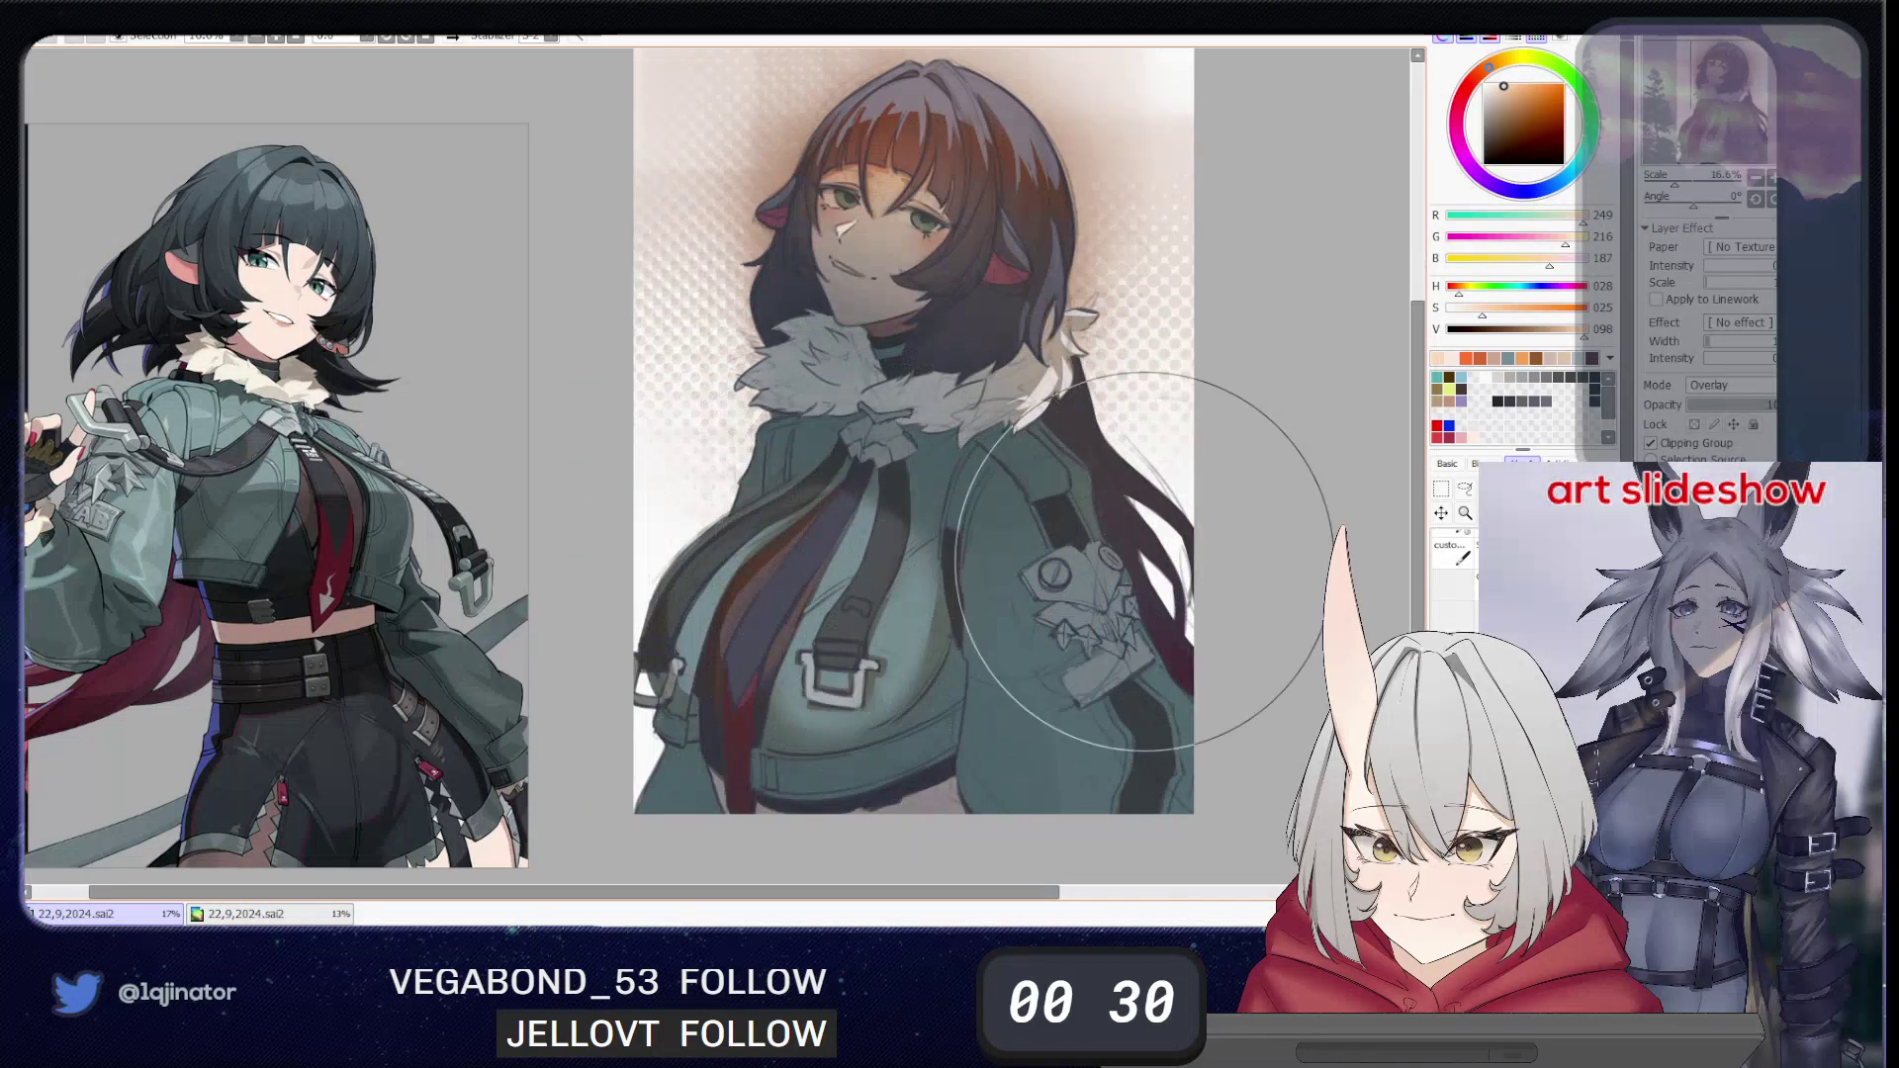
drag(861, 480, 922, 554)
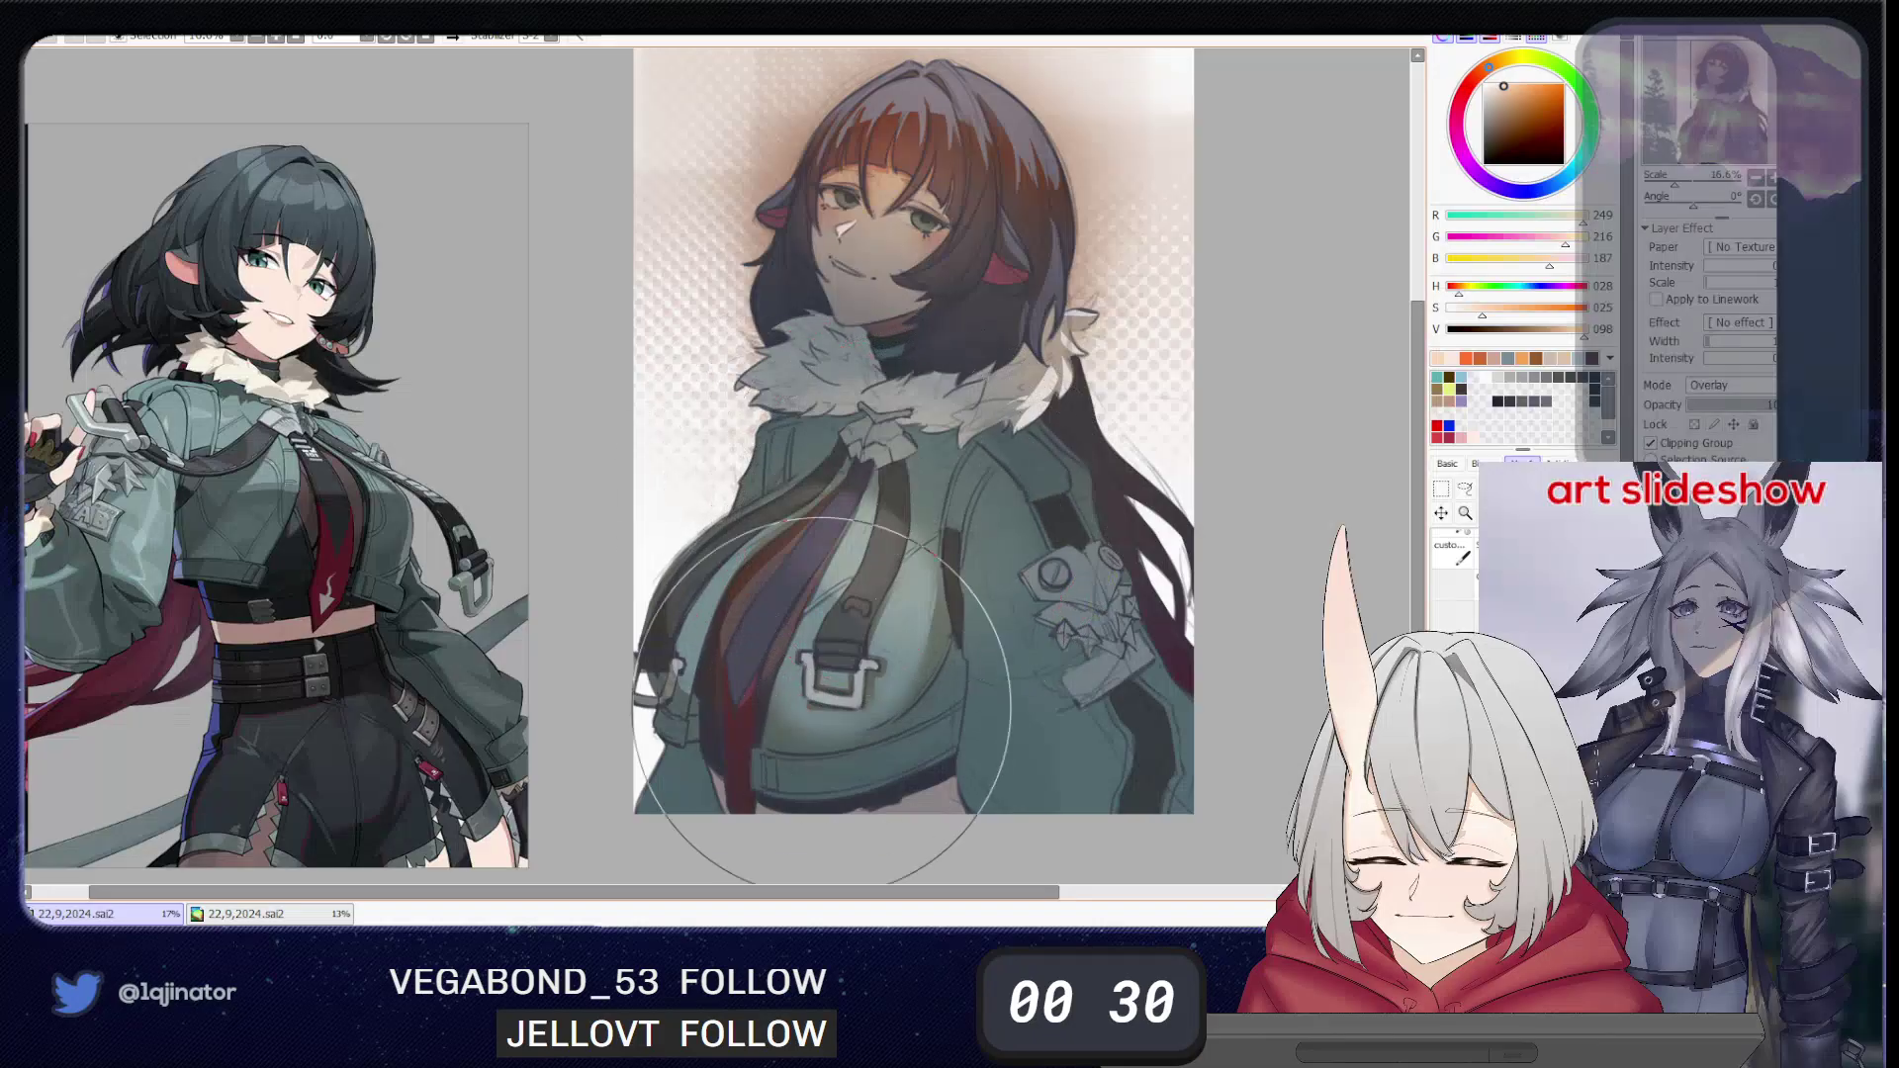
mouse_move(705, 633)
mouse_down()
mouse_move(741, 712)
mouse_move(821, 689)
mouse_up()
key(bracketleft)
key(bracketleft)
key(bracketright)
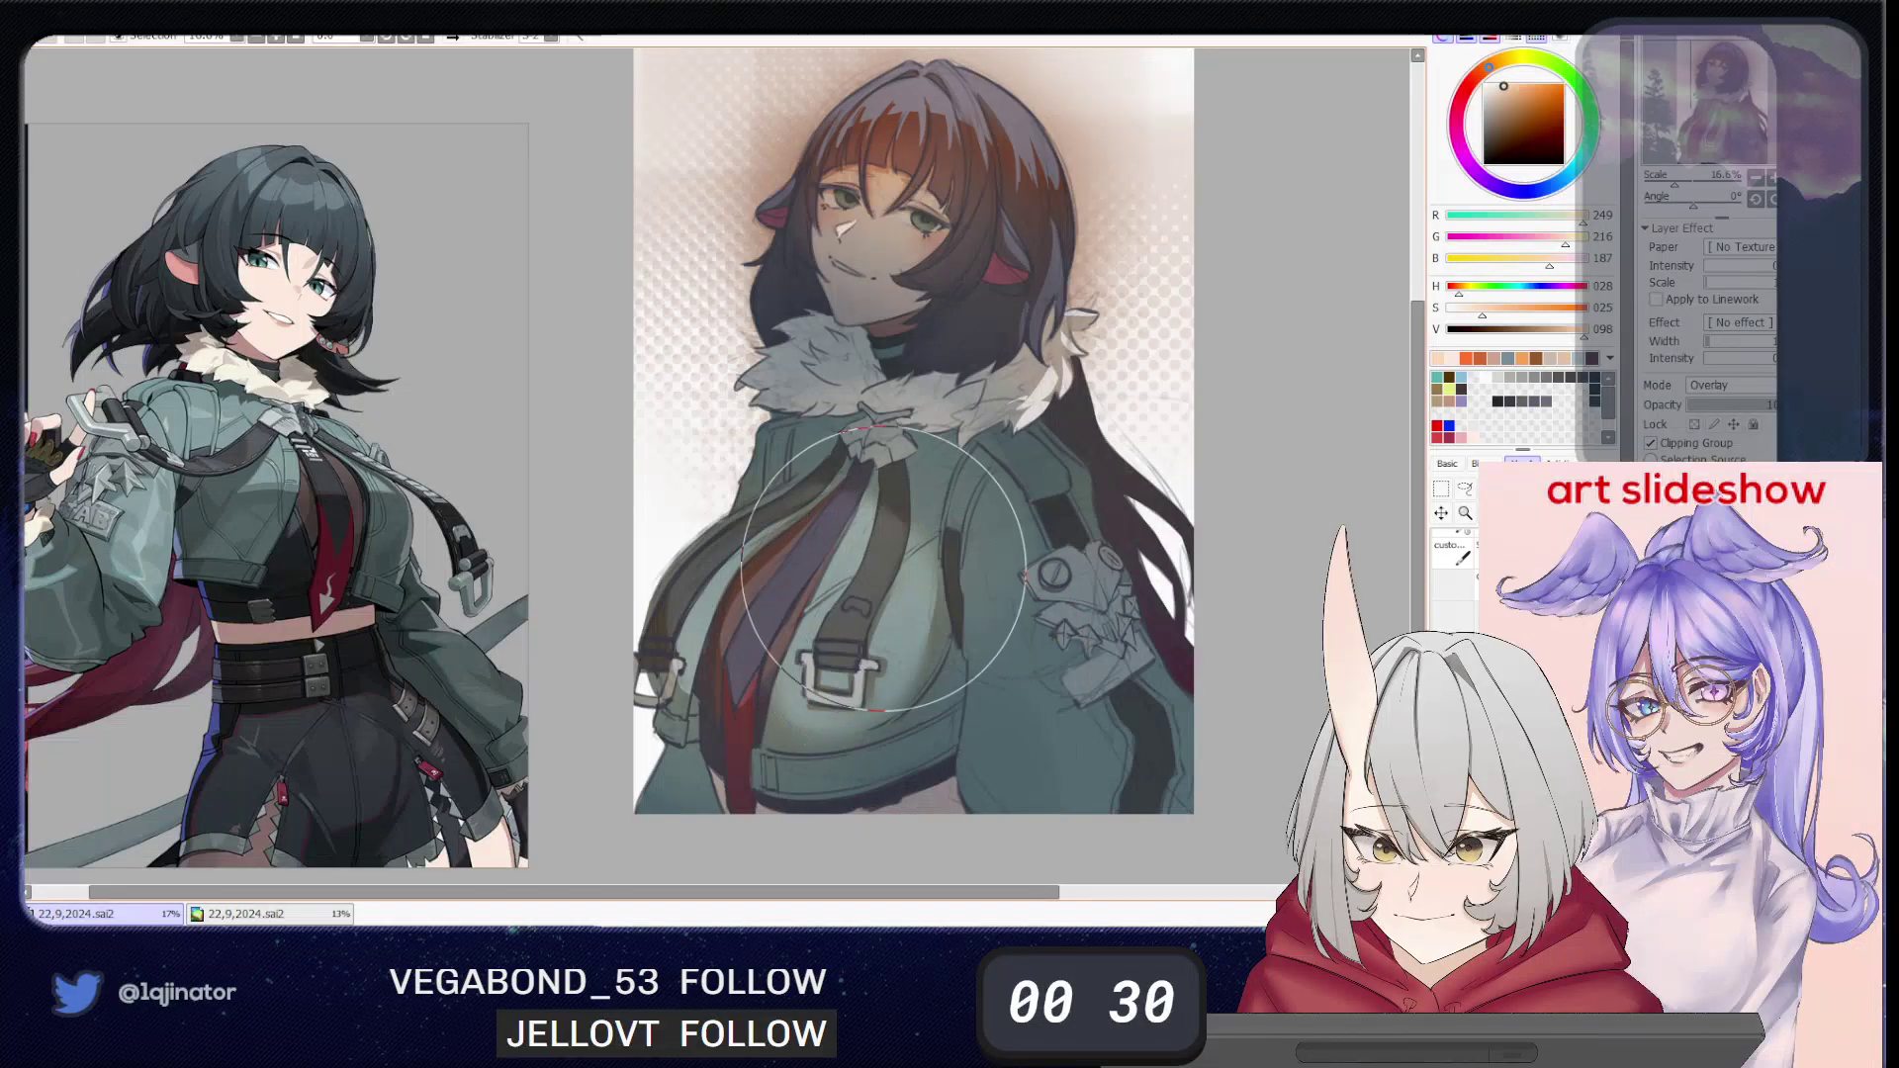
scroll(974, 516, down, 5)
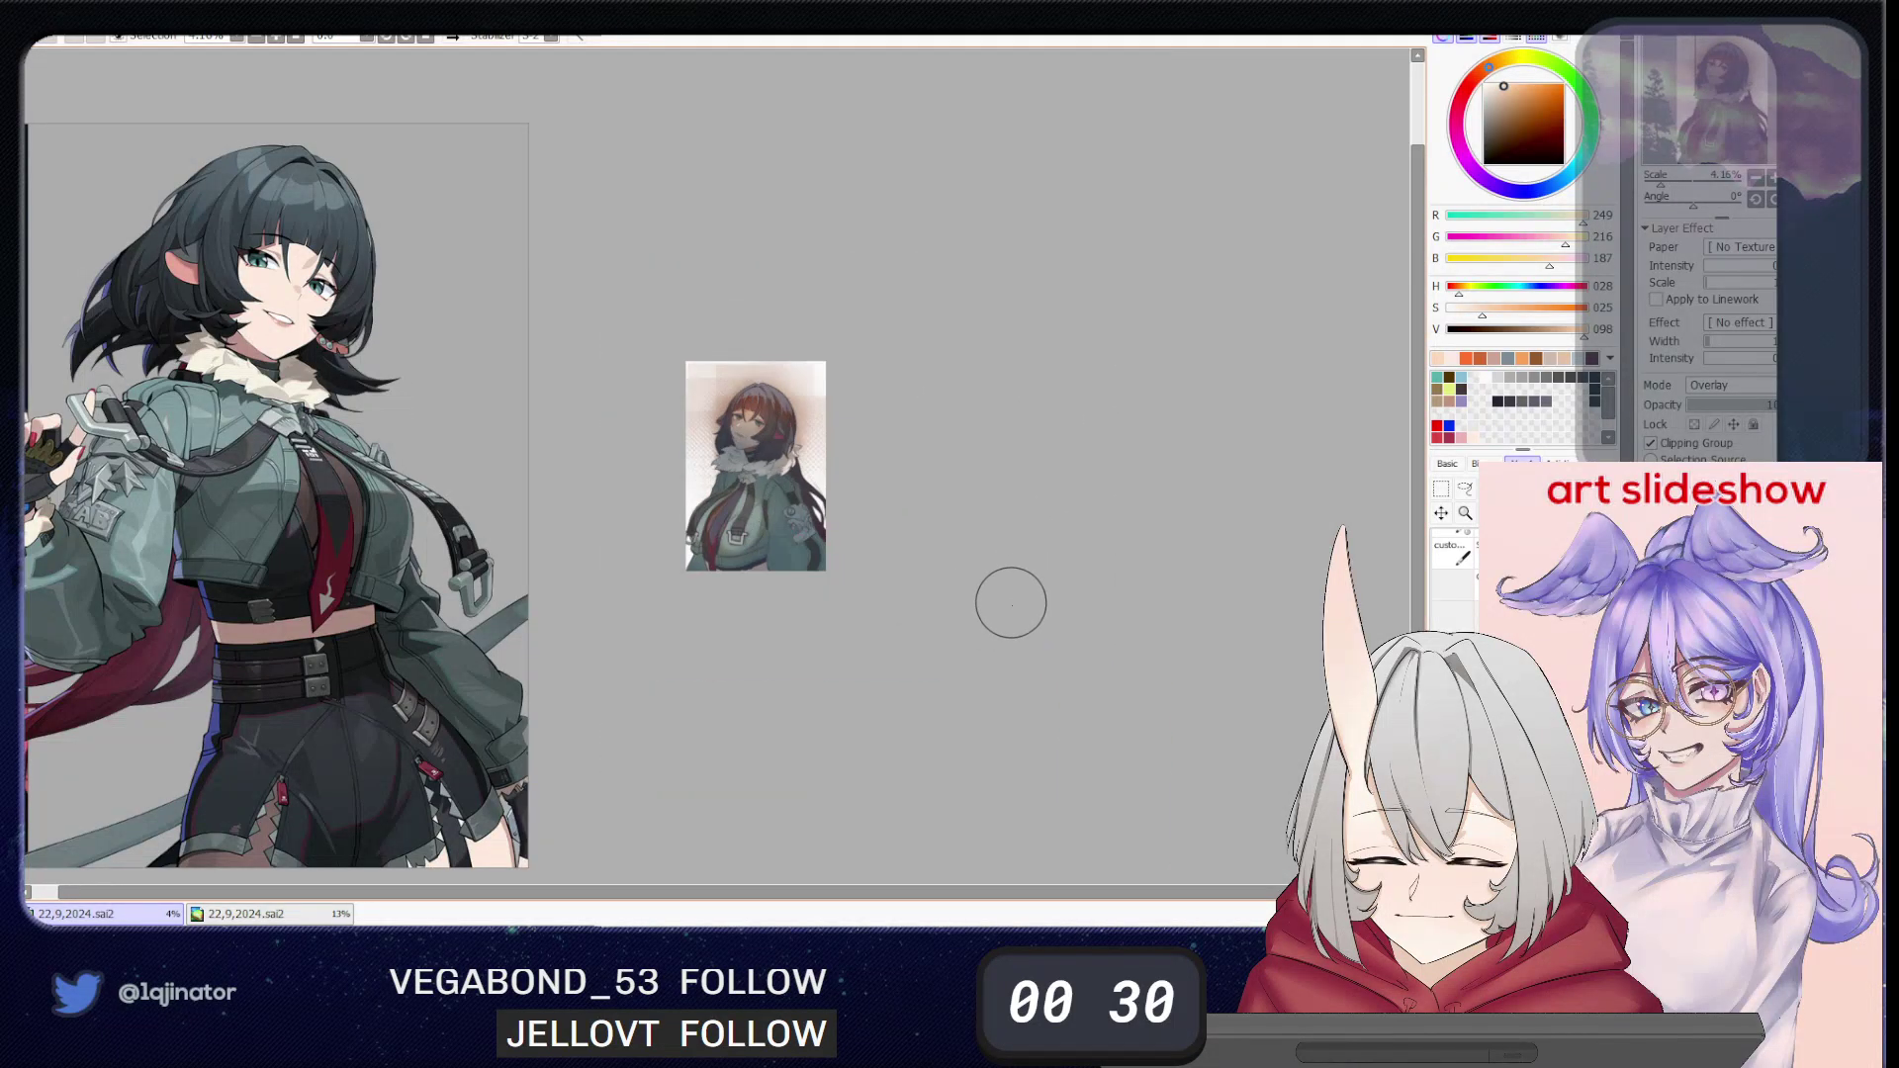
scroll(1004, 628, up, 4)
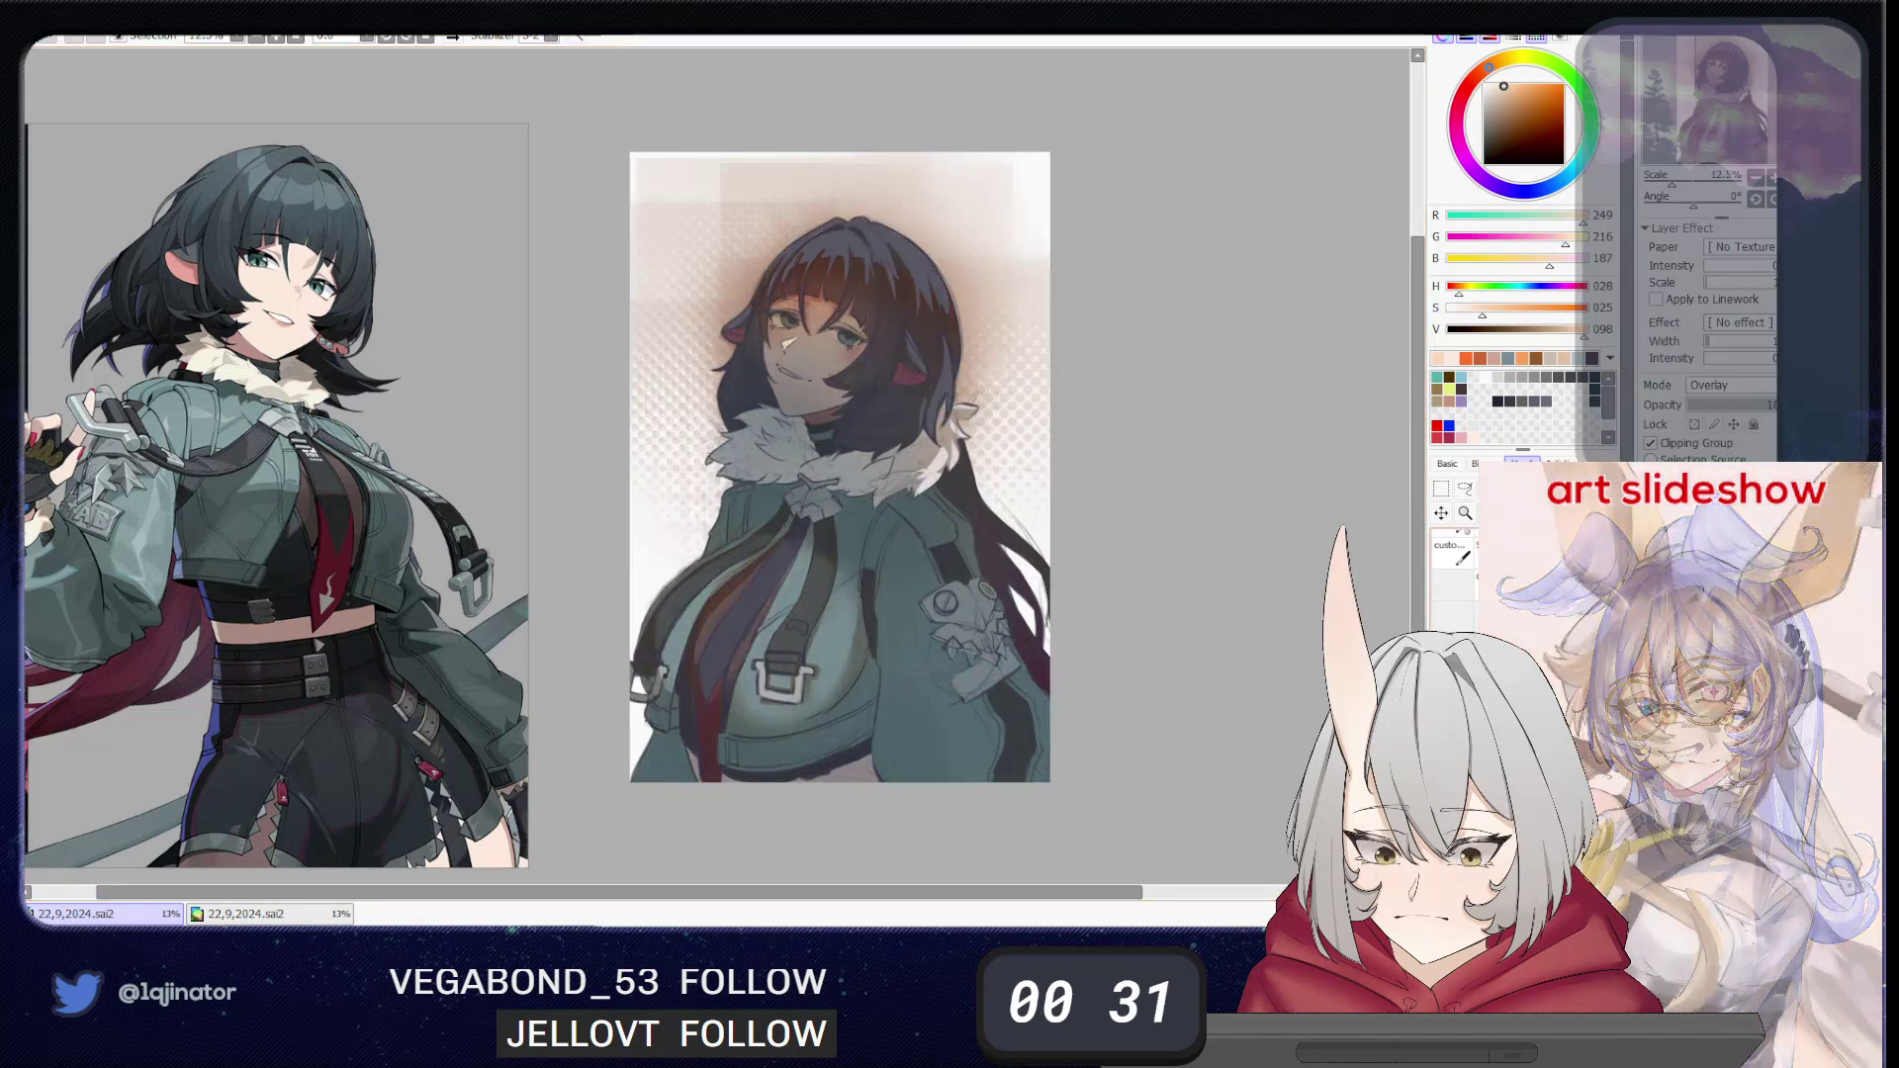
key(ctrl+z)
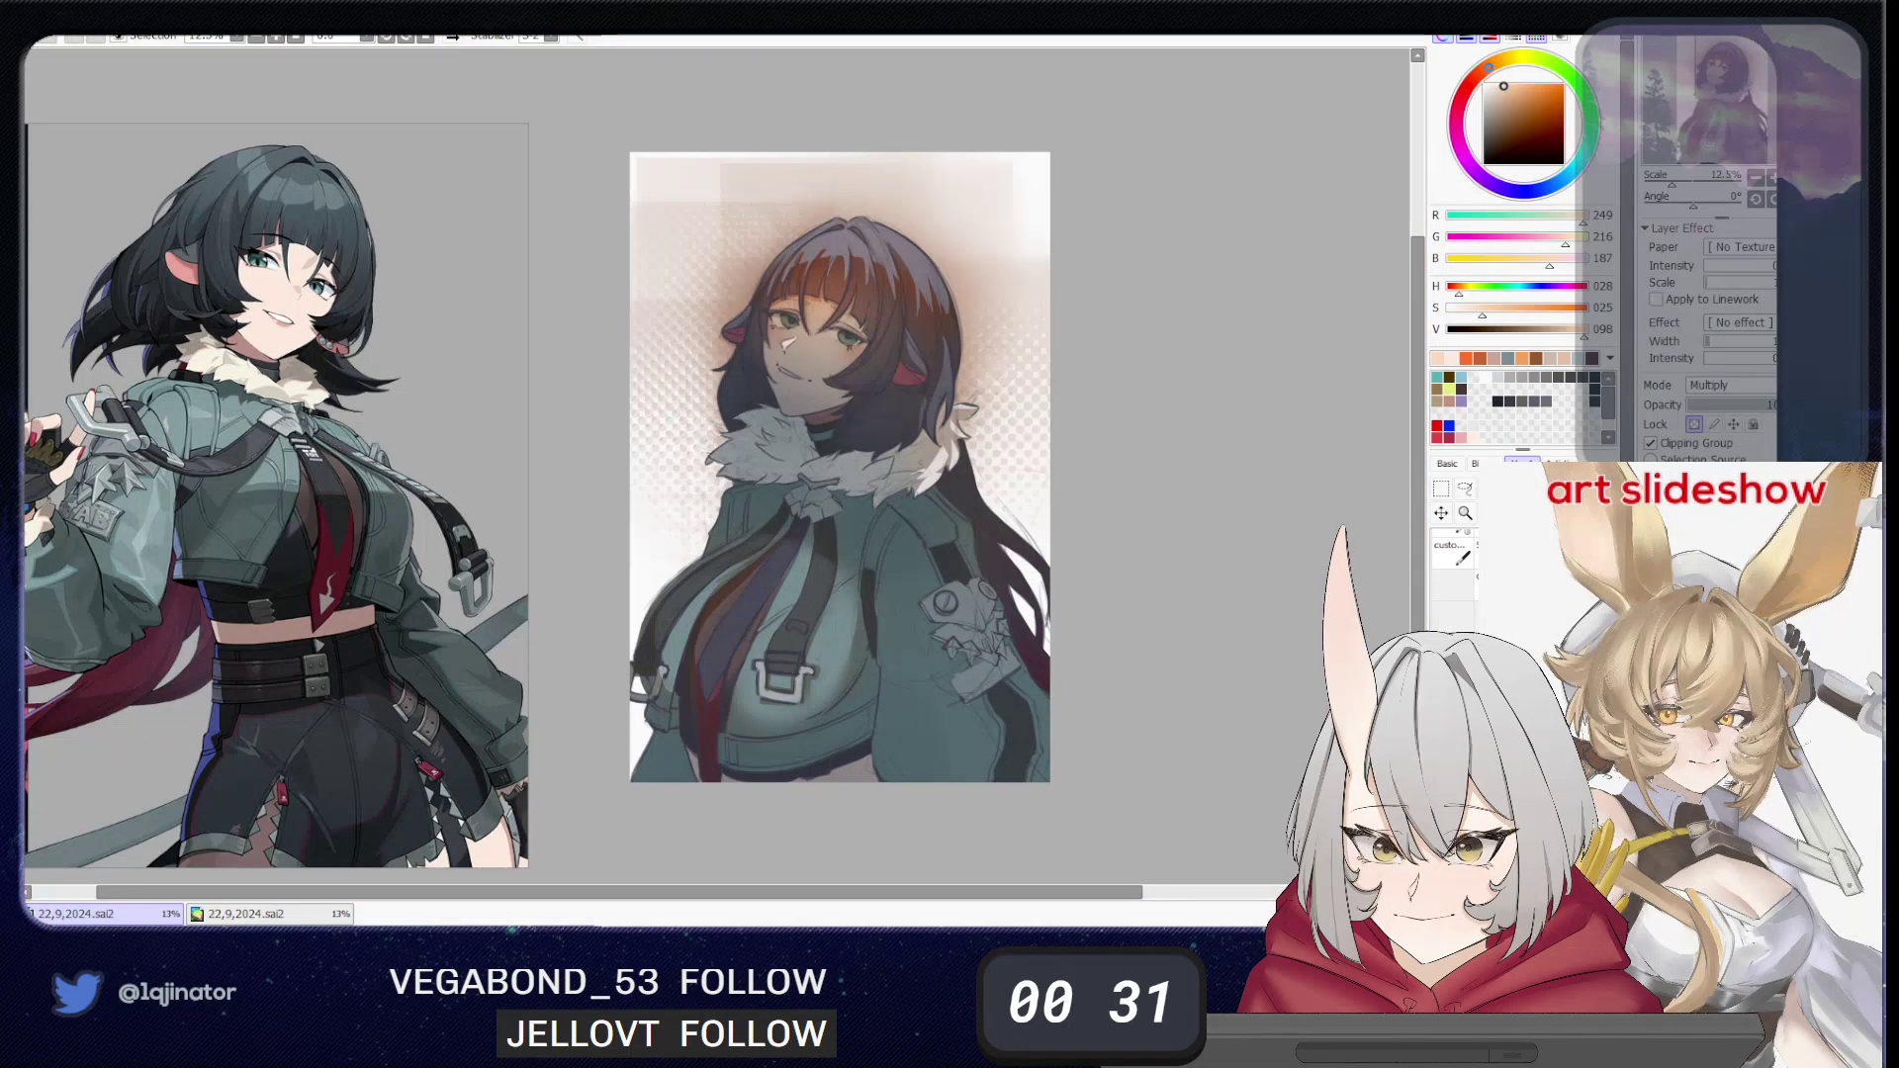
- Unlock the Multiply layer's transparency and brush pale blue-grey (RGB 178, 190, 196) over the chest shading
key(x)
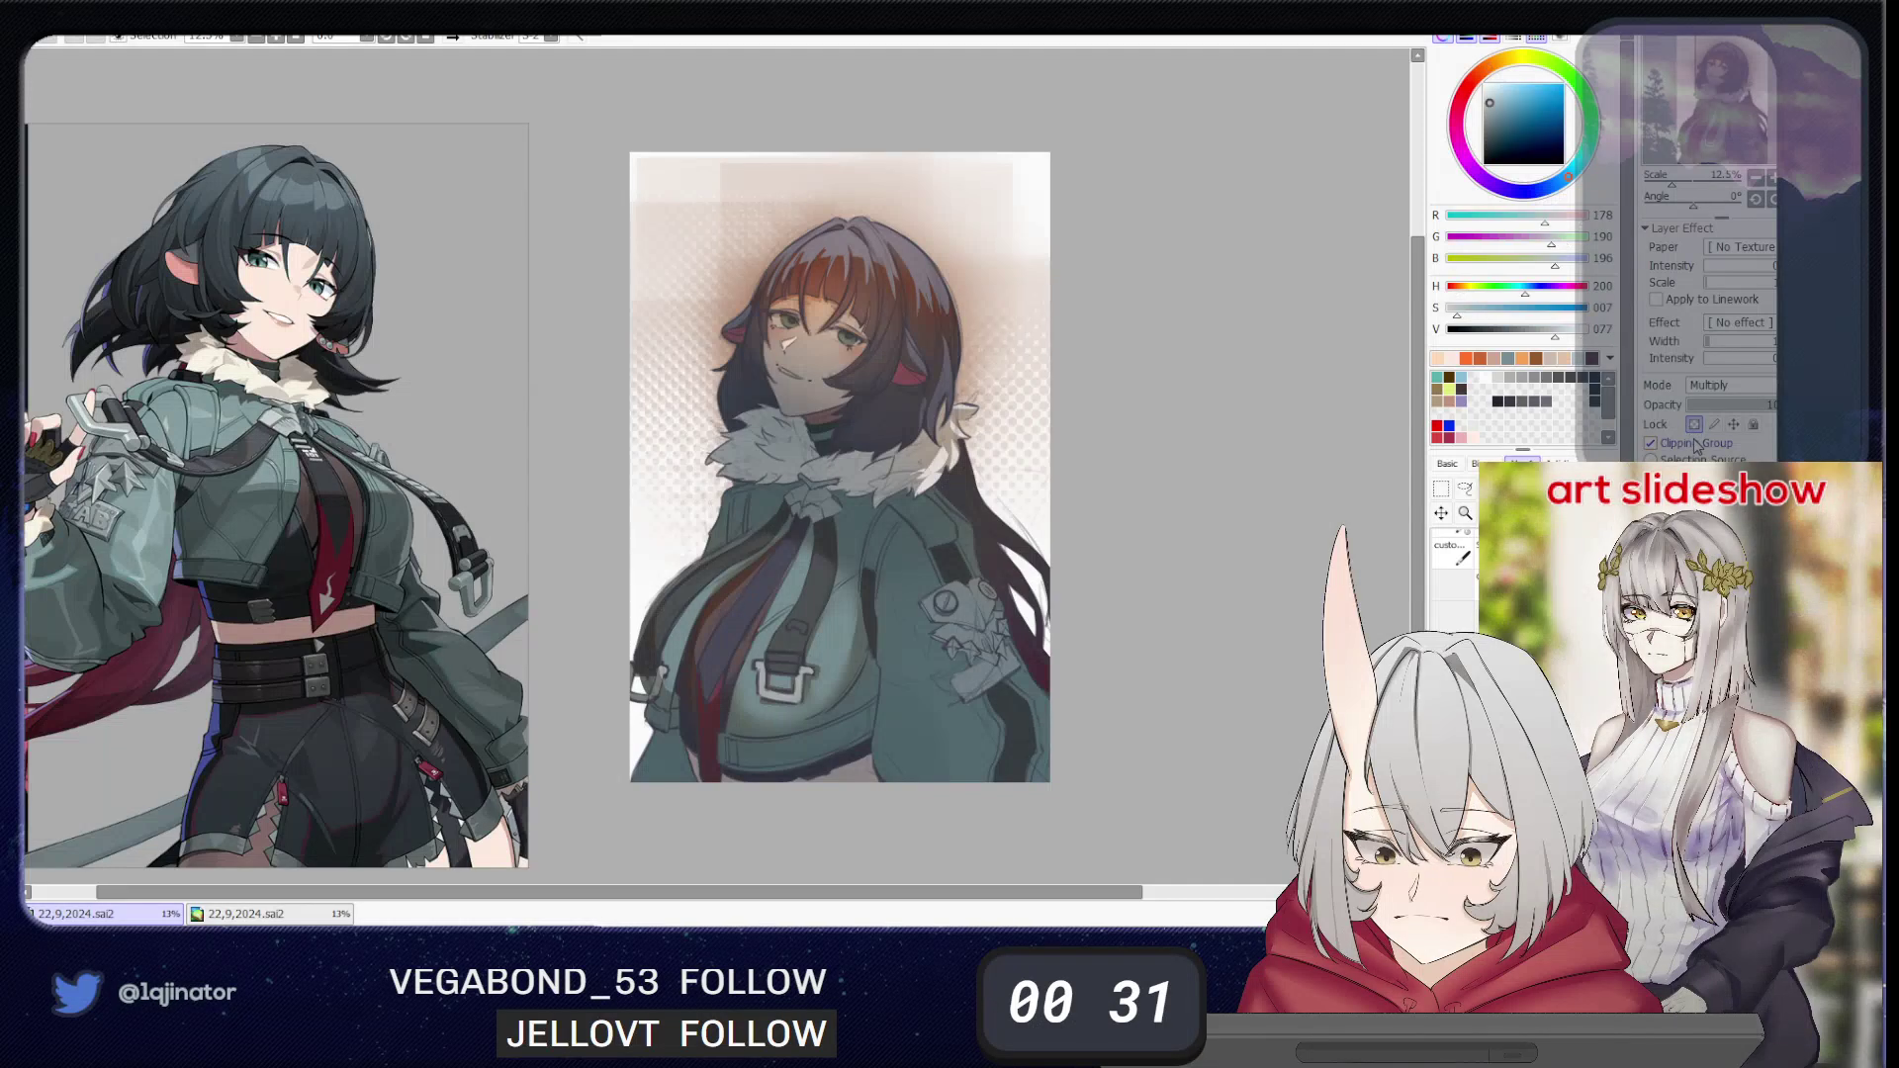
click(1693, 427)
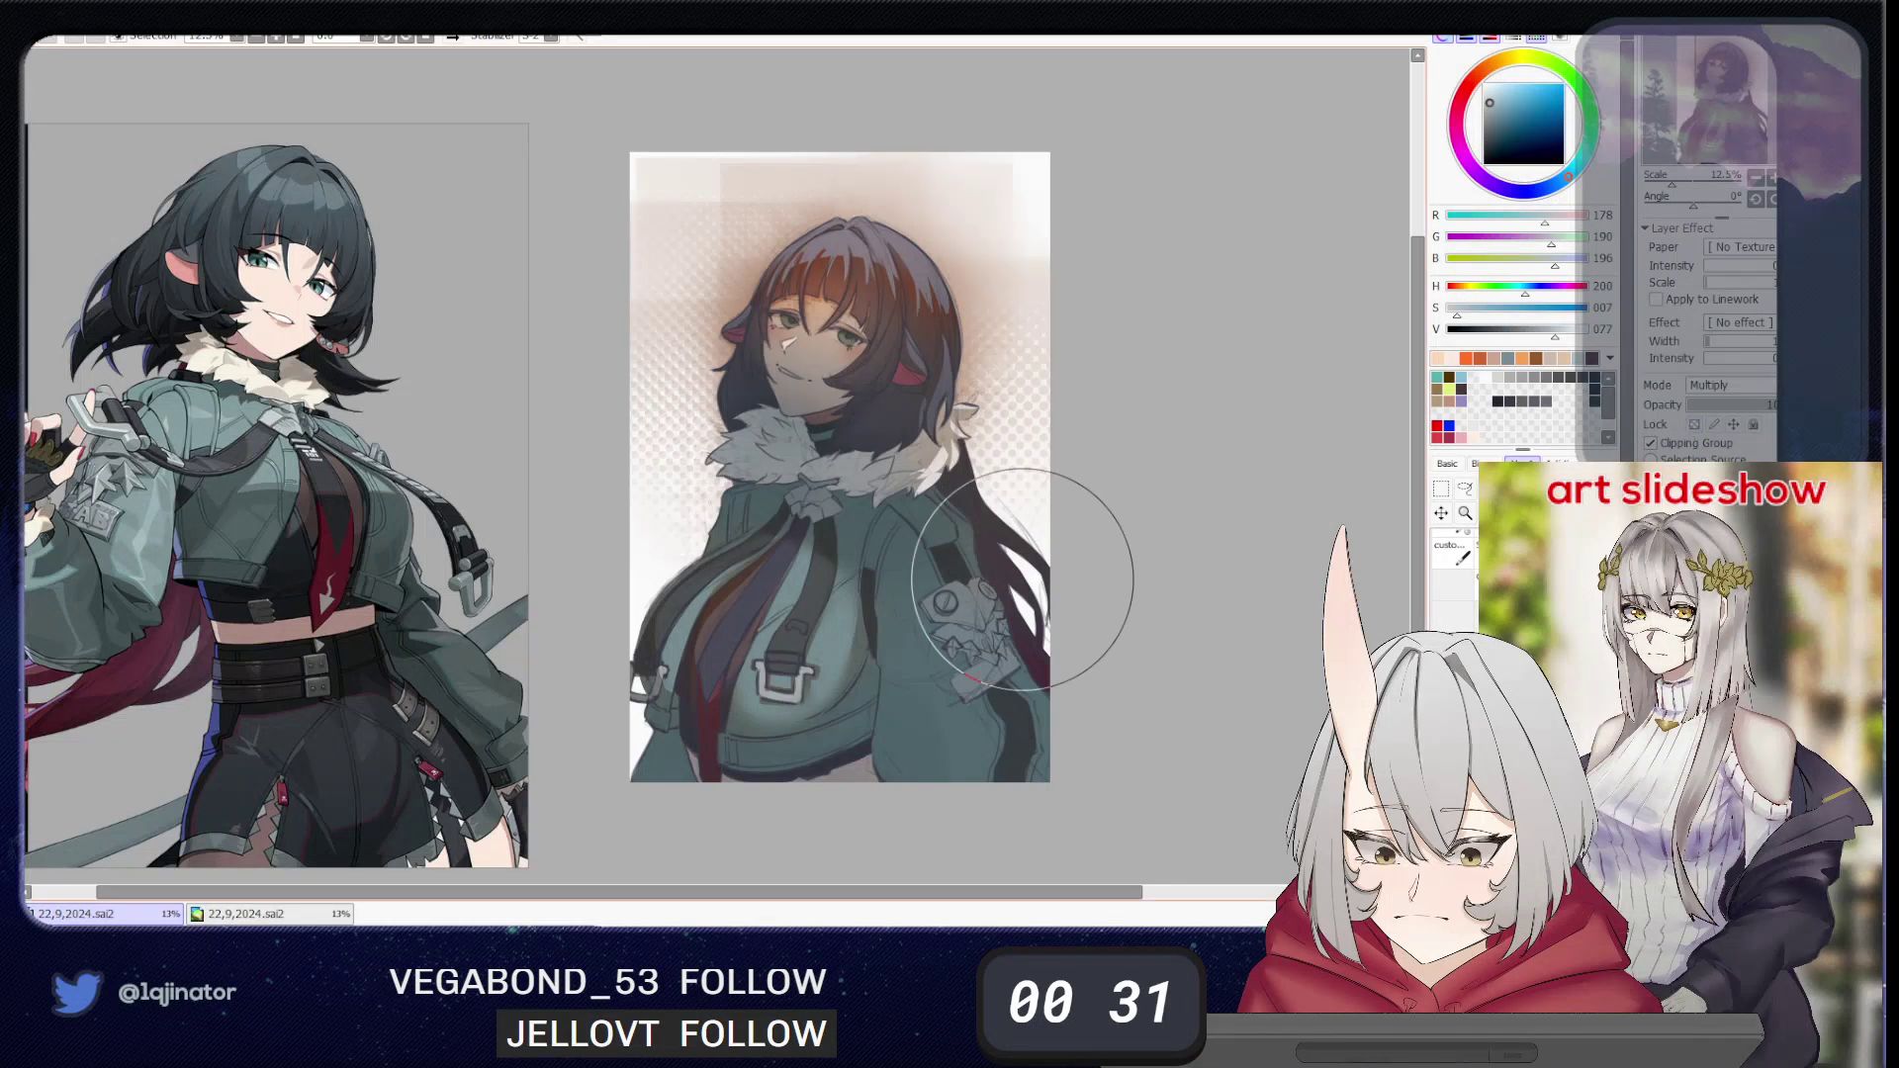
ctrl+click(834, 597)
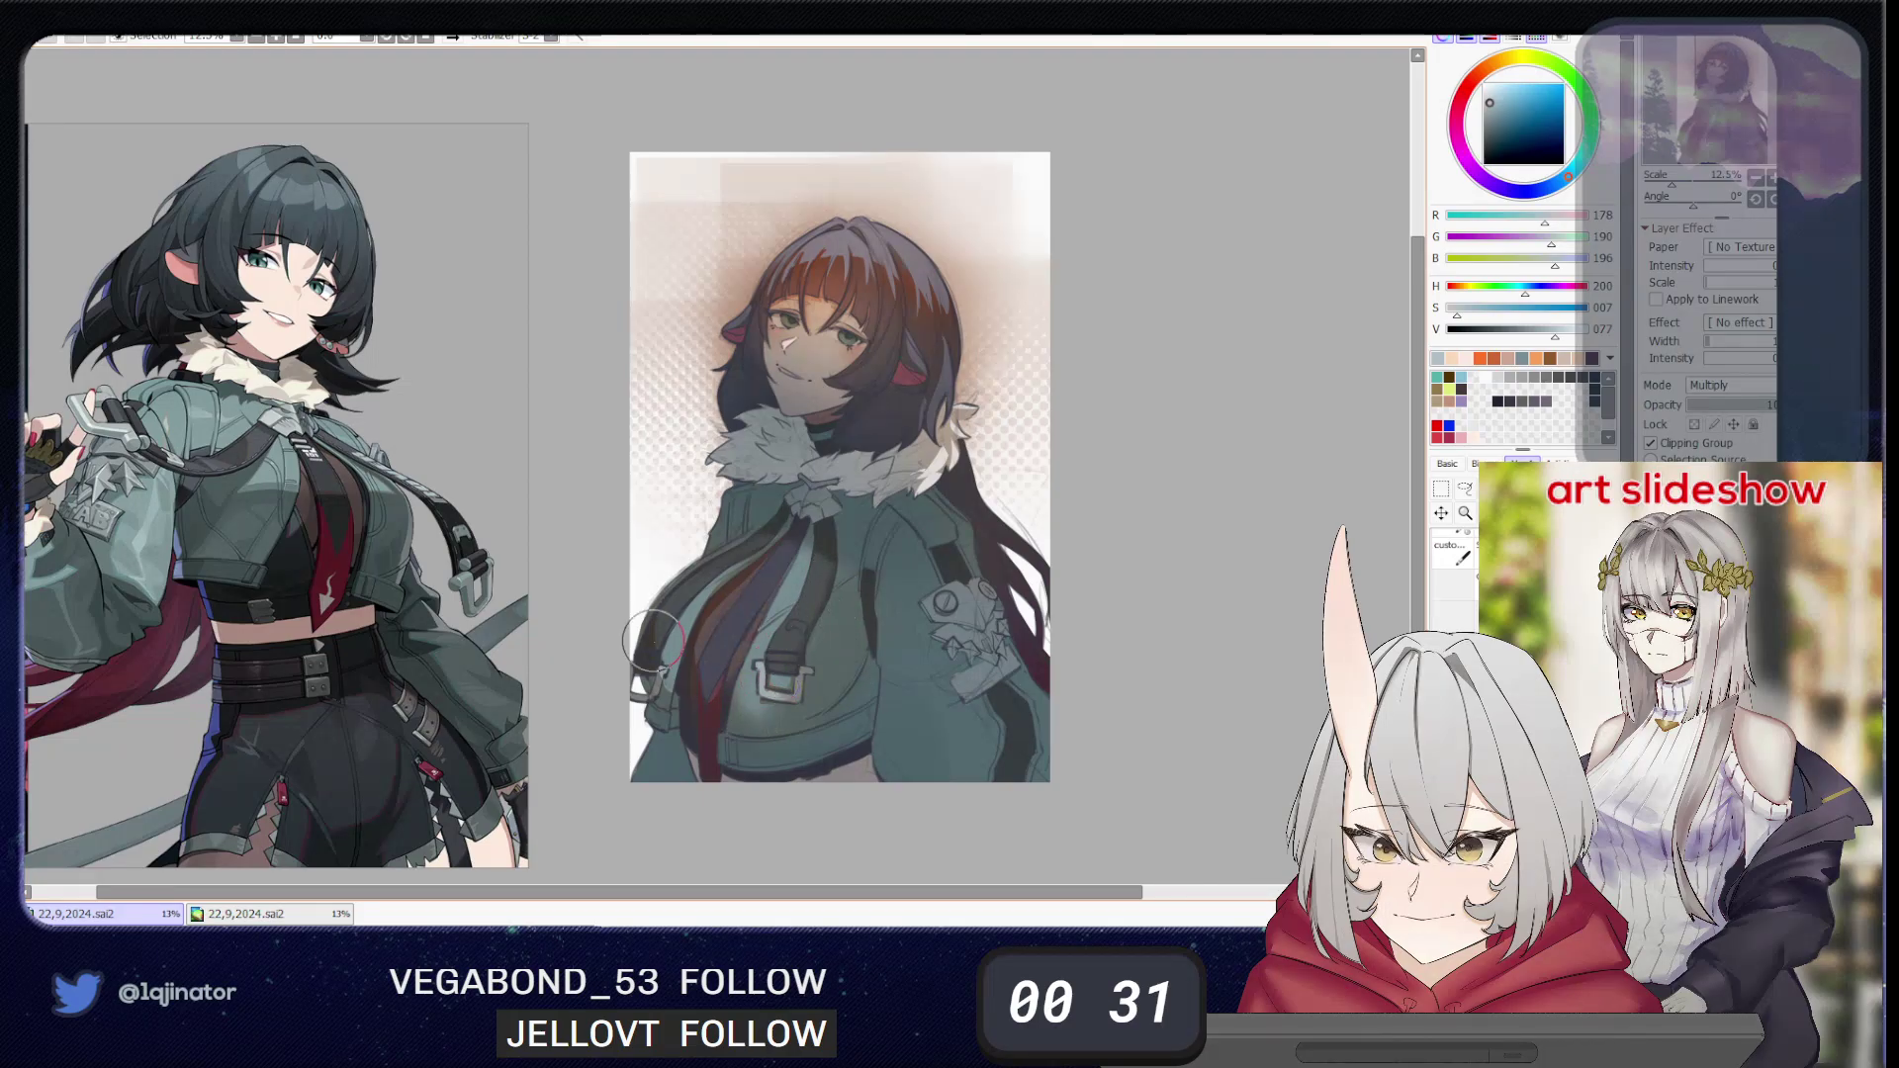
mouse_move(734, 647)
mouse_down()
mouse_move(719, 713)
mouse_move(789, 573)
mouse_move(693, 672)
mouse_move(721, 601)
mouse_move(816, 607)
mouse_up()
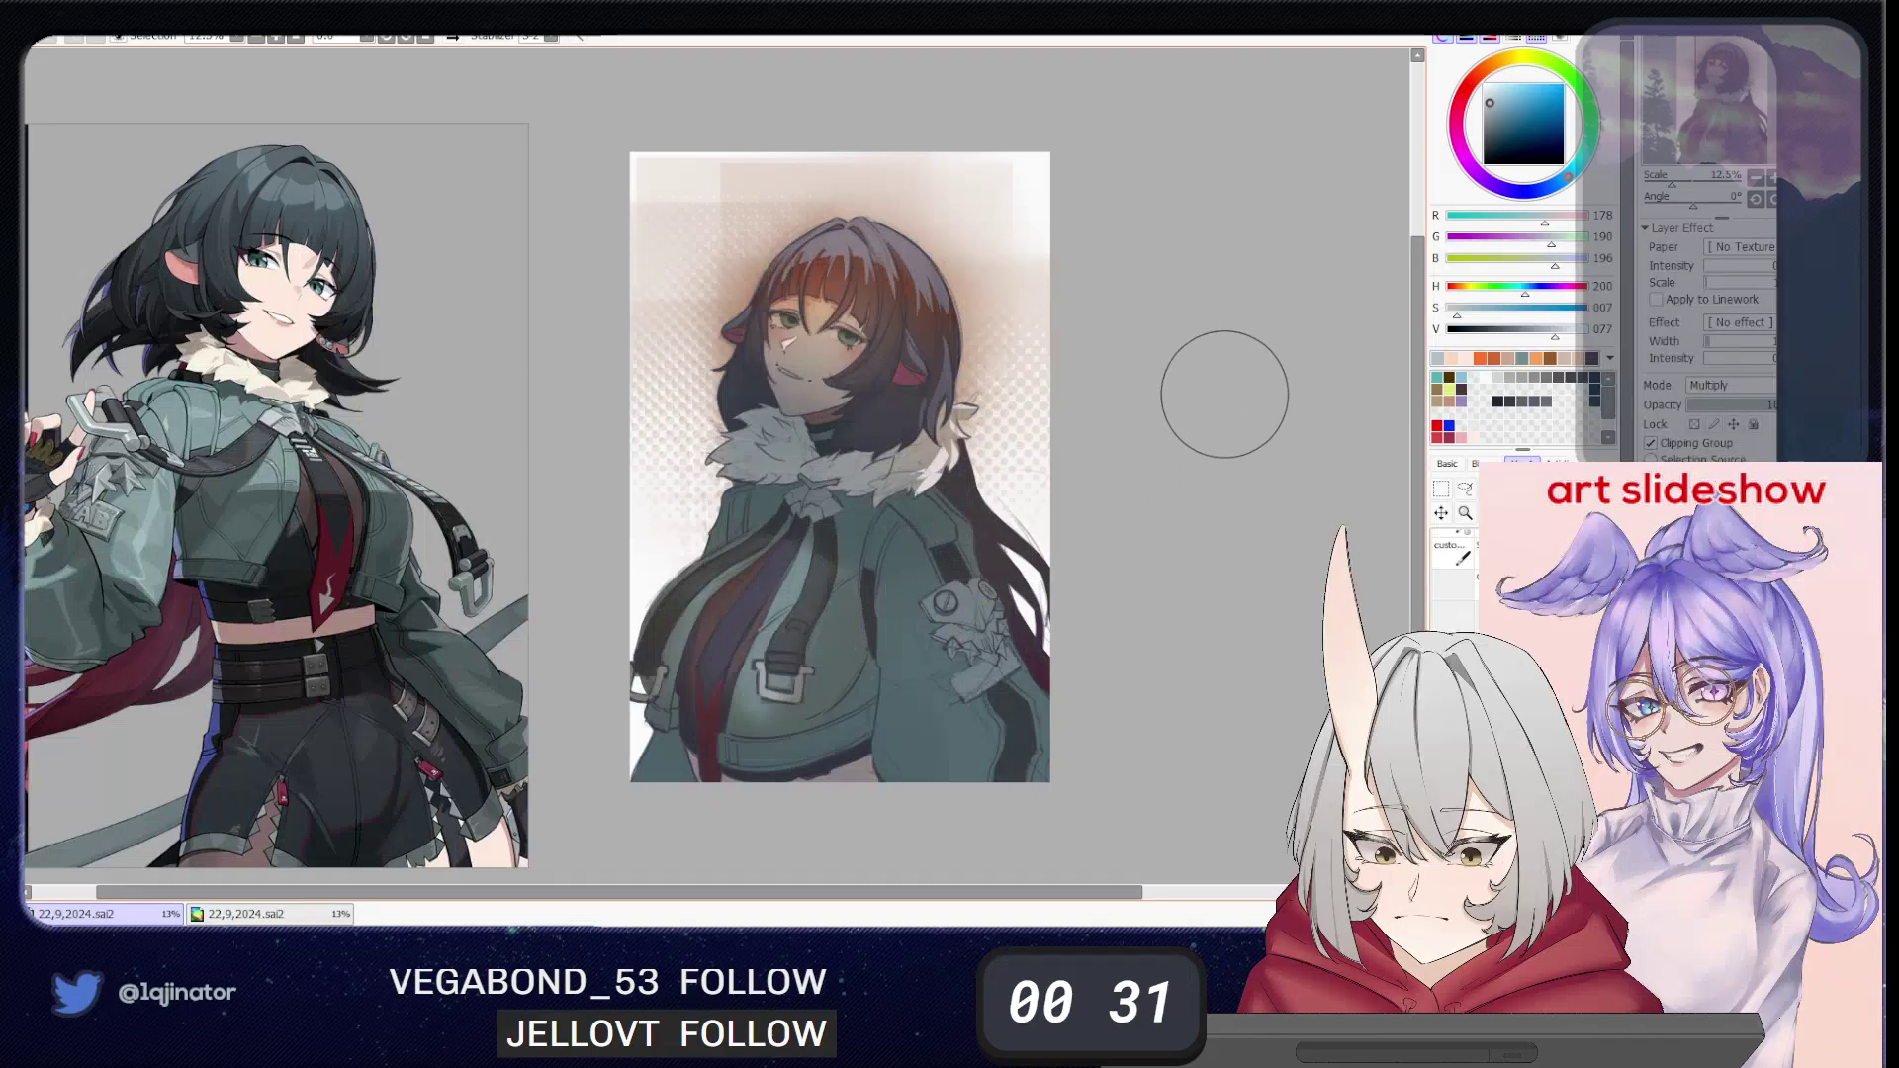
- Try lassoing a jagged fold shape on the lower sleeve and clearing the Multiply shading inside it
drag(1167, 546, 1093, 590)
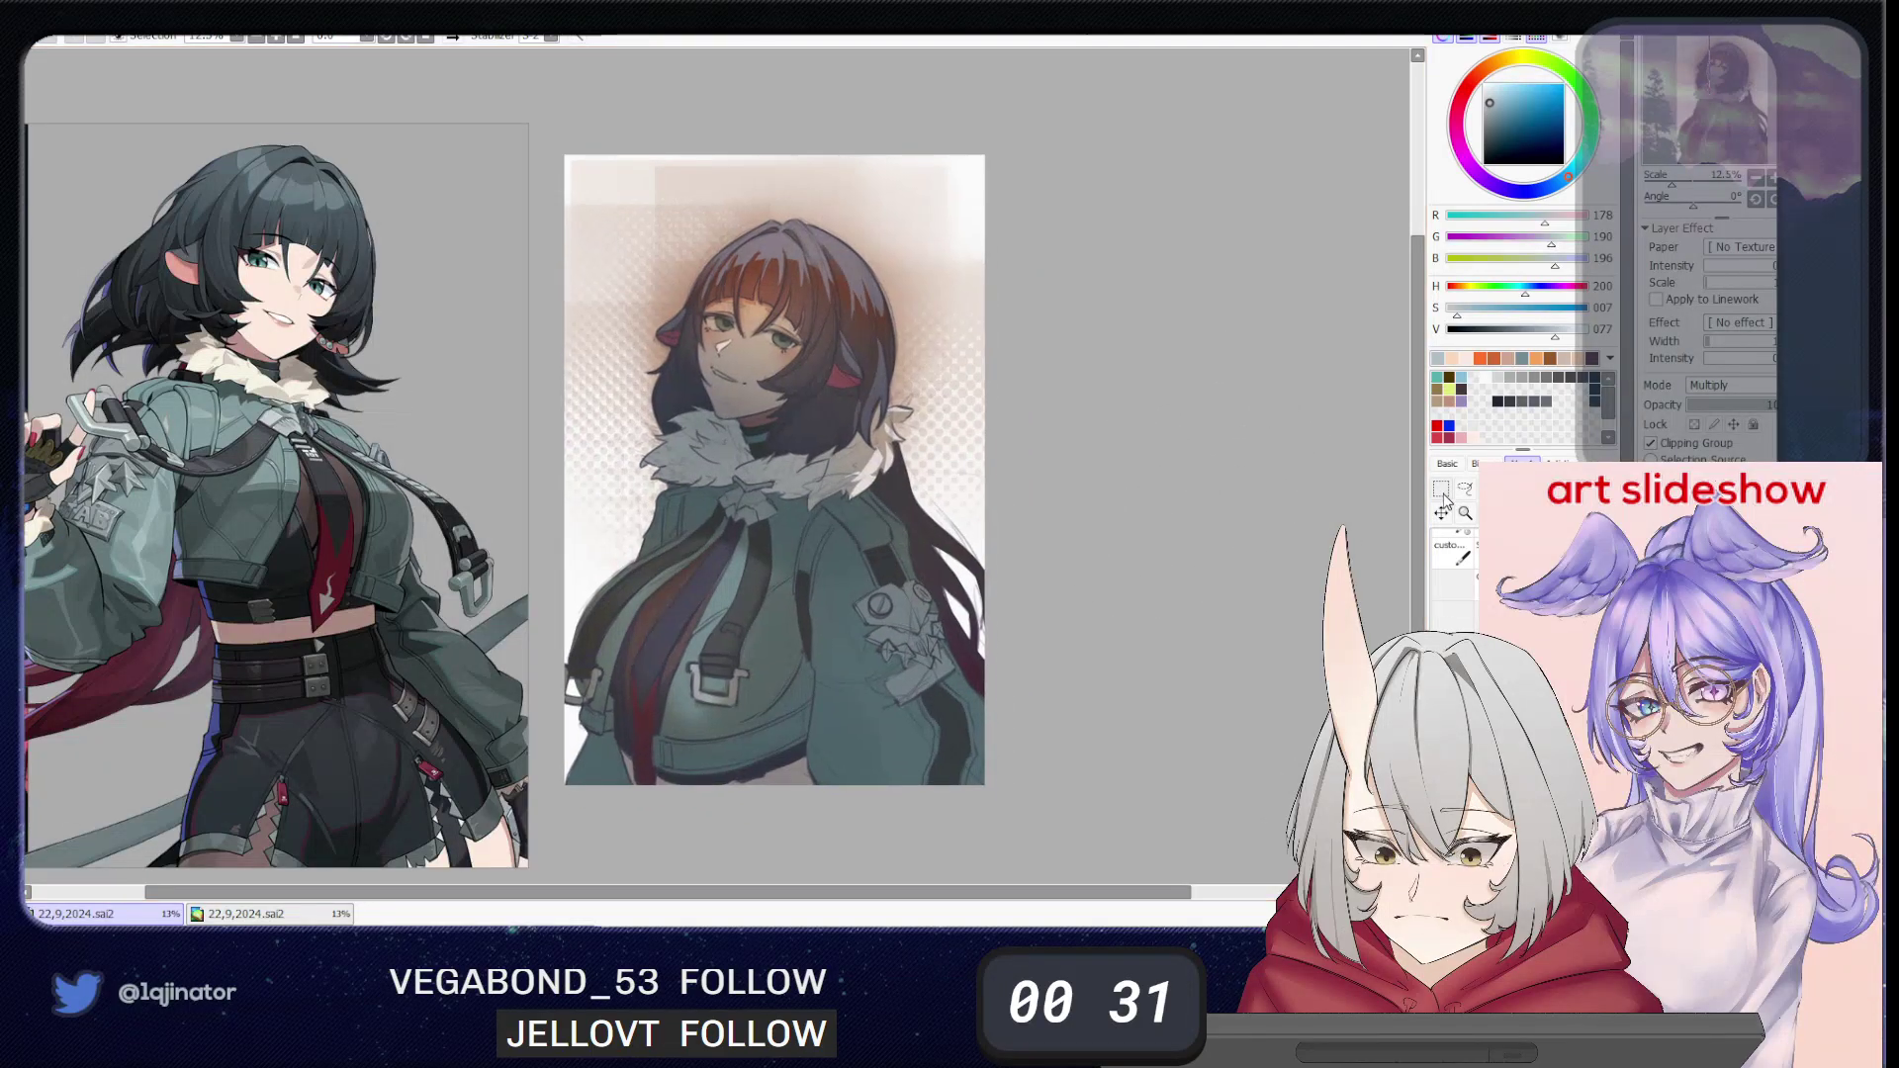
mouse_move(847, 651)
mouse_down()
mouse_move(835, 697)
mouse_move(872, 706)
mouse_move(857, 660)
mouse_move(872, 714)
mouse_move(872, 663)
mouse_move(860, 717)
mouse_up()
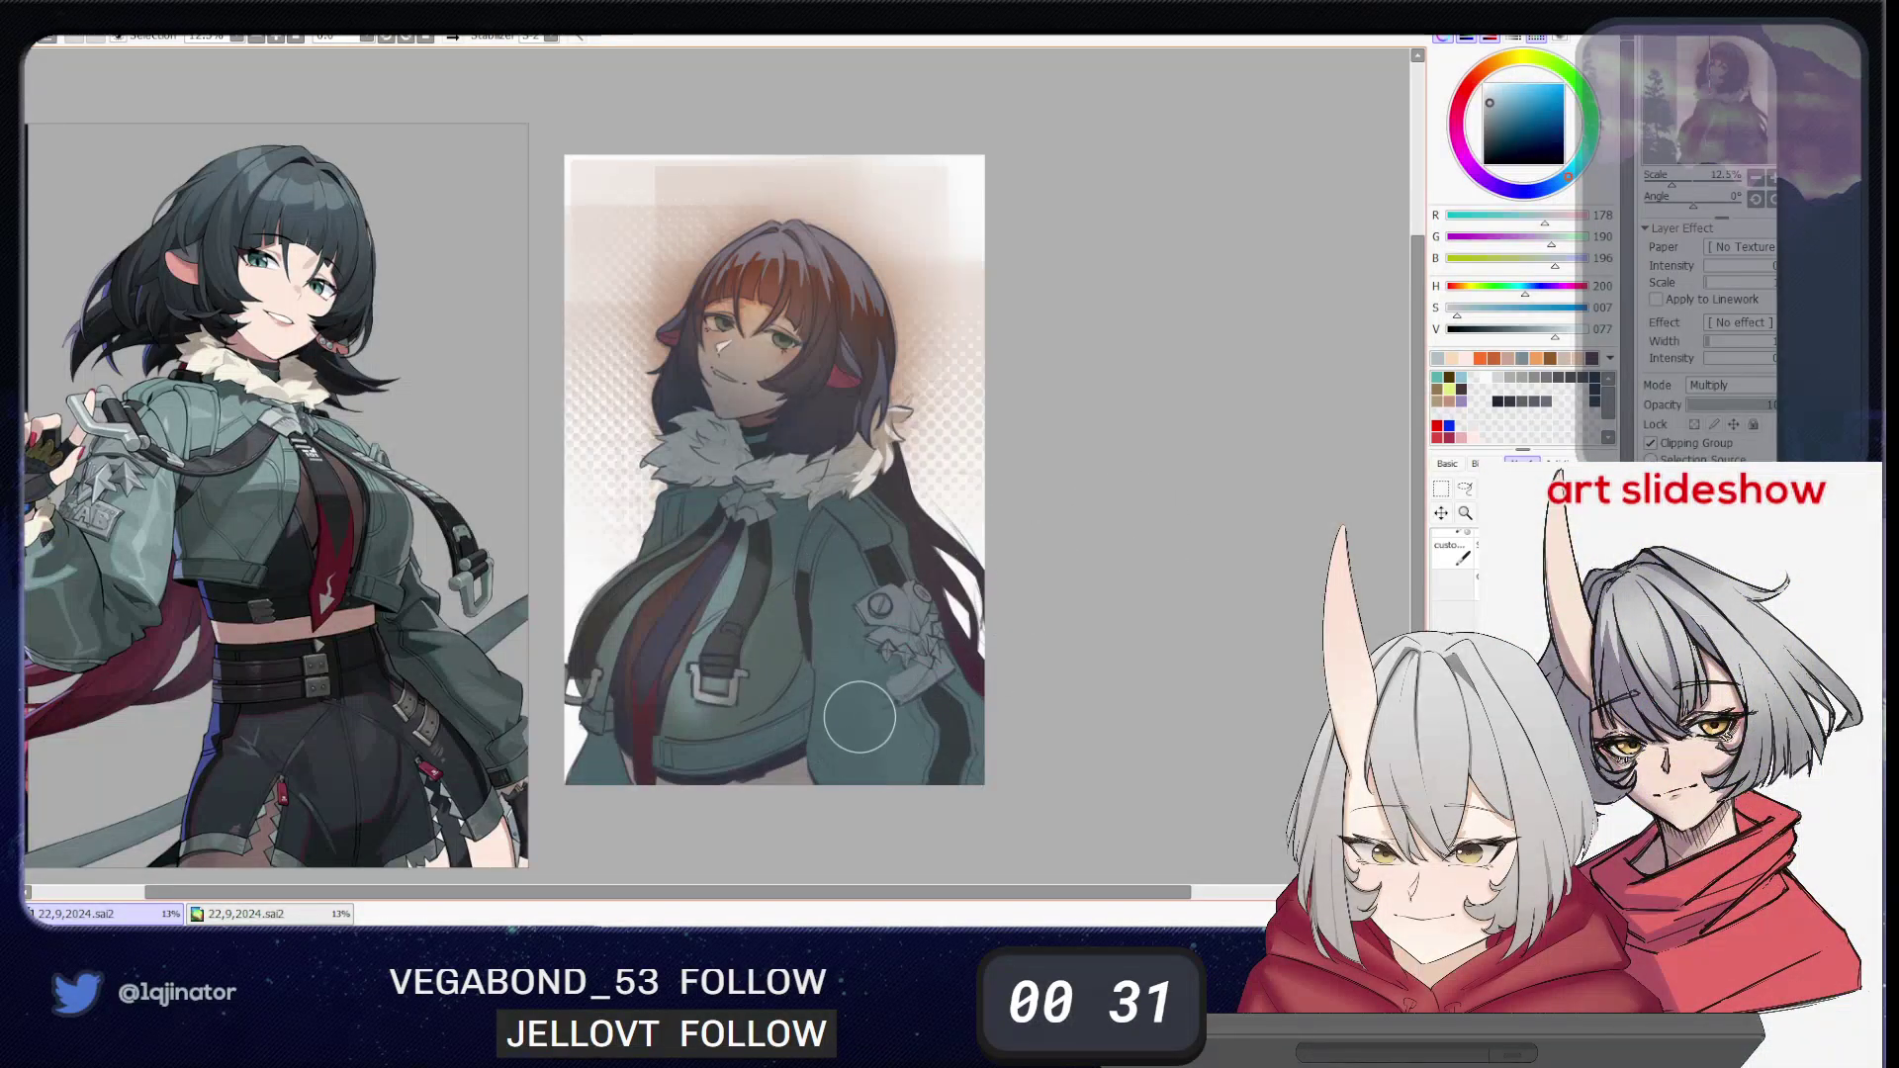
key(a)
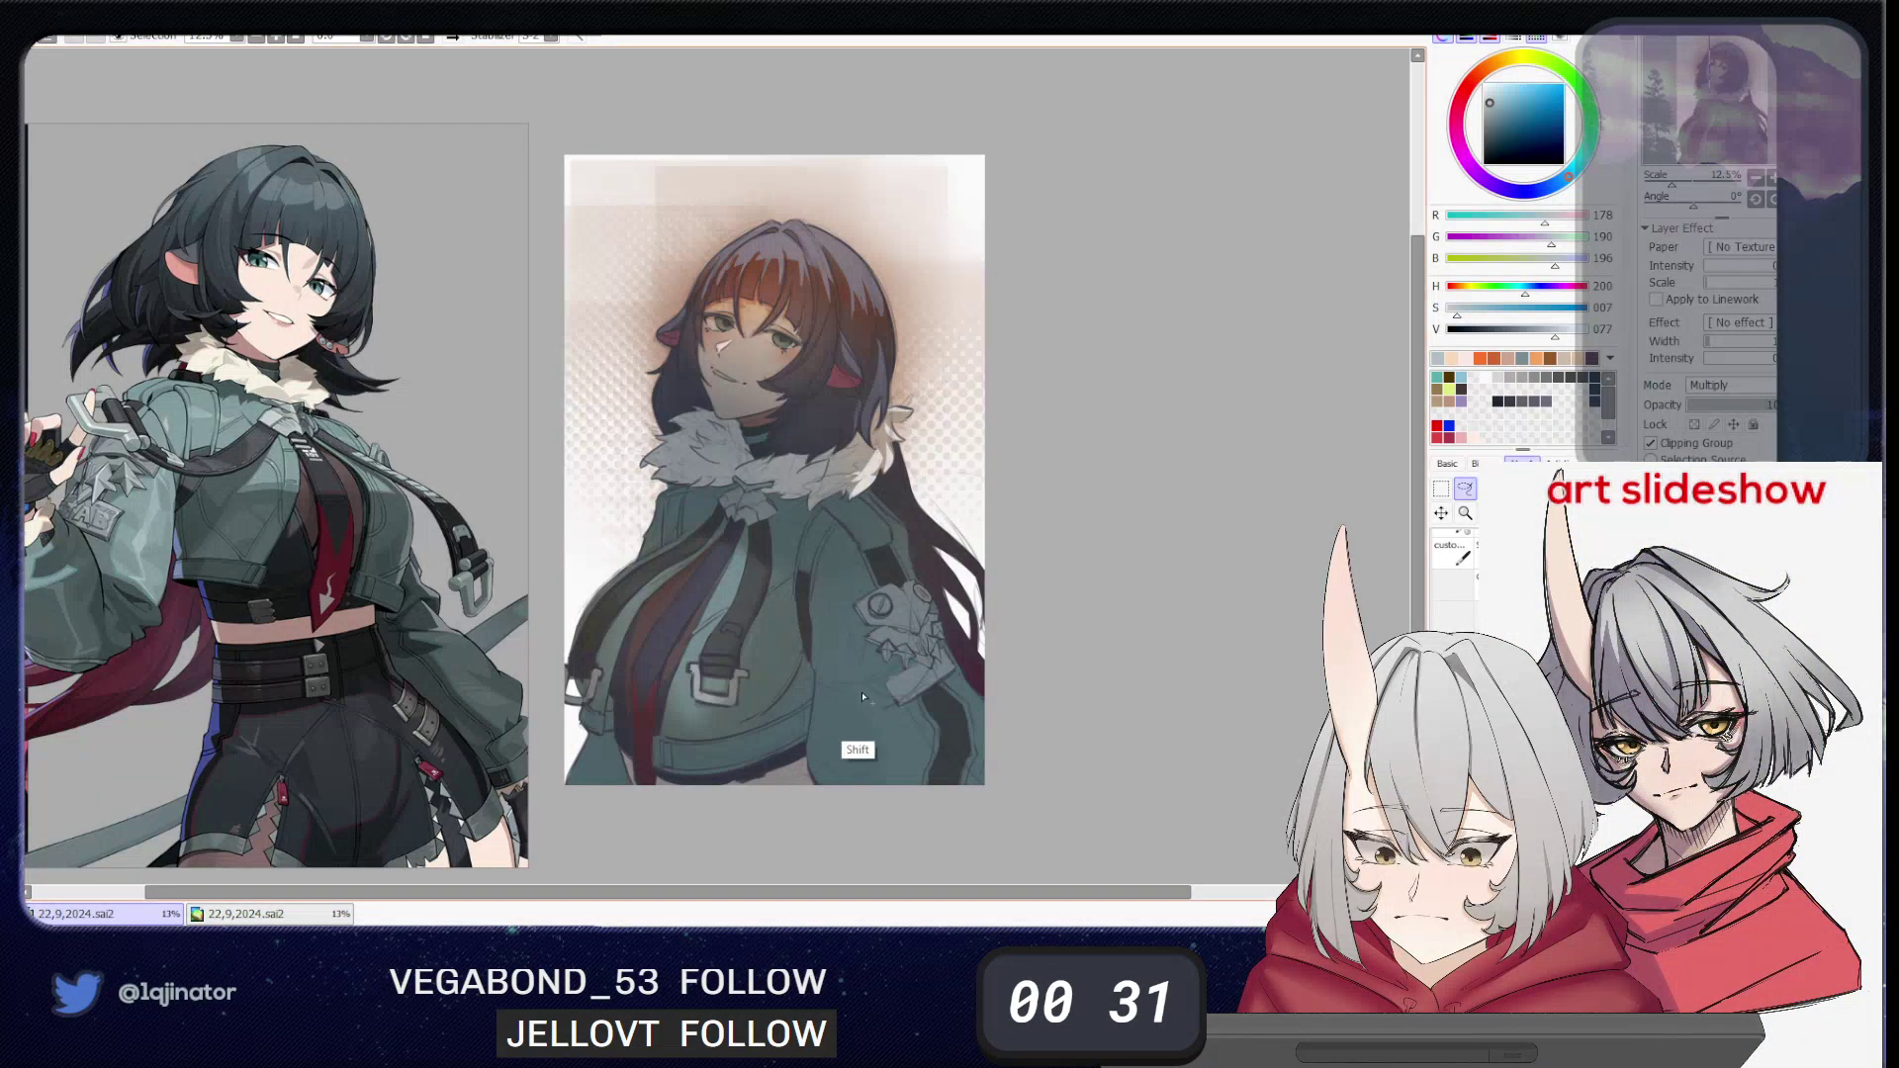
mouse_move(802, 750)
mouse_down()
mouse_move(832, 793)
mouse_move(878, 739)
mouse_move(835, 707)
mouse_move(809, 750)
mouse_move(836, 801)
mouse_move(875, 682)
mouse_up()
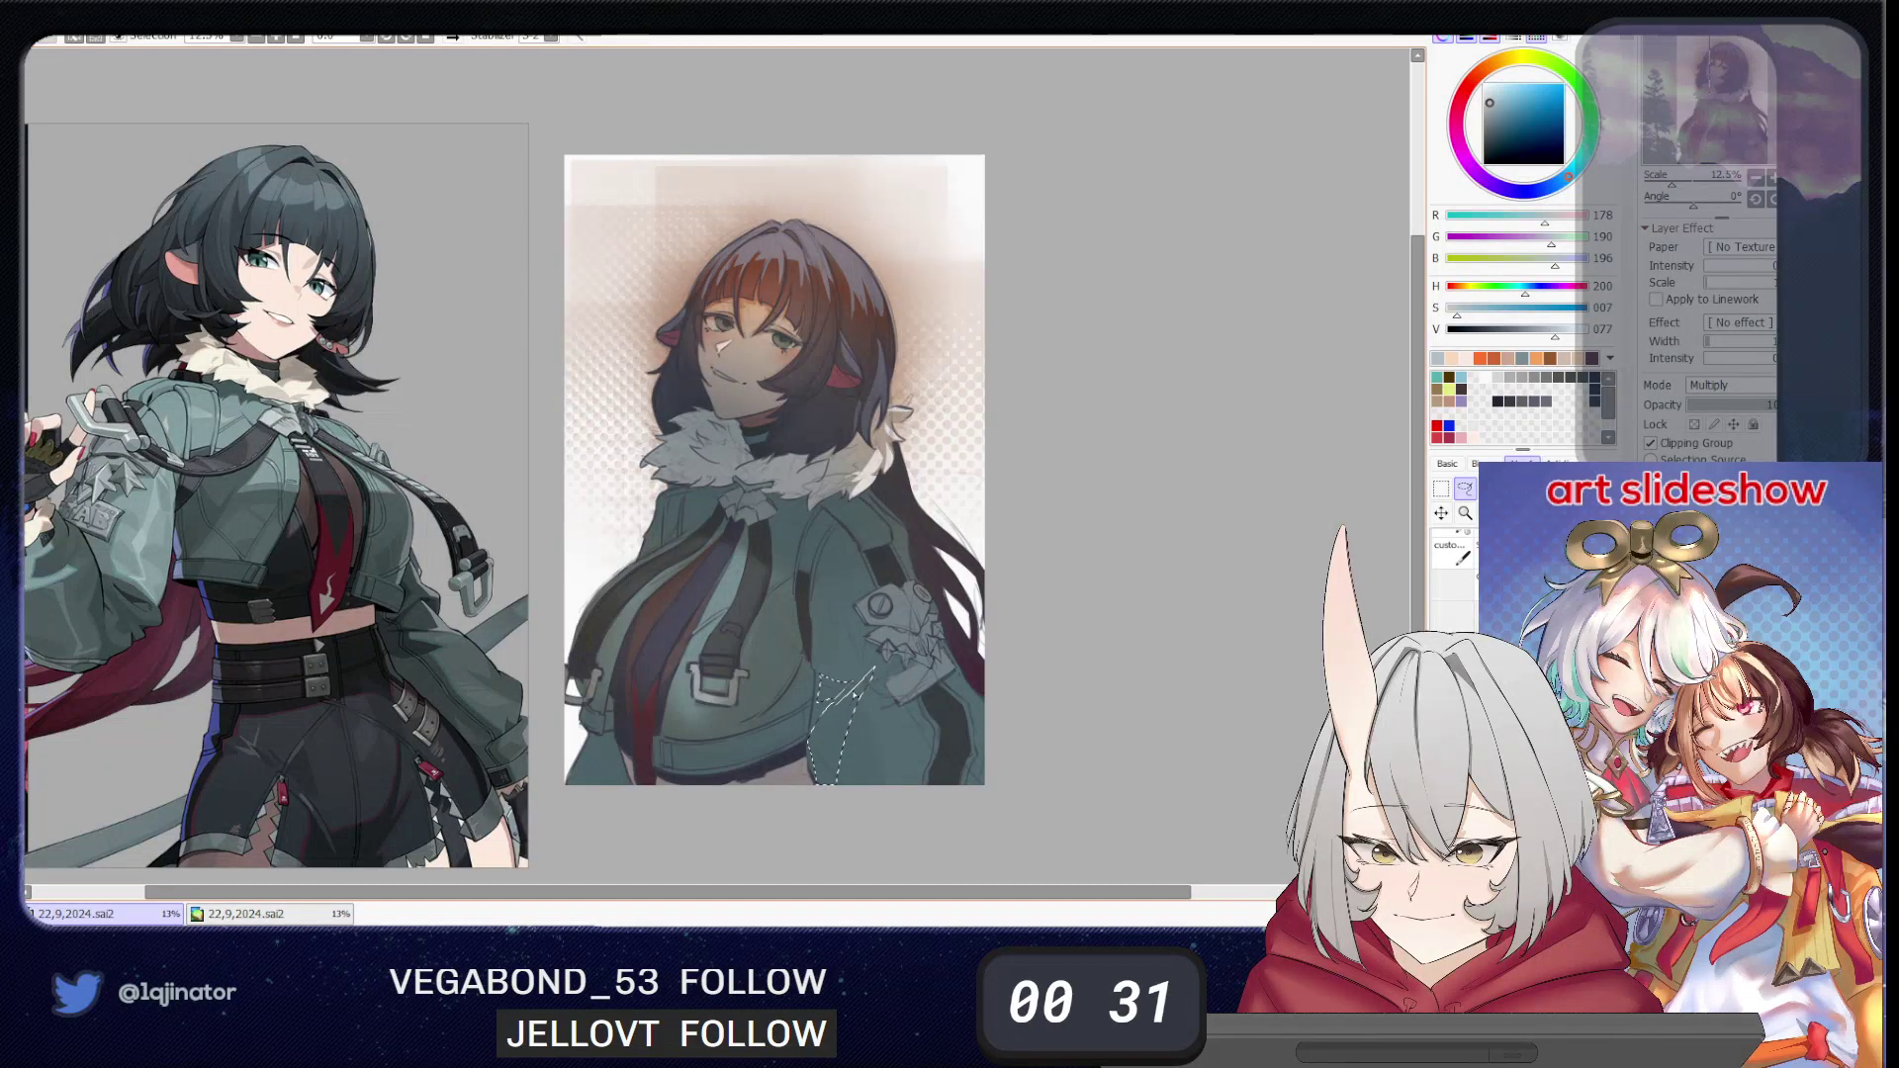
drag(854, 683, 840, 782)
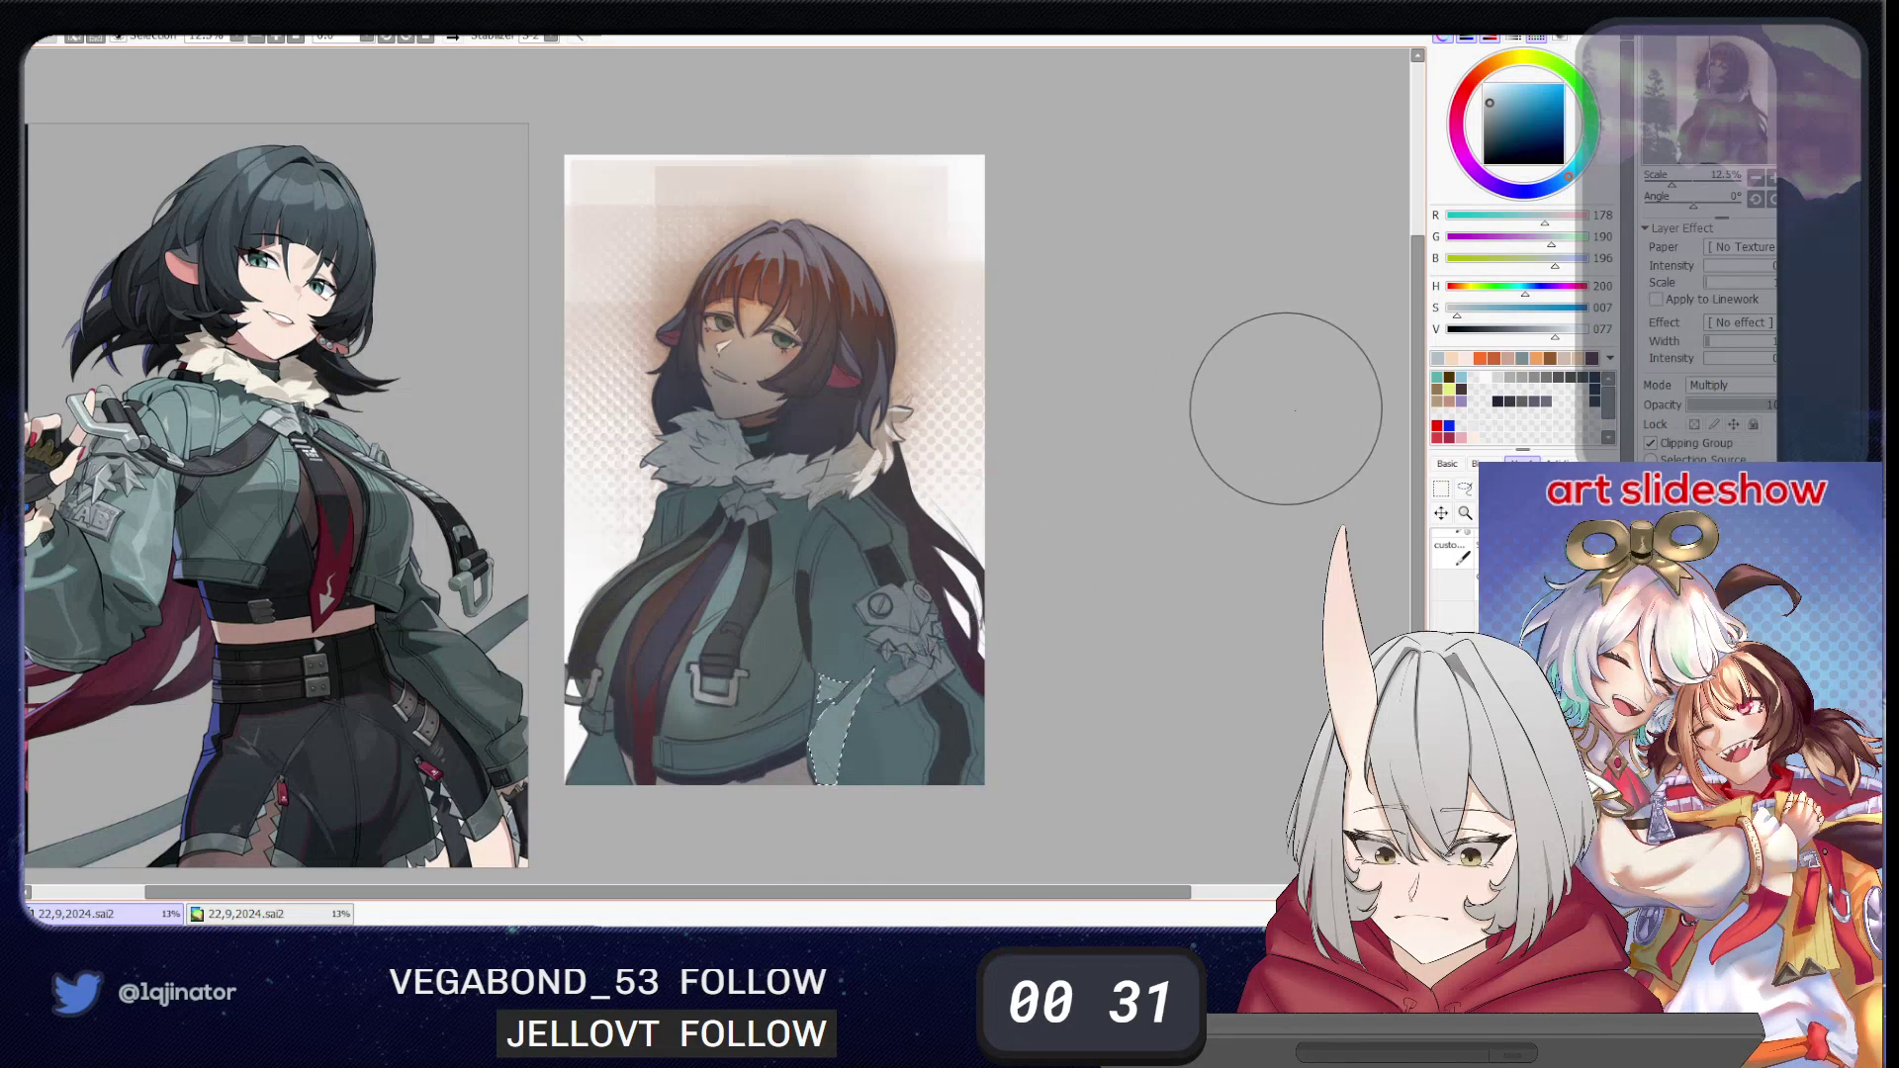
click(1469, 492)
click(1100, 628)
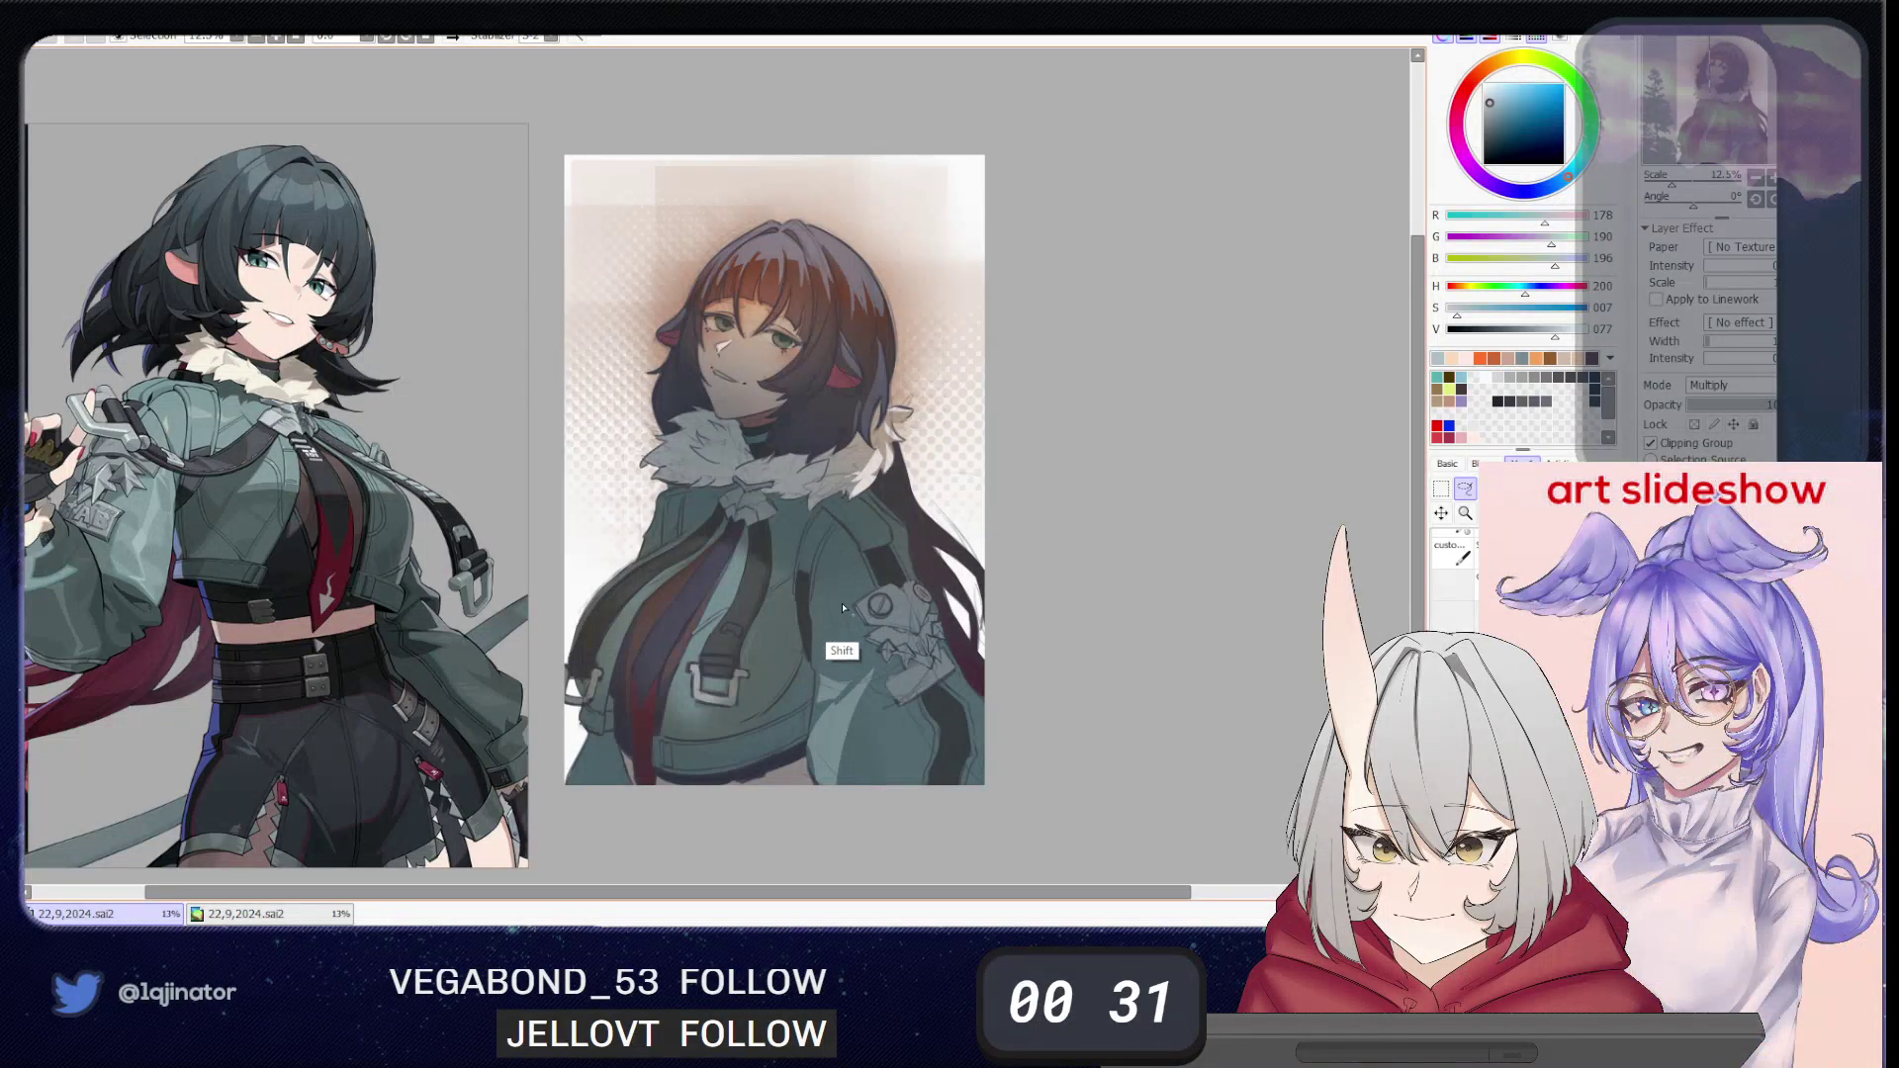
- Try clearing the shading in a lassoed fold beside the sleeve patch, repeating it with a trimmed selection
mouse_move(847, 621)
mouse_down()
mouse_move(866, 660)
mouse_move(852, 762)
mouse_move(890, 762)
mouse_move(886, 720)
mouse_move(895, 734)
mouse_up()
key(Delete)
key(ctrl+d)
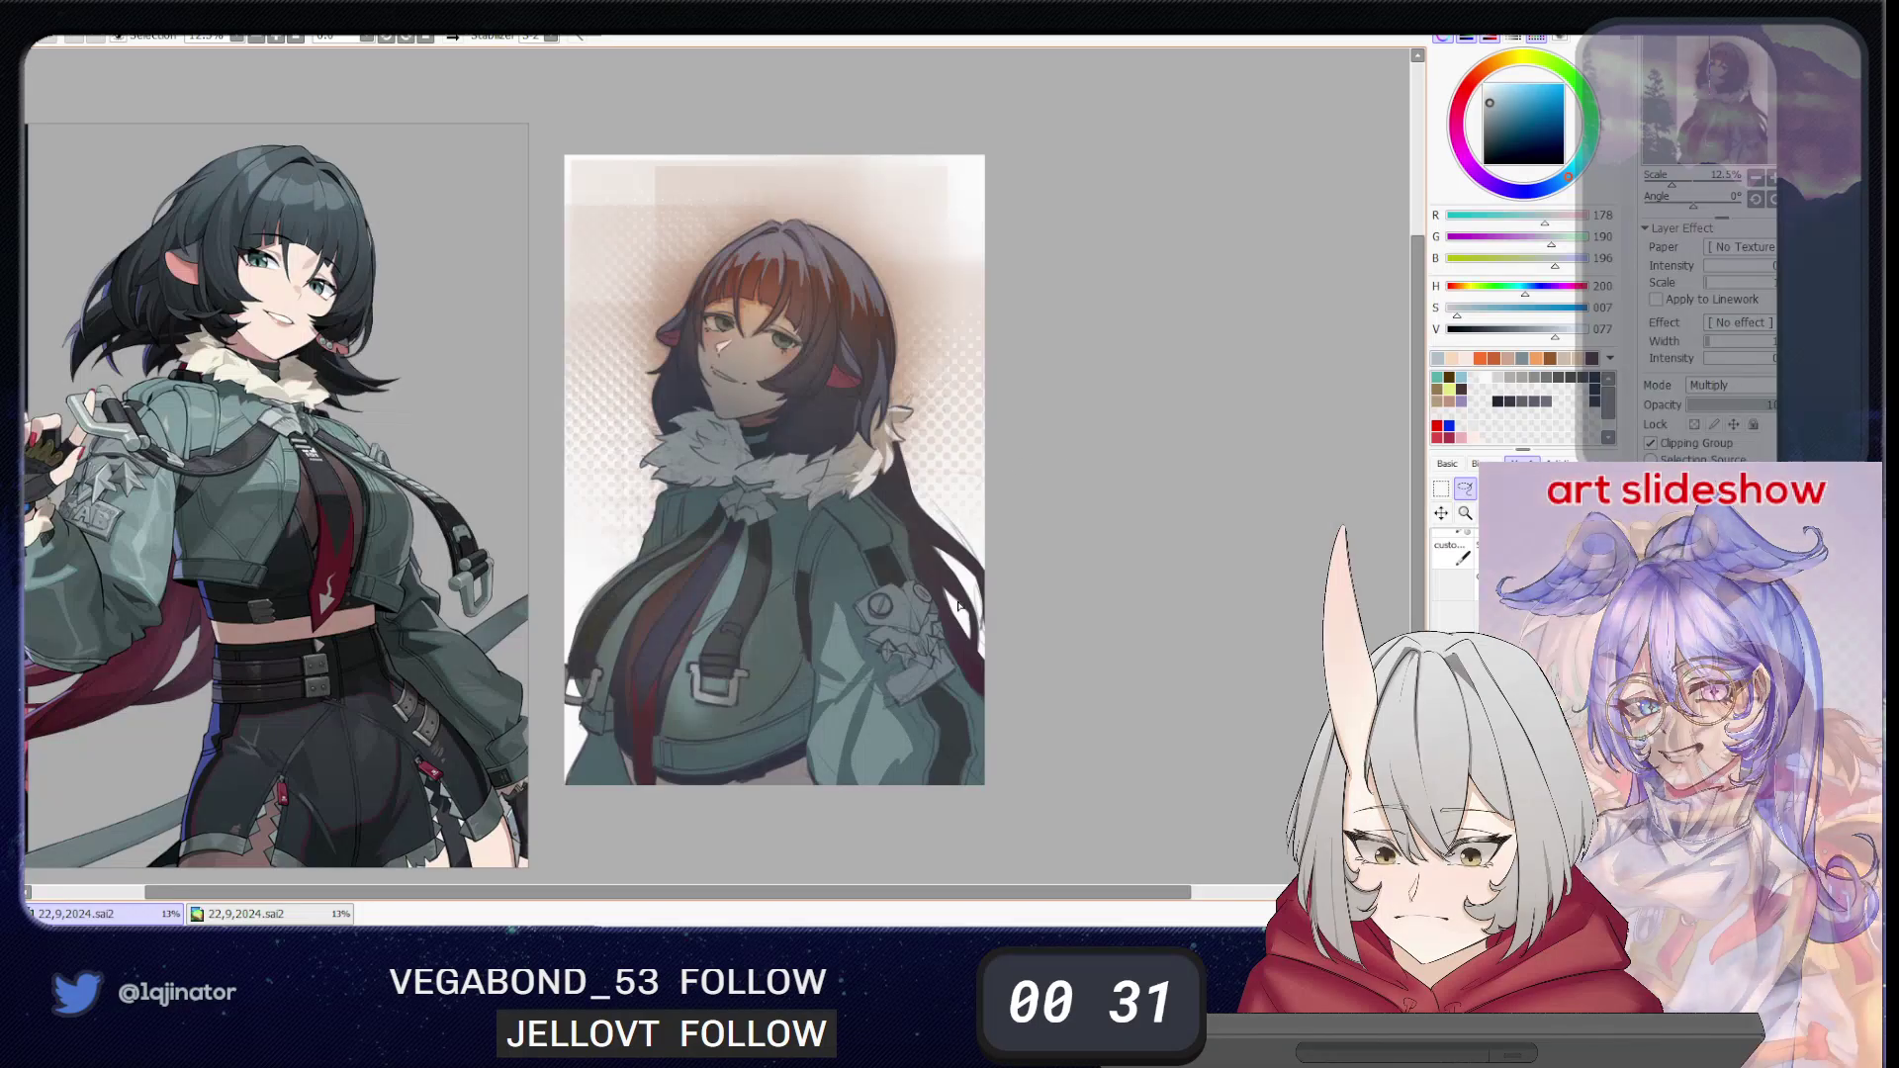
key(ctrl+z)
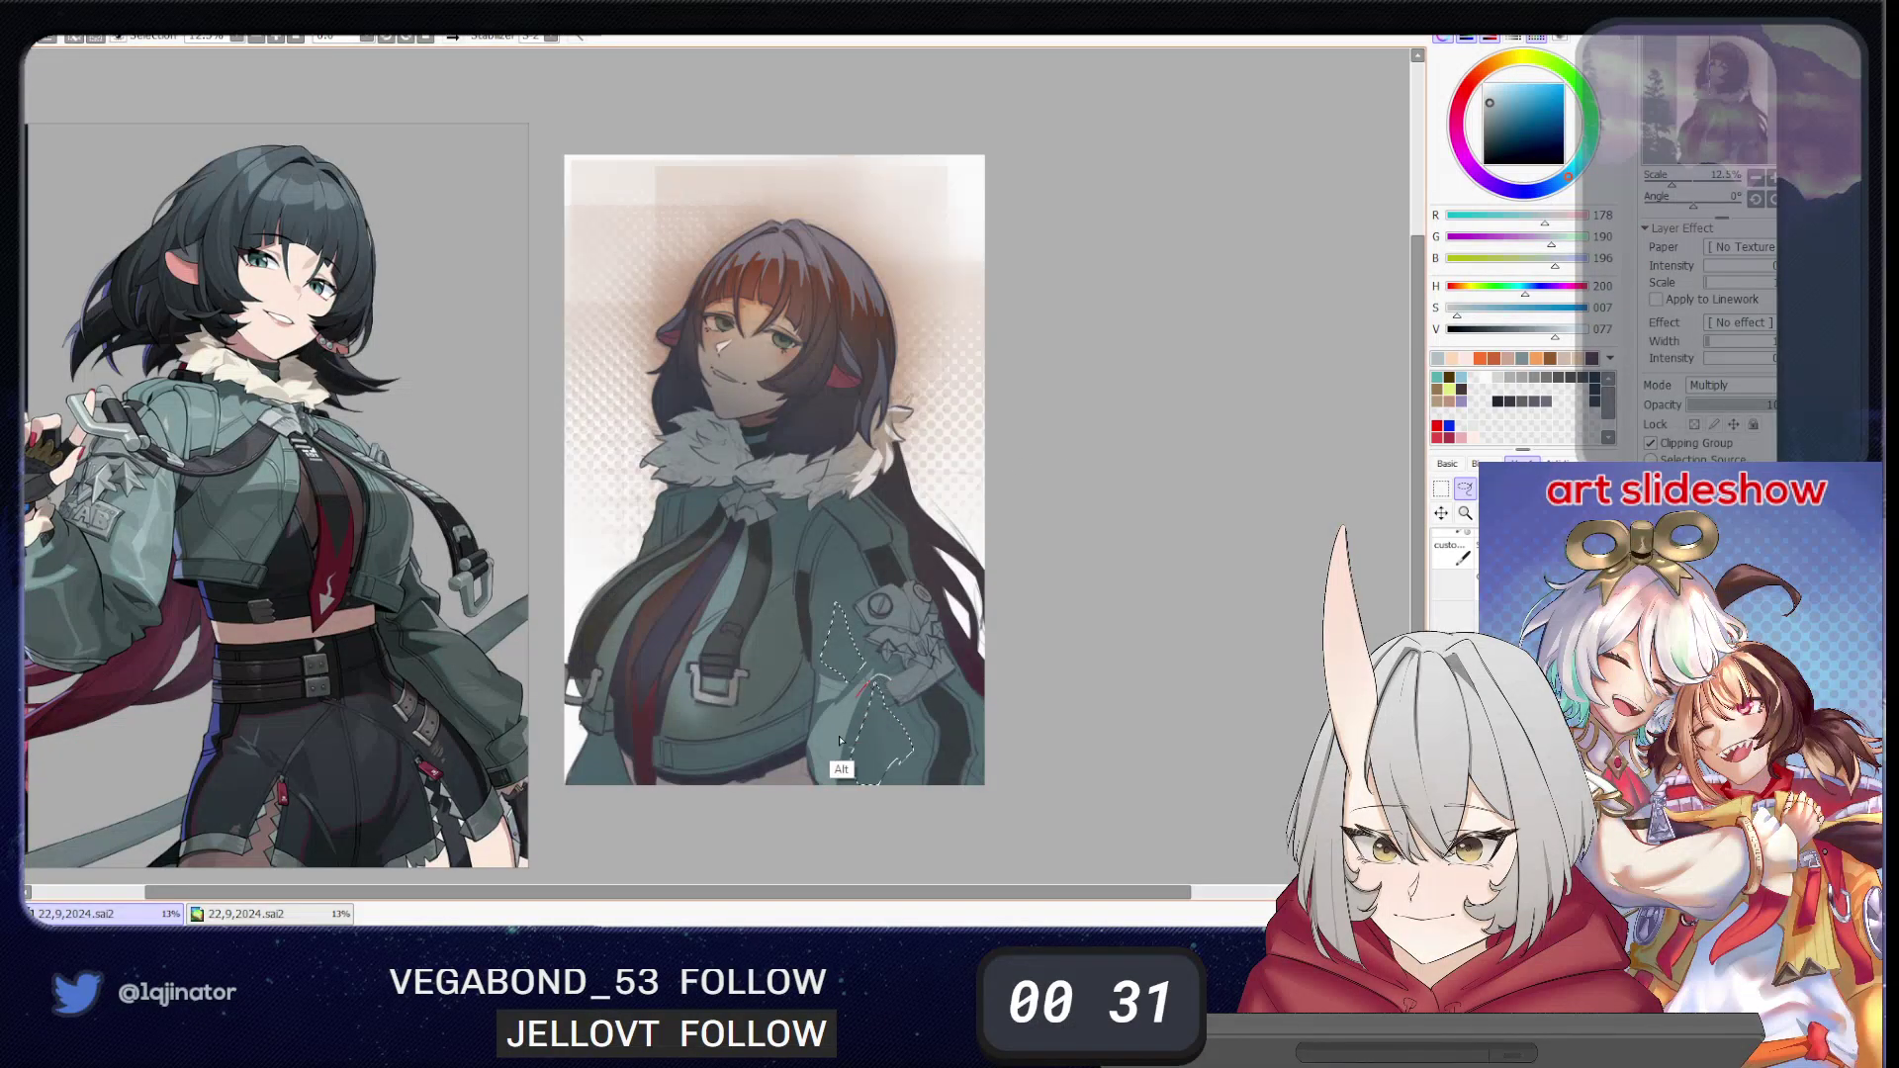
mouse_move(868, 710)
mouse_down()
mouse_move(852, 809)
mouse_move(894, 790)
mouse_move(888, 720)
mouse_up()
key(Delete)
key(ctrl+d)
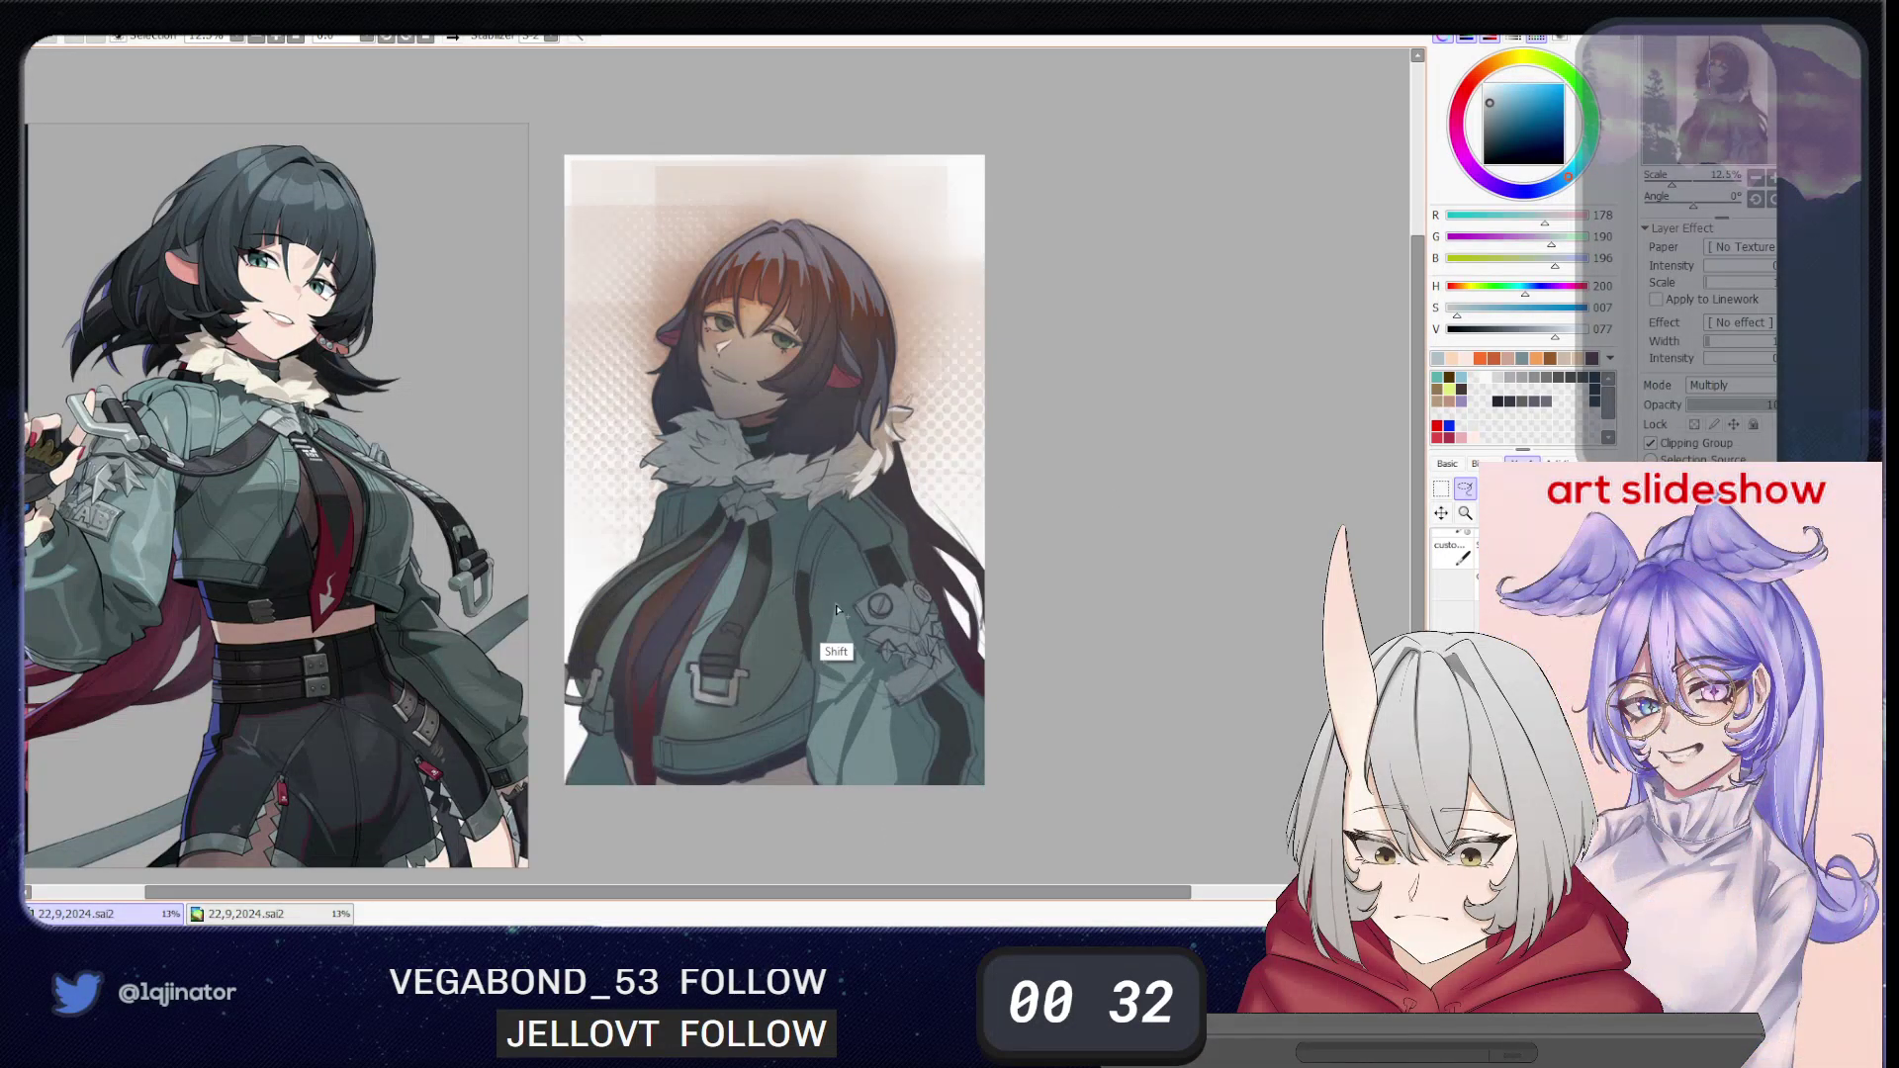
- Try clearing the shading in a narrow lassoed fold along the upper sleeve above the patch
drag(822, 557, 838, 621)
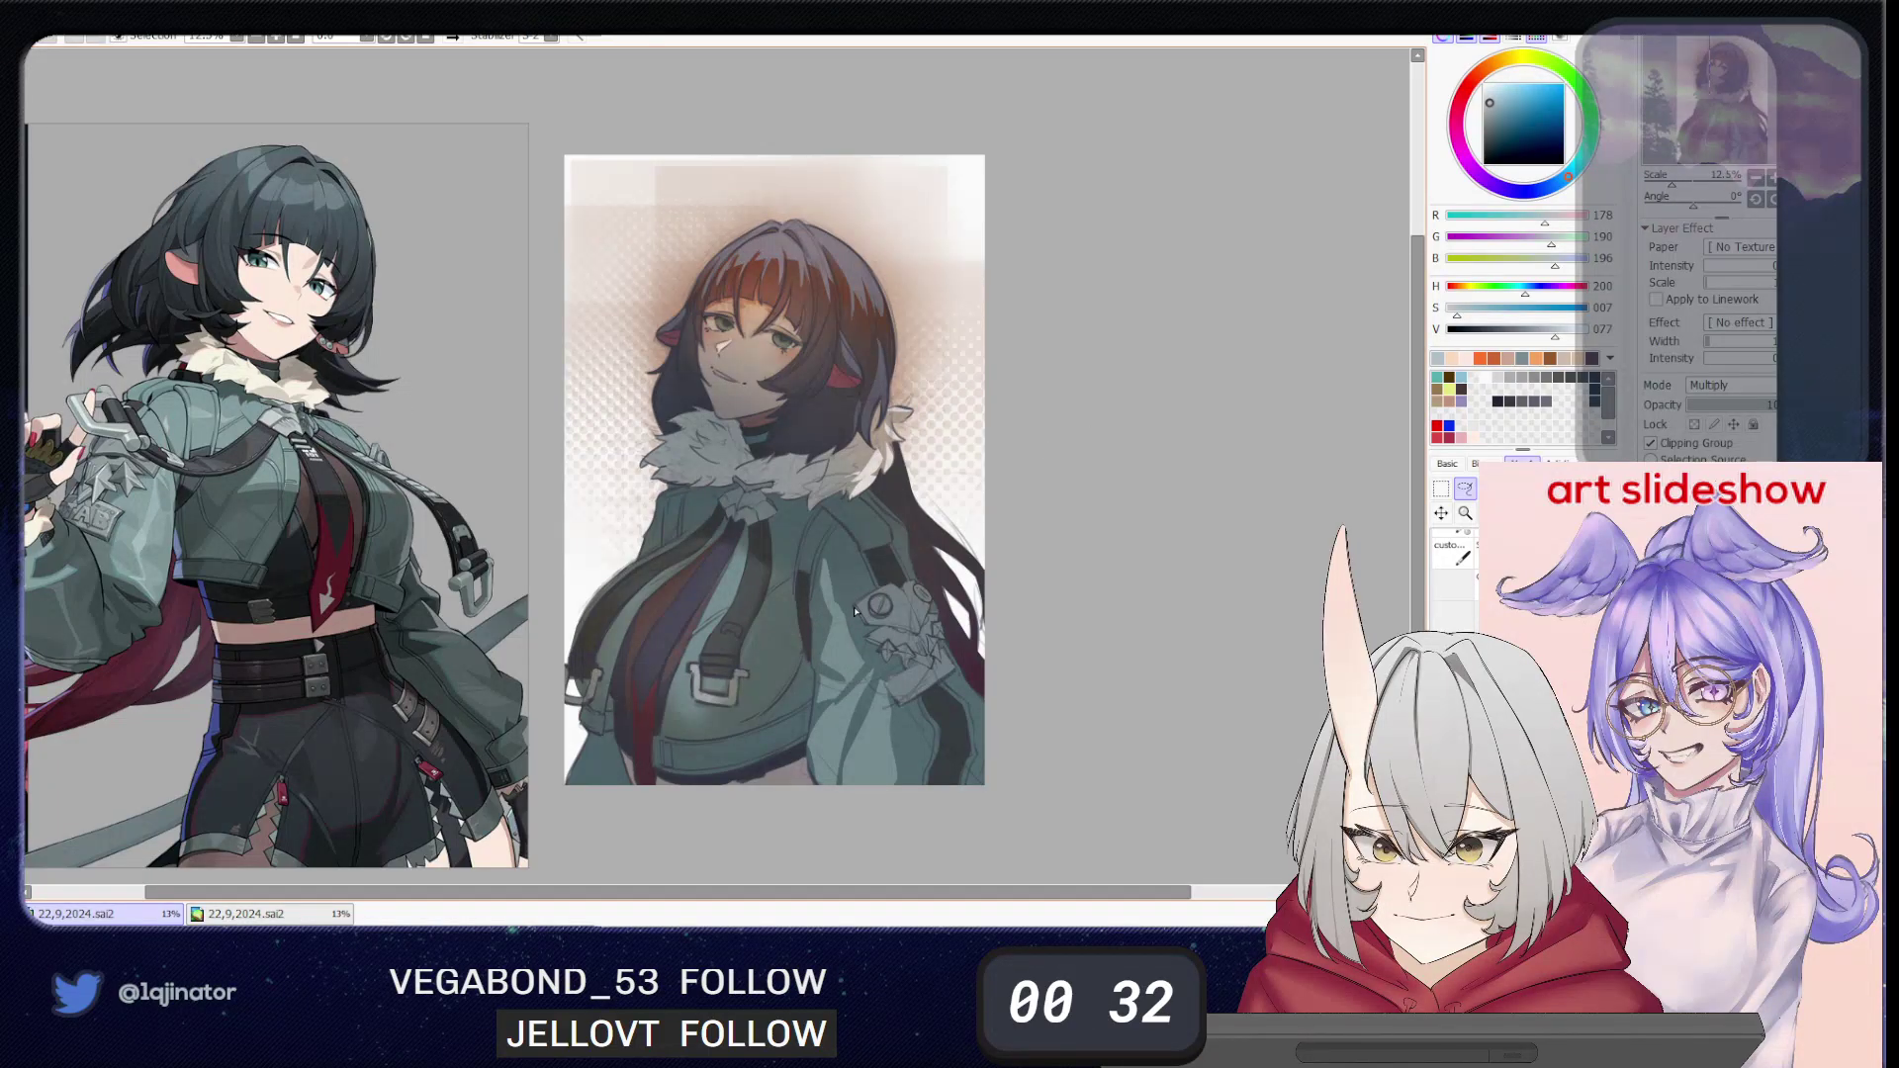
mouse_move(870, 654)
mouse_down()
mouse_move(885, 700)
mouse_move(842, 579)
mouse_up()
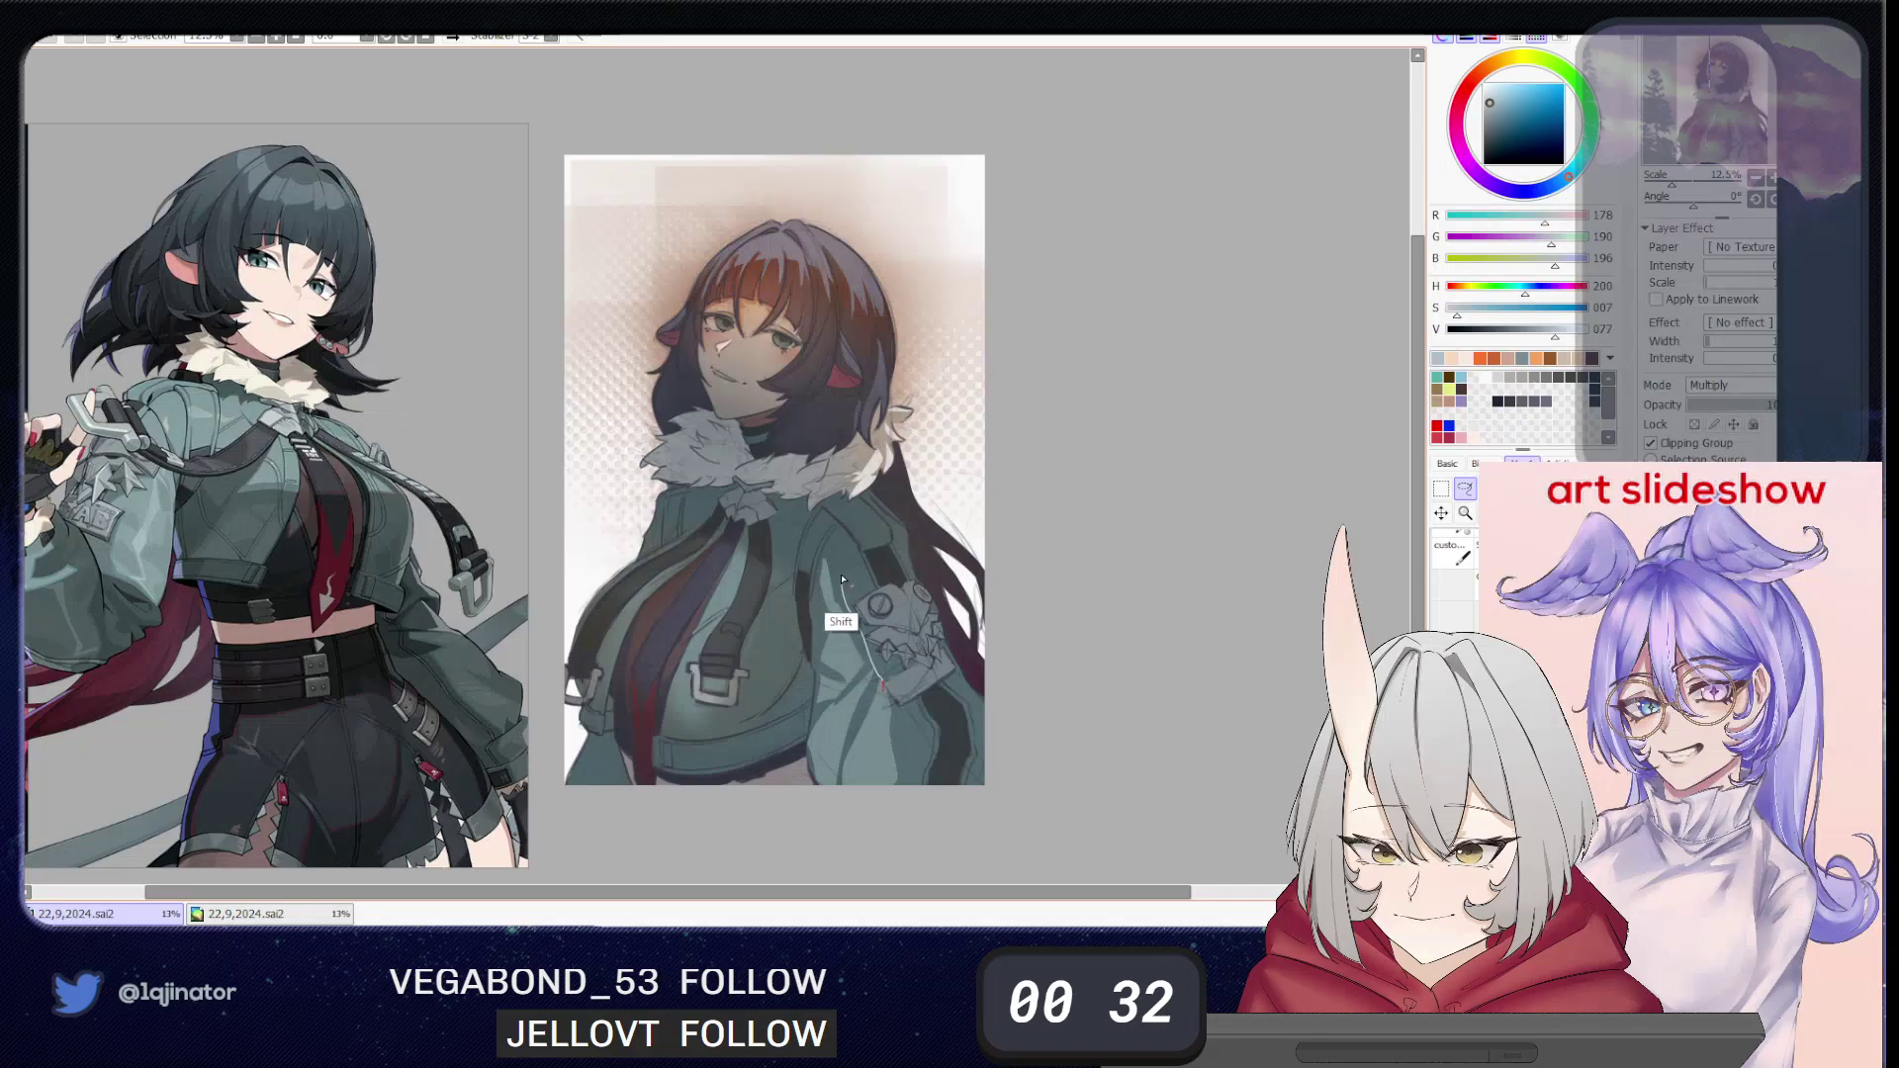
mouse_move(846, 683)
mouse_down()
mouse_move(863, 763)
mouse_move(882, 704)
mouse_up()
key(Delete)
click(1140, 438)
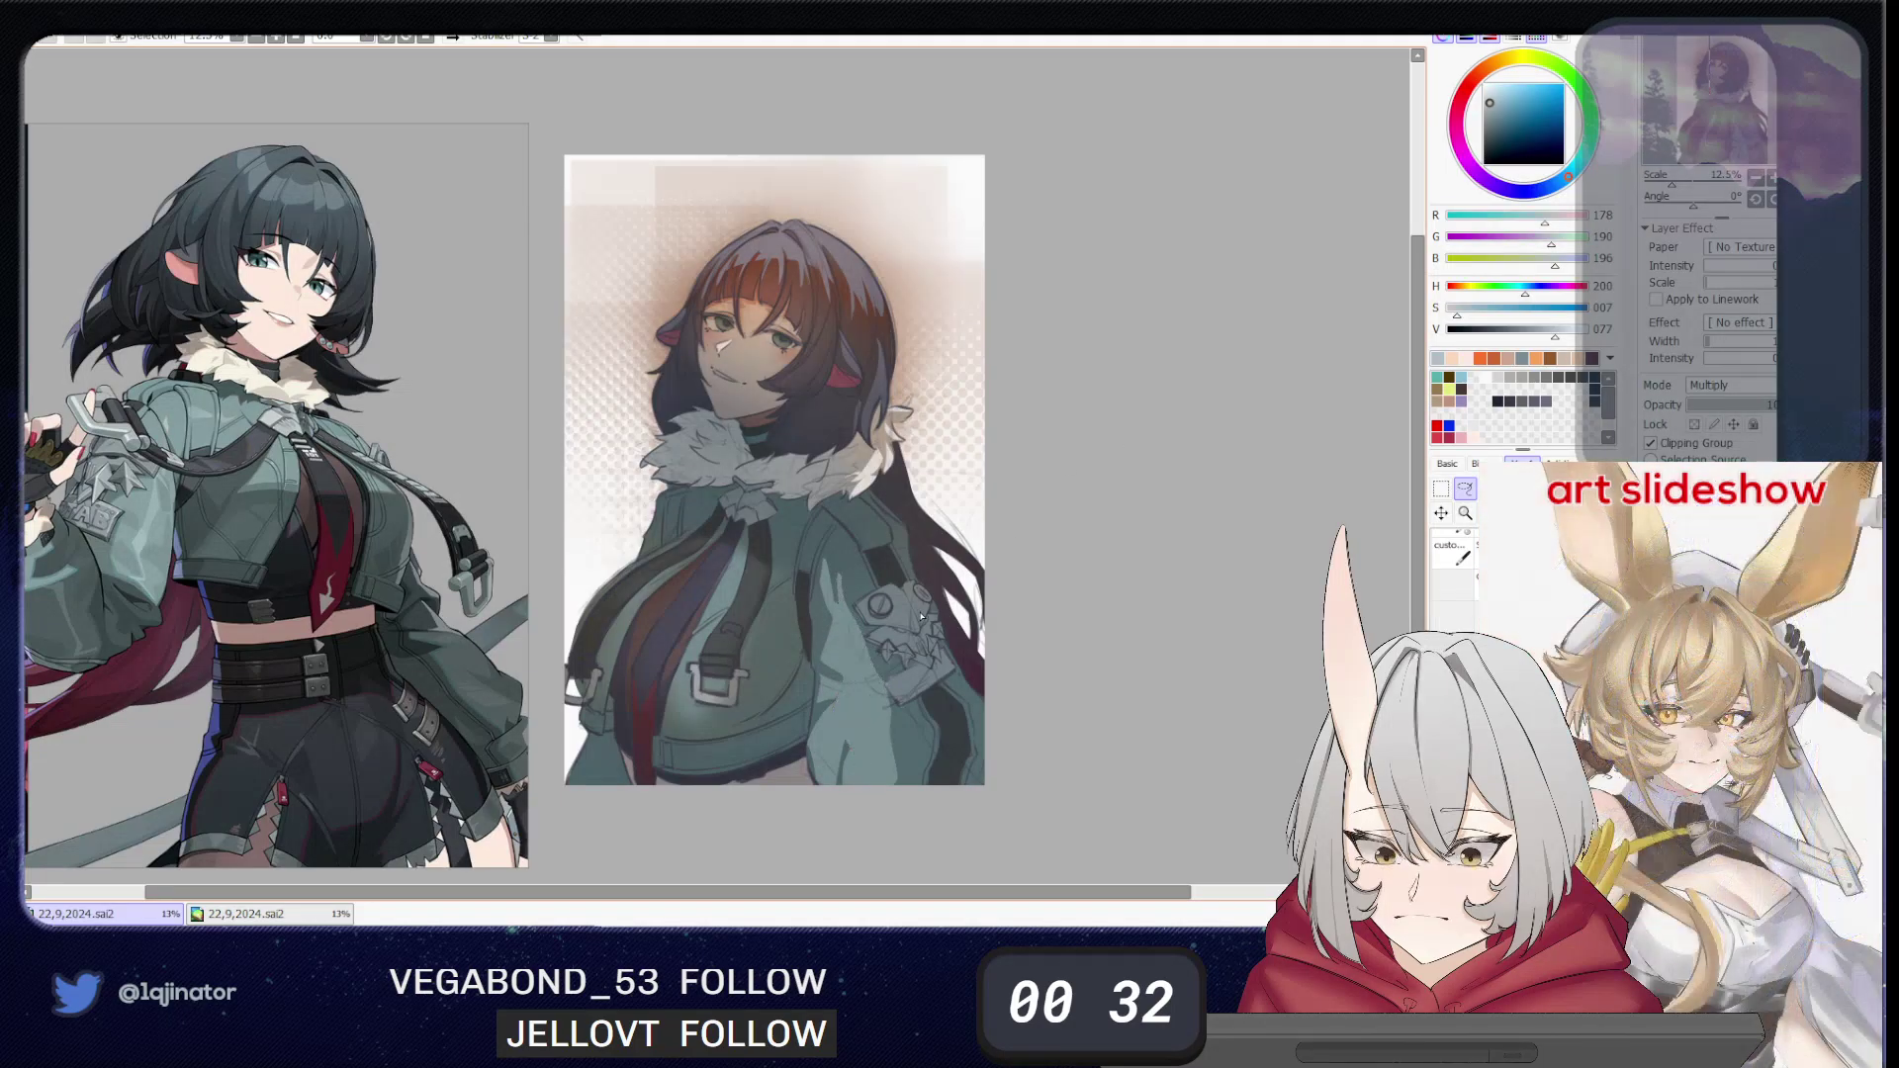
- Undo the upper-sleeve cut-out and the cleared fold beside the sleeve patch
key(ctrl+z)
key(ctrl+z)
key(ctrl+z)
key(ctrl+z)
key(ctrl+z)
key(ctrl+z)
key(ctrl+z)
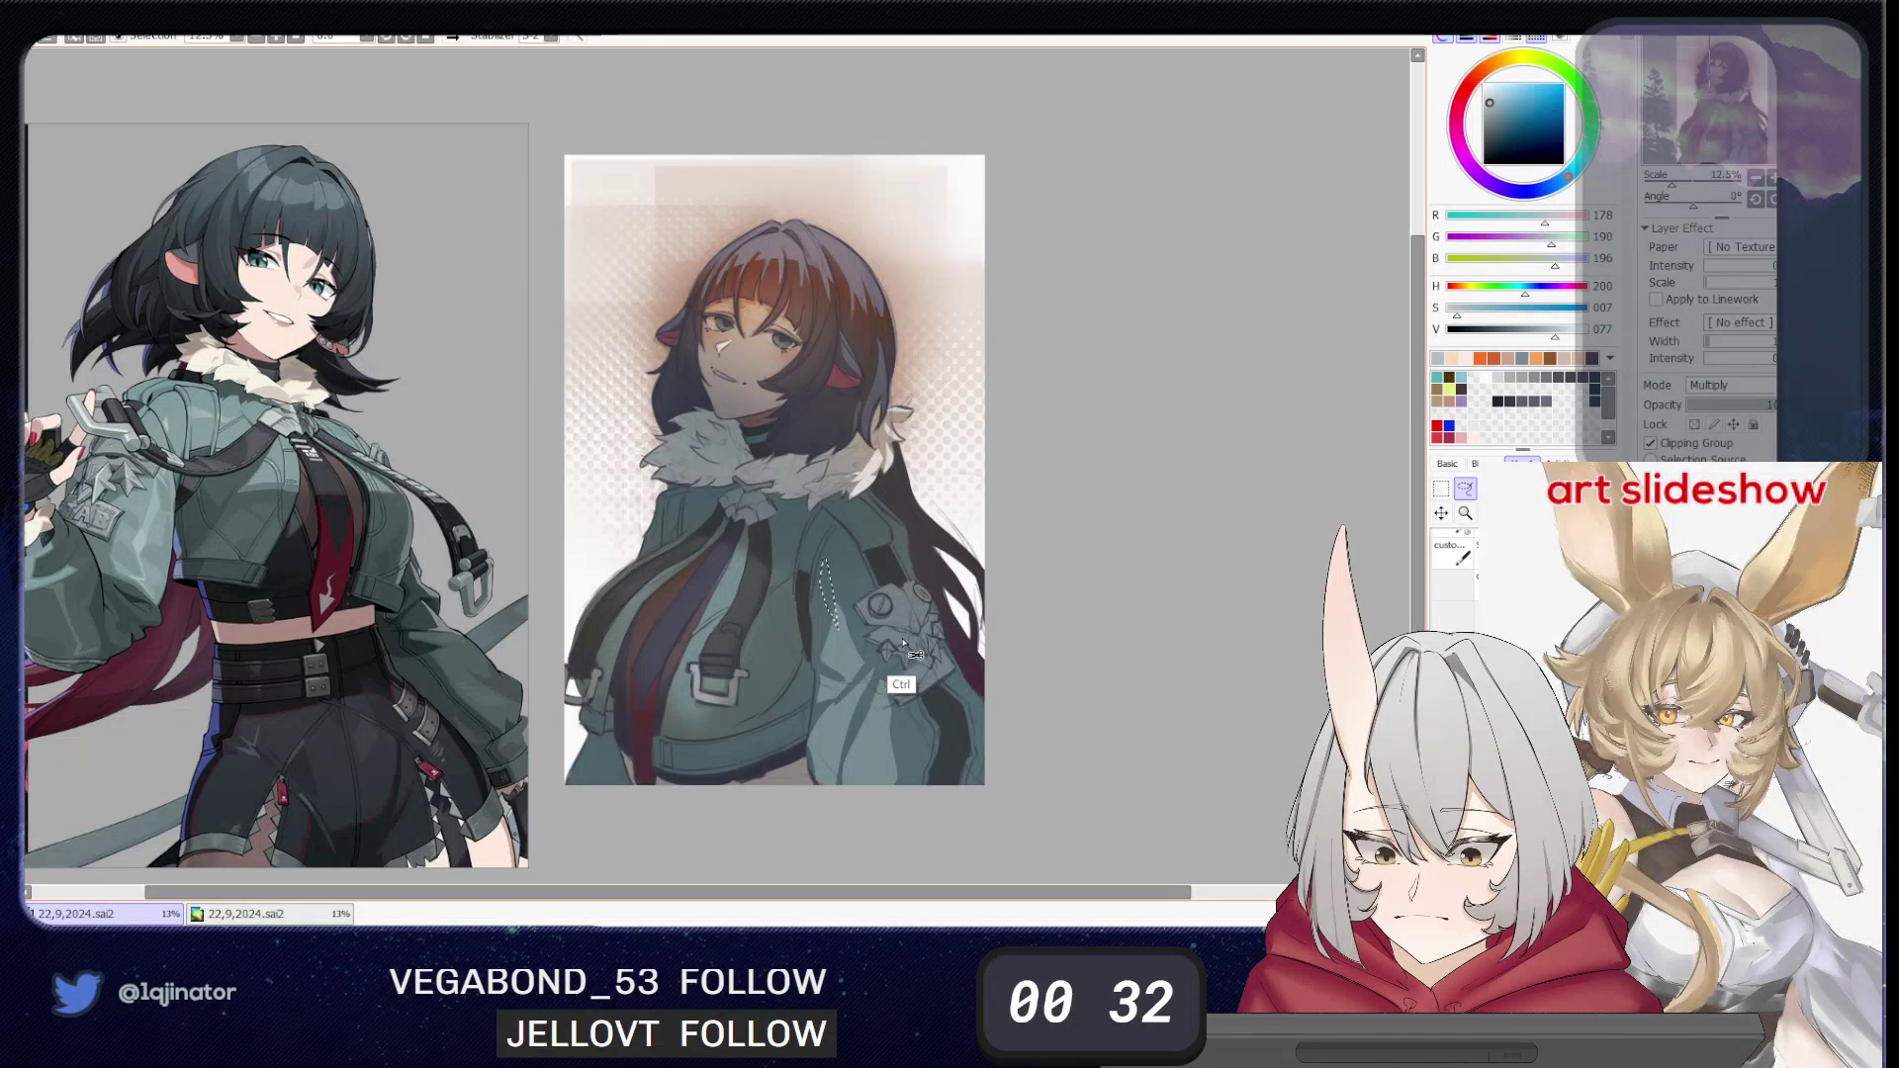
key(ctrl+z)
key(ctrl+z)
key(ctrl+z)
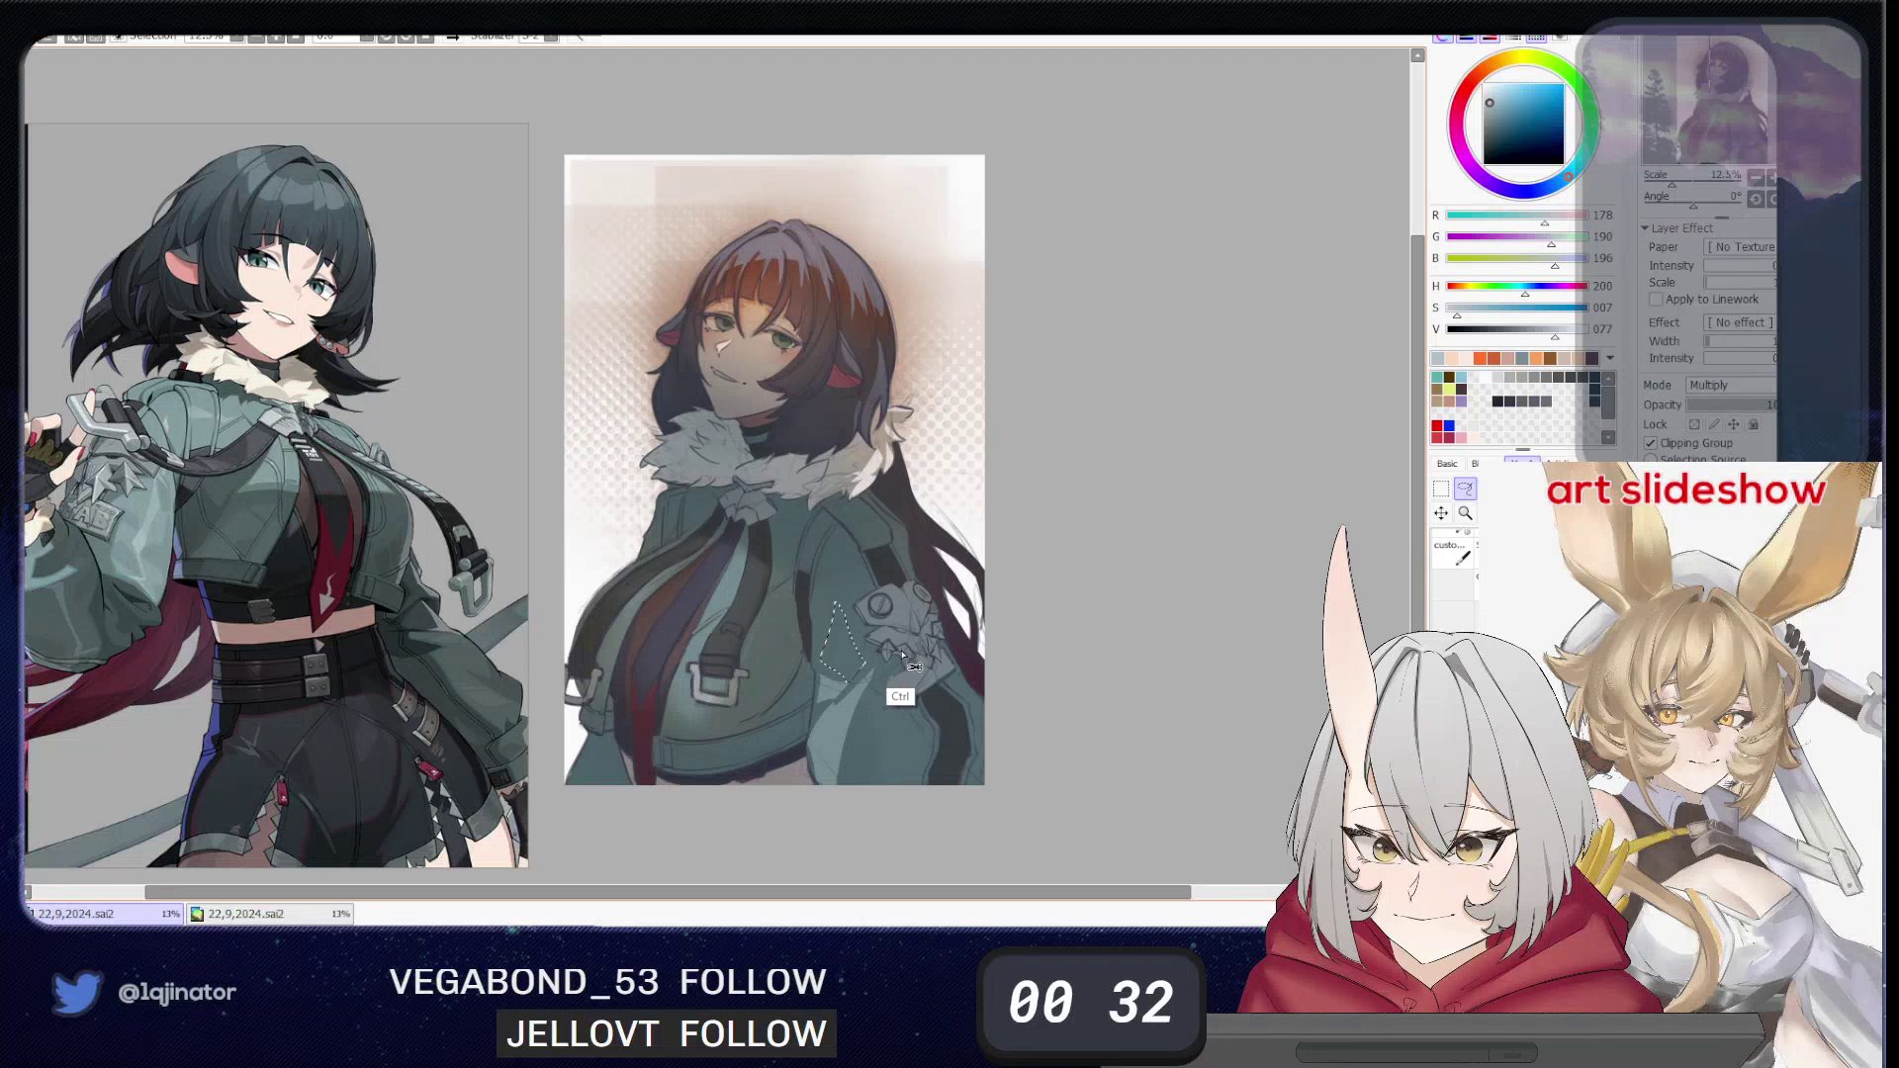
- Try clearing the shading inside another lassoed shape on the lower sleeve
key(ctrl+d)
mouse_move(834, 717)
mouse_down()
mouse_move(825, 801)
mouse_move(850, 808)
mouse_move(875, 683)
mouse_move(838, 723)
mouse_move(874, 670)
mouse_move(842, 763)
mouse_up()
key(Delete)
key(ctrl+d)
key(ctrl+d)
drag(965, 612, 934, 600)
- Undo the remaining sleeve shadow cut-outs and return to the brush
key(ctrl+z)
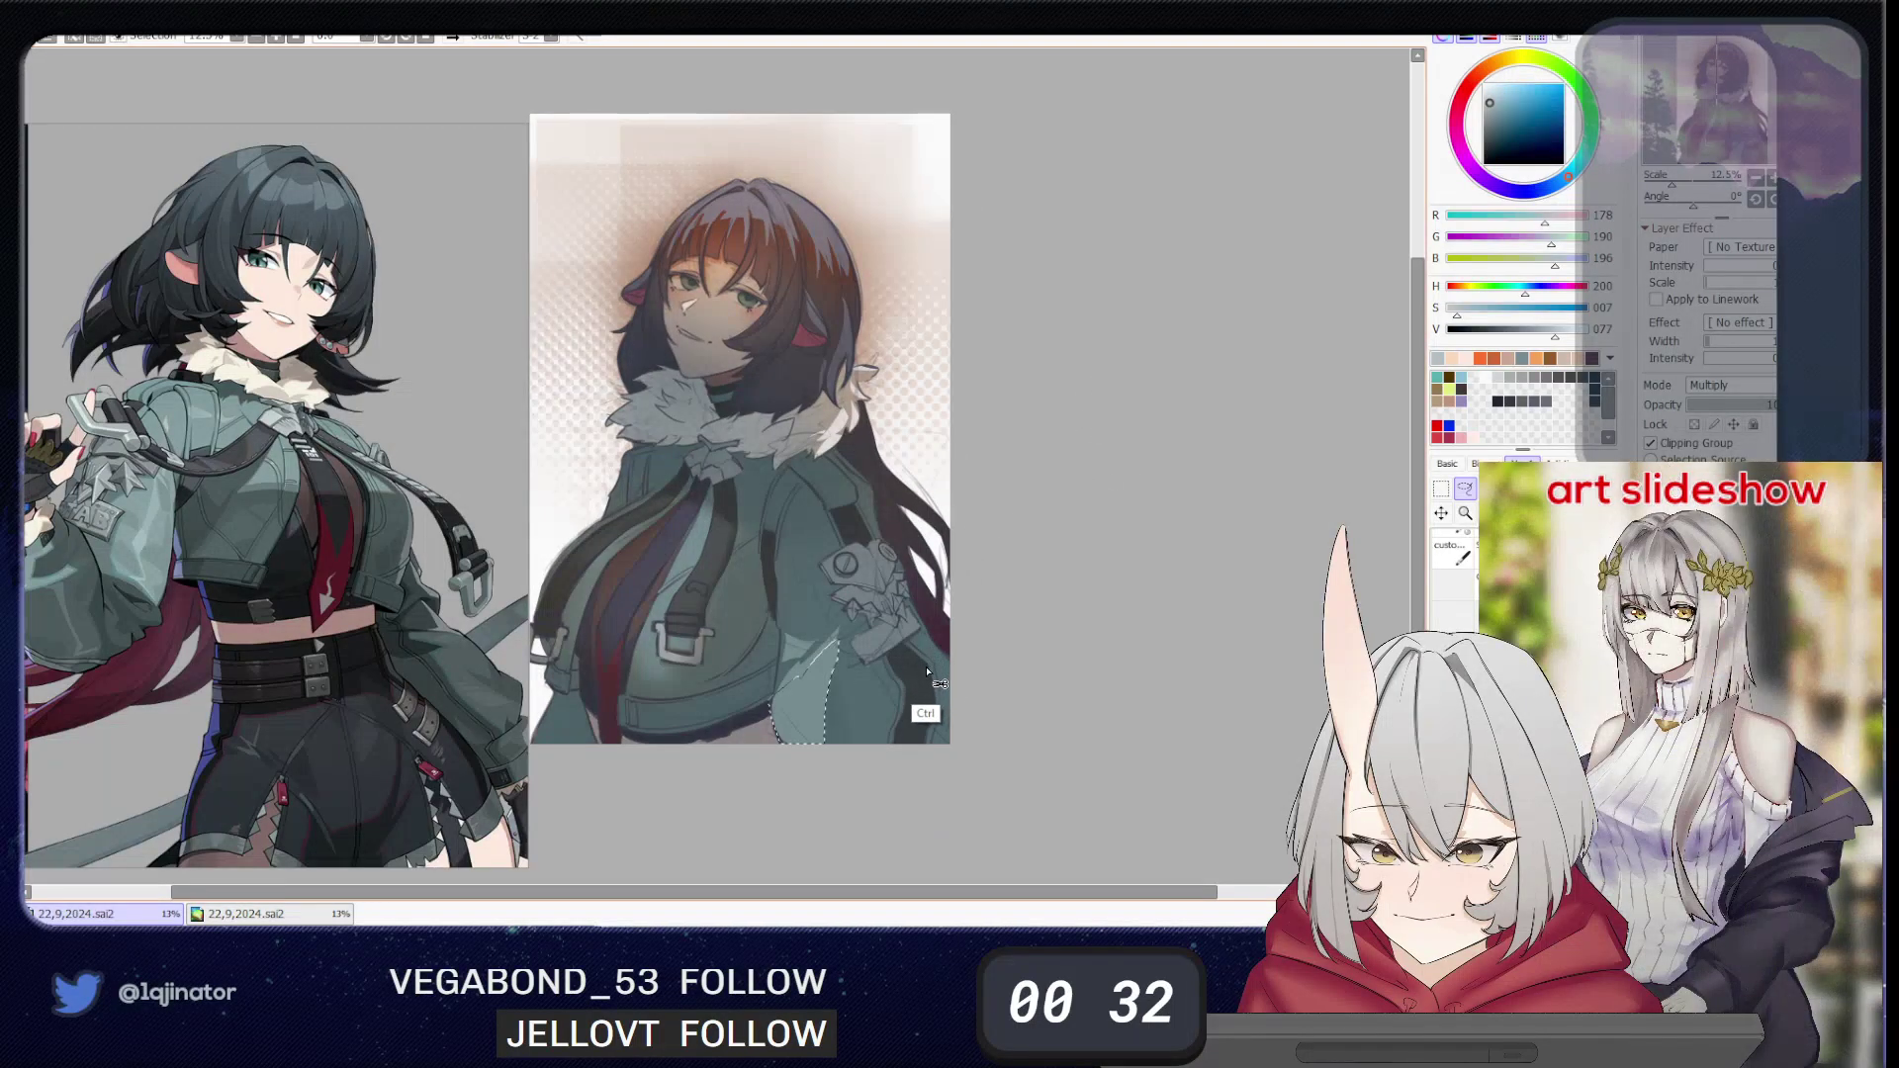
key(ctrl+z)
key(ctrl+z)
key(ctrl+z)
key(ctrl+z)
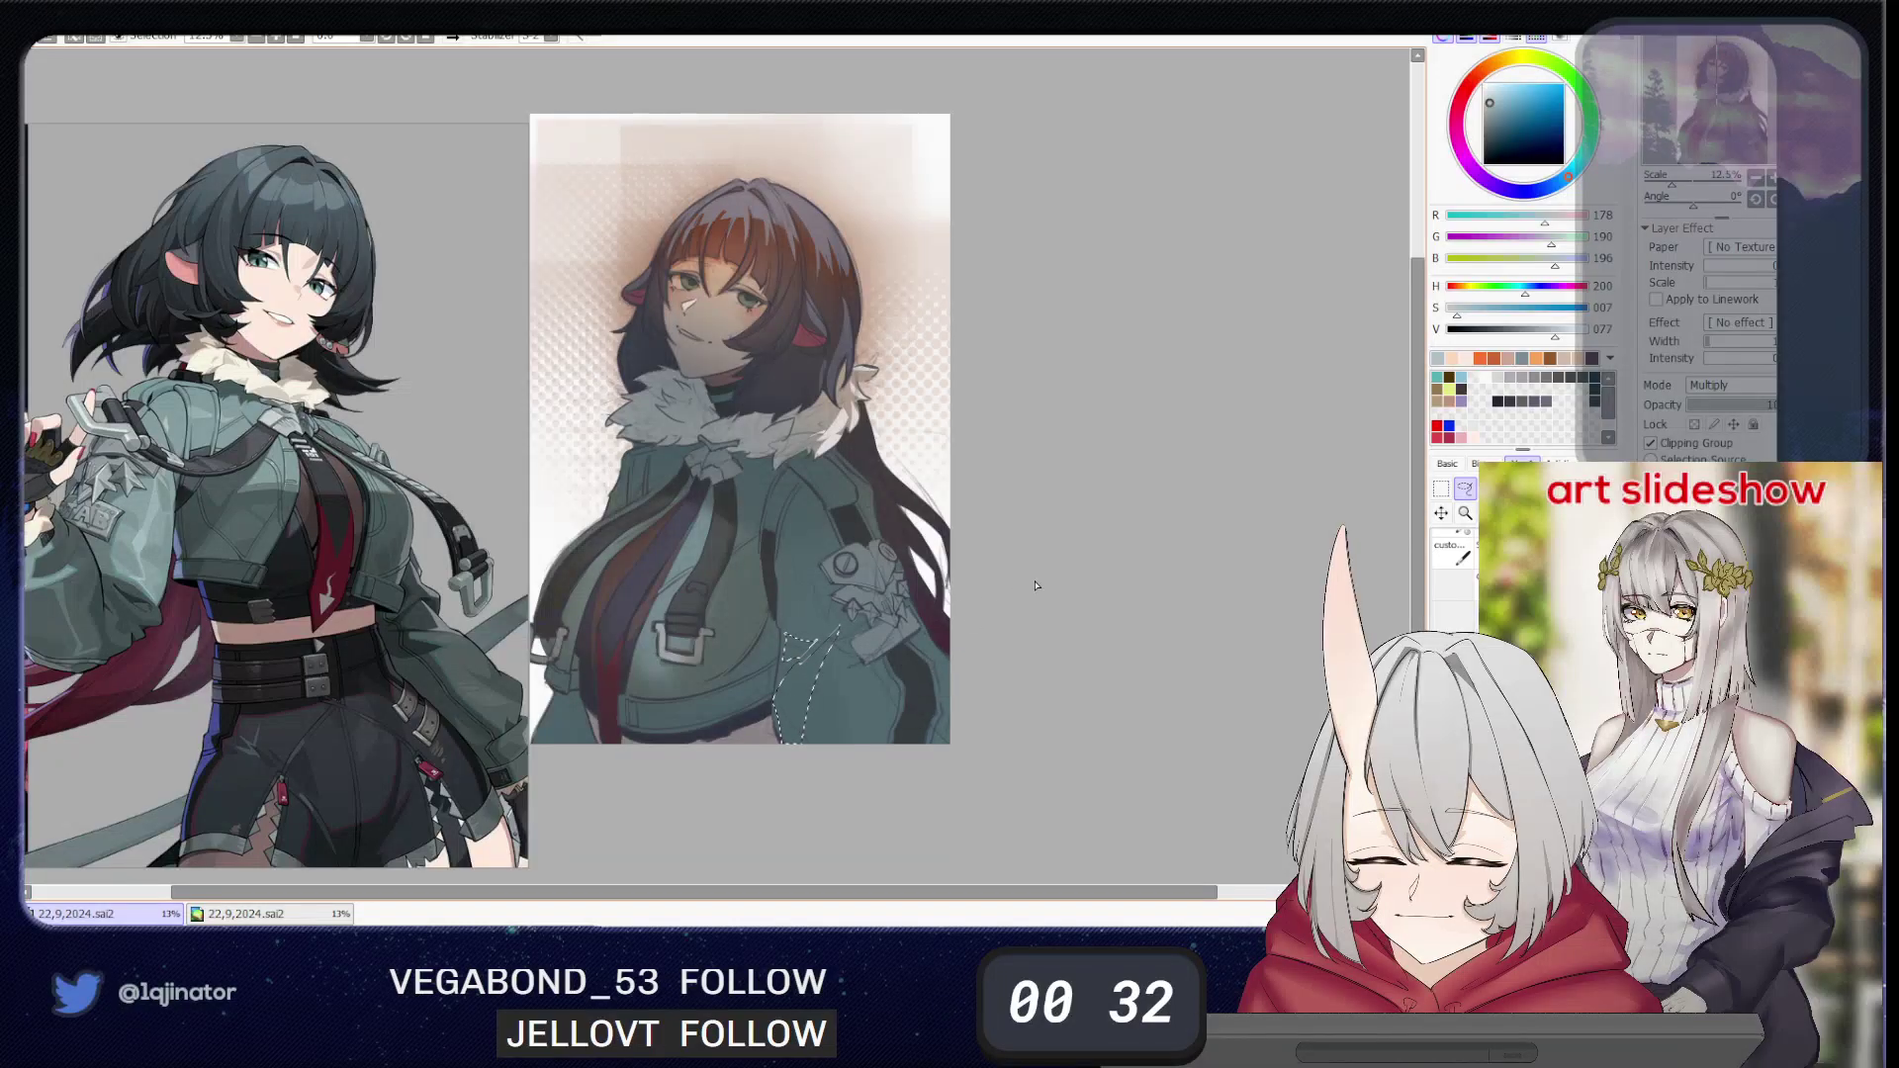
drag(935, 633, 957, 681)
key(b)
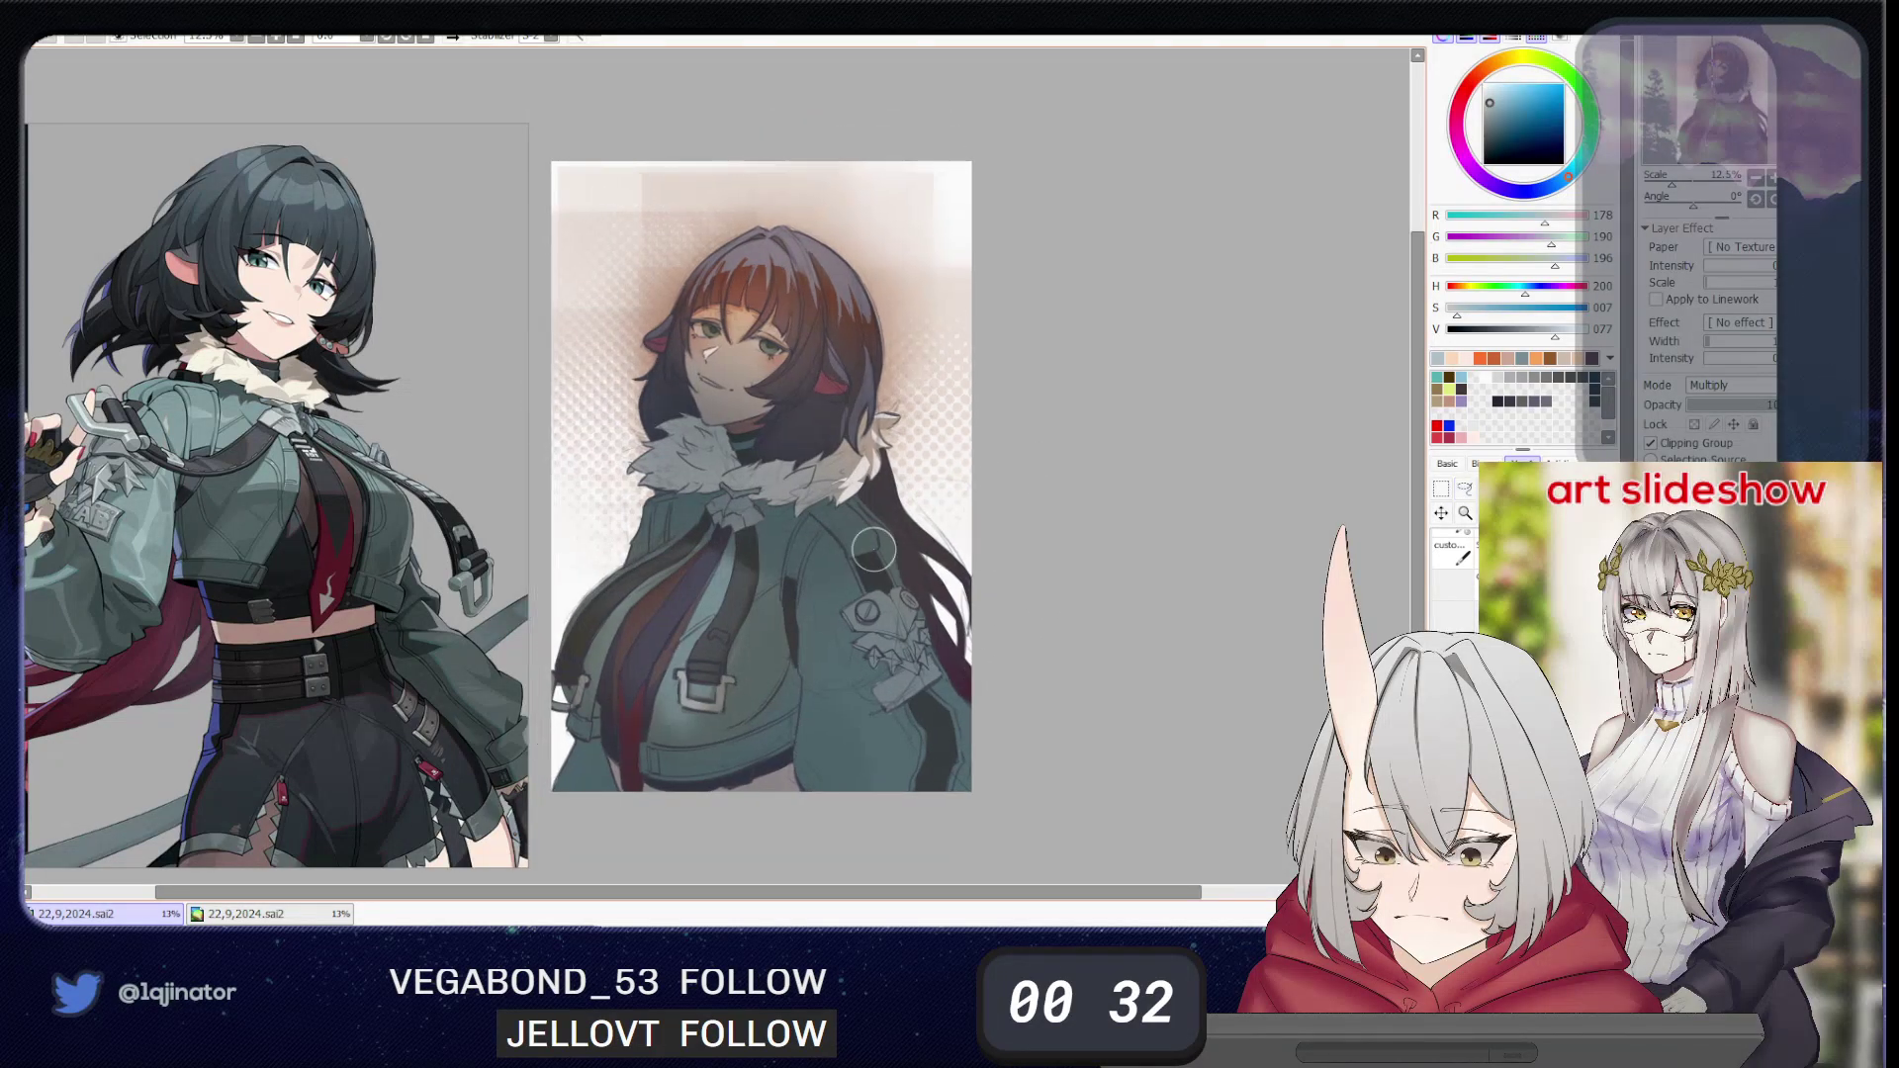
- Check the whole picture and select the unclipped, transparency-locked Normal layer holding the line art
drag(1002, 539, 1000, 581)
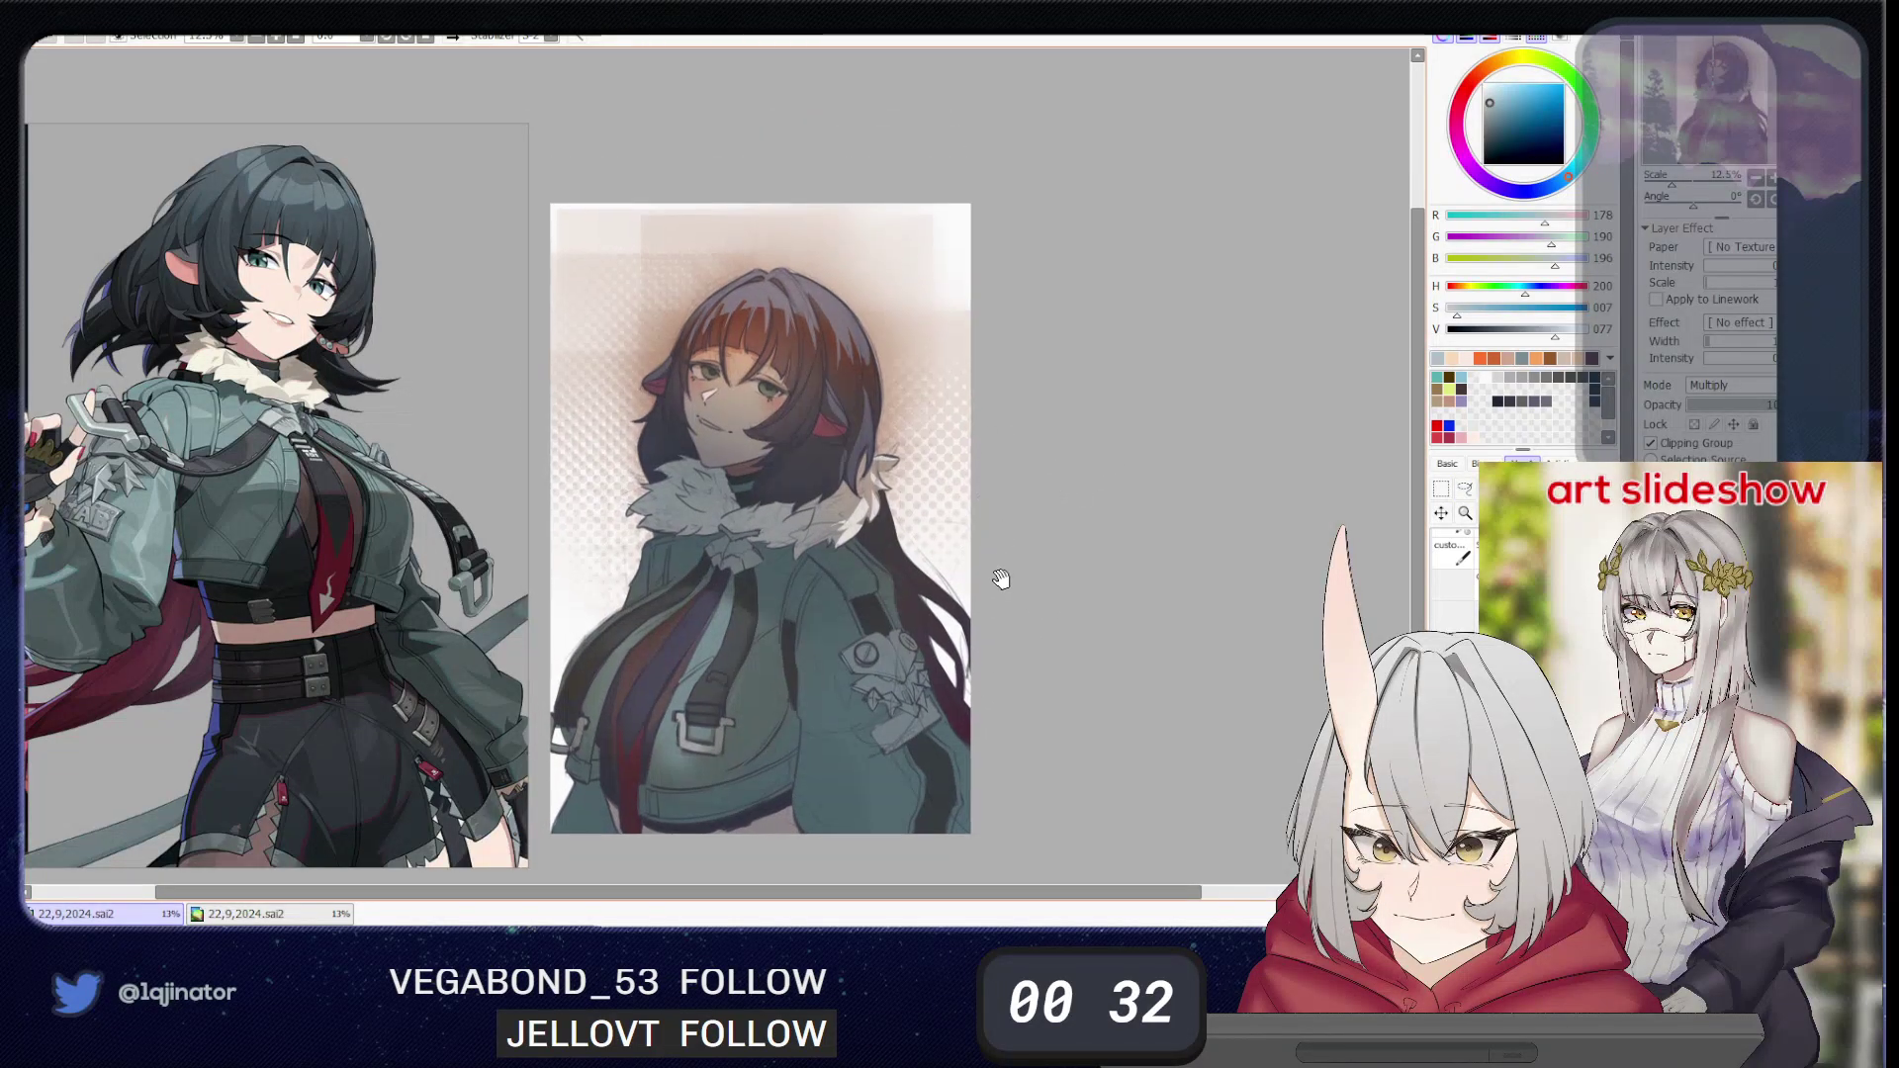
key(Page_Down)
key(Page_Up)
key(Page_Up)
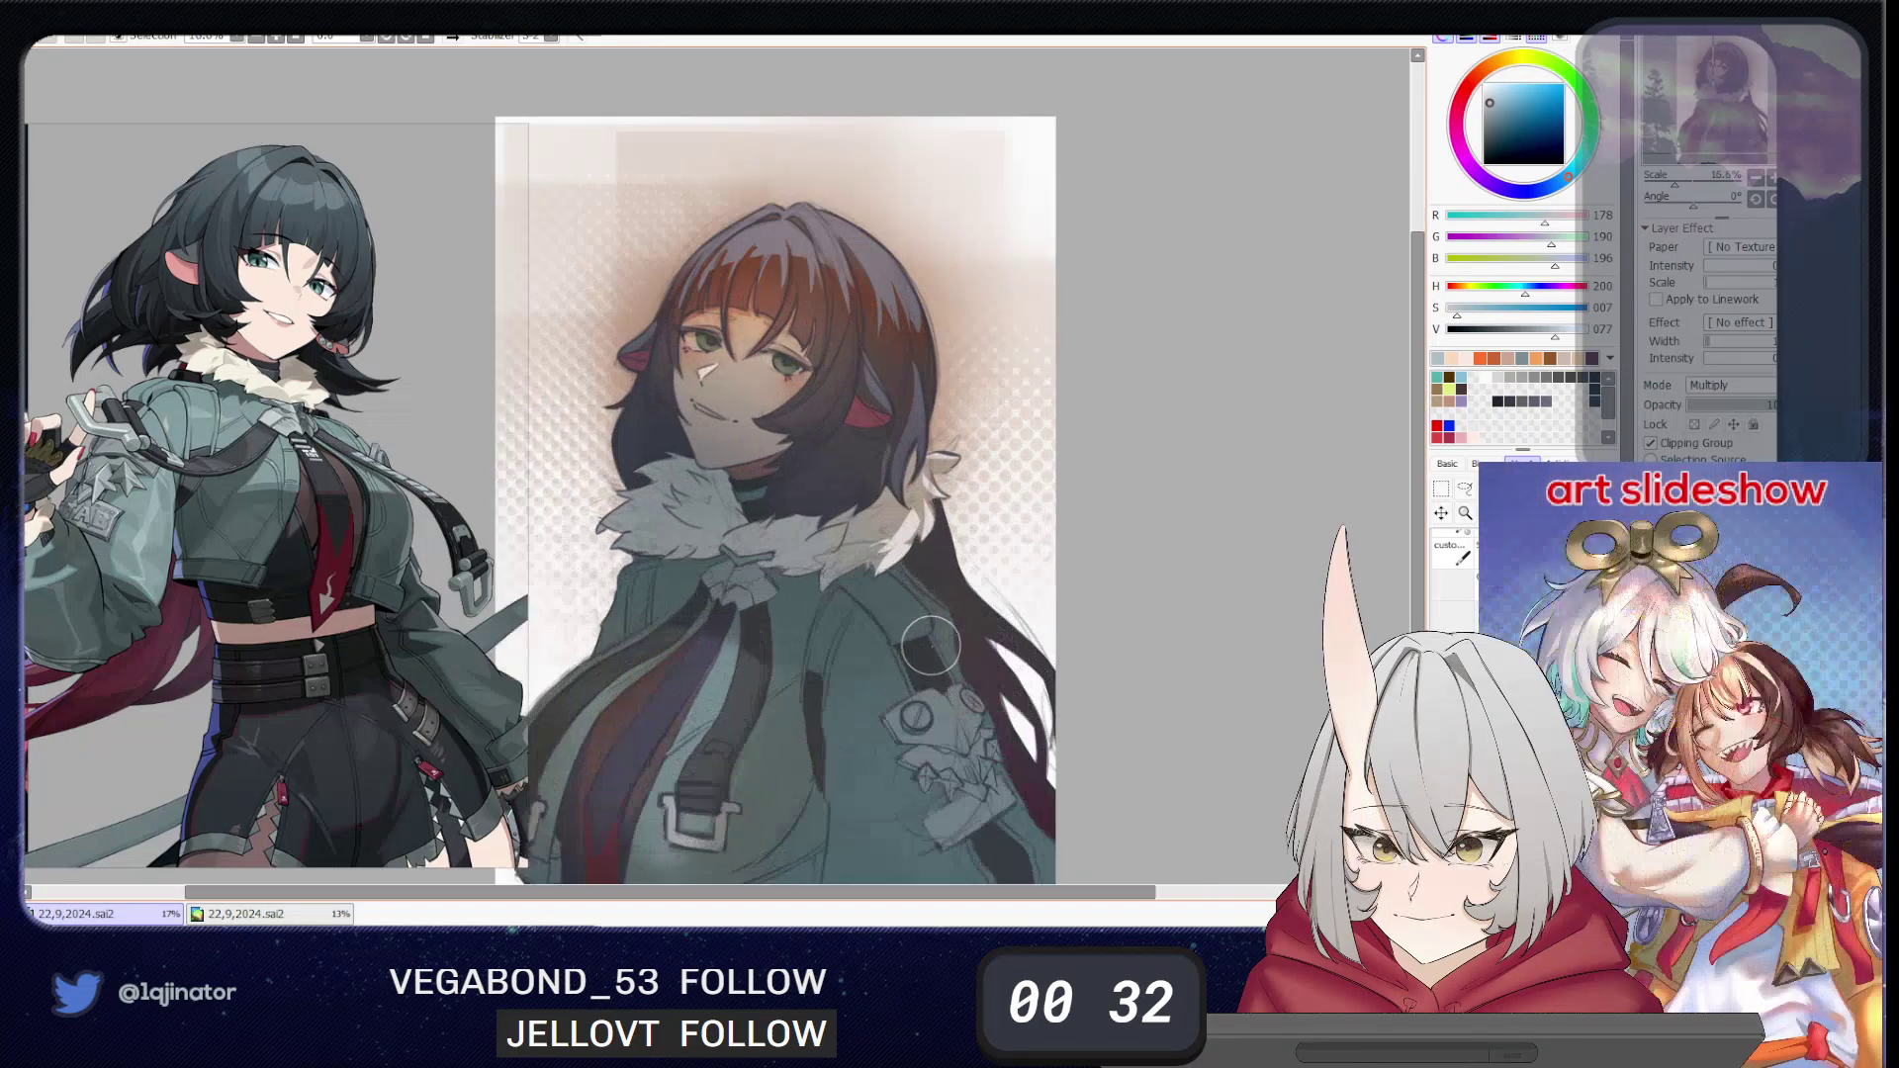
drag(931, 657, 963, 585)
key(Page_Down)
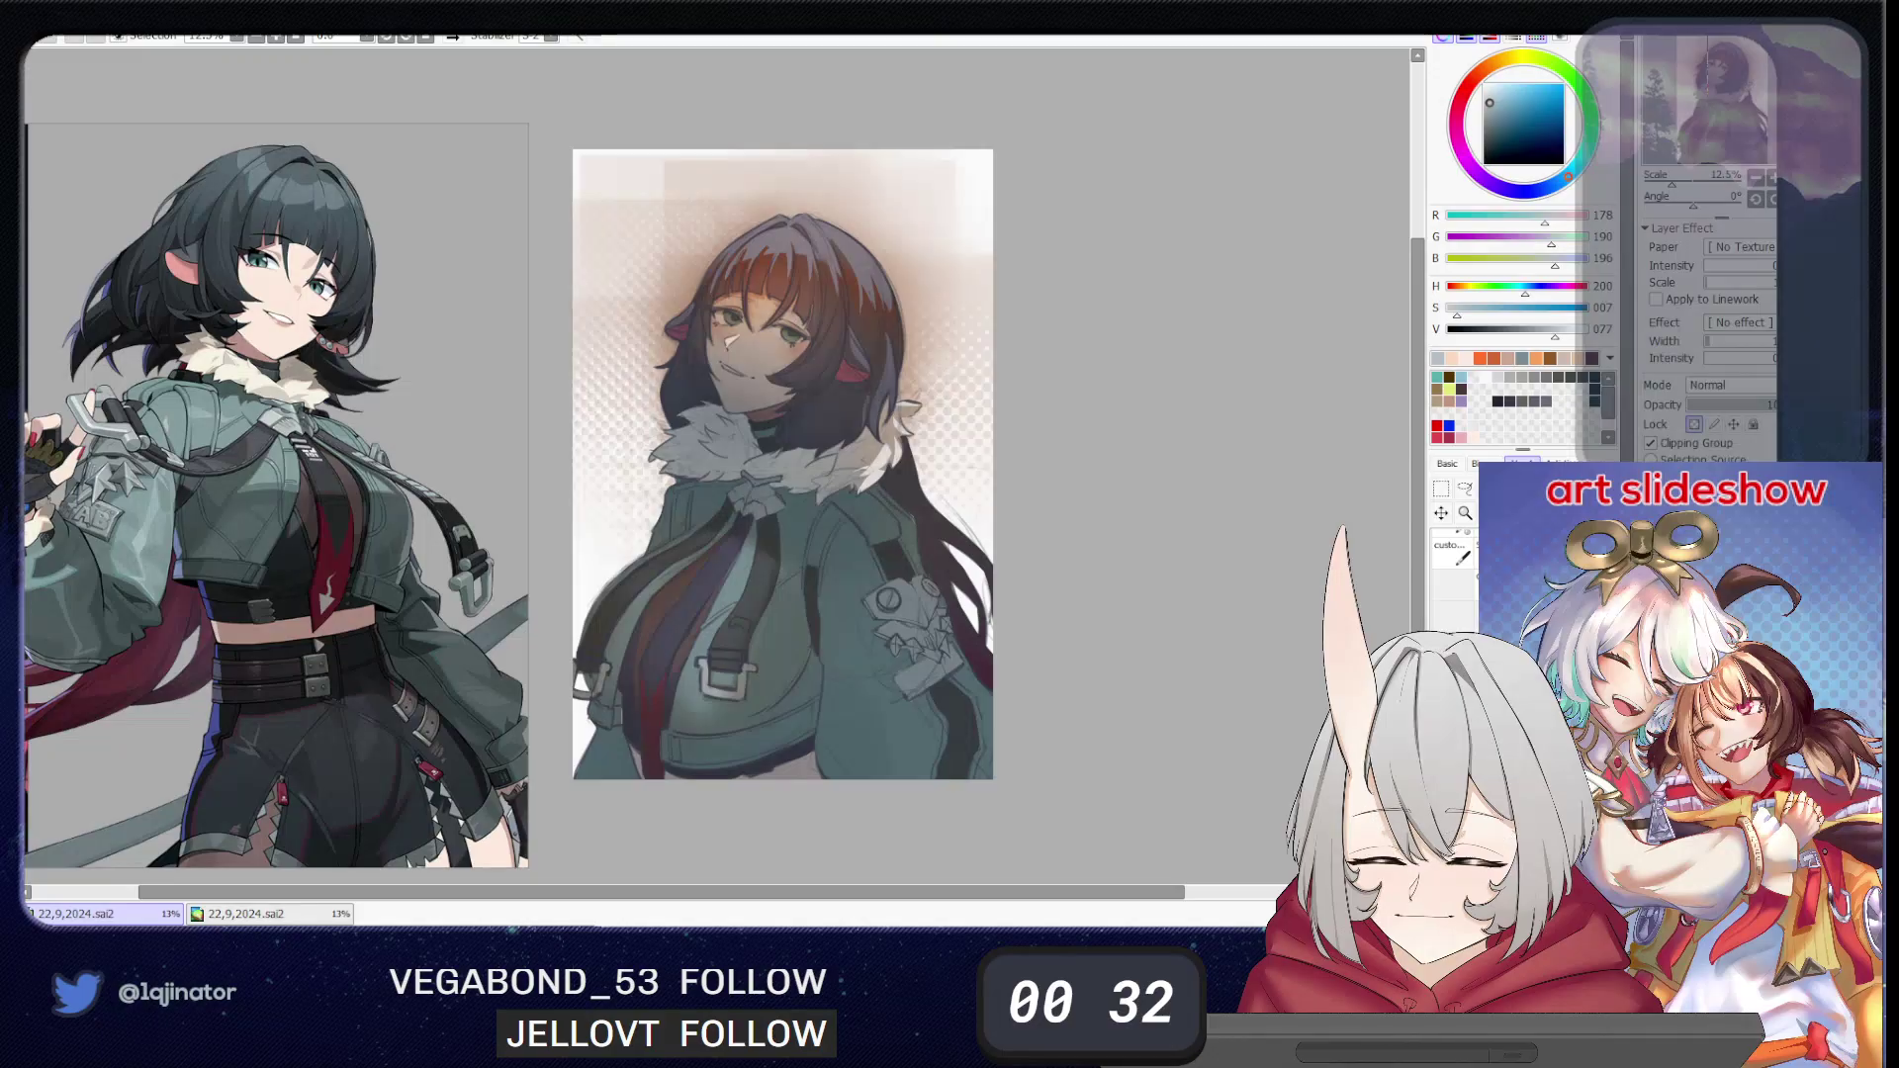
click(1709, 604)
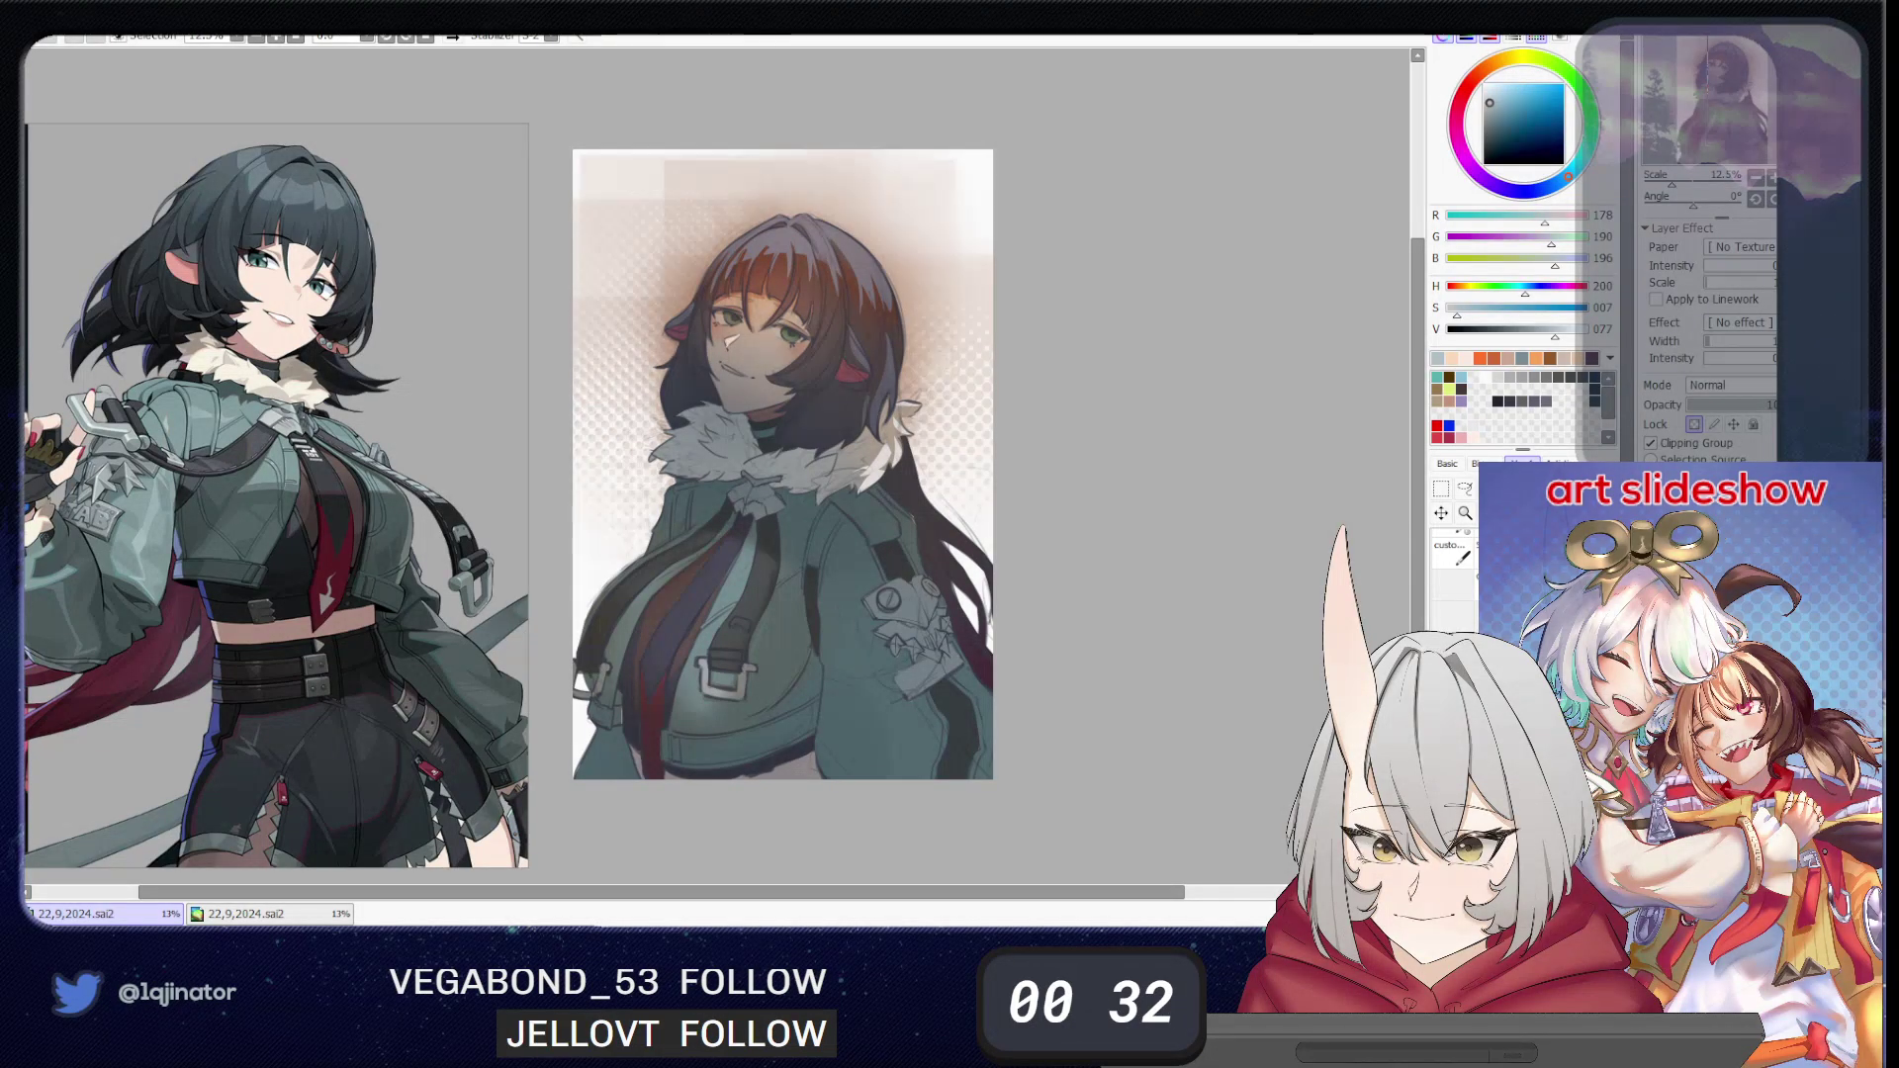
click(1654, 603)
click(1709, 604)
click(1654, 603)
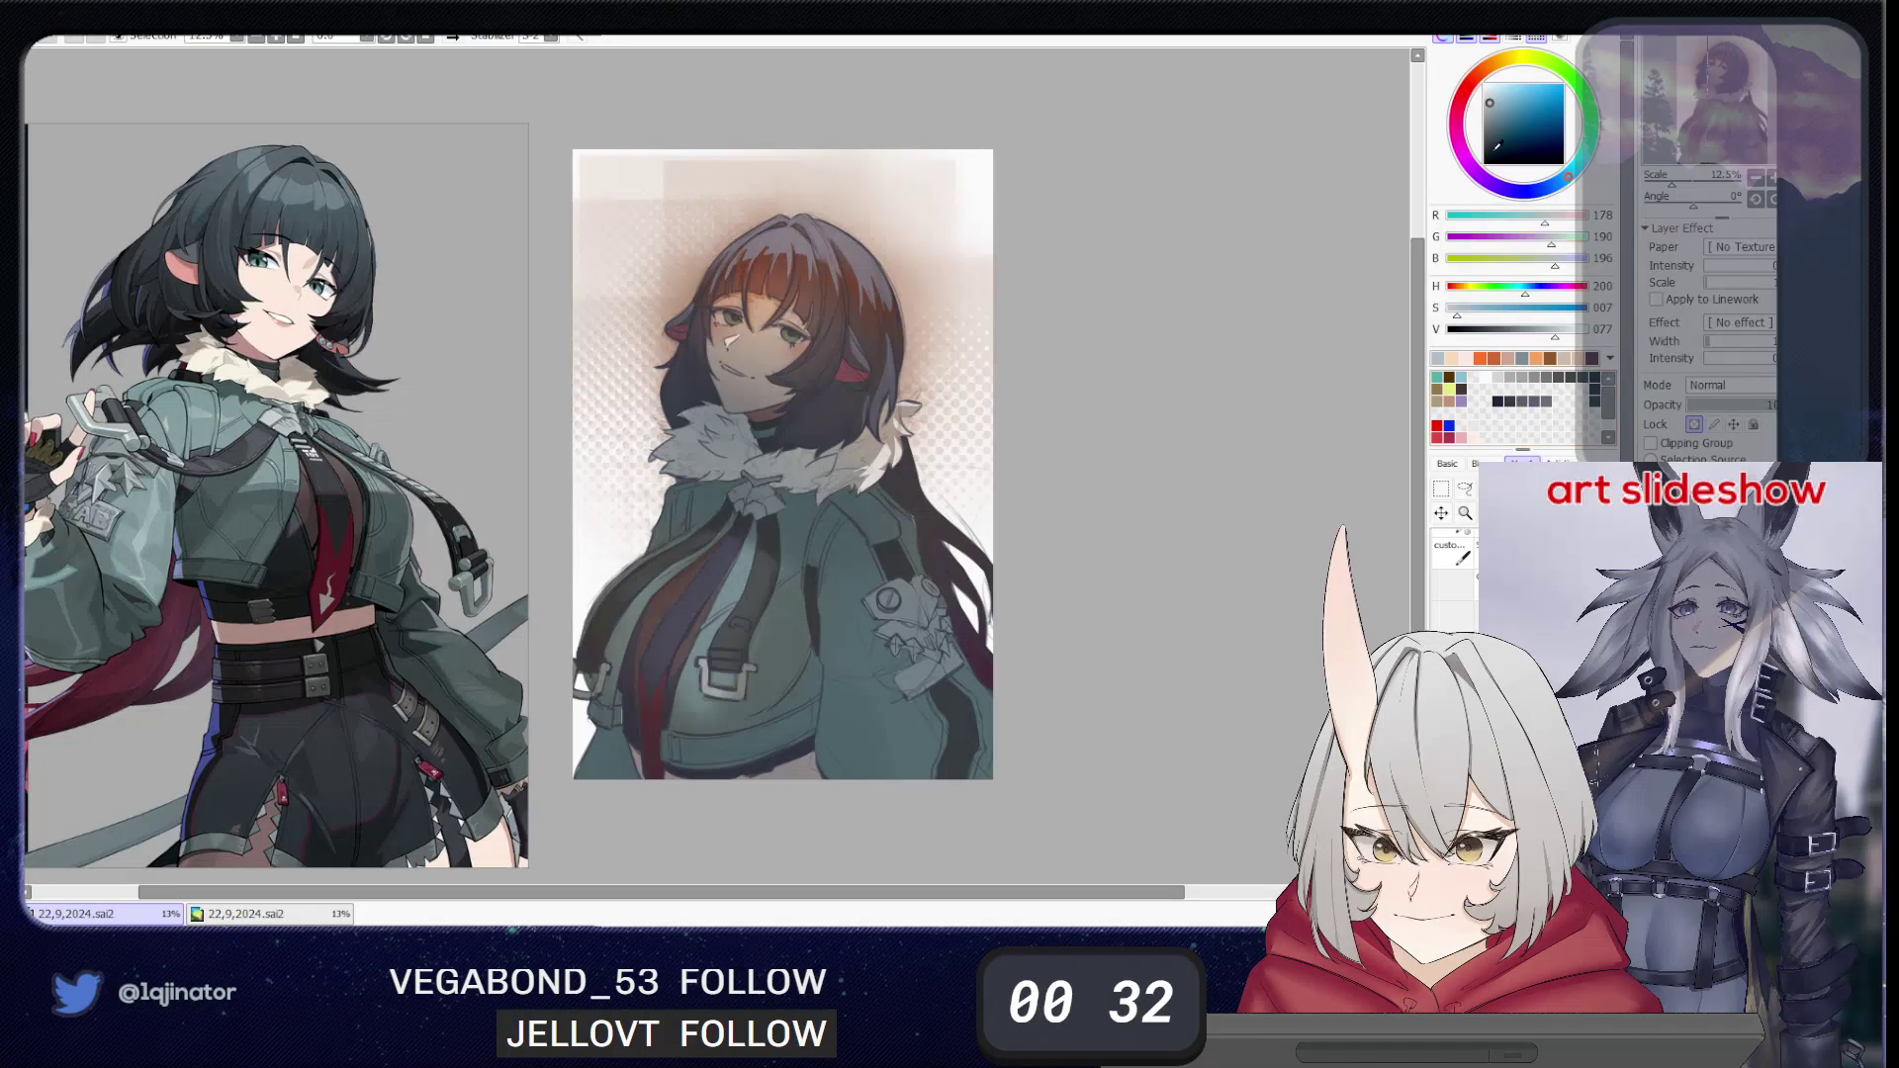
- Choose a strong orange-red (RGB 180, 50, 16) and brush it over the line art of the head and jacket
click(1473, 78)
click(1510, 107)
drag(800, 456, 862, 682)
mouse_move(793, 352)
mouse_down()
mouse_move(830, 483)
mouse_move(893, 510)
mouse_up()
- Recolour the line art of the hair and jacket deep red (RGB 87, 0, 0) and lower the layer's opacity
click(1547, 314)
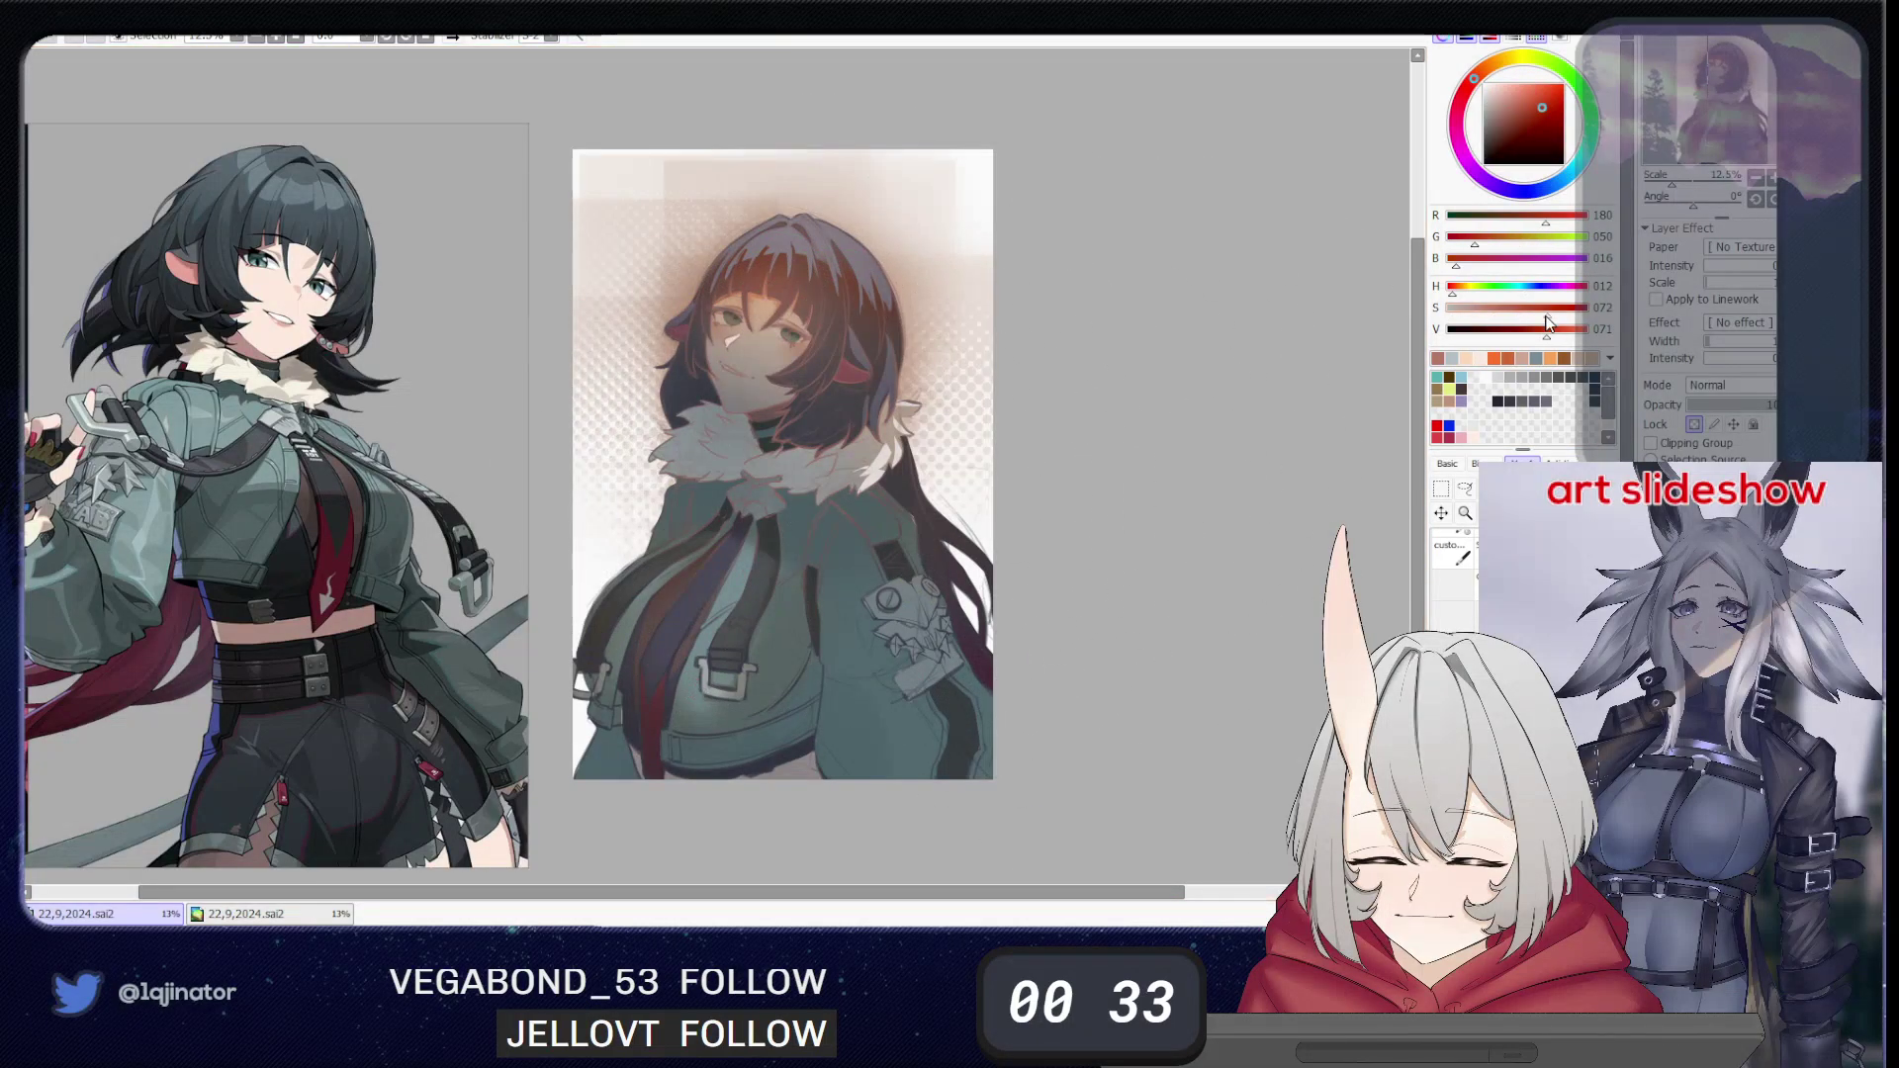
drag(1549, 327, 1496, 328)
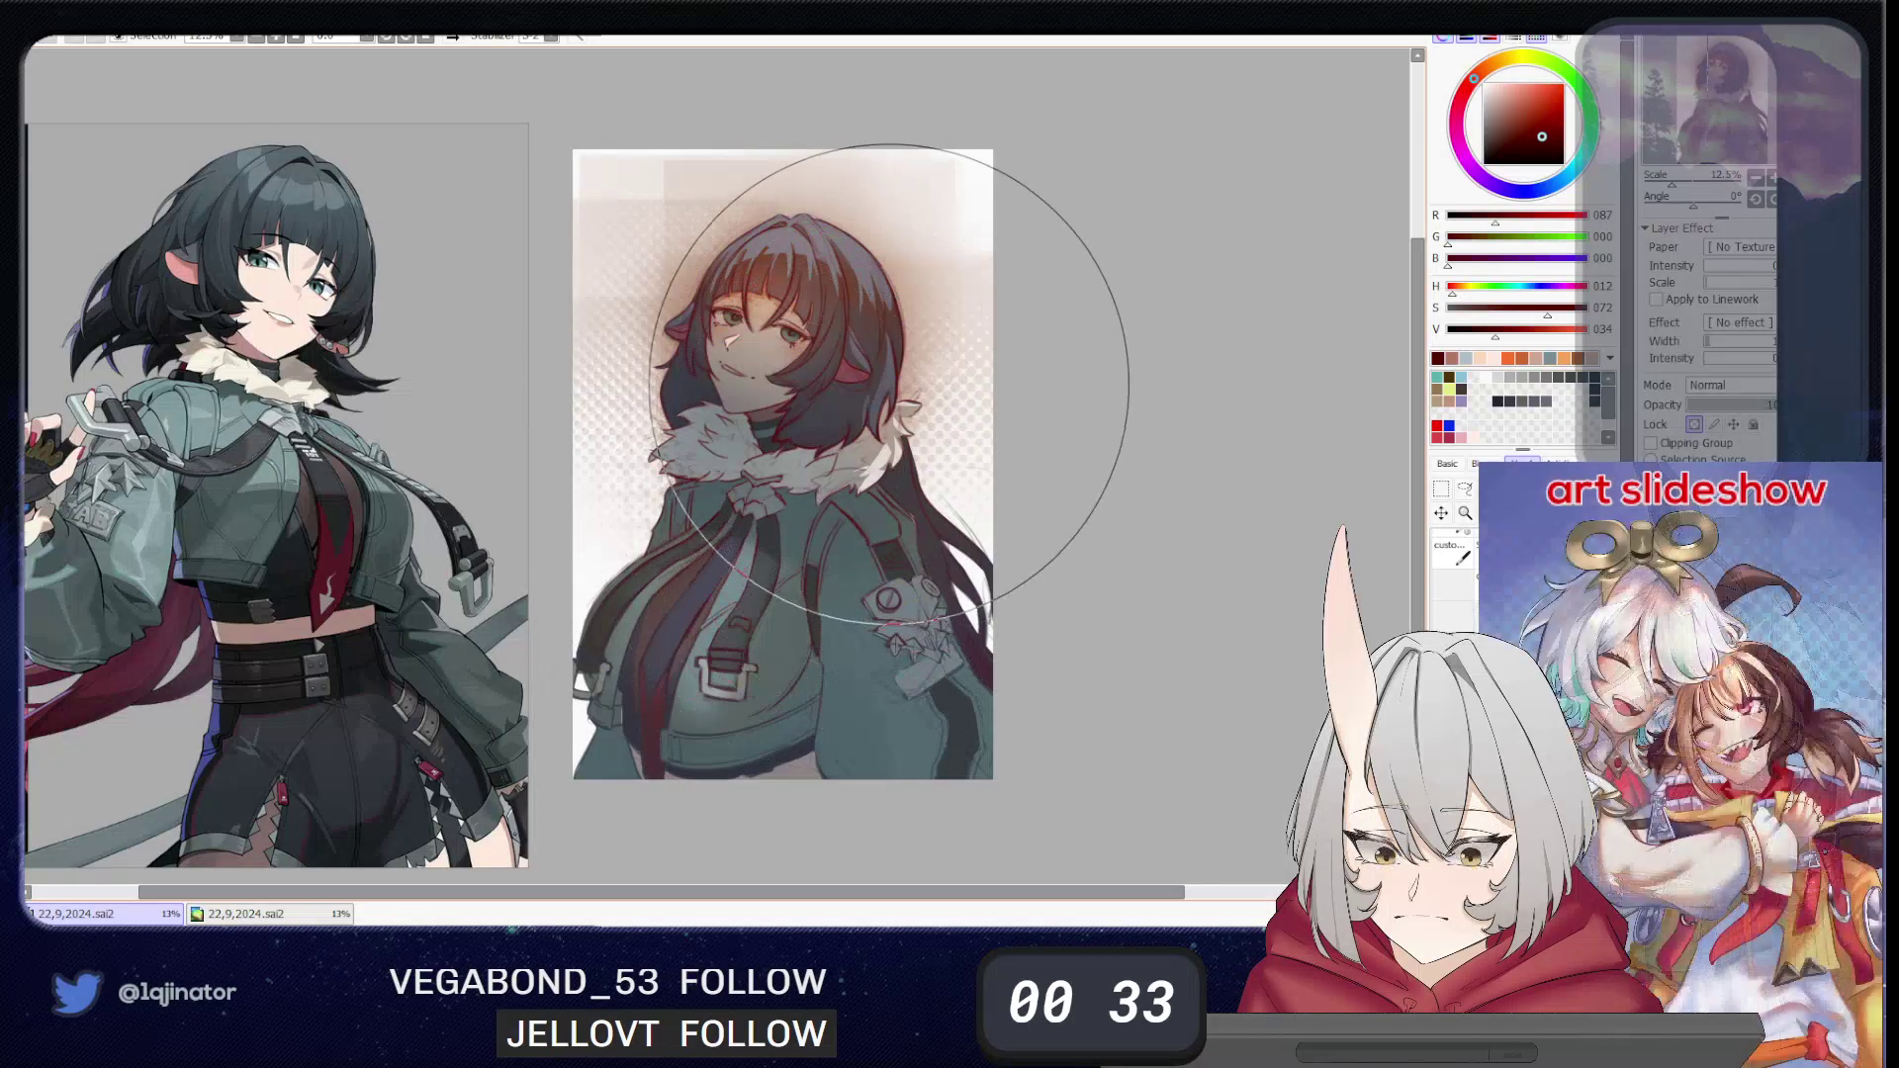
key(ctrl+z)
mouse_move(853, 365)
mouse_down()
mouse_move(821, 496)
mouse_move(896, 433)
mouse_move(890, 454)
mouse_move(890, 419)
mouse_move(764, 363)
mouse_move(867, 295)
mouse_move(886, 501)
mouse_move(961, 501)
mouse_move(927, 560)
mouse_move(1050, 481)
mouse_up()
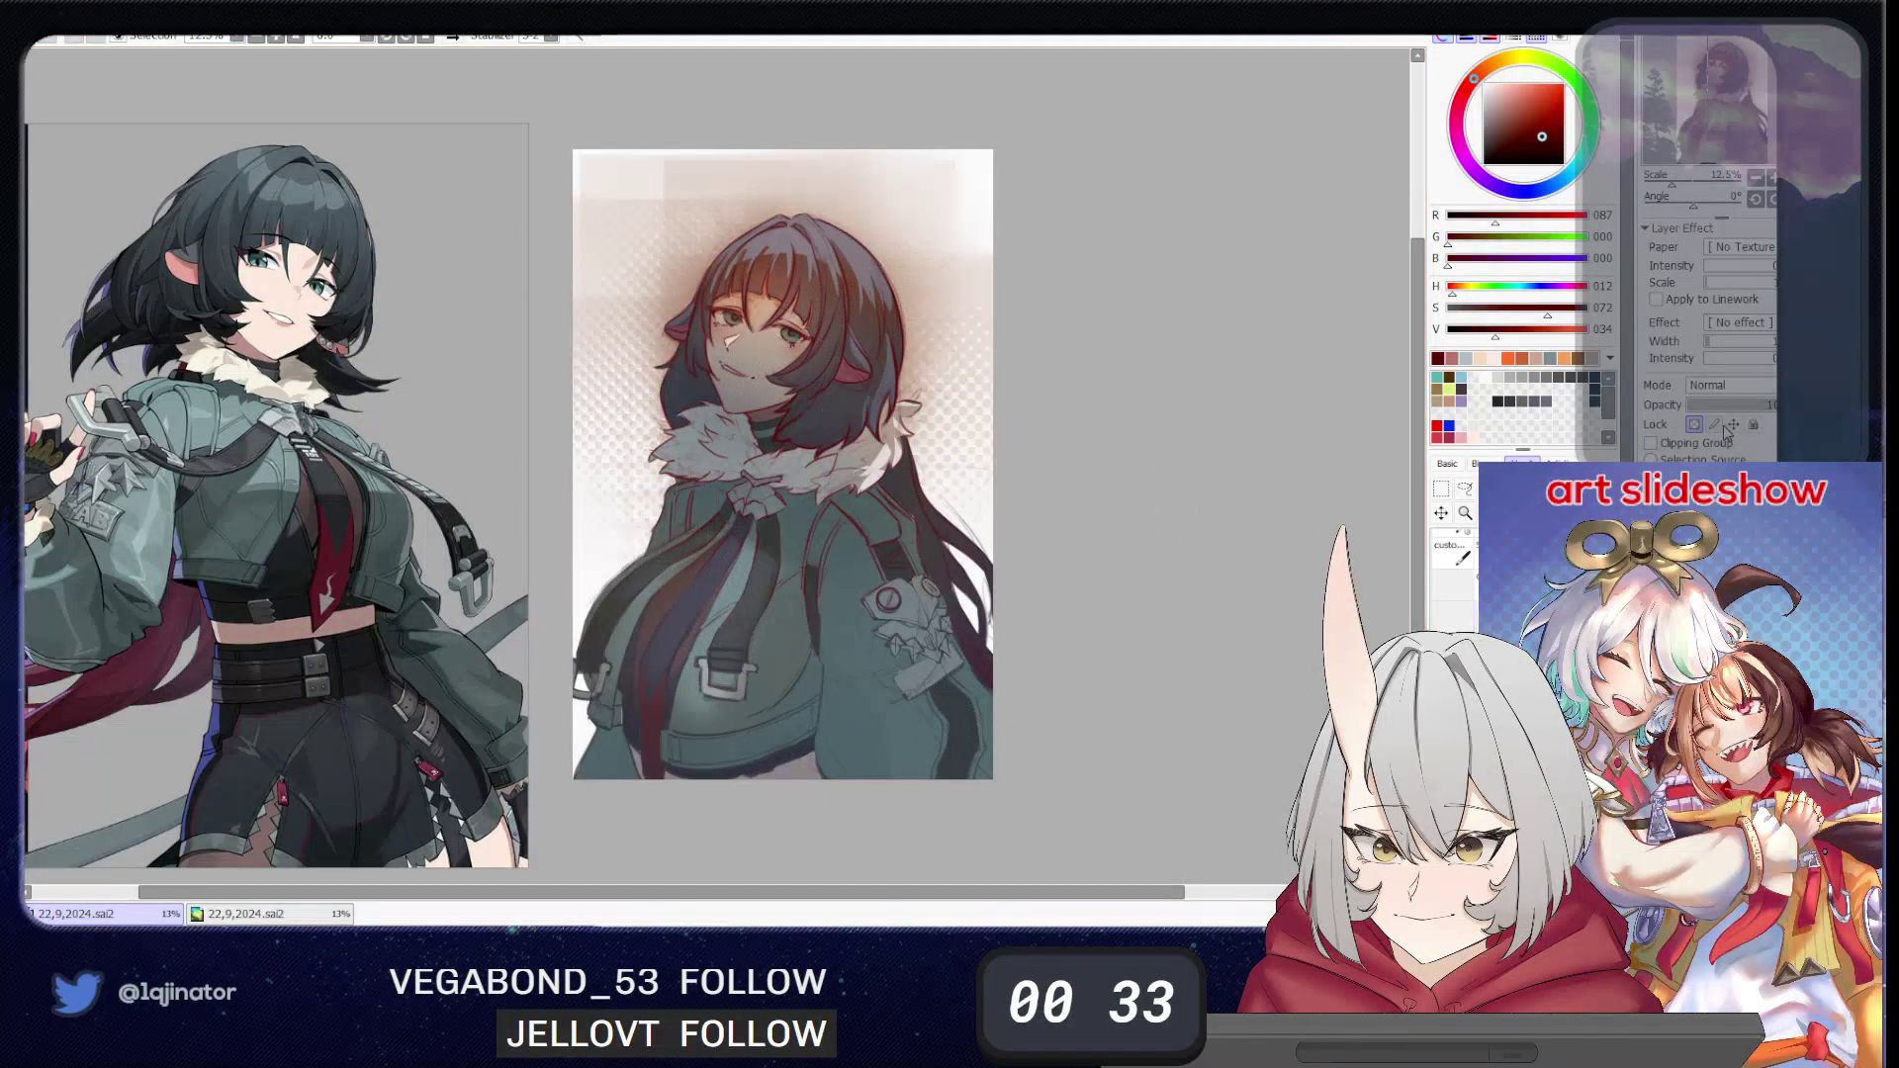
click(1761, 409)
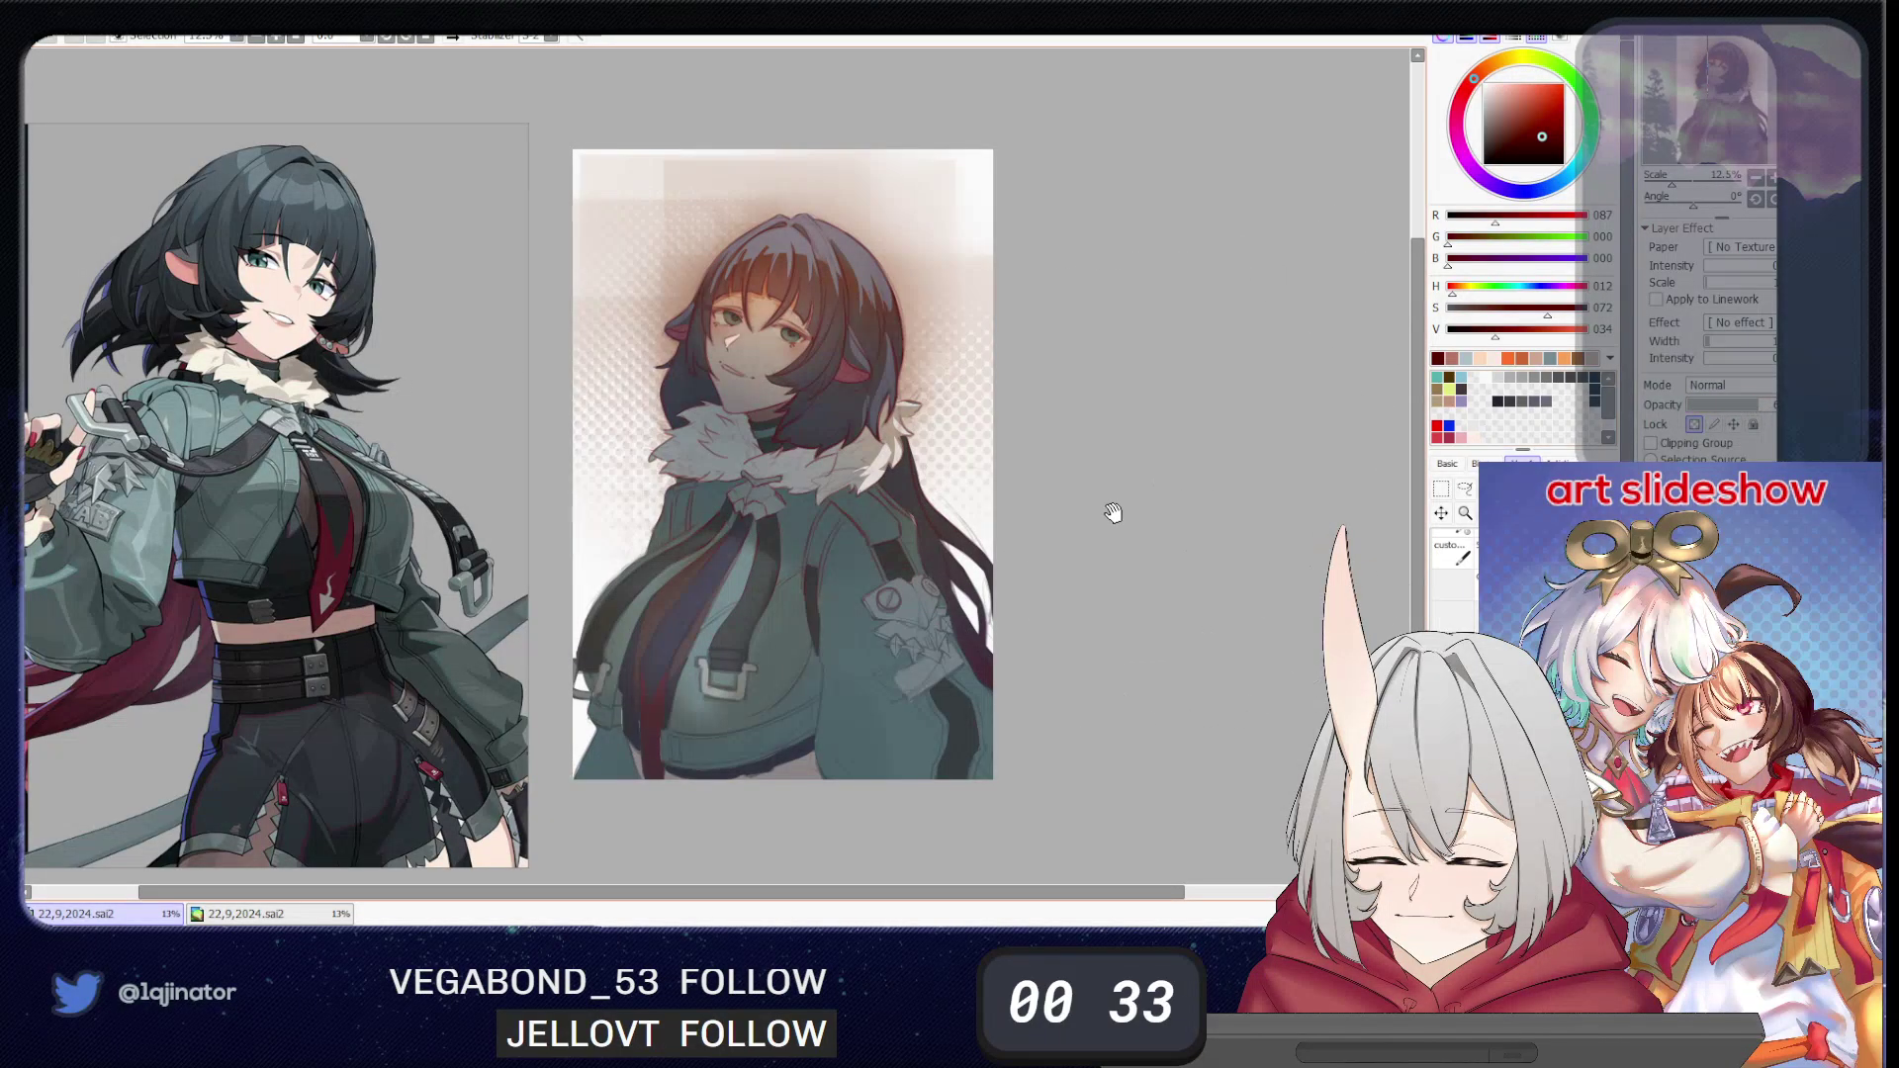
drag(1113, 512, 1131, 535)
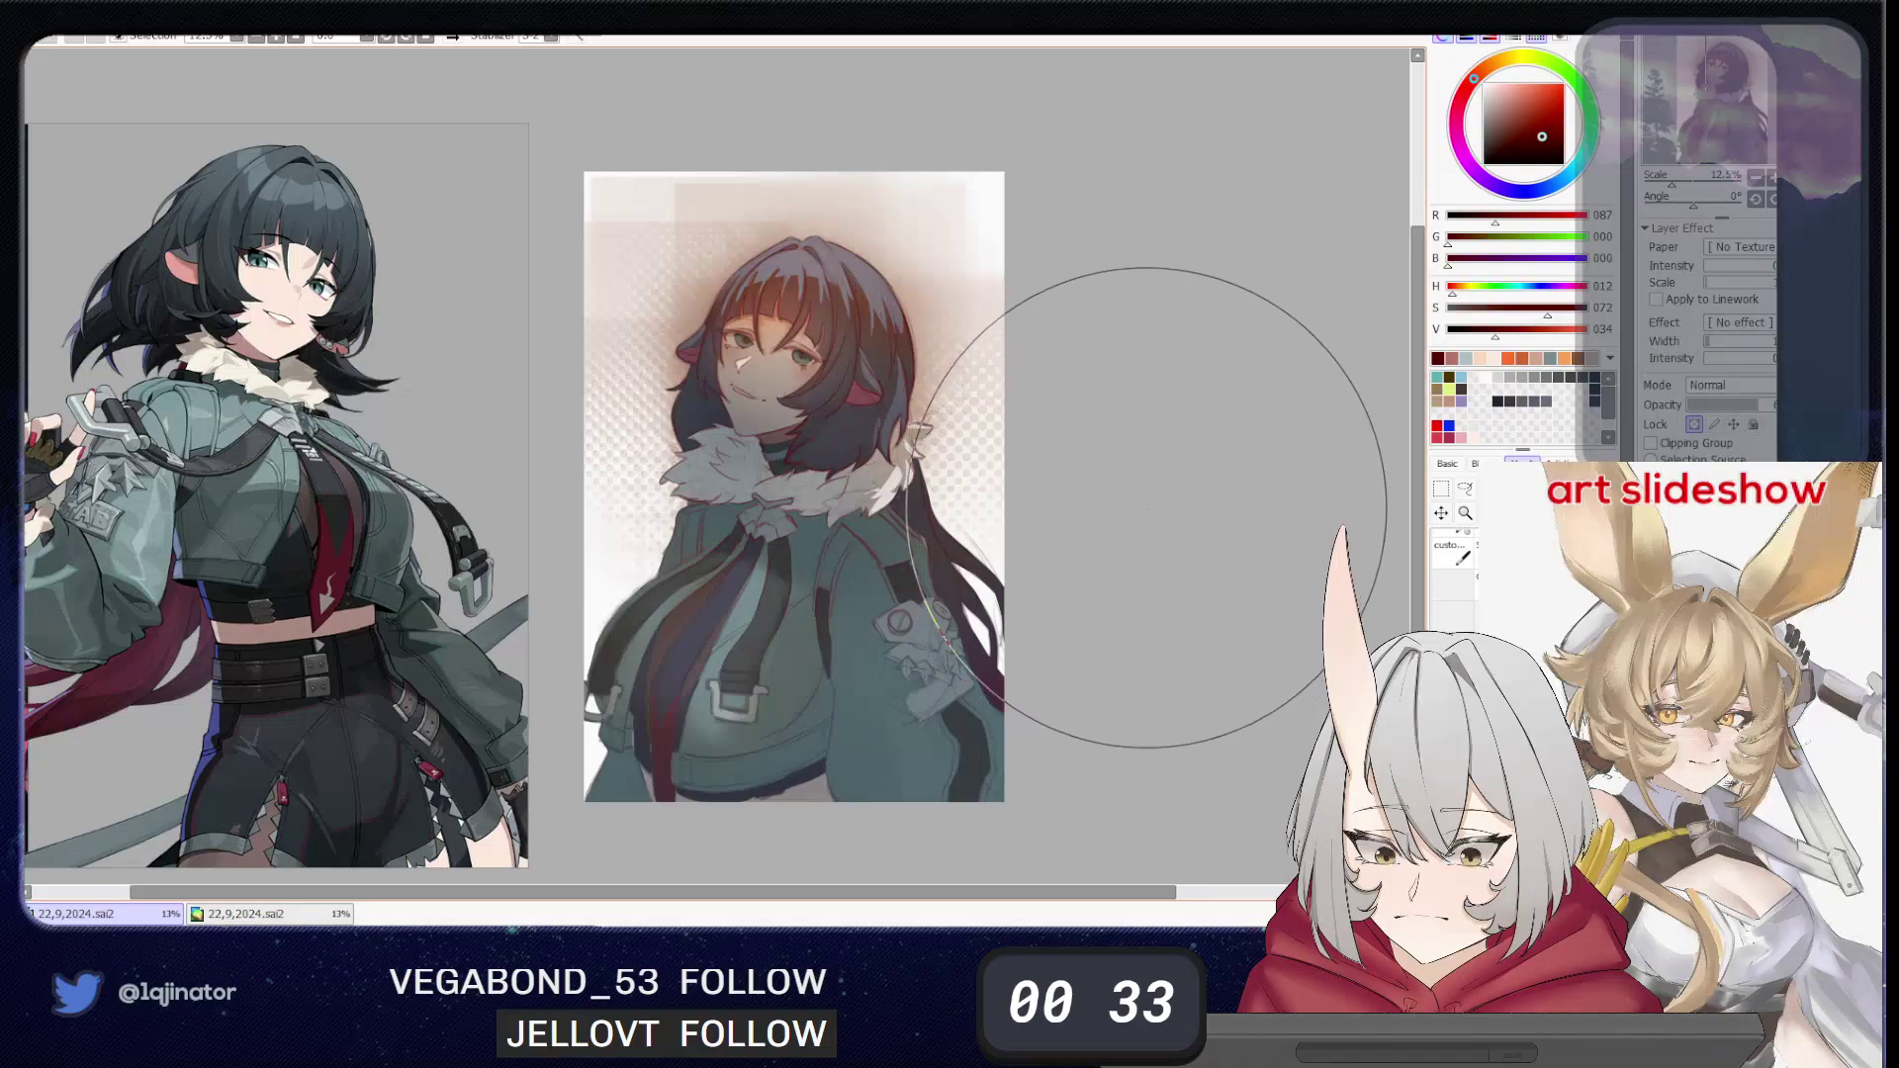
- Change the painting colour to dark blue-grey (RGB 56, 56, 68) and brush it over the eye's line art with a smaller brush
scroll(984, 593, up, 2)
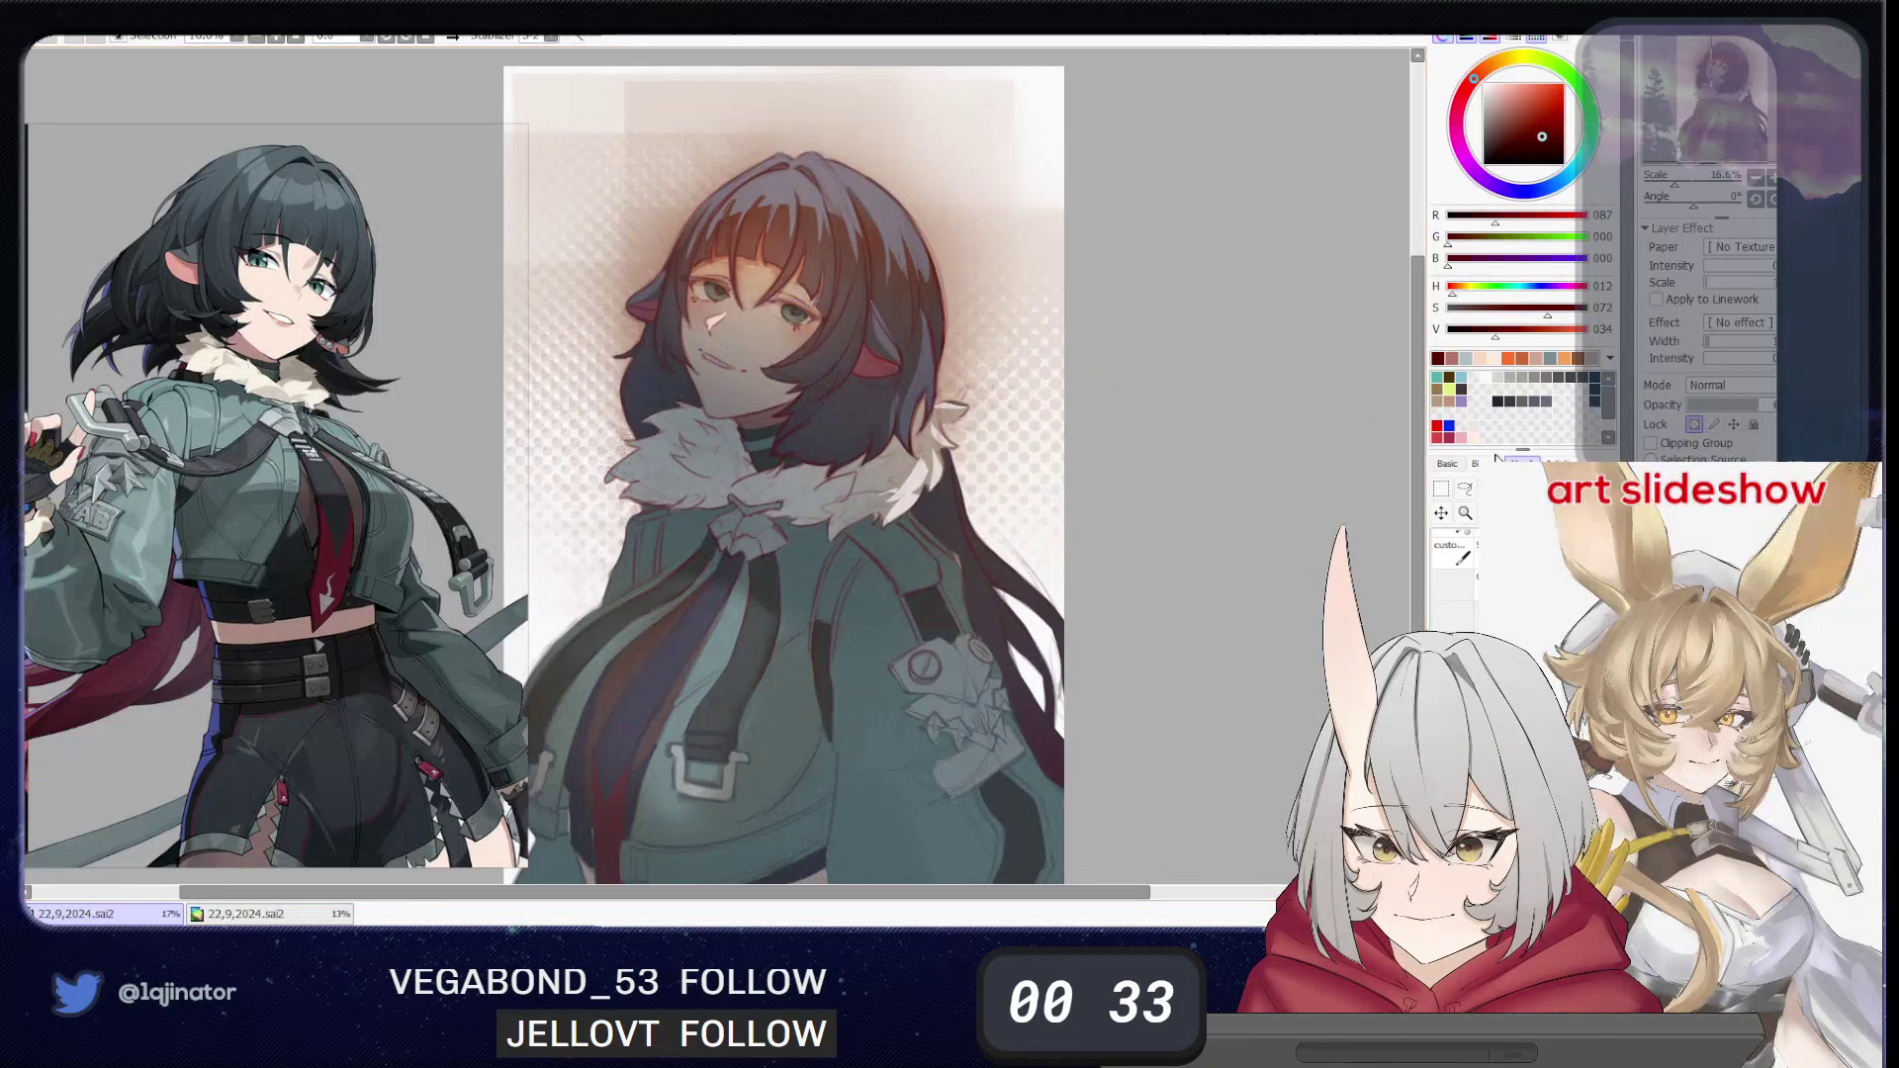
click(1509, 311)
click(1534, 328)
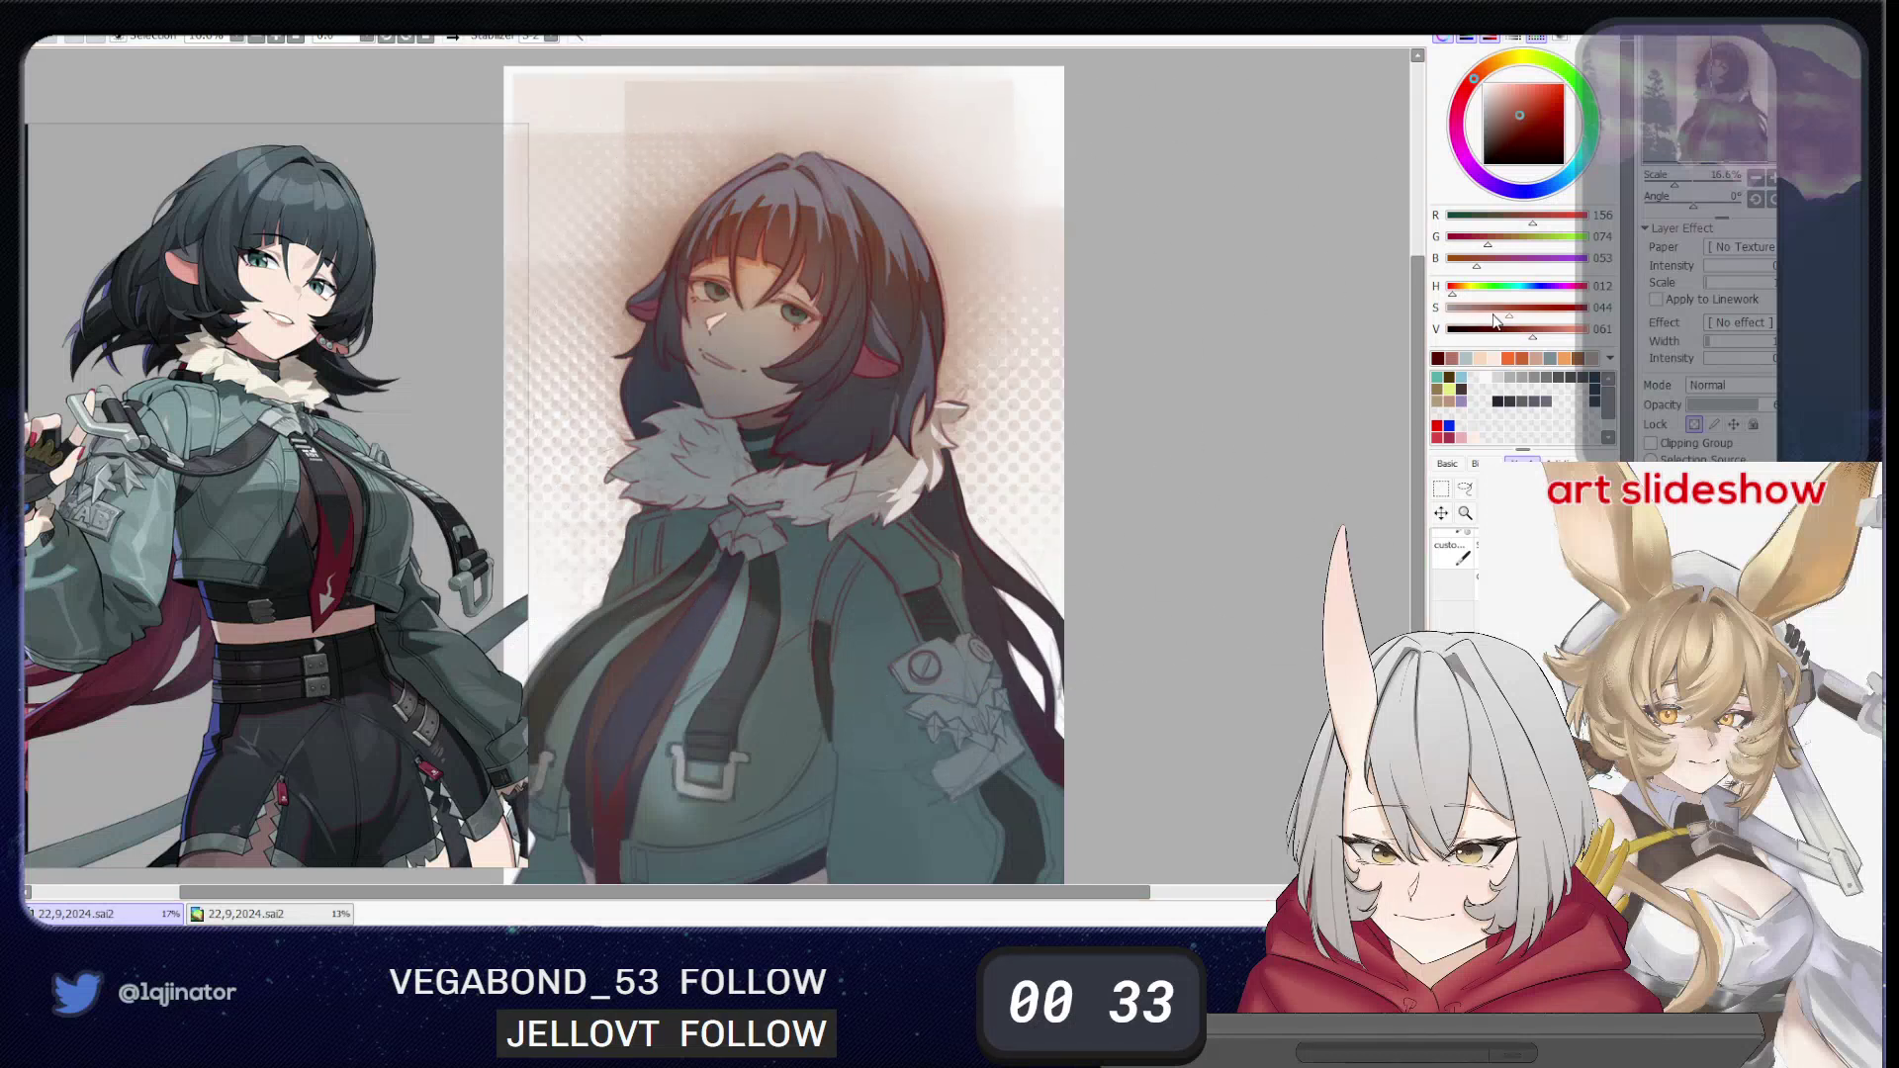
click(1505, 405)
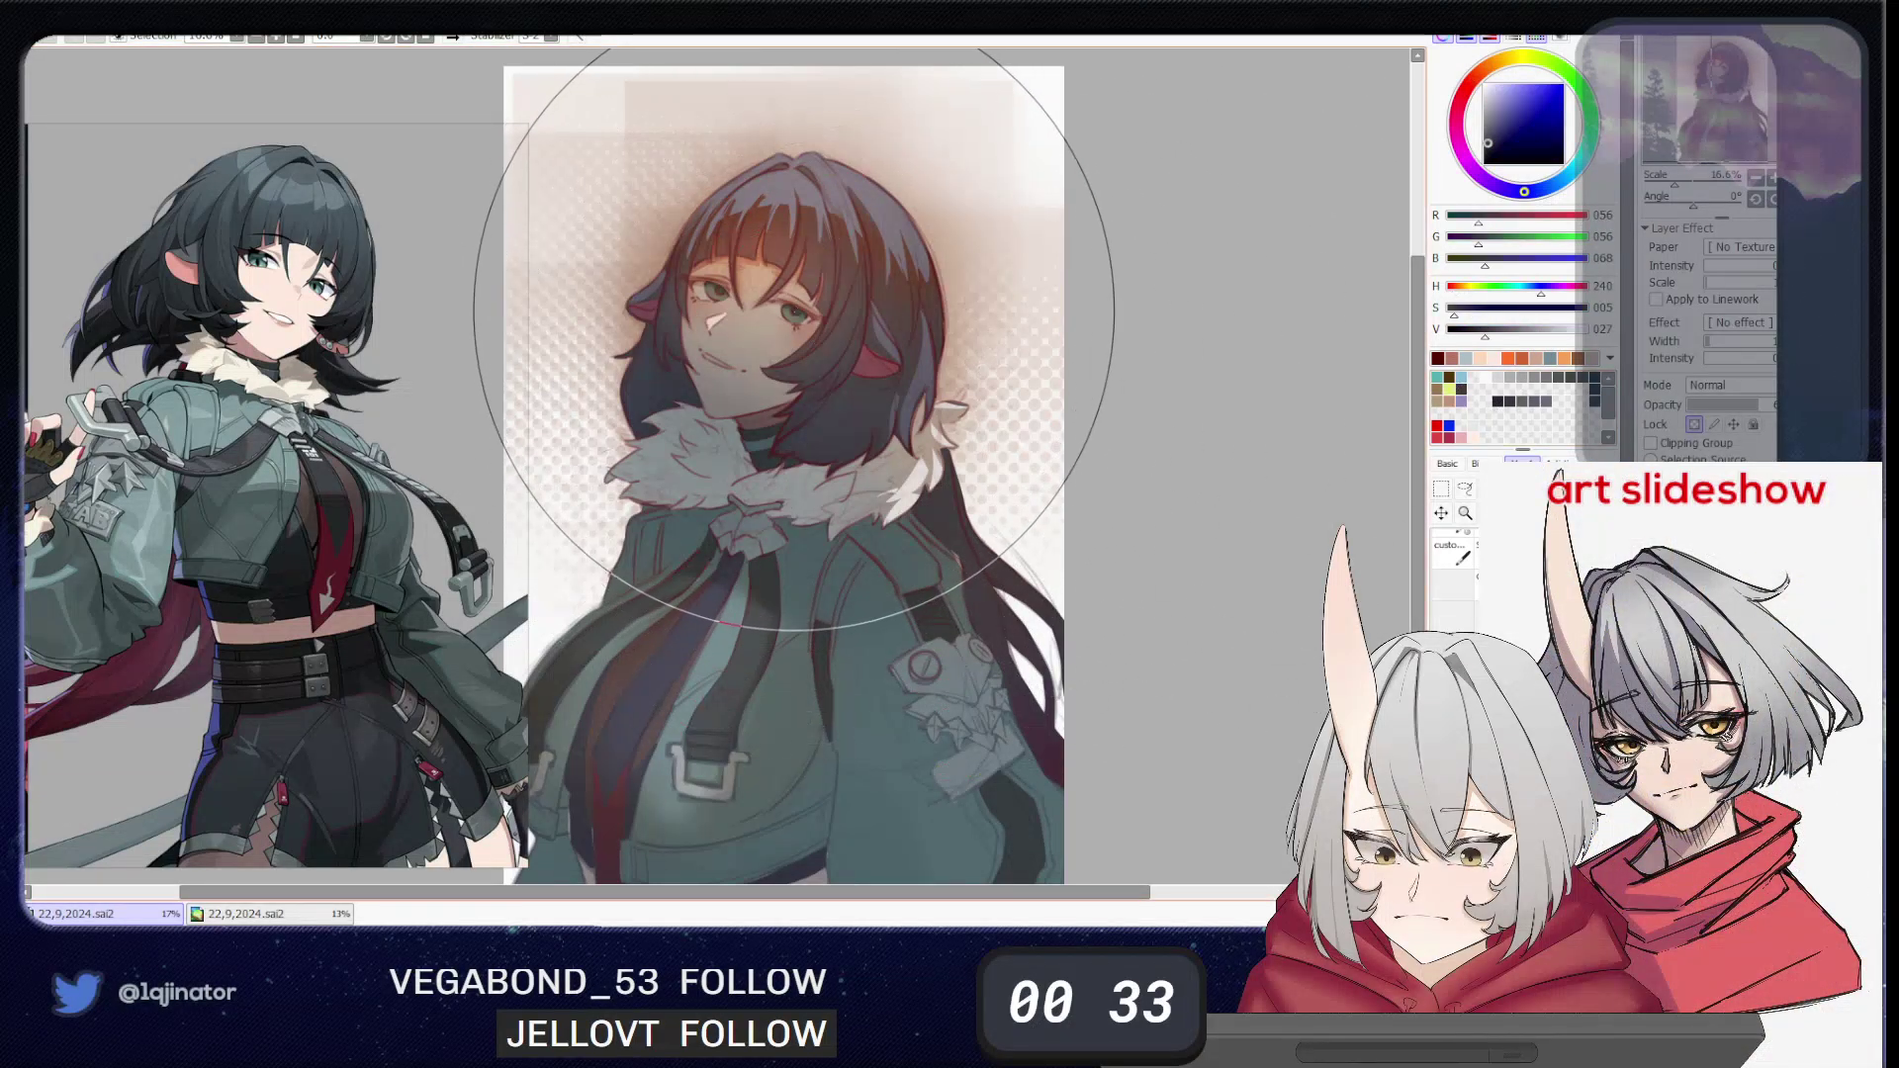
key(b)
drag(795, 324, 797, 307)
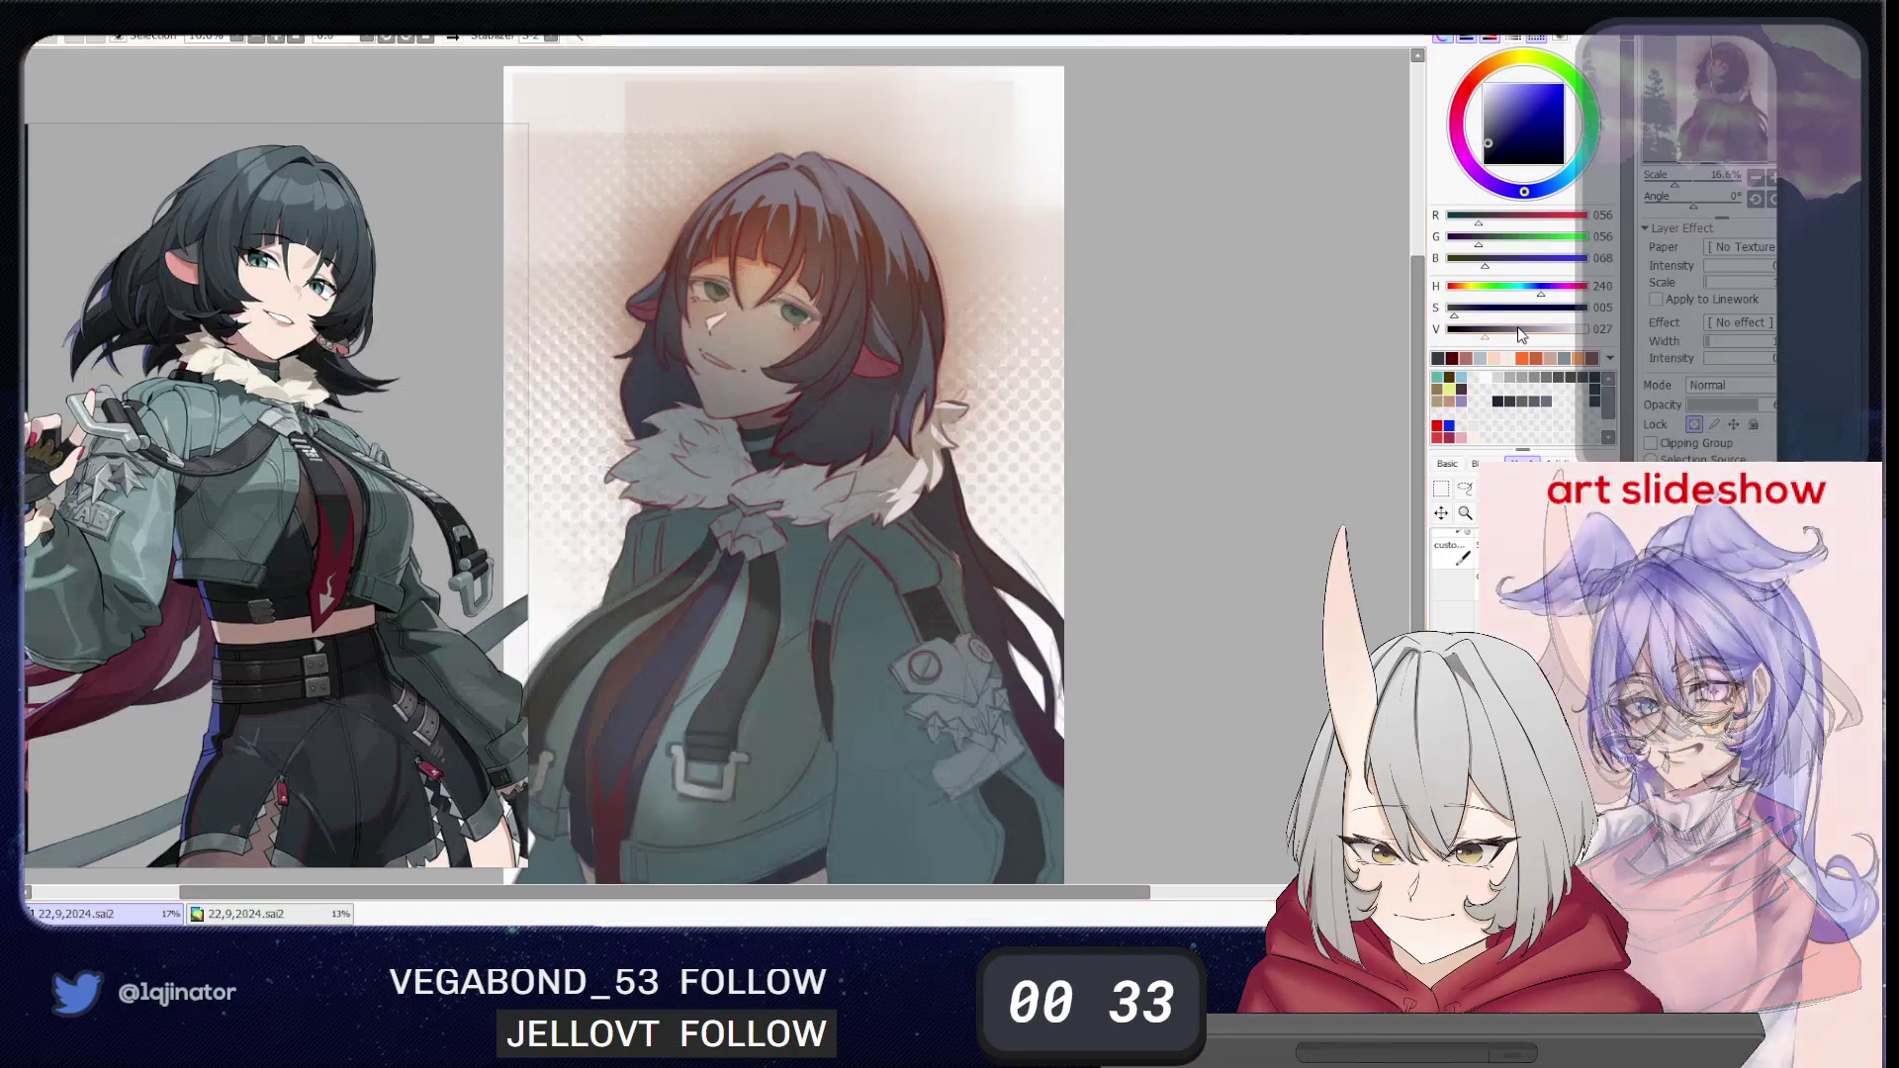
- Switch back to the reddish brown, darken it to RGB 107, 34, 15 and brush it over the eye's line art
key(x)
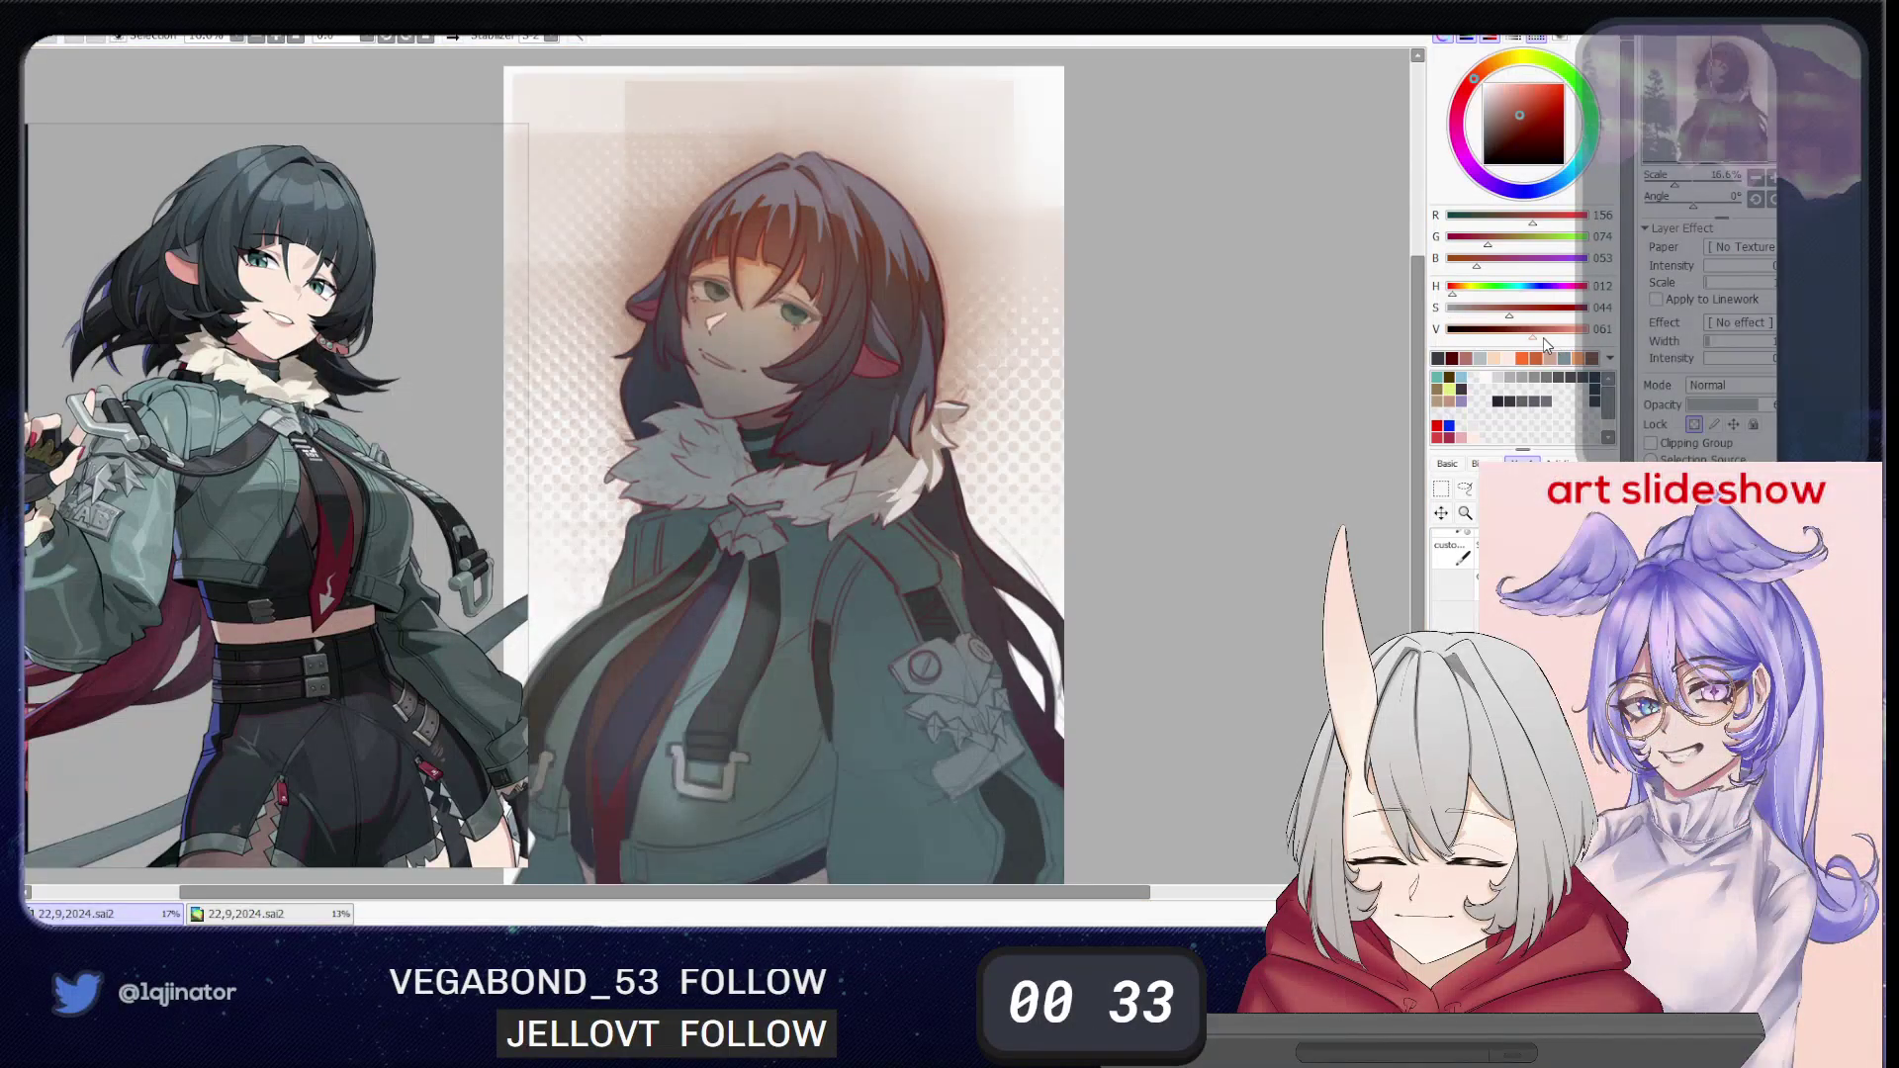
click(1506, 330)
click(1504, 311)
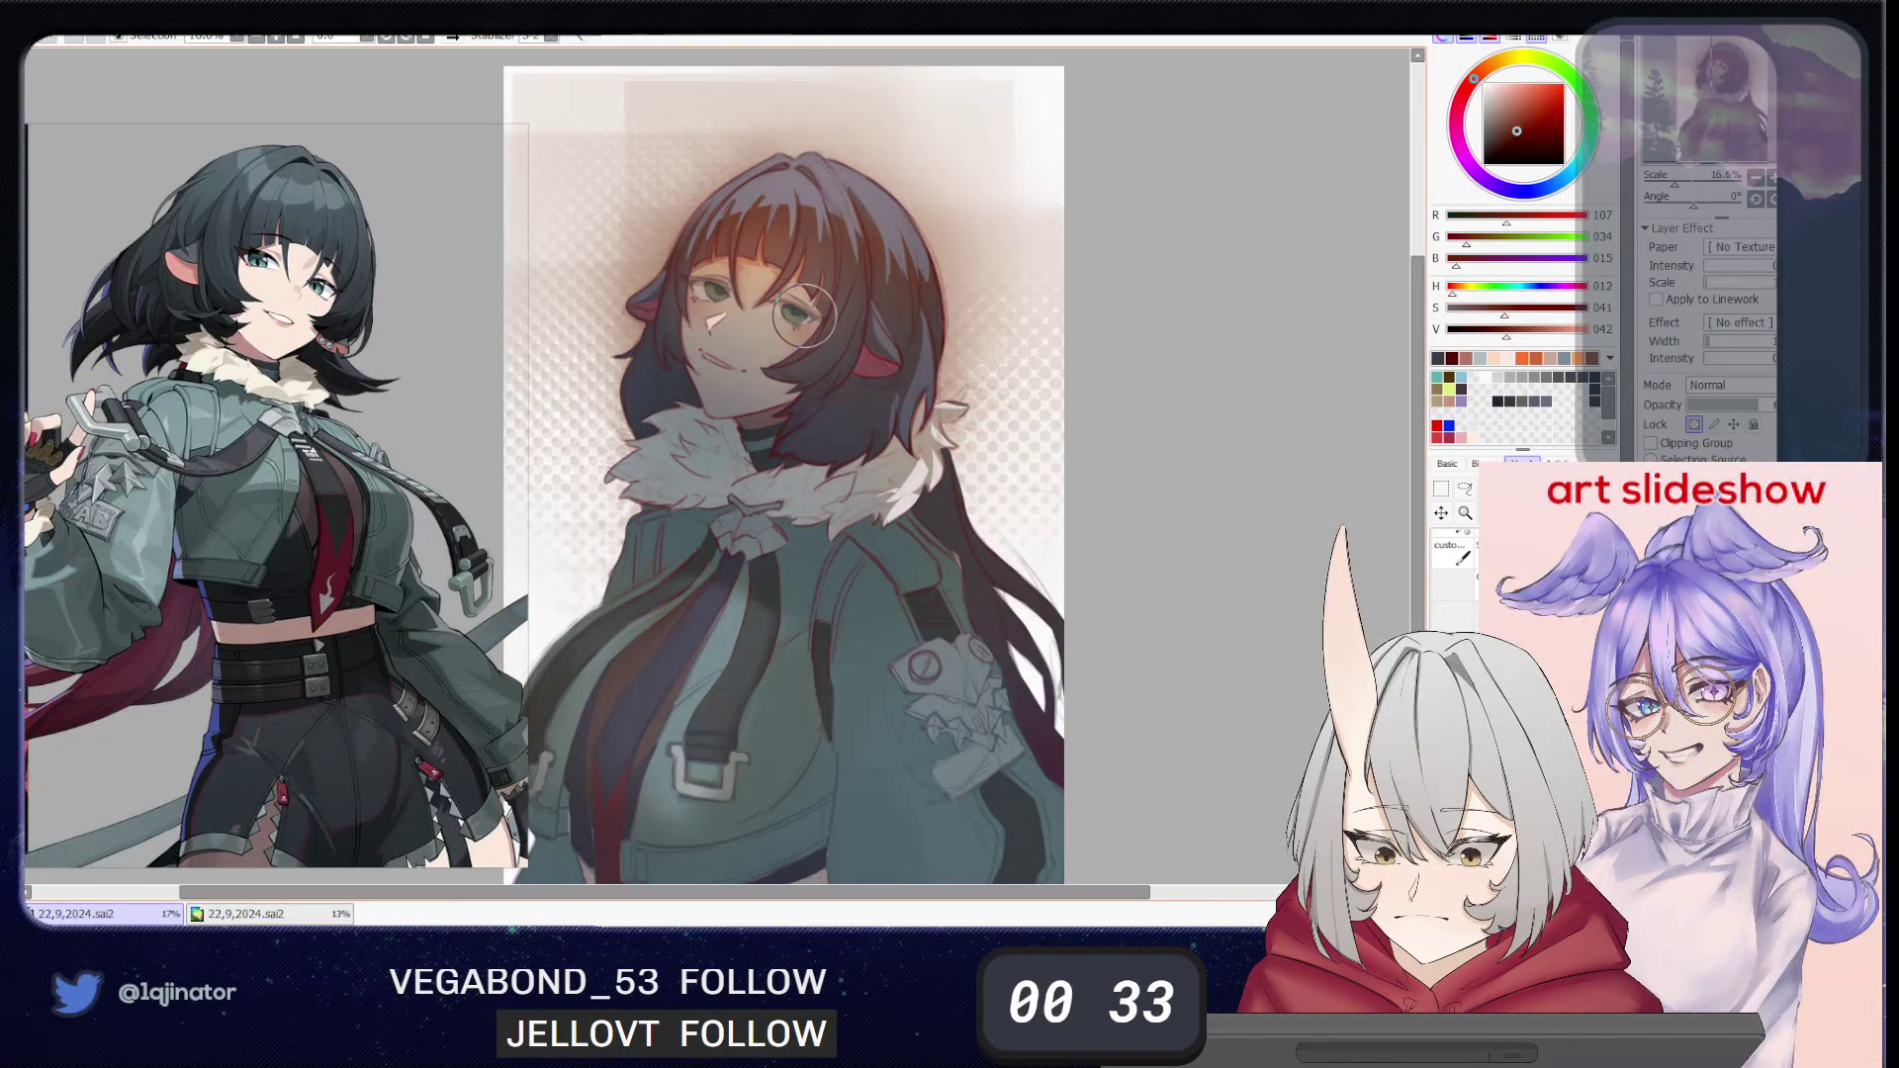
drag(806, 316, 789, 299)
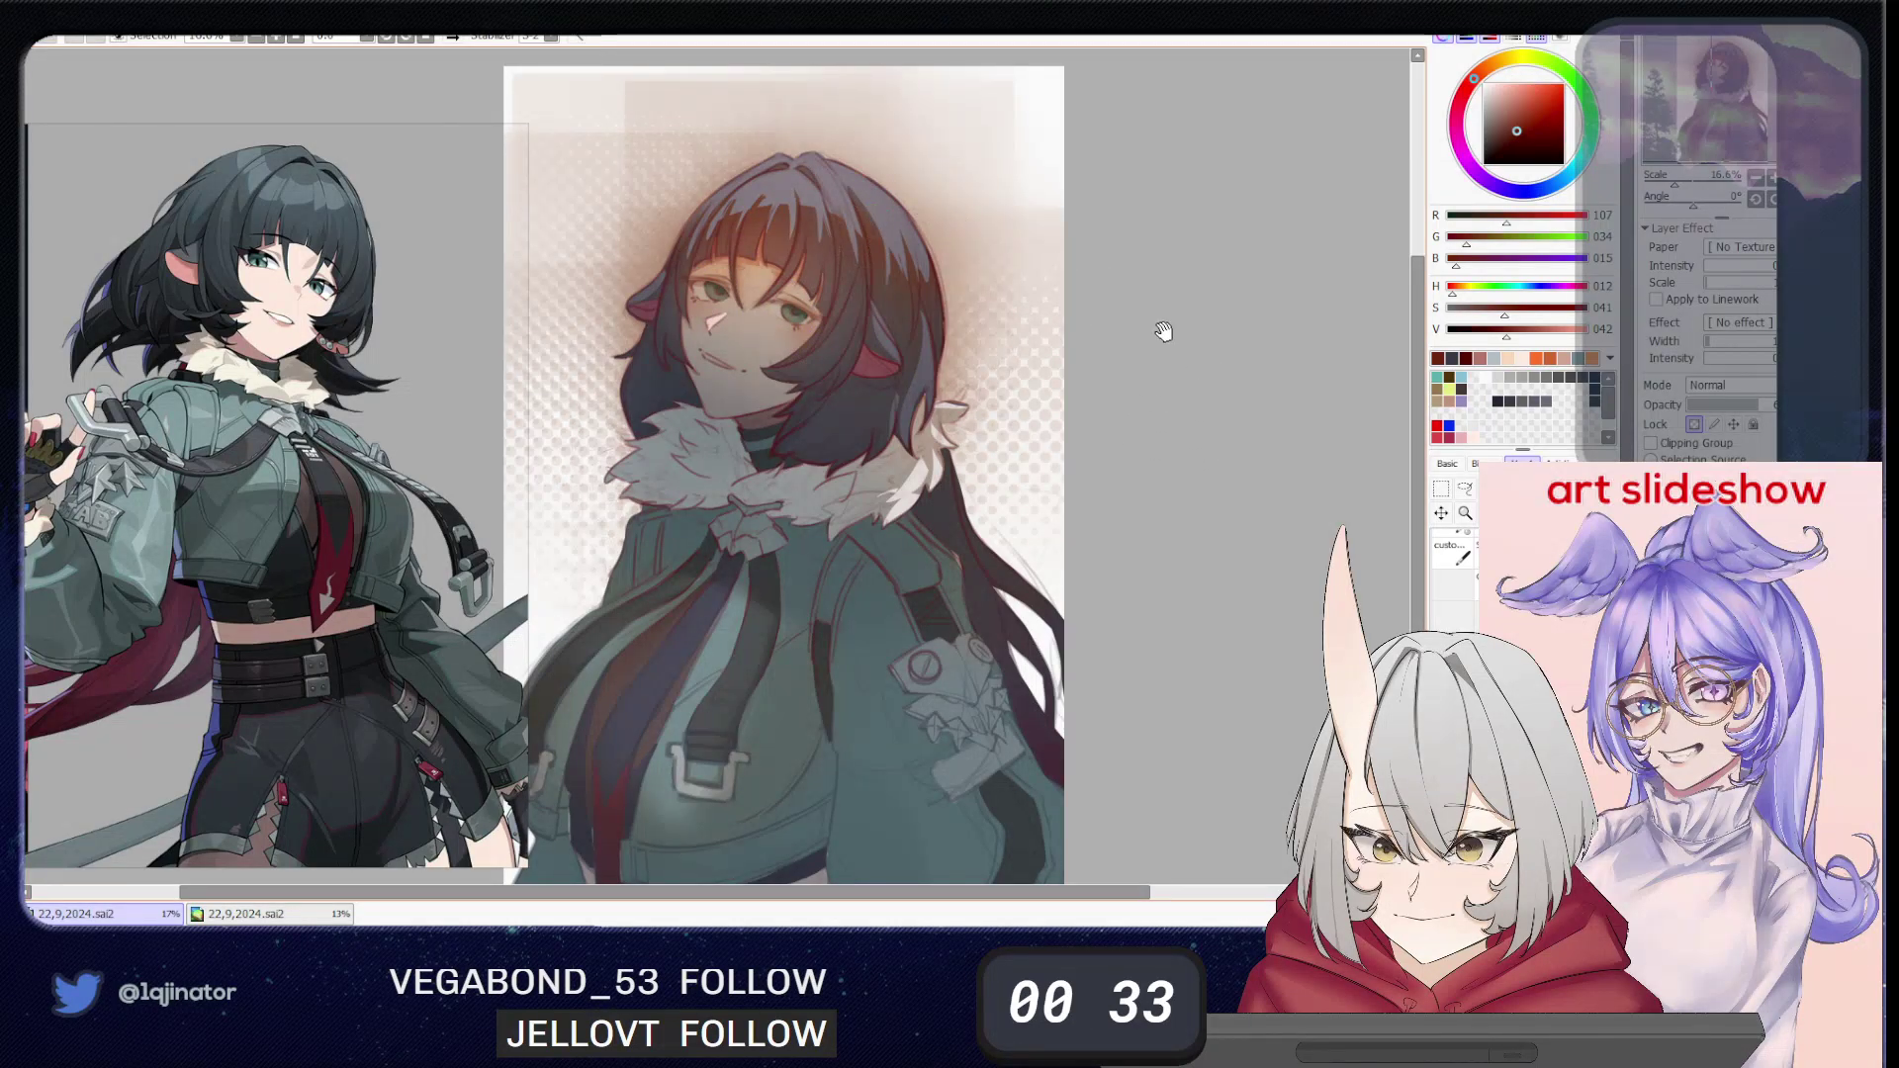
drag(1163, 331, 1160, 377)
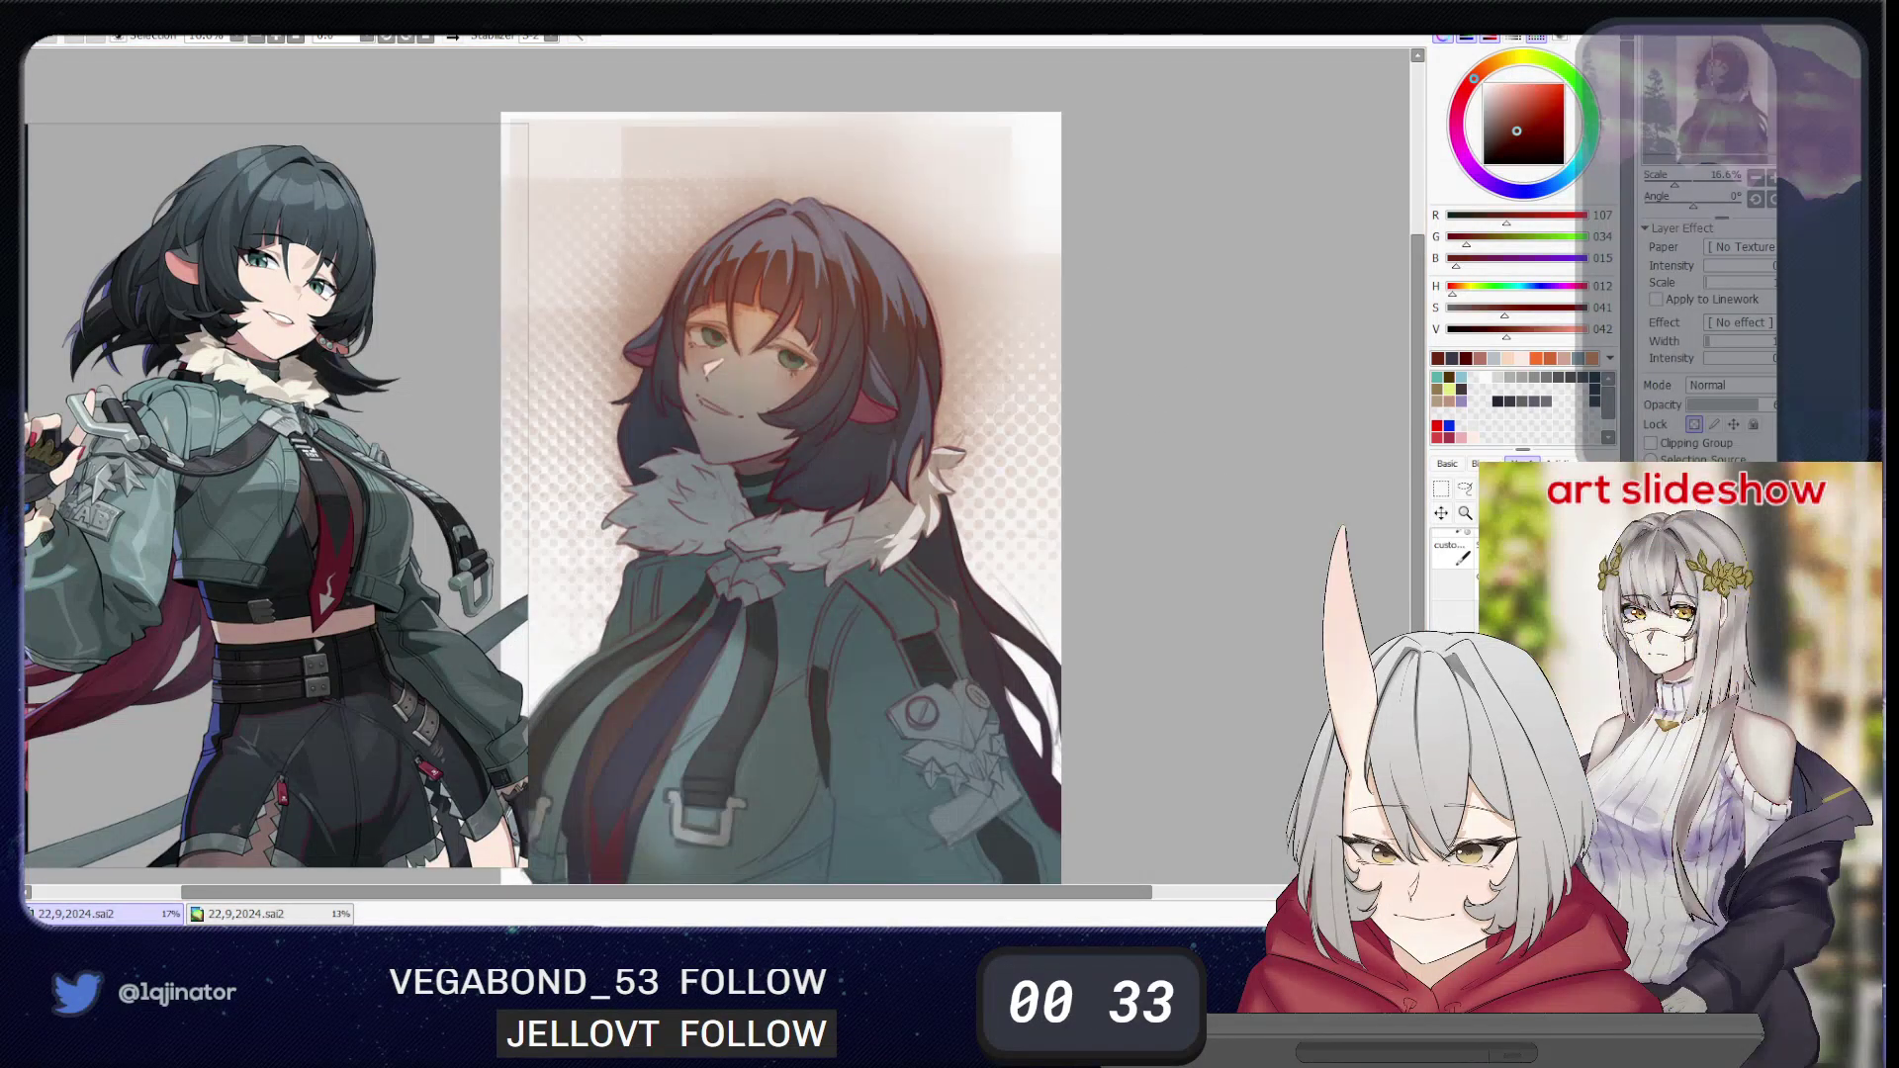
- Pick the hair's dark blue-grey (RGB 60, 63, 73), lasso both eyebrow shapes under the fringe and brush the colour in
drag(1053, 506, 1039, 570)
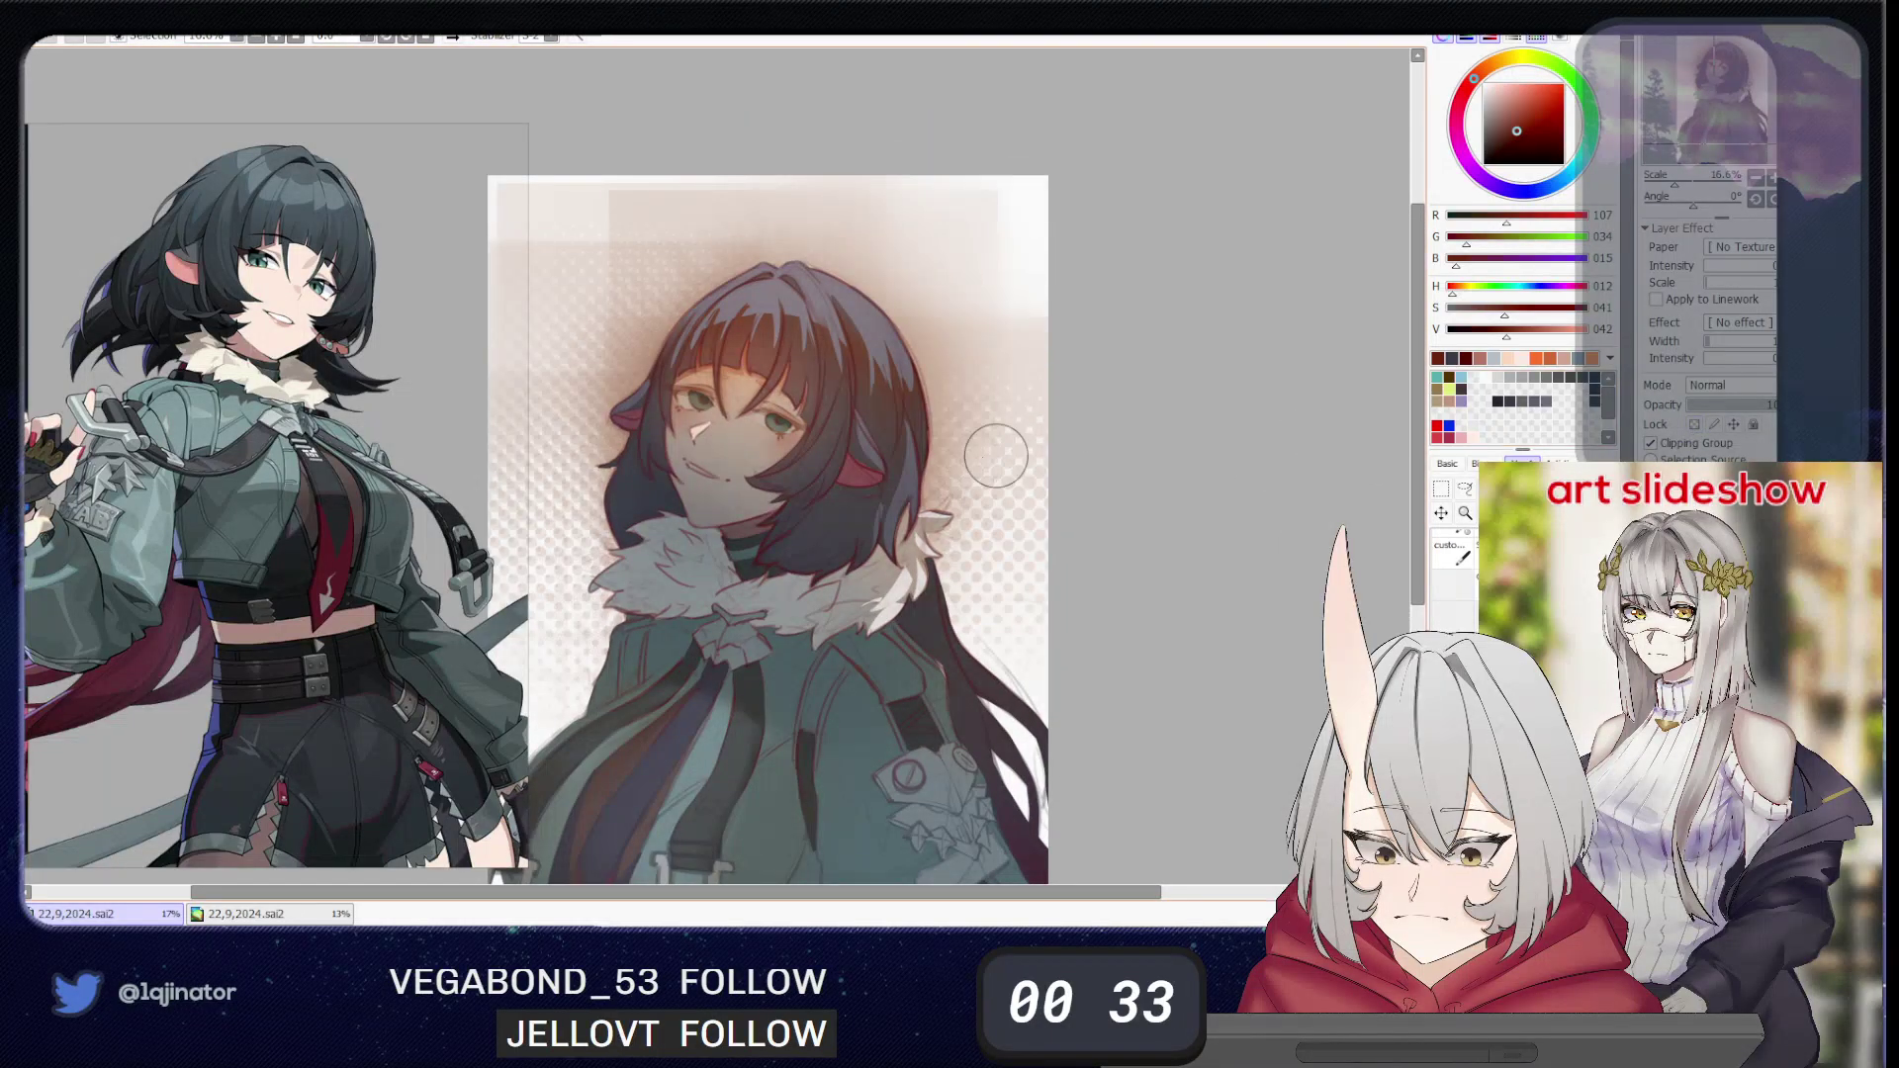
alt+click(639, 490)
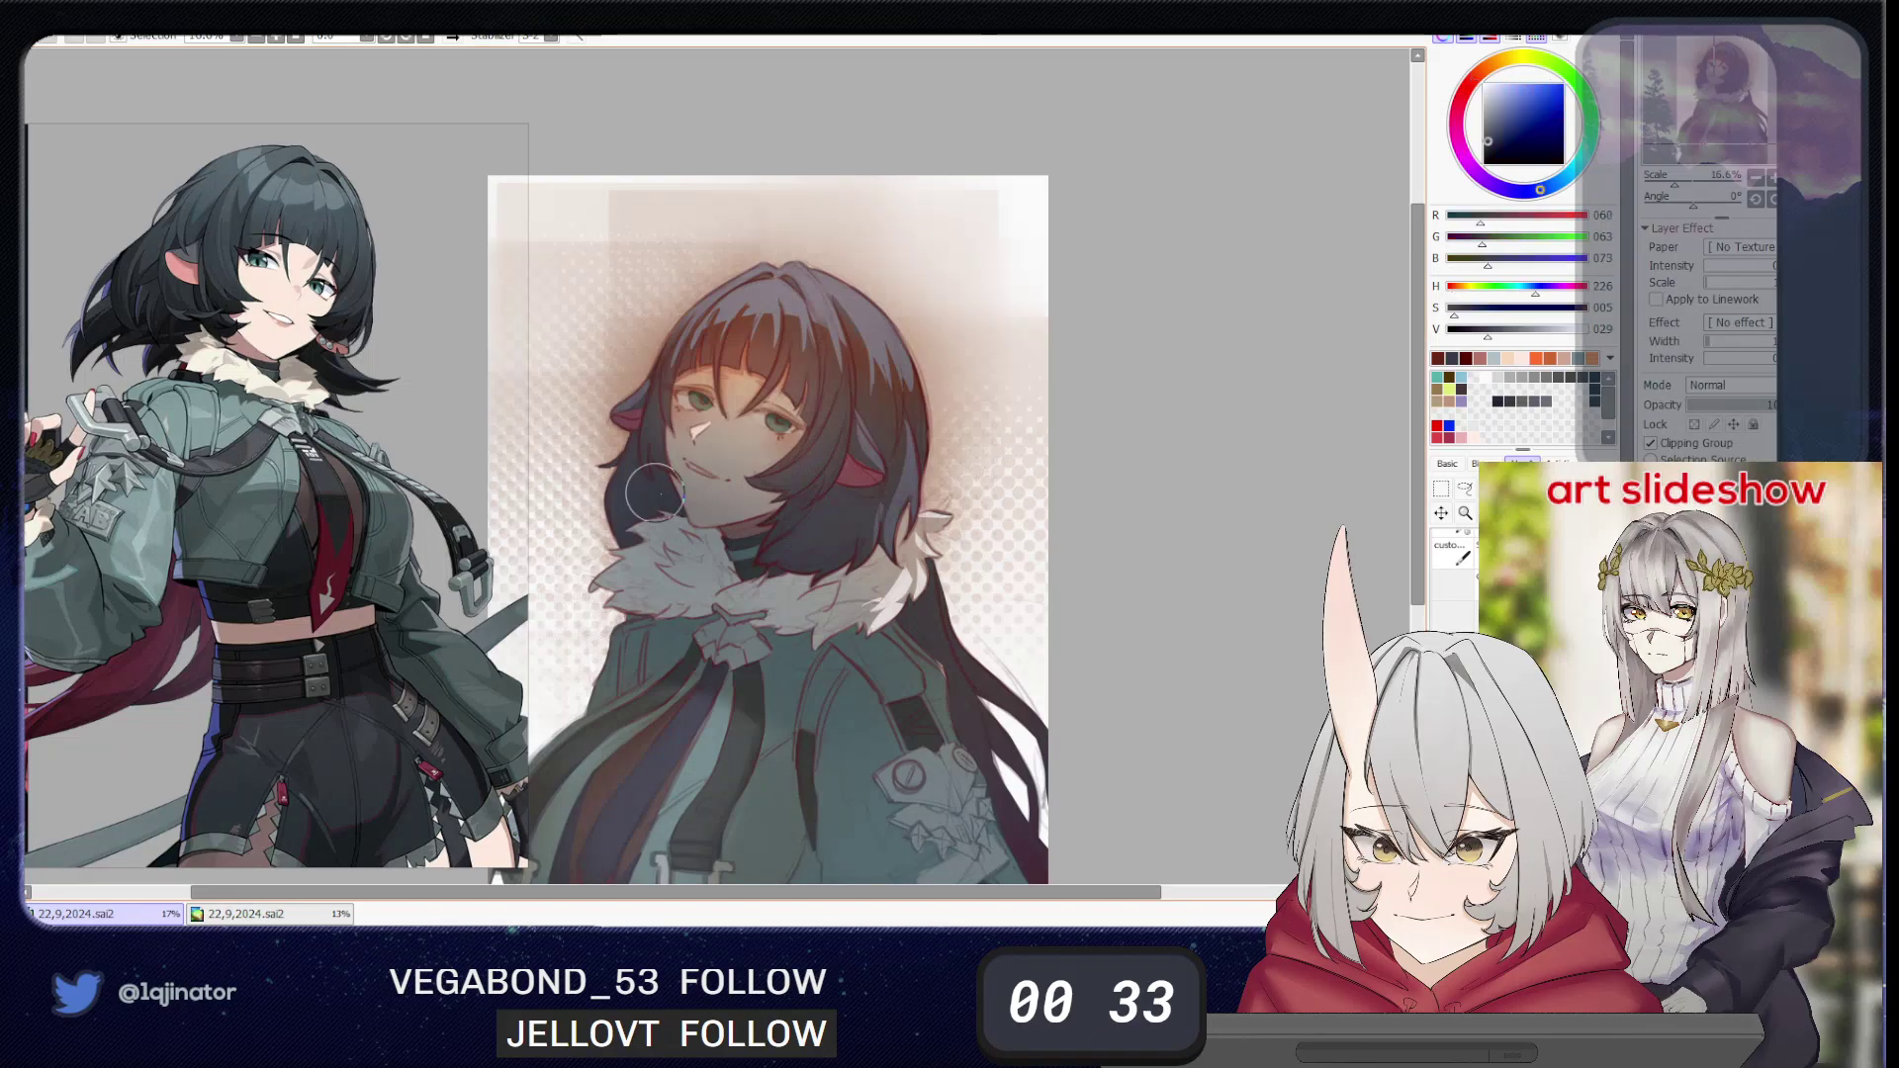
click(1467, 485)
key(h)
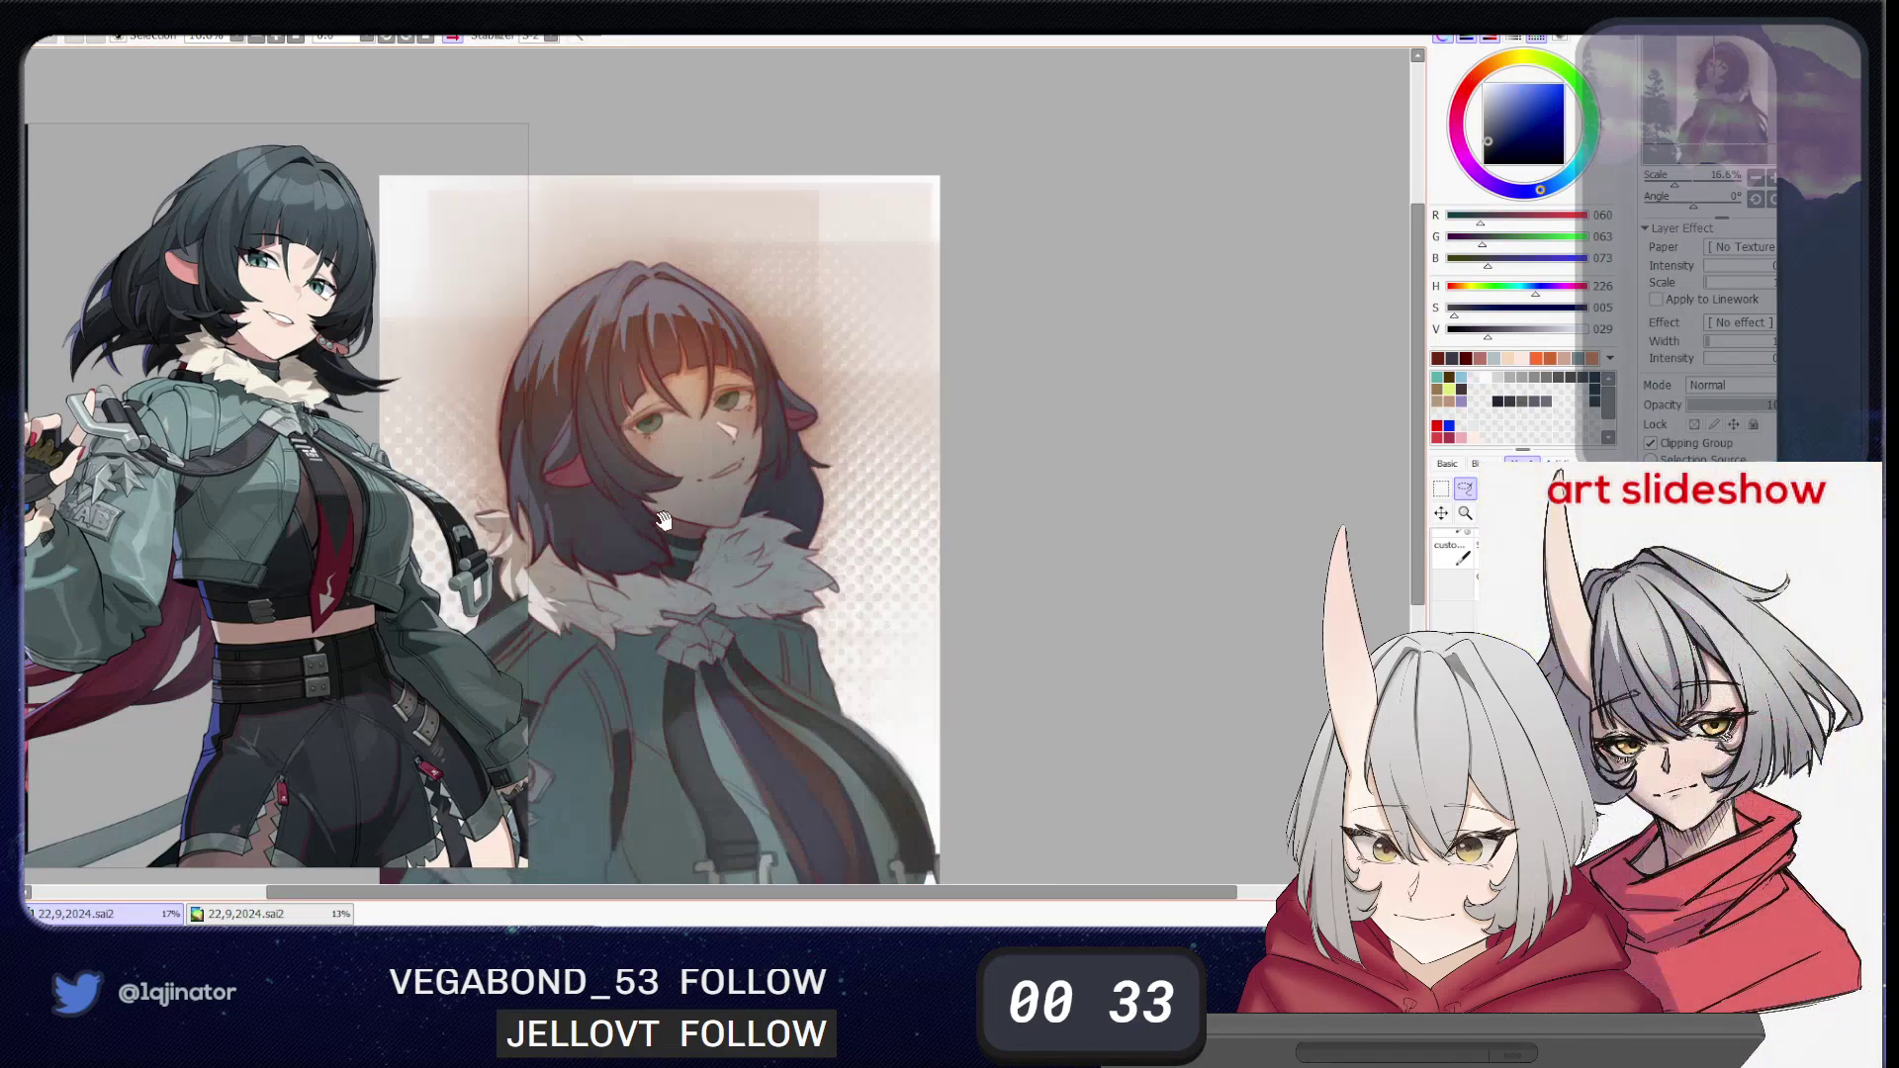
mouse_move(658, 515)
mouse_down()
mouse_move(936, 616)
mouse_move(805, 577)
mouse_move(878, 527)
mouse_move(803, 573)
mouse_move(877, 526)
mouse_move(957, 520)
mouse_up()
scroll(941, 542, up, 2)
key(ctrl+z)
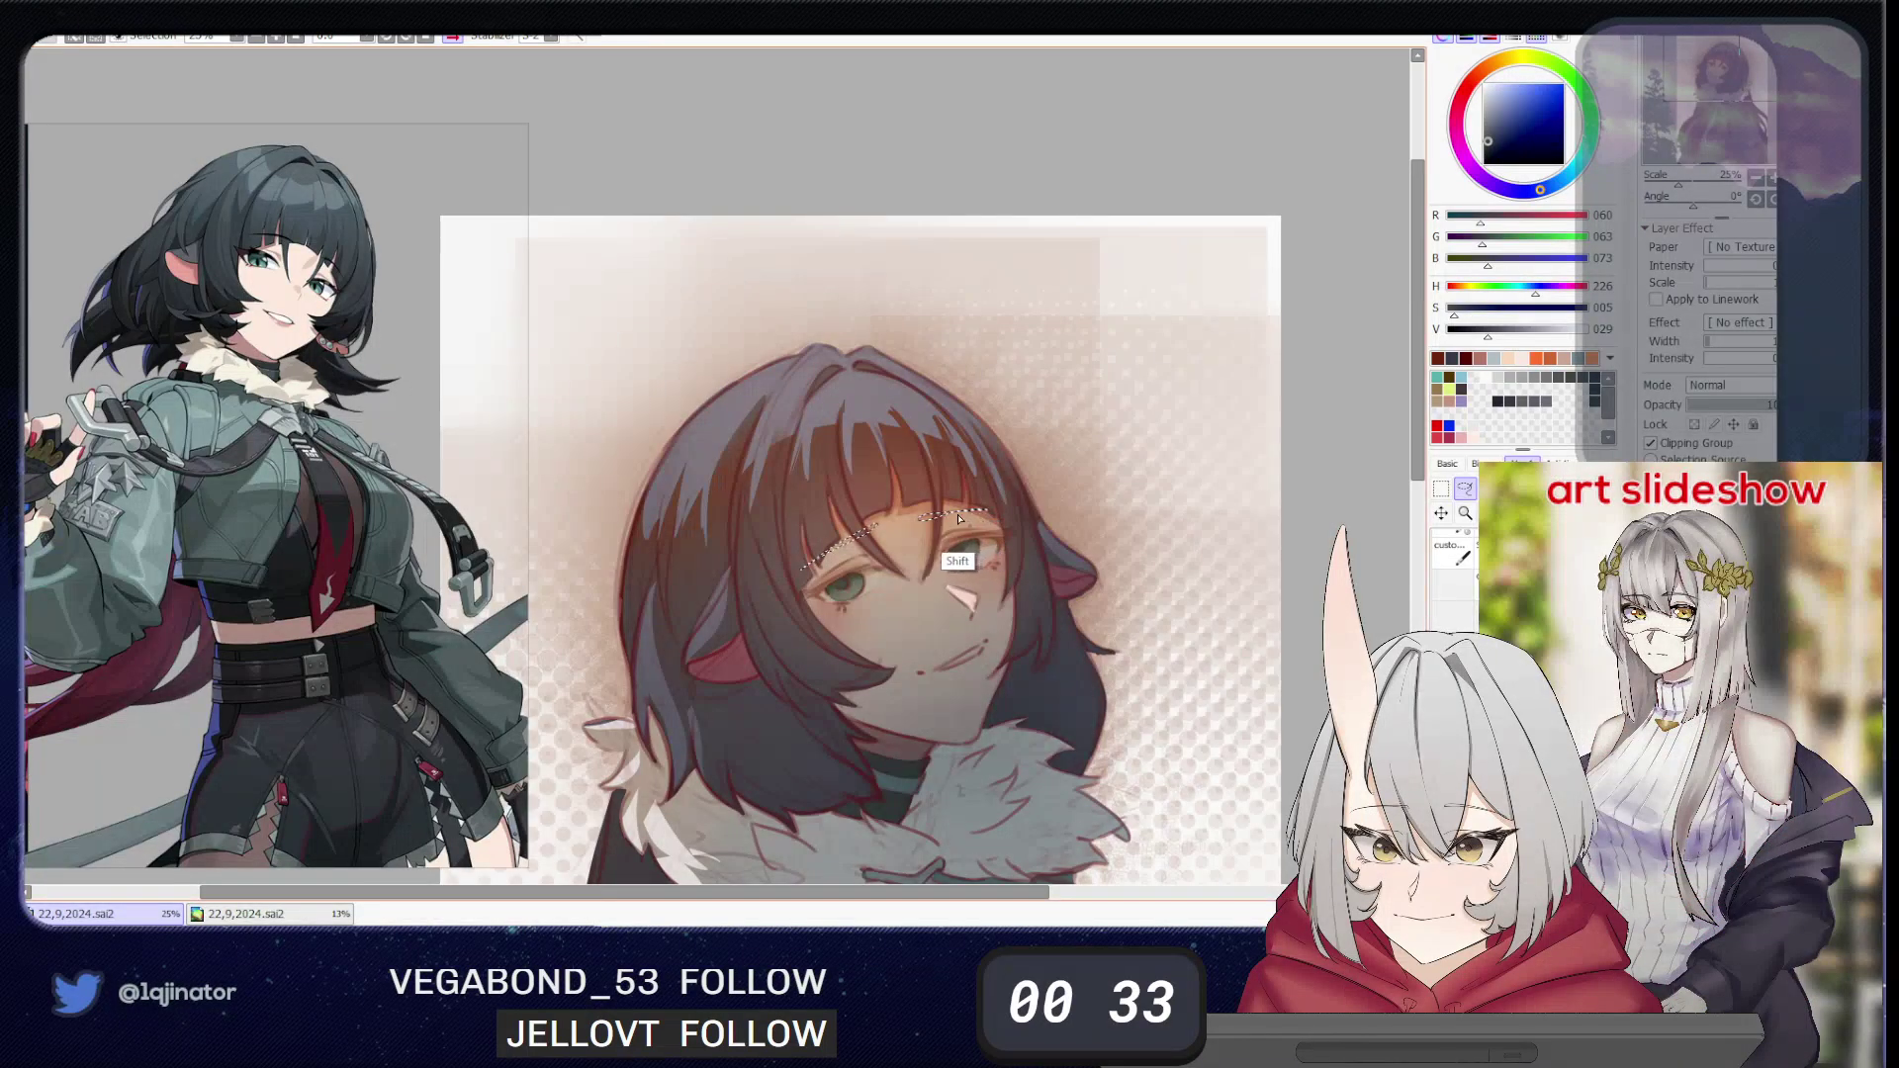
key(b)
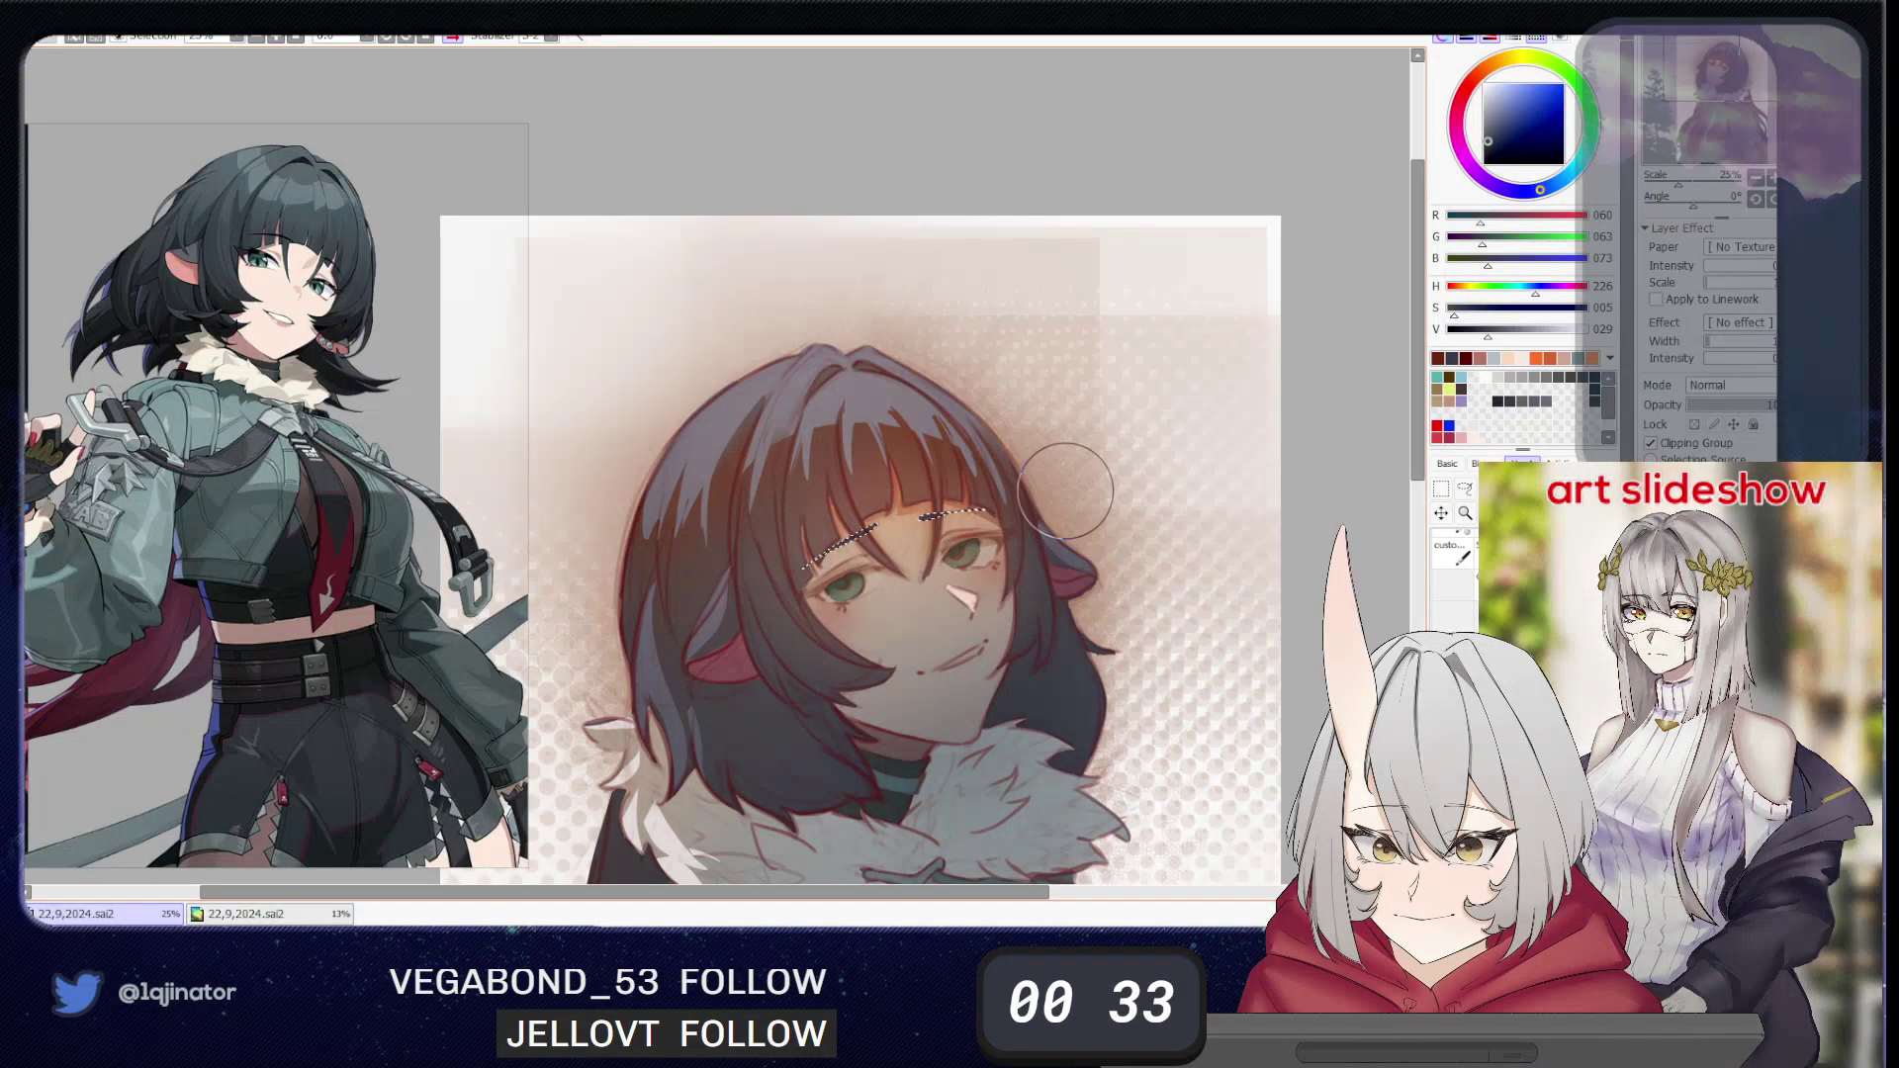
mouse_move(593, 655)
mouse_down()
mouse_move(962, 492)
mouse_move(1157, 441)
mouse_up()
scroll(1128, 507, down, 2)
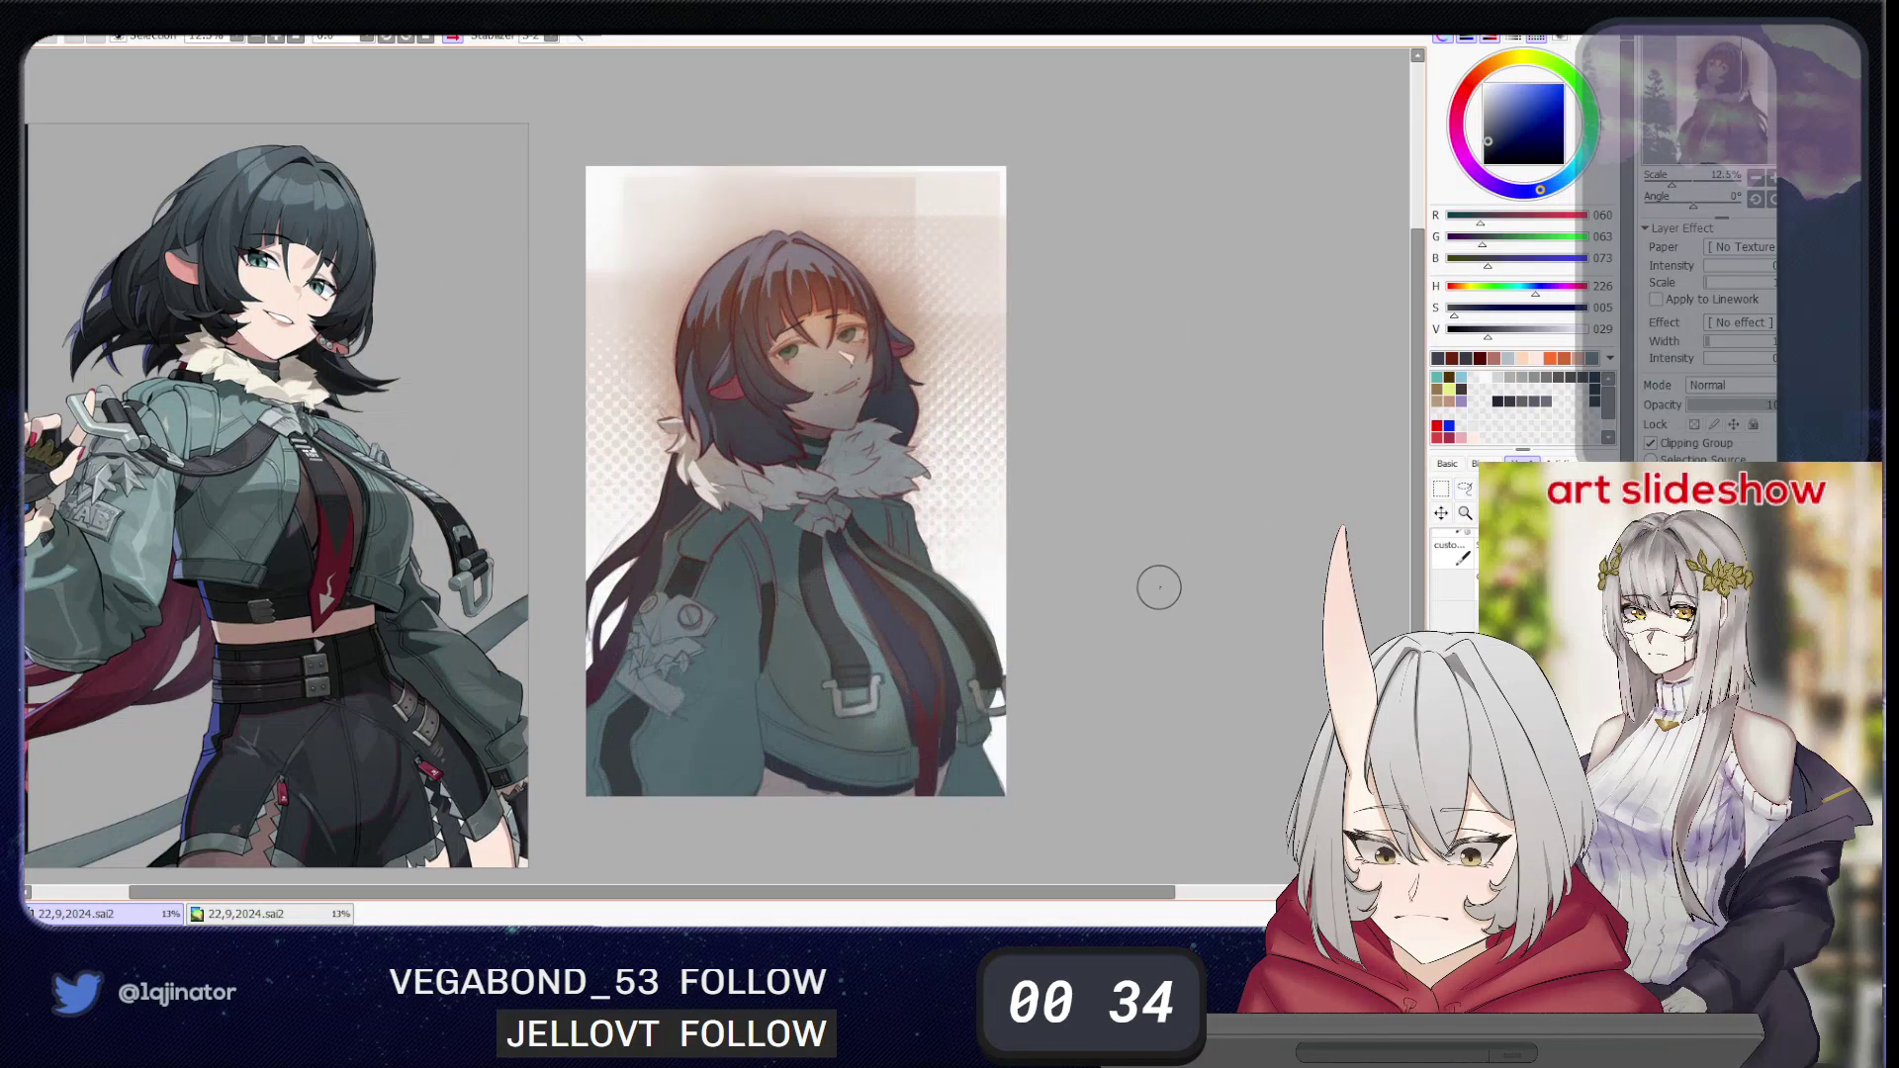
- Examine the whole figure's colours and line art at different magnifications, going through its layers
scroll(1182, 577, up, 1)
mouse_move(1184, 608)
mouse_down()
mouse_move(1223, 601)
mouse_move(1190, 625)
mouse_up()
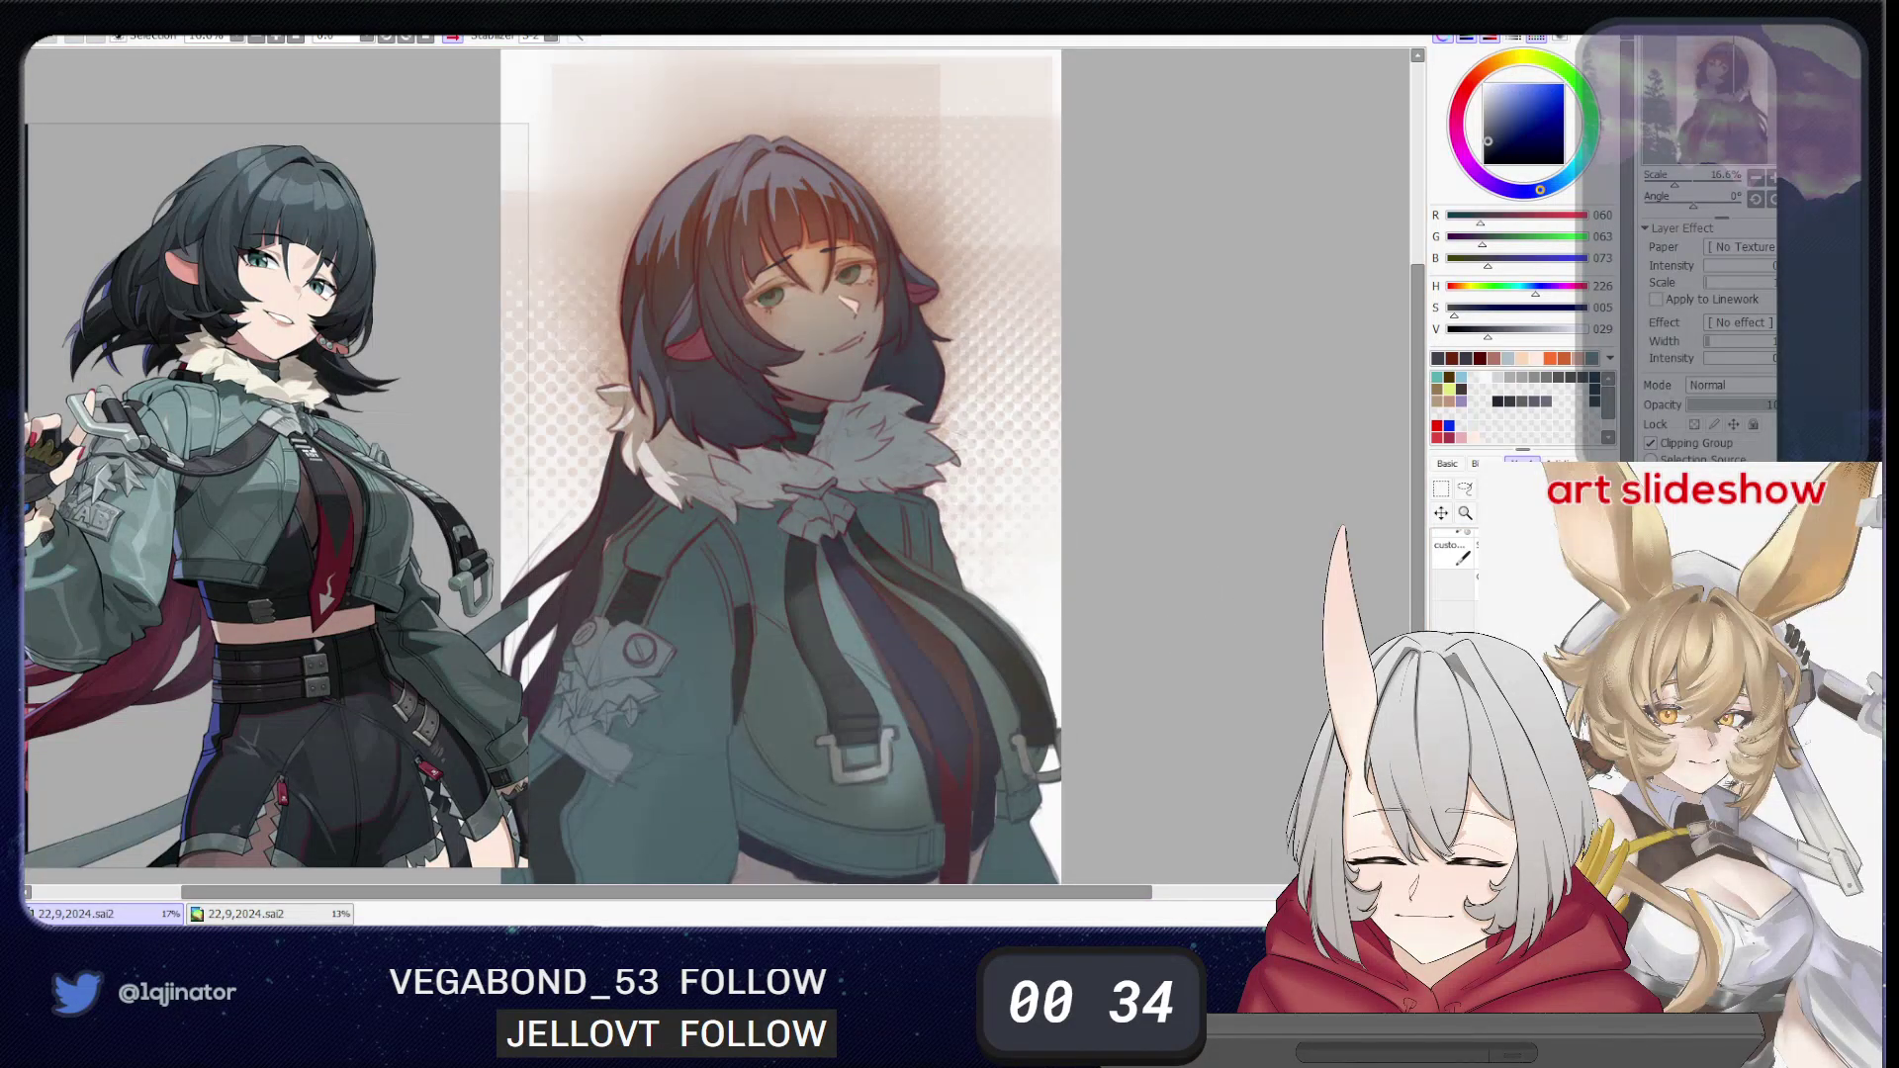
click(1711, 633)
click(1711, 613)
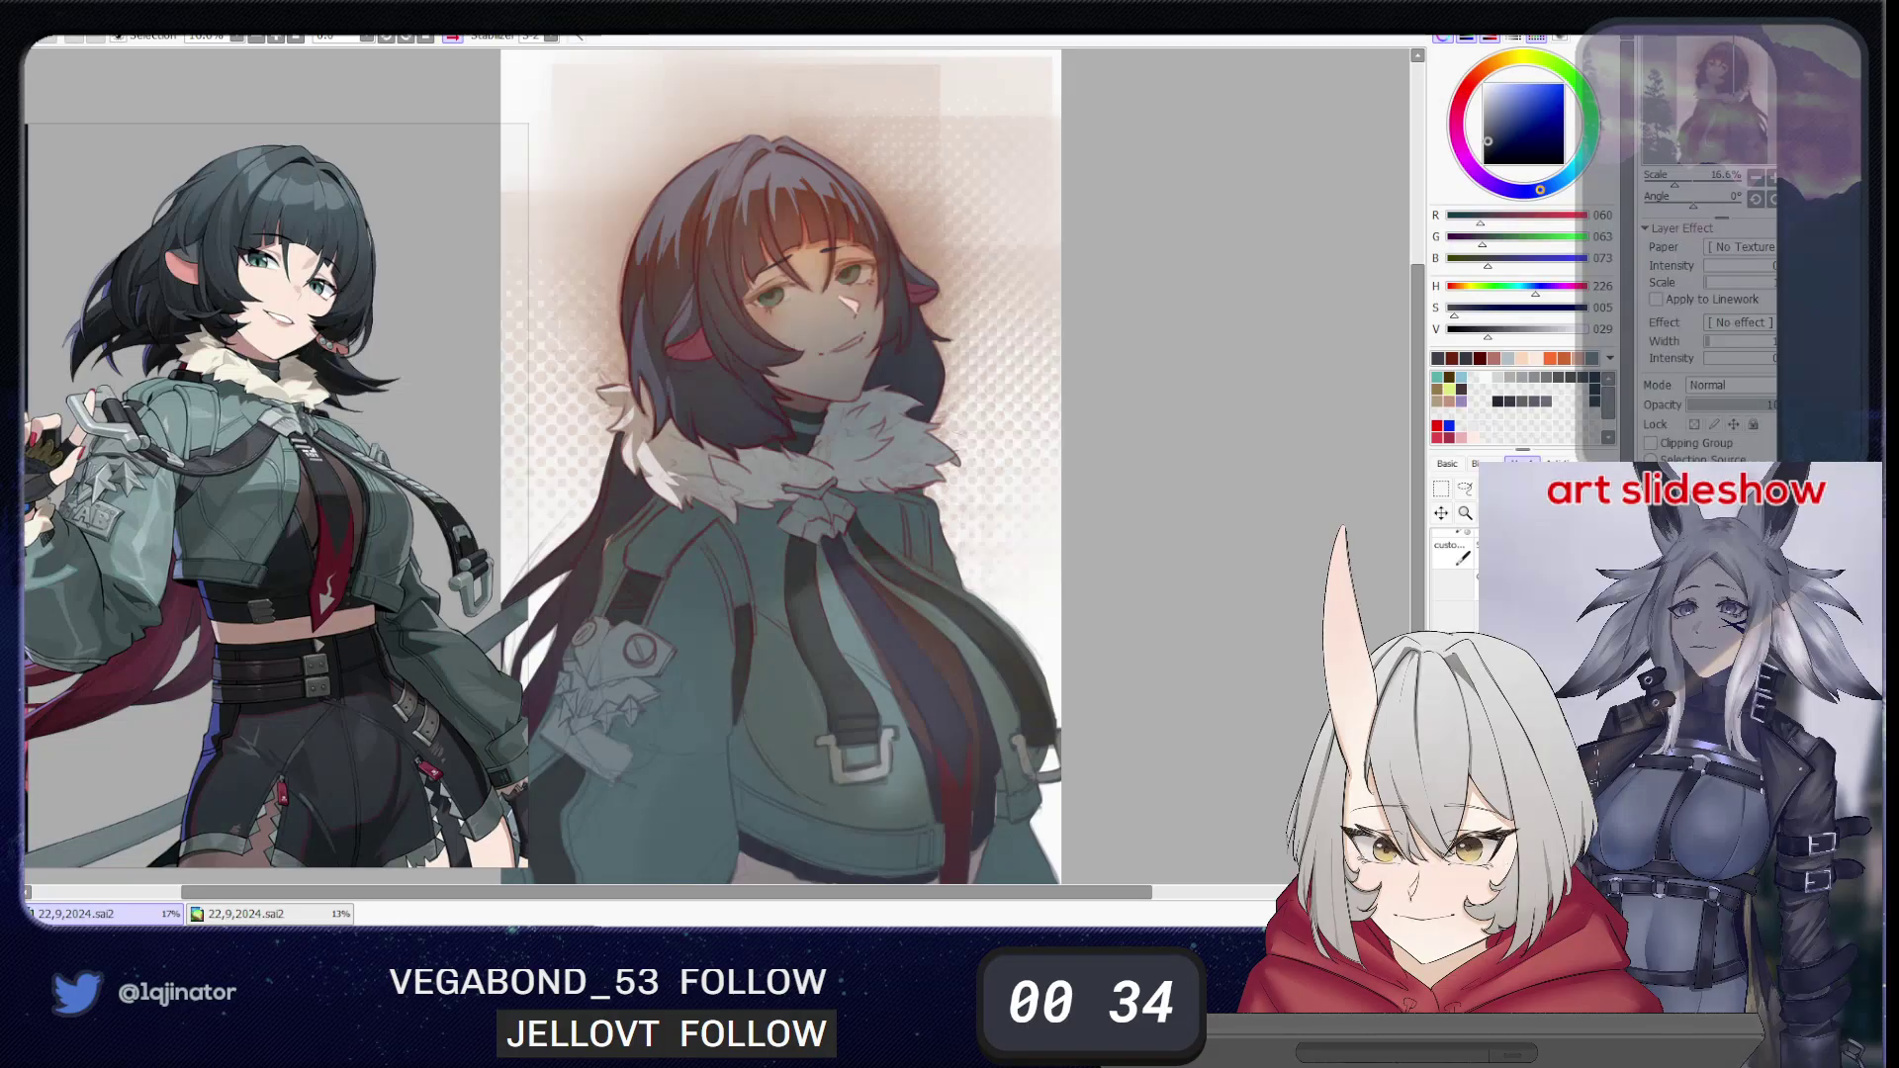
click(1716, 594)
click(1716, 593)
click(1716, 593)
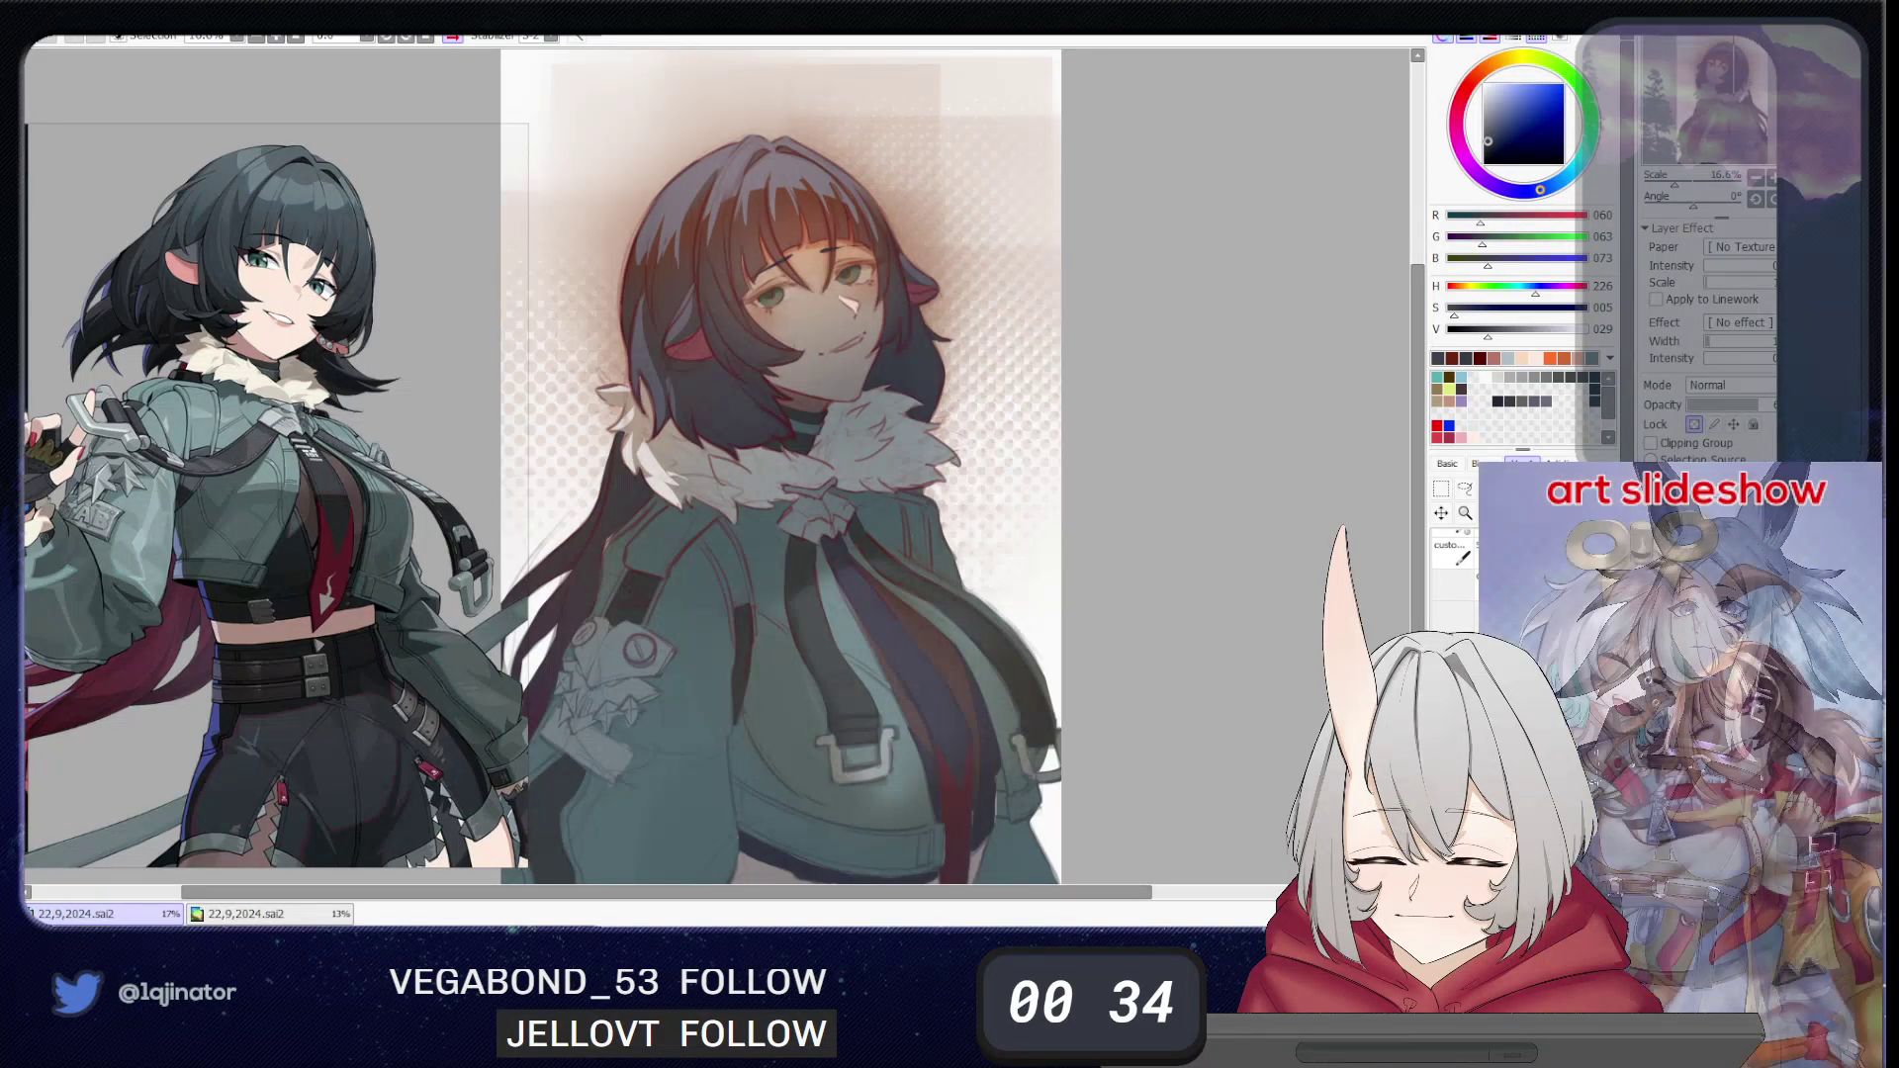
click(1716, 593)
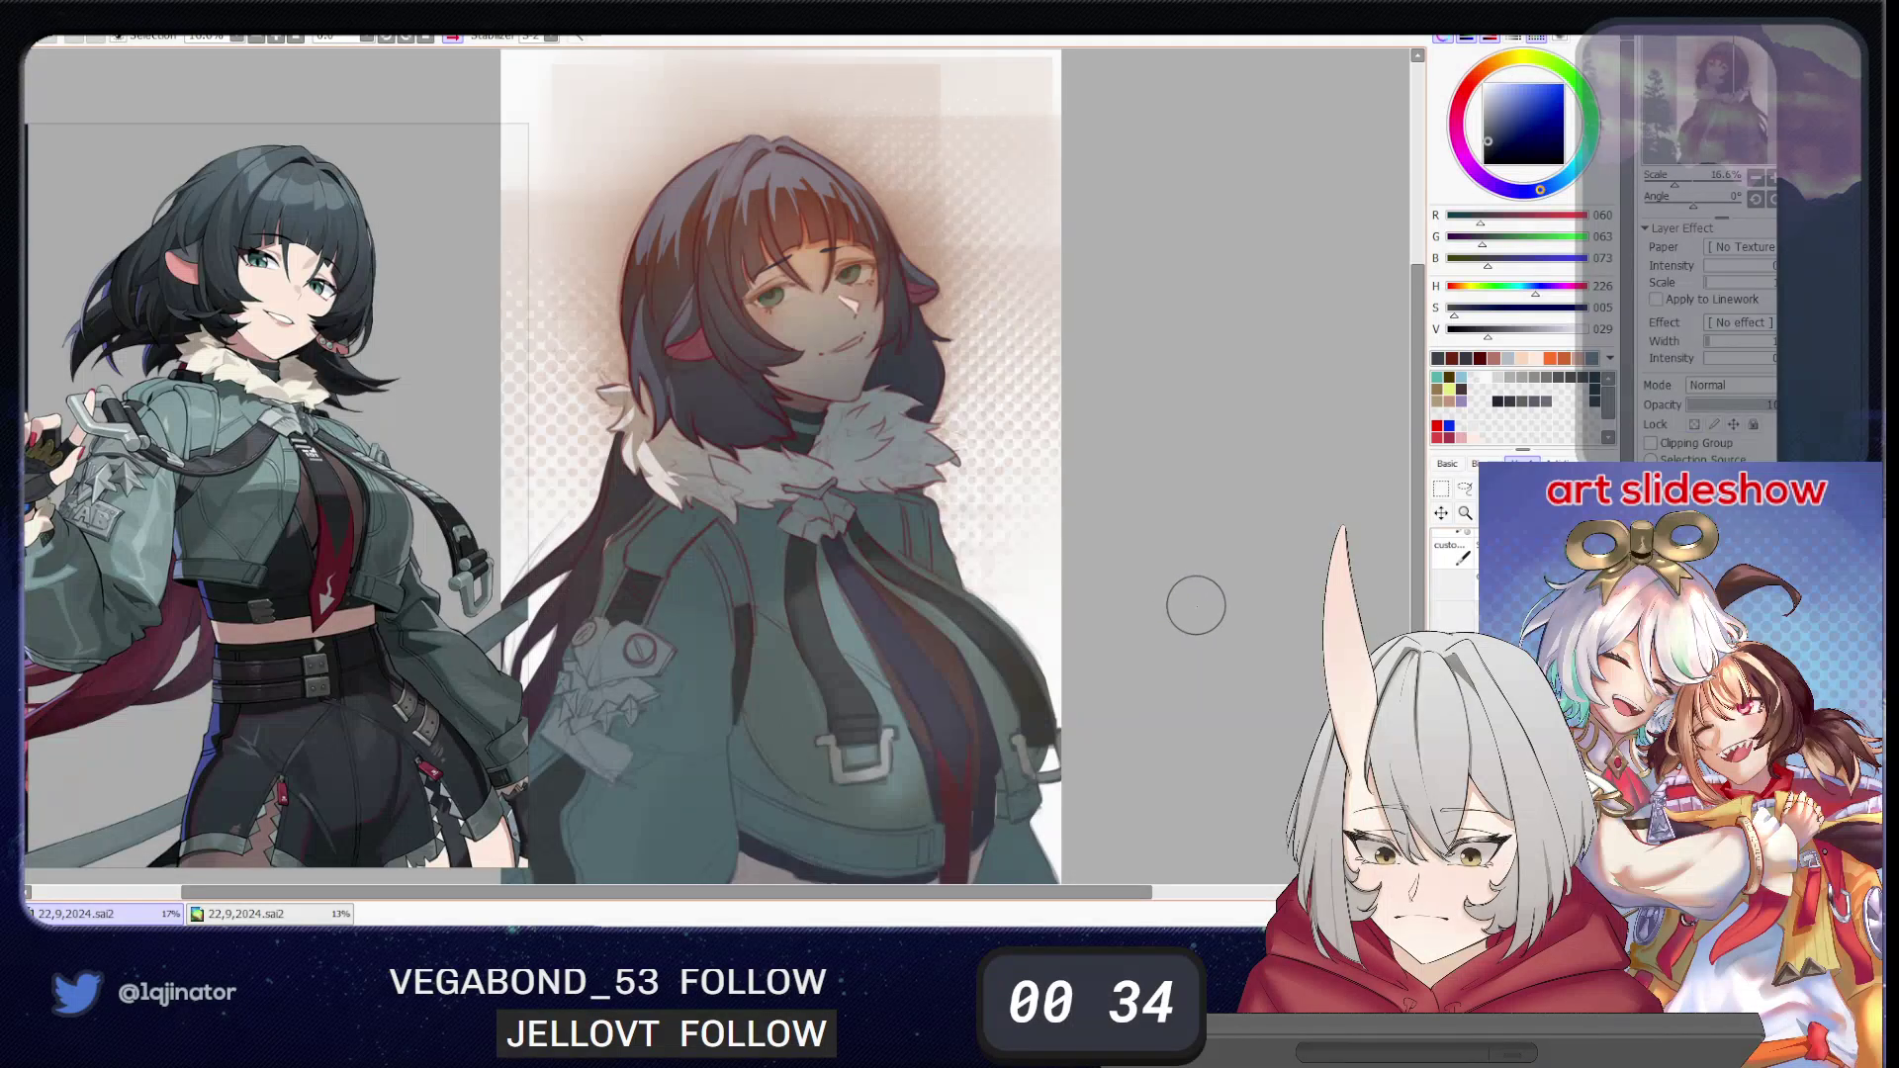
drag(1161, 689, 1175, 644)
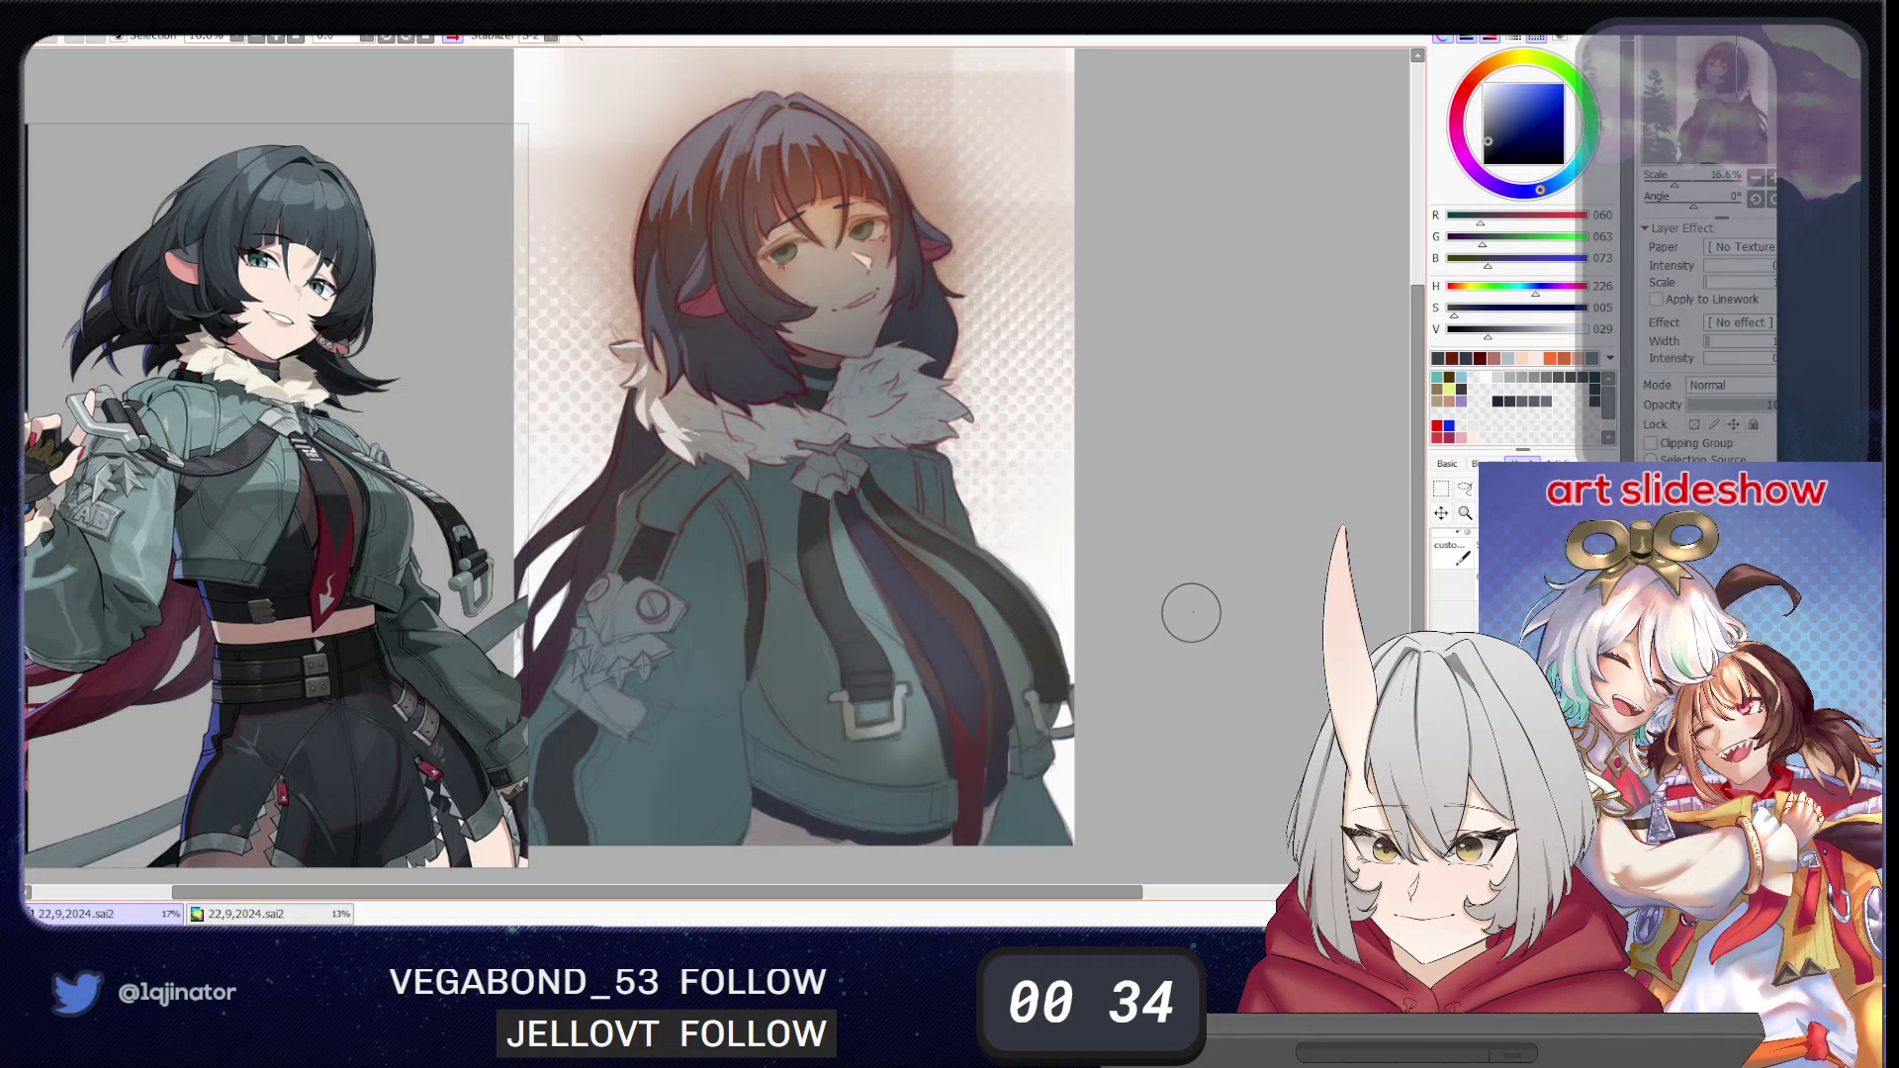
drag(1184, 652, 1170, 636)
key(Page_Down)
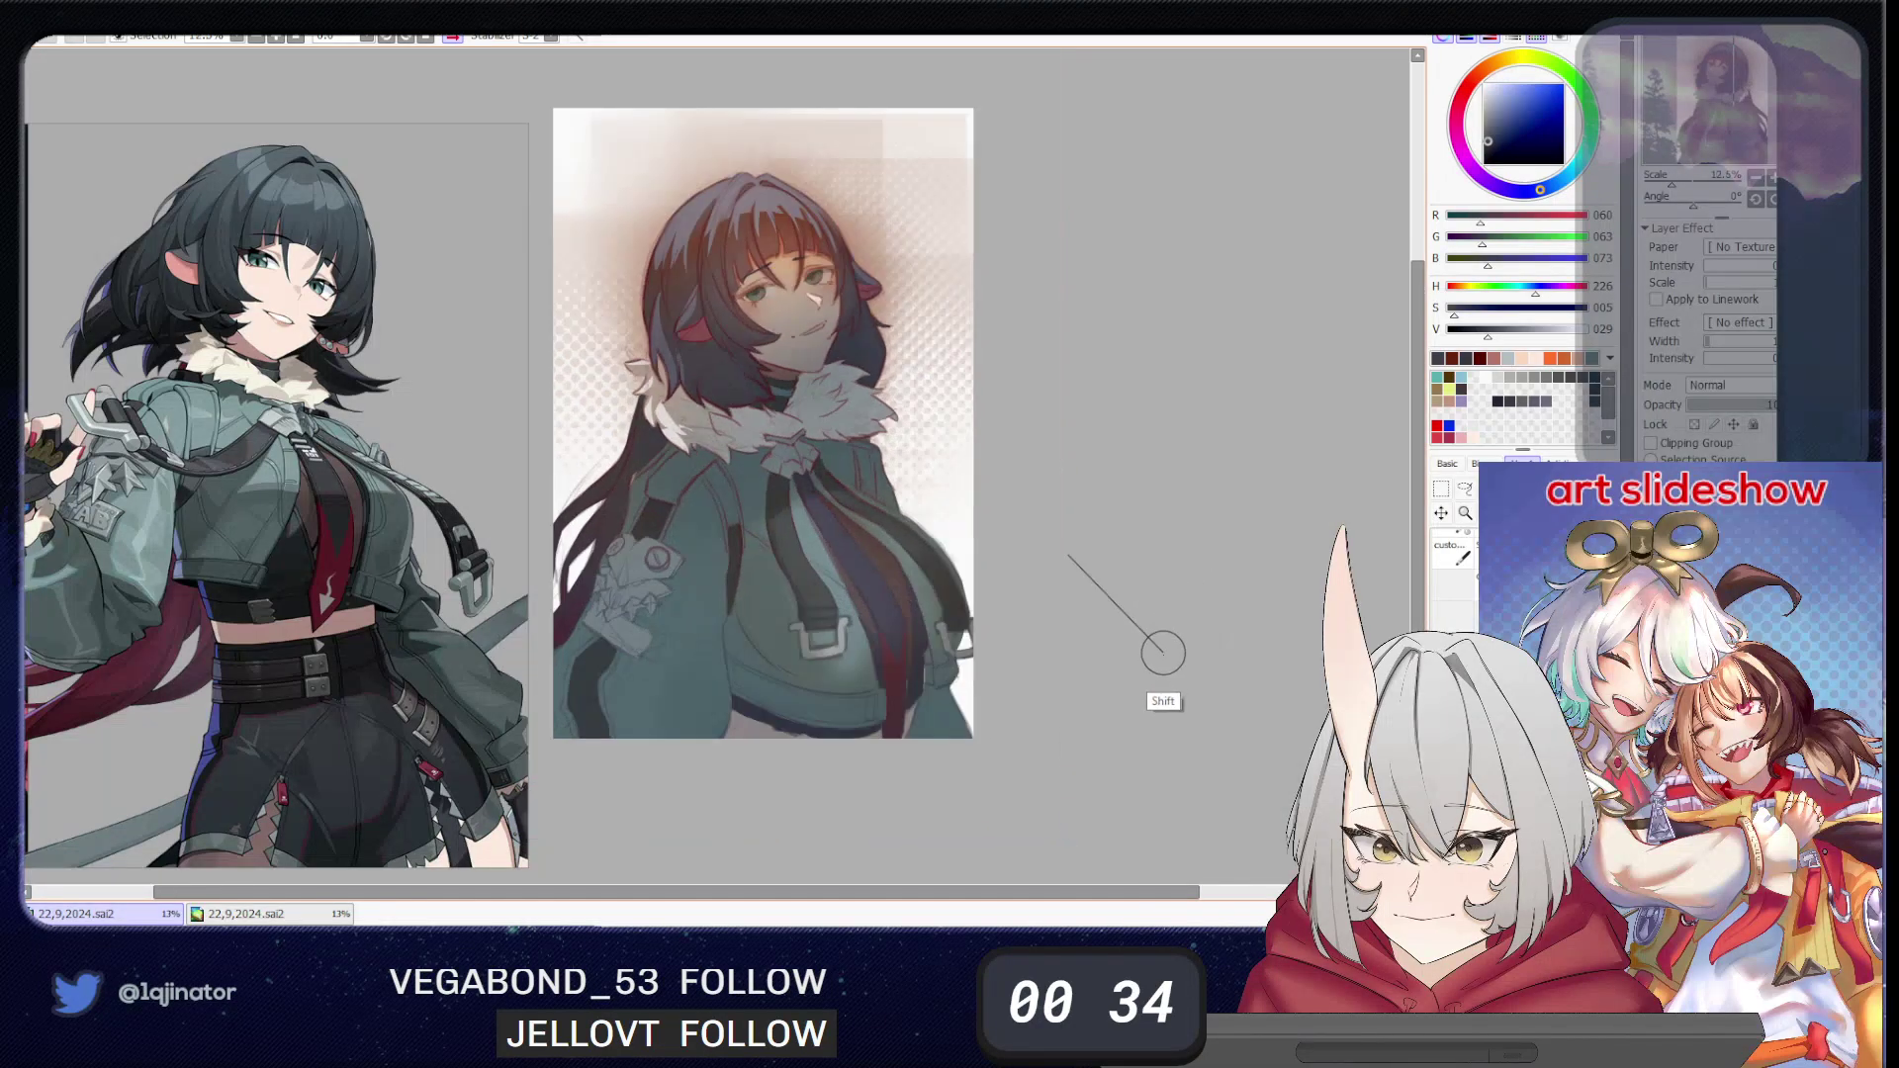
key(Page_Up)
scroll(1170, 627, up, 1)
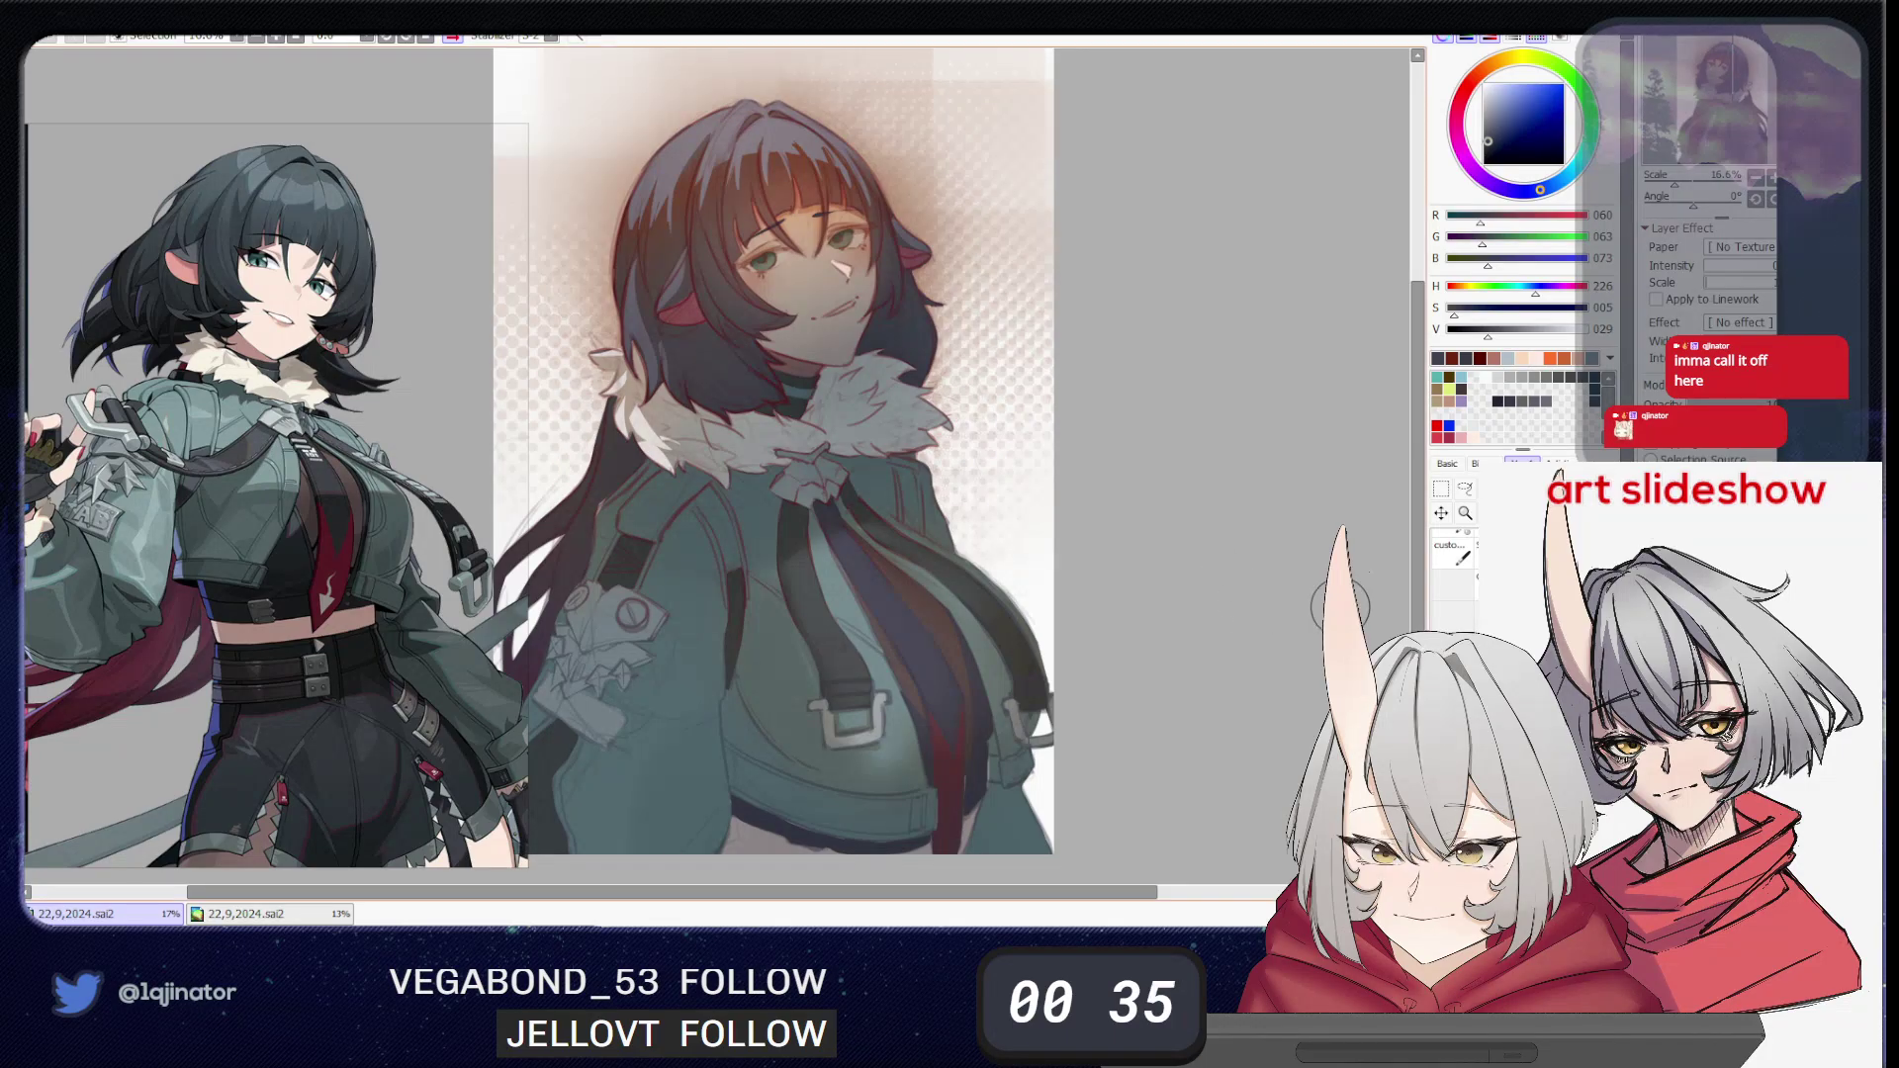
- Pick dark blue-grey (RGB 47, 51, 64), check the line art without the colours, and paint the undershirt's edge below the jacket hem
drag(976, 833, 961, 606)
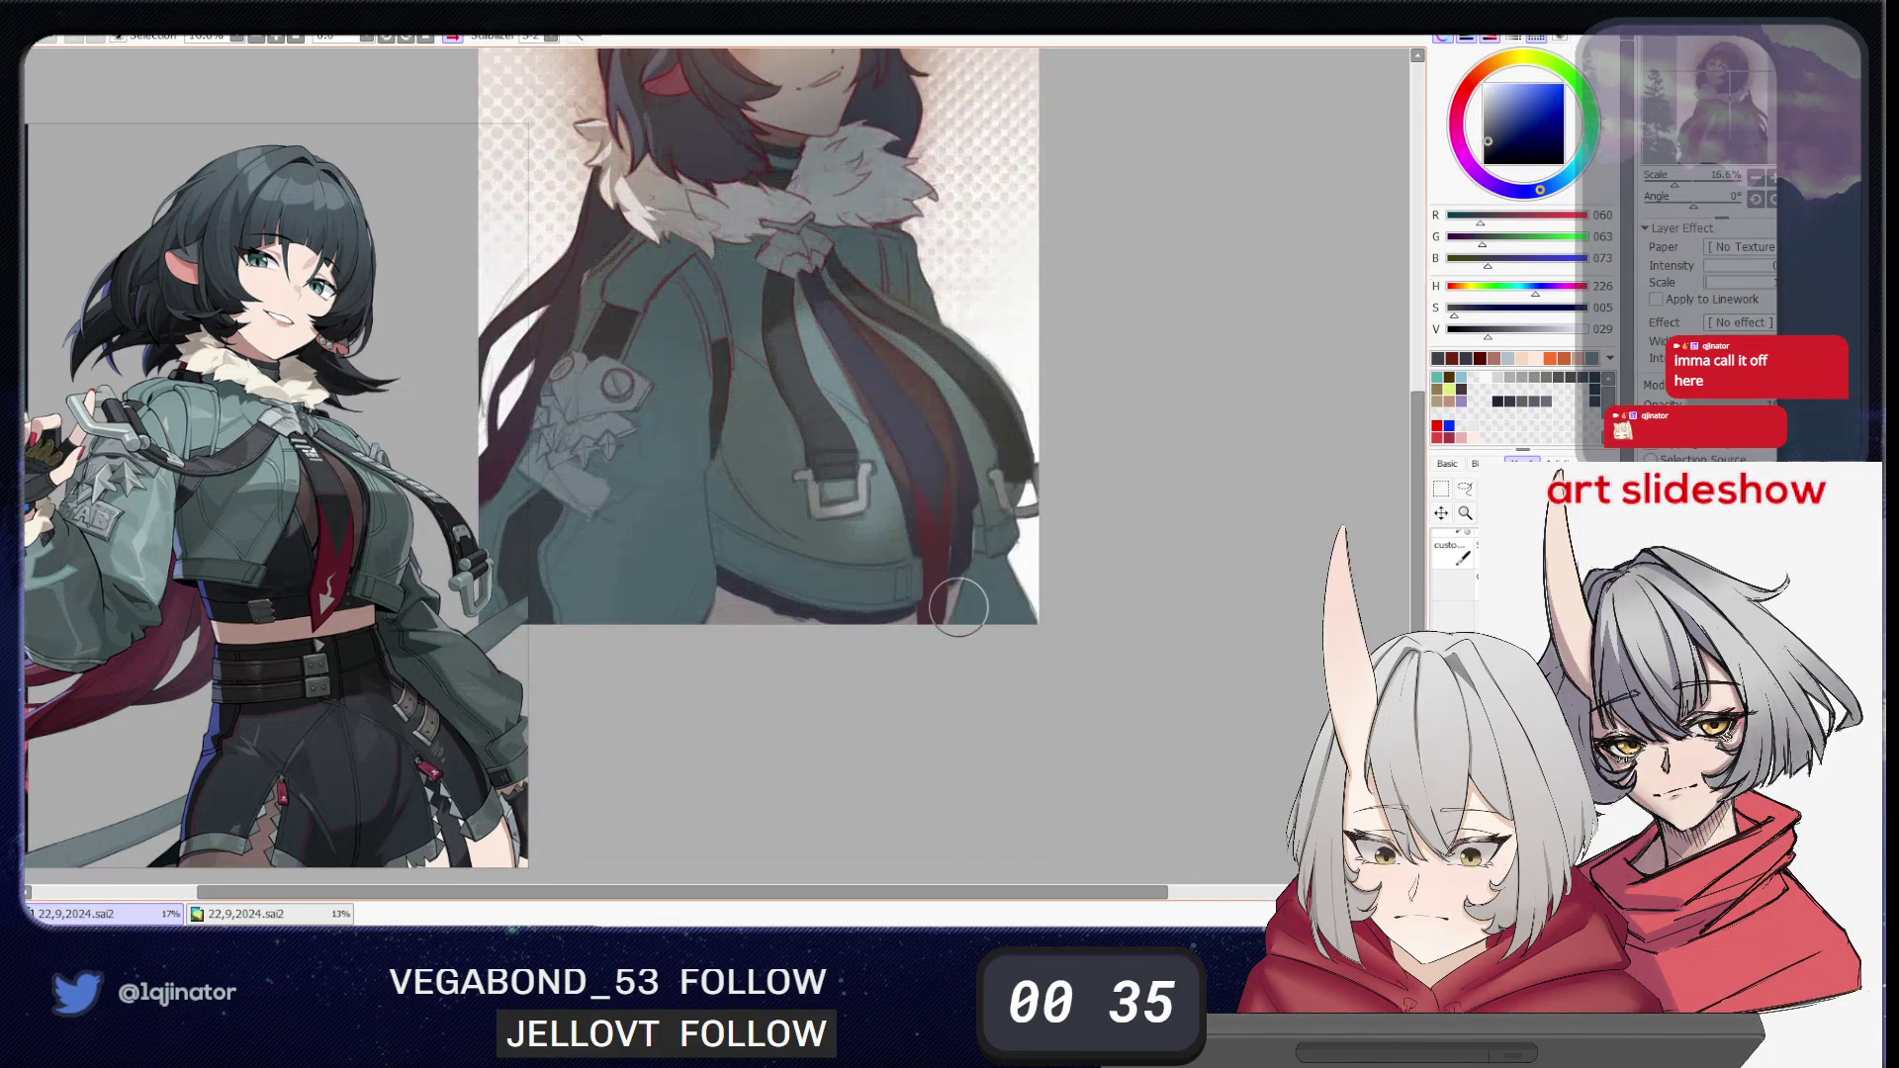
key(ctrl+plus)
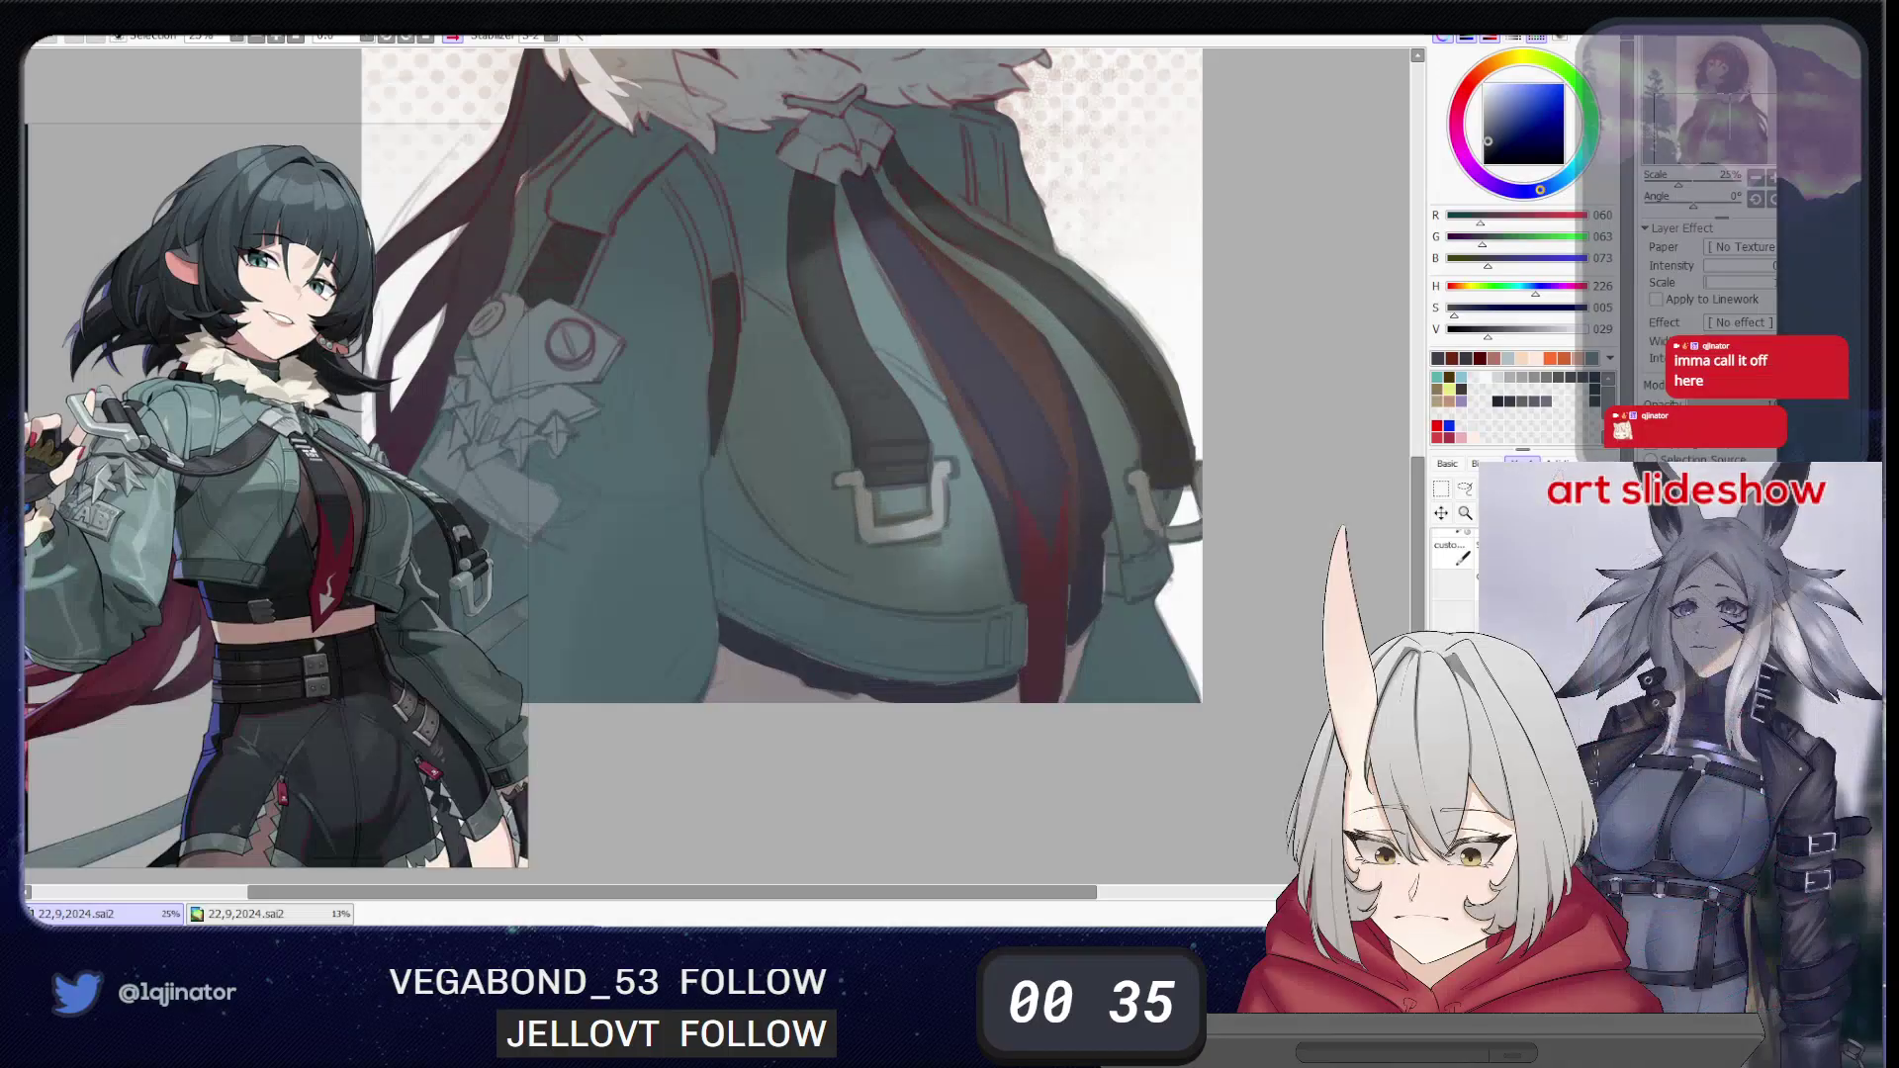
alt+click(767, 673)
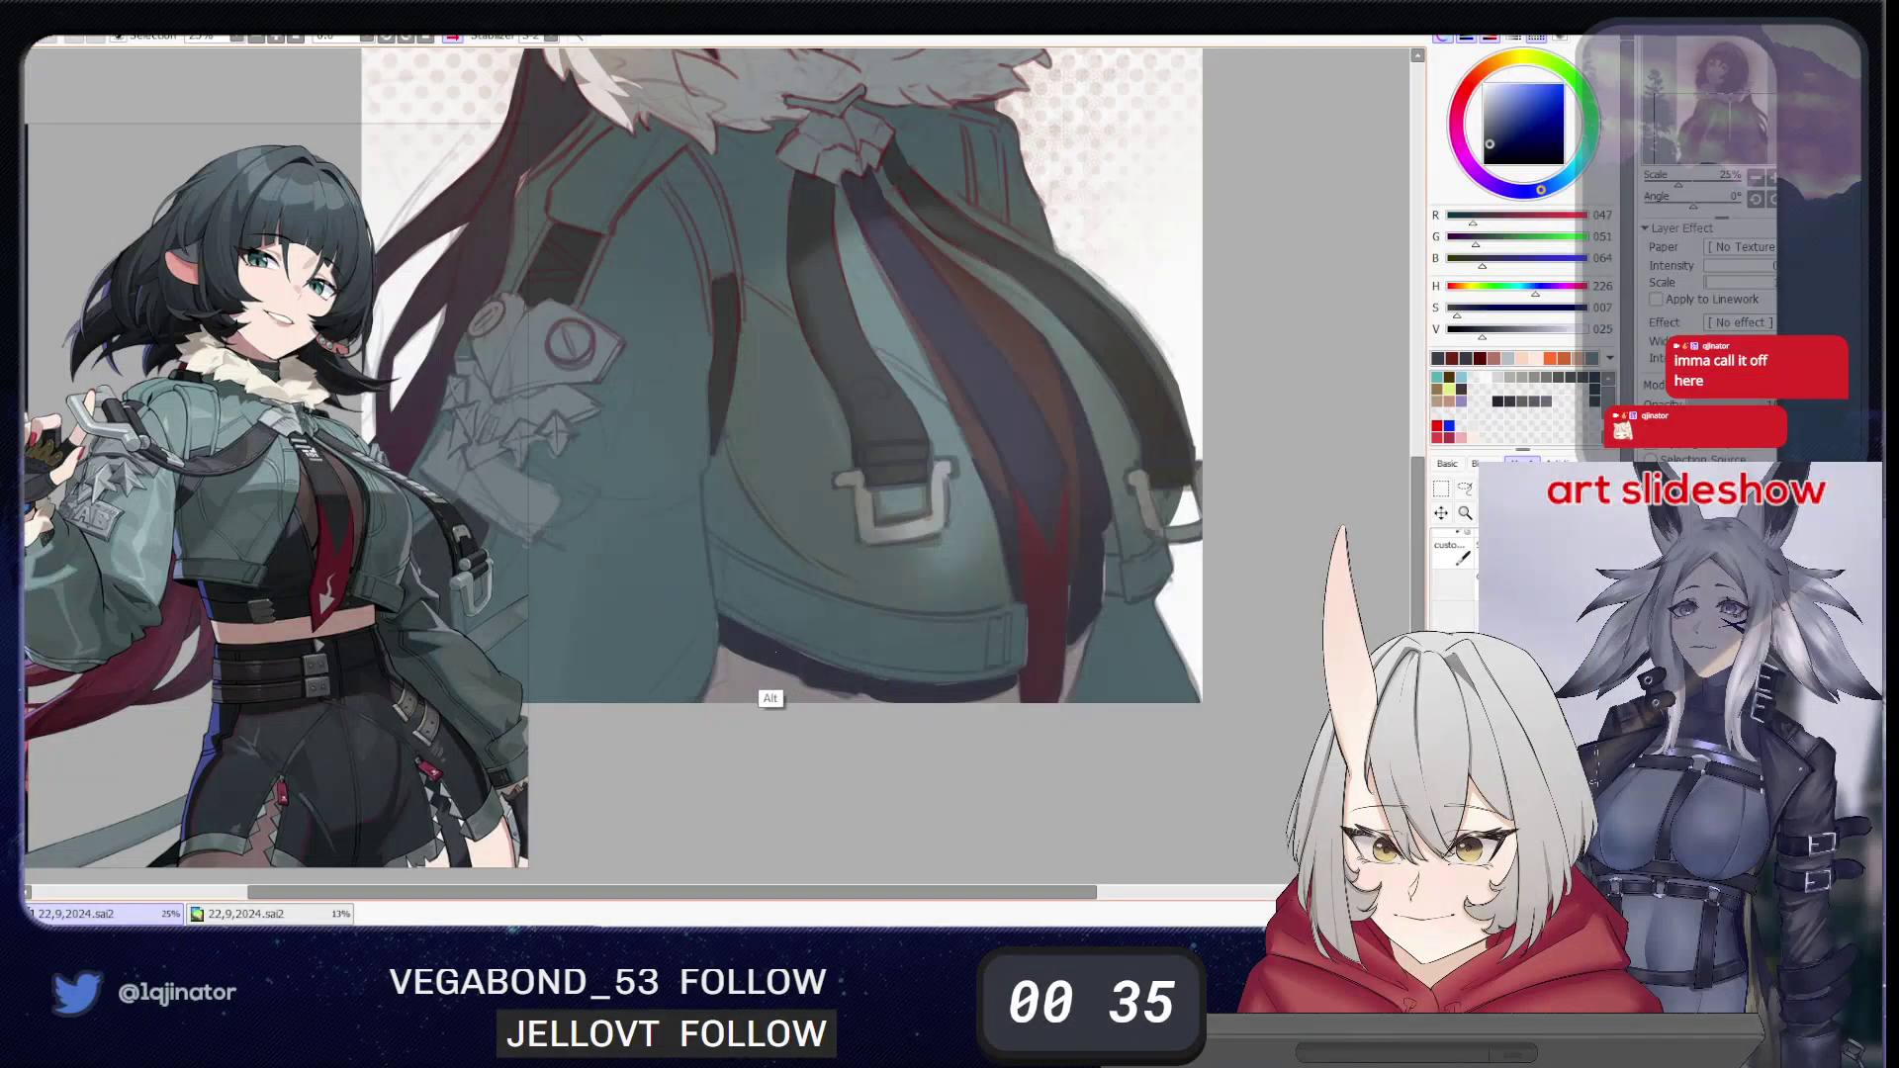
click(1743, 403)
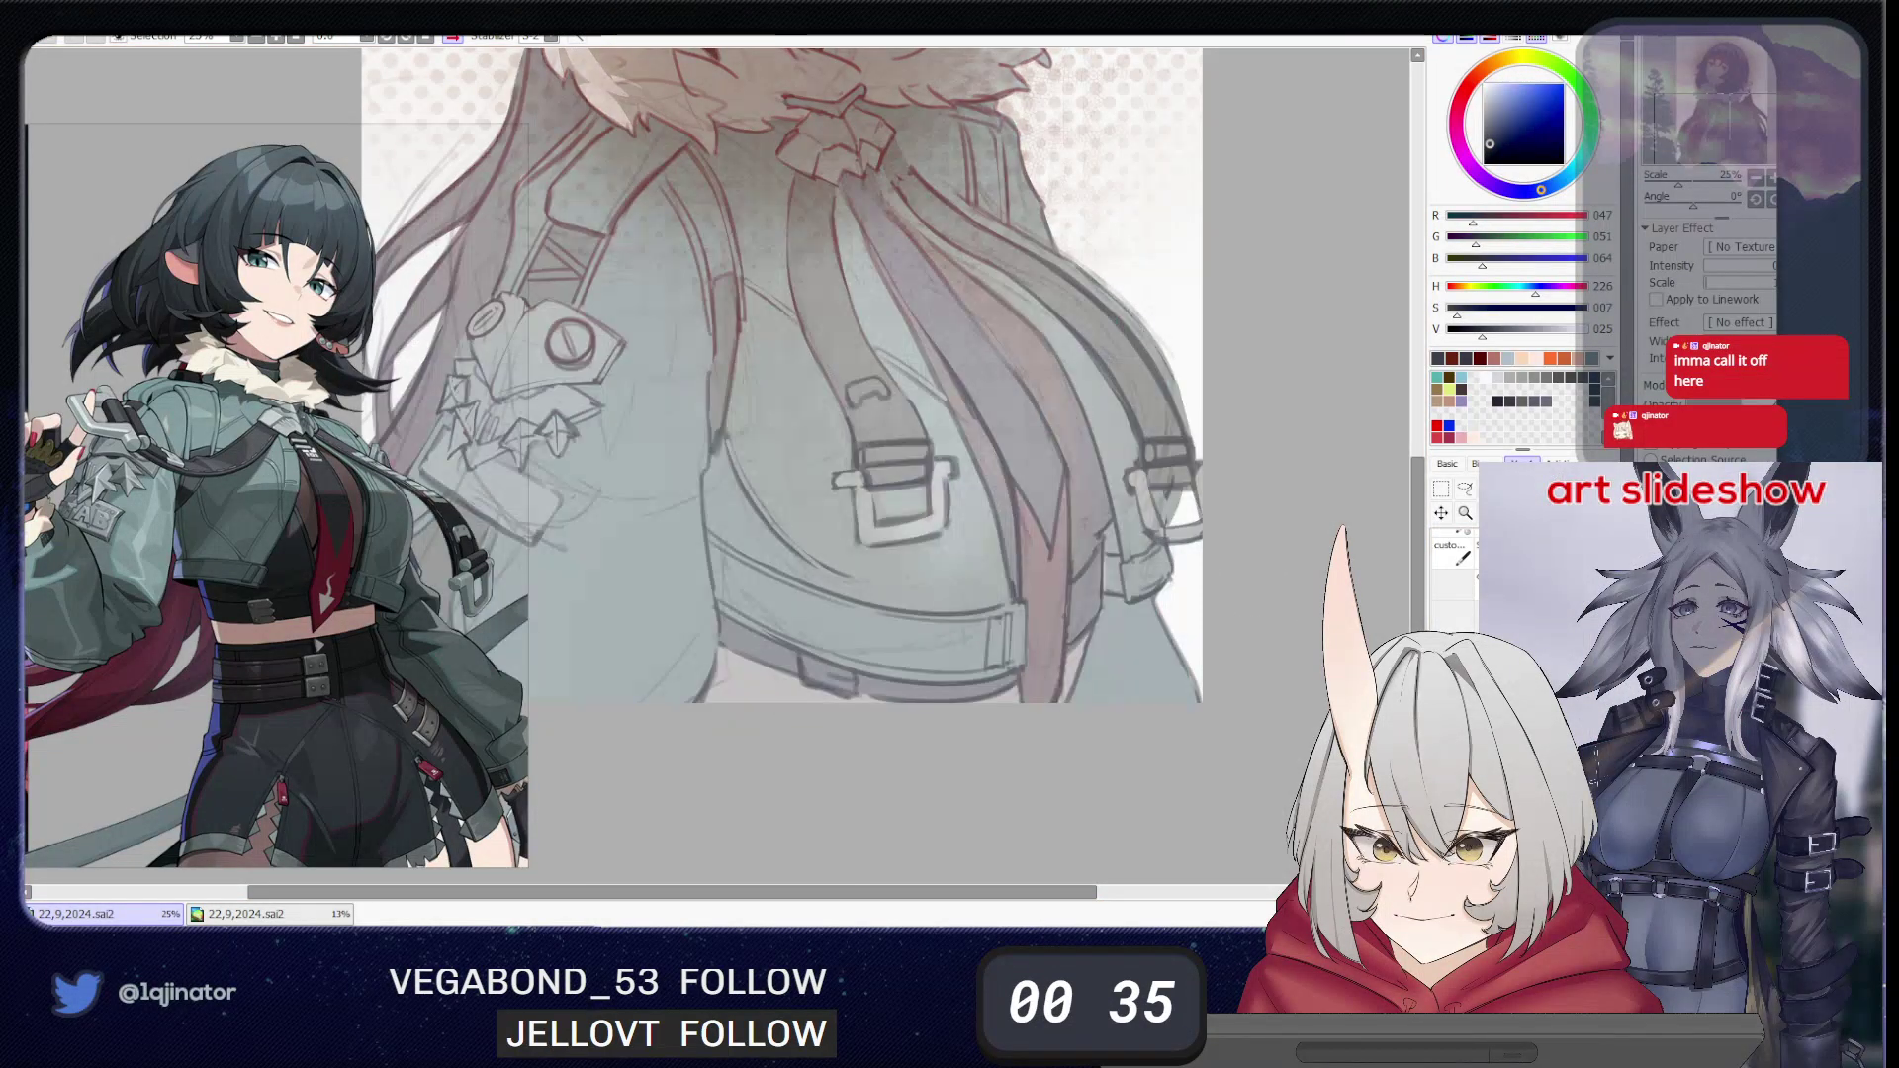
drag(760, 714, 950, 588)
drag(956, 580, 870, 621)
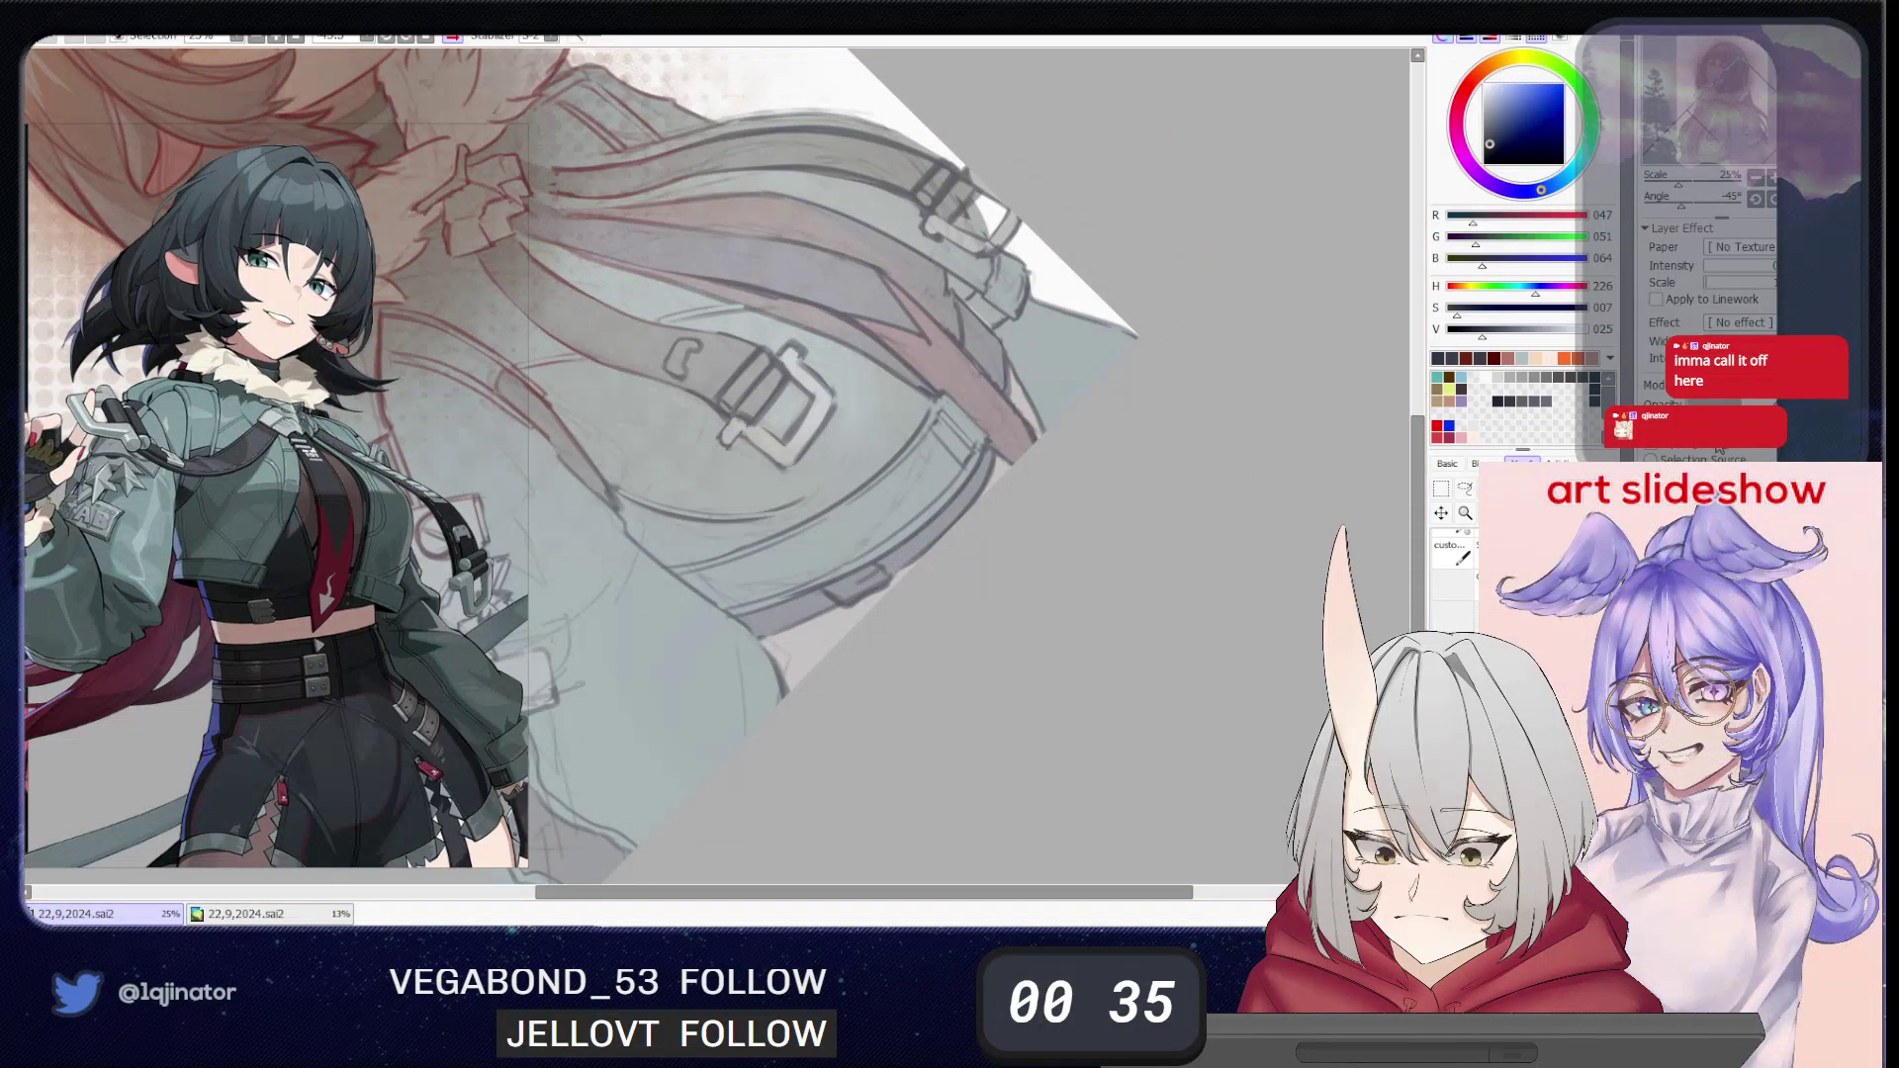
click(1795, 403)
drag(1127, 550, 1093, 762)
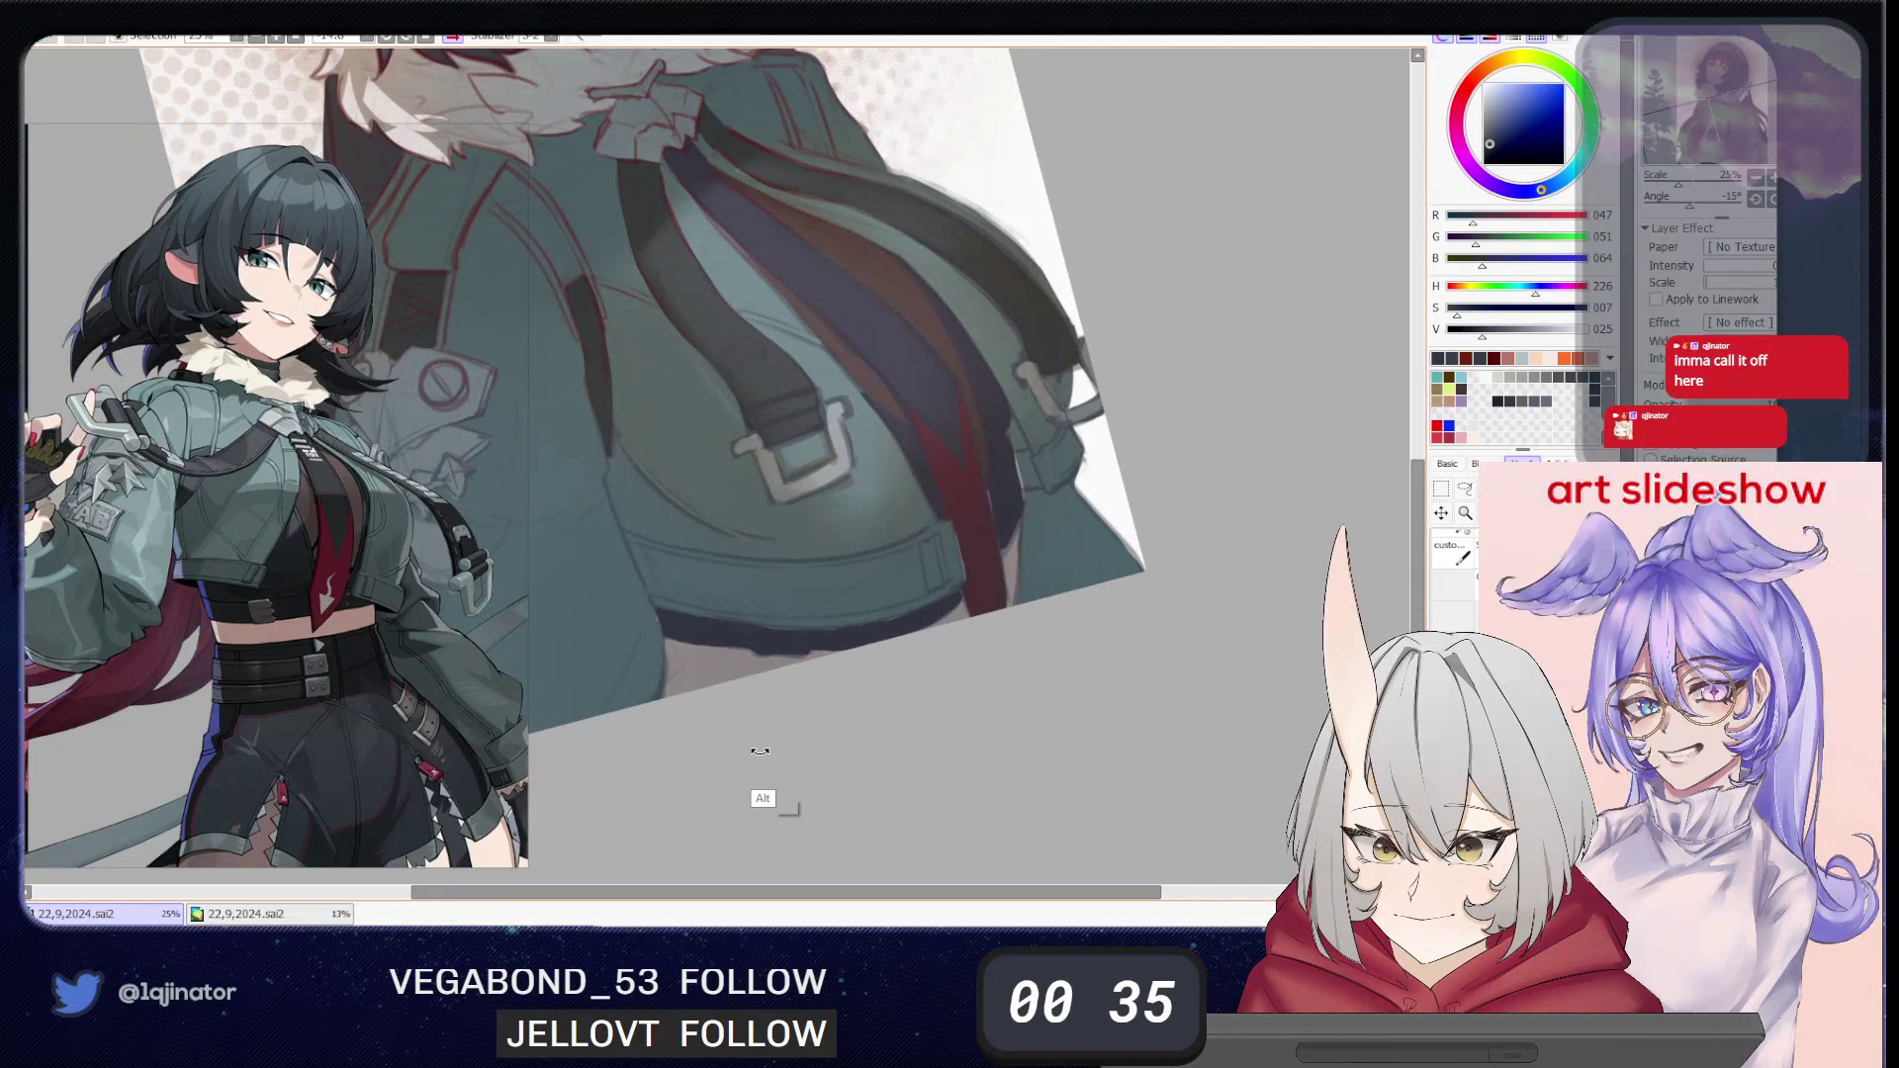
drag(765, 799, 930, 683)
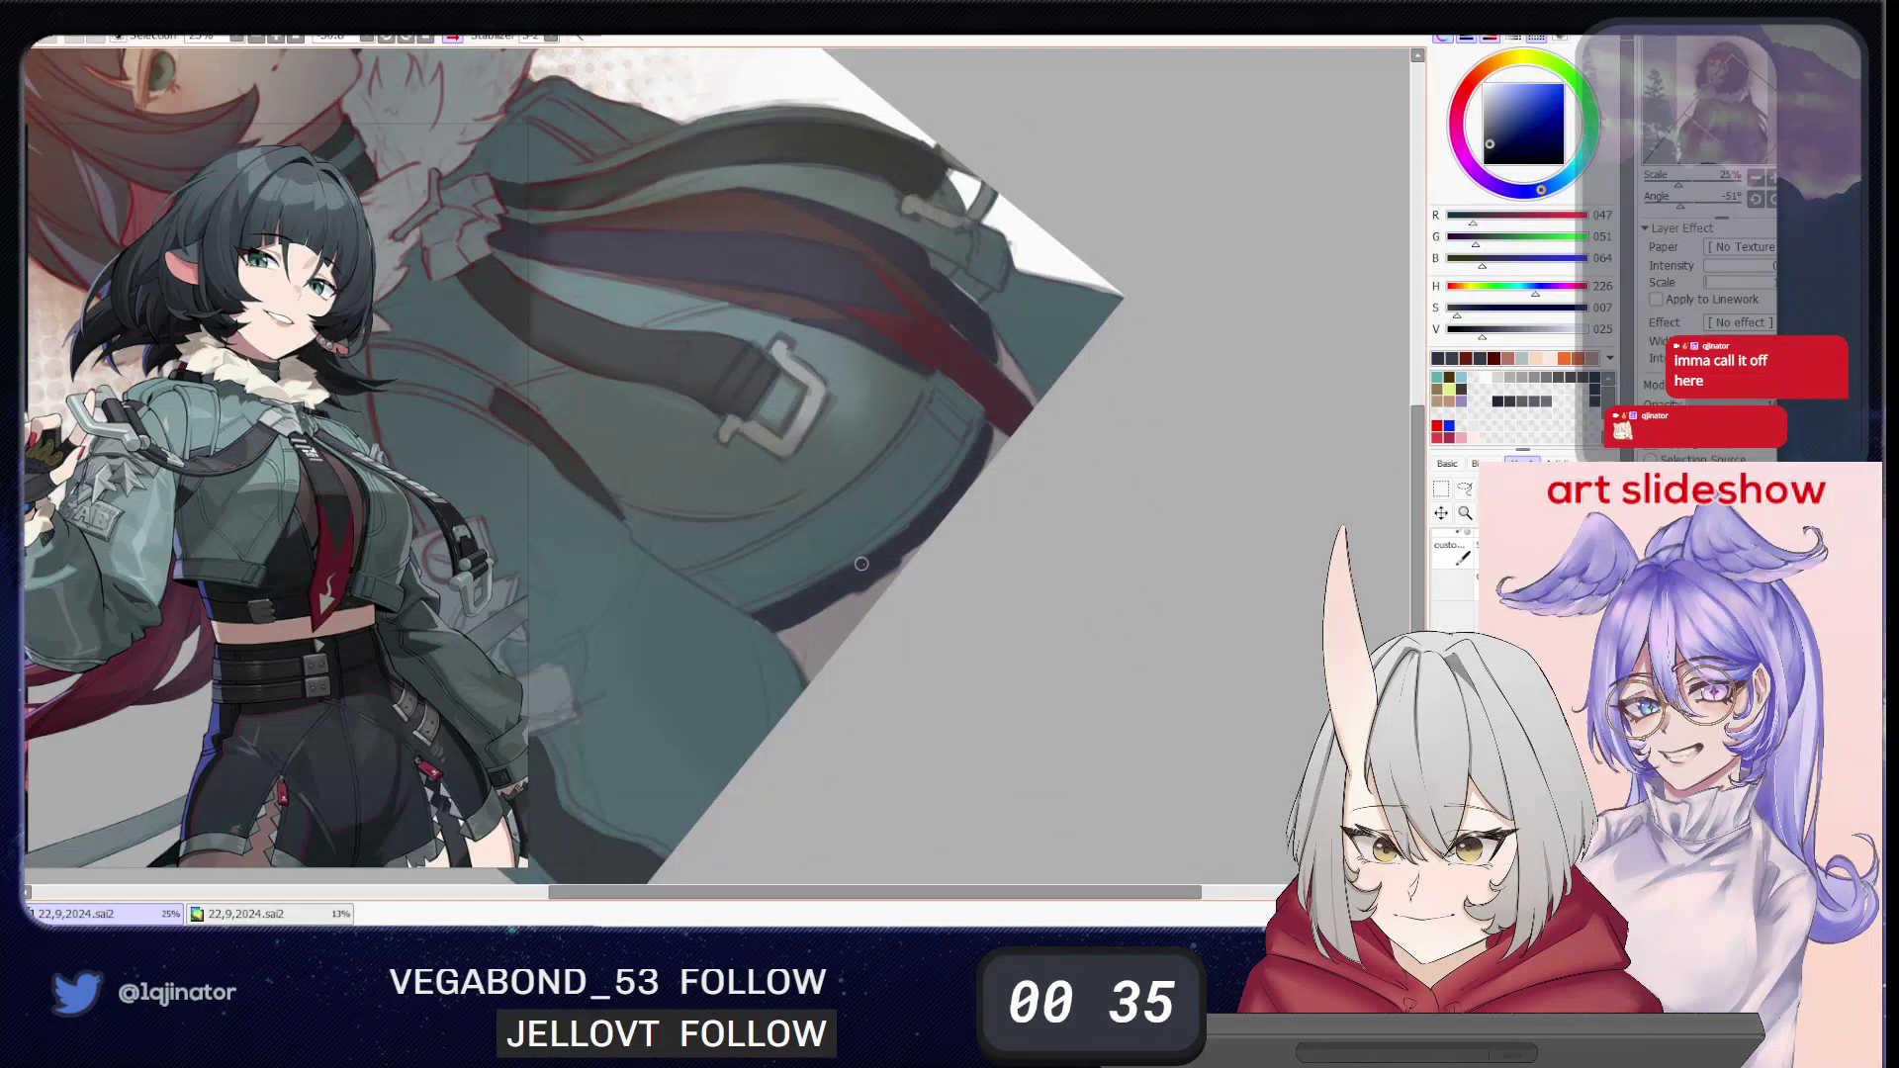
drag(973, 480, 799, 668)
- Touch up the jacket hem beside the tie with grey-teal (RGB 76, 94, 98) and pick dark grey (RGB 51, 51, 61) from the undershirt
alt+click(850, 678)
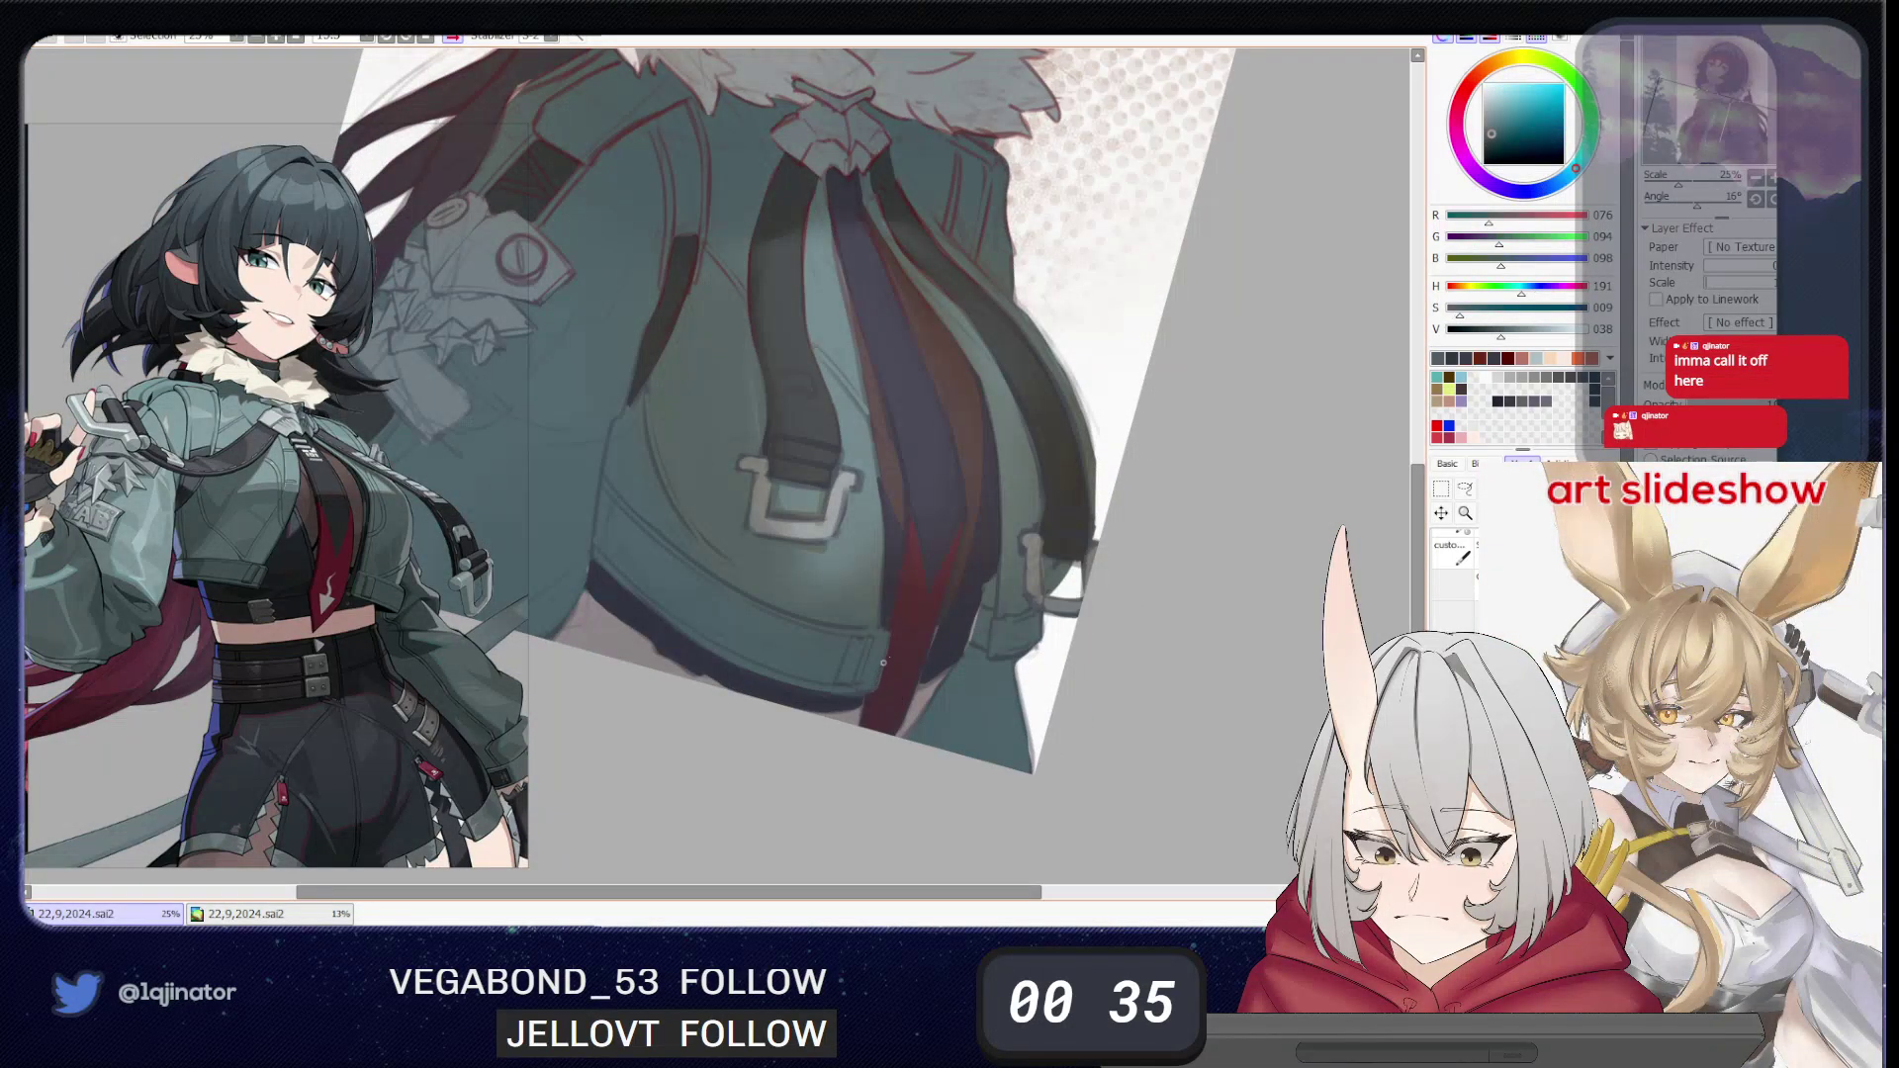
alt+click(924, 676)
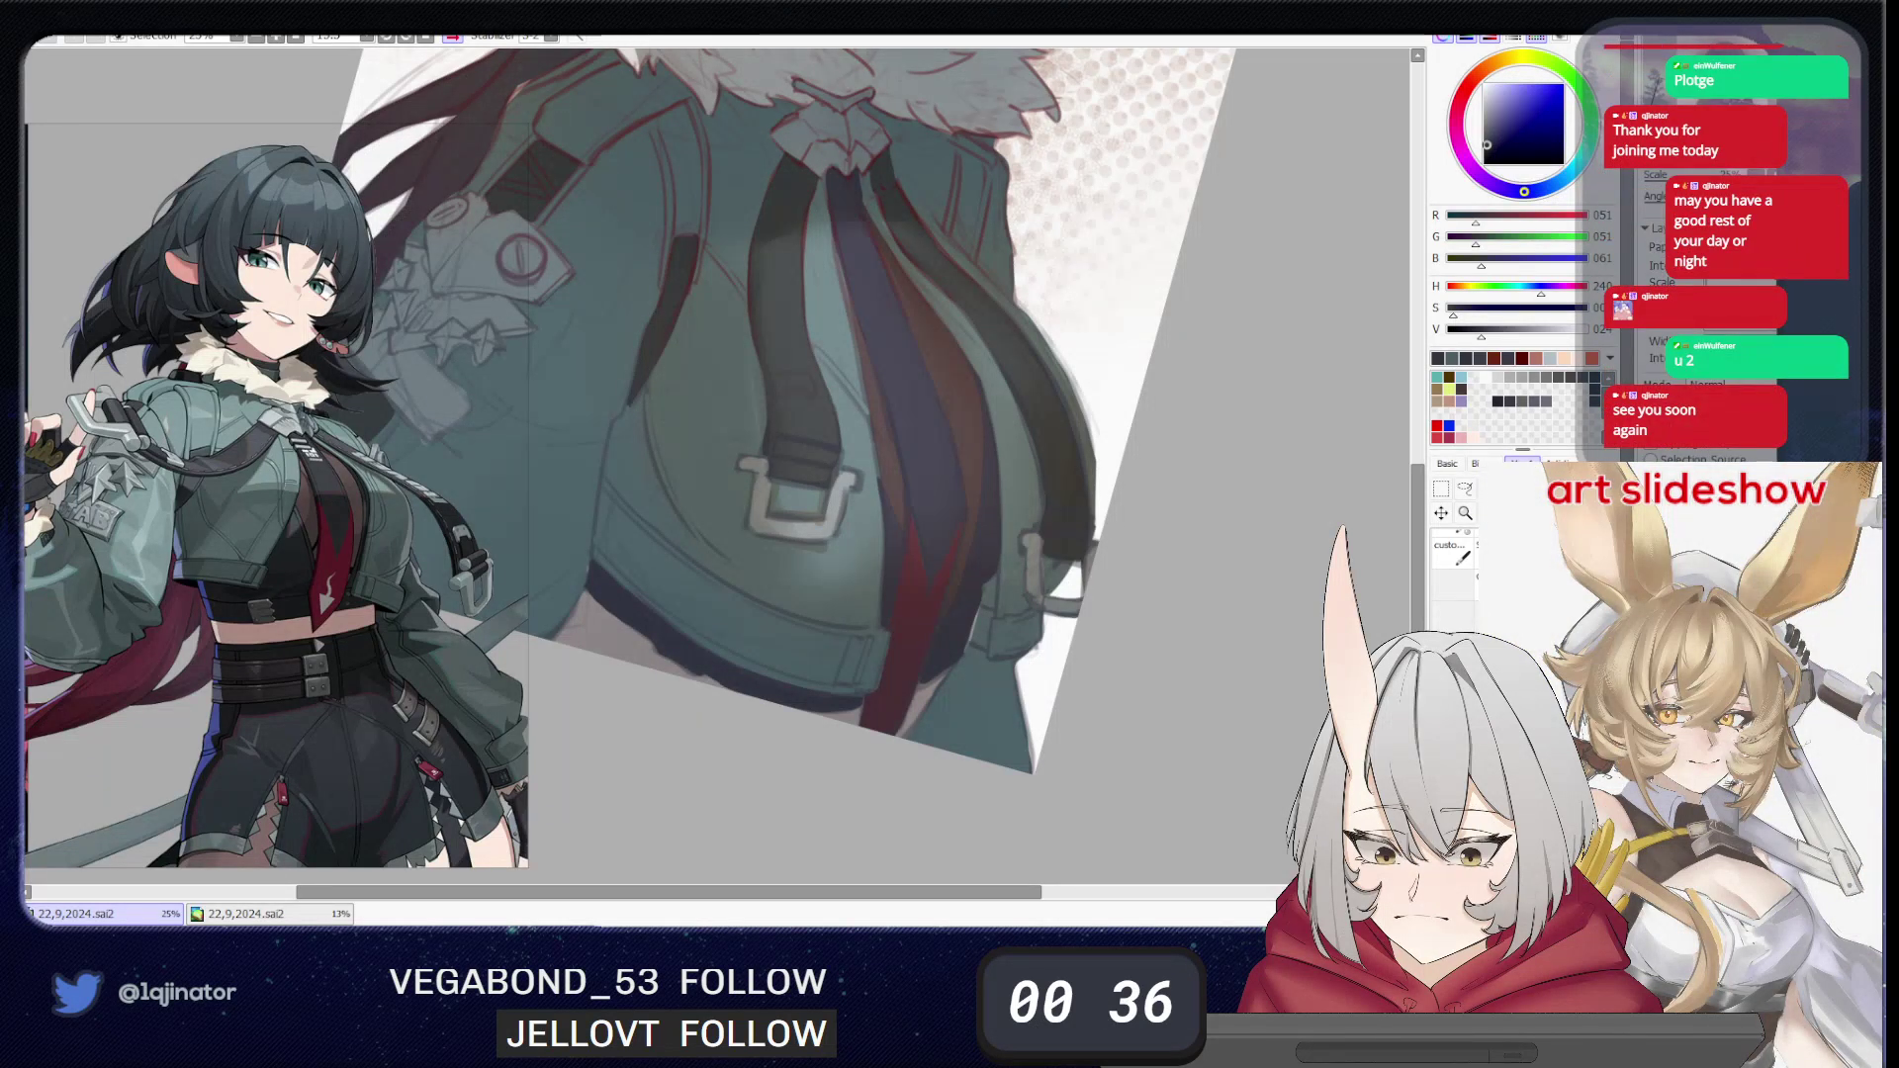
scroll(1249, 455, down, 4)
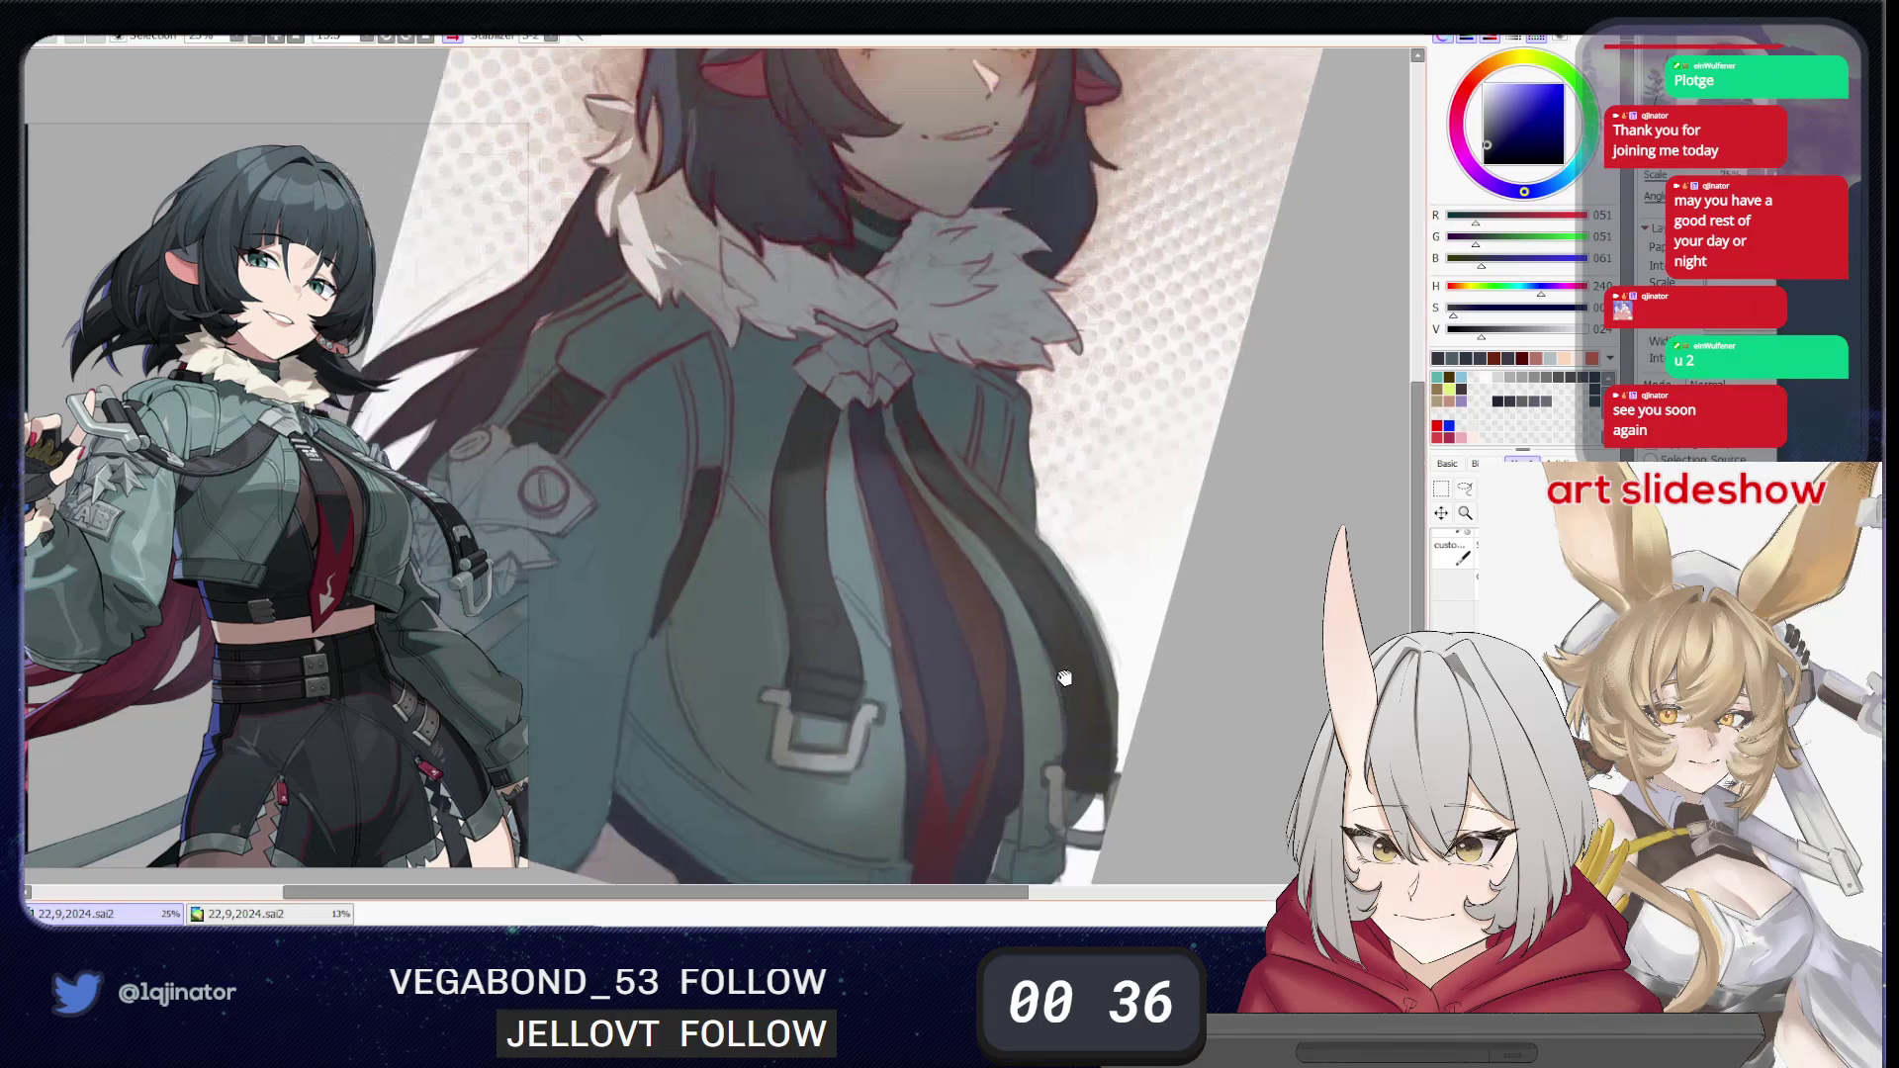